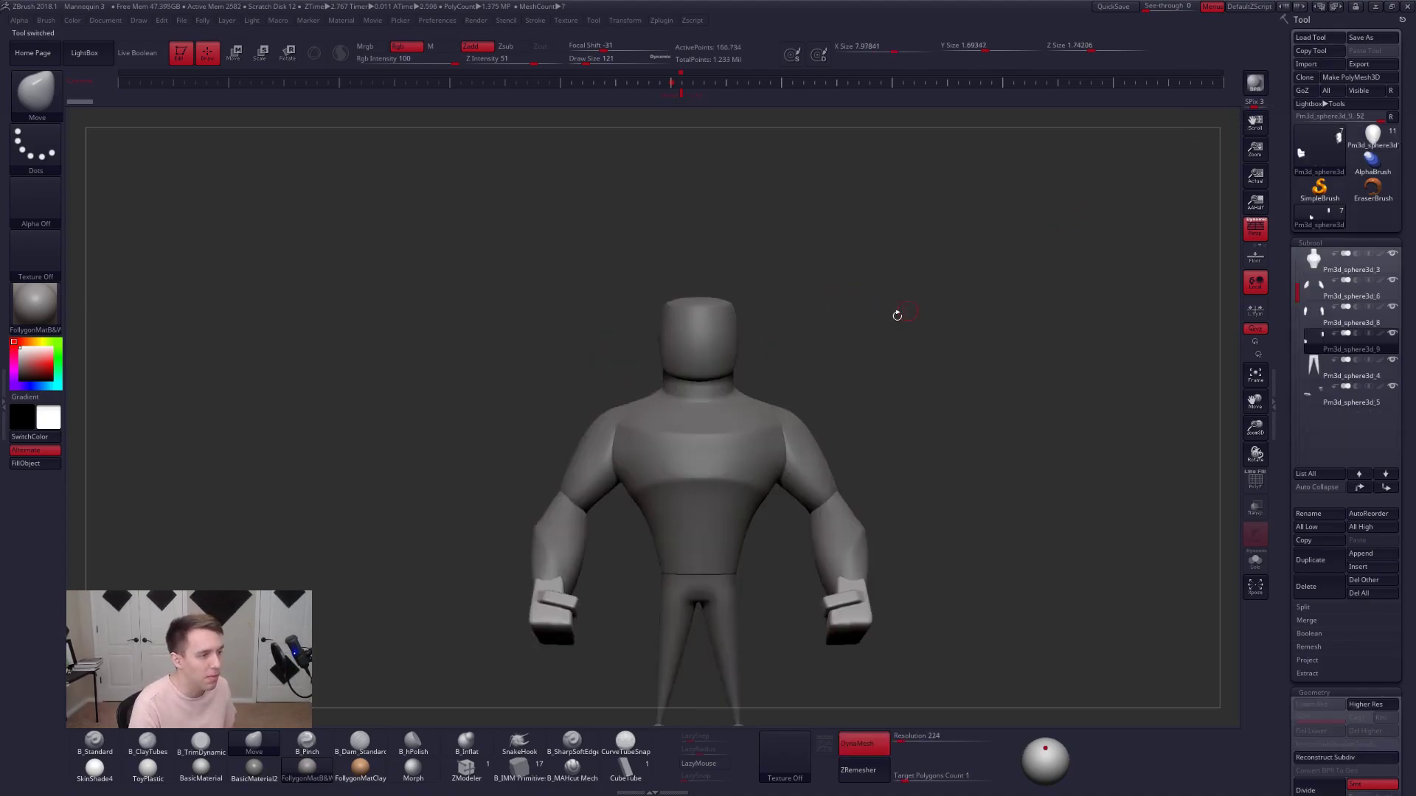
# - Frame the whole muscular mannequin, select its head subtool and activate the Move brush
pyautogui.keyDown('alt'); pyautogui.moveTo(872, 329); pyautogui.dragTo(845, 239); pyautogui.keyUp('alt')
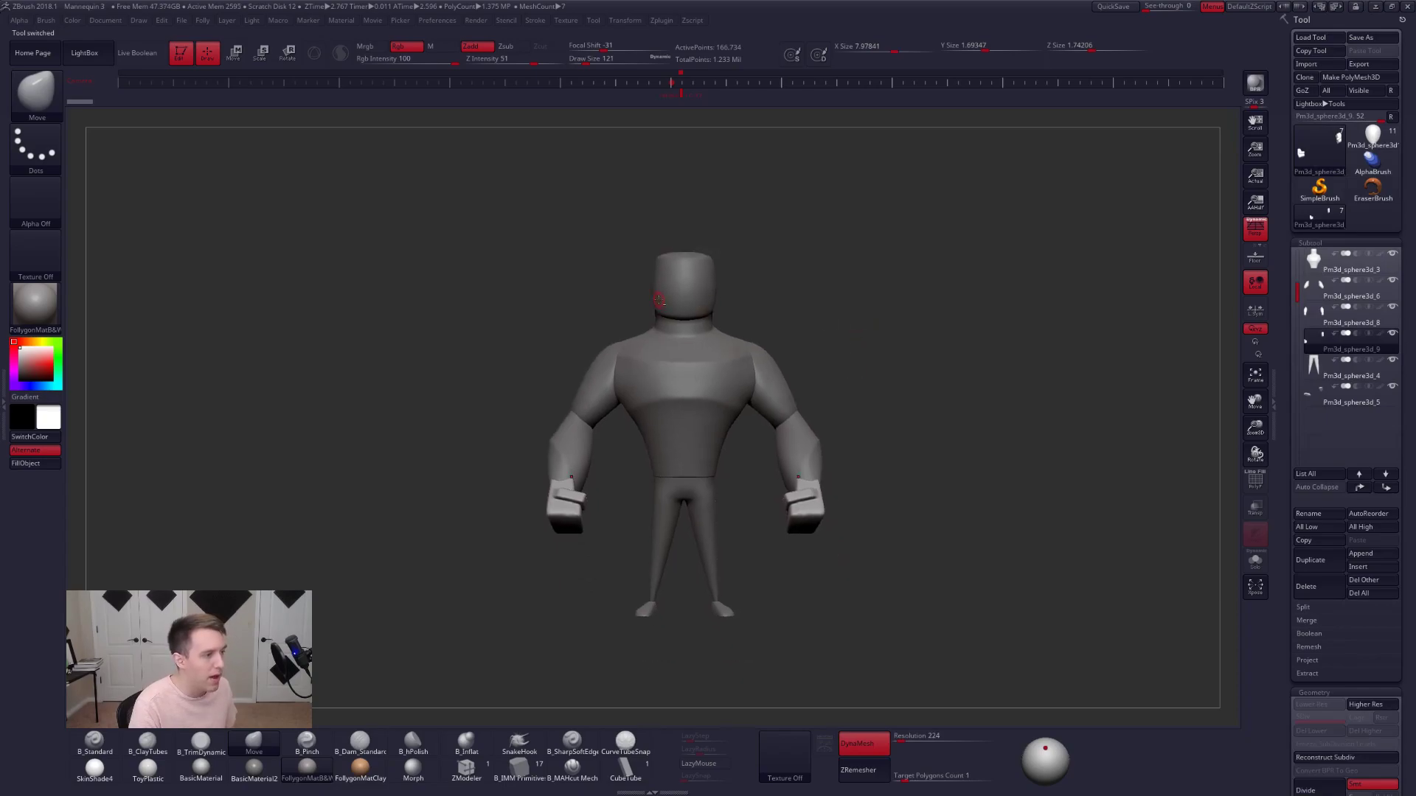
pyautogui.keyDown('alt'); pyautogui.click(658, 300); pyautogui.keyUp('alt')
pyautogui.moveTo(859, 387); pyautogui.dragTo(820, 445)
pyautogui.press('b')
pyautogui.press('m')
pyautogui.press('v')
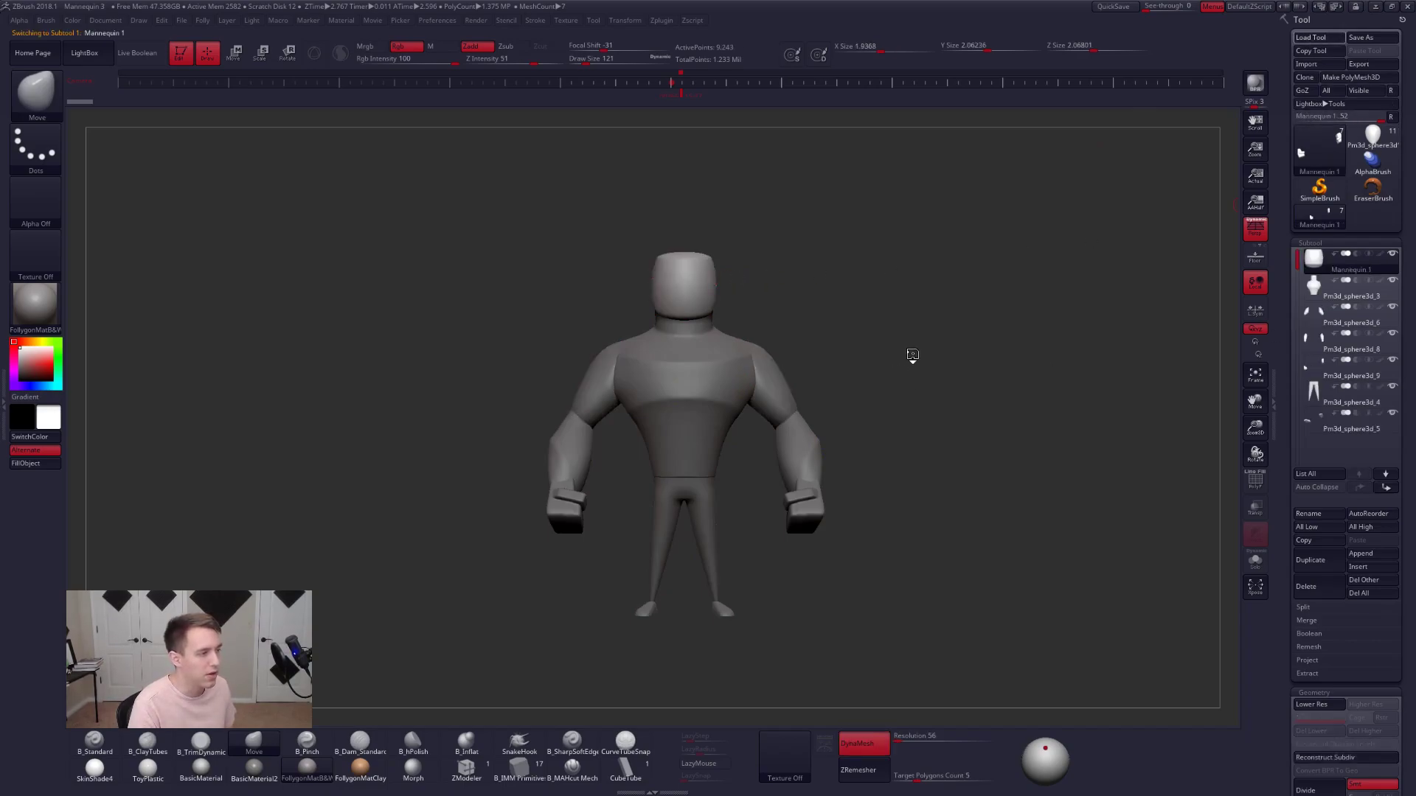
# - Bring up Mannequin 2 and switch from it to the slim clothed mannequin, showing the full figure
pyautogui.moveTo(694, 332); pyautogui.dragTo(864, 420, button='right')
pyautogui.rightClick(864, 420)
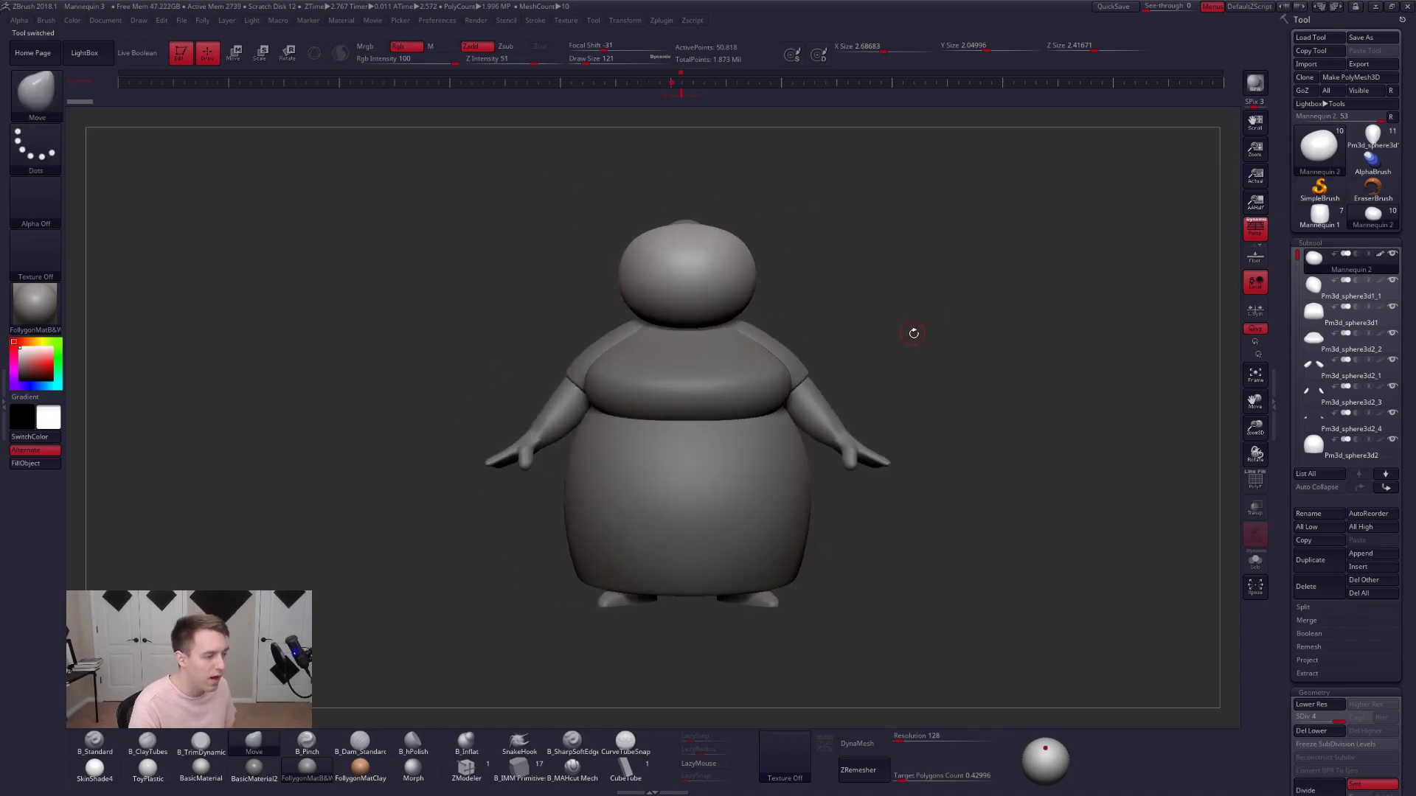
pyautogui.click(1372, 137)
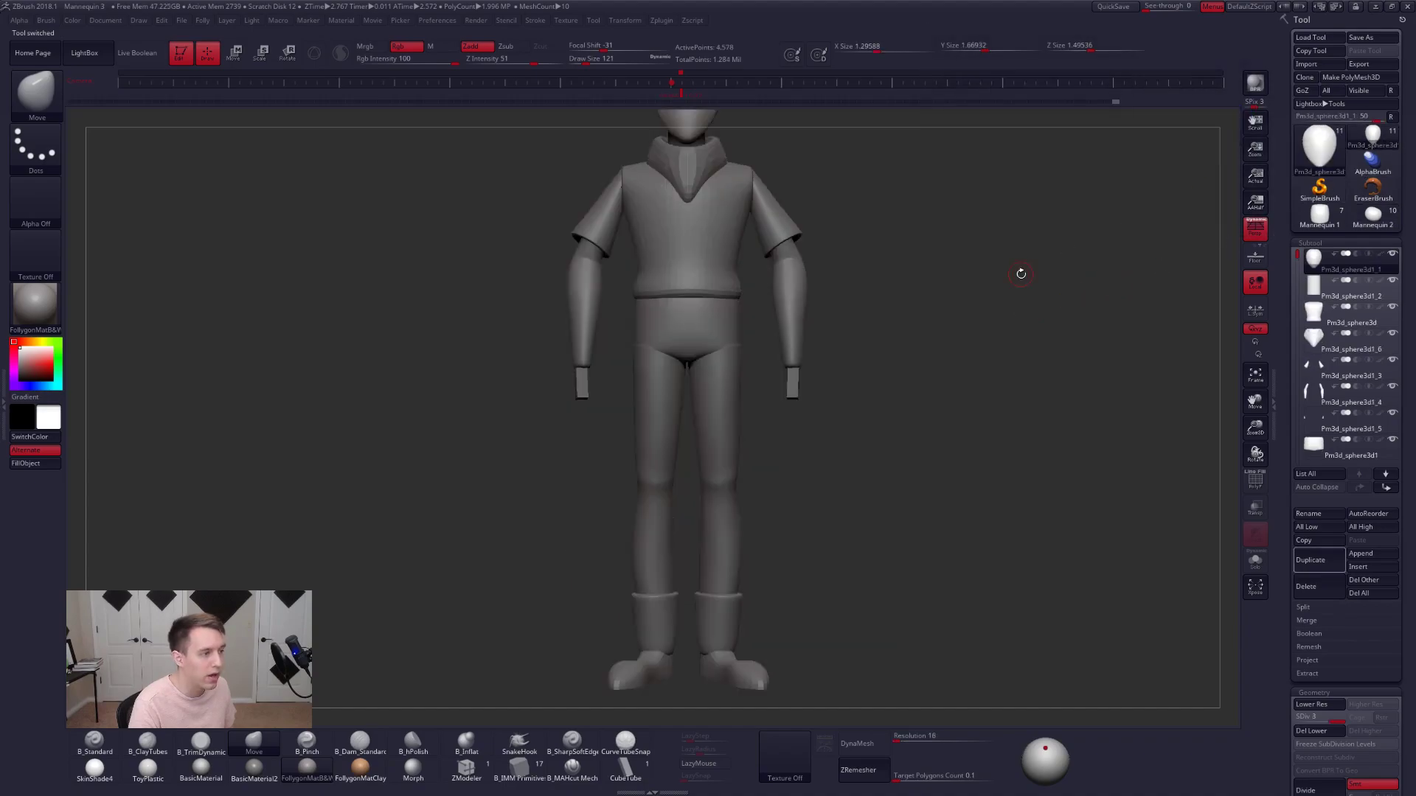
pyautogui.keyDown('alt'); pyautogui.moveTo(1047, 232); pyautogui.dragTo(720, 315, button='right'); pyautogui.keyUp('alt')
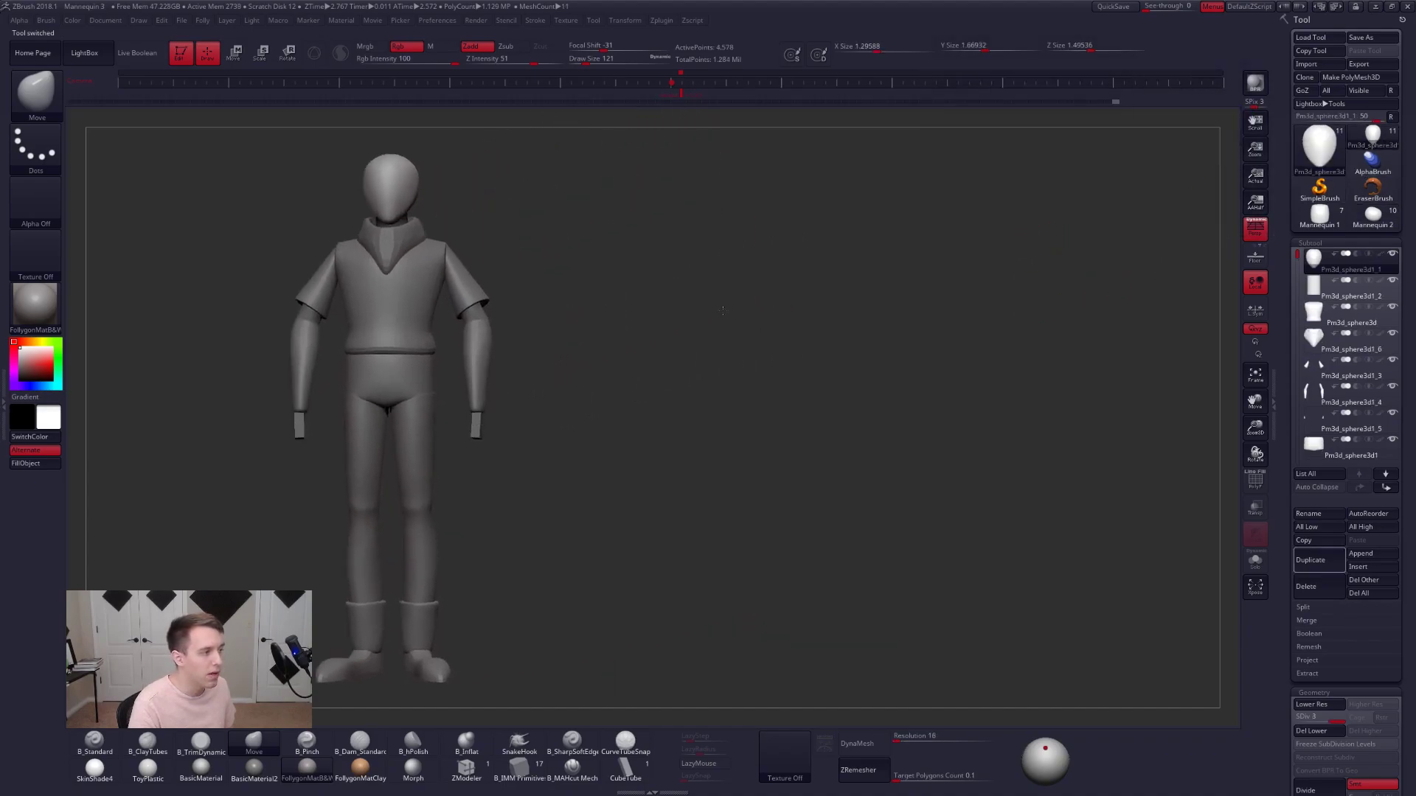
# - Show the two-character reference image beside the clothed mannequin for comparison, and hide it again
pyautogui.press('shift')
pyautogui.hotkey('shift', 'z')
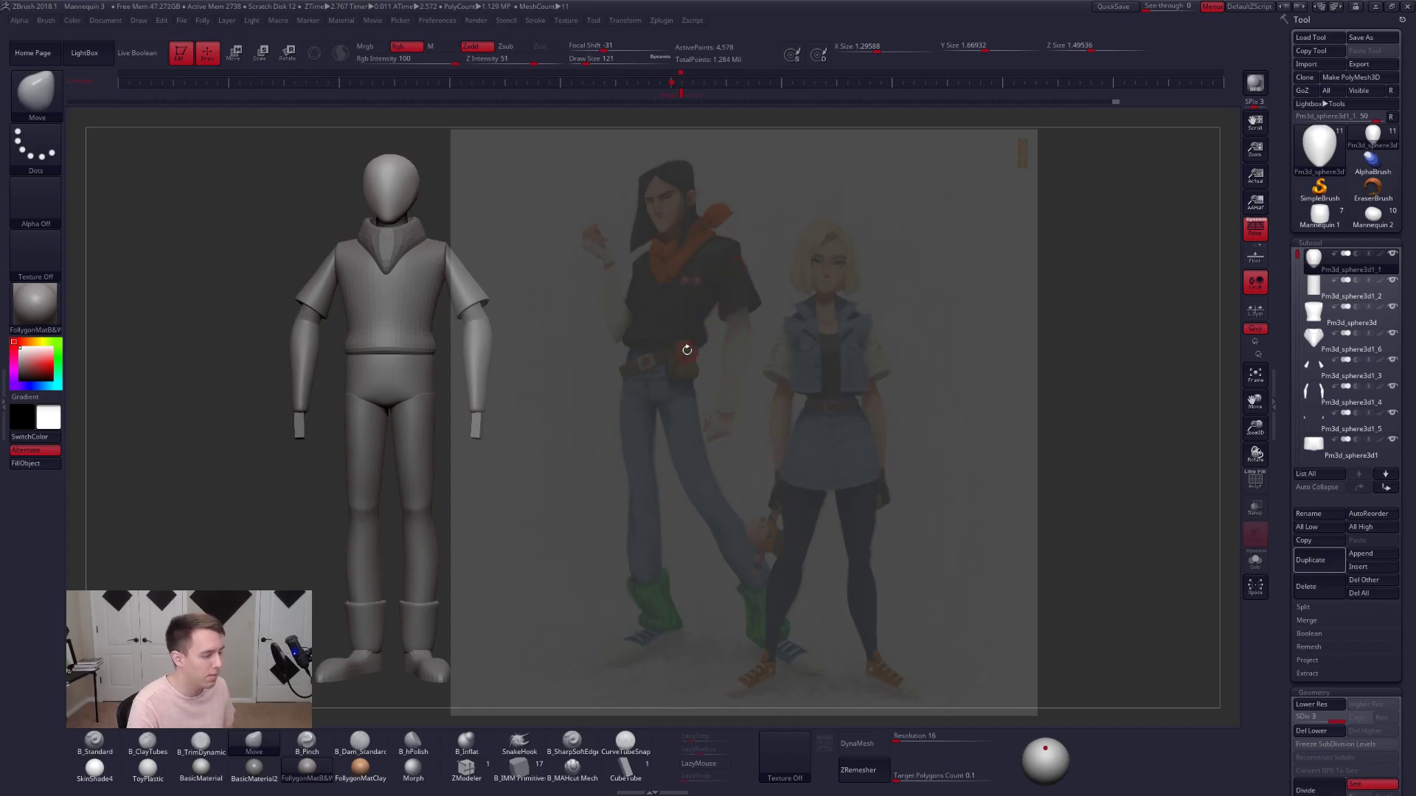
pyautogui.hotkey('shift', 'z')
pyautogui.keyDown('alt'); pyautogui.moveTo(554, 336); pyautogui.dragTo(873, 341); pyautogui.keyUp('alt')
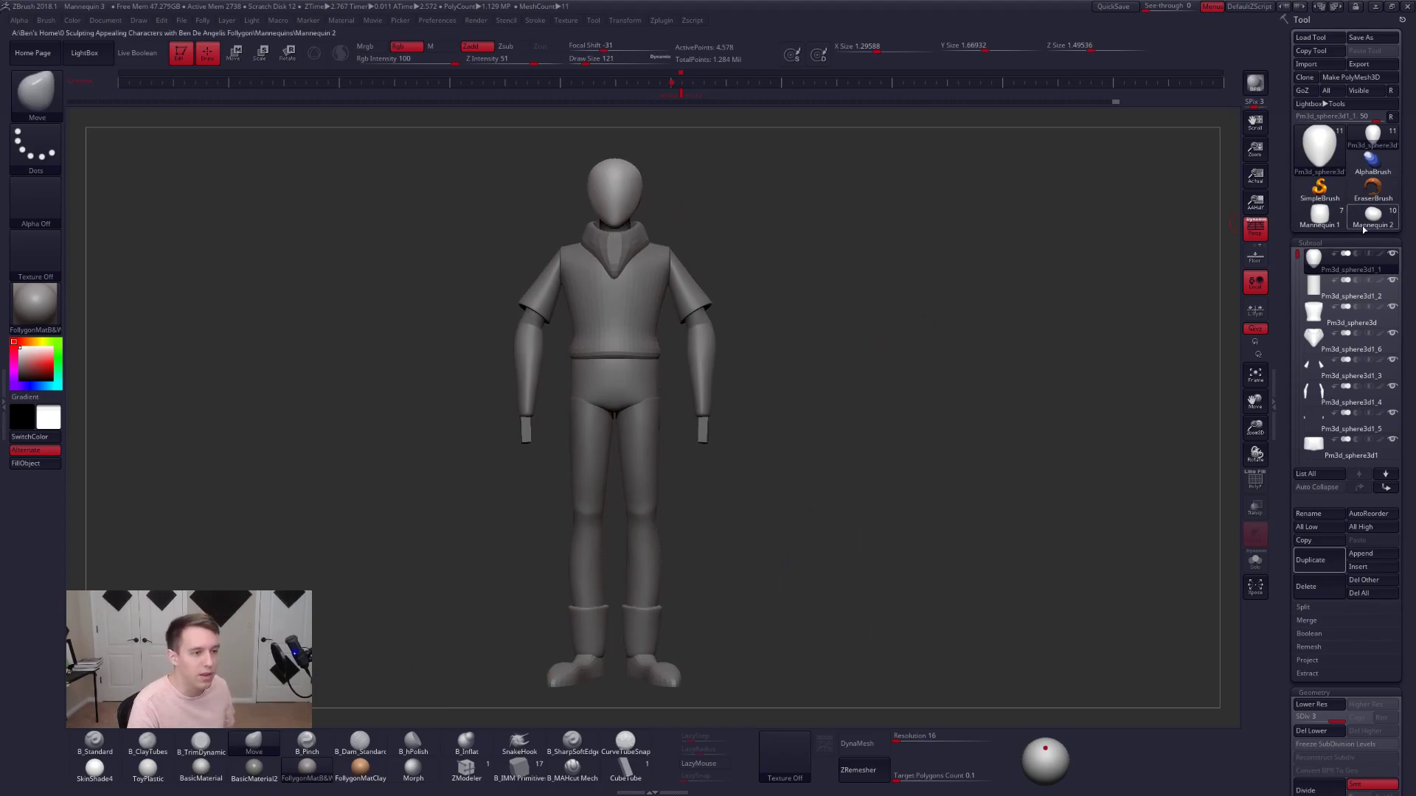
# - Switch back to the Mannequin 1 tool and turn the muscular figure to its side profile
pyautogui.moveTo(1361, 227)
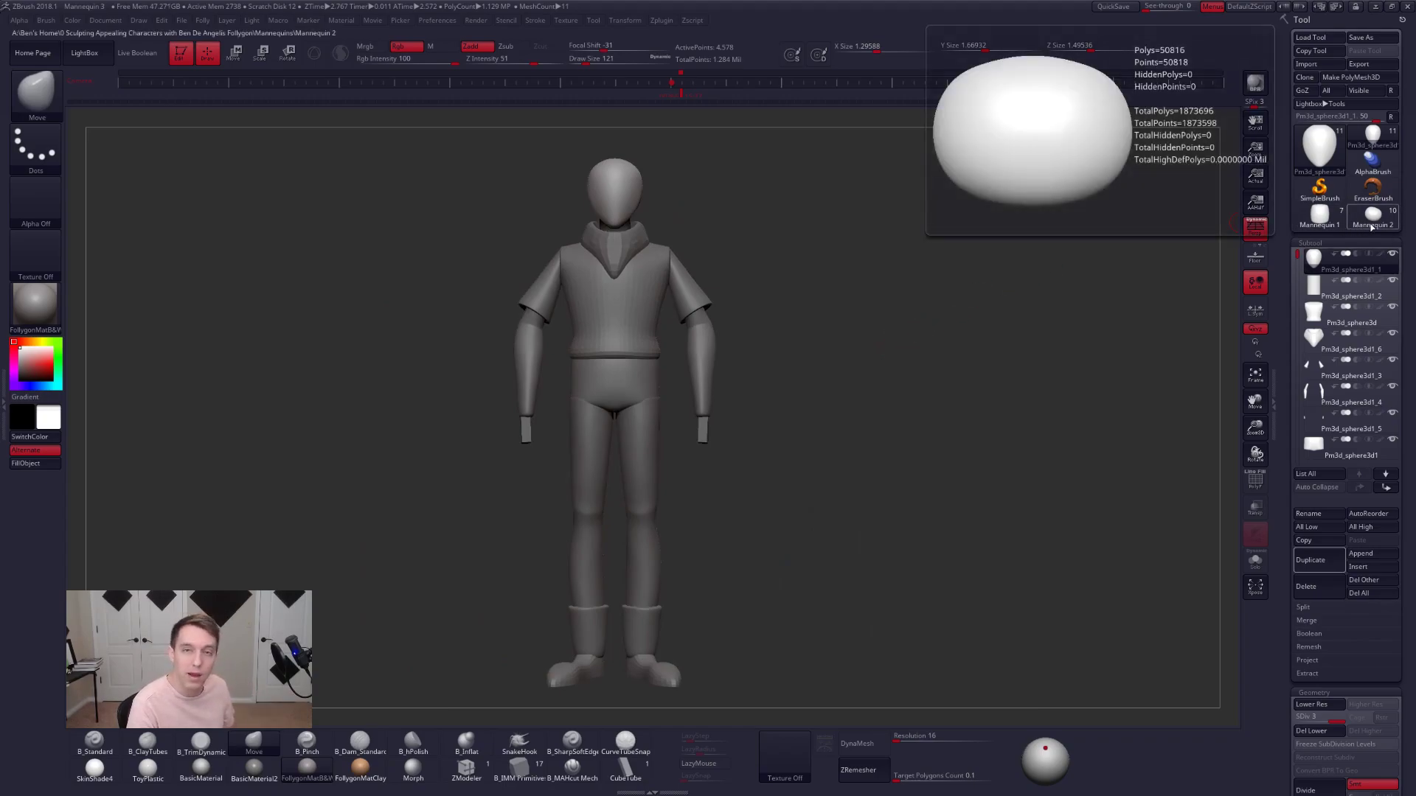
pyautogui.click(1319, 215)
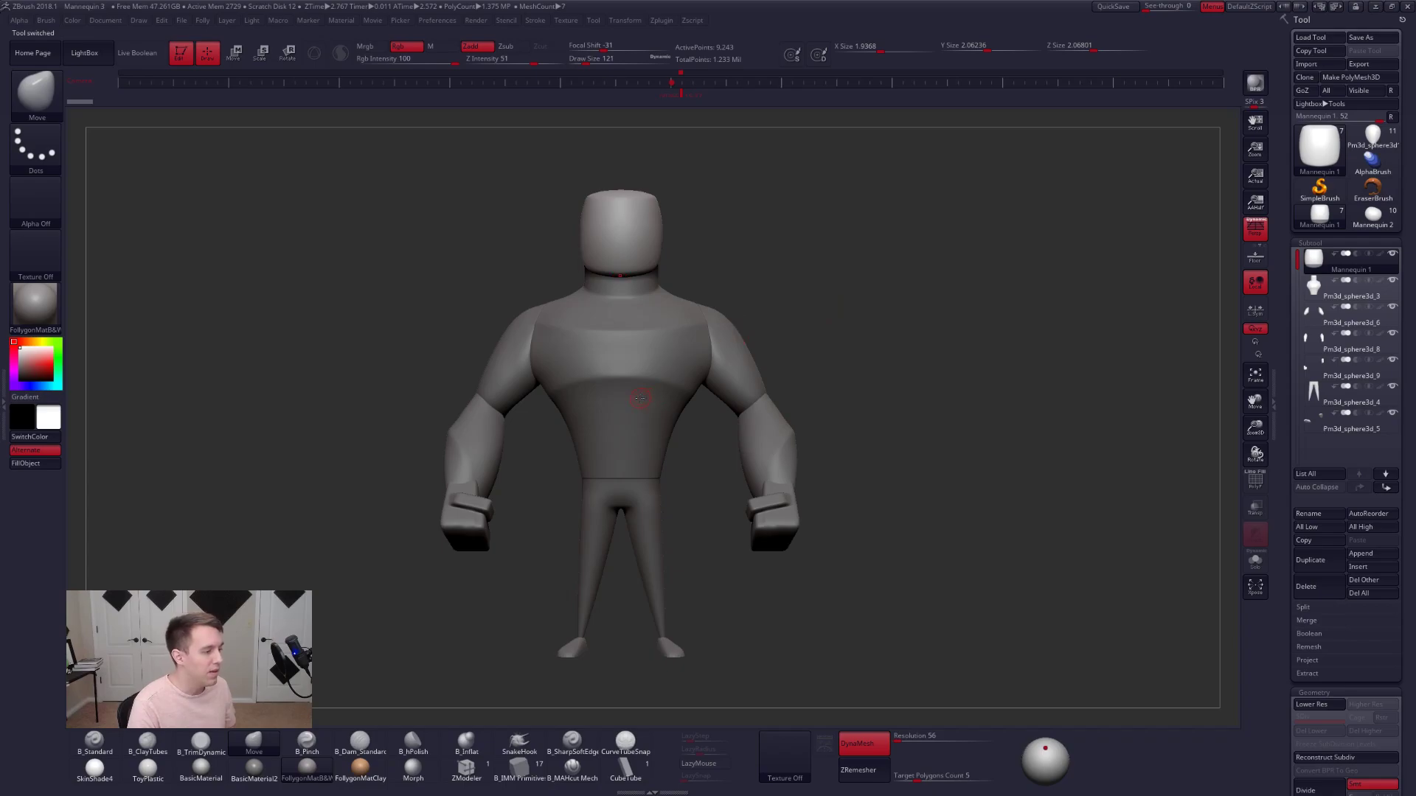
pyautogui.keyDown('alt'); pyautogui.moveTo(637, 404); pyautogui.dragTo(711, 392, button='right'); pyautogui.keyUp('alt')
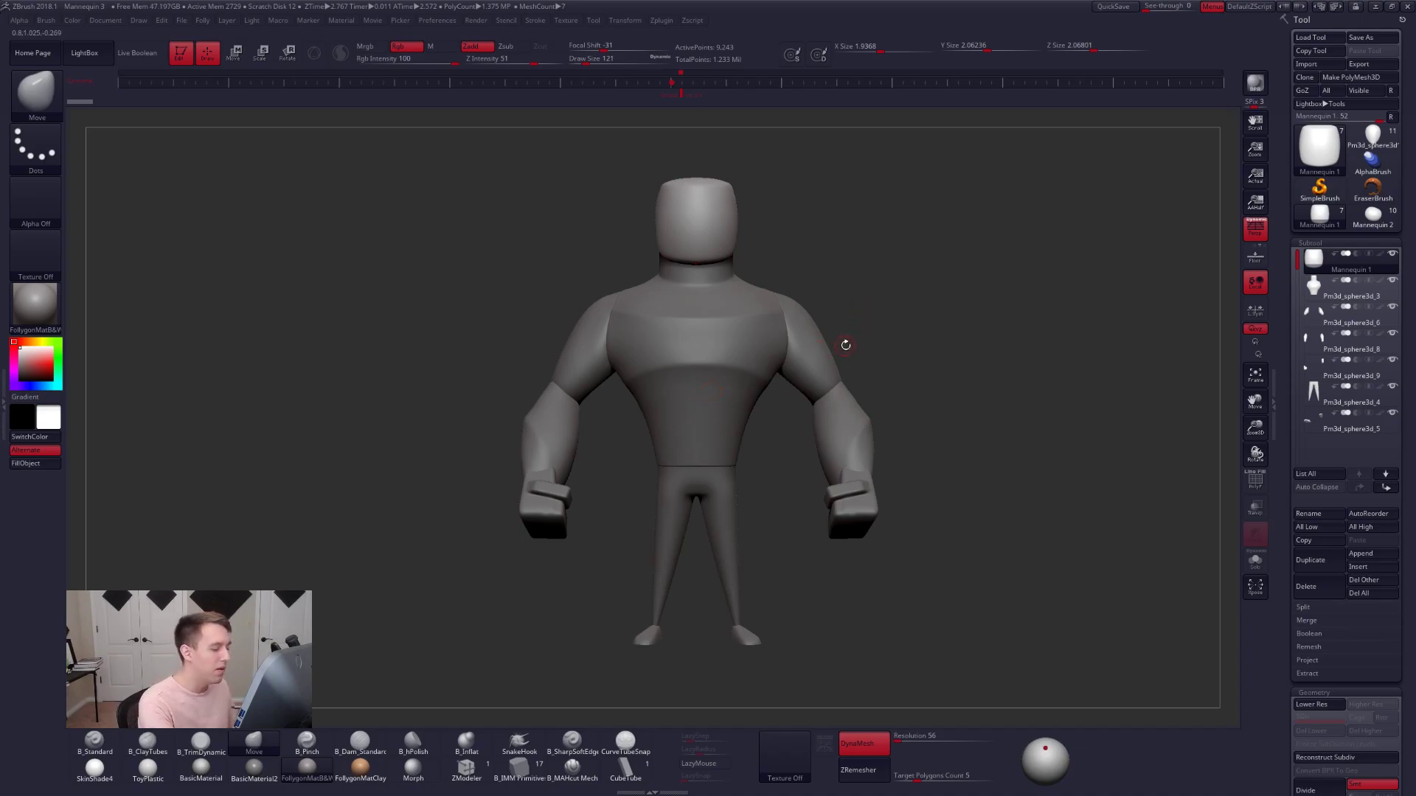
pyautogui.moveTo(856, 329); pyautogui.dragTo(897, 323)
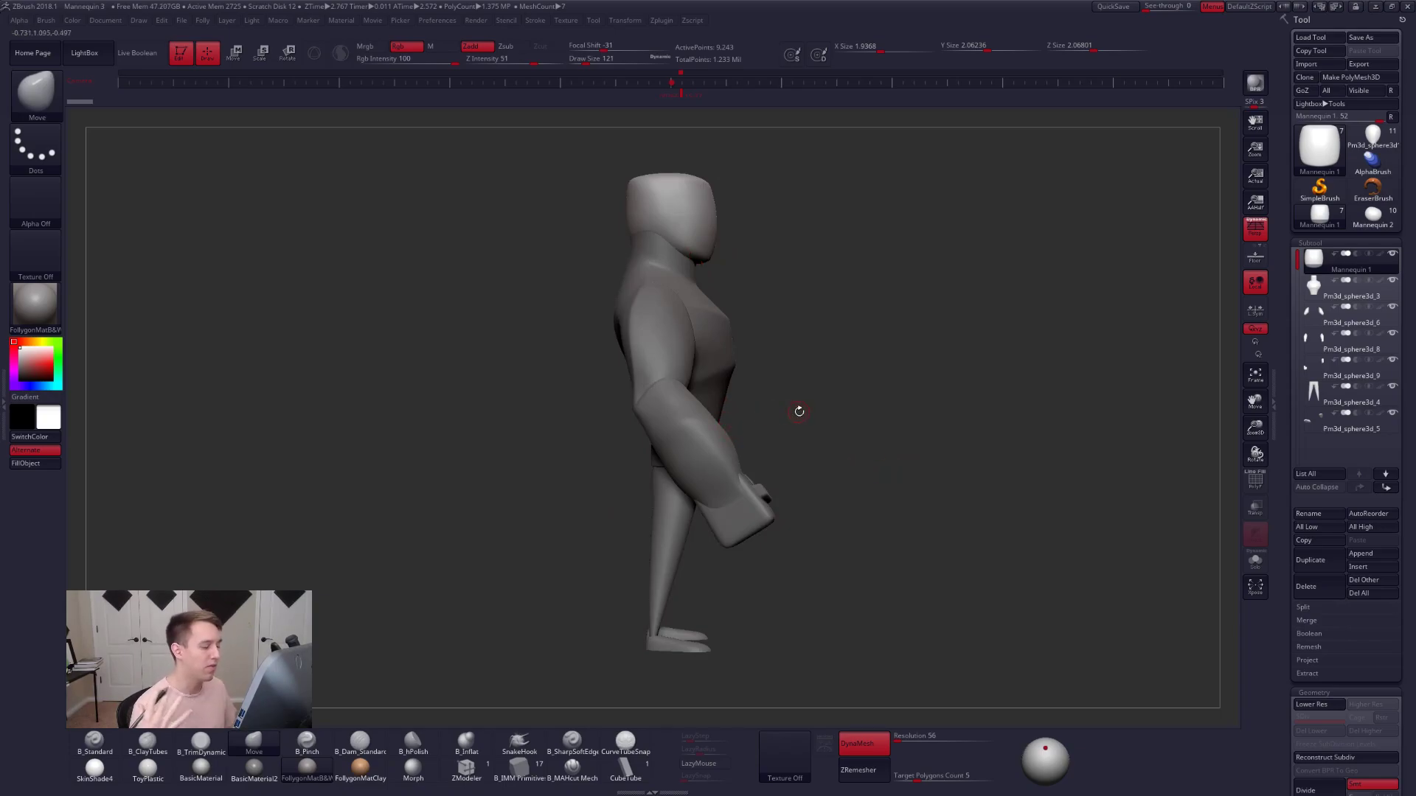
# - Hide the upper-arm, forearm and hand subtools of the muscular mannequin and turn off perspective distortion
pyautogui.click(1391, 306)
pyautogui.click(1391, 333)
pyautogui.click(1391, 360)
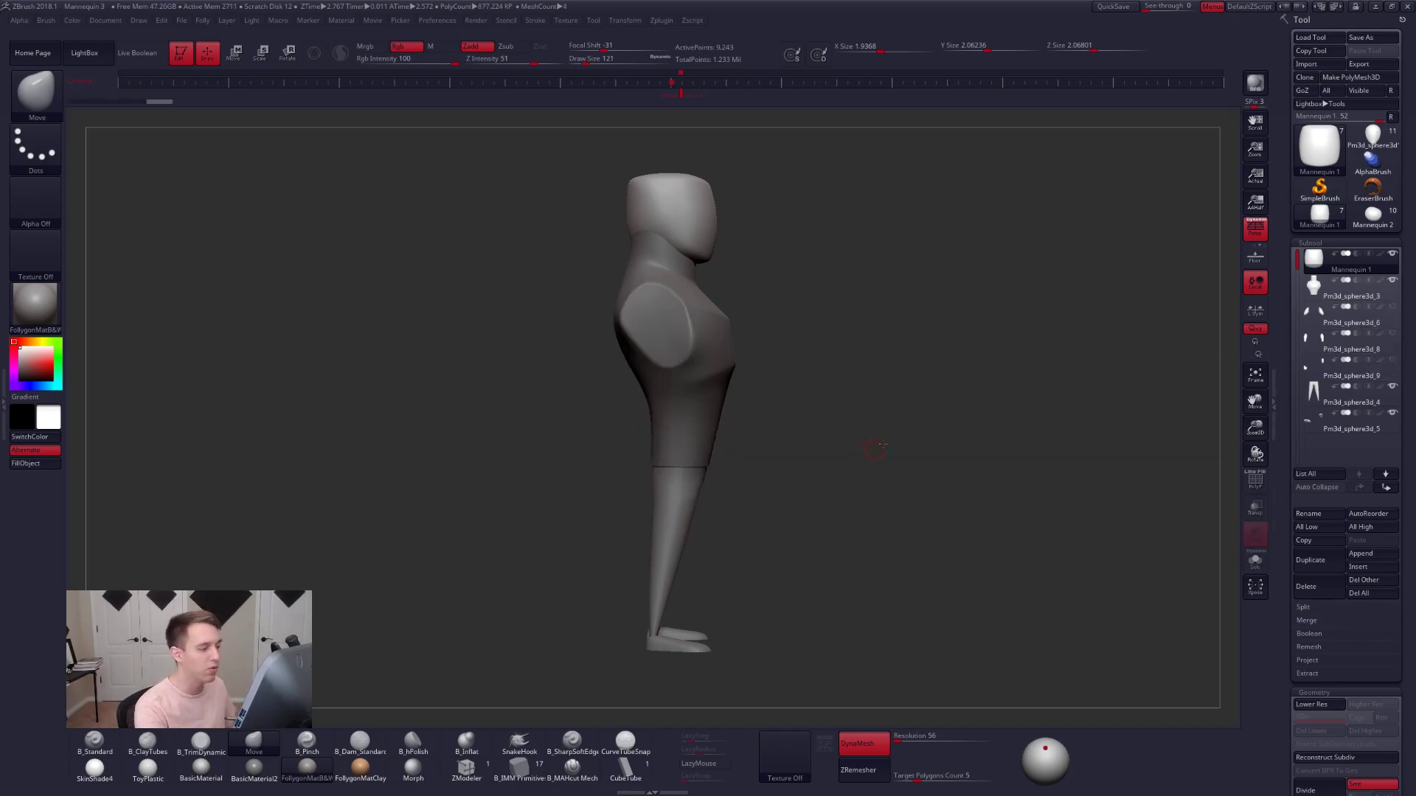
pyautogui.keyDown('alt'); pyautogui.moveTo(878, 446); pyautogui.dragTo(936, 402); pyautogui.keyUp('alt')
pyautogui.click(1252, 239)
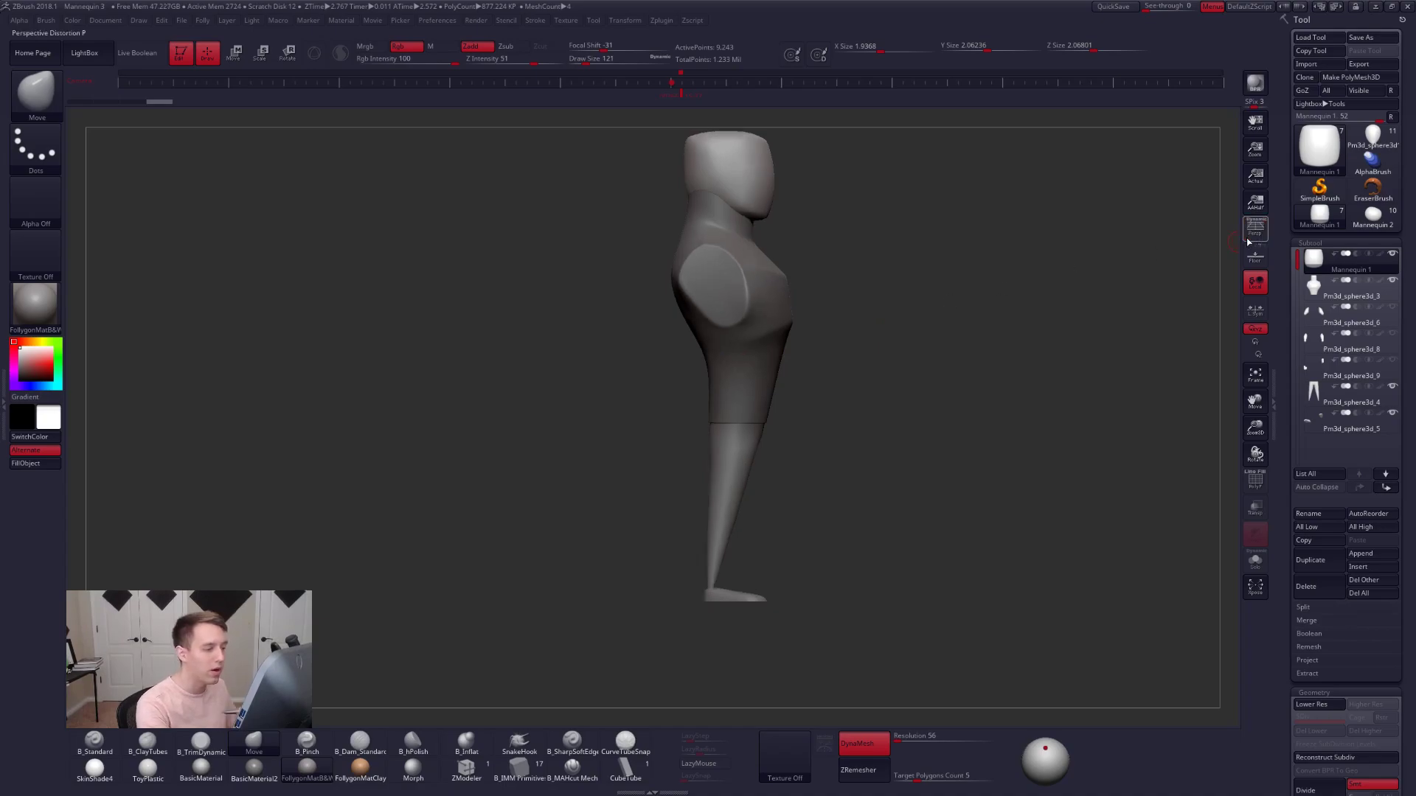
# - Trace the torso's side profile with the lasso mask, and unhide the arm and hand subtools in front view
pyautogui.moveTo(710, 348)
pyautogui.keyDown('ctrl'); pyautogui.mouseDown()
pyautogui.moveTo(712, 599)
pyautogui.moveTo(765, 457)
pyautogui.moveTo(714, 332)
pyautogui.moveTo(711, 347)
pyautogui.mouseUp(); pyautogui.keyUp('ctrl')
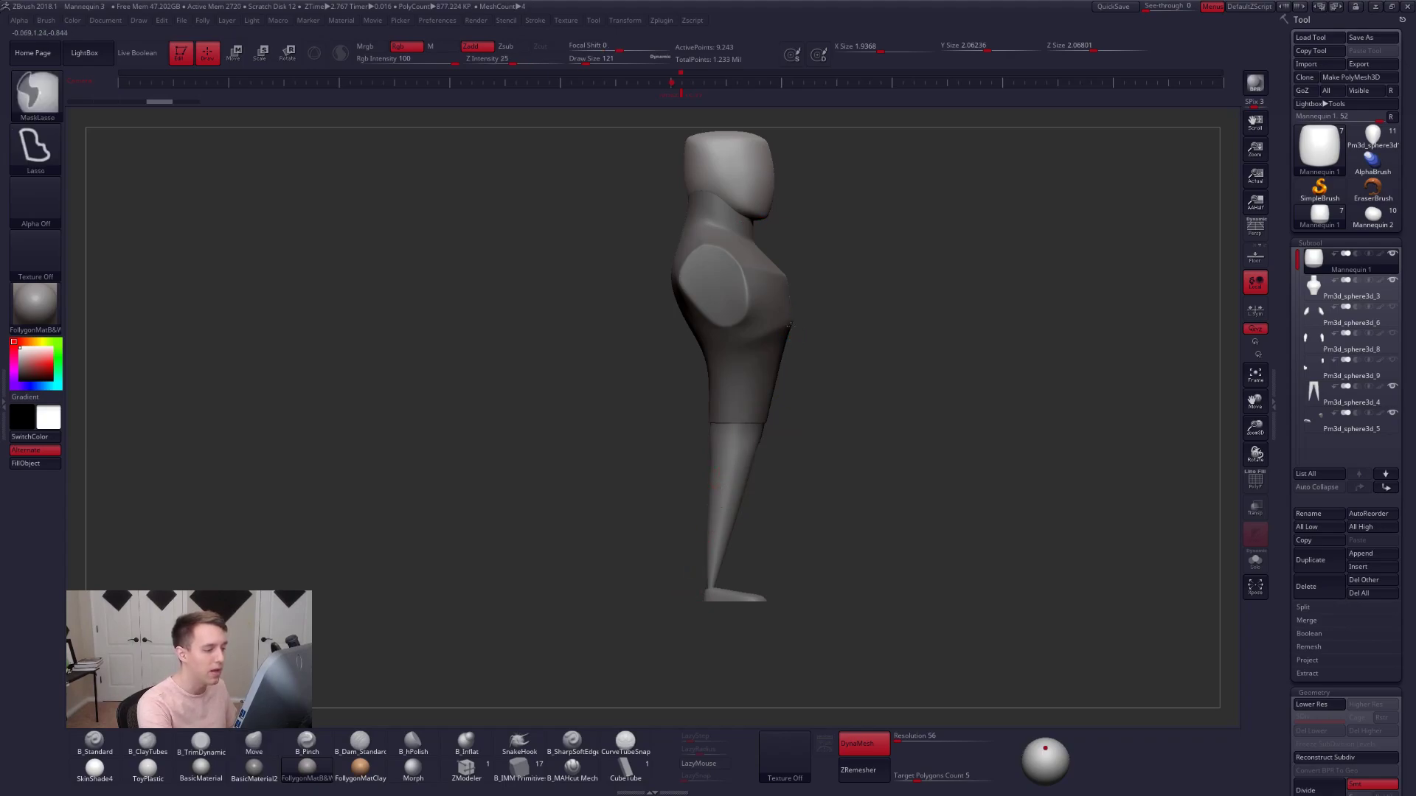
pyautogui.moveTo(792, 325)
pyautogui.keyDown('ctrl'); pyautogui.mouseDown()
pyautogui.moveTo(712, 452)
pyautogui.moveTo(719, 324)
pyautogui.moveTo(710, 356)
pyautogui.mouseUp(); pyautogui.keyUp('ctrl')
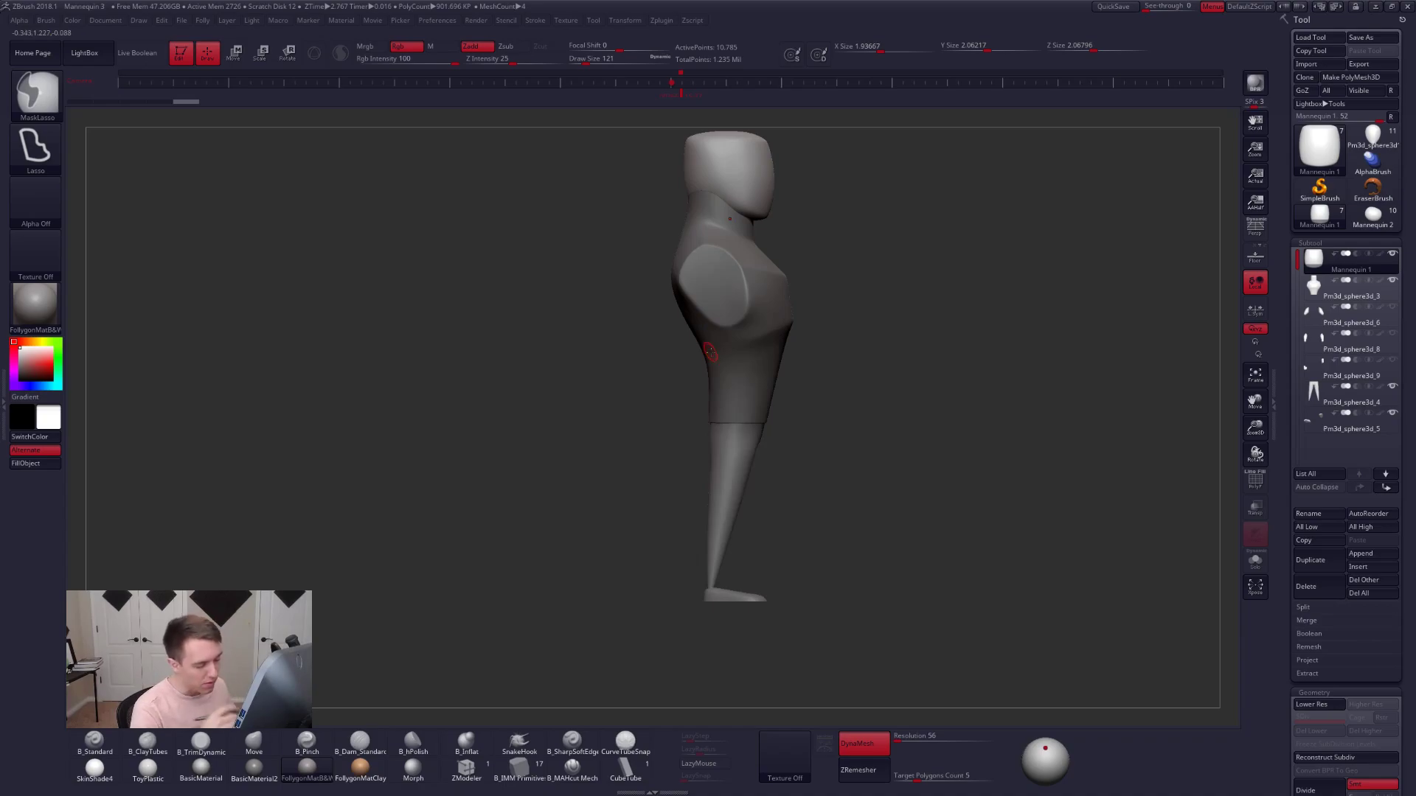
pyautogui.keyDown('shift'); pyautogui.moveTo(779, 531); pyautogui.dragTo(710, 520); pyautogui.keyUp('shift')
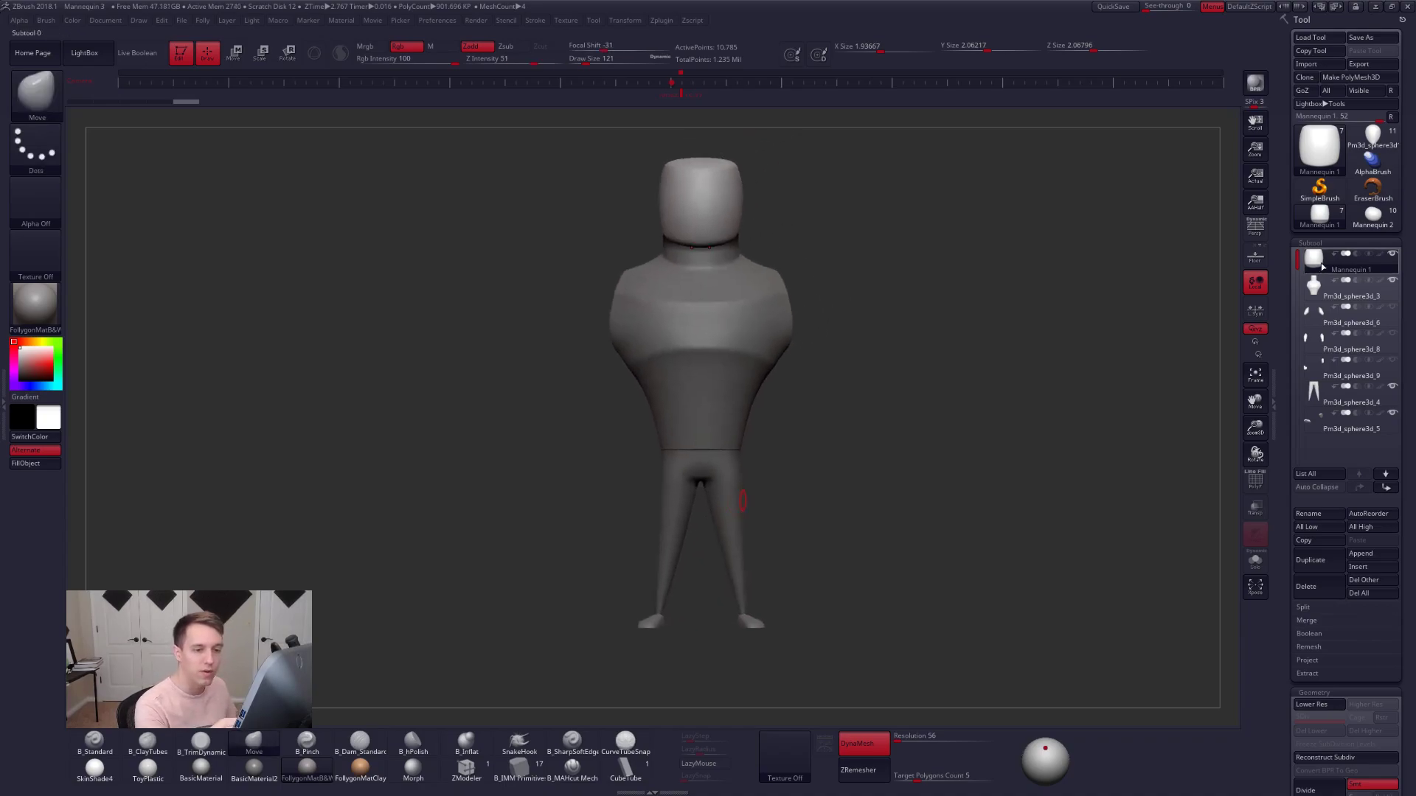
pyautogui.keyDown('shift'); pyautogui.click(1322, 268); pyautogui.keyUp('shift')
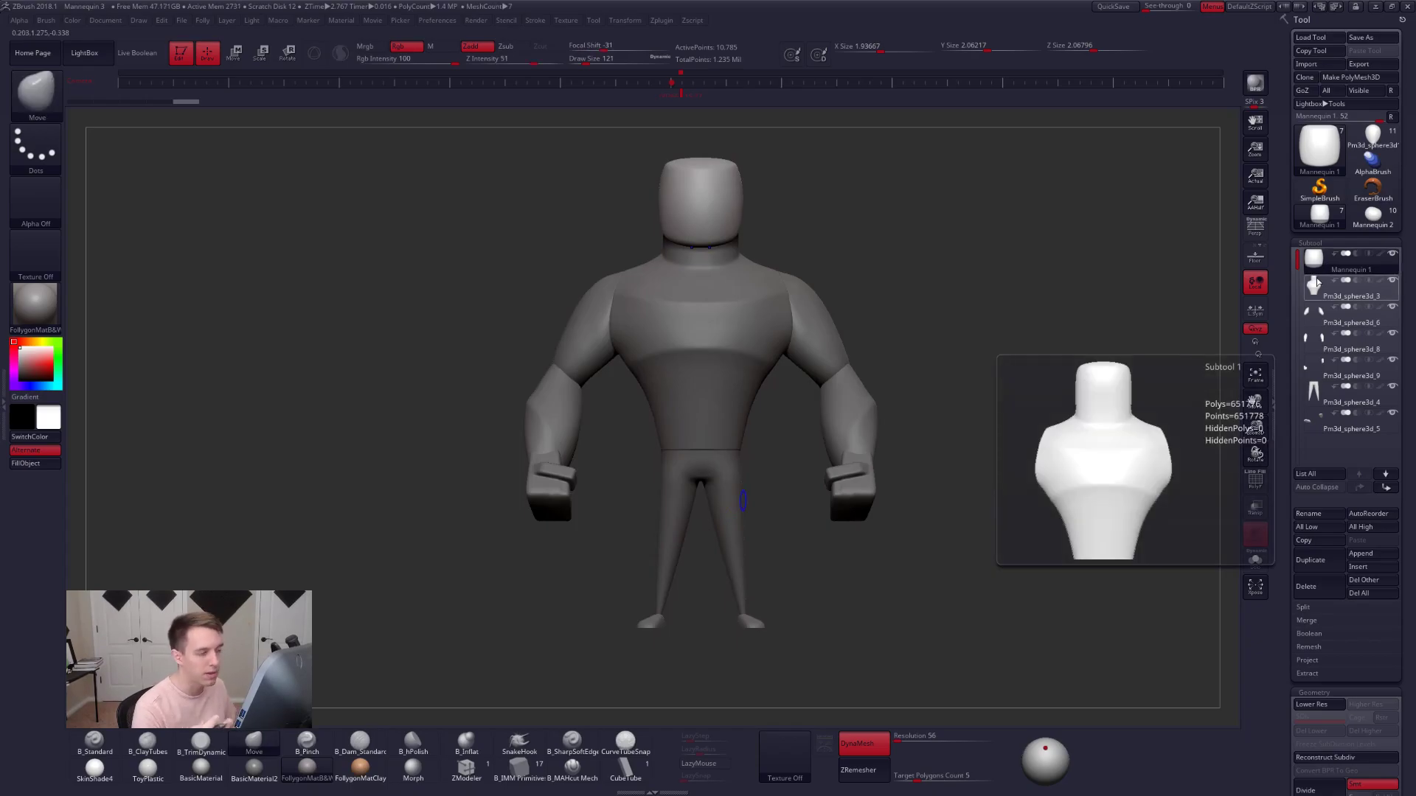
pyautogui.keyDown('alt'); pyautogui.moveTo(747, 387); pyautogui.dragTo(767, 406, button='right'); pyautogui.keyUp('alt')
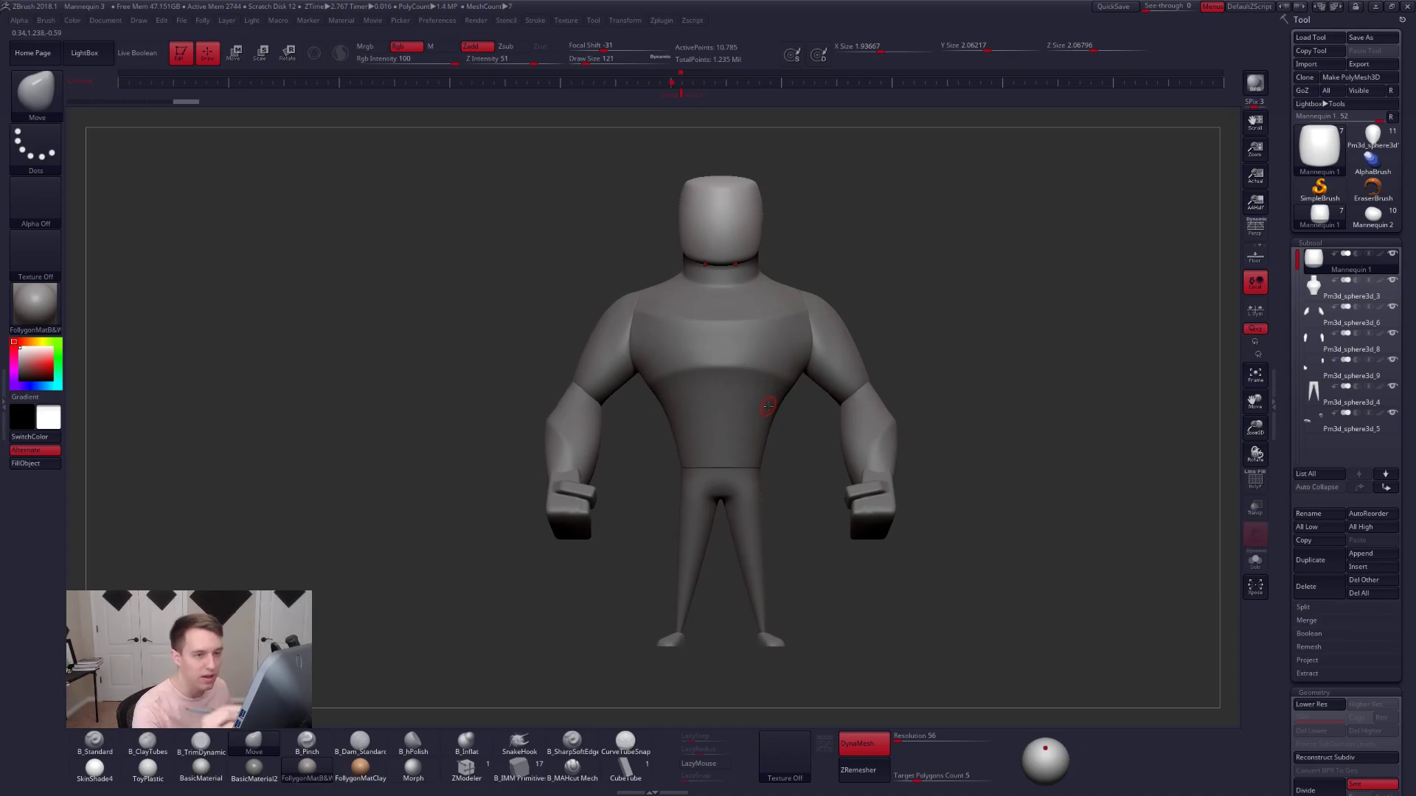
# - Switch to the clothed mannequin and compare its proportions with the two-character reference image overlay
pyautogui.click(1370, 137)
pyautogui.keyDown('alt'); pyautogui.moveTo(897, 356); pyautogui.dragTo(896, 490); pyautogui.keyUp('alt')
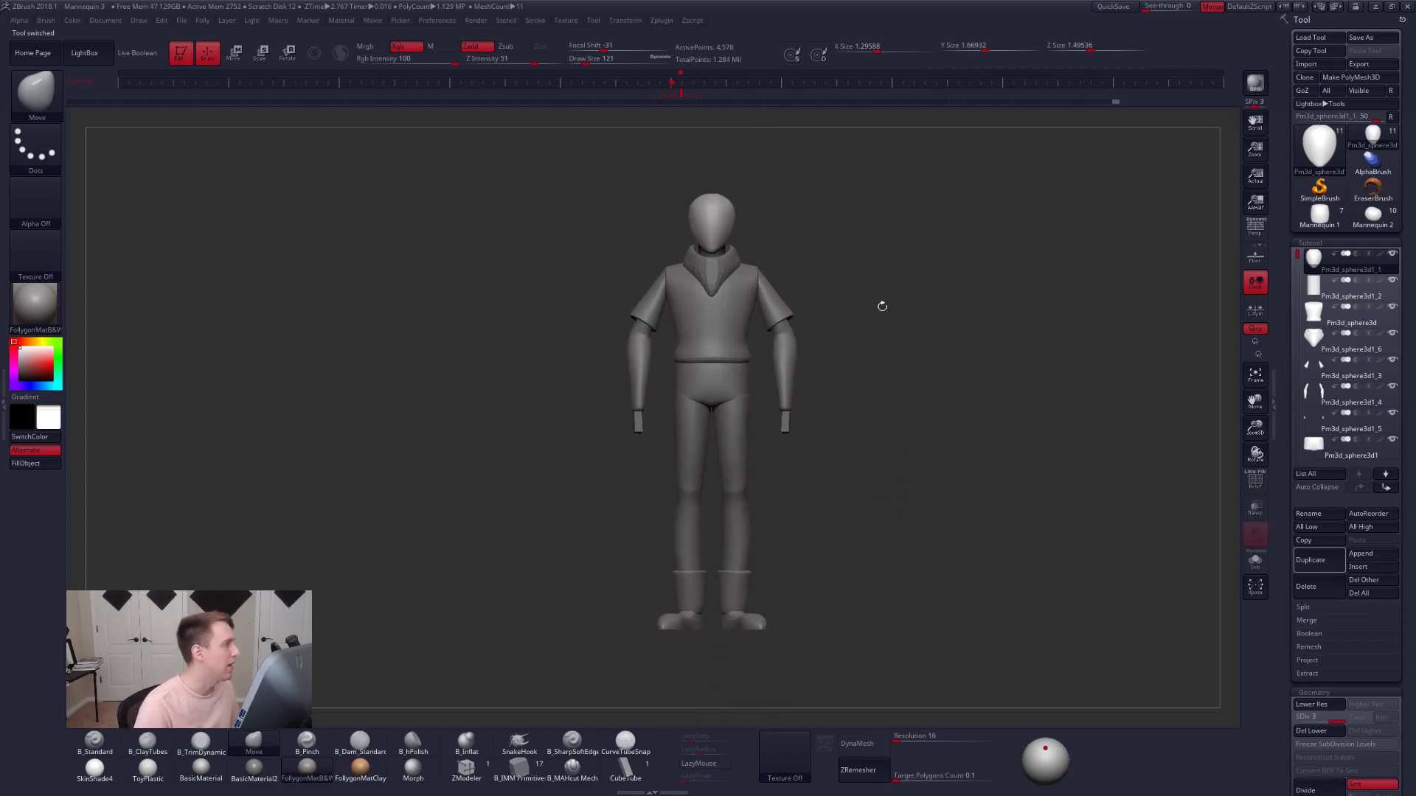
pyautogui.click(186, 23)
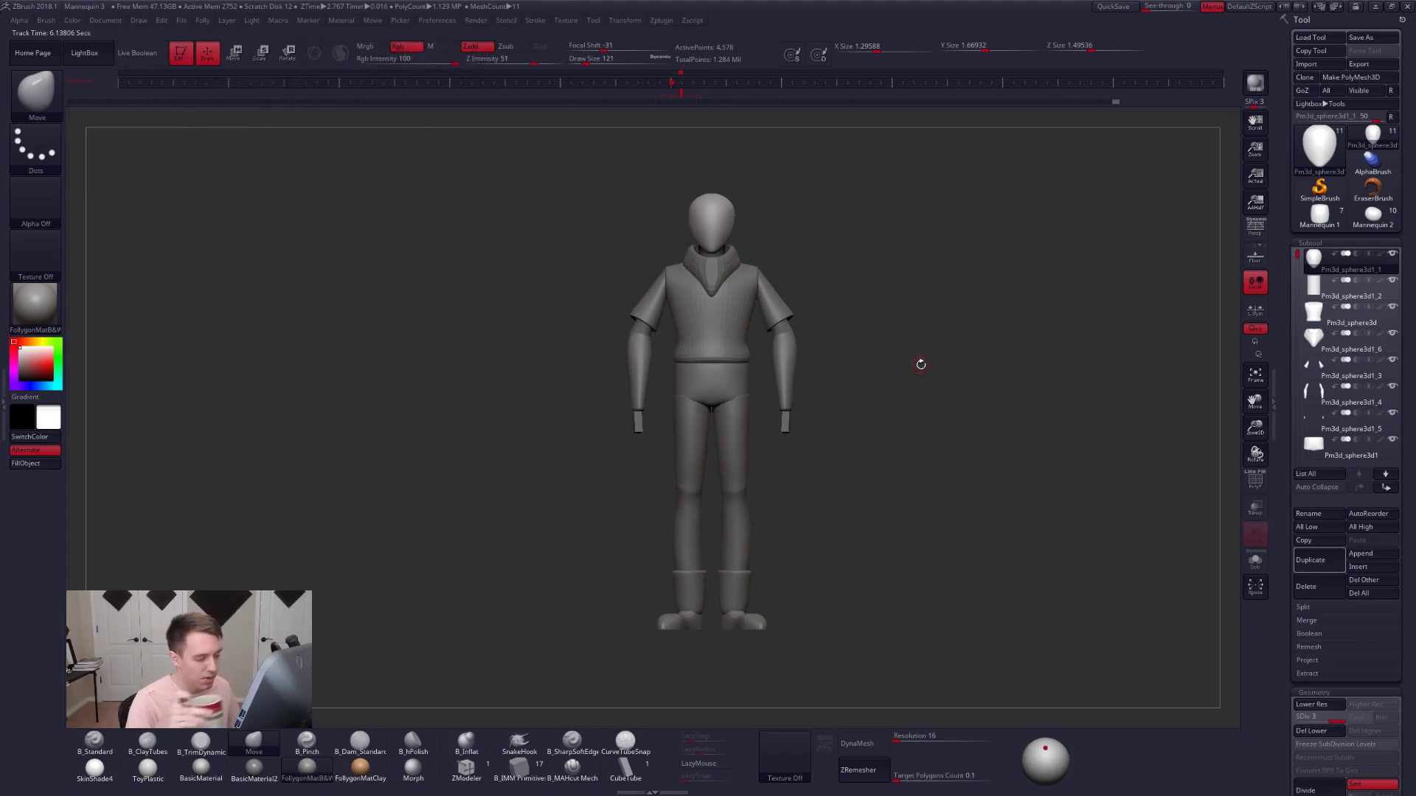
pyautogui.hotkey('shift', 'z')
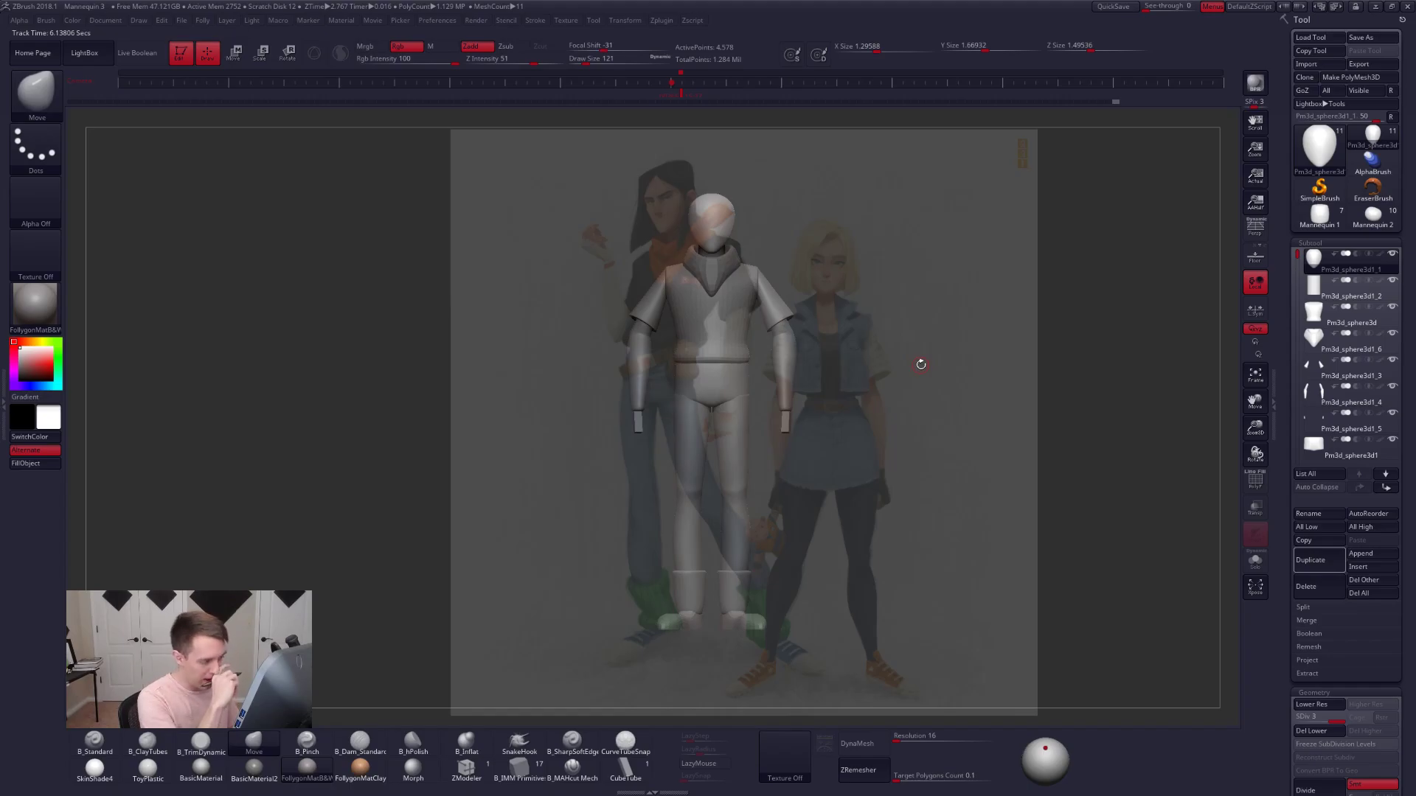
pyautogui.hotkey('shift', 'z')
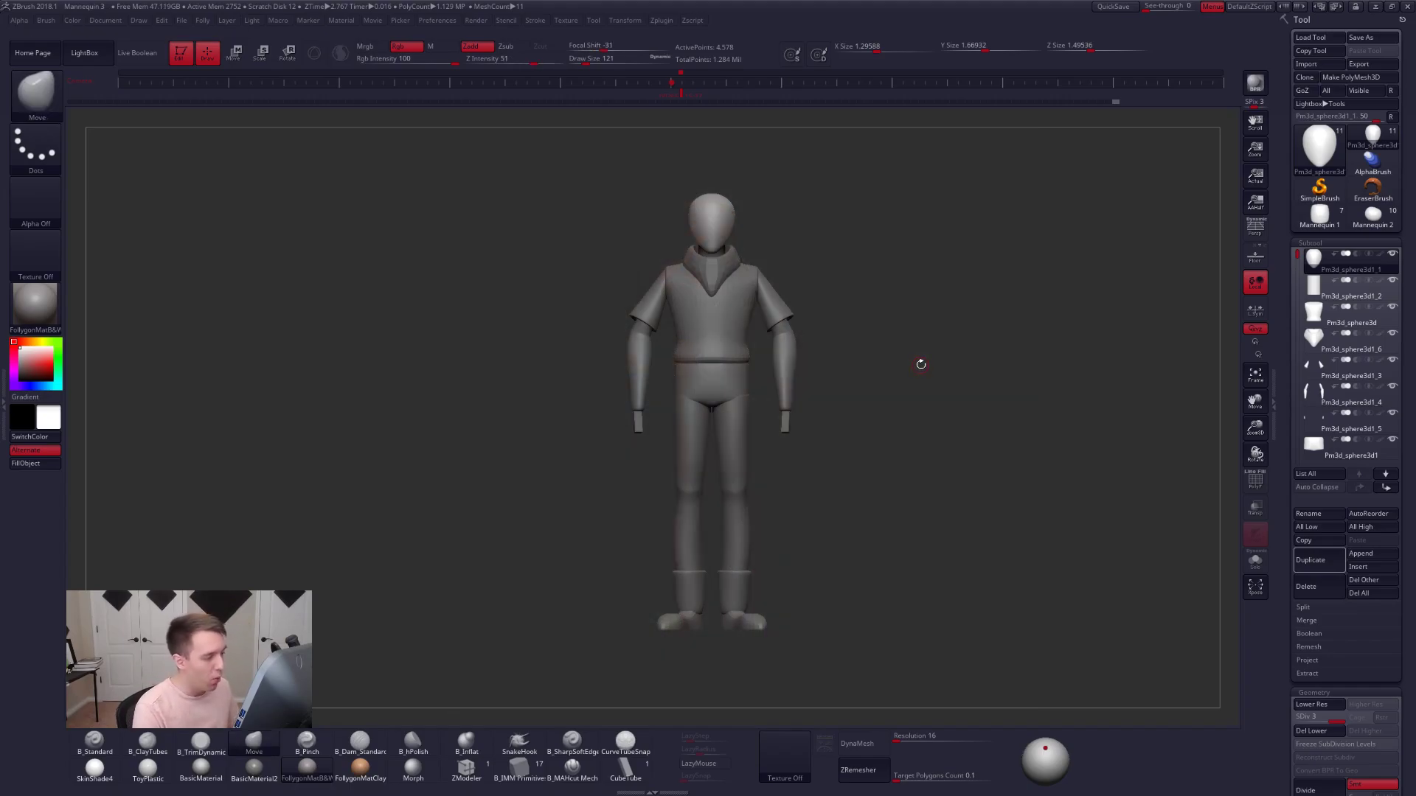
pyautogui.moveTo(735, 421)
pyautogui.mouseDown(button='right')
pyautogui.moveTo(652, 423)
pyautogui.moveTo(902, 439)
pyautogui.mouseUp(button='right')
pyautogui.hotkey('shift', 'z')
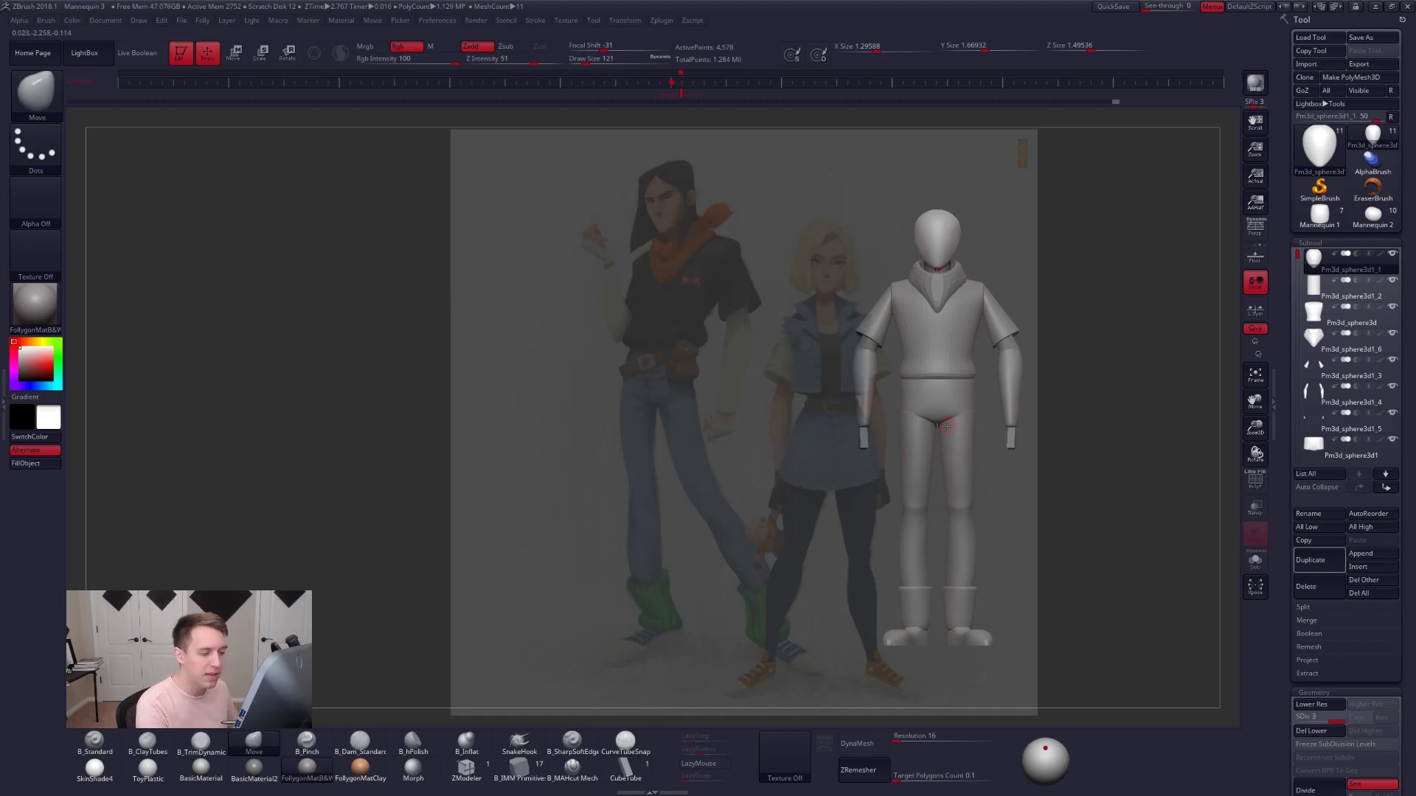
pyautogui.press('shift')
pyautogui.hotkey('shift', 'z')
# - Select the clothed mannequin's pelvis subtool and set the Draw Size to 335 for reshaping the crotch
pyautogui.moveTo(910, 516)
pyautogui.keyDown('alt'); pyautogui.mouseDown(button='right')
pyautogui.moveTo(711, 508)
pyautogui.moveTo(768, 493)
pyautogui.moveTo(796, 367)
pyautogui.mouseUp(button='right'); pyautogui.keyUp('alt')
pyautogui.keyDown('alt'); pyautogui.click(793, 355); pyautogui.keyUp('alt')
pyautogui.press('space')
pyautogui.moveTo(797, 368); pyautogui.dragTo(798, 368)
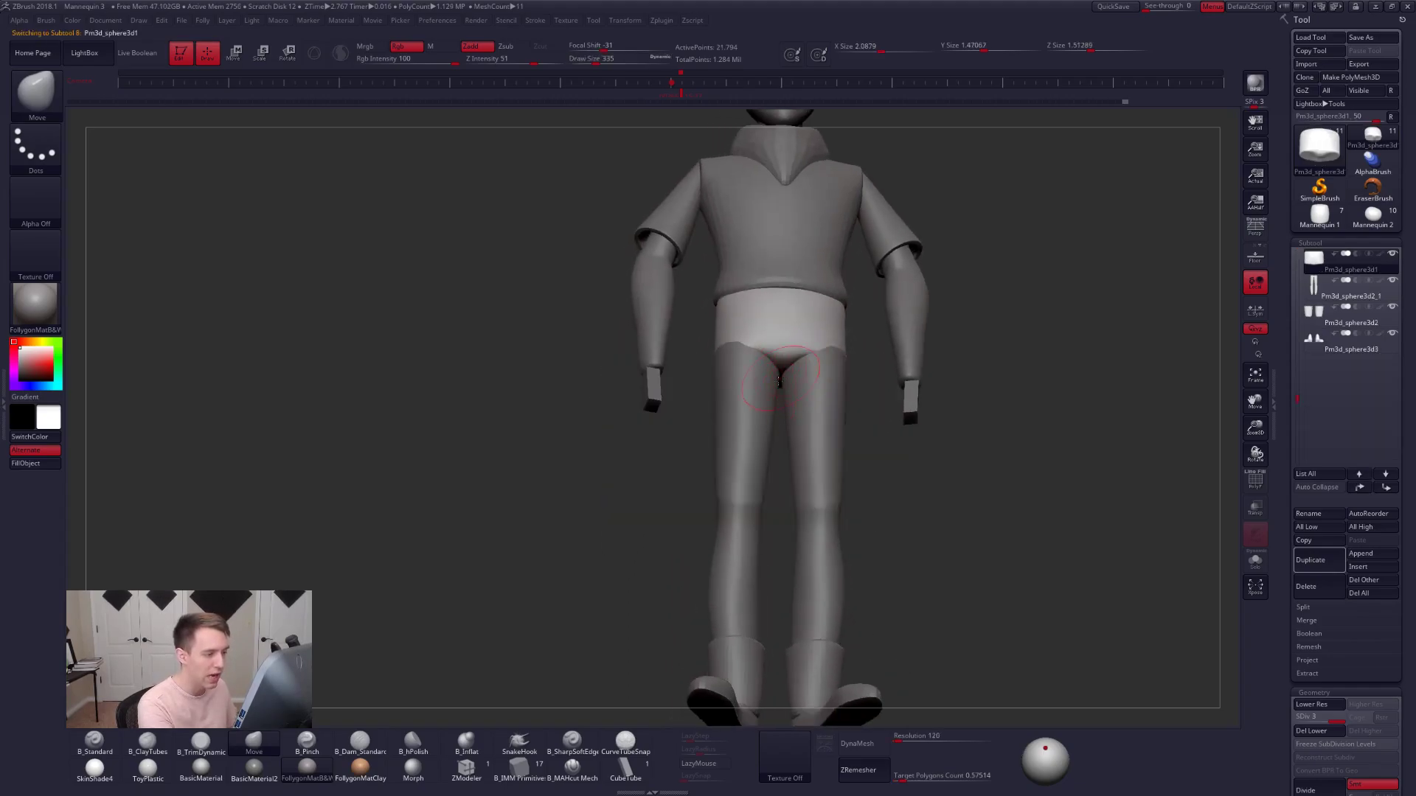
pyautogui.hotkey('shift', 's')
pyautogui.moveTo(795, 386)
pyautogui.mouseDown(button='right')
pyautogui.moveTo(825, 367)
pyautogui.moveTo(811, 389)
pyautogui.mouseUp(button='right')
# - At subdivision level 1, reshape the pelvis around the crotch using a Draw Size of 252
pyautogui.hotkey('shift', 'd')
pyautogui.hotkey('shift', 'd')
pyautogui.press('space')
pyautogui.moveTo(812, 390); pyautogui.dragTo(792, 402)
pyautogui.moveTo(794, 398); pyautogui.dragTo(861, 415, button='right')
pyautogui.hotkey('shift', 's')
pyautogui.keyDown('alt'); pyautogui.moveTo(856, 439); pyautogui.dragTo(798, 553); pyautogui.keyUp('alt')
pyautogui.keyDown('alt'); pyautogui.moveTo(782, 399); pyautogui.dragTo(935, 382); pyautogui.keyUp('alt')
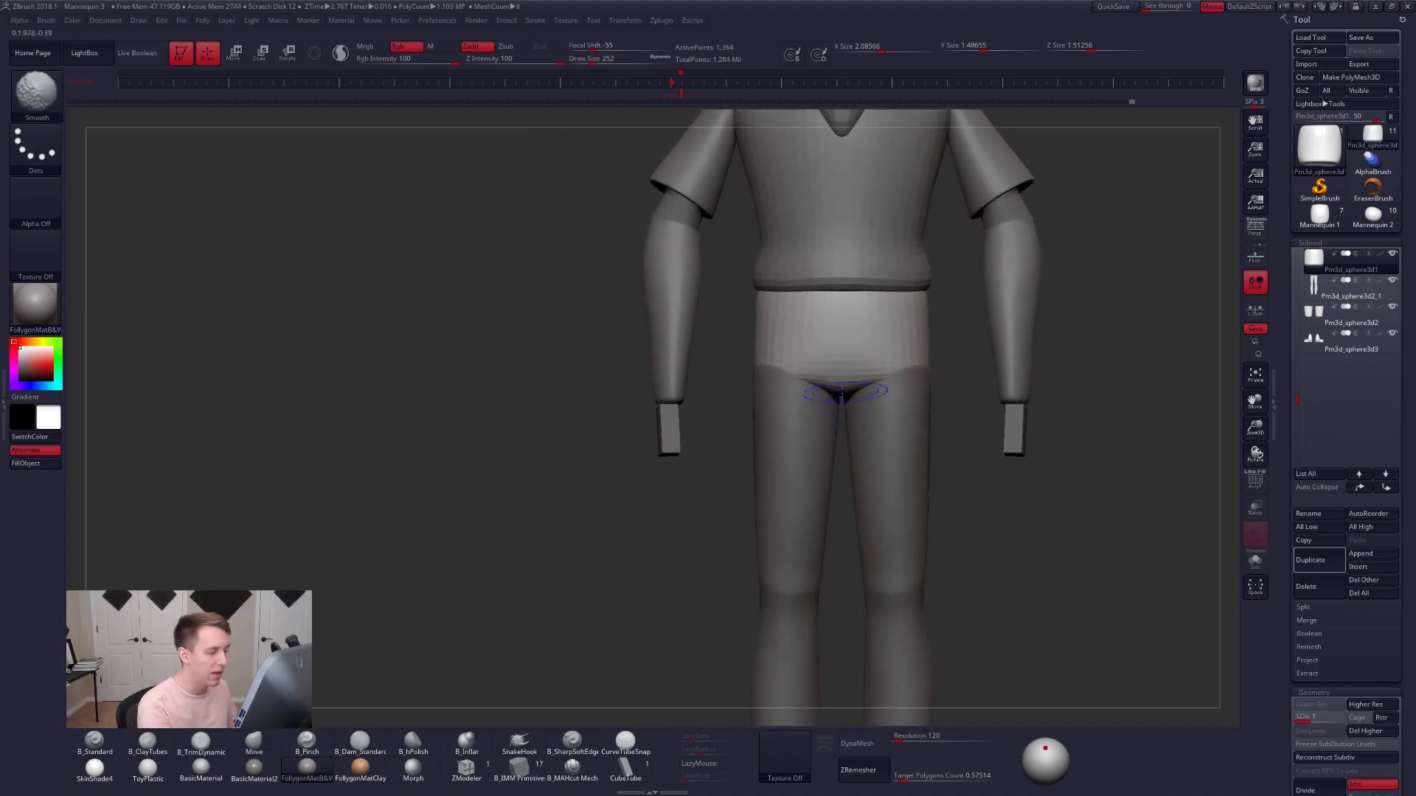
# - Check the hips and legs against the character reference overlay, and hide it again
pyautogui.hotkey('shift', 'z')
pyautogui.keyDown('alt'); pyautogui.moveTo(721, 419); pyautogui.dragTo(796, 420); pyautogui.keyUp('alt')
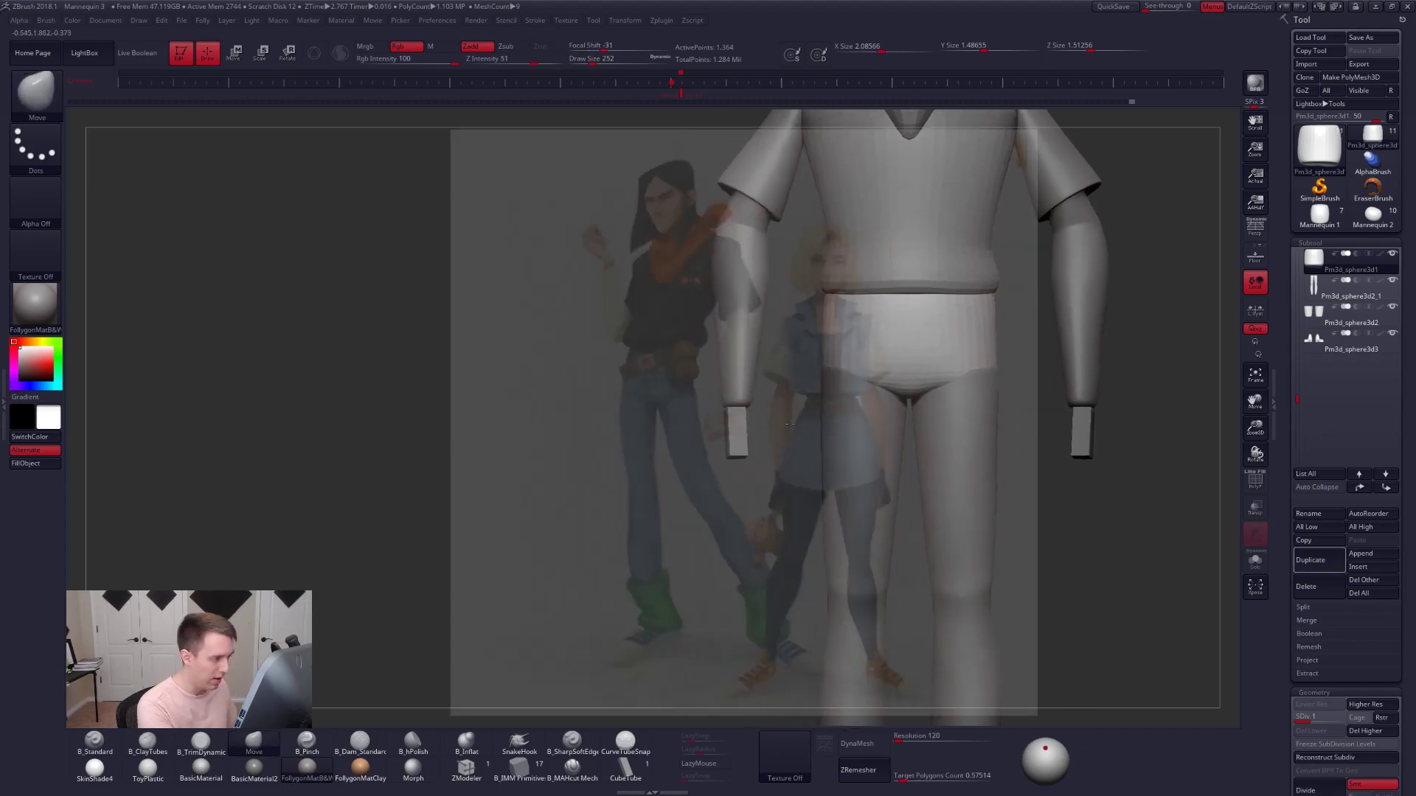
pyautogui.hotkey('shift', 'z')
pyautogui.keyDown('alt'); pyautogui.moveTo(945, 422); pyautogui.dragTo(807, 424); pyautogui.keyUp('alt')
# - Build up and smooth the crotch of the isolated pelvis with the ClayTubes brush at a higher subdivision level
pyautogui.moveTo(806, 423)
pyautogui.keyDown('alt'); pyautogui.mouseDown(button='right')
pyautogui.moveTo(790, 376)
pyautogui.moveTo(774, 382)
pyautogui.moveTo(808, 429)
pyautogui.mouseUp(button='right'); pyautogui.keyUp('alt')
pyautogui.hotkey('alt', 's')
pyautogui.press('d')
pyautogui.press('2')
pyautogui.moveTo(781, 376)
pyautogui.mouseDown()
pyautogui.moveTo(762, 414)
pyautogui.moveTo(791, 412)
pyautogui.mouseUp()
pyautogui.moveTo(786, 462)
pyautogui.keyDown('shift'); pyautogui.mouseDown()
pyautogui.moveTo(786, 434)
pyautogui.moveTo(763, 472)
pyautogui.mouseUp(); pyautogui.keyUp('shift')
pyautogui.moveTo(809, 423)
pyautogui.mouseDown(button='right')
pyautogui.moveTo(816, 484)
pyautogui.moveTo(787, 518)
pyautogui.mouseUp(button='right')
pyautogui.hotkey('alt', 's')
pyautogui.press('d')
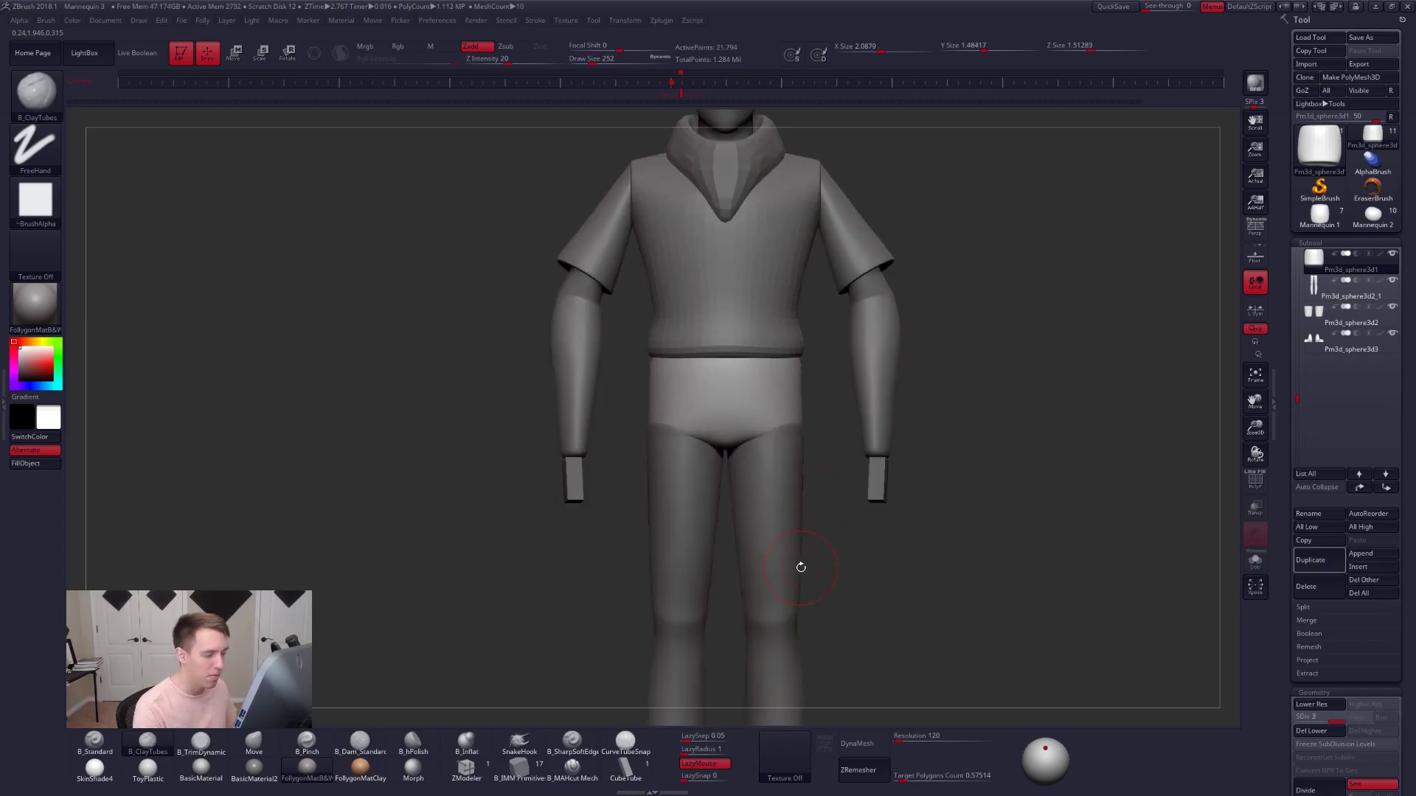
# - Select the legs subtool and isolate it in Solo mode to view the tops of the thighs
pyautogui.keyDown('alt'); pyautogui.click(711, 499); pyautogui.keyUp('alt')
pyautogui.hotkey('alt', 's')
pyautogui.keyDown('alt'); pyautogui.moveTo(791, 662); pyautogui.dragTo(821, 518, button='right'); pyautogui.keyUp('alt')
pyautogui.keyDown('alt'); pyautogui.moveTo(821, 518); pyautogui.dragTo(712, 542, button='right'); pyautogui.keyUp('alt')
pyautogui.moveTo(703, 358)
pyautogui.mouseDown(button='right')
pyautogui.moveTo(666, 364)
pyautogui.moveTo(727, 331)
pyautogui.moveTo(739, 422)
pyautogui.moveTo(702, 329)
pyautogui.moveTo(636, 354)
pyautogui.mouseUp(button='right')
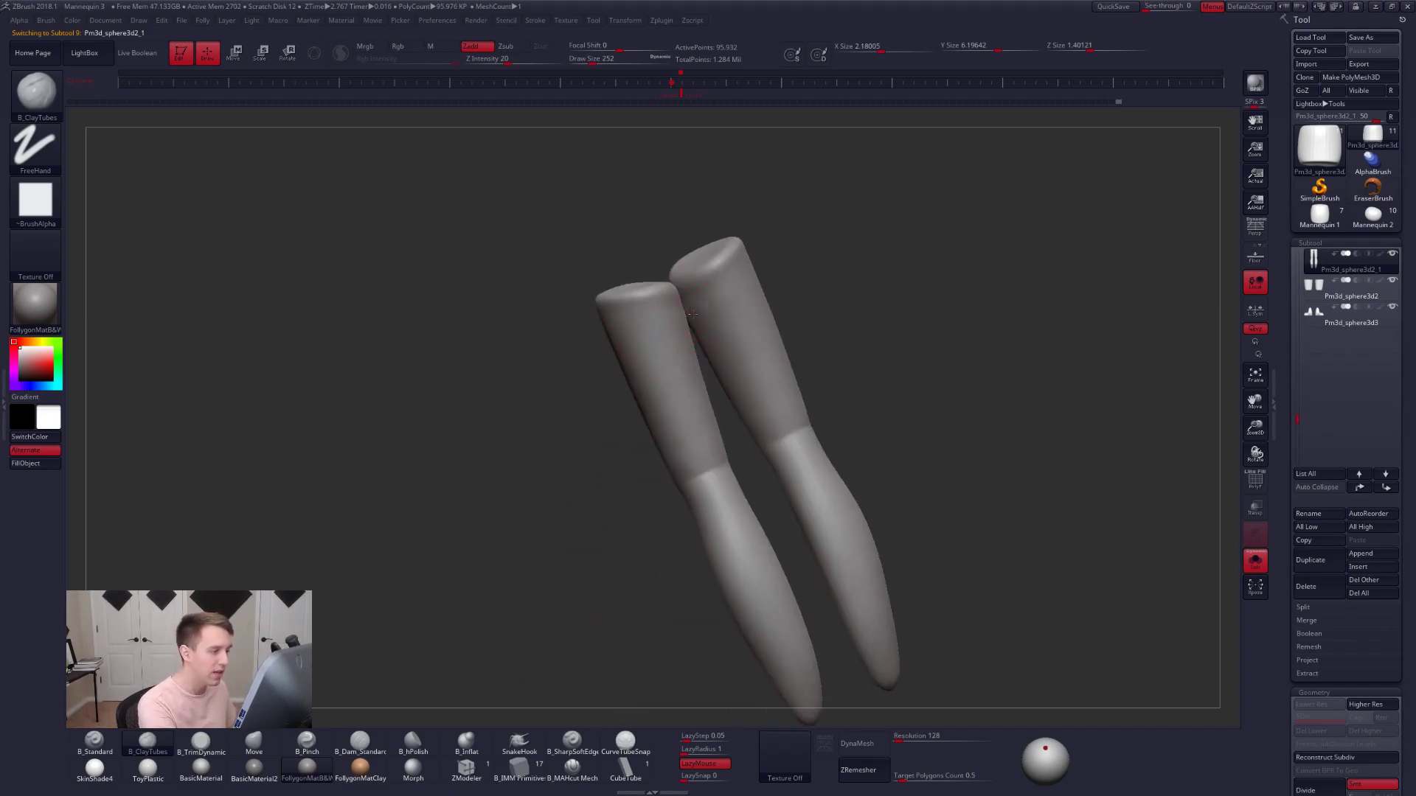
pyautogui.moveTo(740, 376); pyautogui.dragTo(775, 405, button='right')
# - Turn on the polyframe display to inspect the legs' polygroups, and turn it off again
pyautogui.hotkey('shift', 'f')
pyautogui.moveTo(1281, 418)
pyautogui.mouseDown()
pyautogui.moveTo(1291, 297)
pyautogui.moveTo(1286, 435)
pyautogui.mouseUp()
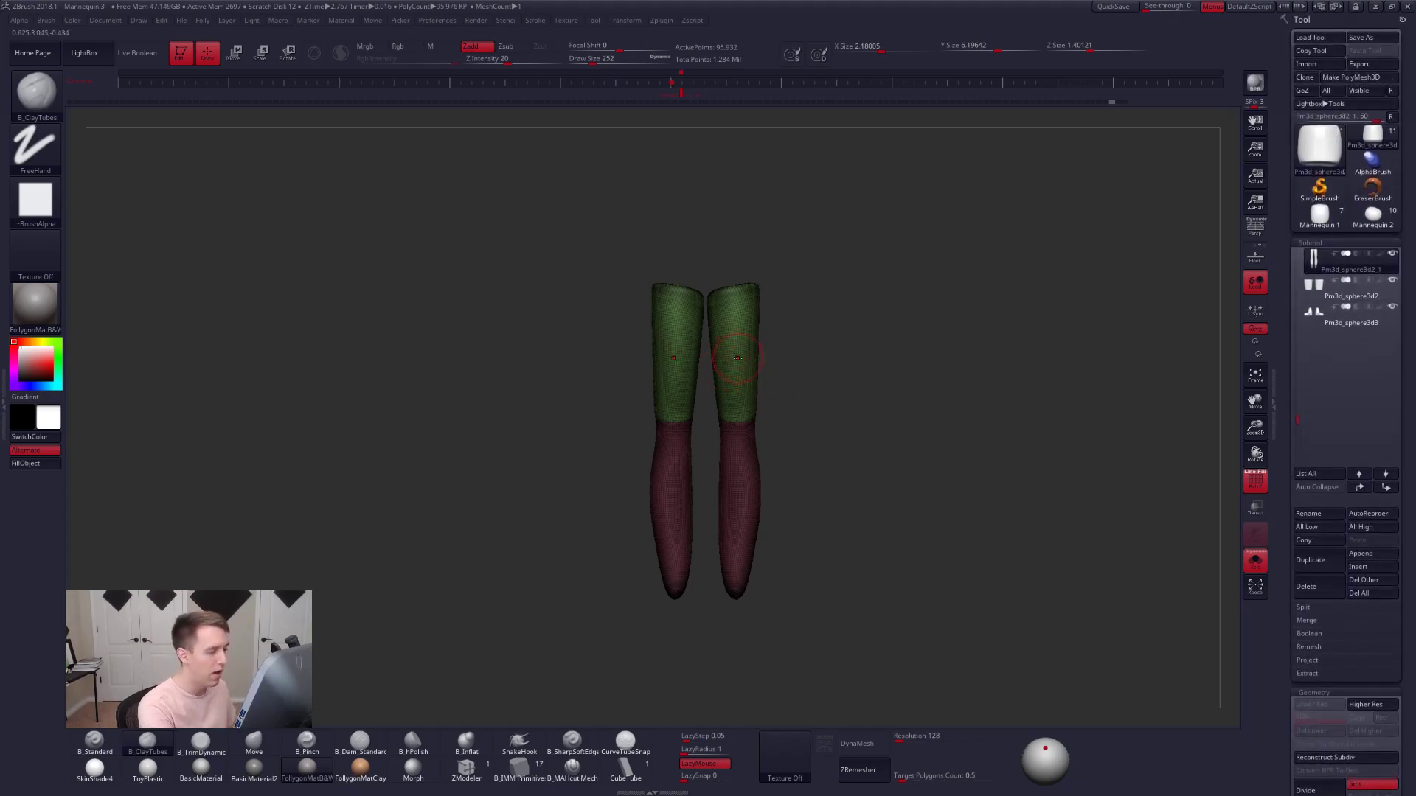
pyautogui.moveTo(730, 314)
pyautogui.keyDown('ctrl'); pyautogui.mouseDown(button='right')
pyautogui.moveTo(706, 298)
pyautogui.moveTo(727, 277)
pyautogui.mouseUp(button='right'); pyautogui.keyUp('ctrl')
pyautogui.hotkey('shift', 'f')
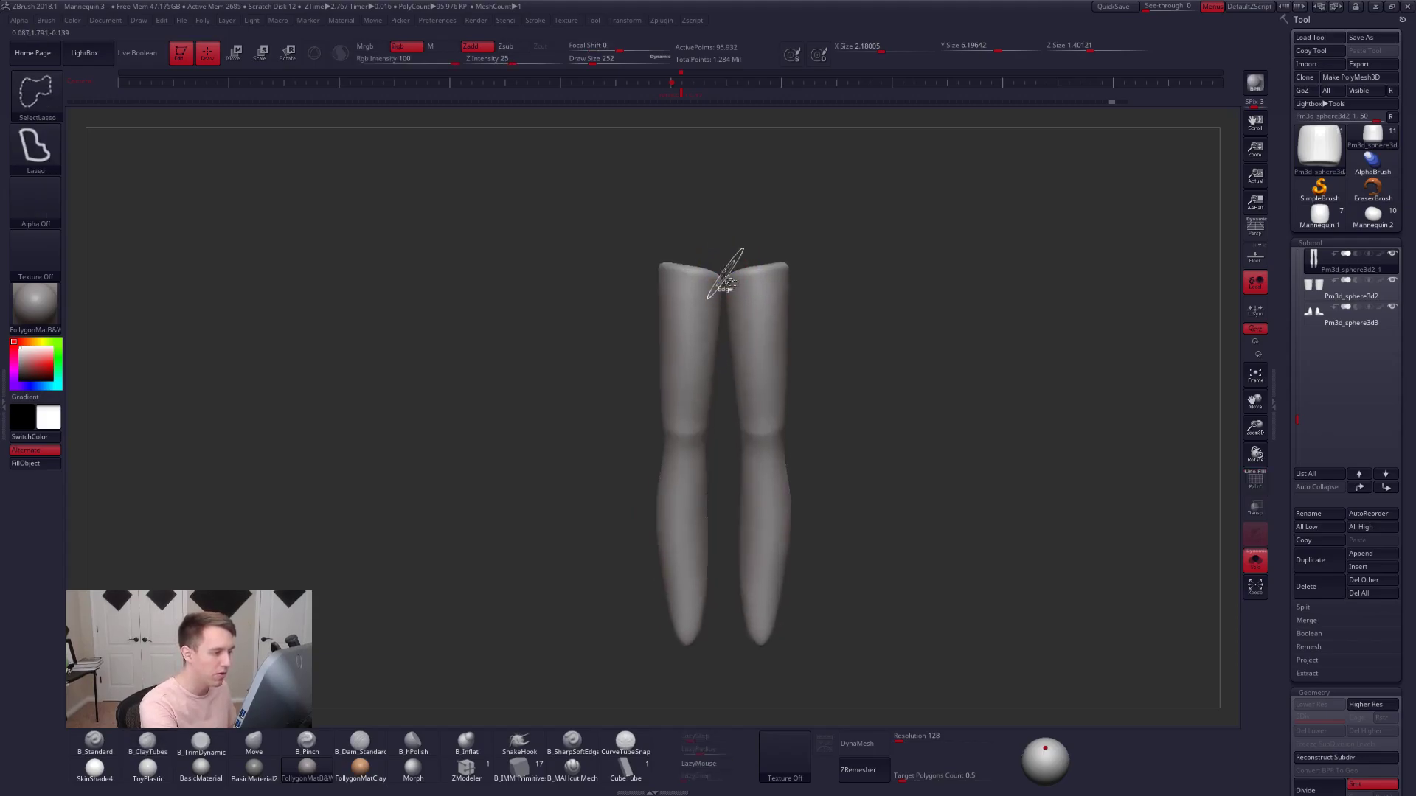
# - Hide one leg with a lasso selection and build up the other leg's inner upper thigh with ClayTubes
pyautogui.moveTo(720, 353)
pyautogui.keyDown('ctrl'); pyautogui.keyDown('alt'); pyautogui.keyDown('shift'); pyautogui.mouseDown()
pyautogui.moveTo(737, 566)
pyautogui.moveTo(909, 499)
pyautogui.moveTo(738, 236)
pyautogui.mouseUp(); pyautogui.keyUp('shift'); pyautogui.keyUp('alt'); pyautogui.keyUp('ctrl')
pyautogui.press('1')
pyautogui.click(894, 304)
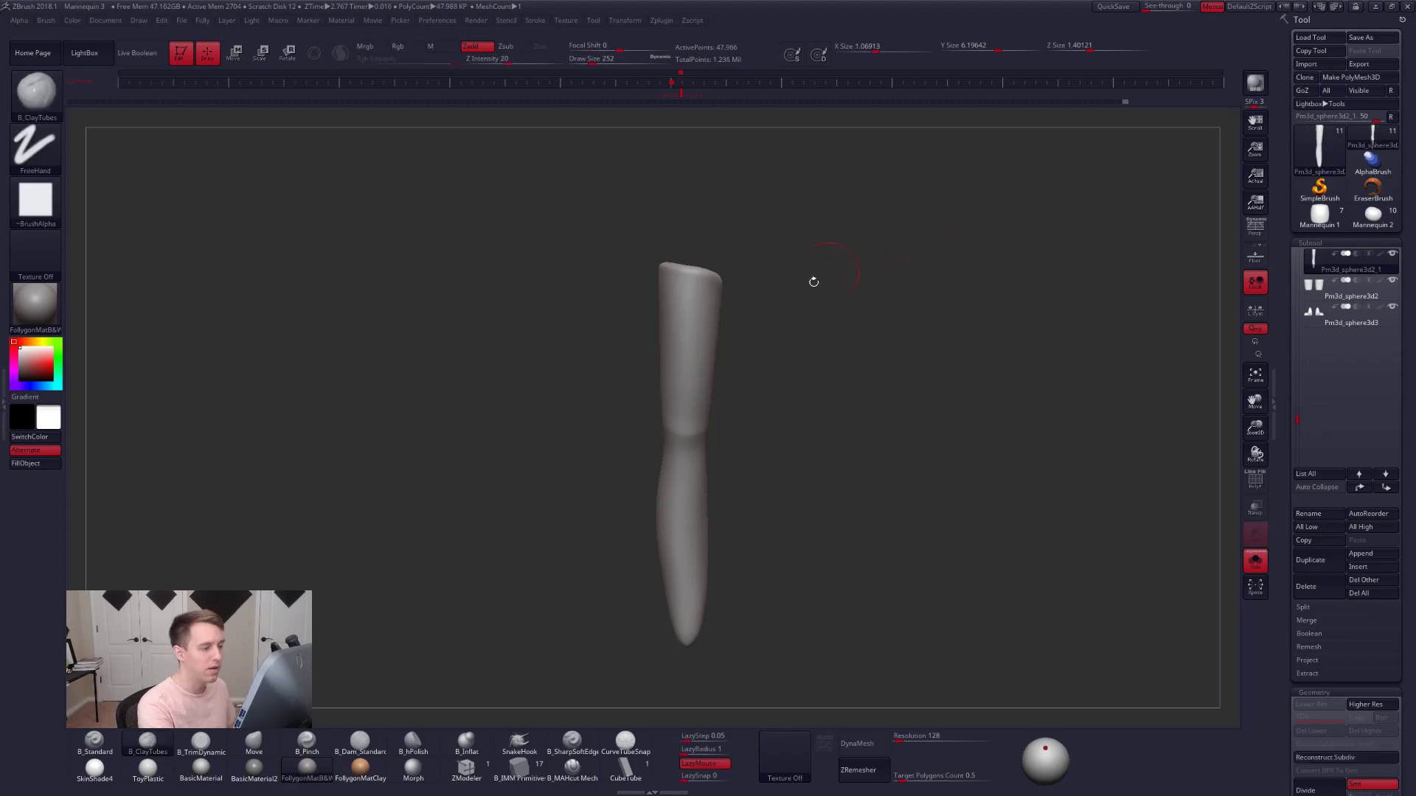
pyautogui.moveTo(834, 268); pyautogui.dragTo(753, 303, button='right')
pyautogui.moveTo(727, 304)
pyautogui.mouseDown()
pyautogui.moveTo(724, 289)
pyautogui.moveTo(714, 302)
pyautogui.mouseUp()
pyautogui.moveTo(714, 361); pyautogui.dragTo(767, 386, button='right')
# - Group the visible leg as its own polygroup and show both legs again
pyautogui.press('space')
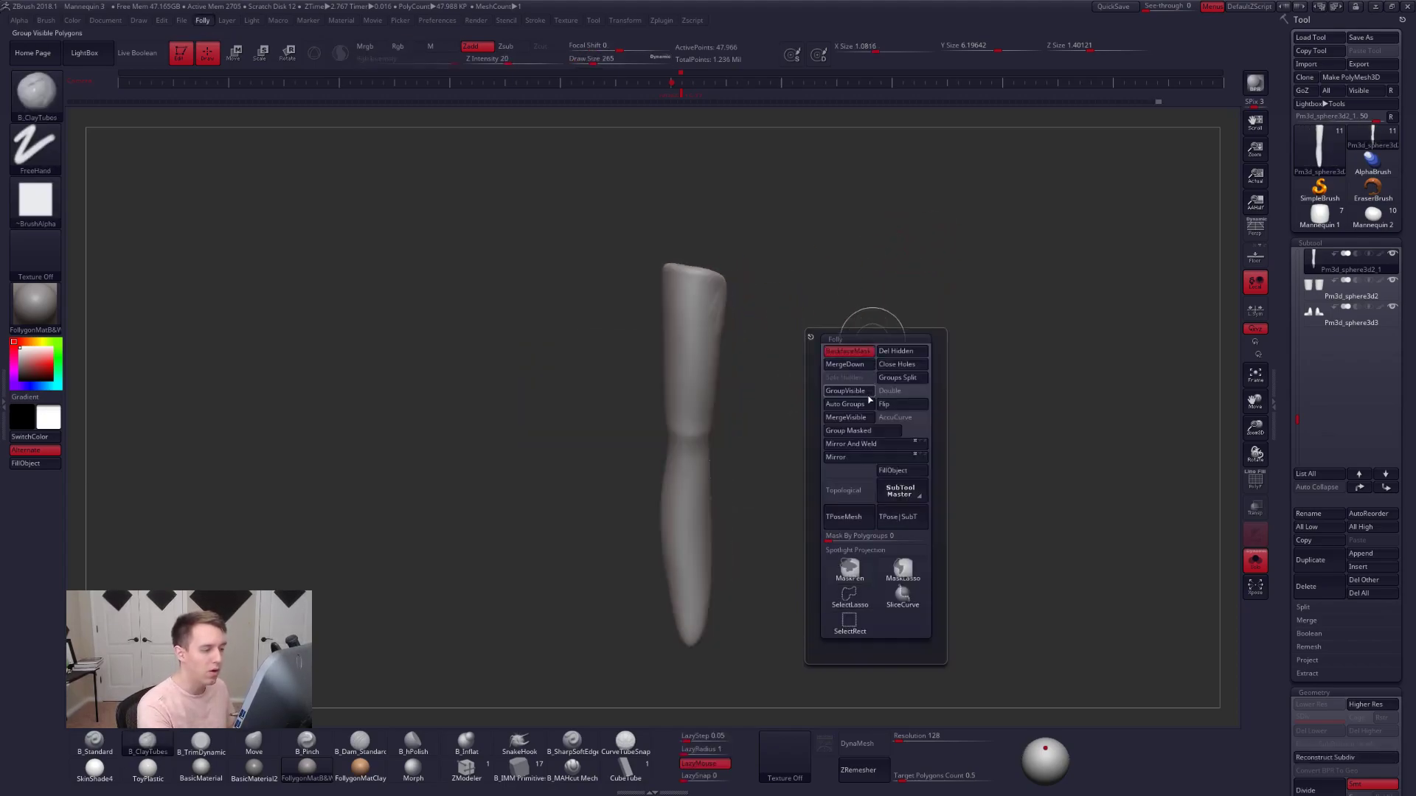
pyautogui.keyDown('ctrl'); pyautogui.keyDown('shift'); pyautogui.click(1010, 358); pyautogui.keyUp('shift'); pyautogui.keyUp('ctrl')
pyautogui.moveTo(803, 486)
pyautogui.mouseDown()
pyautogui.moveTo(818, 480)
pyautogui.moveTo(788, 484)
pyautogui.mouseUp()
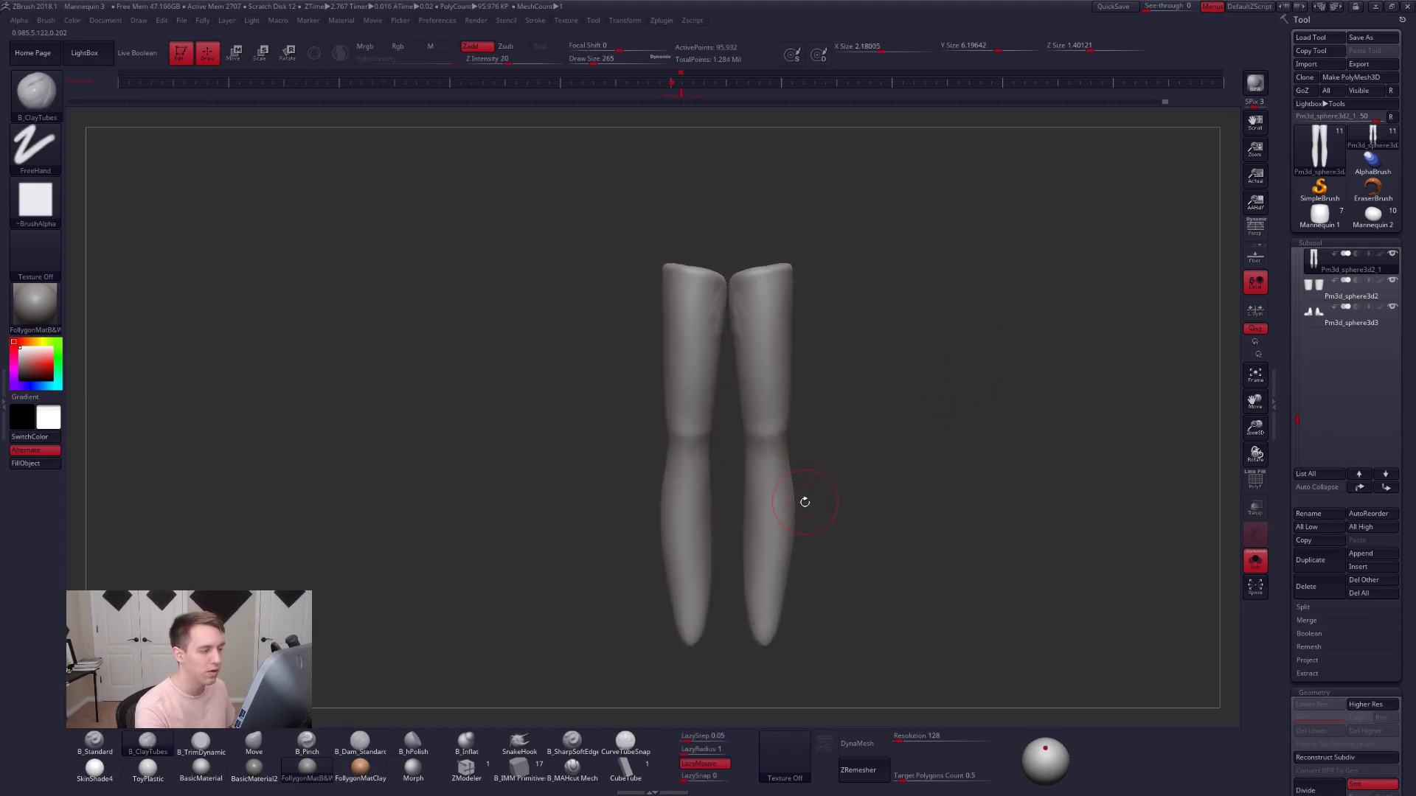
# - Isolate one leg, refine and smooth its inner upper thigh, and bring the whole mannequin back into view
pyautogui.keyDown('ctrl'); pyautogui.keyDown('shift'); pyautogui.click(708, 447); pyautogui.keyUp('shift'); pyautogui.keyUp('ctrl')
pyautogui.keyDown('shift'); pyautogui.moveTo(723, 444); pyautogui.dragTo(656, 480); pyautogui.keyUp('shift')
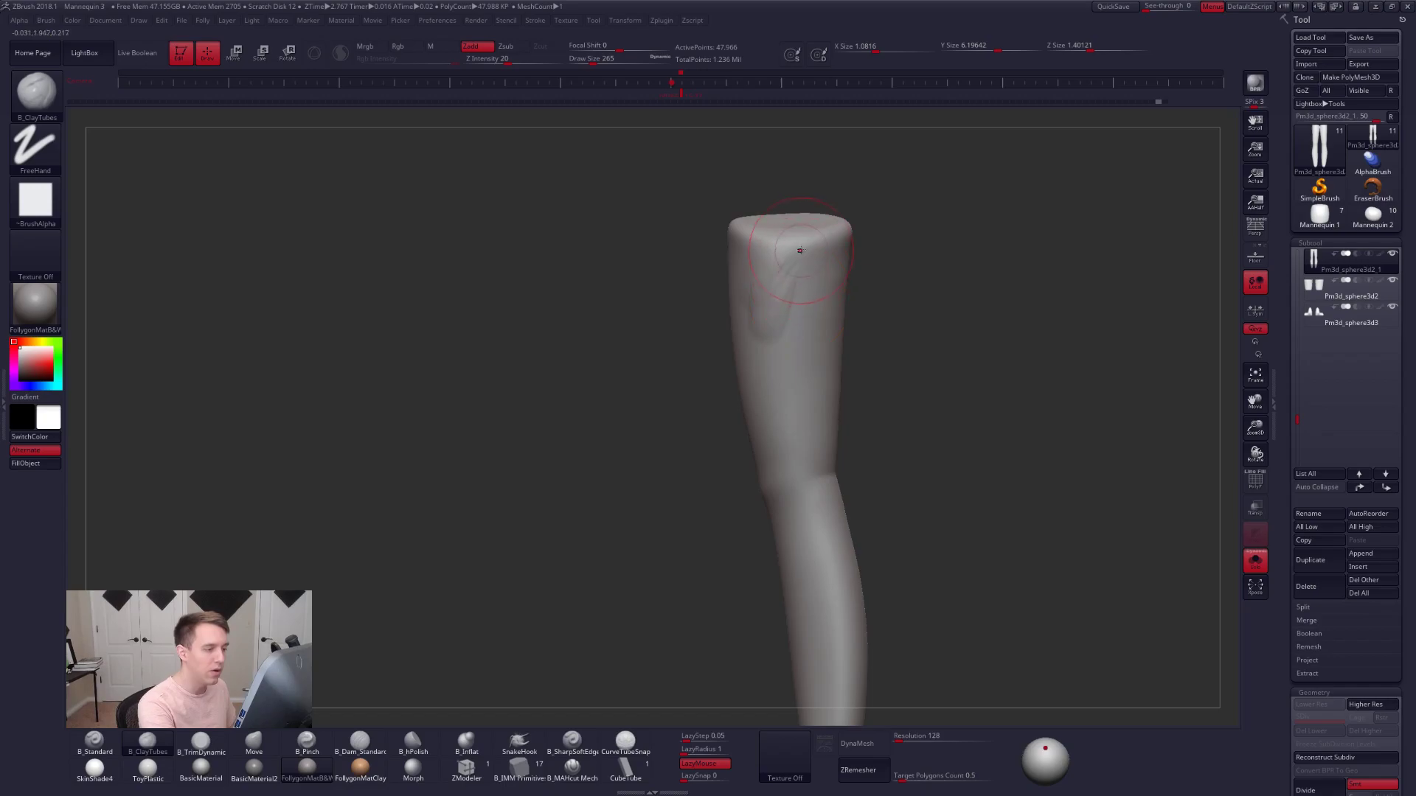
pyautogui.press('ctrl')
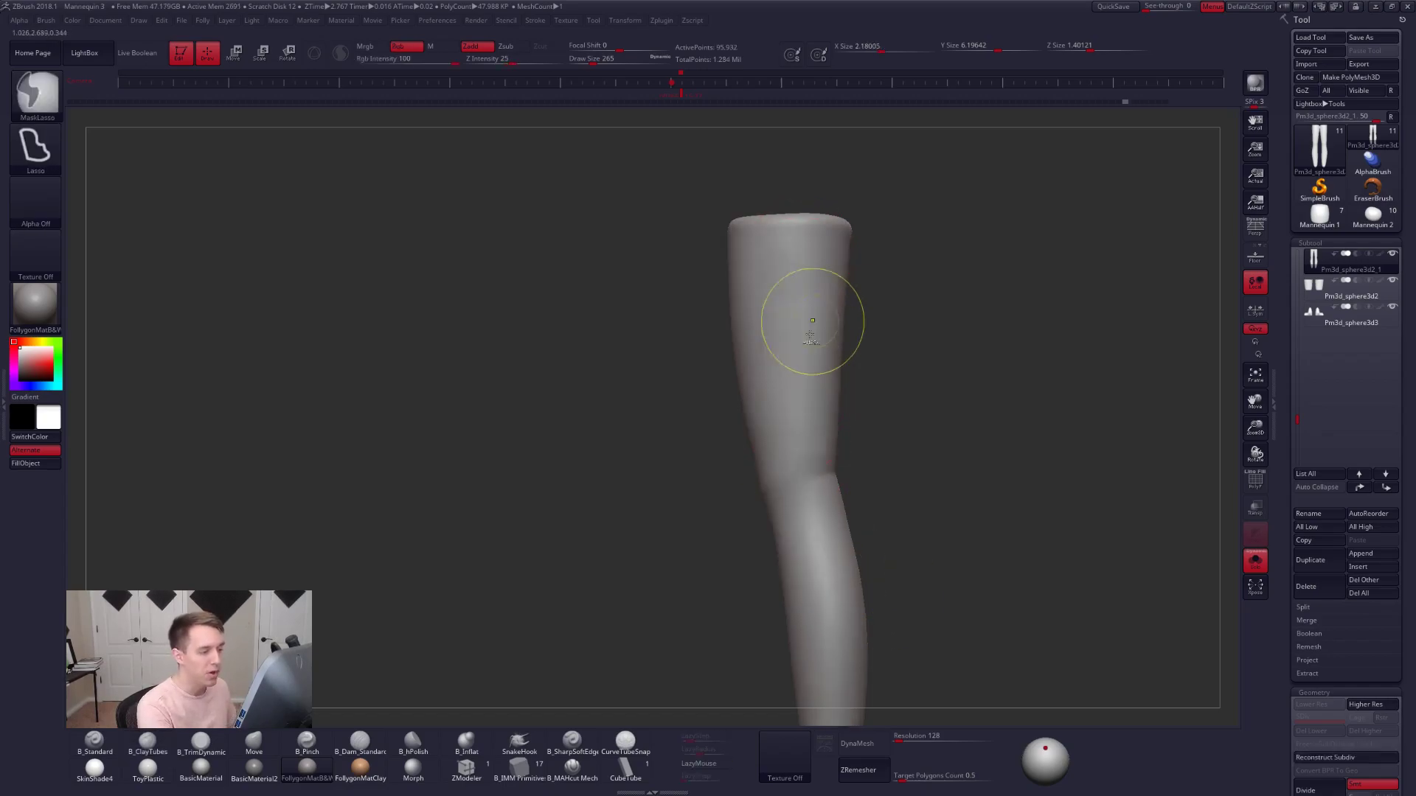
pyautogui.keyDown('ctrl'); pyautogui.keyDown('shift'); pyautogui.click(821, 452); pyautogui.keyUp('shift'); pyautogui.keyUp('ctrl')
pyautogui.keyDown('shift'); pyautogui.moveTo(840, 452); pyautogui.dragTo(888, 458); pyautogui.keyUp('shift')
pyautogui.keyDown('alt'); pyautogui.moveTo(856, 509); pyautogui.dragTo(846, 464); pyautogui.keyUp('alt')
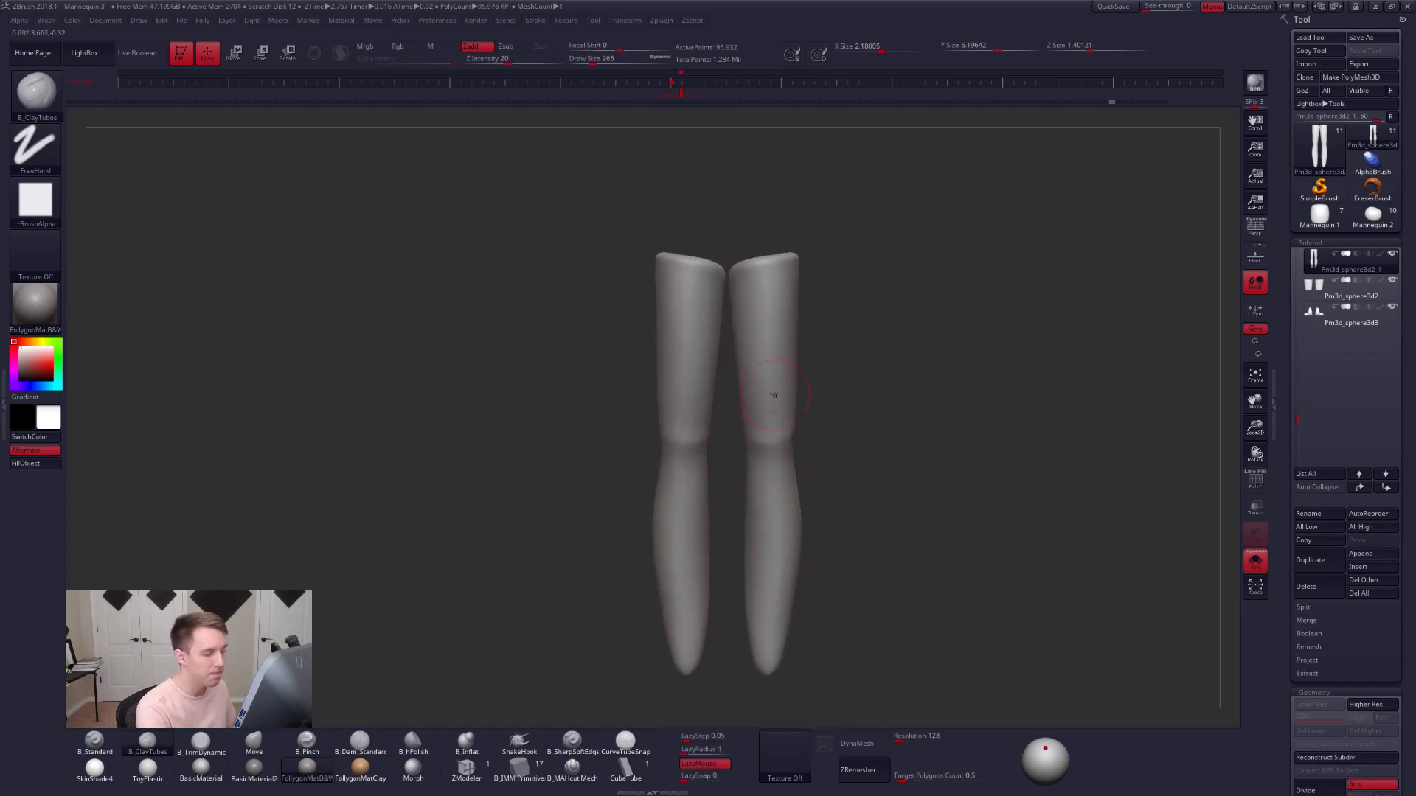
pyautogui.keyDown('alt'); pyautogui.moveTo(919, 504); pyautogui.dragTo(906, 494); pyautogui.keyUp('alt')
pyautogui.hotkey('alt', 's')
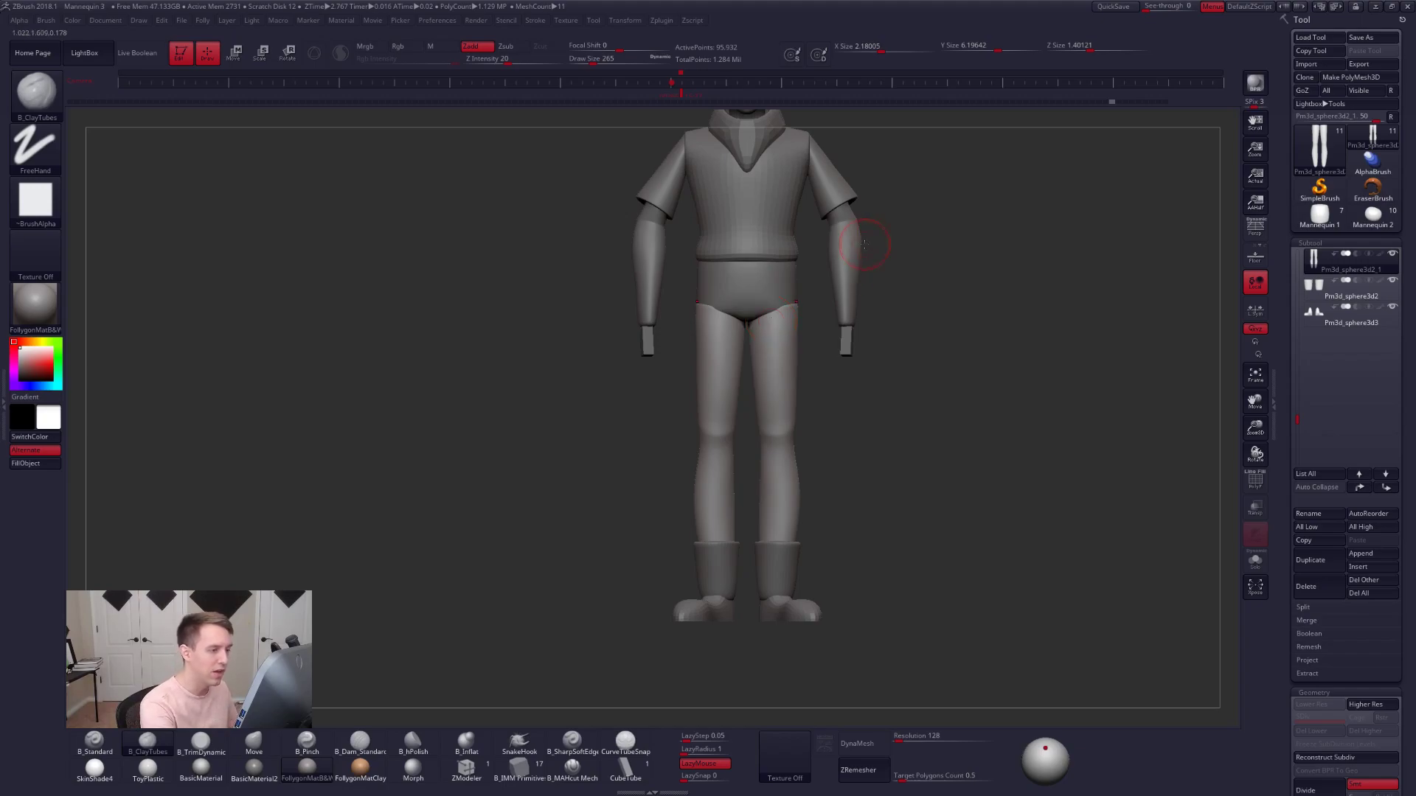
# - Select the forearms and pull their outer contour slightly outward with the Move brush, accepting removal of the newer undo history
pyautogui.keyDown('alt'); pyautogui.click(842, 241); pyautogui.keyUp('alt')
pyautogui.keyDown('alt'); pyautogui.moveTo(848, 247); pyautogui.dragTo(830, 302, button='right'); pyautogui.keyUp('alt')
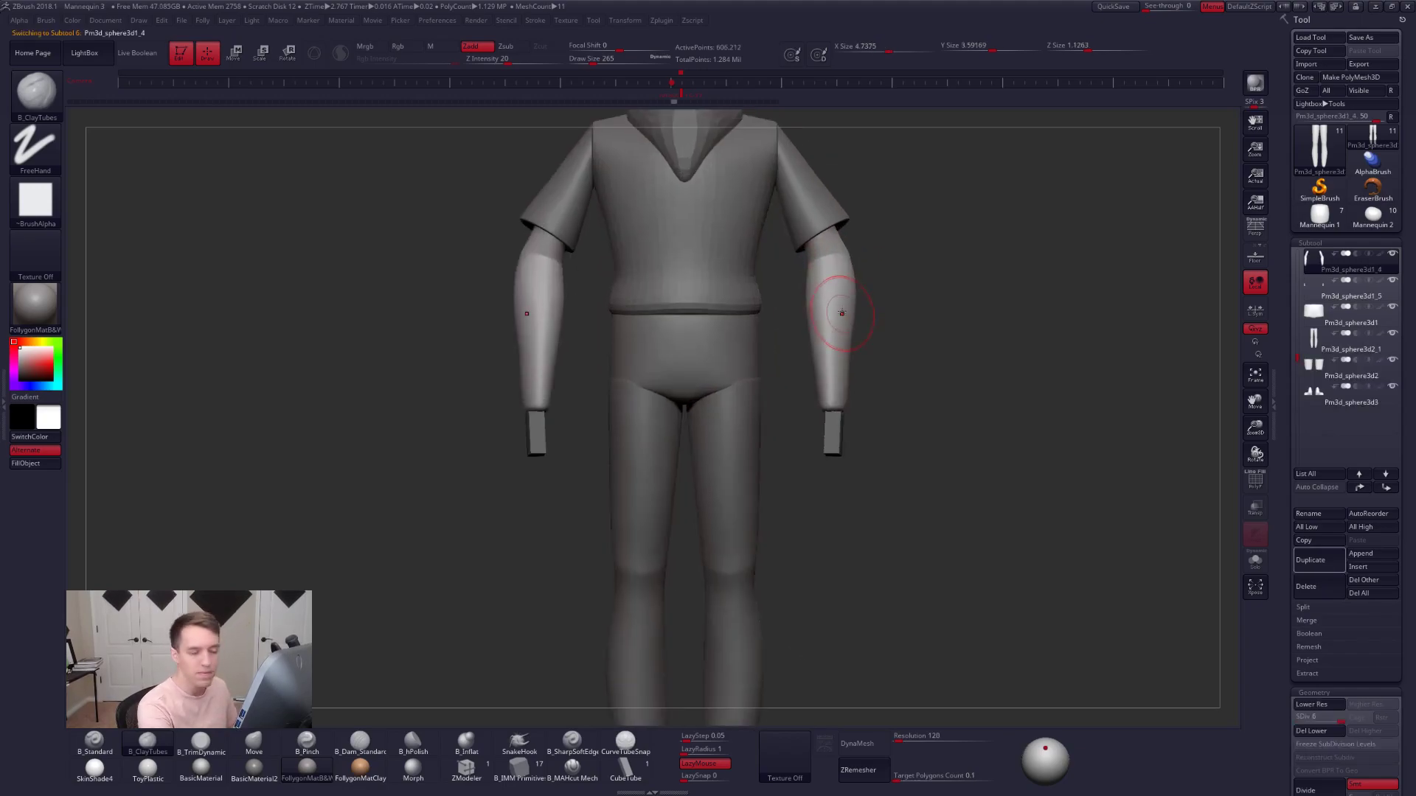
pyautogui.press('b')
pyautogui.press('m')
pyautogui.press('v')
pyautogui.press('space')
pyautogui.moveTo(828, 294); pyautogui.dragTo(838, 298)
pyautogui.click(841, 318)
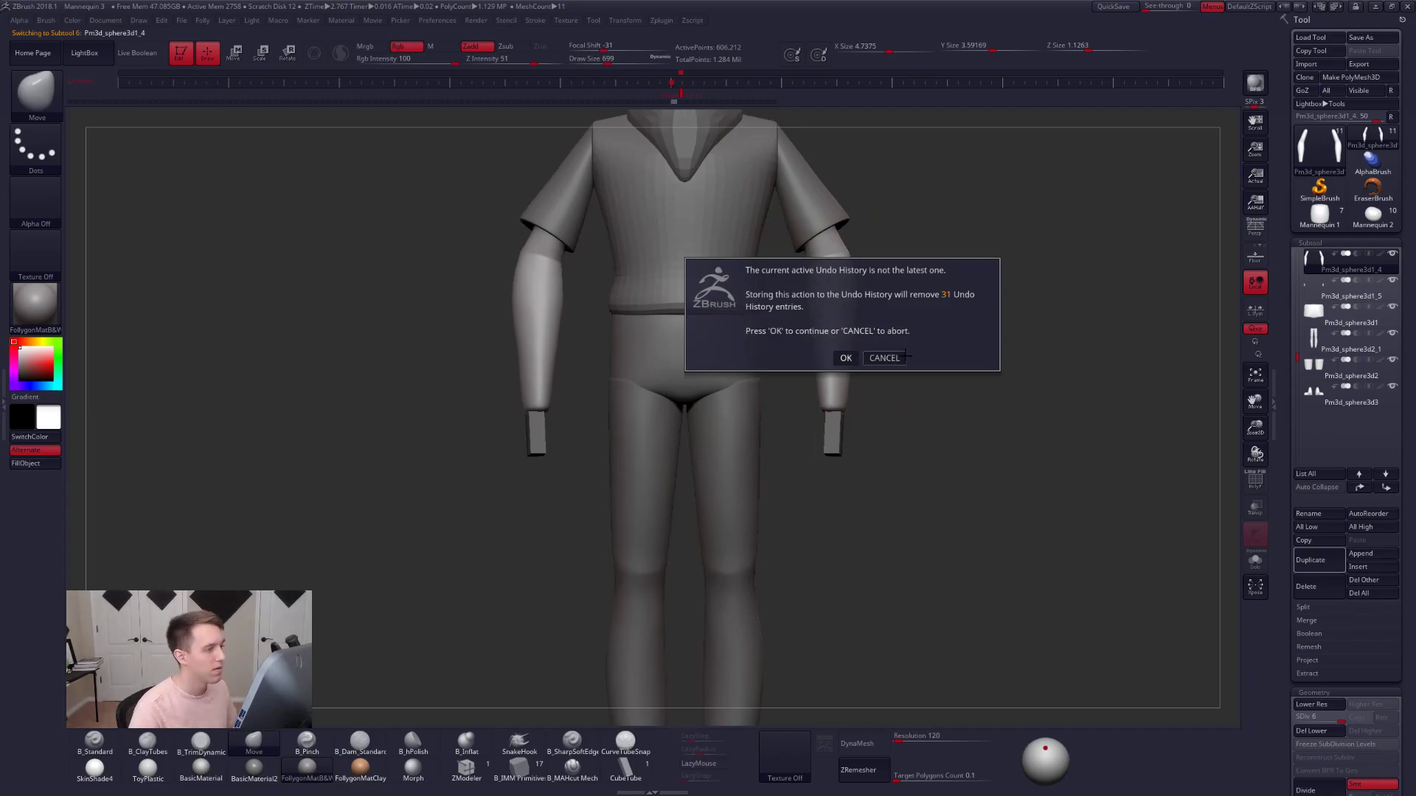
pyautogui.click(846, 357)
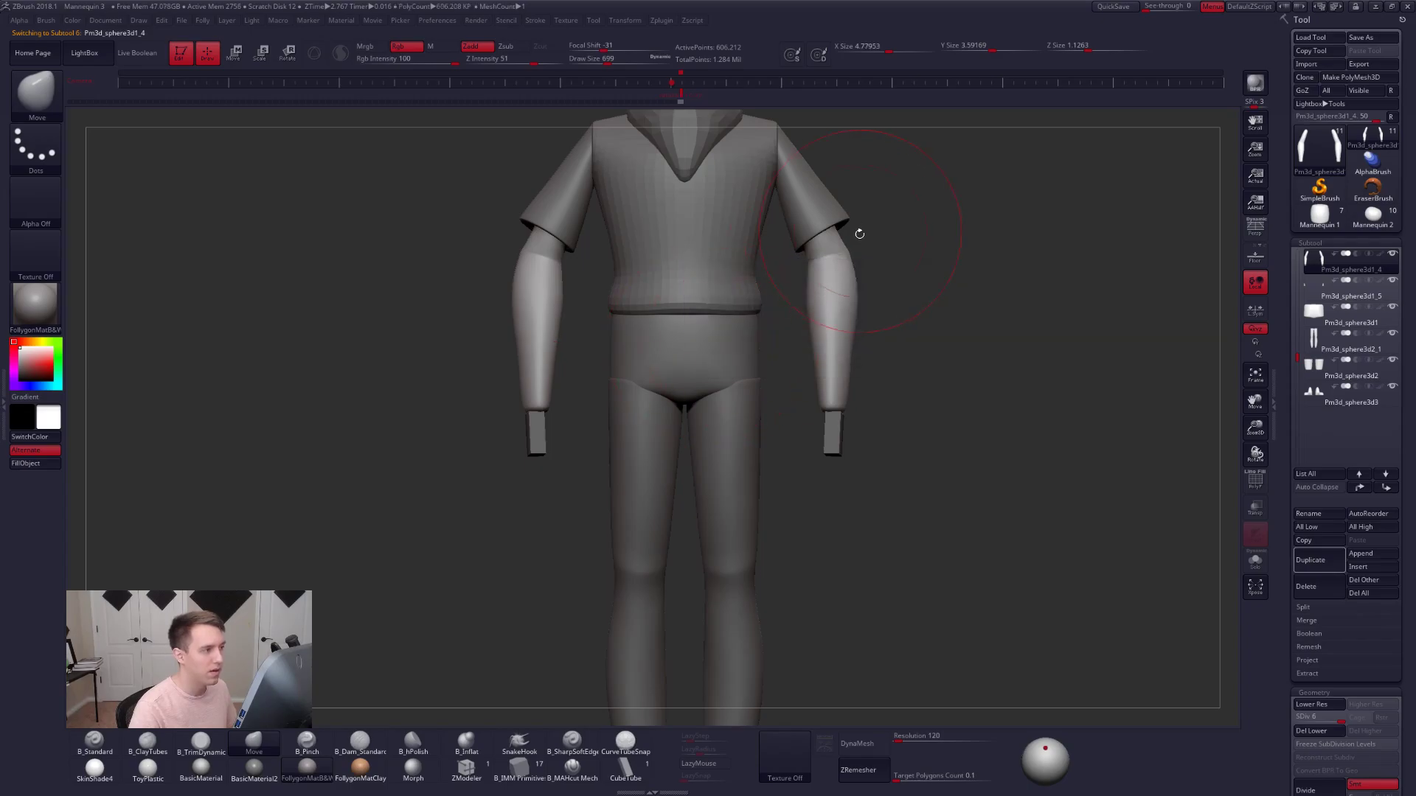
pyautogui.press('space')
pyautogui.moveTo(885, 256); pyautogui.dragTo(866, 256)
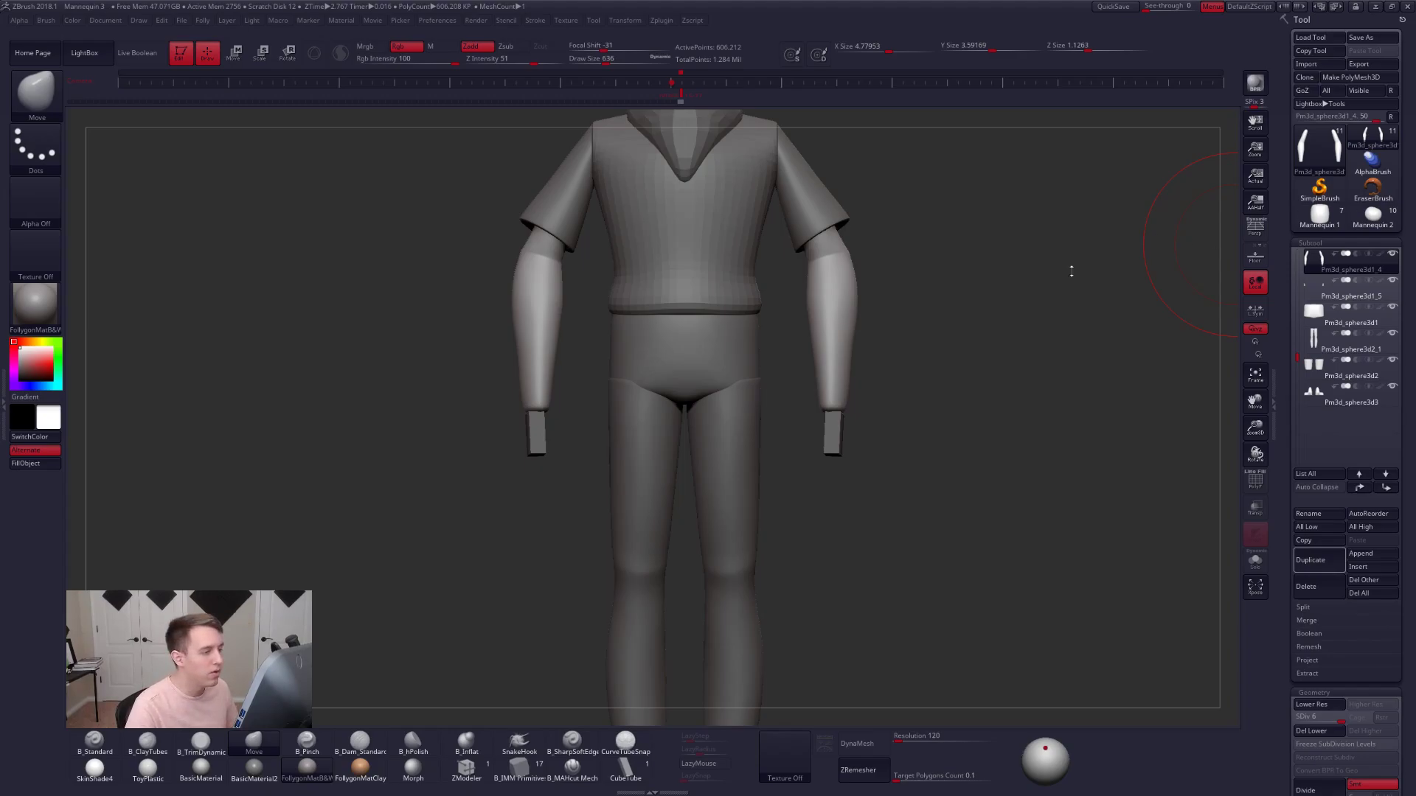
# - Compare the mannequin's arms and overall proportions with the character reference, placed beside and over the artwork
pyautogui.moveTo(1053, 280)
pyautogui.keyDown('alt'); pyautogui.mouseDown()
pyautogui.moveTo(1106, 248)
pyautogui.moveTo(859, 248)
pyautogui.mouseUp(); pyautogui.keyUp('alt')
pyautogui.hotkey('shift', 'z')
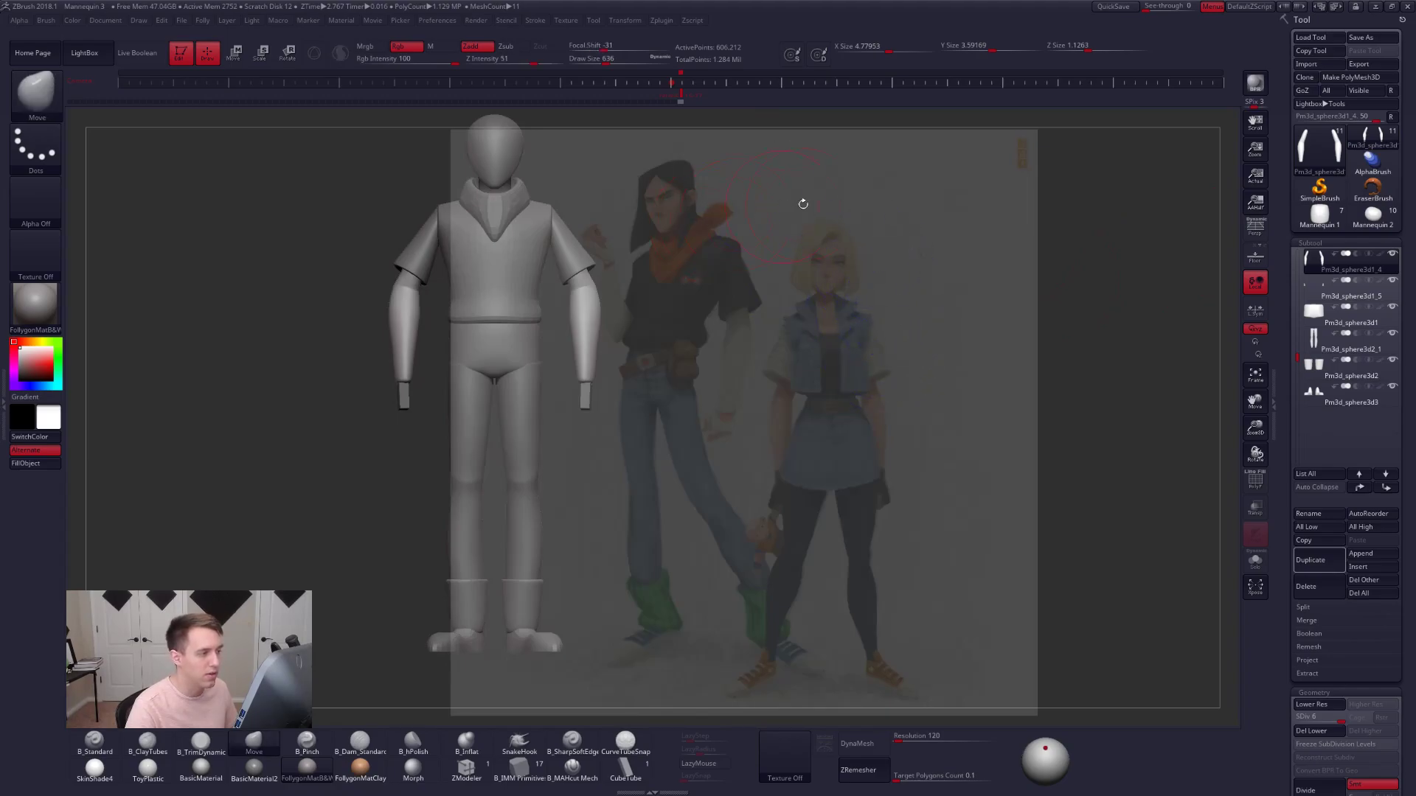
pyautogui.press('b')
pyautogui.press('m')
pyautogui.press('v')
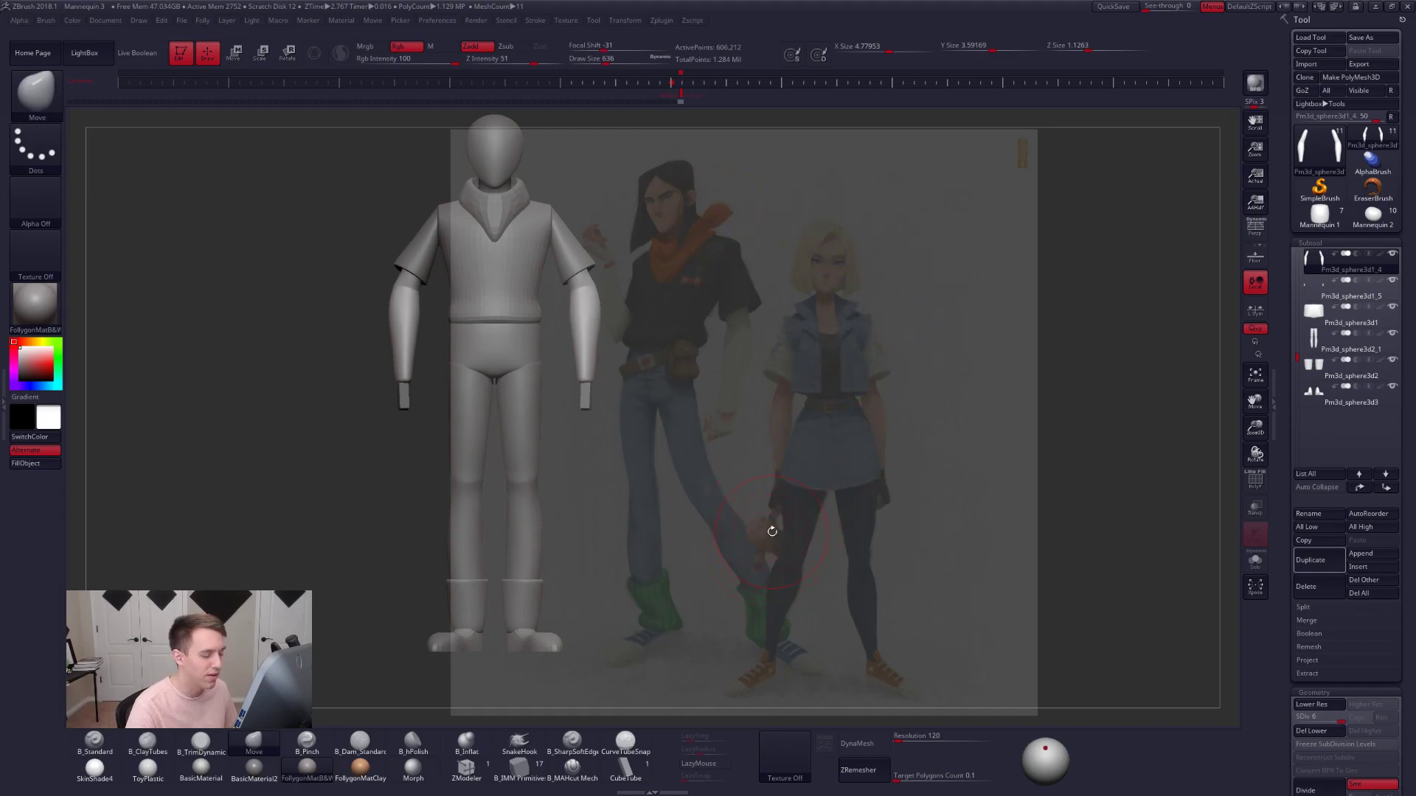
pyautogui.hotkey('shift', 'z')
pyautogui.keyDown('alt'); pyautogui.moveTo(750, 305); pyautogui.dragTo(931, 335); pyautogui.keyUp('alt')
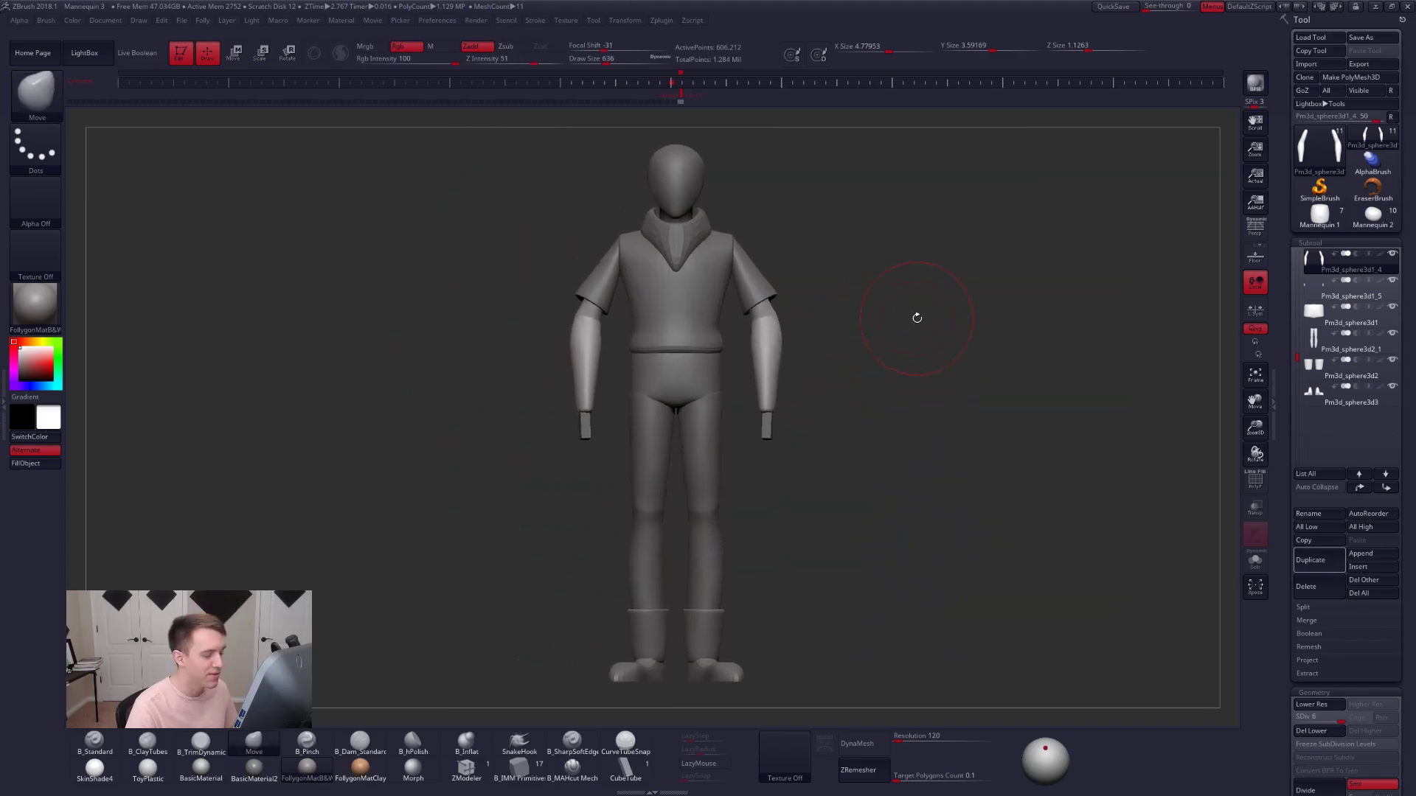
pyautogui.hotkey('ctrl', 'space')
pyautogui.hotkey('shift', 'z')
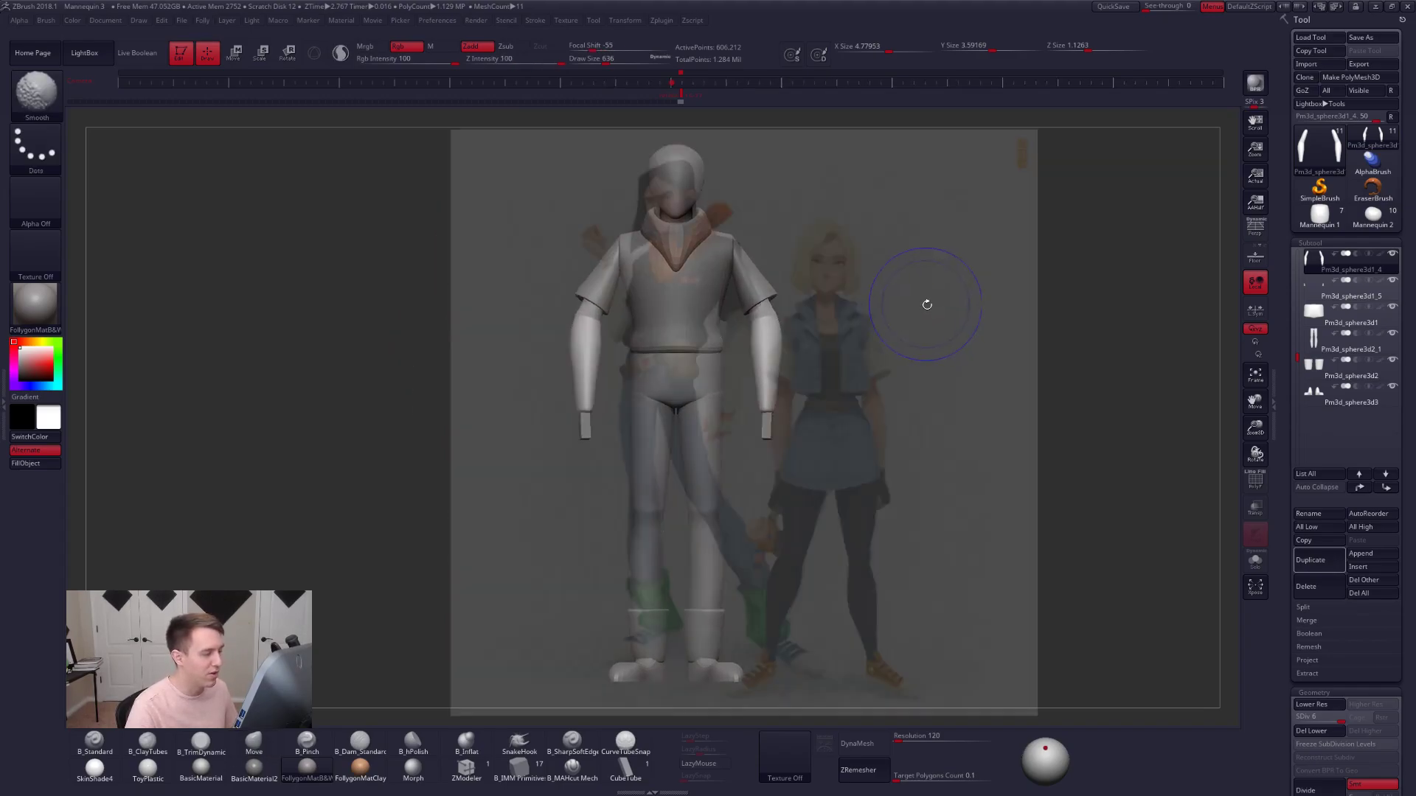
pyautogui.hotkey('shift', 'z')
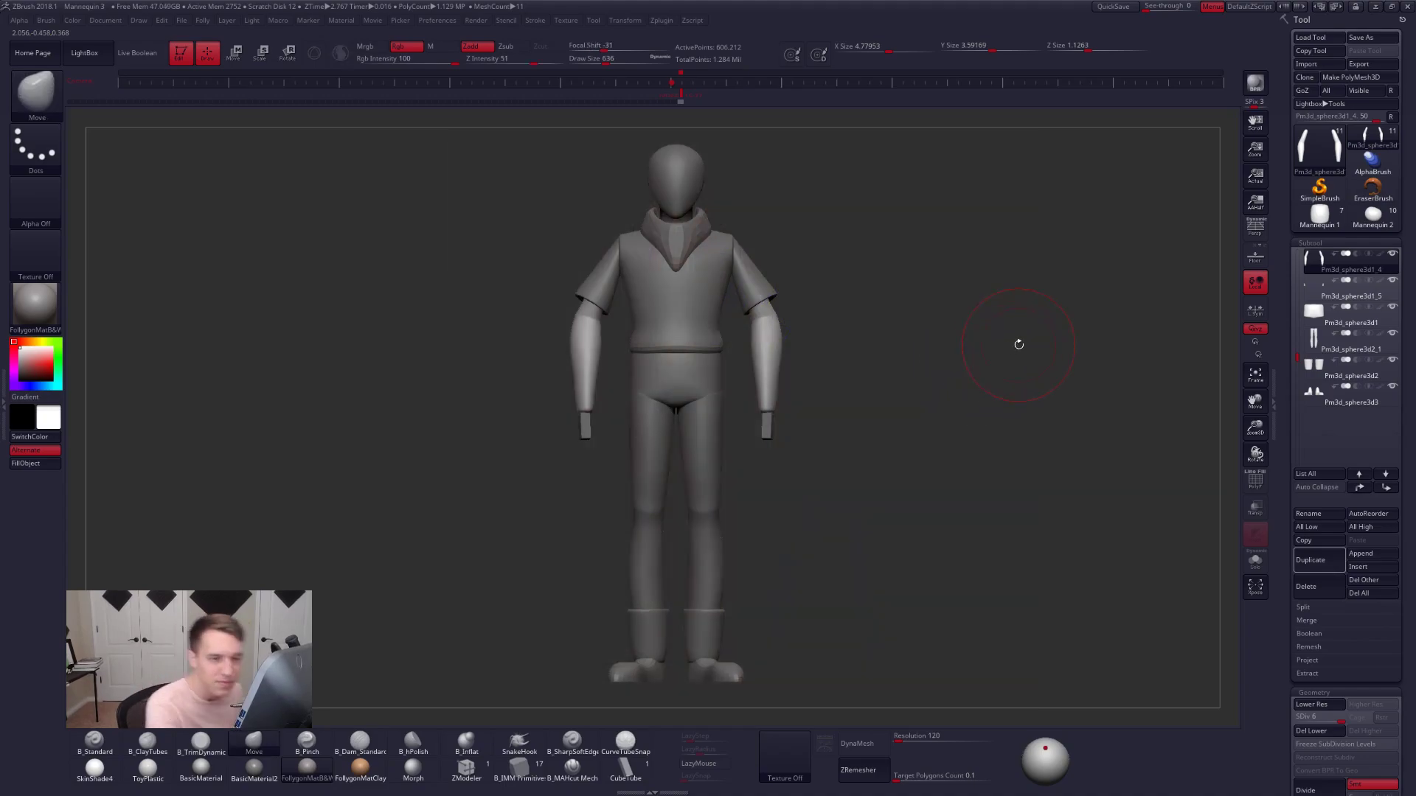
# - Select the legs and adjust the thigh contours below the pelvis with the Move brush at varying brush sizes
pyautogui.moveTo(749, 430)
pyautogui.keyDown('alt'); pyautogui.mouseDown()
pyautogui.moveTo(782, 407)
pyautogui.moveTo(738, 446)
pyautogui.mouseUp(); pyautogui.keyUp('alt')
pyautogui.keyDown('alt'); pyautogui.click(742, 414); pyautogui.keyUp('alt')
pyautogui.press('space')
pyautogui.moveTo(771, 375); pyautogui.dragTo(761, 375)
pyautogui.moveTo(936, 391); pyautogui.dragTo(852, 382)
pyautogui.press('space')
pyautogui.moveTo(750, 379); pyautogui.dragTo(760, 377)
pyautogui.moveTo(914, 390)
pyautogui.mouseDown()
pyautogui.moveTo(804, 385)
pyautogui.moveTo(793, 368)
pyautogui.moveTo(793, 382)
pyautogui.mouseUp()
pyautogui.moveTo(641, 405)
pyautogui.mouseDown()
pyautogui.moveTo(767, 394)
pyautogui.moveTo(773, 327)
pyautogui.mouseUp()
pyautogui.moveTo(914, 391); pyautogui.dragTo(877, 391)
pyautogui.press('space')
pyautogui.moveTo(786, 377); pyautogui.dragTo(783, 378)
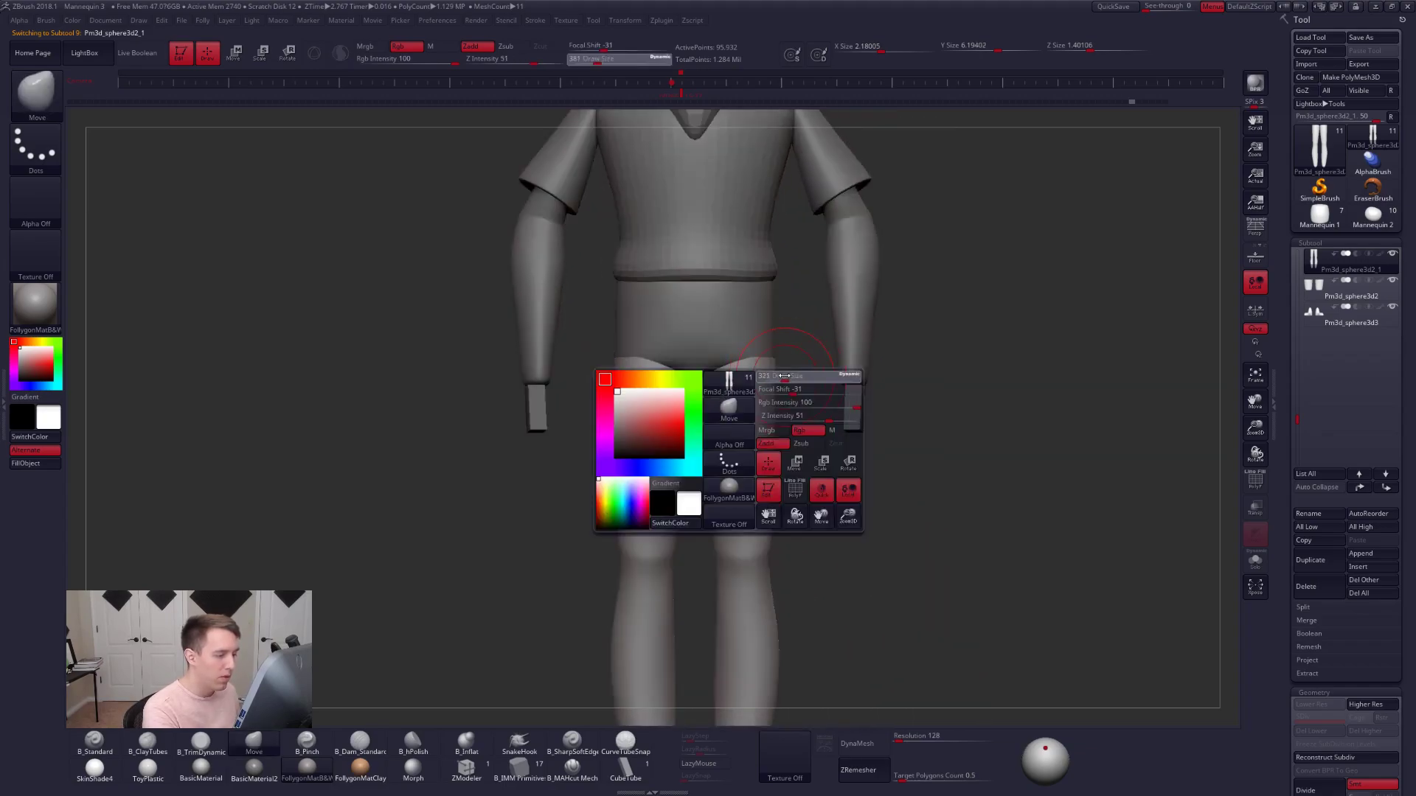
pyautogui.keyDown('alt'); pyautogui.moveTo(870, 420); pyautogui.dragTo(859, 391); pyautogui.keyUp('alt')
pyautogui.keyDown('alt'); pyautogui.moveTo(888, 552); pyautogui.dragTo(873, 536); pyautogui.keyUp('alt')
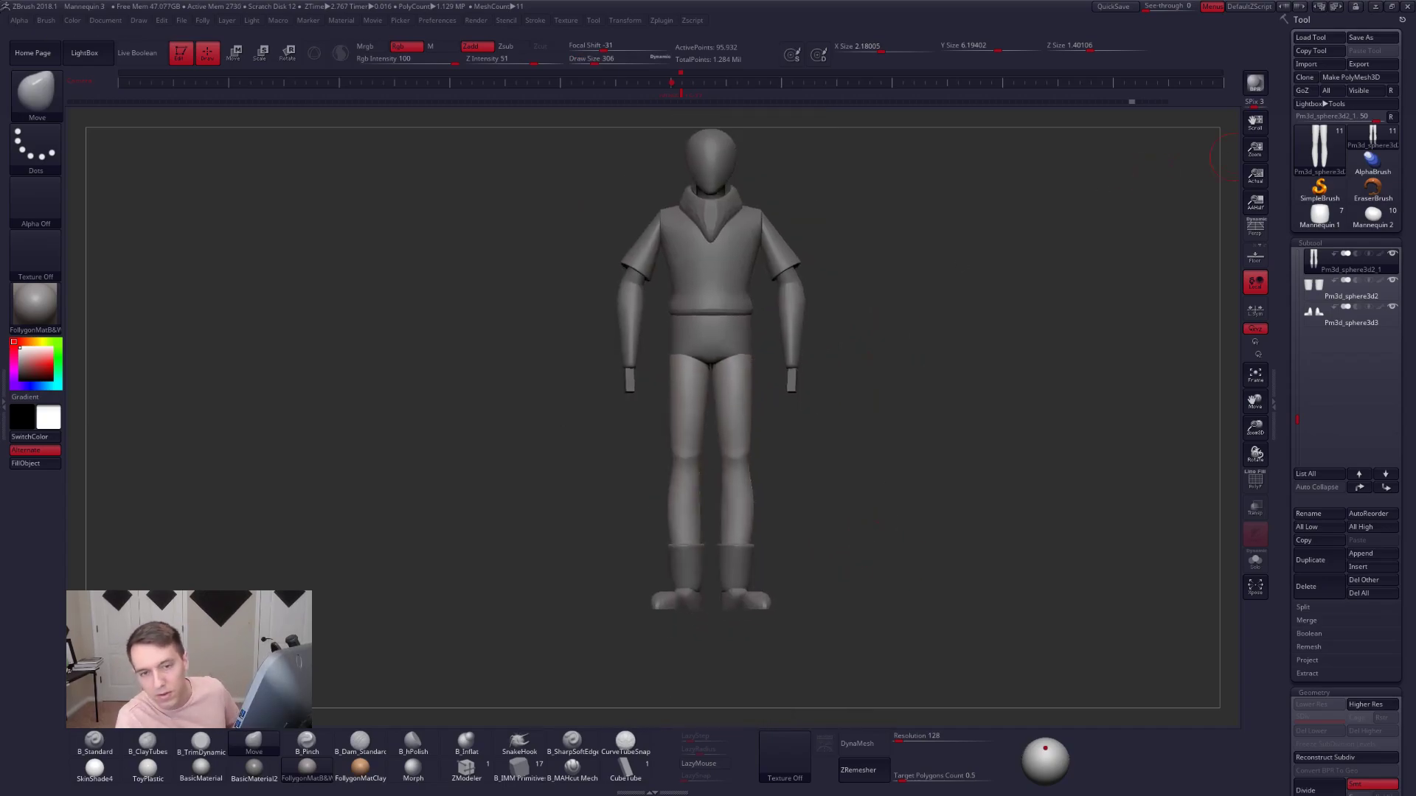
# - Select the boot cuffs above the feet and compare them with the character reference
pyautogui.press('shift')
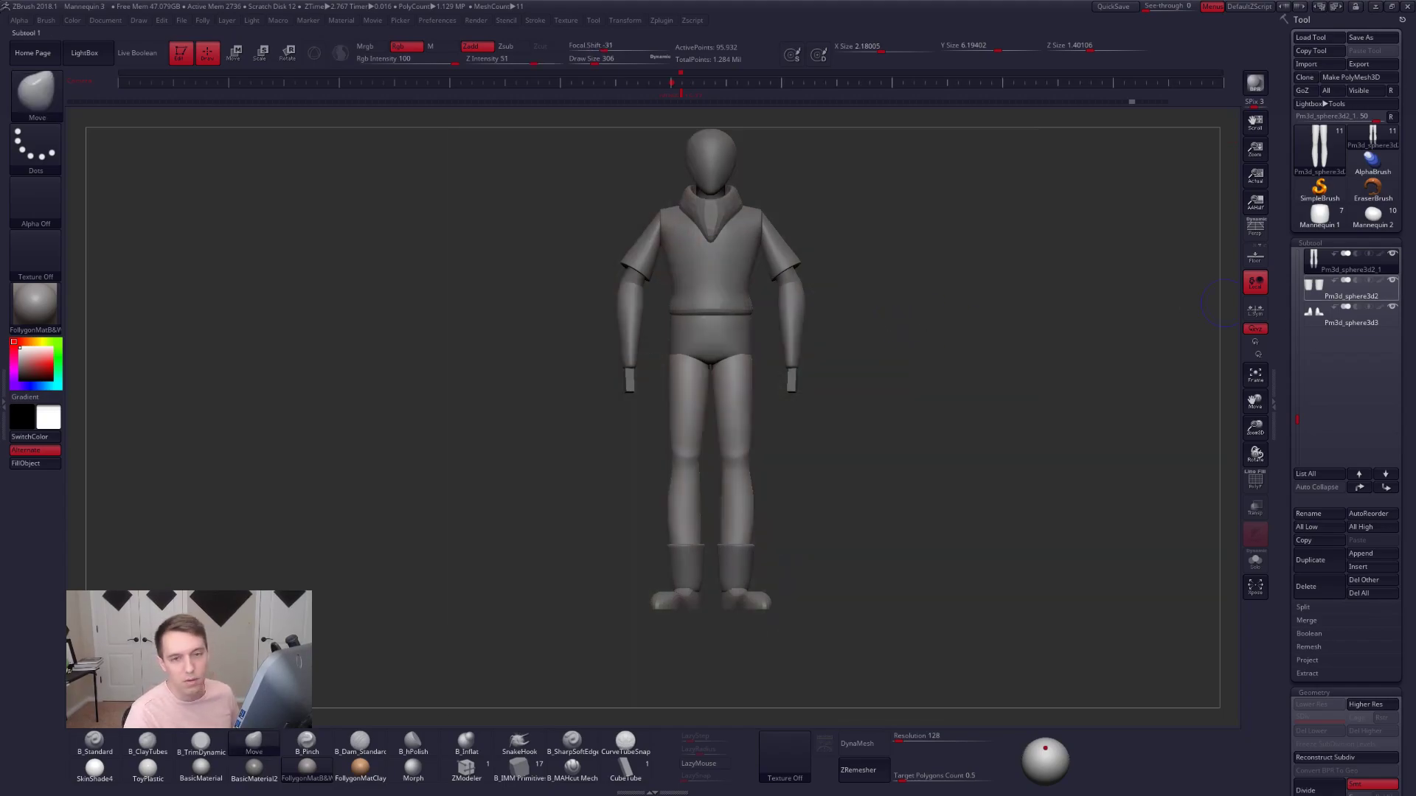
pyautogui.moveTo(1343, 290)
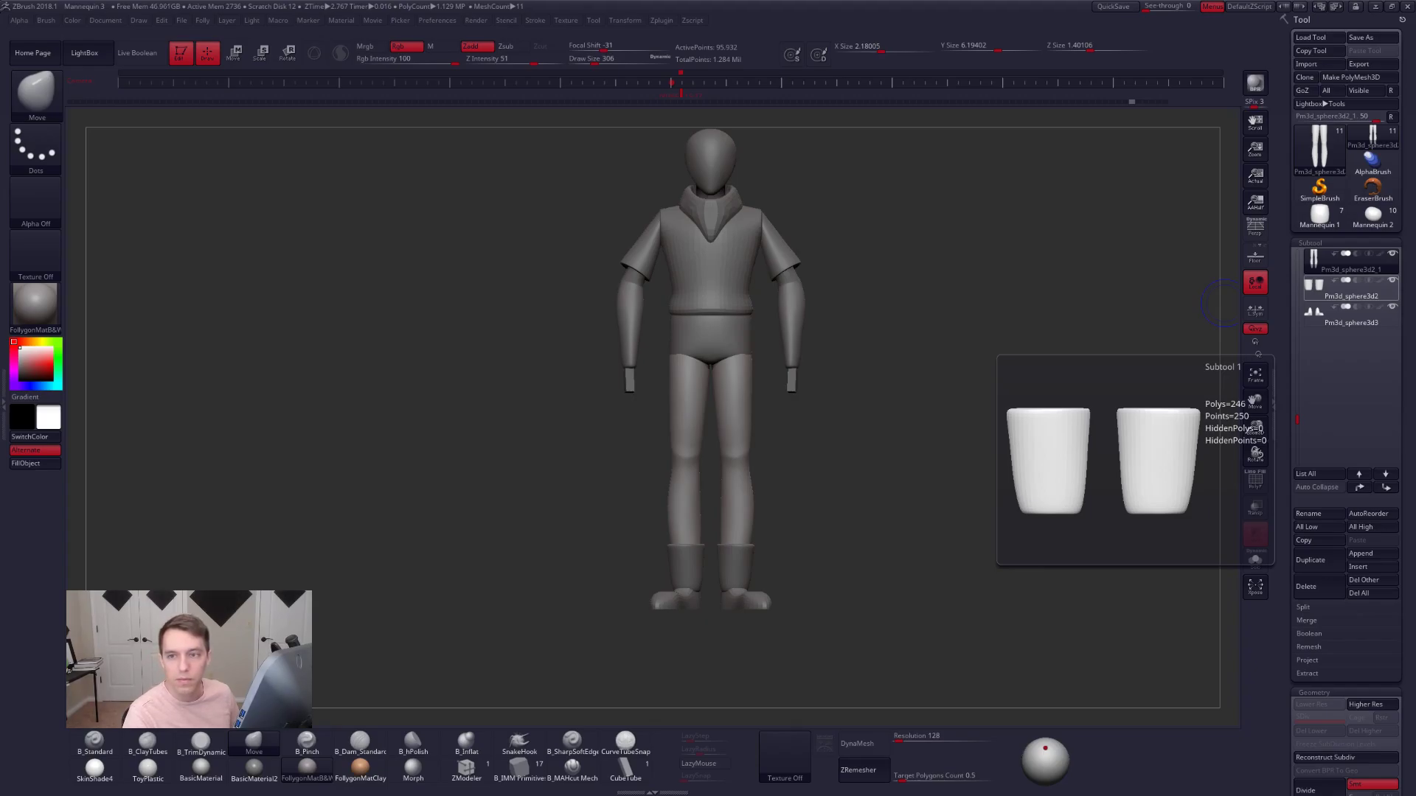
pyautogui.moveTo(949, 319); pyautogui.dragTo(913, 384)
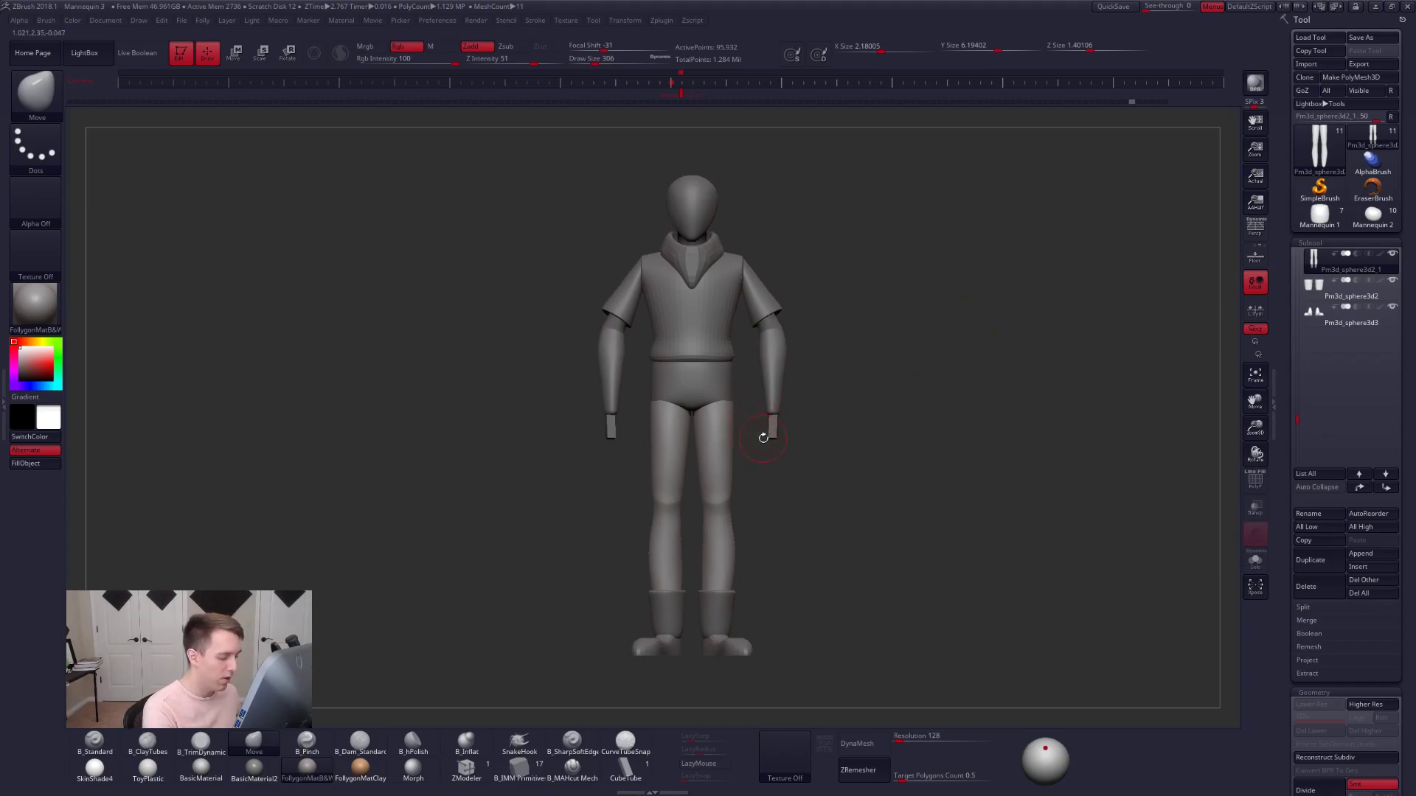
pyautogui.press('space')
pyautogui.moveTo(884, 472)
pyautogui.keyDown('alt'); pyautogui.mouseDown()
pyautogui.moveTo(925, 334)
pyautogui.moveTo(926, 391)
pyautogui.mouseUp(); pyautogui.keyUp('alt')
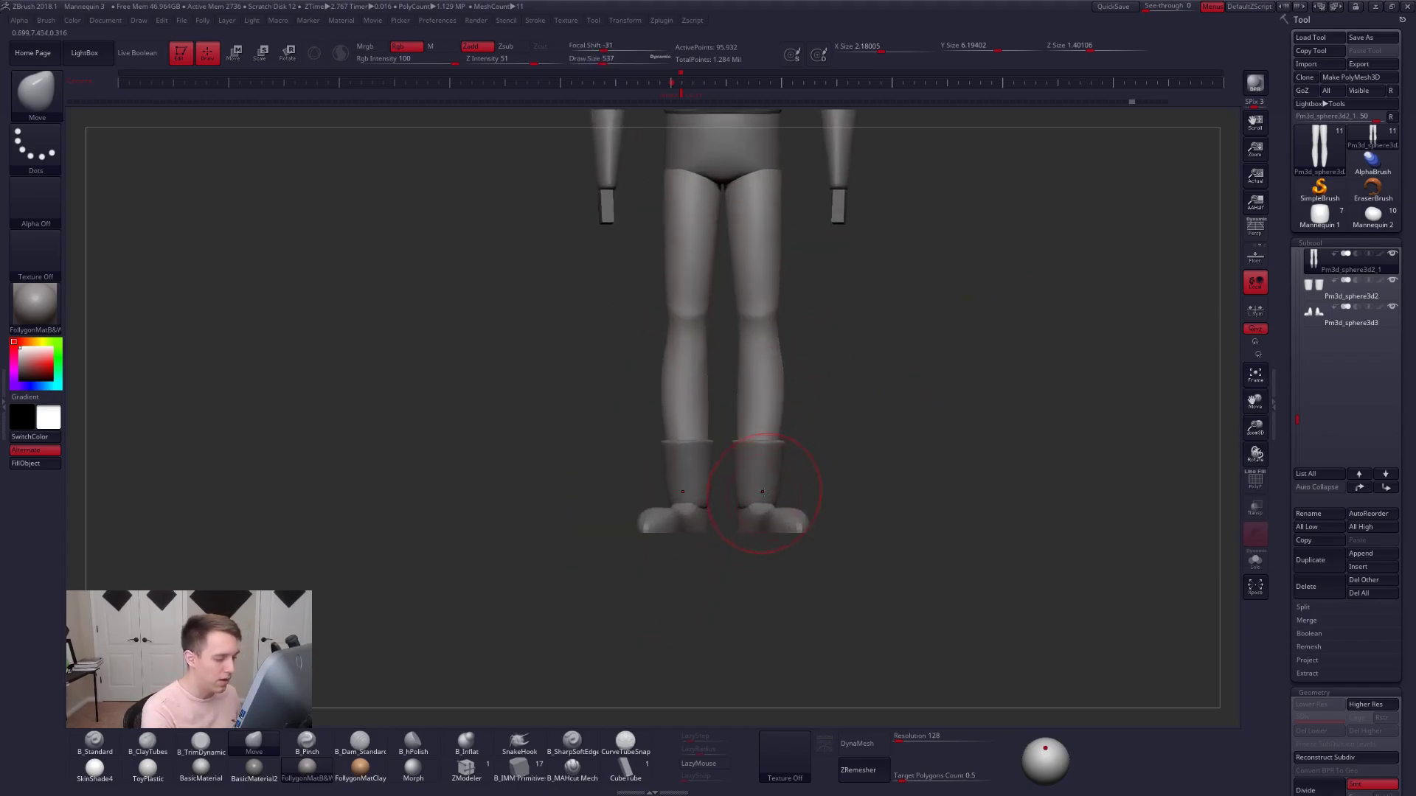
pyautogui.keyDown('alt'); pyautogui.click(764, 493); pyautogui.keyUp('alt')
pyautogui.keyDown('alt'); pyautogui.moveTo(817, 535); pyautogui.dragTo(911, 530); pyautogui.keyUp('alt')
pyautogui.hotkey('shift', 'z')
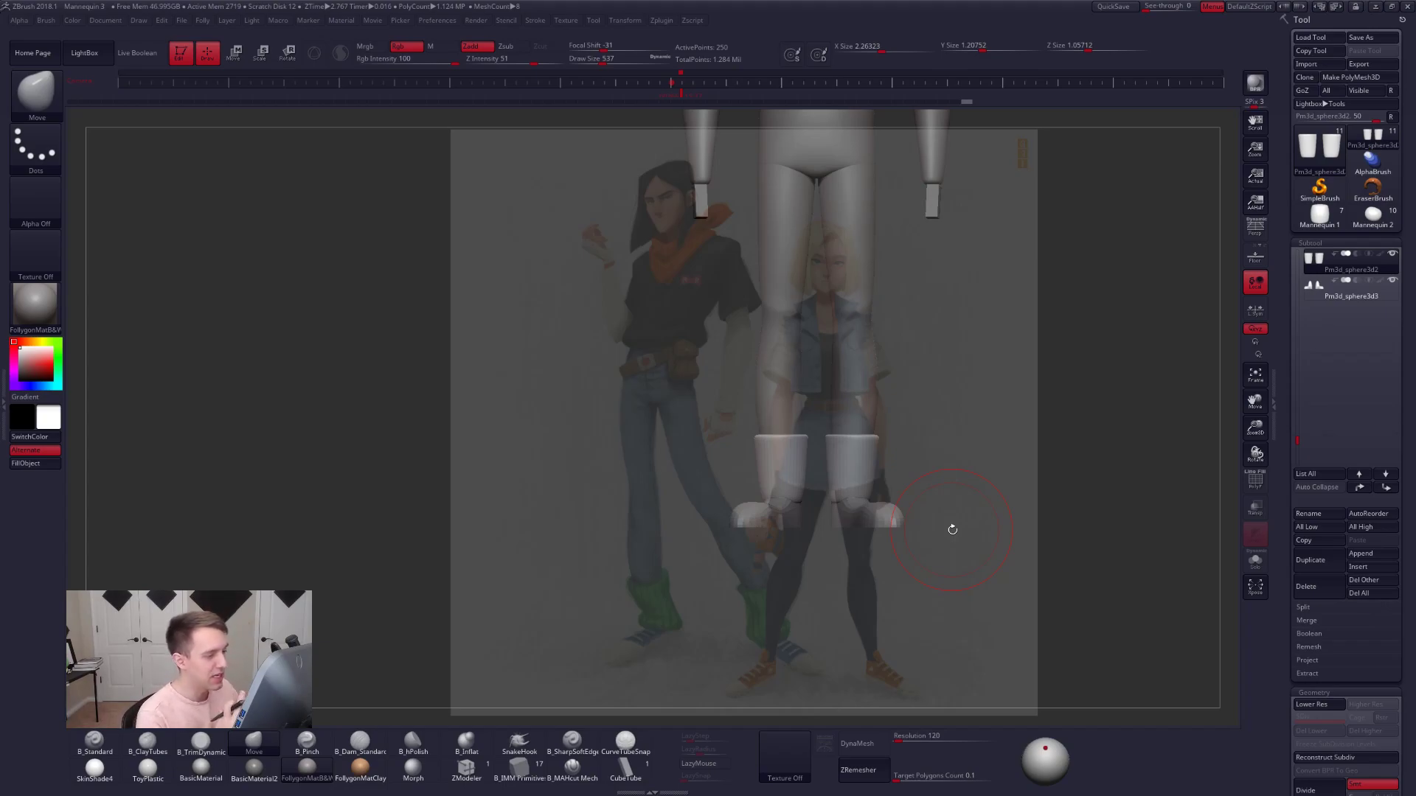
# - Hide the reference, select the short sleeves, and adjust their shape with a large Move brush
pyautogui.keyDown('alt'); pyautogui.moveTo(899, 323); pyautogui.dragTo(790, 357); pyautogui.keyUp('alt')
pyautogui.keyDown('alt'); pyautogui.moveTo(757, 289); pyautogui.dragTo(782, 388); pyautogui.keyUp('alt')
pyautogui.keyDown('alt'); pyautogui.click(740, 324); pyautogui.keyUp('alt')
pyautogui.keyDown('ctrl'); pyautogui.moveTo(753, 317); pyautogui.dragTo(797, 388, button='right'); pyautogui.keyUp('ctrl')
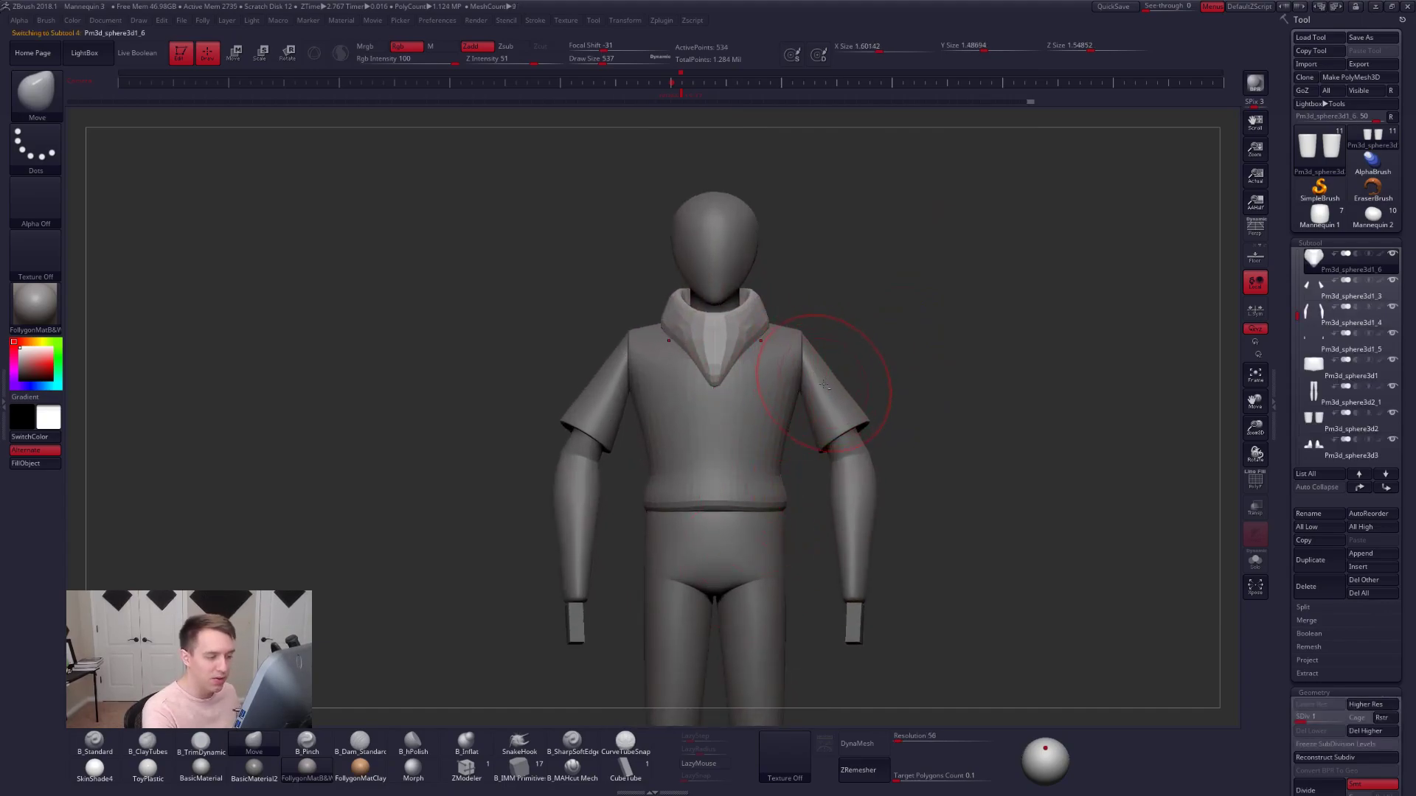
pyautogui.keyDown('alt'); pyautogui.click(836, 406); pyautogui.keyUp('alt')
pyautogui.press('space')
pyautogui.press('space')
pyautogui.keyDown('alt'); pyautogui.moveTo(847, 450); pyautogui.dragTo(782, 456, button='right'); pyautogui.keyUp('alt')
pyautogui.press('space')
pyautogui.moveTo(784, 466); pyautogui.dragTo(789, 466)
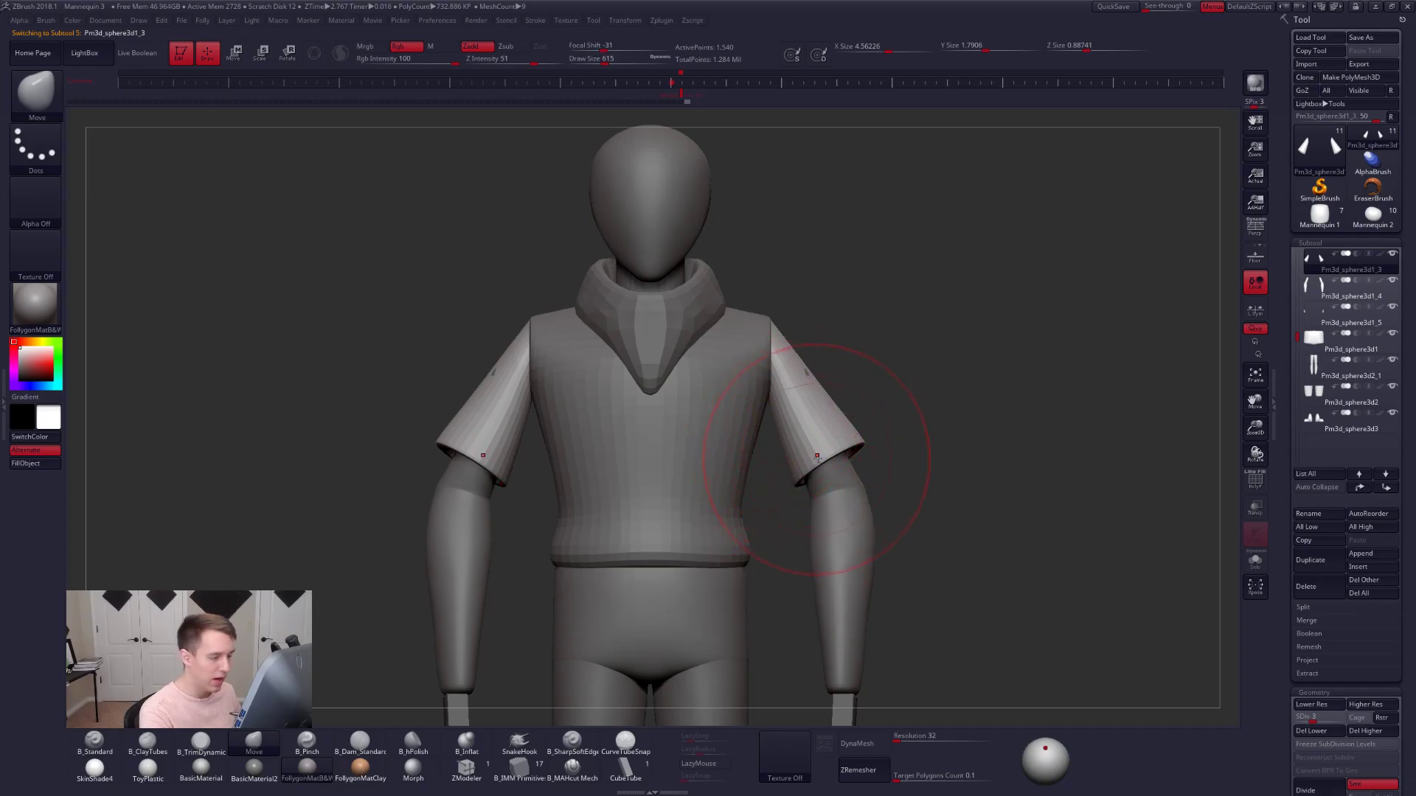
# - Isolate the sleeves, mask part of them, and rotate the unmasked side with the Transpose line to flare the openings
pyautogui.hotkey('shift', 's')
pyautogui.moveTo(762, 330)
pyautogui.keyDown('ctrl'); pyautogui.mouseDown()
pyautogui.moveTo(825, 525)
pyautogui.moveTo(712, 337)
pyautogui.mouseUp(); pyautogui.keyUp('ctrl')
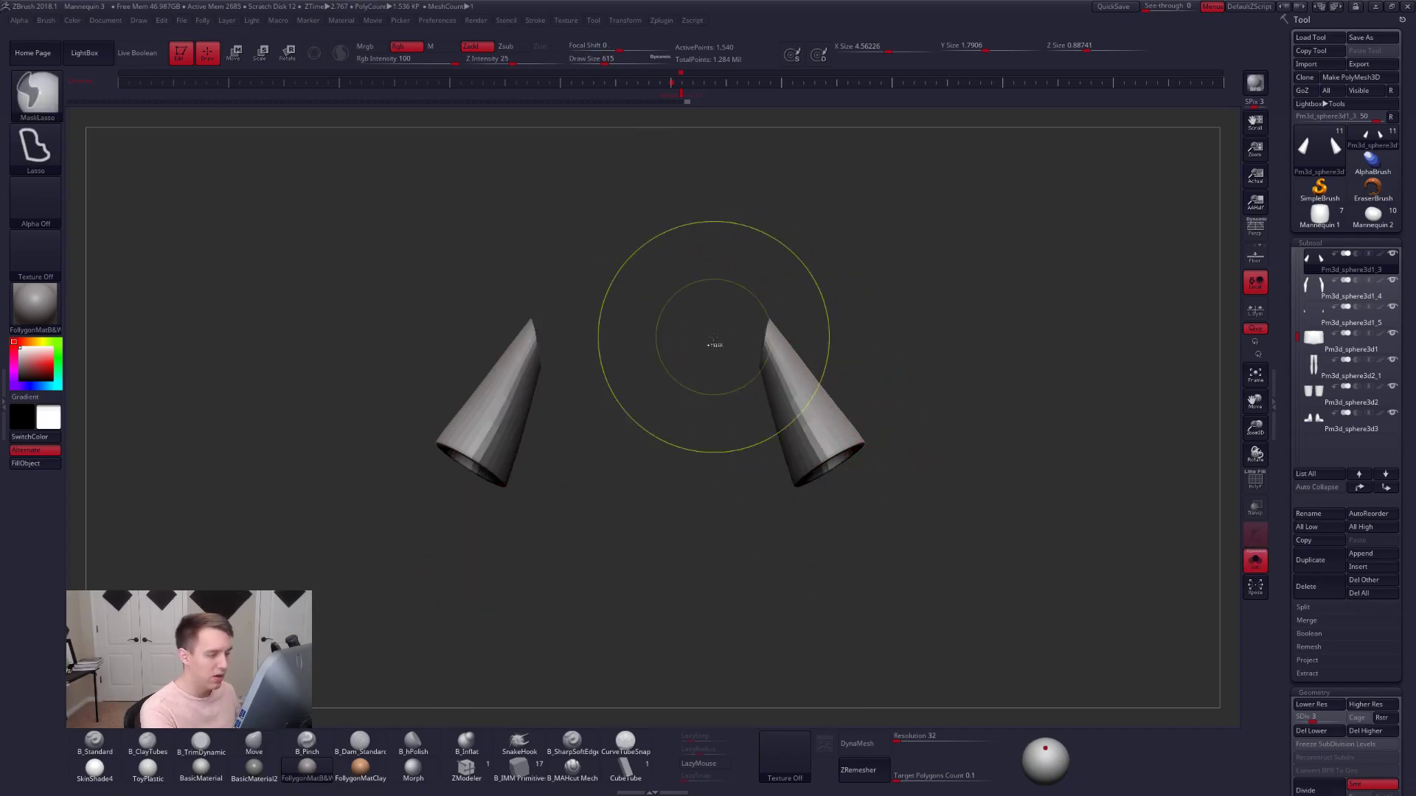
pyautogui.press('r')
pyautogui.moveTo(765, 333); pyautogui.dragTo(815, 507)
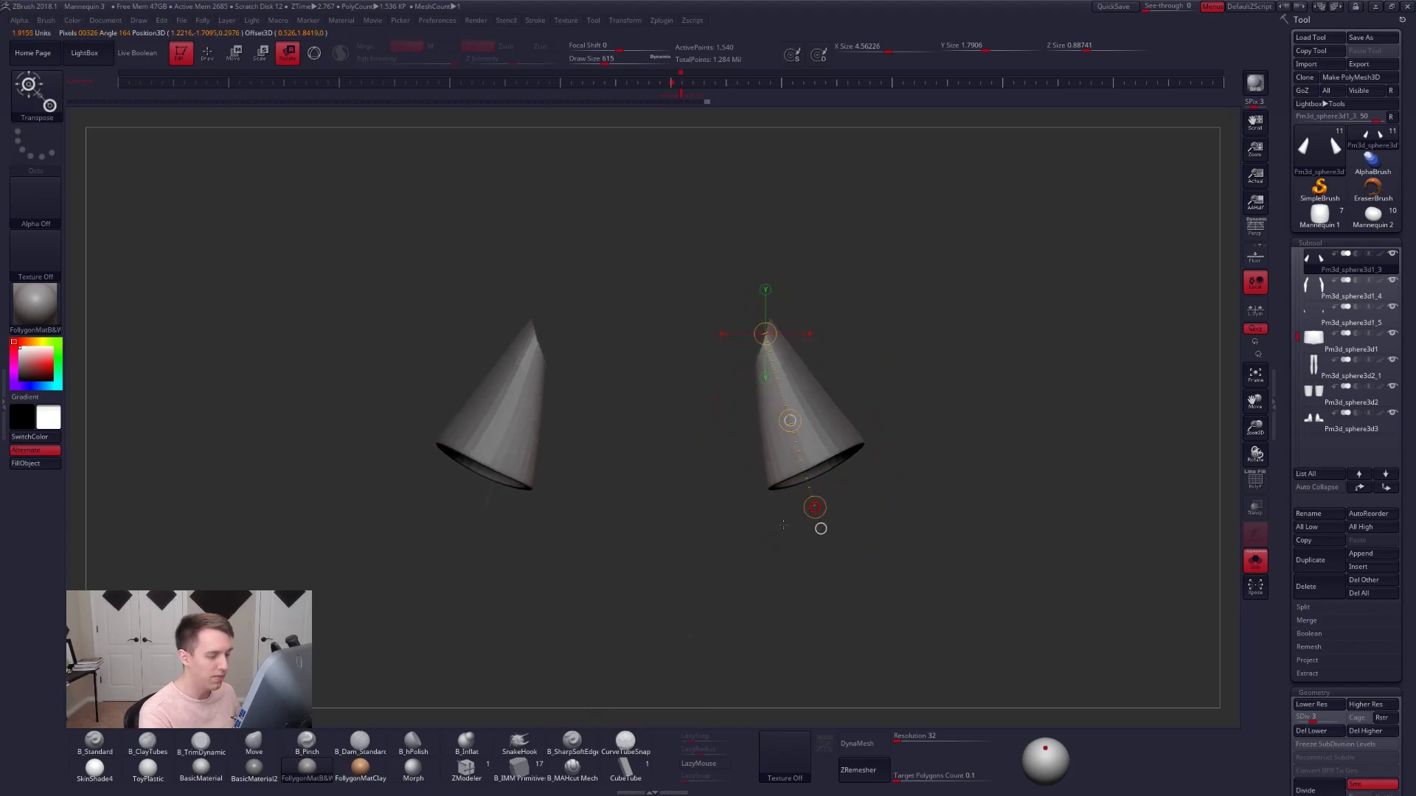
pyautogui.hotkey('alt', 's')
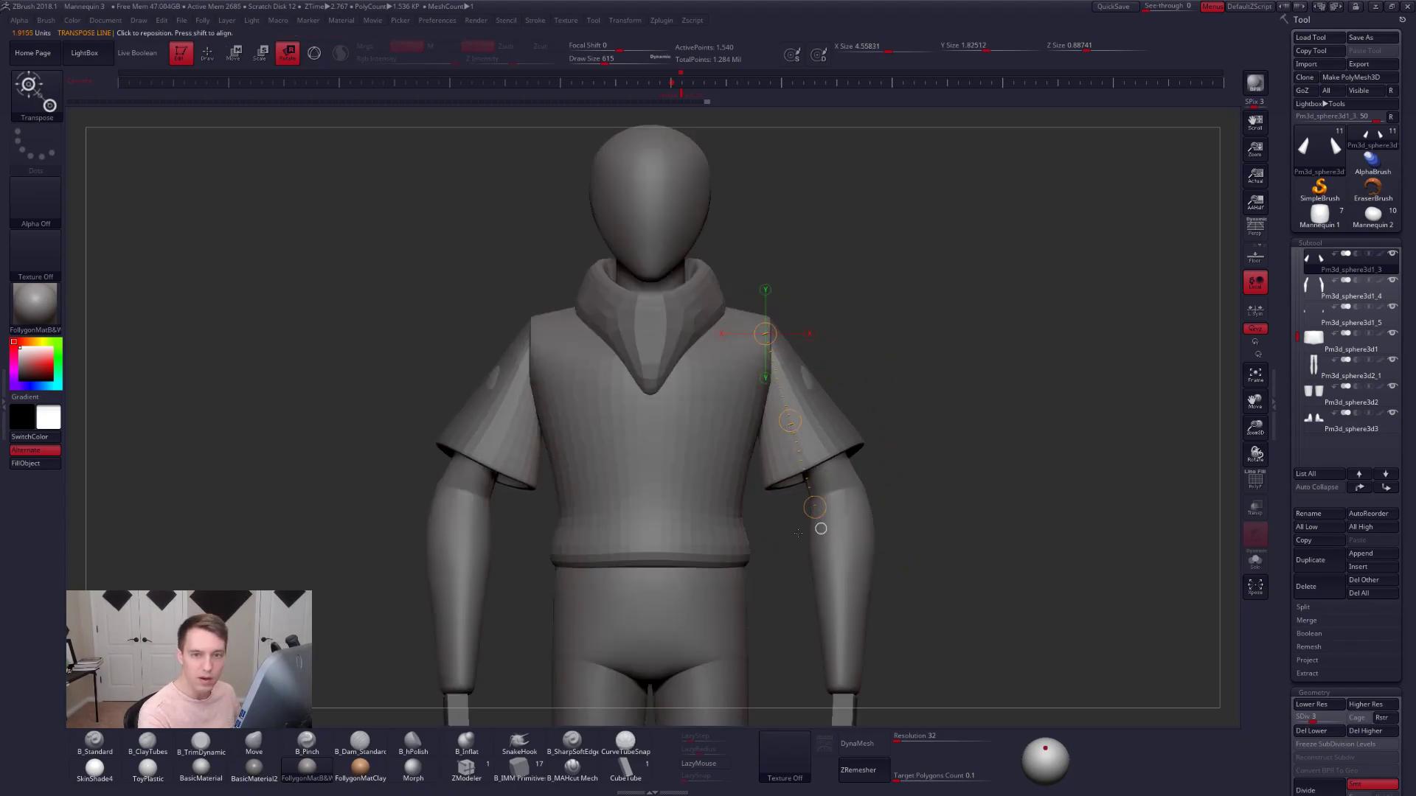
pyautogui.keyDown('ctrl'); pyautogui.moveTo(821, 529); pyautogui.dragTo(764, 534, button='right'); pyautogui.keyUp('ctrl')
pyautogui.press('q')
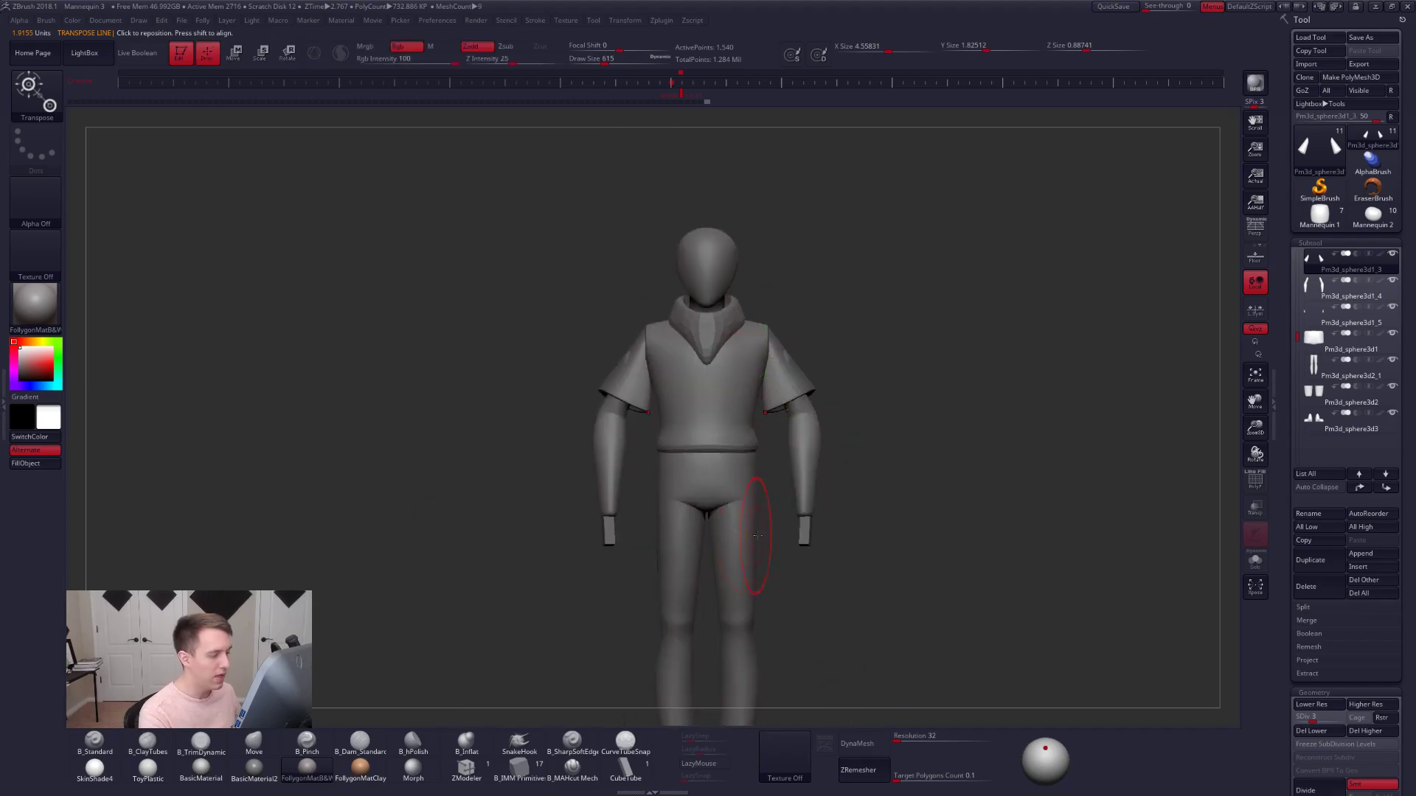
# - Clear the sleeve mask and move the sleeves horizontally outward with the Transpose line
pyautogui.keyDown('ctrl'); pyautogui.click(860, 522); pyautogui.keyUp('ctrl')
pyautogui.moveTo(860, 521)
pyautogui.keyDown('ctrl'); pyautogui.mouseDown(button='right')
pyautogui.moveTo(848, 519)
pyautogui.moveTo(889, 538)
pyautogui.mouseUp(button='right'); pyautogui.keyUp('ctrl')
pyautogui.press('w')
pyautogui.moveTo(803, 388)
pyautogui.keyDown('shift'); pyautogui.mouseDown()
pyautogui.moveTo(892, 385)
pyautogui.moveTo(852, 386)
pyautogui.mouseUp(); pyautogui.keyUp('shift')
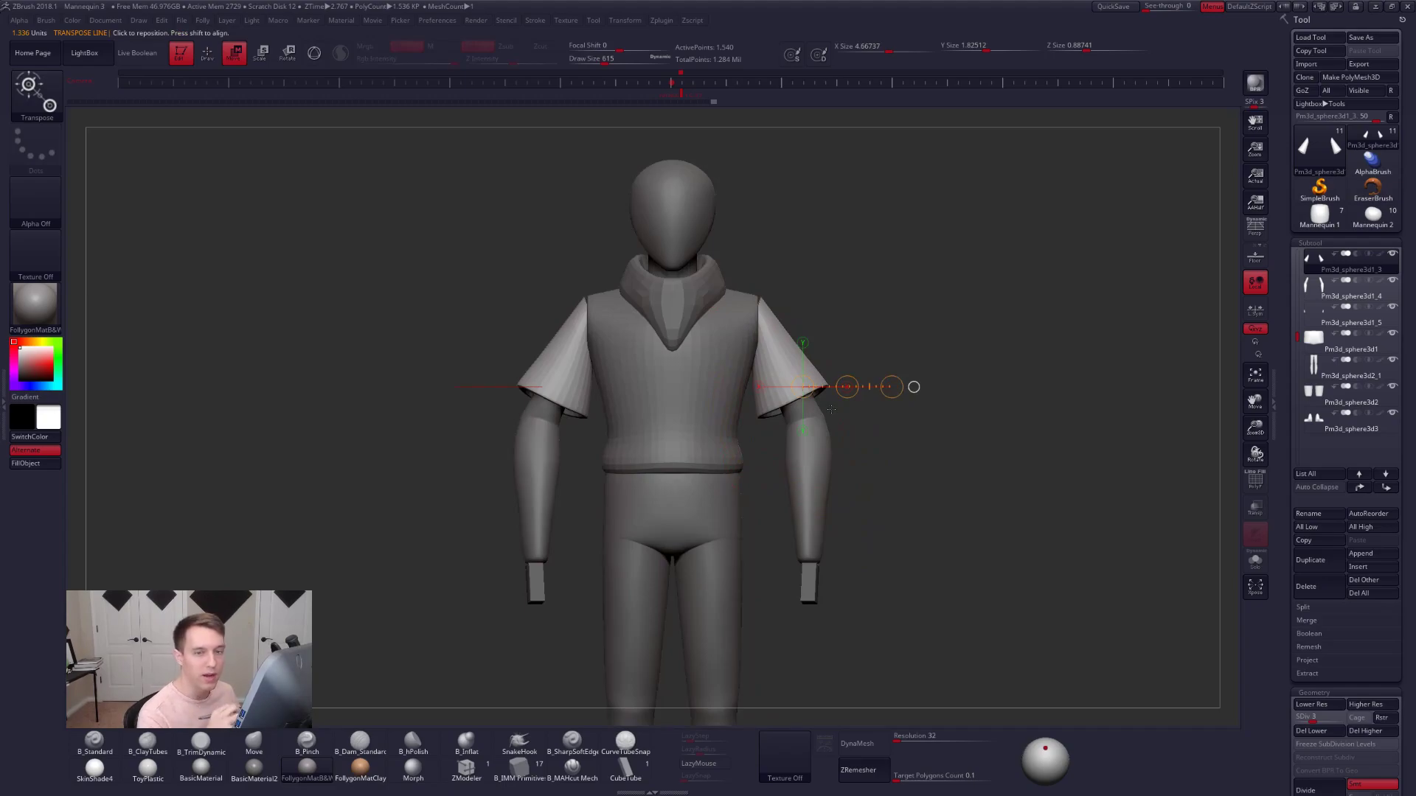
pyautogui.press('q')
# - Select the shirt torso and pull its shoulders outward with the Move brush from the front
pyautogui.keyDown('alt'); pyautogui.click(760, 343); pyautogui.keyUp('alt')
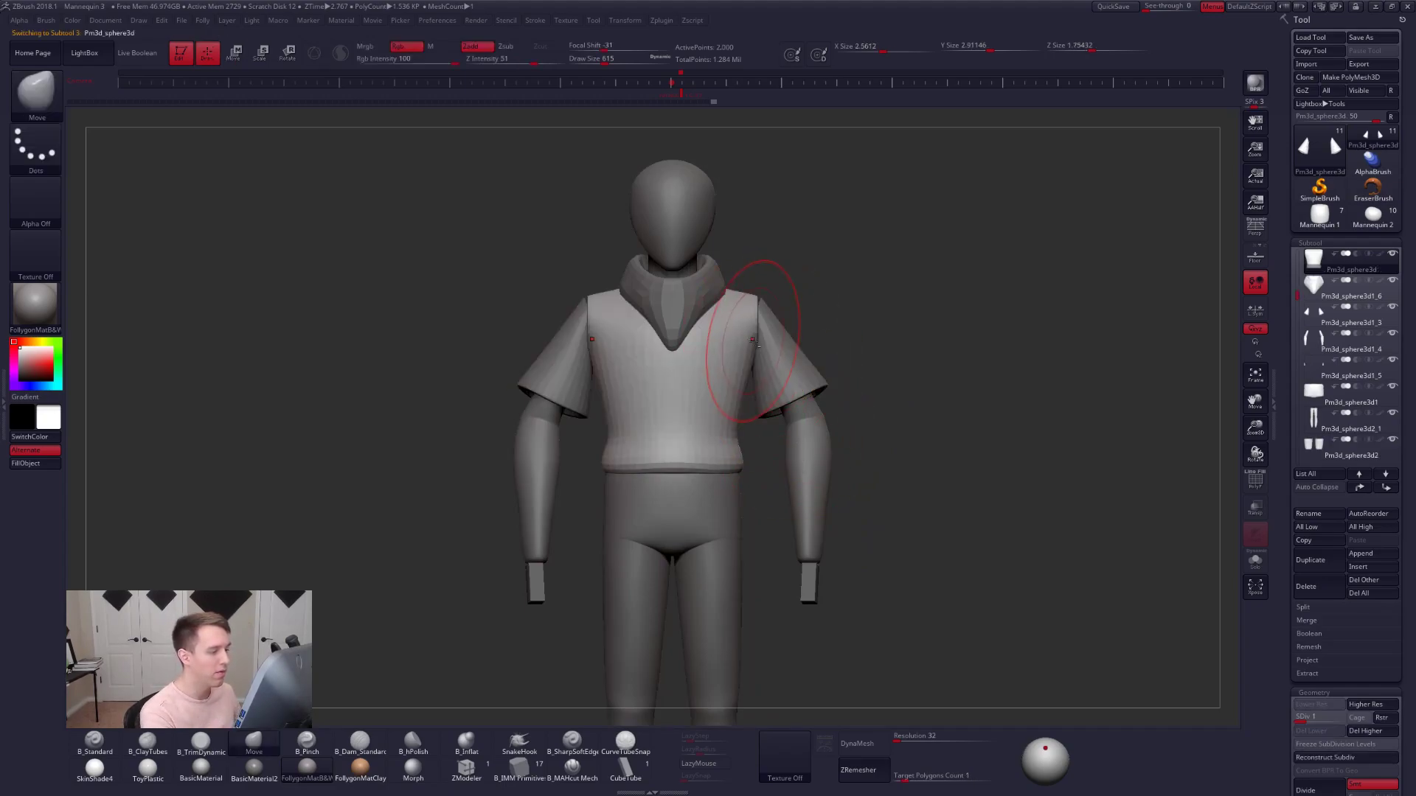
pyautogui.press('space')
pyautogui.moveTo(759, 308)
pyautogui.mouseDown()
pyautogui.moveTo(737, 308)
pyautogui.moveTo(779, 296)
pyautogui.moveTo(787, 308)
pyautogui.mouseUp()
pyautogui.press('space')
pyautogui.moveTo(768, 314); pyautogui.dragTo(777, 313)
pyautogui.keyDown('ctrl'); pyautogui.moveTo(826, 324); pyautogui.dragTo(825, 287, button='right'); pyautogui.keyUp('ctrl')
# - Shape the shirt's shoulders and upper torso from the side with the Move brush
pyautogui.moveTo(826, 287); pyautogui.dragTo(778, 306, button='right')
pyautogui.moveTo(764, 318); pyautogui.dragTo(767, 315)
pyautogui.moveTo(822, 314); pyautogui.dragTo(770, 313, button='right')
pyautogui.press('space')
pyautogui.moveTo(766, 314); pyautogui.dragTo(784, 311)
pyautogui.press('space')
pyautogui.moveTo(783, 313); pyautogui.dragTo(772, 313)
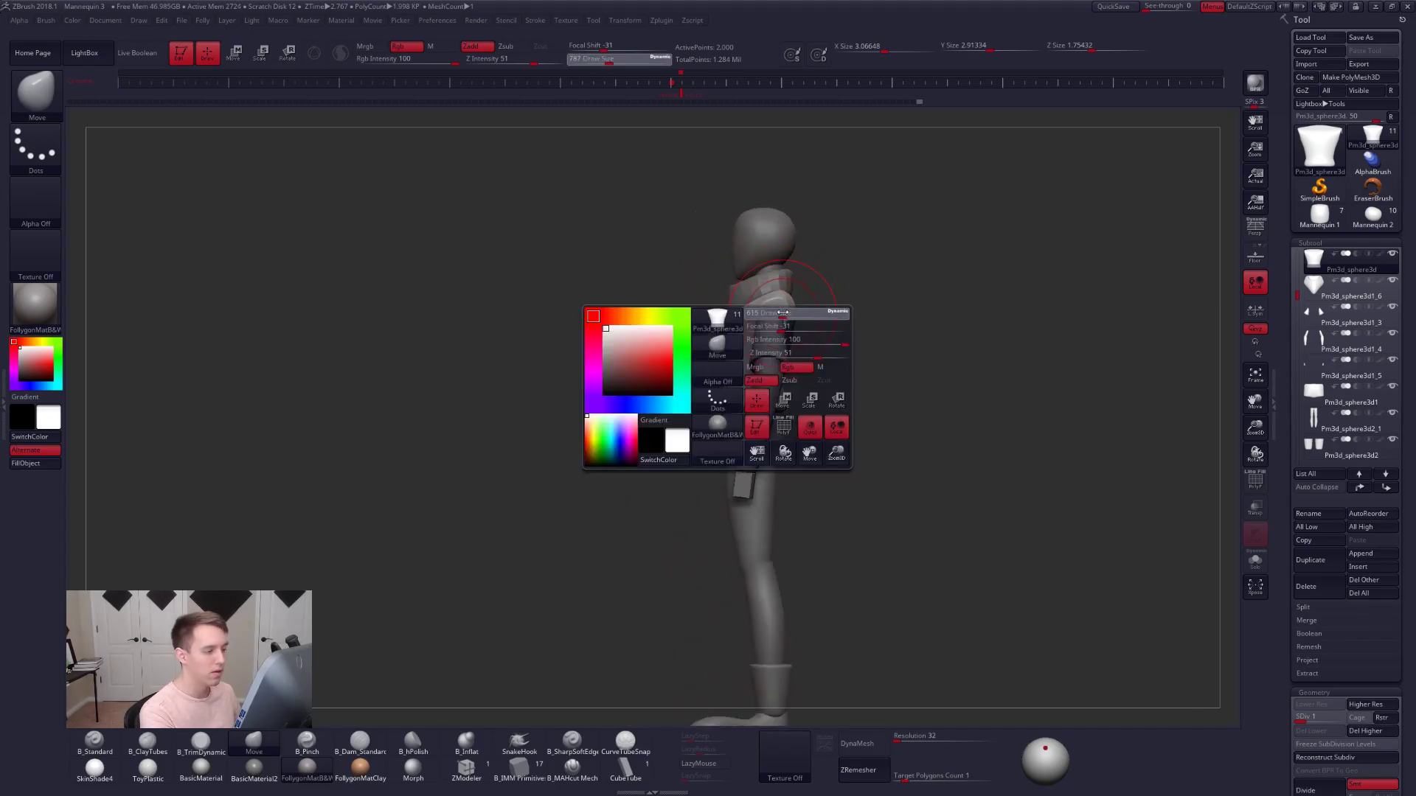
pyautogui.moveTo(750, 347); pyautogui.dragTo(764, 350, button='right')
# - Compare the broadened shoulders with the character reference and hide the reference again
pyautogui.keyDown('shift'); pyautogui.moveTo(803, 339); pyautogui.dragTo(816, 325); pyautogui.keyUp('shift')
pyautogui.keyDown('alt'); pyautogui.moveTo(812, 402); pyautogui.dragTo(506, 408); pyautogui.keyUp('alt')
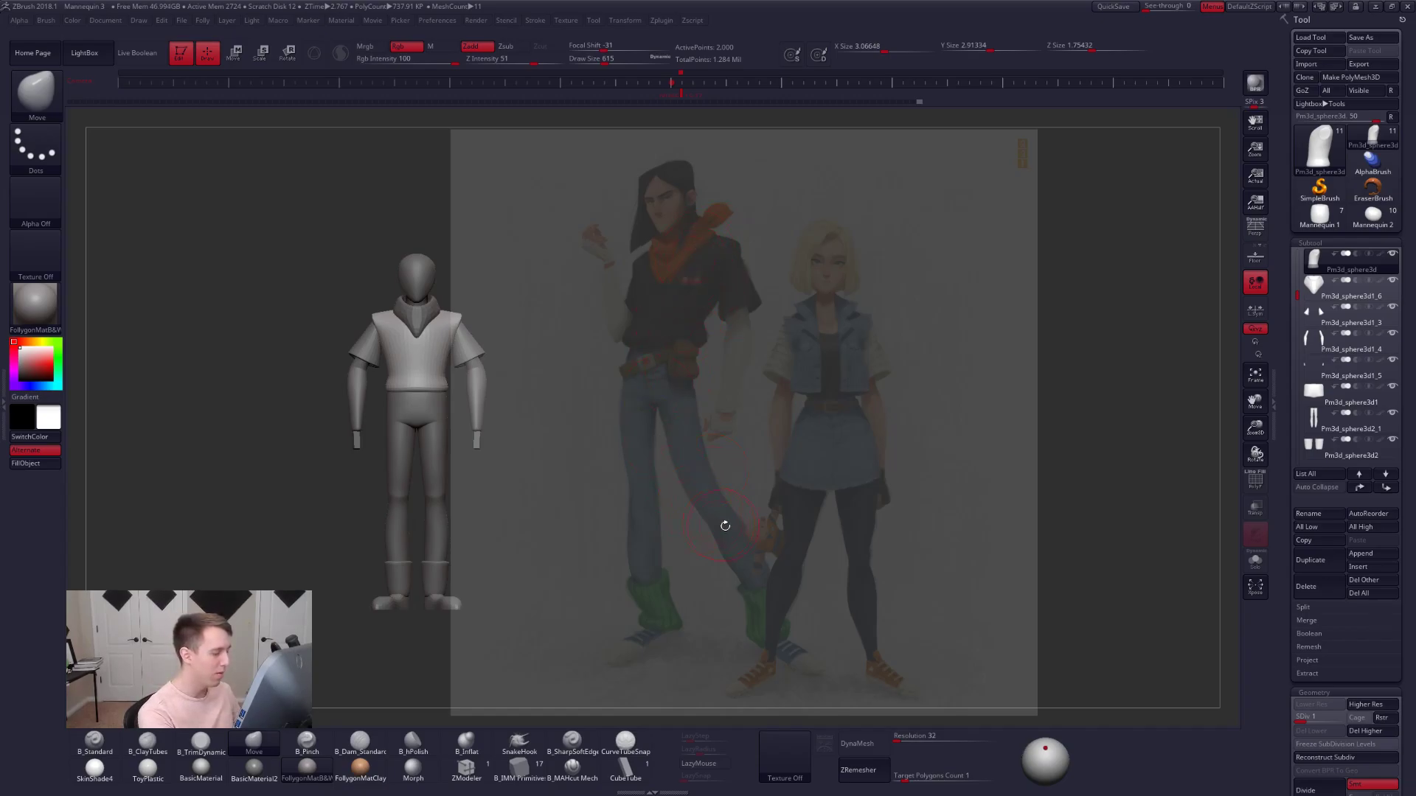
pyautogui.hotkey('shift', 'z')
pyautogui.keyDown('alt'); pyautogui.moveTo(509, 361); pyautogui.dragTo(793, 461); pyautogui.keyUp('alt')
# - Isolate the shirt torso, adjust its armhole area with the Move brush, and show the full mannequin again
pyautogui.hotkey('alt', 's')
pyautogui.press('space')
pyautogui.moveTo(758, 402); pyautogui.dragTo(758, 400)
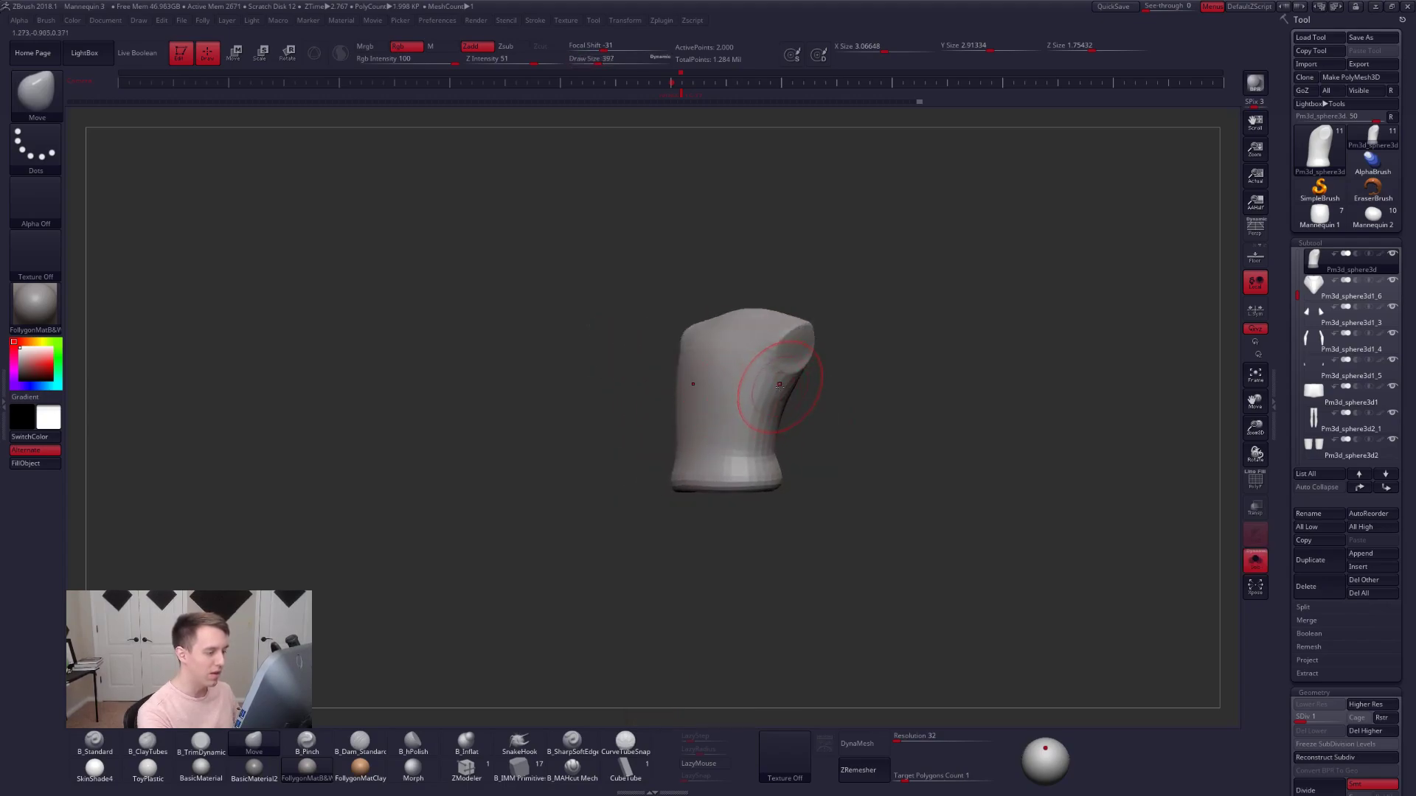
pyautogui.keyDown('shift'); pyautogui.moveTo(779, 391); pyautogui.dragTo(805, 397, button='right'); pyautogui.keyUp('shift')
pyautogui.hotkey('alt', 's')
pyautogui.press('space')
pyautogui.moveTo(773, 404); pyautogui.dragTo(783, 404)
pyautogui.keyDown('alt'); pyautogui.moveTo(772, 387); pyautogui.dragTo(777, 345, button='right'); pyautogui.keyUp('alt')
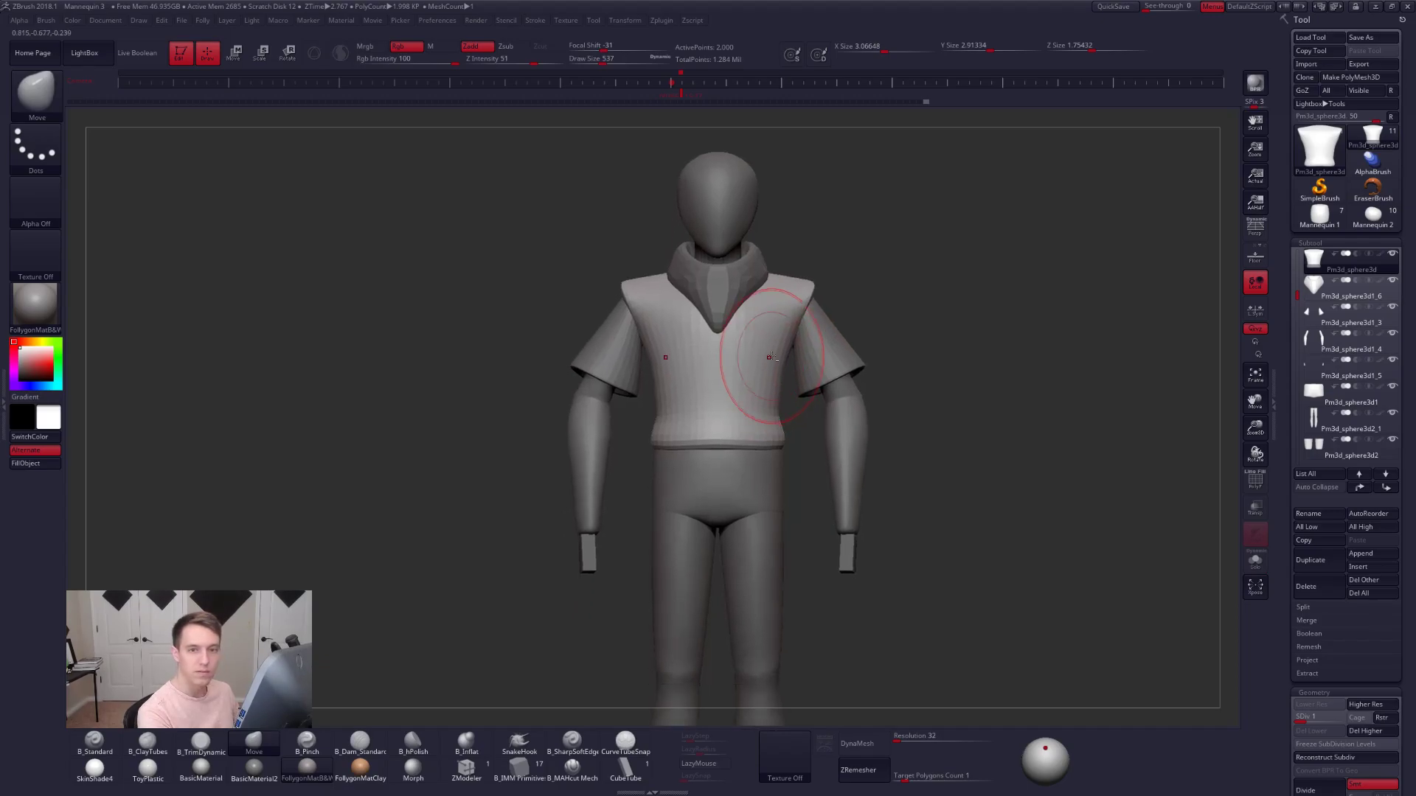
# - Refine the shirt's chest and side contours with the Move brush from the front and side
pyautogui.press('space')
pyautogui.moveTo(777, 346)
pyautogui.mouseDown()
pyautogui.moveTo(766, 364)
pyautogui.moveTo(734, 354)
pyautogui.mouseUp()
pyautogui.press('space')
pyautogui.moveTo(733, 365); pyautogui.dragTo(803, 361, button='right')
pyautogui.press('space')
pyautogui.moveTo(671, 353); pyautogui.dragTo(697, 353)
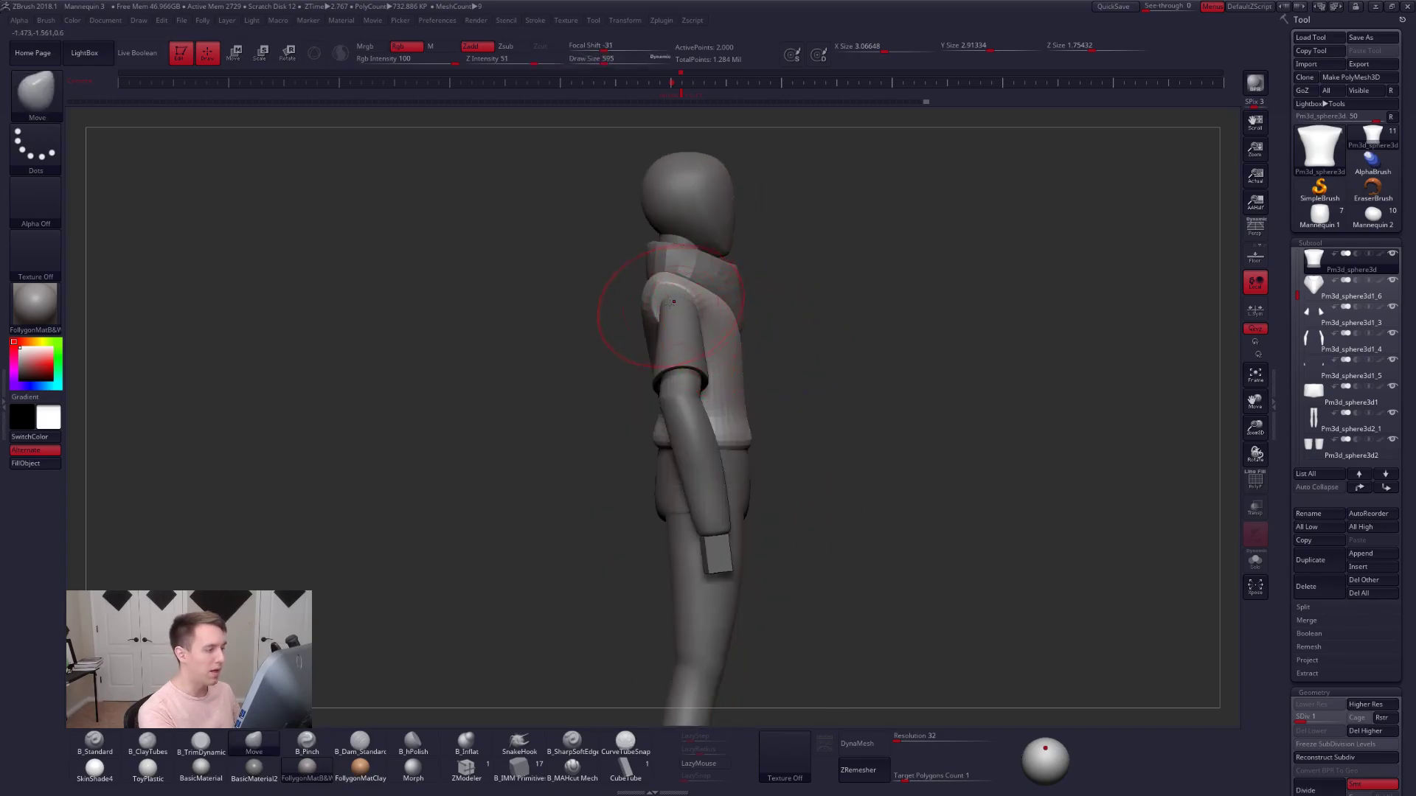
# - Reshape the shirt's shoulders and upper back from behind with the Move brush, briefly checking the polyframe display
pyautogui.moveTo(627, 306); pyautogui.dragTo(795, 334, button='right')
pyautogui.press('space')
pyautogui.moveTo(788, 350); pyautogui.dragTo(779, 349)
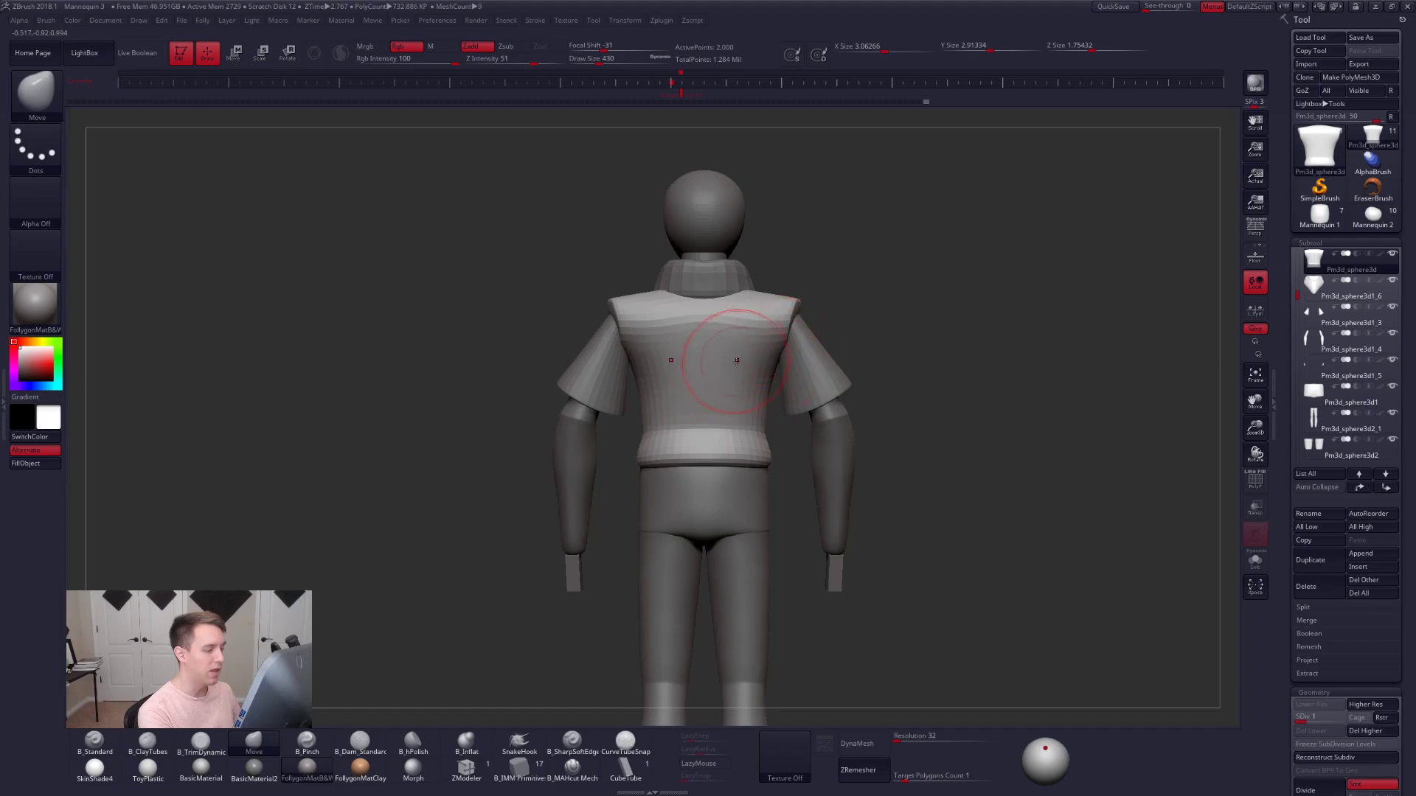
pyautogui.hotkey('shift', 'f')
pyautogui.hotkey('shift', 'f')
pyautogui.moveTo(729, 353); pyautogui.dragTo(756, 429, button='right')
pyautogui.press('space')
pyautogui.click(715, 466)
pyautogui.moveTo(716, 473); pyautogui.dragTo(718, 416)
# - Select the collar, raise its subdivision level and adjust its side contour with a resized Move brush
pyautogui.moveTo(715, 302)
pyautogui.mouseDown(button='right')
pyautogui.moveTo(767, 372)
pyautogui.moveTo(811, 362)
pyautogui.moveTo(757, 367)
pyautogui.moveTo(746, 391)
pyautogui.mouseUp(button='right')
pyautogui.keyDown('alt'); pyautogui.click(742, 356); pyautogui.keyUp('alt')
pyautogui.press('space')
pyautogui.moveTo(743, 391); pyautogui.dragTo(751, 391)
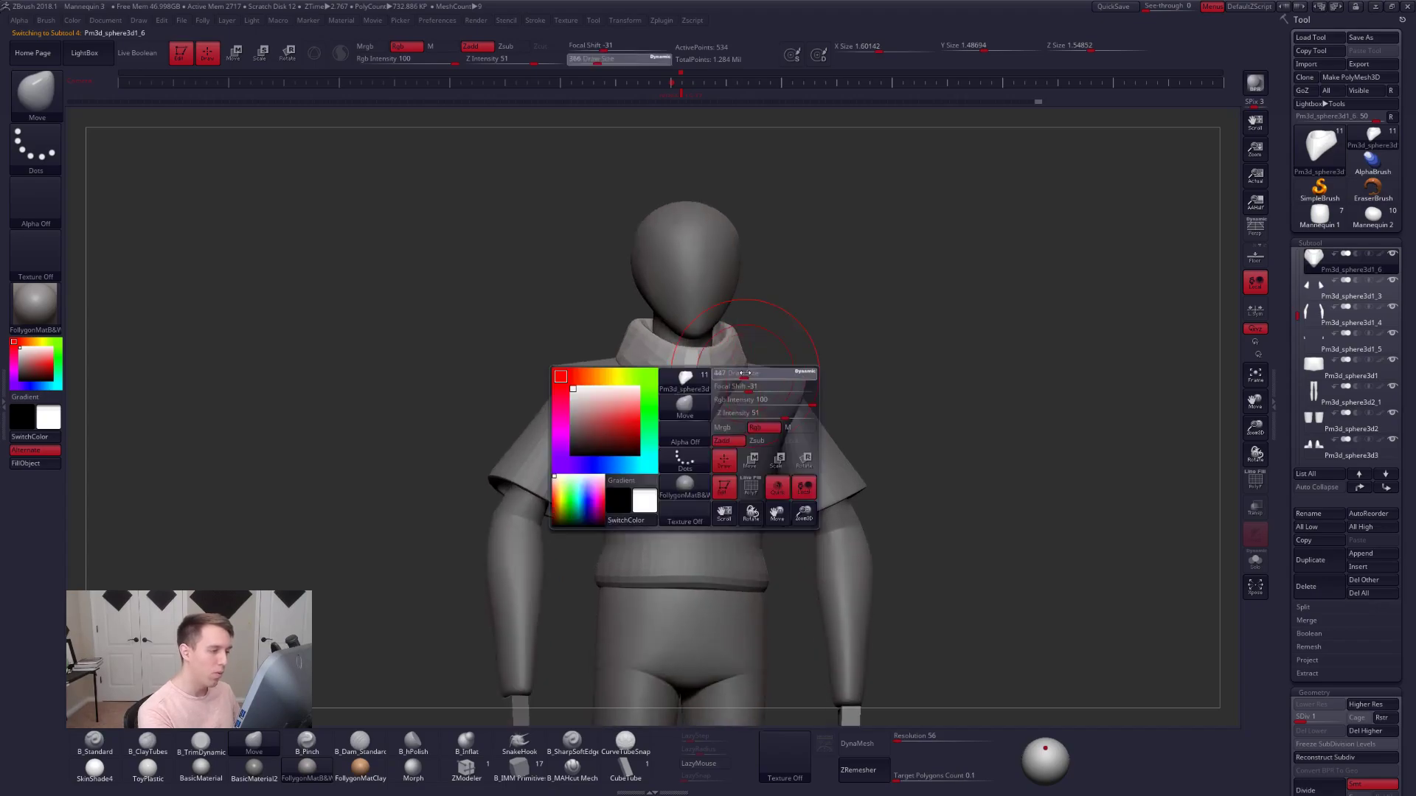
pyautogui.press('d')
pyautogui.keyDown('shift'); pyautogui.moveTo(754, 358); pyautogui.dragTo(744, 357, button='right'); pyautogui.keyUp('shift')
pyautogui.press('space')
pyautogui.moveTo(750, 357); pyautogui.dragTo(743, 357)
pyautogui.press('d')
pyautogui.keyDown('alt'); pyautogui.moveTo(727, 342); pyautogui.dragTo(755, 447, button='right'); pyautogui.keyUp('alt')
pyautogui.moveTo(768, 362); pyautogui.dragTo(765, 376)
pyautogui.moveTo(766, 376)
pyautogui.mouseDown(button='right')
pyautogui.moveTo(697, 402)
pyautogui.moveTo(766, 395)
pyautogui.mouseUp(button='right')
pyautogui.press('3')
pyautogui.press('space')
pyautogui.moveTo(762, 402); pyautogui.dragTo(797, 387)
pyautogui.press('space')
pyautogui.press('space')
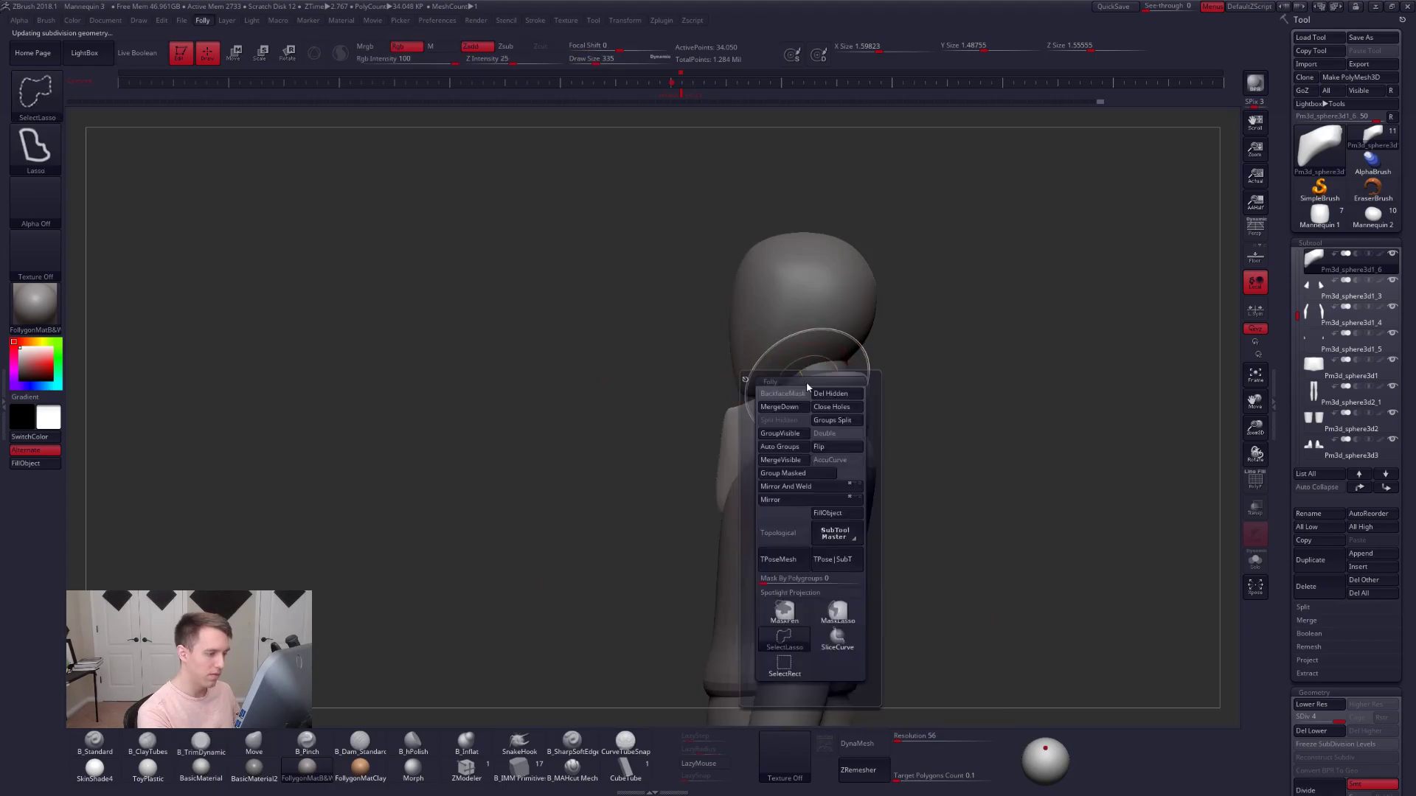
pyautogui.press('ctrl')
pyautogui.hotkey('ctrl', 'z')
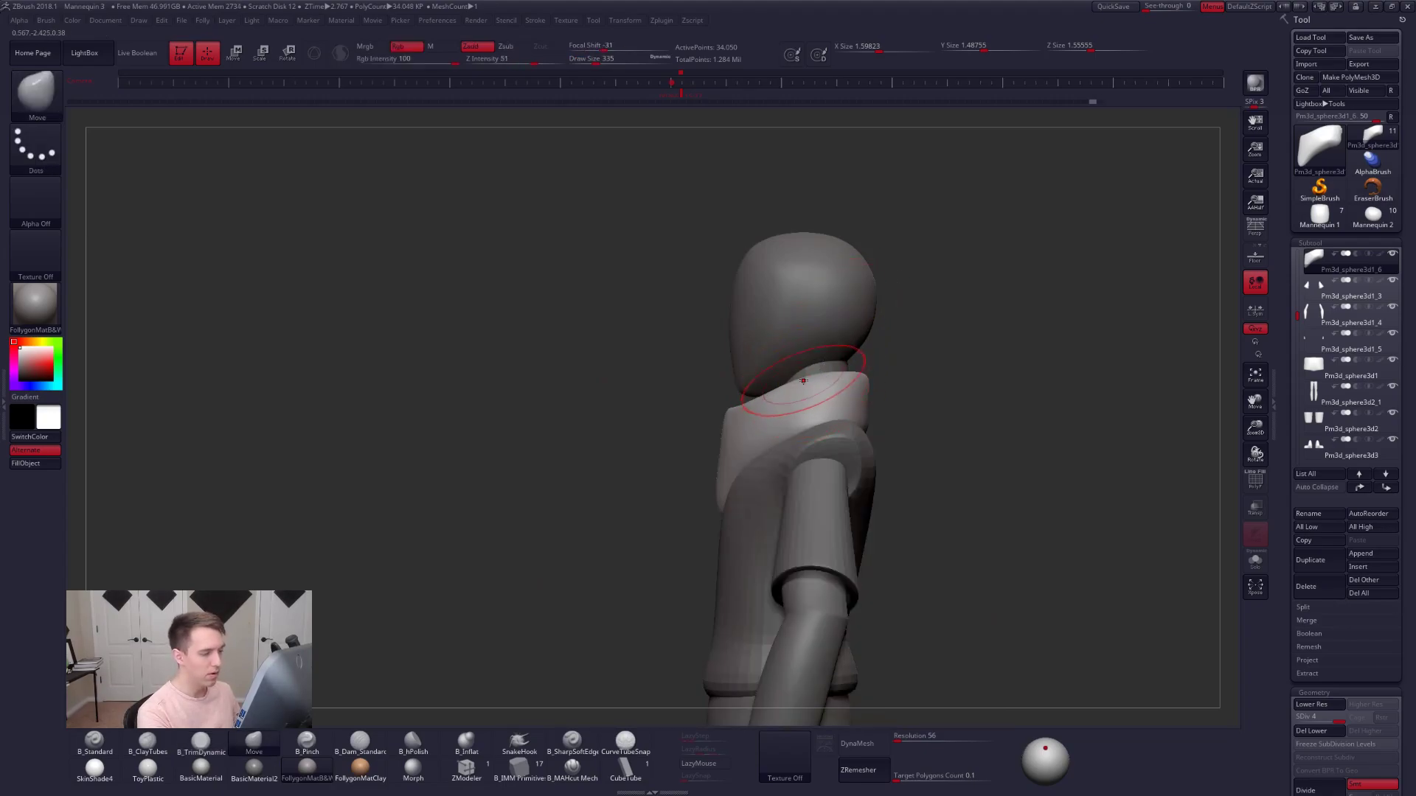
# - Reshape the collar's upper edge from the side and lower it to subdivision level 2
pyautogui.press('space')
pyautogui.moveTo(855, 387)
pyautogui.mouseDown()
pyautogui.moveTo(812, 401)
pyautogui.moveTo(776, 337)
pyautogui.moveTo(870, 354)
pyautogui.mouseUp()
pyautogui.keyDown('shift'); pyautogui.moveTo(648, 368); pyautogui.dragTo(818, 370); pyautogui.keyUp('shift')
pyautogui.hotkey('shift', 'd')
pyautogui.hotkey('shift', 'd')
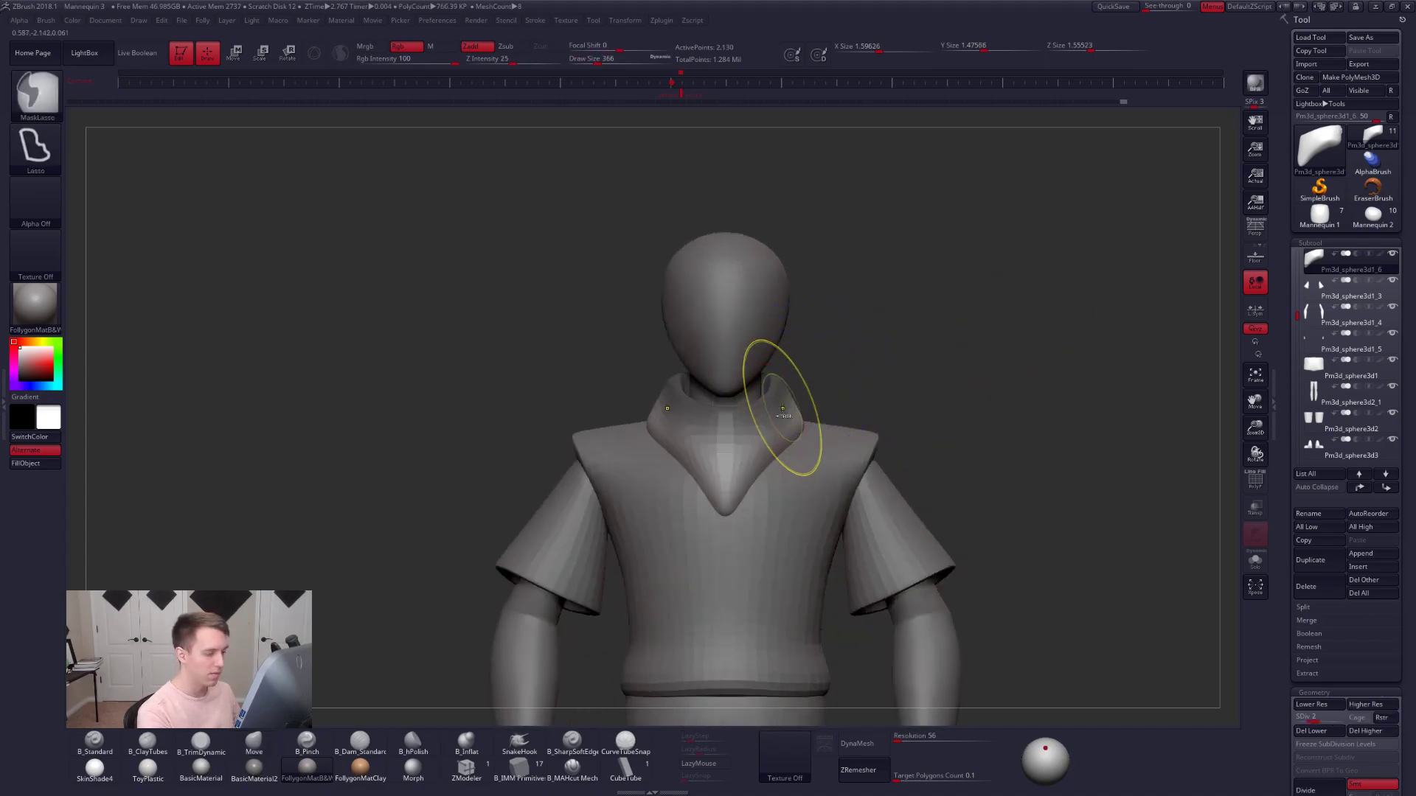
pyautogui.keyDown('ctrl'); pyautogui.click(821, 392); pyautogui.keyUp('ctrl')
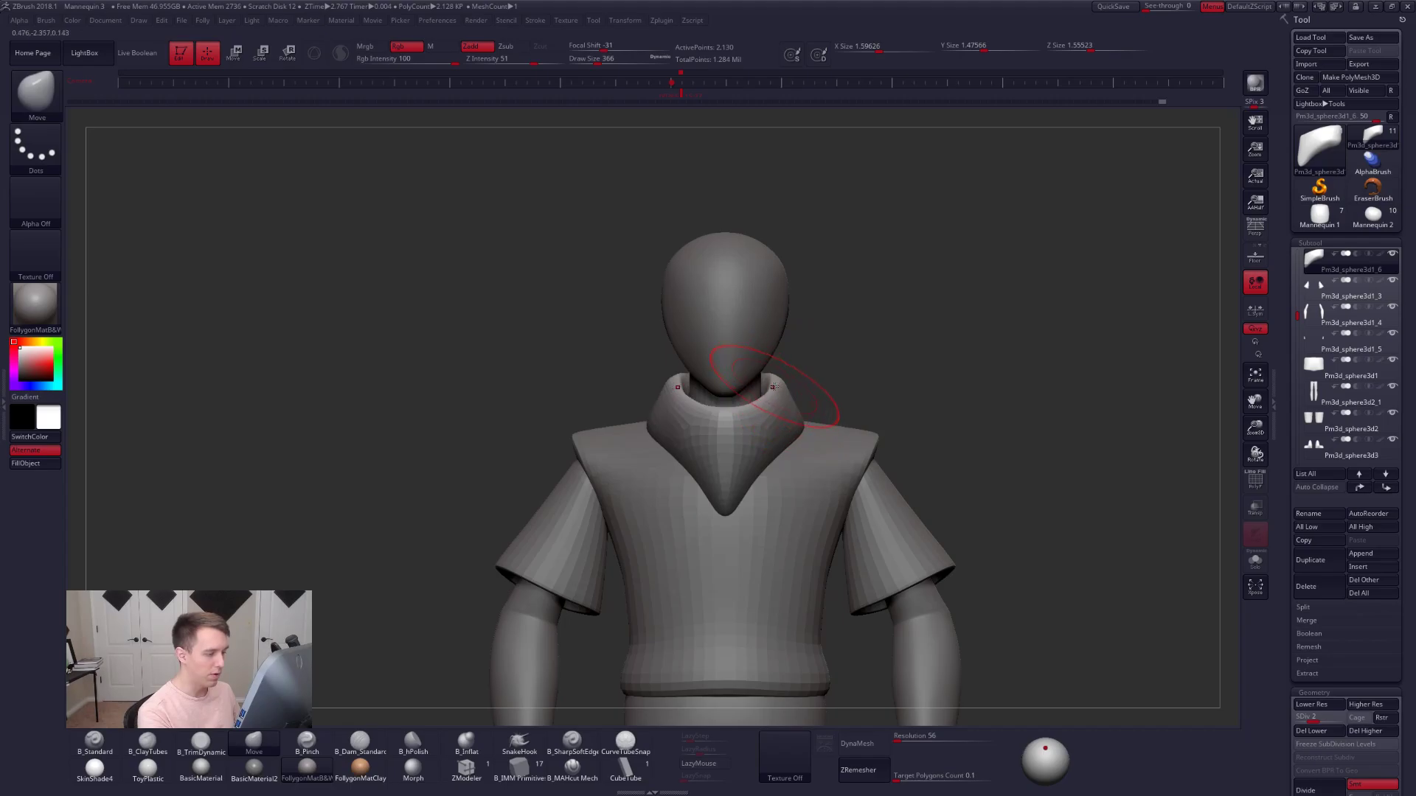
# - Adjust the collar's inner rim with the Move brush, checking it in isolation before showing the full mannequin
pyautogui.press('w')
pyautogui.moveTo(725, 410)
pyautogui.mouseDown()
pyautogui.moveTo(856, 411)
pyautogui.moveTo(859, 398)
pyautogui.moveTo(856, 472)
pyautogui.mouseUp()
pyautogui.press('q')
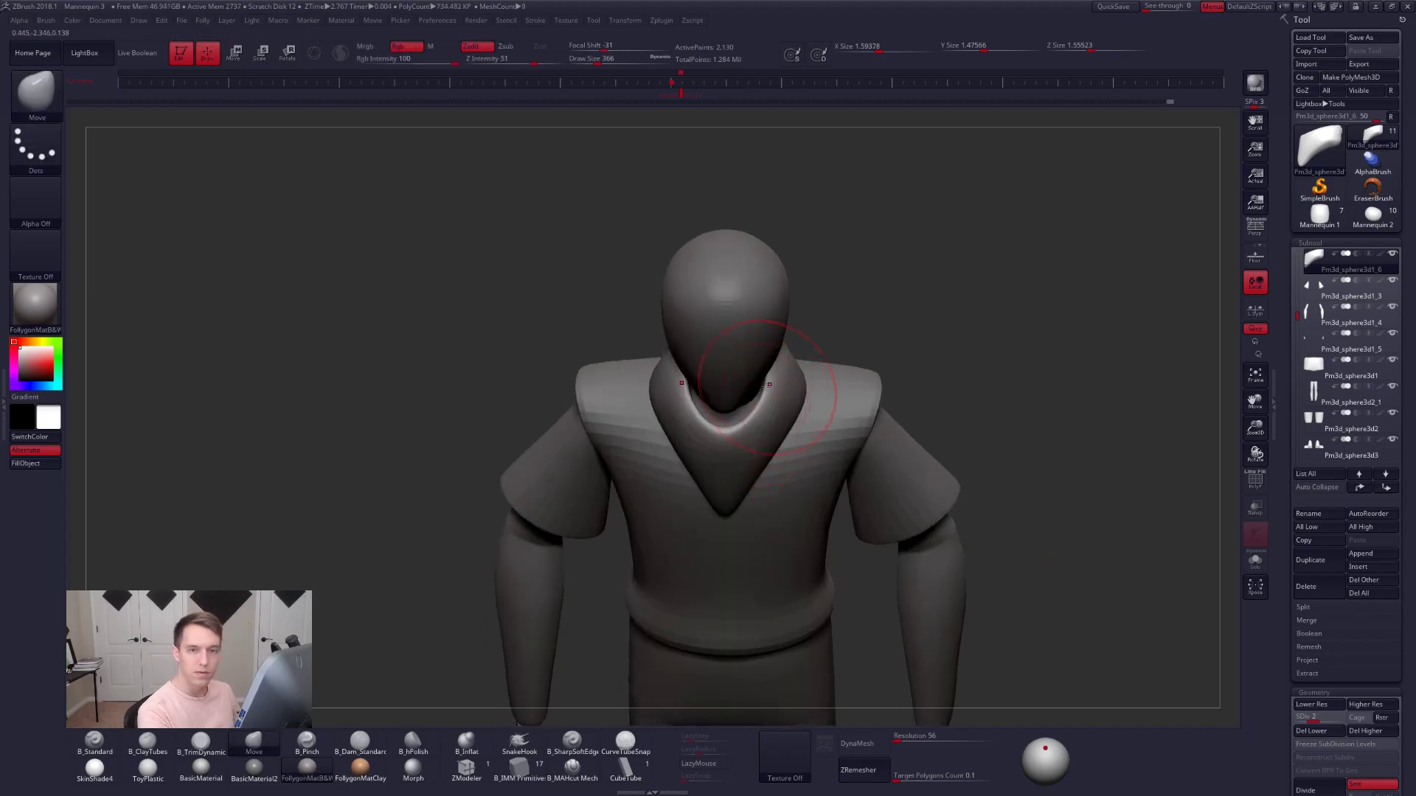
pyautogui.hotkey('alt', 's')
pyautogui.moveTo(820, 384); pyautogui.dragTo(817, 424)
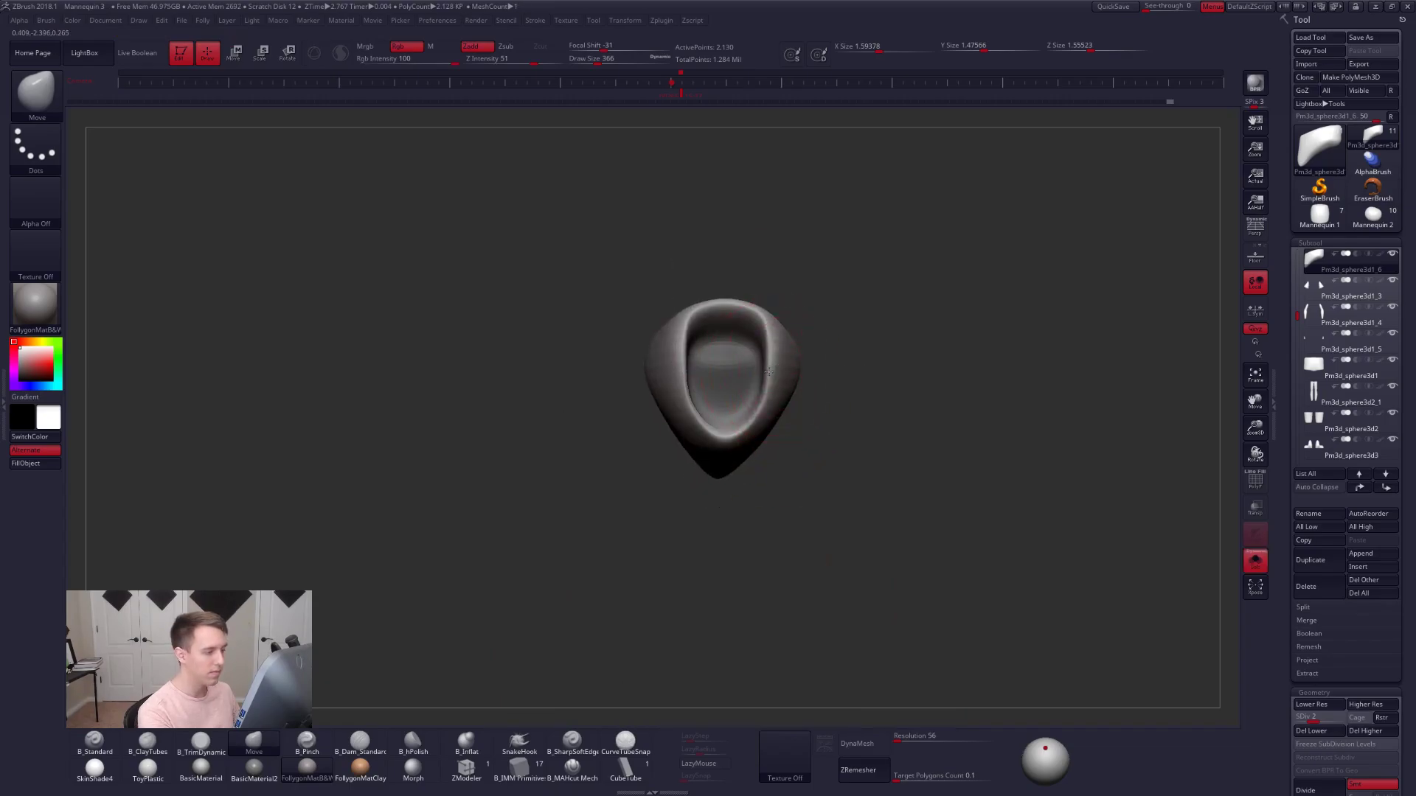
pyautogui.hotkey('shift', 's')
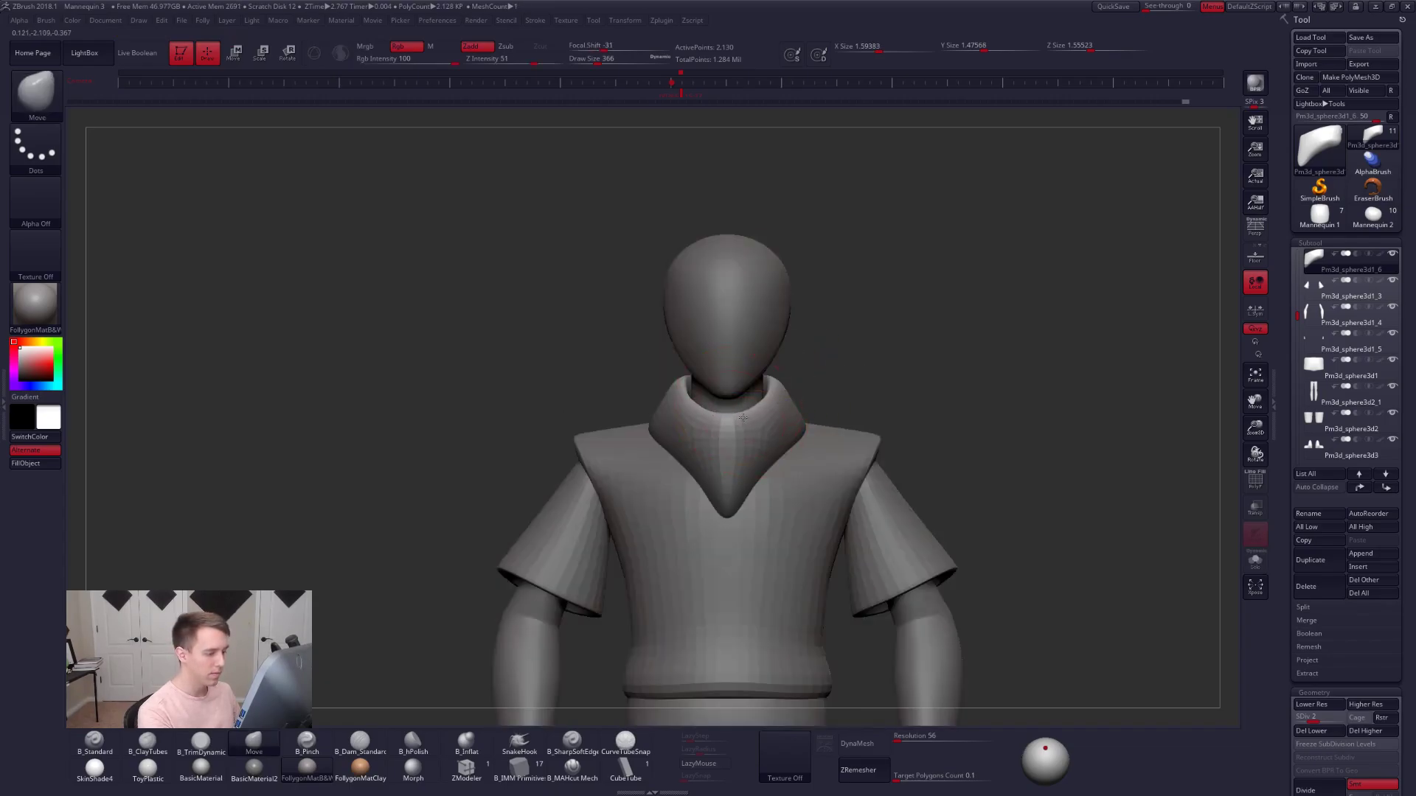
pyautogui.moveTo(815, 385)
pyautogui.keyDown('shift'); pyautogui.mouseDown()
pyautogui.moveTo(756, 410)
pyautogui.moveTo(819, 384)
pyautogui.mouseUp(); pyautogui.keyUp('shift')
# - Raise the collar to subdivision level 4, isolate it and draw a short test crease with the Dam_Standard brush
pyautogui.press('space')
pyautogui.moveTo(819, 384); pyautogui.dragTo(829, 375, button='right')
pyautogui.press('d')
pyautogui.press('d')
pyautogui.press('5')
pyautogui.press('6')
pyautogui.hotkey('alt', 's')
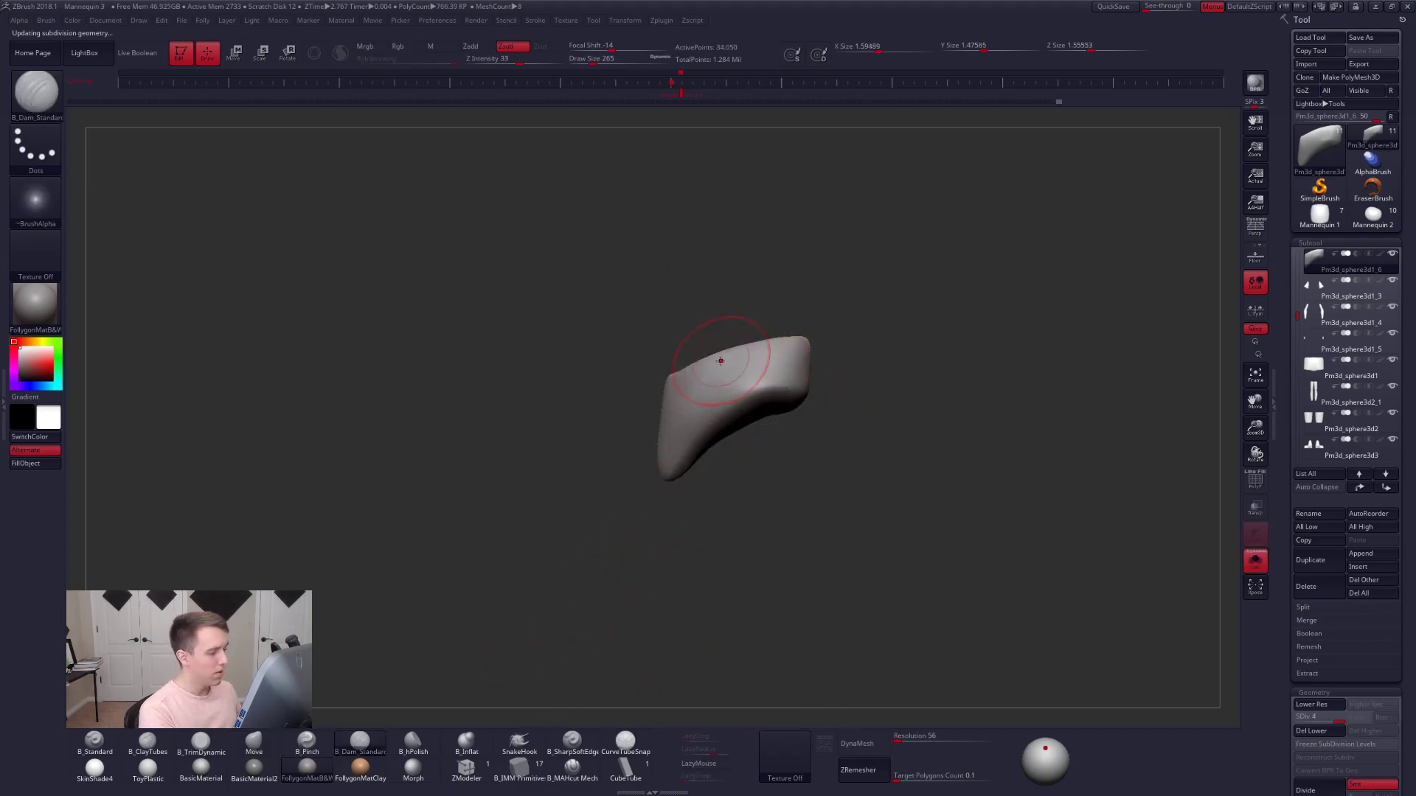
pyautogui.keyDown('ctrl'); pyautogui.moveTo(703, 376); pyautogui.dragTo(682, 425, button='right'); pyautogui.keyUp('ctrl')
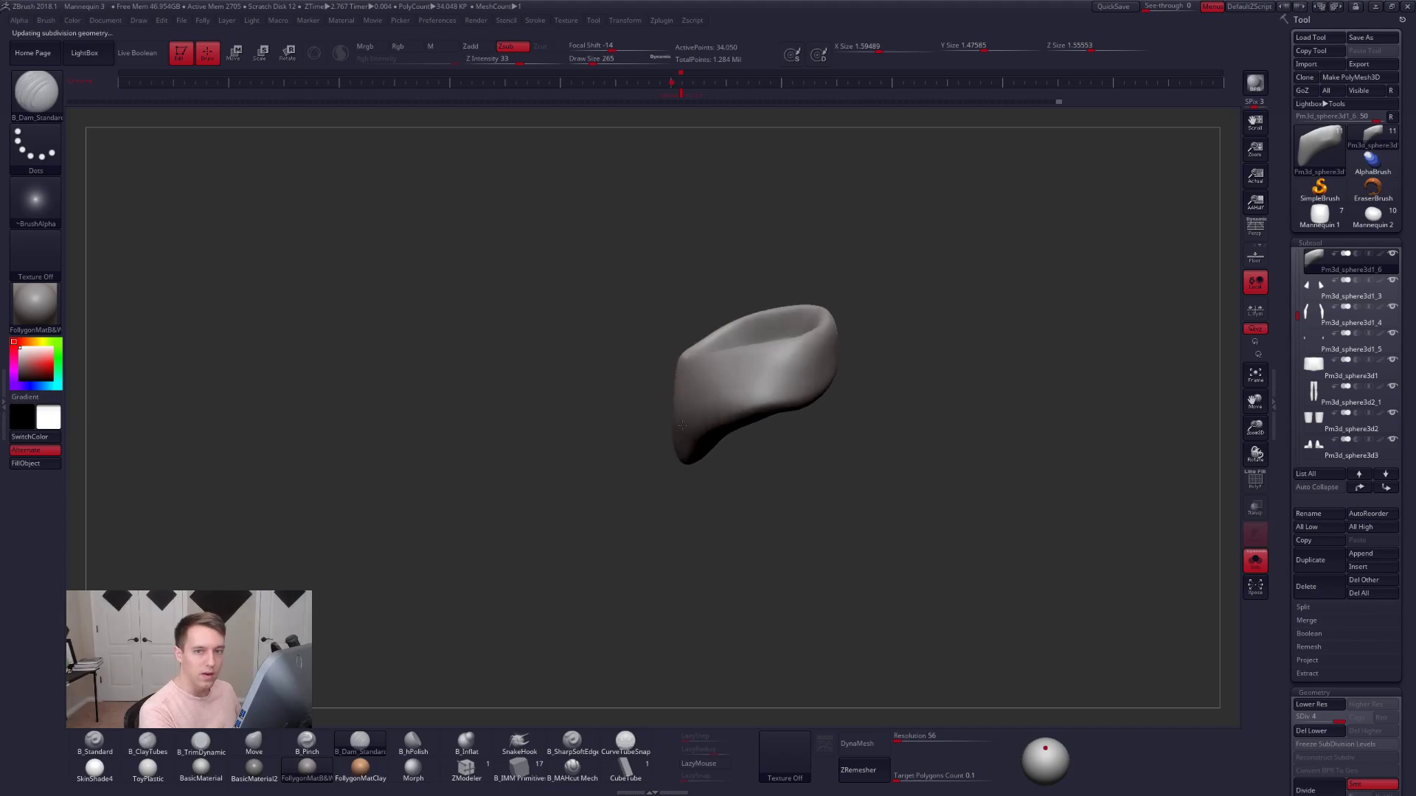
pyautogui.moveTo(705, 392); pyautogui.dragTo(734, 387)
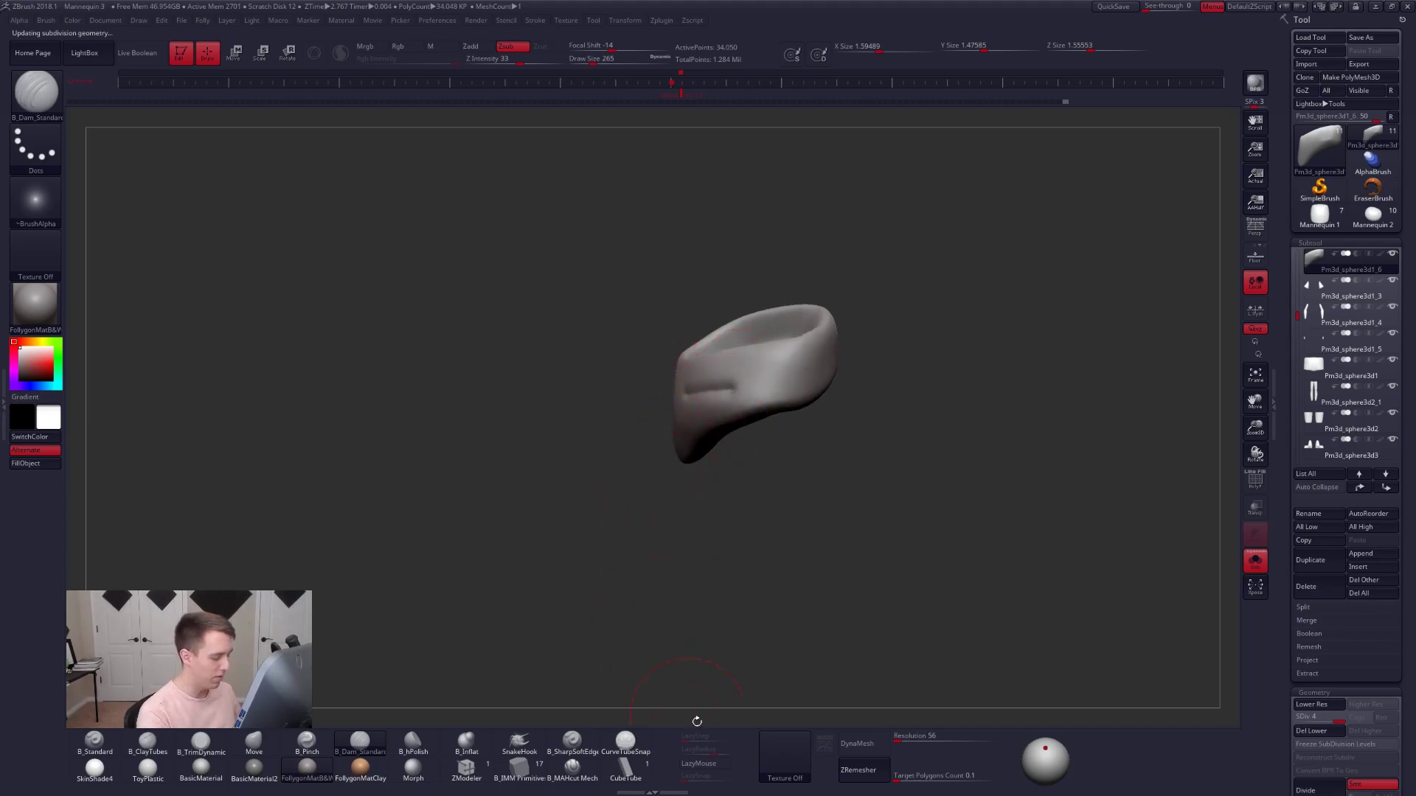
# - Turn on LazyMouse, subdivide the collar to level 5 and carve a fold crease around it with Dam_Standard
pyautogui.click(698, 763)
pyautogui.hotkey('ctrl', 'd')
pyautogui.moveTo(696, 395); pyautogui.dragTo(815, 366)
pyautogui.moveTo(815, 367); pyautogui.dragTo(699, 398, button='right')
pyautogui.press('[')
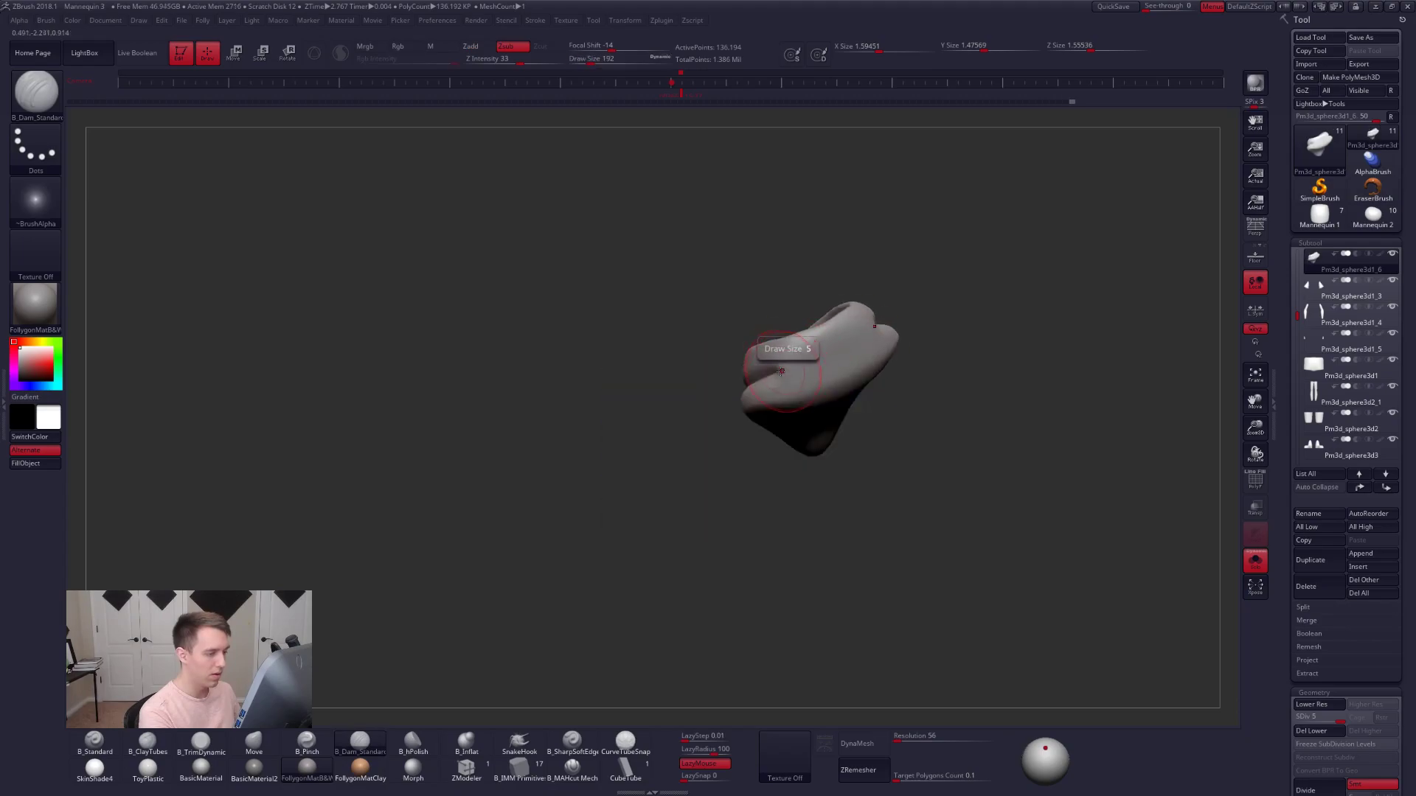
pyautogui.press('Escape')
pyautogui.moveTo(783, 371); pyautogui.dragTo(779, 378, button='right')
pyautogui.moveTo(750, 383); pyautogui.dragTo(888, 306)
pyautogui.moveTo(766, 404); pyautogui.dragTo(724, 395, button='right')
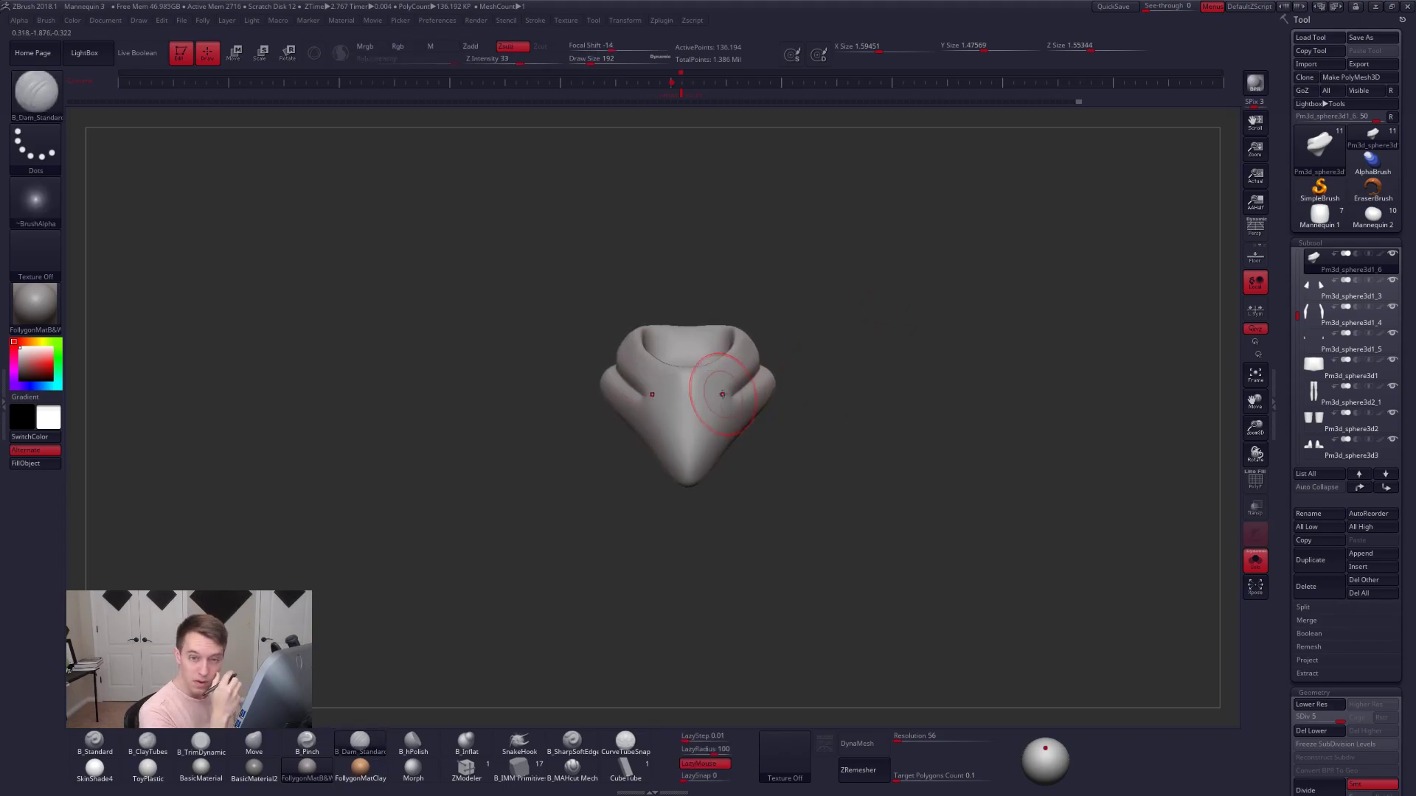
pyautogui.moveTo(672, 417)
pyautogui.mouseDown()
pyautogui.moveTo(743, 407)
pyautogui.moveTo(782, 370)
pyautogui.mouseUp()
# - Show the full mannequin and compare the folded collar with the character reference's scarf
pyautogui.hotkey('alt', 's')
pyautogui.keyDown('ctrl'); pyautogui.moveTo(761, 400); pyautogui.dragTo(753, 384, button='right'); pyautogui.keyUp('ctrl')
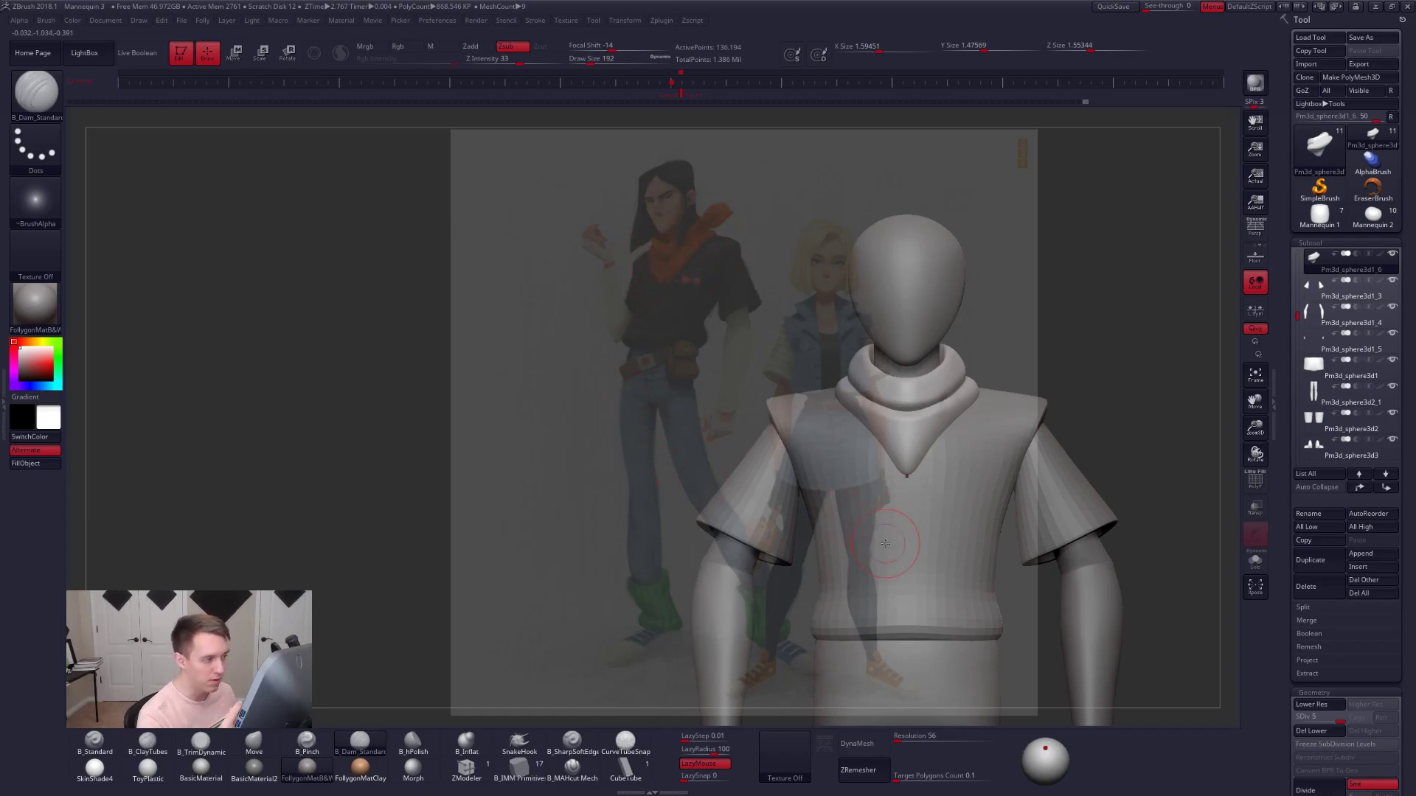
pyautogui.hotkey('shift', 'z')
pyautogui.keyDown('alt'); pyautogui.moveTo(1037, 488); pyautogui.dragTo(832, 429, button='right'); pyautogui.keyUp('alt')
pyautogui.hotkey('shift', 'z')
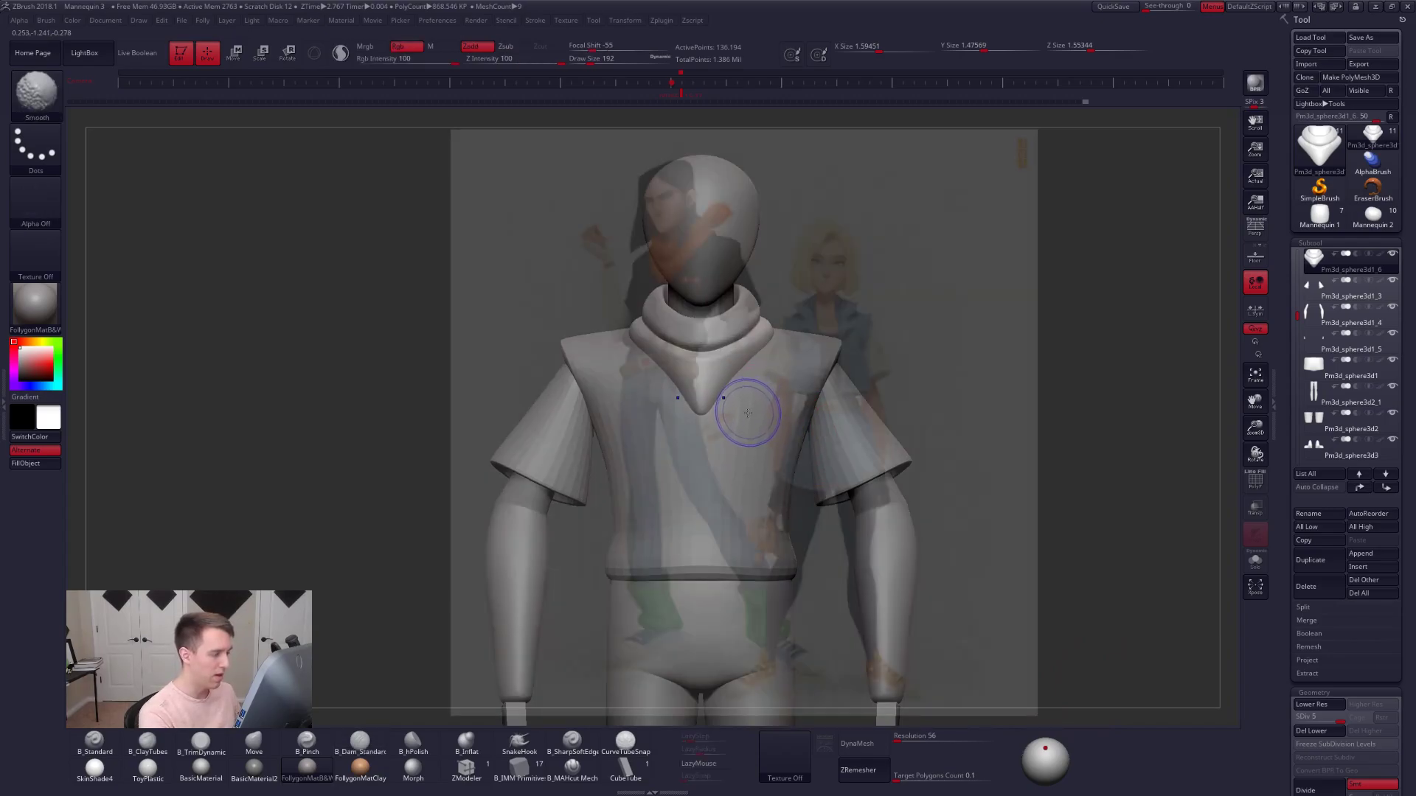
pyautogui.keyDown('alt'); pyautogui.moveTo(750, 384); pyautogui.dragTo(1011, 401, button='right'); pyautogui.keyUp('alt')
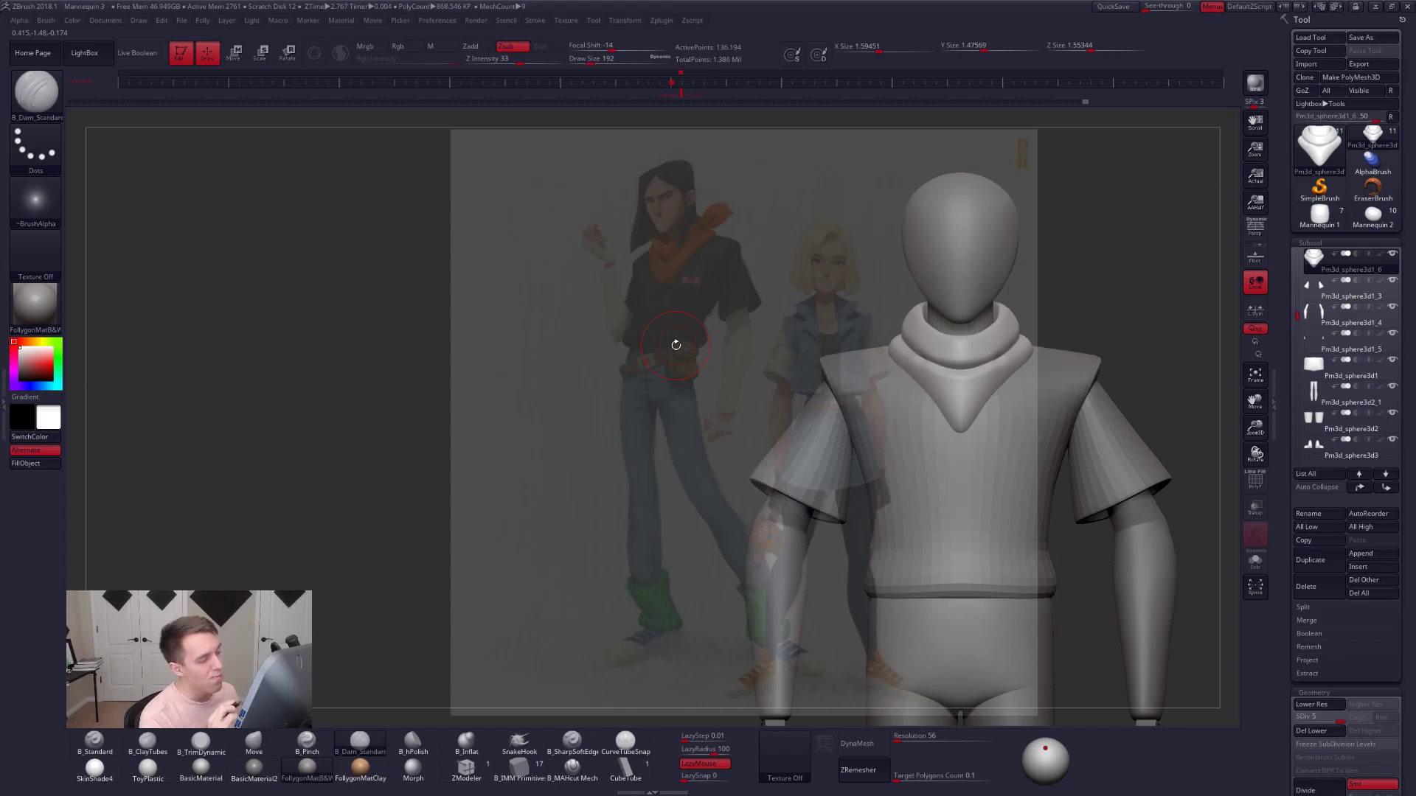
pyautogui.hotkey('shift', 'z')
pyautogui.moveTo(976, 378)
pyautogui.keyDown('alt'); pyautogui.mouseDown(button='right')
pyautogui.moveTo(746, 371)
pyautogui.moveTo(775, 346)
pyautogui.moveTo(716, 374)
pyautogui.moveTo(728, 376)
pyautogui.moveTo(693, 371)
pyautogui.mouseUp(button='right'); pyautogui.keyUp('alt')
# - Isolate the collar, deepen the fold crease around its front and sides with Dam_Standard, and enlarge the brush for smoothing
pyautogui.press('s')
pyautogui.press('[')
pyautogui.press('5')
pyautogui.moveTo(611, 384)
pyautogui.mouseDown()
pyautogui.moveTo(628, 392)
pyautogui.moveTo(793, 332)
pyautogui.mouseUp()
pyautogui.moveTo(792, 331); pyautogui.dragTo(788, 337, button='right')
pyautogui.moveTo(788, 337); pyautogui.dragTo(877, 298)
pyautogui.moveTo(888, 307); pyautogui.dragTo(926, 297, button='right')
pyautogui.moveTo(832, 332); pyautogui.dragTo(947, 271)
pyautogui.moveTo(857, 318)
pyautogui.mouseDown(button='right')
pyautogui.moveTo(869, 318)
pyautogui.moveTo(815, 313)
pyautogui.mouseUp(button='right')
pyautogui.press('space')
pyautogui.moveTo(807, 341); pyautogui.dragTo(819, 340)
pyautogui.moveTo(817, 340); pyautogui.dragTo(811, 324, button='right')
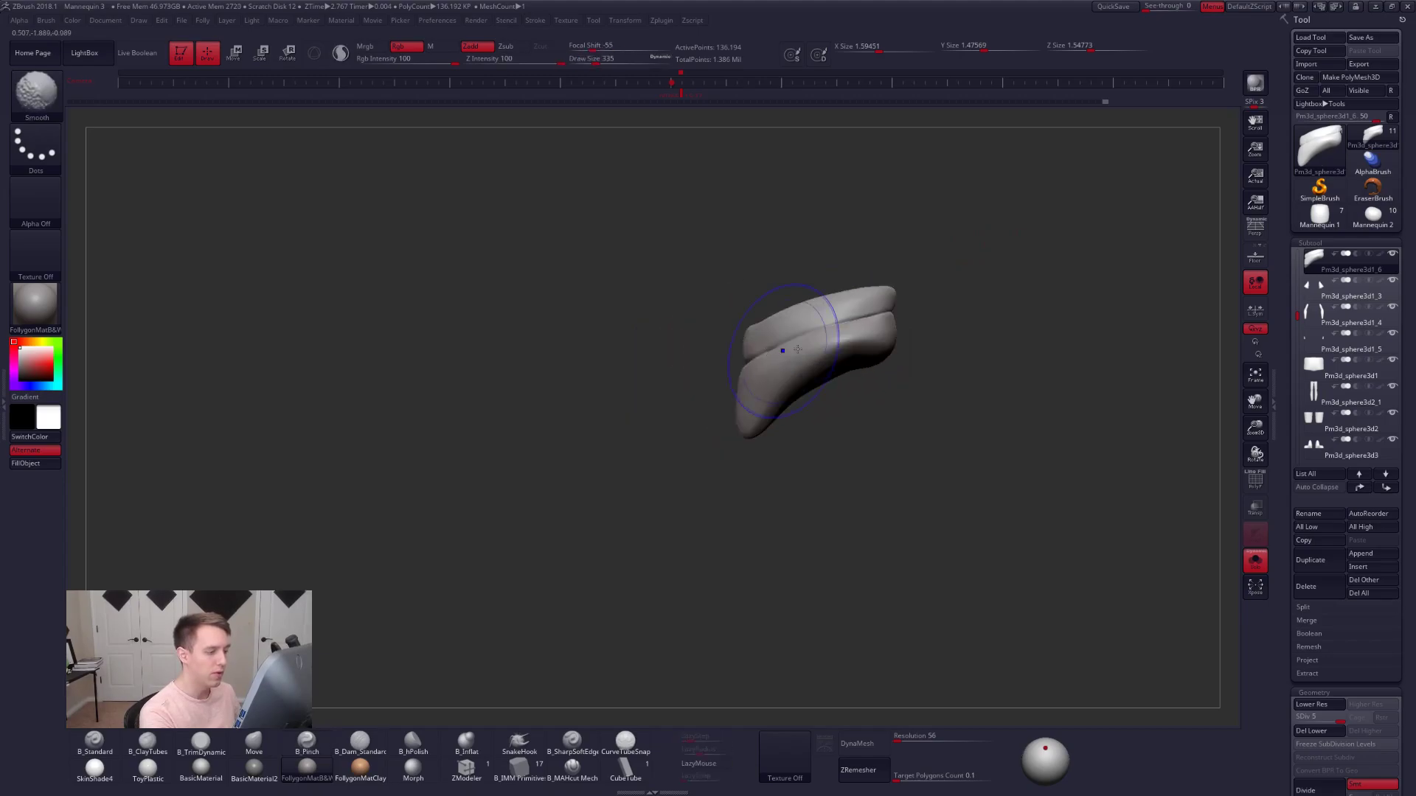
# - Remesh the collar with DynaMesh at resolution 56 and mask its upper part with a softened edge
pyautogui.click(863, 743)
pyautogui.click(820, 769)
pyautogui.keyDown('ctrl'); pyautogui.moveTo(841, 324); pyautogui.dragTo(878, 323, button='right'); pyautogui.keyUp('ctrl')
pyautogui.moveTo(917, 306)
pyautogui.keyDown('ctrl'); pyautogui.mouseDown()
pyautogui.moveTo(654, 380)
pyautogui.moveTo(918, 236)
pyautogui.mouseUp(); pyautogui.keyUp('ctrl')
pyautogui.keyDown('ctrl'); pyautogui.click(858, 334); pyautogui.keyUp('ctrl')
pyautogui.keyDown('ctrl'); pyautogui.click(893, 334); pyautogui.keyUp('ctrl')
pyautogui.keyDown('ctrl'); pyautogui.click(932, 336); pyautogui.keyUp('ctrl')
pyautogui.keyDown('ctrl'); pyautogui.click(882, 350); pyautogui.keyUp('ctrl')
pyautogui.keyDown('ctrl'); pyautogui.click(921, 351); pyautogui.keyUp('ctrl')
pyautogui.moveTo(923, 356); pyautogui.dragTo(813, 370, button='right')
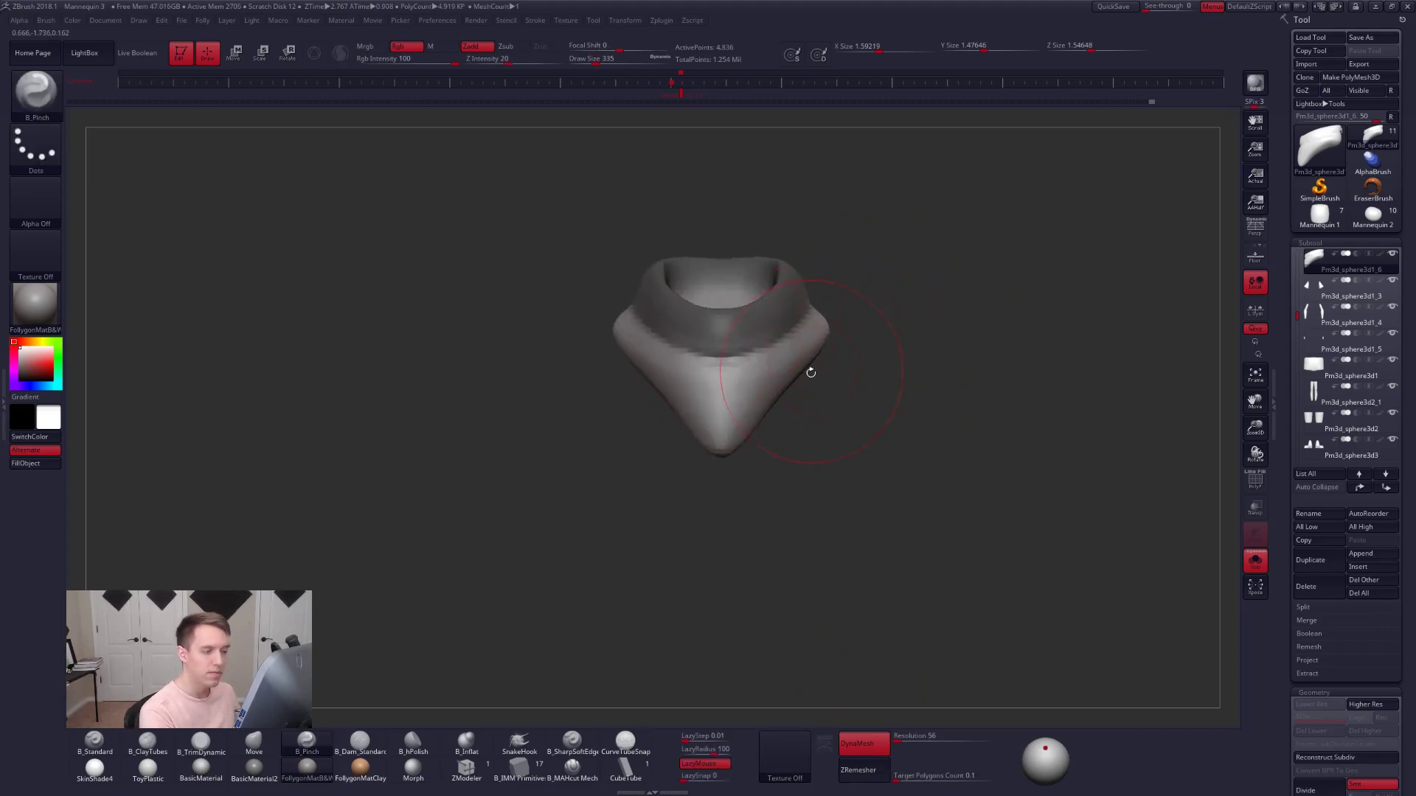
# - Show the full mannequin and stretch the collar's unmasked lower part downward with the transpose line
pyautogui.hotkey('alt', 's')
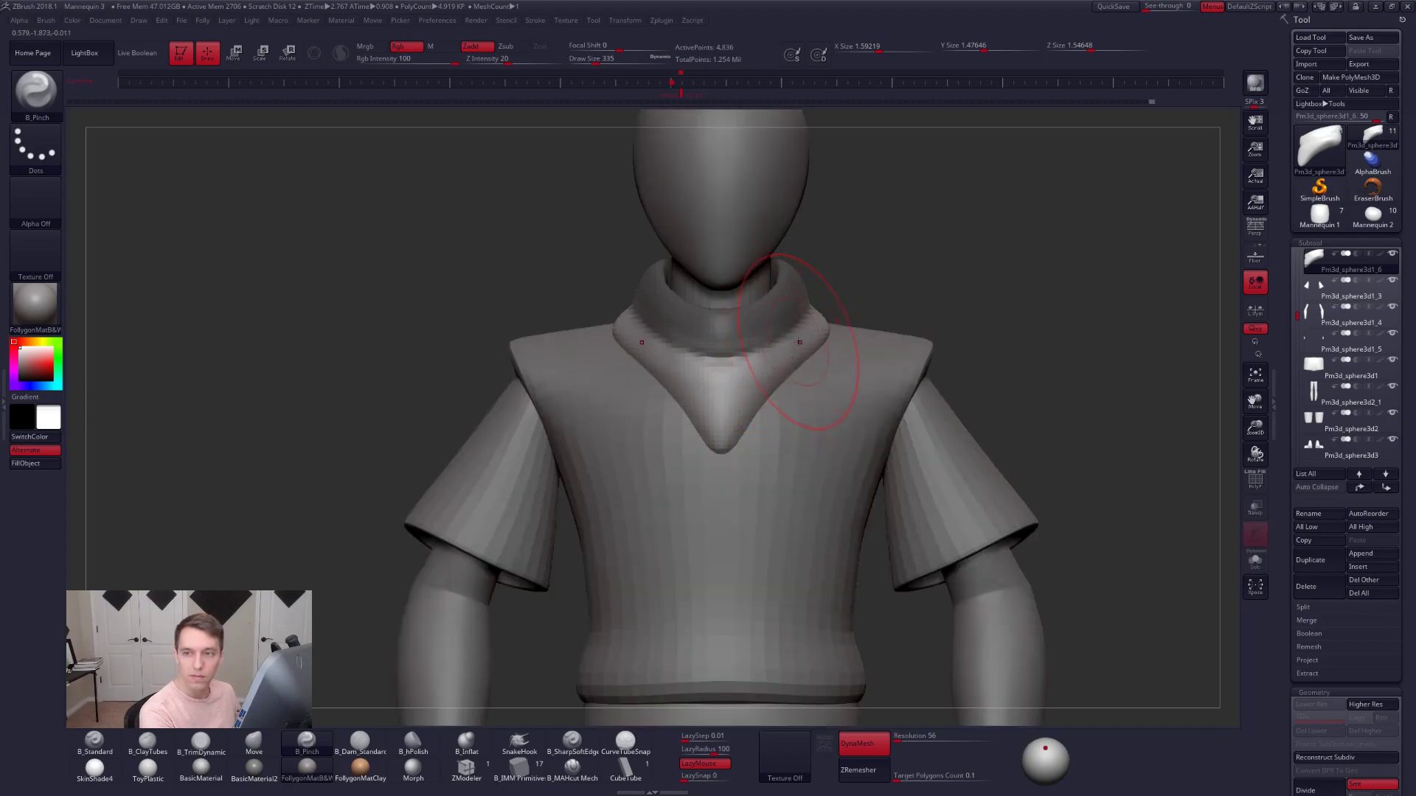
pyautogui.press('w')
pyautogui.keyDown('shift'); pyautogui.moveTo(805, 338); pyautogui.dragTo(805, 441); pyautogui.keyUp('shift')
pyautogui.moveTo(805, 389); pyautogui.dragTo(800, 423)
pyautogui.keyDown('shift'); pyautogui.moveTo(778, 421); pyautogui.dragTo(745, 387, button='right'); pyautogui.keyUp('shift')
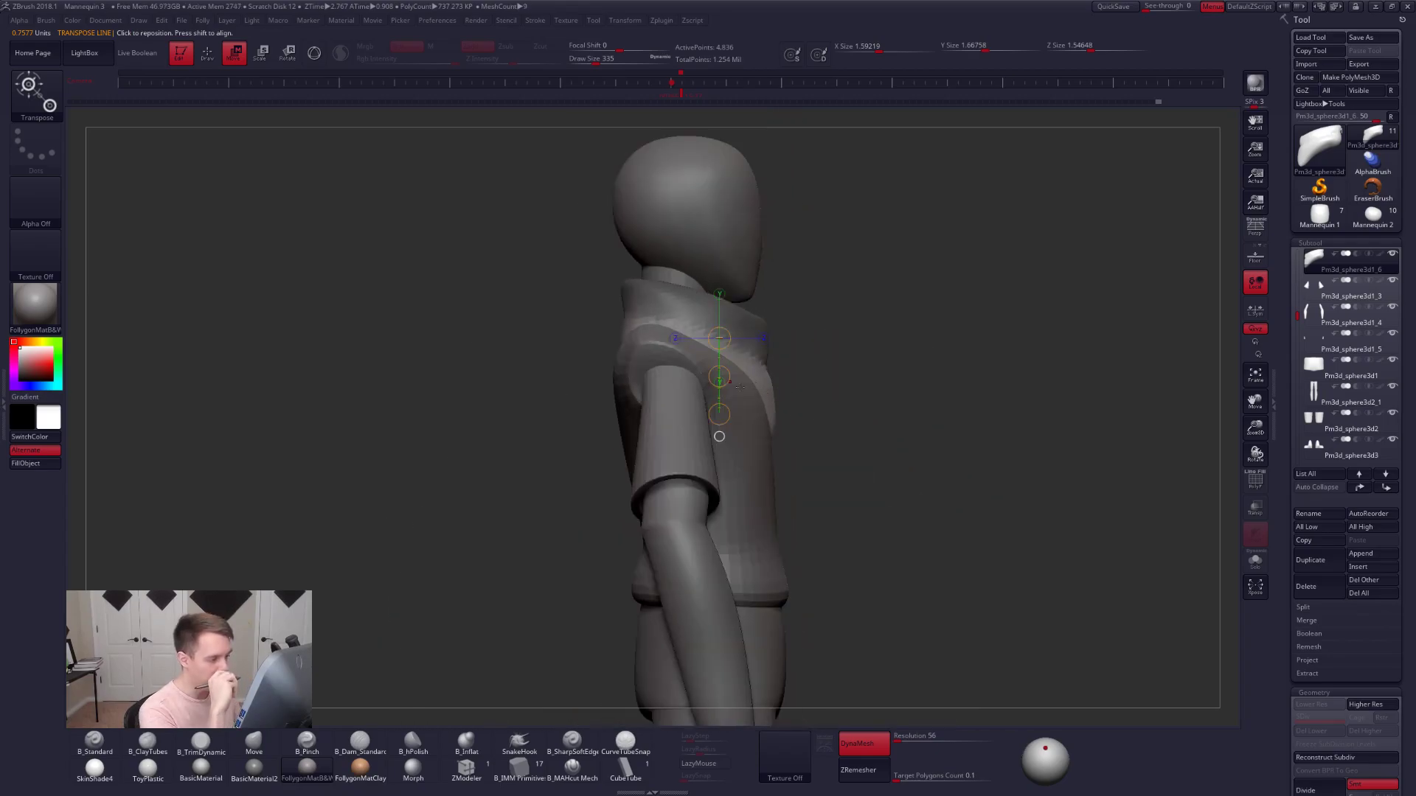
pyautogui.moveTo(696, 364)
pyautogui.mouseDown()
pyautogui.moveTo(676, 427)
pyautogui.moveTo(792, 366)
pyautogui.moveTo(755, 364)
pyautogui.moveTo(772, 402)
pyautogui.moveTo(803, 399)
pyautogui.moveTo(746, 370)
pyautogui.moveTo(767, 417)
pyautogui.mouseUp()
pyautogui.press('e')
# - Subdivide the collar twice and reshape its front and side with a resized brush
pyautogui.hotkey('shift', 's')
pyautogui.press('q')
pyautogui.press('space')
pyautogui.press('space')
pyautogui.keyDown('ctrl'); pyautogui.moveTo(768, 417); pyautogui.dragTo(780, 417, button='right'); pyautogui.keyUp('ctrl')
pyautogui.press('space')
pyautogui.moveTo(833, 374); pyautogui.dragTo(829, 374)
pyautogui.hotkey('ctrl', 'd')
pyautogui.hotkey('ctrl', 'd')
pyautogui.moveTo(773, 389); pyautogui.dragTo(777, 452)
pyautogui.moveTo(778, 419)
pyautogui.mouseDown(button='right')
pyautogui.moveTo(718, 406)
pyautogui.moveTo(812, 398)
pyautogui.mouseUp(button='right')
# - Flatten the collar's side surface with the TrimDynamic brush
pyautogui.press('b')
pyautogui.press('m')
pyautogui.press('v')
pyautogui.press('b')
pyautogui.press('t')
pyautogui.press('d')
pyautogui.moveTo(800, 359)
pyautogui.mouseDown()
pyautogui.moveTo(807, 372)
pyautogui.moveTo(859, 337)
pyautogui.moveTo(822, 324)
pyautogui.mouseUp()
pyautogui.moveTo(811, 406); pyautogui.dragTo(766, 361, button='right')
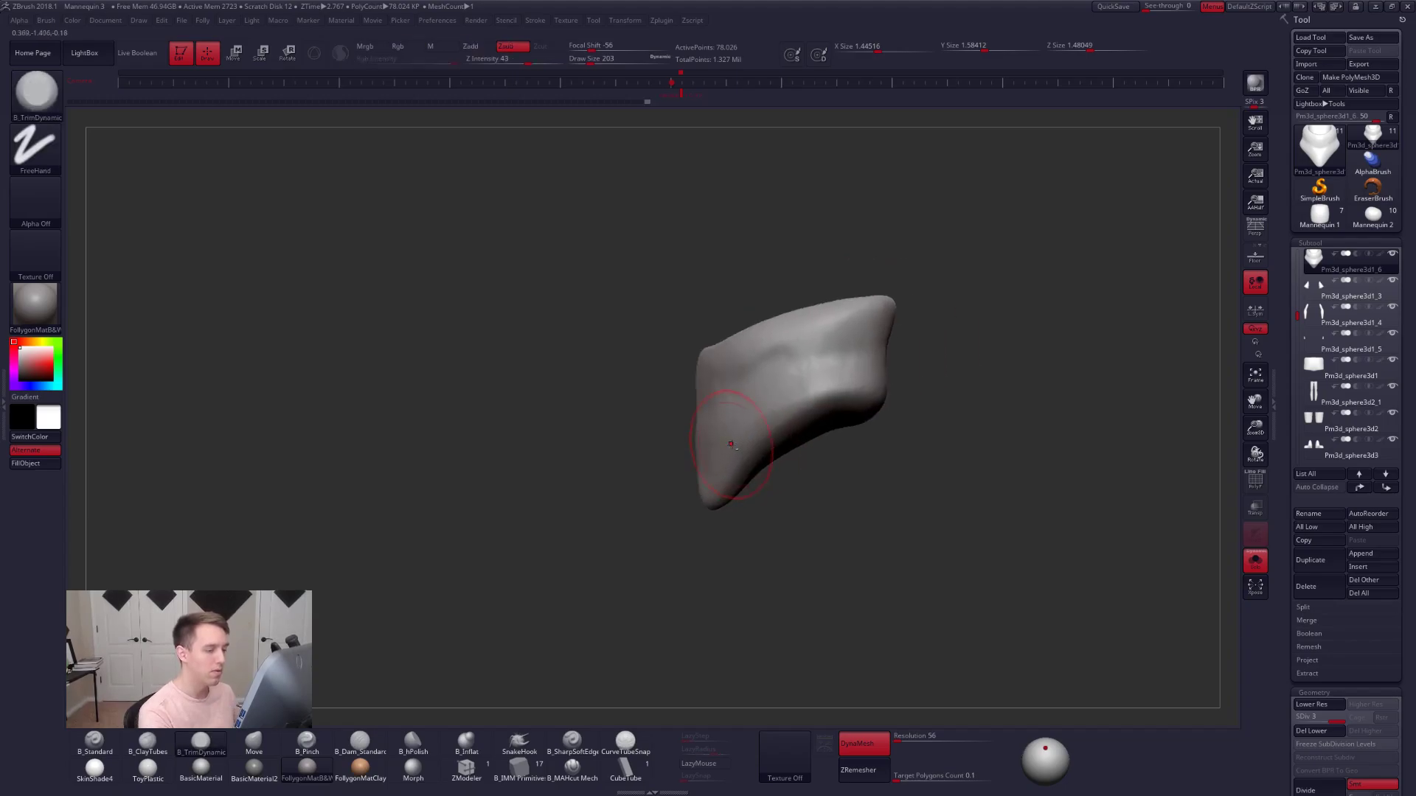
# - Set the brush size to 306, show the full mannequin and reduce the collar's front-to-back depth with the transpose line
pyautogui.hotkey('alt', 's')
pyautogui.hotkey('alt', 's')
pyautogui.press('s')
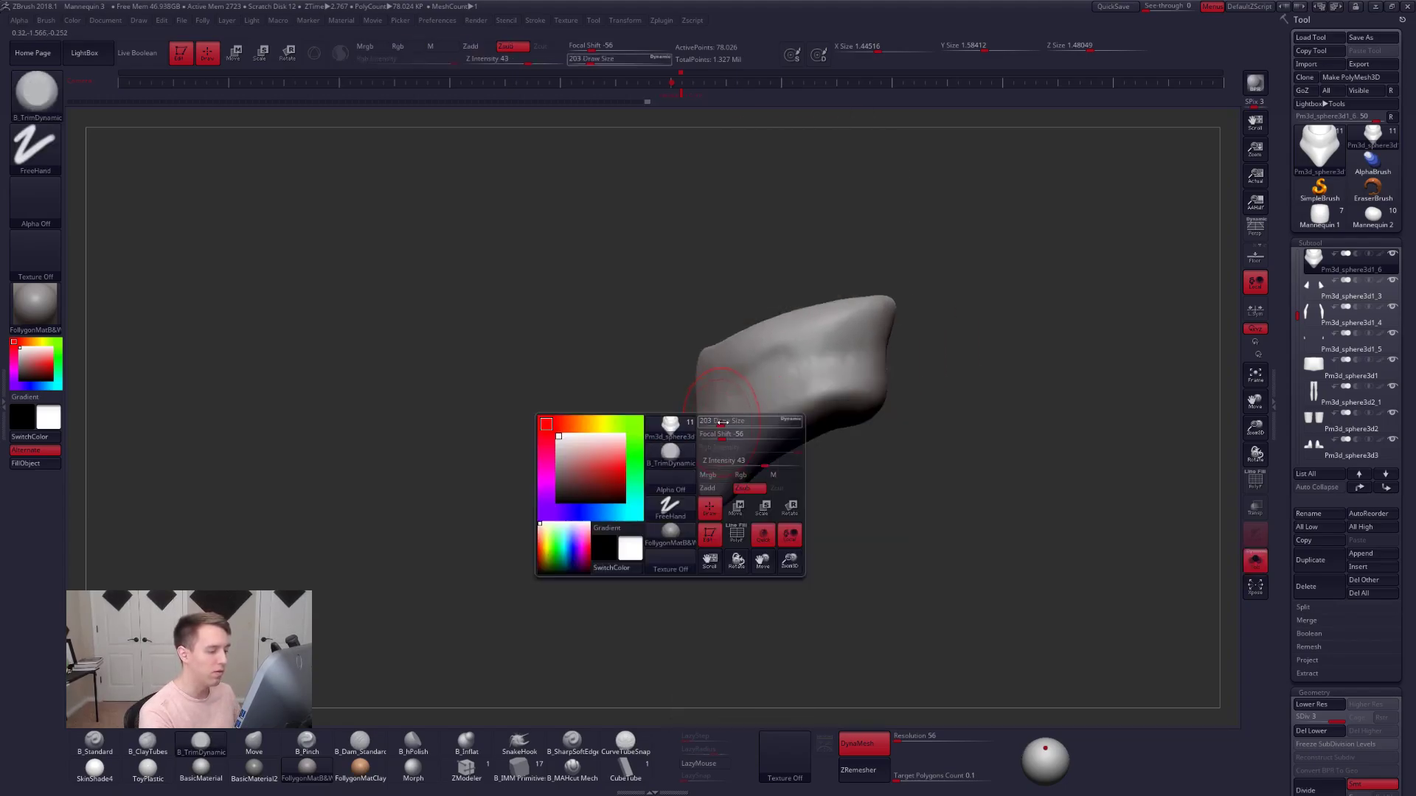
pyautogui.moveTo(706, 430); pyautogui.dragTo(726, 429)
pyautogui.hotkey('alt', 's')
pyautogui.moveTo(756, 369); pyautogui.dragTo(962, 354)
pyautogui.press('w')
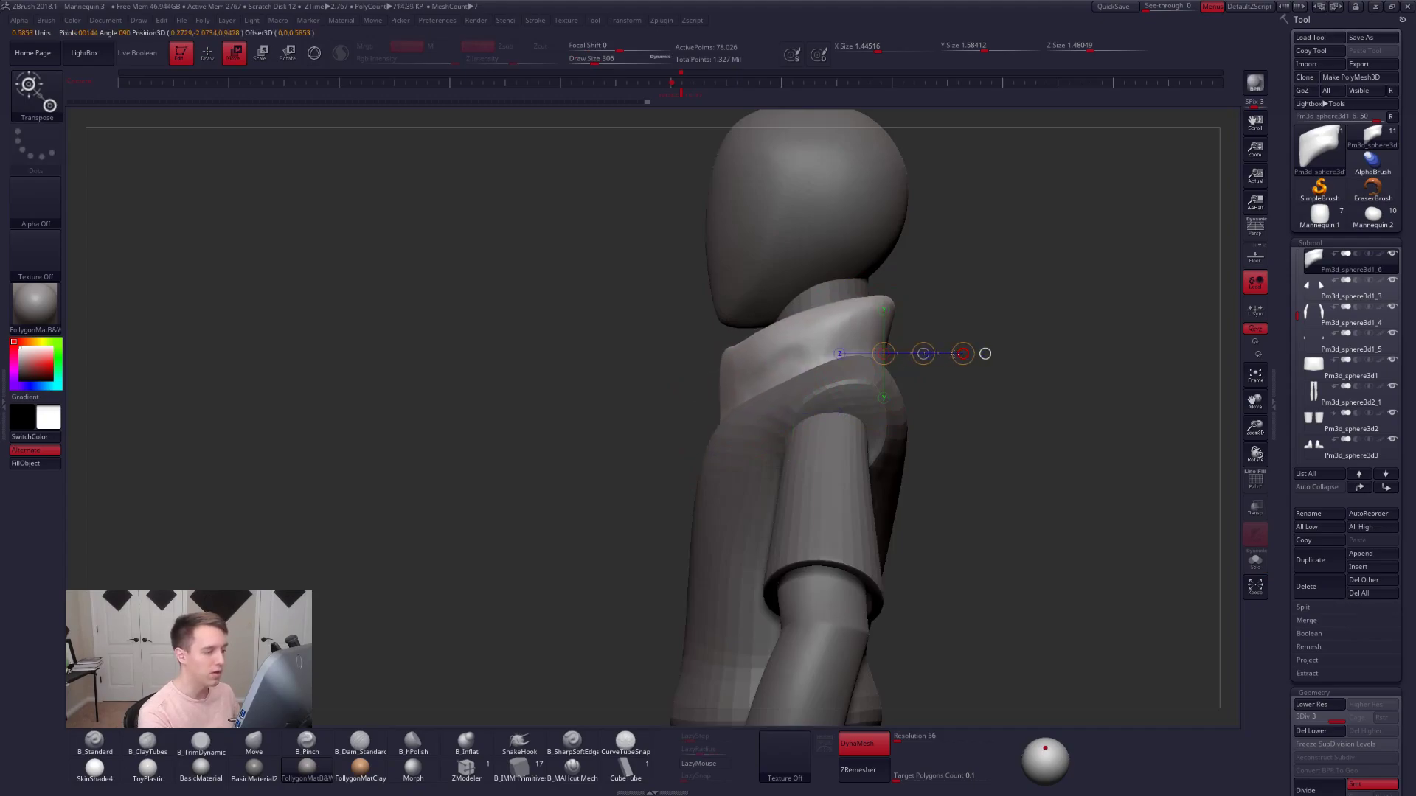
pyautogui.press('q')
# - Return to ZBrush from the window switcher, isolate the collar and delete its lower subdivision levels
pyautogui.press('super+Tab')
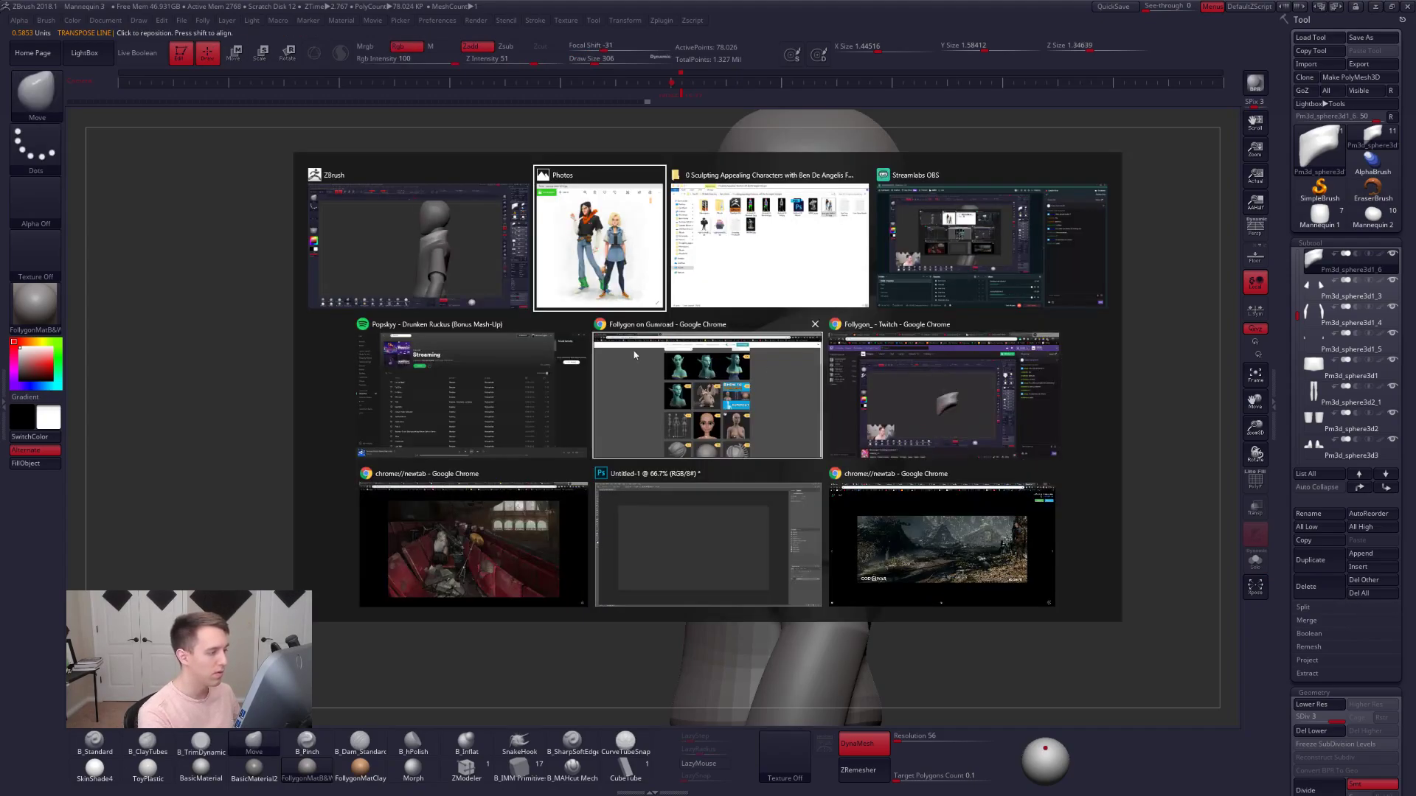
pyautogui.click(526, 297)
pyautogui.keyDown('alt'); pyautogui.moveTo(930, 501); pyautogui.dragTo(915, 514); pyautogui.keyUp('alt')
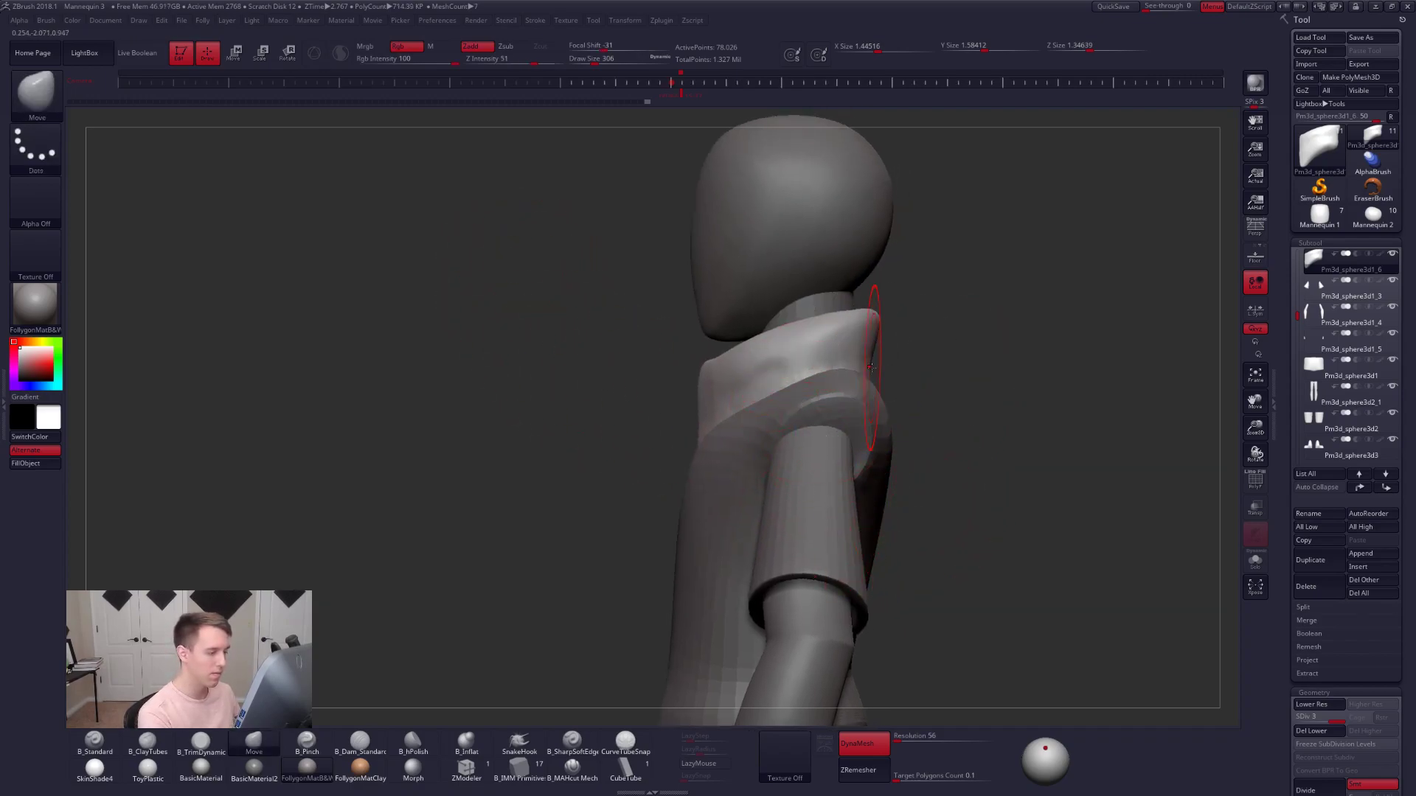
pyautogui.keyDown('ctrl'); pyautogui.keyDown('shift'); pyautogui.click(876, 369); pyautogui.keyUp('shift'); pyautogui.keyUp('ctrl')
pyautogui.click(1316, 705)
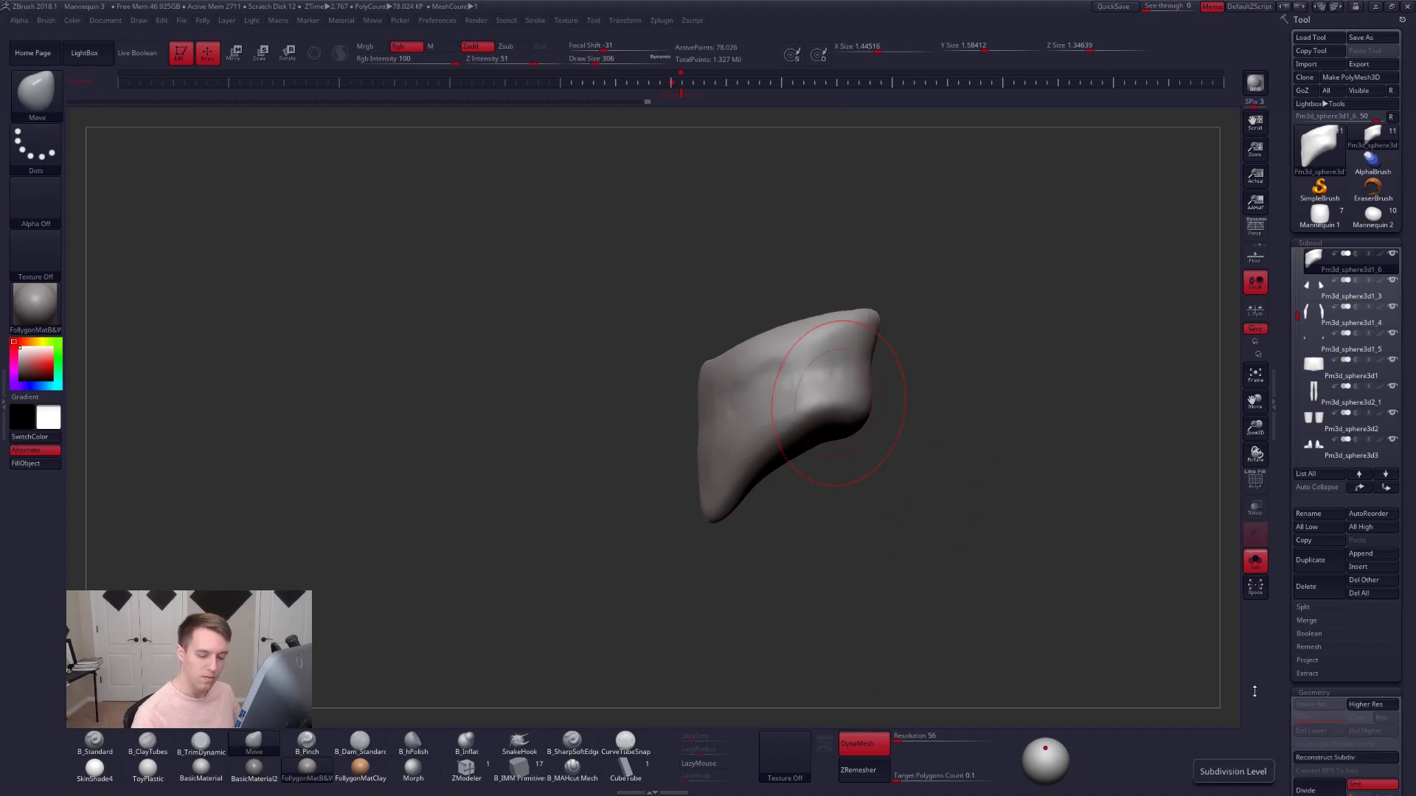
# - Hide the collar's lower portion with a lasso selection, delete it and apply Close Holes
pyautogui.hotkey('ctrl', 'shift')
pyautogui.keyDown('ctrl'); pyautogui.keyDown('alt'); pyautogui.keyDown('shift'); pyautogui.moveTo(637, 599); pyautogui.dragTo(881, 516); pyautogui.keyUp('shift'); pyautogui.keyUp('alt'); pyautogui.keyUp('ctrl')
pyautogui.moveTo(905, 412)
pyautogui.mouseDown()
pyautogui.moveTo(910, 494)
pyautogui.moveTo(889, 461)
pyautogui.mouseUp()
pyautogui.hotkey('ctrl', 'shift', 'f')
pyautogui.click(858, 404)
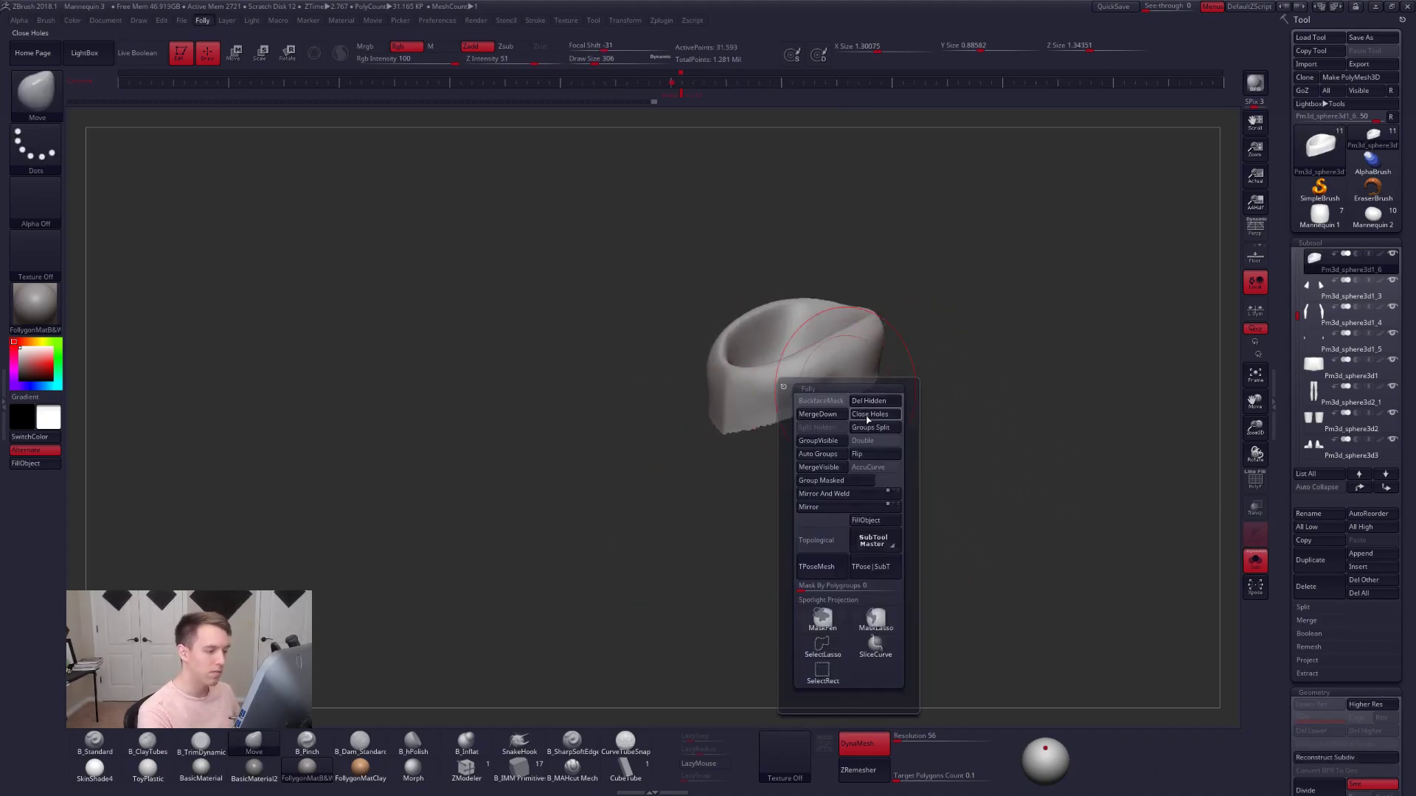
pyautogui.click(867, 416)
# - Remesh the trimmed collar with DynaMesh and mask its upper part
pyautogui.moveTo(892, 328); pyautogui.dragTo(831, 401)
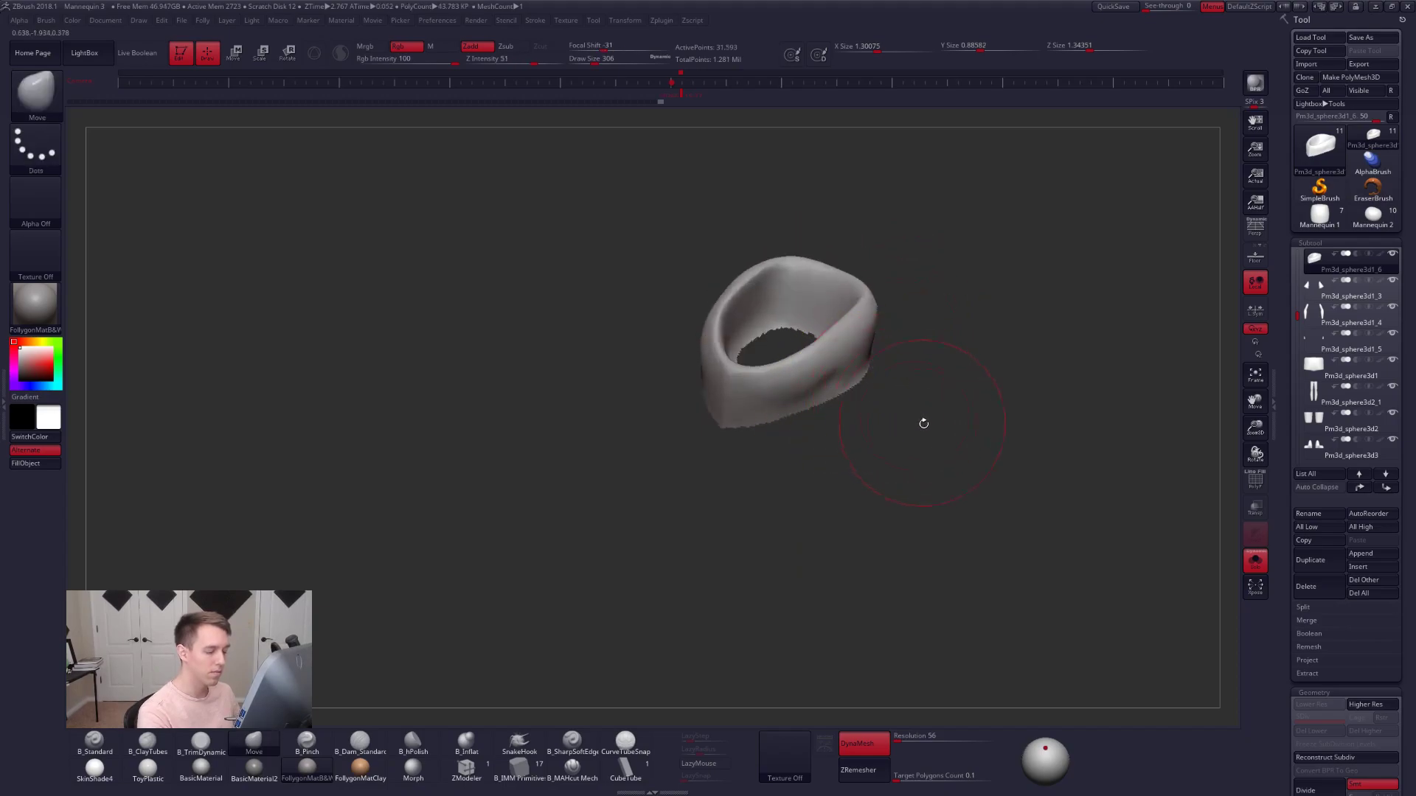
pyautogui.moveTo(919, 468)
pyautogui.mouseDown()
pyautogui.moveTo(822, 389)
pyautogui.moveTo(887, 377)
pyautogui.moveTo(859, 547)
pyautogui.moveTo(945, 468)
pyautogui.mouseUp()
pyautogui.keyDown('ctrl'); pyautogui.click(893, 364); pyautogui.keyUp('ctrl')
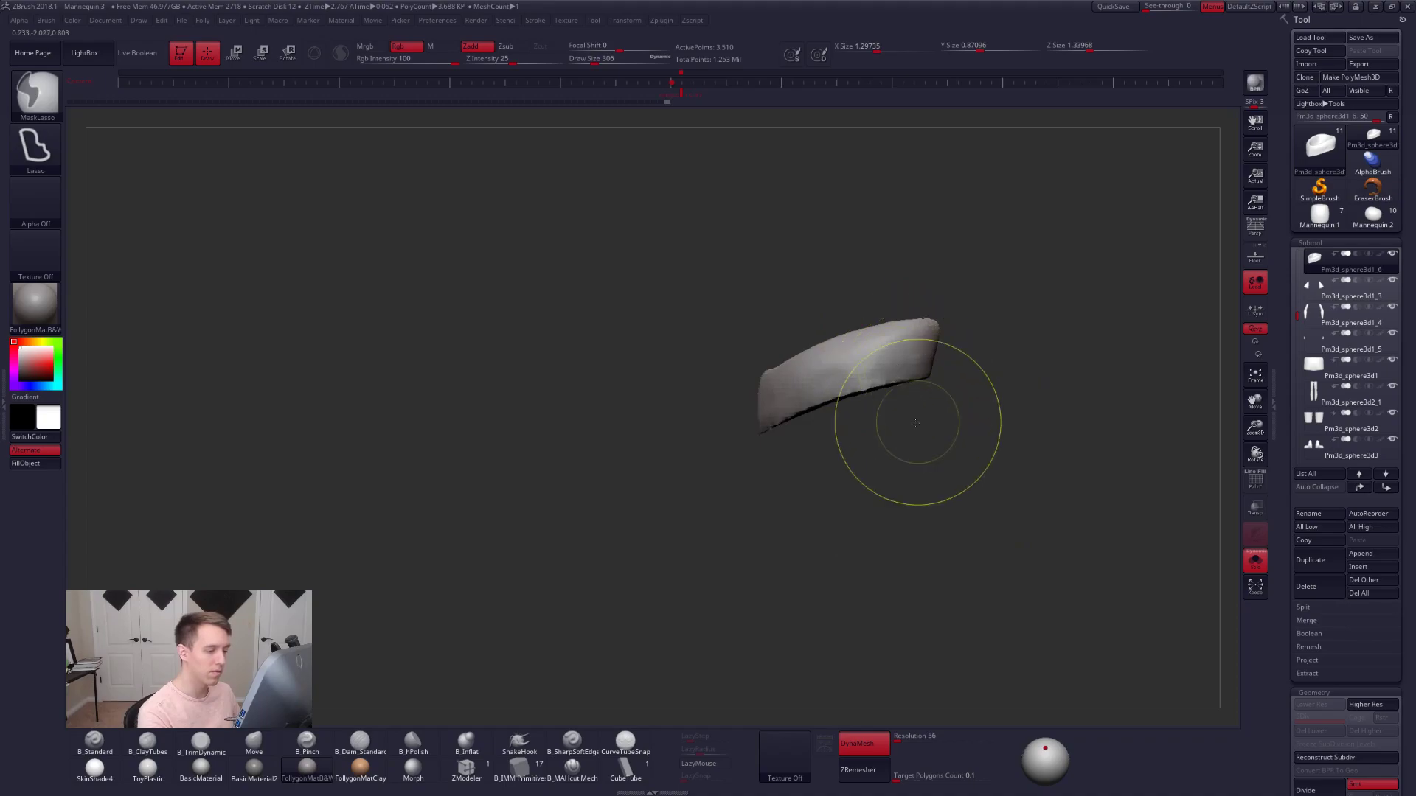
pyautogui.keyDown('ctrl'); pyautogui.click(916, 421); pyautogui.keyUp('ctrl')
# - Extend the collar's lower edge downward inside the shirt with the transpose Move line and clear the mask
pyautogui.moveTo(915, 387)
pyautogui.keyDown('alt'); pyautogui.mouseDown()
pyautogui.moveTo(831, 377)
pyautogui.moveTo(784, 527)
pyautogui.moveTo(793, 550)
pyautogui.mouseUp(); pyautogui.keyUp('alt')
pyautogui.press('w')
pyautogui.hotkey('ctrl', 'shift', 's')
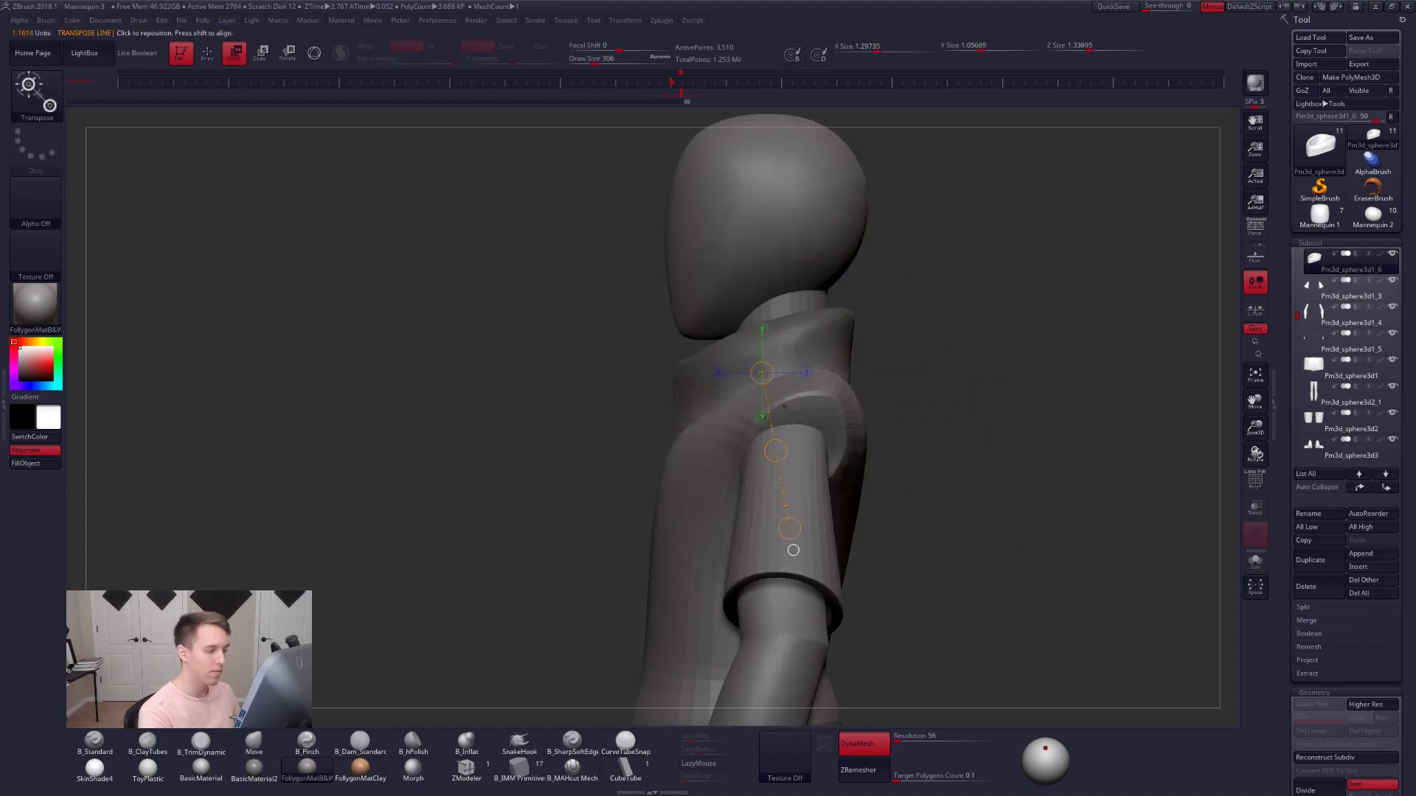
pyautogui.press('q')
pyautogui.keyDown('ctrl'); pyautogui.click(938, 354); pyautogui.keyUp('ctrl')
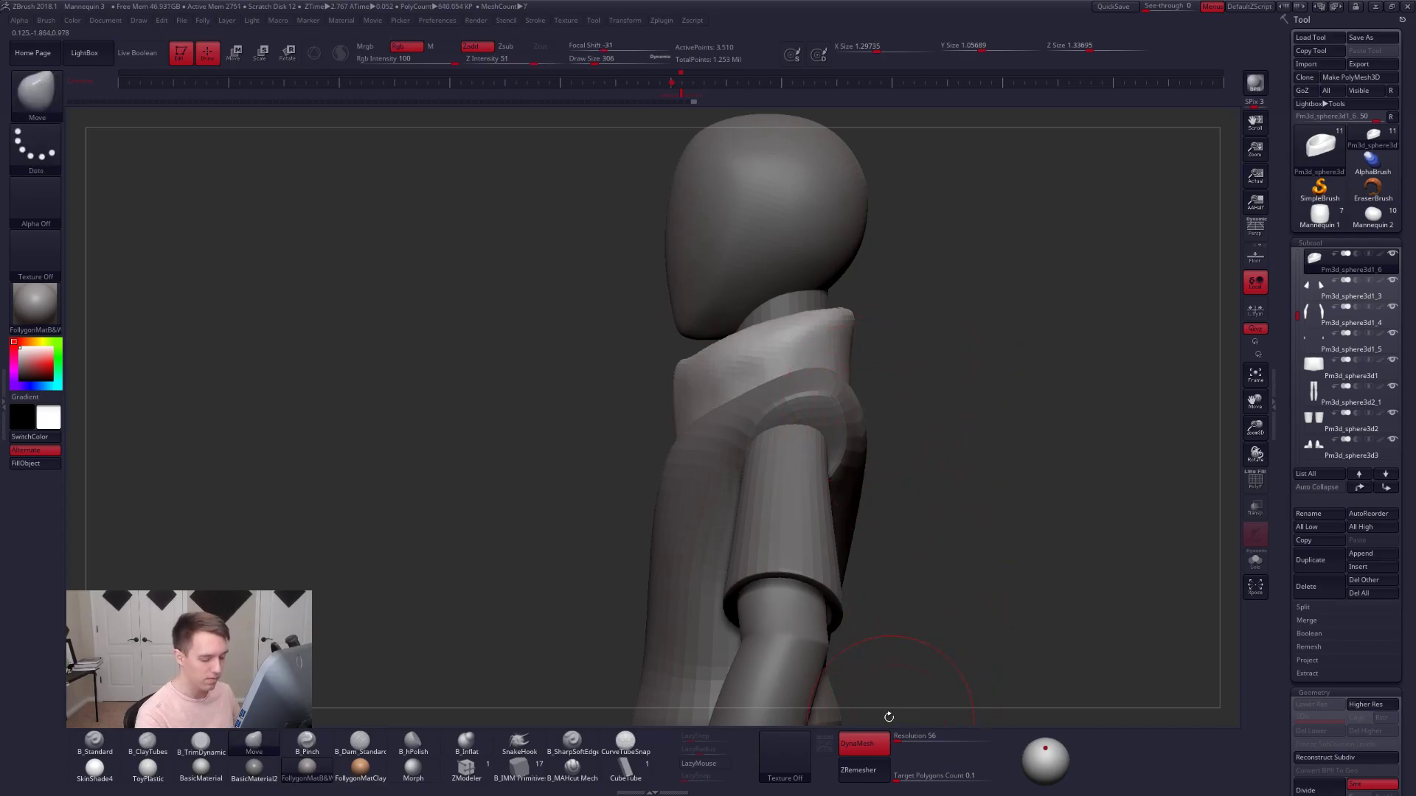
# - Turn off DynaMesh, rebuild the collar with ZRemesher and reduce the Move brush size to 181
pyautogui.click(874, 744)
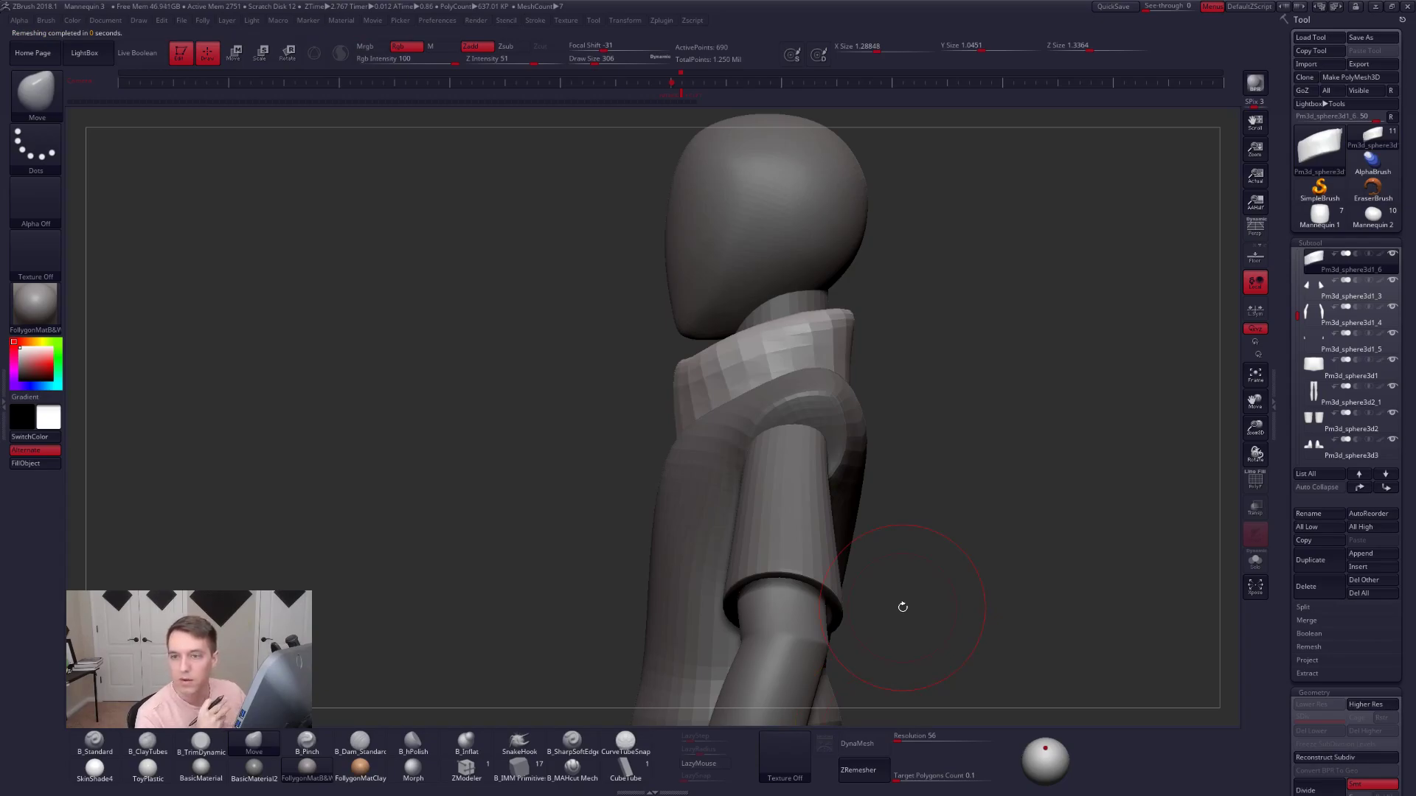
pyautogui.moveTo(779, 350); pyautogui.dragTo(884, 339, button='right')
pyautogui.press('space')
pyautogui.moveTo(811, 377); pyautogui.dragTo(796, 377)
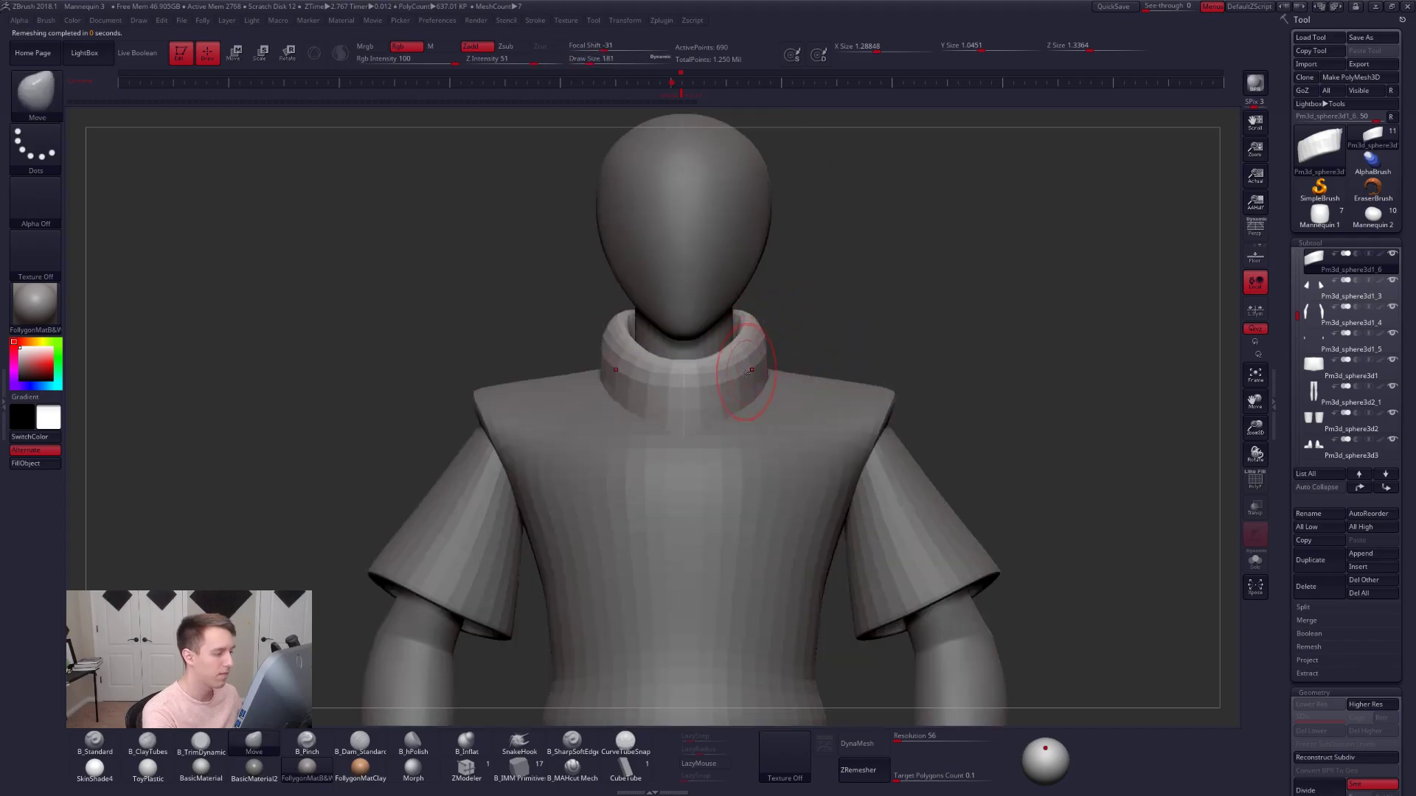
# - Isolate the collar with polyframe on, lasso-hide the inner polygons closing its opening and delete them
pyautogui.hotkey('shift', 'f')
pyautogui.hotkey('alt', 'shift', 's')
pyautogui.moveTo(744, 385)
pyautogui.mouseDown(button='right')
pyautogui.moveTo(727, 452)
pyautogui.moveTo(721, 272)
pyautogui.mouseUp(button='right')
pyautogui.hotkey('ctrl', 'shift')
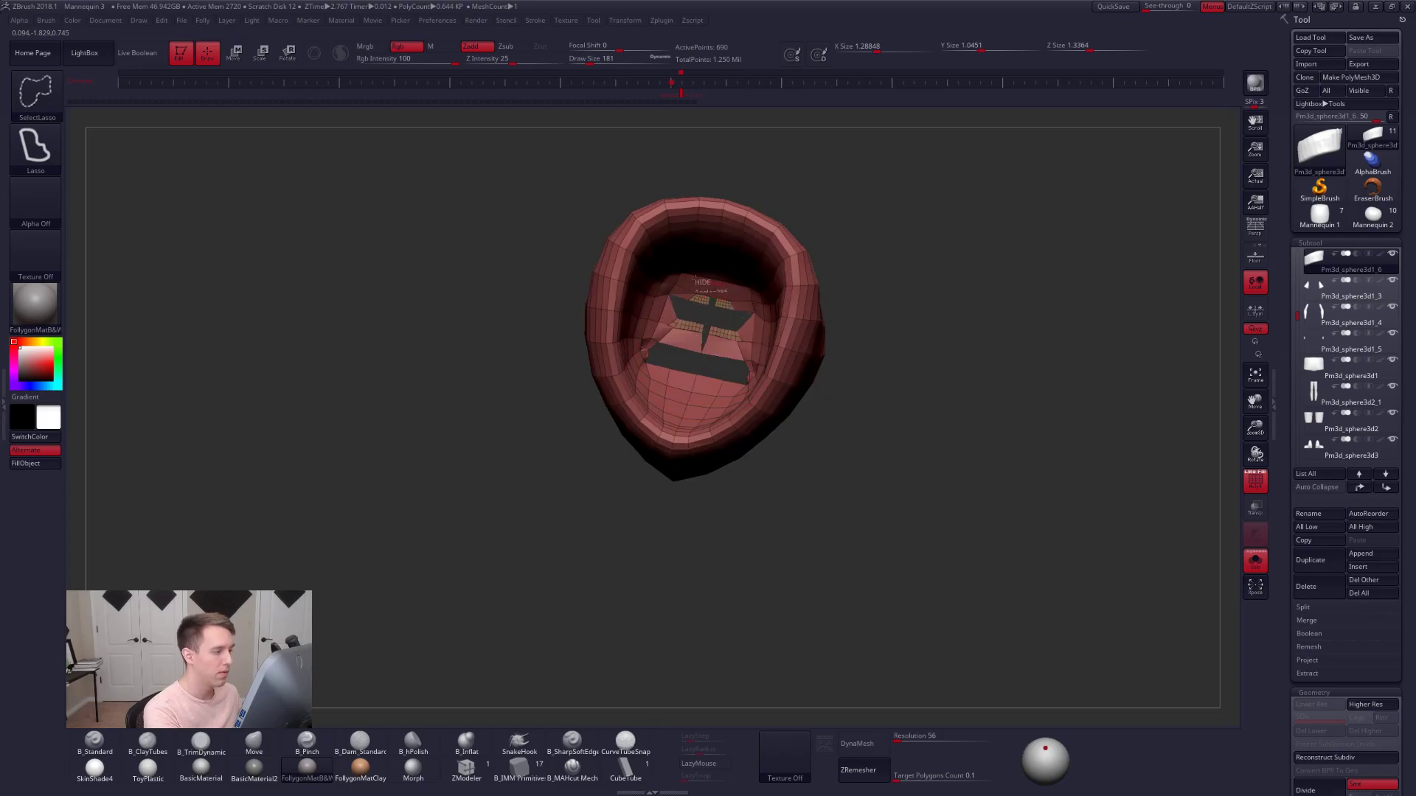
pyautogui.keyDown('ctrl'); pyautogui.keyDown('alt'); pyautogui.keyDown('shift'); pyautogui.moveTo(713, 390); pyautogui.dragTo(717, 395); pyautogui.keyUp('shift'); pyautogui.keyUp('alt'); pyautogui.keyUp('ctrl')
pyautogui.moveTo(705, 369)
pyautogui.mouseDown(button='right')
pyautogui.moveTo(737, 357)
pyautogui.moveTo(715, 263)
pyautogui.moveTo(701, 354)
pyautogui.moveTo(726, 390)
pyautogui.mouseUp(button='right')
pyautogui.hotkey('ctrl', 'shift', 'f')
pyautogui.click(763, 330)
pyautogui.click(780, 289)
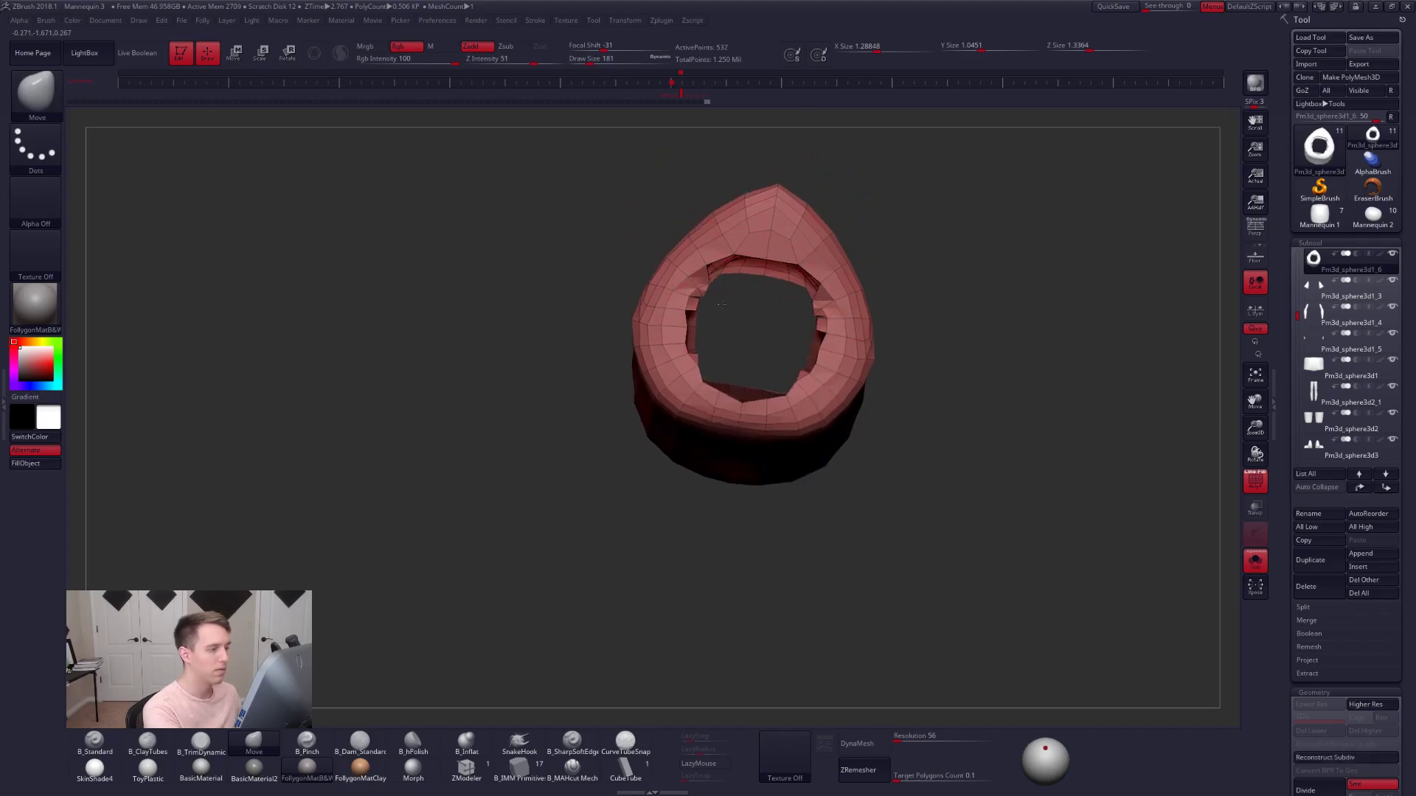
# - Delete edge loops inside the collar with ZModeler's Delete action targeting EdgeLoop Complete
pyautogui.moveTo(760, 309)
pyautogui.mouseDown(button='right')
pyautogui.moveTo(752, 526)
pyautogui.moveTo(766, 425)
pyautogui.mouseUp(button='right')
pyautogui.click(466, 769)
pyautogui.keyDown('ctrl'); pyautogui.moveTo(780, 354); pyautogui.dragTo(796, 431, button='right'); pyautogui.keyUp('ctrl')
pyautogui.press('space')
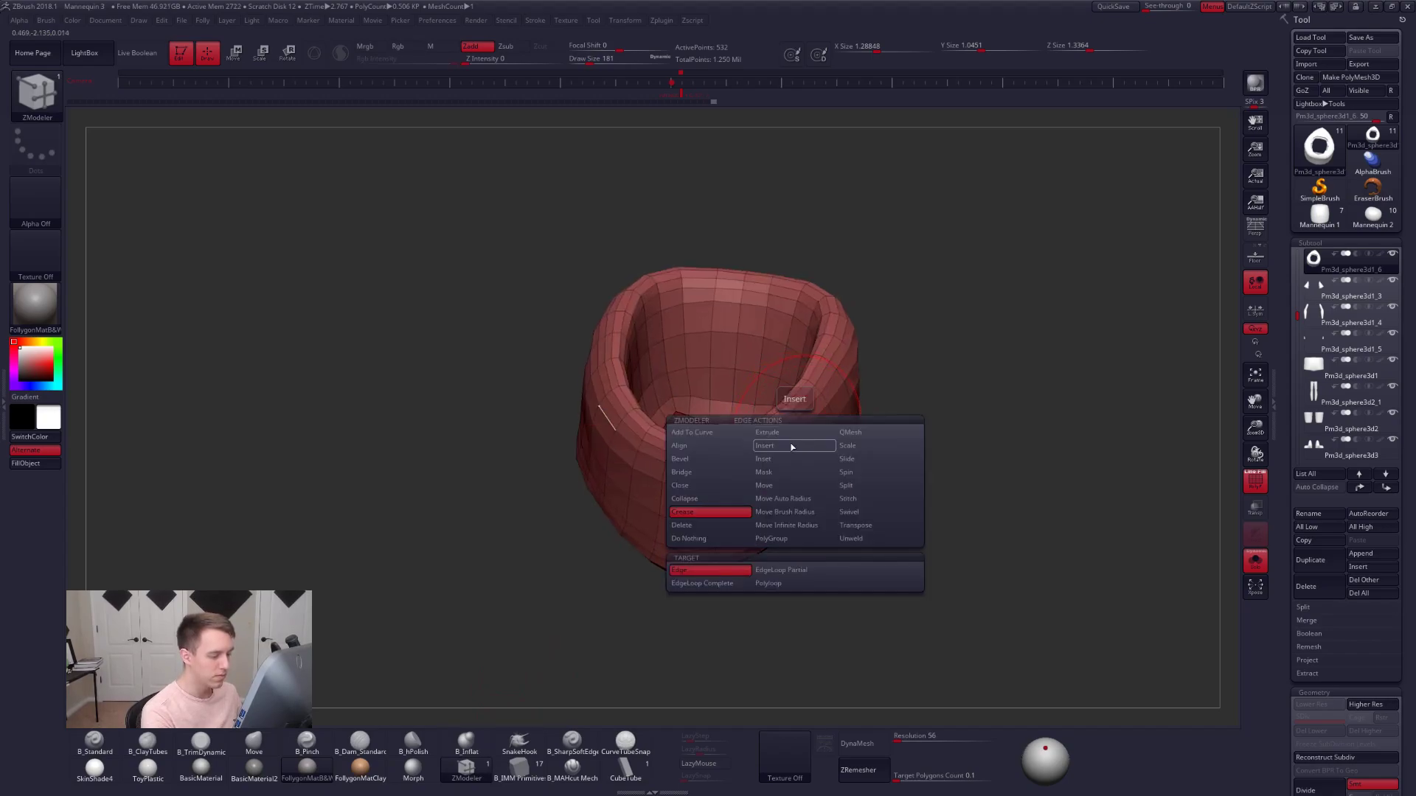
pyautogui.click(719, 529)
pyautogui.moveTo(731, 383); pyautogui.dragTo(824, 404, button='right')
pyautogui.click(788, 388)
pyautogui.hotkey('ctrl', 'z')
pyautogui.click(782, 379)
pyautogui.click(781, 378)
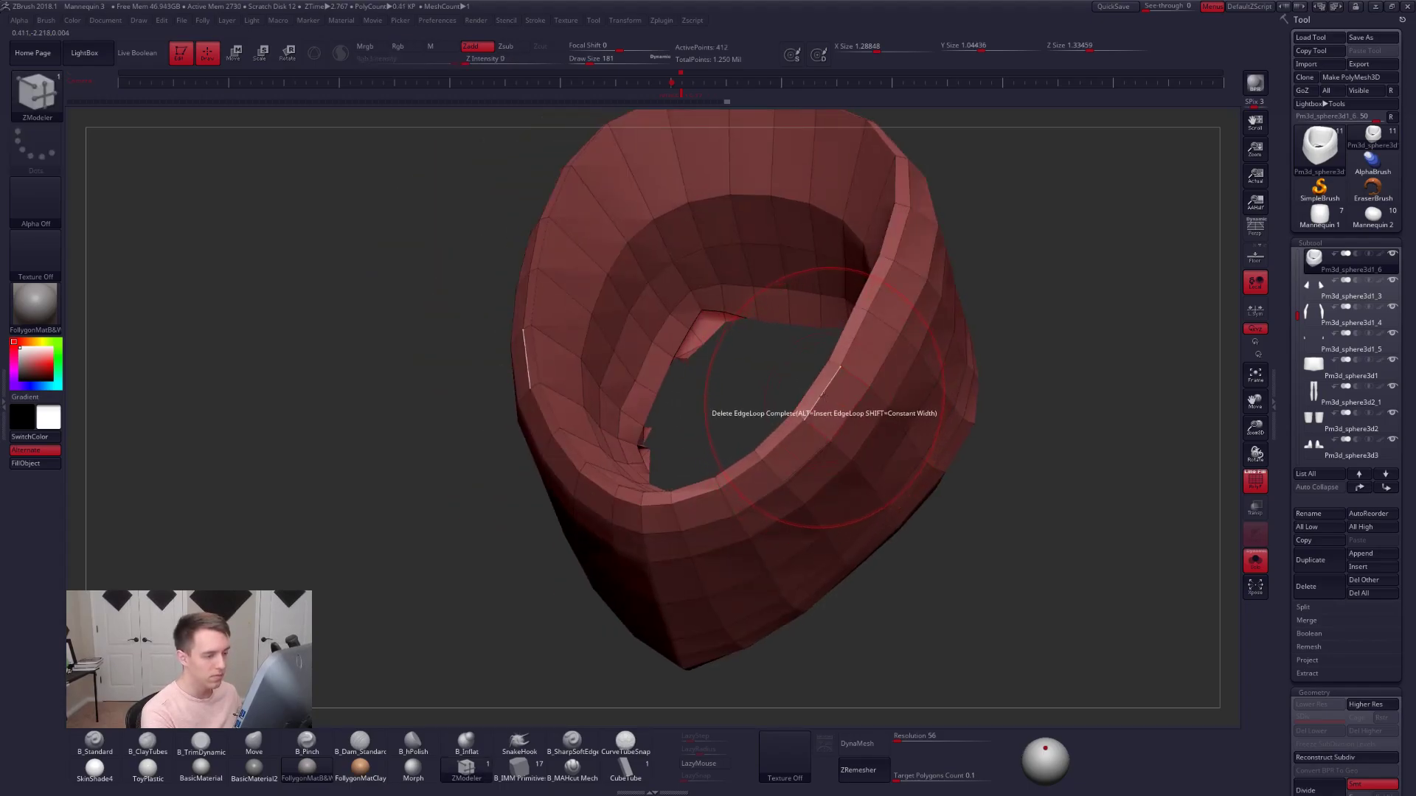
# - Delete the remaining edge loops around the collar's upper rim to simplify its profile
pyautogui.click(833, 406)
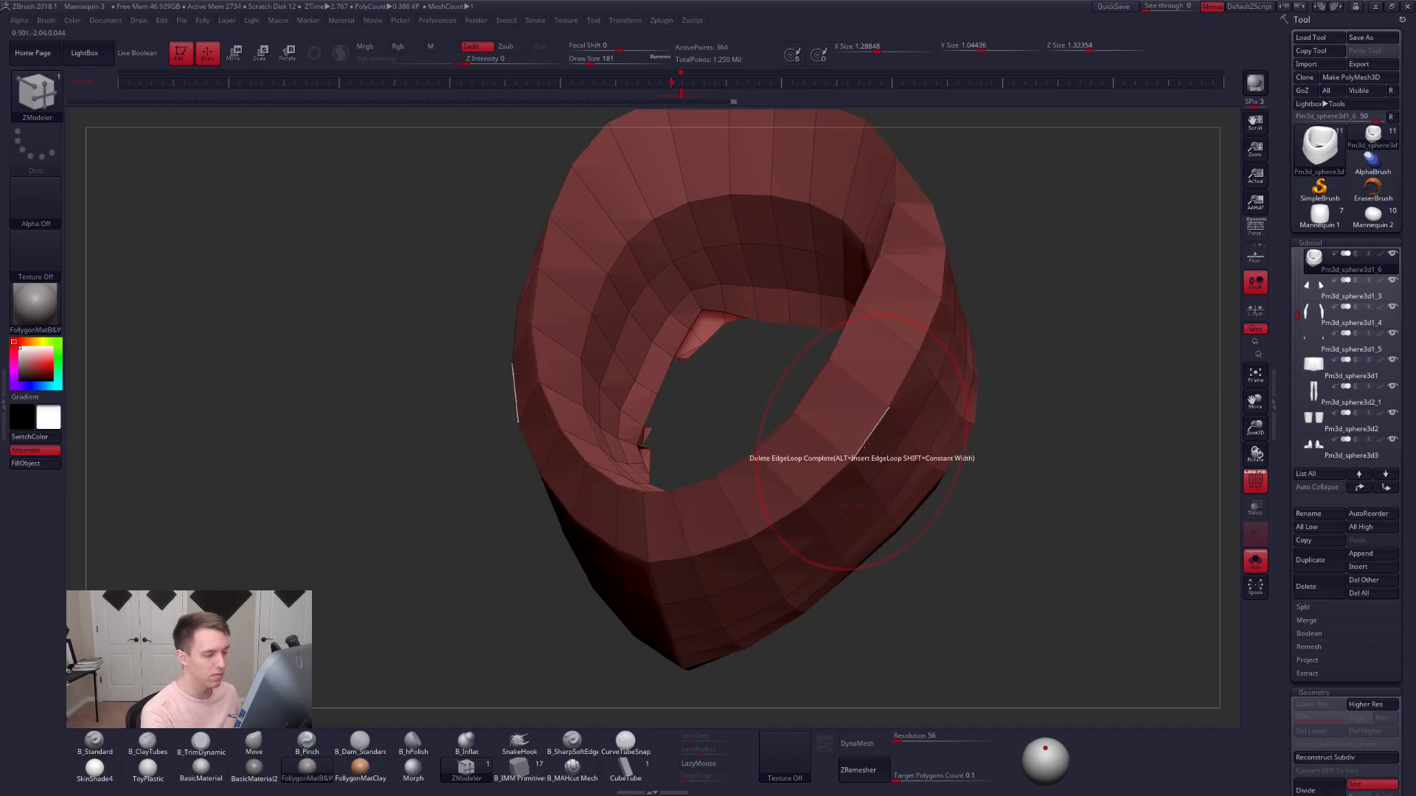
pyautogui.click(851, 422)
pyautogui.click(869, 452)
pyautogui.moveTo(869, 452)
pyautogui.mouseDown(button='right')
pyautogui.moveTo(887, 460)
pyautogui.moveTo(873, 456)
pyautogui.mouseUp(button='right')
pyautogui.click(810, 407)
pyautogui.moveTo(810, 407); pyautogui.dragTo(748, 421, button='right')
# - Bevel the complete edge loop along the collar's rim with ZModeler and bring the rest of the mannequin back into view
pyautogui.press('space')
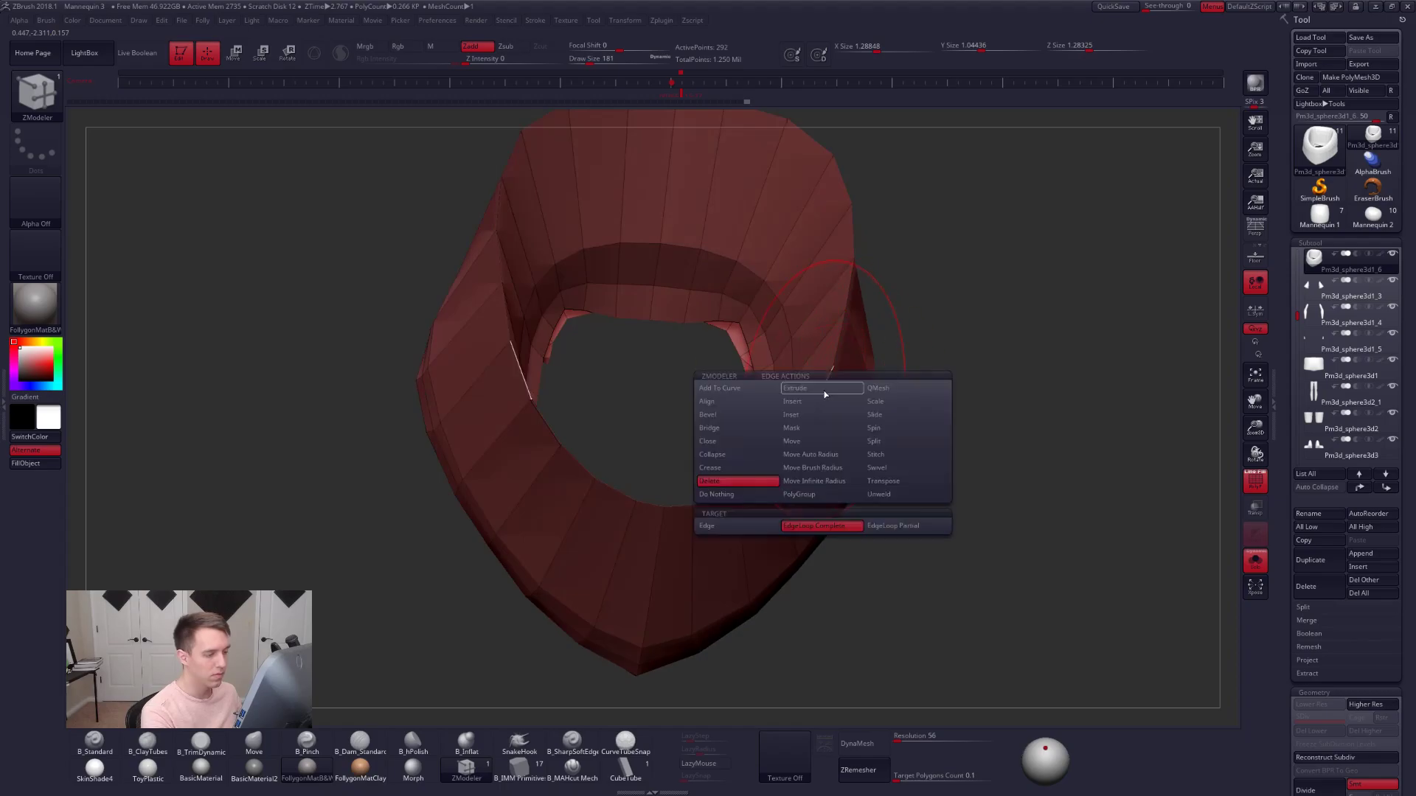
pyautogui.click(768, 414)
pyautogui.click(771, 525)
pyautogui.keyDown('ctrl'); pyautogui.moveTo(817, 378); pyautogui.dragTo(820, 404, button='right'); pyautogui.keyUp('ctrl')
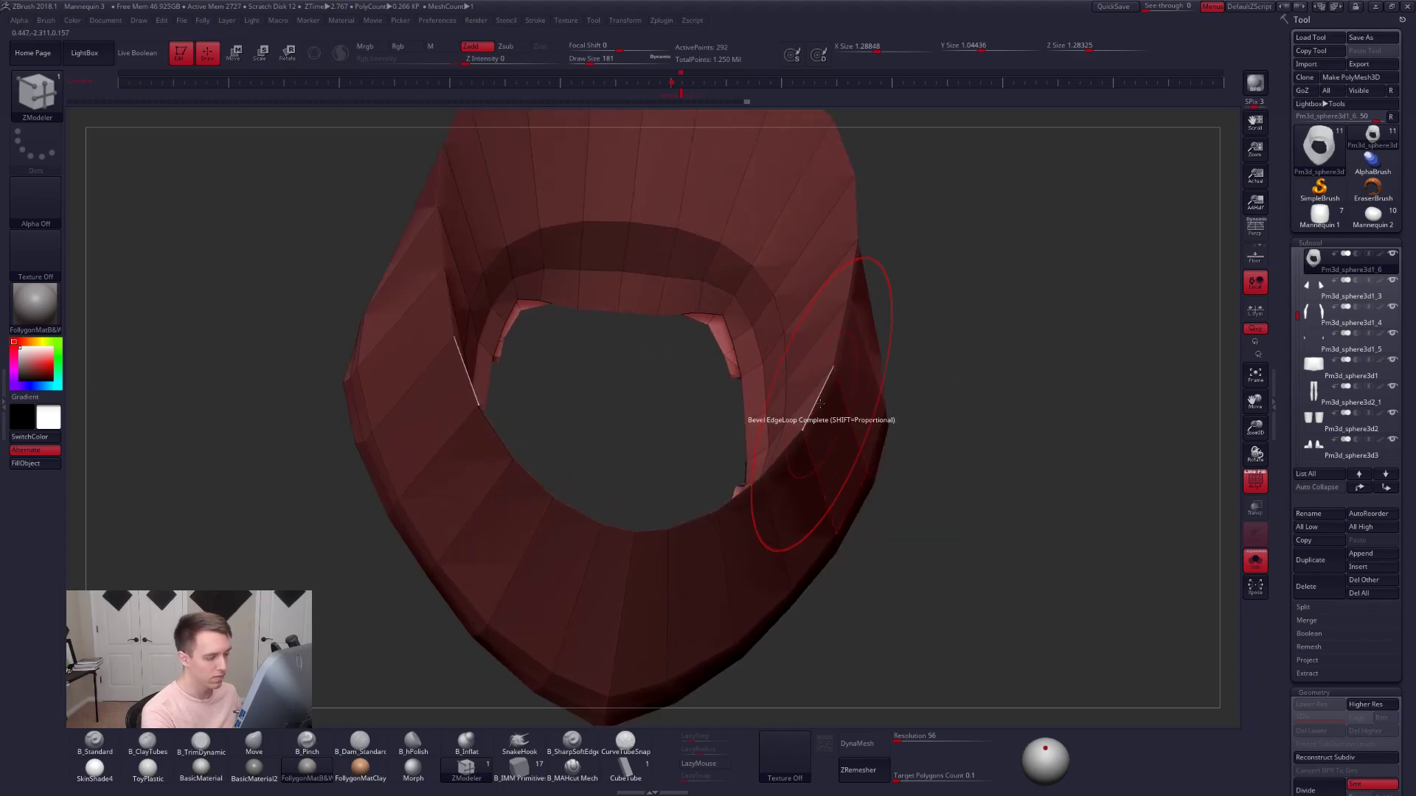
pyautogui.moveTo(821, 404); pyautogui.dragTo(836, 432)
pyautogui.moveTo(836, 432)
pyautogui.keyDown('alt'); pyautogui.mouseDown(button='right')
pyautogui.moveTo(789, 393)
pyautogui.moveTo(843, 444)
pyautogui.moveTo(824, 426)
pyautogui.mouseUp(button='right'); pyautogui.keyUp('alt')
pyautogui.hotkey('alt', 's')
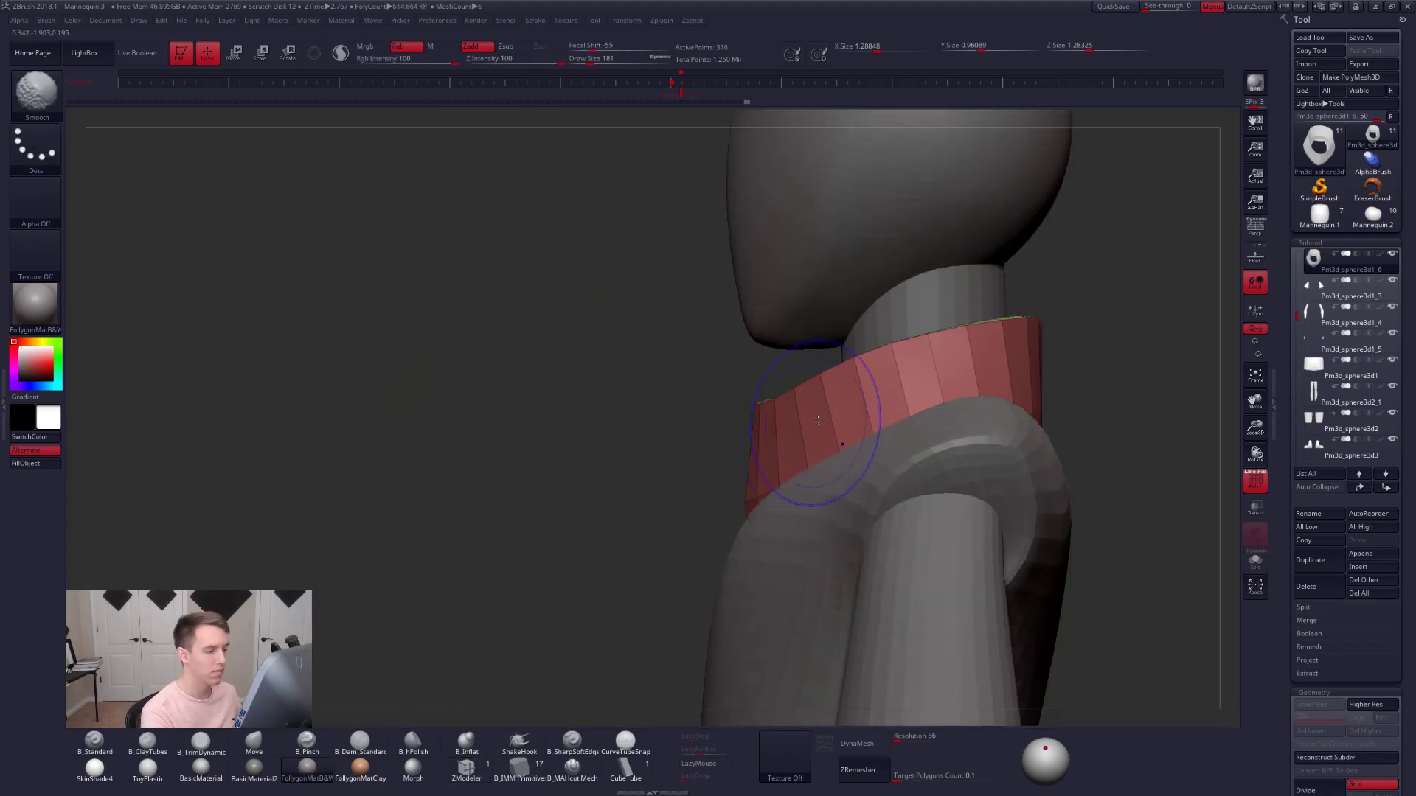
# - Mask part of the collar and shift the unmasked portion with the transpose Move line
pyautogui.hotkey('alt', 's')
pyautogui.moveTo(702, 492)
pyautogui.keyDown('ctrl'); pyautogui.mouseDown()
pyautogui.moveTo(917, 407)
pyautogui.moveTo(767, 600)
pyautogui.moveTo(738, 599)
pyautogui.mouseUp(); pyautogui.keyUp('ctrl')
pyautogui.keyDown('alt'); pyautogui.moveTo(929, 477); pyautogui.dragTo(826, 456, button='right'); pyautogui.keyUp('alt')
pyautogui.press('w')
pyautogui.moveTo(810, 415); pyautogui.dragTo(840, 535)
pyautogui.moveTo(826, 473)
pyautogui.mouseDown()
pyautogui.moveTo(829, 492)
pyautogui.moveTo(998, 419)
pyautogui.moveTo(980, 417)
pyautogui.mouseUp()
pyautogui.hotkey('alt', 's')
pyautogui.hotkey('alt', 's')
pyautogui.hotkey('alt', 's')
pyautogui.press('q')
# - Switch to the Move brush at size 96 and isolate the collar in side view
pyautogui.press('b')
pyautogui.press('m')
pyautogui.press('v')
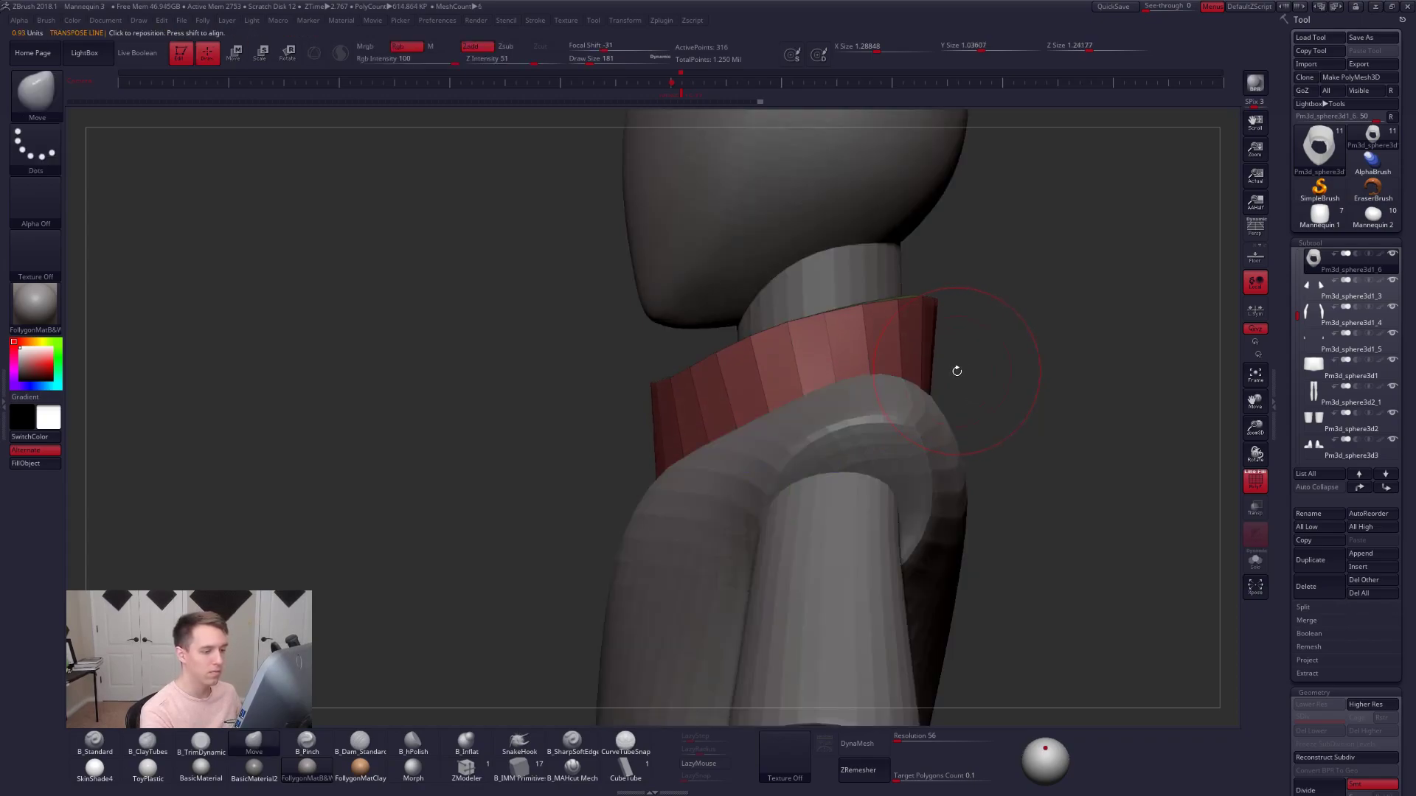
pyautogui.press('space')
pyautogui.hotkey('alt', 's')
pyautogui.moveTo(934, 434); pyautogui.dragTo(1005, 428)
pyautogui.keyDown('alt'); pyautogui.moveTo(1005, 428); pyautogui.dragTo(1011, 461); pyautogui.keyUp('alt')
pyautogui.press('space')
pyautogui.moveTo(861, 404); pyautogui.dragTo(854, 404)
pyautogui.moveTo(754, 353)
pyautogui.mouseDown()
pyautogui.moveTo(815, 392)
pyautogui.moveTo(793, 335)
pyautogui.moveTo(743, 522)
pyautogui.moveTo(714, 458)
pyautogui.moveTo(757, 451)
pyautogui.mouseUp()
pyautogui.press('[')
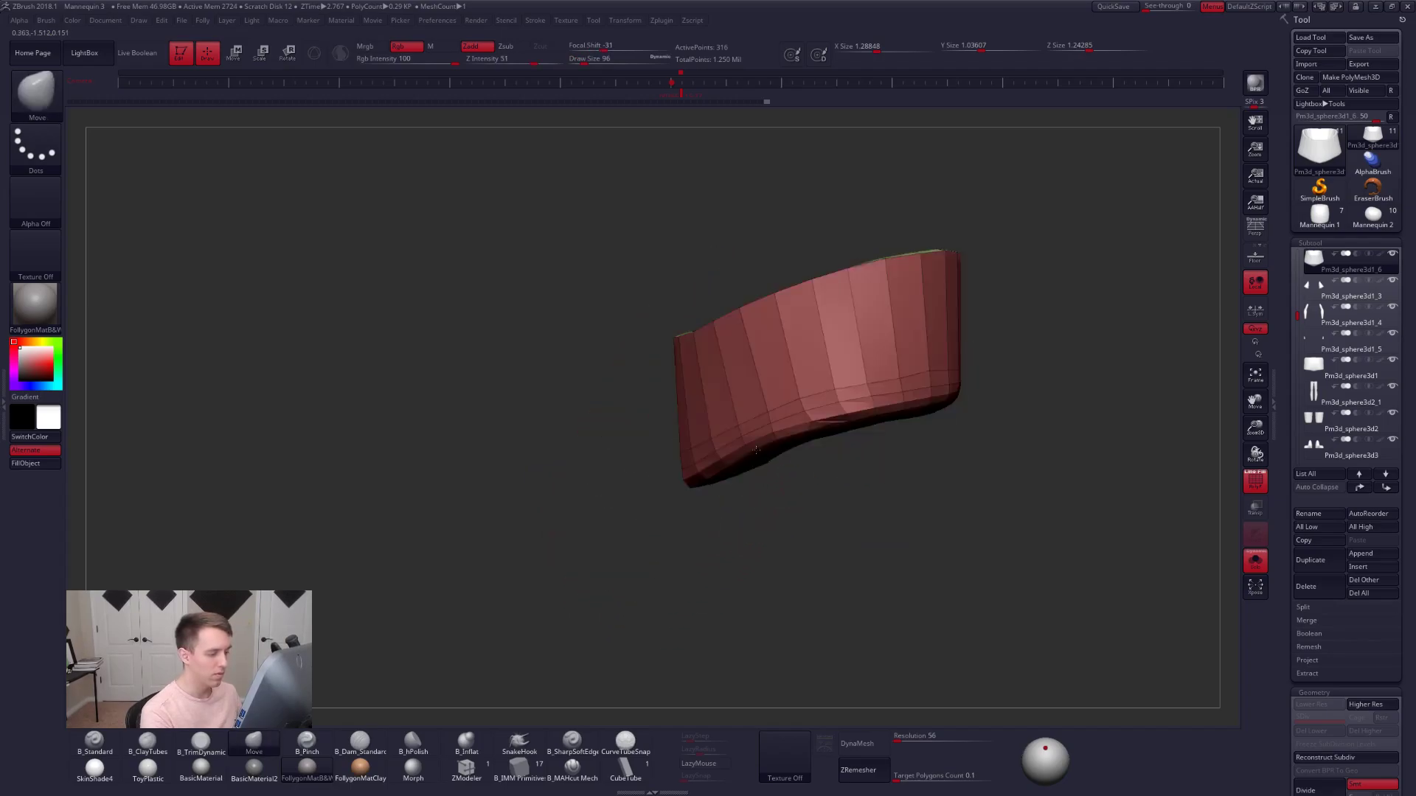
# - Lasso-hide the collar's lower polygons and delete them
pyautogui.hotkey('ctrl', 'shift')
pyautogui.moveTo(946, 375)
pyautogui.keyDown('ctrl'); pyautogui.keyDown('alt'); pyautogui.keyDown('shift'); pyautogui.mouseDown()
pyautogui.moveTo(822, 527)
pyautogui.moveTo(701, 564)
pyautogui.mouseUp(); pyautogui.keyUp('shift'); pyautogui.keyUp('alt'); pyautogui.keyUp('ctrl')
pyautogui.moveTo(818, 435)
pyautogui.mouseDown()
pyautogui.moveTo(826, 369)
pyautogui.moveTo(847, 442)
pyautogui.moveTo(852, 420)
pyautogui.moveTo(838, 356)
pyautogui.moveTo(815, 361)
pyautogui.moveTo(825, 341)
pyautogui.moveTo(820, 427)
pyautogui.moveTo(933, 471)
pyautogui.moveTo(947, 431)
pyautogui.mouseUp()
pyautogui.moveTo(873, 398)
pyautogui.mouseDown()
pyautogui.moveTo(851, 435)
pyautogui.moveTo(838, 380)
pyautogui.moveTo(771, 404)
pyautogui.moveTo(719, 457)
pyautogui.mouseUp()
pyautogui.hotkey('ctrl', 'shift', 'f')
pyautogui.click(856, 371)
# - Start thinning out the collar's vertical edges with ZModeler's Delete EdgeLoop Complete action
pyautogui.click(471, 764)
pyautogui.moveTo(730, 451)
pyautogui.mouseDown(button='right')
pyautogui.moveTo(767, 516)
pyautogui.moveTo(780, 468)
pyautogui.mouseUp(button='right')
pyautogui.press('space')
pyautogui.click(686, 501)
pyautogui.click(763, 432)
pyautogui.keyDown('ctrl'); pyautogui.moveTo(762, 432); pyautogui.dragTo(811, 476, button='right'); pyautogui.keyUp('ctrl')
pyautogui.moveTo(834, 437); pyautogui.dragTo(842, 458)
pyautogui.hotkey('ctrl', 'z')
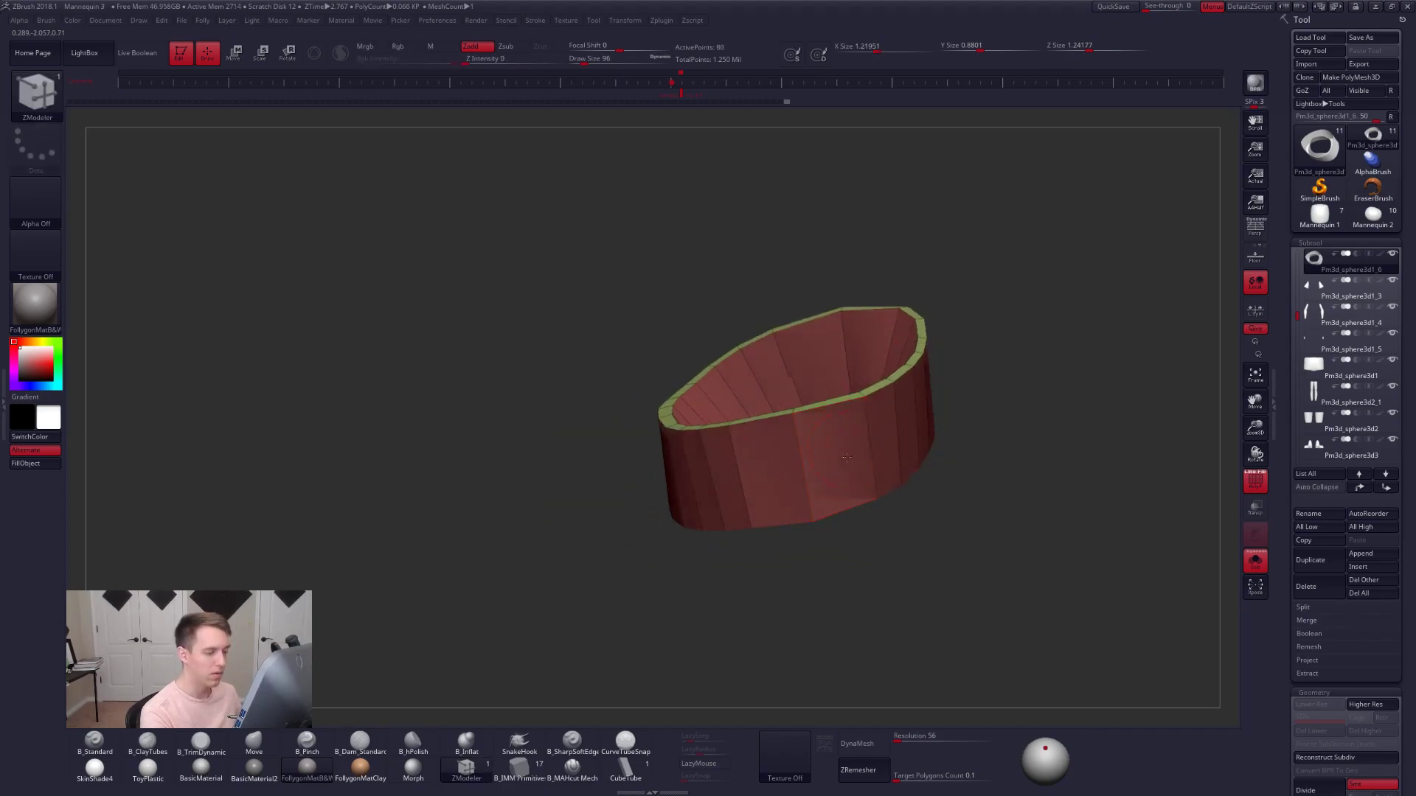
# - Delete more vertical edge loops around the collar until only wide, evenly spaced faces remain, and preview it smoothed
pyautogui.moveTo(835, 448); pyautogui.dragTo(865, 430, button='right')
pyautogui.click(865, 429)
pyautogui.click(862, 433)
pyautogui.click(914, 396)
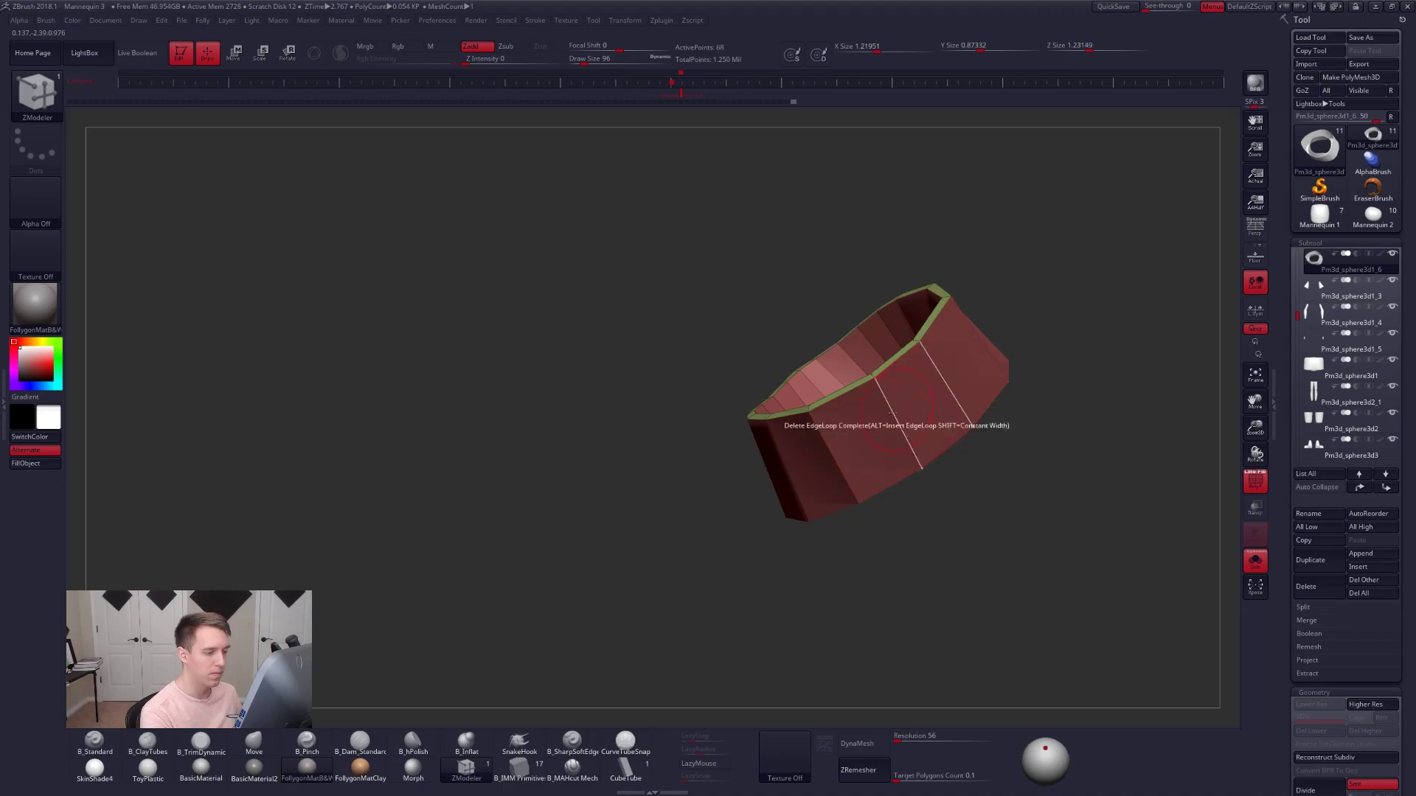
pyautogui.moveTo(1032, 384); pyautogui.dragTo(929, 369)
pyautogui.moveTo(759, 457); pyautogui.dragTo(749, 425, button='right')
pyautogui.click(769, 486)
pyautogui.keyDown('alt'); pyautogui.click(723, 511); pyautogui.keyUp('alt')
pyautogui.press('d')
pyautogui.hotkey('shift', 'd')
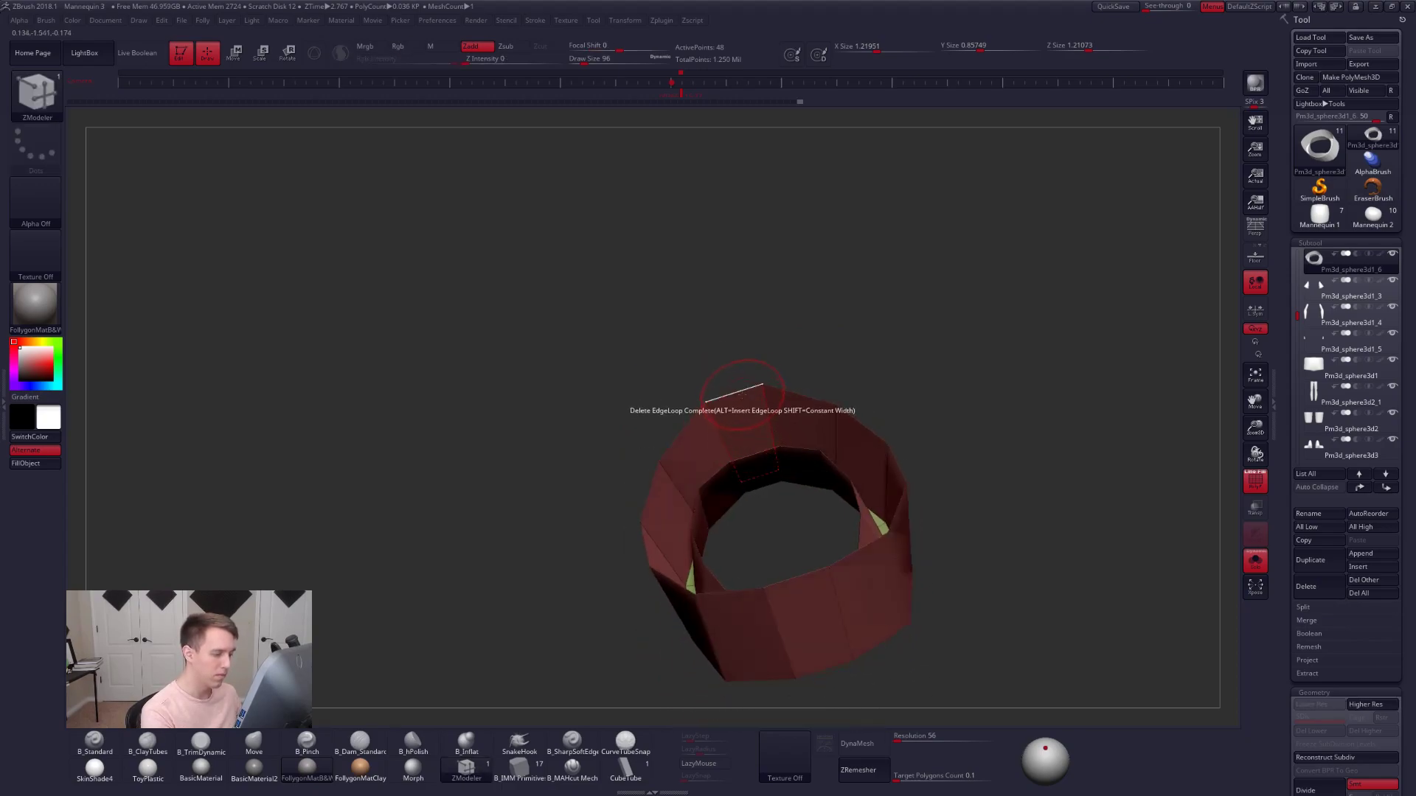
# - Set the ZModeler edge action to Bridge and start joining the collar's inner and outer edges along its open bottom
pyautogui.press('space')
pyautogui.click(667, 432)
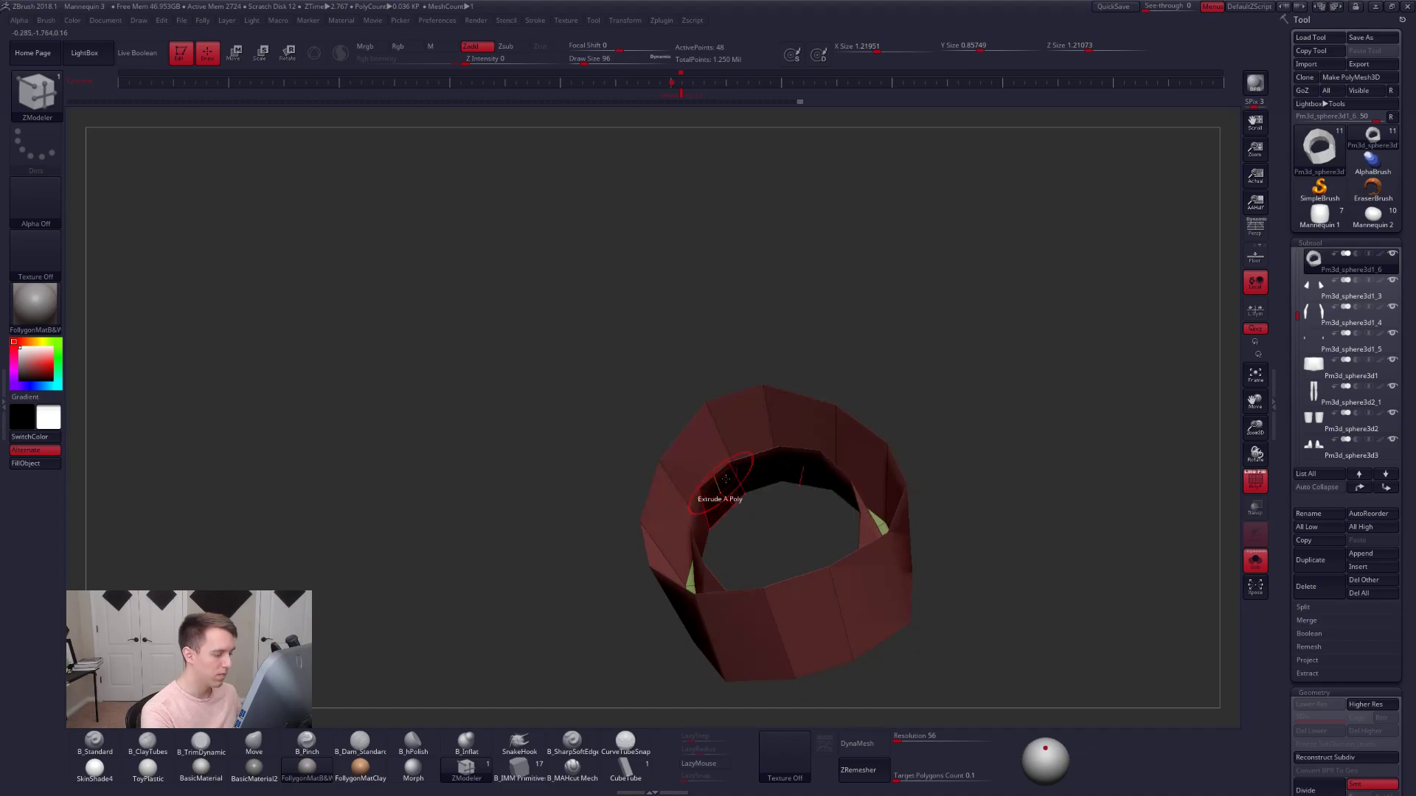
pyautogui.moveTo(754, 453); pyautogui.dragTo(743, 397, button='right')
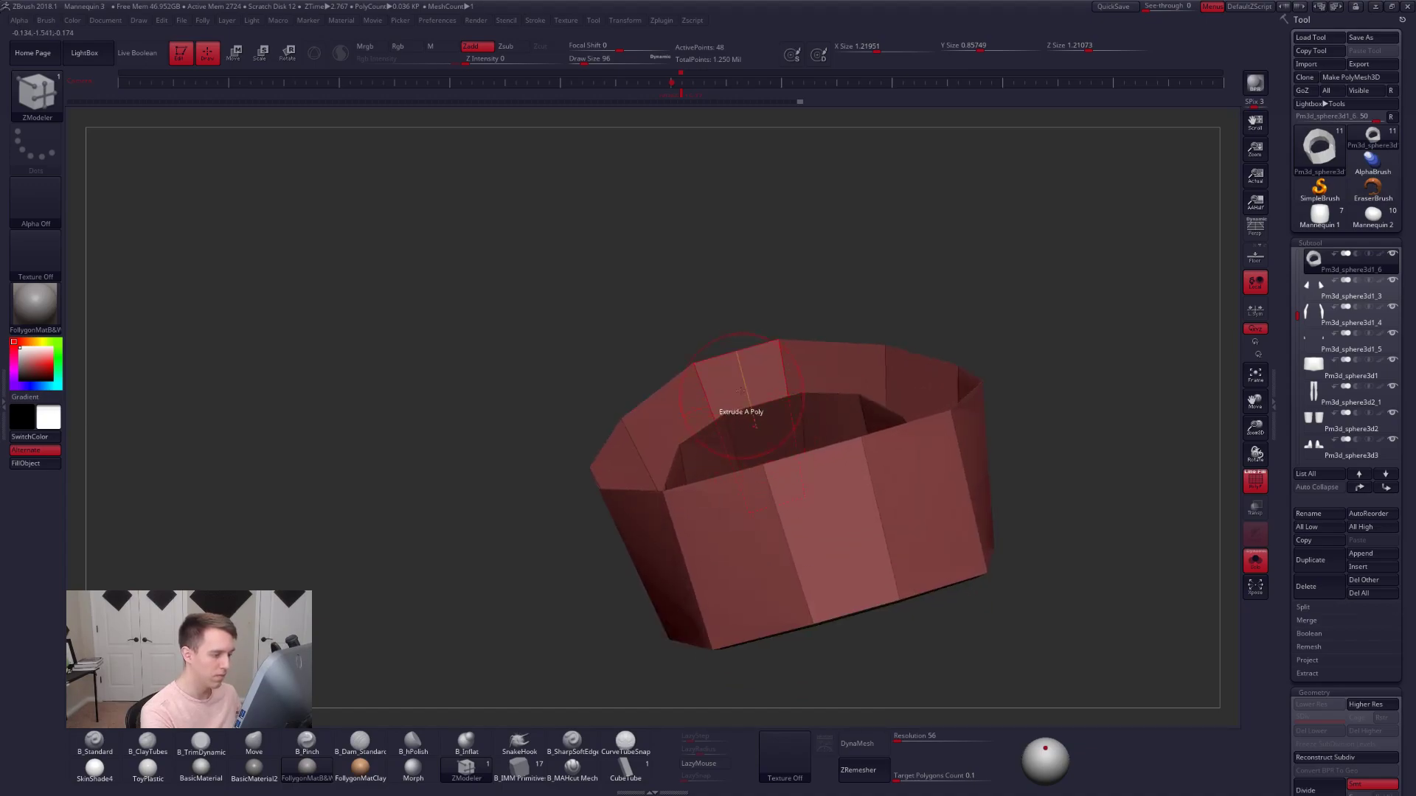
pyautogui.click(767, 408)
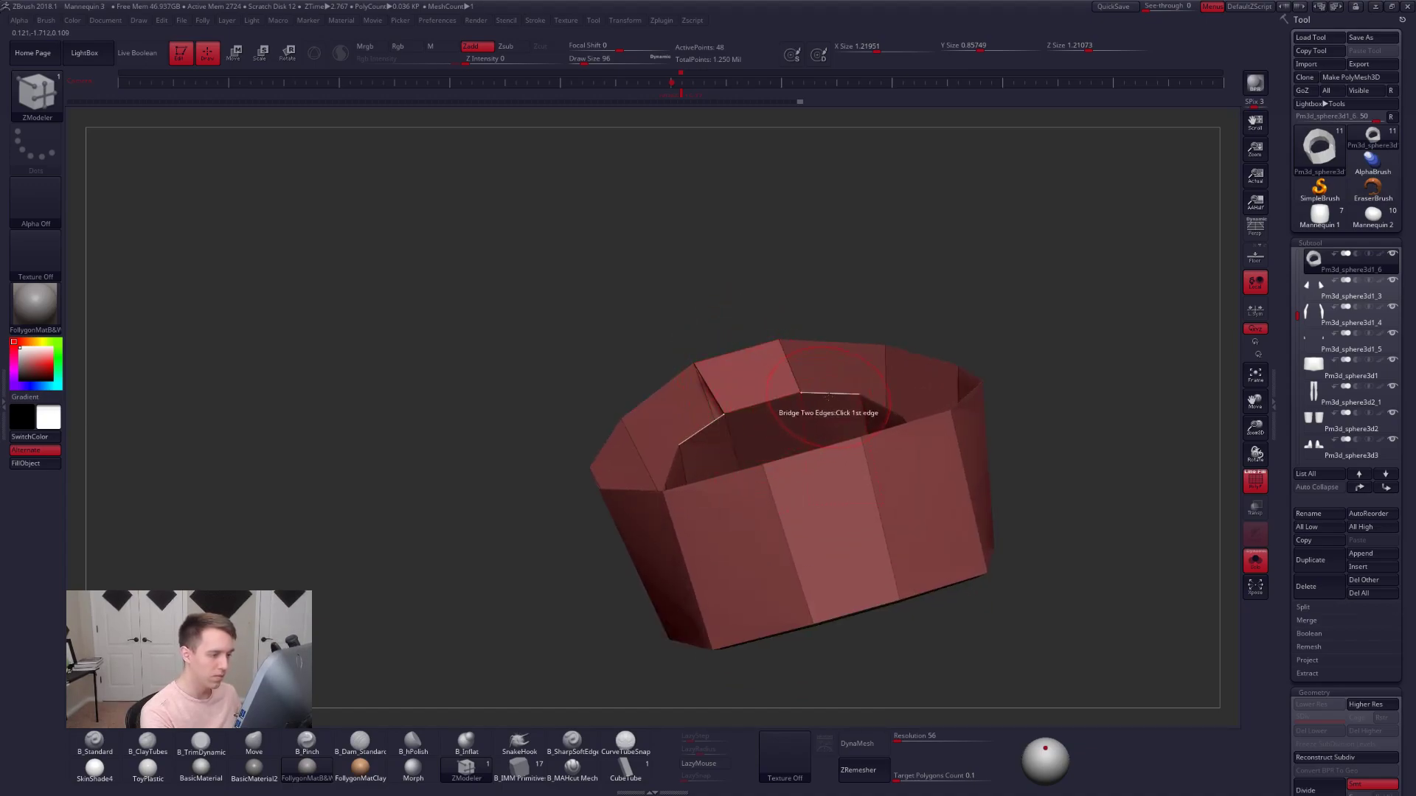
pyautogui.click(832, 395)
pyautogui.moveTo(837, 406); pyautogui.dragTo(889, 404, button='right')
pyautogui.click(938, 360)
pyautogui.click(930, 410)
# - Bridge the remaining inner and outer edge pairs to close the gap around the collar's bottom
pyautogui.keyDown('alt'); pyautogui.moveTo(980, 417); pyautogui.dragTo(834, 430, button='right'); pyautogui.keyUp('alt')
pyautogui.click(851, 371)
pyautogui.moveTo(851, 373); pyautogui.dragTo(793, 435, button='right')
pyautogui.click(812, 435)
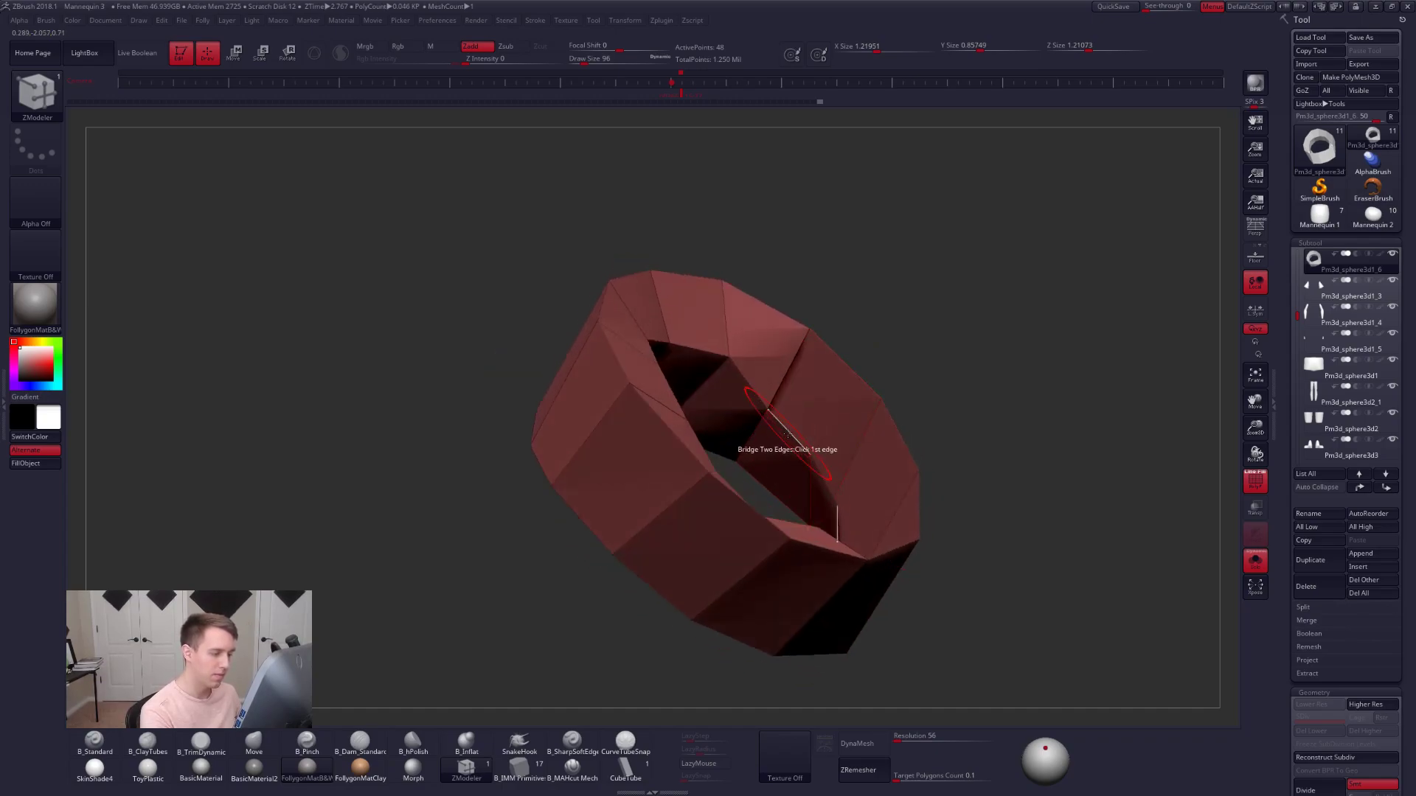
pyautogui.click(845, 364)
pyautogui.moveTo(845, 366); pyautogui.dragTo(827, 492, button='right')
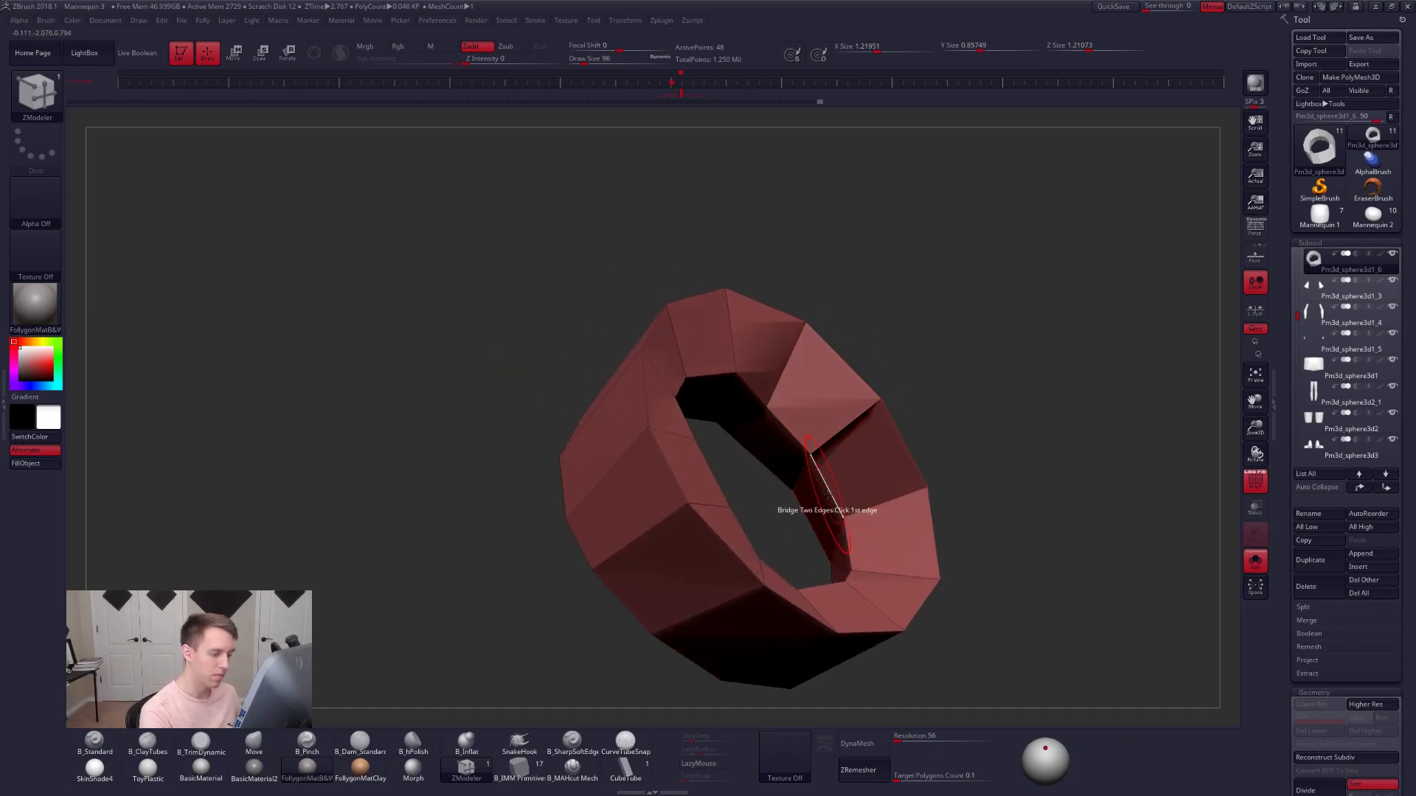
pyautogui.click(871, 413)
pyautogui.moveTo(887, 396); pyautogui.dragTo(841, 445, button='right')
# - Preview the closed collar smoothed and turn off its polyframe display
pyautogui.press('d')
pyautogui.hotkey('shift', 'd')
pyautogui.hotkey('shift', 'f')
pyautogui.moveTo(864, 385); pyautogui.dragTo(888, 414, button='right')
pyautogui.hotkey('alt', 'shift', 's')
pyautogui.hotkey('alt', 'shift', 's')
pyautogui.moveTo(870, 363)
pyautogui.mouseDown(button='right')
pyautogui.moveTo(853, 336)
pyautogui.moveTo(700, 325)
pyautogui.moveTo(736, 404)
pyautogui.moveTo(796, 466)
pyautogui.mouseUp(button='right')
# - Mask part of the collar and adjust the unmasked portion with the transpose Move line
pyautogui.press('b')
pyautogui.press('m')
pyautogui.press('v')
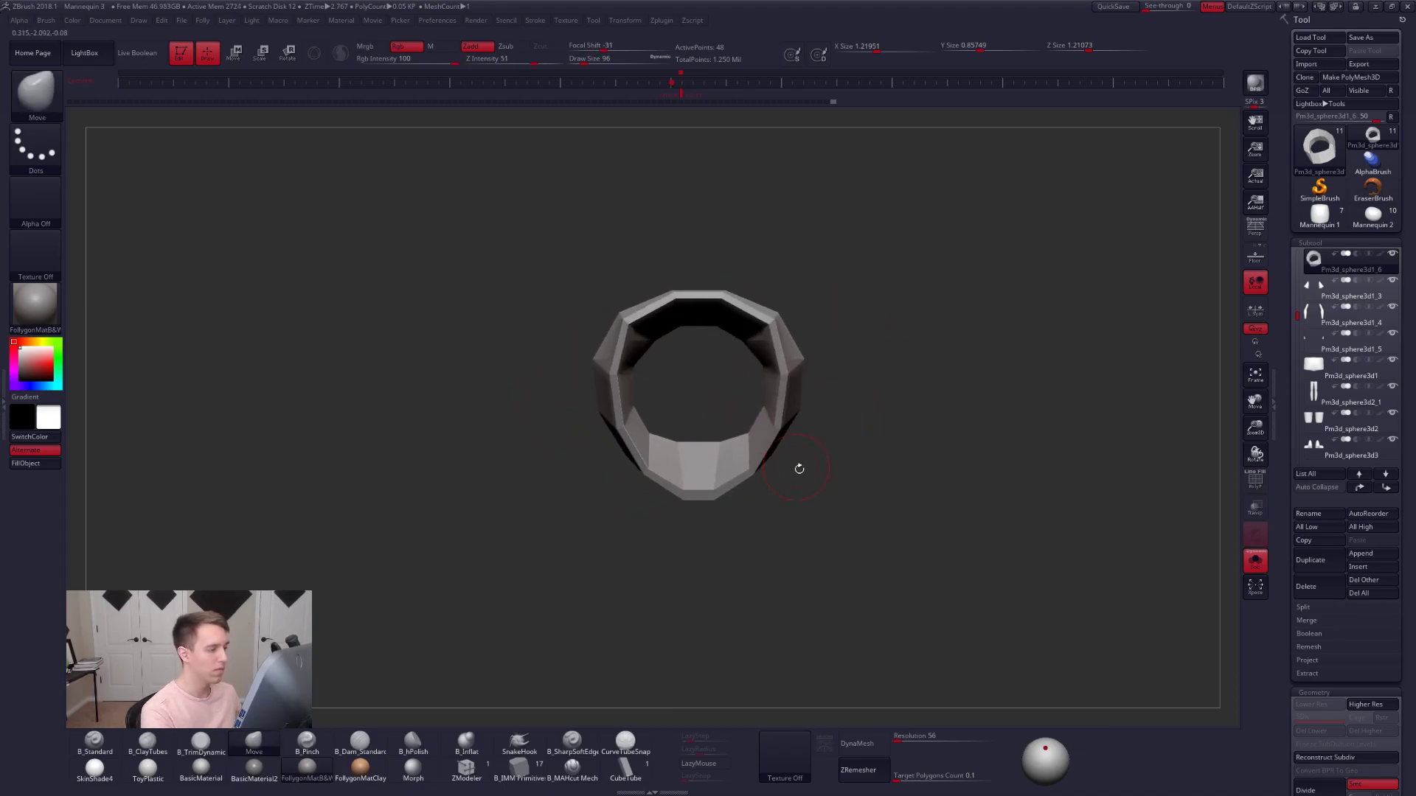
pyautogui.moveTo(650, 329)
pyautogui.mouseDown(button='right')
pyautogui.moveTo(605, 402)
pyautogui.moveTo(616, 417)
pyautogui.moveTo(711, 395)
pyautogui.mouseUp(button='right')
pyautogui.moveTo(823, 345)
pyautogui.keyDown('ctrl'); pyautogui.mouseDown()
pyautogui.moveTo(745, 345)
pyautogui.moveTo(748, 505)
pyautogui.mouseUp(); pyautogui.keyUp('ctrl')
pyautogui.moveTo(719, 399)
pyautogui.mouseDown(button='right')
pyautogui.moveTo(732, 352)
pyautogui.moveTo(719, 399)
pyautogui.mouseUp(button='right')
pyautogui.press('w')
pyautogui.moveTo(711, 387); pyautogui.dragTo(730, 516)
pyautogui.hotkey('alt', 's')
# - Examine the smoothed collar on the mannequin and compare it with the overlaid character reference
pyautogui.press('d')
pyautogui.hotkey('shift', 'd')
pyautogui.press('d')
pyautogui.moveTo(777, 422); pyautogui.dragTo(914, 413, button='right')
pyautogui.press('q')
pyautogui.keyDown('alt'); pyautogui.moveTo(826, 497); pyautogui.dragTo(880, 530, button='right'); pyautogui.keyUp('alt')
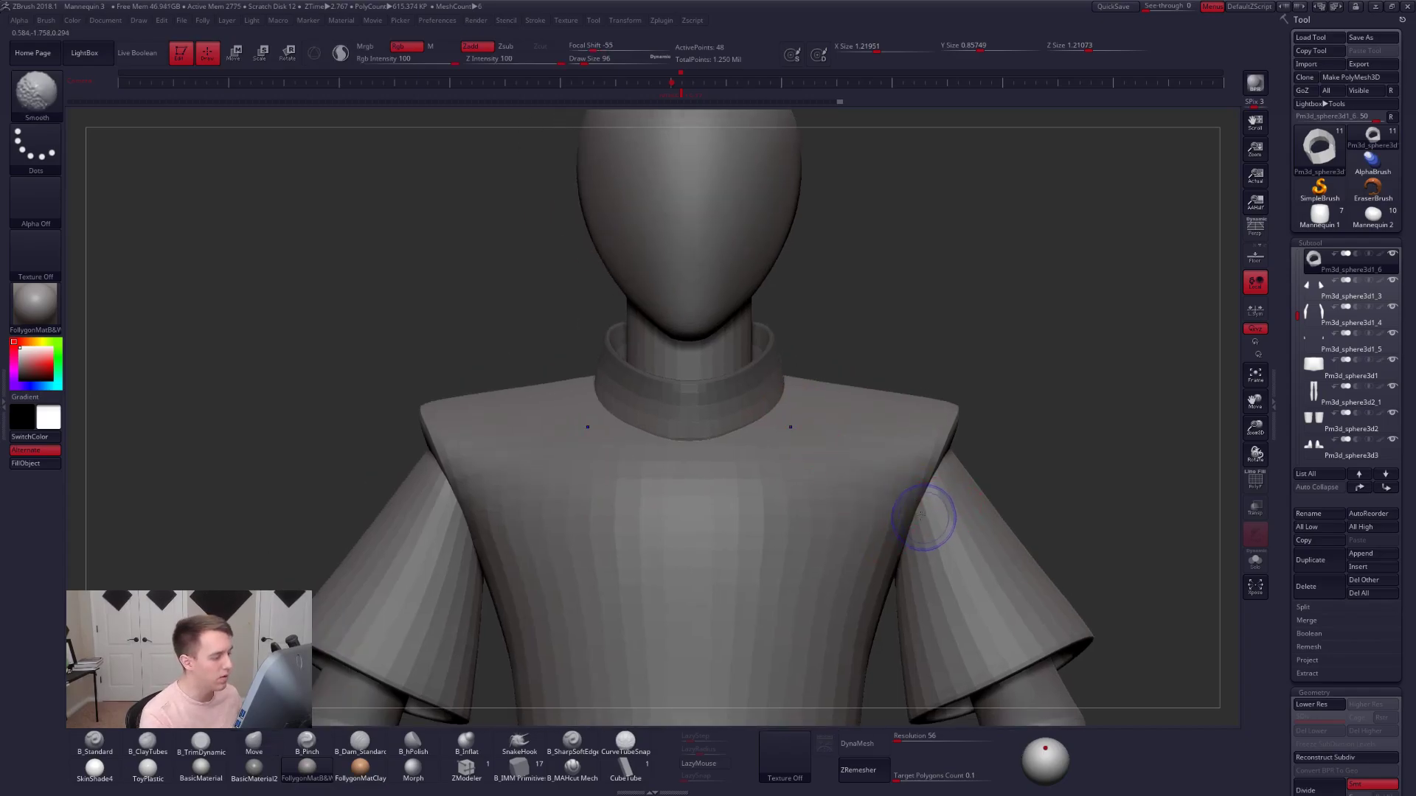
pyautogui.keyDown('alt'); pyautogui.moveTo(608, 446); pyautogui.dragTo(821, 445, button='right'); pyautogui.keyUp('alt')
pyautogui.hotkey('shift', 'z')
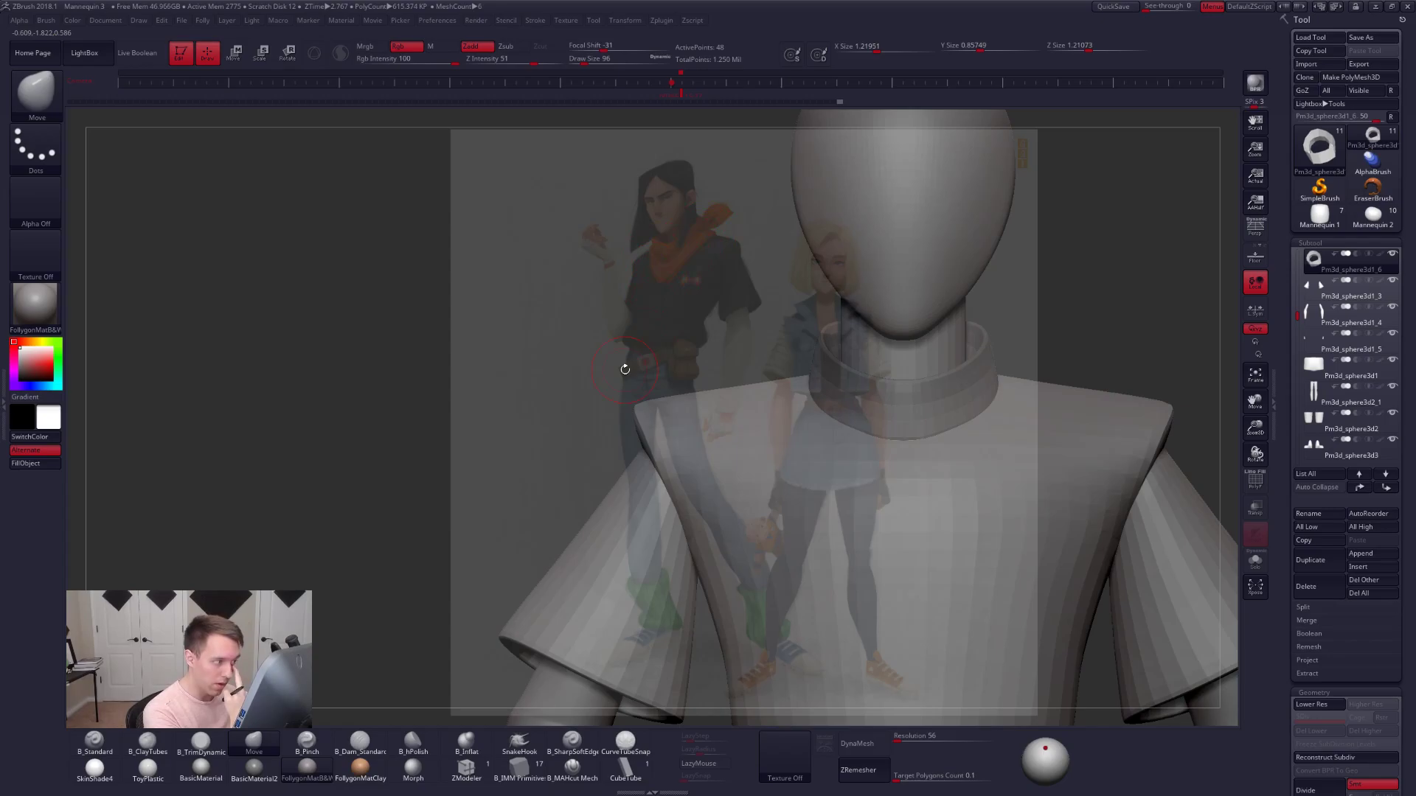
pyautogui.keyDown('alt'); pyautogui.moveTo(1113, 507); pyautogui.dragTo(790, 361, button='right'); pyautogui.keyUp('alt')
pyautogui.hotkey('shift', 'd')
pyautogui.hotkey('shift', 'd')
pyautogui.keyDown('ctrl'); pyautogui.moveTo(790, 360); pyautogui.dragTo(814, 412, button='right'); pyautogui.keyUp('ctrl')
pyautogui.keyDown('alt'); pyautogui.moveTo(826, 354); pyautogui.dragTo(762, 350, button='right'); pyautogui.keyUp('alt')
# - Thicken the collar slightly with the Inflate Balloon deformation
pyautogui.moveTo(1284, 423); pyautogui.dragTo(1284, 287)
pyautogui.moveTo(1297, 578); pyautogui.dragTo(1314, 436)
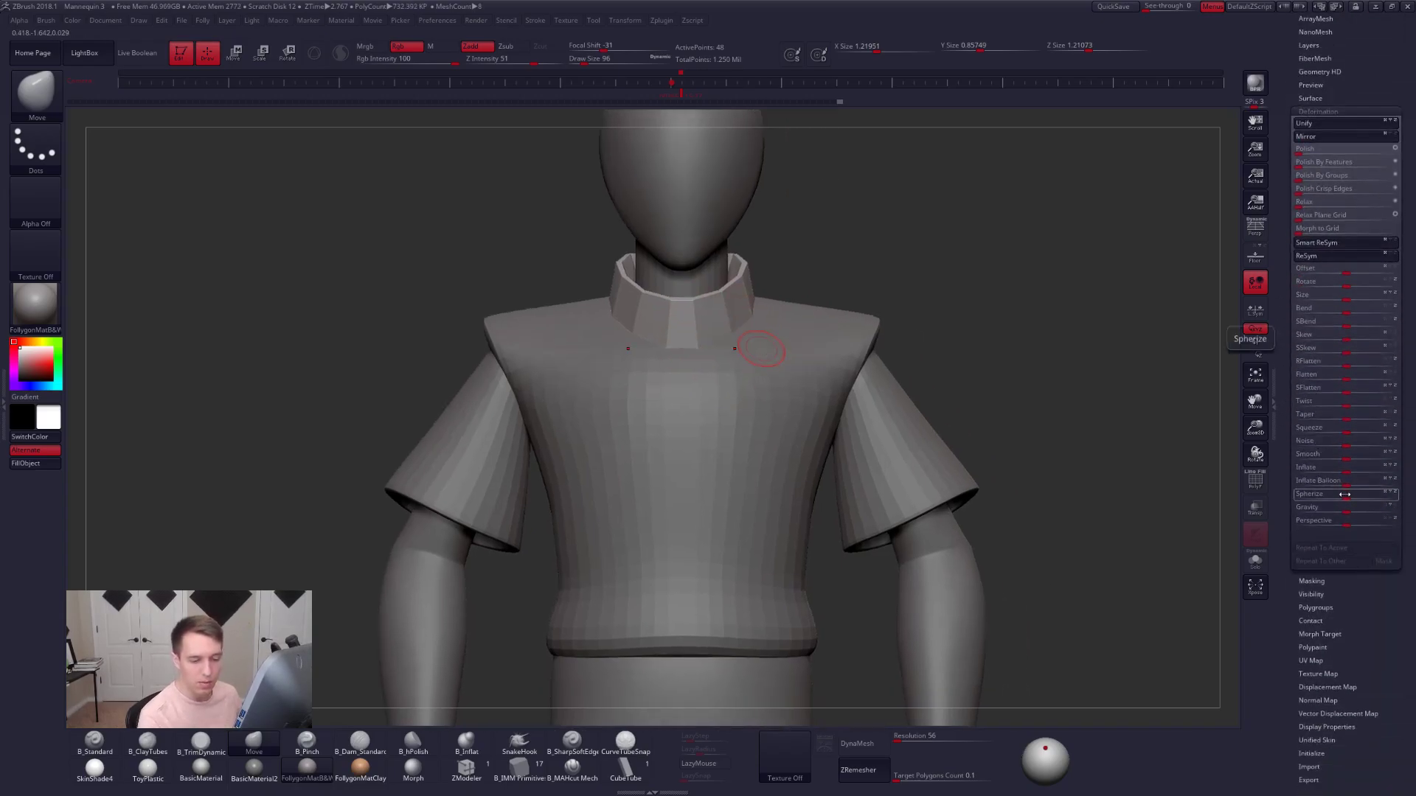
pyautogui.moveTo(1356, 479); pyautogui.dragTo(1361, 478)
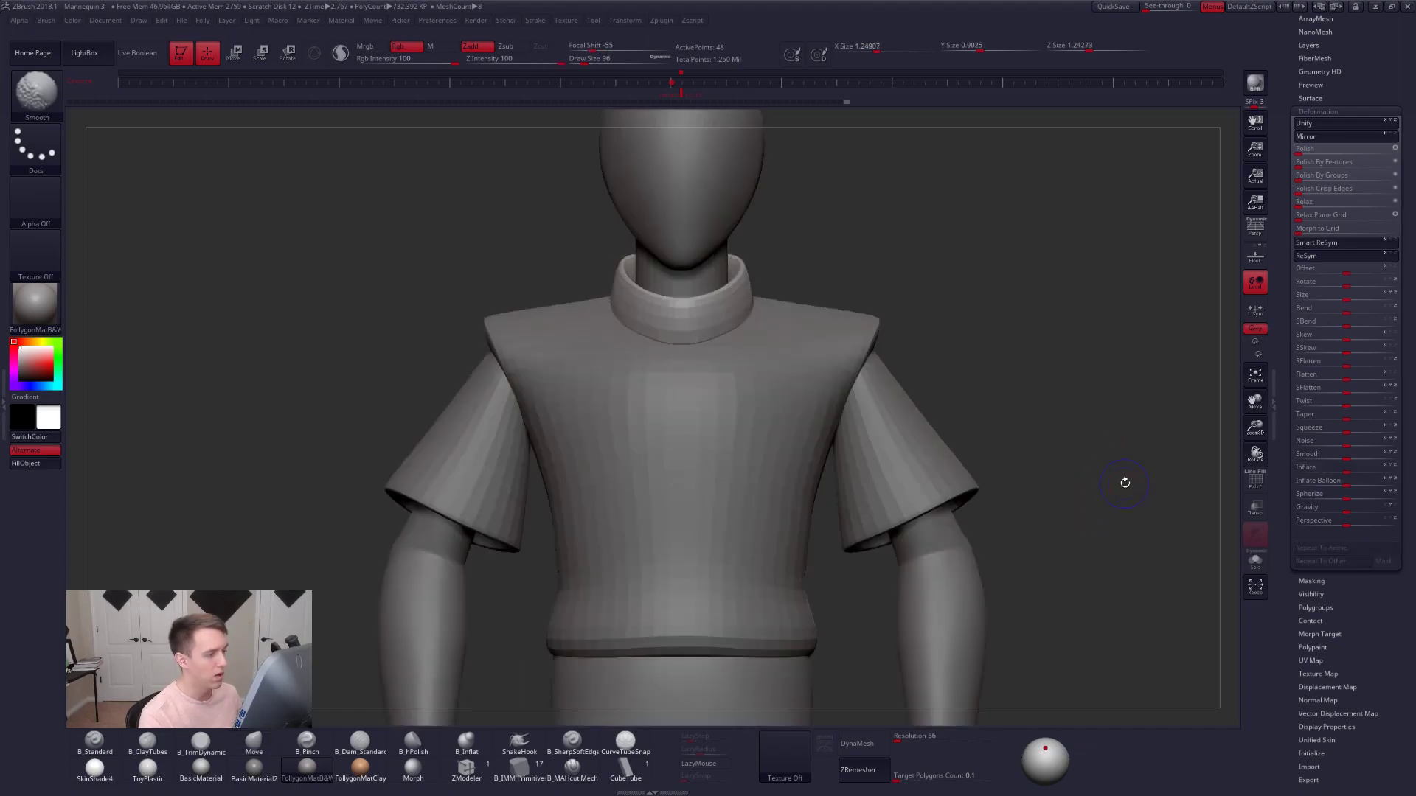
pyautogui.hotkey('ctrl', 'z')
pyautogui.moveTo(1289, 238); pyautogui.dragTo(1292, 538)
pyautogui.keyDown('alt'); pyautogui.moveTo(1058, 423); pyautogui.dragTo(999, 507); pyautogui.keyUp('alt')
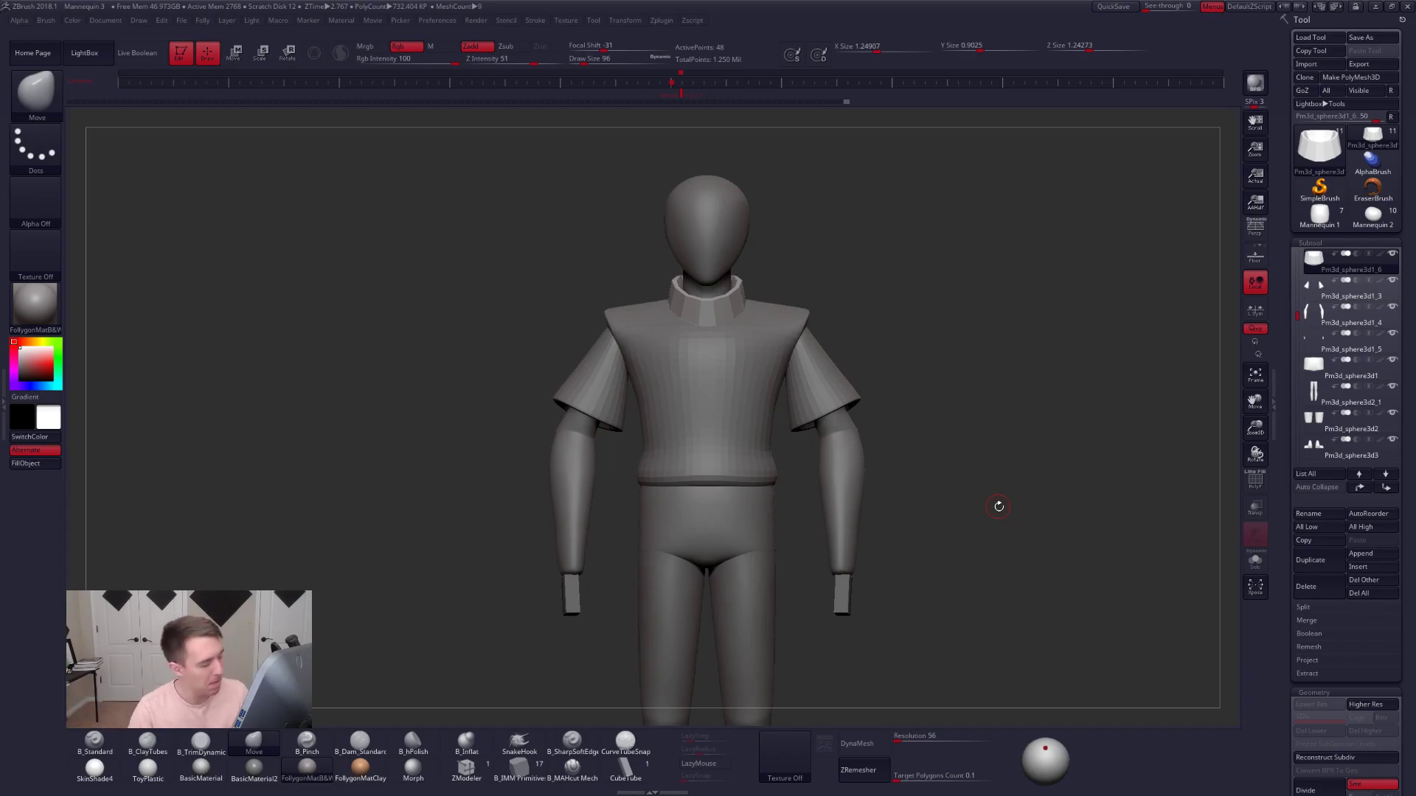
# - Select the shirt torso, raise it to subdivision level 4 and set the Move brush size to 366
pyautogui.keyDown('alt'); pyautogui.click(770, 361); pyautogui.keyUp('alt')
pyautogui.press('space')
pyautogui.moveTo(767, 392); pyautogui.dragTo(776, 392)
pyautogui.moveTo(770, 381); pyautogui.dragTo(758, 411, button='right')
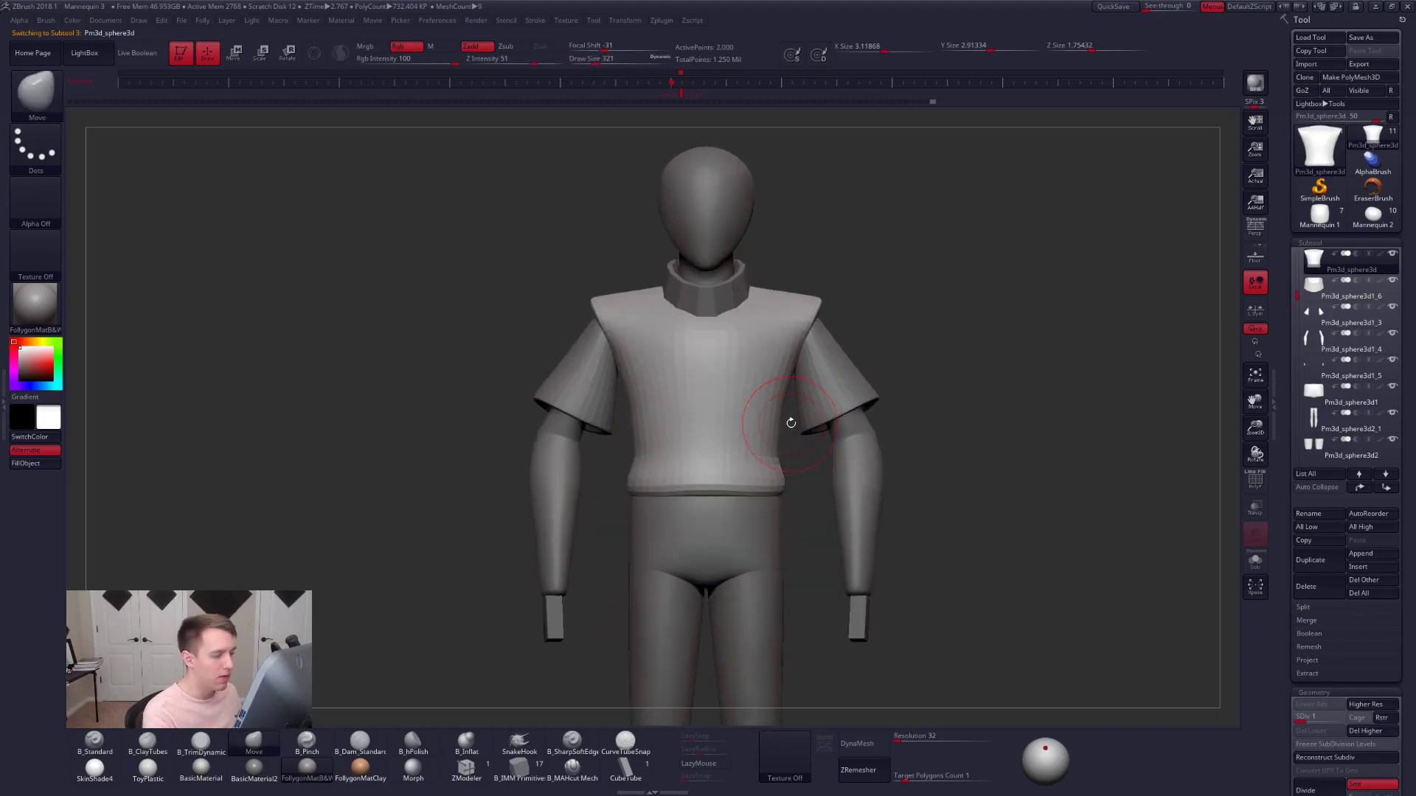
pyautogui.keyDown('alt'); pyautogui.moveTo(786, 432); pyautogui.dragTo(772, 477); pyautogui.keyUp('alt')
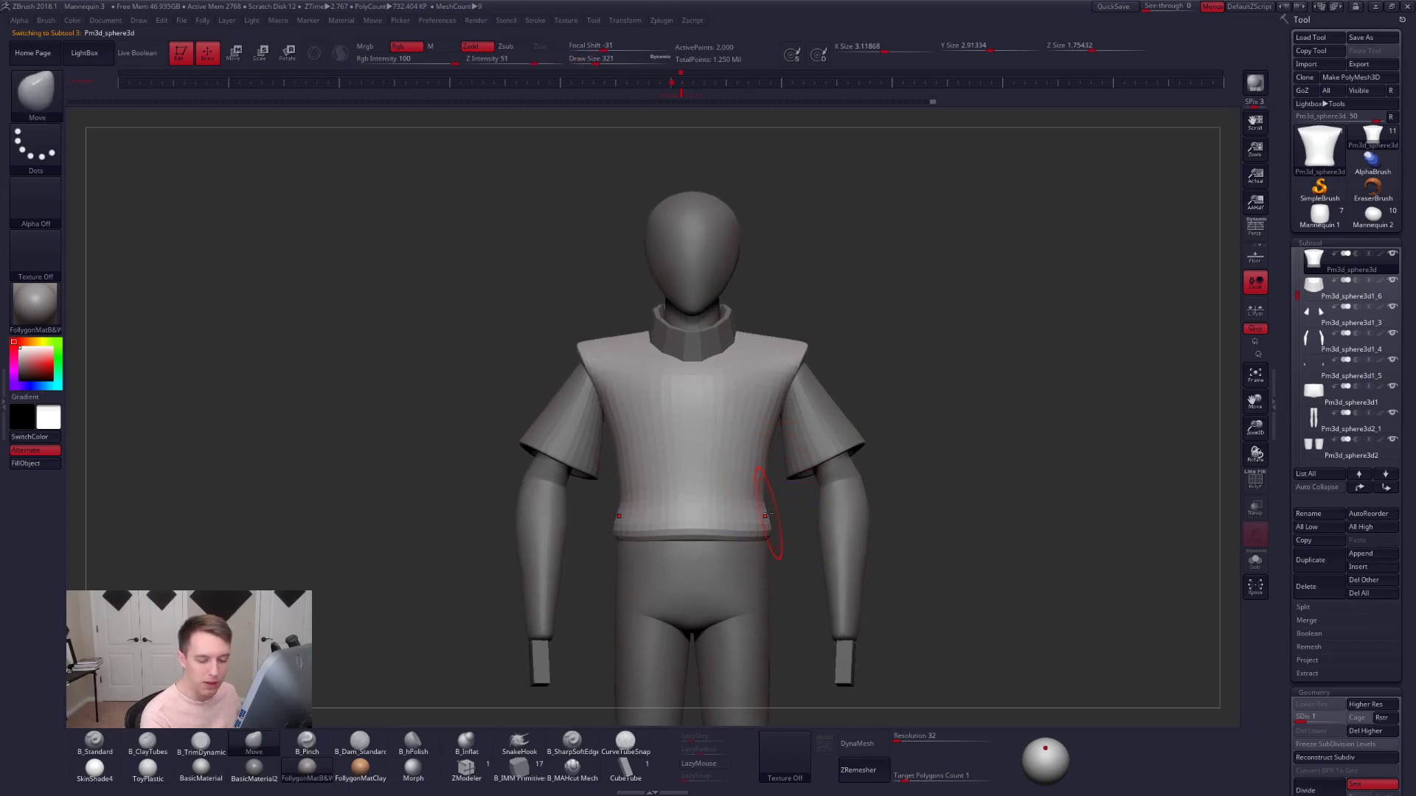
pyautogui.press('d')
pyautogui.press('d')
pyautogui.press('d')
pyautogui.press('space')
pyautogui.moveTo(770, 423); pyautogui.dragTo(772, 423)
pyautogui.moveTo(944, 376); pyautogui.dragTo(797, 373)
pyautogui.press('space')
pyautogui.moveTo(797, 374)
pyautogui.mouseDown(button='right')
pyautogui.moveTo(814, 372)
pyautogui.moveTo(789, 378)
pyautogui.mouseUp(button='right')
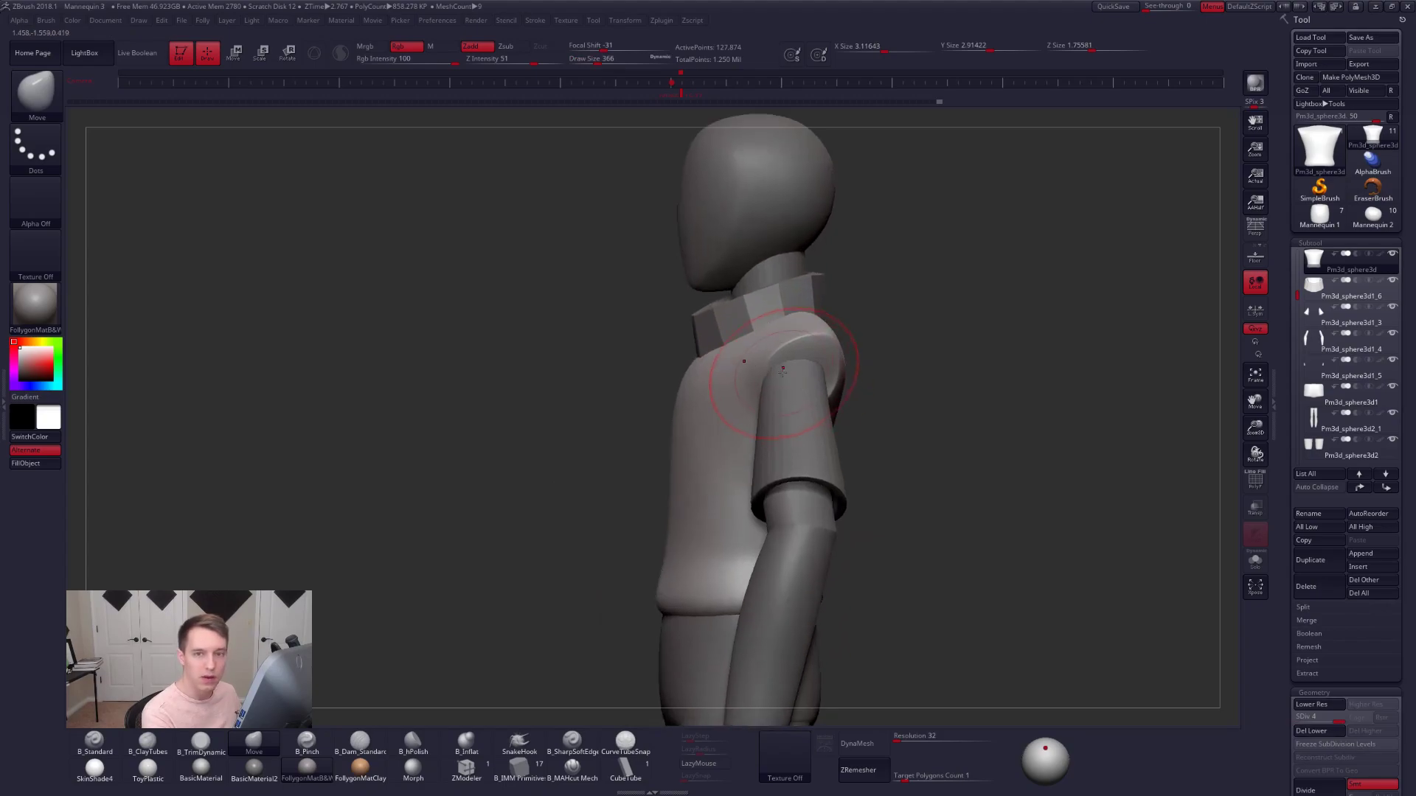
# - Isolate the torso, lower it to subdivision level 2 and nudge its armhole area with the Move brush
pyautogui.hotkey('alt', 's')
pyautogui.press('space')
pyautogui.moveTo(791, 373); pyautogui.dragTo(788, 373)
pyautogui.hotkey('shift', 'd')
pyautogui.hotkey('shift', 'd')
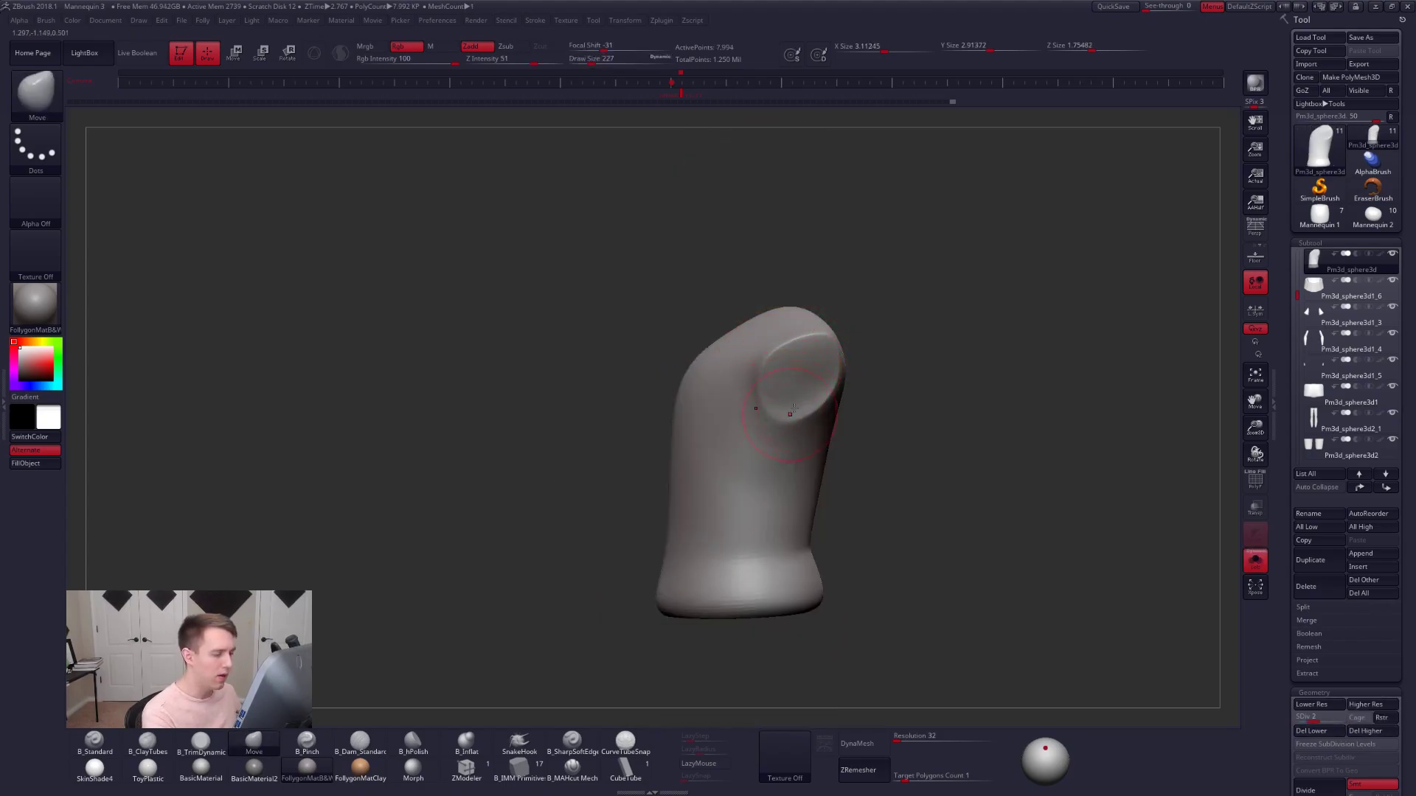
pyautogui.moveTo(819, 406); pyautogui.dragTo(828, 409)
pyautogui.keyDown('shift'); pyautogui.moveTo(828, 410); pyautogui.dragTo(870, 411, button='right'); pyautogui.keyUp('shift')
pyautogui.press('space')
pyautogui.moveTo(799, 400); pyautogui.dragTo(801, 399)
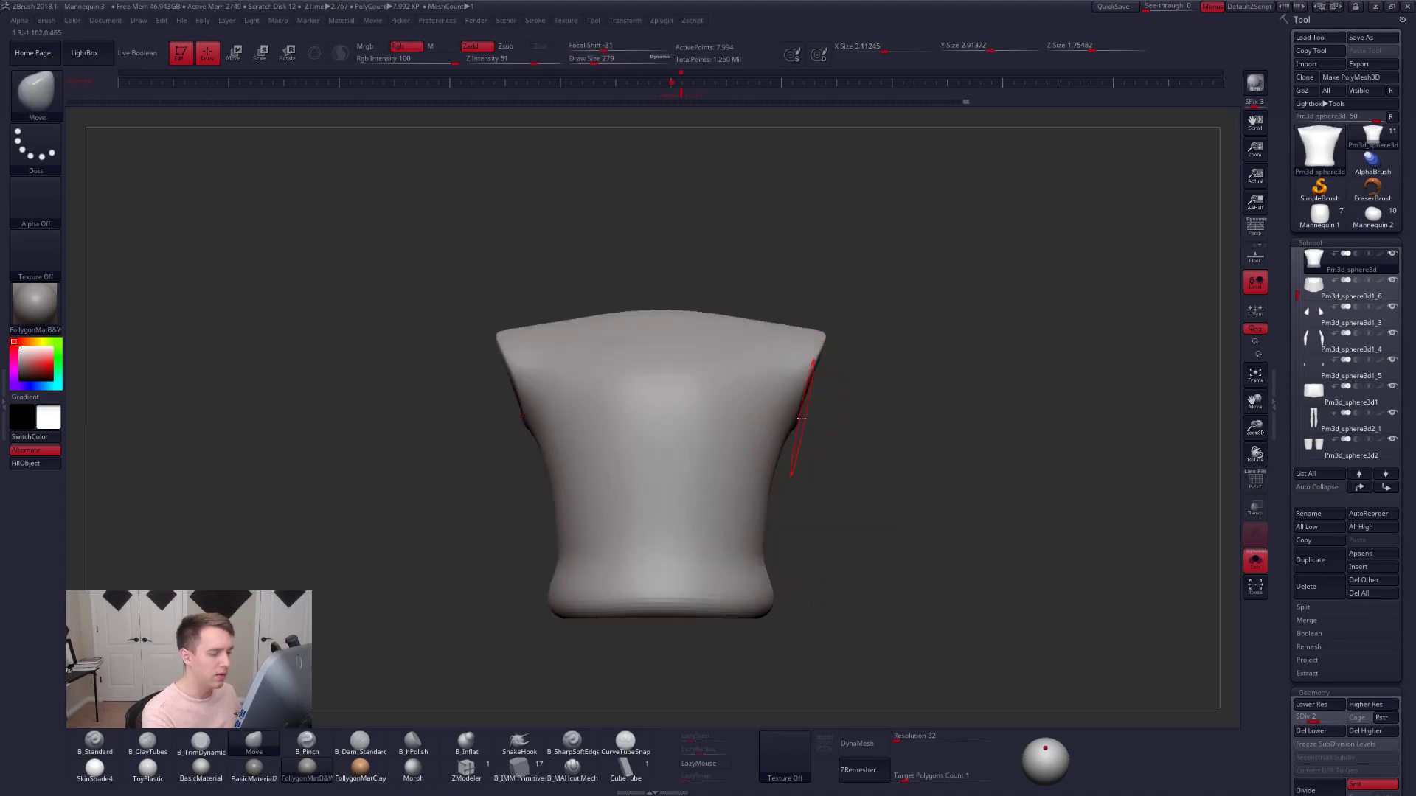
# - Overlay the character reference at the stored camera view and reshape the torso against it with the Move brush at sizes 482 and 537
pyautogui.click(680, 90)
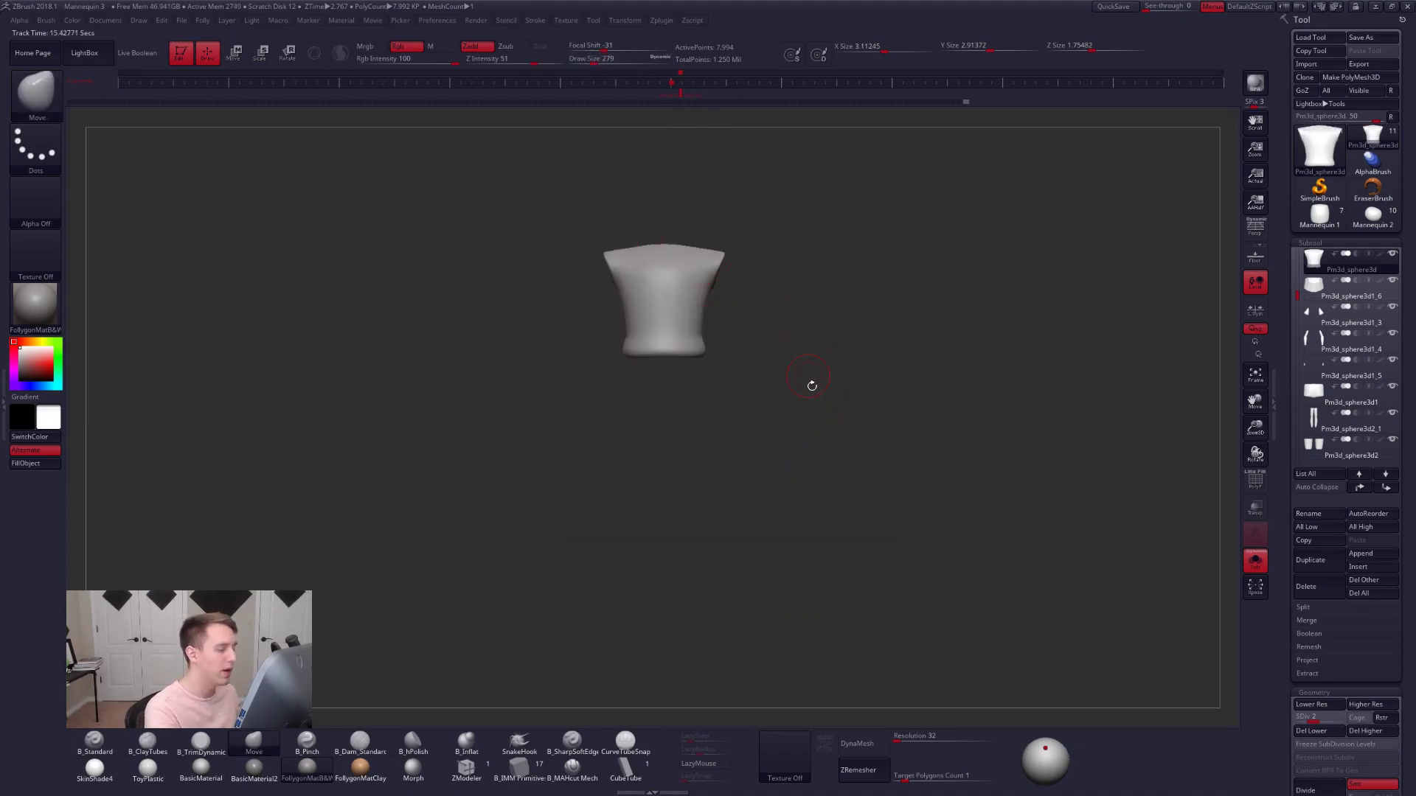
pyautogui.hotkey('shift', 'z')
pyautogui.moveTo(830, 496)
pyautogui.keyDown('shift'); pyautogui.mouseDown(button='right')
pyautogui.moveTo(737, 357)
pyautogui.moveTo(757, 355)
pyautogui.moveTo(734, 356)
pyautogui.moveTo(729, 292)
pyautogui.mouseUp(button='right'); pyautogui.keyUp('shift')
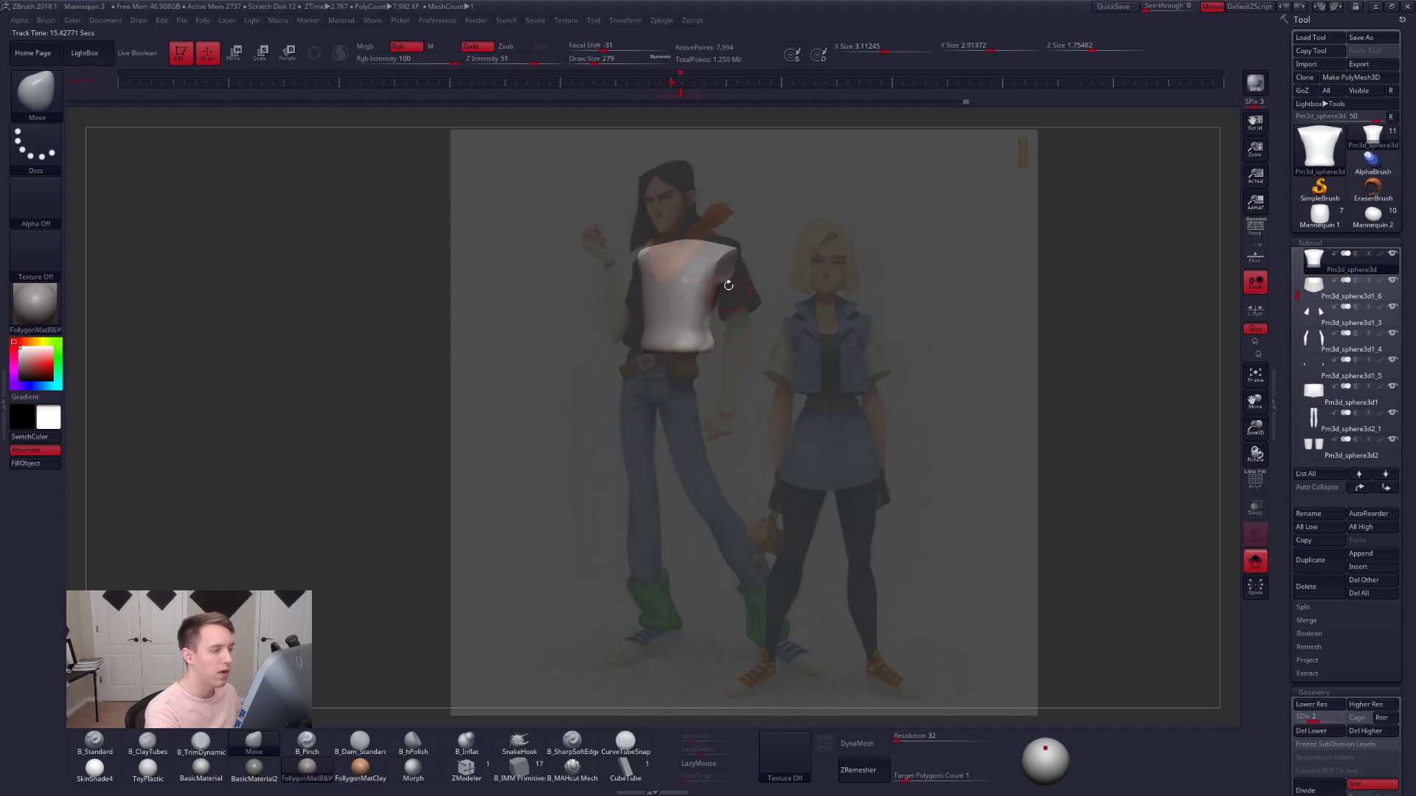
pyautogui.press('space')
pyautogui.moveTo(722, 287); pyautogui.dragTo(729, 255)
pyautogui.moveTo(733, 251)
pyautogui.mouseDown(button='right')
pyautogui.moveTo(686, 264)
pyautogui.moveTo(708, 255)
pyautogui.mouseUp(button='right')
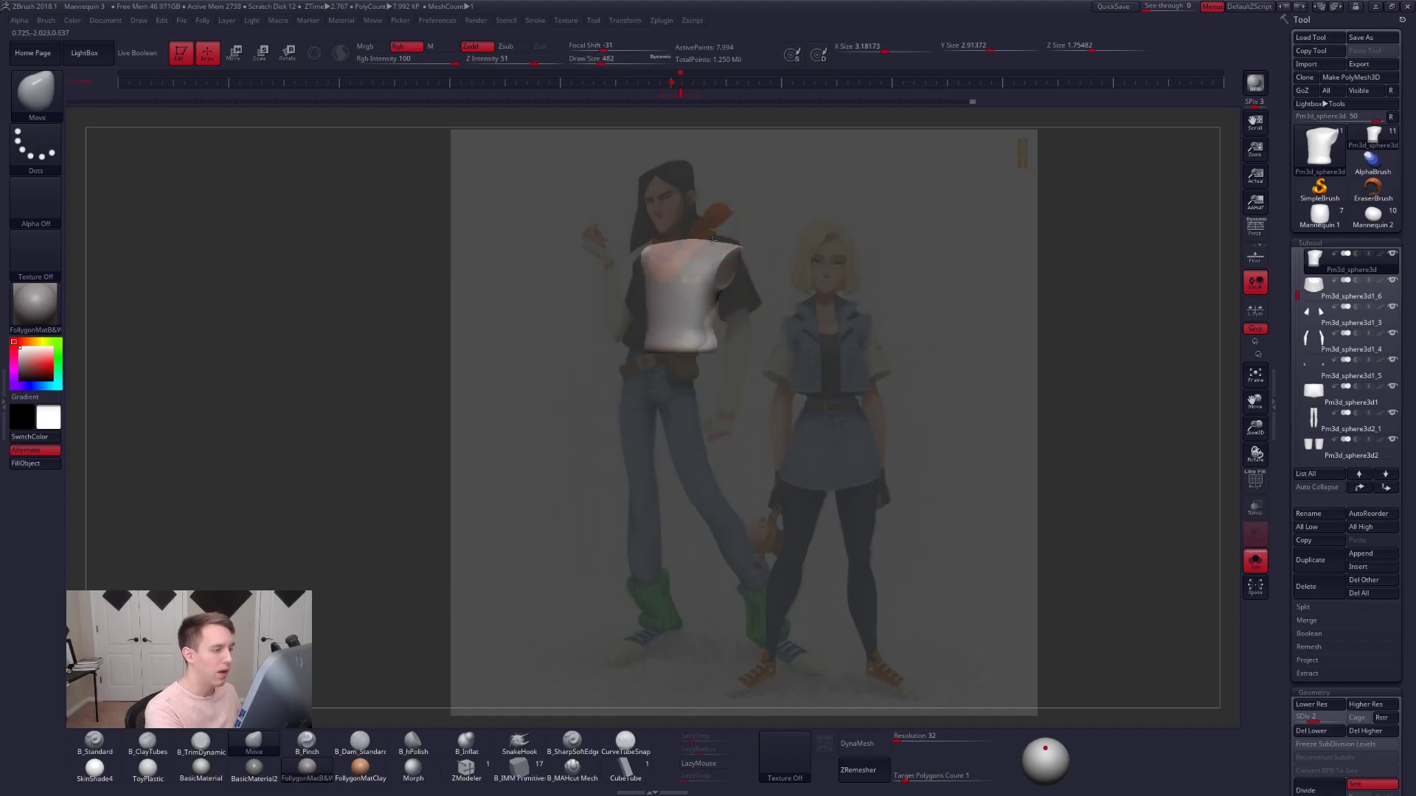
pyautogui.keyDown('alt'); pyautogui.moveTo(741, 280); pyautogui.dragTo(727, 275); pyautogui.keyUp('alt')
pyautogui.press('space')
pyautogui.keyDown('alt'); pyautogui.moveTo(729, 355); pyautogui.dragTo(740, 394); pyautogui.keyUp('alt')
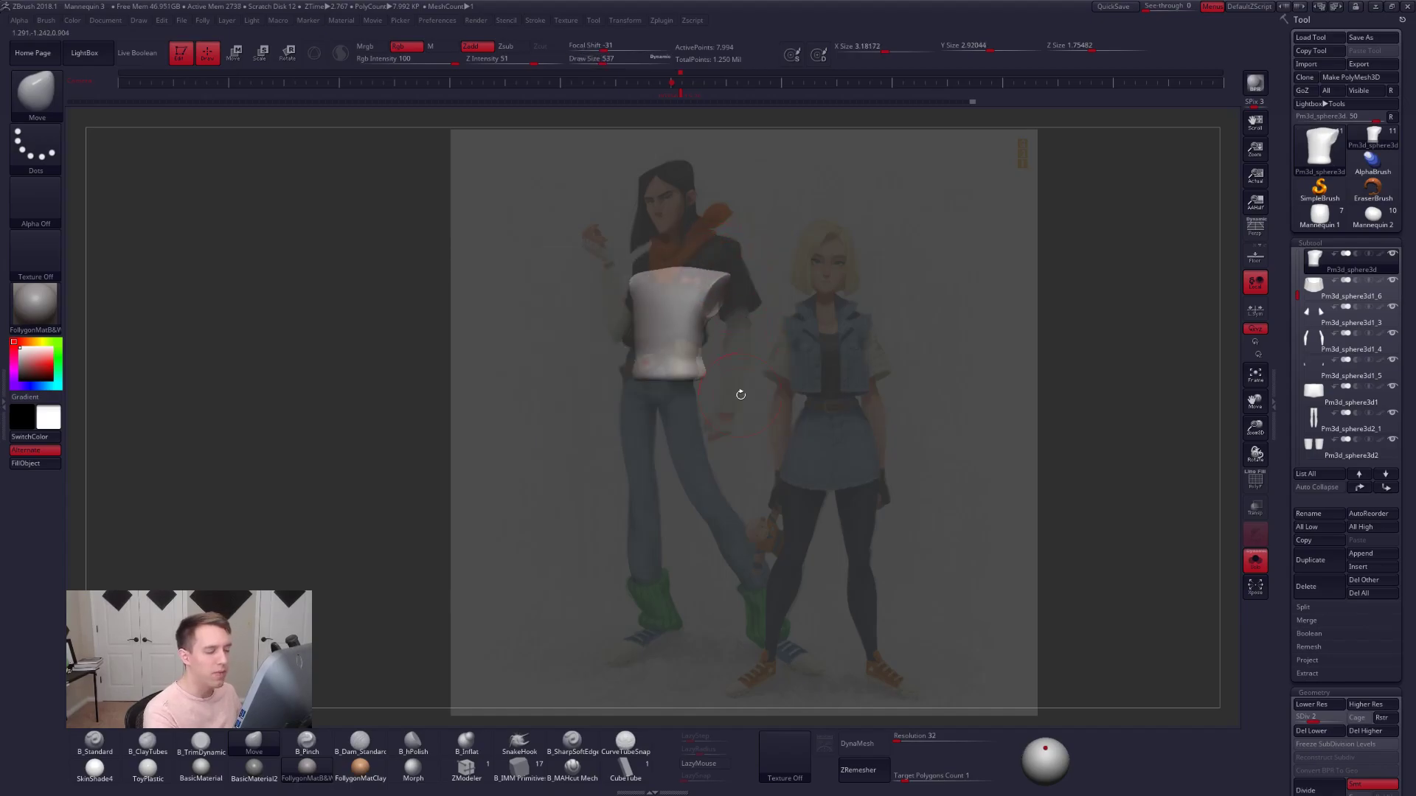
pyautogui.hotkey('shift', 'z')
# - Reduce the Move brush size to 321 and push the lower edge of the torso's armhole from the side
pyautogui.moveTo(834, 540); pyautogui.dragTo(730, 448)
pyautogui.keyDown('ctrl'); pyautogui.moveTo(730, 449); pyautogui.dragTo(719, 490, button='right'); pyautogui.keyUp('ctrl')
pyautogui.press('space')
pyautogui.moveTo(732, 327); pyautogui.dragTo(724, 327)
pyautogui.moveTo(700, 304)
pyautogui.mouseDown(button='right')
pyautogui.moveTo(740, 339)
pyautogui.moveTo(724, 391)
pyautogui.mouseUp(button='right')
pyautogui.moveTo(754, 355); pyautogui.dragTo(759, 343)
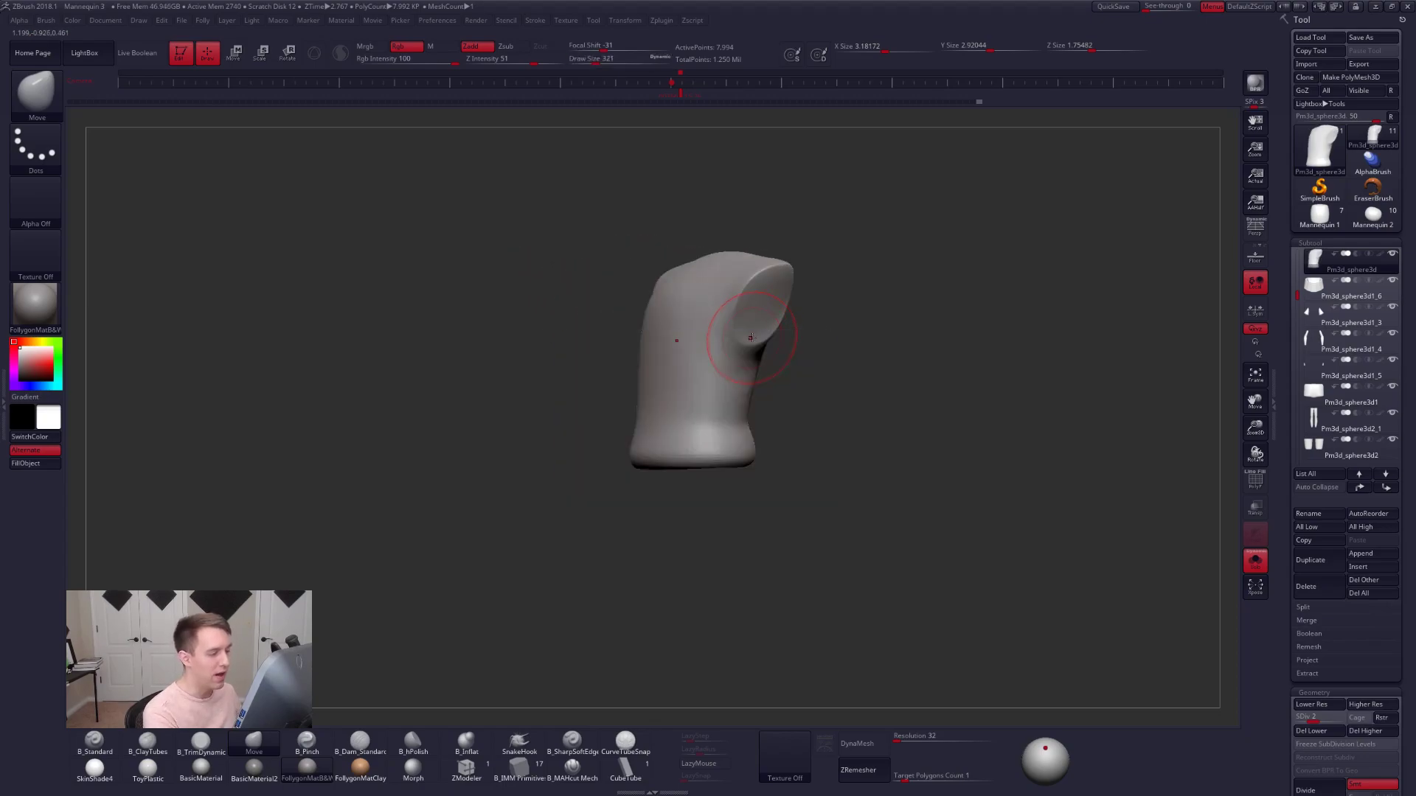
# - Touch up the side of the isolated torso with ClayTubes and return to the Move brush at size 350
pyautogui.moveTo(768, 353); pyautogui.dragTo(728, 375, button='right')
pyautogui.press('2')
pyautogui.moveTo(782, 336)
pyautogui.mouseDown(button='right')
pyautogui.moveTo(742, 392)
pyautogui.moveTo(755, 322)
pyautogui.moveTo(797, 332)
pyautogui.mouseUp(button='right')
pyautogui.press('b')
pyautogui.press('m')
pyautogui.press('v')
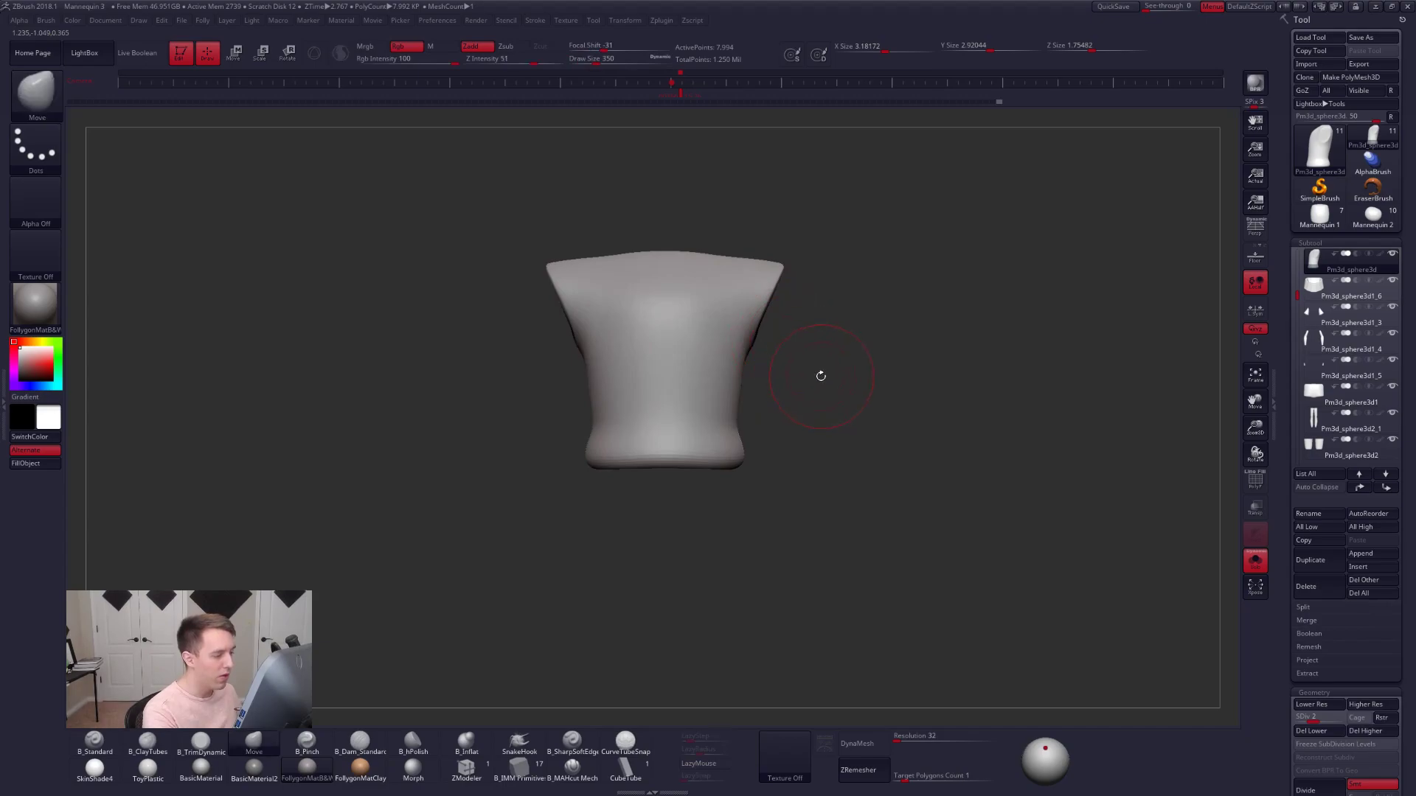
# - Overlay the character reference, end the torso isolation and line up the full mannequin with the reference's male figure
pyautogui.keyDown('ctrl'); pyautogui.moveTo(782, 385); pyautogui.dragTo(1003, 468, button='right'); pyautogui.keyUp('ctrl')
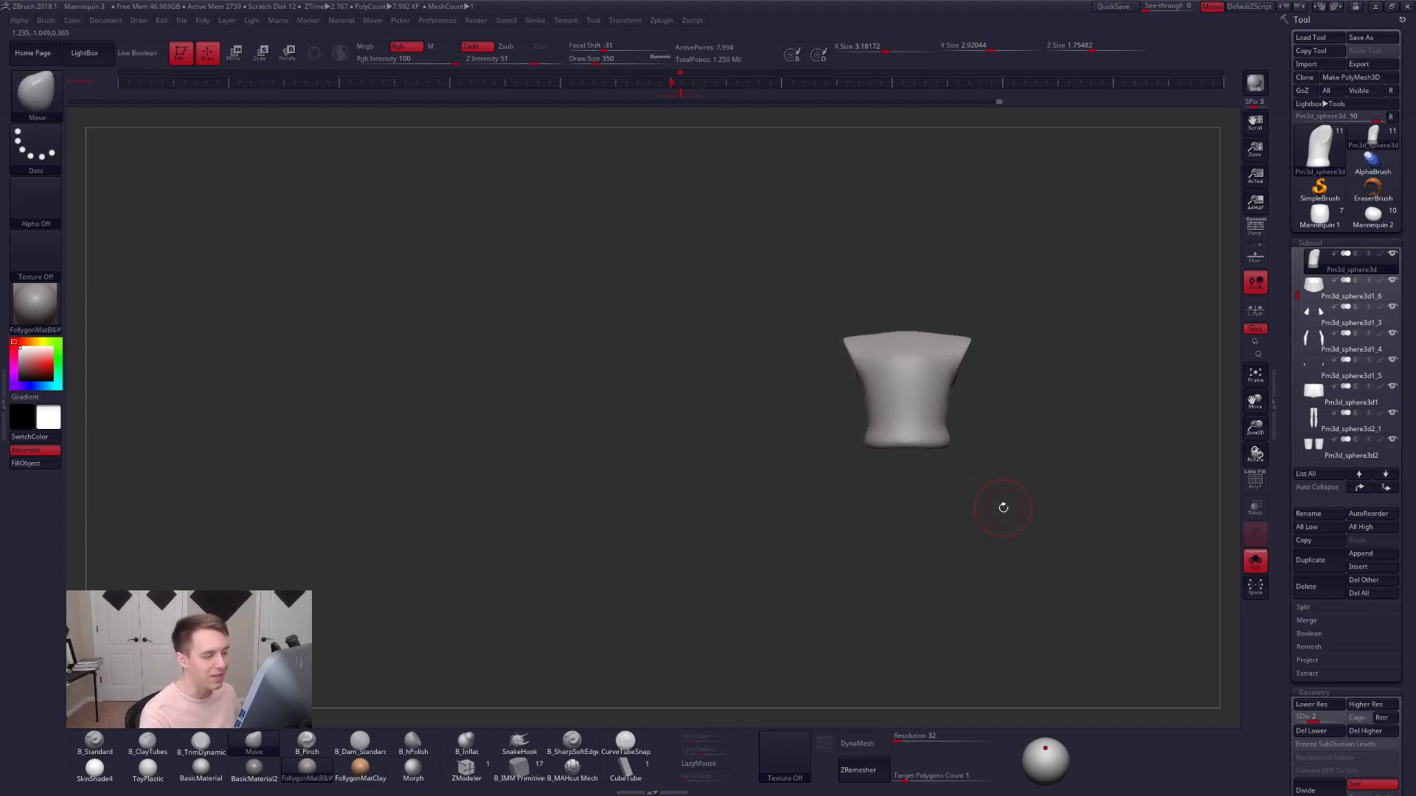
pyautogui.hotkey('shift', 'p')
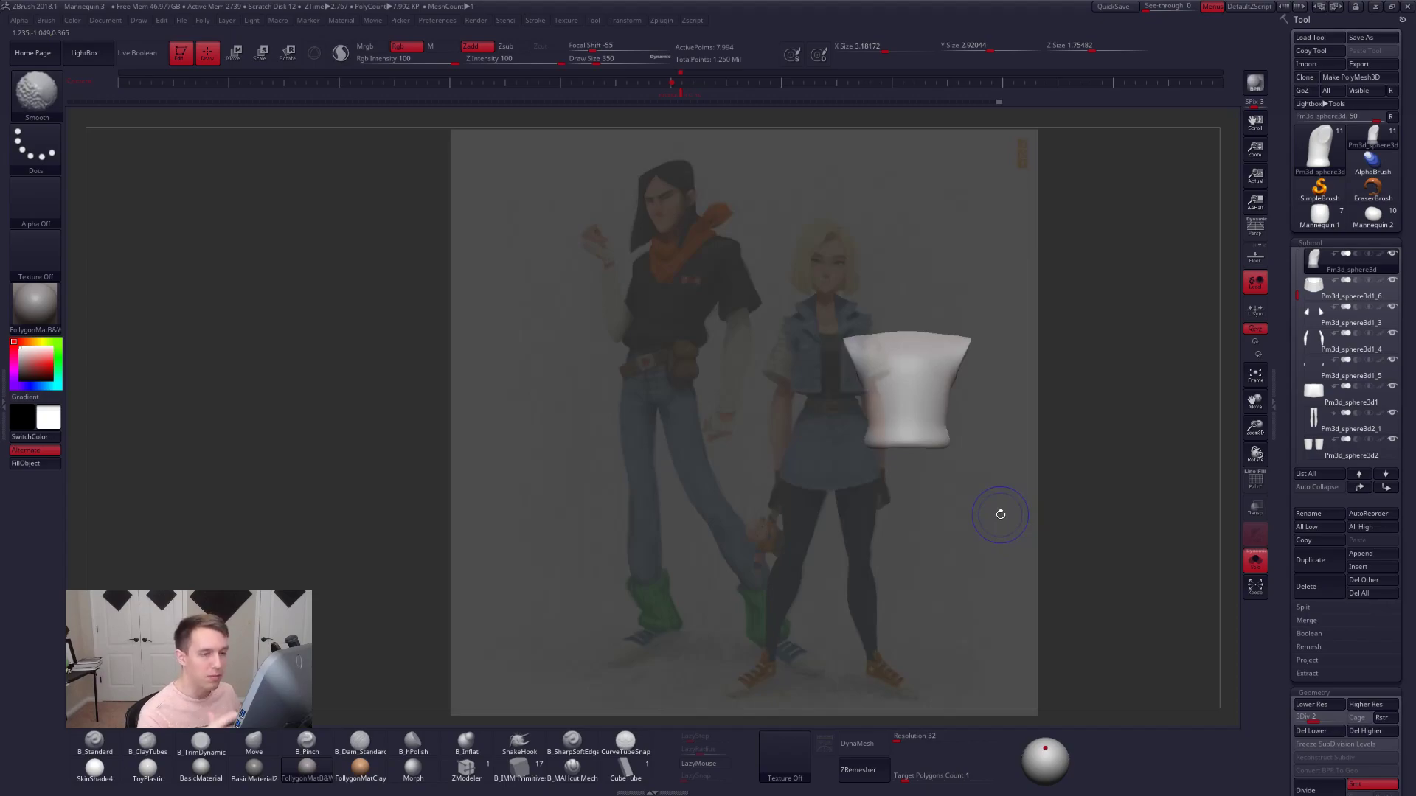
pyautogui.click(1253, 233)
pyautogui.click(1255, 234)
pyautogui.click(1255, 234)
pyautogui.click(1254, 235)
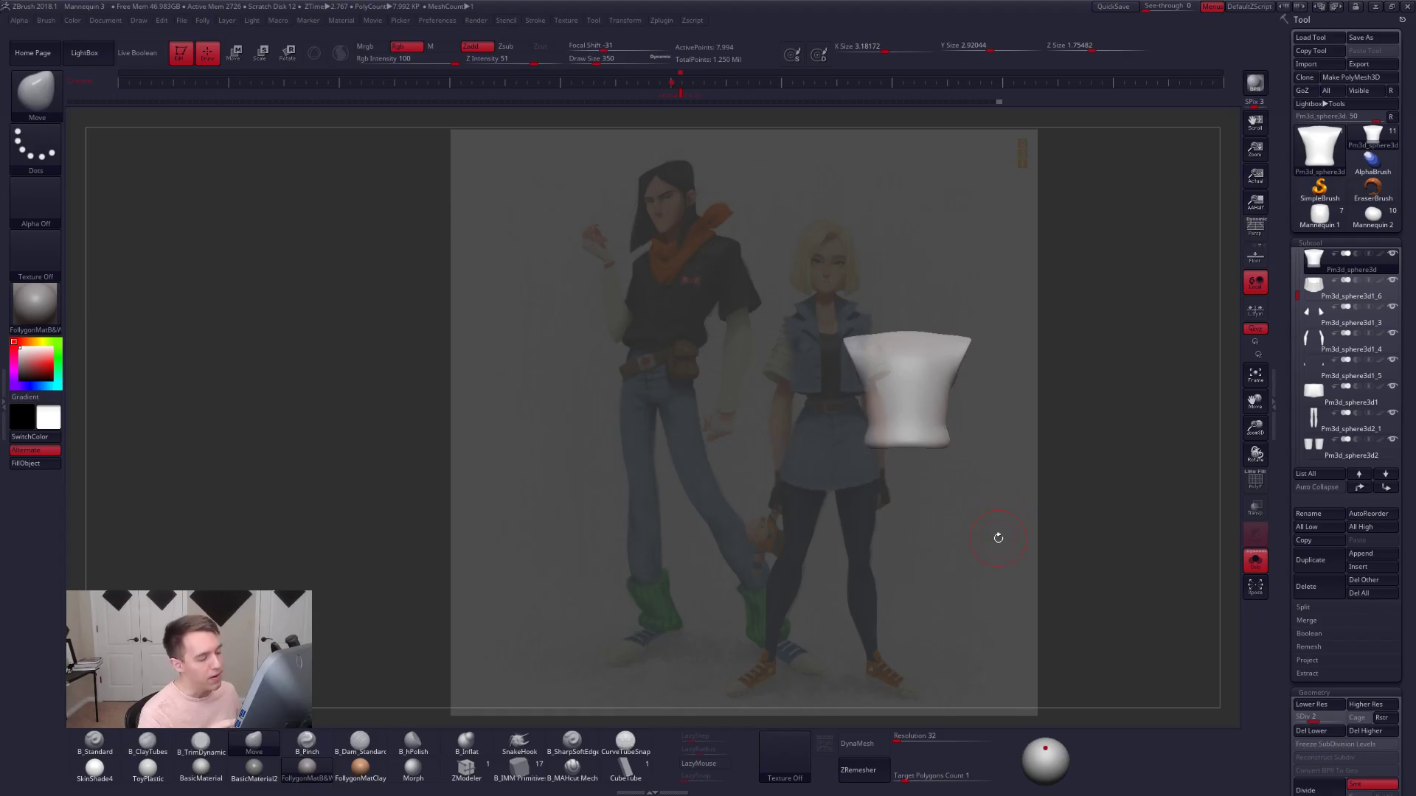
pyautogui.moveTo(967, 534)
pyautogui.keyDown('alt'); pyautogui.mouseDown()
pyautogui.moveTo(901, 520)
pyautogui.moveTo(915, 494)
pyautogui.moveTo(794, 442)
pyautogui.moveTo(776, 415)
pyautogui.moveTo(806, 424)
pyautogui.moveTo(734, 416)
pyautogui.mouseUp(); pyautogui.keyUp('alt')
pyautogui.moveTo(692, 280); pyautogui.dragTo(725, 221)
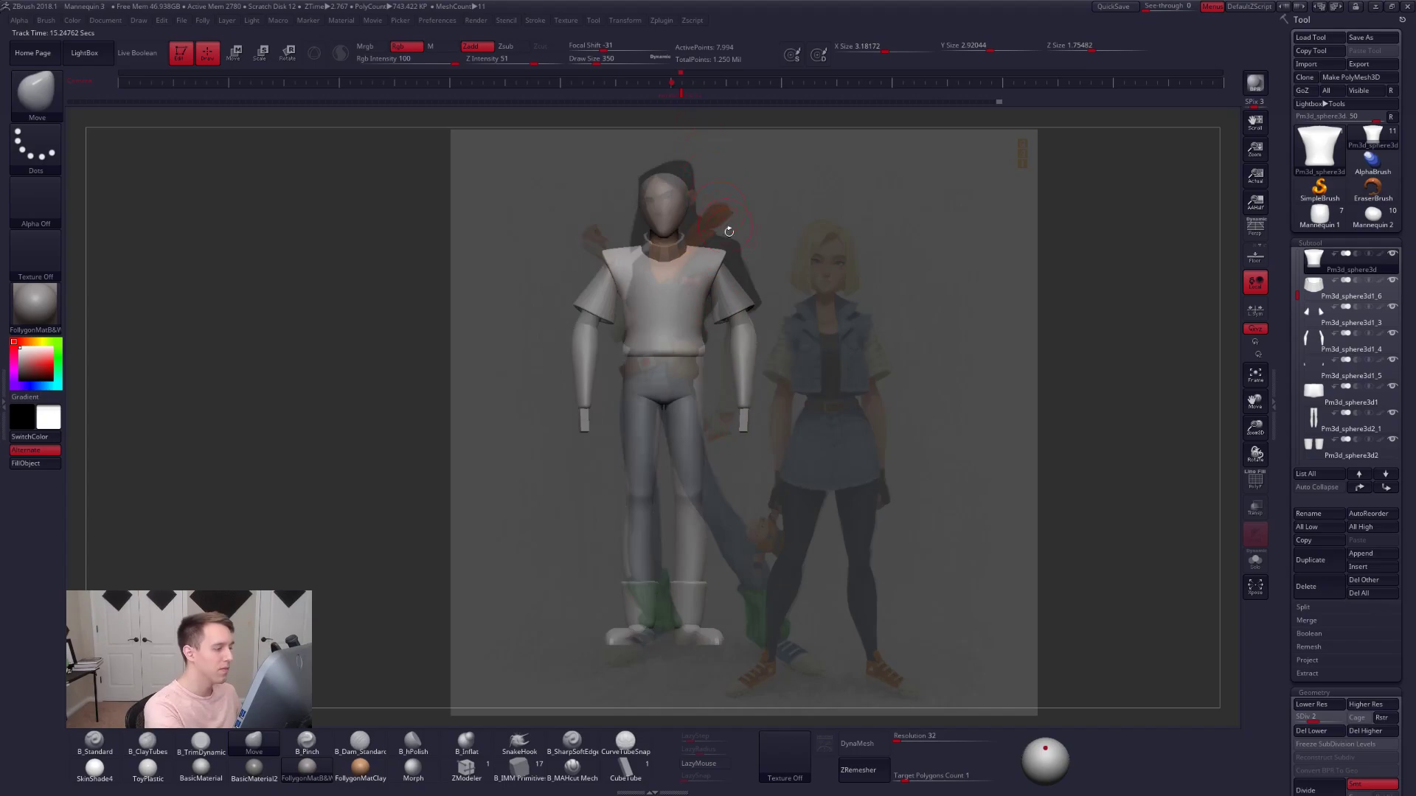
pyautogui.moveTo(802, 388); pyautogui.dragTo(790, 385)
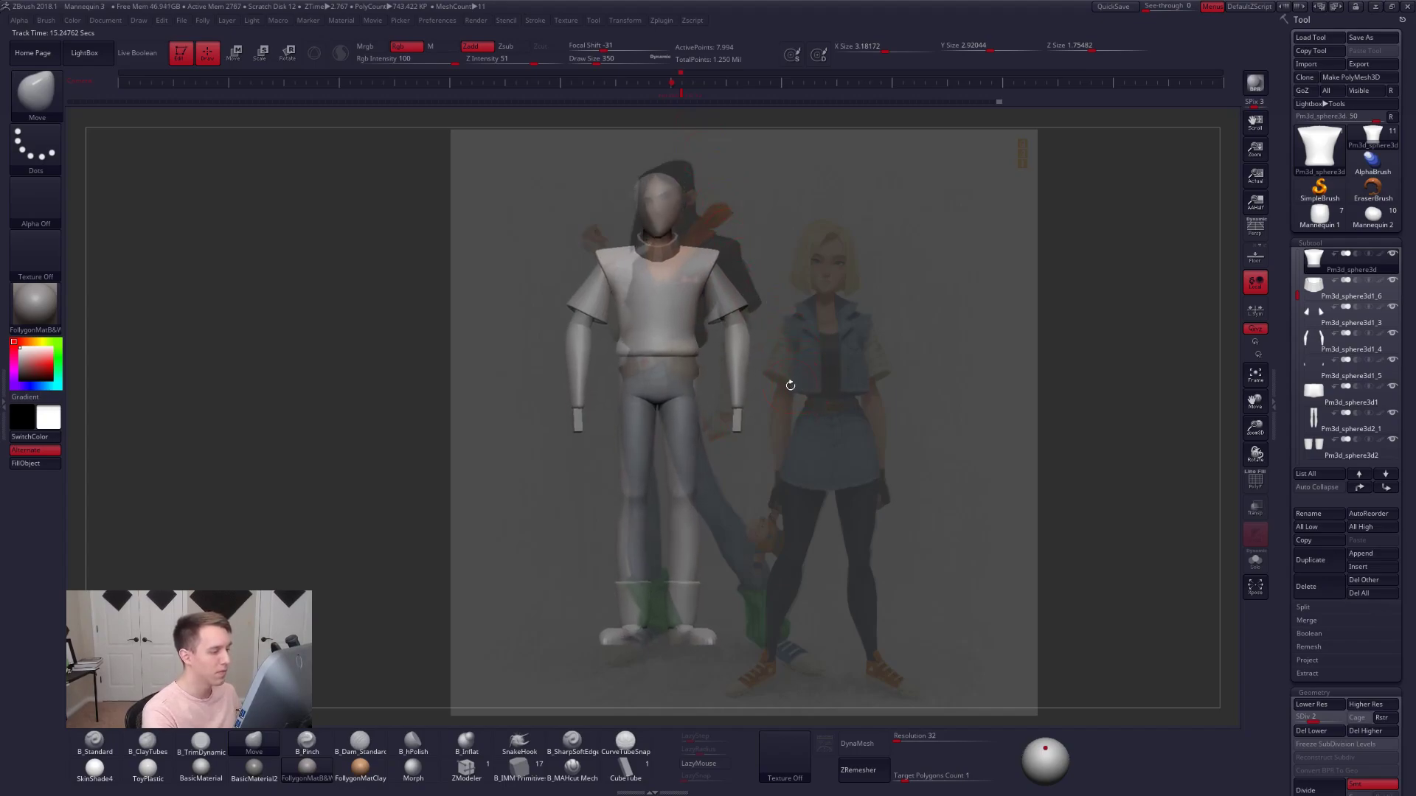
# - Merge the mannequin's subtools into a single posing mesh with Transpose Master's TPoseMesh
pyautogui.press('f')
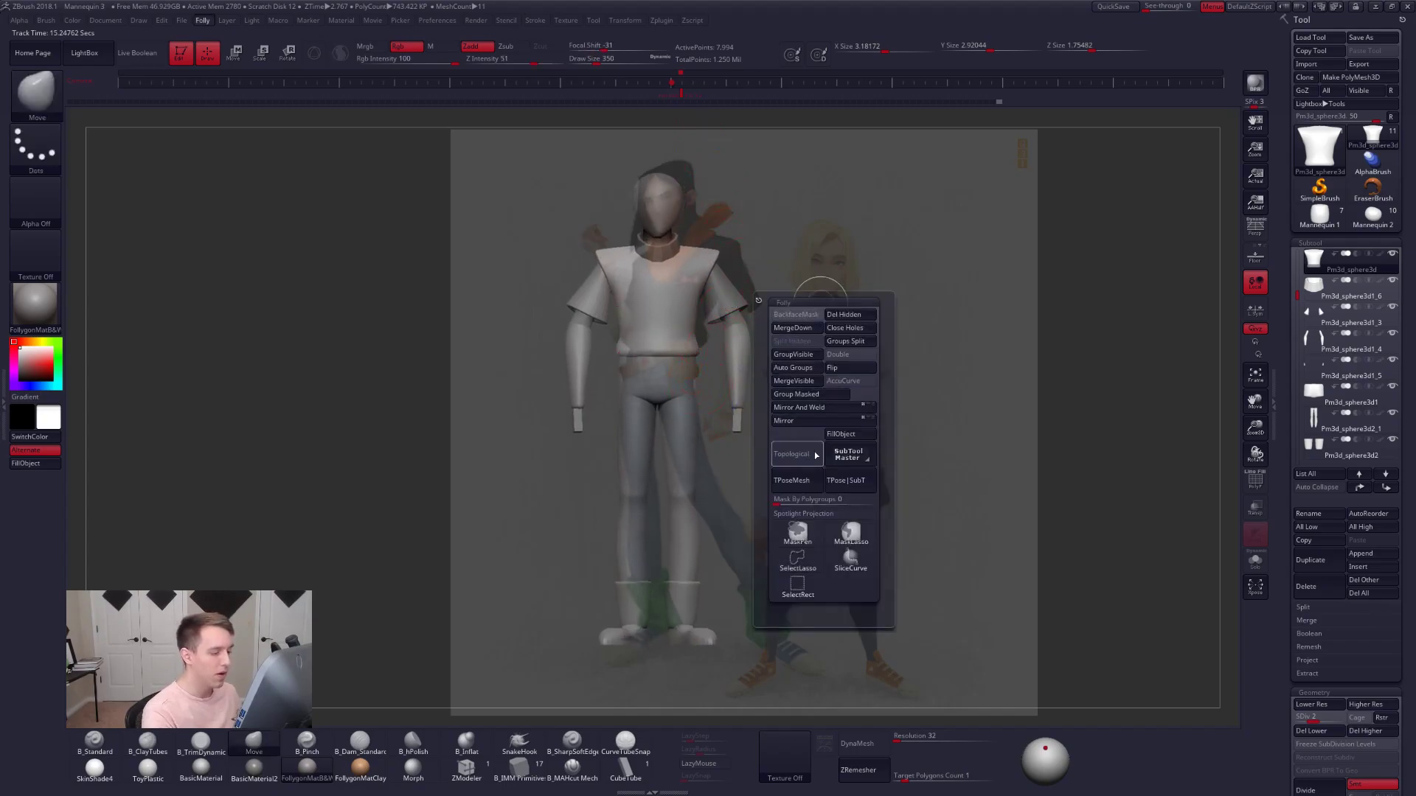
pyautogui.click(807, 488)
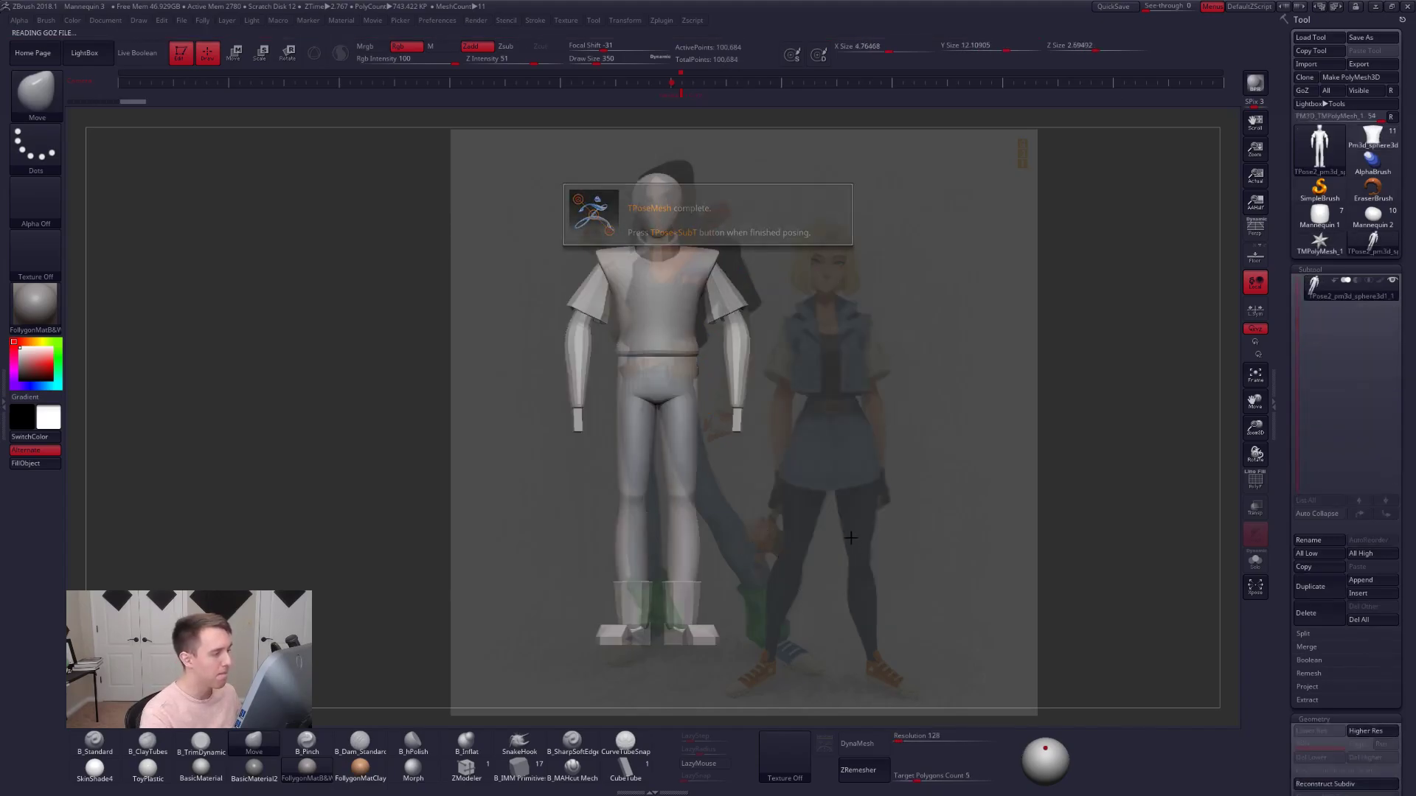
pyautogui.press('z')
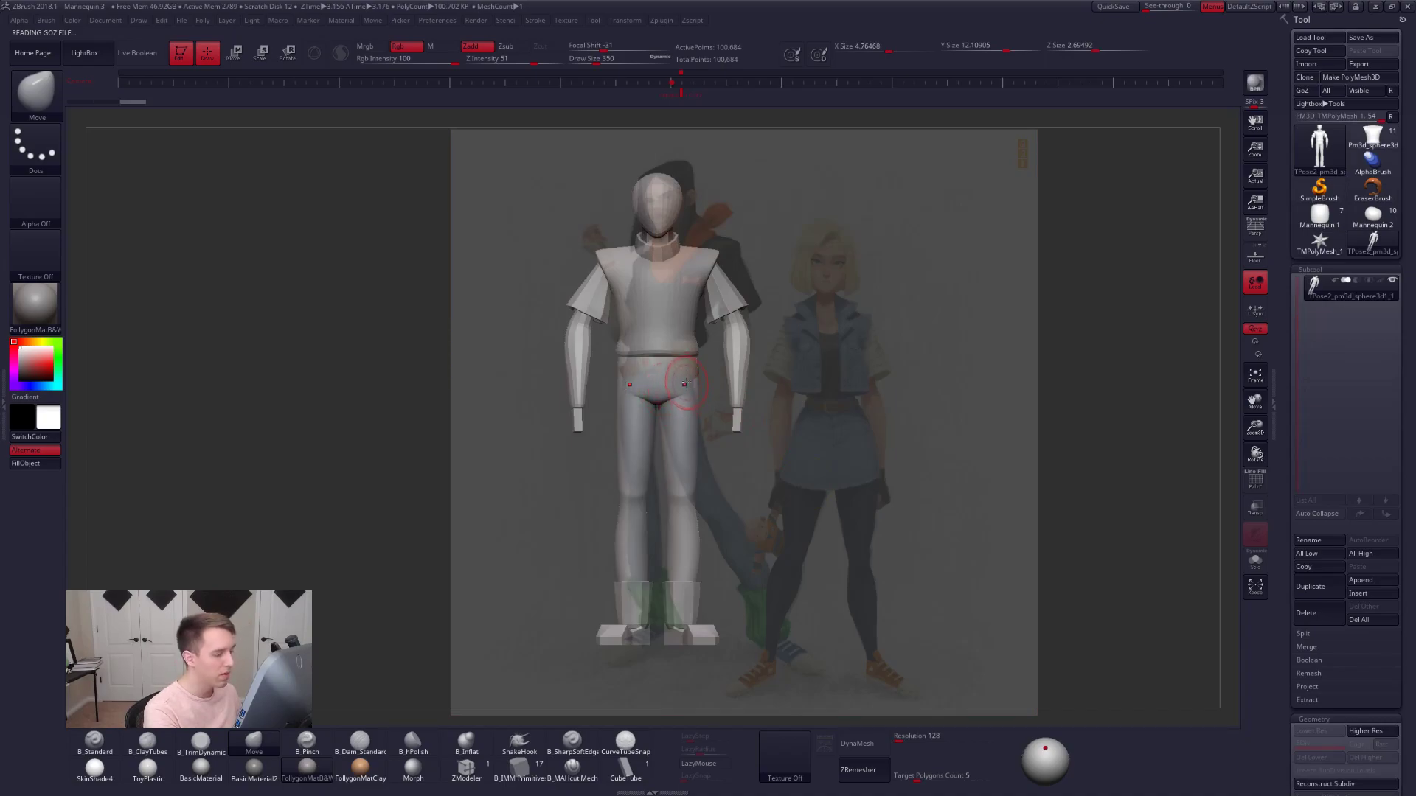
# - Mask everything except the pelvis and adjust it against the reference with a horizontal transpose line
pyautogui.press('w')
pyautogui.keyDown('ctrl'); pyautogui.click(684, 387); pyautogui.keyUp('ctrl')
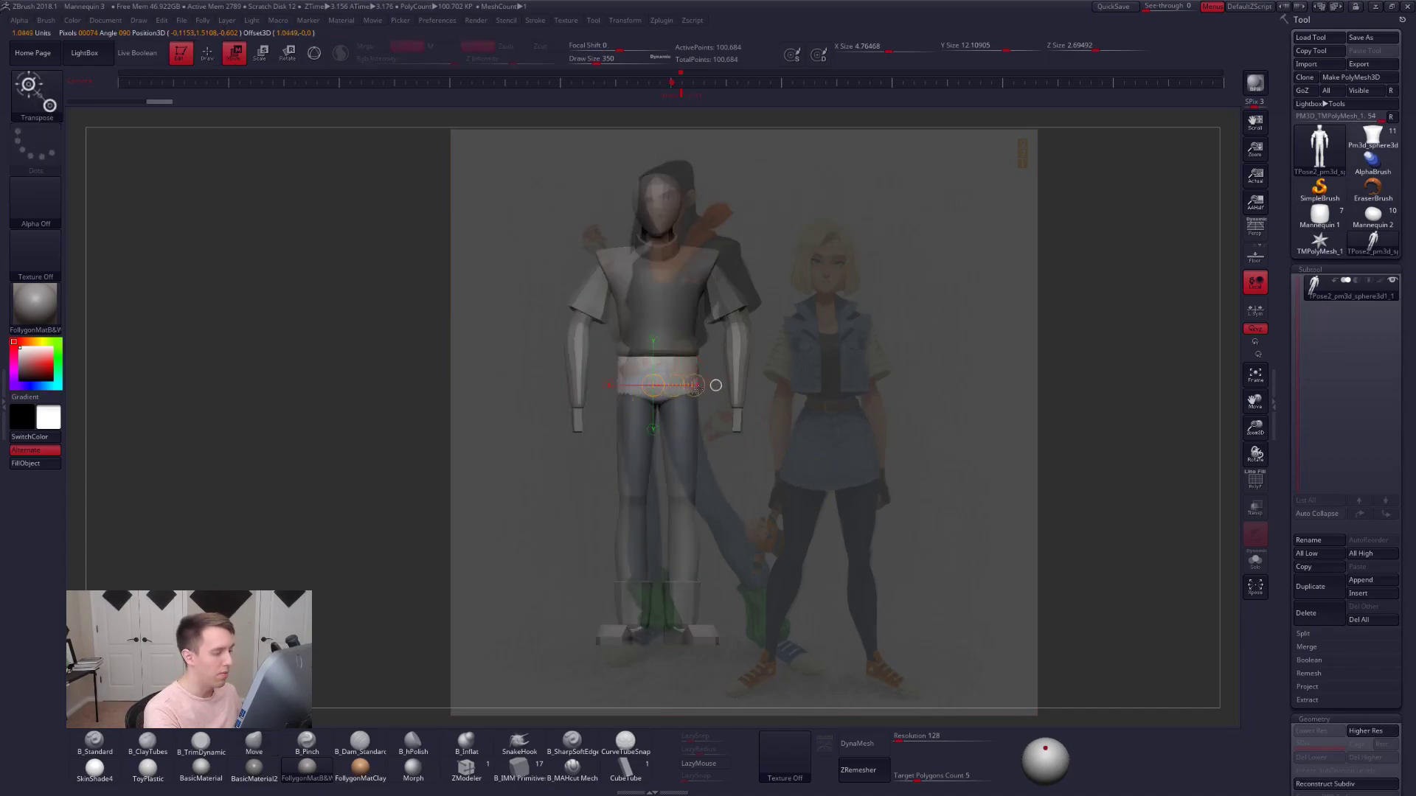
pyautogui.moveTo(752, 388); pyautogui.dragTo(765, 399)
pyautogui.keyDown('shift'); pyautogui.moveTo(657, 381); pyautogui.dragTo(805, 382); pyautogui.keyUp('shift')
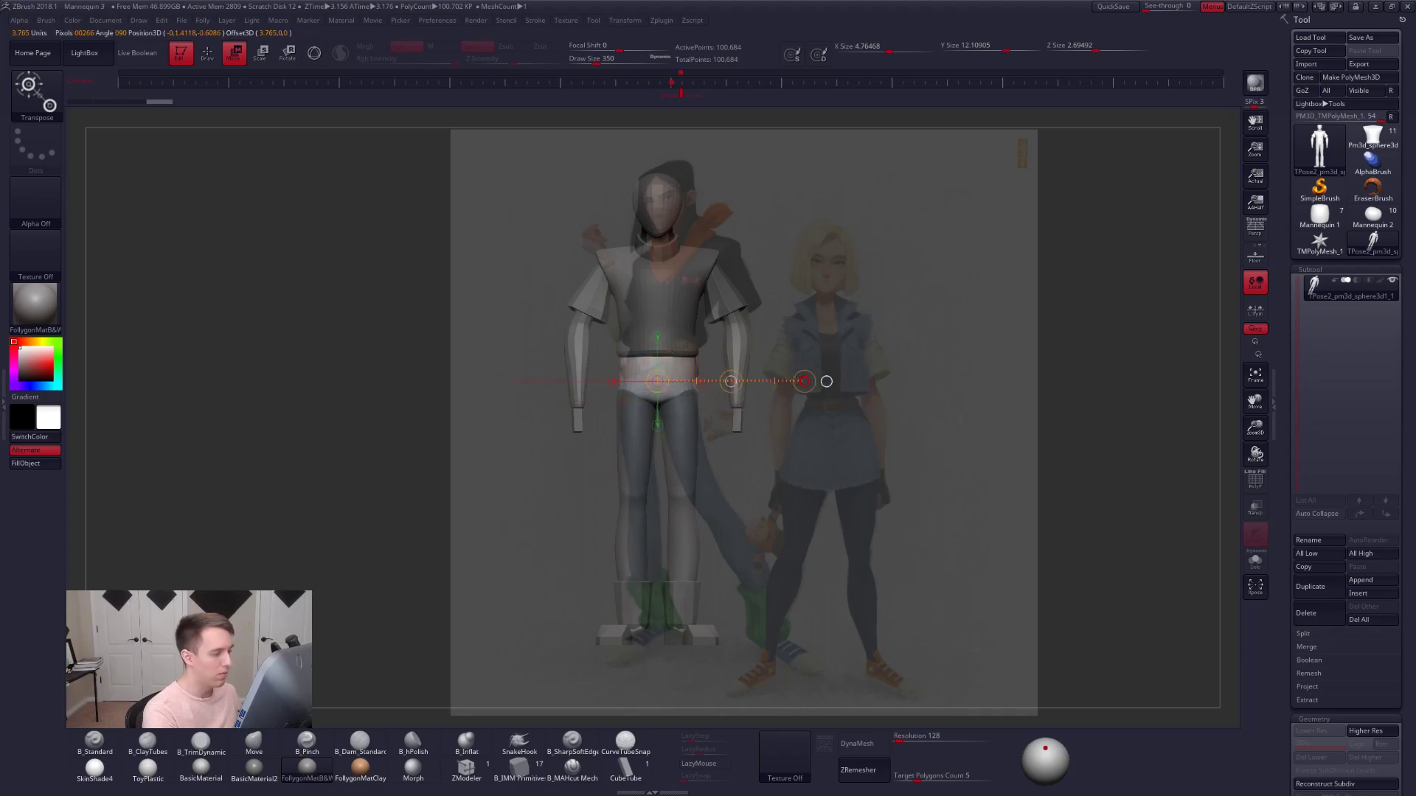
pyautogui.keyDown('ctrl'); pyautogui.click(777, 414); pyautogui.keyUp('ctrl')
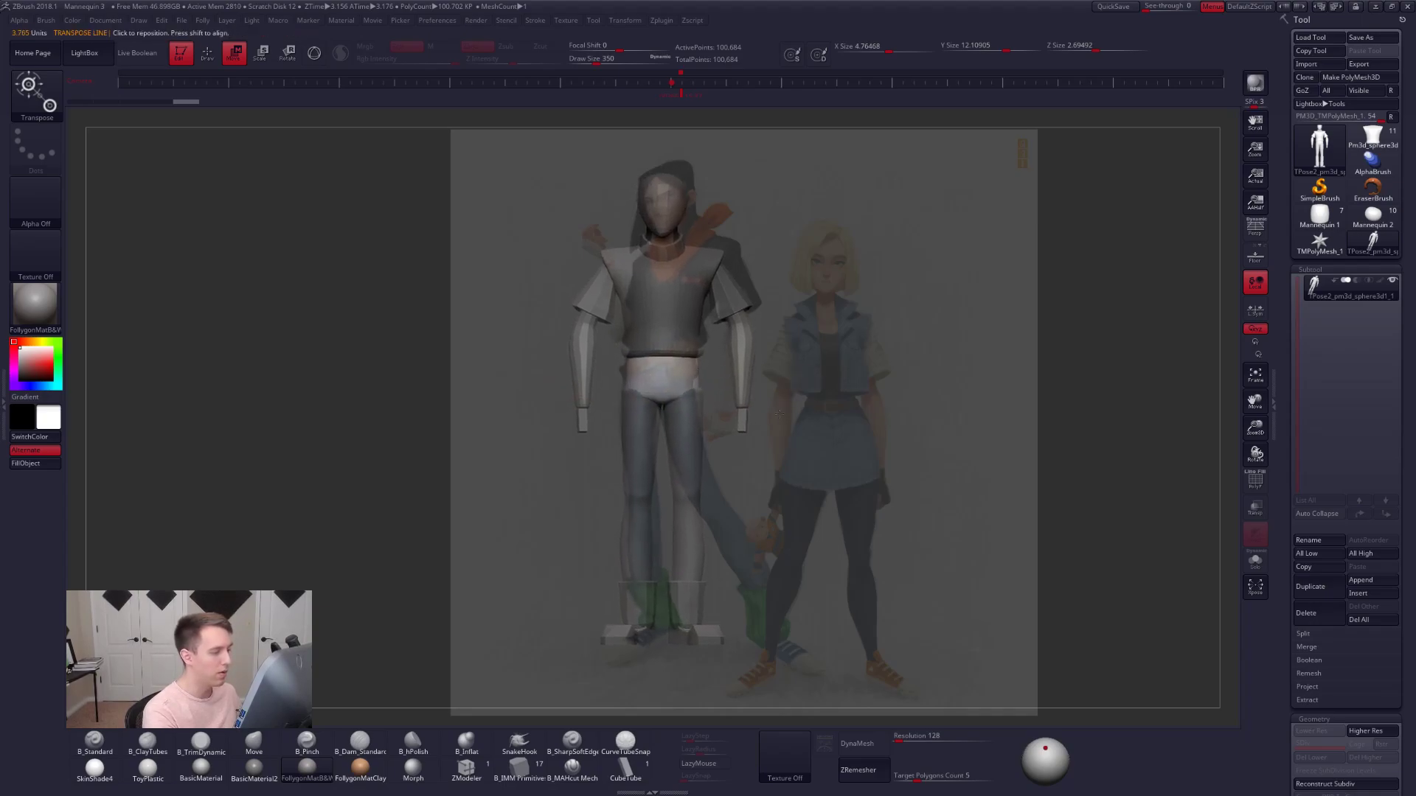
pyautogui.press('q')
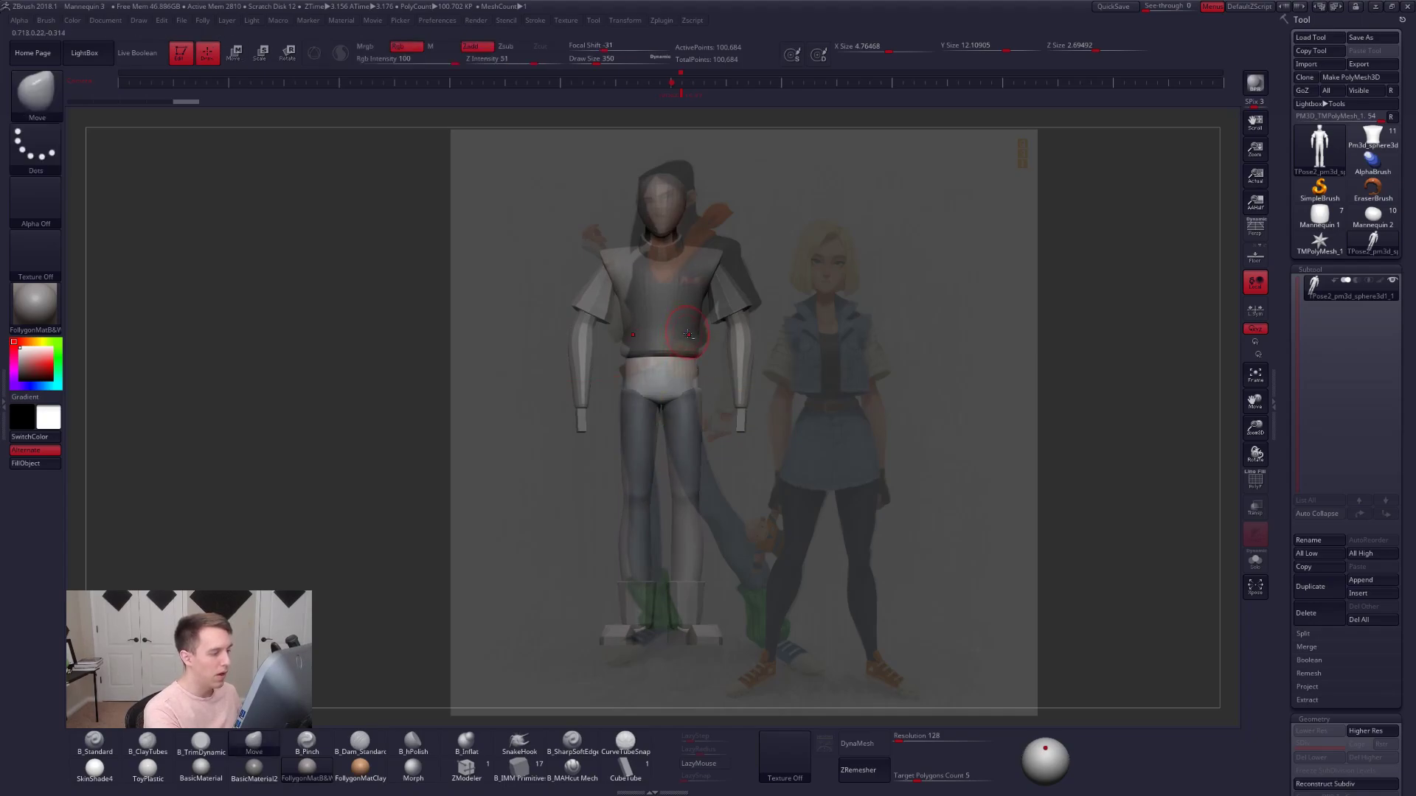
# - Mask everything except the torso and reshape it against the reference with the Move brush at size 910
pyautogui.press('w')
pyautogui.keyDown('ctrl'); pyautogui.click(694, 327); pyautogui.keyUp('ctrl')
pyautogui.press('q')
pyautogui.press('space')
pyautogui.moveTo(679, 343); pyautogui.dragTo(695, 343)
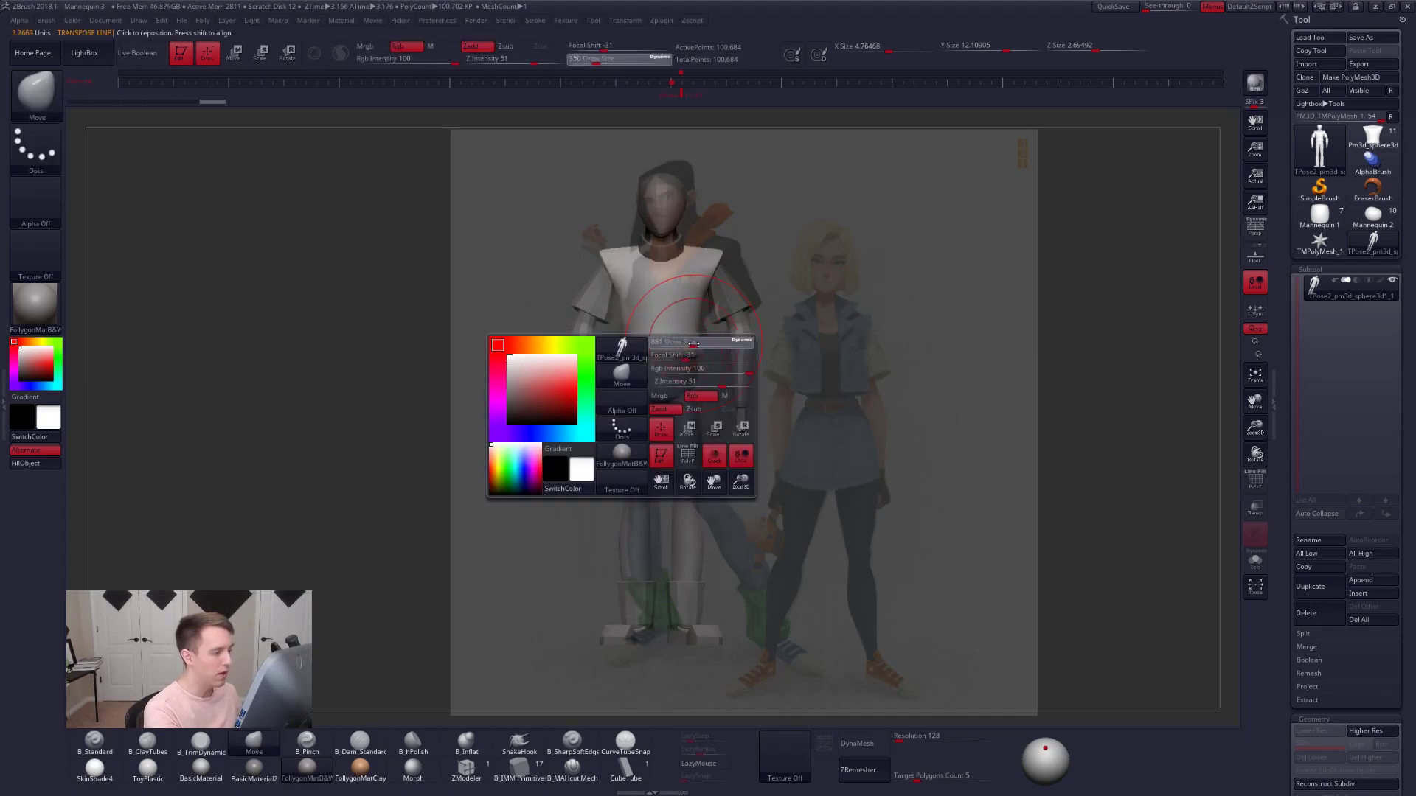
pyautogui.press('space')
pyautogui.moveTo(695, 343); pyautogui.dragTo(698, 316)
pyautogui.keyDown('alt'); pyautogui.moveTo(897, 369); pyautogui.dragTo(939, 381); pyautogui.keyUp('alt')
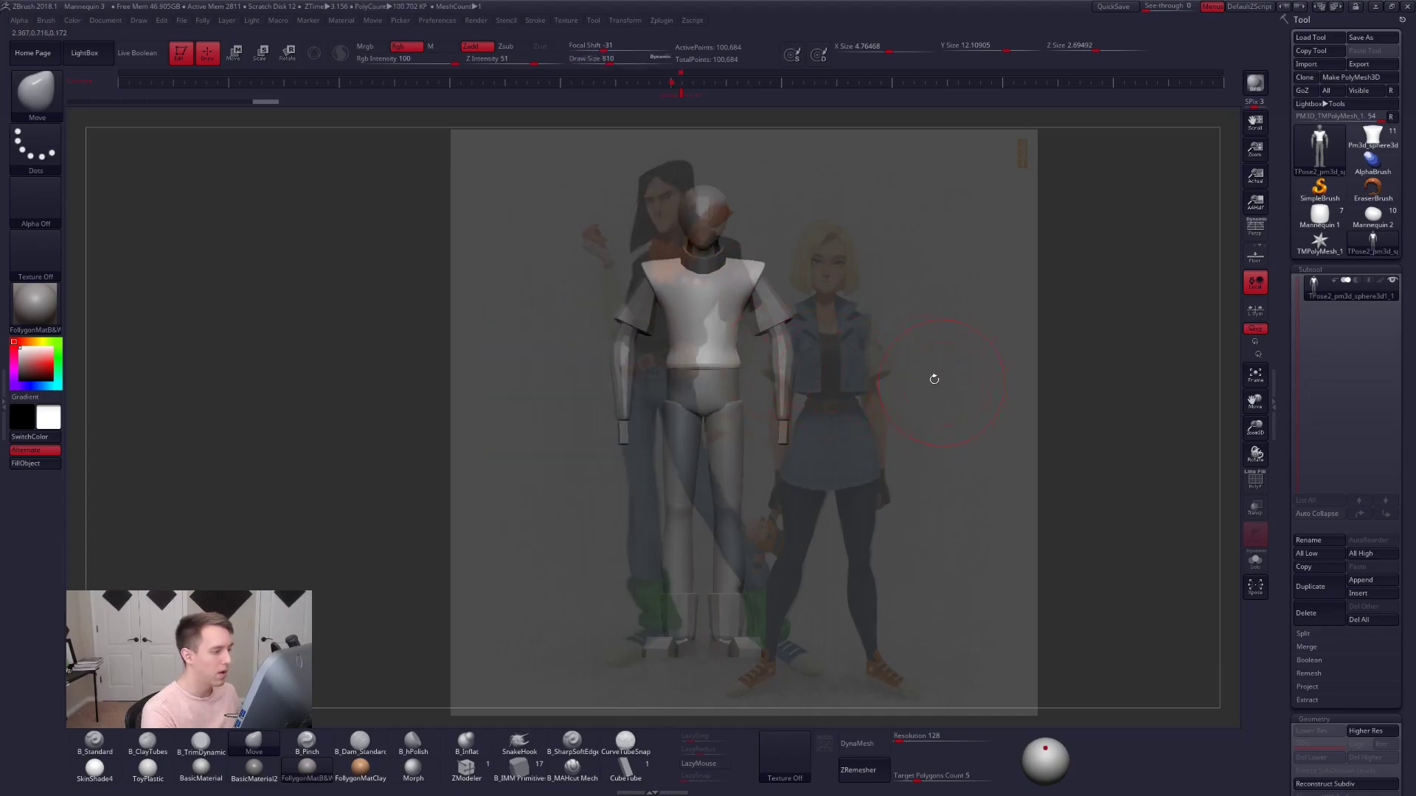
pyautogui.moveTo(764, 345); pyautogui.dragTo(921, 361)
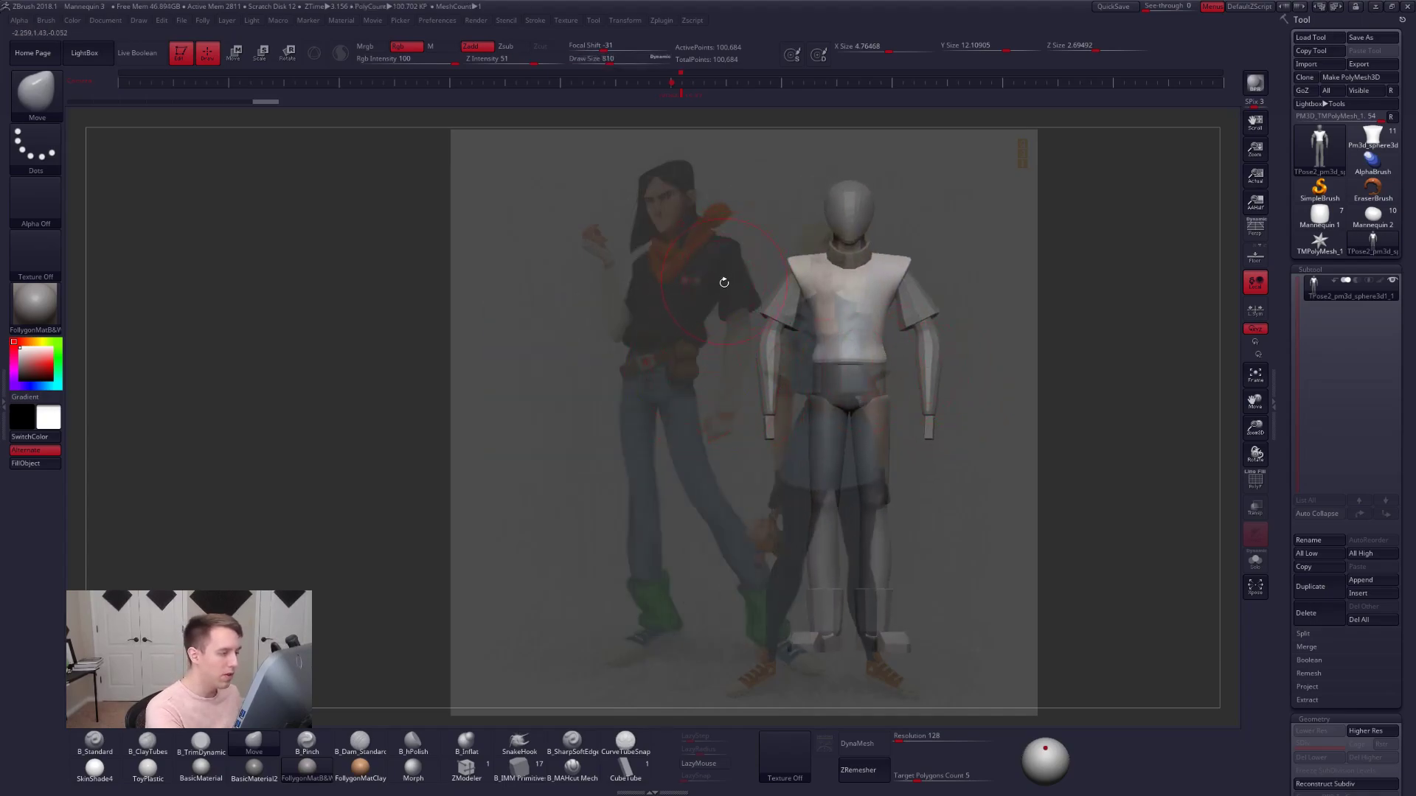
pyautogui.press('ctrl')
pyautogui.moveTo(724, 280)
pyautogui.keyDown('ctrl'); pyautogui.mouseDown()
pyautogui.moveTo(715, 236)
pyautogui.moveTo(763, 247)
pyautogui.mouseUp(); pyautogui.keyUp('ctrl')
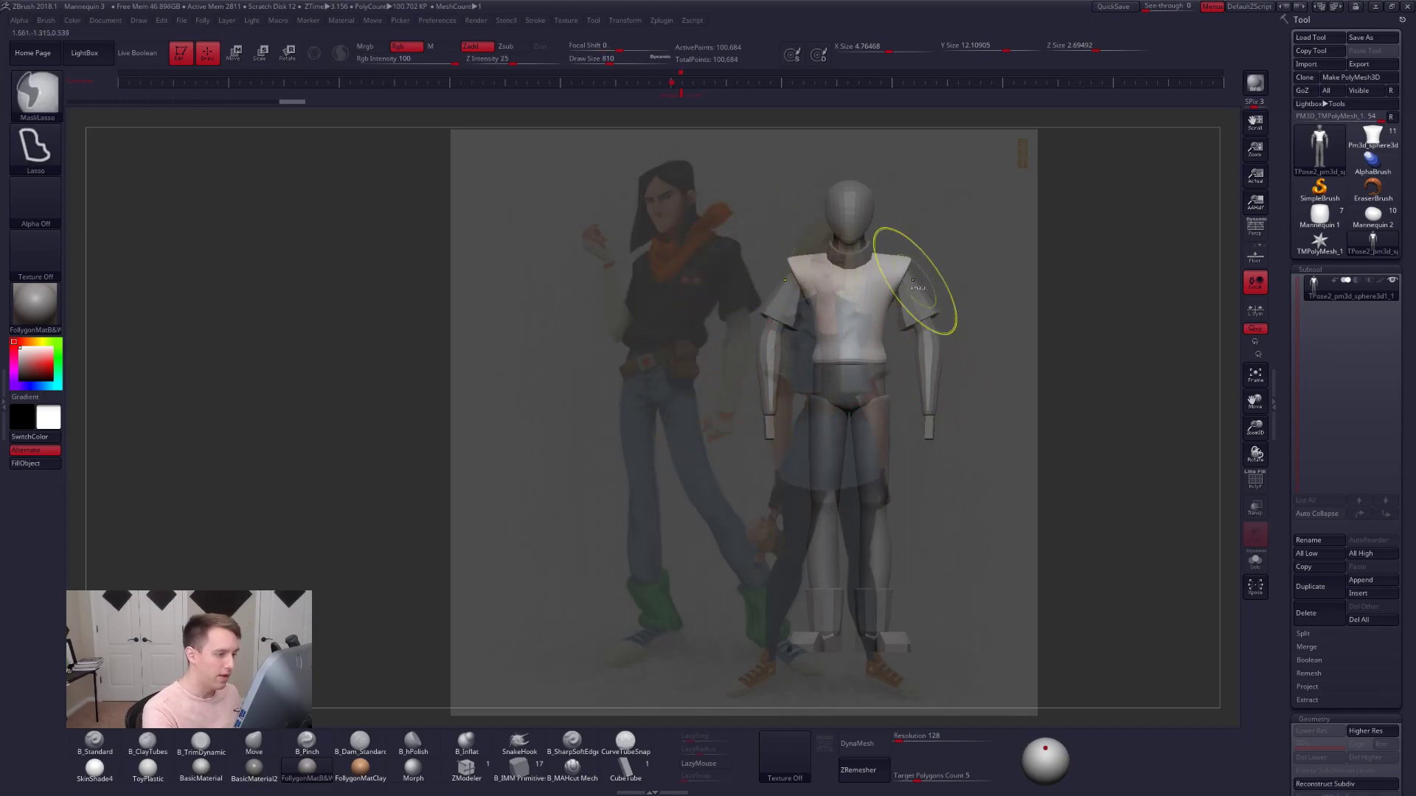
# - Turn off the reference overlay and hide the sleeves, forearms and hands to expose the torso's sides
pyautogui.hotkey('shift', 'z')
pyautogui.moveTo(981, 302); pyautogui.dragTo(867, 298)
pyautogui.keyDown('alt'); pyautogui.moveTo(867, 298); pyautogui.dragTo(649, 347); pyautogui.keyUp('alt')
pyautogui.moveTo(649, 347); pyautogui.dragTo(745, 376)
pyautogui.keyDown('alt'); pyautogui.moveTo(745, 376); pyautogui.dragTo(741, 413); pyautogui.keyUp('alt')
pyautogui.keyDown('ctrl'); pyautogui.keyDown('shift'); pyautogui.click(712, 371); pyautogui.keyUp('shift'); pyautogui.keyUp('ctrl')
pyautogui.keyDown('ctrl'); pyautogui.keyDown('shift'); pyautogui.moveTo(793, 354); pyautogui.dragTo(806, 361); pyautogui.keyUp('shift'); pyautogui.keyUp('ctrl')
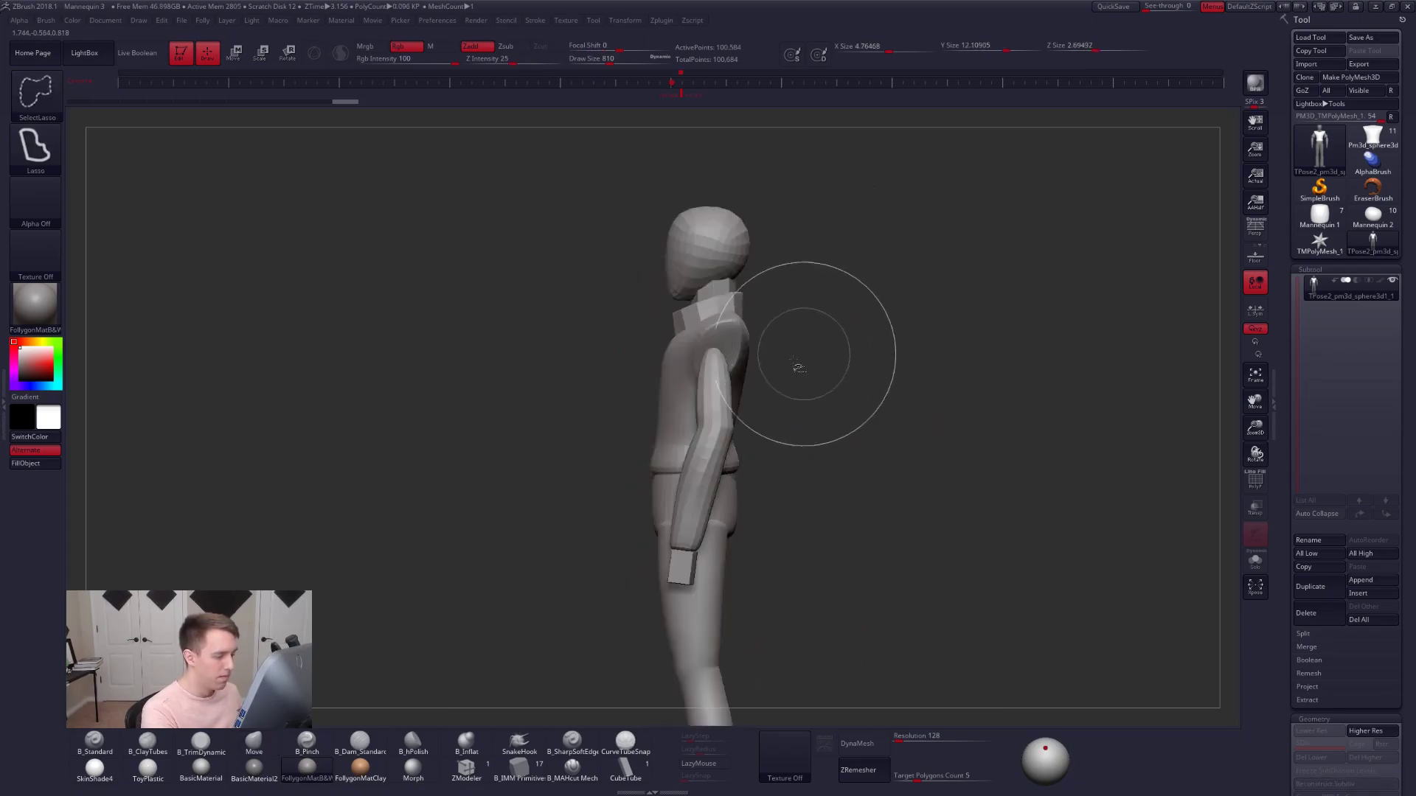
pyautogui.keyDown('ctrl'); pyautogui.keyDown('shift'); pyautogui.click(717, 433); pyautogui.keyUp('shift'); pyautogui.keyUp('ctrl')
pyautogui.keyDown('ctrl'); pyautogui.keyDown('shift'); pyautogui.click(686, 553); pyautogui.keyUp('shift'); pyautogui.keyUp('ctrl')
pyautogui.keyDown('alt'); pyautogui.moveTo(719, 402); pyautogui.dragTo(698, 494); pyautogui.keyUp('alt')
# - Sculpt the torso's side and back below the armhole with the ClayTubes and Move brushes at size 556
pyautogui.moveTo(730, 424); pyautogui.dragTo(706, 435, button='right')
pyautogui.press('2')
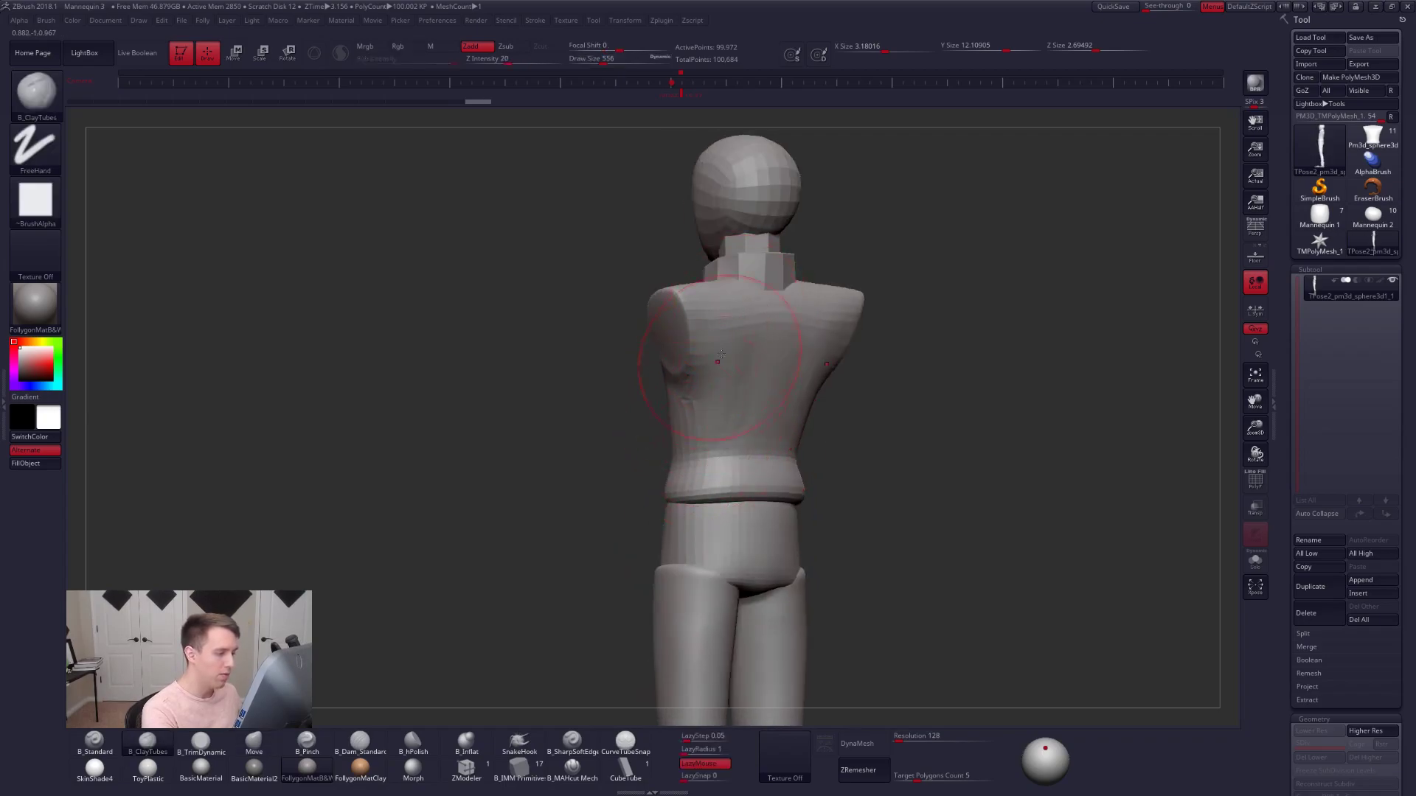
pyautogui.moveTo(756, 405); pyautogui.dragTo(742, 433, button='right')
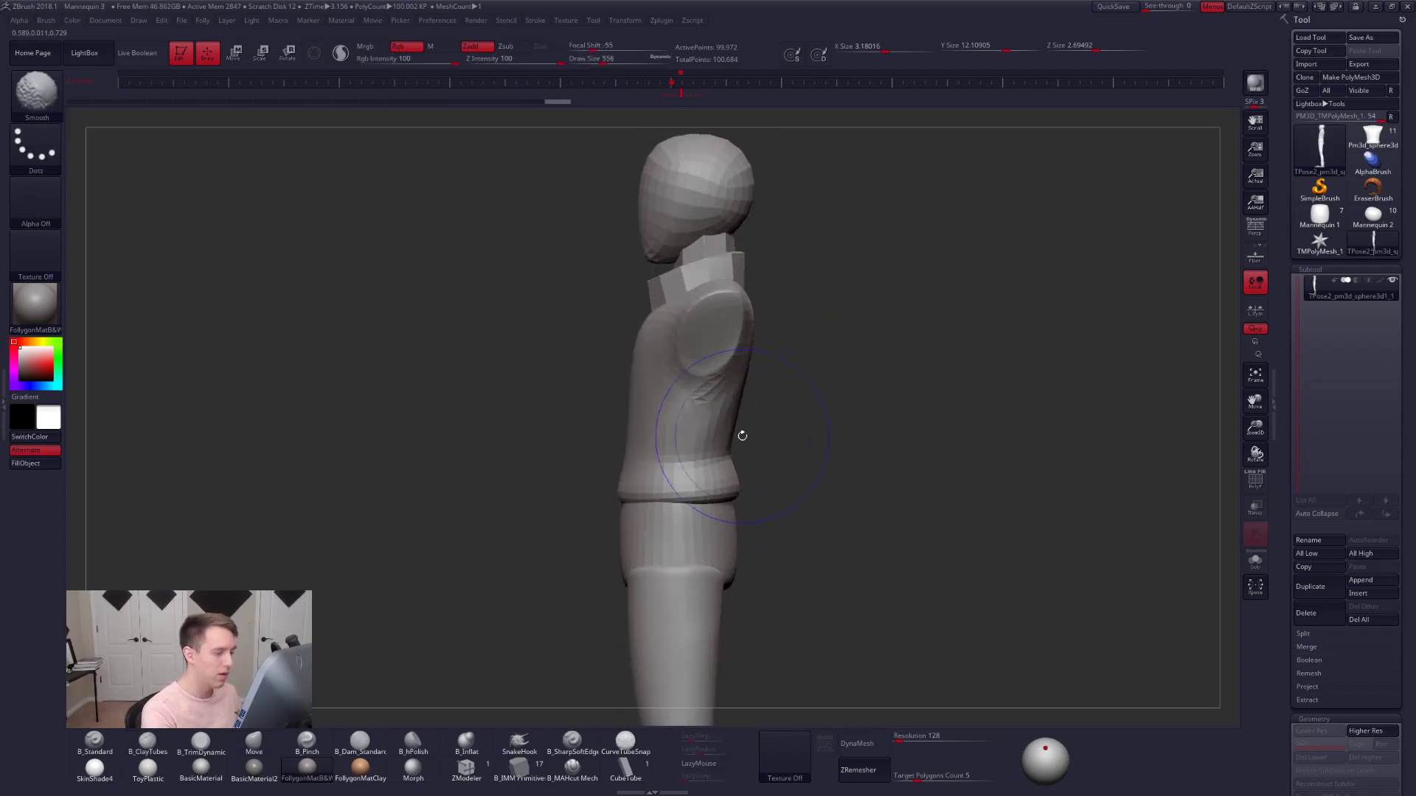
pyautogui.press('ctrl')
pyautogui.moveTo(705, 461)
pyautogui.keyDown('ctrl'); pyautogui.mouseDown()
pyautogui.moveTo(709, 271)
pyautogui.moveTo(694, 284)
pyautogui.mouseUp(); pyautogui.keyUp('ctrl')
pyautogui.moveTo(788, 353)
pyautogui.keyDown('ctrl'); pyautogui.mouseDown()
pyautogui.moveTo(777, 387)
pyautogui.moveTo(749, 394)
pyautogui.mouseUp(); pyautogui.keyUp('ctrl')
pyautogui.press('4')
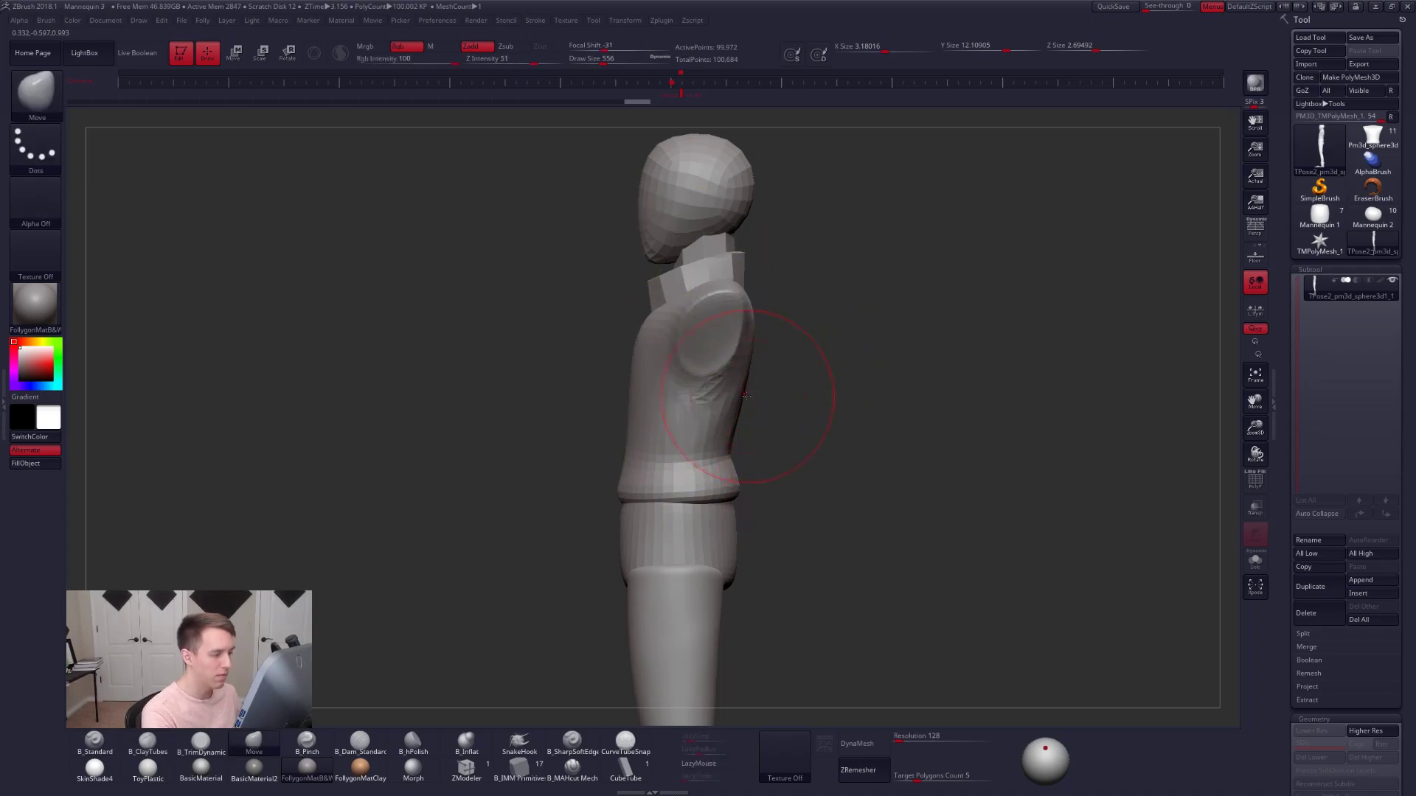
pyautogui.moveTo(747, 396); pyautogui.dragTo(759, 333, button='right')
# - Build up the torso's lower back with the ClayTubes brush at size 447
pyautogui.press('b')
pyautogui.press('c')
pyautogui.press('t')
pyautogui.moveTo(771, 389); pyautogui.dragTo(793, 369, button='right')
pyautogui.press('space')
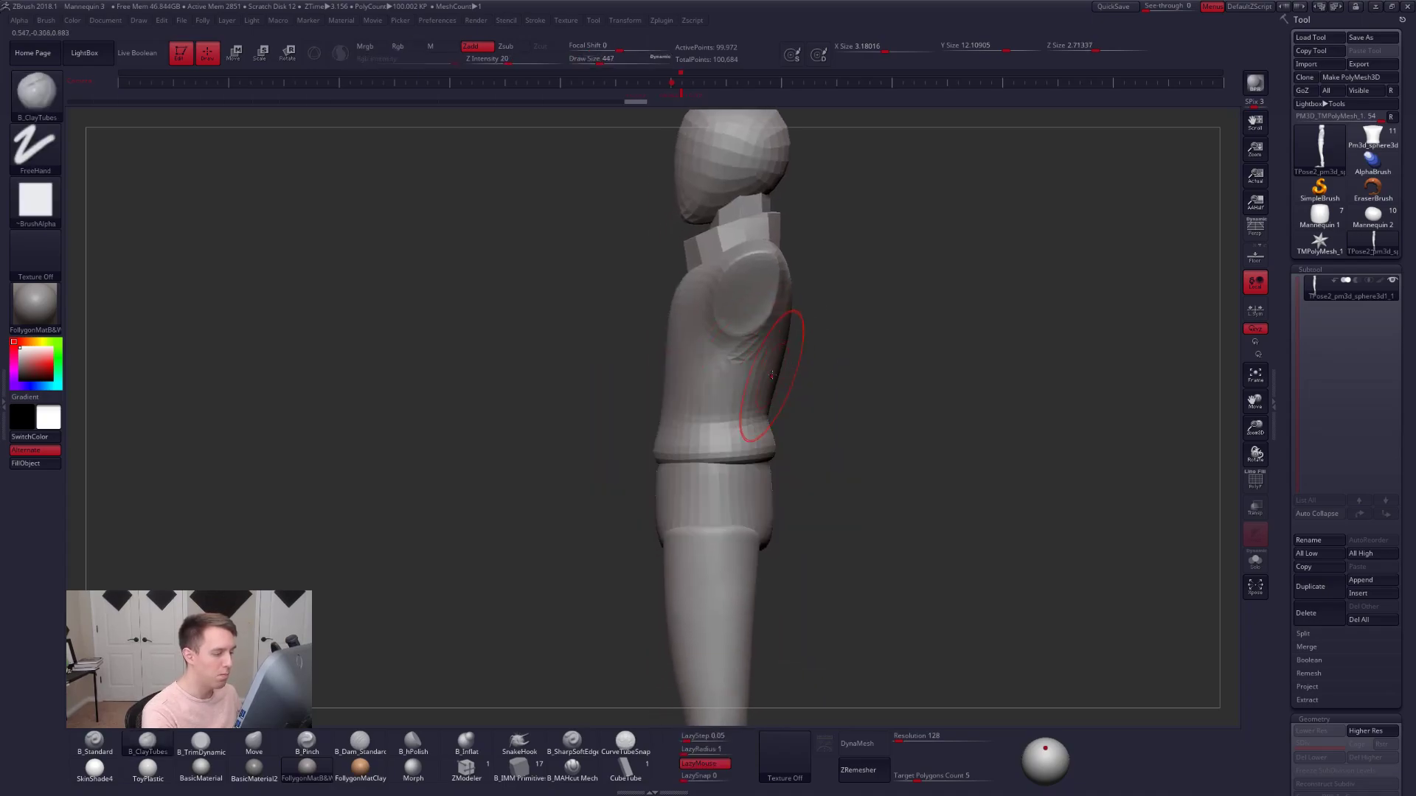
# - Adjust the torso's side profile with the Move brush at size 576, comparing it with the reference overlay
pyautogui.press('b')
pyautogui.press('m')
pyautogui.press('v')
pyautogui.press('space')
pyautogui.moveTo(694, 451); pyautogui.dragTo(704, 452)
pyautogui.keyDown('alt'); pyautogui.moveTo(579, 474); pyautogui.dragTo(747, 463, button='right'); pyautogui.keyUp('alt')
pyautogui.hotkey('shift', 'z')
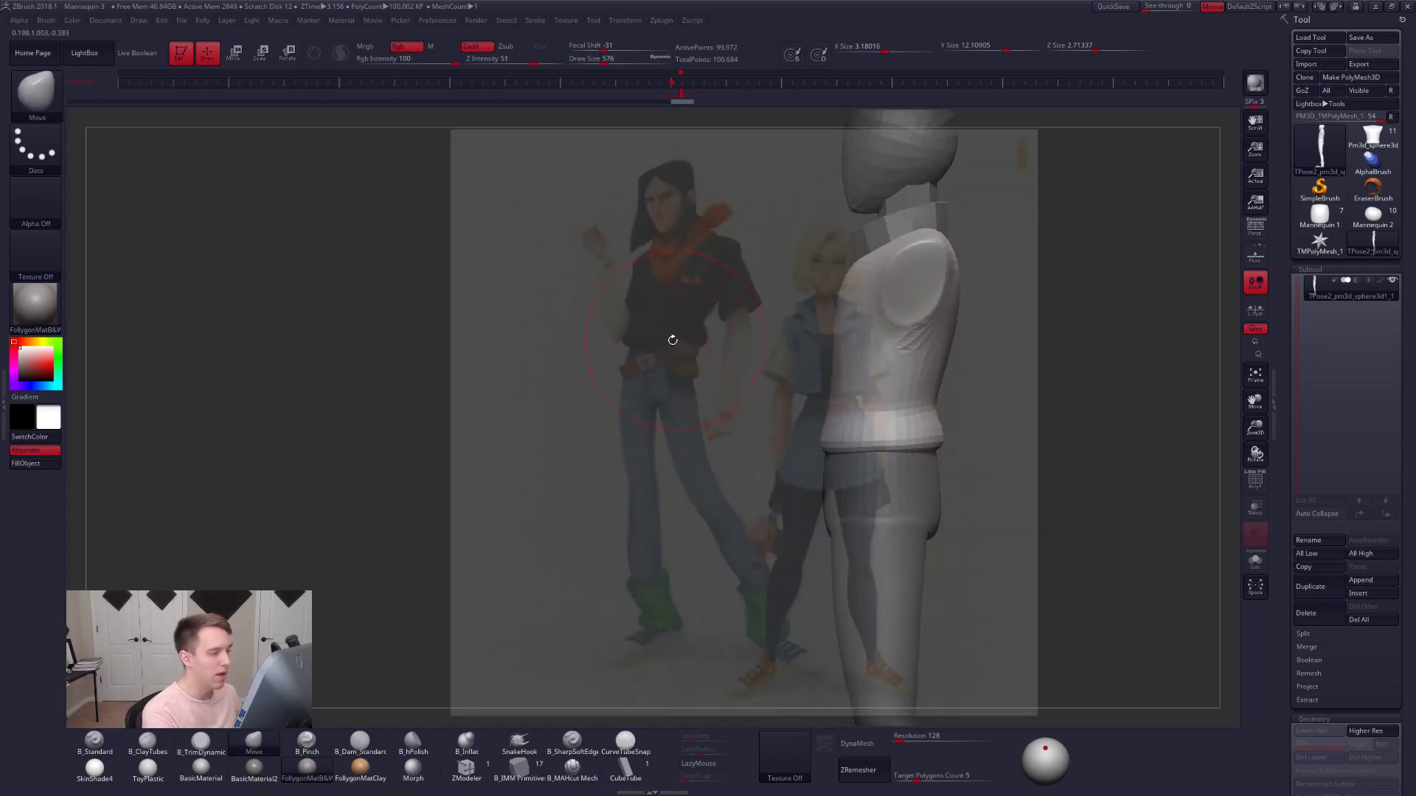
pyautogui.moveTo(814, 453); pyautogui.dragTo(886, 426)
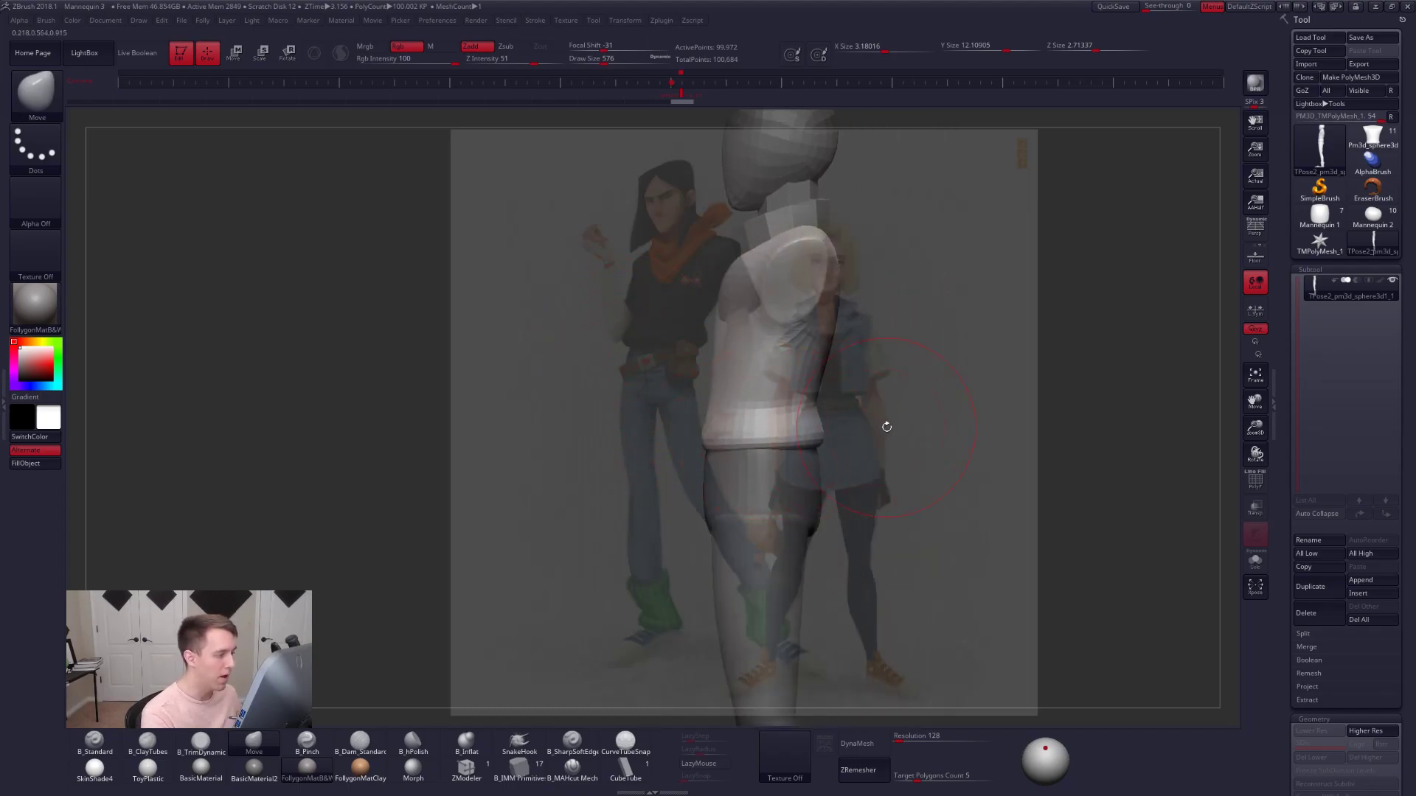
pyautogui.hotkey('shift', 'z')
# - Reduce the brush size to 335 and switch to ClayTubes for work on the front of the torso's waist
pyautogui.moveTo(833, 403)
pyautogui.keyDown('alt'); pyautogui.mouseDown()
pyautogui.moveTo(788, 403)
pyautogui.moveTo(884, 376)
pyautogui.mouseUp(); pyautogui.keyUp('alt')
pyautogui.press('space')
pyautogui.moveTo(778, 346); pyautogui.dragTo(767, 346)
pyautogui.press('2')
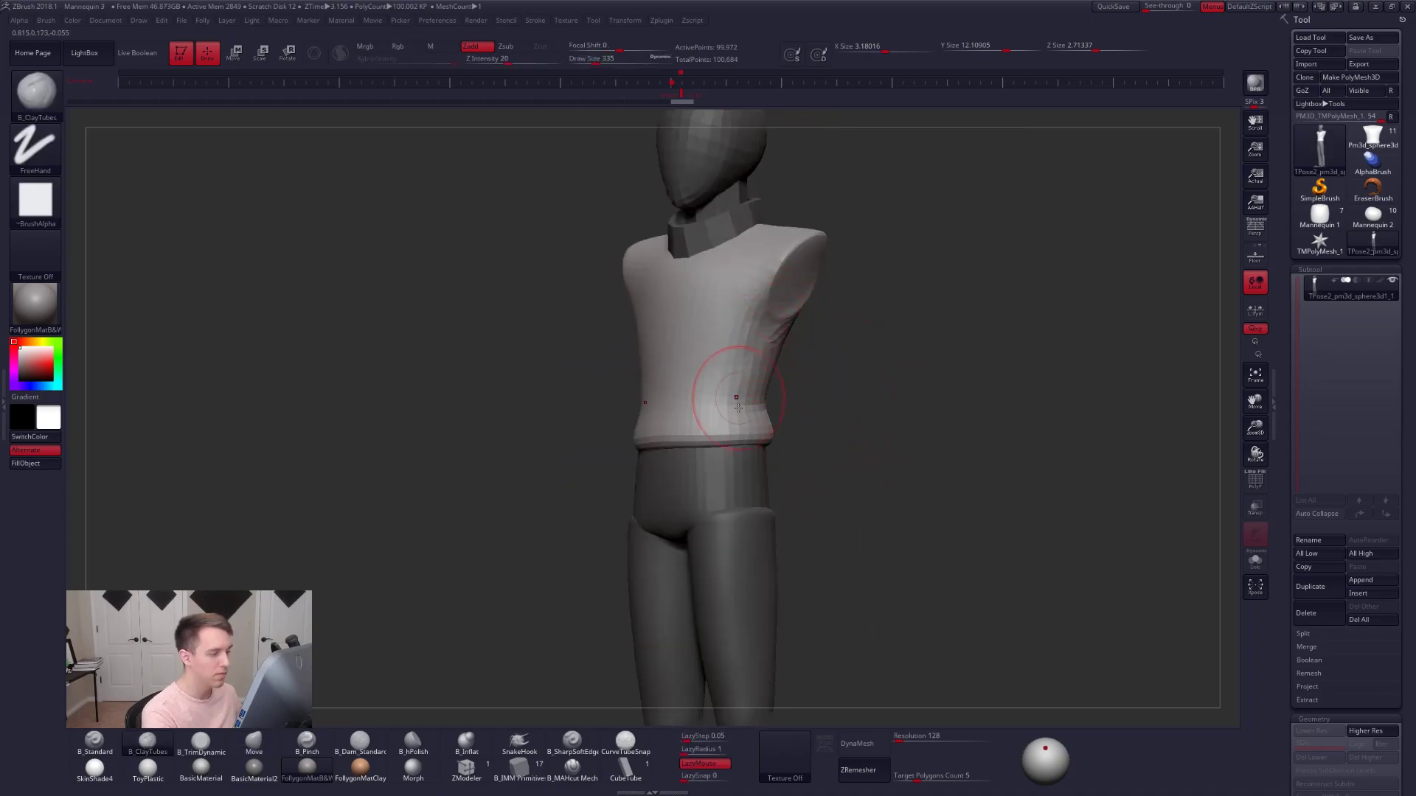
# - Shrink the character reference image, restore its full opacity and place it clear of the mannequin
pyautogui.hotkey('shift', 'z')
pyautogui.press('z')
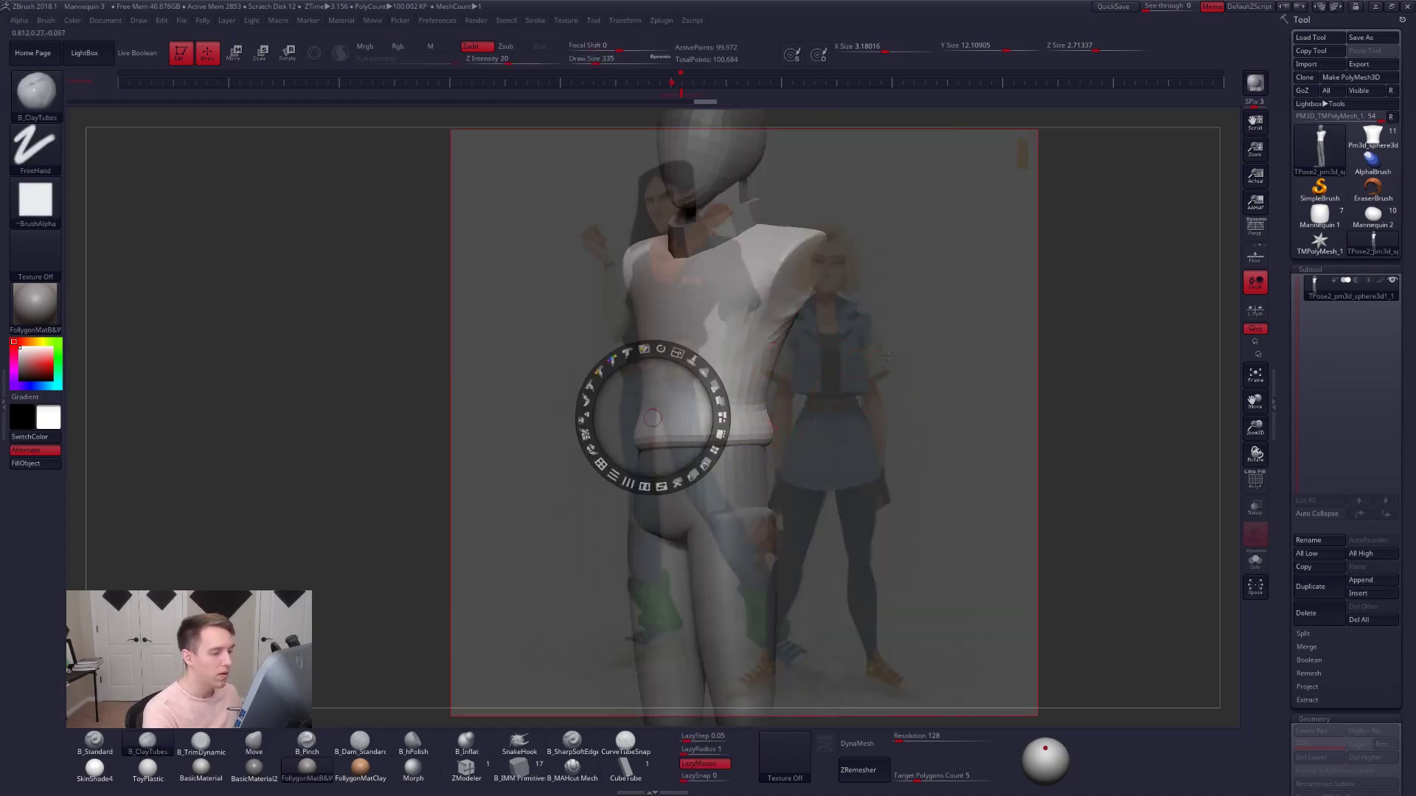
pyautogui.moveTo(619, 358)
pyautogui.mouseDown()
pyautogui.moveTo(614, 342)
pyautogui.moveTo(639, 337)
pyautogui.mouseUp()
pyautogui.moveTo(838, 346); pyautogui.dragTo(397, 243)
pyautogui.click(464, 225)
pyautogui.moveTo(458, 213)
pyautogui.mouseDown()
pyautogui.moveTo(333, 267)
pyautogui.moveTo(394, 174)
pyautogui.moveTo(417, 176)
pyautogui.moveTo(373, 174)
pyautogui.mouseUp()
pyautogui.press('z')
# - Smooth the torso's waist at brush size 366 and review the full figure from the front
pyautogui.moveTo(795, 356)
pyautogui.keyDown('alt'); pyautogui.mouseDown()
pyautogui.moveTo(842, 402)
pyautogui.moveTo(808, 379)
pyautogui.moveTo(788, 426)
pyautogui.moveTo(797, 415)
pyautogui.mouseUp(); pyautogui.keyUp('alt')
pyautogui.press('space')
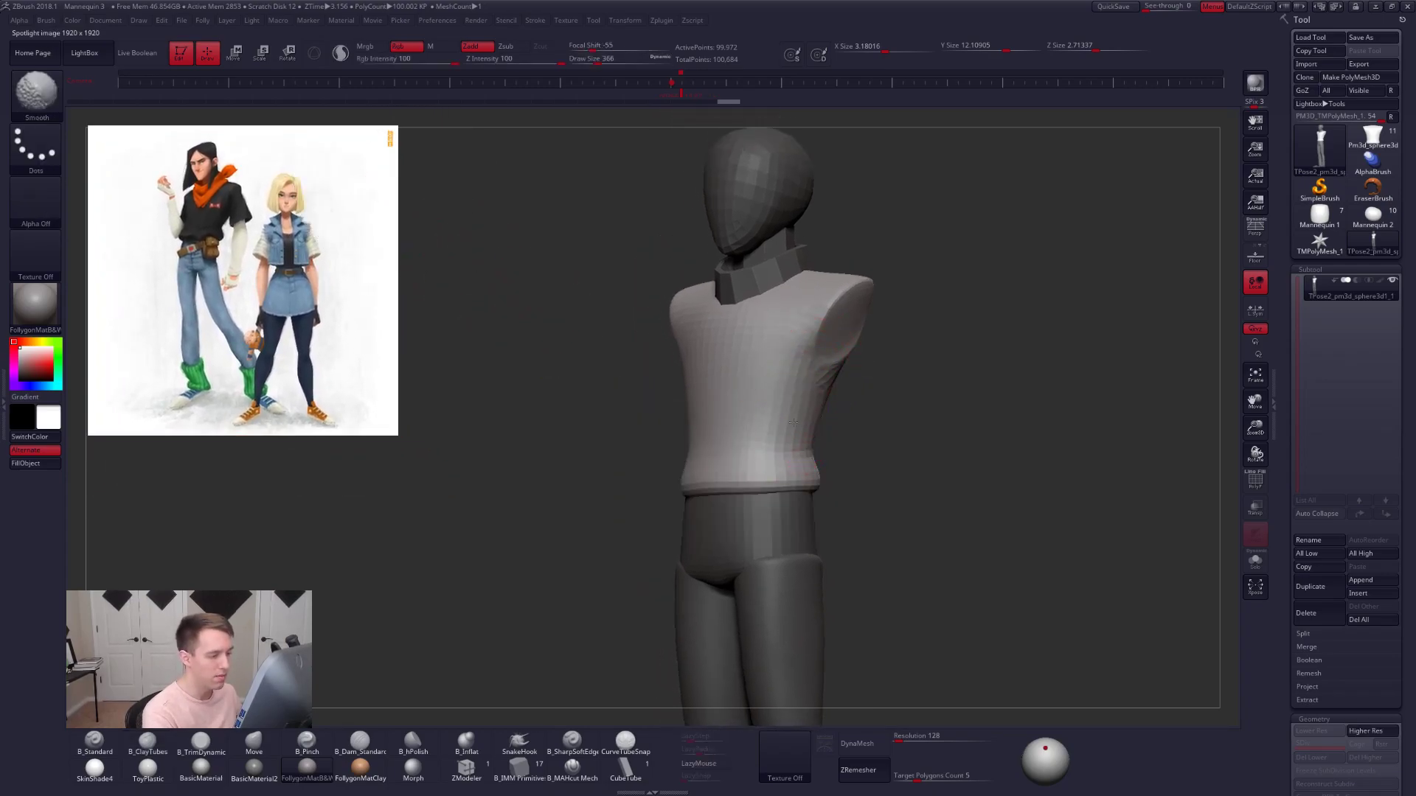
pyautogui.moveTo(807, 472)
pyautogui.mouseDown()
pyautogui.moveTo(818, 503)
pyautogui.moveTo(870, 501)
pyautogui.mouseUp()
pyautogui.keyDown('alt'); pyautogui.moveTo(814, 542); pyautogui.dragTo(783, 385); pyautogui.keyUp('alt')
pyautogui.moveTo(856, 484); pyautogui.dragTo(844, 508)
pyautogui.moveTo(870, 583); pyautogui.dragTo(868, 556)
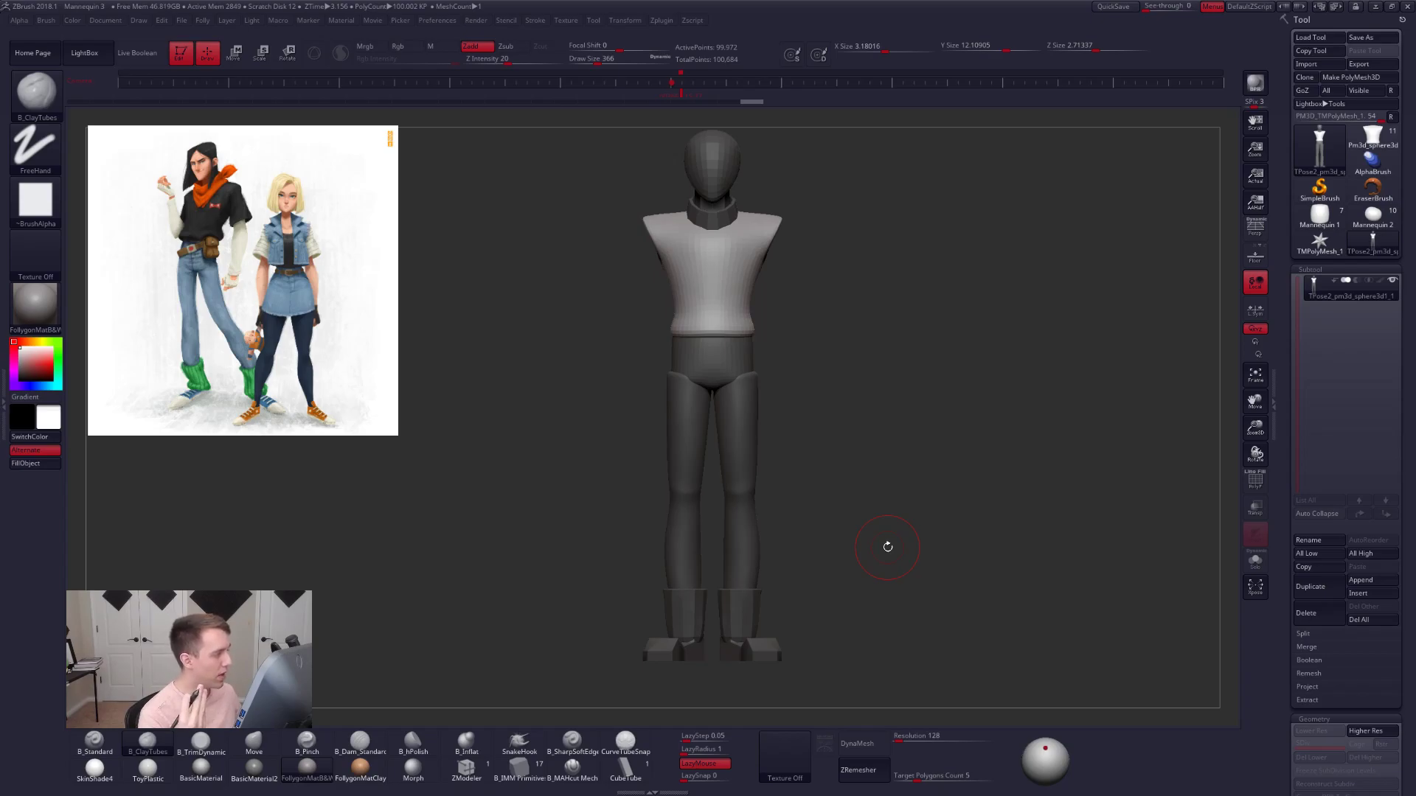
# - Unhide the arms and mask everything except the sleeves, with the polyframe displayed
pyautogui.keyDown('ctrl'); pyautogui.keyDown('shift'); pyautogui.click(885, 379); pyautogui.keyUp('shift'); pyautogui.keyUp('ctrl')
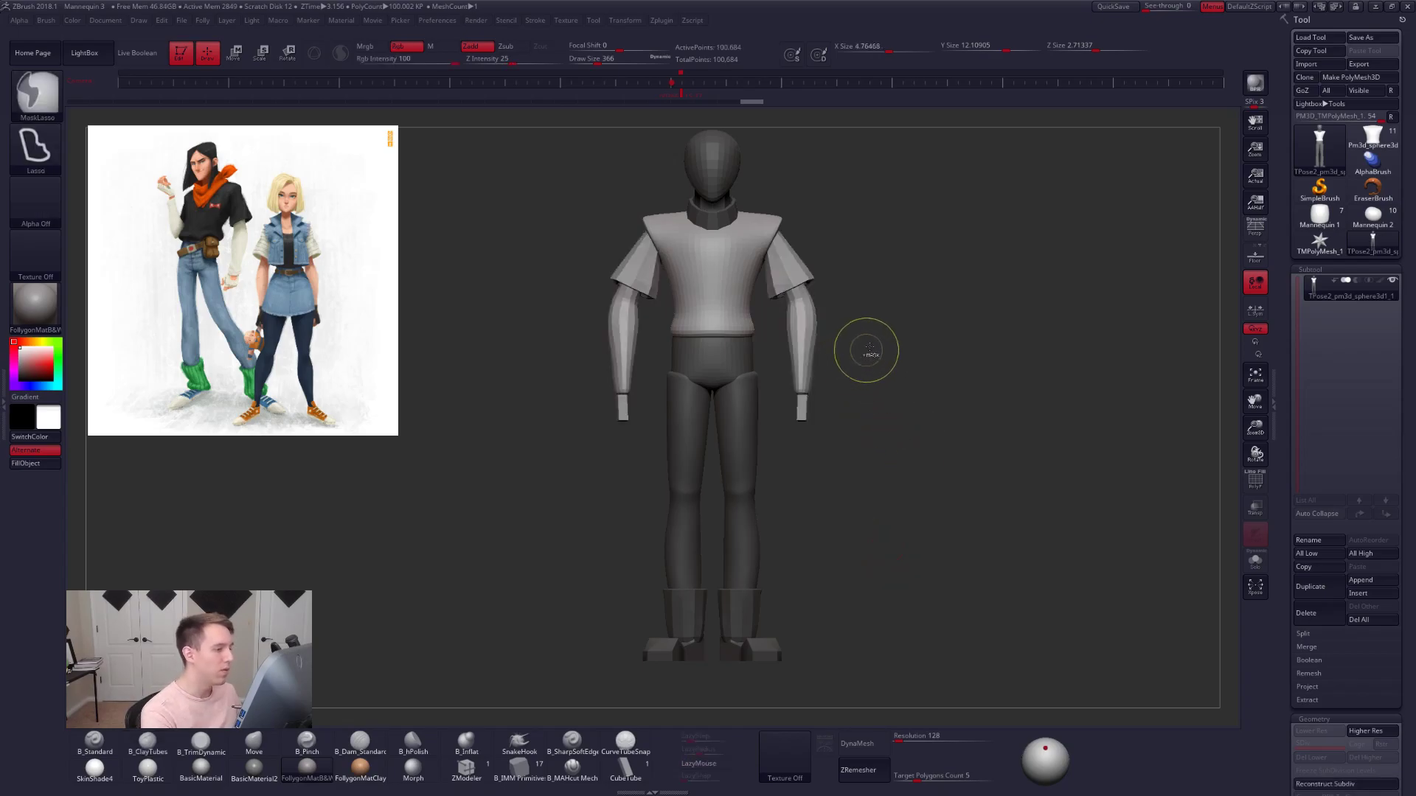
pyautogui.keyDown('ctrl'); pyautogui.moveTo(869, 360); pyautogui.dragTo(855, 338); pyautogui.keyUp('ctrl')
pyautogui.moveTo(798, 254)
pyautogui.keyDown('ctrl'); pyautogui.mouseDown(button='right')
pyautogui.moveTo(838, 349)
pyautogui.moveTo(830, 335)
pyautogui.mouseUp(button='right'); pyautogui.keyUp('ctrl')
pyautogui.press('w')
pyautogui.keyDown('ctrl'); pyautogui.click(810, 270); pyautogui.keyUp('ctrl')
pyautogui.press('q')
pyautogui.hotkey('shift', 'f')
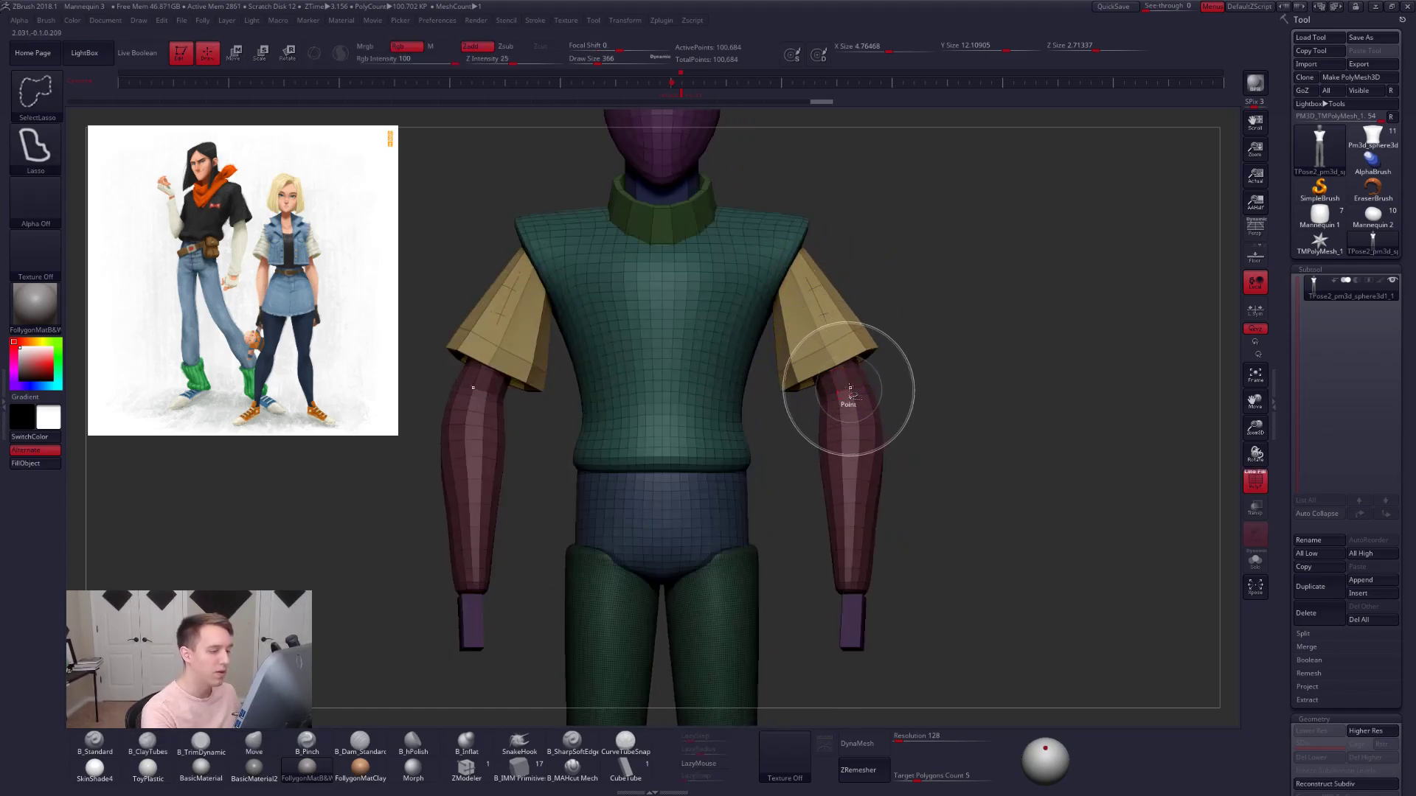
# - Hide the forearms and try placing a transpose line from the shoulder point down along the sleeve's inner edge
pyautogui.keyDown('ctrl'); pyautogui.keyDown('shift'); pyautogui.click(847, 389); pyautogui.keyUp('shift'); pyautogui.keyUp('ctrl')
pyautogui.keyDown('ctrl'); pyautogui.keyDown('shift'); pyautogui.click(847, 314); pyautogui.keyUp('shift'); pyautogui.keyUp('ctrl')
pyautogui.keyDown('alt'); pyautogui.moveTo(851, 295); pyautogui.dragTo(857, 364); pyautogui.keyUp('alt')
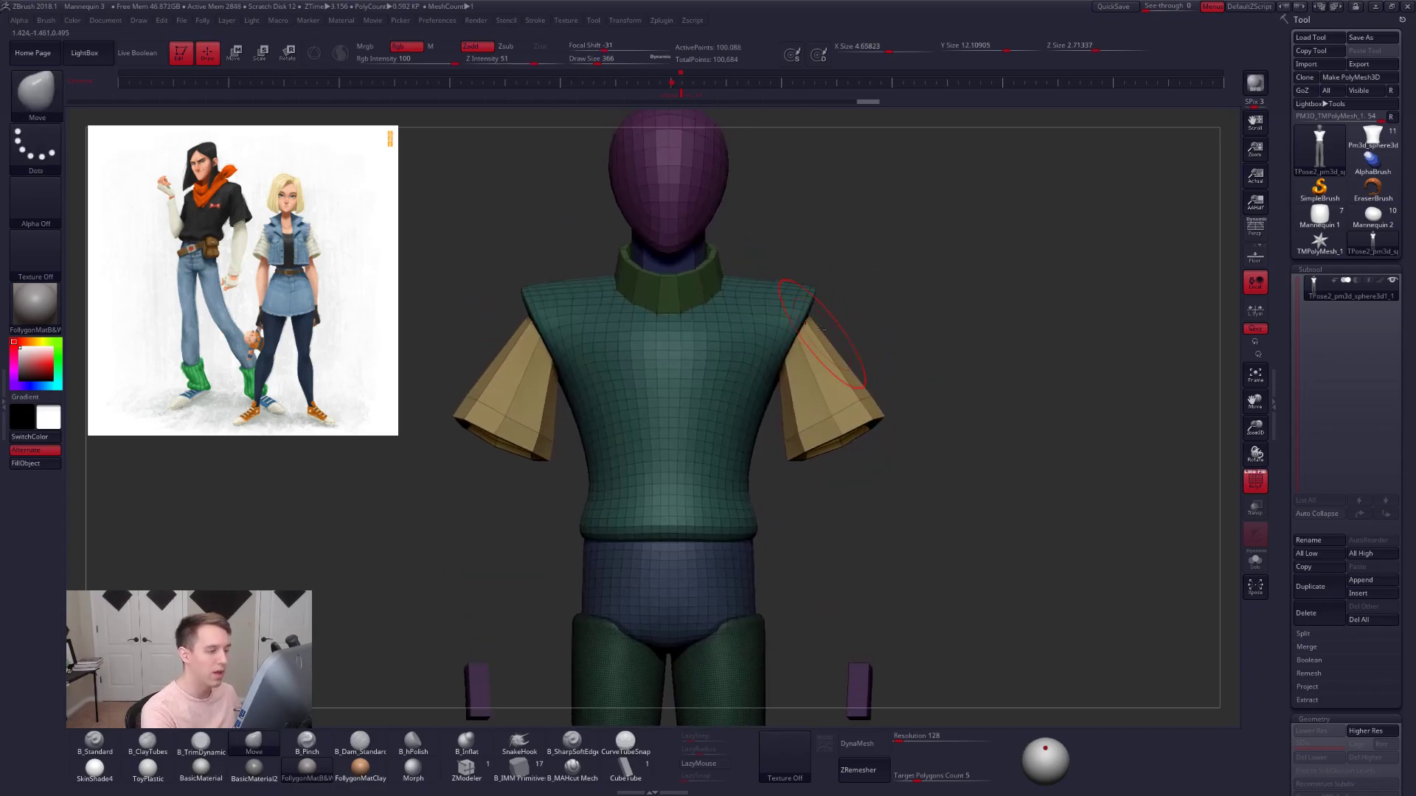
pyautogui.moveTo(739, 345)
pyautogui.keyDown('ctrl'); pyautogui.mouseDown()
pyautogui.moveTo(885, 345)
pyautogui.moveTo(793, 339)
pyautogui.moveTo(834, 275)
pyautogui.moveTo(864, 271)
pyautogui.mouseUp(); pyautogui.keyUp('ctrl')
pyautogui.press('w')
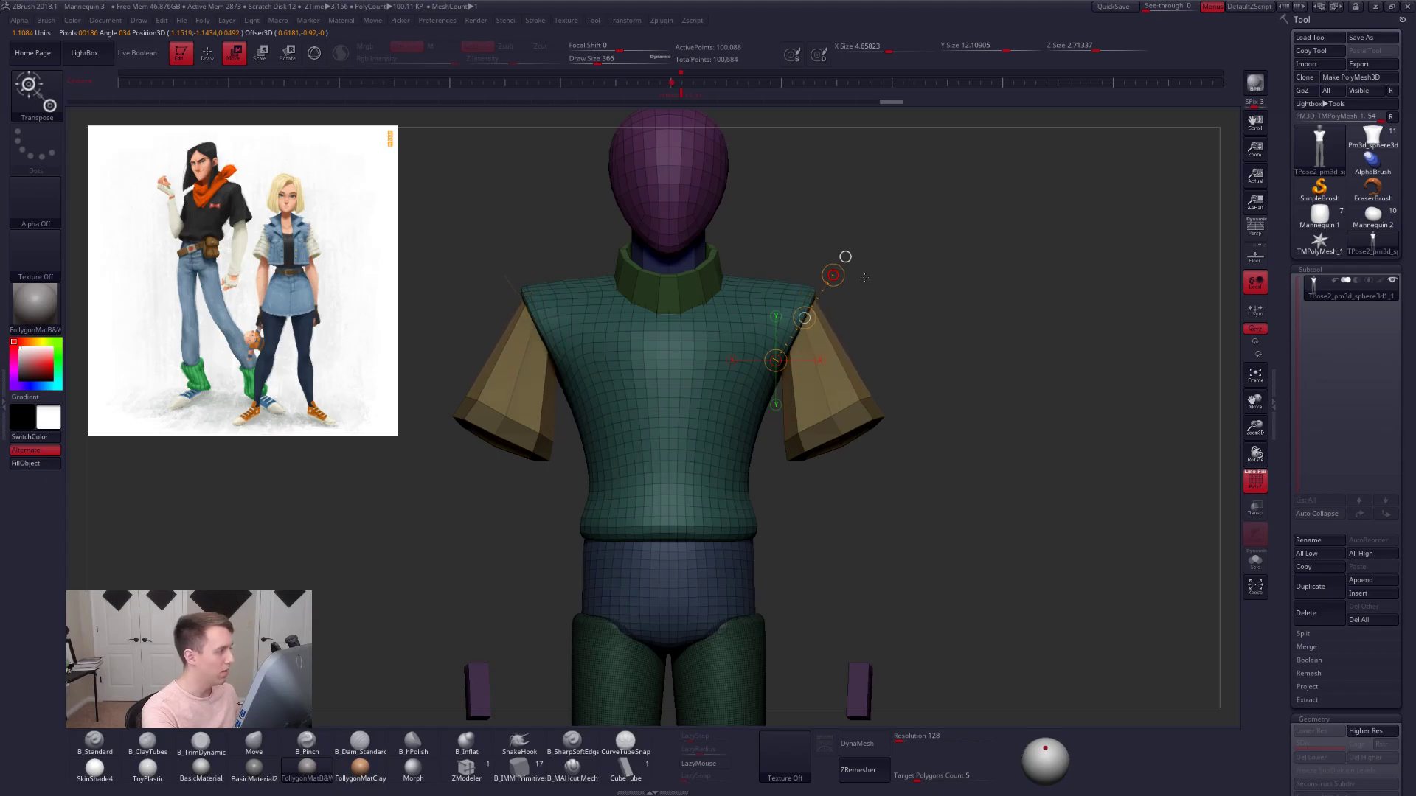
pyautogui.moveTo(815, 292)
pyautogui.mouseDown()
pyautogui.moveTo(761, 442)
pyautogui.moveTo(764, 486)
pyautogui.mouseUp()
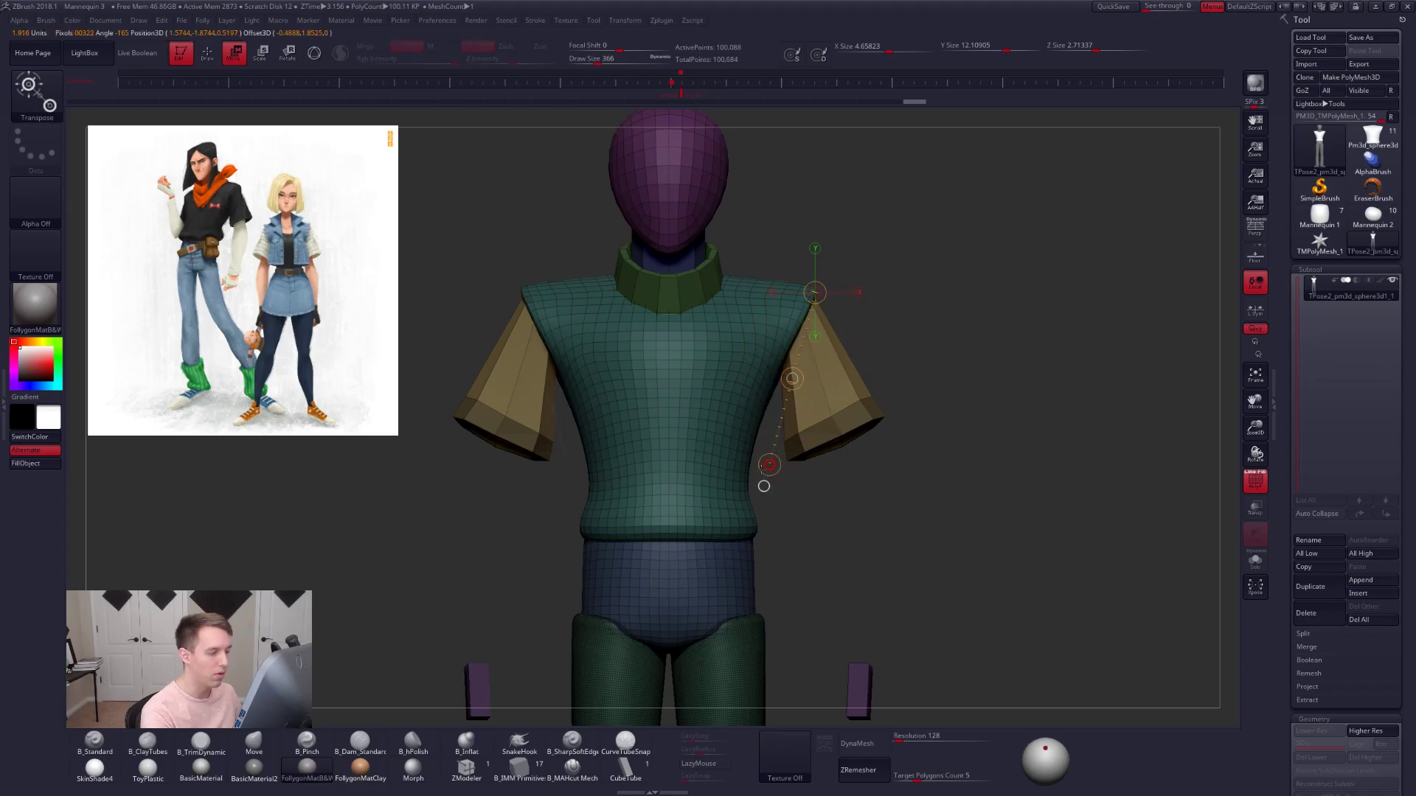
pyautogui.press('q')
# - Unhide all mannequin parts and turn off the polyframe display
pyautogui.keyDown('alt'); pyautogui.moveTo(883, 463); pyautogui.dragTo(853, 382); pyautogui.keyUp('alt')
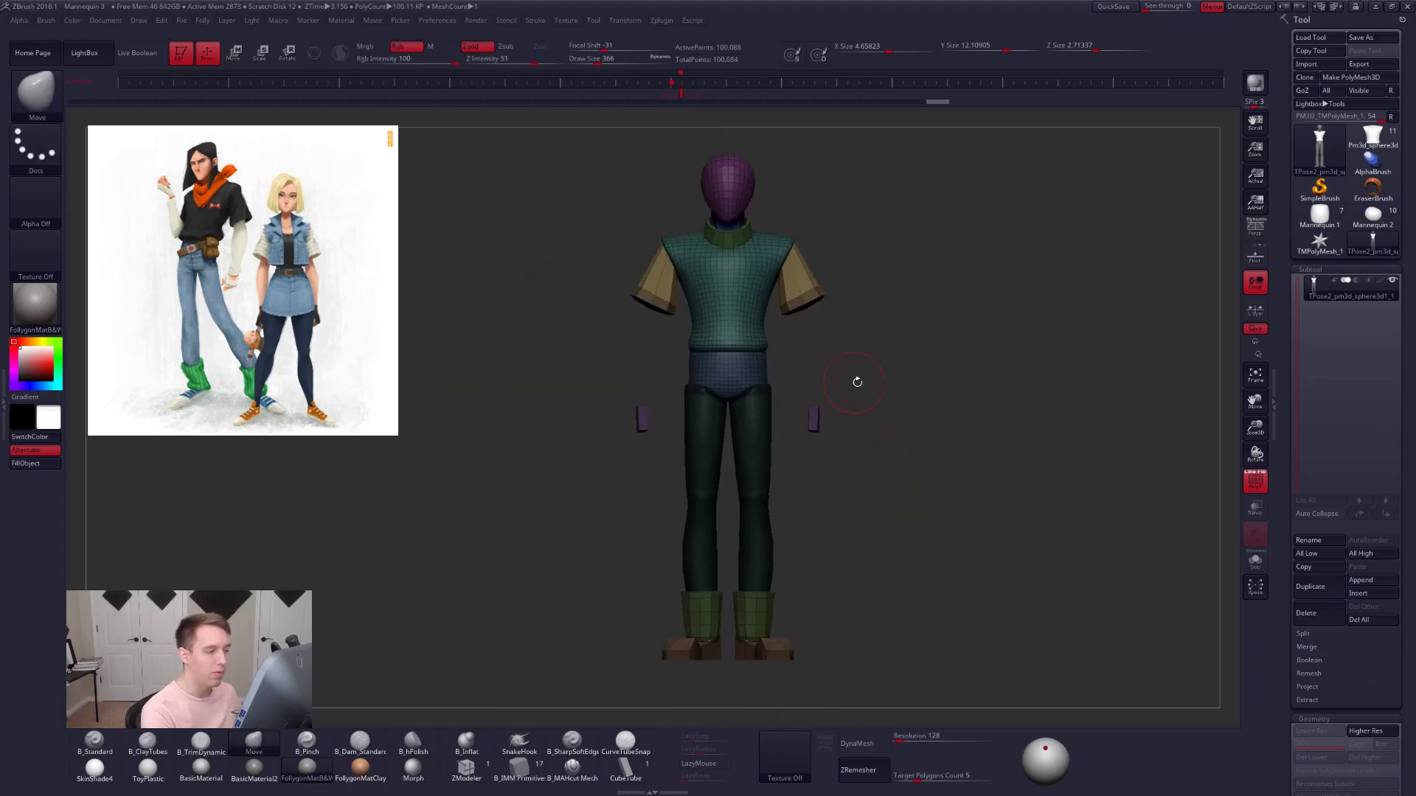
pyautogui.keyDown('ctrl'); pyautogui.keyDown('shift'); pyautogui.click(879, 377); pyautogui.keyUp('shift'); pyautogui.keyUp('ctrl')
pyautogui.hotkey('shift', 'f')
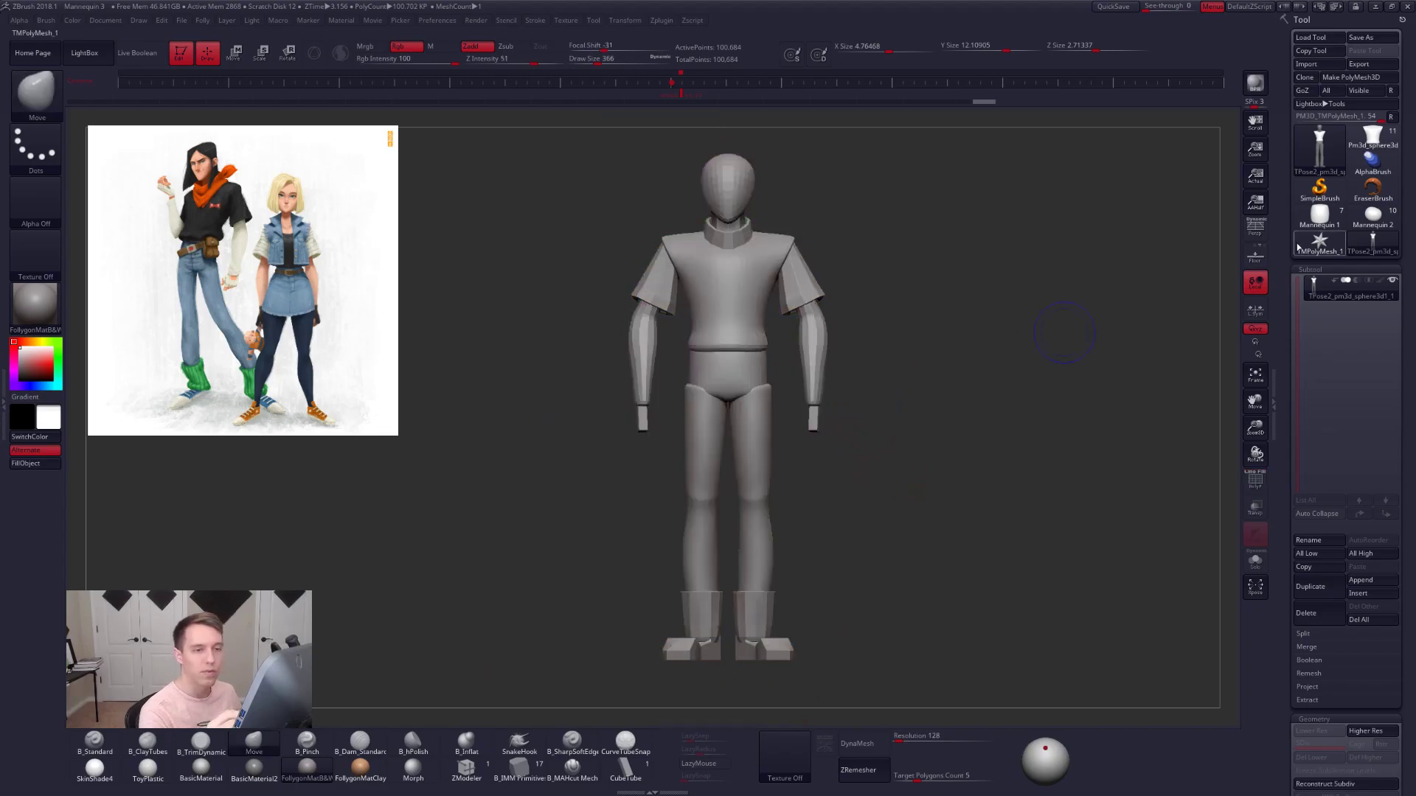
# - Inspect the Mannequin 1 tool for comparison and return to the T-pose mesh
pyautogui.click(1319, 220)
pyautogui.keyDown('alt'); pyautogui.moveTo(1052, 406); pyautogui.dragTo(1015, 307); pyautogui.keyUp('alt')
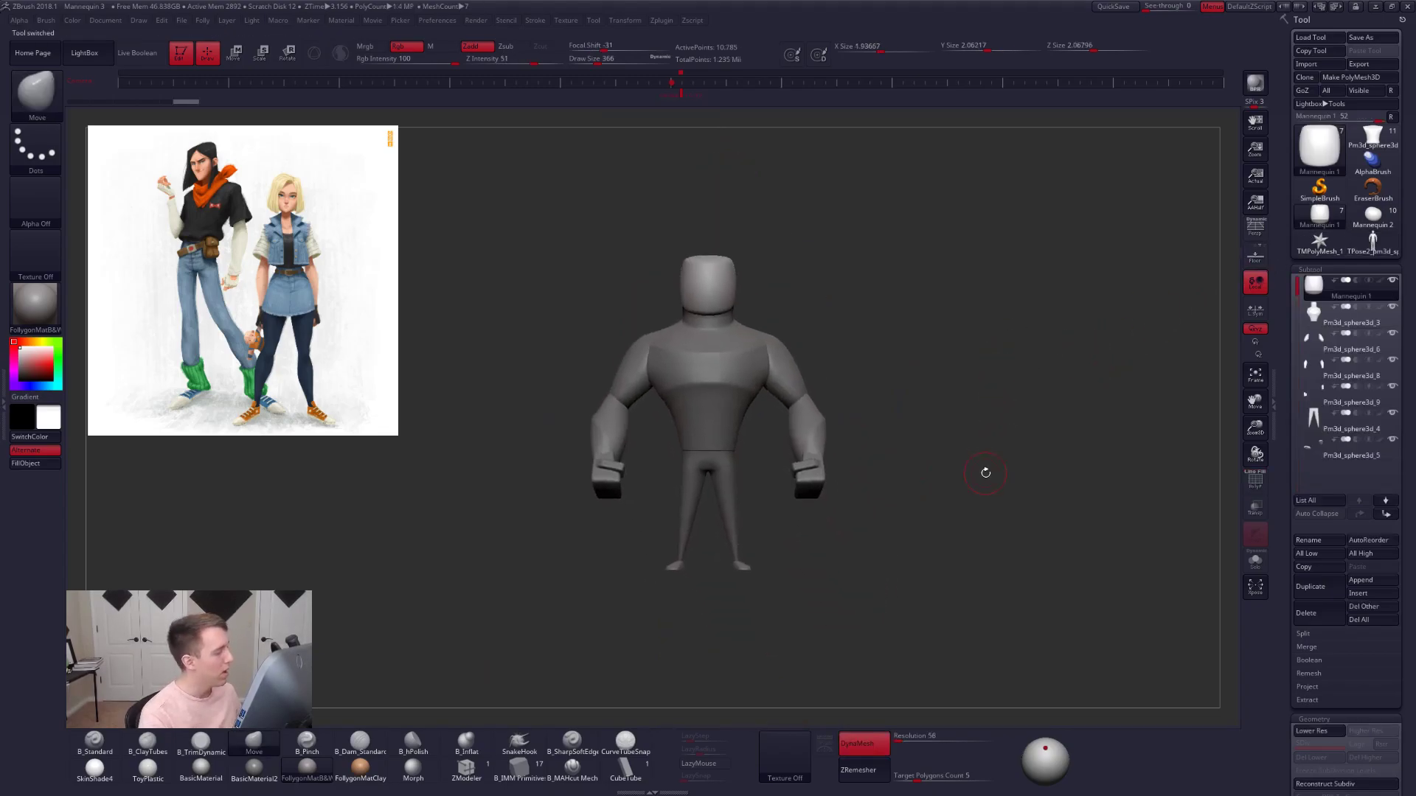
pyautogui.click(1369, 247)
pyautogui.keyDown('alt'); pyautogui.moveTo(811, 361); pyautogui.dragTo(798, 448); pyautogui.keyUp('alt')
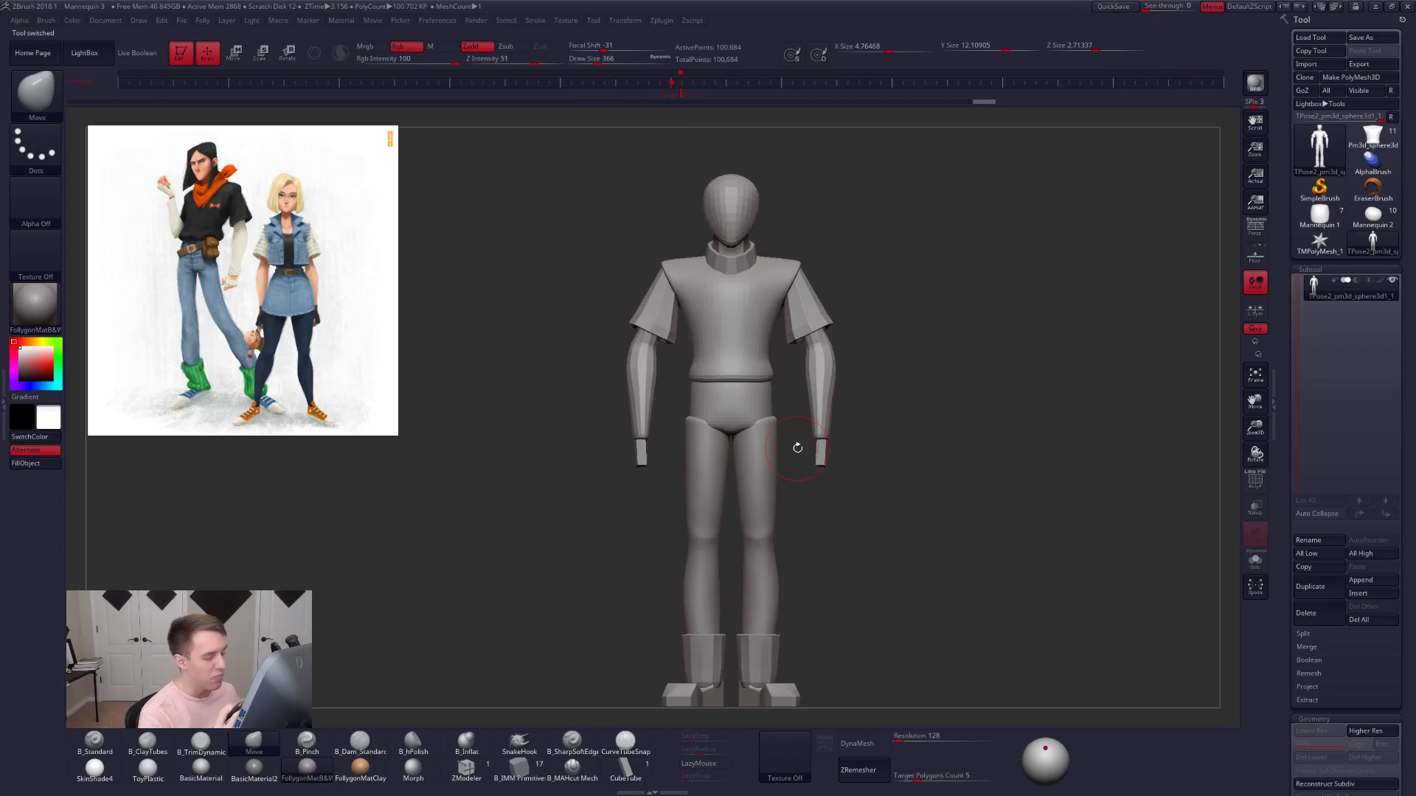
# - Check the polygroups around the arms and hands with the polyframe and activate the Move brush
pyautogui.keyDown('alt'); pyautogui.moveTo(813, 473); pyautogui.dragTo(832, 431); pyautogui.keyUp('alt')
pyautogui.hotkey('shift', 'f')
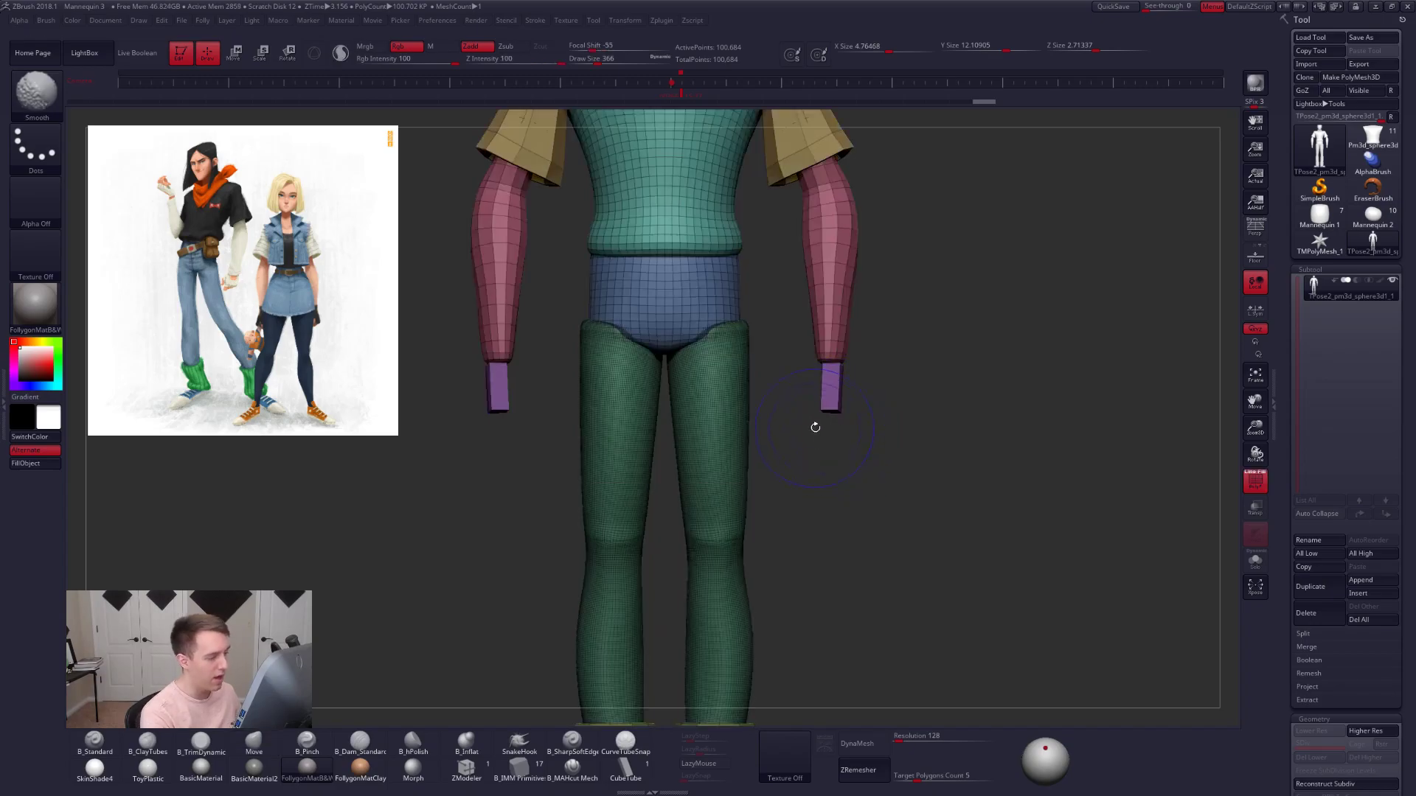
pyautogui.hotkey('shift', 'f')
pyautogui.press('b')
pyautogui.press('m')
pyautogui.press('v')
pyautogui.keyDown('alt'); pyautogui.moveTo(838, 399); pyautogui.dragTo(841, 420); pyautogui.keyUp('alt')
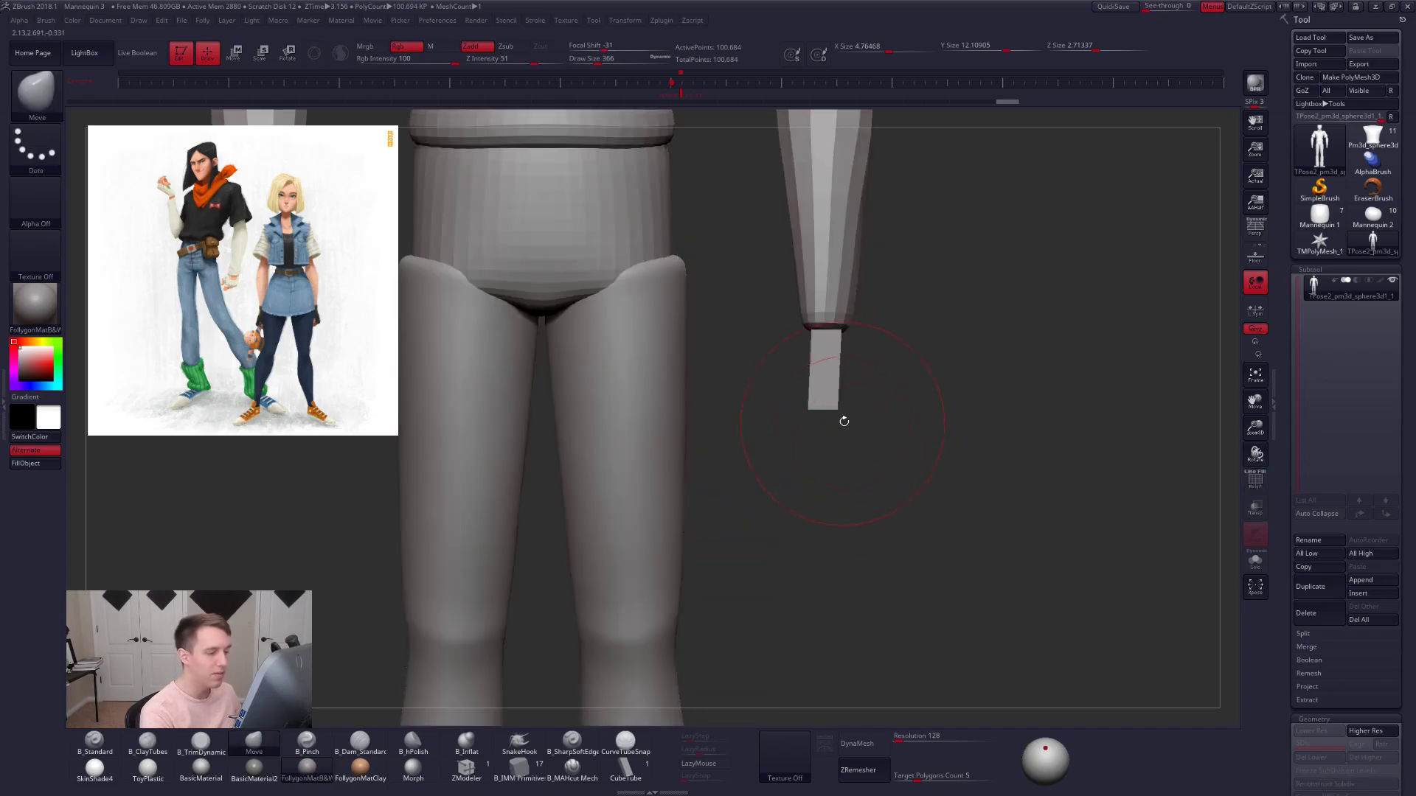
# - Set the brush size to 203 and mask everything except the hands, with the polyframe displayed
pyautogui.hotkey('ctrl', 'shift', 'space')
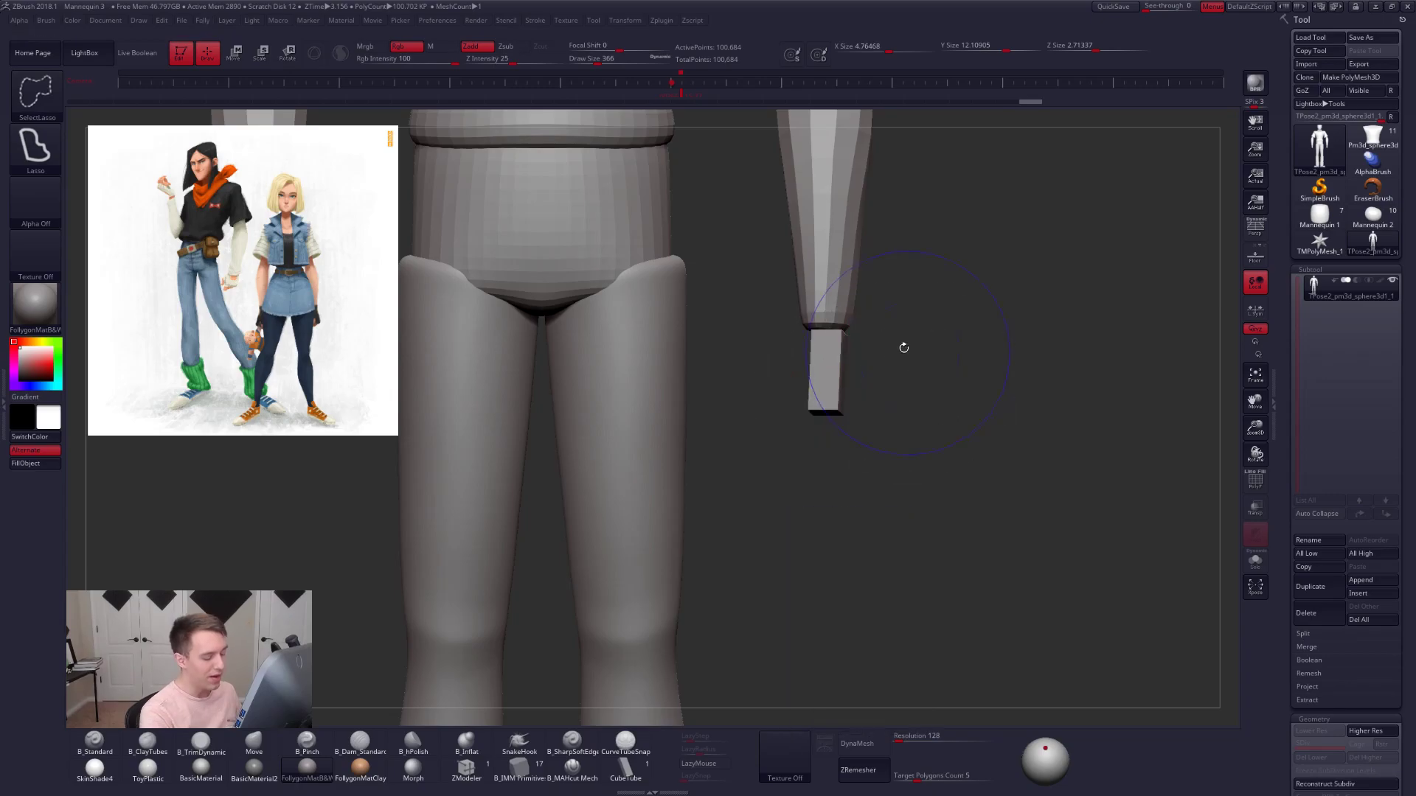
pyautogui.press('space')
pyautogui.moveTo(992, 413); pyautogui.dragTo(870, 334)
pyautogui.hotkey('shift', 'f')
pyautogui.keyDown('ctrl'); pyautogui.keyDown('shift'); pyautogui.click(843, 399); pyautogui.keyUp('shift'); pyautogui.keyUp('ctrl')
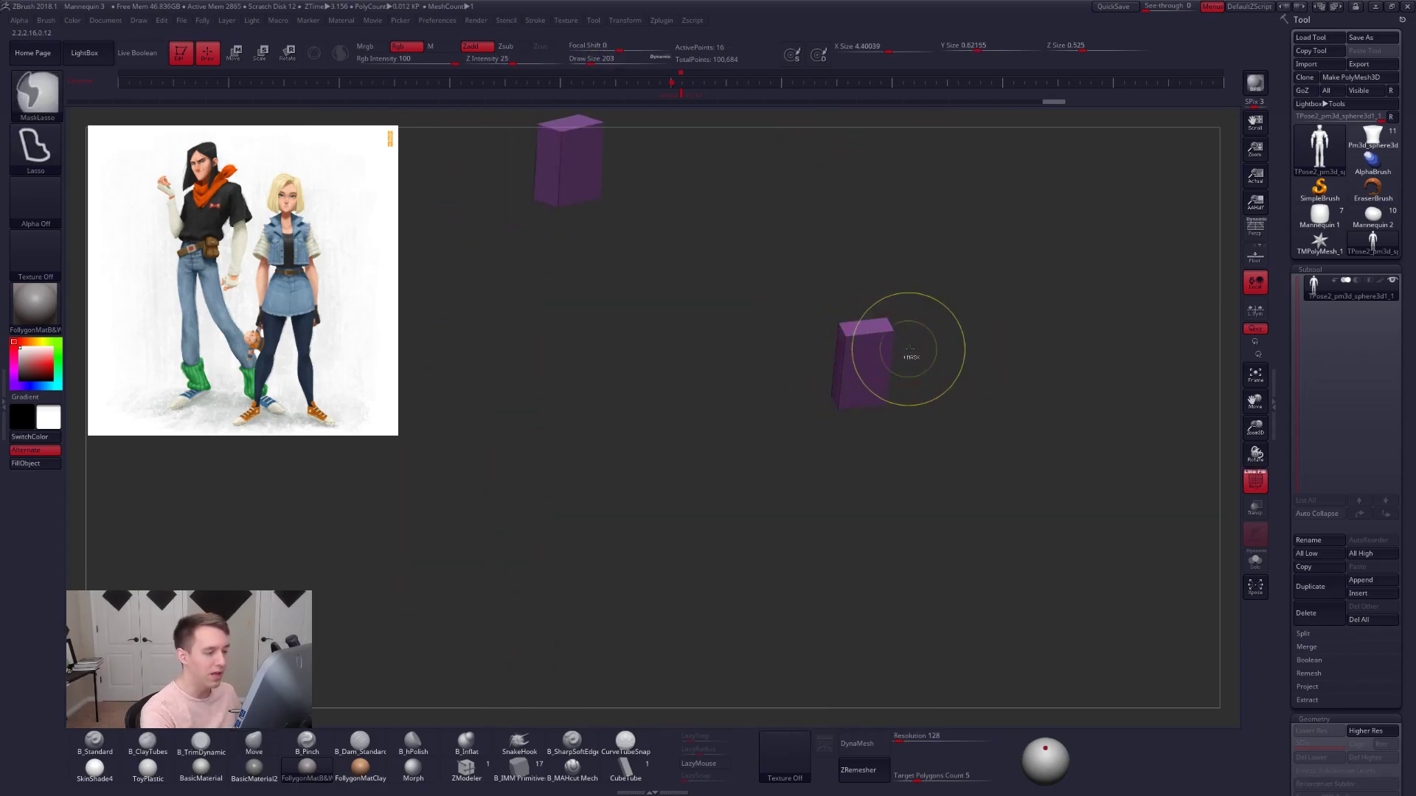
pyautogui.keyDown('ctrl'); pyautogui.keyDown('shift'); pyautogui.click(926, 350); pyautogui.keyUp('shift'); pyautogui.keyUp('ctrl')
pyautogui.keyDown('ctrl'); pyautogui.click(923, 345); pyautogui.keyUp('ctrl')
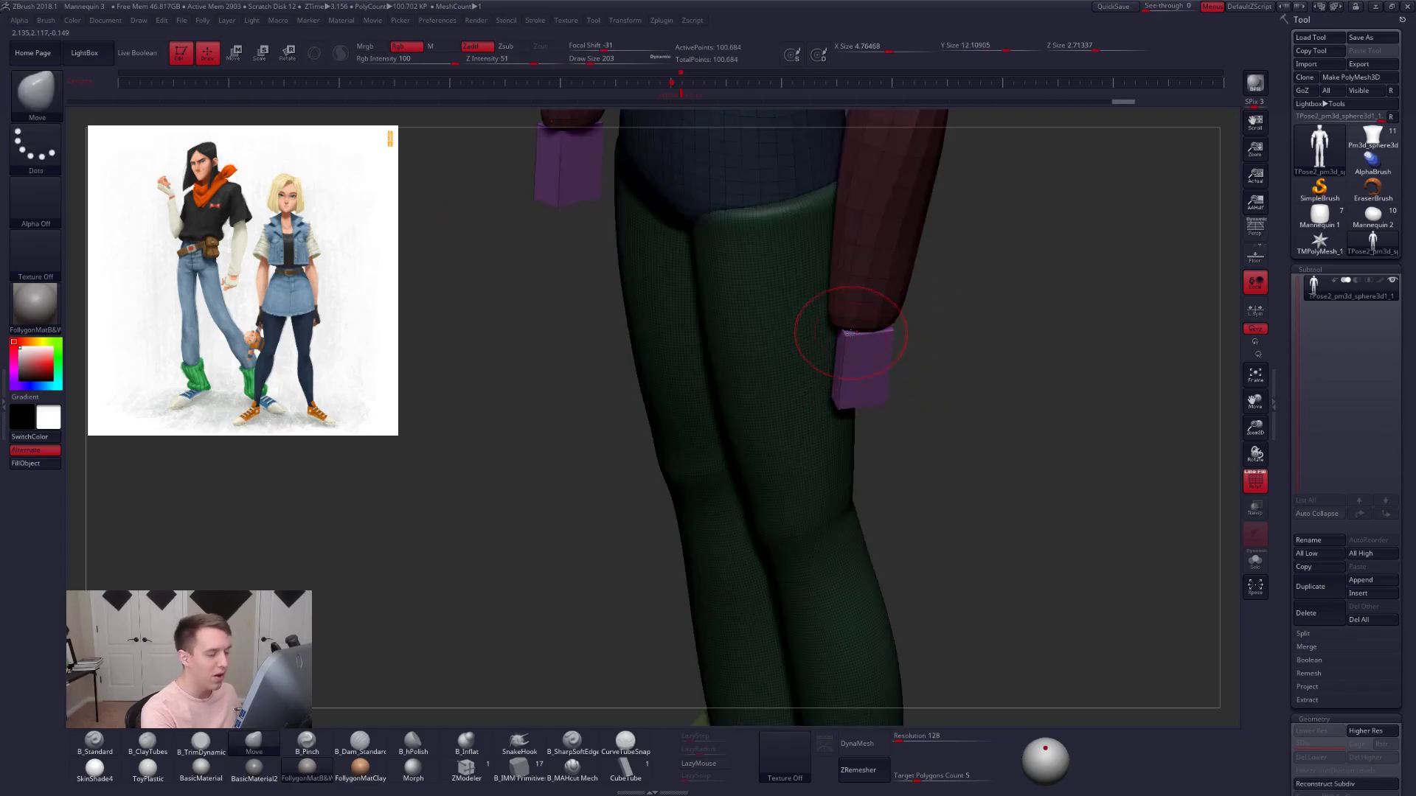
# - Lengthen the hand blocks with a transpose line and place a horizontal line across one hand in front view
pyautogui.press('w')
pyautogui.moveTo(846, 330); pyautogui.dragTo(851, 250)
pyautogui.moveTo(921, 329); pyautogui.dragTo(1054, 287)
pyautogui.moveTo(866, 245); pyautogui.dragTo(871, 226)
pyautogui.moveTo(861, 396)
pyautogui.mouseDown()
pyautogui.moveTo(918, 402)
pyautogui.moveTo(874, 404)
pyautogui.mouseUp()
pyautogui.click(867, 398)
pyautogui.keyDown('shift'); pyautogui.moveTo(883, 473); pyautogui.dragTo(900, 472); pyautogui.keyUp('shift')
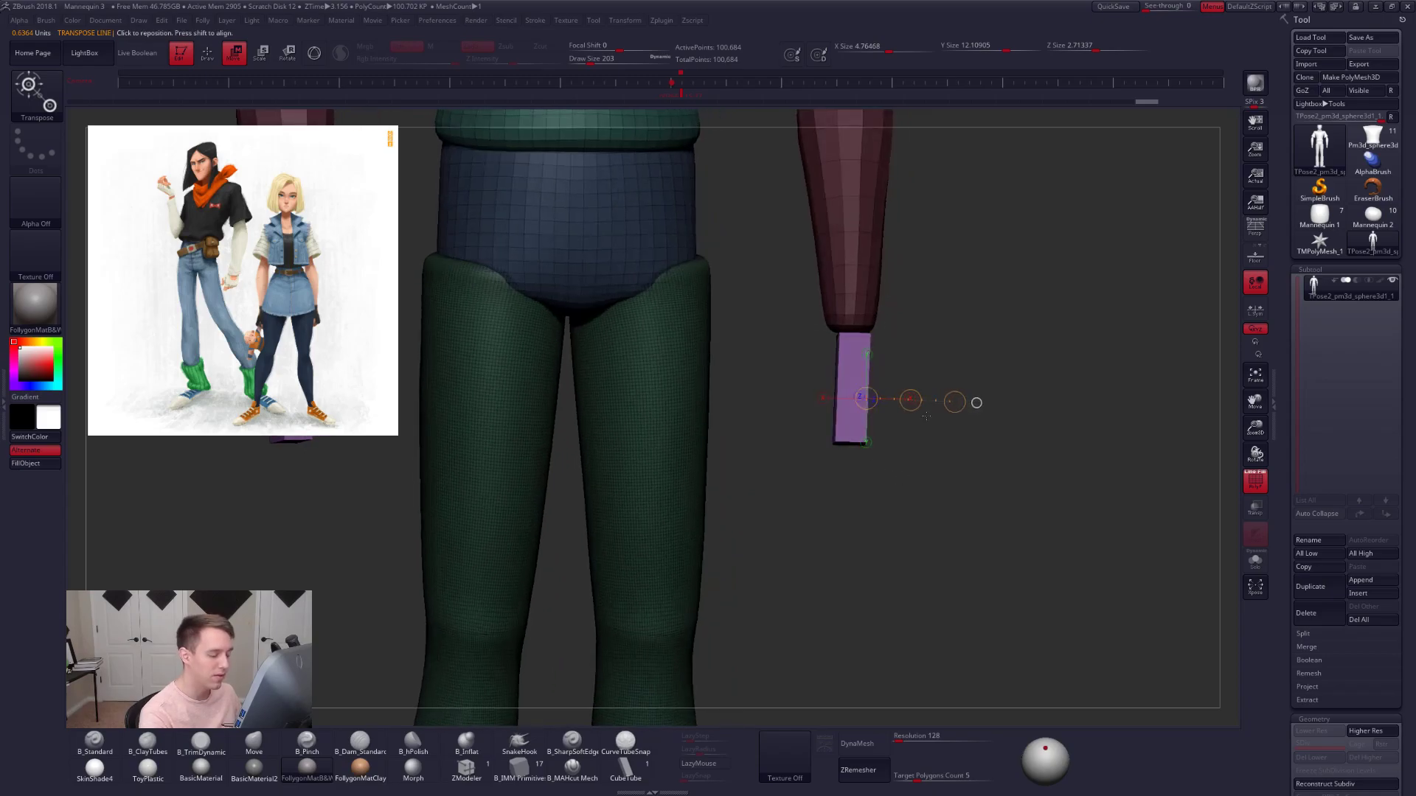
# - Adjust the hand blocks' width with the transpose line, clear the mask and turn off the polyframe
pyautogui.moveTo(944, 401); pyautogui.dragTo(925, 401)
pyautogui.moveTo(827, 430)
pyautogui.mouseDown()
pyautogui.moveTo(856, 435)
pyautogui.moveTo(885, 400)
pyautogui.moveTo(915, 451)
pyautogui.mouseUp()
pyautogui.press('q')
pyautogui.moveTo(911, 404)
pyautogui.keyDown('alt'); pyautogui.mouseDown()
pyautogui.moveTo(889, 459)
pyautogui.moveTo(859, 480)
pyautogui.moveTo(869, 518)
pyautogui.moveTo(843, 561)
pyautogui.mouseUp(); pyautogui.keyUp('alt')
pyautogui.hotkey('shift', 'f')
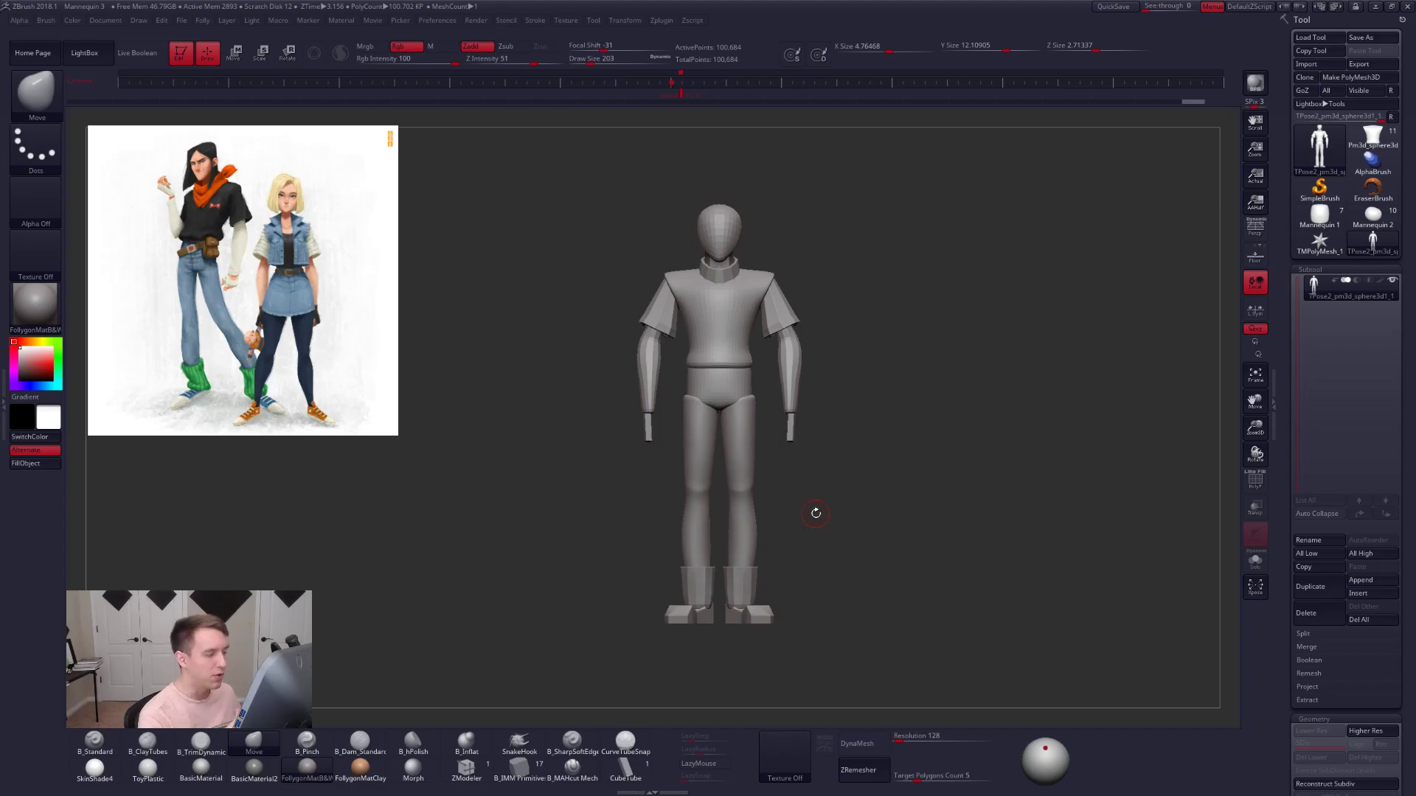
# - Mask everything except the torso using topological transpose masking and return to drawing with the Move brush
pyautogui.moveTo(815, 513)
pyautogui.mouseDown()
pyautogui.moveTo(746, 518)
pyautogui.moveTo(826, 550)
pyautogui.mouseUp()
pyautogui.press('s')
pyautogui.moveTo(770, 299); pyautogui.dragTo(781, 303)
pyautogui.rightClick(781, 303)
pyautogui.press('w')
pyautogui.keyDown('ctrl'); pyautogui.moveTo(762, 391); pyautogui.dragTo(762, 484); pyautogui.keyUp('ctrl')
pyautogui.press('q')
# - Reshape the torso's shoulders and upper back with the Move brush, using a brush size of 447
pyautogui.rightClick(783, 324)
pyautogui.moveTo(788, 315); pyautogui.dragTo(726, 316, button='right')
pyautogui.rightClick(818, 285)
pyautogui.moveTo(819, 284); pyautogui.dragTo(822, 284)
pyautogui.keyDown('alt'); pyautogui.moveTo(821, 286); pyautogui.dragTo(816, 351, button='right'); pyautogui.keyUp('alt')
pyautogui.moveTo(833, 352)
pyautogui.mouseDown(button='right')
pyautogui.moveTo(785, 355)
pyautogui.moveTo(829, 335)
pyautogui.mouseUp(button='right')
pyautogui.rightClick(857, 323)
pyautogui.moveTo(858, 323); pyautogui.dragTo(859, 313)
pyautogui.rightClick(860, 313)
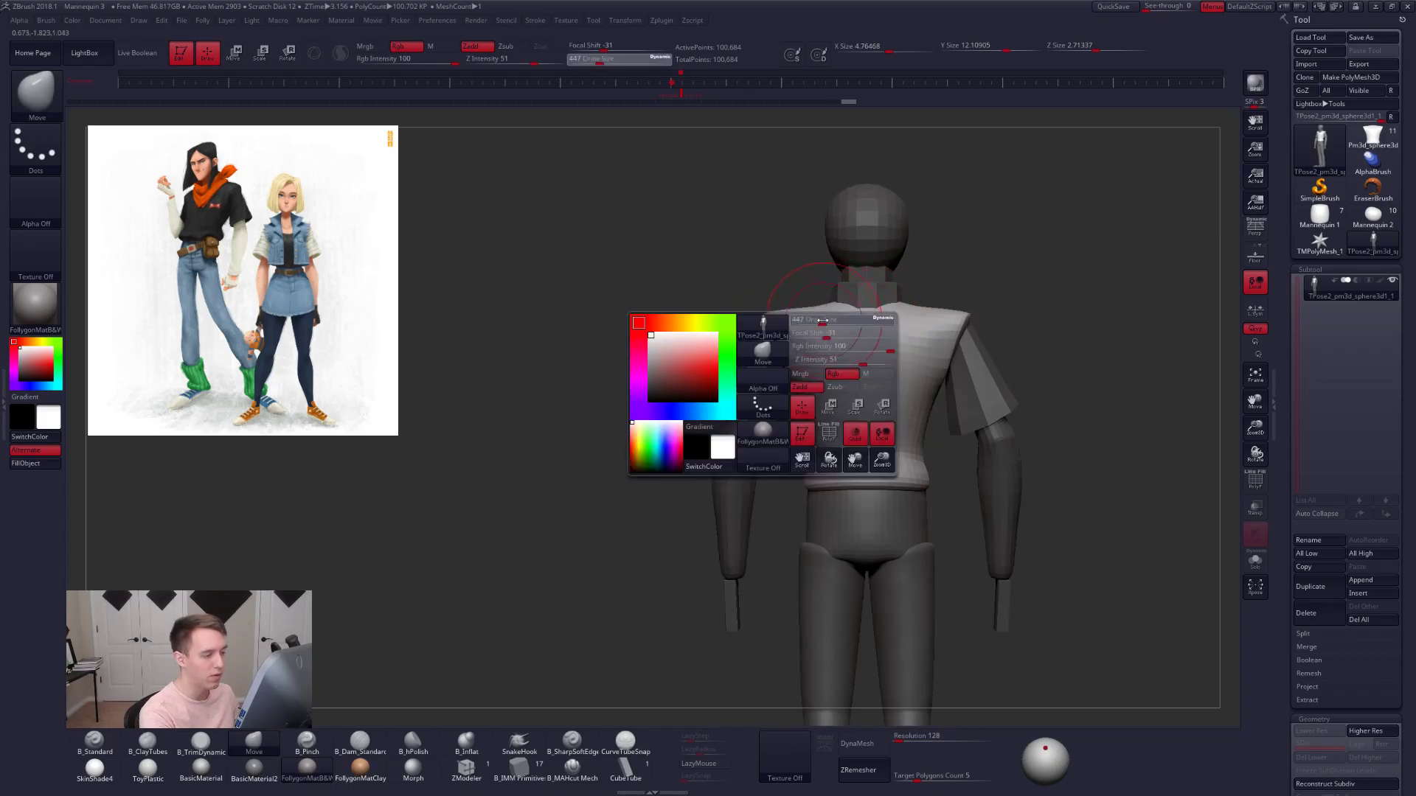
pyautogui.rightClick(833, 317)
pyautogui.moveTo(833, 316); pyautogui.dragTo(860, 315, button='right')
# - Switch to Chrome and examine the deer sculpture The Great Prince Of The Forest in the ArtStation portfolio
pyautogui.hotkey('alt', 'Tab')
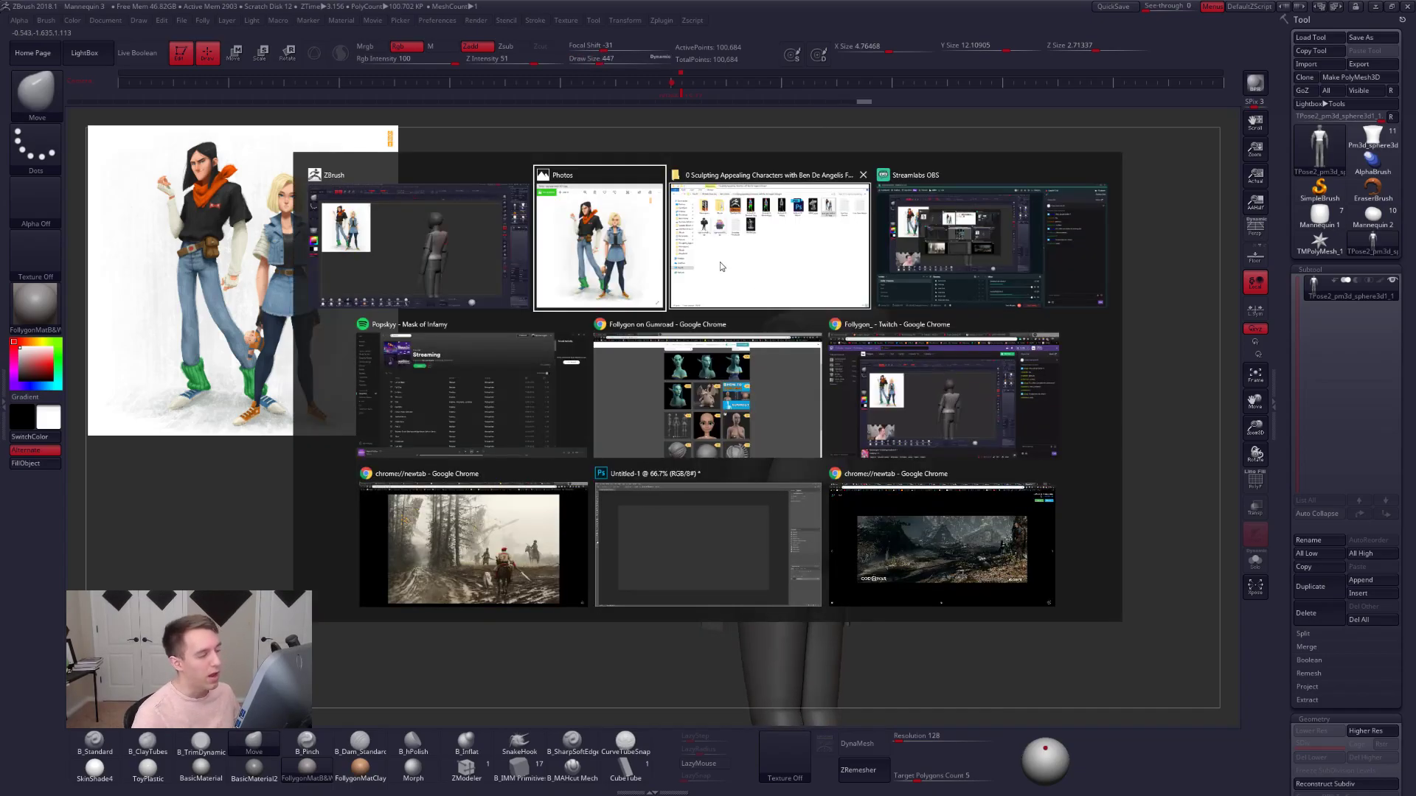
pyautogui.click(634, 431)
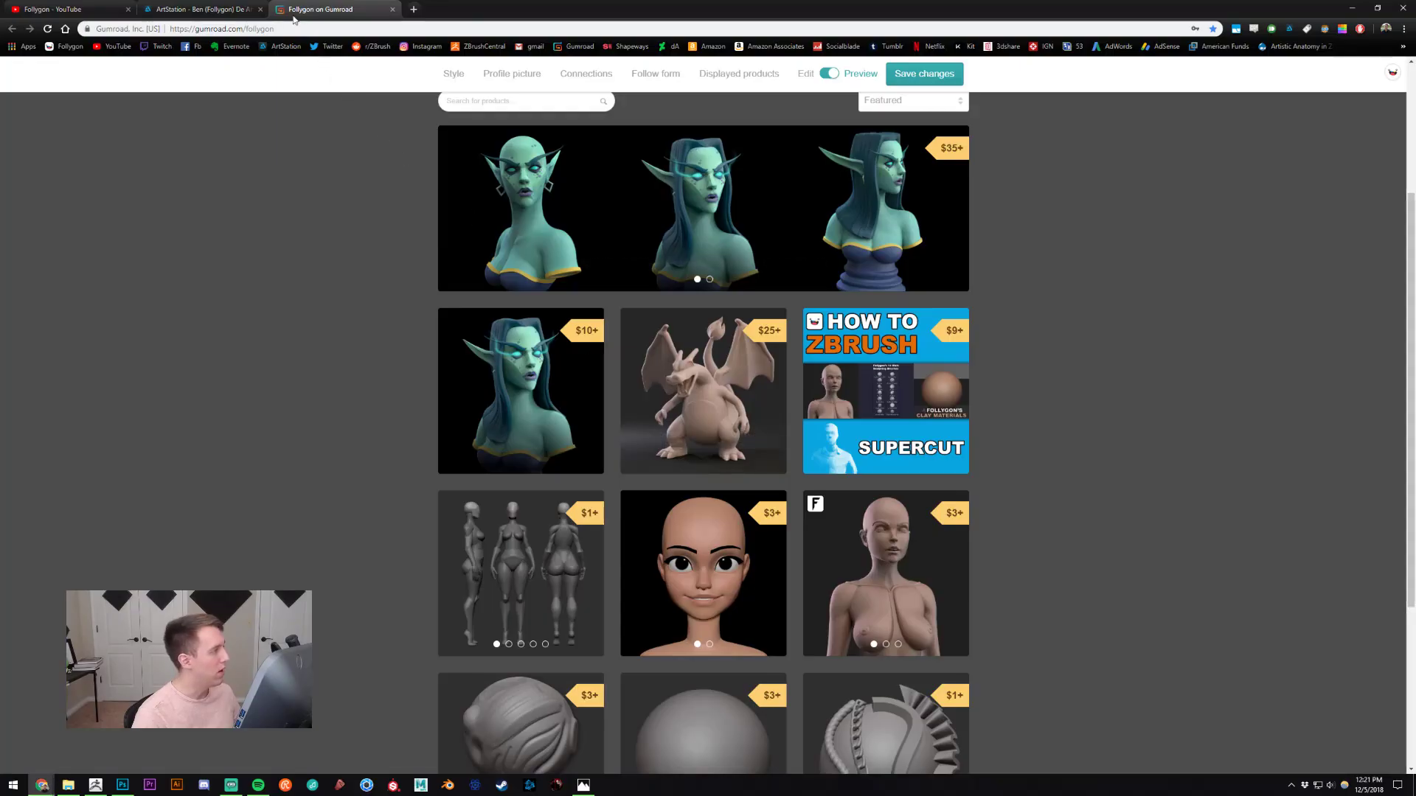
pyautogui.click(199, 9)
pyautogui.middleClick(63, 439)
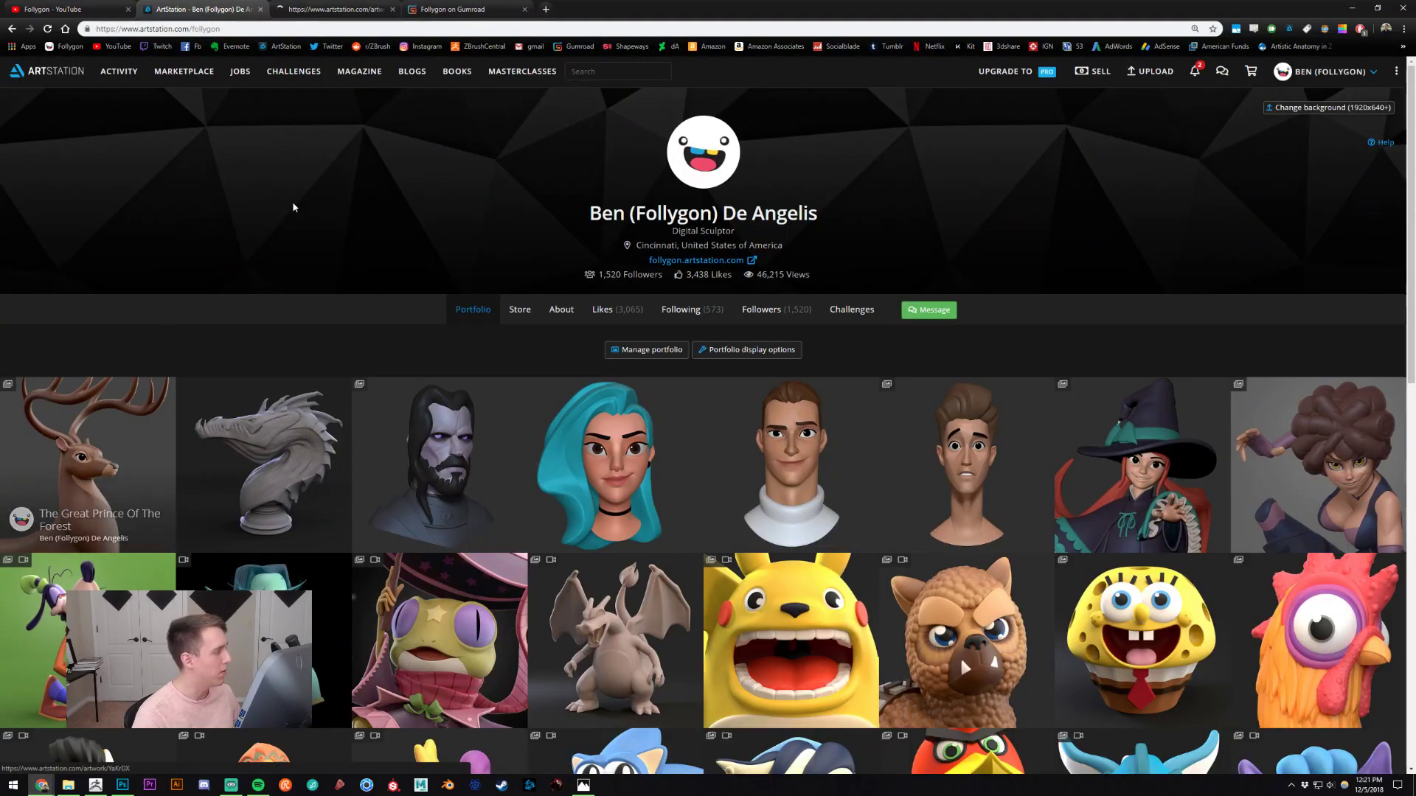
pyautogui.click(327, 8)
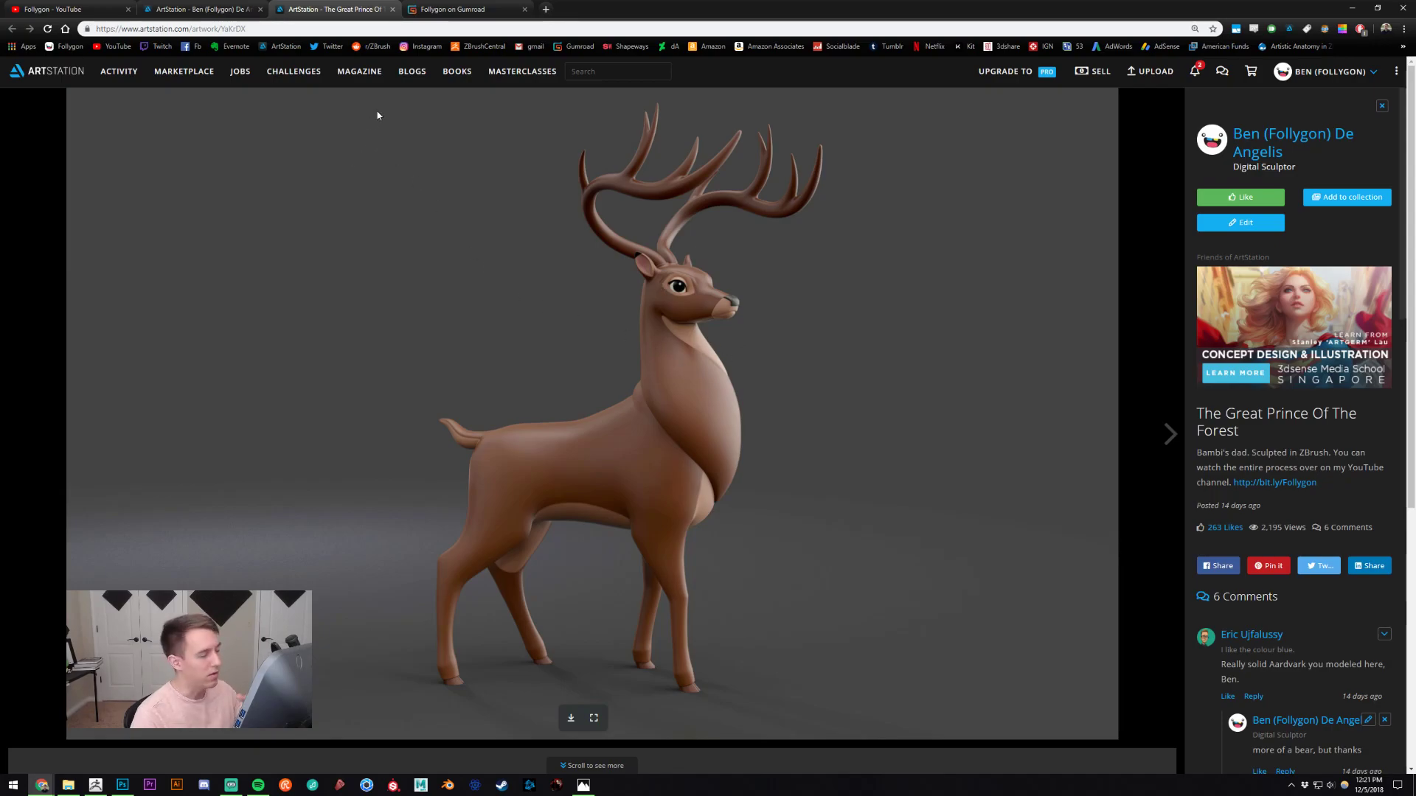
pyautogui.click(203, 8)
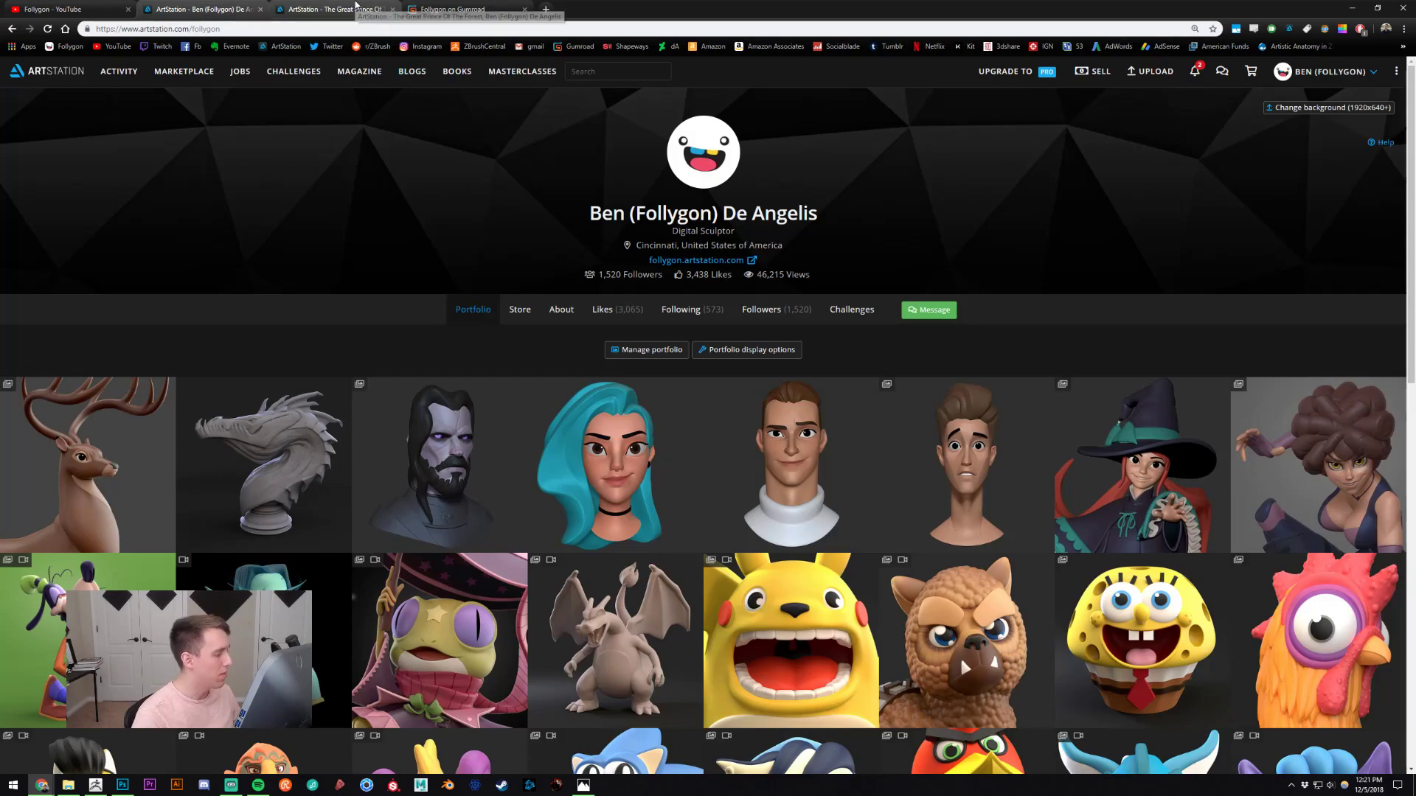
pyautogui.middleClick(355, 9)
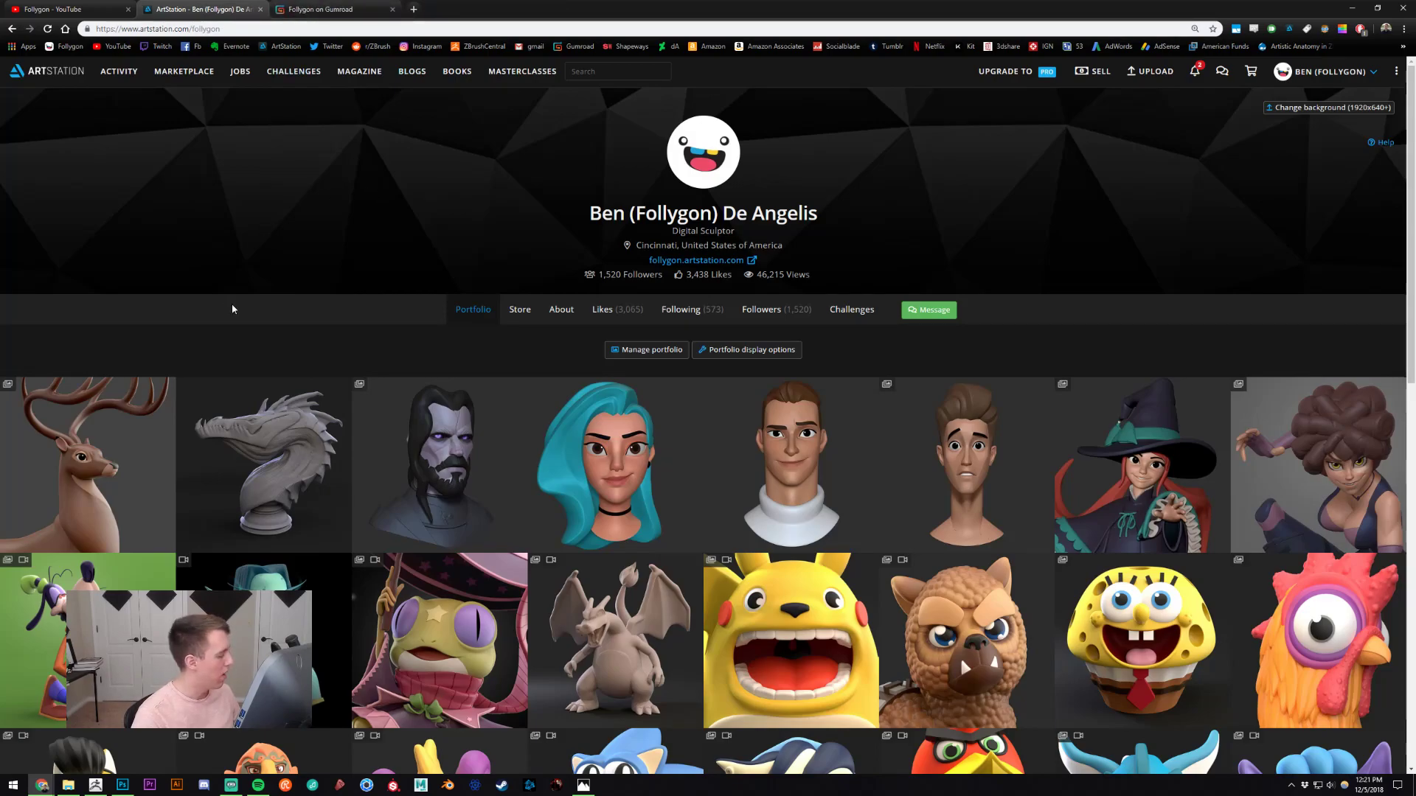
# - View the Gooby artwork and the Gumroad store page, and return to ZBrush
pyautogui.click(33, 612)
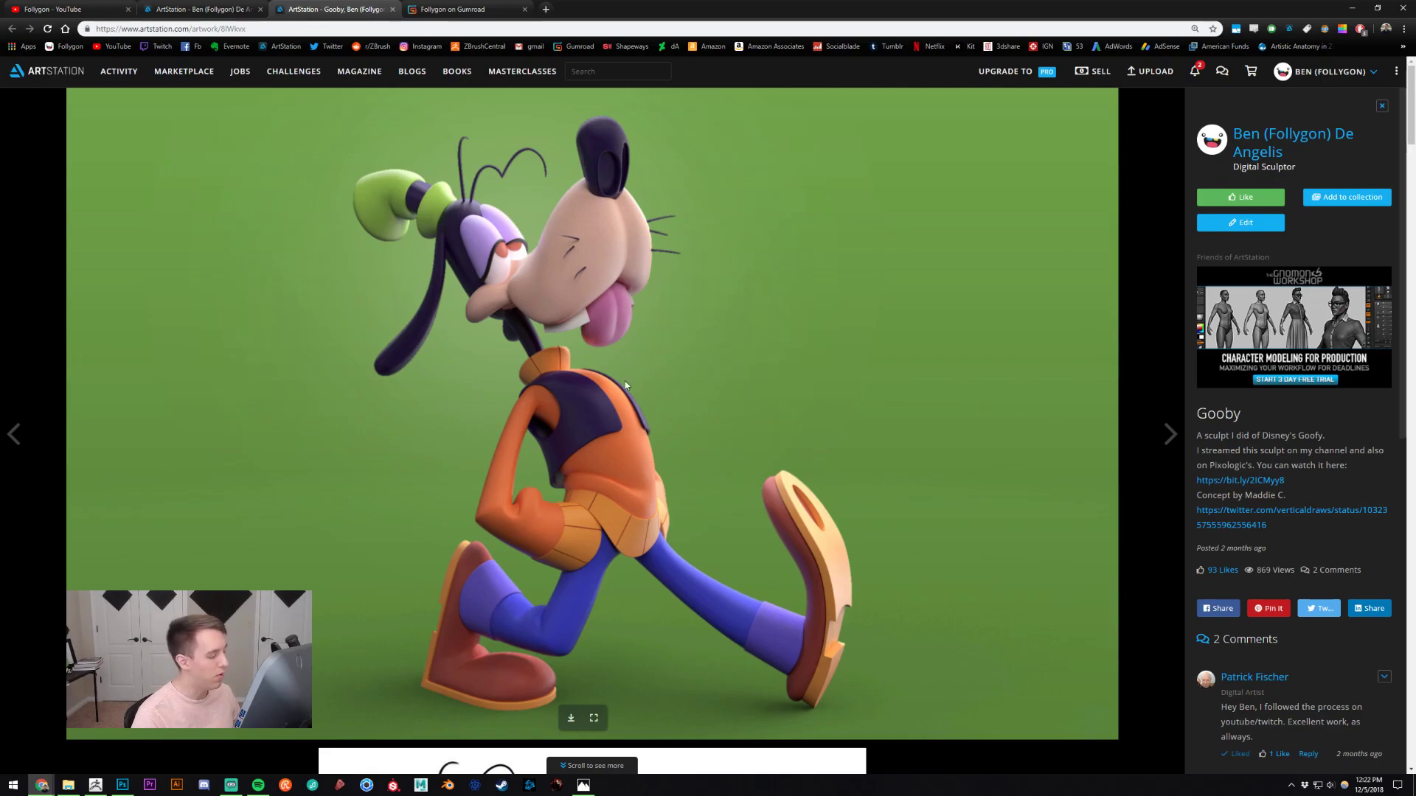
pyautogui.hotkey('ctrl', 'w')
pyautogui.click(325, 9)
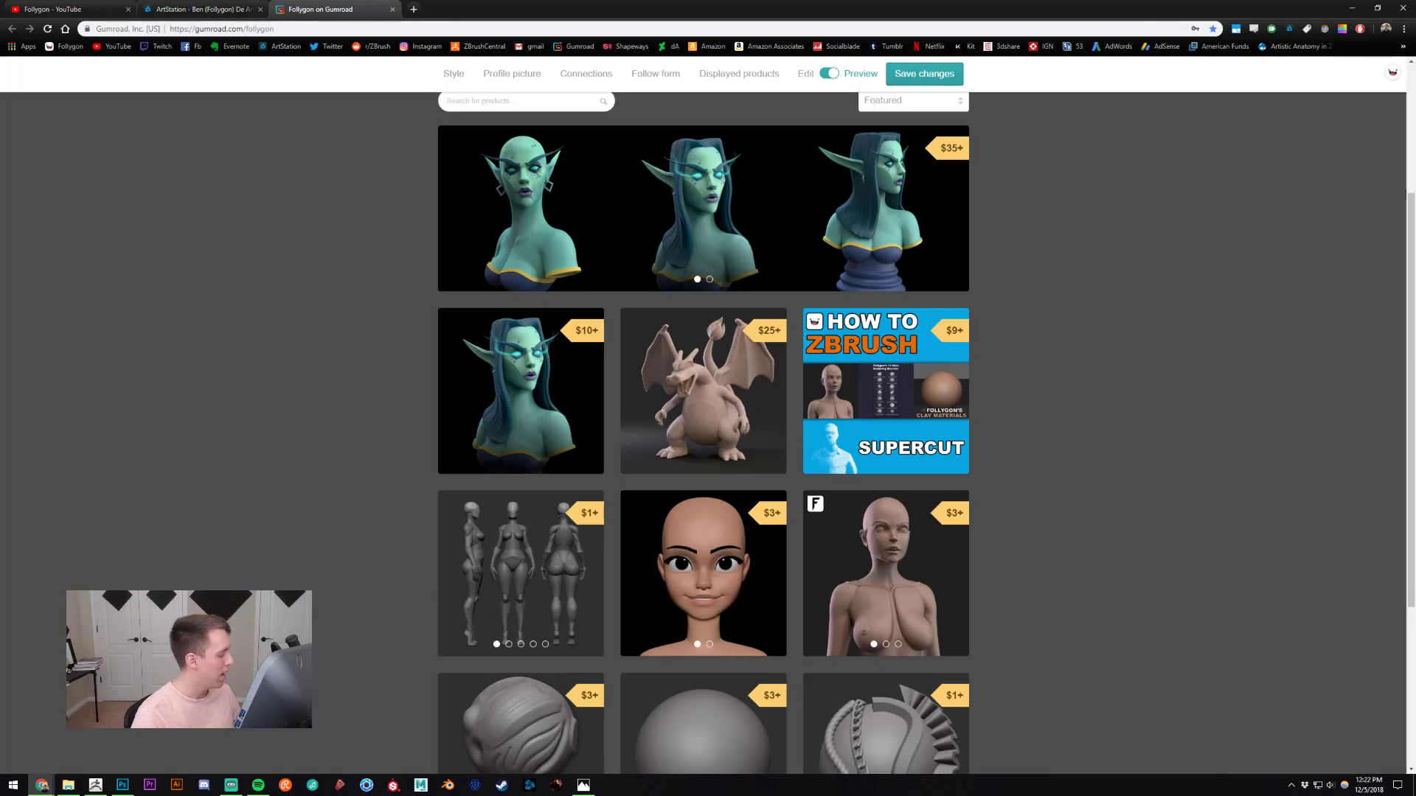
pyautogui.click(97, 788)
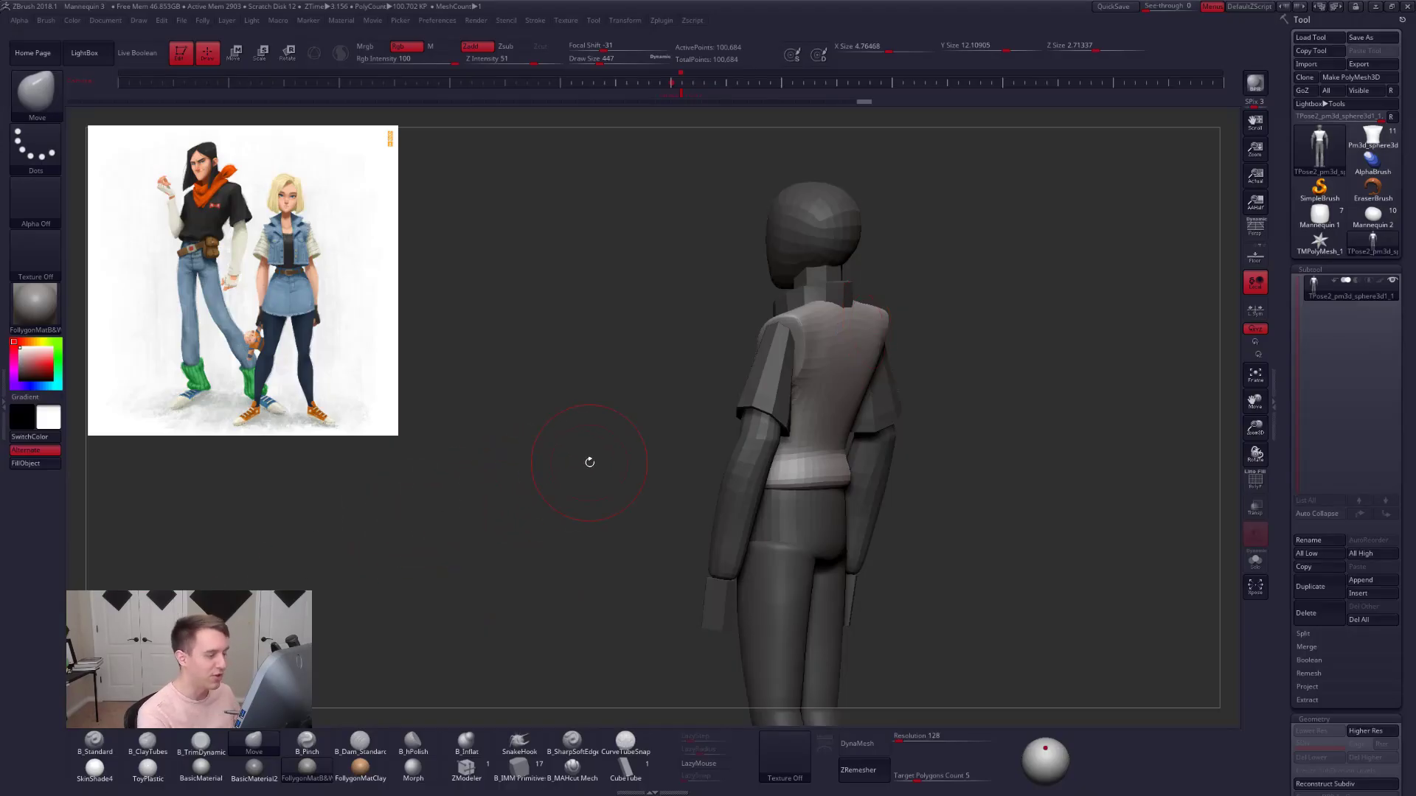
# - Adjust the torso's shoulder and upper back profile with the Move brush at size 414
pyautogui.moveTo(589, 462); pyautogui.dragTo(682, 459)
pyautogui.press('space')
pyautogui.moveTo(811, 334); pyautogui.dragTo(810, 359)
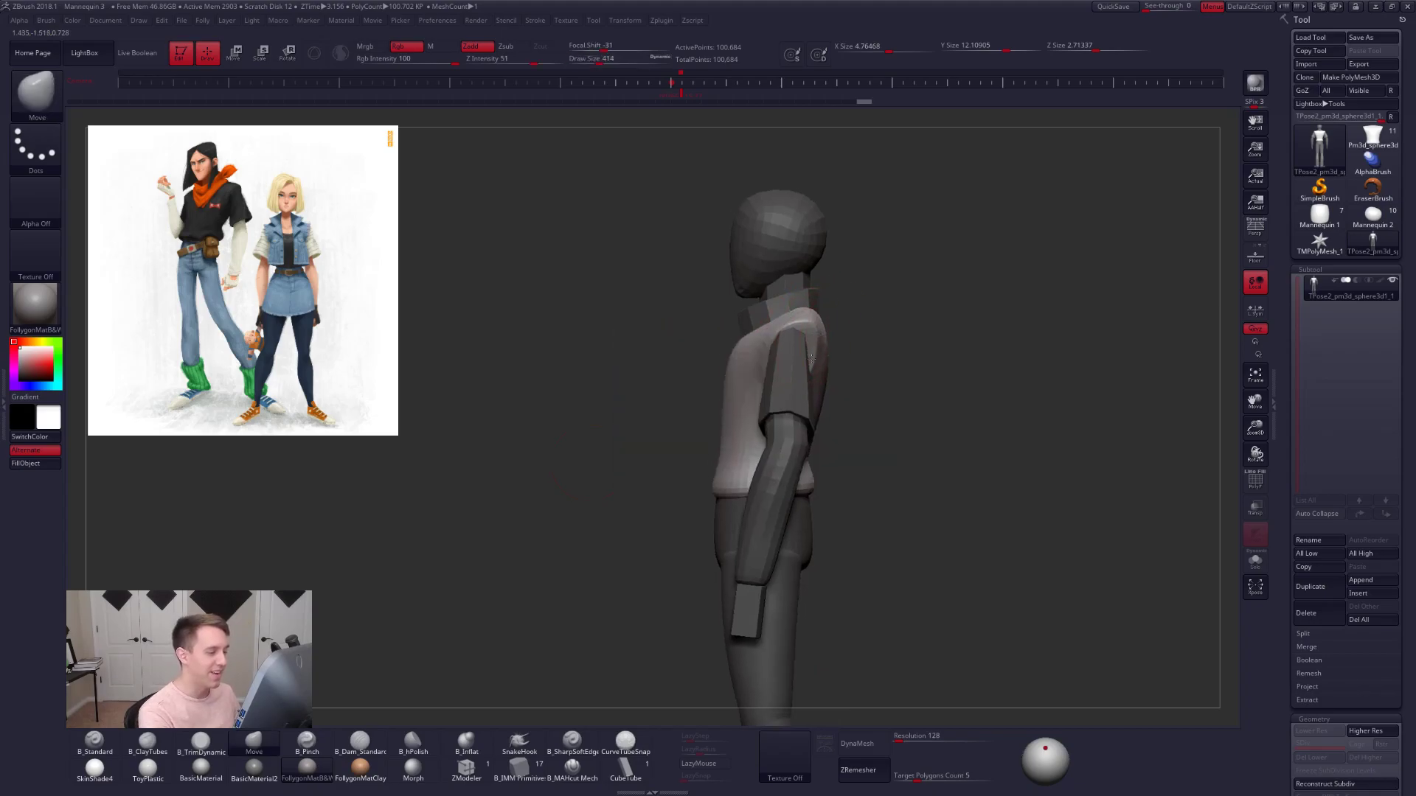
pyautogui.keyDown('ctrl'); pyautogui.moveTo(811, 359); pyautogui.dragTo(807, 398, button='right'); pyautogui.keyUp('ctrl')
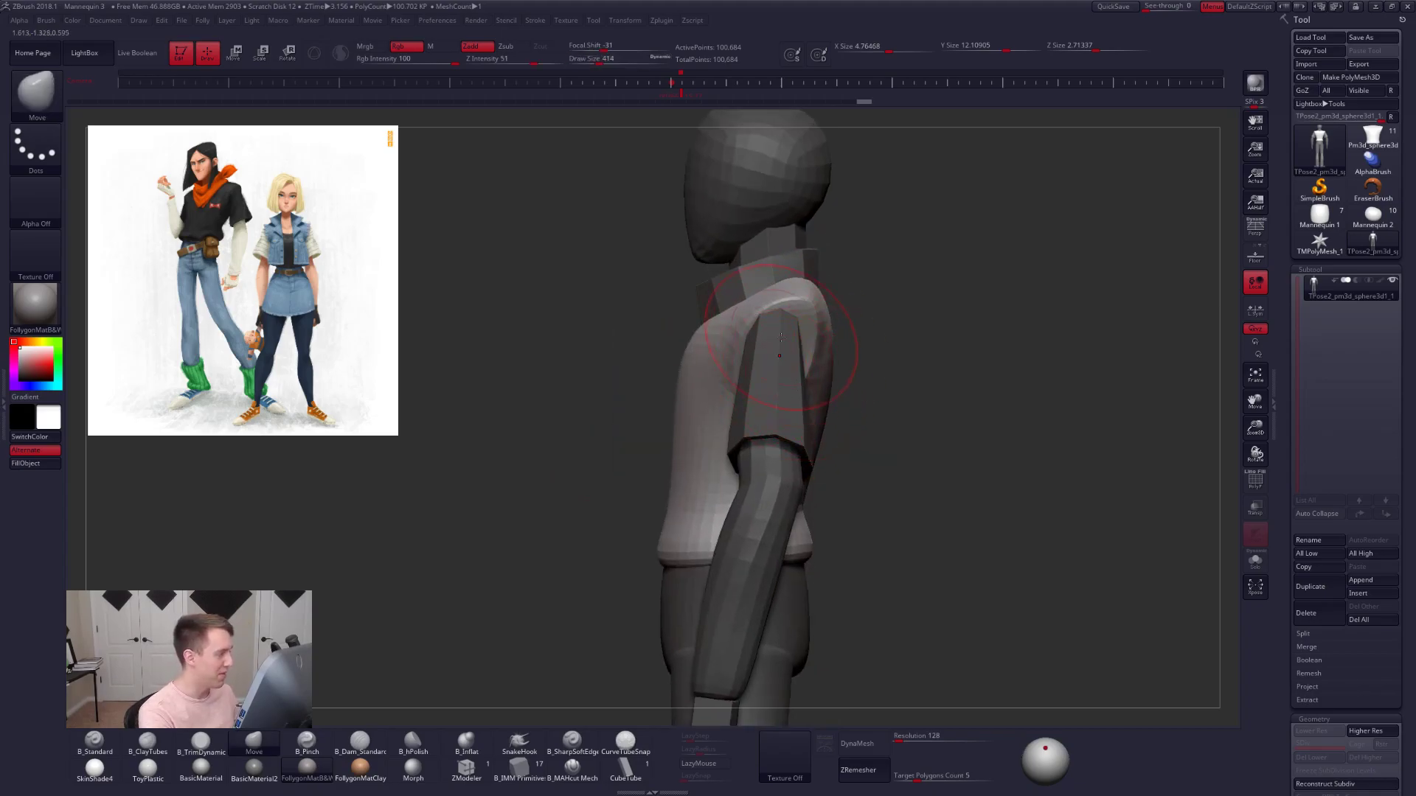
pyautogui.moveTo(791, 355); pyautogui.dragTo(862, 342, button='right')
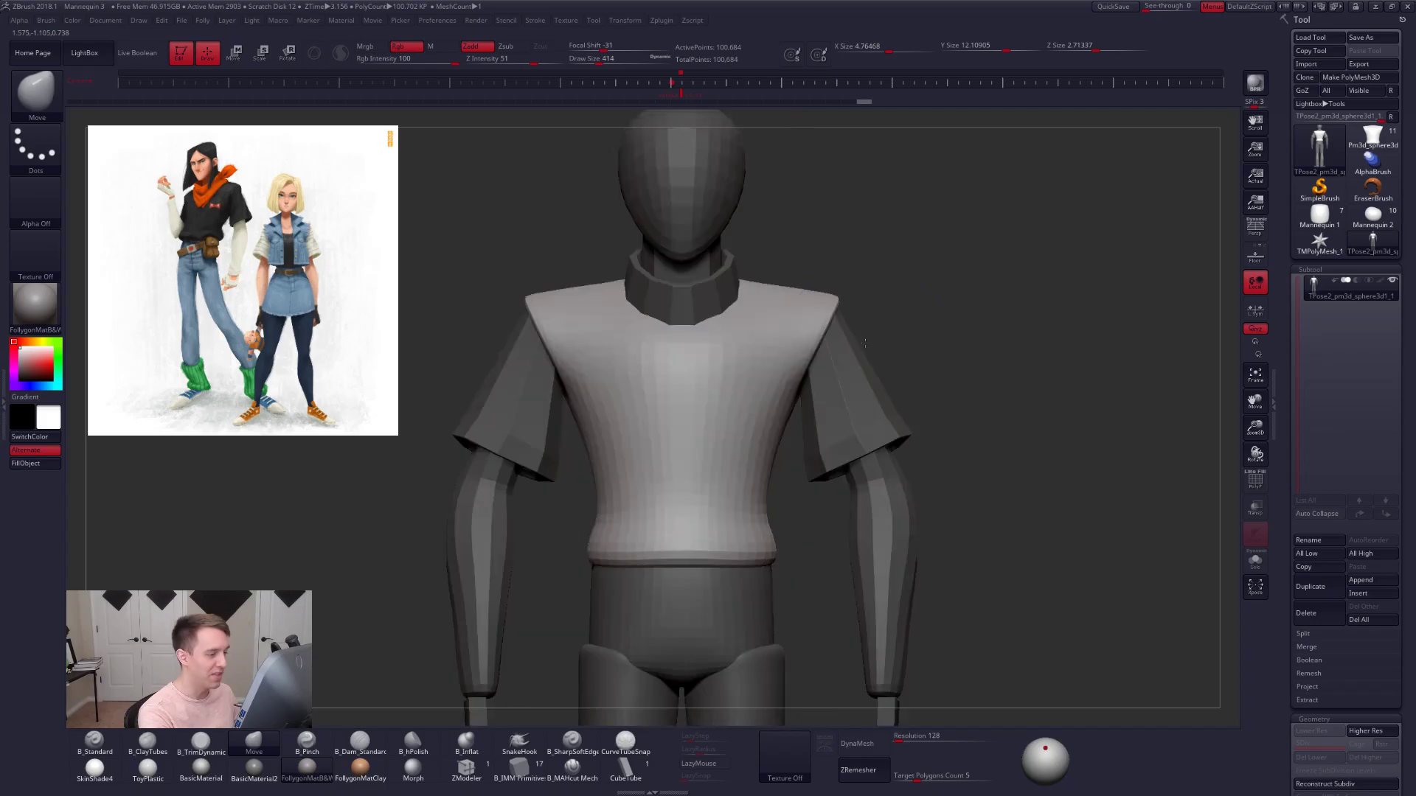
# - Refine the torso's side contour below the shoulders with the Move brush, starting at size 500
pyautogui.press('space')
pyautogui.moveTo(789, 400); pyautogui.dragTo(795, 400)
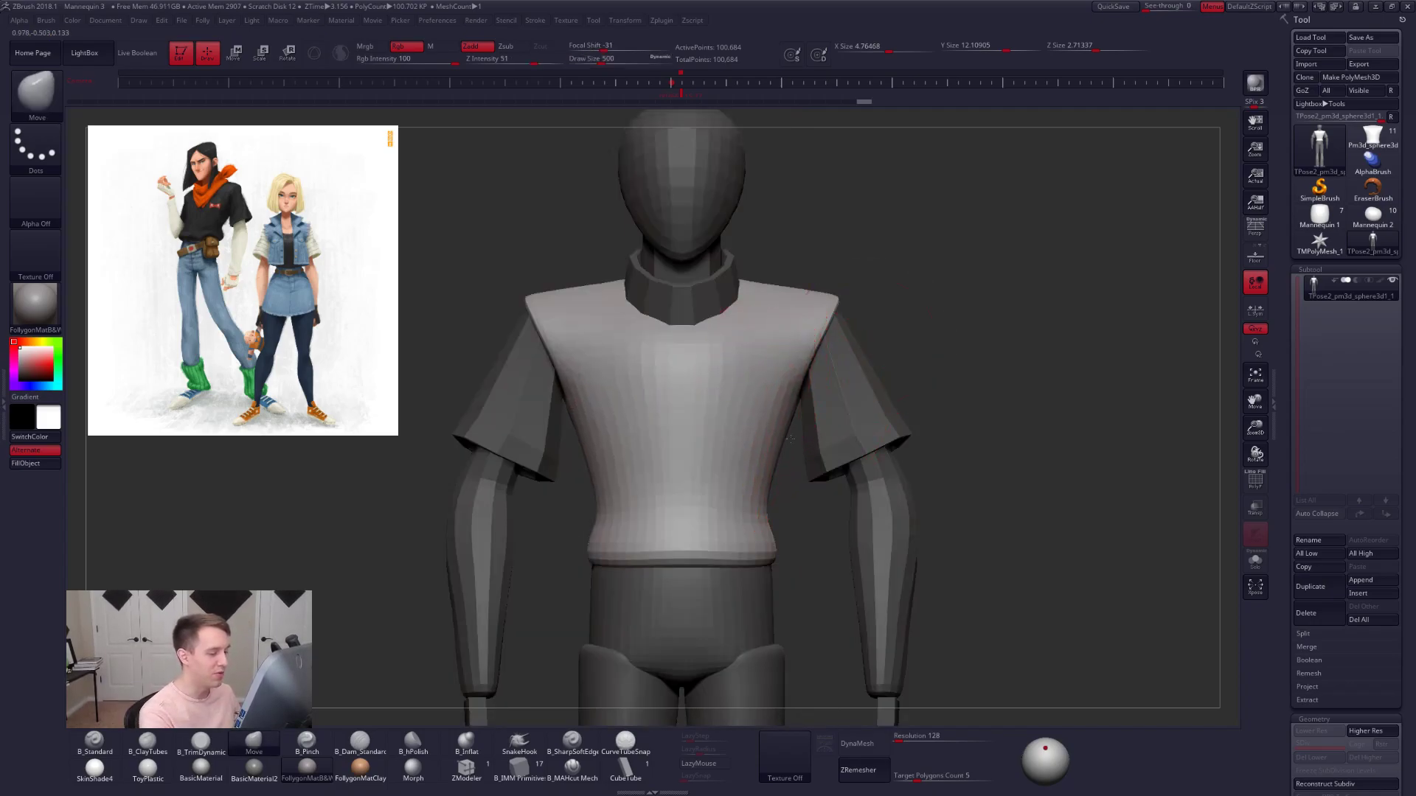
pyautogui.press('space')
pyautogui.click(789, 424)
pyautogui.moveTo(822, 351); pyautogui.dragTo(795, 347)
pyautogui.press('space')
pyautogui.moveTo(794, 350)
pyautogui.keyDown('alt'); pyautogui.mouseDown(button='right')
pyautogui.moveTo(819, 352)
pyautogui.moveTo(765, 342)
pyautogui.mouseUp(button='right'); pyautogui.keyUp('alt')
pyautogui.press('space')
pyautogui.moveTo(789, 338); pyautogui.dragTo(780, 338)
# - Shape the torso's lower back and waist with the Move brush at size 615
pyautogui.moveTo(727, 341)
pyautogui.mouseDown(button='right')
pyautogui.moveTo(817, 346)
pyautogui.moveTo(764, 398)
pyautogui.mouseUp(button='right')
pyautogui.press('space')
pyautogui.moveTo(765, 399); pyautogui.dragTo(736, 438)
pyautogui.moveTo(669, 487); pyautogui.dragTo(687, 514, button='right')
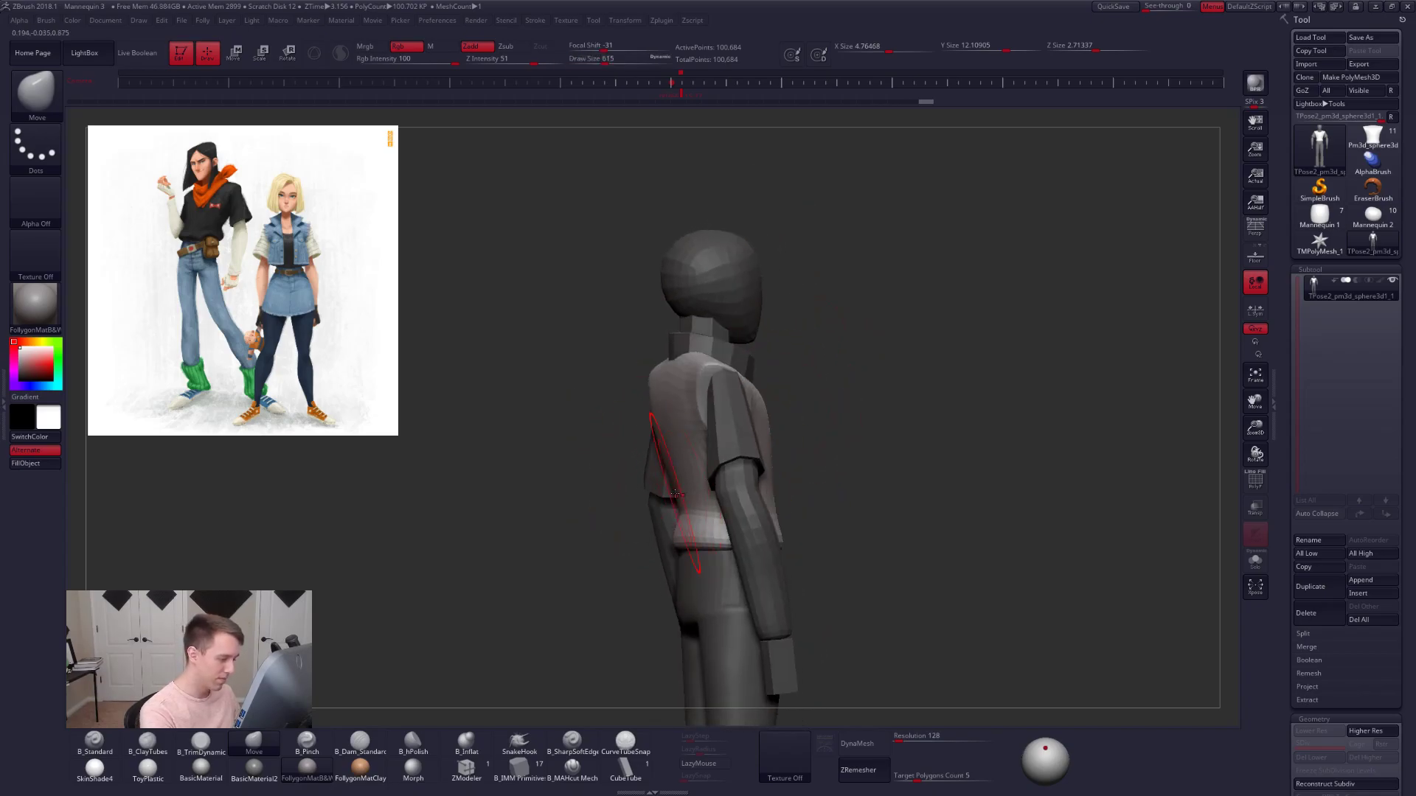
pyautogui.moveTo(679, 495); pyautogui.dragTo(674, 495)
pyautogui.moveTo(678, 590); pyautogui.dragTo(757, 590, button='right')
pyautogui.moveTo(745, 472)
pyautogui.mouseDown(button='right')
pyautogui.moveTo(729, 381)
pyautogui.moveTo(701, 458)
pyautogui.mouseUp(button='right')
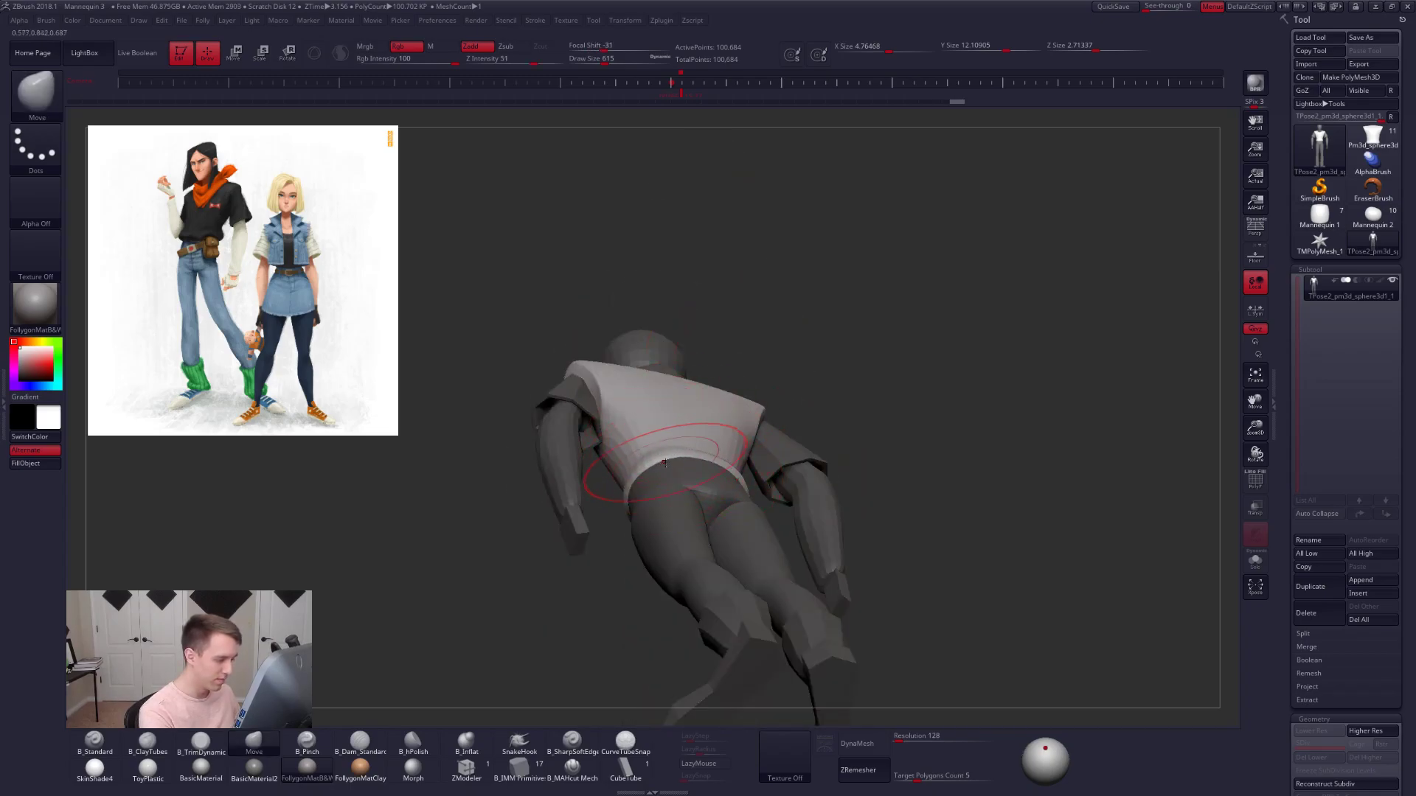
pyautogui.moveTo(701, 457); pyautogui.dragTo(698, 452)
pyautogui.moveTo(698, 452)
pyautogui.mouseDown(button='right')
pyautogui.moveTo(704, 494)
pyautogui.moveTo(726, 516)
pyautogui.moveTo(677, 474)
pyautogui.moveTo(789, 491)
pyautogui.mouseUp(button='right')
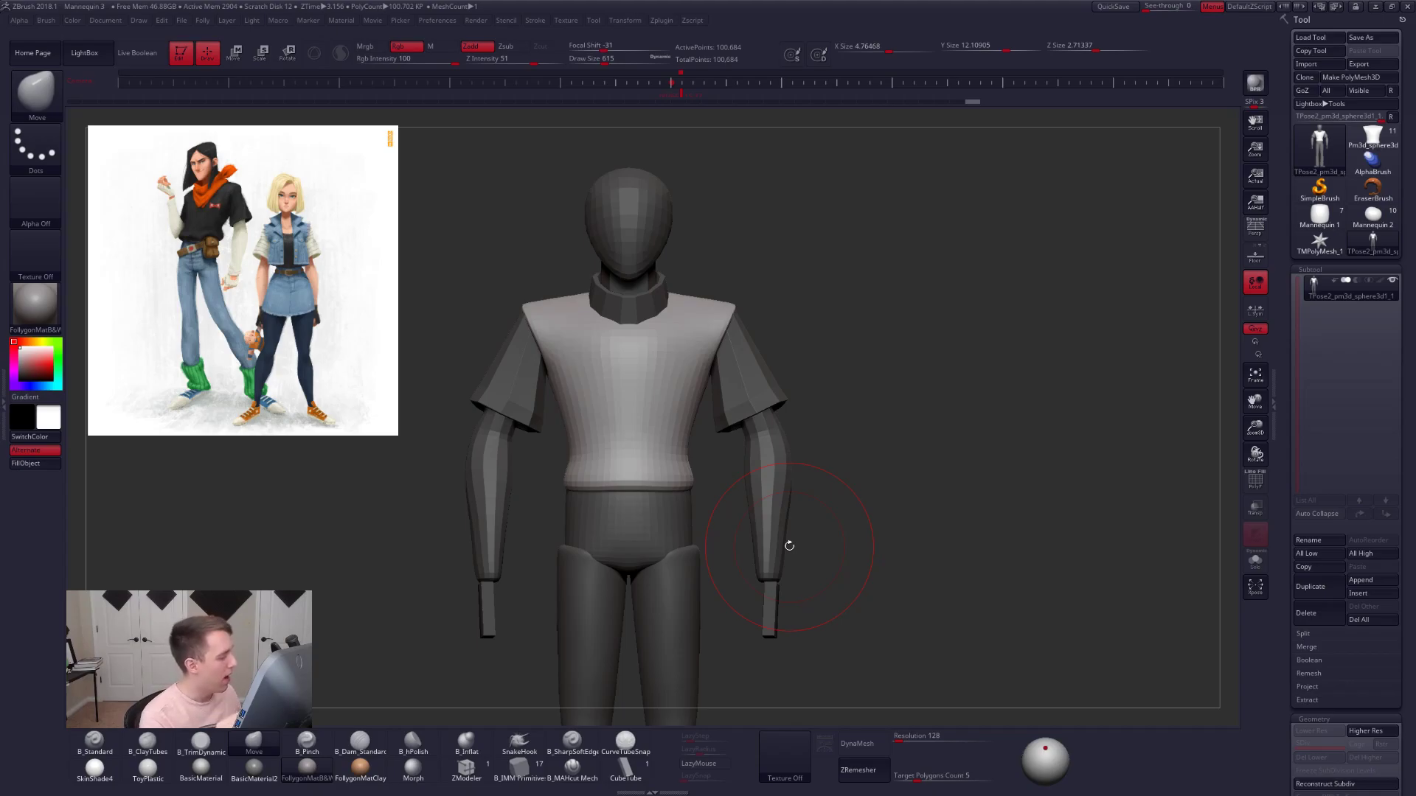
# - Set the brush size to 292, review the figure from the front and clear the torso's mask
pyautogui.keyDown('alt'); pyautogui.moveTo(695, 442); pyautogui.dragTo(814, 418); pyautogui.keyUp('alt')
pyautogui.press('space')
pyautogui.moveTo(868, 377); pyautogui.dragTo(857, 373)
pyautogui.keyDown('alt'); pyautogui.moveTo(857, 374); pyautogui.dragTo(833, 440, button='right'); pyautogui.keyUp('alt')
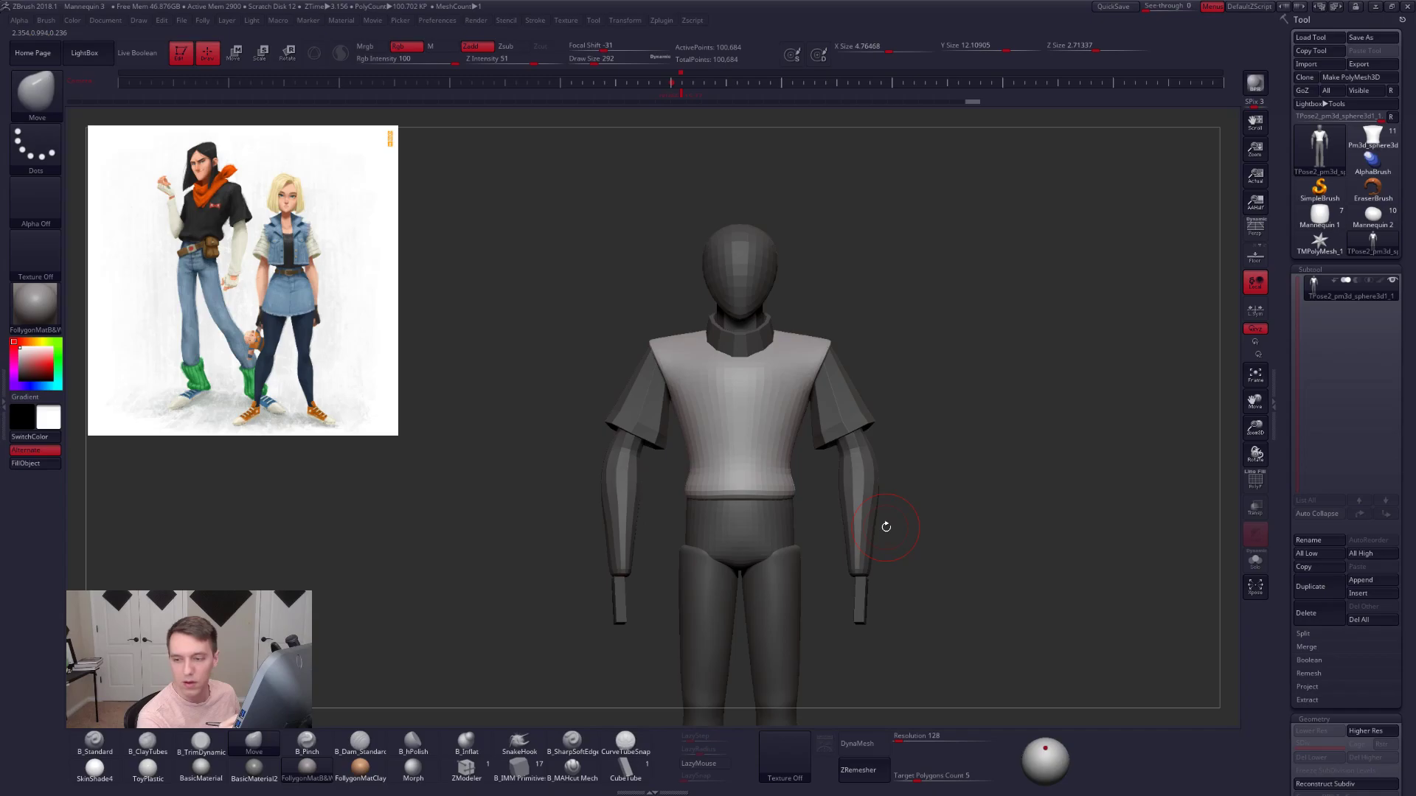
pyautogui.keyDown('alt'); pyautogui.moveTo(832, 569); pyautogui.dragTo(820, 449); pyautogui.keyUp('alt')
pyautogui.keyDown('alt'); pyautogui.moveTo(791, 511); pyautogui.dragTo(788, 444); pyautogui.keyUp('alt')
pyautogui.moveTo(773, 388)
pyautogui.keyDown('alt'); pyautogui.mouseDown()
pyautogui.moveTo(786, 412)
pyautogui.moveTo(834, 365)
pyautogui.mouseUp(); pyautogui.keyUp('alt')
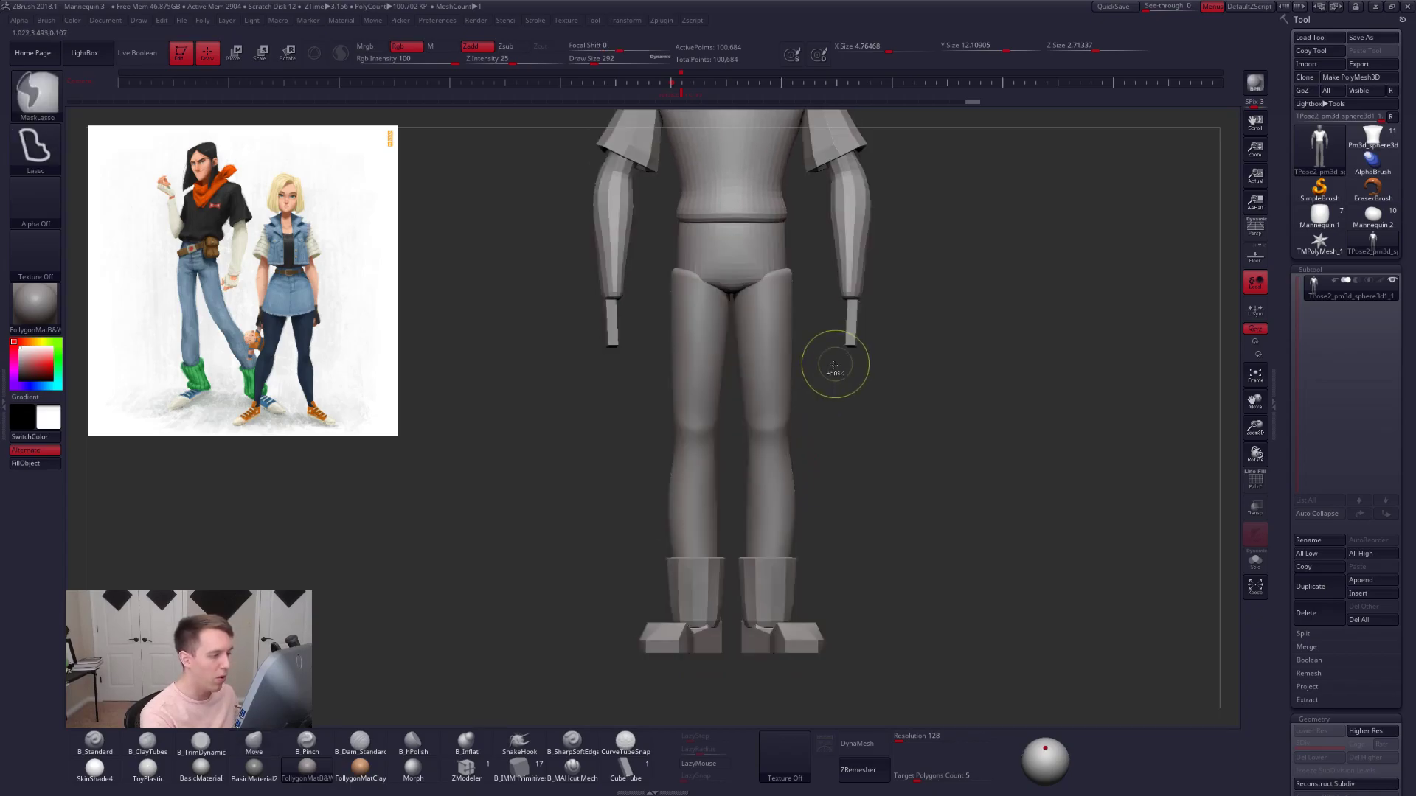
# - Mask everything except the legs and set the Move brush size to 414
pyautogui.press('w')
pyautogui.keyDown('ctrl'); pyautogui.click(769, 365); pyautogui.keyUp('ctrl')
pyautogui.press('q')
pyautogui.press('space')
pyautogui.moveTo(751, 337); pyautogui.dragTo(763, 337)
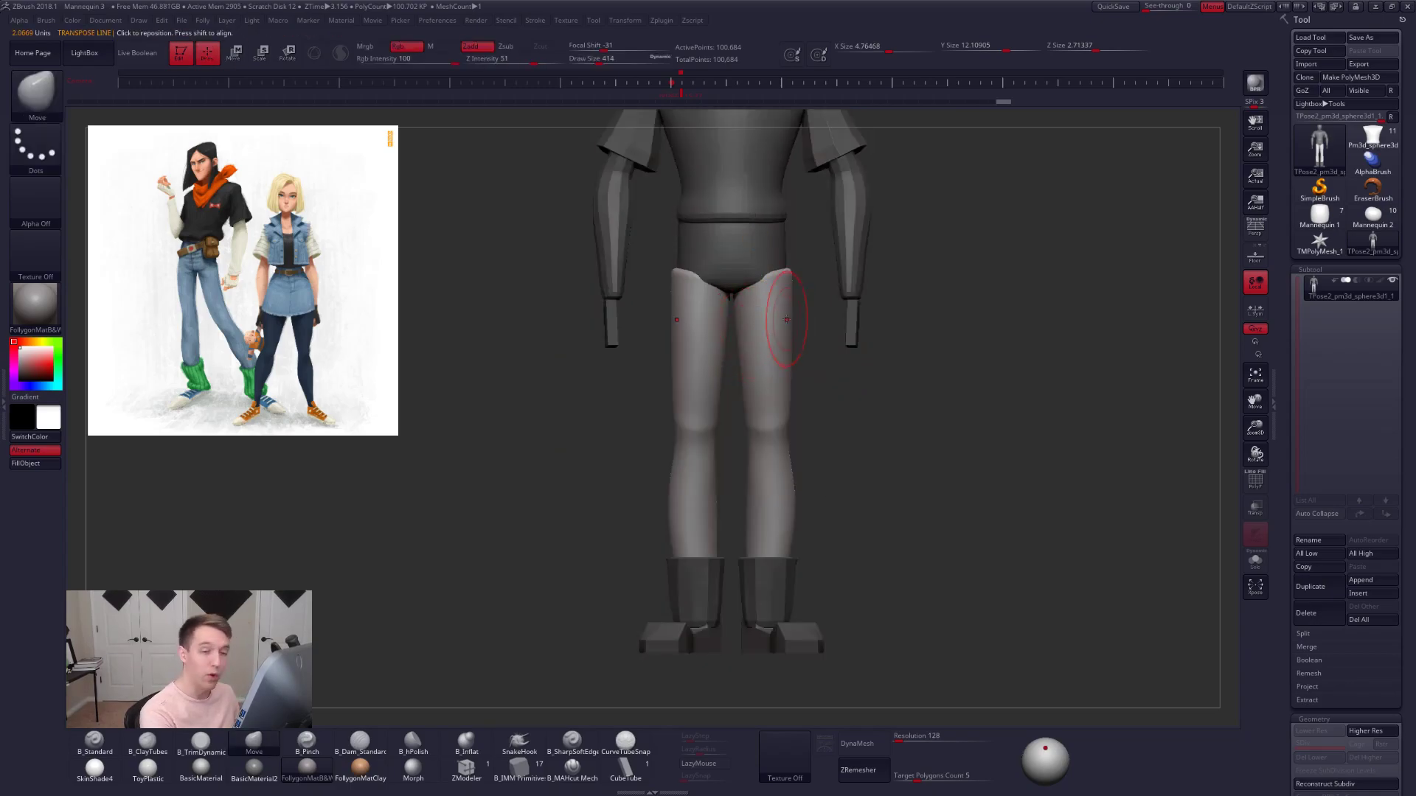
# - Inspect the Mannequin 2 tool for comparison and return to the masked T-pose mesh
pyautogui.click(1357, 221)
pyautogui.moveTo(1118, 284); pyautogui.dragTo(1157, 290)
pyautogui.click(1372, 245)
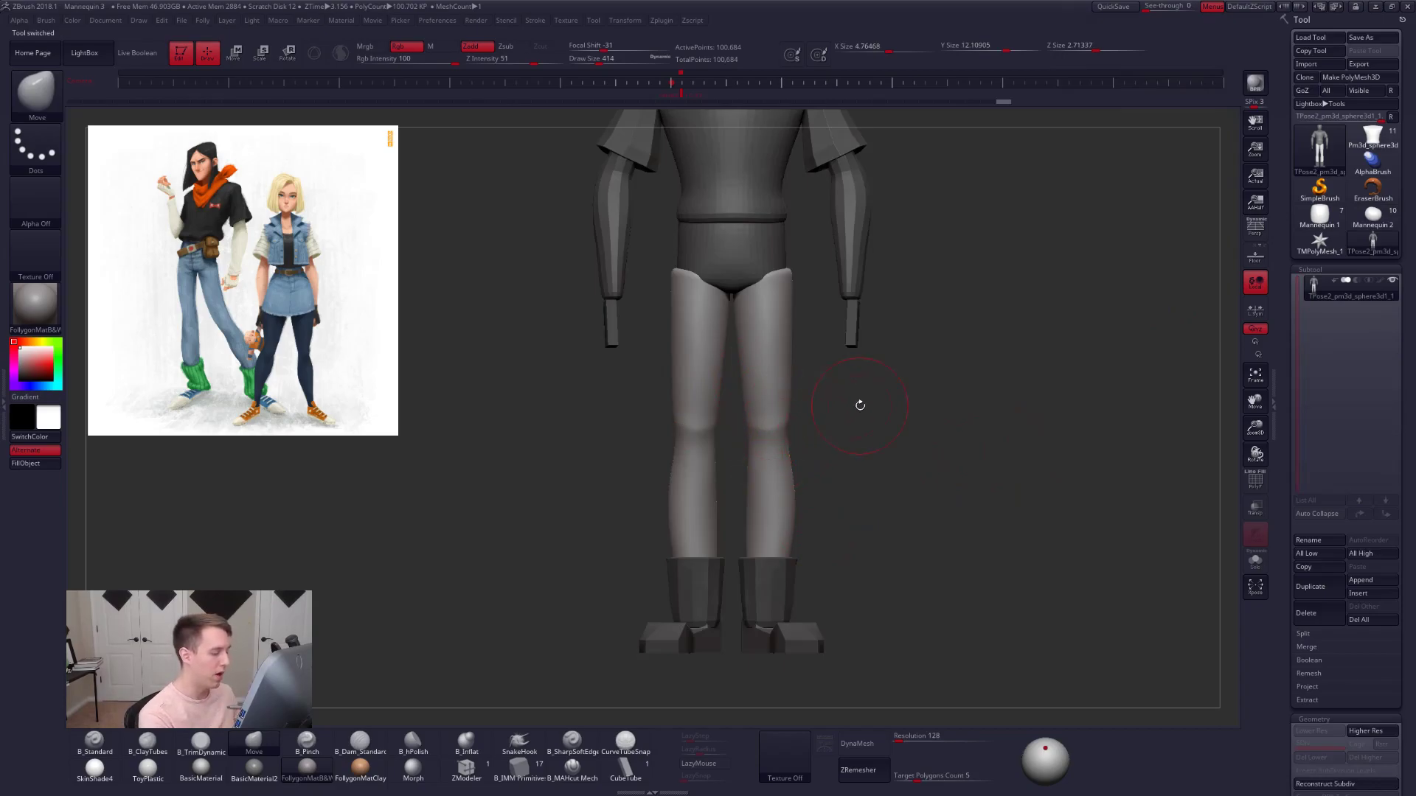
# - Sharpen the creases behind the knees with the B_Pinch brush at size 130 and intensity 20, smoothing nearby
pyautogui.press('space')
pyautogui.moveTo(784, 434); pyautogui.dragTo(795, 434)
pyautogui.moveTo(951, 487); pyautogui.dragTo(829, 499)
pyautogui.moveTo(857, 451)
pyautogui.keyDown('alt'); pyautogui.mouseDown()
pyautogui.moveTo(796, 450)
pyautogui.moveTo(758, 413)
pyautogui.moveTo(791, 430)
pyautogui.moveTo(799, 411)
pyautogui.mouseUp(); pyautogui.keyUp('alt')
pyautogui.press('space')
pyautogui.press('5')
pyautogui.press('space')
pyautogui.moveTo(799, 407); pyautogui.dragTo(786, 435, button='right')
pyautogui.press('space')
pyautogui.moveTo(784, 412); pyautogui.dragTo(782, 412)
pyautogui.click(783, 412)
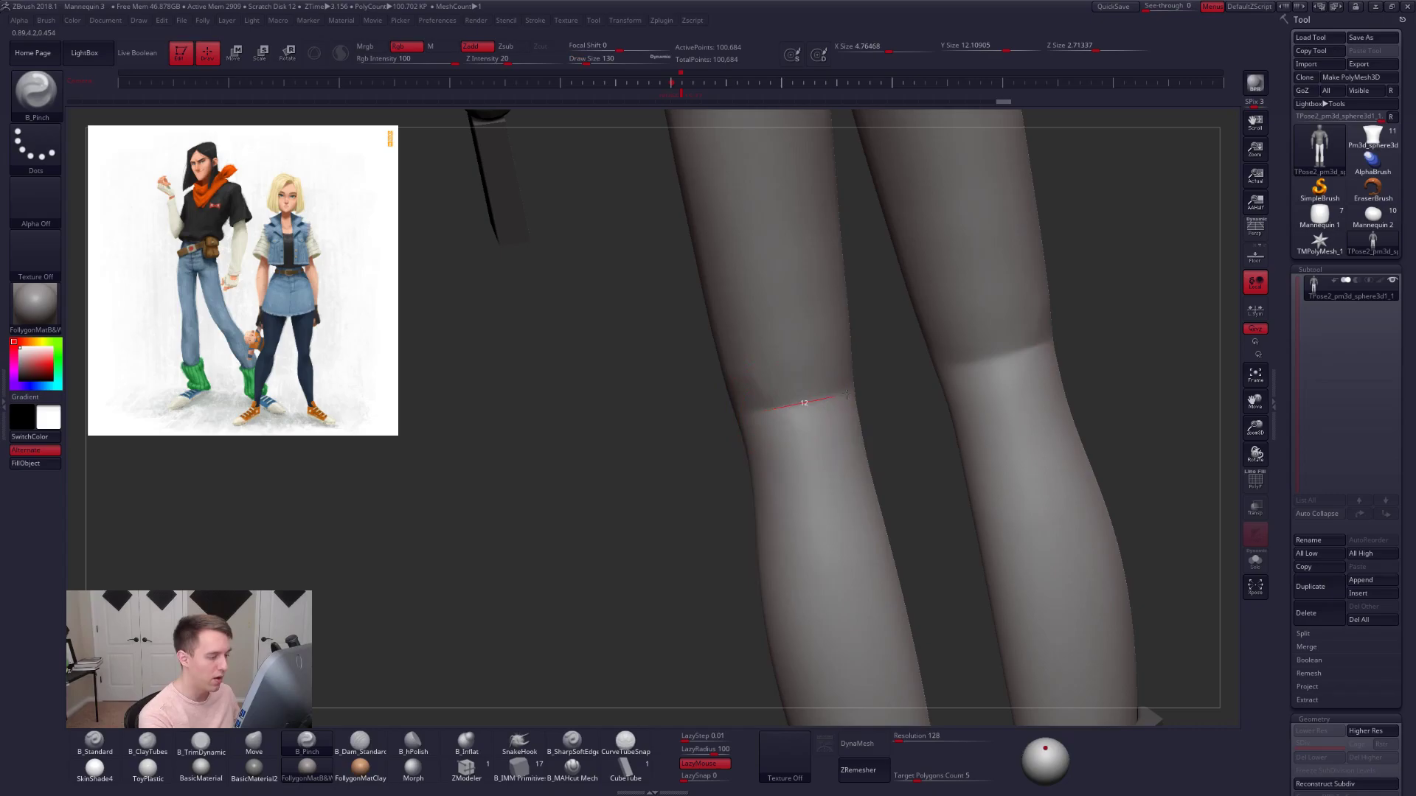
pyautogui.moveTo(848, 402); pyautogui.dragTo(838, 402, button='right')
pyautogui.moveTo(664, 437); pyautogui.dragTo(662, 437)
pyautogui.moveTo(704, 416); pyautogui.dragTo(782, 387, button='right')
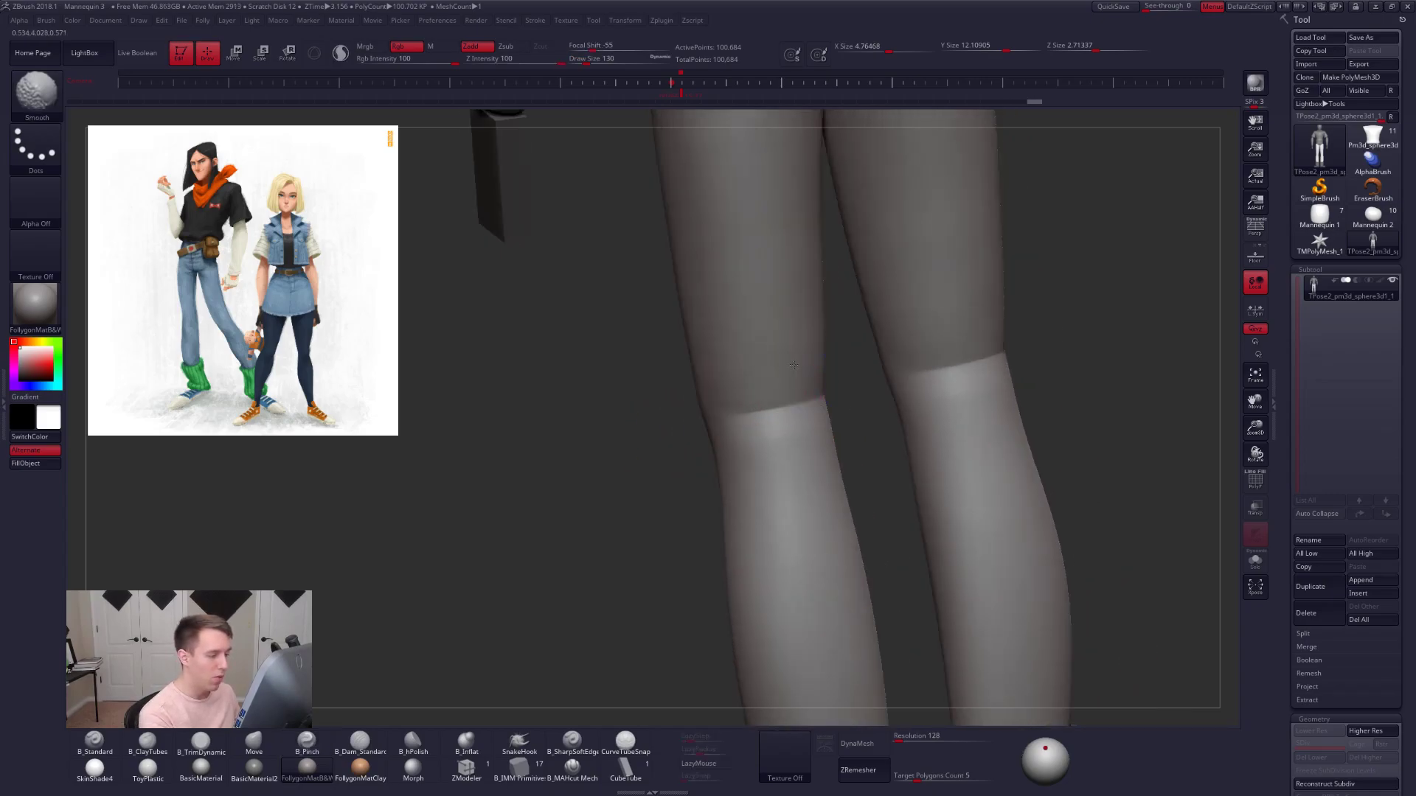
# - Review the leg shapes and body proportions from the side and the front
pyautogui.moveTo(771, 464)
pyautogui.mouseDown(button='right')
pyautogui.moveTo(825, 484)
pyautogui.moveTo(789, 488)
pyautogui.mouseUp(button='right')
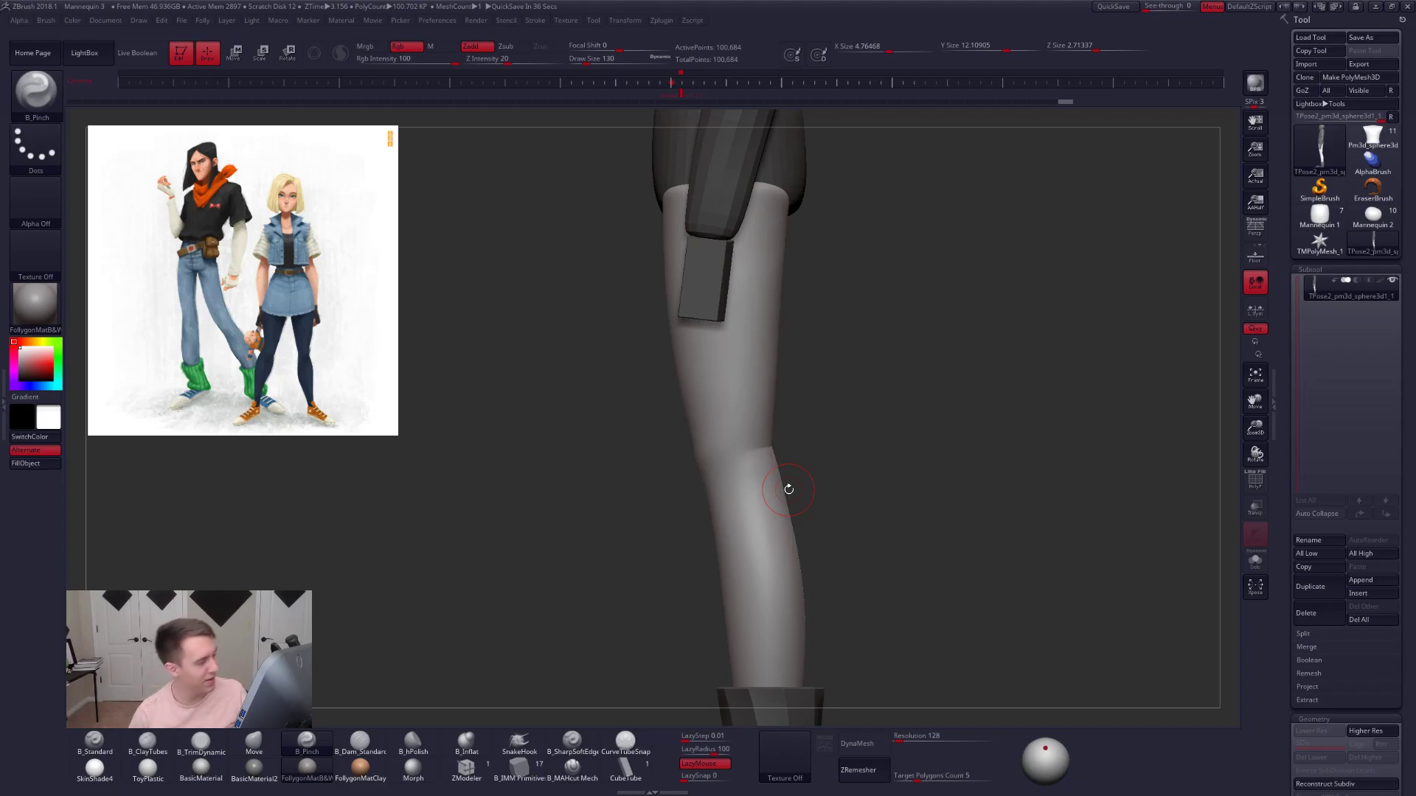
pyautogui.keyDown('alt'); pyautogui.moveTo(801, 455); pyautogui.dragTo(816, 413); pyautogui.keyUp('alt')
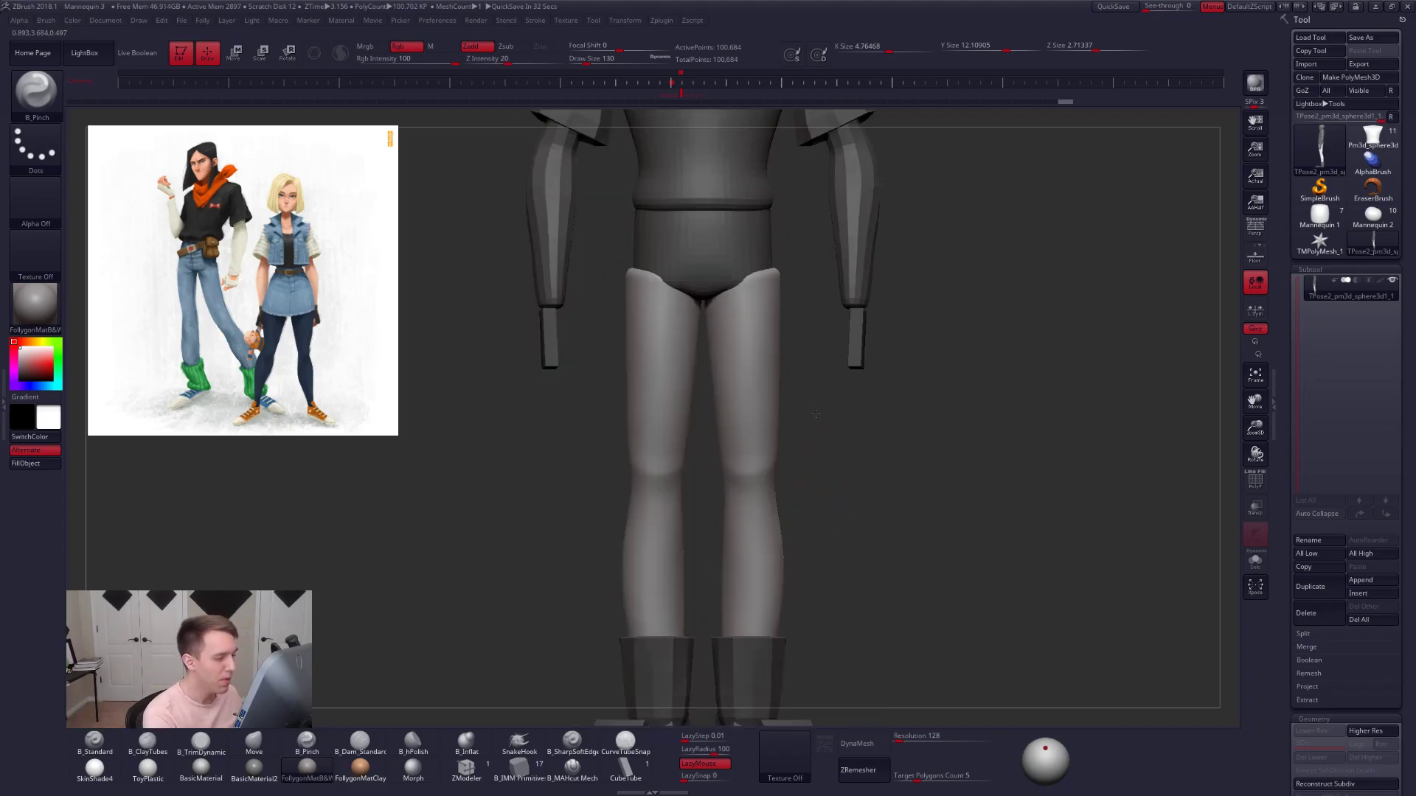
pyautogui.keyDown('alt'); pyautogui.moveTo(796, 469); pyautogui.dragTo(813, 402); pyautogui.keyUp('alt')
pyautogui.moveTo(764, 440)
pyautogui.keyDown('alt'); pyautogui.mouseDown(button='right')
pyautogui.moveTo(781, 387)
pyautogui.moveTo(778, 310)
pyautogui.moveTo(770, 477)
pyautogui.mouseUp(button='right'); pyautogui.keyUp('alt')
pyautogui.moveTo(783, 348); pyautogui.dragTo(822, 487)
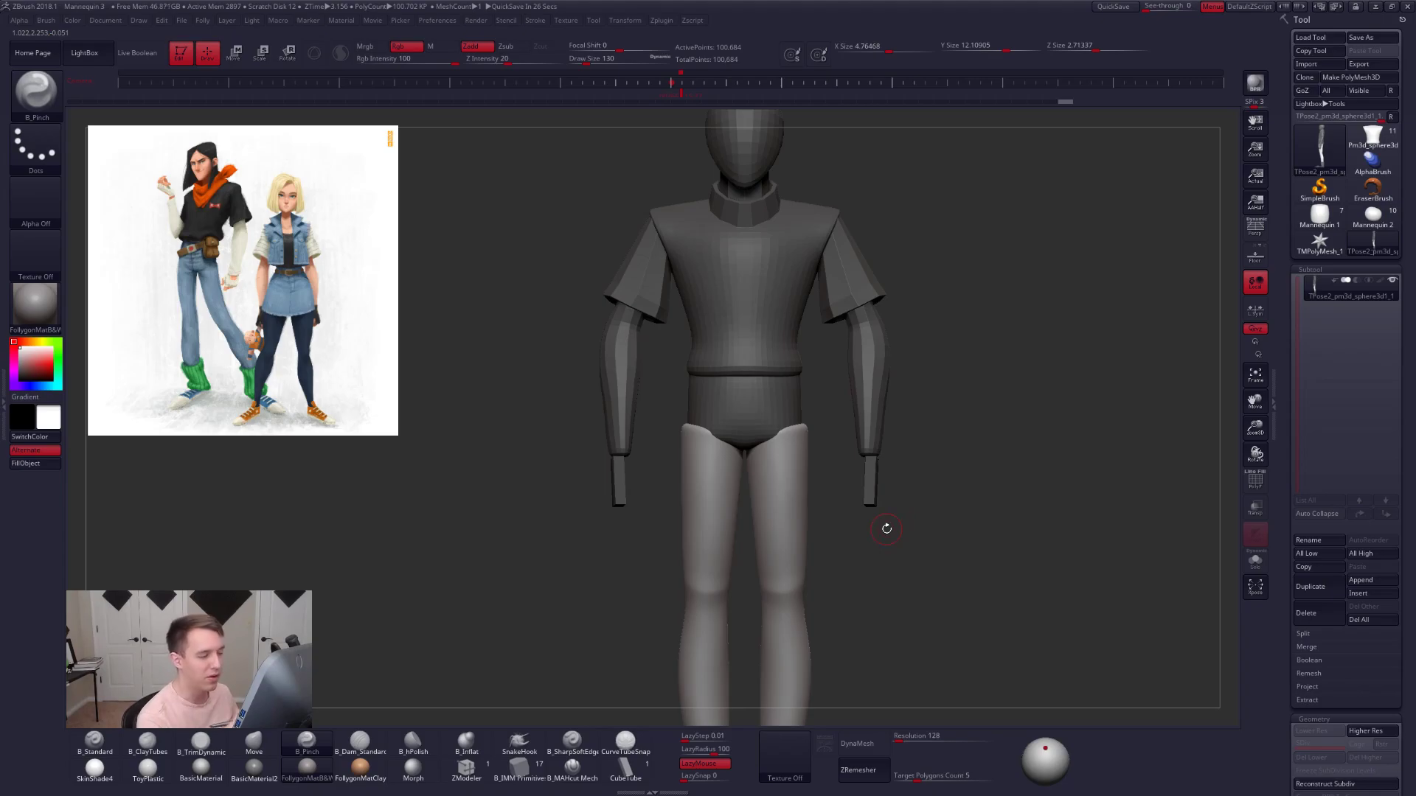
# - Mask the whole mannequin except the torso
pyautogui.moveTo(823, 447)
pyautogui.keyDown('alt'); pyautogui.mouseDown()
pyautogui.moveTo(814, 526)
pyautogui.moveTo(804, 414)
pyautogui.moveTo(816, 411)
pyautogui.mouseUp(); pyautogui.keyUp('alt')
pyautogui.press('space')
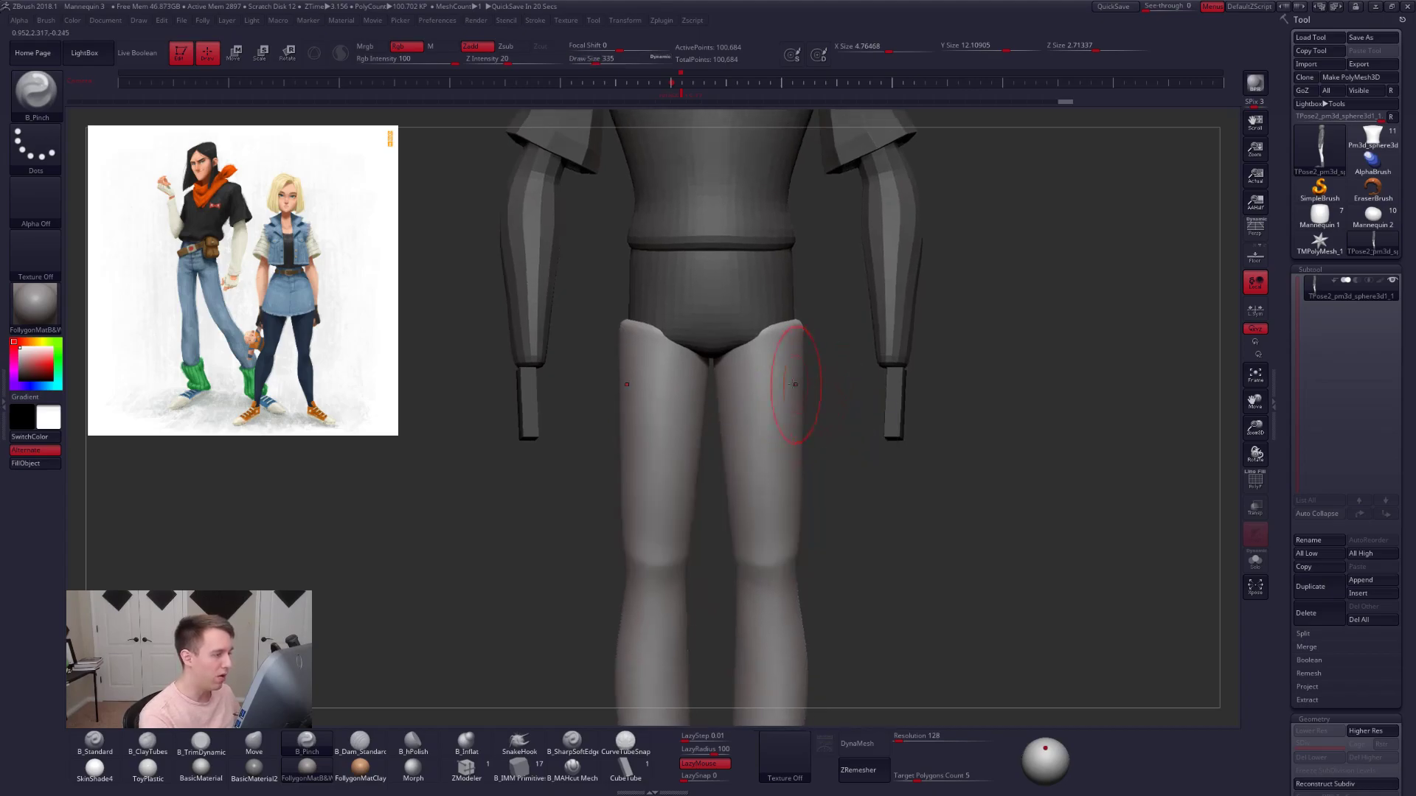
pyautogui.moveTo(801, 329)
pyautogui.keyDown('alt'); pyautogui.mouseDown()
pyautogui.moveTo(790, 284)
pyautogui.moveTo(785, 428)
pyautogui.moveTo(778, 342)
pyautogui.moveTo(767, 437)
pyautogui.moveTo(808, 387)
pyautogui.mouseUp(); pyautogui.keyUp('alt')
pyautogui.press('w')
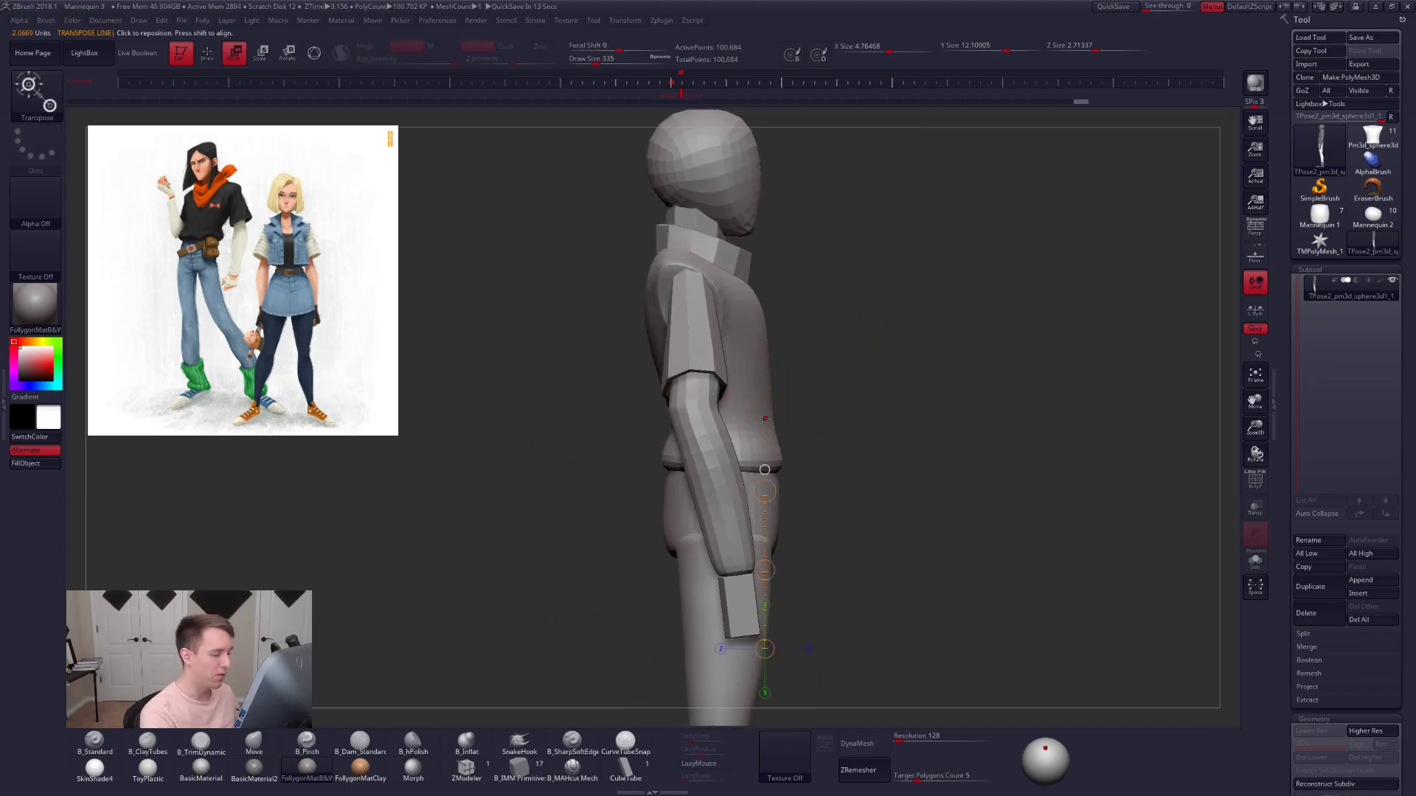
pyautogui.keyDown('ctrl'); pyautogui.click(760, 435); pyautogui.keyUp('ctrl')
# - Reshape the torso's waist and lower edge with the Move brush, using brush sizes 447 and 292
pyautogui.press('q')
pyautogui.press('space')
pyautogui.press('b')
pyautogui.press('m')
pyautogui.press('v')
pyautogui.moveTo(753, 490)
pyautogui.mouseDown()
pyautogui.moveTo(707, 479)
pyautogui.moveTo(679, 492)
pyautogui.moveTo(704, 500)
pyautogui.mouseUp()
pyautogui.moveTo(743, 485)
pyautogui.keyDown('shift'); pyautogui.mouseDown(button='right')
pyautogui.moveTo(769, 463)
pyautogui.moveTo(760, 444)
pyautogui.moveTo(704, 466)
pyautogui.mouseUp(button='right'); pyautogui.keyUp('shift')
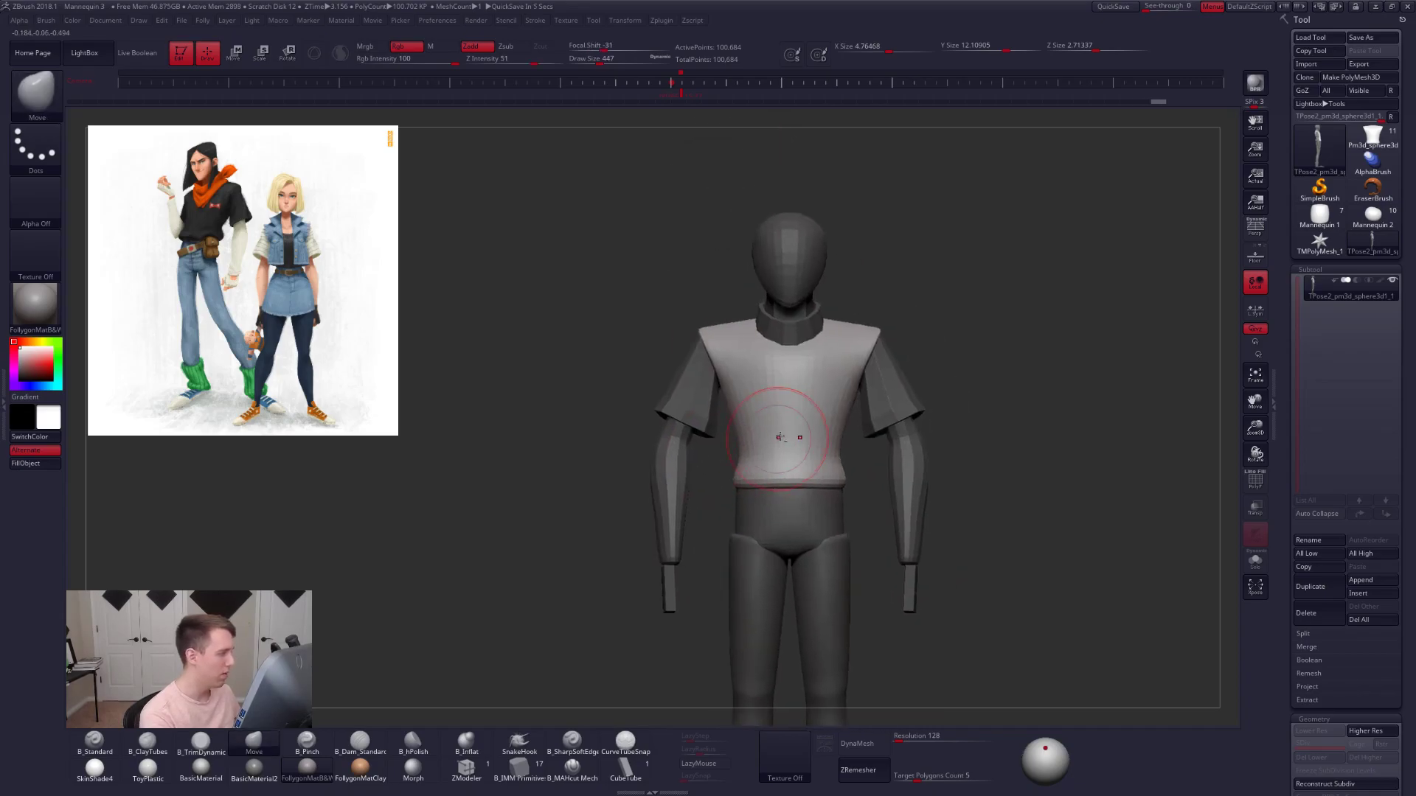
pyautogui.moveTo(838, 446); pyautogui.dragTo(791, 455, button='right')
pyautogui.press('space')
pyautogui.moveTo(860, 467); pyautogui.dragTo(851, 467)
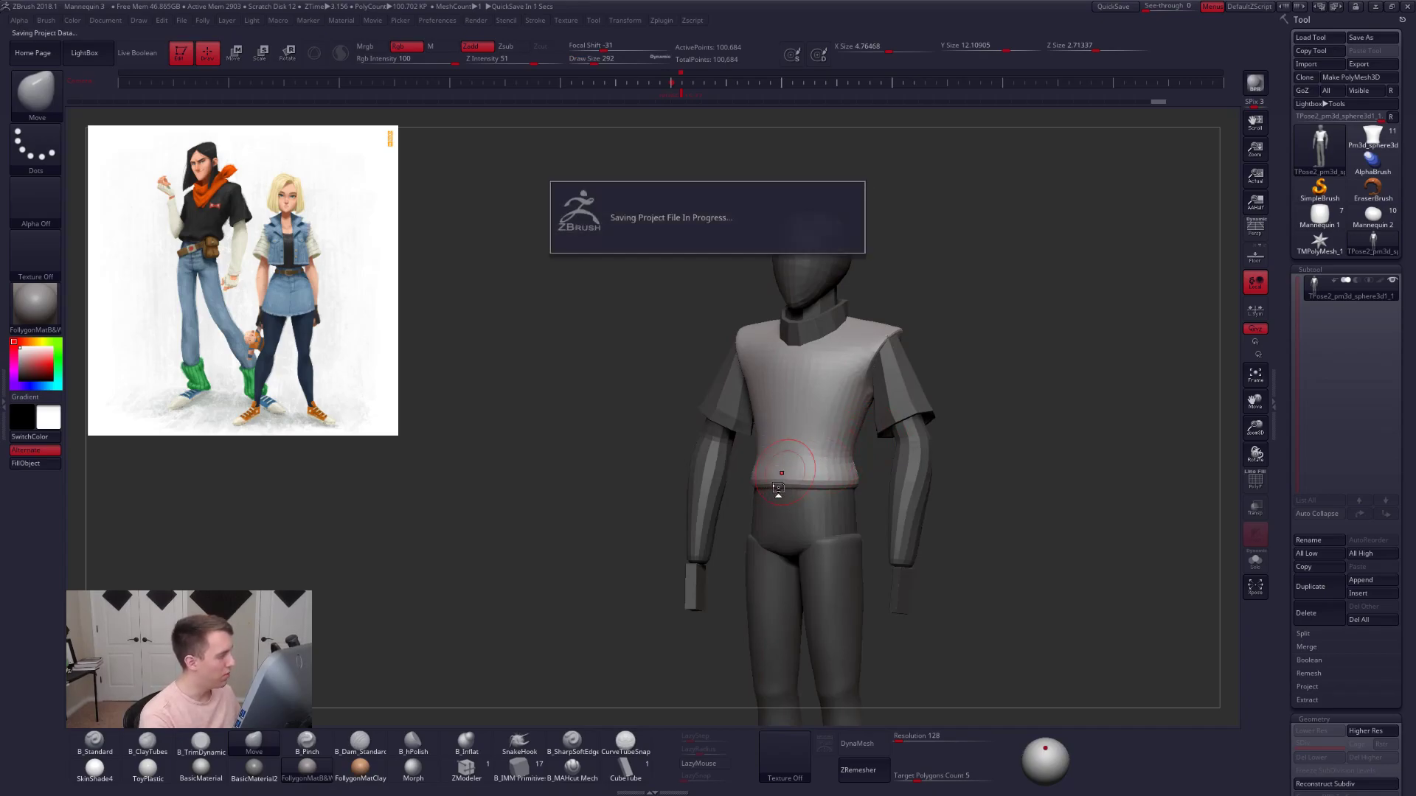
pyautogui.moveTo(769, 483)
pyautogui.keyDown('ctrl'); pyautogui.mouseDown(button='right')
pyautogui.moveTo(760, 514)
pyautogui.moveTo(810, 504)
pyautogui.moveTo(793, 474)
pyautogui.mouseUp(button='right'); pyautogui.keyUp('ctrl')
# - Isolate the torso, build up a band along the shirt hem with B_ClayTubes at size 215, smooth it and show everything again
pyautogui.press('2')
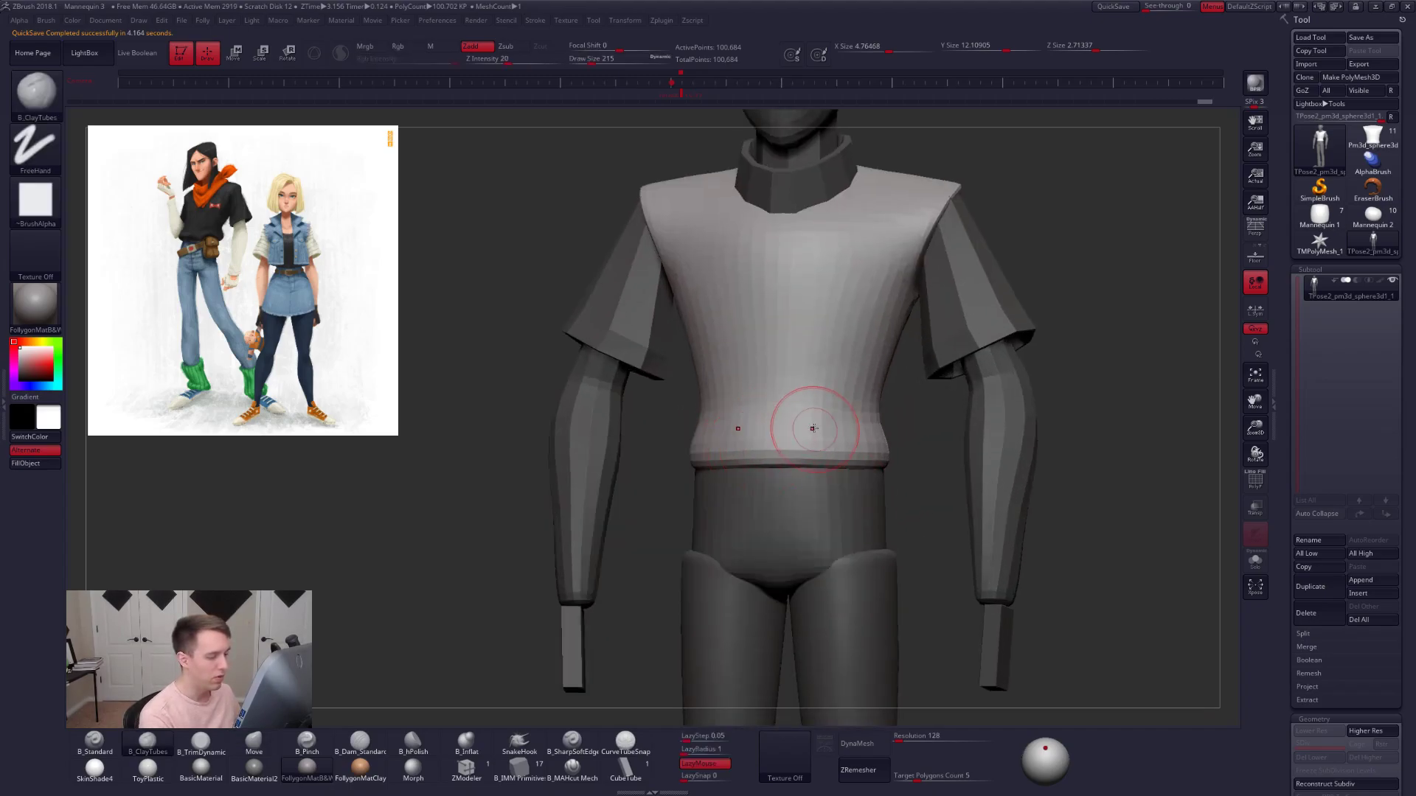
pyautogui.keyDown('ctrl'); pyautogui.keyDown('shift'); pyautogui.click(767, 439); pyautogui.keyUp('shift'); pyautogui.keyUp('ctrl')
pyautogui.moveTo(785, 431)
pyautogui.mouseDown()
pyautogui.moveTo(738, 436)
pyautogui.moveTo(817, 434)
pyautogui.moveTo(759, 435)
pyautogui.moveTo(792, 448)
pyautogui.mouseUp()
pyautogui.moveTo(760, 448); pyautogui.dragTo(786, 453, button='right')
pyautogui.keyDown('shift'); pyautogui.moveTo(726, 466); pyautogui.dragTo(744, 467); pyautogui.keyUp('shift')
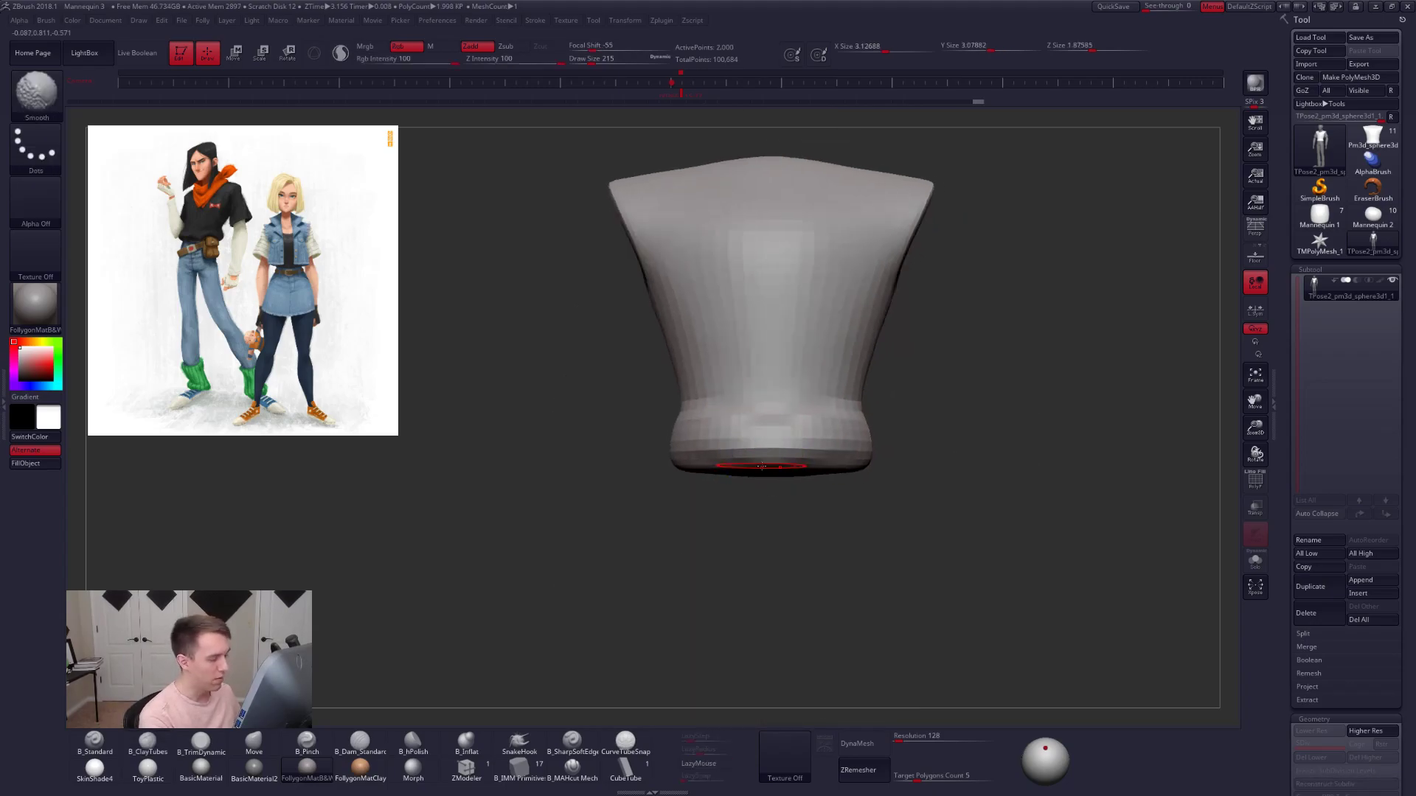
pyautogui.moveTo(773, 465); pyautogui.dragTo(761, 465, button='right')
pyautogui.keyDown('ctrl'); pyautogui.keyDown('shift'); pyautogui.click(673, 479); pyautogui.keyUp('shift'); pyautogui.keyUp('ctrl')
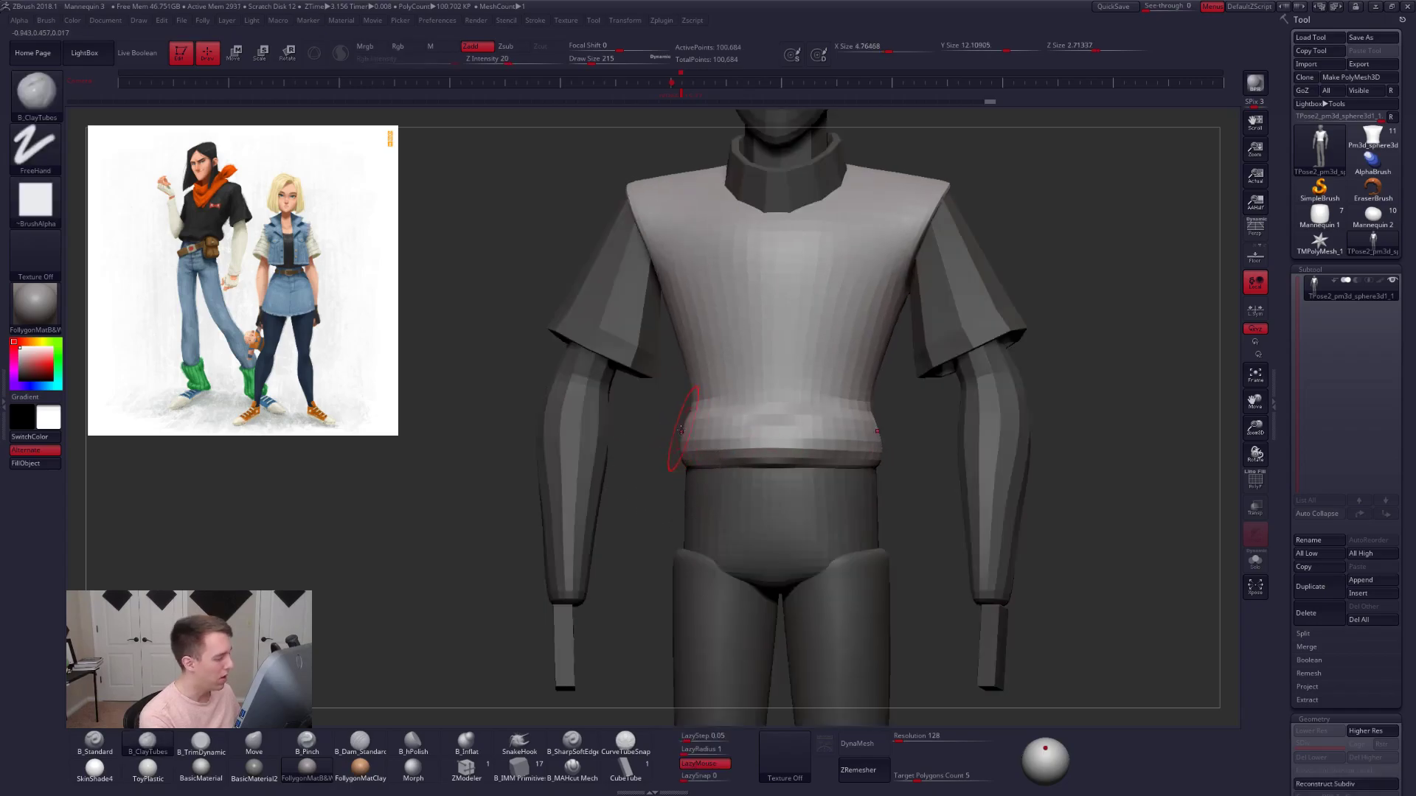
# - Mask everything except the band along the shirt's lower hem and activate the Move brush
pyautogui.press('b')
pyautogui.press('m')
pyautogui.press('v')
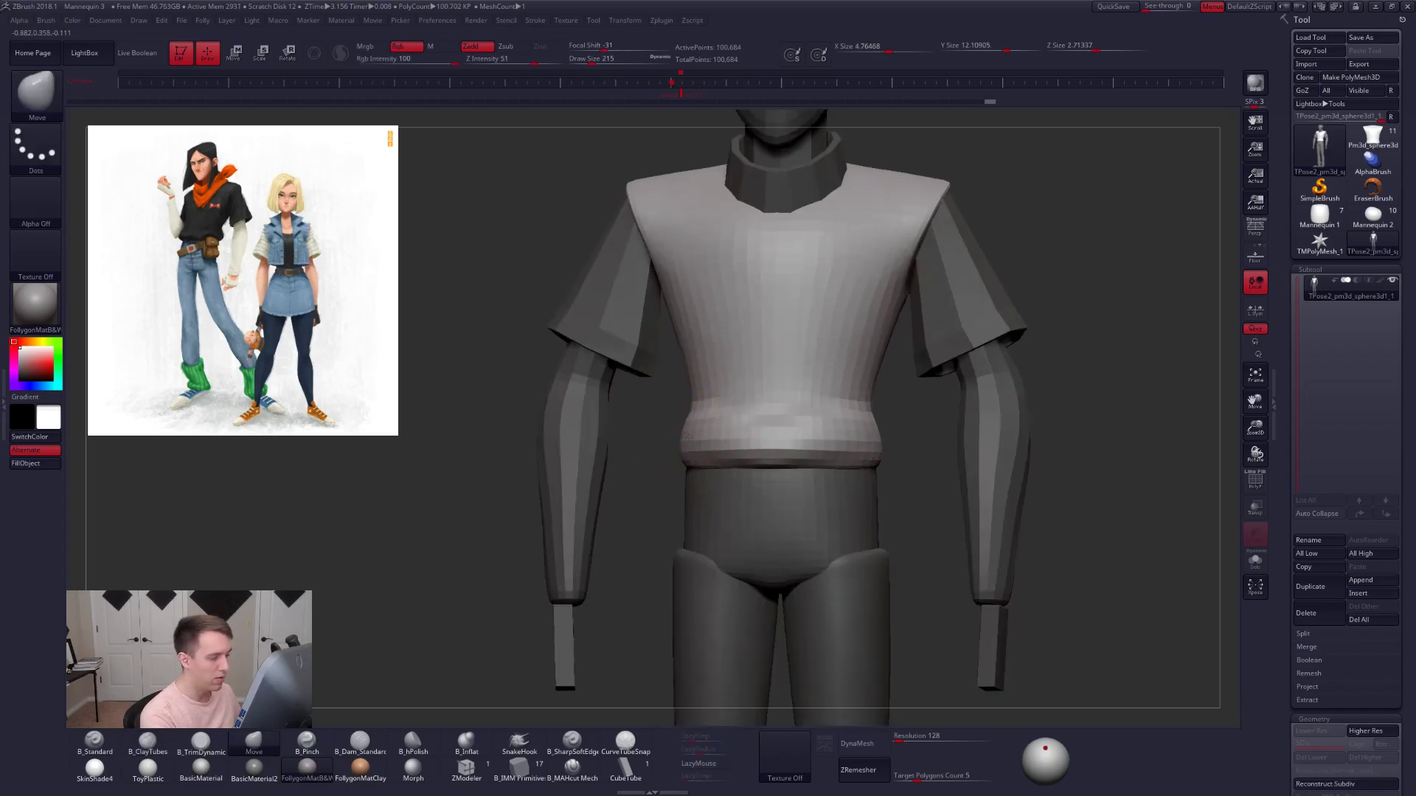
pyautogui.moveTo(659, 409); pyautogui.dragTo(671, 414, button='right')
pyautogui.keyDown('ctrl'); pyautogui.moveTo(679, 404); pyautogui.dragTo(784, 399); pyautogui.keyUp('ctrl')
pyautogui.moveTo(897, 411)
pyautogui.keyDown('ctrl'); pyautogui.mouseDown()
pyautogui.moveTo(958, 139)
pyautogui.moveTo(402, 289)
pyautogui.mouseUp(); pyautogui.keyUp('ctrl')
pyautogui.keyDown('ctrl'); pyautogui.click(878, 421); pyautogui.keyUp('ctrl')
pyautogui.hotkey('ctrl', 'i')
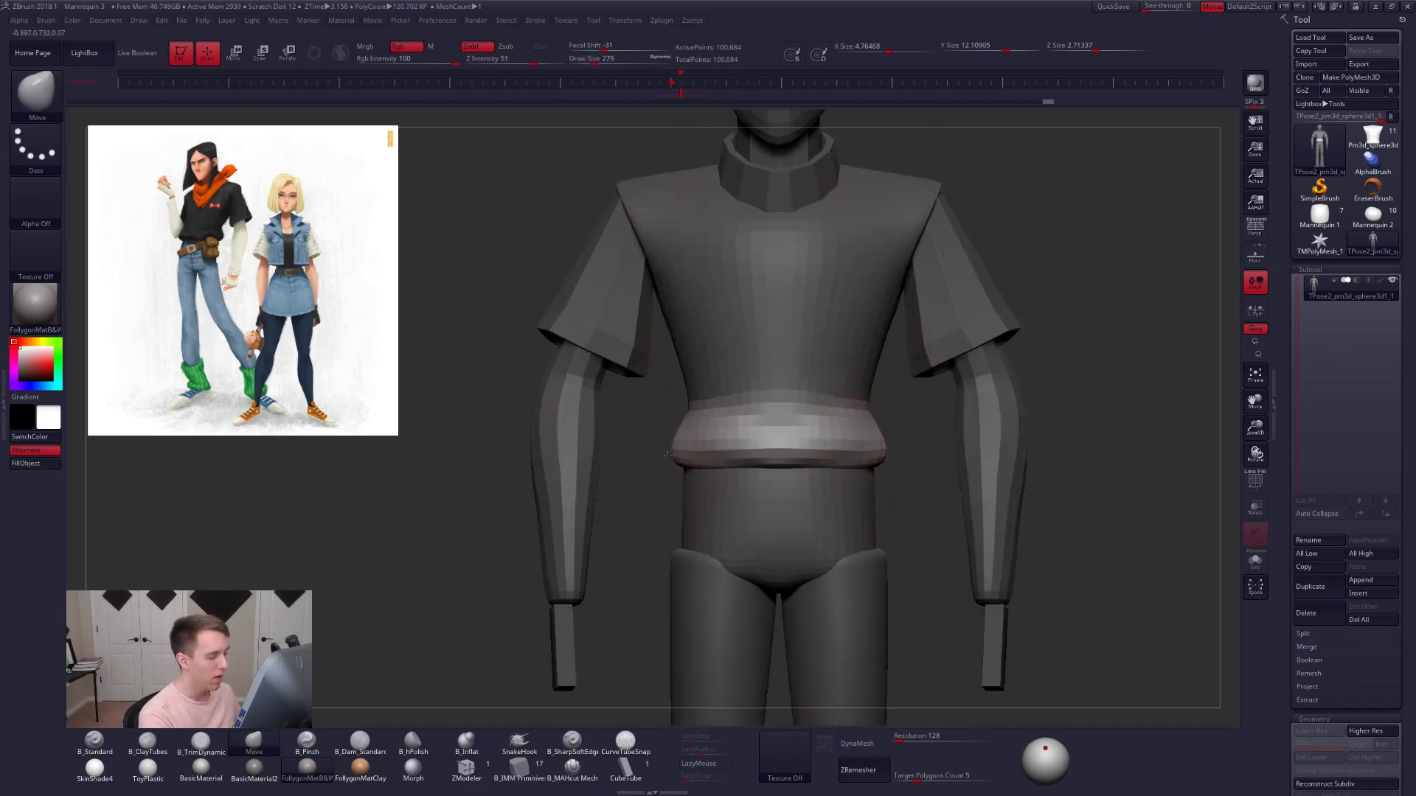
# - Flare the unmasked shirt hem outward at the sides of the waist at brush size 279, comparing it with the reference
pyautogui.moveTo(696, 468); pyautogui.dragTo(684, 470, button='right')
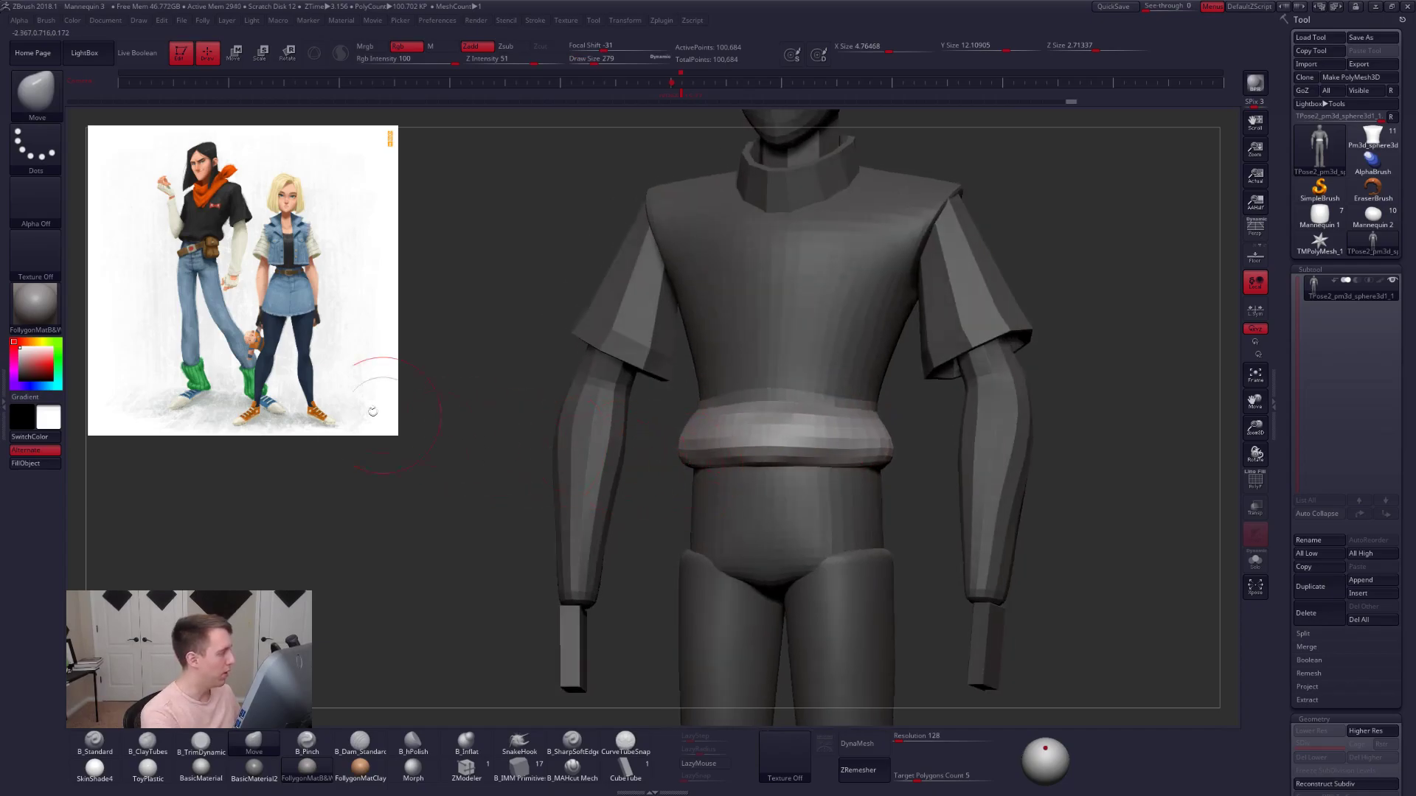
pyautogui.moveTo(186, 229); pyautogui.dragTo(181, 237, button='right')
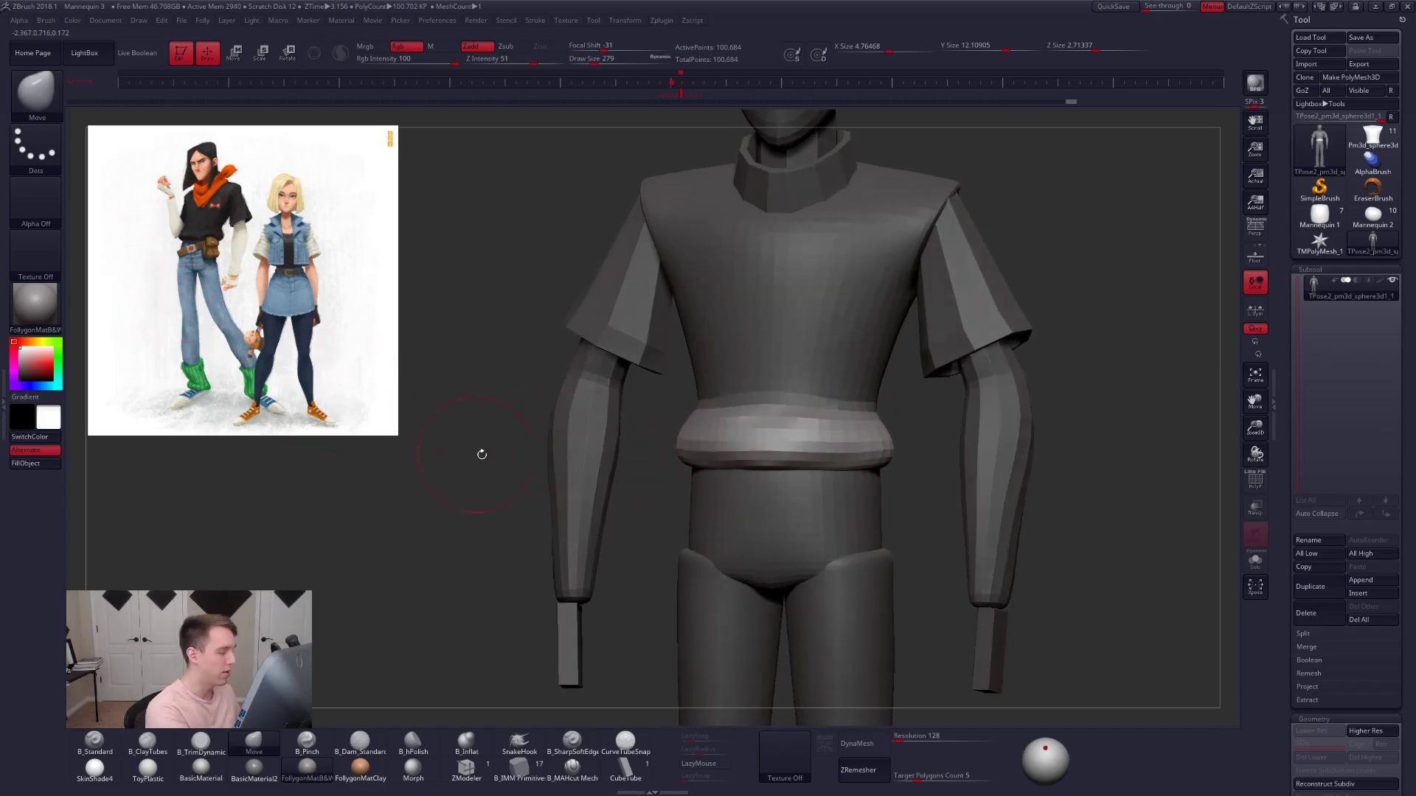
pyautogui.keyDown('shift'); pyautogui.moveTo(470, 453); pyautogui.dragTo(509, 455, button='right'); pyautogui.keyUp('shift')
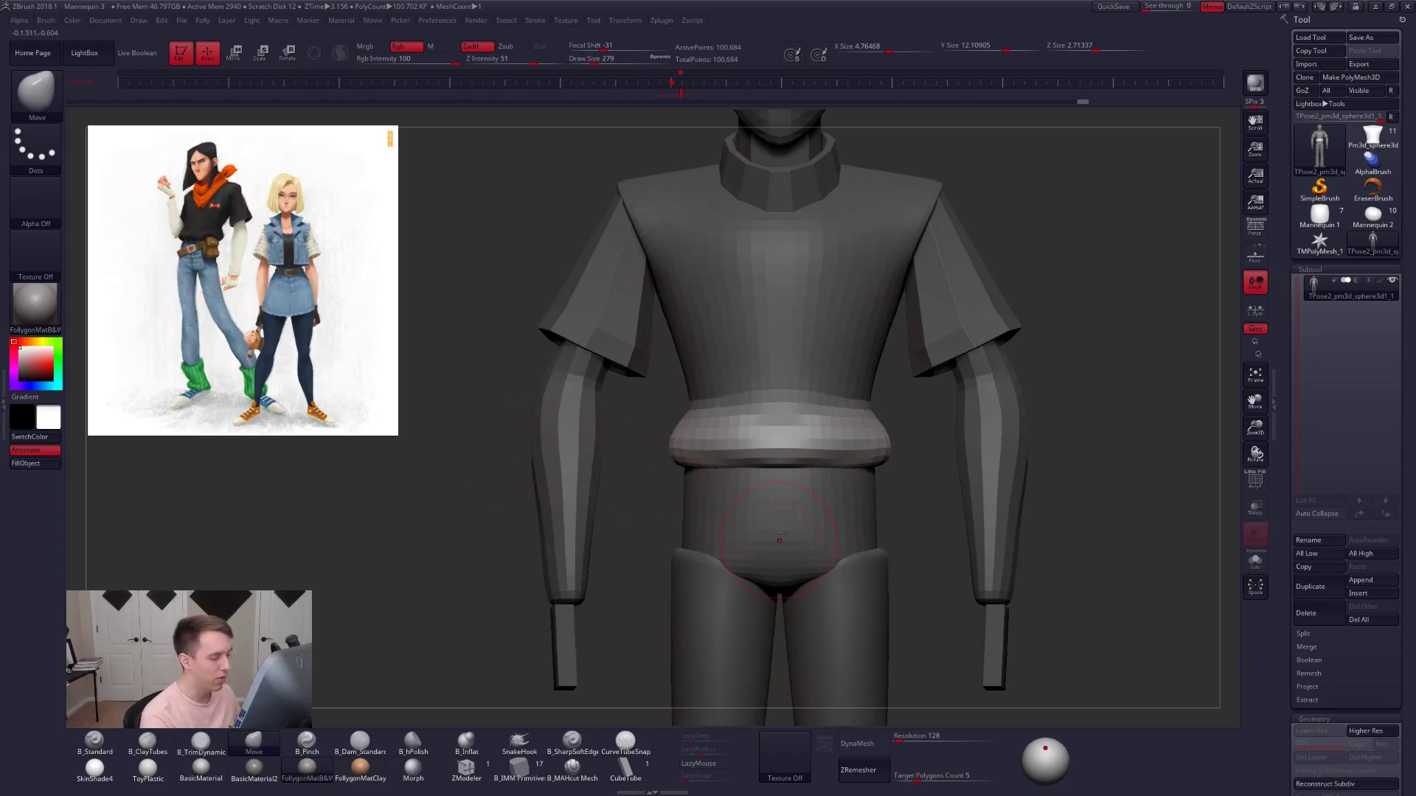
pyautogui.moveTo(729, 465); pyautogui.dragTo(675, 459, button='right')
pyautogui.press('b')
pyautogui.press('p')
pyautogui.press('i')
pyautogui.moveTo(818, 445); pyautogui.dragTo(783, 491, button='right')
# - Pull the front and back of the shirt hem outward with the Move brush at size 279
pyautogui.press('b')
pyautogui.press('m')
pyautogui.press('v')
pyautogui.moveTo(710, 457)
pyautogui.mouseDown(button='right')
pyautogui.moveTo(693, 477)
pyautogui.moveTo(714, 481)
pyautogui.moveTo(666, 486)
pyautogui.mouseUp(button='right')
pyautogui.moveTo(649, 455)
pyautogui.mouseDown()
pyautogui.moveTo(647, 470)
pyautogui.moveTo(685, 451)
pyautogui.mouseUp()
pyautogui.moveTo(690, 483); pyautogui.dragTo(618, 436, button='right')
pyautogui.moveTo(620, 438); pyautogui.dragTo(621, 432)
pyautogui.moveTo(542, 456); pyautogui.dragTo(523, 450)
pyautogui.moveTo(582, 443)
pyautogui.mouseDown(button='right')
pyautogui.moveTo(601, 465)
pyautogui.moveTo(699, 476)
pyautogui.moveTo(719, 454)
pyautogui.moveTo(799, 452)
pyautogui.moveTo(768, 411)
pyautogui.mouseUp(button='right')
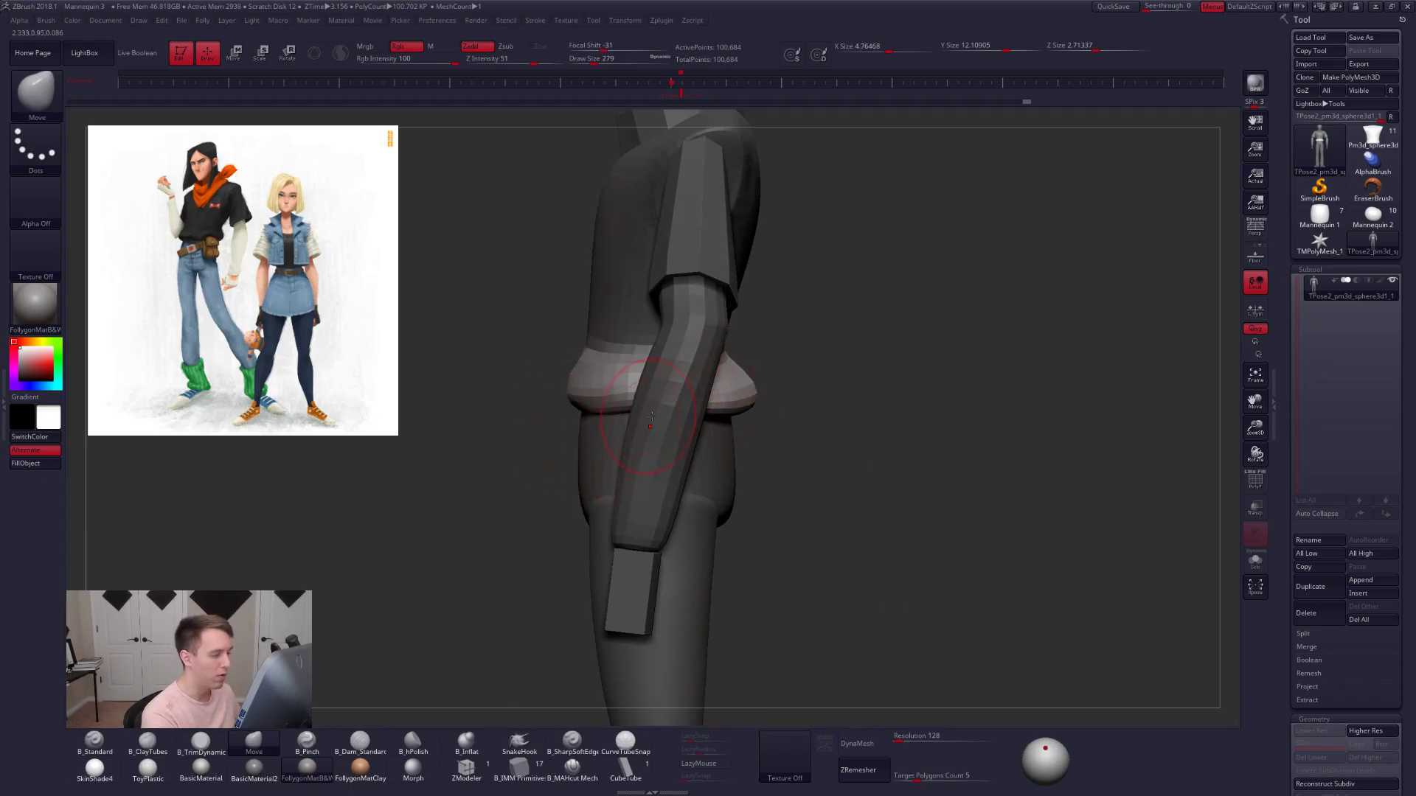
# - Clear the mask and transfer the Transpose Master mesh back to the subtools
pyautogui.press('ctrl')
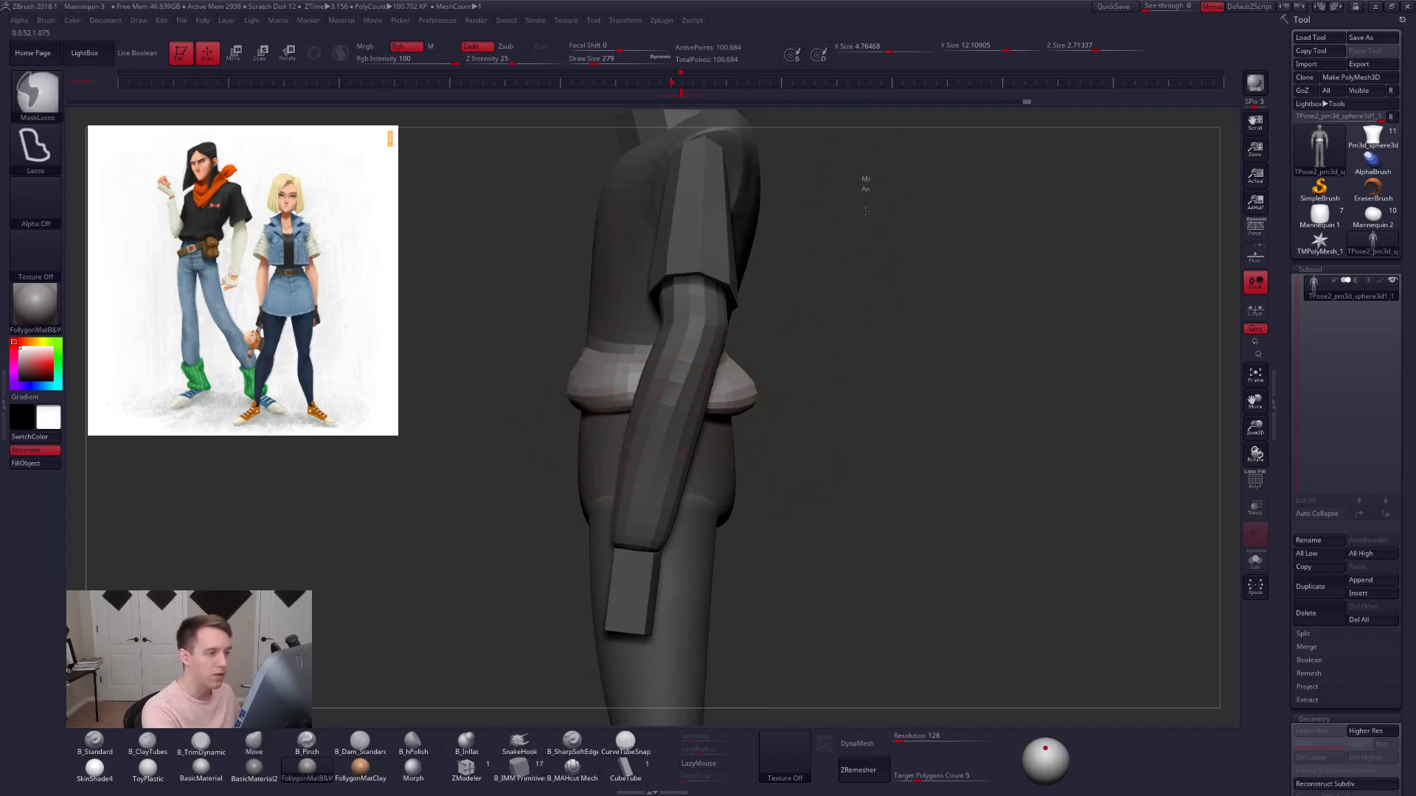
pyautogui.keyDown('ctrl'); pyautogui.moveTo(915, 325); pyautogui.dragTo(895, 340); pyautogui.keyUp('ctrl')
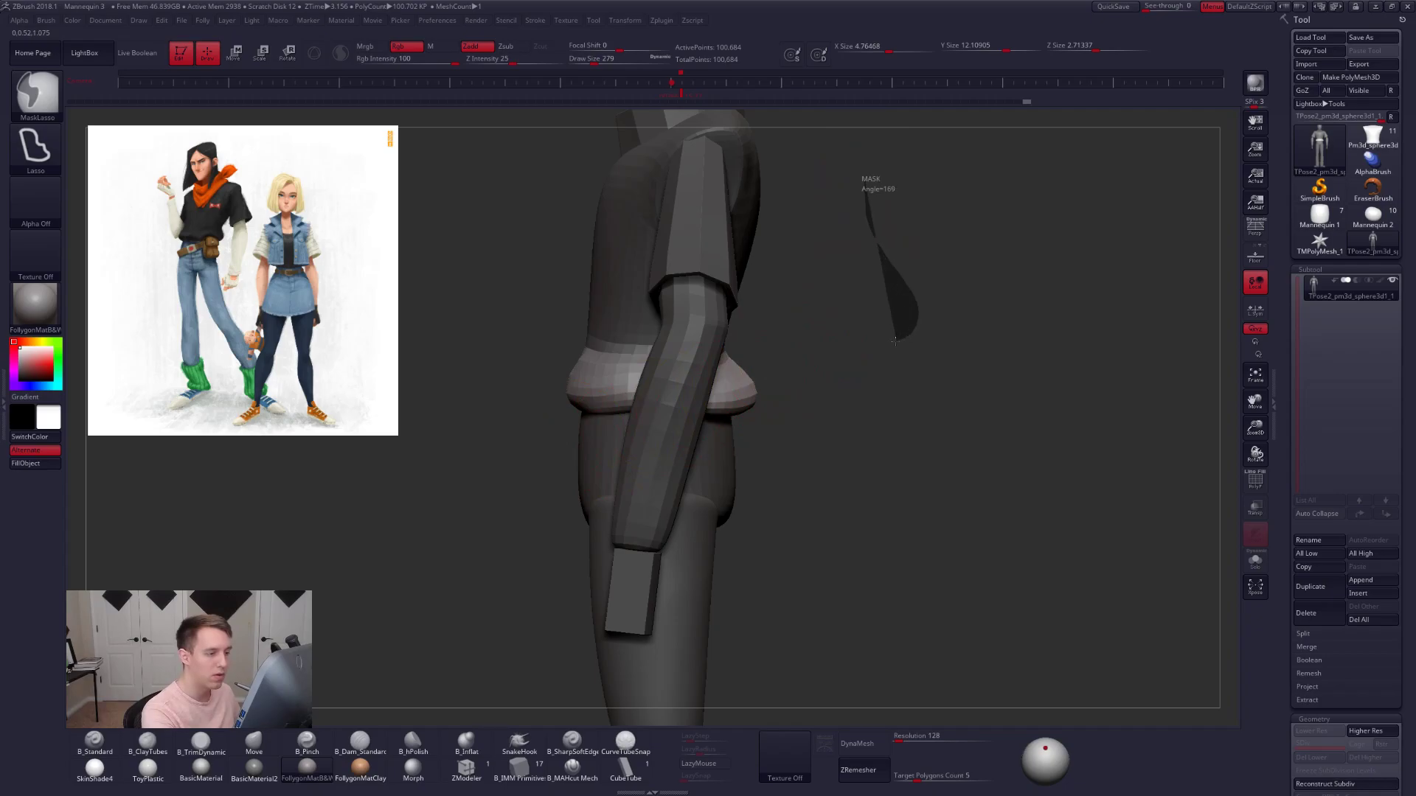
pyautogui.moveTo(868, 397)
pyautogui.keyDown('ctrl'); pyautogui.mouseDown()
pyautogui.moveTo(794, 369)
pyautogui.moveTo(797, 356)
pyautogui.moveTo(877, 343)
pyautogui.mouseUp(); pyautogui.keyUp('ctrl')
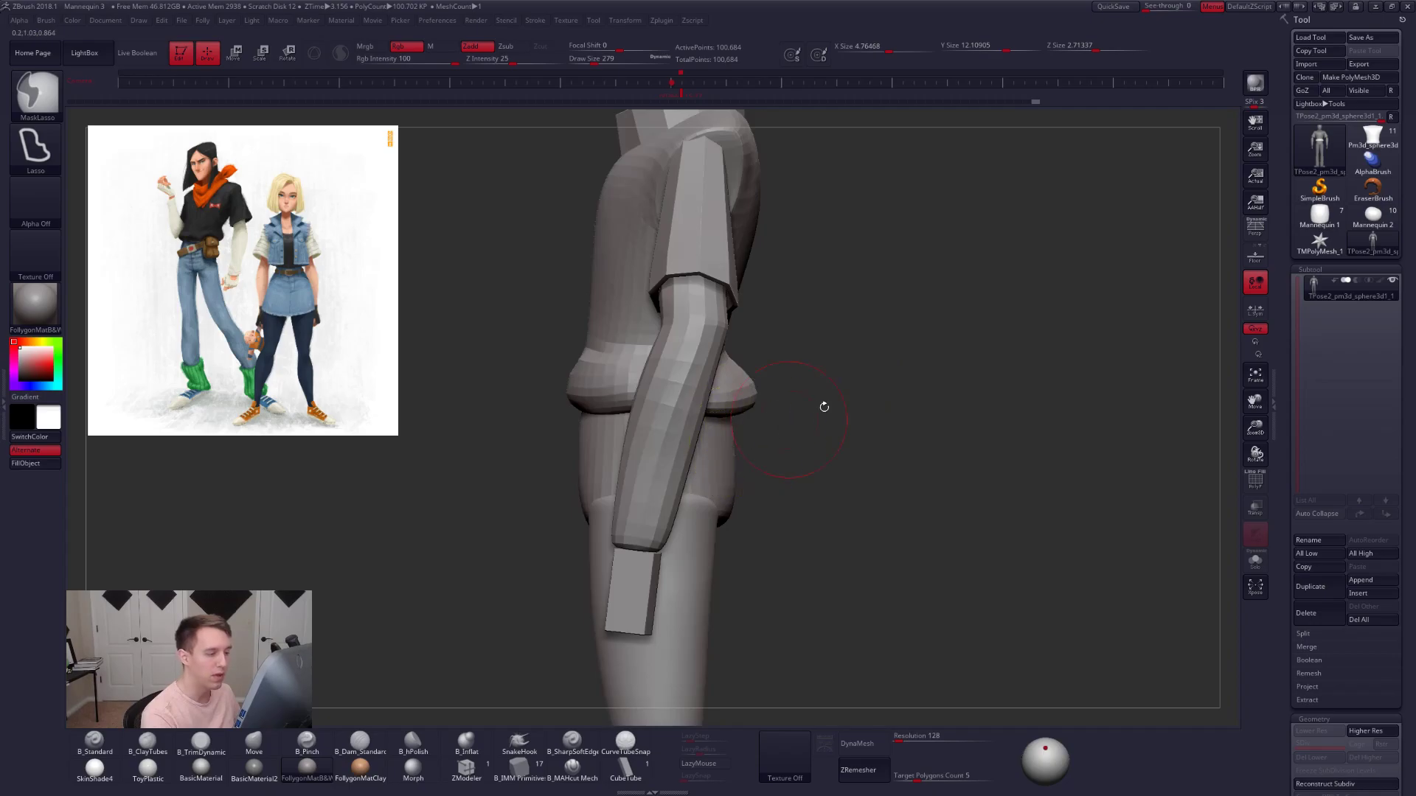
pyautogui.moveTo(961, 254)
pyautogui.keyDown('ctrl'); pyautogui.mouseDown()
pyautogui.moveTo(1010, 279)
pyautogui.moveTo(1041, 348)
pyautogui.moveTo(984, 363)
pyautogui.moveTo(912, 313)
pyautogui.moveTo(664, 336)
pyautogui.mouseUp(); pyautogui.keyUp('ctrl')
pyautogui.moveTo(845, 359)
pyautogui.keyDown('ctrl'); pyautogui.mouseDown()
pyautogui.moveTo(850, 398)
pyautogui.moveTo(771, 386)
pyautogui.mouseUp(); pyautogui.keyUp('ctrl')
pyautogui.hotkey('ctrl', 'shift', 'f')
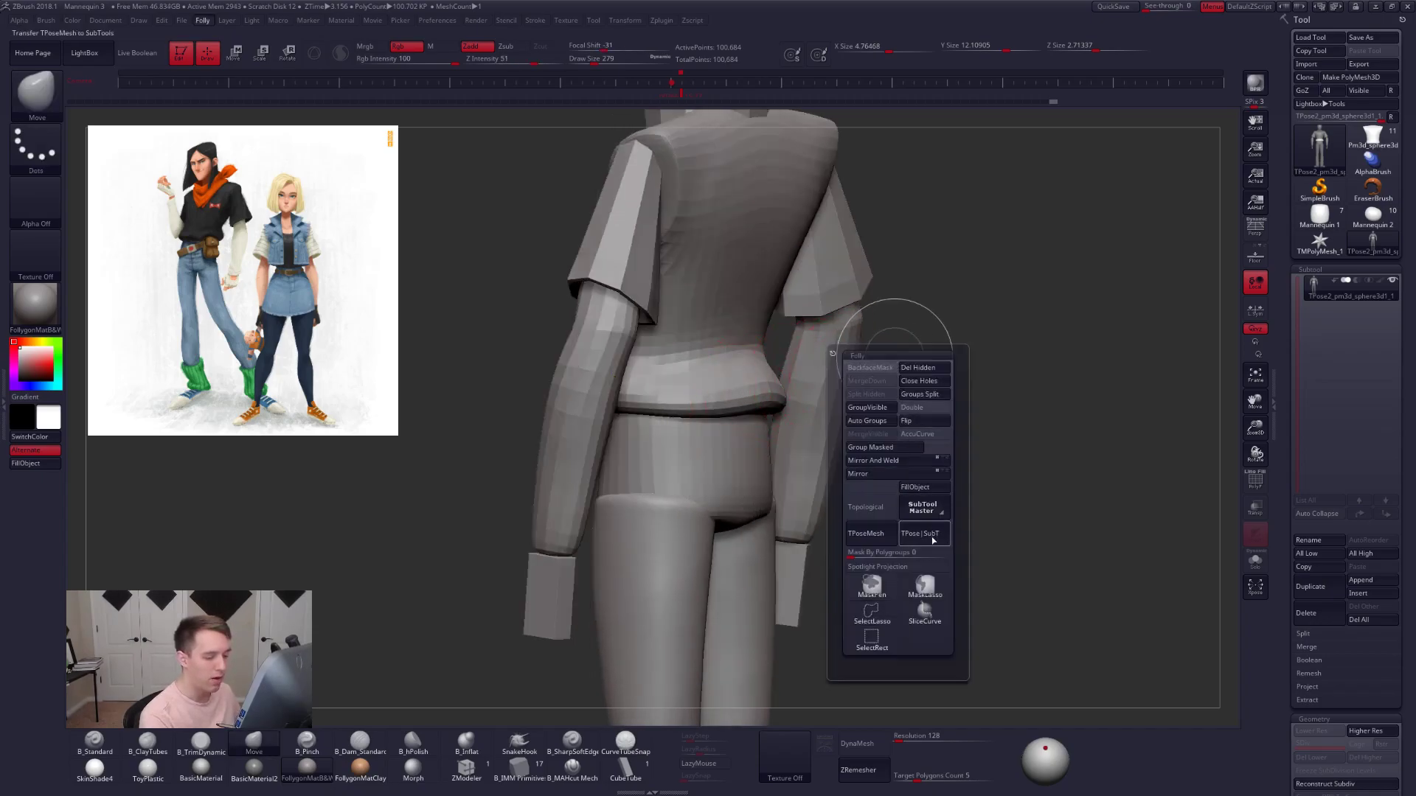
pyautogui.click(933, 540)
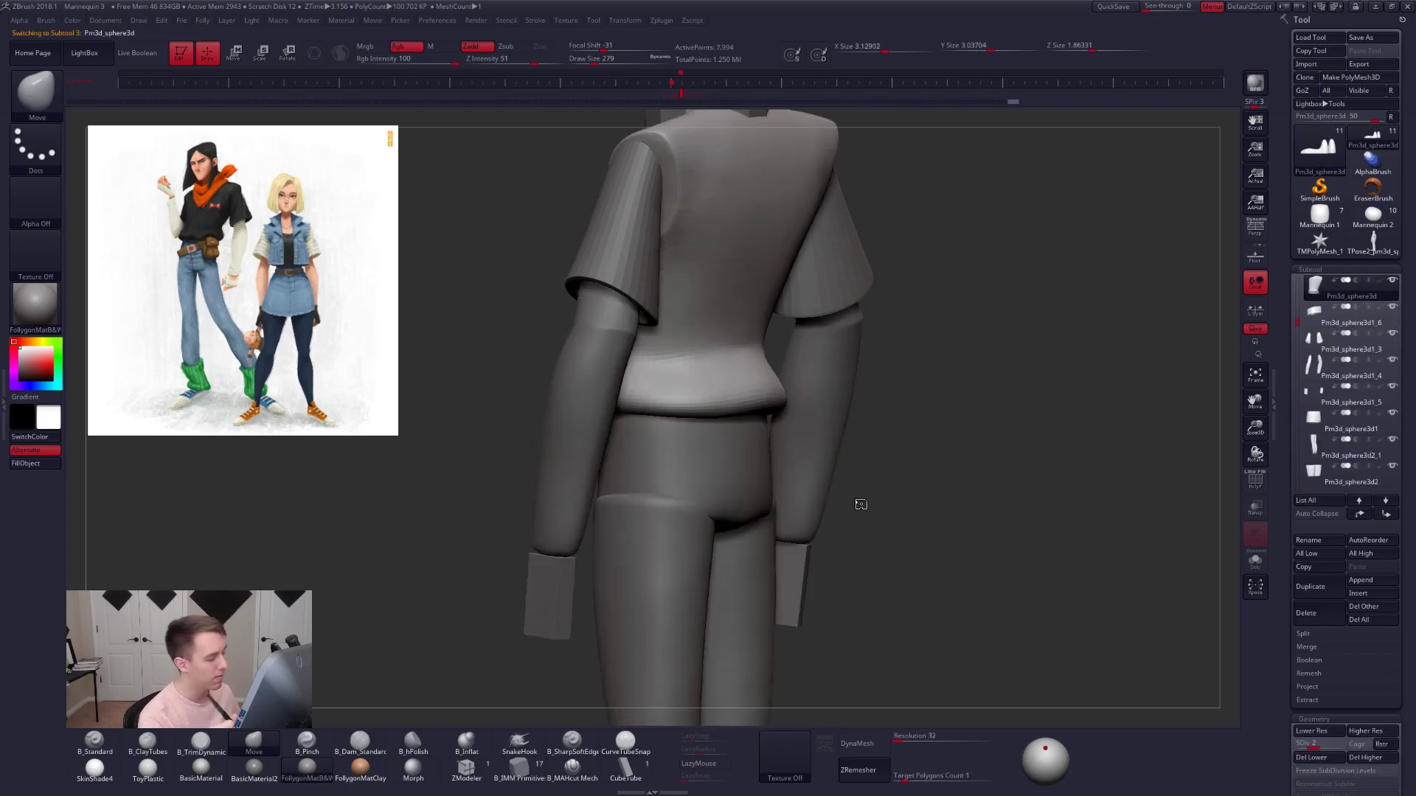
# - Solo the torso subtool and build up its flared hem with B_ClayTubes, smoothing the surface and checking it against the body
pyautogui.moveTo(717, 396)
pyautogui.mouseDown(button='right')
pyautogui.moveTo(652, 412)
pyautogui.moveTo(711, 392)
pyautogui.mouseUp(button='right')
pyautogui.hotkey('alt', 's')
pyautogui.press('space')
pyautogui.moveTo(751, 461); pyautogui.dragTo(746, 462)
pyautogui.press('2')
pyautogui.moveTo(666, 415); pyautogui.dragTo(785, 402)
pyautogui.moveTo(808, 405); pyautogui.dragTo(859, 405, button='right')
pyautogui.moveTo(673, 404); pyautogui.dragTo(787, 407)
pyautogui.moveTo(819, 407); pyautogui.dragTo(781, 402, button='right')
pyautogui.keyDown('shift'); pyautogui.moveTo(780, 402); pyautogui.dragTo(722, 407); pyautogui.keyUp('shift')
pyautogui.hotkey('alt', 's')
pyautogui.moveTo(737, 406); pyautogui.dragTo(701, 435, button='right')
pyautogui.moveTo(673, 383)
pyautogui.mouseDown()
pyautogui.moveTo(796, 338)
pyautogui.moveTo(653, 358)
pyautogui.moveTo(726, 363)
pyautogui.mouseUp()
pyautogui.moveTo(726, 362); pyautogui.dragTo(884, 398, button='right')
# - Raise the torso to subdivision level 4 and sharpen the hem's lower edge with B_Pinch at size 252 and intensity 20
pyautogui.moveTo(604, 401)
pyautogui.keyDown('alt'); pyautogui.mouseDown(button='right')
pyautogui.moveTo(760, 405)
pyautogui.moveTo(693, 390)
pyautogui.moveTo(699, 423)
pyautogui.moveTo(622, 421)
pyautogui.moveTo(725, 434)
pyautogui.moveTo(714, 457)
pyautogui.moveTo(691, 431)
pyautogui.moveTo(664, 465)
pyautogui.mouseUp(button='right'); pyautogui.keyUp('alt')
pyautogui.hotkey('alt', 's')
pyautogui.press('5')
pyautogui.press('d')
pyautogui.hotkey('alt', 's')
pyautogui.hotkey('alt', 's')
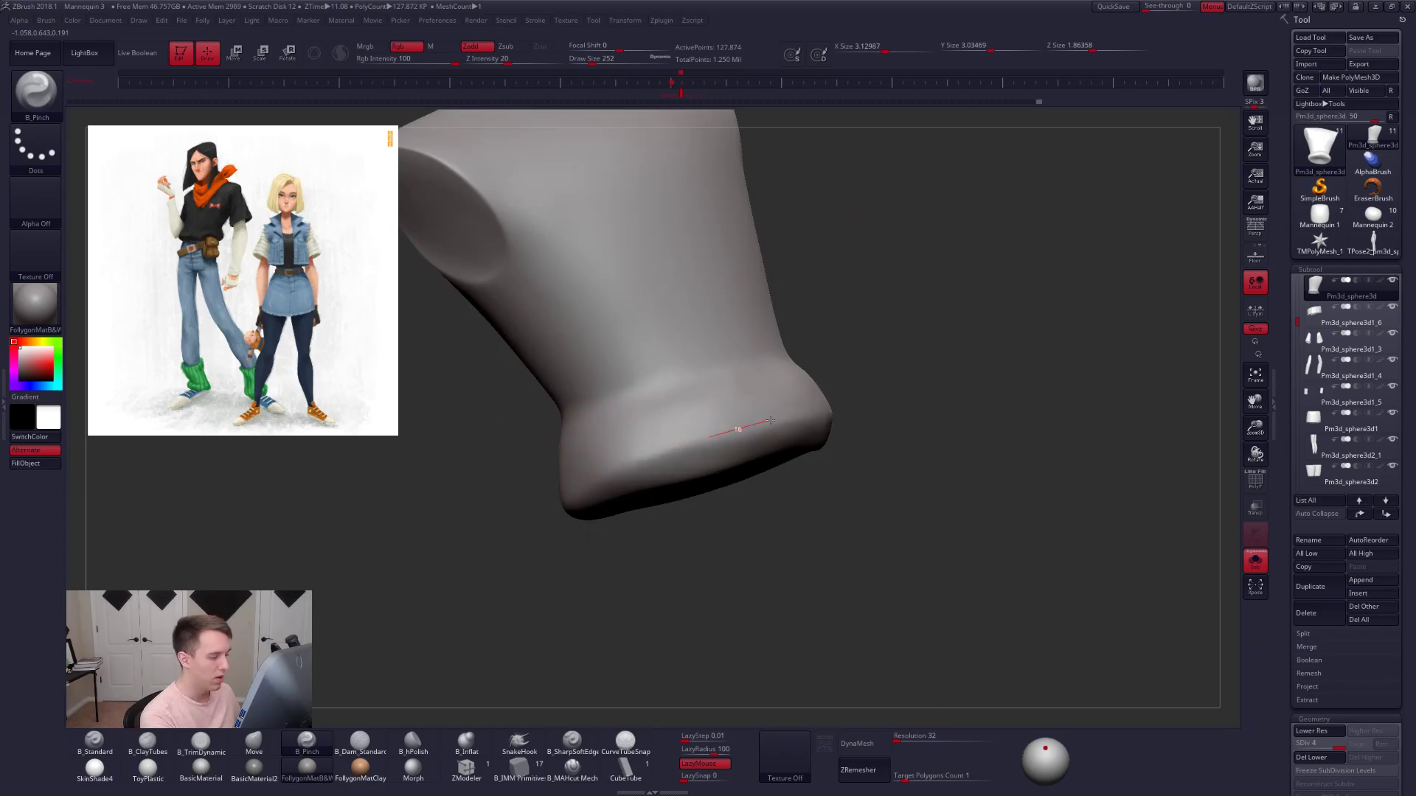
pyautogui.moveTo(843, 405); pyautogui.dragTo(735, 438, button='right')
pyautogui.moveTo(919, 395); pyautogui.dragTo(789, 446, button='right')
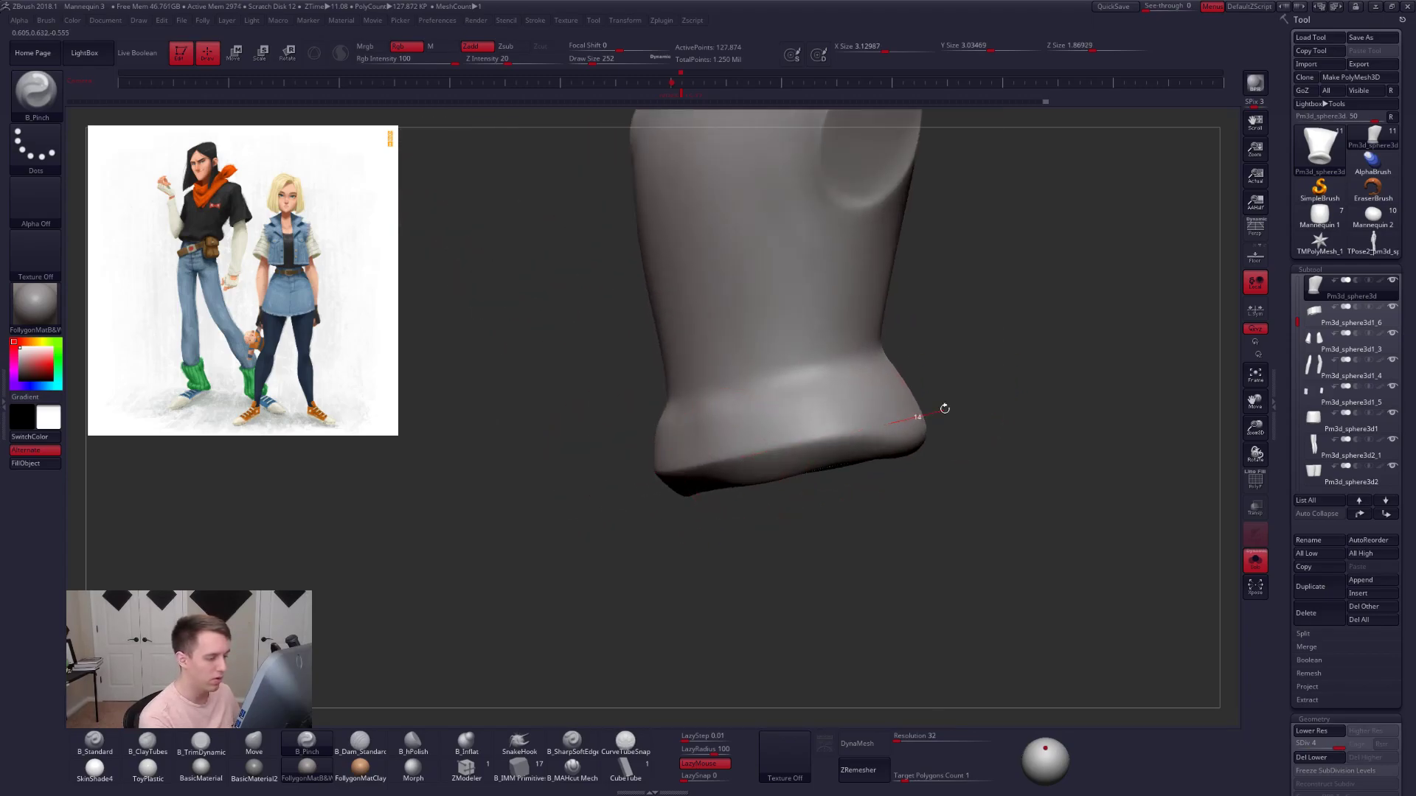
pyautogui.moveTo(947, 409); pyautogui.dragTo(839, 439, button='right')
pyautogui.keyDown('alt'); pyautogui.moveTo(1010, 411); pyautogui.dragTo(725, 462, button='right'); pyautogui.keyUp('alt')
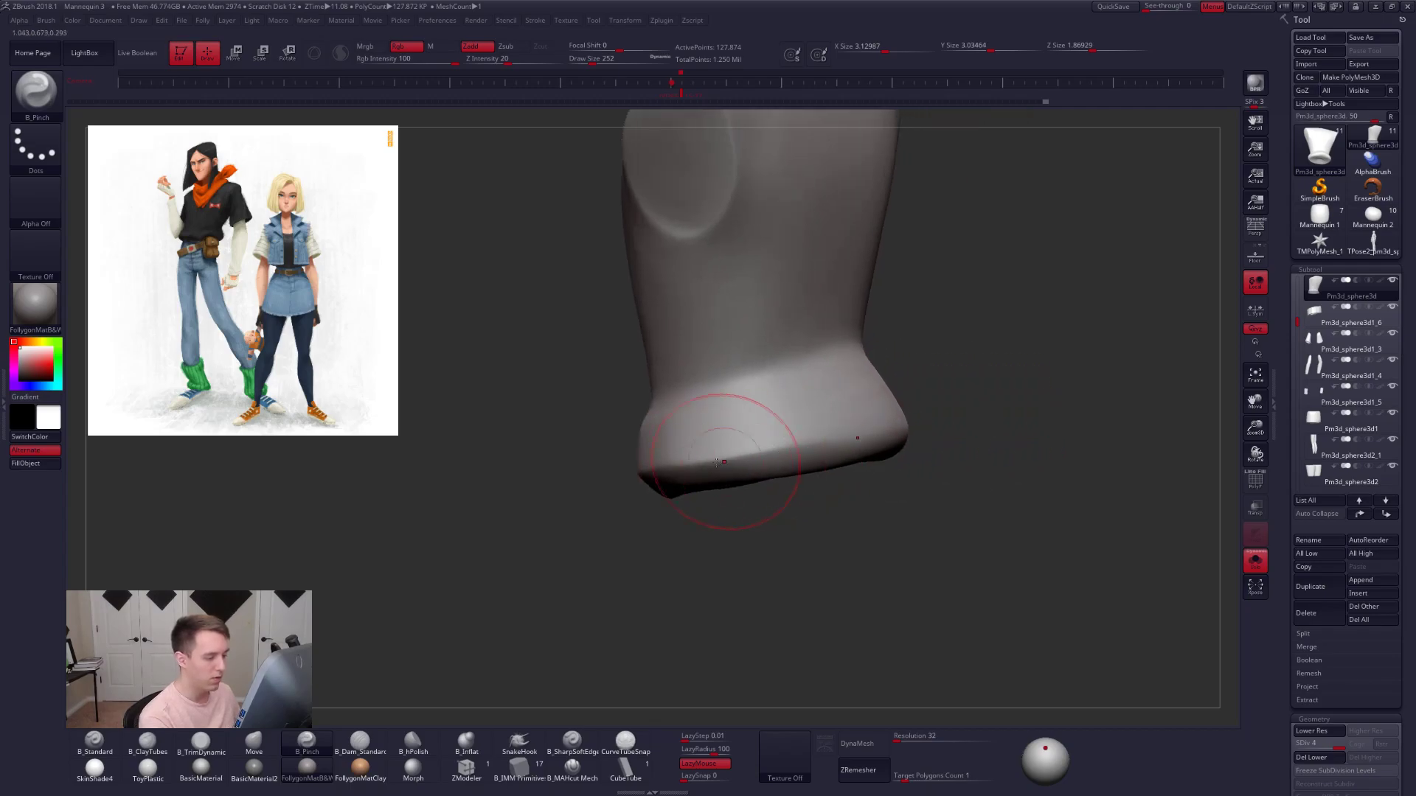
pyautogui.moveTo(917, 412); pyautogui.dragTo(707, 463, button='right')
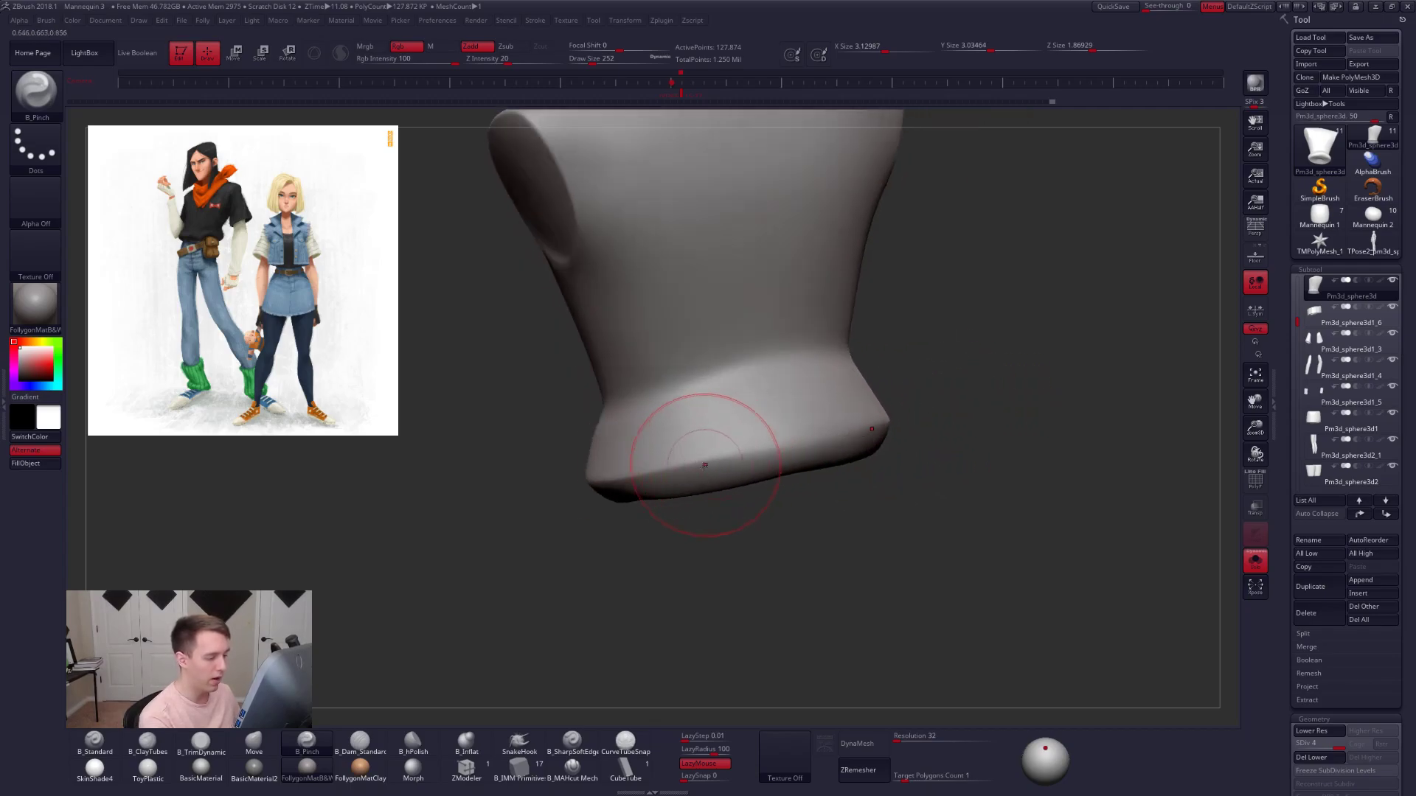
pyautogui.hotkey('shift', 's')
# - Pinch a crisp crease around the waist where the hem flares out from the torso, using B_Pinch at size 252
pyautogui.moveTo(832, 430); pyautogui.dragTo(948, 444, button='right')
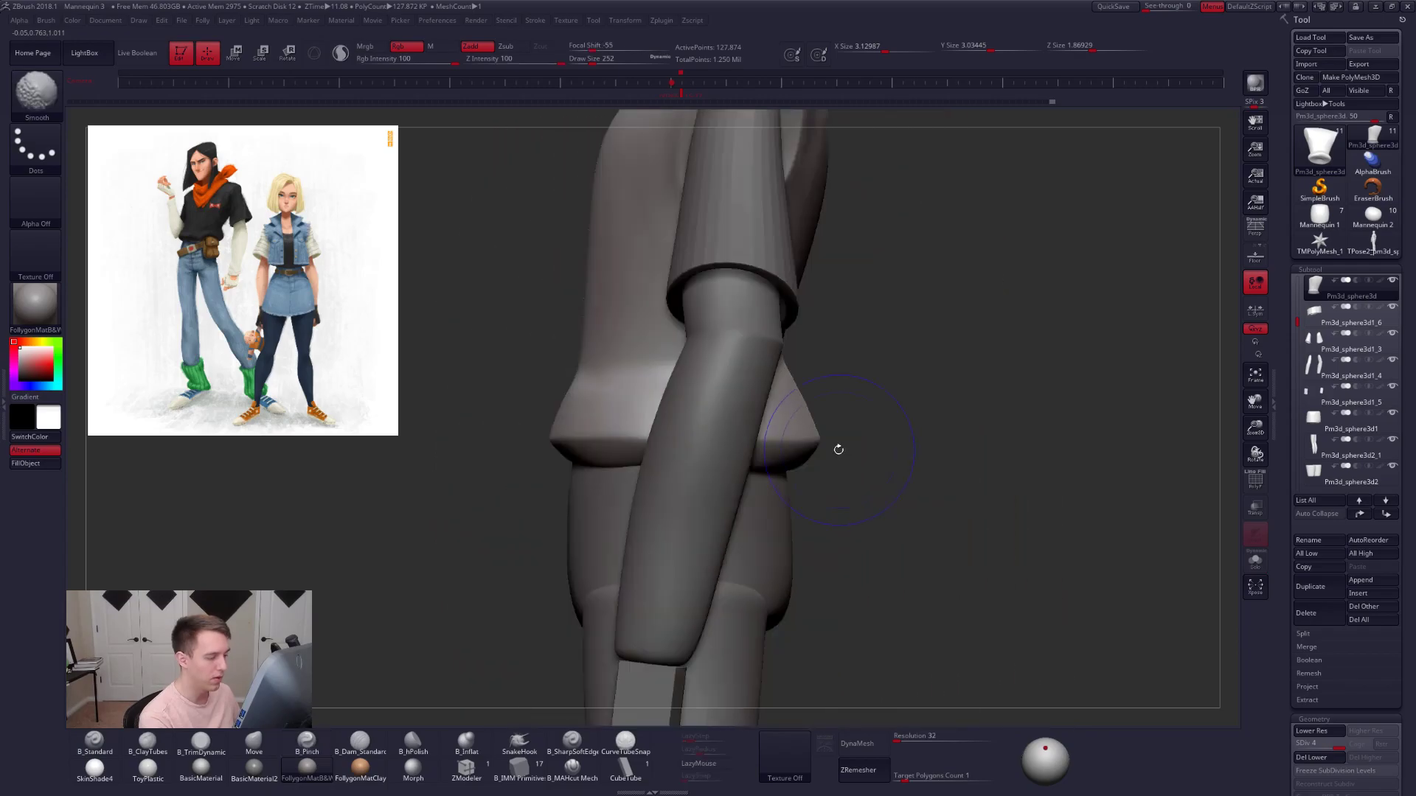
pyautogui.moveTo(818, 452)
pyautogui.keyDown('alt'); pyautogui.mouseDown(button='right')
pyautogui.moveTo(855, 447)
pyautogui.moveTo(790, 442)
pyautogui.moveTo(817, 429)
pyautogui.mouseUp(button='right'); pyautogui.keyUp('alt')
pyautogui.hotkey('ctrl', 'shift', 's')
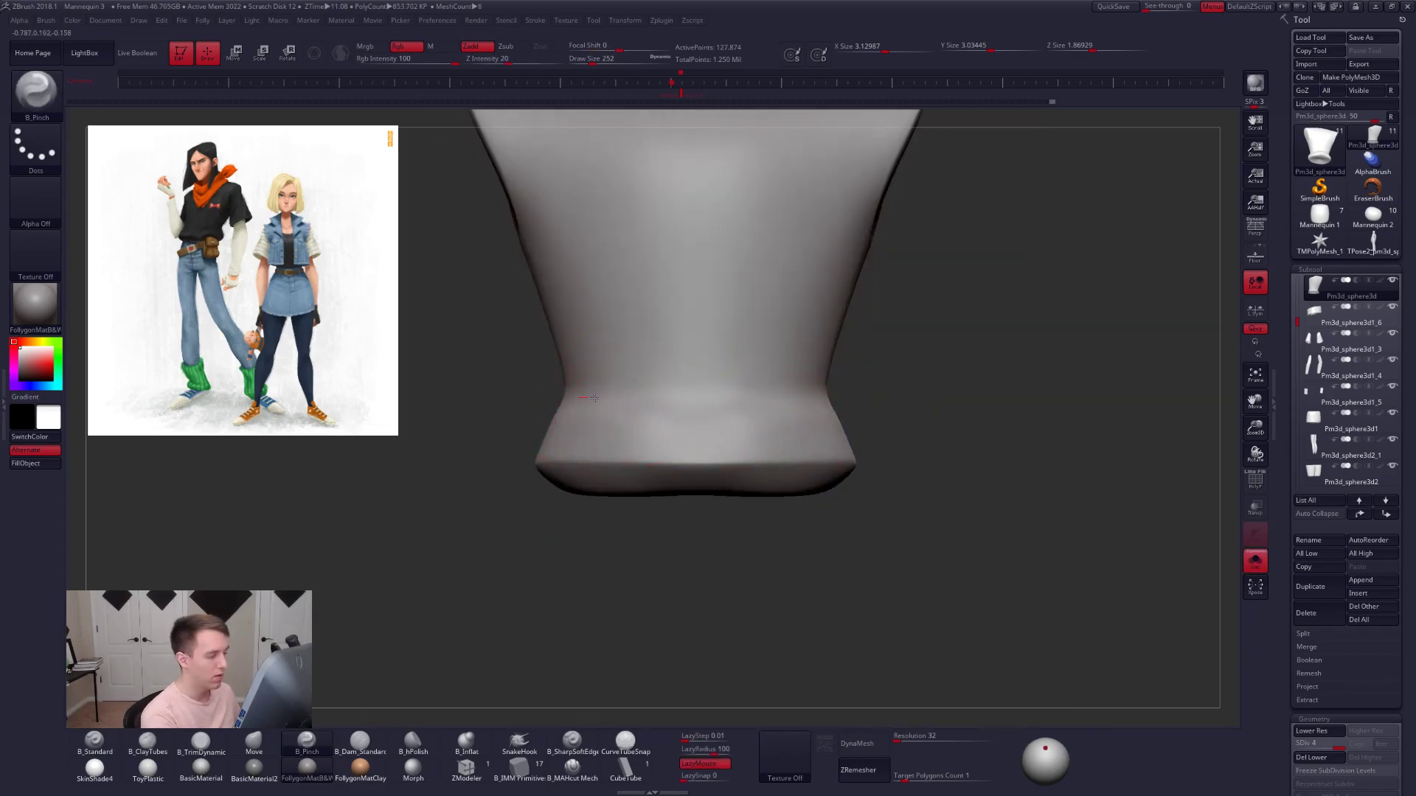
pyautogui.moveTo(832, 392); pyautogui.dragTo(846, 394)
pyautogui.moveTo(848, 395); pyautogui.dragTo(839, 444, button='right')
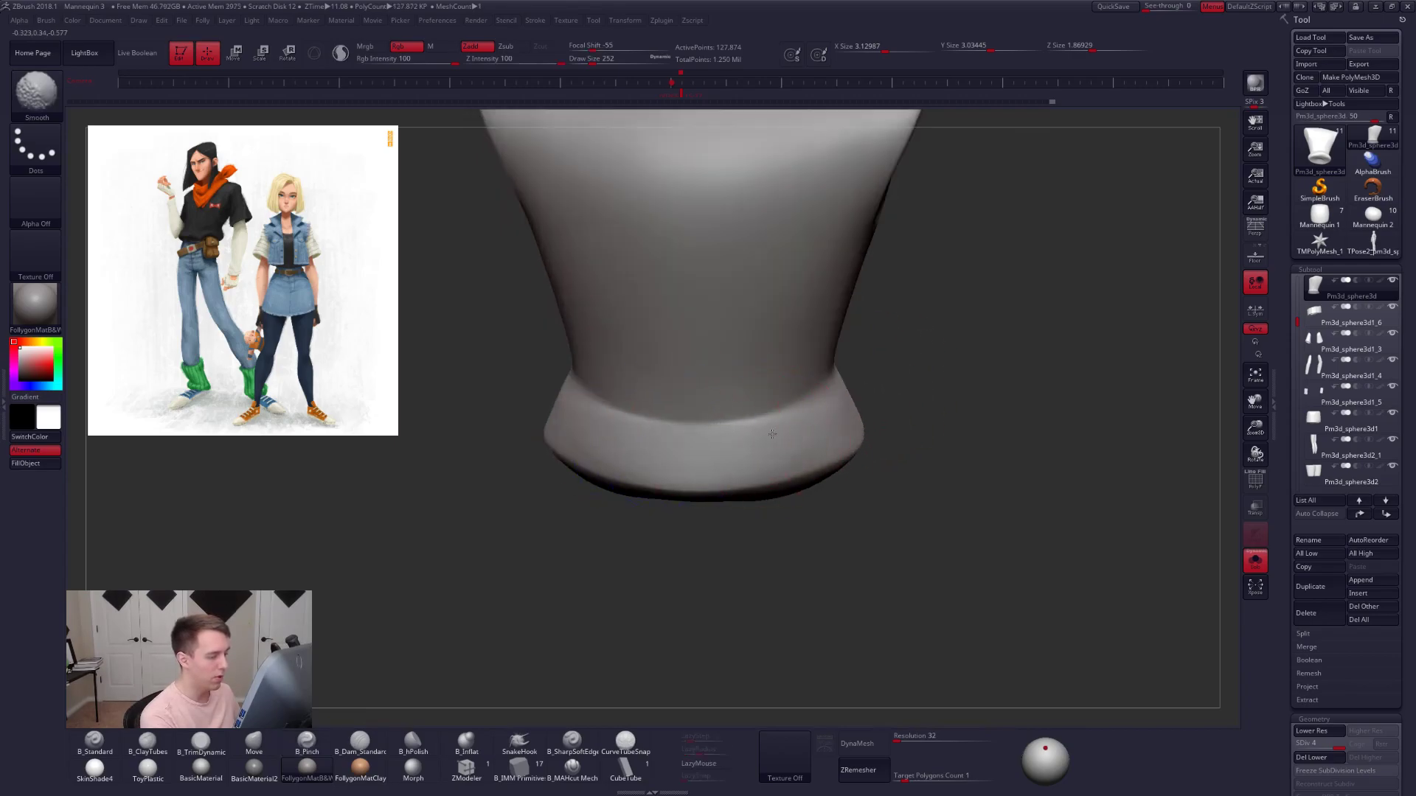
pyautogui.moveTo(838, 393); pyautogui.dragTo(772, 415)
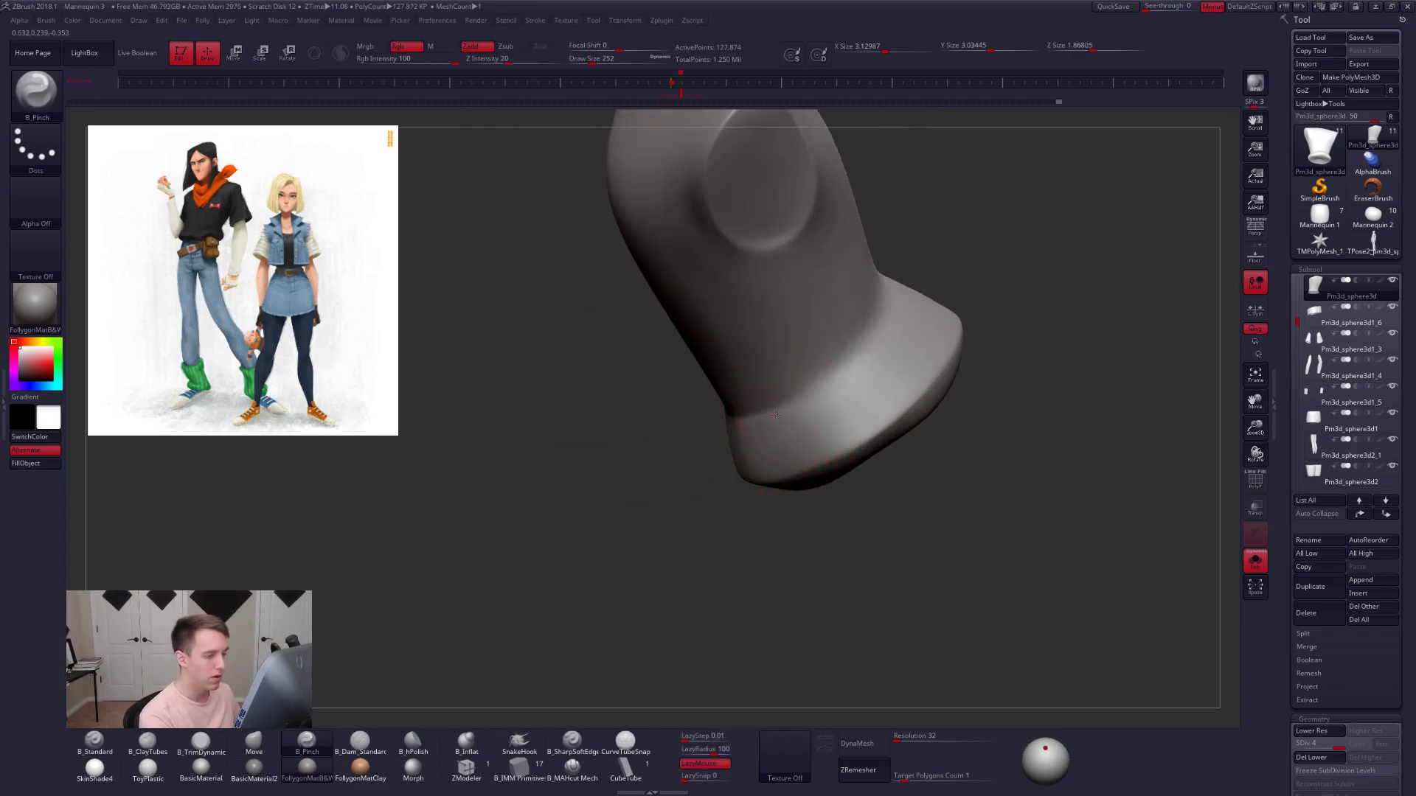
pyautogui.moveTo(913, 272); pyautogui.dragTo(937, 354)
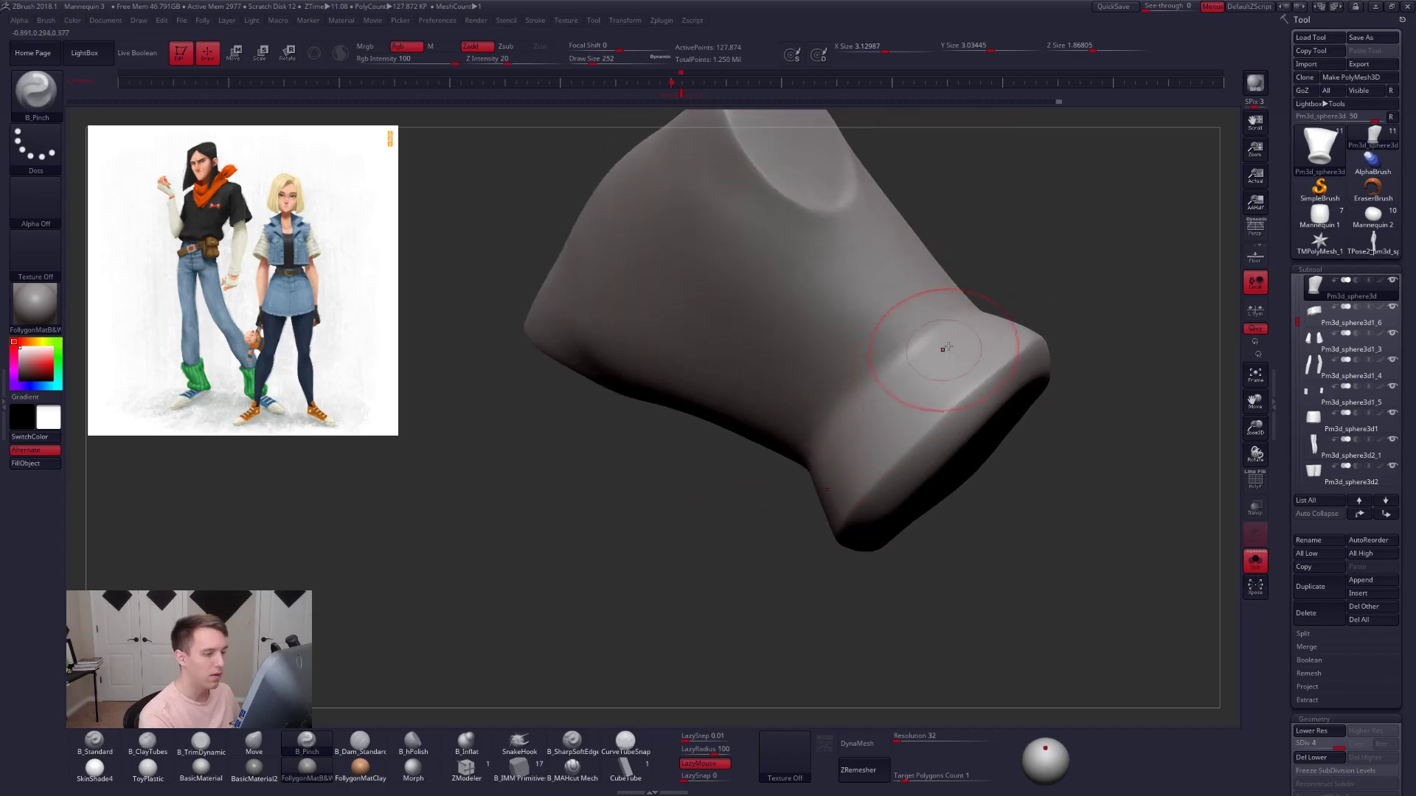
pyautogui.moveTo(801, 479); pyautogui.dragTo(917, 359)
pyautogui.moveTo(832, 457); pyautogui.dragTo(786, 472)
# - Delete the torso subtool's lower subdivision levels
pyautogui.moveTo(802, 479)
pyautogui.mouseDown(button='right')
pyautogui.moveTo(870, 413)
pyautogui.moveTo(839, 453)
pyautogui.moveTo(824, 387)
pyautogui.mouseUp(button='right')
pyautogui.rightClick(841, 462)
pyautogui.hotkey('alt', 's')
pyautogui.hotkey('alt', 's')
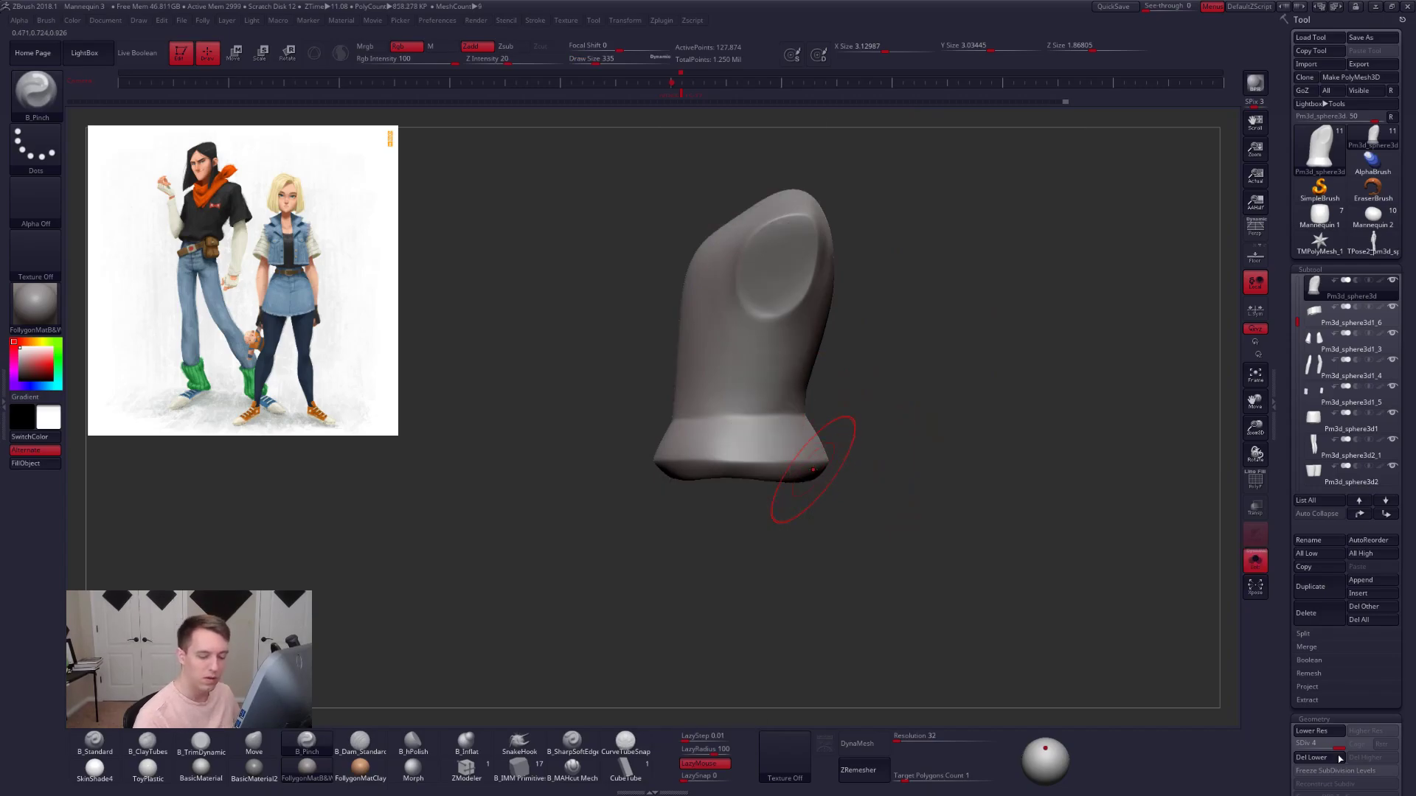
pyautogui.click(1312, 758)
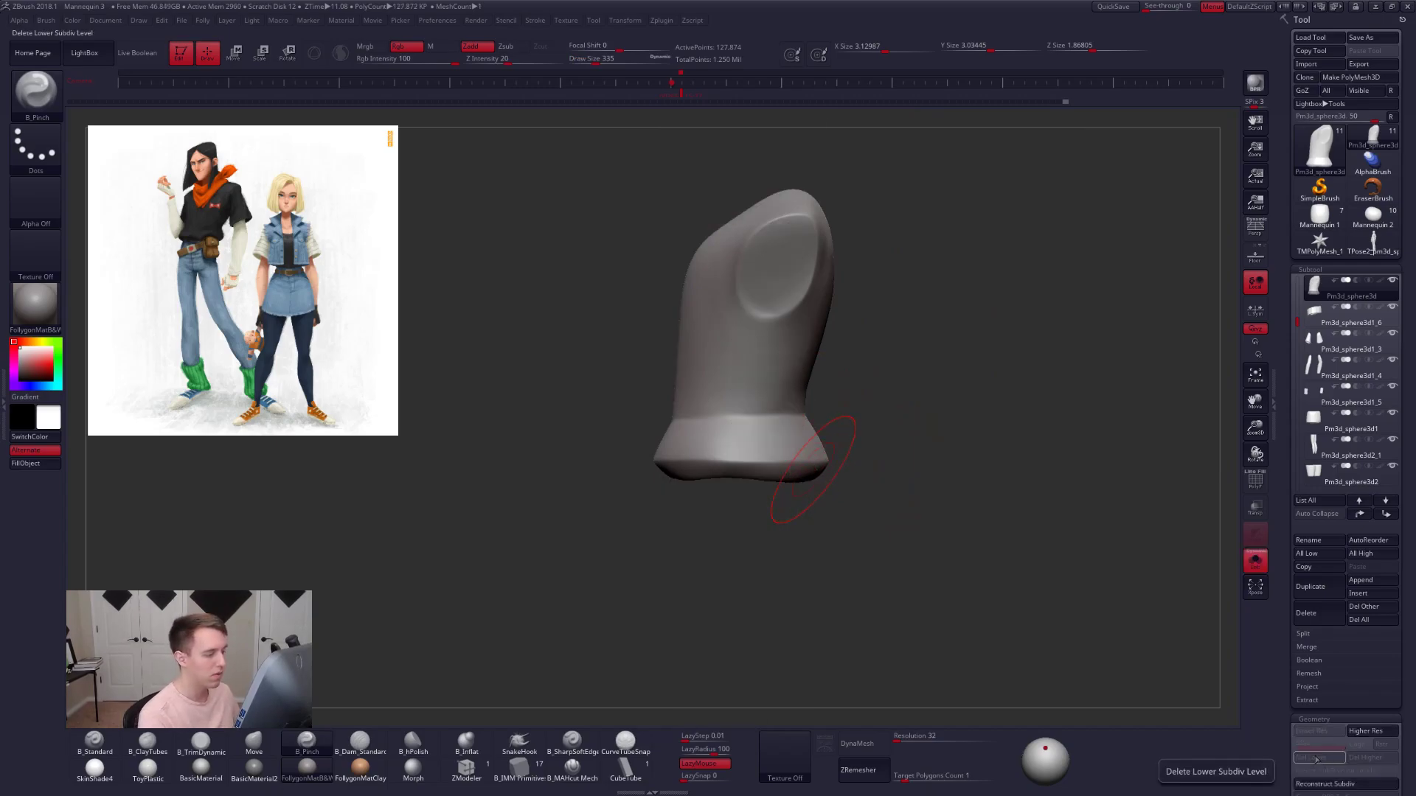
# - Hide the flared hem below the waist crease and split it off into its own subtool
pyautogui.keyDown('ctrl'); pyautogui.moveTo(849, 526); pyautogui.dragTo(861, 545, button='right'); pyautogui.keyUp('ctrl')
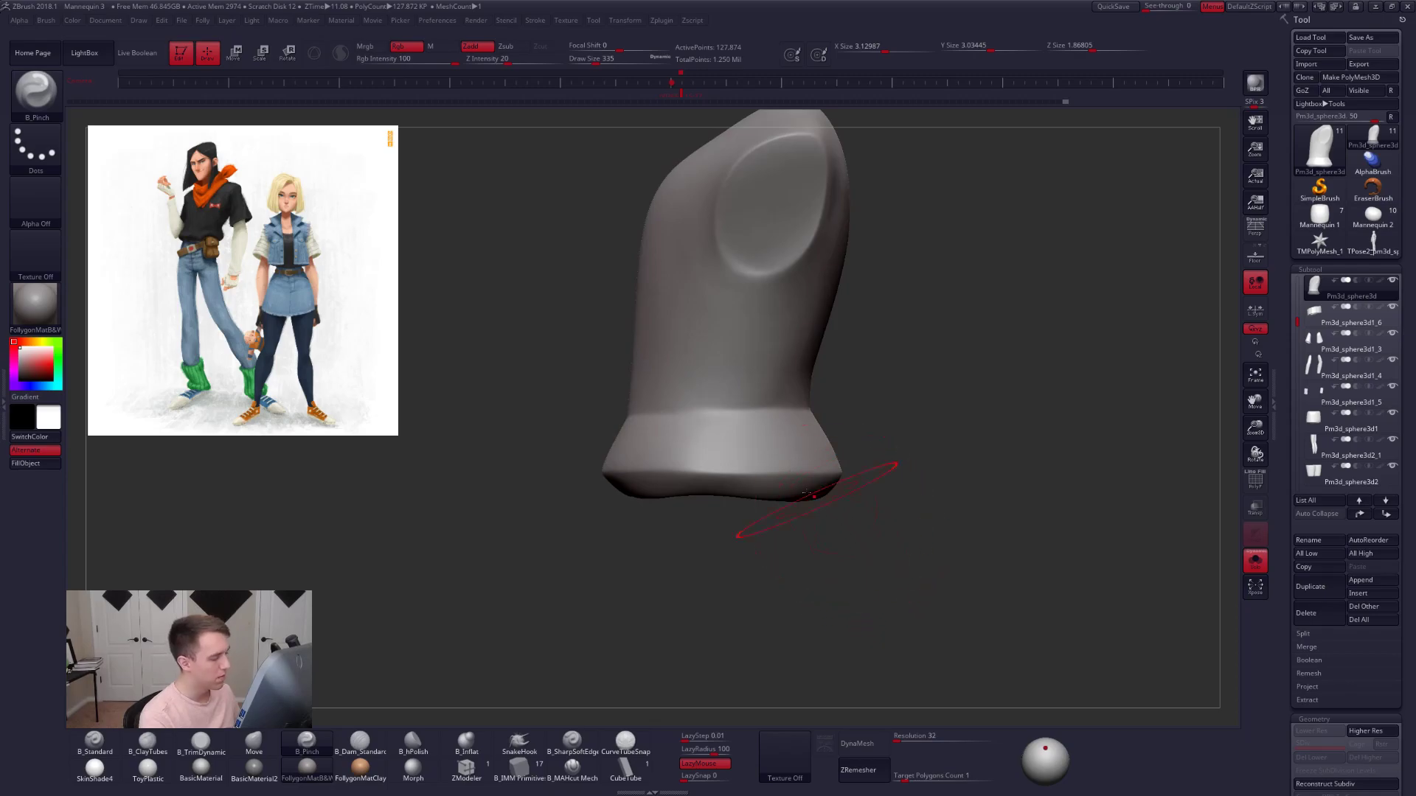
pyautogui.moveTo(579, 420)
pyautogui.keyDown('ctrl'); pyautogui.keyDown('alt'); pyautogui.keyDown('shift'); pyautogui.mouseDown()
pyautogui.moveTo(806, 523)
pyautogui.moveTo(934, 404)
pyautogui.mouseUp(); pyautogui.keyUp('shift'); pyautogui.keyUp('alt'); pyautogui.keyUp('ctrl')
pyautogui.moveTo(894, 411)
pyautogui.mouseDown(button='right')
pyautogui.moveTo(885, 382)
pyautogui.moveTo(902, 417)
pyautogui.mouseUp(button='right')
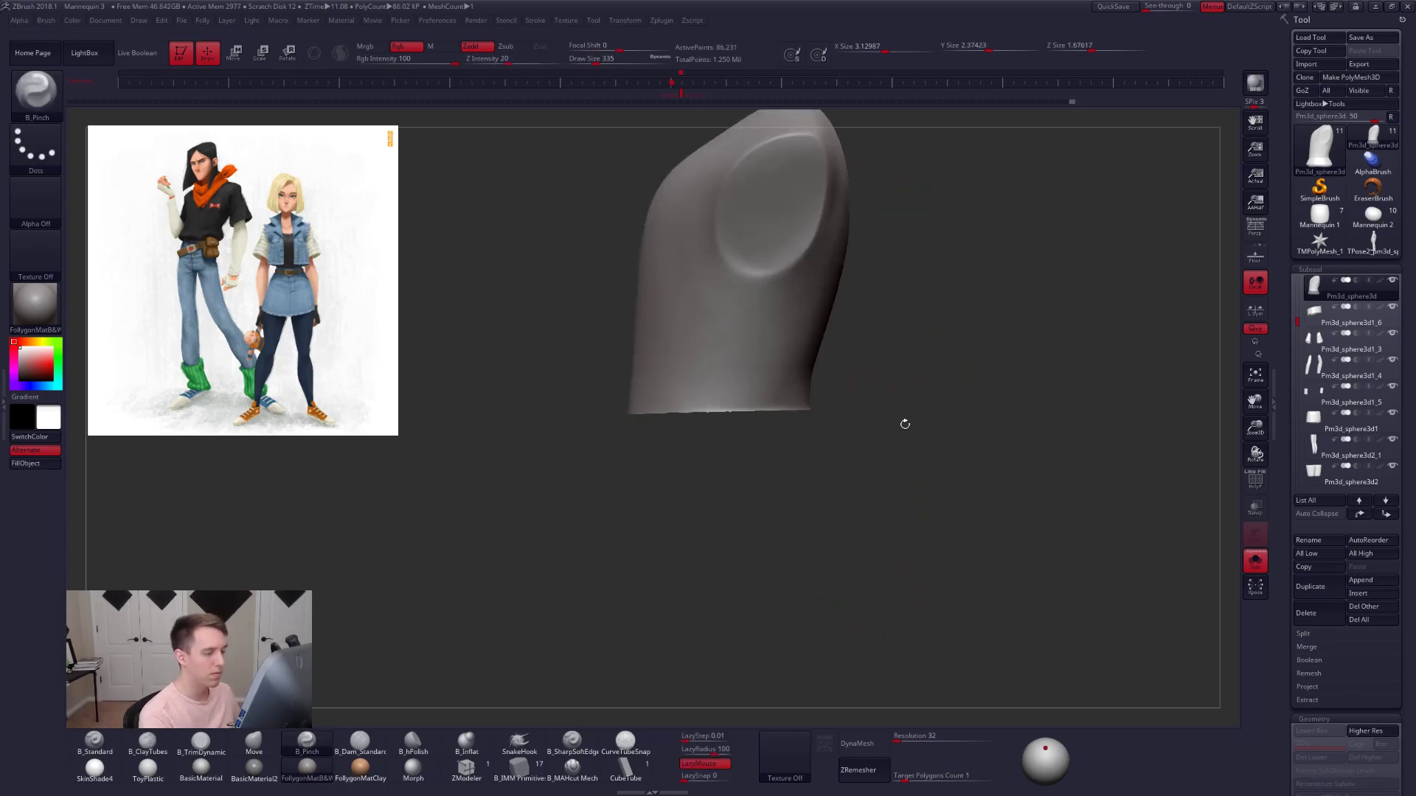
pyautogui.hotkey('ctrl', 'shift', 'f')
pyautogui.click(886, 443)
pyautogui.keyDown('ctrl'); pyautogui.moveTo(967, 363); pyautogui.dragTo(1016, 354, button='right'); pyautogui.keyUp('ctrl')
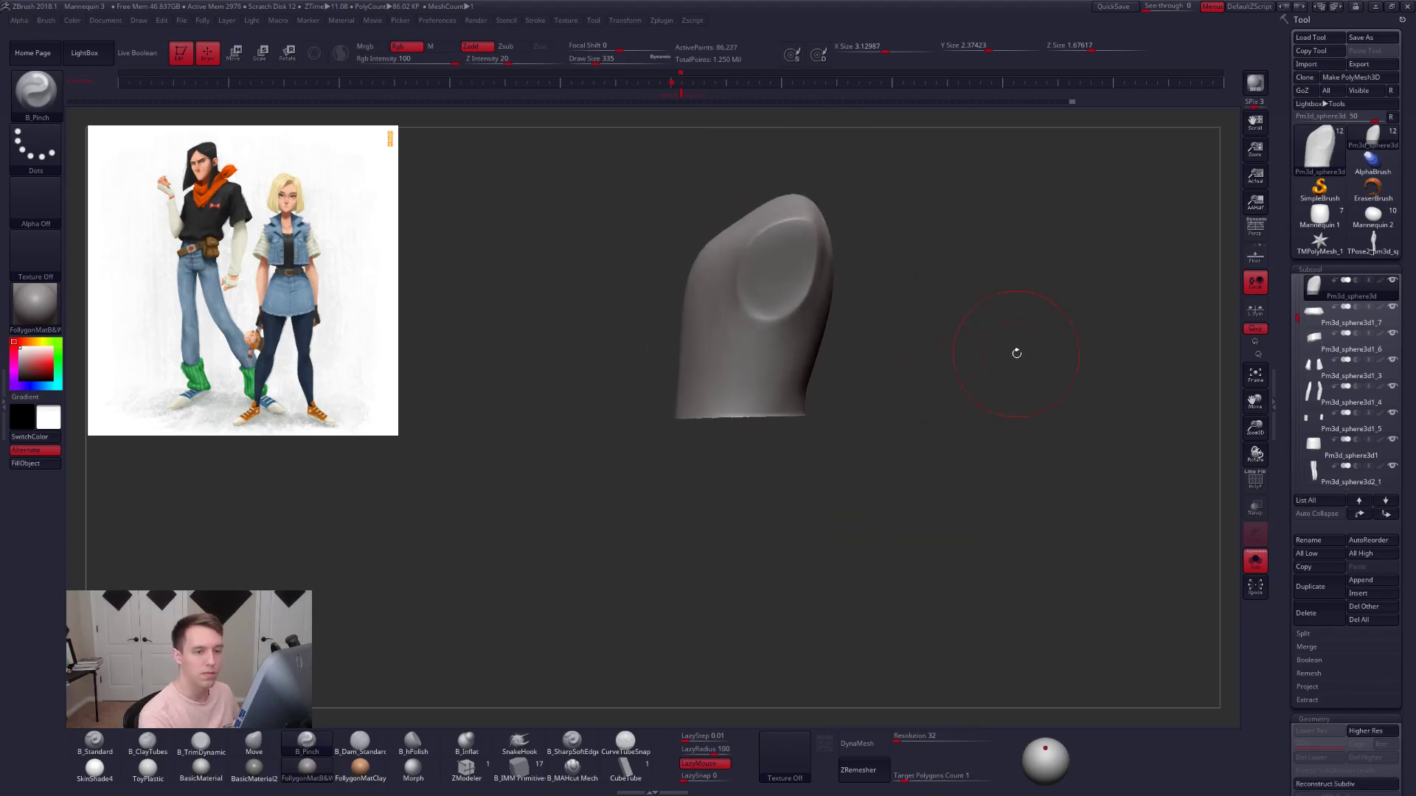
# - Close the open hole at the cut lower end of the torso
pyautogui.hotkey('ctrl', 'shift', 'f')
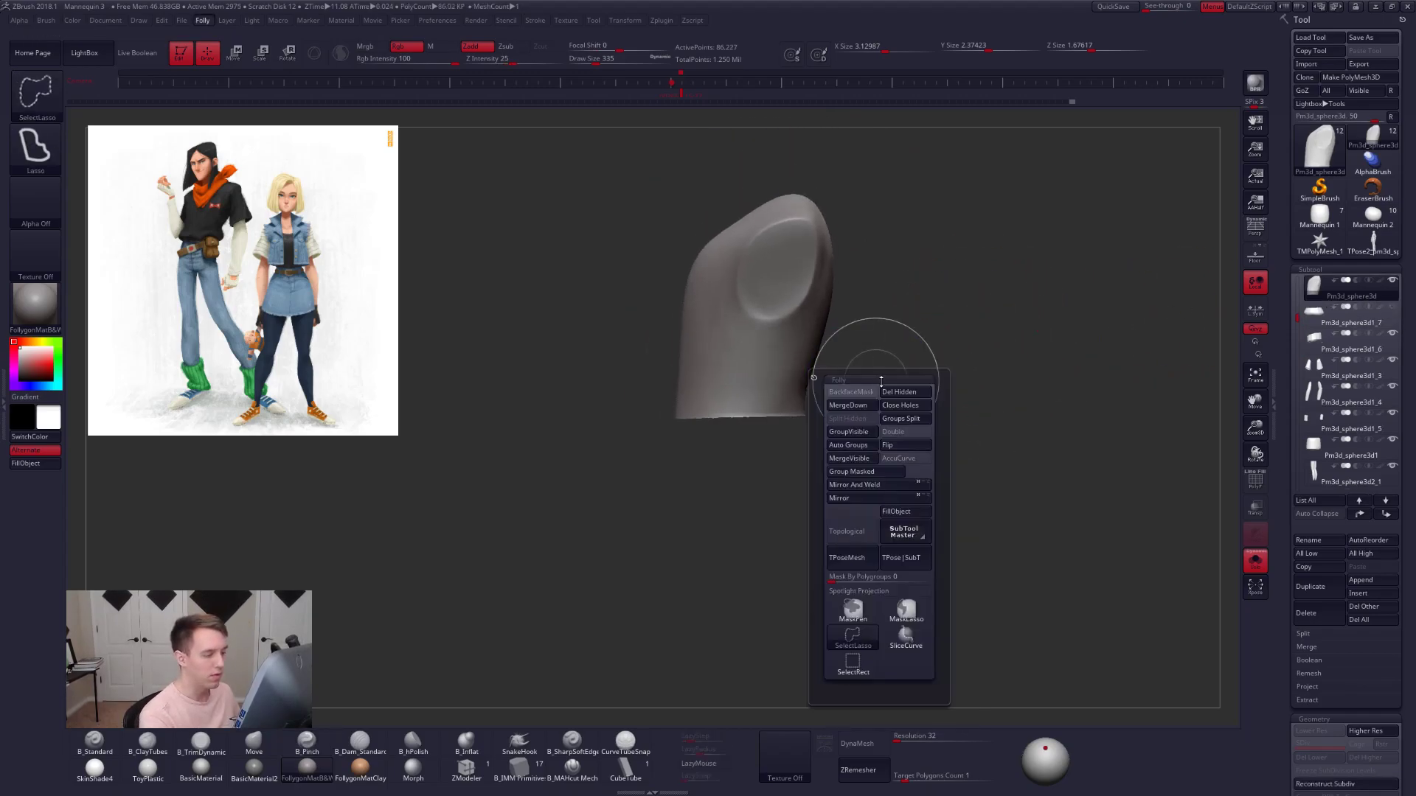
pyautogui.click(901, 409)
pyautogui.moveTo(764, 400)
pyautogui.mouseDown(button='right')
pyautogui.moveTo(786, 404)
pyautogui.moveTo(765, 381)
pyautogui.mouseUp(button='right')
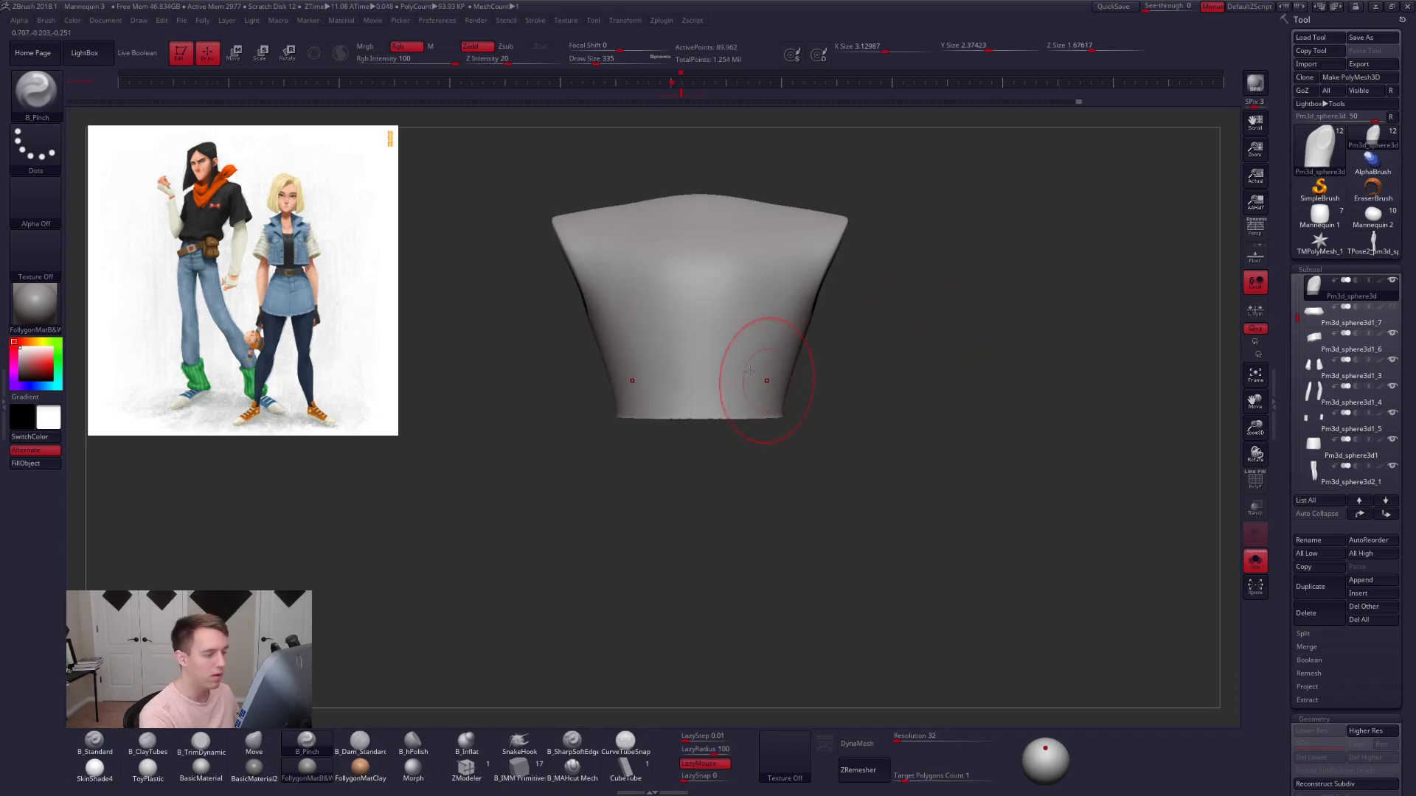
# - Show the full body, mask the upper torso and extend its lower end down into the pelvis with the Transpose move line
pyautogui.hotkey('alt', 's')
pyautogui.moveTo(737, 427)
pyautogui.mouseDown(button='right')
pyautogui.moveTo(744, 363)
pyautogui.moveTo(739, 413)
pyautogui.mouseUp(button='right')
pyautogui.press('w')
pyautogui.keyDown('ctrl'); pyautogui.click(744, 362); pyautogui.keyUp('ctrl')
pyautogui.keyDown('shift'); pyautogui.moveTo(731, 359); pyautogui.dragTo(732, 468); pyautogui.keyUp('shift')
pyautogui.keyDown('ctrl'); pyautogui.moveTo(731, 414); pyautogui.dragTo(729, 471); pyautogui.keyUp('ctrl')
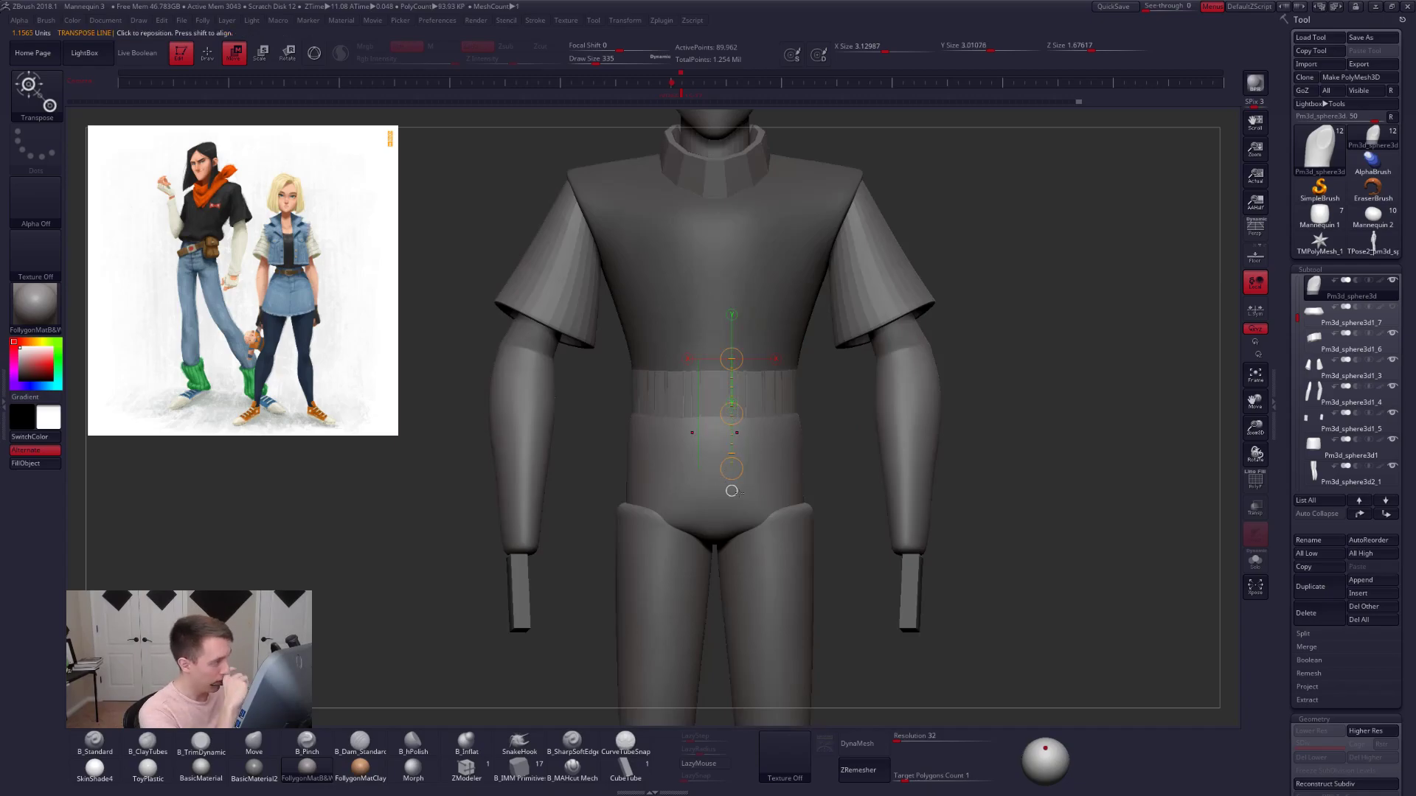
# - Clear the mask on the torso and remesh it with DynaMesh at resolution 32
pyautogui.press('q')
pyautogui.press('e')
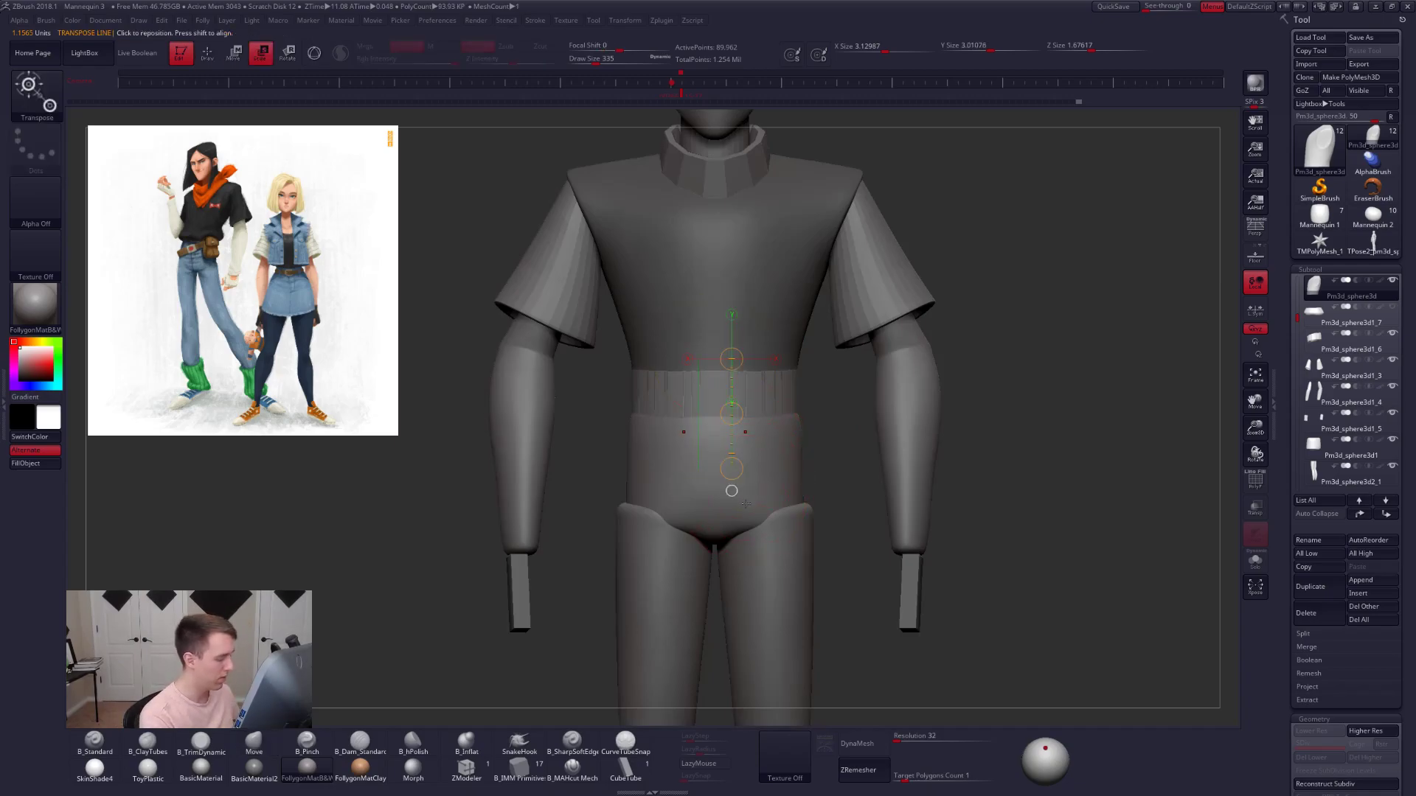
pyautogui.moveTo(760, 563); pyautogui.dragTo(887, 431)
pyautogui.press('w')
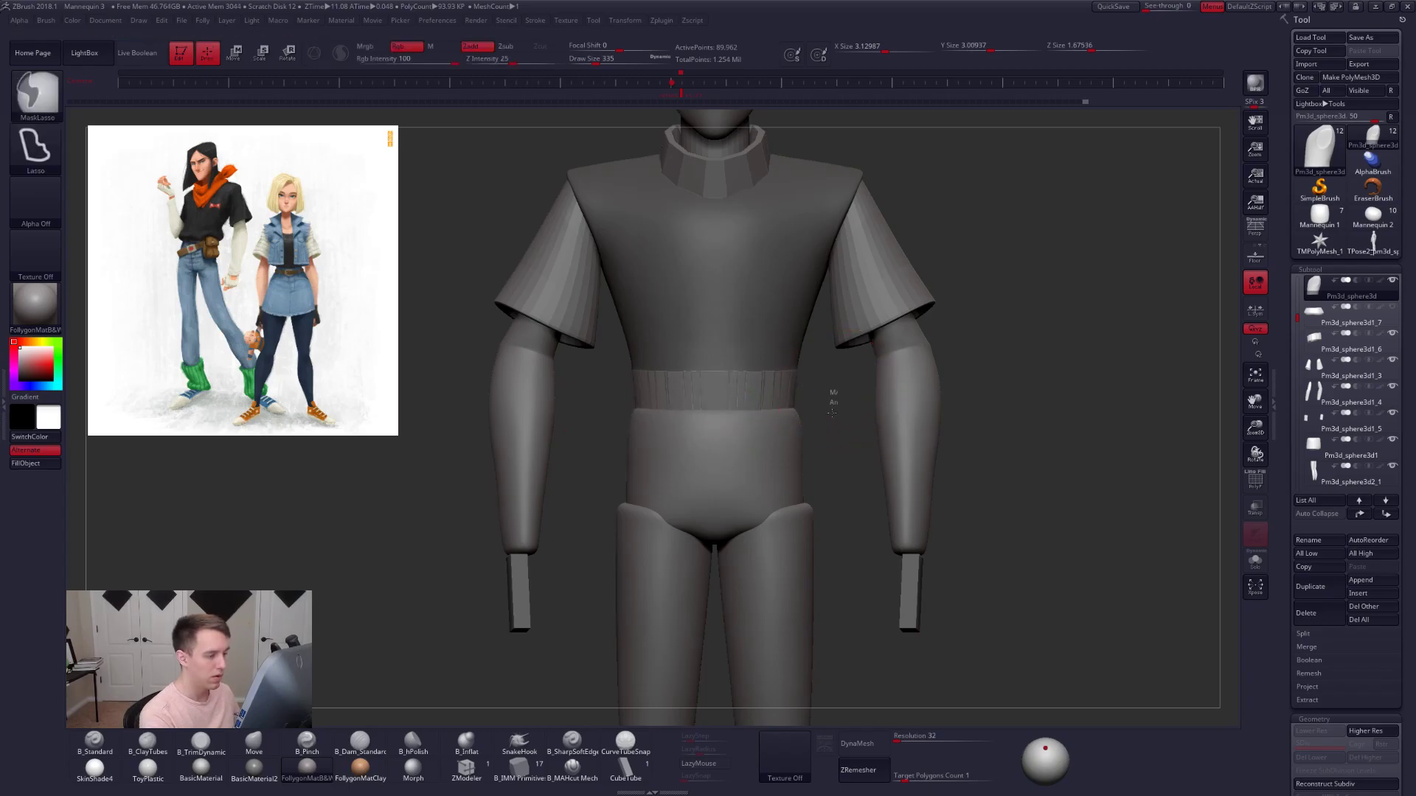
pyautogui.click(857, 743)
# - Isolate the torso and smooth its lower front surface around the waist
pyautogui.press('q')
pyautogui.hotkey('shift', 's')
pyautogui.moveTo(877, 395); pyautogui.dragTo(701, 376)
pyautogui.press('shift')
pyautogui.moveTo(829, 391); pyautogui.dragTo(649, 383)
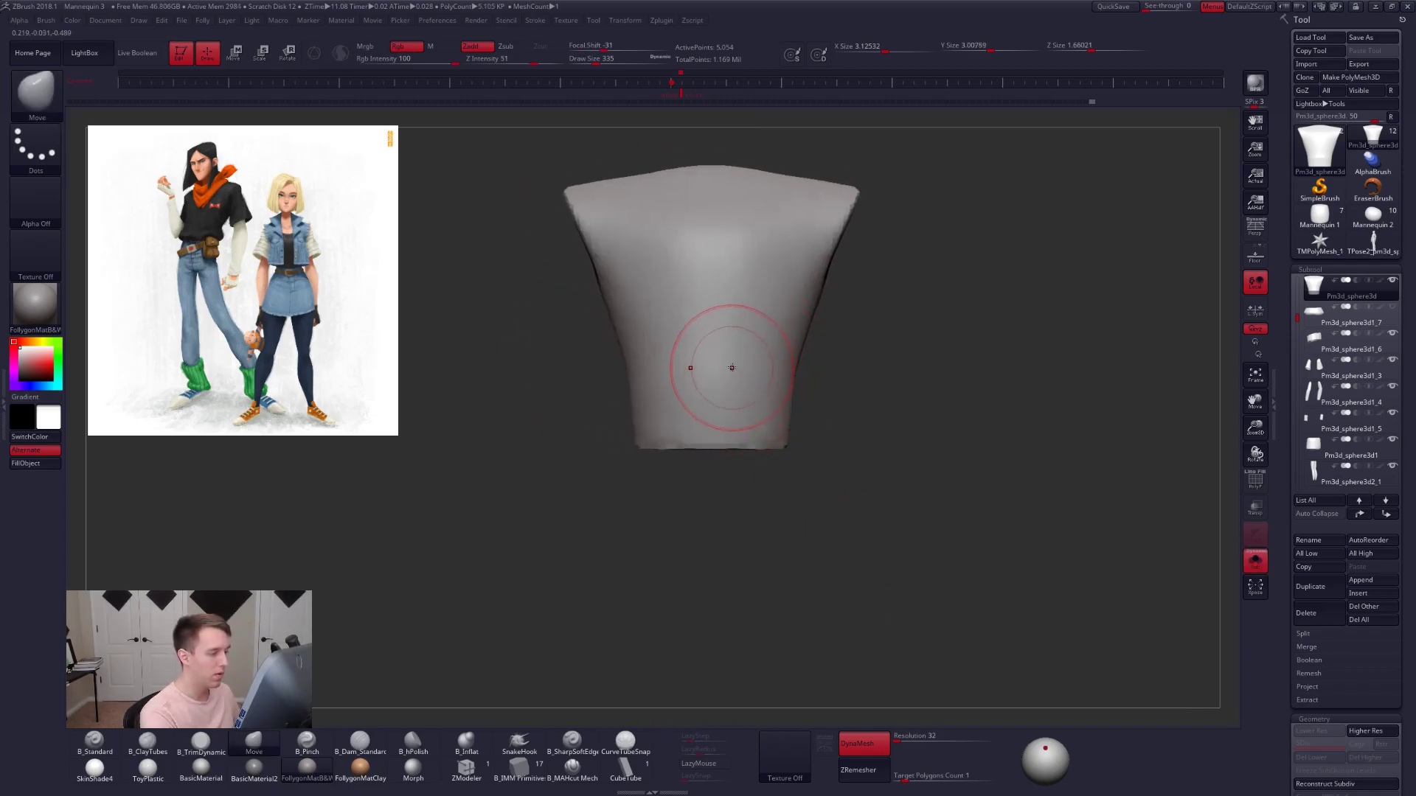
# - ZRemesh the torso with a target polygon count of 1 and subdivide it twice to level 3
pyautogui.click(858, 769)
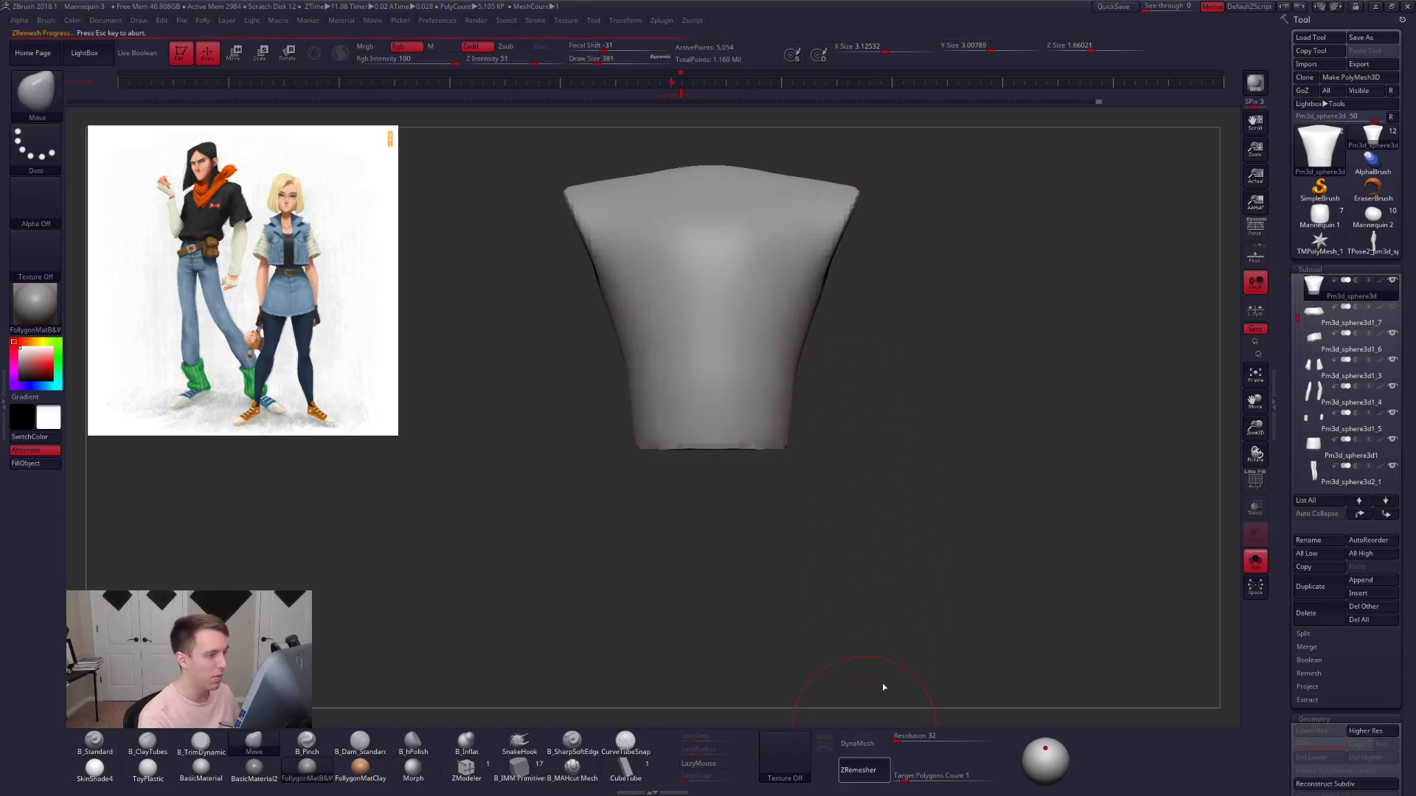
pyautogui.keyDown('alt'); pyautogui.moveTo(885, 508); pyautogui.dragTo(910, 602); pyautogui.keyUp('alt')
pyautogui.hotkey('ctrl', 'd')
pyautogui.hotkey('ctrl', 'd')
pyautogui.hotkey('alt', 's')
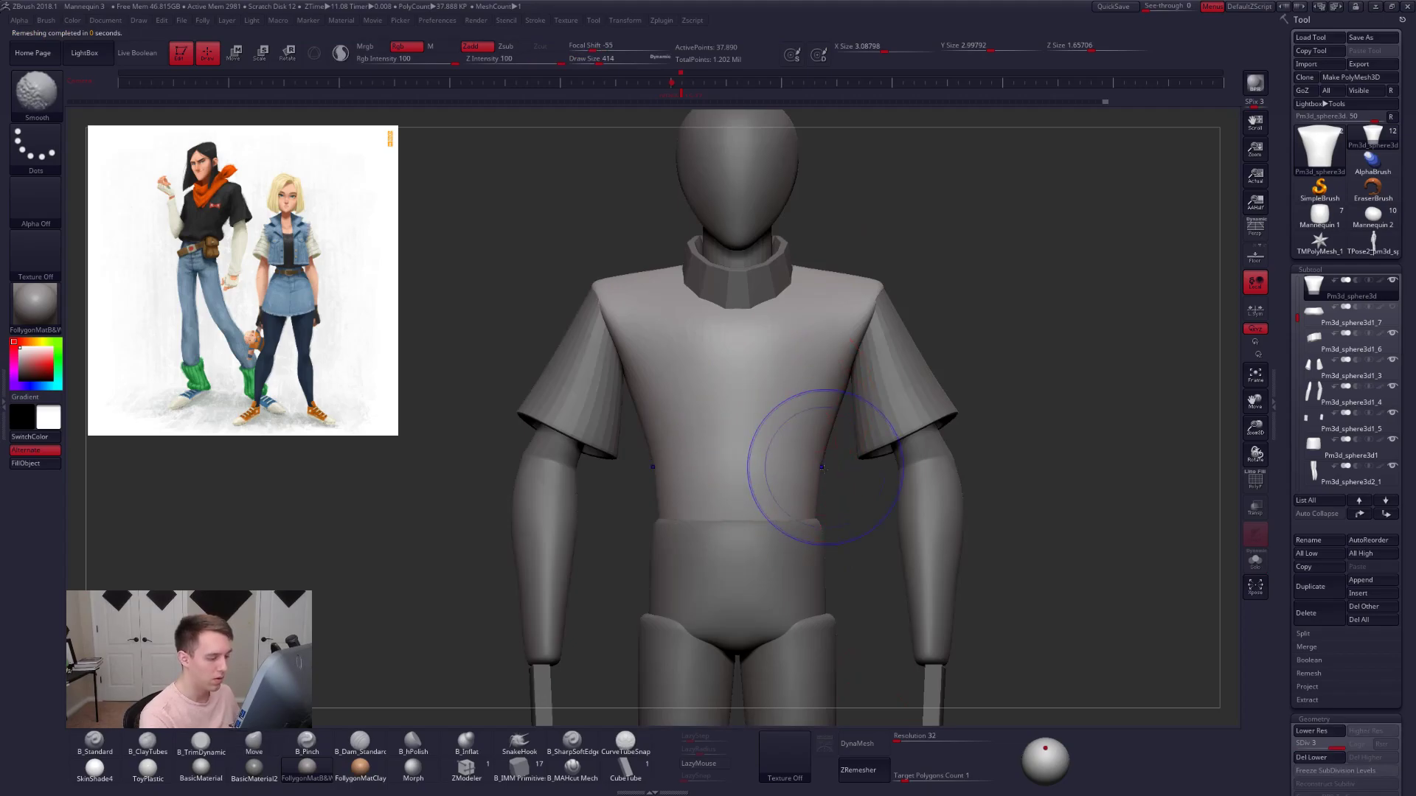
# - Isolate the torso at its lowest subdivision level and reshape its side contour with the Move brush
pyautogui.hotkey('shift', 'd')
pyautogui.hotkey('shift', 'd')
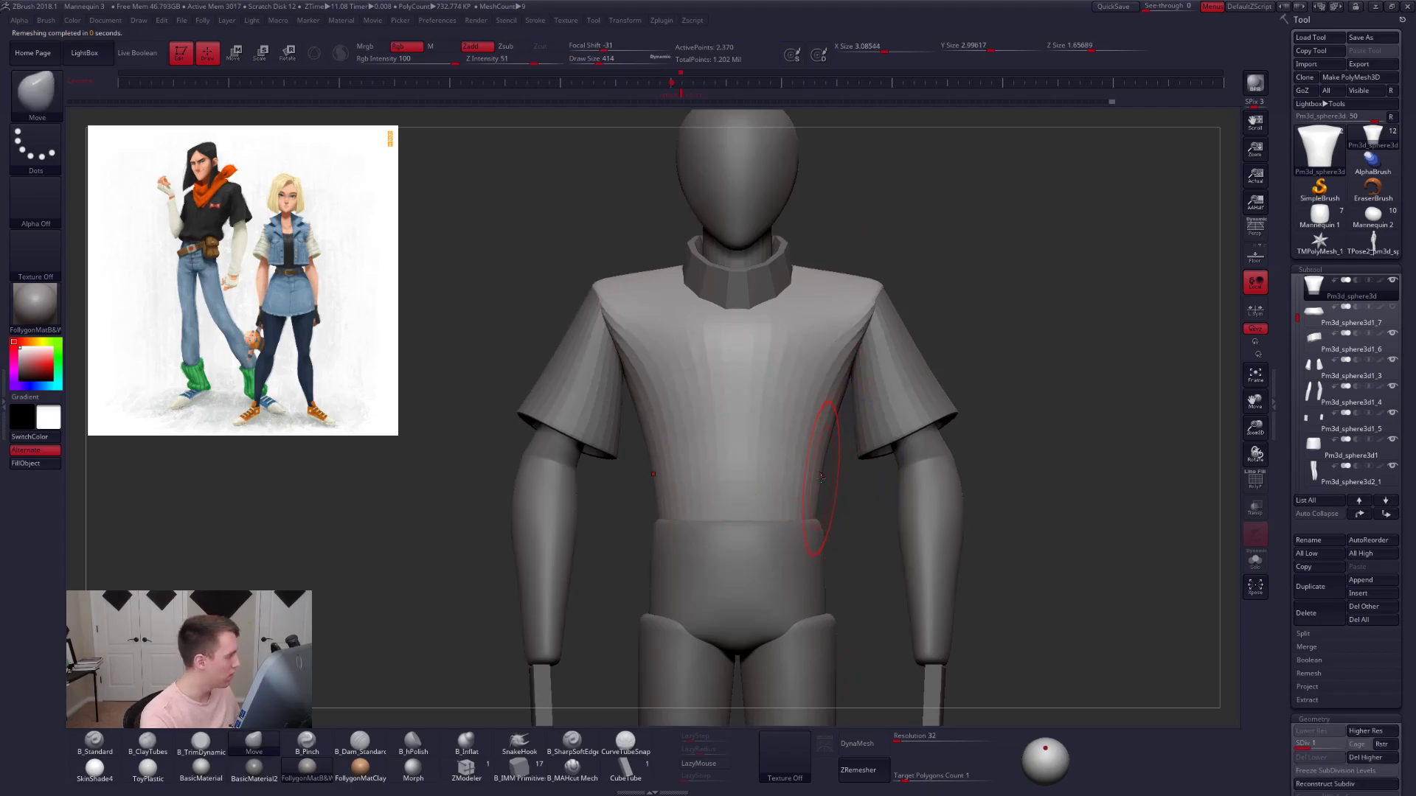
pyautogui.hotkey('alt', 's')
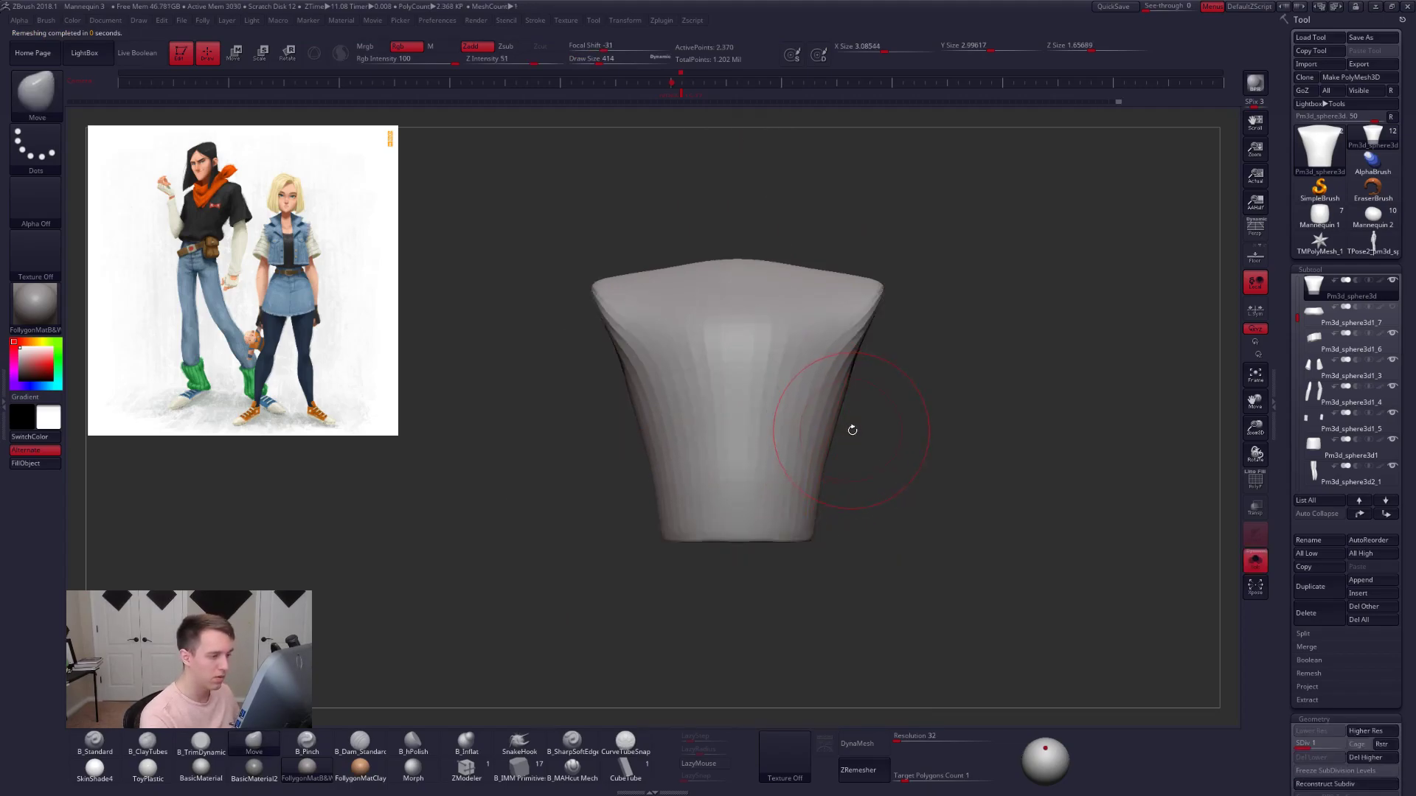
pyautogui.moveTo(847, 426); pyautogui.dragTo(812, 432)
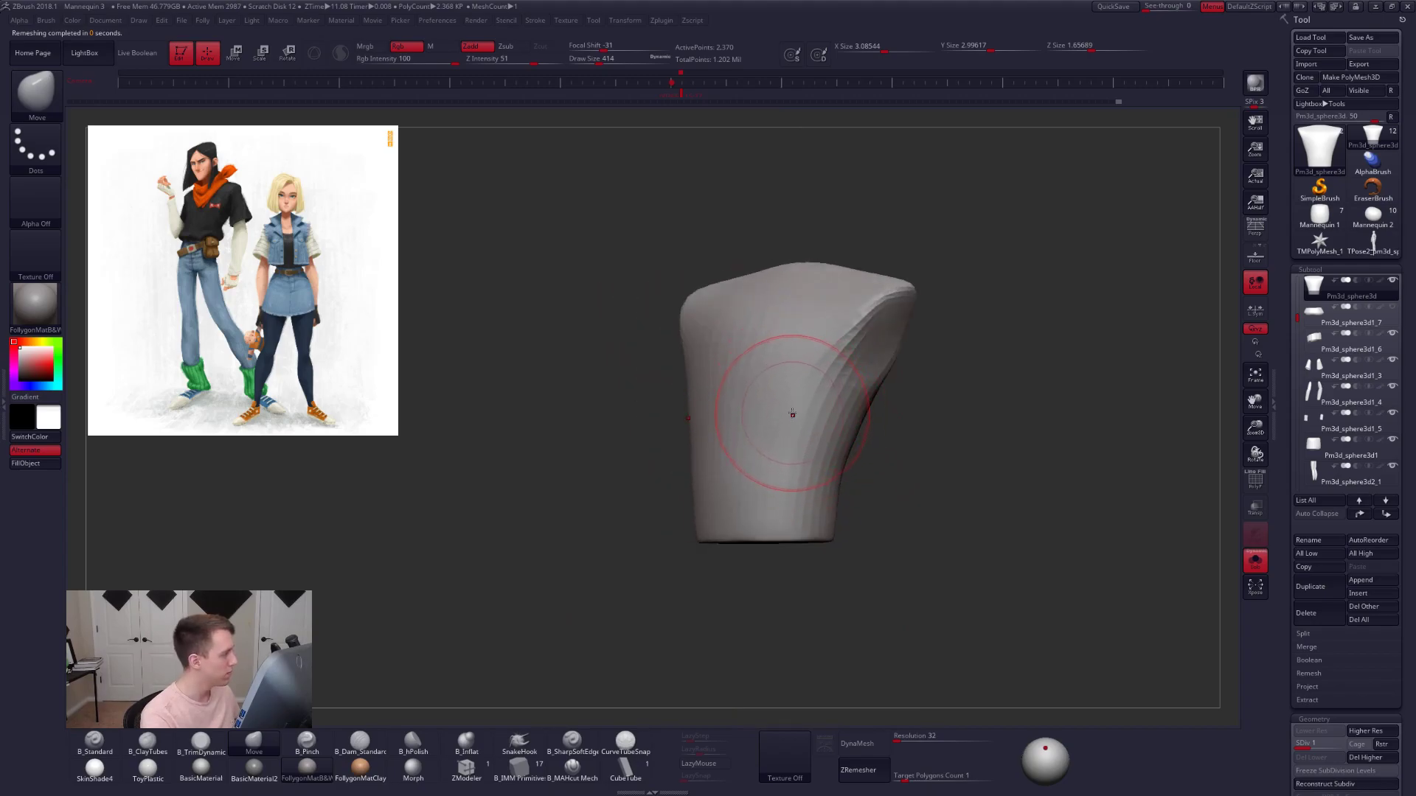
pyautogui.press('[')
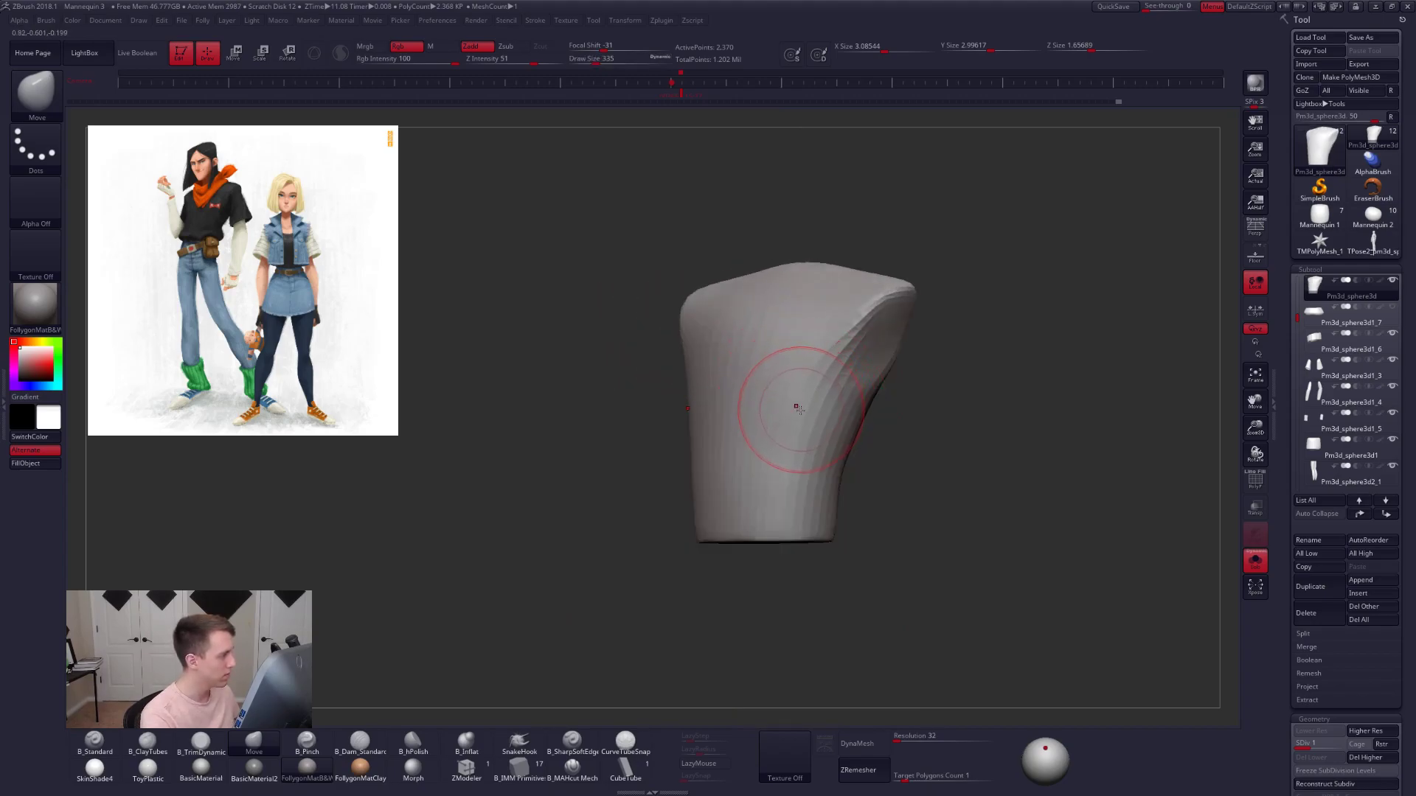
pyautogui.moveTo(796, 406); pyautogui.dragTo(850, 392)
# - Flatten the upper chest plane of the torso at subdivision level 2 with the B_TrimDynamic brush
pyautogui.press('d')
pyautogui.press('d')
pyautogui.moveTo(715, 411)
pyautogui.mouseDown()
pyautogui.moveTo(815, 413)
pyautogui.moveTo(778, 411)
pyautogui.moveTo(774, 376)
pyautogui.mouseUp()
pyautogui.press('space')
pyautogui.hotkey('alt', 's')
pyautogui.hotkey('alt', 's')
pyautogui.hotkey('shift', 'd')
pyautogui.press('3')
pyautogui.moveTo(685, 301)
pyautogui.mouseDown()
pyautogui.moveTo(676, 290)
pyautogui.moveTo(715, 301)
pyautogui.mouseUp()
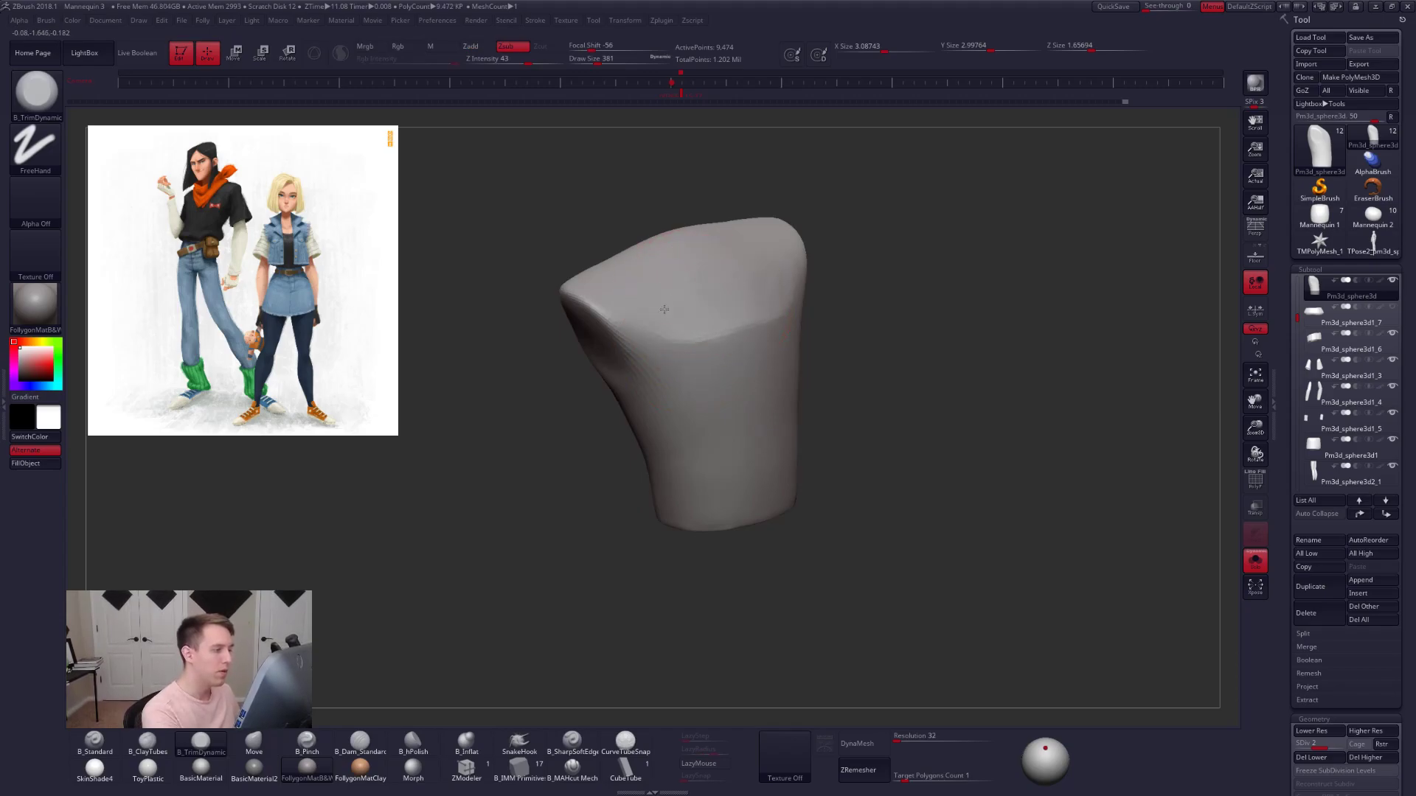
# - Sharpen the front edge of the upper chest plane at subdivision level 3 with the B_Pinch brush
pyautogui.press('d')
pyautogui.moveTo(833, 399)
pyautogui.mouseDown()
pyautogui.moveTo(849, 402)
pyautogui.moveTo(822, 391)
pyautogui.moveTo(842, 402)
pyautogui.mouseUp()
pyautogui.press('5')
pyautogui.moveTo(820, 309); pyautogui.dragTo(826, 308)
pyautogui.keyDown('shift'); pyautogui.moveTo(837, 308); pyautogui.dragTo(821, 313); pyautogui.keyUp('shift')
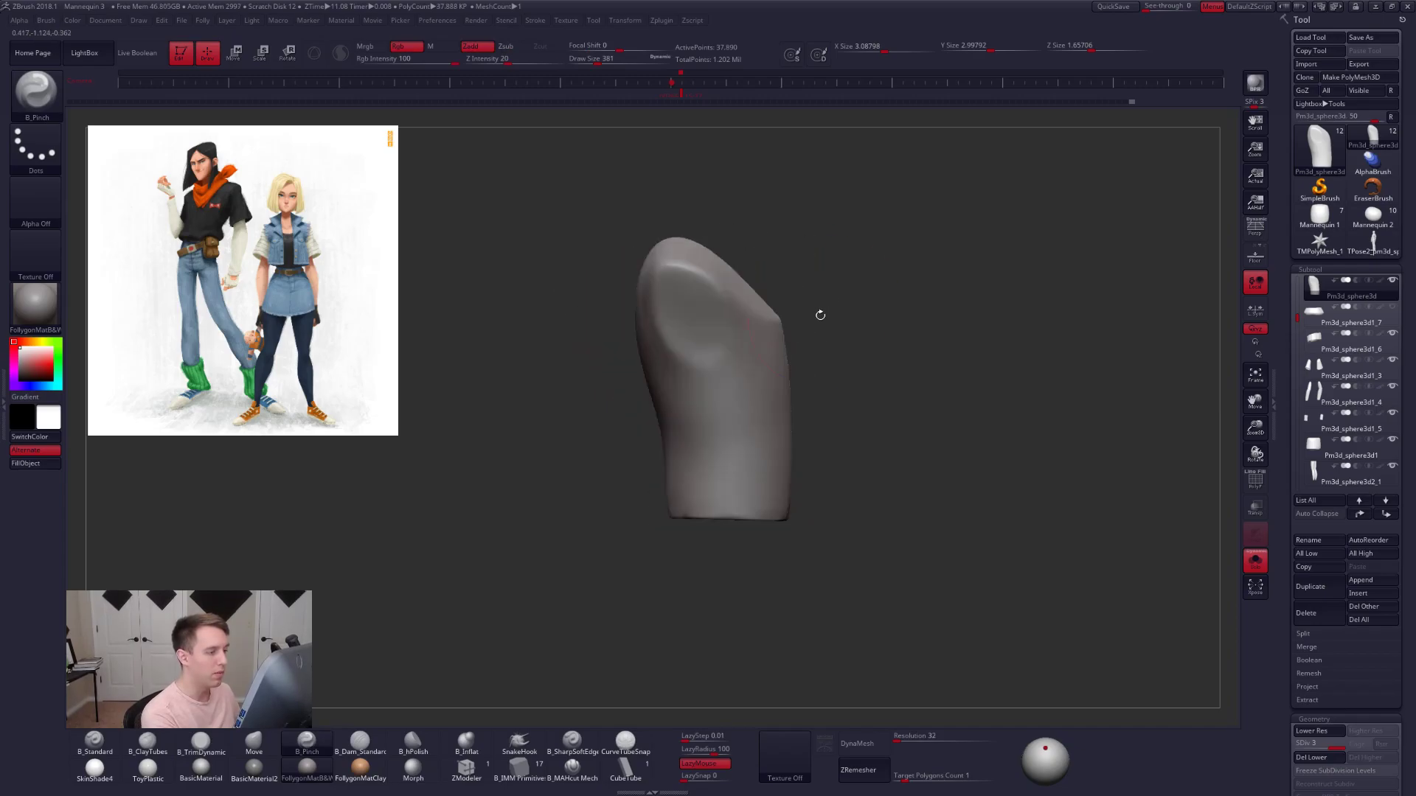
# - Pinch a crease across the torso front beneath the chest, using a larger B_Pinch brush, and show the full body
pyautogui.hotkey('alt', 's')
pyautogui.press('space')
pyautogui.moveTo(793, 368); pyautogui.dragTo(790, 402)
pyautogui.hotkey('alt', 's')
pyautogui.press('space')
pyautogui.moveTo(775, 393); pyautogui.dragTo(772, 392)
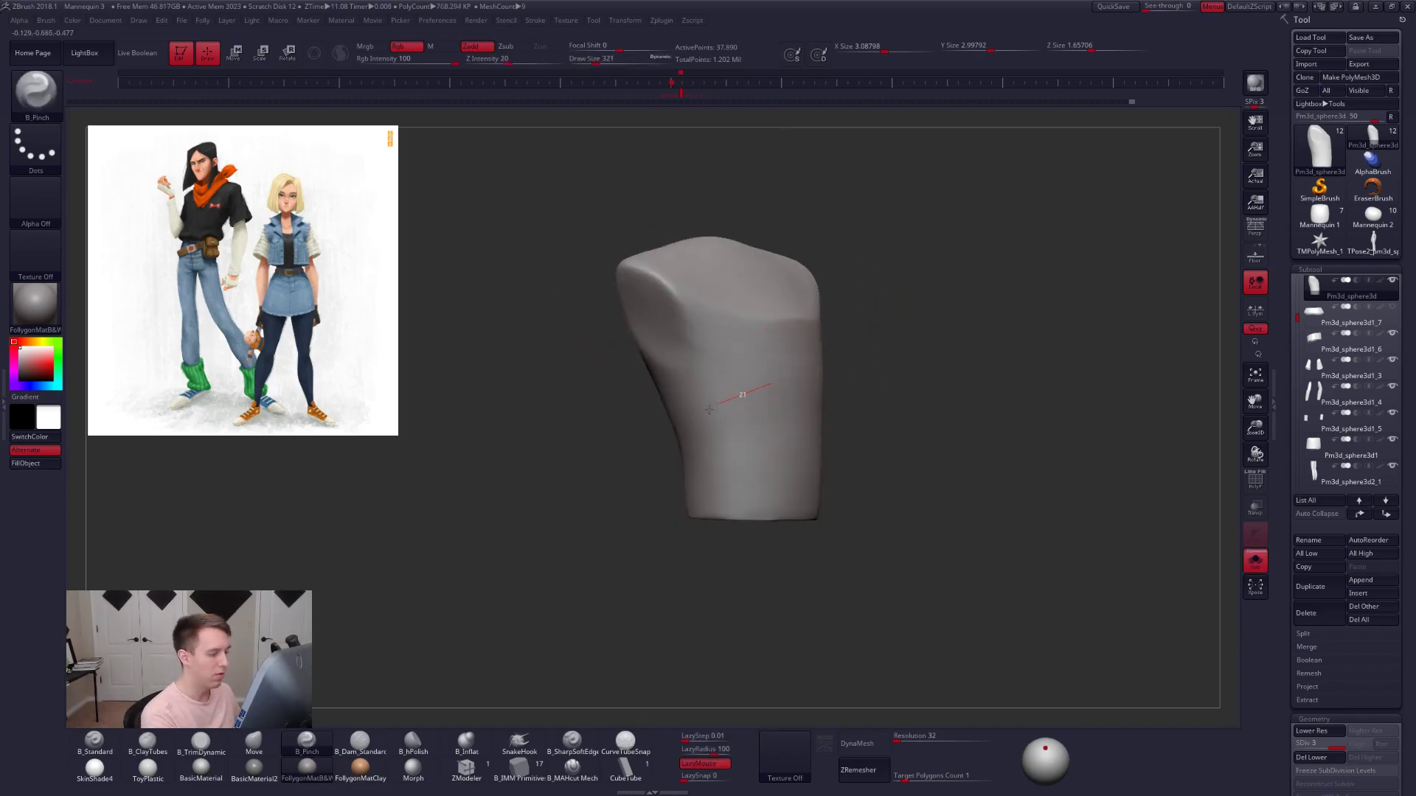
pyautogui.press('space')
pyautogui.moveTo(771, 398)
pyautogui.mouseDown()
pyautogui.moveTo(819, 392)
pyautogui.moveTo(774, 402)
pyautogui.moveTo(794, 415)
pyautogui.mouseUp()
pyautogui.press('space')
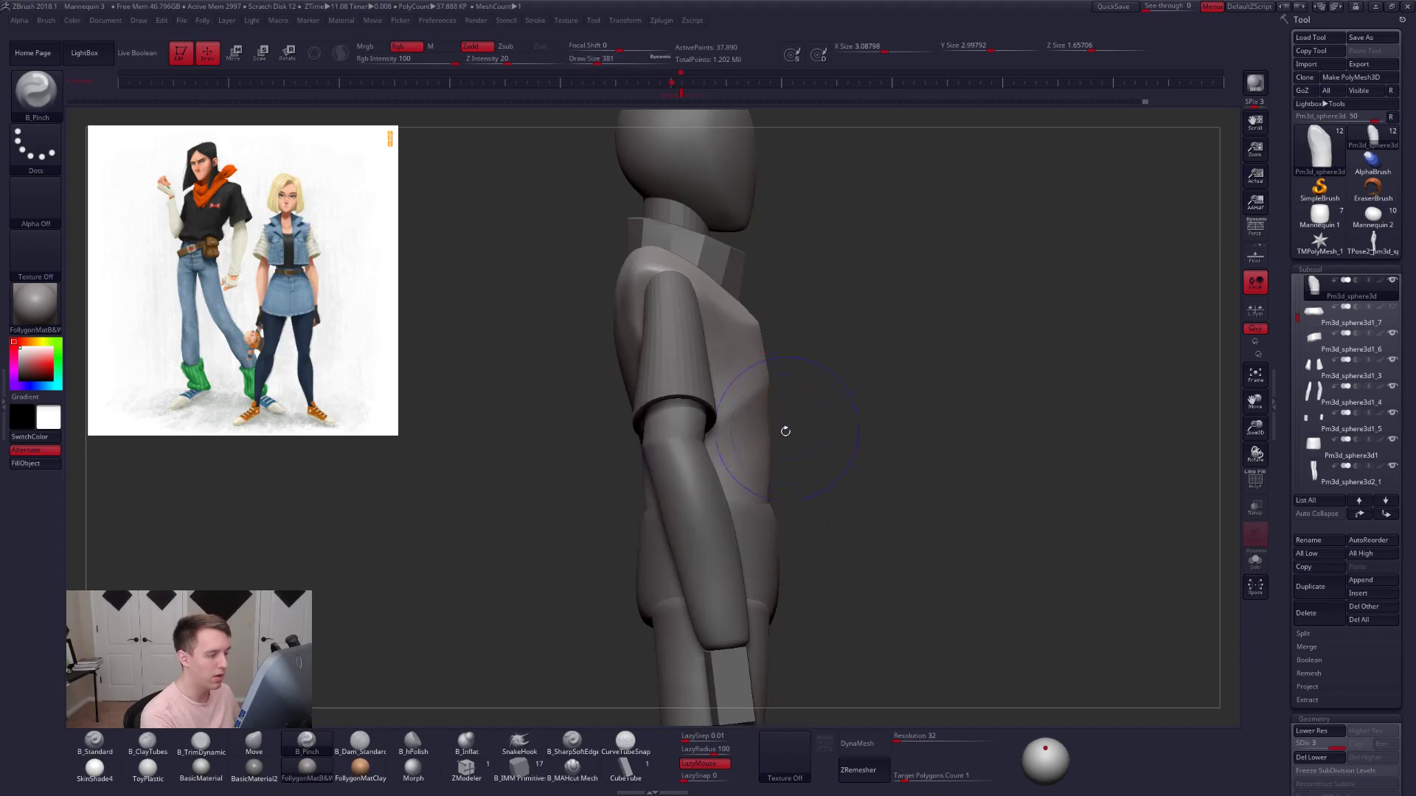
# - Adjust the abdomen and chest profile in side view with the Move brush at the lowest subdivision level
pyautogui.hotkey('shift', 'd')
pyautogui.hotkey('shift', 'd')
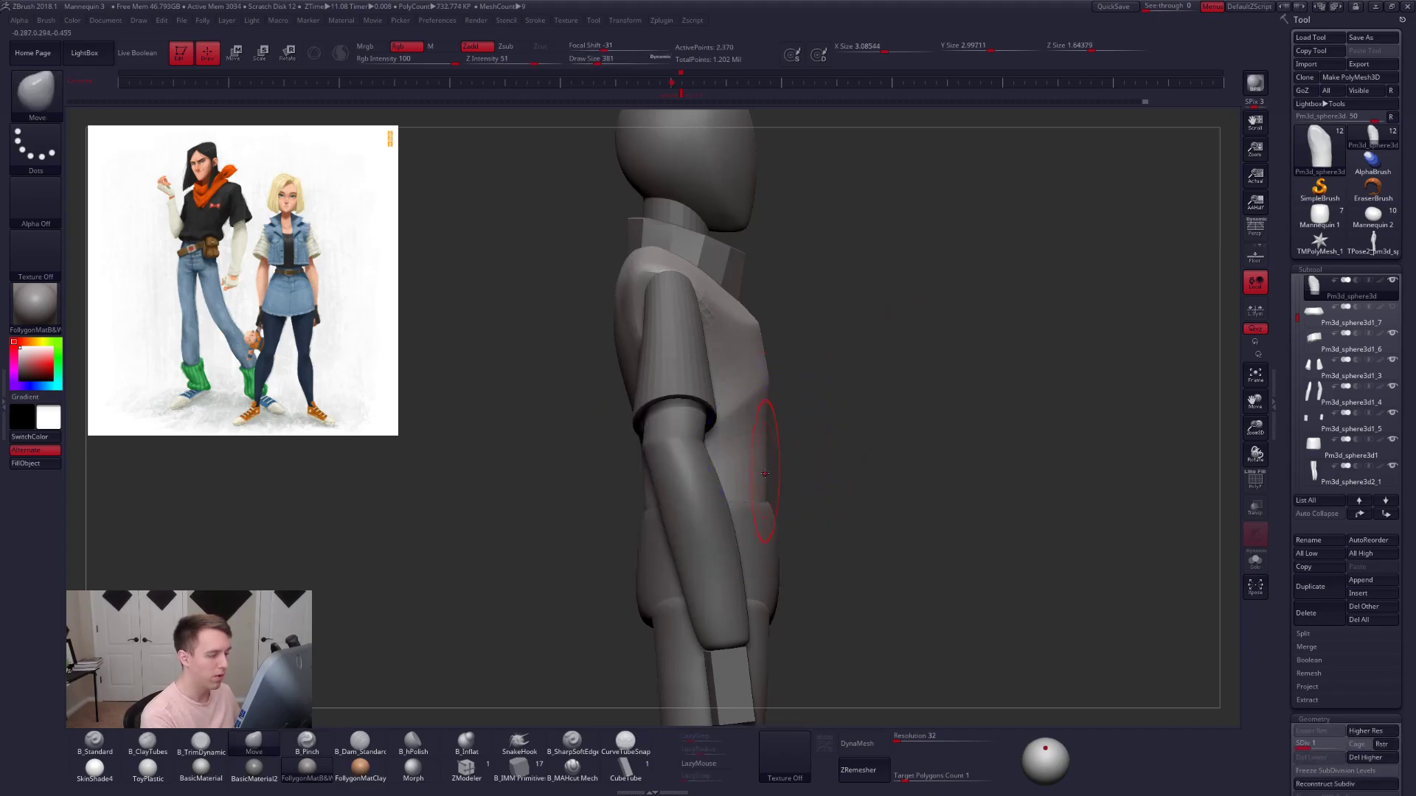
pyautogui.moveTo(761, 502); pyautogui.dragTo(762, 500)
pyautogui.press('space')
pyautogui.moveTo(762, 500); pyautogui.dragTo(765, 500)
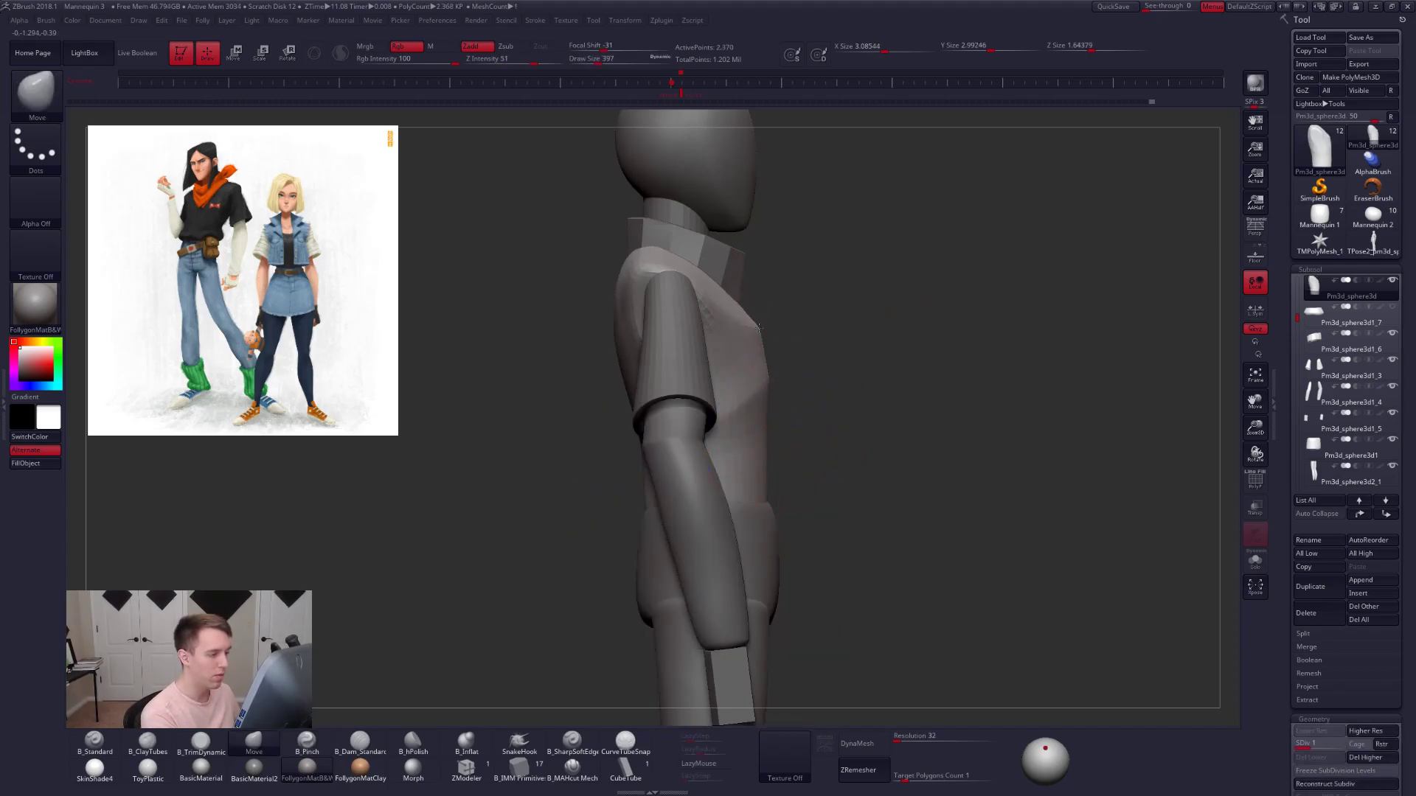
pyautogui.moveTo(769, 335)
pyautogui.mouseDown()
pyautogui.moveTo(724, 357)
pyautogui.moveTo(773, 340)
pyautogui.mouseUp()
pyautogui.moveTo(772, 415)
pyautogui.mouseDown(button='right')
pyautogui.moveTo(815, 399)
pyautogui.moveTo(764, 400)
pyautogui.mouseUp(button='right')
pyautogui.hotkey('alt', 's')
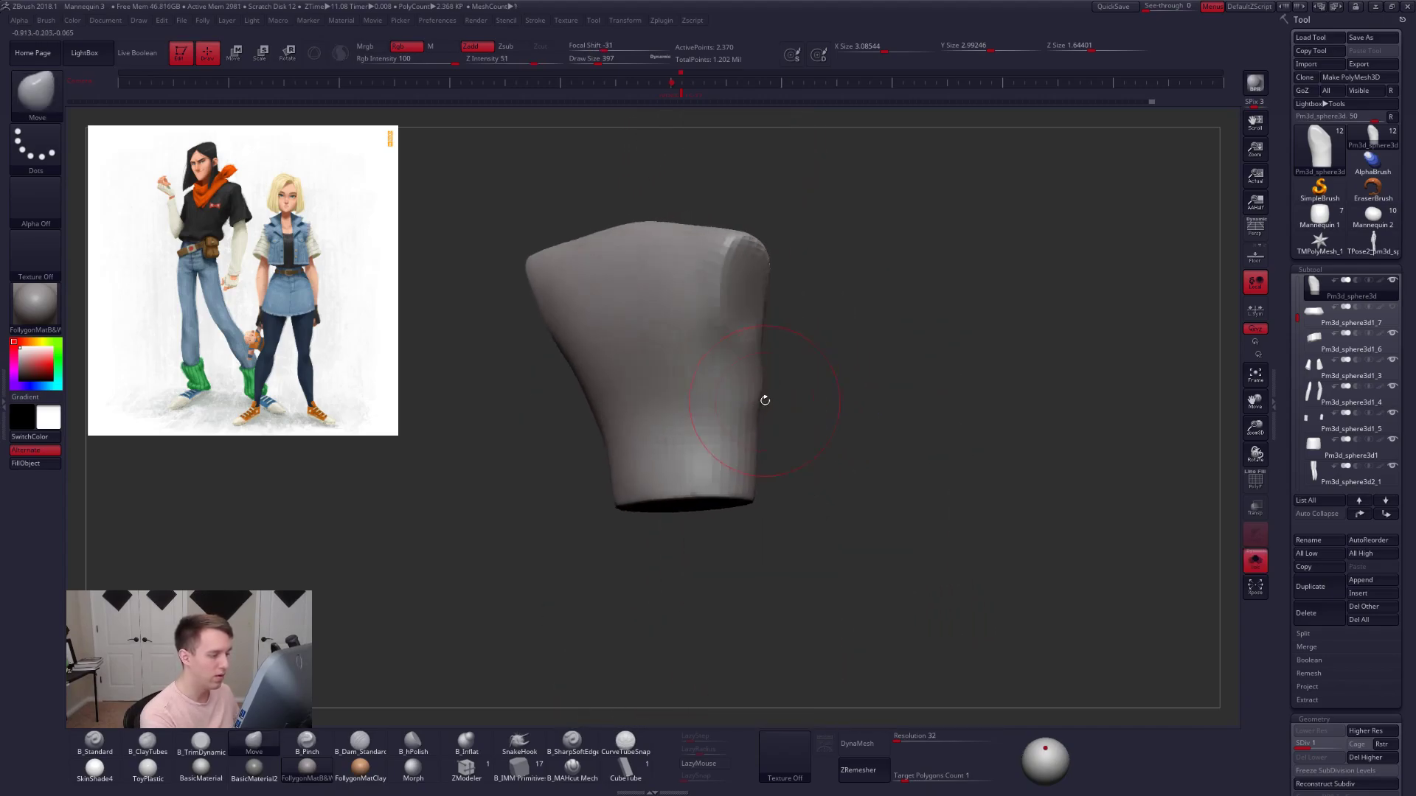
# - Pinch a crease around the base of the rib cage at subdivision level 3 with the B_Pinch brush and smooth it
pyautogui.press('d')
pyautogui.press('d')
pyautogui.press('5')
pyautogui.moveTo(756, 405); pyautogui.dragTo(776, 404)
pyautogui.moveTo(795, 406); pyautogui.dragTo(755, 407, button='right')
pyautogui.press('space')
pyautogui.moveTo(755, 407); pyautogui.dragTo(751, 405)
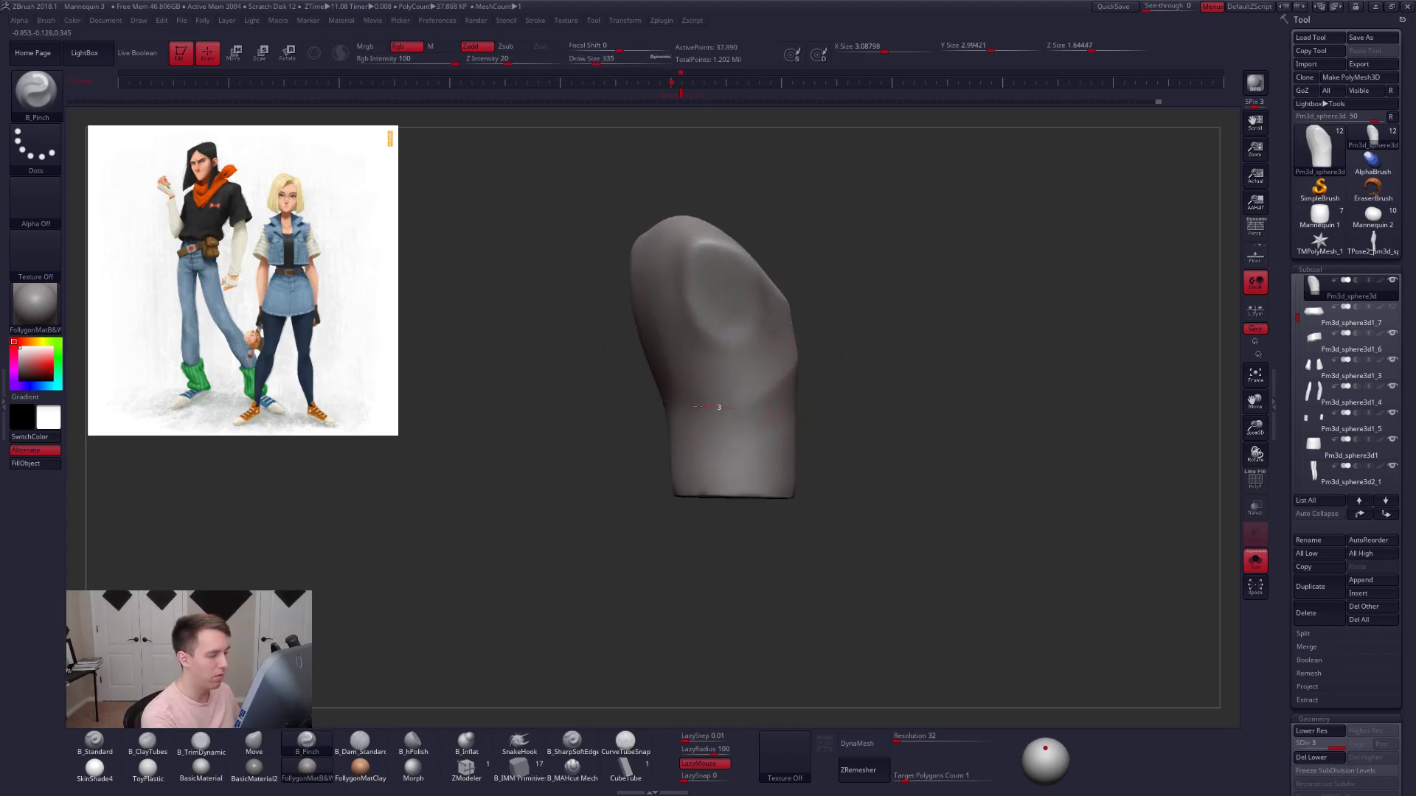
pyautogui.moveTo(621, 402); pyautogui.dragTo(721, 404, button='right')
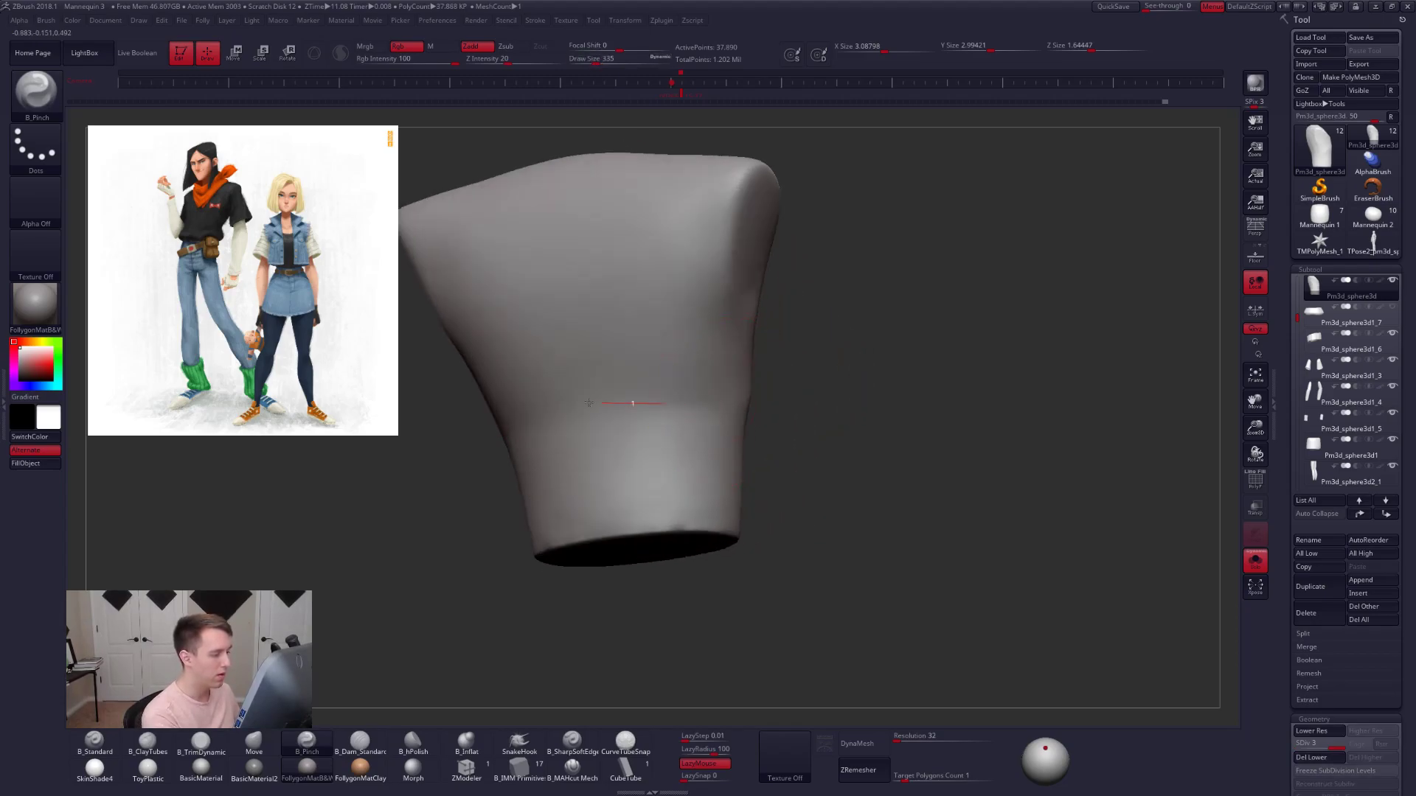
pyautogui.keyDown('shift'); pyautogui.moveTo(614, 418); pyautogui.dragTo(621, 407, button='right'); pyautogui.keyUp('shift')
pyautogui.keyDown('alt'); pyautogui.moveTo(621, 407); pyautogui.dragTo(755, 392, button='right'); pyautogui.keyUp('alt')
pyautogui.press('space')
pyautogui.moveTo(755, 392); pyautogui.dragTo(718, 391)
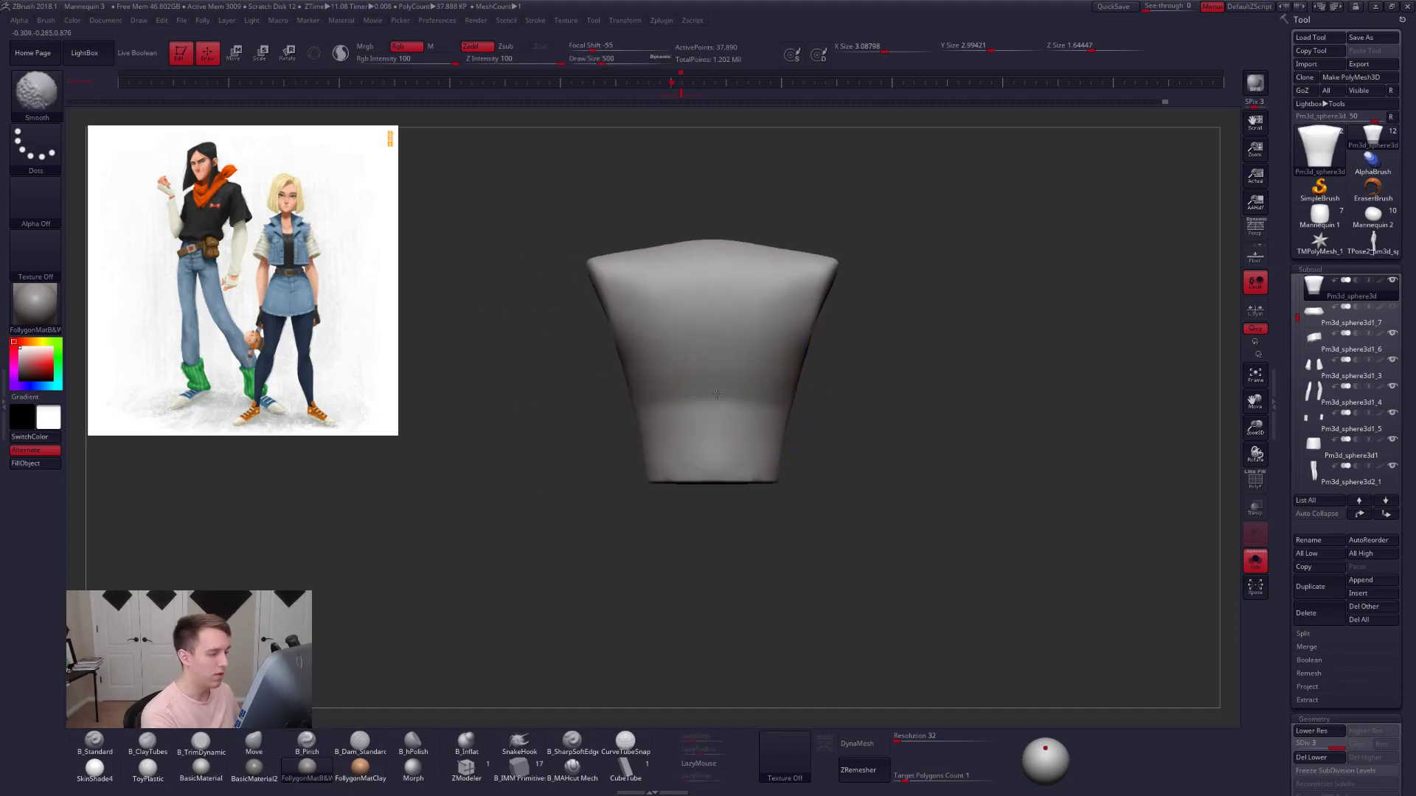
# - Show the full body and flatten the torso's upper back at subdivision level 2 with the B_TrimDynamic brush
pyautogui.hotkey('alt', 's')
pyautogui.moveTo(774, 404)
pyautogui.mouseDown(button='right')
pyautogui.moveTo(864, 401)
pyautogui.moveTo(815, 374)
pyautogui.moveTo(771, 391)
pyautogui.mouseUp(button='right')
pyautogui.hotkey('shift', 'd')
pyautogui.press('space')
pyautogui.moveTo(771, 391); pyautogui.dragTo(765, 392)
pyautogui.press('3')
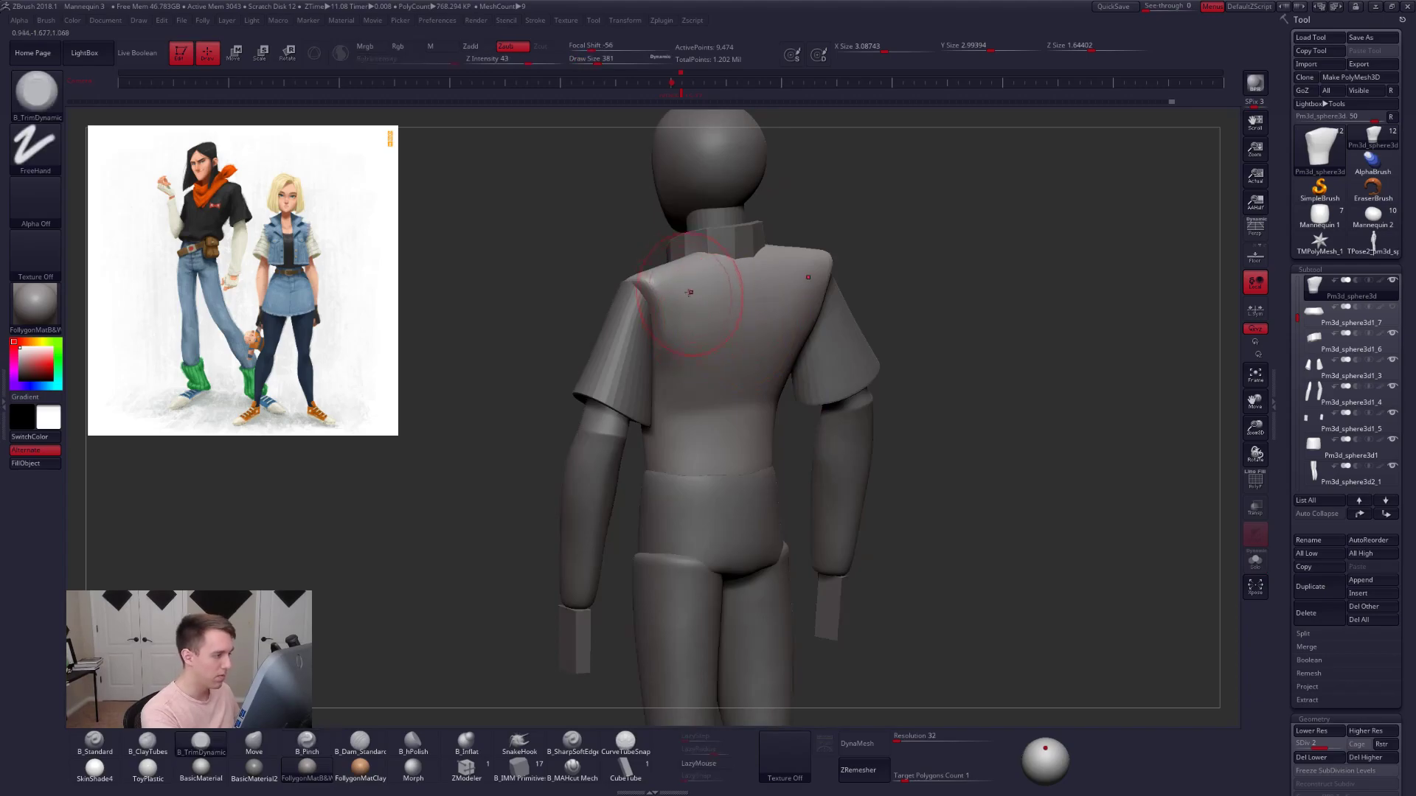
pyautogui.moveTo(692, 401)
pyautogui.mouseDown(button='right')
pyautogui.moveTo(768, 325)
pyautogui.moveTo(747, 304)
pyautogui.mouseUp(button='right')
# - Smooth the torso's shoulder ends in isolation and pull the shoulder contour slightly inward with the Move brush
pyautogui.hotkey('shift', 'alt', 's')
pyautogui.press('b')
pyautogui.press('m')
pyautogui.press('v')
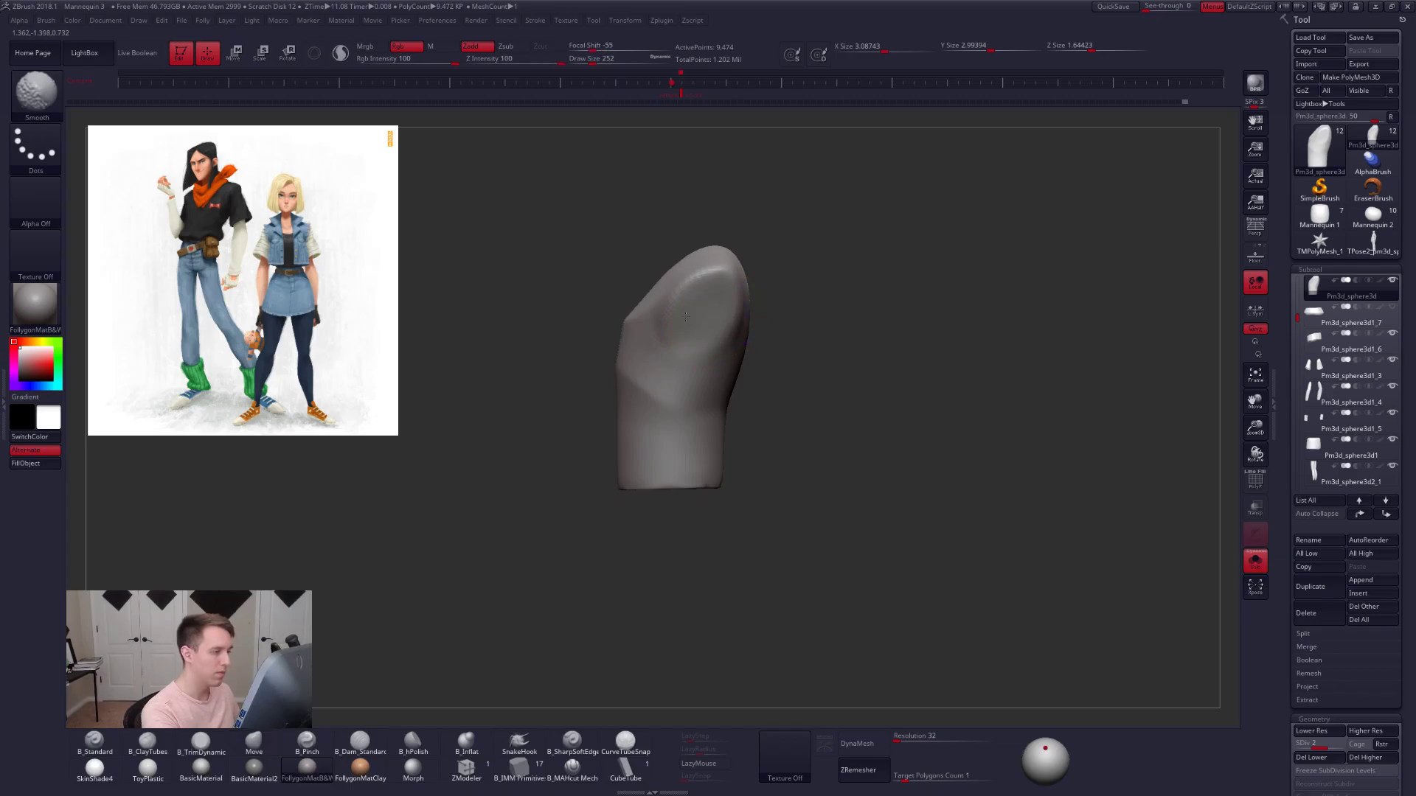
pyautogui.moveTo(726, 311)
pyautogui.keyDown('shift'); pyautogui.mouseDown(button='right')
pyautogui.moveTo(727, 322)
pyautogui.moveTo(786, 320)
pyautogui.mouseUp(button='right'); pyautogui.keyUp('shift')
pyautogui.hotkey('shift', 'alt', 's')
pyautogui.press('space')
pyautogui.moveTo(774, 388); pyautogui.dragTo(782, 388)
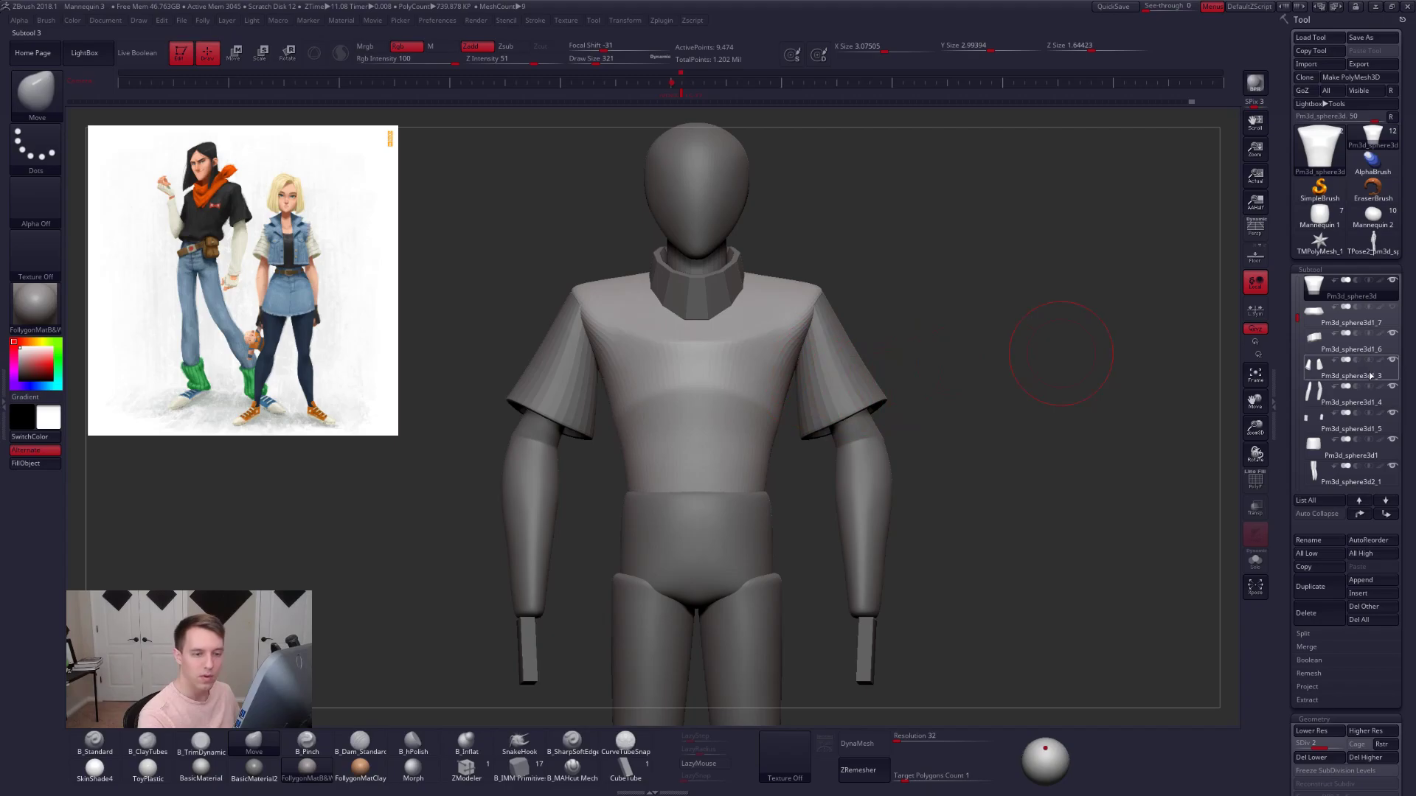
# - Hide the sleeve, arm and hand subtools to expose the sides of the torso
pyautogui.click(1391, 361)
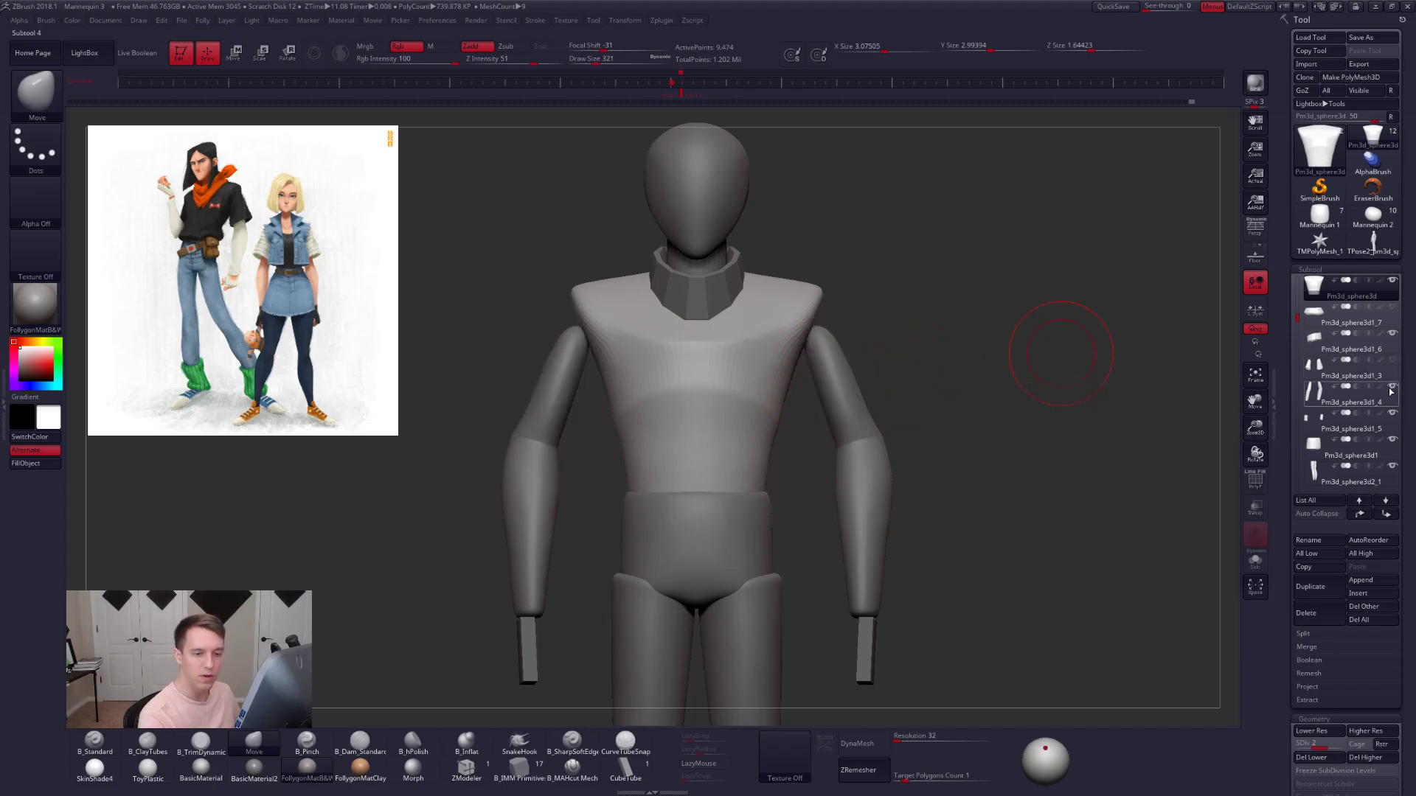
pyautogui.click(1392, 386)
pyautogui.click(1391, 413)
pyautogui.moveTo(777, 344); pyautogui.dragTo(770, 395, button='right')
pyautogui.press('space')
pyautogui.moveTo(811, 393); pyautogui.dragTo(822, 403)
pyautogui.moveTo(821, 405); pyautogui.dragTo(817, 433, button='right')
# - Try to mask the armhole area on the torso's side with the MaskLasso brush
pyautogui.moveTo(848, 304)
pyautogui.keyDown('ctrl'); pyautogui.mouseDown()
pyautogui.moveTo(774, 472)
pyautogui.moveTo(966, 562)
pyautogui.moveTo(1119, 485)
pyautogui.mouseUp(); pyautogui.keyUp('ctrl')
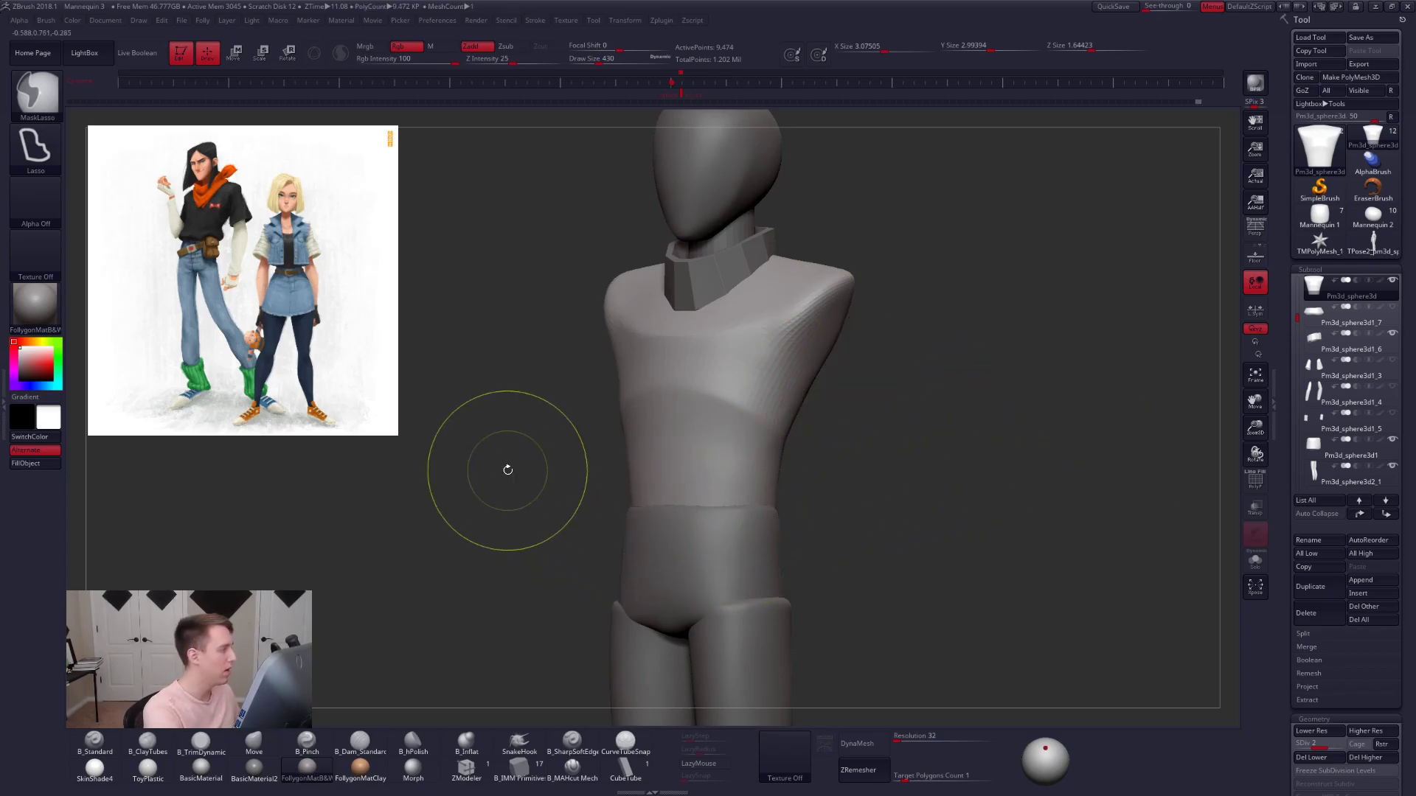
pyautogui.press('ctrl')
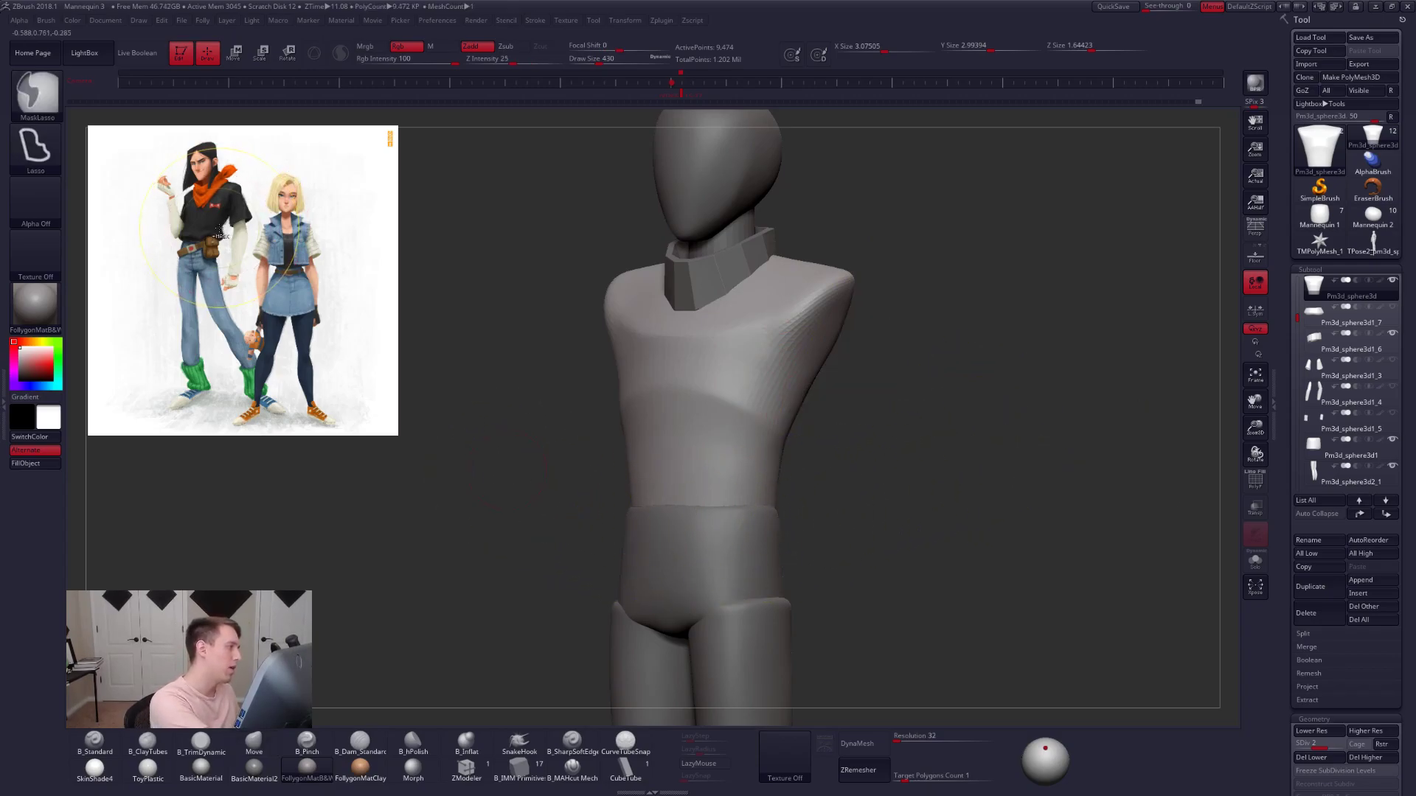
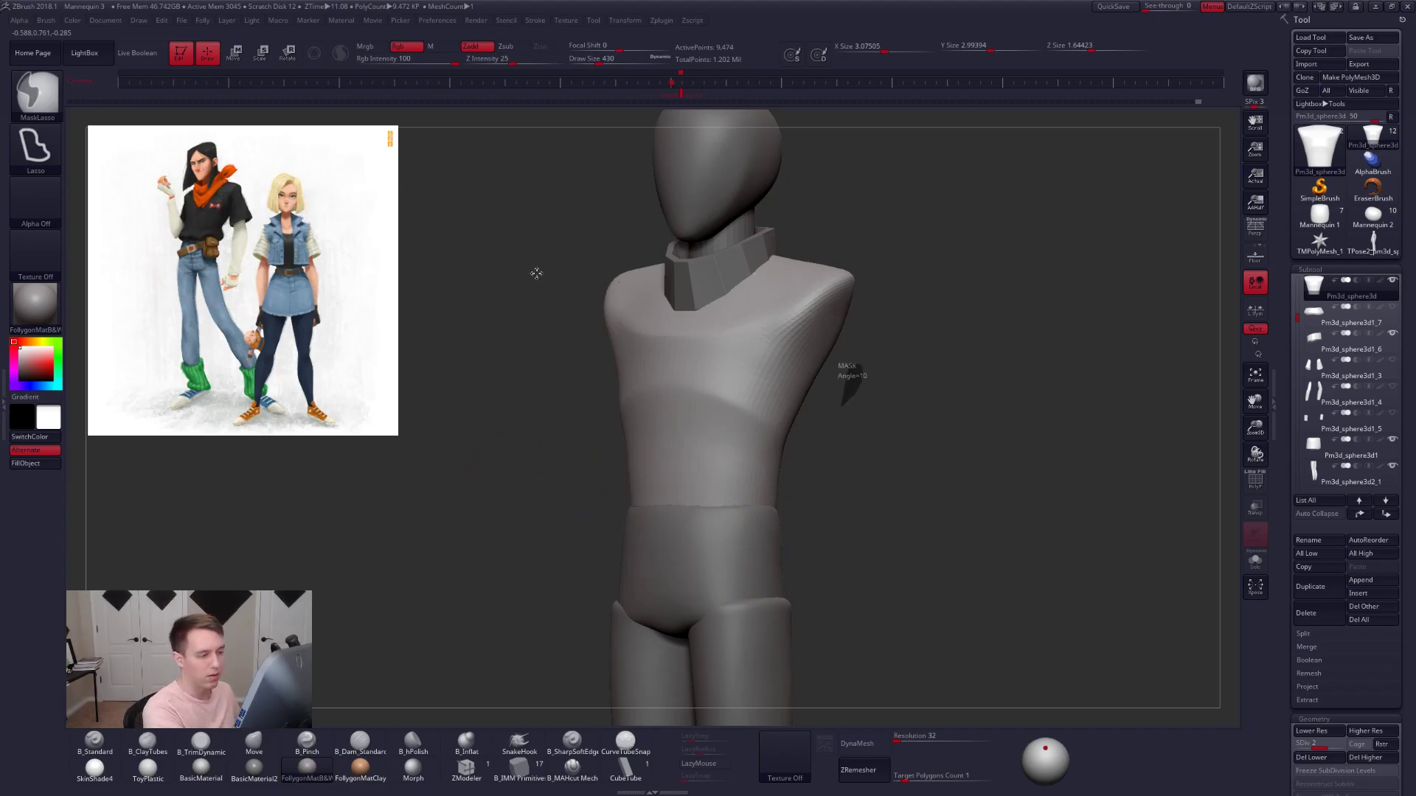
pyautogui.moveTo(792, 439)
pyautogui.keyDown('ctrl'); pyautogui.mouseDown()
pyautogui.moveTo(833, 398)
pyautogui.moveTo(882, 234)
pyautogui.moveTo(850, 191)
pyautogui.mouseUp(); pyautogui.keyUp('ctrl')
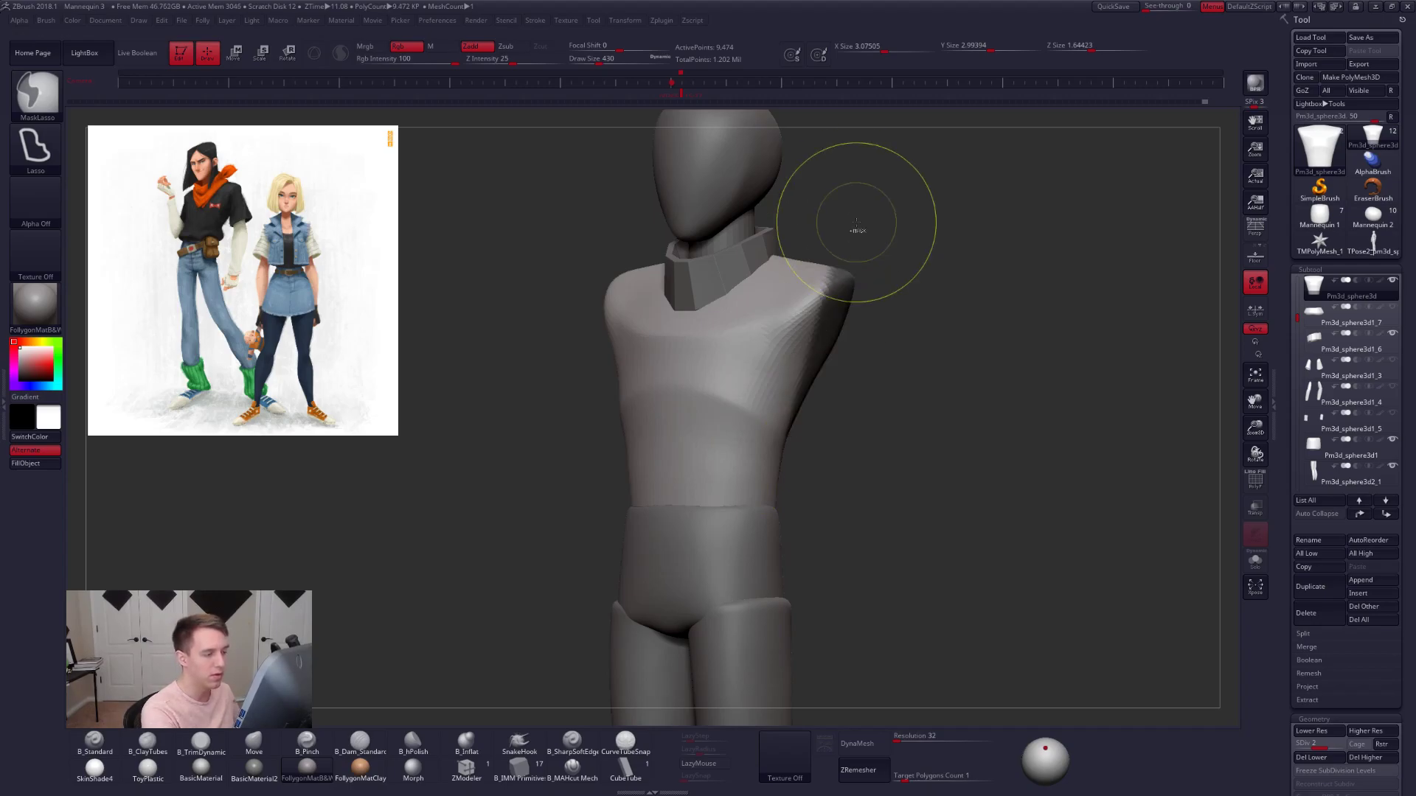
pyautogui.press('space')
pyautogui.moveTo(820, 395); pyautogui.dragTo(824, 396)
pyautogui.moveTo(853, 276)
pyautogui.keyDown('ctrl'); pyautogui.mouseDown()
pyautogui.moveTo(753, 458)
pyautogui.moveTo(916, 391)
pyautogui.moveTo(935, 339)
pyautogui.mouseUp(); pyautogui.keyUp('ctrl')
pyautogui.keyDown('ctrl'); pyautogui.click(815, 384); pyautogui.keyUp('ctrl')
pyautogui.keyDown('ctrl'); pyautogui.click(816, 384); pyautogui.keyUp('ctrl')
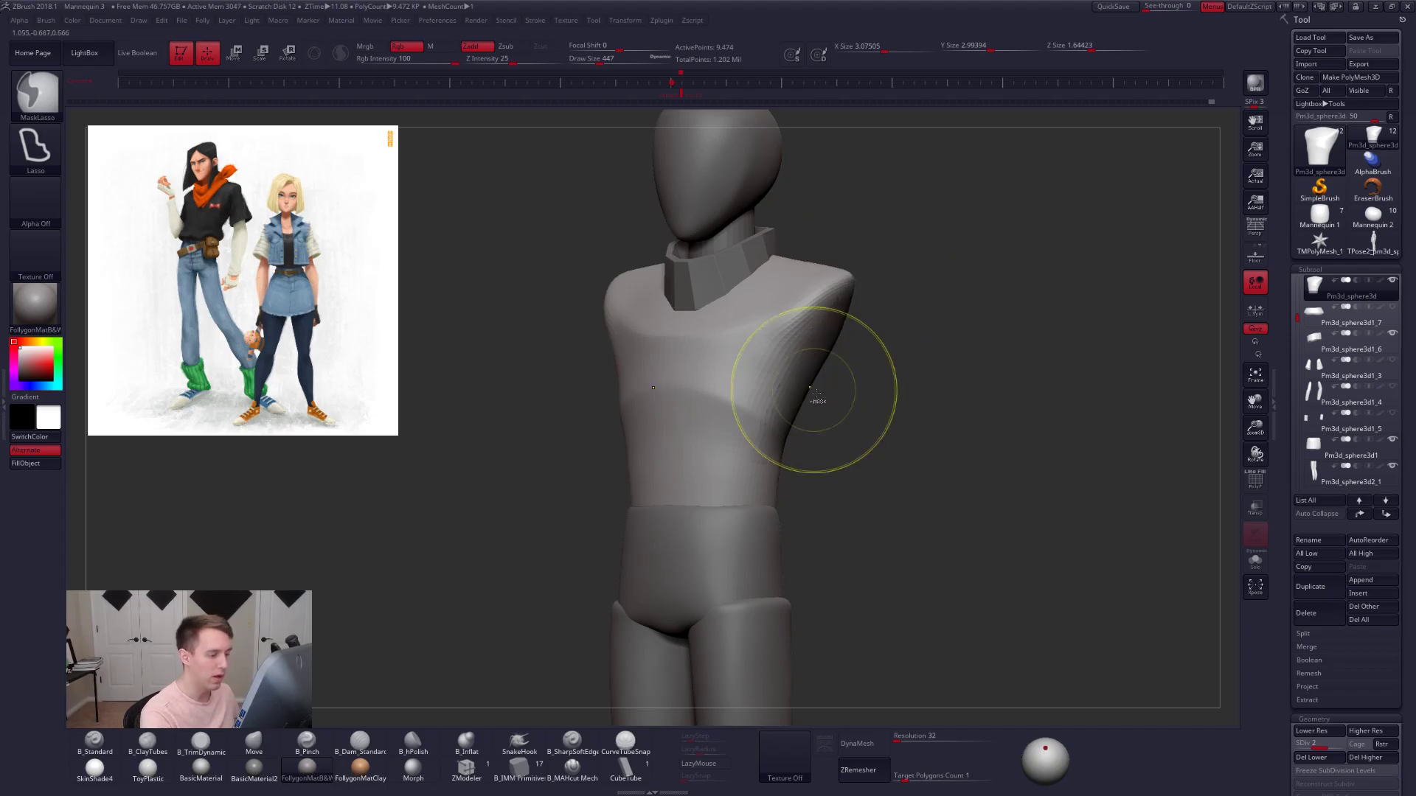
pyautogui.keyDown('ctrl'); pyautogui.click(824, 393); pyautogui.keyUp('ctrl')
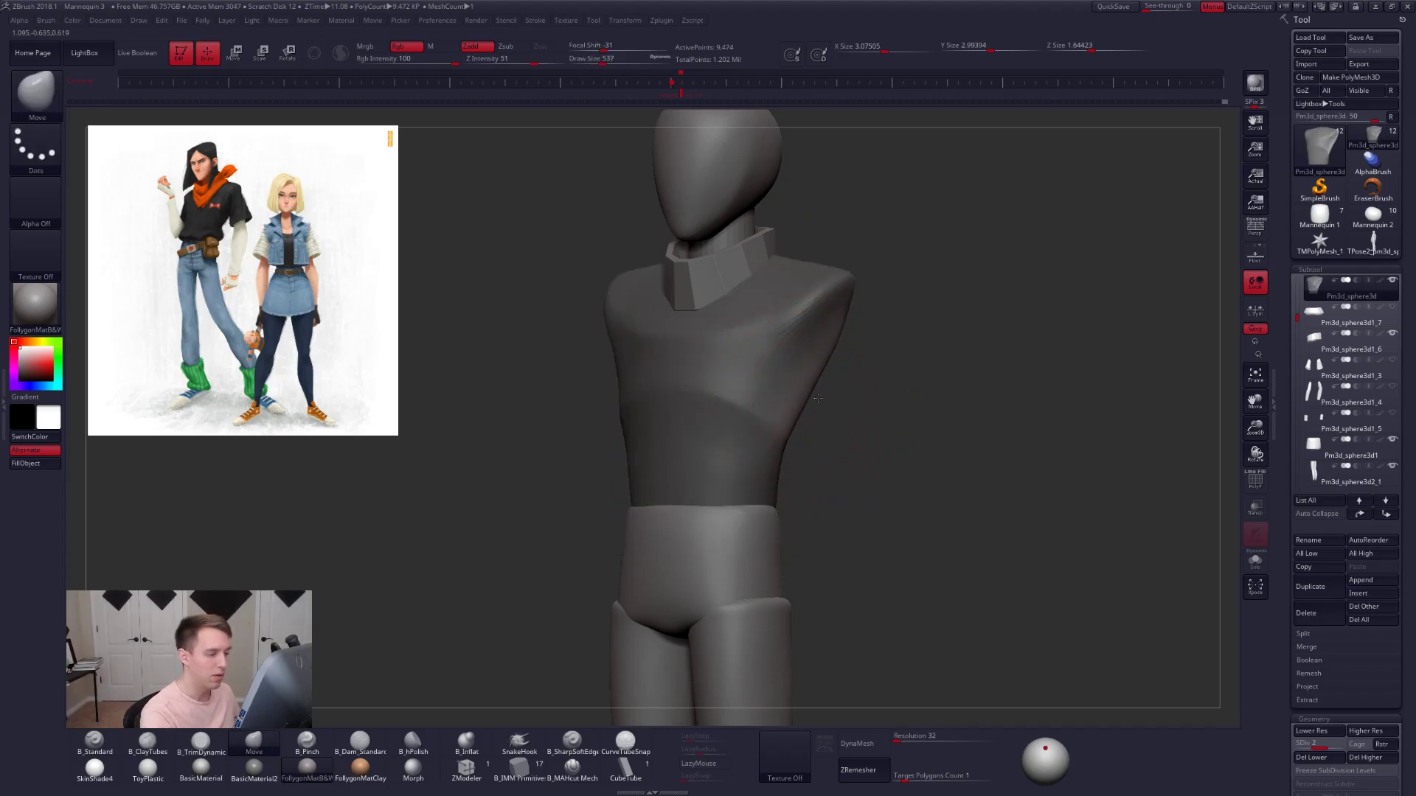
pyautogui.press('space')
pyautogui.moveTo(820, 391); pyautogui.dragTo(886, 406)
pyautogui.moveTo(885, 402); pyautogui.dragTo(803, 391)
# - Build up the torso's back below the shoulders with the B_ClayTubes brush and smooth the strokes
pyautogui.press('2')
pyautogui.moveTo(819, 318)
pyautogui.mouseDown()
pyautogui.moveTo(819, 304)
pyautogui.moveTo(759, 413)
pyautogui.moveTo(777, 441)
pyautogui.mouseUp()
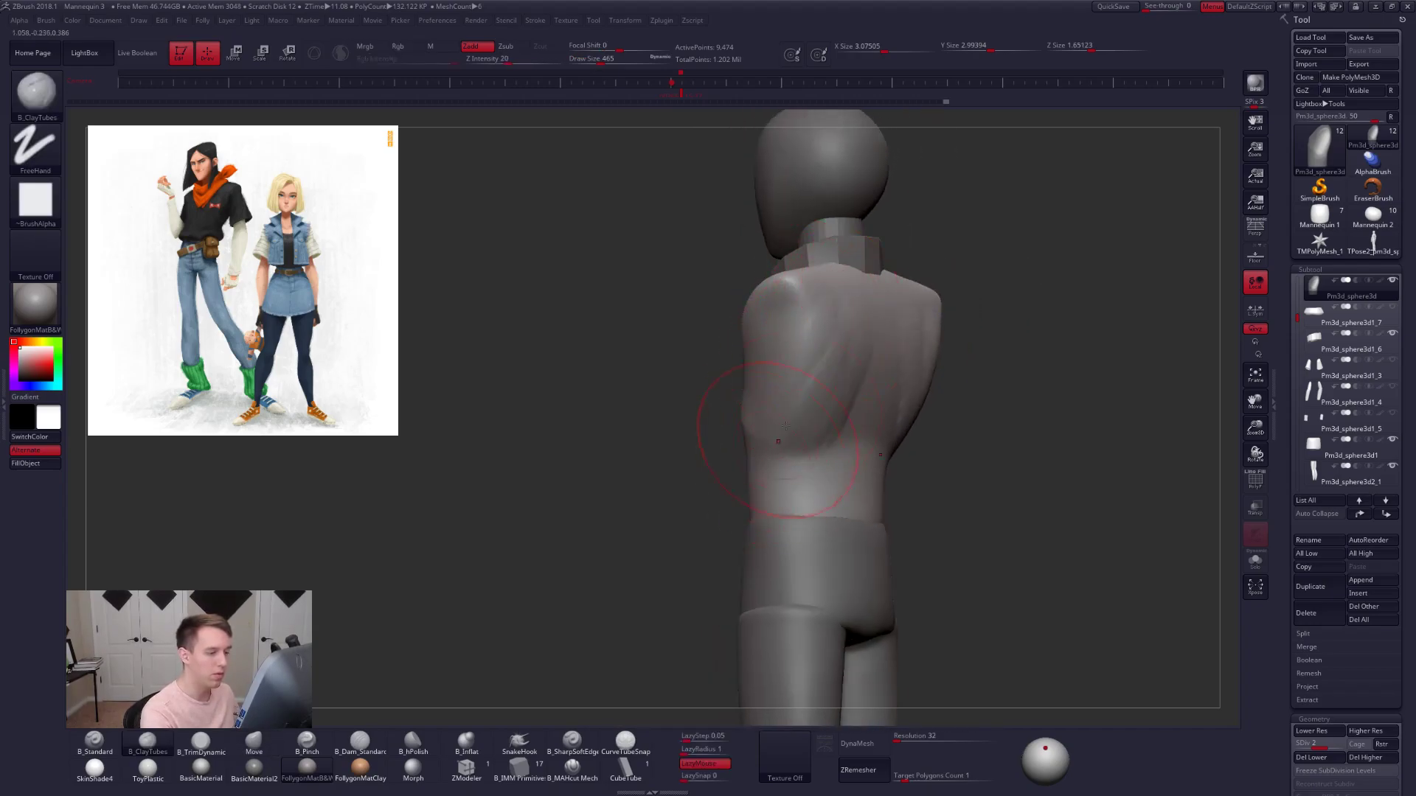
pyautogui.moveTo(870, 421)
pyautogui.mouseDown()
pyautogui.moveTo(911, 414)
pyautogui.moveTo(859, 407)
pyautogui.moveTo(826, 369)
pyautogui.mouseUp()
pyautogui.keyDown('shift'); pyautogui.moveTo(826, 368); pyautogui.dragTo(803, 401); pyautogui.keyUp('shift')
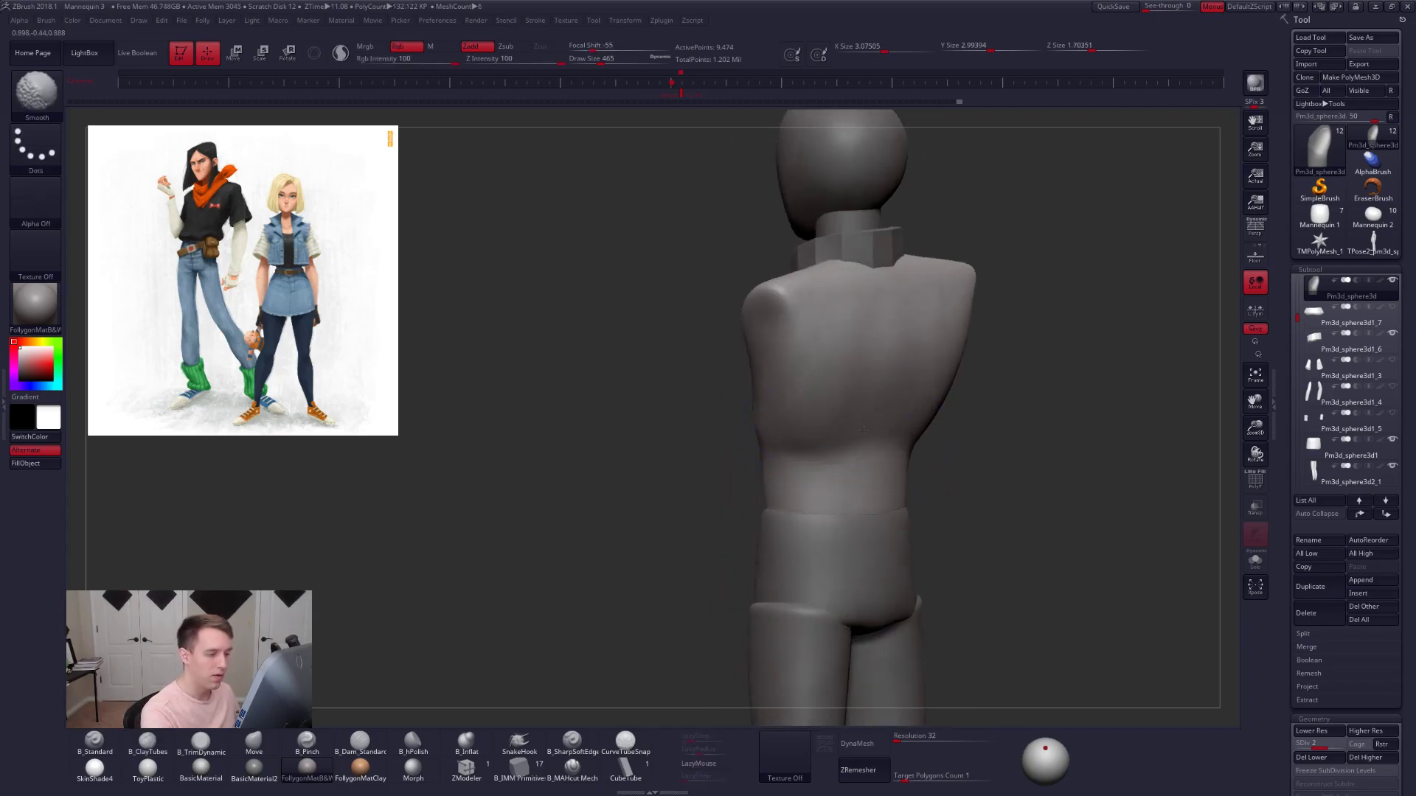
pyautogui.keyDown('alt'); pyautogui.moveTo(841, 449); pyautogui.dragTo(798, 427, button='right'); pyautogui.keyUp('alt')
pyautogui.press('space')
pyautogui.moveTo(826, 435); pyautogui.dragTo(814, 435)
# - Refine the volume of the shoulder blade and the side of the rib cage with B_ClayTubes, varying the brush size
pyautogui.moveTo(842, 364)
pyautogui.mouseDown()
pyautogui.moveTo(850, 401)
pyautogui.moveTo(817, 424)
pyautogui.moveTo(849, 403)
pyautogui.mouseUp()
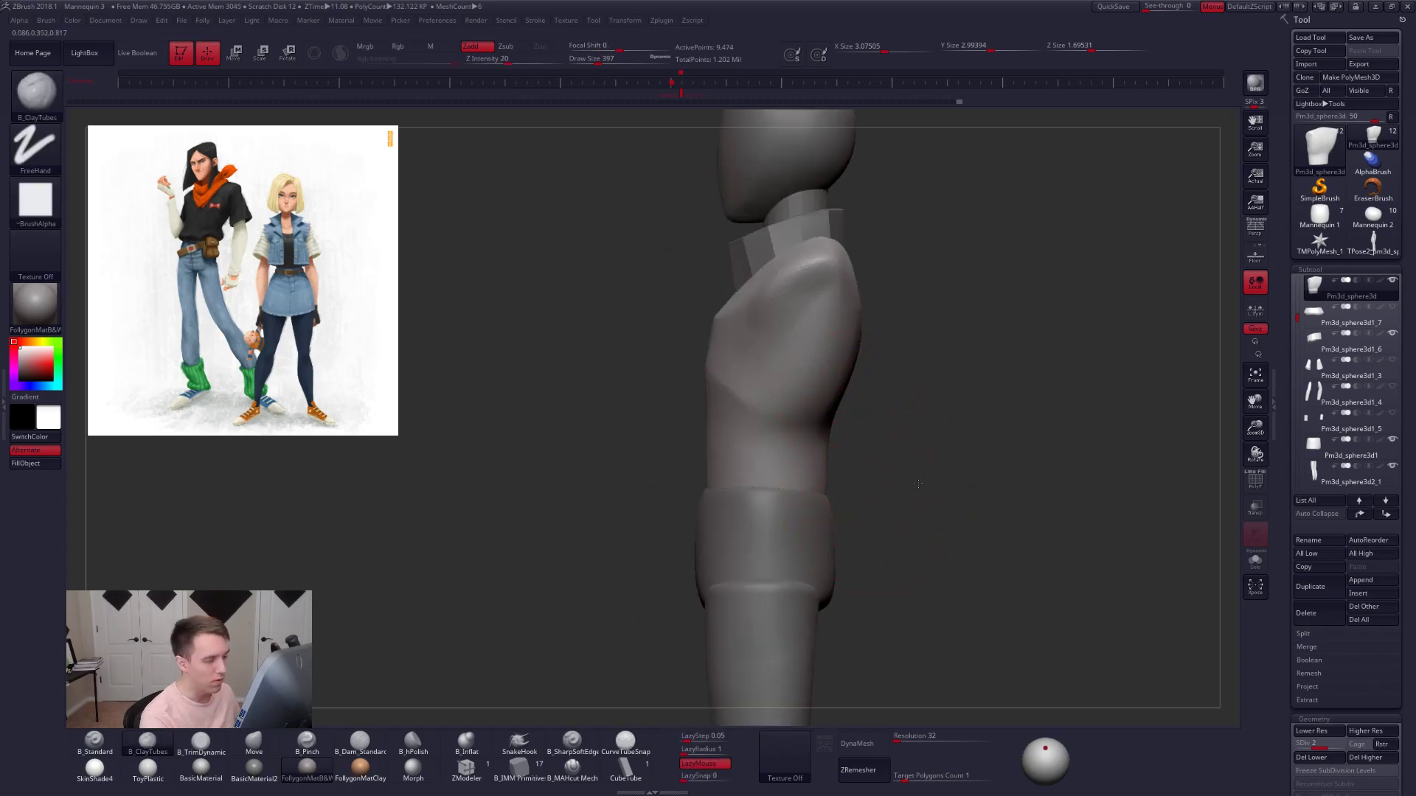
pyautogui.moveTo(936, 471)
pyautogui.mouseDown()
pyautogui.moveTo(907, 457)
pyautogui.moveTo(948, 477)
pyautogui.mouseUp()
pyautogui.moveTo(877, 419)
pyautogui.mouseDown()
pyautogui.moveTo(829, 347)
pyautogui.moveTo(848, 369)
pyautogui.moveTo(824, 354)
pyautogui.moveTo(809, 370)
pyautogui.moveTo(853, 332)
pyautogui.mouseUp()
pyautogui.press('s')
pyautogui.press('s')
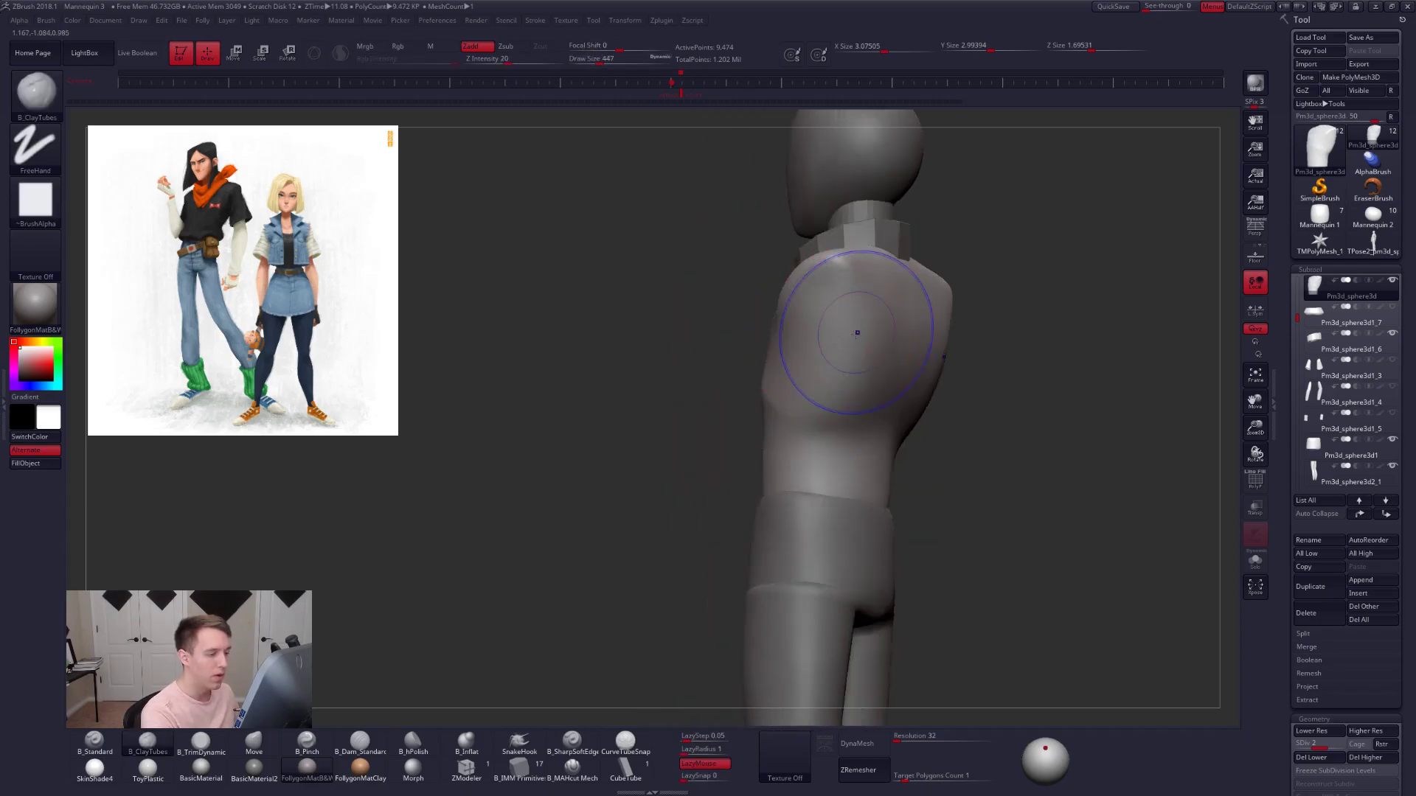
pyautogui.moveTo(923, 417); pyautogui.dragTo(832, 460)
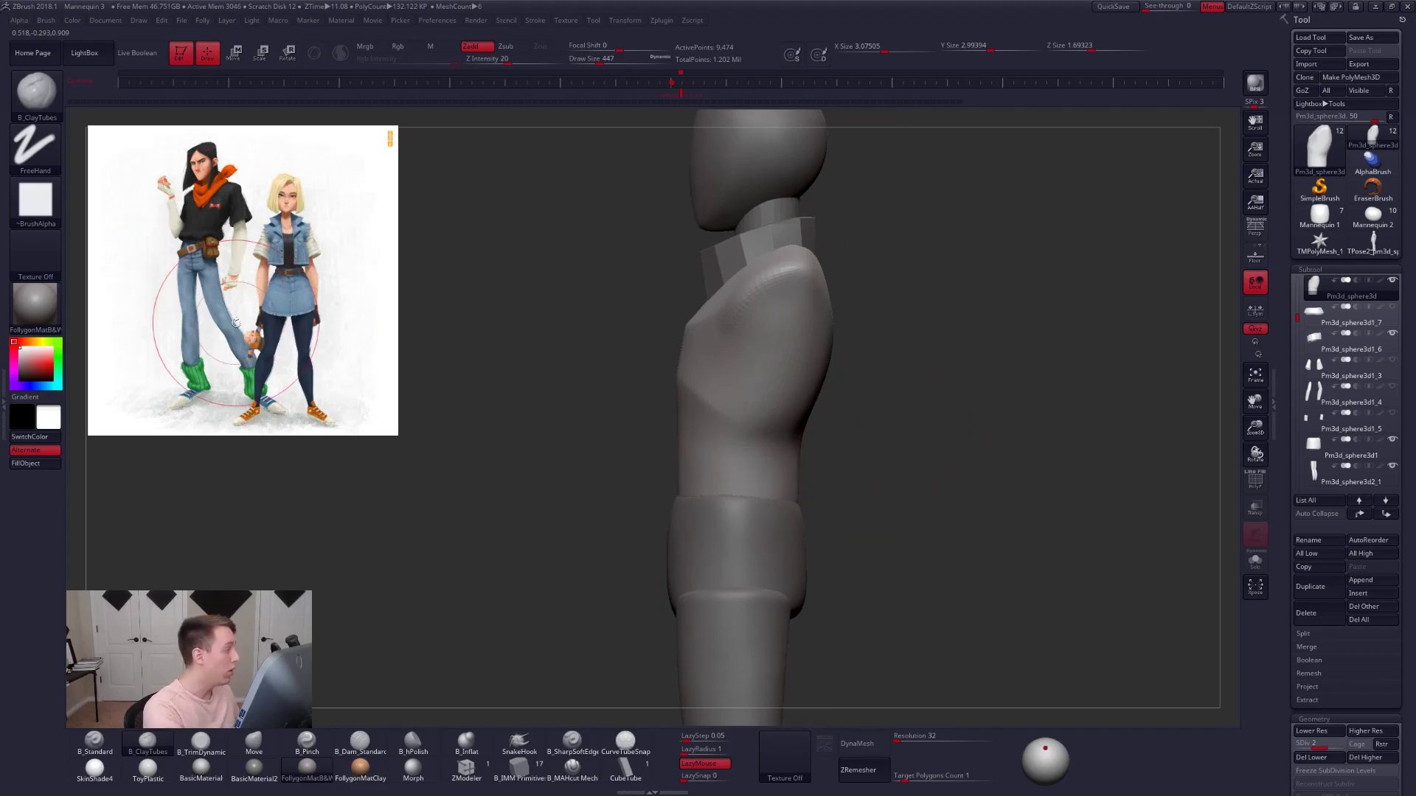
pyautogui.moveTo(855, 435); pyautogui.dragTo(799, 431)
pyautogui.press('space')
pyautogui.moveTo(719, 415); pyautogui.dragTo(615, 406)
pyautogui.moveTo(667, 416)
pyautogui.mouseDown(button='right')
pyautogui.moveTo(667, 436)
pyautogui.moveTo(711, 447)
pyautogui.mouseUp(button='right')
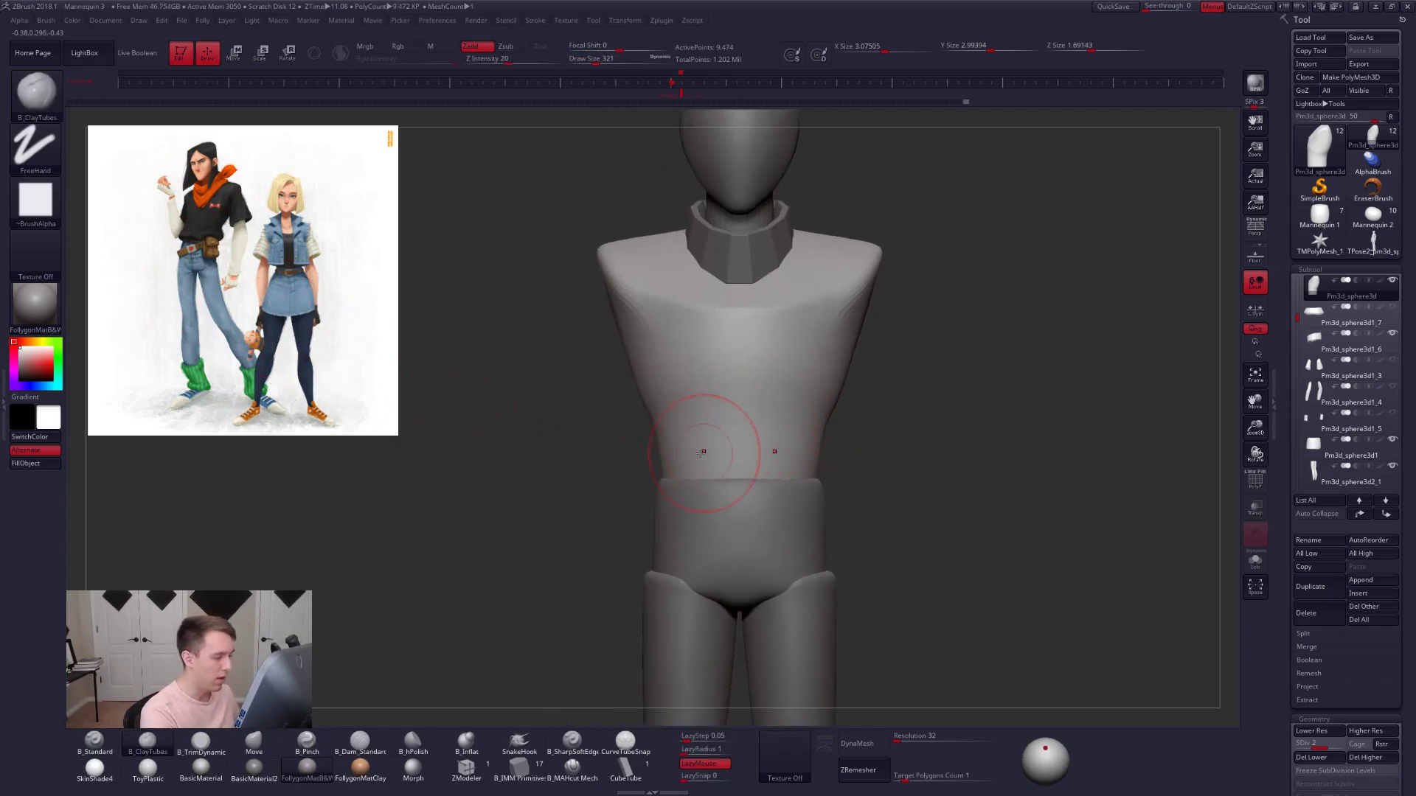
# - Isolate the torso and work its front plane over the stomach with the B_TrimDynamic brush
pyautogui.hotkey('alt', 's')
pyautogui.press('space')
pyautogui.moveTo(670, 425)
pyautogui.mouseDown()
pyautogui.moveTo(672, 411)
pyautogui.moveTo(701, 424)
pyautogui.mouseUp()
pyautogui.press('3')
pyautogui.press(']')
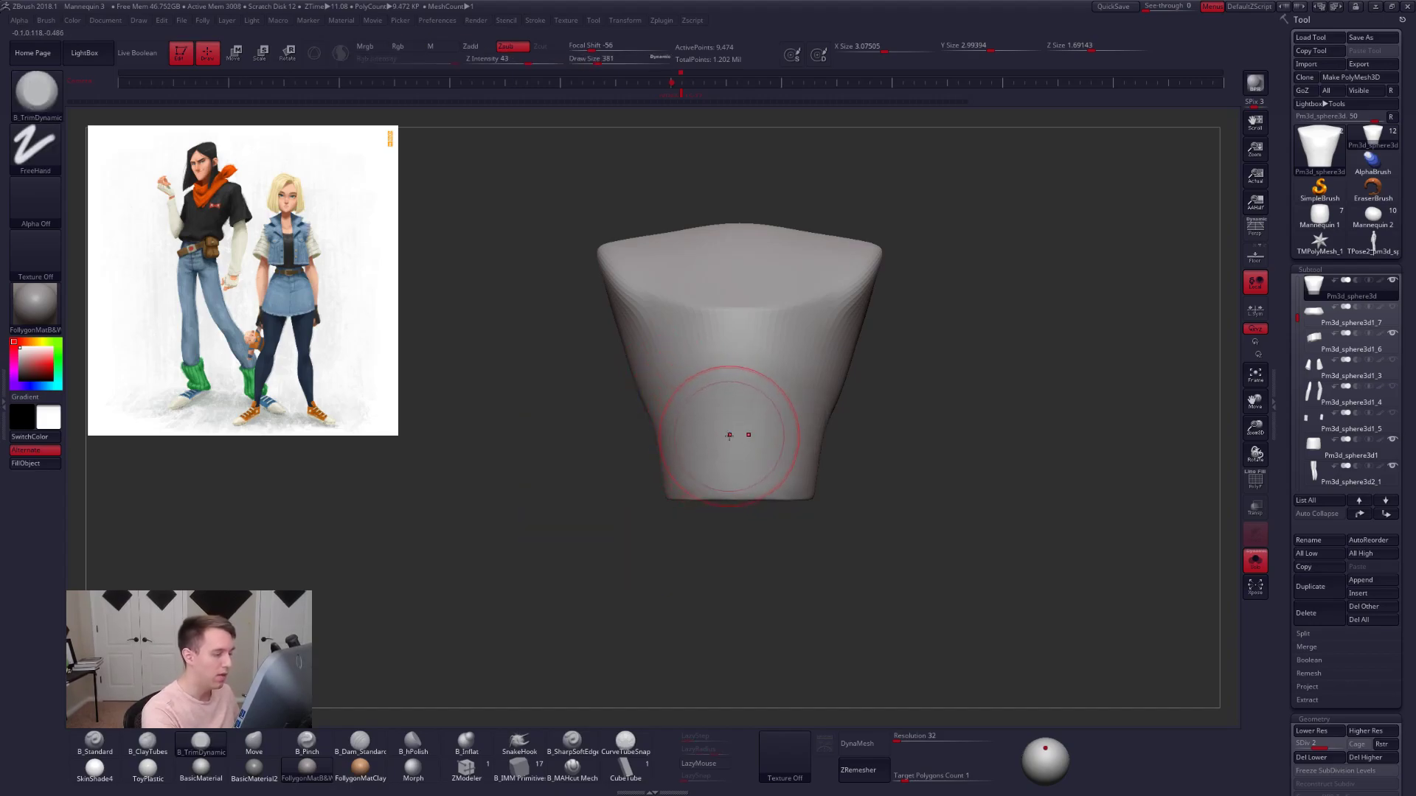
pyautogui.press('[')
# - Build up the side of the torso's lower rib cage with the B_ClayTubes brush
pyautogui.press('b')
pyautogui.press('c')
pyautogui.press('t')
pyautogui.moveTo(826, 440); pyautogui.dragTo(811, 450)
pyautogui.press('space')
pyautogui.moveTo(907, 434); pyautogui.dragTo(808, 429)
pyautogui.moveTo(825, 444); pyautogui.dragTo(891, 443, button='right')
pyautogui.moveTo(861, 437)
pyautogui.mouseDown()
pyautogui.moveTo(854, 480)
pyautogui.moveTo(872, 449)
pyautogui.mouseUp()
pyautogui.moveTo(820, 448); pyautogui.dragTo(904, 443, button='right')
# - Show the whole figure again and smooth the torso's chest below the collar
pyautogui.hotkey('alt', 's')
pyautogui.press('space')
pyautogui.moveTo(890, 461); pyautogui.dragTo(895, 461)
pyautogui.moveTo(861, 378); pyautogui.dragTo(910, 272)
pyautogui.press('shift')
pyautogui.moveTo(837, 352)
pyautogui.keyDown('shift'); pyautogui.mouseDown(button='right')
pyautogui.moveTo(897, 339)
pyautogui.moveTo(808, 405)
pyautogui.mouseUp(button='right'); pyautogui.keyUp('shift')
pyautogui.press('shift')
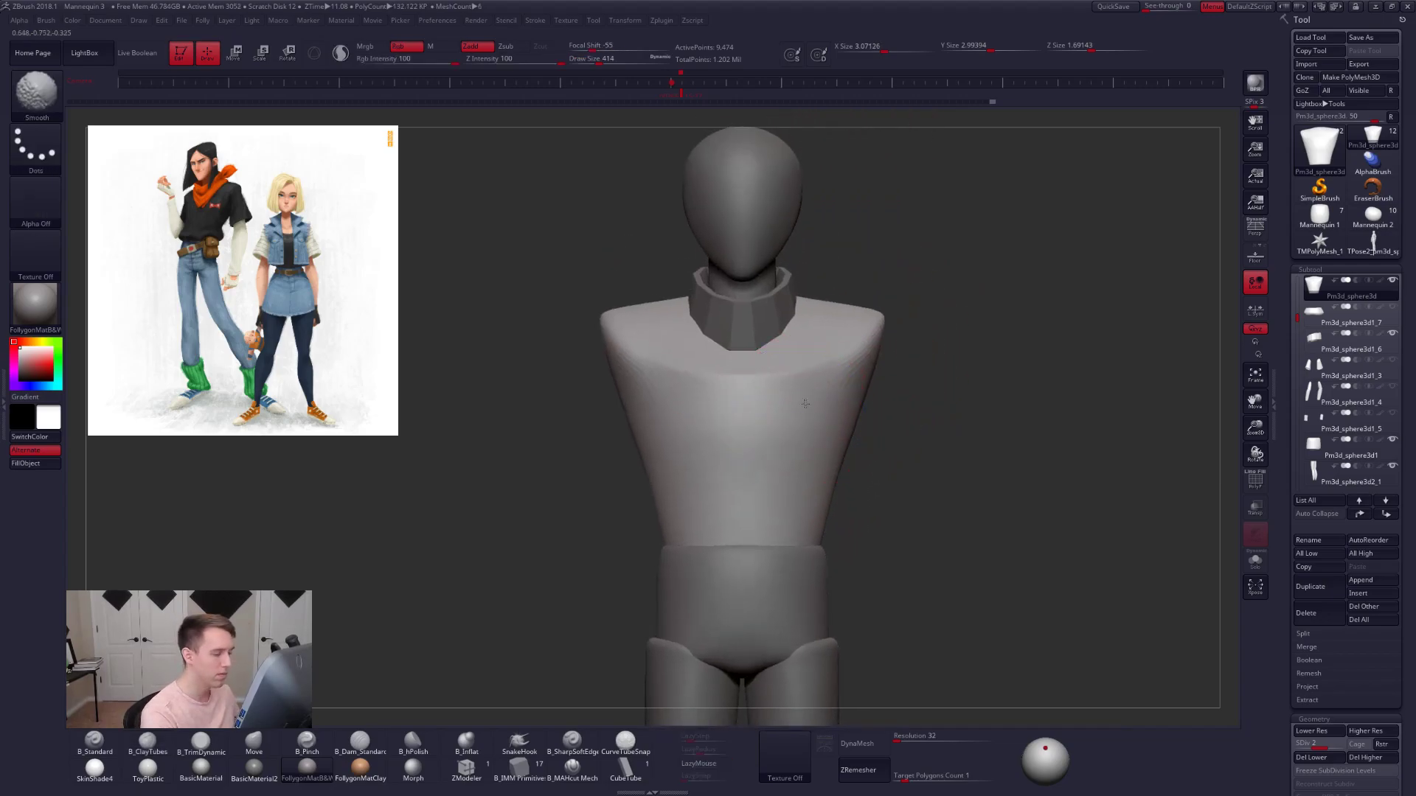
pyautogui.keyDown('shift'); pyautogui.moveTo(774, 393); pyautogui.dragTo(728, 402); pyautogui.keyUp('shift')
pyautogui.press('[')
pyautogui.press('[')
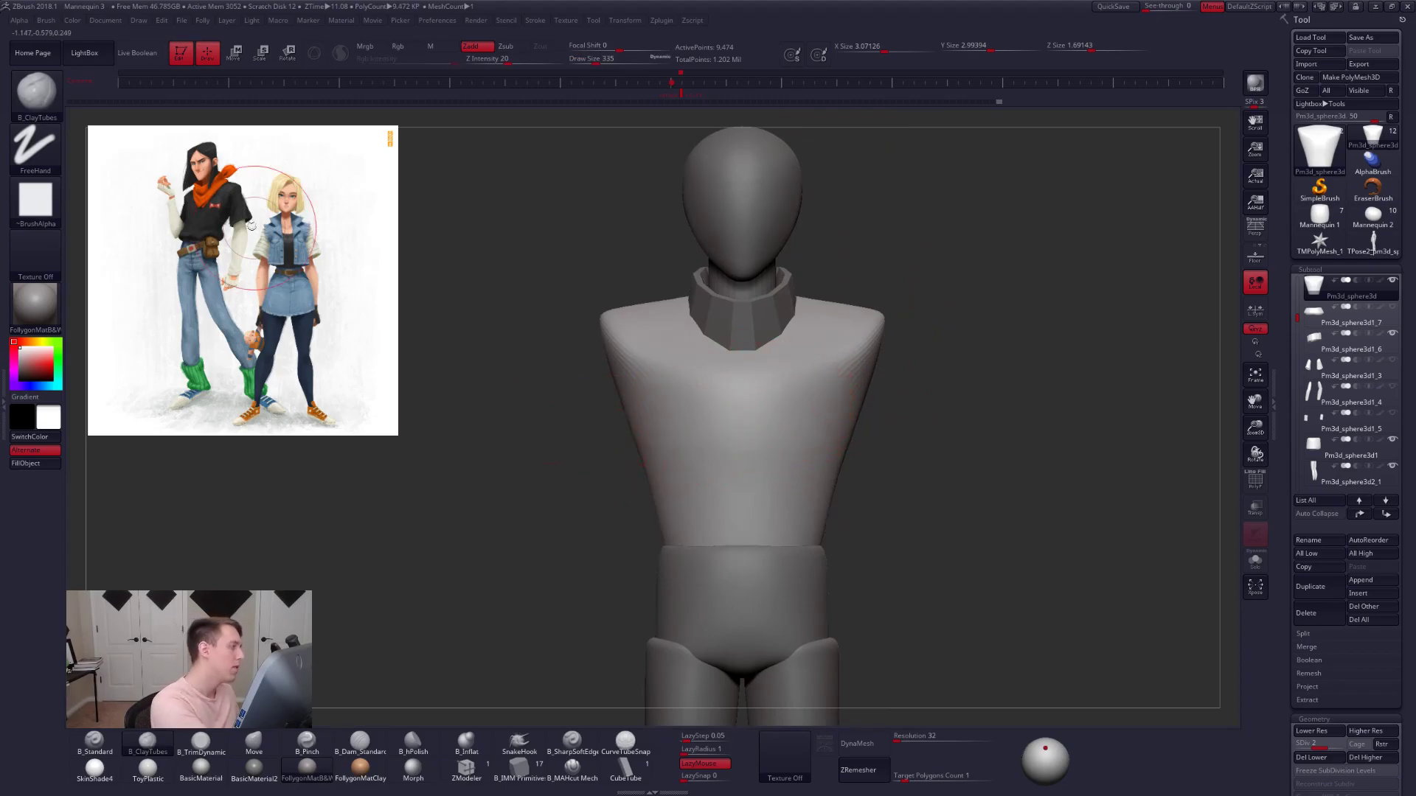
# - Raise the torso's subdivision level and sharpen the front edge of the shoulder with a smaller B_Pinch brush
pyautogui.moveTo(852, 380); pyautogui.dragTo(775, 399, button='right')
pyautogui.press('b')
pyautogui.press('p')
pyautogui.press('i')
pyautogui.press('[')
pyautogui.press('[')
pyautogui.press('[')
pyautogui.press('[')
pyautogui.press('[')
pyautogui.press('d')
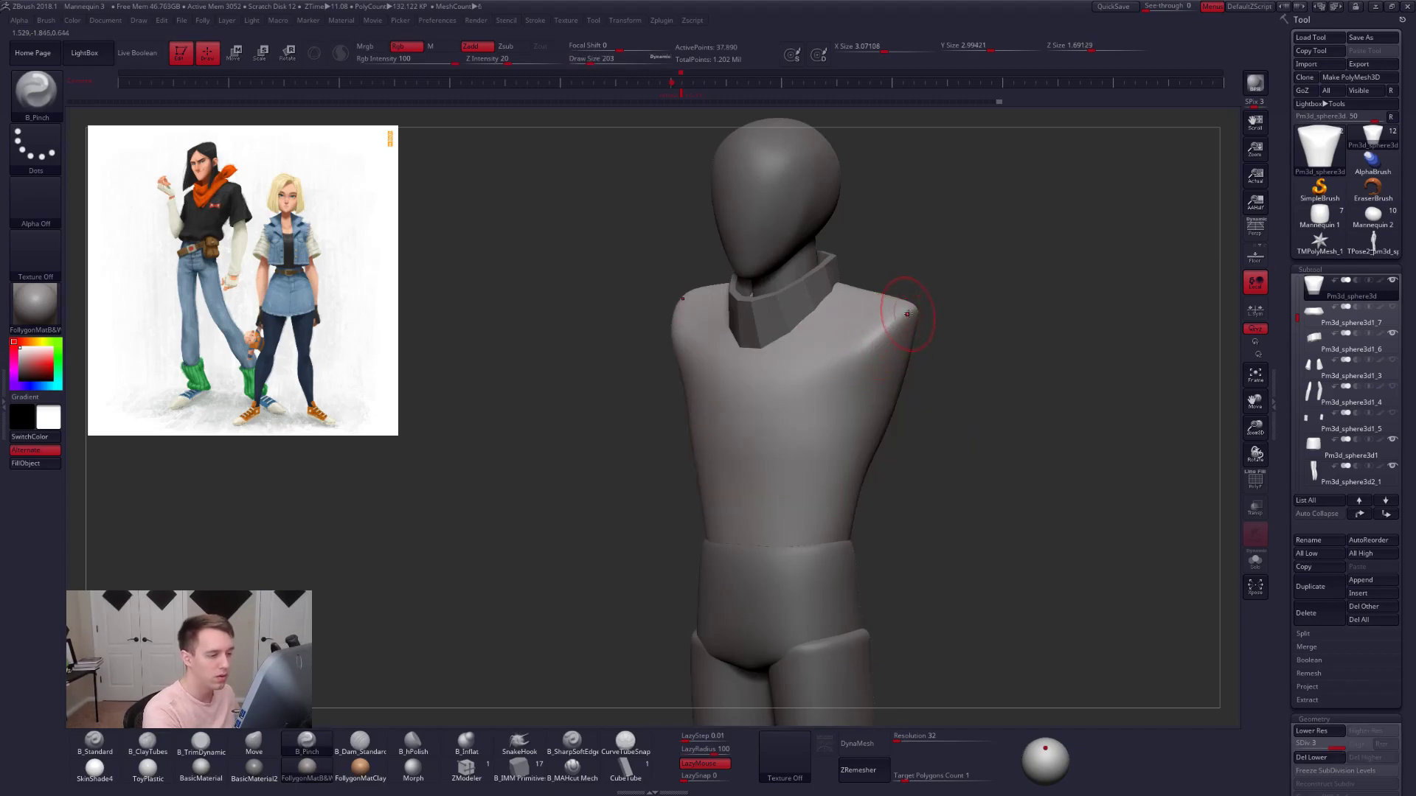
pyautogui.press('space')
# - Pinch the edge of the armhole around the side and back of the torso
pyautogui.moveTo(842, 380); pyautogui.dragTo(800, 392, button='right')
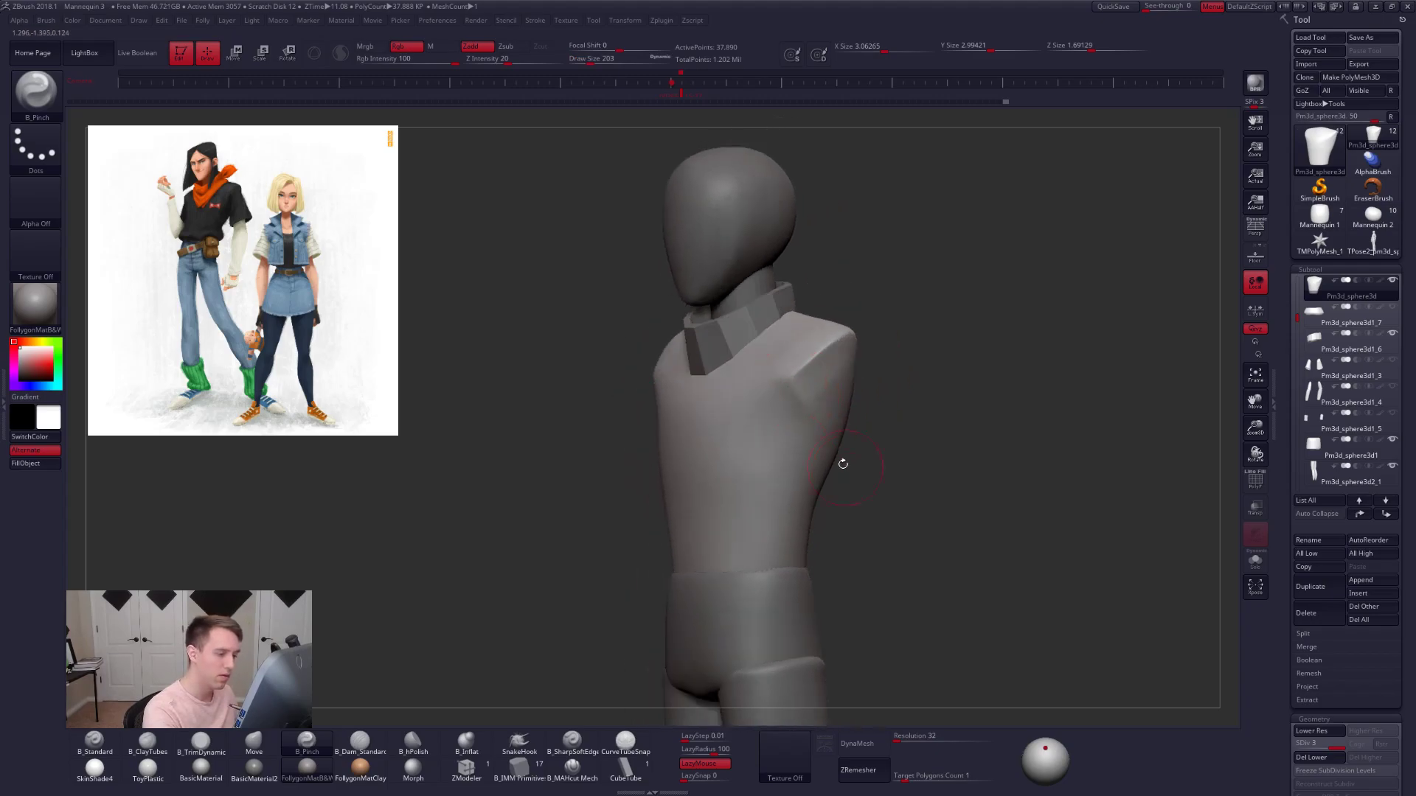
pyautogui.moveTo(847, 468); pyautogui.dragTo(792, 381, button='right')
pyautogui.moveTo(851, 457); pyautogui.dragTo(818, 373, button='right')
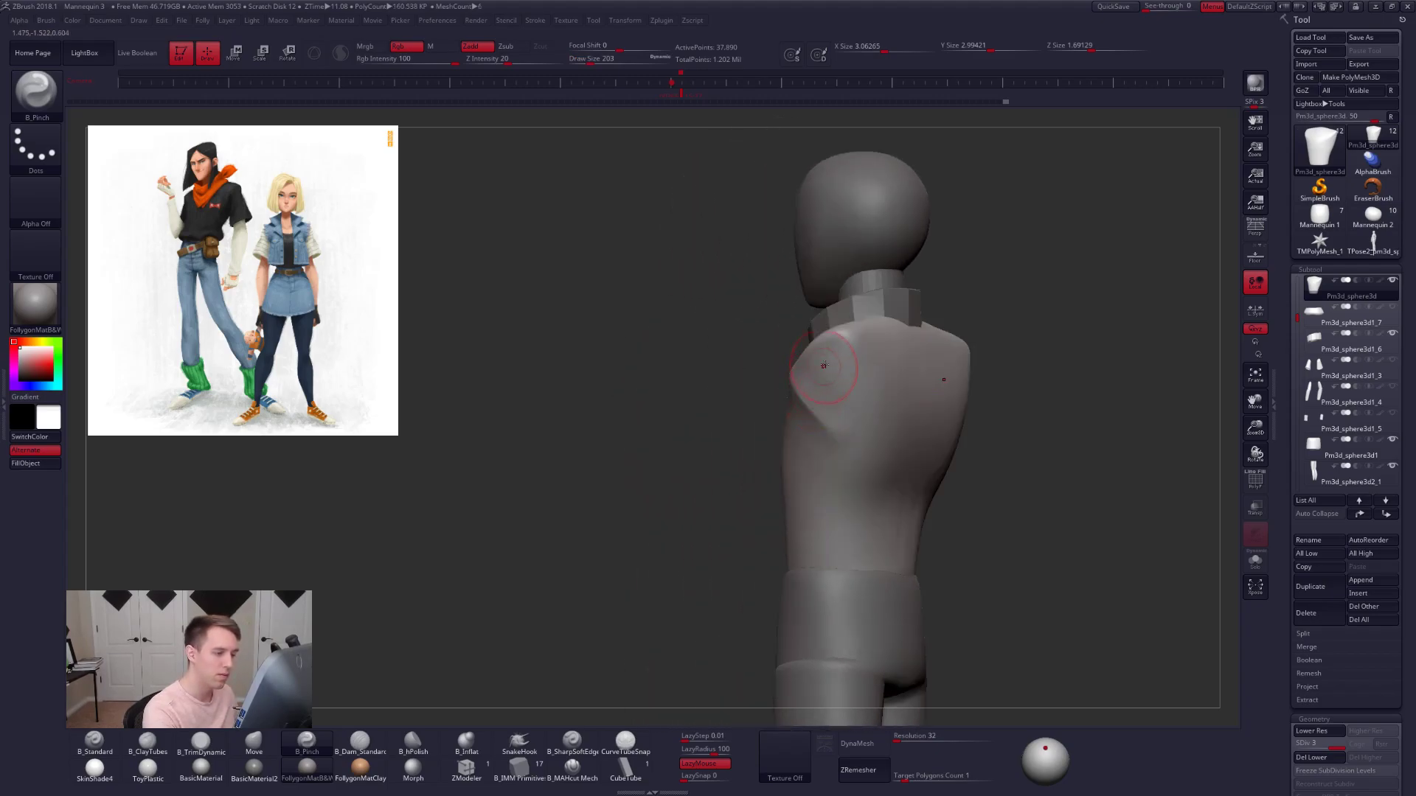
pyautogui.moveTo(870, 441); pyautogui.dragTo(847, 385, button='right')
pyautogui.rightClick(803, 456)
pyautogui.keyDown('shift'); pyautogui.moveTo(803, 455); pyautogui.dragTo(826, 435, button='right'); pyautogui.keyUp('shift')
# - Adjust the back of the shoulder with the Move brush and tighten the rear armhole edge with B_Pinch
pyautogui.press('b')
pyautogui.press('m')
pyautogui.press('v')
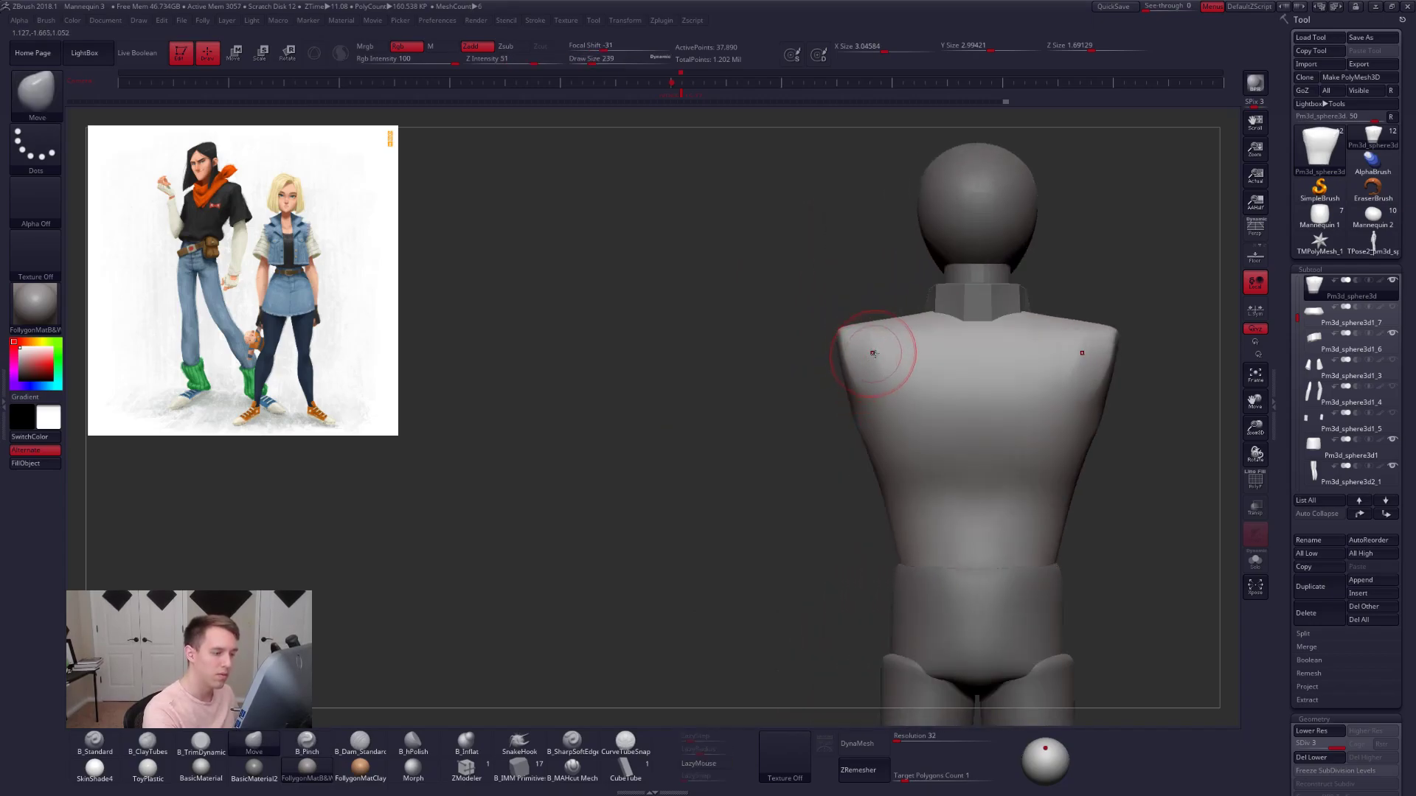
pyautogui.moveTo(872, 355); pyautogui.dragTo(829, 410, button='right')
pyautogui.press('b')
pyautogui.press('p')
pyautogui.press('i')
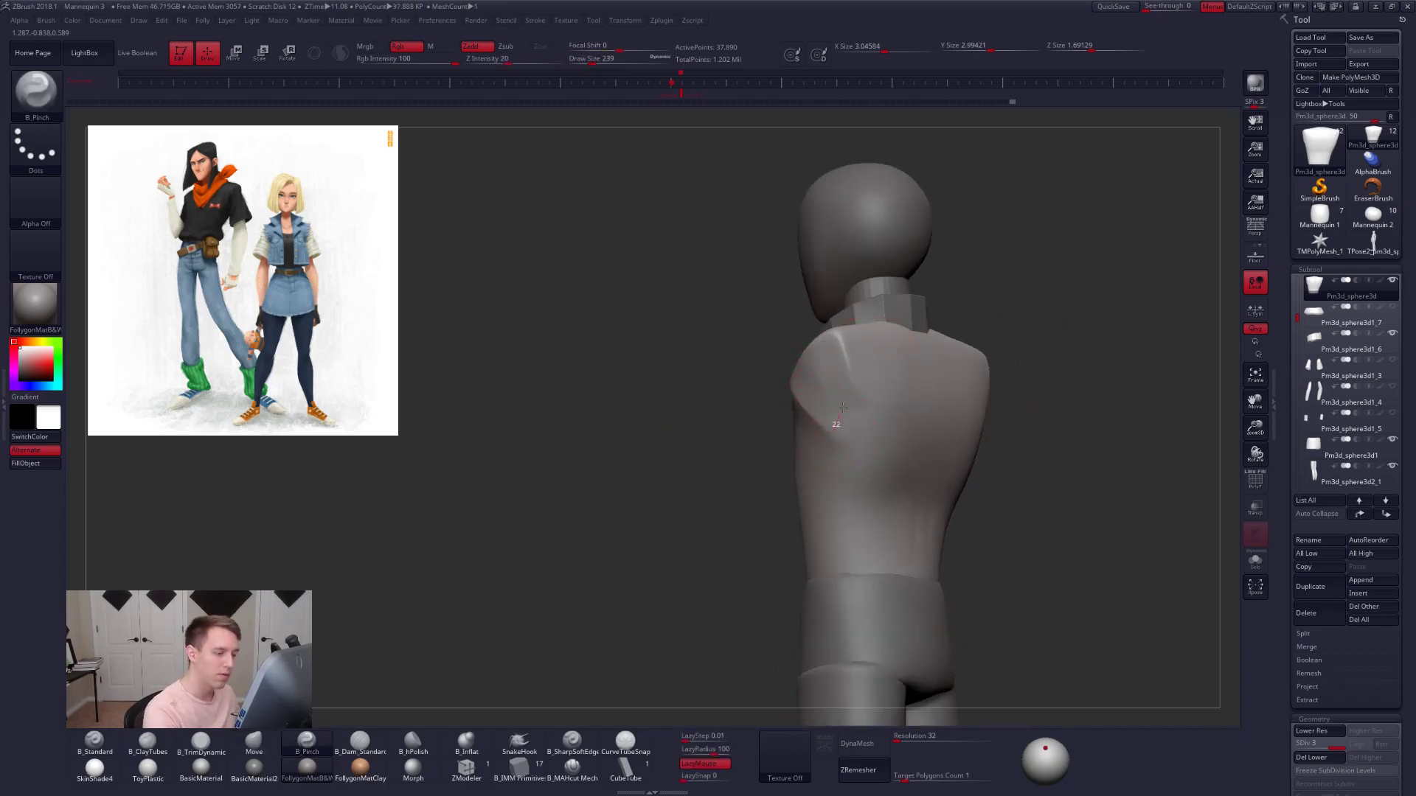
pyautogui.moveTo(814, 480)
pyautogui.mouseDown(button='right')
pyautogui.moveTo(819, 381)
pyautogui.moveTo(848, 394)
pyautogui.moveTo(831, 420)
pyautogui.mouseUp(button='right')
# - Reshape the area behind the armhole with the Move and B_ClayTubes brushes and smooth it
pyautogui.press('b')
pyautogui.press('m')
pyautogui.press('v')
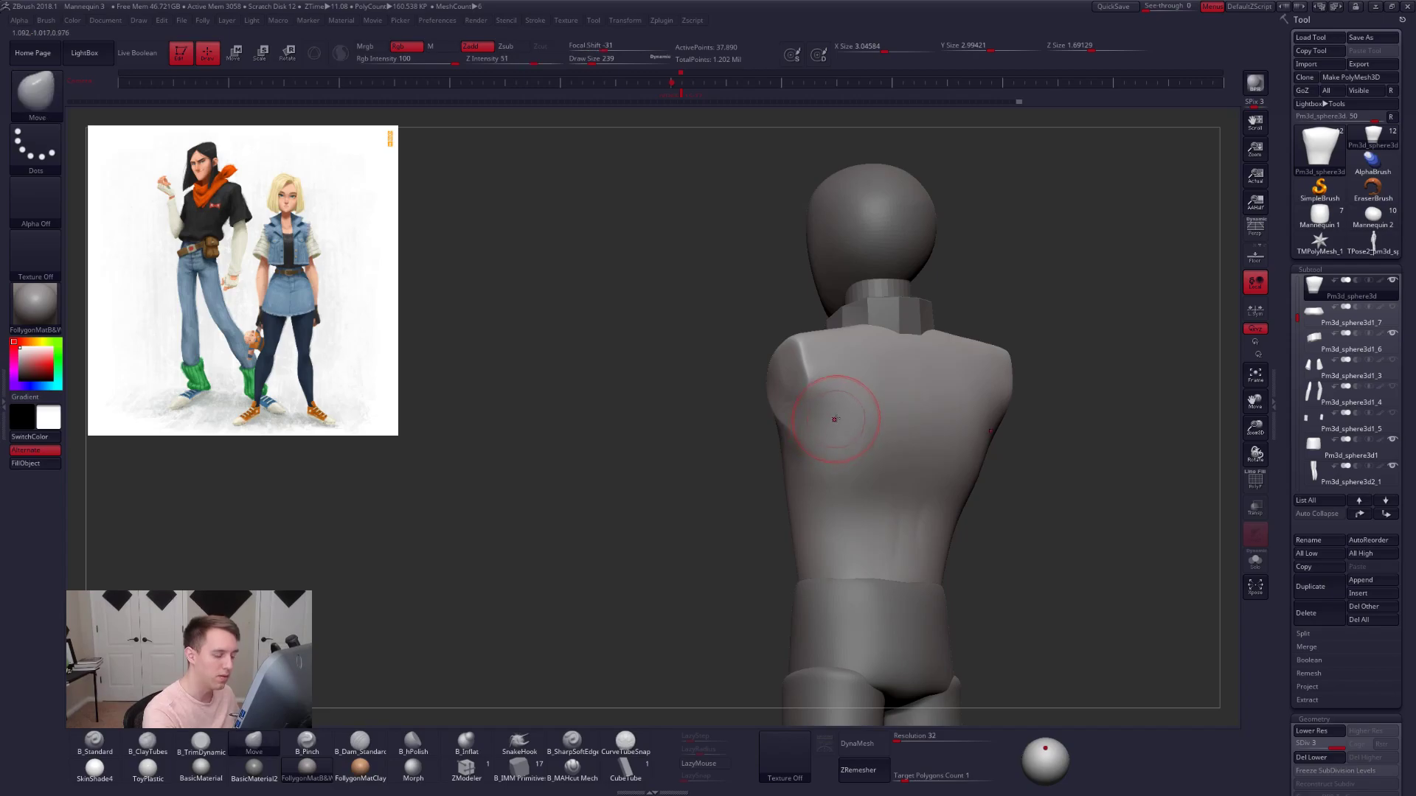
pyautogui.press('b')
pyautogui.press('c')
pyautogui.press('t')
pyautogui.press('space')
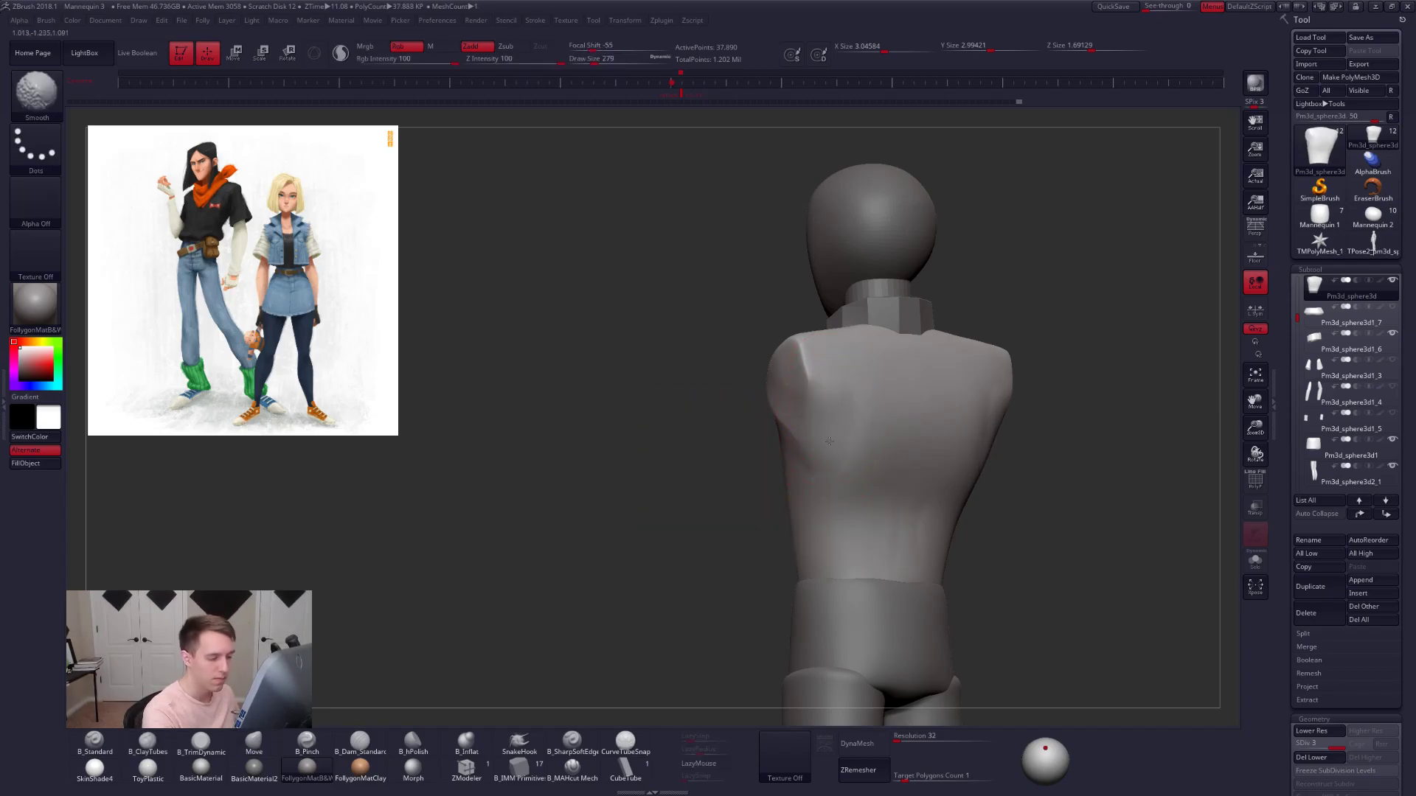
# - Flatten the armhole plane on the torso's side with the B_TrimDynamic brush
pyautogui.moveTo(830, 435); pyautogui.dragTo(806, 386, button='right')
pyautogui.press('b')
pyautogui.press('t')
pyautogui.press('d')
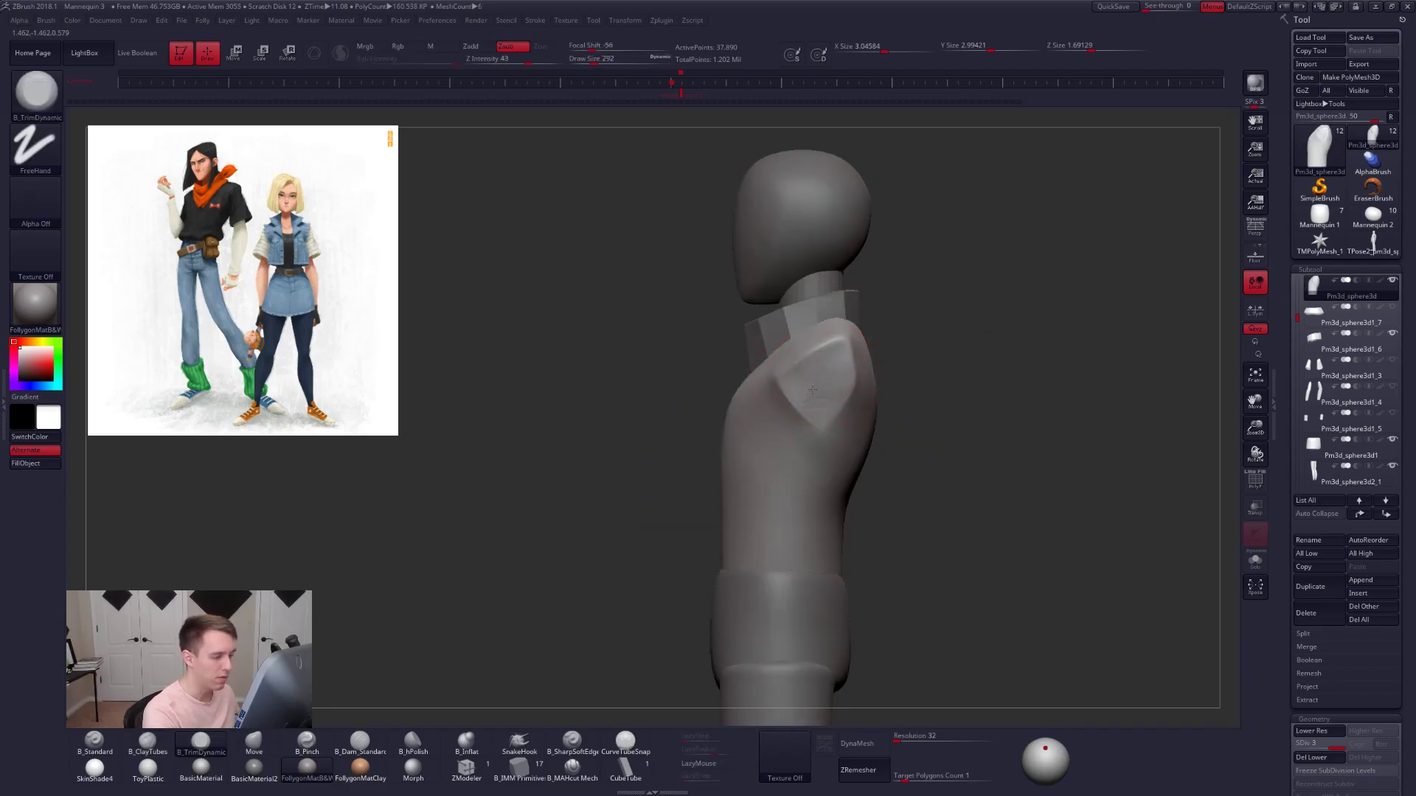
pyautogui.moveTo(817, 378); pyautogui.dragTo(820, 391)
pyautogui.moveTo(782, 387)
pyautogui.mouseDown(button='right')
pyautogui.moveTo(853, 388)
pyautogui.moveTo(839, 403)
pyautogui.mouseUp(button='right')
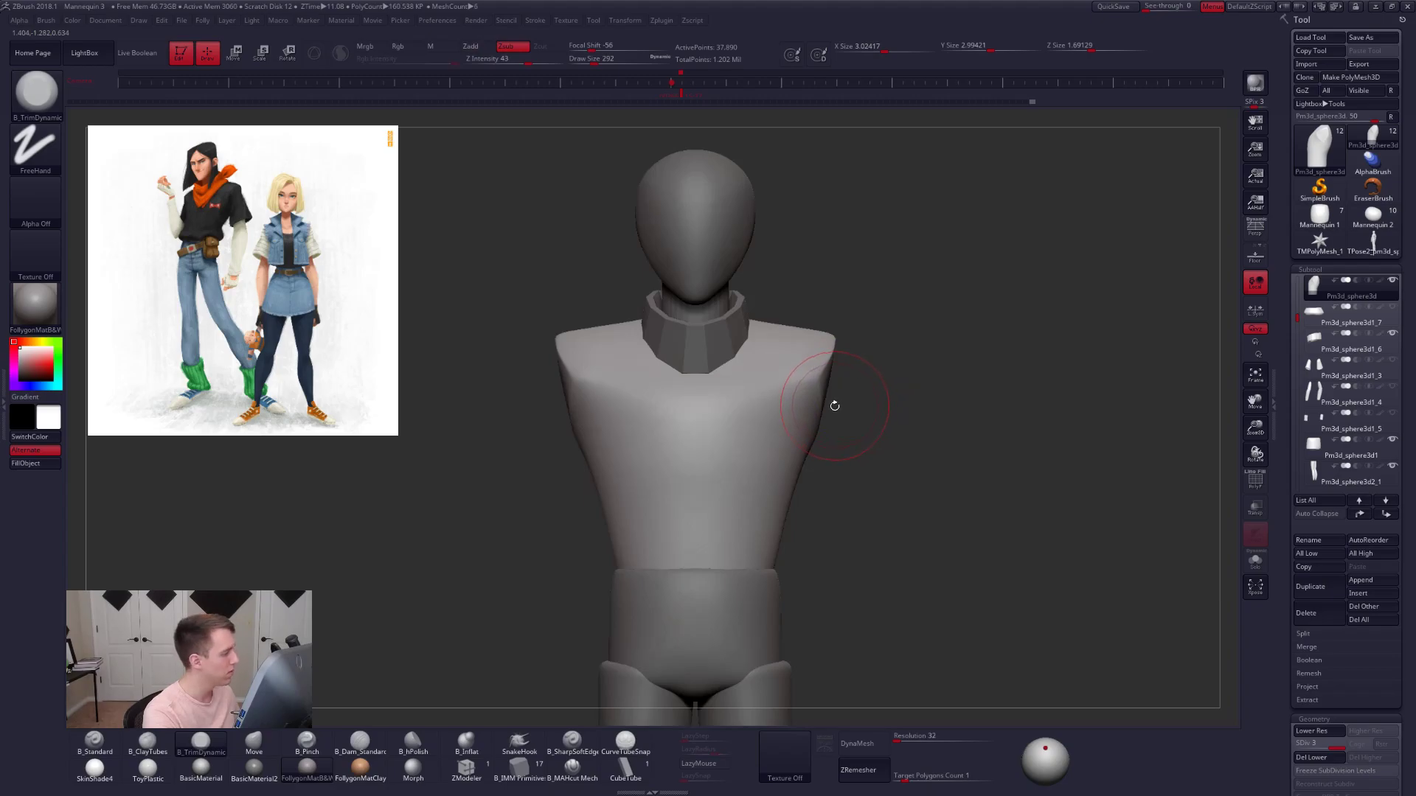
# - Show the waistband subtool Pm3d_sphere3d1_7 and make the torso the active subtool again
pyautogui.hotkey('alt', 's')
pyautogui.hotkey('alt', 's')
pyautogui.keyDown('alt'); pyautogui.moveTo(804, 505); pyautogui.dragTo(834, 424, button='right'); pyautogui.keyUp('alt')
pyautogui.hotkey('alt', 'Down')
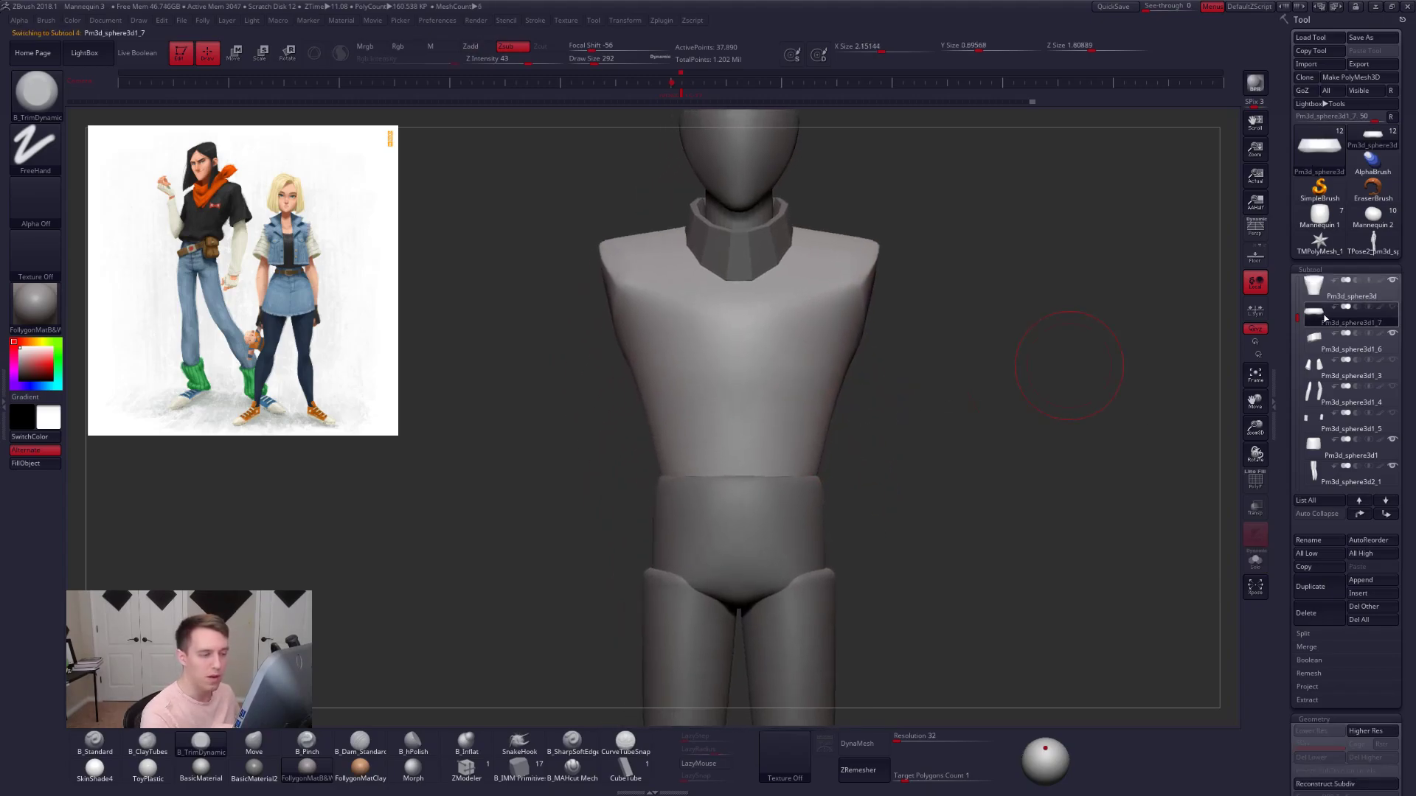
pyautogui.press('space')
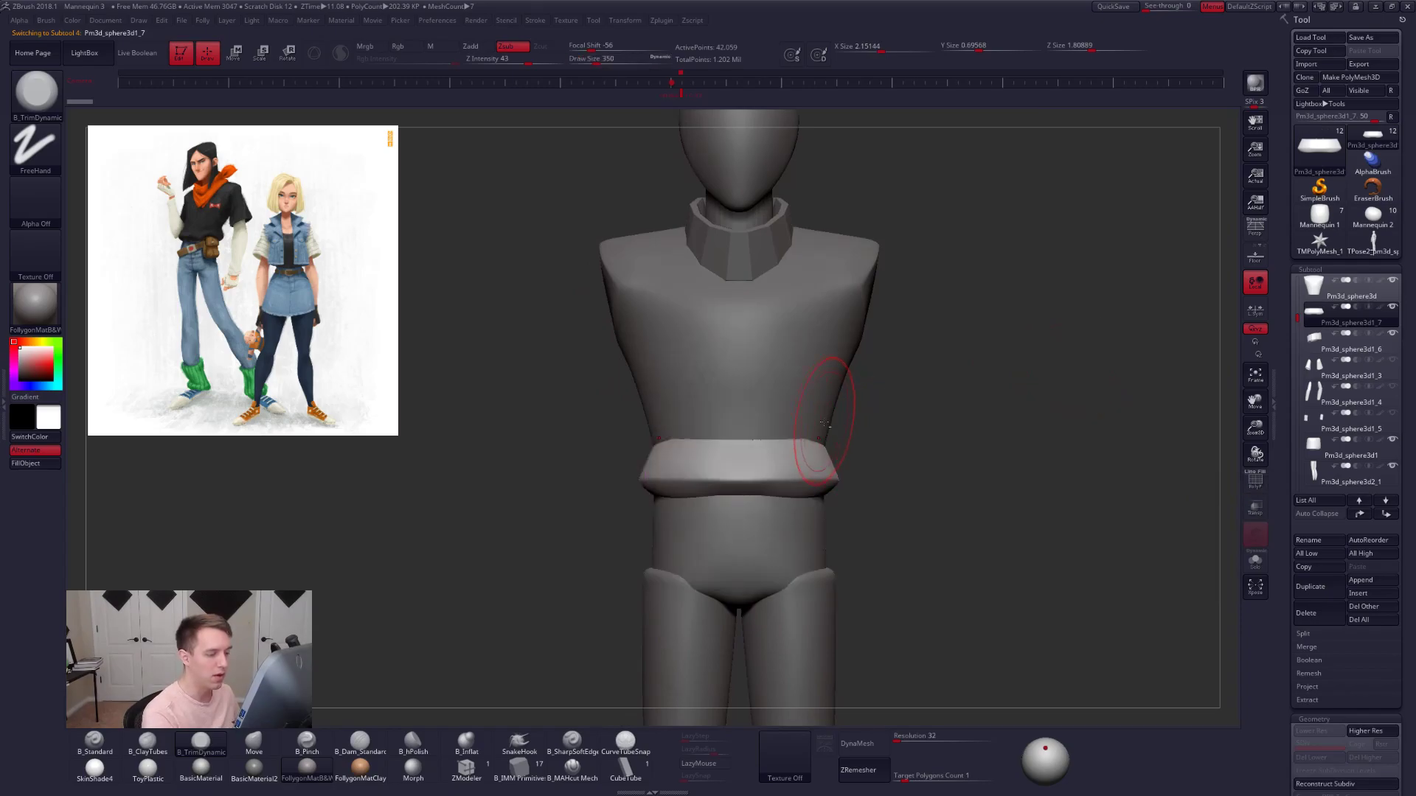
pyautogui.keyDown('alt'); pyautogui.click(826, 412); pyautogui.keyUp('alt')
# - Lower the torso to its lowest subdivision level and adjust its side profile with the Move brush at draw size 350
pyautogui.press('space')
pyautogui.moveTo(980, 443)
pyautogui.mouseDown()
pyautogui.moveTo(878, 440)
pyautogui.moveTo(842, 425)
pyautogui.moveTo(866, 430)
pyautogui.moveTo(858, 401)
pyautogui.moveTo(838, 411)
pyautogui.mouseUp()
pyautogui.hotkey('shift', 'd')
pyautogui.hotkey('shift', 'd')
pyautogui.press('b')
pyautogui.press('m')
pyautogui.press('v')
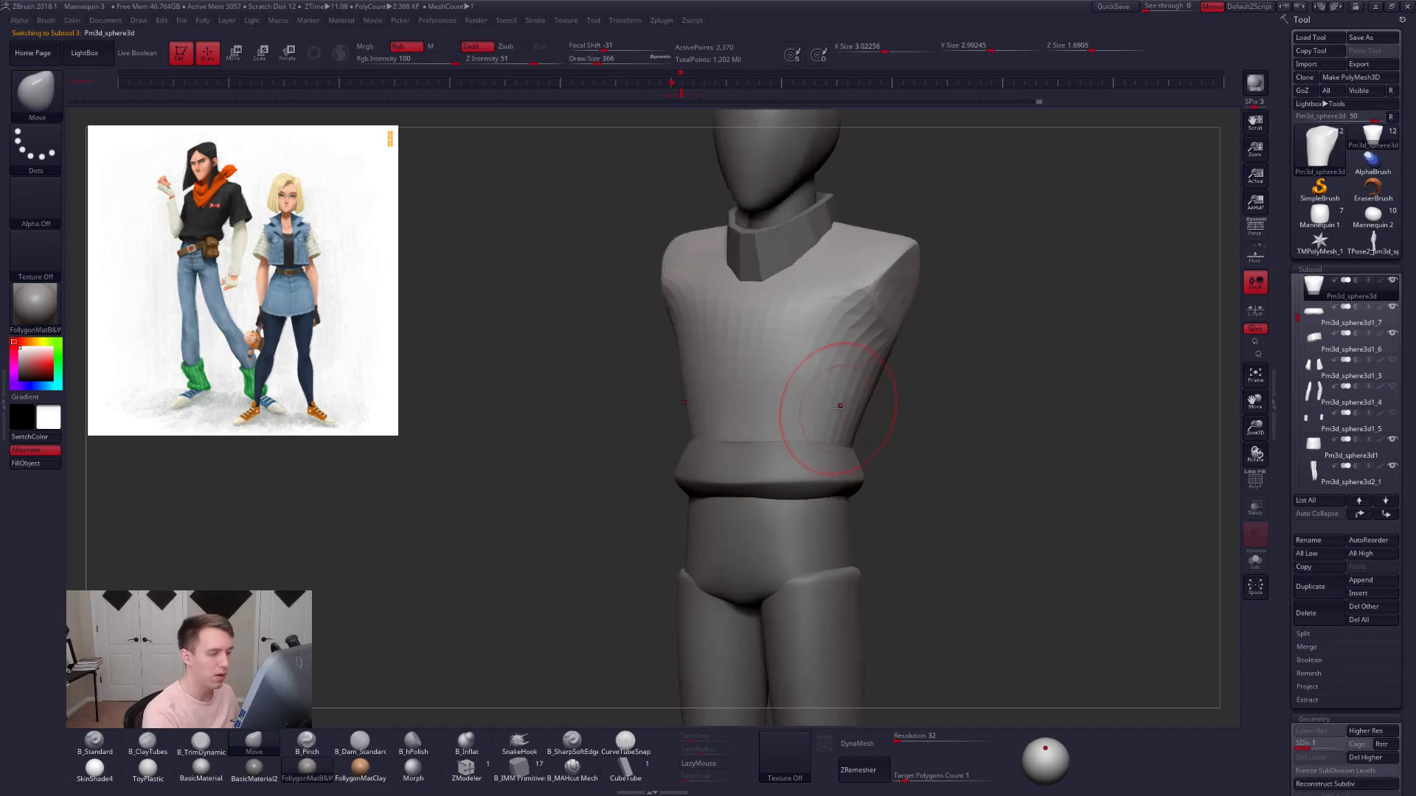
pyautogui.moveTo(859, 410); pyautogui.dragTo(828, 366, button='right')
pyautogui.press('space')
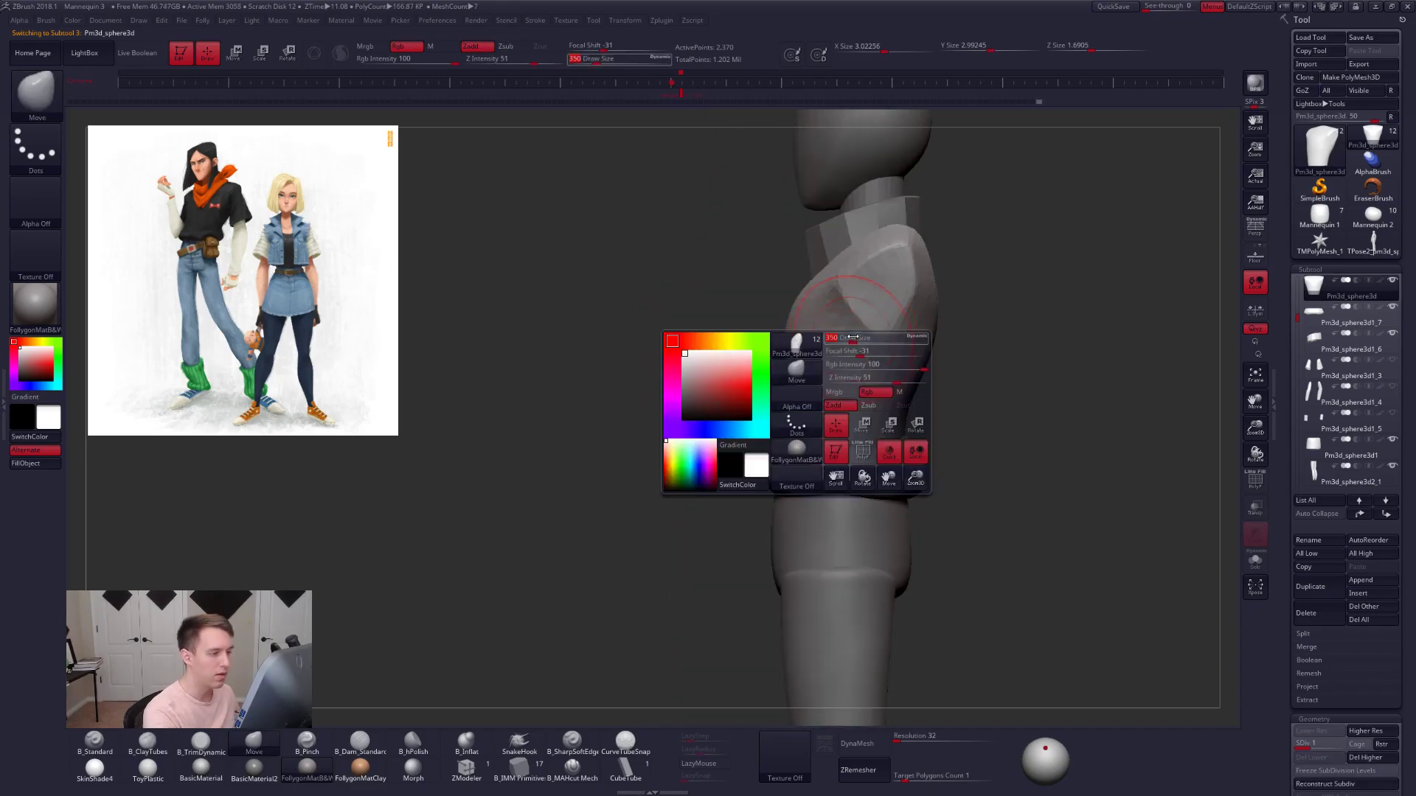
pyautogui.moveTo(837, 374); pyautogui.dragTo(834, 374)
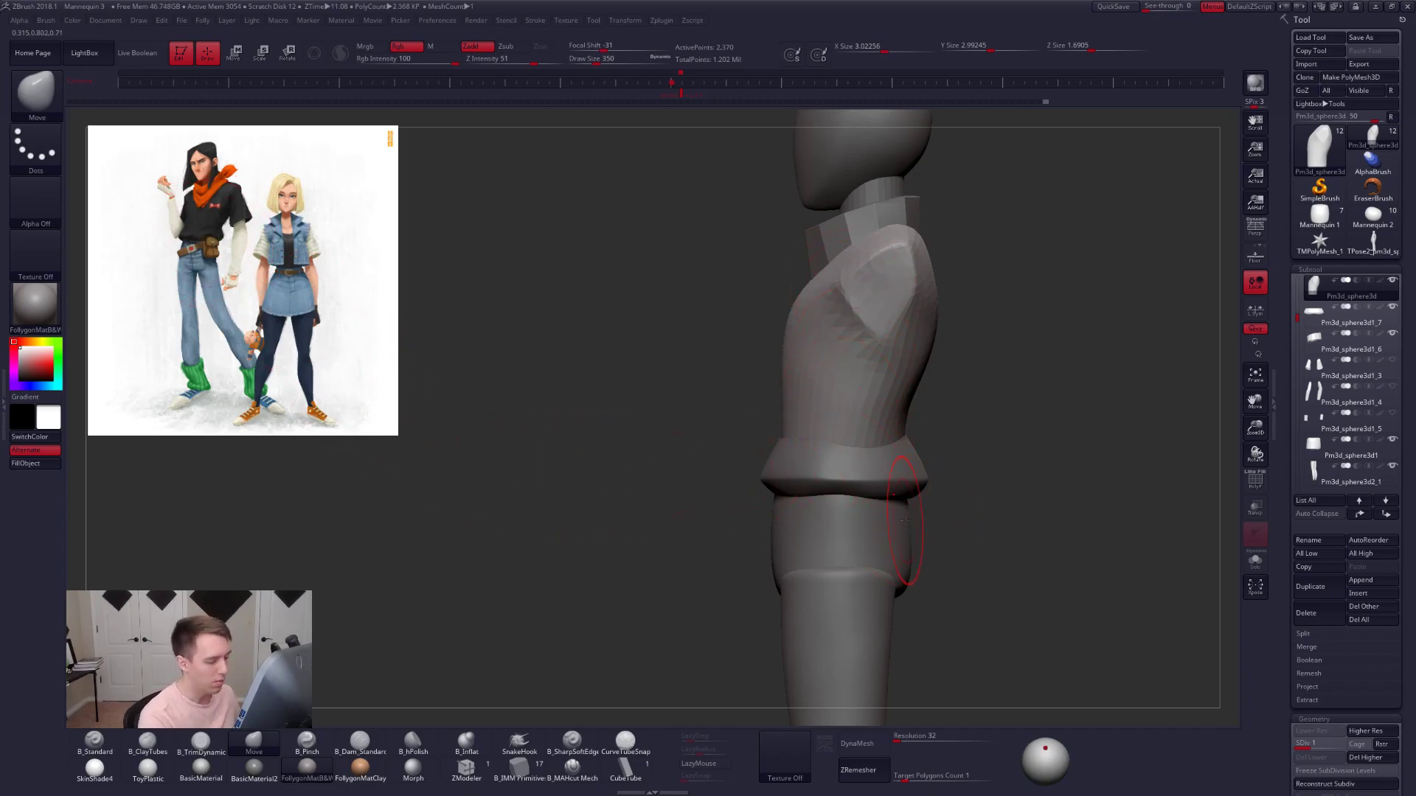
# - Select the pelvis subtool below the waistband and isolate it
pyautogui.keyDown('alt'); pyautogui.click(880, 522); pyautogui.keyUp('alt')
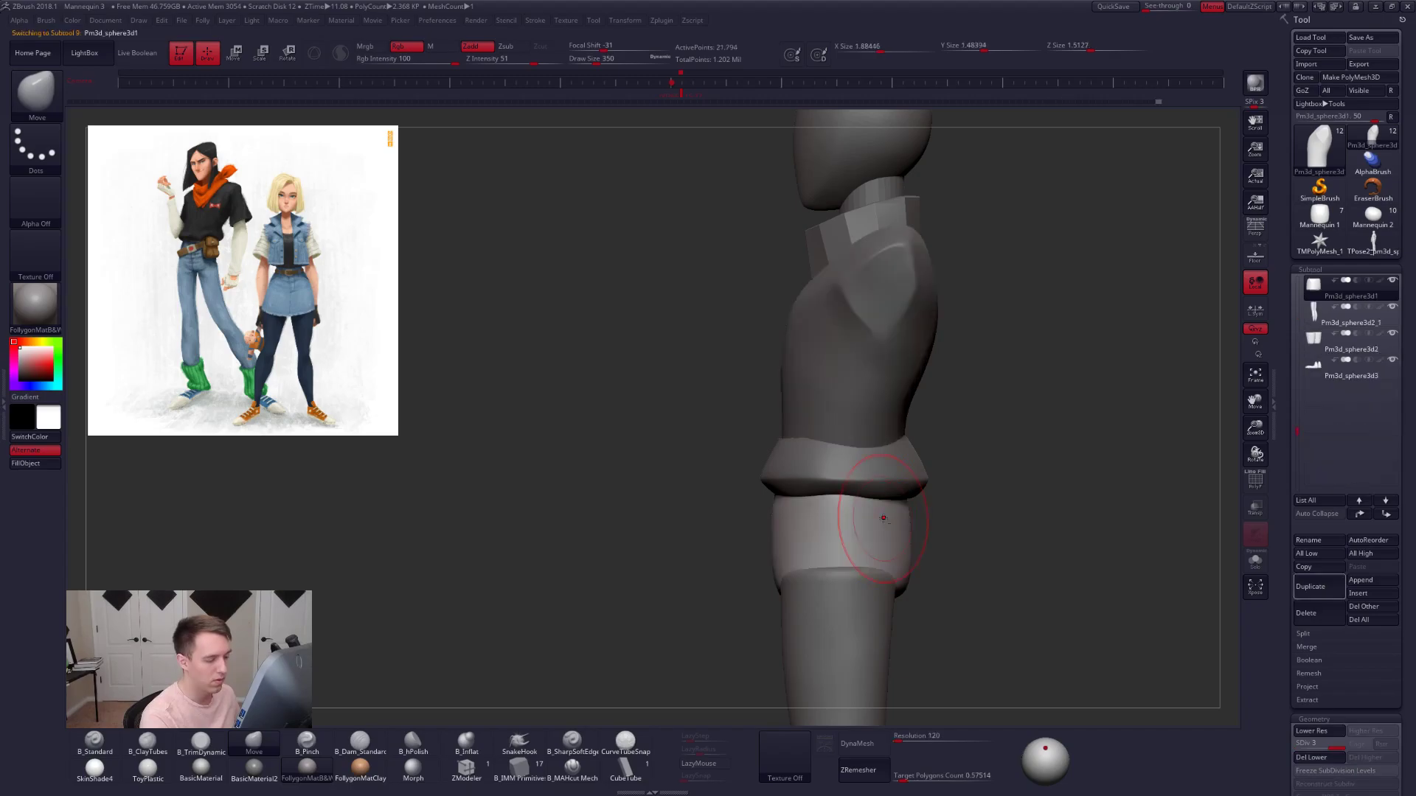
pyautogui.hotkey('shift', 's')
pyautogui.keyDown('alt'); pyautogui.moveTo(881, 523); pyautogui.dragTo(906, 474, button='right'); pyautogui.keyUp('alt')
pyautogui.hotkey('shift', 'f')
pyautogui.hotkey('shift', 'f')
pyautogui.keyDown('shift'); pyautogui.moveTo(821, 456); pyautogui.dragTo(798, 524, button='right'); pyautogui.keyUp('shift')
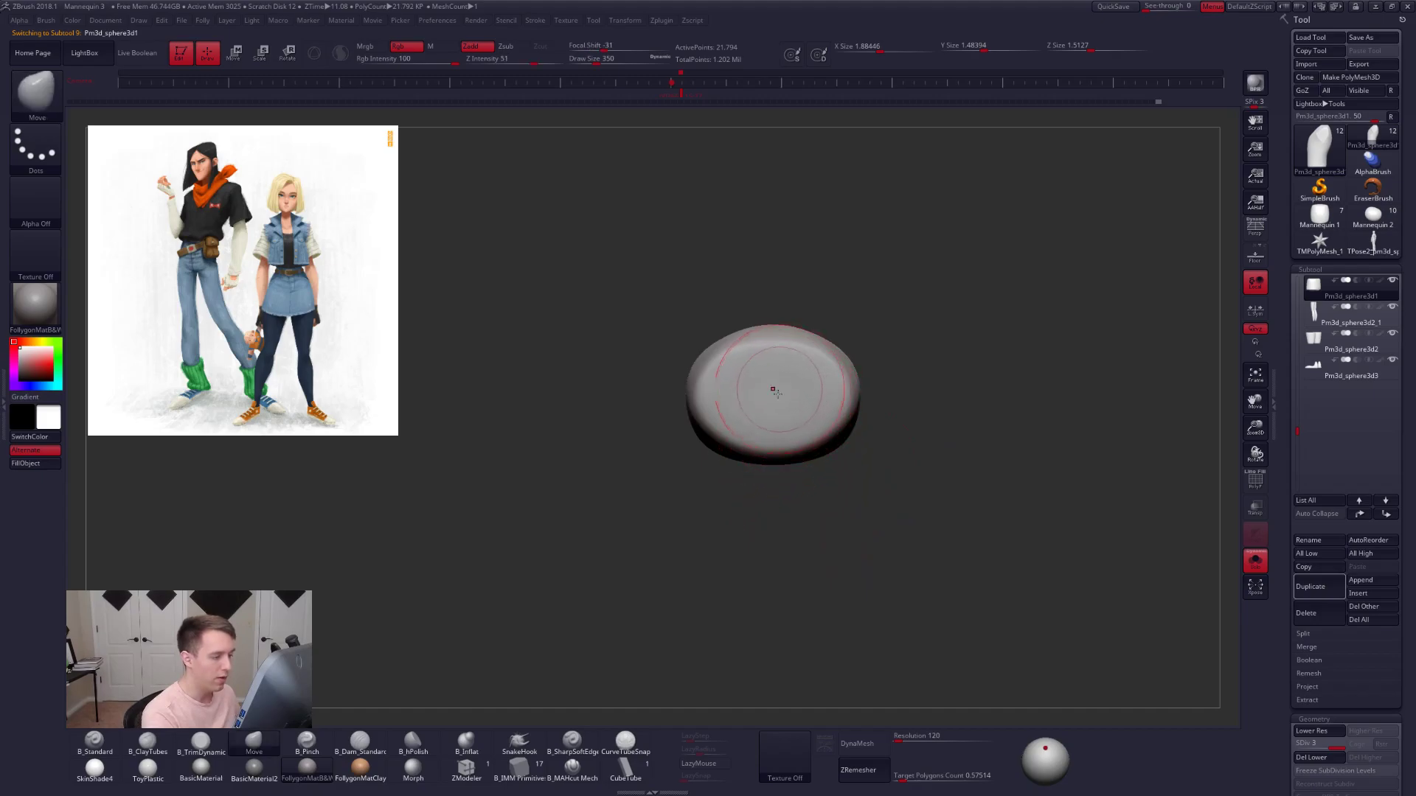
# - Mask the top rim of the pelvis and invert the mask so only the rim stays editable
pyautogui.moveTo(779, 388); pyautogui.dragTo(764, 341, button='right')
pyautogui.keyDown('ctrl'); pyautogui.moveTo(682, 445); pyautogui.dragTo(902, 447); pyautogui.keyUp('ctrl')
pyautogui.keyDown('ctrl'); pyautogui.moveTo(845, 463); pyautogui.dragTo(870, 435, button='right'); pyautogui.keyUp('ctrl')
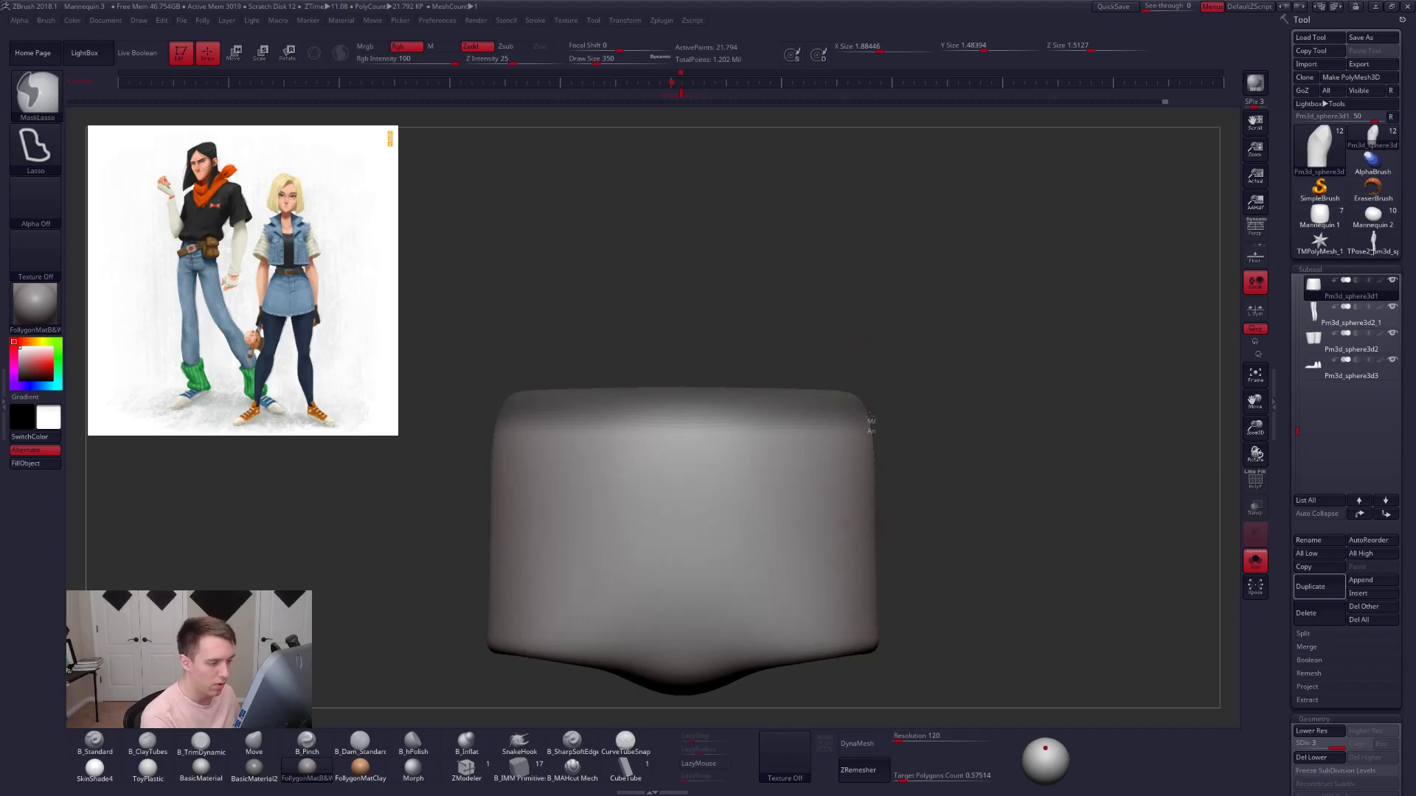
pyautogui.moveTo(826, 387)
pyautogui.keyDown('ctrl'); pyautogui.mouseDown()
pyautogui.moveTo(780, 391)
pyautogui.moveTo(803, 409)
pyautogui.mouseUp(); pyautogui.keyUp('ctrl')
pyautogui.keyDown('ctrl'); pyautogui.click(850, 452); pyautogui.keyUp('ctrl')
pyautogui.keyDown('ctrl'); pyautogui.moveTo(870, 433); pyautogui.dragTo(877, 406, button='right'); pyautogui.keyUp('ctrl')
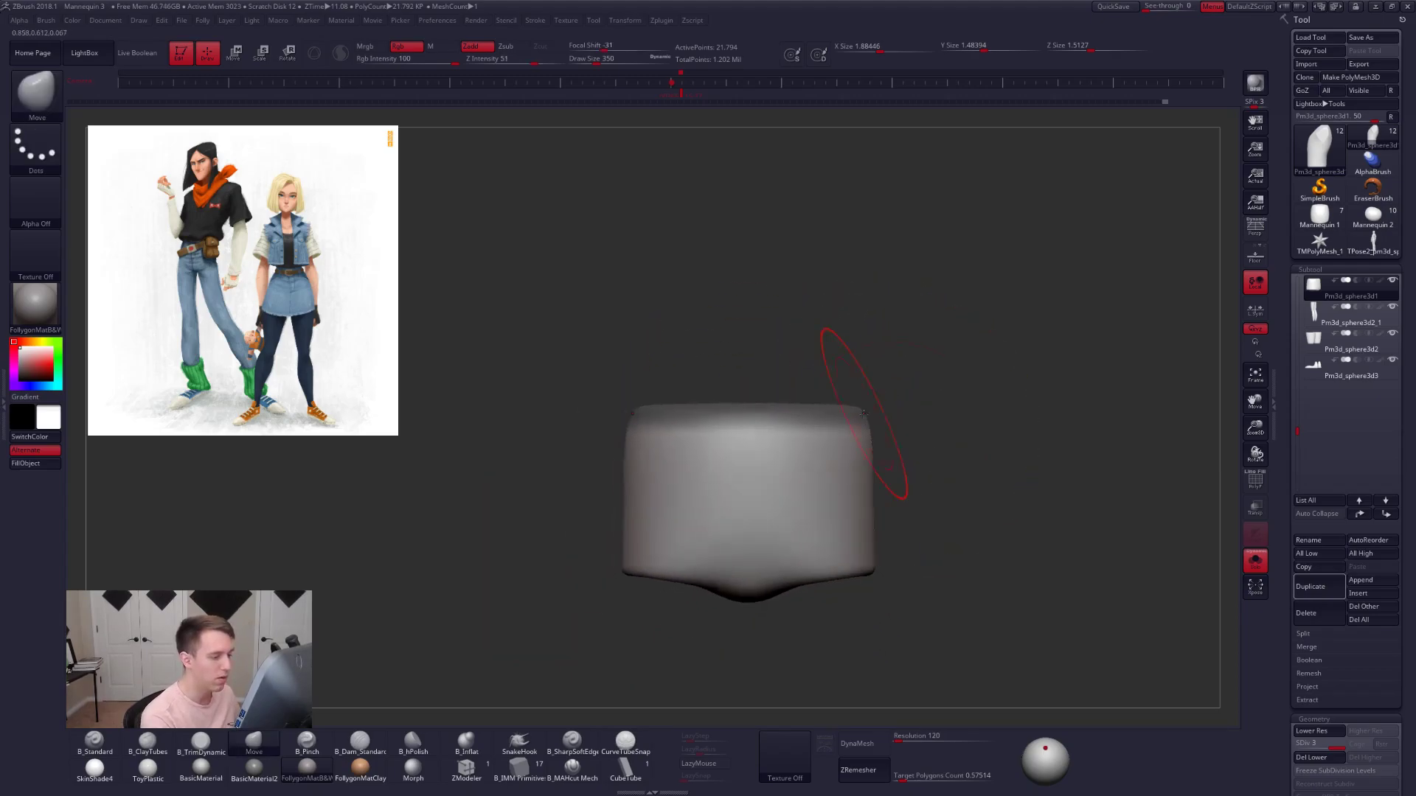
pyautogui.keyDown('ctrl'); pyautogui.click(911, 413); pyautogui.keyUp('ctrl')
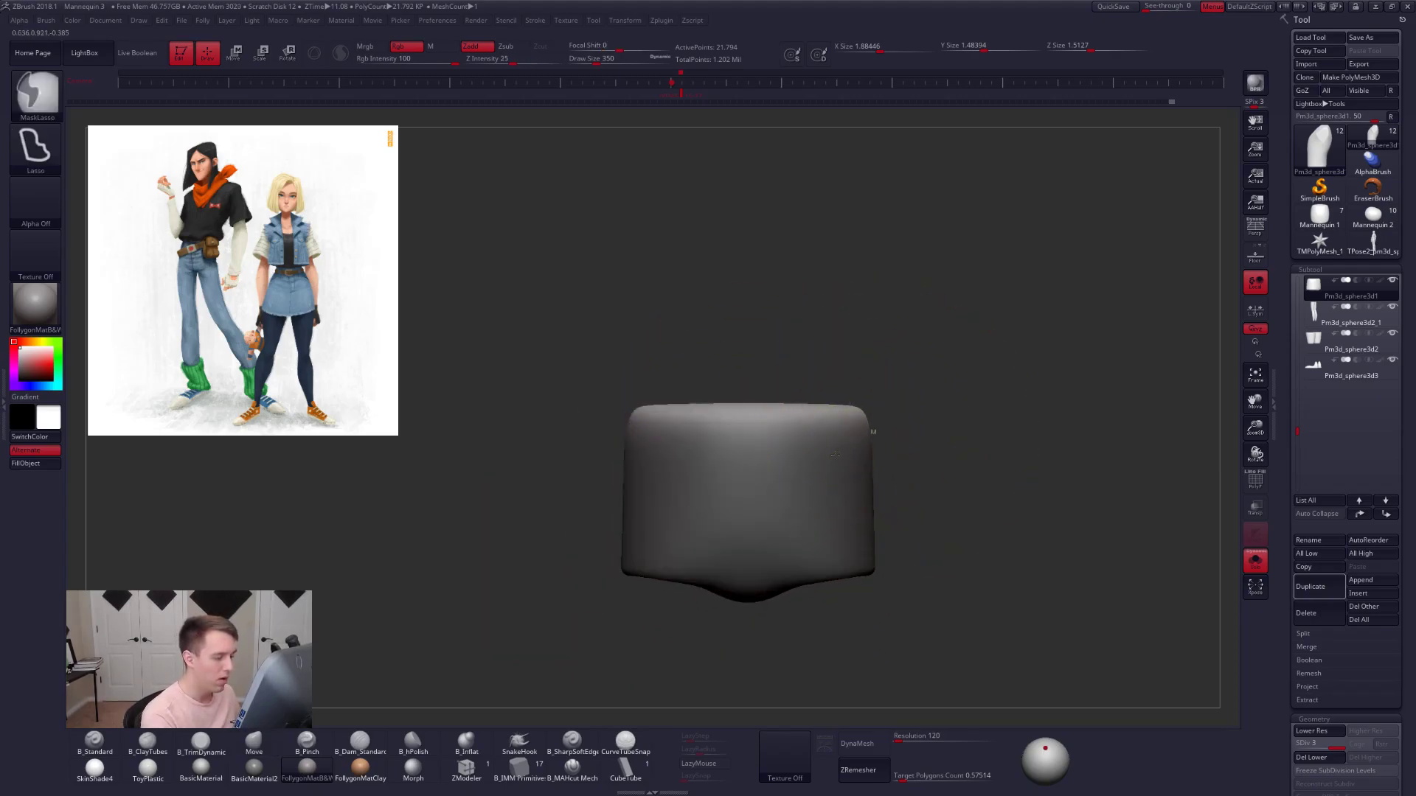
pyautogui.keyDown('ctrl'); pyautogui.click(879, 440); pyautogui.keyUp('ctrl')
pyautogui.keyDown('ctrl'); pyautogui.click(894, 454); pyautogui.keyUp('ctrl')
# - Scale the unmasked top of the pelvis with a transpose line running from its centre to its side
pyautogui.moveTo(894, 454); pyautogui.dragTo(889, 546, button='right')
pyautogui.press('e')
pyautogui.keyDown('shift'); pyautogui.moveTo(748, 374); pyautogui.dragTo(879, 373); pyautogui.keyUp('shift')
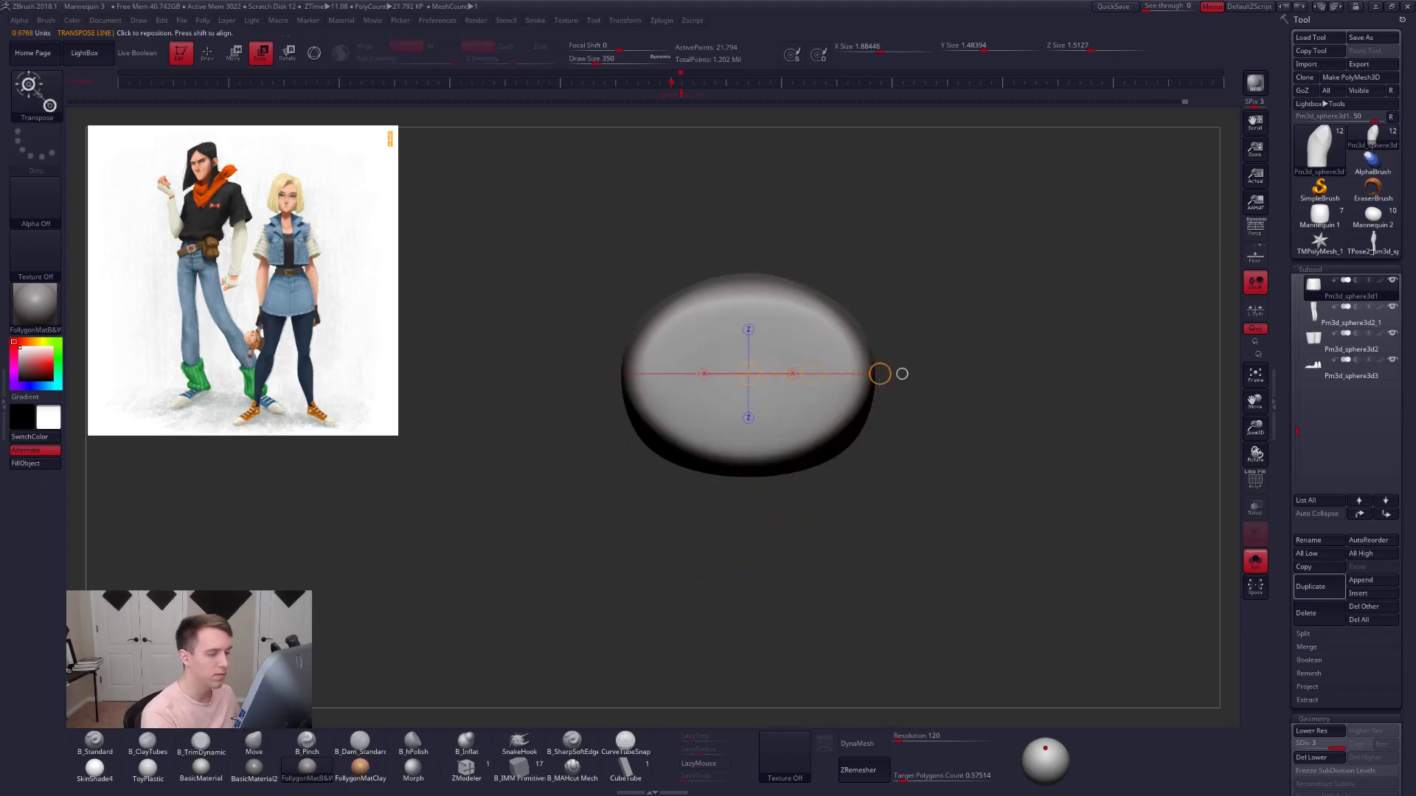
pyautogui.press('q')
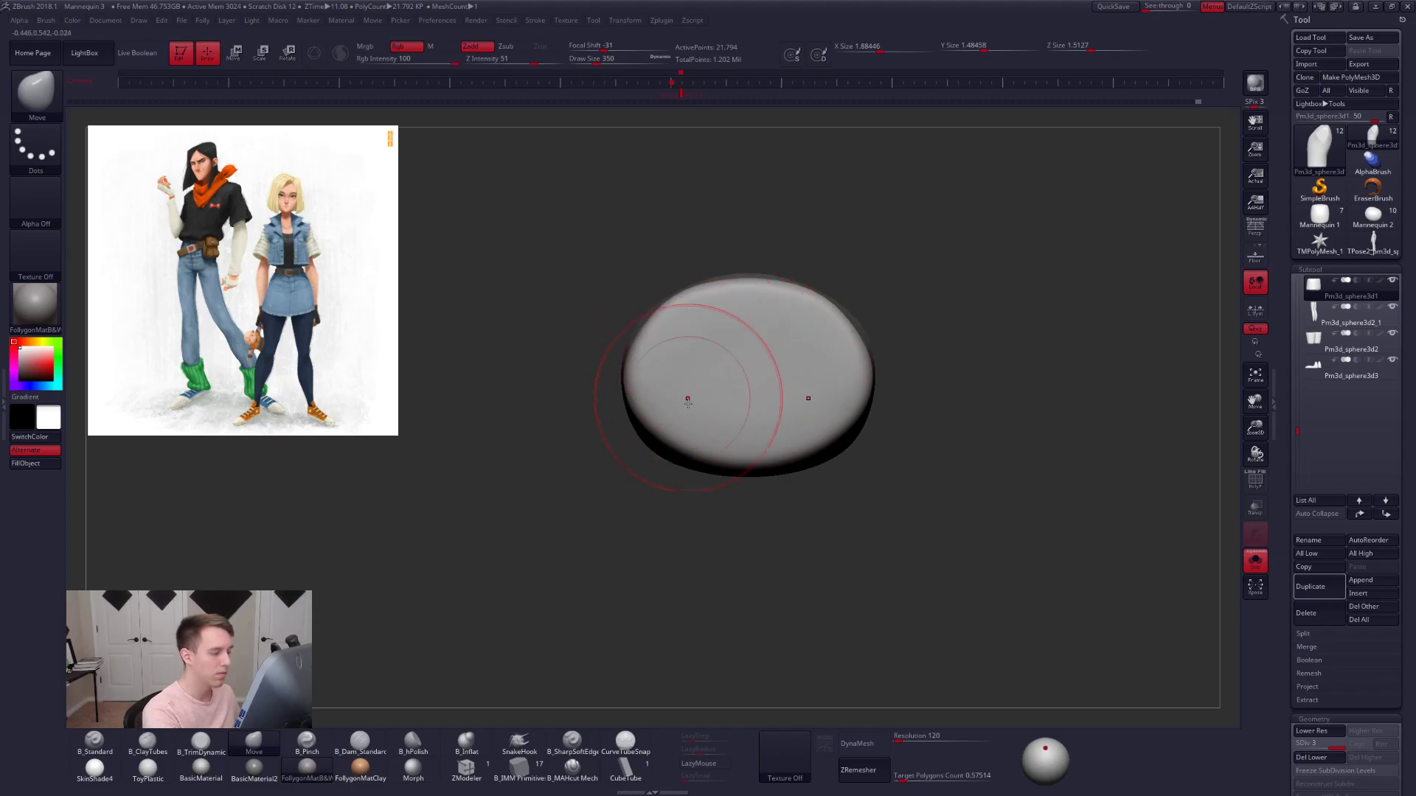
# - Delete the pelvis's lower subdivision levels
pyautogui.keyDown('shift'); pyautogui.moveTo(740, 418); pyautogui.dragTo(746, 300, button='right'); pyautogui.keyUp('shift')
pyautogui.moveTo(908, 430)
pyautogui.keyDown('alt'); pyautogui.mouseDown(button='right')
pyautogui.moveTo(906, 389)
pyautogui.moveTo(847, 446)
pyautogui.moveTo(915, 469)
pyautogui.mouseUp(button='right'); pyautogui.keyUp('alt')
pyautogui.press('3')
pyautogui.hotkey('shift', 'f')
pyautogui.hotkey('shift', 'f')
pyautogui.keyDown('shift'); pyautogui.moveTo(878, 421); pyautogui.dragTo(784, 399, button='right'); pyautogui.keyUp('shift')
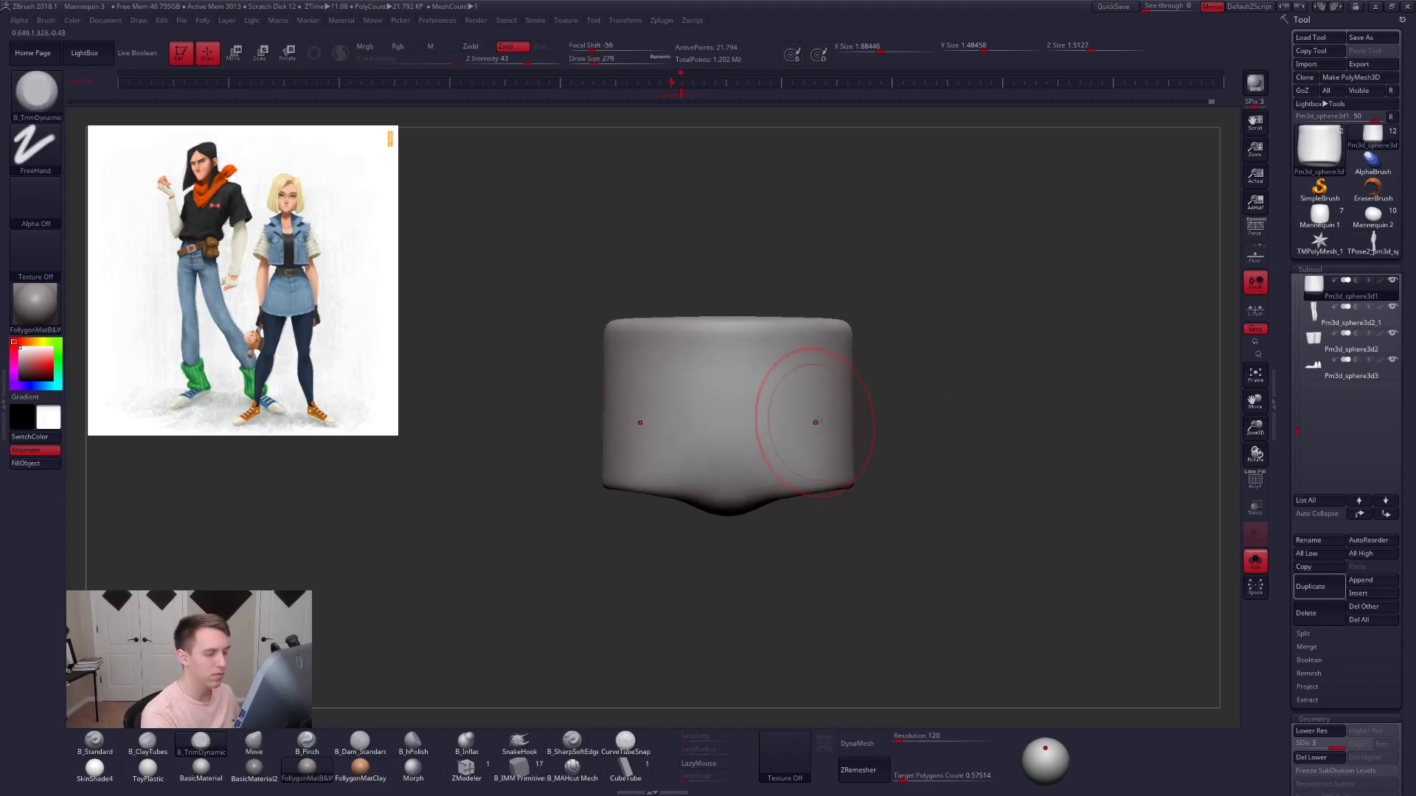
pyautogui.click(1310, 757)
# - Slice straight across the pelvis just below its rounded top edge with SliceCurve
pyautogui.hotkey('ctrl', 'shift', 'd')
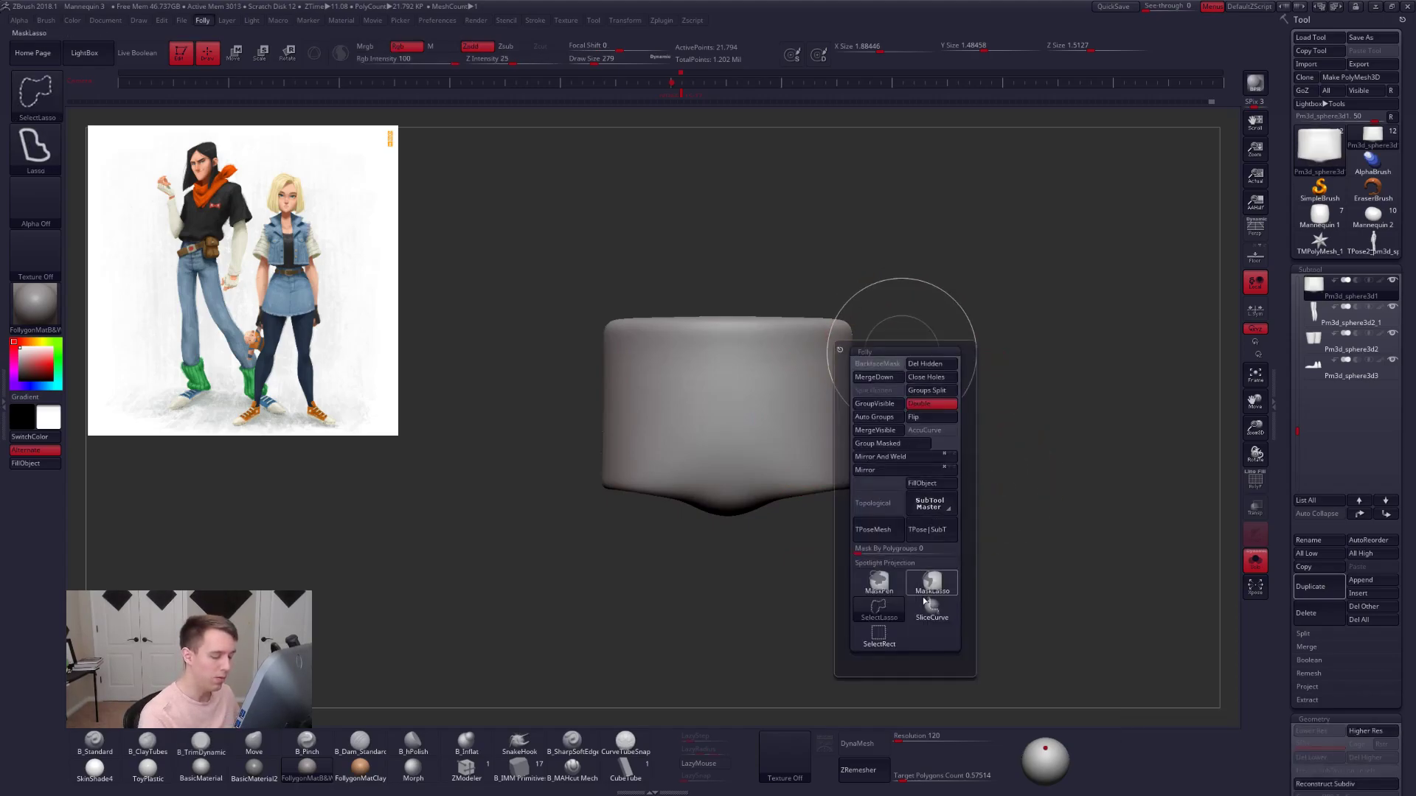
pyautogui.keyDown('alt'); pyautogui.moveTo(863, 454); pyautogui.dragTo(888, 483, button='right'); pyautogui.keyUp('alt')
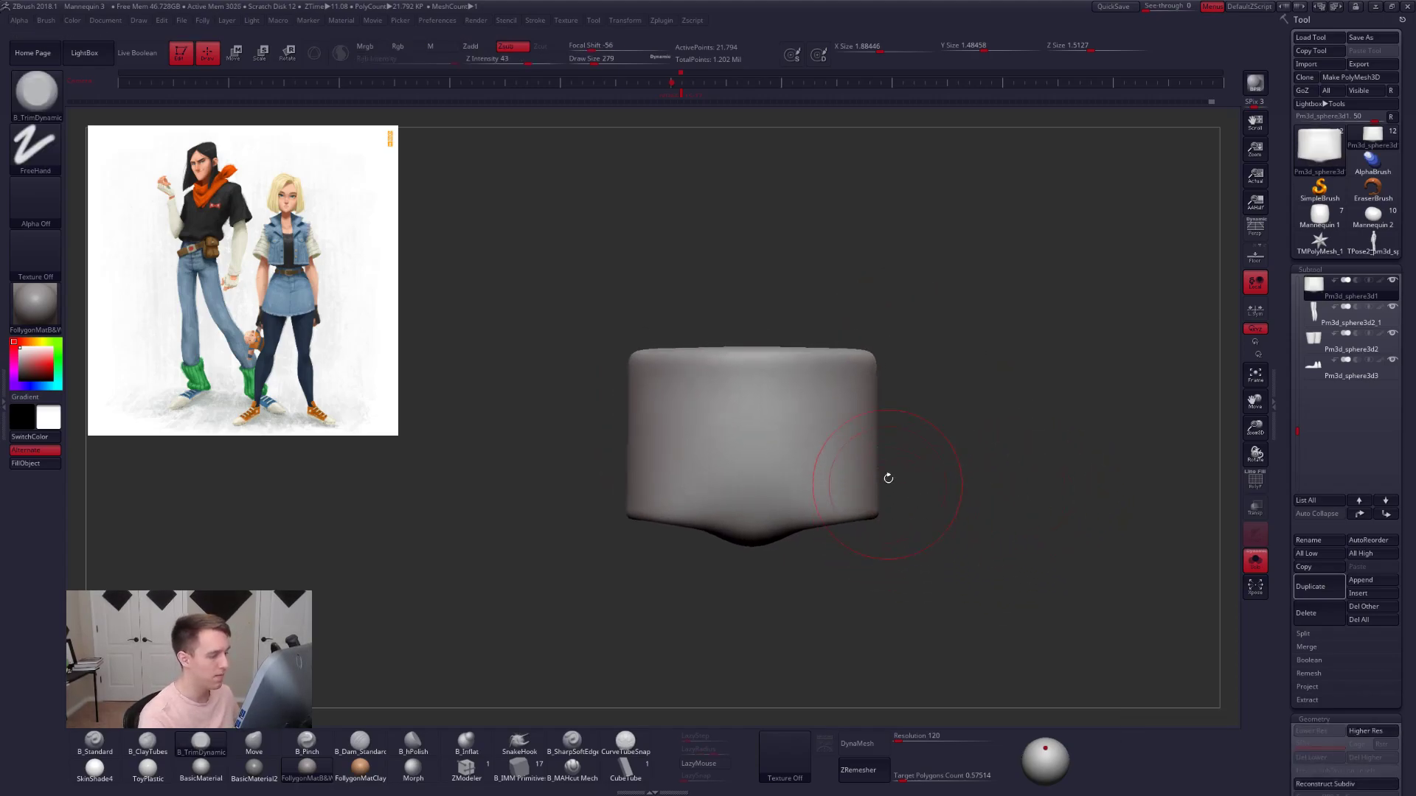
pyautogui.hotkey('ctrl', 'shift', 'd')
pyautogui.keyDown('ctrl'); pyautogui.keyDown('shift'); pyautogui.moveTo(623, 361); pyautogui.dragTo(907, 362); pyautogui.keyUp('shift'); pyautogui.keyUp('ctrl')
pyautogui.hotkey('shift', 'f')
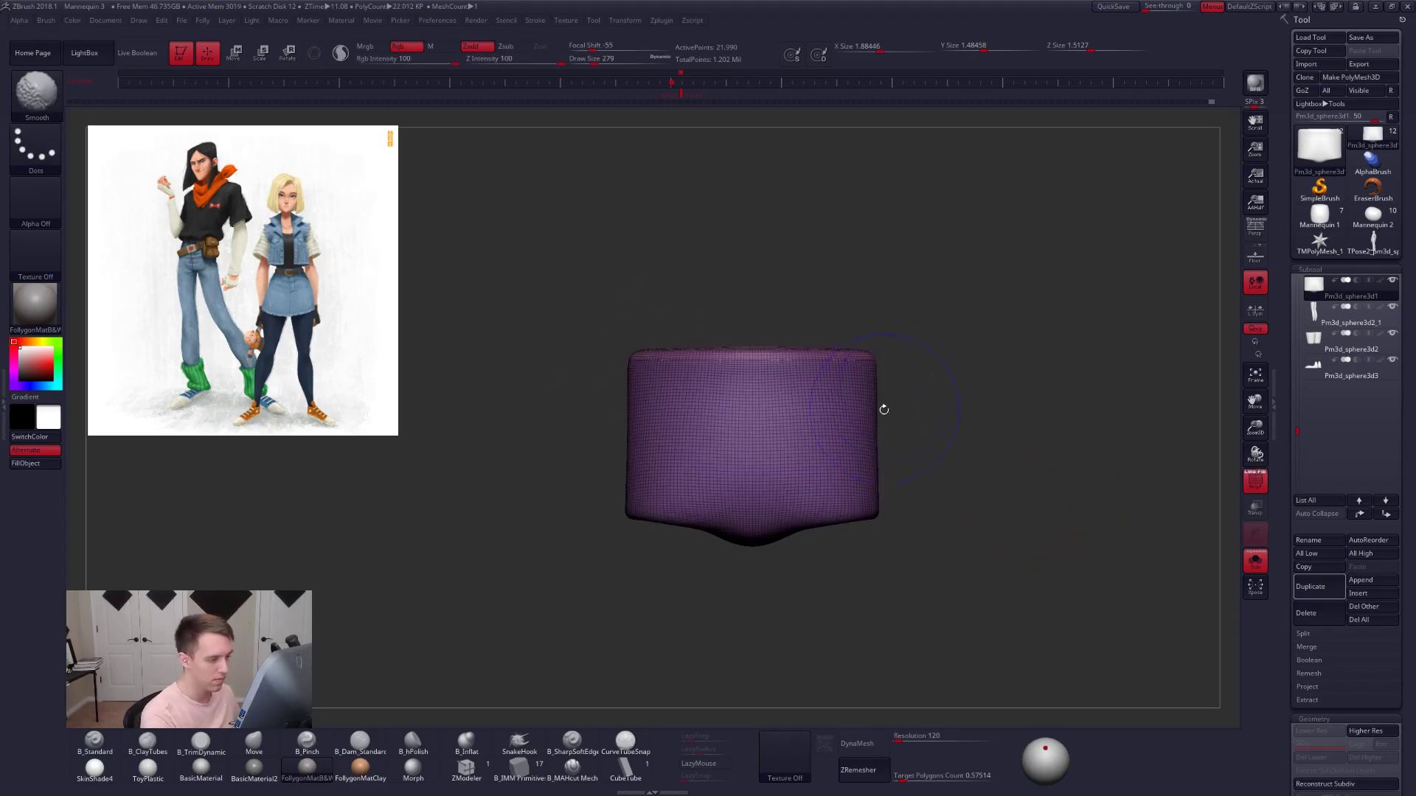
# - Delete the hidden top section of the pelvis and close the resulting hole
pyautogui.hotkey('ctrl', 'shift', 'd')
pyautogui.click(920, 405)
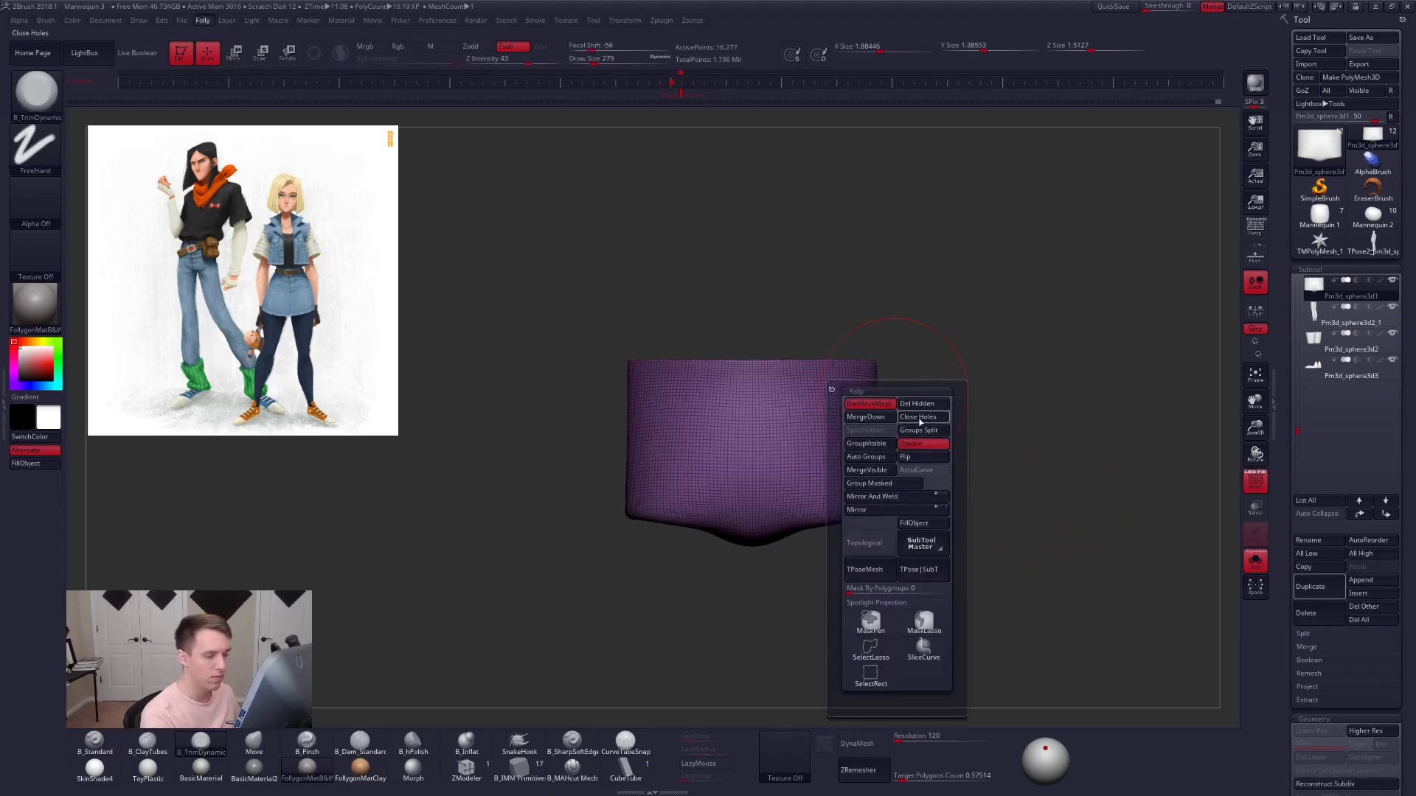
pyautogui.click(922, 421)
# - Examine the pelvis's flat top cap from the side and from above
pyautogui.keyDown('shift'); pyautogui.moveTo(812, 382); pyautogui.dragTo(835, 415, button='right'); pyautogui.keyUp('shift')
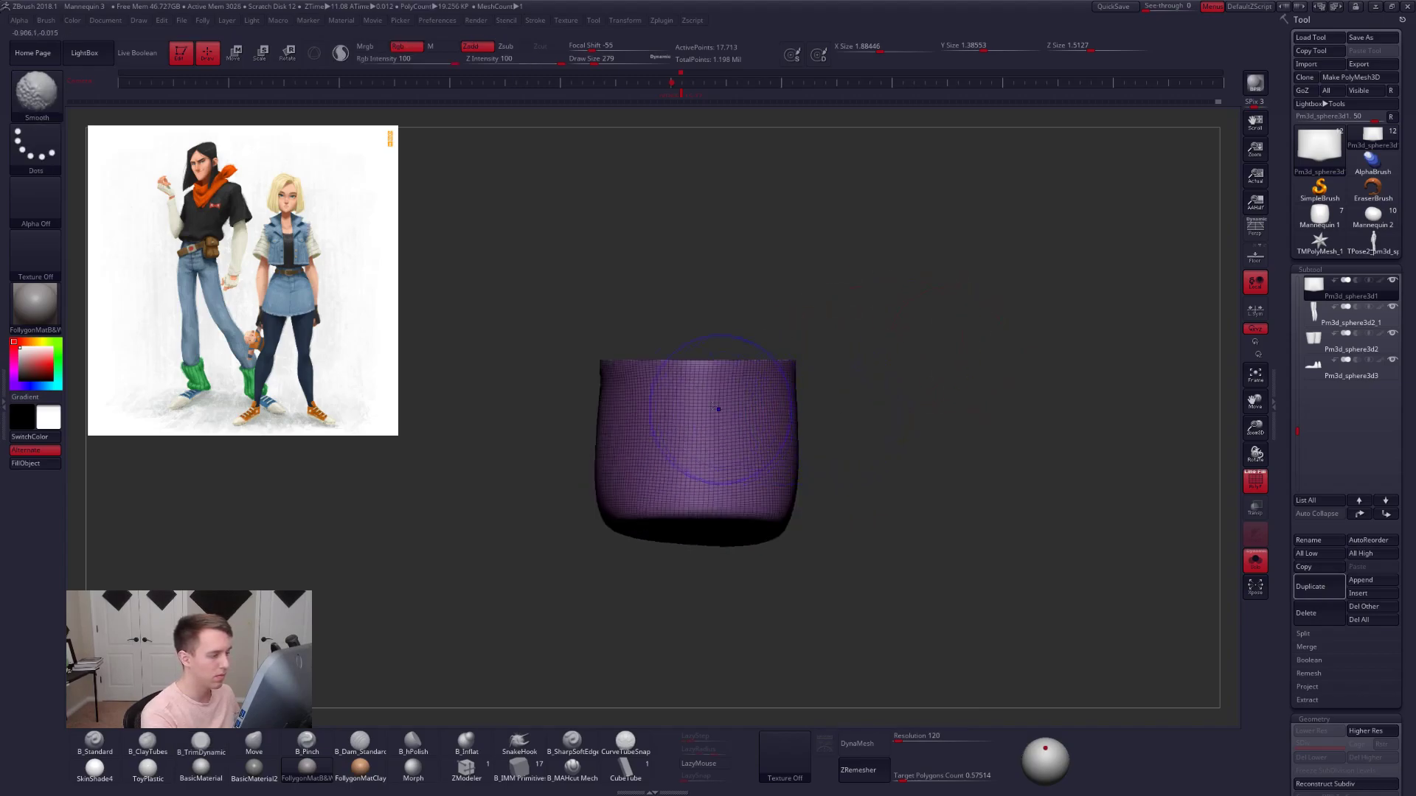
pyautogui.hotkey('shift', 'f')
pyautogui.moveTo(726, 412); pyautogui.dragTo(719, 545, button='right')
pyautogui.keyDown('alt'); pyautogui.moveTo(691, 392); pyautogui.dragTo(742, 498, button='right'); pyautogui.keyUp('alt')
pyautogui.press('b')
pyautogui.press('m')
pyautogui.press('v')
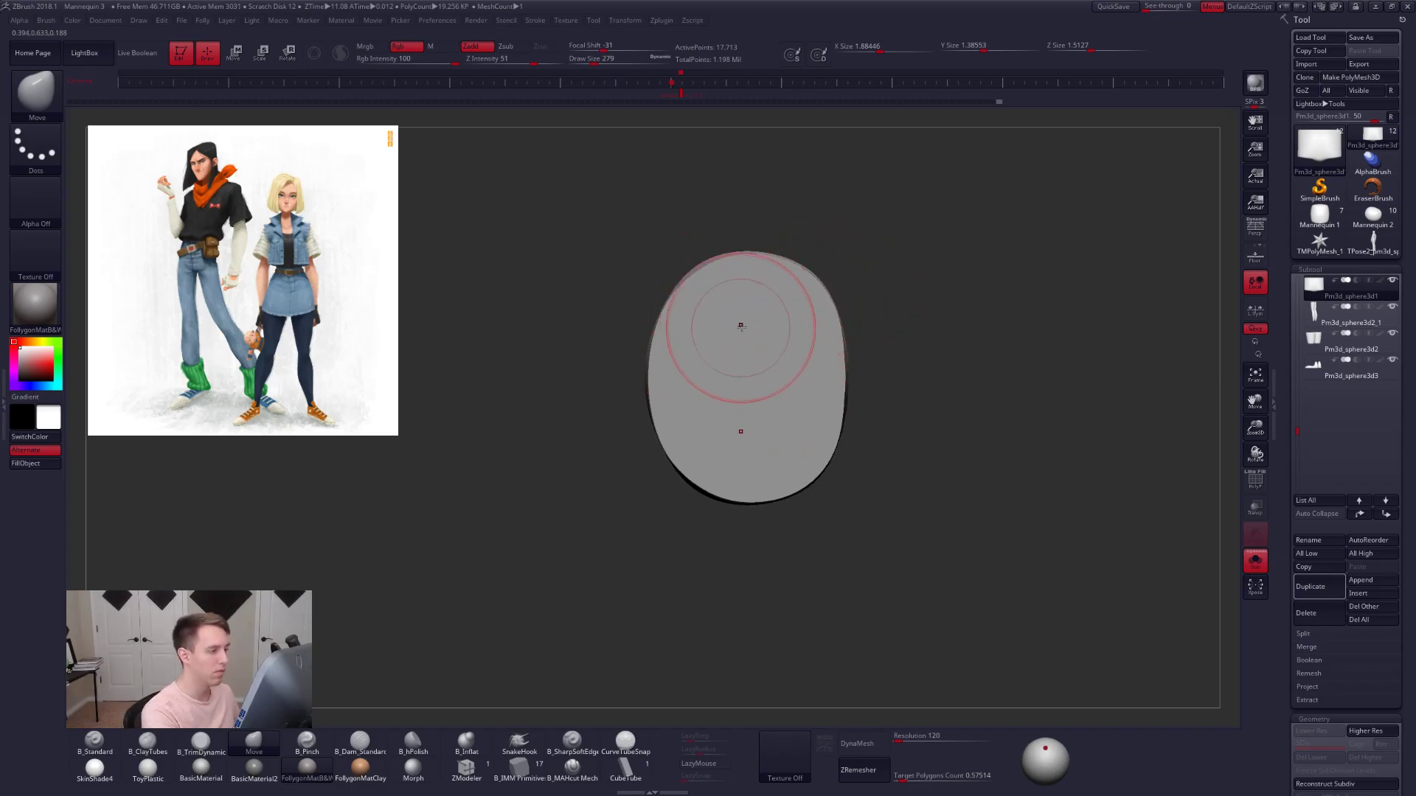
pyautogui.moveTo(741, 327); pyautogui.dragTo(752, 195, button='right')
pyautogui.keyDown('alt'); pyautogui.moveTo(861, 393); pyautogui.dragTo(851, 371, button='right'); pyautogui.keyUp('alt')
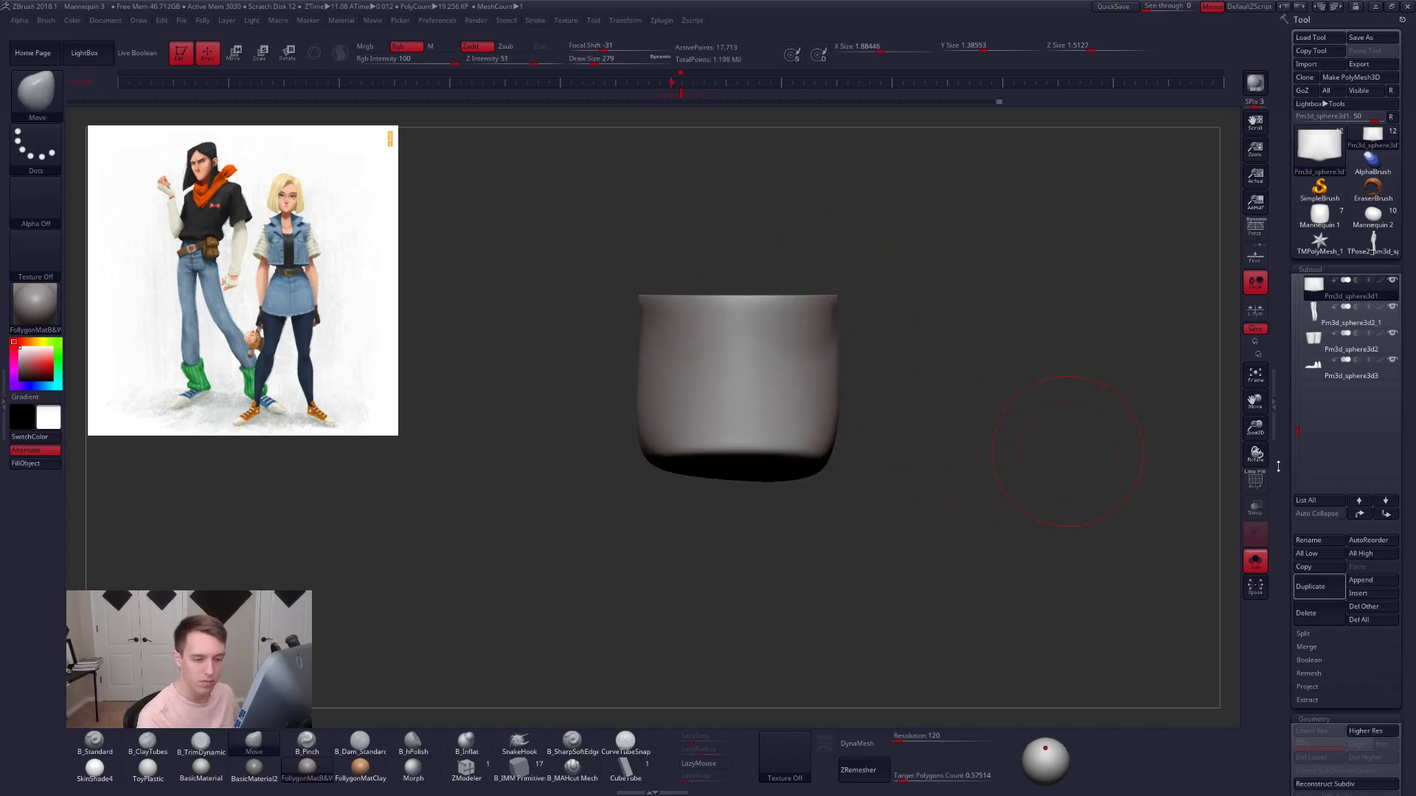
# - Remesh the pelvis with ZRemesher at a target polygon count of 0.1
pyautogui.scroll(-5, 1319, 516)
pyautogui.moveTo(1349, 599); pyautogui.dragTo(1296, 598)
pyautogui.click(1313, 567)
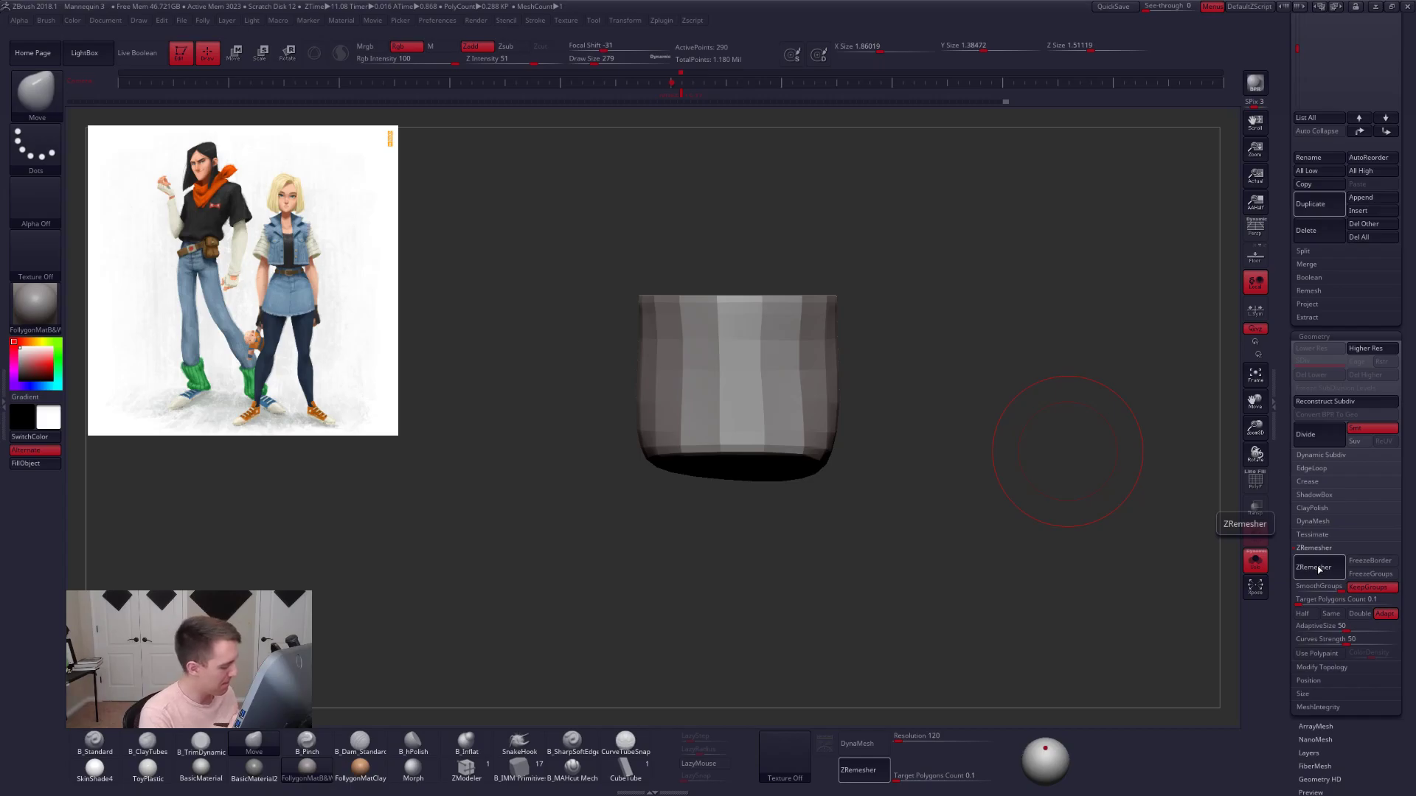
# - Delete surplus horizontal edge loops around the pelvis with ZModeler's edge Delete action targeting EdgeLoop Complete
pyautogui.click(520, 769)
pyautogui.moveTo(567, 508); pyautogui.dragTo(678, 542)
pyautogui.hotkey('shift', 'f')
pyautogui.moveTo(888, 367)
pyautogui.keyDown('alt'); pyautogui.mouseDown(button='right')
pyautogui.moveTo(819, 402)
pyautogui.moveTo(818, 372)
pyautogui.moveTo(791, 389)
pyautogui.mouseUp(button='right'); pyautogui.keyUp('alt')
pyautogui.click(478, 765)
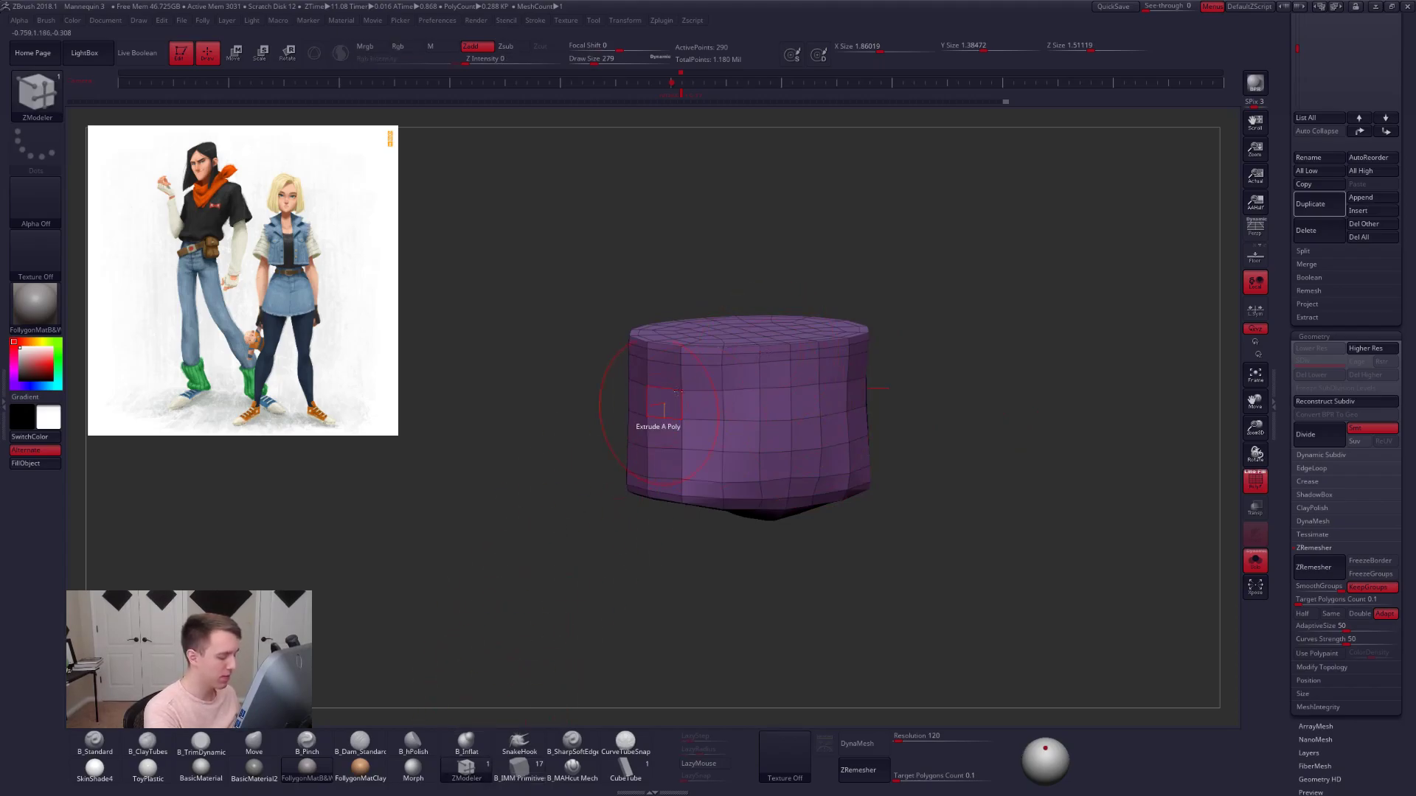
pyautogui.press('space')
pyautogui.click(697, 443)
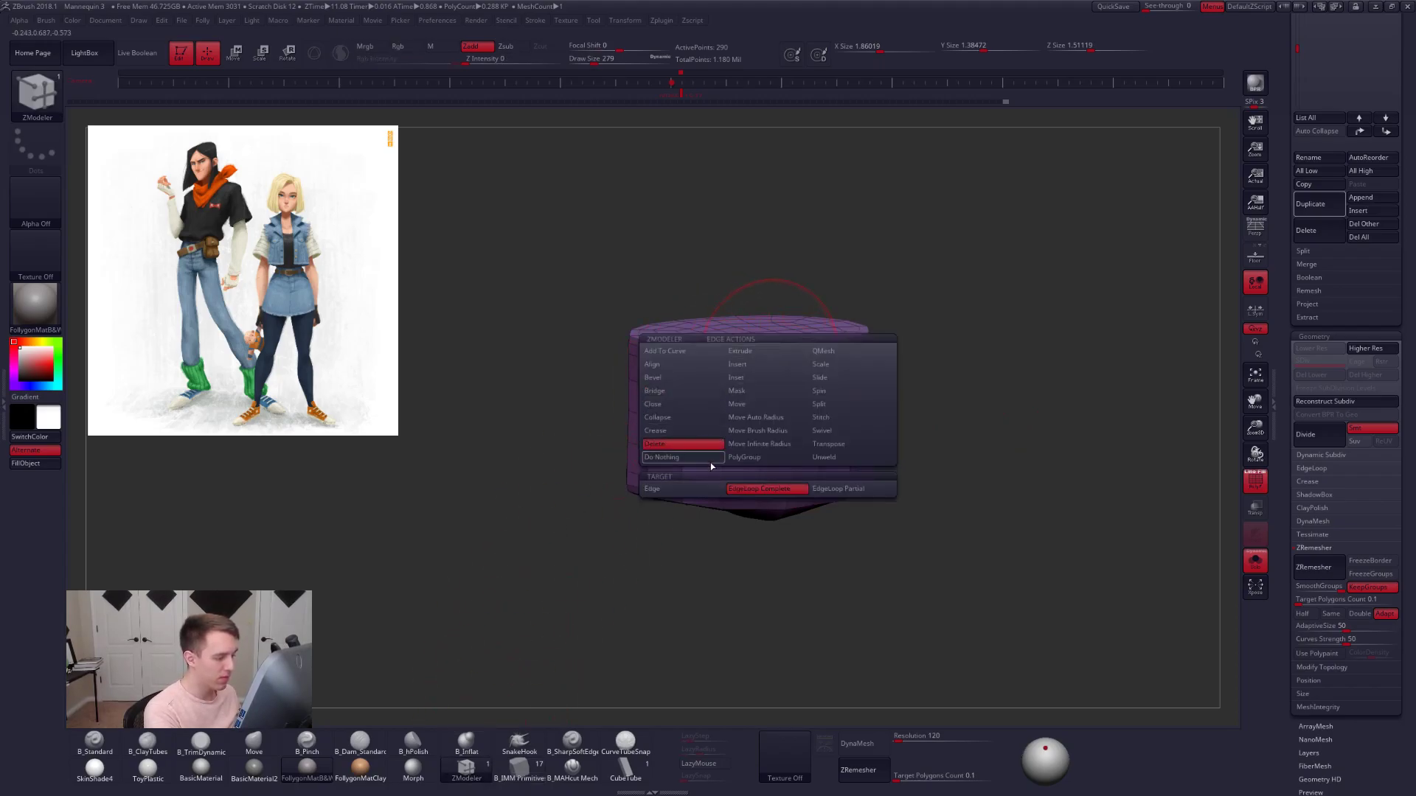
pyautogui.click(768, 381)
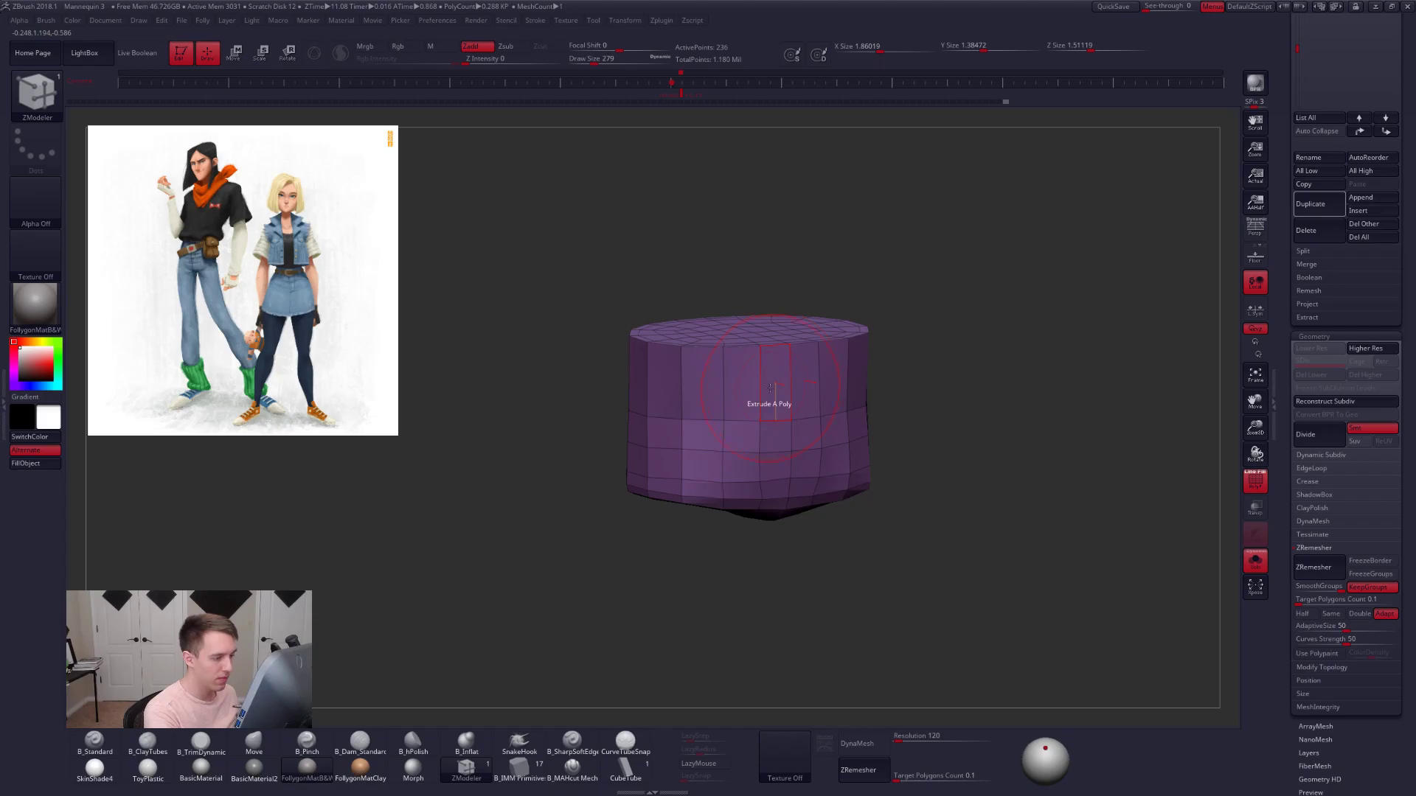
pyautogui.hotkey('ctrl', 'z')
pyautogui.moveTo(780, 438)
pyautogui.mouseDown(button='right')
pyautogui.moveTo(799, 424)
pyautogui.moveTo(737, 451)
pyautogui.moveTo(830, 444)
pyautogui.moveTo(787, 424)
pyautogui.mouseUp(button='right')
# - Subdivide the pelvis once and return it to its lowest subdivision level
pyautogui.press('d')
pyautogui.hotkey('shift', 'd')
pyautogui.hotkey('ctrl', 'd')
pyautogui.hotkey('shift', 'f')
pyautogui.hotkey('shift', 'f')
pyautogui.hotkey('shift', 'd')
# - Mask part of the low-poly pelvis and reposition its unmasked points with the transpose line
pyautogui.press('b')
pyautogui.press('m')
pyautogui.press('v')
pyautogui.moveTo(592, 366)
pyautogui.keyDown('ctrl'); pyautogui.mouseDown()
pyautogui.moveTo(586, 378)
pyautogui.moveTo(802, 399)
pyautogui.mouseUp(); pyautogui.keyUp('ctrl')
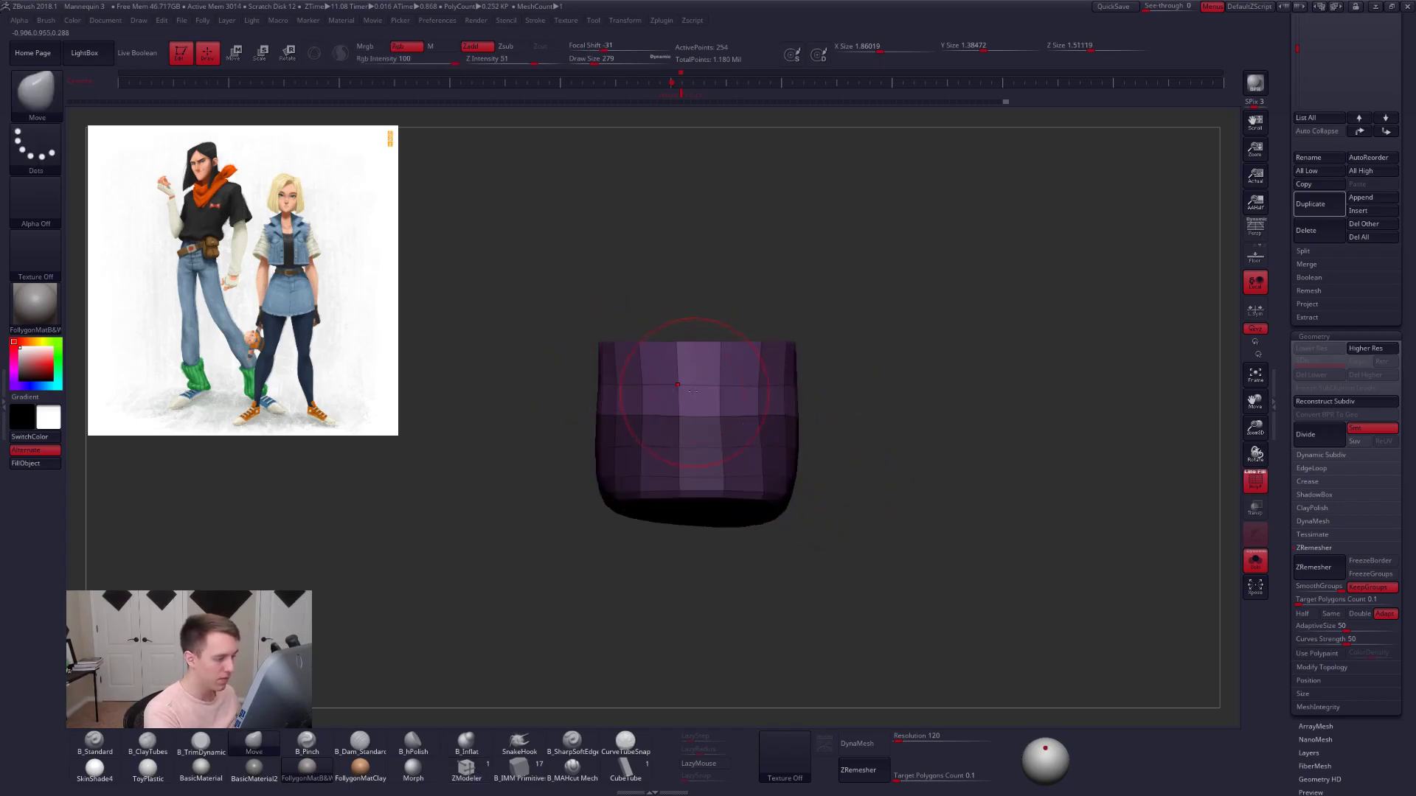
pyautogui.press('w')
pyautogui.moveTo(699, 387)
pyautogui.mouseDown()
pyautogui.moveTo(831, 387)
pyautogui.moveTo(831, 424)
pyautogui.mouseUp()
pyautogui.press('d')
pyautogui.press('q')
pyautogui.moveTo(831, 425)
pyautogui.mouseDown(button='right')
pyautogui.moveTo(790, 433)
pyautogui.moveTo(841, 435)
pyautogui.mouseUp(button='right')
# - Adjust the pelvis shape with a smaller brush and undo the last two changes
pyautogui.hotkey('shift', 'd')
pyautogui.hotkey('shift', 'd')
pyautogui.press('[')
pyautogui.press('[')
pyautogui.press('[')
pyautogui.press('[')
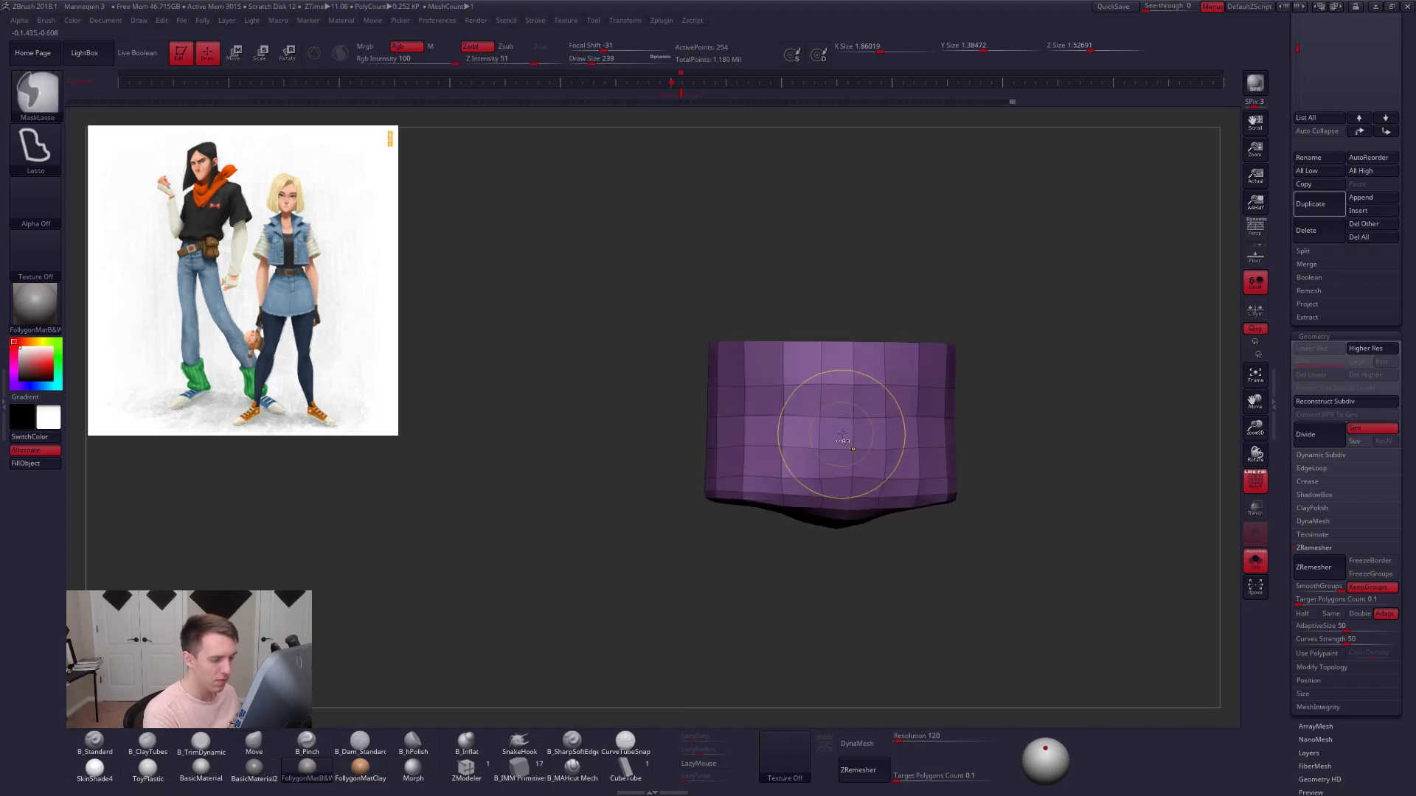
pyautogui.press('d')
pyautogui.press(']')
pyautogui.hotkey('ctrl', 'z')
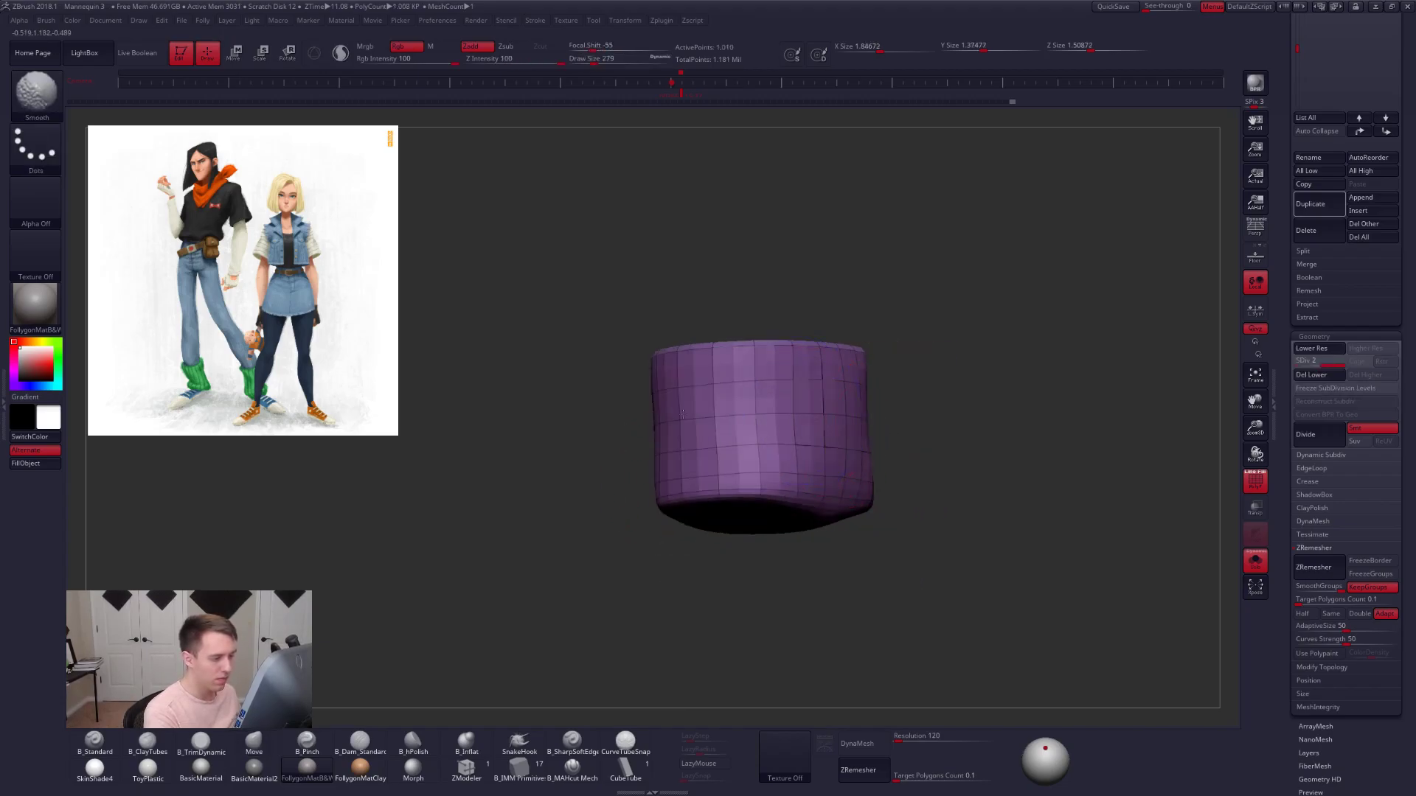
pyautogui.hotkey('ctrl', 'z')
# - Smooth the pelvis surface at subdivision level 2 and show the full body again without wireframe
pyautogui.moveTo(781, 422); pyautogui.dragTo(805, 421, button='right')
pyautogui.press('space')
pyautogui.moveTo(802, 421); pyautogui.dragTo(806, 421)
pyautogui.hotkey('shift', 'f')
pyautogui.moveTo(772, 423)
pyautogui.keyDown('shift'); pyautogui.mouseDown(button='right')
pyautogui.moveTo(799, 442)
pyautogui.moveTo(777, 436)
pyautogui.moveTo(809, 427)
pyautogui.mouseUp(button='right'); pyautogui.keyUp('shift')
pyautogui.hotkey('alt', 's')
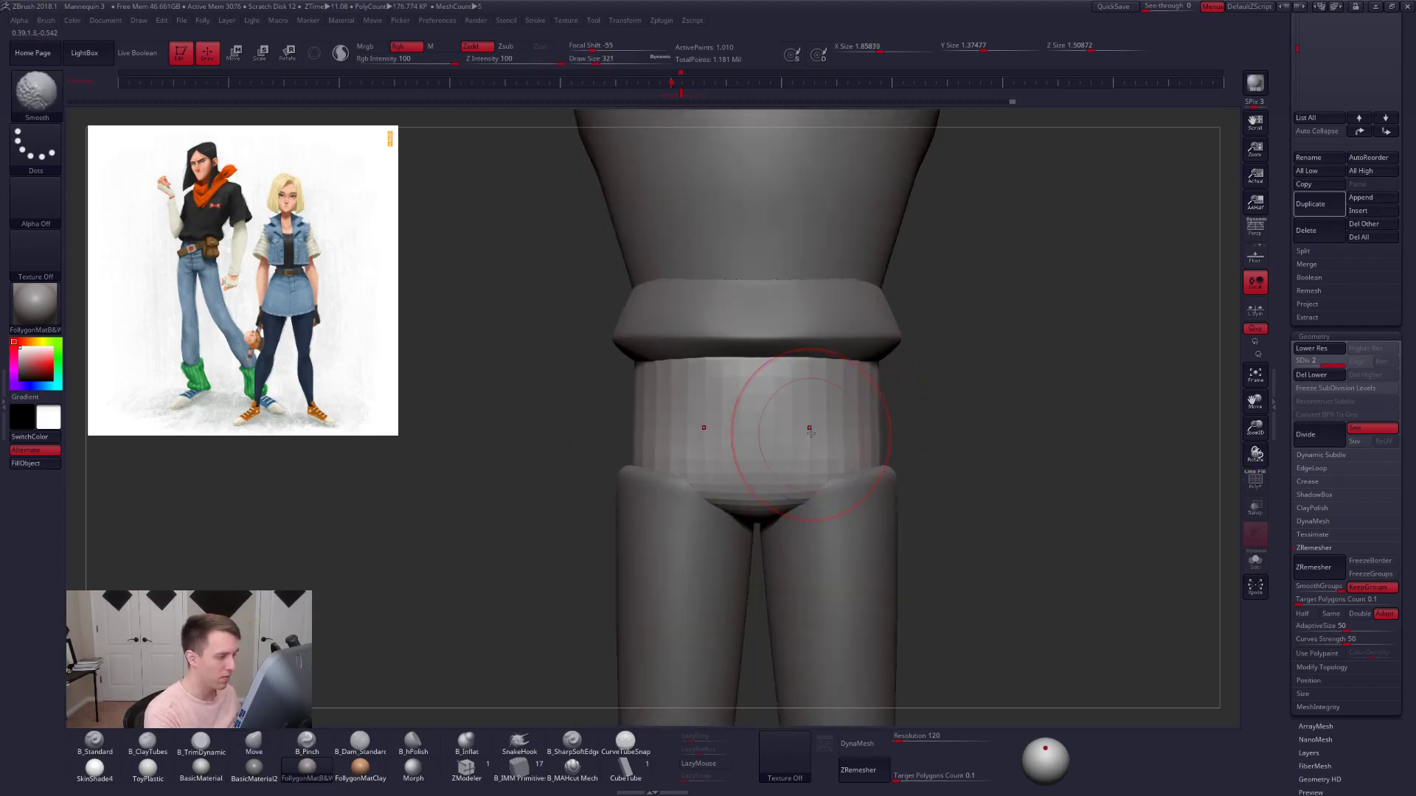
# - Subdivide the pelvis three more times, up to level 5, and compare its levels with the neighbouring body parts
pyautogui.moveTo(890, 443)
pyautogui.keyDown('alt'); pyautogui.mouseDown(button='right')
pyautogui.moveTo(815, 413)
pyautogui.moveTo(805, 541)
pyautogui.mouseUp(button='right'); pyautogui.keyUp('alt')
pyautogui.hotkey('ctrl', 'd')
pyautogui.hotkey('ctrl', 'd')
pyautogui.hotkey('ctrl', 'd')
pyautogui.hotkey('alt', 's')
pyautogui.hotkey('shift', 'd')
pyautogui.moveTo(736, 480)
pyautogui.mouseDown(button='right')
pyautogui.moveTo(677, 420)
pyautogui.moveTo(856, 408)
pyautogui.mouseUp(button='right')
pyautogui.hotkey('shift', 'd')
pyautogui.press('d')
pyautogui.press('d')
pyautogui.hotkey('alt', 's')
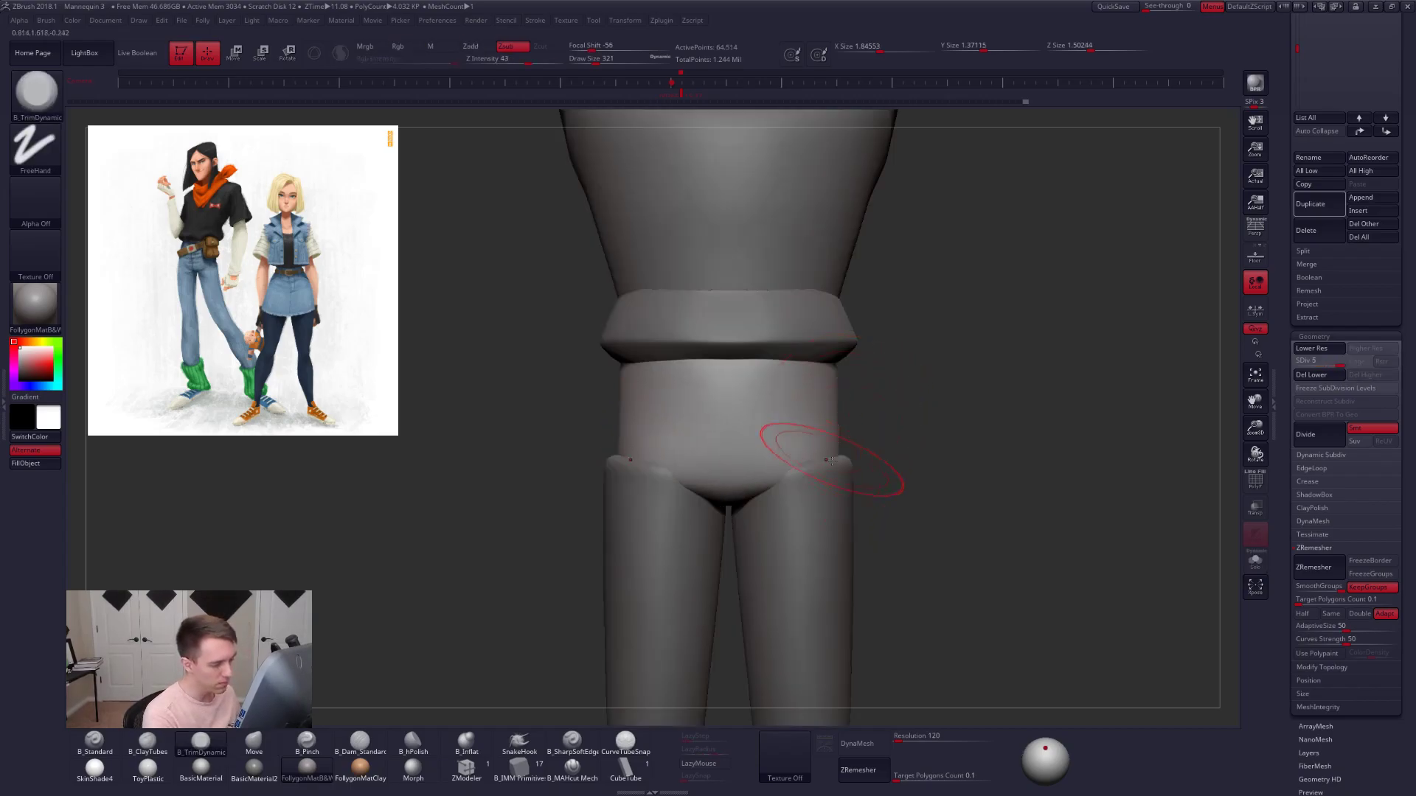
# - Select the legs and undo their recent changes back to the single leg with its subdivision levels
pyautogui.keyDown('alt'); pyautogui.click(813, 442); pyautogui.keyUp('alt')
pyautogui.hotkey('shift', 'f')
pyautogui.moveTo(833, 391); pyautogui.dragTo(870, 361, button='right')
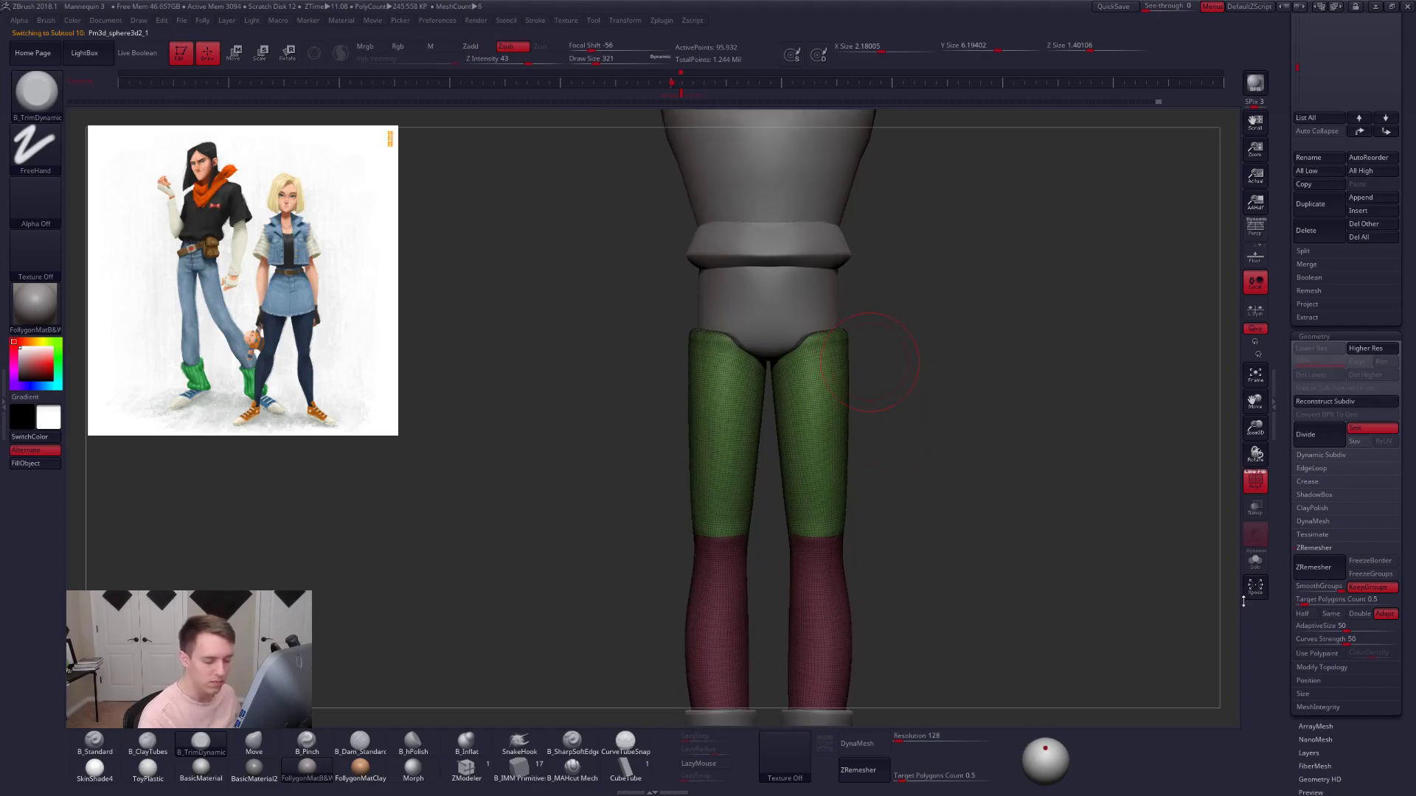
pyautogui.press('ctrl')
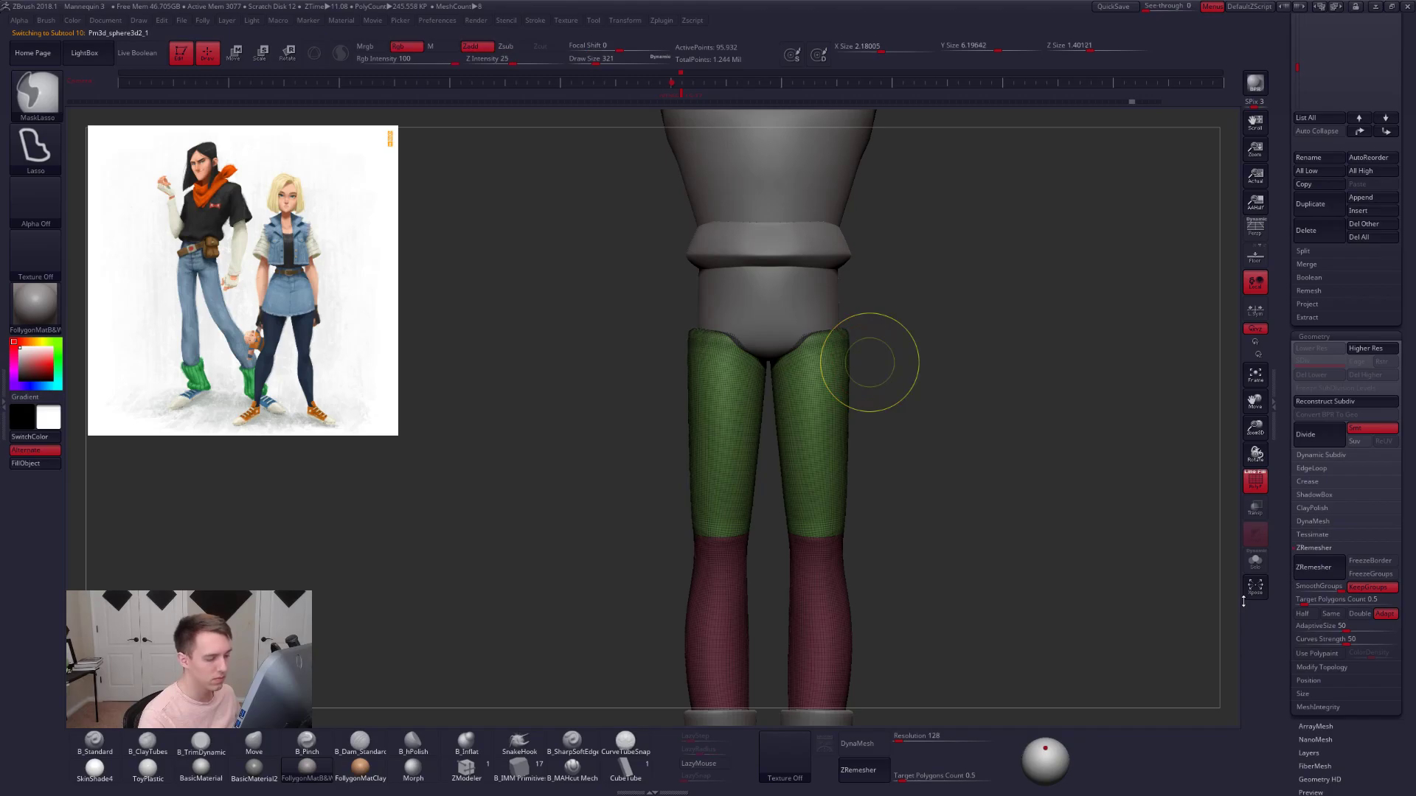
pyautogui.hotkey('ctrl', 'z')
pyautogui.hotkey('ctrl', 'z')
pyautogui.hotkey('ctrl', 'z')
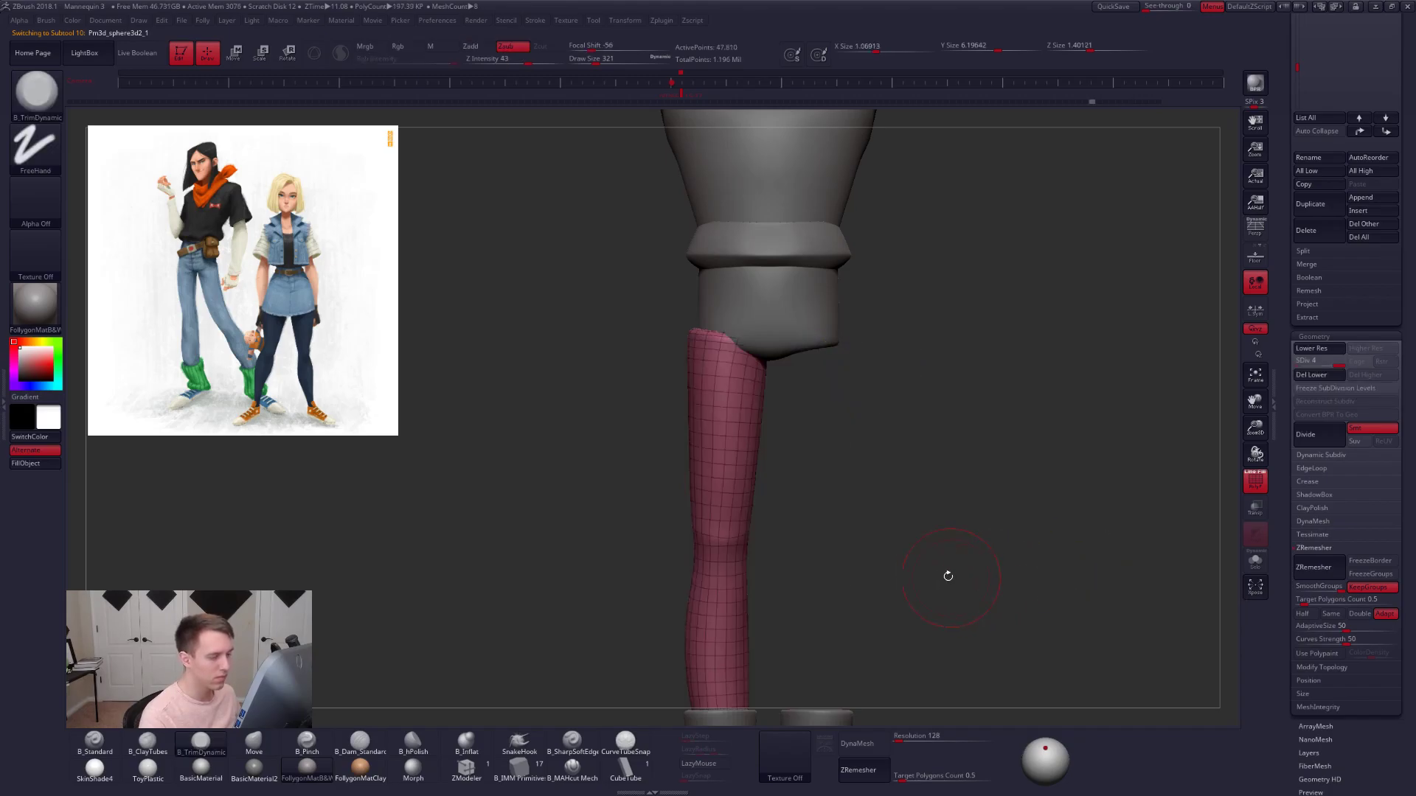
# - Lower the leg to its lowest subdivision level and mask everything below the thigh, softening the mask edge
pyautogui.moveTo(952, 577); pyautogui.dragTo(892, 552, button='right')
pyautogui.press('ctrl')
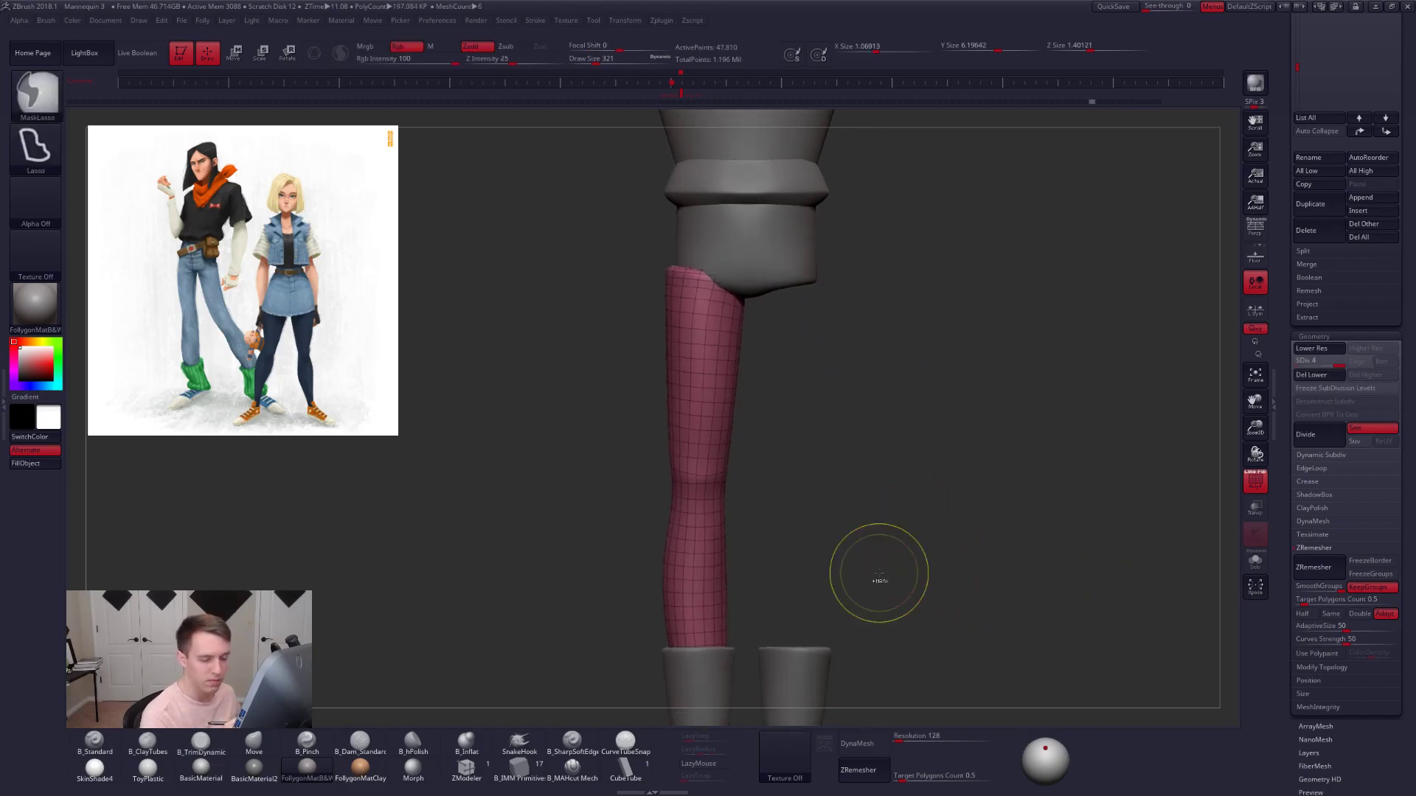
pyautogui.hotkey('shift', 'f')
pyautogui.moveTo(711, 337); pyautogui.dragTo(784, 258, button='right')
pyautogui.hotkey('shift', 'd')
pyautogui.hotkey('shift', 'd')
pyautogui.hotkey('shift', 'd')
pyautogui.moveTo(783, 260)
pyautogui.keyDown('ctrl'); pyautogui.mouseDown()
pyautogui.moveTo(745, 387)
pyautogui.moveTo(634, 424)
pyautogui.moveTo(693, 192)
pyautogui.mouseUp(); pyautogui.keyUp('ctrl')
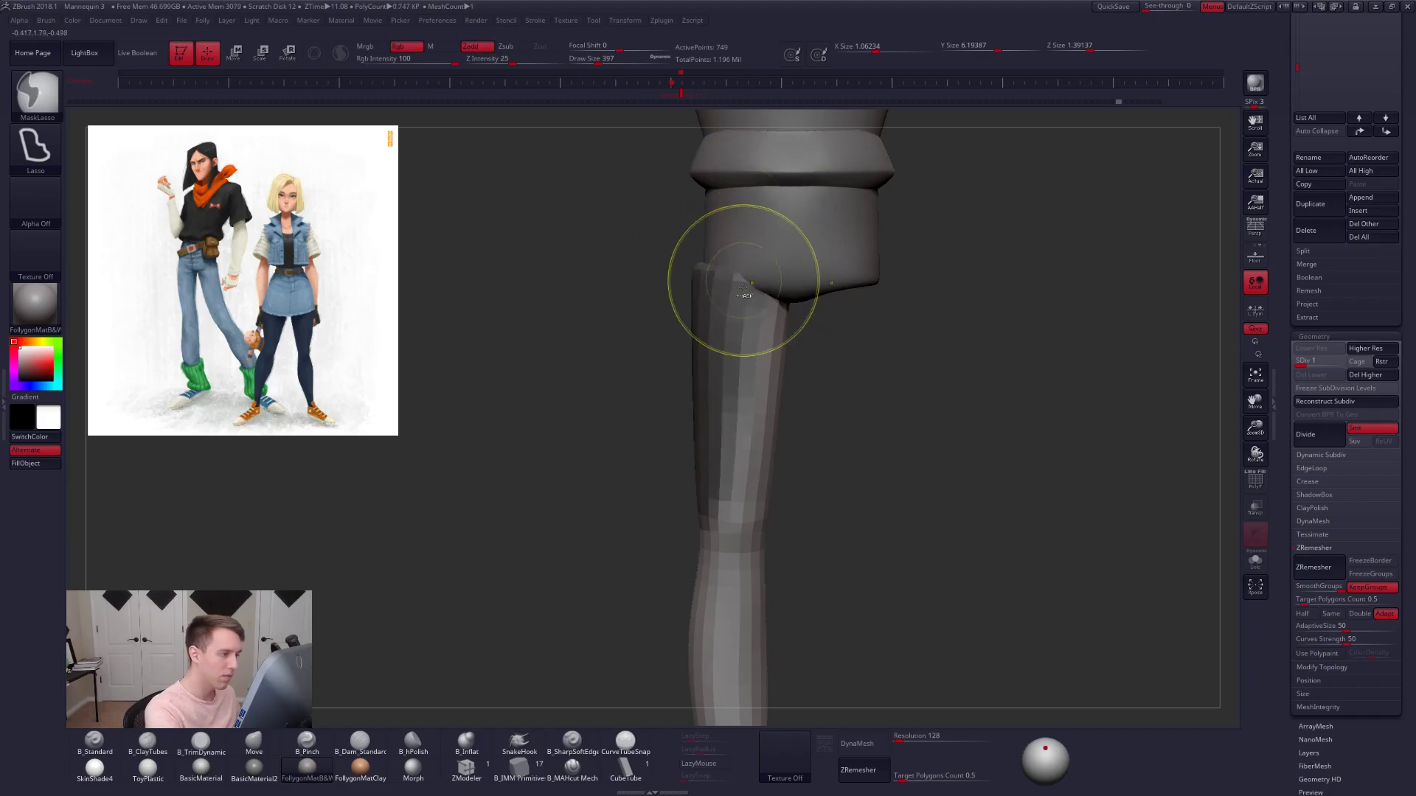
pyautogui.keyDown('ctrl'); pyautogui.click(745, 308); pyautogui.keyUp('ctrl')
pyautogui.keyDown('ctrl'); pyautogui.click(685, 339); pyautogui.keyUp('ctrl')
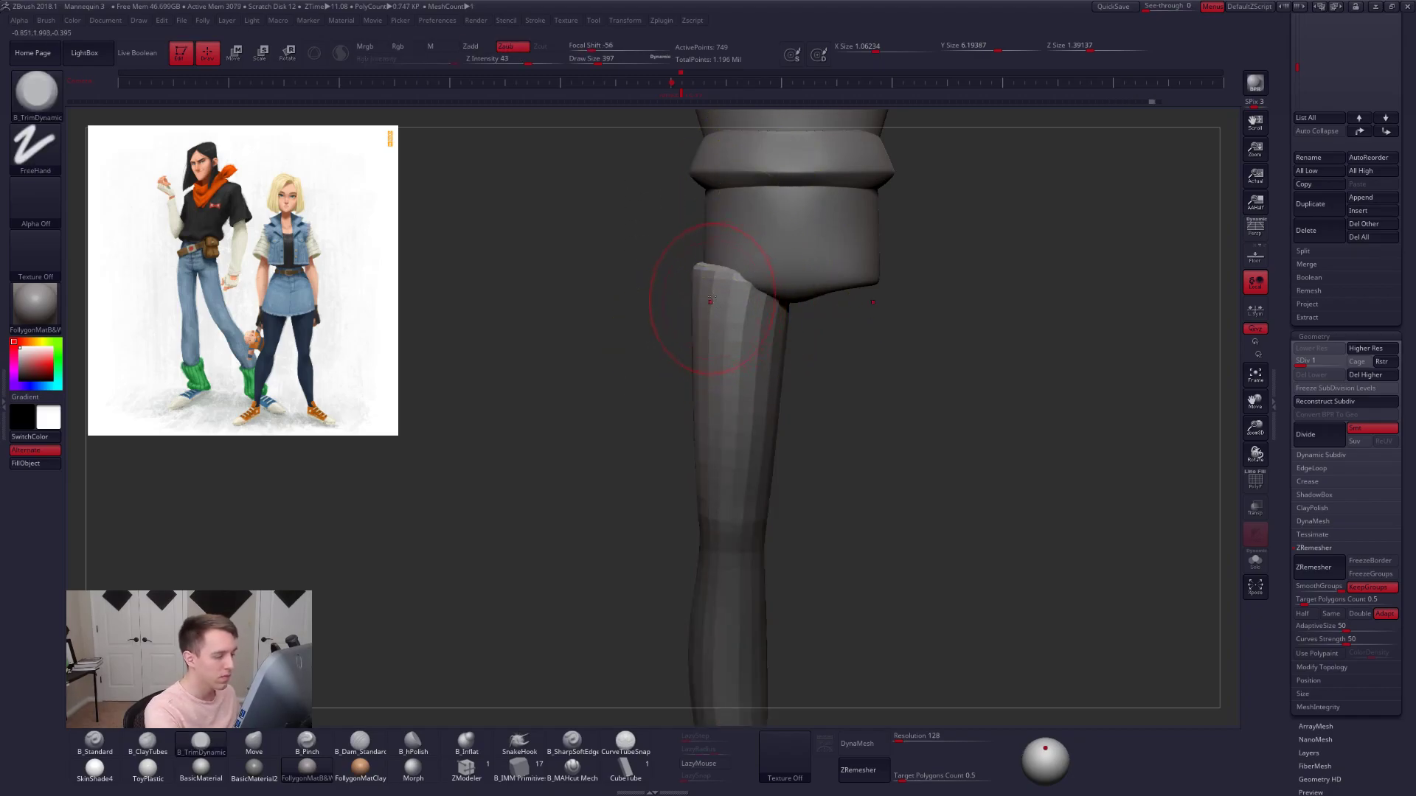
# - Move the unmasked thigh up against the pelvis with a vertical transpose line and clear the mask
pyautogui.press('w')
pyautogui.moveTo(737, 322); pyautogui.dragTo(744, 450)
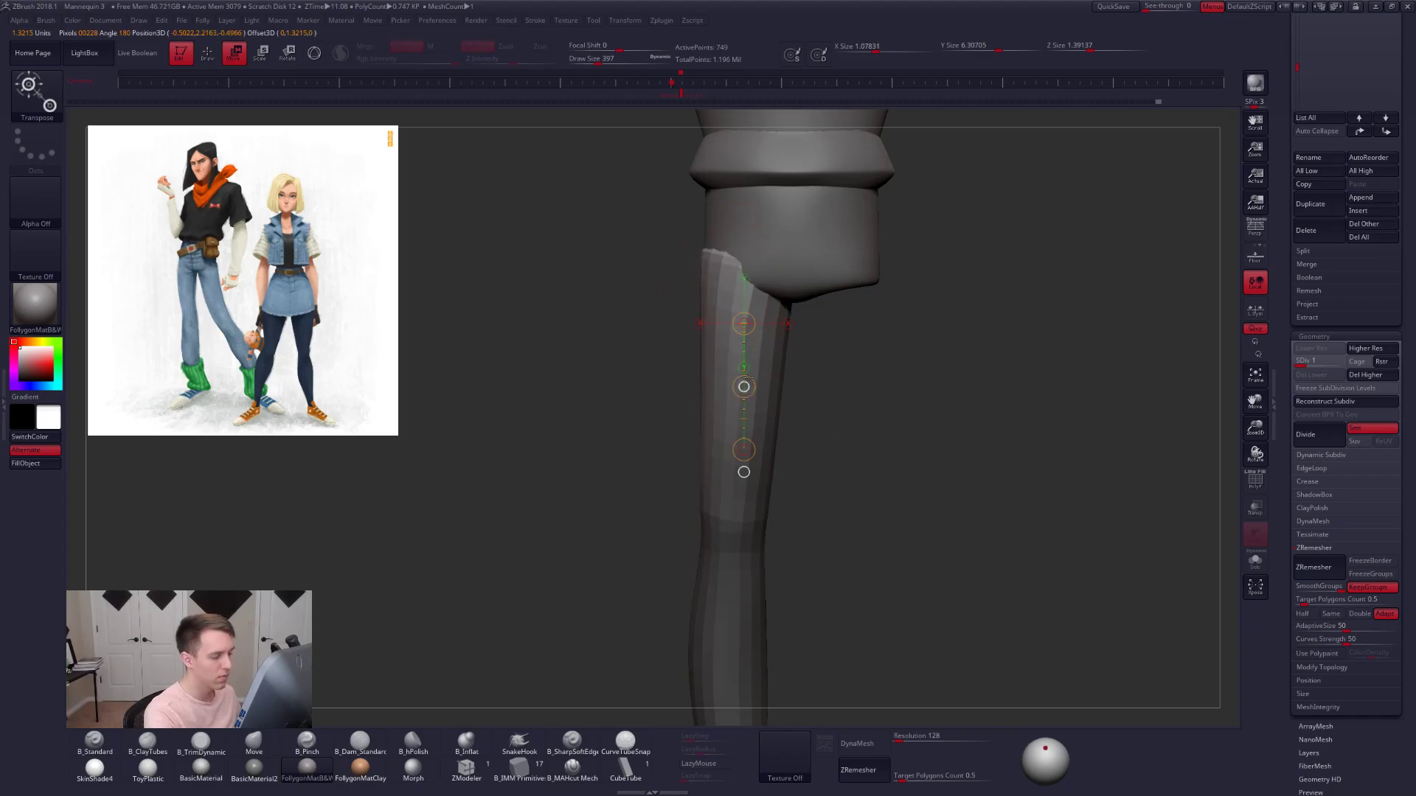
pyautogui.moveTo(751, 376); pyautogui.dragTo(752, 374)
pyautogui.press('q')
pyautogui.moveTo(819, 322)
pyautogui.keyDown('ctrl'); pyautogui.mouseDown()
pyautogui.moveTo(669, 246)
pyautogui.moveTo(819, 283)
pyautogui.mouseUp(); pyautogui.keyUp('ctrl')
# - Isolate the leg and adjust its upper end with a transpose line running from the thigh top
pyautogui.hotkey('ctrl', 'shift', 's')
pyautogui.keyDown('ctrl'); pyautogui.click(783, 287); pyautogui.keyUp('ctrl')
pyautogui.press('w')
pyautogui.moveTo(704, 251); pyautogui.dragTo(890, 317)
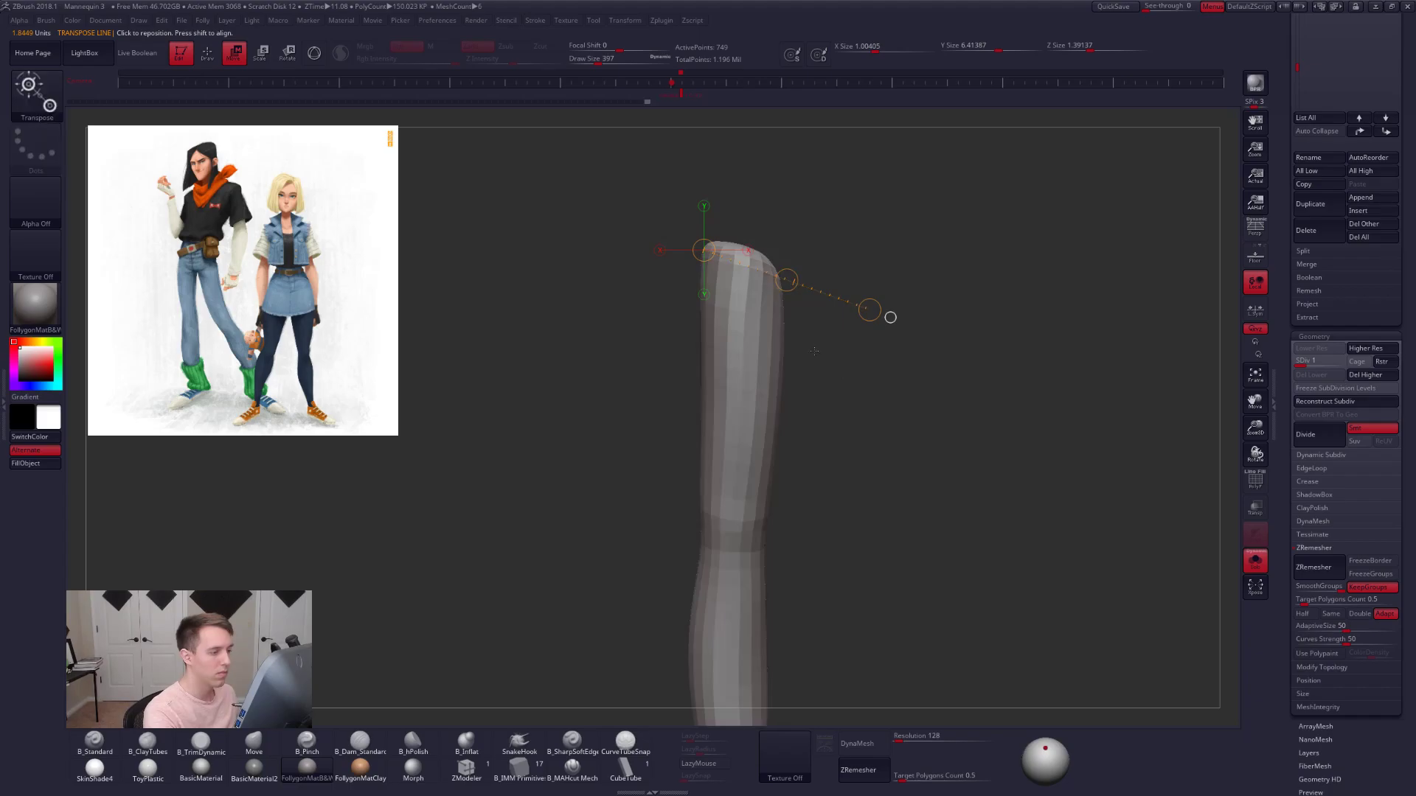
pyautogui.press('q')
# - Restore the leg to subdivision level 4 and shape the thigh's upper rim with the Move brush, smoothing it
pyautogui.hotkey('ctrl', 'shift', 's')
pyautogui.press('d')
pyautogui.press('d')
pyautogui.press('d')
pyautogui.press('s')
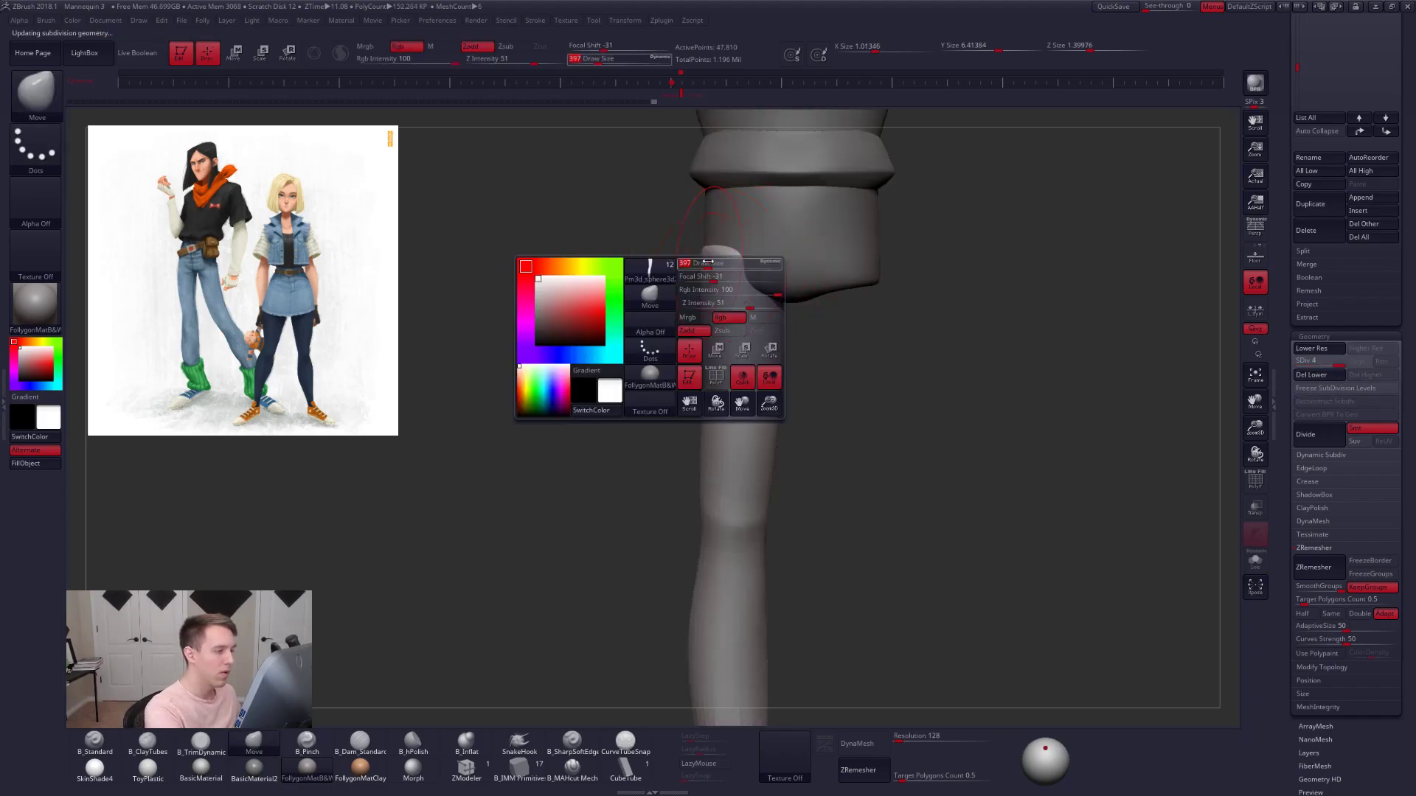
pyautogui.keyDown('shift'); pyautogui.moveTo(714, 265); pyautogui.dragTo(734, 259); pyautogui.keyUp('shift')
pyautogui.moveTo(863, 324)
pyautogui.mouseDown()
pyautogui.moveTo(771, 306)
pyautogui.moveTo(845, 380)
pyautogui.mouseUp()
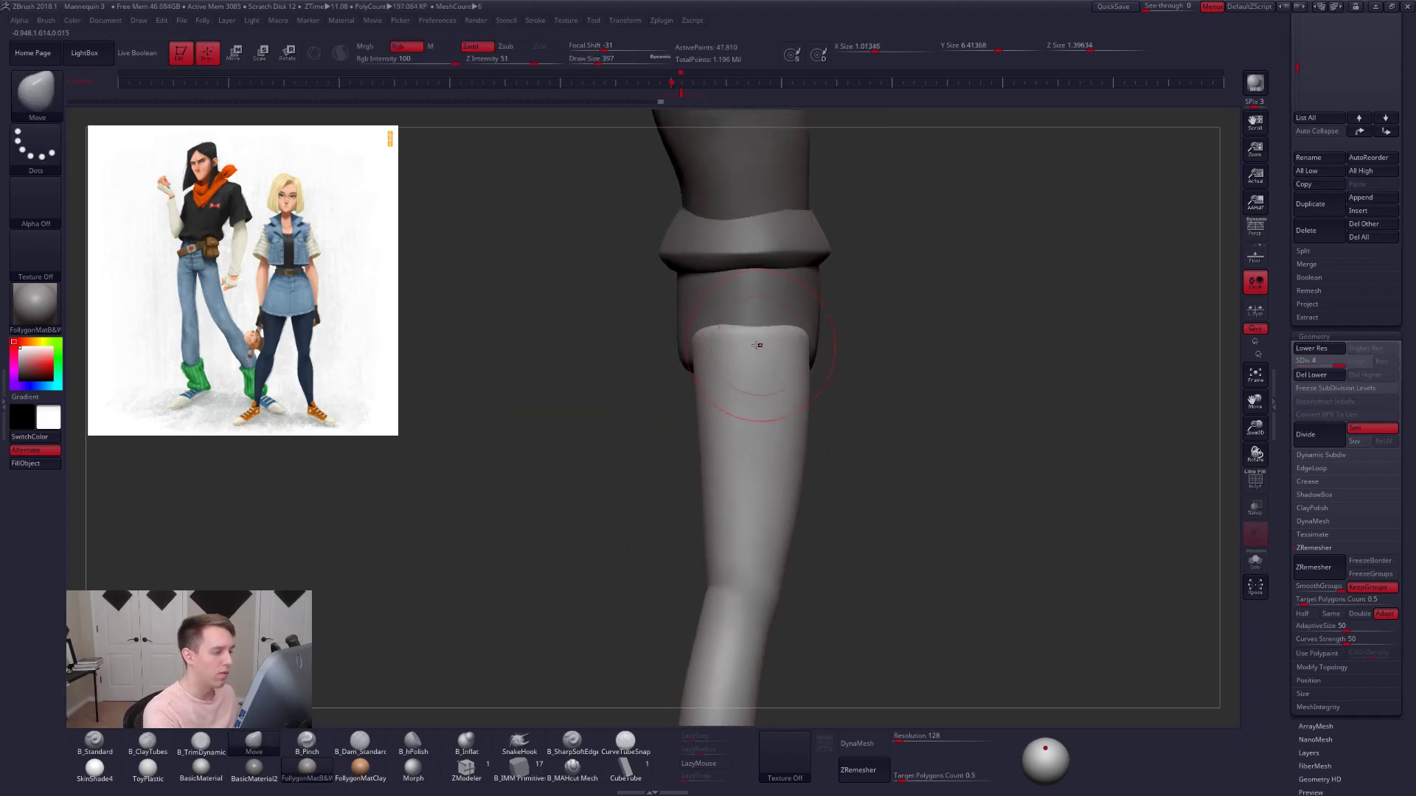
pyautogui.press('s')
pyautogui.press('s')
pyautogui.moveTo(762, 342); pyautogui.dragTo(757, 344)
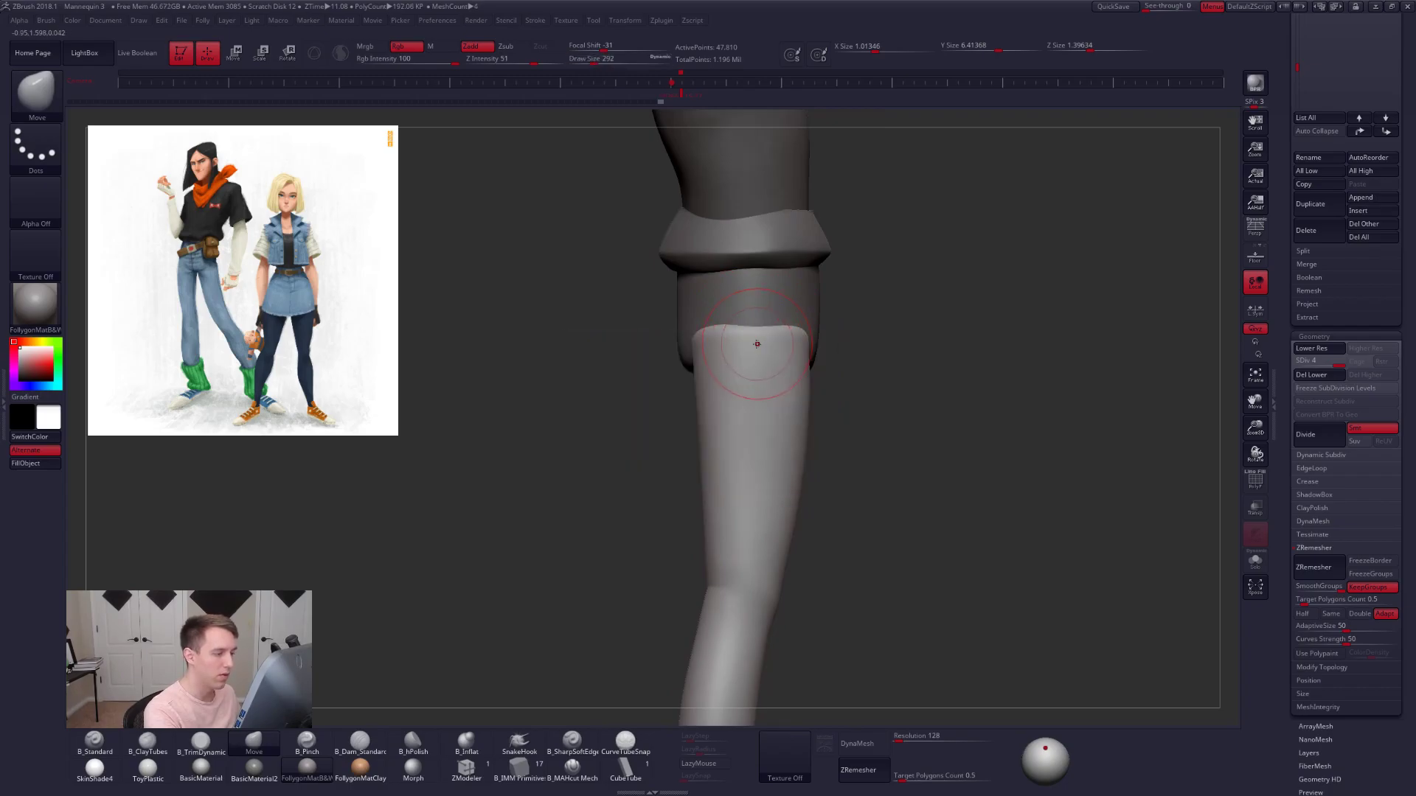
pyautogui.press('shift')
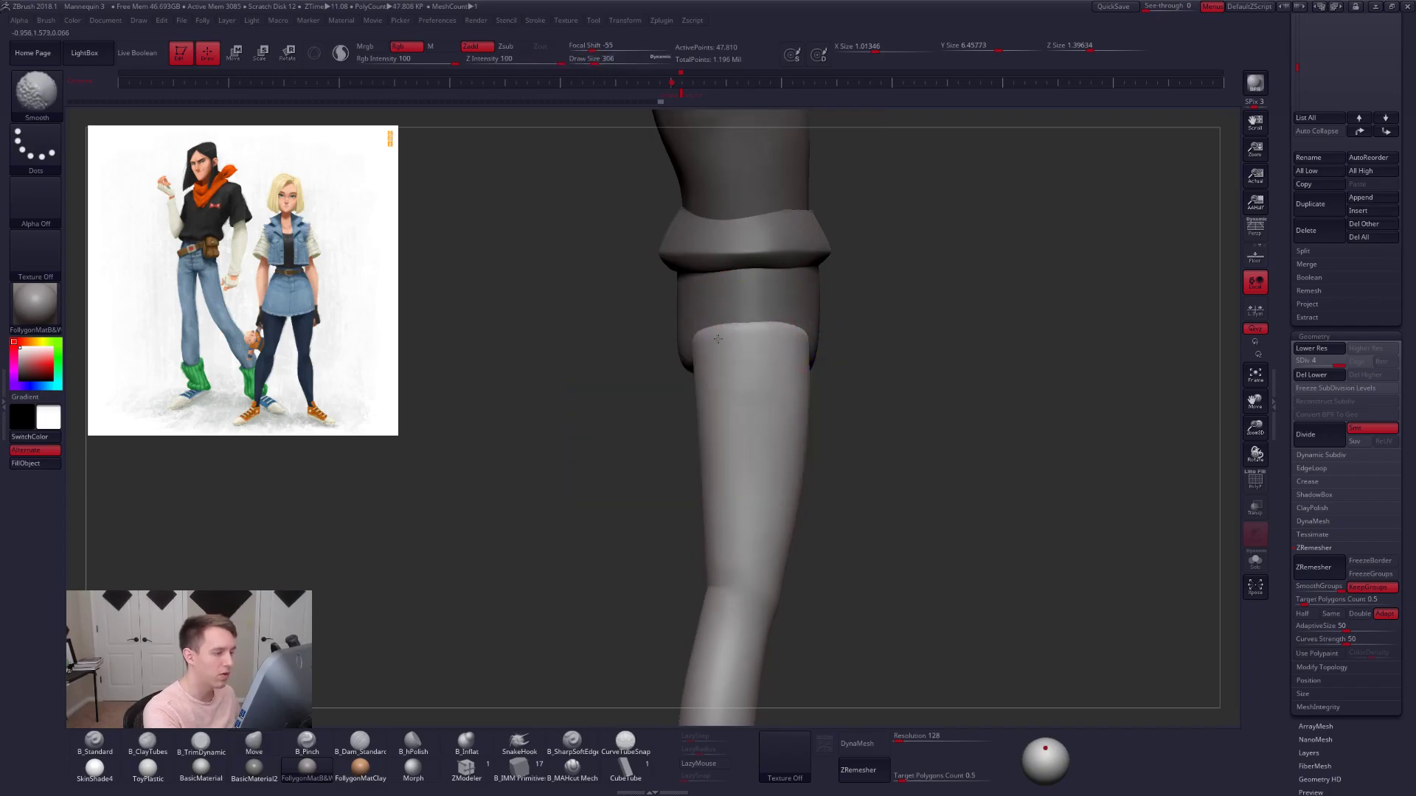
pyautogui.moveTo(717, 341); pyautogui.dragTo(844, 443, button='right')
pyautogui.keyDown('alt'); pyautogui.moveTo(838, 384); pyautogui.dragTo(809, 297, button='right'); pyautogui.keyUp('alt')
pyautogui.press('ctrl')
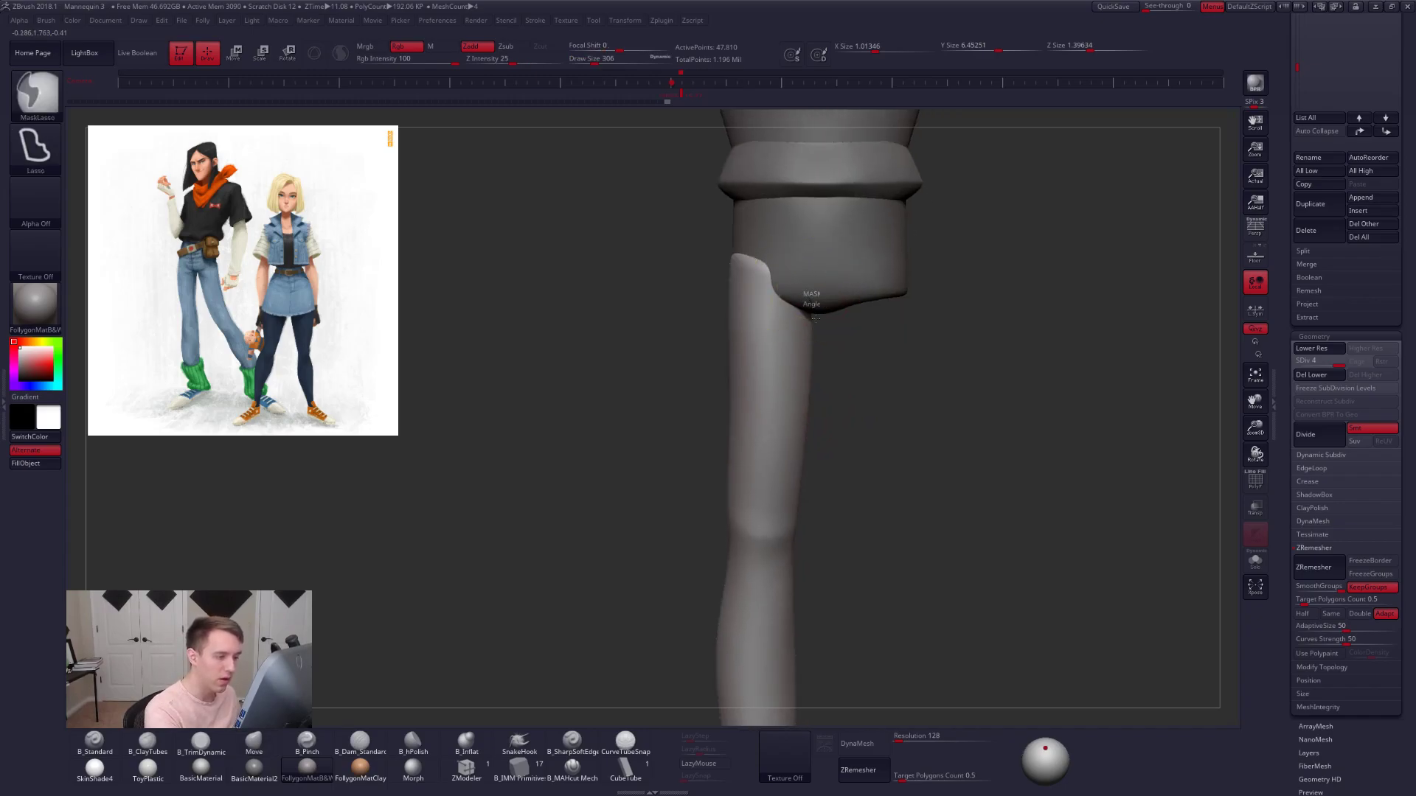
pyautogui.keyDown('ctrl'); pyautogui.moveTo(797, 439); pyautogui.dragTo(765, 497); pyautogui.keyUp('ctrl')
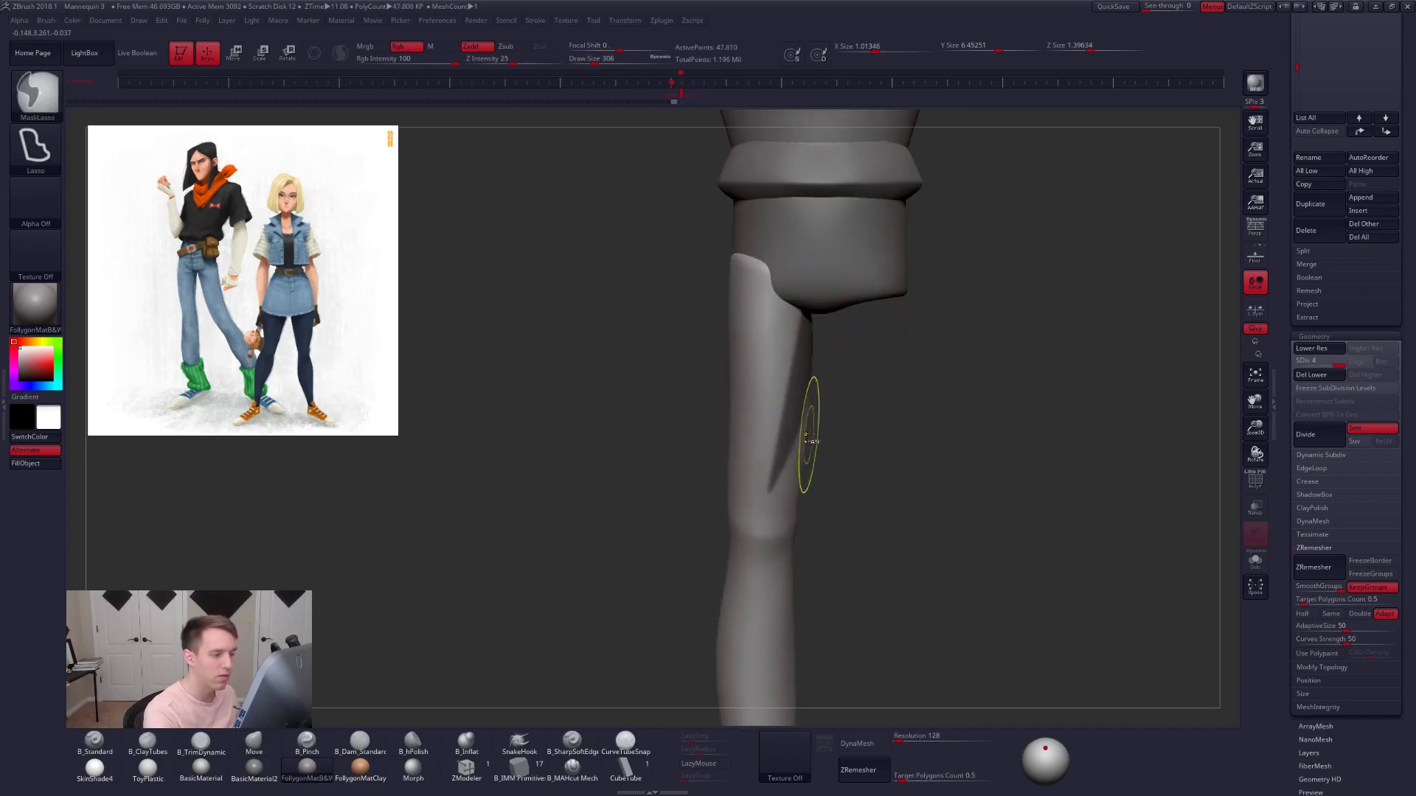
pyautogui.hotkey('ctrl', 'z')
# - Reshape the thigh's top at subdivision level 2 with the Move brush, smoothing the rim from front and side
pyautogui.keyDown('alt'); pyautogui.moveTo(790, 355); pyautogui.dragTo(785, 436, button='right'); pyautogui.keyUp('alt')
pyautogui.hotkey('shift', 'd')
pyautogui.hotkey('shift', 'd')
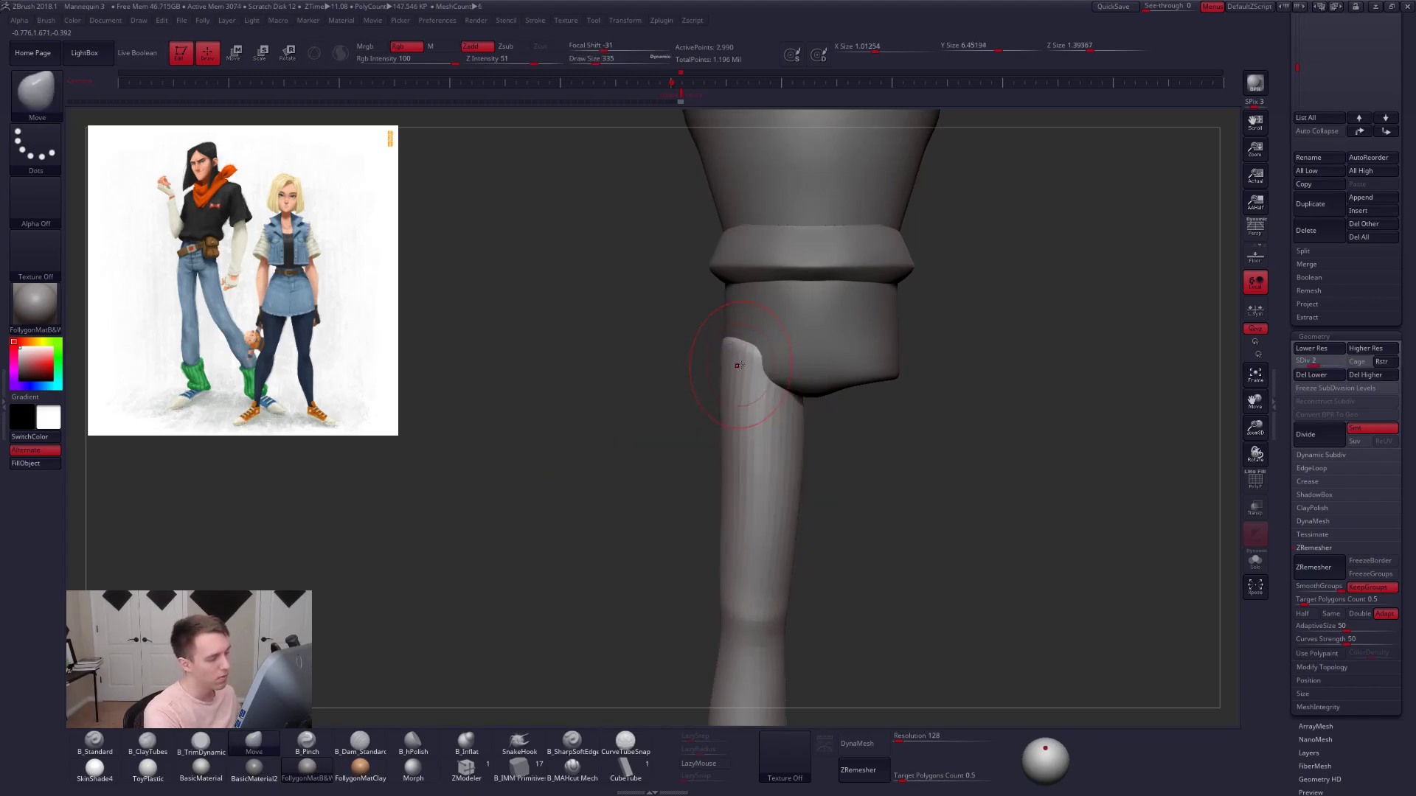
pyautogui.keyDown('shift'); pyautogui.moveTo(741, 354); pyautogui.dragTo(755, 365); pyautogui.keyUp('shift')
pyautogui.moveTo(575, 458); pyautogui.dragTo(679, 451, button='right')
pyautogui.press('space')
pyautogui.moveTo(739, 435); pyautogui.dragTo(736, 435)
pyautogui.keyDown('shift'); pyautogui.moveTo(654, 352); pyautogui.dragTo(671, 378); pyautogui.keyUp('shift')
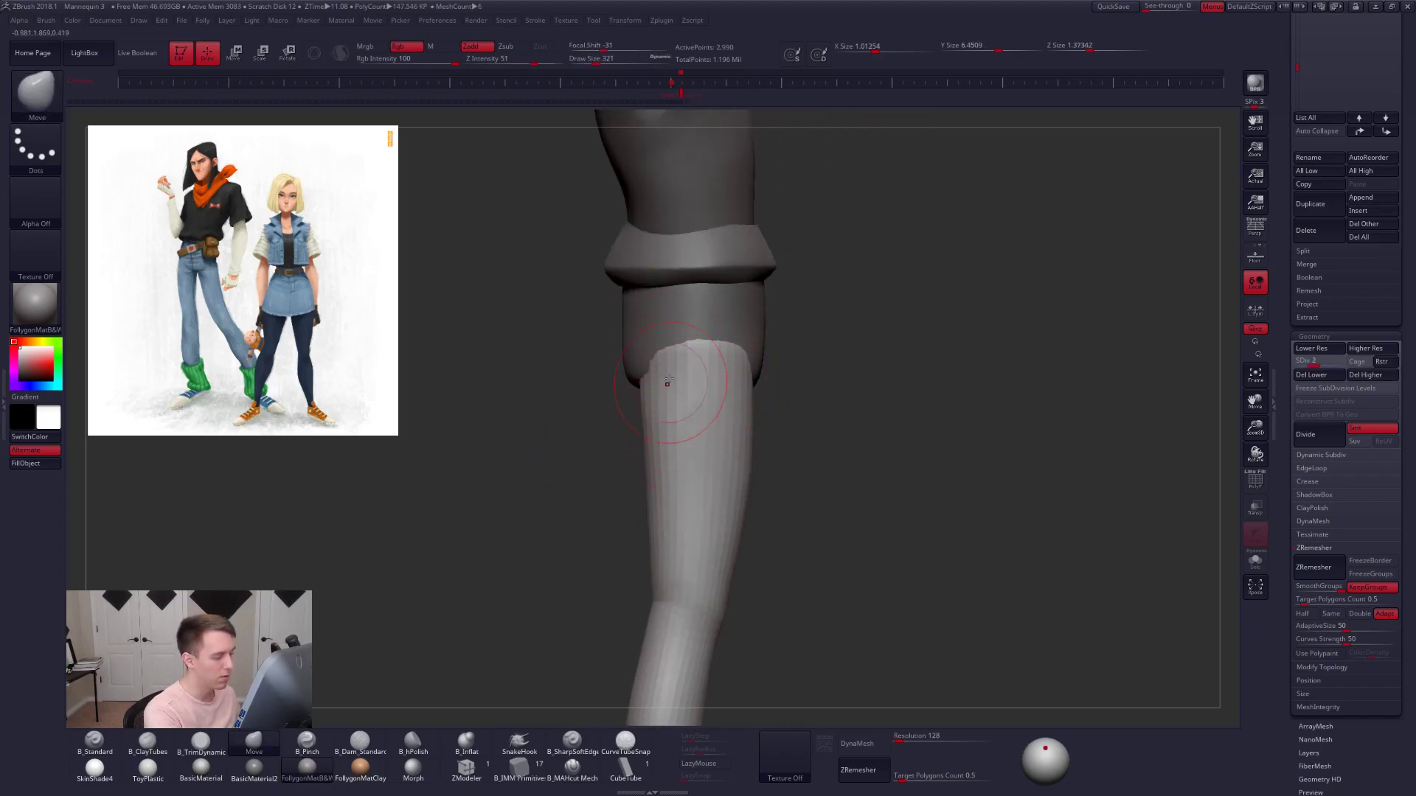
# - Refine the upper thigh's side profile, comparing it at higher subdivision levels and working at level 2
pyautogui.press('d')
pyautogui.press('shift')
pyautogui.moveTo(718, 389)
pyautogui.keyDown('ctrl'); pyautogui.mouseDown(button='right')
pyautogui.moveTo(728, 345)
pyautogui.moveTo(730, 381)
pyautogui.mouseUp(button='right'); pyautogui.keyUp('ctrl')
pyautogui.keyDown('ctrl'); pyautogui.moveTo(810, 553); pyautogui.dragTo(815, 632, button='right'); pyautogui.keyUp('ctrl')
pyautogui.moveTo(815, 633)
pyautogui.mouseDown(button='right')
pyautogui.moveTo(711, 615)
pyautogui.moveTo(778, 598)
pyautogui.mouseUp(button='right')
pyautogui.press('d')
pyautogui.hotkey('shift', 'd')
pyautogui.hotkey('shift', 'd')
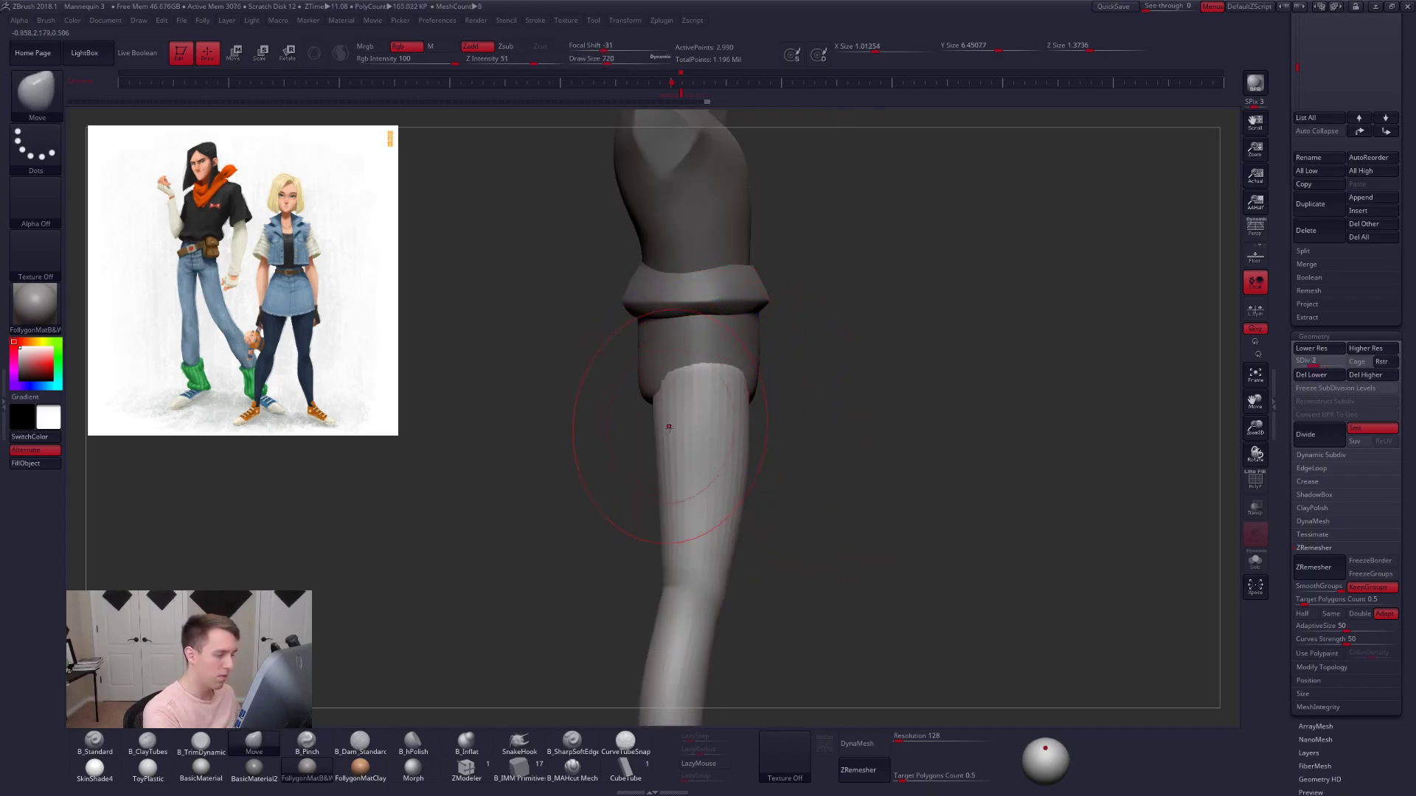
pyautogui.moveTo(686, 418)
pyautogui.mouseDown(button='right')
pyautogui.moveTo(666, 402)
pyautogui.moveTo(674, 272)
pyautogui.mouseUp(button='right')
# - Select the pelvis and reshape its side profile around the thigh at subdivision level 2
pyautogui.keyDown('alt'); pyautogui.click(663, 364); pyautogui.keyUp('alt')
pyautogui.hotkey('shift', 'd')
pyautogui.hotkey('shift', 'd')
pyautogui.moveTo(627, 343); pyautogui.dragTo(623, 402, button='right')
pyautogui.press('space')
pyautogui.moveTo(642, 351); pyautogui.dragTo(743, 411, button='right')
pyautogui.moveTo(748, 361); pyautogui.dragTo(741, 354, button='right')
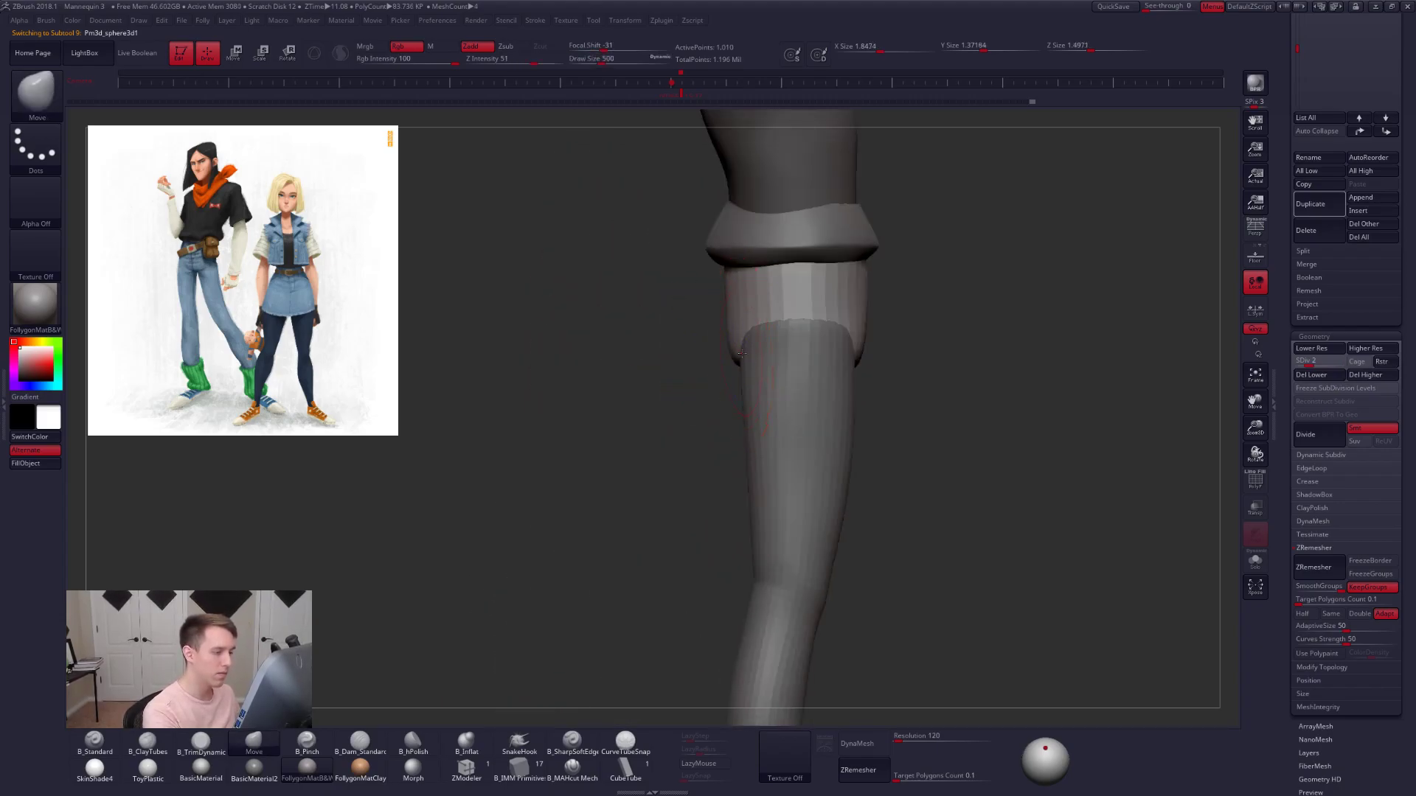
# - Smooth the pelvis's side at its lowest subdivision level and return it to level 5
pyautogui.hotkey('shift', 'd')
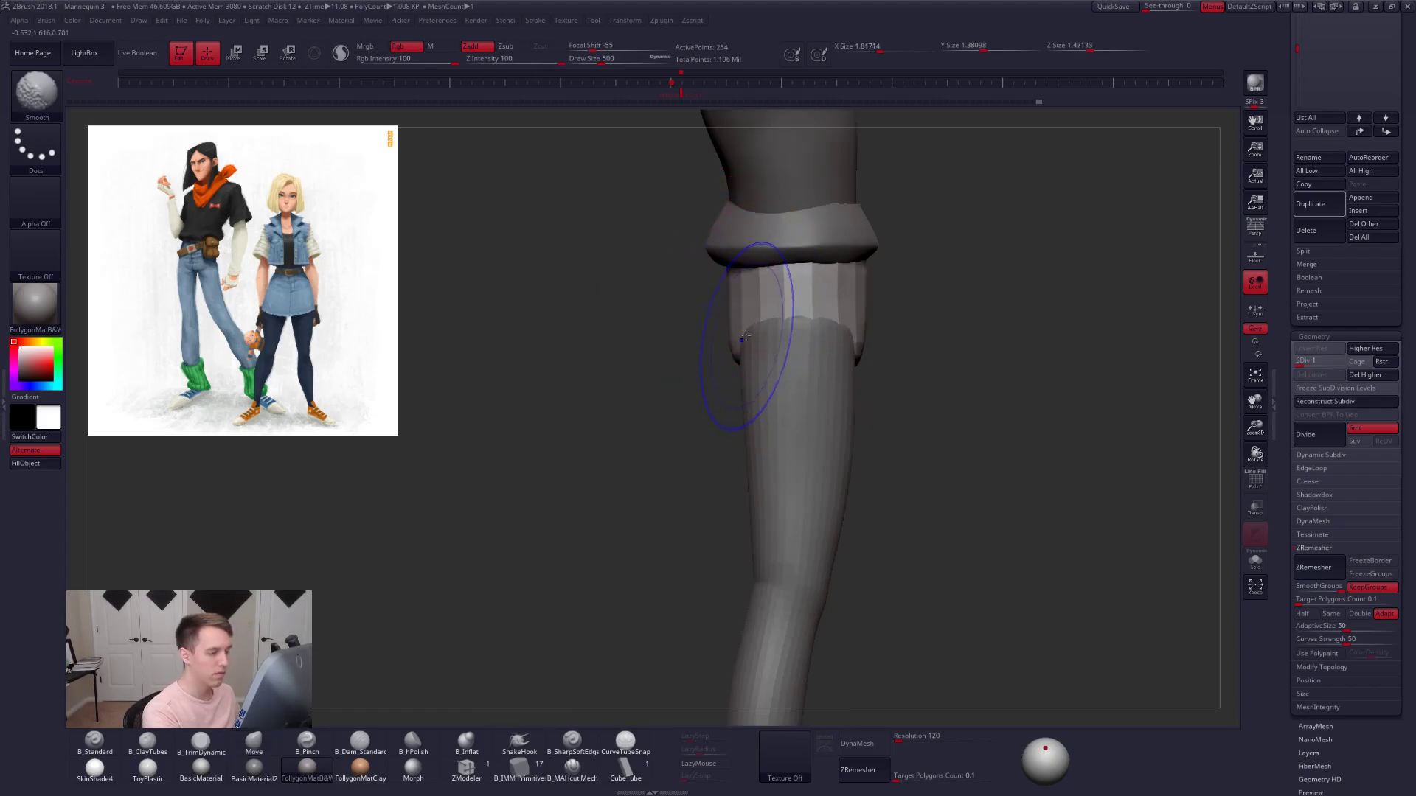
pyautogui.moveTo(859, 345); pyautogui.dragTo(759, 425, button='right')
pyautogui.press('d')
pyautogui.press('d')
pyautogui.press('d')
pyautogui.press('d')
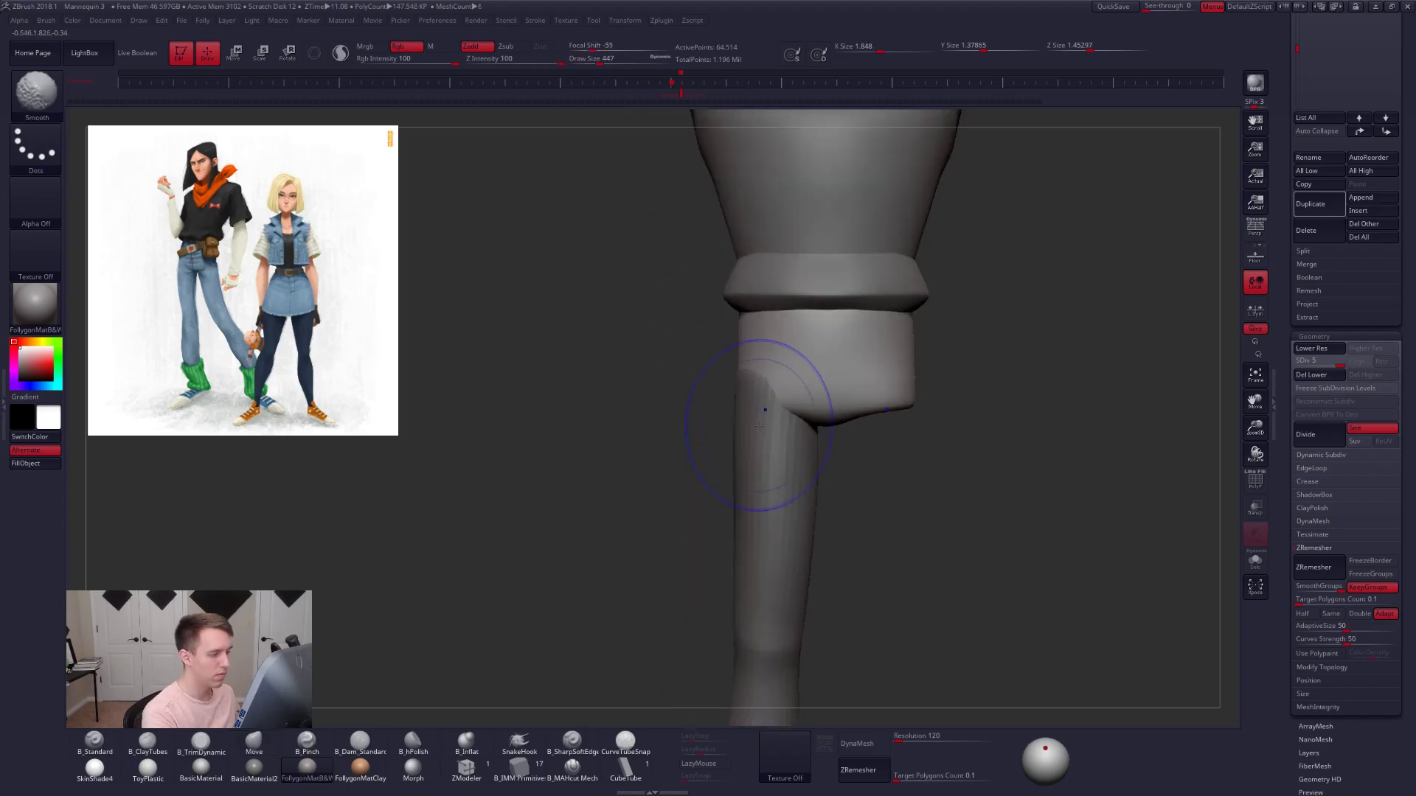
# - Select the leg and round the thigh's upper rim at subdivision level 3, smoothing it from the side
pyautogui.keyDown('alt'); pyautogui.click(752, 406); pyautogui.keyUp('alt')
pyautogui.press('d')
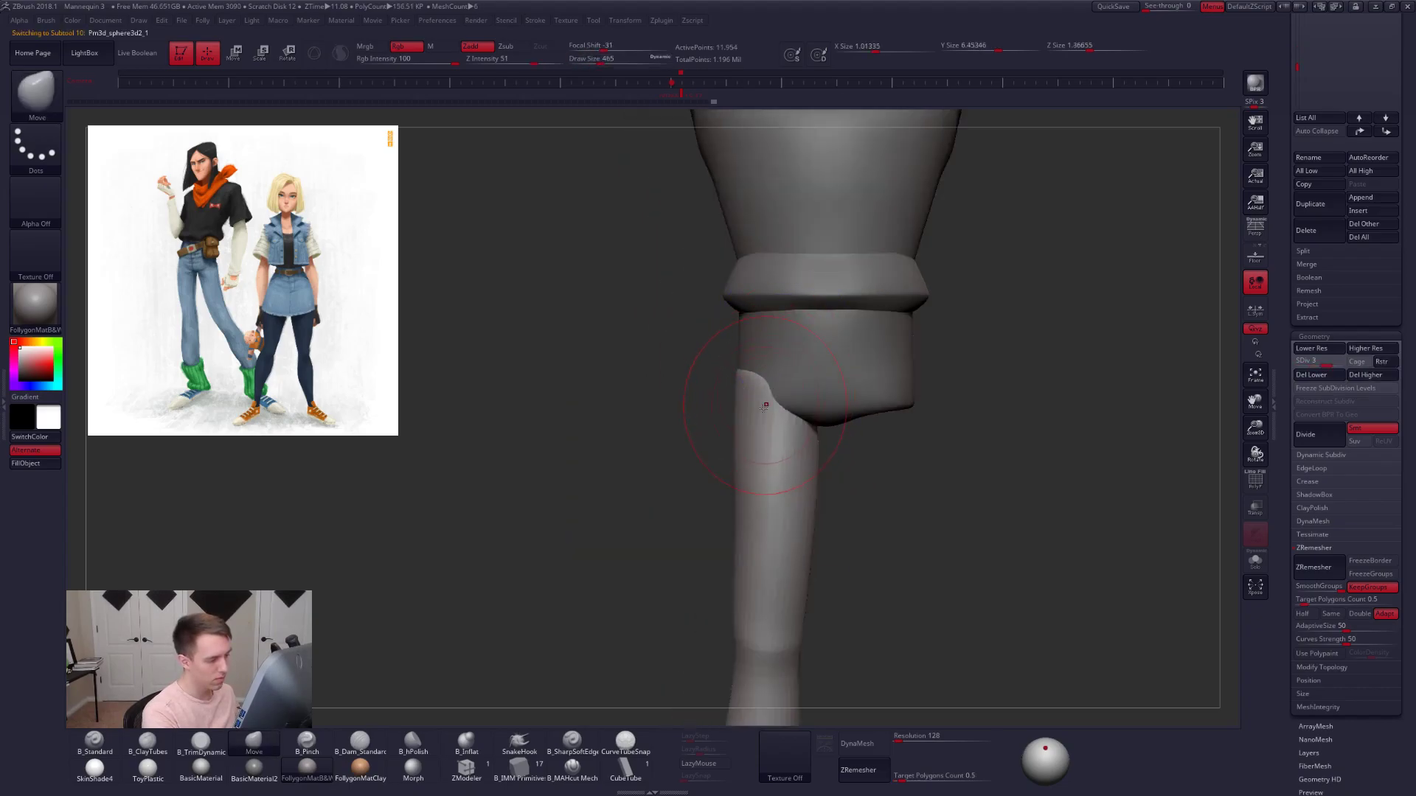
pyautogui.moveTo(775, 372); pyautogui.dragTo(696, 420, button='right')
pyautogui.keyDown('shift'); pyautogui.moveTo(685, 387); pyautogui.dragTo(719, 400); pyautogui.keyUp('shift')
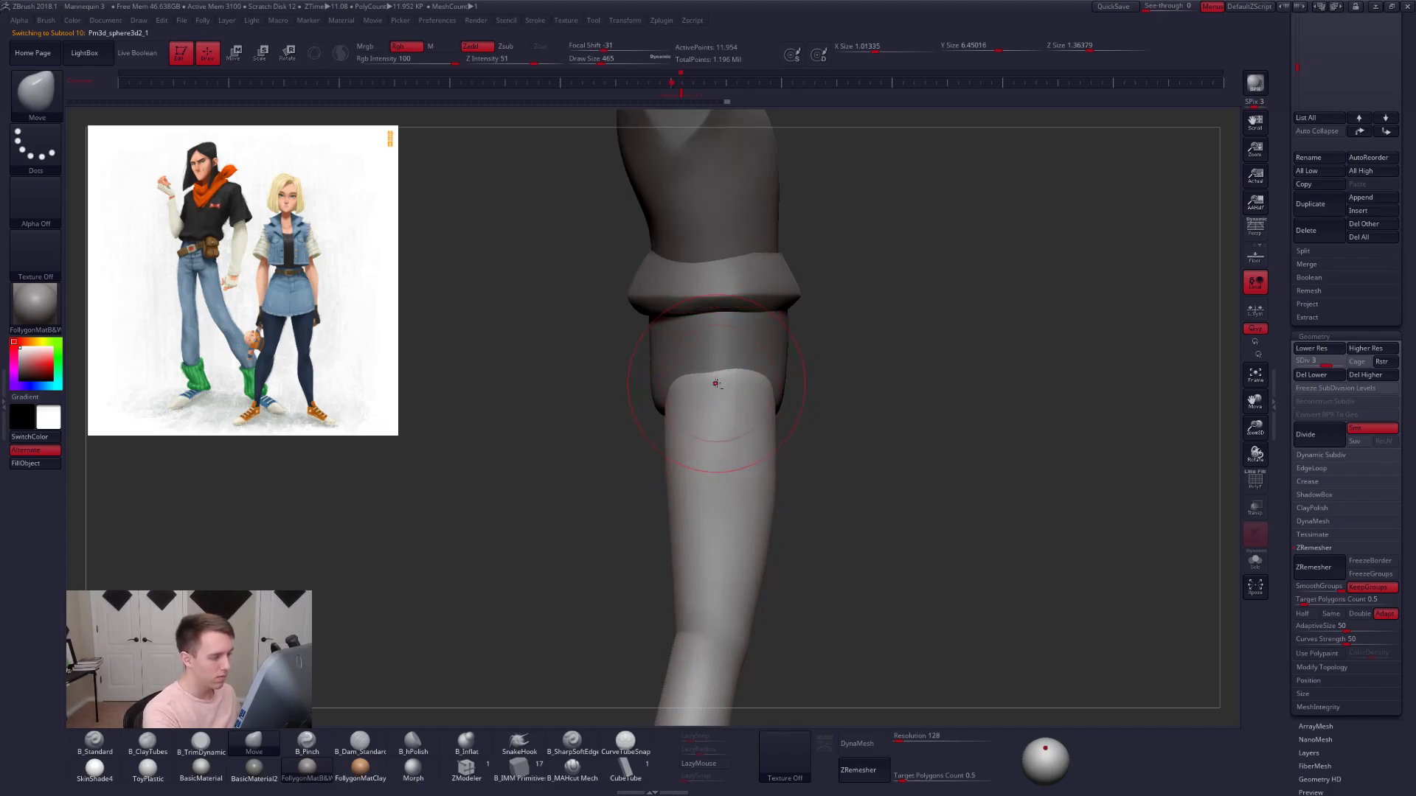
pyautogui.press('d')
pyautogui.moveTo(803, 443); pyautogui.dragTo(763, 388, button='right')
# - Isolate the waist band and DynaMesh it at resolution 32 with the wireframe shown
pyautogui.keyDown('alt'); pyautogui.click(801, 329); pyautogui.keyUp('alt')
pyautogui.hotkey('alt', 's')
pyautogui.hotkey('ctrl', 'shift', 'f')
pyautogui.click(838, 413)
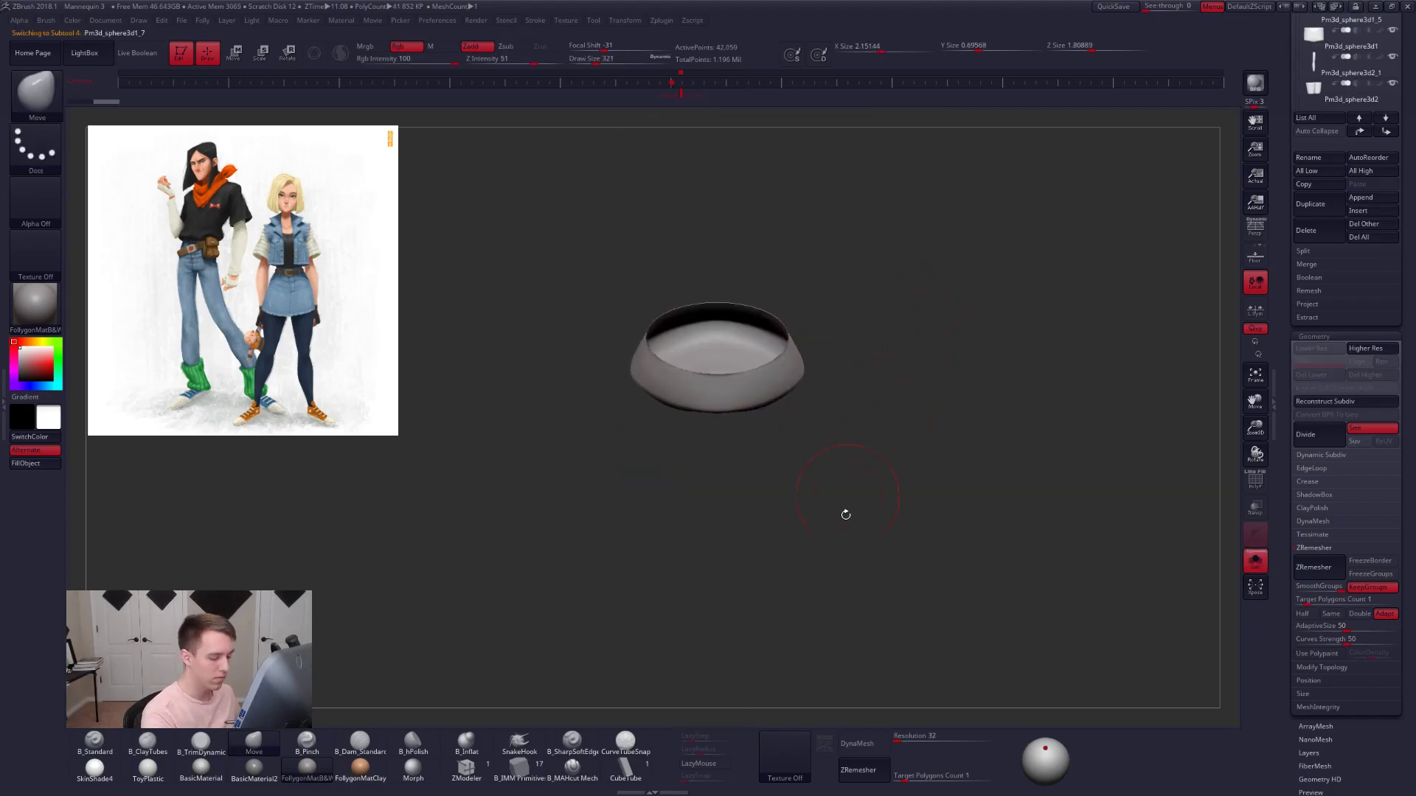
pyautogui.click(873, 750)
pyautogui.moveTo(809, 442)
pyautogui.keyDown('ctrl'); pyautogui.mouseDown(button='right')
pyautogui.moveTo(803, 413)
pyautogui.moveTo(839, 404)
pyautogui.mouseUp(button='right'); pyautogui.keyUp('ctrl')
pyautogui.hotkey('shift', 'f')
# - Slice straight across the waist band just above its rounded lower edge with SliceCurve
pyautogui.hotkey('ctrl', 'shift', 'f')
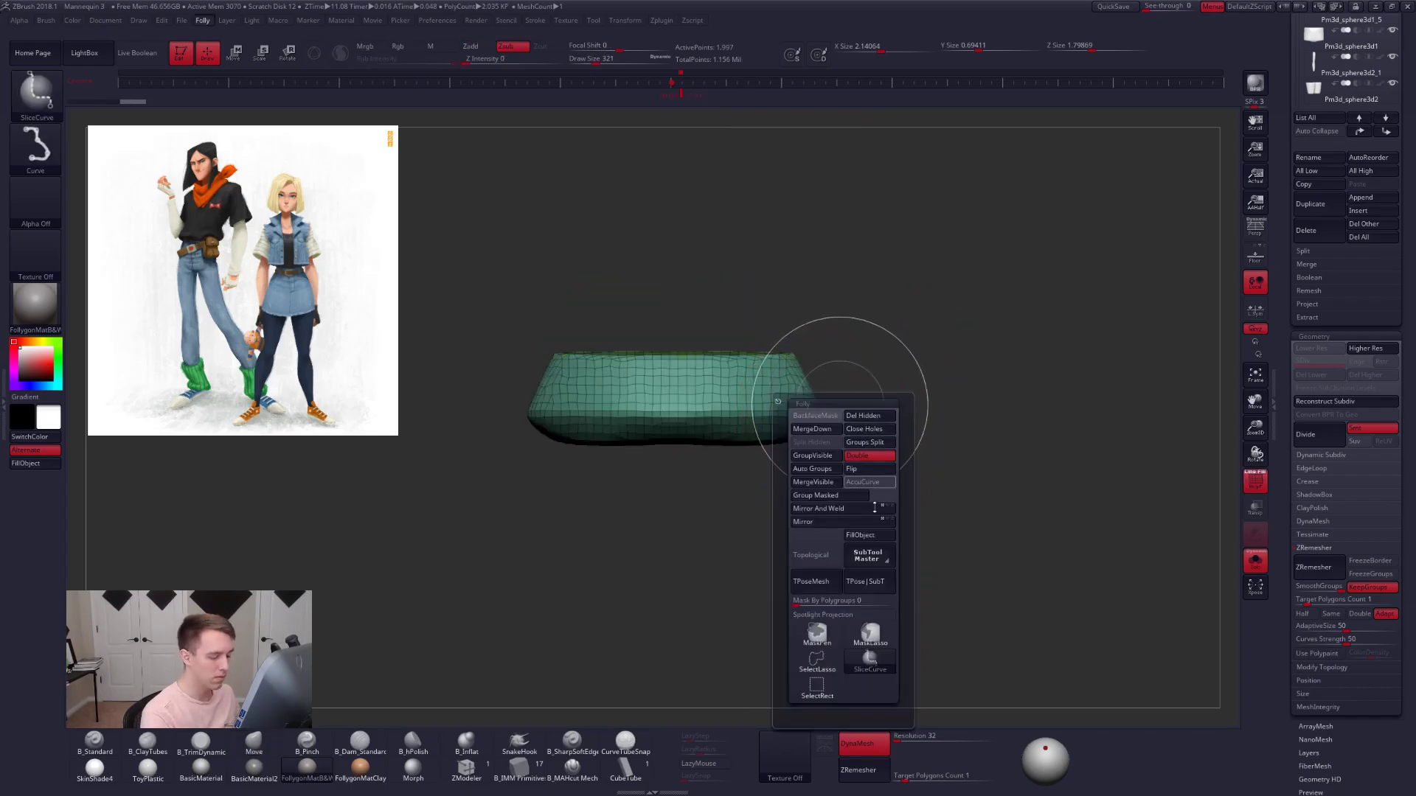
pyautogui.click(872, 658)
pyautogui.hotkey('ctrl', 'shift', 'f')
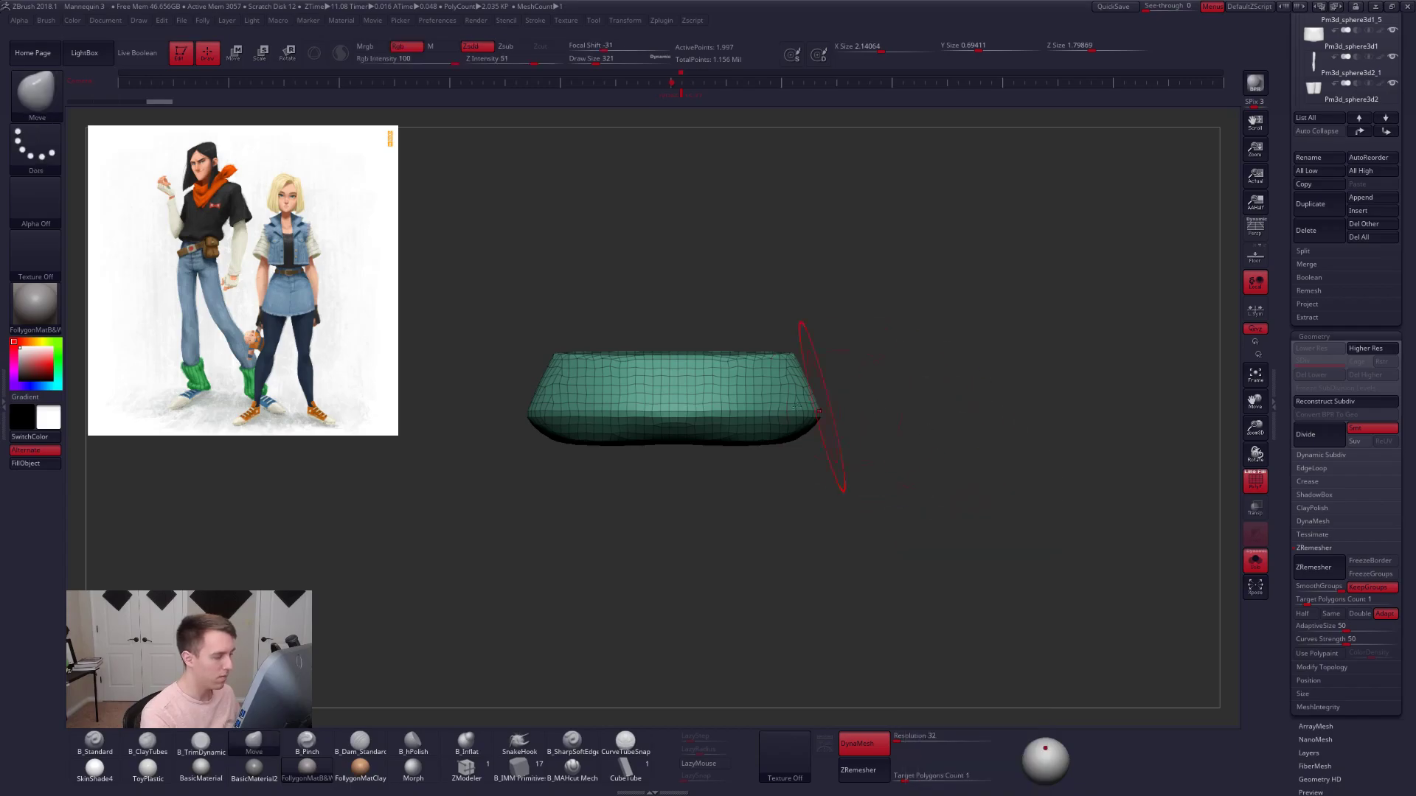
pyautogui.keyDown('alt'); pyautogui.moveTo(564, 374); pyautogui.dragTo(890, 382, button='right'); pyautogui.keyUp('alt')
pyautogui.moveTo(657, 349)
pyautogui.keyDown('ctrl'); pyautogui.keyDown('shift'); pyautogui.mouseDown()
pyautogui.moveTo(910, 347)
pyautogui.moveTo(842, 415)
pyautogui.moveTo(932, 402)
pyautogui.moveTo(929, 440)
pyautogui.moveTo(906, 417)
pyautogui.mouseUp(); pyautogui.keyUp('shift'); pyautogui.keyUp('ctrl')
# - Remesh the waist band with ZRemesher at a target polygon count of 0.1
pyautogui.moveTo(1293, 531); pyautogui.dragTo(1292, 309)
pyautogui.moveTo(1342, 378); pyautogui.dragTo(1296, 377)
pyautogui.click(1323, 346)
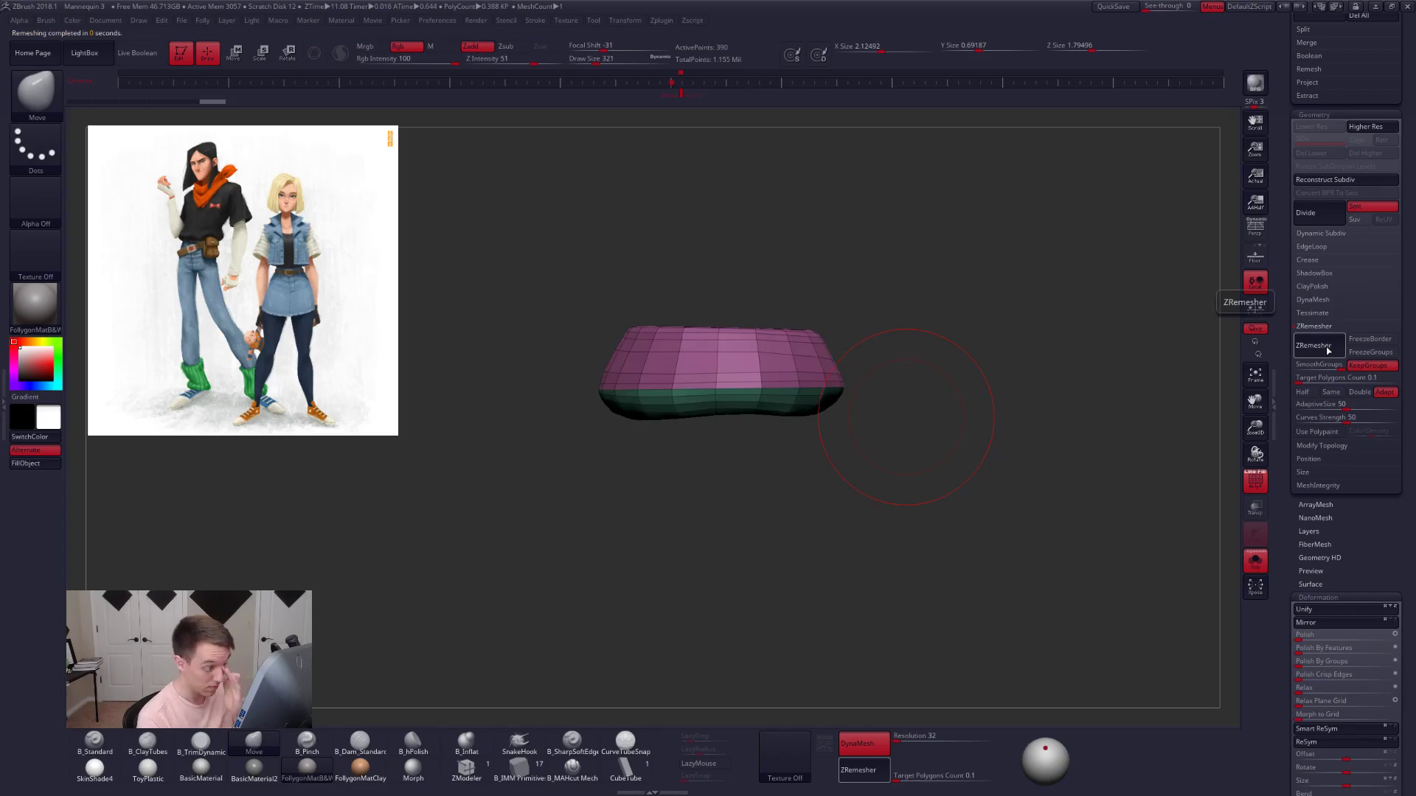
pyautogui.scroll(14, 1320, 652)
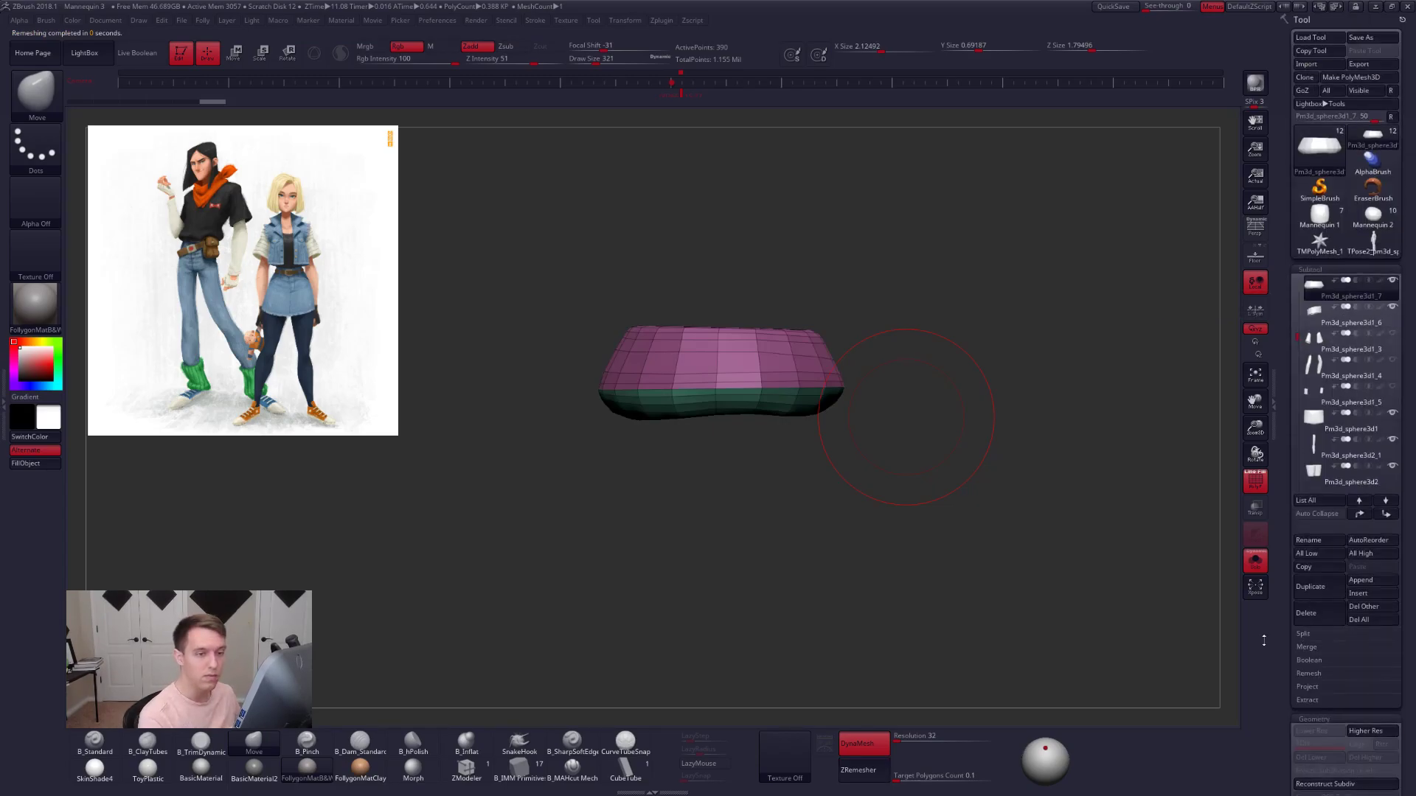
# - Delete the leftover Transpose Master pose mesh and return to the mannequin tool
pyautogui.click(1375, 249)
pyautogui.click(1321, 612)
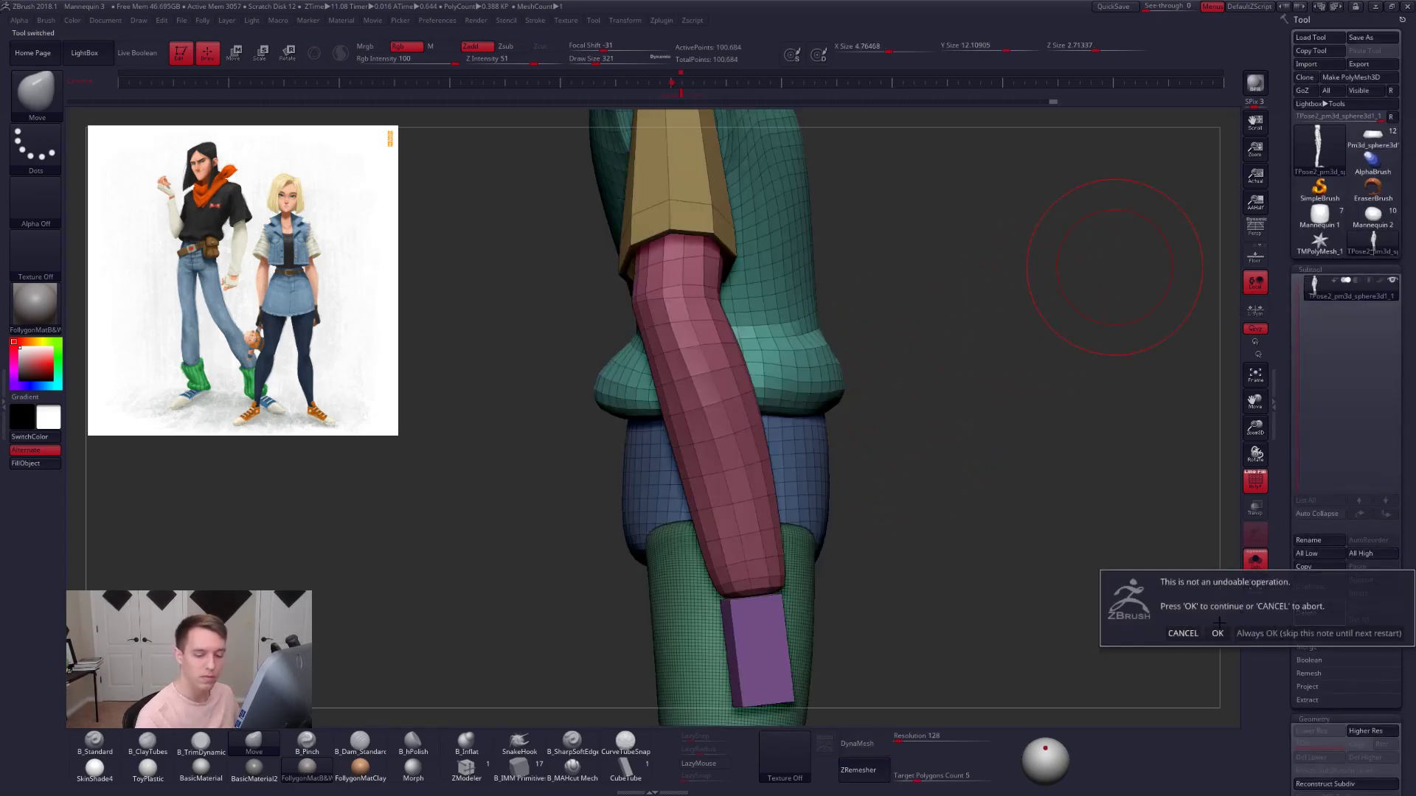
pyautogui.click(1217, 632)
pyautogui.click(1378, 137)
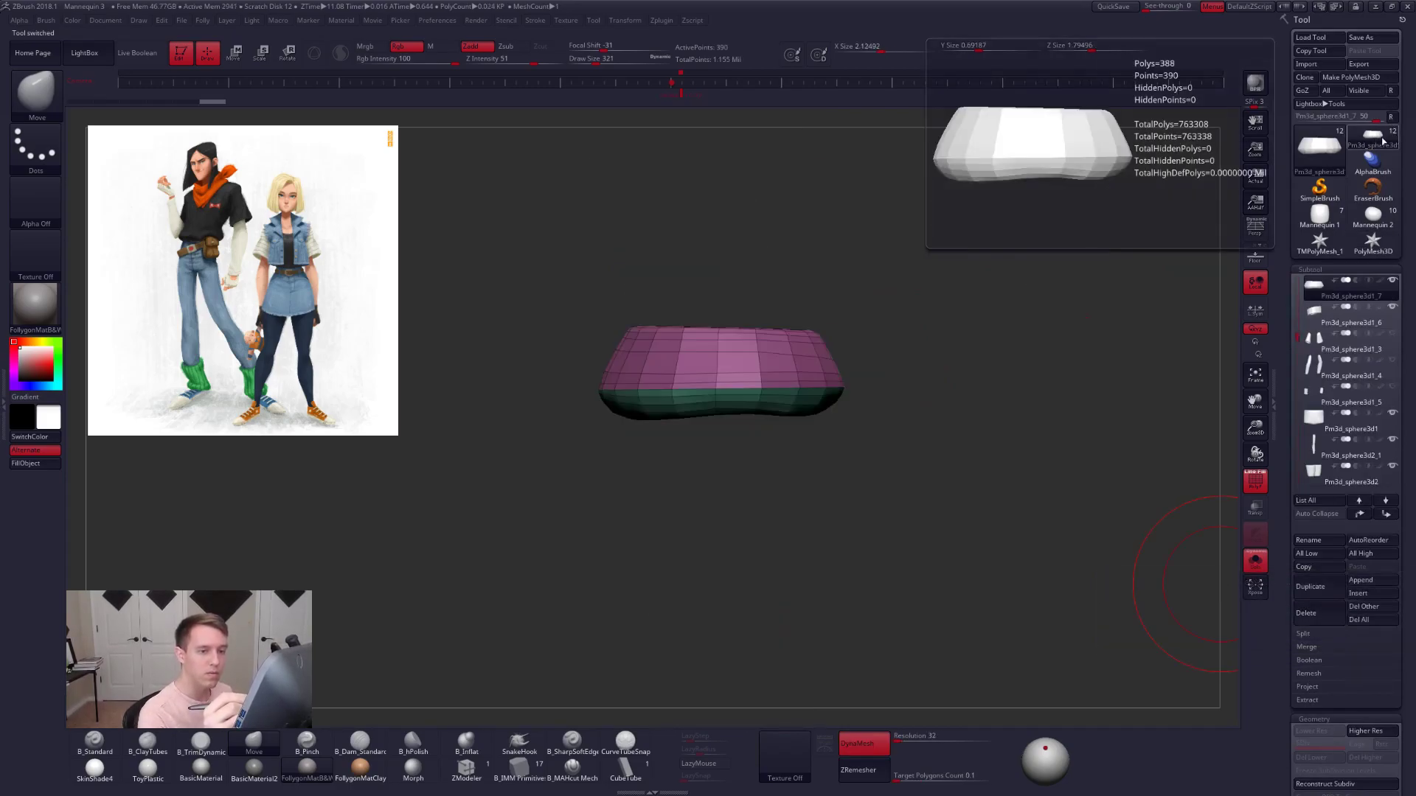
# - Inspect the waist band and delete the surplus edge loops around its lower section with ZModeler
pyautogui.hotkey('shift', 'f')
pyautogui.hotkey('shift', 'f')
pyautogui.hotkey('alt', 's')
pyautogui.moveTo(796, 408)
pyautogui.mouseDown(button='right')
pyautogui.moveTo(807, 446)
pyautogui.moveTo(749, 465)
pyautogui.mouseUp(button='right')
pyautogui.hotkey('shift', 'f')
pyautogui.hotkey('alt', 's')
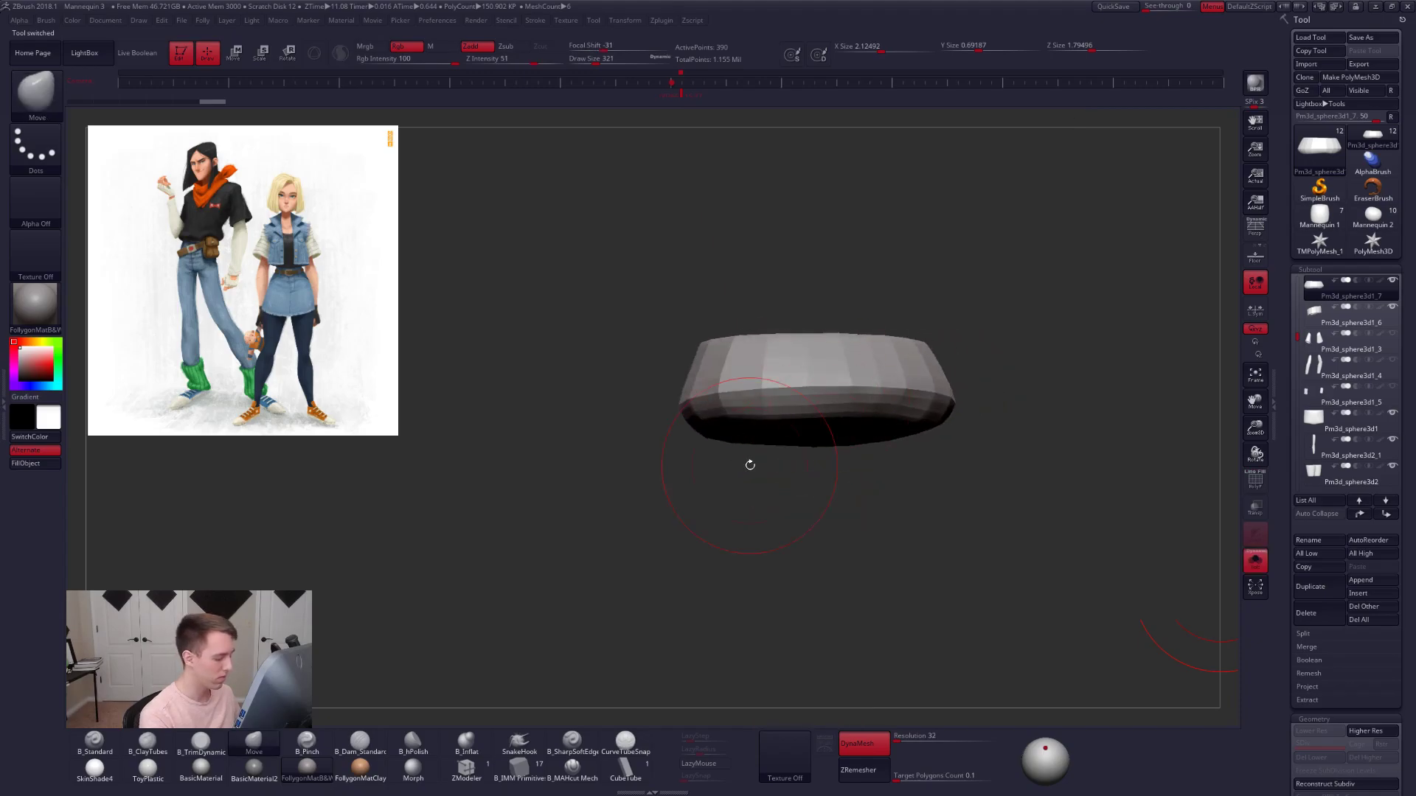
pyautogui.click(466, 769)
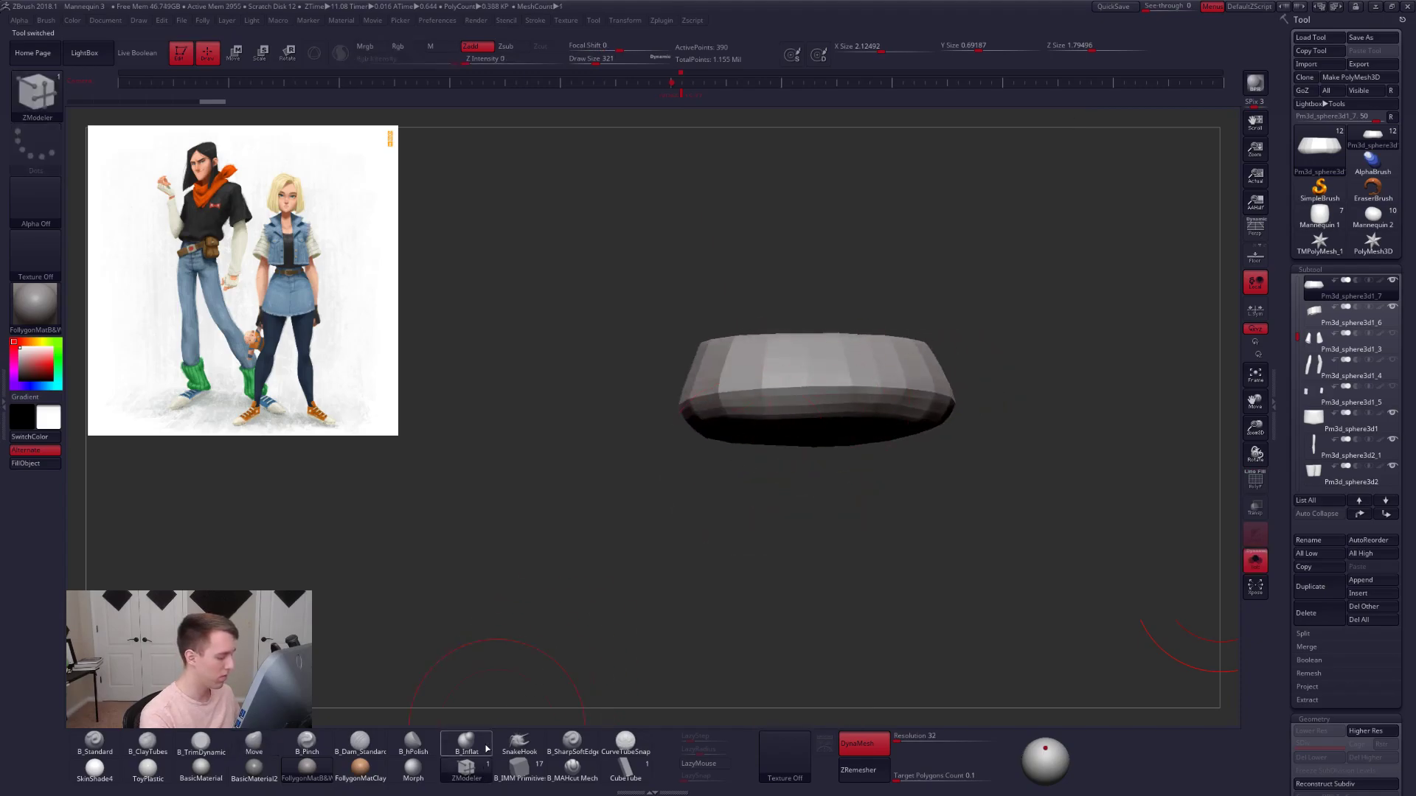
pyautogui.press('space')
pyautogui.hotkey('shift', 'f')
pyautogui.click(813, 396)
pyautogui.click(813, 409)
pyautogui.moveTo(815, 410); pyautogui.dragTo(826, 341, button='right')
pyautogui.click(808, 408)
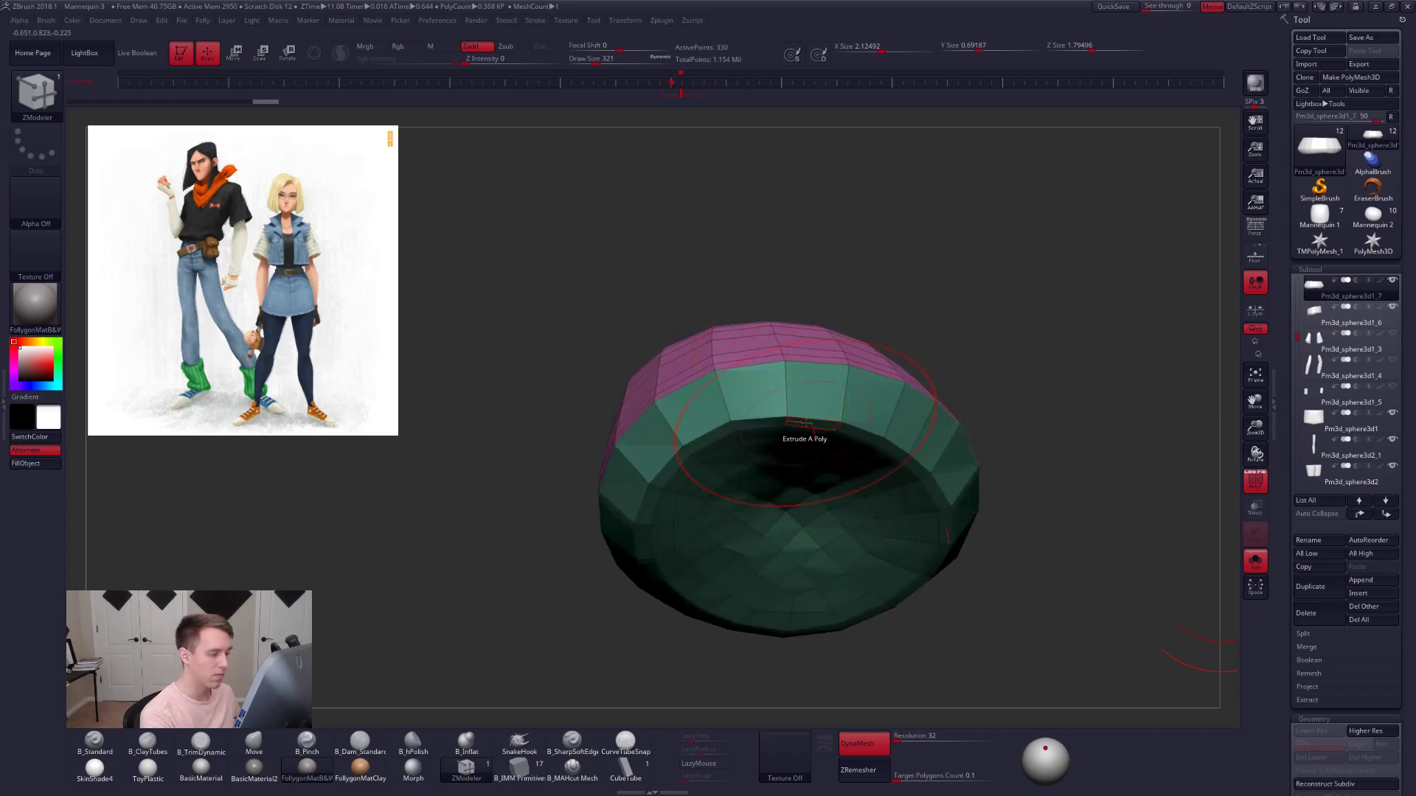
# - Delete the extra horizontal edge loops around the waist band's side wall with ZModeler
pyautogui.moveTo(802, 422); pyautogui.dragTo(789, 365, button='right')
pyautogui.click(799, 434)
pyautogui.click(797, 442)
pyautogui.click(796, 451)
pyautogui.moveTo(791, 437); pyautogui.dragTo(771, 542, button='right')
# - Undo the stray edit on the waist band and set ZModeler's polygon action to Do Nothing
pyautogui.click(751, 385)
pyautogui.moveTo(748, 390); pyautogui.dragTo(734, 447, button='right')
pyautogui.hotkey('ctrl', 'z')
pyautogui.press('space')
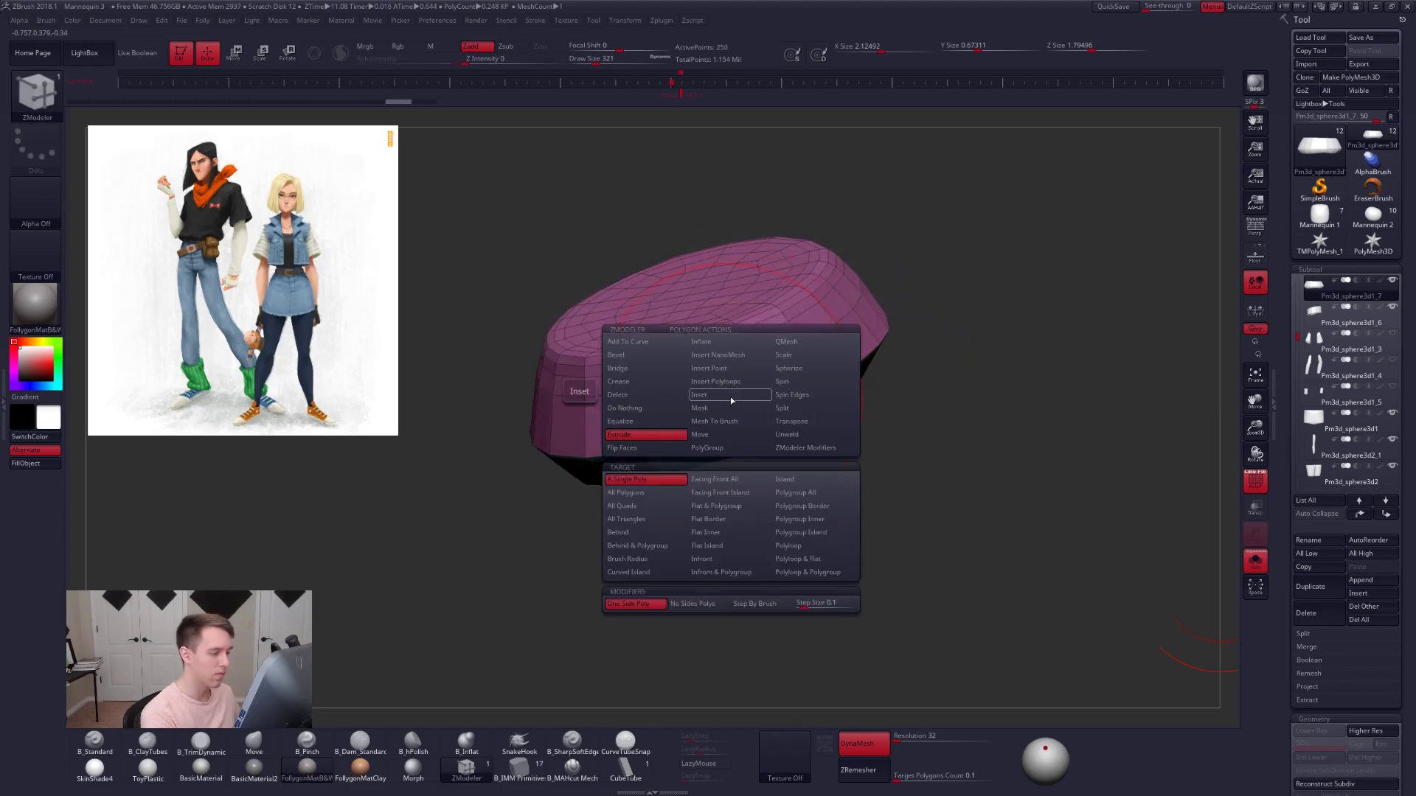
pyautogui.click(661, 407)
# - Remove the remaining surplus edge loops near the waist band's upper rim, preview it smoothed, and show the whole figure again
pyautogui.click(724, 360)
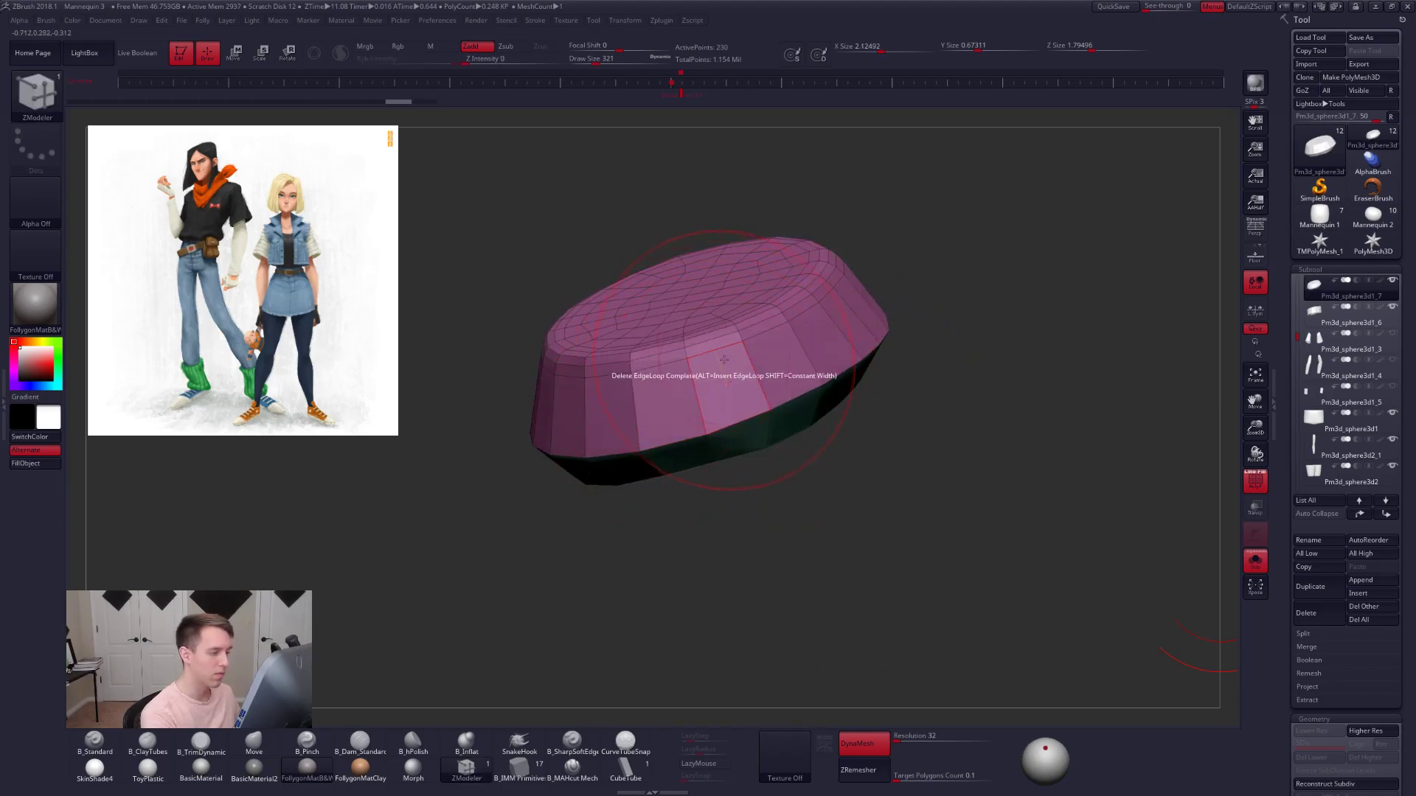
pyautogui.moveTo(719, 341); pyautogui.dragTo(709, 405, button='right')
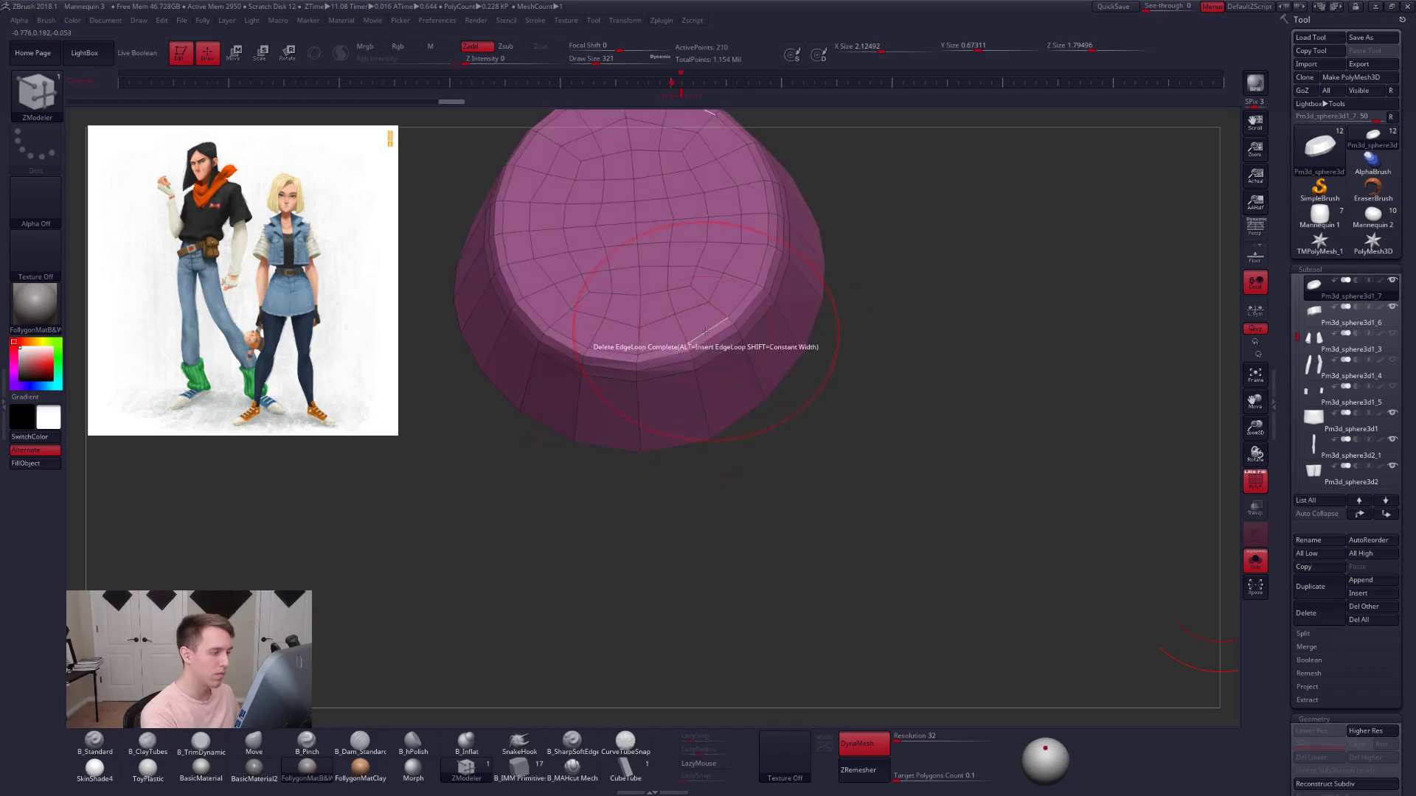
pyautogui.click(721, 354)
pyautogui.press('d')
pyautogui.moveTo(741, 441); pyautogui.dragTo(800, 370, button='right')
pyautogui.hotkey('shift', 'f')
pyautogui.moveTo(862, 419)
pyautogui.keyDown('ctrl'); pyautogui.mouseDown(button='right')
pyautogui.moveTo(856, 445)
pyautogui.moveTo(856, 403)
pyautogui.moveTo(824, 403)
pyautogui.moveTo(834, 379)
pyautogui.moveTo(848, 419)
pyautogui.mouseUp(button='right'); pyautogui.keyUp('ctrl')
pyautogui.hotkey('alt', 's')
# - Select the torso and lasso-mask its lower part diagonally from below the chest in side view
pyautogui.click(1318, 310)
pyautogui.press('b')
pyautogui.press('z')
pyautogui.press('m')
pyautogui.keyDown('alt'); pyautogui.click(764, 435); pyautogui.keyUp('alt')
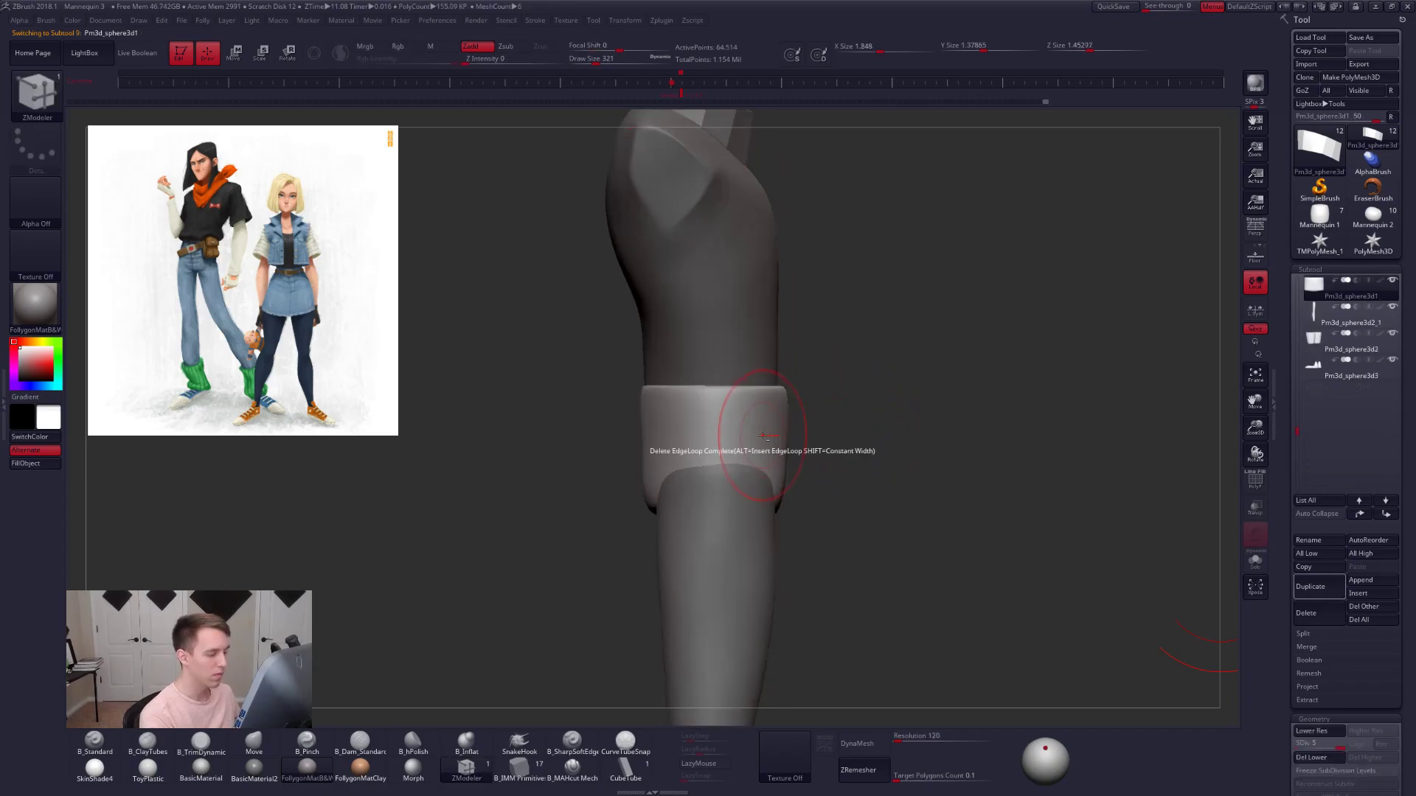
pyautogui.keyDown('alt'); pyautogui.click(760, 366); pyautogui.keyUp('alt')
pyautogui.press('space')
pyautogui.press('b')
pyautogui.press('m')
pyautogui.press('v')
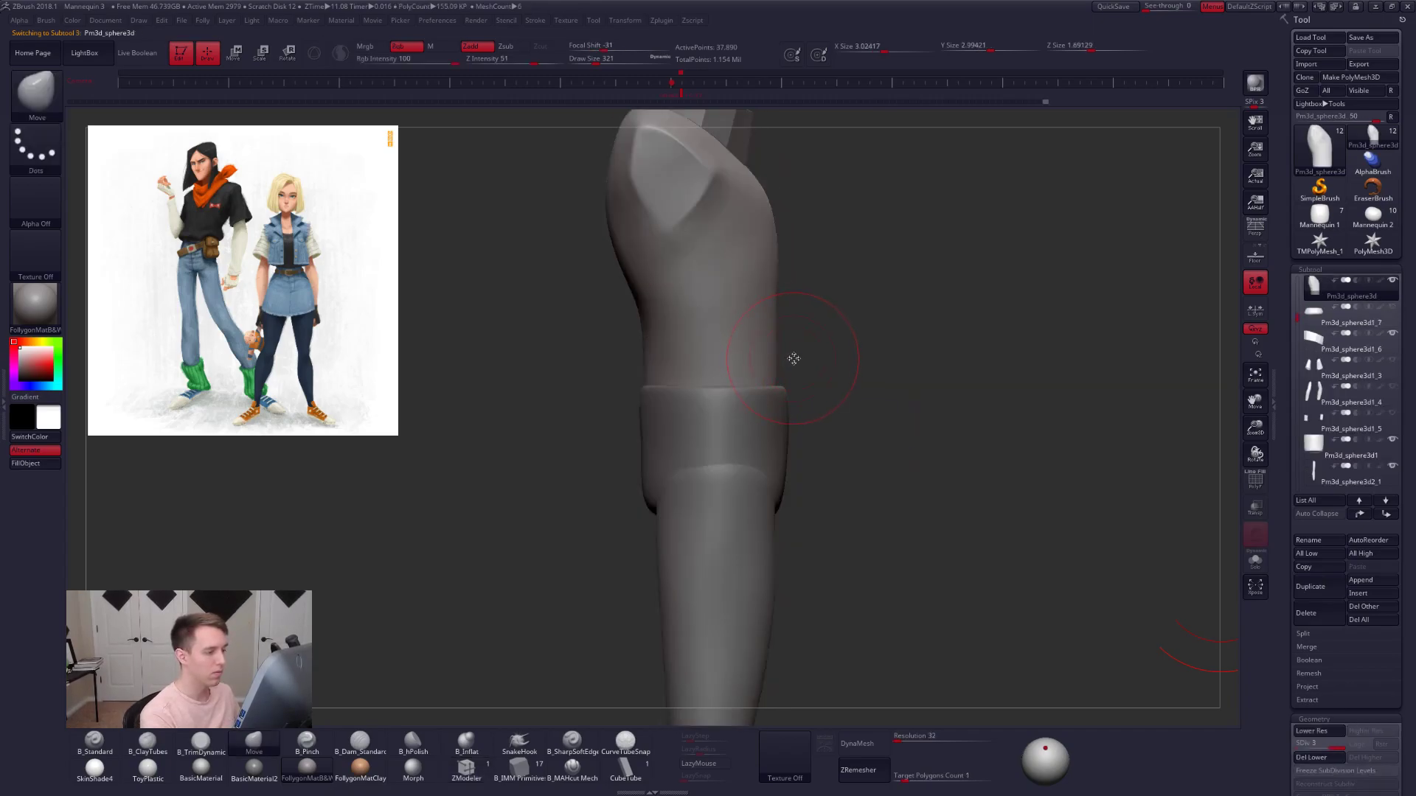
pyautogui.moveTo(821, 362)
pyautogui.keyDown('ctrl'); pyautogui.mouseDown(button='right')
pyautogui.moveTo(820, 310)
pyautogui.moveTo(821, 354)
pyautogui.mouseUp(button='right'); pyautogui.keyUp('ctrl')
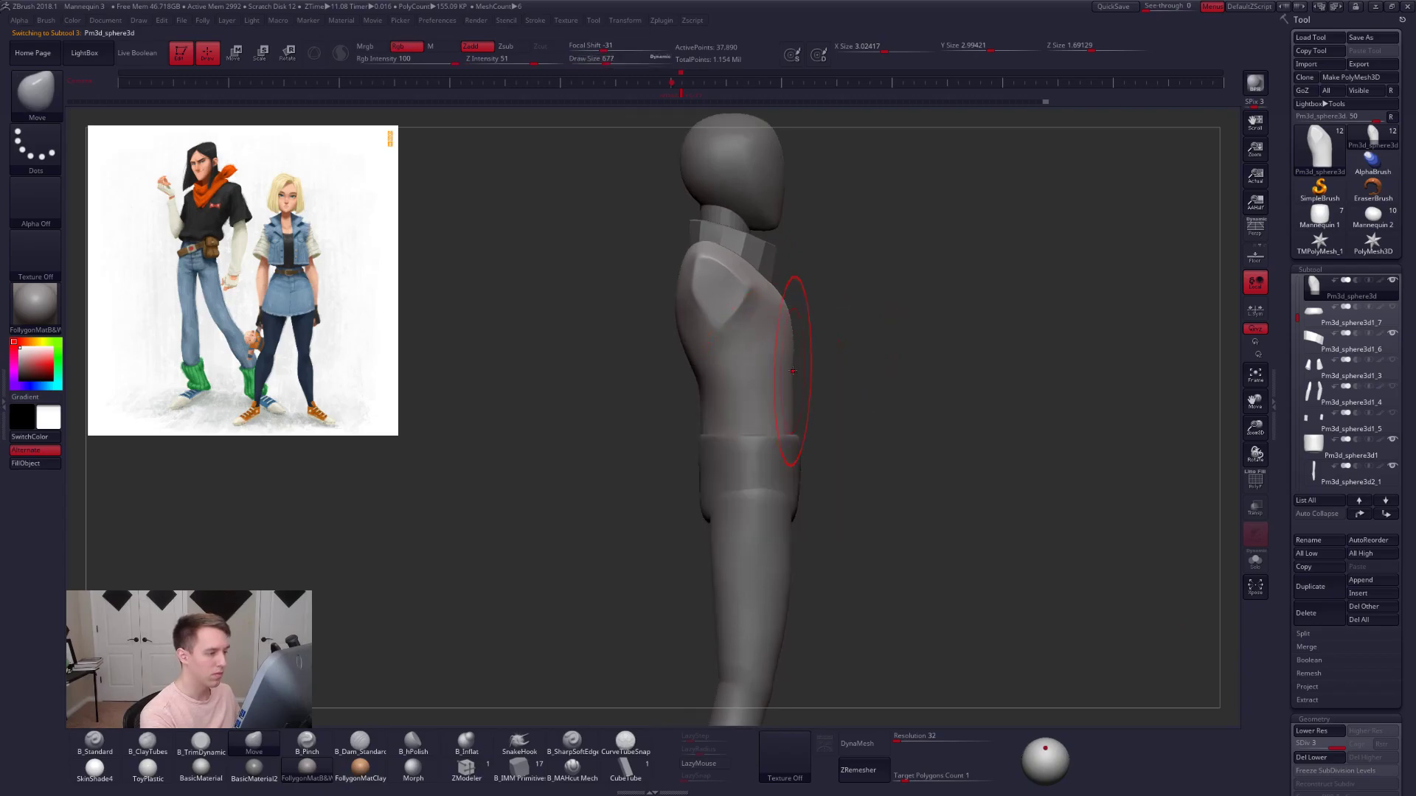
pyautogui.moveTo(788, 281)
pyautogui.keyDown('ctrl'); pyautogui.mouseDown()
pyautogui.moveTo(689, 527)
pyautogui.moveTo(685, 413)
pyautogui.mouseUp(); pyautogui.keyUp('ctrl')
# - Drop the torso to subdivision level 1, invert the mask and shift the lower torso horizontally with a Transpose line in side view
pyautogui.hotkey('shift', 'd')
pyautogui.hotkey('shift', 'd')
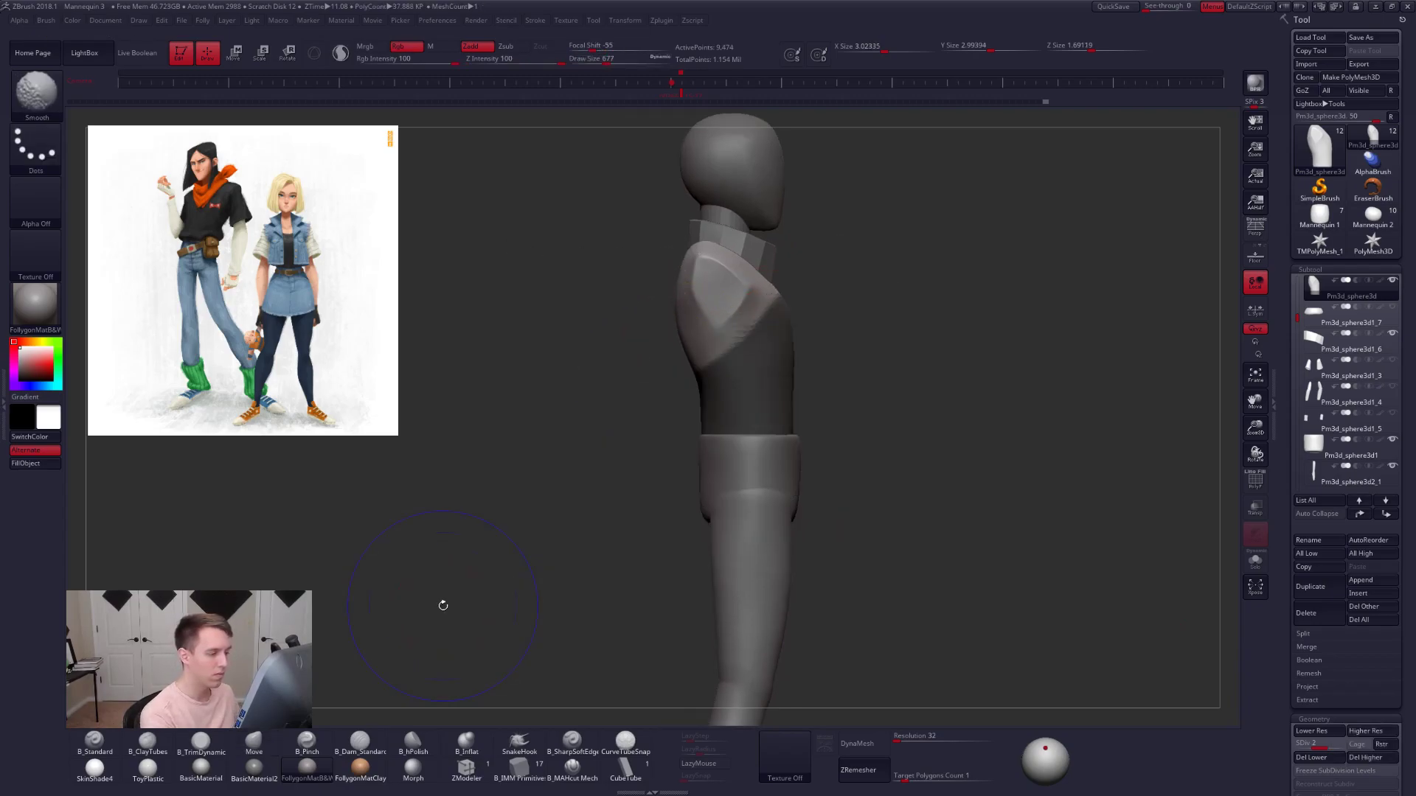
pyautogui.keyDown('ctrl'); pyautogui.click(848, 404); pyautogui.keyUp('ctrl')
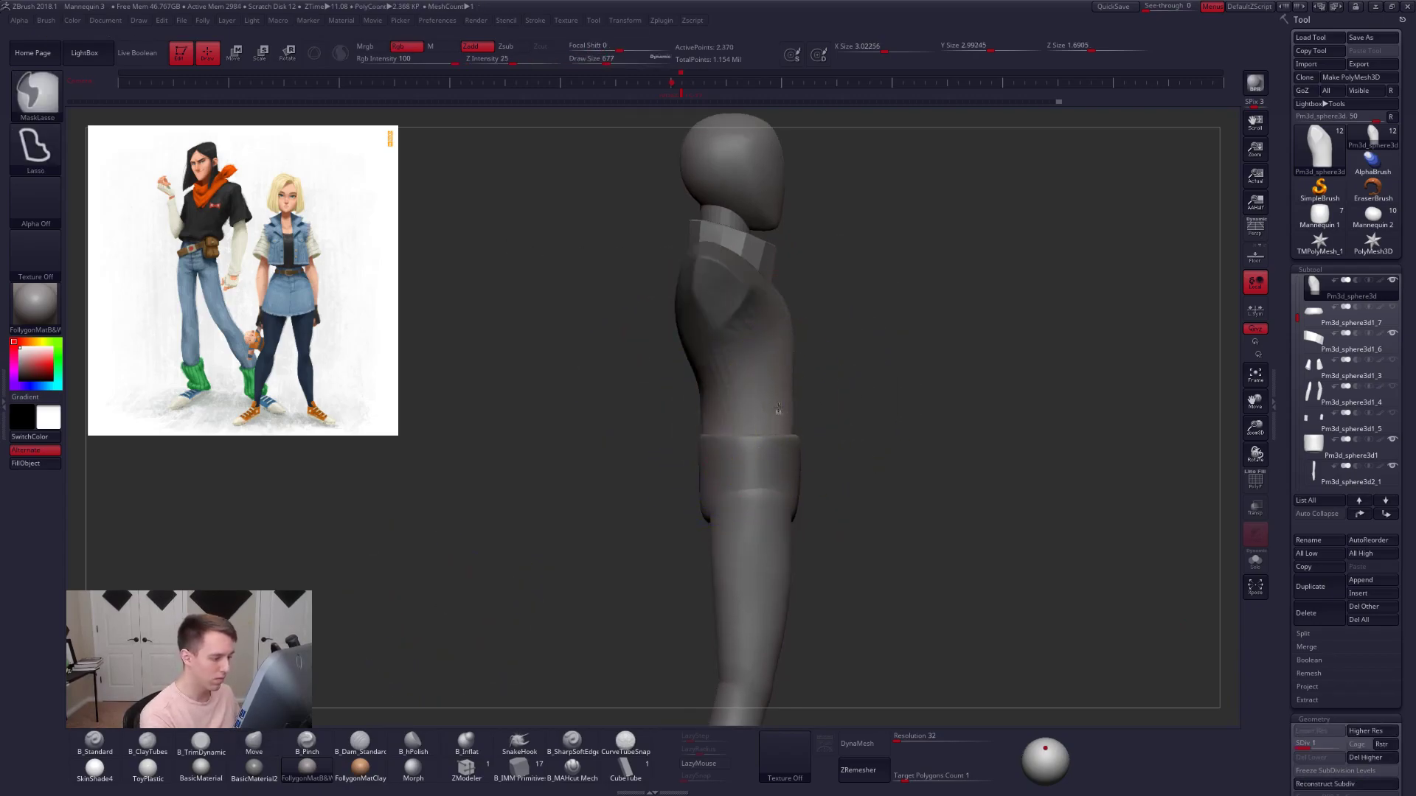
pyautogui.keyDown('ctrl'); pyautogui.moveTo(781, 405); pyautogui.dragTo(800, 457, button='right'); pyautogui.keyUp('ctrl')
pyautogui.press('w')
pyautogui.keyDown('shift'); pyautogui.moveTo(745, 440); pyautogui.dragTo(841, 440); pyautogui.keyUp('shift')
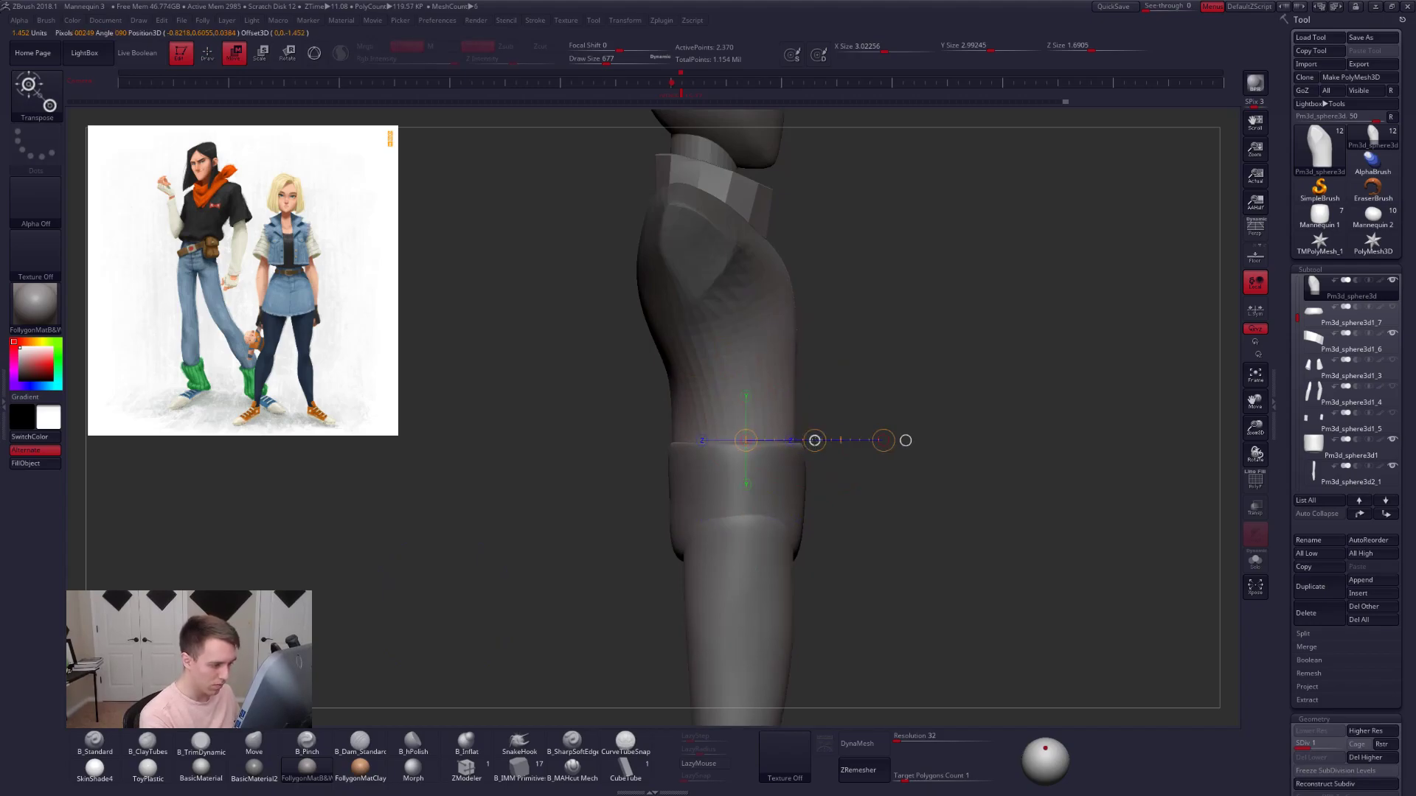
pyautogui.press('q')
pyautogui.moveTo(875, 421)
pyautogui.keyDown('ctrl'); pyautogui.mouseDown(button='right')
pyautogui.moveTo(864, 398)
pyautogui.moveTo(875, 442)
pyautogui.moveTo(844, 437)
pyautogui.moveTo(884, 442)
pyautogui.mouseUp(button='right'); pyautogui.keyUp('ctrl')
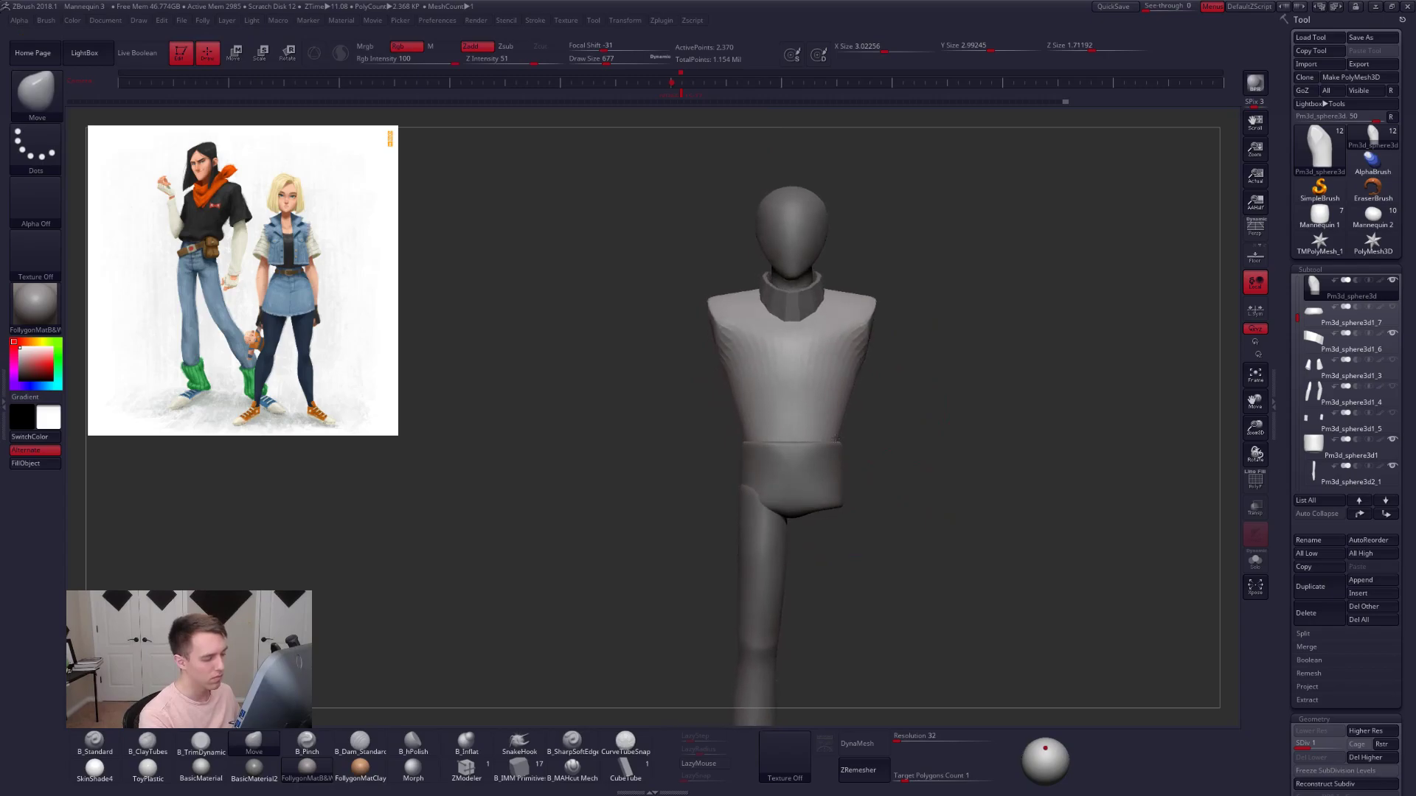
# - Reshape the torso's front profile with the Move brush, working between subdivision levels 2 and 3
pyautogui.press('d')
pyautogui.press('d')
pyautogui.press('space')
pyautogui.moveTo(855, 414); pyautogui.dragTo(853, 413)
pyautogui.moveTo(853, 415)
pyautogui.mouseDown(button='right')
pyautogui.moveTo(892, 391)
pyautogui.moveTo(848, 427)
pyautogui.mouseUp(button='right')
pyautogui.hotkey('shift', 'd')
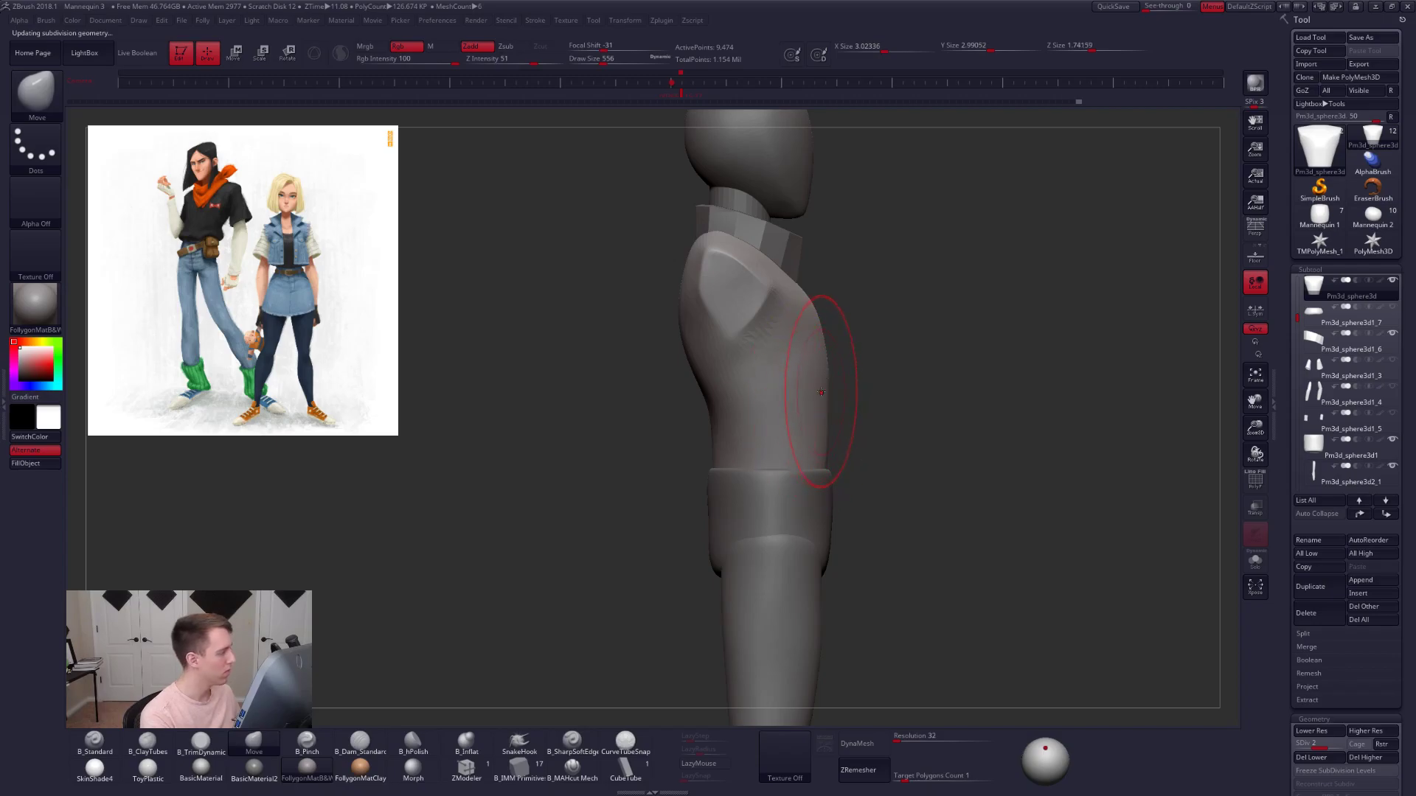
pyautogui.press('space')
pyautogui.moveTo(838, 393); pyautogui.dragTo(832, 393)
pyautogui.moveTo(831, 397); pyautogui.dragTo(790, 416, button='right')
# - Sharpen the chest edge with B_Pinch at subdivision level 3 and flatten the torso's planes with B_TrimDynamic
pyautogui.press('d')
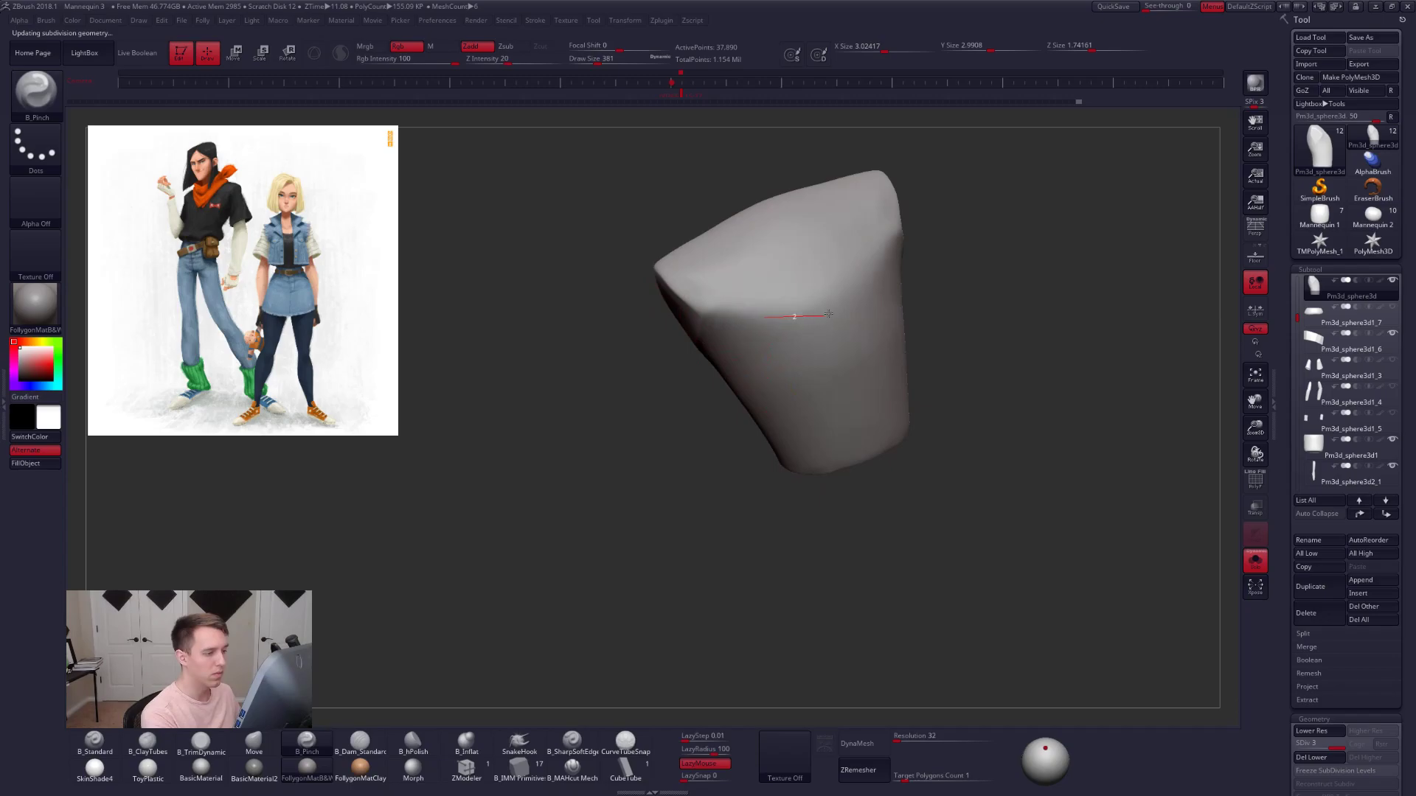
pyautogui.press('space')
pyautogui.moveTo(818, 392)
pyautogui.mouseDown(button='right')
pyautogui.moveTo(852, 345)
pyautogui.moveTo(841, 367)
pyautogui.moveTo(865, 374)
pyautogui.mouseUp(button='right')
pyautogui.press('3')
pyautogui.press('space')
pyautogui.click(839, 364)
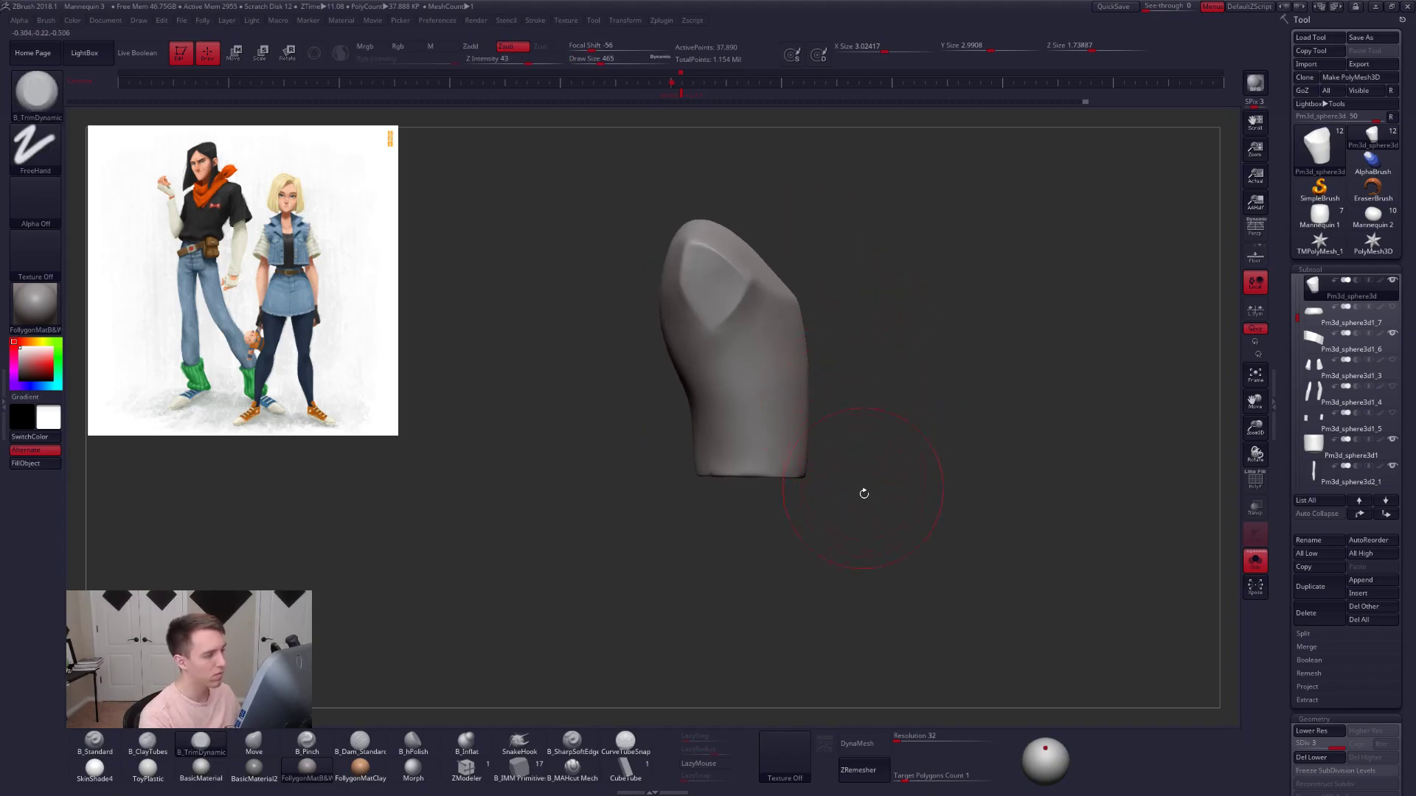
pyautogui.press('XF86AudioLowerVolume')
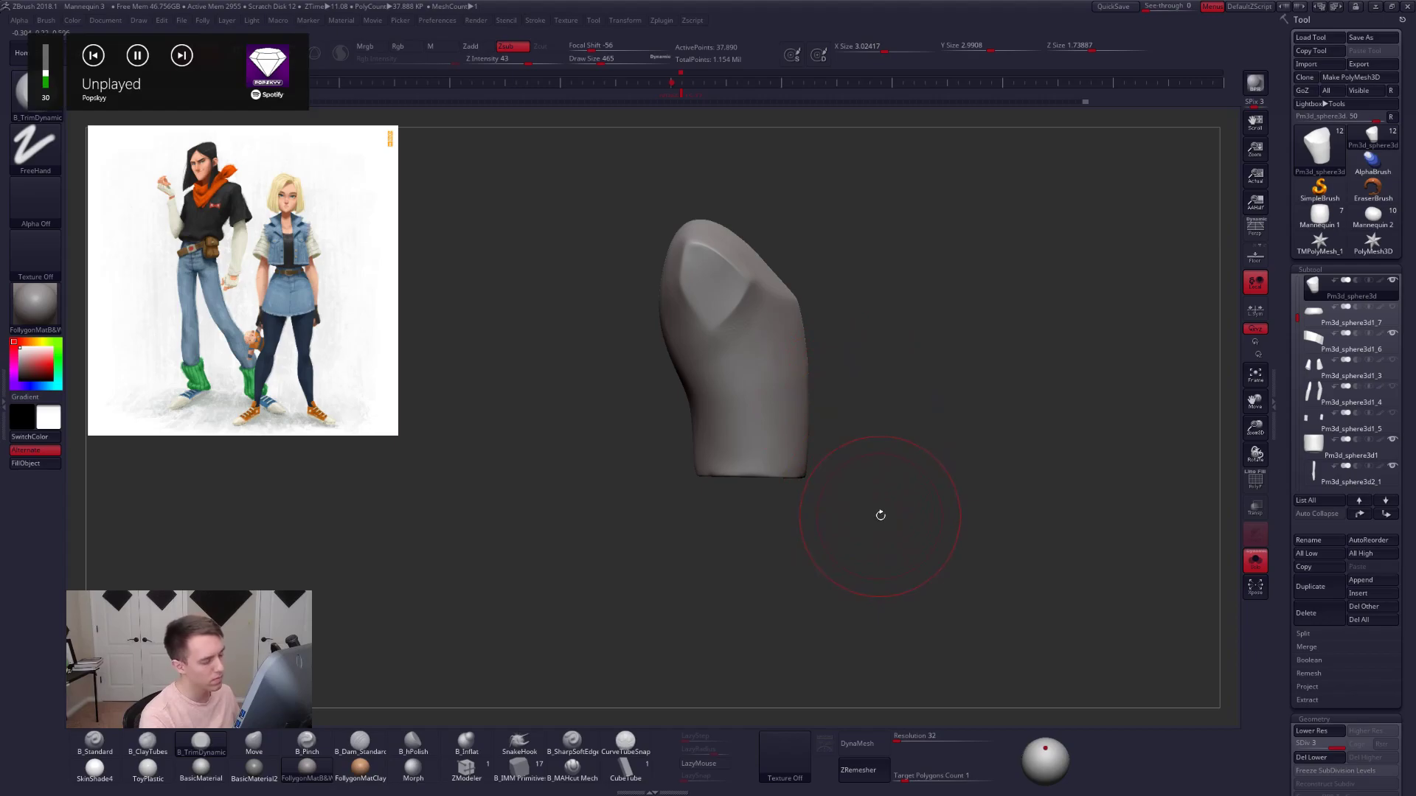
pyautogui.hotkey('alt', 's')
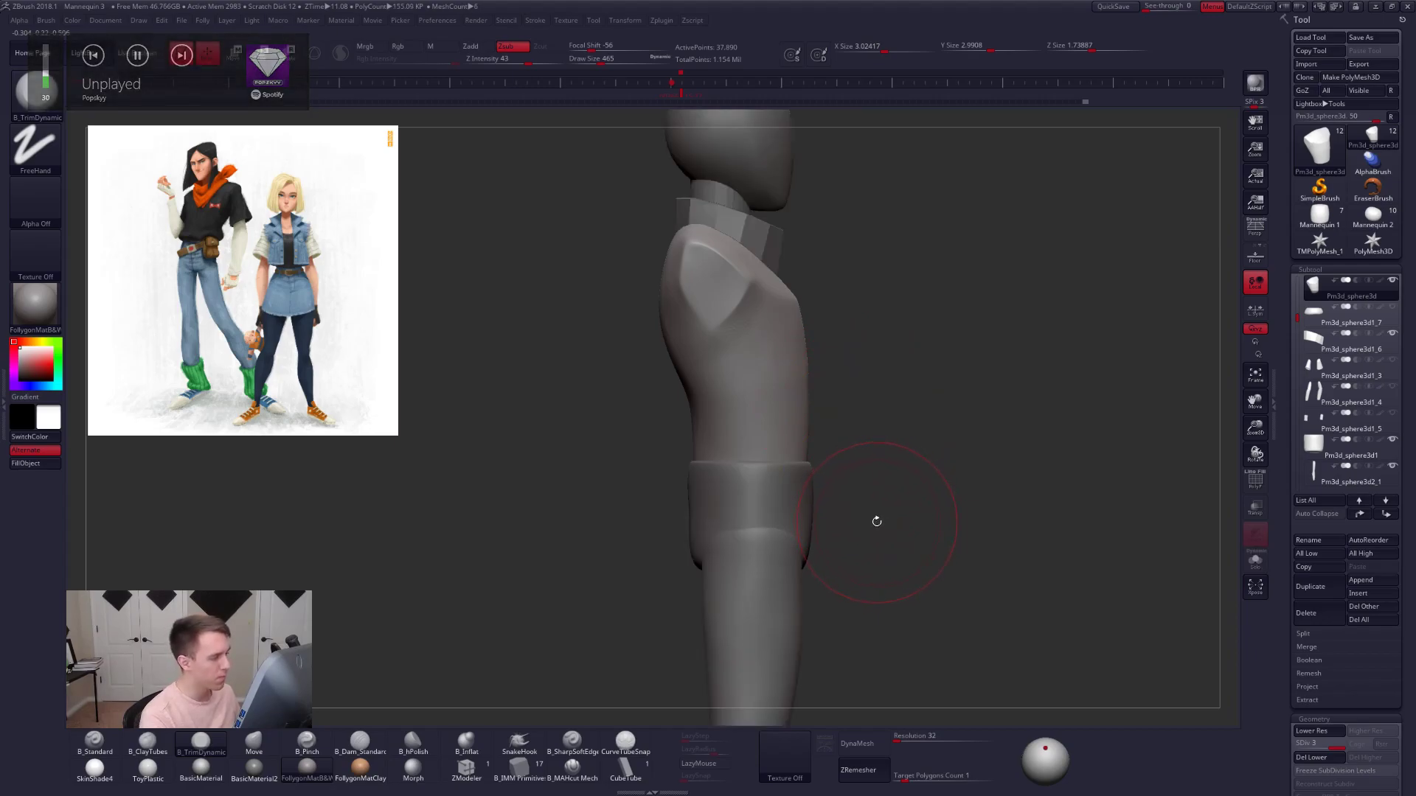
# - Lower the torso to subdivision level 1 and reshape the back profile with the Move brush, smoothing where needed
pyautogui.hotkey('shift', 'd')
pyautogui.hotkey('shift', 'd')
pyautogui.moveTo(575, 397); pyautogui.dragTo(689, 387)
pyautogui.press('b')
pyautogui.press('m')
pyautogui.press('v')
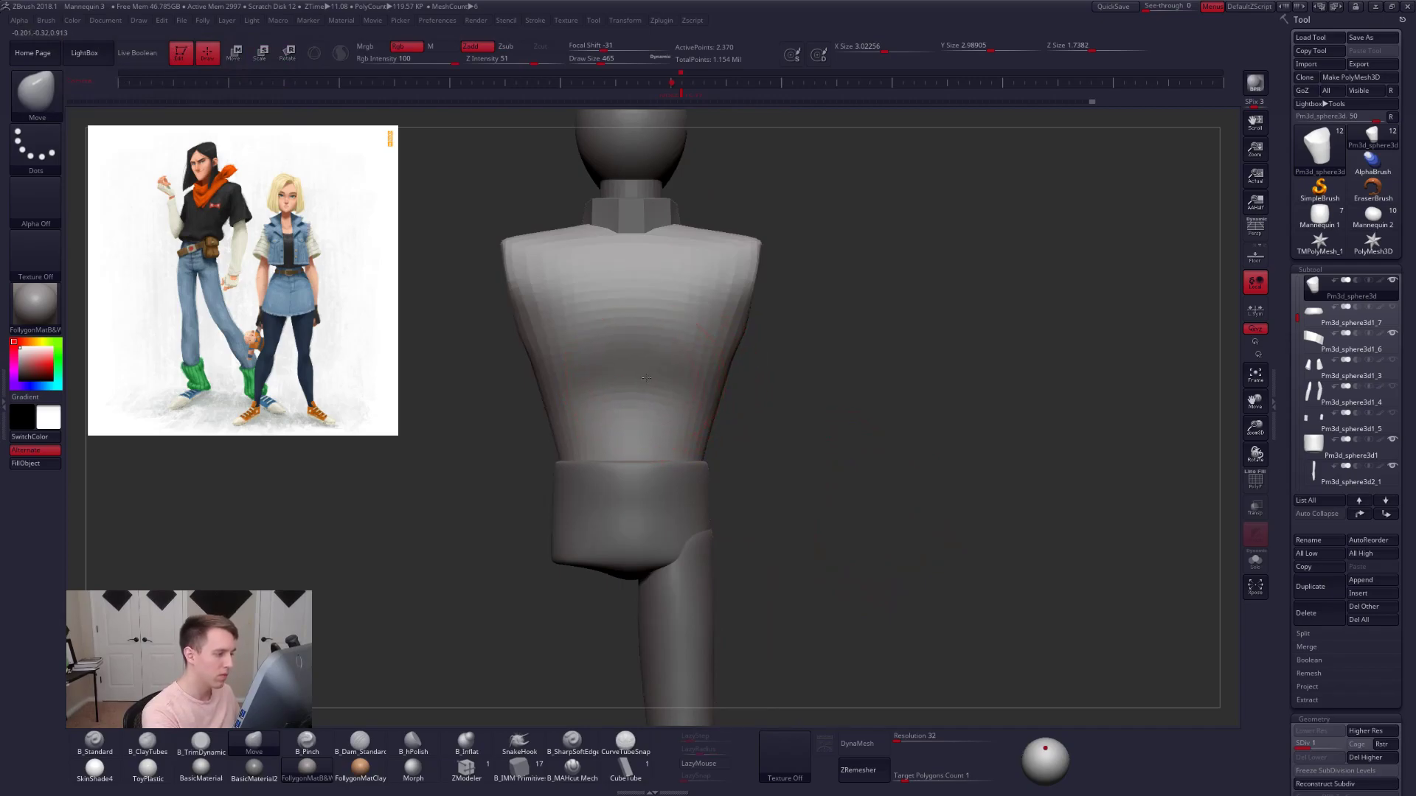
pyautogui.keyDown('shift'); pyautogui.moveTo(668, 382); pyautogui.dragTo(654, 432, button='right'); pyautogui.keyUp('shift')
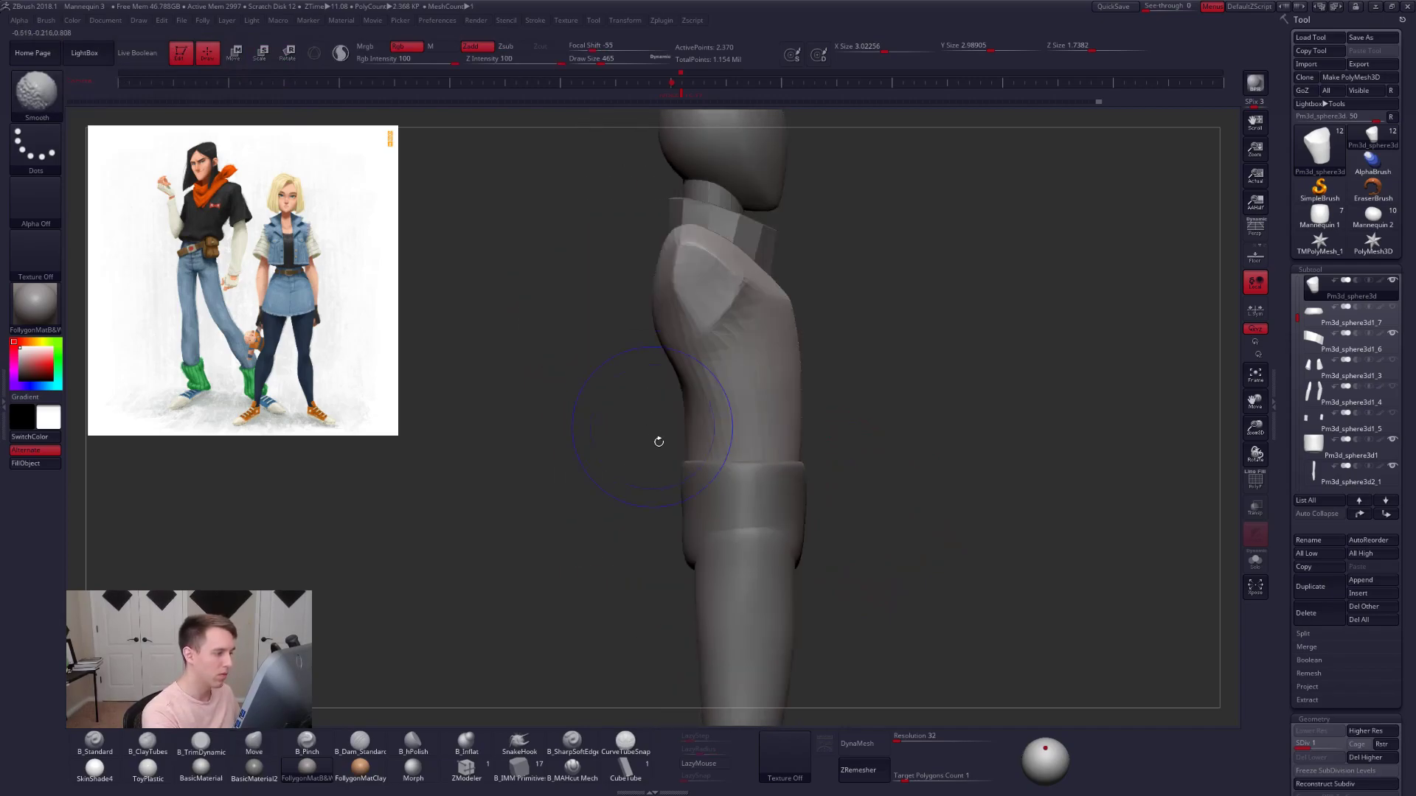
pyautogui.moveTo(742, 432); pyautogui.dragTo(840, 416, button='right')
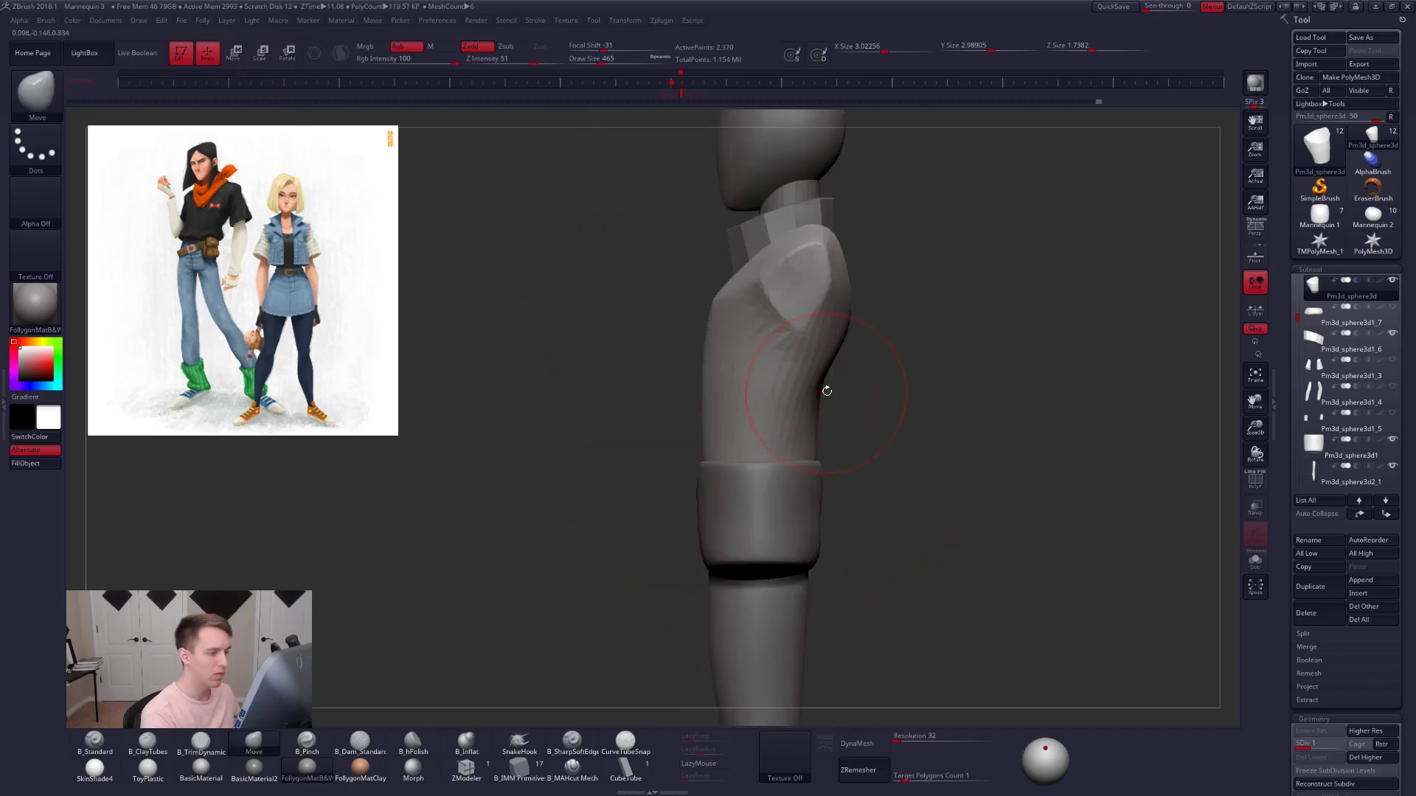
pyautogui.moveTo(828, 391); pyautogui.dragTo(828, 383)
pyautogui.moveTo(829, 384)
pyautogui.mouseDown(button='right')
pyautogui.moveTo(849, 390)
pyautogui.moveTo(777, 393)
pyautogui.mouseUp(button='right')
# - Build up the back of the torso with B_ClayTubes at draw size 519 and smooth the strokes
pyautogui.press('space')
pyautogui.moveTo(777, 393); pyautogui.dragTo(782, 392)
pyautogui.press('2')
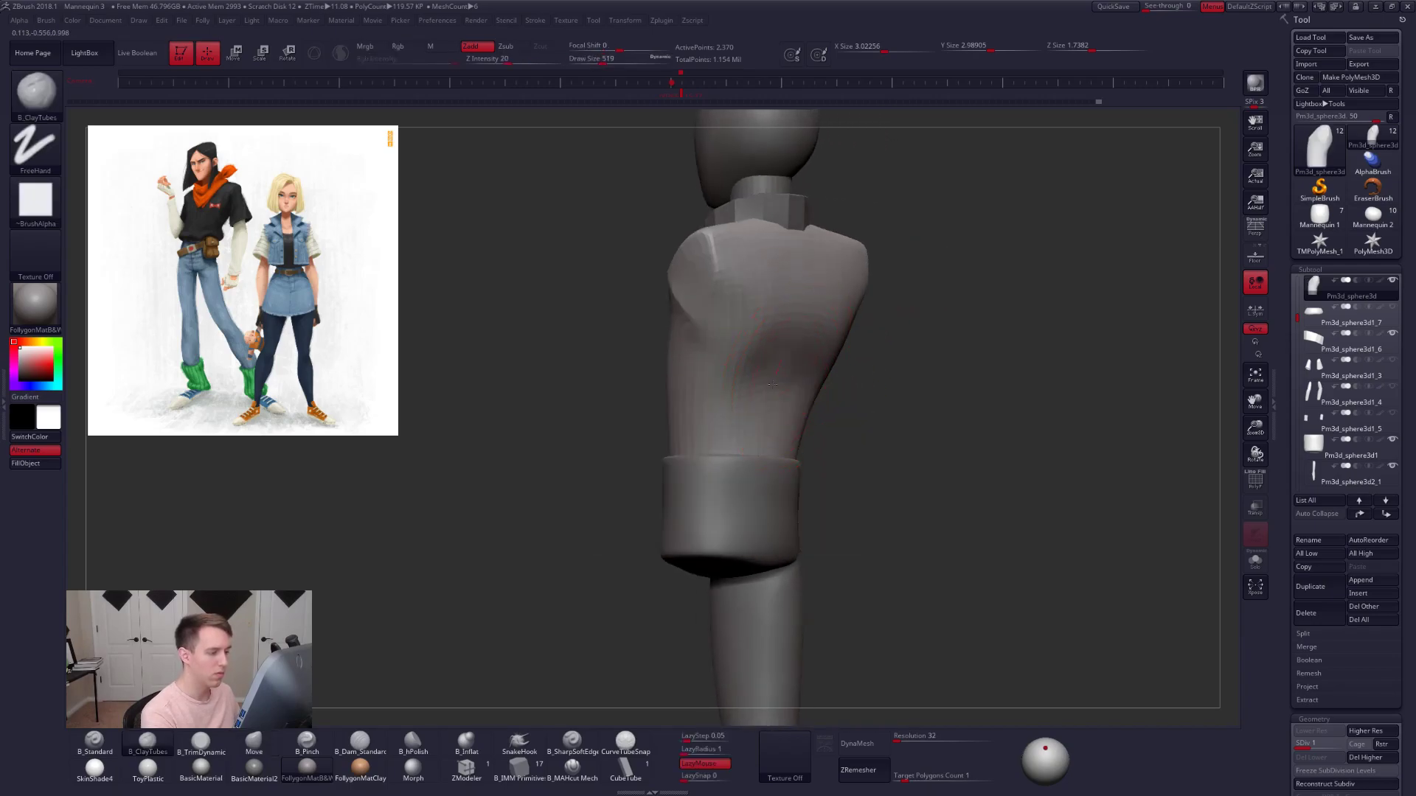
pyautogui.moveTo(777, 350)
pyautogui.mouseDown(button='right')
pyautogui.moveTo(755, 389)
pyautogui.moveTo(726, 369)
pyautogui.mouseUp(button='right')
pyautogui.moveTo(802, 325); pyautogui.dragTo(767, 402)
pyautogui.moveTo(771, 398)
pyautogui.keyDown('shift'); pyautogui.mouseDown(button='right')
pyautogui.moveTo(824, 376)
pyautogui.moveTo(761, 384)
pyautogui.mouseUp(button='right'); pyautogui.keyUp('shift')
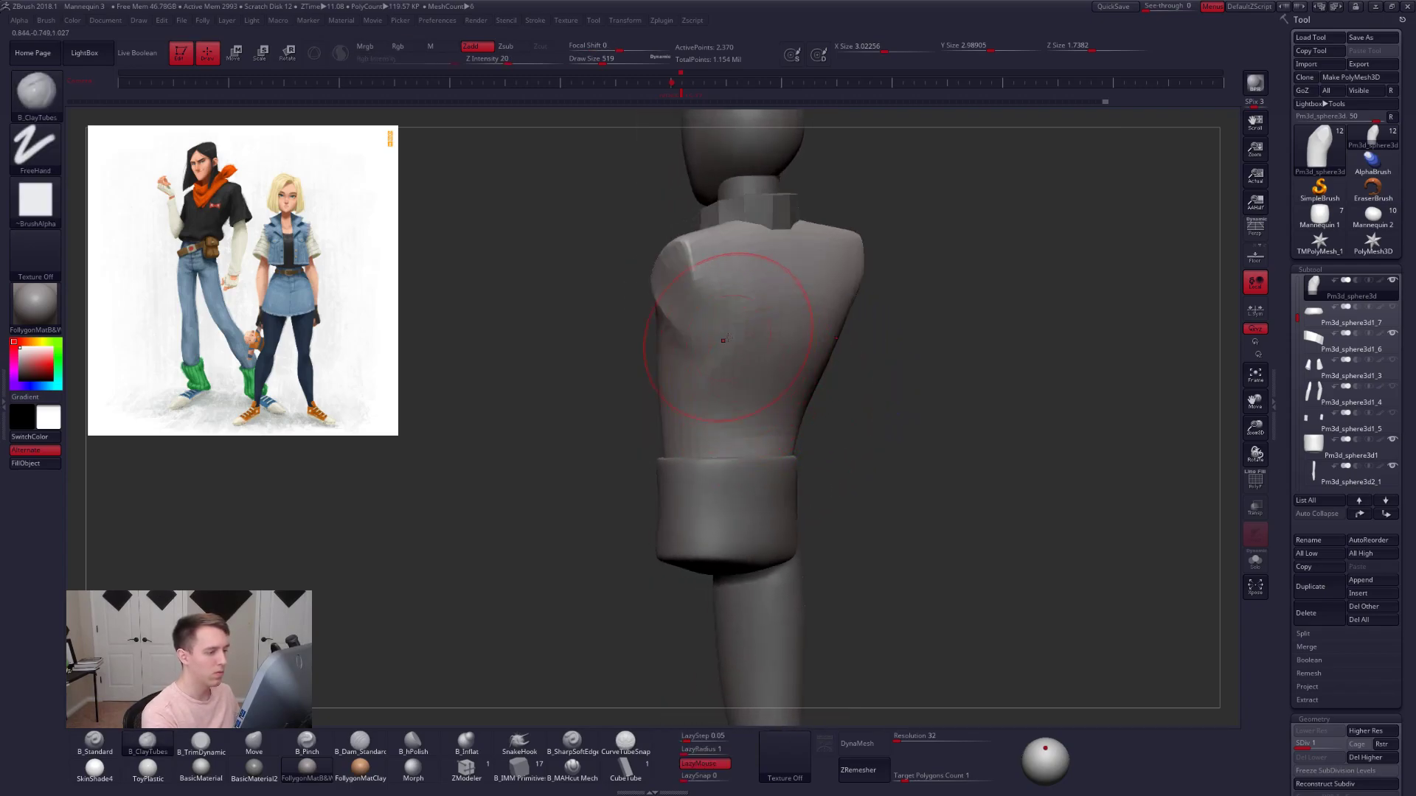
# - Raise the torso to subdivision level 3 and tighten the rear edge of the shoulder opening with B_Pinch
pyautogui.press('5')
pyautogui.press('d')
pyautogui.press('d')
pyautogui.press('space')
pyautogui.moveTo(755, 332); pyautogui.dragTo(747, 331)
pyautogui.moveTo(748, 328); pyautogui.dragTo(712, 317, button='right')
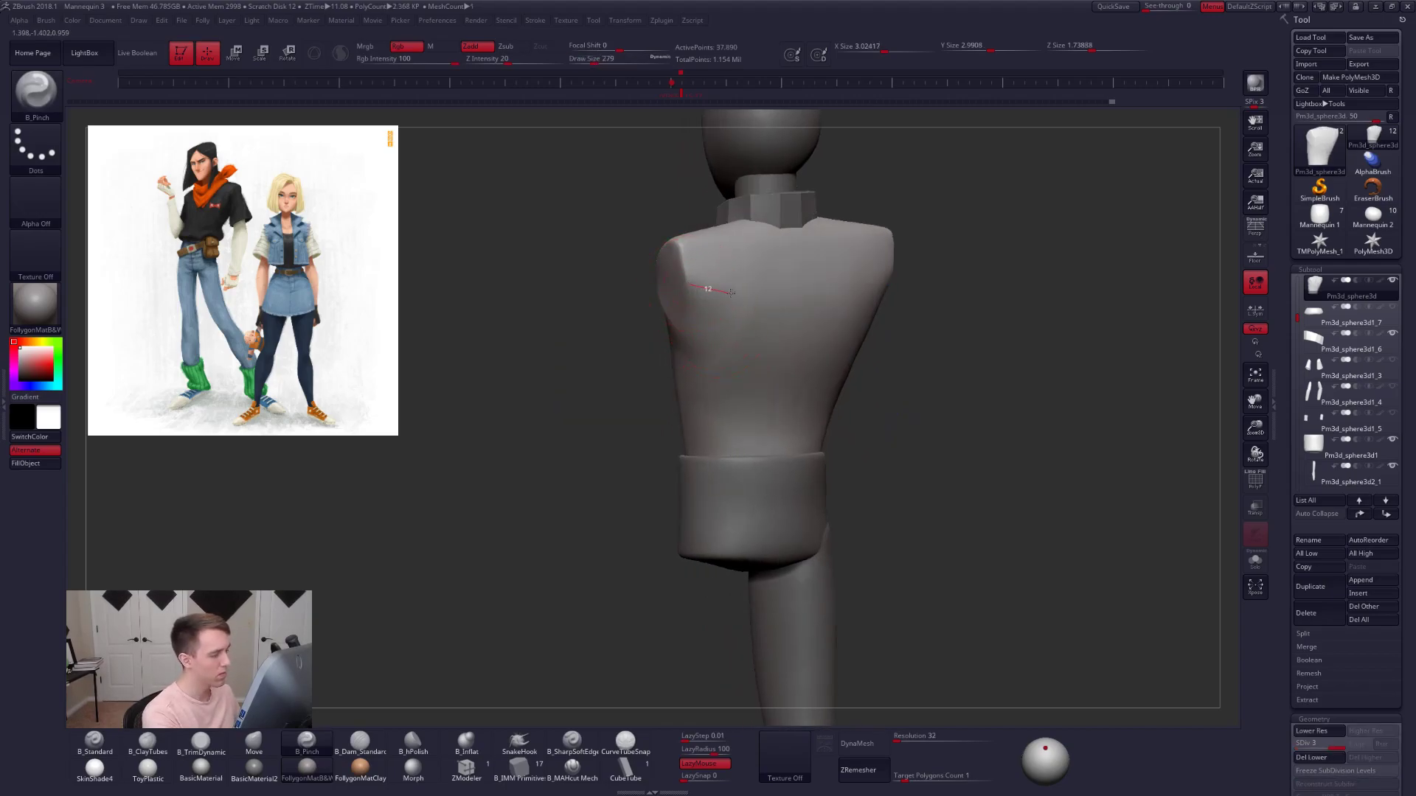
# - Refine the edges across the upper back with B_Pinch, adjusting the brush size
pyautogui.moveTo(921, 271); pyautogui.dragTo(770, 346, button='right')
pyautogui.press('space')
pyautogui.moveTo(811, 311); pyautogui.dragTo(817, 311)
pyautogui.moveTo(752, 334)
pyautogui.mouseDown(button='right')
pyautogui.moveTo(844, 350)
pyautogui.moveTo(793, 335)
pyautogui.mouseUp(button='right')
pyautogui.press('space')
pyautogui.moveTo(798, 339); pyautogui.dragTo(804, 340)
pyautogui.moveTo(803, 340)
pyautogui.mouseDown(button='right')
pyautogui.moveTo(799, 316)
pyautogui.moveTo(714, 330)
pyautogui.mouseUp(button='right')
# - Even out the curve of the isolated torso's upper back from below with the Move brush at draw size 350
pyautogui.press('b')
pyautogui.press('m')
pyautogui.press('v')
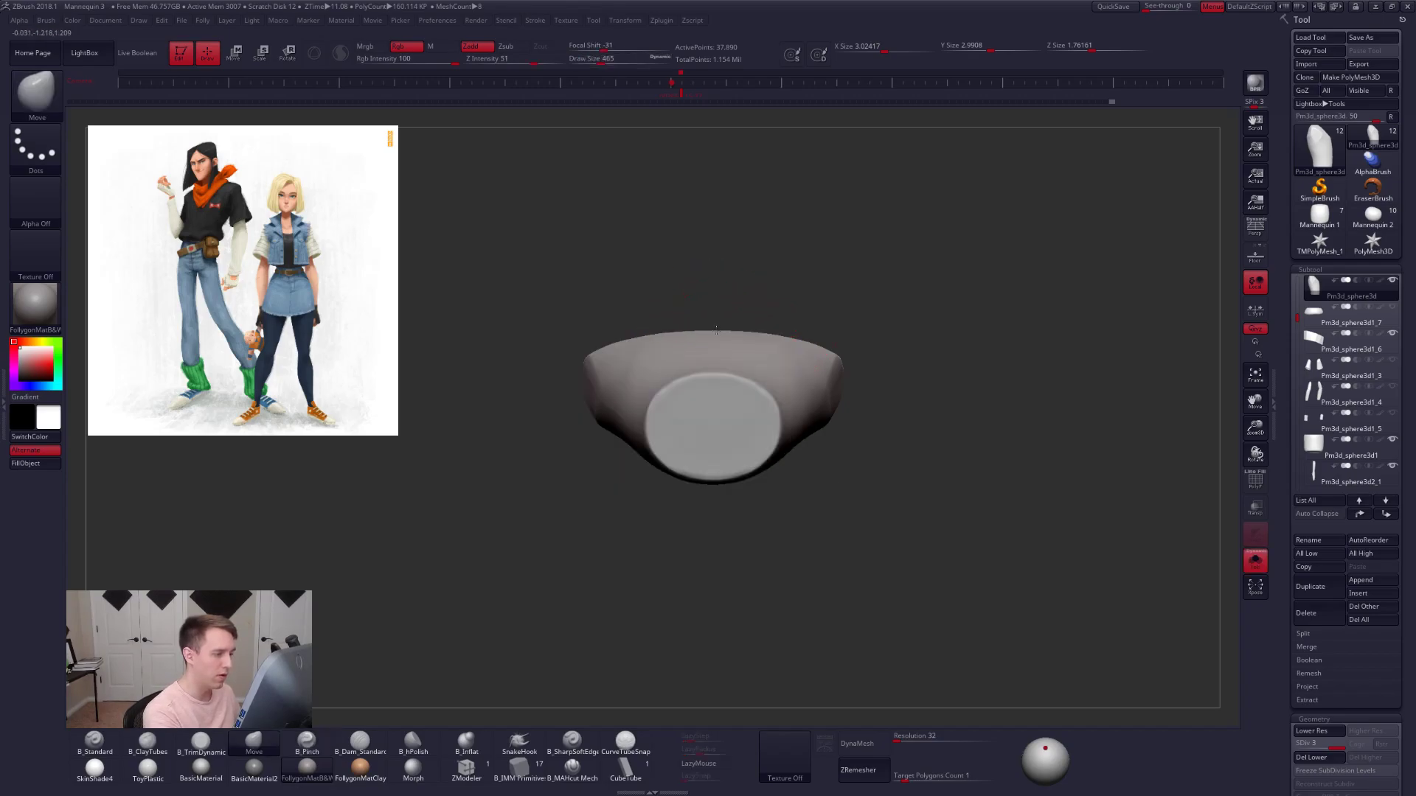
pyautogui.press('space')
pyautogui.moveTo(613, 346); pyautogui.dragTo(607, 348)
pyautogui.keyDown('shift'); pyautogui.moveTo(646, 347); pyautogui.dragTo(707, 459, button='right'); pyautogui.keyUp('shift')
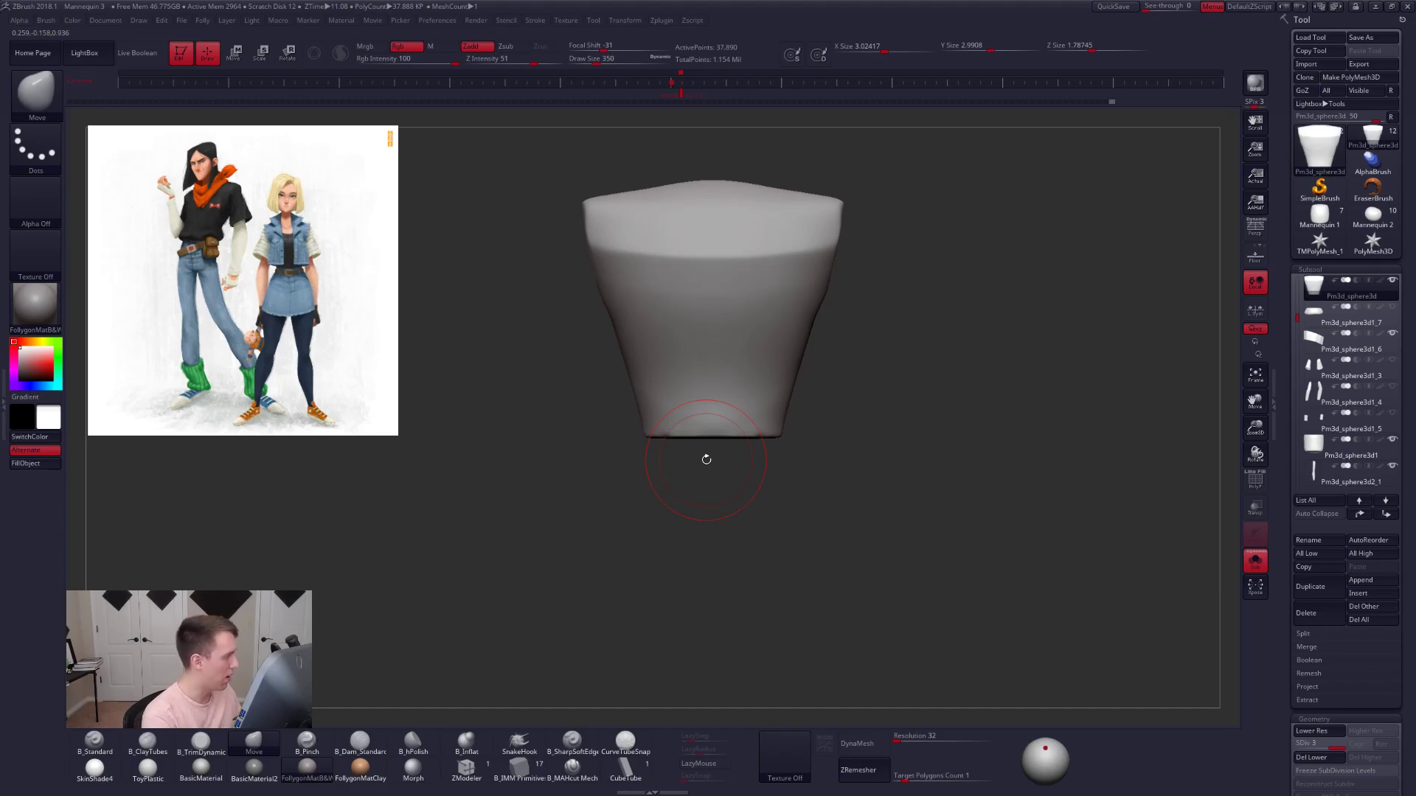
pyautogui.moveTo(706, 459); pyautogui.dragTo(801, 373)
# - Show all body parts, drop the torso to subdivision level 1, then build up and smooth the back beneath the shoulder edge
pyautogui.hotkey('shift', 'd')
pyautogui.hotkey('shift', 'd')
pyautogui.hotkey('alt', 's')
pyautogui.moveTo(844, 417)
pyautogui.mouseDown()
pyautogui.moveTo(914, 424)
pyautogui.moveTo(818, 431)
pyautogui.mouseUp()
pyautogui.press('2')
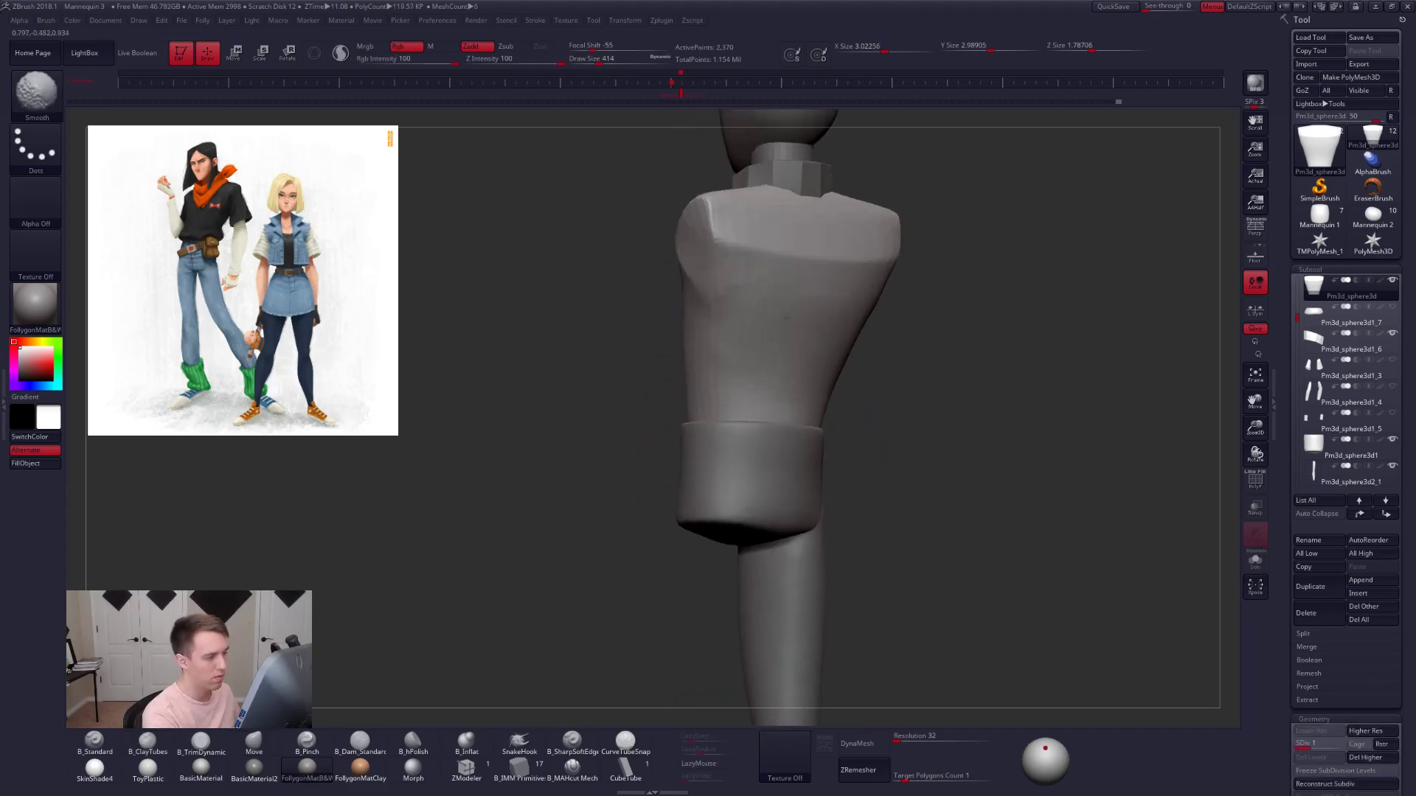
pyautogui.moveTo(951, 435)
pyautogui.mouseDown()
pyautogui.moveTo(892, 435)
pyautogui.moveTo(911, 433)
pyautogui.mouseUp()
pyautogui.moveTo(754, 357)
pyautogui.mouseDown(button='right')
pyautogui.moveTo(703, 342)
pyautogui.moveTo(731, 295)
pyautogui.mouseUp(button='right')
# - Raise the torso to subdivision level 2 and flatten the upper back with B_TrimDynamic
pyautogui.press('2')
pyautogui.press('d')
pyautogui.press('3')
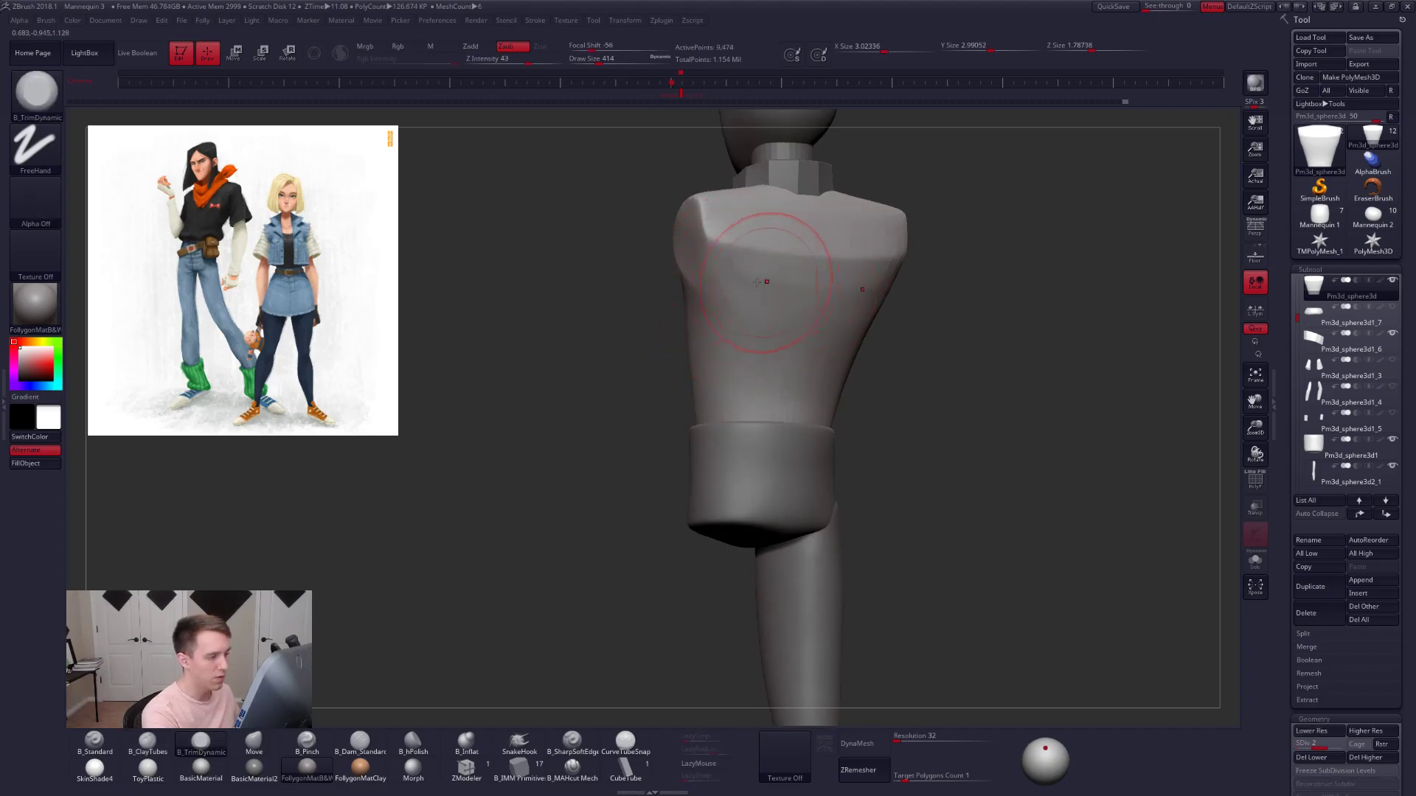
pyautogui.moveTo(876, 278)
pyautogui.mouseDown(button='right')
pyautogui.moveTo(806, 306)
pyautogui.moveTo(843, 346)
pyautogui.moveTo(828, 318)
pyautogui.mouseUp(button='right')
# - Adjust the upper back's profile in side view with the Move brush at draw size 537
pyautogui.press('space')
pyautogui.press('1')
pyautogui.moveTo(824, 325); pyautogui.dragTo(815, 320)
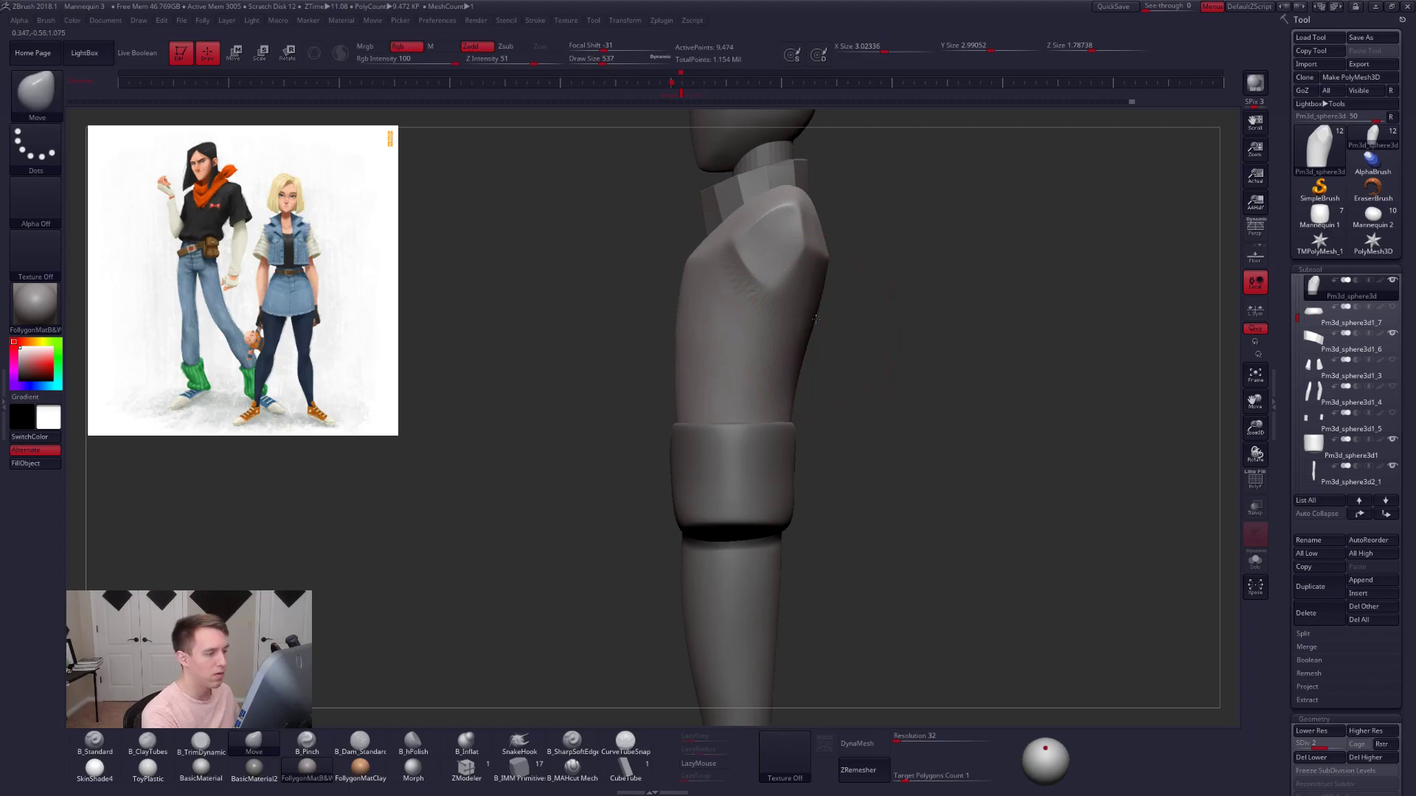
pyautogui.moveTo(870, 303)
pyautogui.mouseDown(button='right')
pyautogui.moveTo(864, 324)
pyautogui.moveTo(774, 391)
pyautogui.mouseUp(button='right')
# - Fill out the upper back and shoulder tops with B_ClayTubes at subdivision level 3, smoothing the transitions
pyautogui.press('2')
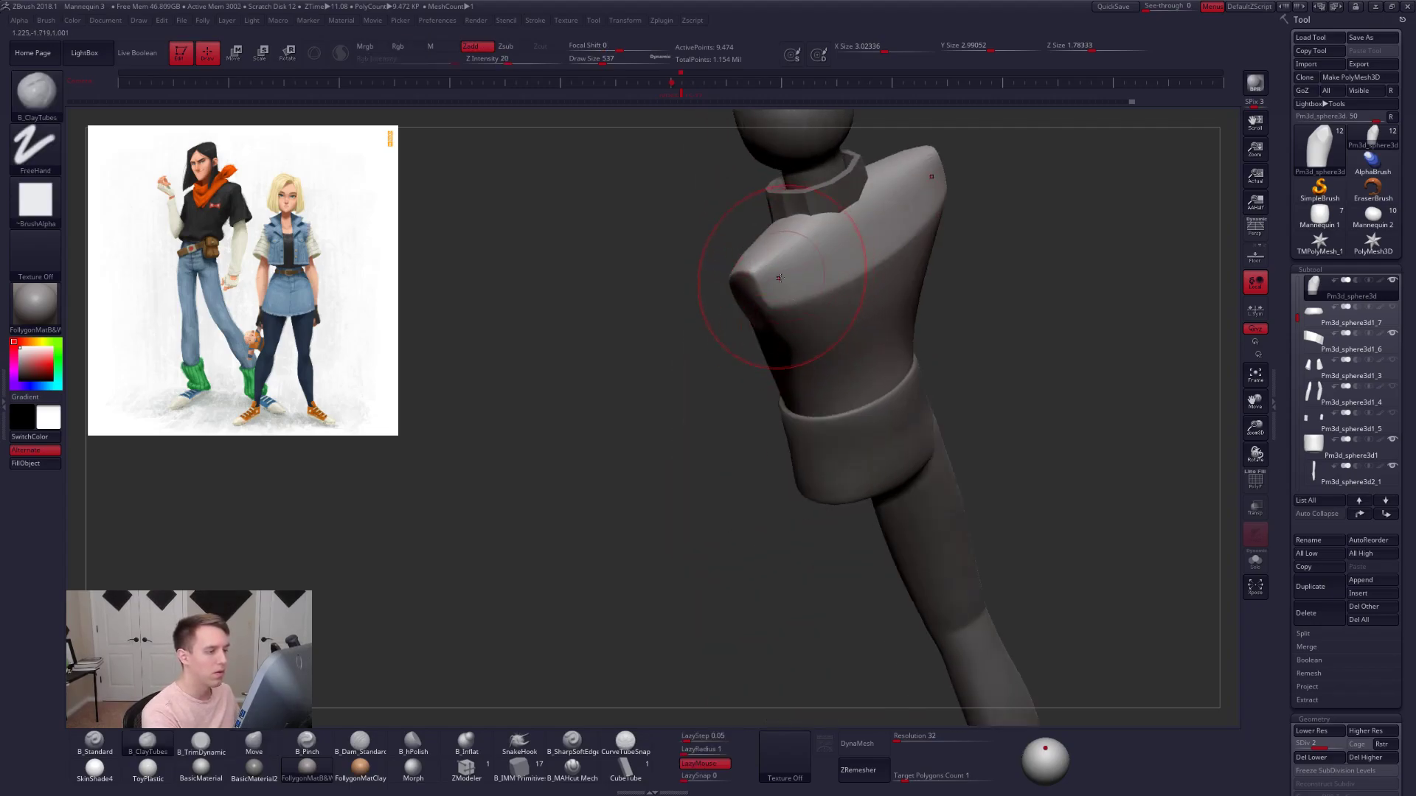
pyautogui.press('d')
pyautogui.moveTo(796, 280); pyautogui.dragTo(810, 411, button='right')
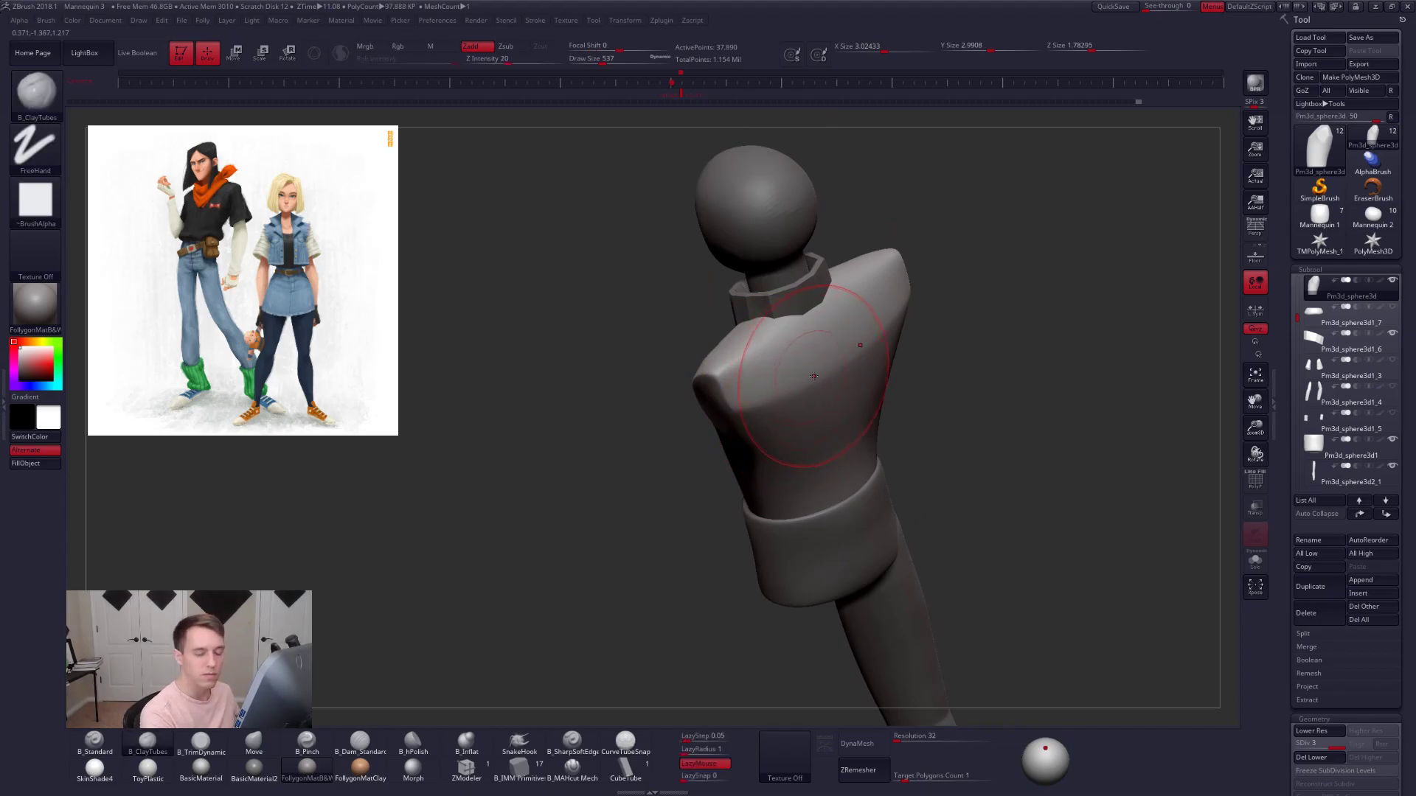
pyautogui.press('space')
pyautogui.moveTo(811, 398); pyautogui.dragTo(801, 398)
pyautogui.moveTo(800, 324)
pyautogui.mouseDown(button='right')
pyautogui.moveTo(784, 386)
pyautogui.moveTo(832, 424)
pyautogui.mouseUp(button='right')
pyautogui.keyDown('shift'); pyautogui.moveTo(728, 366); pyautogui.dragTo(717, 354); pyautogui.keyUp('shift')
pyautogui.moveTo(717, 358); pyautogui.dragTo(733, 386, button='right')
# - Shape the slope between neck and shoulder with a B_ClayTubes stroke and smooth it
pyautogui.hotkey('alt', 's')
pyautogui.moveTo(710, 298); pyautogui.dragTo(750, 224)
pyautogui.keyDown('shift'); pyautogui.moveTo(747, 228); pyautogui.dragTo(740, 255); pyautogui.keyUp('shift')
pyautogui.moveTo(719, 304)
pyautogui.mouseDown(button='right')
pyautogui.moveTo(727, 265)
pyautogui.moveTo(769, 382)
pyautogui.mouseUp(button='right')
# - Adjust the torso's overall profile with the Move brush at draw size 447
pyautogui.press('space')
pyautogui.moveTo(658, 430); pyautogui.dragTo(666, 431)
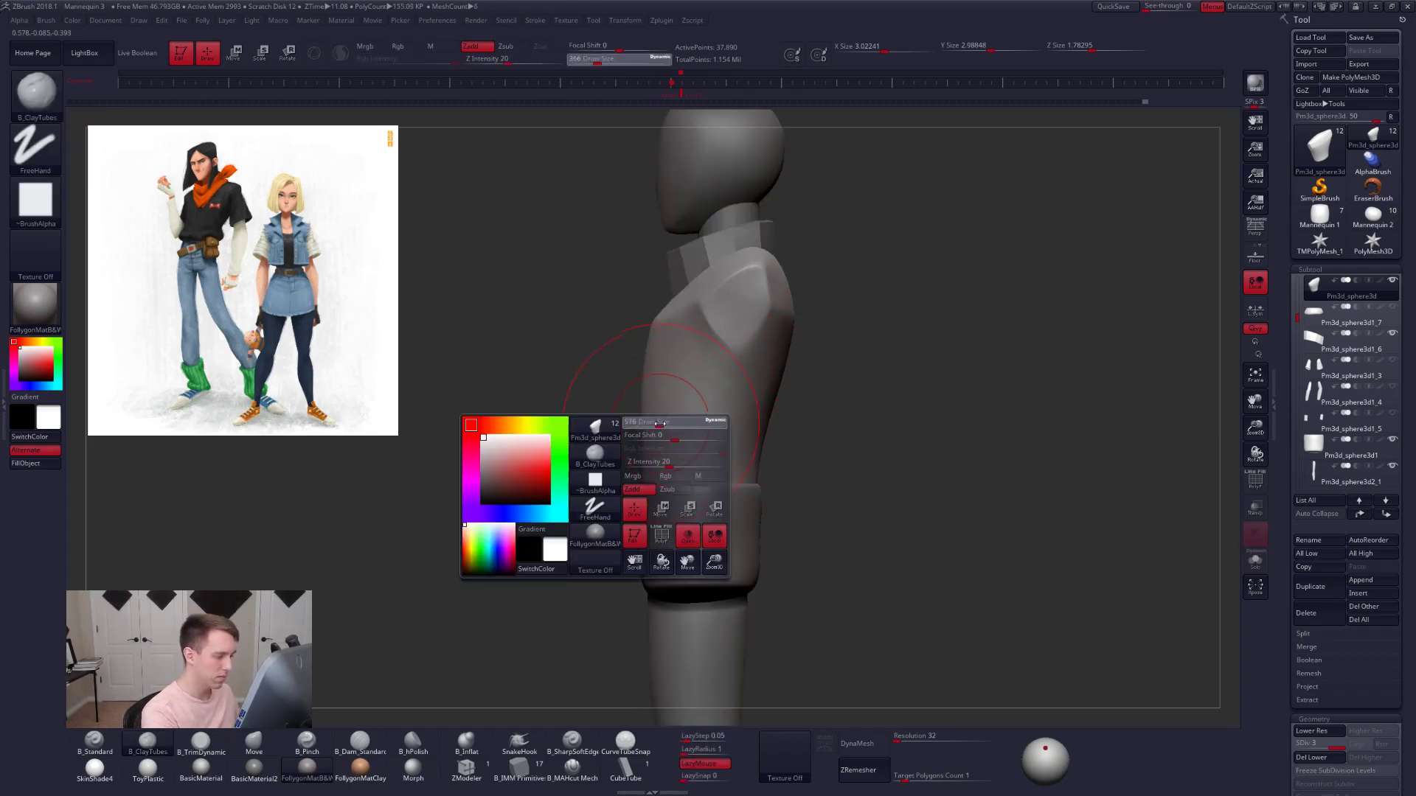
pyautogui.press('b')
pyautogui.press('m')
pyautogui.press('v')
pyautogui.moveTo(516, 435)
pyautogui.mouseDown()
pyautogui.moveTo(734, 404)
pyautogui.moveTo(739, 384)
pyautogui.mouseUp()
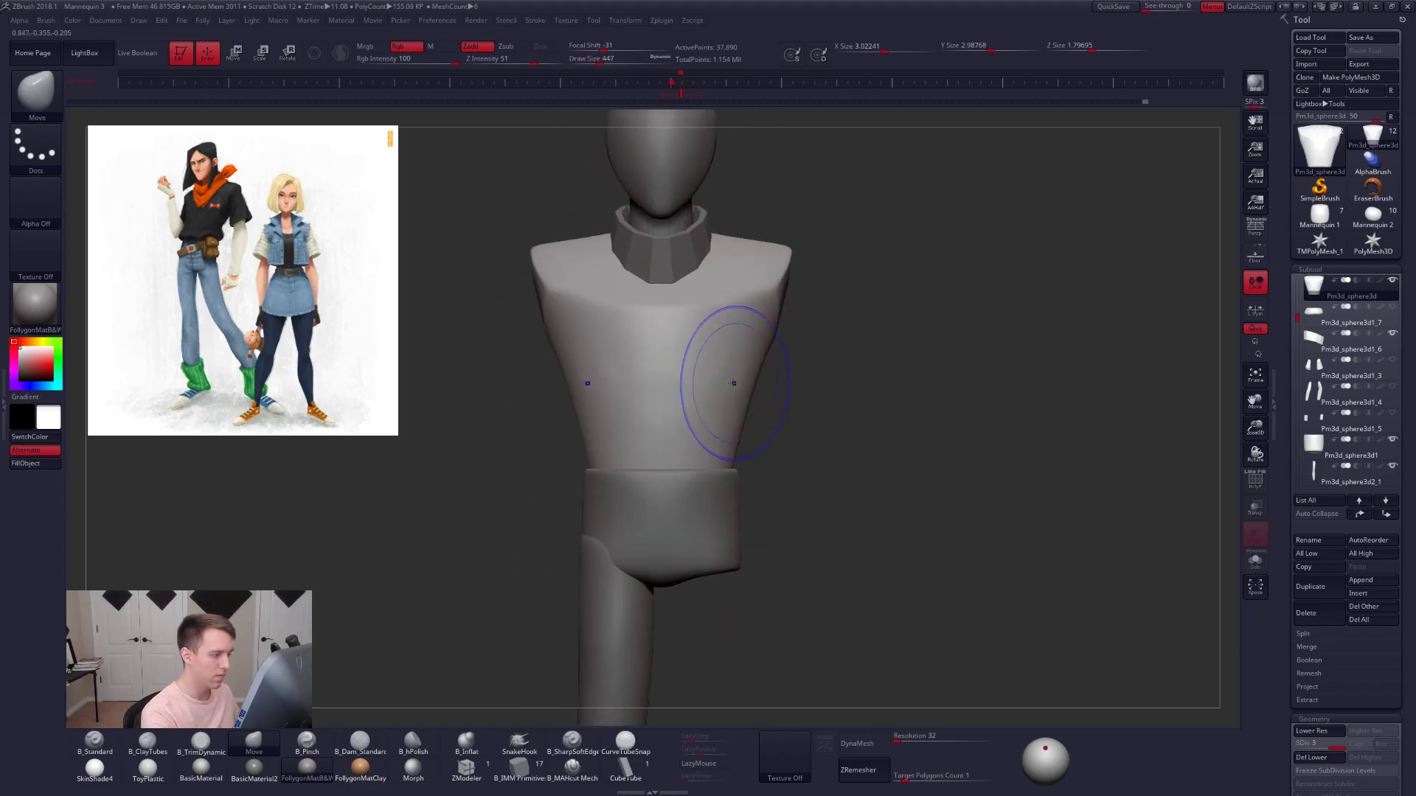
# - Sharpen the torso's upper chest, back and shoulder edges with B_Pinch strokes at subdivision level 4, viewing the torso alone
pyautogui.moveTo(723, 375); pyautogui.dragTo(649, 361, button='right')
pyautogui.press('space')
pyautogui.moveTo(718, 334); pyautogui.dragTo(711, 337)
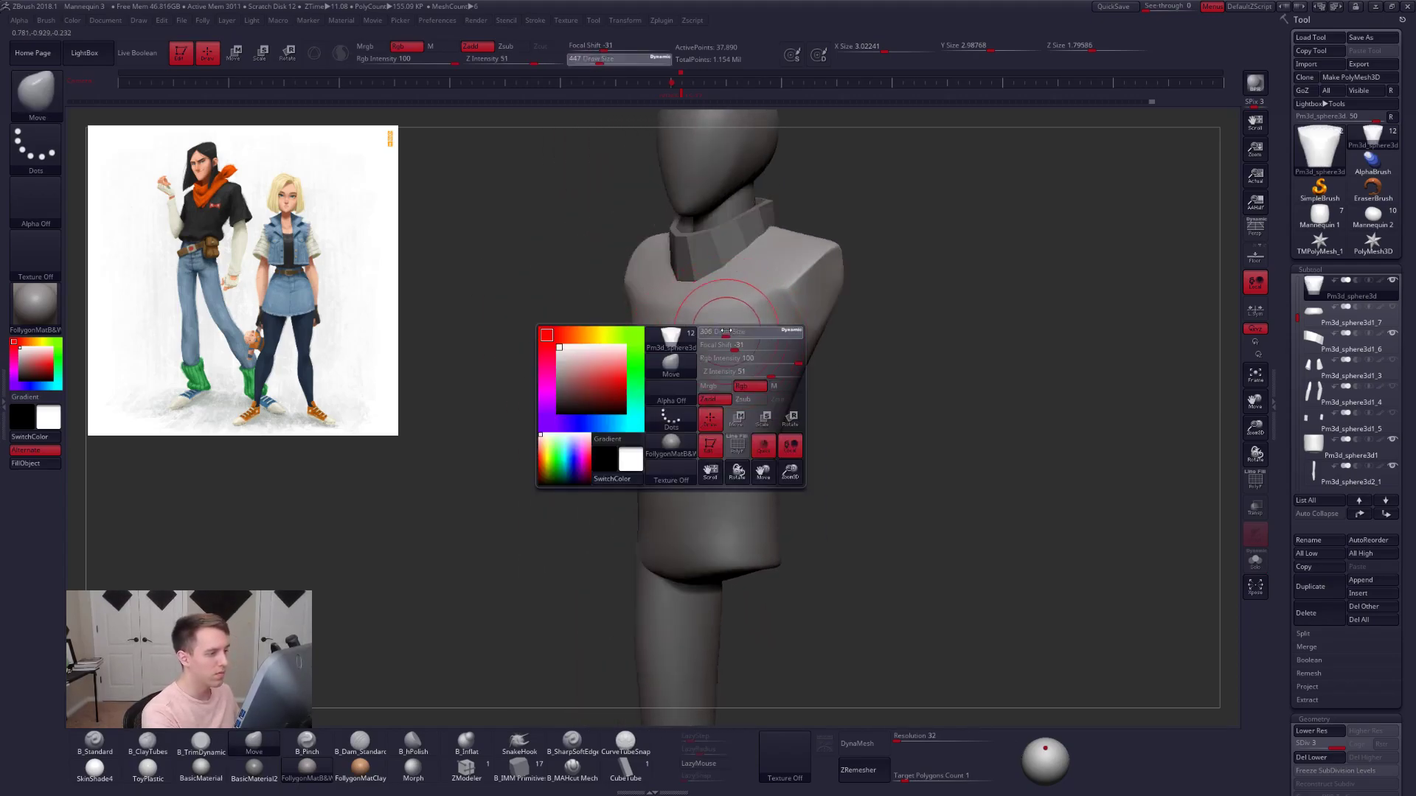
pyautogui.press('d')
pyautogui.press('b')
pyautogui.press('p')
pyautogui.press('i')
pyautogui.moveTo(726, 365); pyautogui.dragTo(651, 358, button='right')
pyautogui.hotkey('alt', 's')
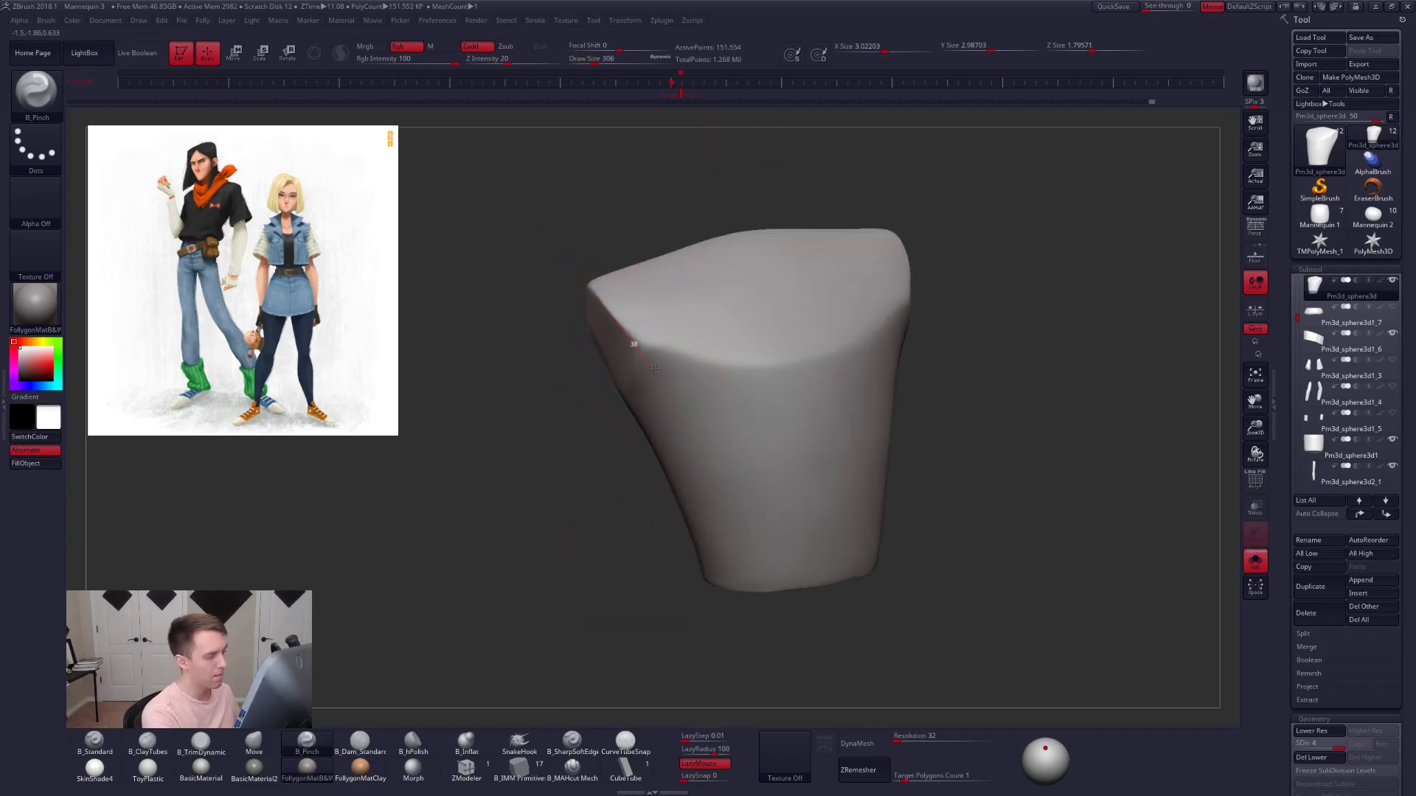
pyautogui.moveTo(846, 357); pyautogui.dragTo(896, 311, button='right')
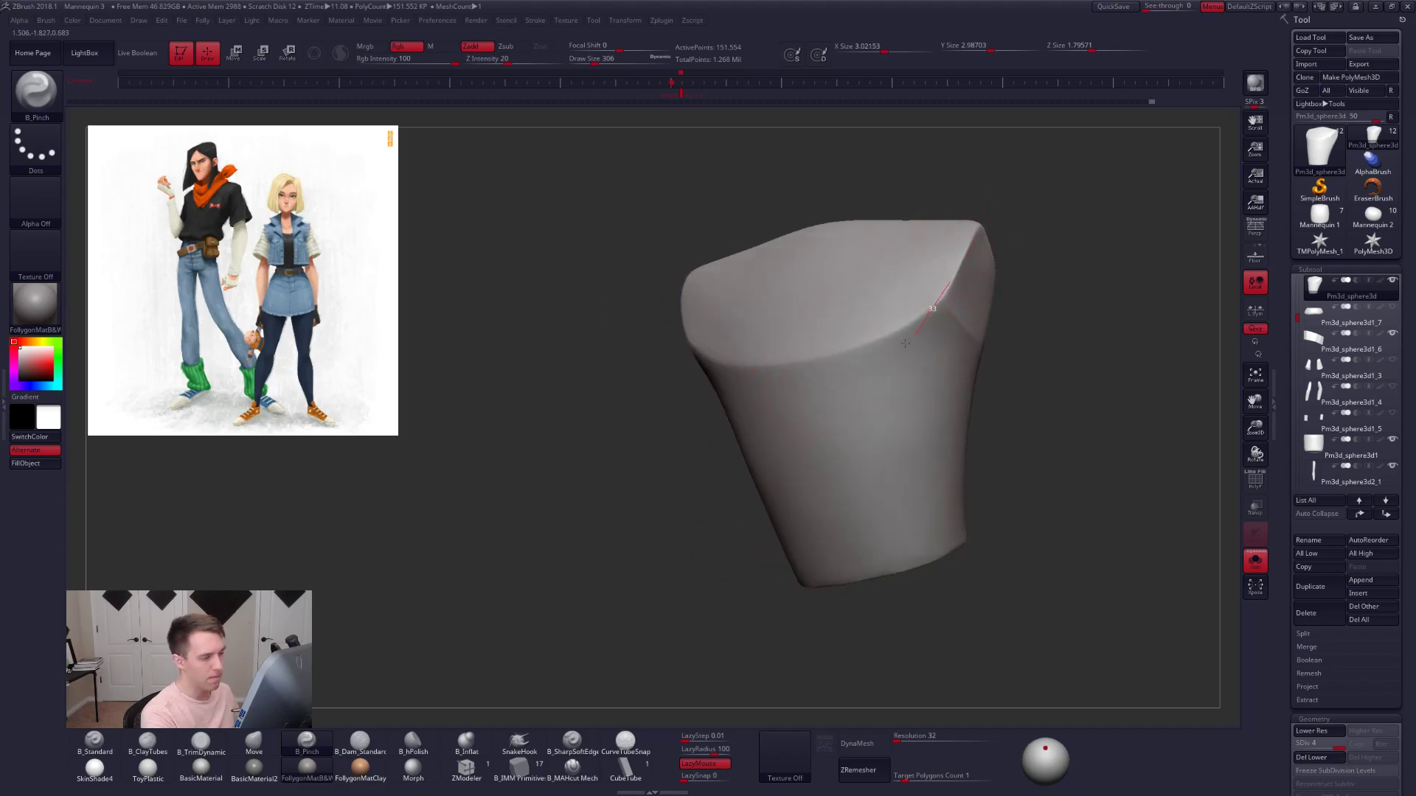
pyautogui.moveTo(661, 402)
pyautogui.mouseDown(button='right')
pyautogui.moveTo(856, 401)
pyautogui.moveTo(790, 411)
pyautogui.moveTo(755, 384)
pyautogui.moveTo(768, 389)
pyautogui.moveTo(788, 362)
pyautogui.mouseUp(button='right')
pyautogui.hotkey('alt', 's')
# - Switch back to the Move brush and create a TPose mesh of the mannequin's subtools
pyautogui.press('b')
pyautogui.press('m')
pyautogui.press('v')
pyautogui.keyDown('ctrl'); pyautogui.moveTo(851, 435); pyautogui.dragTo(837, 390, button='right'); pyautogui.keyUp('ctrl')
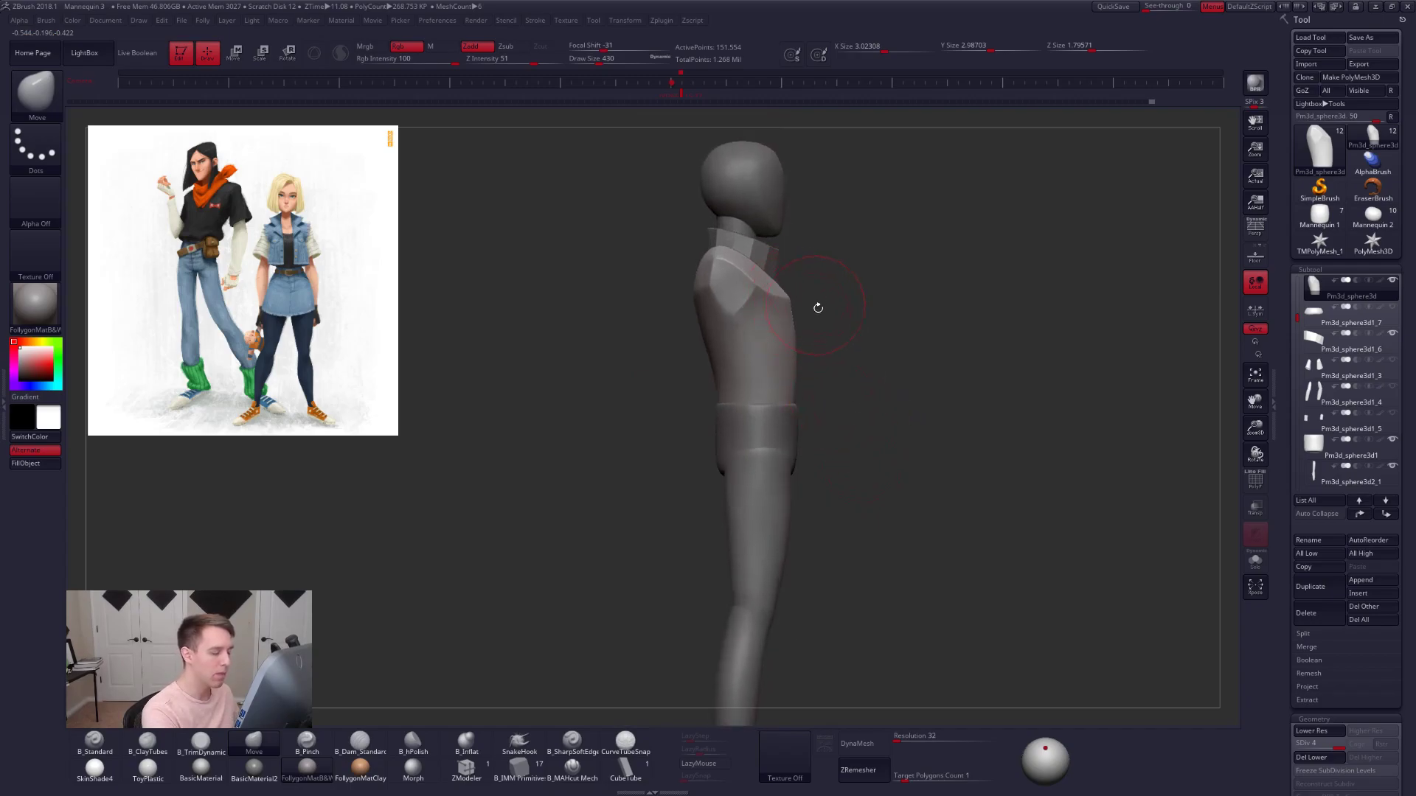
pyautogui.keyDown('ctrl'); pyautogui.moveTo(815, 304); pyautogui.dragTo(828, 298, button='right'); pyautogui.keyUp('ctrl')
pyautogui.hotkey('ctrl', 'space')
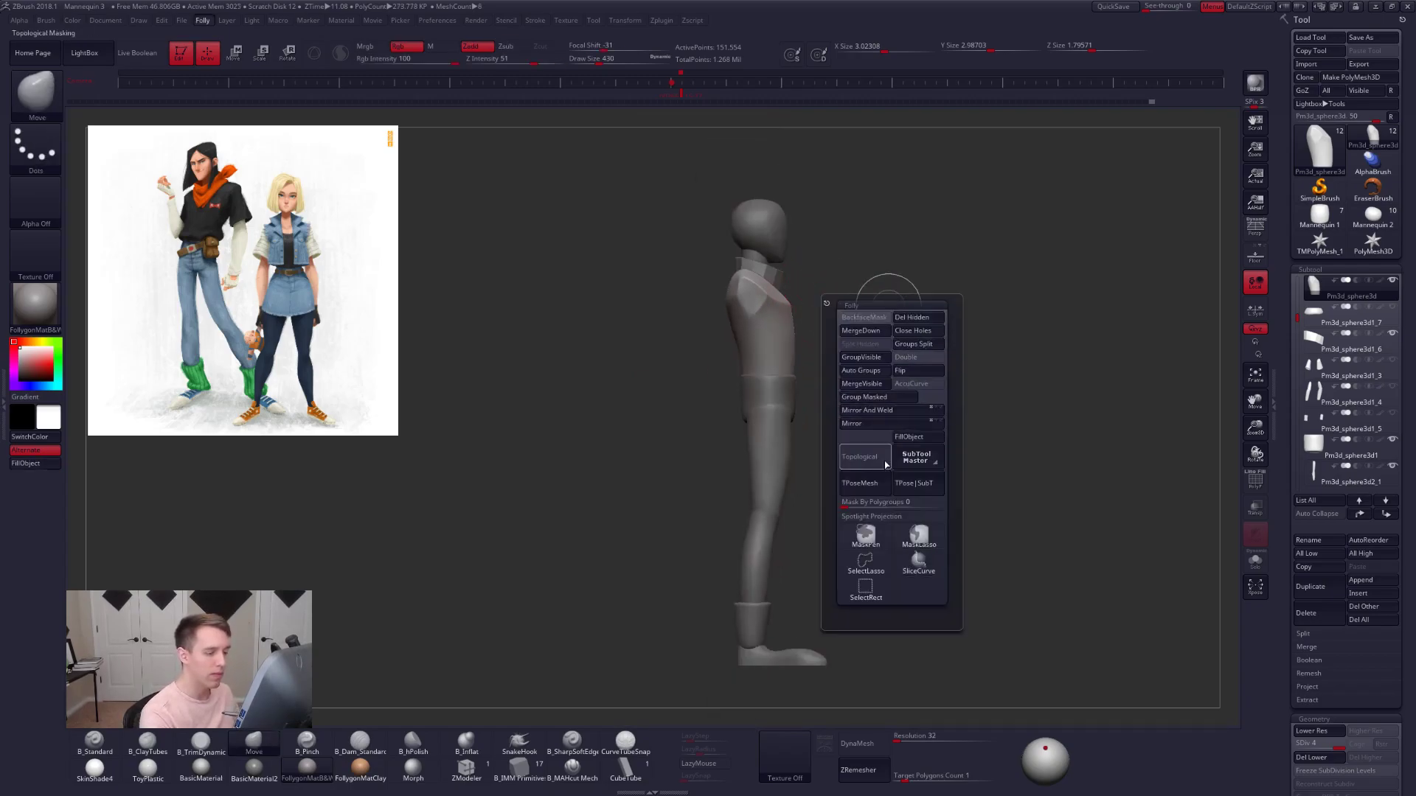
pyautogui.click(875, 479)
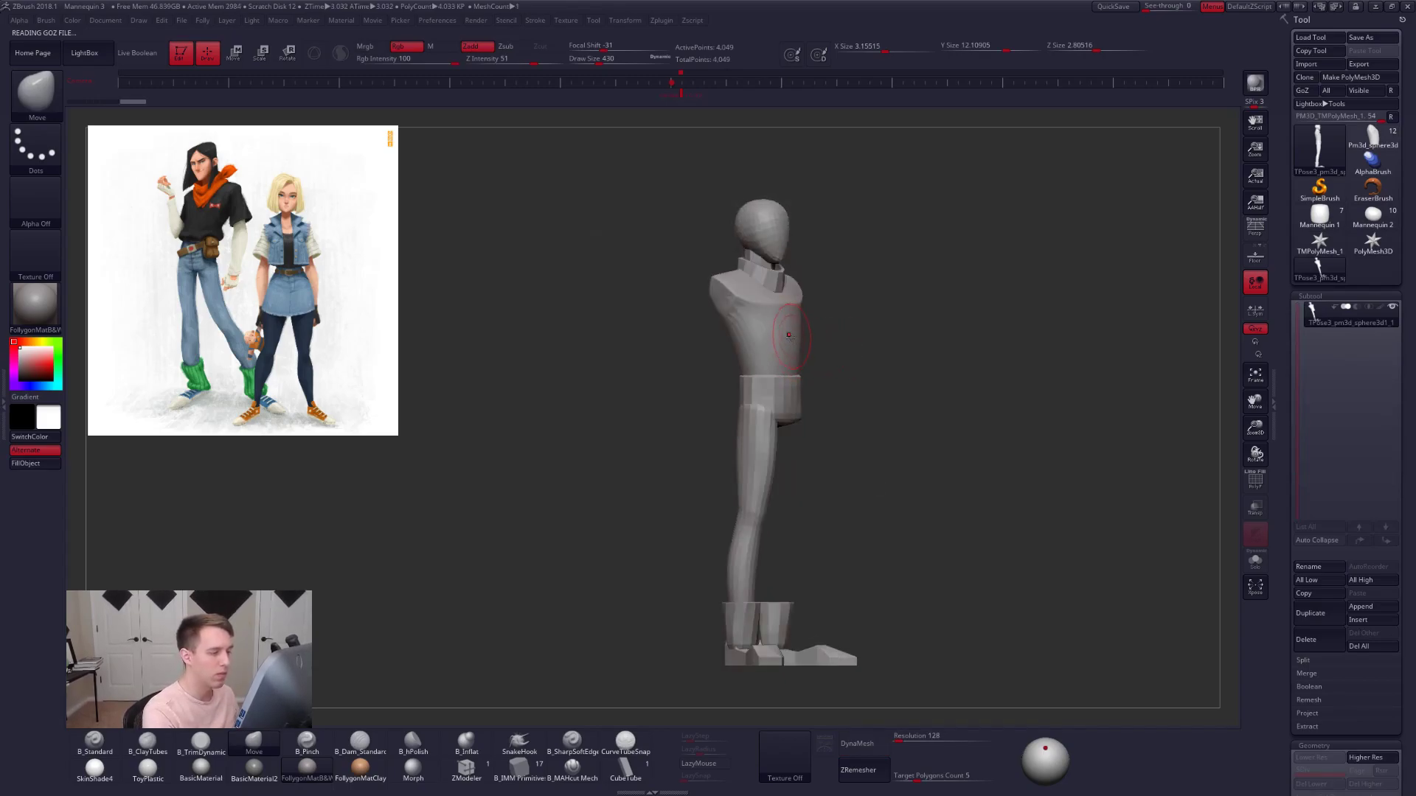
# - Isolate the torso and pelvis, lasso-mask their front edge in side view, and show the whole body again
pyautogui.moveTo(763, 348); pyautogui.dragTo(758, 354, button='right')
pyautogui.keyDown('ctrl'); pyautogui.moveTo(758, 354); pyautogui.dragTo(771, 399, button='right'); pyautogui.keyUp('ctrl')
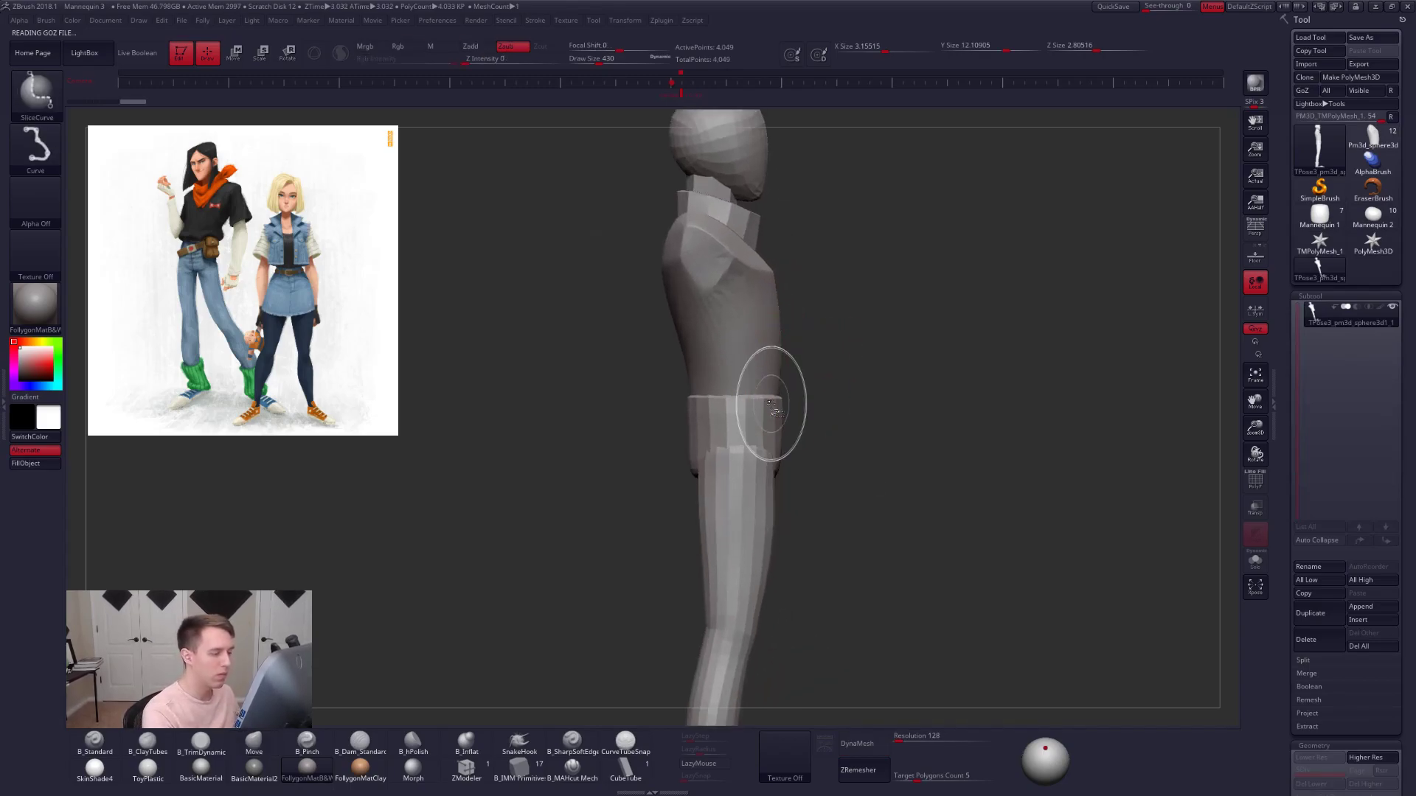
pyautogui.keyDown('ctrl'); pyautogui.keyDown('shift'); pyautogui.click(776, 398); pyautogui.keyUp('shift'); pyautogui.keyUp('ctrl')
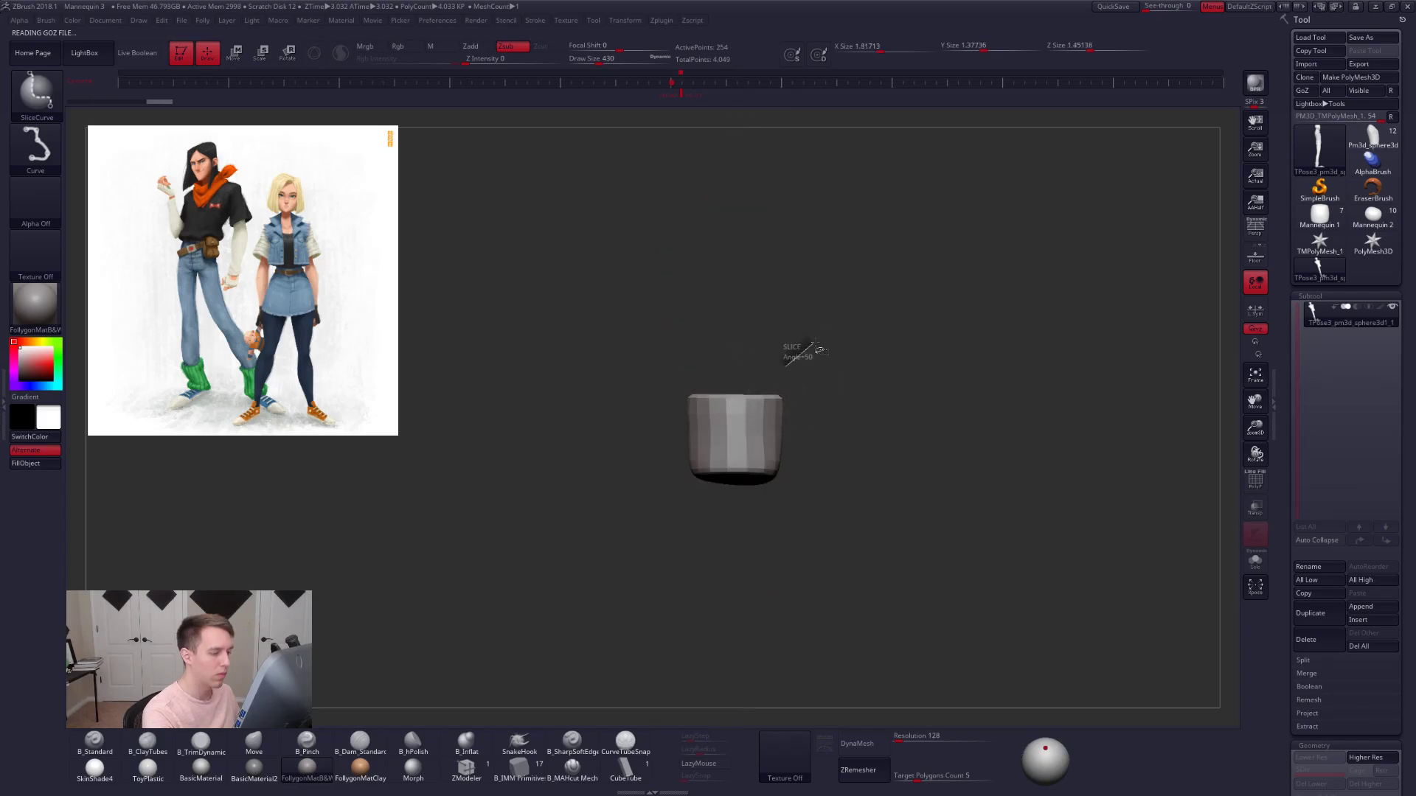
pyautogui.press('space')
pyautogui.click(767, 601)
pyautogui.hotkey('ctrl', 'z')
pyautogui.moveTo(813, 366)
pyautogui.keyDown('ctrl'); pyautogui.keyDown('shift'); pyautogui.mouseDown()
pyautogui.moveTo(792, 365)
pyautogui.moveTo(832, 357)
pyautogui.mouseUp(); pyautogui.keyUp('shift'); pyautogui.keyUp('ctrl')
pyautogui.keyDown('ctrl'); pyautogui.keyDown('alt'); pyautogui.keyDown('shift'); pyautogui.click(771, 369); pyautogui.keyUp('shift'); pyautogui.keyUp('alt'); pyautogui.keyUp('ctrl')
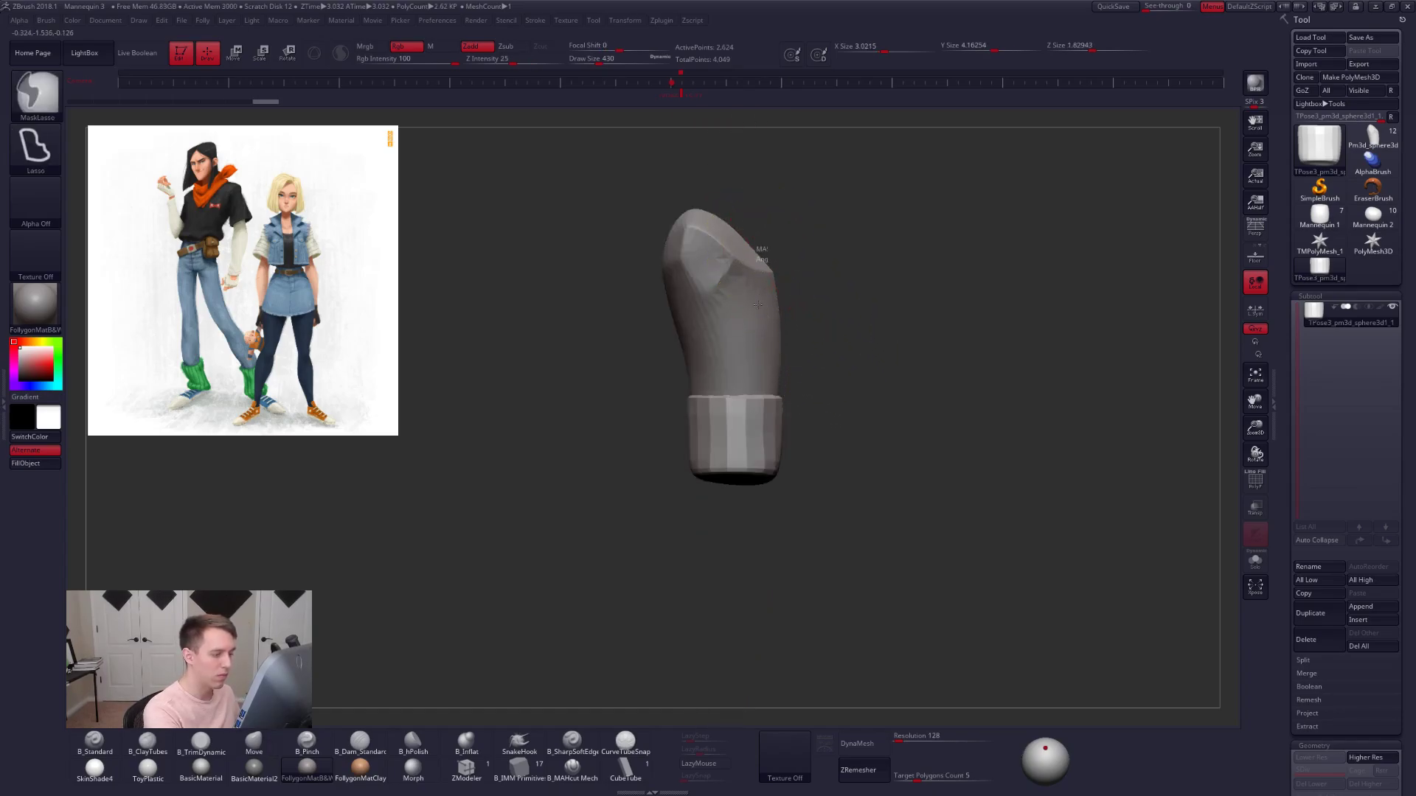
pyautogui.moveTo(758, 541)
pyautogui.keyDown('ctrl'); pyautogui.mouseDown()
pyautogui.moveTo(1065, 337)
pyautogui.moveTo(1043, 314)
pyautogui.mouseUp(); pyautogui.keyUp('ctrl')
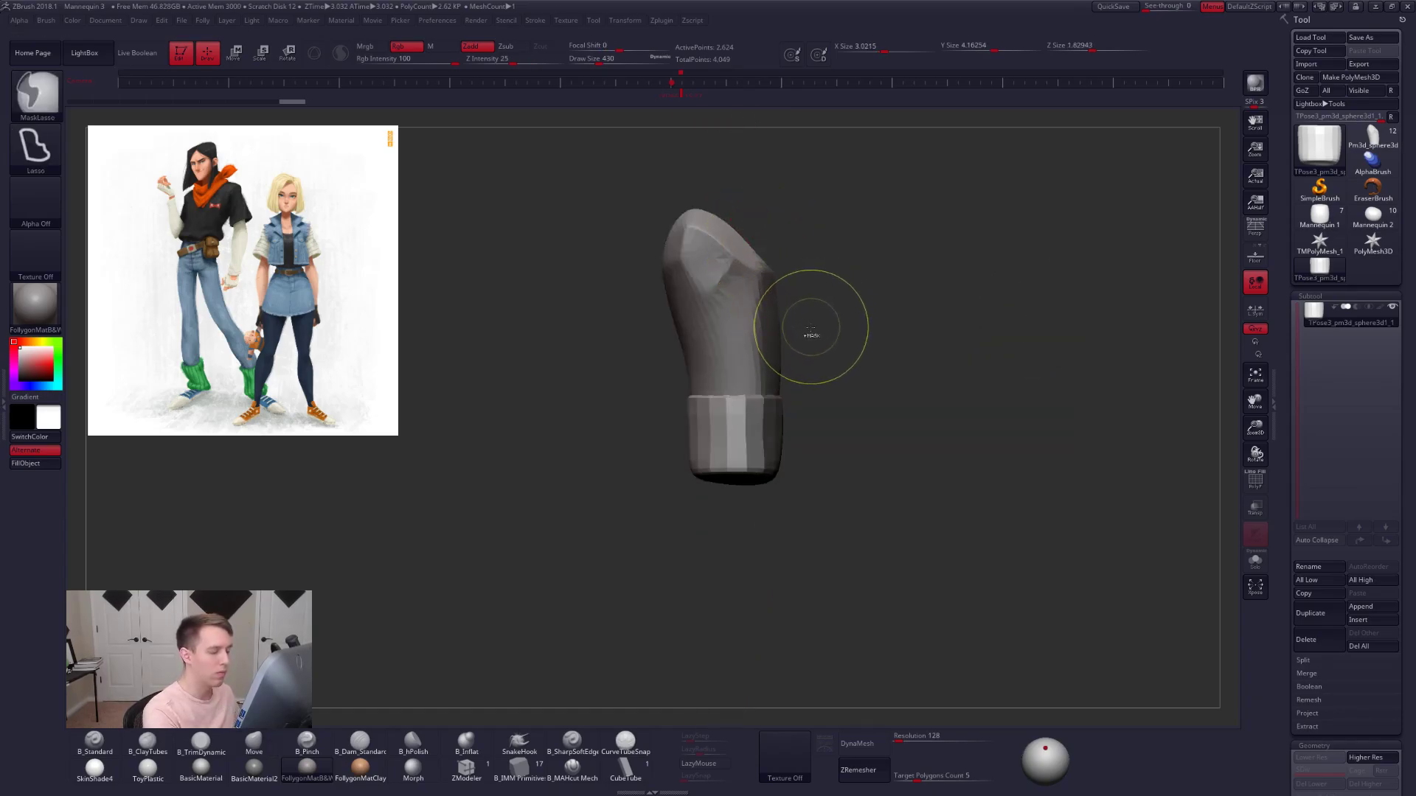
pyautogui.moveTo(751, 464)
pyautogui.keyDown('ctrl'); pyautogui.keyDown('alt'); pyautogui.mouseDown()
pyautogui.moveTo(888, 576)
pyautogui.moveTo(1020, 231)
pyautogui.mouseUp(); pyautogui.keyUp('alt'); pyautogui.keyUp('ctrl')
pyautogui.keyDown('ctrl'); pyautogui.keyDown('shift'); pyautogui.click(818, 365); pyautogui.keyUp('shift'); pyautogui.keyUp('ctrl')
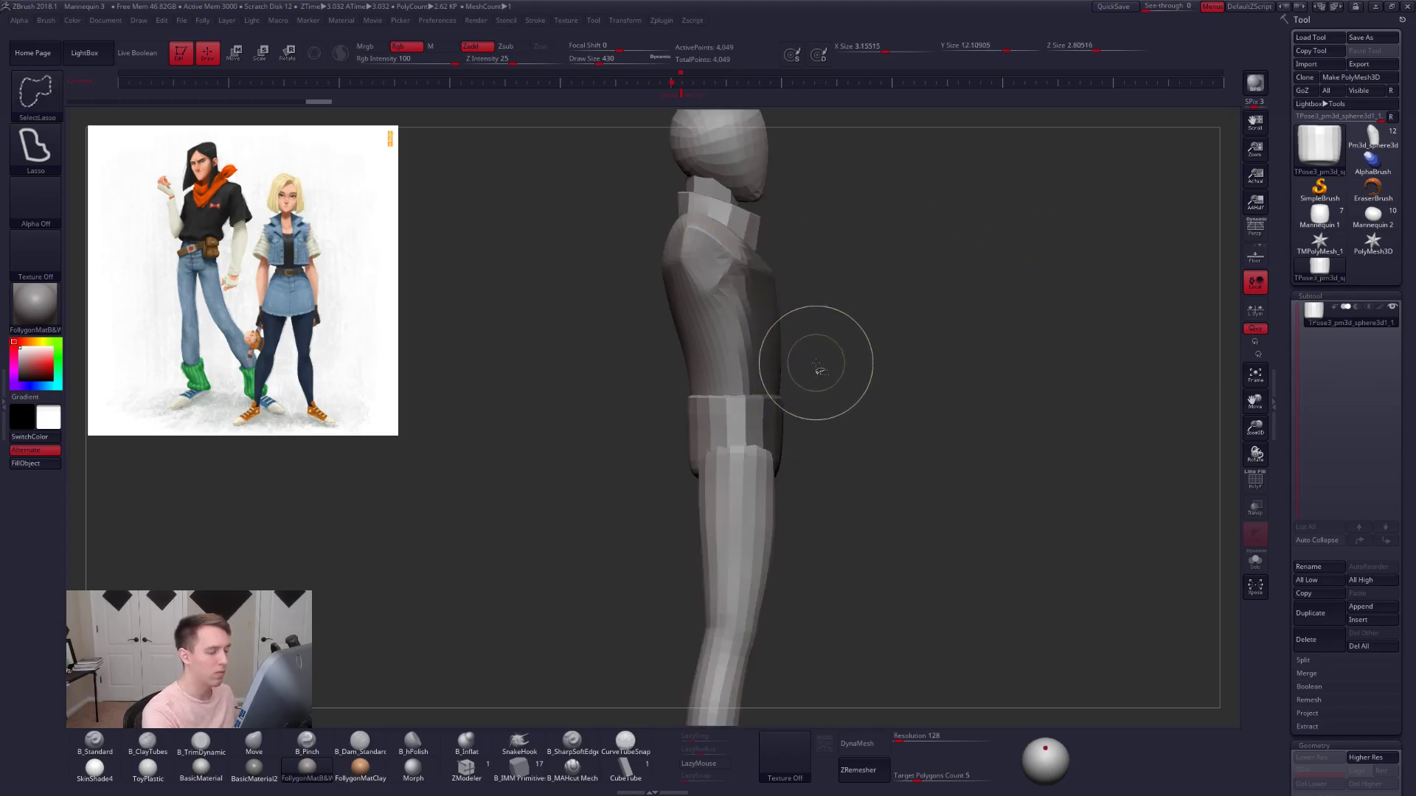
# - Invert the mask, shift the front of the torso and pelvis slightly backward with Transpose Move, and clear the mask
pyautogui.keyDown('ctrl'); pyautogui.click(783, 378); pyautogui.keyUp('ctrl')
pyautogui.press('w')
pyautogui.keyDown('shift'); pyautogui.moveTo(774, 429); pyautogui.dragTo(898, 429); pyautogui.keyUp('shift')
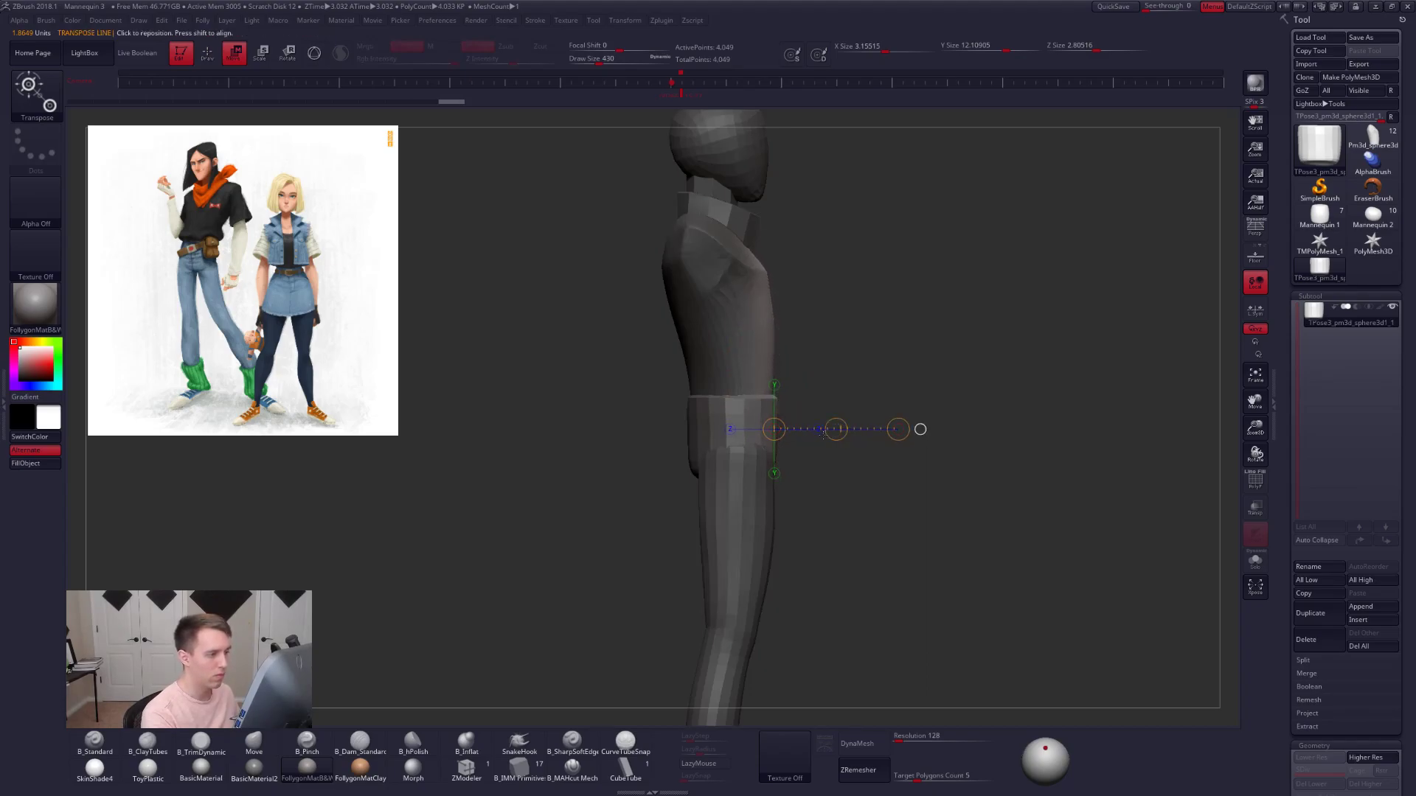
pyautogui.keyDown('ctrl'); pyautogui.click(827, 486); pyautogui.keyUp('ctrl')
pyautogui.press('q')
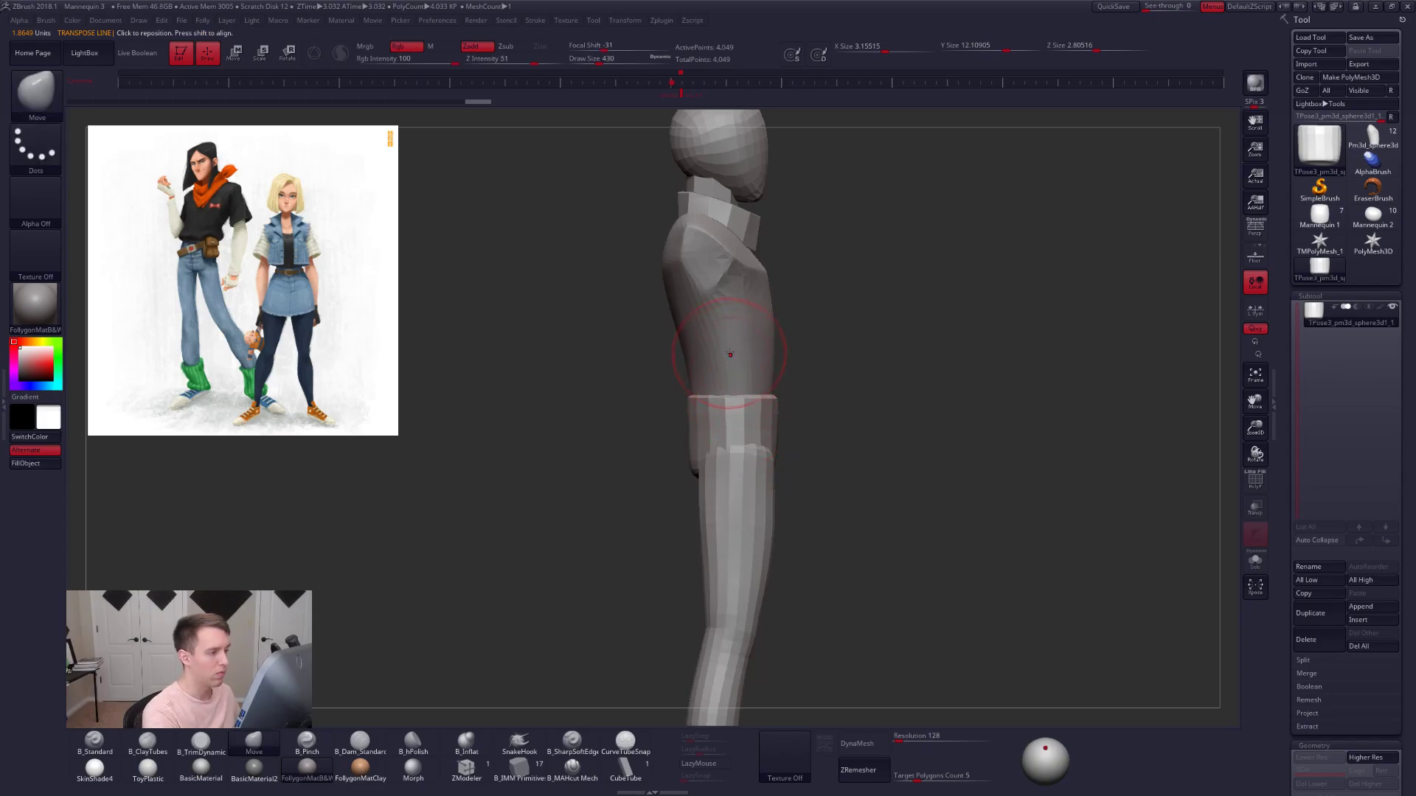
# - Isolate the torso and pelvis again, lasso-mask the torso's back edge, and restore the full figure's visibility
pyautogui.keyDown('ctrl'); pyautogui.keyDown('shift'); pyautogui.click(729, 356); pyautogui.keyUp('shift'); pyautogui.keyUp('ctrl')
pyautogui.keyDown('ctrl'); pyautogui.keyDown('shift'); pyautogui.moveTo(658, 382); pyautogui.dragTo(682, 410); pyautogui.keyUp('shift'); pyautogui.keyUp('ctrl')
pyautogui.keyDown('ctrl'); pyautogui.keyDown('shift'); pyautogui.click(712, 422); pyautogui.keyUp('shift'); pyautogui.keyUp('ctrl')
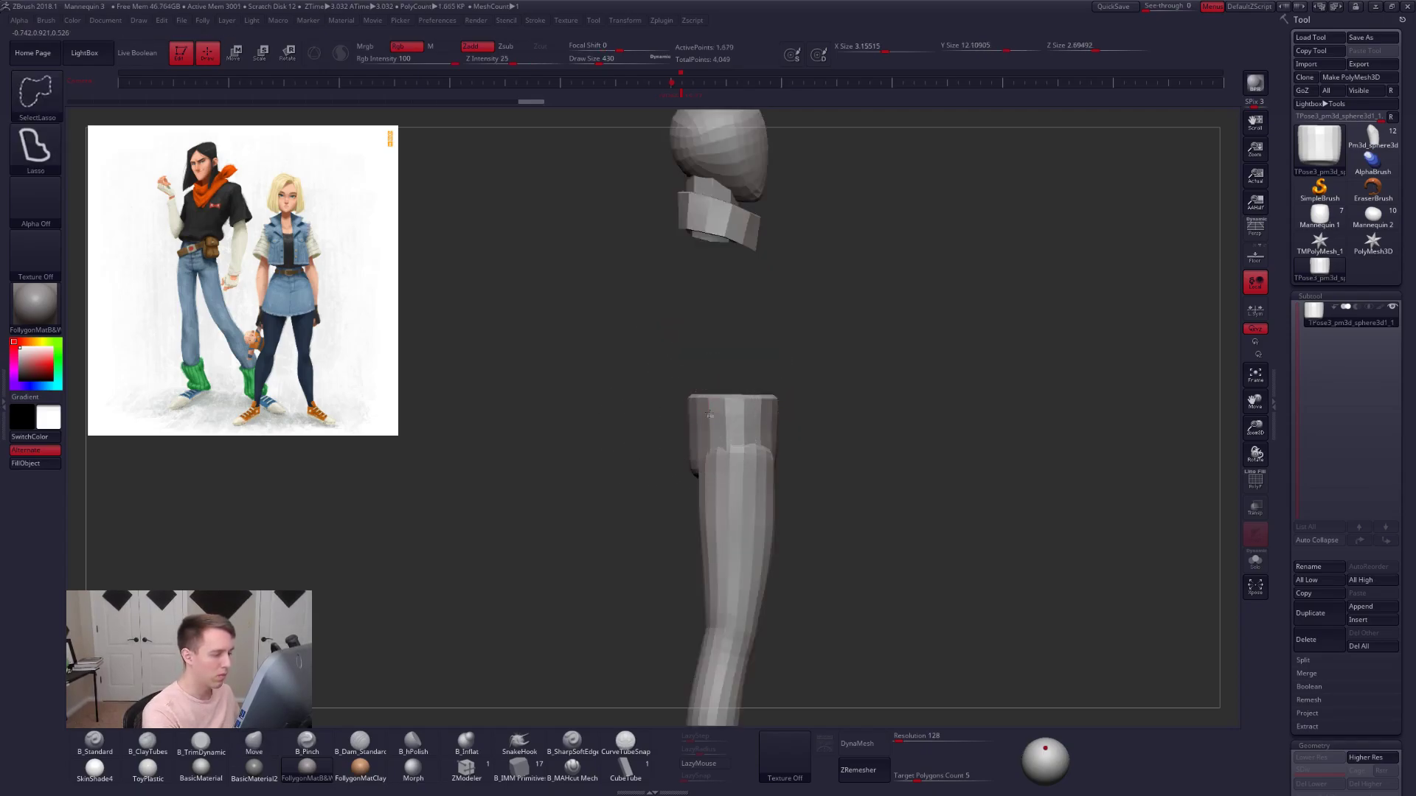
pyautogui.keyDown('ctrl'); pyautogui.keyDown('shift'); pyautogui.moveTo(787, 353); pyautogui.dragTo(811, 332); pyautogui.keyUp('shift'); pyautogui.keyUp('ctrl')
pyautogui.keyDown('ctrl'); pyautogui.moveTo(688, 195); pyautogui.dragTo(687, 214); pyautogui.keyUp('ctrl')
pyautogui.moveTo(711, 361)
pyautogui.keyDown('ctrl'); pyautogui.mouseDown()
pyautogui.moveTo(710, 516)
pyautogui.moveTo(664, 159)
pyautogui.moveTo(689, 210)
pyautogui.mouseUp(); pyautogui.keyUp('ctrl')
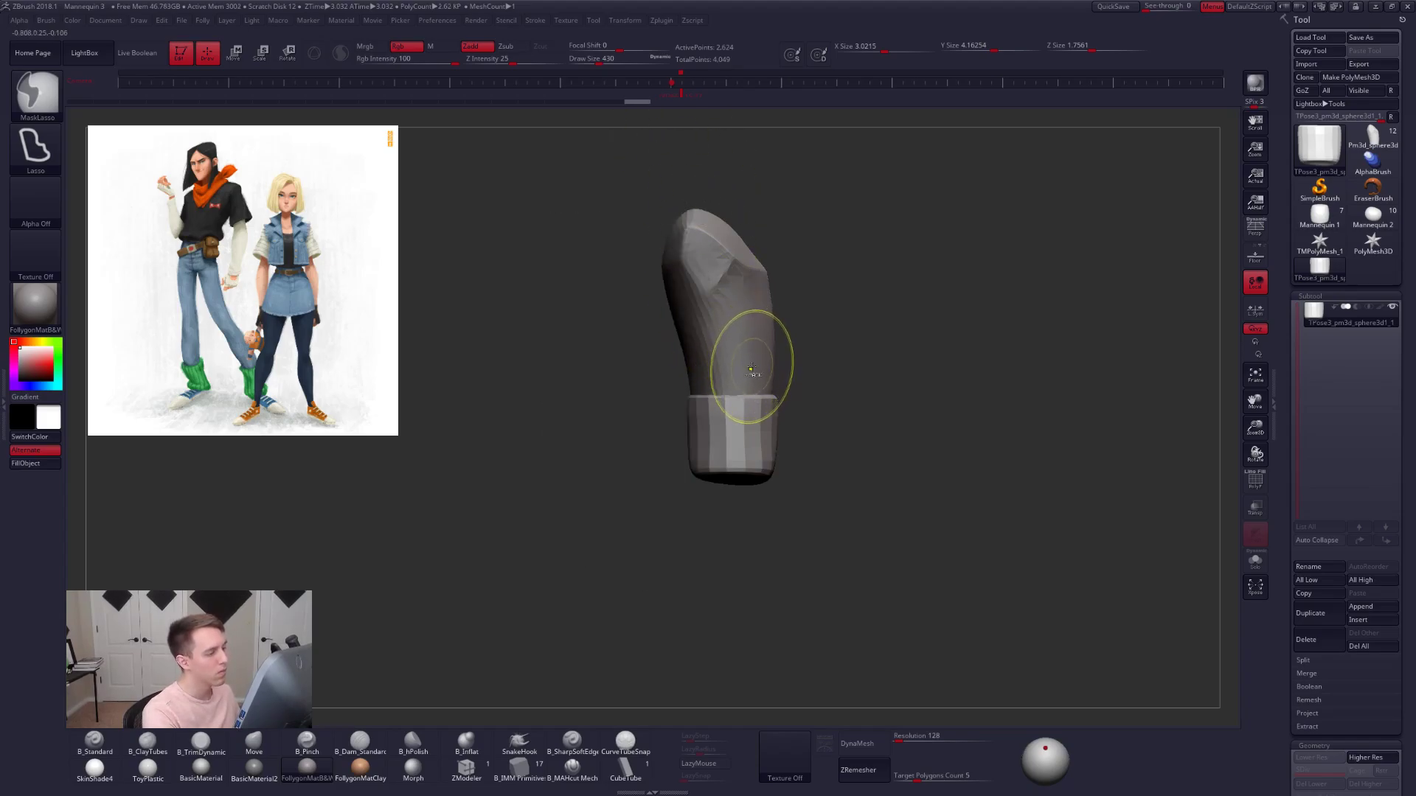
pyautogui.keyDown('ctrl'); pyautogui.keyDown('shift'); pyautogui.click(822, 343); pyautogui.keyUp('shift'); pyautogui.keyUp('ctrl')
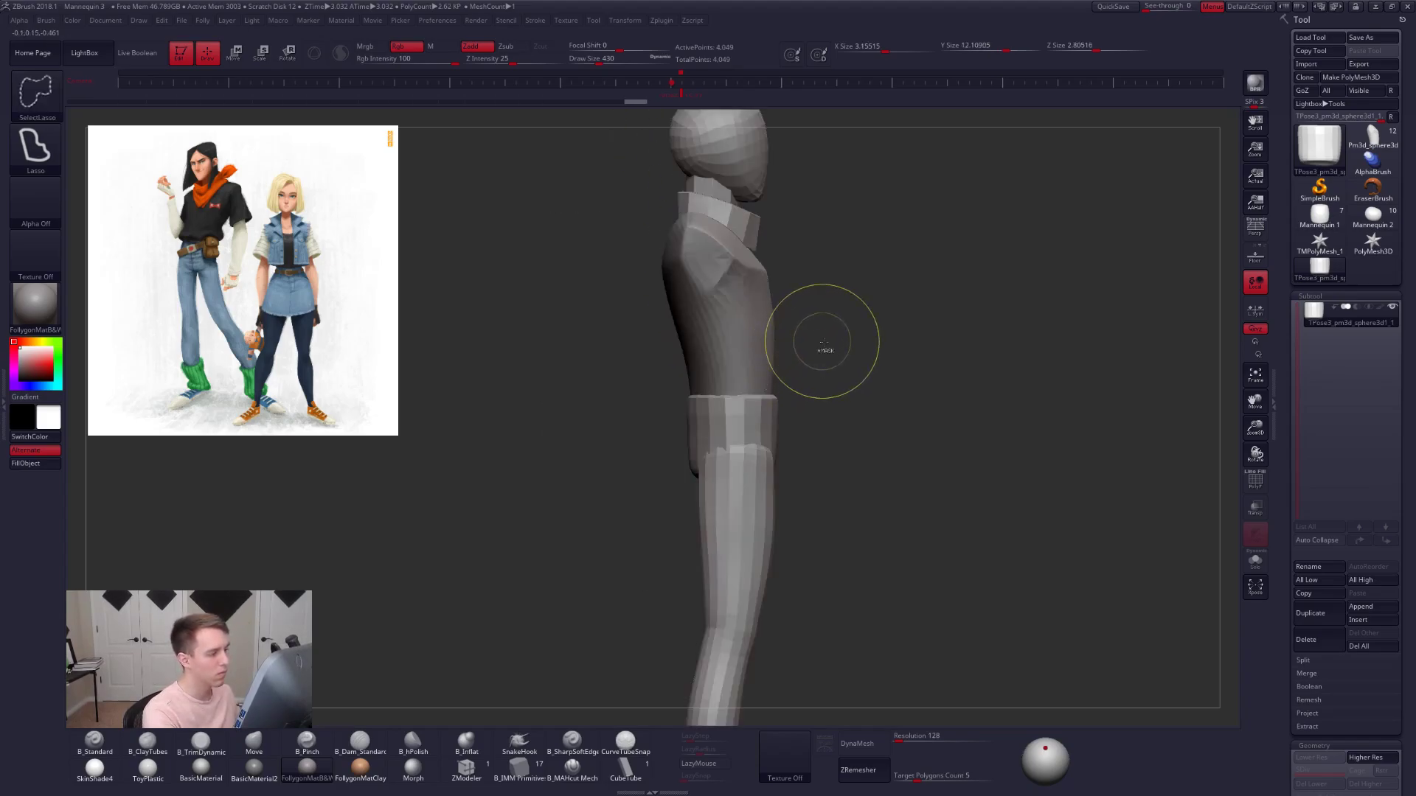
# - Shift the torso's back slightly forward with Transpose Move, keeping the rest of the body masked
pyautogui.press('w')
pyautogui.moveTo(747, 382)
pyautogui.mouseDown()
pyautogui.moveTo(853, 382)
pyautogui.moveTo(805, 386)
pyautogui.mouseUp()
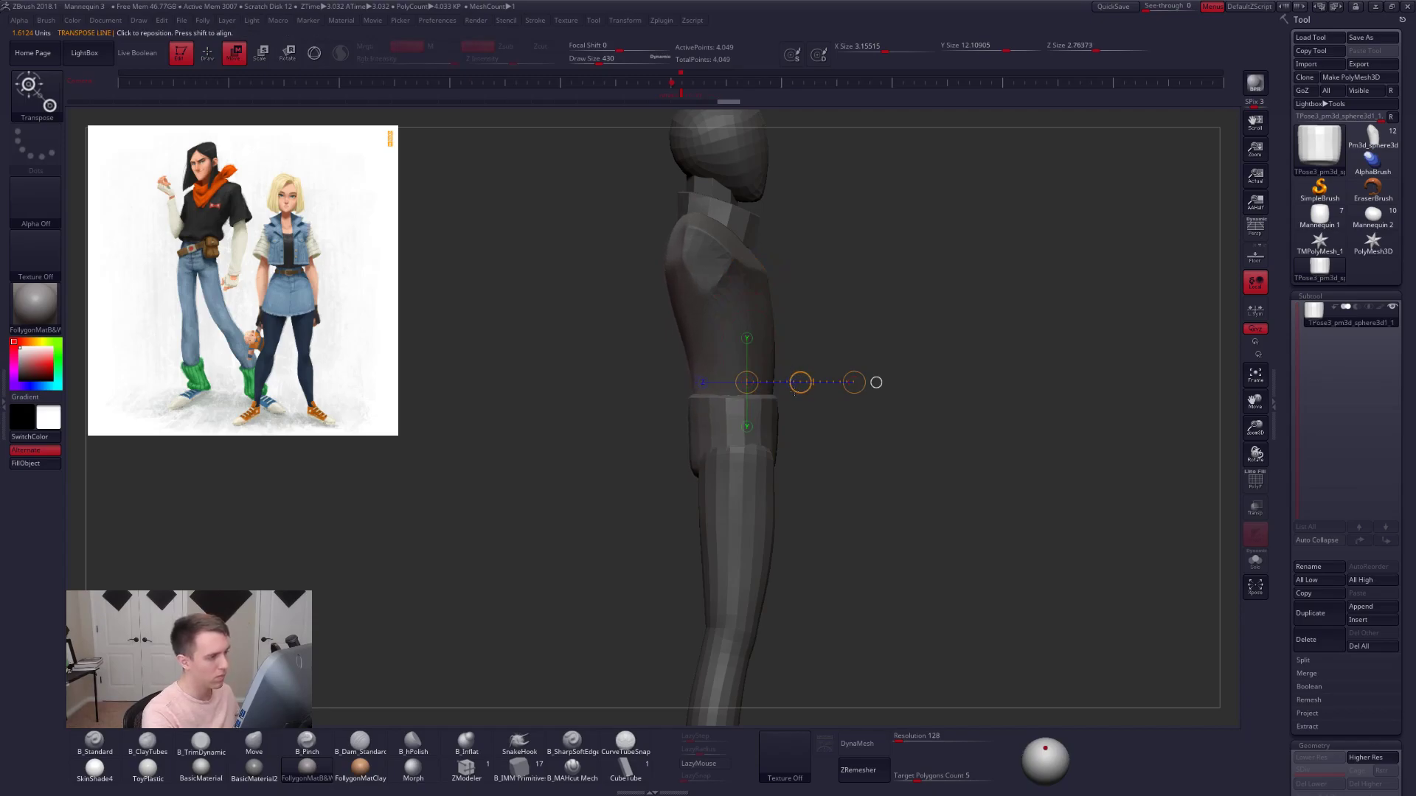
# - Turn on perspective and transfer the adjusted Transpose Master pose back to the original subtools
pyautogui.press('q')
pyautogui.keyDown('alt'); pyautogui.moveTo(906, 381); pyautogui.dragTo(855, 331); pyautogui.keyUp('alt')
pyautogui.click(1255, 229)
pyautogui.moveTo(1027, 462)
pyautogui.mouseDown()
pyautogui.moveTo(982, 481)
pyautogui.moveTo(1061, 476)
pyautogui.moveTo(1032, 472)
pyautogui.mouseUp()
pyautogui.moveTo(833, 409)
pyautogui.keyDown('alt'); pyautogui.mouseDown()
pyautogui.moveTo(823, 445)
pyautogui.moveTo(850, 399)
pyautogui.moveTo(887, 377)
pyautogui.mouseUp(); pyautogui.keyUp('alt')
pyautogui.keyDown('ctrl'); pyautogui.click(853, 435); pyautogui.keyUp('ctrl')
pyautogui.press('space')
pyautogui.click(919, 521)
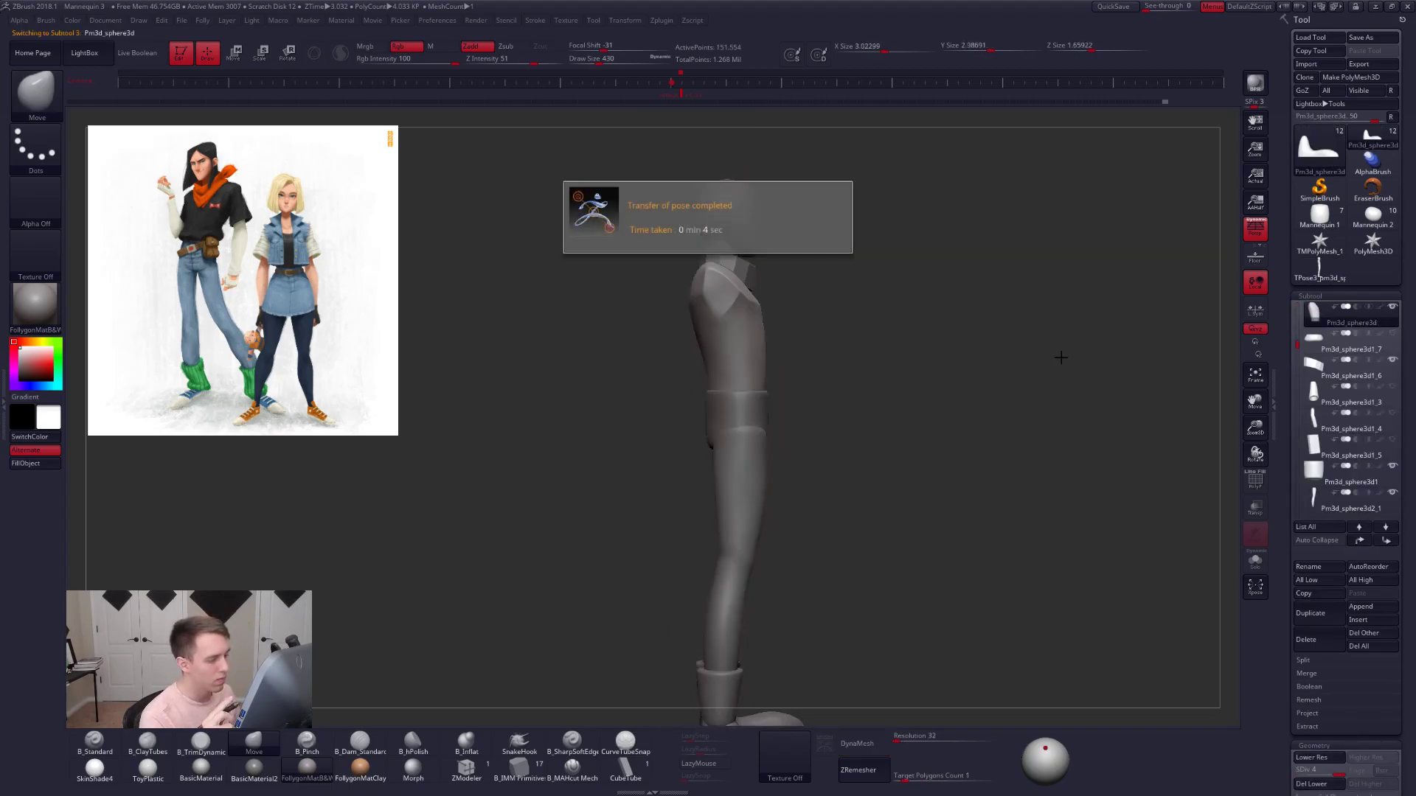
# - Reshape the torso's side profile with the Move brush after adjusting the brush size
pyautogui.moveTo(957, 494)
pyautogui.mouseDown()
pyautogui.moveTo(885, 479)
pyautogui.moveTo(789, 413)
pyautogui.mouseUp()
pyautogui.press('space')
pyautogui.keyDown('ctrl'); pyautogui.moveTo(779, 361); pyautogui.dragTo(804, 391, button='right'); pyautogui.keyUp('ctrl')
pyautogui.press('space')
pyautogui.moveTo(804, 396); pyautogui.dragTo(790, 396)
pyautogui.moveTo(811, 370)
pyautogui.mouseDown(button='right')
pyautogui.moveTo(791, 409)
pyautogui.moveTo(823, 395)
pyautogui.moveTo(835, 334)
pyautogui.mouseUp(button='right')
# - Lower the torso by two subdivision levels and mask its armhole area with perspective turned off
pyautogui.hotkey('shift', 'd')
pyautogui.hotkey('shift', 'd')
pyautogui.moveTo(876, 248)
pyautogui.keyDown('ctrl'); pyautogui.mouseDown()
pyautogui.moveTo(849, 261)
pyautogui.moveTo(788, 375)
pyautogui.moveTo(856, 413)
pyautogui.moveTo(879, 254)
pyautogui.mouseUp(); pyautogui.keyUp('ctrl')
pyautogui.keyDown('shift'); pyautogui.moveTo(859, 326); pyautogui.dragTo(875, 347, button='right'); pyautogui.keyUp('shift')
pyautogui.click(1255, 235)
pyautogui.moveTo(1032, 295)
pyautogui.keyDown('shift'); pyautogui.mouseDown(button='right')
pyautogui.moveTo(926, 322)
pyautogui.moveTo(904, 269)
pyautogui.mouseUp(button='right'); pyautogui.keyUp('shift')
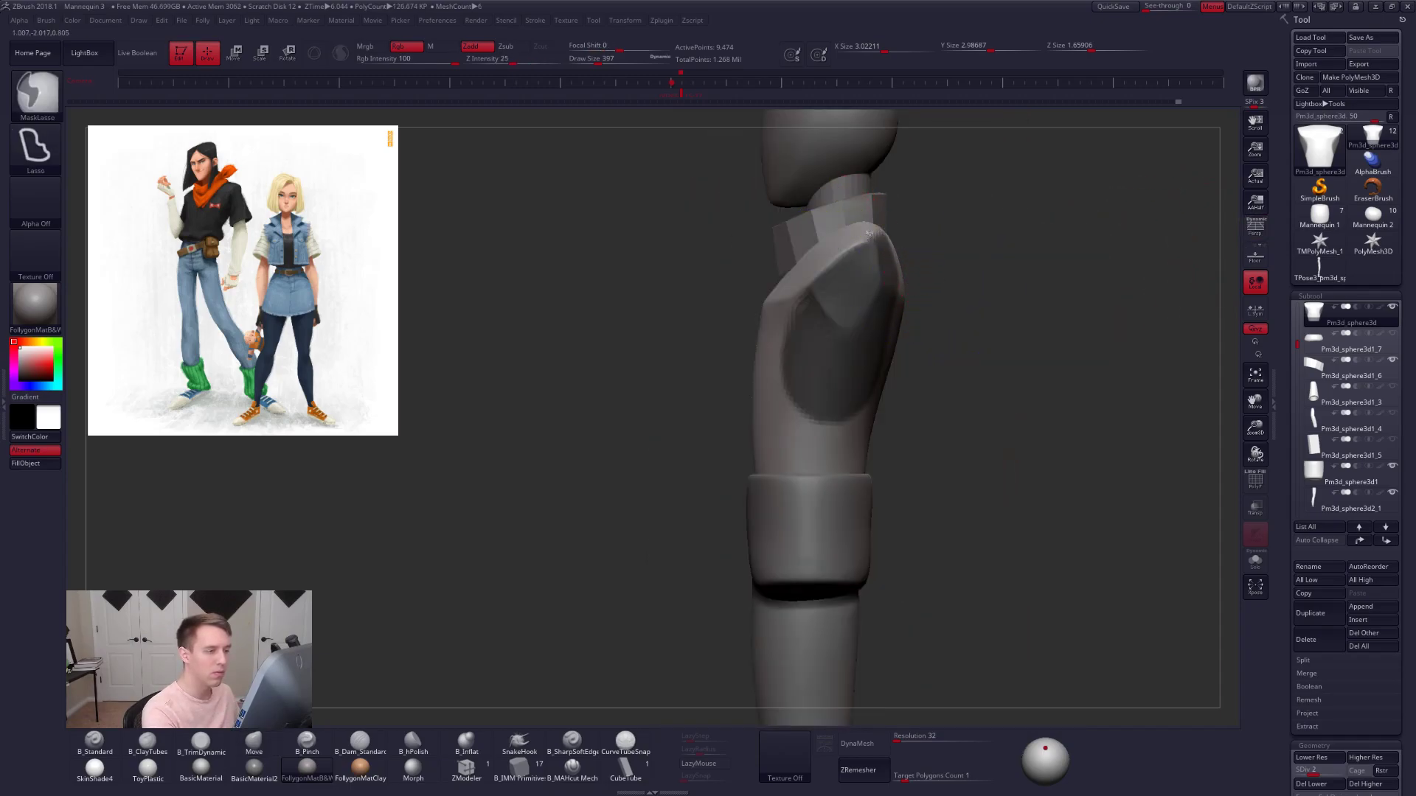
# - Trim the armhole mask on the side of the torso, soften its edge and invert it
pyautogui.keyDown('ctrl'); pyautogui.keyDown('alt'); pyautogui.moveTo(861, 410); pyautogui.dragTo(972, 240); pyautogui.keyUp('alt'); pyautogui.keyUp('ctrl')
pyautogui.keyDown('ctrl'); pyautogui.keyDown('alt'); pyautogui.moveTo(876, 293); pyautogui.dragTo(880, 296); pyautogui.keyUp('alt'); pyautogui.keyUp('ctrl')
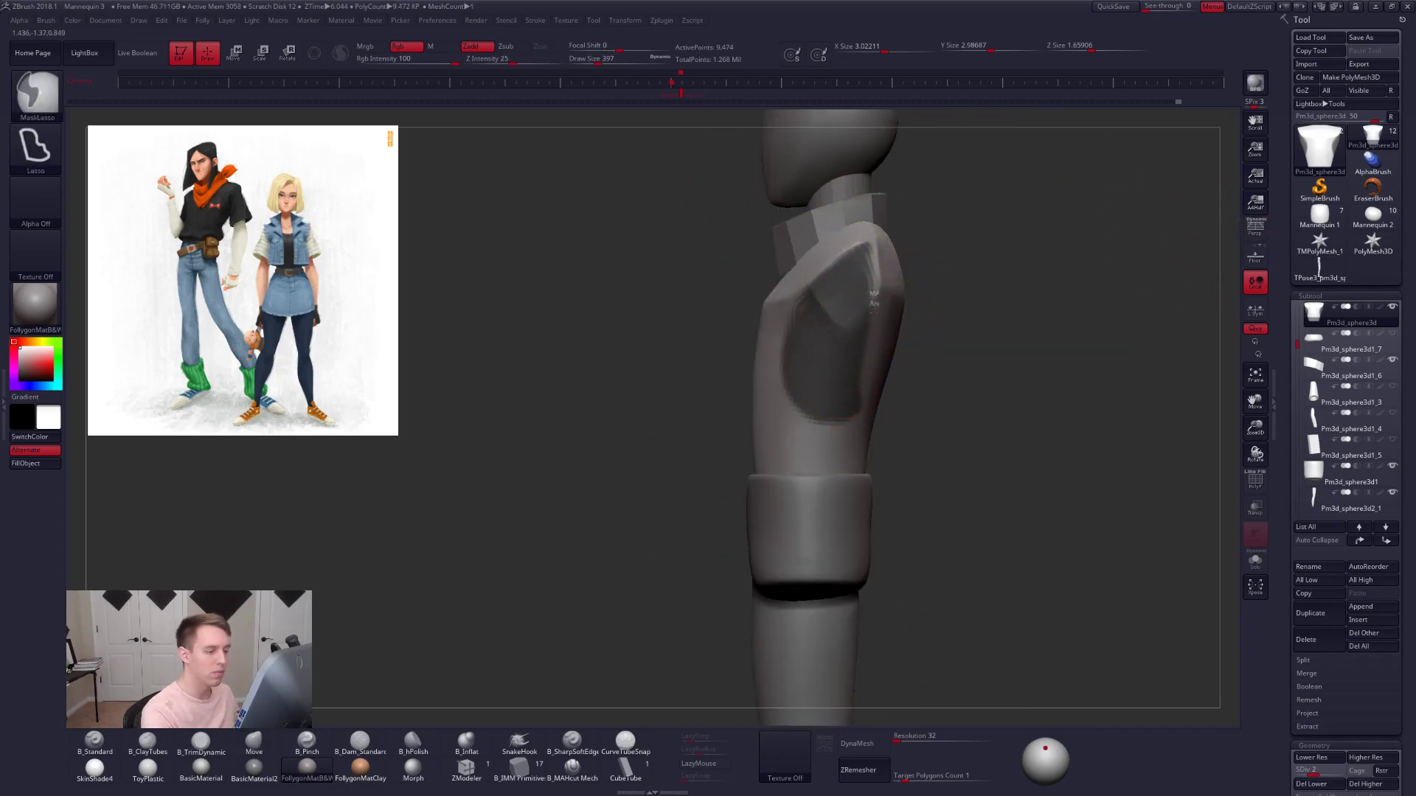
pyautogui.keyDown('ctrl'); pyautogui.moveTo(848, 412); pyautogui.dragTo(833, 356); pyautogui.keyUp('ctrl')
pyautogui.keyDown('ctrl'); pyautogui.click(845, 392); pyautogui.keyUp('ctrl')
pyautogui.keyDown('ctrl'); pyautogui.click(846, 392); pyautogui.keyUp('ctrl')
pyautogui.keyDown('ctrl'); pyautogui.click(918, 370); pyautogui.keyUp('ctrl')
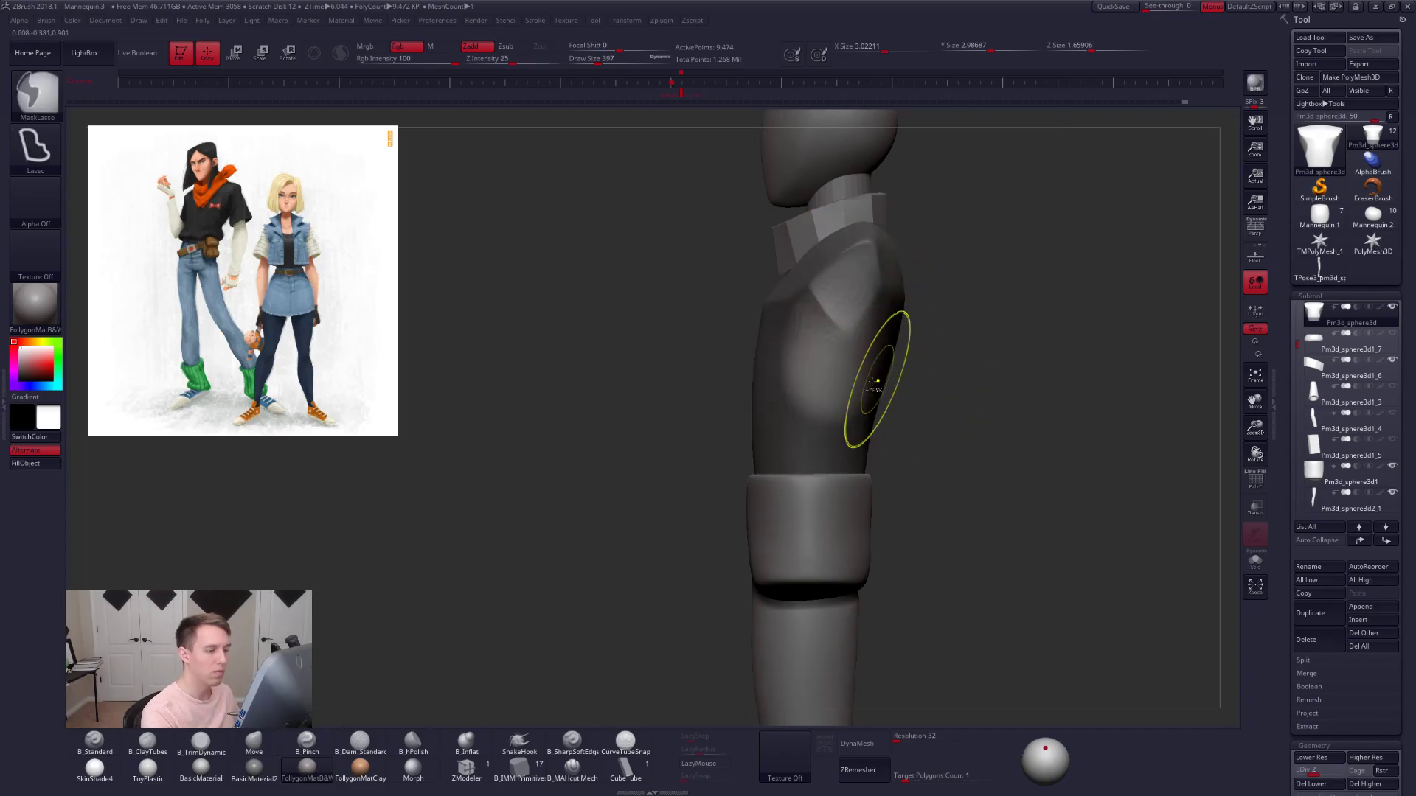
# - Return the torso to its highest subdivision level and build up its side below the shoulder with ClayTubes
pyautogui.moveTo(846, 389); pyautogui.dragTo(917, 357, button='right')
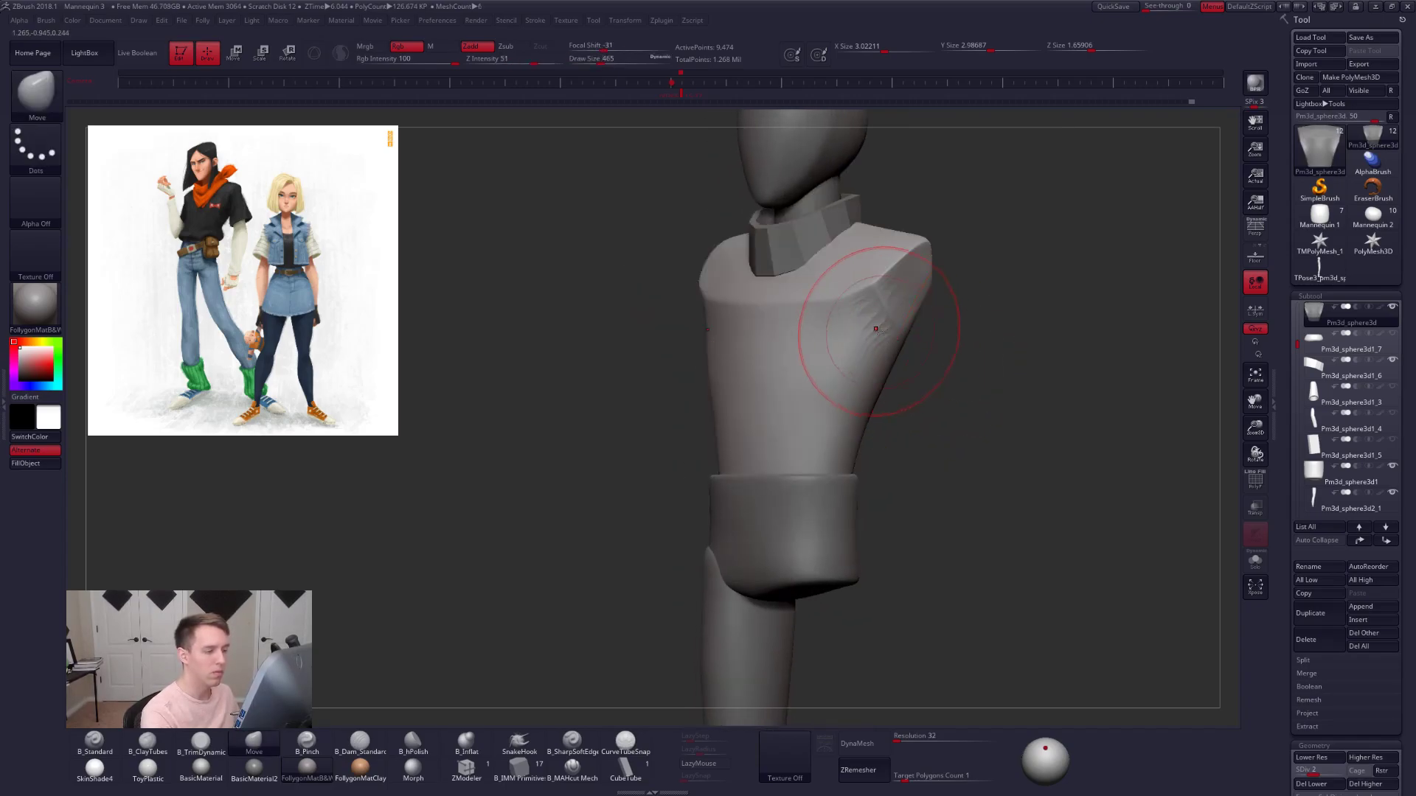
pyautogui.hotkey('ctrl', 'd')
pyautogui.press('b')
pyautogui.press('c')
pyautogui.press('t')
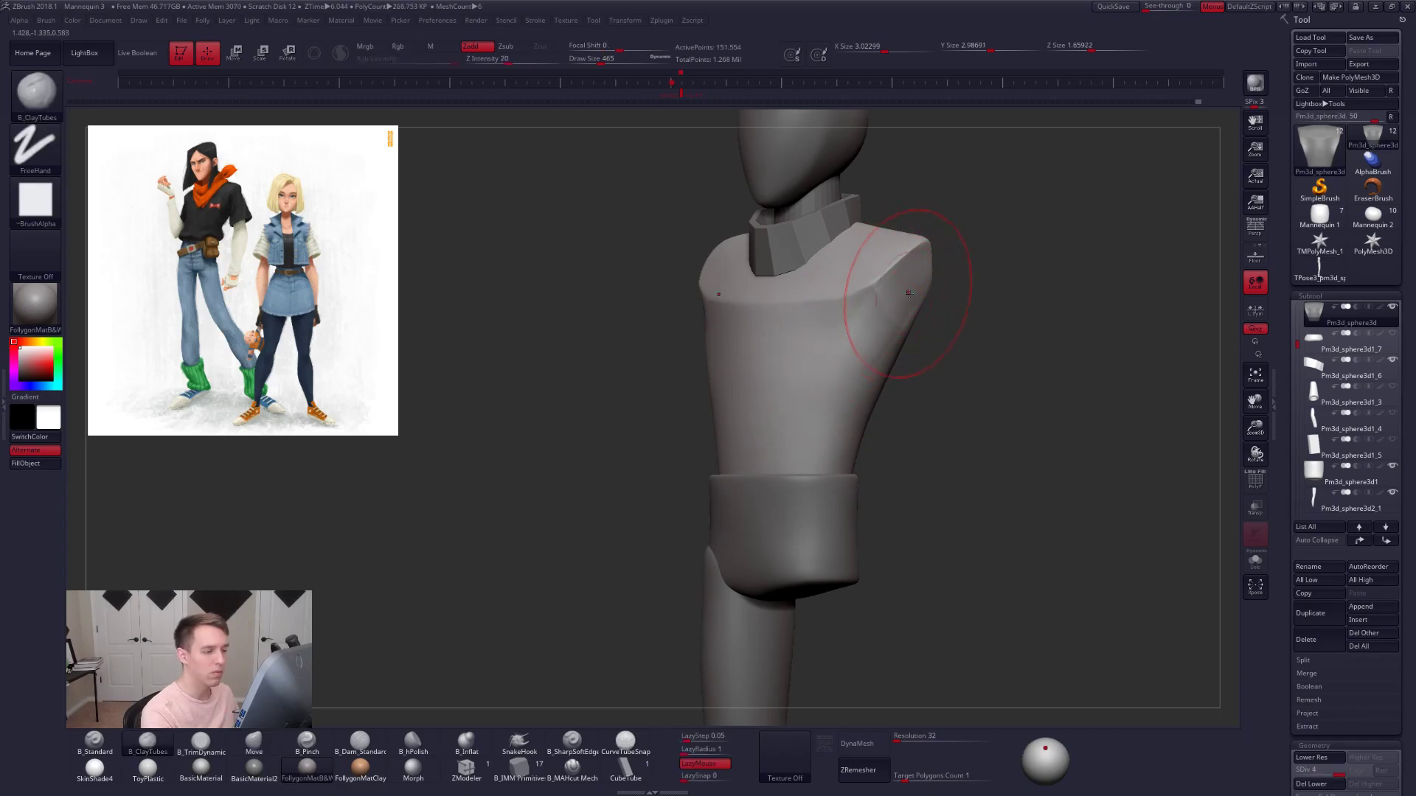
pyautogui.moveTo(867, 390); pyautogui.dragTo(919, 288, button='right')
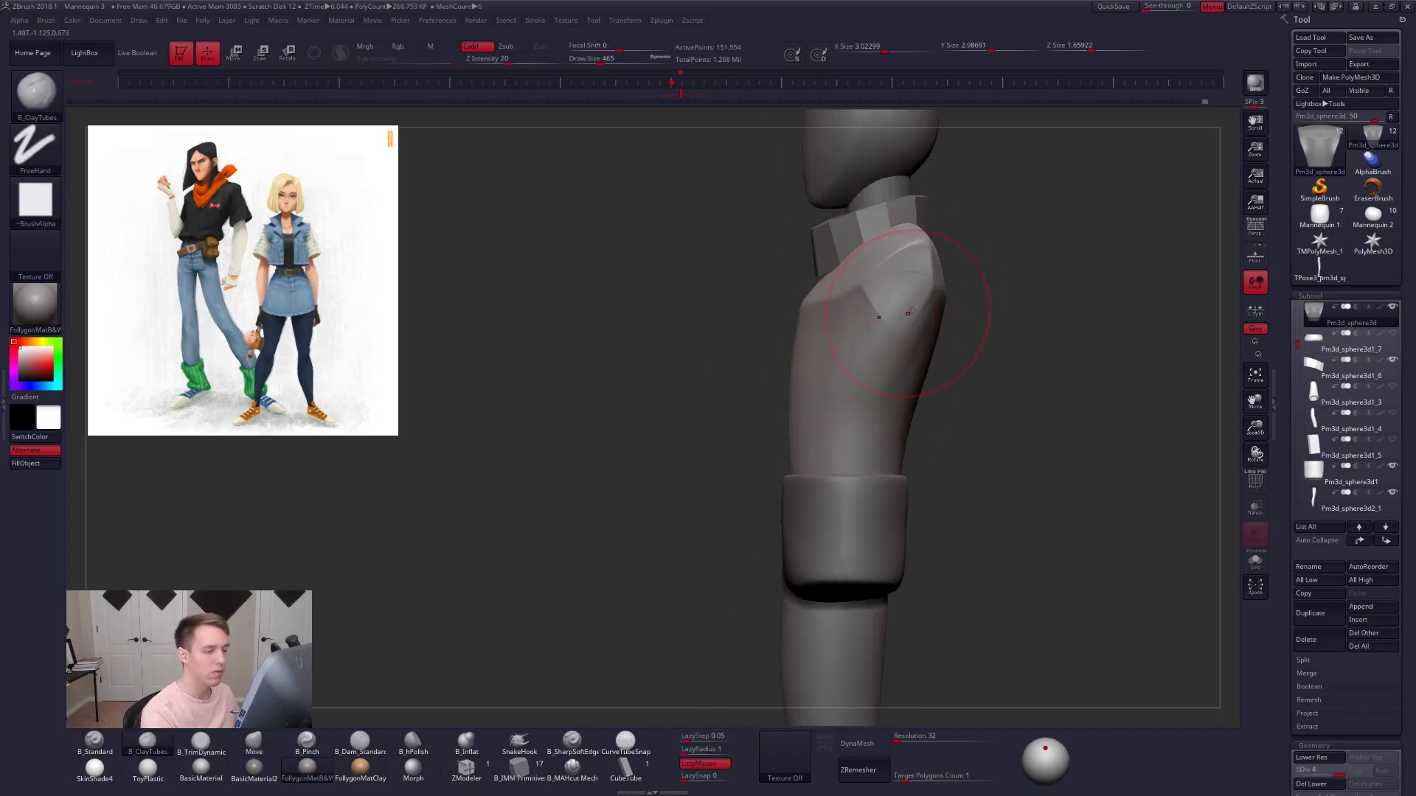
pyautogui.moveTo(871, 412); pyautogui.dragTo(914, 314, button='right')
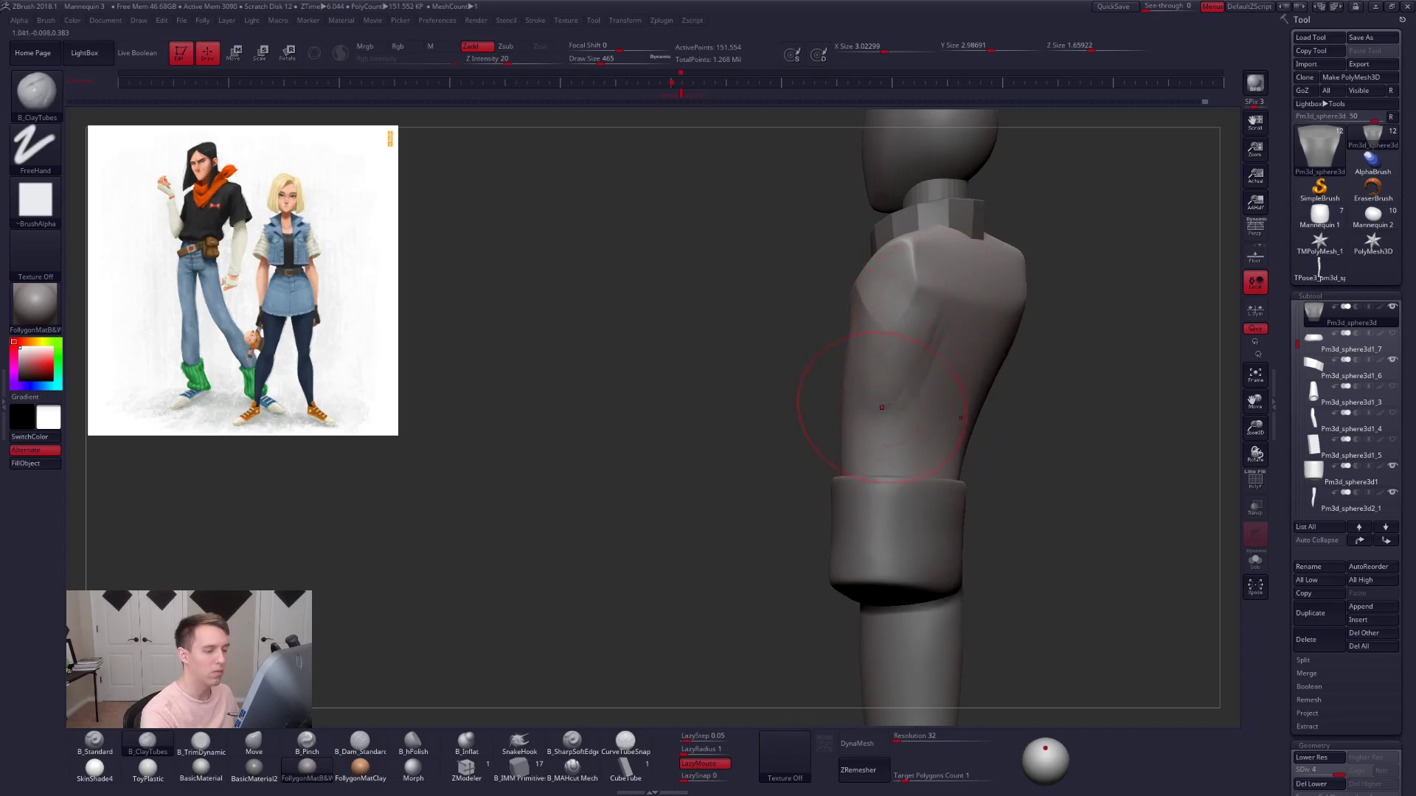
pyautogui.moveTo(880, 409); pyautogui.dragTo(913, 298, button='right')
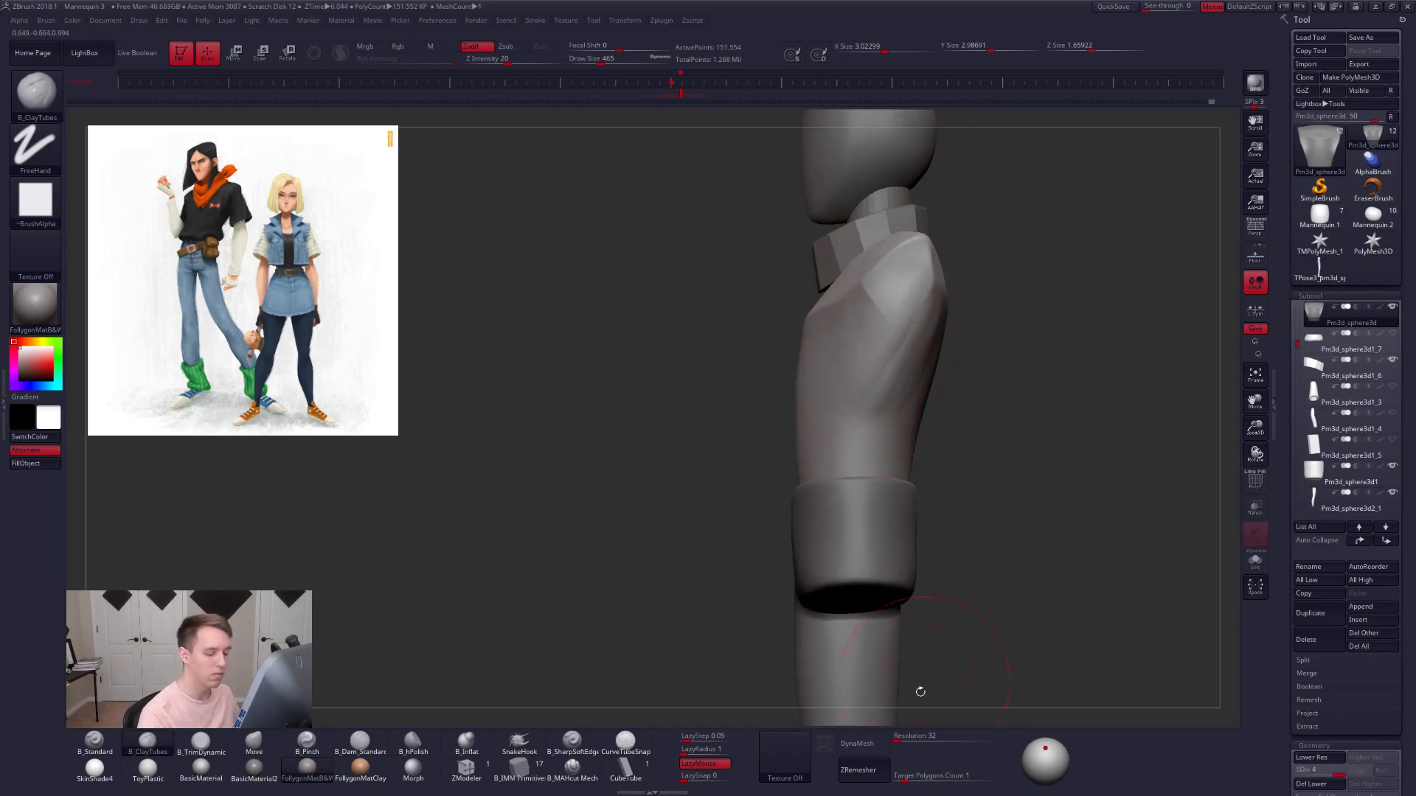
# - Remesh the torso with DynaMesh at resolution 120
pyautogui.click(912, 737)
pyautogui.write('120')
pyautogui.press('Return')
pyautogui.click(863, 744)
pyautogui.click(829, 771)
pyautogui.click(859, 743)
# - Touch up the lower torso with a smaller ClayTubes brush
pyautogui.moveTo(859, 396)
pyautogui.mouseDown(button='right')
pyautogui.moveTo(926, 389)
pyautogui.moveTo(914, 421)
pyautogui.mouseUp(button='right')
pyautogui.press('[')
pyautogui.moveTo(817, 461); pyautogui.dragTo(808, 442)
pyautogui.moveTo(807, 443); pyautogui.dragTo(789, 531, button='right')
# - Select the pelvis subtool and reshape its upper edge around the waist using the Move brush at draw size 252
pyautogui.keyDown('alt'); pyautogui.click(774, 483); pyautogui.keyUp('alt')
pyautogui.hotkey('alt', 's')
pyautogui.moveTo(774, 478)
pyautogui.mouseDown(button='right')
pyautogui.moveTo(758, 474)
pyautogui.moveTo(775, 503)
pyautogui.moveTo(818, 386)
pyautogui.mouseUp(button='right')
pyautogui.press('b')
pyautogui.press('m')
pyautogui.press('v')
pyautogui.hotkey('alt', 's')
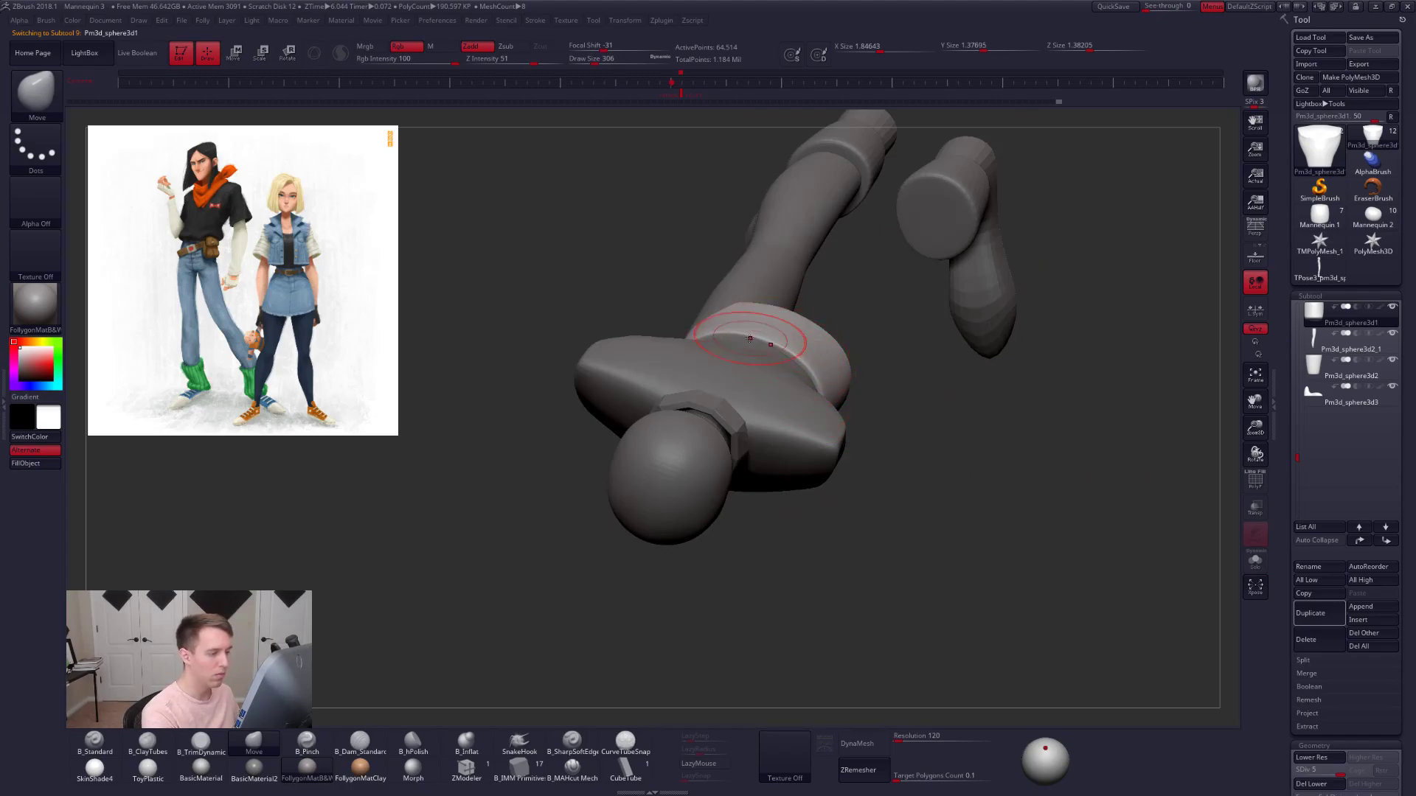
pyautogui.moveTo(748, 336)
pyautogui.mouseDown(button='right')
pyautogui.moveTo(749, 359)
pyautogui.moveTo(727, 359)
pyautogui.moveTo(801, 283)
pyautogui.moveTo(852, 361)
pyautogui.moveTo(829, 309)
pyautogui.mouseUp(button='right')
pyautogui.press('space')
pyautogui.moveTo(821, 377); pyautogui.dragTo(814, 379)
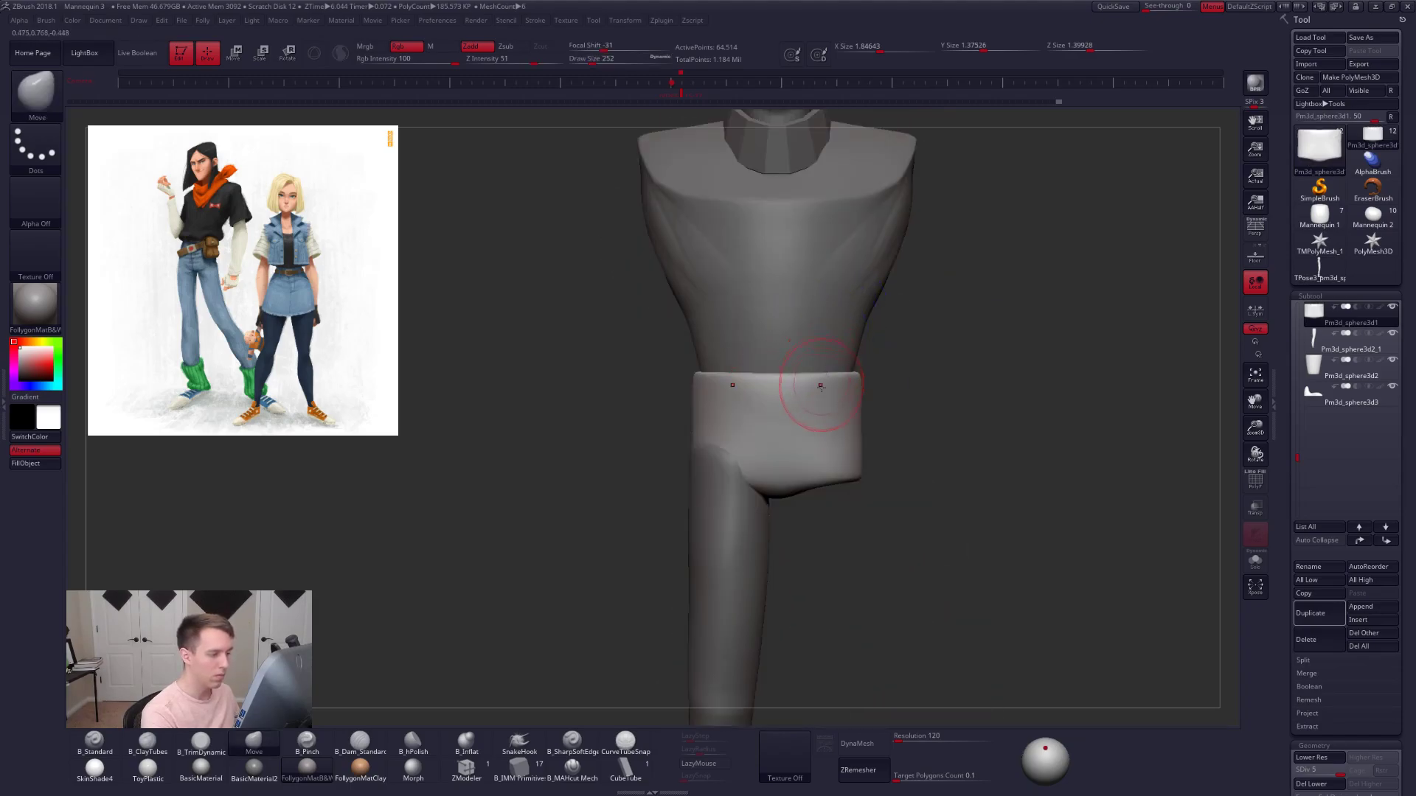
# - Isolate the pelvis and inspect its wireframe while stepping down to the lowest subdivision level
pyautogui.hotkey('alt', 's')
pyautogui.hotkey('shift', 'f')
pyautogui.hotkey('shift', 'd')
pyautogui.hotkey('shift', 'd')
pyautogui.hotkey('shift', 'd')
pyautogui.hotkey('shift', 'd')
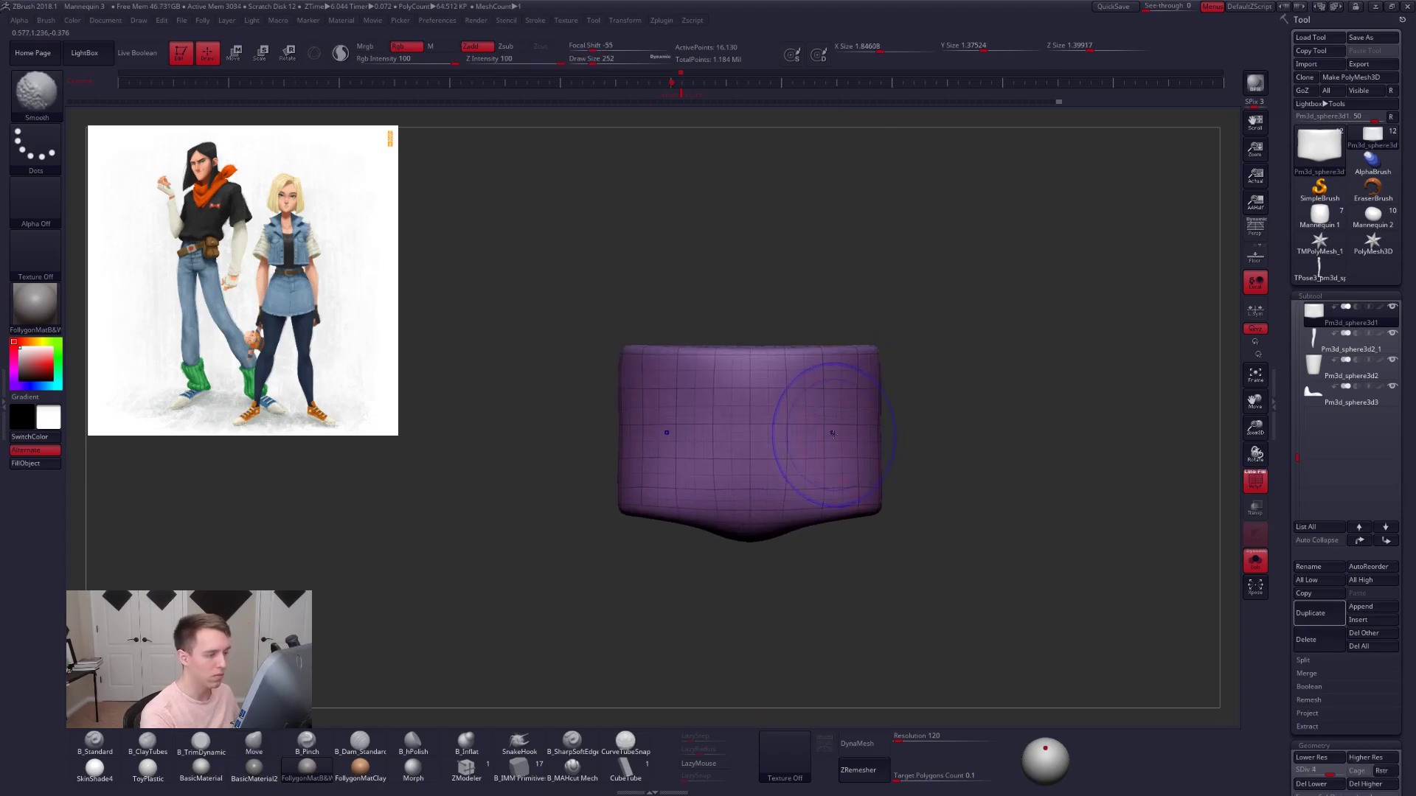
pyautogui.moveTo(815, 405)
pyautogui.mouseDown(button='right')
pyautogui.moveTo(817, 450)
pyautogui.moveTo(818, 419)
pyautogui.mouseUp(button='right')
pyautogui.hotkey('shift', 'f')
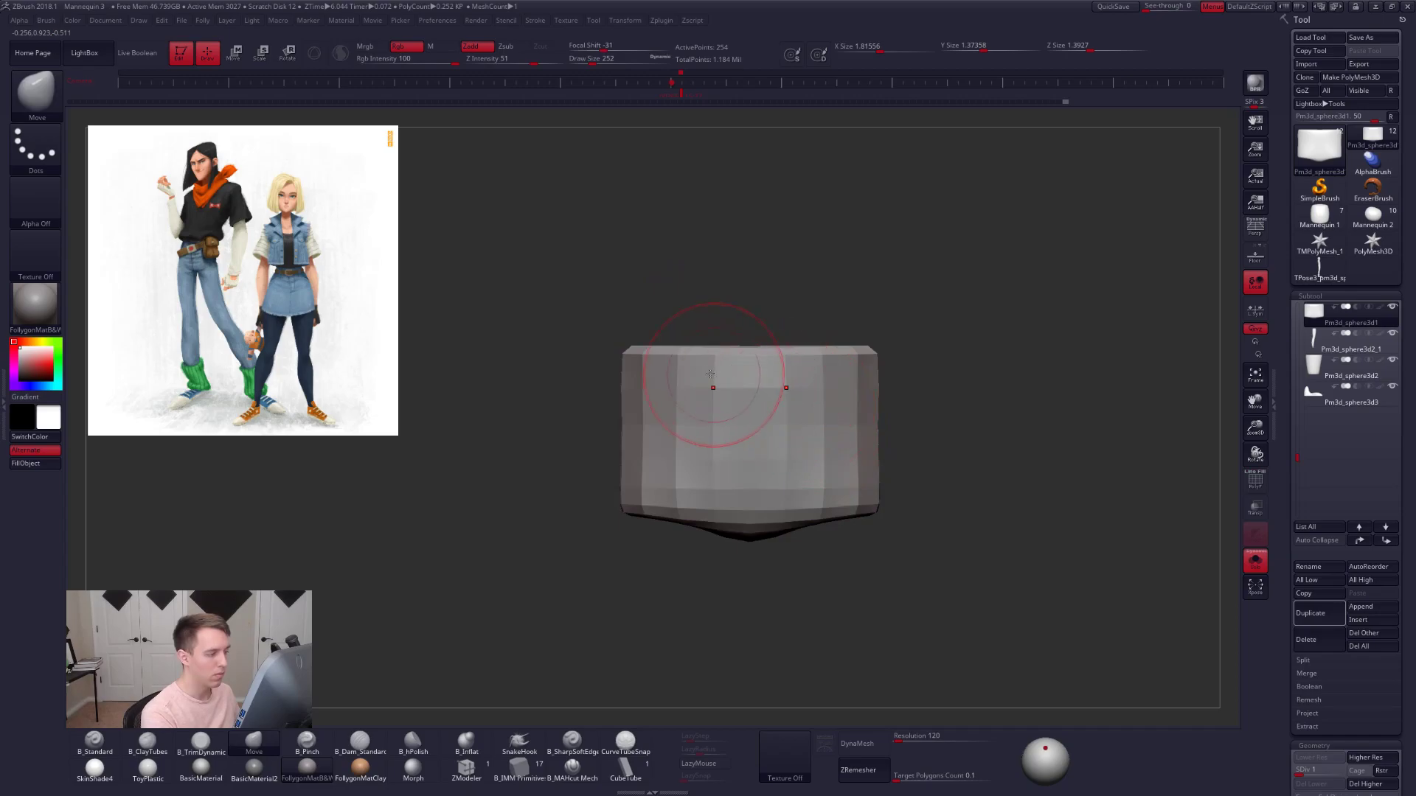
# - Place a vertical Transpose line at the pelvis's upper edge and raise the pelvis back to its highest subdivision level
pyautogui.press('w')
pyautogui.moveTo(749, 295); pyautogui.dragTo(749, 356)
pyautogui.press('d')
pyautogui.press('d')
pyautogui.press('d')
pyautogui.press('d')
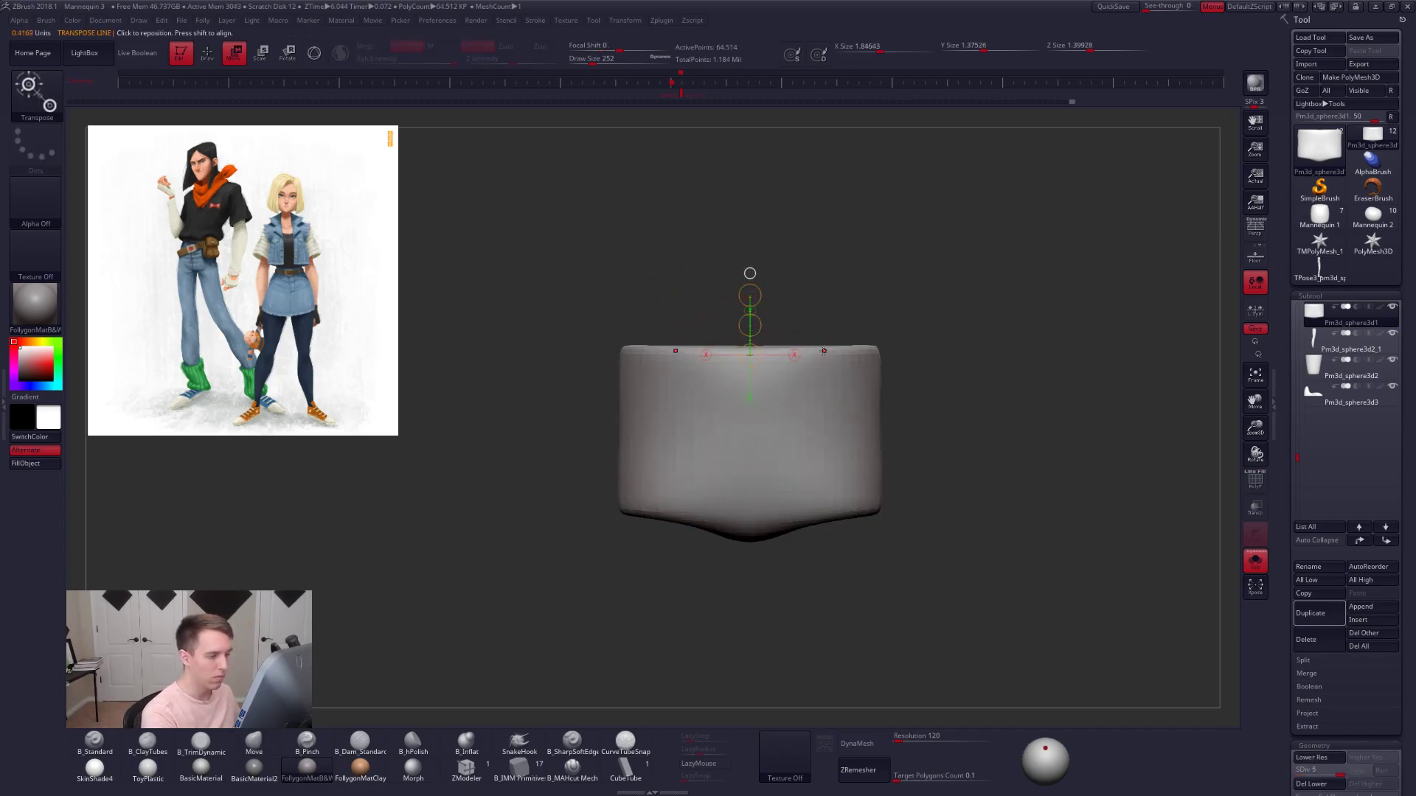
# - Mask everything on the pelvis except its top edge and lower that edge with Transpose Move
pyautogui.press('q')
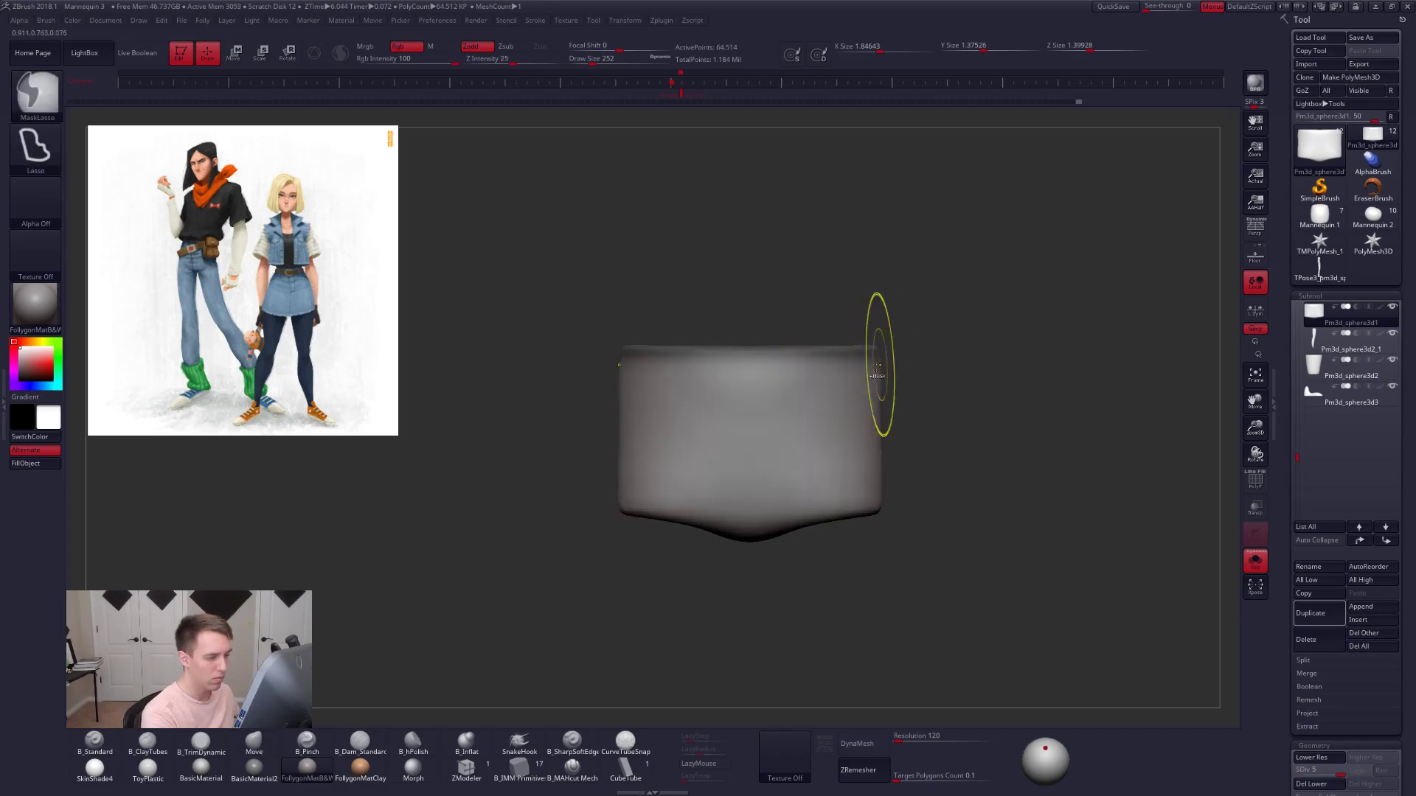
pyautogui.press('w')
pyautogui.moveTo(834, 395); pyautogui.dragTo(834, 470)
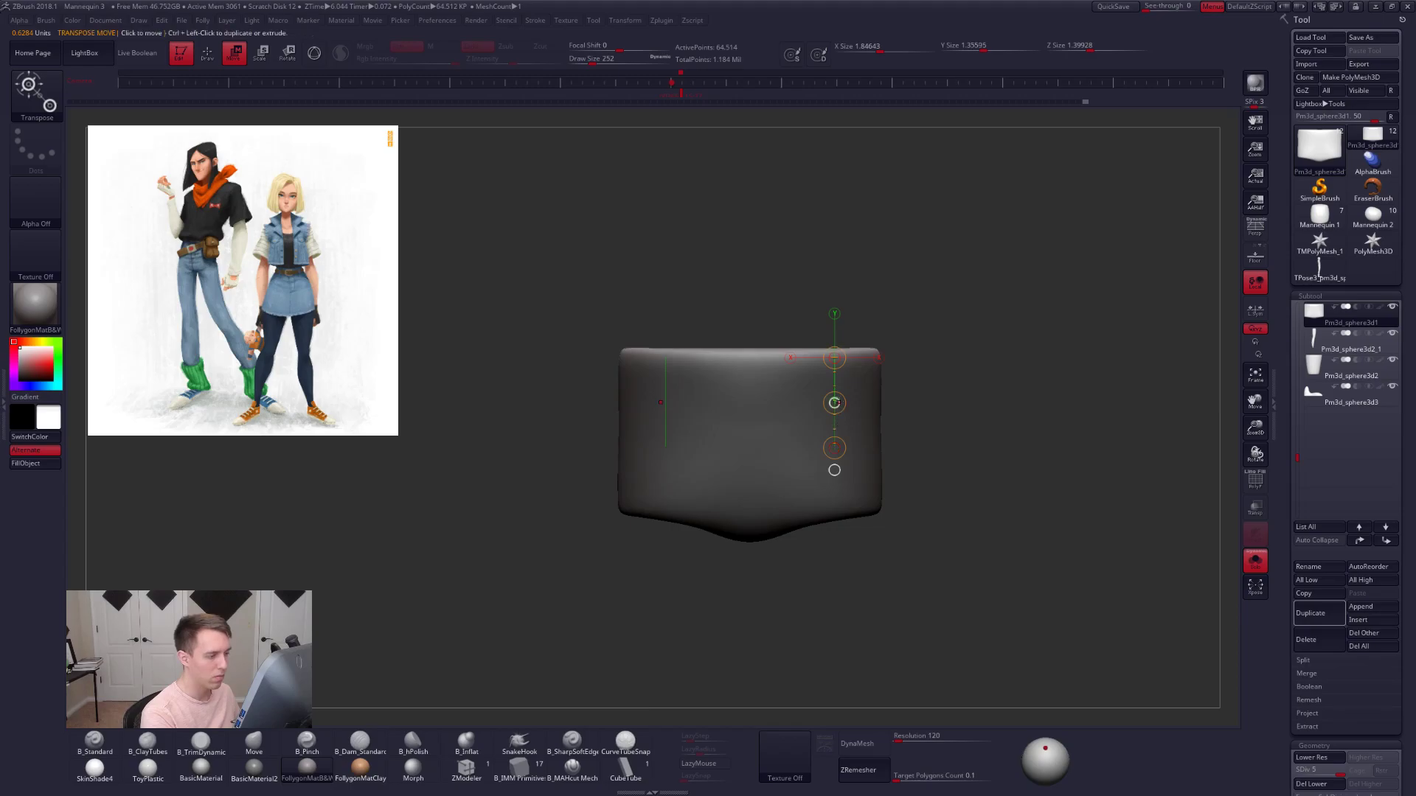
pyautogui.hotkey('alt', 's')
pyautogui.moveTo(951, 369)
pyautogui.mouseDown()
pyautogui.moveTo(931, 432)
pyautogui.moveTo(942, 383)
pyautogui.moveTo(951, 404)
pyautogui.mouseUp()
pyautogui.press('q')
# - Switch from the pelvis to the waist band subtool and make the band visible around the lower torso
pyautogui.moveTo(903, 394)
pyautogui.mouseDown()
pyautogui.moveTo(891, 379)
pyautogui.moveTo(870, 432)
pyautogui.moveTo(903, 350)
pyautogui.moveTo(875, 338)
pyautogui.moveTo(924, 343)
pyautogui.mouseUp()
pyautogui.keyDown('alt'); pyautogui.click(832, 376); pyautogui.keyUp('alt')
pyautogui.press('space')
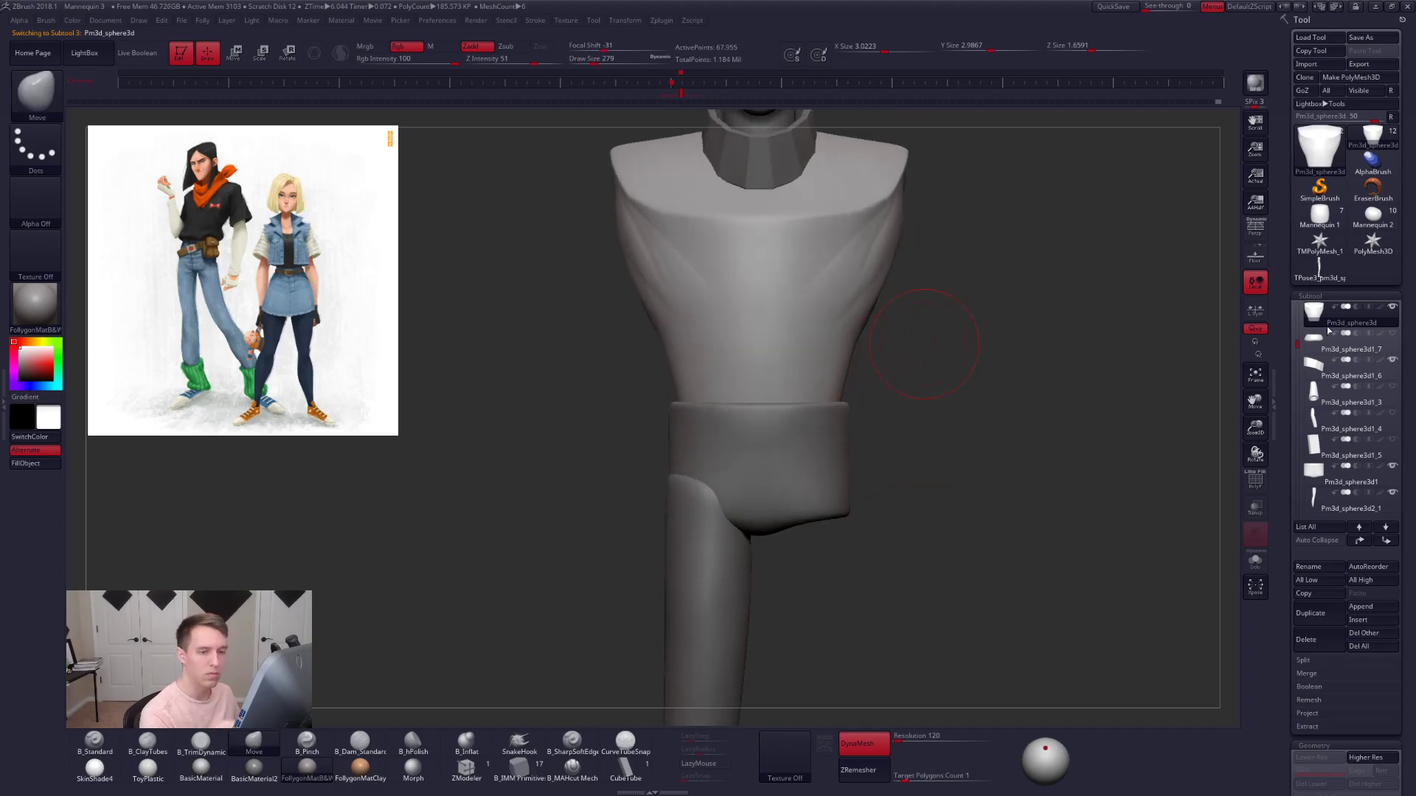
pyautogui.click(1344, 341)
pyautogui.keyDown('alt'); pyautogui.moveTo(1071, 431); pyautogui.dragTo(1075, 373); pyautogui.keyUp('alt')
pyautogui.moveTo(1021, 480); pyautogui.dragTo(827, 371)
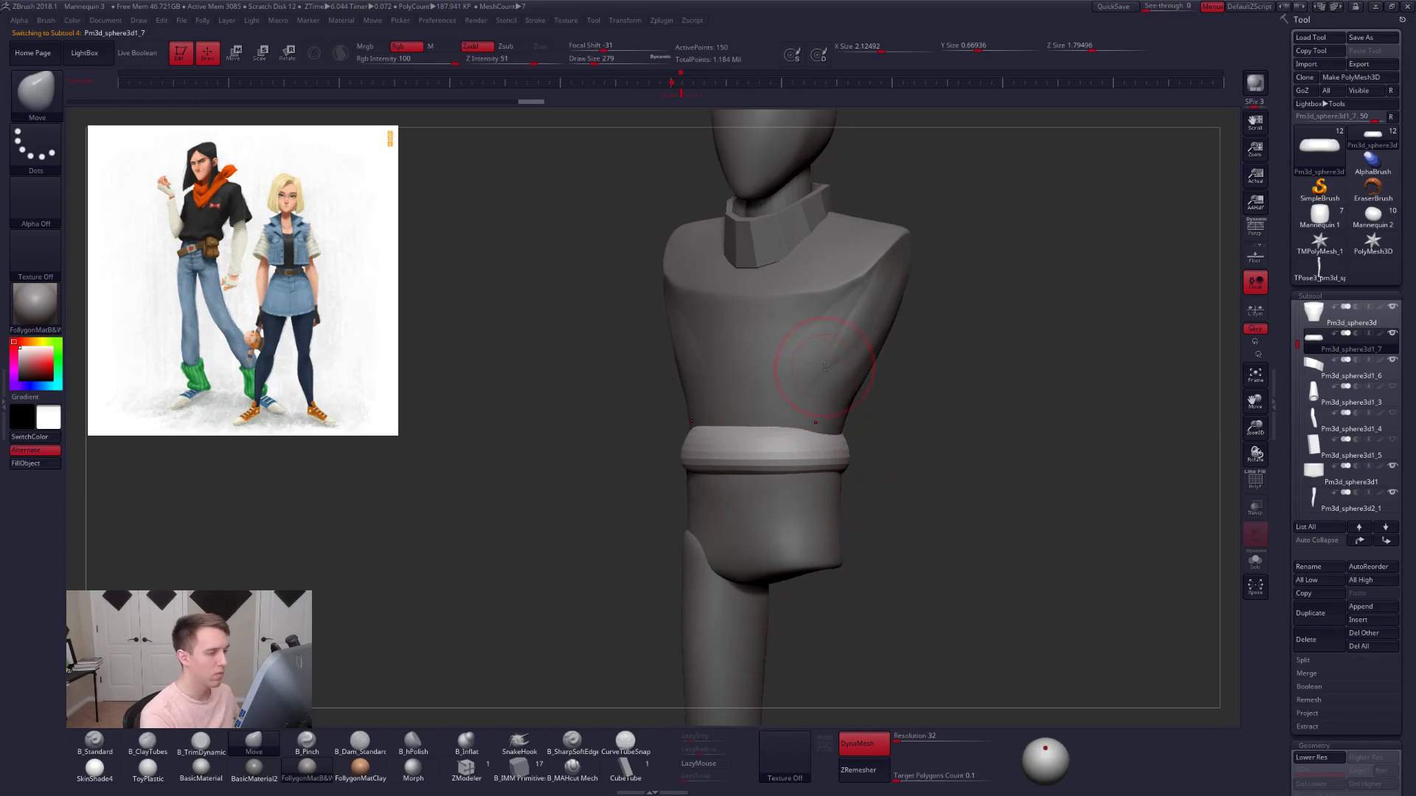
# - Select the torso and narrow its width with a horizontal Transpose line from the waist centre
pyautogui.keyDown('alt'); pyautogui.click(827, 371); pyautogui.keyUp('alt')
pyautogui.keyDown('shift'); pyautogui.moveTo(829, 371); pyautogui.dragTo(831, 361, button='right'); pyautogui.keyUp('shift')
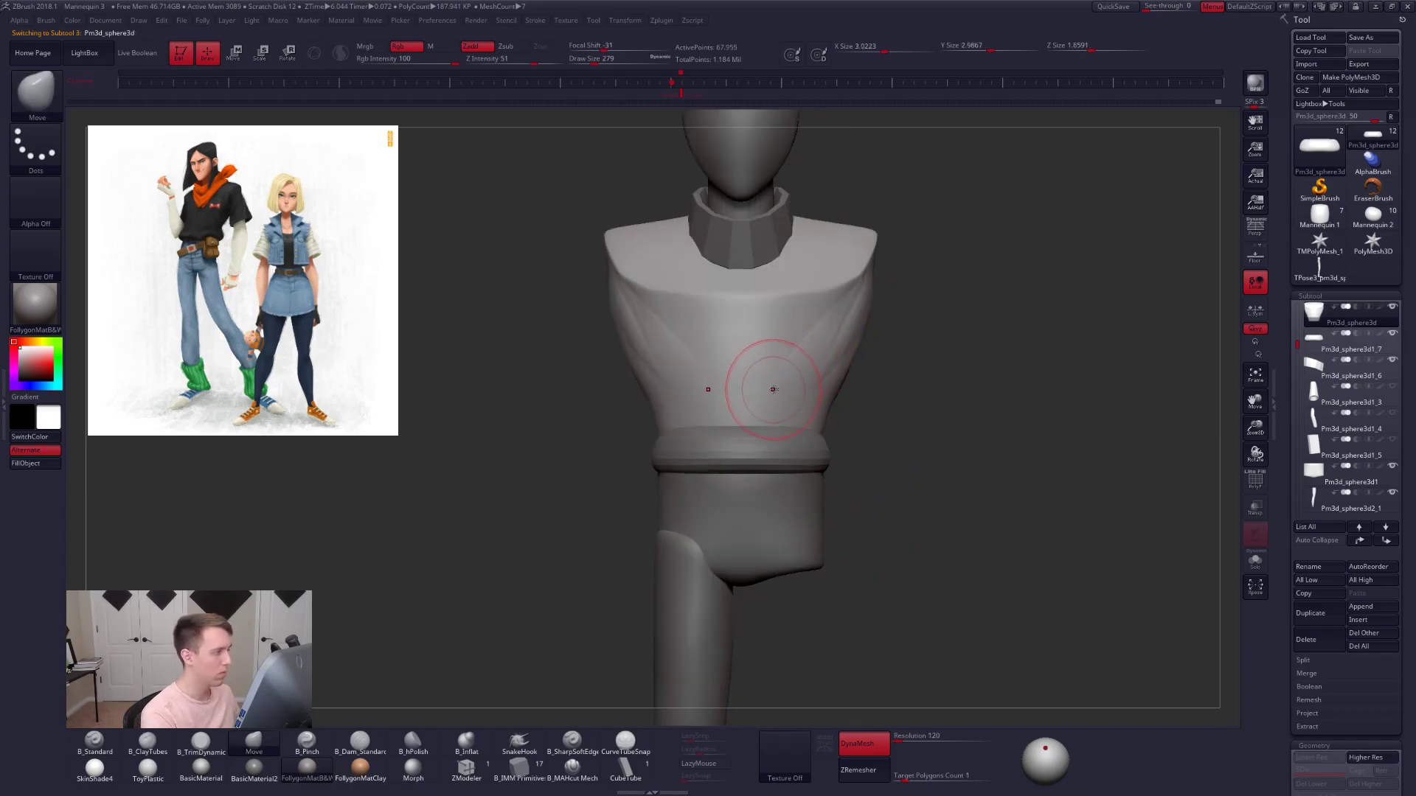
pyautogui.press('w')
pyautogui.moveTo(741, 419); pyautogui.dragTo(914, 424)
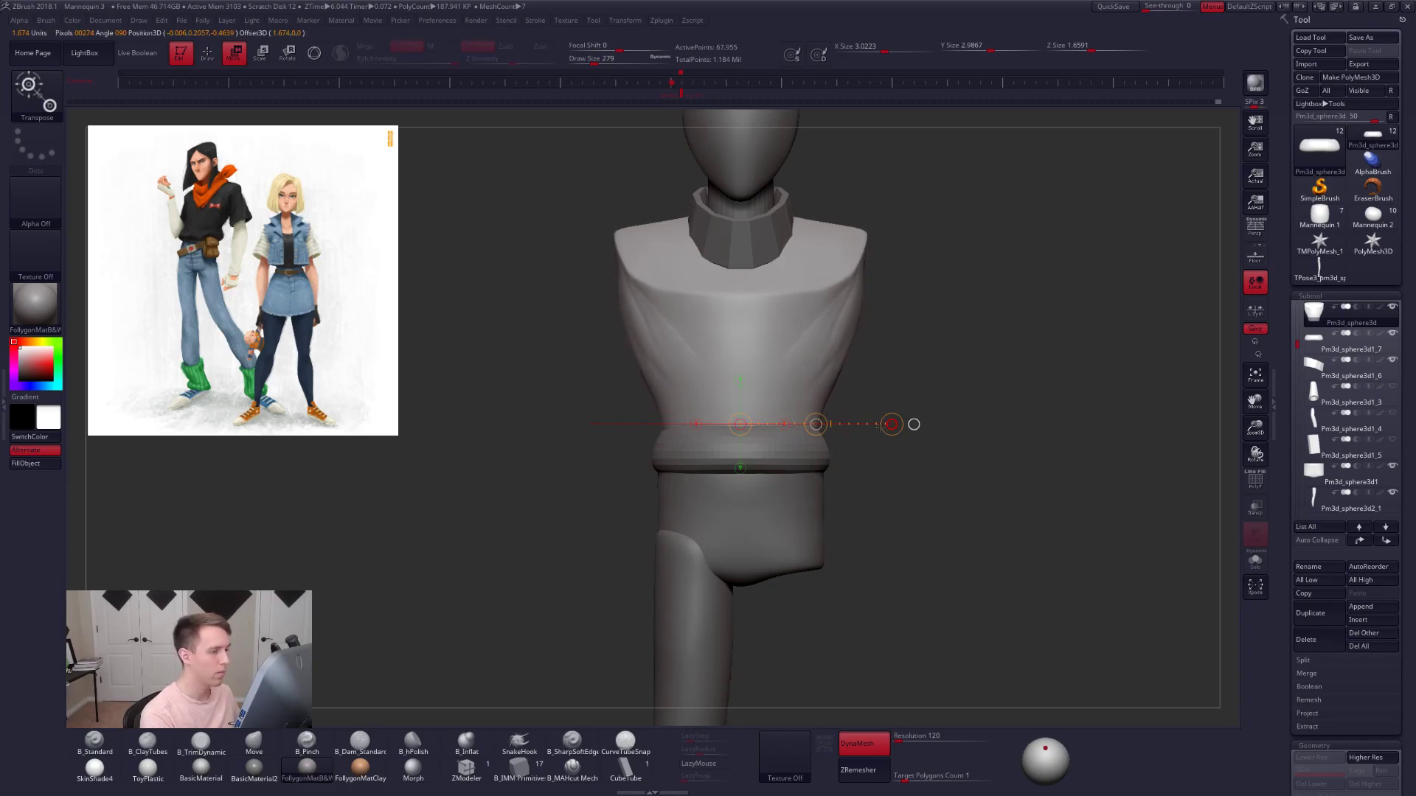
# - Build up the torso's side planes from the armpit toward the waist with ClayTubes
pyautogui.press('q')
pyautogui.moveTo(827, 324); pyautogui.dragTo(744, 316, button='right')
pyautogui.press('2')
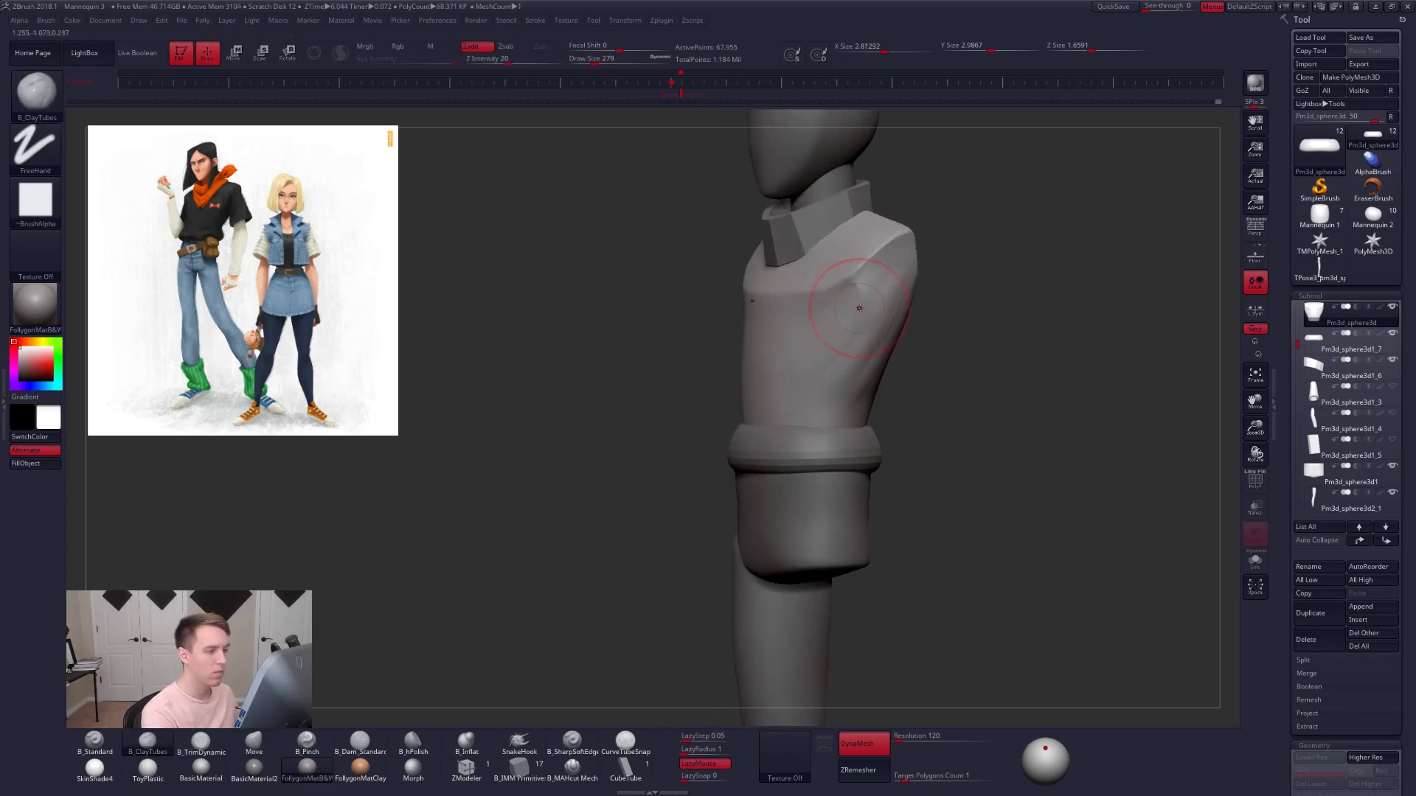
pyautogui.moveTo(859, 307); pyautogui.dragTo(894, 259)
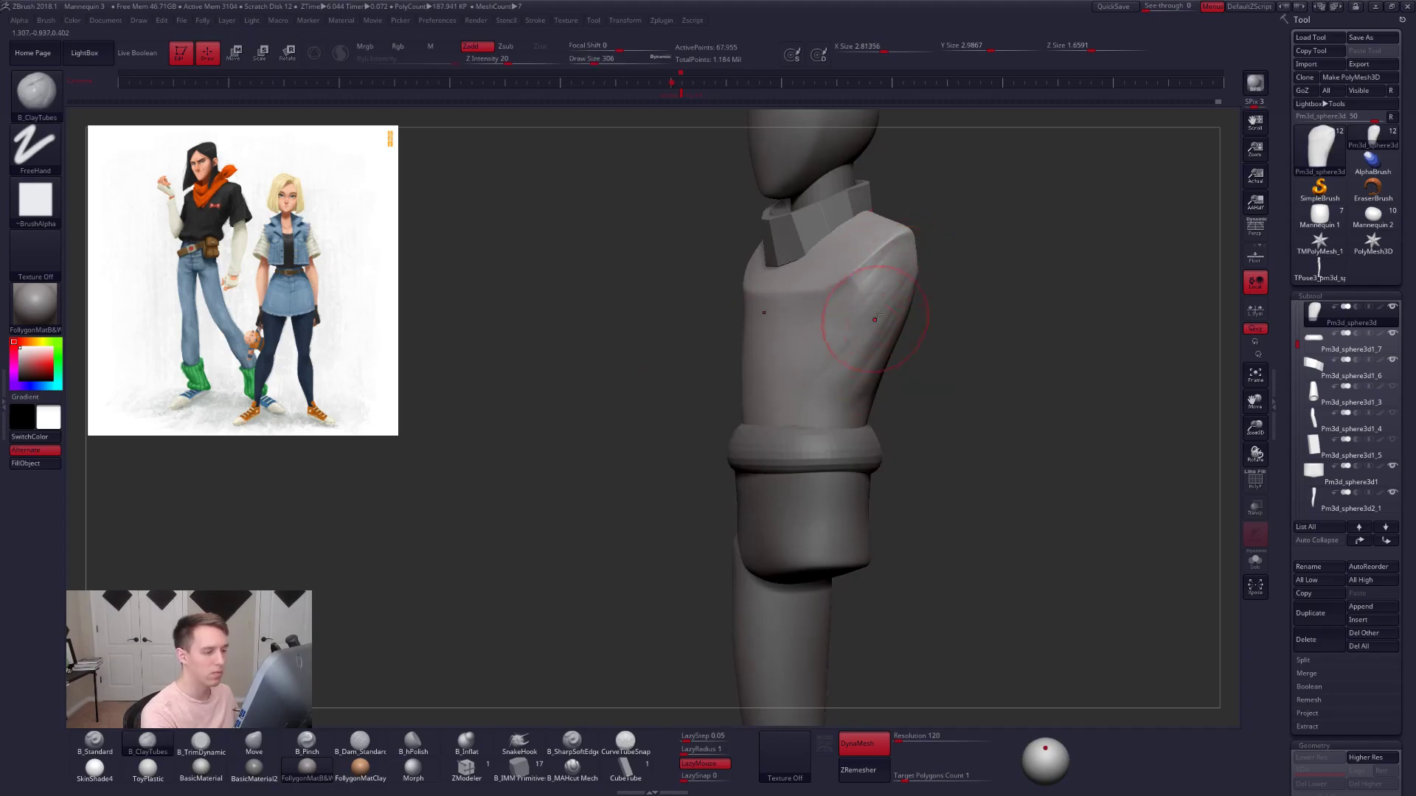
pyautogui.moveTo(816, 359); pyautogui.dragTo(884, 292)
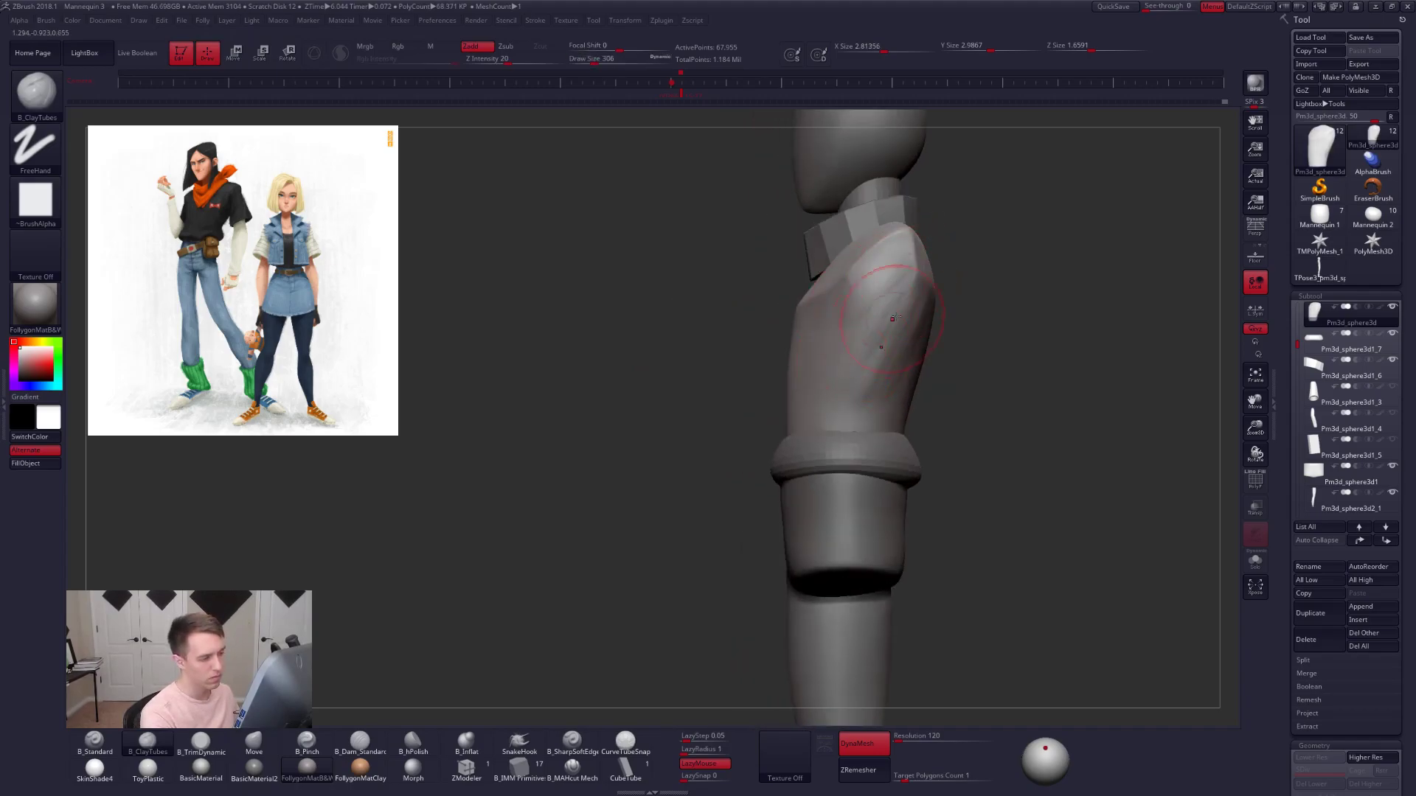
pyautogui.moveTo(871, 337); pyautogui.dragTo(819, 376, button='right')
pyautogui.rightClick(849, 385)
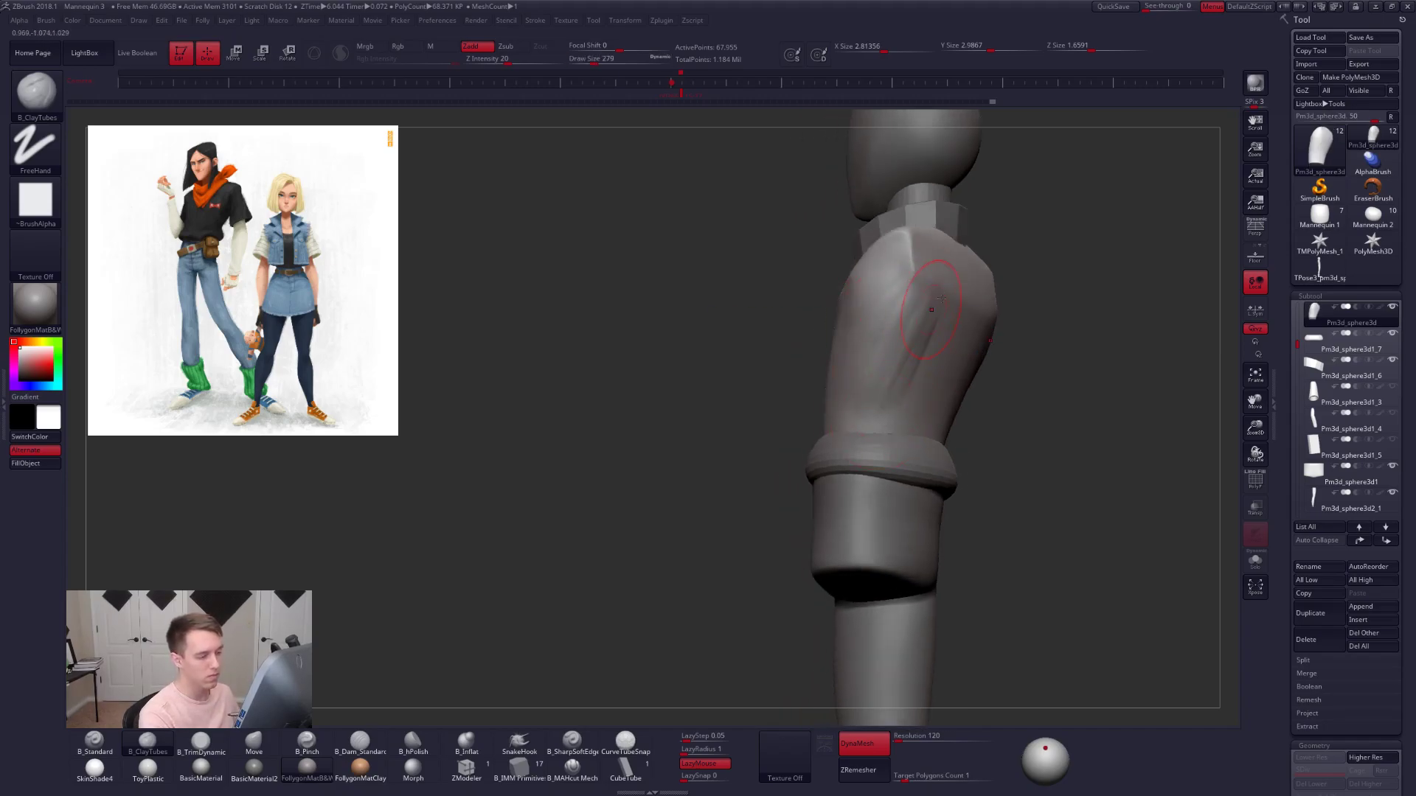
pyautogui.rightClick(856, 435)
pyautogui.keyDown('alt'); pyautogui.moveTo(857, 435); pyautogui.dragTo(744, 442, button='right'); pyautogui.keyUp('alt')
pyautogui.rightClick(756, 431)
# - Flatten the planes on the torso's shoulder and side with an enlarged TrimDynamic brush
pyautogui.press('3')
pyautogui.moveTo(787, 301); pyautogui.dragTo(849, 319, button='right')
pyautogui.press('space')
pyautogui.moveTo(817, 402); pyautogui.dragTo(811, 402)
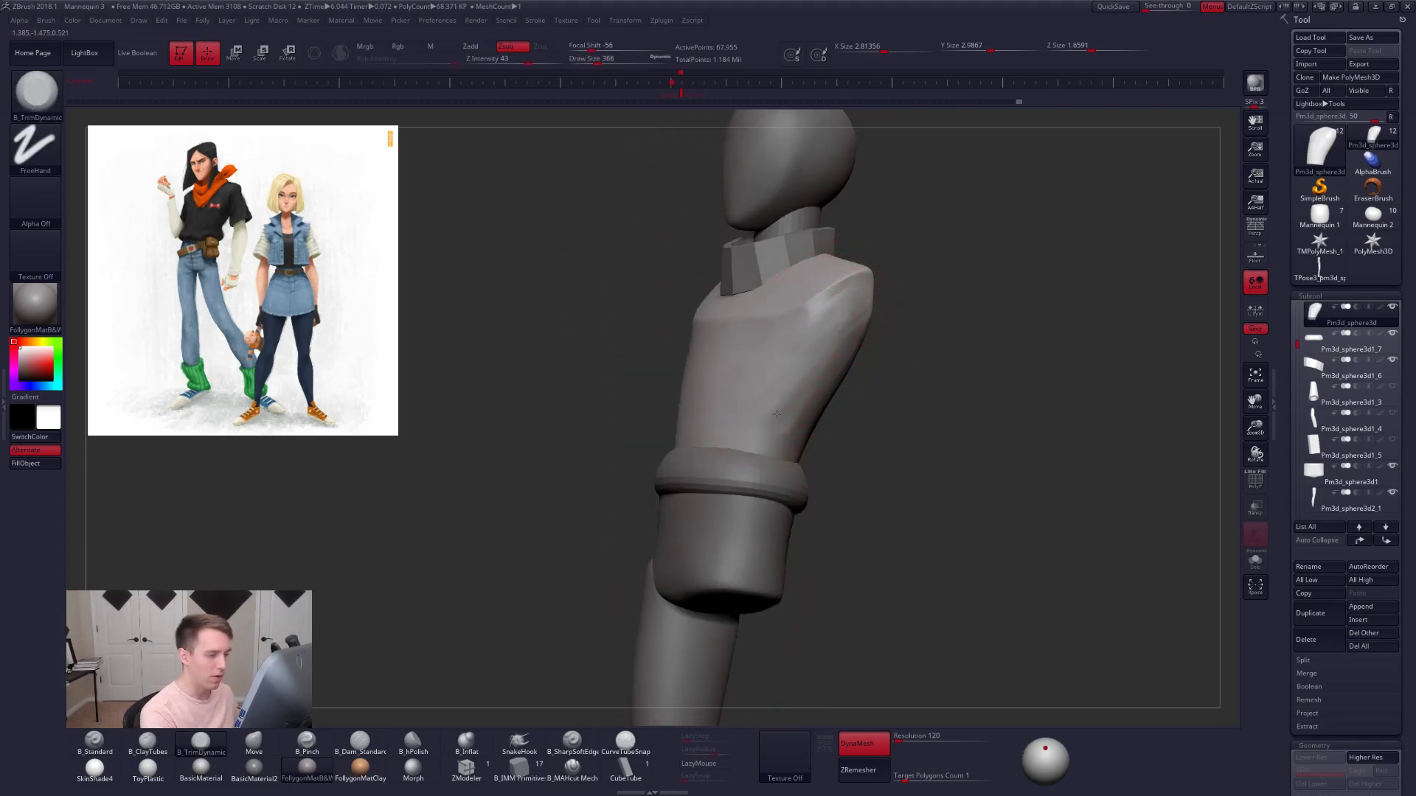
pyautogui.moveTo(788, 449); pyautogui.dragTo(847, 427, button='right')
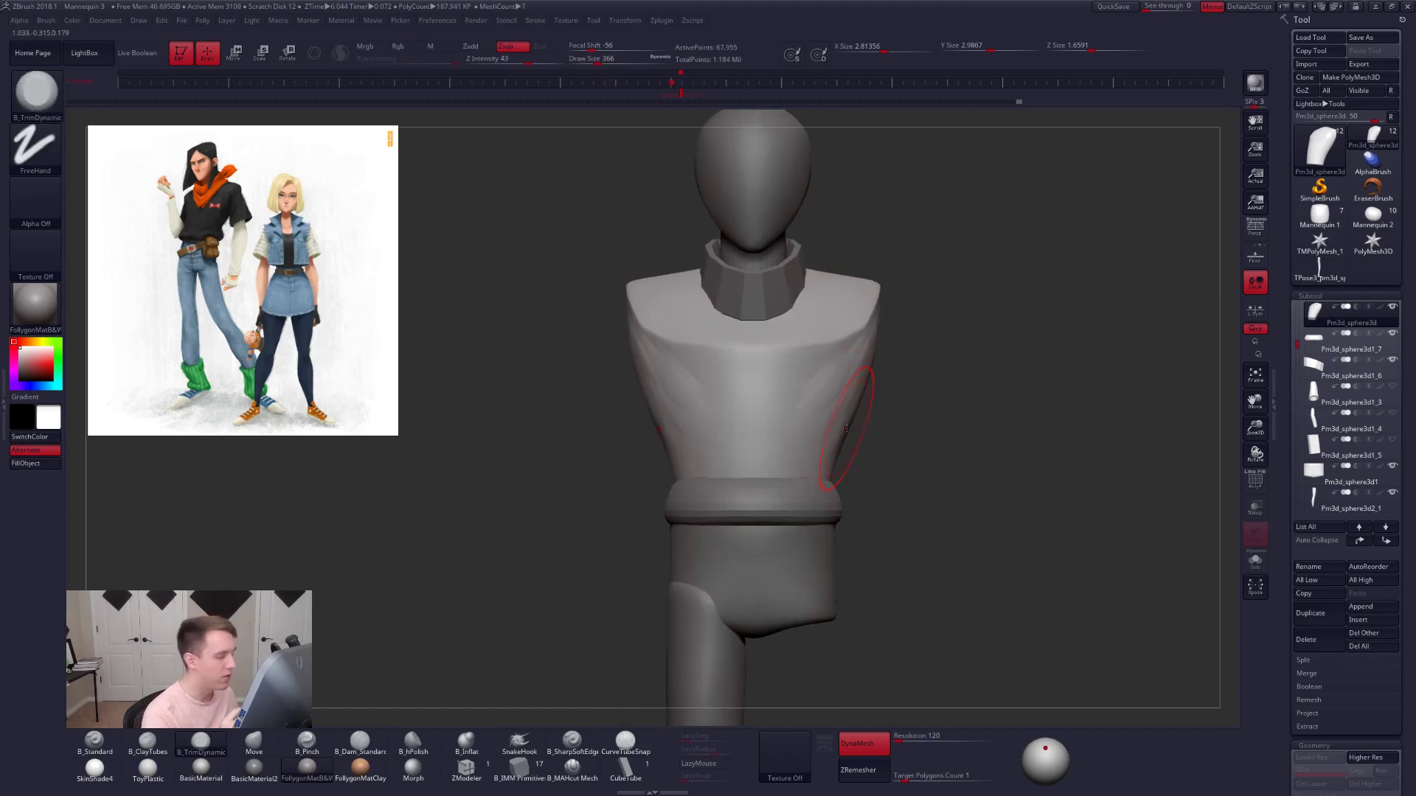
# - Select the waist band and isolate it with its polygroup wireframe shown
pyautogui.moveTo(1356, 383)
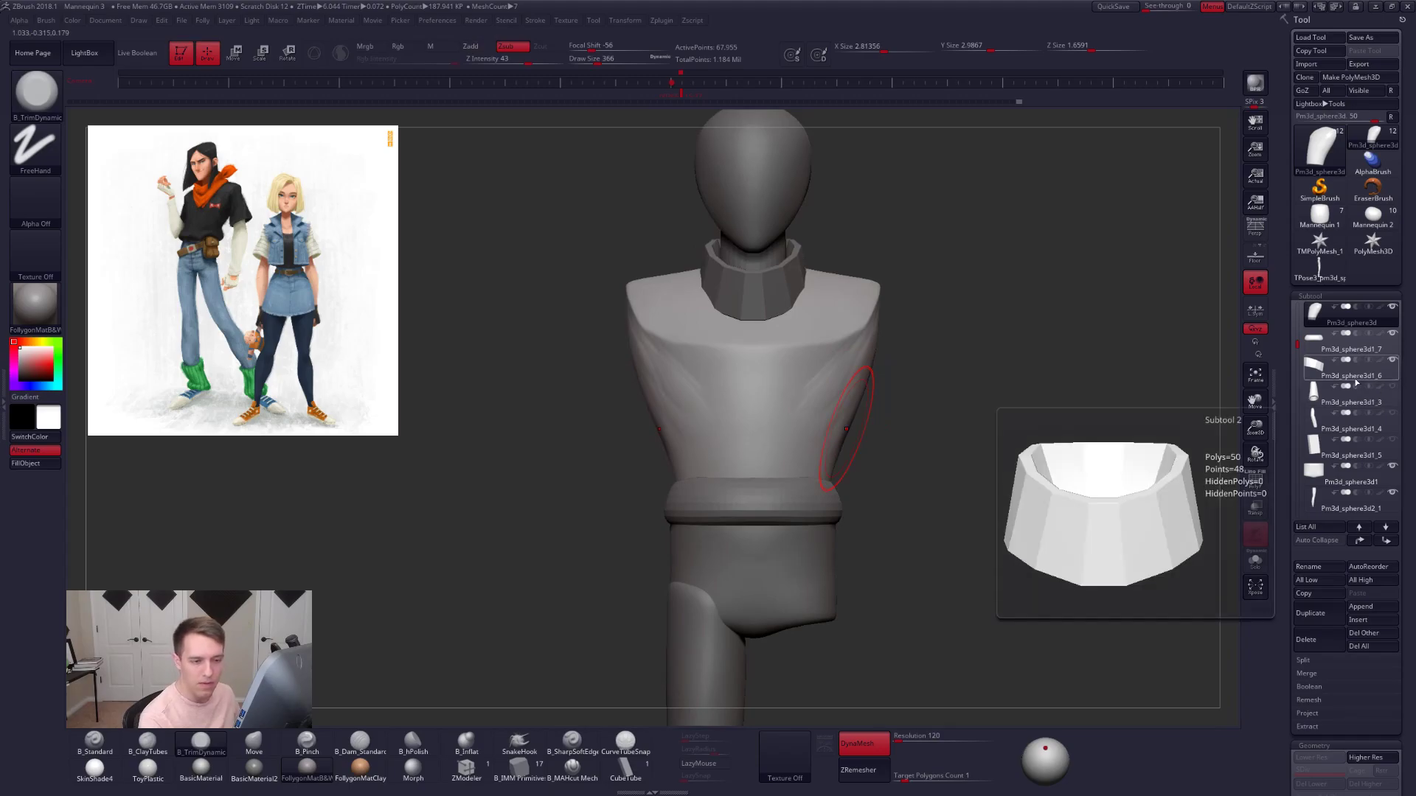
pyautogui.keyDown('alt'); pyautogui.click(825, 505); pyautogui.keyUp('alt')
pyautogui.hotkey('shift', 'f')
pyautogui.hotkey('shift', 's')
pyautogui.keyDown('alt'); pyautogui.moveTo(817, 493); pyautogui.dragTo(858, 438, button='right'); pyautogui.keyUp('alt')
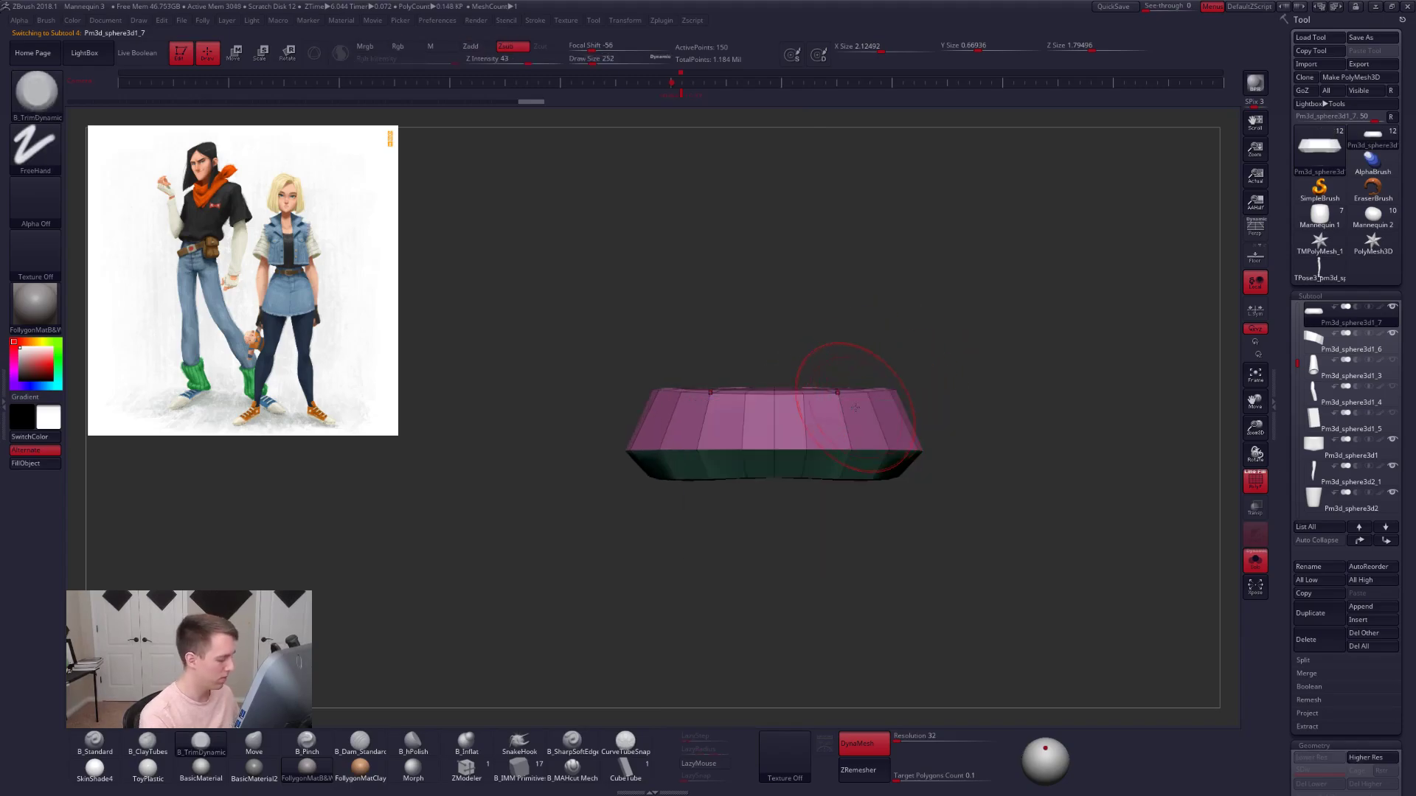
# - Crease a complete edge loop on the underside of the waist band with ZModeler and enable the smooth subdivision preview
pyautogui.click(466, 769)
pyautogui.press('space')
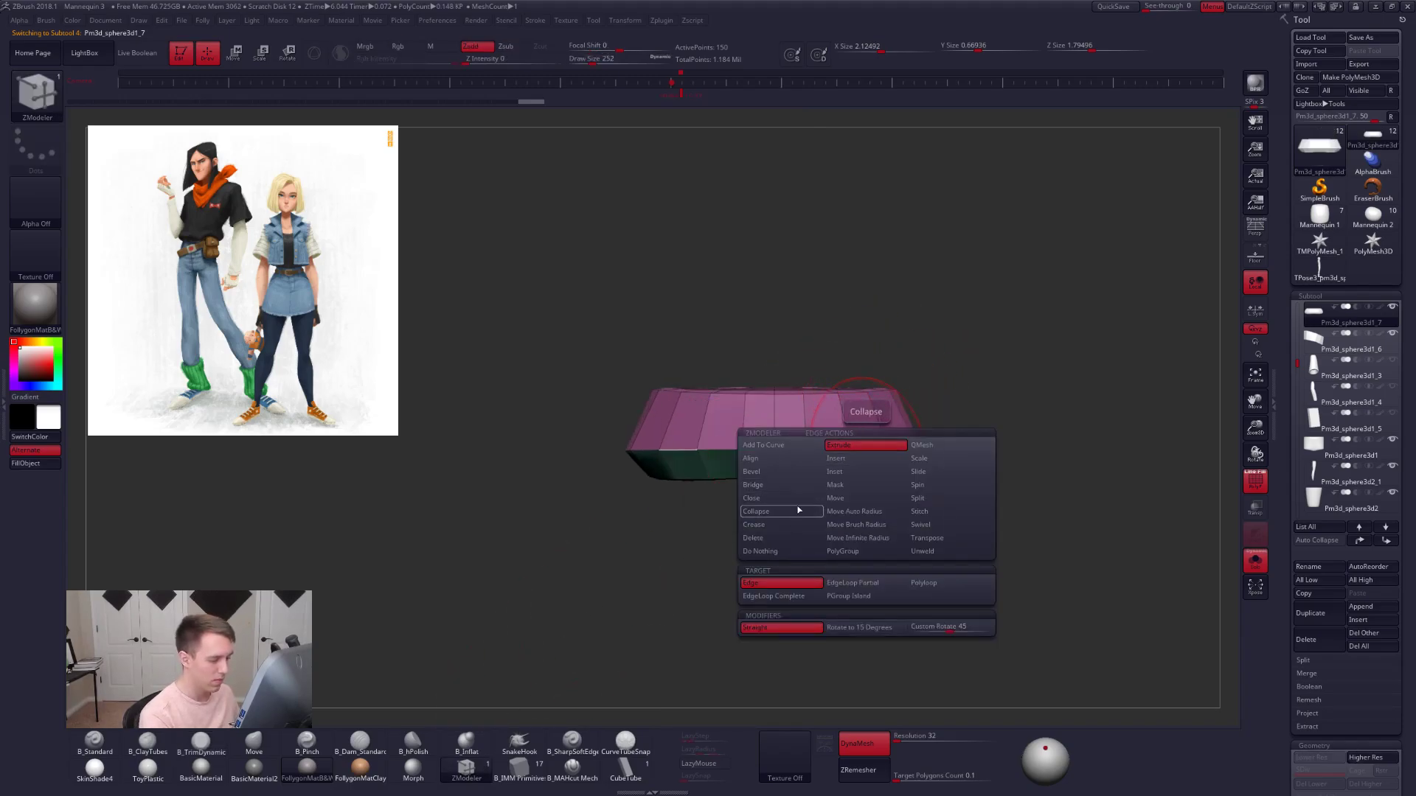
pyautogui.click(794, 528)
pyautogui.click(794, 597)
pyautogui.moveTo(841, 480); pyautogui.dragTo(842, 431)
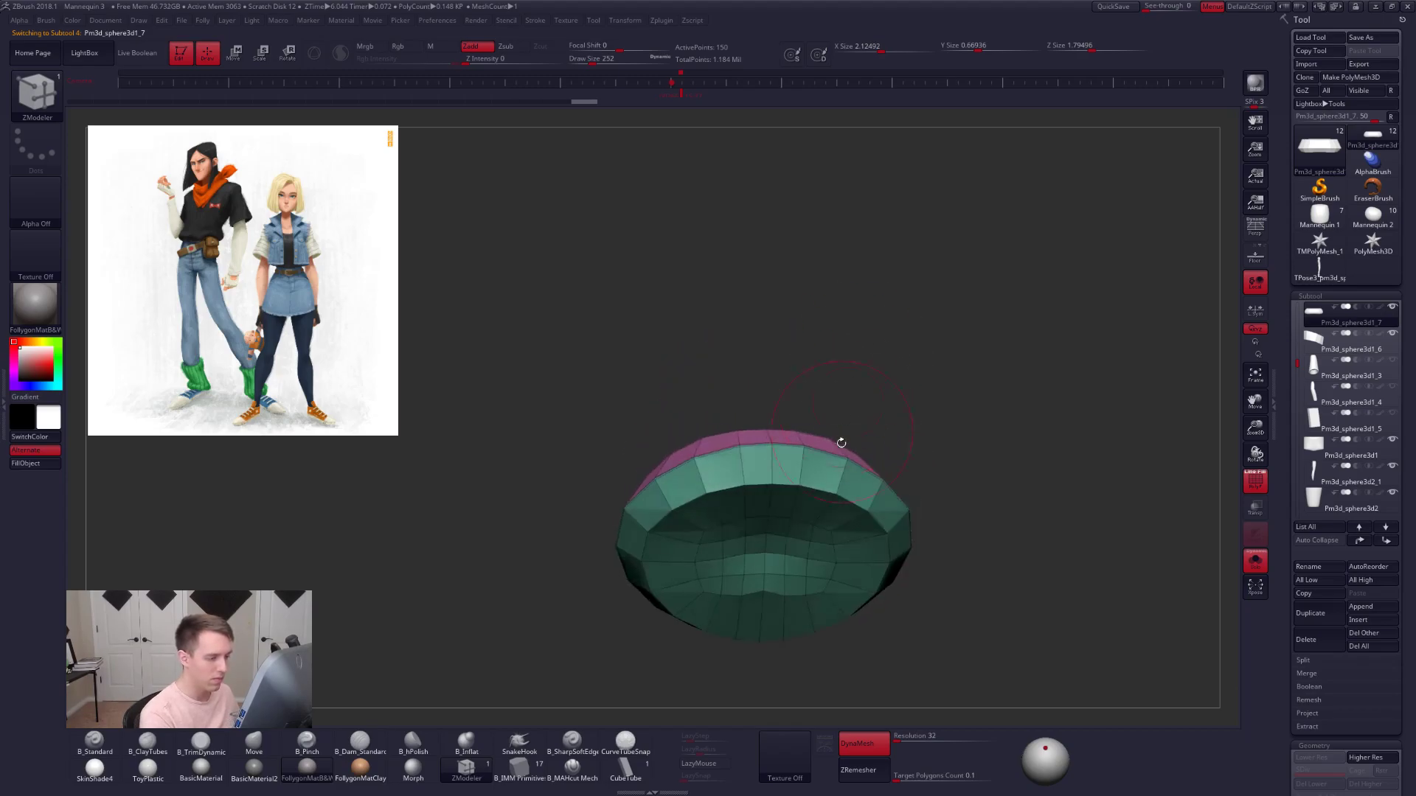
pyautogui.click(847, 496)
pyautogui.press('d')
# - Check the smoothed waist band from several angles and bring the rest of the figure back into view
pyautogui.moveTo(811, 516)
pyautogui.mouseDown(button='right')
pyautogui.moveTo(759, 578)
pyautogui.moveTo(759, 612)
pyautogui.mouseUp(button='right')
pyautogui.keyDown('alt'); pyautogui.moveTo(758, 478); pyautogui.dragTo(786, 407, button='right'); pyautogui.keyUp('alt')
pyautogui.moveTo(639, 412)
pyautogui.keyDown('ctrl'); pyautogui.mouseDown()
pyautogui.moveTo(693, 439)
pyautogui.moveTo(966, 425)
pyautogui.moveTo(958, 418)
pyautogui.mouseUp(); pyautogui.keyUp('ctrl')
pyautogui.keyDown('shift'); pyautogui.moveTo(829, 421); pyautogui.dragTo(860, 430, button='right'); pyautogui.keyUp('shift')
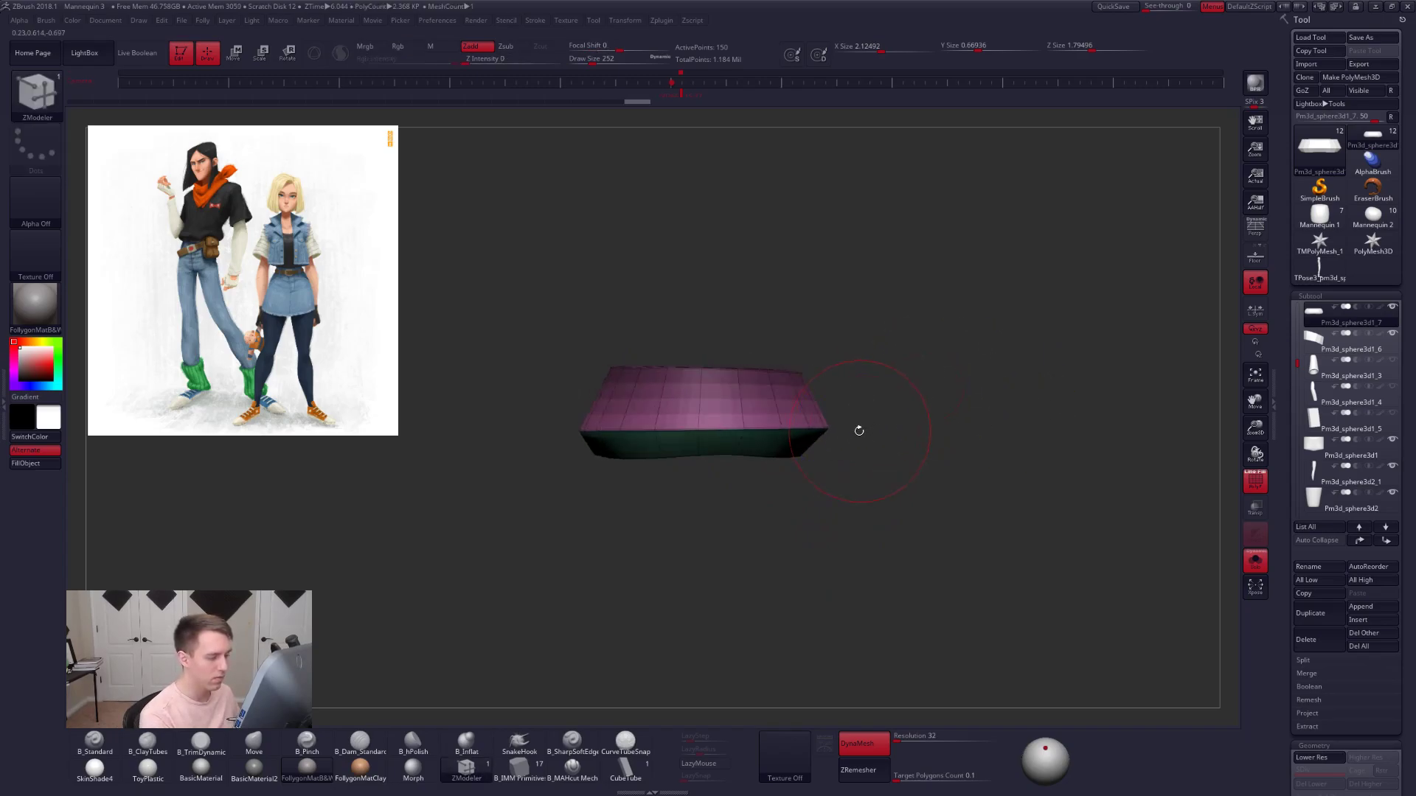
pyautogui.hotkey('shift', 's')
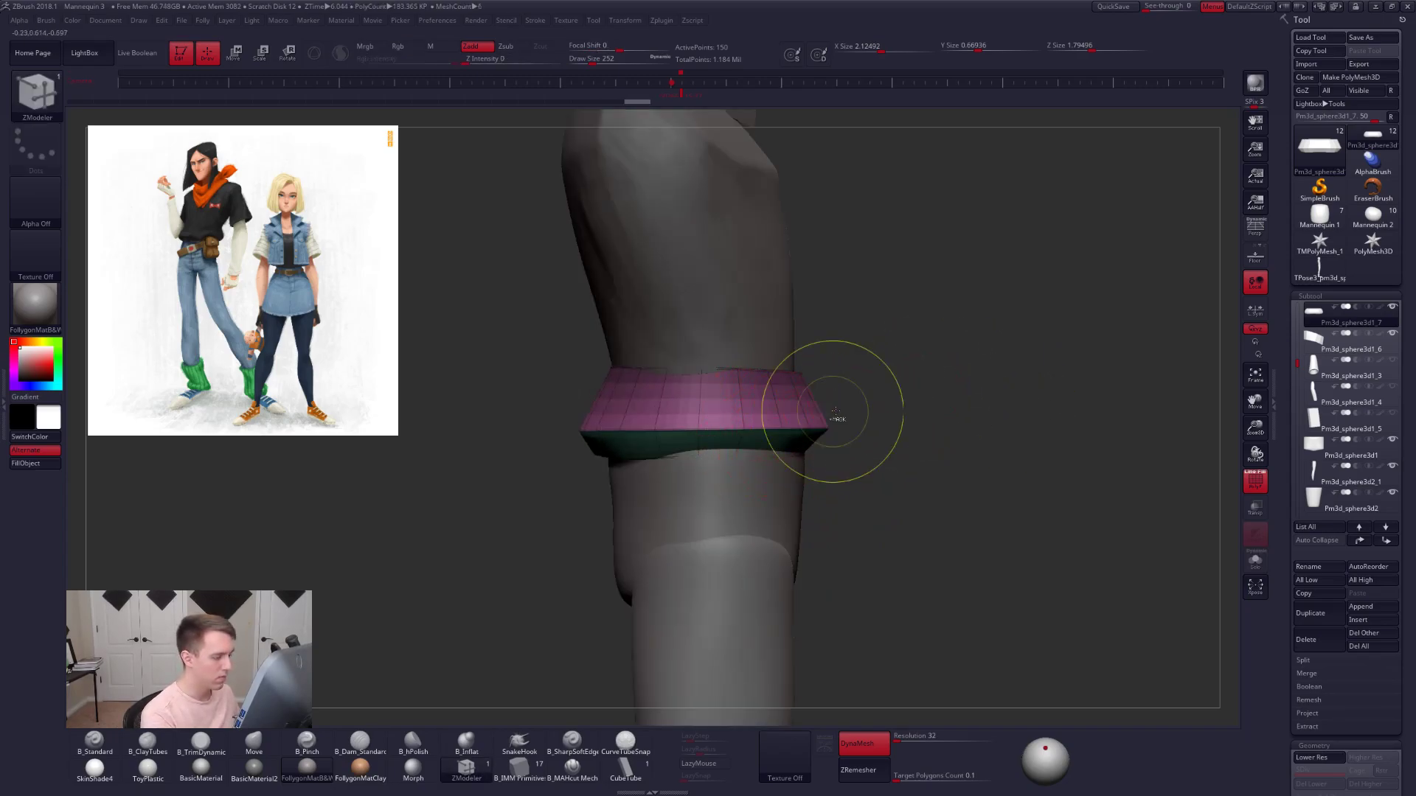
pyautogui.keyDown('ctrl'); pyautogui.moveTo(833, 413); pyautogui.dragTo(855, 435); pyautogui.keyUp('ctrl')
# - Fit the waist band around the hips with the Move brush at draw size 306 and isolate the band
pyautogui.moveTo(715, 481)
pyautogui.mouseDown(button='right')
pyautogui.moveTo(642, 421)
pyautogui.moveTo(590, 413)
pyautogui.mouseUp(button='right')
pyautogui.press('b')
pyautogui.press('m')
pyautogui.press('v')
pyautogui.press('space')
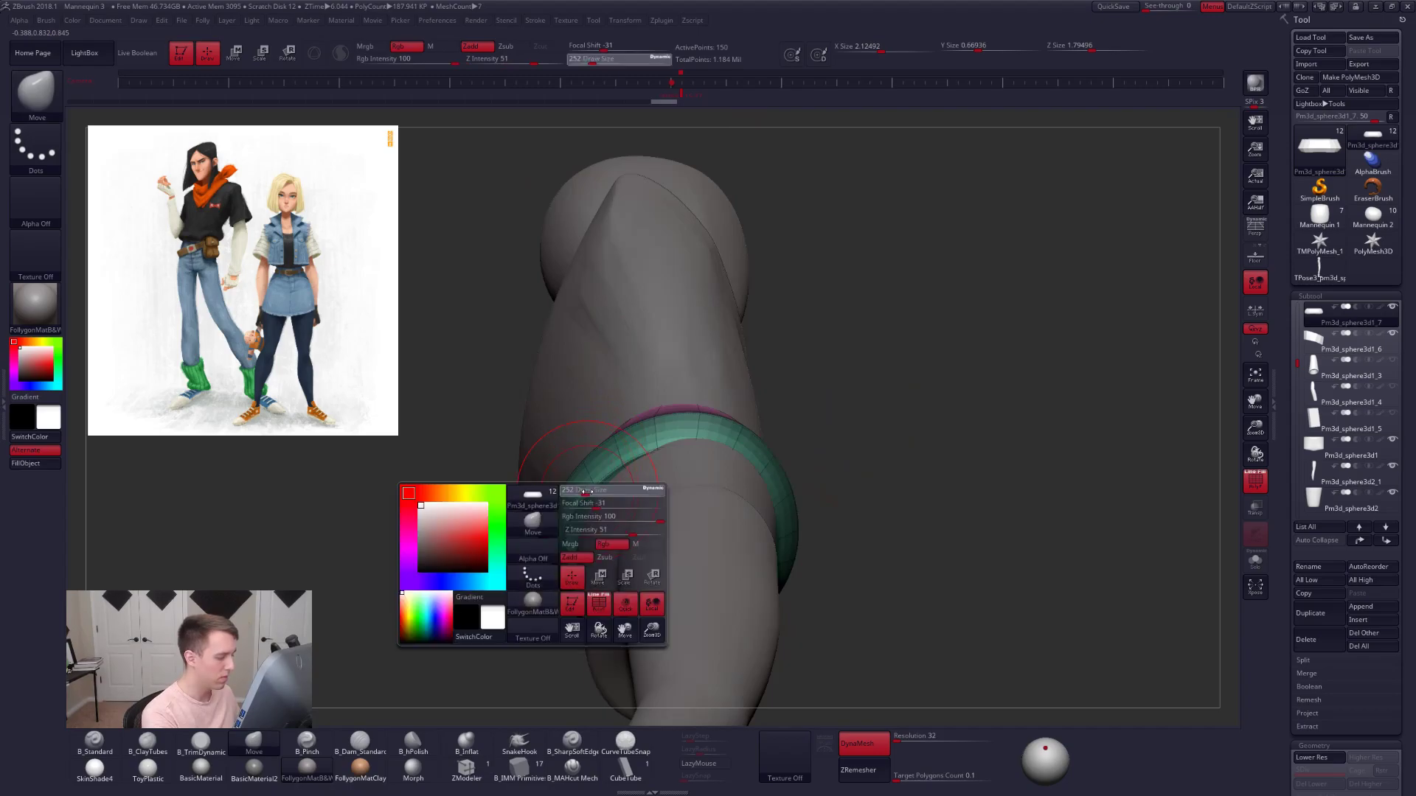
pyautogui.moveTo(586, 492); pyautogui.dragTo(592, 491)
pyautogui.moveTo(588, 528)
pyautogui.mouseDown(button='right')
pyautogui.moveTo(615, 502)
pyautogui.moveTo(705, 494)
pyautogui.moveTo(721, 476)
pyautogui.mouseUp(button='right')
pyautogui.hotkey('alt', 's')
pyautogui.hotkey('alt', 's')
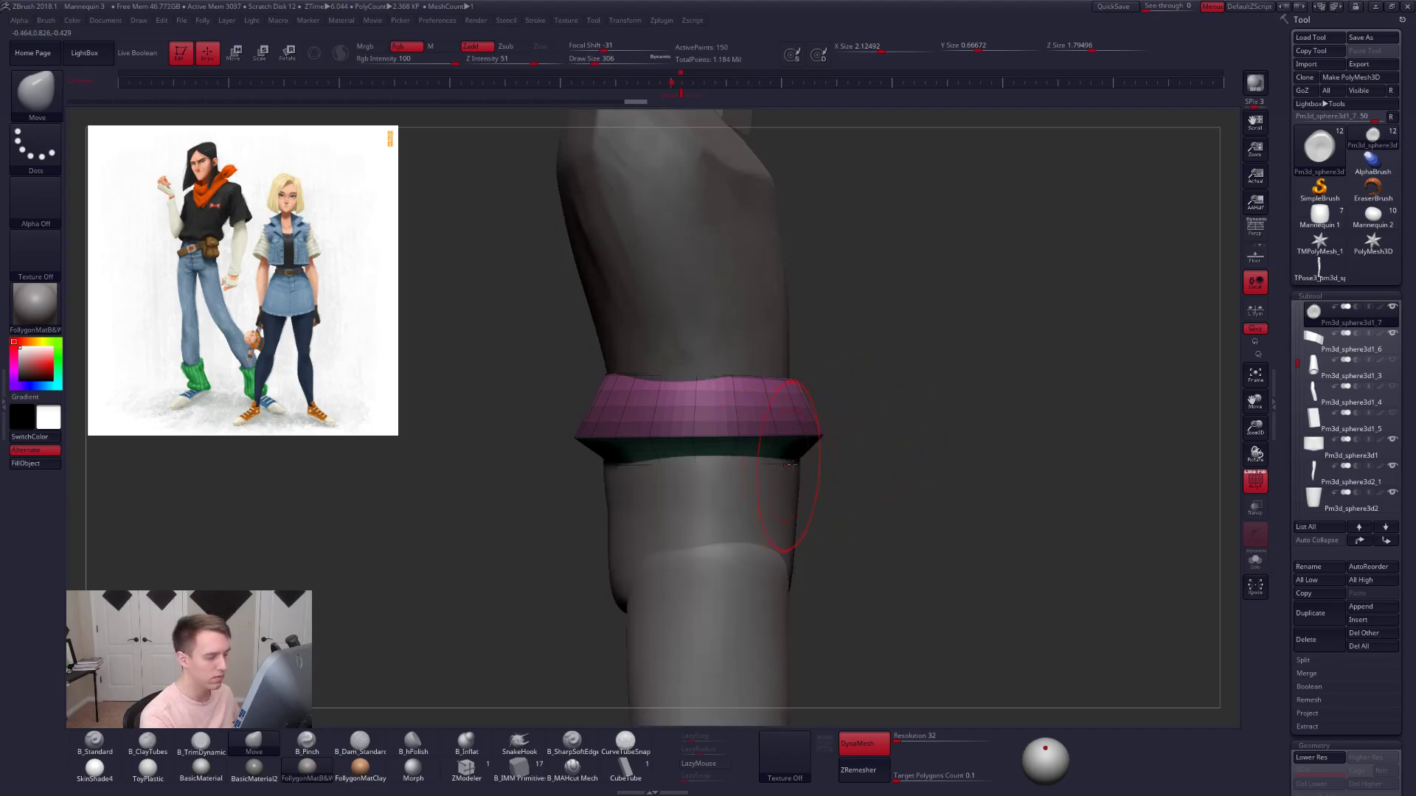
pyautogui.keyDown('shift'); pyautogui.click(1313, 322); pyautogui.keyUp('shift')
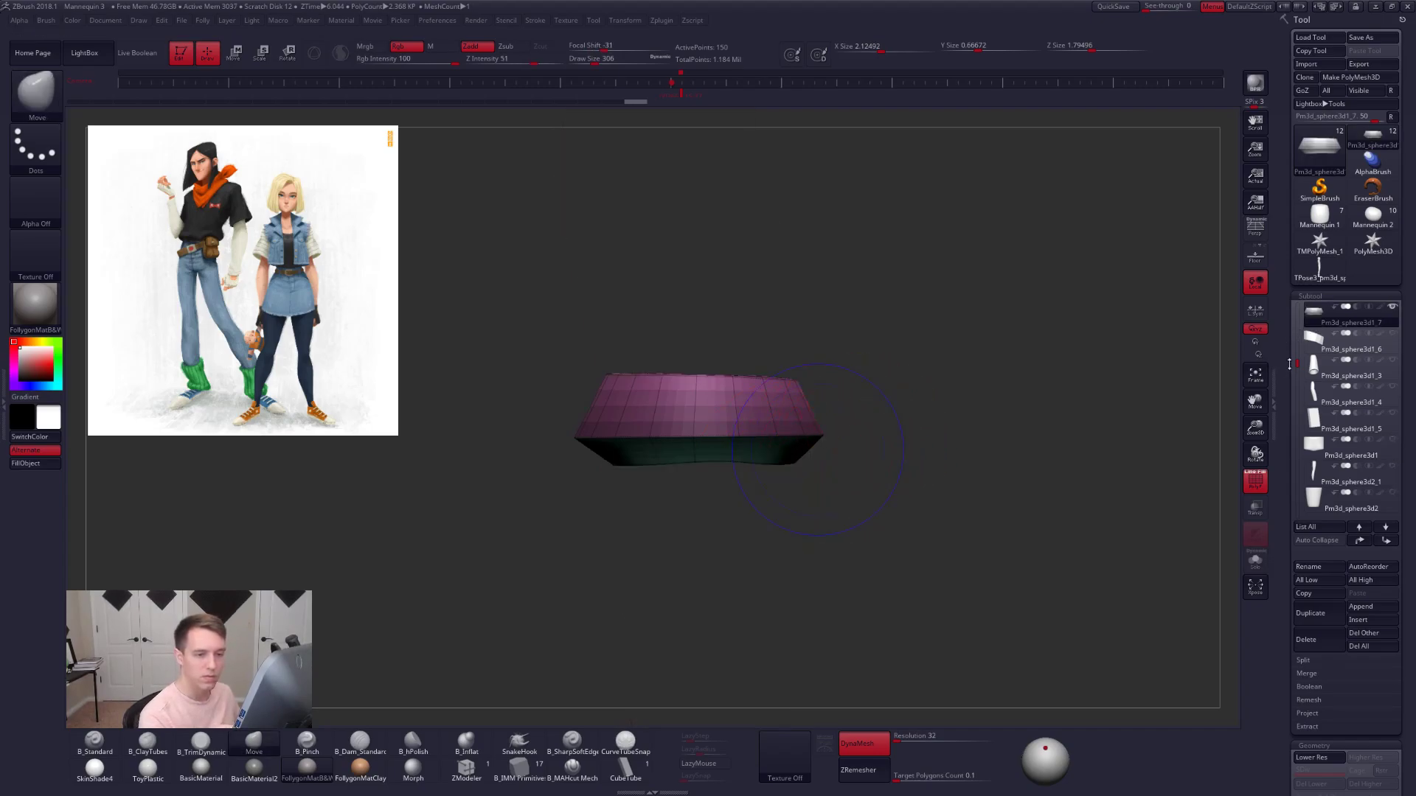
# - Show the pelvis with the waist band and raise the band slightly with Transpose Move
pyautogui.click(1311, 443)
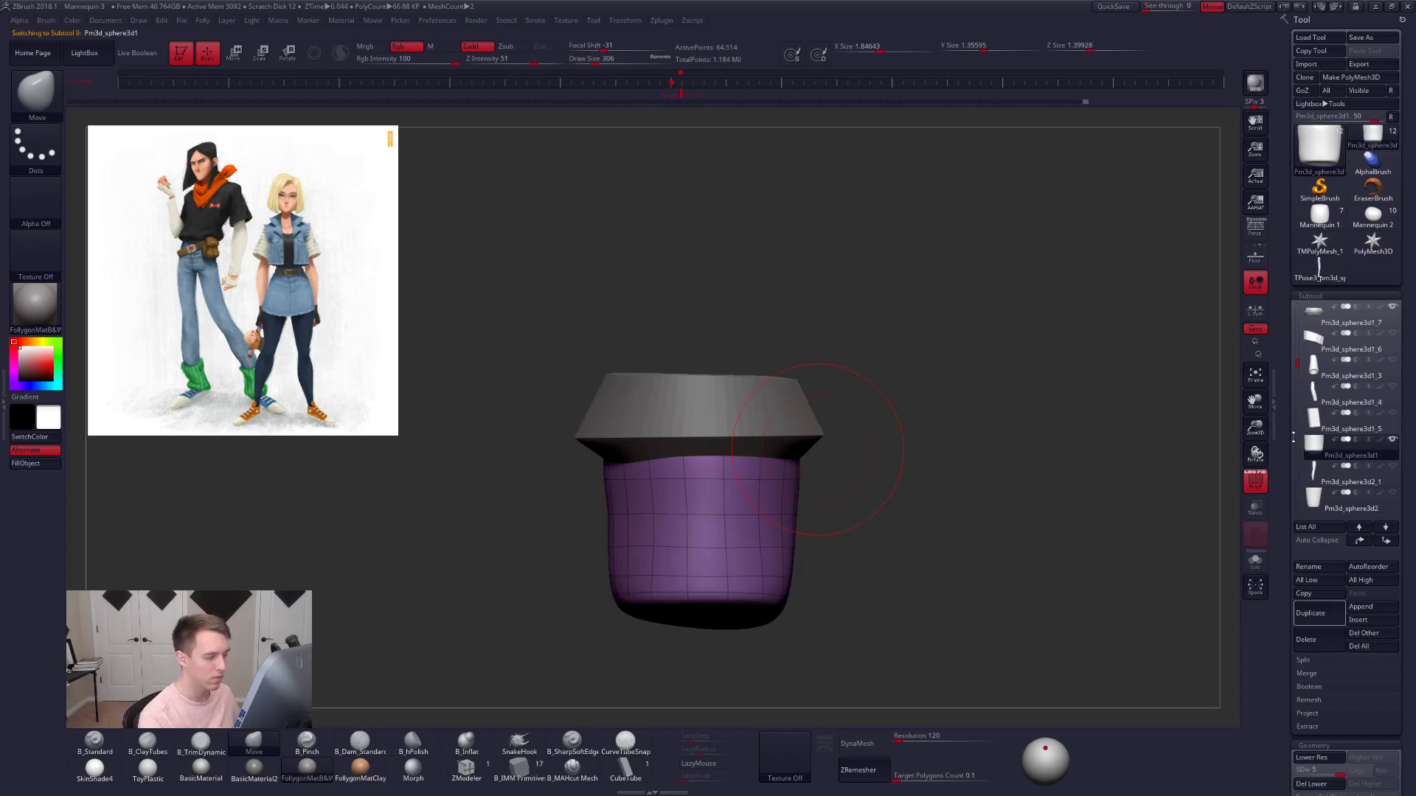
pyautogui.moveTo(950, 485); pyautogui.dragTo(1094, 416, button='right')
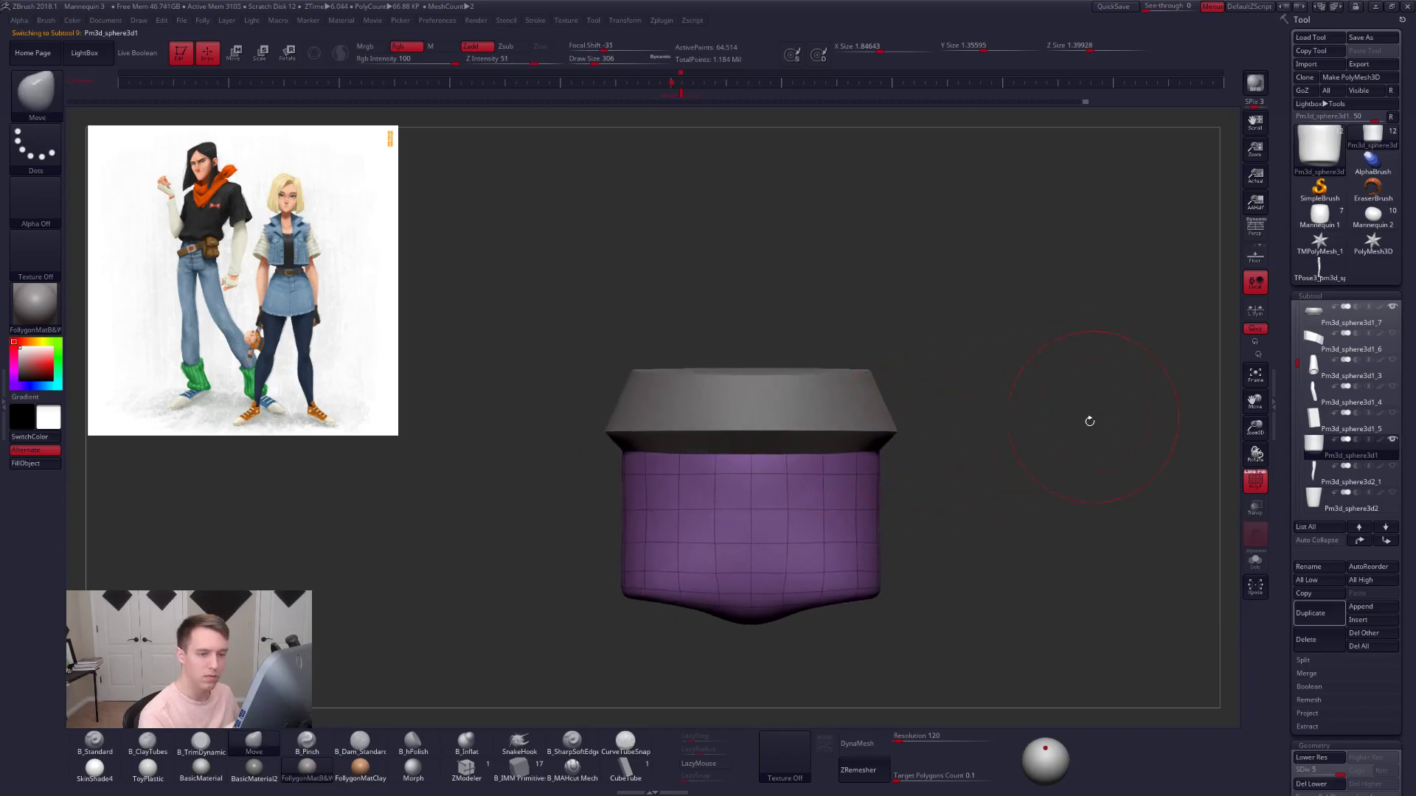
pyautogui.click(1327, 317)
pyautogui.press('w')
pyautogui.moveTo(866, 430); pyautogui.dragTo(866, 540)
pyautogui.moveTo(866, 472); pyautogui.dragTo(867, 453)
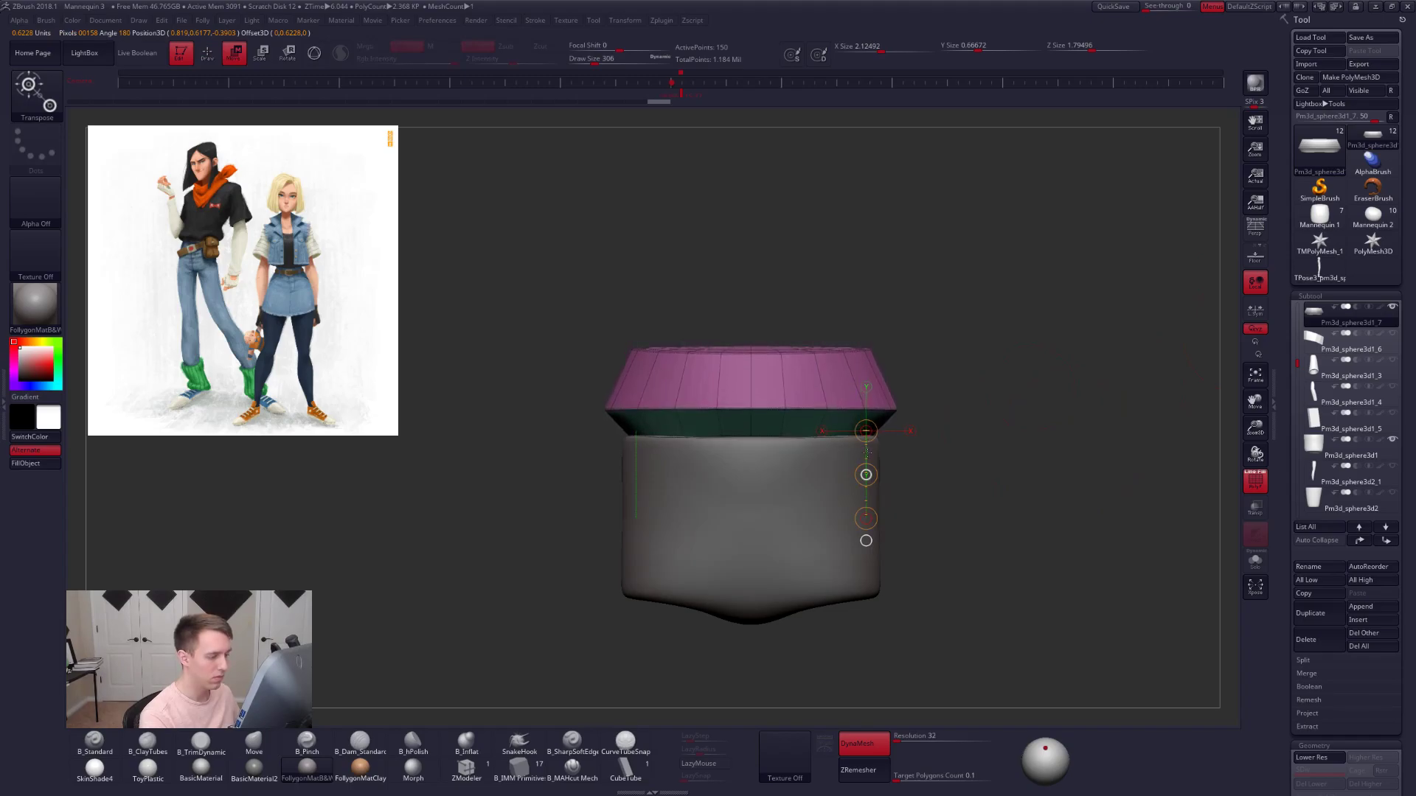
# - Turn off the smooth subdivision preview and slice a new edge loop around the waist band's lower bevel with SliceCurve
pyautogui.press('q')
pyautogui.moveTo(747, 456)
pyautogui.mouseDown(button='right')
pyautogui.moveTo(780, 437)
pyautogui.moveTo(885, 438)
pyautogui.mouseUp(button='right')
pyautogui.hotkey('shift', 'd')
pyautogui.hotkey('ctrl', 'shift', 'f')
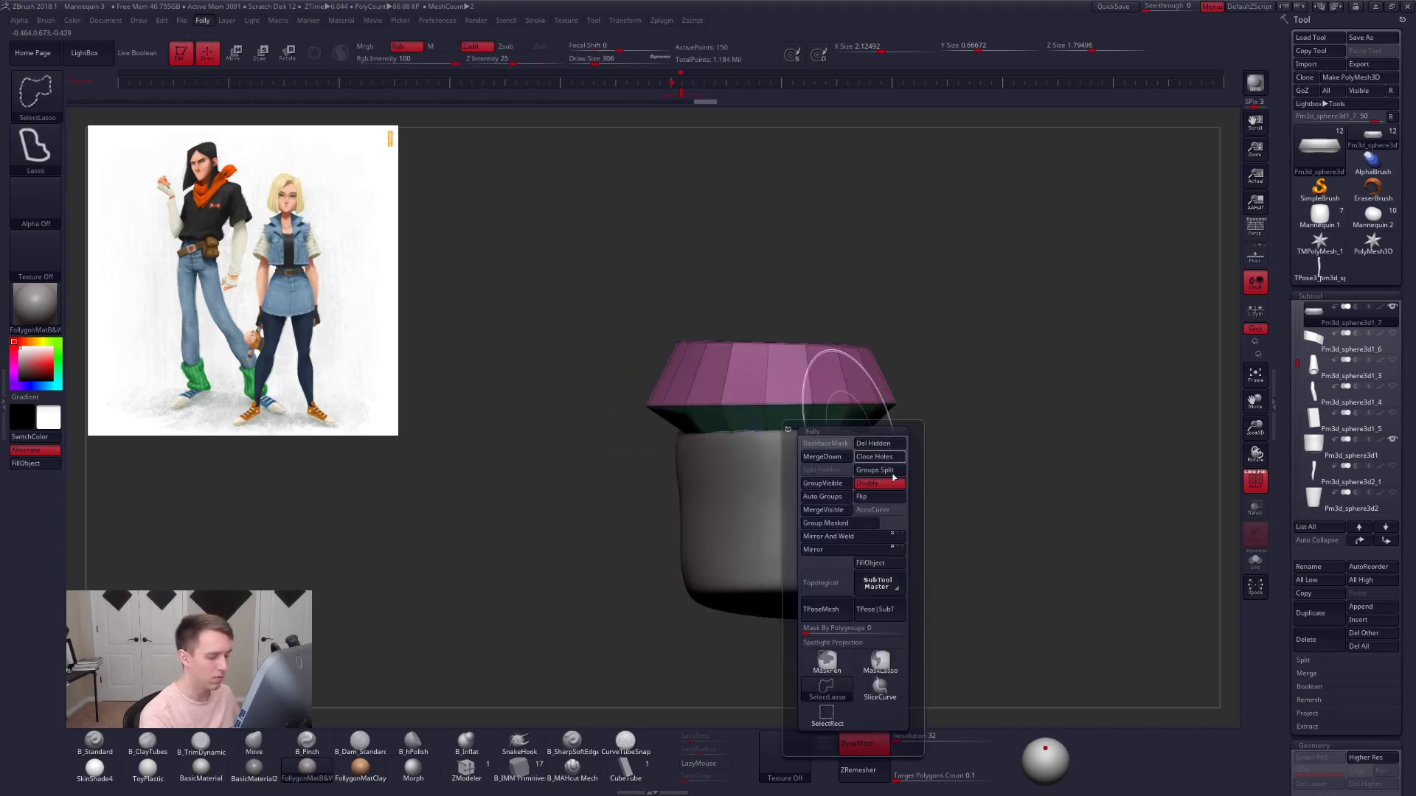
pyautogui.click(878, 687)
pyautogui.keyDown('ctrl'); pyautogui.keyDown('shift'); pyautogui.moveTo(902, 425); pyautogui.dragTo(951, 419); pyautogui.keyUp('shift'); pyautogui.keyUp('ctrl')
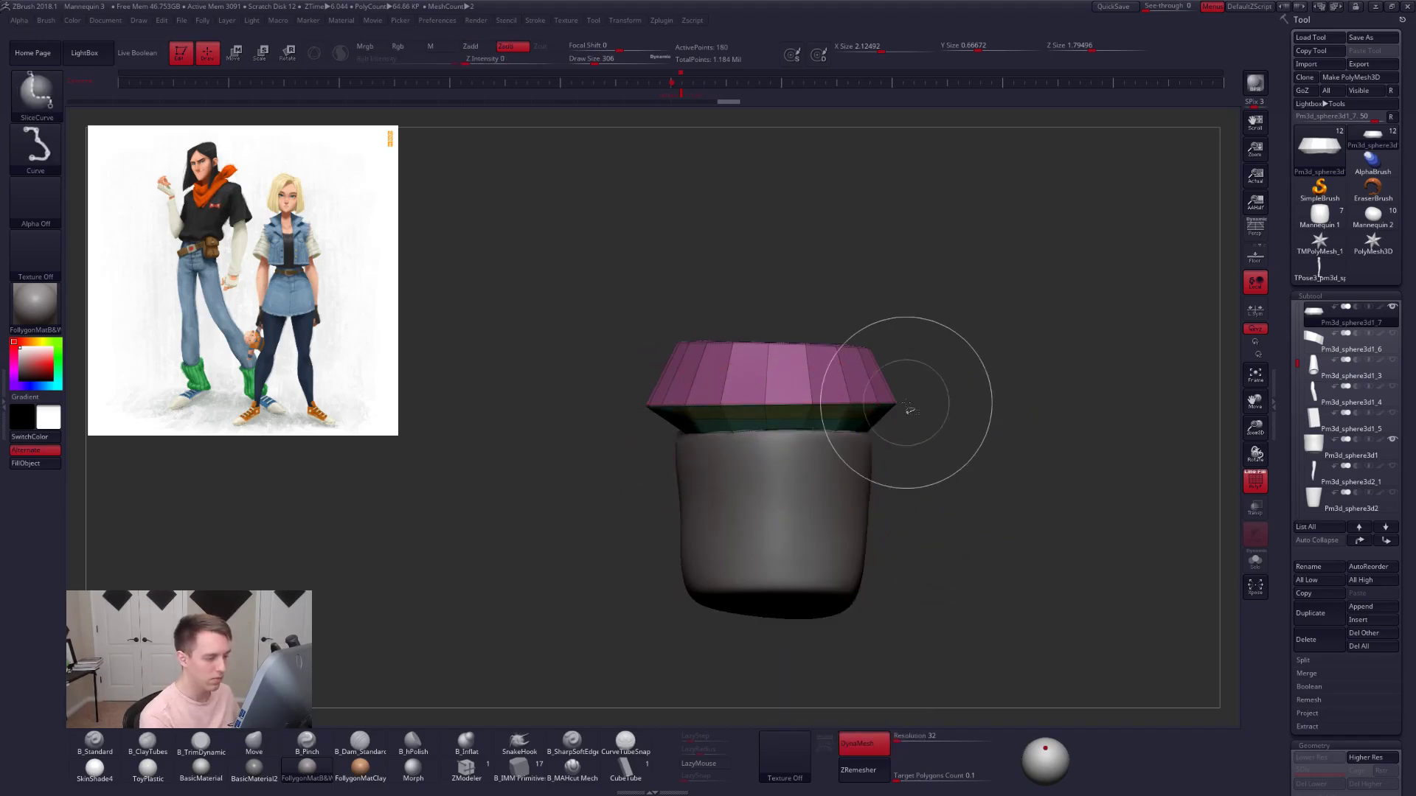
# - Isolate the waist band and lasso-mask it so that only its bottom edge stays editable
pyautogui.hotkey('alt', 's')
pyautogui.keyDown('ctrl'); pyautogui.moveTo(689, 414); pyautogui.dragTo(636, 413, button='right'); pyautogui.keyUp('ctrl')
pyautogui.keyDown('ctrl'); pyautogui.moveTo(629, 411); pyautogui.dragTo(662, 439); pyautogui.keyUp('ctrl')
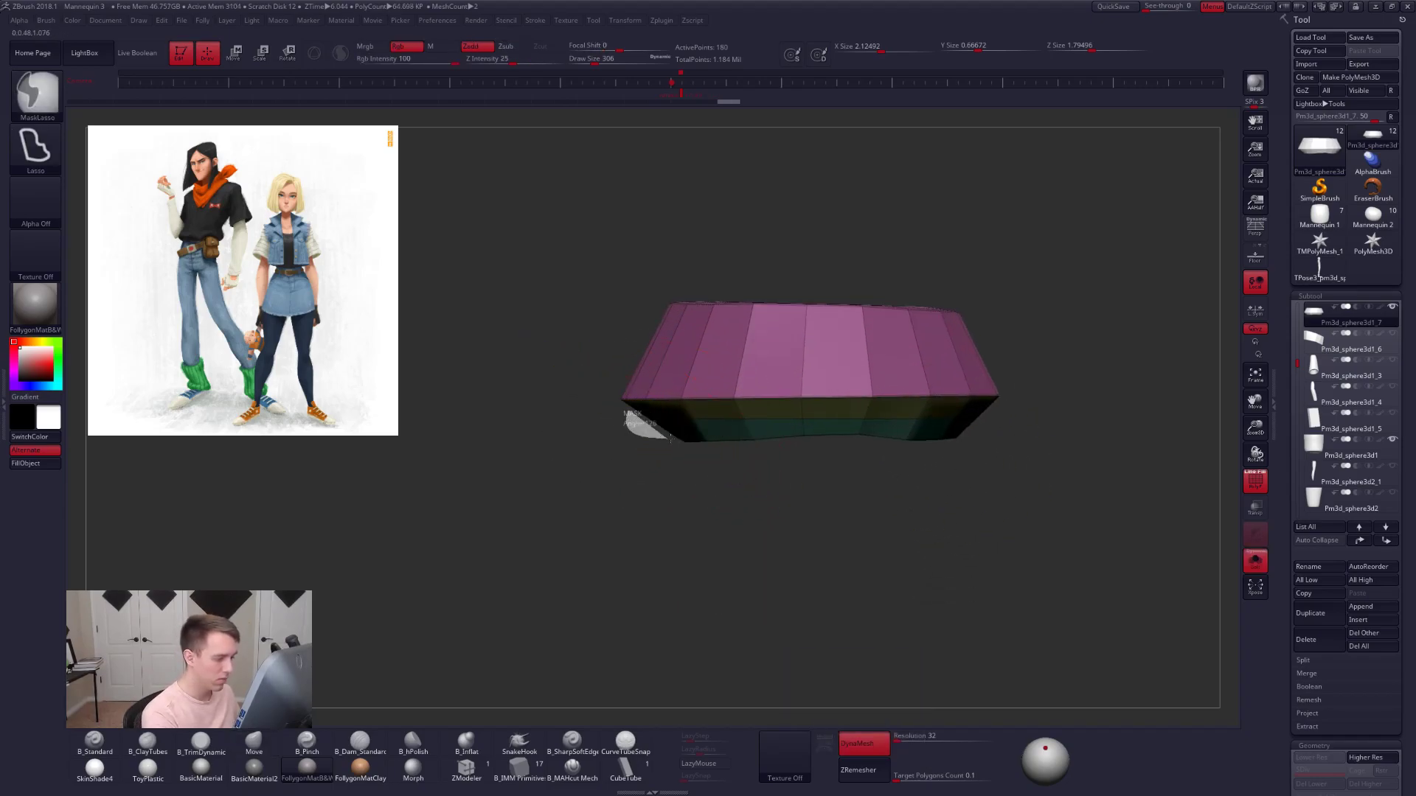
pyautogui.keyDown('ctrl'); pyautogui.moveTo(1052, 410); pyautogui.dragTo(1055, 410); pyautogui.keyUp('ctrl')
# - Scale the unmasked bottom edge of the waist band with Transpose and move it vertically against the pelvis with smoothing previewed
pyautogui.keyDown('alt'); pyautogui.moveTo(887, 422); pyautogui.dragTo(819, 409, button='right'); pyautogui.keyUp('alt')
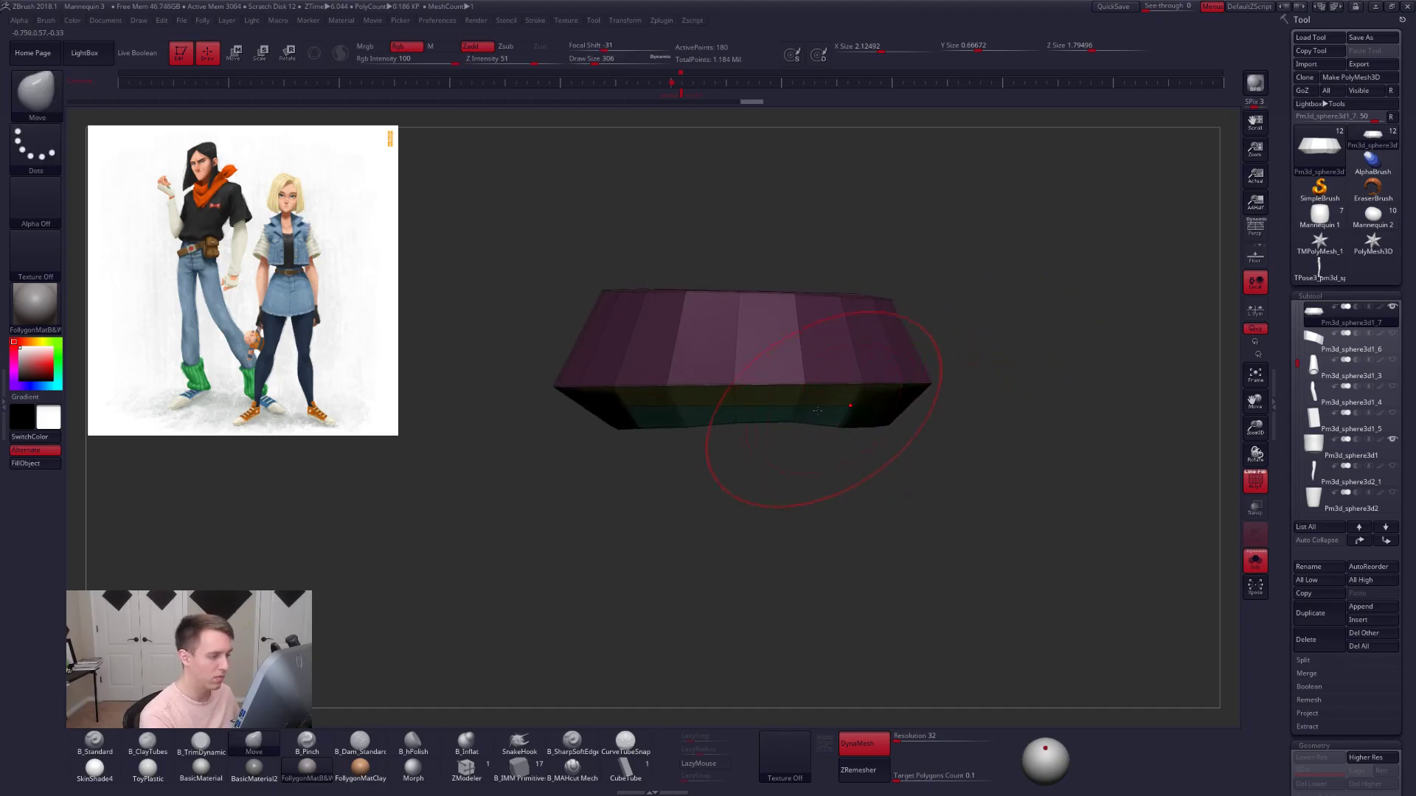
pyautogui.press('e')
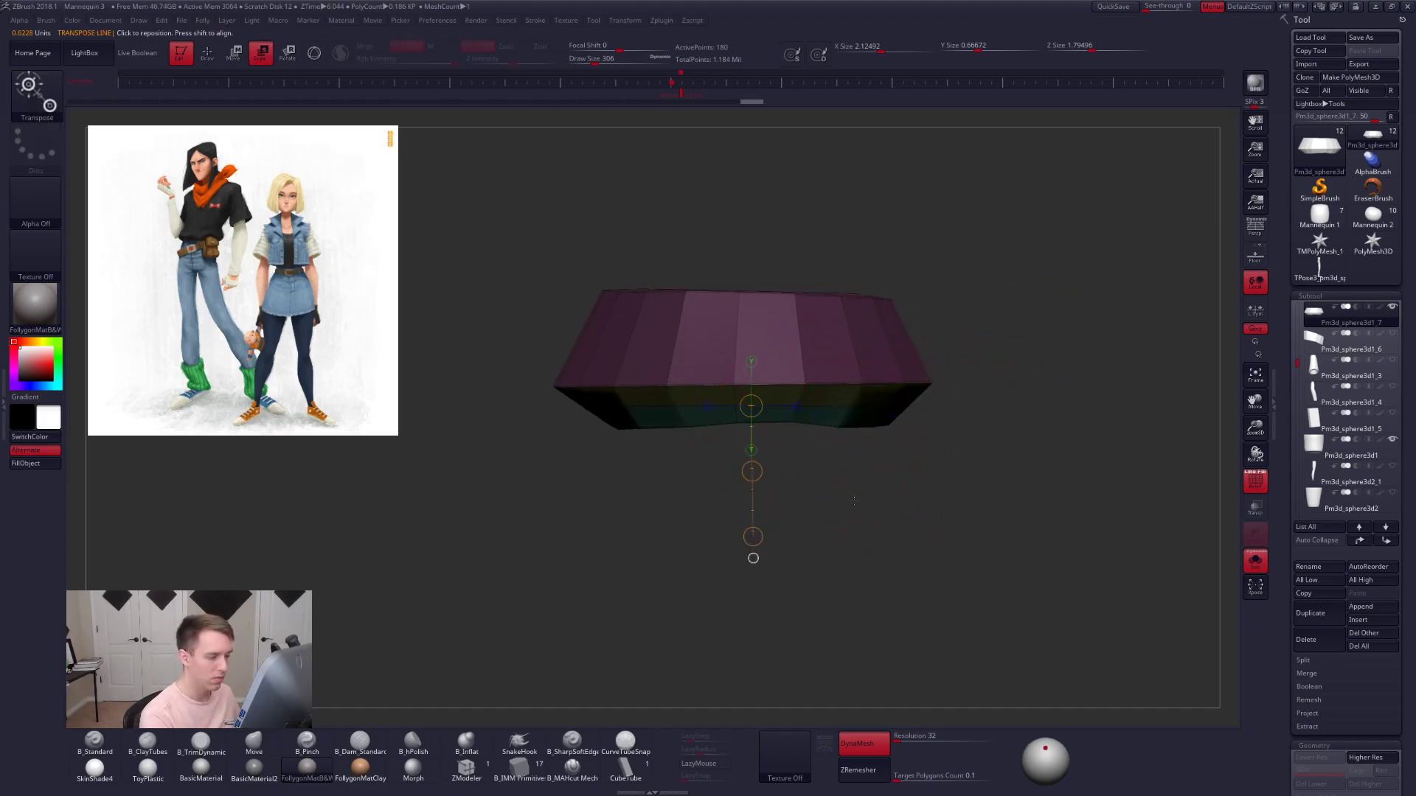
pyautogui.moveTo(817, 406); pyautogui.dragTo(883, 406)
pyautogui.hotkey('ctrl', 'd')
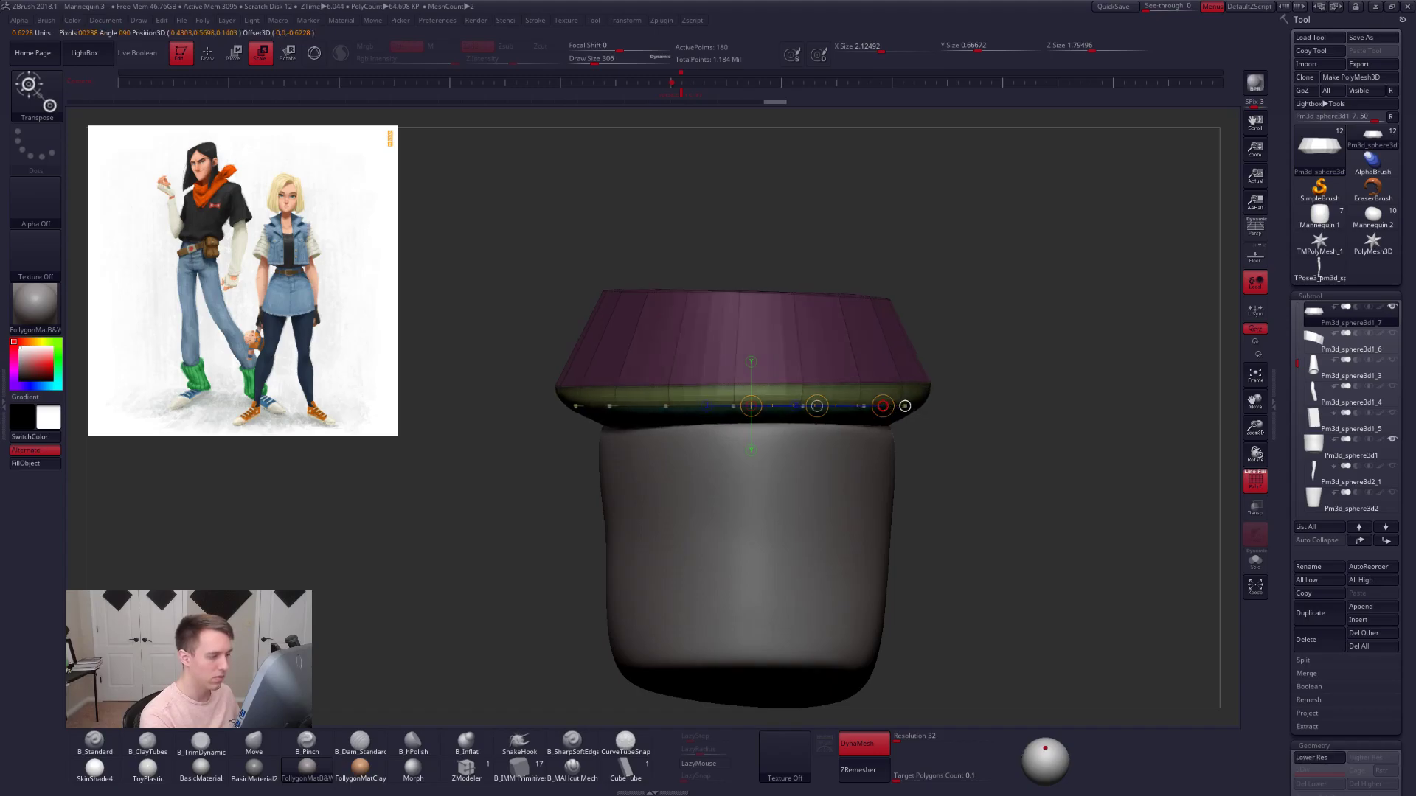
pyautogui.press('w')
pyautogui.keyDown('shift'); pyautogui.moveTo(883, 383); pyautogui.dragTo(884, 396); pyautogui.keyUp('shift')
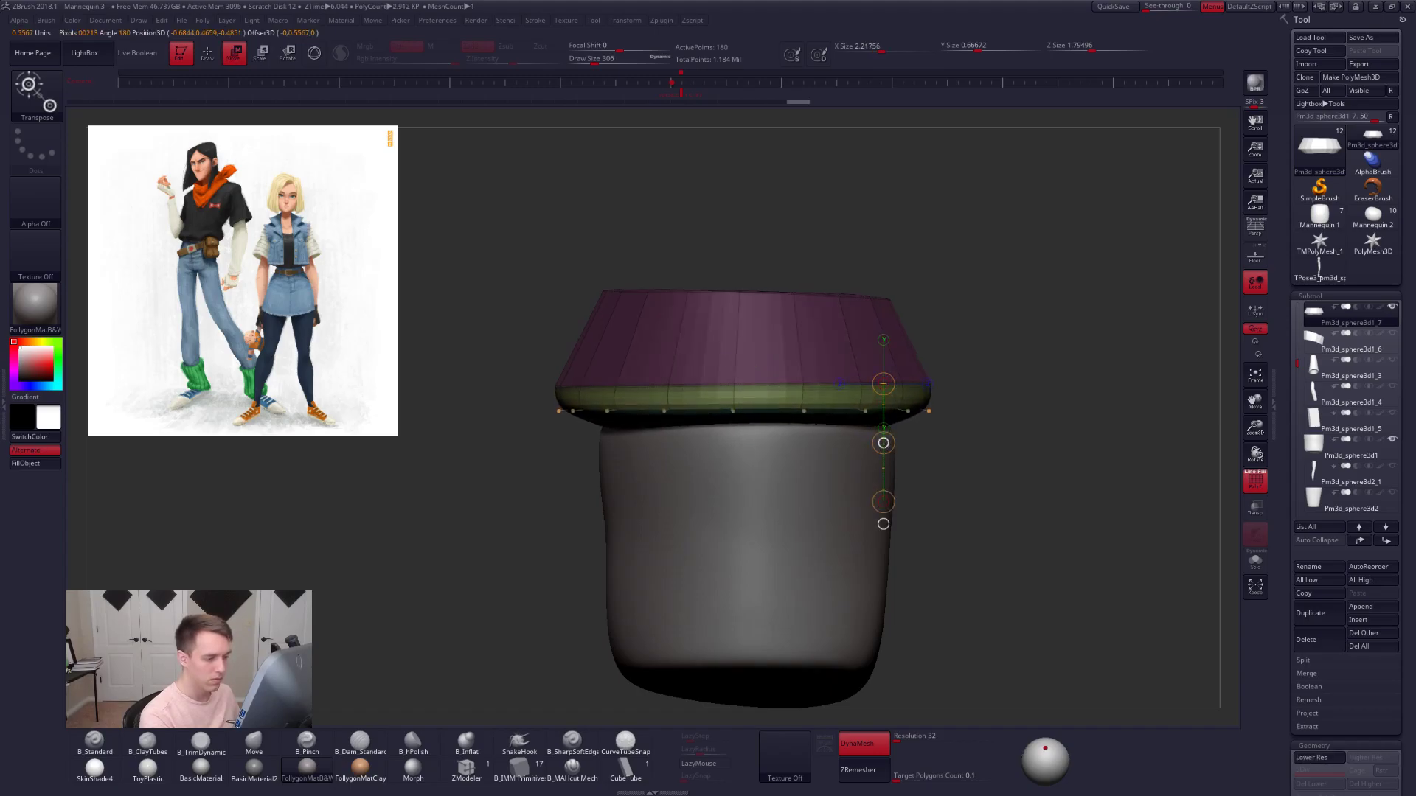
# - Return to sculpting at draw size 203, isolate the waist band and turn it to show its underside
pyautogui.press('q')
pyautogui.moveTo(926, 465)
pyautogui.mouseDown()
pyautogui.moveTo(1040, 435)
pyautogui.moveTo(879, 430)
pyautogui.mouseUp()
pyautogui.press('s')
pyautogui.moveTo(1004, 450)
pyautogui.keyDown('alt'); pyautogui.mouseDown()
pyautogui.moveTo(935, 442)
pyautogui.moveTo(995, 468)
pyautogui.mouseUp(); pyautogui.keyUp('alt')
pyautogui.moveTo(913, 442)
pyautogui.mouseDown()
pyautogui.moveTo(906, 354)
pyautogui.moveTo(885, 413)
pyautogui.moveTo(818, 409)
pyautogui.moveTo(815, 374)
pyautogui.mouseUp()
pyautogui.hotkey('alt', 's')
pyautogui.press('shift')
pyautogui.hotkey('shift', 'f')
pyautogui.hotkey('shift', 'f')
# - Activate ZModeler, enable the smooth subdivision preview and try smoothing the center of the band's underside
pyautogui.click(466, 768)
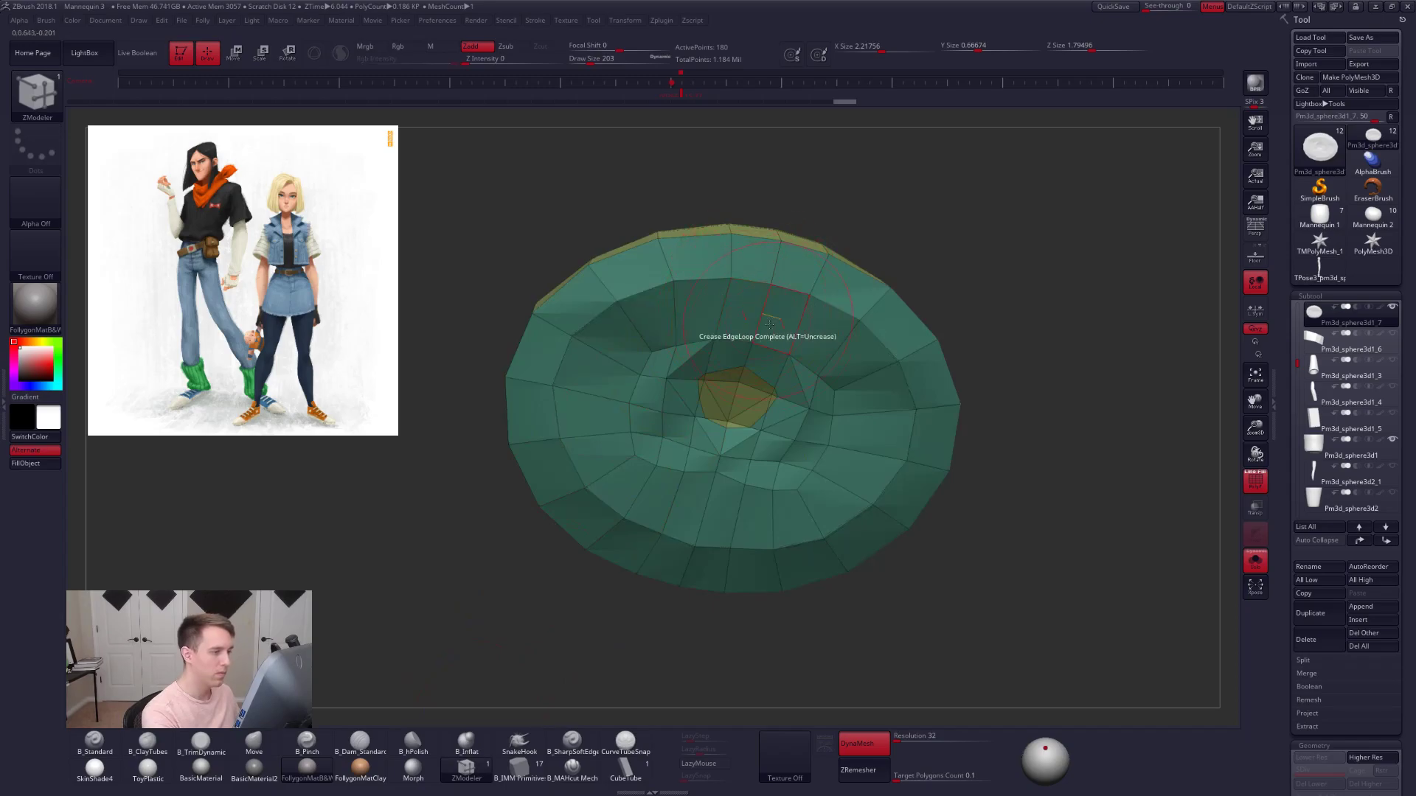
pyautogui.press('d')
pyautogui.press('shift')
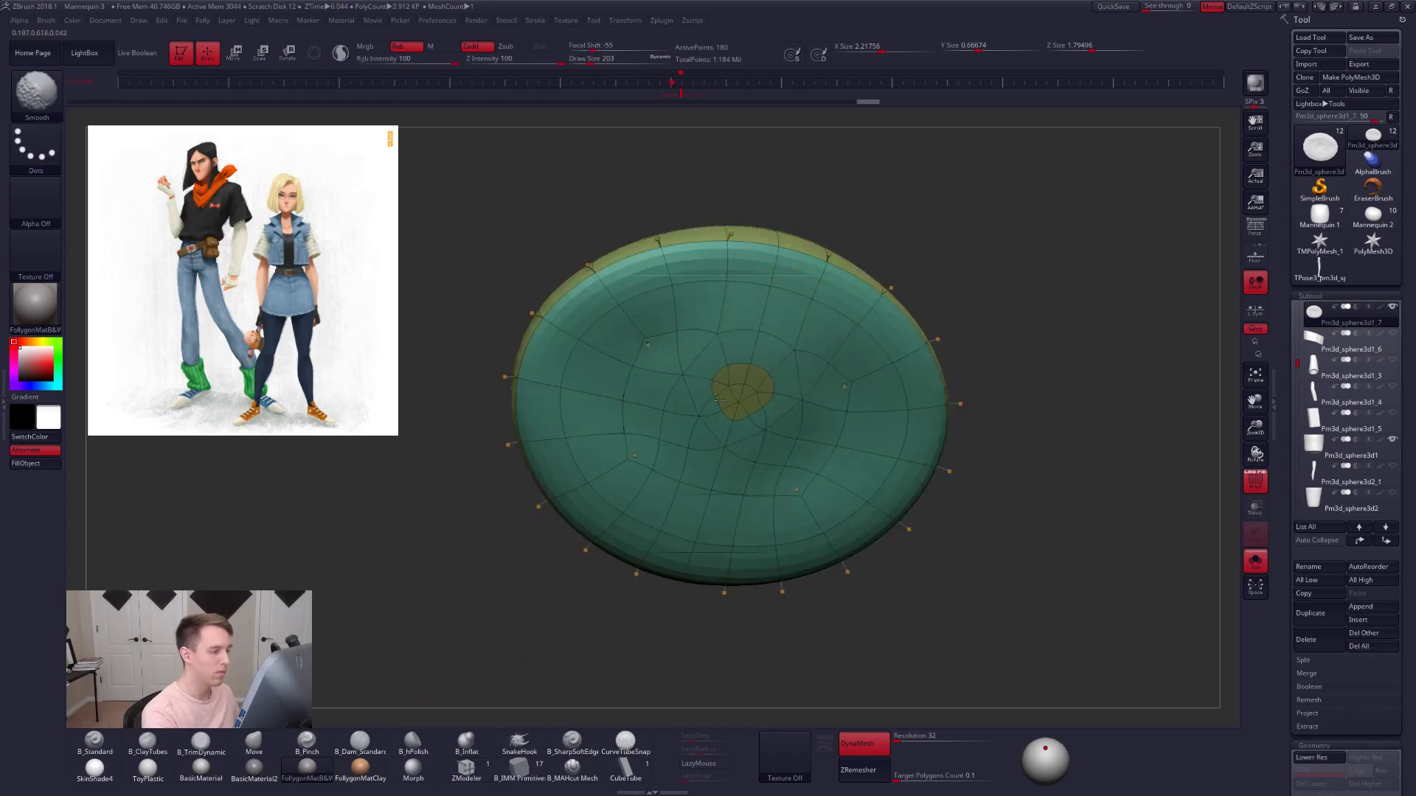
pyautogui.keyDown('shift'); pyautogui.moveTo(714, 397); pyautogui.dragTo(740, 404); pyautogui.keyUp('shift')
pyautogui.hotkey('shift', 'f')
pyautogui.moveTo(774, 418)
pyautogui.keyDown('shift'); pyautogui.mouseDown(button='right')
pyautogui.moveTo(768, 483)
pyautogui.moveTo(752, 415)
pyautogui.mouseUp(button='right'); pyautogui.keyUp('shift')
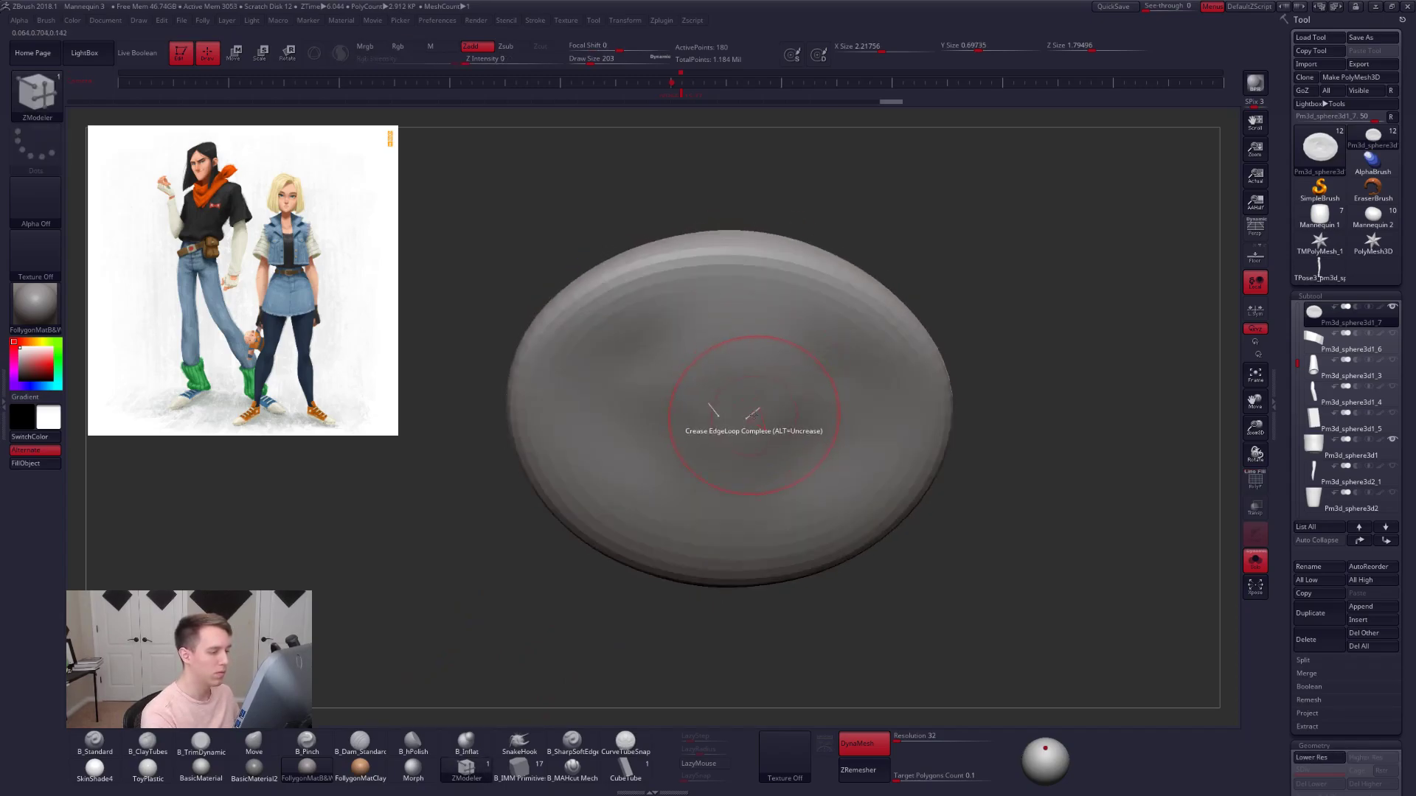
# - Disable the subdivision preview, switch to the Move brush and smooth the center of the underside on the base mesh
pyautogui.hotkey('shift', 'd')
pyautogui.press('b')
pyautogui.press('m')
pyautogui.press('v')
pyautogui.press('space')
pyautogui.keyDown('shift'); pyautogui.moveTo(759, 407); pyautogui.dragTo(762, 406); pyautogui.keyUp('shift')
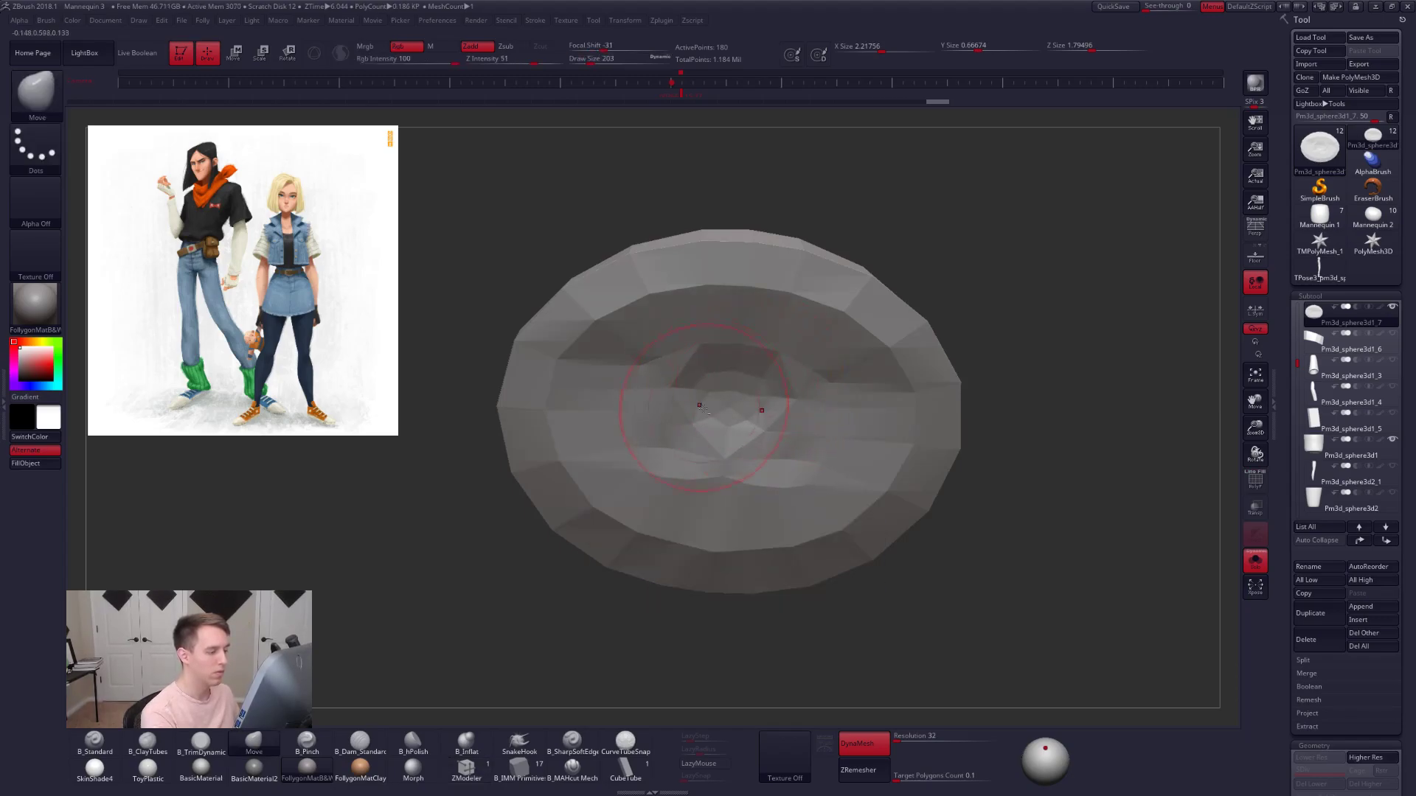
pyautogui.keyDown('shift'); pyautogui.moveTo(707, 516); pyautogui.dragTo(713, 539, button='right'); pyautogui.keyUp('shift')
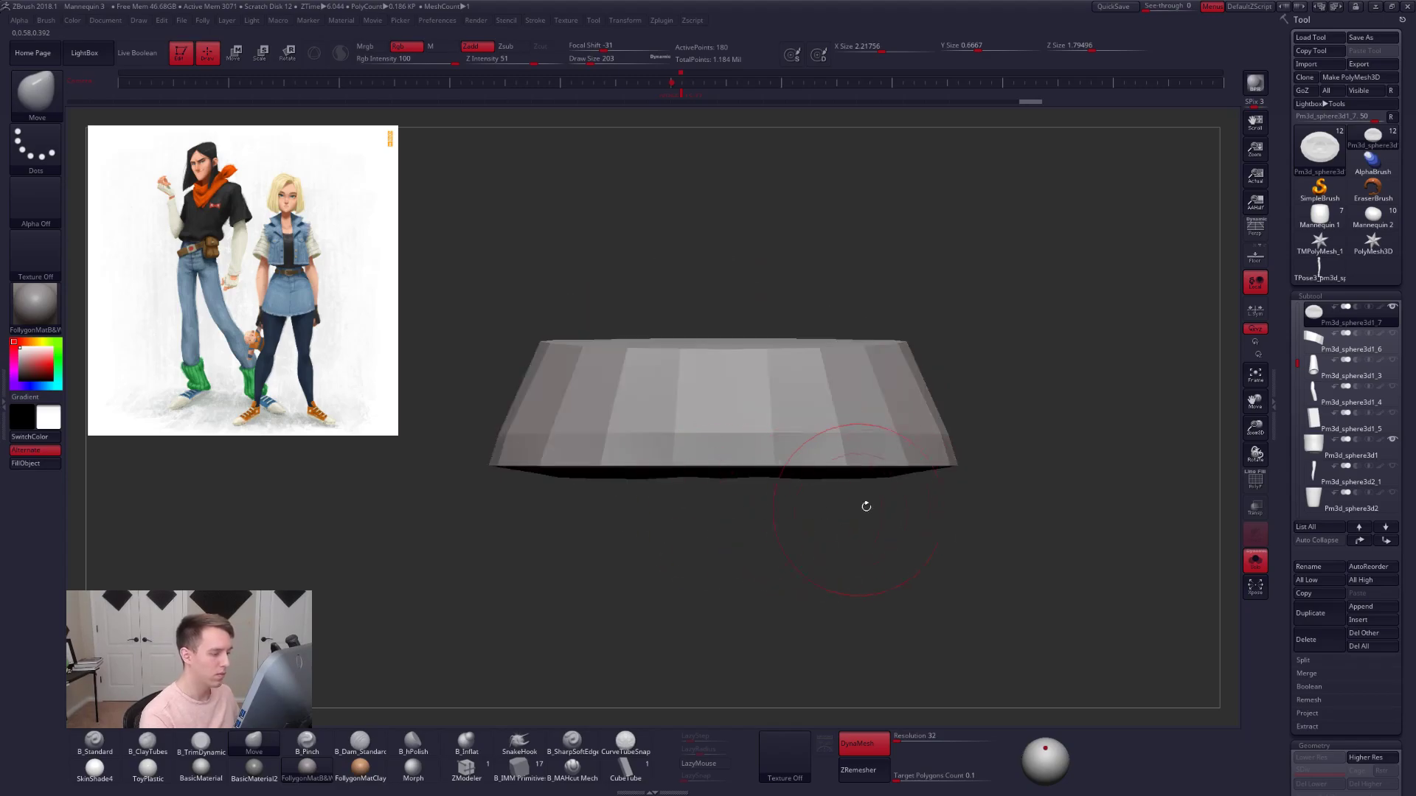
# - Examine the waist band against the pelvis and from below, with and without the smooth preview and polygroup wireframe
pyautogui.hotkey('alt', 's')
pyautogui.hotkey('ctrl', 'd')
pyautogui.hotkey('shift', 'f')
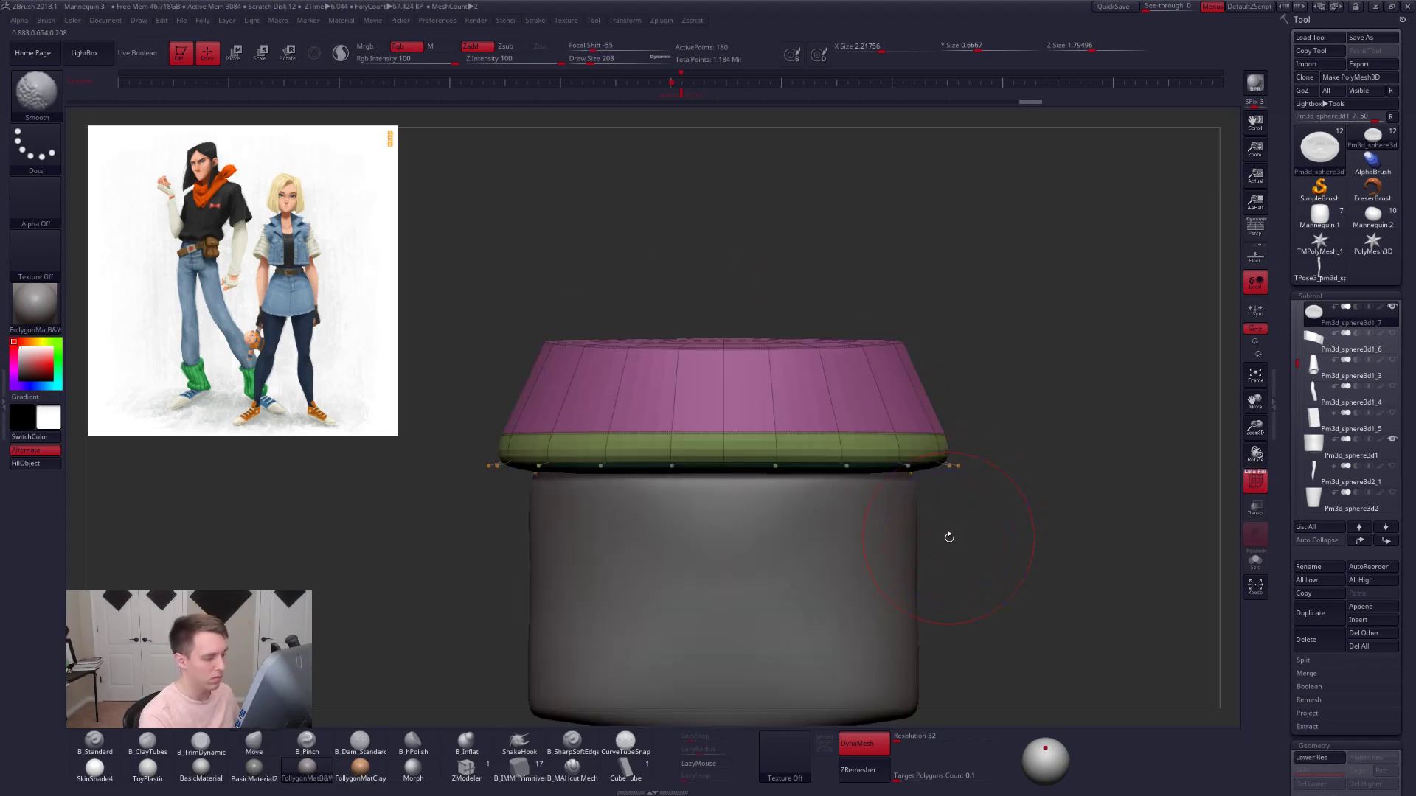
pyautogui.hotkey('alt', 's')
pyautogui.moveTo(932, 550); pyautogui.dragTo(926, 435, button='right')
pyautogui.hotkey('shift', 'd')
pyautogui.hotkey('shift', 'f')
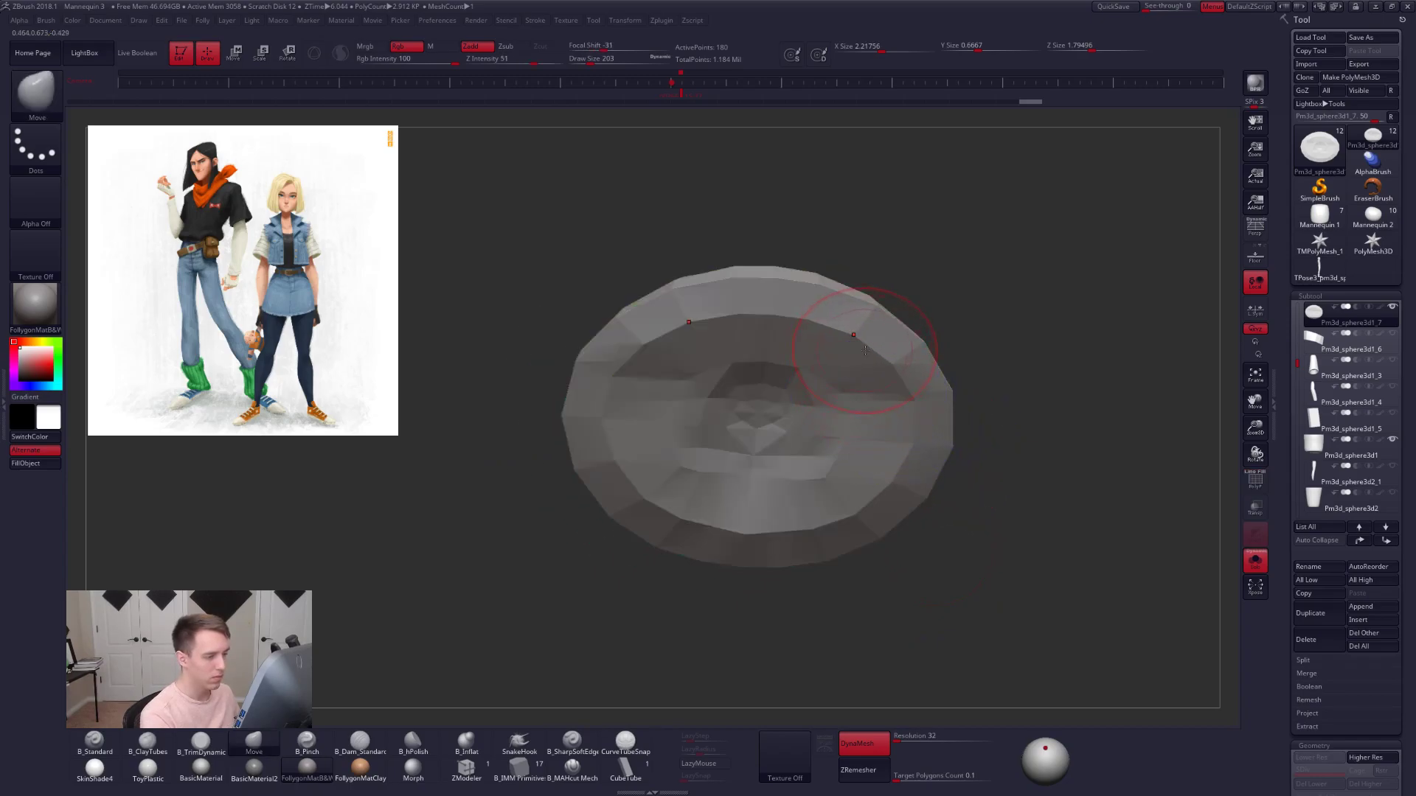
pyautogui.moveTo(864, 354)
pyautogui.mouseDown(button='right')
pyautogui.moveTo(870, 451)
pyautogui.moveTo(863, 356)
pyautogui.moveTo(907, 378)
pyautogui.mouseUp(button='right')
pyautogui.press('d')
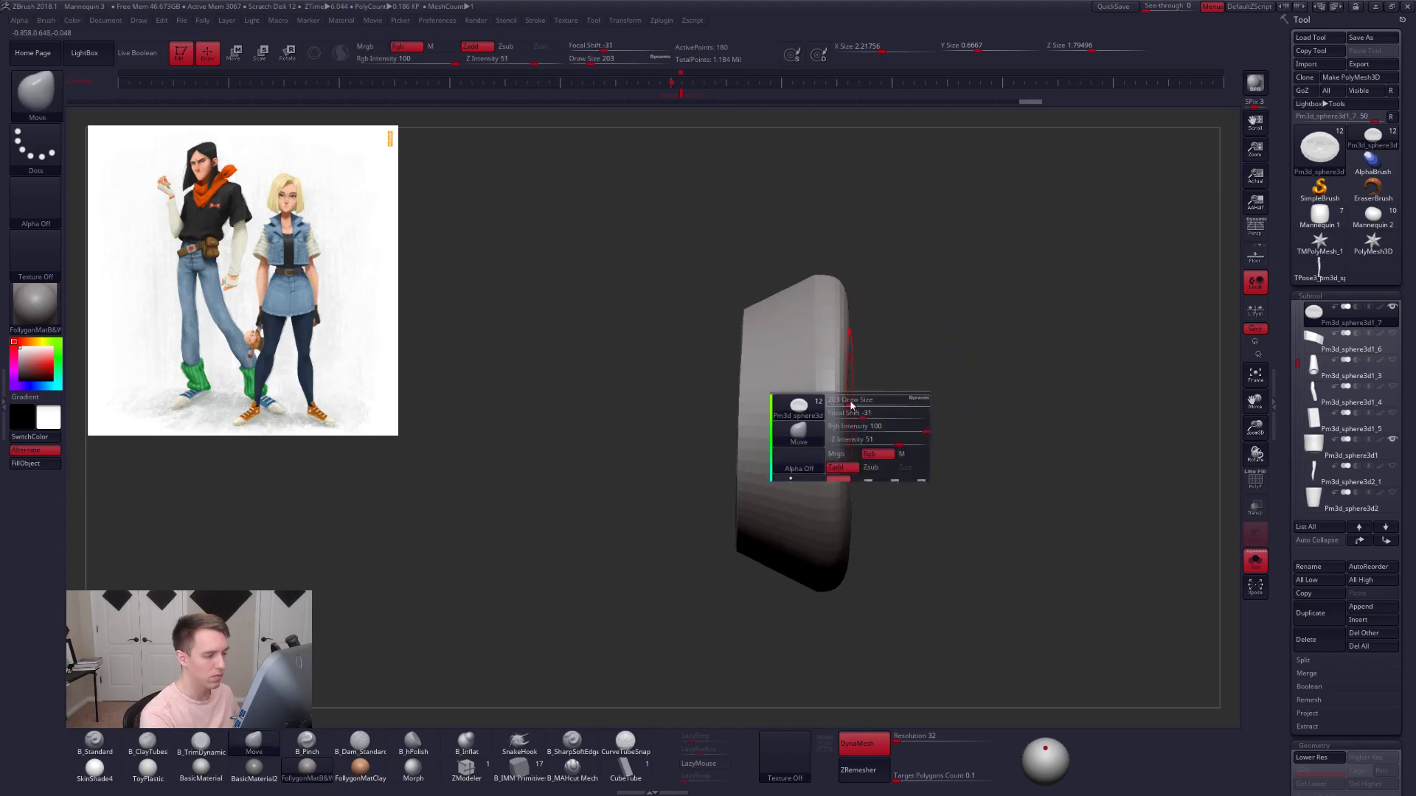
# - Set the Move brush draw size to 321 and show the band's unsmoothed mesh with polygroups beside the pelvis
pyautogui.press('s')
pyautogui.moveTo(849, 401); pyautogui.dragTo(870, 402)
pyautogui.hotkey('alt', 's')
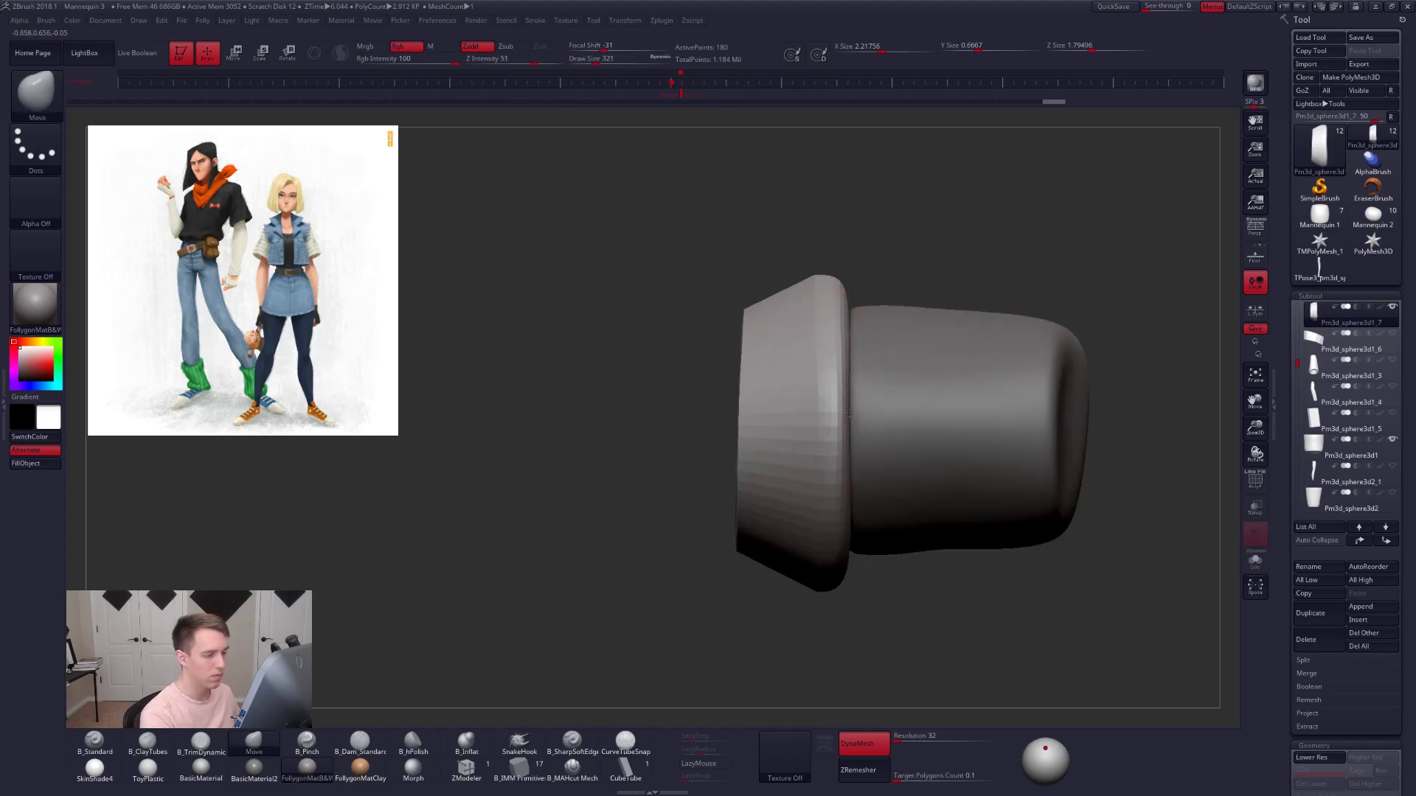
pyautogui.hotkey('shift', 'd')
pyautogui.hotkey('shift', 'f')
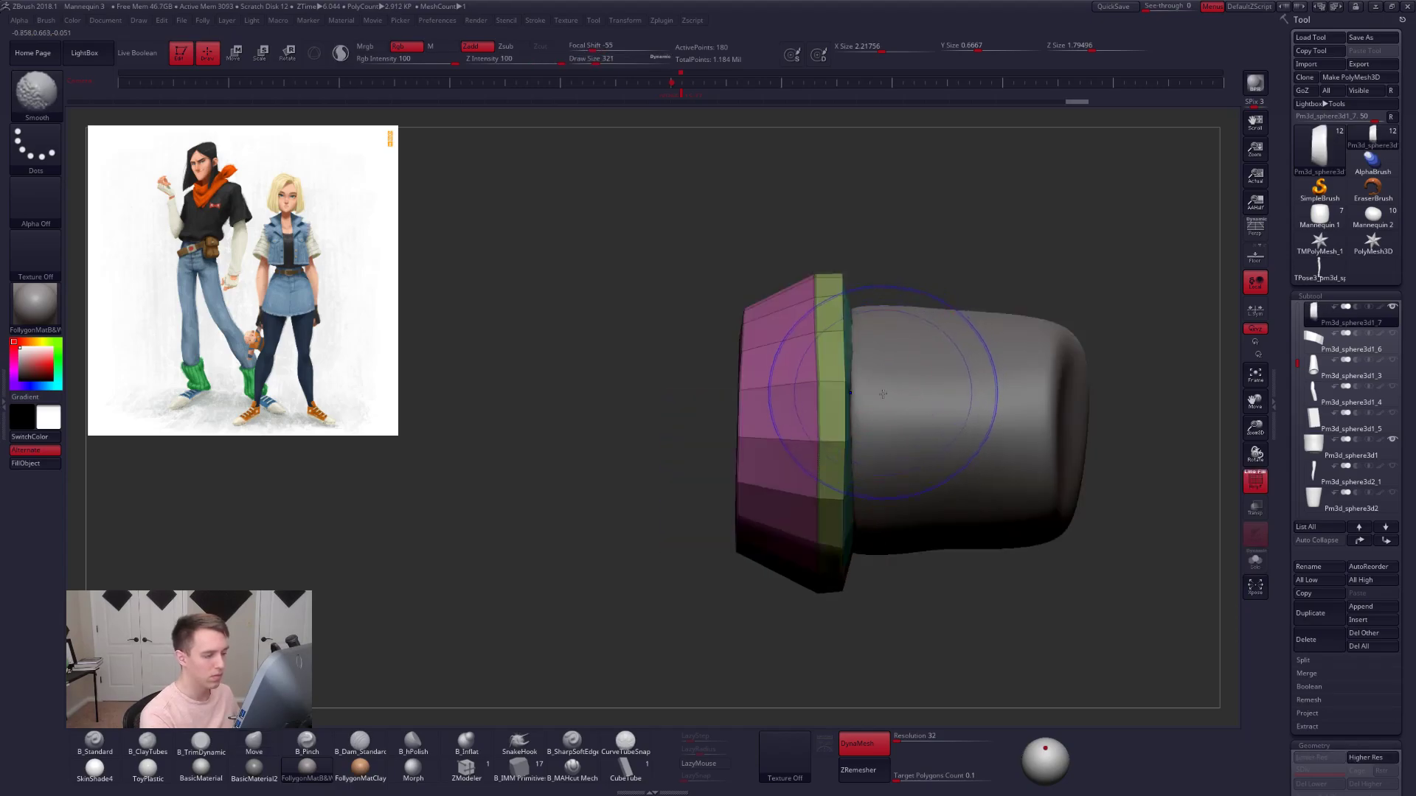
# - Isolate the band's underside polygroup and hide its outer ring of faces with SelectLasso
pyautogui.moveTo(865, 416); pyautogui.dragTo(686, 406, button='right')
pyautogui.hotkey('alt', 's')
pyautogui.keyDown('ctrl'); pyautogui.keyDown('shift'); pyautogui.click(755, 284); pyautogui.keyUp('shift'); pyautogui.keyUp('ctrl')
pyautogui.moveTo(818, 295); pyautogui.dragTo(740, 325, button='right')
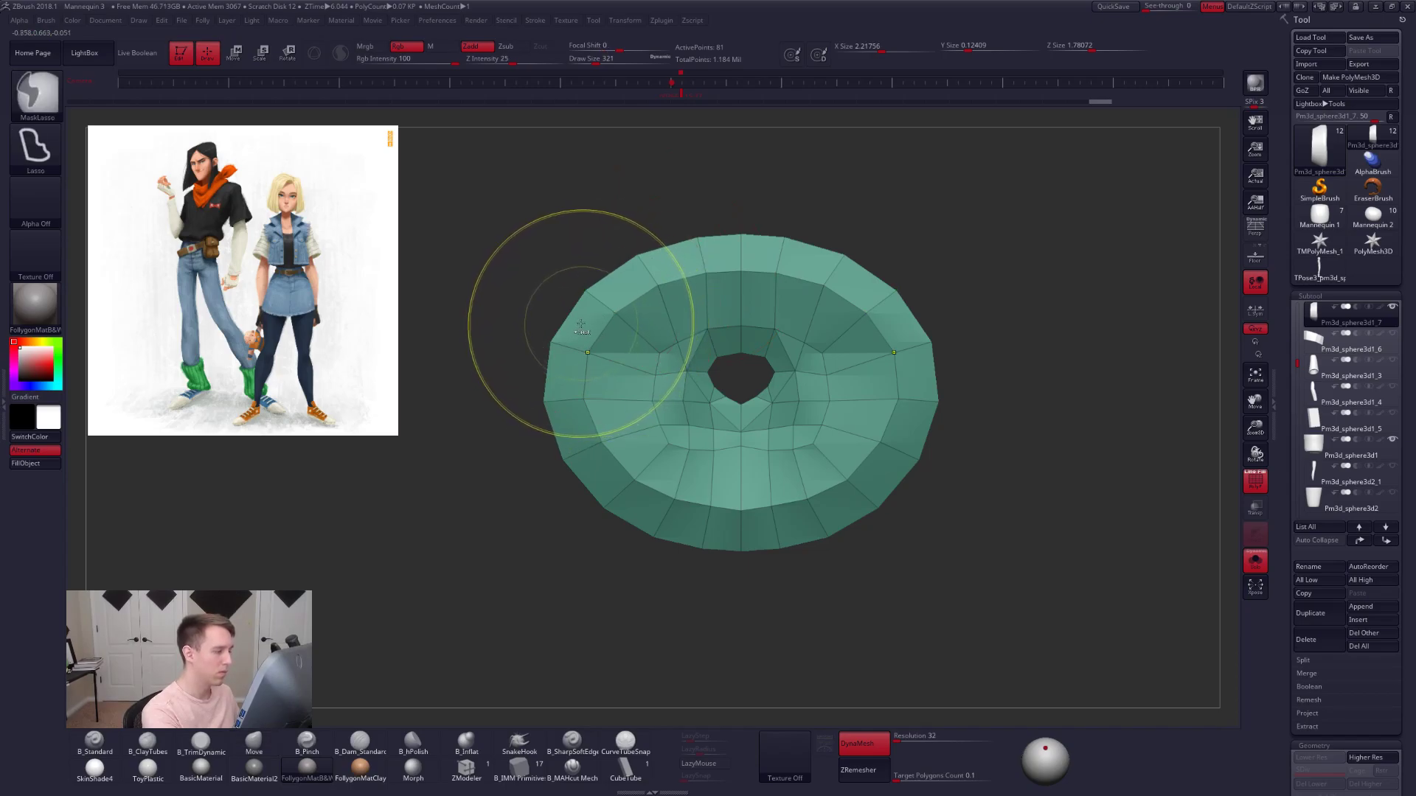
pyautogui.moveTo(580, 324)
pyautogui.keyDown('ctrl'); pyautogui.keyDown('shift'); pyautogui.mouseDown()
pyautogui.moveTo(564, 394)
pyautogui.moveTo(573, 443)
pyautogui.mouseUp(); pyautogui.keyUp('shift'); pyautogui.keyUp('ctrl')
pyautogui.hotkey('ctrl', 'shift', 'space')
pyautogui.click(677, 693)
pyautogui.hotkey('ctrl', 'z')
pyautogui.moveTo(601, 309)
pyautogui.keyDown('ctrl'); pyautogui.keyDown('alt'); pyautogui.keyDown('shift'); pyautogui.mouseDown()
pyautogui.moveTo(590, 457)
pyautogui.moveTo(743, 538)
pyautogui.moveTo(457, 273)
pyautogui.moveTo(615, 324)
pyautogui.moveTo(734, 256)
pyautogui.moveTo(613, 185)
pyautogui.moveTo(545, 236)
pyautogui.mouseUp(); pyautogui.keyUp('shift'); pyautogui.keyUp('alt'); pyautogui.keyUp('ctrl')
# - Mask the visible inner underside faces, unhide the rest of the band and invert the mask
pyautogui.keyDown('ctrl'); pyautogui.click(872, 258); pyautogui.keyUp('ctrl')
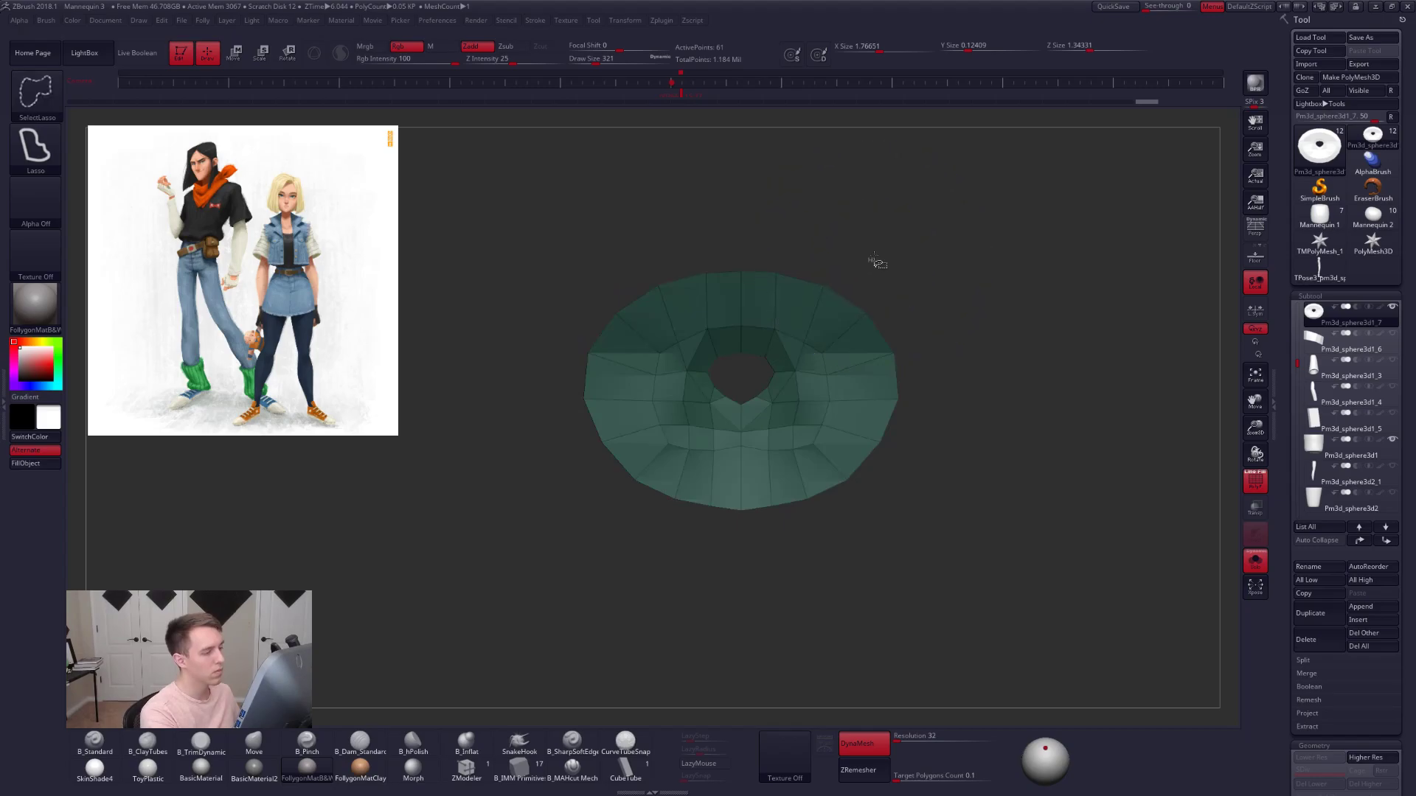
pyautogui.keyDown('ctrl'); pyautogui.keyDown('shift'); pyautogui.click(870, 258); pyautogui.keyUp('shift'); pyautogui.keyUp('ctrl')
pyautogui.moveTo(842, 257); pyautogui.dragTo(874, 266)
pyautogui.keyDown('ctrl'); pyautogui.click(870, 258); pyautogui.keyUp('ctrl')
# - Set the draw size to 227 and reshape the unmasked inner underside faces with the Move brush
pyautogui.press('space')
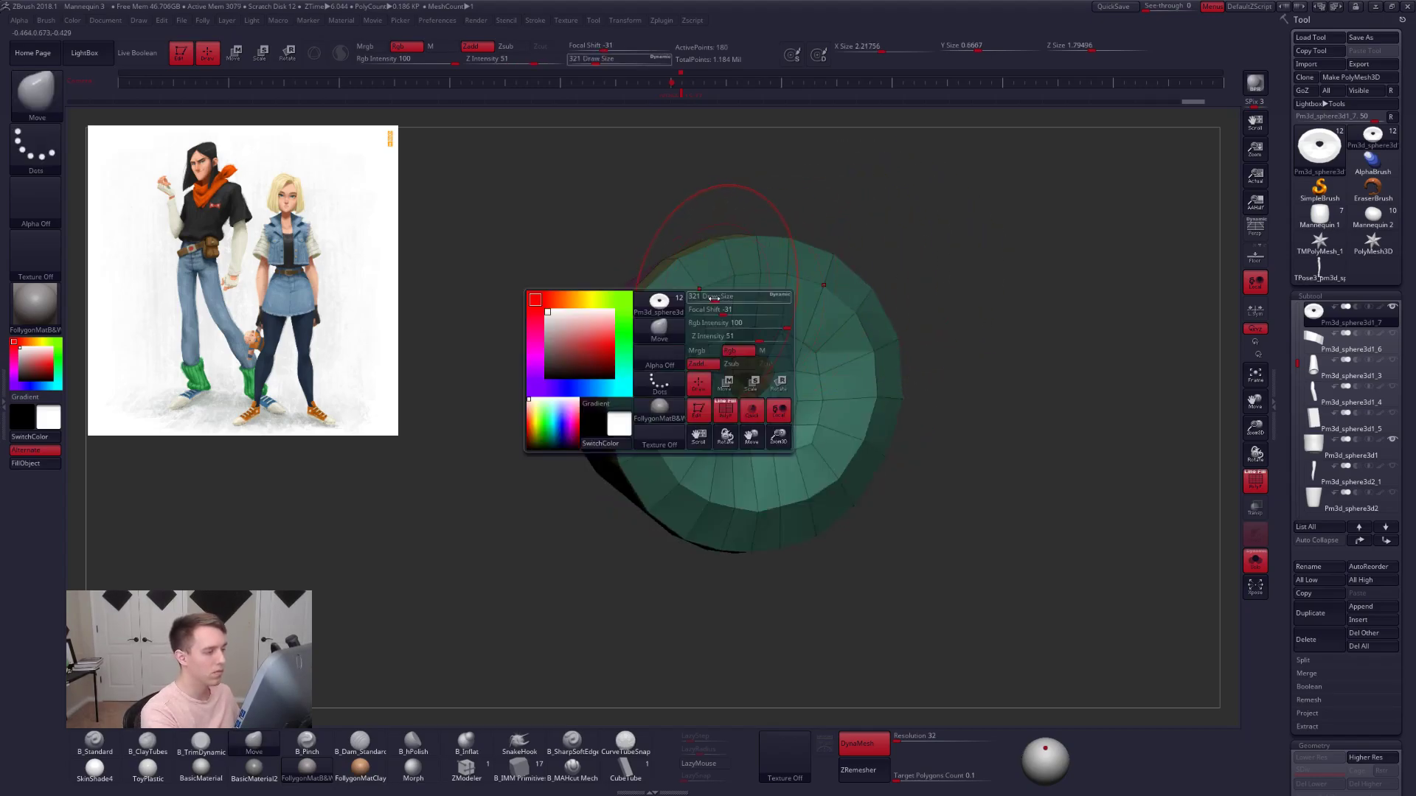
pyautogui.moveTo(714, 298); pyautogui.dragTo(709, 298)
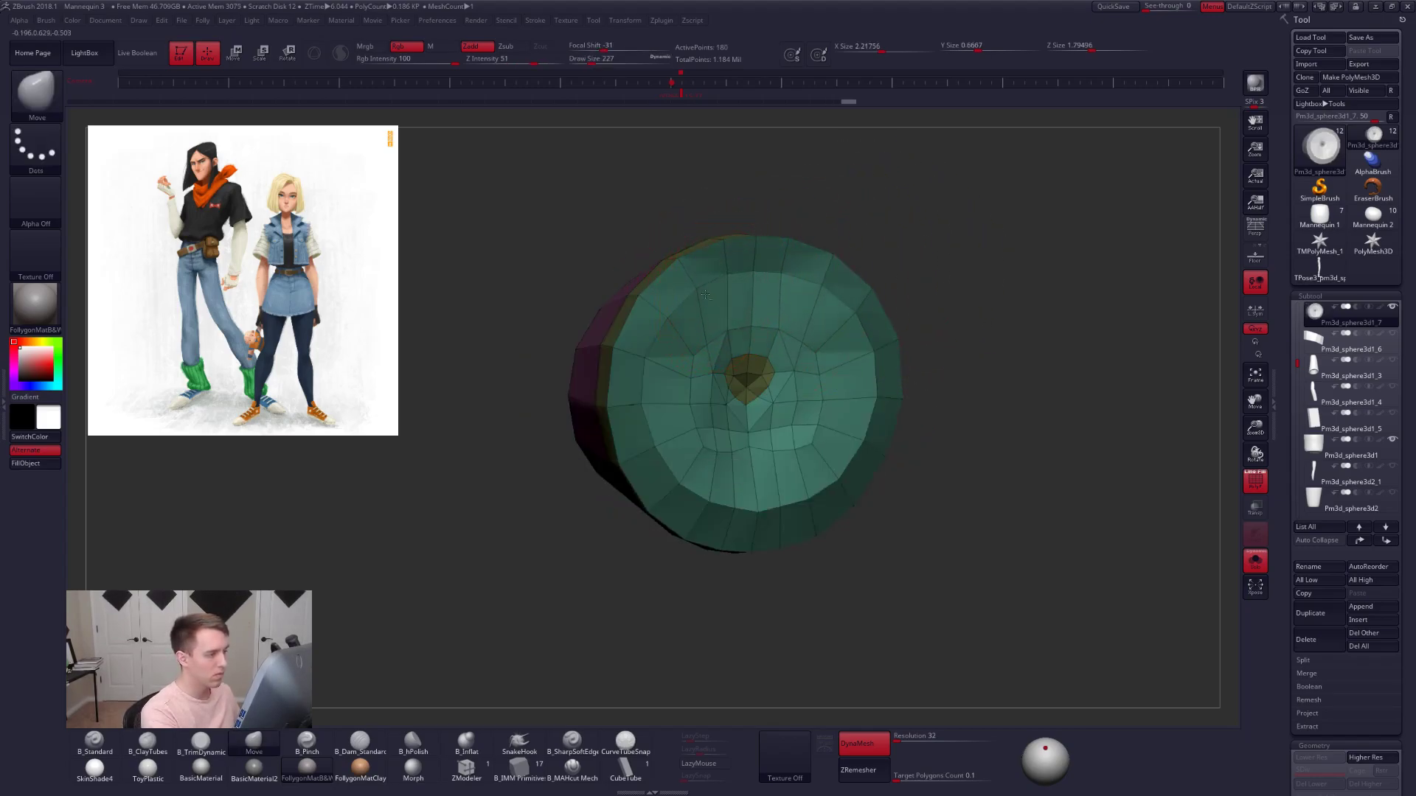
pyautogui.moveTo(675, 330); pyautogui.dragTo(671, 338, button='right')
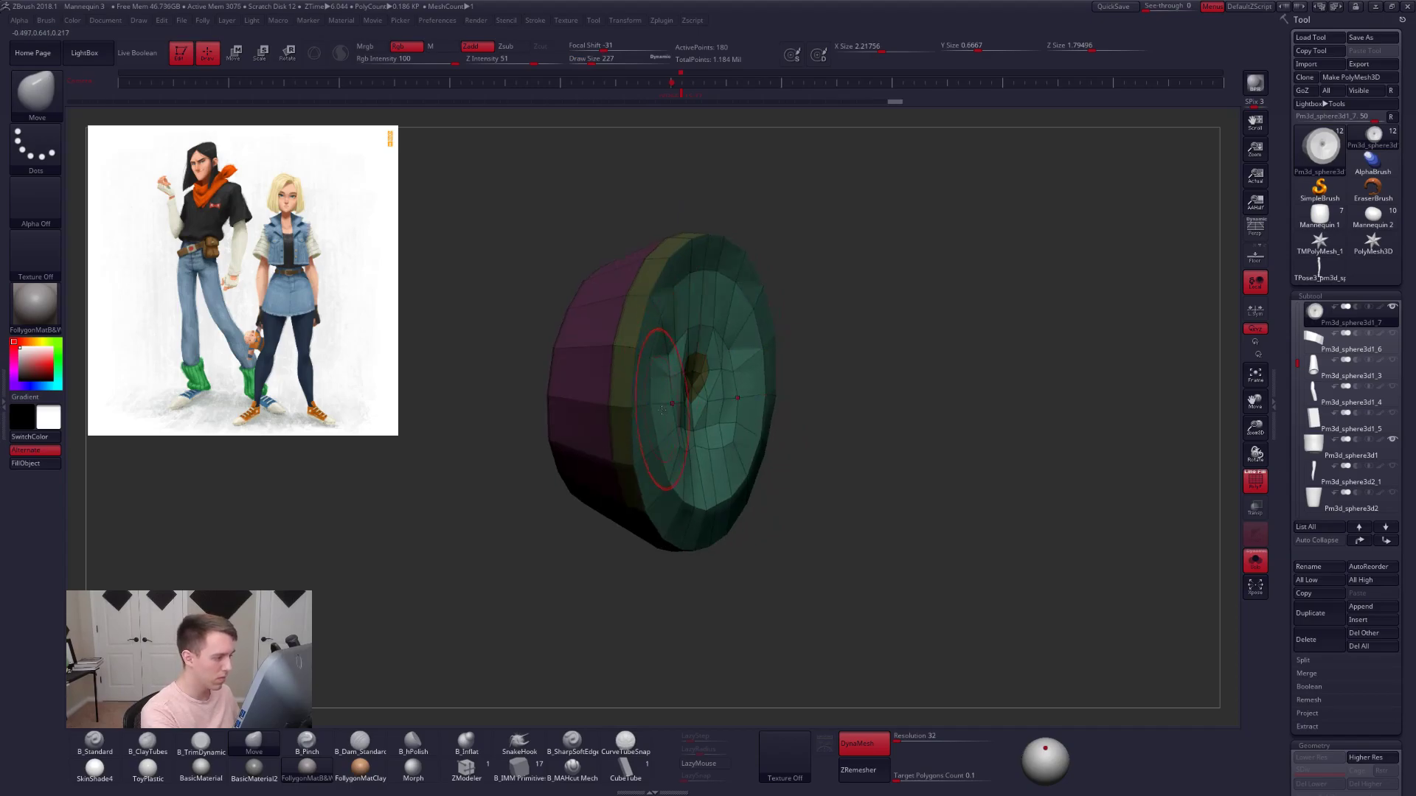
pyautogui.moveTo(662, 410); pyautogui.dragTo(643, 438)
pyautogui.moveTo(693, 514)
pyautogui.mouseDown()
pyautogui.moveTo(735, 507)
pyautogui.moveTo(702, 489)
pyautogui.moveTo(703, 385)
pyautogui.moveTo(736, 405)
pyautogui.moveTo(681, 388)
pyautogui.moveTo(671, 366)
pyautogui.moveTo(759, 370)
pyautogui.moveTo(720, 364)
pyautogui.mouseUp()
# - Lasso-mask the upper part of the waist band and adjust its free lower side against the pelvis
pyautogui.press('shift')
pyautogui.press('ctrl')
pyautogui.moveTo(770, 252)
pyautogui.keyDown('ctrl'); pyautogui.mouseDown()
pyautogui.moveTo(732, 575)
pyautogui.moveTo(717, 582)
pyautogui.mouseUp(); pyautogui.keyUp('ctrl')
pyautogui.moveTo(739, 493); pyautogui.dragTo(721, 500)
pyautogui.moveTo(721, 500); pyautogui.dragTo(884, 472, button='right')
pyautogui.moveTo(756, 250)
pyautogui.keyDown('ctrl'); pyautogui.mouseDown()
pyautogui.moveTo(669, 307)
pyautogui.moveTo(663, 443)
pyautogui.moveTo(719, 509)
pyautogui.moveTo(848, 505)
pyautogui.moveTo(936, 419)
pyautogui.moveTo(901, 314)
pyautogui.mouseUp(); pyautogui.keyUp('ctrl')
pyautogui.keyDown('ctrl'); pyautogui.moveTo(858, 268); pyautogui.dragTo(849, 273); pyautogui.keyUp('ctrl')
pyautogui.moveTo(848, 297)
pyautogui.keyDown('shift'); pyautogui.mouseDown(button='right')
pyautogui.moveTo(904, 344)
pyautogui.moveTo(867, 344)
pyautogui.mouseUp(button='right'); pyautogui.keyUp('shift')
pyautogui.keyDown('ctrl'); pyautogui.click(856, 325); pyautogui.keyUp('ctrl')
pyautogui.moveTo(857, 325); pyautogui.dragTo(796, 402)
pyautogui.press('w')
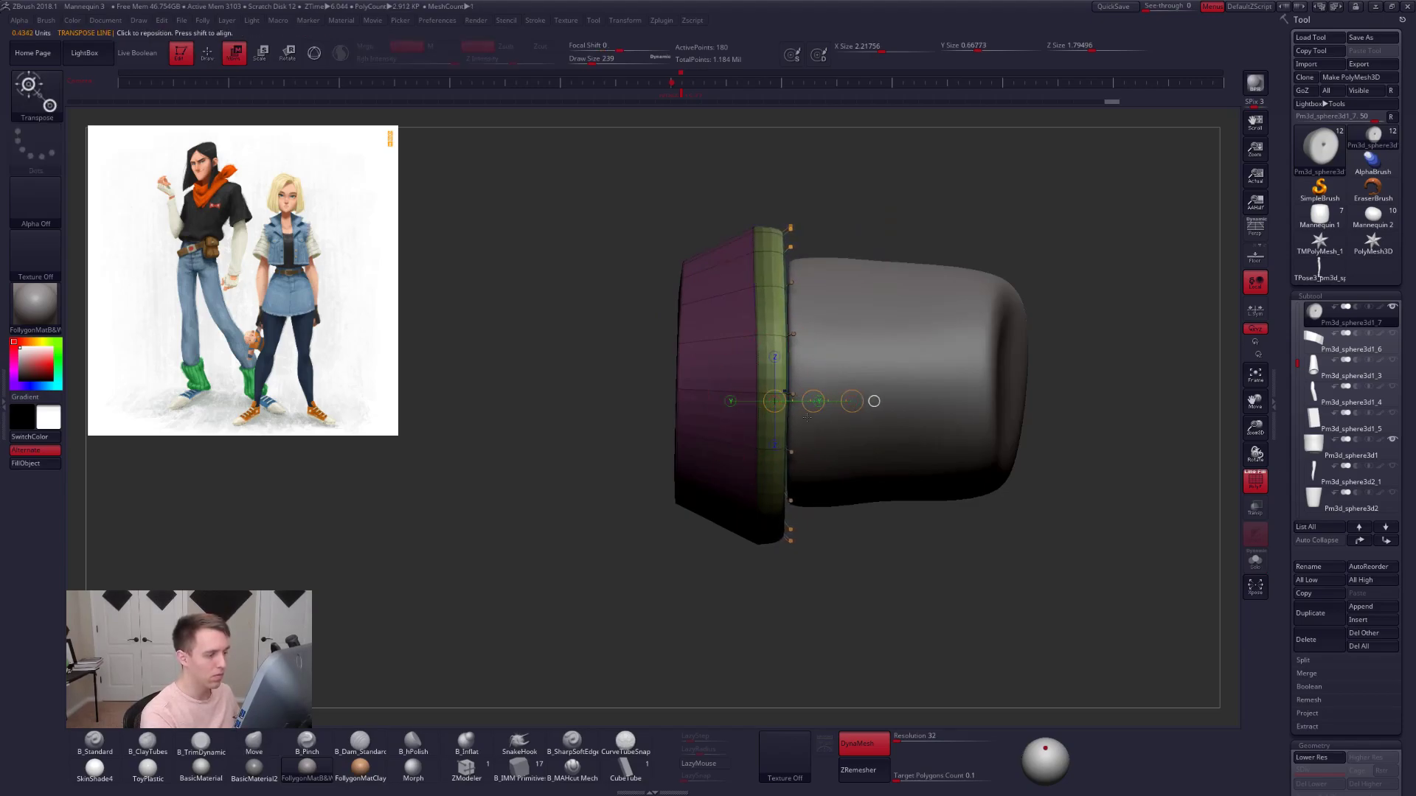
# - Return to sculpting, turn off the smooth preview, clear the mask and bring the isolated band's underside into view
pyautogui.press('q')
pyautogui.keyDown('alt'); pyautogui.moveTo(808, 430); pyautogui.dragTo(775, 500, button='right'); pyautogui.keyUp('alt')
pyautogui.hotkey('shift', 'd')
pyautogui.hotkey('shift', 'd')
pyautogui.keyDown('ctrl'); pyautogui.moveTo(824, 286); pyautogui.dragTo(831, 307); pyautogui.keyUp('ctrl')
pyautogui.moveTo(831, 307); pyautogui.dragTo(718, 336, button='right')
pyautogui.moveTo(719, 335); pyautogui.dragTo(604, 516)
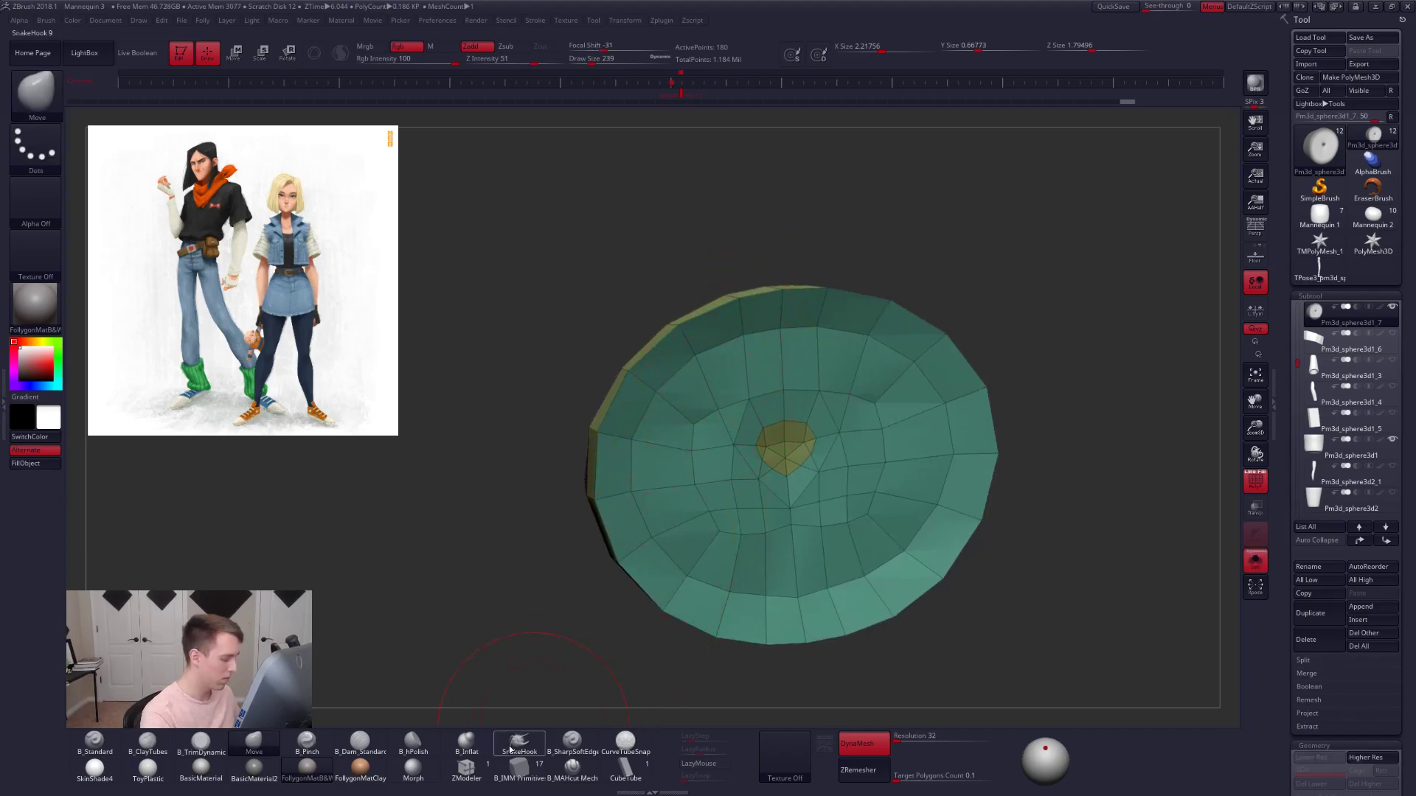
# - Delete the complete edge loop inside the underside's outer rim with ZModeler
pyautogui.click(466, 767)
pyautogui.press('space')
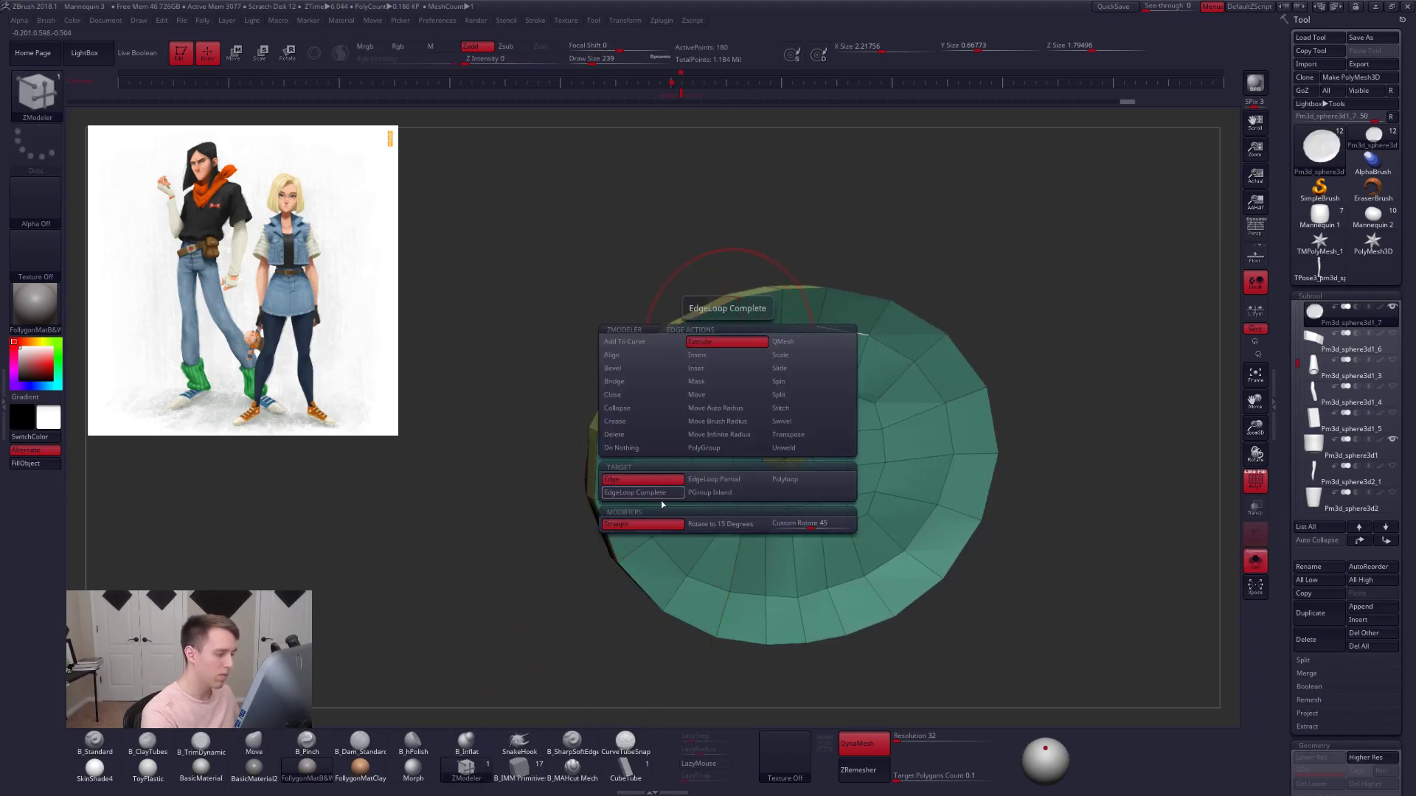
pyautogui.click(614, 434)
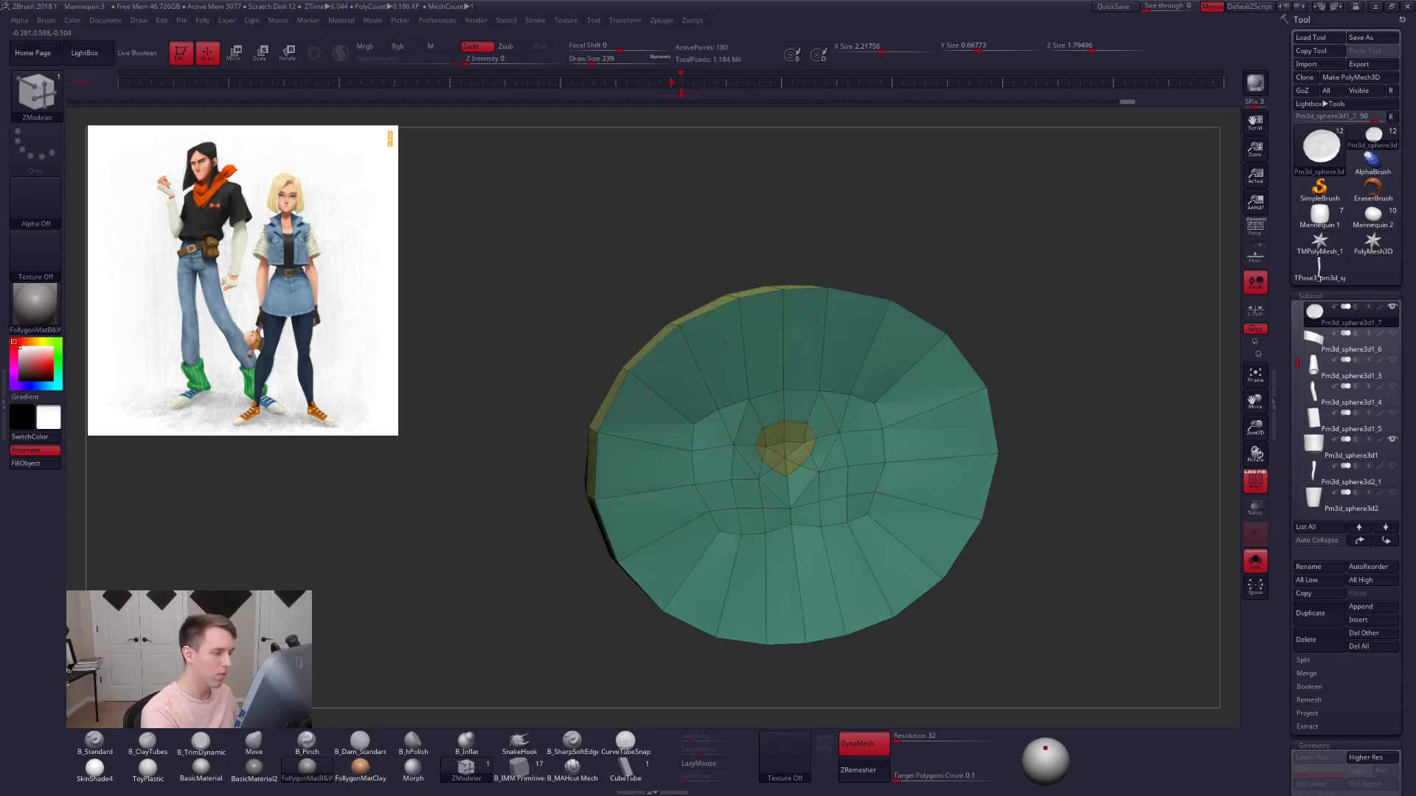
# - Bevel the complete edge loop on the band's lower rim with ZModeler and preview it smoothed beside the pelvis
pyautogui.press('space')
pyautogui.click(648, 341)
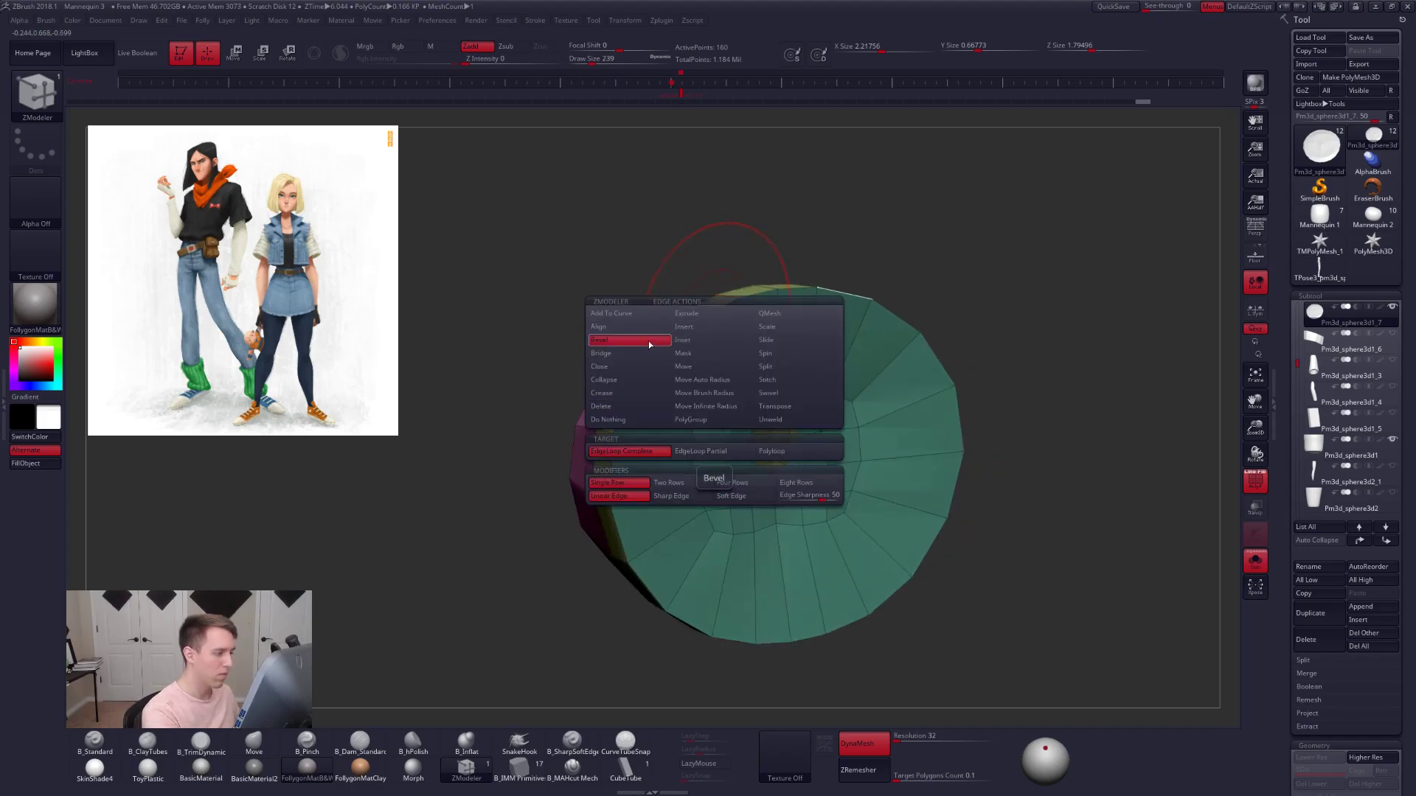
pyautogui.moveTo(696, 305); pyautogui.dragTo(711, 334)
pyautogui.press('d')
pyautogui.moveTo(723, 367); pyautogui.dragTo(802, 379, button='right')
pyautogui.hotkey('alt', 's')
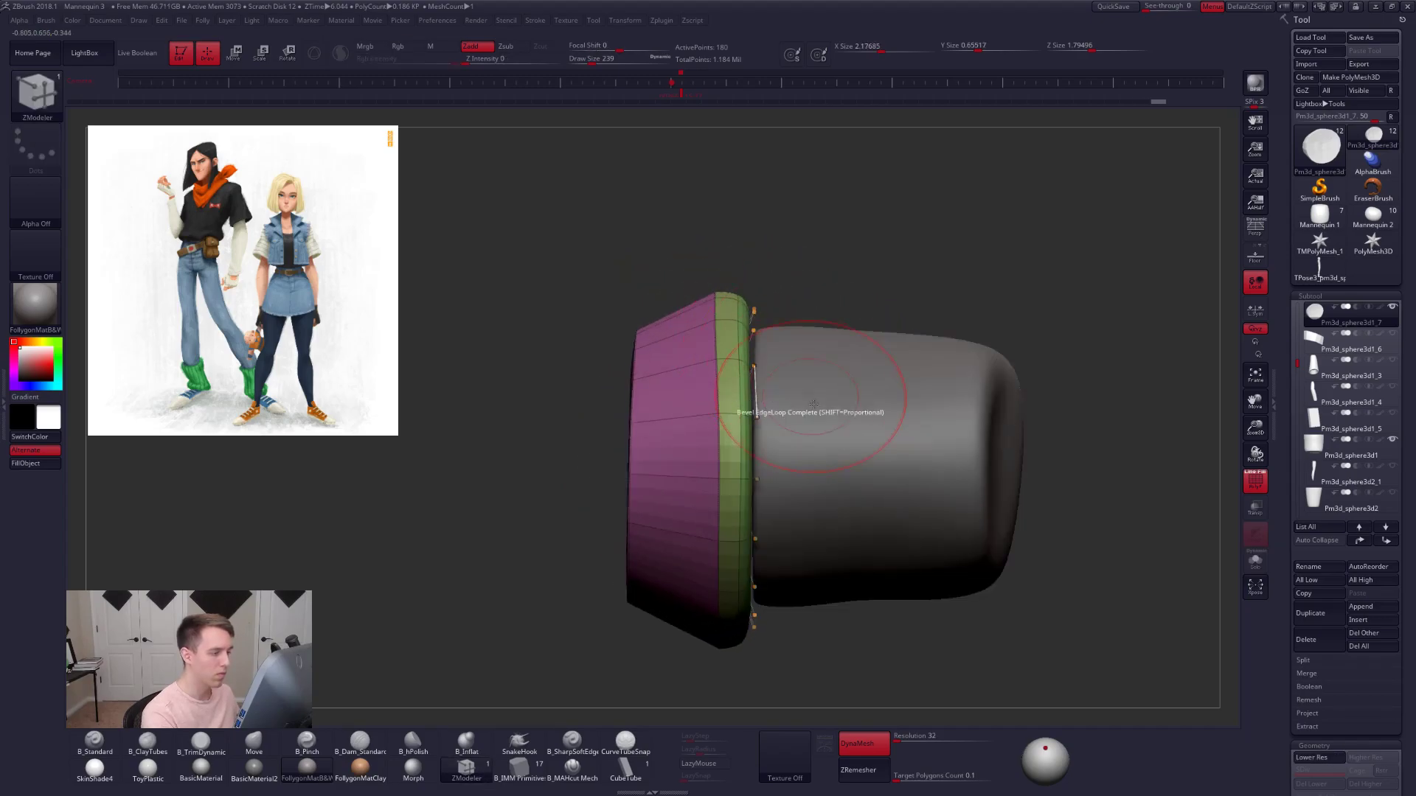
pyautogui.moveTo(858, 525)
pyautogui.mouseDown(button='right')
pyautogui.moveTo(844, 569)
pyautogui.moveTo(853, 537)
pyautogui.moveTo(906, 521)
pyautogui.moveTo(884, 530)
pyautogui.moveTo(889, 487)
pyautogui.moveTo(929, 475)
pyautogui.moveTo(889, 474)
pyautogui.mouseUp(button='right')
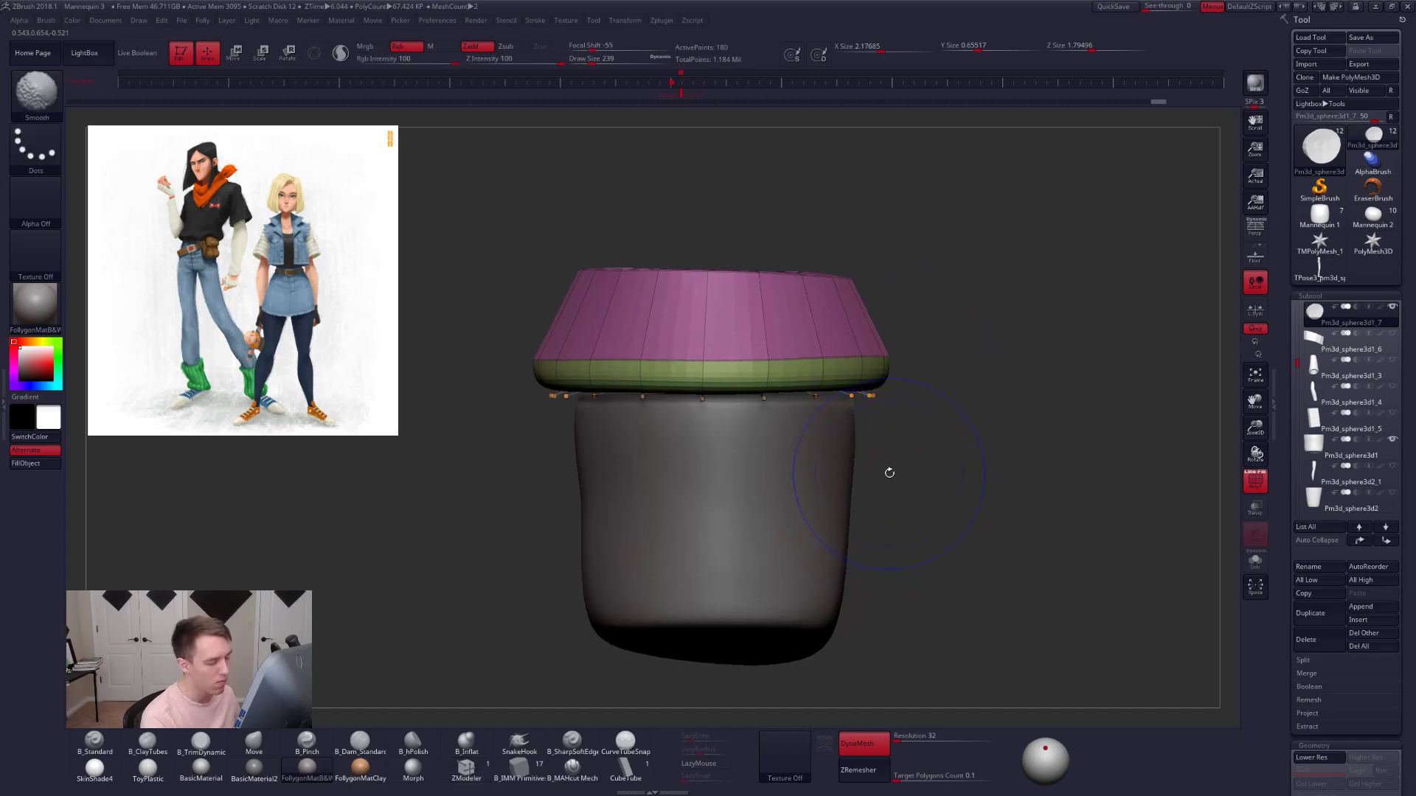
# - Lasso-mask the lower edge of the isolated waist band, invert the mask and adjust its underside with the Transpose line
pyautogui.hotkey('shift', 'd')
pyautogui.moveTo(834, 383)
pyautogui.keyDown('ctrl'); pyautogui.mouseDown(button='right')
pyautogui.moveTo(841, 413)
pyautogui.moveTo(676, 416)
pyautogui.mouseUp(button='right'); pyautogui.keyUp('ctrl')
pyautogui.hotkey('alt', 's')
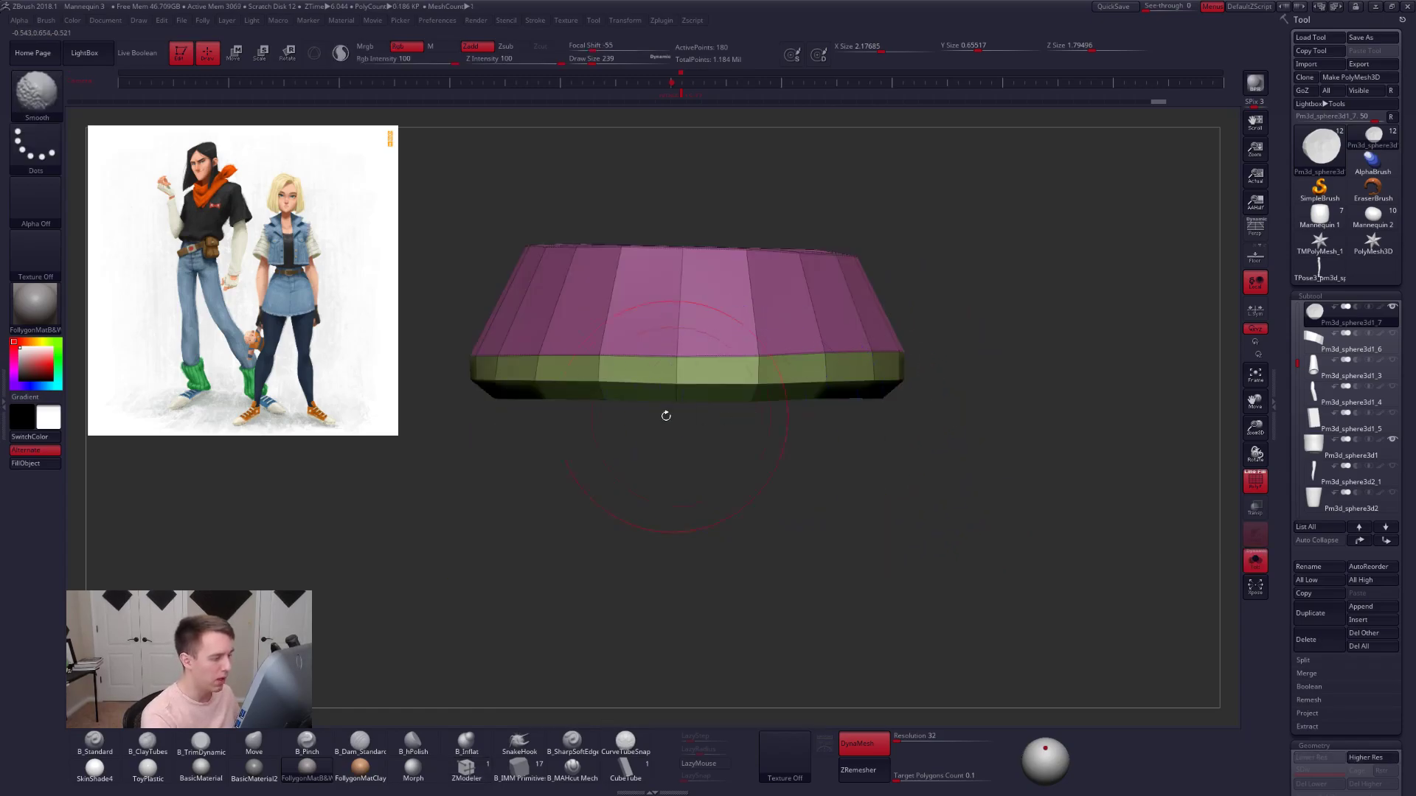
pyautogui.press('d')
pyautogui.hotkey('shift', 'd')
pyautogui.moveTo(472, 398)
pyautogui.keyDown('ctrl'); pyautogui.mouseDown()
pyautogui.moveTo(767, 487)
pyautogui.moveTo(966, 401)
pyautogui.mouseUp(); pyautogui.keyUp('ctrl')
pyautogui.moveTo(825, 418); pyautogui.dragTo(863, 335, button='right')
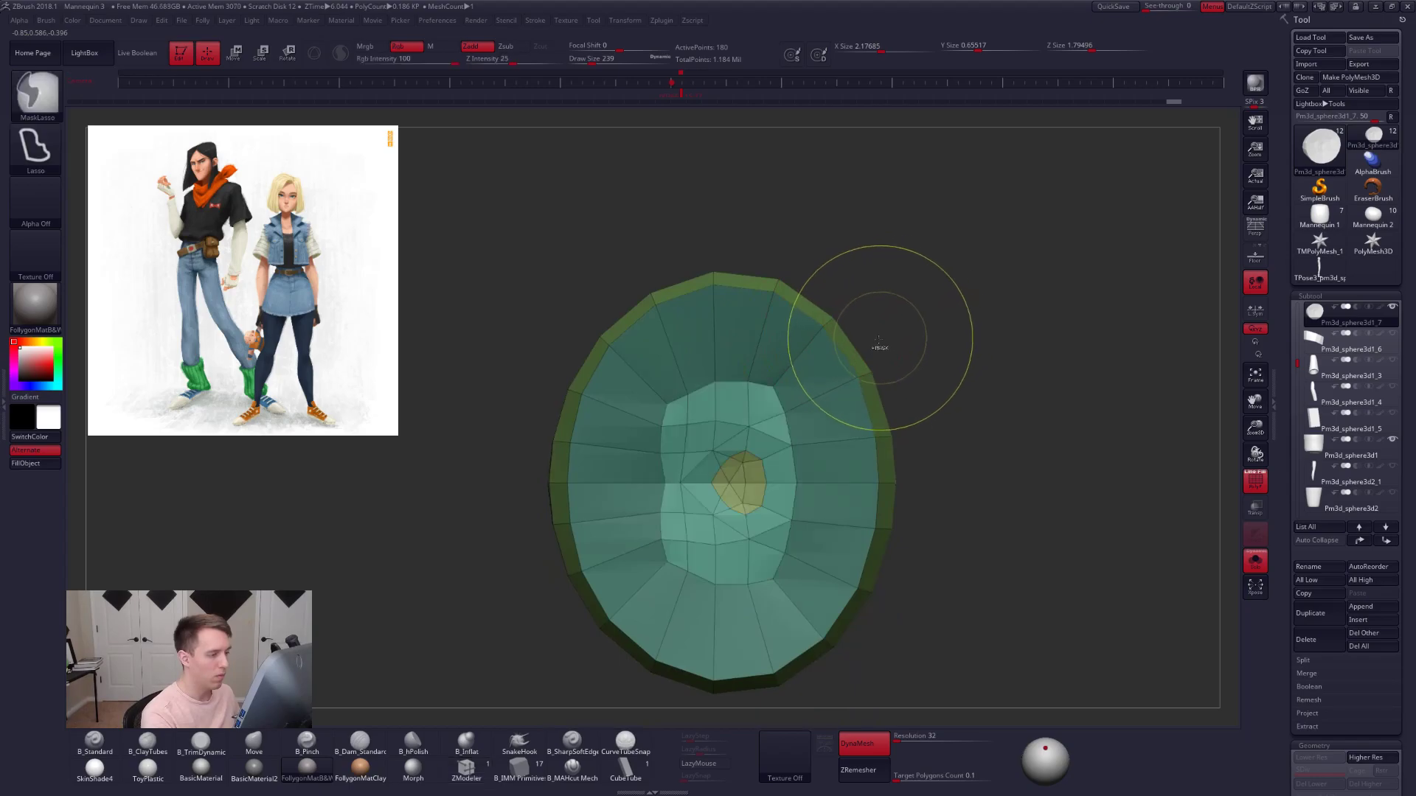
pyautogui.press('w')
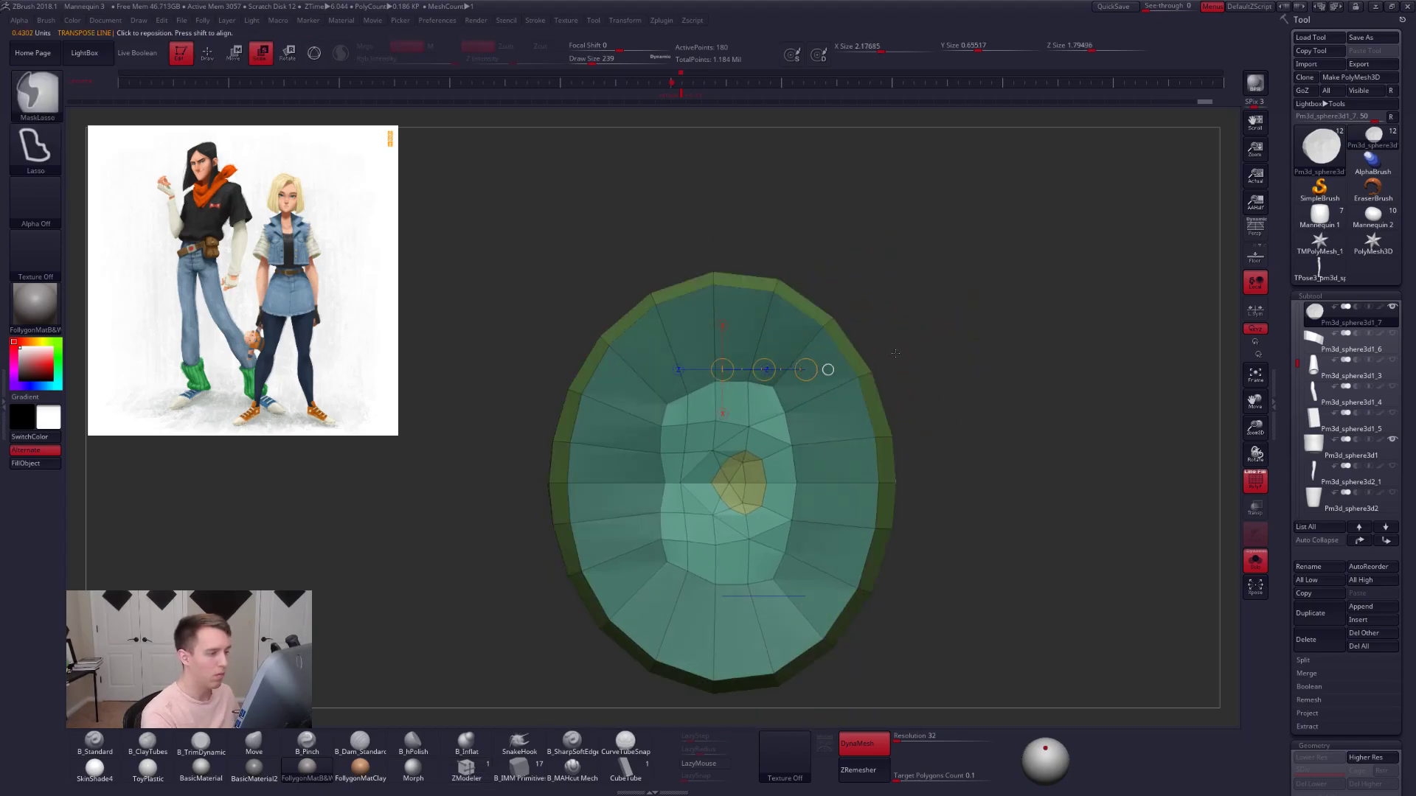
pyautogui.hotkey('ctrl', 'i')
pyautogui.moveTo(806, 370); pyautogui.dragTo(793, 370)
# - Bring the pelvis back into view, move the band's underside vertically against it with Transpose, and clear the mask
pyautogui.hotkey('alt', 'shift', 's')
pyautogui.moveTo(786, 414); pyautogui.dragTo(898, 419, button='right')
pyautogui.press('d')
pyautogui.press('w')
pyautogui.moveTo(901, 457); pyautogui.dragTo(901, 458)
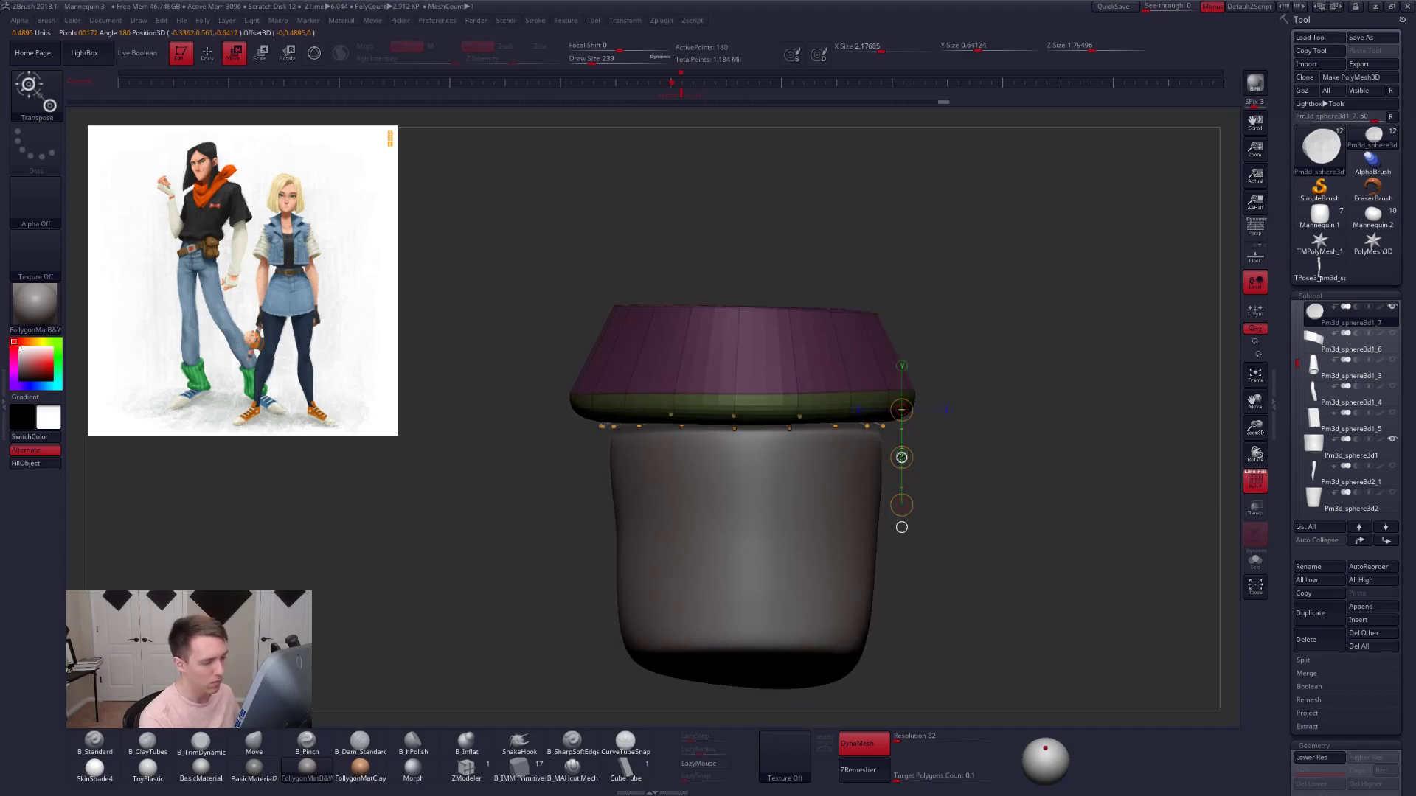
pyautogui.press('q')
pyautogui.keyDown('ctrl'); pyautogui.click(959, 414); pyautogui.keyUp('ctrl')
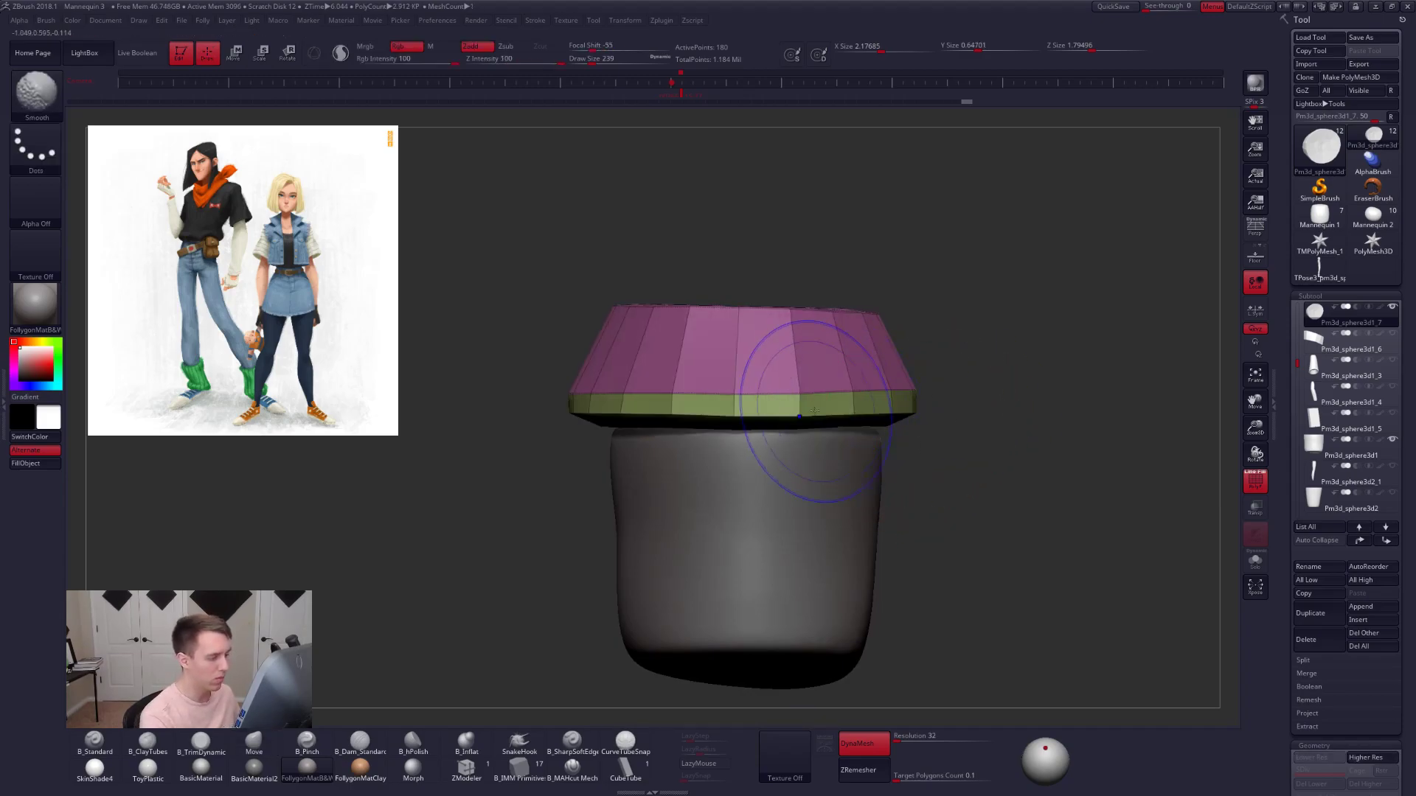
pyautogui.keyDown('alt'); pyautogui.moveTo(731, 422); pyautogui.dragTo(667, 426, button='right'); pyautogui.keyUp('alt')
pyautogui.moveTo(514, 428)
pyautogui.keyDown('ctrl'); pyautogui.mouseDown()
pyautogui.moveTo(499, 418)
pyautogui.moveTo(959, 400)
pyautogui.moveTo(974, 426)
pyautogui.moveTo(944, 489)
pyautogui.moveTo(943, 455)
pyautogui.moveTo(990, 491)
pyautogui.mouseUp(); pyautogui.keyUp('ctrl')
pyautogui.press('d')
pyautogui.press('w')
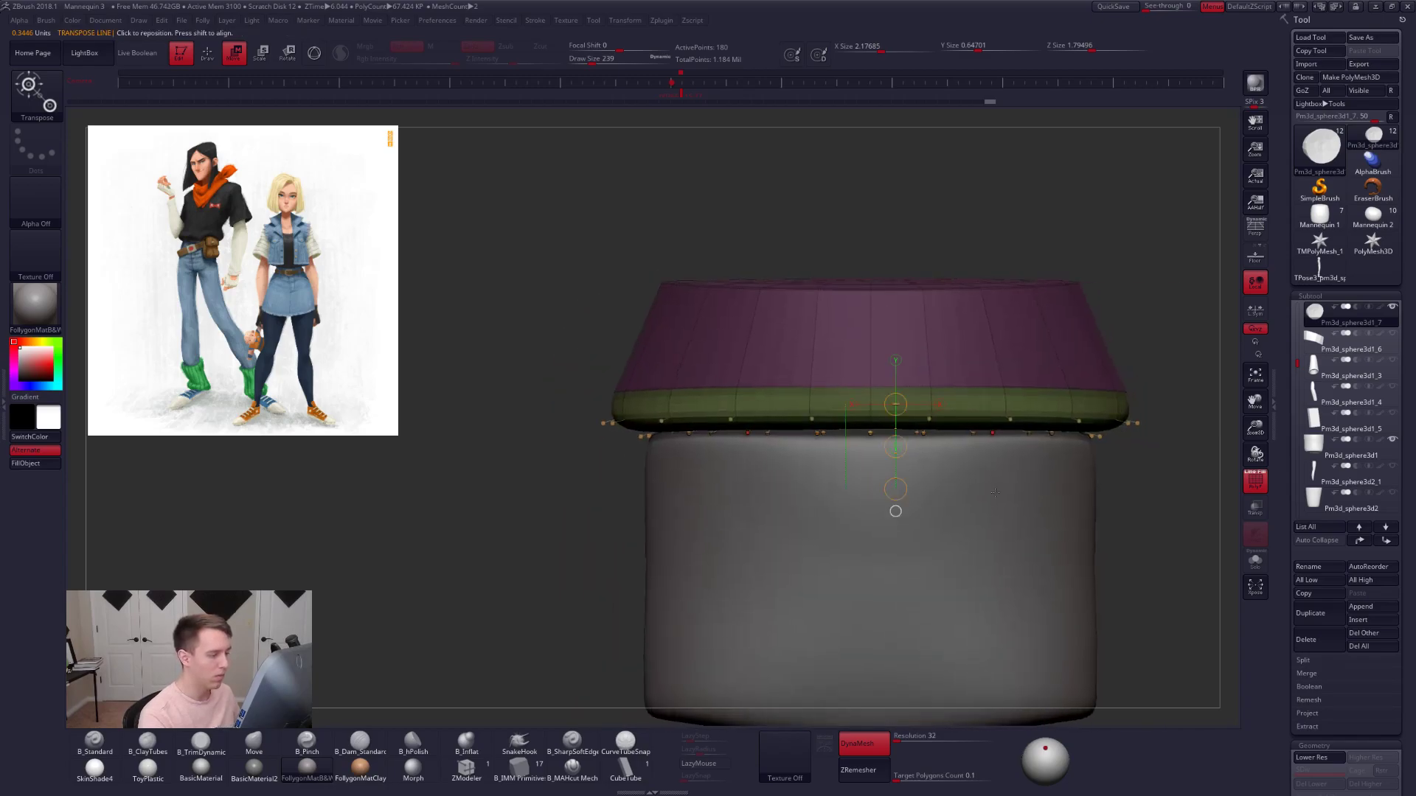
pyautogui.keyDown('alt'); pyautogui.moveTo(950, 498); pyautogui.dragTo(842, 494, button='right'); pyautogui.keyUp('alt')
pyautogui.press('q')
pyautogui.keyDown('ctrl'); pyautogui.moveTo(1019, 460); pyautogui.dragTo(1044, 494); pyautogui.keyUp('ctrl')
pyautogui.keyDown('alt'); pyautogui.moveTo(1032, 479); pyautogui.dragTo(991, 500, button='right'); pyautogui.keyUp('alt')
# - Crease the complete edge loop above the band's lower rim with ZModeler and preview it smoothed without the wireframe
pyautogui.click(466, 769)
pyautogui.hotkey('shift', 'd')
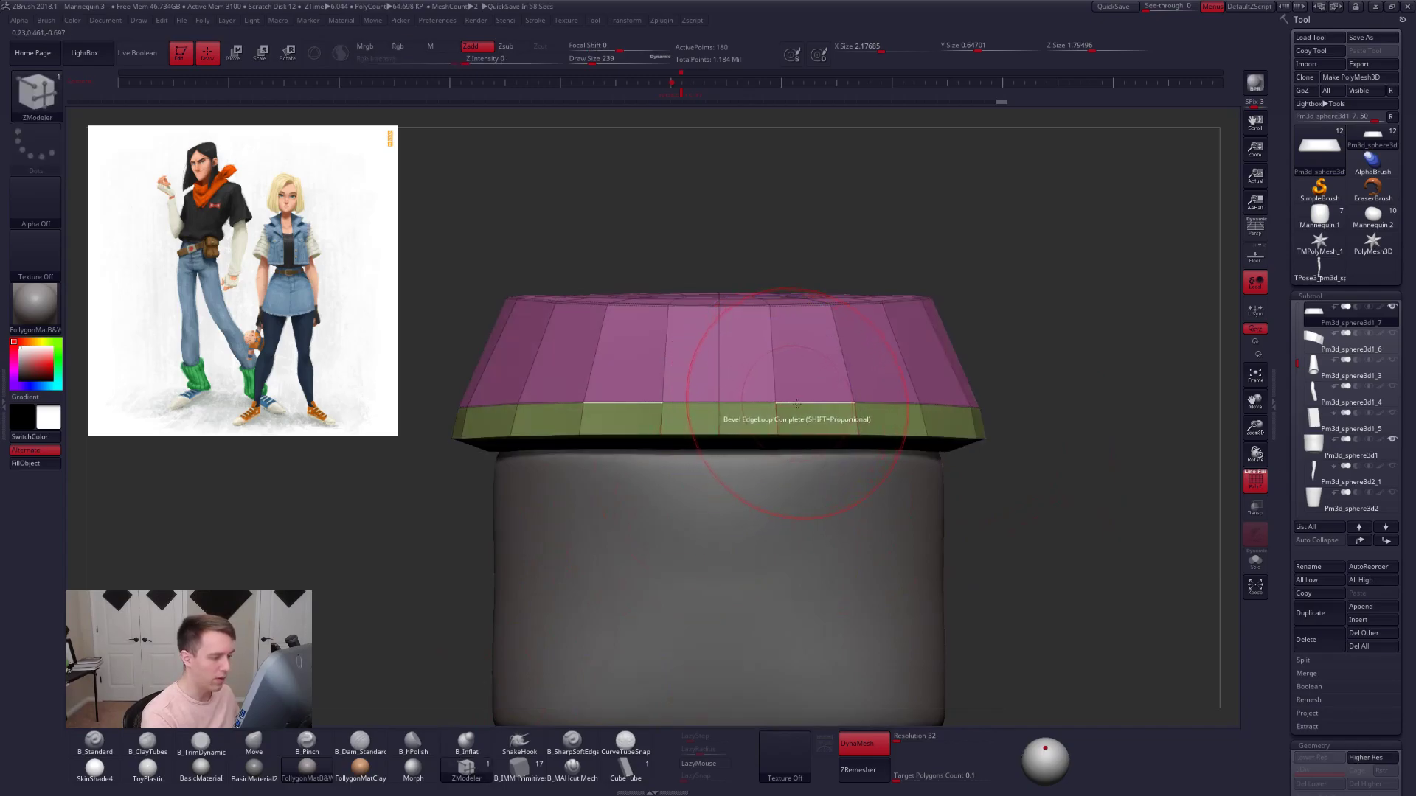
pyautogui.press('space')
pyautogui.click(724, 484)
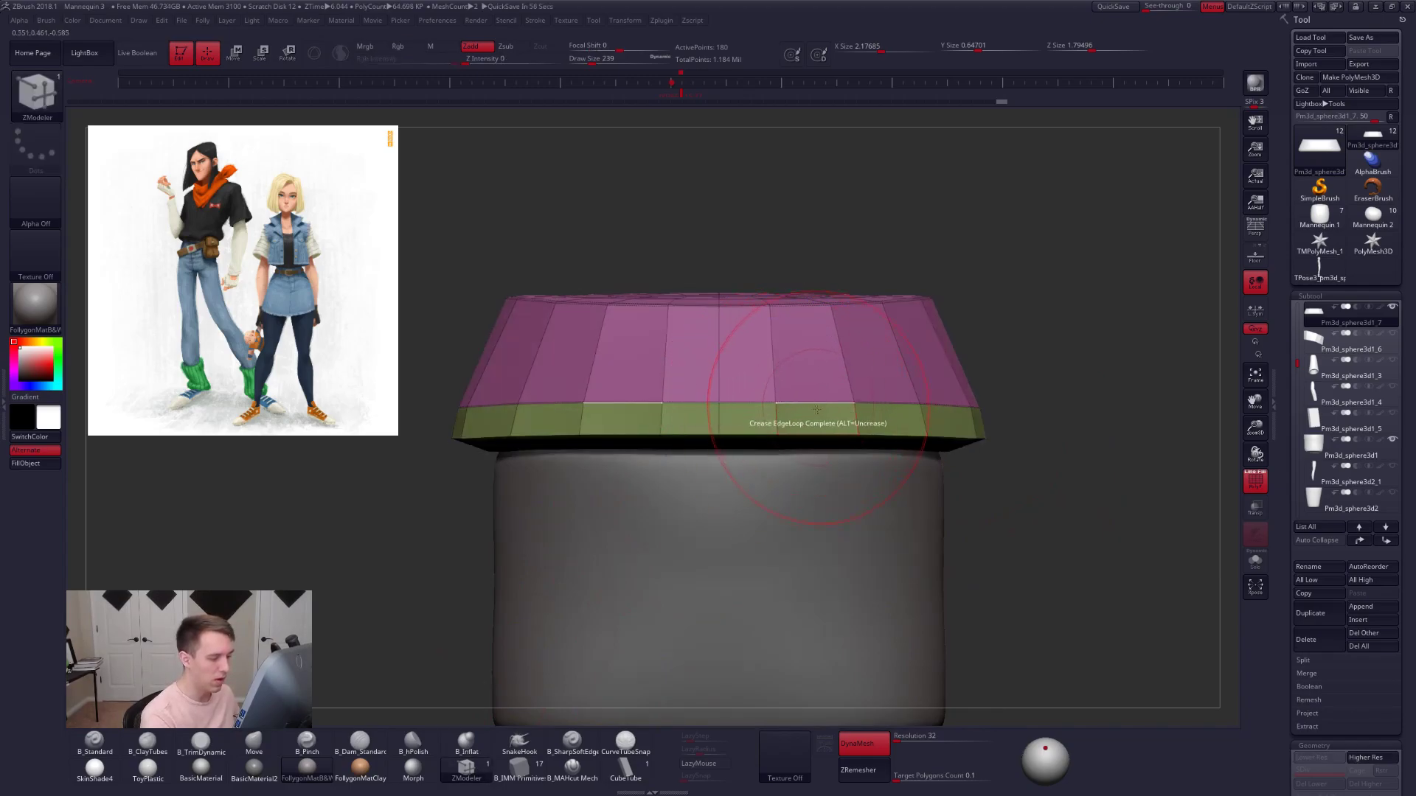
pyautogui.click(816, 403)
pyautogui.press('d')
pyautogui.keyDown('ctrl'); pyautogui.moveTo(922, 466); pyautogui.dragTo(856, 396, button='right'); pyautogui.keyUp('ctrl')
pyautogui.hotkey('shift', 'f')
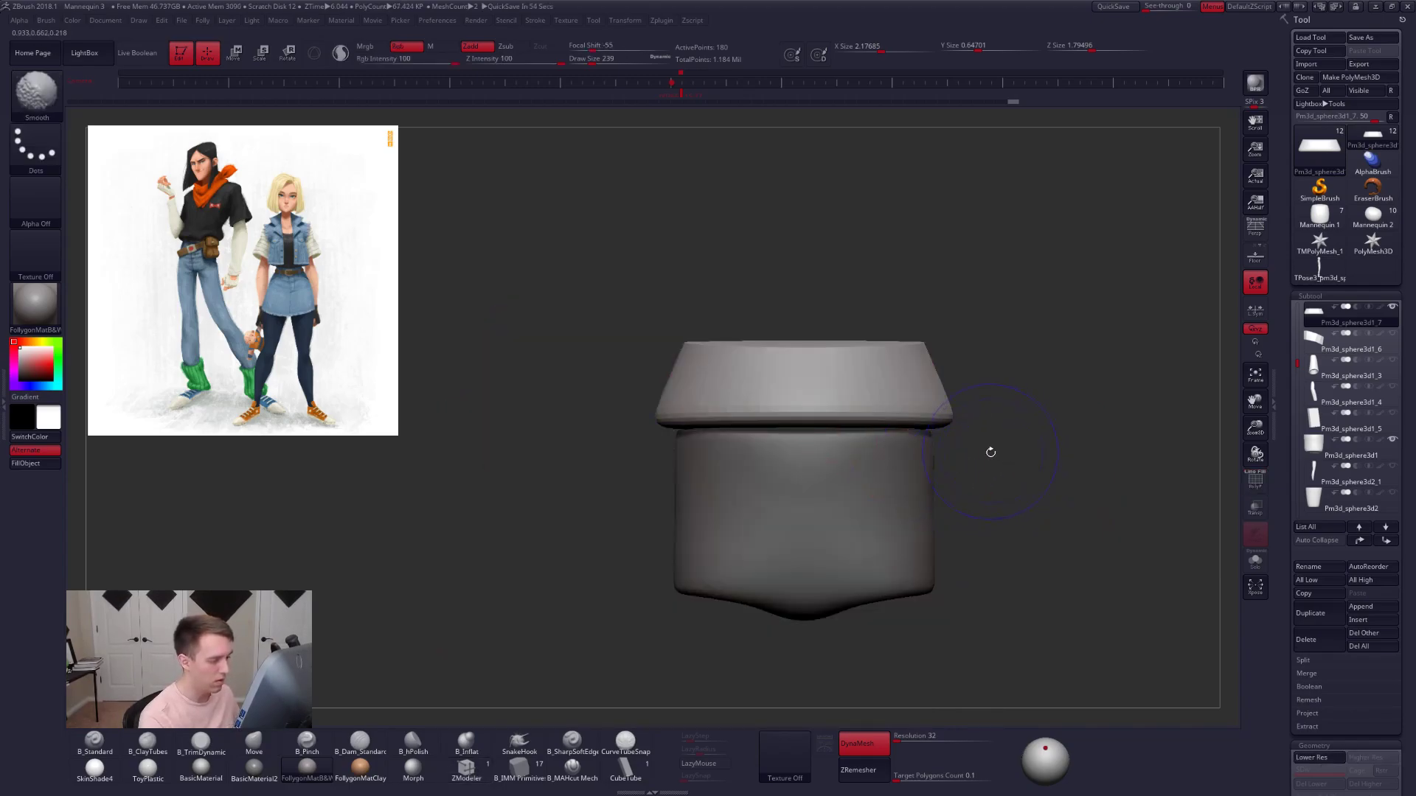
pyautogui.keyDown('alt'); pyautogui.moveTo(1005, 473); pyautogui.dragTo(952, 499, button='right'); pyautogui.keyUp('alt')
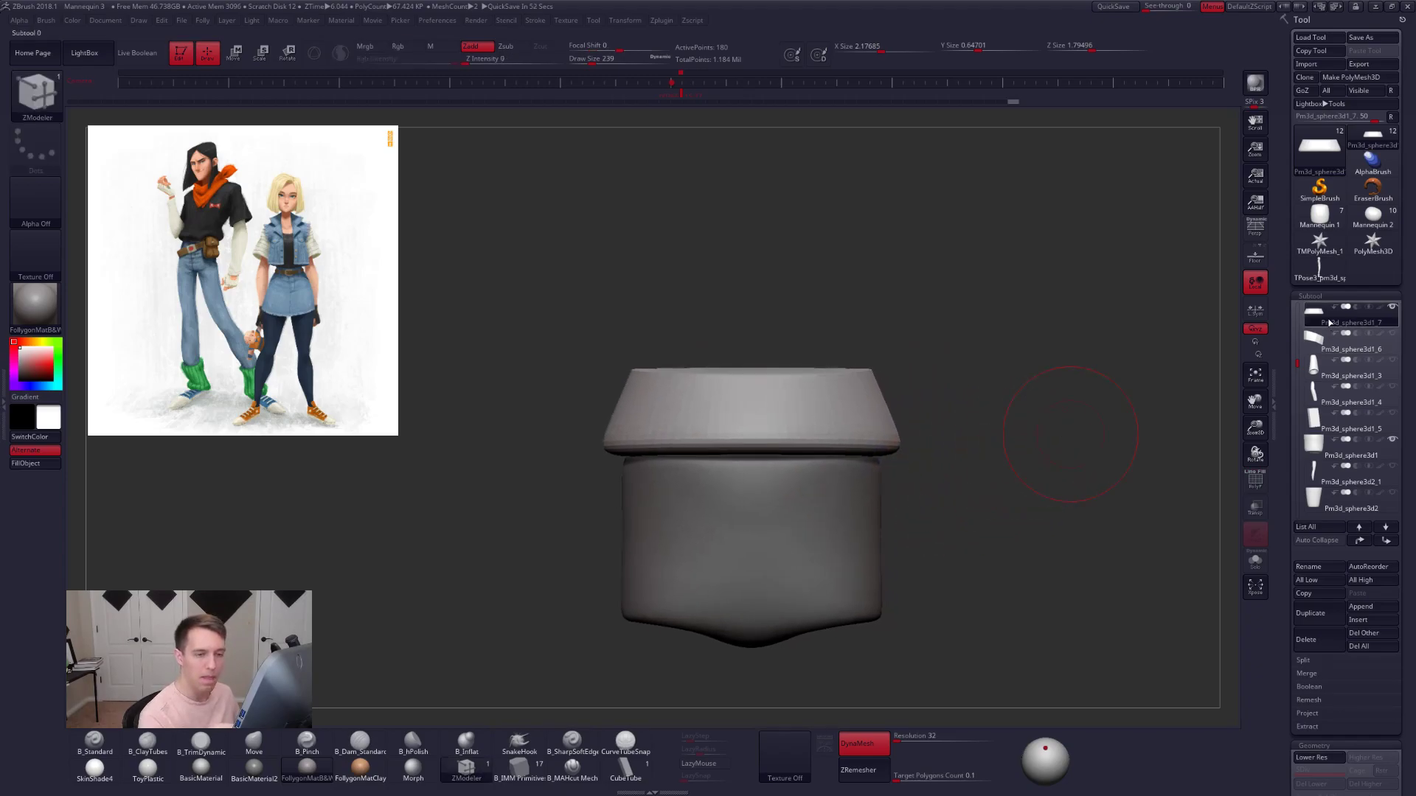
# - Show the whole character, hide the sleeves, arms and hands, and make the waist band the active subtool
pyautogui.press('shift')
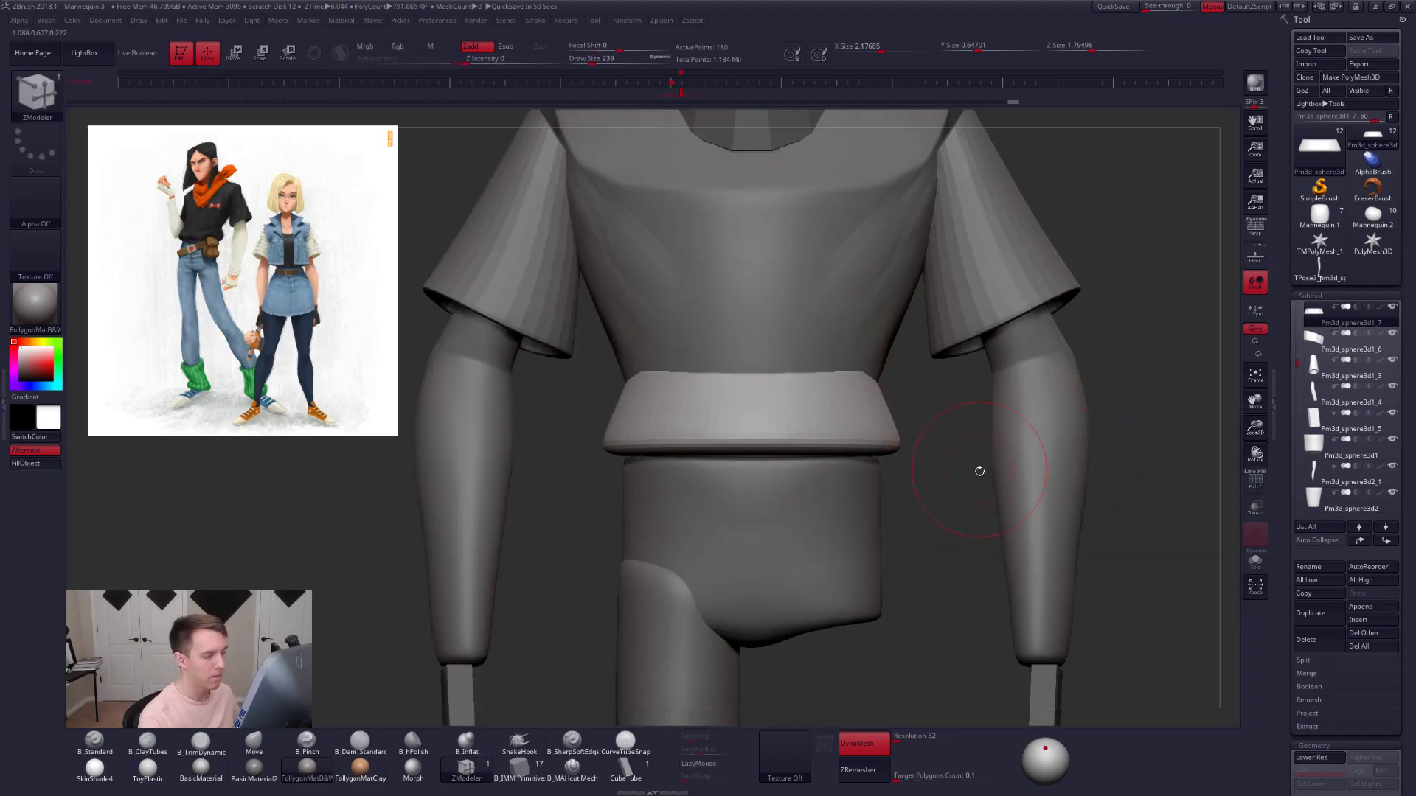
pyautogui.keyDown('alt'); pyautogui.click(1019, 312); pyautogui.keyUp('alt')
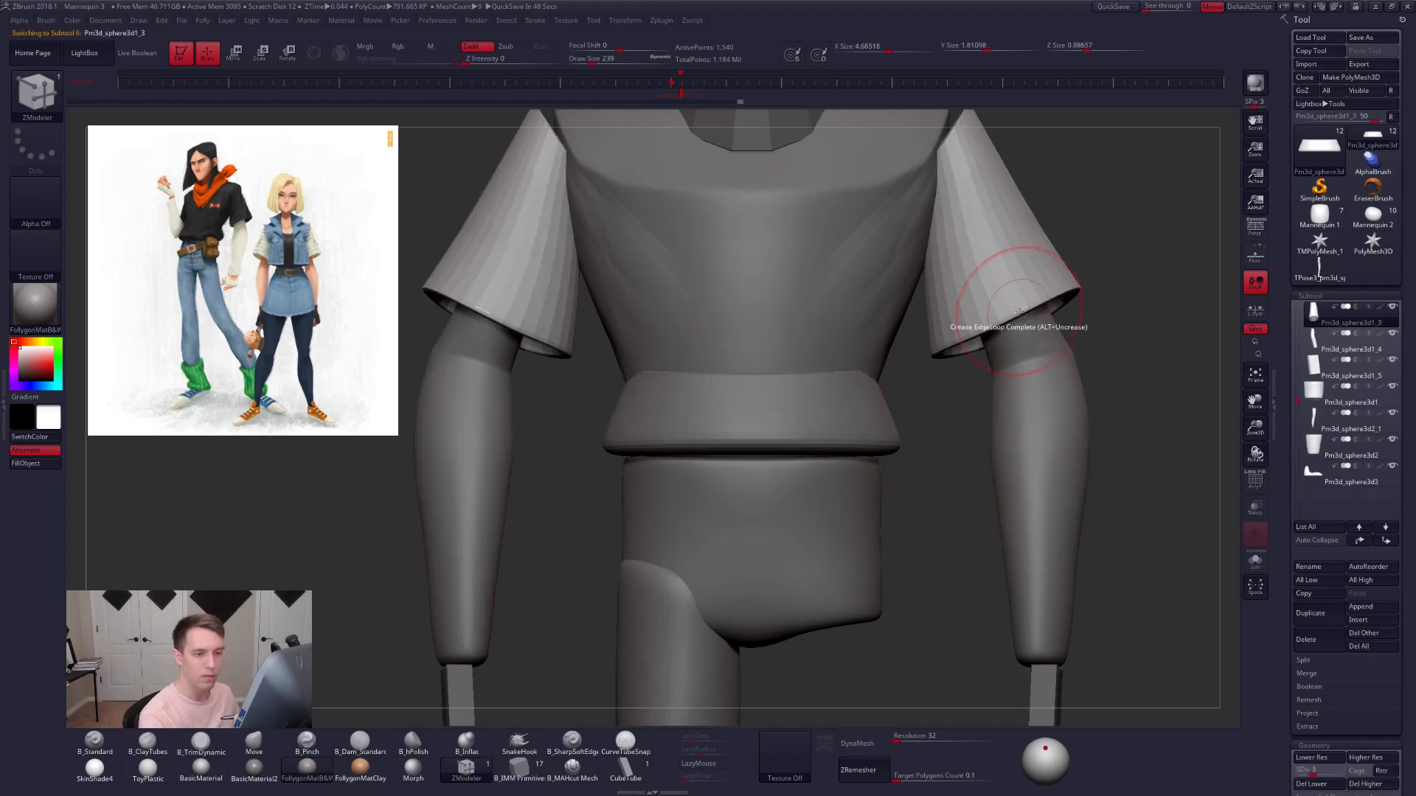
pyautogui.click(1392, 306)
pyautogui.click(1392, 333)
pyautogui.click(1392, 359)
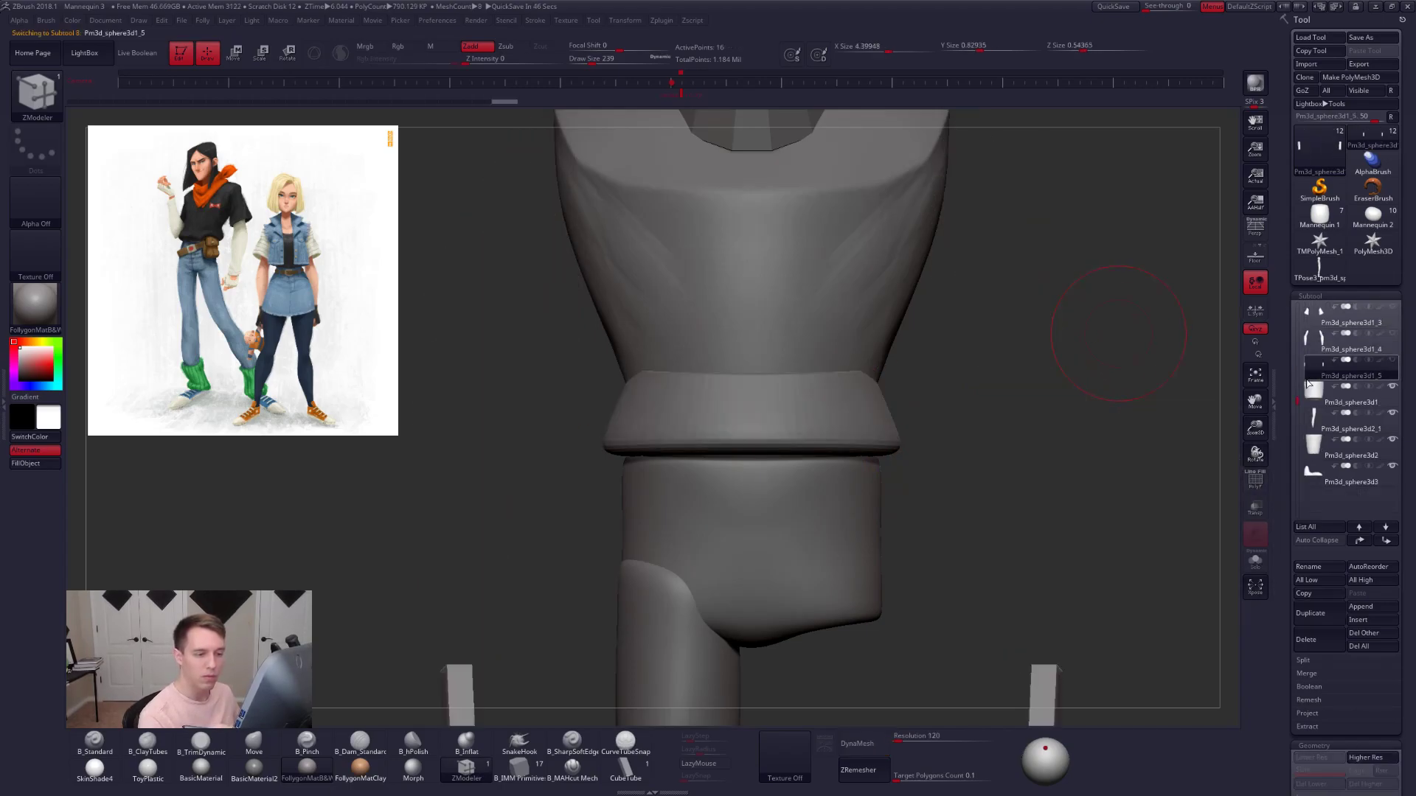
pyautogui.click(1312, 399)
pyautogui.keyDown('alt'); pyautogui.click(864, 407); pyautogui.keyUp('alt')
# - Reshape the waist band from the side with the Move brush and reduce its front-to-back depth with Transpose
pyautogui.keyDown('shift'); pyautogui.moveTo(1069, 463); pyautogui.dragTo(833, 483); pyautogui.keyUp('shift')
pyautogui.press('space')
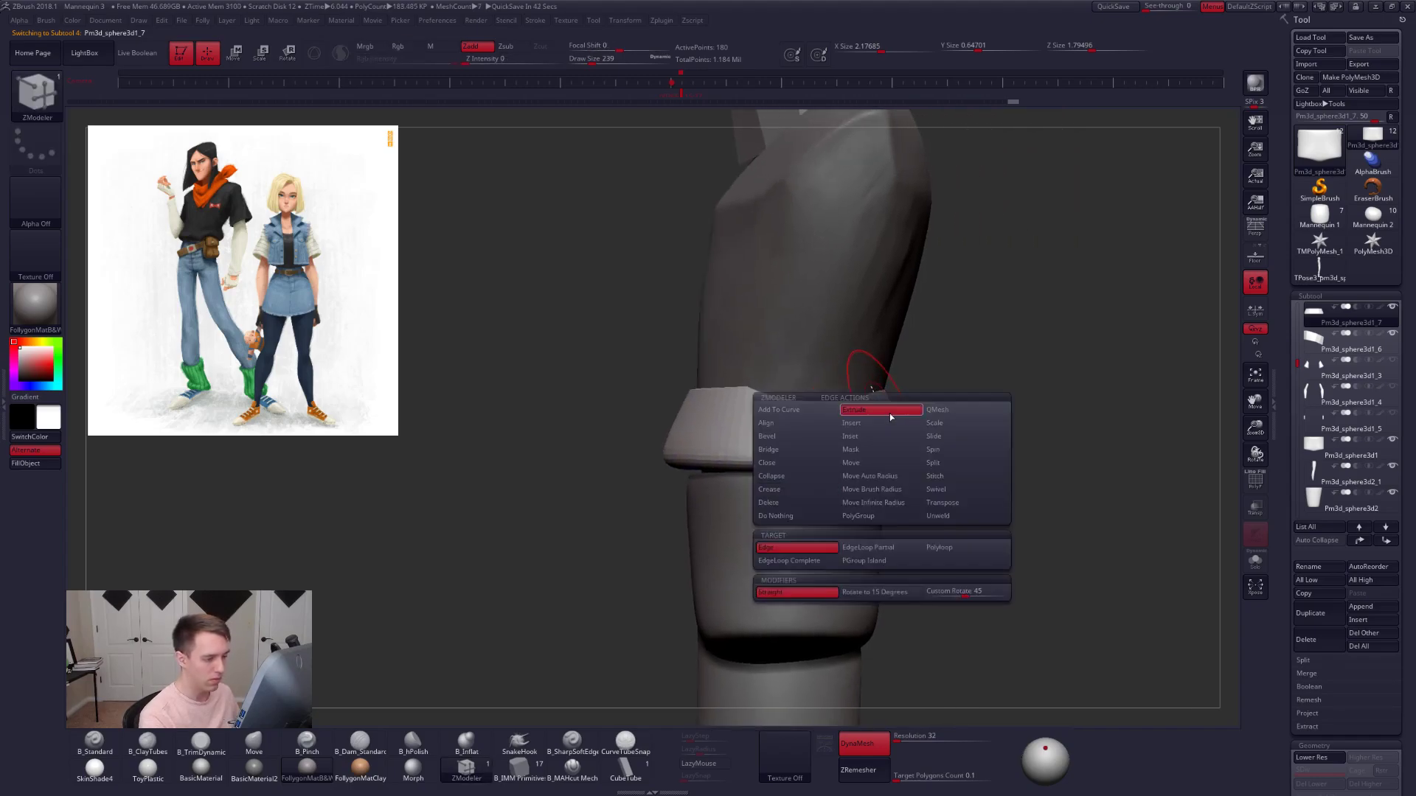
pyautogui.press('b')
pyautogui.press('m')
pyautogui.press('v')
pyautogui.moveTo(904, 398); pyautogui.dragTo(835, 406)
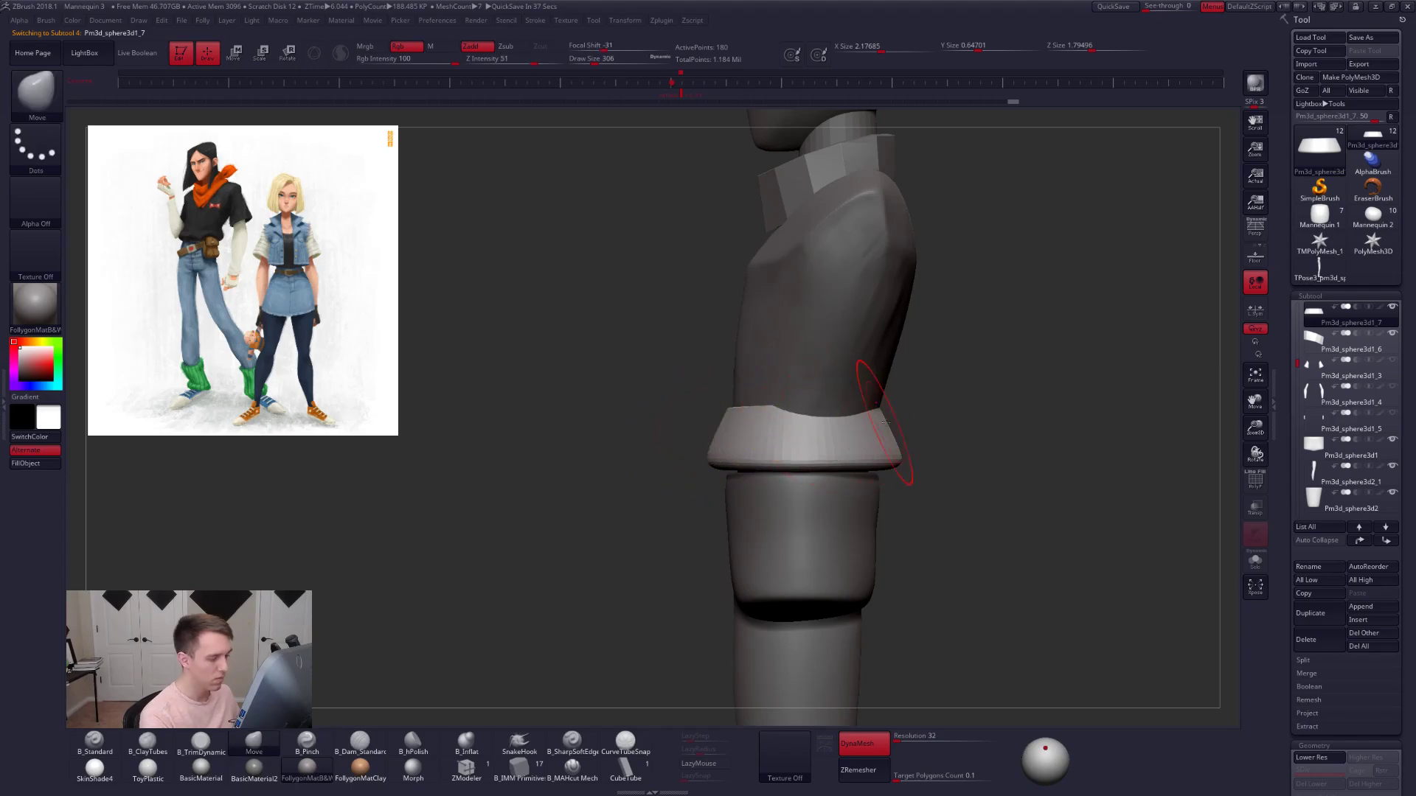
pyautogui.press('w')
pyautogui.keyDown('shift'); pyautogui.moveTo(810, 468); pyautogui.dragTo(934, 470); pyautogui.keyUp('shift')
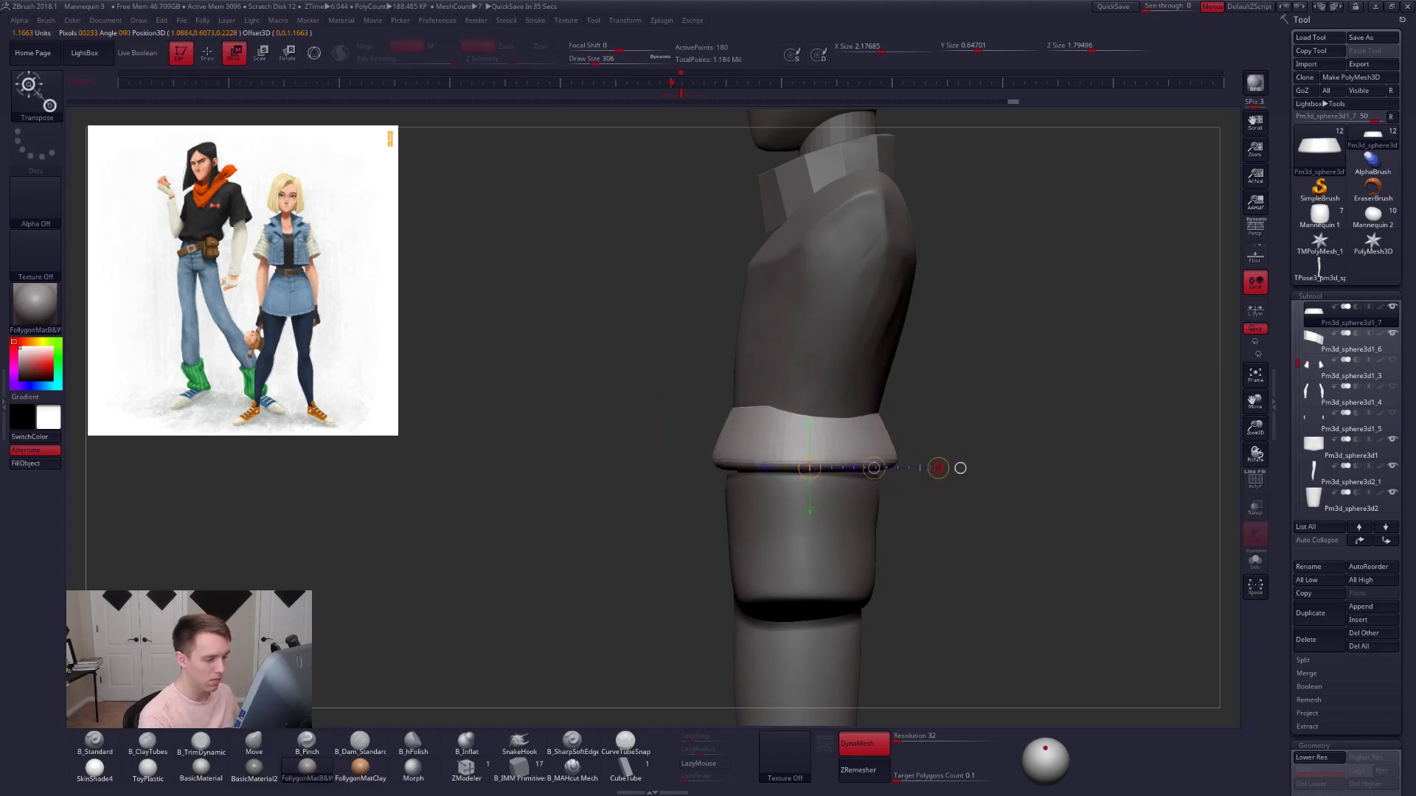
pyautogui.moveTo(839, 453); pyautogui.dragTo(839, 497)
pyautogui.moveTo(682, 491); pyautogui.dragTo(935, 496)
pyautogui.press('q')
# - Fine-tune the waist band's proportions around the torso with the Transpose scale line in the opposite side view
pyautogui.moveTo(619, 435)
pyautogui.keyDown('ctrl'); pyautogui.keyDown('alt'); pyautogui.mouseDown()
pyautogui.moveTo(652, 401)
pyautogui.moveTo(903, 437)
pyautogui.mouseUp(); pyautogui.keyUp('alt'); pyautogui.keyUp('ctrl')
pyautogui.moveTo(911, 464); pyautogui.dragTo(947, 475)
pyautogui.moveTo(628, 444); pyautogui.dragTo(790, 422)
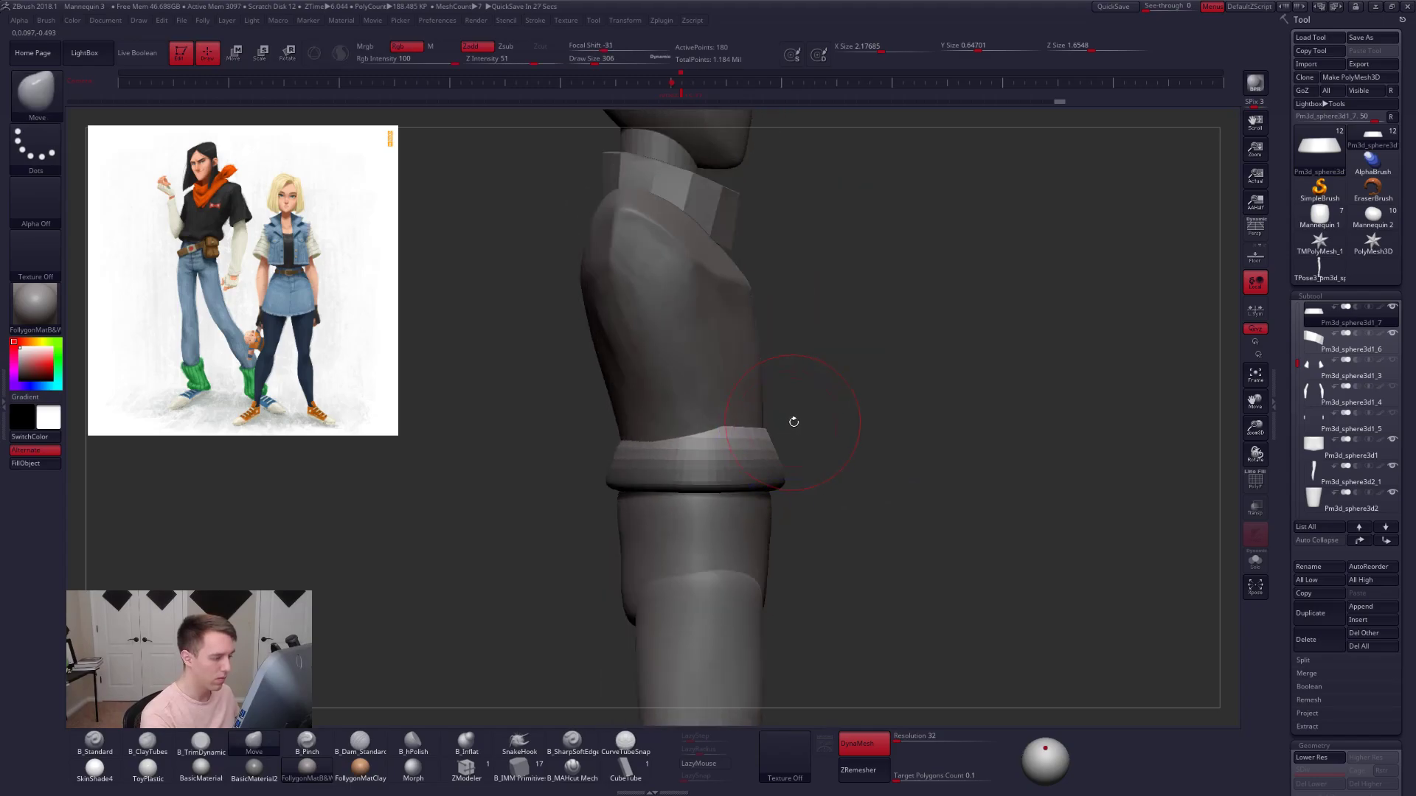
pyautogui.press('e')
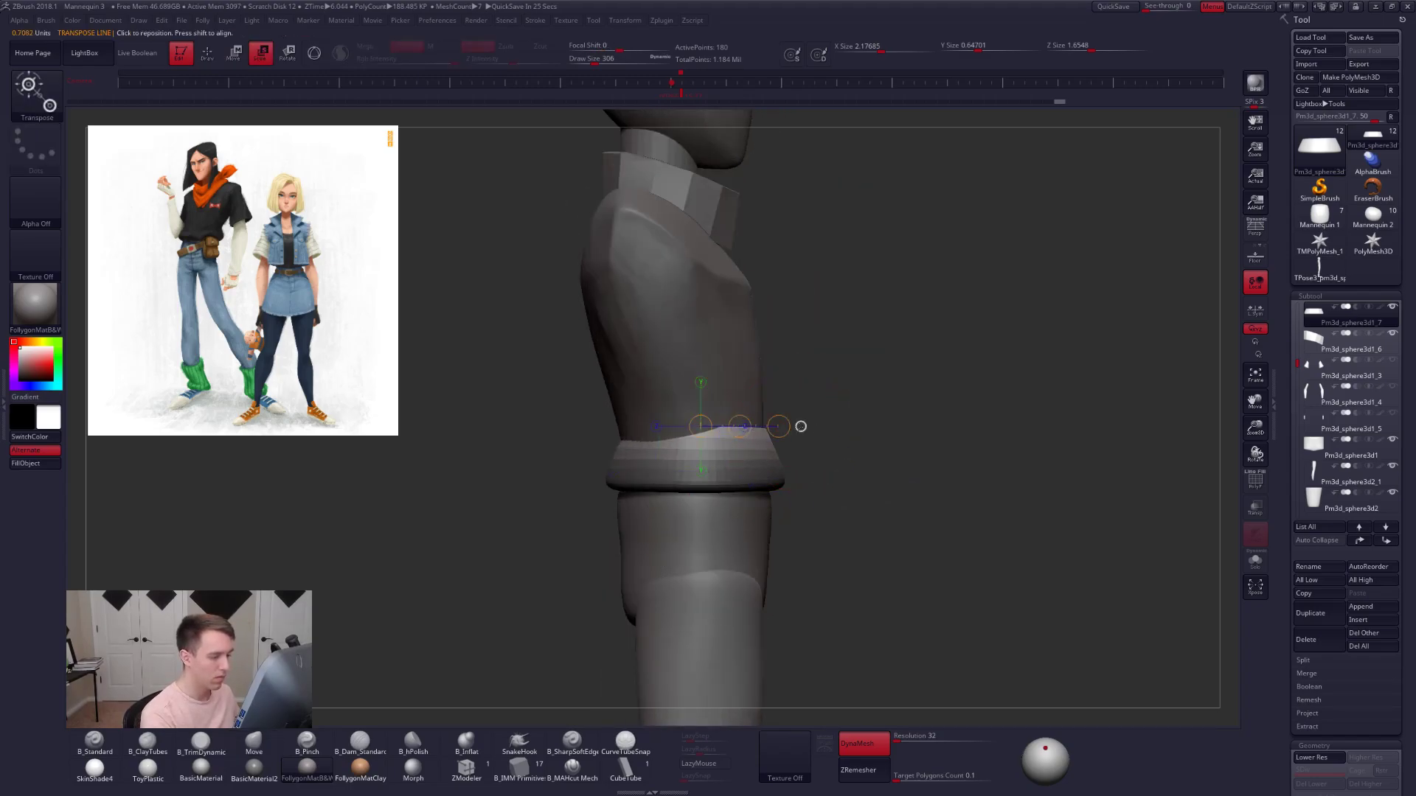
pyautogui.moveTo(800, 427)
pyautogui.mouseDown()
pyautogui.moveTo(859, 425)
pyautogui.moveTo(800, 448)
pyautogui.mouseUp()
pyautogui.press('q')
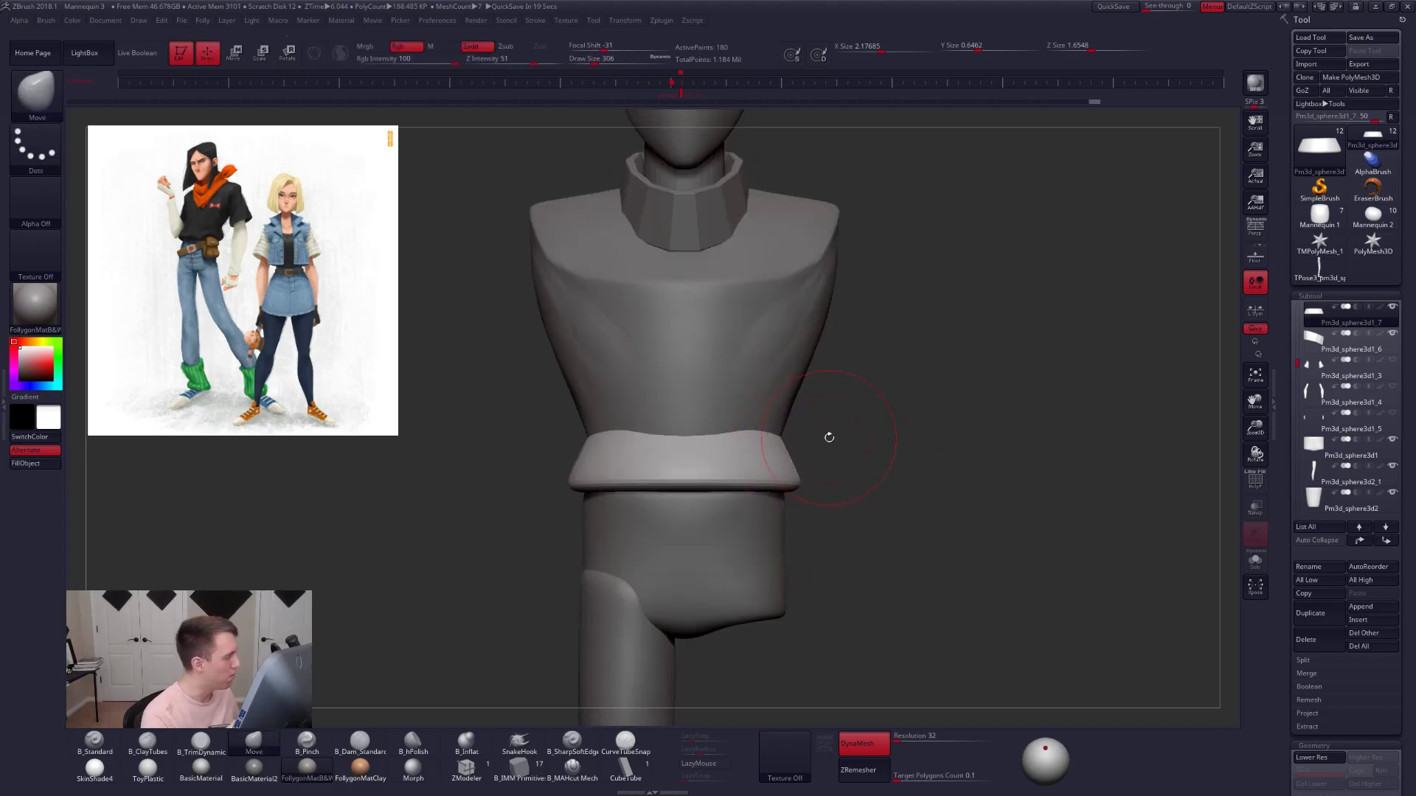
# - Try to reshape the waist band's lower rim with the Move brush from the front, and undo the strokes
pyautogui.keyDown('alt'); pyautogui.moveTo(738, 496); pyautogui.dragTo(795, 486, button='right'); pyautogui.keyUp('alt')
pyautogui.moveTo(822, 487); pyautogui.dragTo(761, 534)
pyautogui.moveTo(754, 486); pyautogui.dragTo(789, 490)
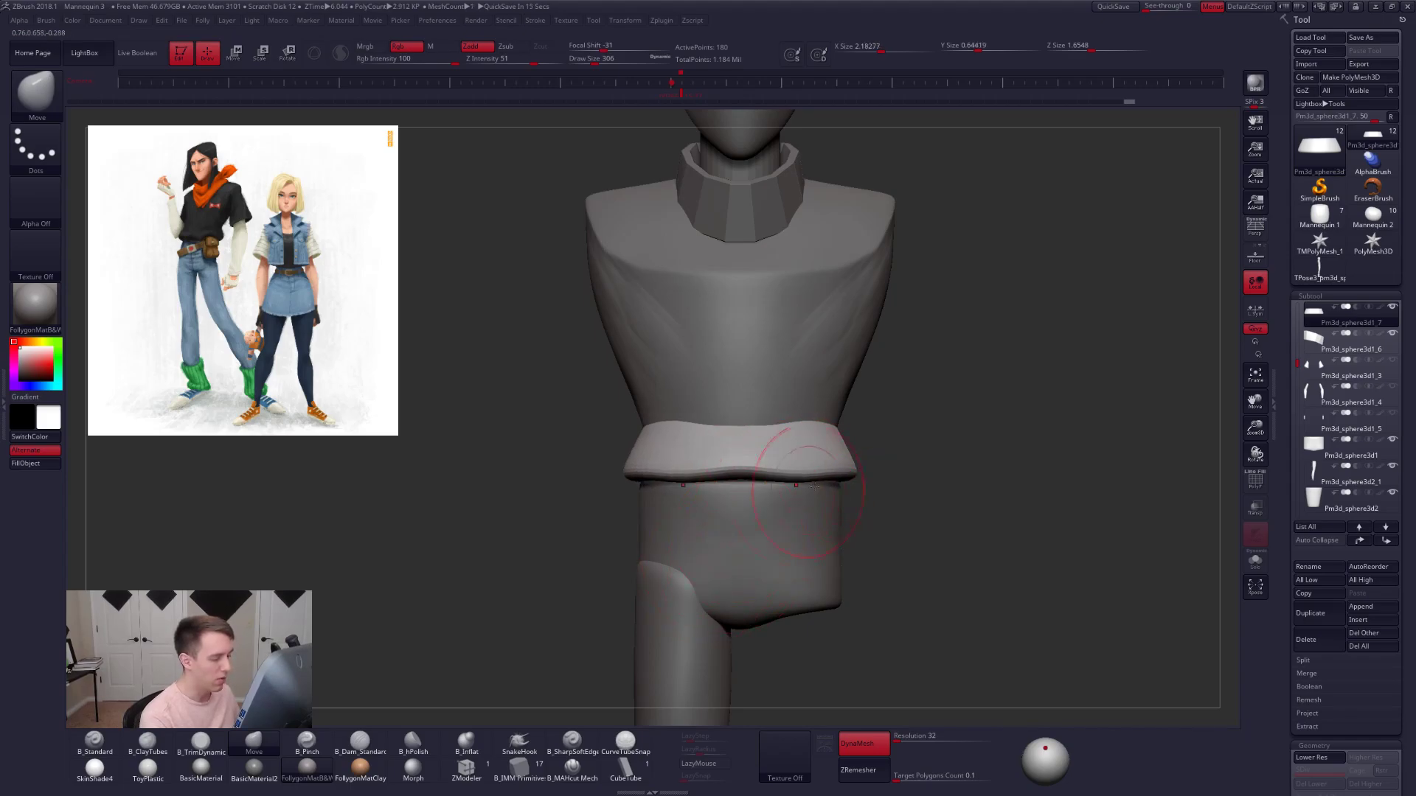
pyautogui.hotkey('ctrl', 'z')
pyautogui.hotkey('ctrl', 'z')
pyautogui.hotkey('ctrl', 'z')
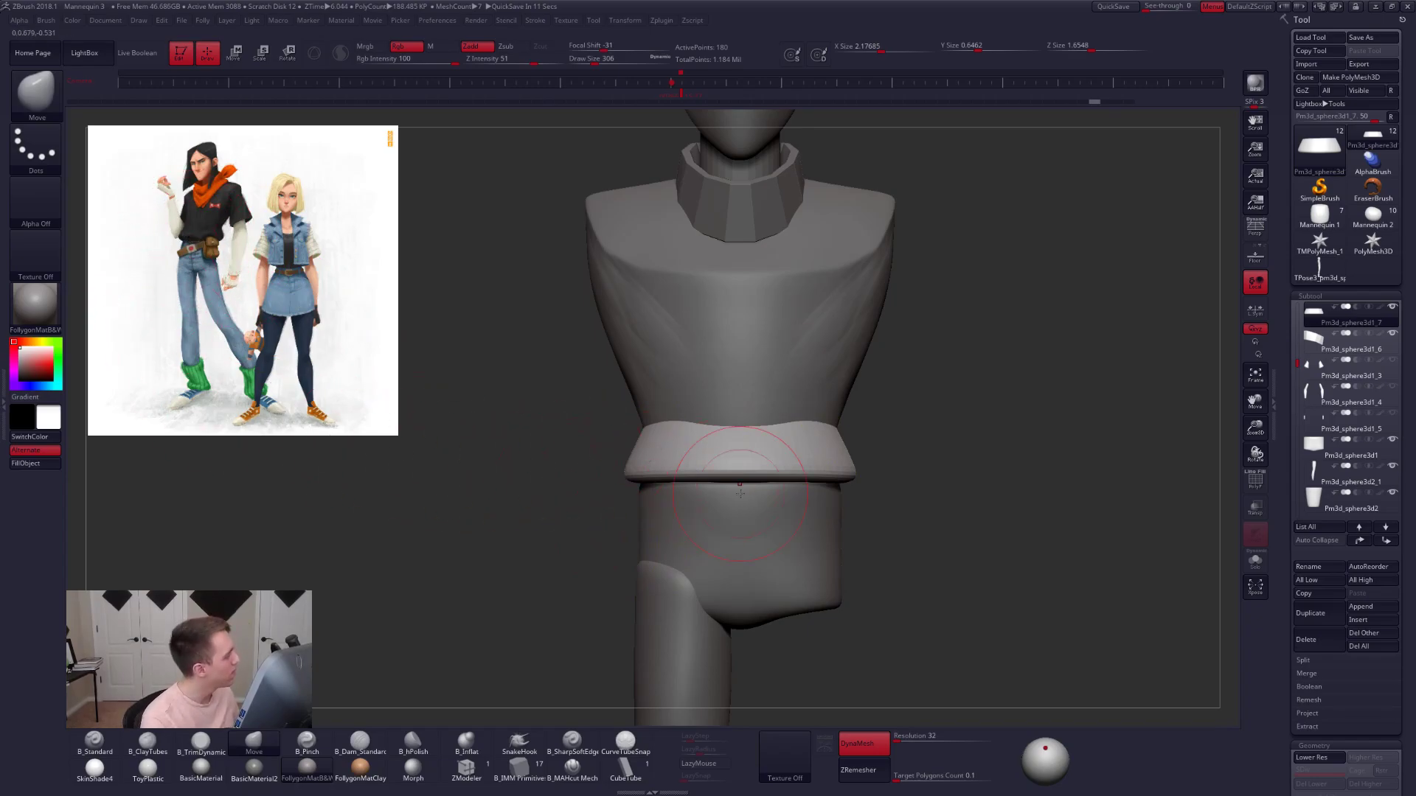
# - Delete the old TPose3 merged tool and return to the twelve-subtool character
pyautogui.moveTo(886, 480)
pyautogui.mouseDown()
pyautogui.moveTo(919, 528)
pyautogui.moveTo(904, 502)
pyautogui.moveTo(868, 533)
pyautogui.moveTo(874, 478)
pyautogui.mouseUp()
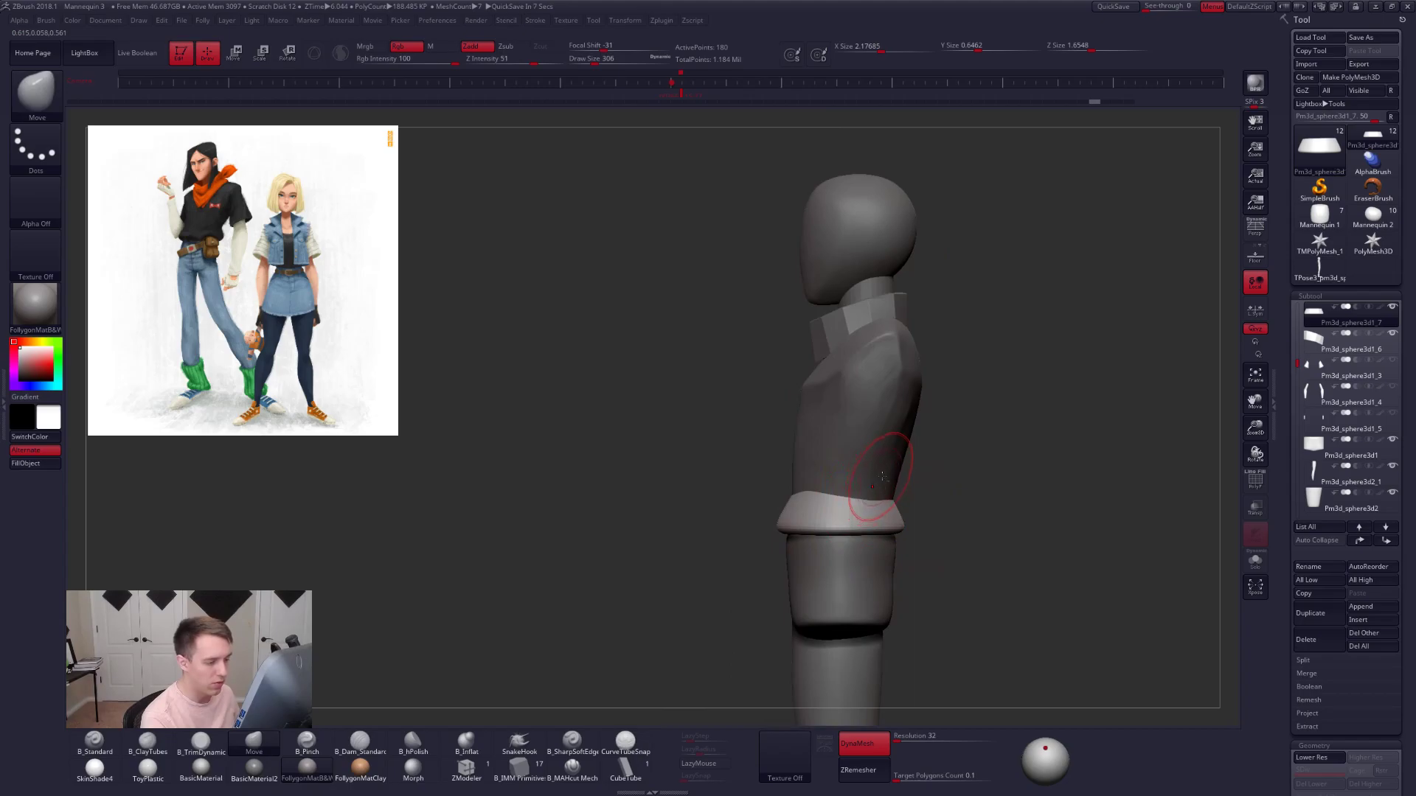
pyautogui.keyDown('alt'); pyautogui.moveTo(958, 497); pyautogui.dragTo(916, 376); pyautogui.keyUp('alt')
pyautogui.keyDown('alt'); pyautogui.moveTo(846, 293); pyautogui.dragTo(828, 377); pyautogui.keyUp('alt')
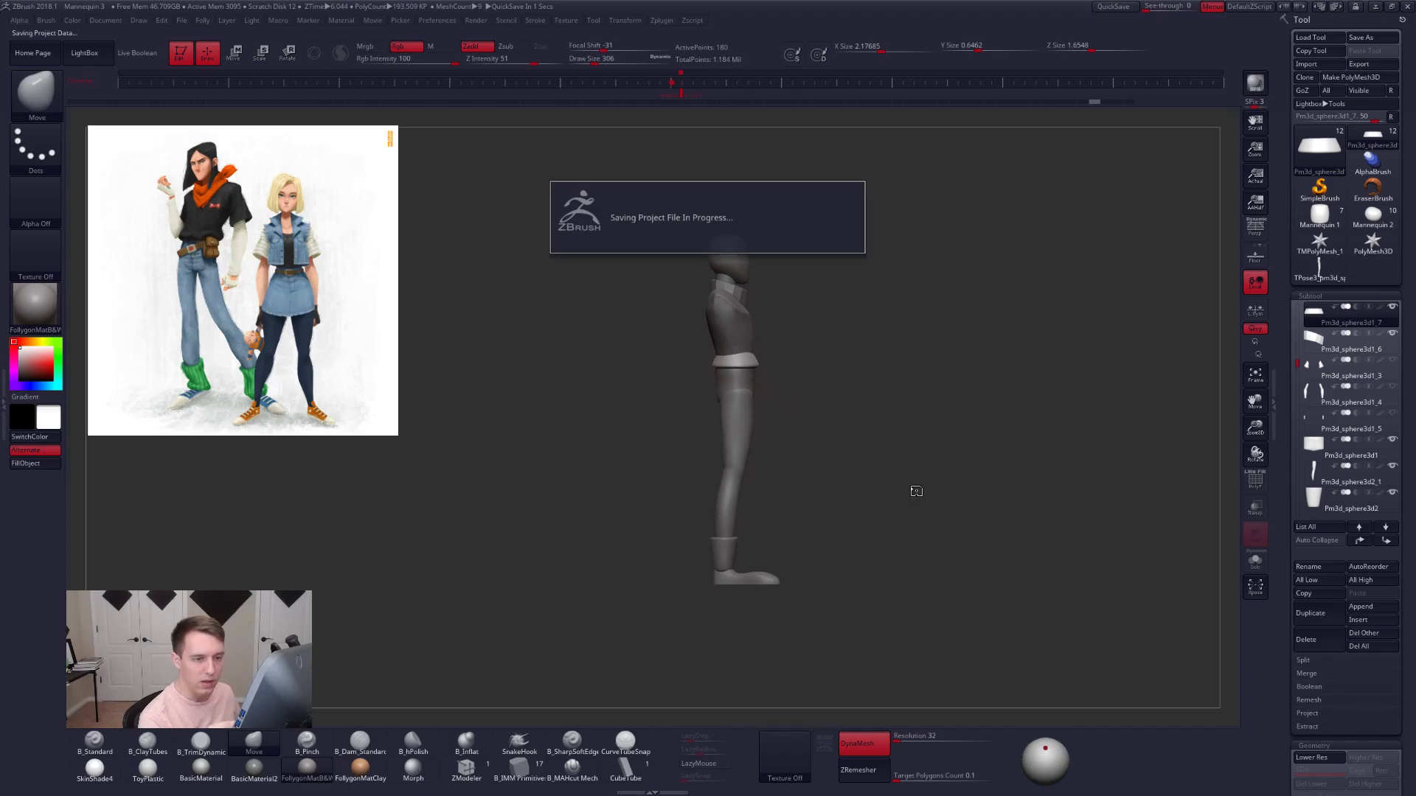
pyautogui.click(1318, 267)
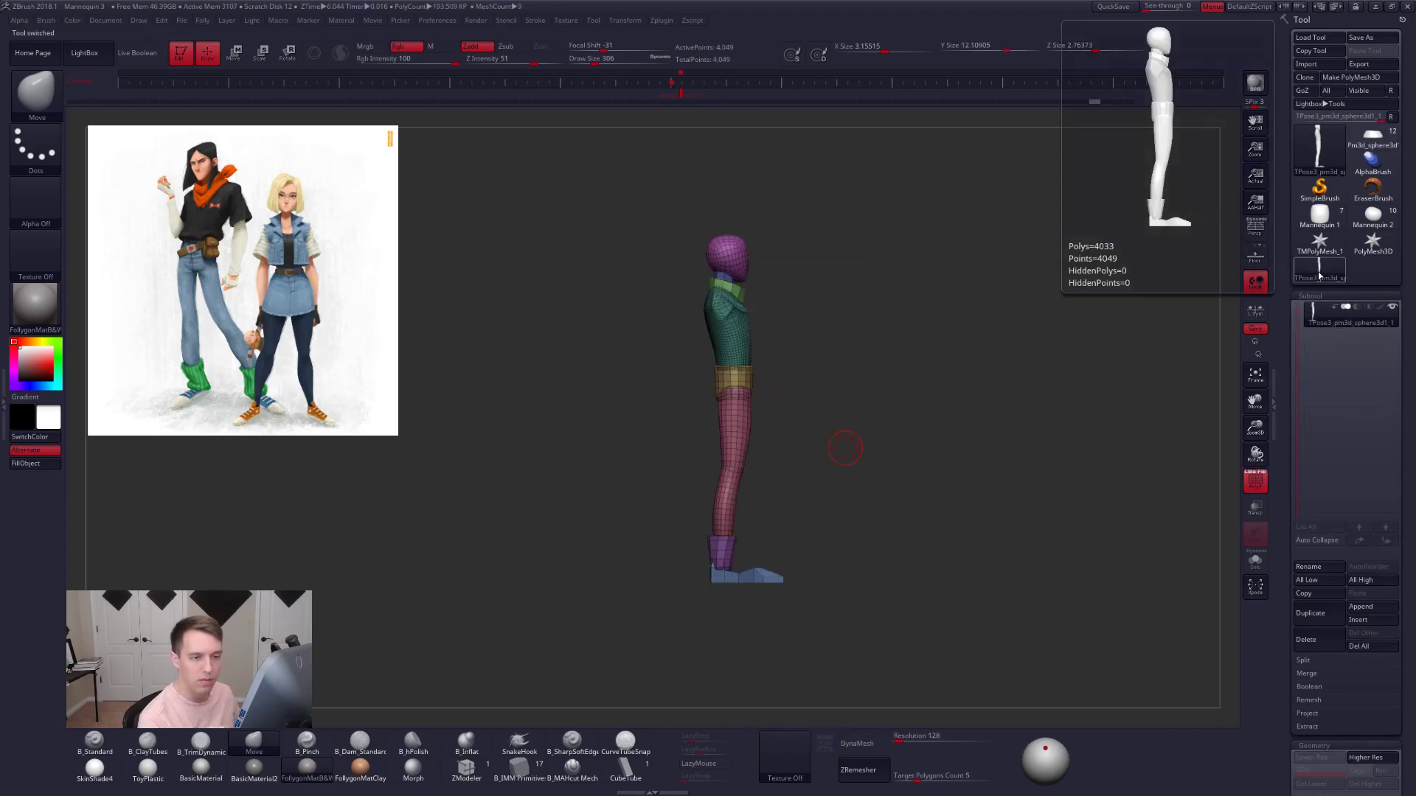
pyautogui.click(1255, 509)
pyautogui.click(1216, 665)
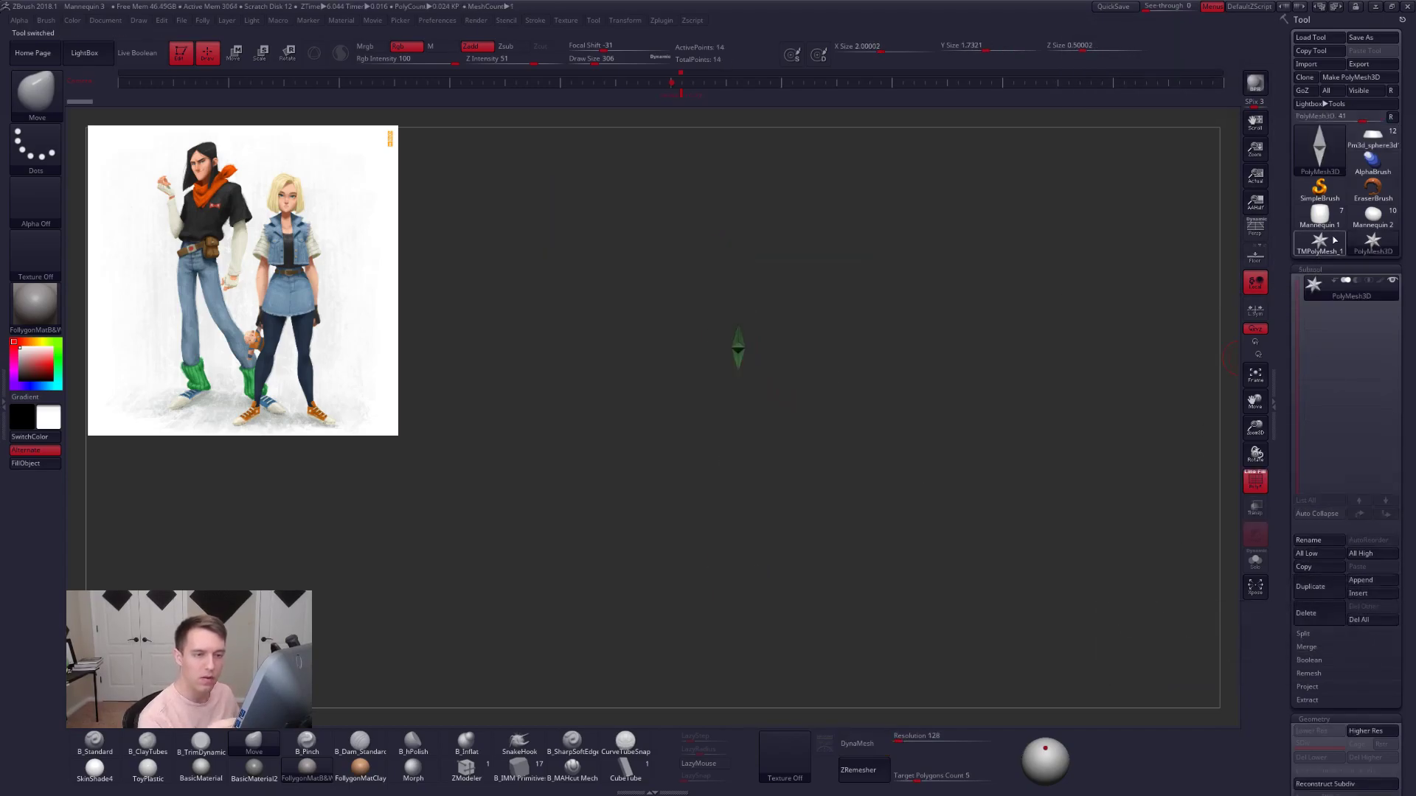
pyautogui.click(1373, 146)
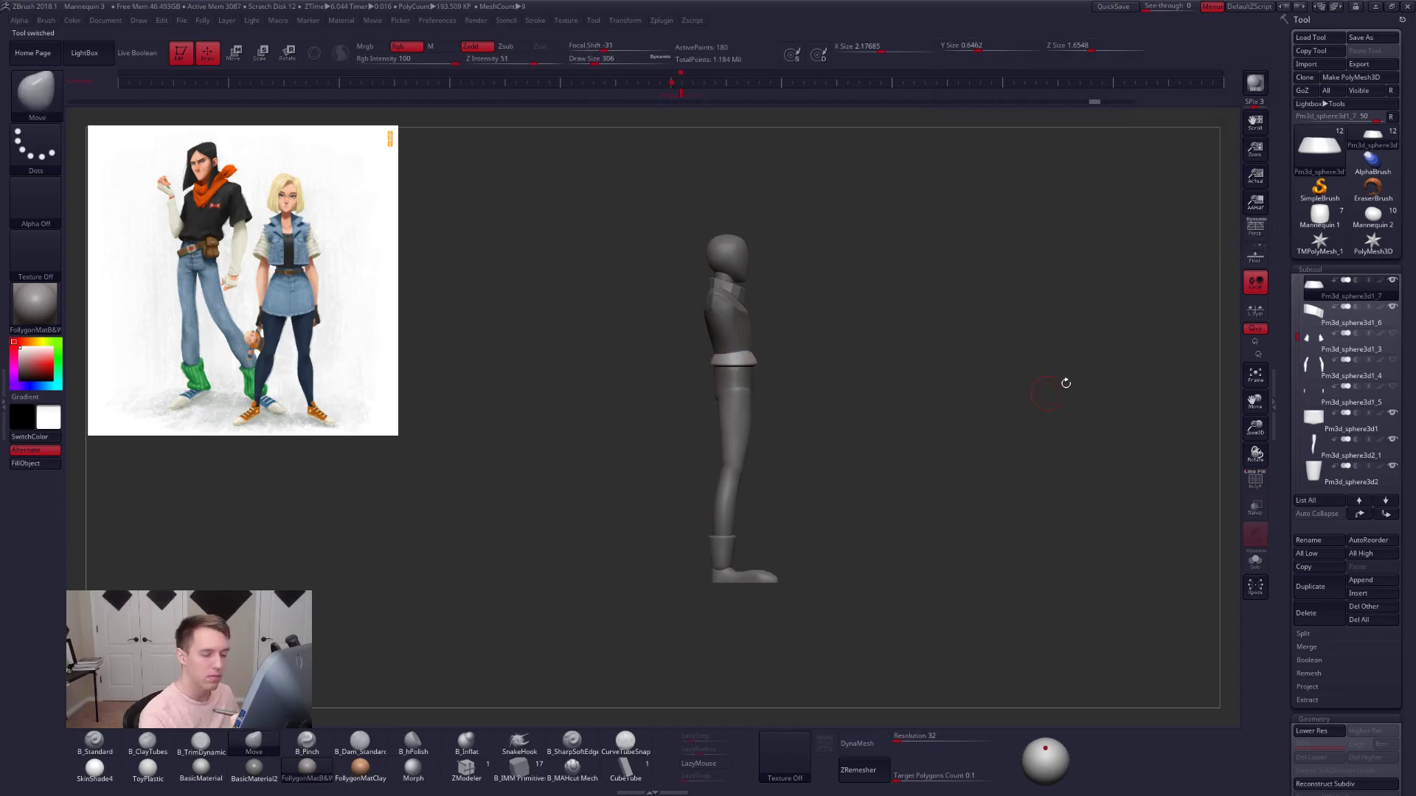
# - Show all the character's subtools and generate a new merged posing mesh with TPoseMesh
pyautogui.click(1392, 280)
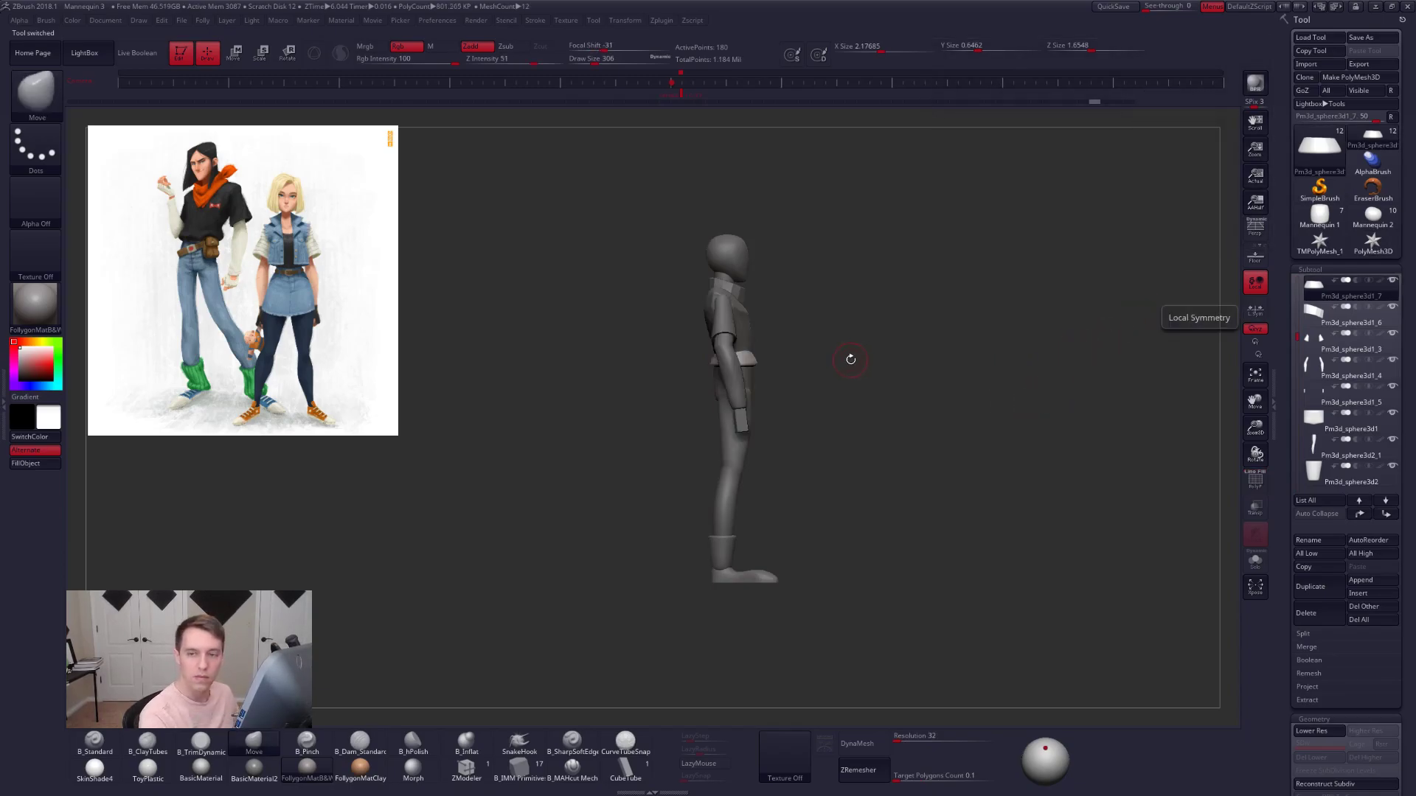
pyautogui.keyDown('alt'); pyautogui.moveTo(849, 359); pyautogui.dragTo(859, 387); pyautogui.keyUp('alt')
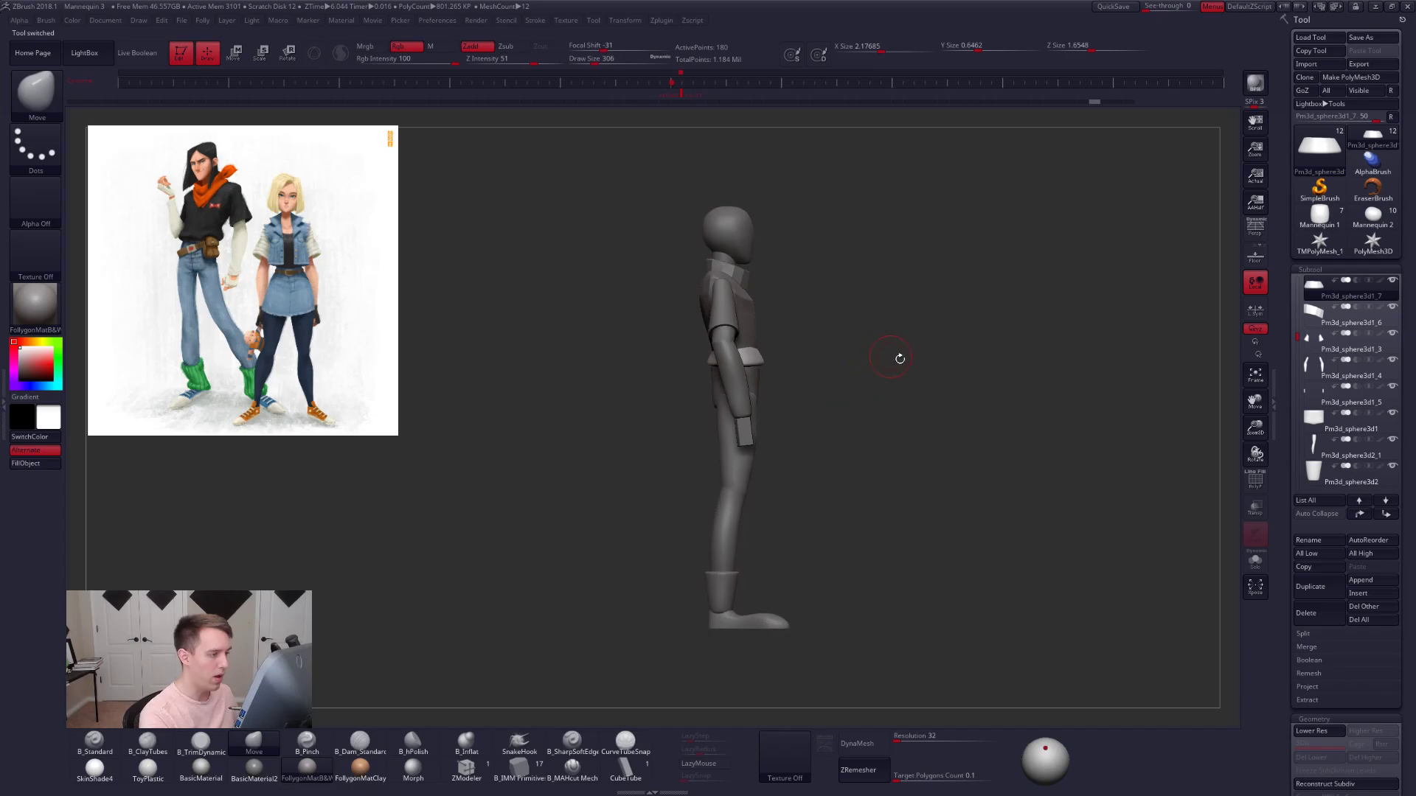
pyautogui.hotkey('ctrl', 'shift', 'f')
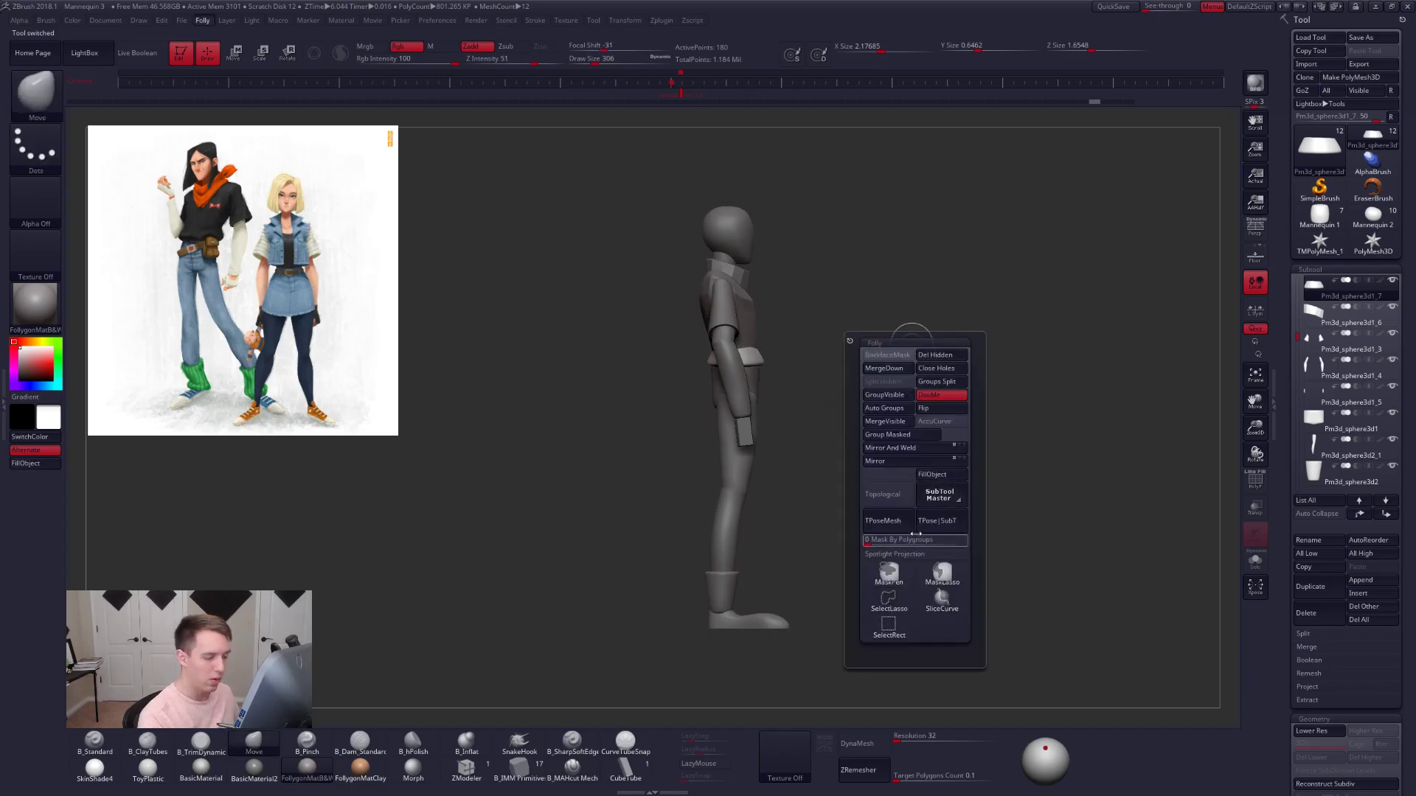
pyautogui.click(905, 527)
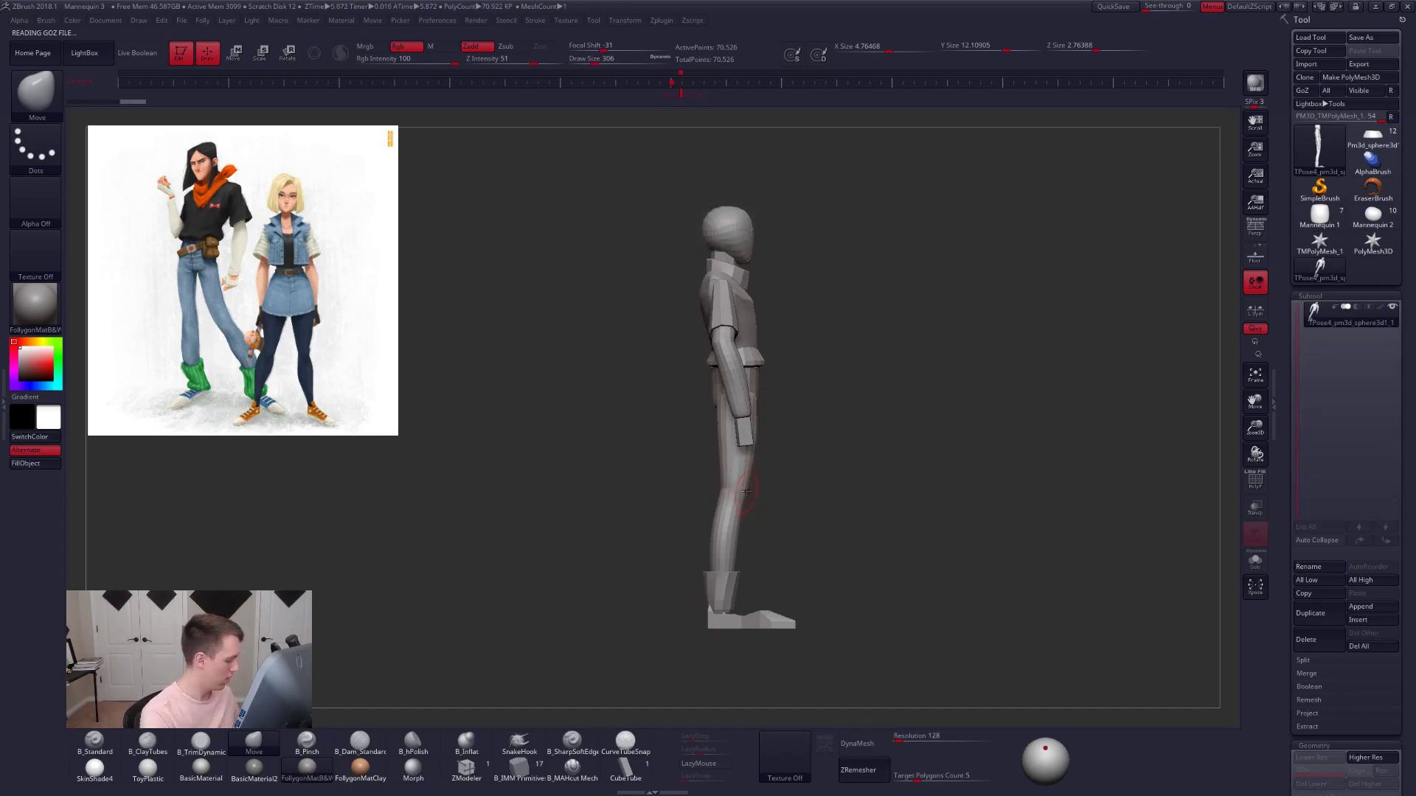
# - Hide the forearms, hands, leg, sleeves, torso and head of the merged mesh, keeping the waist band and pelvis visible
pyautogui.keyDown('shift'); pyautogui.moveTo(741, 503); pyautogui.dragTo(713, 502); pyautogui.keyUp('shift')
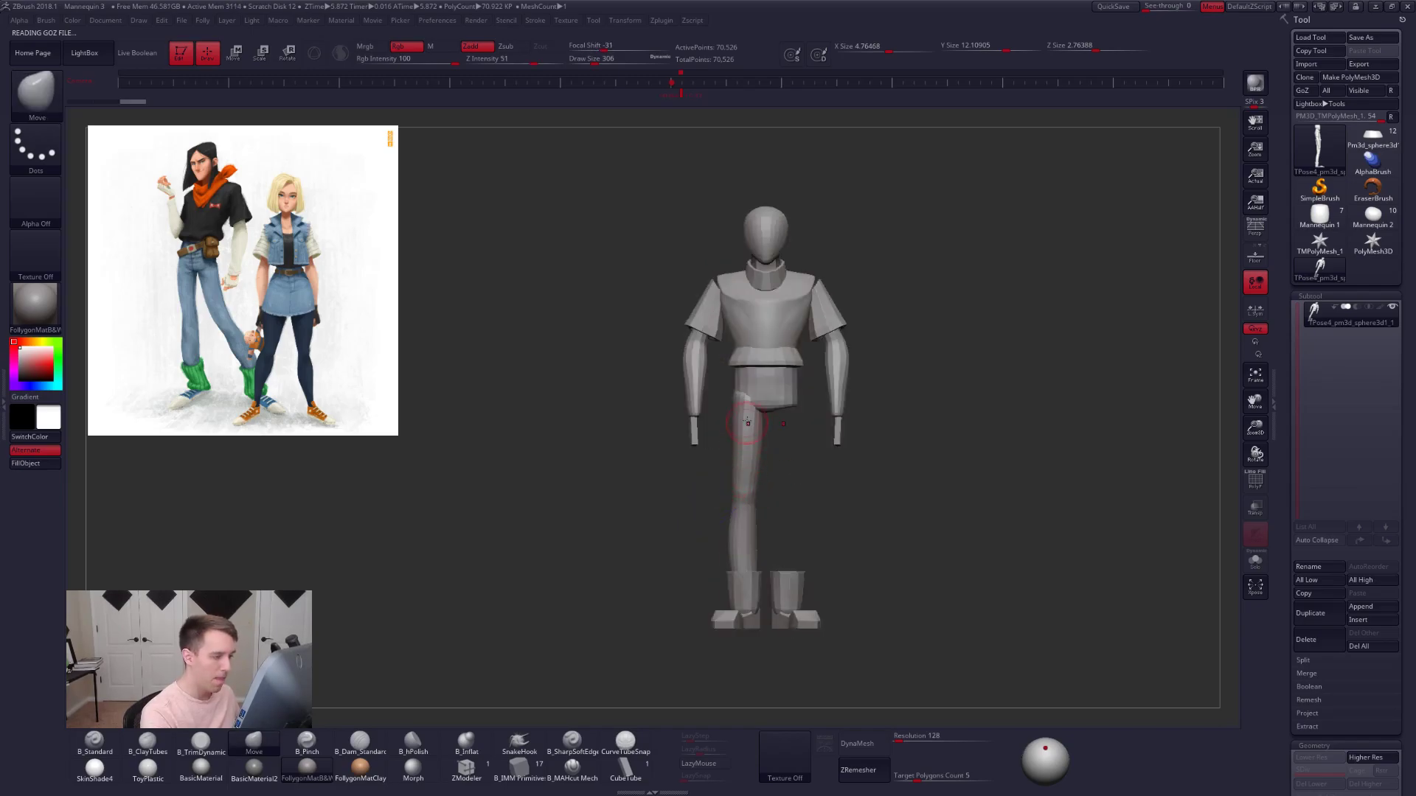
pyautogui.keyDown('shift'); pyautogui.moveTo(730, 424); pyautogui.dragTo(769, 437); pyautogui.keyUp('shift')
pyautogui.moveTo(782, 343)
pyautogui.keyDown('alt'); pyautogui.mouseDown()
pyautogui.moveTo(776, 404)
pyautogui.moveTo(844, 390)
pyautogui.mouseUp(); pyautogui.keyUp('alt')
pyautogui.keyDown('ctrl'); pyautogui.keyDown('shift'); pyautogui.click(732, 389); pyautogui.keyUp('shift'); pyautogui.keyUp('ctrl')
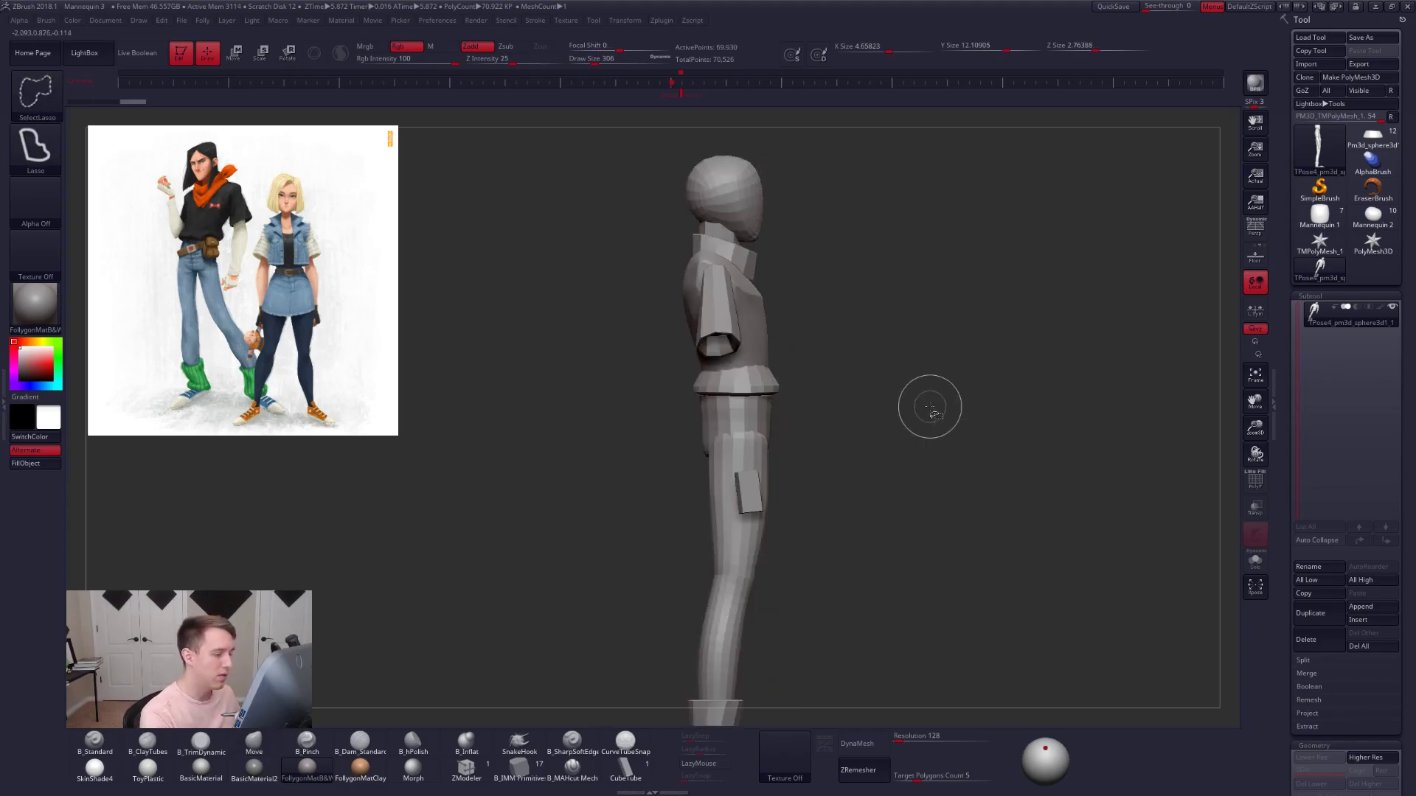
pyautogui.keyDown('ctrl'); pyautogui.keyDown('shift'); pyautogui.click(758, 466); pyautogui.keyUp('shift'); pyautogui.keyUp('ctrl')
pyautogui.keyDown('ctrl'); pyautogui.keyDown('shift'); pyautogui.click(755, 472); pyautogui.keyUp('shift'); pyautogui.keyUp('ctrl')
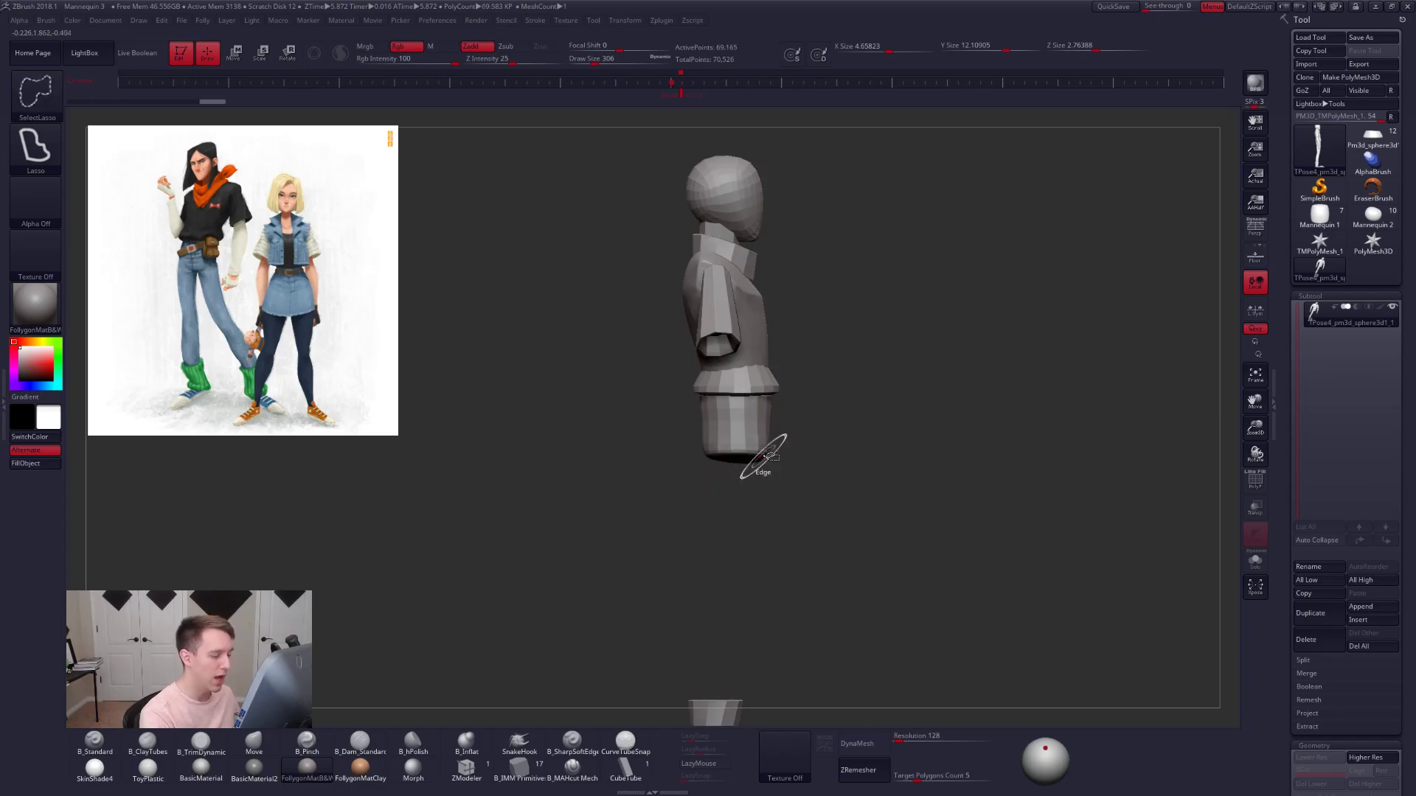
pyautogui.keyDown('ctrl'); pyautogui.keyDown('shift'); pyautogui.click(720, 346); pyautogui.keyUp('shift'); pyautogui.keyUp('ctrl')
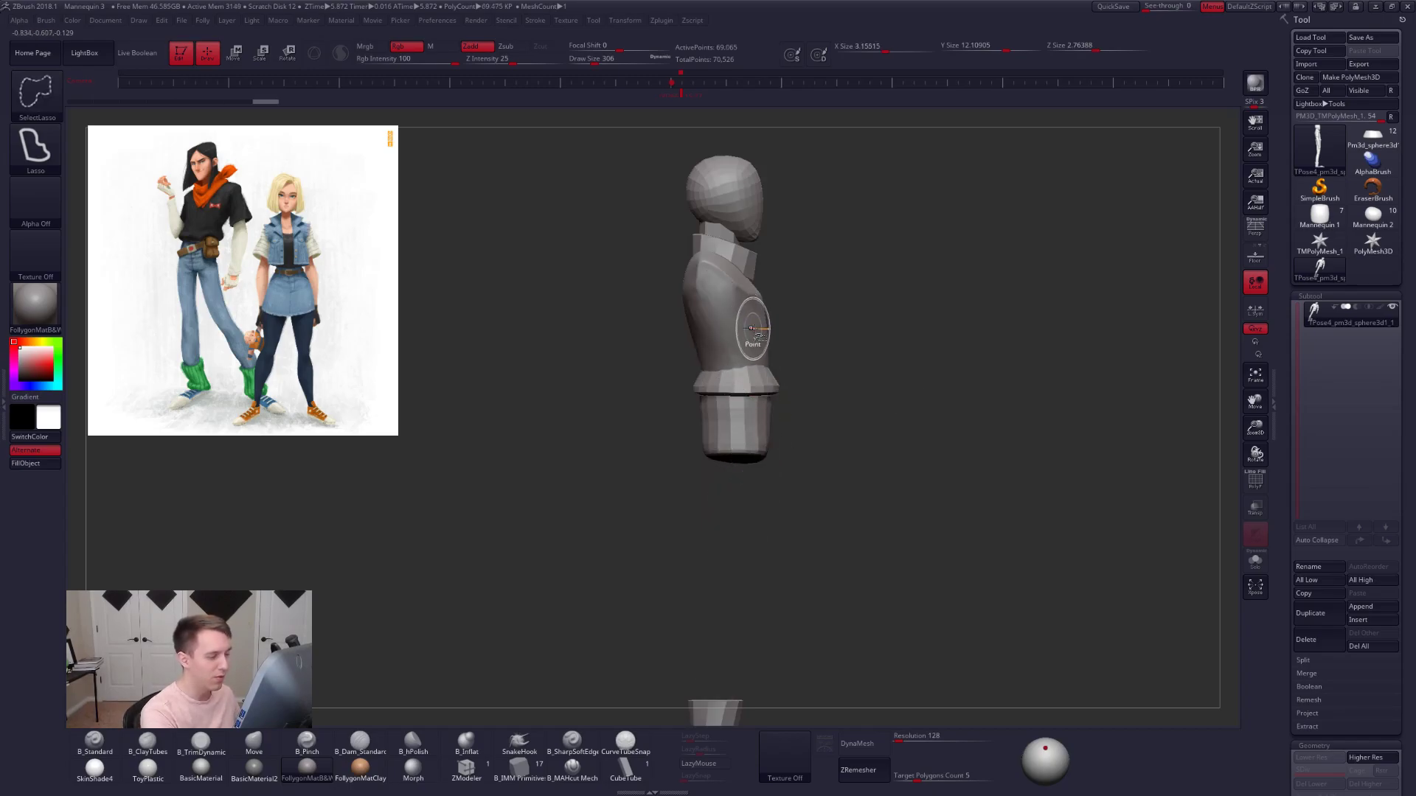
pyautogui.keyDown('ctrl'); pyautogui.keyDown('shift'); pyautogui.click(752, 331); pyautogui.keyUp('shift'); pyautogui.keyUp('ctrl')
pyautogui.moveTo(784, 291)
pyautogui.keyDown('ctrl'); pyautogui.keyDown('alt'); pyautogui.keyDown('shift'); pyautogui.mouseDown()
pyautogui.moveTo(800, 280)
pyautogui.moveTo(796, 295)
pyautogui.mouseUp(); pyautogui.keyUp('shift'); pyautogui.keyUp('alt'); pyautogui.keyUp('ctrl')
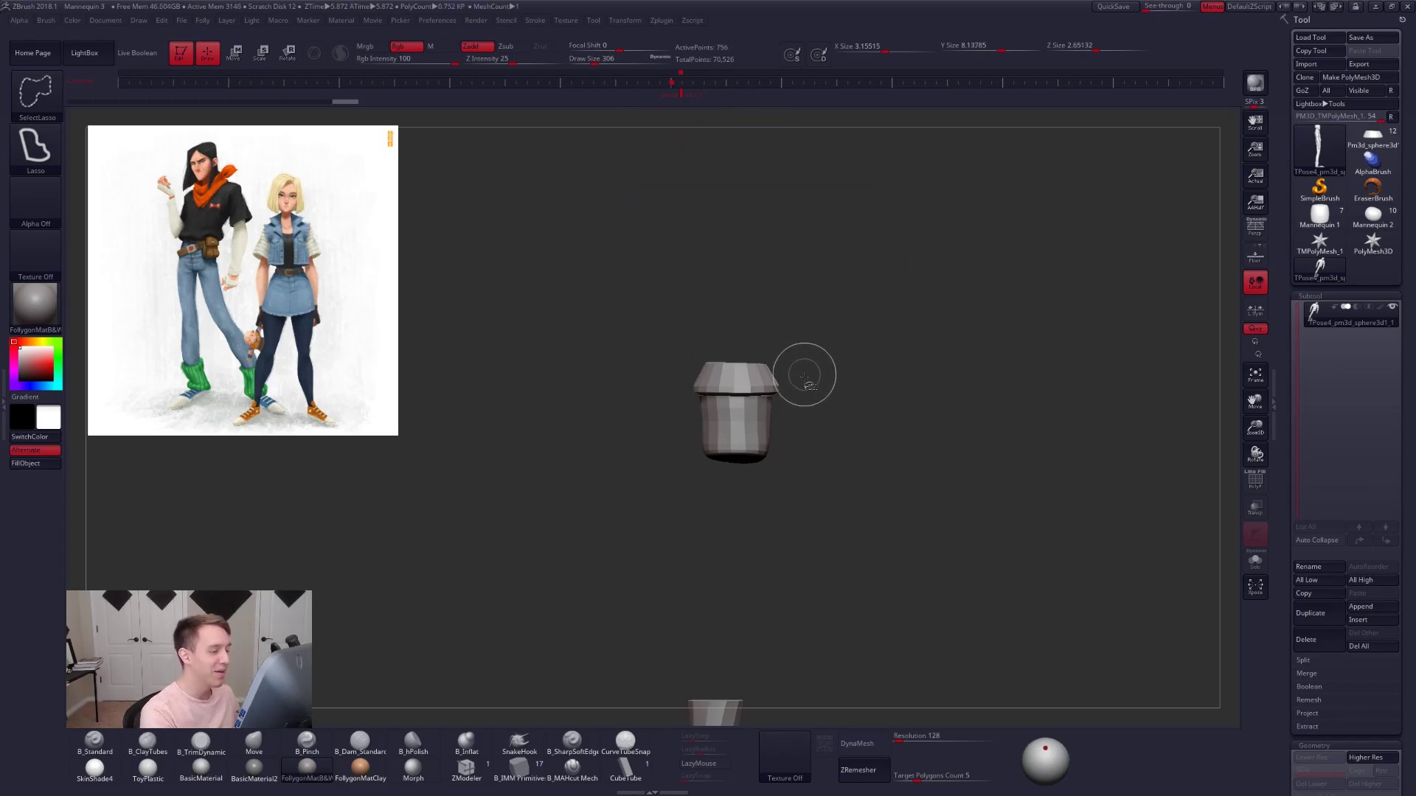
# - Mask the boots and feet of the merged mesh and rotate the rest of the body about the ankles from the side
pyautogui.moveTo(711, 333)
pyautogui.keyDown('ctrl'); pyautogui.keyDown('alt'); pyautogui.keyDown('shift'); pyautogui.mouseDown()
pyautogui.moveTo(710, 504)
pyautogui.moveTo(906, 391)
pyautogui.moveTo(856, 379)
pyautogui.moveTo(797, 487)
pyautogui.mouseUp(); pyautogui.keyUp('shift'); pyautogui.keyUp('alt'); pyautogui.keyUp('ctrl')
pyautogui.keyDown('ctrl'); pyautogui.click(878, 398); pyautogui.keyUp('ctrl')
pyautogui.keyDown('ctrl'); pyautogui.keyDown('shift'); pyautogui.click(841, 409); pyautogui.keyUp('shift'); pyautogui.keyUp('ctrl')
pyautogui.press('r')
pyautogui.moveTo(739, 564); pyautogui.dragTo(956, 338)
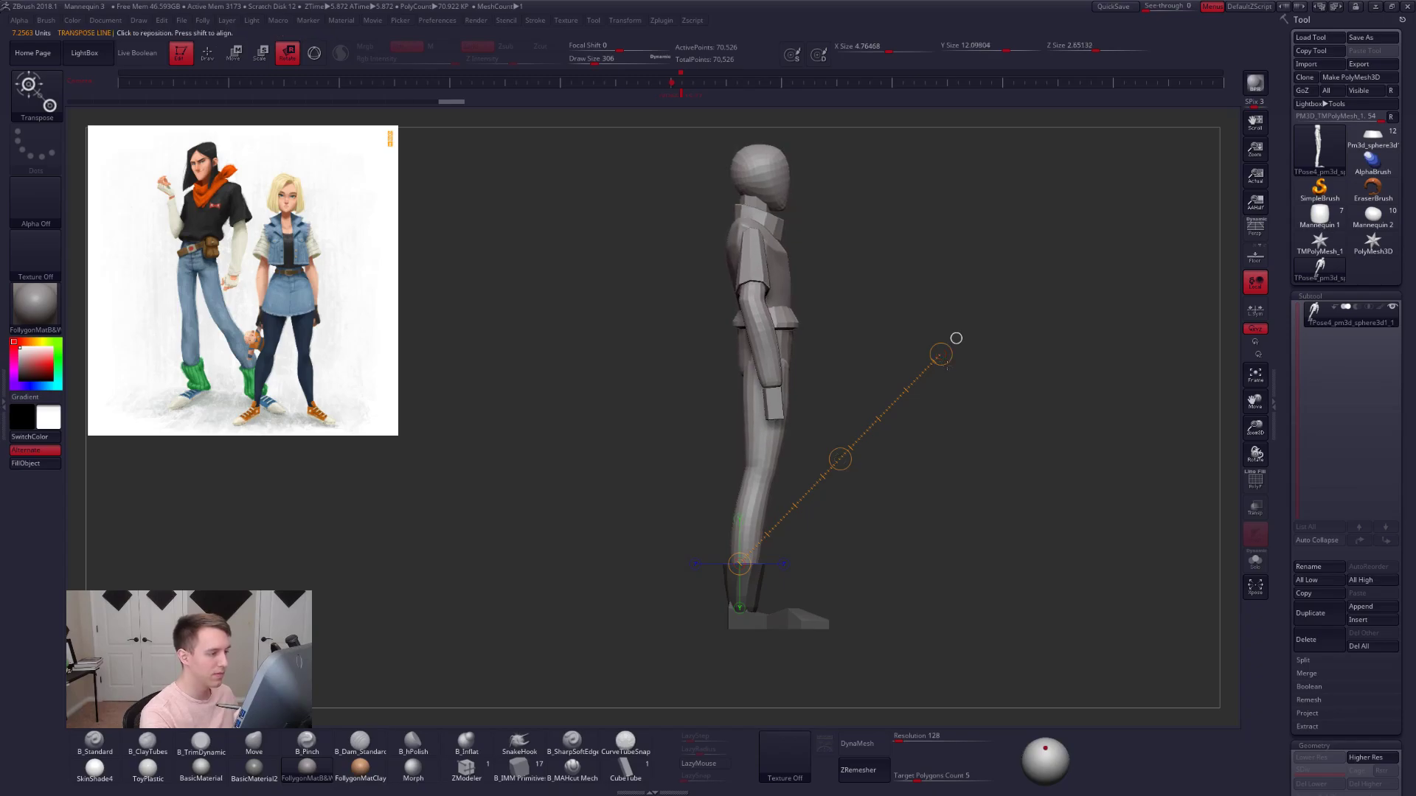
pyautogui.hotkey('ctrl', 'z')
pyautogui.hotkey('ctrl', 'shift', 'z')
# - Transfer the adjusted pose from the merged mesh back to the character's subtools with TPose|SubT
pyautogui.keyDown('alt'); pyautogui.moveTo(847, 277); pyautogui.dragTo(958, 310); pyautogui.keyUp('alt')
pyautogui.click(1248, 233)
pyautogui.press('p')
pyautogui.moveTo(948, 376)
pyautogui.keyDown('alt'); pyautogui.mouseDown()
pyautogui.moveTo(904, 300)
pyautogui.moveTo(834, 461)
pyautogui.mouseUp(); pyautogui.keyUp('alt')
pyautogui.press('q')
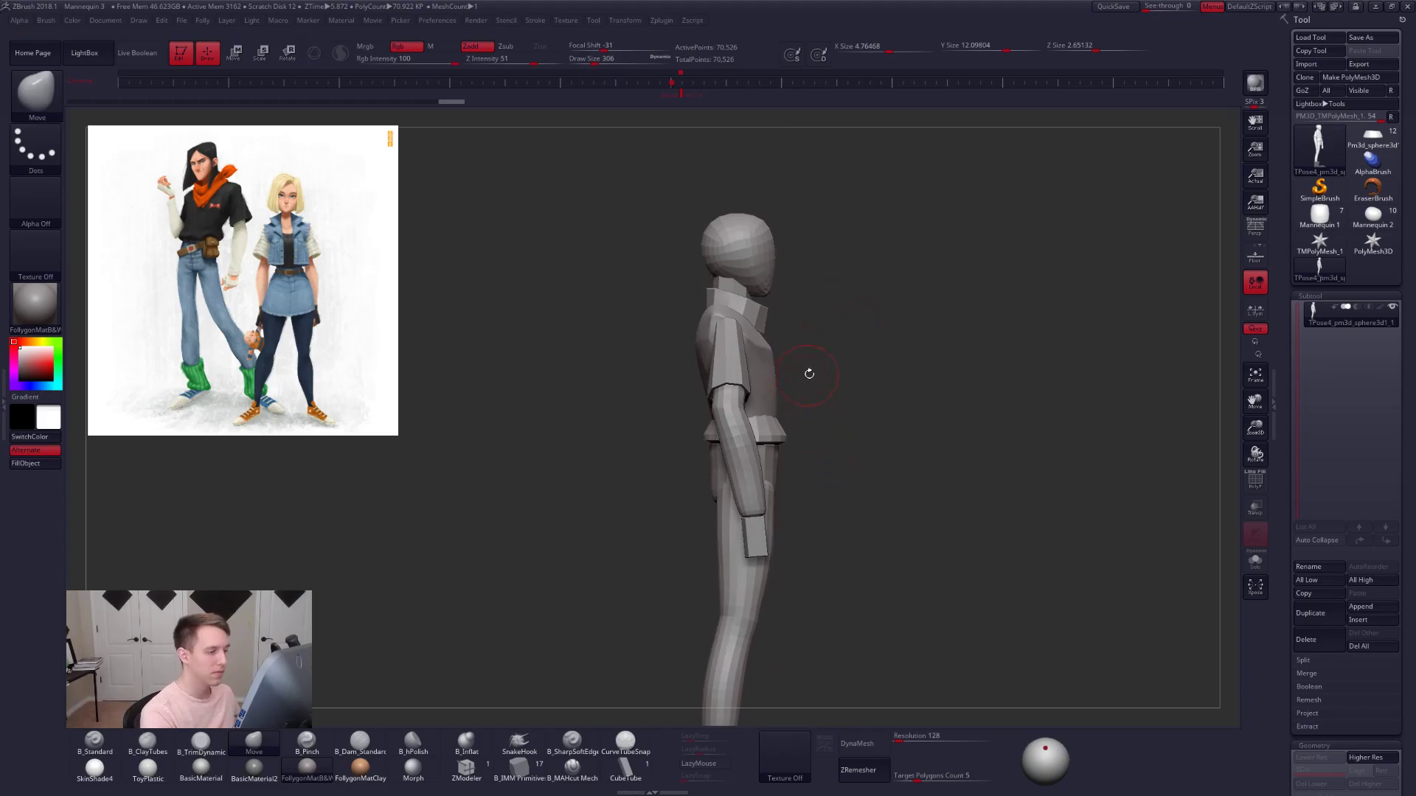
pyautogui.keyDown('alt'); pyautogui.moveTo(855, 380); pyautogui.dragTo(856, 324); pyautogui.keyUp('alt')
pyautogui.press('space')
pyautogui.click(987, 479)
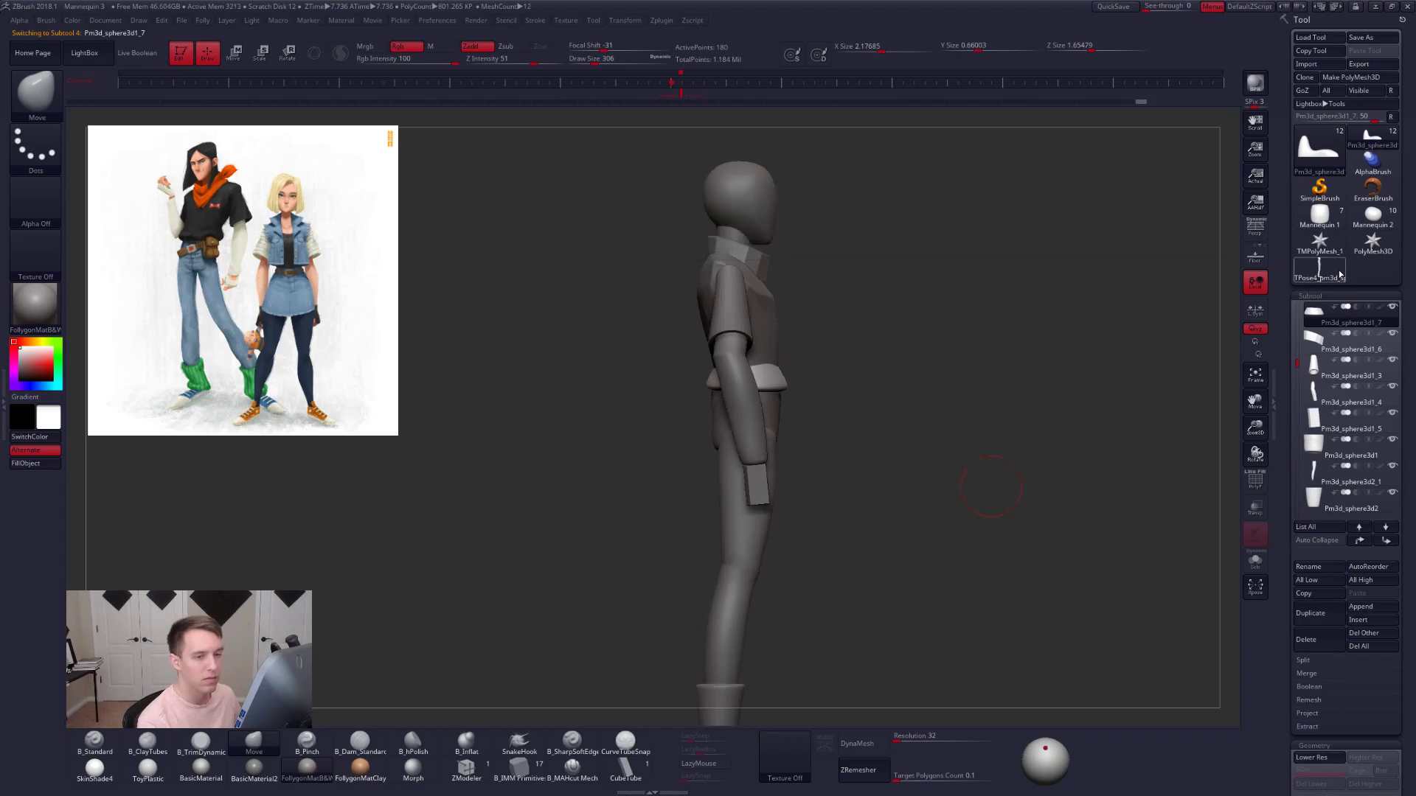
# - Return to the TPose4 merged mesh and mask everything except the sleeves, arms and hands
pyautogui.click(1327, 271)
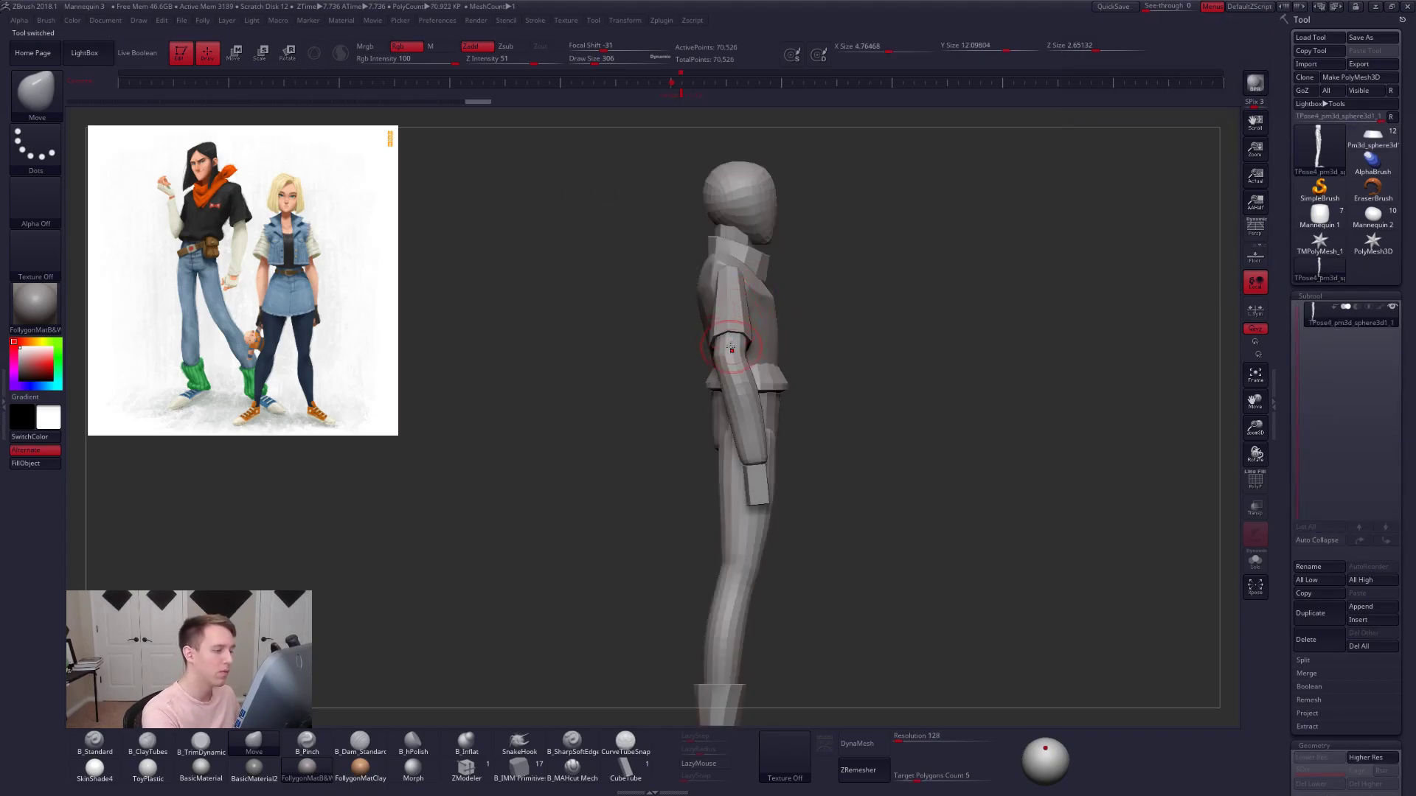
pyautogui.keyDown('shift'); pyautogui.moveTo(730, 347); pyautogui.dragTo(686, 345, button='right'); pyautogui.keyUp('shift')
pyautogui.keyDown('alt'); pyautogui.moveTo(873, 294); pyautogui.dragTo(809, 306, button='right'); pyautogui.keyUp('alt')
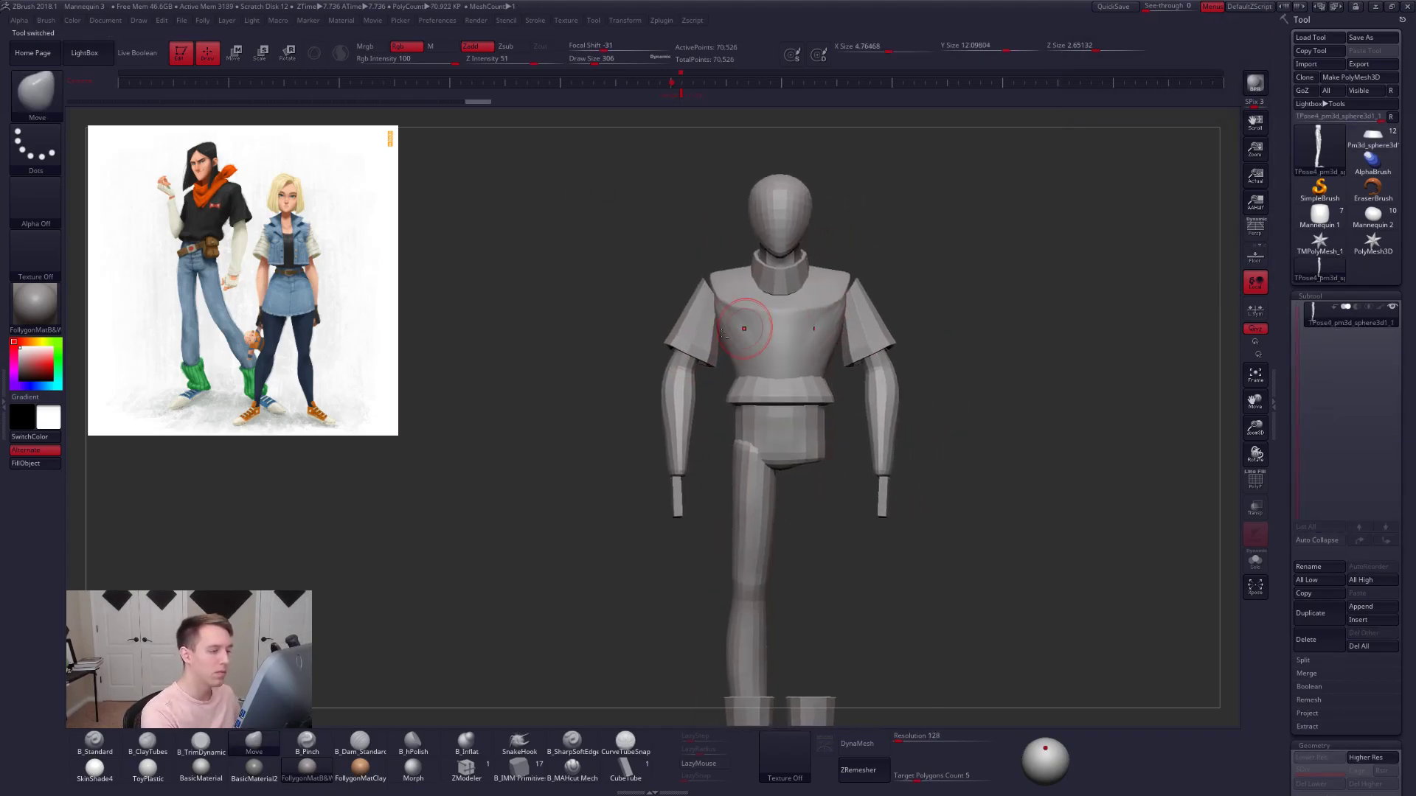
pyautogui.keyDown('ctrl'); pyautogui.keyDown('shift'); pyautogui.click(687, 348); pyautogui.keyUp('shift'); pyautogui.keyUp('ctrl')
pyautogui.keyDown('ctrl'); pyautogui.keyDown('shift'); pyautogui.moveTo(651, 345); pyautogui.dragTo(644, 404); pyautogui.keyUp('shift'); pyautogui.keyUp('ctrl')
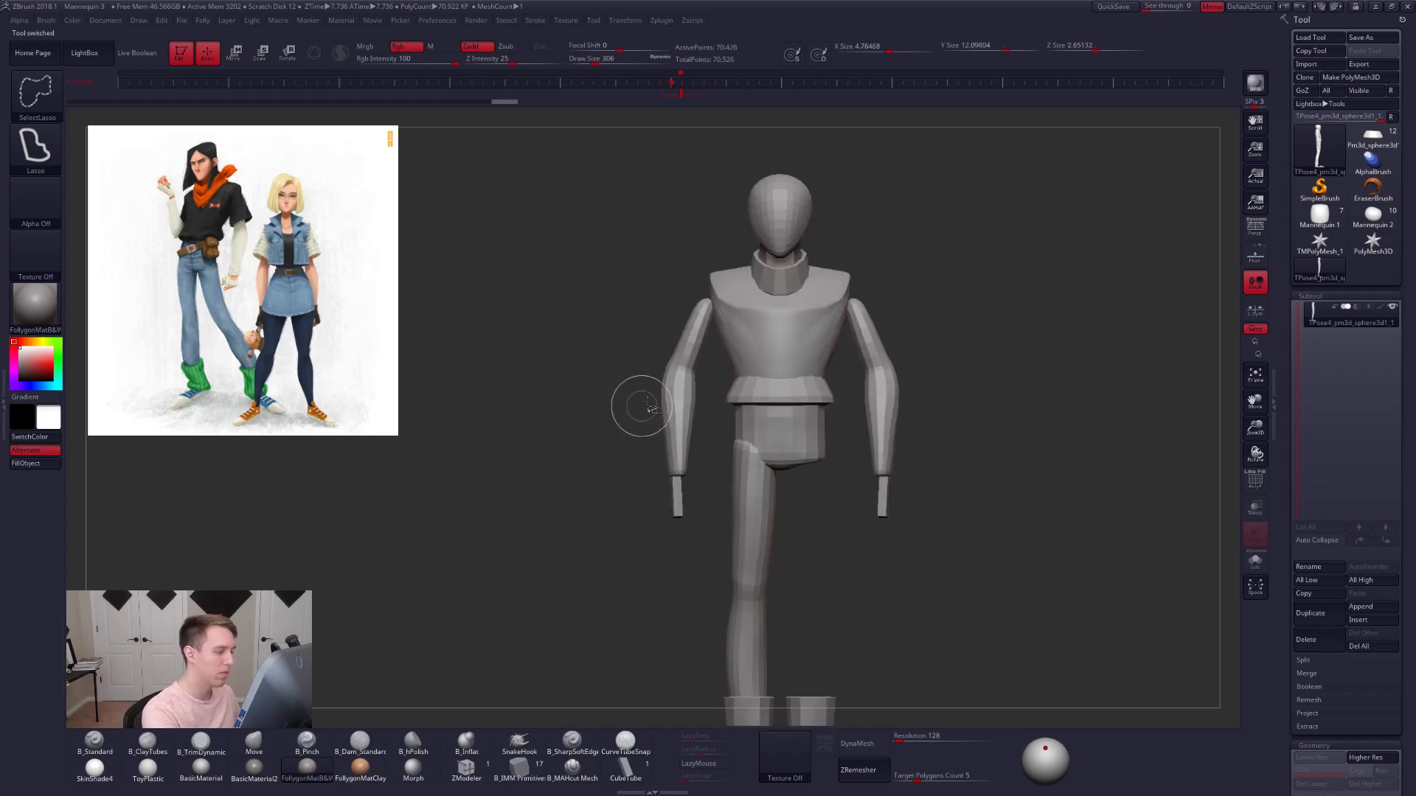
pyautogui.keyDown('ctrl'); pyautogui.keyDown('shift'); pyautogui.click(677, 374); pyautogui.keyUp('shift'); pyautogui.keyUp('ctrl')
pyautogui.keyDown('ctrl'); pyautogui.keyDown('shift'); pyautogui.click(676, 484); pyautogui.keyUp('shift'); pyautogui.keyUp('ctrl')
pyautogui.keyDown('ctrl'); pyautogui.click(654, 451); pyautogui.keyUp('ctrl')
pyautogui.keyDown('ctrl'); pyautogui.keyDown('shift'); pyautogui.click(671, 391); pyautogui.keyUp('shift'); pyautogui.keyUp('ctrl')
# - Rotate the unmasked arms slightly about the shoulders in side view with the Transpose line
pyautogui.moveTo(673, 385)
pyautogui.keyDown('shift'); pyautogui.mouseDown()
pyautogui.moveTo(733, 329)
pyautogui.moveTo(777, 360)
pyautogui.moveTo(743, 357)
pyautogui.moveTo(830, 347)
pyautogui.moveTo(771, 351)
pyautogui.mouseUp(); pyautogui.keyUp('shift')
pyautogui.press('w')
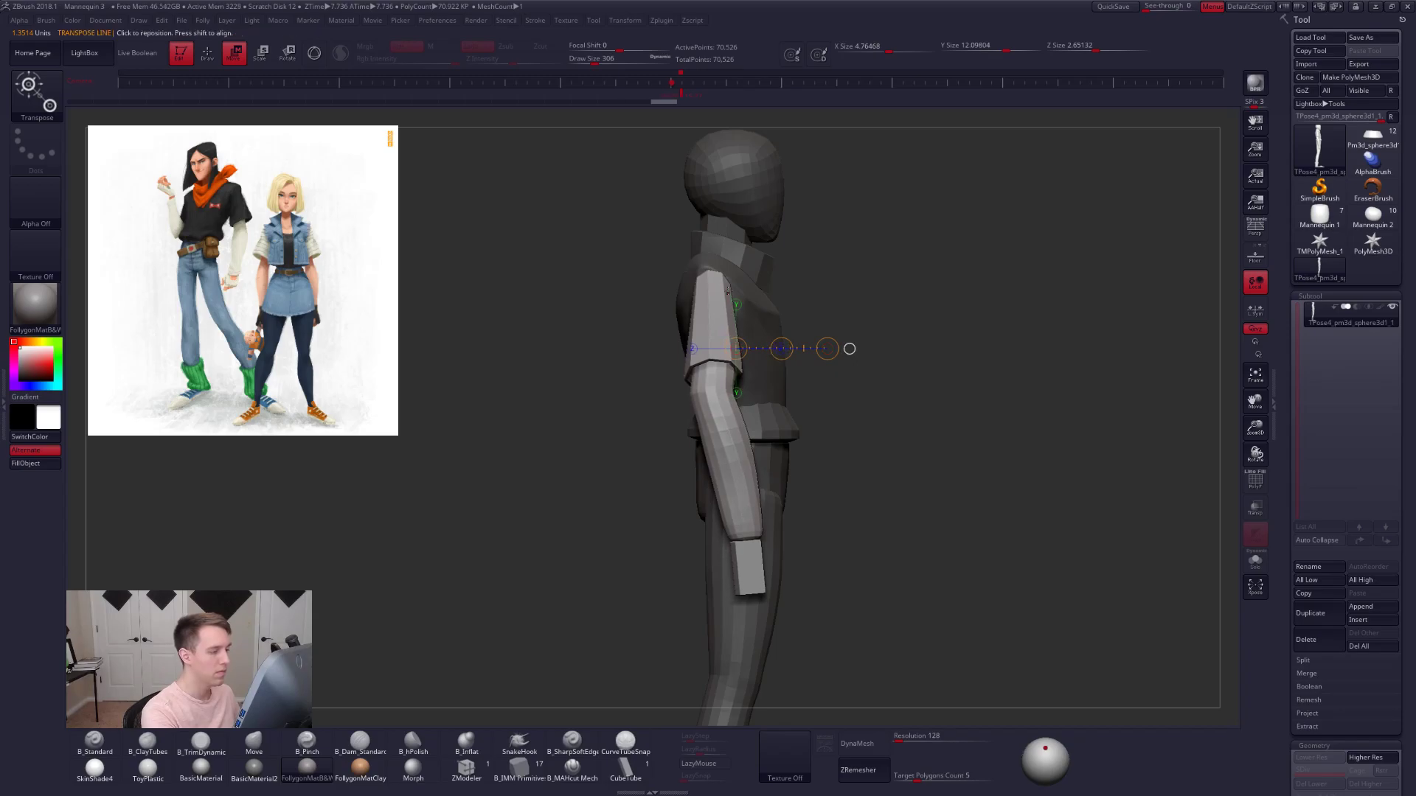
pyautogui.moveTo(707, 272); pyautogui.dragTo(616, 567)
pyautogui.hotkey('ctrl', 'z')
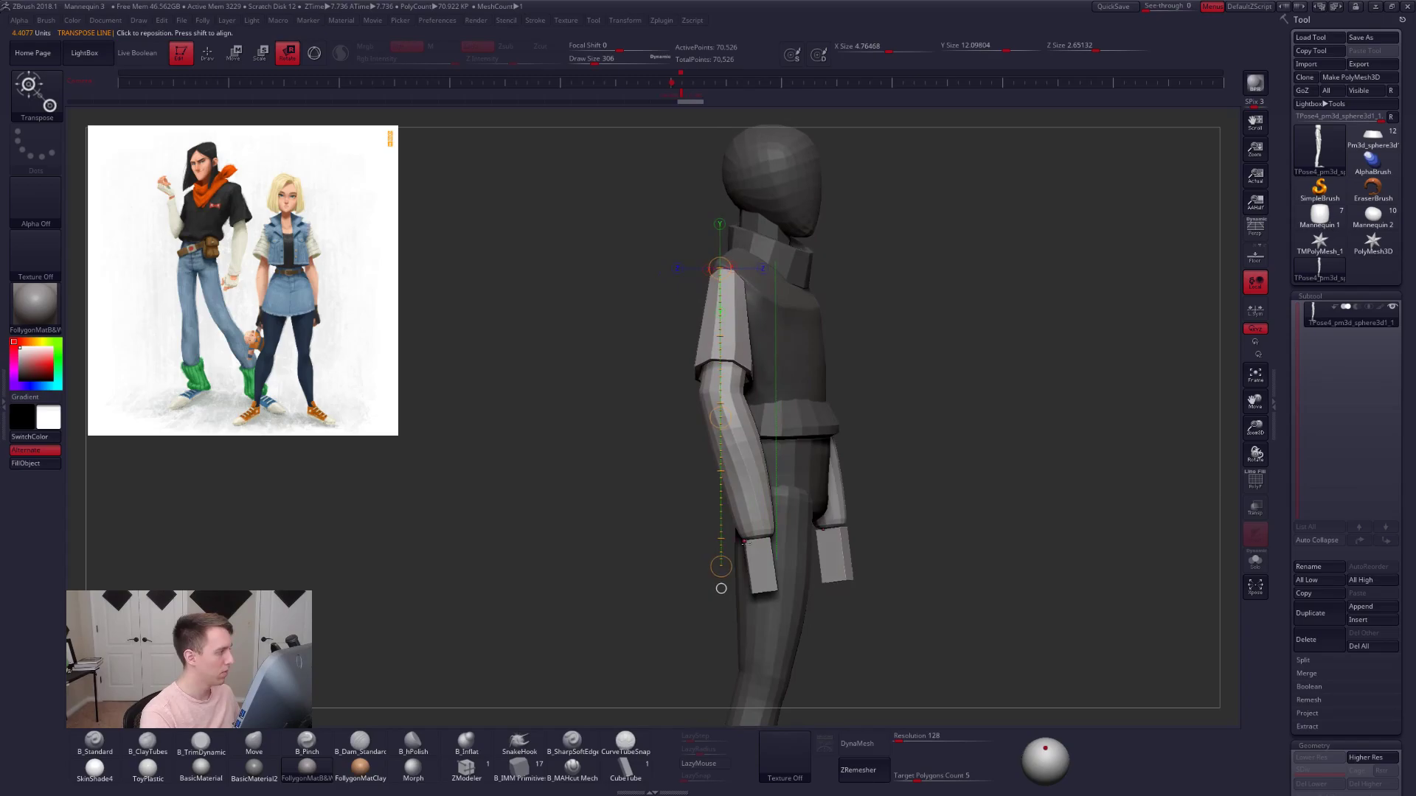
pyautogui.hotkey('ctrl', 'shift', 'z')
pyautogui.moveTo(721, 589); pyautogui.dragTo(694, 570)
# - Move both unmasked arms closer to the torso in front view with the Transpose line
pyautogui.keyDown('shift'); pyautogui.moveTo(959, 535); pyautogui.dragTo(834, 501); pyautogui.keyUp('shift')
pyautogui.press('w')
pyautogui.moveTo(955, 412)
pyautogui.mouseDown()
pyautogui.moveTo(1081, 411)
pyautogui.moveTo(998, 417)
pyautogui.mouseUp()
pyautogui.press('q')
pyautogui.moveTo(848, 410)
pyautogui.keyDown('alt'); pyautogui.mouseDown(button='right')
pyautogui.moveTo(796, 421)
pyautogui.moveTo(815, 419)
pyautogui.mouseUp(button='right'); pyautogui.keyUp('alt')
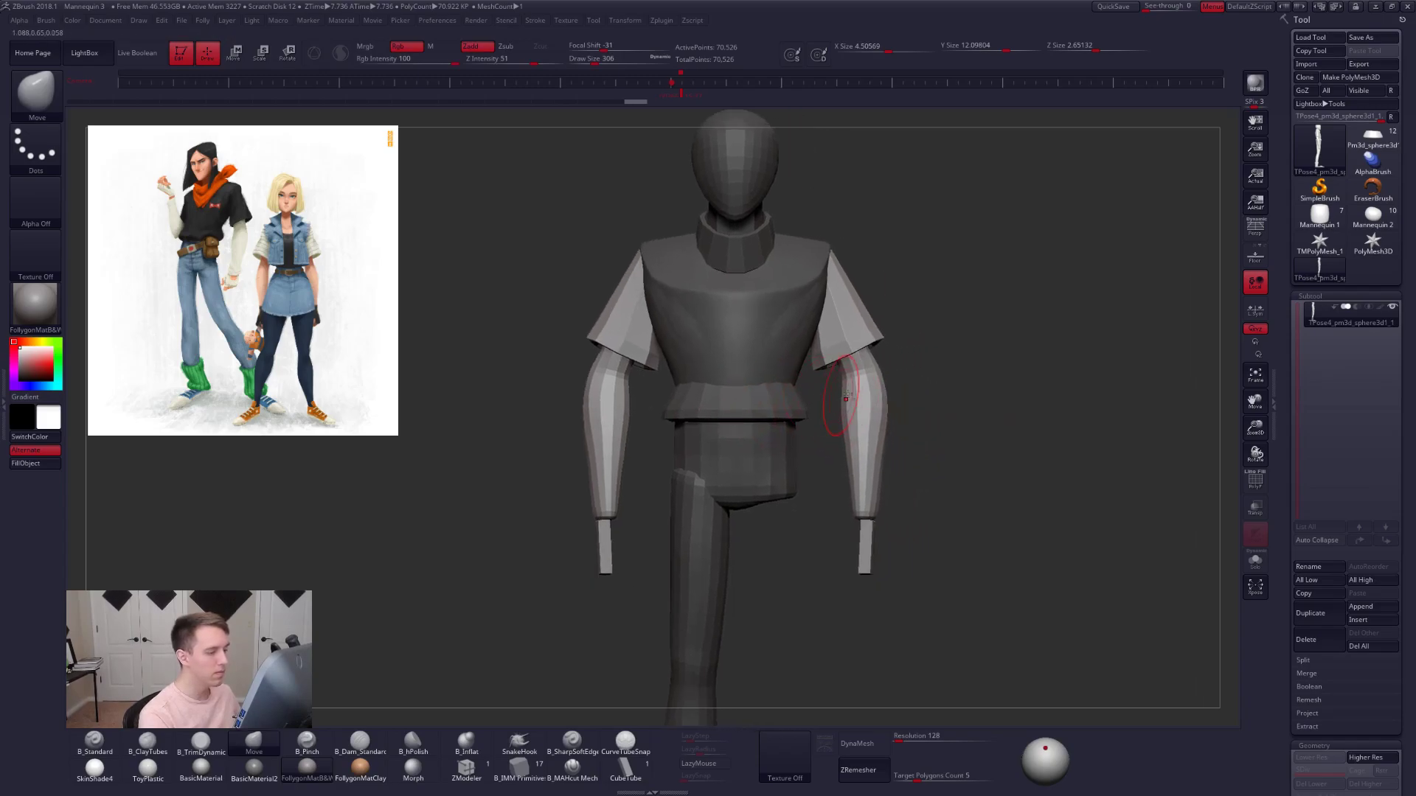
# - Mask everything except the torso and narrow its width with a horizontal Transpose line from its centre
pyautogui.keyDown('ctrl'); pyautogui.moveTo(922, 361); pyautogui.dragTo(954, 348); pyautogui.keyUp('ctrl')
pyautogui.press('w')
pyautogui.keyDown('ctrl'); pyautogui.moveTo(792, 340); pyautogui.dragTo(868, 346); pyautogui.keyUp('ctrl')
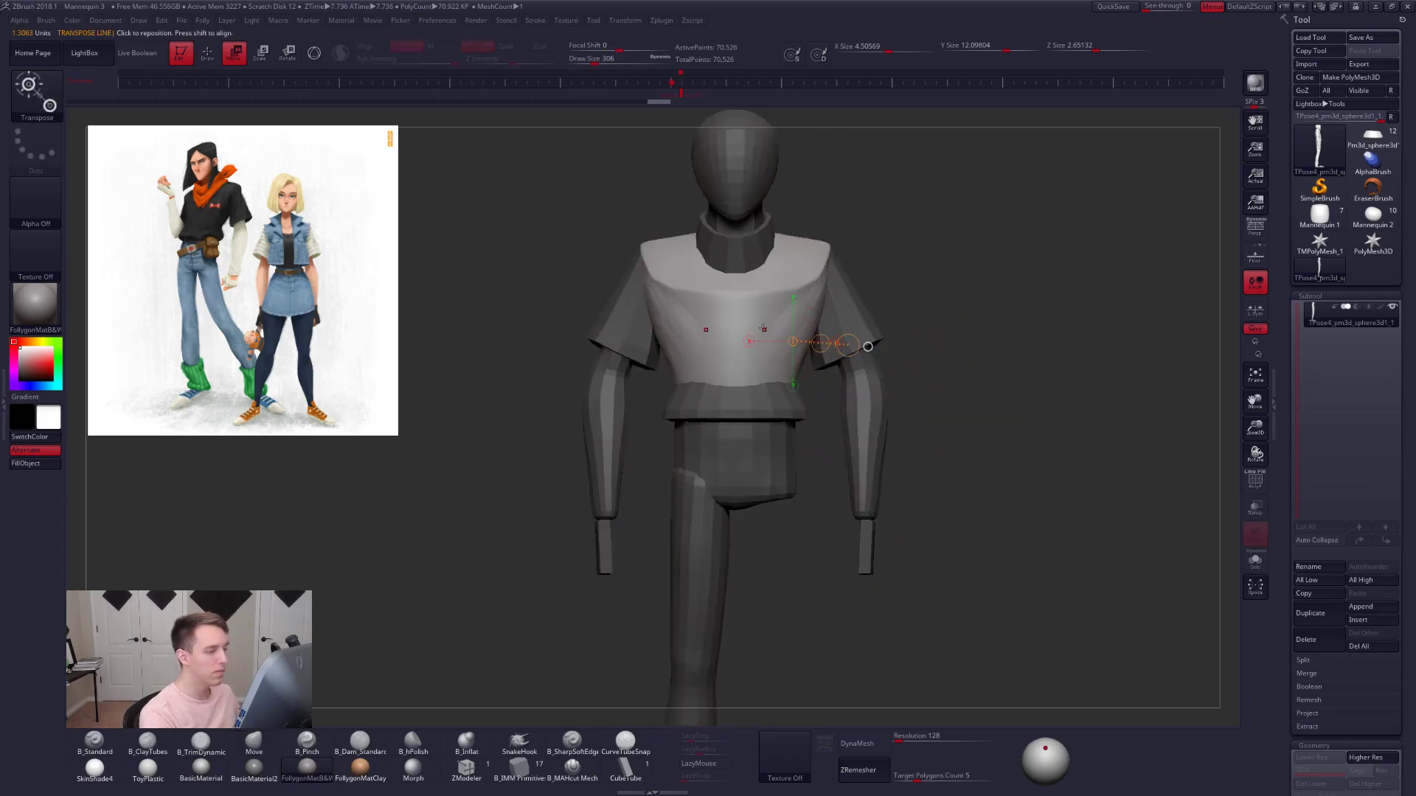
pyautogui.keyDown('shift'); pyautogui.moveTo(736, 294); pyautogui.dragTo(906, 293); pyautogui.keyUp('shift')
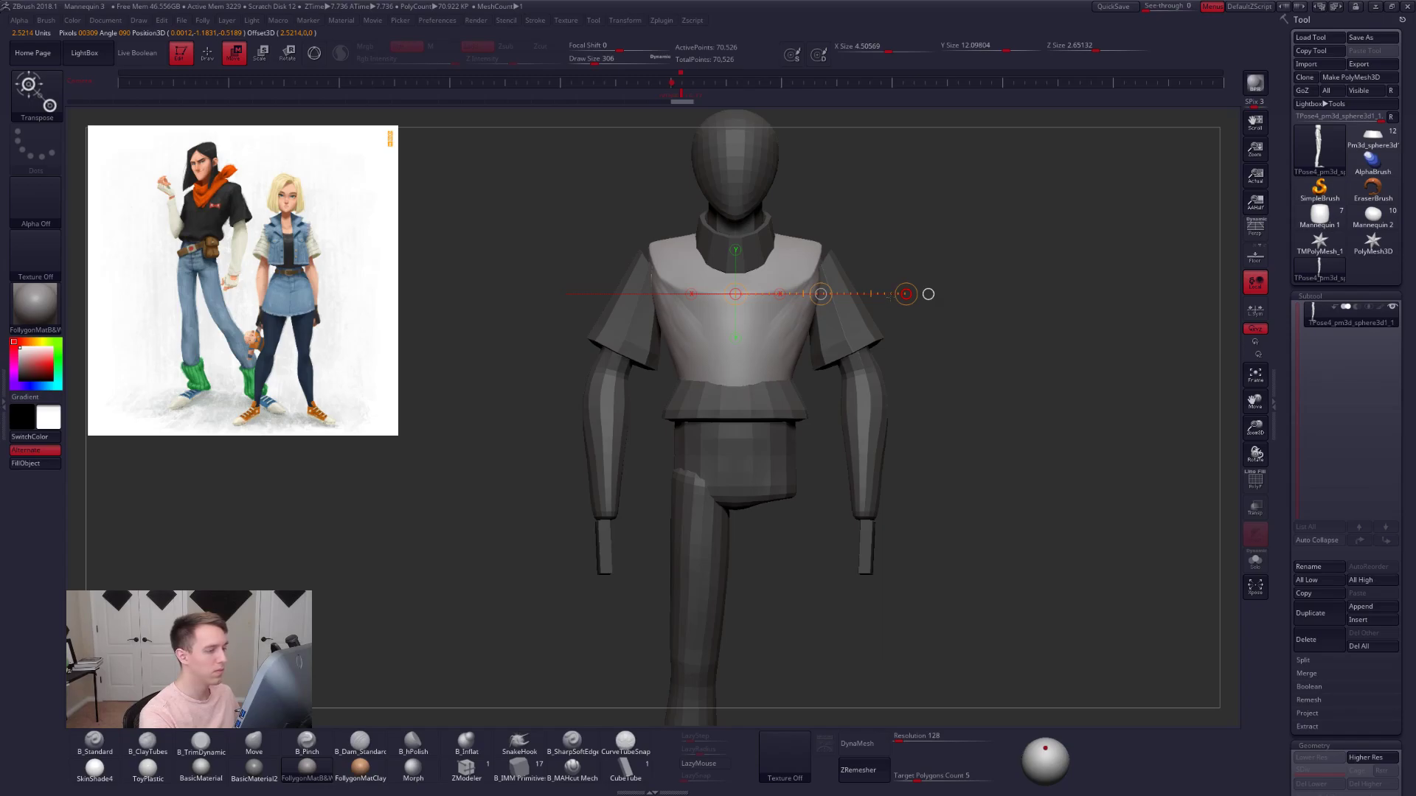
# - Mask all but the sleeves, arms and hands again and shift them inward against the narrowed torso
pyautogui.press('q')
pyautogui.keyDown('ctrl'); pyautogui.moveTo(898, 320); pyautogui.dragTo(896, 347); pyautogui.keyUp('ctrl')
pyautogui.keyDown('ctrl'); pyautogui.keyDown('shift'); pyautogui.click(859, 334); pyautogui.keyUp('shift'); pyautogui.keyUp('ctrl')
pyautogui.keyDown('ctrl'); pyautogui.keyDown('shift'); pyautogui.click(840, 327); pyautogui.keyUp('shift'); pyautogui.keyUp('ctrl')
pyautogui.keyDown('ctrl'); pyautogui.keyDown('alt'); pyautogui.keyDown('shift'); pyautogui.moveTo(836, 486); pyautogui.dragTo(1006, 490); pyautogui.keyUp('shift'); pyautogui.keyUp('alt'); pyautogui.keyUp('ctrl')
pyautogui.keyDown('ctrl'); pyautogui.click(1026, 447); pyautogui.keyUp('ctrl')
pyautogui.keyDown('ctrl'); pyautogui.keyDown('shift'); pyautogui.click(1026, 447); pyautogui.keyUp('shift'); pyautogui.keyUp('ctrl')
pyautogui.press('w')
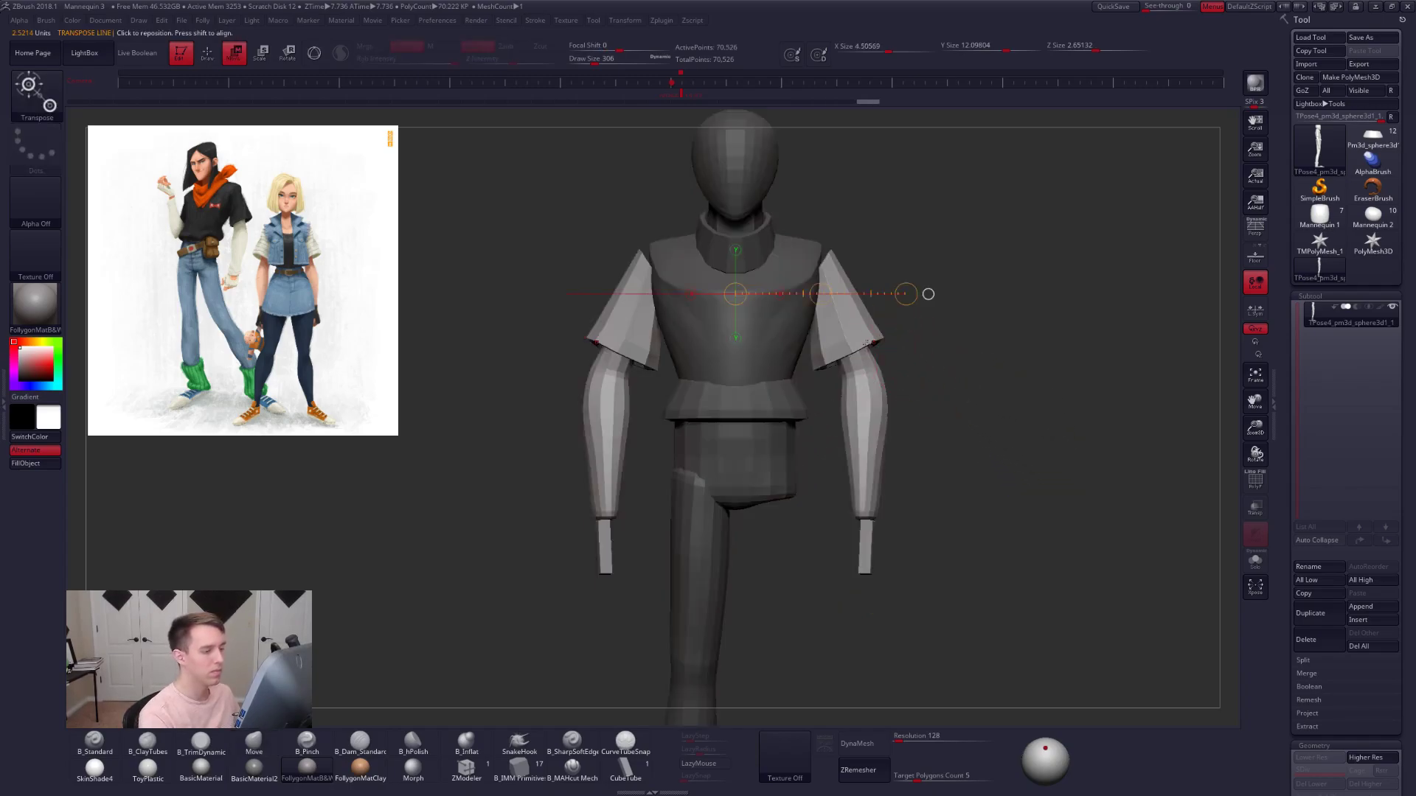
pyautogui.moveTo(907, 352); pyautogui.dragTo(907, 353)
# - Clear the mask and transfer the merged mesh's new arm and torso proportions to the subtools with TPose|SubT
pyautogui.moveTo(907, 531)
pyautogui.keyDown('alt'); pyautogui.mouseDown()
pyautogui.moveTo(900, 479)
pyautogui.moveTo(862, 529)
pyautogui.moveTo(958, 516)
pyautogui.moveTo(878, 516)
pyautogui.mouseUp(); pyautogui.keyUp('alt')
pyautogui.press('q')
pyautogui.moveTo(929, 471)
pyautogui.keyDown('ctrl'); pyautogui.mouseDown()
pyautogui.moveTo(974, 432)
pyautogui.moveTo(954, 484)
pyautogui.moveTo(944, 442)
pyautogui.mouseUp(); pyautogui.keyUp('ctrl')
pyautogui.press('space')
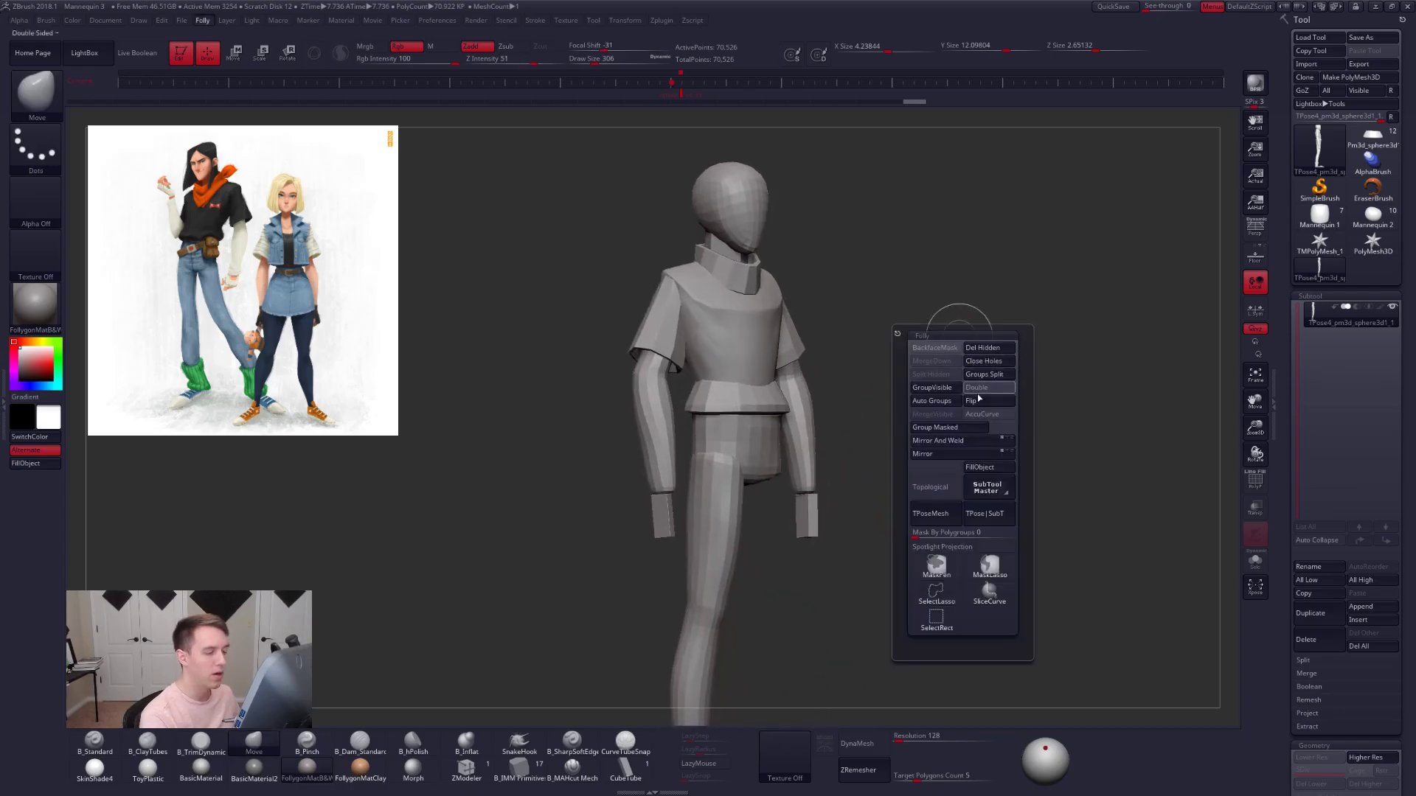
pyautogui.click(985, 513)
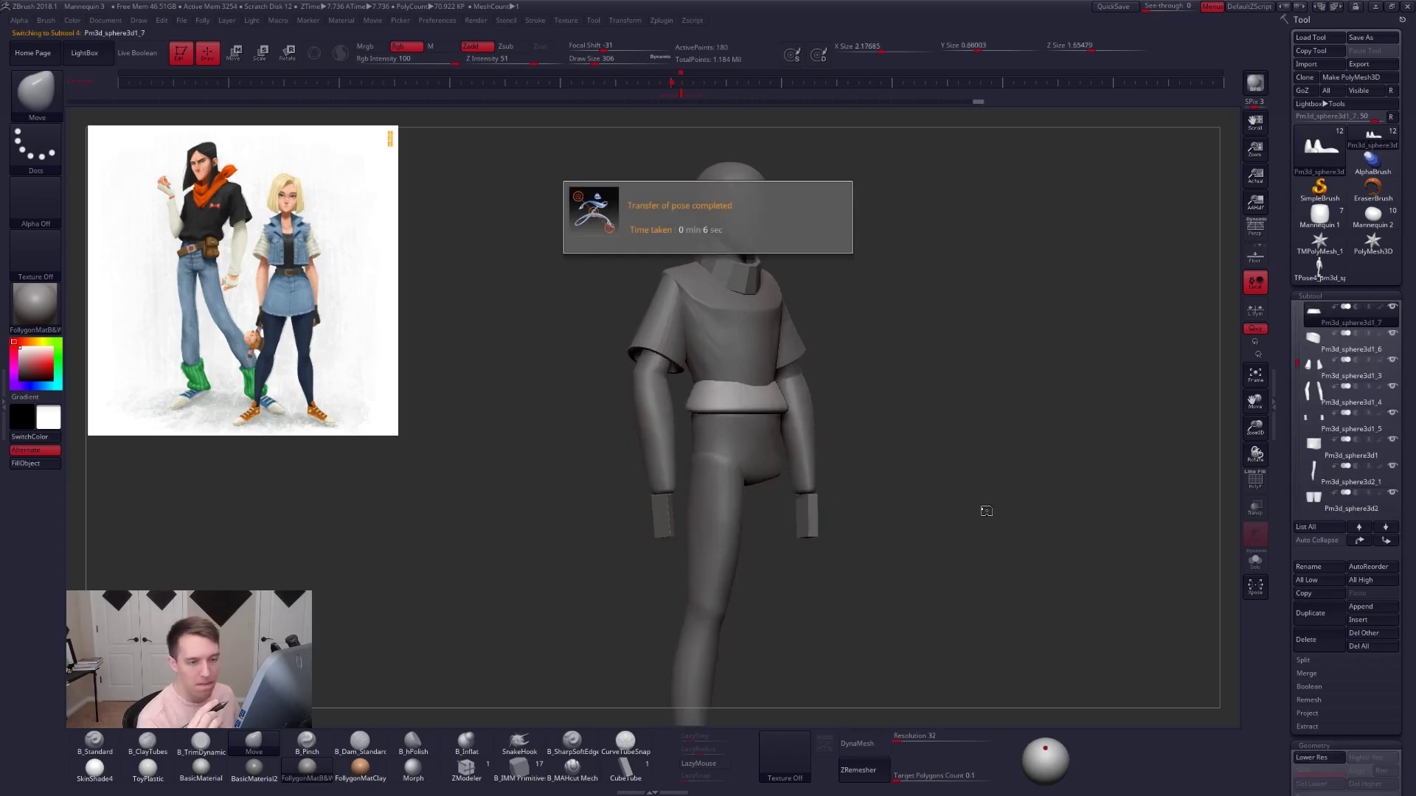
# - Delete the TPose4 merged tool and return to the twelve-subtool character
pyautogui.click(1328, 272)
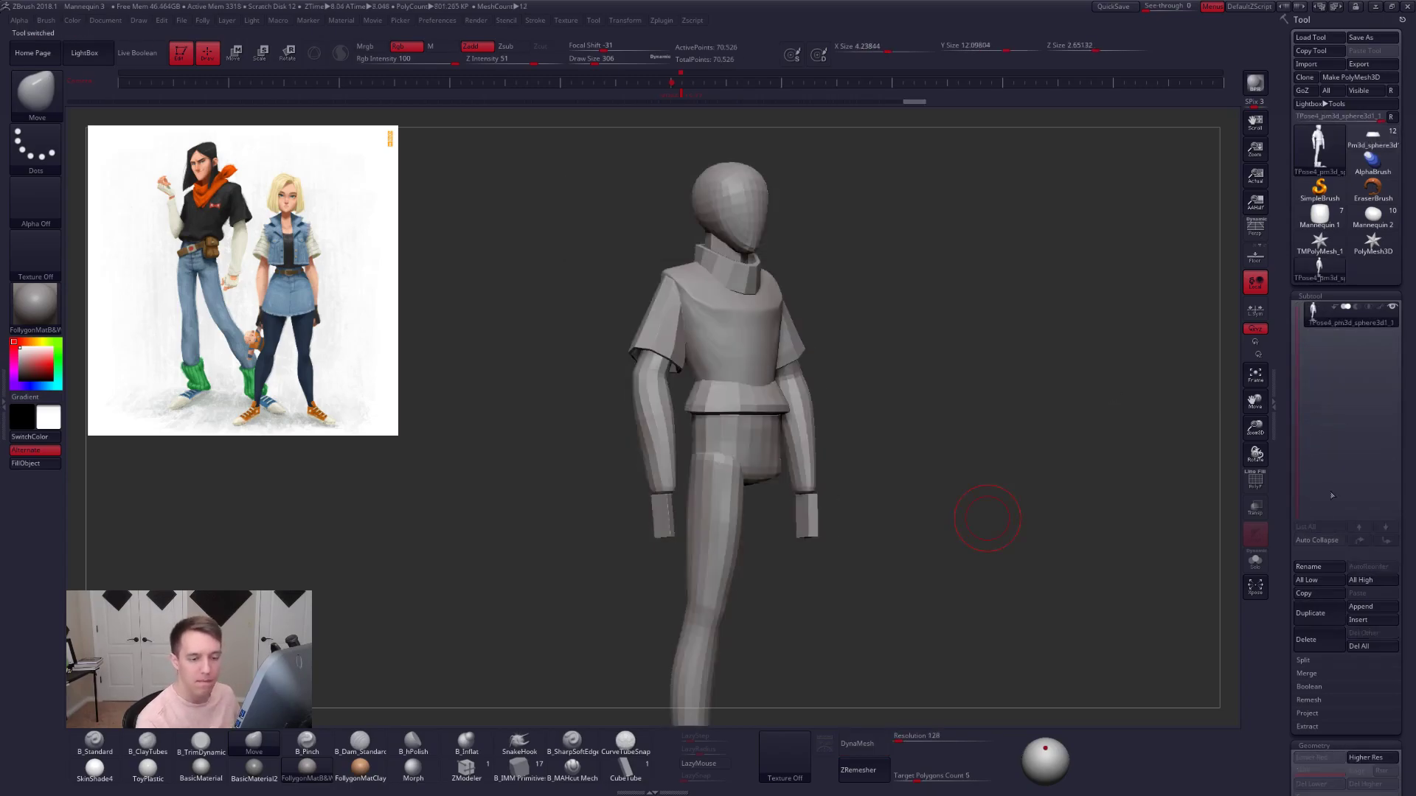
pyautogui.click(1325, 642)
pyautogui.click(1213, 657)
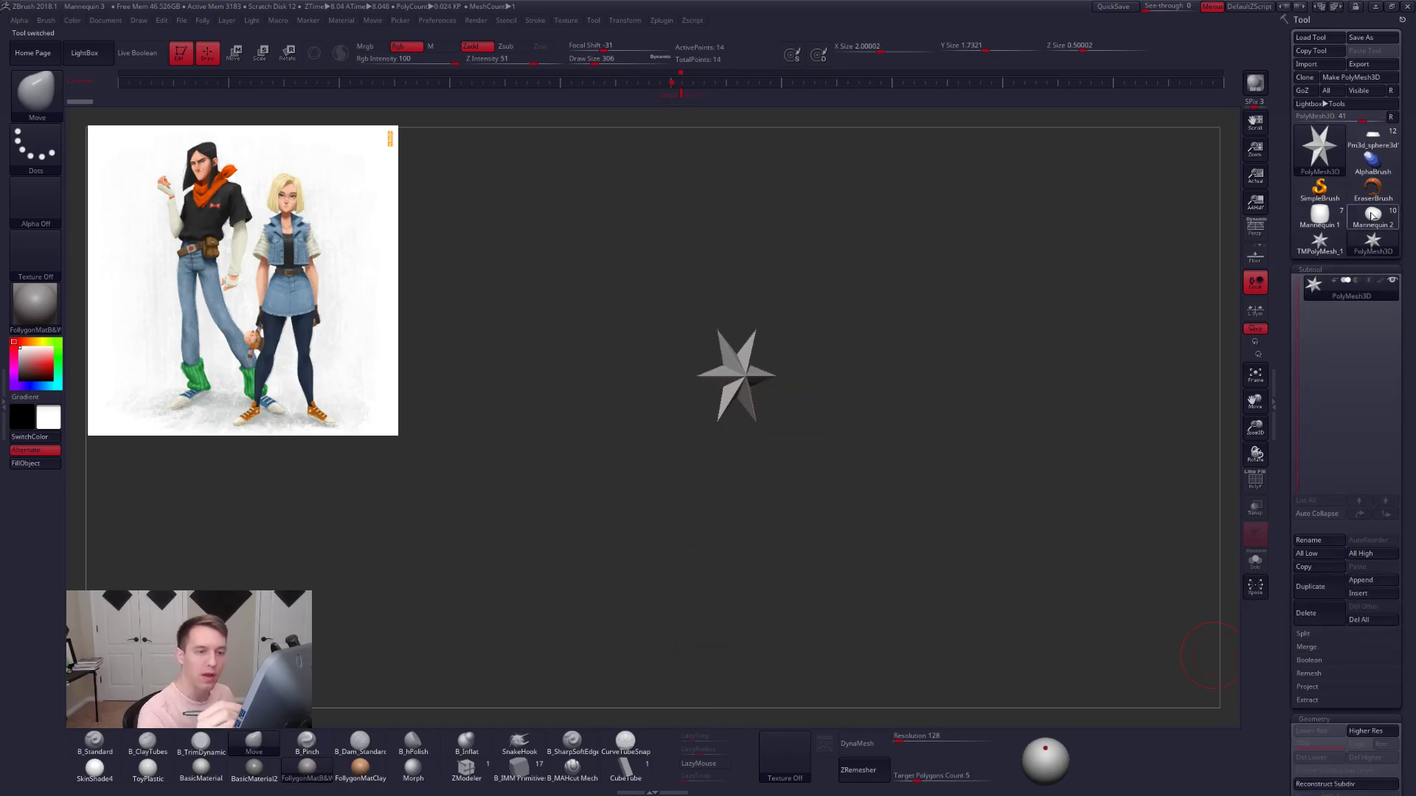
pyautogui.click(1372, 140)
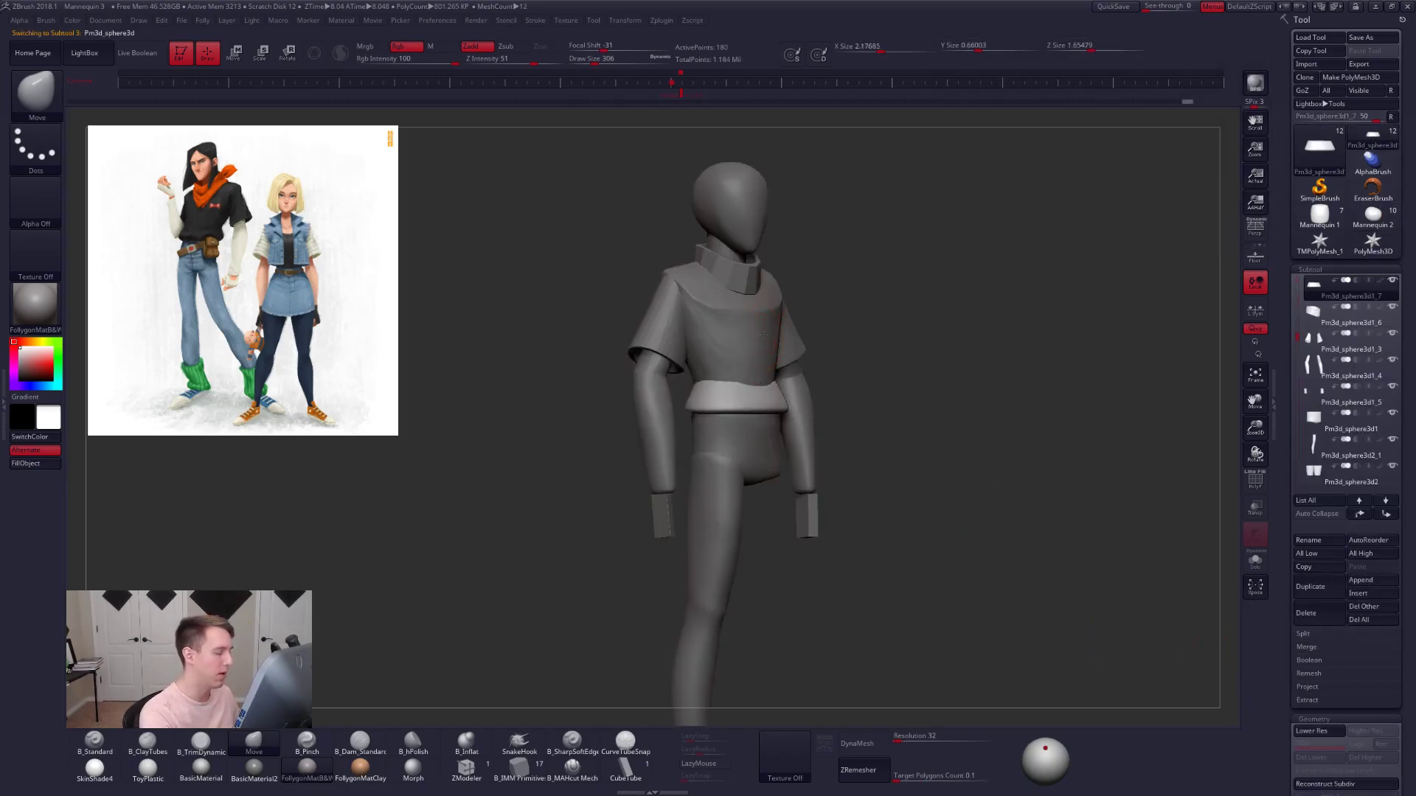
# - Select the torso subtool and isolate it in Solo view
pyautogui.keyDown('ctrl'); pyautogui.moveTo(790, 362); pyautogui.dragTo(828, 325, button='right'); pyautogui.keyUp('ctrl')
pyautogui.hotkey('shift', 'f')
pyautogui.hotkey('shift', 'f')
pyautogui.hotkey('alt', 's')
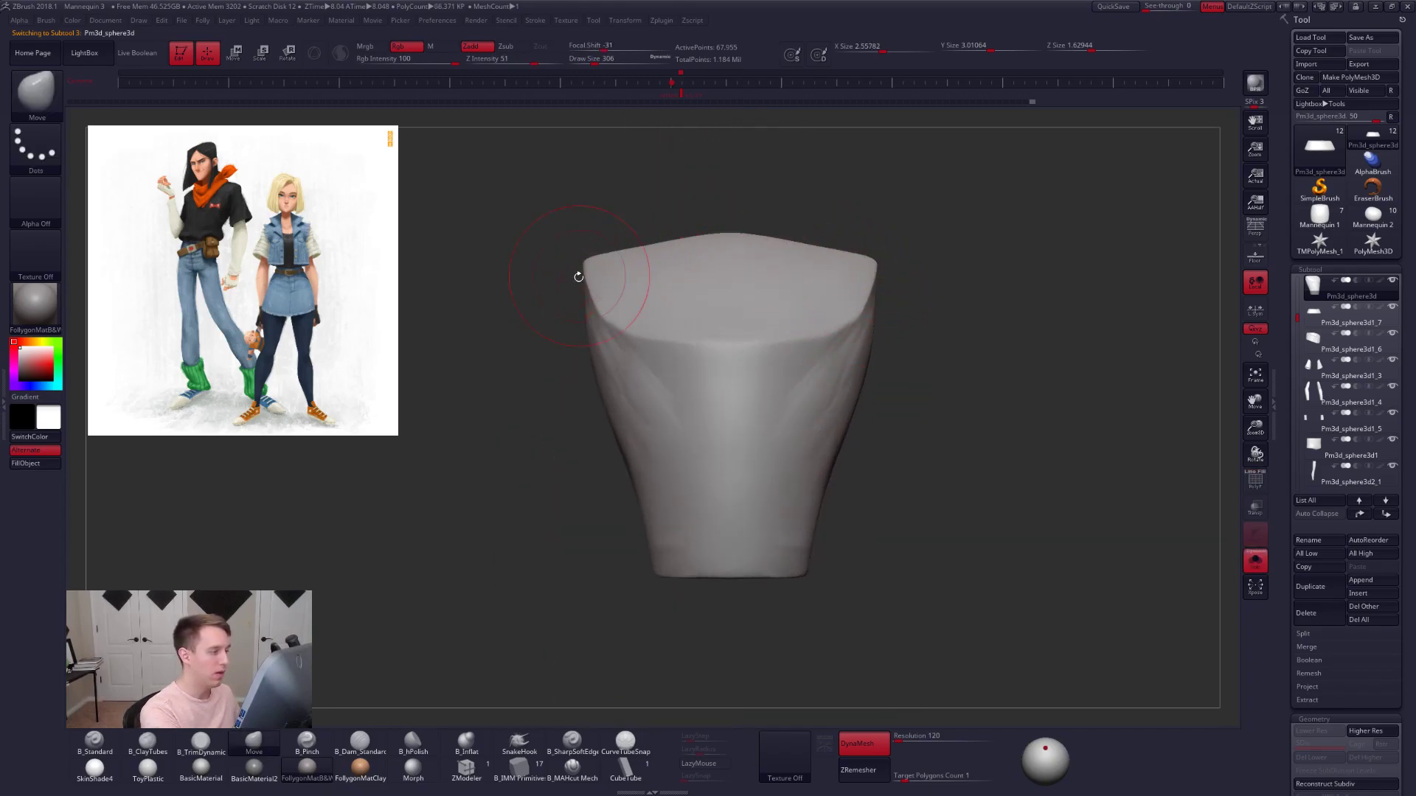
# - Reshape the torso's shoulder corners with the Move brush and smooth the surface around them
pyautogui.moveTo(578, 263); pyautogui.dragTo(677, 312, button='right')
pyautogui.moveTo(884, 353)
pyautogui.mouseDown()
pyautogui.moveTo(901, 352)
pyautogui.moveTo(881, 328)
pyautogui.mouseUp()
pyautogui.moveTo(550, 344); pyautogui.dragTo(720, 347)
pyautogui.keyDown('shift'); pyautogui.moveTo(638, 332); pyautogui.dragTo(623, 376); pyautogui.keyUp('shift')
pyautogui.moveTo(914, 398)
pyautogui.mouseDown()
pyautogui.moveTo(716, 397)
pyautogui.moveTo(689, 379)
pyautogui.mouseUp()
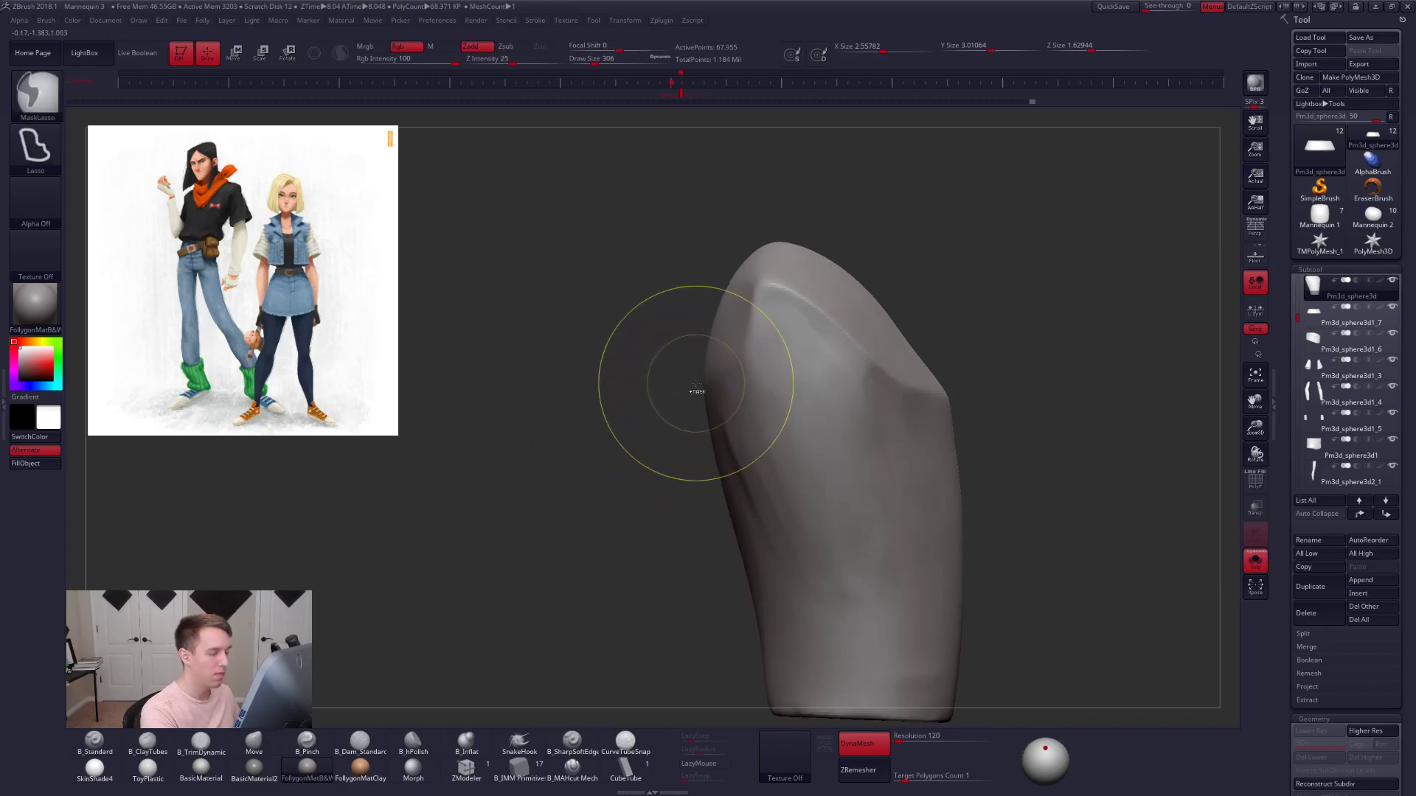
pyautogui.moveTo(693, 358); pyautogui.dragTo(782, 343)
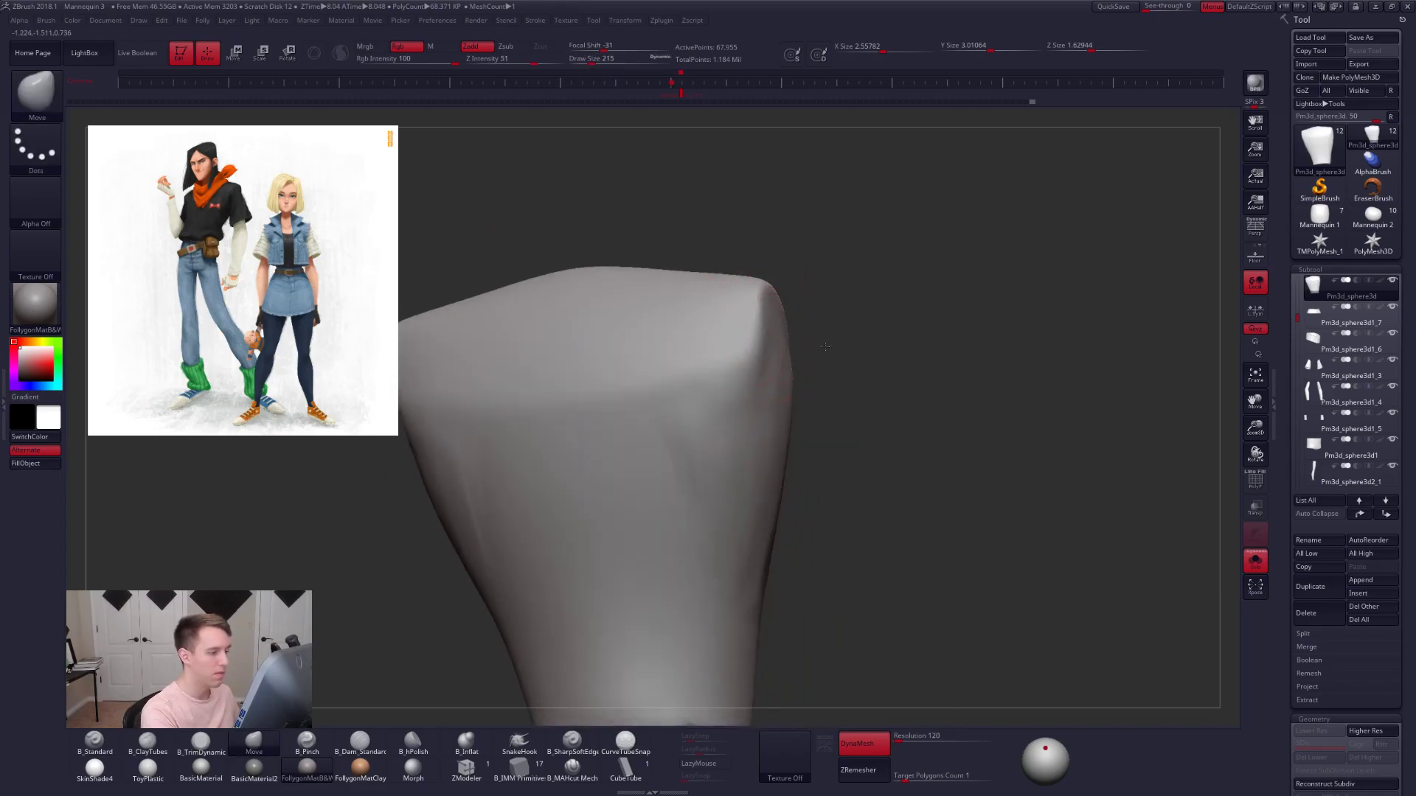
pyautogui.keyDown('alt'); pyautogui.moveTo(772, 342); pyautogui.dragTo(856, 343, button='right'); pyautogui.keyUp('alt')
# - Sharpen the front edge of the torso's sloped top with the B_Pinch brush
pyautogui.press('5')
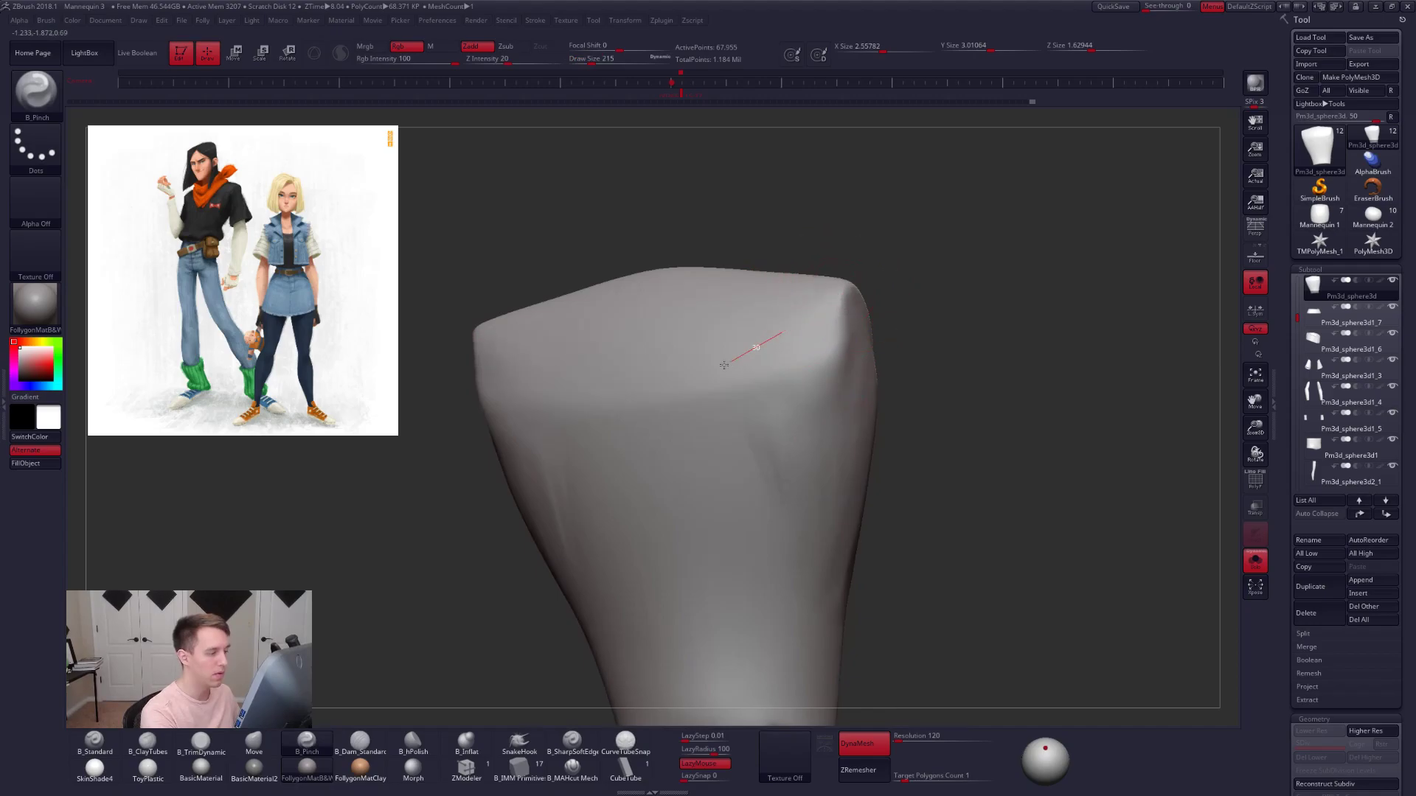
pyautogui.moveTo(630, 387); pyautogui.dragTo(605, 389)
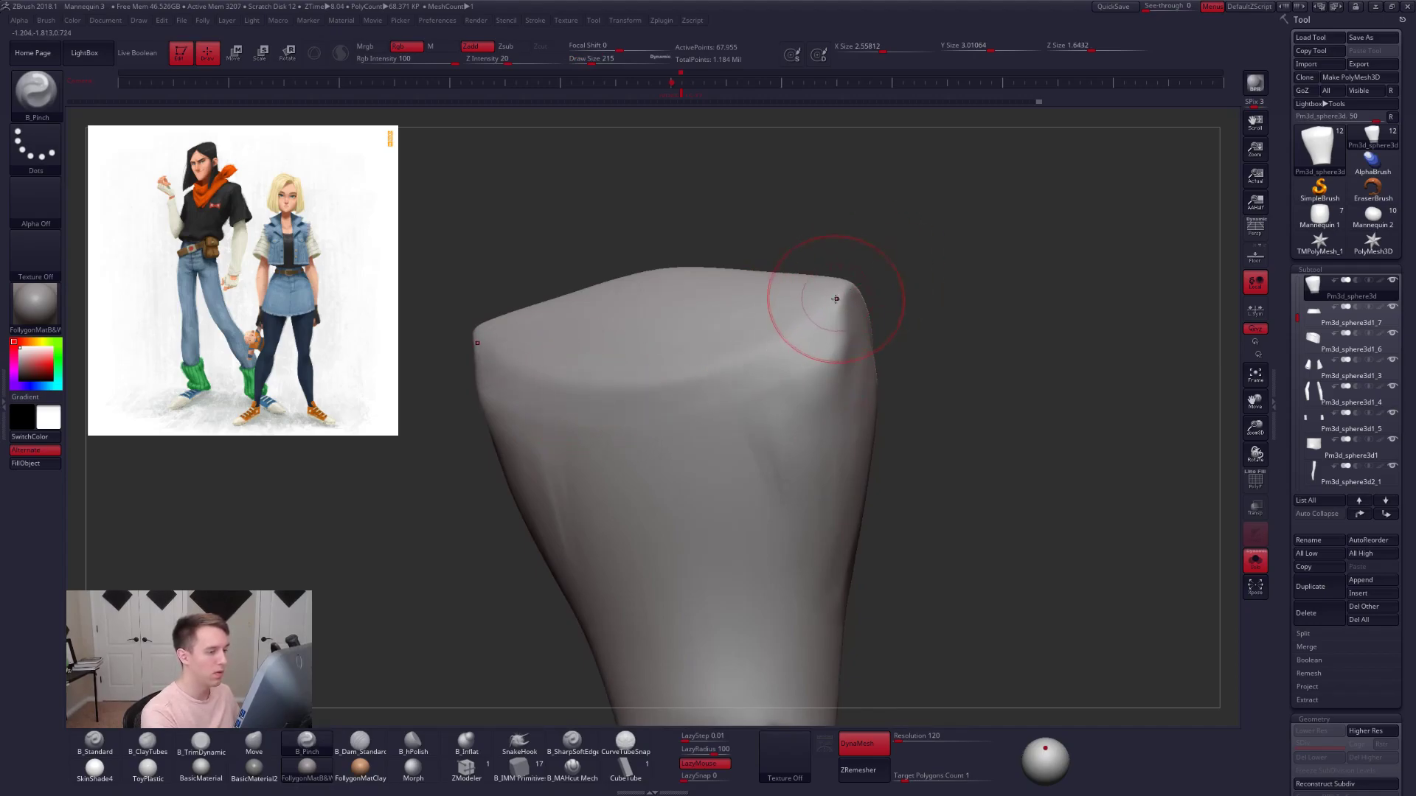
pyautogui.moveTo(734, 373); pyautogui.dragTo(612, 389)
pyautogui.moveTo(828, 357); pyautogui.dragTo(809, 373, button='right')
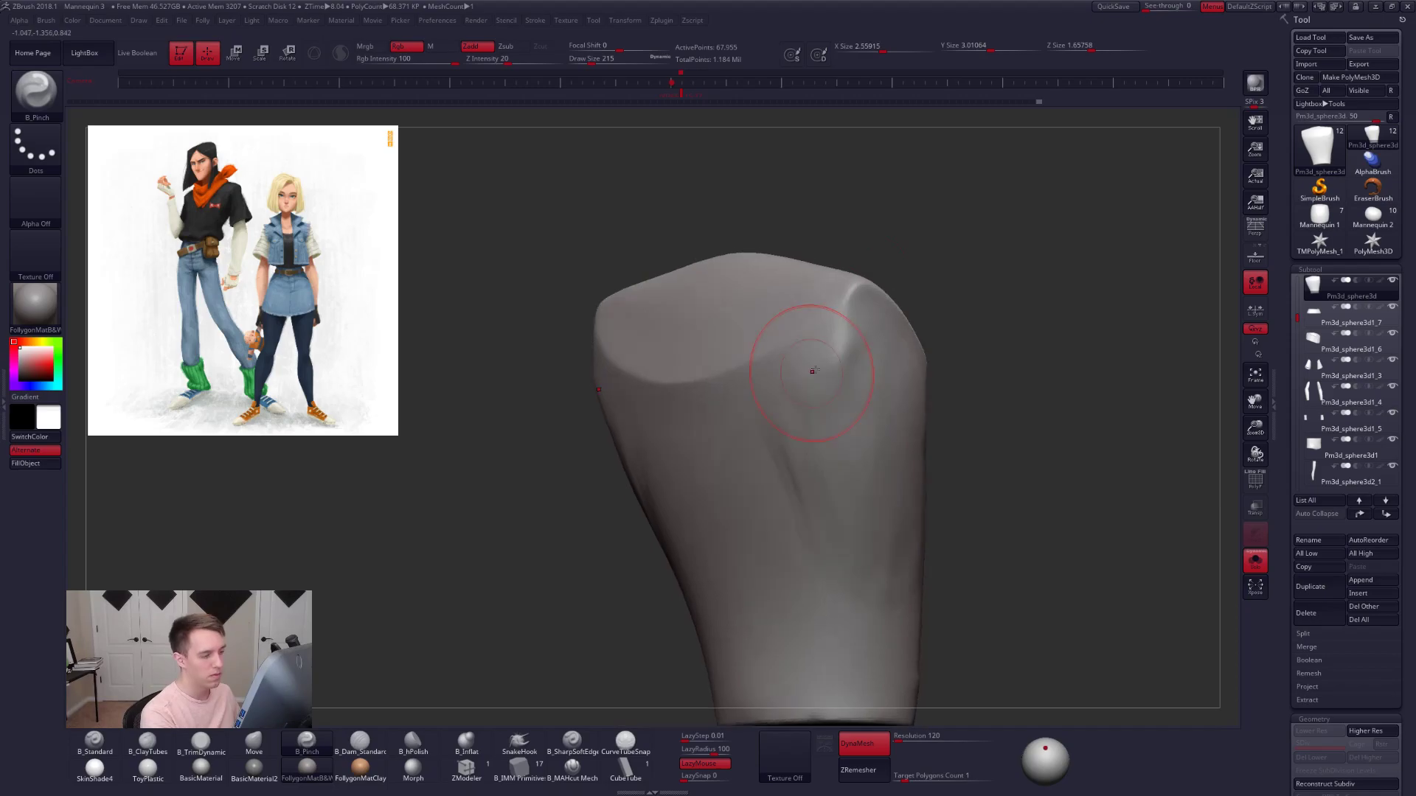
# - Fill out the side of the torso below the shoulder edge with the B_ClayTubes brush
pyautogui.press('3')
pyautogui.press('2')
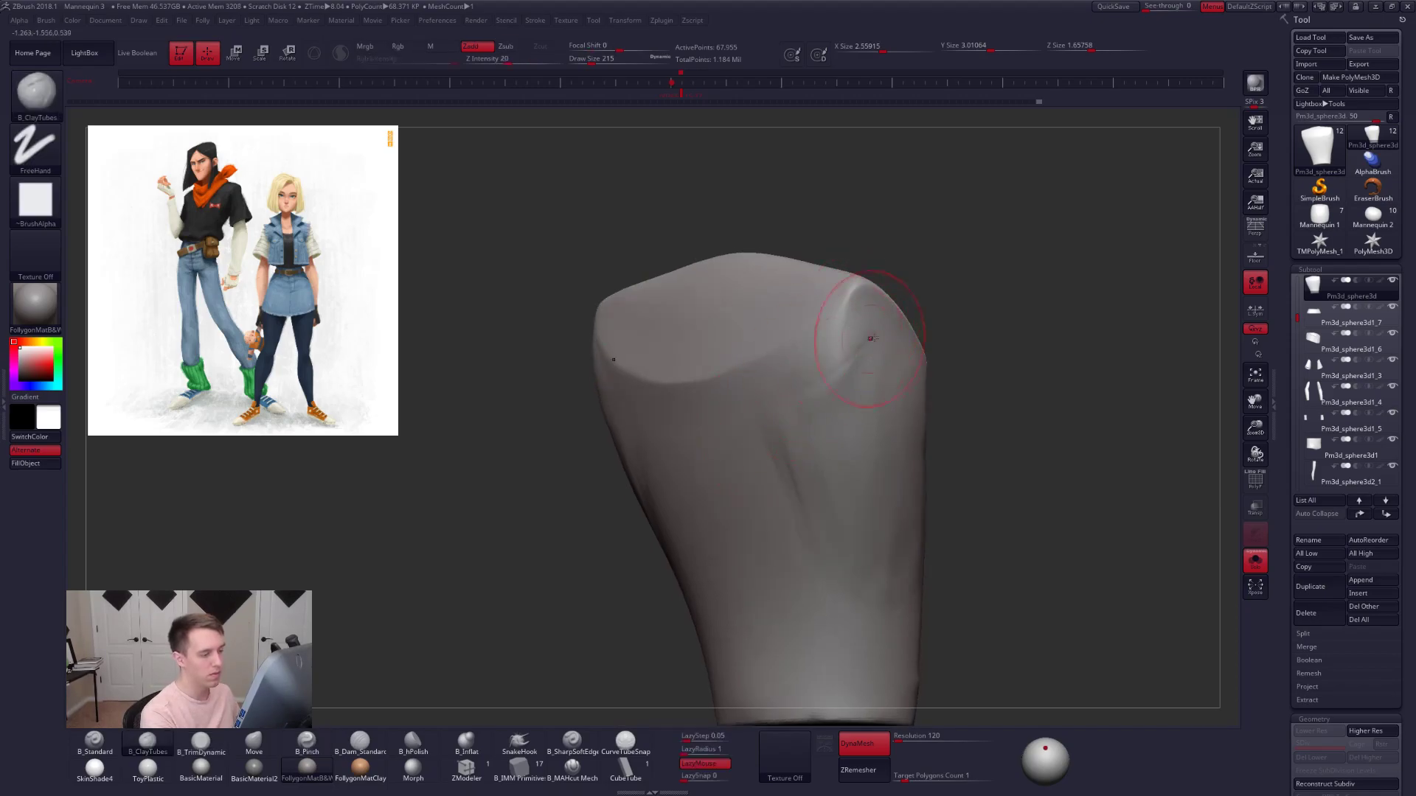
pyautogui.moveTo(882, 369)
pyautogui.mouseDown()
pyautogui.moveTo(851, 413)
pyautogui.moveTo(867, 383)
pyautogui.mouseUp()
pyautogui.moveTo(915, 391); pyautogui.dragTo(804, 405, button='right')
pyautogui.hotkey('alt', 's')
pyautogui.hotkey('alt', 's')
# - Lasso-mask the torso's sloped top surface, turn the mask into its own polygroup and display the polyframe
pyautogui.keyDown('ctrl'); pyautogui.moveTo(777, 379); pyautogui.dragTo(805, 349); pyautogui.keyUp('ctrl')
pyautogui.moveTo(838, 299)
pyautogui.keyDown('ctrl'); pyautogui.mouseDown()
pyautogui.moveTo(892, 310)
pyautogui.moveTo(996, 387)
pyautogui.moveTo(1113, 317)
pyautogui.moveTo(698, 199)
pyautogui.mouseUp(); pyautogui.keyUp('ctrl')
pyautogui.moveTo(1027, 378)
pyautogui.keyDown('alt'); pyautogui.mouseDown(button='right')
pyautogui.moveTo(842, 333)
pyautogui.moveTo(845, 302)
pyautogui.mouseUp(button='right'); pyautogui.keyUp('alt')
pyautogui.moveTo(590, 336)
pyautogui.mouseDown(button='right')
pyautogui.moveTo(864, 352)
pyautogui.moveTo(848, 347)
pyautogui.mouseUp(button='right')
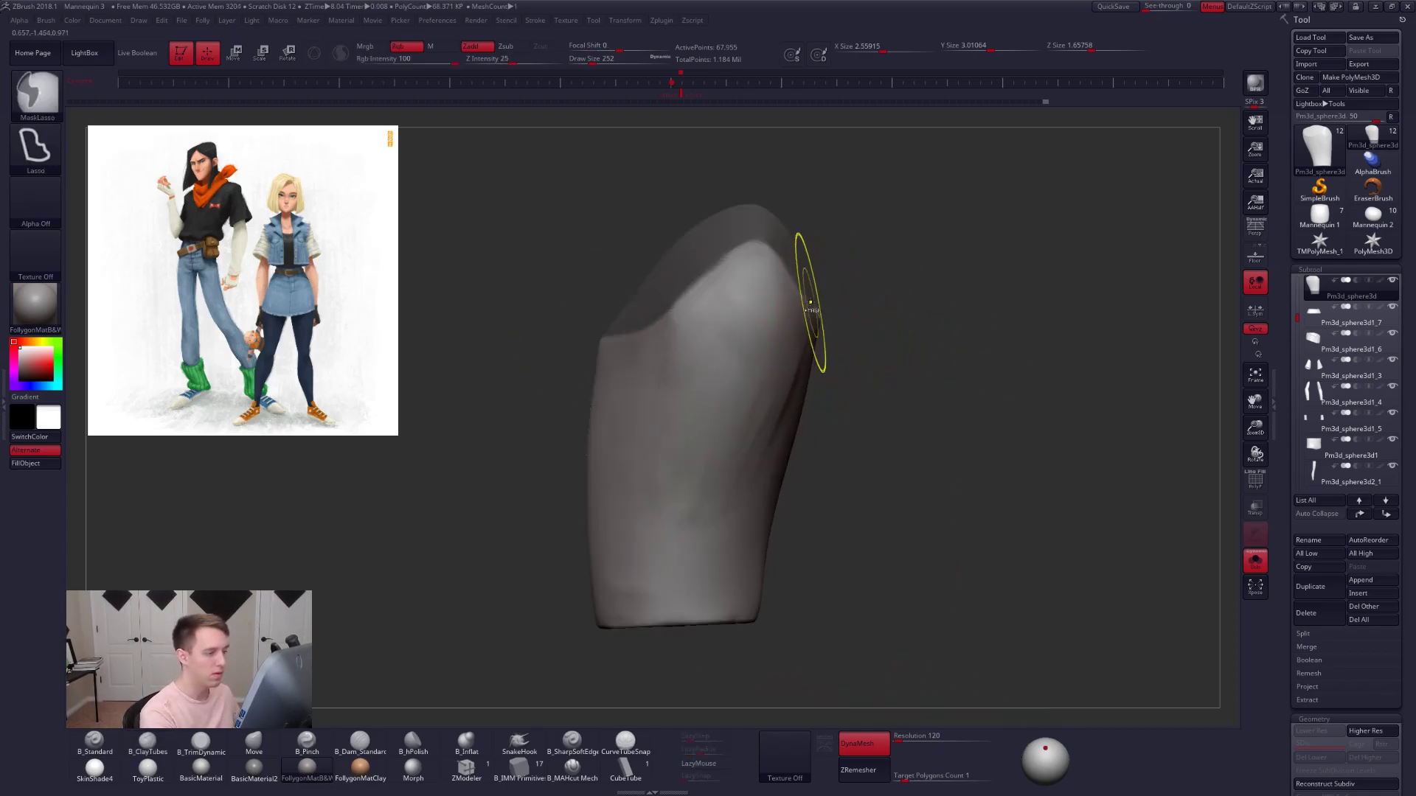
pyautogui.keyDown('ctrl'); pyautogui.moveTo(848, 319); pyautogui.dragTo(939, 341); pyautogui.keyUp('ctrl')
pyautogui.hotkey('shift', 'f')
pyautogui.hotkey('ctrl', 'z')
pyautogui.hotkey('ctrl', 'w')
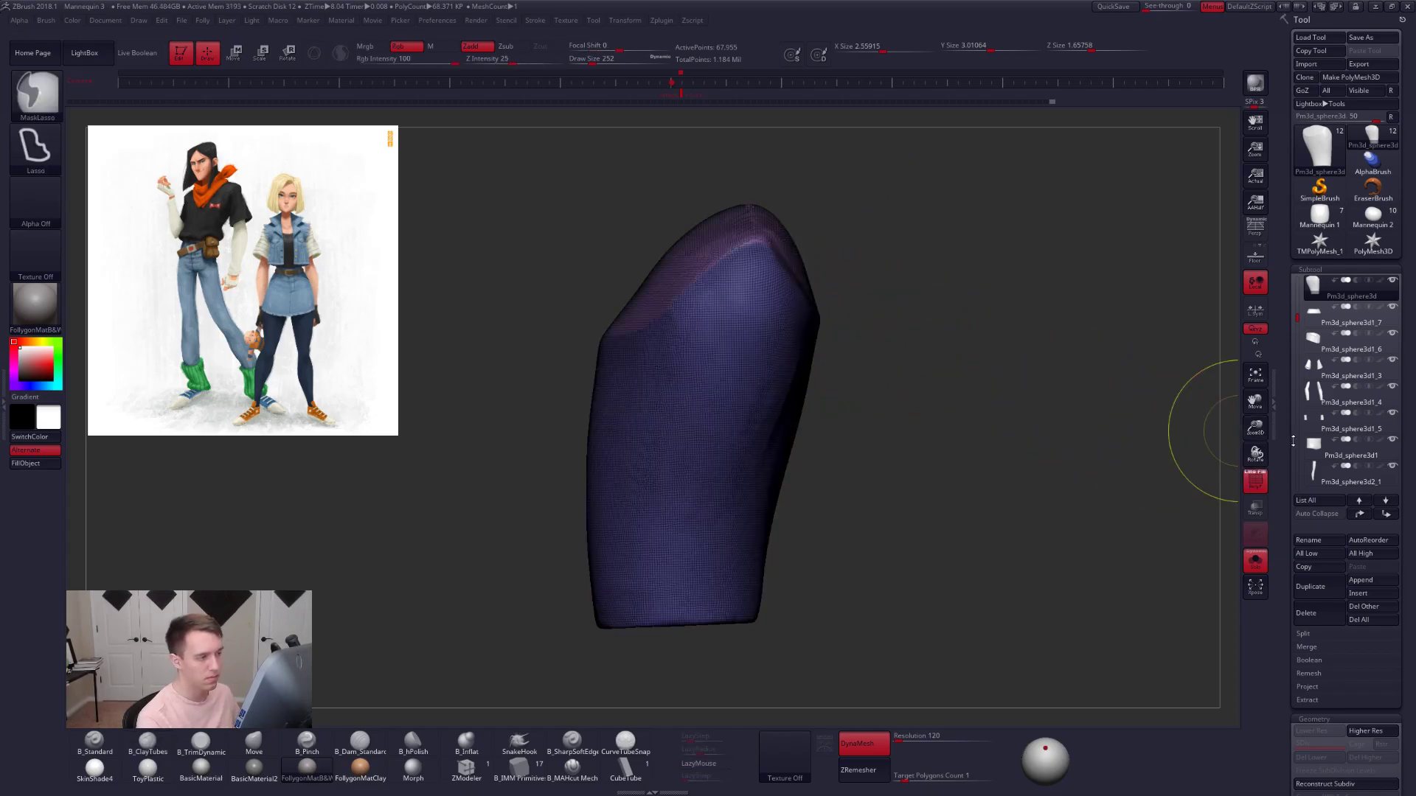
# - Enable KeepGroups in ZRemesher and remesh the torso with a Target Polygons Count of 1
pyautogui.moveTo(1361, 656); pyautogui.dragTo(1361, 452)
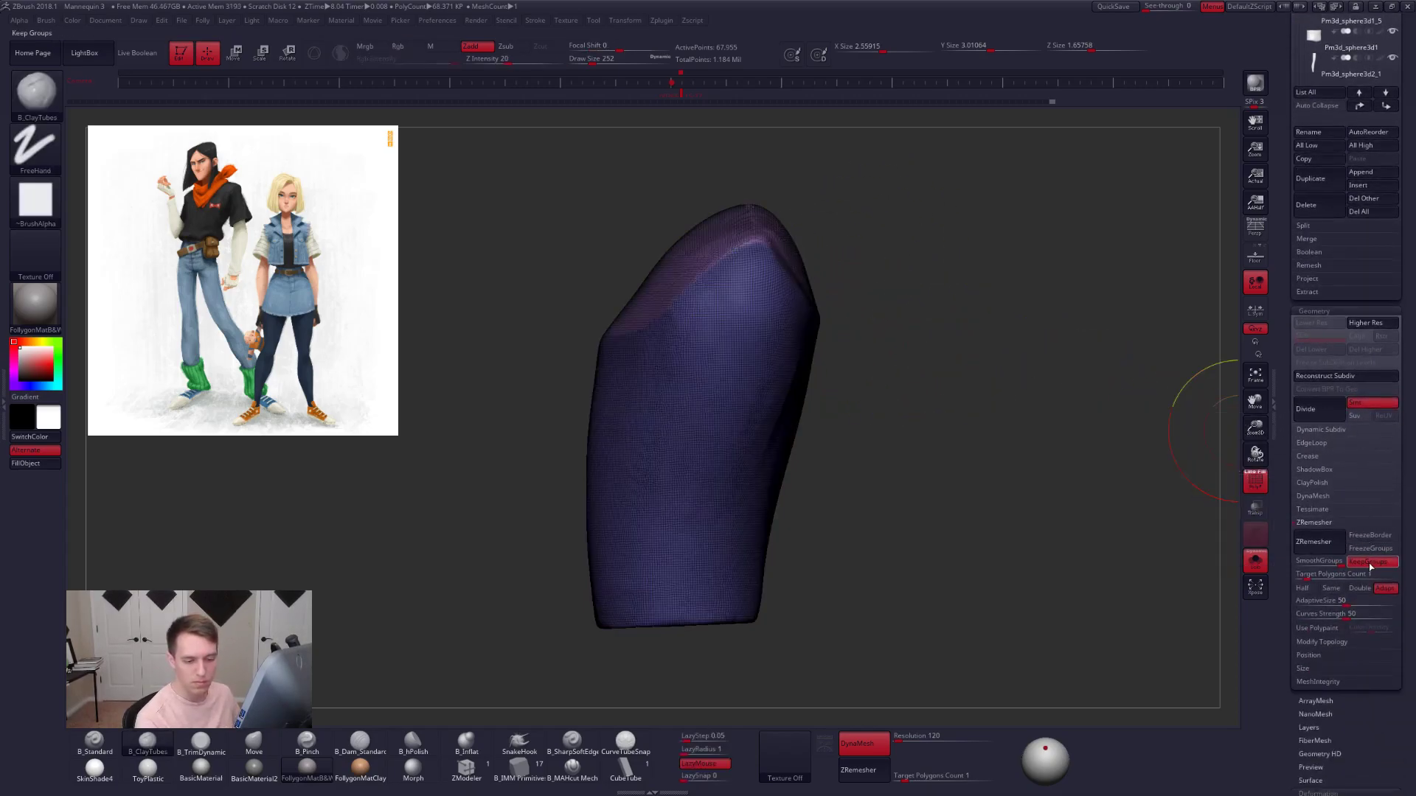
pyautogui.click(1315, 541)
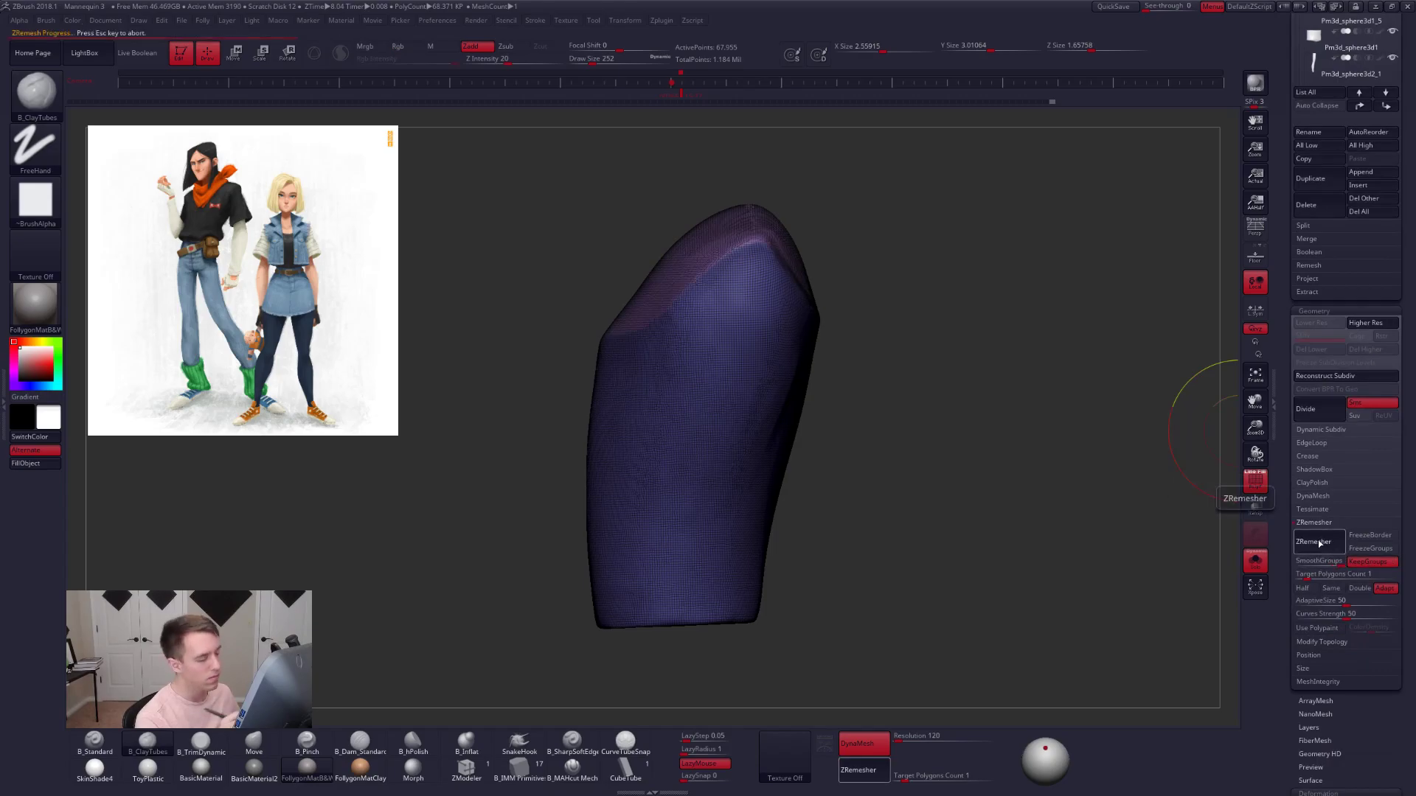
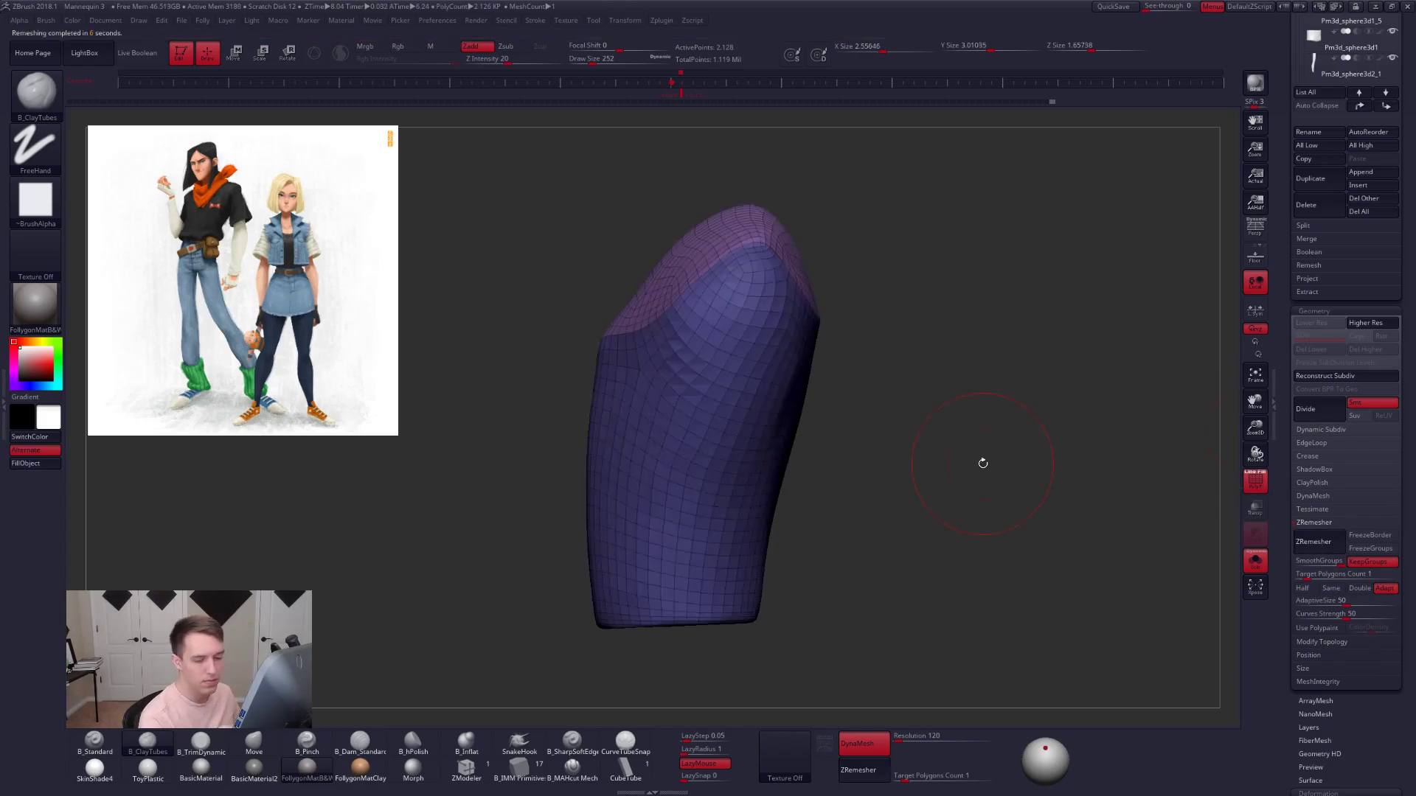
# - Lower ZRemesher's Target Polygons Count to about 0.31 and remesh the torso again
pyautogui.click(1303, 574)
pyautogui.moveTo(1302, 576); pyautogui.dragTo(1304, 579)
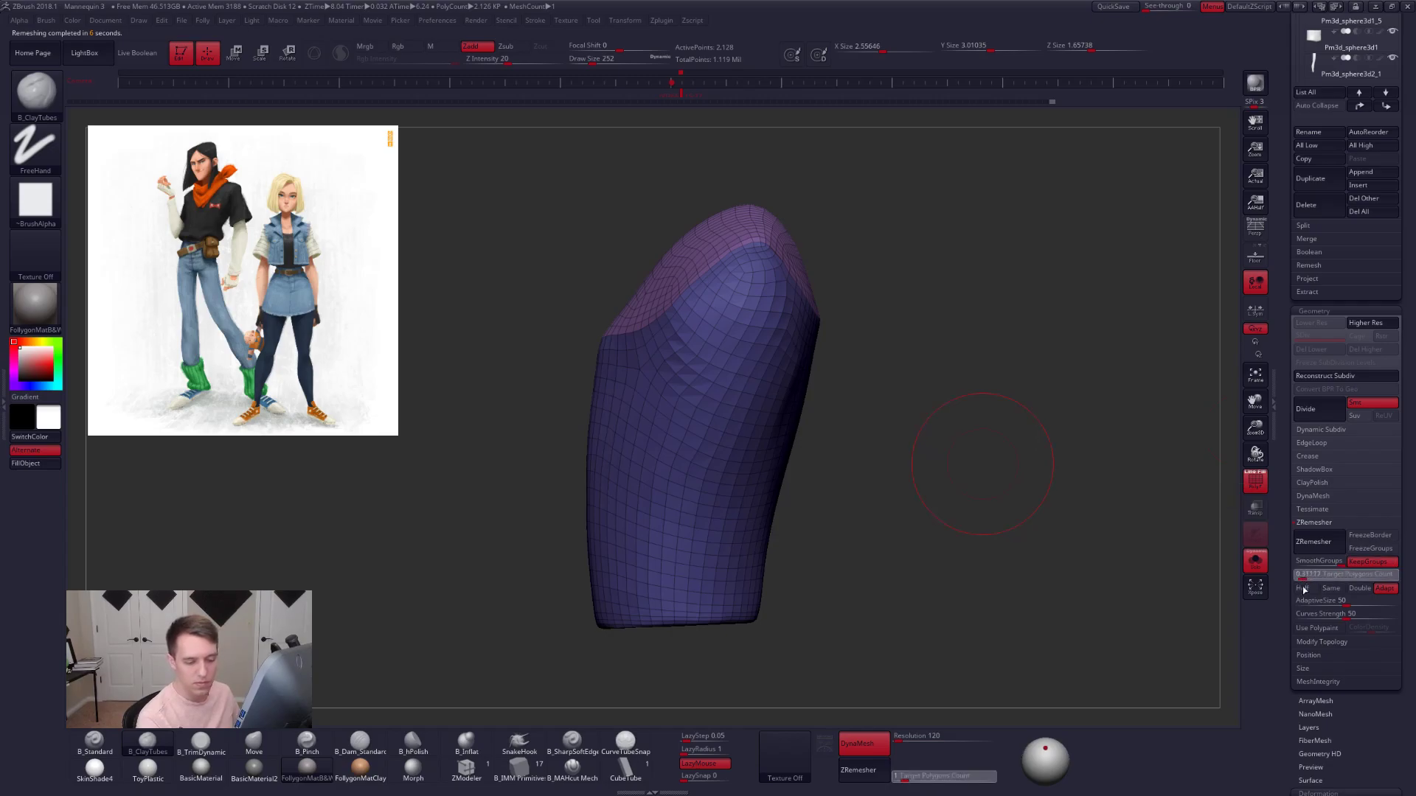
pyautogui.click(1314, 545)
pyautogui.moveTo(948, 468); pyautogui.dragTo(1035, 463)
# - Try remeshing the torso with a Target Polygons Count of 0.1 and undo it
pyautogui.moveTo(1303, 577); pyautogui.dragTo(1291, 578)
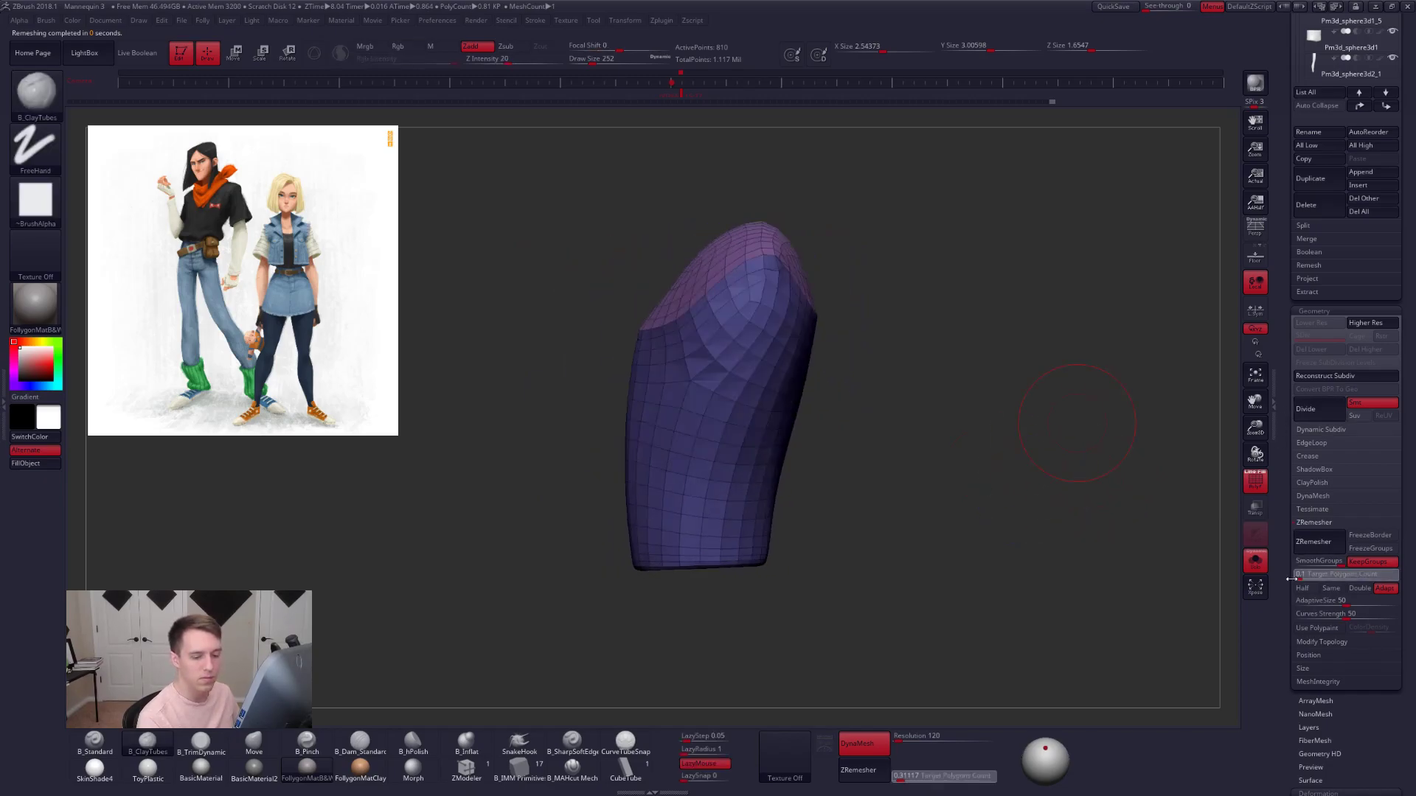
pyautogui.click(1317, 548)
pyautogui.press('ctrl')
pyautogui.hotkey('ctrl', 'z')
# - Set the Target Polygons Count to 0.36727, undo back to the dense torso and ZRemesh it directly at that setting
pyautogui.moveTo(1297, 579); pyautogui.dragTo(1305, 575)
pyautogui.click(1309, 544)
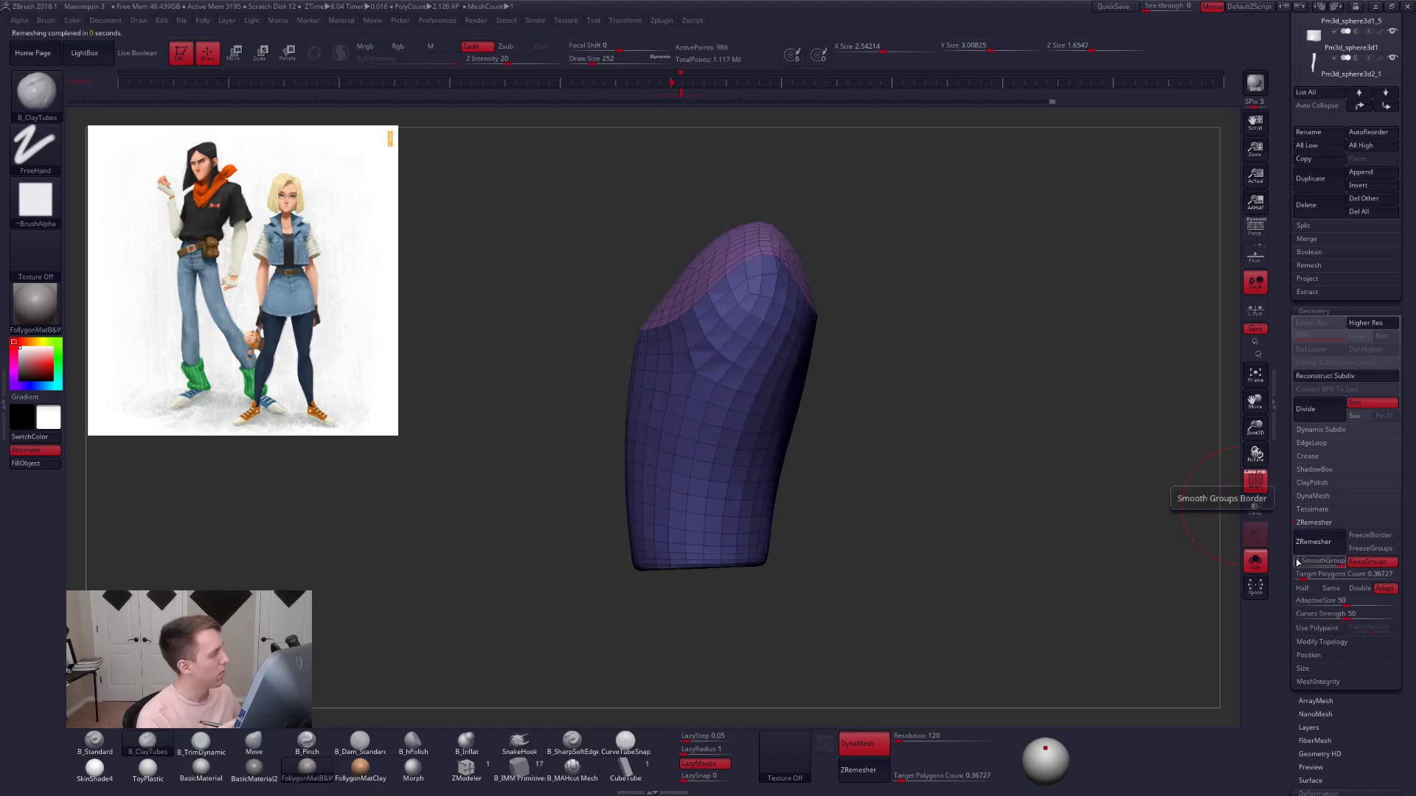
pyautogui.press('ctrl')
pyautogui.hotkey('ctrl', 'd')
pyautogui.hotkey('ctrl', 'd')
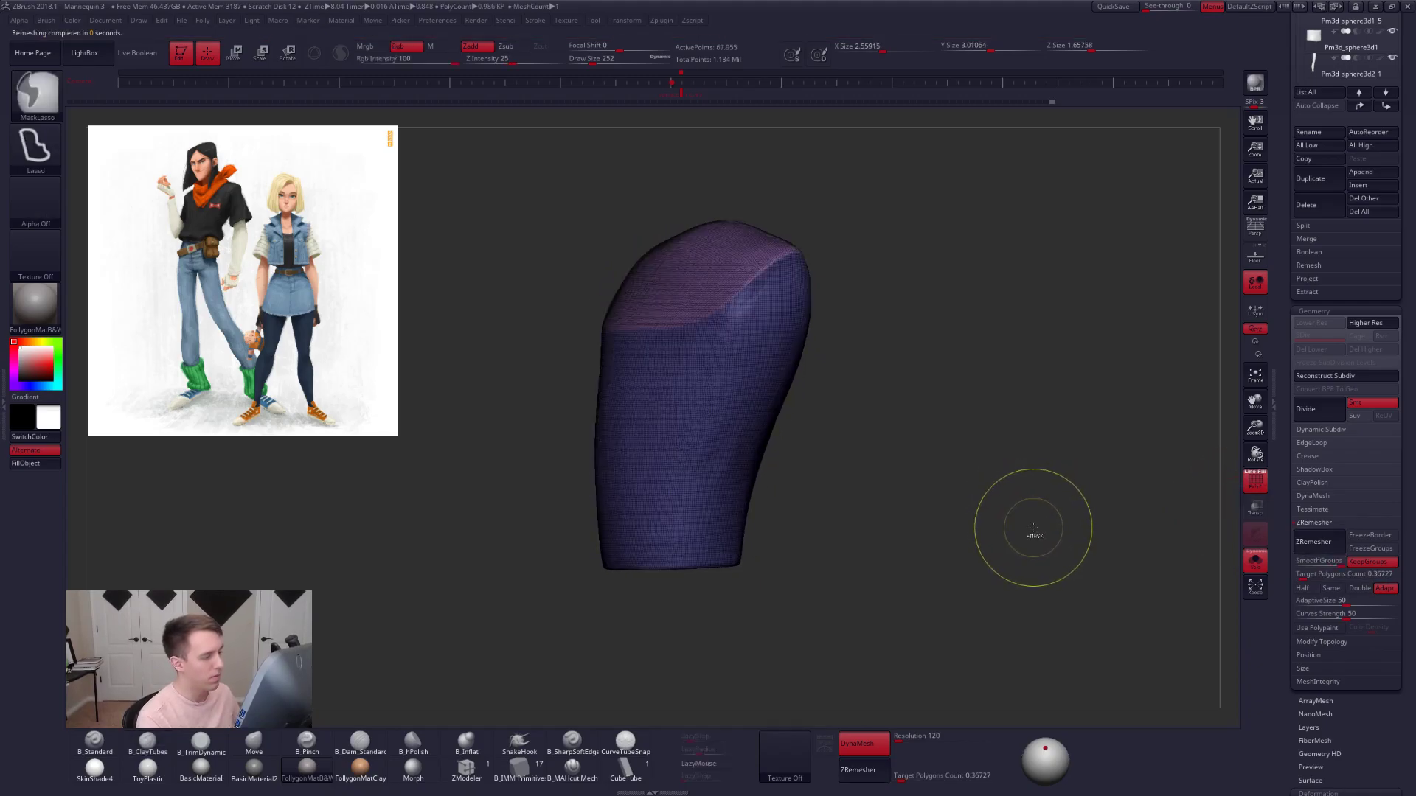
pyautogui.click(1314, 546)
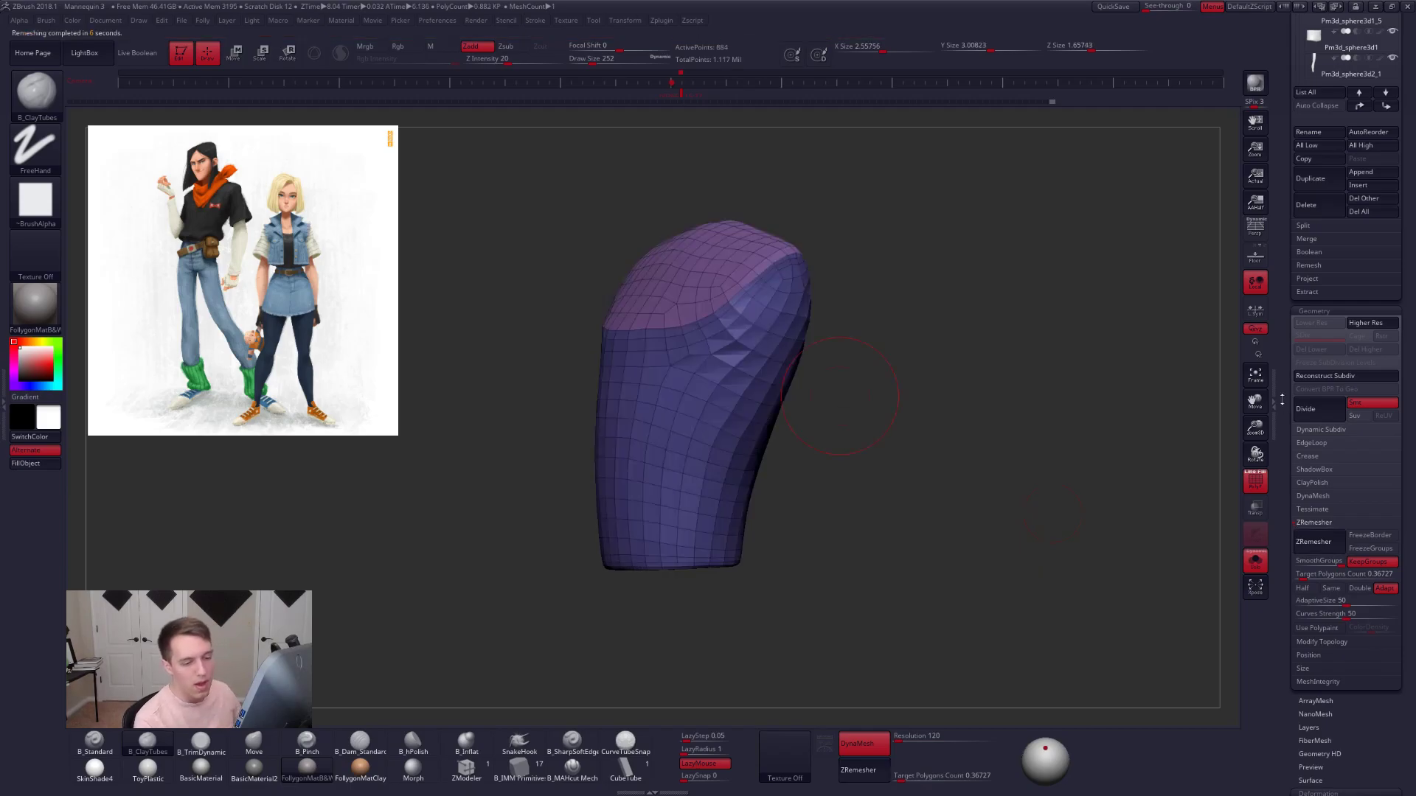
pyautogui.scroll(5, 1278, 433)
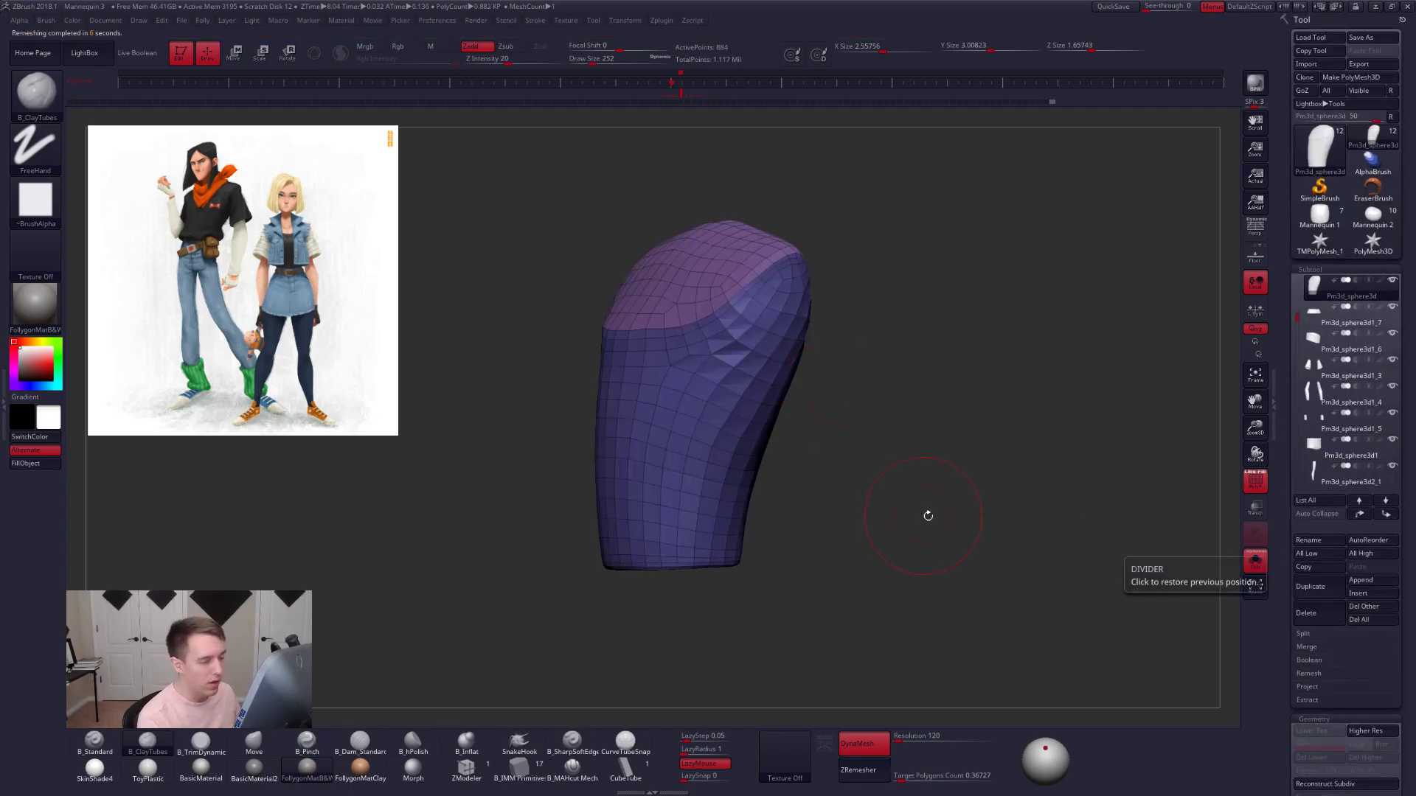
# - Hide the wireframe, preview the remeshed torso at higher subdivision levels and return it to its base mesh
pyautogui.keyDown('shift'); pyautogui.moveTo(922, 512); pyautogui.dragTo(952, 506); pyautogui.keyUp('shift')
pyautogui.press('d')
pyautogui.hotkey('shift', 'd')
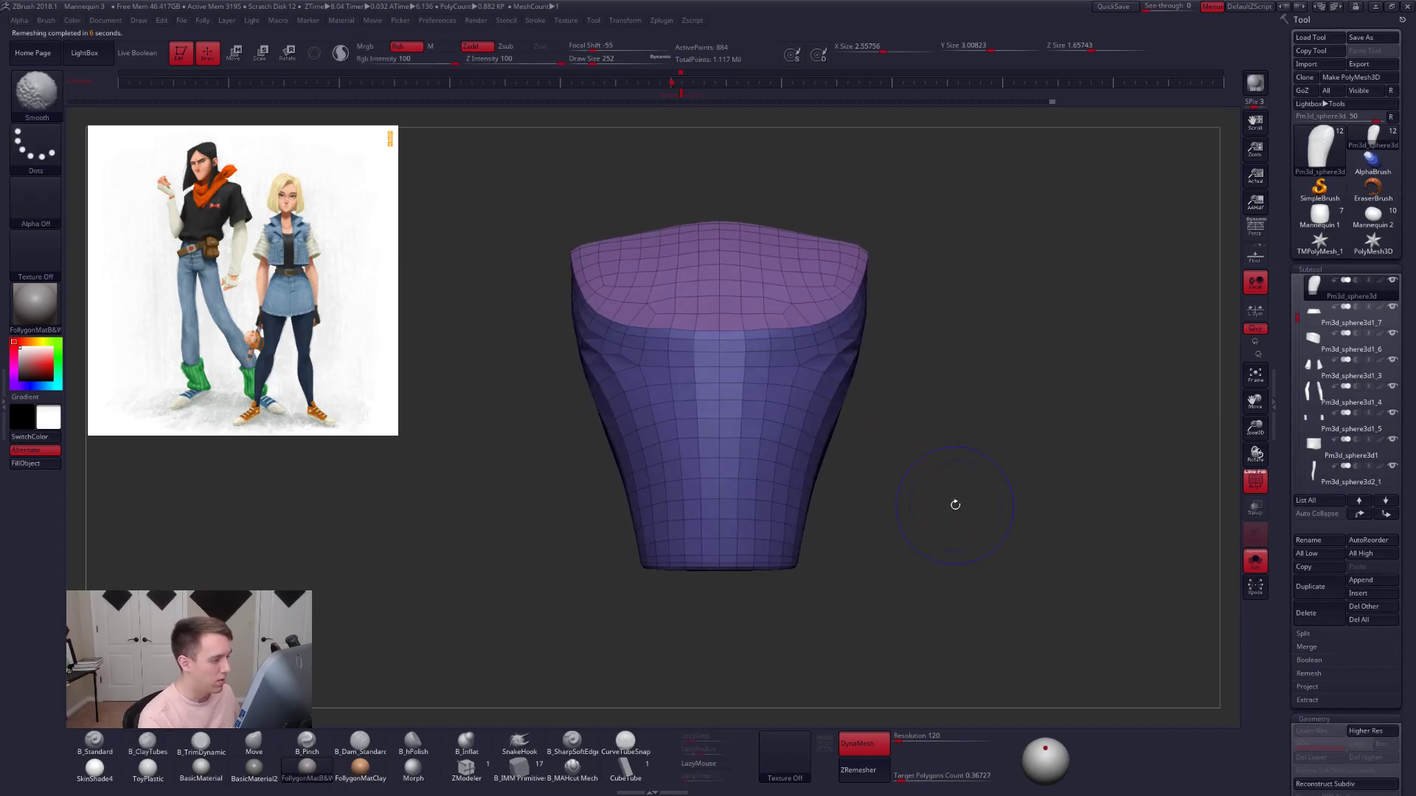
pyautogui.hotkey('ctrl', 'd')
pyautogui.hotkey('shift', 'f')
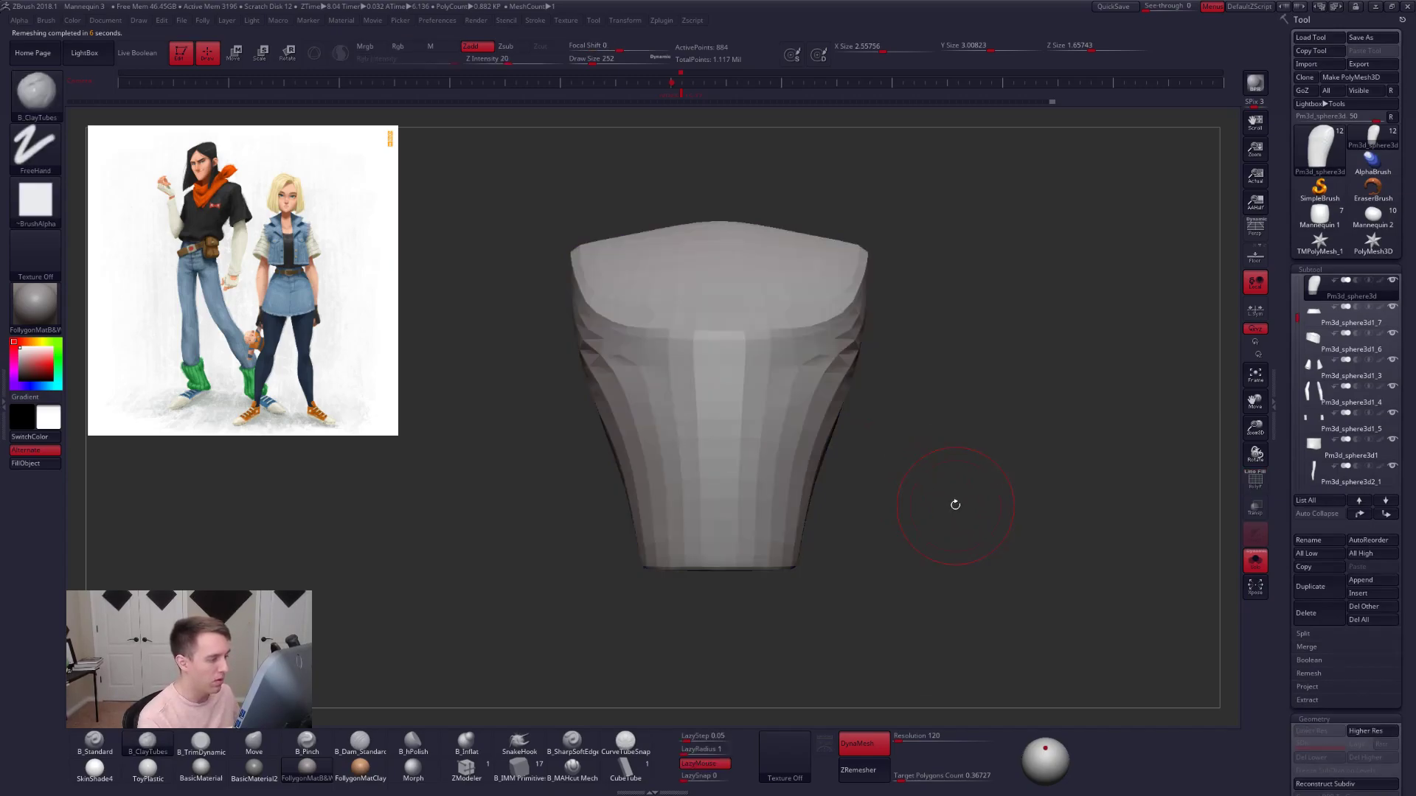
pyautogui.press('ctrl')
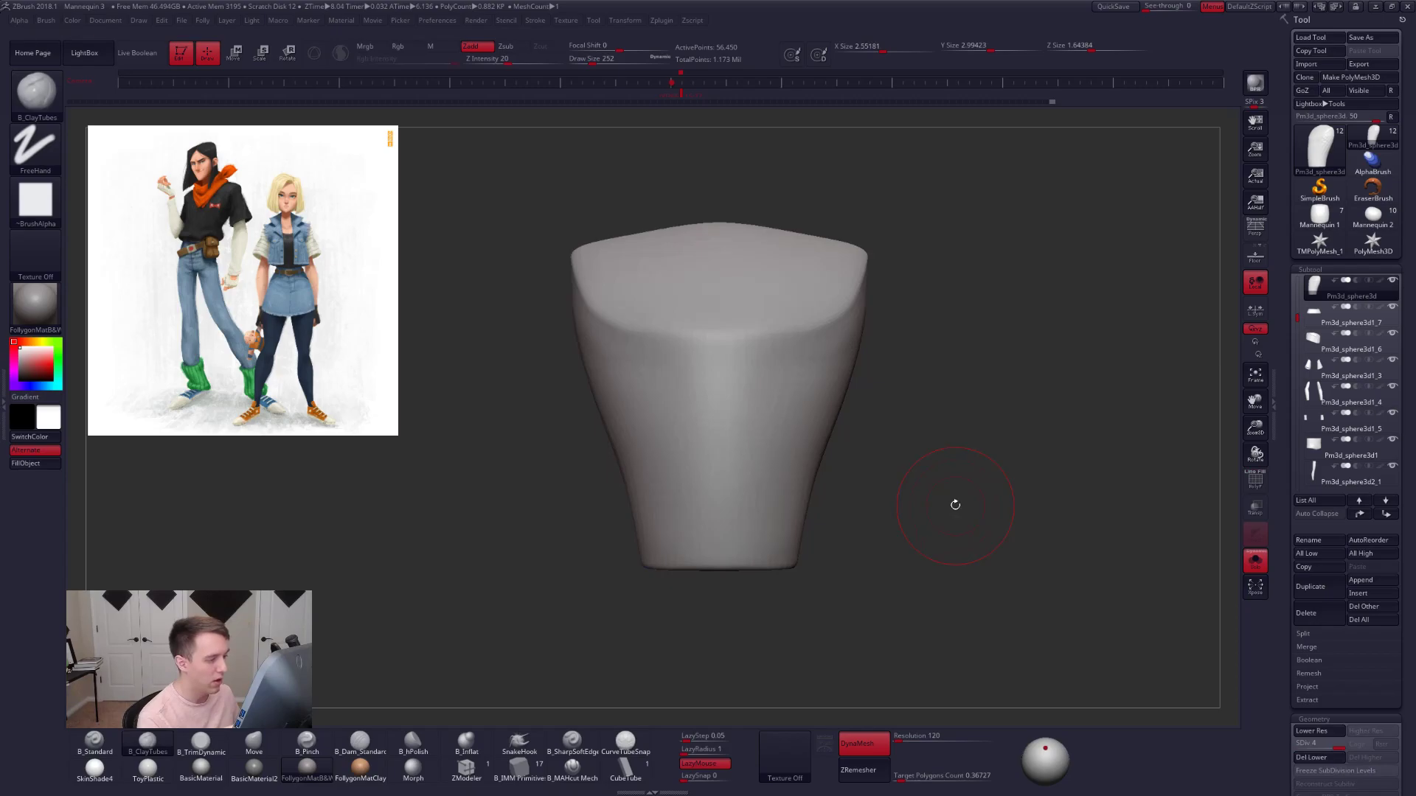
pyautogui.hotkey('shift', 'd')
pyautogui.press('ctrl')
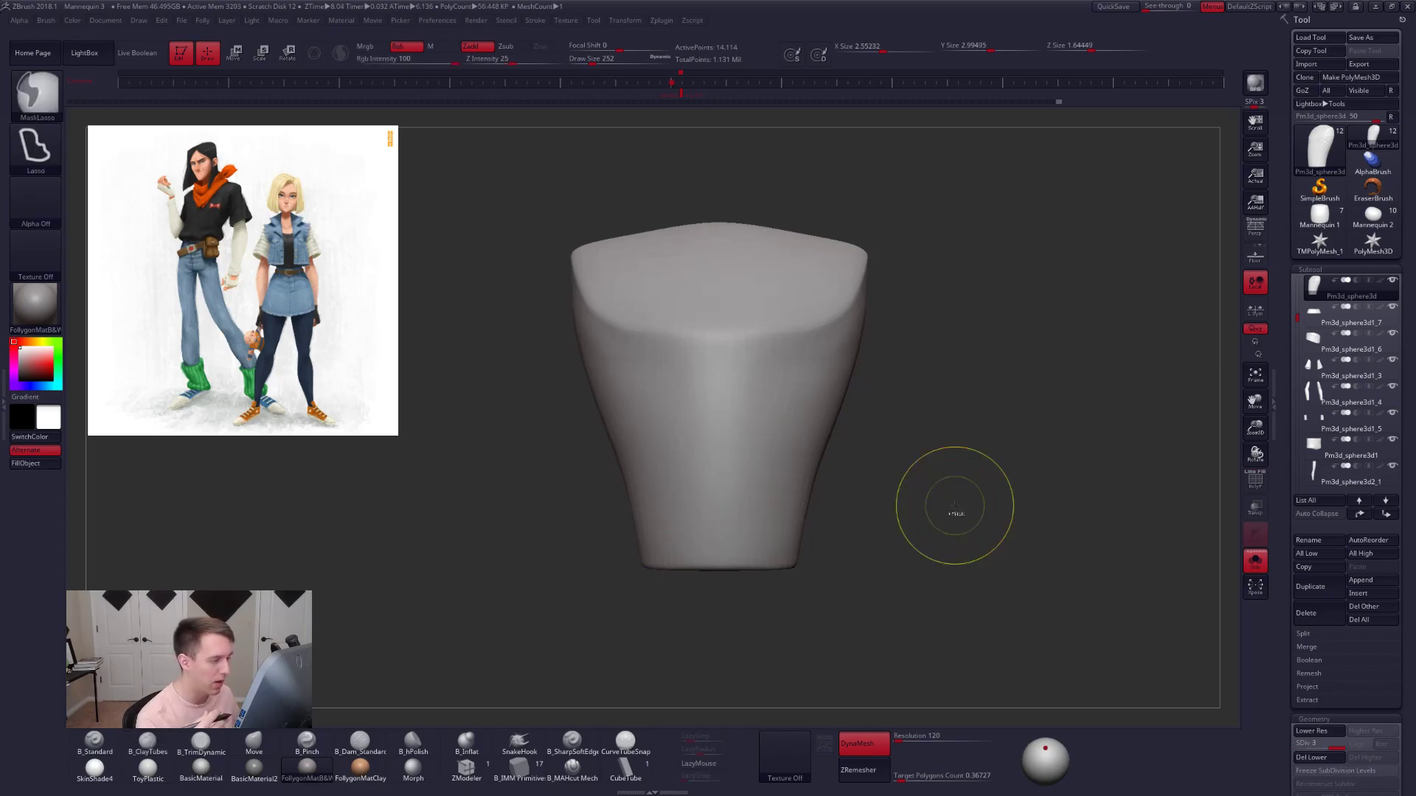
pyautogui.hotkey('shift', 'd')
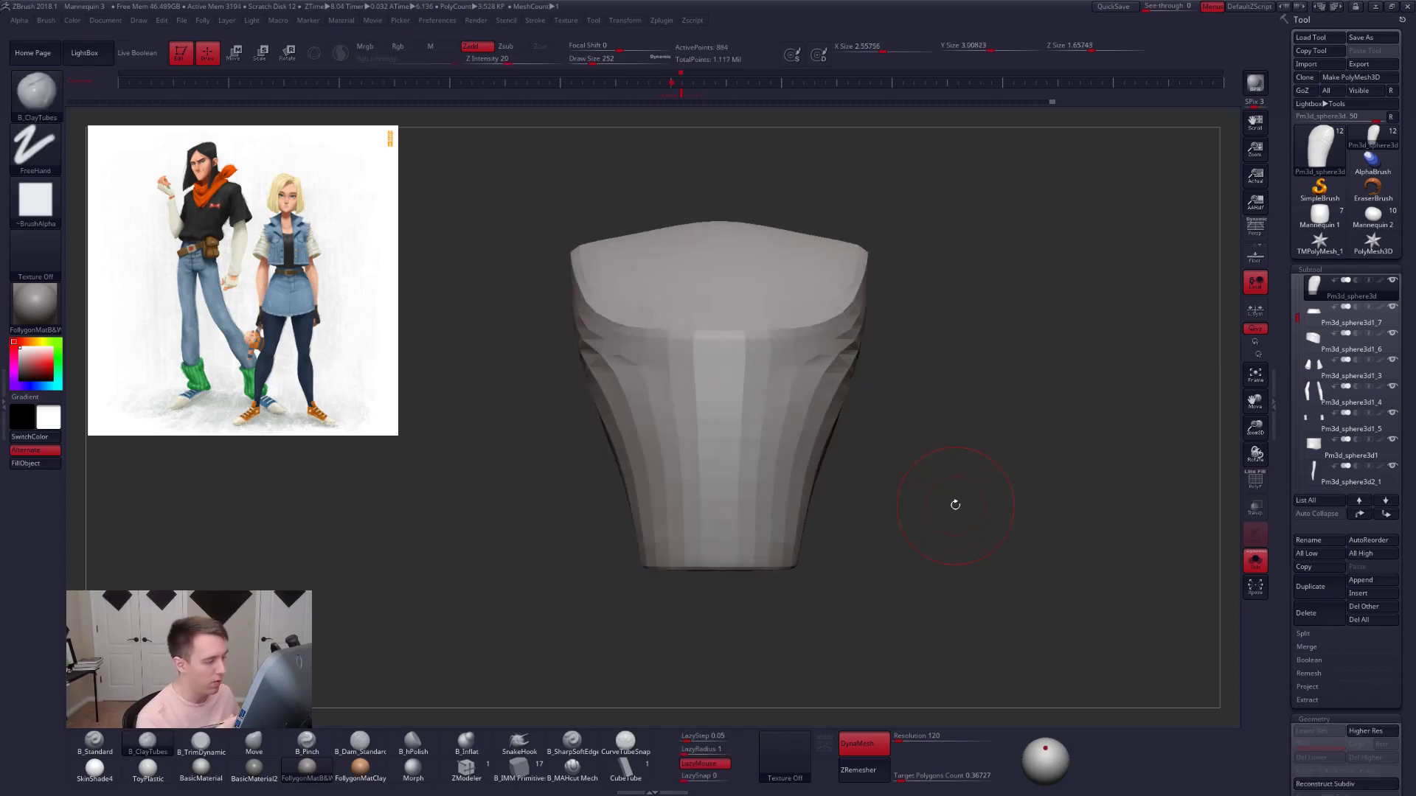
# - Show the full figure again and subdivide the torso once
pyautogui.hotkey('shift', 's')
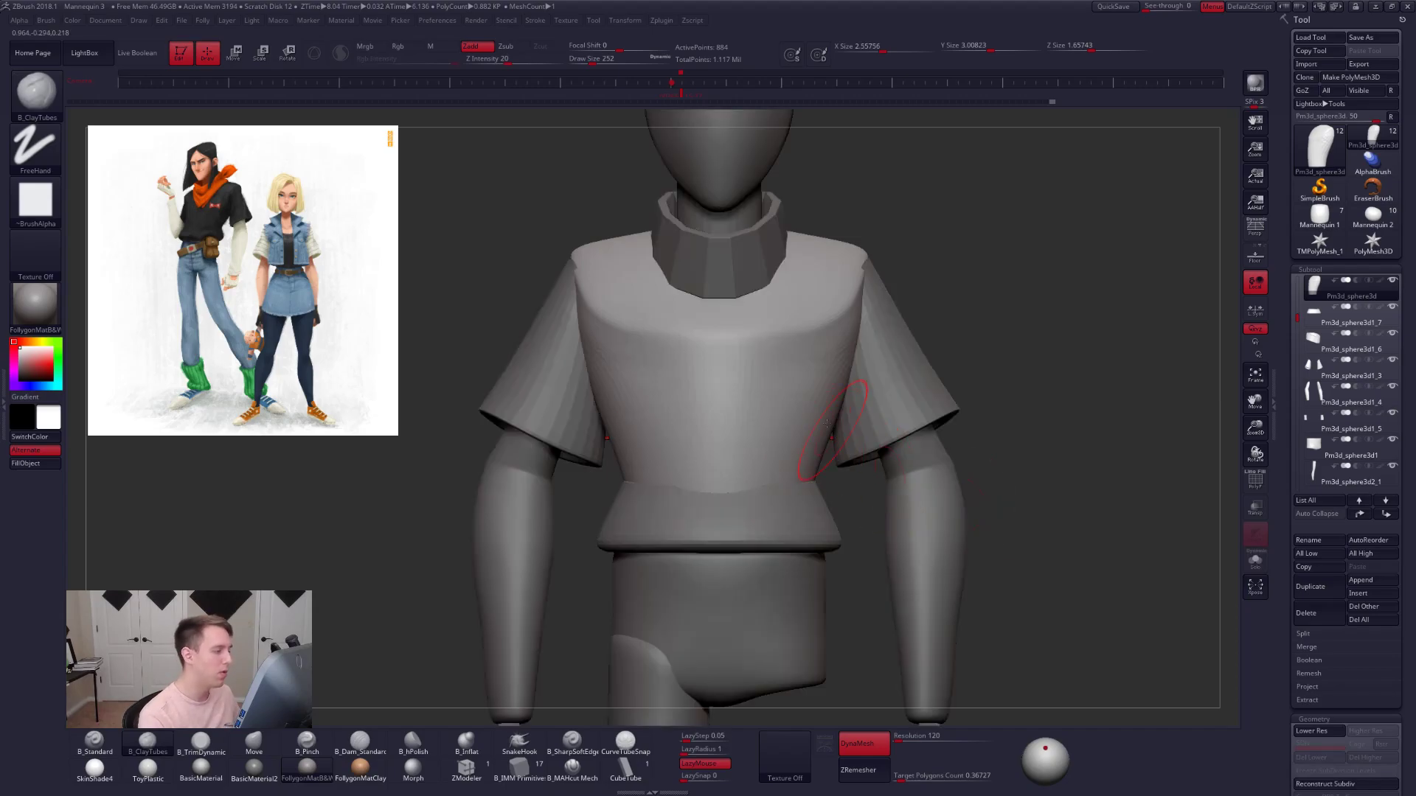
pyautogui.keyDown('shift'); pyautogui.moveTo(820, 397); pyautogui.dragTo(813, 403, button='right'); pyautogui.keyUp('shift')
pyautogui.press('space')
pyautogui.moveTo(826, 409); pyautogui.dragTo(834, 408)
pyautogui.hotkey('shift', 'd')
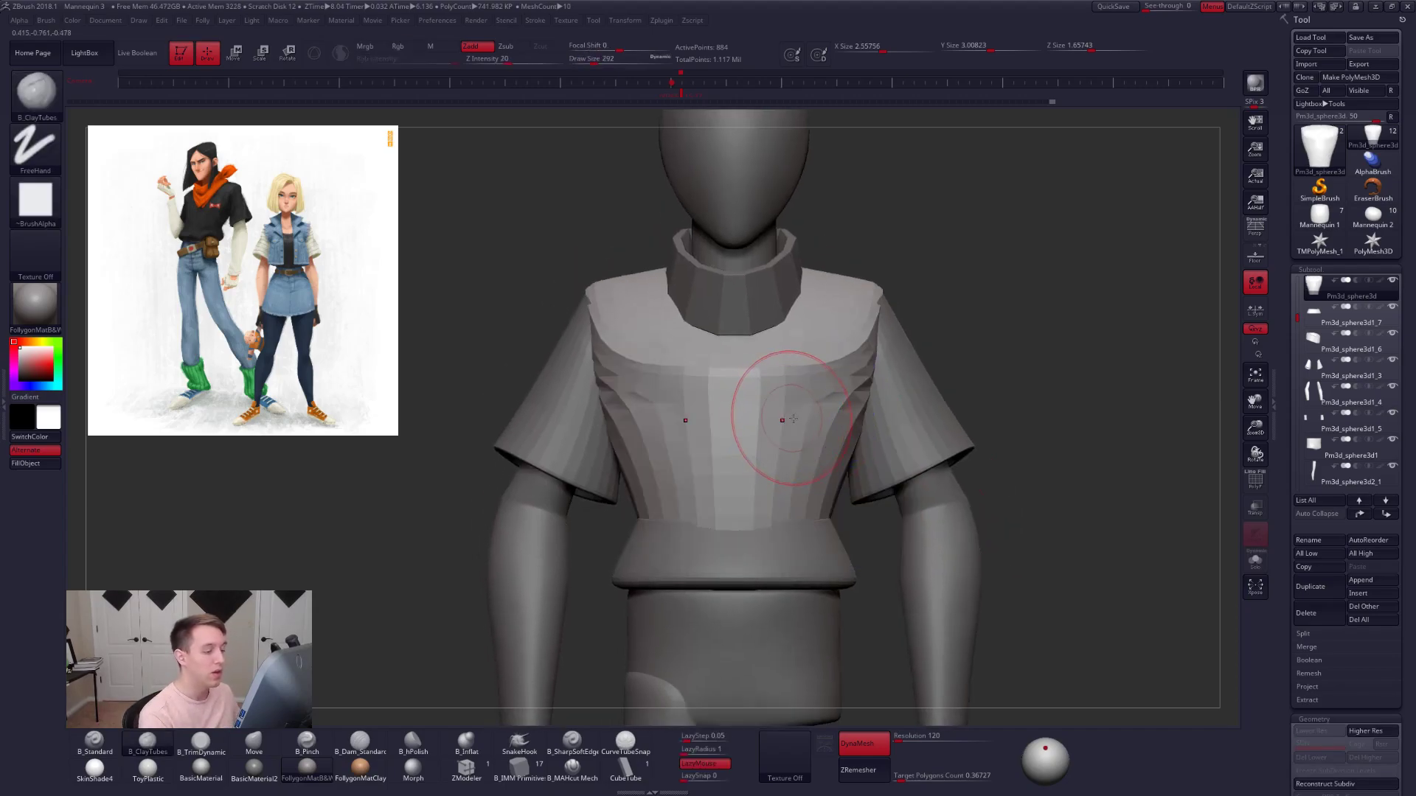
pyautogui.hotkey('ctrl', 'd')
pyautogui.moveTo(815, 396)
pyautogui.mouseDown(button='right')
pyautogui.moveTo(727, 422)
pyautogui.moveTo(814, 413)
pyautogui.mouseUp(button='right')
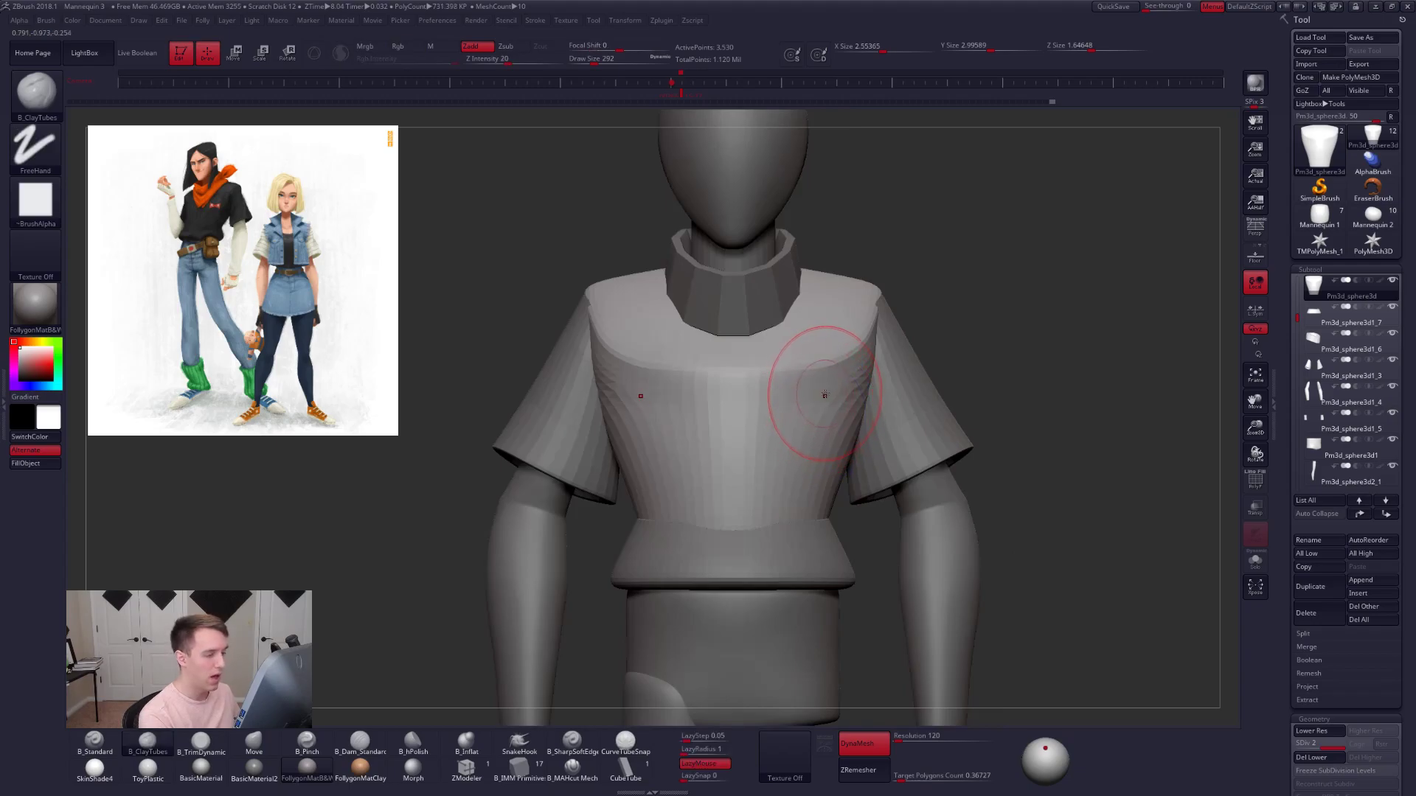
pyautogui.keyDown('shift'); pyautogui.moveTo(817, 401); pyautogui.dragTo(800, 411, button='right'); pyautogui.keyUp('shift')
# - Refine the torso's front profile in side view with the Move brush at a larger Draw Size
pyautogui.hotkey('alt', 's')
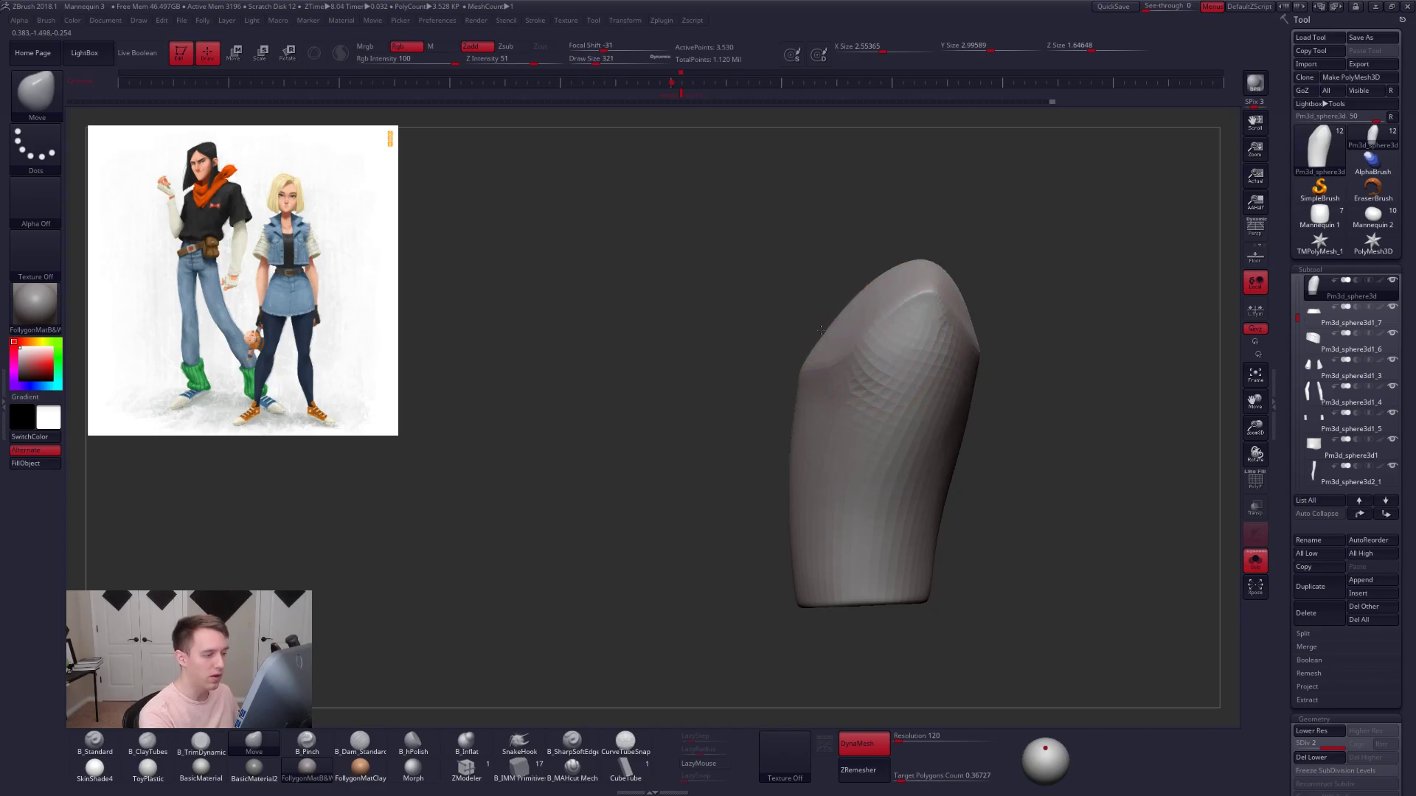
pyautogui.moveTo(793, 446); pyautogui.dragTo(802, 443)
pyautogui.press('space')
pyautogui.moveTo(800, 437); pyautogui.dragTo(806, 396)
pyautogui.hotkey('alt', 's')
pyautogui.press('space')
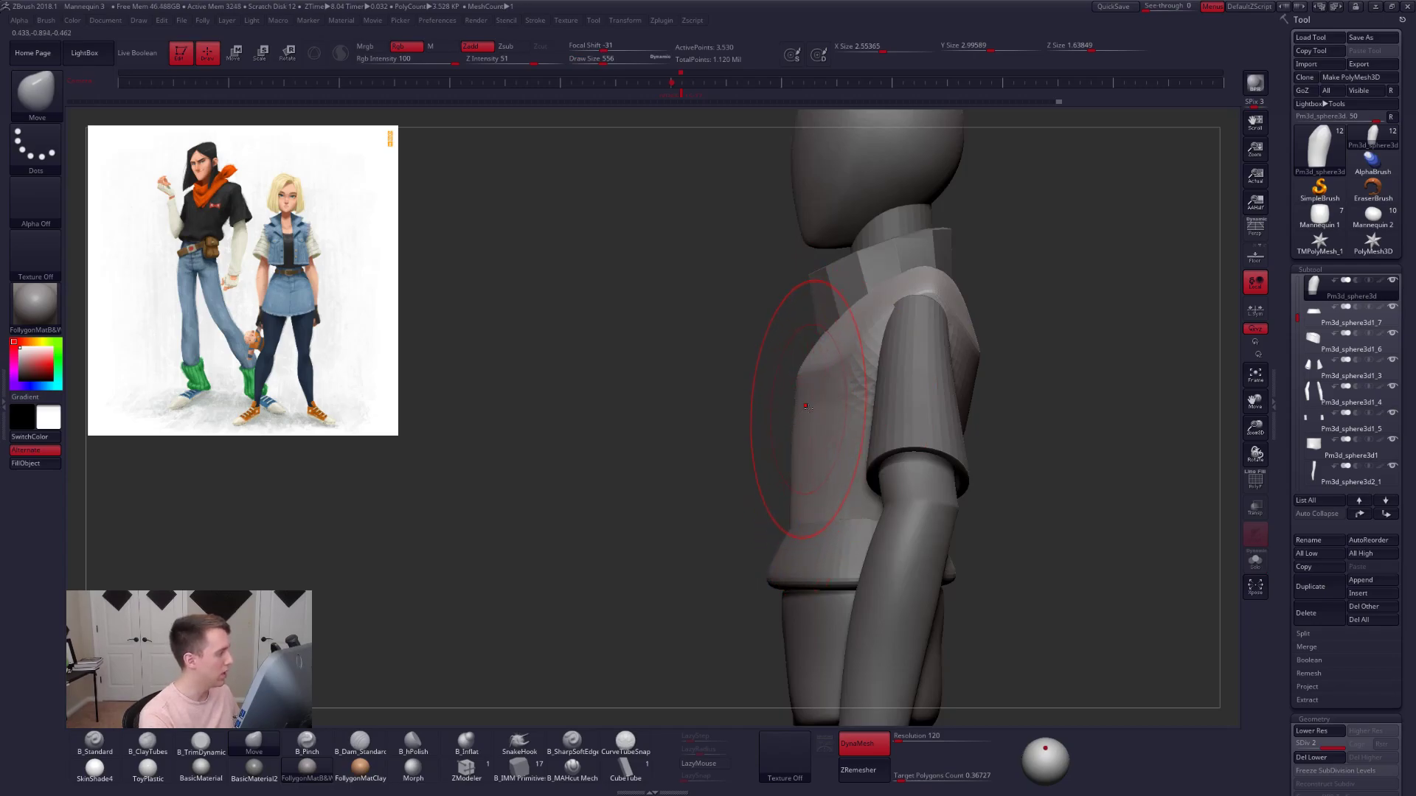
pyautogui.press('space')
pyautogui.moveTo(634, 472); pyautogui.dragTo(796, 477)
pyautogui.press('space')
pyautogui.moveTo(852, 480); pyautogui.dragTo(849, 479)
pyautogui.keyDown('ctrl'); pyautogui.moveTo(833, 500); pyautogui.dragTo(830, 485, button='right'); pyautogui.keyUp('ctrl')
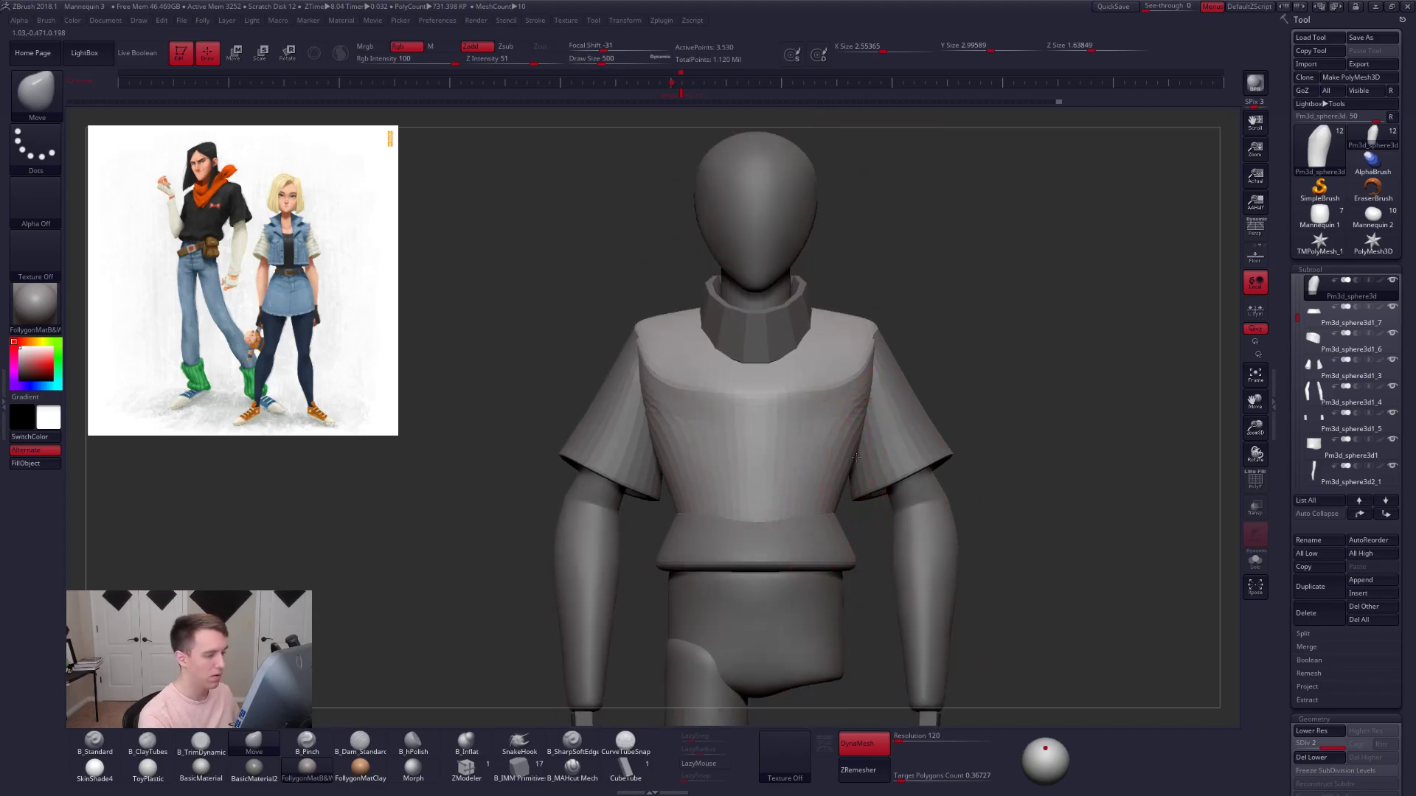
# - Hide the arm and wrist pieces and move the short sleeves outward from the torso
pyautogui.keyDown('ctrl'); pyautogui.moveTo(990, 433); pyautogui.dragTo(973, 367, button='right'); pyautogui.keyUp('ctrl')
pyautogui.click(1390, 389)
pyautogui.click(1392, 415)
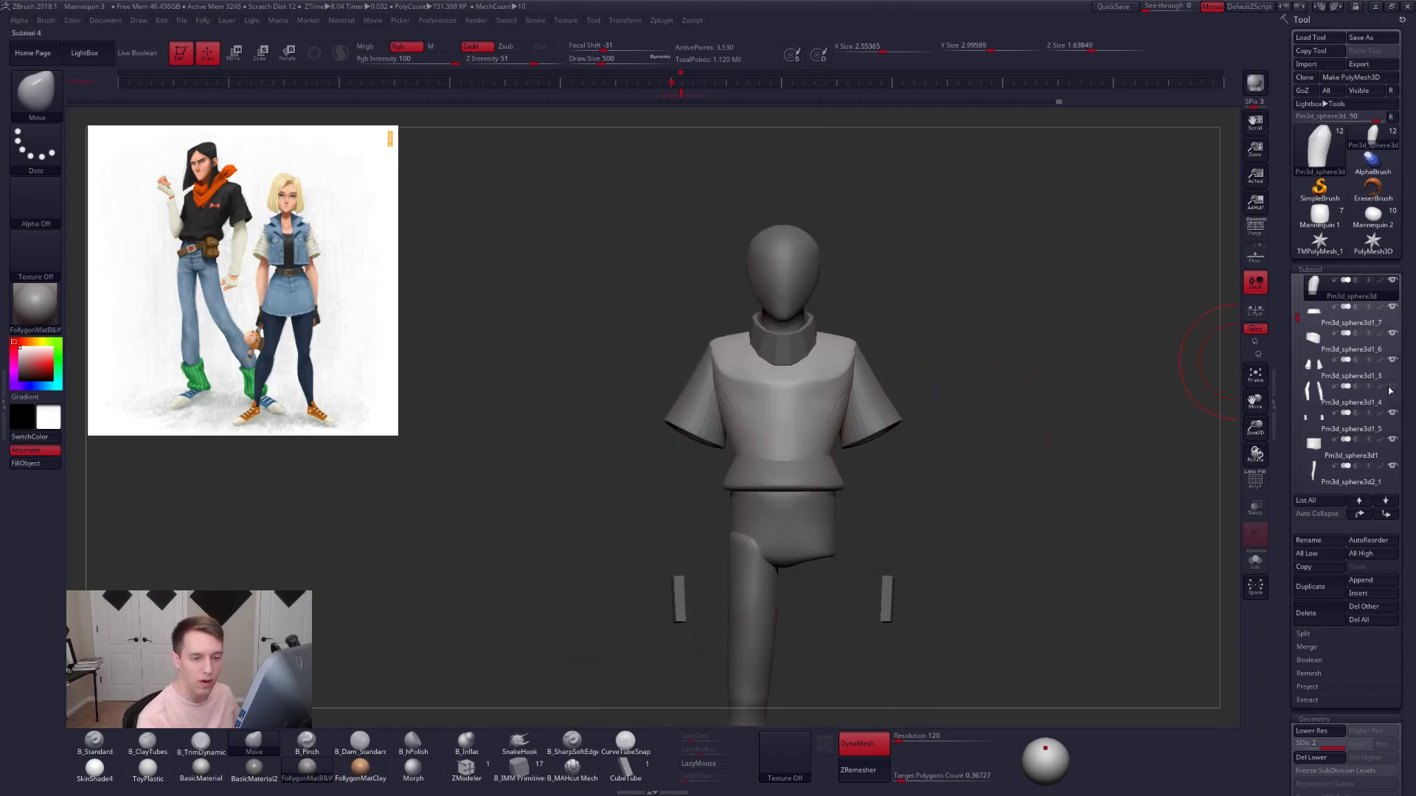
pyautogui.click(1356, 371)
pyautogui.press('d')
pyautogui.keyDown('alt'); pyautogui.moveTo(1004, 477); pyautogui.dragTo(958, 478, button='right'); pyautogui.keyUp('alt')
pyautogui.keyDown('ctrl'); pyautogui.moveTo(855, 425); pyautogui.dragTo(849, 440, button='right'); pyautogui.keyUp('ctrl')
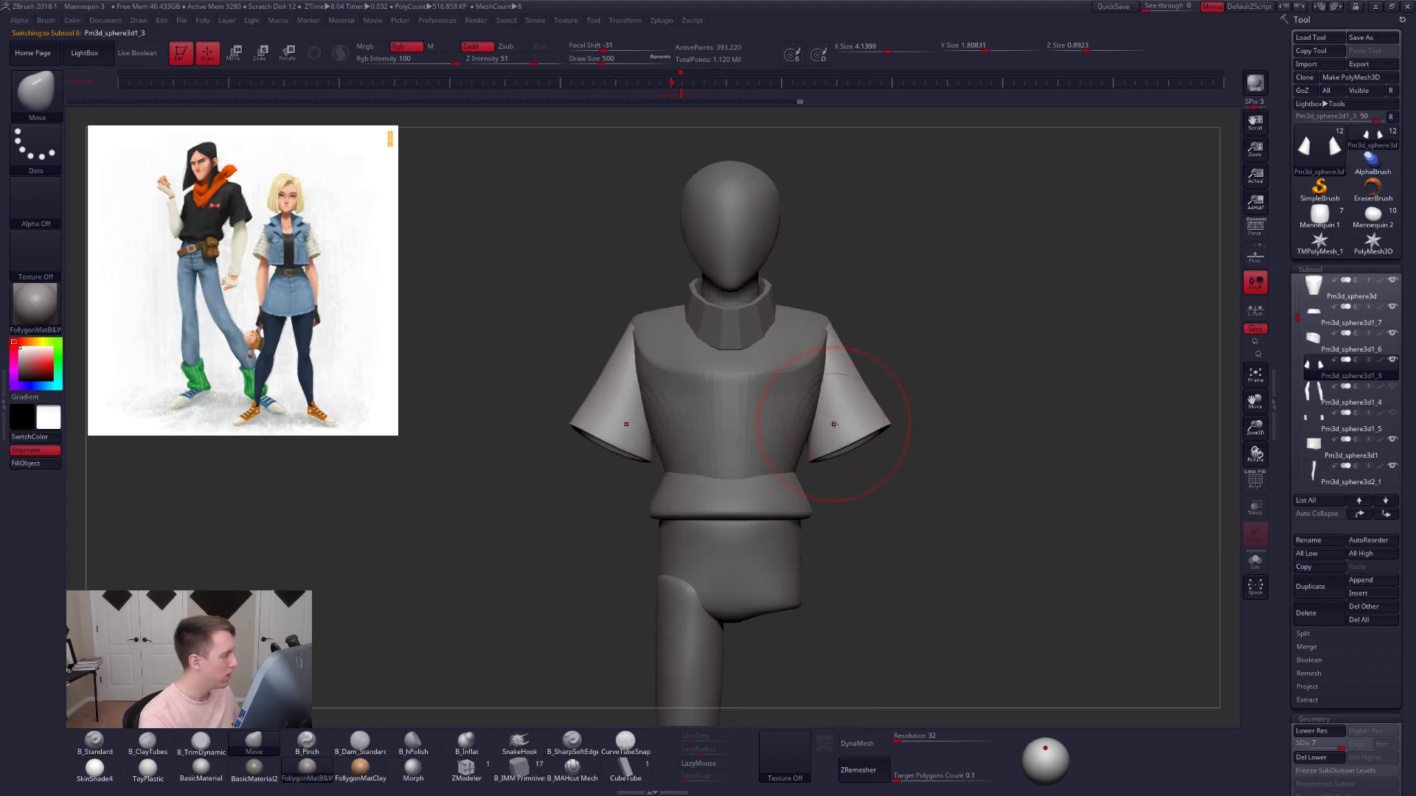
pyautogui.press('w')
pyautogui.moveTo(856, 427)
pyautogui.keyDown('shift'); pyautogui.mouseDown()
pyautogui.moveTo(948, 428)
pyautogui.moveTo(922, 438)
pyautogui.mouseUp(); pyautogui.keyUp('shift')
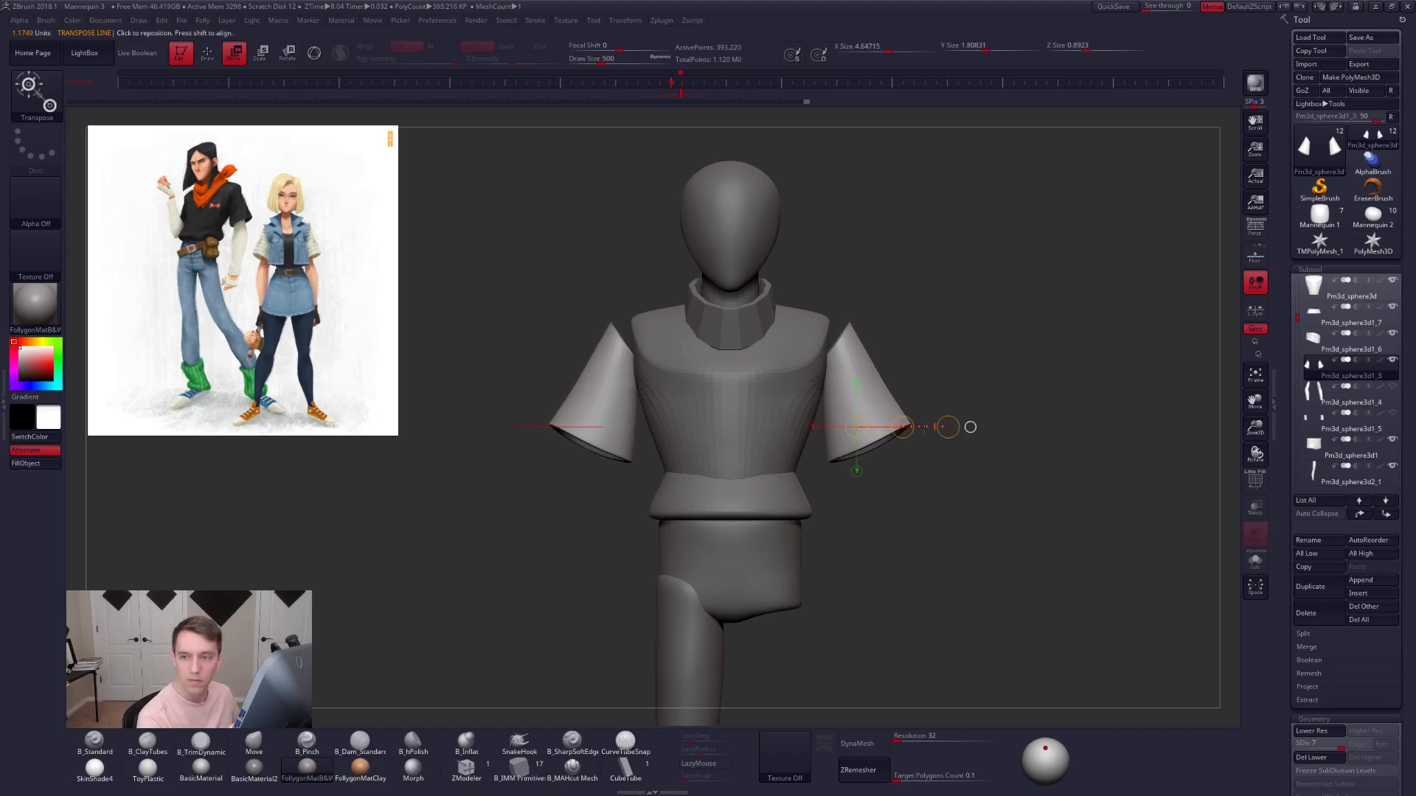
# - Step the sleeves down to subdivision level 2, isolate them and show their polygroups and wireframe
pyautogui.press('q')
pyautogui.press('space')
pyautogui.hotkey('shift', 'd')
pyautogui.hotkey('shift', 'd')
pyautogui.hotkey('shift', 'd')
pyautogui.hotkey('shift', 'd')
pyautogui.hotkey('shift', 'd')
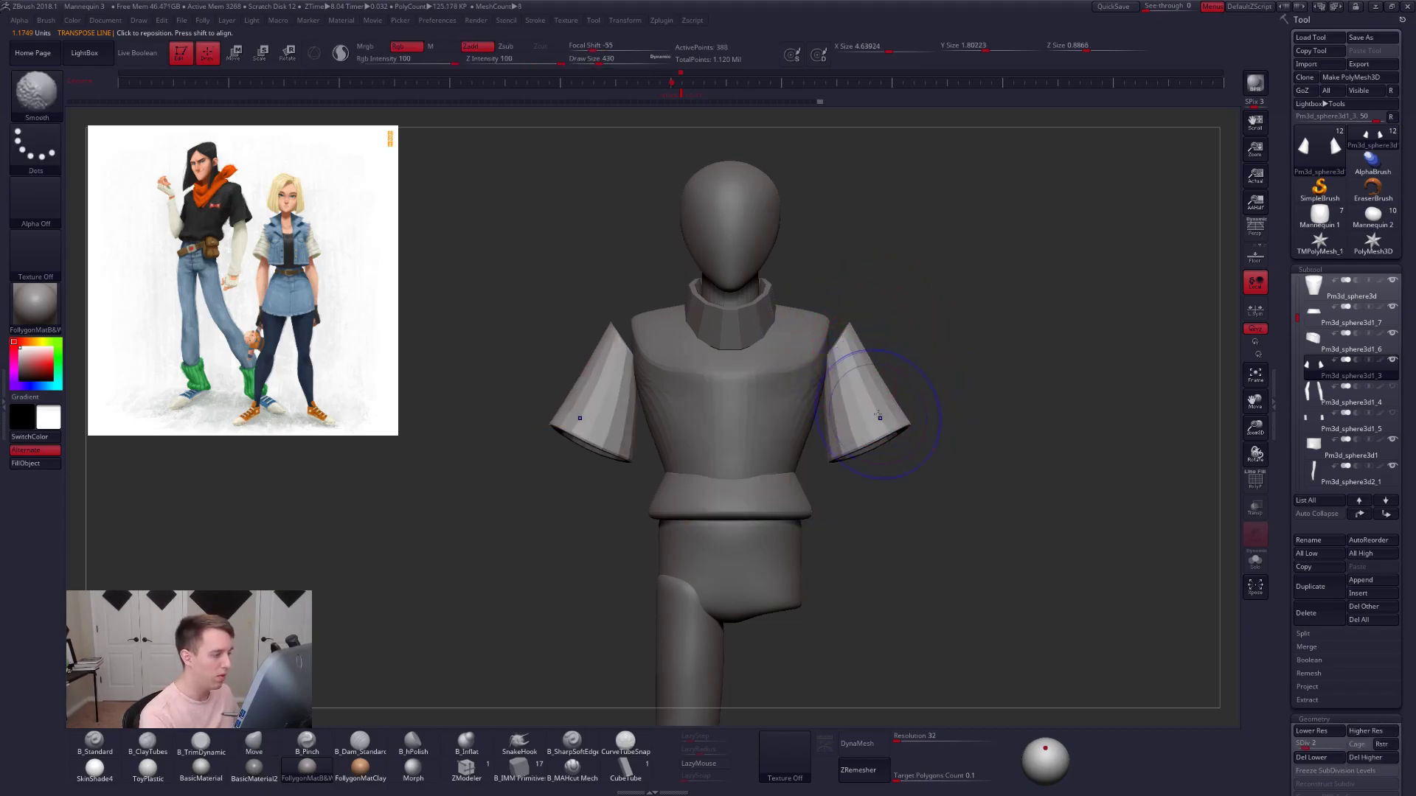
pyautogui.hotkey('alt', 's')
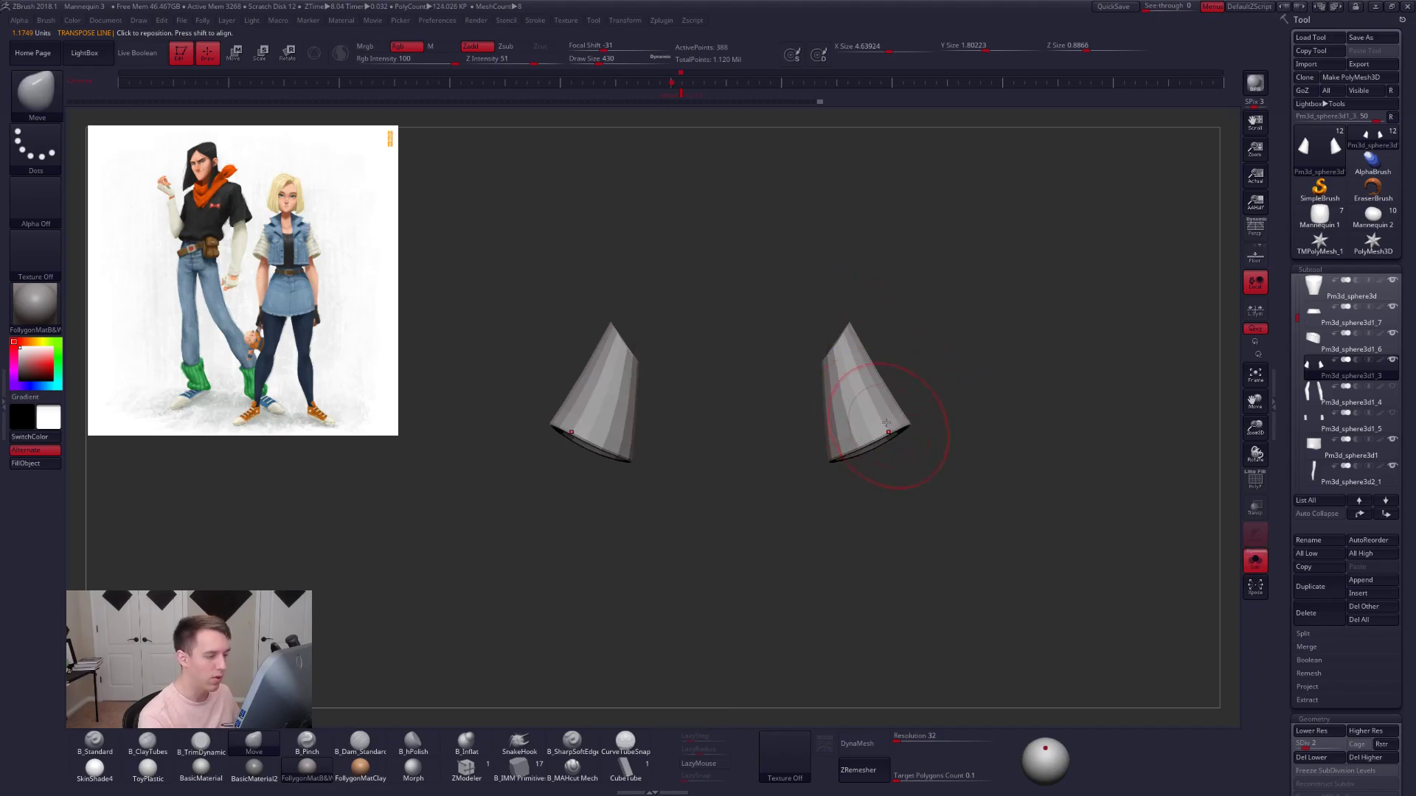
pyautogui.hotkey('shift', 'f')
pyautogui.moveTo(872, 413); pyautogui.dragTo(842, 368, button='right')
pyautogui.moveTo(841, 367); pyautogui.dragTo(837, 362)
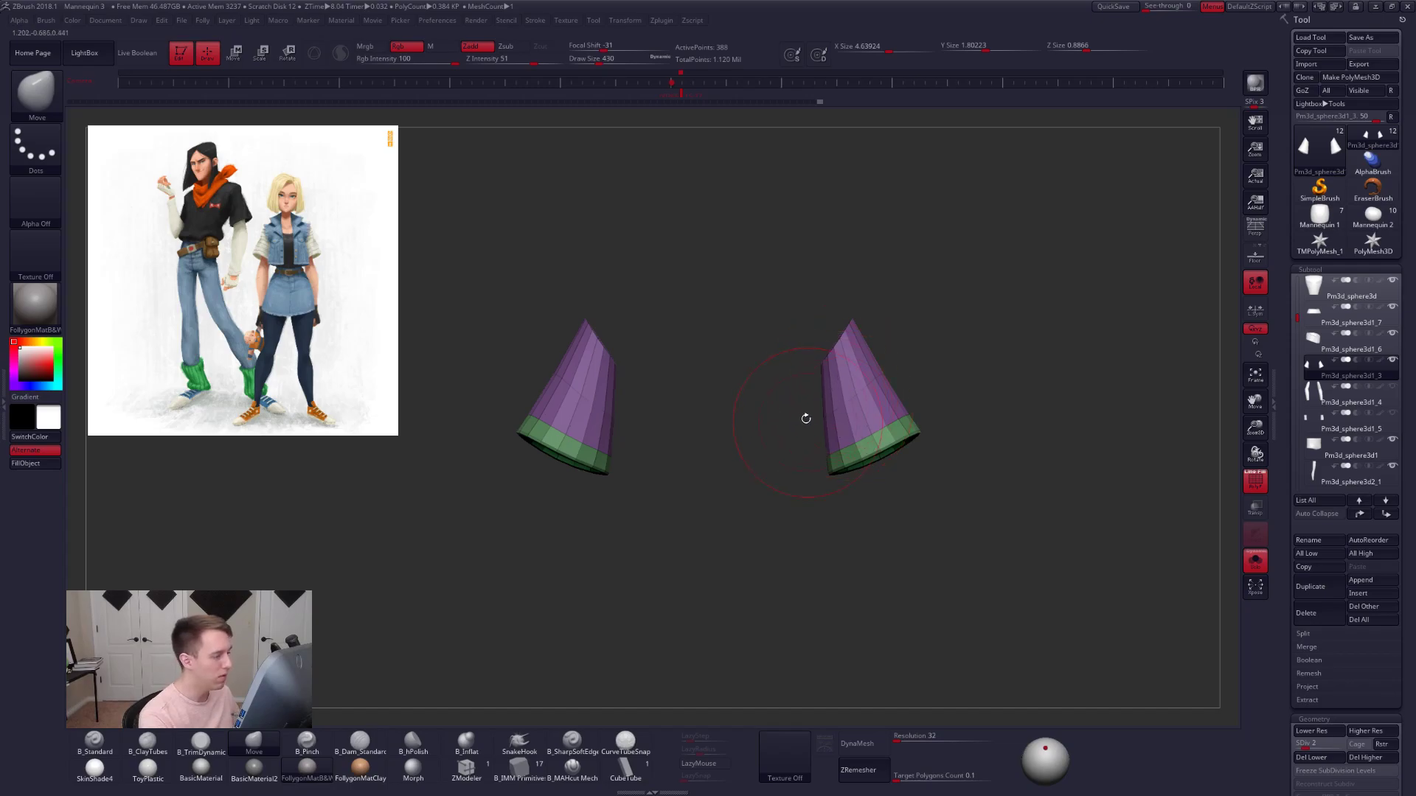
# - Show the full figure, raise the sleeves one subdivision level and nudge them with the Transpose line
pyautogui.press('w')
pyautogui.hotkey('alt', 's')
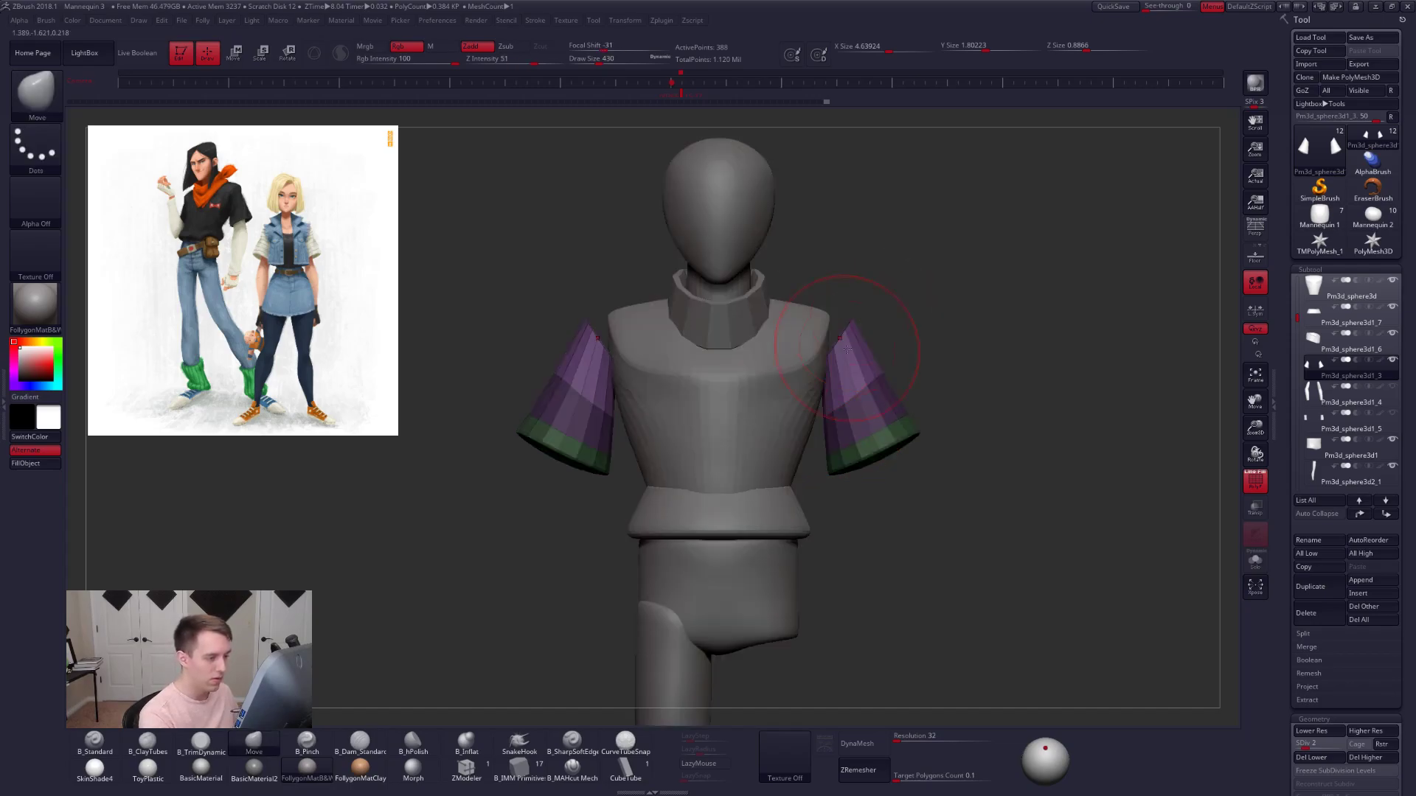
pyautogui.press('r')
pyautogui.moveTo(936, 435); pyautogui.dragTo(910, 347)
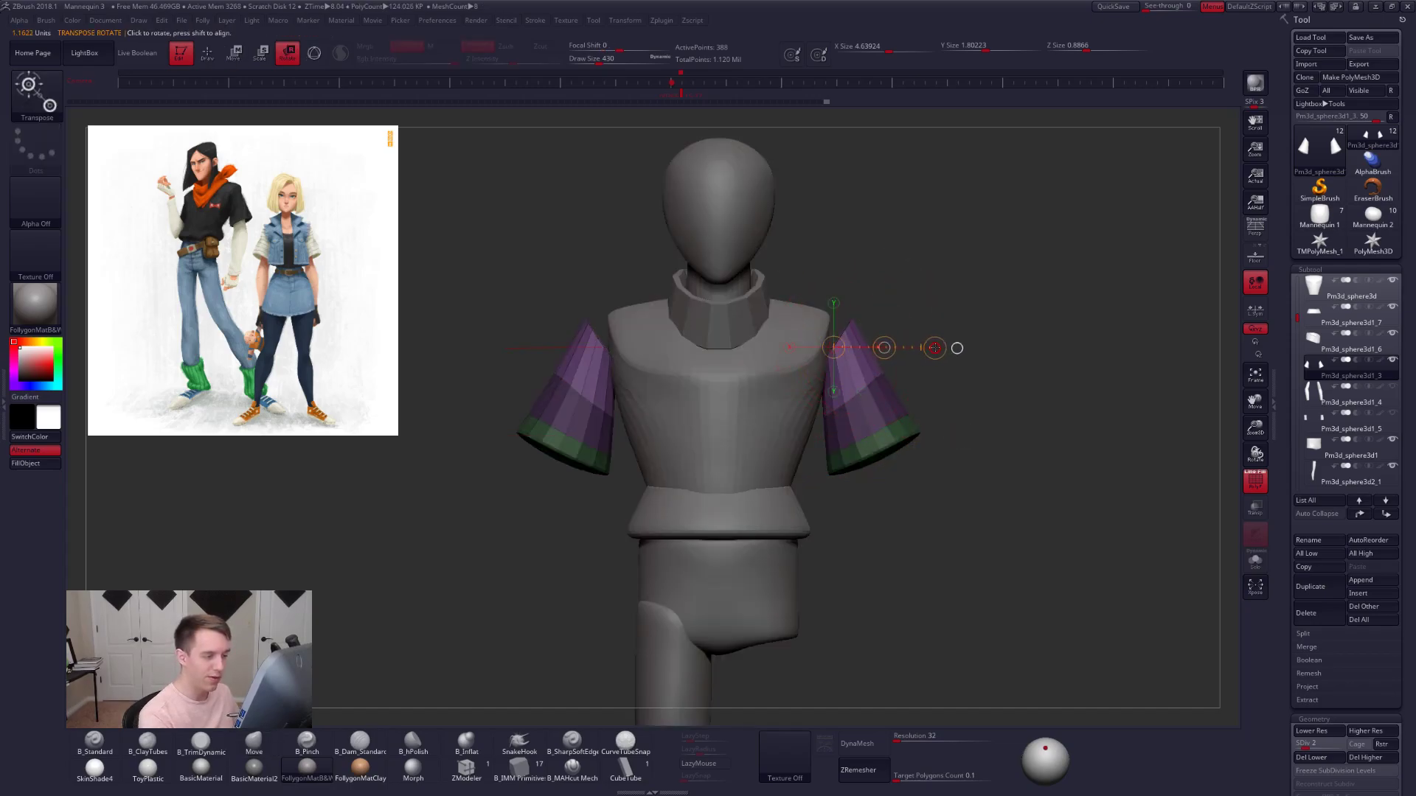
pyautogui.press('d')
pyautogui.press('w')
pyautogui.moveTo(887, 350); pyautogui.dragTo(880, 352)
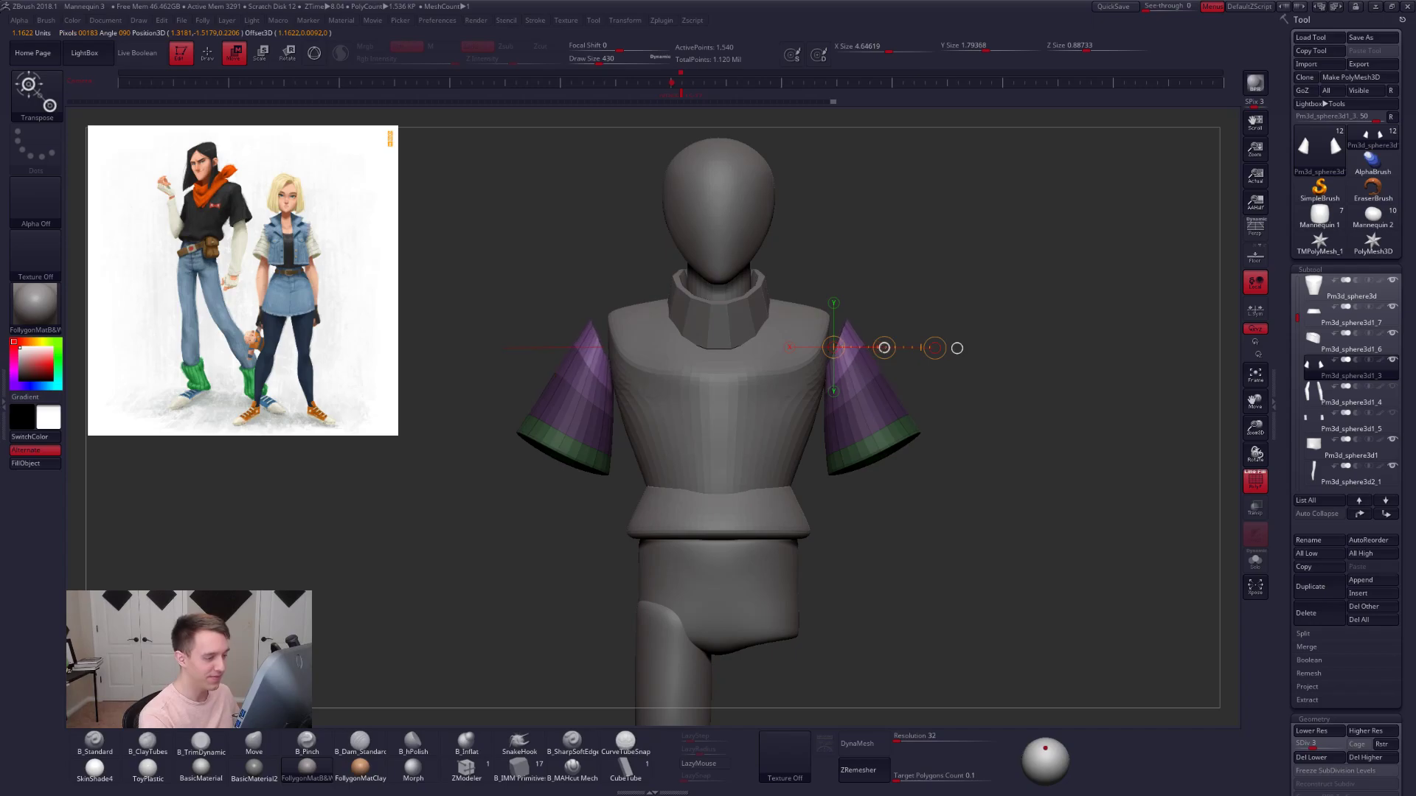
# - Raise the sleeves to their highest subdivision level, hide the wireframe and delete the lower levels
pyautogui.press('q')
pyautogui.press('b')
pyautogui.press('m')
pyautogui.press('v')
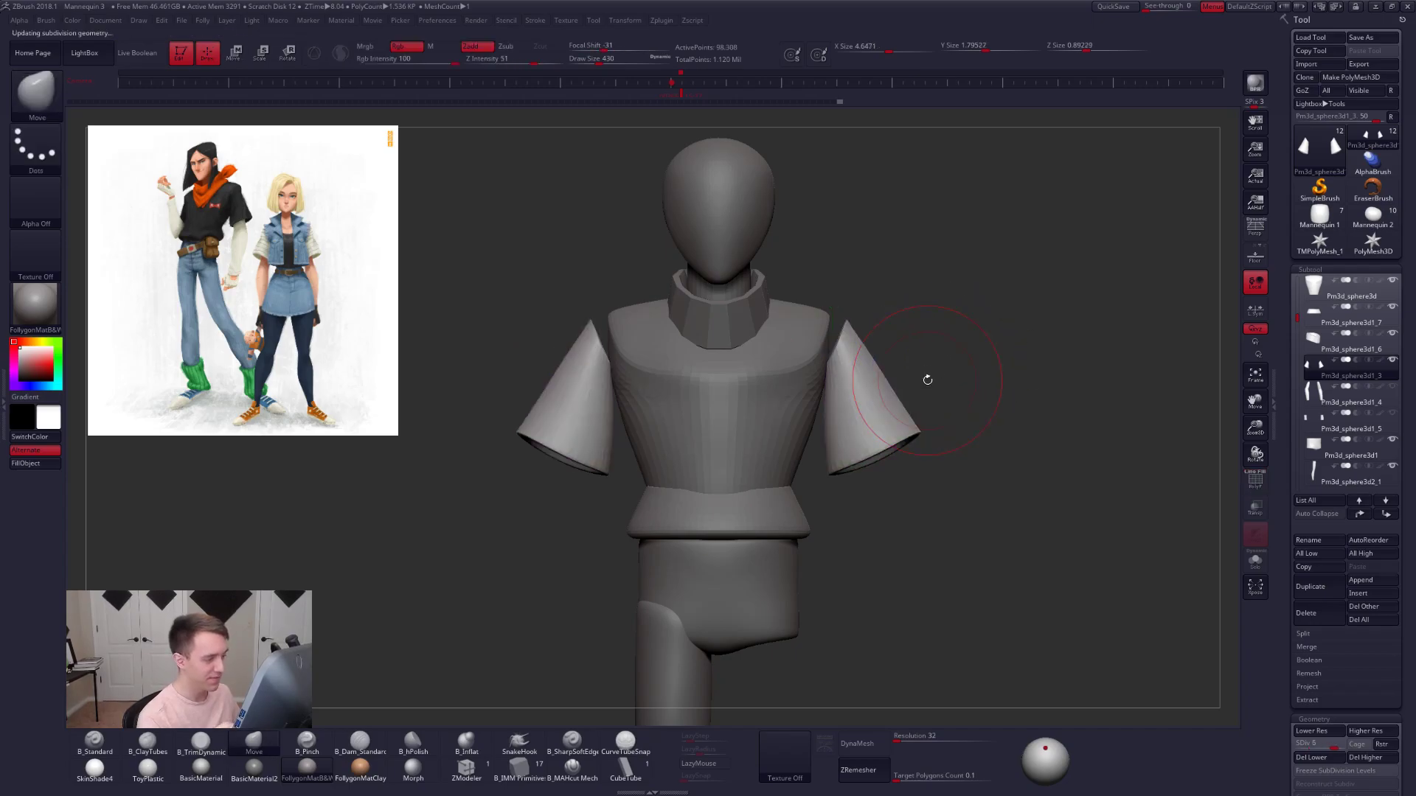
pyautogui.press('d')
pyautogui.moveTo(1286, 515); pyautogui.dragTo(1289, 381)
pyautogui.click(1316, 622)
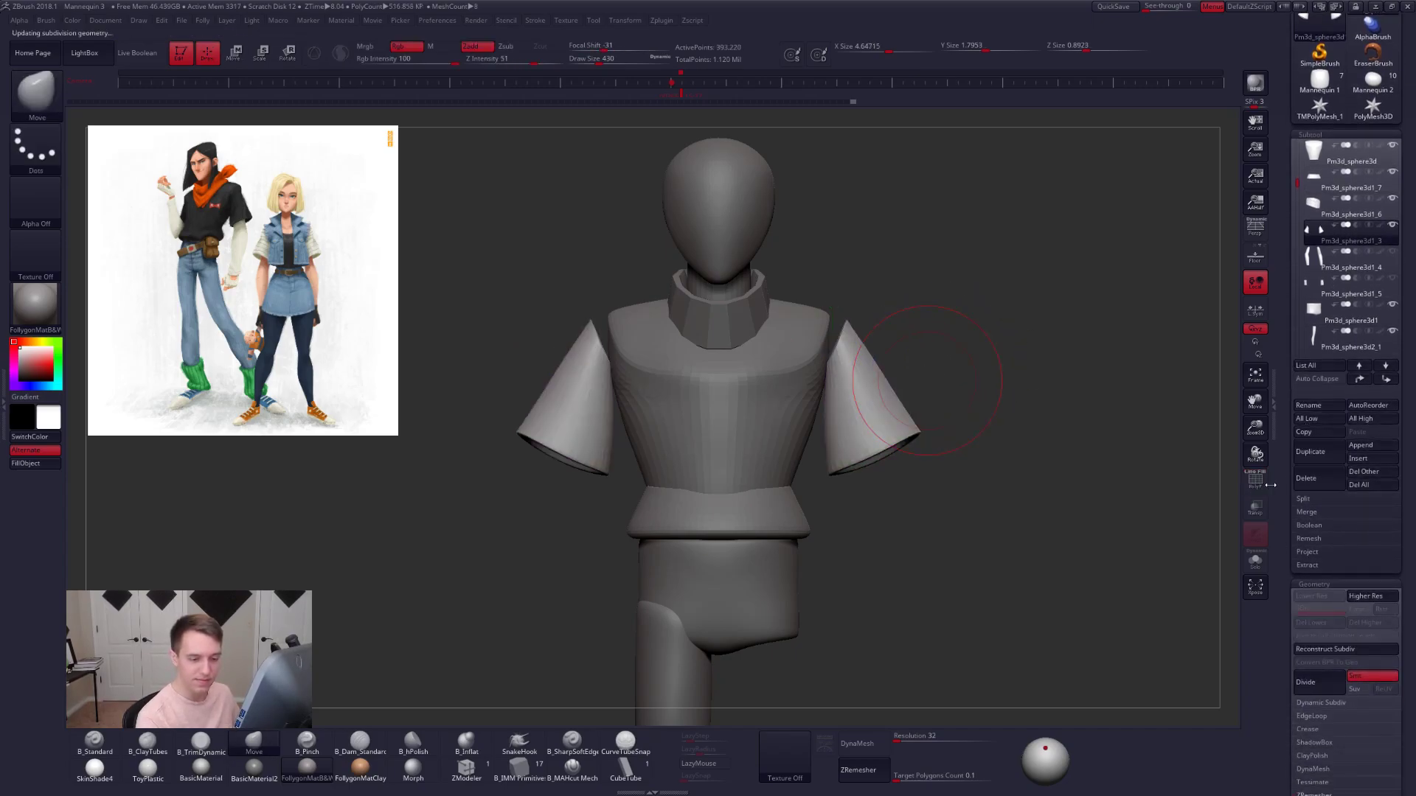
# - Delete one of the two sleeves and reshape the top of the remaining sleeve with the Move brush
pyautogui.scroll(3, 1294, 623)
pyautogui.moveTo(847, 286)
pyautogui.keyDown('ctrl'); pyautogui.keyDown('shift'); pyautogui.mouseDown()
pyautogui.moveTo(867, 554)
pyautogui.moveTo(966, 310)
pyautogui.mouseUp(); pyautogui.keyUp('shift'); pyautogui.keyUp('ctrl')
pyautogui.press('2')
pyautogui.click(1031, 371)
pyautogui.moveTo(974, 440); pyautogui.dragTo(904, 411)
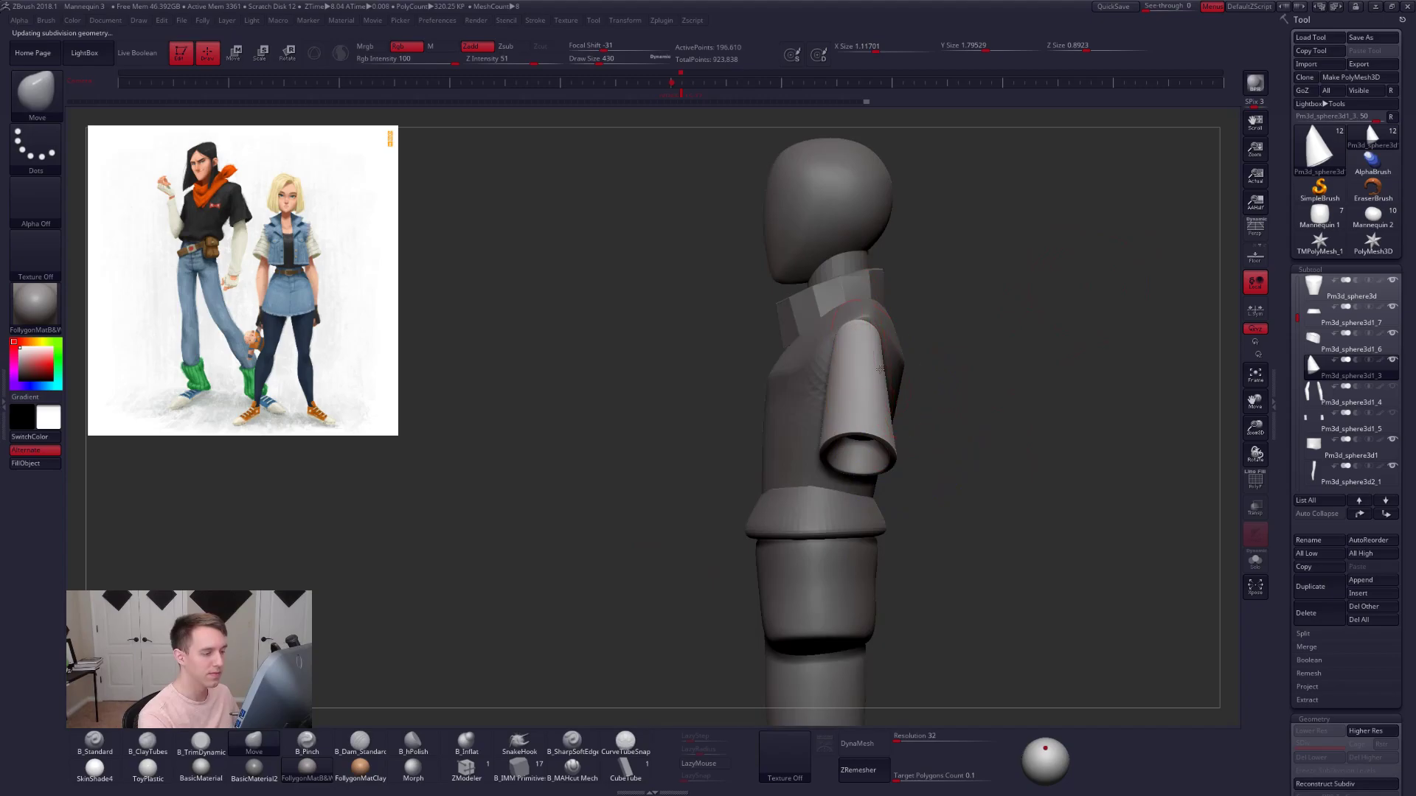
pyautogui.moveTo(877, 347)
pyautogui.mouseDown()
pyautogui.moveTo(930, 355)
pyautogui.moveTo(860, 324)
pyautogui.mouseUp()
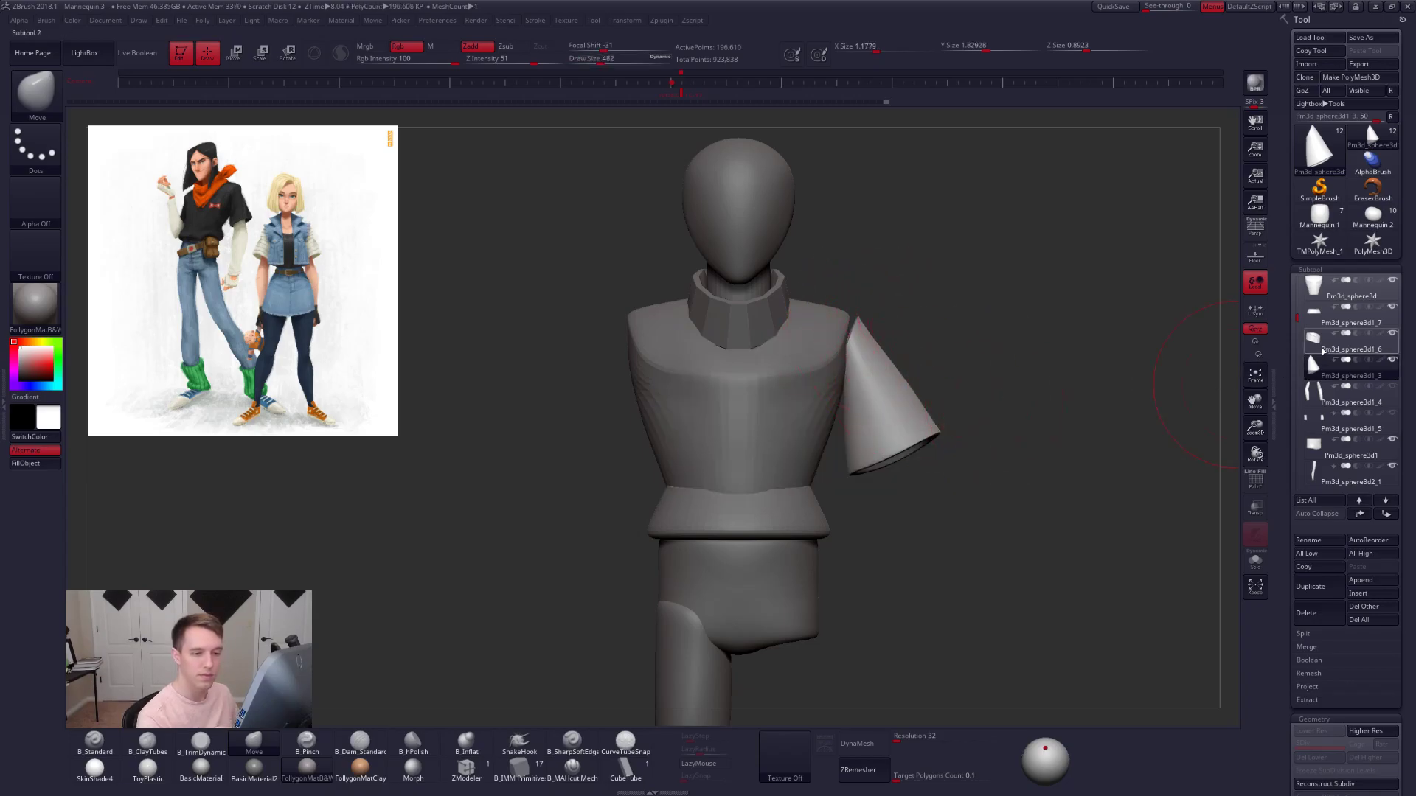
# - Duplicate the torso subtool and reorder the copy directly below the sleeve subtool
pyautogui.keyDown('alt'); pyautogui.click(817, 406); pyautogui.keyUp('alt')
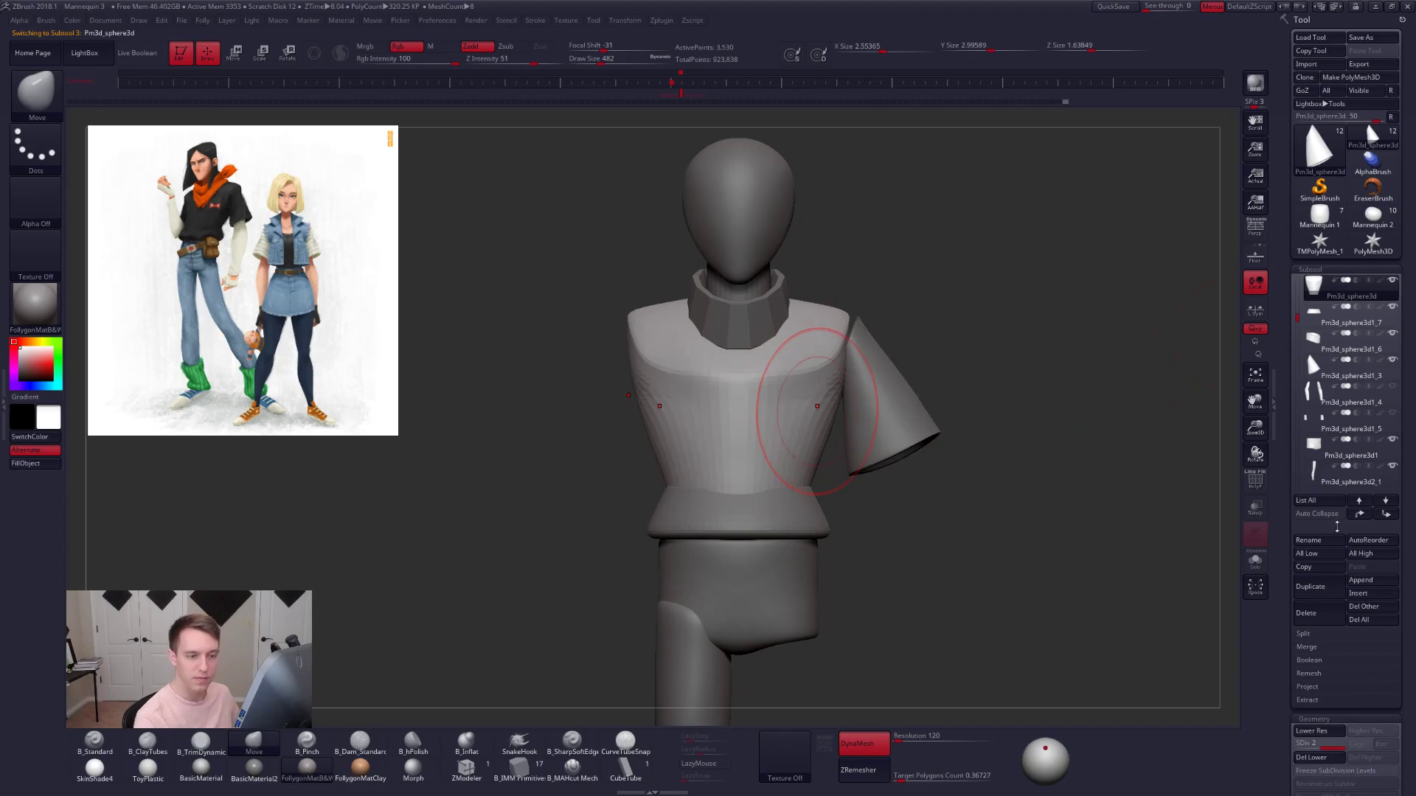
pyautogui.click(1310, 586)
pyautogui.click(1387, 514)
pyautogui.click(1386, 514)
pyautogui.click(1386, 514)
pyautogui.click(1386, 514)
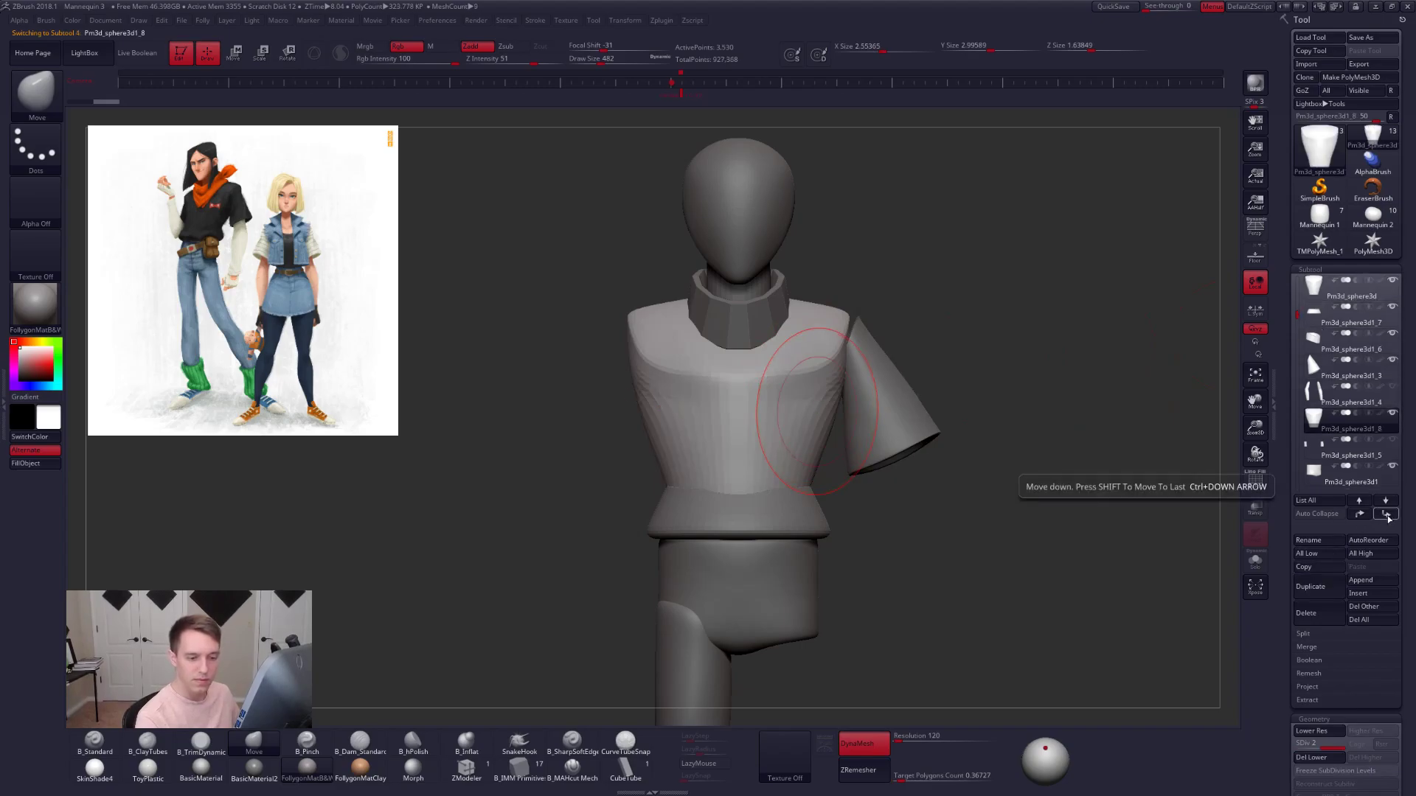
pyautogui.click(1360, 515)
# - Merge the sleeve down with the duplicated torso into one subtool
pyautogui.click(1368, 373)
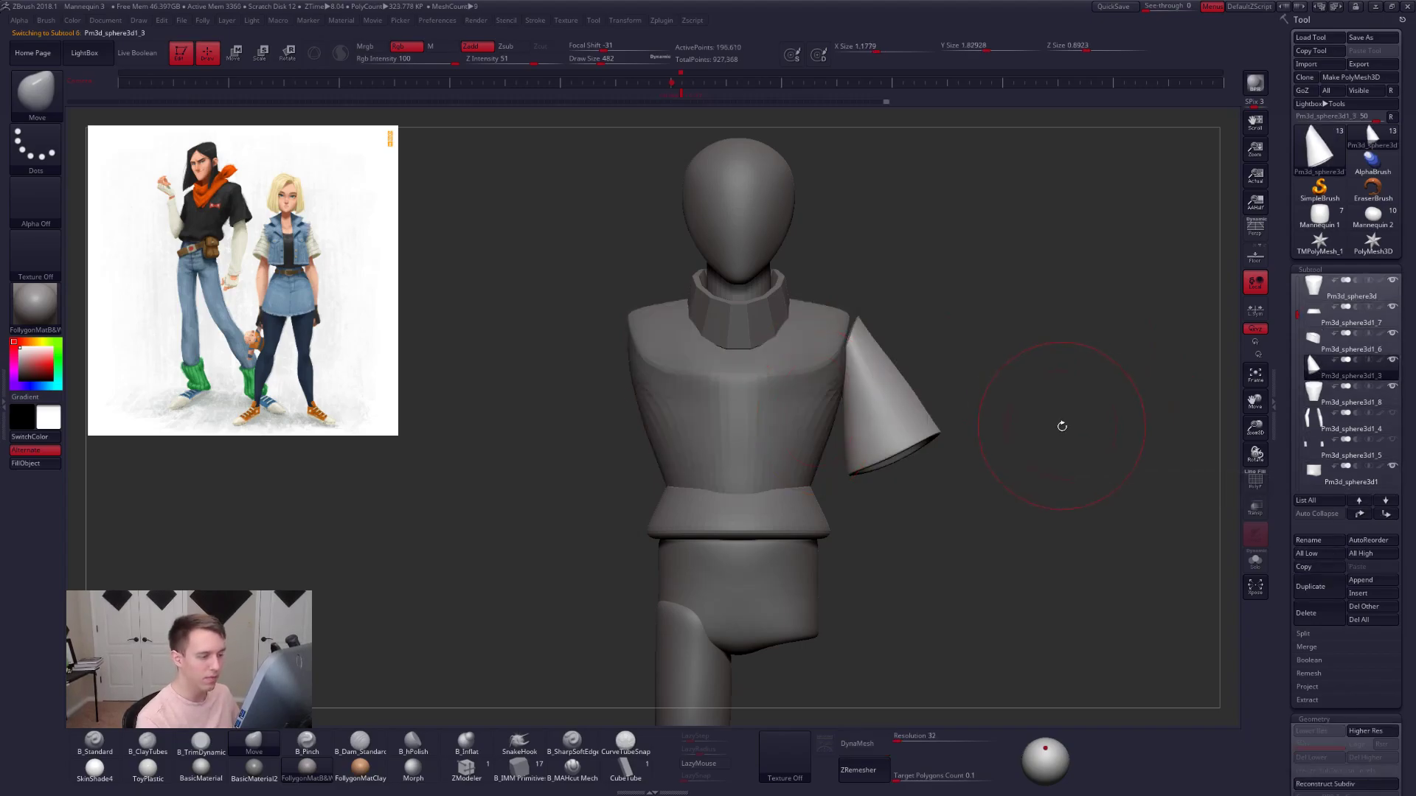
pyautogui.press('space')
pyautogui.click(1048, 439)
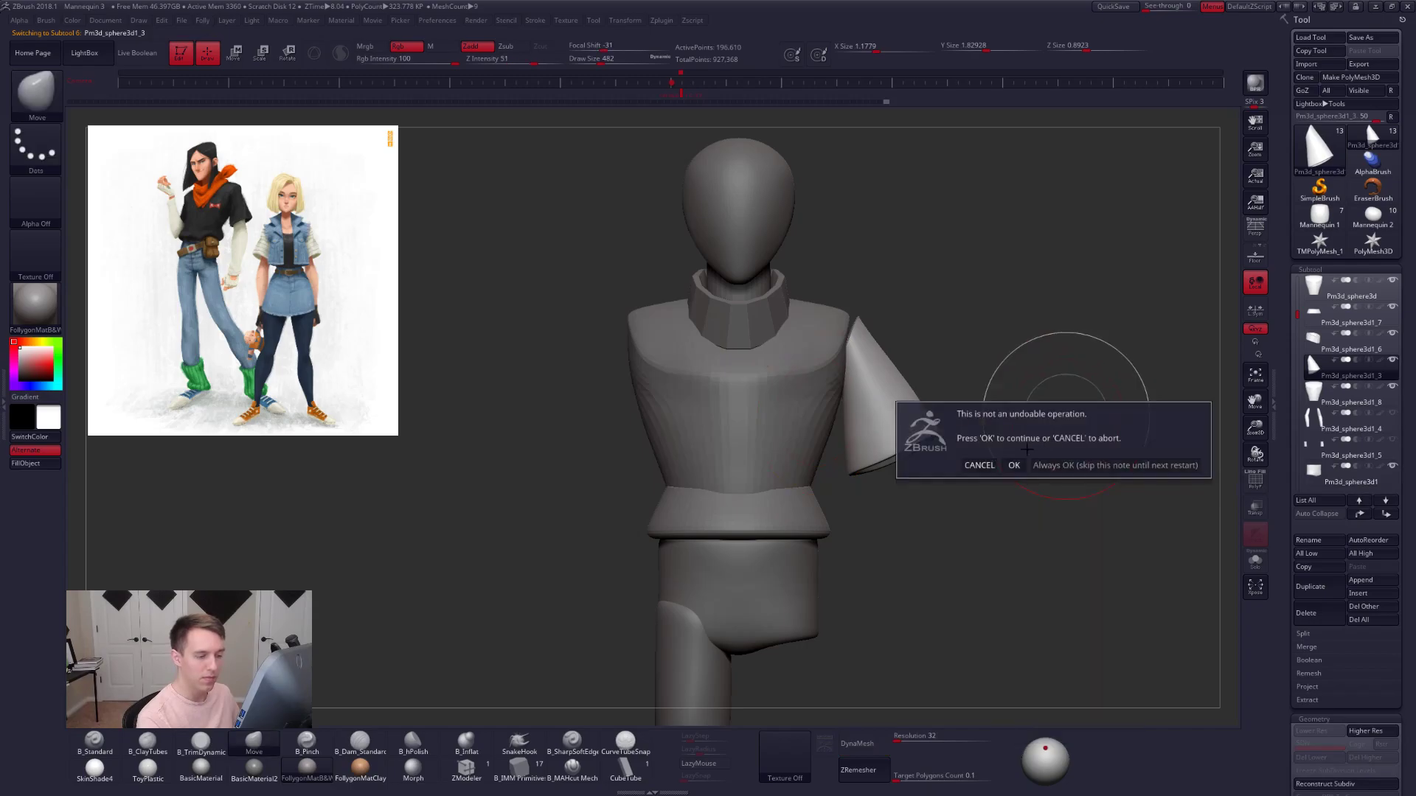
pyautogui.click(1016, 466)
pyautogui.hotkey('shift', 'f')
pyautogui.hotkey('shift', 'f')
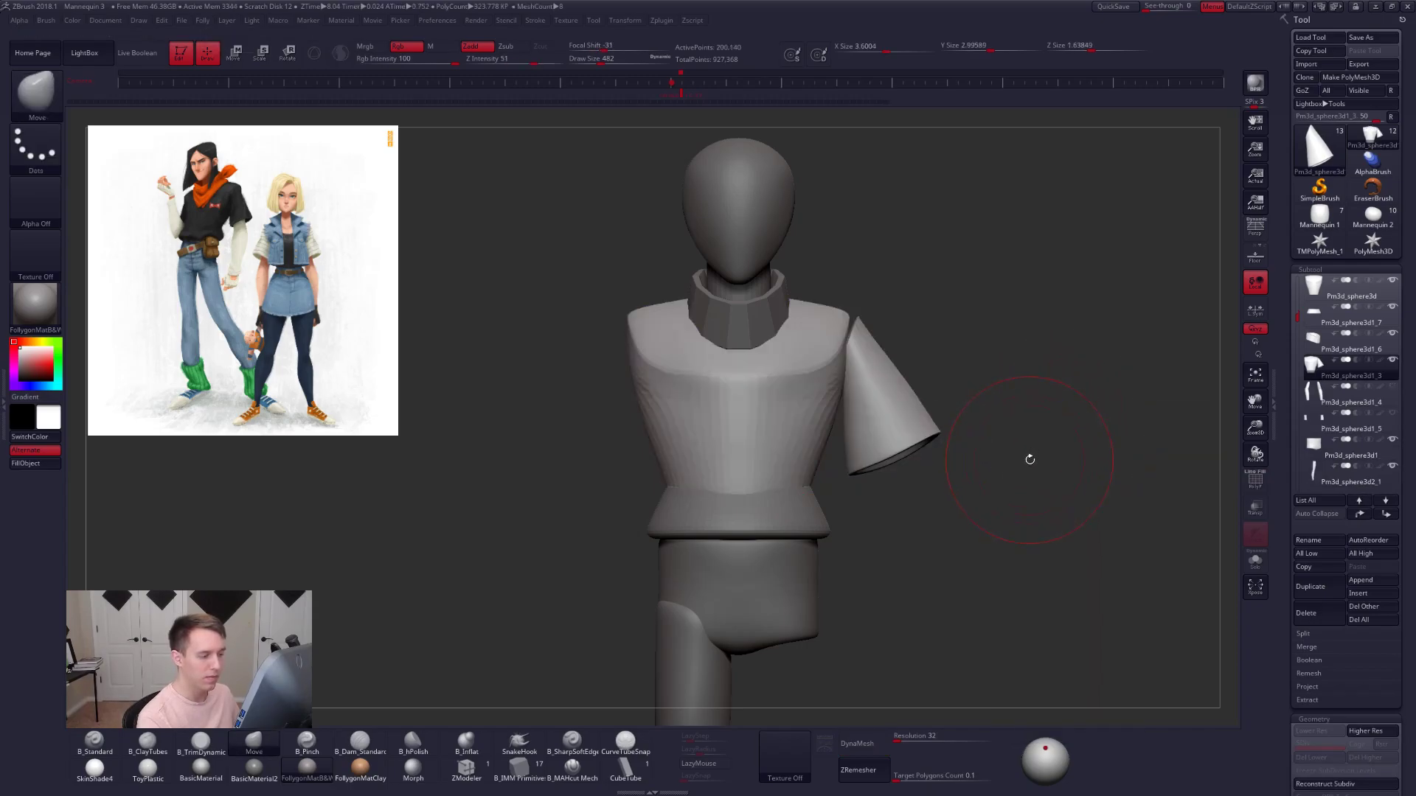
# - Isolate the merged sleeve and torso and subdivide the mesh twice
pyautogui.hotkey('ctrl', 'd')
pyautogui.hotkey('shift', 's')
pyautogui.moveTo(929, 376); pyautogui.dragTo(875, 330, button='right')
pyautogui.hotkey('ctrl', 'd')
pyautogui.press('space')
pyautogui.moveTo(883, 272)
pyautogui.mouseDown(button='right')
pyautogui.moveTo(876, 329)
pyautogui.moveTo(903, 306)
pyautogui.moveTo(979, 342)
pyautogui.mouseUp(button='right')
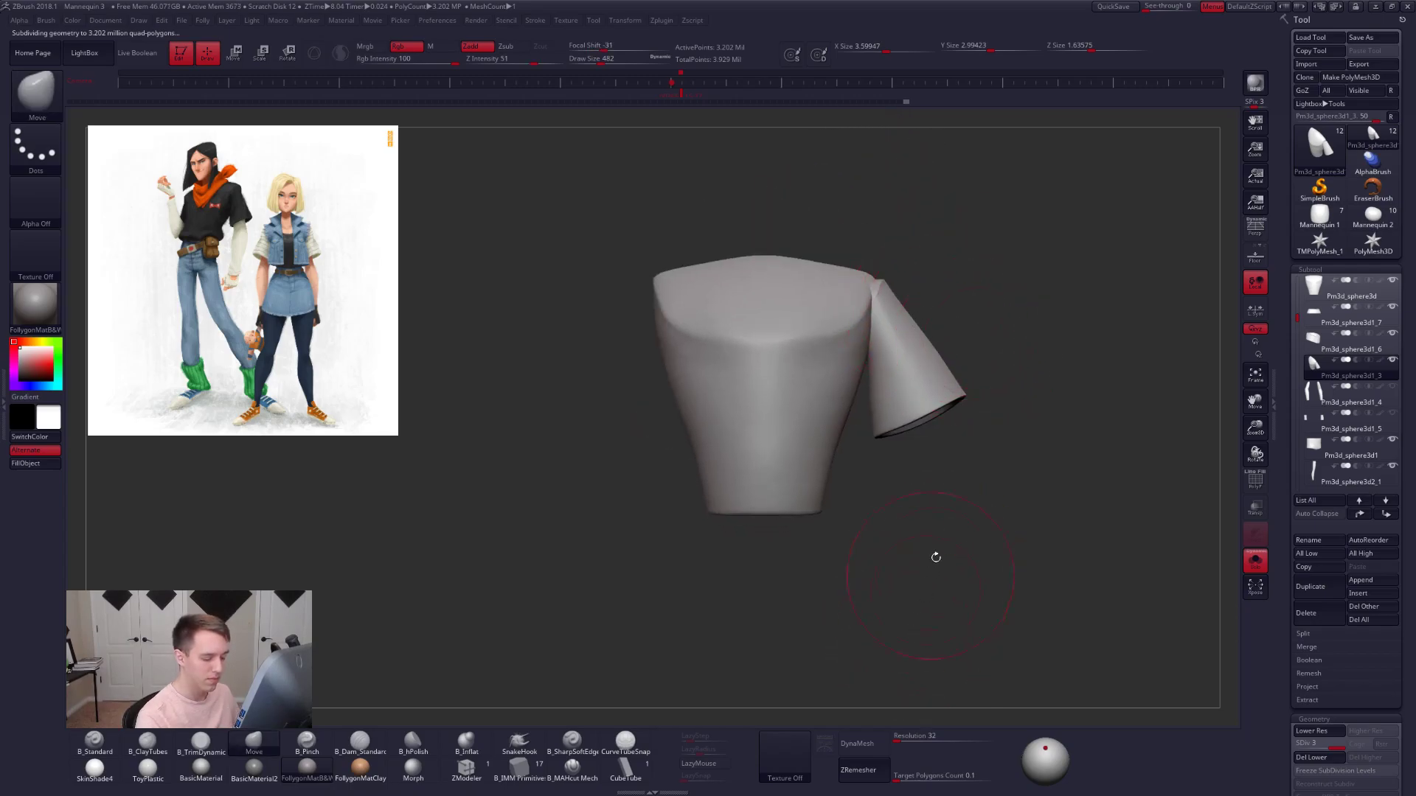
# - Fuse the sleeve and torso with DynaMesh at a Resolution of 120
pyautogui.moveTo(908, 732); pyautogui.dragTo(910, 731)
pyautogui.click(842, 745)
pyautogui.hotkey('shift', 'f')
pyautogui.moveTo(921, 400); pyautogui.dragTo(822, 405, button='right')
# - Smooth the shoulder seam where the sleeve joins the torso
pyautogui.press('space')
pyautogui.moveTo(886, 333); pyautogui.dragTo(881, 334)
pyautogui.press('2')
pyautogui.moveTo(895, 278)
pyautogui.keyDown('ctrl'); pyautogui.mouseDown(button='right')
pyautogui.moveTo(878, 314)
pyautogui.moveTo(996, 288)
pyautogui.mouseUp(button='right'); pyautogui.keyUp('ctrl')
pyautogui.press('space')
pyautogui.click(887, 316)
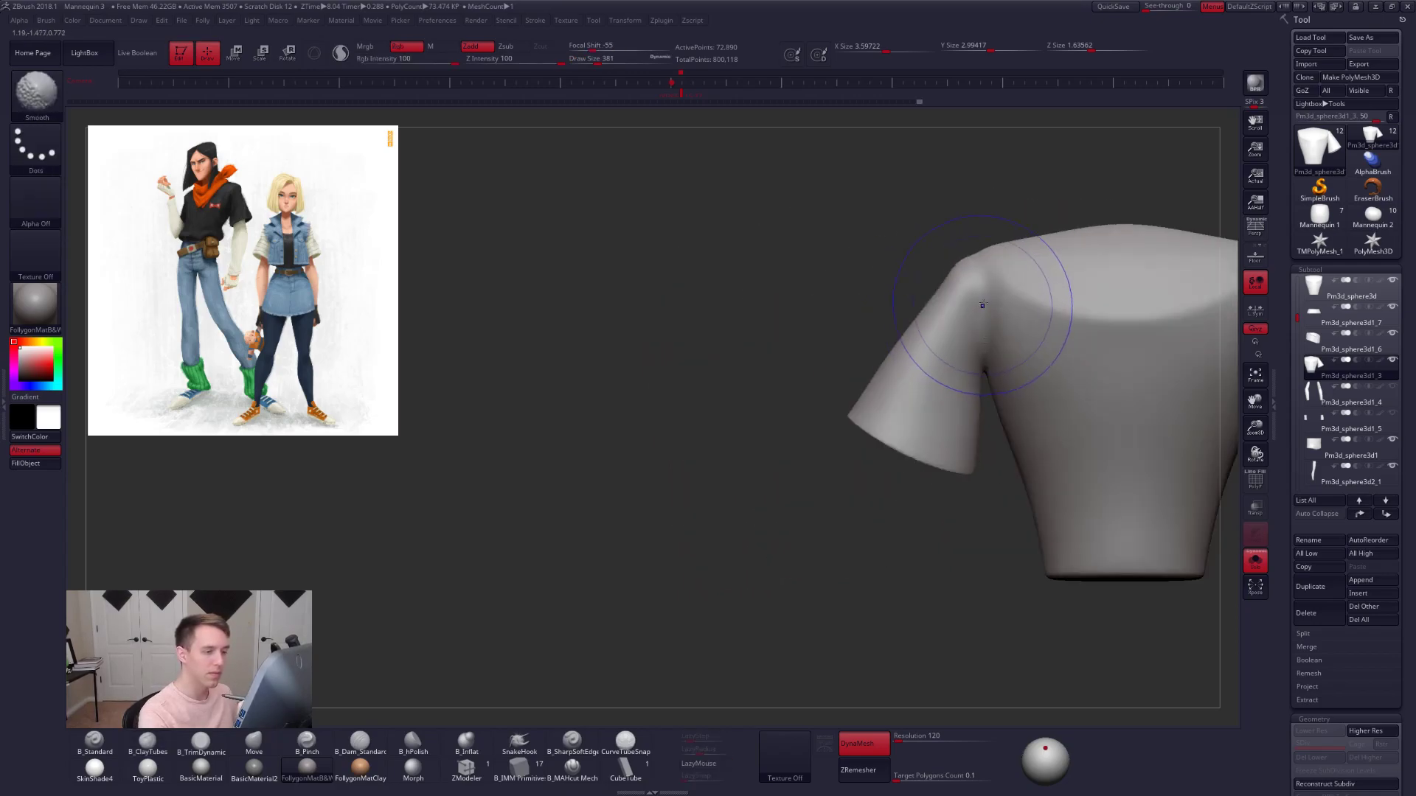
pyautogui.moveTo(947, 341); pyautogui.dragTo(983, 306, button='right')
# - Build up and smooth the armpit transition between the sleeve and the torso using the ClayTubes brush
pyautogui.press('space')
pyautogui.moveTo(964, 364); pyautogui.dragTo(969, 365)
pyautogui.moveTo(959, 314); pyautogui.dragTo(929, 425)
pyautogui.keyDown('alt'); pyautogui.moveTo(949, 403); pyautogui.dragTo(886, 443, button='right'); pyautogui.keyUp('alt')
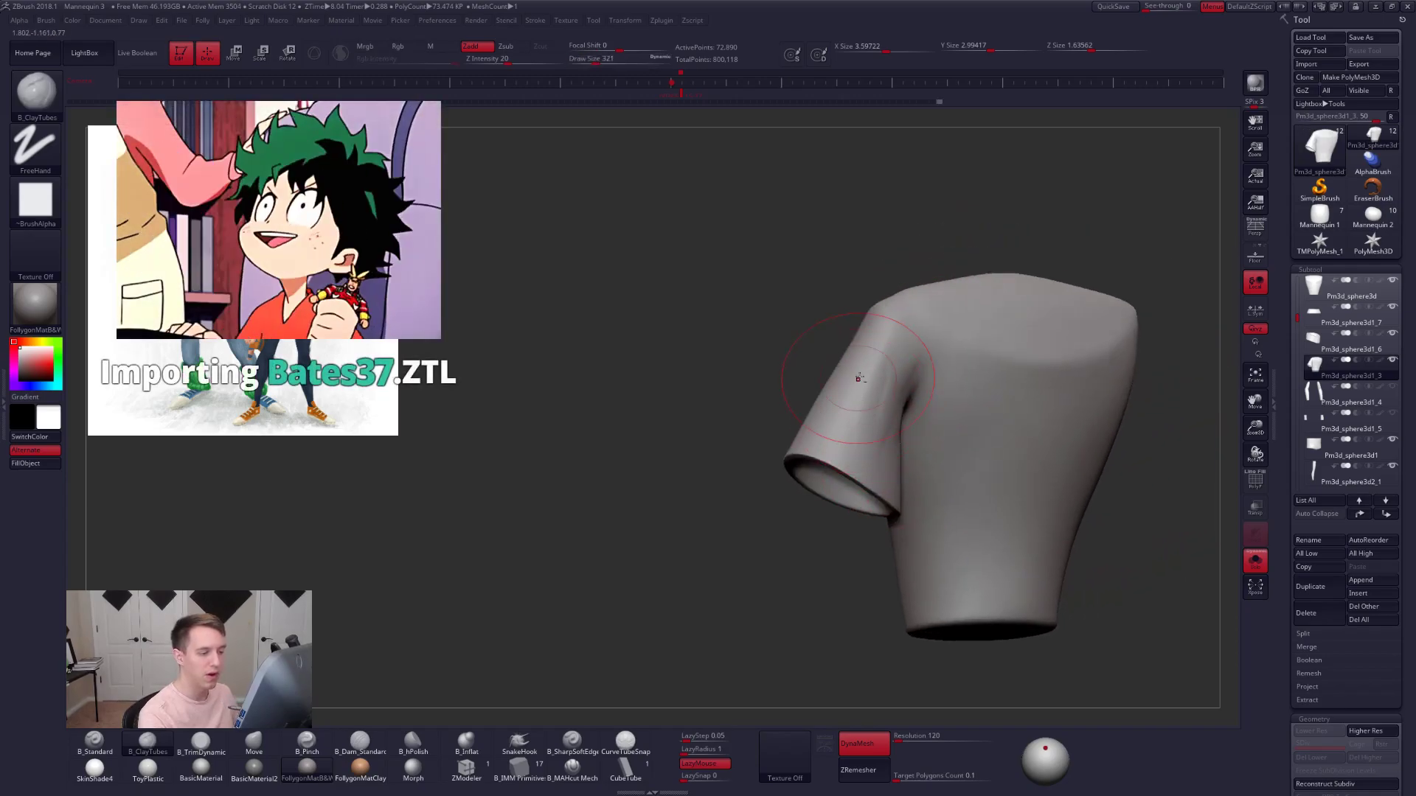
pyautogui.keyDown('shift'); pyautogui.moveTo(869, 423); pyautogui.dragTo(882, 384); pyautogui.keyUp('shift')
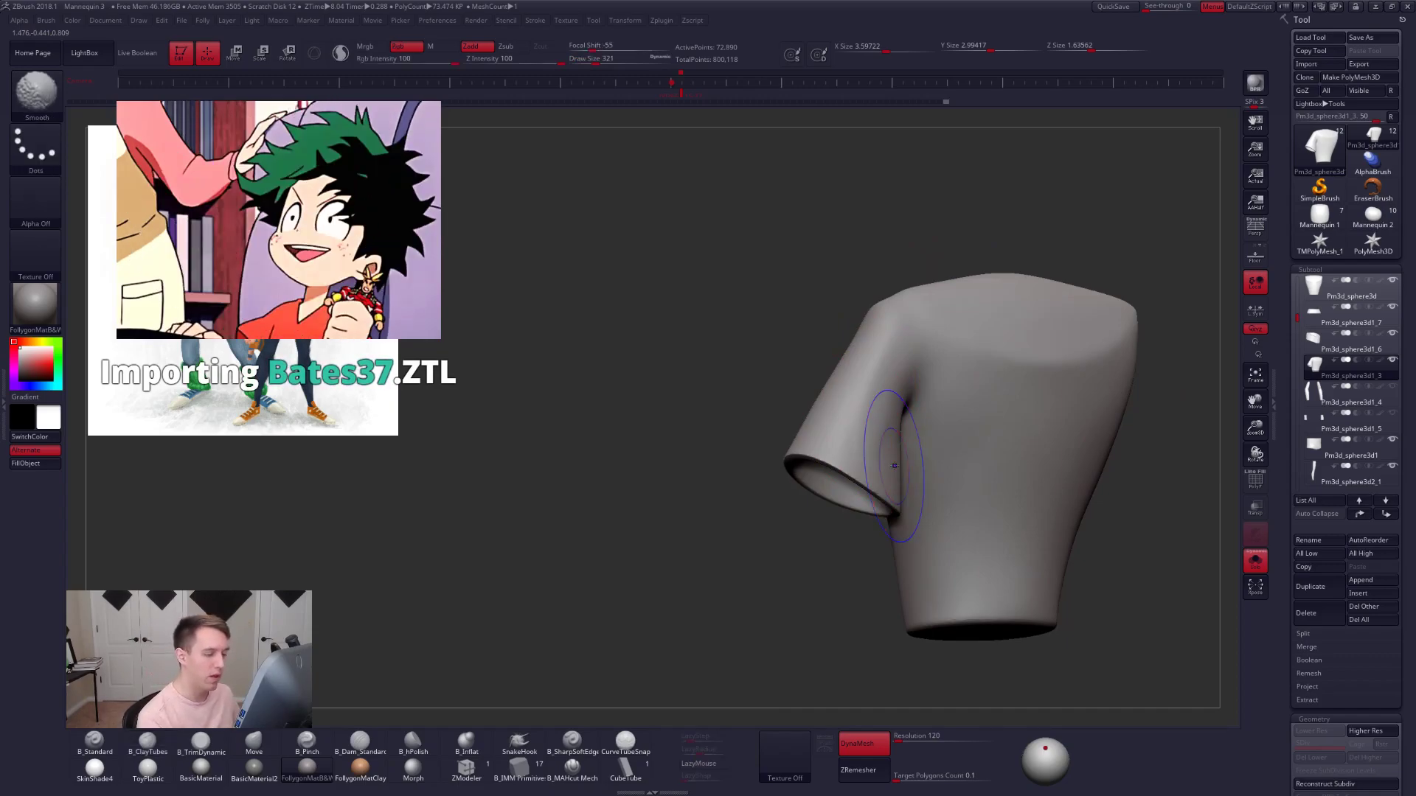
pyautogui.moveTo(847, 384); pyautogui.dragTo(908, 391, button='right')
# - Reshape the shoulder and upper sleeve of the shirt with the Move brush
pyautogui.press('space')
pyautogui.press('b')
pyautogui.press('m')
pyautogui.press('v')
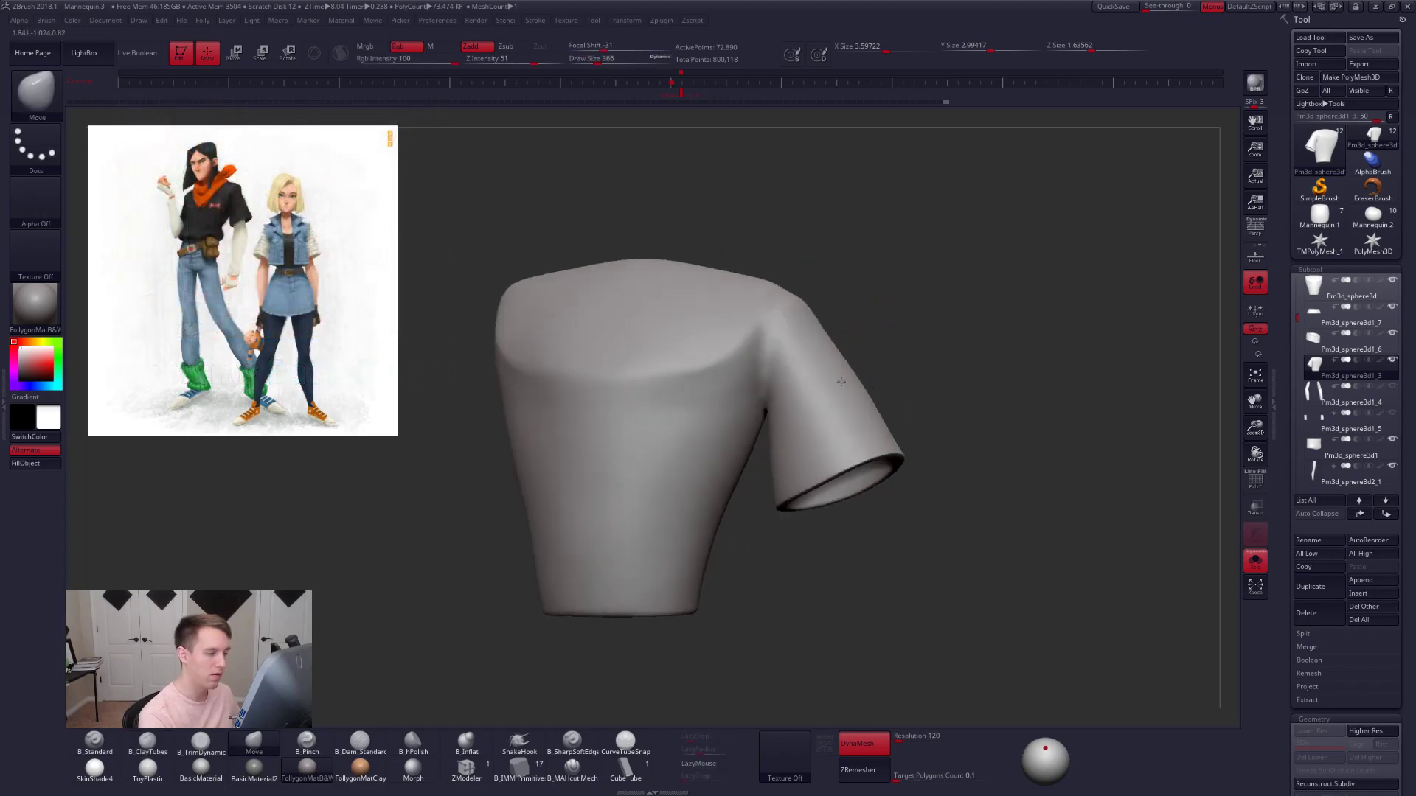
pyautogui.moveTo(796, 360); pyautogui.dragTo(820, 368, button='right')
pyautogui.press('space')
pyautogui.moveTo(774, 435); pyautogui.dragTo(763, 435)
# - Add volume to the front of the armpit with the ClayTubes brush and smooth it into the sleeve
pyautogui.press('b')
pyautogui.press('c')
pyautogui.press('t')
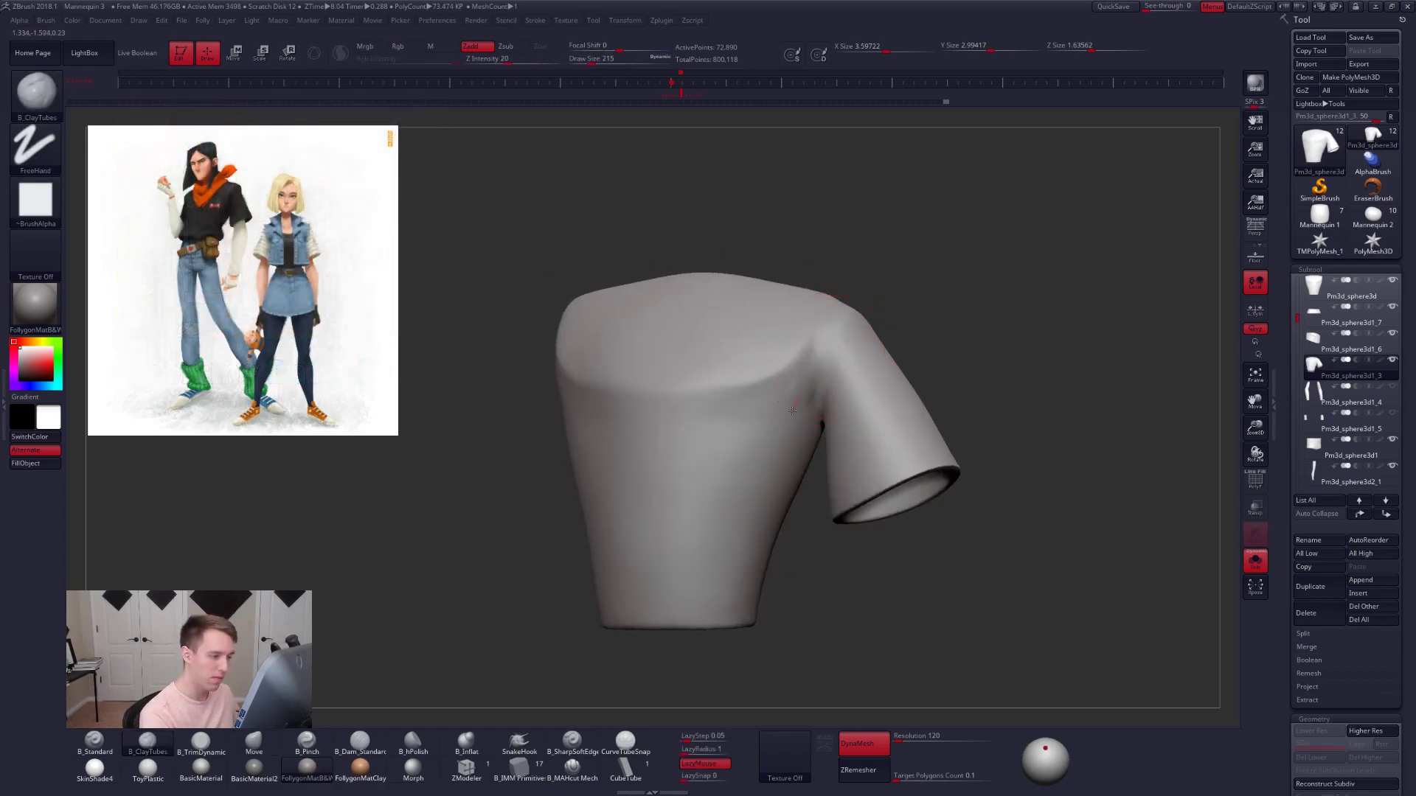
pyautogui.moveTo(809, 422); pyautogui.dragTo(833, 424, button='right')
pyautogui.press('space')
pyautogui.moveTo(830, 479); pyautogui.dragTo(833, 479)
pyautogui.moveTo(818, 398)
pyautogui.keyDown('shift'); pyautogui.mouseDown()
pyautogui.moveTo(828, 356)
pyautogui.moveTo(835, 372)
pyautogui.mouseUp(); pyautogui.keyUp('shift')
# - Tighten the shoulder ridge and the sleeve seam with the Pinch brush
pyautogui.press('space')
pyautogui.moveTo(817, 321)
pyautogui.keyDown('alt'); pyautogui.mouseDown(button='right')
pyautogui.moveTo(819, 363)
pyautogui.moveTo(797, 409)
pyautogui.mouseUp(button='right'); pyautogui.keyUp('alt')
pyautogui.press('b')
pyautogui.press('p')
pyautogui.press('i')
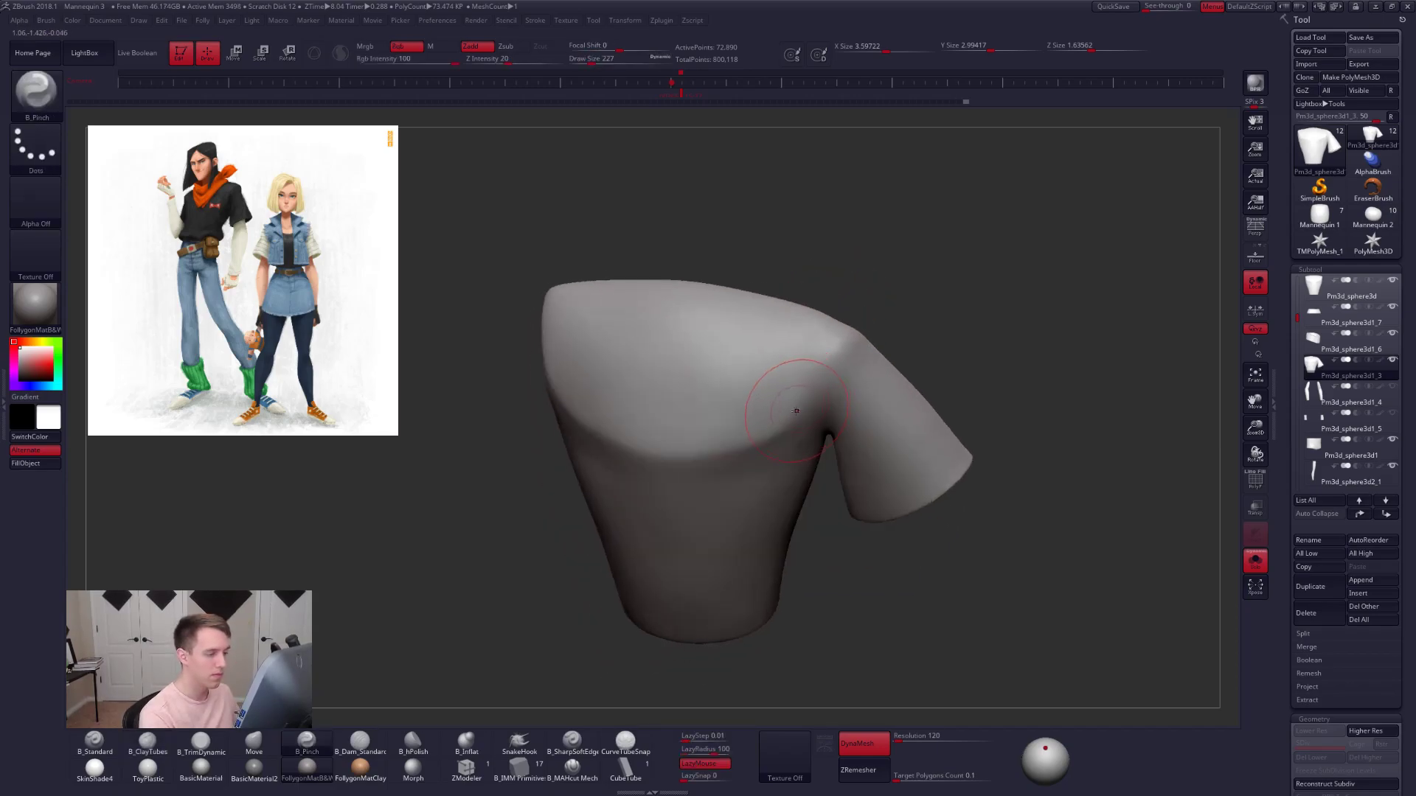
pyautogui.moveTo(867, 298); pyautogui.dragTo(832, 381, button='right')
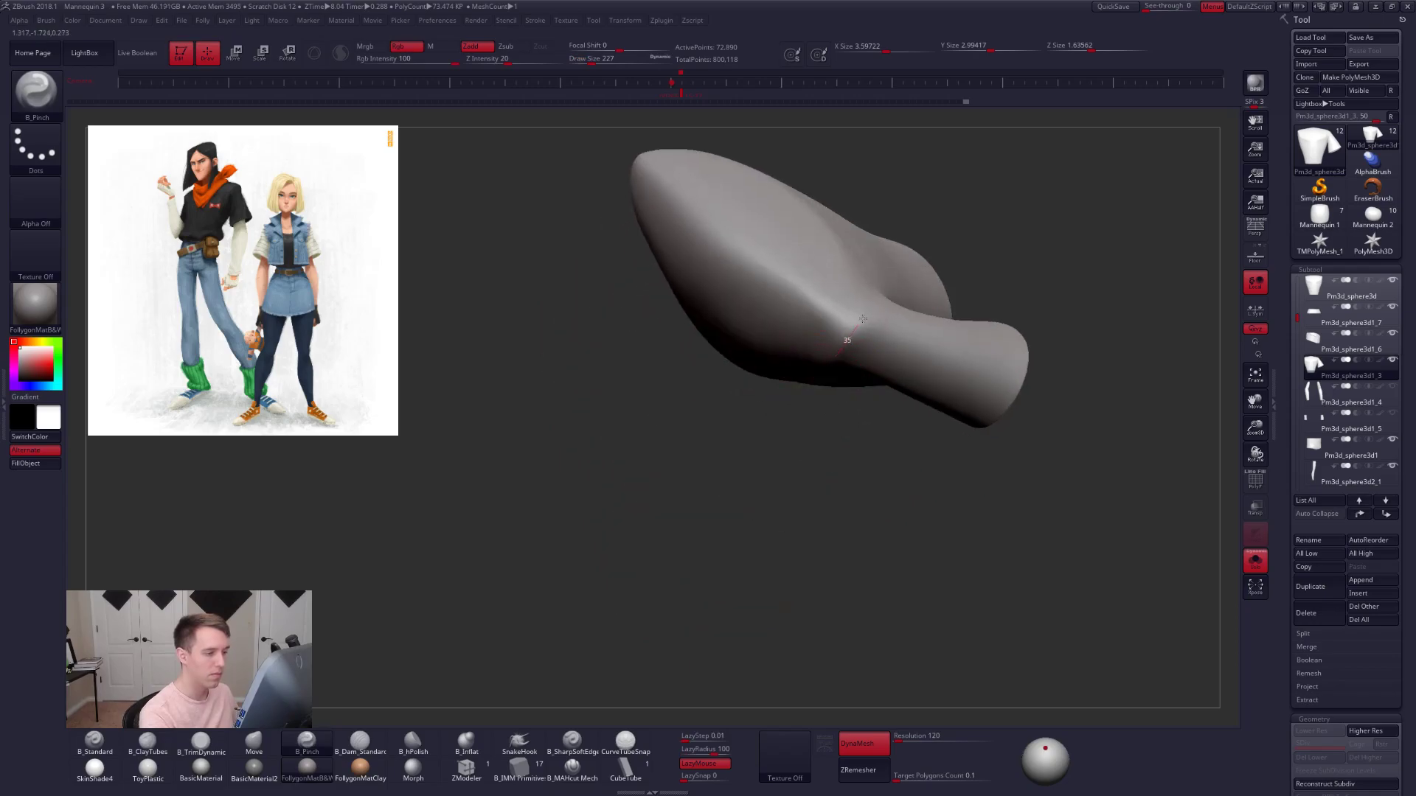
pyautogui.moveTo(881, 298)
pyautogui.mouseDown(button='right')
pyautogui.moveTo(850, 316)
pyautogui.moveTo(863, 341)
pyautogui.moveTo(804, 336)
pyautogui.moveTo(800, 376)
pyautogui.mouseUp(button='right')
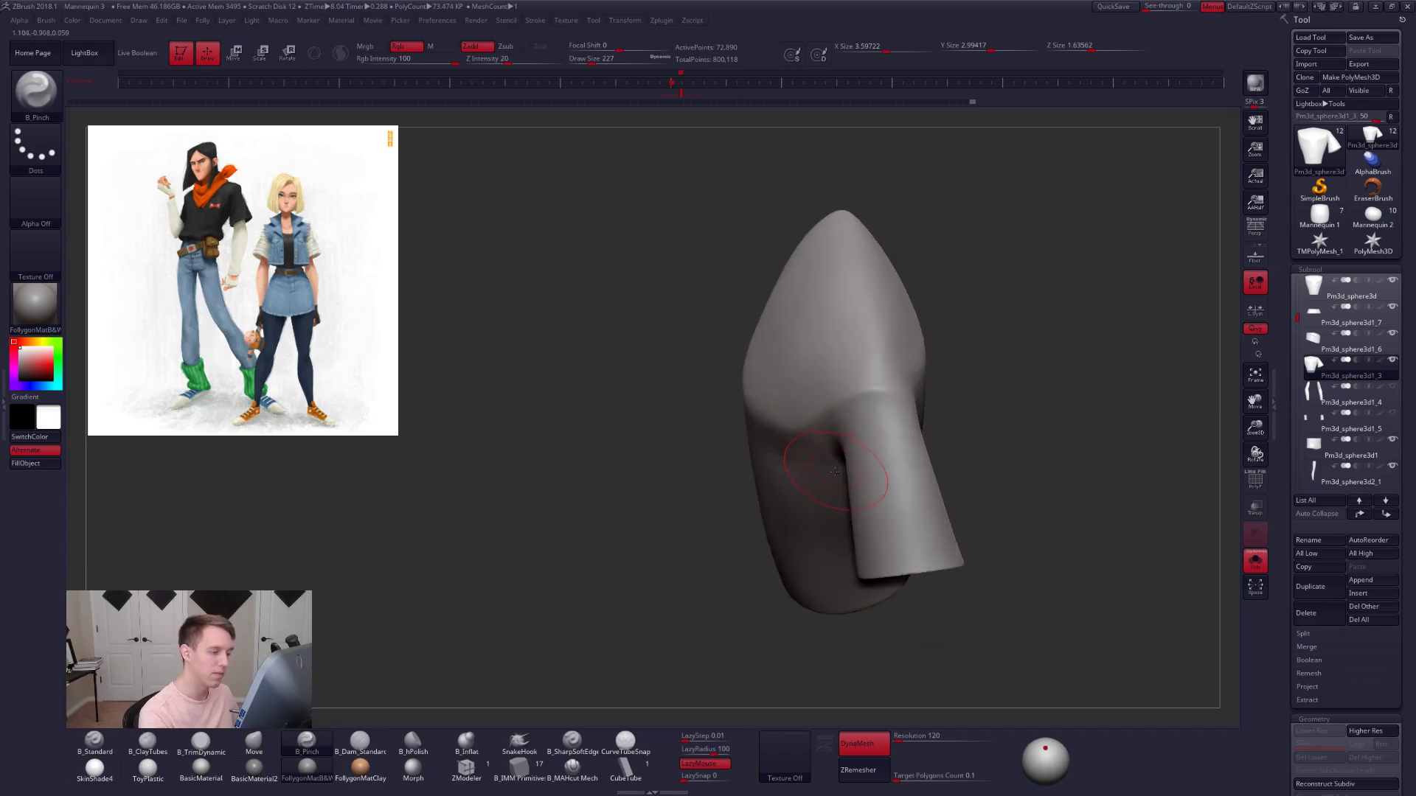
# - Flatten the top of the shoulder with the TrimDynamic brush and smooth the plane
pyautogui.press('3')
pyautogui.press('space')
pyautogui.moveTo(870, 385); pyautogui.dragTo(873, 385)
pyautogui.moveTo(874, 384)
pyautogui.keyDown('alt'); pyautogui.mouseDown(button='right')
pyautogui.moveTo(843, 418)
pyautogui.moveTo(834, 389)
pyautogui.mouseUp(button='right'); pyautogui.keyUp('alt')
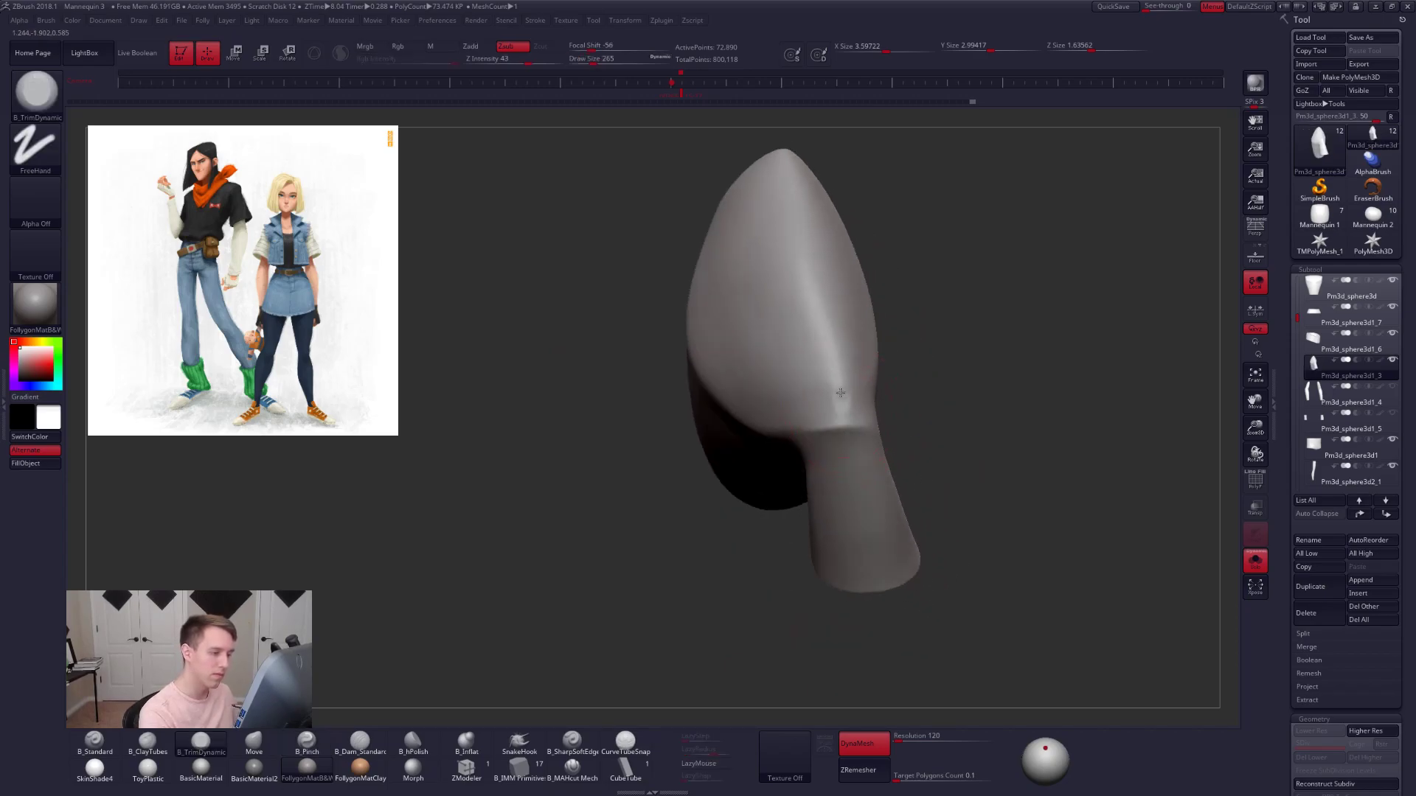
pyautogui.moveTo(825, 294); pyautogui.dragTo(838, 349, button='right')
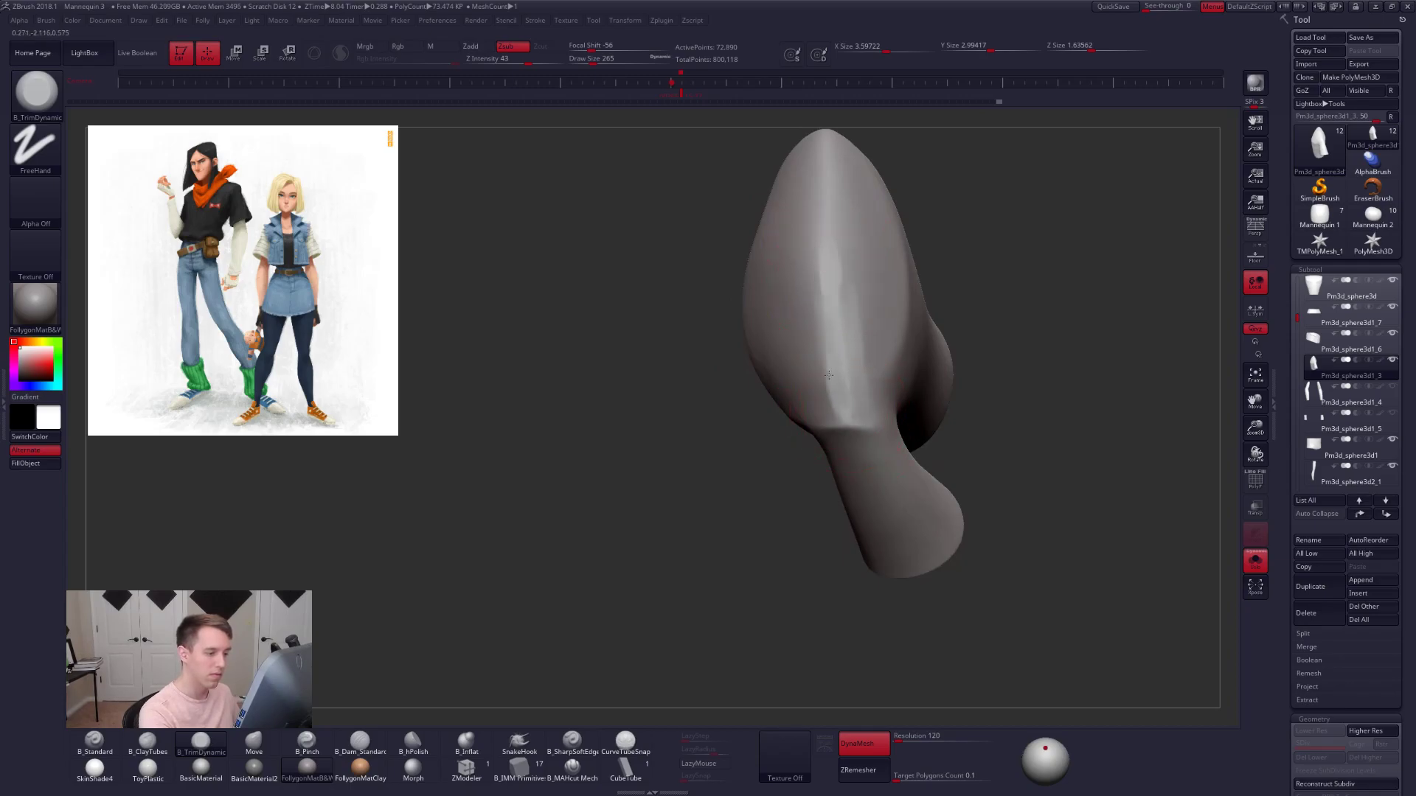
pyautogui.press('shift')
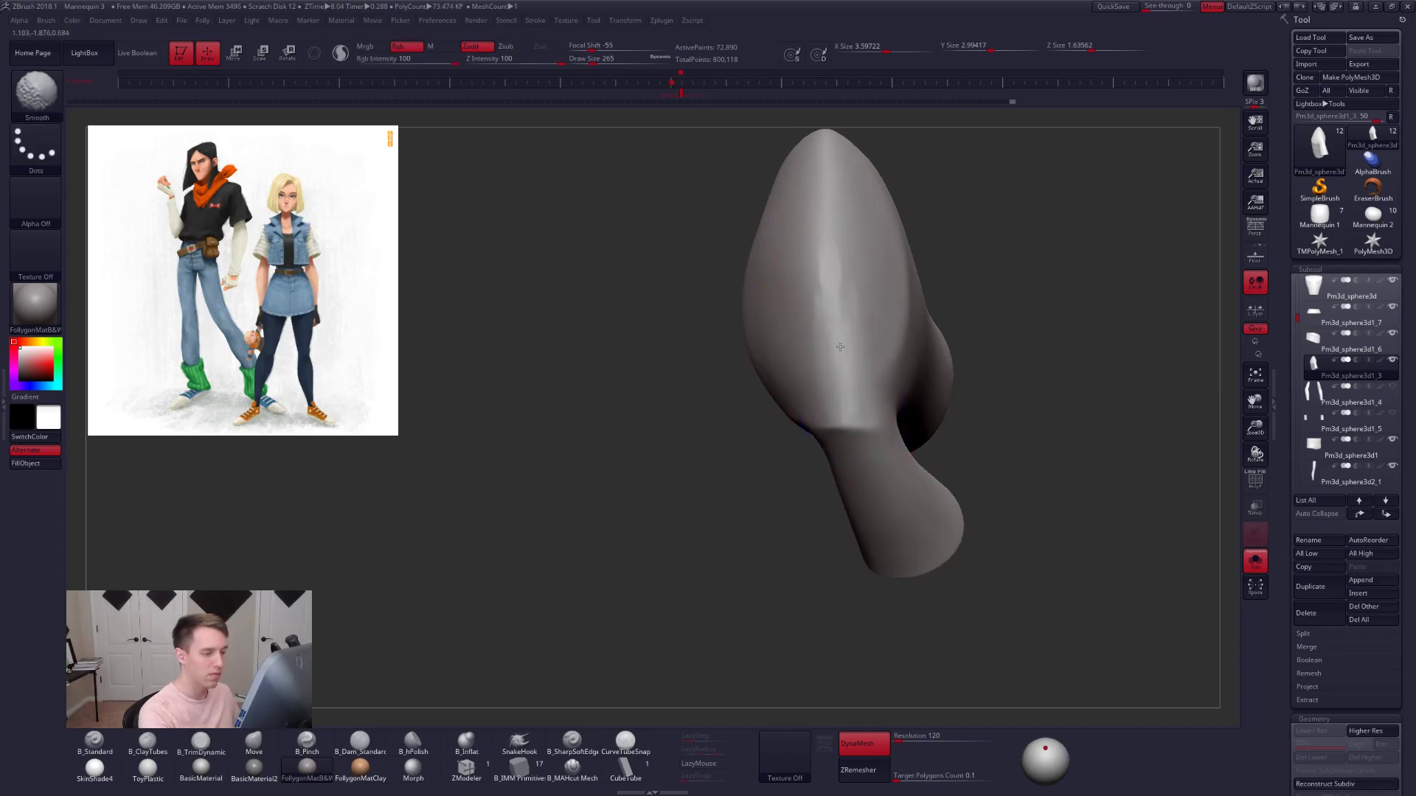
# - Adjust the sleeve and shoulder outline with the Move brush and assign the shirt mesh to a single polygroup
pyautogui.moveTo(842, 359)
pyautogui.mouseDown(button='right')
pyautogui.moveTo(838, 379)
pyautogui.moveTo(873, 398)
pyautogui.moveTo(853, 382)
pyautogui.mouseUp(button='right')
pyautogui.press('space')
pyautogui.press('4')
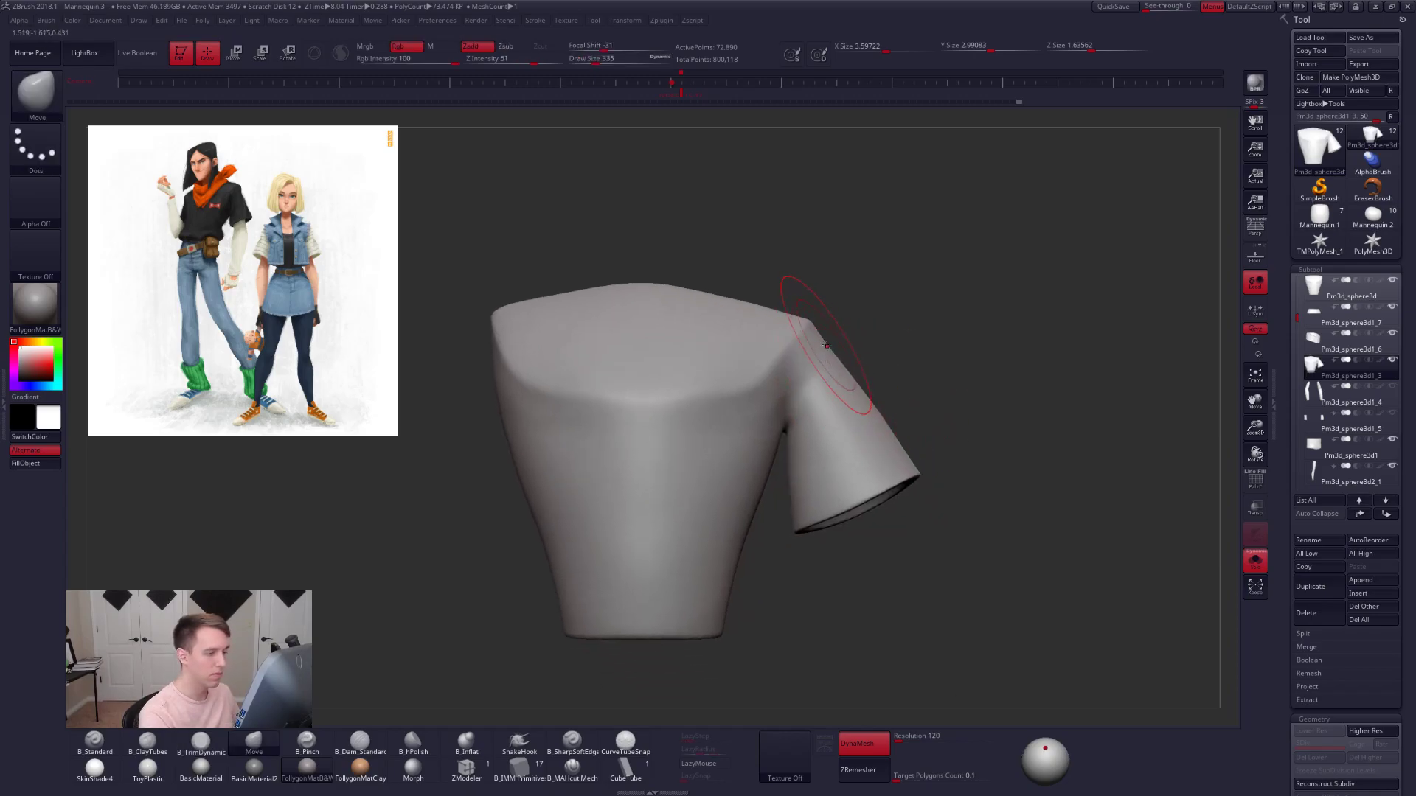
pyautogui.hotkey('shift', 'f')
pyautogui.hotkey('ctrl', 'w')
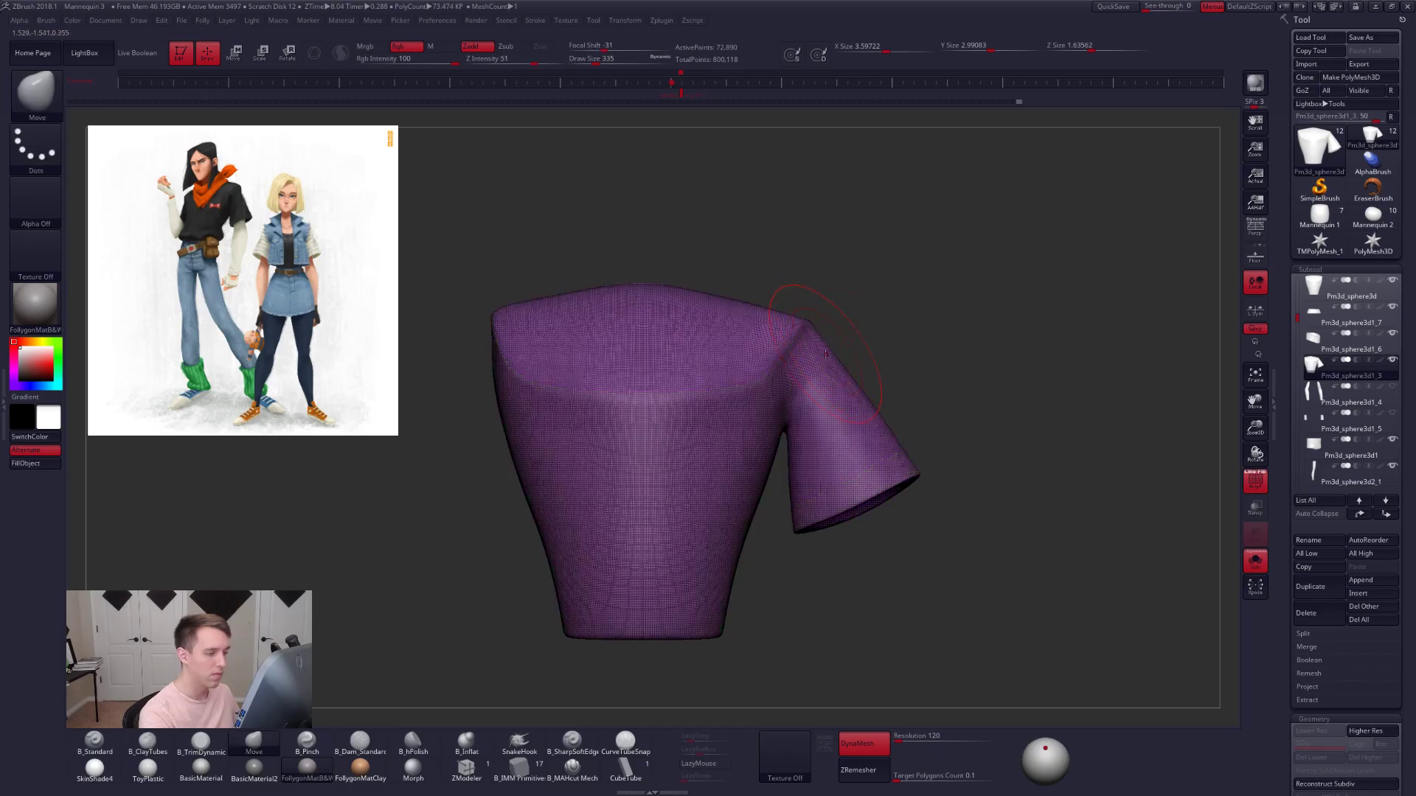
pyautogui.hotkey('shift', 'f')
pyautogui.hotkey('ctrl', 'space')
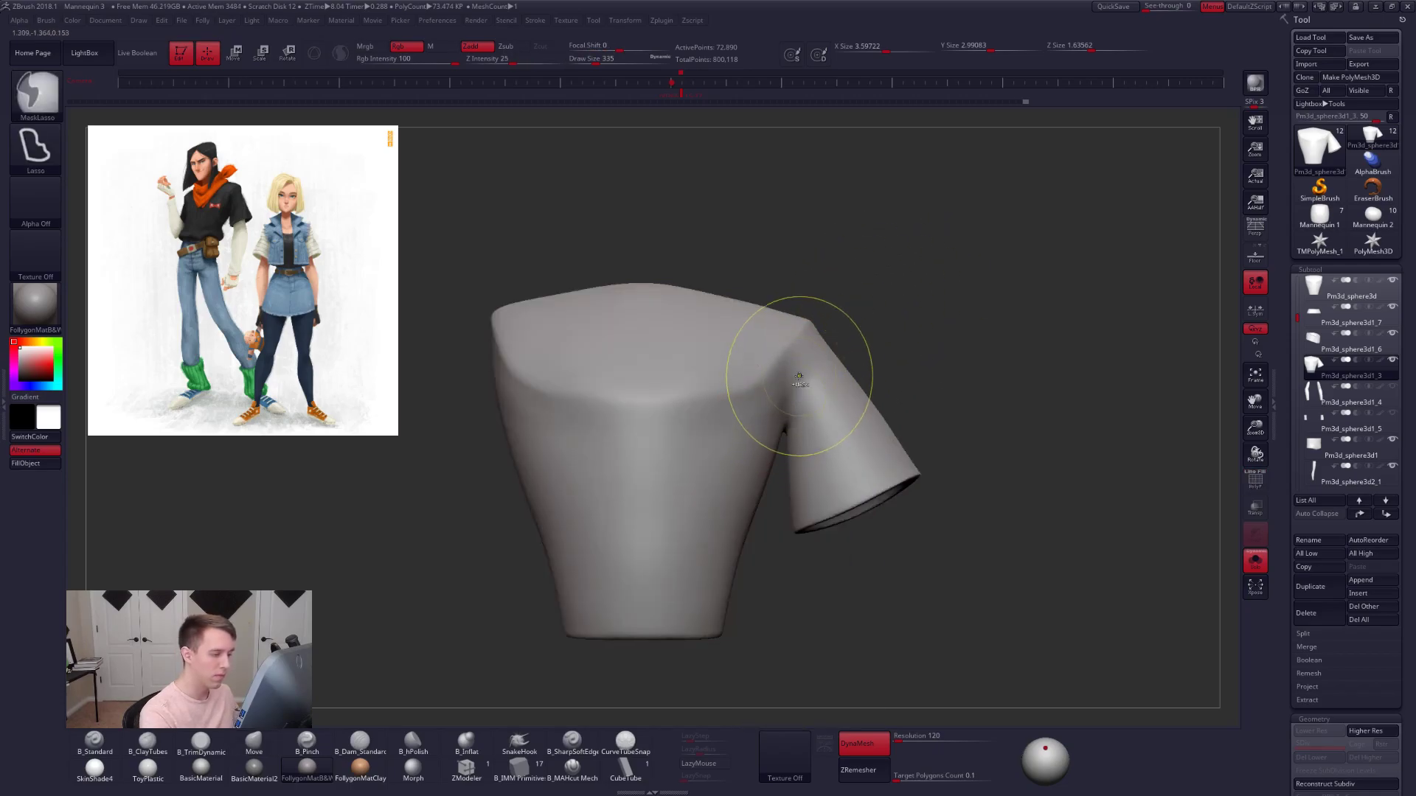
pyautogui.moveTo(813, 317)
pyautogui.keyDown('ctrl'); pyautogui.mouseDown()
pyautogui.moveTo(791, 345)
pyautogui.moveTo(678, 398)
pyautogui.moveTo(649, 196)
pyautogui.moveTo(708, 184)
pyautogui.mouseUp(); pyautogui.keyUp('ctrl')
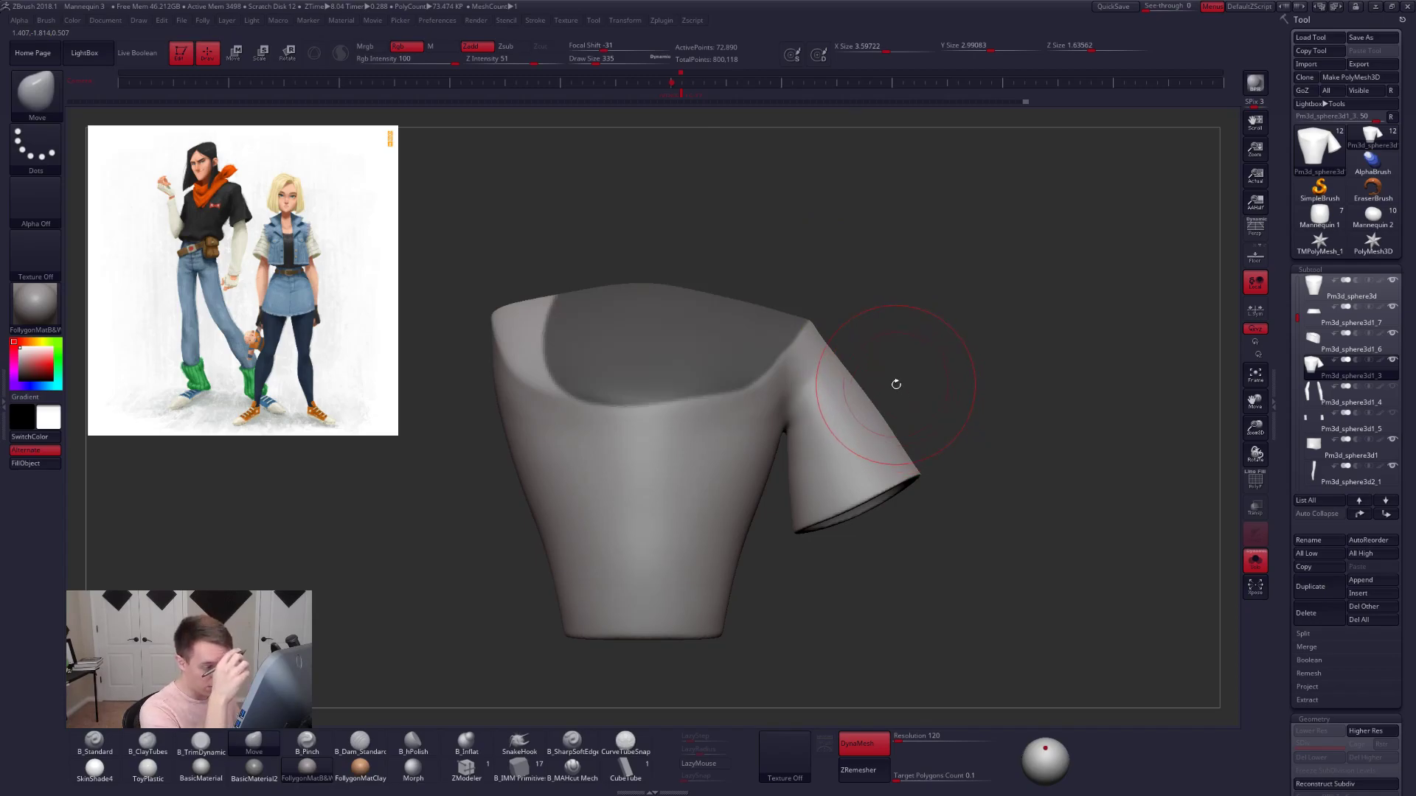
pyautogui.moveTo(895, 384); pyautogui.dragTo(1014, 436)
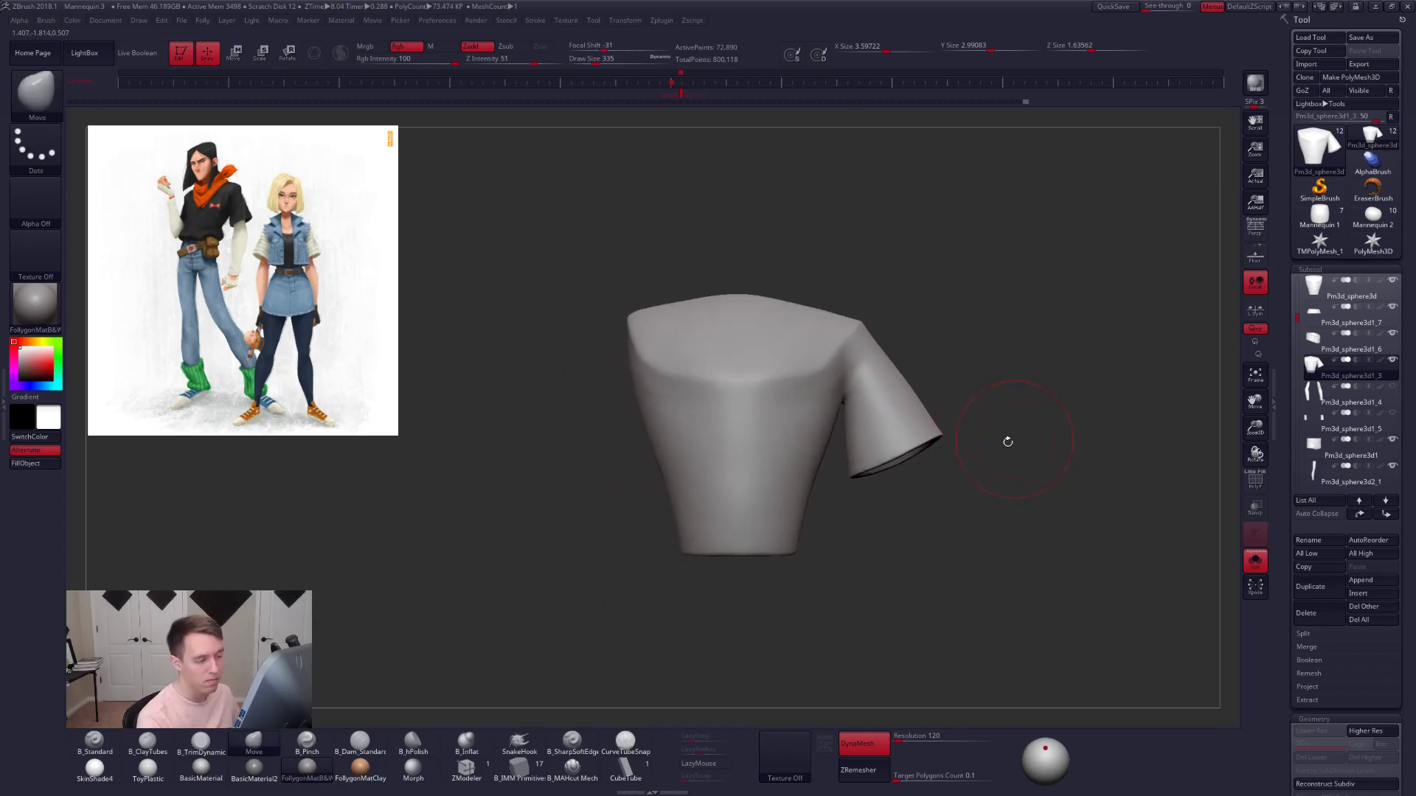
# - Mirror and weld the shirt to create the opposite sleeve, and reorder its subtool directly beneath the original torso
pyautogui.hotkey('ctrl', 'shift', 'f')
pyautogui.click(932, 549)
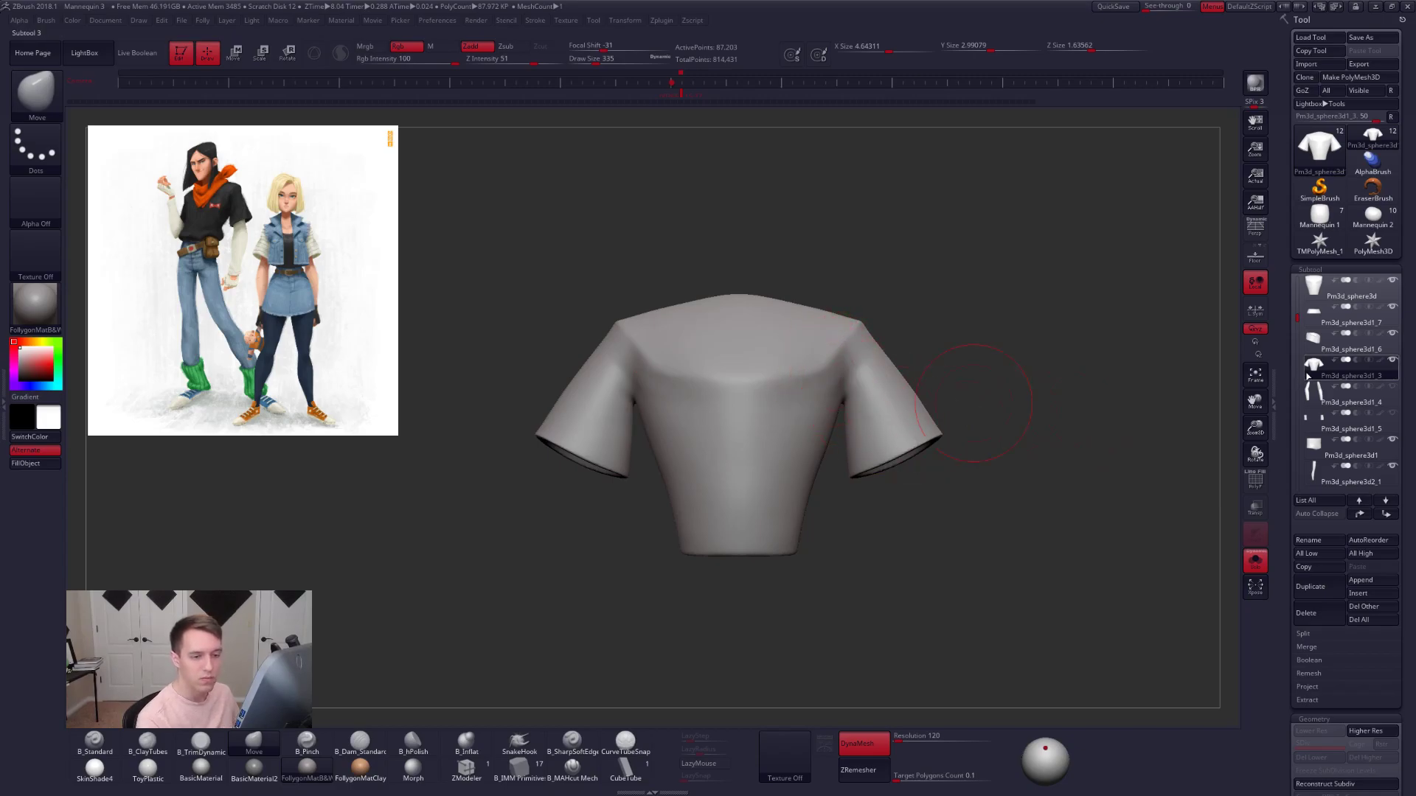
pyautogui.click(1359, 514)
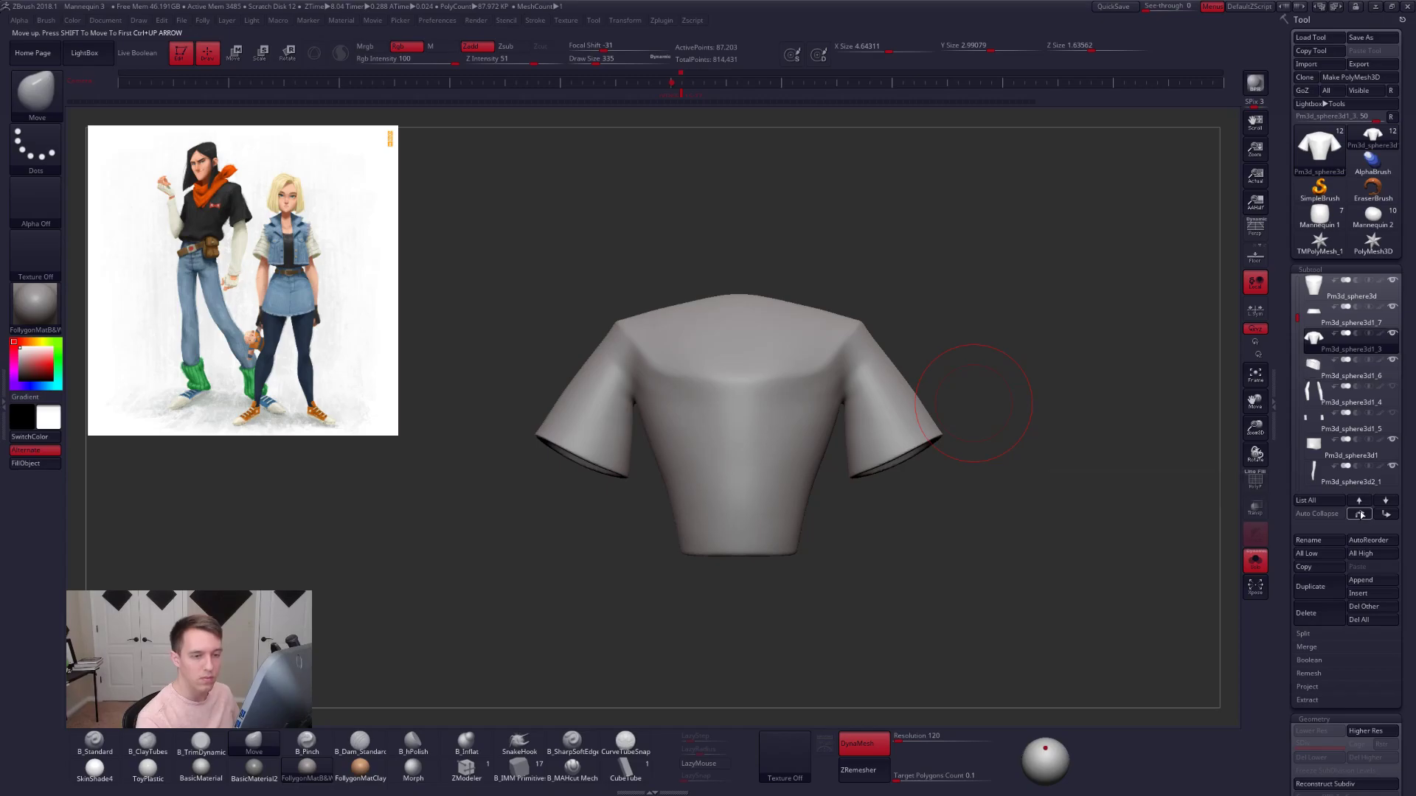
pyautogui.click(1358, 514)
# - Select the original torso subtool, subdivide it and merge it down with the mirrored shirt
pyautogui.click(1316, 290)
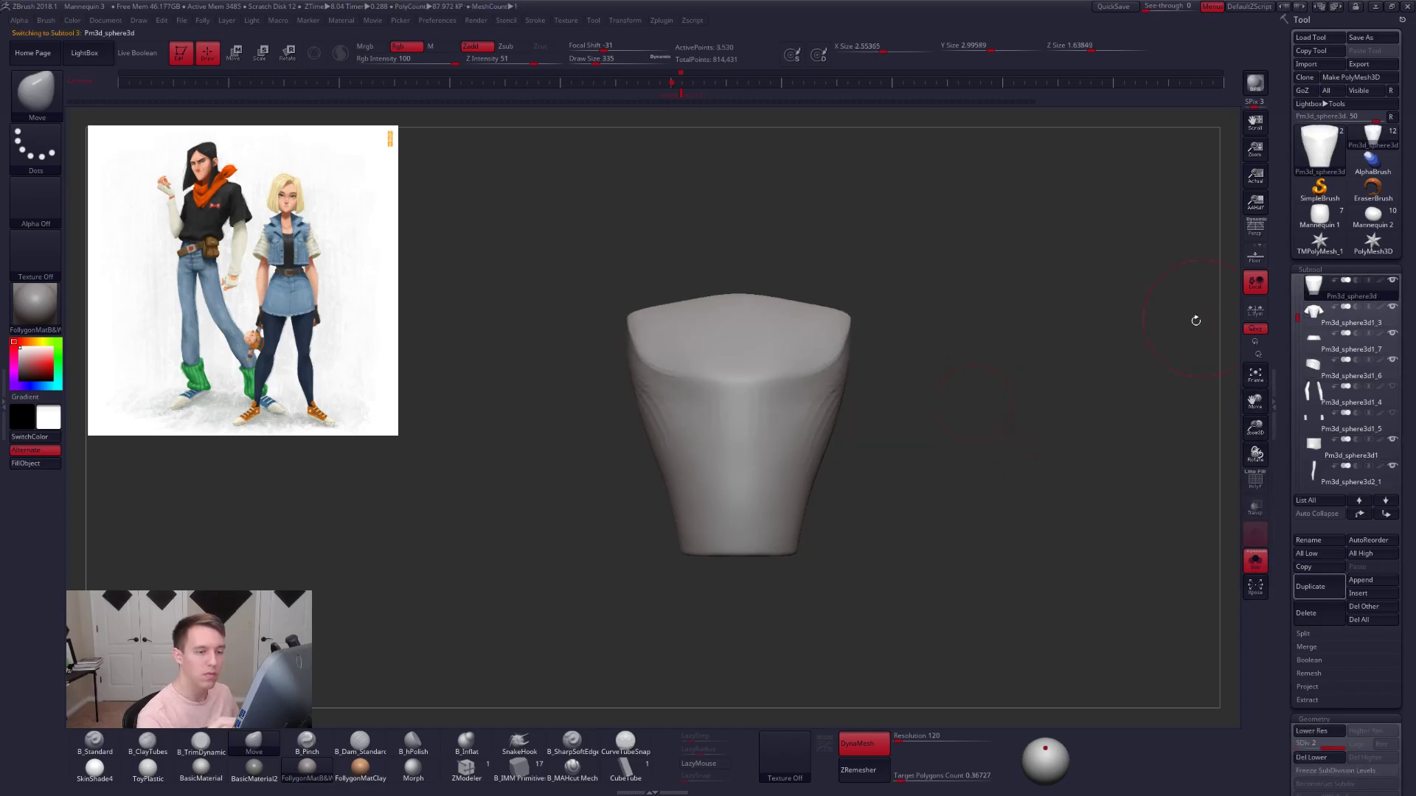
pyautogui.rightClick(1089, 339)
pyautogui.click(1043, 394)
pyautogui.click(1001, 404)
pyautogui.hotkey('ctrl', 'd')
pyautogui.hotkey('ctrl', 'd')
pyautogui.hotkey('ctrl', 'd')
pyautogui.hotkey('ctrl', 'shift', 'f')
pyautogui.click(1054, 421)
pyautogui.click(984, 445)
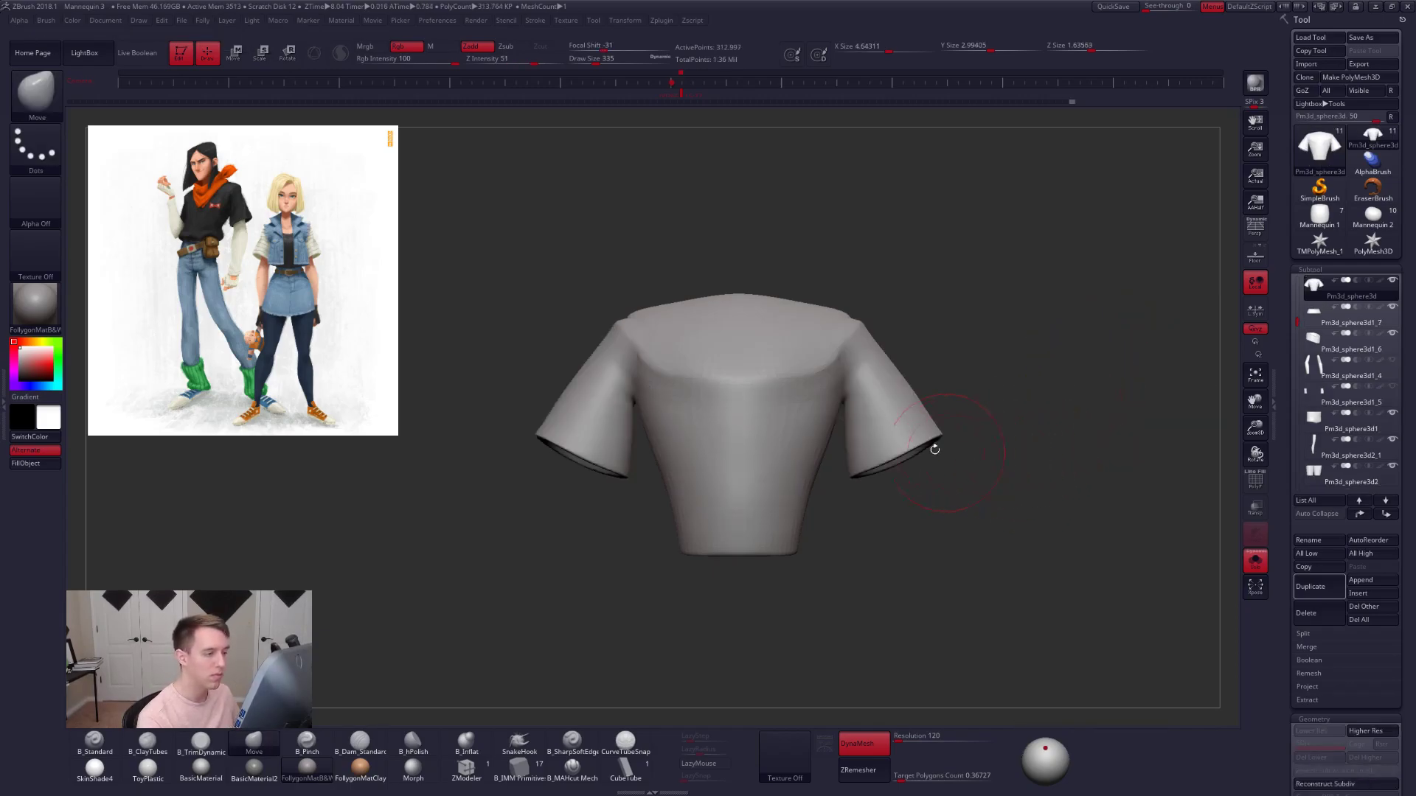
# - Mask the torso and move both sleeves slightly inward toward the body
pyautogui.hotkey('shift', 'f')
pyautogui.hotkey('shift', 'f')
pyautogui.press('w')
pyautogui.keyDown('ctrl'); pyautogui.click(871, 434); pyautogui.keyUp('ctrl')
pyautogui.moveTo(870, 434)
pyautogui.mouseDown()
pyautogui.moveTo(781, 468)
pyautogui.moveTo(773, 409)
pyautogui.moveTo(949, 449)
pyautogui.mouseUp()
pyautogui.press('q')
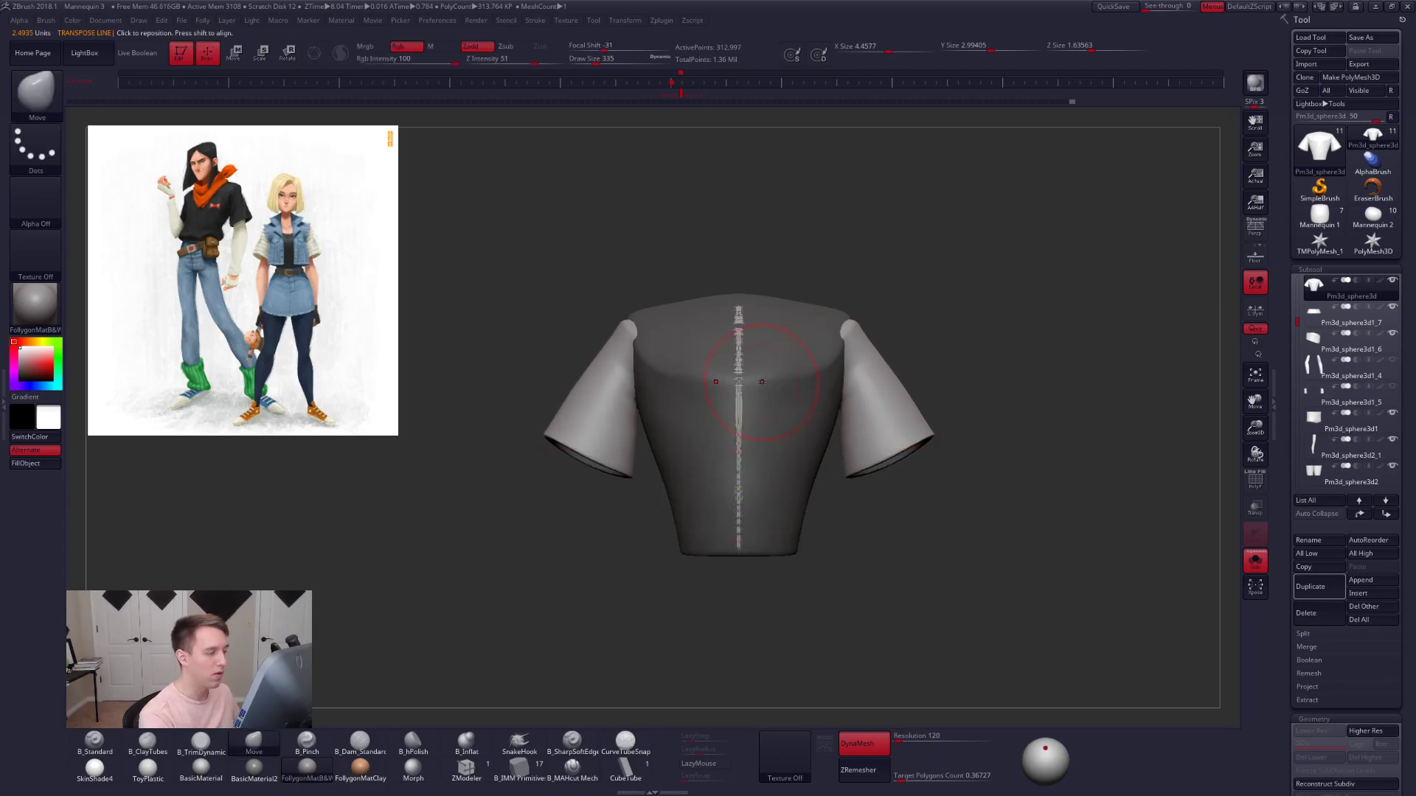
# - Refine the shape of the unmasked sleeves from several angles with the Move brush
pyautogui.moveTo(739, 472); pyautogui.dragTo(844, 444, button='right')
pyautogui.press('space')
pyautogui.moveTo(759, 494); pyautogui.dragTo(771, 494)
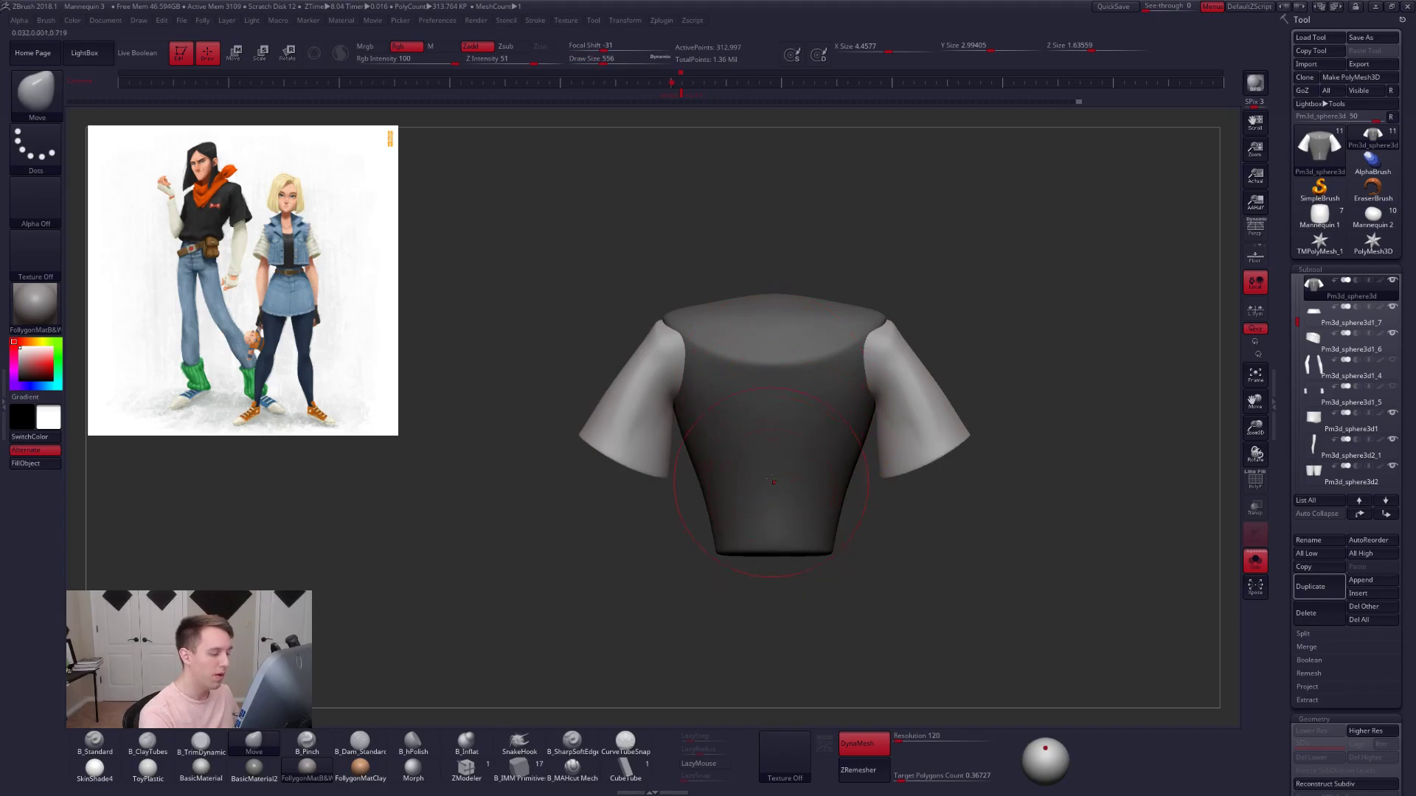
pyautogui.moveTo(774, 480); pyautogui.dragTo(828, 428, button='right')
pyautogui.press('space')
pyautogui.moveTo(888, 374); pyautogui.dragTo(873, 375)
pyautogui.keyDown('alt'); pyautogui.moveTo(891, 355); pyautogui.dragTo(829, 408, button='right'); pyautogui.keyUp('alt')
pyautogui.moveTo(831, 408); pyautogui.dragTo(881, 377)
pyautogui.press('space')
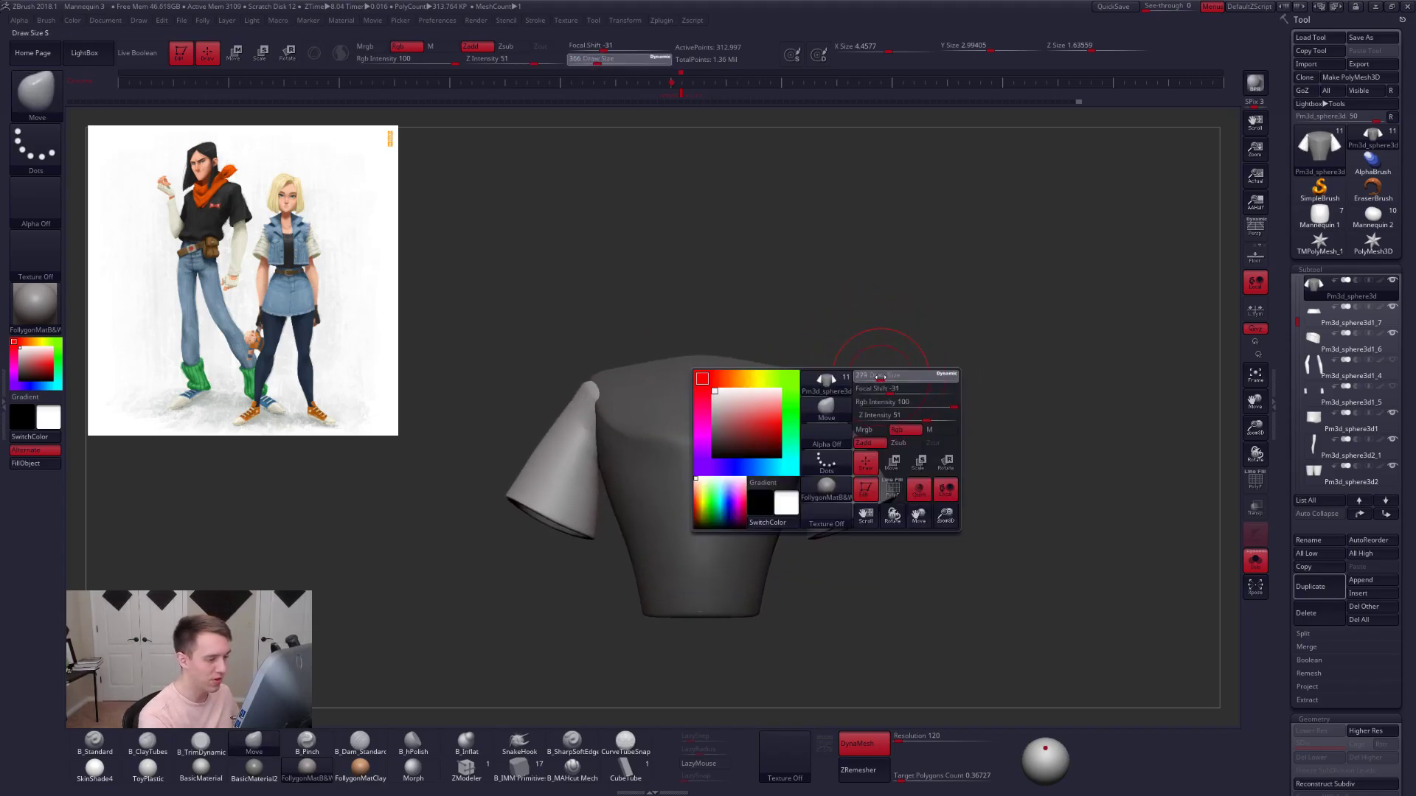
# - Invert the mask to protect the sleeves and reshape the torso around the shoulders with the Move brush
pyautogui.keyDown('ctrl'); pyautogui.click(888, 384); pyautogui.keyUp('ctrl')
pyautogui.moveTo(885, 385); pyautogui.dragTo(759, 413, button='right')
pyautogui.press(']')
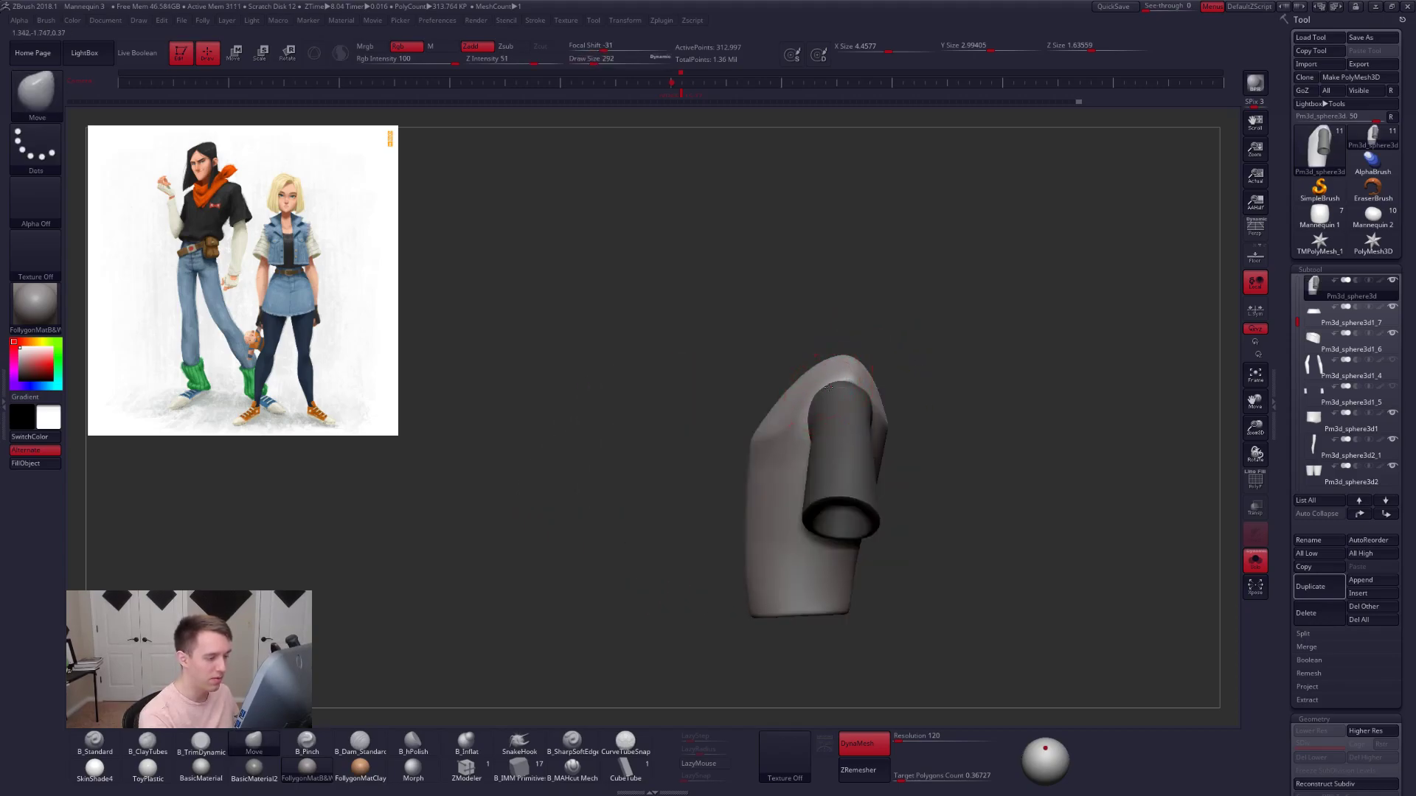
pyautogui.moveTo(864, 400)
pyautogui.mouseDown()
pyautogui.moveTo(824, 397)
pyautogui.moveTo(916, 391)
pyautogui.moveTo(912, 413)
pyautogui.mouseUp()
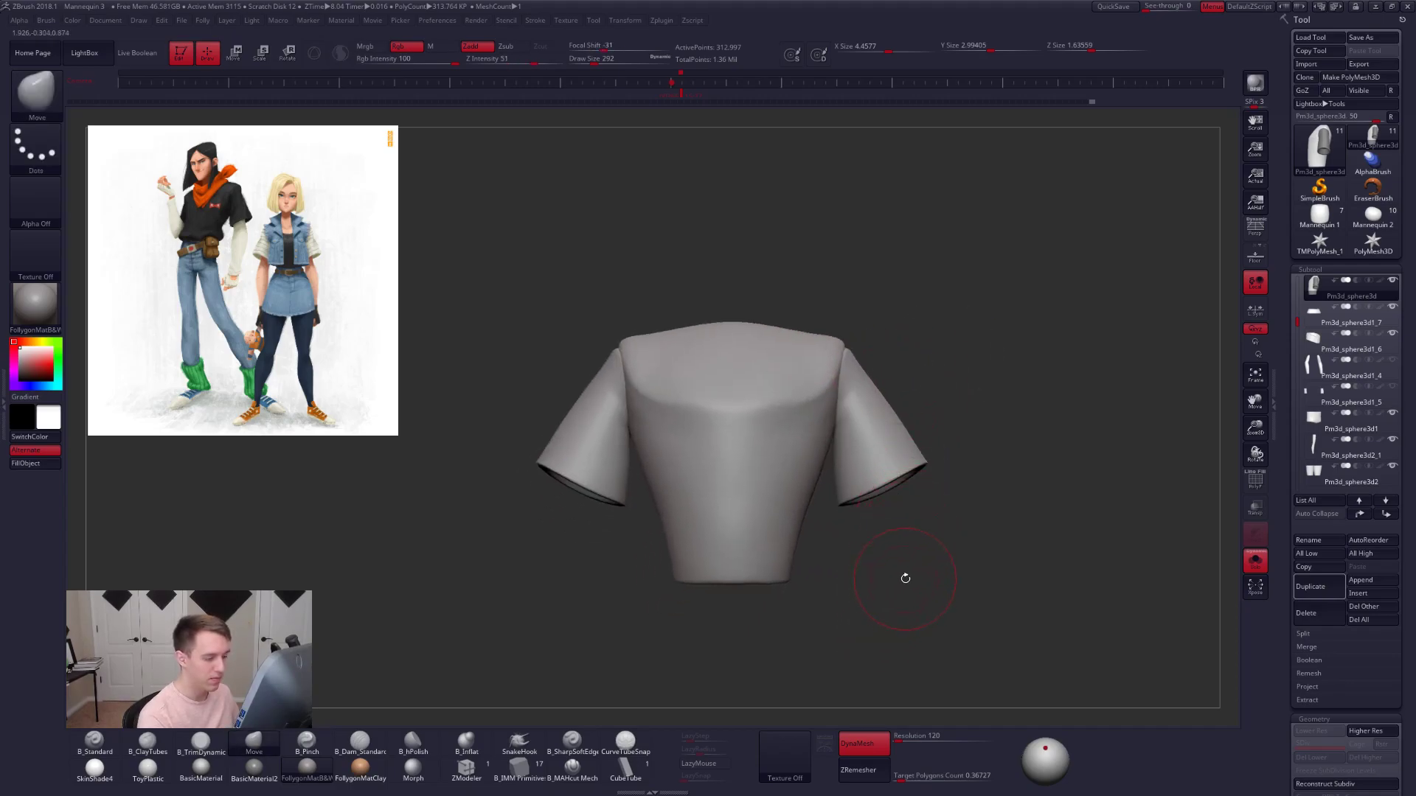
# - Fuse the torso and both sleeves with DynaMesh and smooth the shirt's chest, shoulders and back
pyautogui.press('w')
pyautogui.moveTo(833, 432)
pyautogui.keyDown('ctrl'); pyautogui.mouseDown()
pyautogui.moveTo(860, 422)
pyautogui.moveTo(847, 393)
pyautogui.mouseUp(); pyautogui.keyUp('ctrl')
pyautogui.moveTo(756, 413)
pyautogui.mouseDown()
pyautogui.moveTo(952, 413)
pyautogui.moveTo(945, 527)
pyautogui.mouseUp()
pyautogui.press('q')
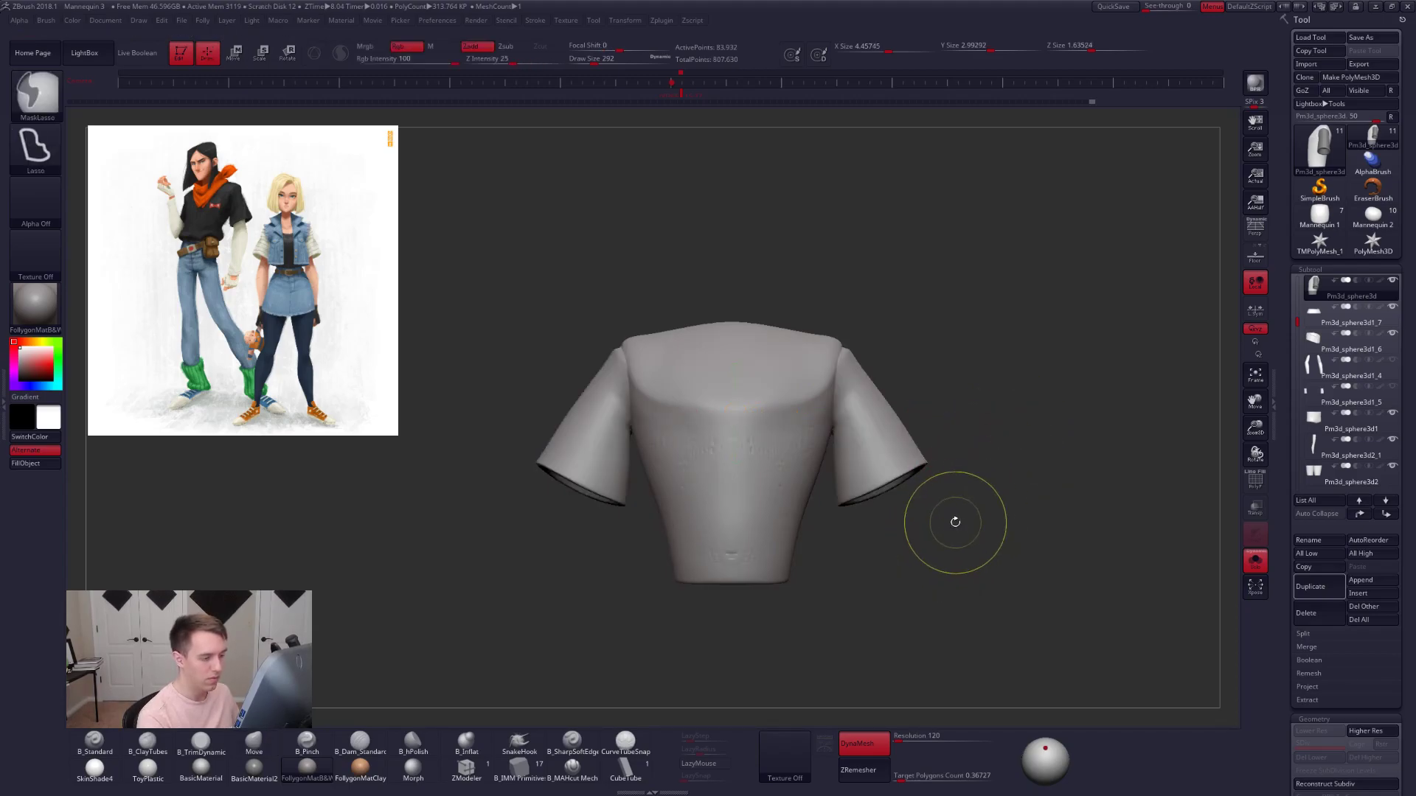
pyautogui.keyDown('shift'); pyautogui.moveTo(817, 459); pyautogui.dragTo(758, 550); pyautogui.keyUp('shift')
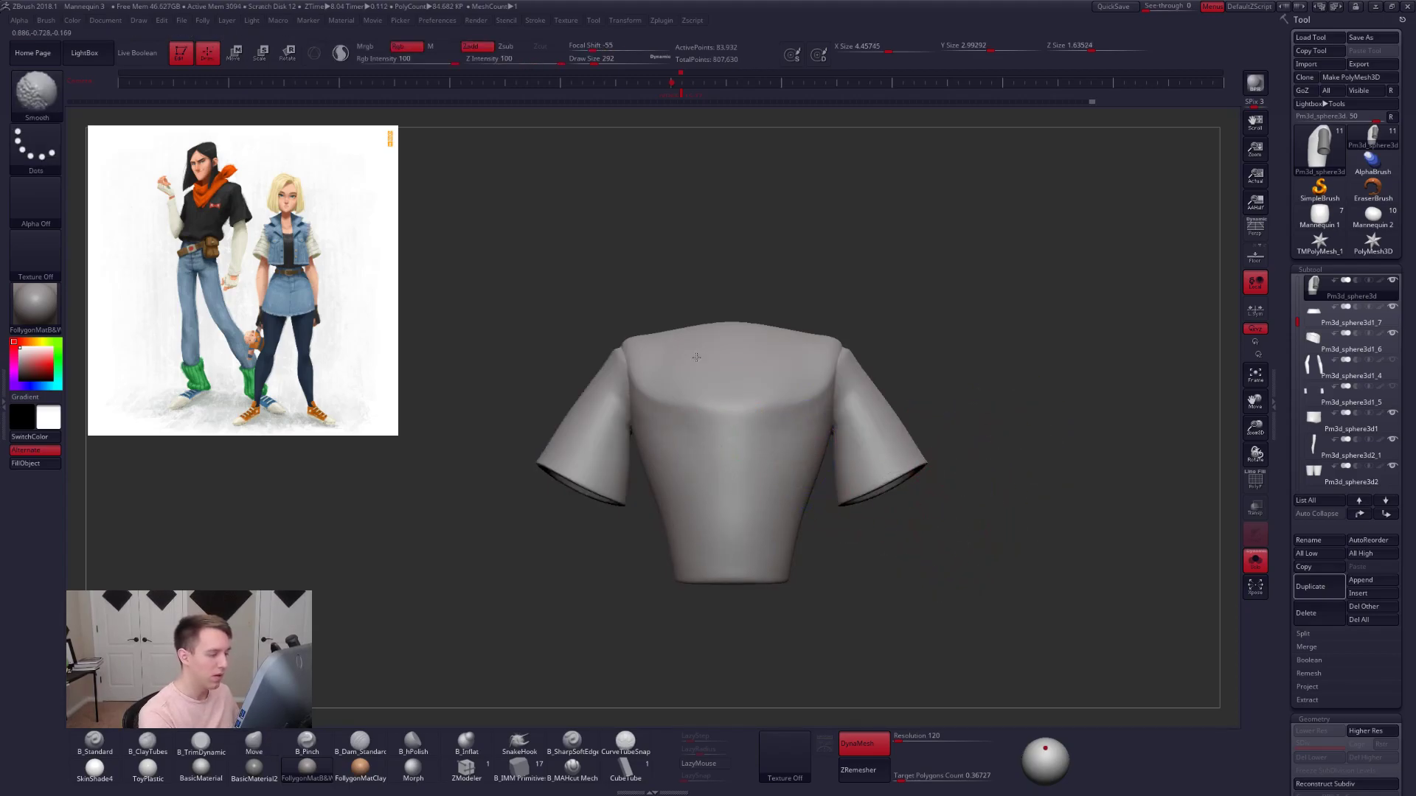
pyautogui.moveTo(472, 412)
pyautogui.keyDown('shift'); pyautogui.mouseDown()
pyautogui.moveTo(689, 422)
pyautogui.moveTo(598, 379)
pyautogui.mouseUp(); pyautogui.keyUp('shift')
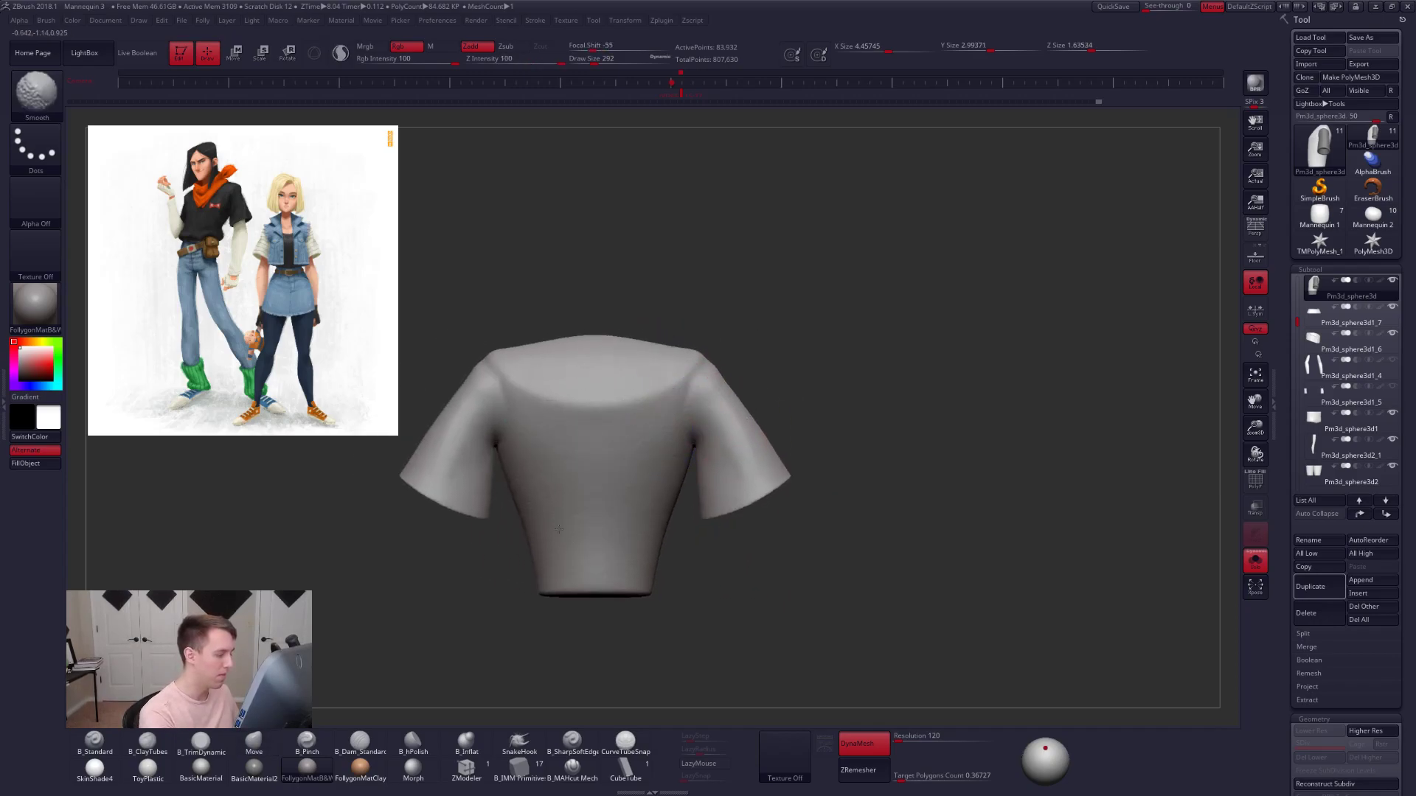
pyautogui.moveTo(571, 521)
pyautogui.mouseDown(button='right')
pyautogui.moveTo(726, 507)
pyautogui.moveTo(653, 523)
pyautogui.moveTo(827, 473)
pyautogui.moveTo(917, 480)
pyautogui.moveTo(827, 435)
pyautogui.mouseUp(button='right')
# - Pinch the shoulder ridge and the chest edge of the fused shirt with the Pinch brush
pyautogui.hotkey('shift', 'f')
pyautogui.hotkey('shift', 'f')
pyautogui.hotkey('ctrl', '3')
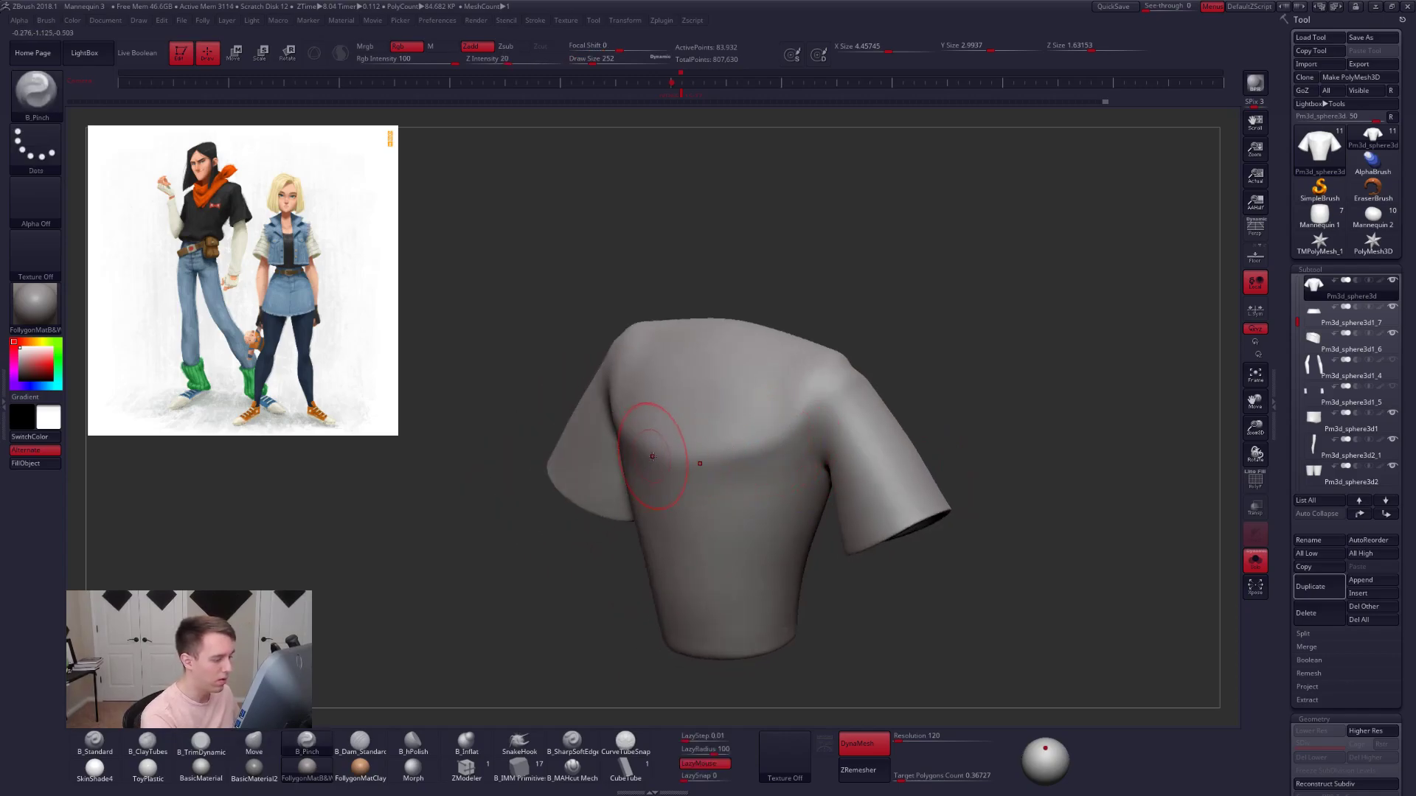
pyautogui.moveTo(828, 384); pyautogui.dragTo(809, 393, button='right')
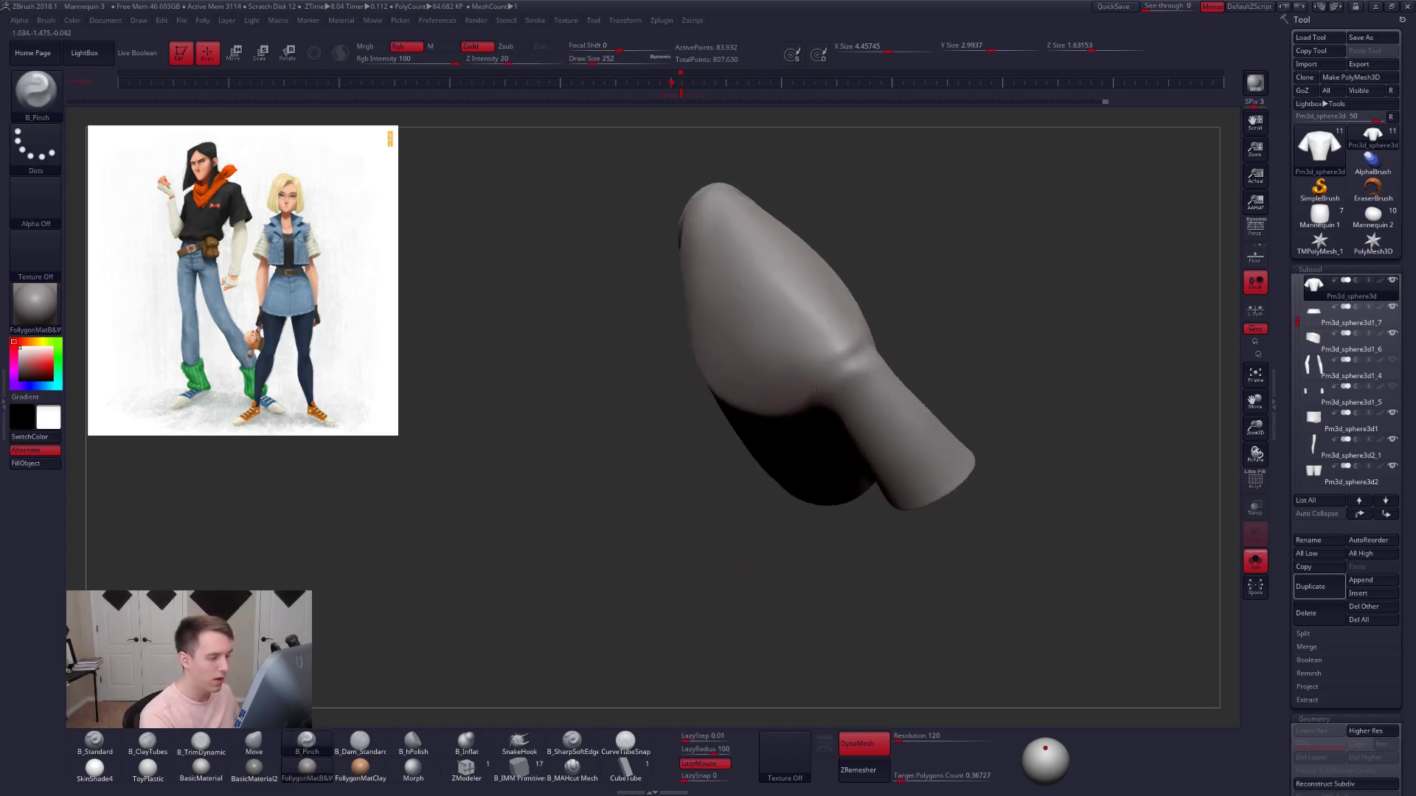
pyautogui.moveTo(903, 323); pyautogui.dragTo(829, 368, button='right')
pyautogui.moveTo(913, 304); pyautogui.dragTo(852, 389, button='right')
# - Subdivide the shirt once and define the fold where the shoulder meets the sleeve with the SharpSoftEdge brush
pyautogui.hotkey('ctrl', 'd')
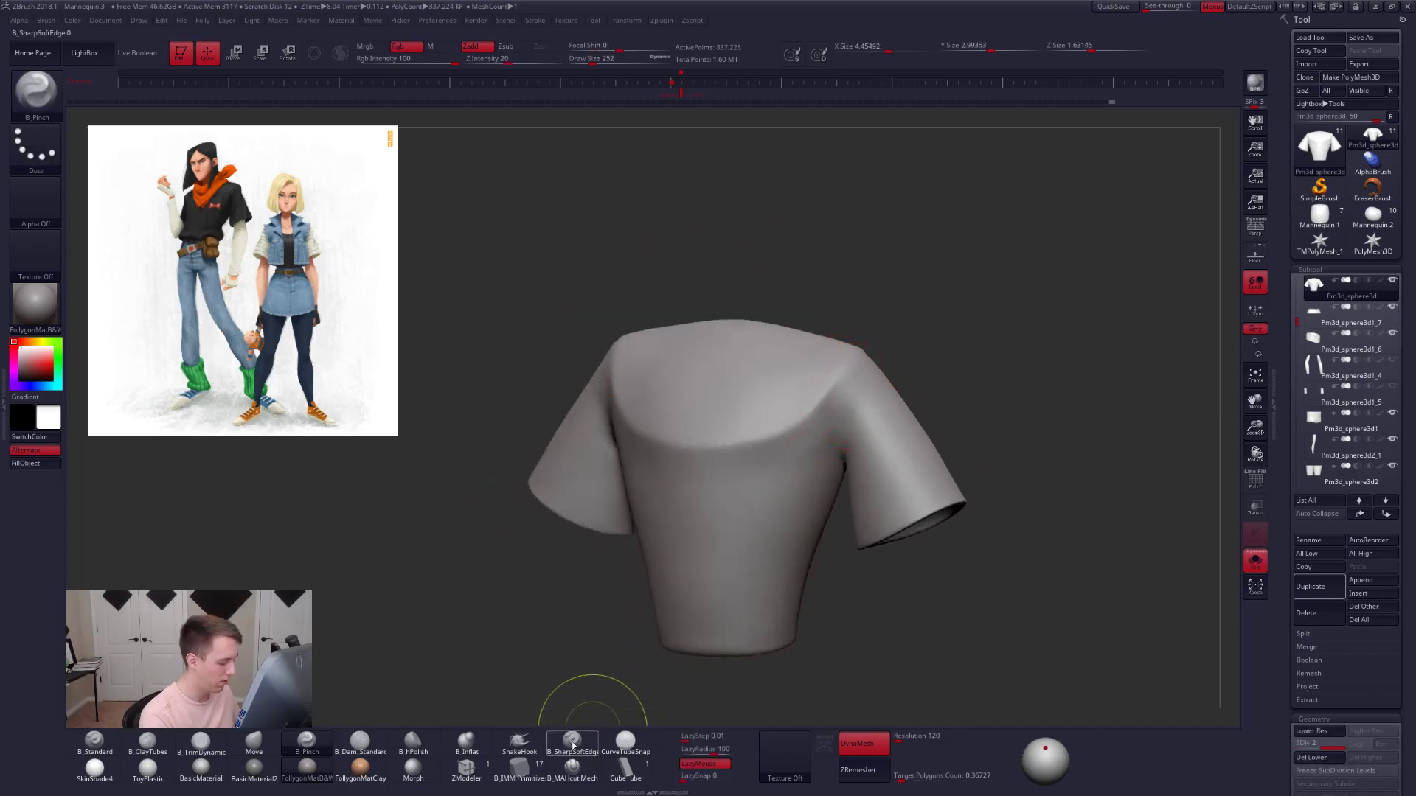
pyautogui.click(572, 739)
pyautogui.moveTo(657, 619); pyautogui.dragTo(832, 437, button='right')
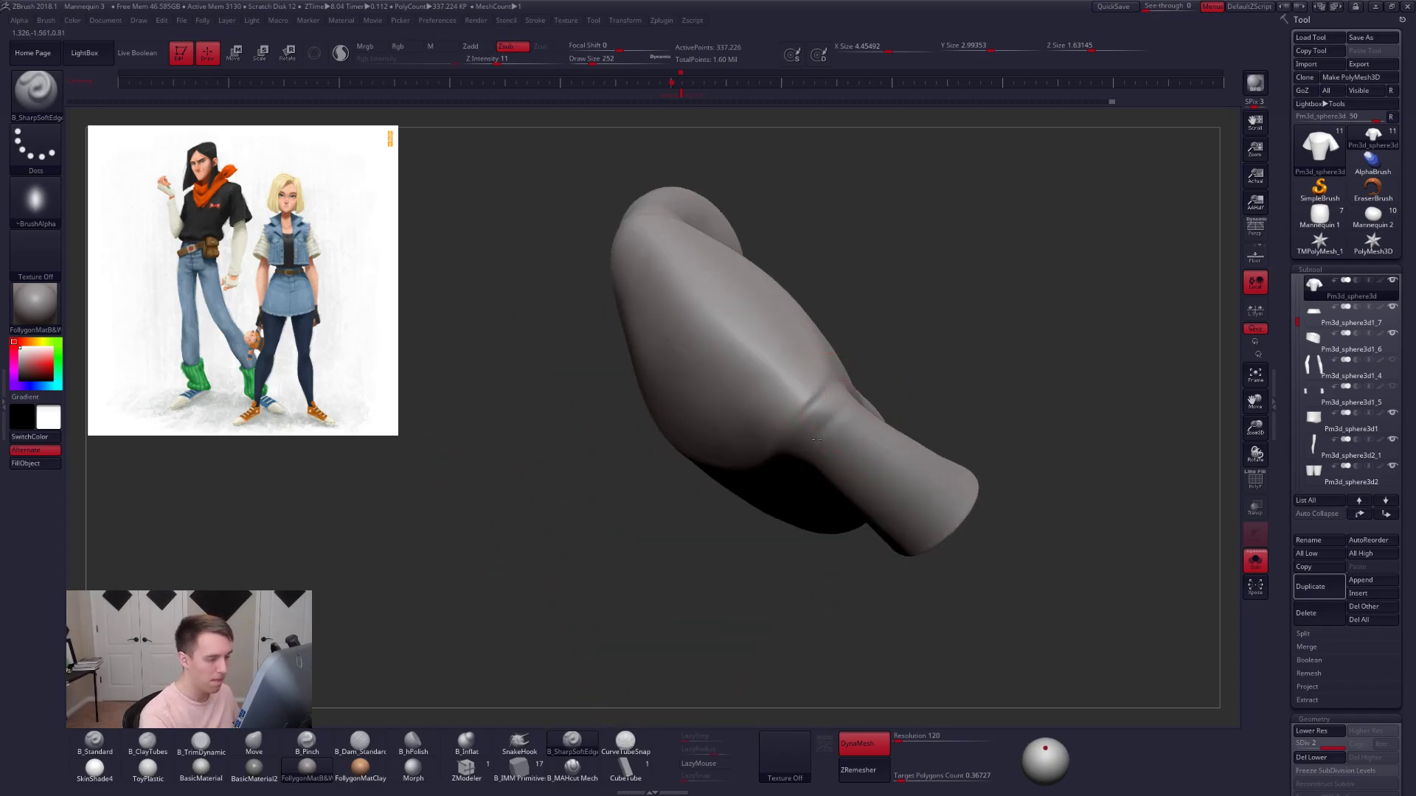
pyautogui.moveTo(807, 460); pyautogui.dragTo(827, 436, button='right')
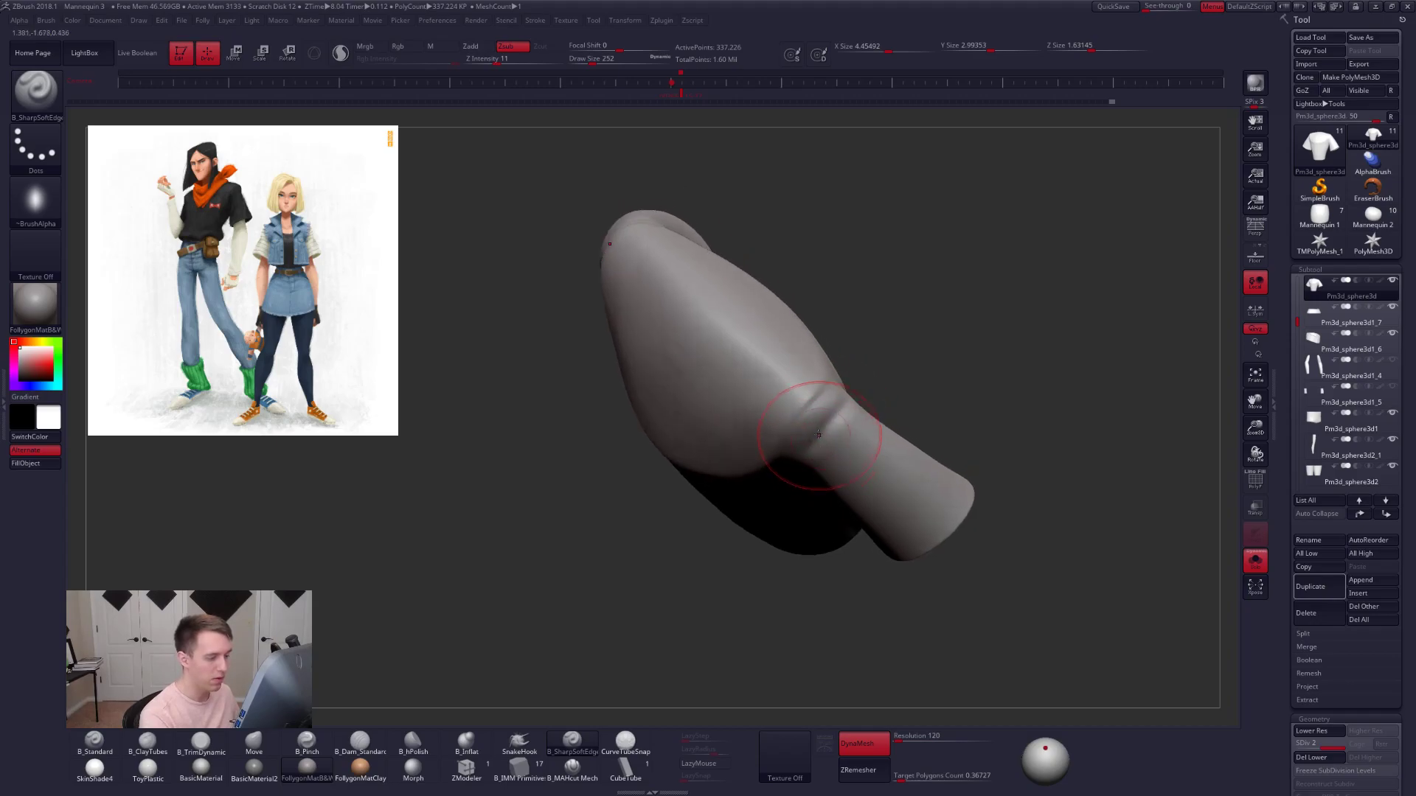
# - Carve the seam between the shoulder and the sleeve with the MAHcut Mech brush
pyautogui.click(572, 768)
pyautogui.press('l')
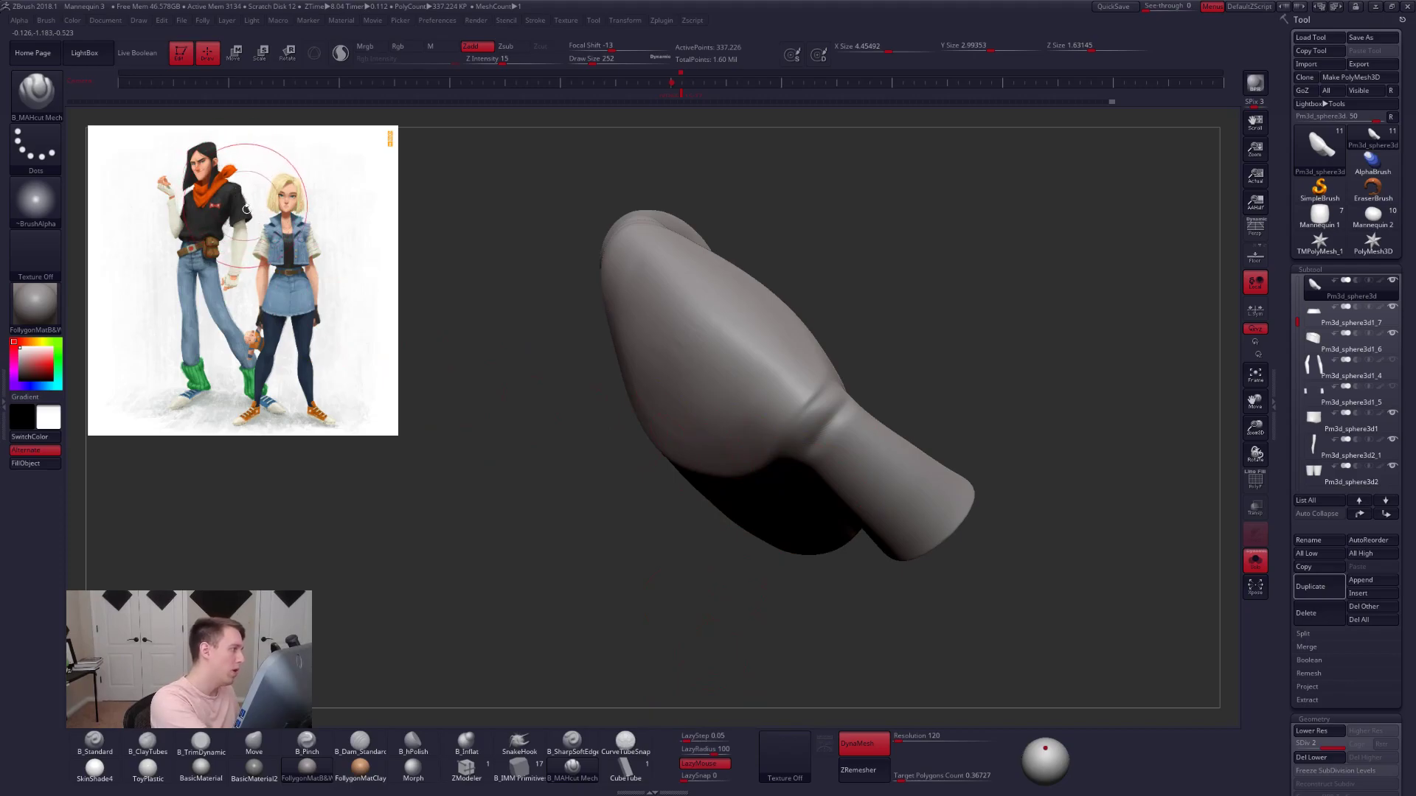
pyautogui.moveTo(846, 404)
pyautogui.mouseDown(button='right')
pyautogui.moveTo(832, 444)
pyautogui.moveTo(844, 410)
pyautogui.mouseUp(button='right')
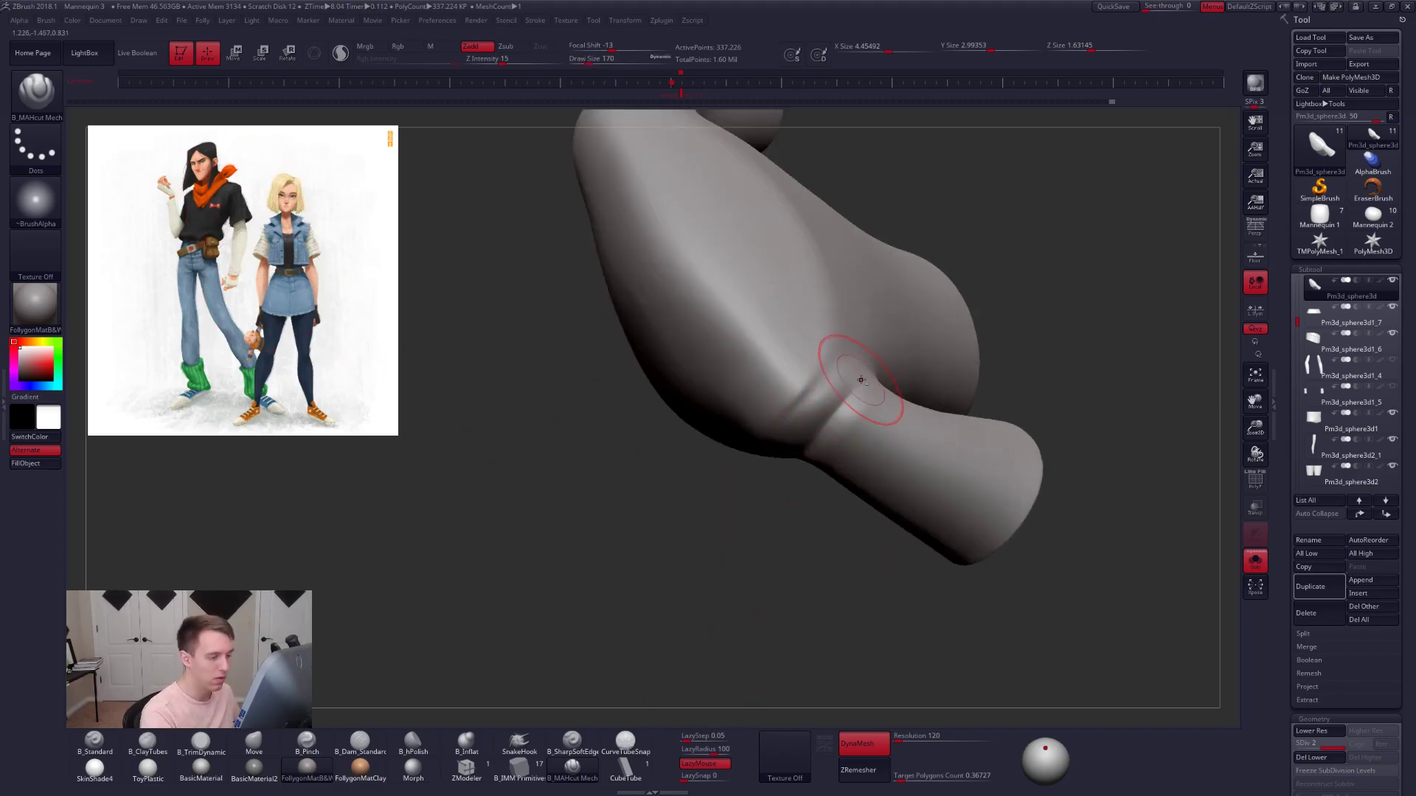
pyautogui.moveTo(818, 447); pyautogui.dragTo(847, 396, button='right')
pyautogui.moveTo(782, 484); pyautogui.dragTo(776, 501)
pyautogui.moveTo(775, 501)
pyautogui.mouseDown(button='right')
pyautogui.moveTo(850, 421)
pyautogui.moveTo(828, 405)
pyautogui.mouseUp(button='right')
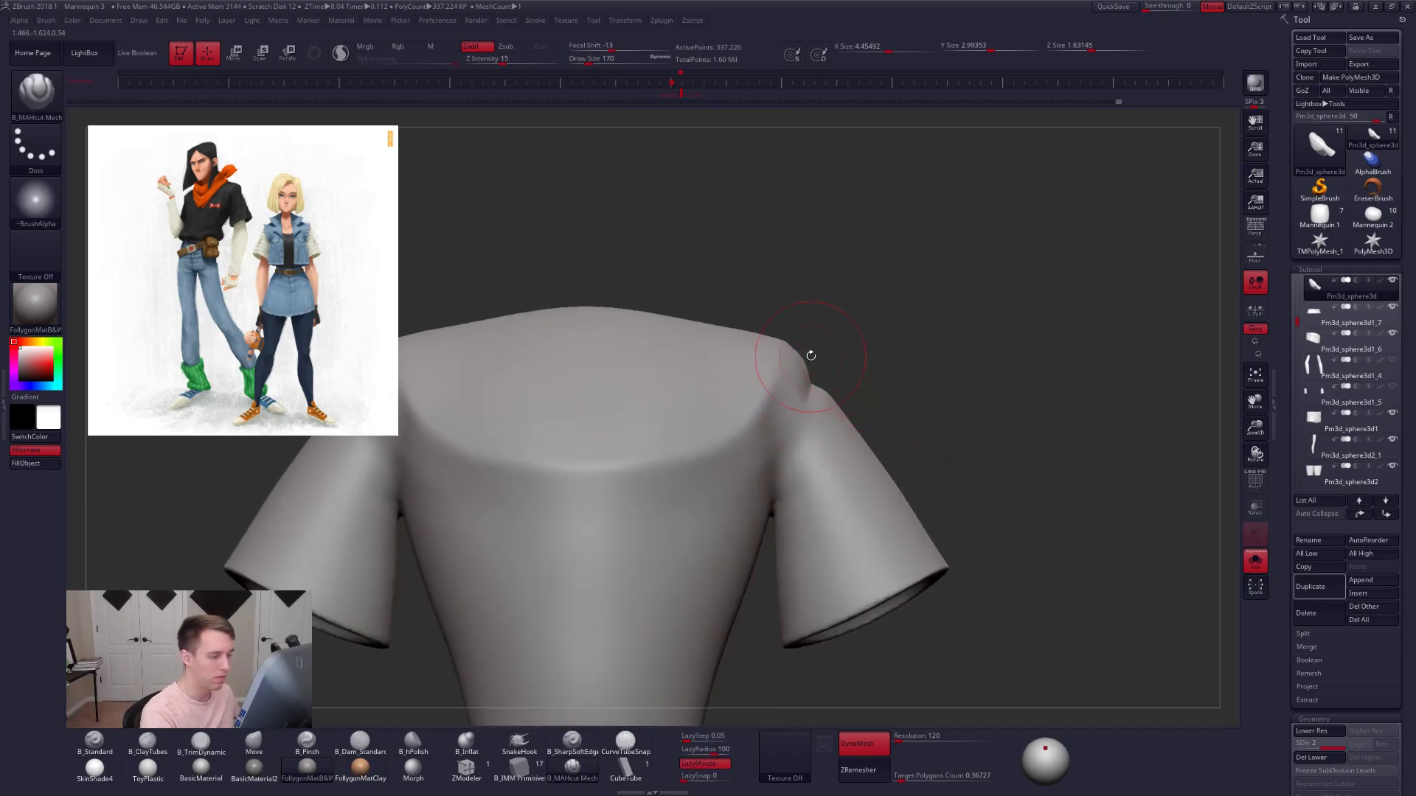
# - Reshape the shoulder cap where it meets the sleeve with the Move brush
pyautogui.press('b')
pyautogui.press('m')
pyautogui.press('v')
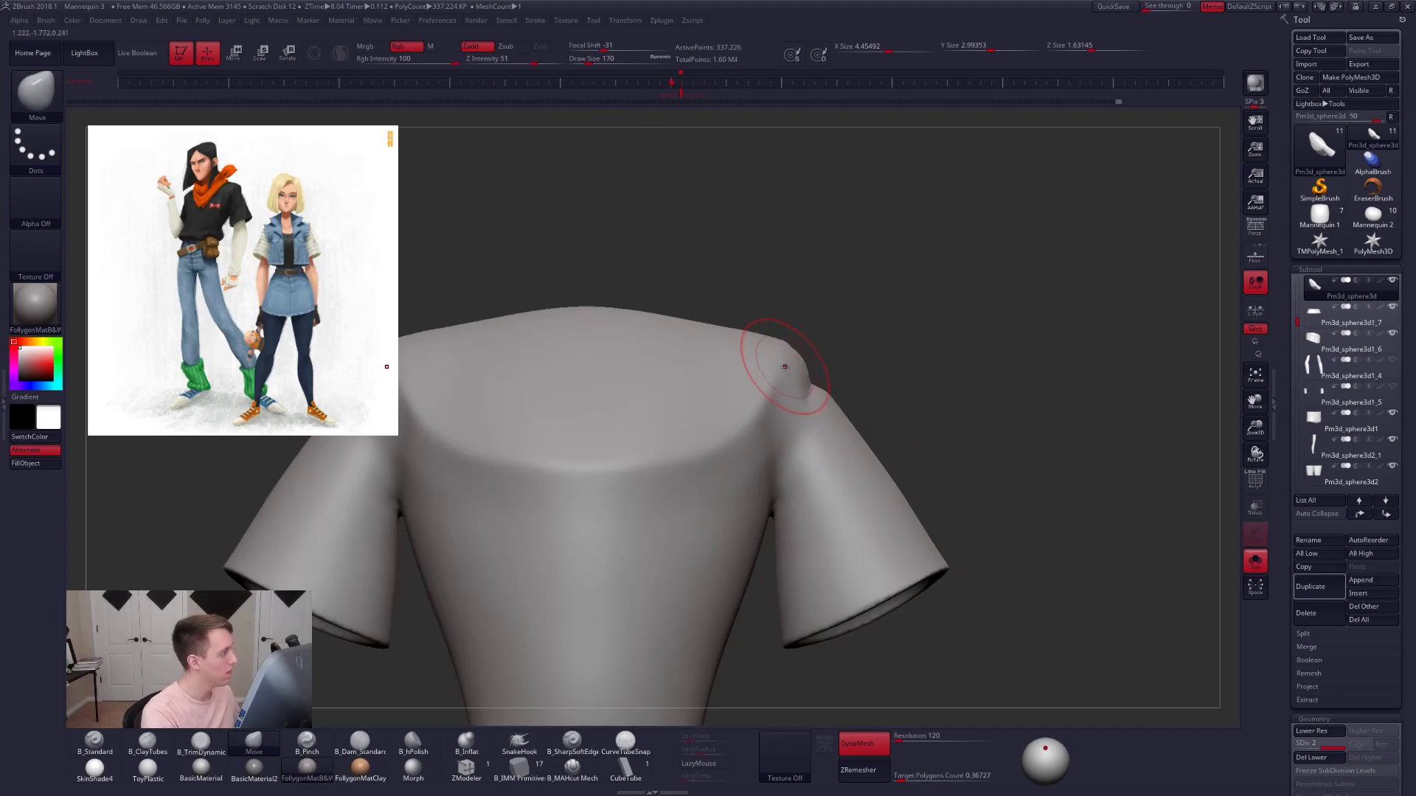
pyautogui.moveTo(784, 365); pyautogui.dragTo(814, 369, button='right')
pyautogui.press('space')
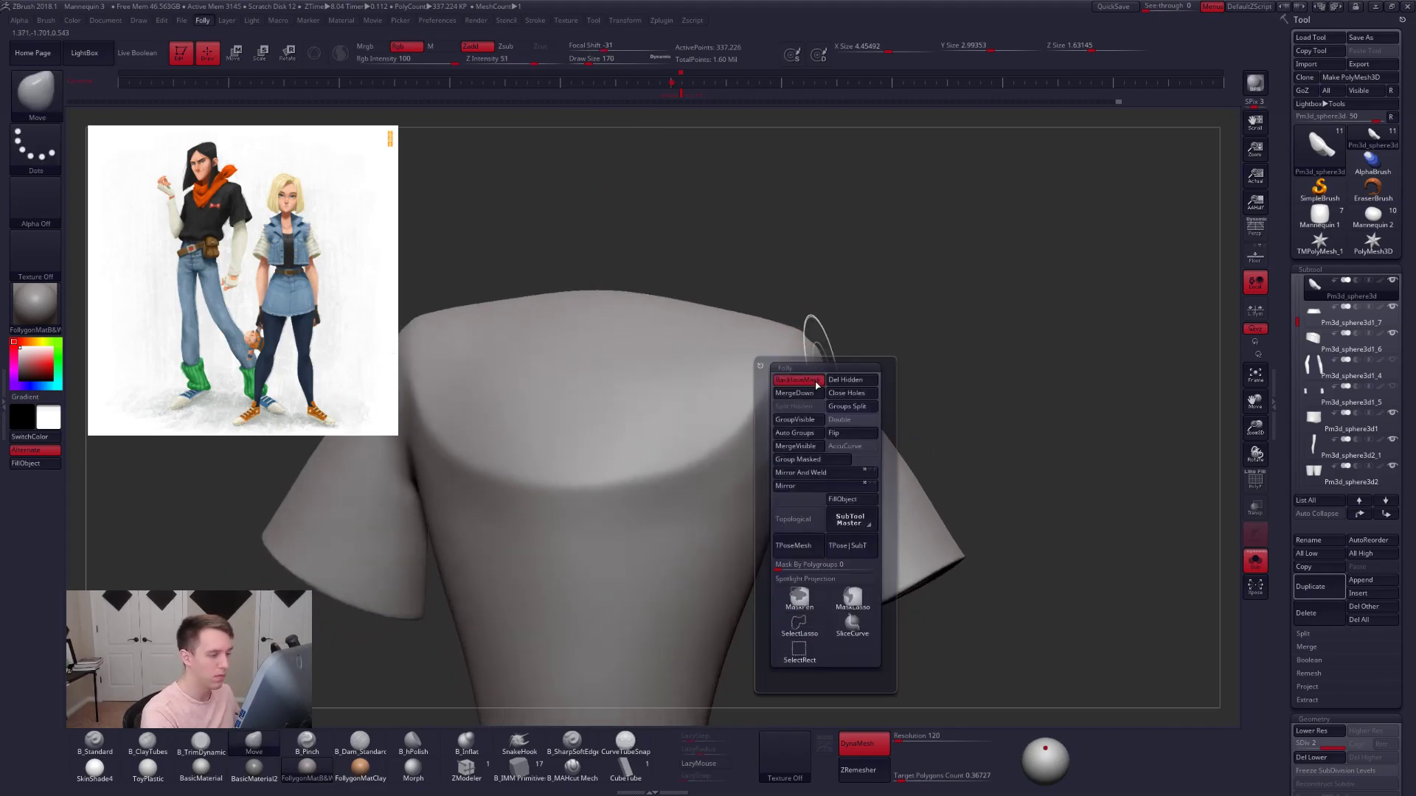
pyautogui.moveTo(819, 377); pyautogui.dragTo(760, 395, button='right')
# - Sharpen the fold between the shoulder and the sleeve with the Pinch brush
pyautogui.press('b')
pyautogui.press('p')
pyautogui.press('i')
pyautogui.moveTo(820, 351); pyautogui.dragTo(786, 363, button='right')
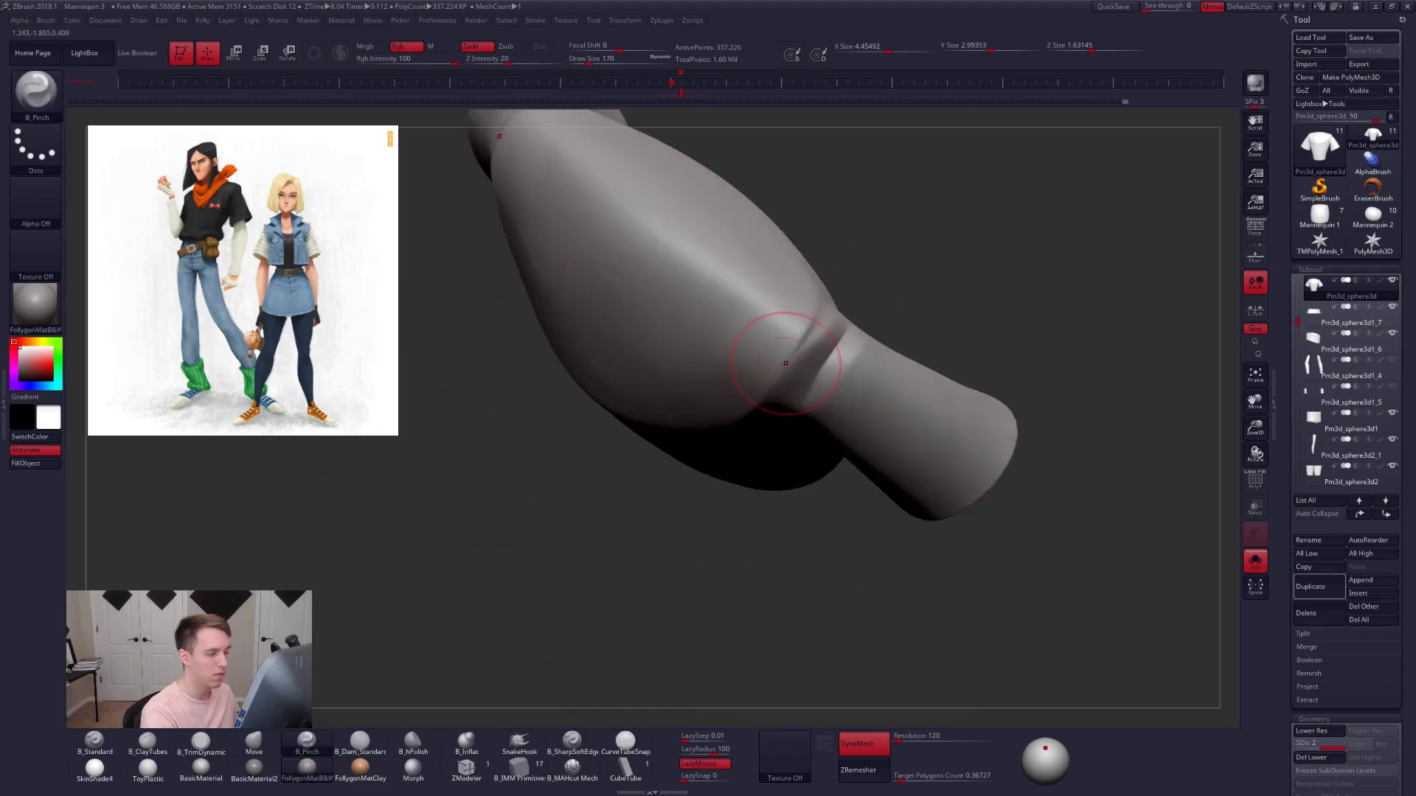
pyautogui.moveTo(726, 460); pyautogui.dragTo(723, 466)
pyautogui.moveTo(726, 460)
pyautogui.mouseDown(button='right')
pyautogui.moveTo(803, 328)
pyautogui.moveTo(806, 385)
pyautogui.mouseUp(button='right')
pyautogui.keyDown('alt'); pyautogui.moveTo(553, 413); pyautogui.dragTo(776, 368, button='right'); pyautogui.keyUp('alt')
pyautogui.moveTo(662, 356); pyautogui.dragTo(605, 331, button='right')
# - Resize the Pinch brush and refine and smooth the shirt's chest and shoulder area
pyautogui.rightClick(590, 321)
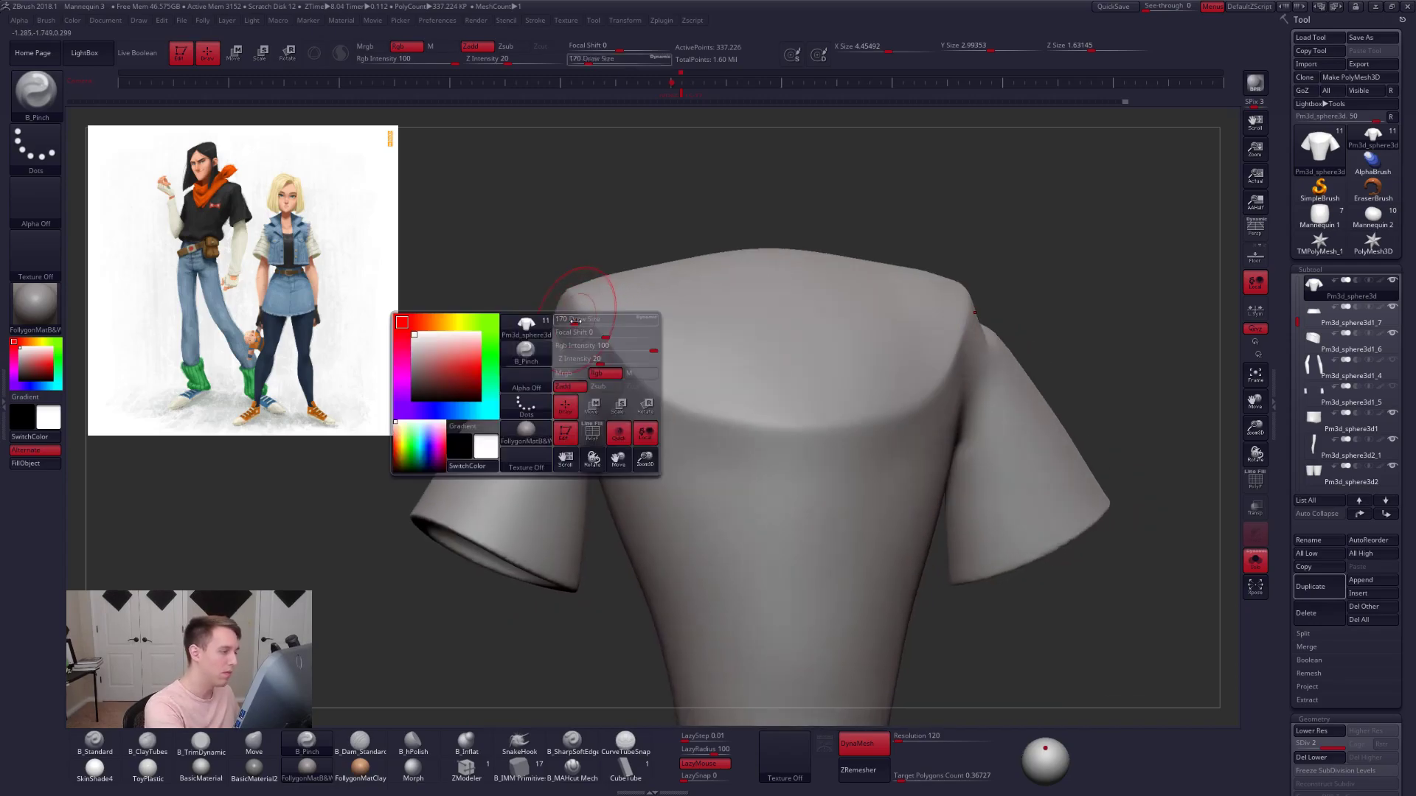
pyautogui.moveTo(573, 297); pyautogui.dragTo(585, 319)
pyautogui.moveTo(743, 420); pyautogui.dragTo(877, 417)
pyautogui.keyDown('ctrl'); pyautogui.moveTo(896, 384); pyautogui.dragTo(837, 413, button='right'); pyautogui.keyUp('ctrl')
pyautogui.moveTo(834, 416)
pyautogui.keyDown('shift'); pyautogui.mouseDown()
pyautogui.moveTo(905, 428)
pyautogui.moveTo(867, 410)
pyautogui.mouseUp(); pyautogui.keyUp('shift')
pyautogui.rightClick(888, 398)
# - Adjust the outline of the shoulder above the sleeve using the Move brush at draw size 239
pyautogui.press('b')
pyautogui.press('m')
pyautogui.press('v')
pyautogui.keyDown('shift'); pyautogui.moveTo(779, 417); pyautogui.dragTo(752, 341, button='right'); pyautogui.keyUp('shift')
pyautogui.press('space')
pyautogui.moveTo(700, 315); pyautogui.dragTo(696, 313)
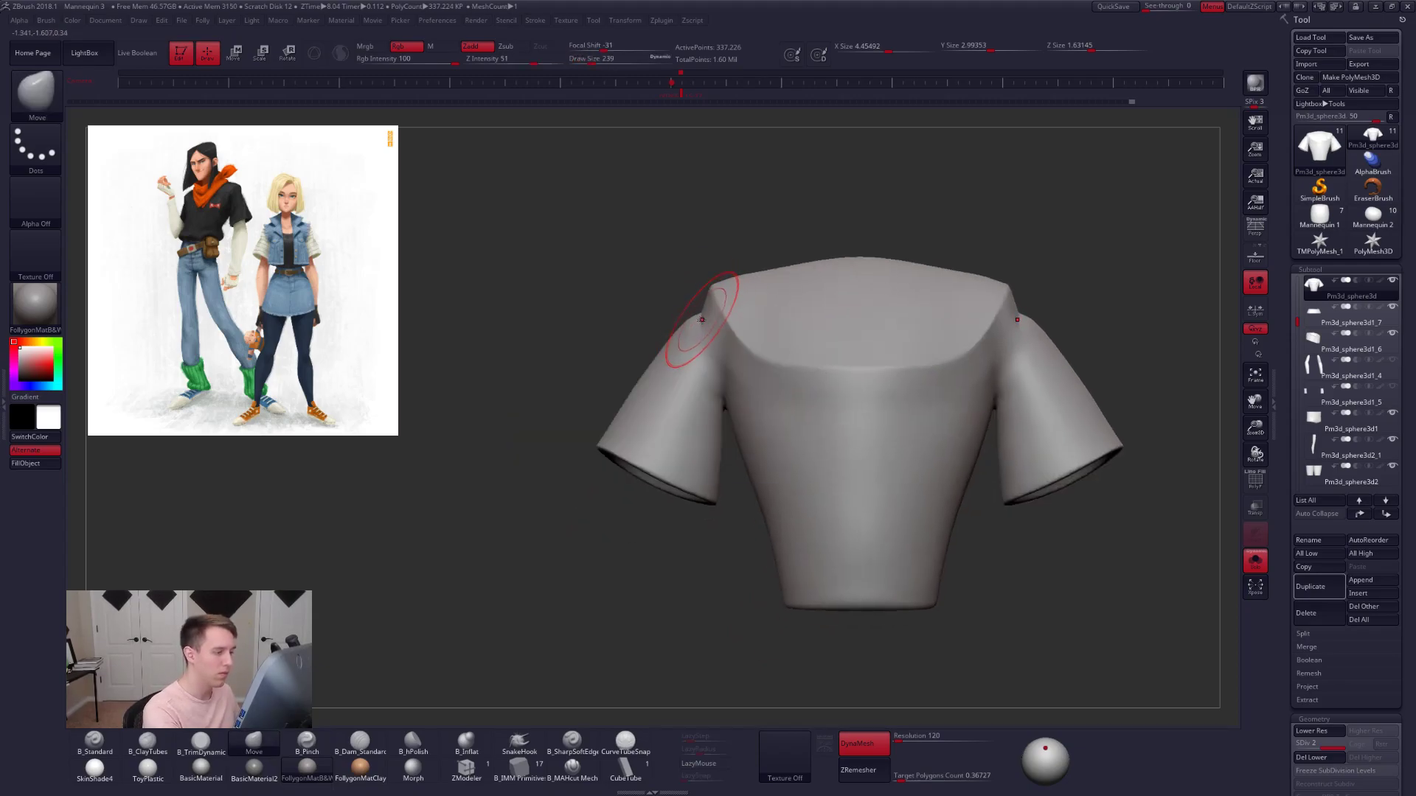
# - Mask the shirt's torso, reshape the free sleeves with the Move brush at draw size 306, and clear the mask
pyautogui.press('ctrl')
pyautogui.moveTo(713, 425)
pyautogui.keyDown('ctrl'); pyautogui.mouseDown()
pyautogui.moveTo(556, 533)
pyautogui.moveTo(528, 472)
pyautogui.mouseUp(); pyautogui.keyUp('ctrl')
pyautogui.keyDown('ctrl'); pyautogui.click(553, 465); pyautogui.keyUp('ctrl')
pyautogui.moveTo(676, 337)
pyautogui.keyDown('shift'); pyautogui.mouseDown()
pyautogui.moveTo(683, 328)
pyautogui.moveTo(660, 365)
pyautogui.moveTo(679, 350)
pyautogui.mouseUp(); pyautogui.keyUp('shift')
pyautogui.press('space')
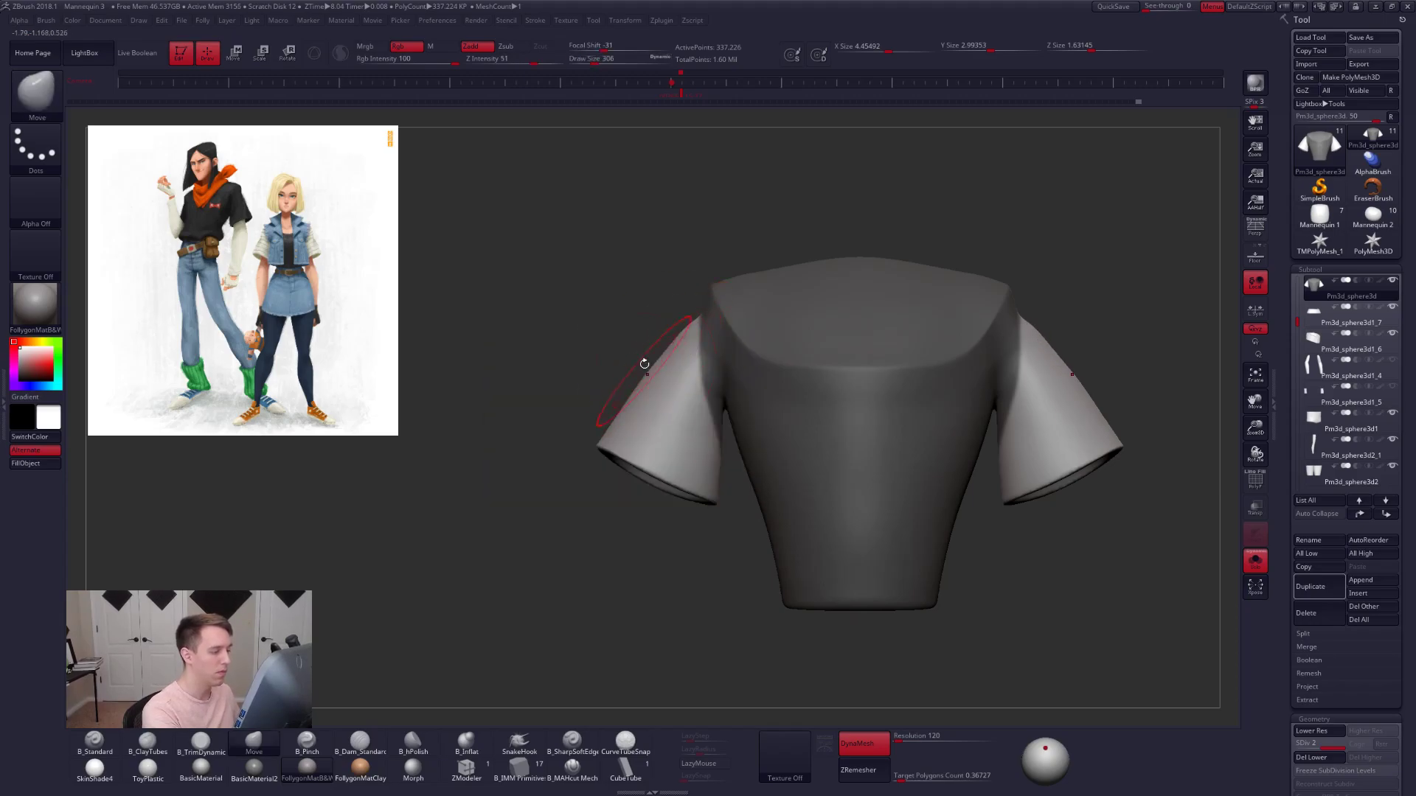
pyautogui.keyDown('ctrl'); pyautogui.moveTo(632, 249); pyautogui.dragTo(644, 259); pyautogui.keyUp('ctrl')
# - Rebuild the shirt with DynaMesh and smooth the transition from the shoulders into the sleeves
pyautogui.hotkey('shift', 'd')
pyautogui.hotkey('shift', 'f')
pyautogui.hotkey('shift', 'f')
pyautogui.moveTo(542, 406)
pyautogui.mouseDown()
pyautogui.moveTo(705, 397)
pyautogui.moveTo(671, 398)
pyautogui.mouseUp()
pyautogui.moveTo(910, 414); pyautogui.dragTo(789, 411)
pyautogui.press('space')
pyautogui.moveTo(966, 342); pyautogui.dragTo(956, 343)
pyautogui.keyDown('shift'); pyautogui.moveTo(706, 310); pyautogui.dragTo(718, 300); pyautogui.keyUp('shift')
pyautogui.press('space')
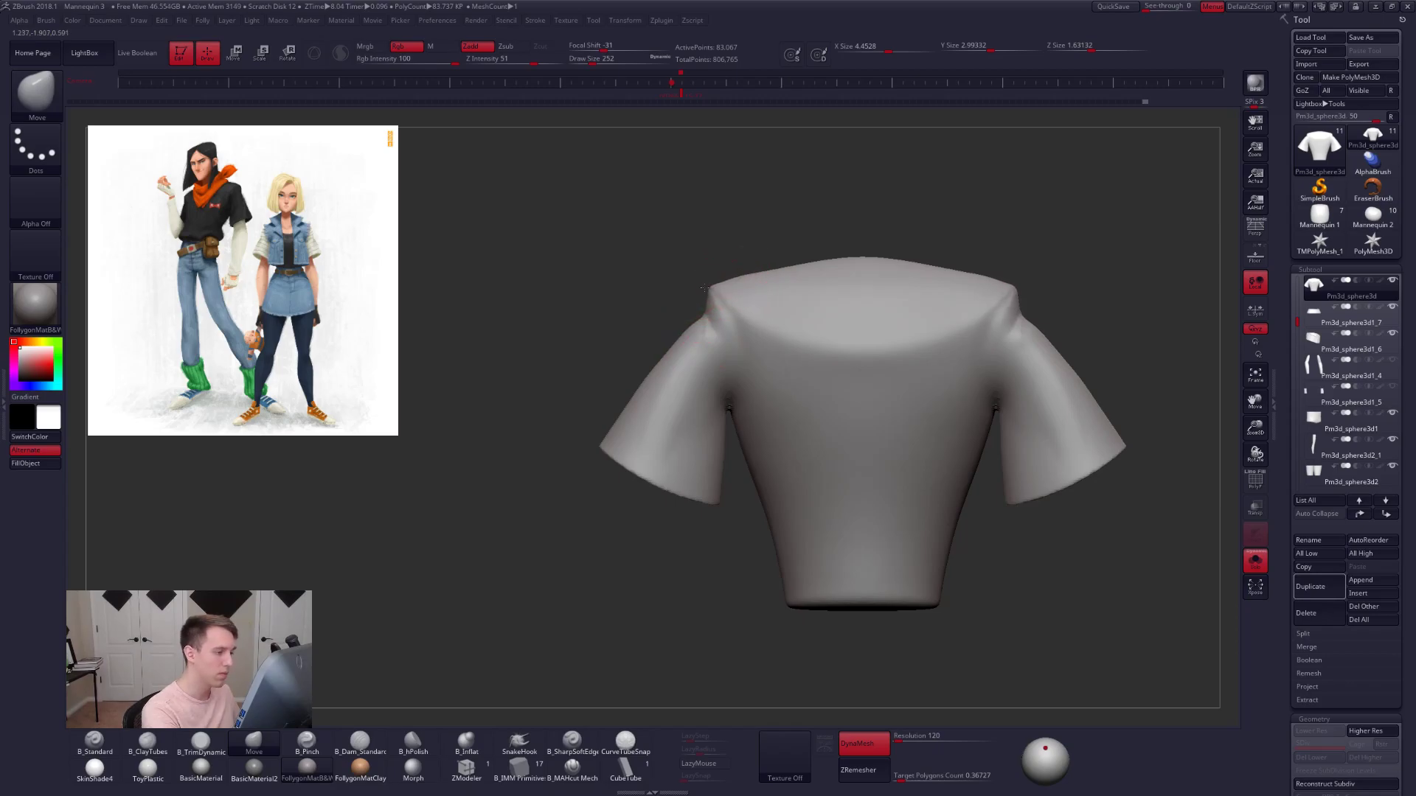
# - Smooth the top and side of the shirt's shoulders with a draw size of 252
pyautogui.keyDown('shift'); pyautogui.moveTo(701, 290); pyautogui.dragTo(849, 263); pyautogui.keyUp('shift')
pyautogui.moveTo(954, 254)
pyautogui.mouseDown()
pyautogui.moveTo(856, 290)
pyautogui.moveTo(812, 330)
pyautogui.mouseUp()
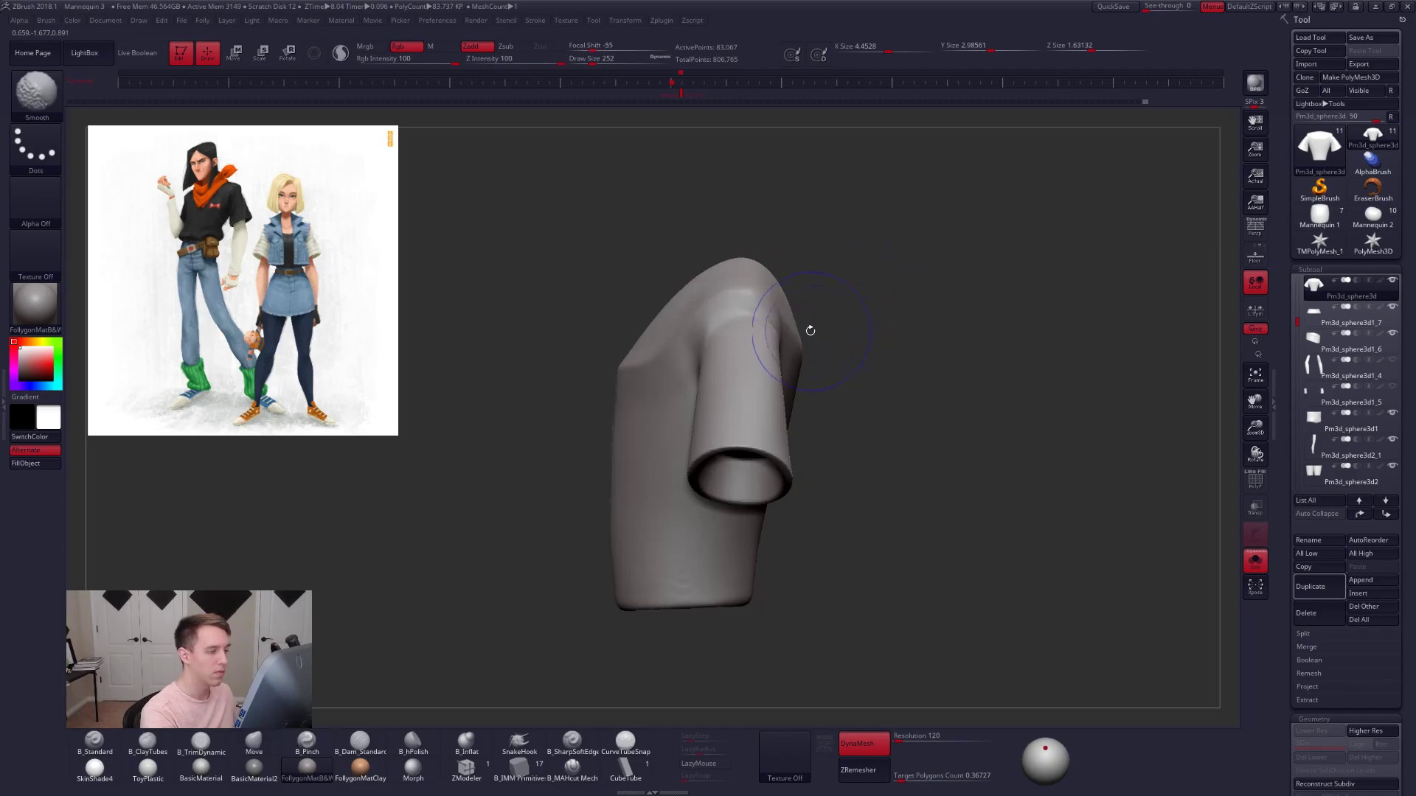
pyautogui.press('space')
pyautogui.click(806, 405)
pyautogui.keyDown('shift'); pyautogui.moveTo(821, 257); pyautogui.dragTo(752, 324); pyautogui.keyUp('shift')
# - Mask the sleeve from the side and invert the mask so only the sleeve stays editable
pyautogui.hotkey('ctrl', 'shift')
pyautogui.moveTo(732, 413)
pyautogui.keyDown('ctrl'); pyautogui.mouseDown()
pyautogui.moveTo(779, 569)
pyautogui.moveTo(859, 313)
pyautogui.mouseUp(); pyautogui.keyUp('ctrl')
pyautogui.moveTo(918, 373); pyautogui.dragTo(808, 361)
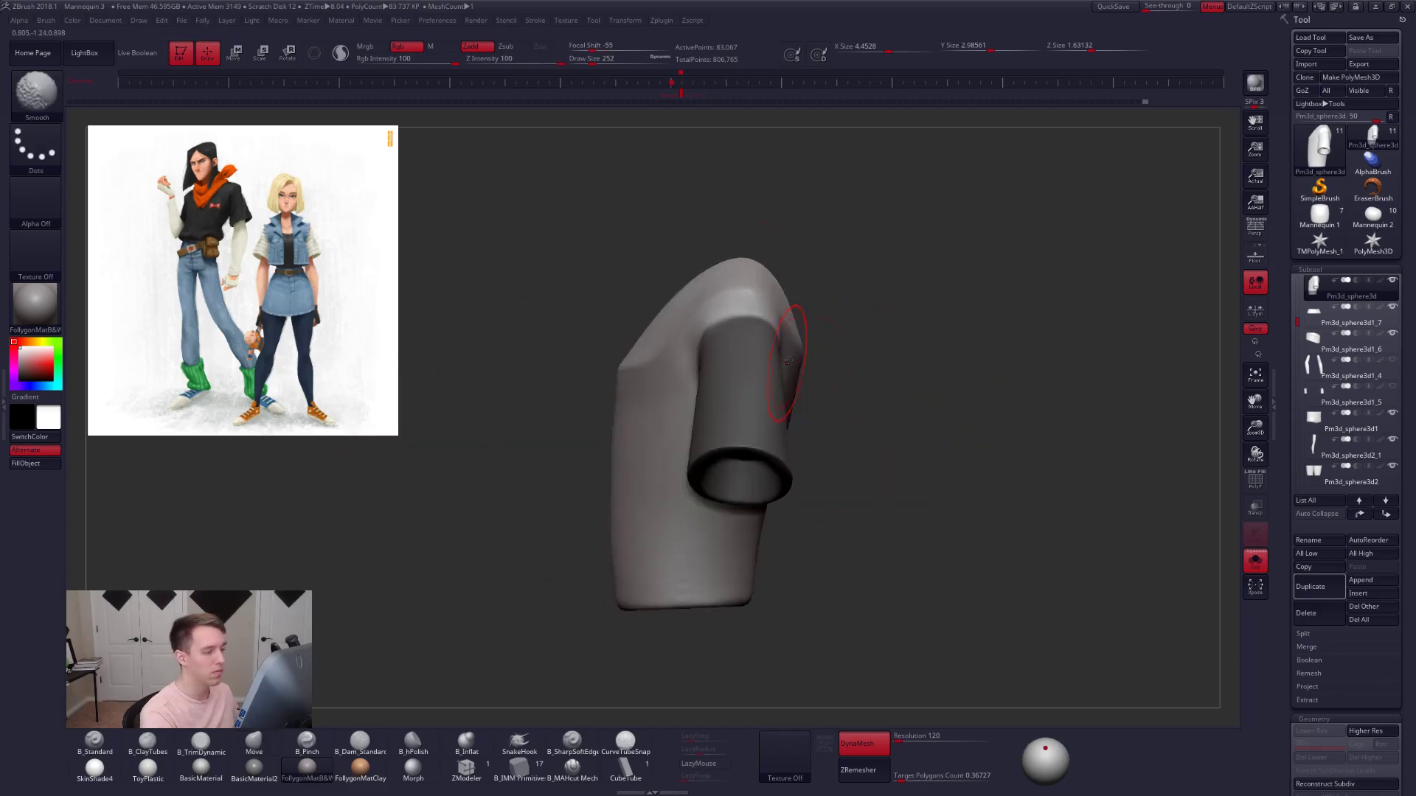
pyautogui.keyDown('ctrl'); pyautogui.click(840, 369); pyautogui.keyUp('ctrl')
pyautogui.press('space')
pyautogui.click(769, 376)
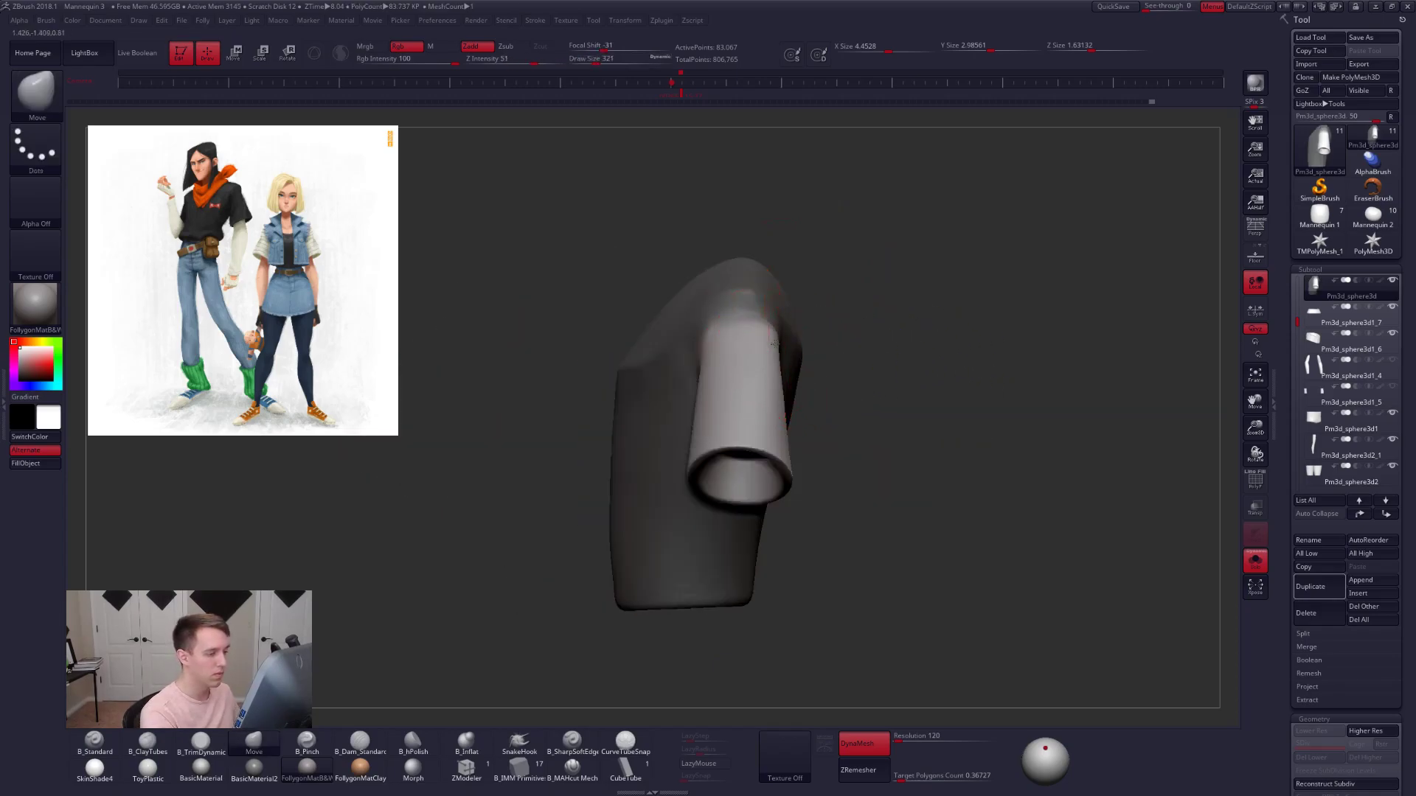
# - Reshape the sleeve's side profile with the Move brush and clear the mask
pyautogui.press('space')
pyautogui.click(763, 349)
pyautogui.moveTo(874, 354); pyautogui.dragTo(733, 349)
pyautogui.keyDown('ctrl'); pyautogui.moveTo(767, 286); pyautogui.dragTo(756, 296); pyautogui.keyUp('ctrl')
pyautogui.moveTo(730, 314)
pyautogui.mouseDown()
pyautogui.moveTo(754, 289)
pyautogui.moveTo(783, 357)
pyautogui.mouseUp()
# - Refine the shoulder above the sleeve with the ClayTubes and Pinch brushes
pyautogui.press('2')
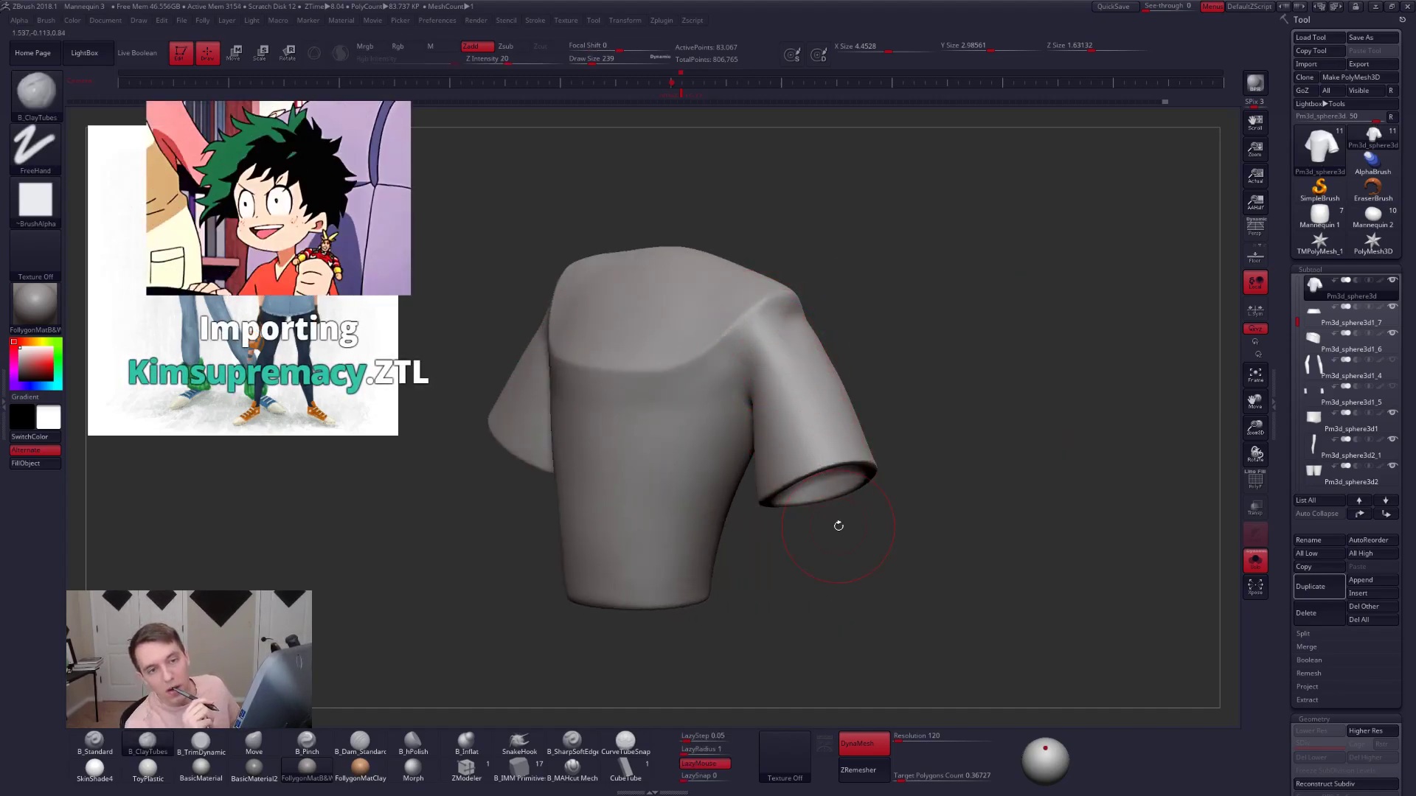
pyautogui.moveTo(933, 512)
pyautogui.mouseDown()
pyautogui.moveTo(897, 455)
pyautogui.moveTo(903, 531)
pyautogui.mouseUp()
pyautogui.press('5')
pyautogui.press('space')
pyautogui.moveTo(804, 296); pyautogui.dragTo(800, 284)
pyautogui.press('space')
pyautogui.press('4')
# - Subdivide the shirt twice and sharpen the shoulder corner with the Pinch brush
pyautogui.moveTo(958, 472)
pyautogui.mouseDown()
pyautogui.moveTo(1047, 479)
pyautogui.moveTo(1084, 457)
pyautogui.mouseUp()
pyautogui.hotkey('ctrl', 'd')
pyautogui.hotkey('ctrl', 'd')
pyautogui.moveTo(996, 369); pyautogui.dragTo(1033, 457)
pyautogui.press('5')
pyautogui.moveTo(988, 325); pyautogui.dragTo(1062, 310)
pyautogui.press('space')
pyautogui.moveTo(845, 310); pyautogui.dragTo(847, 310)
# - Pinch the curved edge across the shirt's chest, using draw sizes of 170 and 252
pyautogui.moveTo(1032, 310); pyautogui.dragTo(1047, 236)
pyautogui.press('space')
pyautogui.moveTo(901, 256); pyautogui.dragTo(902, 255)
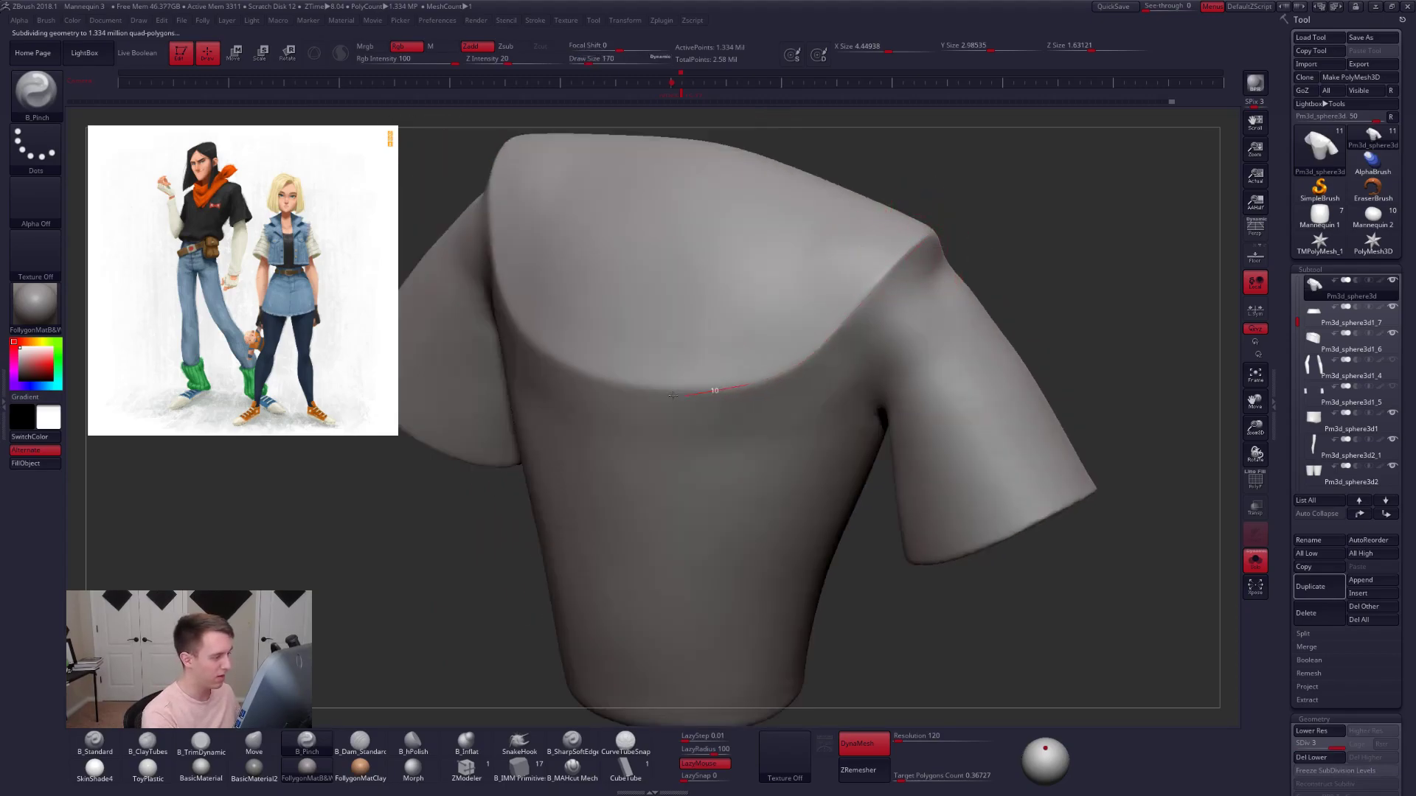
pyautogui.moveTo(643, 388)
pyautogui.keyDown('alt'); pyautogui.mouseDown(button='right')
pyautogui.moveTo(685, 392)
pyautogui.moveTo(682, 475)
pyautogui.mouseUp(button='right'); pyautogui.keyUp('alt')
pyautogui.press('space')
pyautogui.moveTo(723, 400); pyautogui.dragTo(729, 400)
pyautogui.keyDown('alt'); pyautogui.moveTo(679, 467); pyautogui.dragTo(731, 407, button='right'); pyautogui.keyUp('alt')
pyautogui.press('space')
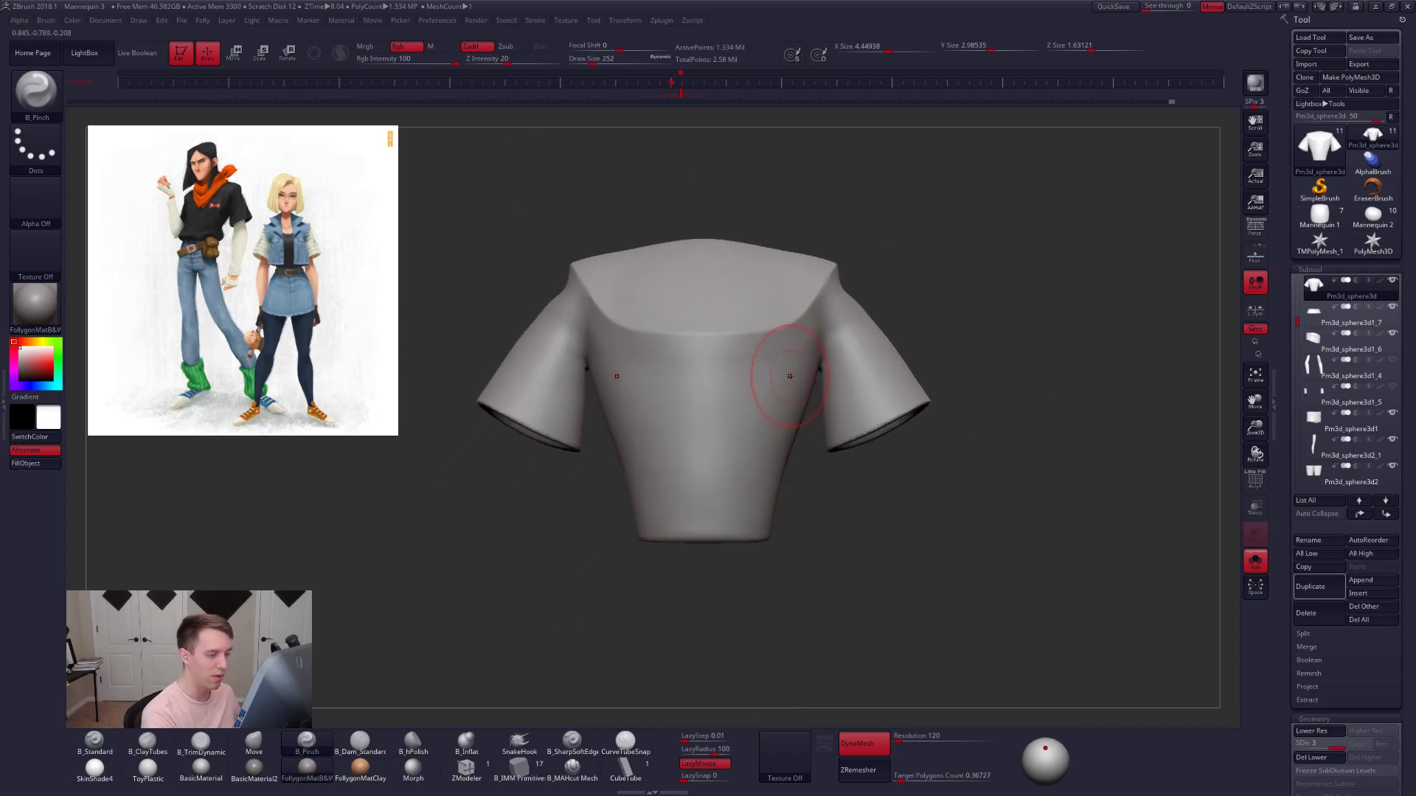
# - Delete the shirt's lower subdivision levels
pyautogui.hotkey('shift', 'f')
pyautogui.moveTo(811, 365)
pyautogui.keyDown('alt'); pyautogui.mouseDown(button='right')
pyautogui.moveTo(787, 387)
pyautogui.moveTo(807, 358)
pyautogui.moveTo(824, 428)
pyautogui.moveTo(805, 432)
pyautogui.mouseUp(button='right'); pyautogui.keyUp('alt')
pyautogui.hotkey('shift', 'f')
pyautogui.click(1306, 758)
# - Try to carve the seam between the shoulder and the sleeve with the MAHcut Mech brush at draw size 150
pyautogui.press('space')
pyautogui.moveTo(870, 379); pyautogui.dragTo(854, 379)
pyautogui.click(572, 770)
pyautogui.press('space')
pyautogui.moveTo(849, 368)
pyautogui.mouseDown(button='right')
pyautogui.moveTo(851, 330)
pyautogui.moveTo(867, 323)
pyautogui.moveTo(850, 322)
pyautogui.mouseUp(button='right')
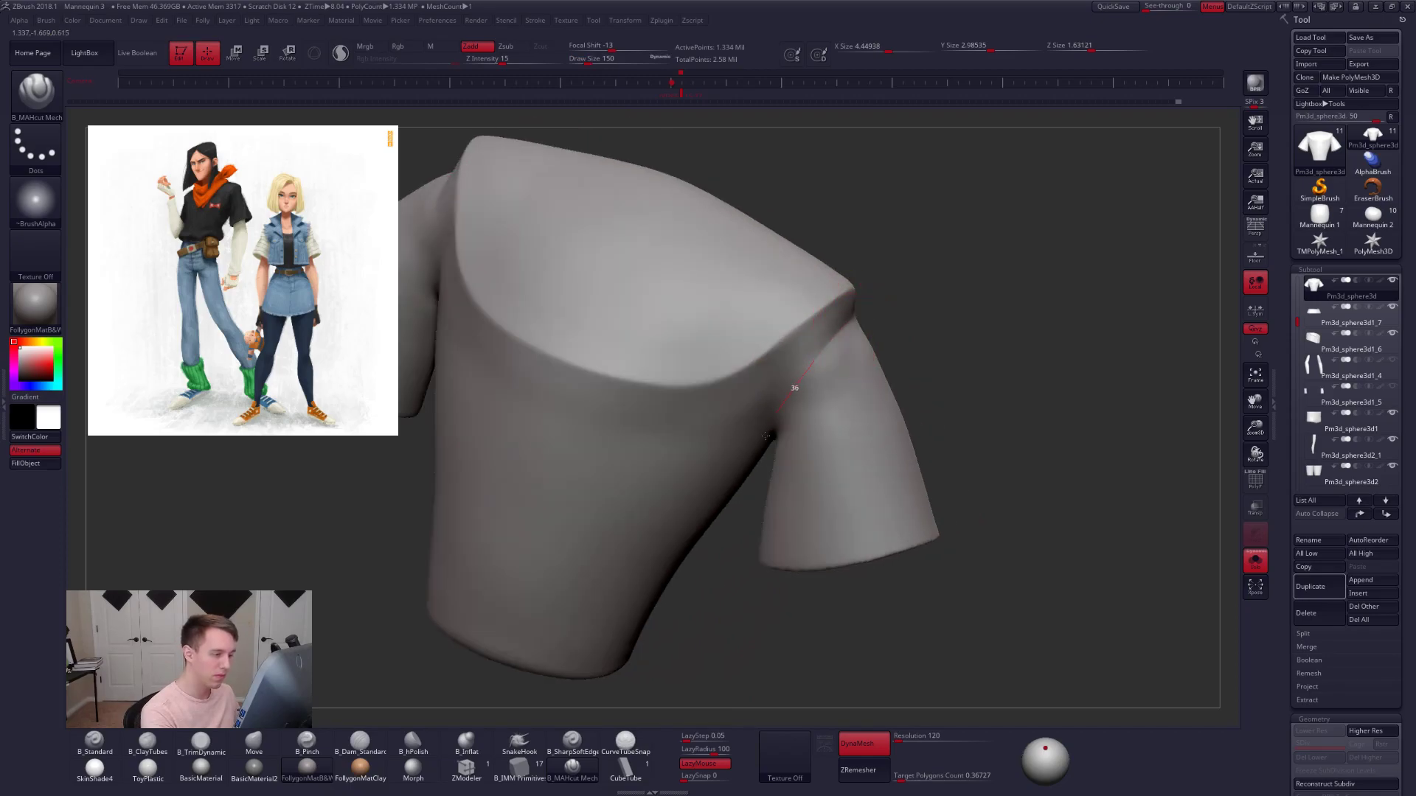
pyautogui.keyDown('shift'); pyautogui.moveTo(811, 404); pyautogui.dragTo(790, 418, button='right'); pyautogui.keyUp('shift')
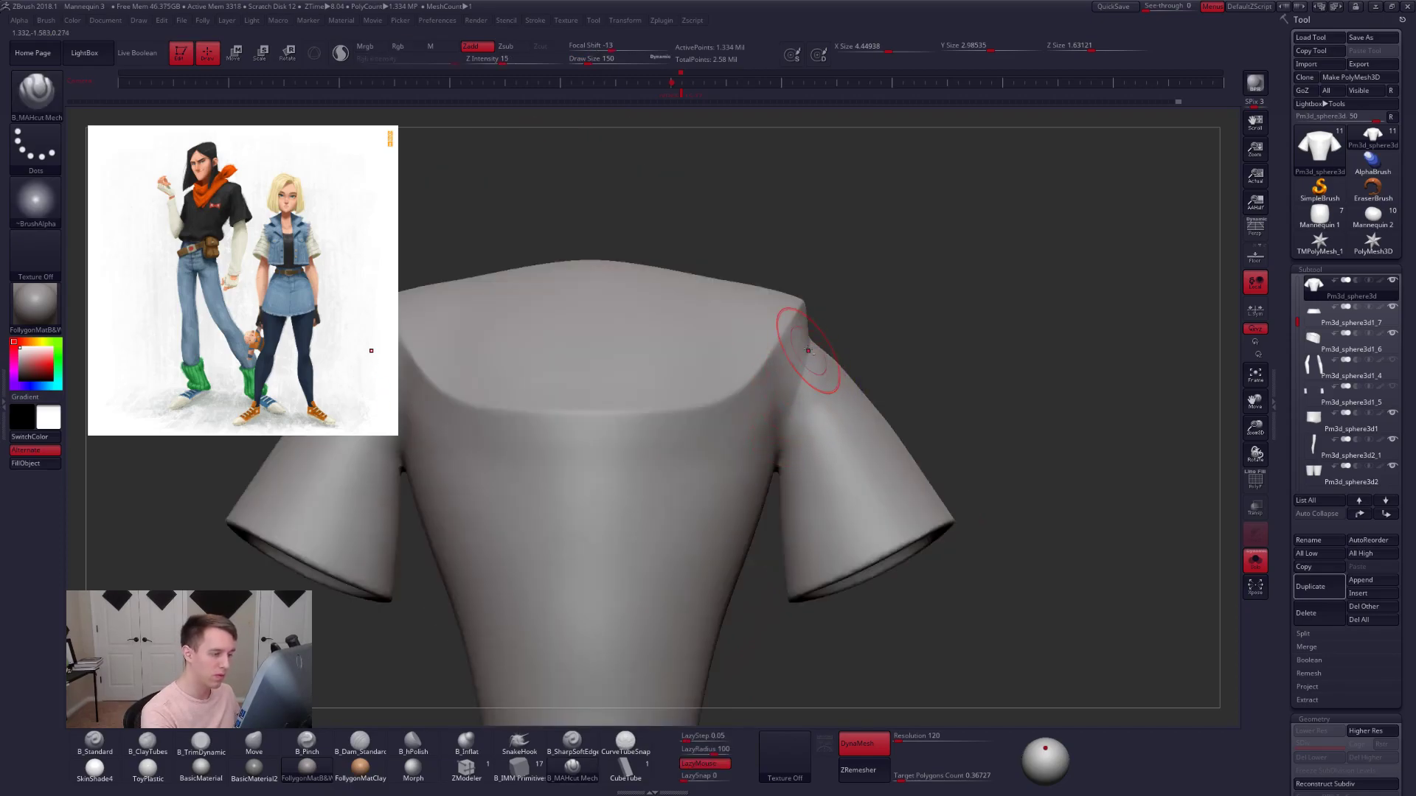
pyautogui.moveTo(807, 473); pyautogui.dragTo(828, 401, button='right')
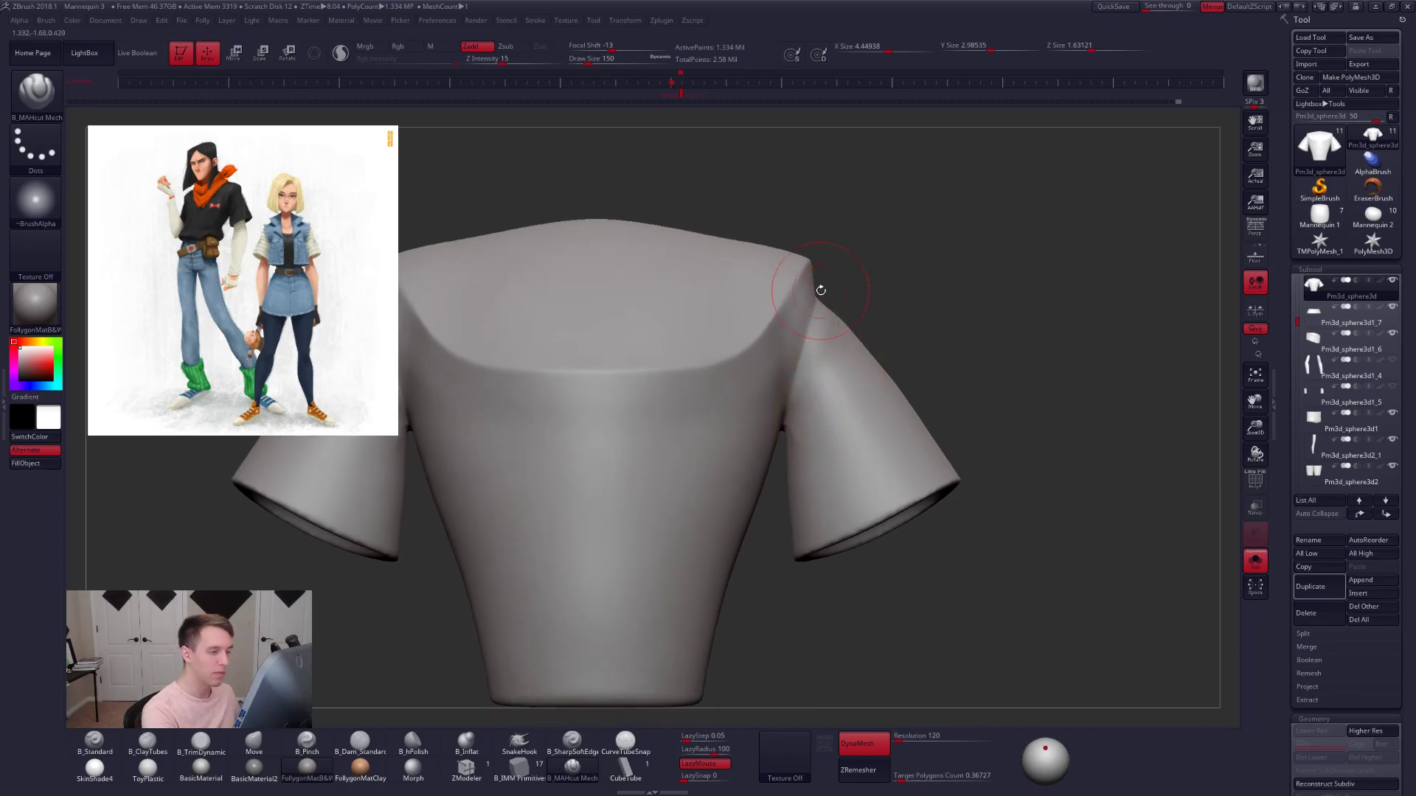
pyautogui.keyDown('ctrl'); pyautogui.moveTo(824, 314); pyautogui.dragTo(819, 320, button='right'); pyautogui.keyUp('ctrl')
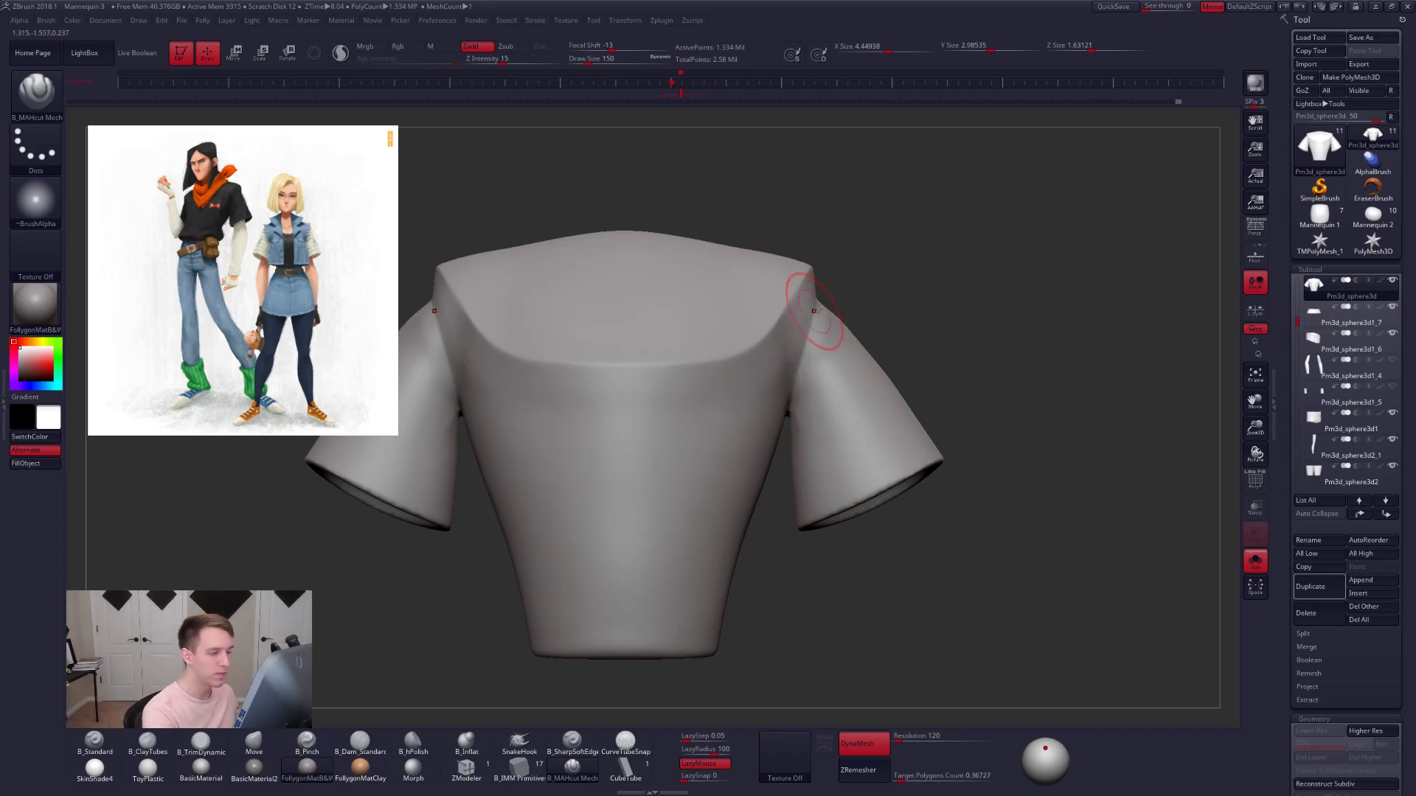
# - Cut through the shirt along the shoulder-to-sleeve seam with the SliceCurve brush
pyautogui.hotkey('ctrl', 'shift', 'space')
pyautogui.keyDown('ctrl'); pyautogui.keyDown('shift'); pyautogui.click(846, 657); pyautogui.keyUp('shift'); pyautogui.keyUp('ctrl')
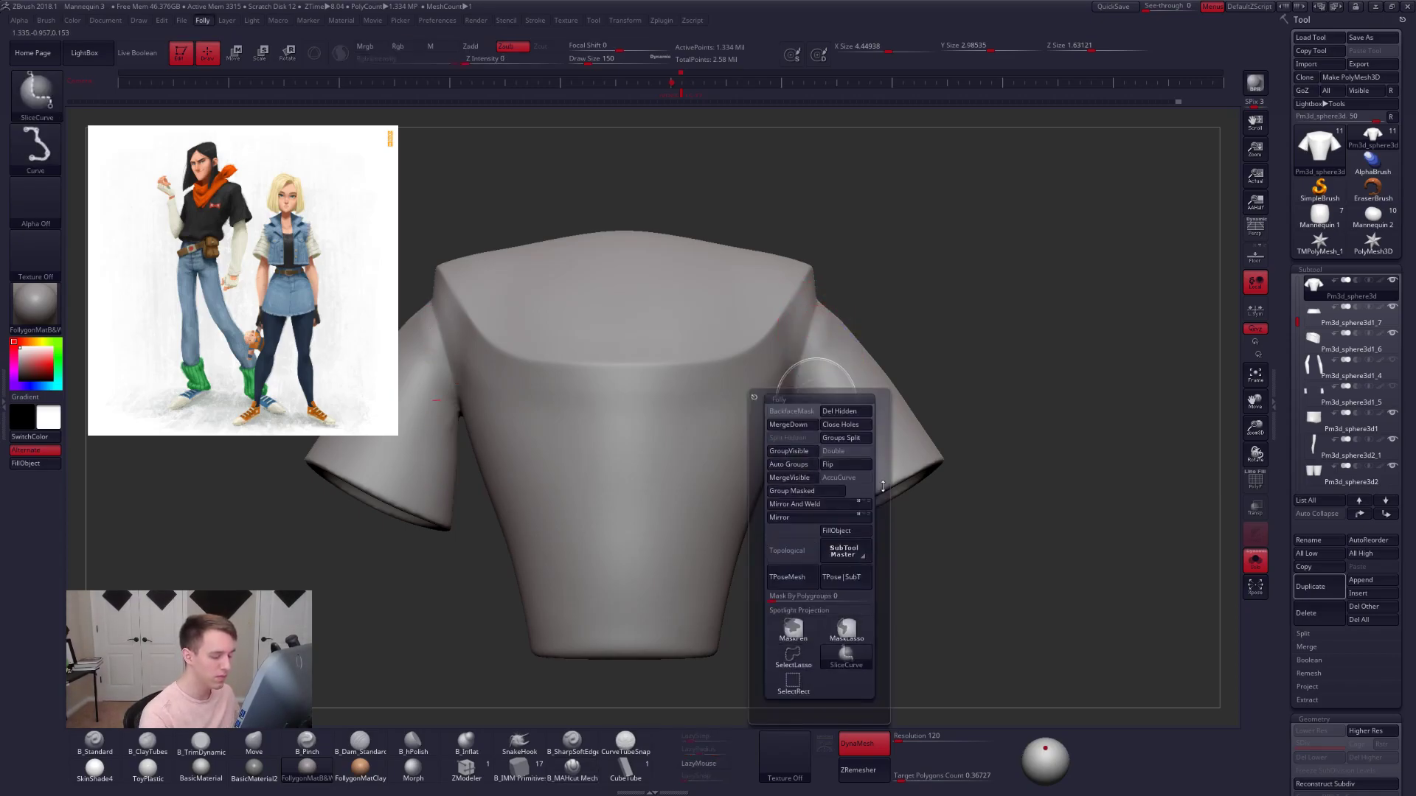
pyautogui.keyDown('alt'); pyautogui.moveTo(790, 376); pyautogui.dragTo(998, 360, button='right'); pyautogui.keyUp('alt')
pyautogui.keyDown('ctrl'); pyautogui.keyDown('shift'); pyautogui.moveTo(635, 263); pyautogui.dragTo(652, 325); pyautogui.keyUp('shift'); pyautogui.keyUp('ctrl')
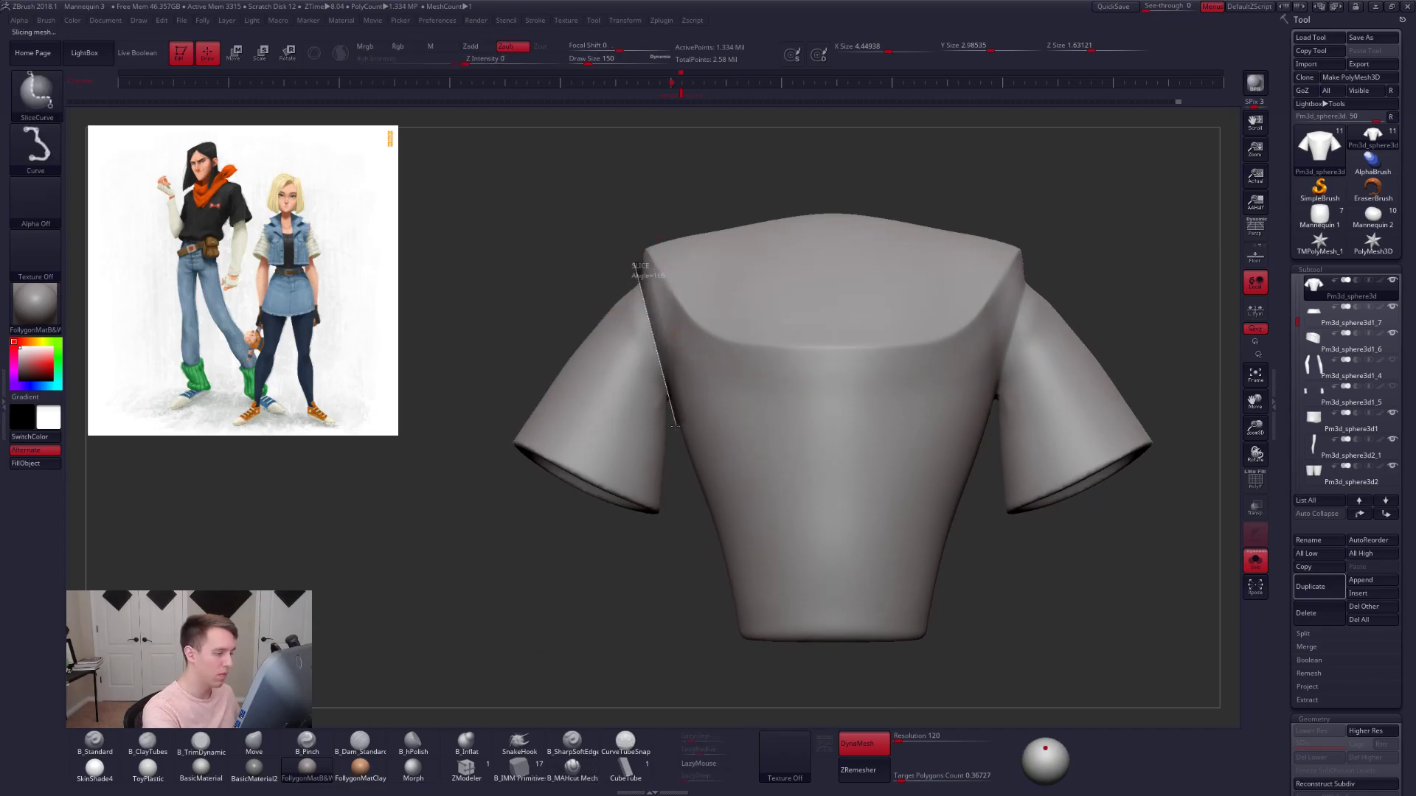
pyautogui.keyDown('ctrl'); pyautogui.keyDown('shift'); pyautogui.moveTo(675, 426); pyautogui.dragTo(675, 428); pyautogui.keyUp('shift'); pyautogui.keyUp('ctrl')
# - Isolate the shirt's torso and split the hidden sleeves into their own subtool
pyautogui.press('space')
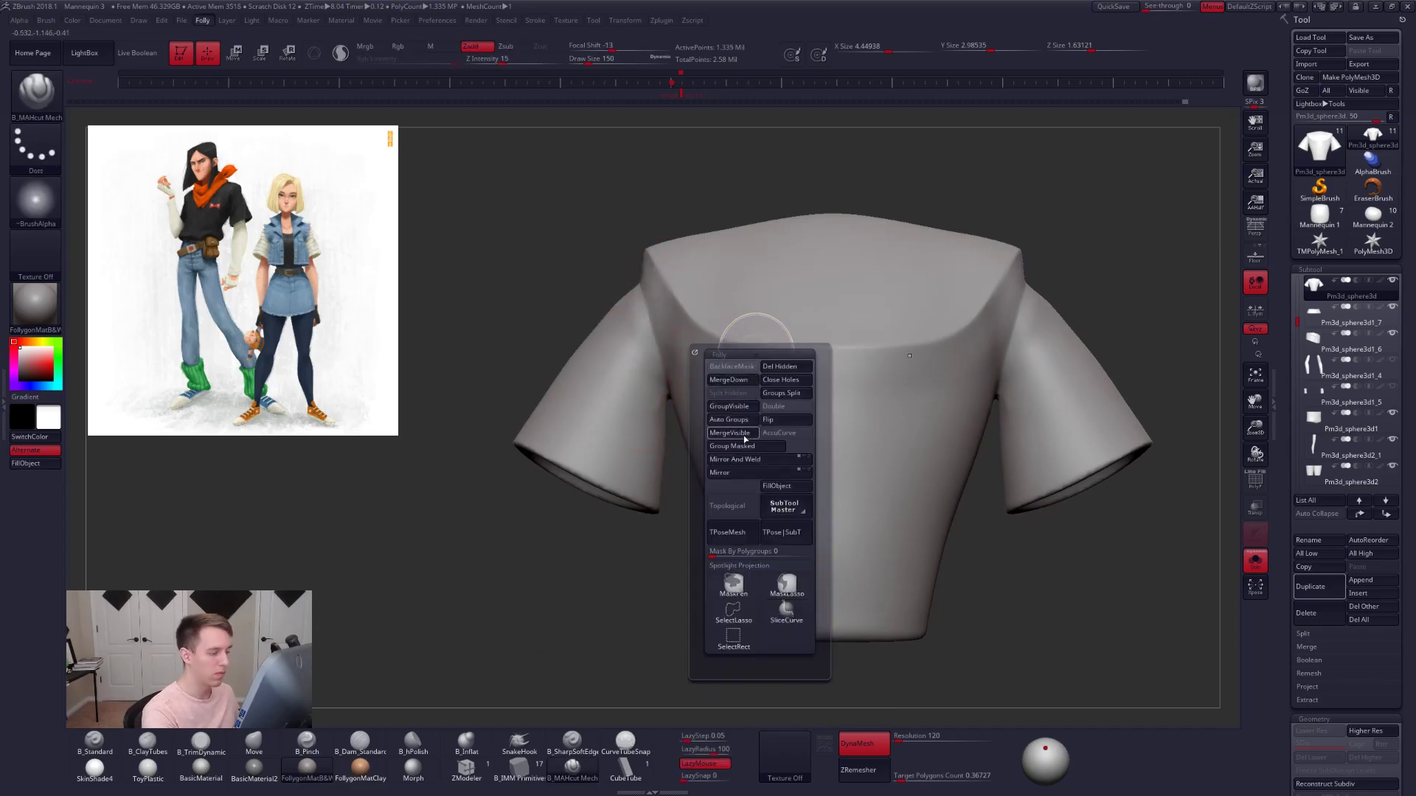
pyautogui.keyDown('ctrl'); pyautogui.keyDown('shift'); pyautogui.click(817, 298); pyautogui.keyUp('shift'); pyautogui.keyUp('ctrl')
pyautogui.press('space')
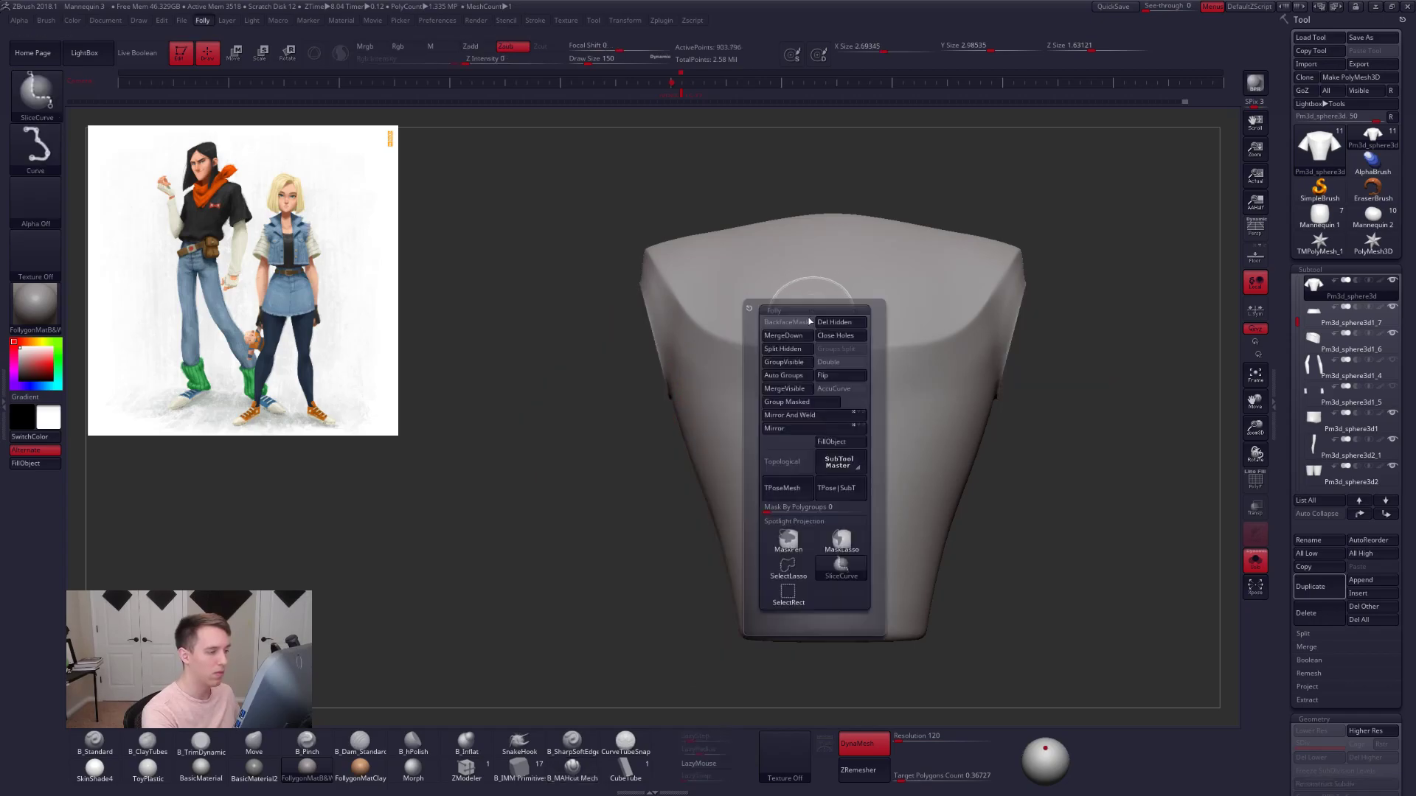
pyautogui.keyDown('alt'); pyautogui.moveTo(925, 307); pyautogui.dragTo(920, 294, button='right'); pyautogui.keyUp('alt')
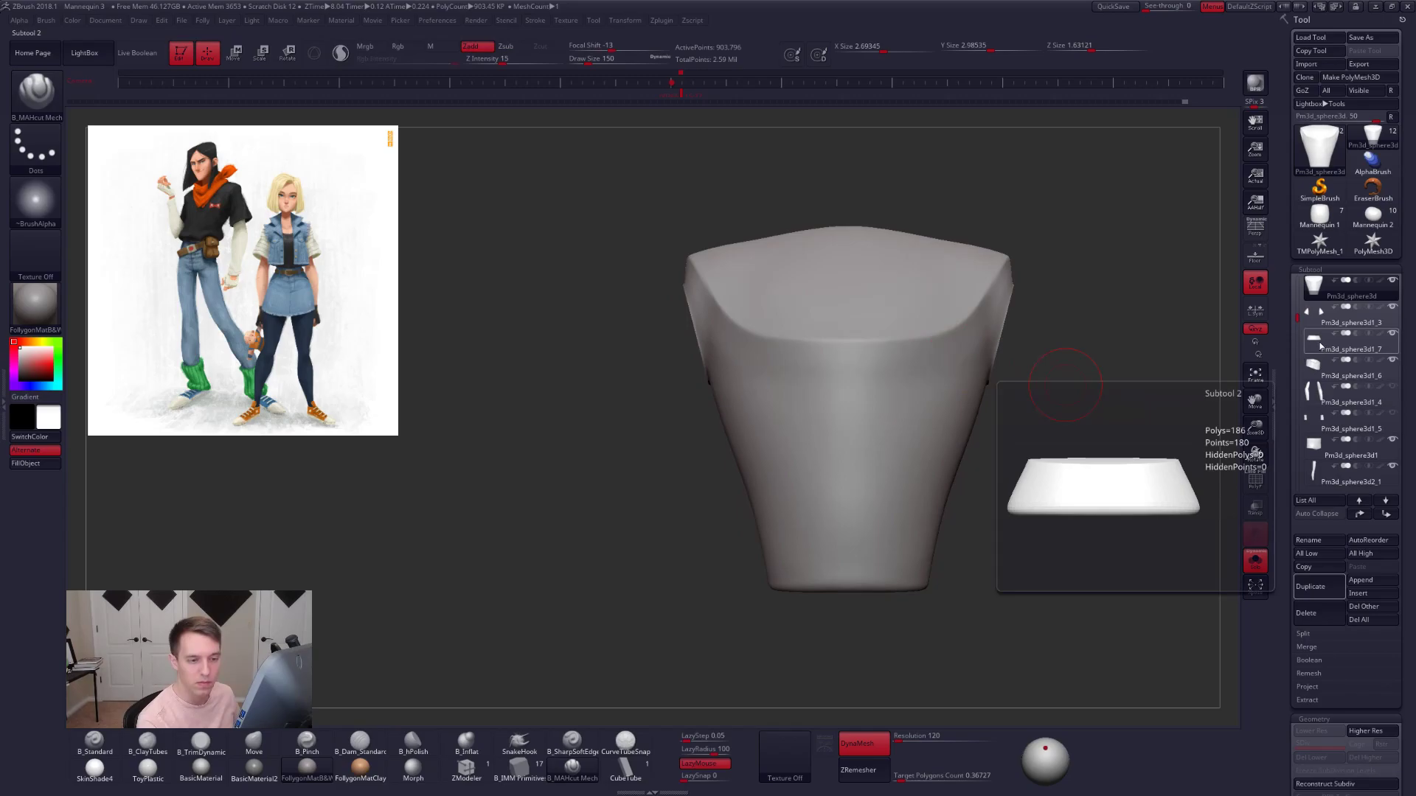
# - Rebuild the separated torso with DynaMesh to close its open armholes
pyautogui.moveTo(900, 432); pyautogui.dragTo(936, 430, button='right')
pyautogui.hotkey('ctrl', 'f')
pyautogui.click(958, 461)
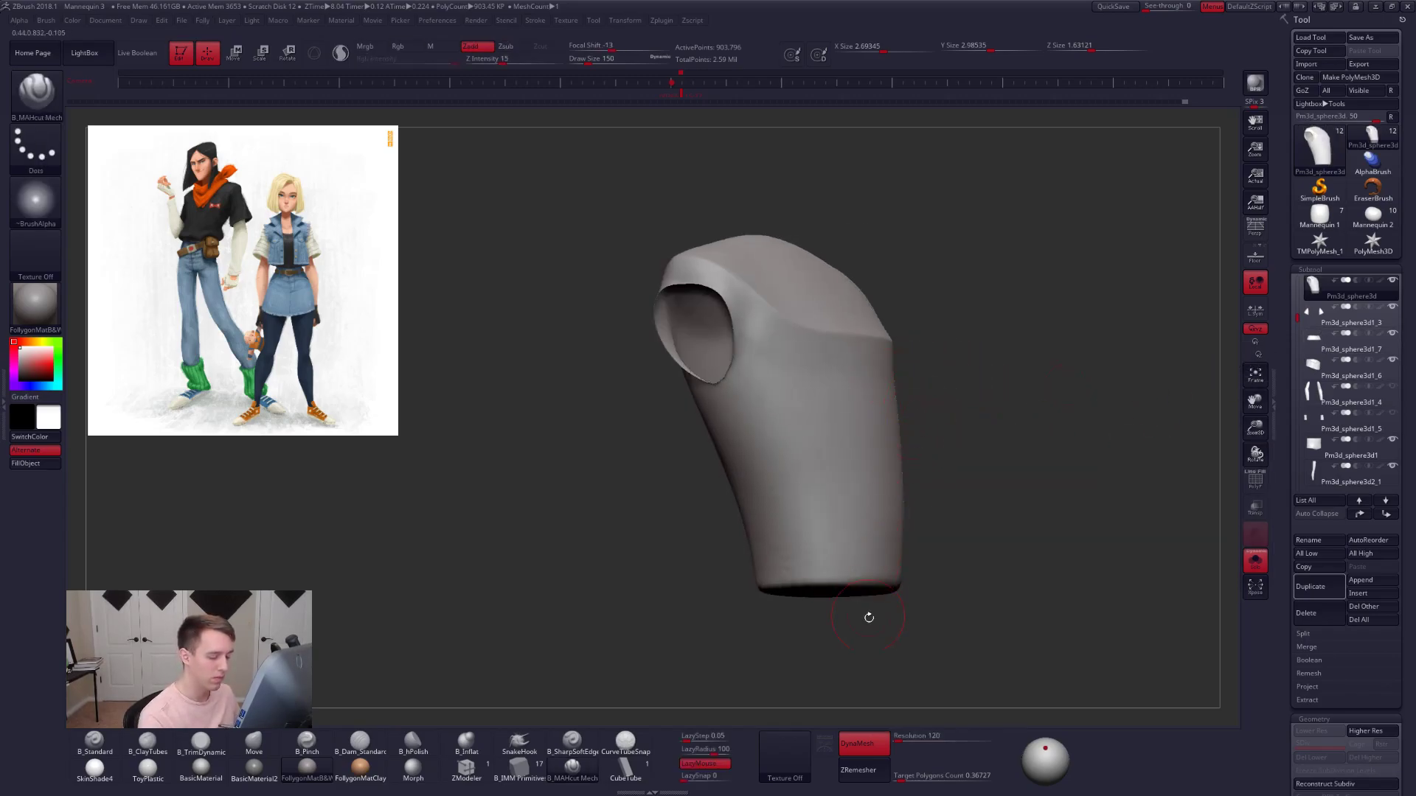
pyautogui.keyDown('ctrl'); pyautogui.moveTo(961, 498); pyautogui.dragTo(979, 512); pyautogui.keyUp('ctrl')
# - Smooth the torso's closed armholes and the surrounding shoulder area
pyautogui.moveTo(793, 383); pyautogui.dragTo(848, 398, button='right')
pyautogui.press('space')
pyautogui.moveTo(758, 360); pyautogui.dragTo(732, 380)
pyautogui.moveTo(731, 380); pyautogui.dragTo(870, 376, button='right')
pyautogui.keyDown('alt'); pyautogui.moveTo(715, 339); pyautogui.dragTo(788, 350, button='right'); pyautogui.keyUp('alt')
pyautogui.press('space')
pyautogui.moveTo(789, 350); pyautogui.dragTo(766, 352)
# - Build up the front of the torso's shoulders and armpits with the ClayTubes brush at draw size 239
pyautogui.press('2')
pyautogui.moveTo(765, 297); pyautogui.dragTo(778, 387)
pyautogui.moveTo(778, 391); pyautogui.dragTo(856, 387, button='right')
pyautogui.moveTo(754, 390); pyautogui.dragTo(763, 431)
pyautogui.moveTo(743, 317); pyautogui.dragTo(758, 413)
pyautogui.moveTo(763, 399); pyautogui.dragTo(930, 356, button='right')
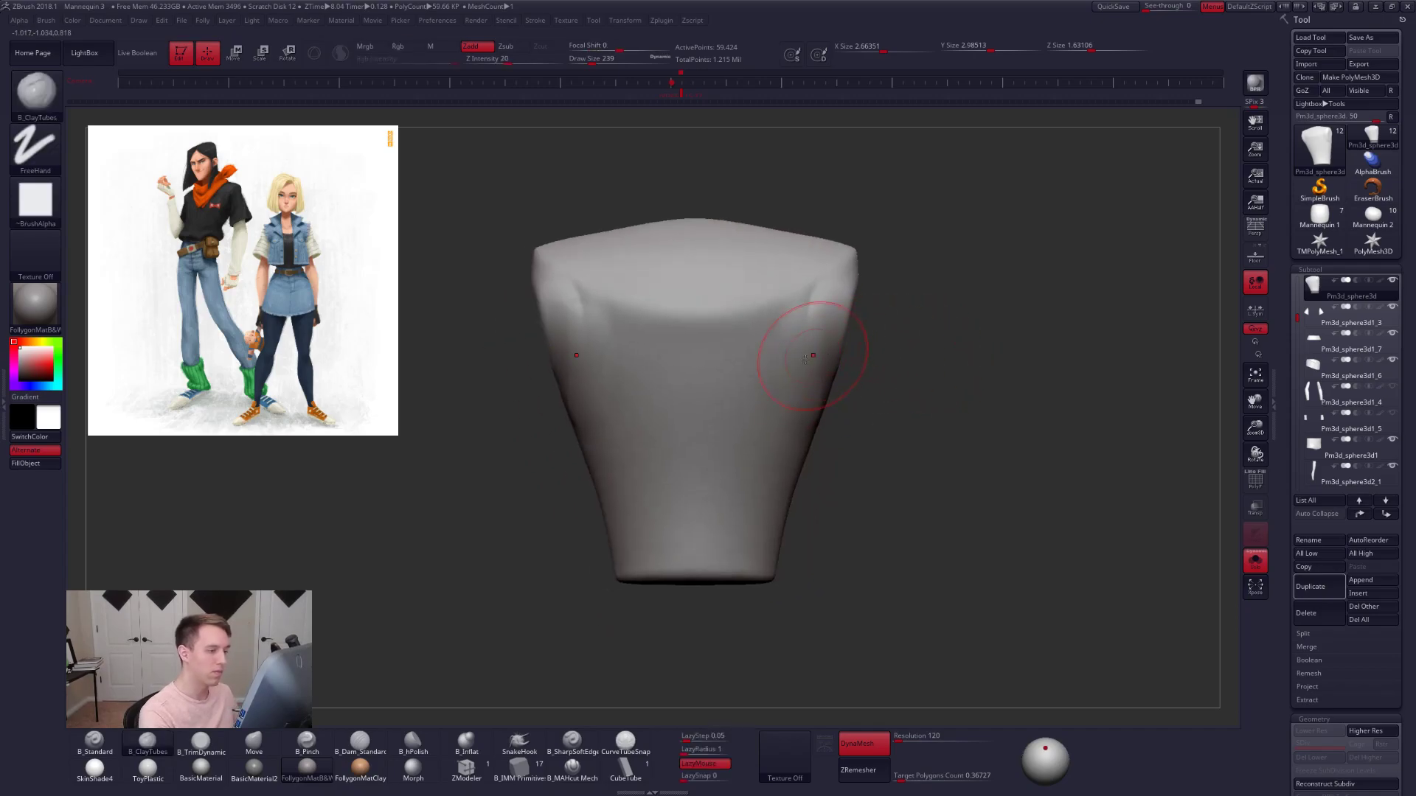
# - Build up broad volume on the torso's chest and sides with the ClayTubes brush at draw size 335
pyautogui.keyDown('alt'); pyautogui.moveTo(815, 355); pyautogui.dragTo(959, 394, button='right'); pyautogui.keyUp('alt')
pyautogui.press('space')
pyautogui.moveTo(790, 341); pyautogui.dragTo(797, 341)
pyautogui.moveTo(730, 380); pyautogui.dragTo(784, 357, button='right')
pyautogui.moveTo(757, 320); pyautogui.dragTo(755, 341)
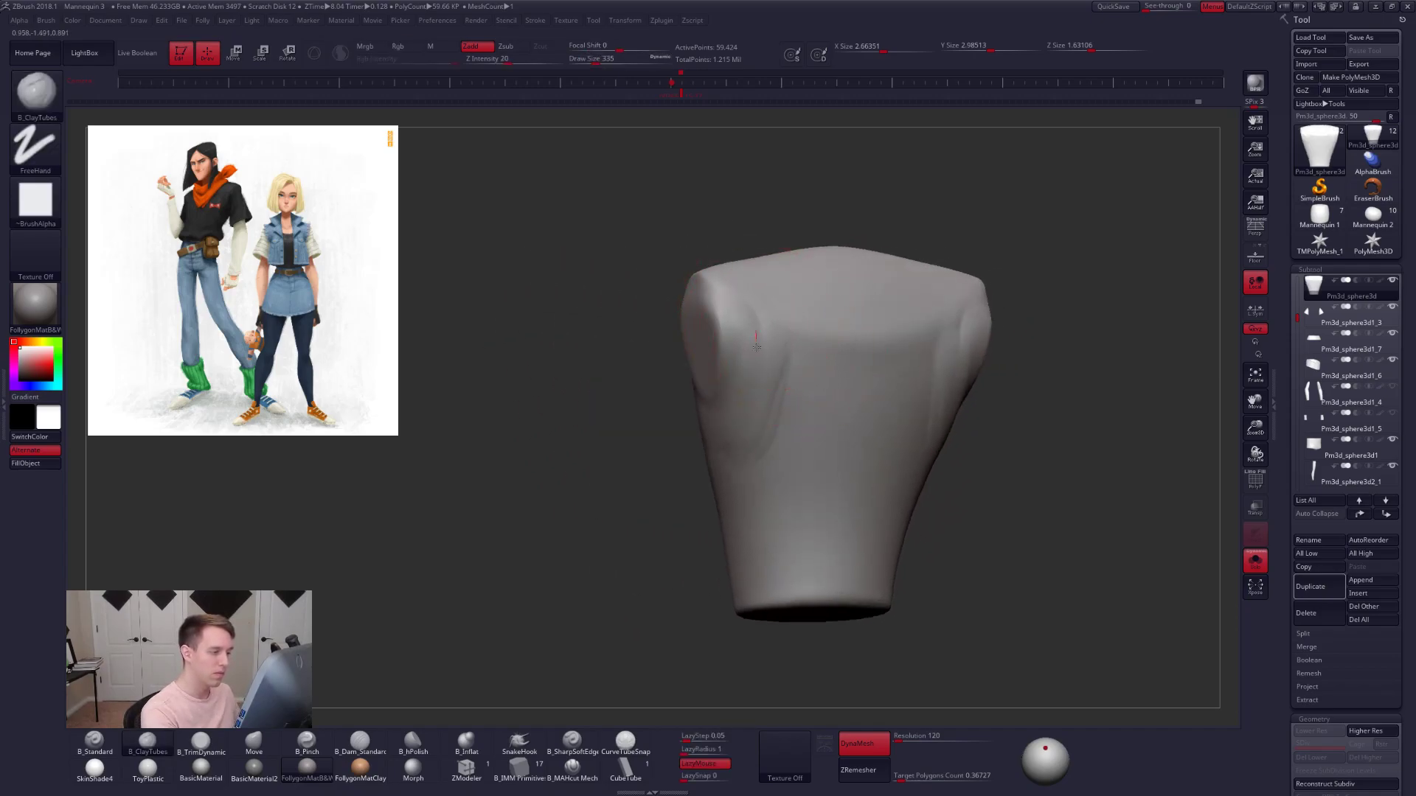
pyautogui.moveTo(750, 431)
pyautogui.mouseDown(button='right')
pyautogui.moveTo(739, 392)
pyautogui.moveTo(788, 374)
pyautogui.moveTo(812, 395)
pyautogui.mouseUp(button='right')
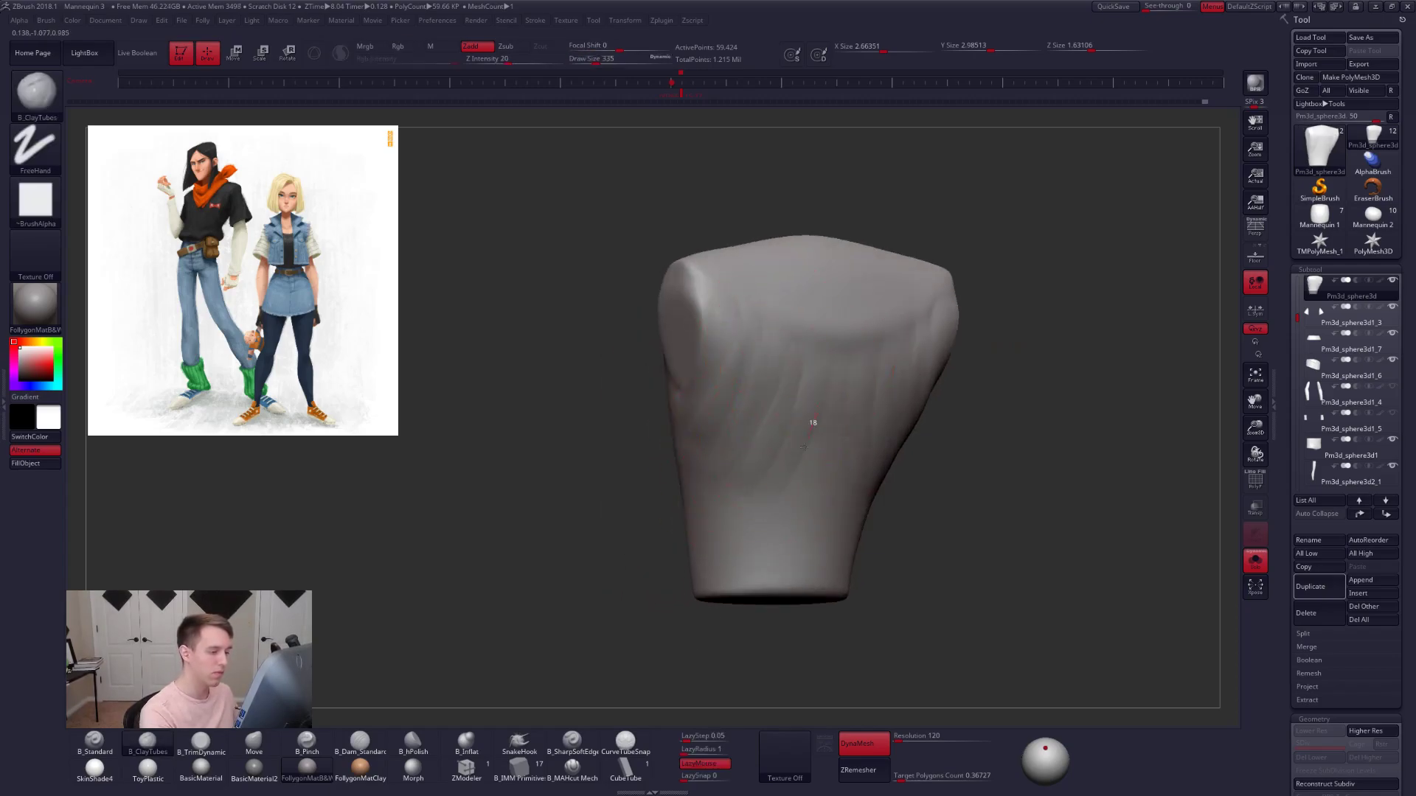
pyautogui.moveTo(733, 413); pyautogui.dragTo(793, 414, button='right')
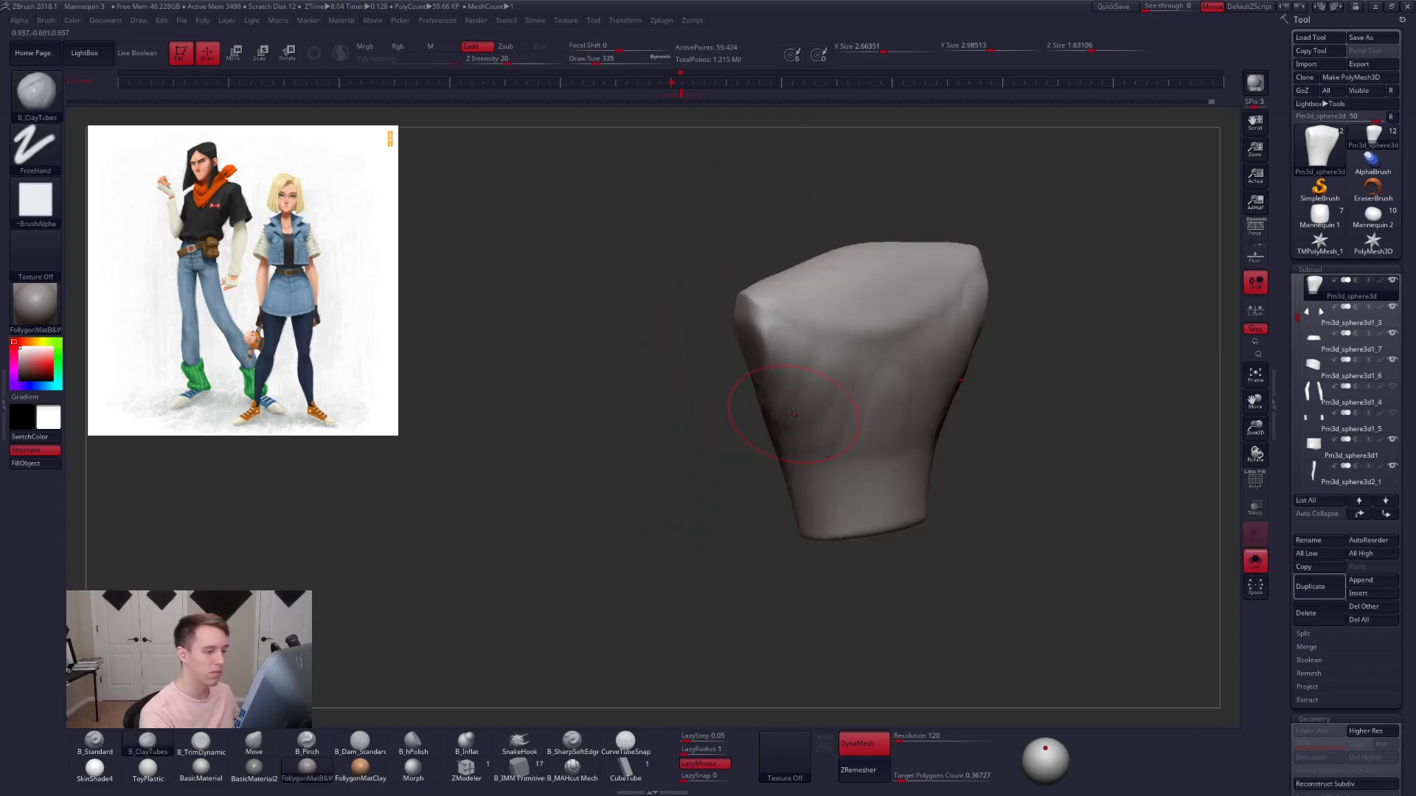
# - Sharpen the edge across the torso's upper chest with the Pinch brush at draw size 215
pyautogui.press('5')
pyautogui.press('space')
pyautogui.moveTo(795, 374); pyautogui.dragTo(783, 373)
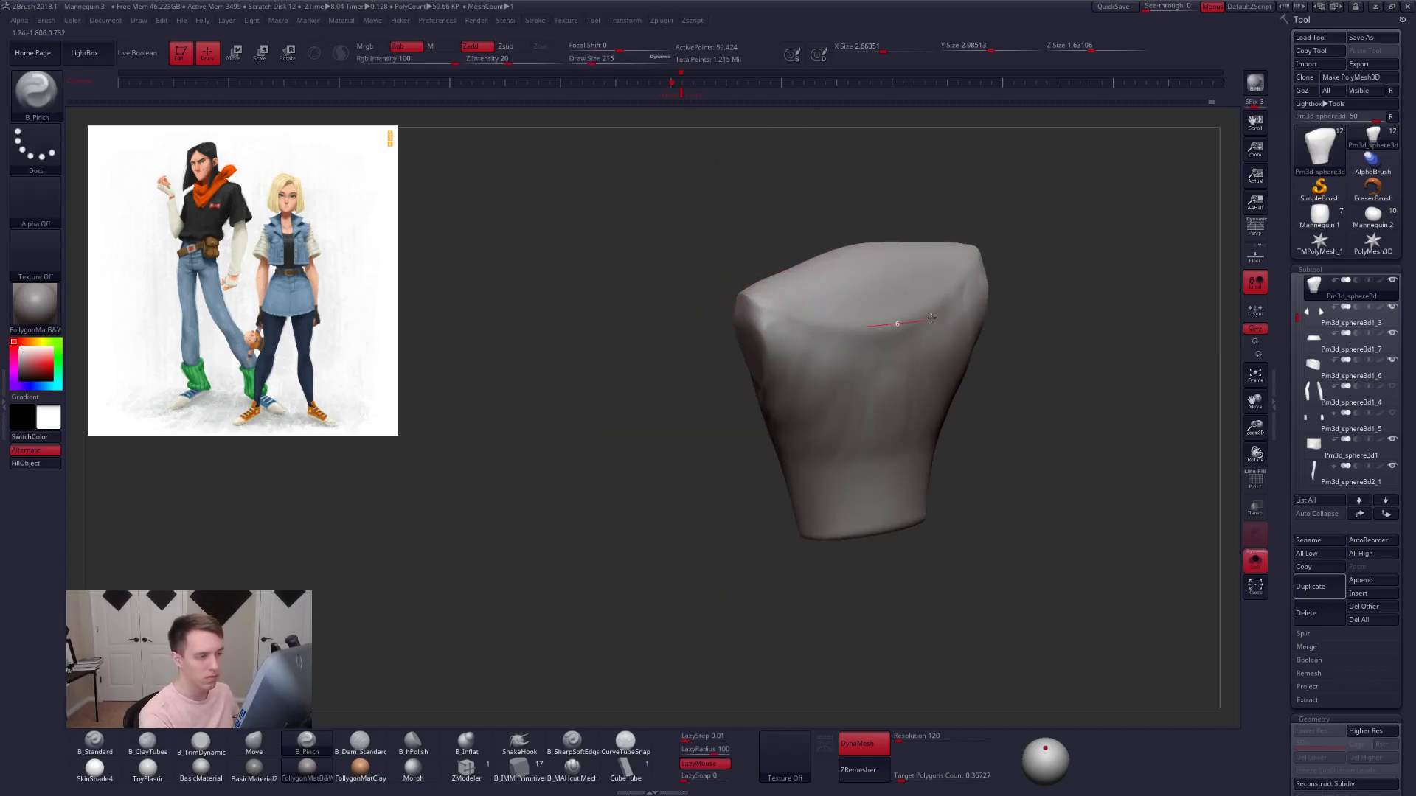
pyautogui.keyDown('shift'); pyautogui.moveTo(907, 318); pyautogui.dragTo(888, 324, button='right'); pyautogui.keyUp('shift')
# - Add ClayTubes strokes below the torso's chest edge and smooth them at draw size 306
pyautogui.press('space')
pyautogui.moveTo(875, 345)
pyautogui.mouseDown()
pyautogui.moveTo(972, 323)
pyautogui.moveTo(904, 391)
pyautogui.mouseUp()
pyautogui.press('2')
pyautogui.moveTo(885, 390); pyautogui.dragTo(915, 377, button='right')
pyautogui.keyDown('shift'); pyautogui.moveTo(882, 369); pyautogui.dragTo(872, 377); pyautogui.keyUp('shift')
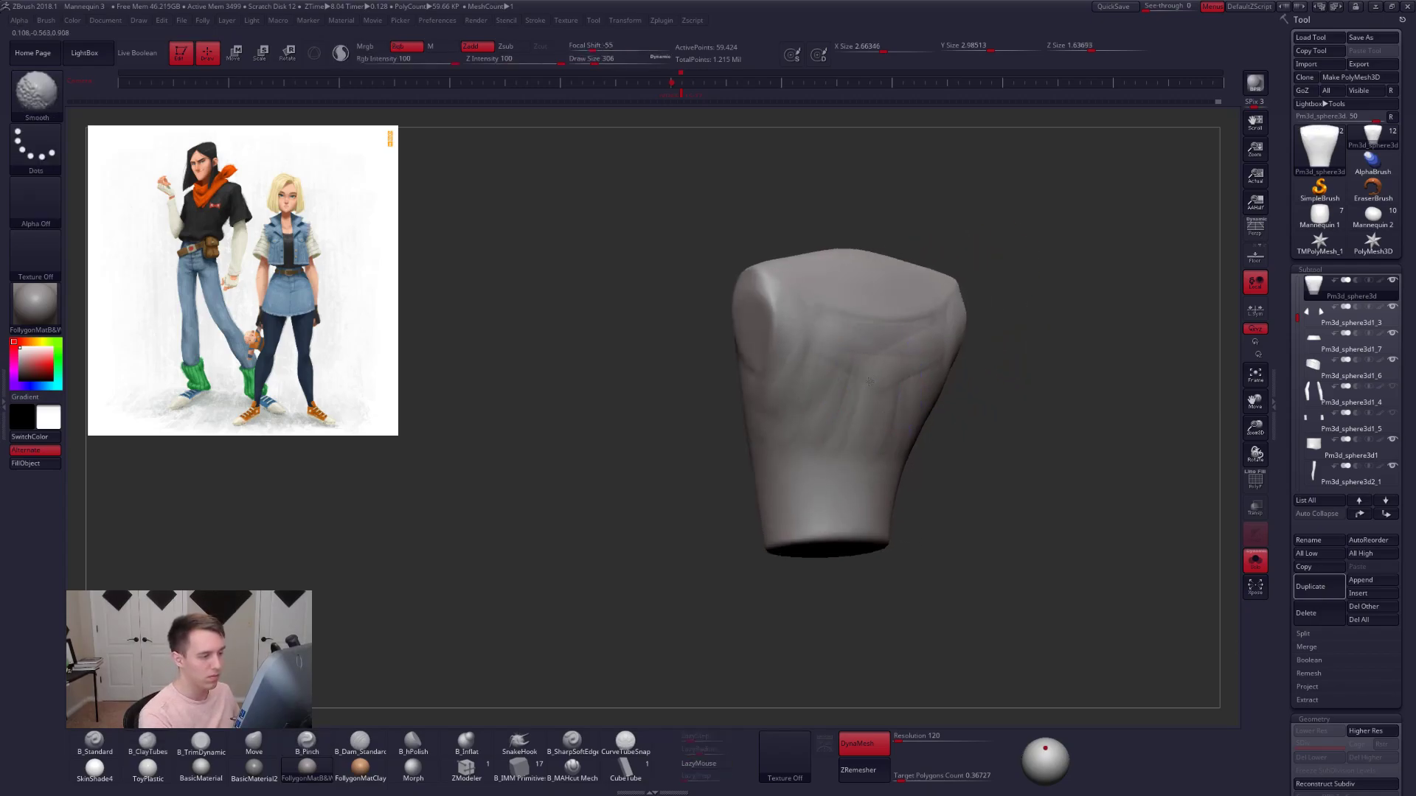
pyautogui.moveTo(791, 417); pyautogui.dragTo(847, 401, button='right')
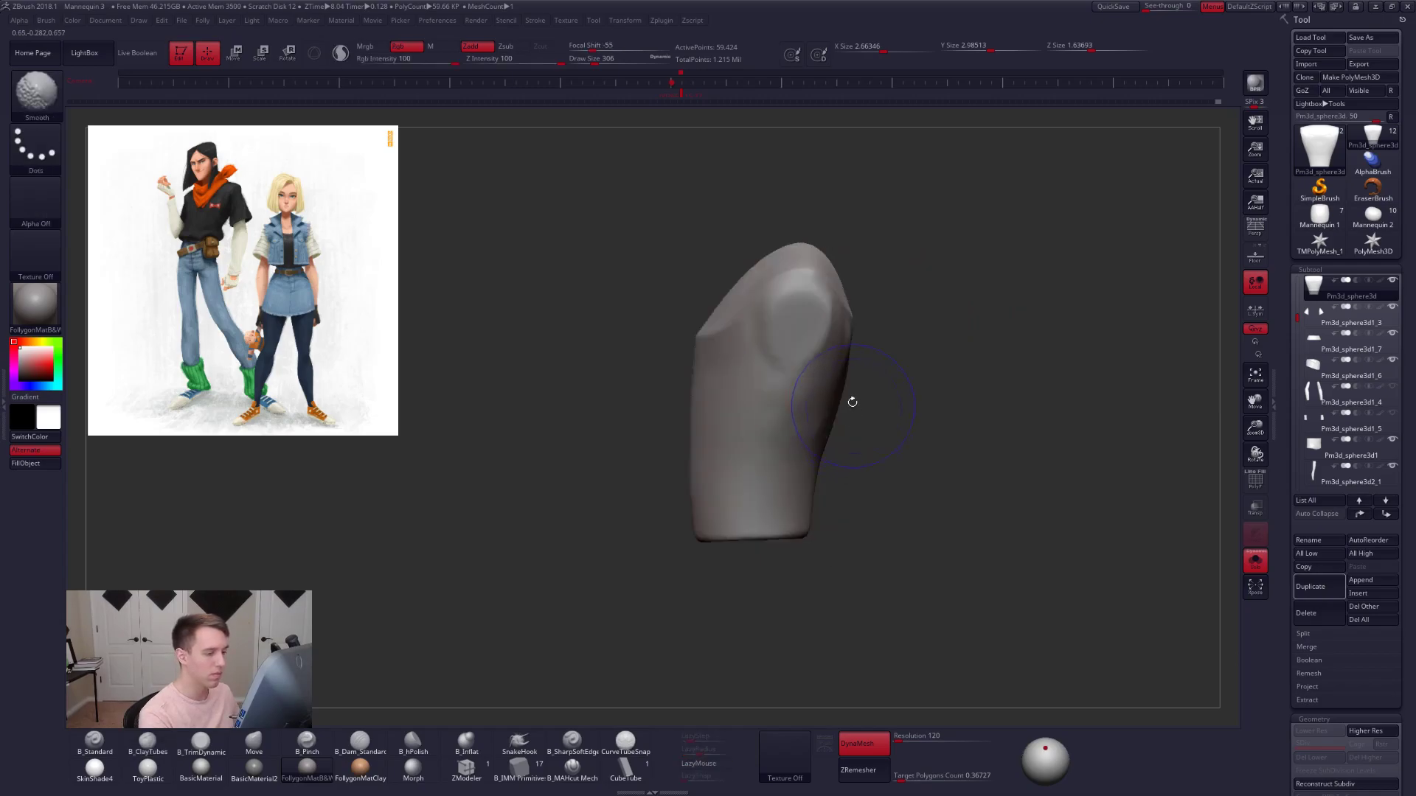
# - Check the torso's wireframe and even out the surface of its shoulders and sides
pyautogui.hotkey('shift', 'f')
pyautogui.hotkey('shift', 'f')
pyautogui.moveTo(830, 353)
pyautogui.mouseDown(button='right')
pyautogui.moveTo(741, 350)
pyautogui.moveTo(804, 331)
pyautogui.mouseUp(button='right')
pyautogui.press('space')
pyautogui.moveTo(803, 331); pyautogui.dragTo(804, 321)
pyautogui.moveTo(844, 346); pyautogui.dragTo(787, 336, button='right')
# - Redefine the curved chest edge of the smoothed torso with the Pinch brush at draw size 227
pyautogui.press('5')
pyautogui.press('space')
pyautogui.moveTo(788, 336); pyautogui.dragTo(784, 336)
pyautogui.moveTo(793, 398)
pyautogui.keyDown('shift'); pyautogui.mouseDown(button='right')
pyautogui.moveTo(783, 379)
pyautogui.moveTo(801, 338)
pyautogui.mouseUp(button='right'); pyautogui.keyUp('shift')
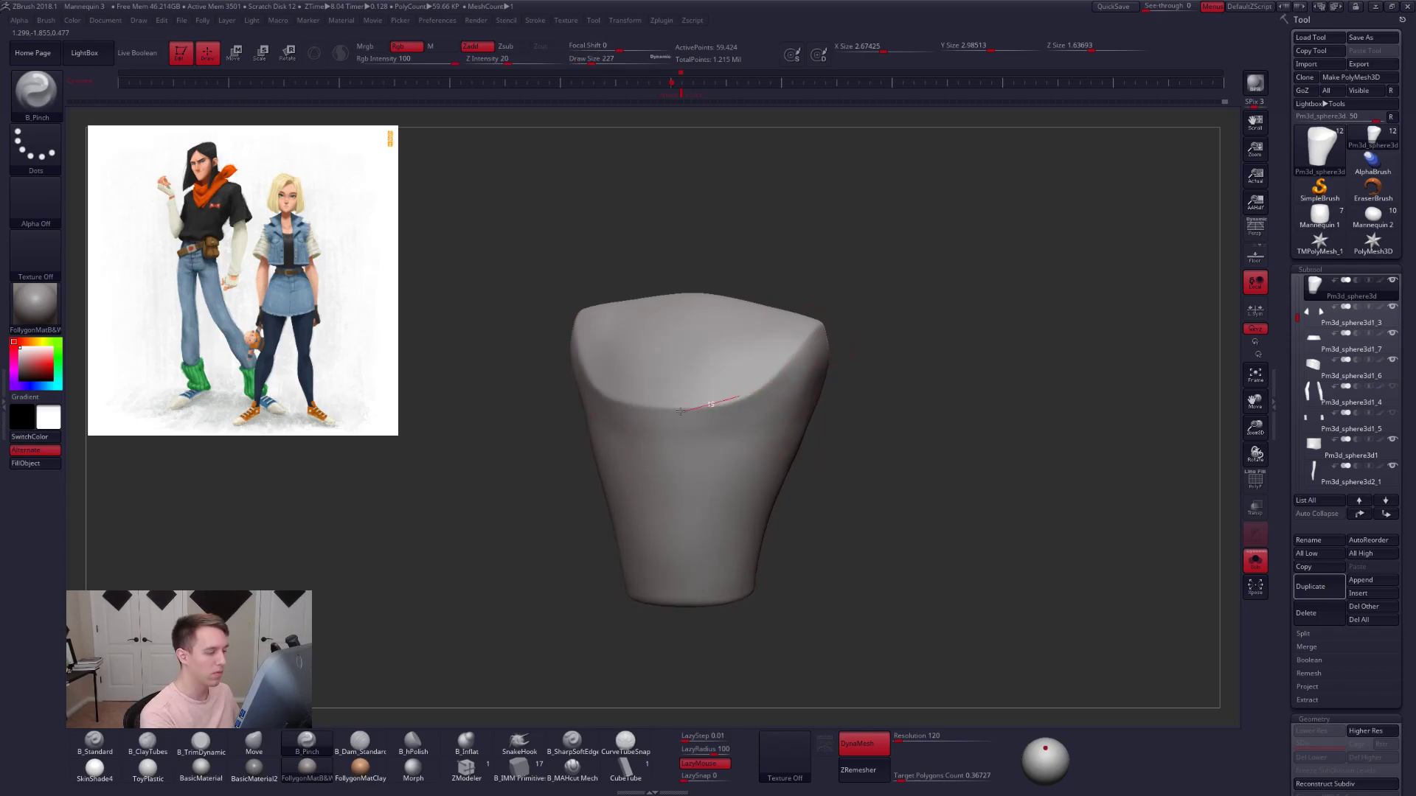
pyautogui.moveTo(708, 404); pyautogui.dragTo(789, 393, button='right')
# - Tighten the torso's chest edge up to both shoulder corners with the Pinch brush at draw size 252
pyautogui.press('space')
pyautogui.moveTo(789, 392); pyautogui.dragTo(791, 392)
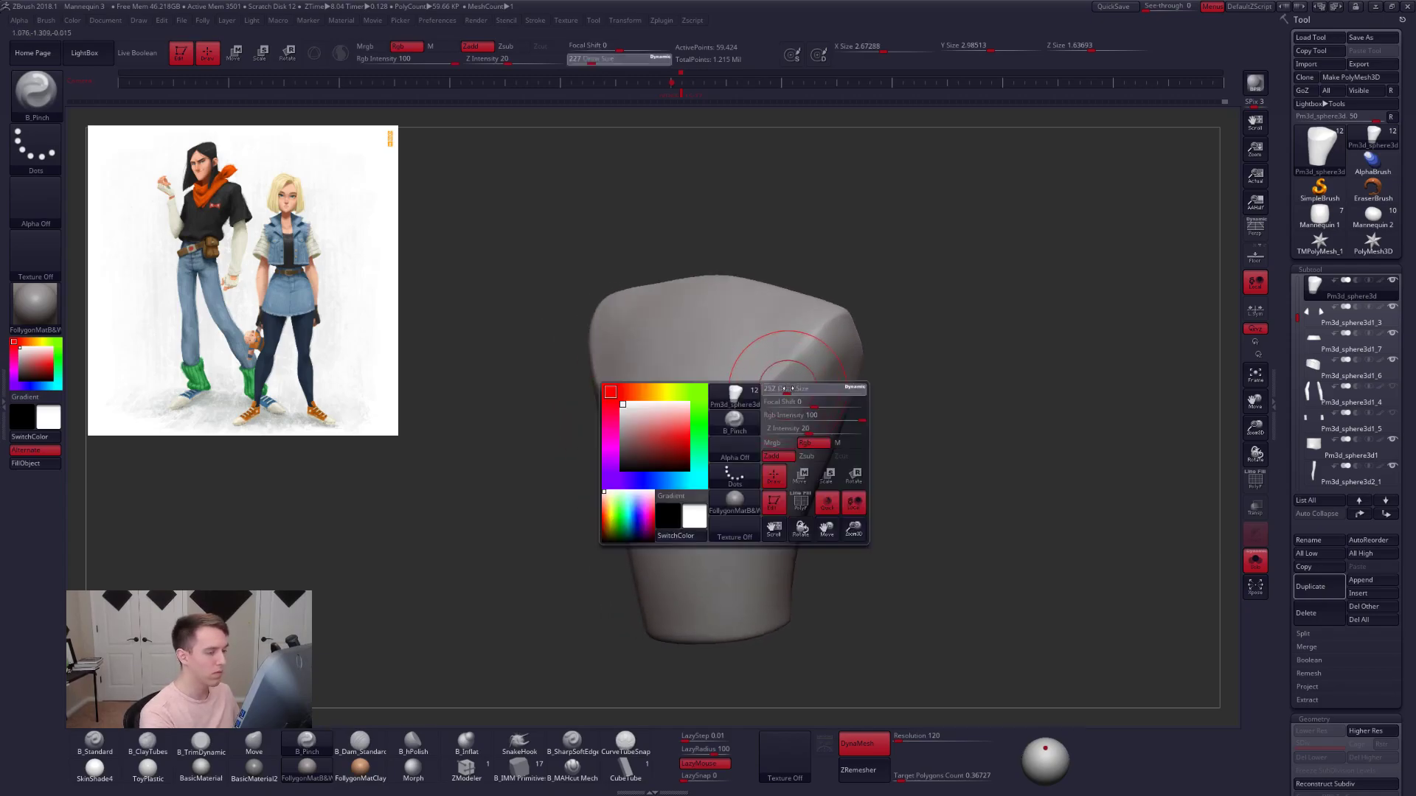
pyautogui.press('3')
pyautogui.moveTo(843, 332)
pyautogui.mouseDown(button='right')
pyautogui.moveTo(762, 438)
pyautogui.moveTo(839, 331)
pyautogui.moveTo(781, 401)
pyautogui.mouseUp(button='right')
pyautogui.moveTo(938, 341); pyautogui.dragTo(708, 442, button='right')
pyautogui.moveTo(959, 410)
pyautogui.mouseDown(button='right')
pyautogui.moveTo(864, 404)
pyautogui.moveTo(895, 412)
pyautogui.moveTo(884, 356)
pyautogui.mouseUp(button='right')
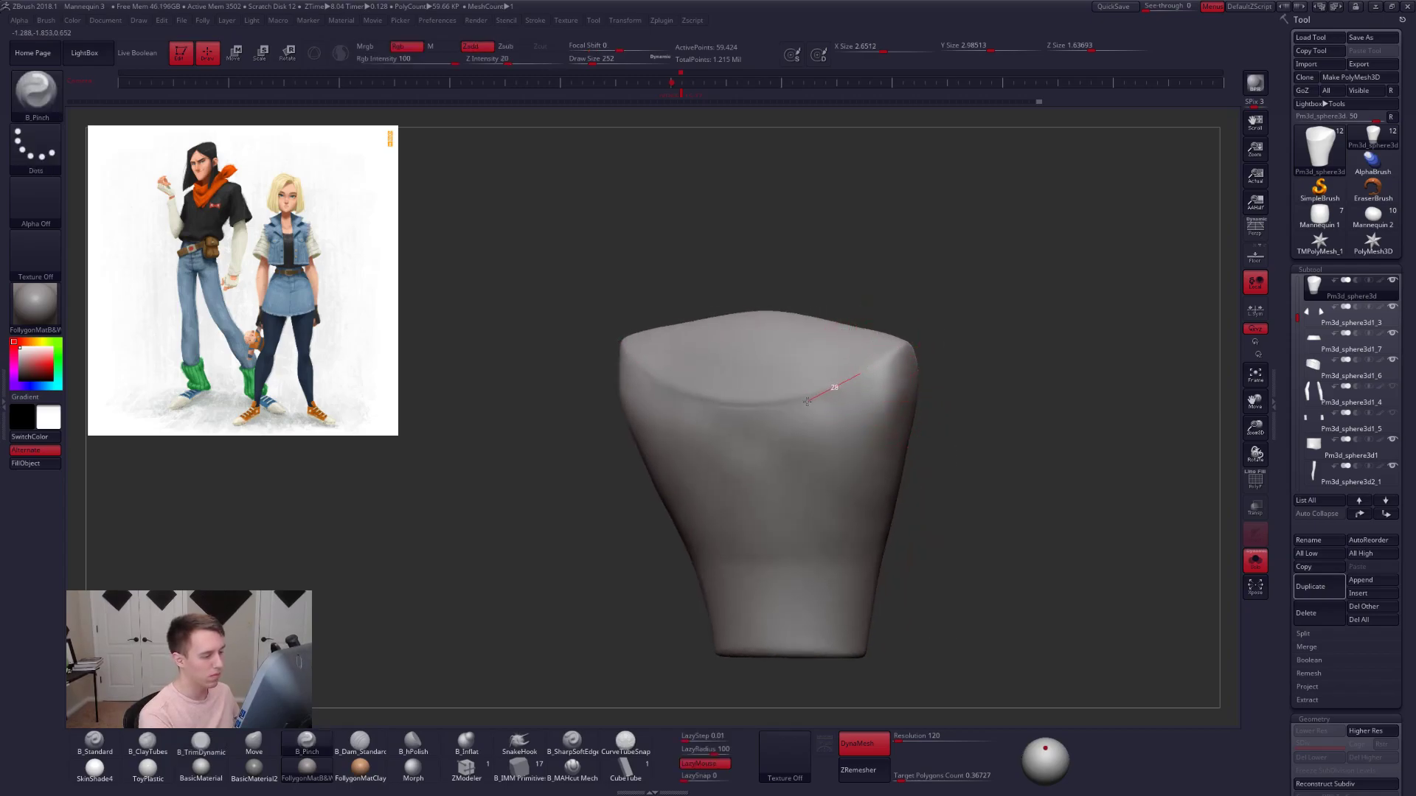
pyautogui.moveTo(784, 404); pyautogui.dragTo(787, 436, button='right')
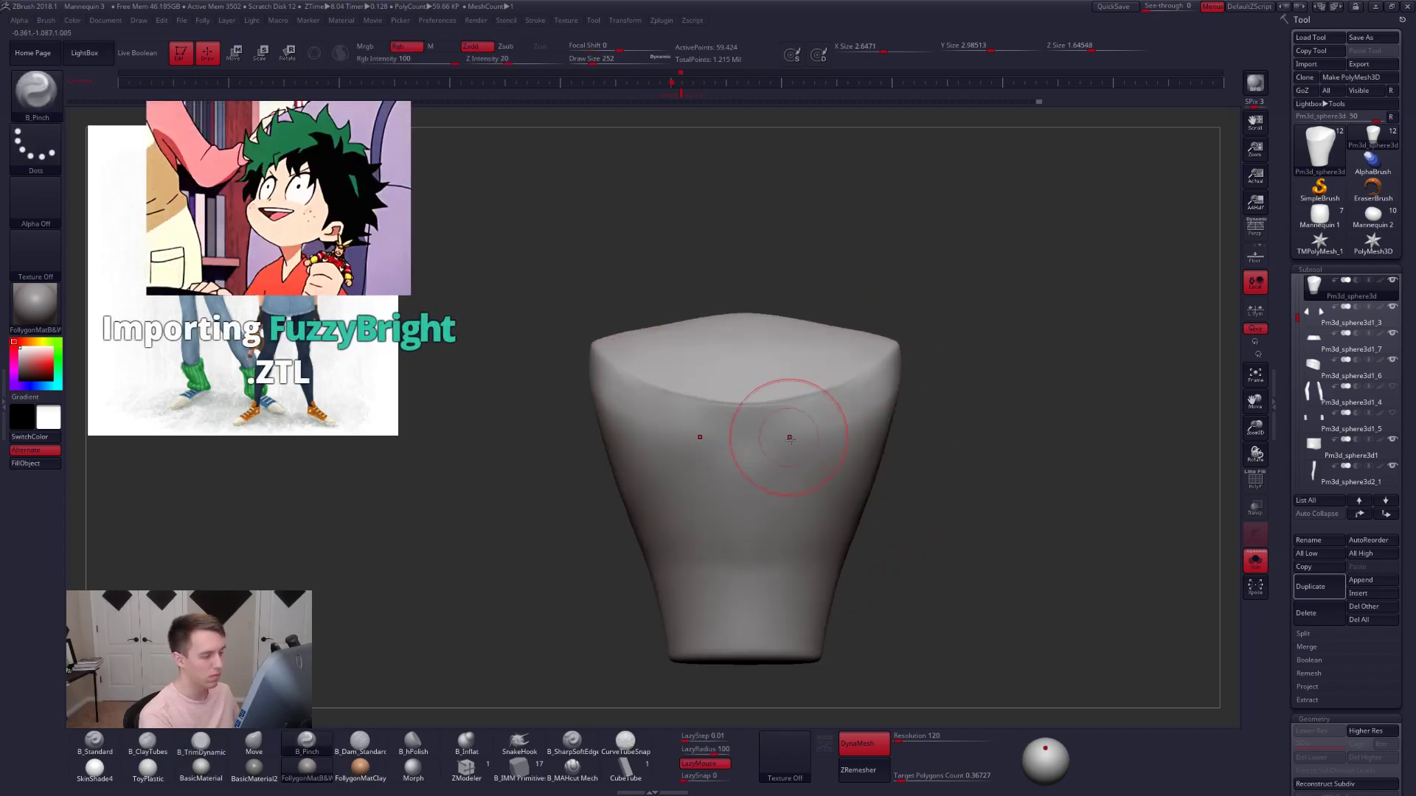
pyautogui.moveTo(907, 433); pyautogui.dragTo(974, 485, button='right')
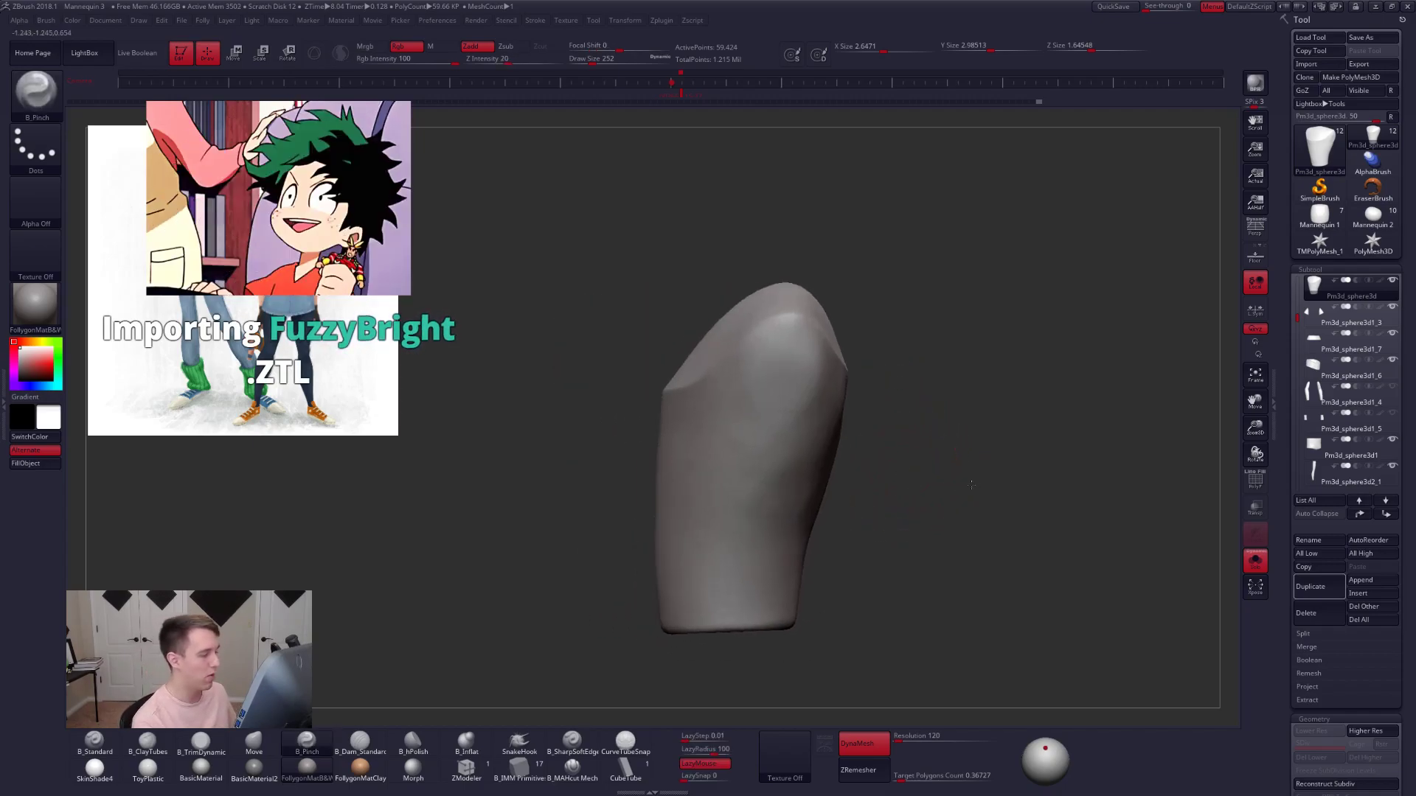
# - Even out the torso's front and side surfaces with ClayTubes and smoothing, finishing at draw size 279
pyautogui.keyDown('ctrl'); pyautogui.moveTo(856, 447); pyautogui.dragTo(853, 435, button='right'); pyautogui.keyUp('ctrl')
pyautogui.press('space')
pyautogui.moveTo(842, 460); pyautogui.dragTo(848, 461)
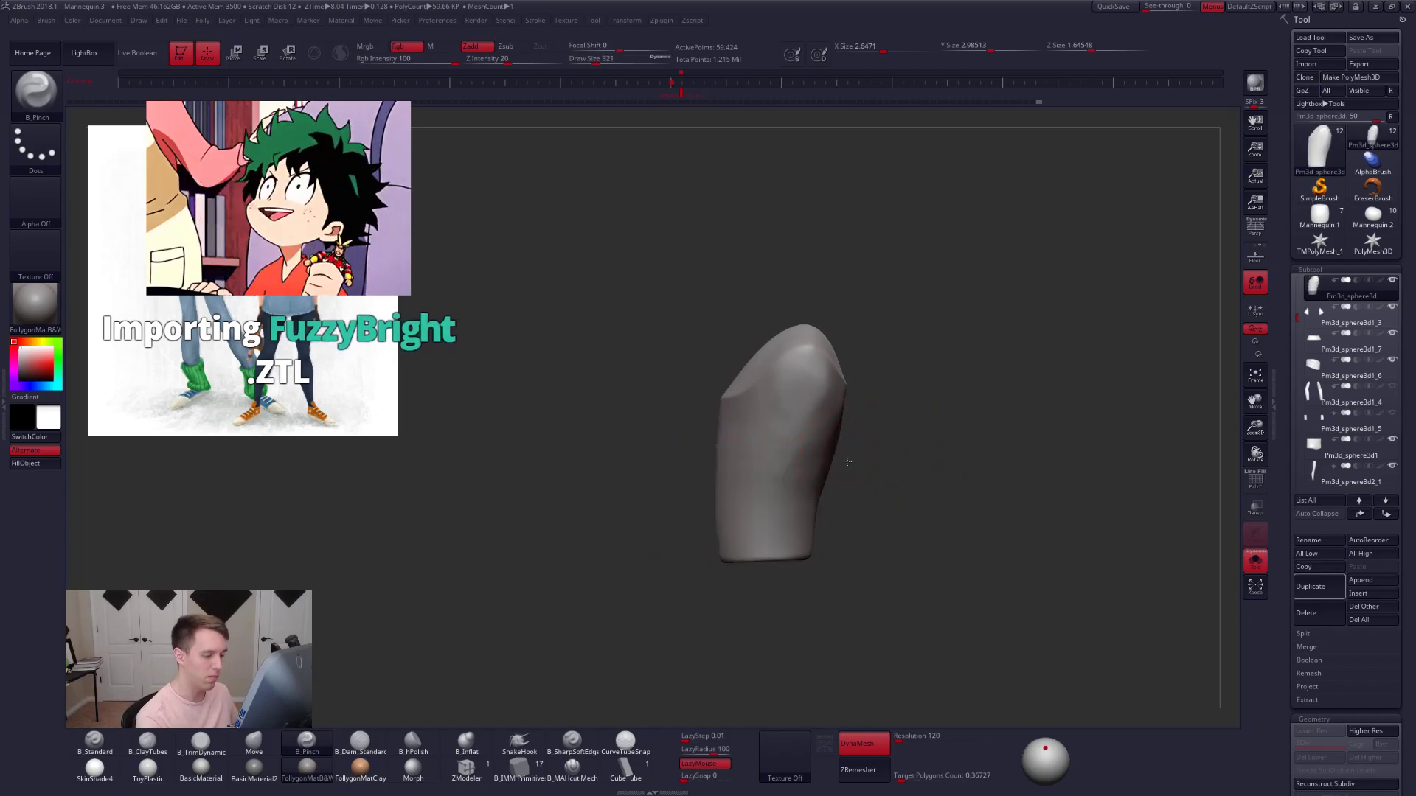
pyautogui.moveTo(838, 468); pyautogui.dragTo(869, 528, button='right')
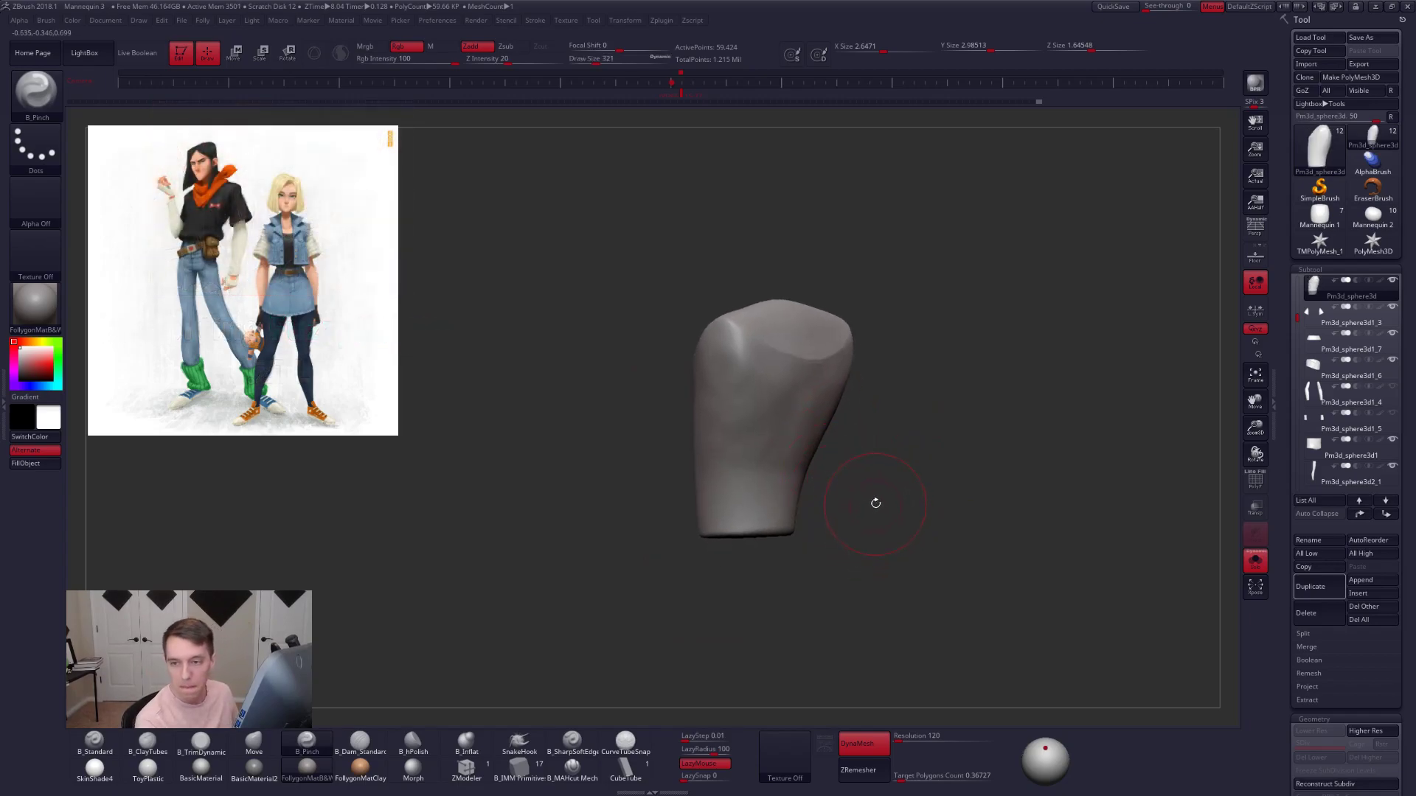
pyautogui.rightClick(753, 514)
pyautogui.press('2')
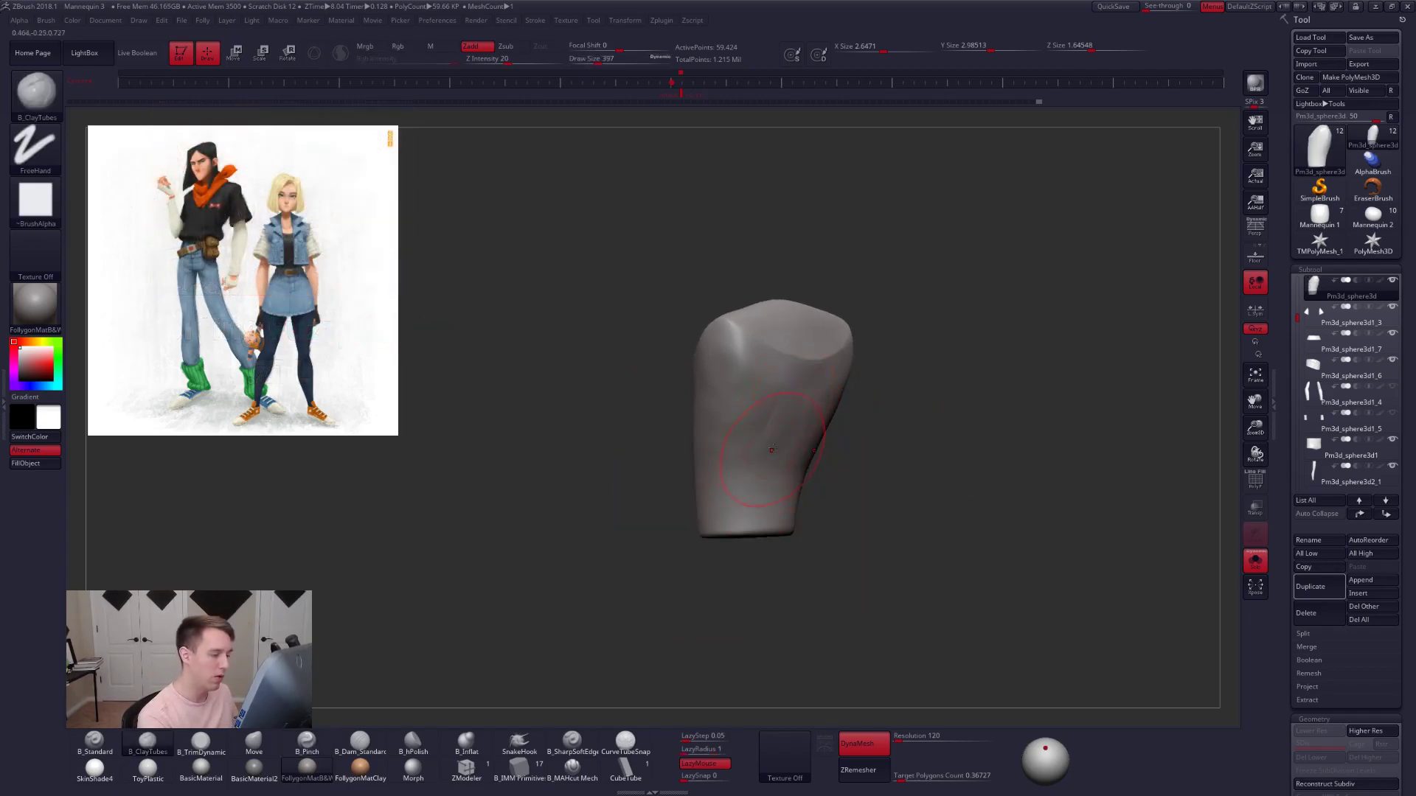
pyautogui.press('shift')
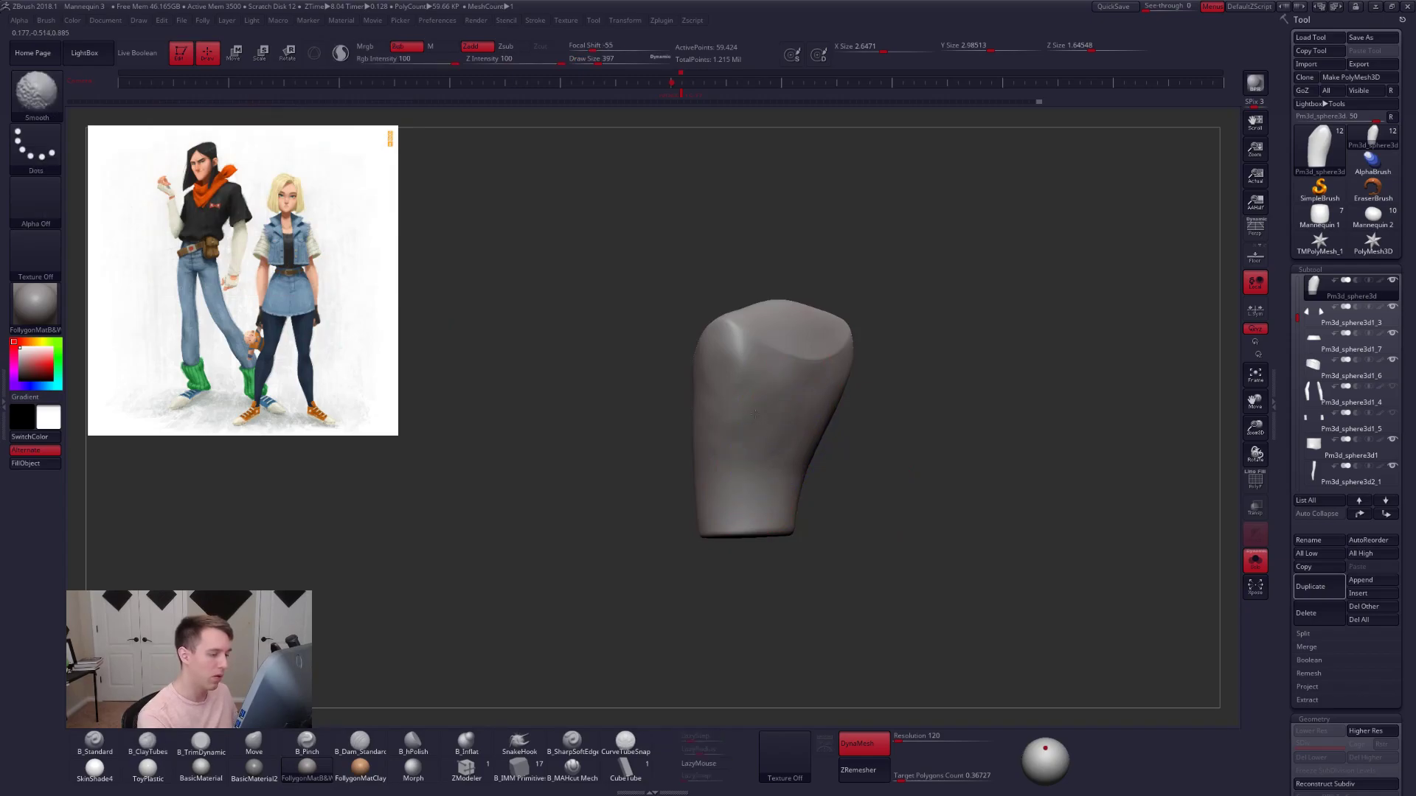
pyautogui.press('shift')
pyautogui.moveTo(727, 429); pyautogui.dragTo(818, 389, button='right')
pyautogui.rightClick(738, 466)
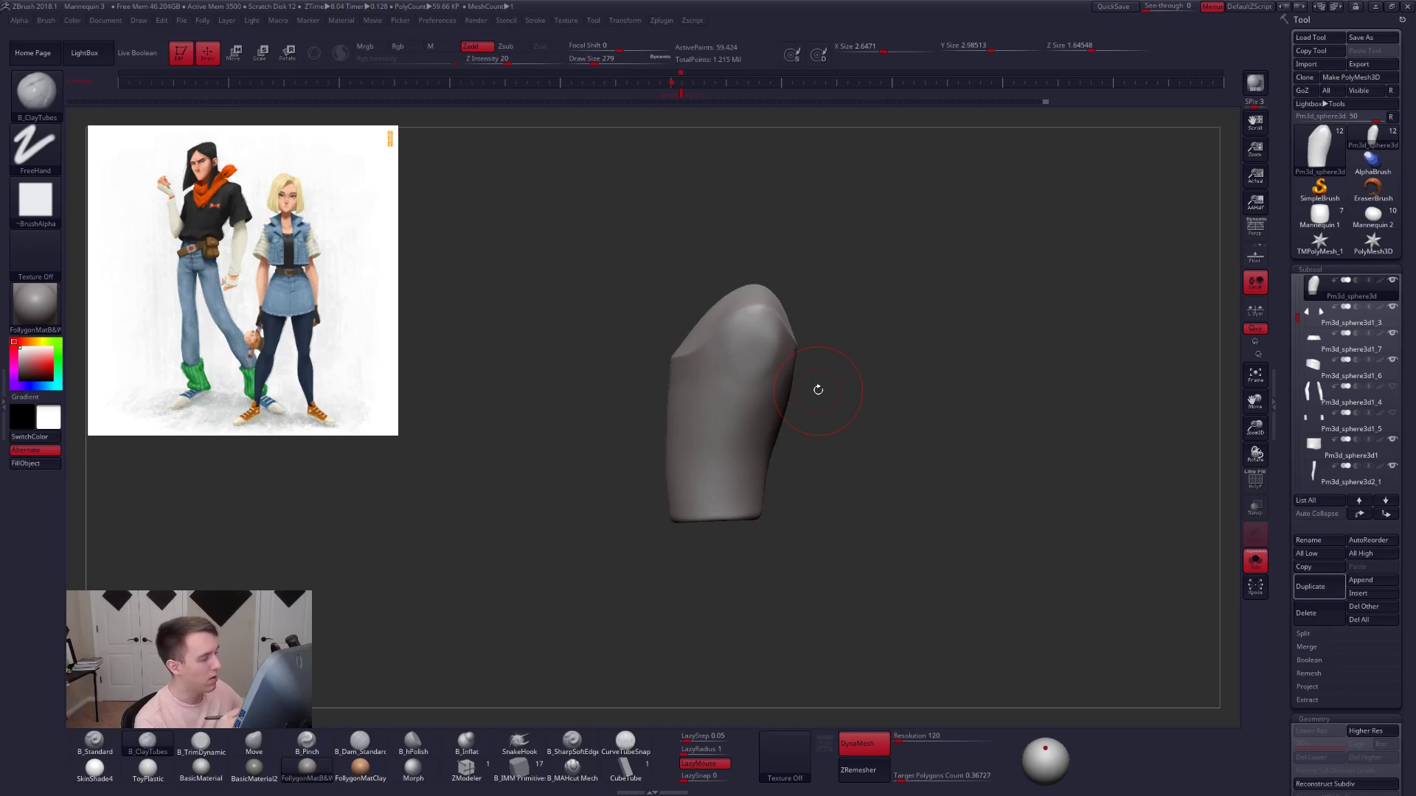
pyautogui.moveTo(817, 389)
pyautogui.keyDown('alt'); pyautogui.mouseDown(button='right')
pyautogui.moveTo(830, 399)
pyautogui.moveTo(822, 472)
pyautogui.mouseUp(button='right'); pyautogui.keyUp('alt')
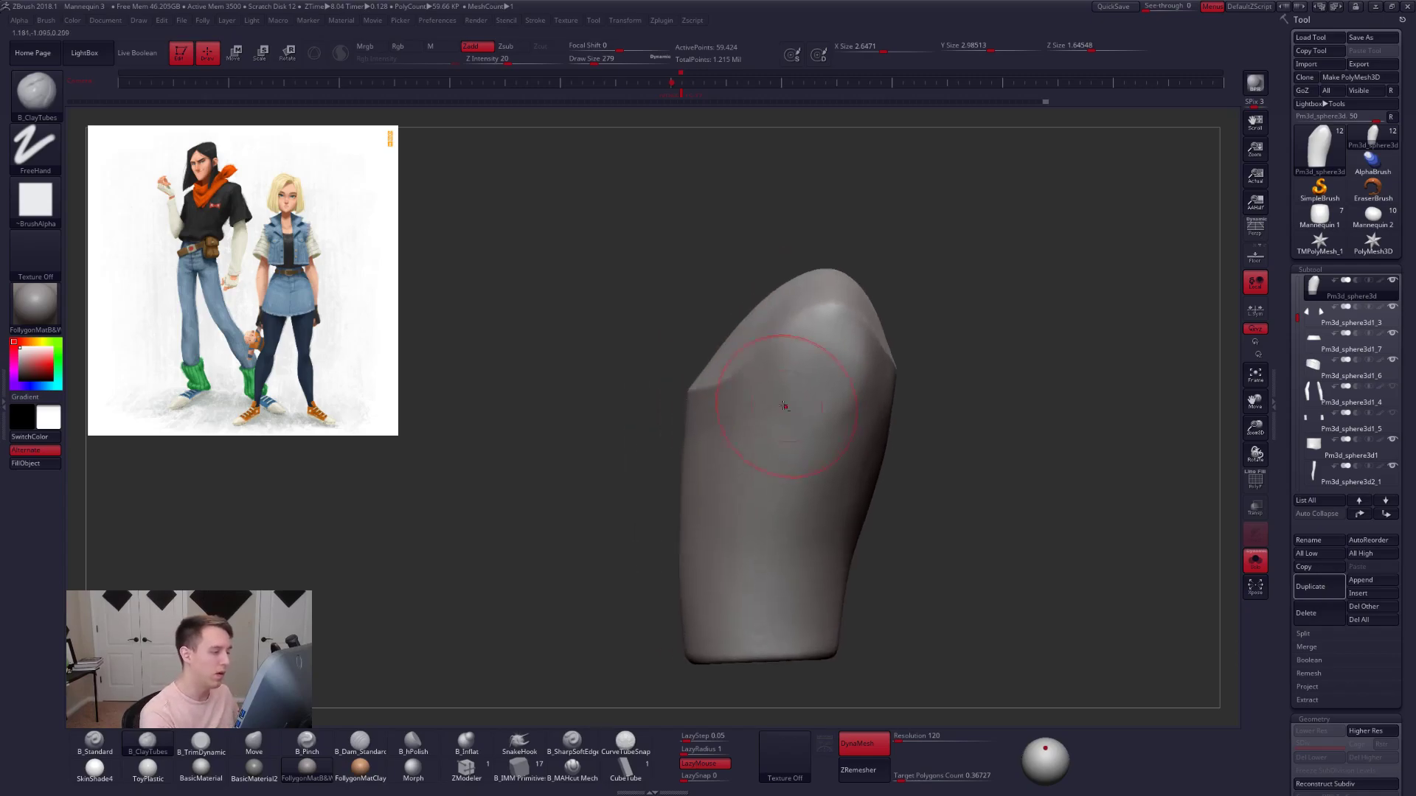
# - Mask the torso's top surface above the curved chest edge, trim the mask at the shoulder, and make it a separate polygroup
pyautogui.keyDown('shift'); pyautogui.moveTo(719, 393); pyautogui.dragTo(802, 418, button='right'); pyautogui.keyUp('shift')
pyautogui.press('ctrl')
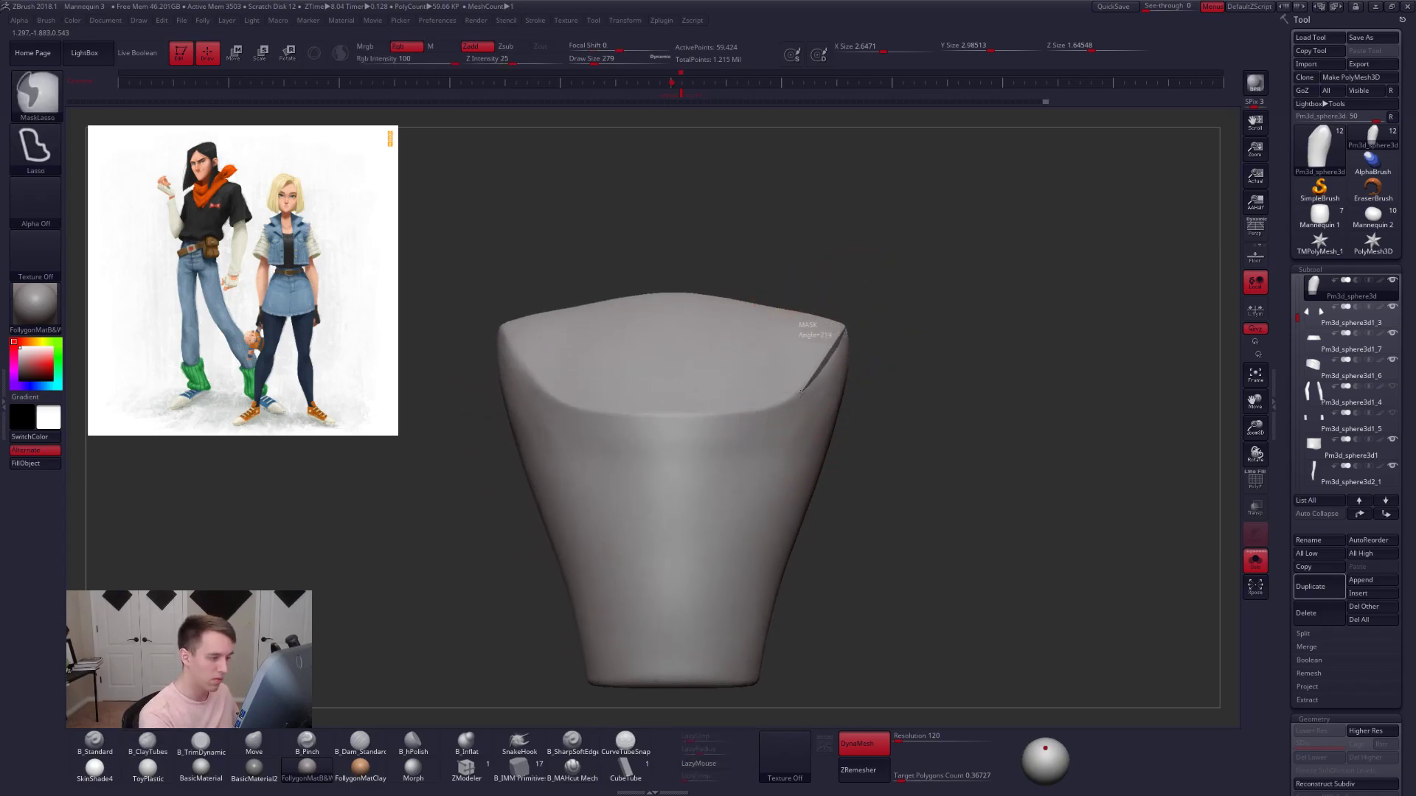
pyautogui.moveTo(766, 407)
pyautogui.keyDown('ctrl'); pyautogui.mouseDown()
pyautogui.moveTo(668, 362)
pyautogui.moveTo(603, 289)
pyautogui.moveTo(790, 208)
pyautogui.mouseUp(); pyautogui.keyUp('ctrl')
pyautogui.moveTo(848, 420)
pyautogui.keyDown('alt'); pyautogui.mouseDown(button='right')
pyautogui.moveTo(865, 373)
pyautogui.moveTo(779, 426)
pyautogui.moveTo(719, 414)
pyautogui.moveTo(809, 407)
pyautogui.moveTo(828, 420)
pyautogui.moveTo(825, 368)
pyautogui.mouseUp(button='right'); pyautogui.keyUp('alt')
pyautogui.moveTo(801, 304); pyautogui.dragTo(826, 339, button='right')
pyautogui.press('ctrl')
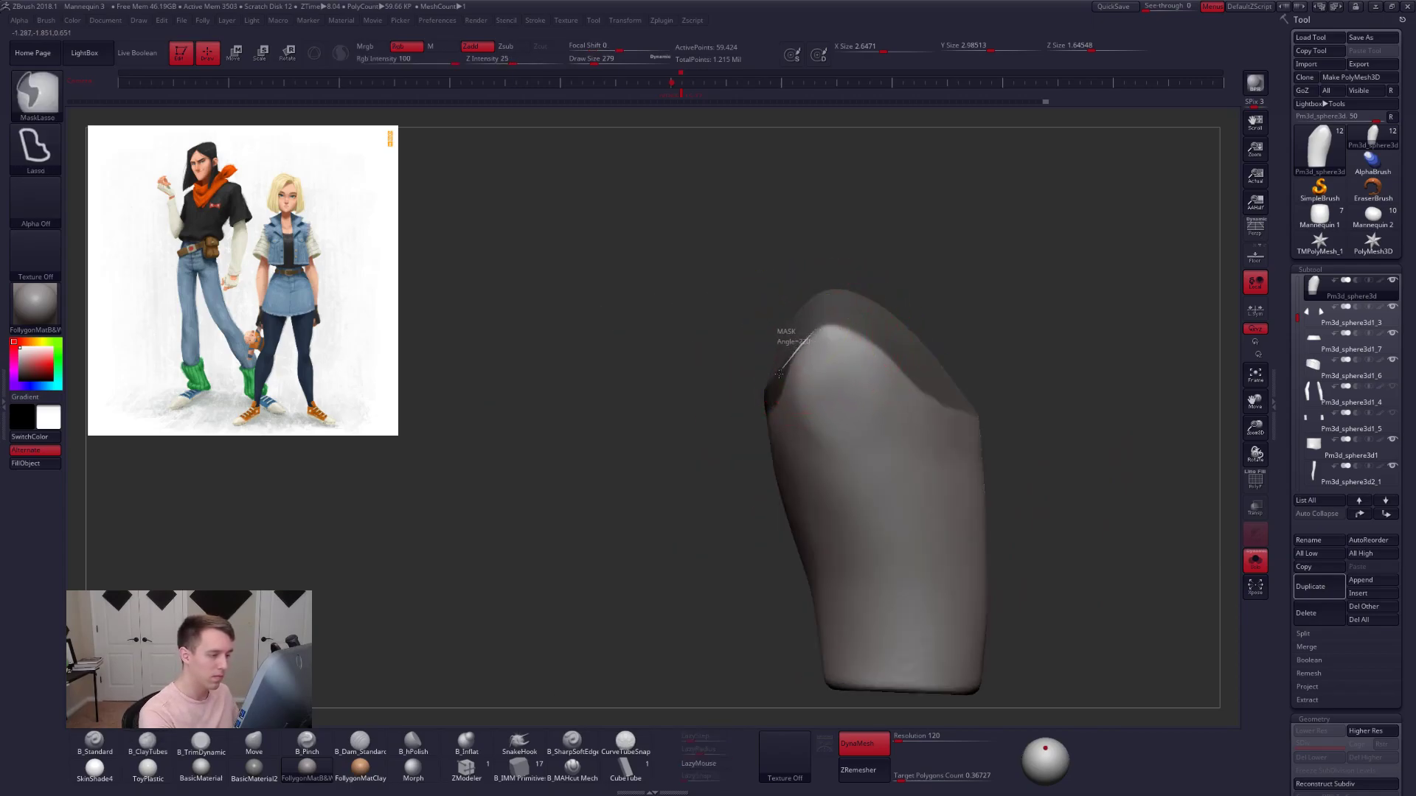
pyautogui.moveTo(754, 402)
pyautogui.keyDown('ctrl'); pyautogui.keyDown('alt'); pyautogui.mouseDown()
pyautogui.moveTo(789, 520)
pyautogui.moveTo(809, 502)
pyautogui.mouseUp(); pyautogui.keyUp('alt'); pyautogui.keyUp('ctrl')
pyautogui.moveTo(767, 442)
pyautogui.mouseDown(button='right')
pyautogui.moveTo(834, 410)
pyautogui.moveTo(767, 405)
pyautogui.moveTo(870, 395)
pyautogui.moveTo(843, 383)
pyautogui.mouseUp(button='right')
pyautogui.hotkey('shift', 'f')
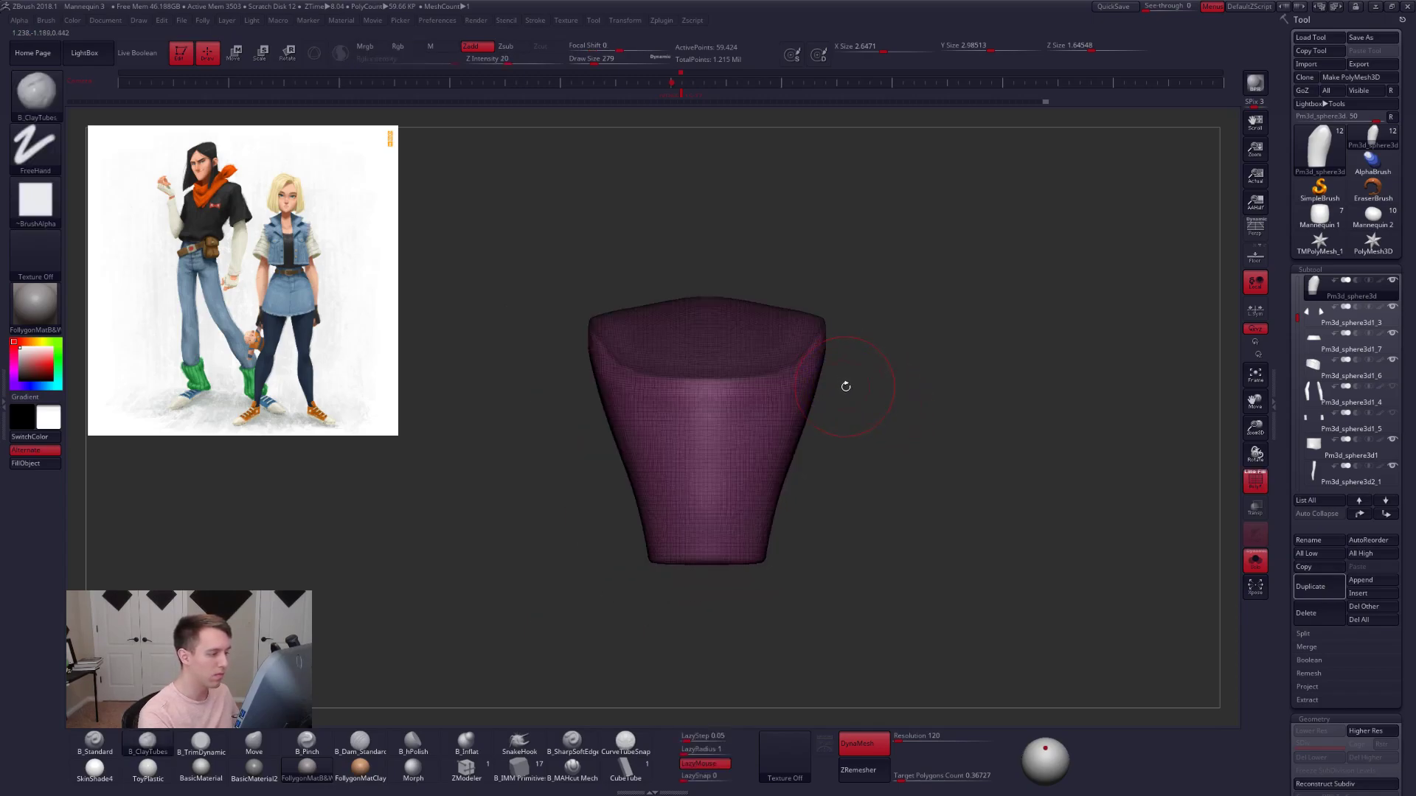
# - Retopologize the torso with ZRemesher, keeping its polygroups at a target polygon count of 0.36727, and show the whole figure
pyautogui.scroll(-6, 1290, 290)
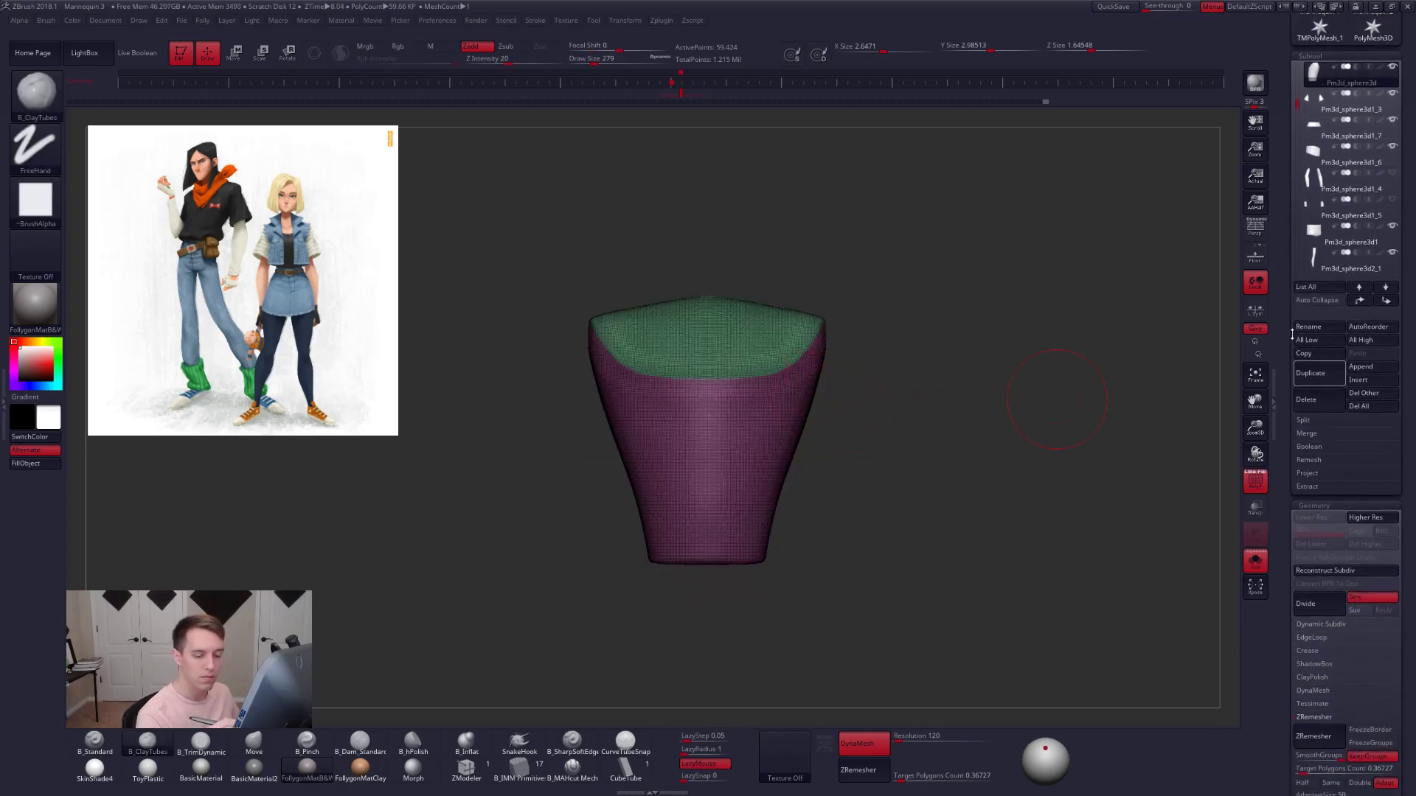
pyautogui.click(1339, 520)
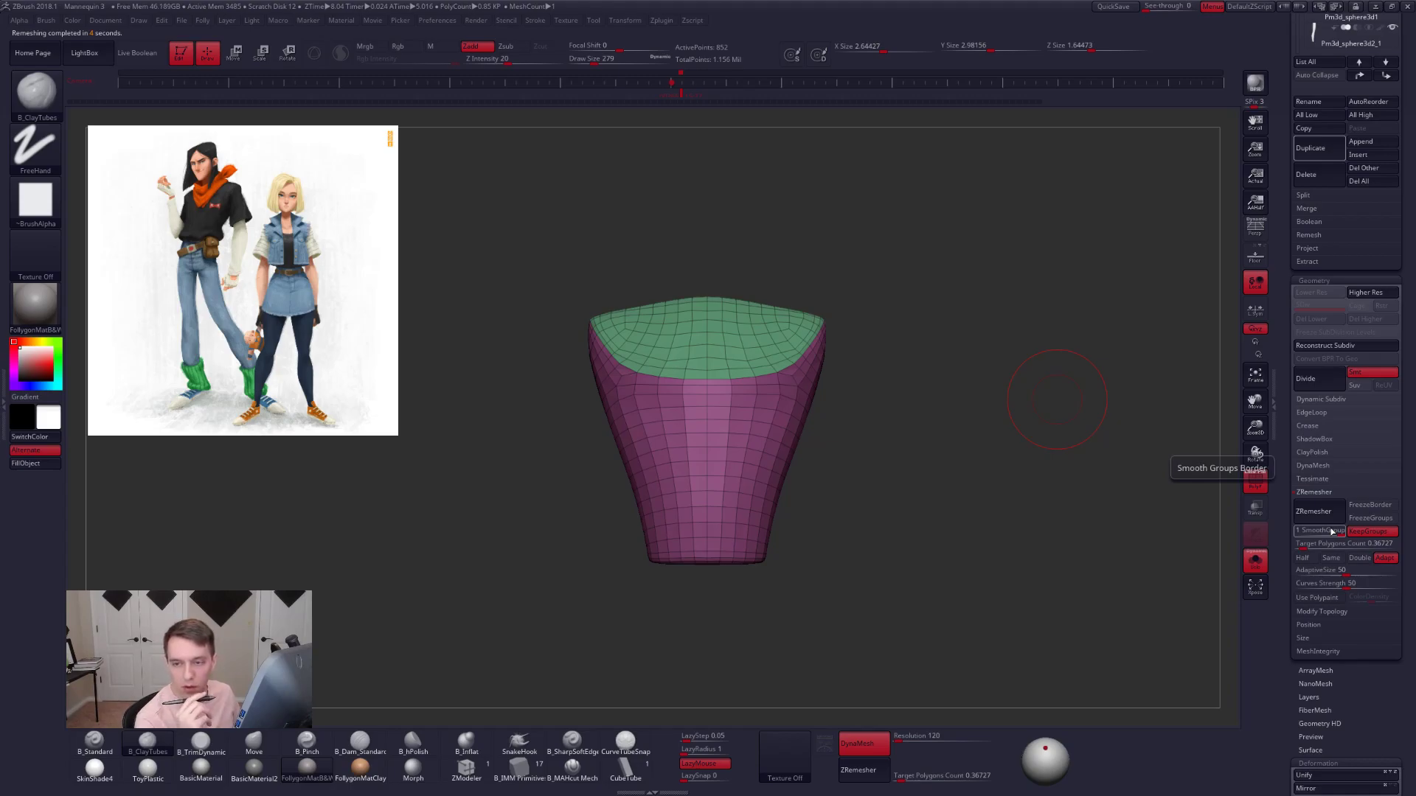
pyautogui.hotkey('shift', 'f')
pyautogui.moveTo(948, 499); pyautogui.dragTo(919, 502)
pyautogui.press('d')
pyautogui.hotkey('shift', 'd')
pyautogui.moveTo(1287, 408); pyautogui.dragTo(1289, 550)
pyautogui.click(1252, 557)
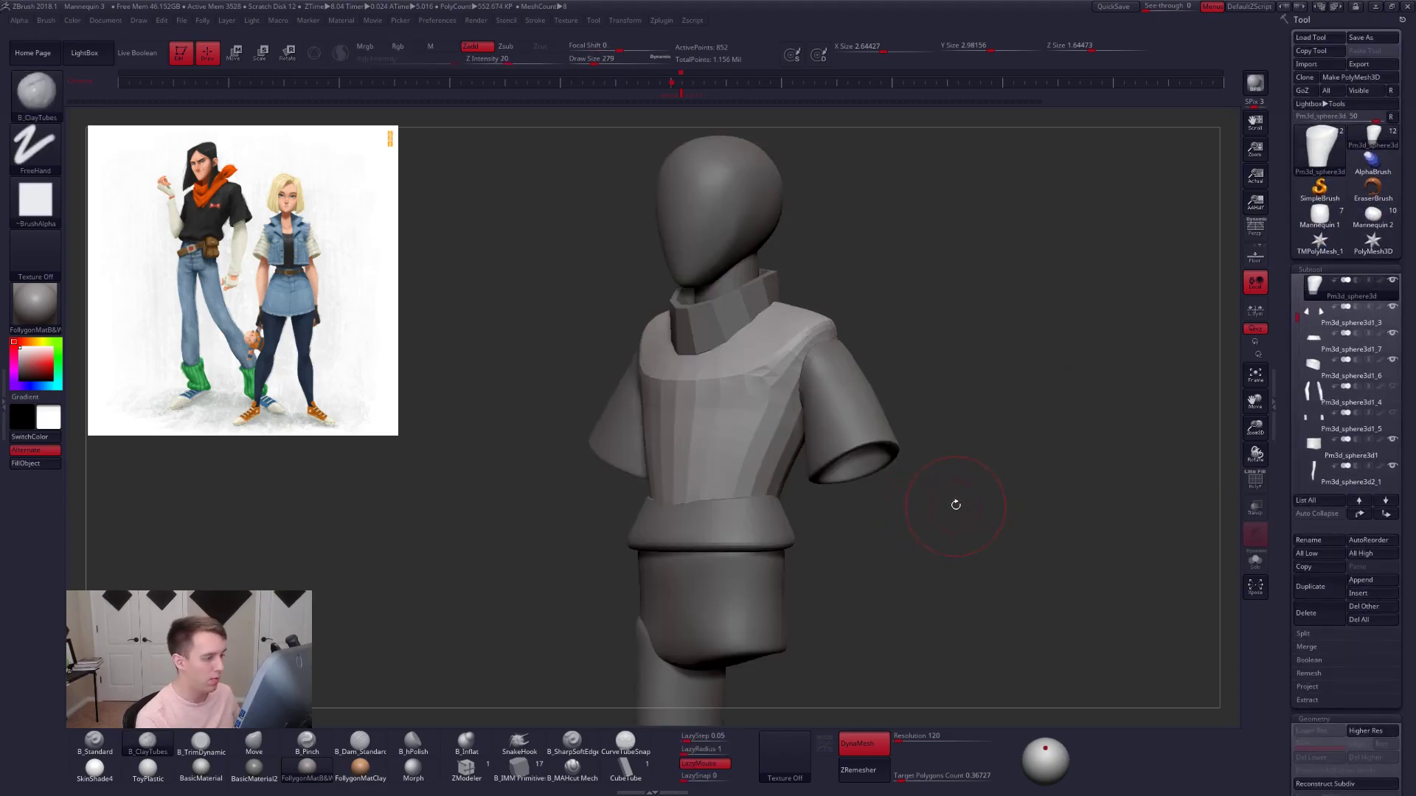
# - Isolate the T-shirt sleeves and rebuild their mesh with DynaMesh
pyautogui.keyDown('alt'); pyautogui.click(833, 390); pyautogui.keyUp('alt')
pyautogui.hotkey('alt', 'shift', 's')
pyautogui.hotkey('shift', 'f')
pyautogui.moveTo(838, 381); pyautogui.dragTo(867, 370, button='right')
pyautogui.press('space')
pyautogui.click(891, 438)
pyautogui.hotkey('shift', 'f')
pyautogui.keyDown('ctrl'); pyautogui.moveTo(903, 329); pyautogui.dragTo(952, 318); pyautogui.keyUp('ctrl')
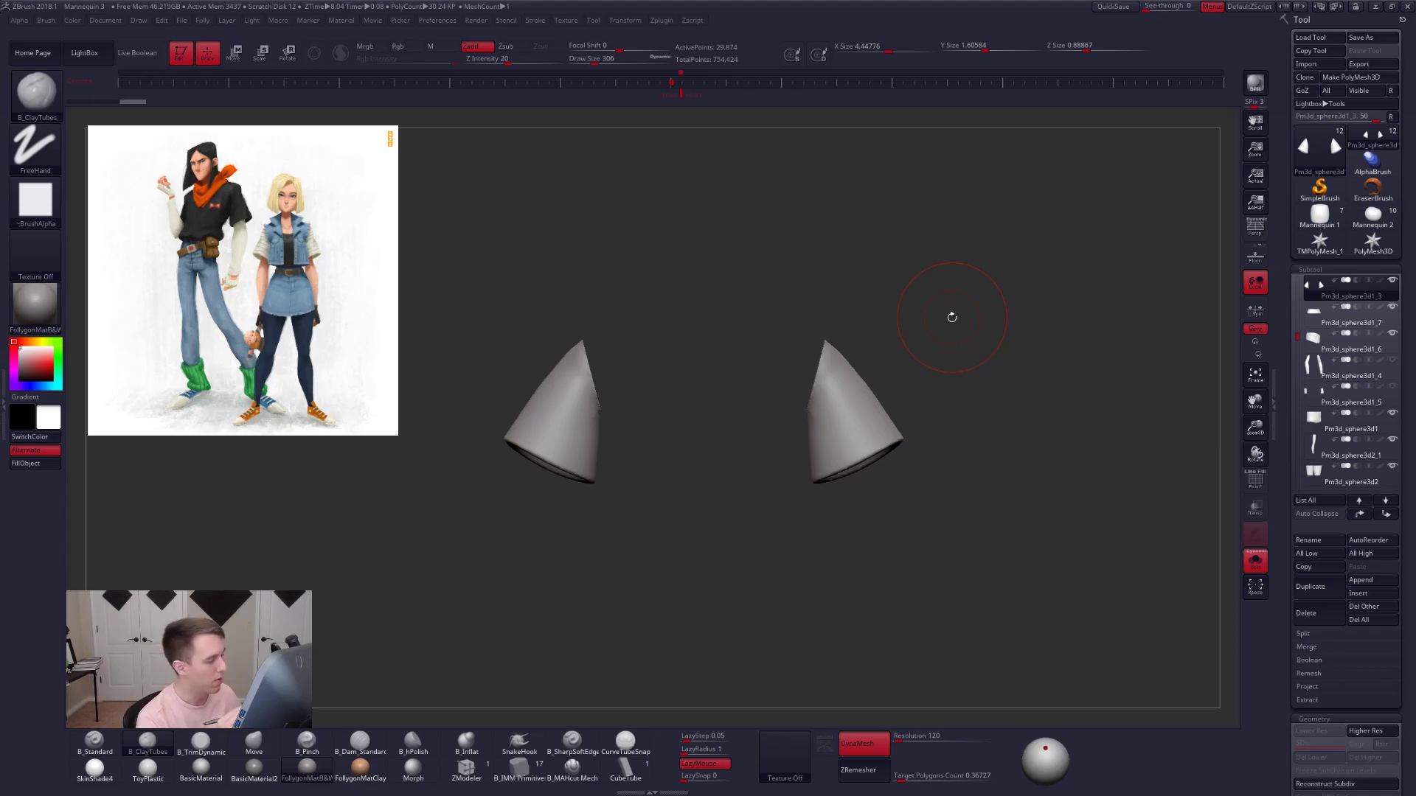
# - Switch to the Mannequin 1 tool and examine its body shapes from several angles in perspective
pyautogui.keyDown('alt'); pyautogui.moveTo(1091, 469); pyautogui.dragTo(1025, 562); pyautogui.keyUp('alt')
pyautogui.hotkey('alt', 's')
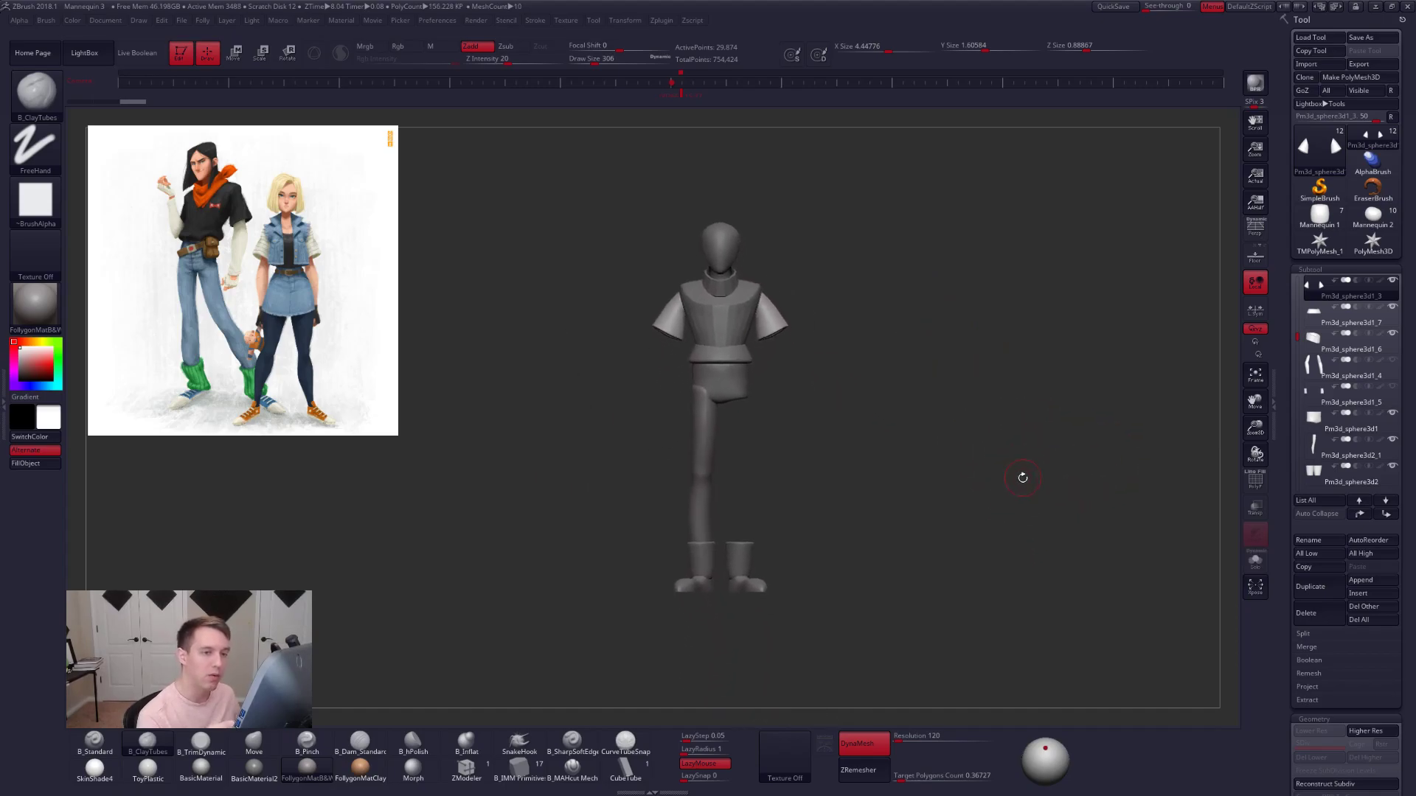
pyautogui.click(1320, 214)
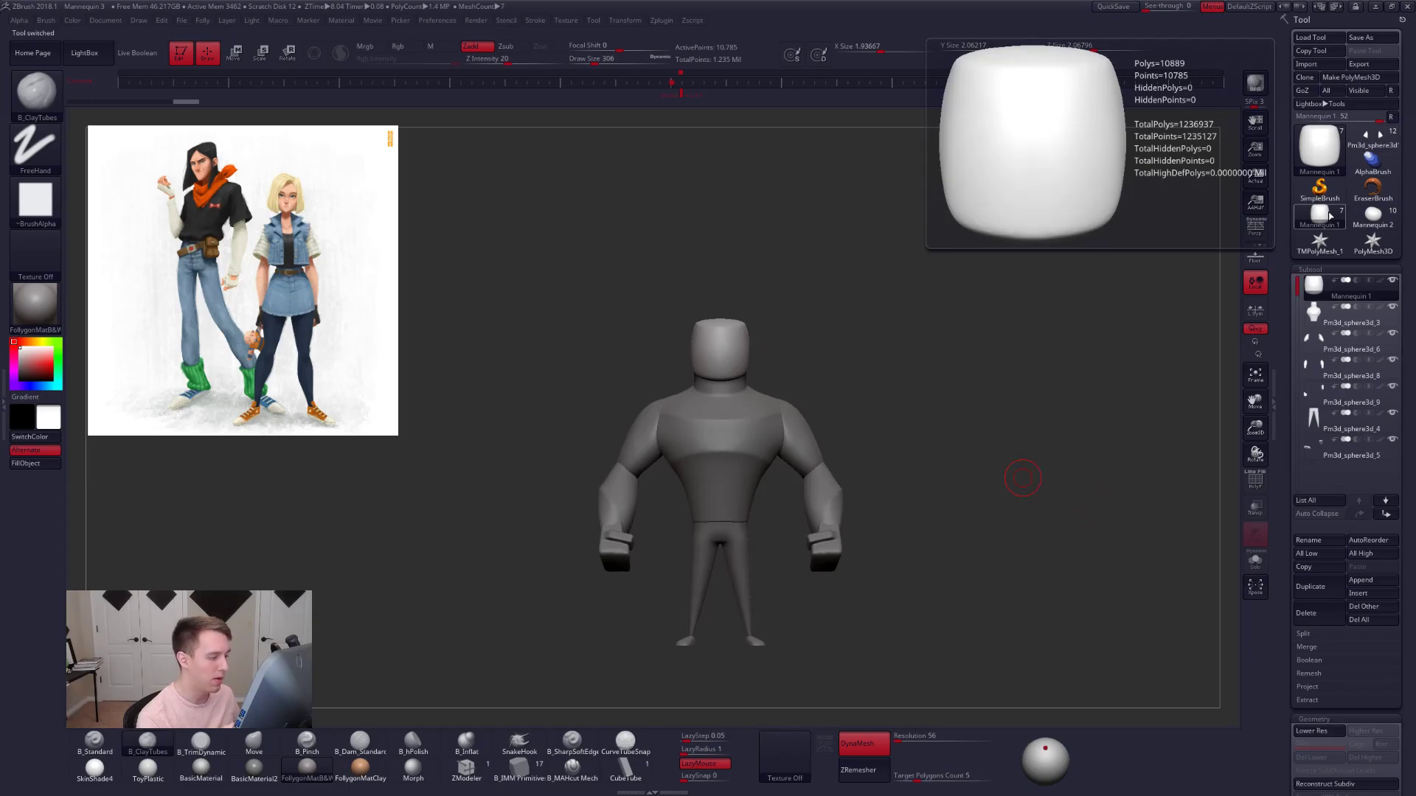
pyautogui.keyDown('alt'); pyautogui.moveTo(997, 465); pyautogui.dragTo(1034, 430); pyautogui.keyUp('alt')
pyautogui.click(1258, 229)
pyautogui.moveTo(942, 367); pyautogui.dragTo(971, 357)
pyautogui.moveTo(1064, 355)
pyautogui.mouseDown()
pyautogui.moveTo(1049, 359)
pyautogui.moveTo(1067, 351)
pyautogui.mouseUp()
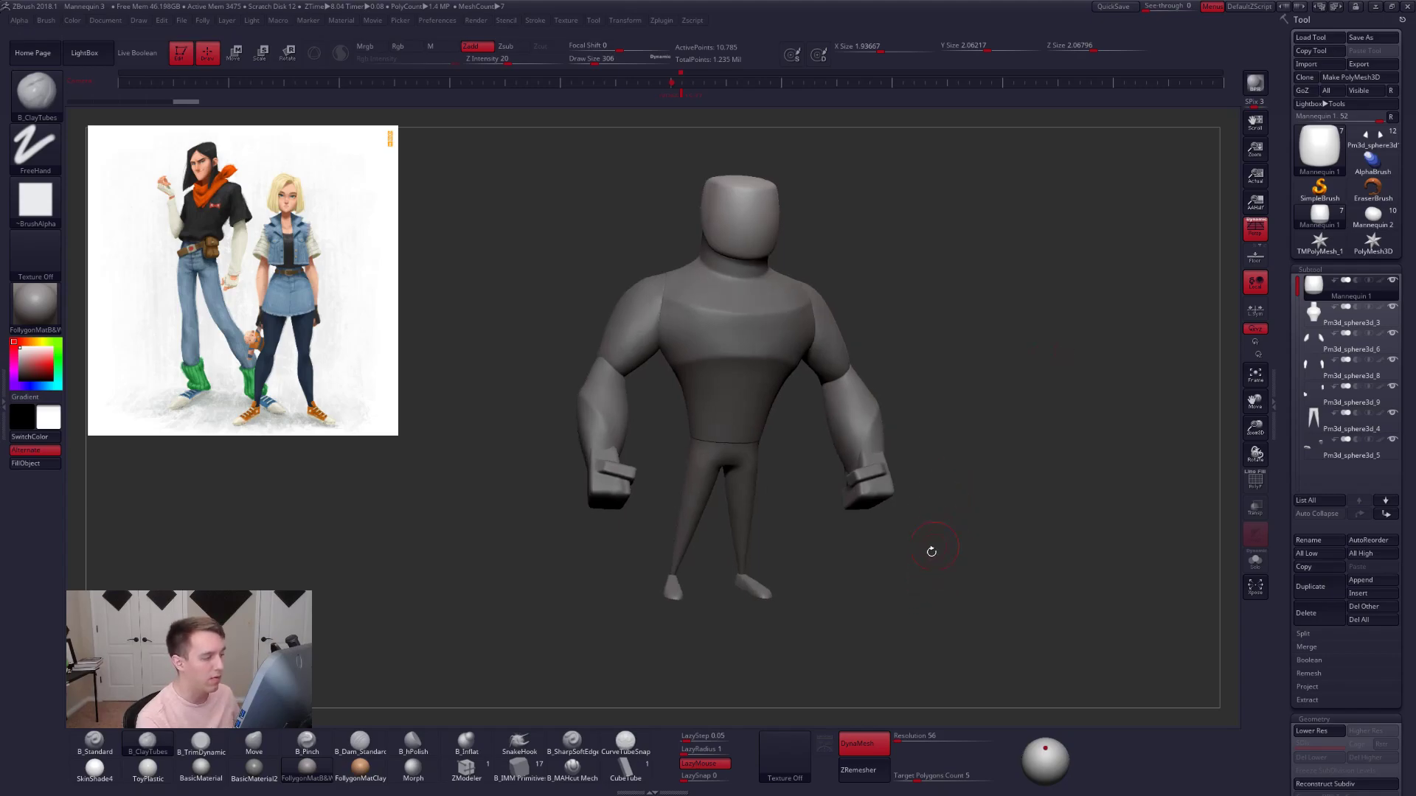
pyautogui.moveTo(931, 528); pyautogui.dragTo(1004, 476)
# - Examine the Mannequin 2 tool's rounded body, turn perspective off and return to the T-shirt character
pyautogui.click(1372, 218)
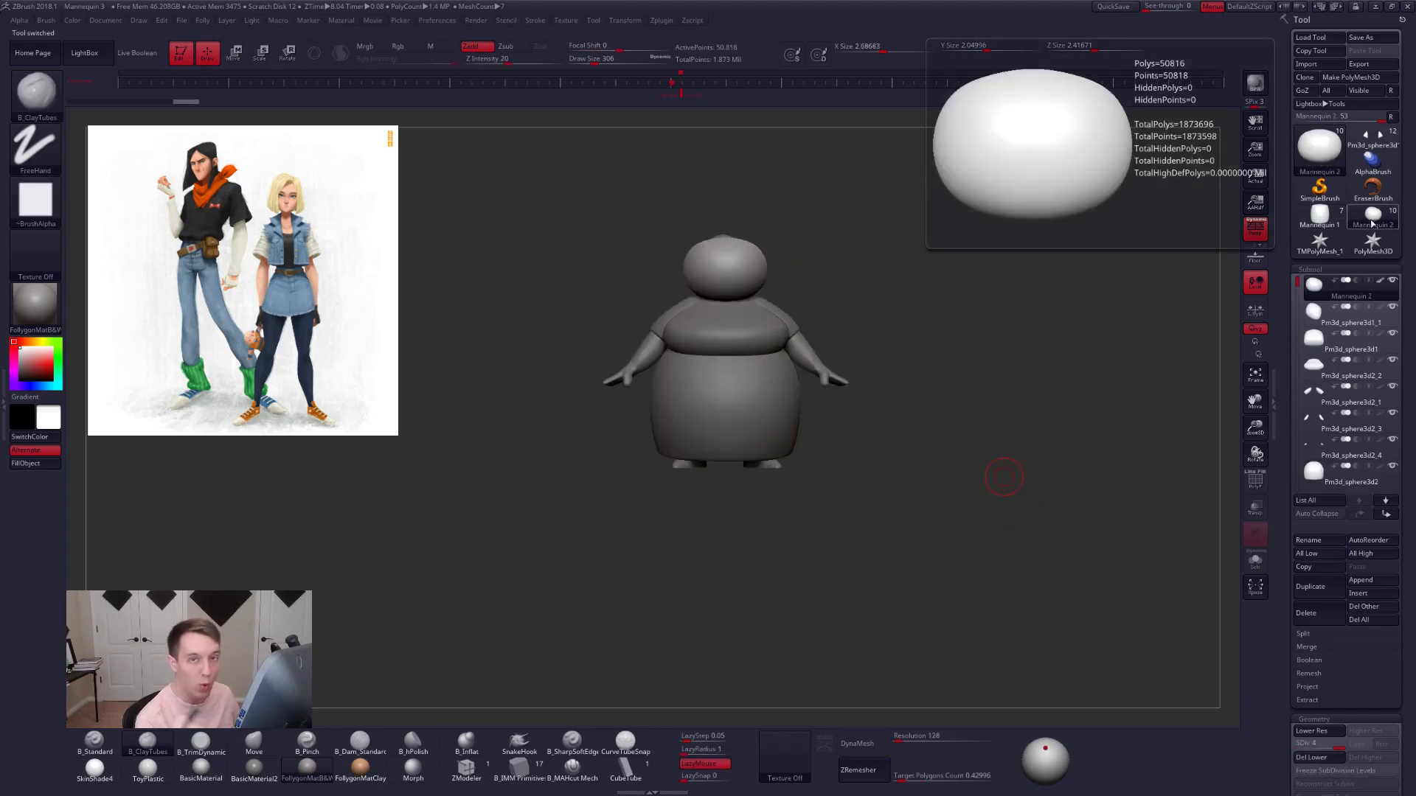
pyautogui.moveTo(973, 468); pyautogui.dragTo(794, 549)
pyautogui.keyDown('alt'); pyautogui.moveTo(850, 504); pyautogui.dragTo(1033, 466); pyautogui.keyUp('alt')
pyautogui.press('p')
pyautogui.click(1372, 140)
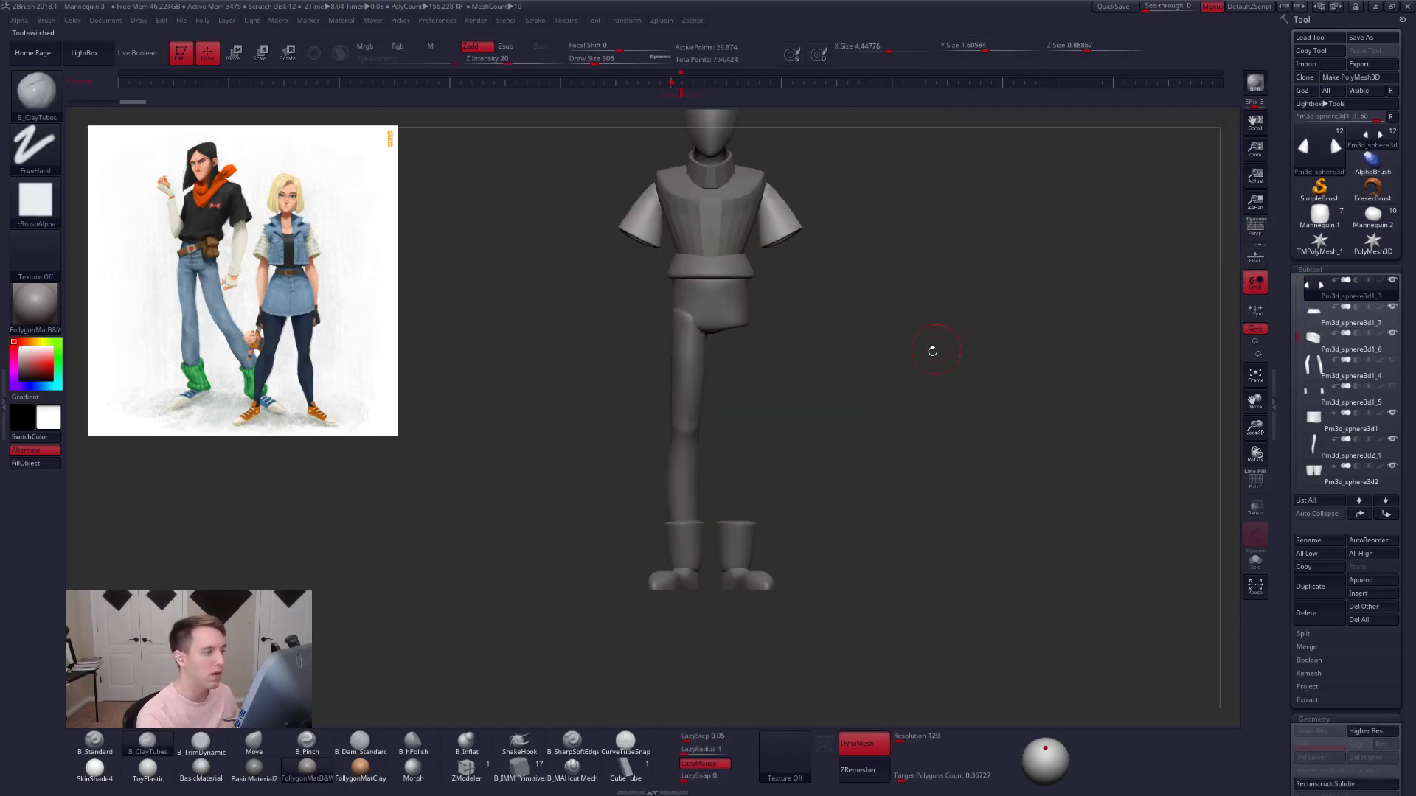
pyautogui.keyDown('alt'); pyautogui.moveTo(918, 379); pyautogui.dragTo(937, 507); pyautogui.keyUp('alt')
# - Isolate the sleeves with their wireframe shown and assign them a single polygroup
pyautogui.moveTo(802, 319)
pyautogui.keyDown('ctrl'); pyautogui.mouseDown(button='right')
pyautogui.moveTo(826, 392)
pyautogui.moveTo(853, 402)
pyautogui.moveTo(843, 386)
pyautogui.mouseUp(button='right'); pyautogui.keyUp('ctrl')
pyautogui.hotkey('shift', 'f')
pyautogui.hotkey('shift', 's')
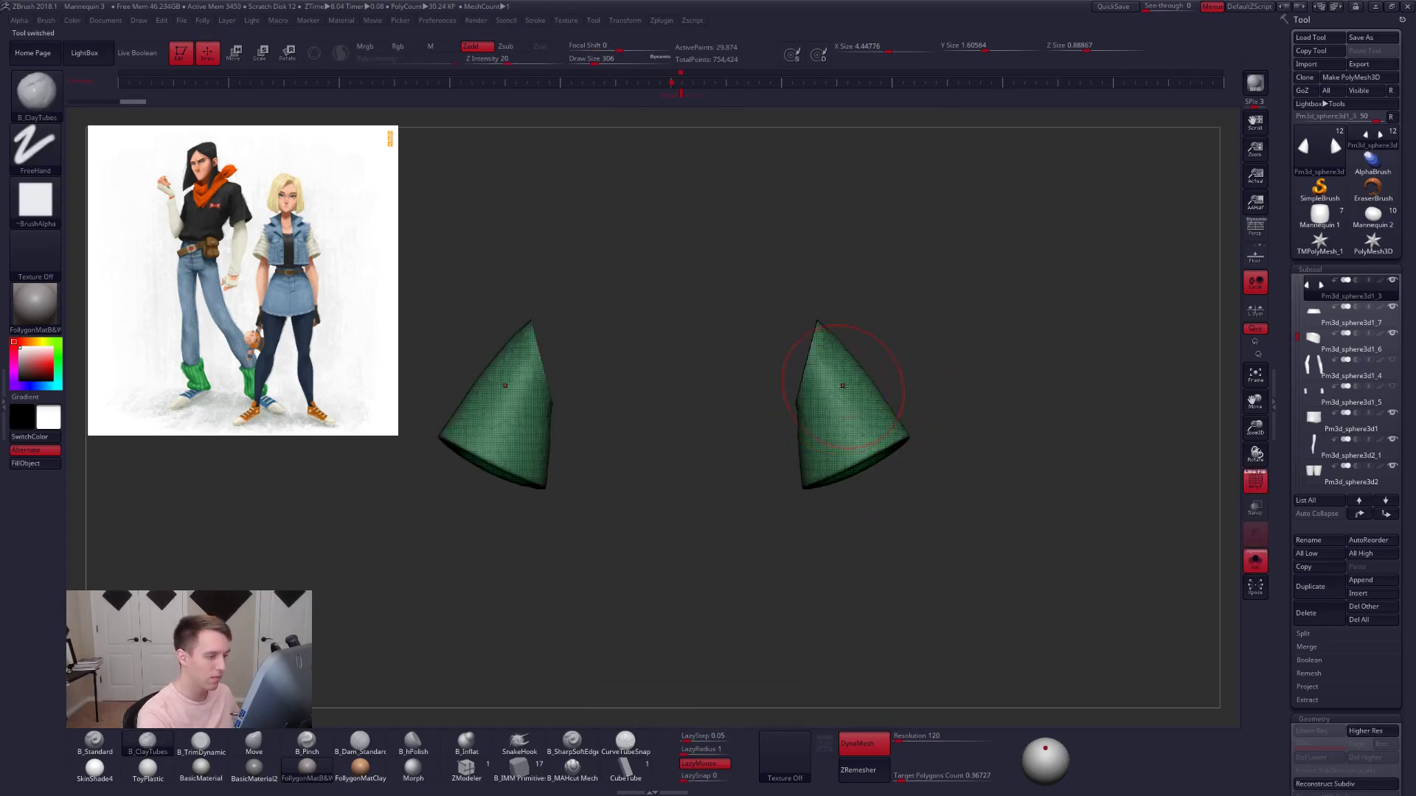
pyautogui.hotkey('ctrl', 'w')
pyautogui.moveTo(969, 472)
pyautogui.mouseDown(button='right')
pyautogui.moveTo(943, 470)
pyautogui.moveTo(942, 514)
pyautogui.moveTo(954, 475)
pyautogui.mouseUp(button='right')
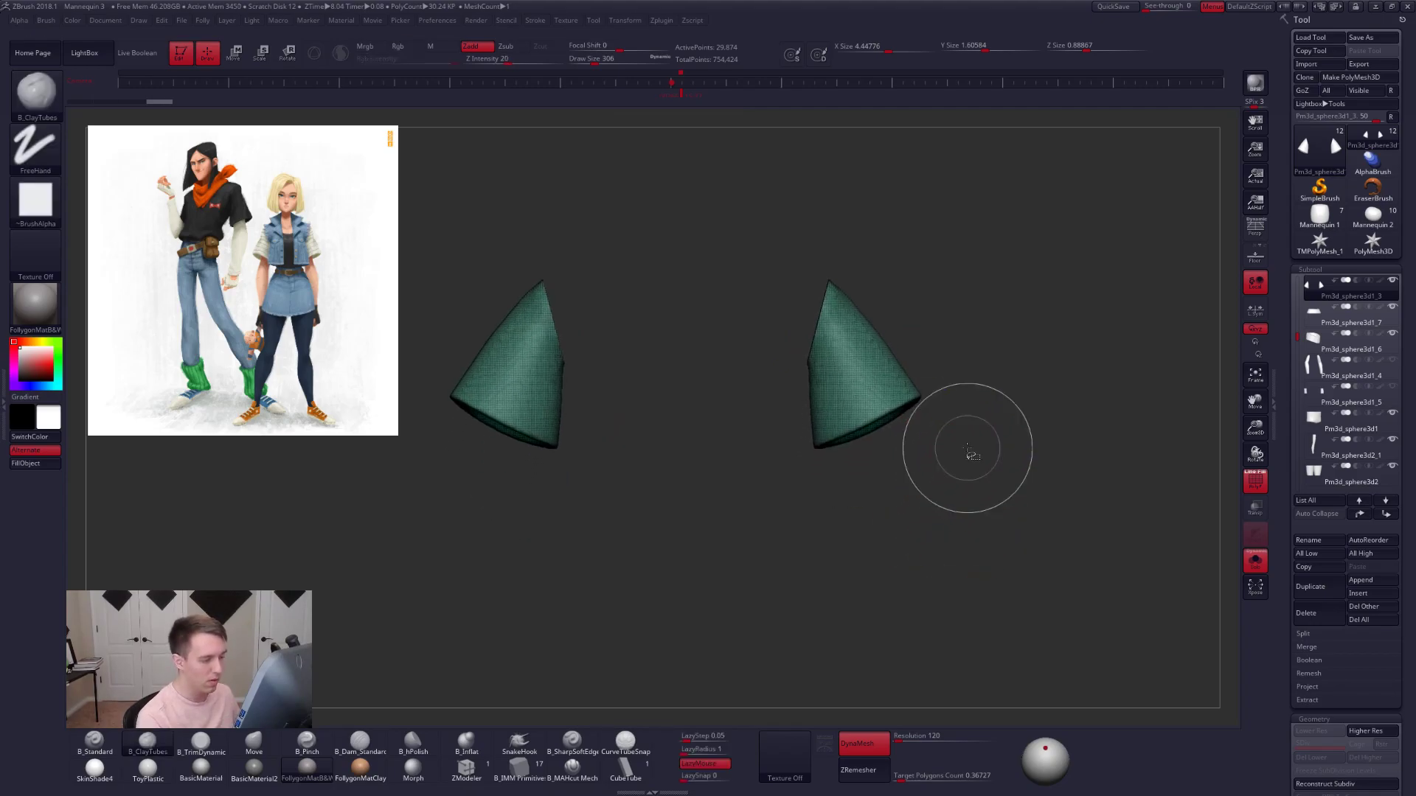
# - Hide the hollow cuff openings at the sleeves' lower ends with a SelectLasso selection
pyautogui.hotkey('ctrl', 'shift', 'f')
pyautogui.moveTo(969, 601)
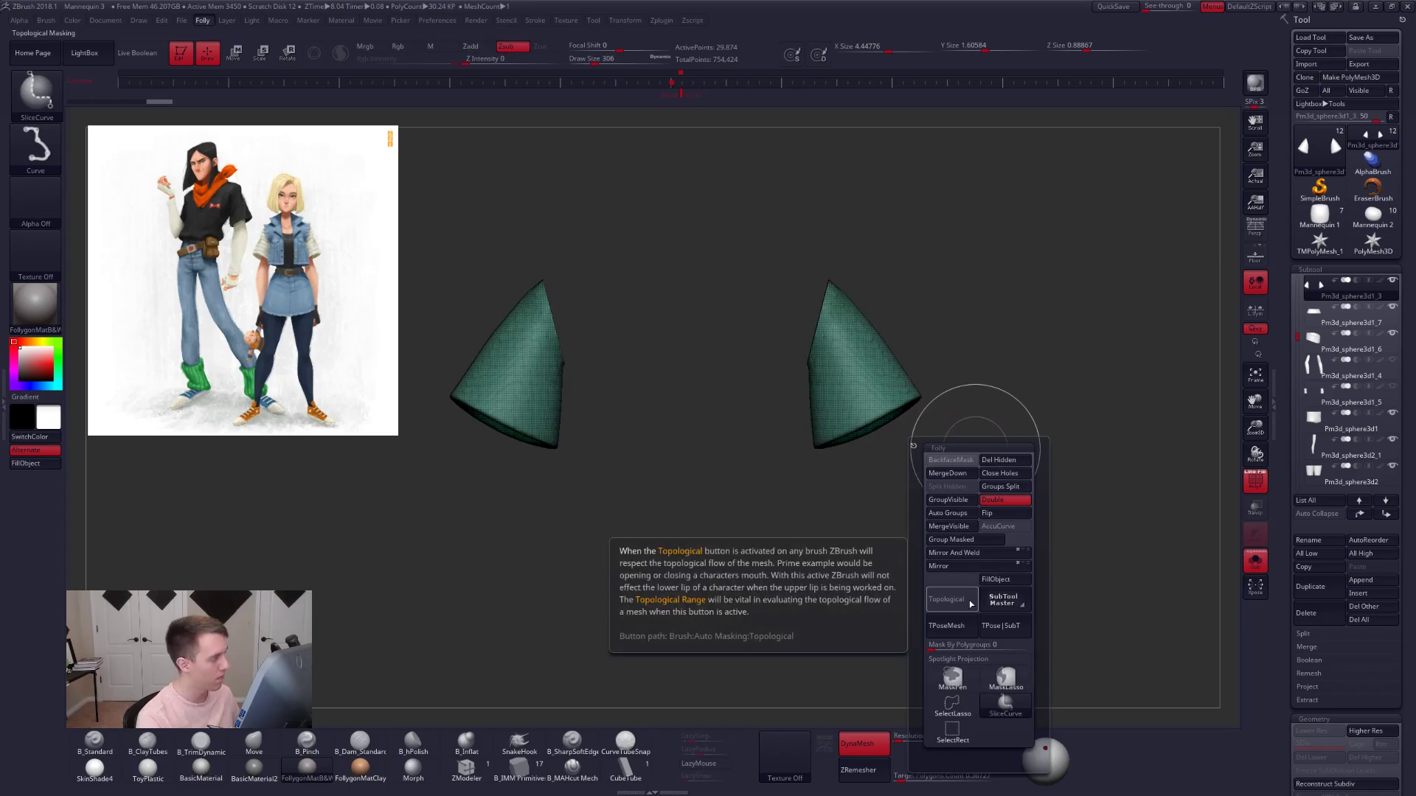
pyautogui.click(965, 703)
pyautogui.keyDown('alt'); pyautogui.moveTo(900, 395); pyautogui.dragTo(911, 403, button='right'); pyautogui.keyUp('alt')
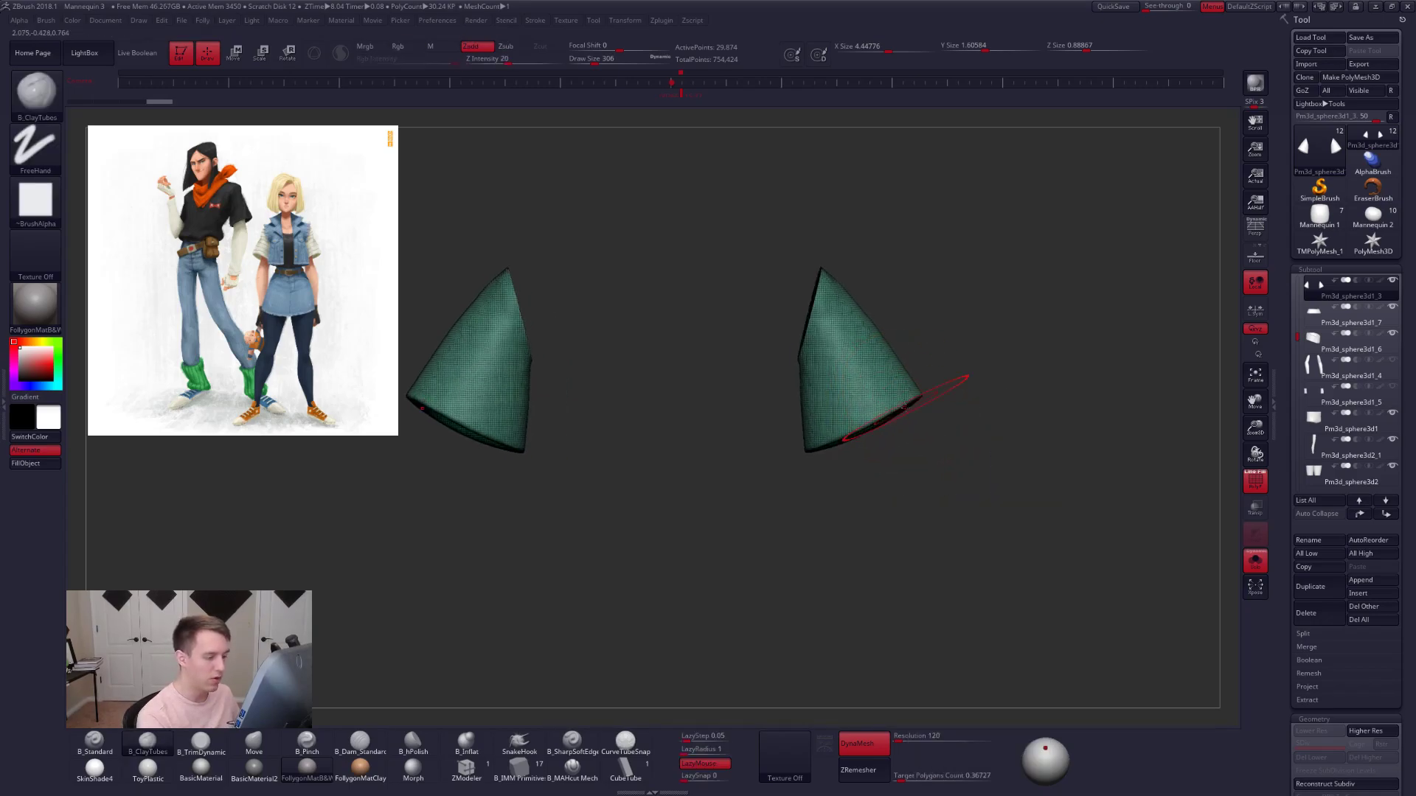
pyautogui.keyDown('ctrl'); pyautogui.keyDown('alt'); pyautogui.keyDown('shift'); pyautogui.moveTo(925, 388); pyautogui.dragTo(877, 416); pyautogui.keyUp('shift'); pyautogui.keyUp('alt'); pyautogui.keyUp('ctrl')
pyautogui.moveTo(782, 469)
pyautogui.keyDown('ctrl'); pyautogui.keyDown('alt'); pyautogui.keyDown('shift'); pyautogui.mouseDown()
pyautogui.moveTo(925, 483)
pyautogui.moveTo(926, 464)
pyautogui.mouseUp(); pyautogui.keyUp('shift'); pyautogui.keyUp('alt'); pyautogui.keyUp('ctrl')
# - Delete the hidden cuff geometry and close the resulting holes in the sleeves
pyautogui.hotkey('ctrl', 'f')
pyautogui.click(1063, 443)
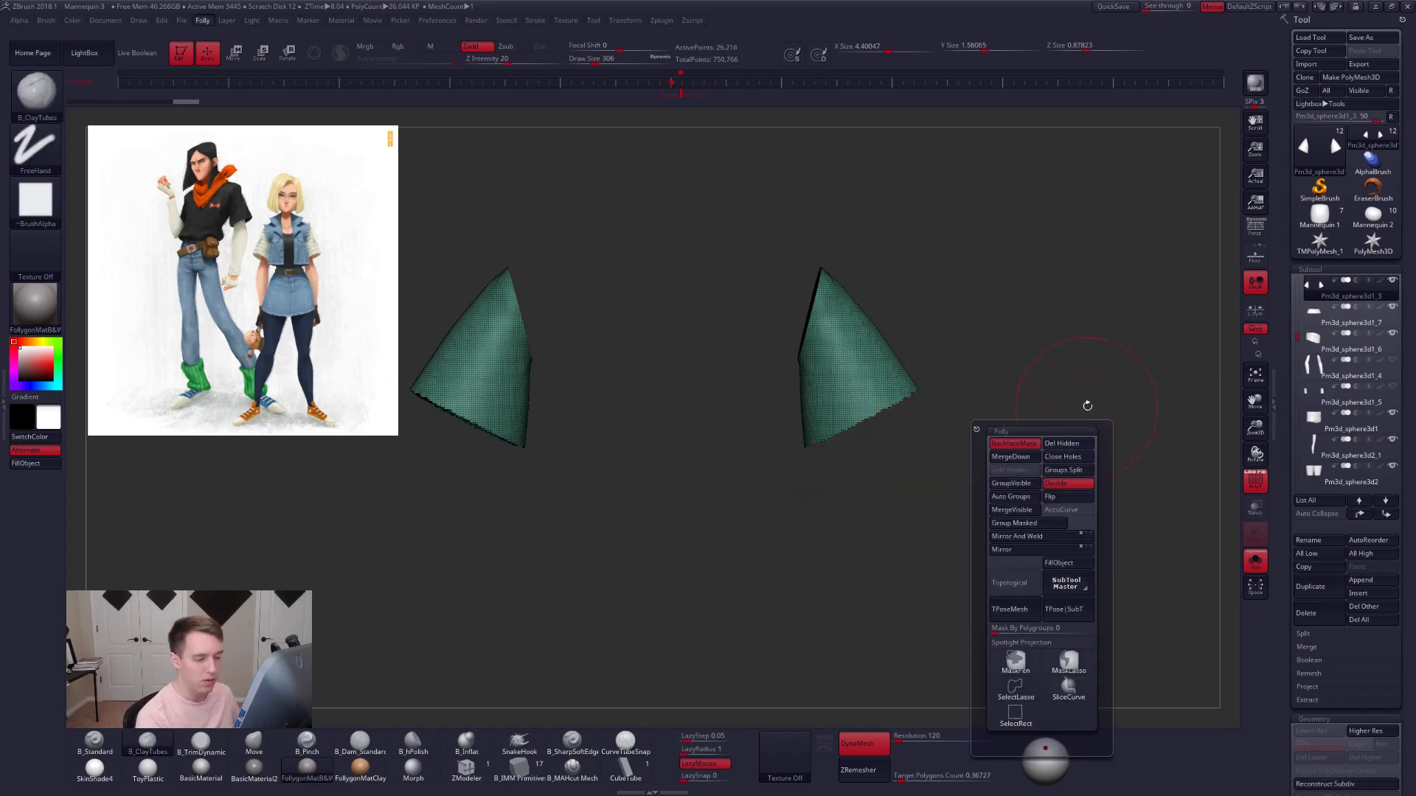
pyautogui.hotkey('ctrl', 'f')
pyautogui.click(1121, 418)
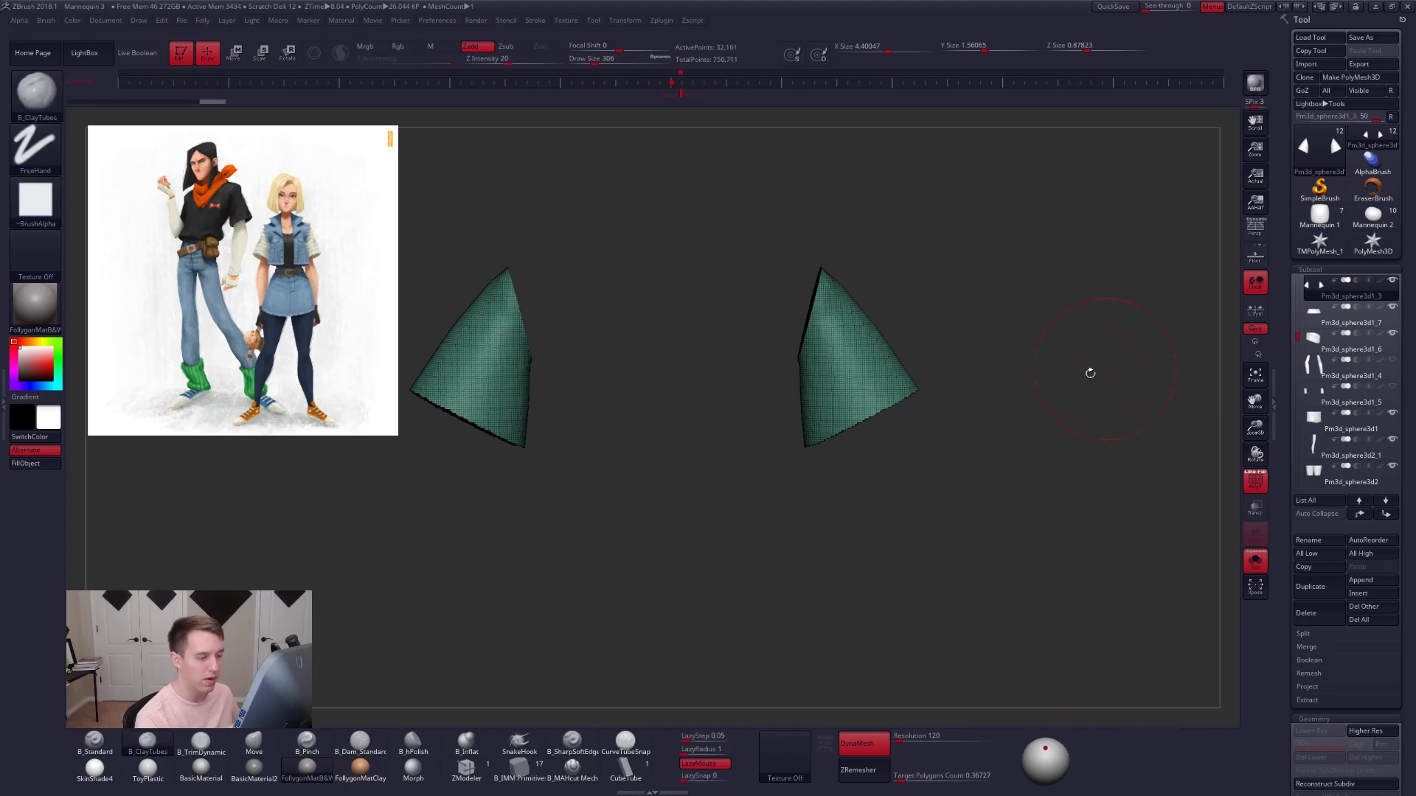
# - Remesh the closed sleeves with DynaMesh and smooth the surface around their cuffs
pyautogui.moveTo(1105, 367); pyautogui.dragTo(1102, 313)
pyautogui.keyDown('ctrl'); pyautogui.moveTo(960, 430); pyautogui.dragTo(1020, 430); pyautogui.keyUp('ctrl')
pyautogui.moveTo(965, 487)
pyautogui.mouseDown()
pyautogui.moveTo(952, 480)
pyautogui.moveTo(988, 527)
pyautogui.mouseUp()
pyautogui.keyDown('shift'); pyautogui.moveTo(861, 441); pyautogui.dragTo(856, 424); pyautogui.keyUp('shift')
pyautogui.moveTo(966, 435); pyautogui.dragTo(975, 516)
pyautogui.hotkey('shift', 'f')
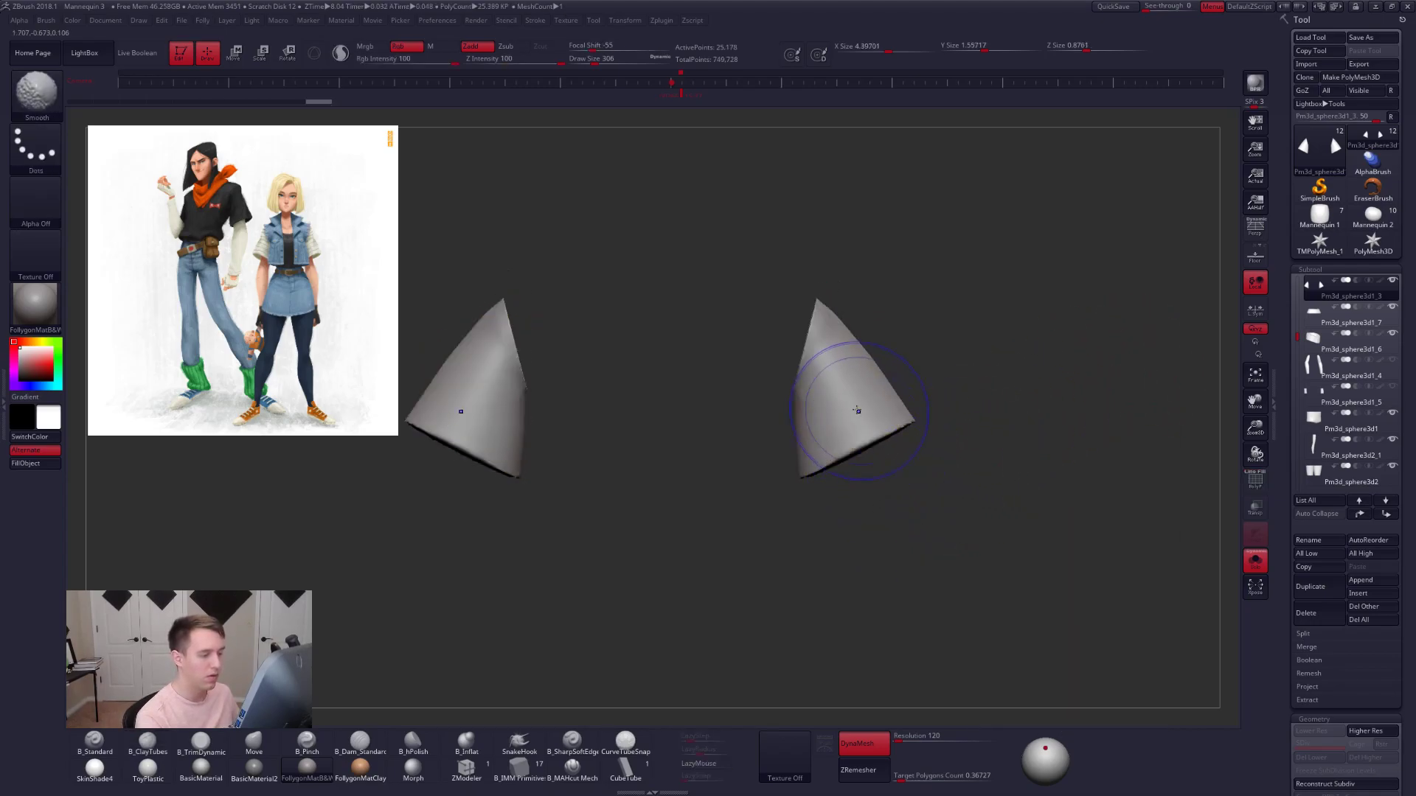
# - Slice along the sleeves' cuff and armhole edges with SliceCurve to separate the end faces into polygroups
pyautogui.hotkey('ctrl', 'shift', 'f')
pyautogui.click(913, 649)
pyautogui.keyDown('ctrl'); pyautogui.keyDown('shift'); pyautogui.moveTo(788, 477); pyautogui.dragTo(950, 402); pyautogui.keyUp('shift'); pyautogui.keyUp('ctrl')
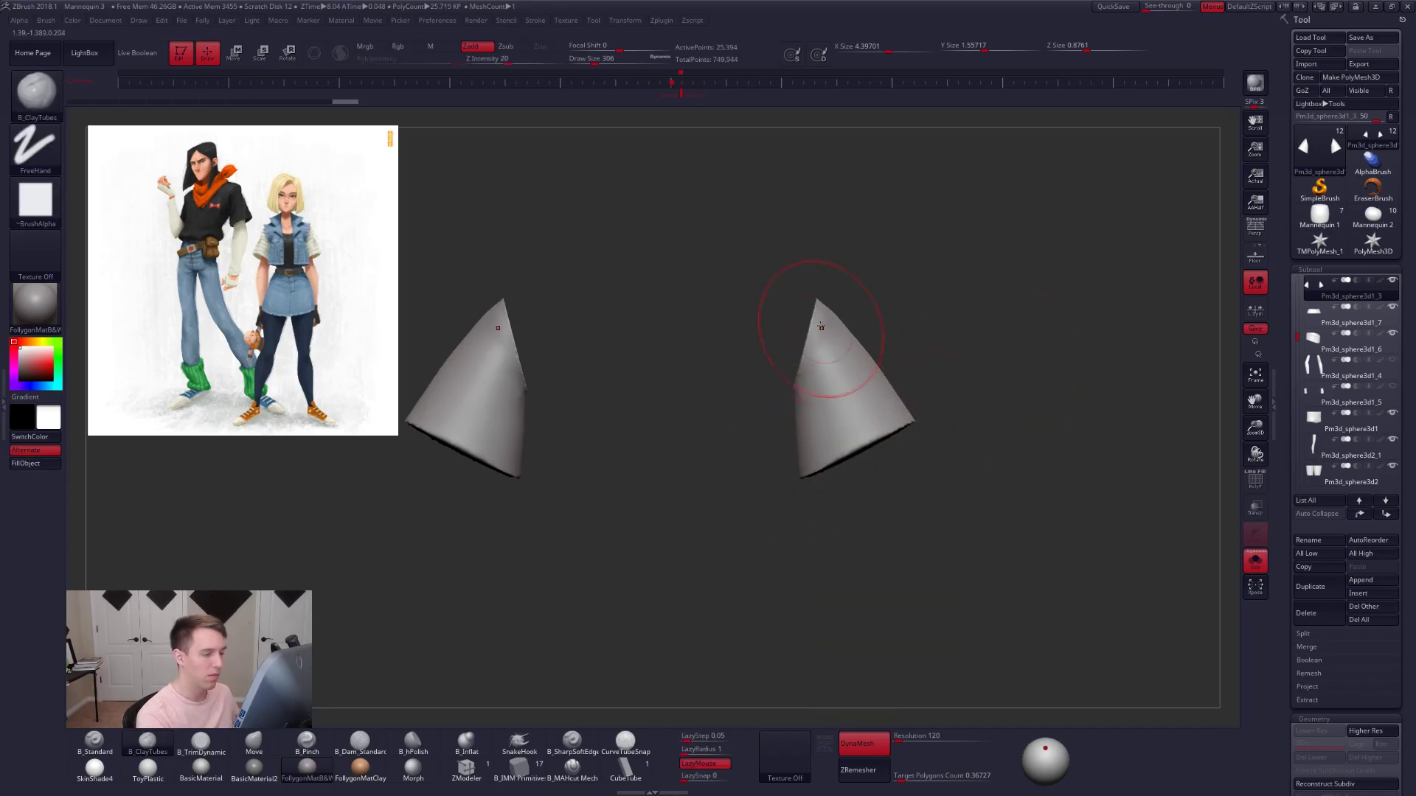
pyautogui.keyDown('ctrl'); pyautogui.keyDown('shift'); pyautogui.moveTo(790, 397); pyautogui.dragTo(826, 288); pyautogui.keyUp('shift'); pyautogui.keyUp('ctrl')
pyautogui.hotkey('shift', 'f')
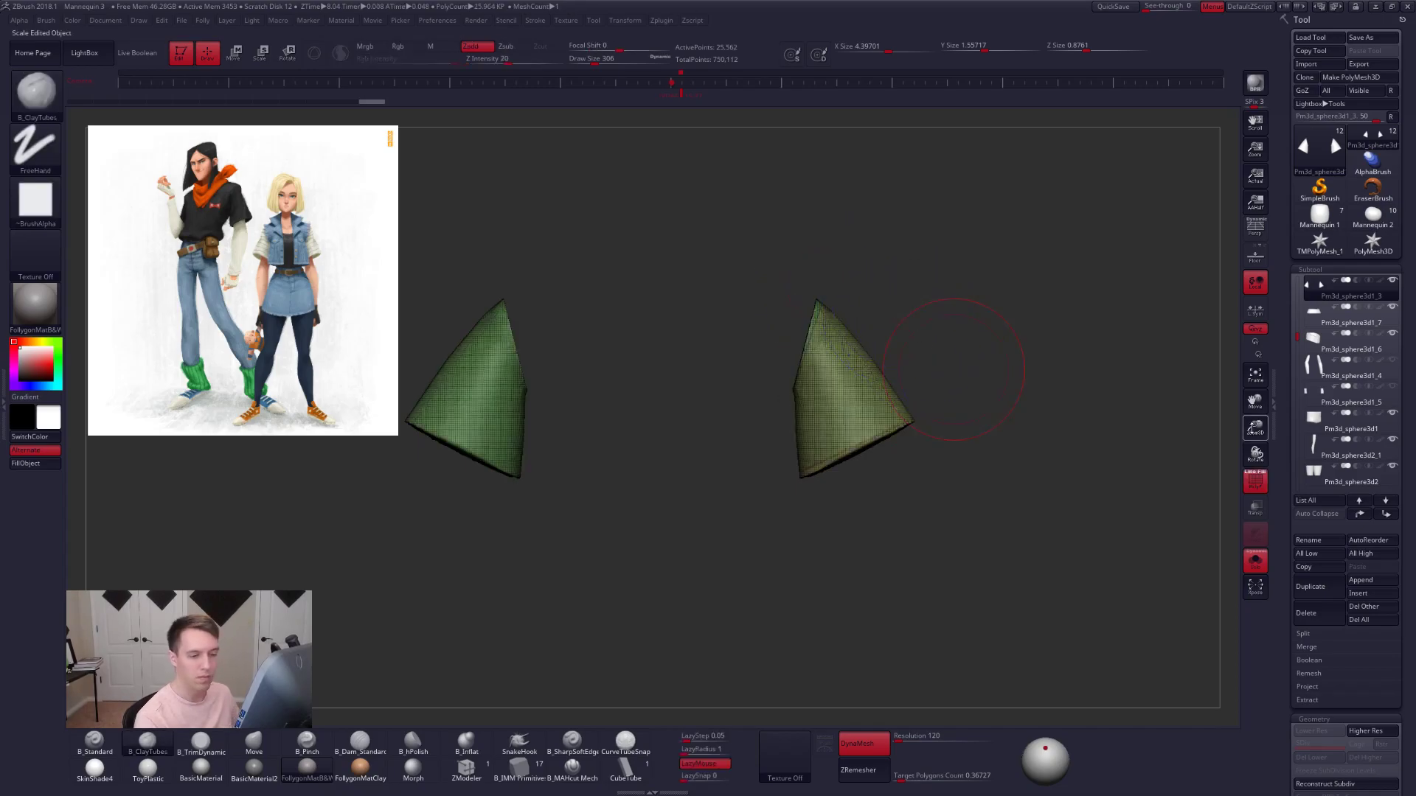
# - Retopologize the sleeves with ZRemesher at a target polygon count of 0.1, keeping their polygroups
pyautogui.scroll(-2, 1293, 377)
pyautogui.scroll(-6, 1293, 377)
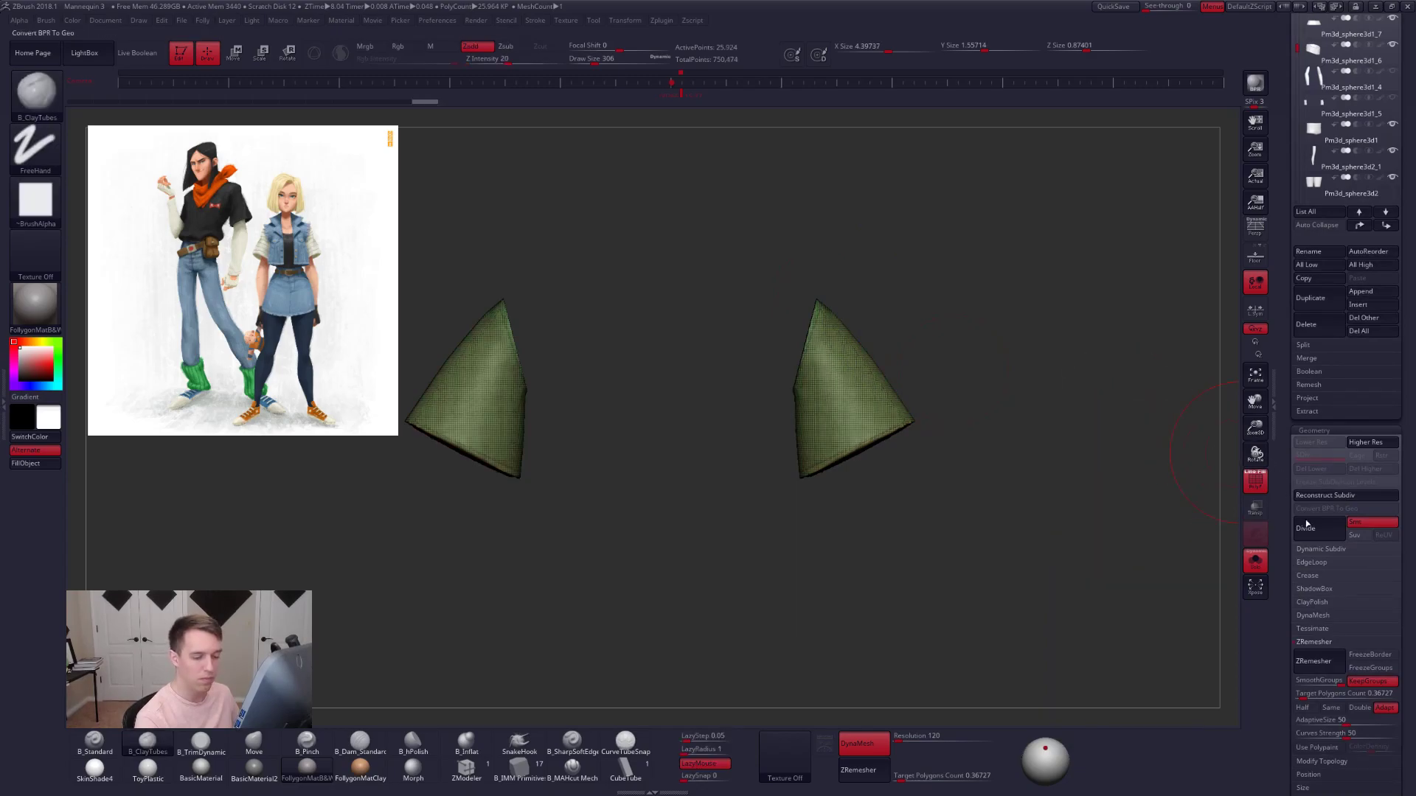
pyautogui.moveTo(1320, 693); pyautogui.dragTo(1296, 693)
pyautogui.click(1296, 659)
# - Show the full figure and adjust the sleeves against the shoulders with the Move brush, finishing at draw size 292
pyautogui.moveTo(934, 485); pyautogui.dragTo(996, 508)
pyautogui.hotkey('alt', 'shift', 's')
pyautogui.keyDown('alt'); pyautogui.moveTo(736, 389); pyautogui.dragTo(856, 424); pyautogui.keyUp('alt')
pyautogui.hotkey('shift', 'f')
pyautogui.press('b')
pyautogui.press('m')
pyautogui.press('v')
pyautogui.press('space')
pyautogui.moveTo(763, 318); pyautogui.dragTo(772, 305)
pyautogui.press('space')
pyautogui.moveTo(764, 318)
pyautogui.mouseDown()
pyautogui.moveTo(738, 319)
pyautogui.moveTo(769, 312)
pyautogui.mouseUp()
pyautogui.press('space')
pyautogui.moveTo(757, 334); pyautogui.dragTo(821, 337)
# - Isolate the retopologized torso, subdivide it once and show it again with the rest of the figure
pyautogui.keyDown('alt'); pyautogui.click(838, 344); pyautogui.keyUp('alt')
pyautogui.hotkey('shift', 'f')
pyautogui.press('space')
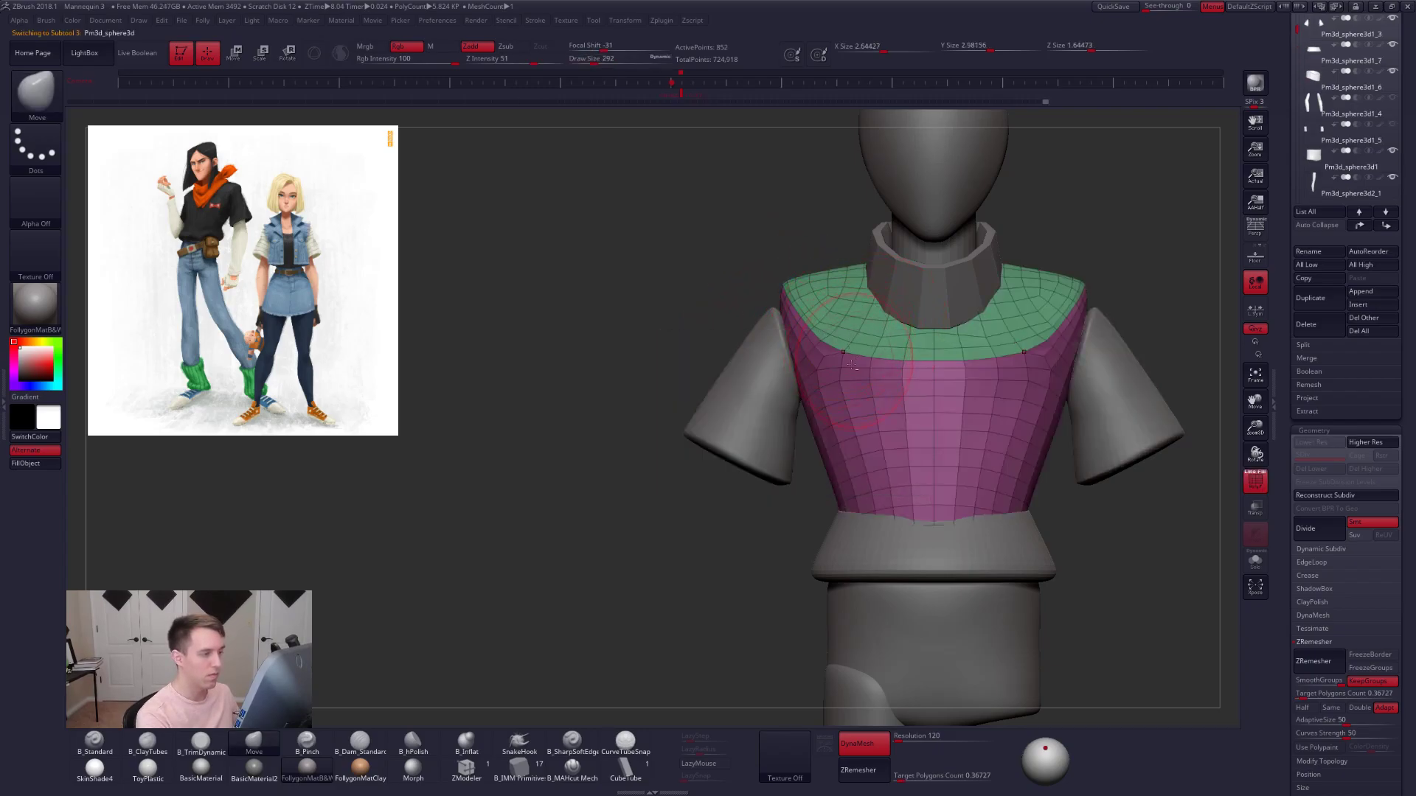
pyautogui.keyDown('alt'); pyautogui.moveTo(865, 362); pyautogui.dragTo(795, 396, button='right'); pyautogui.keyUp('alt')
pyautogui.hotkey('alt', 's')
pyautogui.moveTo(1062, 413); pyautogui.dragTo(888, 392)
pyautogui.hotkey('ctrl', 'd')
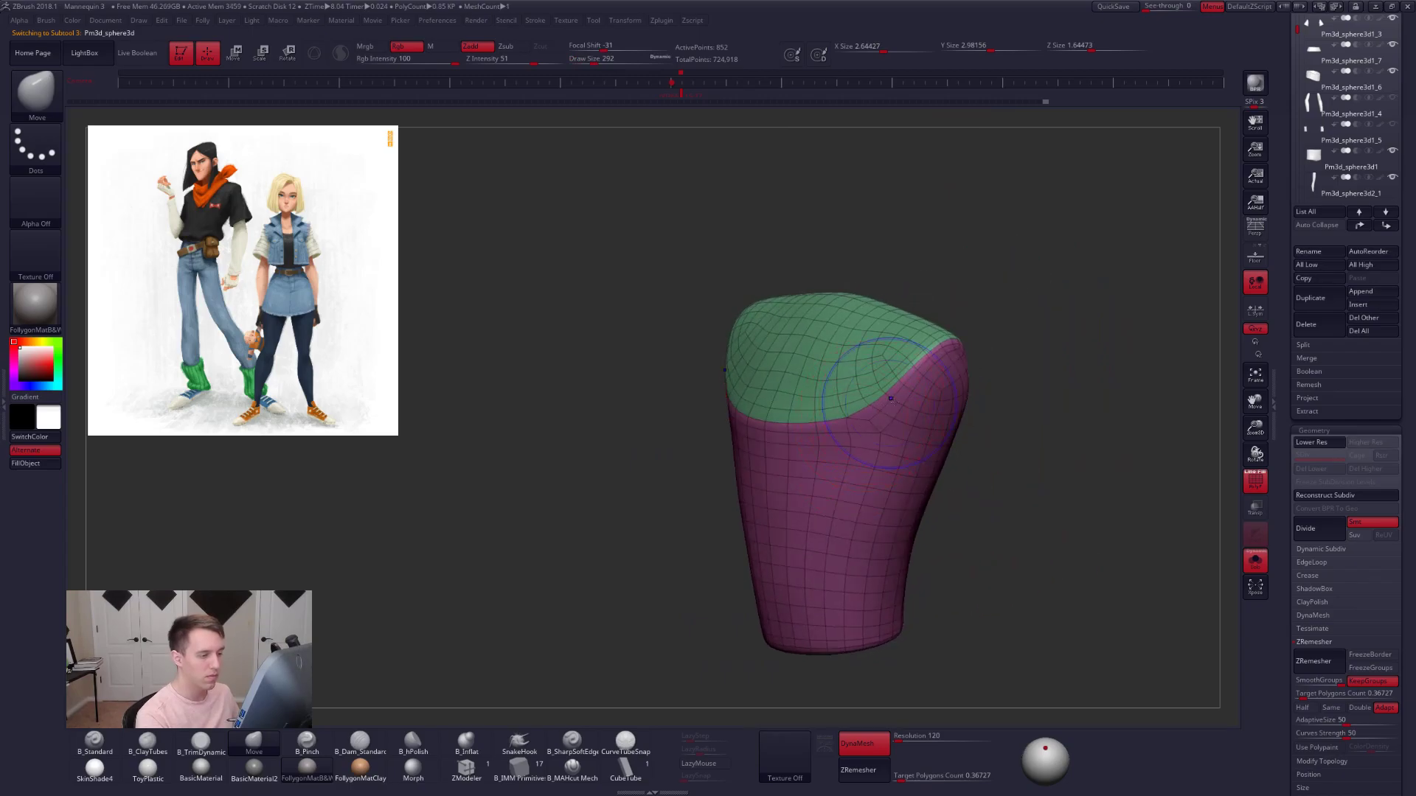
pyautogui.hotkey('shift', 'f')
pyautogui.hotkey('alt', 's')
pyautogui.keyDown('shift'); pyautogui.moveTo(888, 393); pyautogui.dragTo(927, 485, button='right'); pyautogui.keyUp('shift')
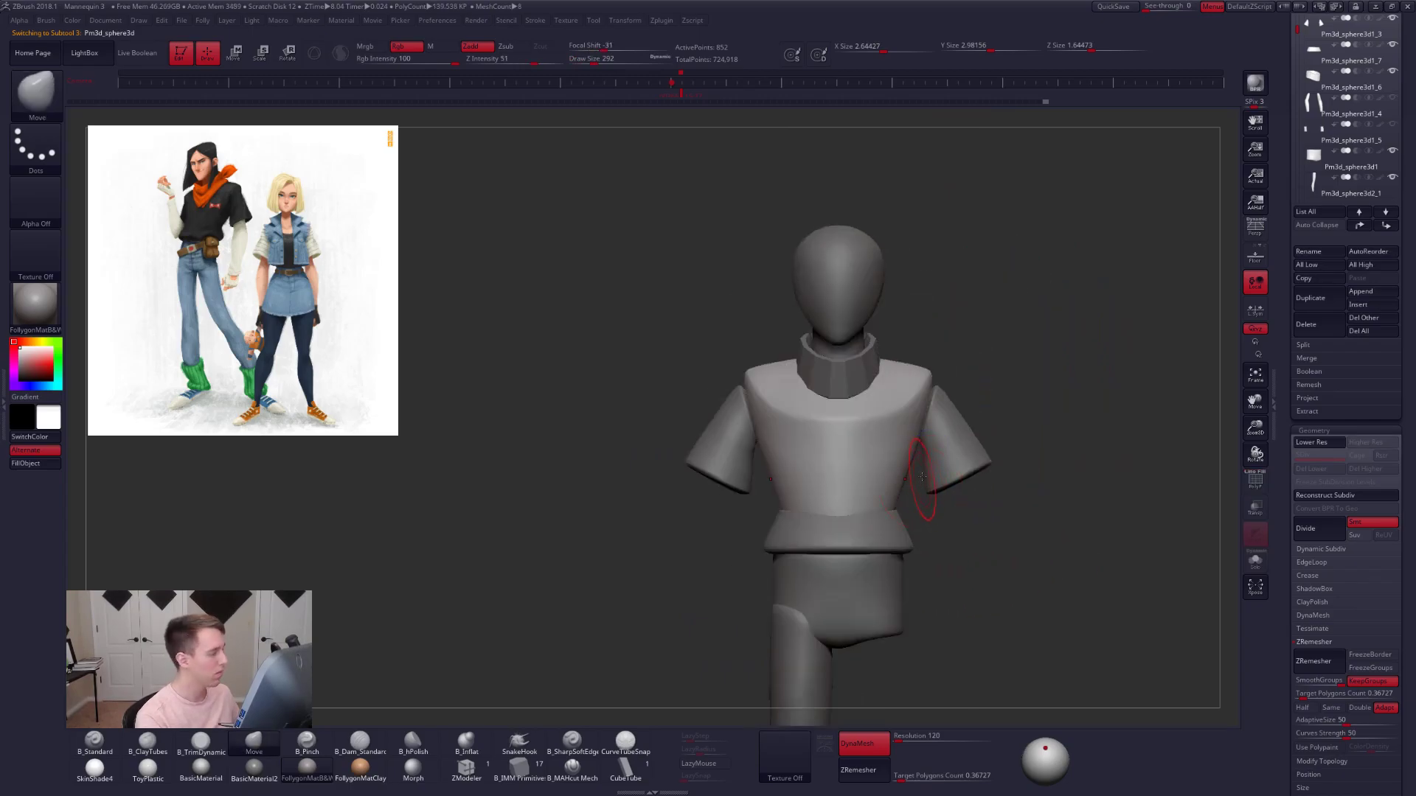
# - Select the sleeves, mask their upper ends and reshape them with the Move brush at draw size 615
pyautogui.keyDown('alt'); pyautogui.click(966, 435); pyautogui.keyUp('alt')
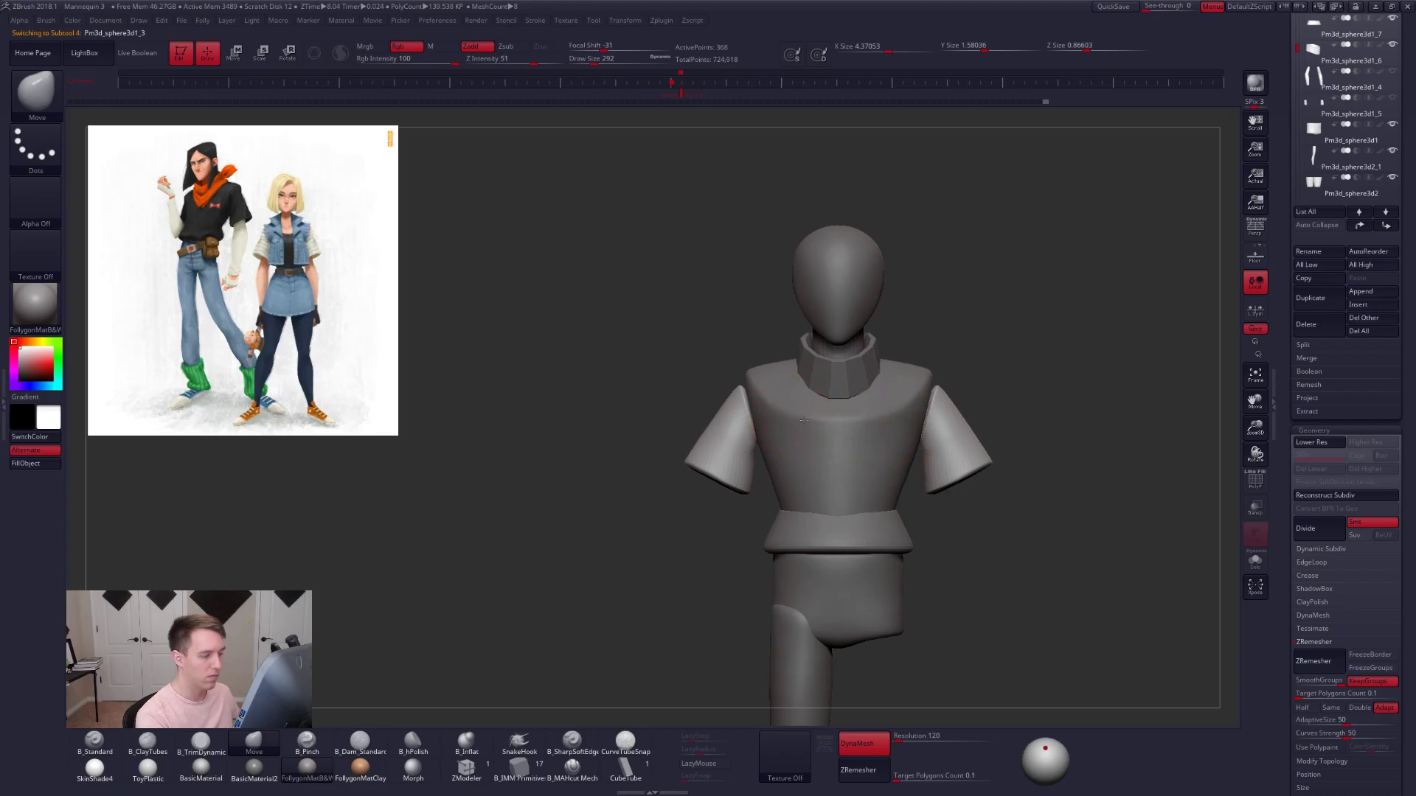
pyautogui.keyDown('ctrl'); pyautogui.moveTo(751, 418); pyautogui.dragTo(752, 472, button='right'); pyautogui.keyUp('ctrl')
pyautogui.moveTo(763, 474); pyautogui.dragTo(758, 471)
pyautogui.press('space')
pyautogui.moveTo(728, 406)
pyautogui.mouseDown()
pyautogui.moveTo(775, 261)
pyautogui.moveTo(791, 288)
pyautogui.mouseUp()
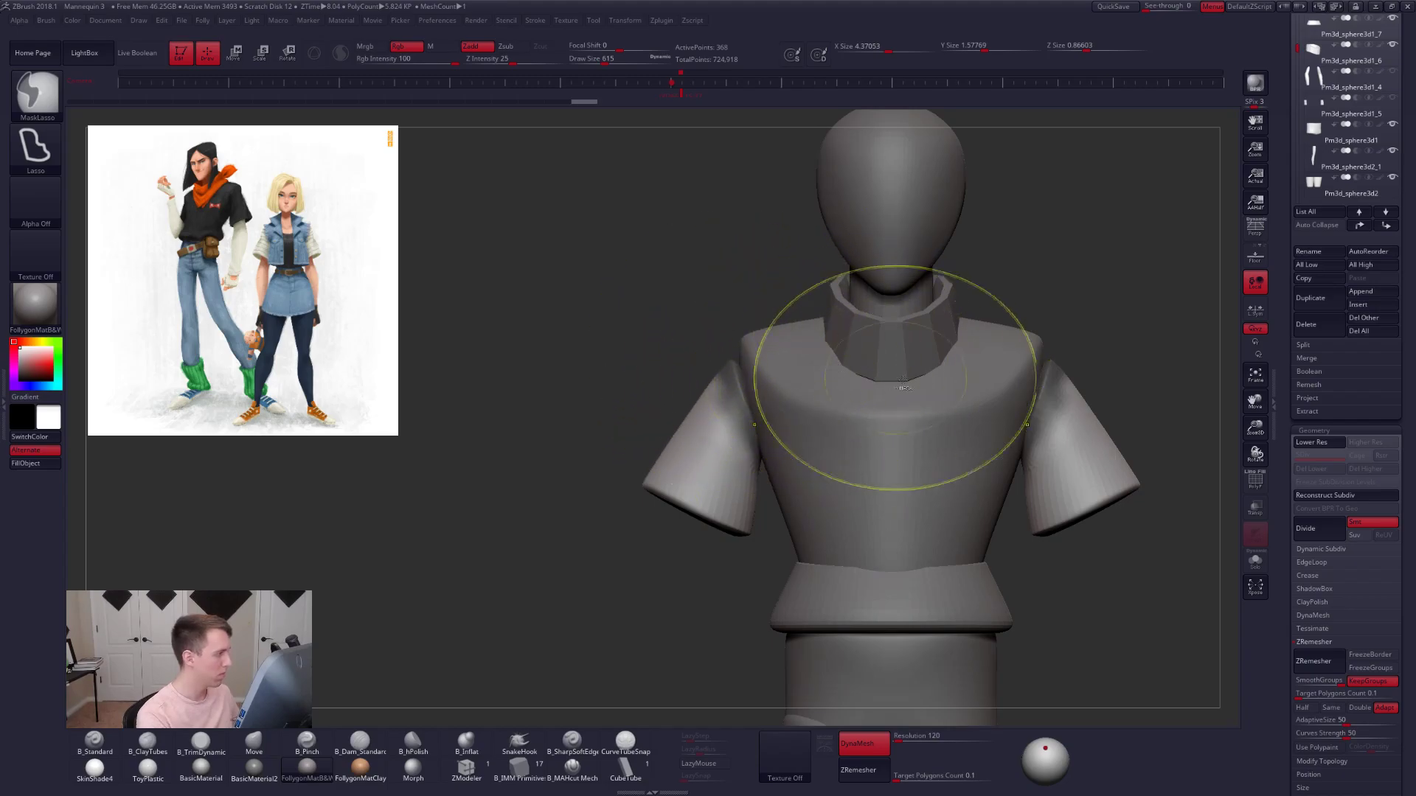
pyautogui.keyDown('alt'); pyautogui.moveTo(1138, 431); pyautogui.dragTo(1015, 391, button='right'); pyautogui.keyUp('alt')
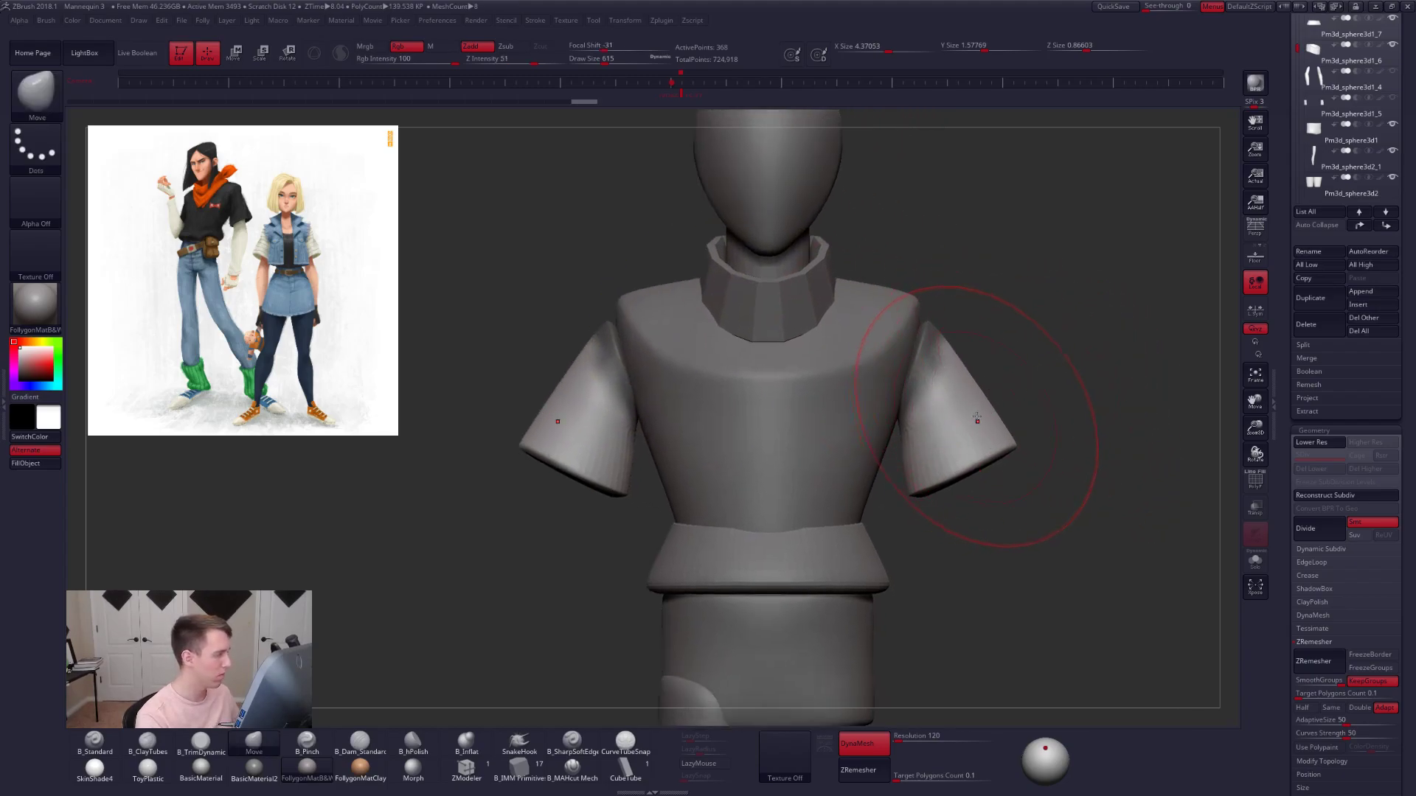
# - Clear the sleeves' mask and refine their fit against the torso with the Move brush at draw size 307
pyautogui.moveTo(1027, 392)
pyautogui.keyDown('ctrl'); pyautogui.mouseDown()
pyautogui.moveTo(1043, 409)
pyautogui.moveTo(977, 399)
pyautogui.moveTo(942, 426)
pyautogui.moveTo(905, 381)
pyautogui.moveTo(924, 337)
pyautogui.moveTo(915, 325)
pyautogui.mouseUp(); pyautogui.keyUp('ctrl')
pyautogui.press('space')
pyautogui.moveTo(1062, 339)
pyautogui.keyDown('shift'); pyautogui.mouseDown()
pyautogui.moveTo(958, 343)
pyautogui.moveTo(959, 315)
pyautogui.moveTo(845, 371)
pyautogui.mouseUp(); pyautogui.keyUp('shift')
pyautogui.press('space')
pyautogui.press('space')
pyautogui.keyDown('shift'); pyautogui.moveTo(1033, 358); pyautogui.dragTo(898, 371); pyautogui.keyUp('shift')
pyautogui.keyDown('shift'); pyautogui.moveTo(716, 361); pyautogui.dragTo(850, 368); pyautogui.keyUp('shift')
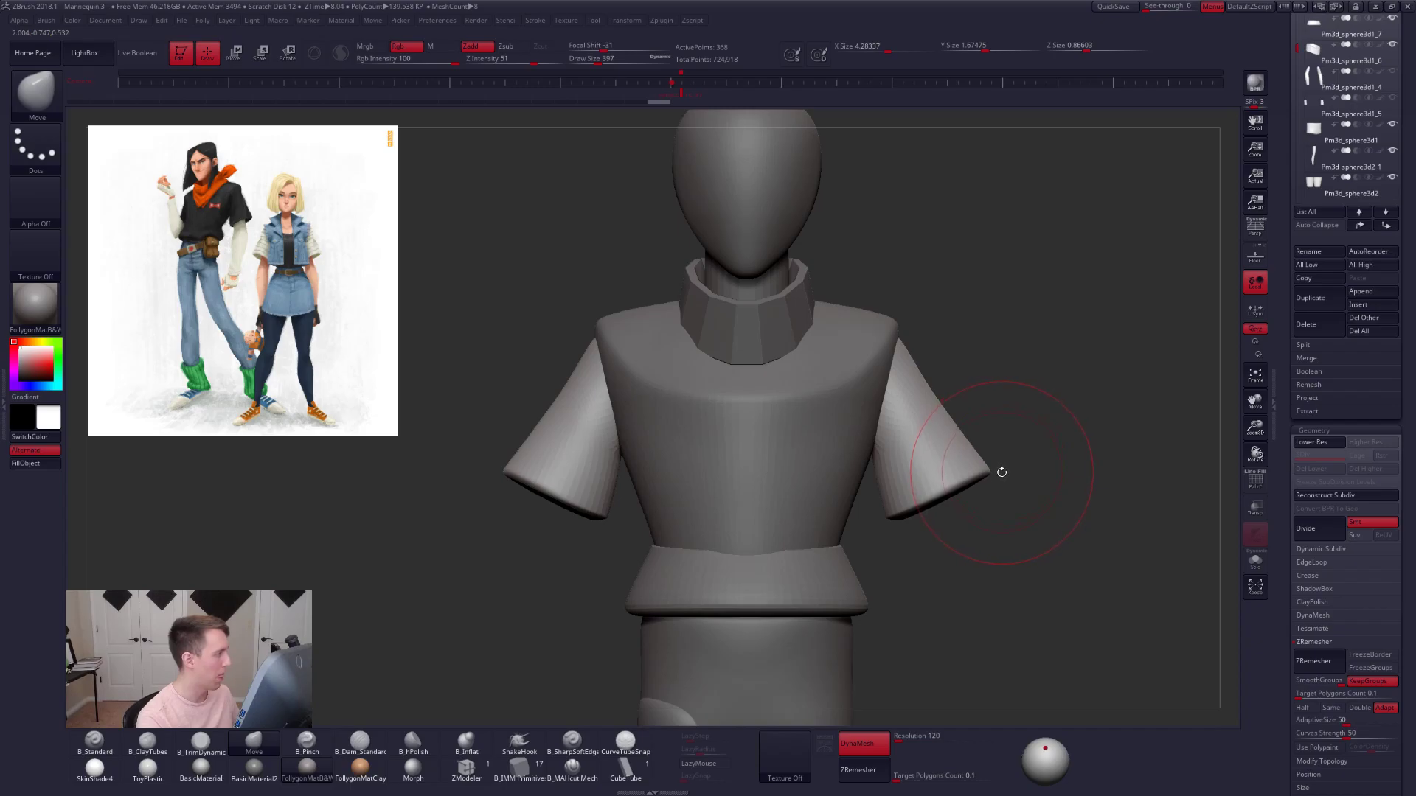
# - Refine the sleeves' shape and overlap with the torso using the Move brush at draw size 414
pyautogui.keyDown('shift'); pyautogui.moveTo(1006, 468); pyautogui.dragTo(903, 463); pyautogui.keyUp('shift')
pyautogui.press('space')
pyautogui.moveTo(845, 428); pyautogui.dragTo(837, 428)
pyautogui.moveTo(852, 341); pyautogui.dragTo(851, 339)
pyautogui.moveTo(664, 376)
pyautogui.mouseDown()
pyautogui.moveTo(771, 384)
pyautogui.moveTo(808, 411)
pyautogui.mouseUp()
pyautogui.press('space')
pyautogui.keyDown('shift'); pyautogui.moveTo(583, 427); pyautogui.dragTo(657, 431); pyautogui.keyUp('shift')
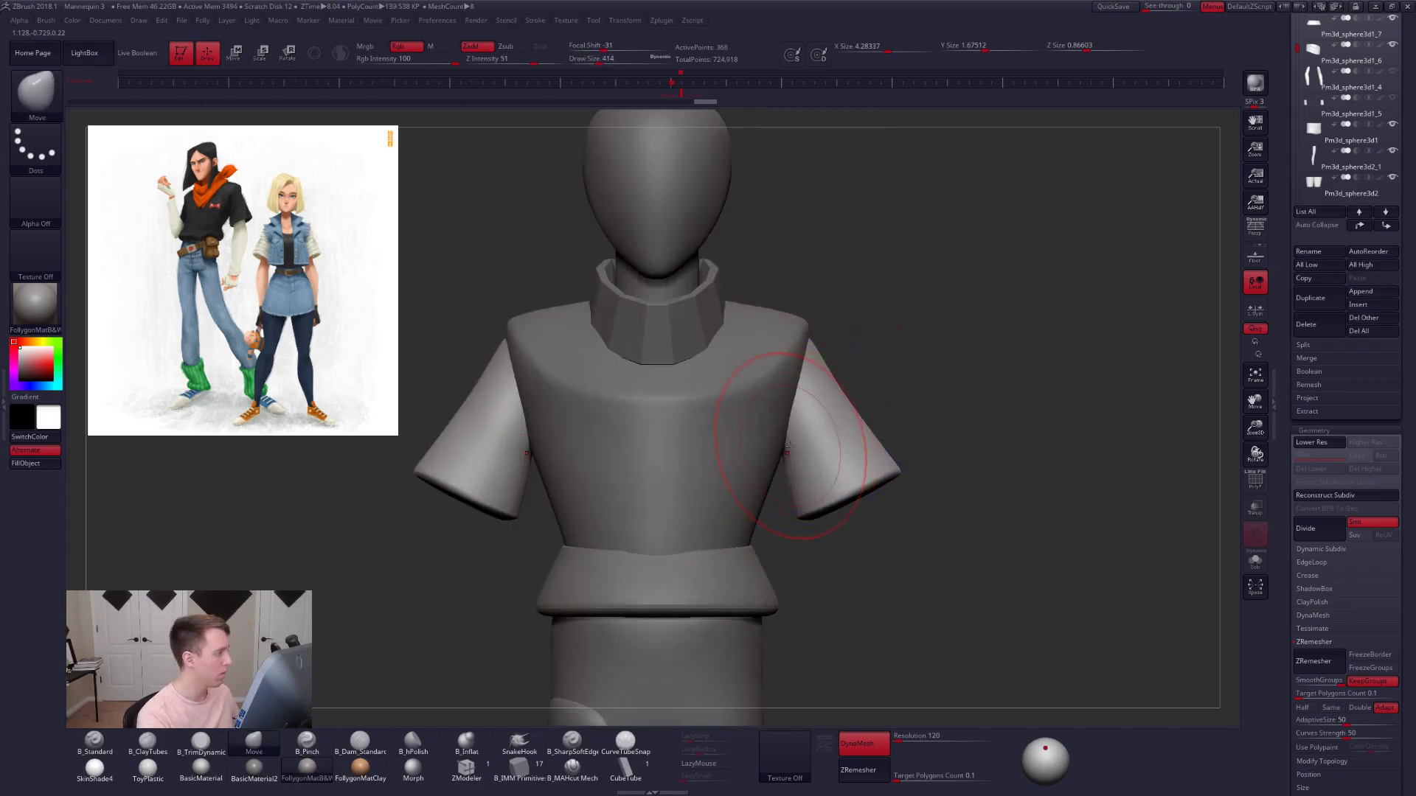
# - Mask part of the sleeves, invert and soften the mask, rotate the unmasked area slightly, and clear the mask
pyautogui.keyDown('alt'); pyautogui.moveTo(818, 435); pyautogui.dragTo(848, 433, button='right'); pyautogui.keyUp('alt')
pyautogui.moveTo(887, 506)
pyautogui.keyDown('ctrl'); pyautogui.mouseDown()
pyautogui.moveTo(783, 338)
pyautogui.moveTo(881, 586)
pyautogui.mouseUp(); pyautogui.keyUp('ctrl')
pyautogui.keyDown('ctrl'); pyautogui.click(882, 484); pyautogui.keyUp('ctrl')
pyautogui.hotkey('ctrl', 'i')
pyautogui.keyDown('ctrl'); pyautogui.click(882, 483); pyautogui.keyUp('ctrl')
pyautogui.press('r')
pyautogui.moveTo(841, 517)
pyautogui.mouseDown()
pyautogui.moveTo(811, 510)
pyautogui.moveTo(963, 402)
pyautogui.mouseUp()
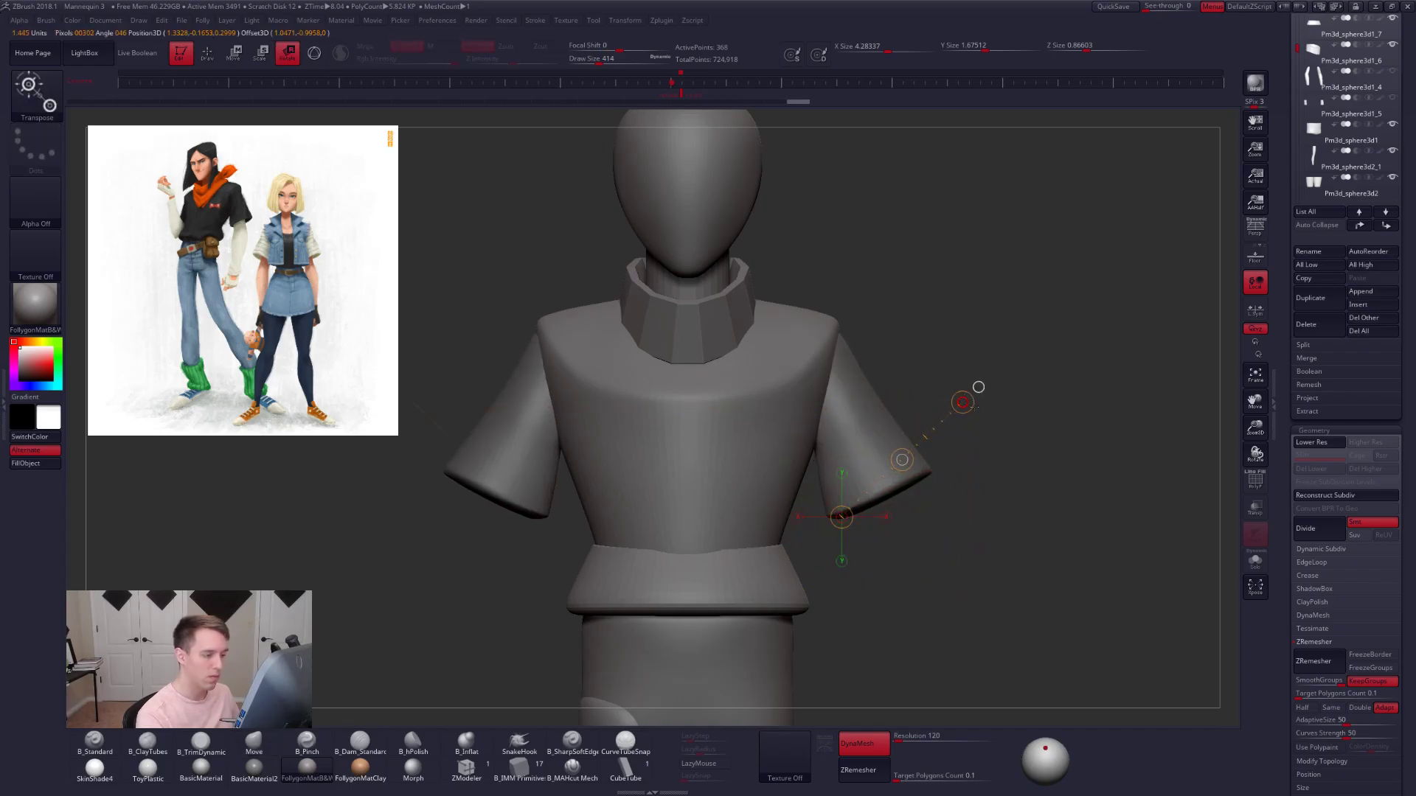
pyautogui.press('q')
pyautogui.keyDown('ctrl'); pyautogui.click(981, 405); pyautogui.keyUp('ctrl')
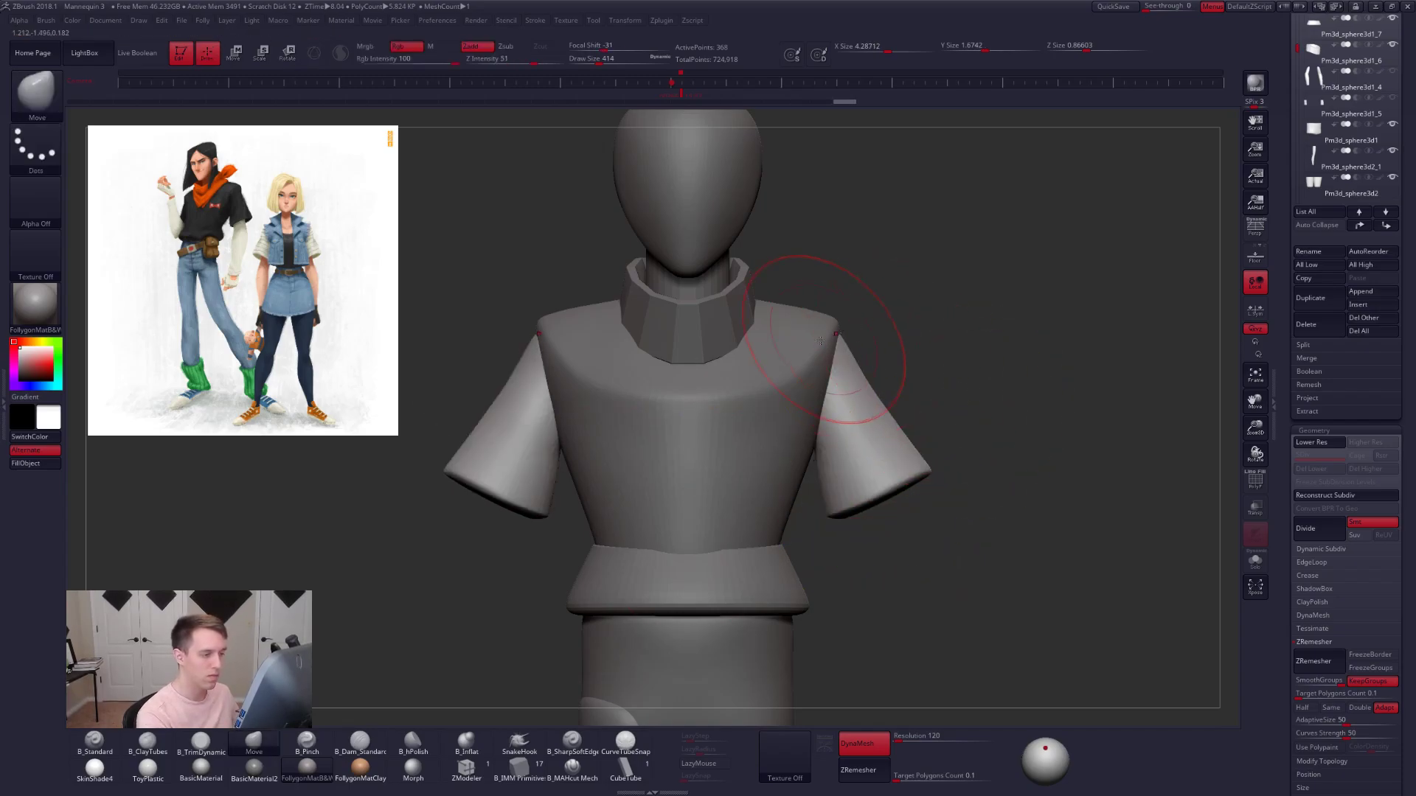
pyautogui.moveTo(1030, 435); pyautogui.dragTo(998, 471)
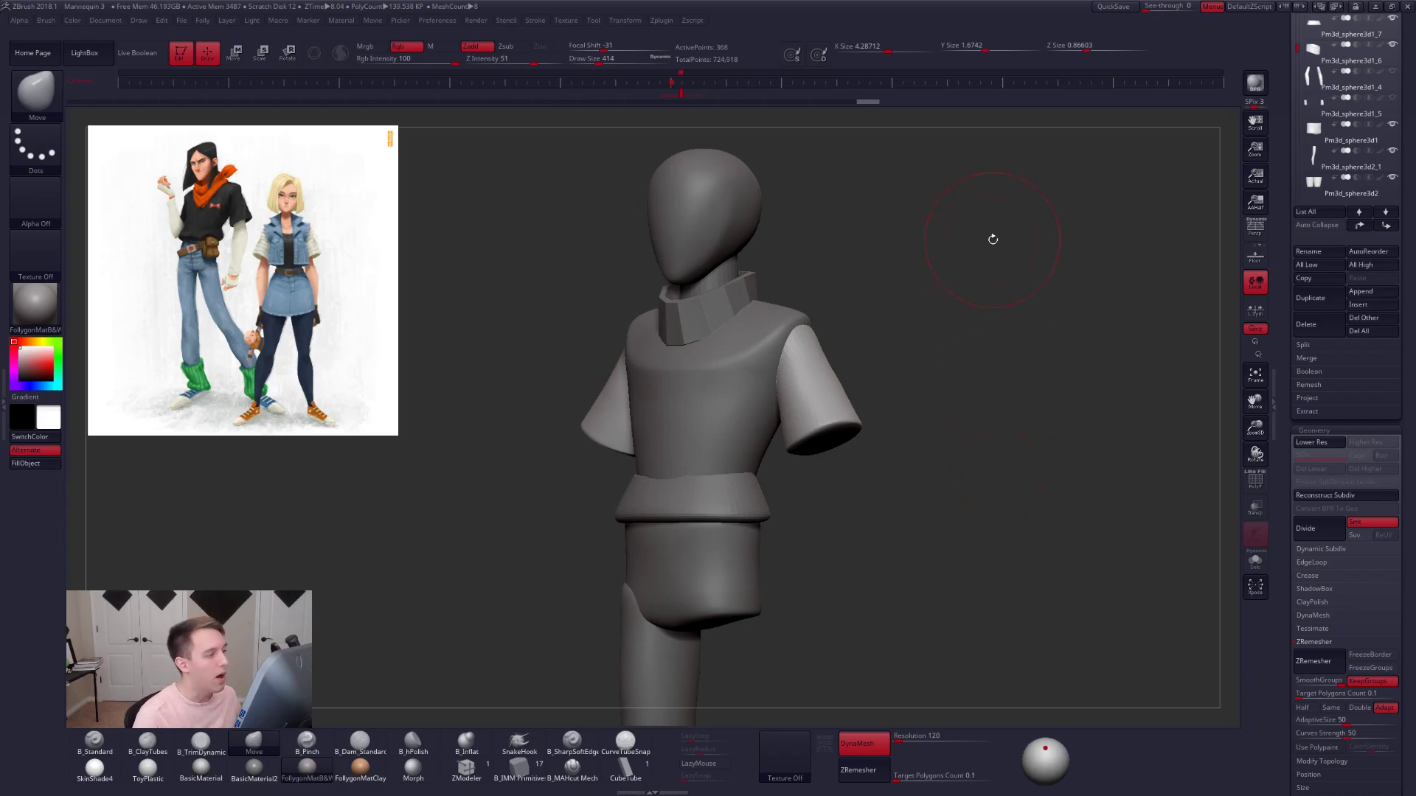
# - Switch to the web browser, open The Great Prince playlist from the YouTube channel in a new tab, and mute its video
pyautogui.hotkey('alt', 'Tab')
pyautogui.click(718, 237)
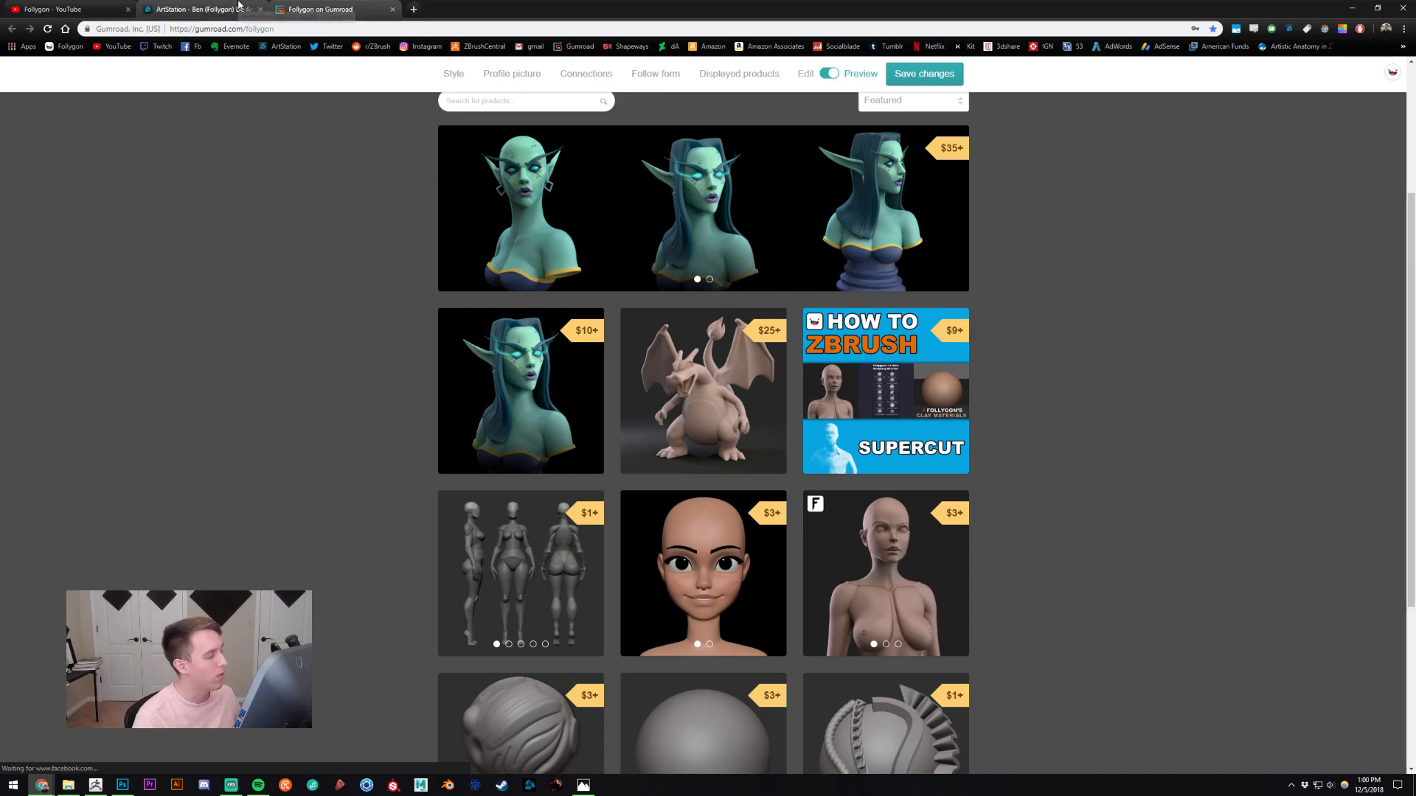
pyautogui.click(70, 9)
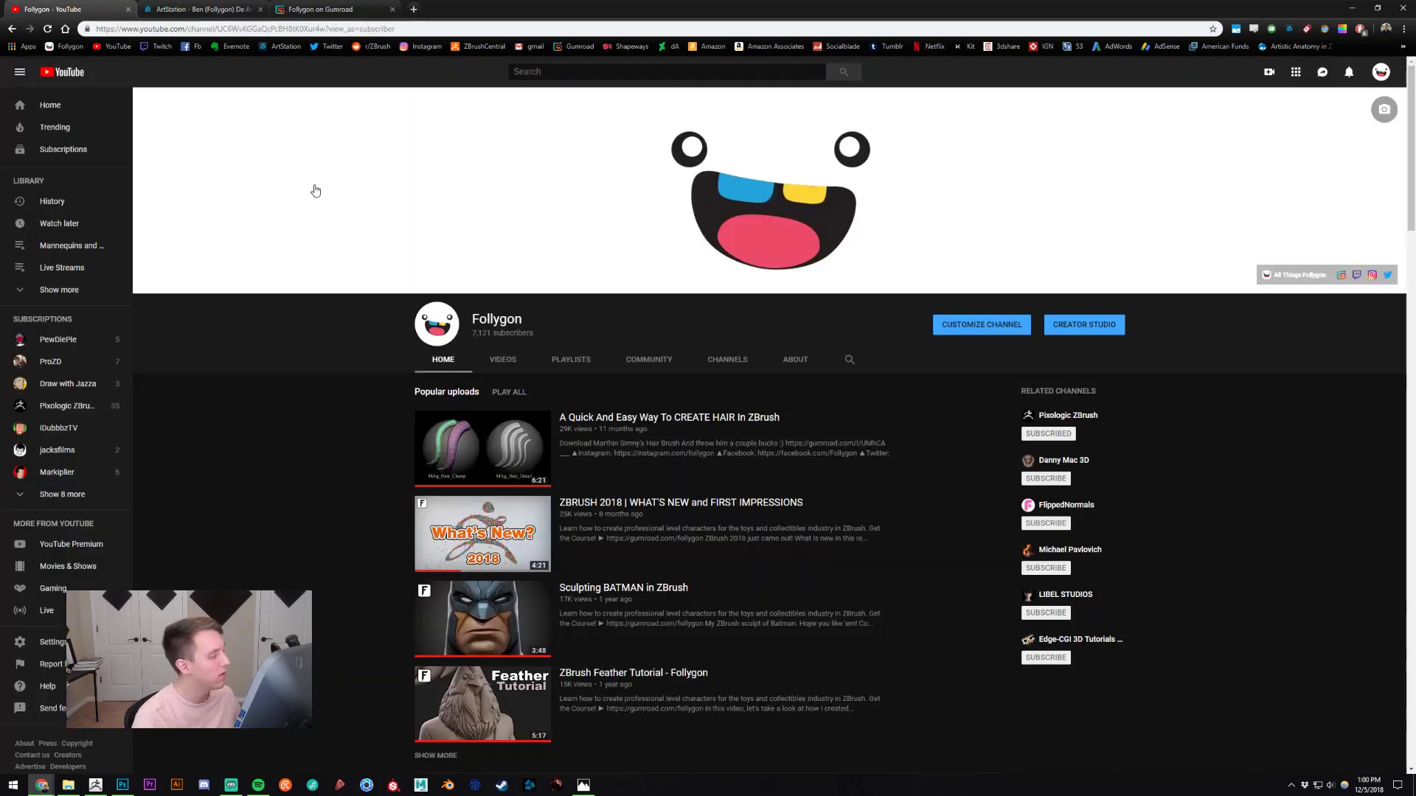
pyautogui.click(568, 359)
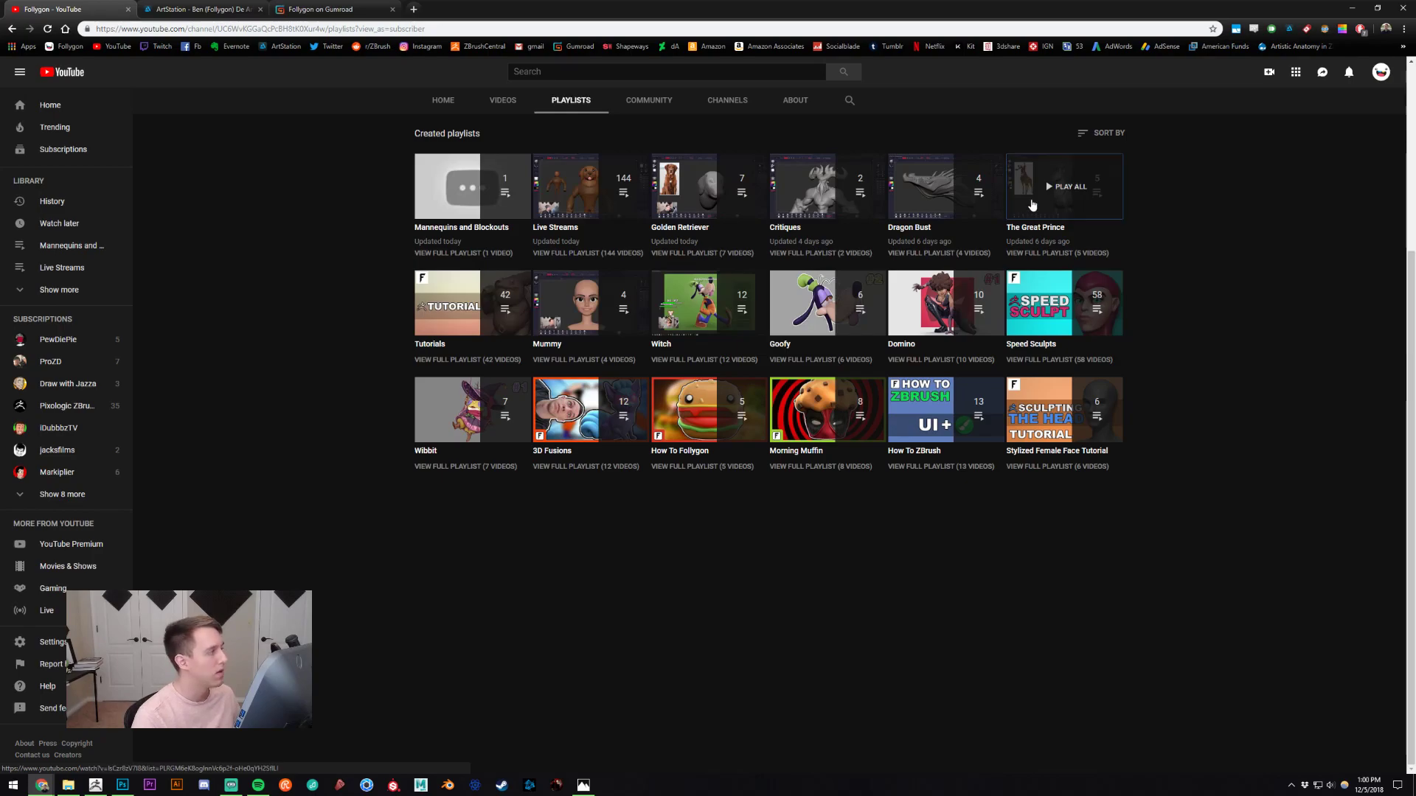
pyautogui.middleClick(1032, 206)
pyautogui.click(210, 6)
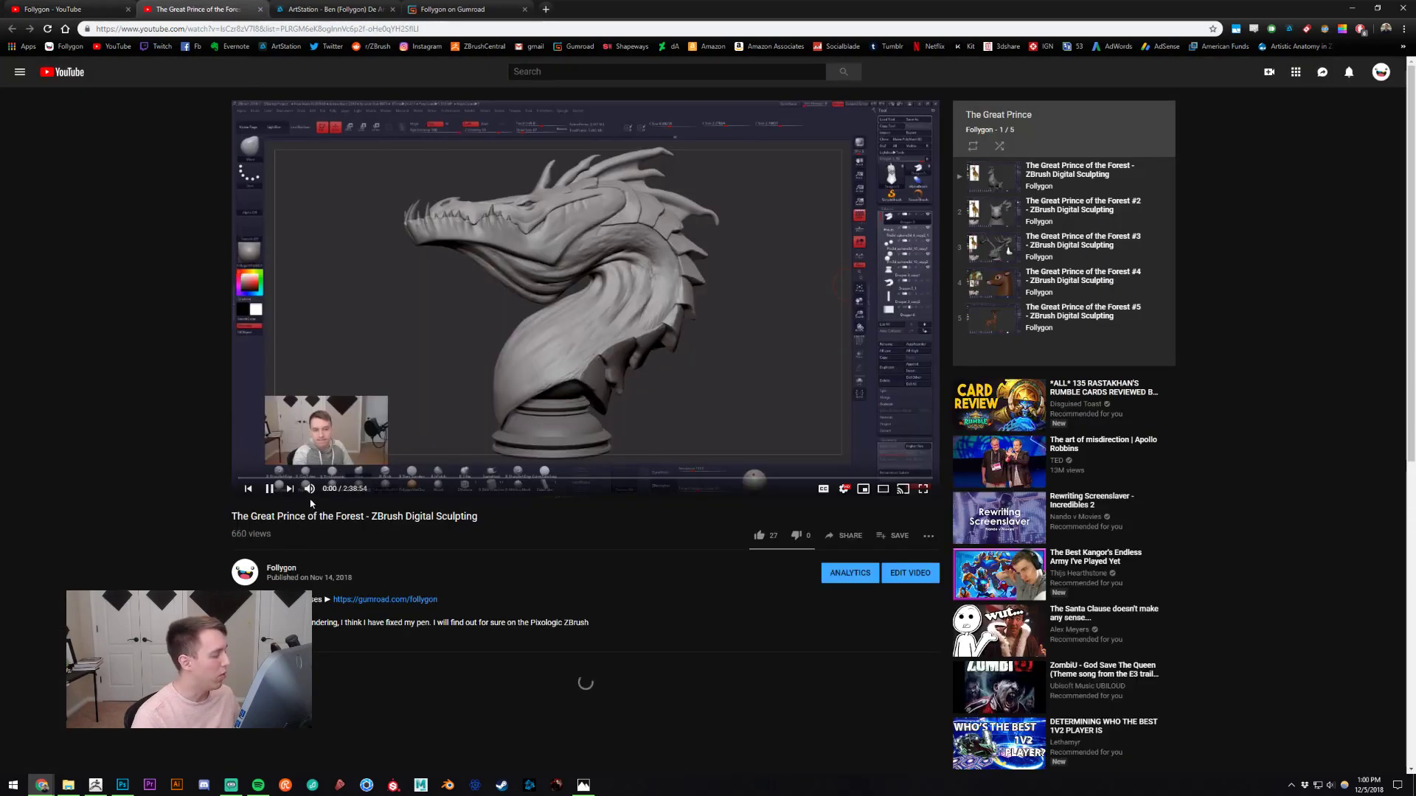
pyautogui.click(308, 494)
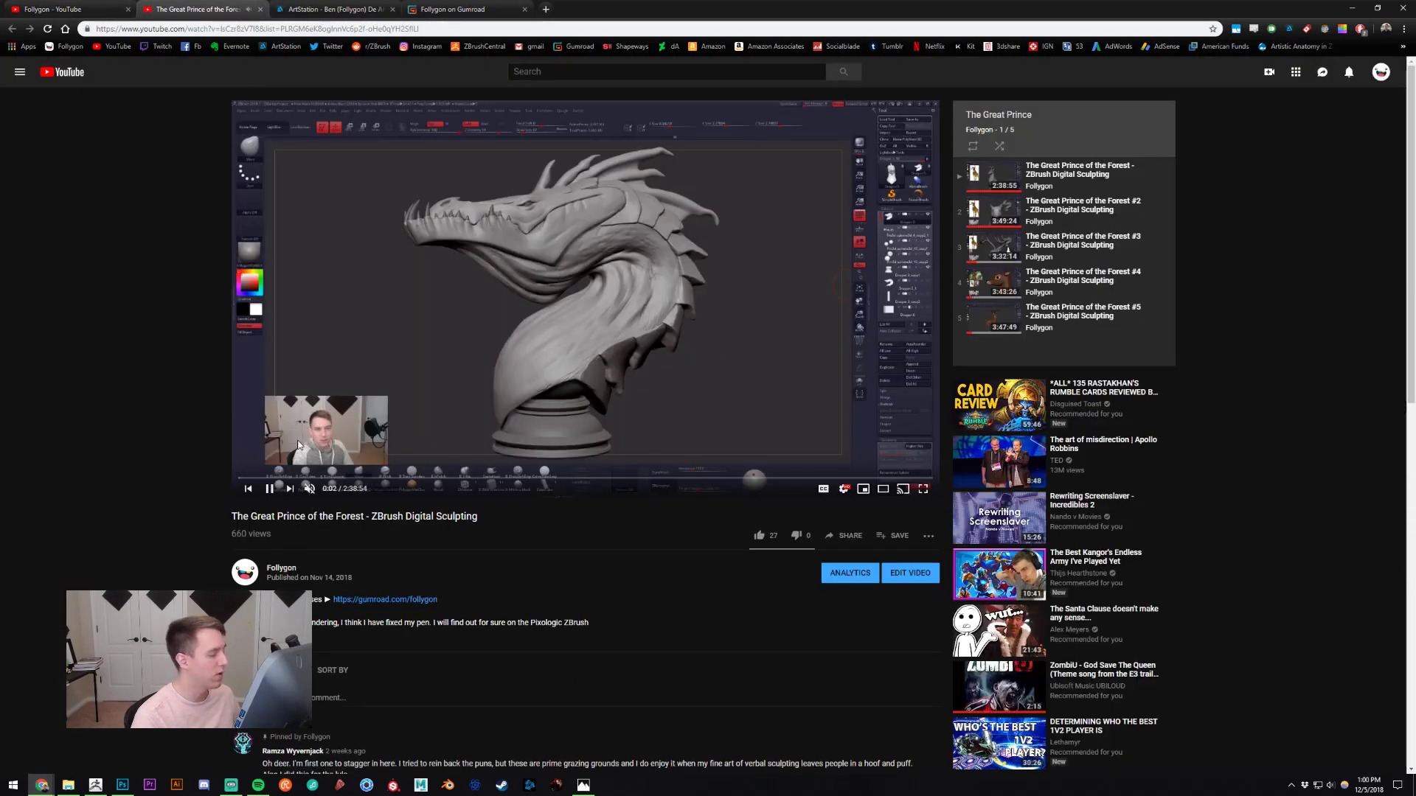
# - View The Great Prince Of The Forest artwork on the ArtStation profile and return to the portfolio
pyautogui.click(336, 9)
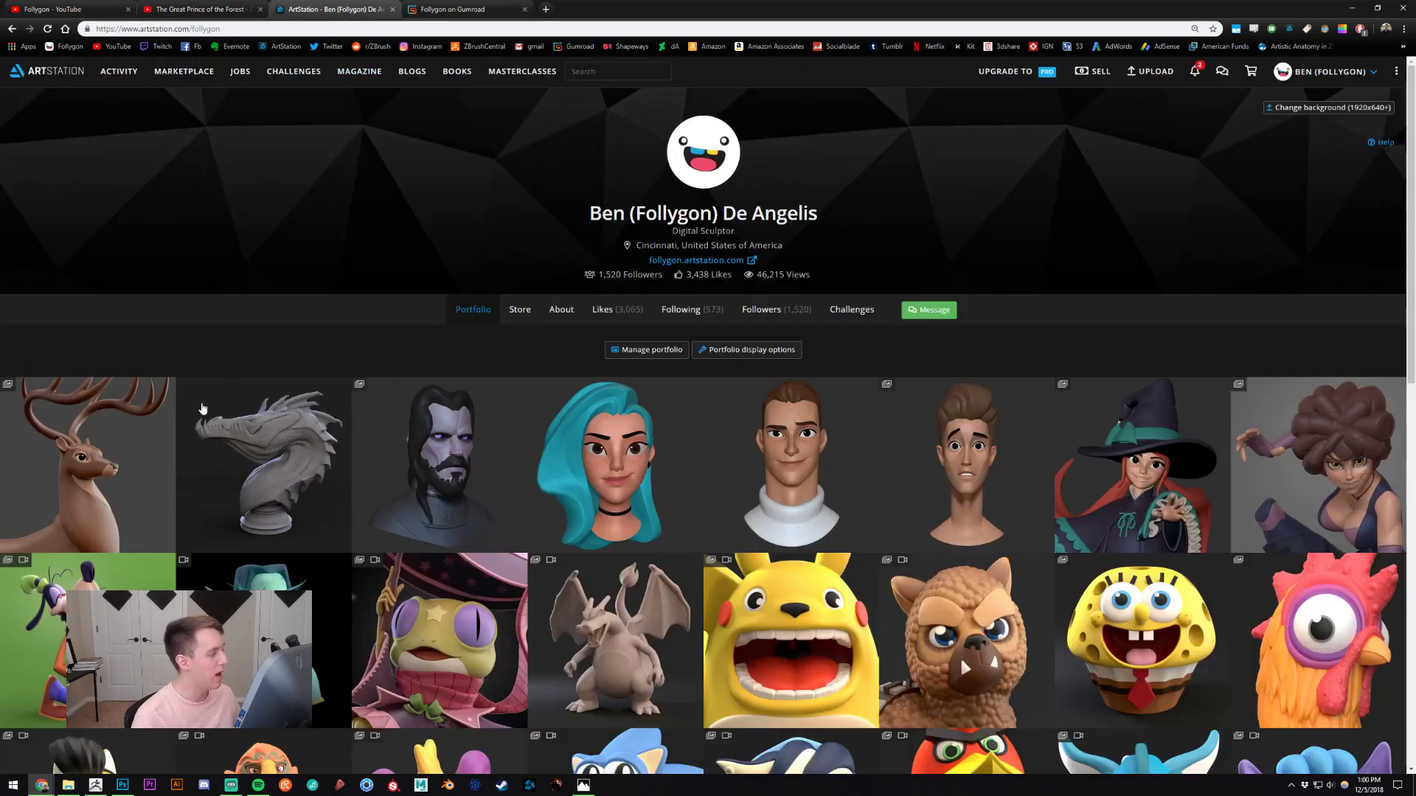
pyautogui.click(193, 427)
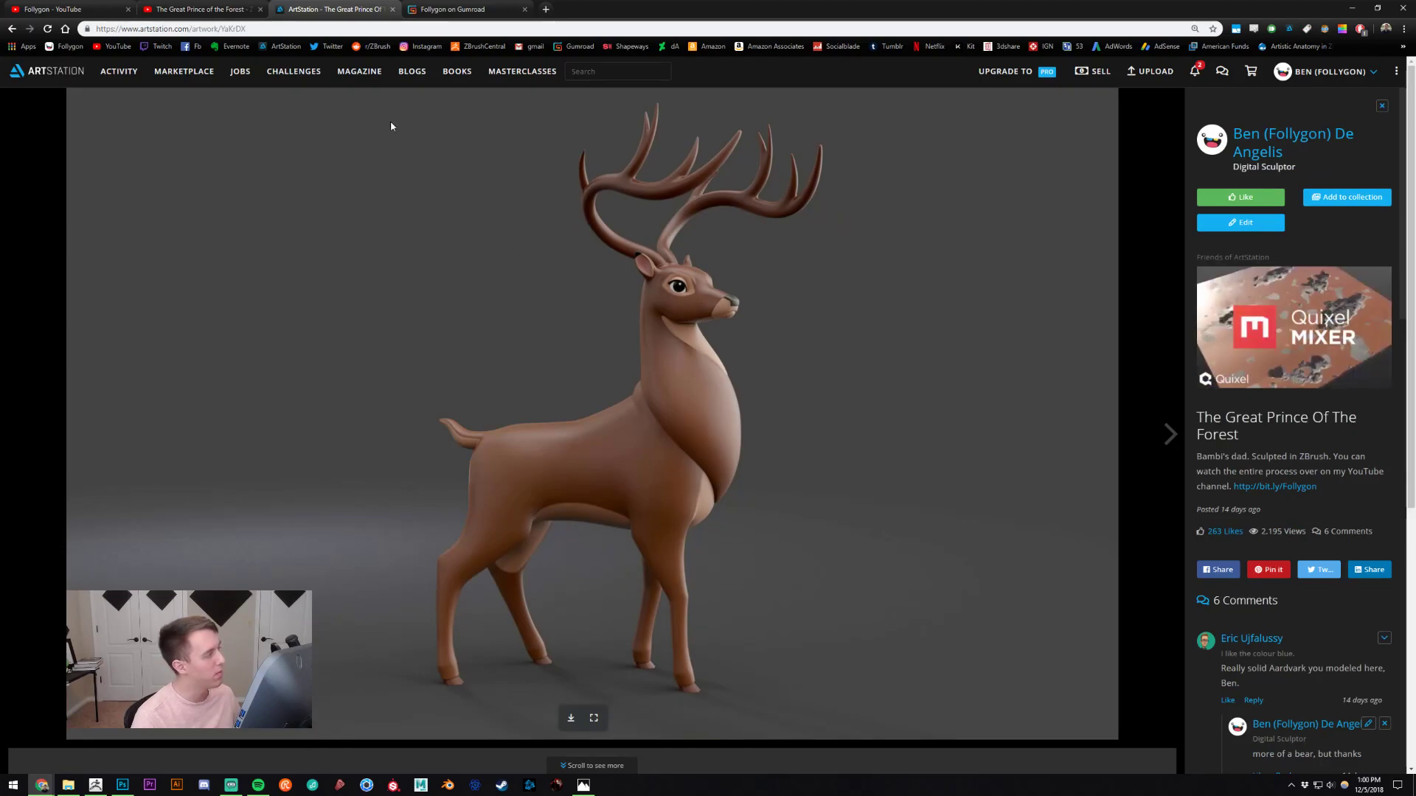
pyautogui.click(1269, 130)
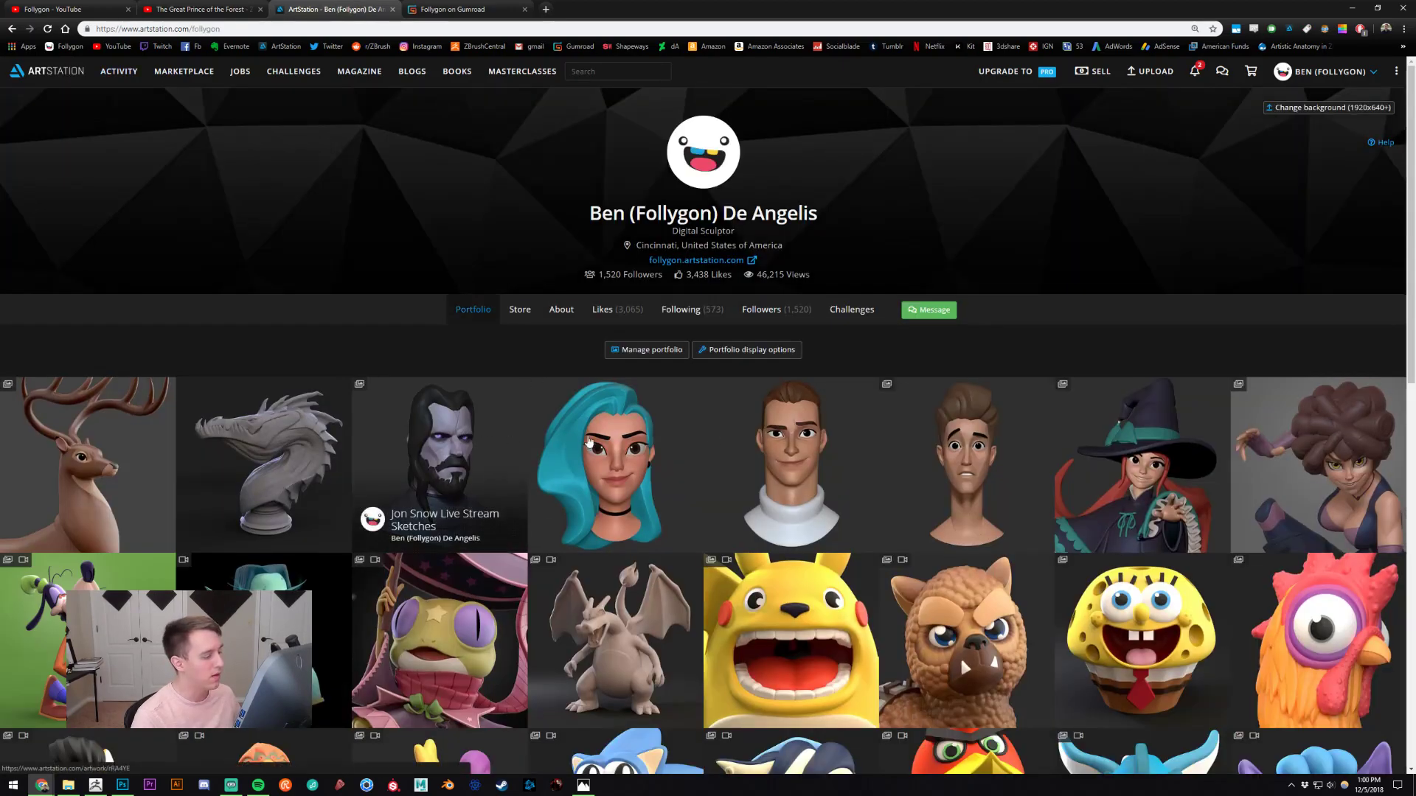
# - Skip through The Great Prince of the Forest video to 16:53 and about 54:20, and close its tab
pyautogui.click(199, 9)
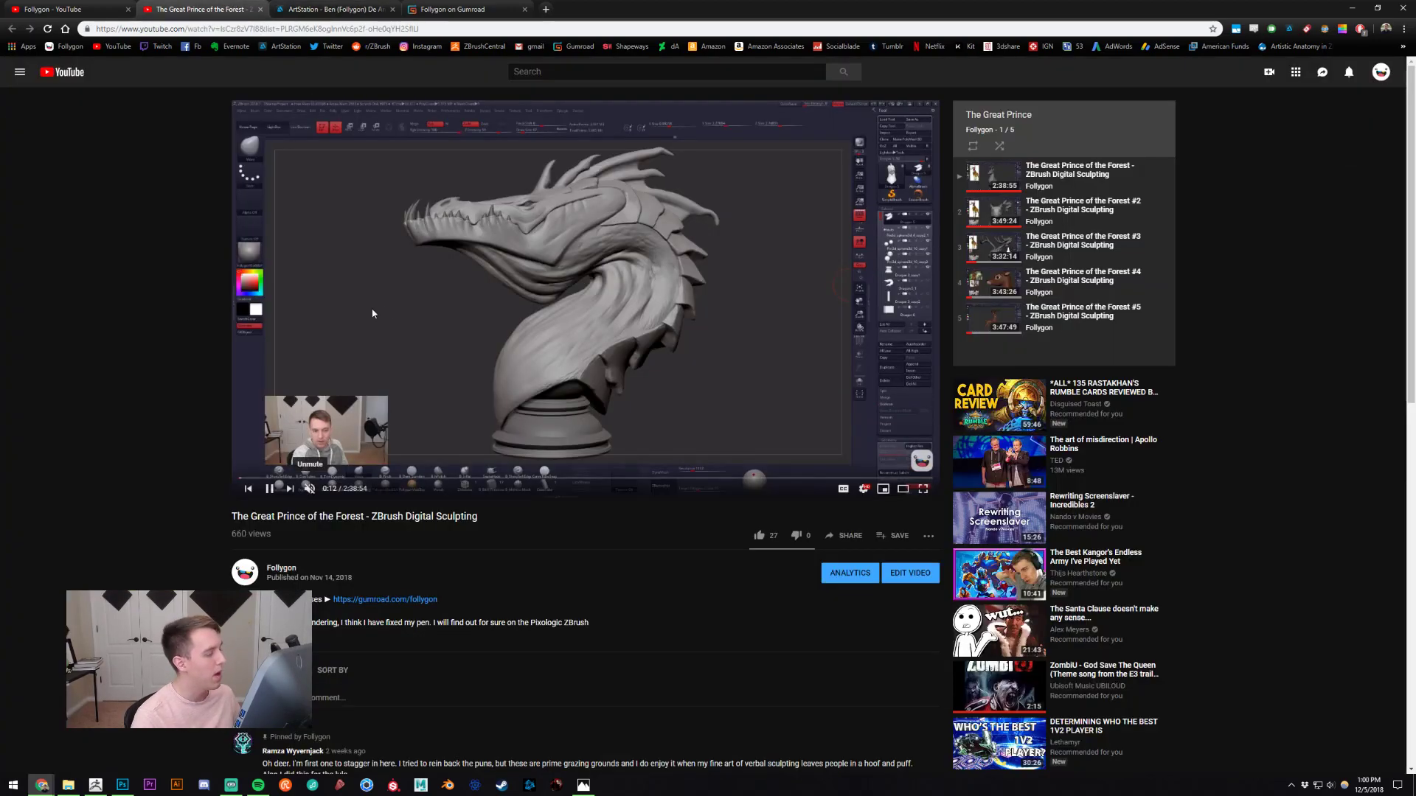
pyautogui.click(312, 478)
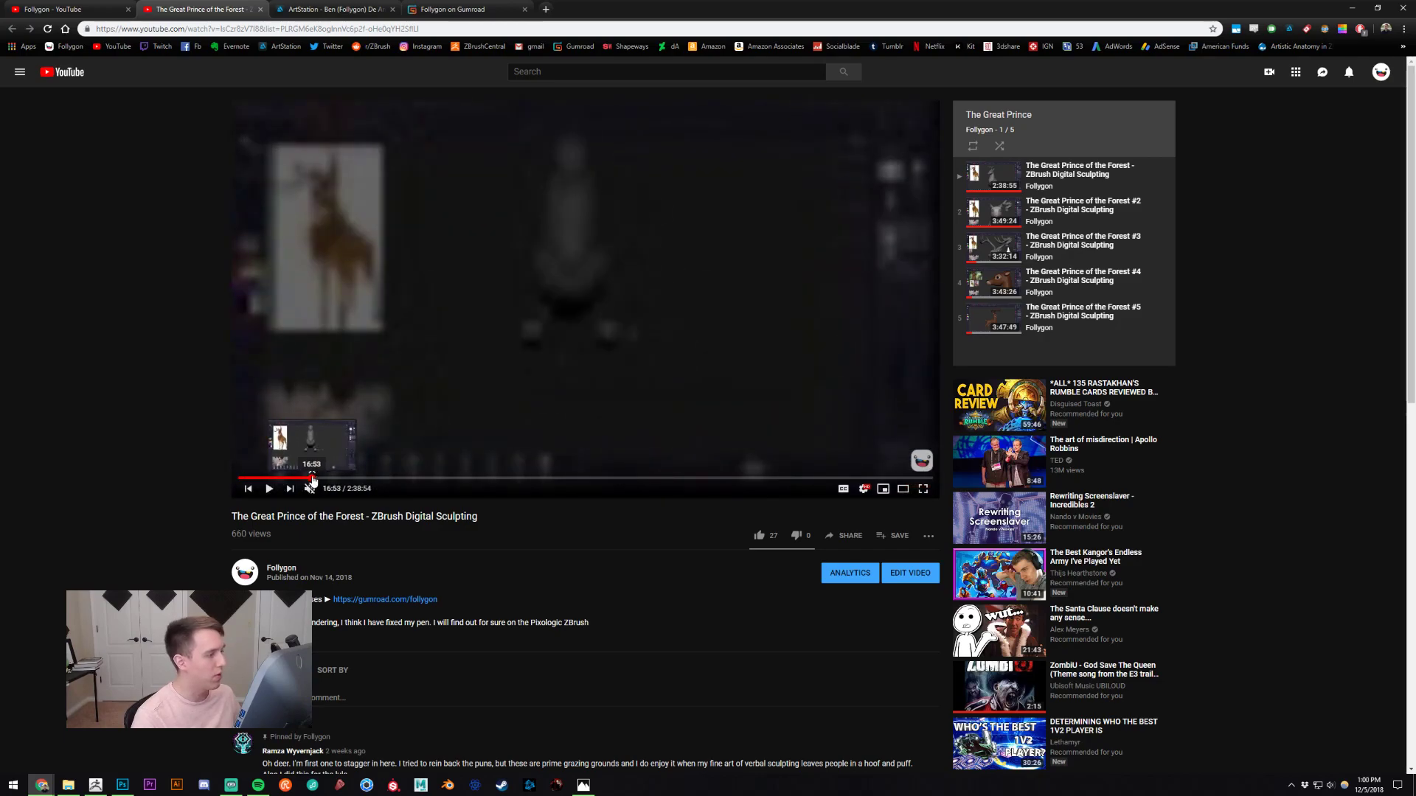
pyautogui.moveTo(463, 478); pyautogui.dragTo(475, 479)
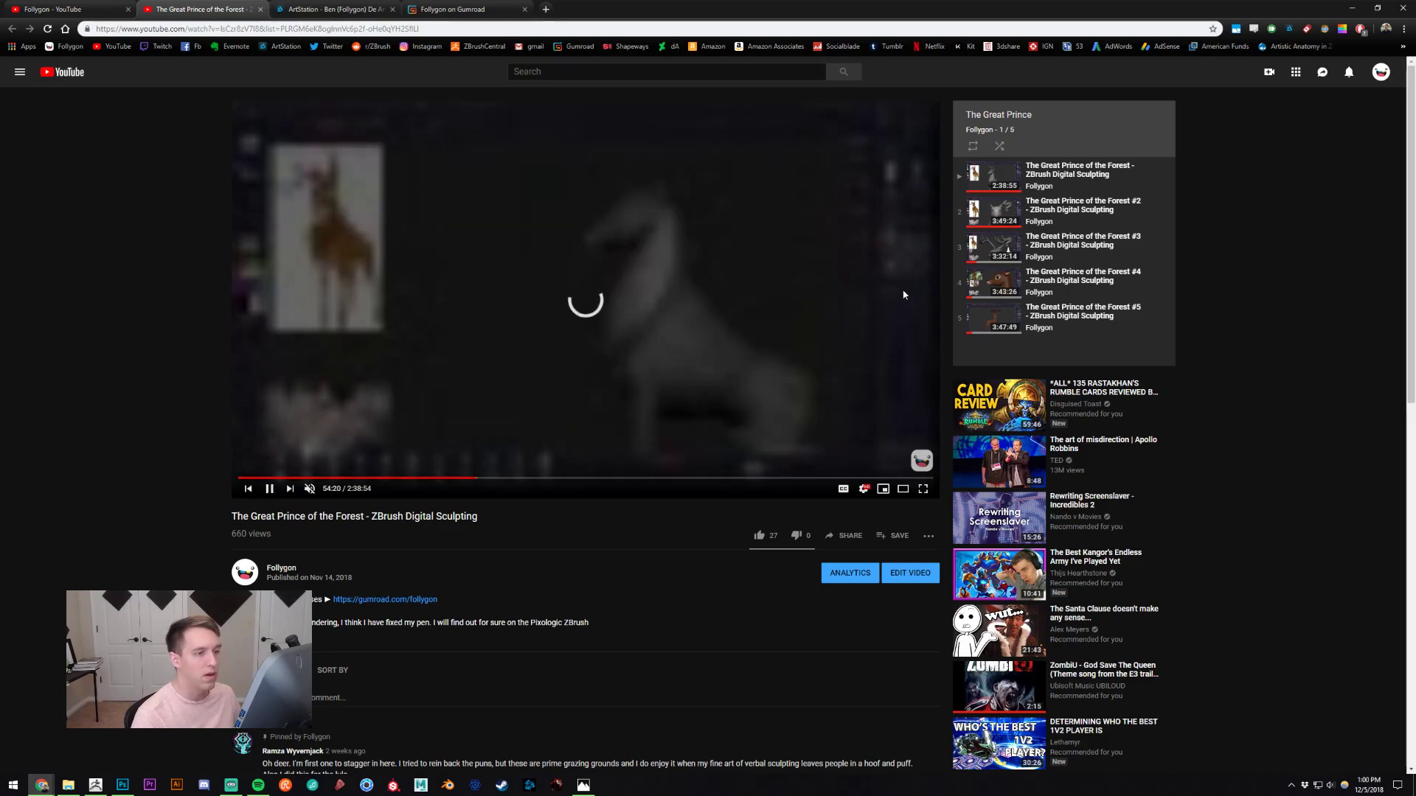
pyautogui.click(69, 7)
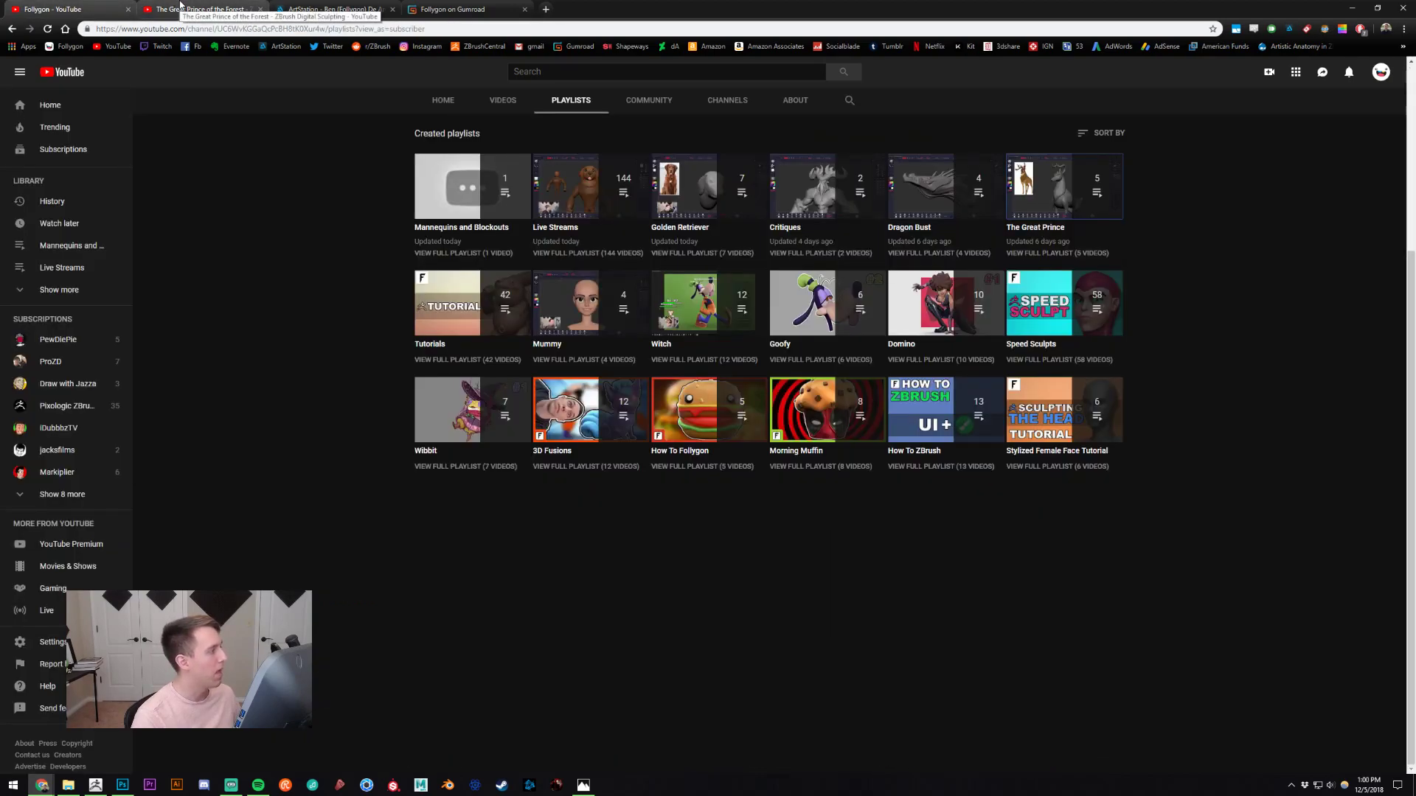
pyautogui.click(260, 9)
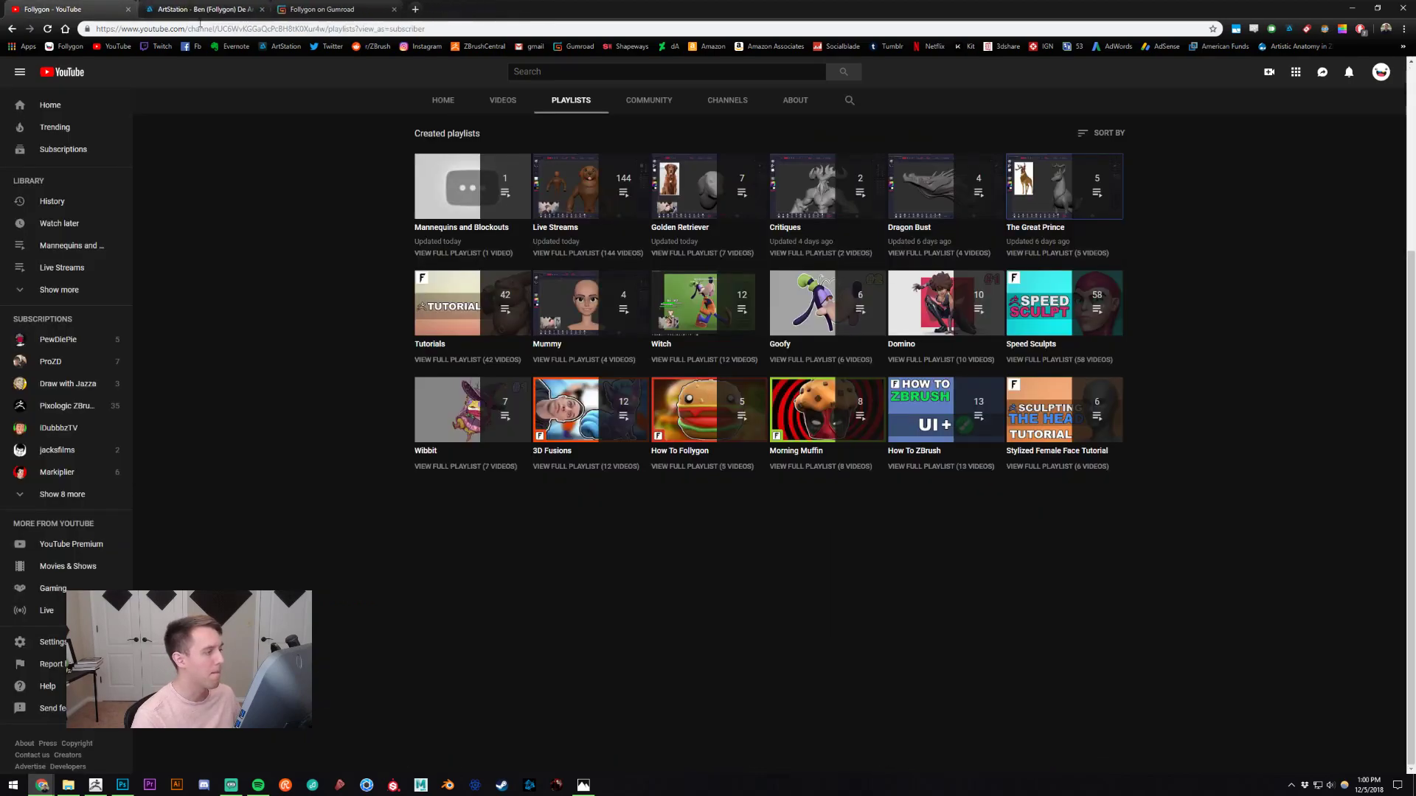
# - Open the channel's Tutorials playlist, pause the video, and browse the playlist down to its last entries
pyautogui.click(435, 351)
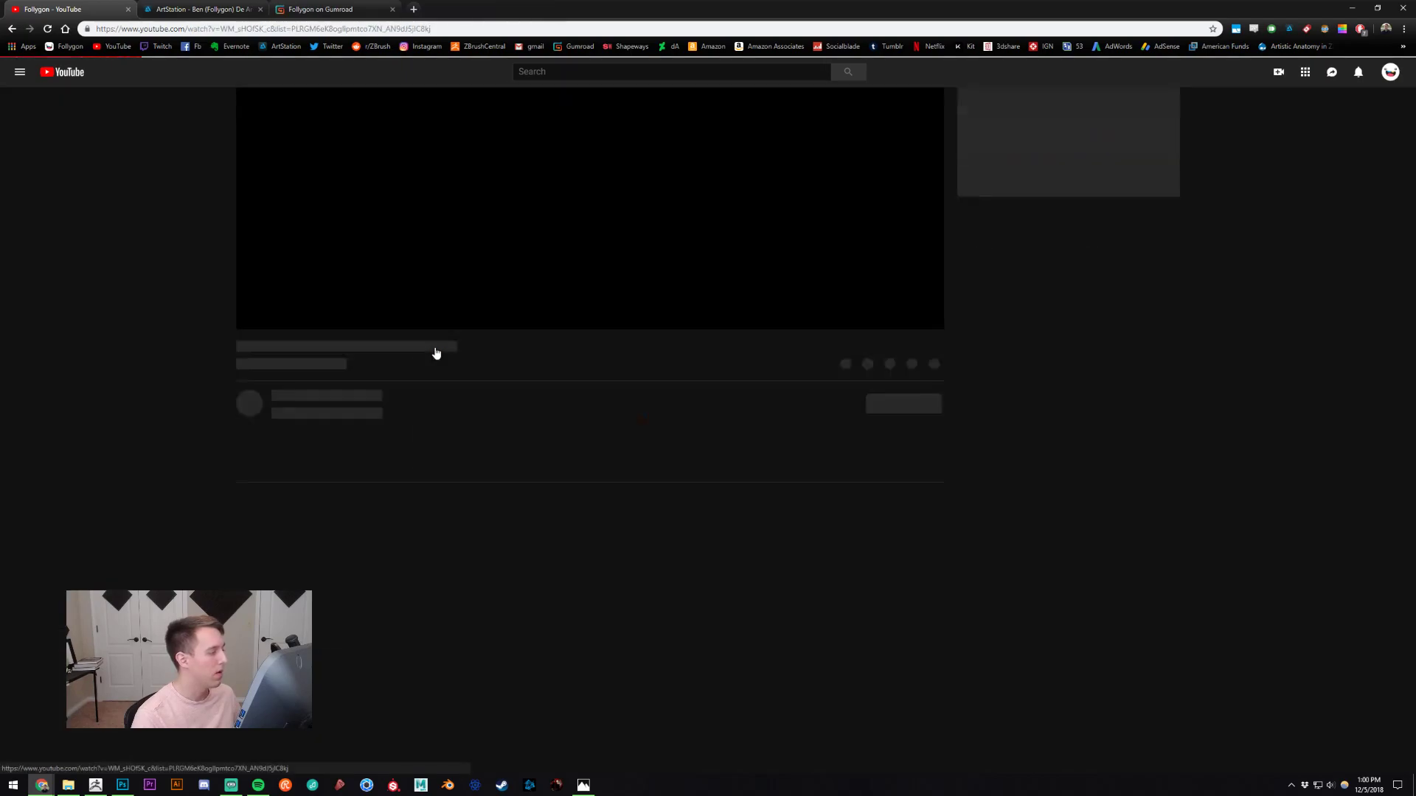
pyautogui.click(534, 295)
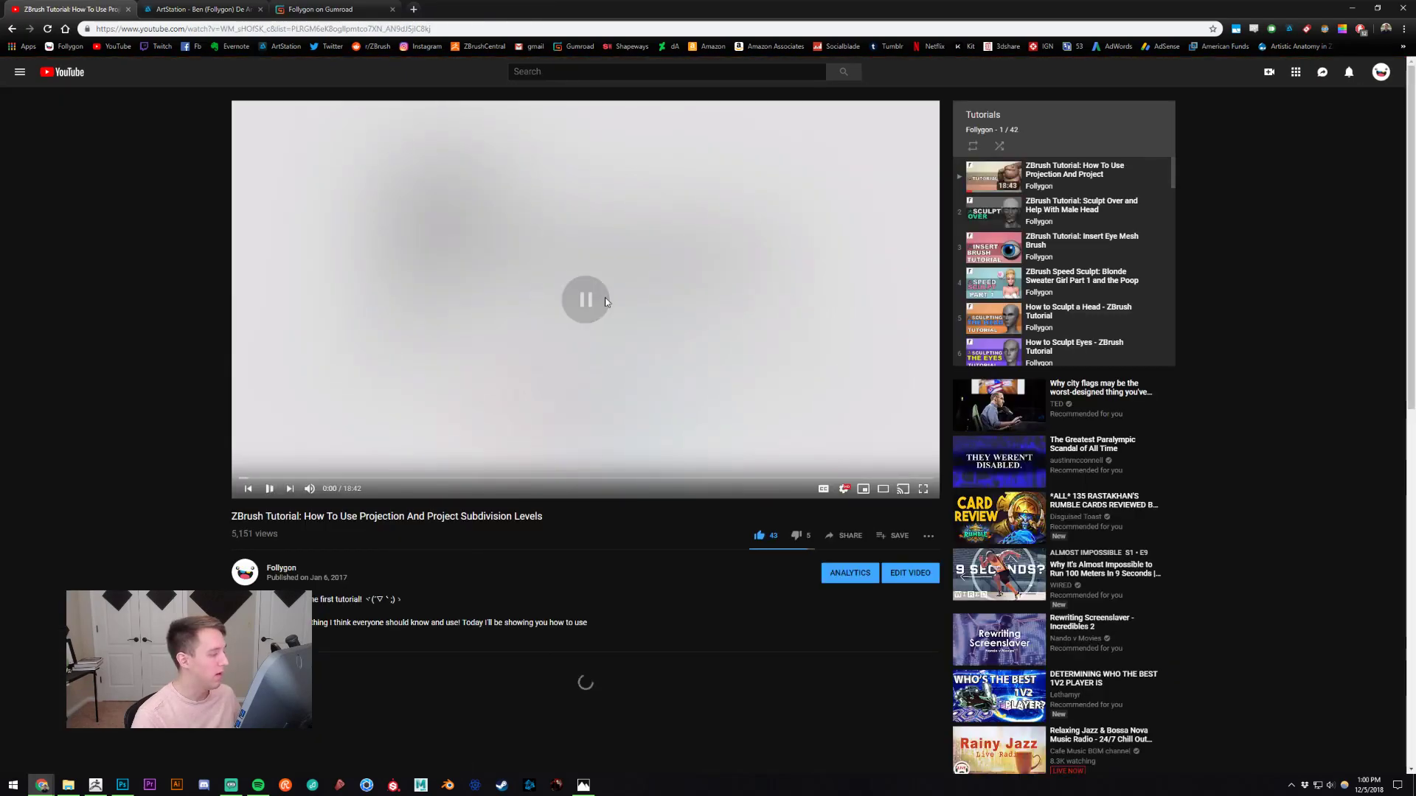
pyautogui.scroll(-12, 1091, 269)
pyautogui.scroll(-4, 1094, 269)
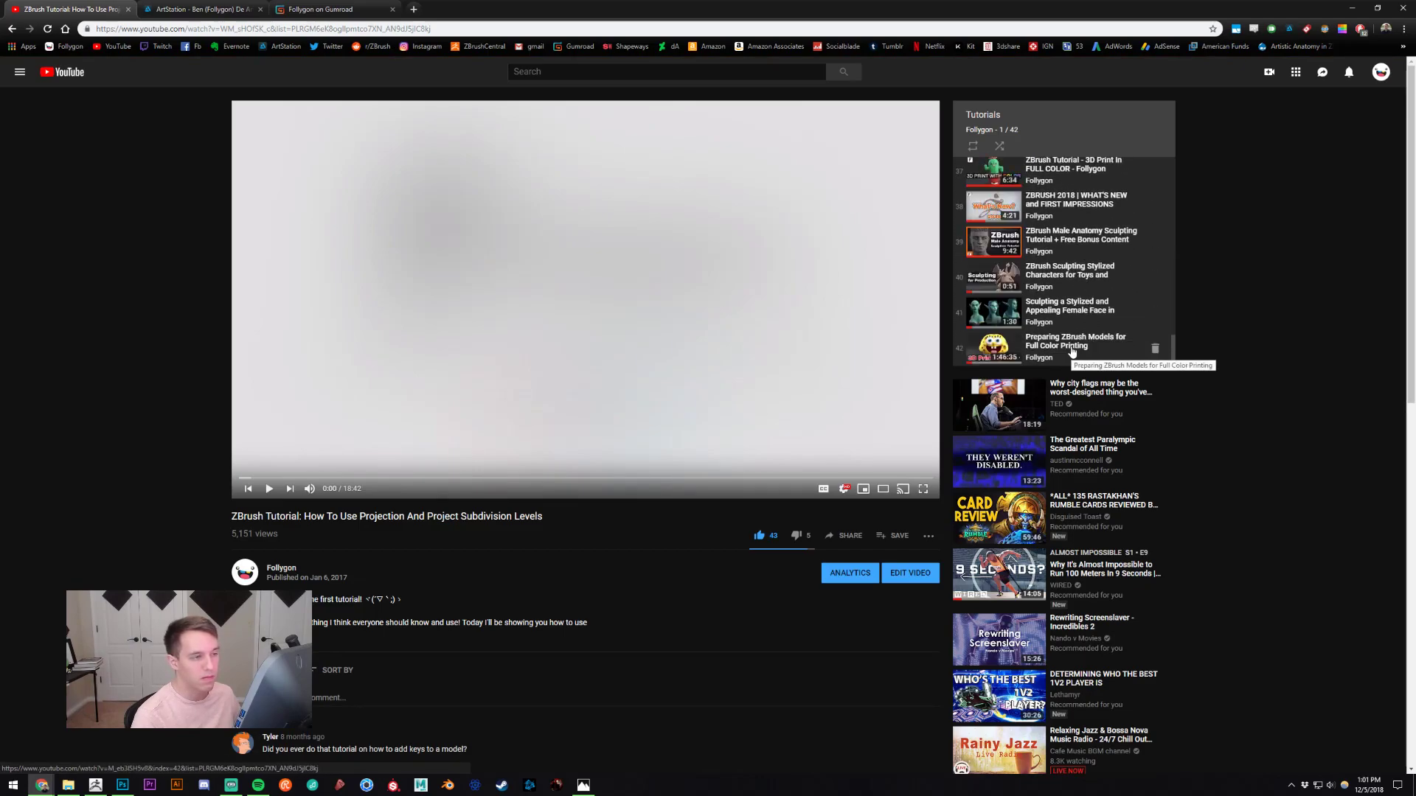
pyautogui.scroll(-3, 1078, 340)
pyautogui.scroll(3, 1164, 310)
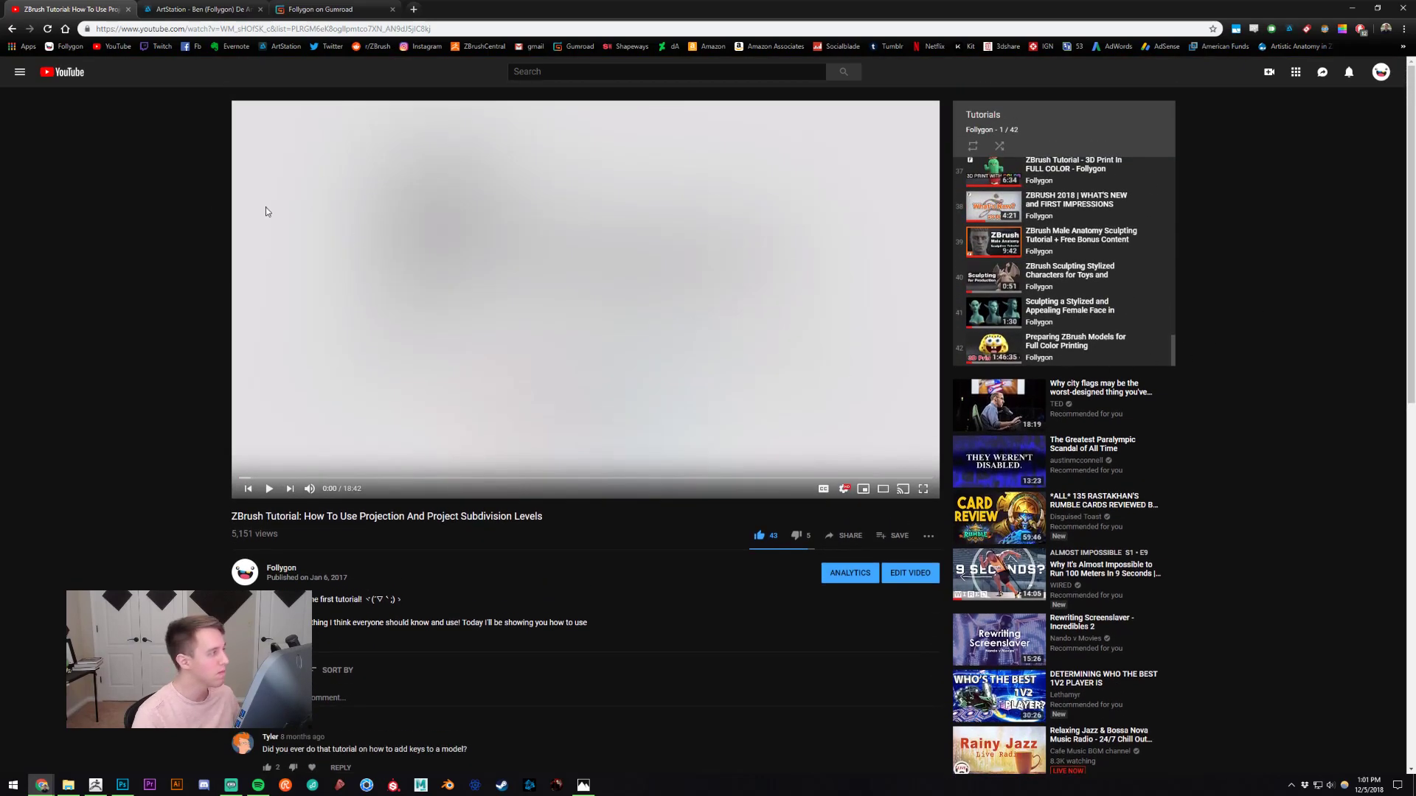
# - Open Follygon's Complete Stylized Character Sculpting Process from the channel's uploads, mute it and skip ahead to about 38 minutes
pyautogui.click(17, 33)
pyautogui.click(506, 103)
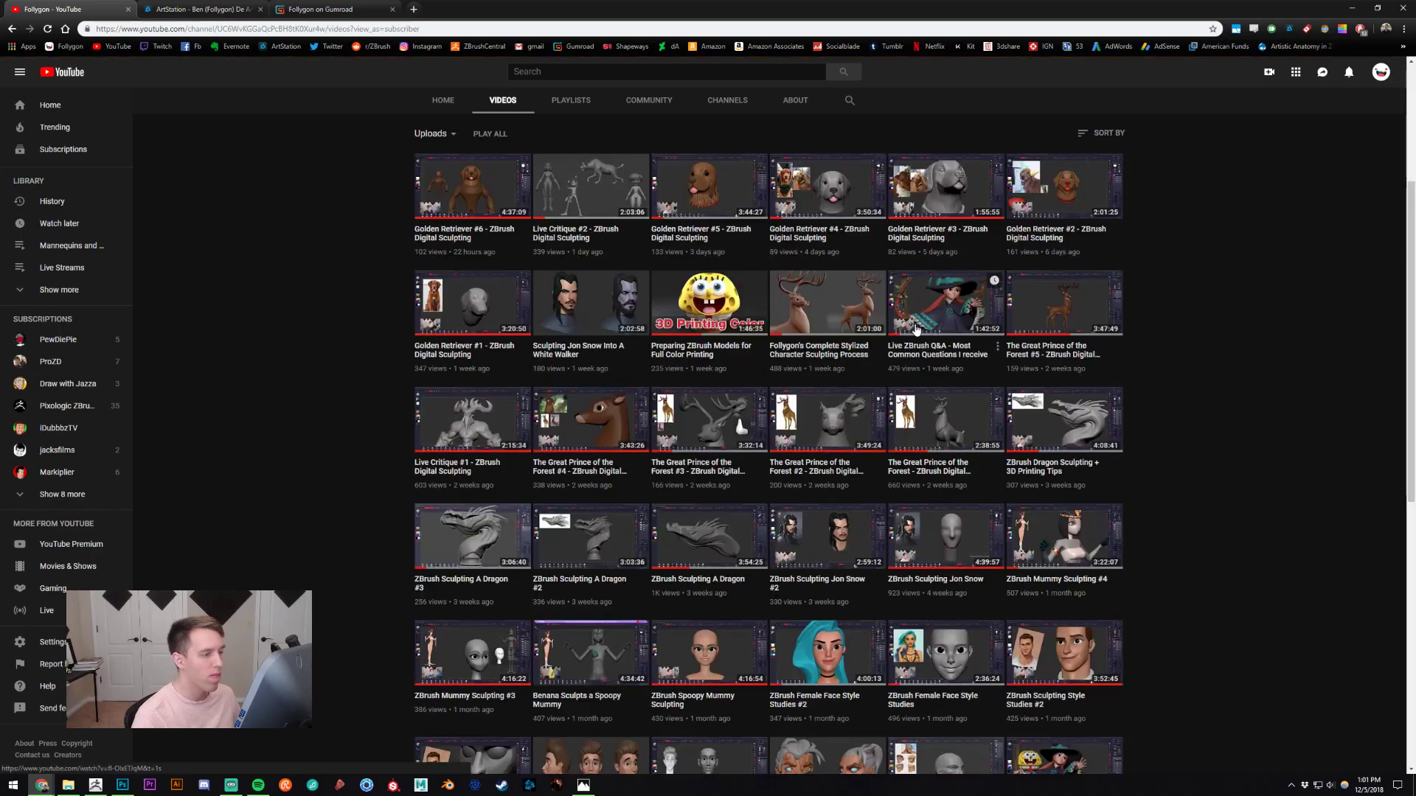
pyautogui.click(810, 311)
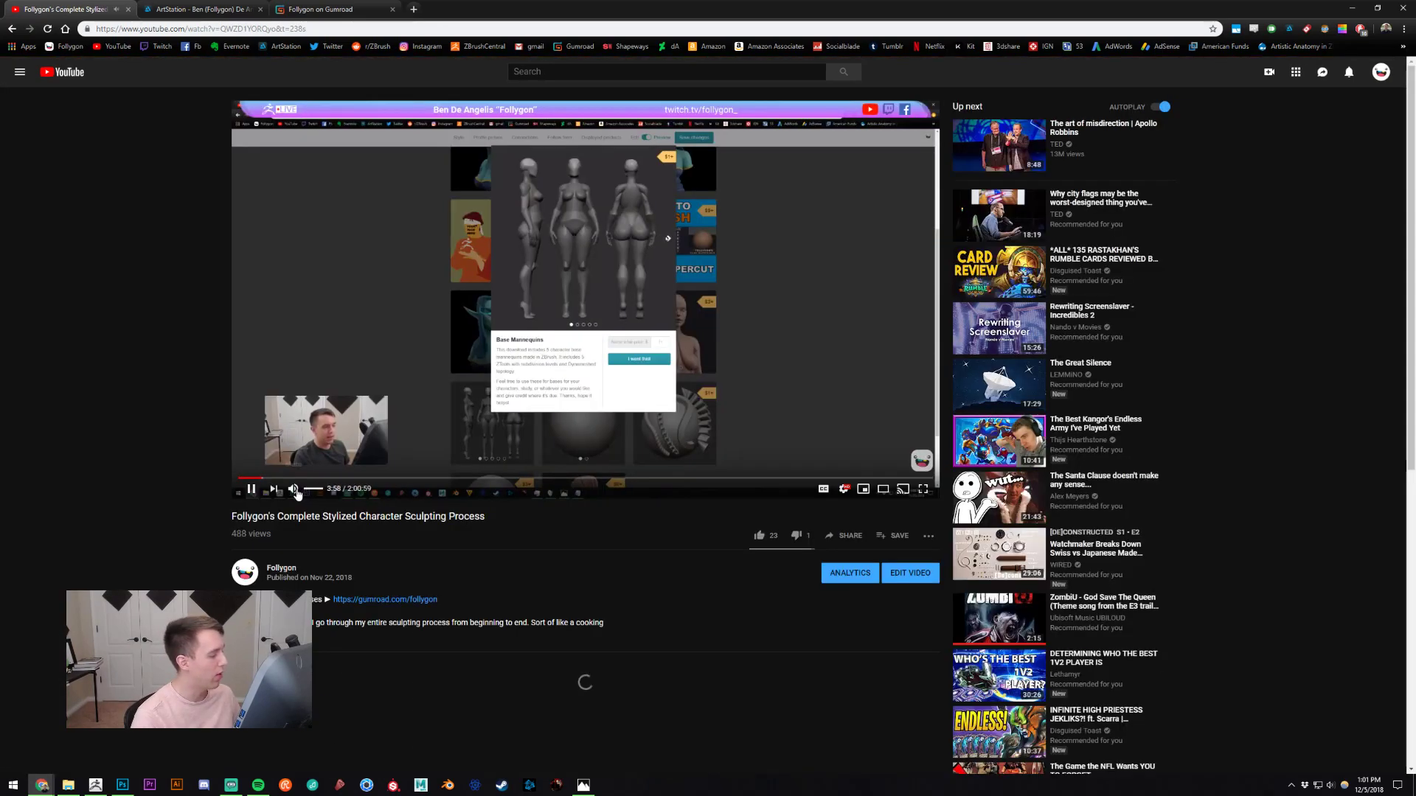
pyautogui.click(292, 478)
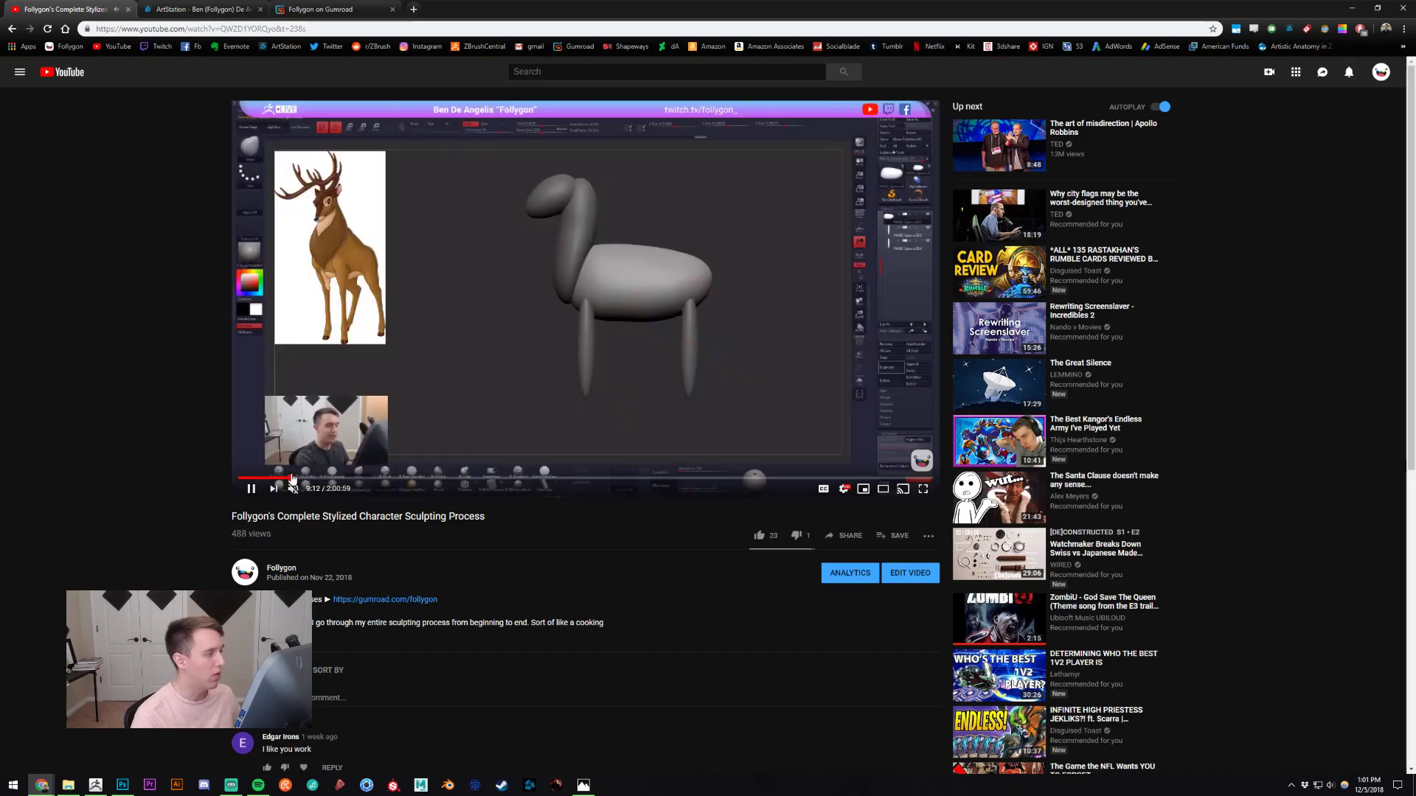
pyautogui.click(357, 477)
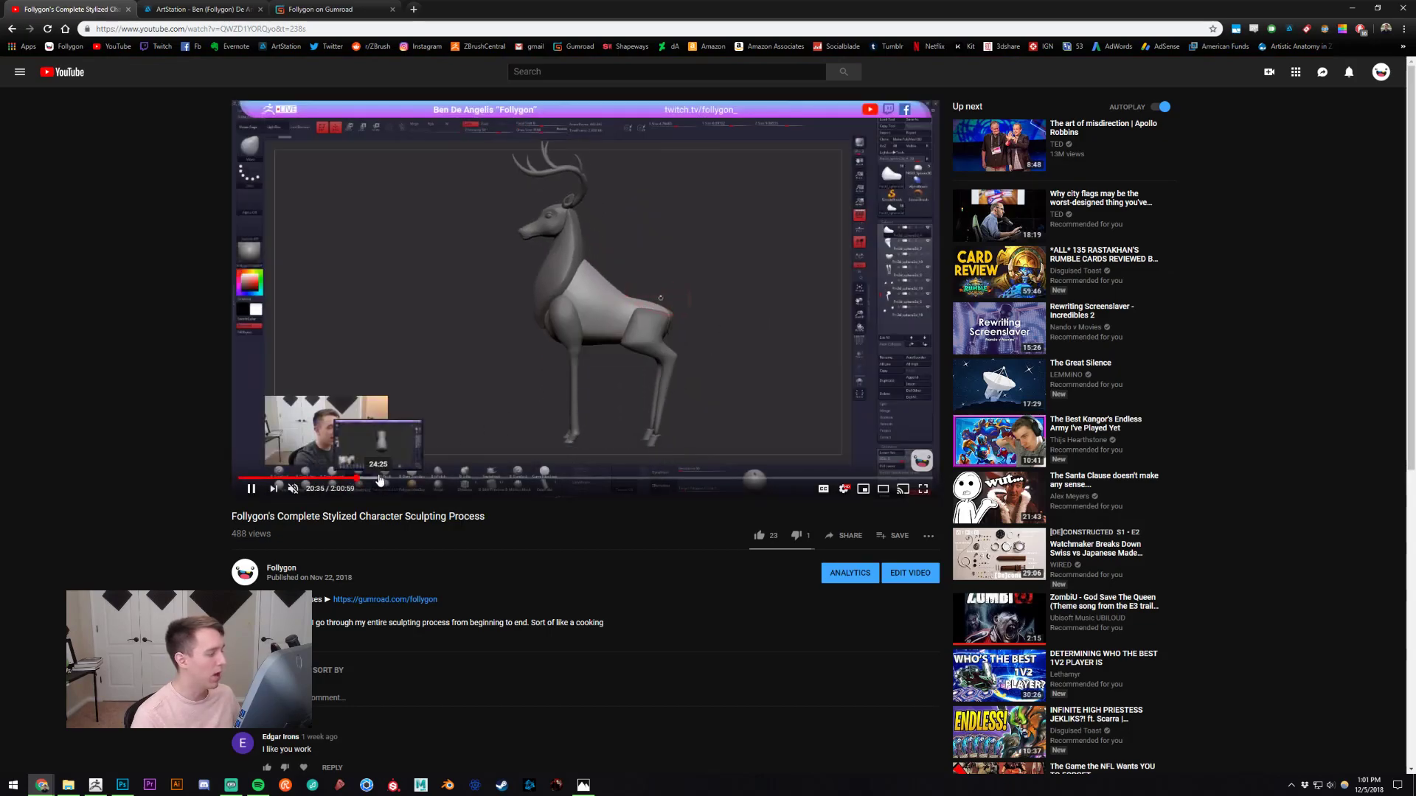
pyautogui.click(382, 478)
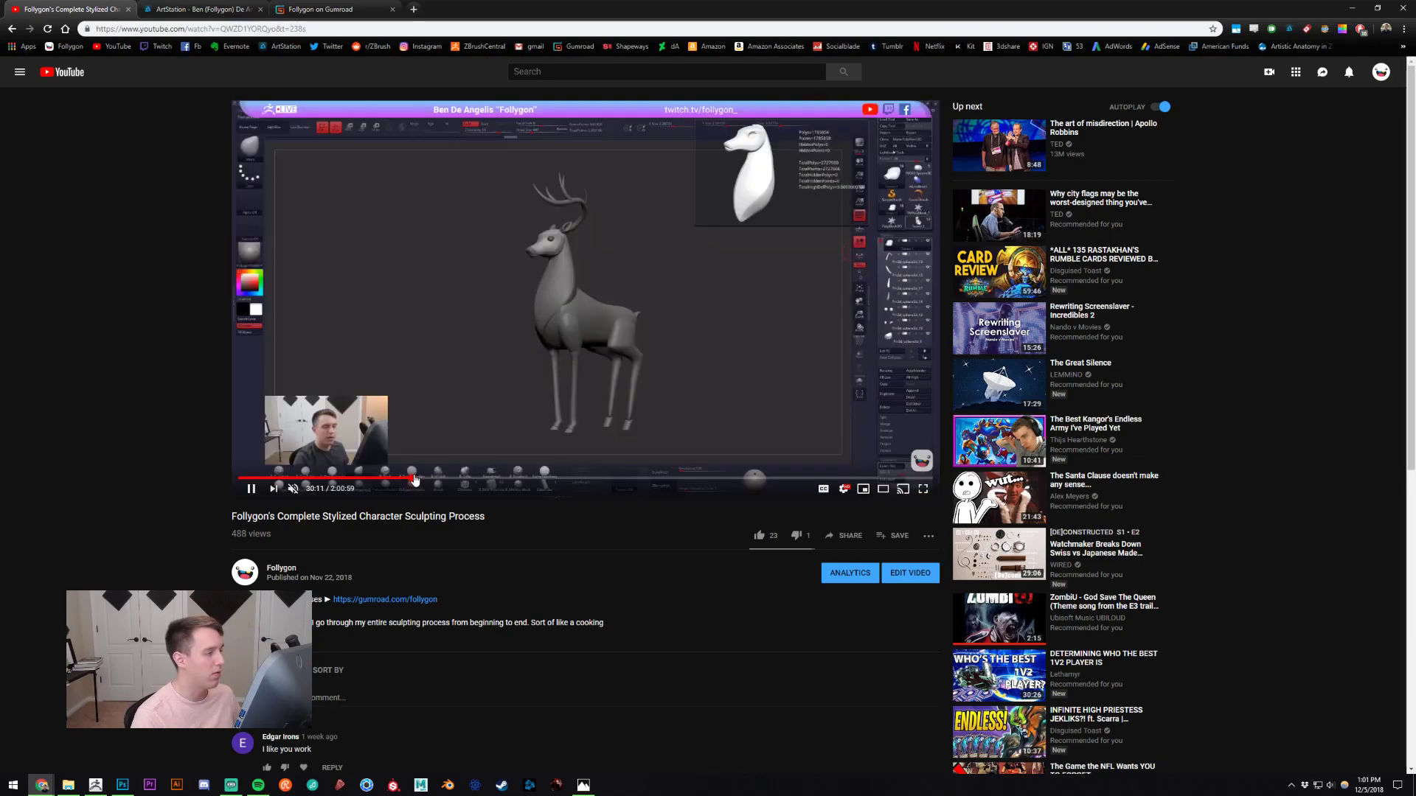
pyautogui.click(460, 477)
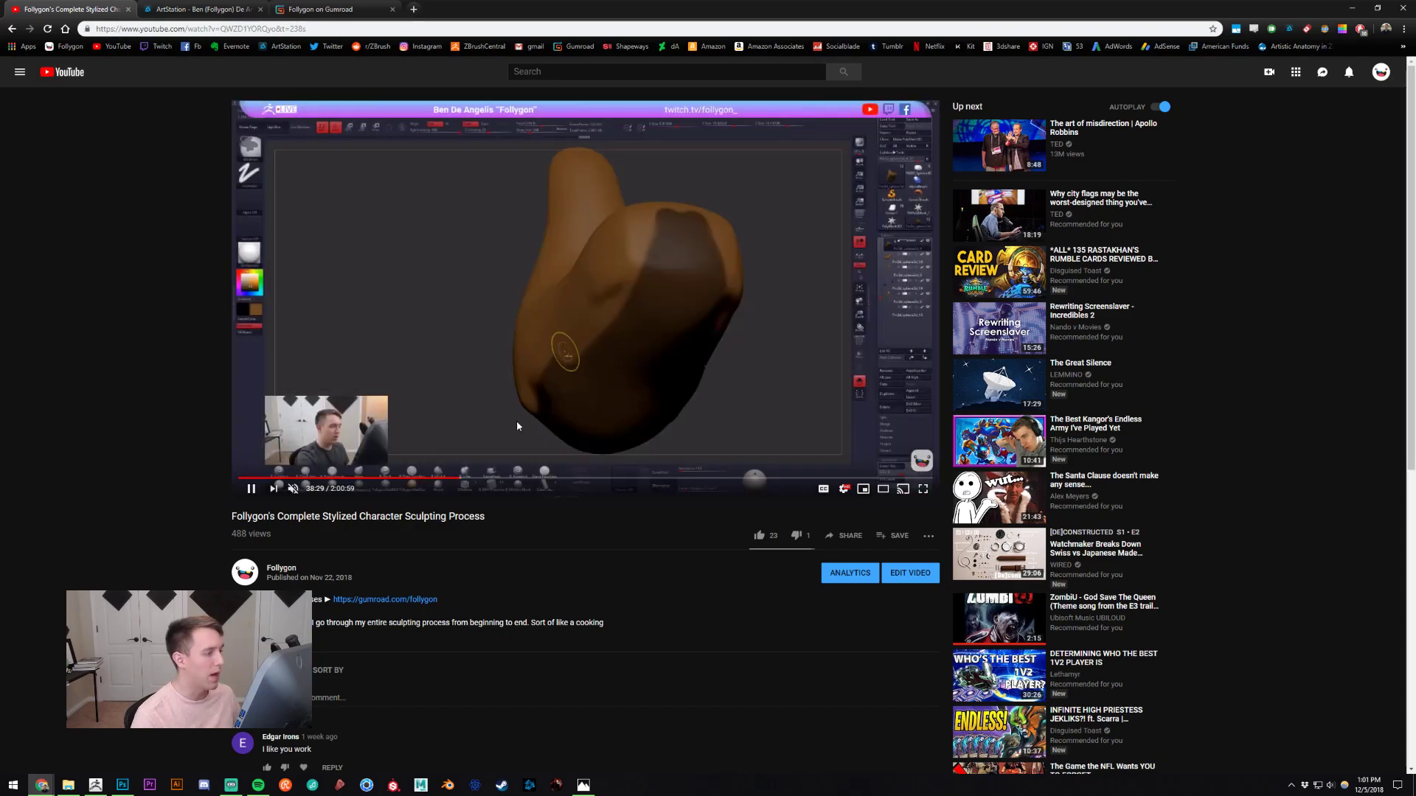
# - Watch the video in full screen, skipping ahead through 49:25 and 59:08 to about 1:05:36, and exit full screen
pyautogui.doubleClick(516, 420)
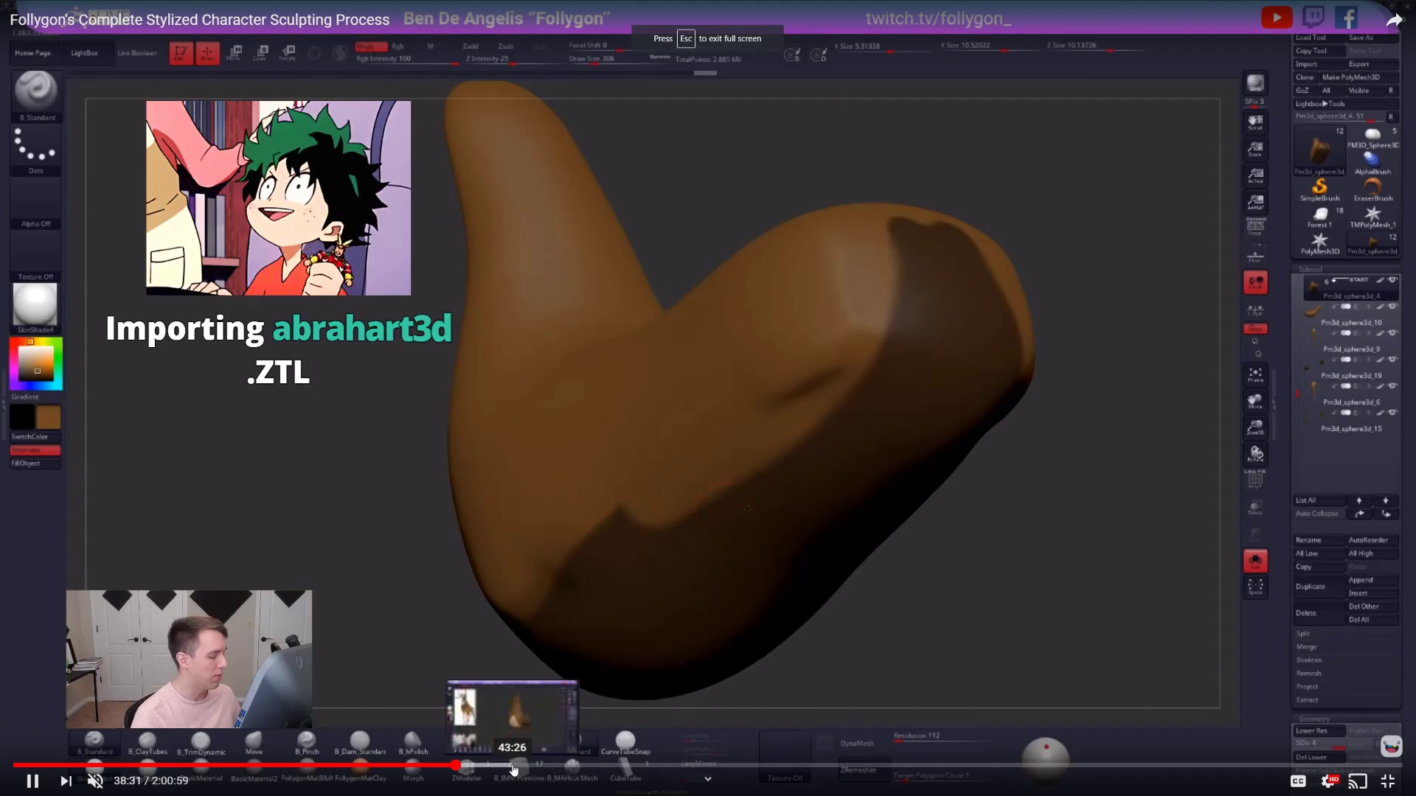
pyautogui.click(486, 767)
pyautogui.click(508, 766)
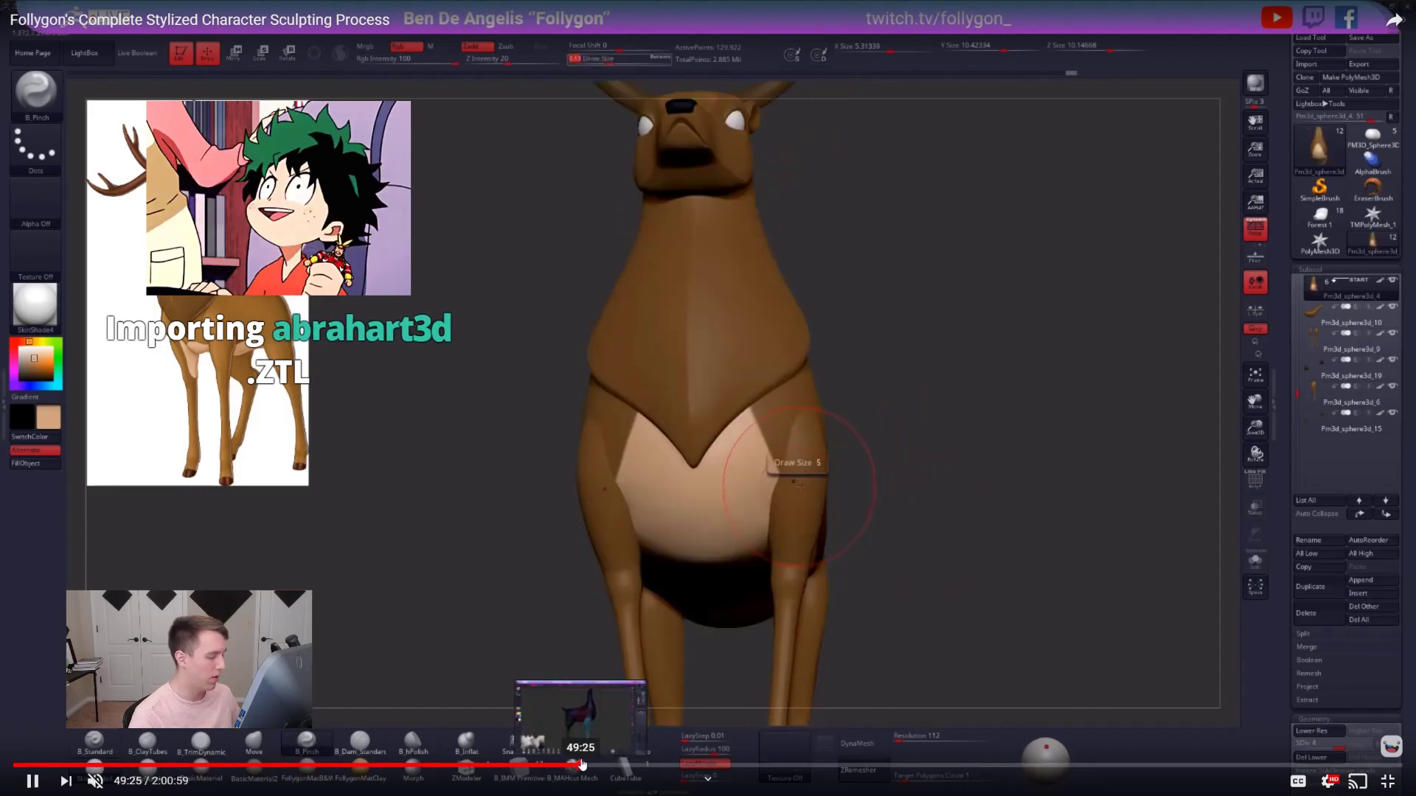
pyautogui.click(581, 765)
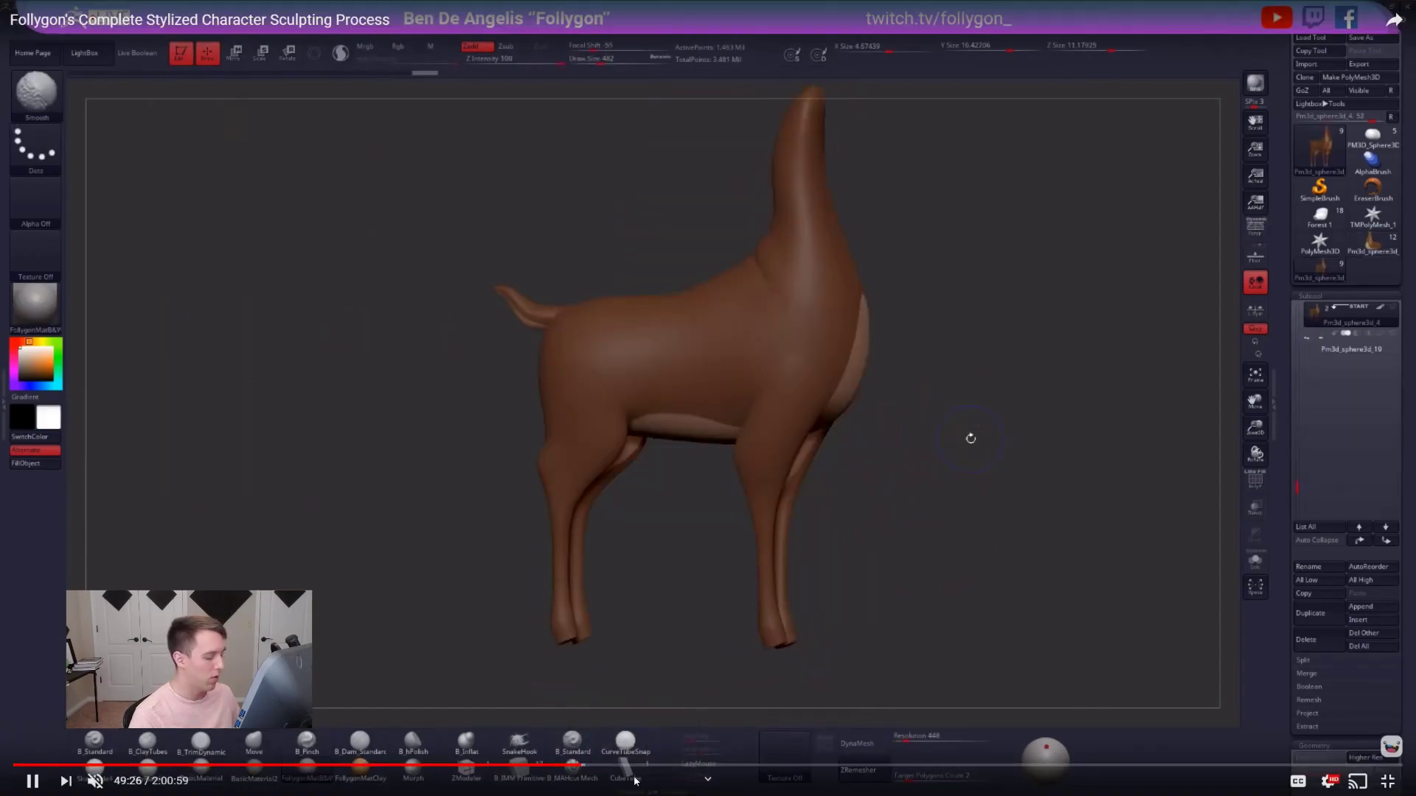
pyautogui.click(693, 765)
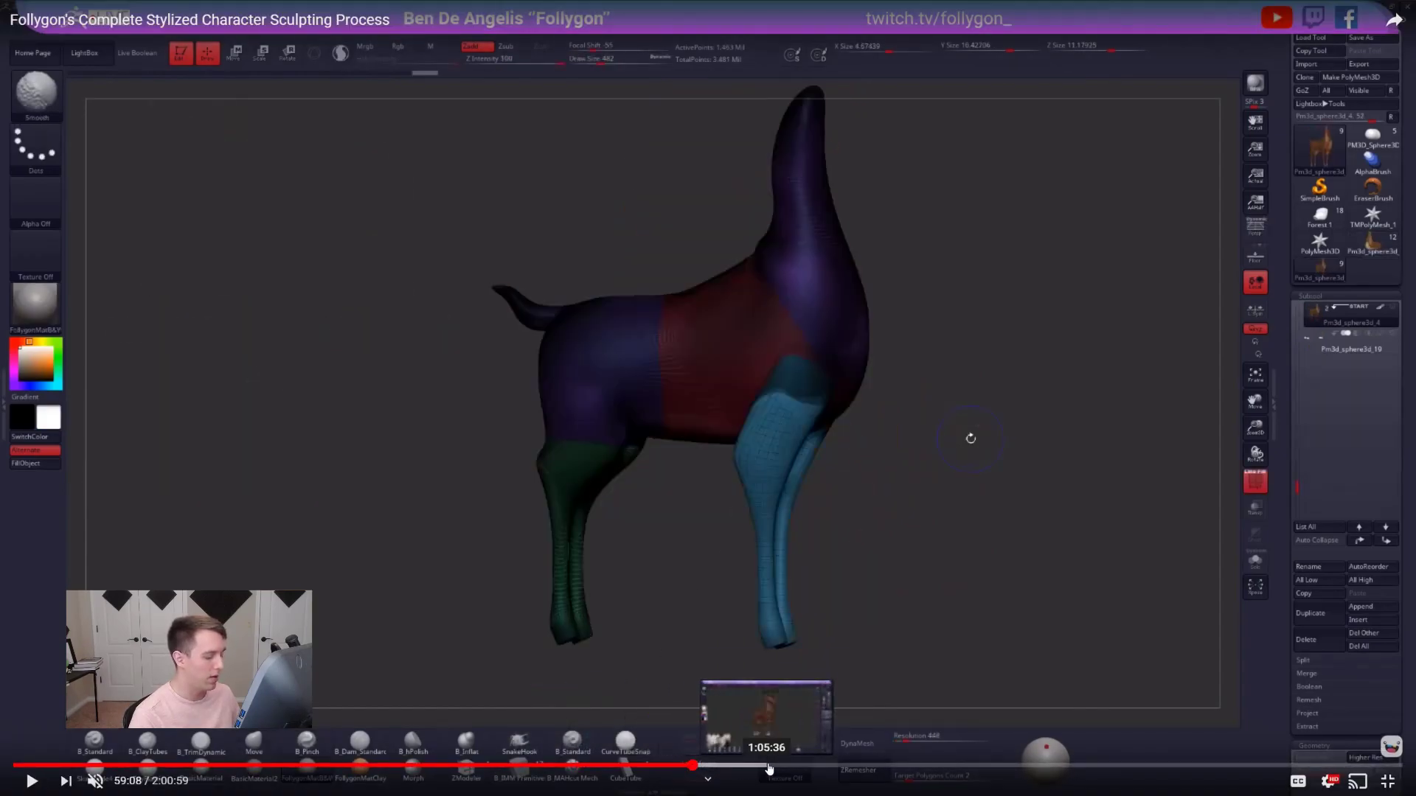
pyautogui.click(767, 765)
pyautogui.doubleClick(636, 429)
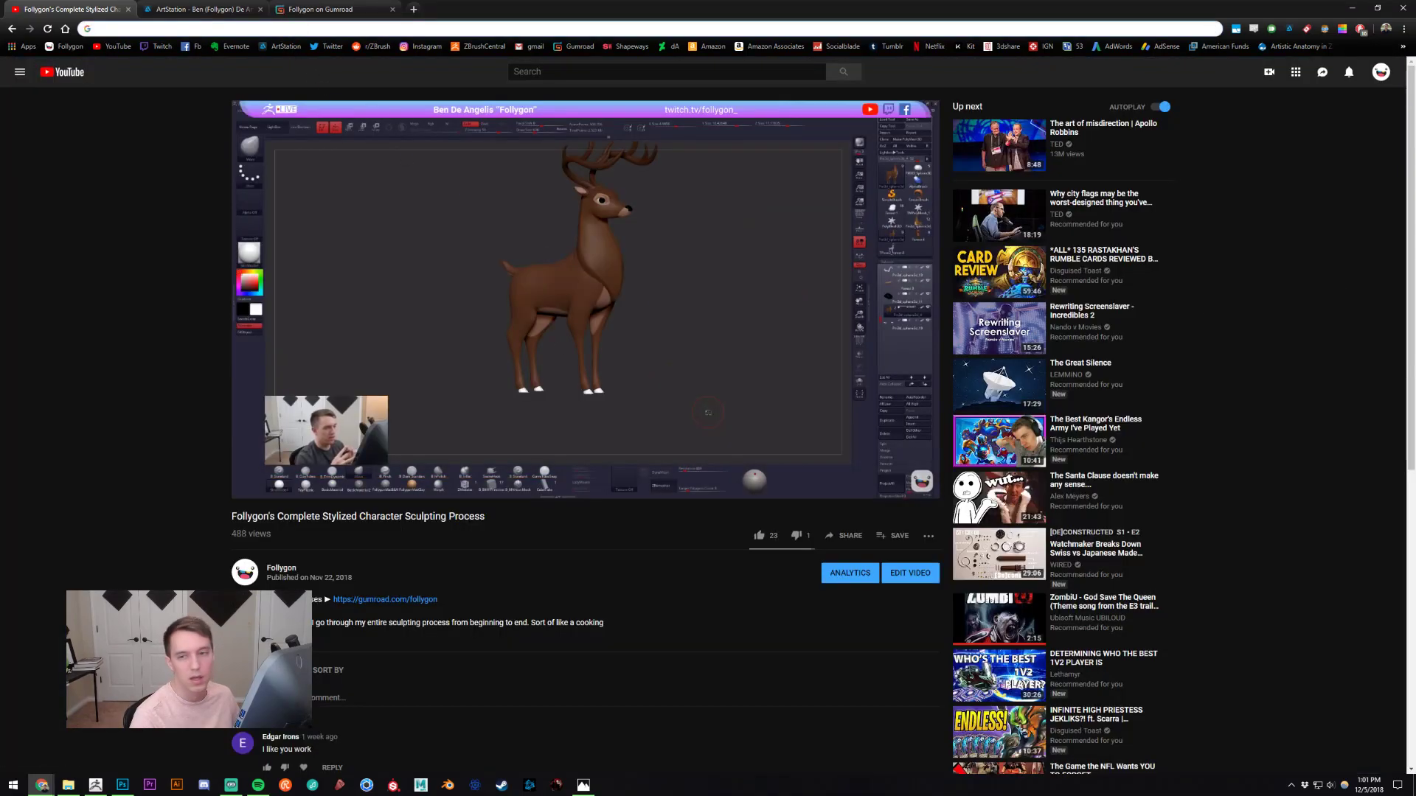
# - Return to the Follygon channel's home page and view the Follygon store page on Gumroad
pyautogui.hotkey('alt', 'Tab')
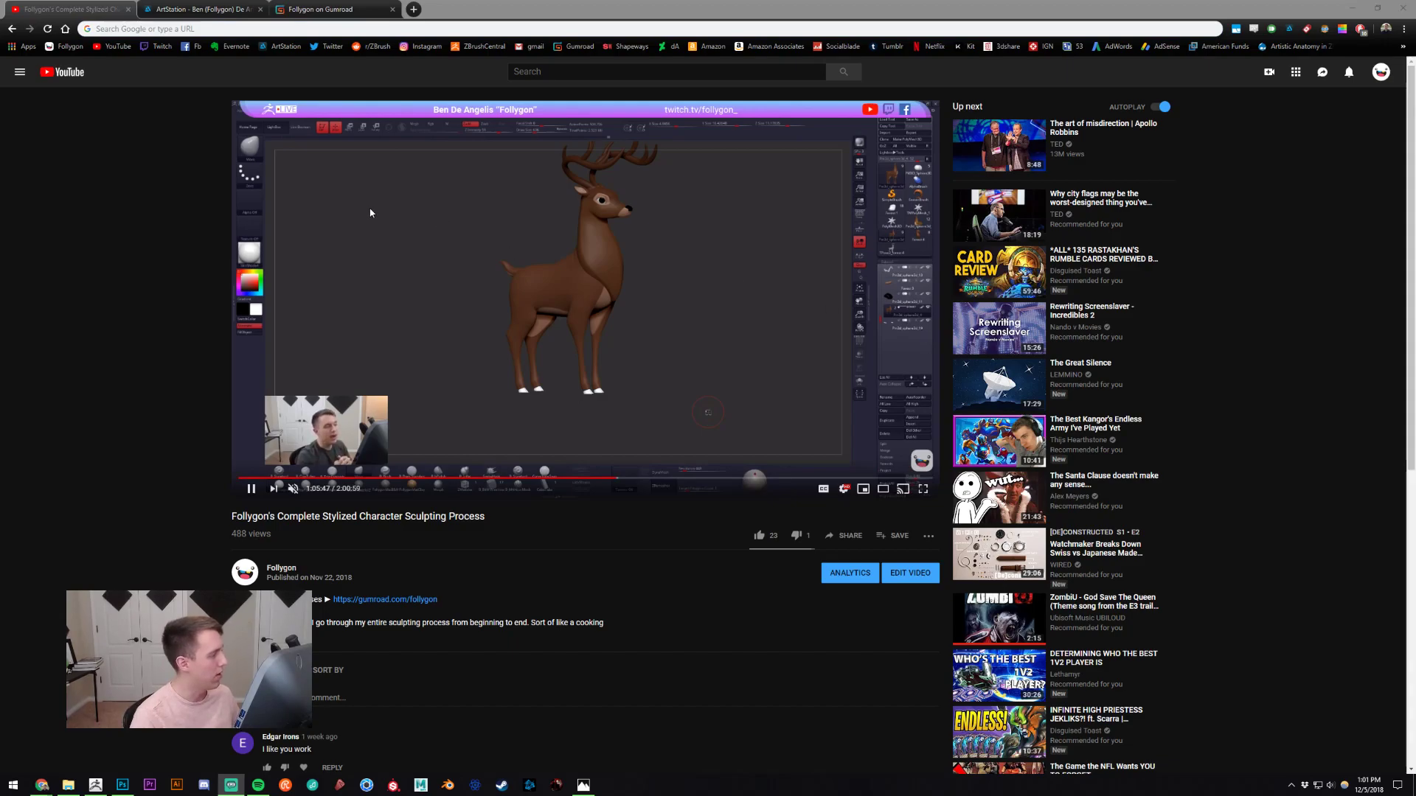
pyautogui.hotkey('alt', 'Tab')
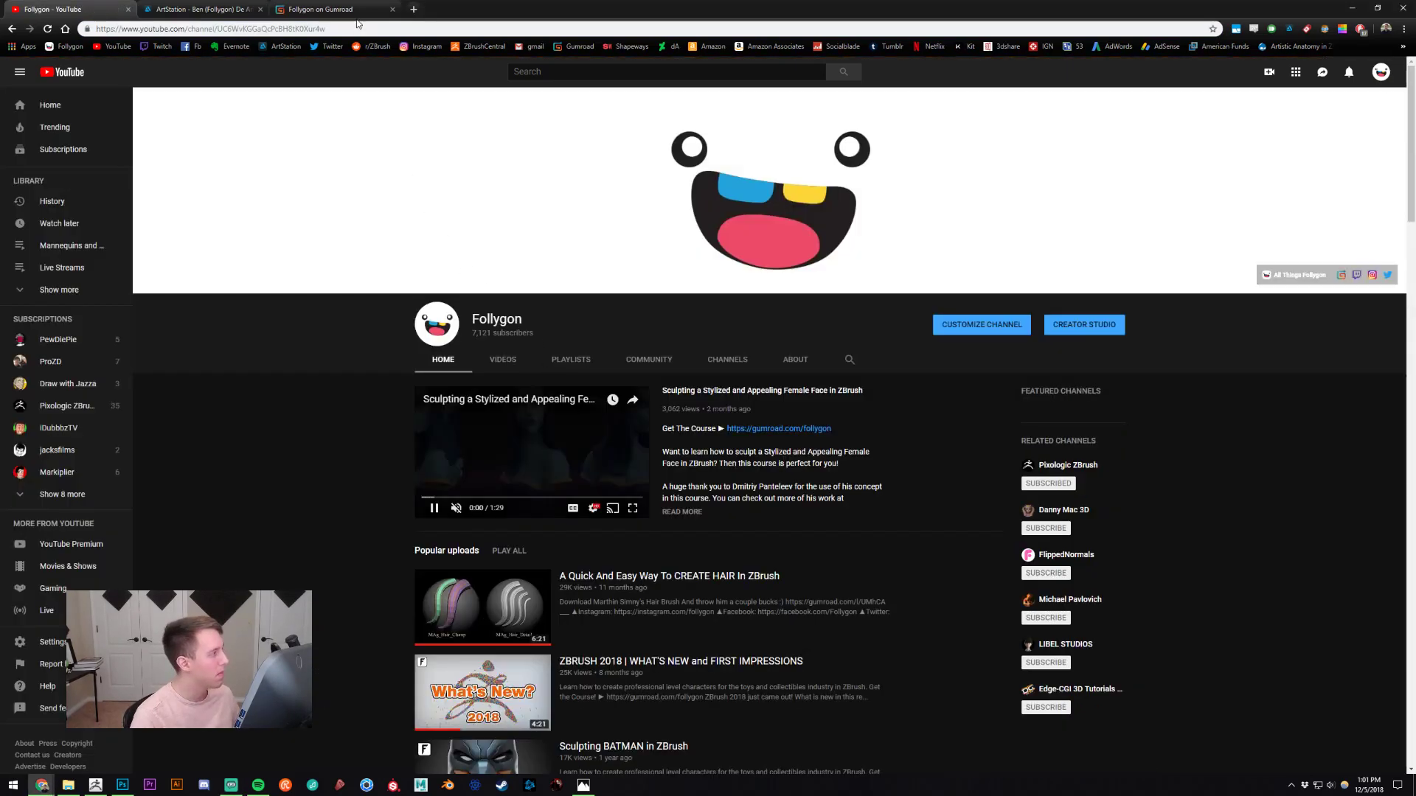
pyautogui.click(338, 10)
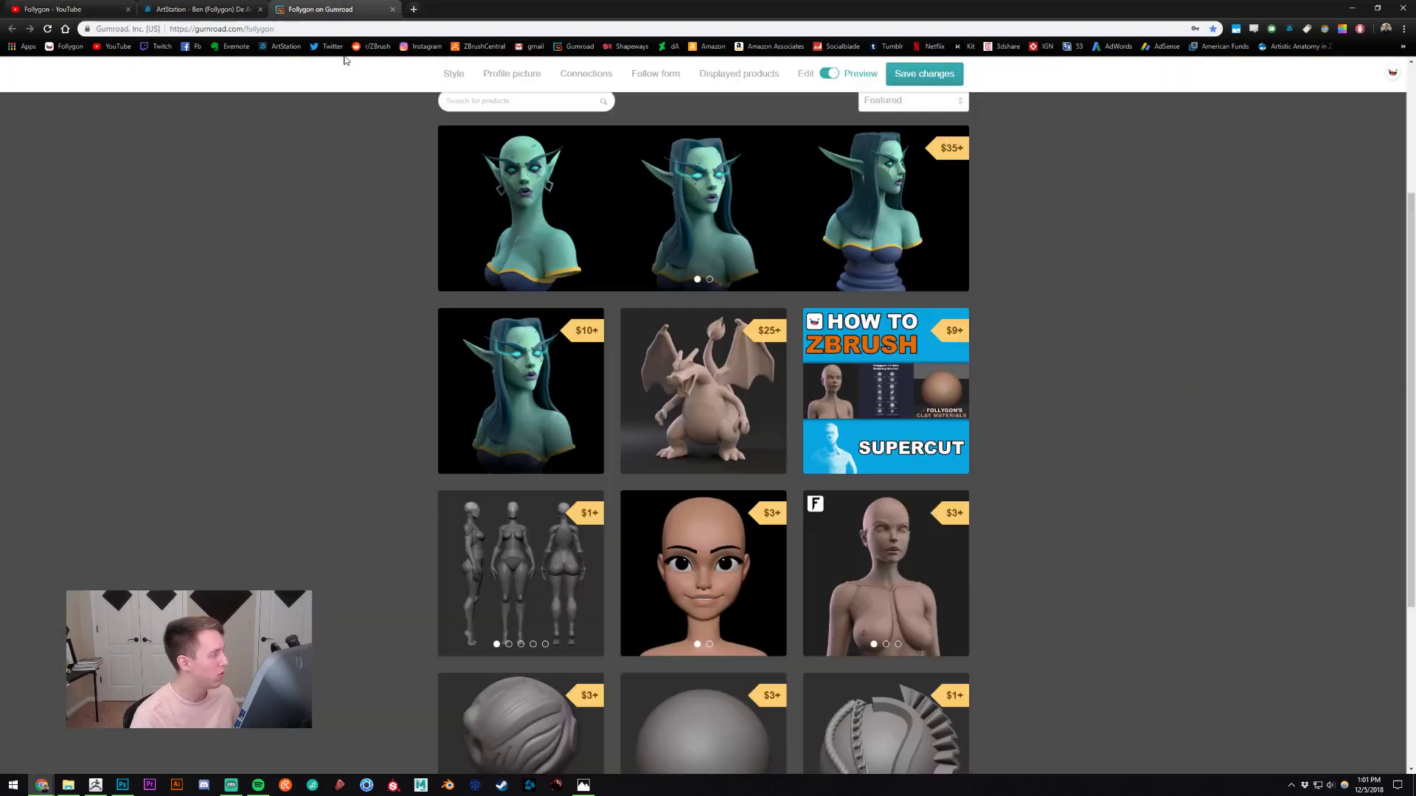
# - Switch back to ZBrush and make the T-shirt torso the active subtool for reshaping with a smaller Move brush
pyautogui.click(103, 786)
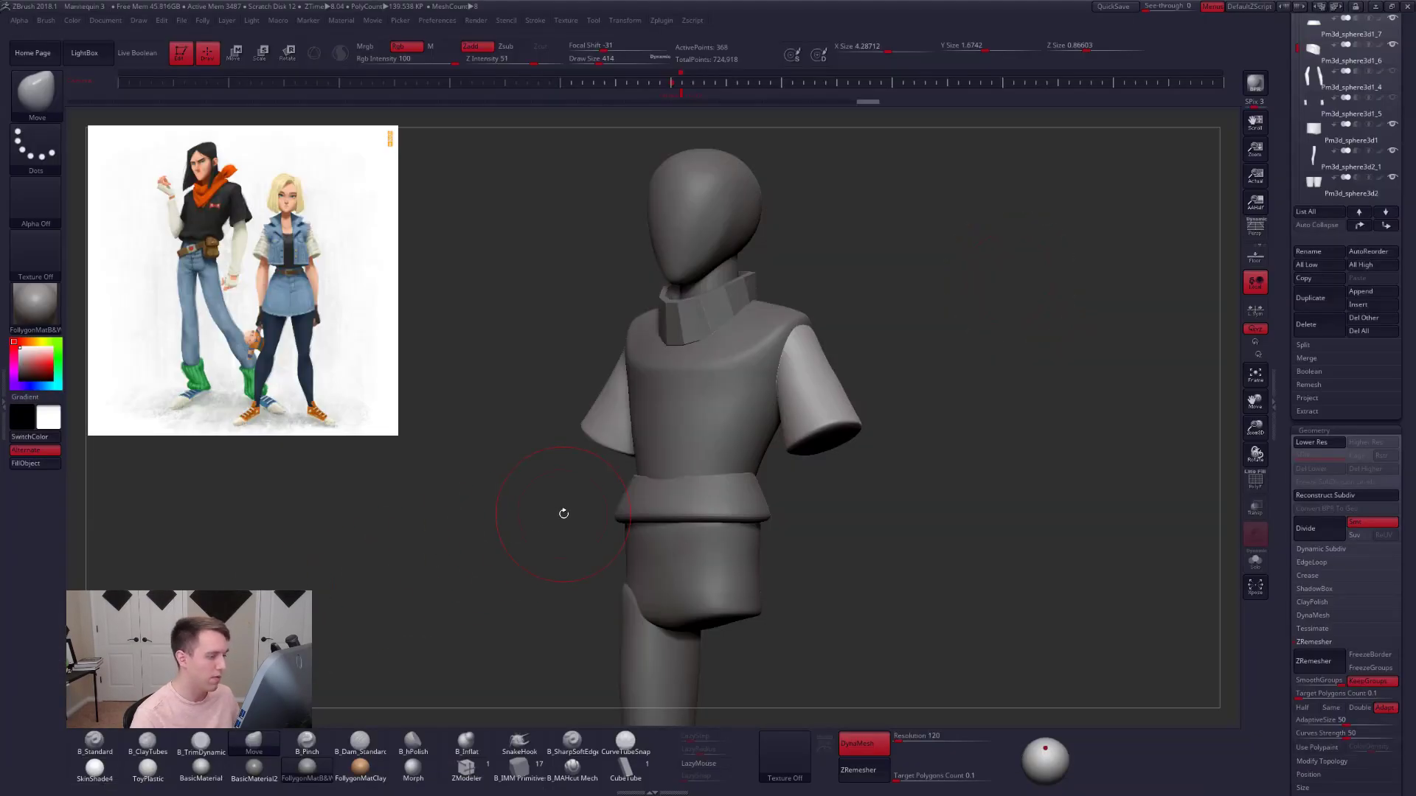
pyautogui.keyDown('shift'); pyautogui.moveTo(563, 514); pyautogui.dragTo(640, 487); pyautogui.keyUp('shift')
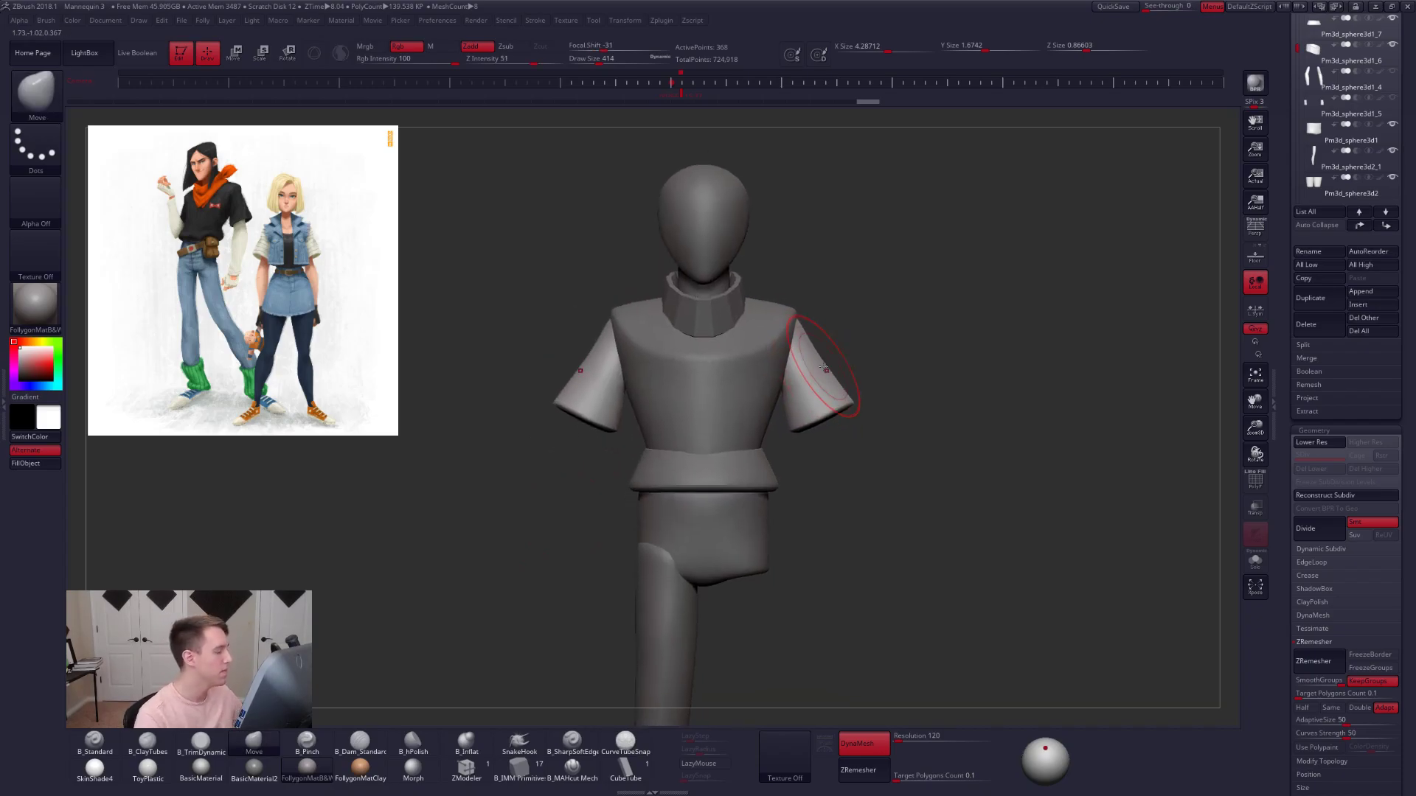
pyautogui.moveTo(830, 331)
pyautogui.keyDown('alt'); pyautogui.mouseDown()
pyautogui.moveTo(843, 380)
pyautogui.moveTo(833, 356)
pyautogui.mouseUp(); pyautogui.keyUp('alt')
pyautogui.press('space')
pyautogui.click(842, 378)
pyautogui.moveTo(951, 376); pyautogui.dragTo(821, 356)
pyautogui.moveTo(820, 356)
pyautogui.mouseDown(button='right')
pyautogui.moveTo(854, 299)
pyautogui.moveTo(845, 280)
pyautogui.mouseUp(button='right')
pyautogui.keyDown('alt'); pyautogui.click(858, 304); pyautogui.keyUp('alt')
pyautogui.press('space')
pyautogui.moveTo(815, 206); pyautogui.dragTo(805, 205)
pyautogui.press('space')
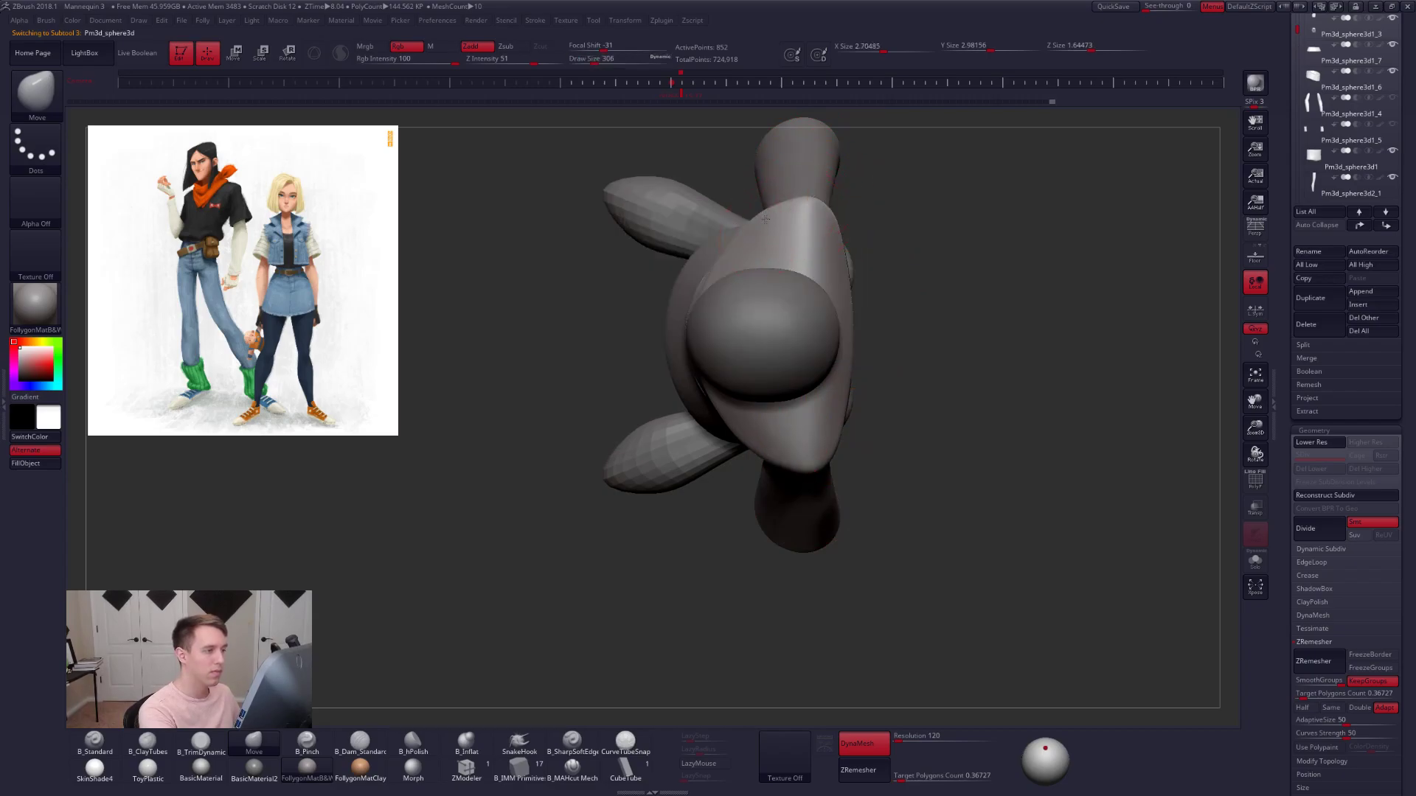
# - Nudge the torso's shoulders and chest into shape with the Move brush, working from above and from the front
pyautogui.moveTo(805, 233)
pyautogui.mouseDown(button='right')
pyautogui.moveTo(826, 192)
pyautogui.moveTo(807, 243)
pyautogui.mouseUp(button='right')
pyautogui.press('space')
pyautogui.moveTo(818, 310); pyautogui.dragTo(828, 310)
pyautogui.moveTo(907, 295)
pyautogui.mouseDown(button='right')
pyautogui.moveTo(826, 292)
pyautogui.moveTo(892, 294)
pyautogui.moveTo(898, 386)
pyautogui.mouseUp(button='right')
pyautogui.press('space')
pyautogui.moveTo(837, 354); pyautogui.dragTo(825, 354)
pyautogui.moveTo(834, 352); pyautogui.dragTo(839, 376, button='right')
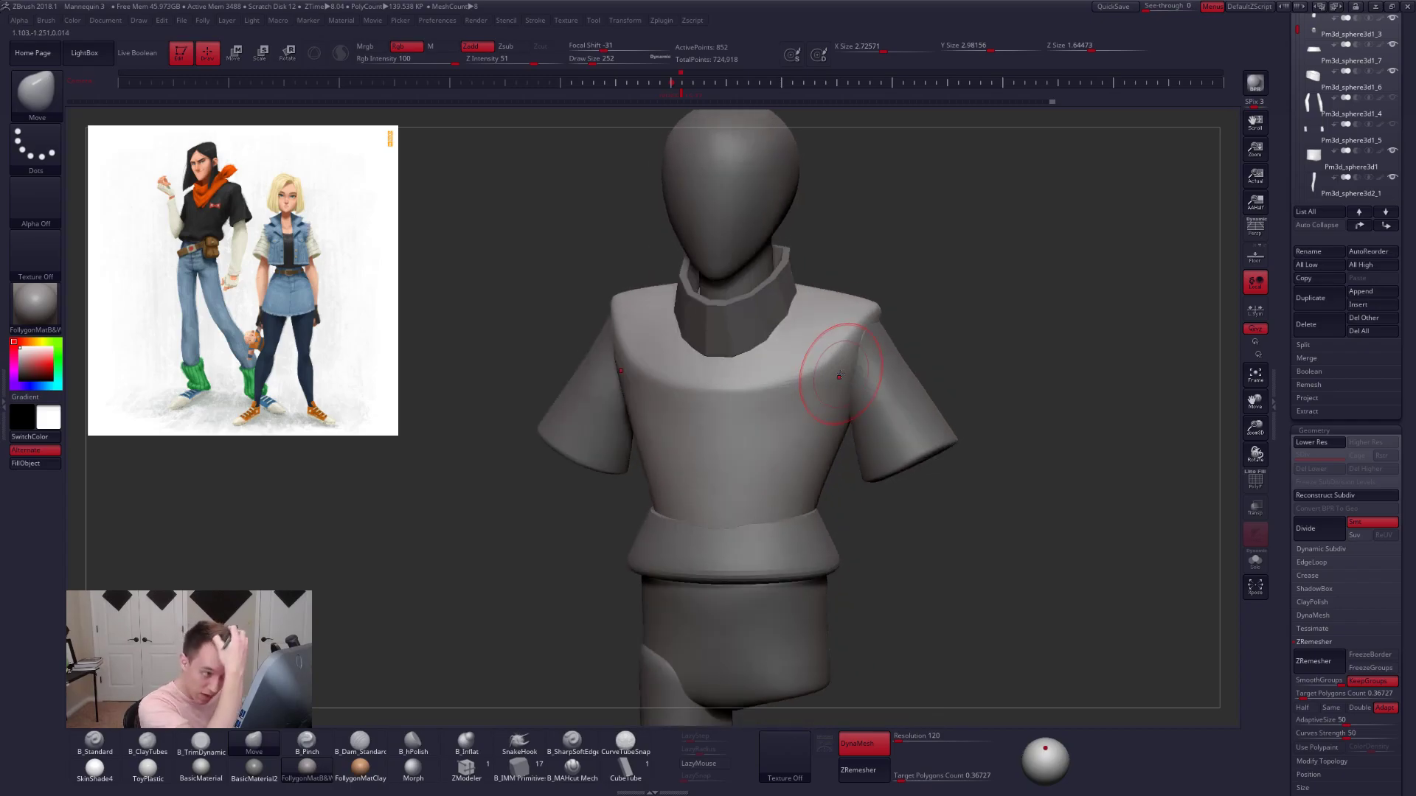
# - Divide the torso mesh up to subdivision level 5
pyautogui.keyDown('shift'); pyautogui.moveTo(828, 405); pyautogui.dragTo(877, 417, button='right'); pyautogui.keyUp('shift')
pyautogui.hotkey('shift', 'd')
pyautogui.hotkey('ctrl', 'd')
pyautogui.hotkey('ctrl', 'd')
pyautogui.hotkey('ctrl', 'd')
pyautogui.hotkey('ctrl', 'd')
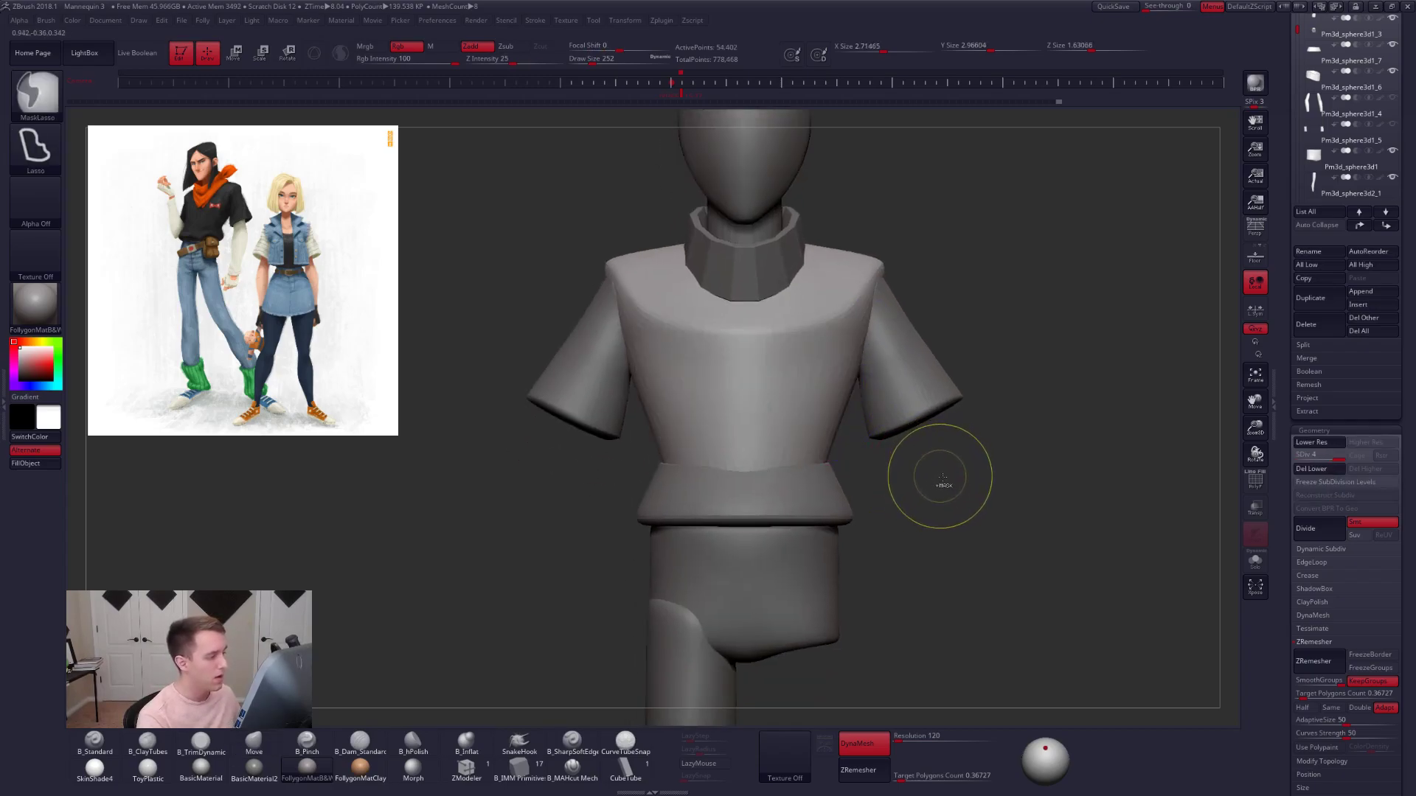
# - Isolate the torso and sharpen the edge between its shoulder plane and chest with the B_Pinch brush
pyautogui.hotkey('shift', 's')
pyautogui.moveTo(922, 463); pyautogui.dragTo(878, 480, button='right')
pyautogui.keyDown('ctrl'); pyautogui.moveTo(849, 289); pyautogui.dragTo(876, 288, button='right'); pyautogui.keyUp('ctrl')
pyautogui.press('space')
pyautogui.moveTo(879, 287); pyautogui.dragTo(876, 288)
pyautogui.press('space')
pyautogui.moveTo(739, 339); pyautogui.dragTo(746, 340)
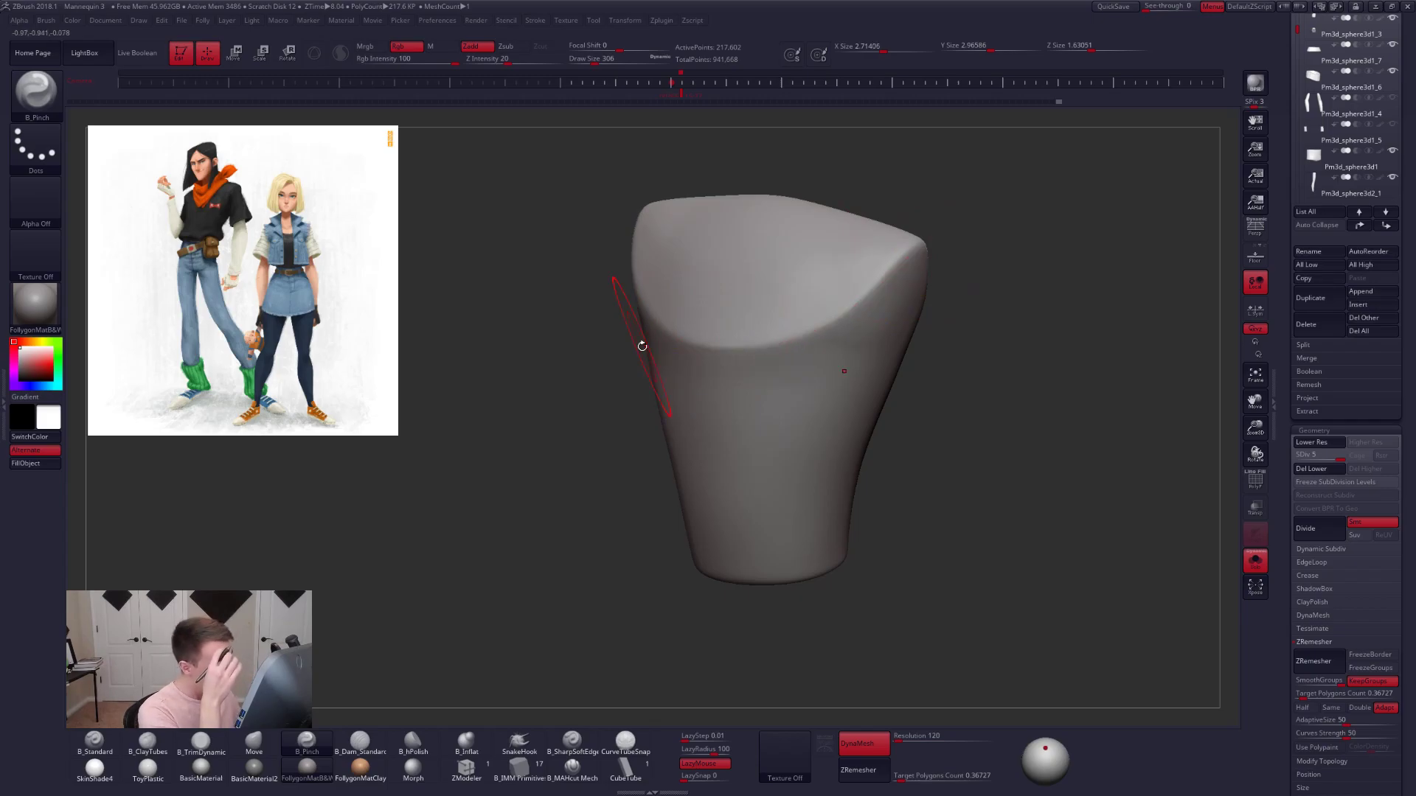
pyautogui.press('space')
pyautogui.moveTo(746, 391); pyautogui.dragTo(749, 391)
pyautogui.moveTo(888, 338); pyautogui.dragTo(904, 286, button='right')
# - Flatten the planes around the torso's chest edge with B_TrimDynamic and smooth them at lower subdivision levels
pyautogui.press('3')
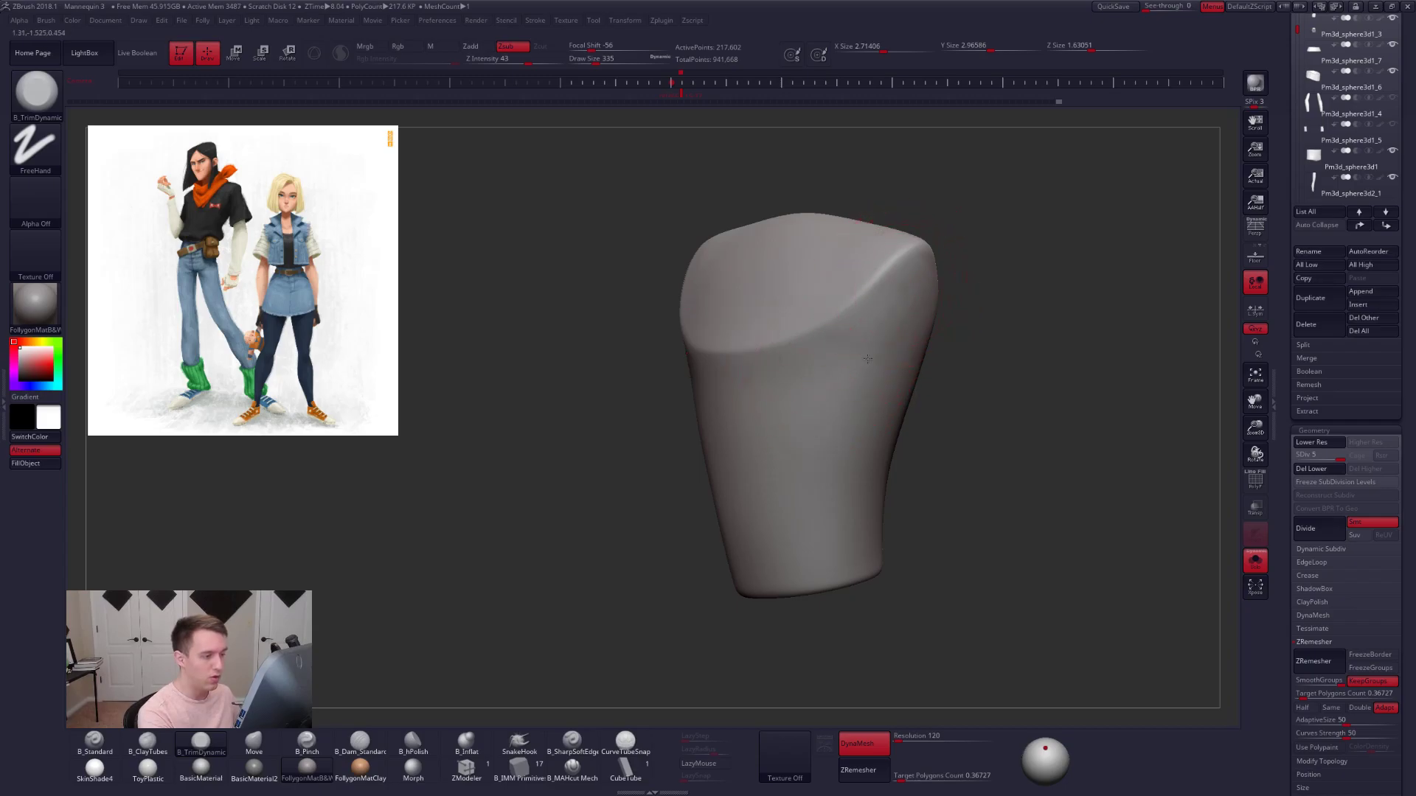
pyautogui.press('space')
pyautogui.hotkey('shift', 'd')
pyautogui.hotkey('shift', 'd')
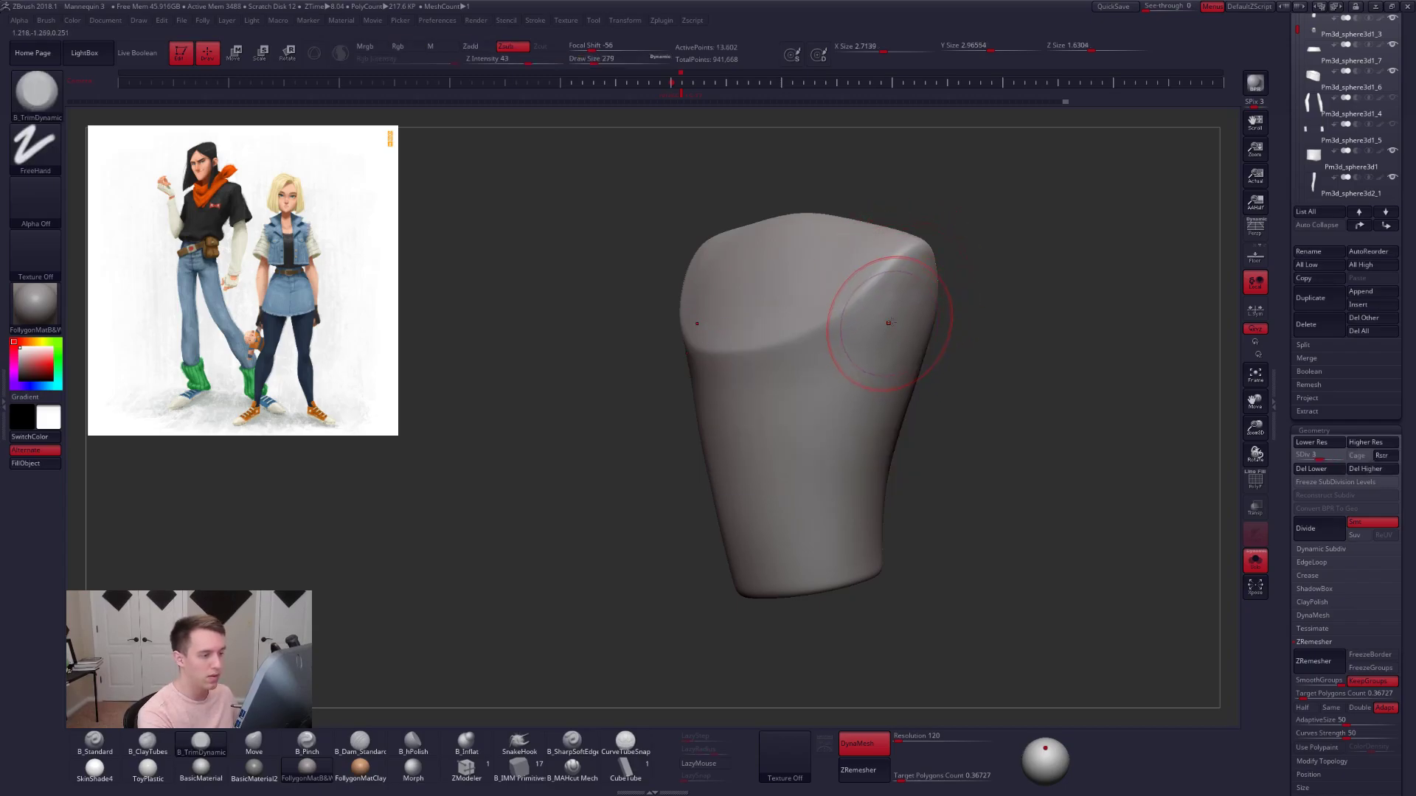
pyautogui.press('d')
pyautogui.press('d')
pyautogui.moveTo(869, 364)
pyautogui.mouseDown(button='right')
pyautogui.moveTo(847, 385)
pyautogui.moveTo(785, 345)
pyautogui.mouseUp(button='right')
pyautogui.hotkey('shift', 'd')
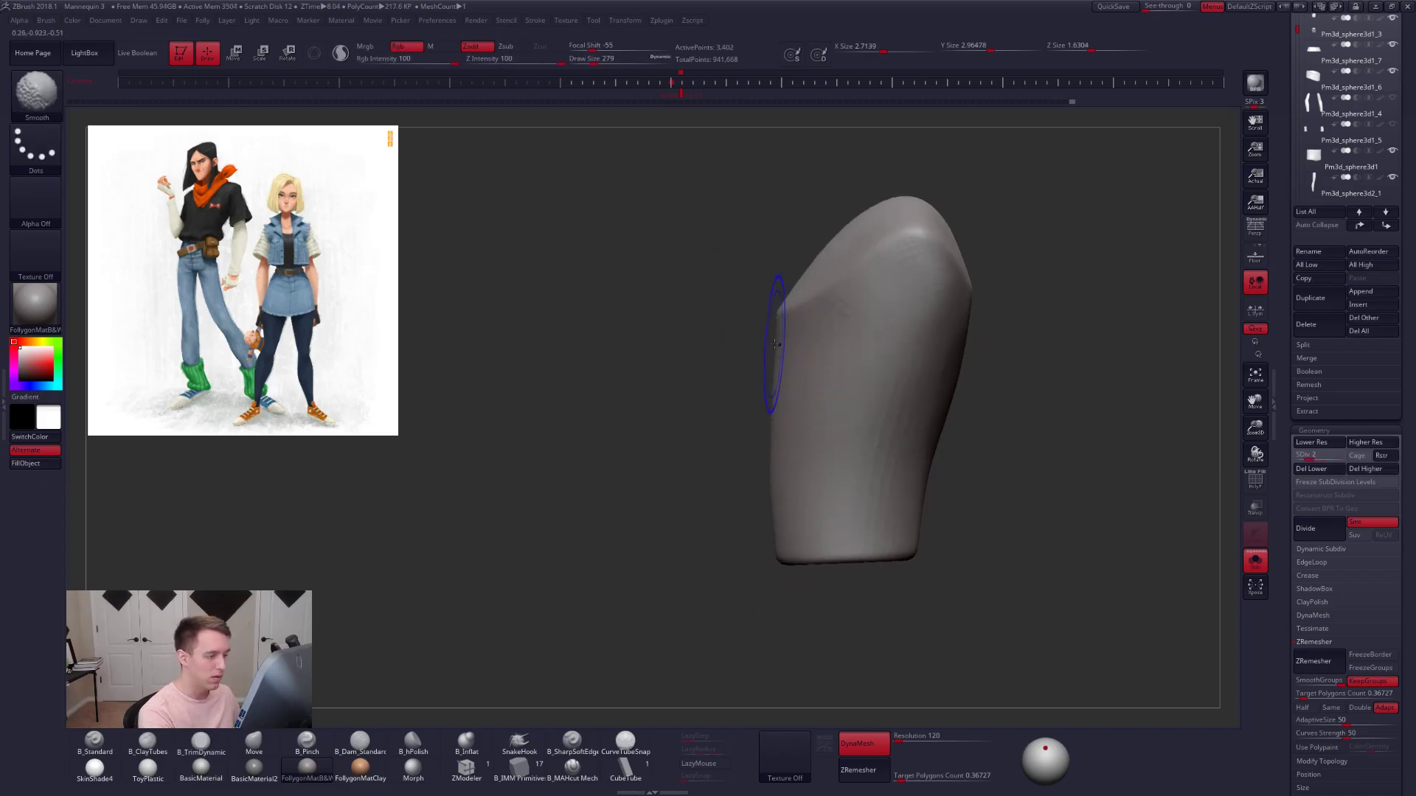
# - Activate the Move brush and show the whole character around the torso again in side view
pyautogui.press('b')
pyautogui.press('m')
pyautogui.press('v')
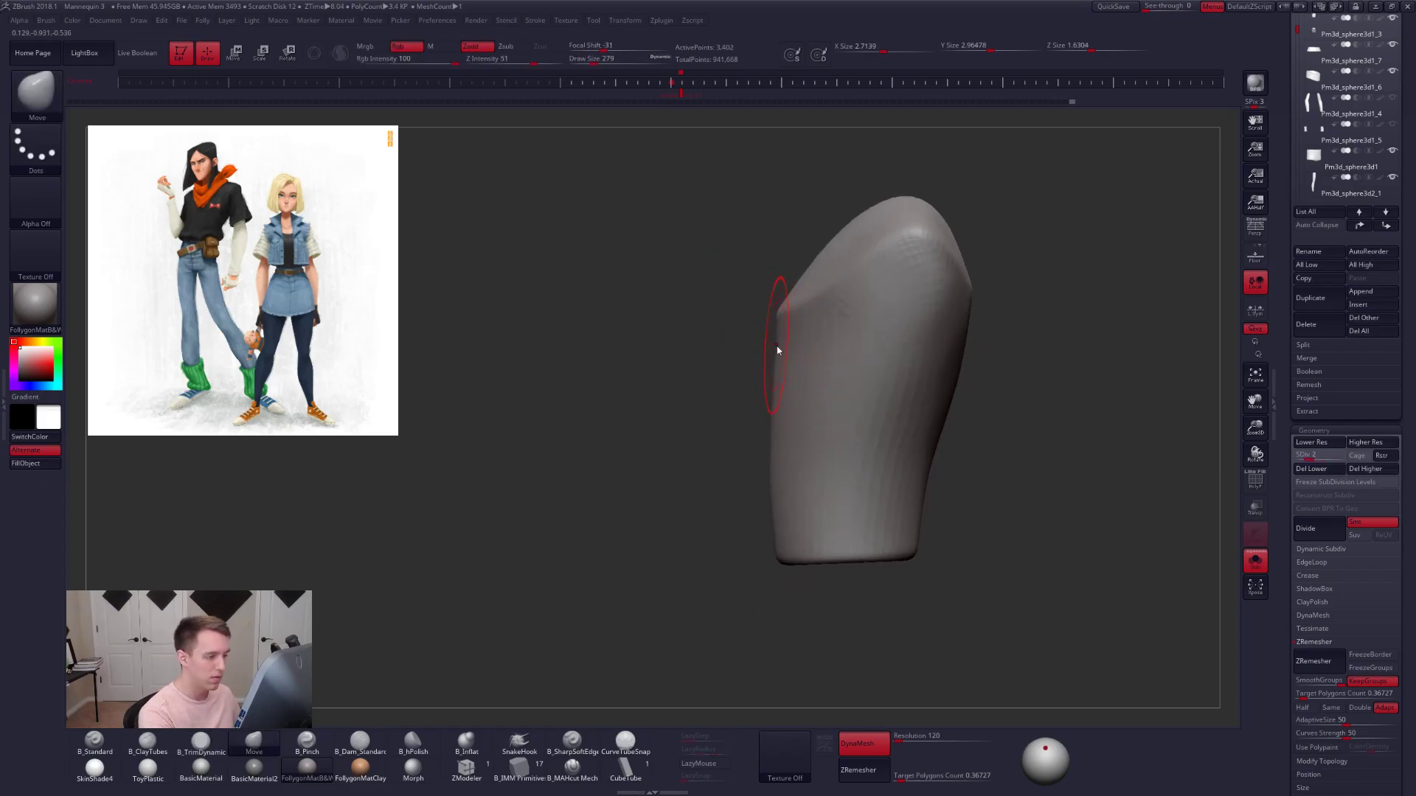
pyautogui.keyDown('ctrl'); pyautogui.moveTo(792, 337); pyautogui.dragTo(816, 377, button='right'); pyautogui.keyUp('ctrl')
pyautogui.hotkey('shift', 's')
# - Try to pull the torso's chest forward in side view with a Move brush of size 810, and undo it
pyautogui.press('space')
pyautogui.moveTo(809, 420); pyautogui.dragTo(821, 419)
pyautogui.press(']')
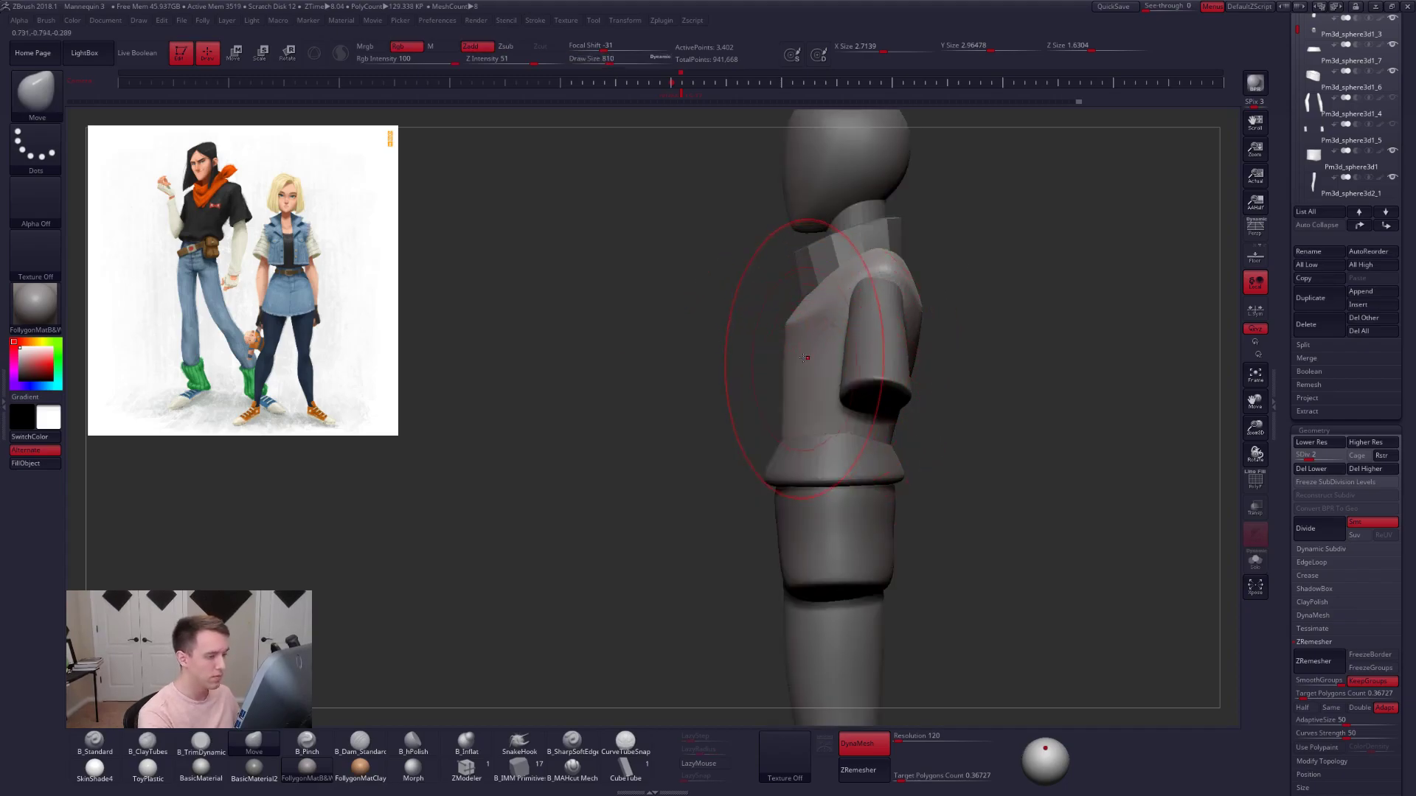
pyautogui.moveTo(784, 331); pyautogui.dragTo(765, 330)
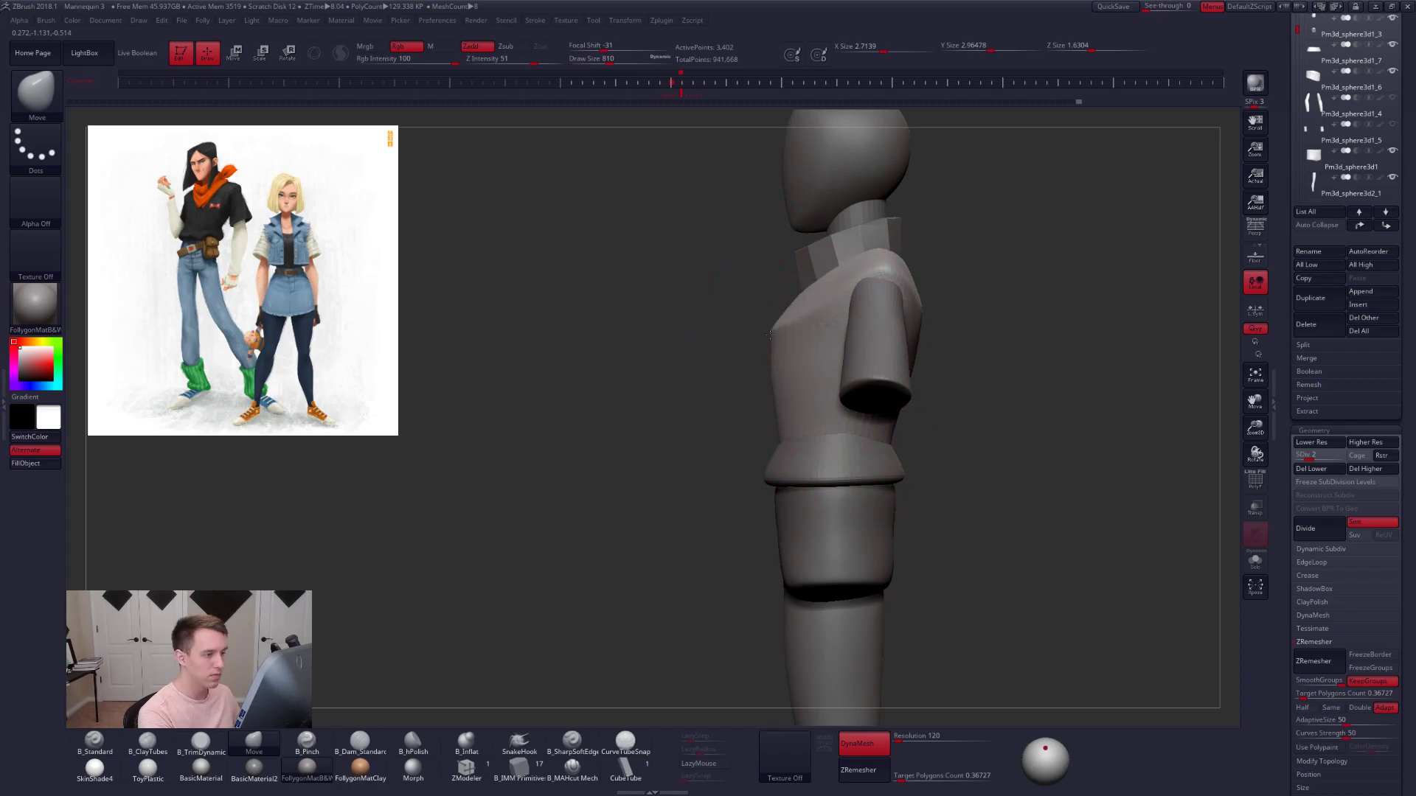
pyautogui.hotkey('ctrl', 'z')
pyautogui.keyDown('ctrl'); pyautogui.moveTo(919, 391); pyautogui.dragTo(837, 379, button='right'); pyautogui.keyUp('ctrl')
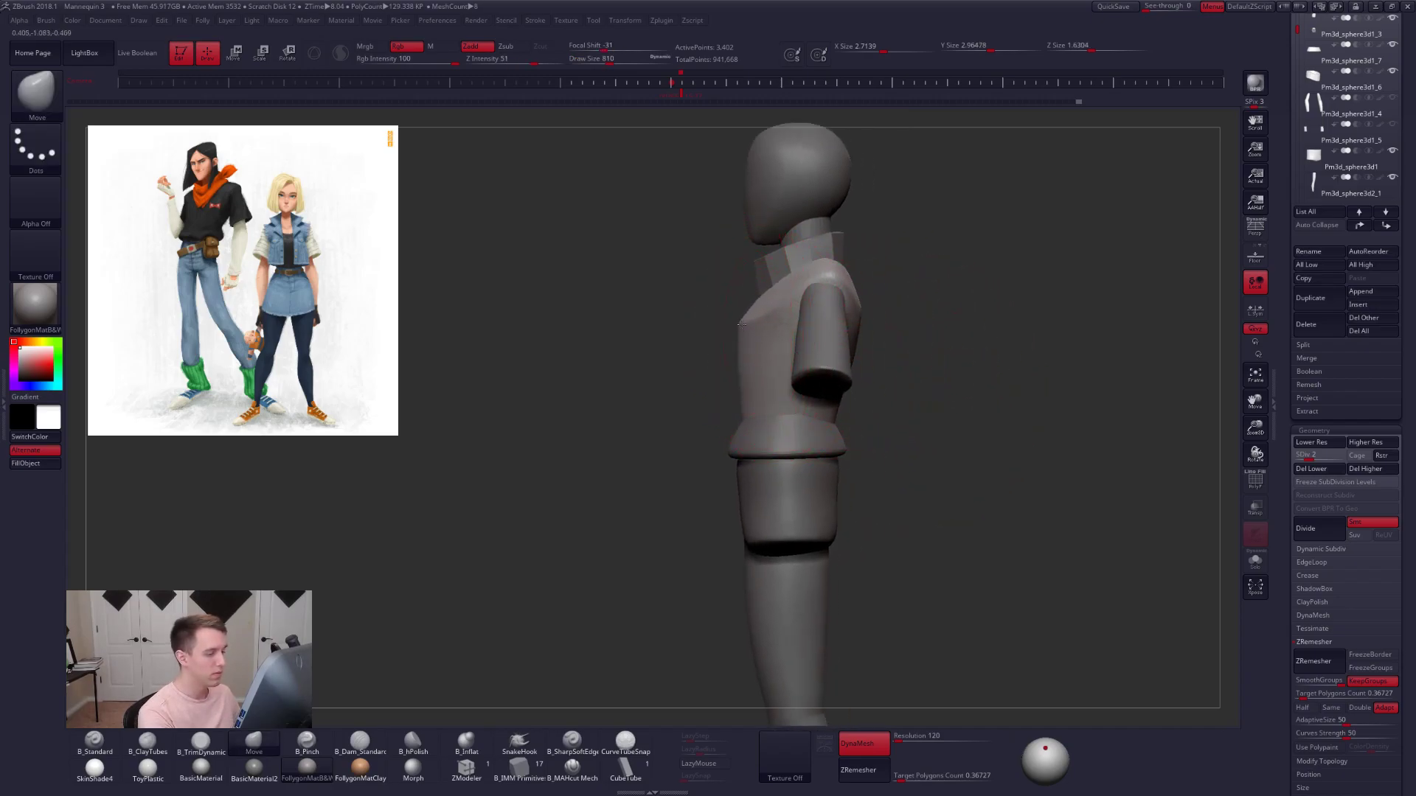
# - Isolate the torso, protect its upper part with a softened lasso mask, and narrow the waist with the Move brush
pyautogui.hotkey('shift', 's')
pyautogui.moveTo(876, 329)
pyautogui.keyDown('ctrl'); pyautogui.mouseDown()
pyautogui.moveTo(854, 331)
pyautogui.moveTo(738, 559)
pyautogui.moveTo(985, 420)
pyautogui.mouseUp(); pyautogui.keyUp('ctrl')
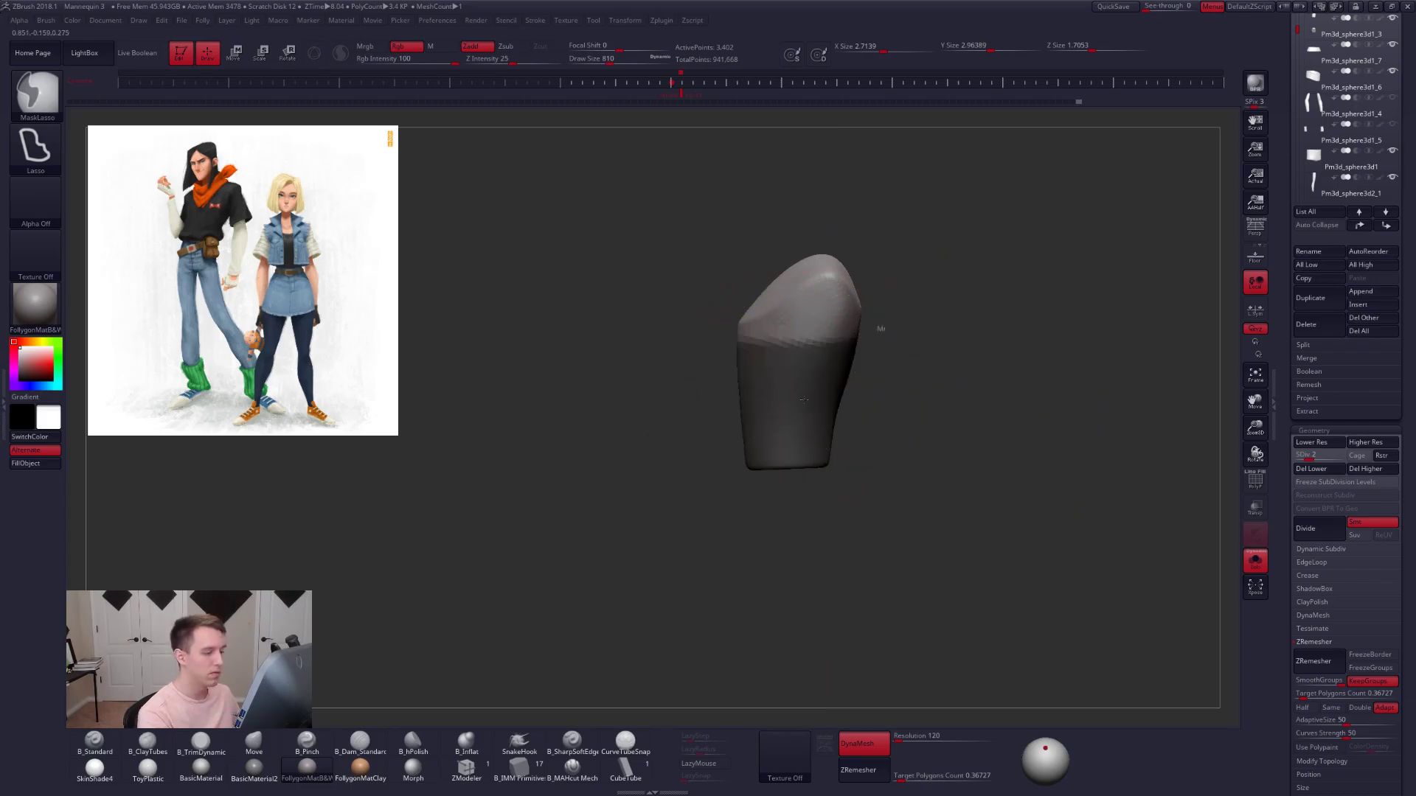
pyautogui.keyDown('ctrl'); pyautogui.click(805, 399); pyautogui.keyUp('ctrl')
pyautogui.keyDown('ctrl'); pyautogui.click(855, 391); pyautogui.keyUp('ctrl')
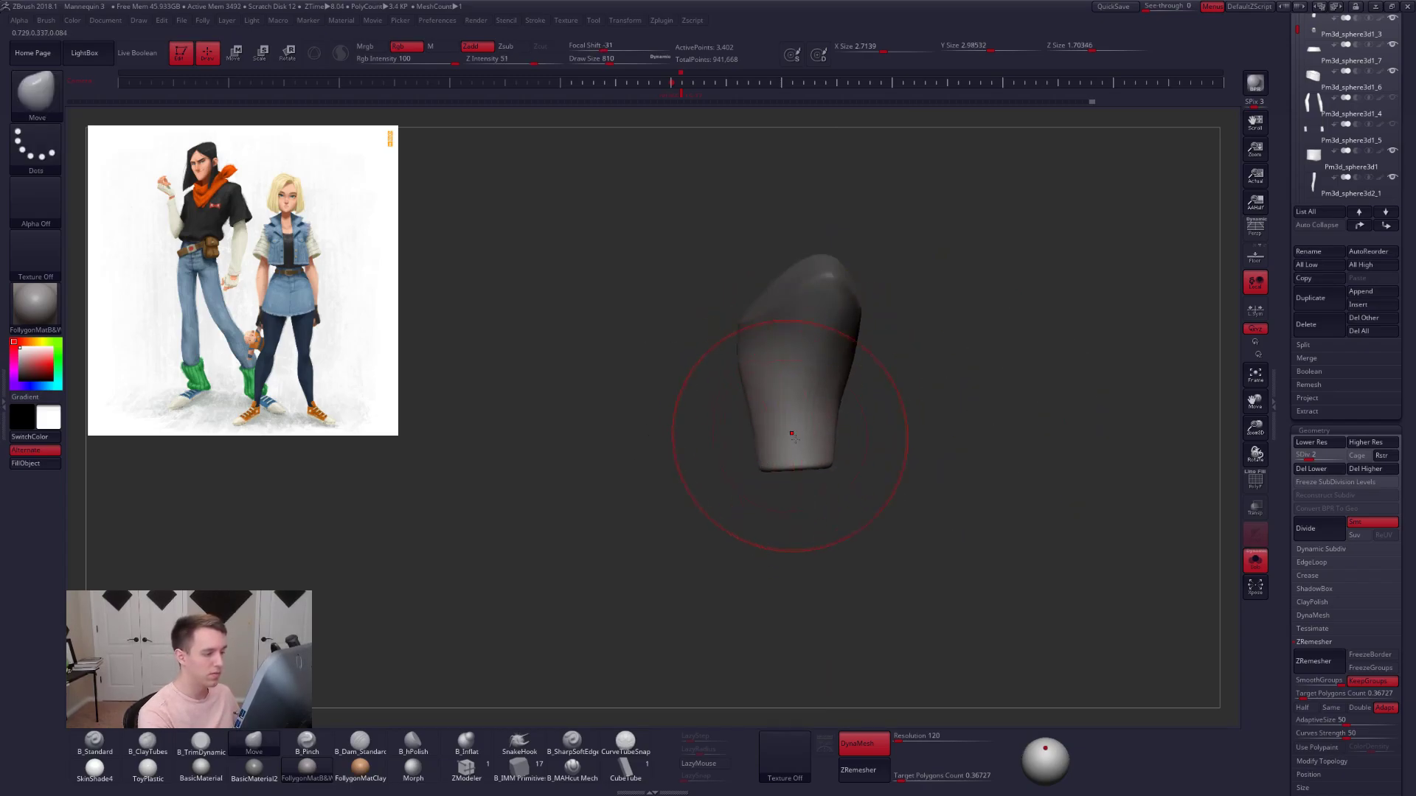
pyautogui.hotkey('shift', 's')
pyautogui.press('space')
pyautogui.moveTo(838, 450); pyautogui.dragTo(829, 450)
pyautogui.moveTo(888, 366)
pyautogui.keyDown('ctrl'); pyautogui.mouseDown()
pyautogui.moveTo(900, 395)
pyautogui.moveTo(863, 357)
pyautogui.mouseUp(); pyautogui.keyUp('ctrl')
# - Try to reshape the front of the torso below the chest in side view, and undo the change
pyautogui.hotkey('shift', 'f')
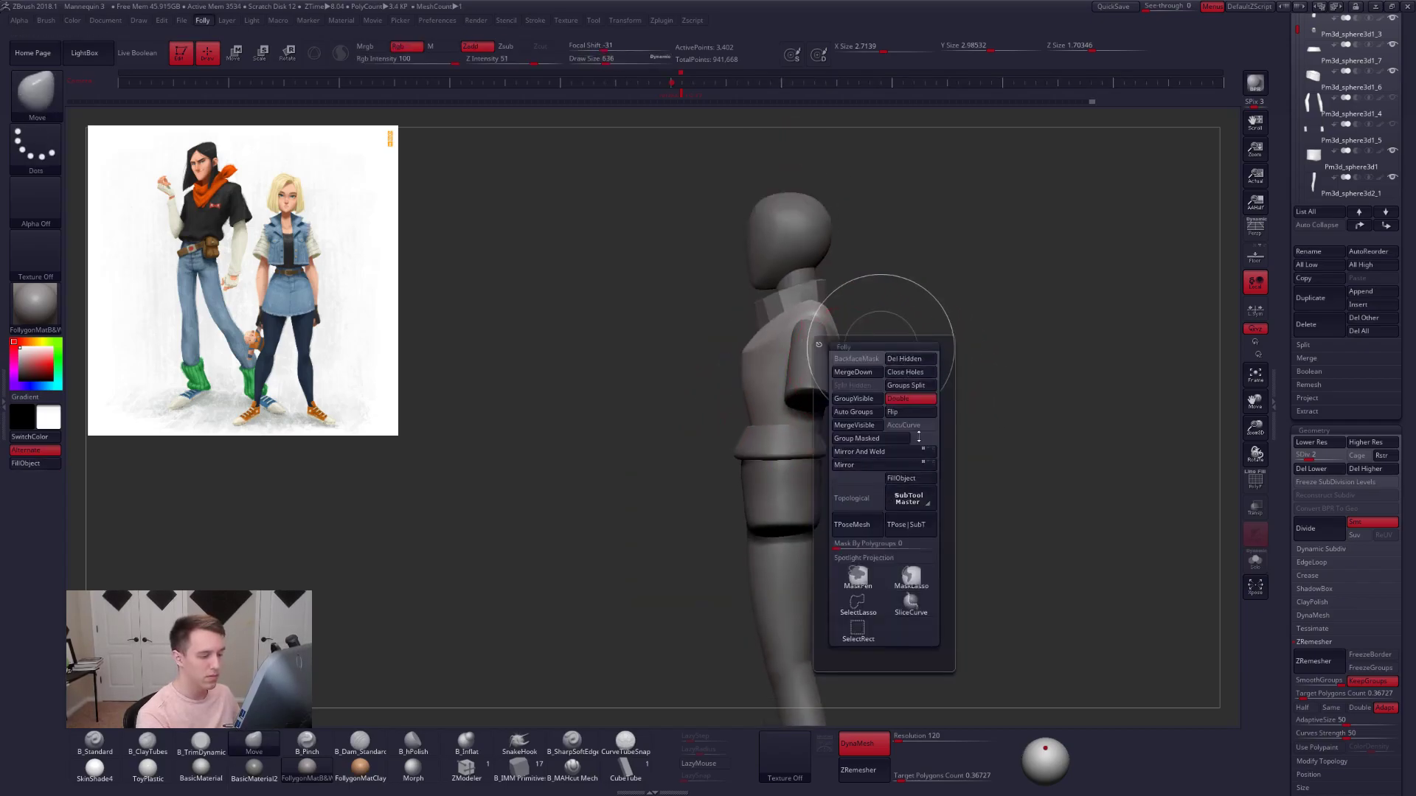
pyautogui.moveTo(1016, 385); pyautogui.dragTo(1084, 406)
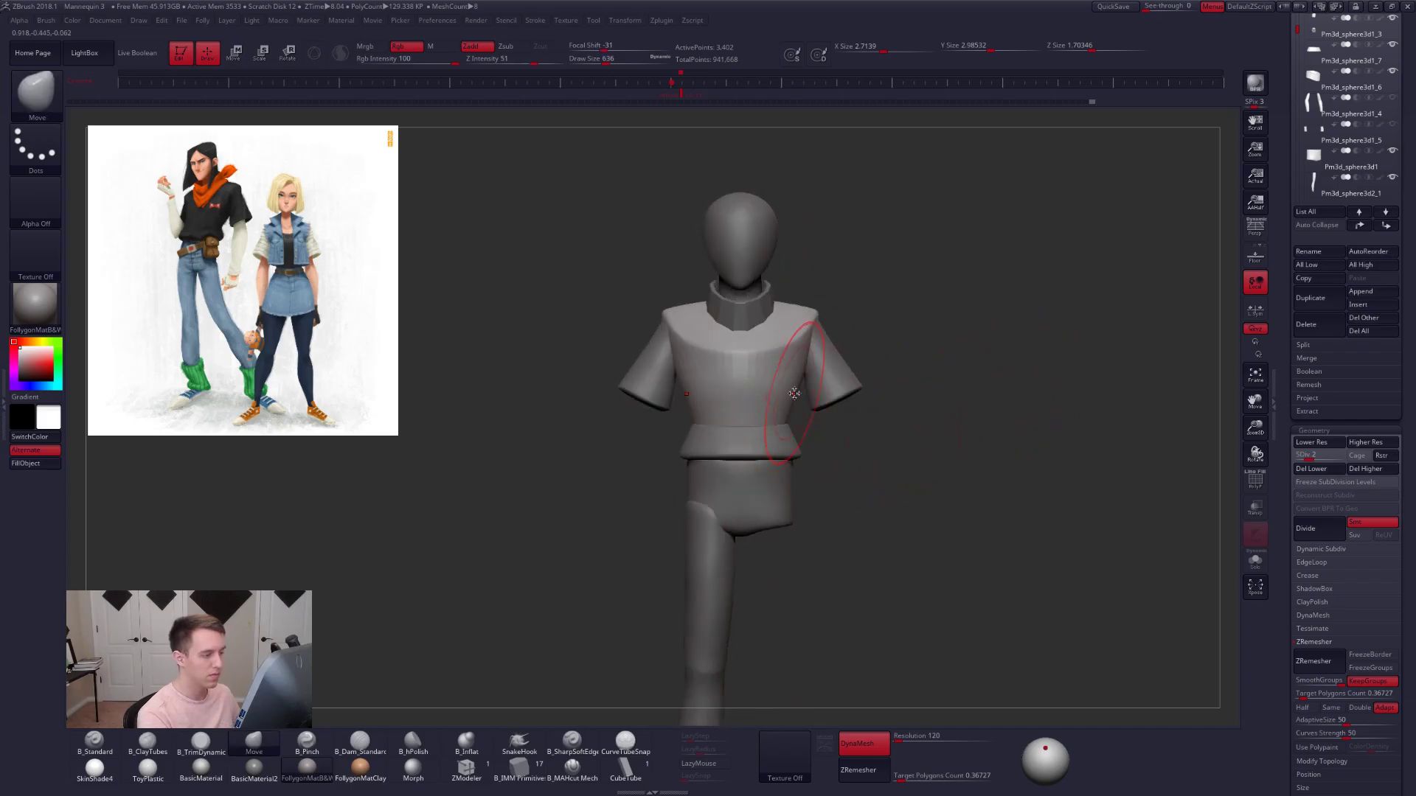
pyautogui.keyDown('alt'); pyautogui.moveTo(822, 418); pyautogui.dragTo(891, 432); pyautogui.keyUp('alt')
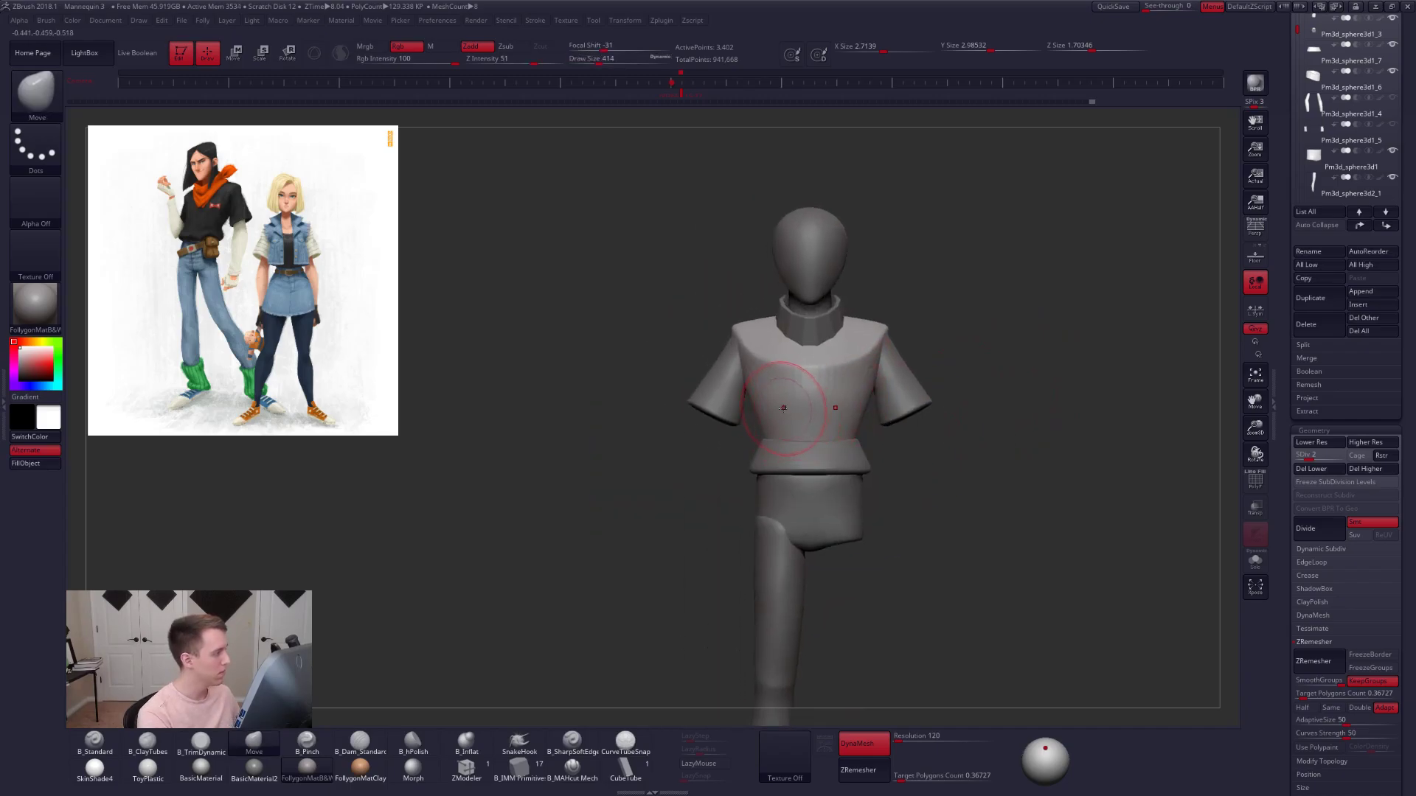
pyautogui.moveTo(783, 427); pyautogui.dragTo(855, 436, button='right')
pyautogui.press('space')
pyautogui.moveTo(814, 443); pyautogui.dragTo(820, 444)
pyautogui.keyDown('alt'); pyautogui.moveTo(780, 442); pyautogui.dragTo(815, 451, button='right'); pyautogui.keyUp('alt')
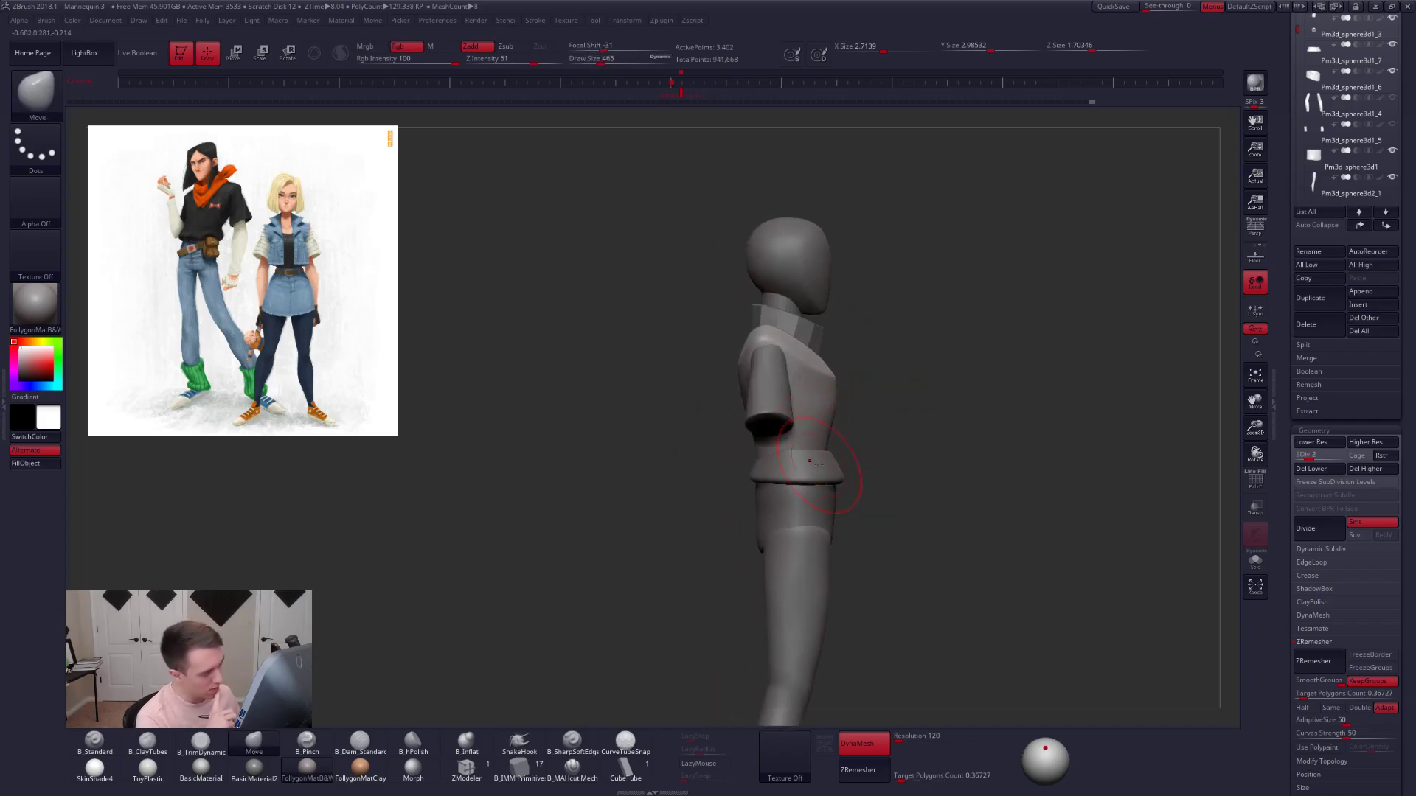
pyautogui.keyDown('ctrl'); pyautogui.moveTo(819, 463); pyautogui.dragTo(824, 512, button='right'); pyautogui.keyUp('ctrl')
pyautogui.keyDown('shift'); pyautogui.moveTo(832, 376); pyautogui.dragTo(833, 420); pyautogui.keyUp('shift')
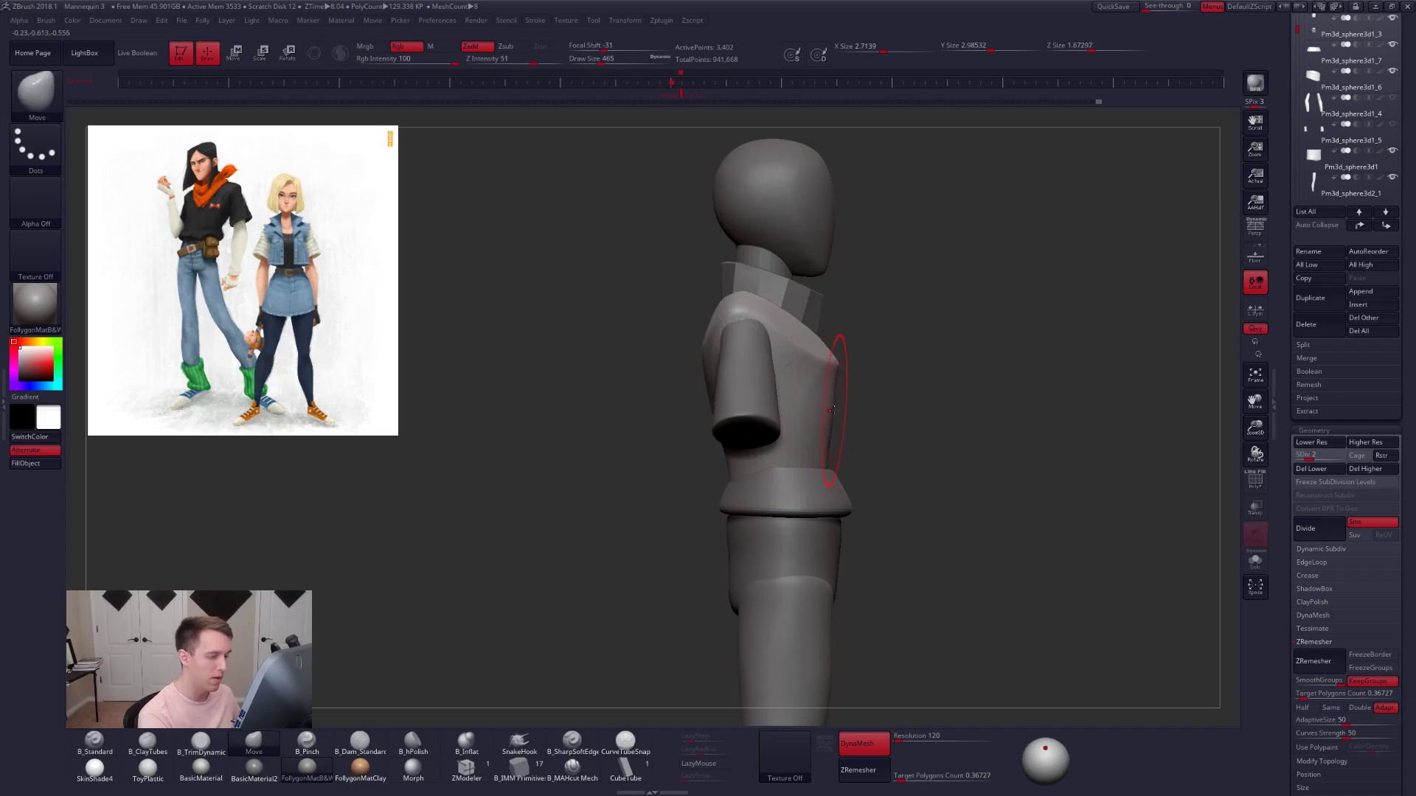
pyautogui.press('space')
pyautogui.hotkey('ctrl', 'z')
pyautogui.keyDown('ctrl'); pyautogui.moveTo(833, 391); pyautogui.dragTo(831, 346, button='right'); pyautogui.keyUp('ctrl')
pyautogui.press('space')
pyautogui.moveTo(828, 411); pyautogui.dragTo(832, 412)
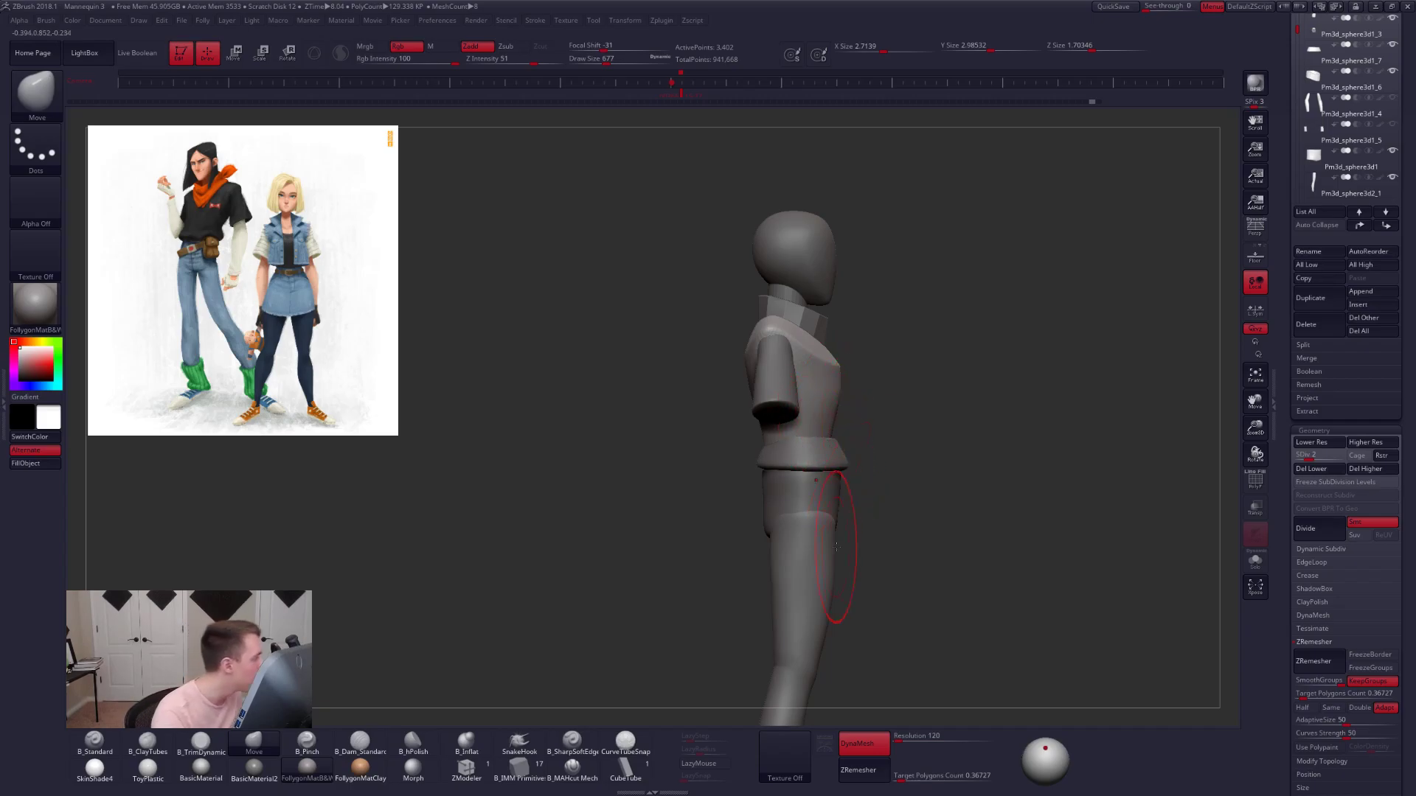
pyautogui.press('ctrl')
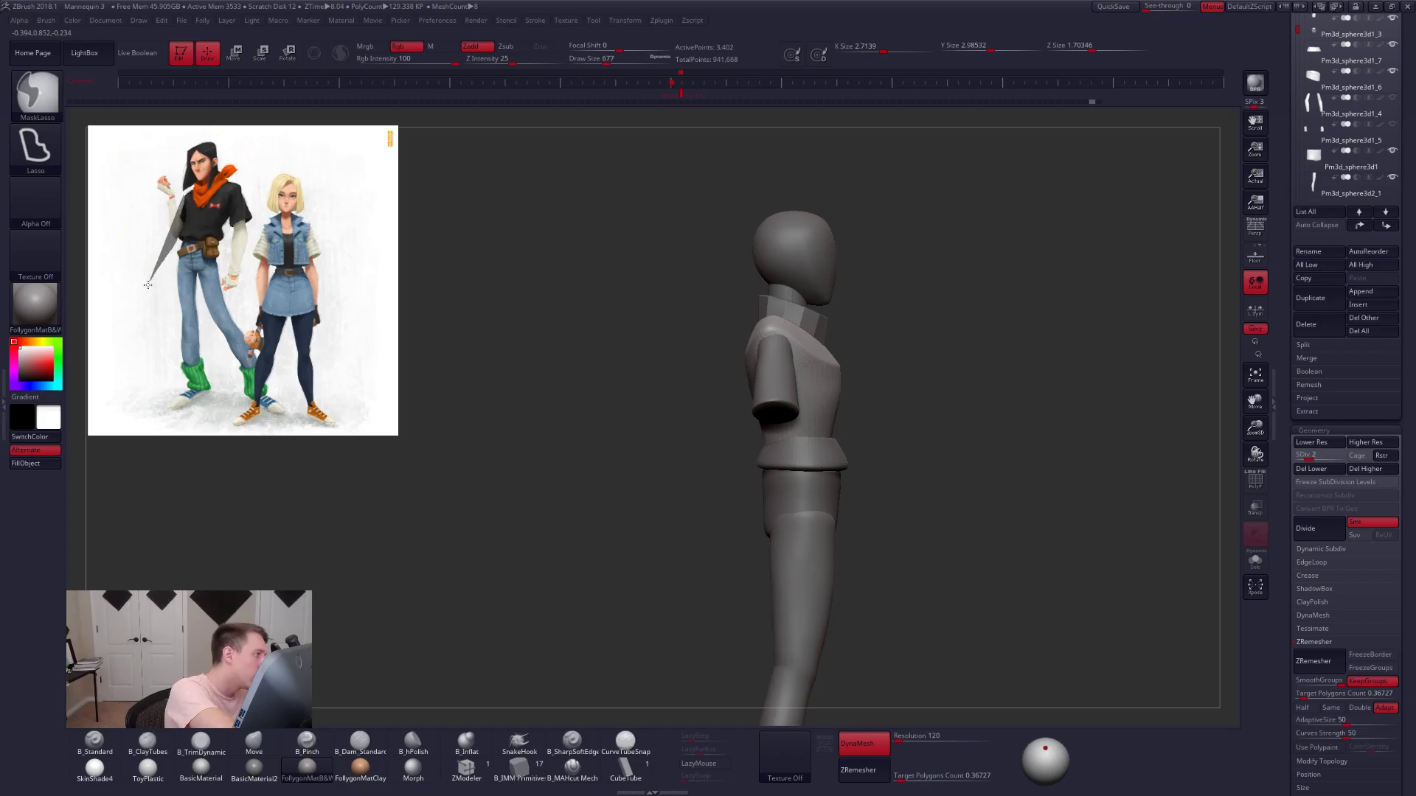
pyautogui.moveTo(105, 325)
pyautogui.keyDown('ctrl'); pyautogui.mouseDown()
pyautogui.moveTo(294, 340)
pyautogui.moveTo(385, 391)
pyautogui.mouseUp(); pyautogui.keyUp('ctrl')
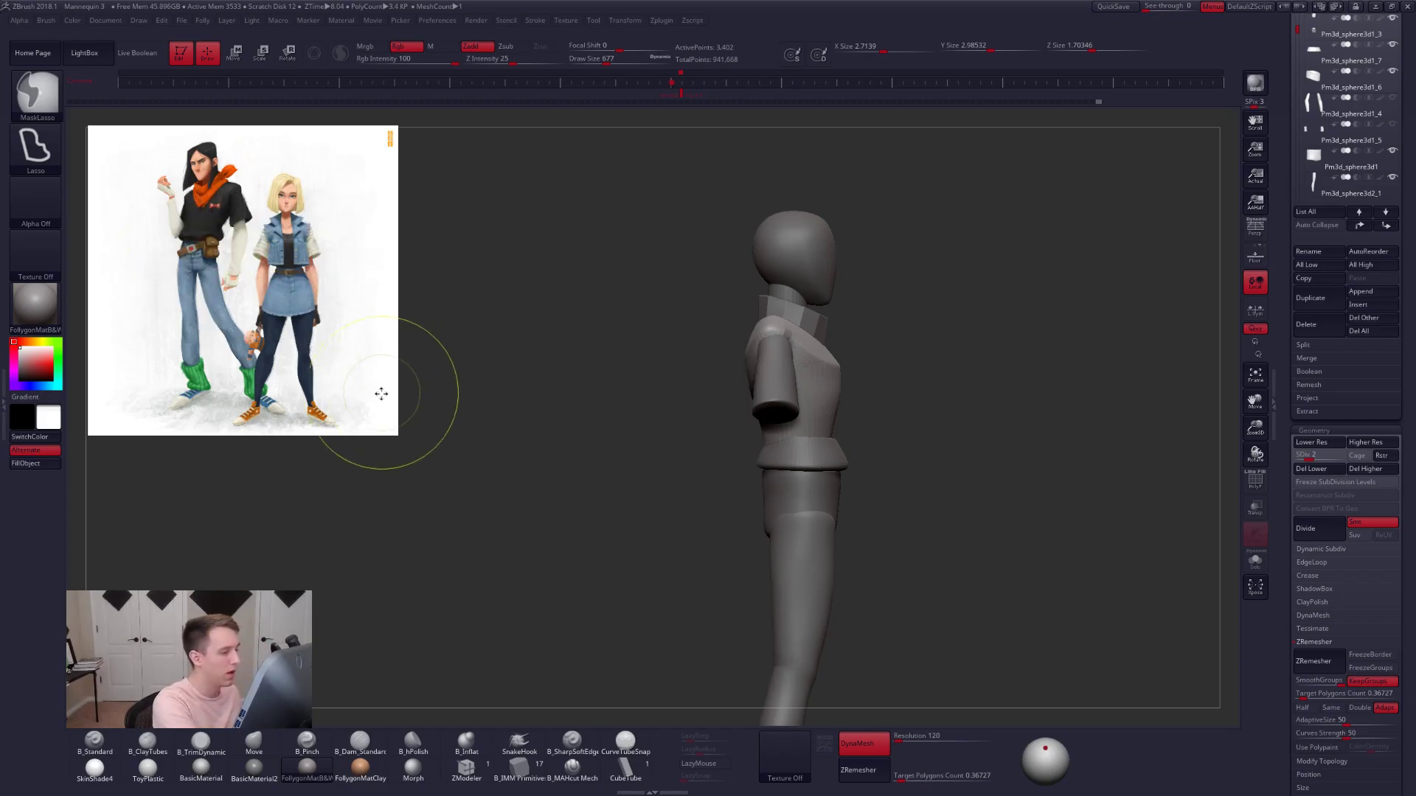
# - Isolate the torso, mask along its lower front, and adjust its side profile with the Rotate transpose line before clearing the mask
pyautogui.moveTo(759, 427)
pyautogui.mouseDown()
pyautogui.moveTo(771, 473)
pyautogui.moveTo(767, 422)
pyautogui.moveTo(752, 421)
pyautogui.mouseUp()
pyautogui.hotkey('alt', 's')
pyautogui.press('space')
pyautogui.moveTo(751, 421)
pyautogui.mouseDown(button='right')
pyautogui.moveTo(767, 413)
pyautogui.moveTo(773, 431)
pyautogui.moveTo(764, 398)
pyautogui.mouseUp(button='right')
pyautogui.keyDown('ctrl'); pyautogui.moveTo(768, 347); pyautogui.dragTo(875, 572); pyautogui.keyUp('ctrl')
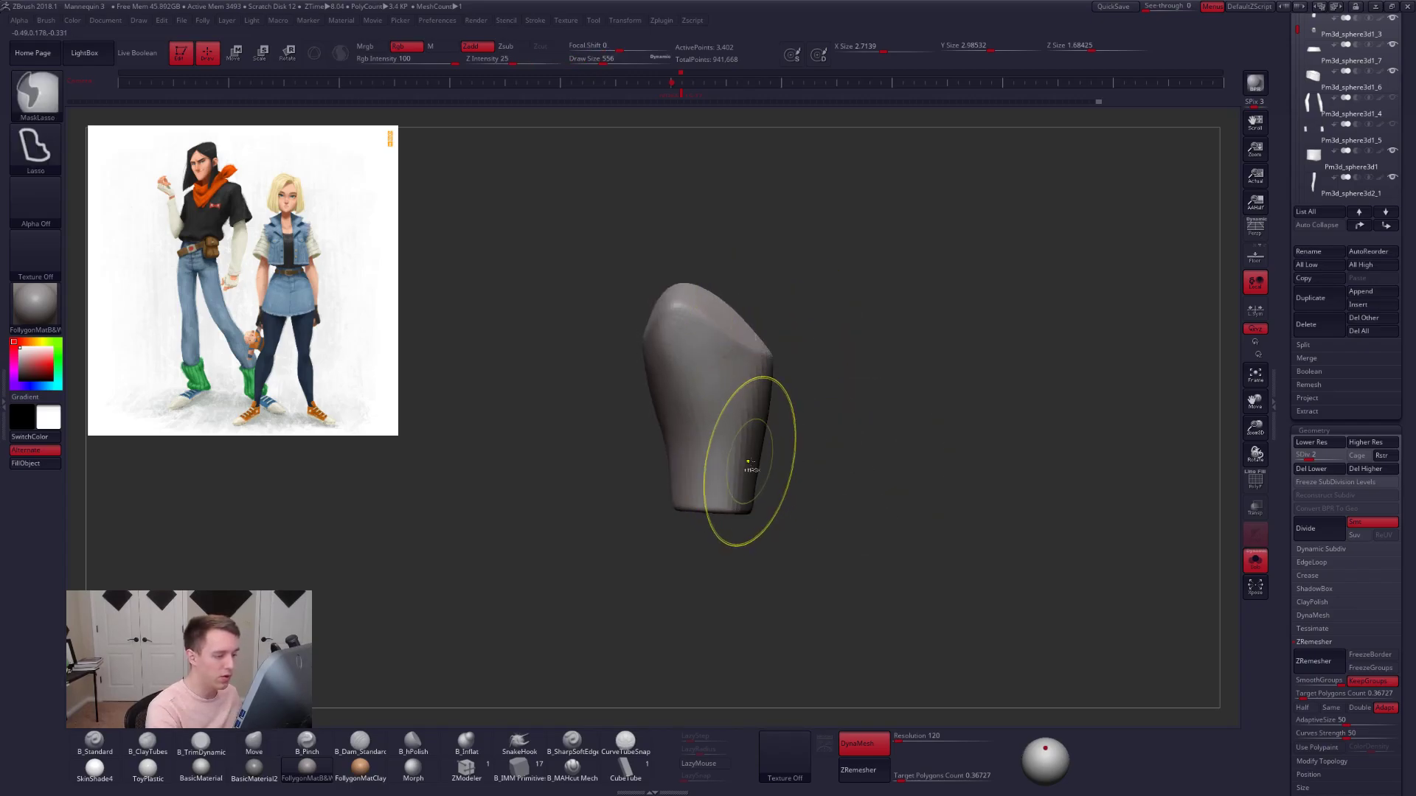
pyautogui.keyDown('ctrl'); pyautogui.click(784, 462); pyautogui.keyUp('ctrl')
pyautogui.press('r')
pyautogui.moveTo(769, 359); pyautogui.dragTo(735, 553)
pyautogui.hotkey('alt', 's')
pyautogui.press('q')
pyautogui.keyDown('ctrl'); pyautogui.moveTo(812, 451); pyautogui.dragTo(790, 430); pyautogui.keyUp('ctrl')
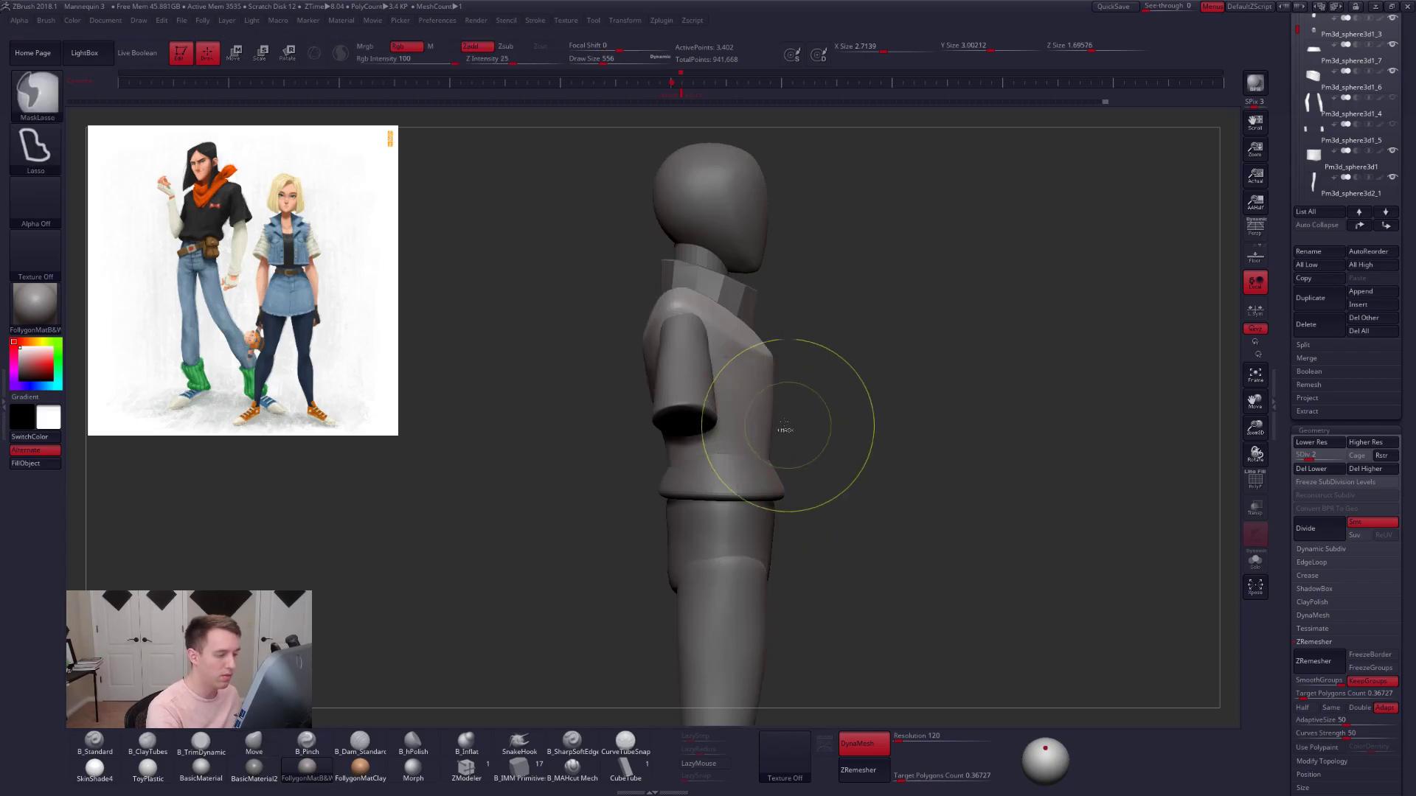
# - Push the front of the chest inward in side view with the Move brush at size 615
pyautogui.press('space')
pyautogui.moveTo(773, 372); pyautogui.dragTo(761, 361)
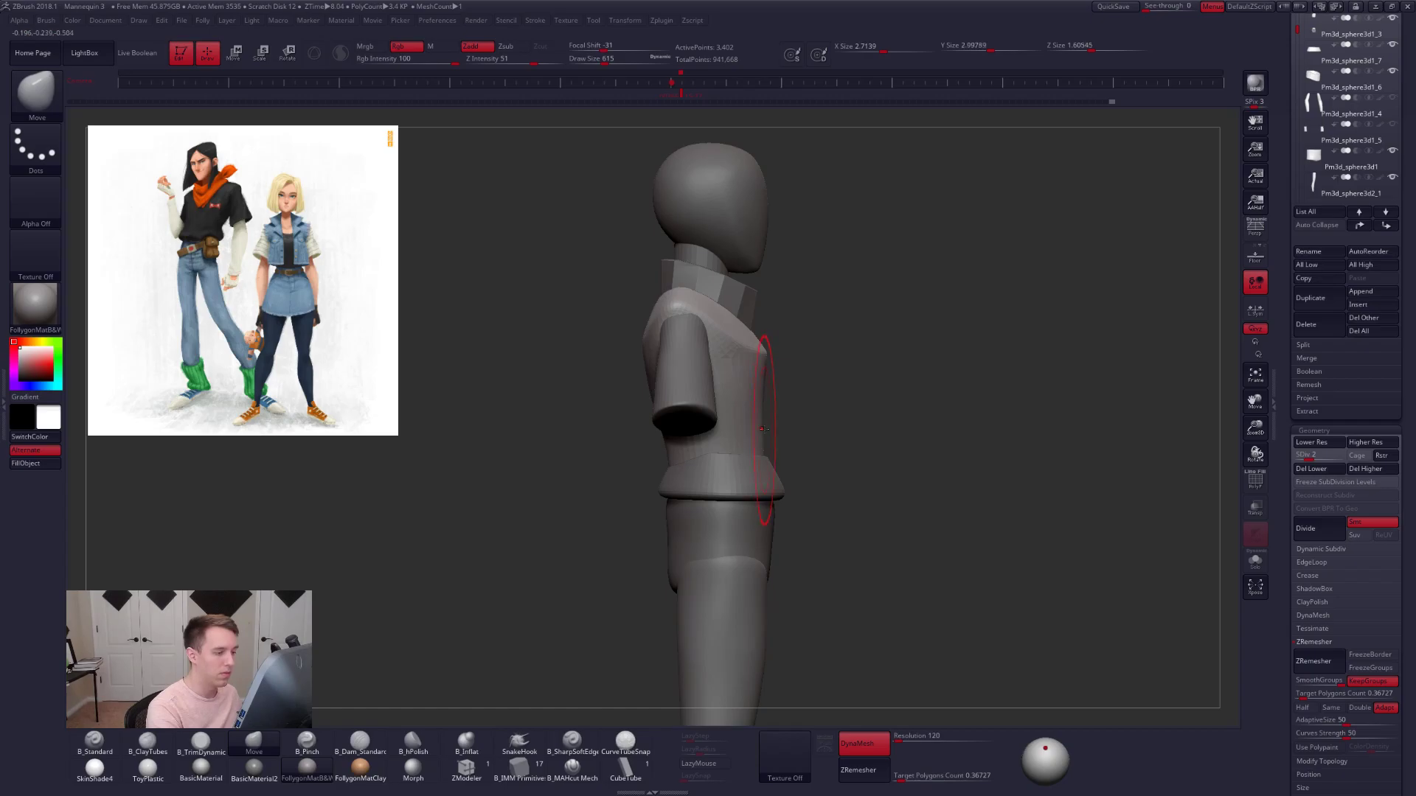
pyautogui.moveTo(777, 429)
pyautogui.mouseDown()
pyautogui.moveTo(612, 435)
pyautogui.moveTo(809, 421)
pyautogui.mouseUp()
pyautogui.press('space')
# - Mask all but the isolated torso's lower end, push its hem forward, and smooth it at the lowest subdivision level
pyautogui.moveTo(907, 466)
pyautogui.mouseDown()
pyautogui.moveTo(776, 464)
pyautogui.moveTo(921, 496)
pyautogui.moveTo(688, 476)
pyautogui.mouseUp()
pyautogui.hotkey('alt', 's')
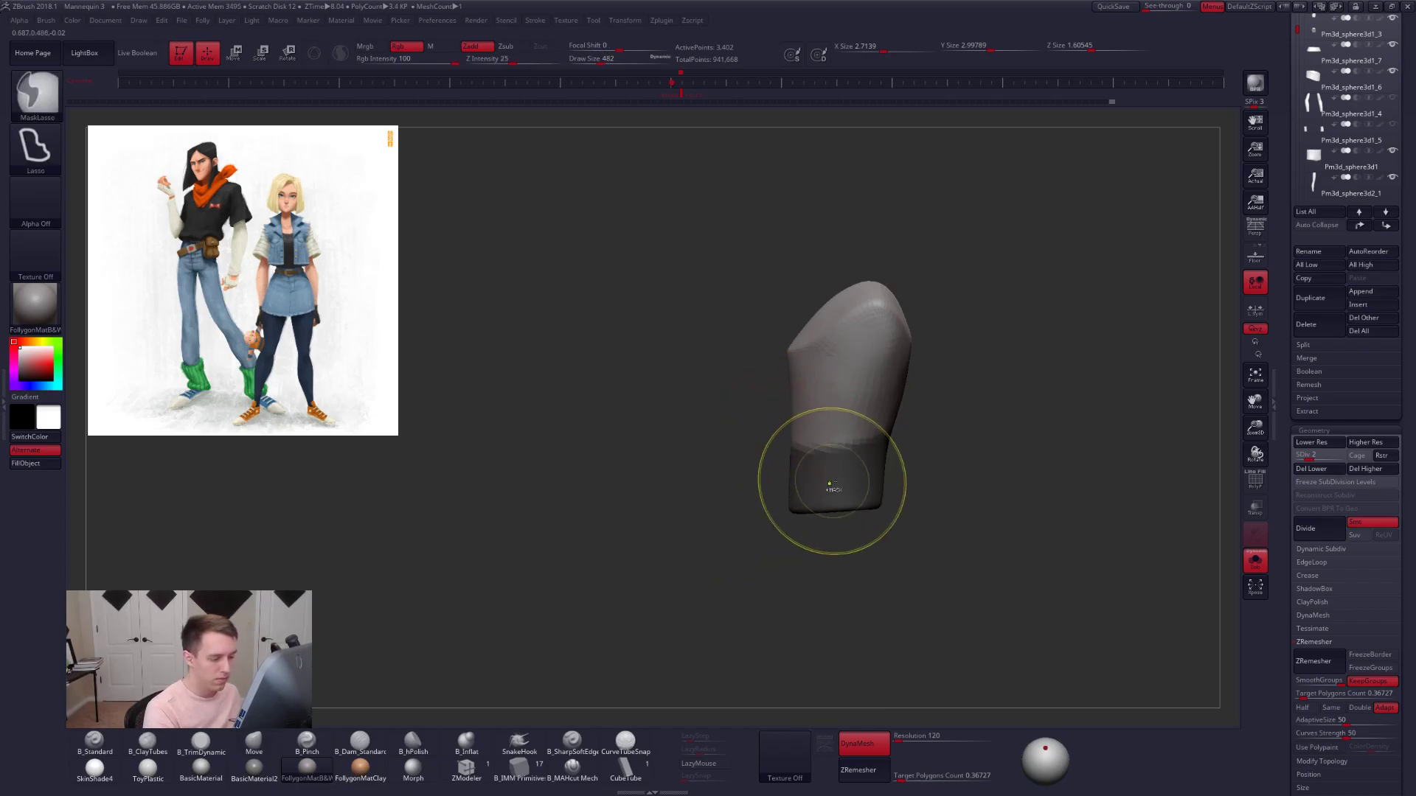
pyautogui.keyDown('ctrl'); pyautogui.click(922, 480); pyautogui.keyUp('ctrl')
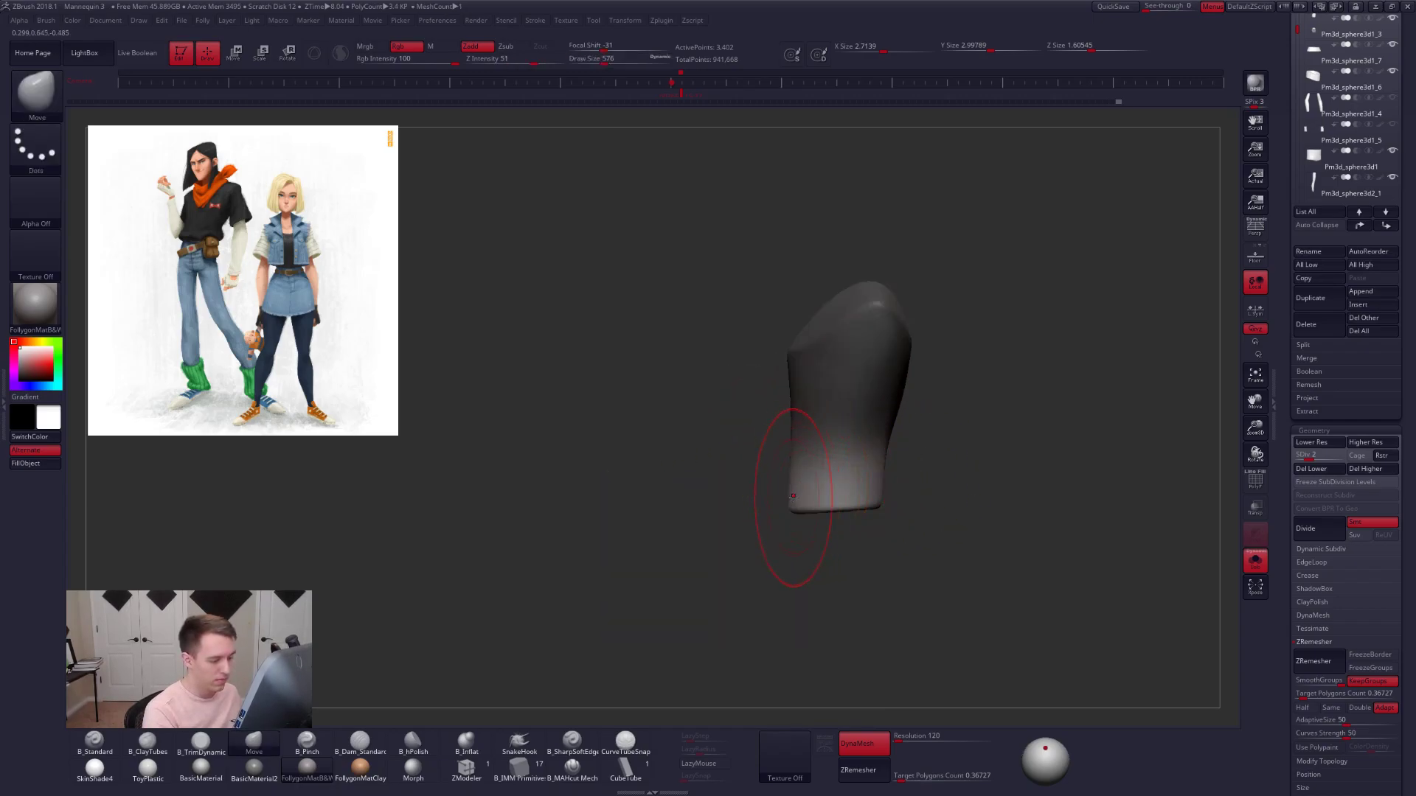
pyautogui.hotkey('shift', 'd')
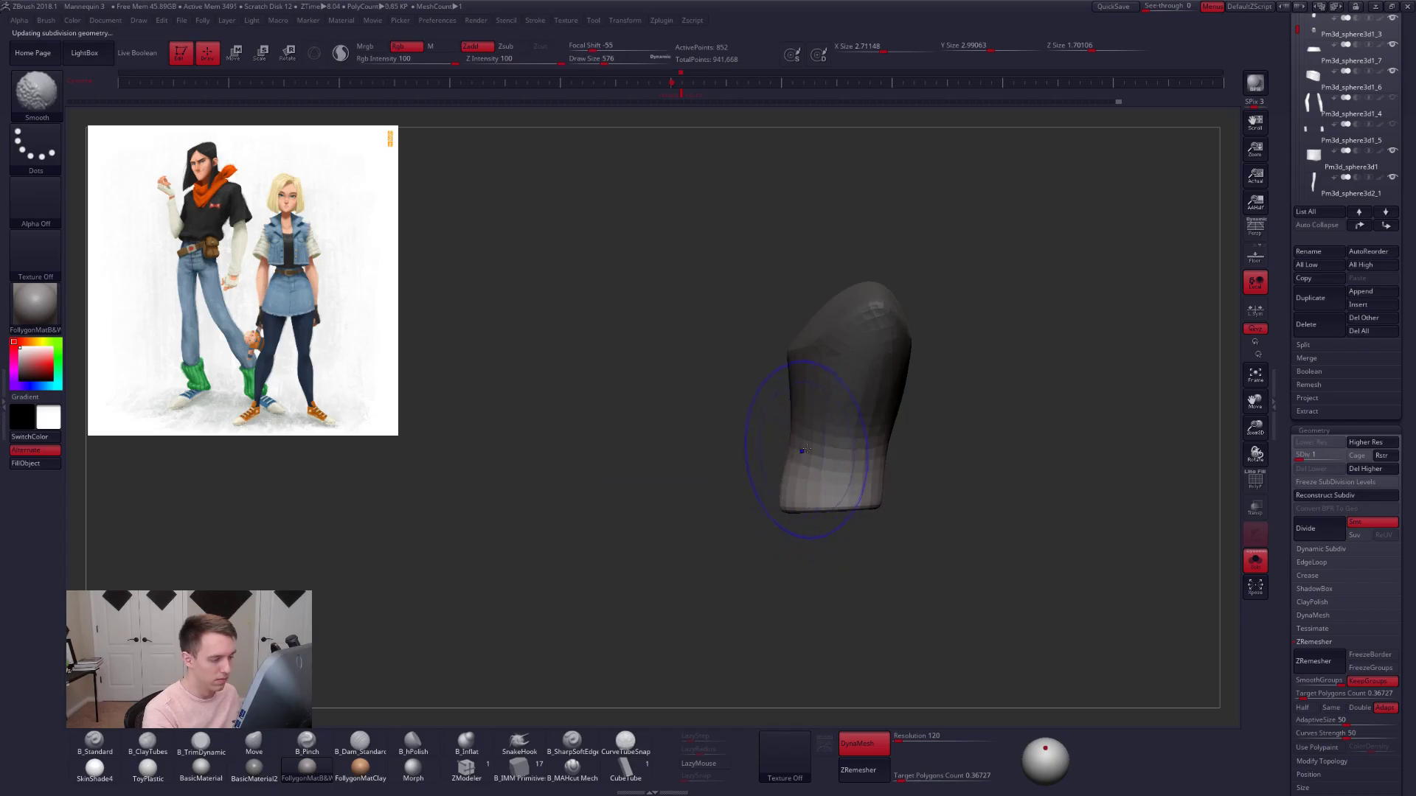
pyautogui.keyDown('ctrl'); pyautogui.moveTo(771, 442); pyautogui.dragTo(730, 469); pyautogui.keyUp('ctrl')
# - Delete the torso's higher subdivision levels and set the ZModeler edge action to Delete EdgeLoop Complete with the polyframe shown
pyautogui.hotkey('shift', 'f')
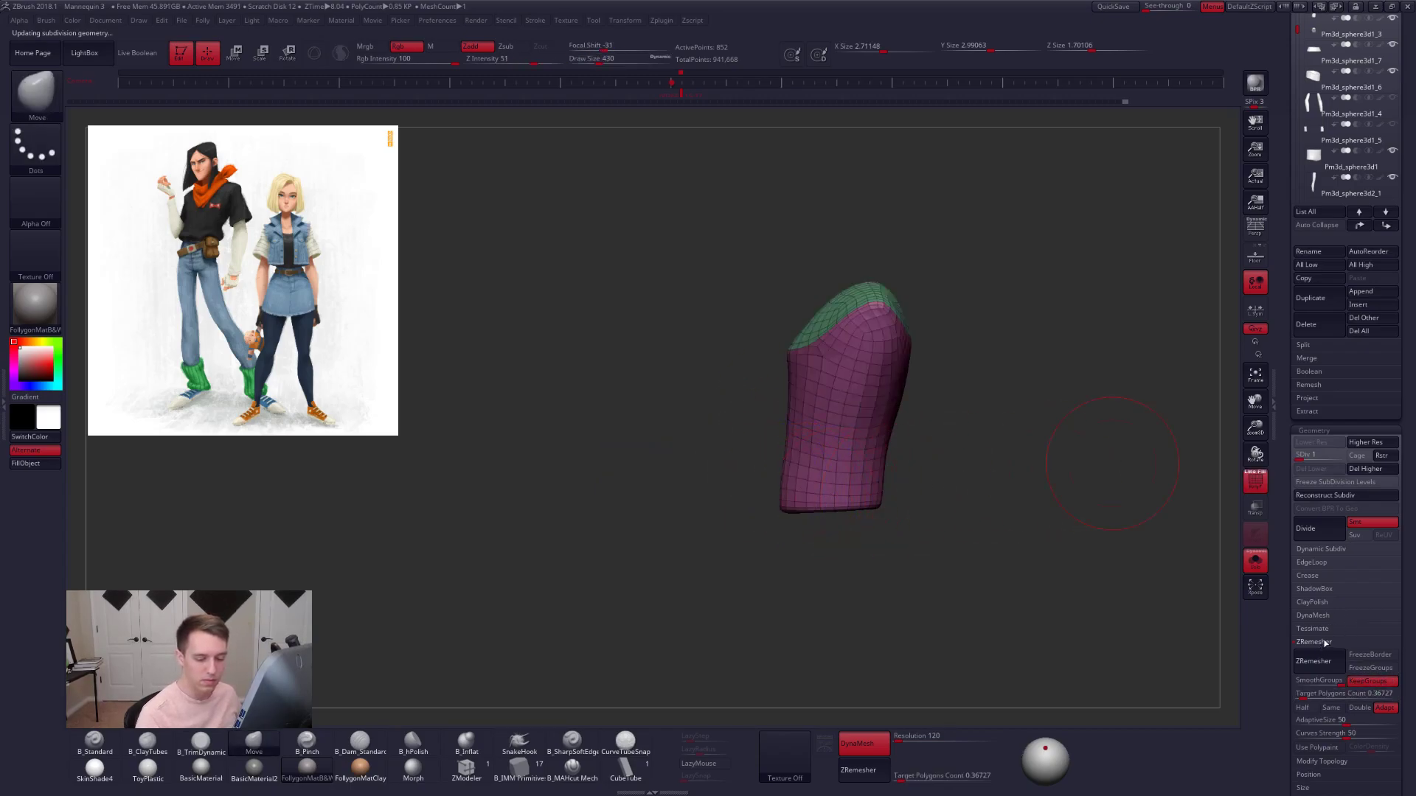
pyautogui.click(1363, 469)
pyautogui.click(466, 770)
pyautogui.moveTo(572, 646); pyautogui.dragTo(730, 605)
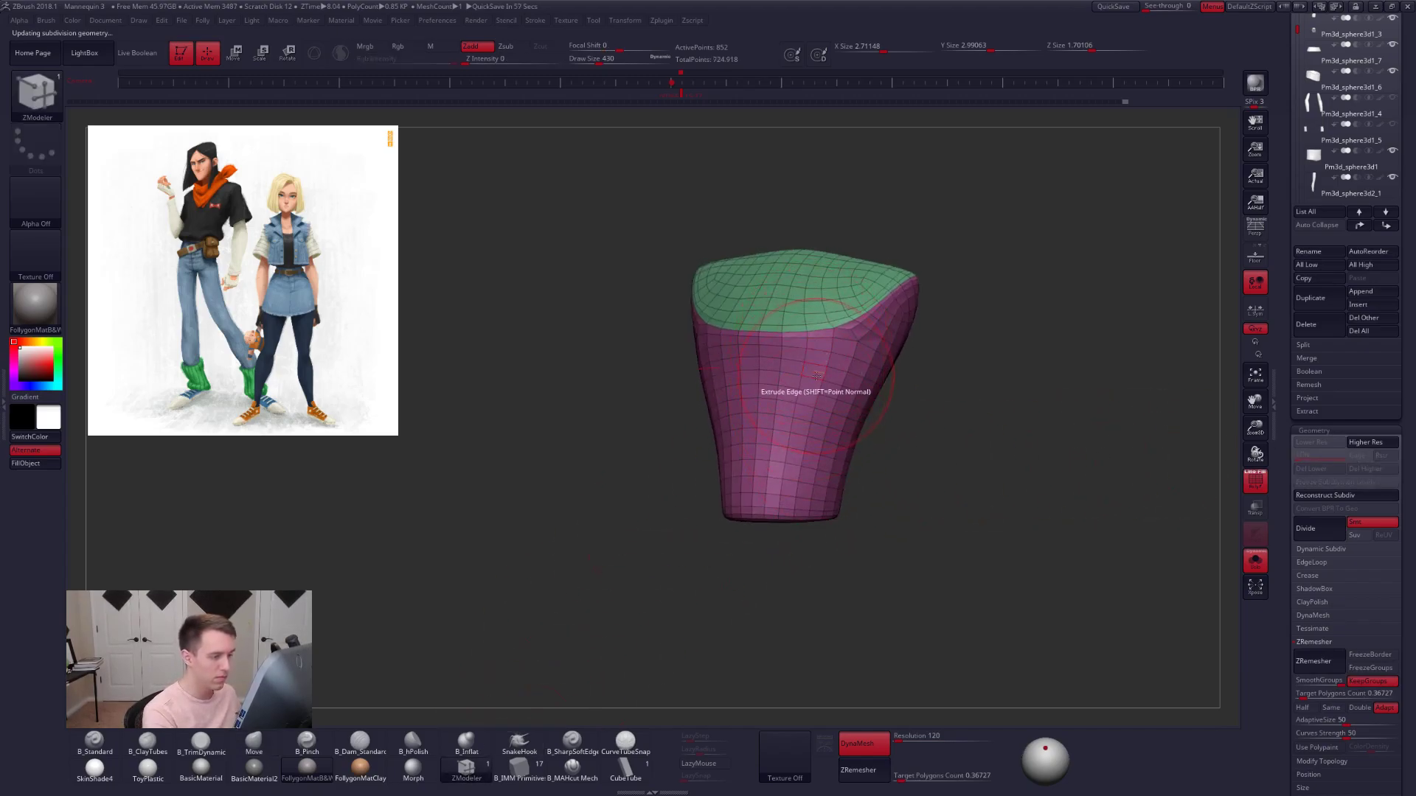
pyautogui.press('space')
pyautogui.click(734, 442)
pyautogui.click(730, 516)
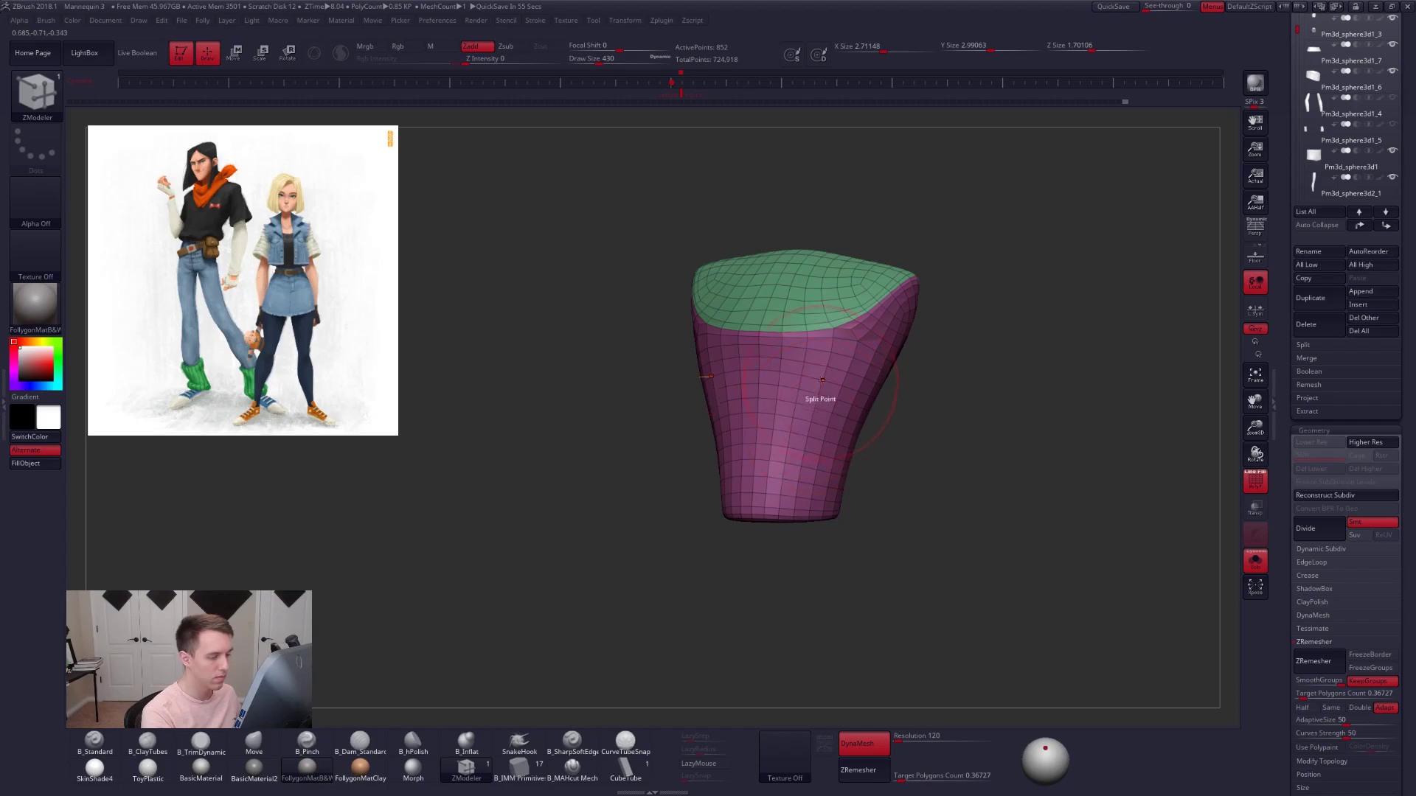
# - Delete a series of horizontal edge loops from the middle of the torso down to its hem
pyautogui.click(811, 374)
pyautogui.click(811, 374)
pyautogui.click(810, 390)
pyautogui.click(805, 424)
pyautogui.click(800, 435)
pyautogui.click(795, 449)
pyautogui.click(792, 471)
pyautogui.click(789, 494)
pyautogui.click(783, 506)
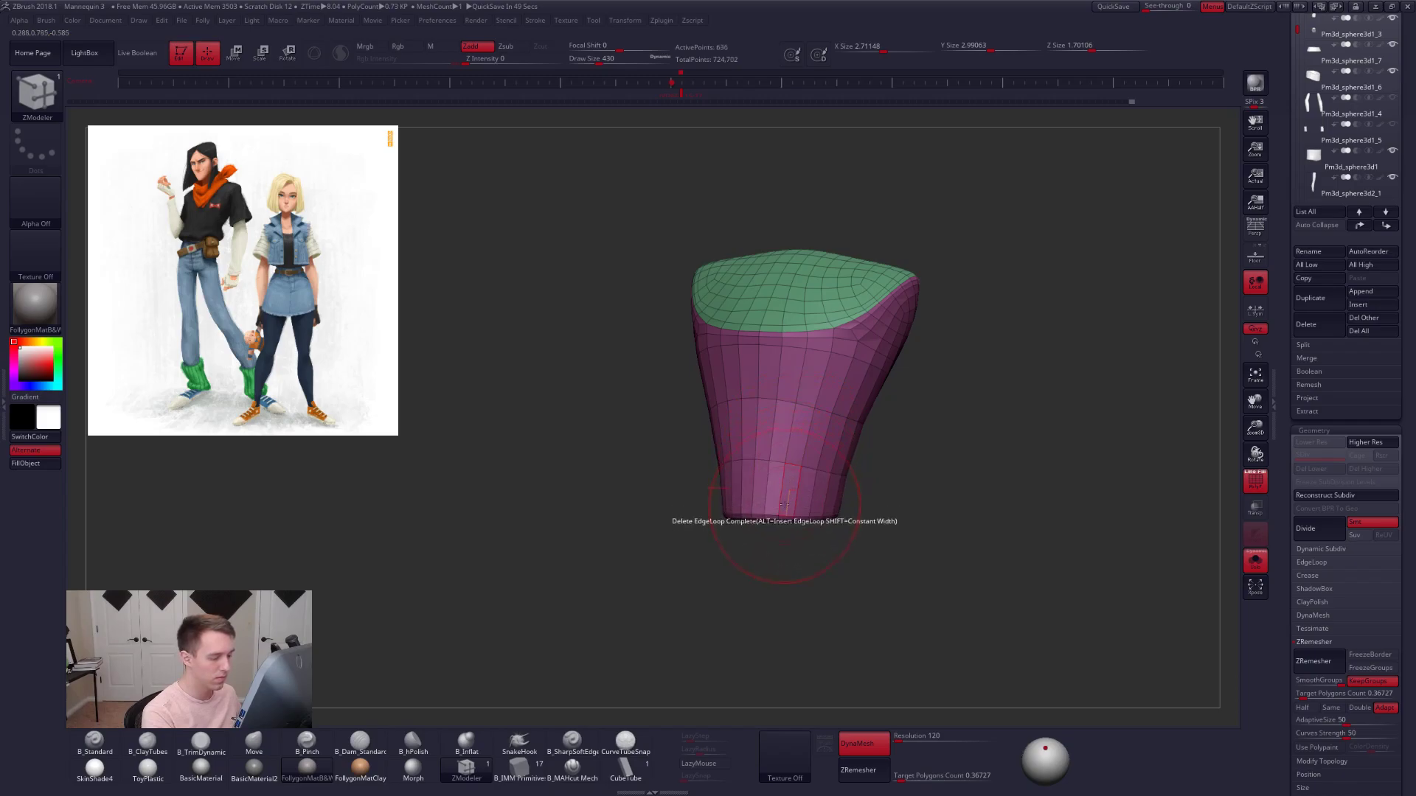
pyautogui.click(788, 517)
# - Preview the simplified torso smoothed, turn the preview off, and show the rest of the character again in side view
pyautogui.press('d')
pyautogui.moveTo(921, 435); pyautogui.dragTo(816, 469)
pyautogui.hotkey('shift', 'd')
pyautogui.keyDown('alt'); pyautogui.moveTo(816, 470); pyautogui.dragTo(790, 429, button='right'); pyautogui.keyUp('alt')
pyautogui.hotkey('alt', 's')
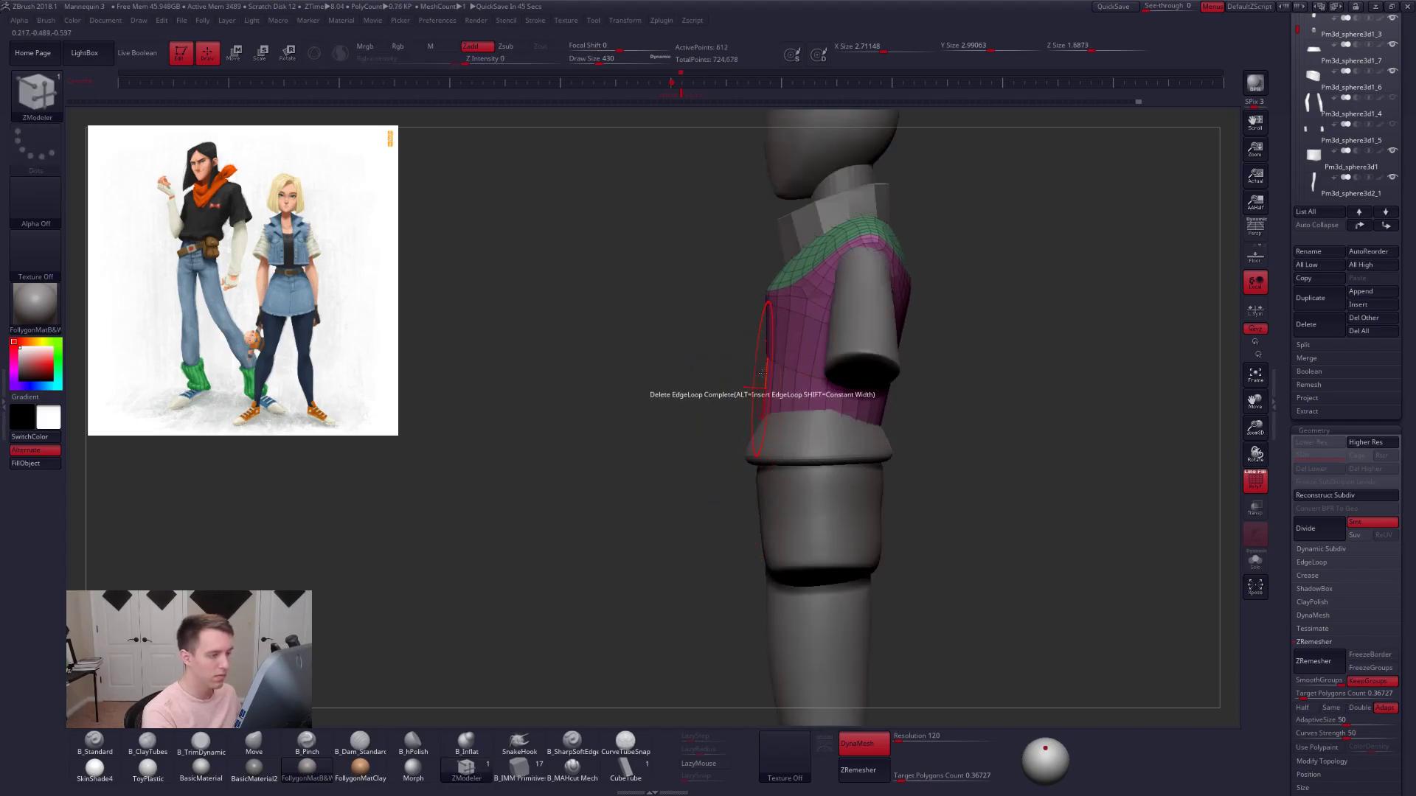
# - Activate the Move brush and display the torso smoothed with its polyframe hidden
pyautogui.press('b')
pyautogui.press('m')
pyautogui.press('v')
pyautogui.hotkey('ctrl', 'd')
pyautogui.hotkey('shift', 'f')
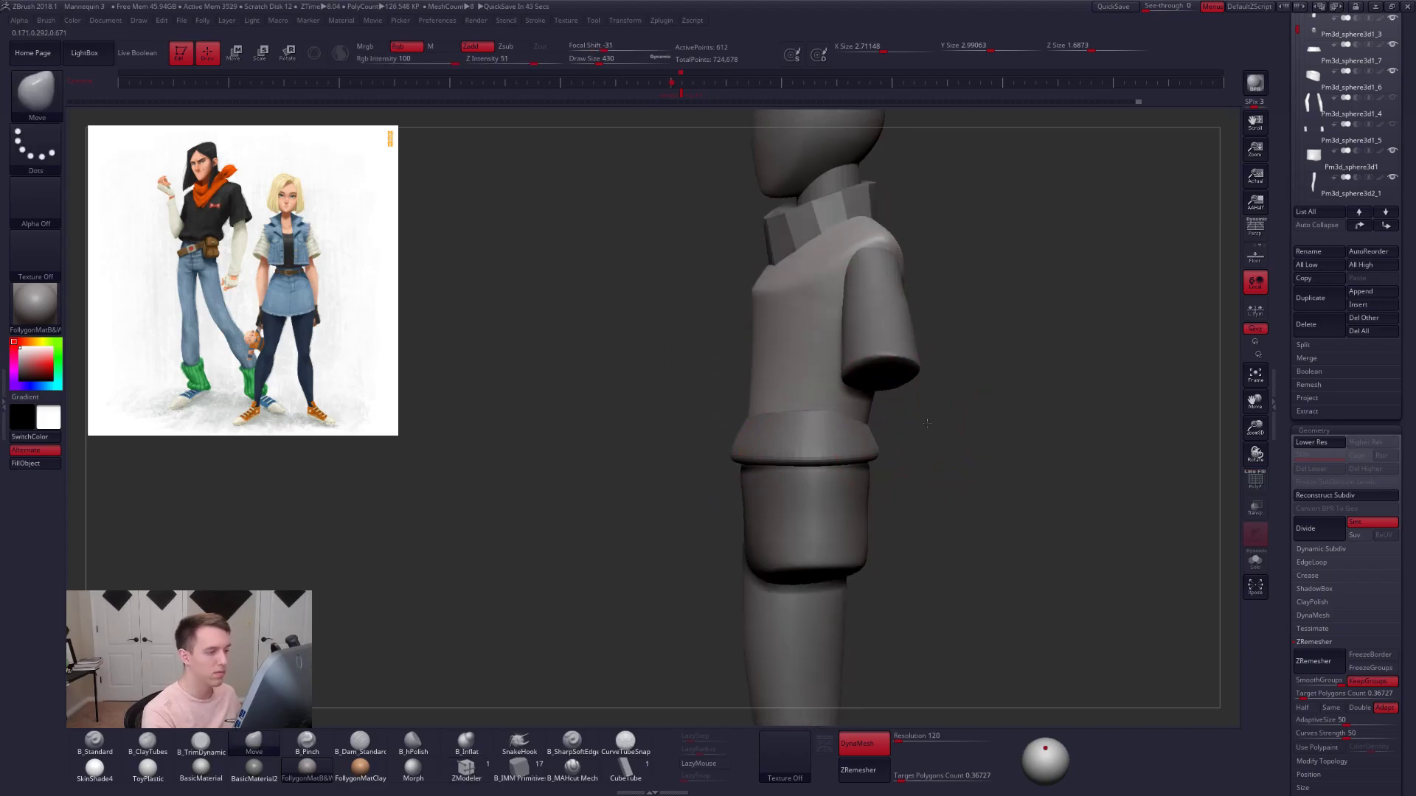
# - Nudge the T-shirt torso's lower front at the waist in front view using the Move brush at draw size 556
pyautogui.keyDown('shift'); pyautogui.moveTo(923, 423); pyautogui.dragTo(965, 421); pyautogui.keyUp('shift')
pyautogui.press('space')
pyautogui.moveTo(817, 387); pyautogui.dragTo(823, 387)
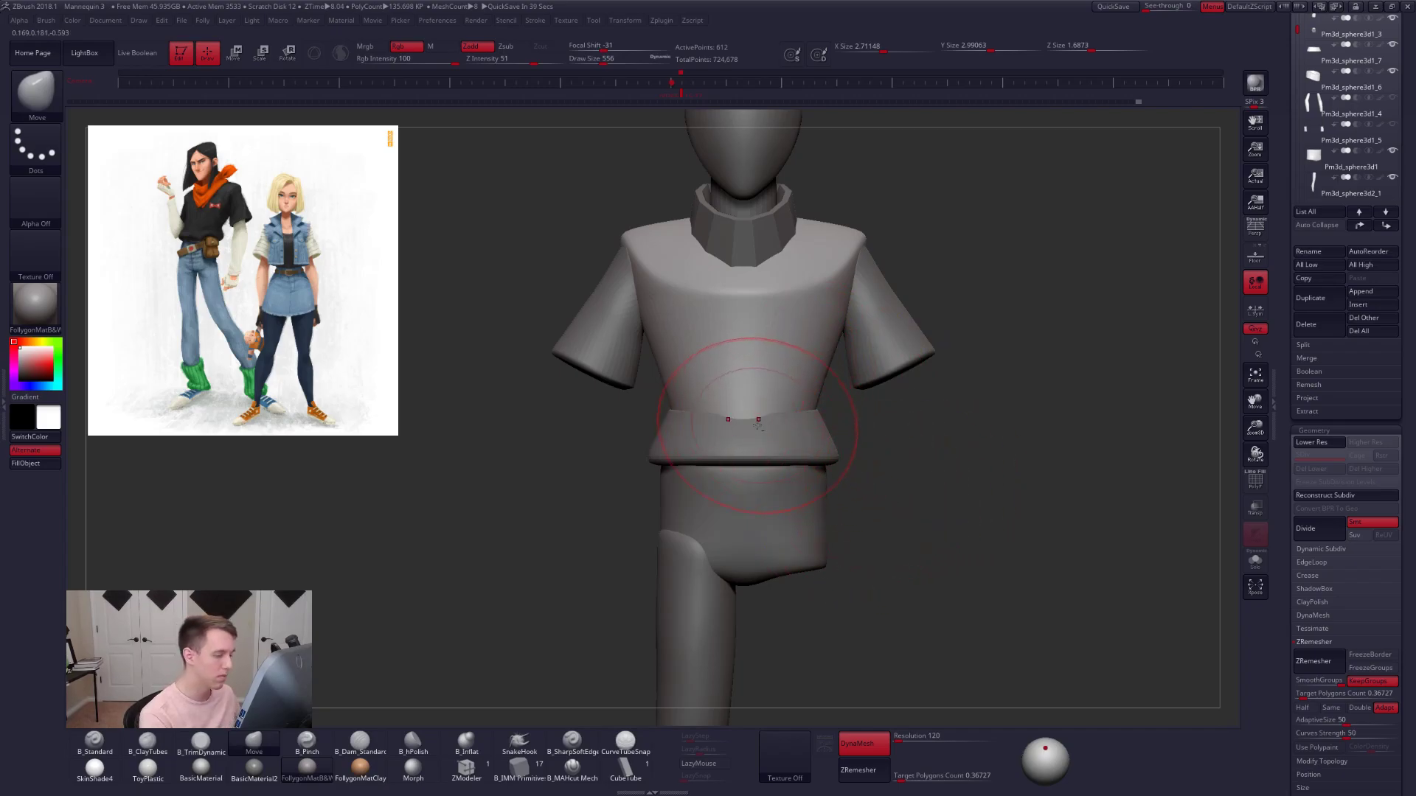
pyautogui.moveTo(756, 425); pyautogui.dragTo(758, 426)
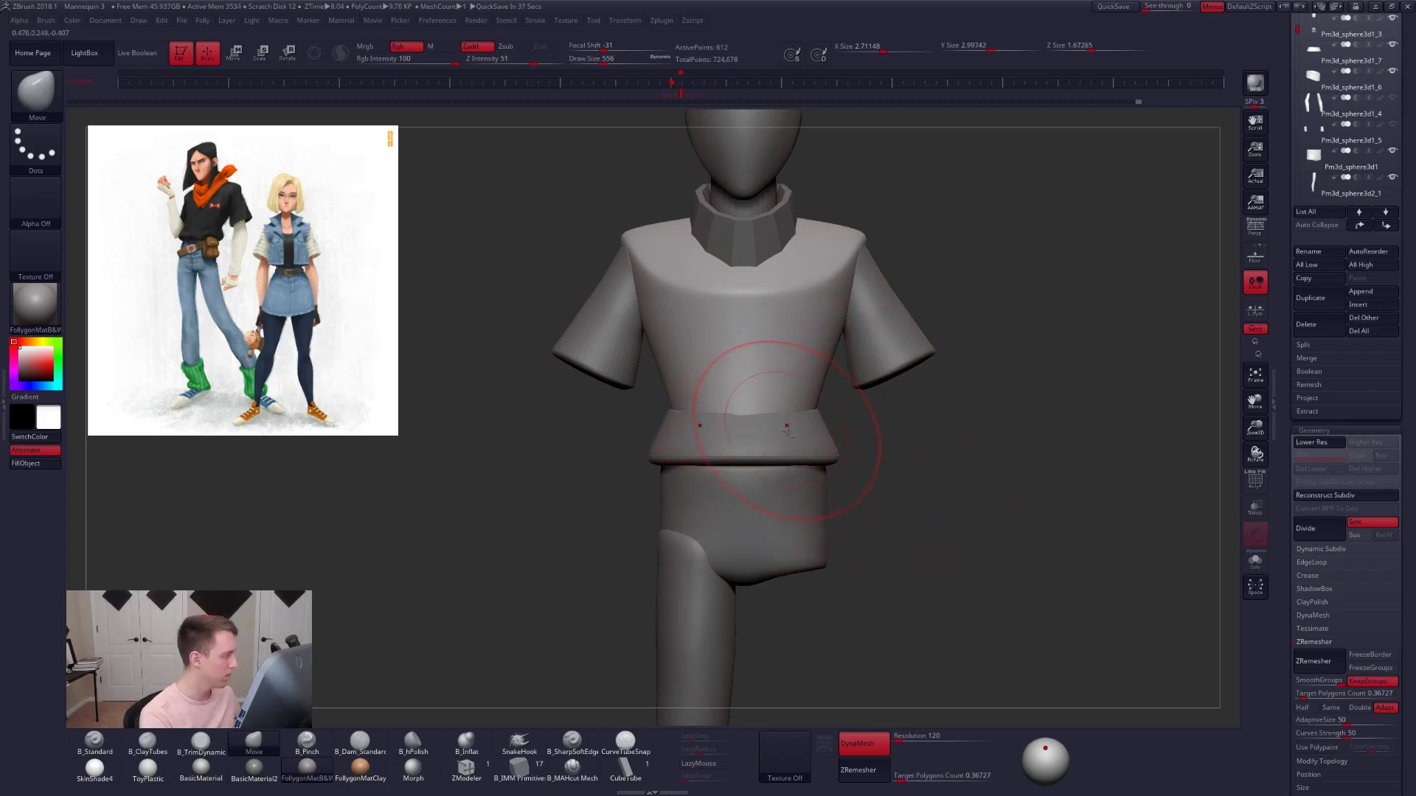
# - Select the waistband piece, mask all but its upper edge, and scale that edge with a horizontal Transpose line
pyautogui.keyDown('alt'); pyautogui.click(787, 431); pyautogui.keyUp('alt')
pyautogui.moveTo(655, 404)
pyautogui.keyDown('ctrl'); pyautogui.keyDown('alt'); pyautogui.mouseDown()
pyautogui.moveTo(682, 422)
pyautogui.moveTo(836, 407)
pyautogui.mouseUp(); pyautogui.keyUp('alt'); pyautogui.keyUp('ctrl')
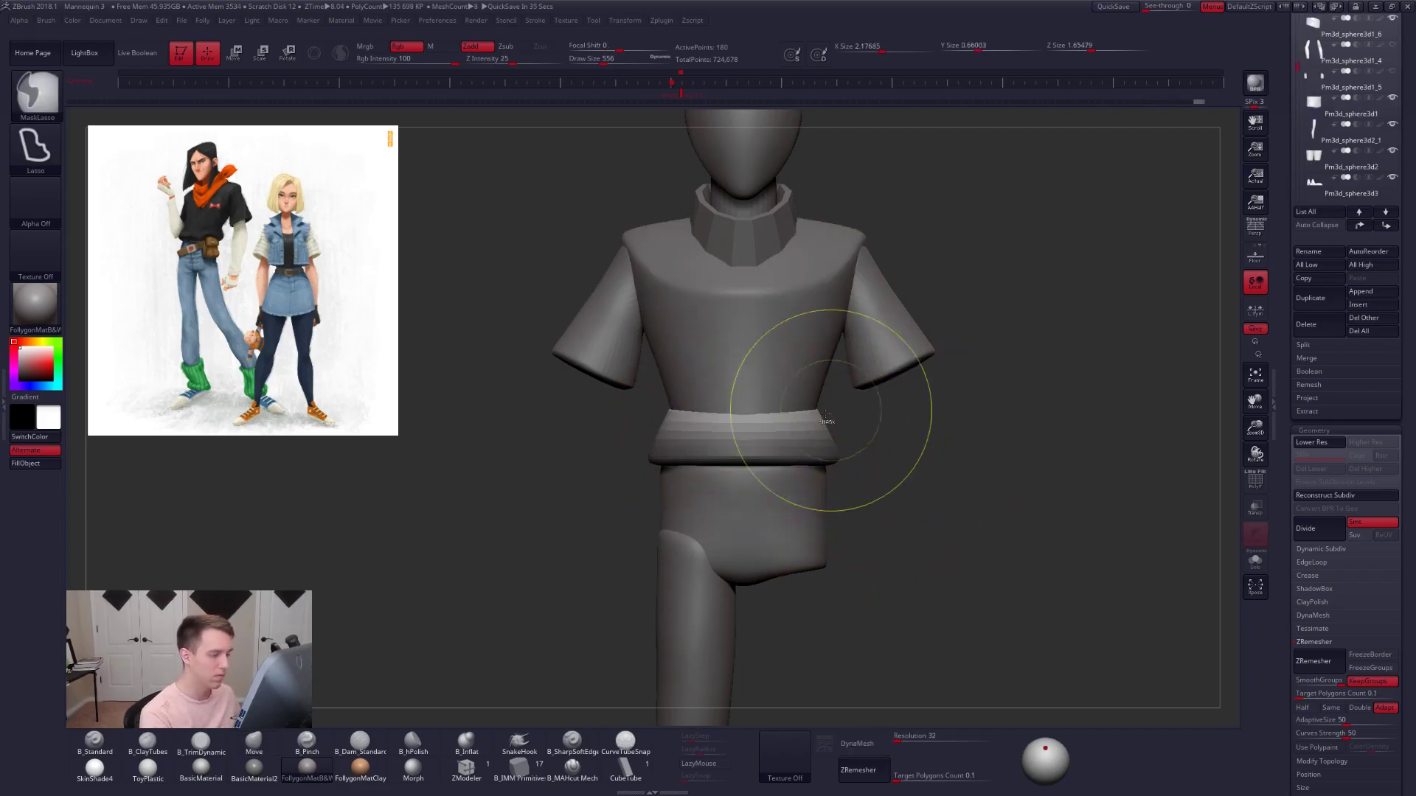
pyautogui.press('e')
pyautogui.keyDown('shift'); pyautogui.moveTo(701, 411); pyautogui.dragTo(950, 411); pyautogui.keyUp('shift')
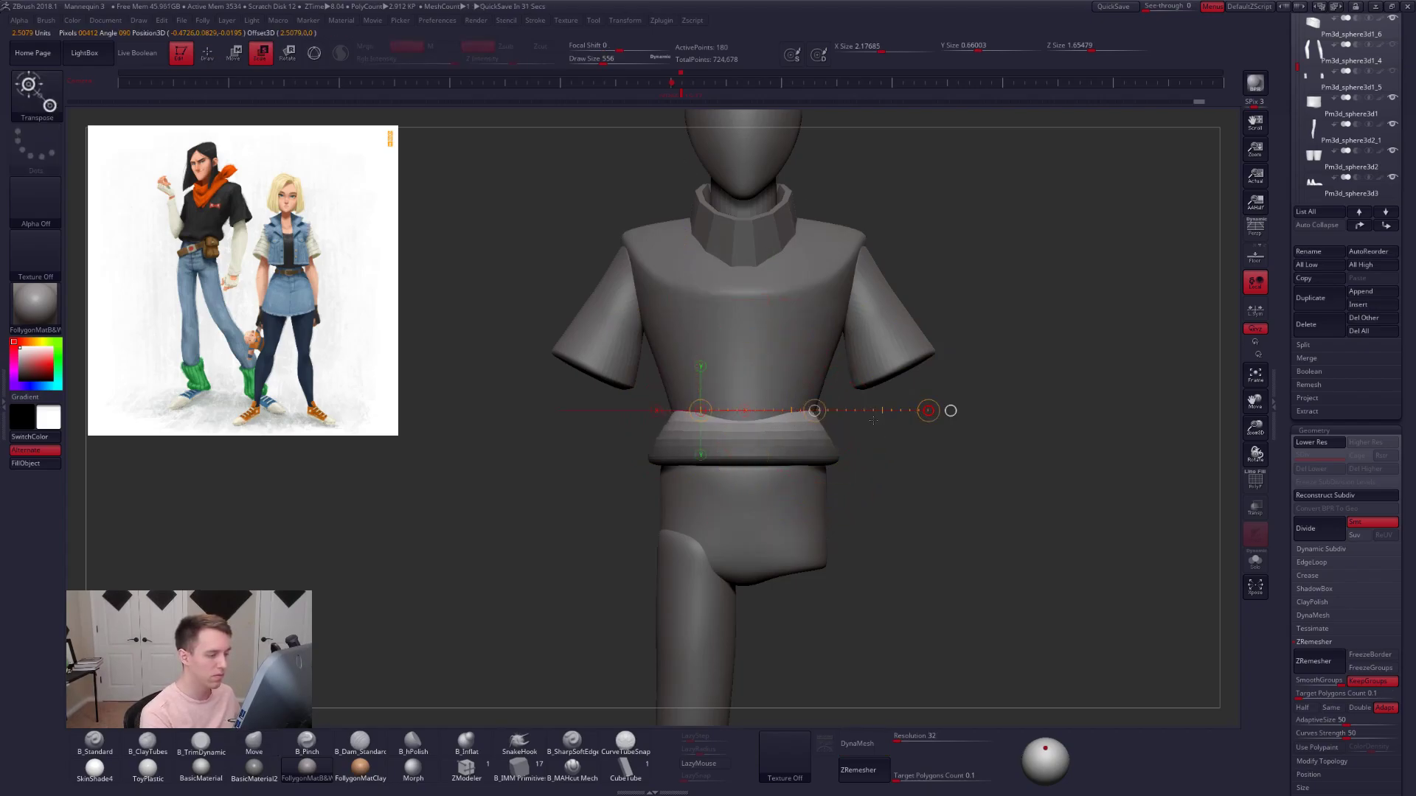
pyautogui.moveTo(884, 524)
pyautogui.keyDown('alt'); pyautogui.mouseDown()
pyautogui.moveTo(870, 472)
pyautogui.moveTo(940, 515)
pyautogui.moveTo(915, 489)
pyautogui.mouseUp(); pyautogui.keyUp('alt')
pyautogui.press('q')
pyautogui.keyDown('alt'); pyautogui.moveTo(880, 399); pyautogui.dragTo(877, 429); pyautogui.keyUp('alt')
pyautogui.moveTo(870, 374)
pyautogui.keyDown('ctrl'); pyautogui.mouseDown()
pyautogui.moveTo(894, 393)
pyautogui.moveTo(848, 361)
pyautogui.mouseUp(); pyautogui.keyUp('ctrl')
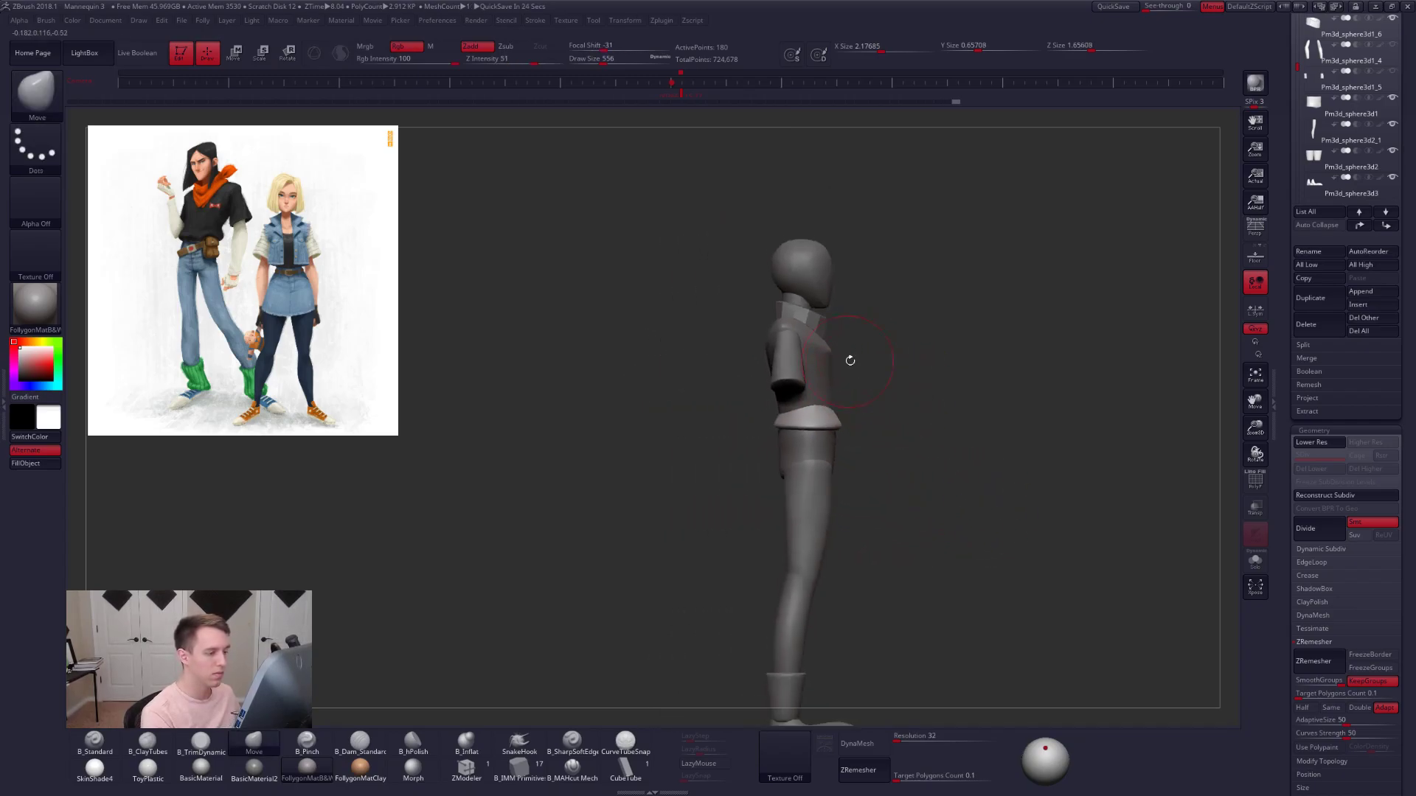
# - Show all of the character's subtools, including the arms, and combine them into one posable mesh with TPoseMesh
pyautogui.moveTo(1405, 184); pyautogui.dragTo(1406, 473)
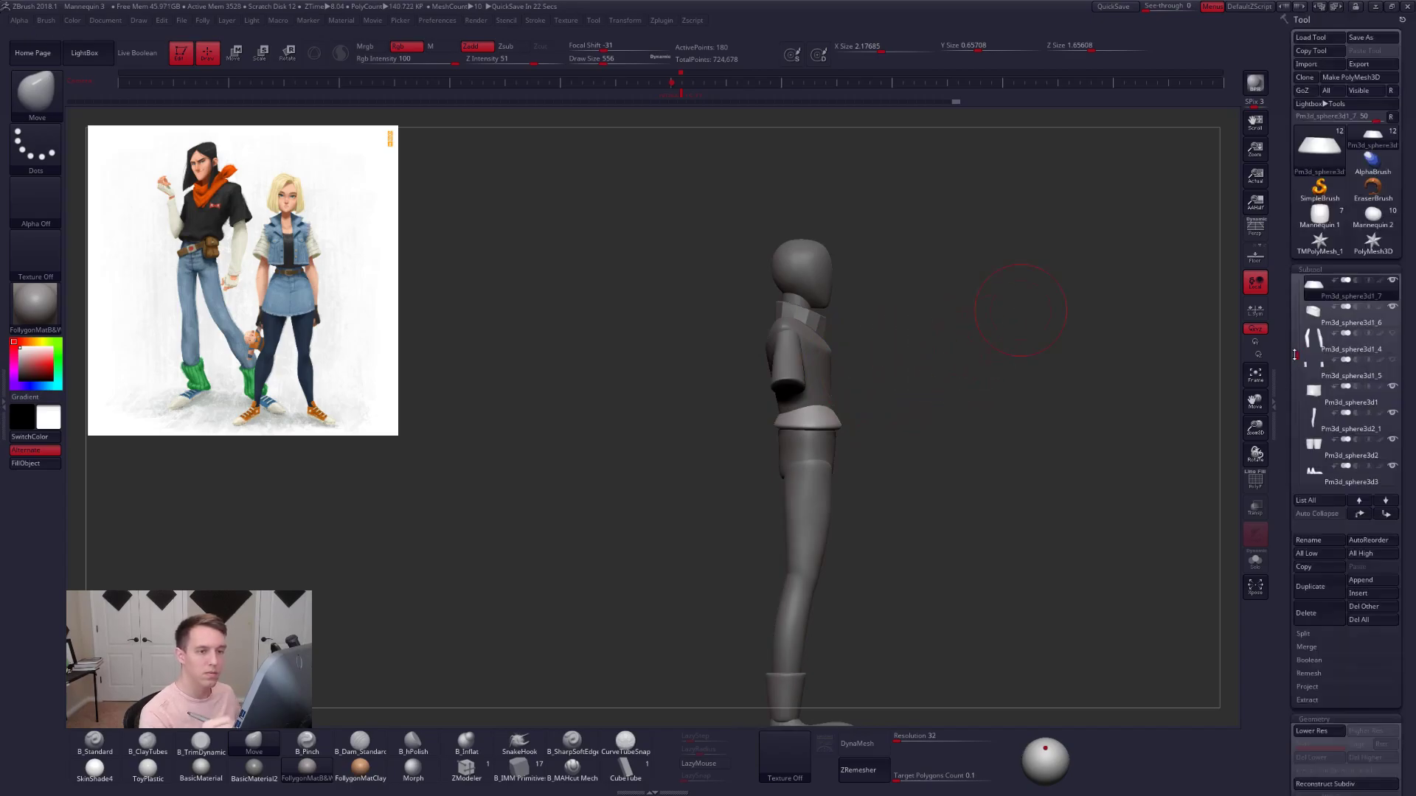
pyautogui.keyDown('shift'); pyautogui.click(1392, 280); pyautogui.keyUp('shift')
pyautogui.hotkey('ctrl', 'shift', 'f')
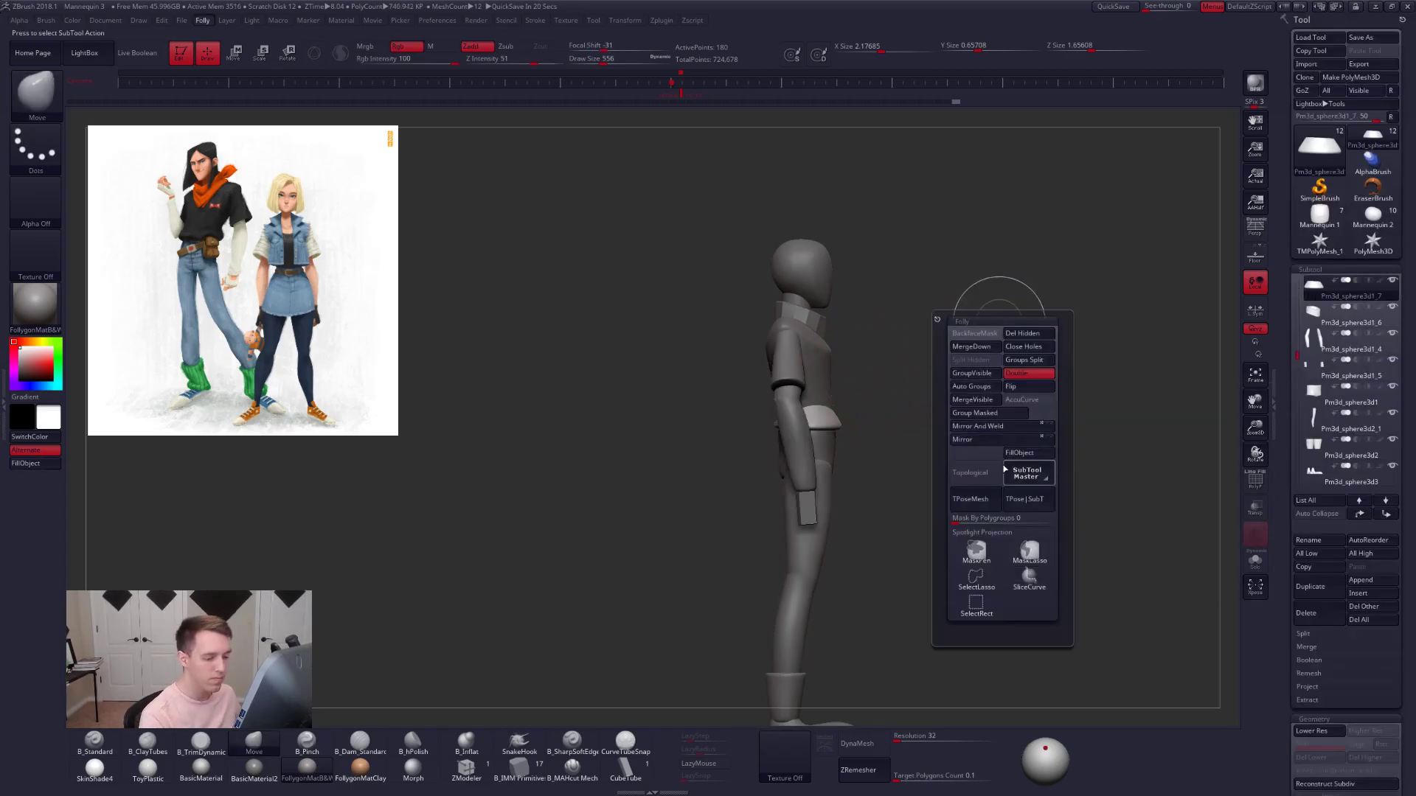
pyautogui.click(990, 500)
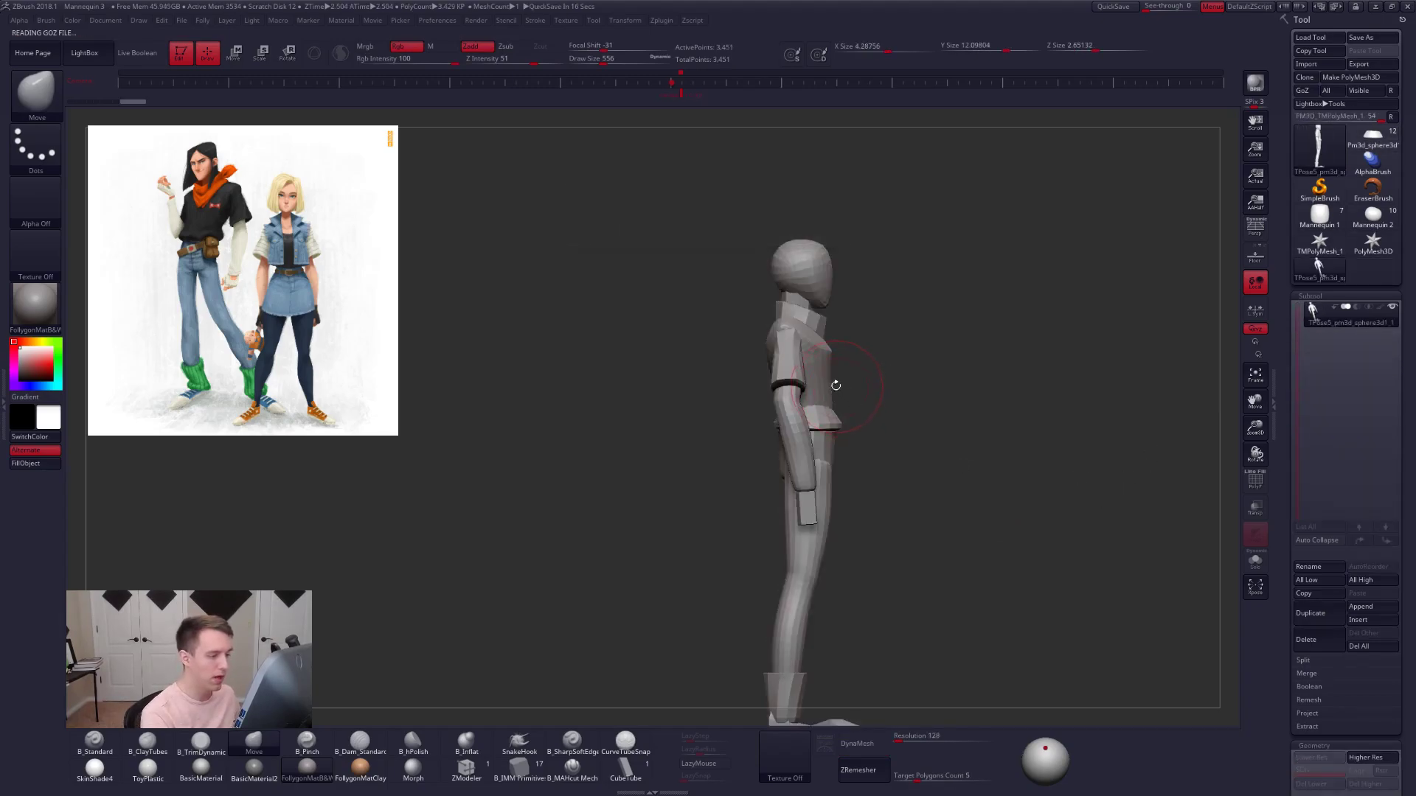
# - Hide both sleeves, arms and hands of the combined TPose mesh, keeping the rest of the body shown
pyautogui.keyDown('ctrl'); pyautogui.keyDown('shift'); pyautogui.click(811, 369); pyautogui.keyUp('shift'); pyautogui.keyUp('ctrl')
pyautogui.hotkey('ctrl', 'shift', 'f')
pyautogui.keyDown('ctrl'); pyautogui.keyDown('shift'); pyautogui.click(804, 631); pyautogui.keyUp('shift'); pyautogui.keyUp('ctrl')
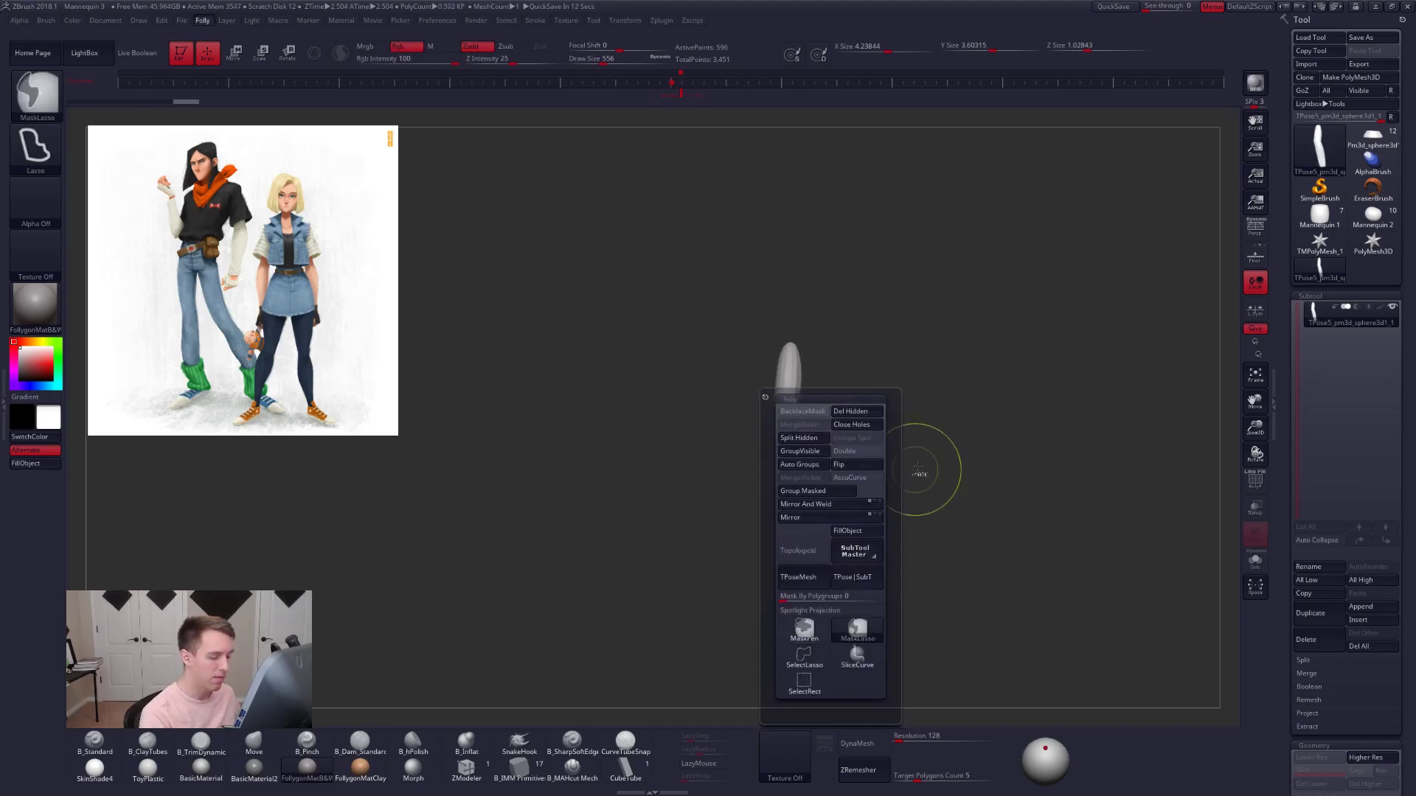
pyautogui.keyDown('ctrl'); pyautogui.keyDown('shift'); pyautogui.moveTo(933, 409); pyautogui.dragTo(982, 383); pyautogui.keyUp('shift'); pyautogui.keyUp('ctrl')
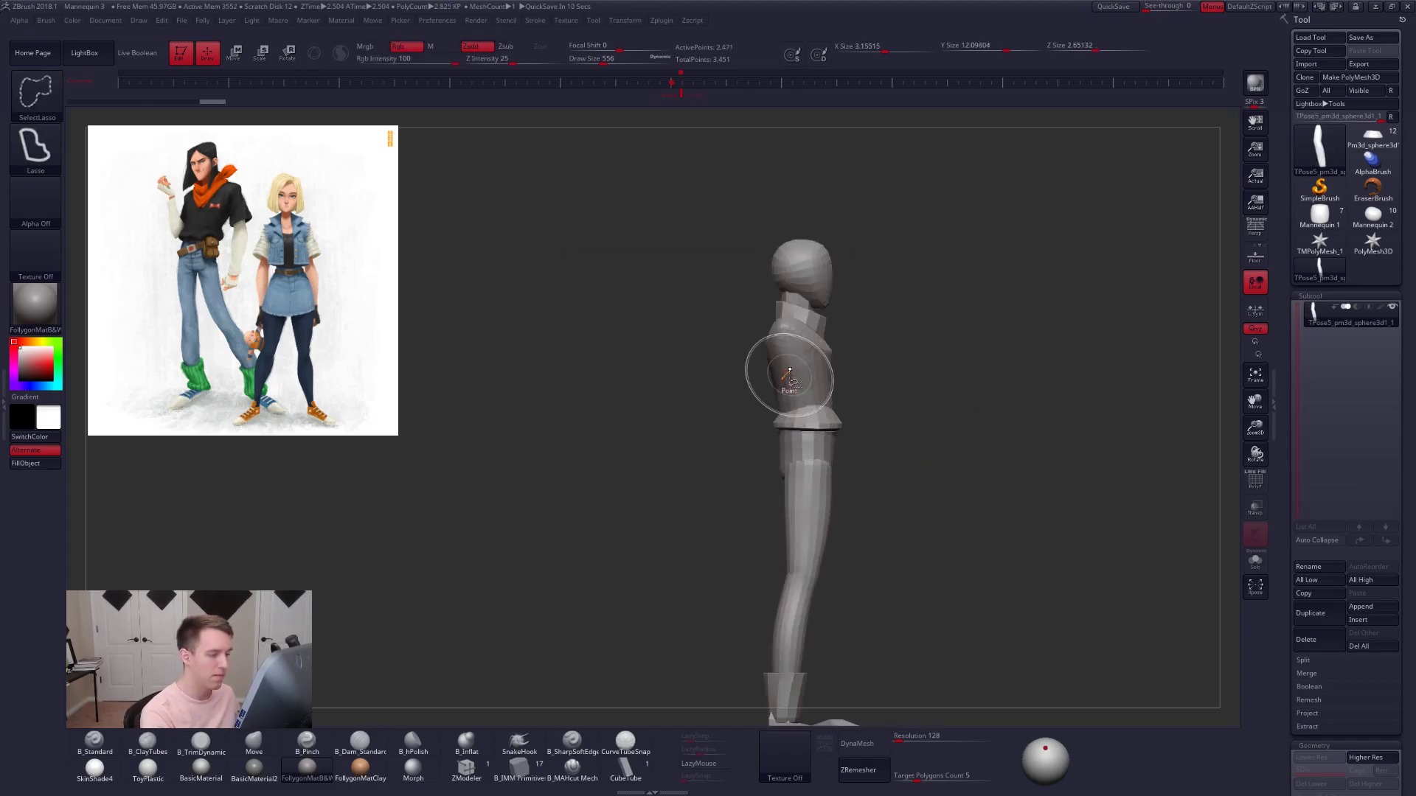
# - Hide the torso, collar, neck and head, mask the remaining waistband, hips and legs, and show the full mesh again
pyautogui.keyDown('ctrl'); pyautogui.keyDown('alt'); pyautogui.keyDown('shift'); pyautogui.click(808, 328); pyautogui.keyUp('shift'); pyautogui.keyUp('alt'); pyautogui.keyUp('ctrl')
pyautogui.keyDown('ctrl'); pyautogui.keyDown('shift'); pyautogui.click(809, 300); pyautogui.keyUp('shift'); pyautogui.keyUp('ctrl')
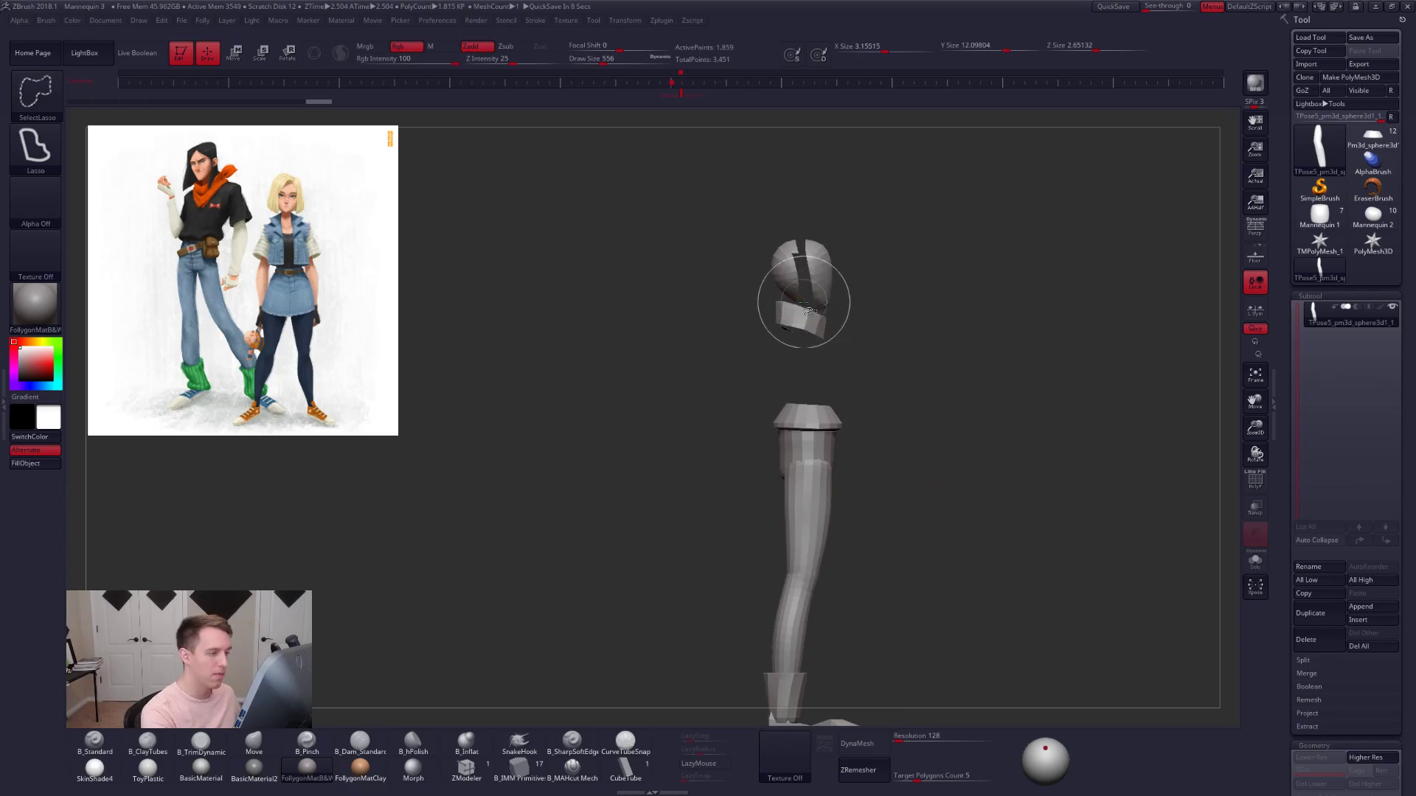
pyautogui.keyDown('ctrl'); pyautogui.keyDown('shift'); pyautogui.click(802, 317); pyautogui.keyUp('shift'); pyautogui.keyUp('ctrl')
pyautogui.keyDown('ctrl'); pyautogui.keyDown('shift'); pyautogui.click(812, 298); pyautogui.keyUp('shift'); pyautogui.keyUp('ctrl')
pyautogui.keyDown('ctrl'); pyautogui.keyDown('shift'); pyautogui.click(810, 306); pyautogui.keyUp('shift'); pyautogui.keyUp('ctrl')
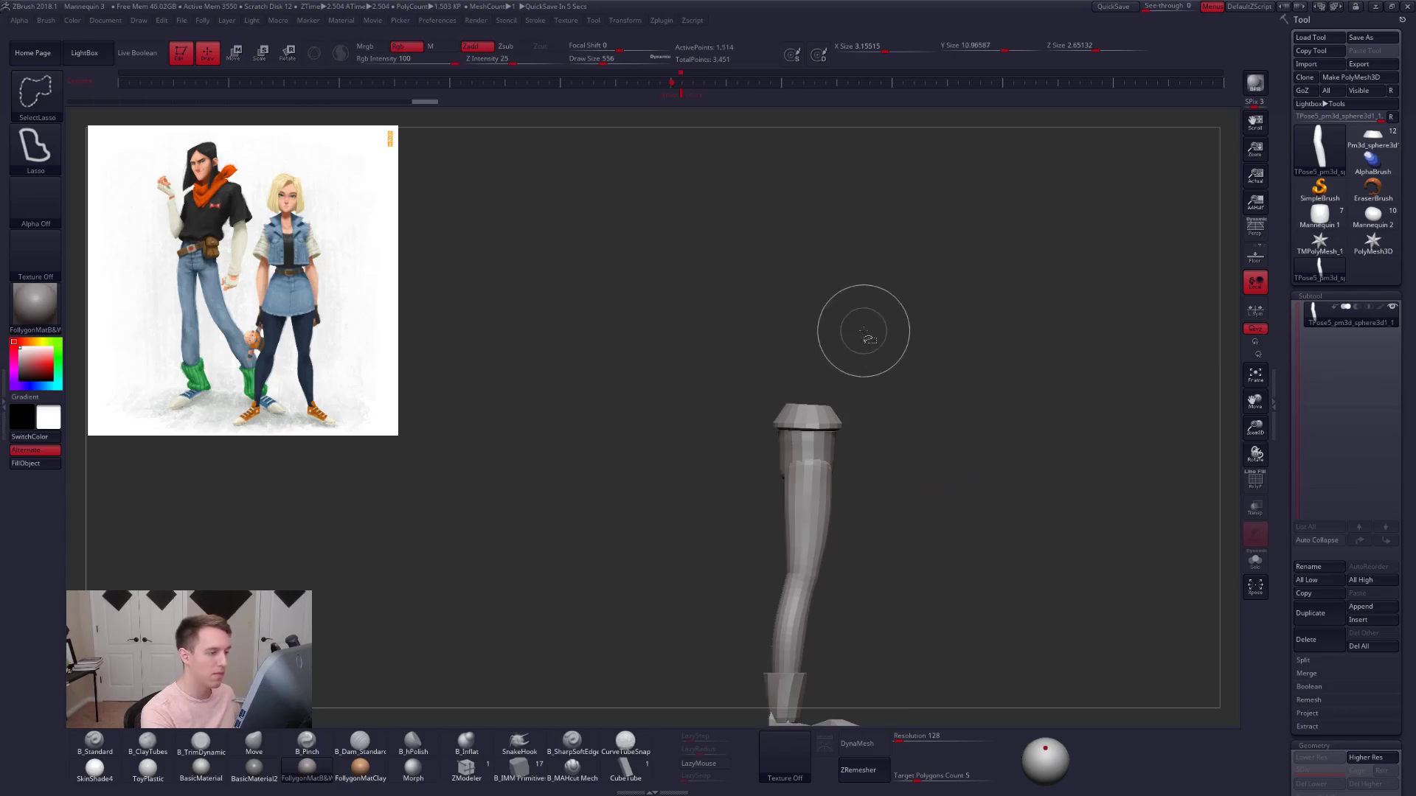
pyautogui.hotkey('ctrl', 'shift', 'f')
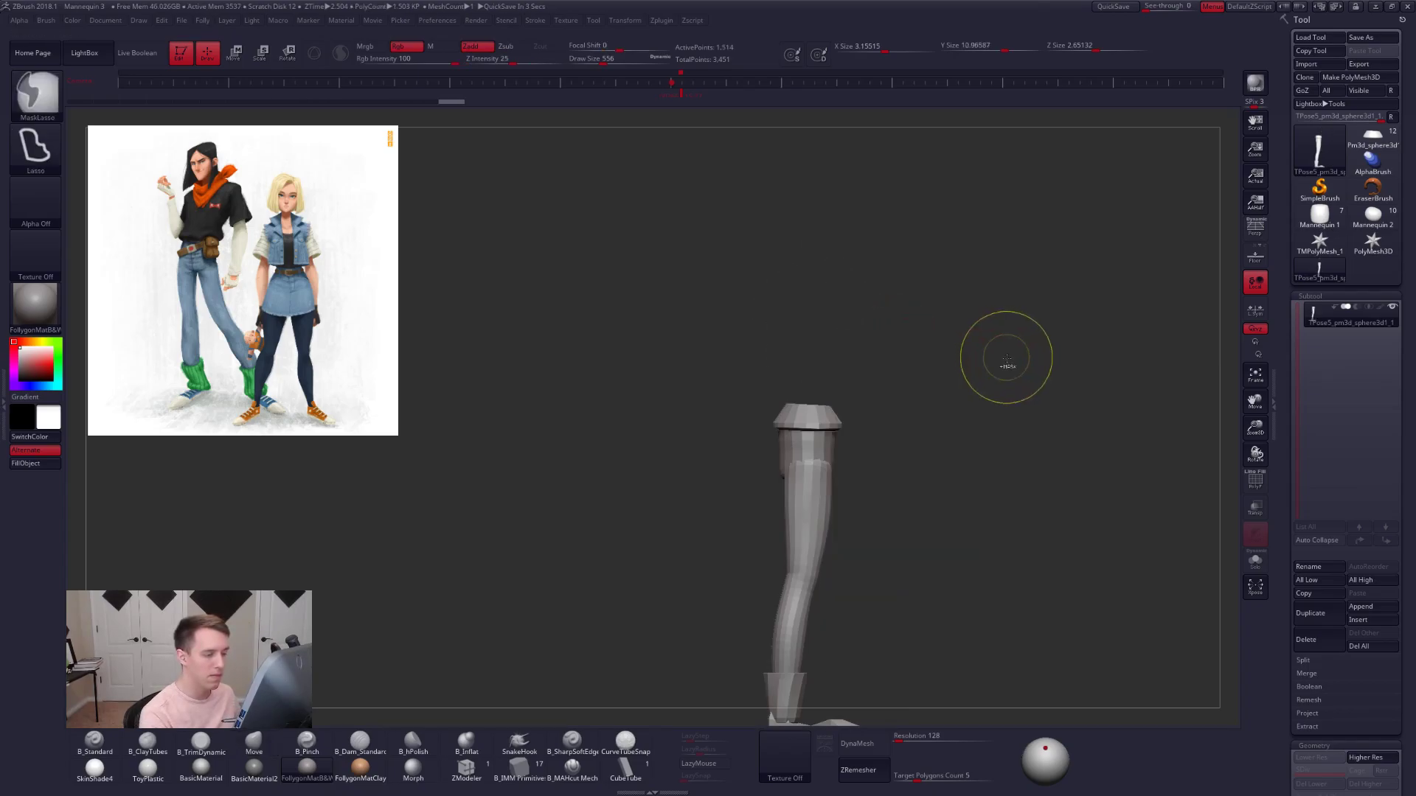
pyautogui.keyDown('ctrl'); pyautogui.keyDown('shift'); pyautogui.click(963, 354); pyautogui.keyUp('shift'); pyautogui.keyUp('ctrl')
# - Move the unmasked upper body slightly forward with a horizontal Transpose line and check it from the front
pyautogui.press('w')
pyautogui.moveTo(827, 383)
pyautogui.keyDown('shift'); pyautogui.mouseDown()
pyautogui.moveTo(927, 383)
pyautogui.moveTo(878, 383)
pyautogui.mouseUp(); pyautogui.keyUp('shift')
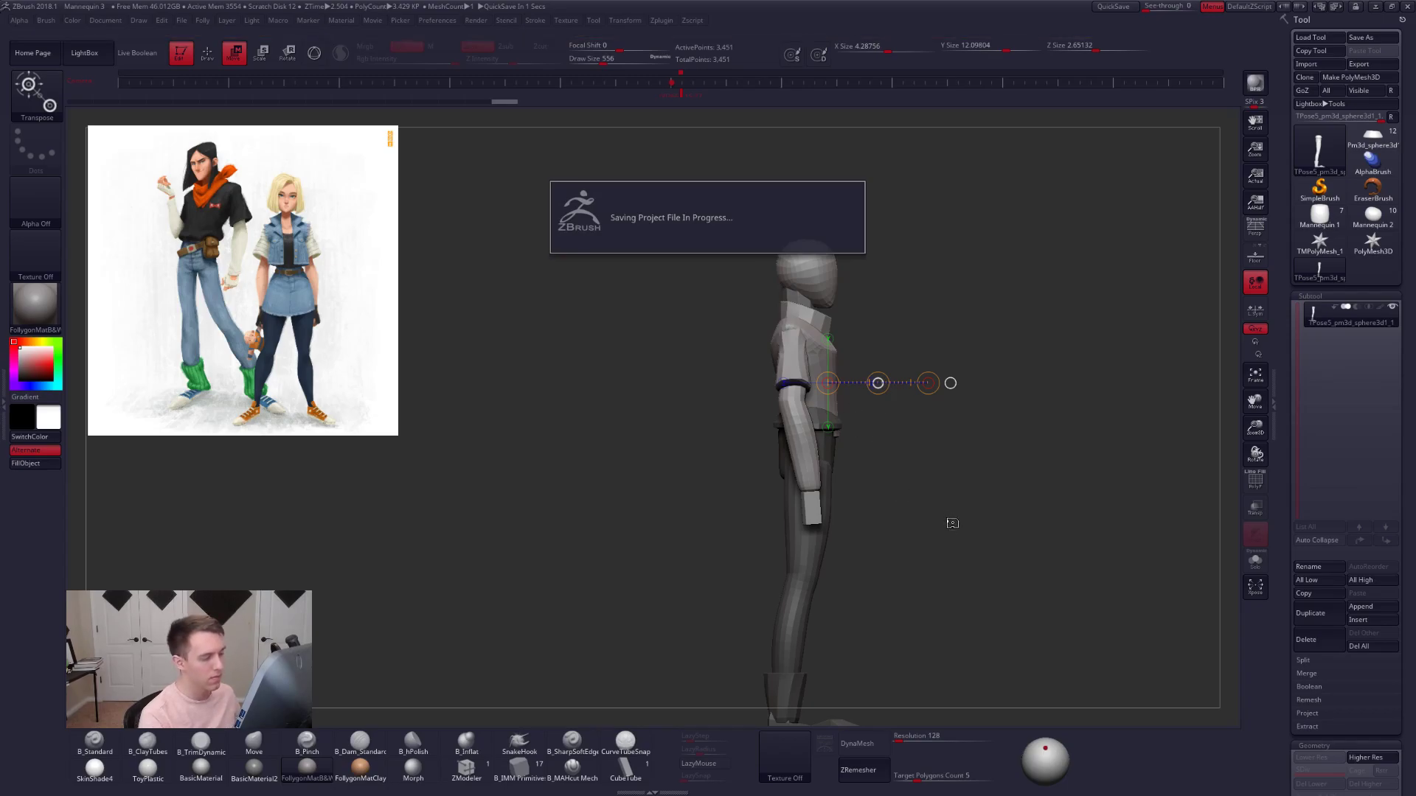
pyautogui.moveTo(952, 524); pyautogui.dragTo(878, 525)
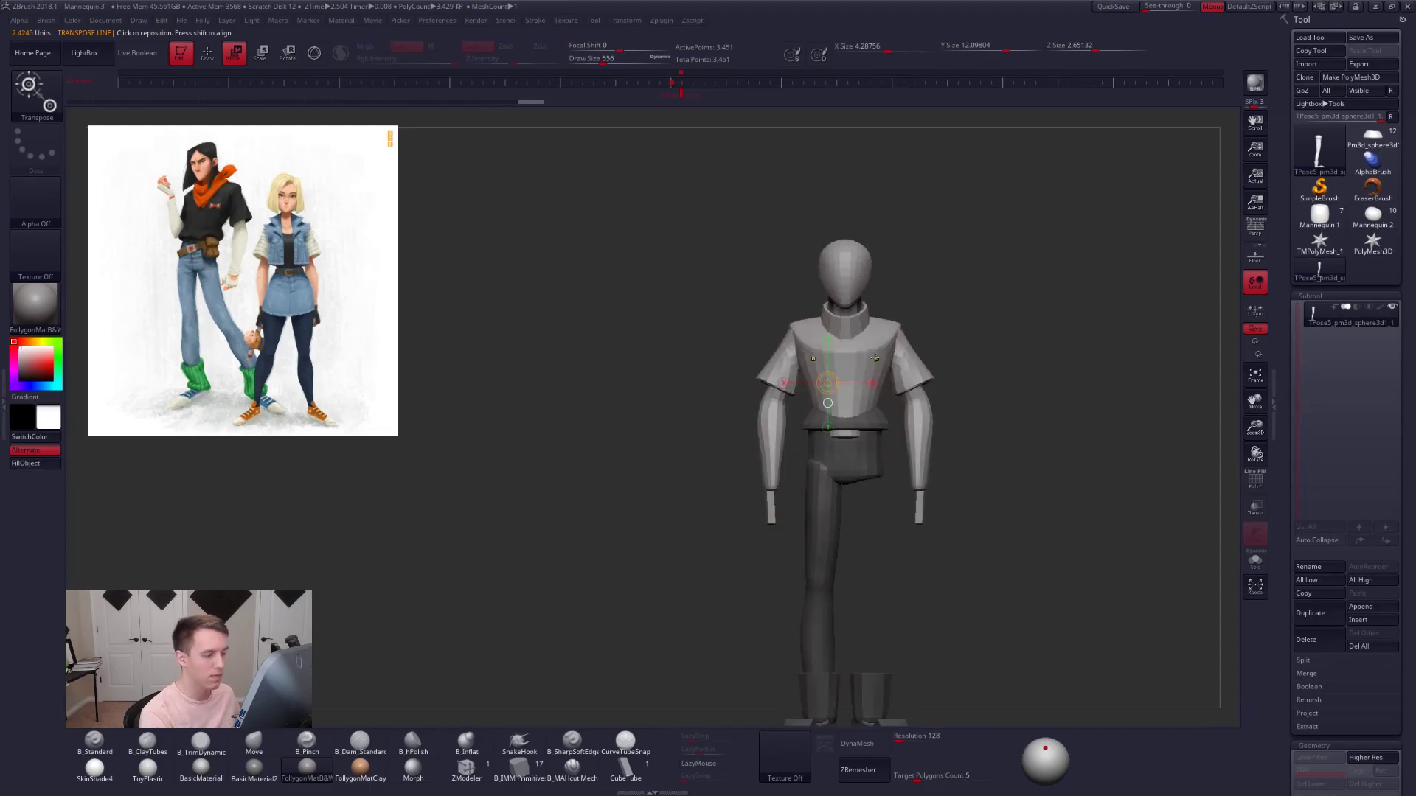
pyautogui.keyDown('ctrl'); pyautogui.moveTo(875, 357); pyautogui.dragTo(863, 450); pyautogui.keyUp('ctrl')
pyautogui.moveTo(911, 490); pyautogui.dragTo(984, 492)
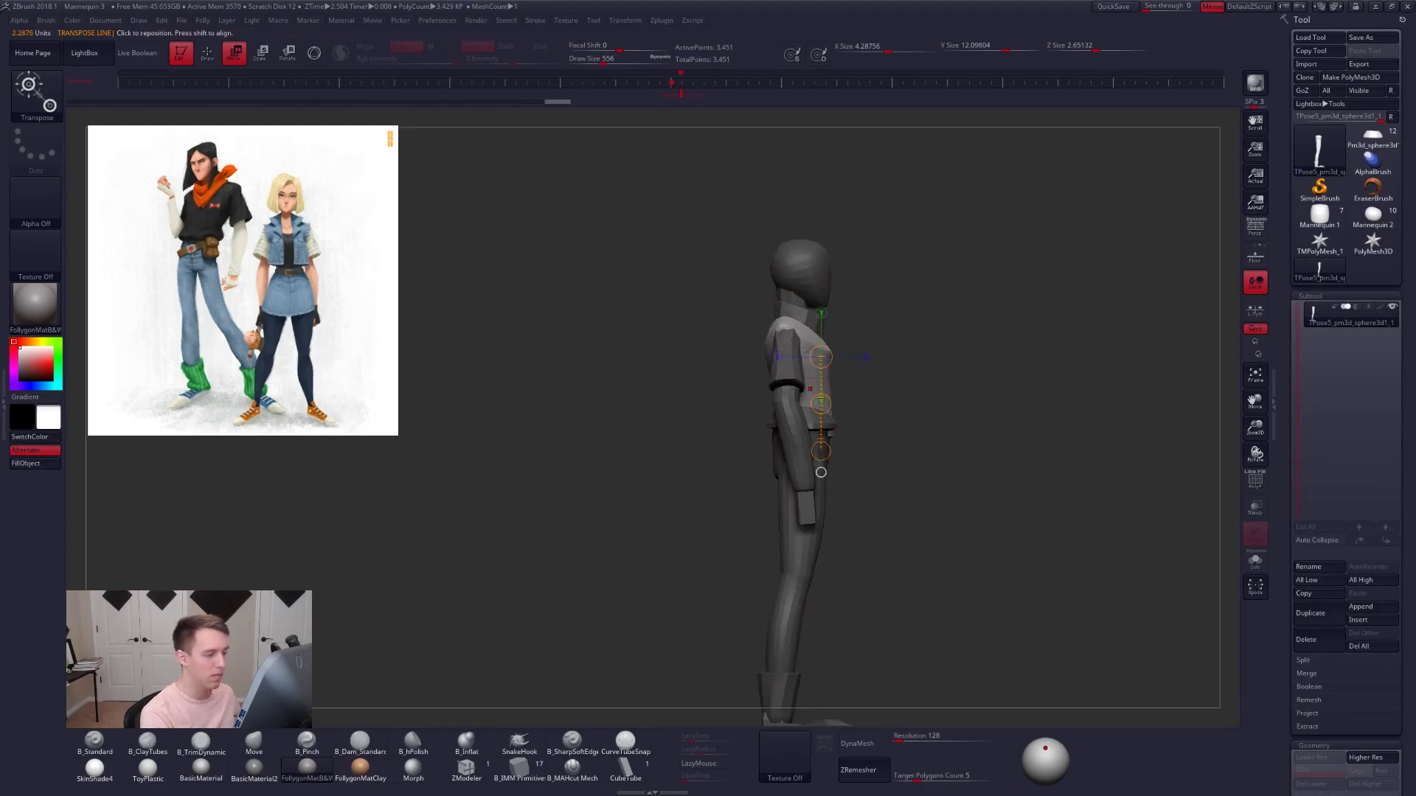
pyautogui.press('q')
# - Isolate the body without its sleeves, forearms and hands, and turn it to the side view
pyautogui.moveTo(838, 395)
pyautogui.keyDown('shift'); pyautogui.mouseDown()
pyautogui.moveTo(759, 395)
pyautogui.moveTo(792, 436)
pyautogui.moveTo(750, 443)
pyautogui.mouseUp(); pyautogui.keyUp('shift')
pyautogui.keyDown('ctrl'); pyautogui.keyDown('shift'); pyautogui.click(780, 386); pyautogui.keyUp('shift'); pyautogui.keyUp('ctrl')
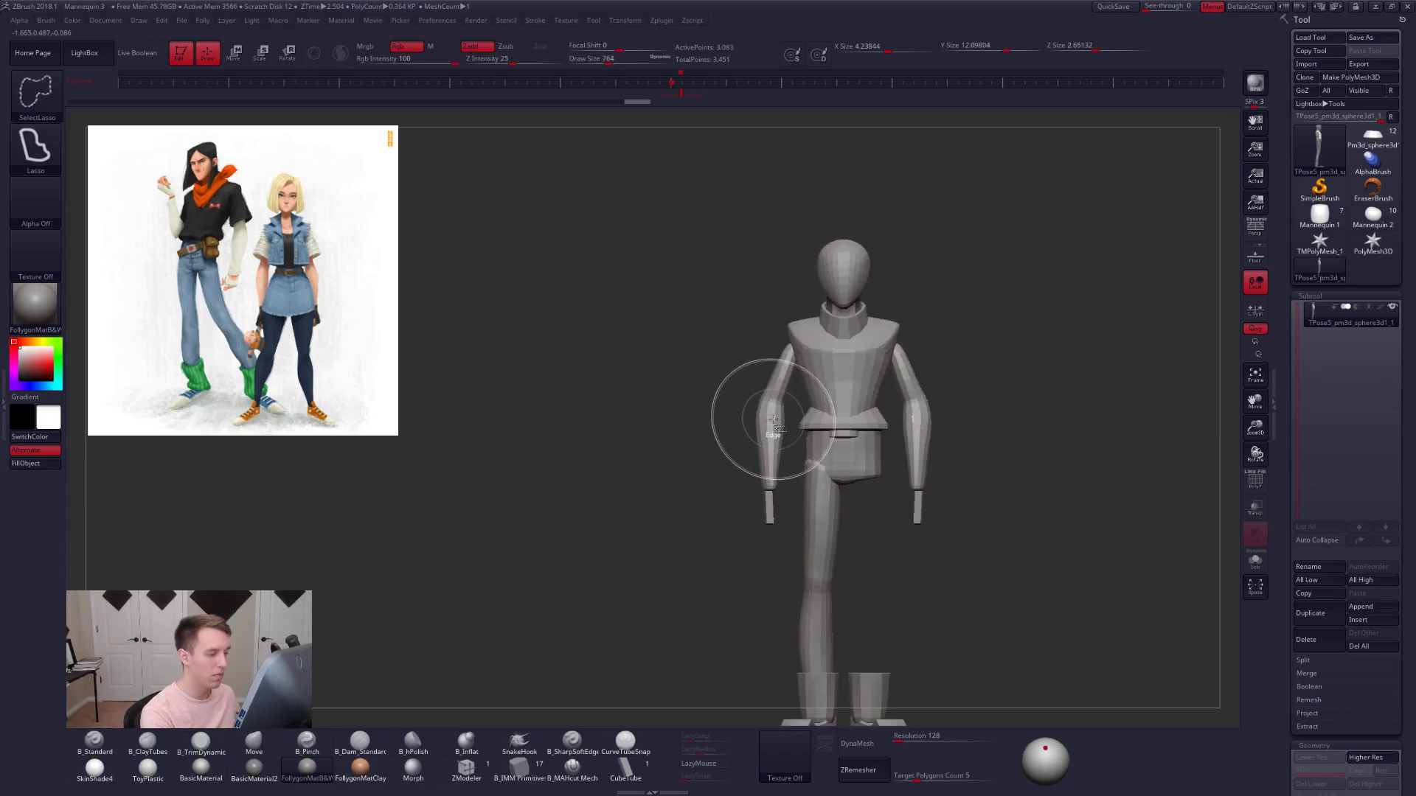
pyautogui.keyDown('ctrl'); pyautogui.keyDown('shift'); pyautogui.click(769, 425); pyautogui.keyUp('shift'); pyautogui.keyUp('ctrl')
pyautogui.keyDown('ctrl'); pyautogui.keyDown('shift'); pyautogui.click(765, 491); pyautogui.keyUp('shift'); pyautogui.keyUp('ctrl')
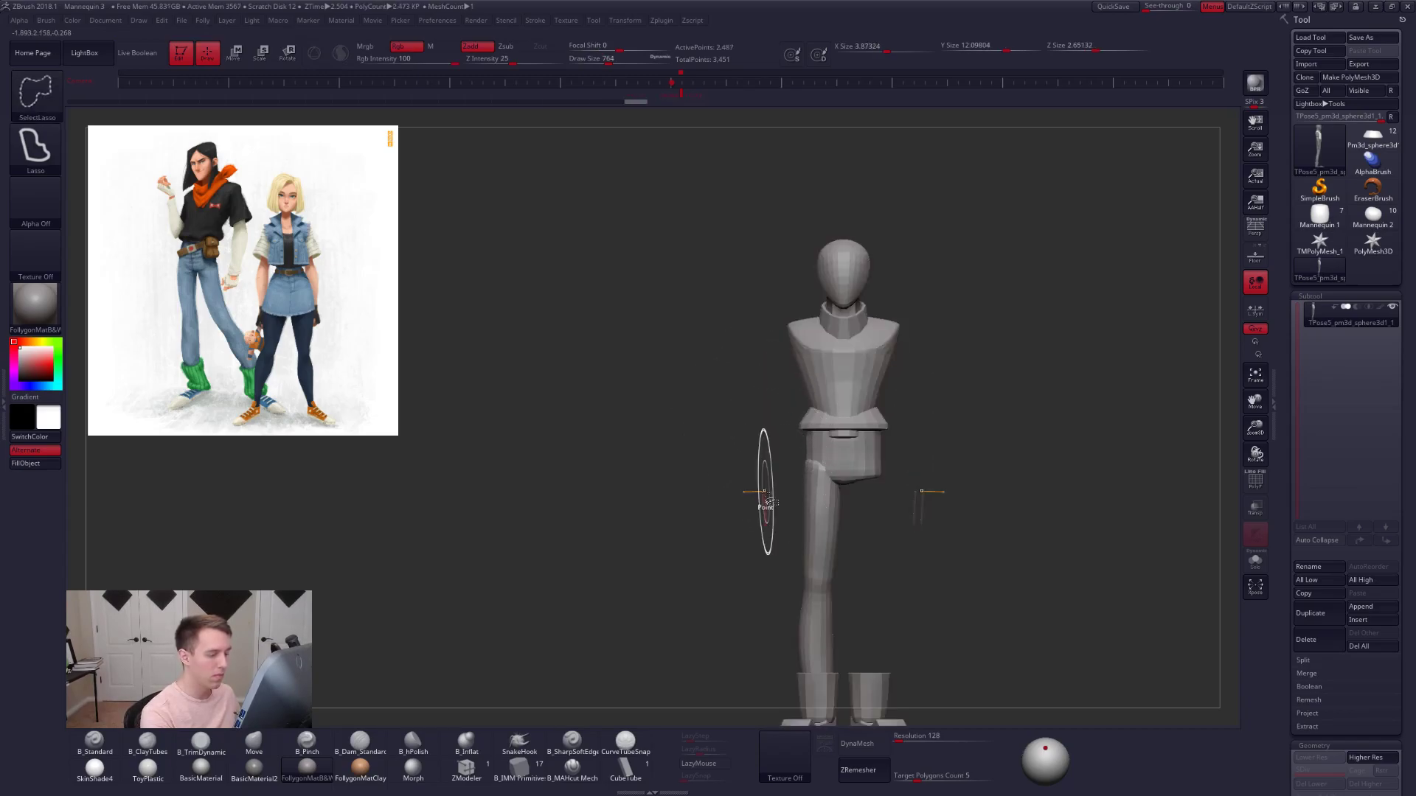
pyautogui.keyDown('ctrl'); pyautogui.keyDown('shift'); pyautogui.click(714, 483); pyautogui.keyUp('shift'); pyautogui.keyUp('ctrl')
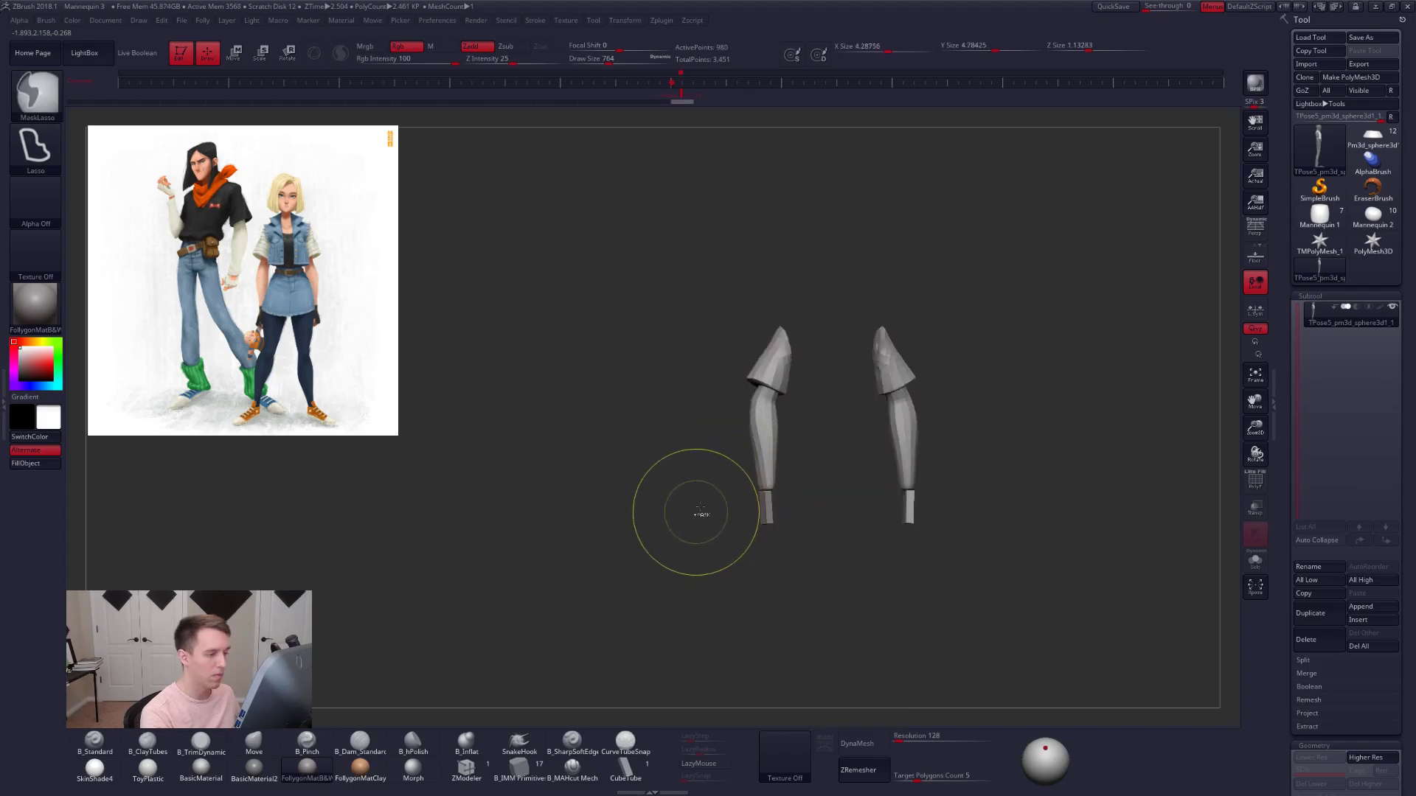
pyautogui.keyDown('ctrl'); pyautogui.keyDown('shift'); pyautogui.moveTo(720, 452); pyautogui.dragTo(863, 476); pyautogui.keyUp('shift'); pyautogui.keyUp('ctrl')
# - Mask the armless body around the upper torso and set a diagonal Transpose rotation line from the chest past the thighs
pyautogui.press('w')
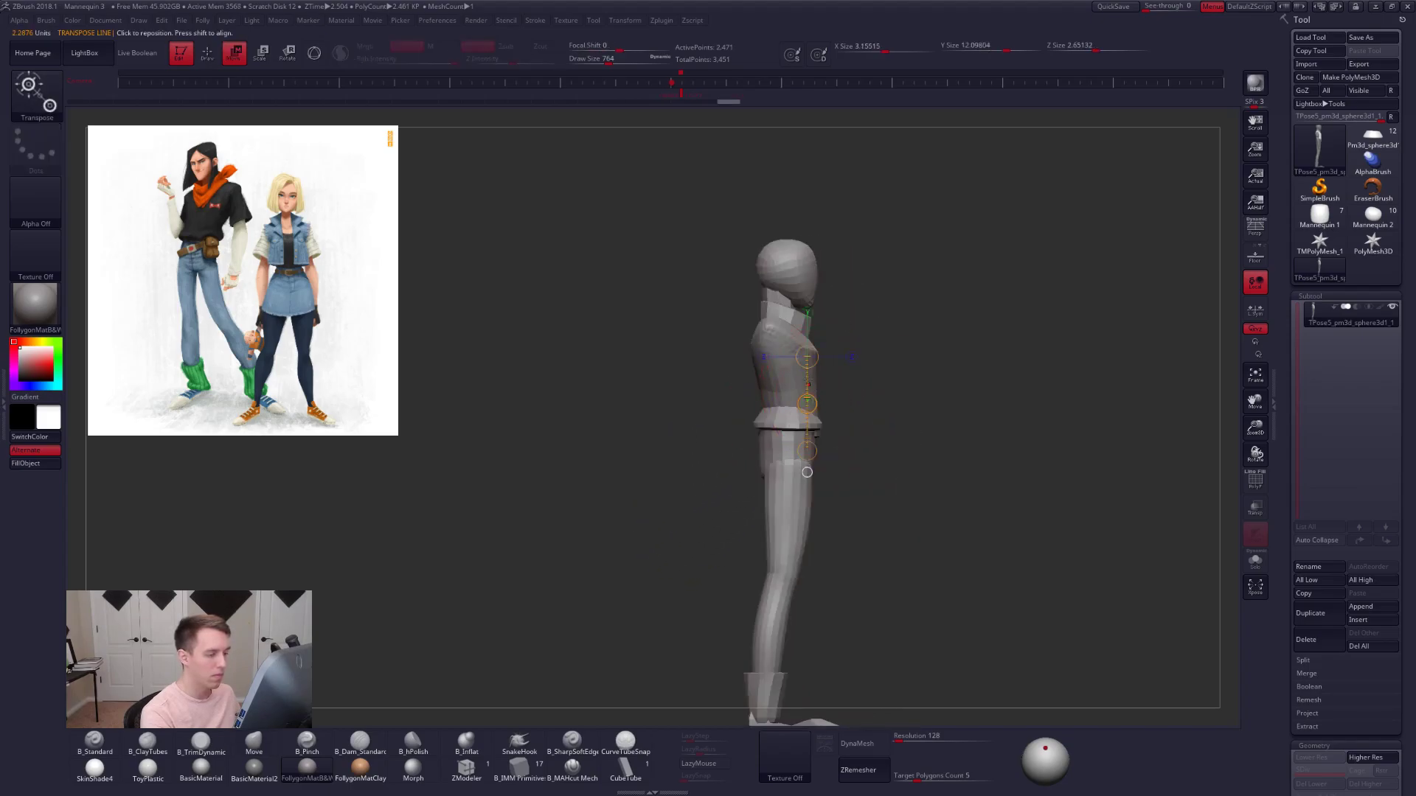
pyautogui.keyDown('ctrl'); pyautogui.click(790, 388); pyautogui.keyUp('ctrl')
pyautogui.moveTo(828, 424)
pyautogui.keyDown('alt'); pyautogui.mouseDown()
pyautogui.moveTo(837, 436)
pyautogui.moveTo(812, 424)
pyautogui.mouseUp(); pyautogui.keyUp('alt')
pyautogui.press('q')
pyautogui.press('space')
pyautogui.moveTo(723, 345)
pyautogui.keyDown('ctrl'); pyautogui.mouseDown()
pyautogui.moveTo(724, 235)
pyautogui.moveTo(713, 258)
pyautogui.mouseUp(); pyautogui.keyUp('ctrl')
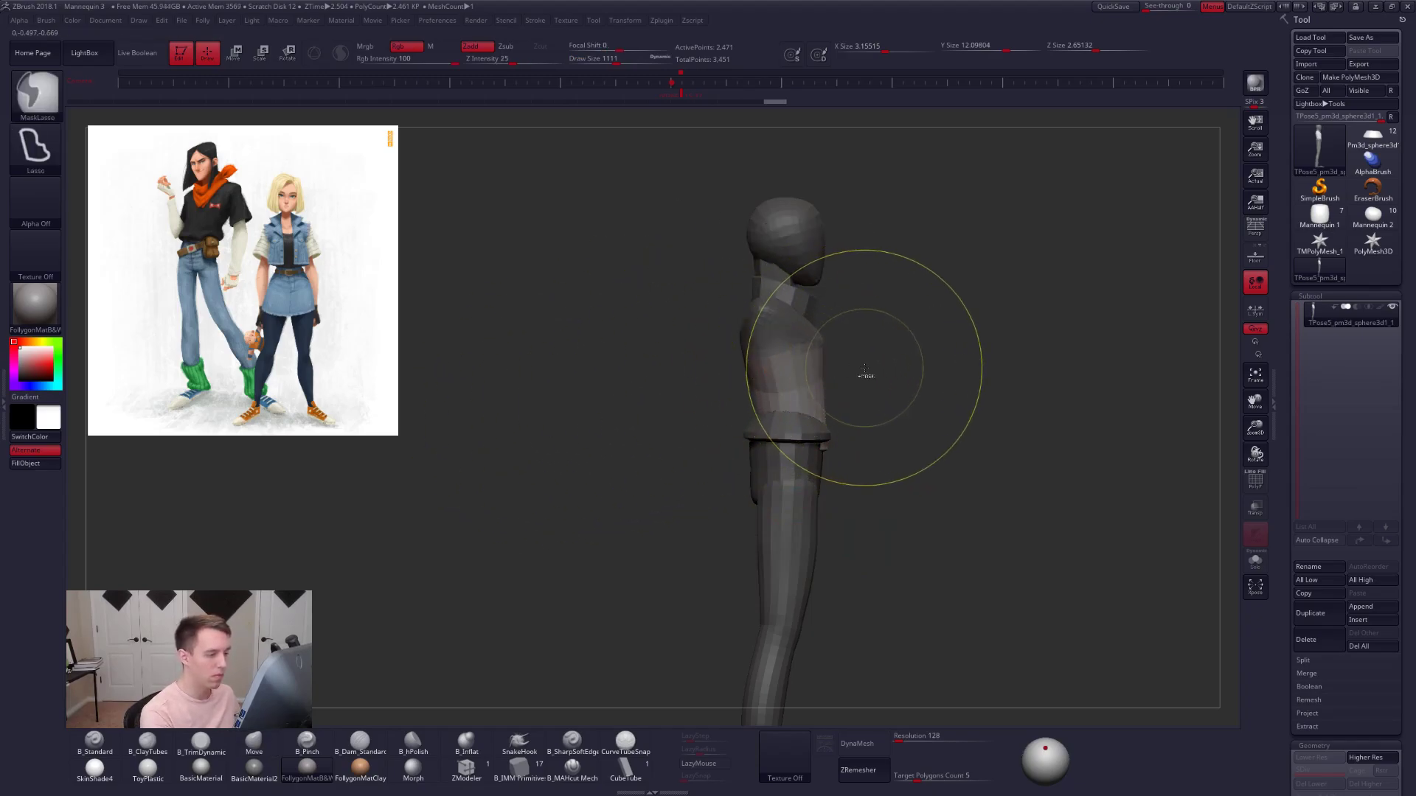
pyautogui.press('r')
pyautogui.moveTo(776, 346); pyautogui.dragTo(895, 517)
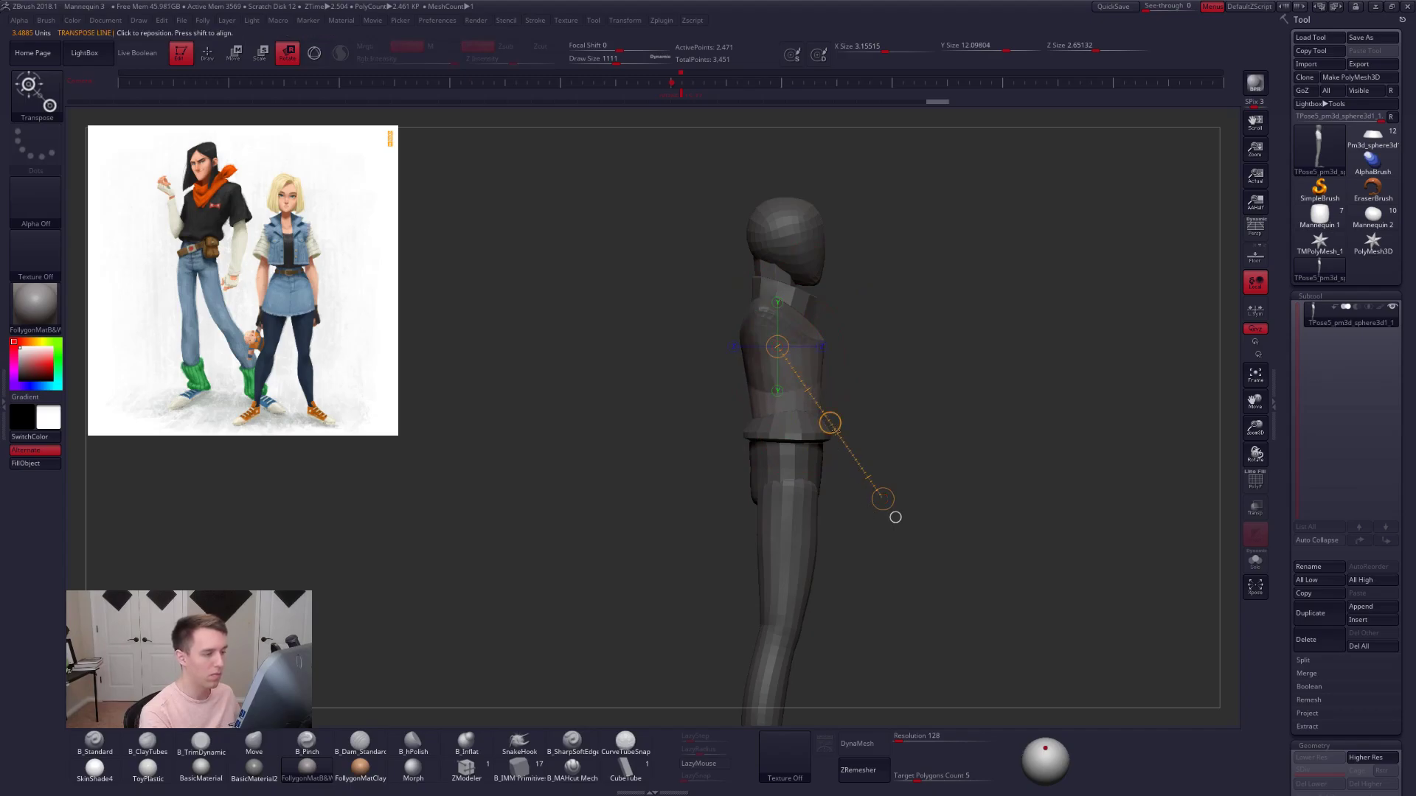
# - Show the whole posable mesh in front view and transfer its pose to the original subtools with TPose|SubT
pyautogui.press('q')
pyautogui.press('space')
pyautogui.moveTo(1025, 435)
pyautogui.mouseDown()
pyautogui.moveTo(937, 421)
pyautogui.moveTo(858, 457)
pyautogui.moveTo(726, 457)
pyautogui.moveTo(944, 420)
pyautogui.mouseUp()
pyautogui.keyDown('ctrl'); pyautogui.keyDown('shift'); pyautogui.click(937, 426); pyautogui.keyUp('shift'); pyautogui.keyUp('ctrl')
pyautogui.hotkey('ctrl', 'f')
pyautogui.click(1009, 588)
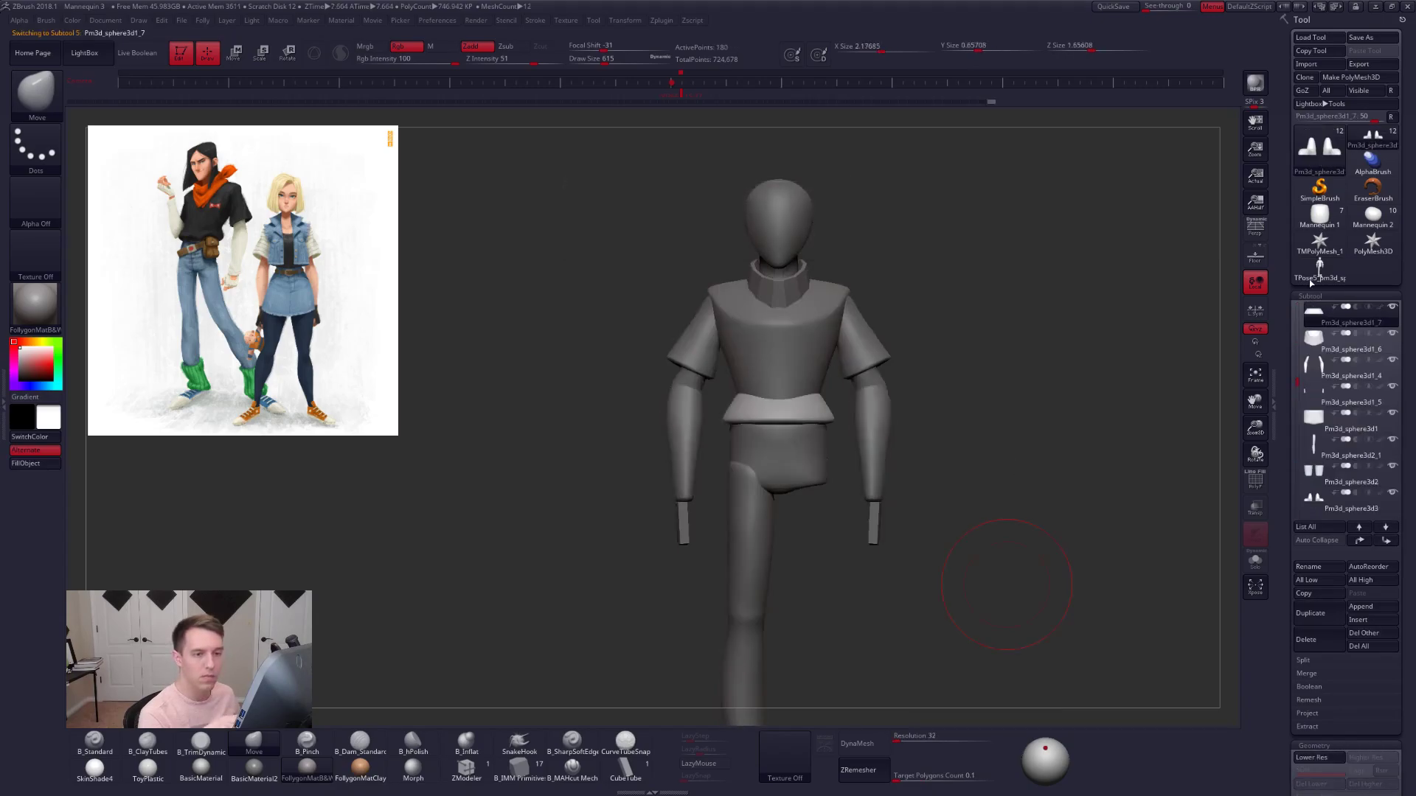
# - Delete the temporary TPose mesh and switch back to the original multi-part character
pyautogui.click(1316, 638)
pyautogui.click(1217, 662)
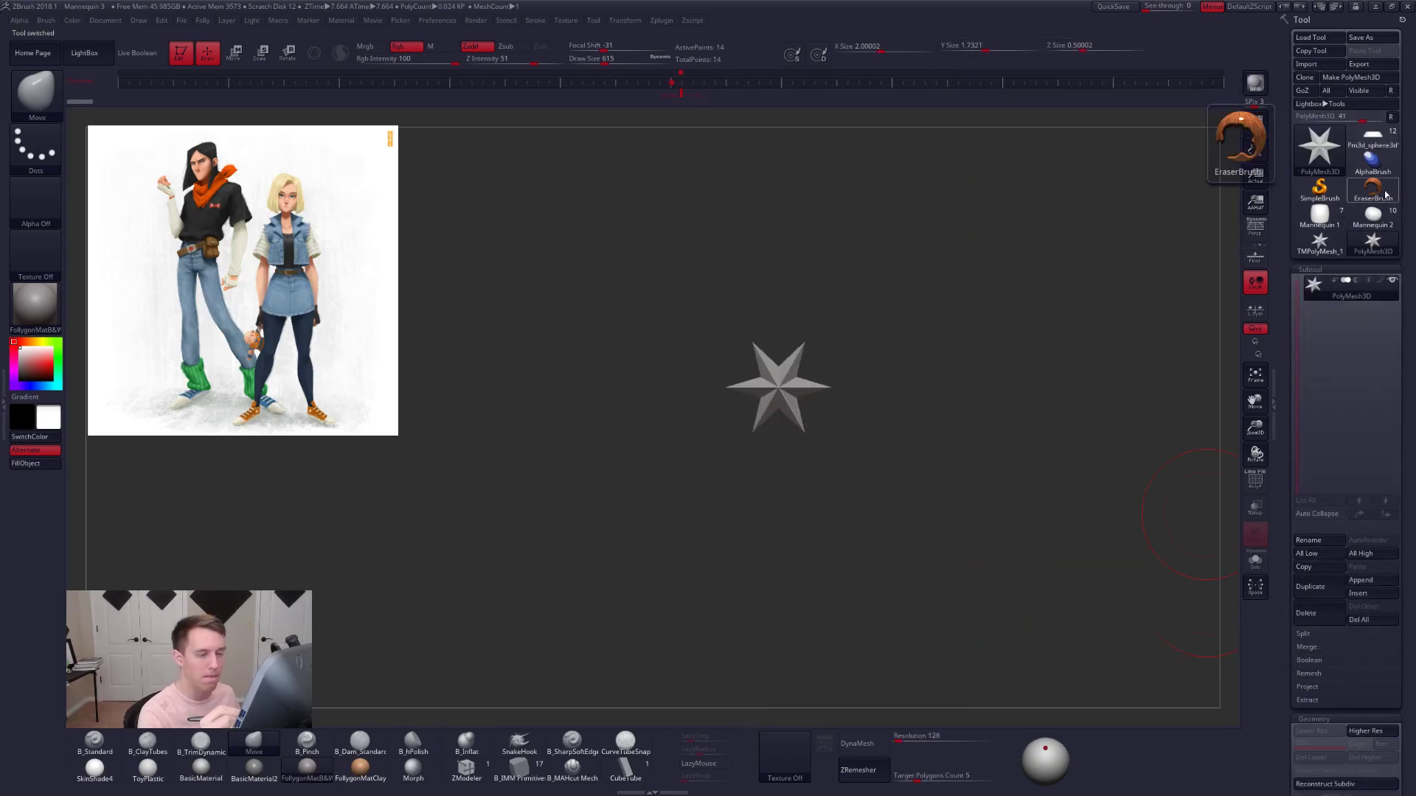
pyautogui.click(1373, 139)
# - Pull the waistband's upper edge slightly upward at the front and back with a smaller Move brush
pyautogui.moveTo(1099, 295)
pyautogui.keyDown('alt'); pyautogui.mouseDown()
pyautogui.moveTo(1112, 306)
pyautogui.moveTo(1114, 398)
pyautogui.mouseUp(); pyautogui.keyUp('alt')
pyautogui.press('space')
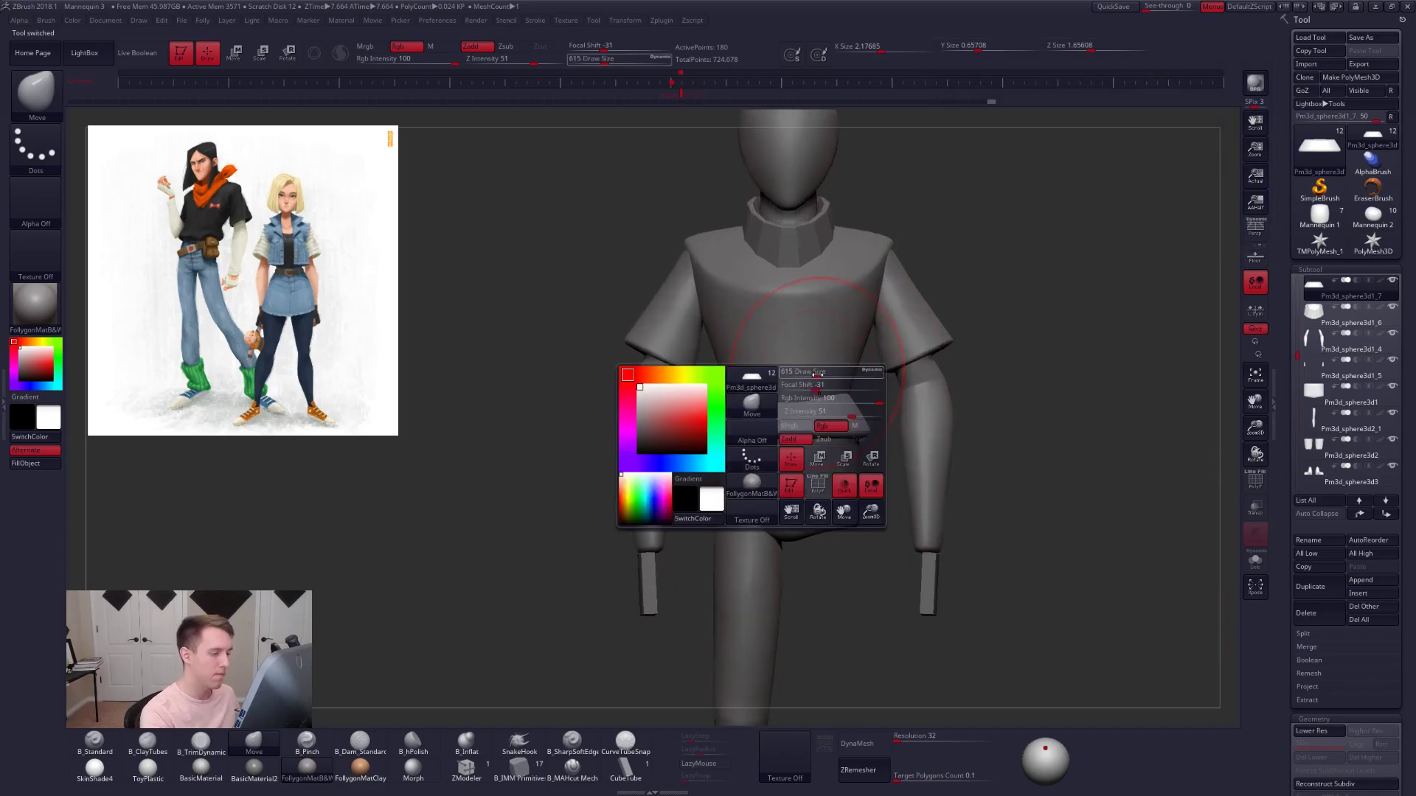
pyautogui.moveTo(814, 372); pyautogui.dragTo(802, 372)
pyautogui.moveTo(802, 383); pyautogui.dragTo(809, 409, button='right')
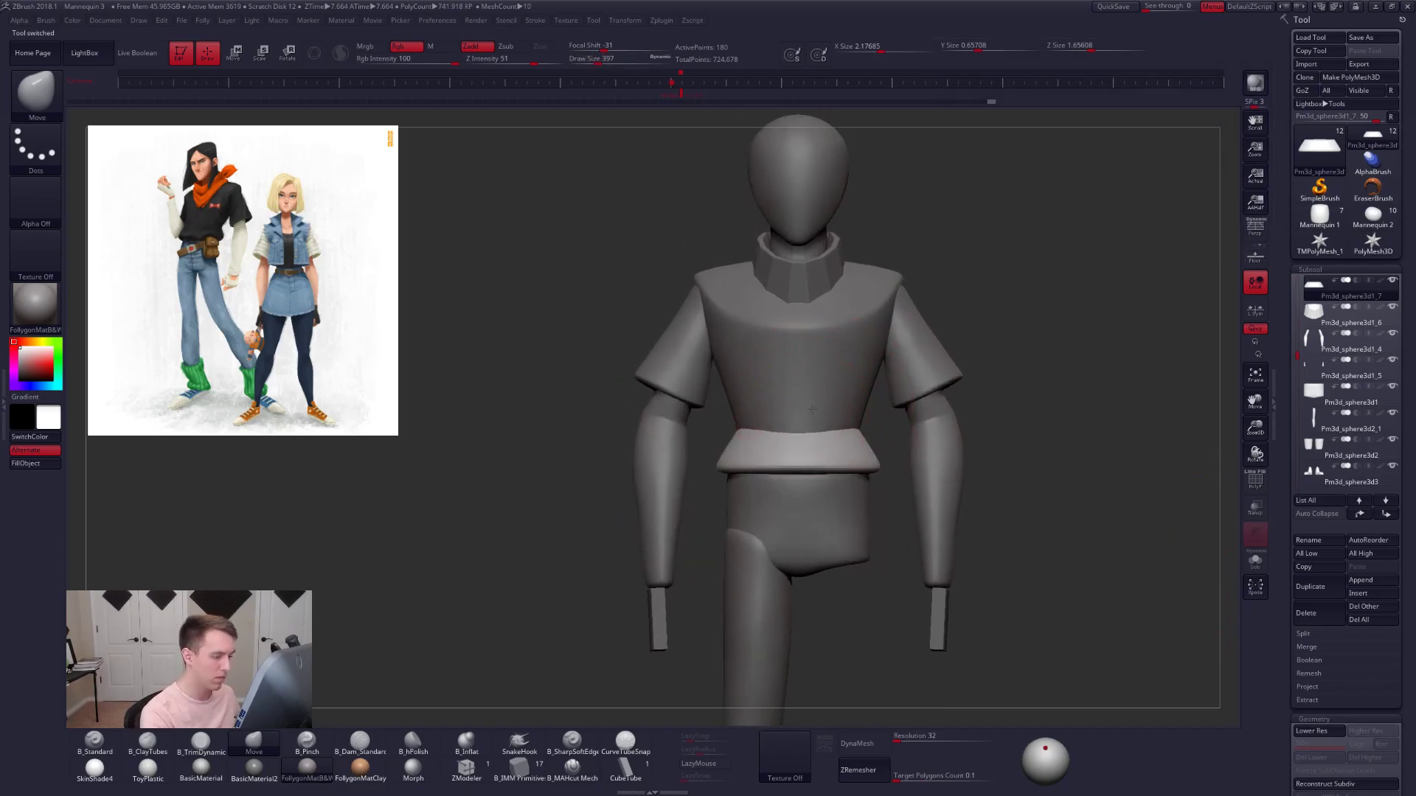
pyautogui.moveTo(815, 407); pyautogui.dragTo(816, 401)
pyautogui.moveTo(864, 445); pyautogui.dragTo(847, 504, button='right')
pyautogui.moveTo(951, 442); pyautogui.dragTo(899, 434, button='right')
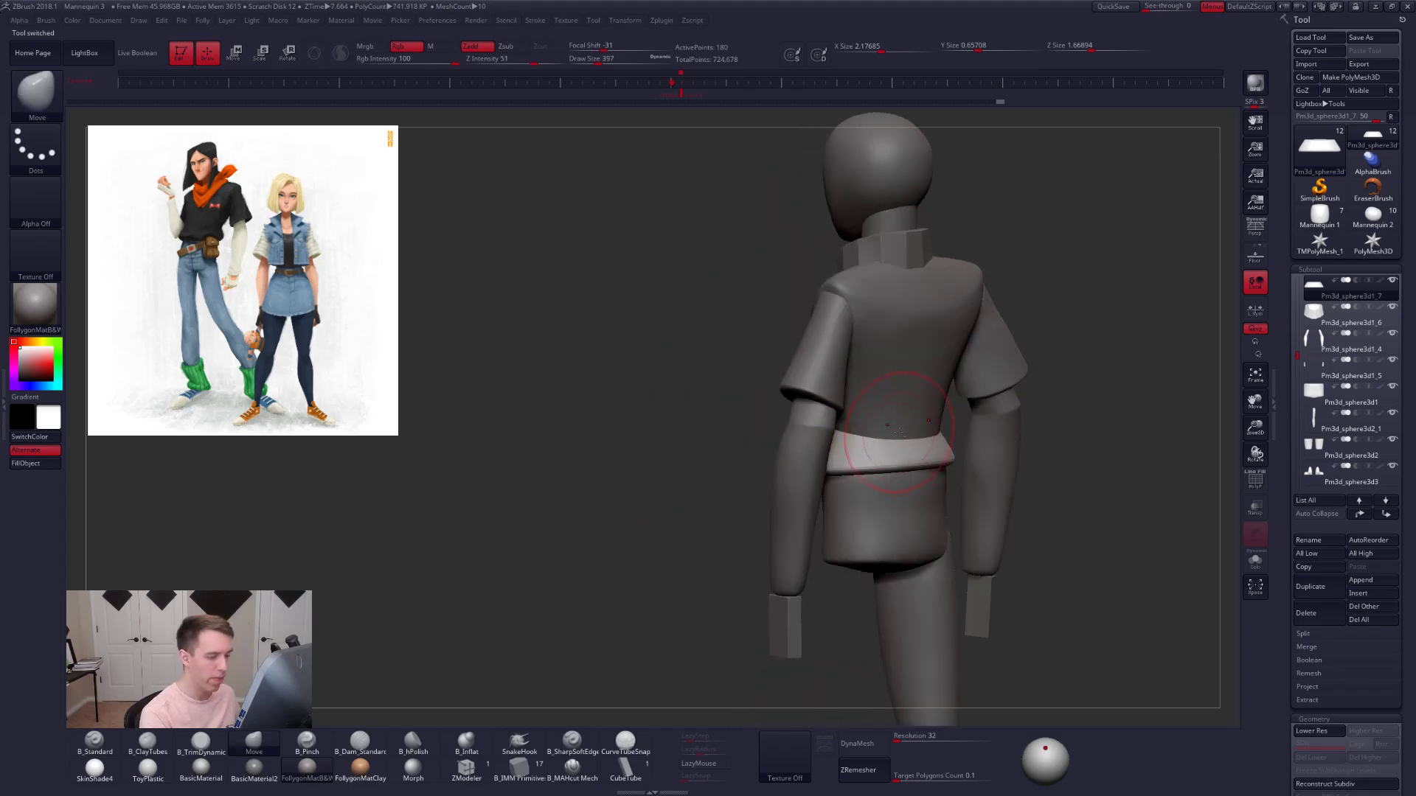
pyautogui.moveTo(905, 427); pyautogui.dragTo(909, 417)
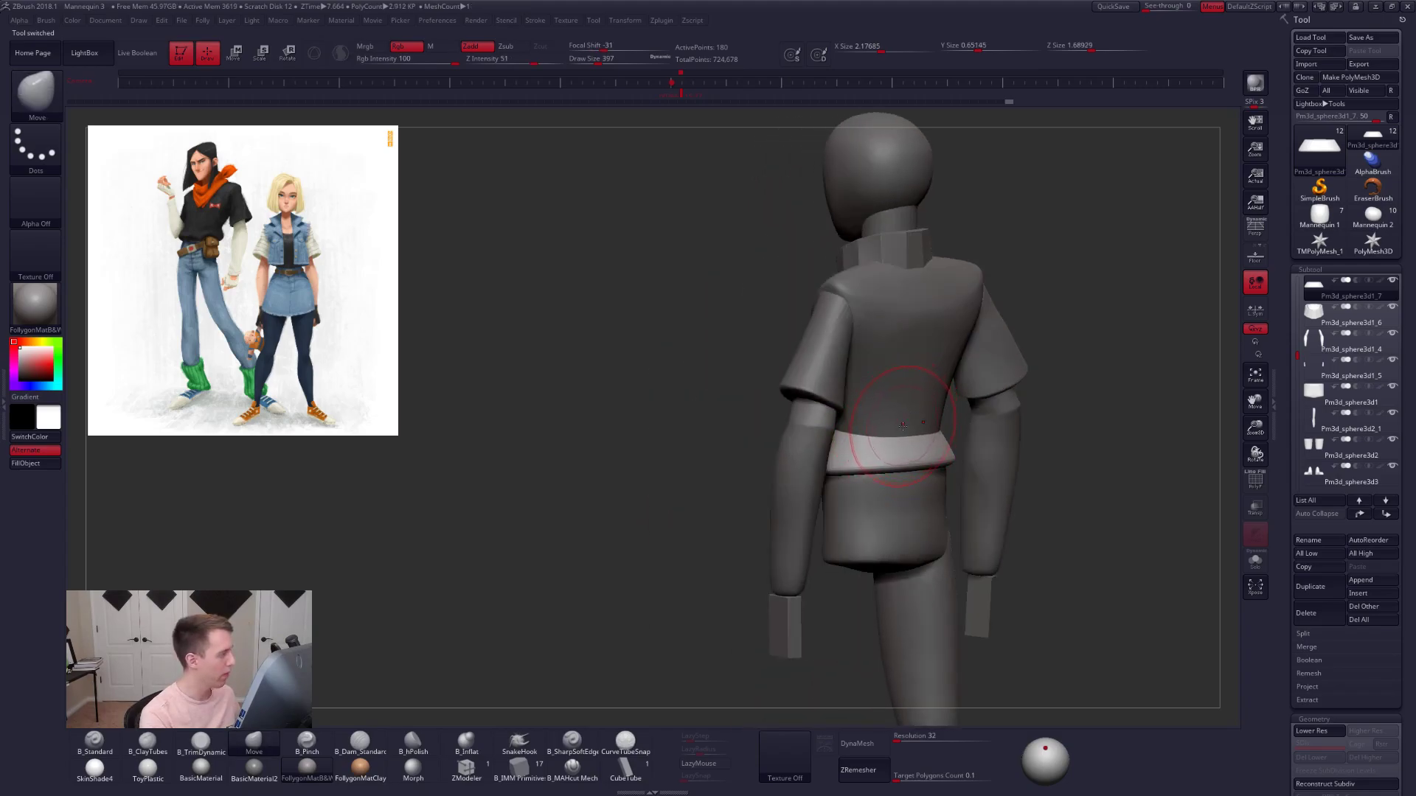
# - Make the T-shirt torso active in side view and set the Move brush's draw size to 556
pyautogui.keyDown('alt'); pyautogui.click(907, 416); pyautogui.keyUp('alt')
pyautogui.keyDown('shift'); pyautogui.moveTo(908, 415); pyautogui.dragTo(931, 419, button='right'); pyautogui.keyUp('shift')
pyautogui.press('space')
pyautogui.moveTo(919, 419); pyautogui.dragTo(924, 418)
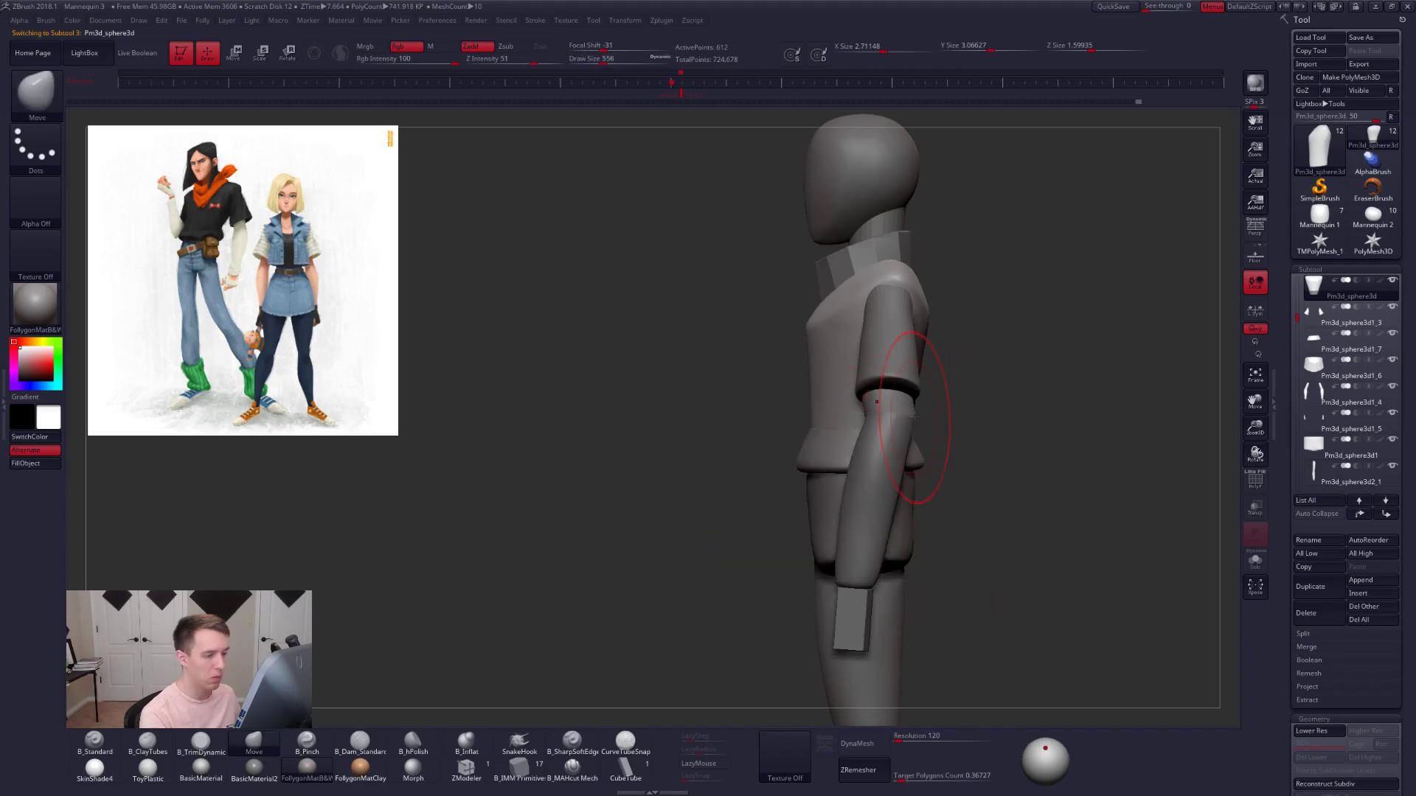
# - Solo the active piece, select the sleeves subtool, and move it two places down so it sits above the arms
pyautogui.hotkey('shift', 's')
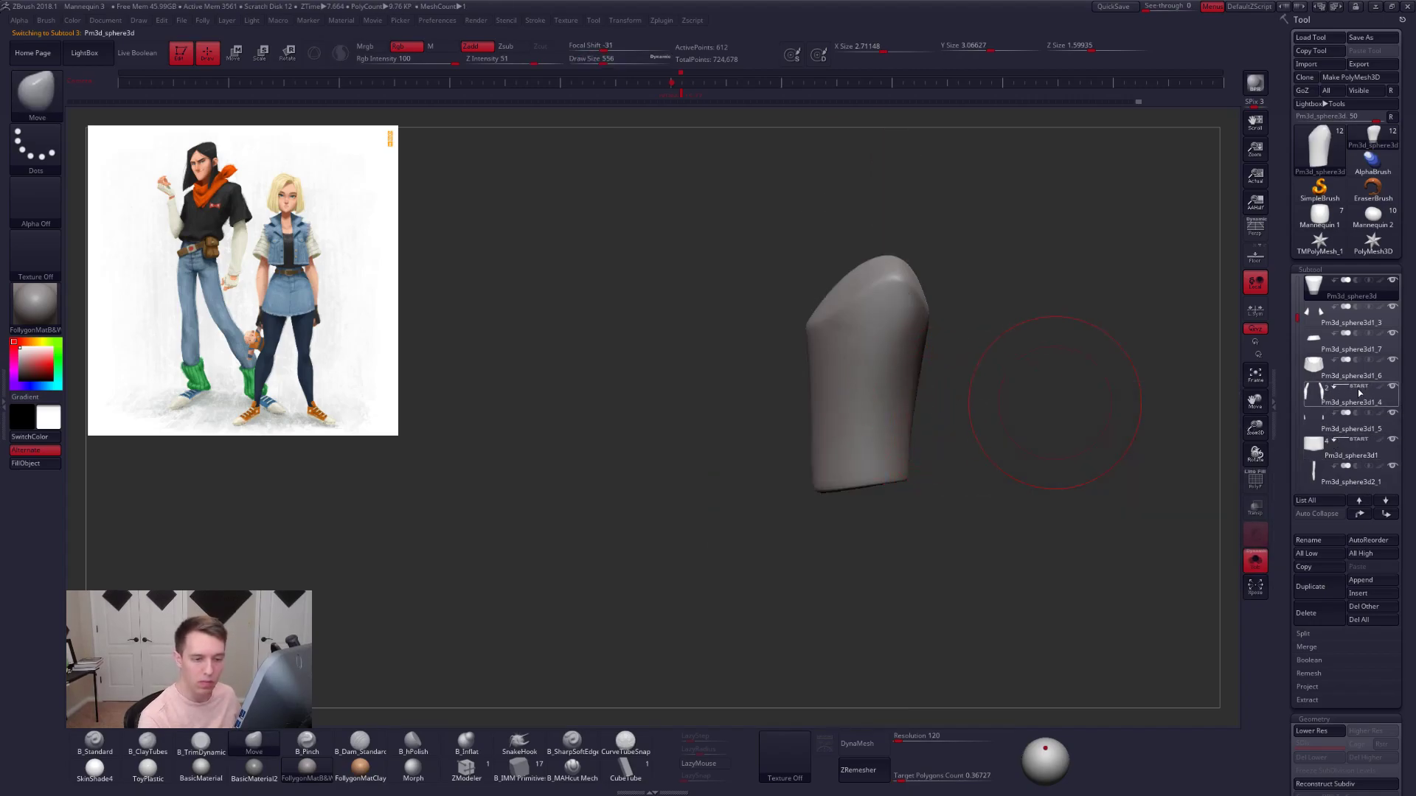
pyautogui.moveTo(1384, 386)
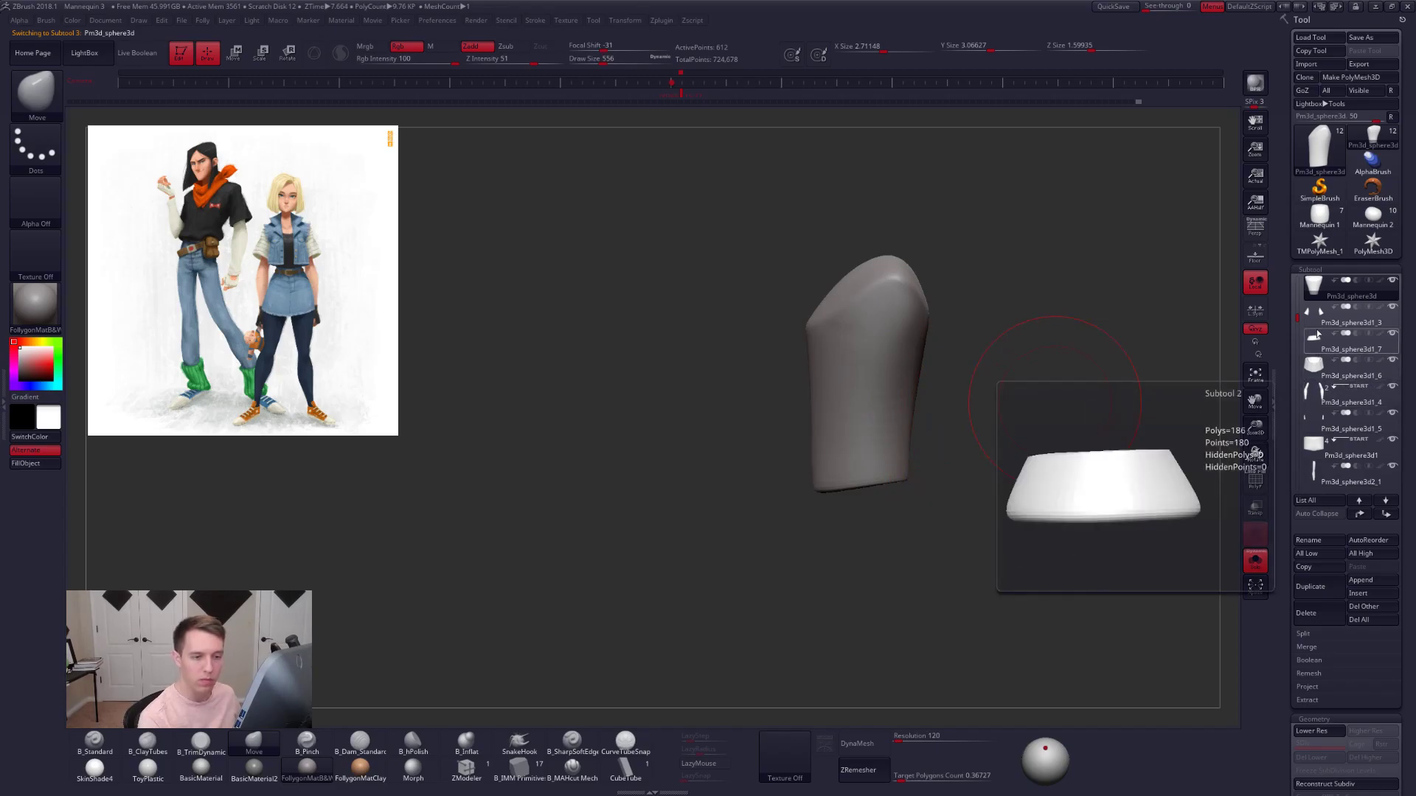
pyautogui.click(1349, 318)
pyautogui.click(1385, 514)
pyautogui.click(1385, 514)
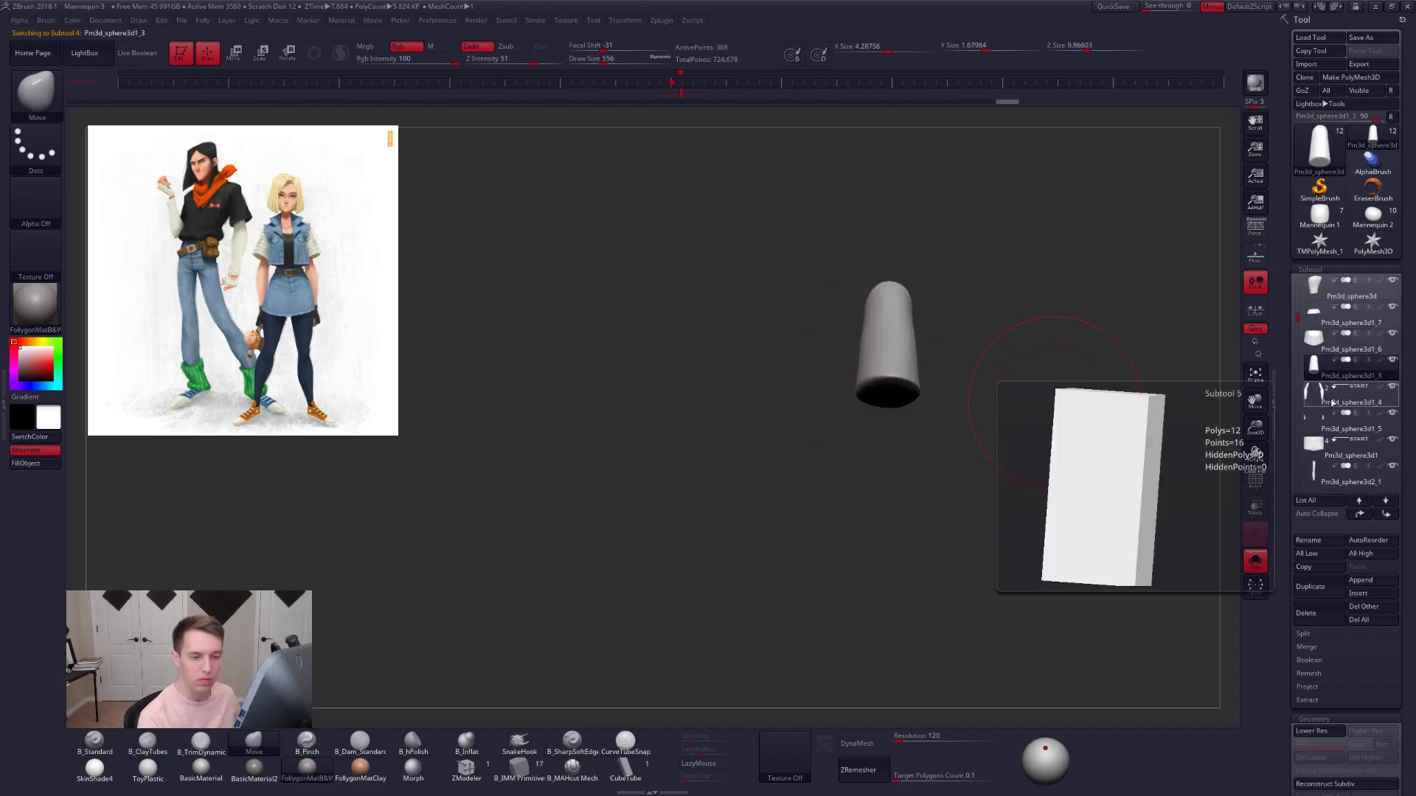
# - Hide the sleeves, arms and hands, turn Solo off, and select the collar piece
pyautogui.moveTo(1334, 365)
pyautogui.click(1390, 360)
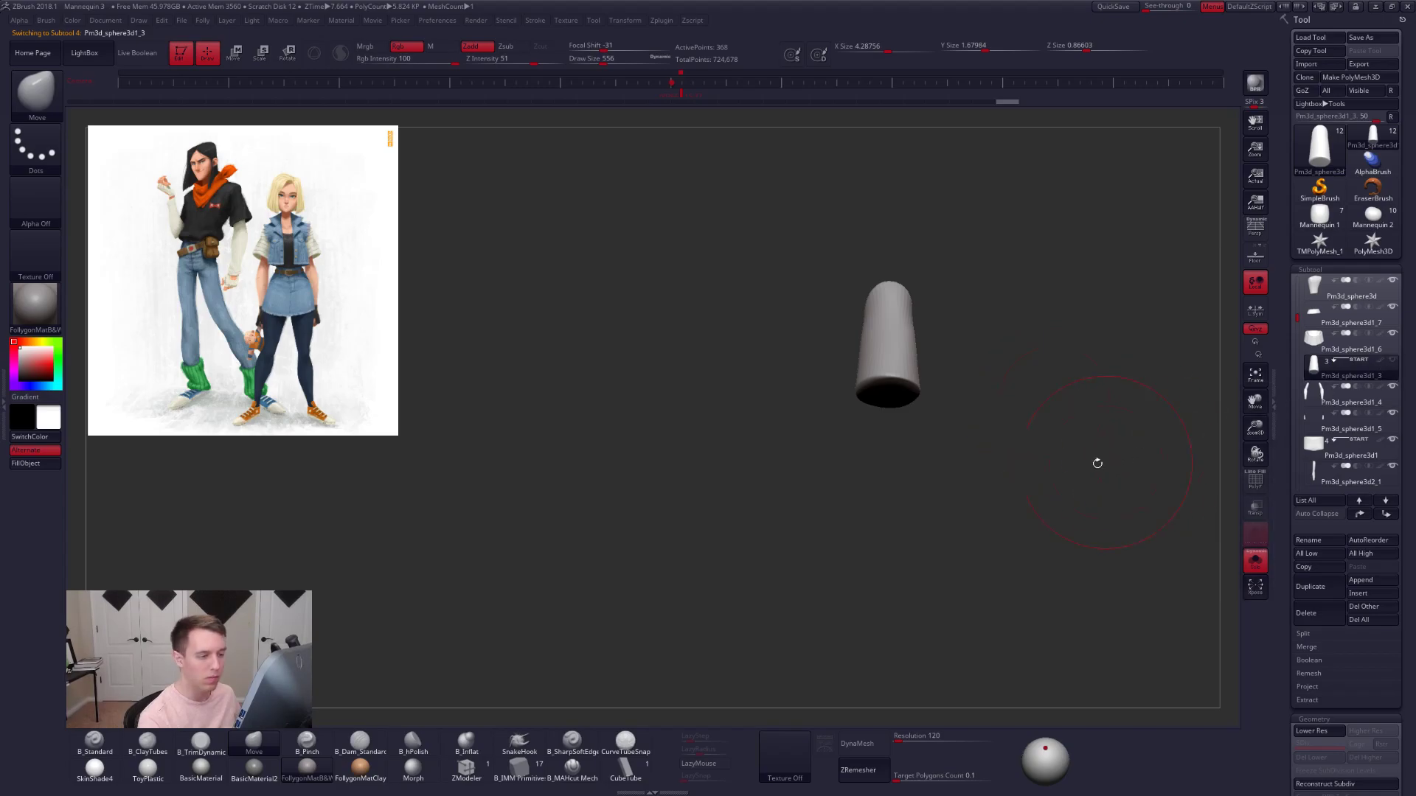
pyautogui.hotkey('alt', 'shift', 's')
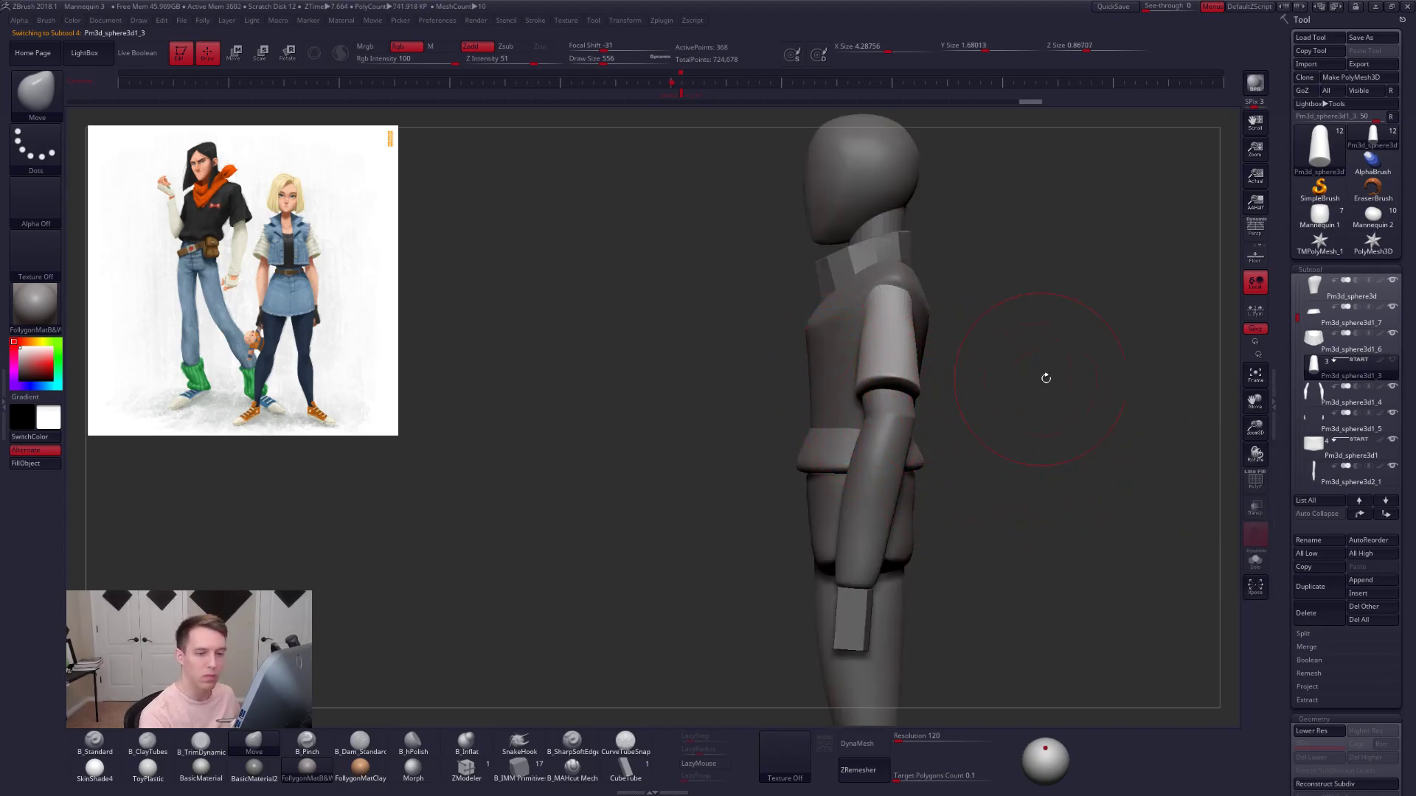
pyautogui.click(1349, 346)
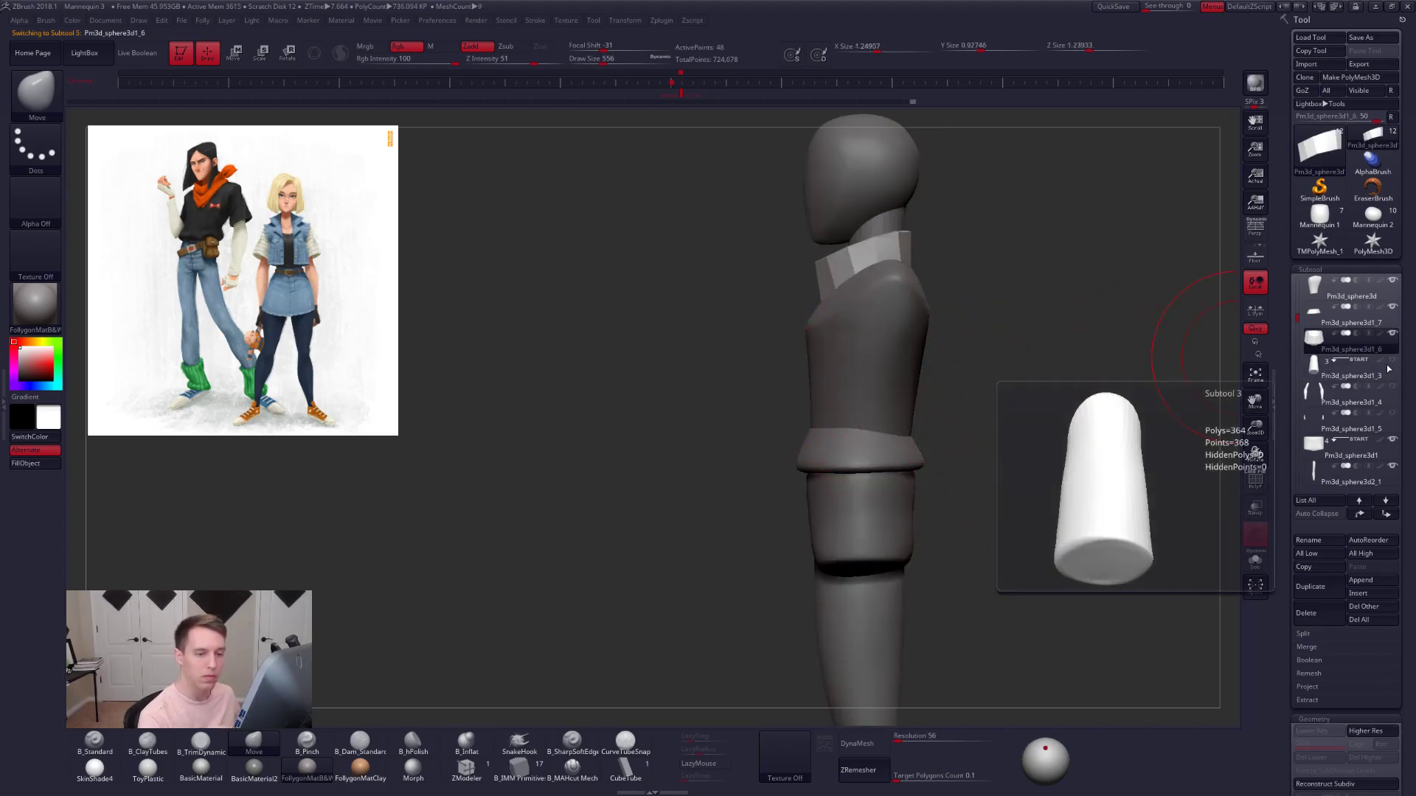
# - Make the T-shirt torso active, set the Move draw size to 677, turn off its subdivision smoothing and show its polyframe
pyautogui.keyDown('alt'); pyautogui.click(866, 395); pyautogui.keyUp('alt')
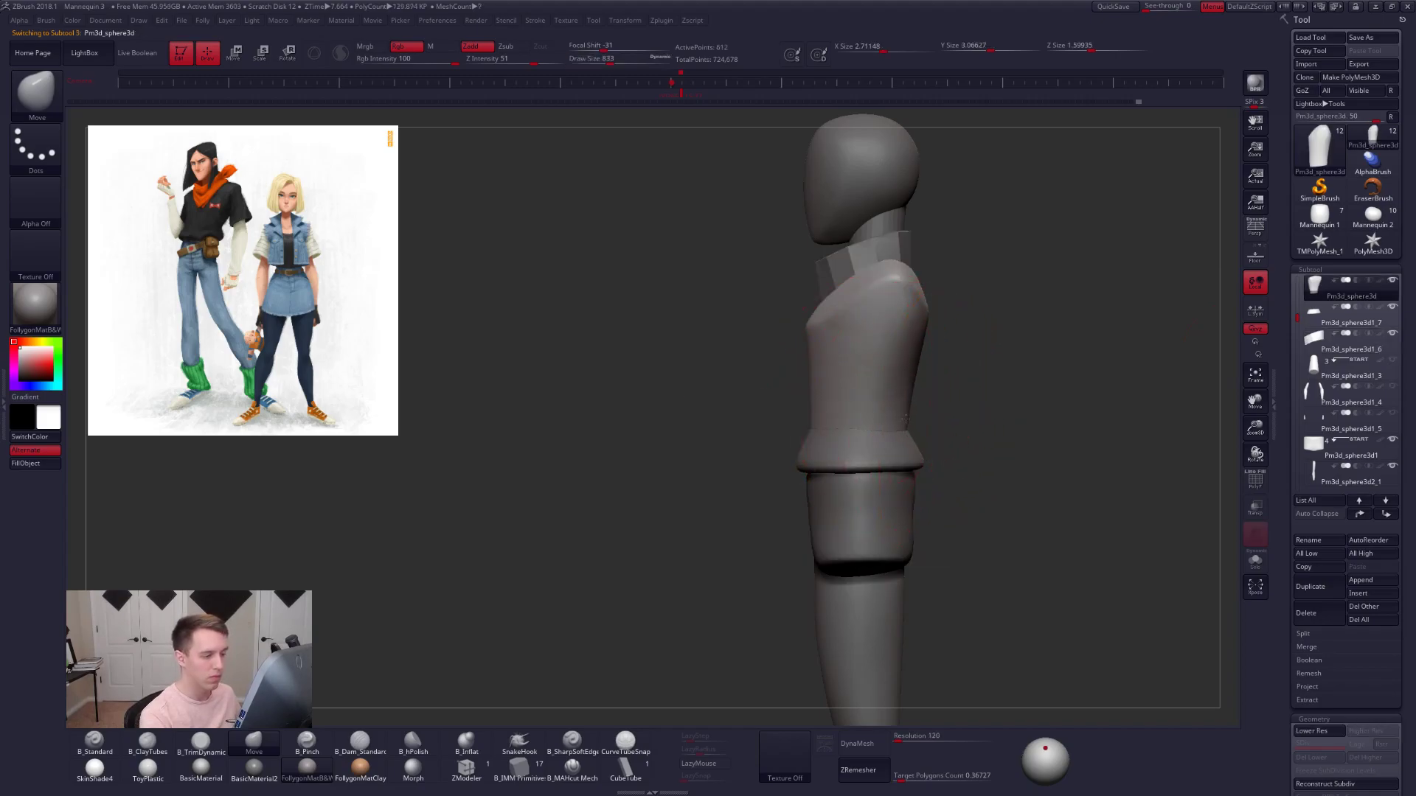
pyautogui.press('space')
pyautogui.moveTo(903, 421); pyautogui.dragTo(899, 422)
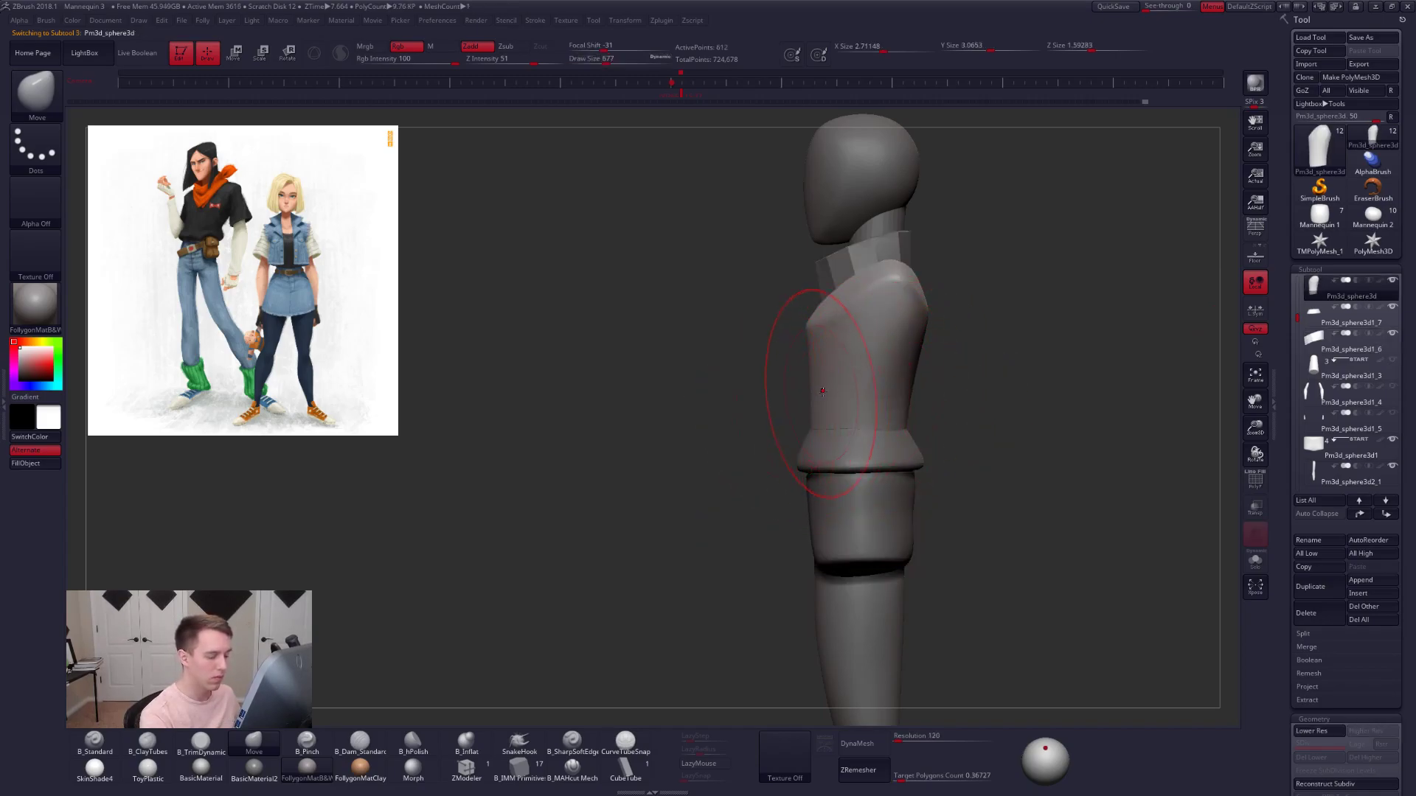
pyautogui.hotkey('shift', 'd')
pyautogui.hotkey('shift', 'f')
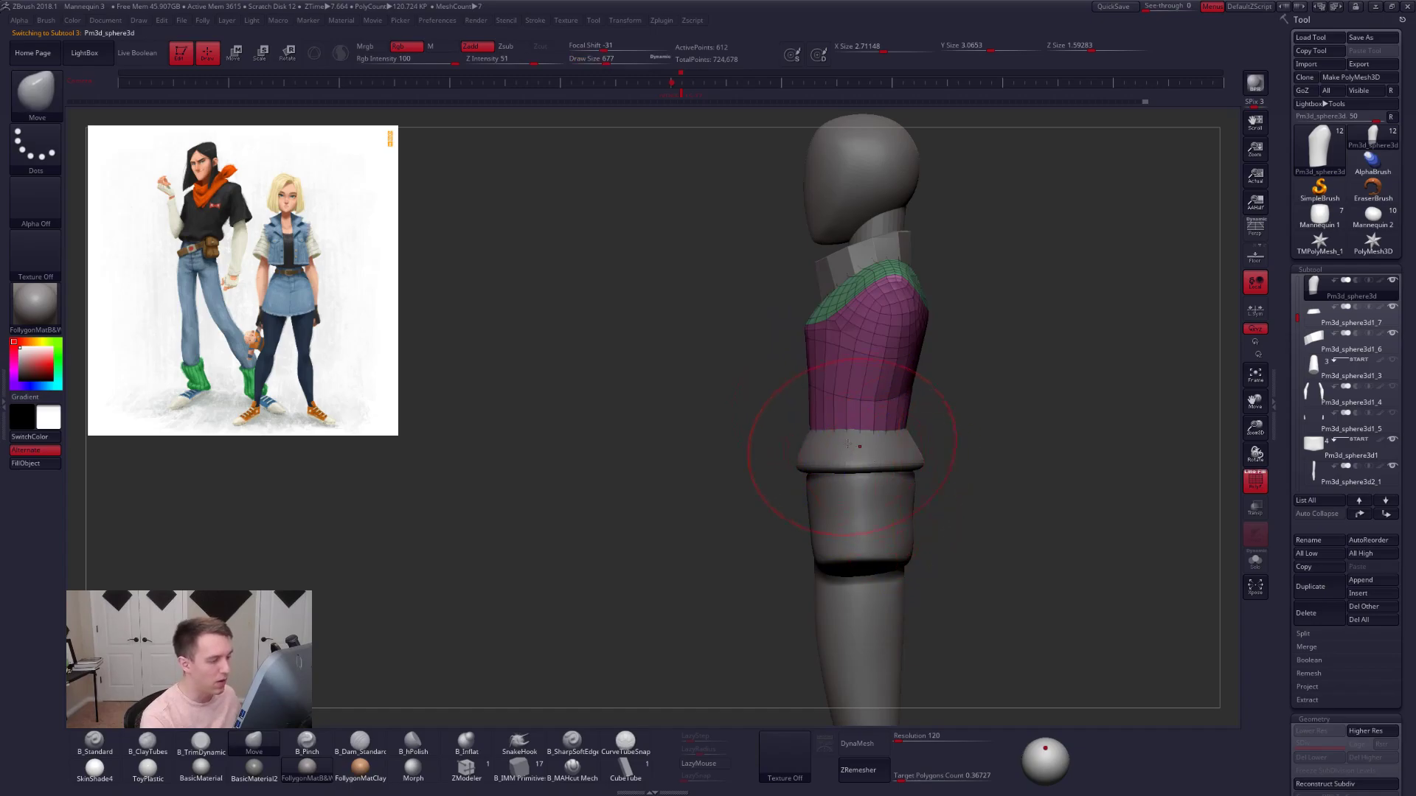
# - Mask the upper part of the T-shirt torso and pull its unmasked lower front edge down and forward past the waistband
pyautogui.hotkey('ctrl', 'shift', 's')
pyautogui.moveTo(780, 440)
pyautogui.keyDown('ctrl'); pyautogui.mouseDown()
pyautogui.moveTo(970, 427)
pyautogui.moveTo(970, 478)
pyautogui.moveTo(771, 508)
pyautogui.mouseUp(); pyautogui.keyUp('ctrl')
pyautogui.keyDown('ctrl'); pyautogui.click(803, 480); pyautogui.keyUp('ctrl')
pyautogui.press('w')
pyautogui.keyDown('shift'); pyautogui.moveTo(904, 478); pyautogui.dragTo(1020, 477); pyautogui.keyUp('shift')
pyautogui.hotkey('shift', 's')
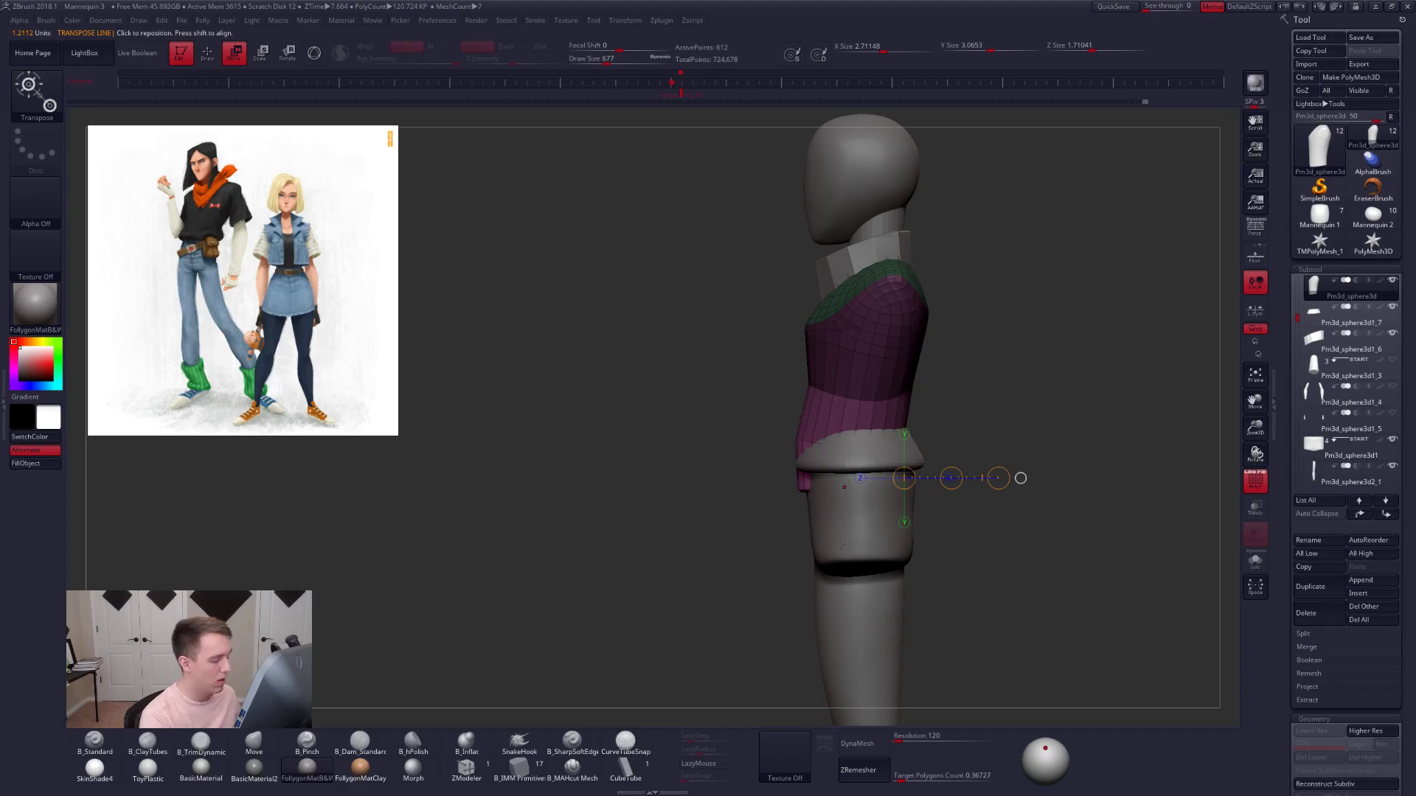
# - Smooth and reshape the T-shirt torso's lower edge at a draw size of 430, and hide the polyframe
pyautogui.keyDown('shift'); pyautogui.moveTo(839, 545); pyautogui.dragTo(887, 538, button='right'); pyautogui.keyUp('shift')
pyautogui.press('q')
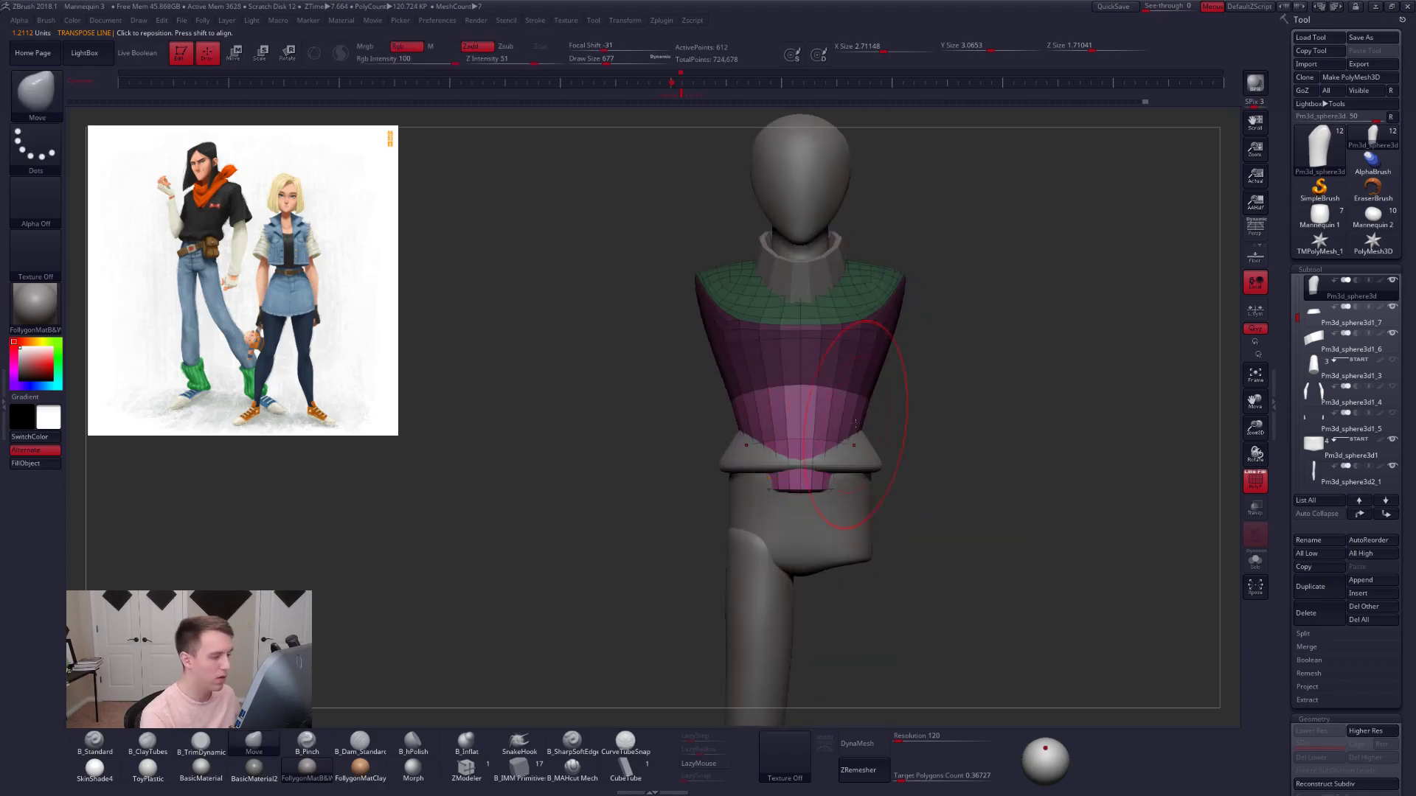
pyautogui.keyDown('ctrl'); pyautogui.click(799, 463); pyautogui.keyUp('ctrl')
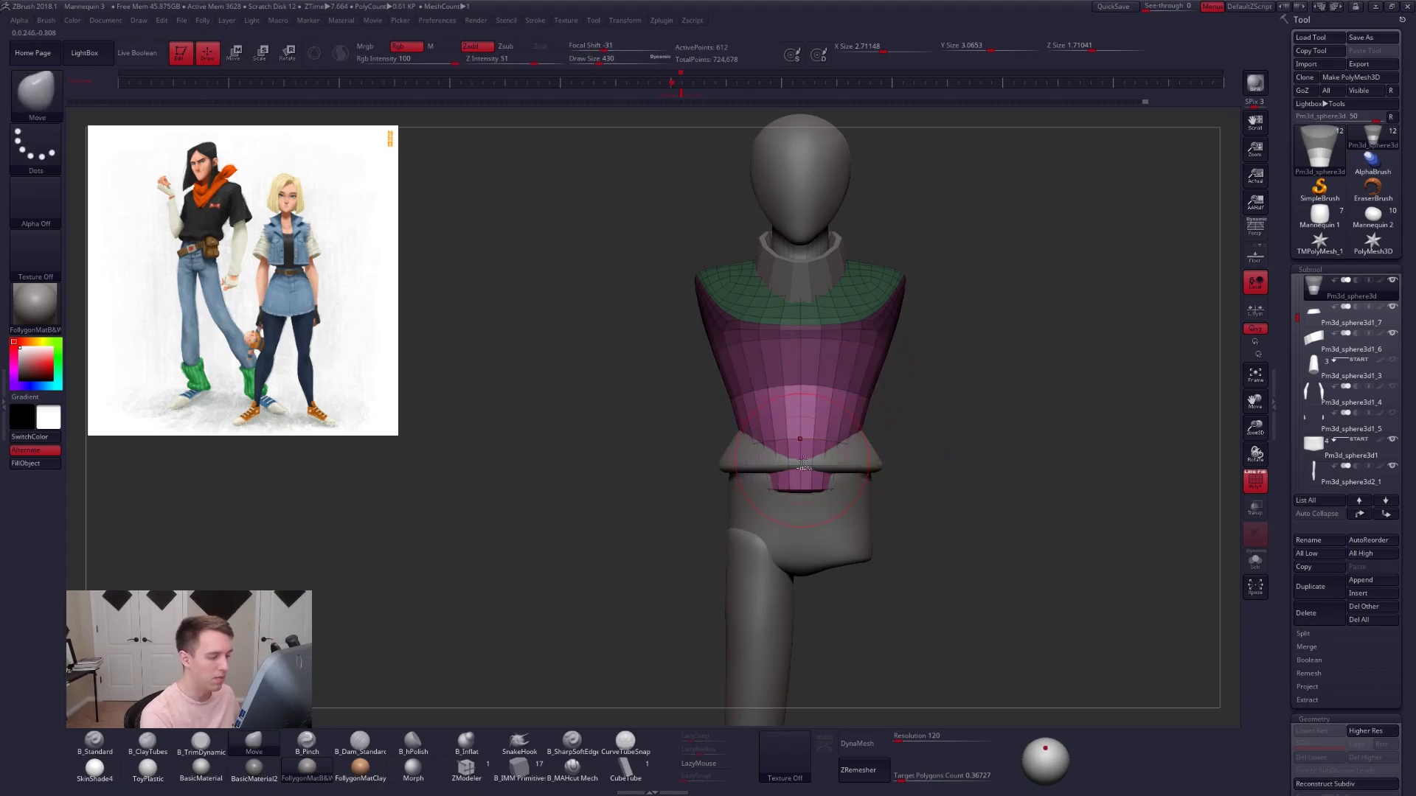
pyautogui.hotkey('ctrl', 'z')
pyautogui.keyDown('shift'); pyautogui.moveTo(800, 455); pyautogui.dragTo(811, 482); pyautogui.keyUp('shift')
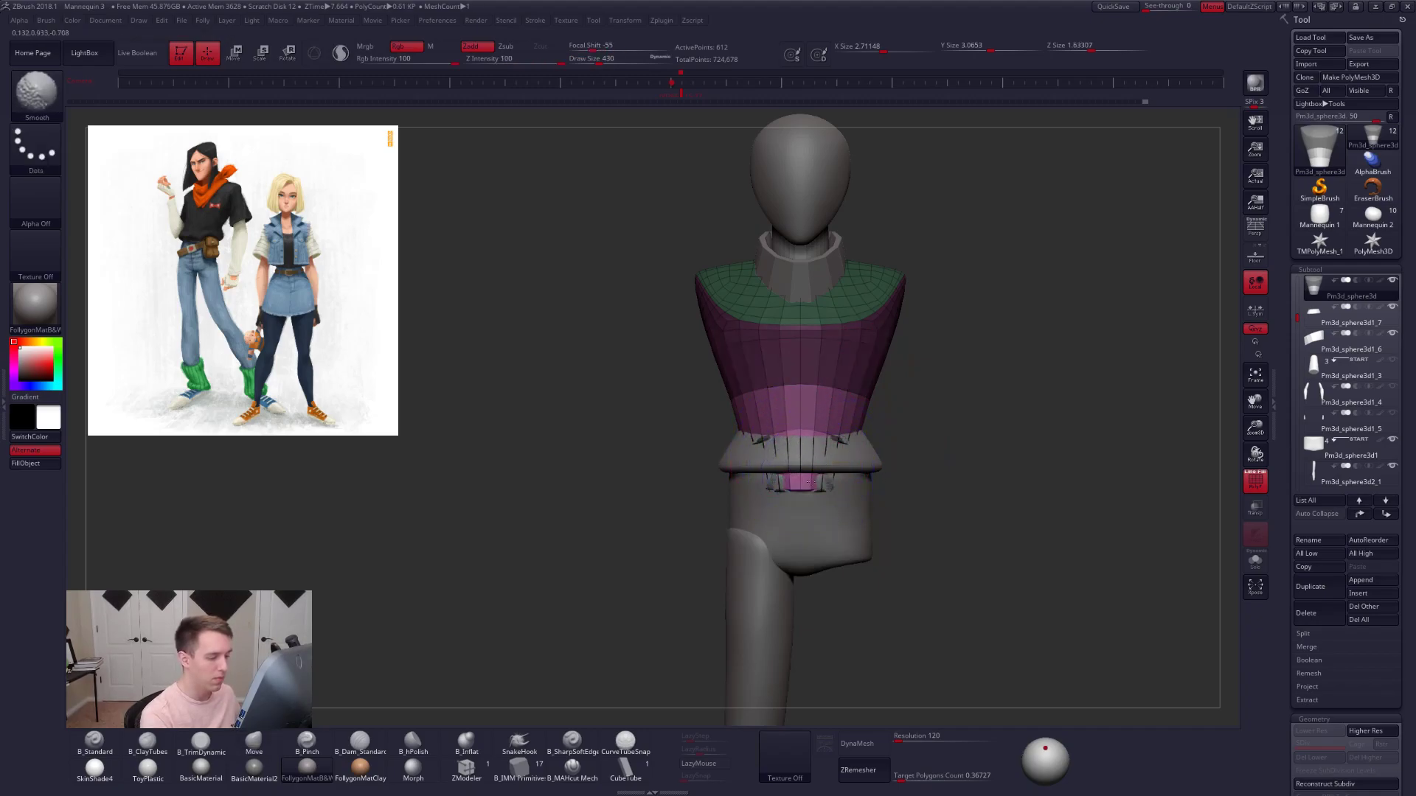
pyautogui.moveTo(869, 417)
pyautogui.mouseDown()
pyautogui.moveTo(878, 436)
pyautogui.moveTo(856, 430)
pyautogui.mouseUp()
pyautogui.hotkey('shift', 'f')
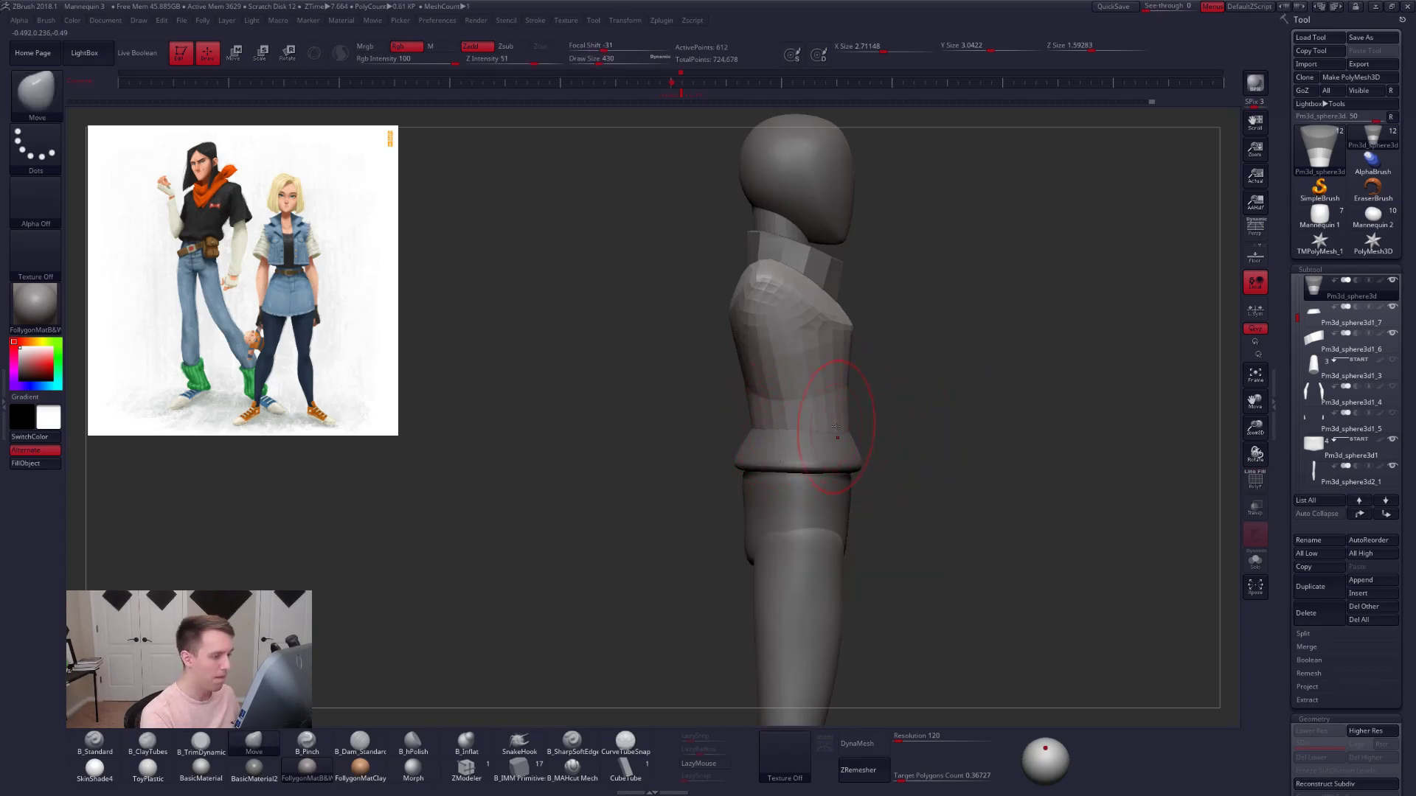
# - Divide the T-shirt torso's mesh once and save the project
pyautogui.hotkey('ctrl', 'd')
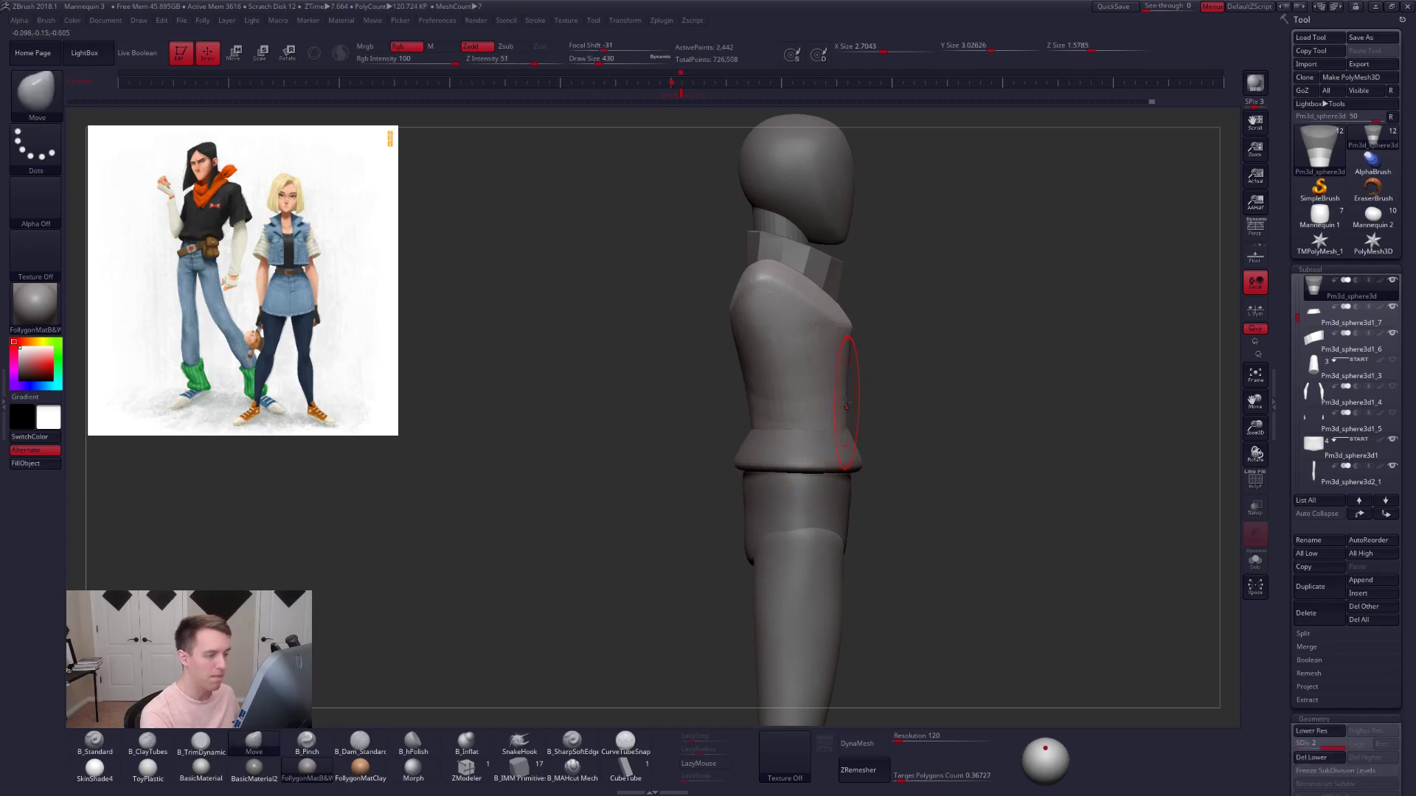
pyautogui.hotkey('ctrl', 's')
pyautogui.click(815, 424)
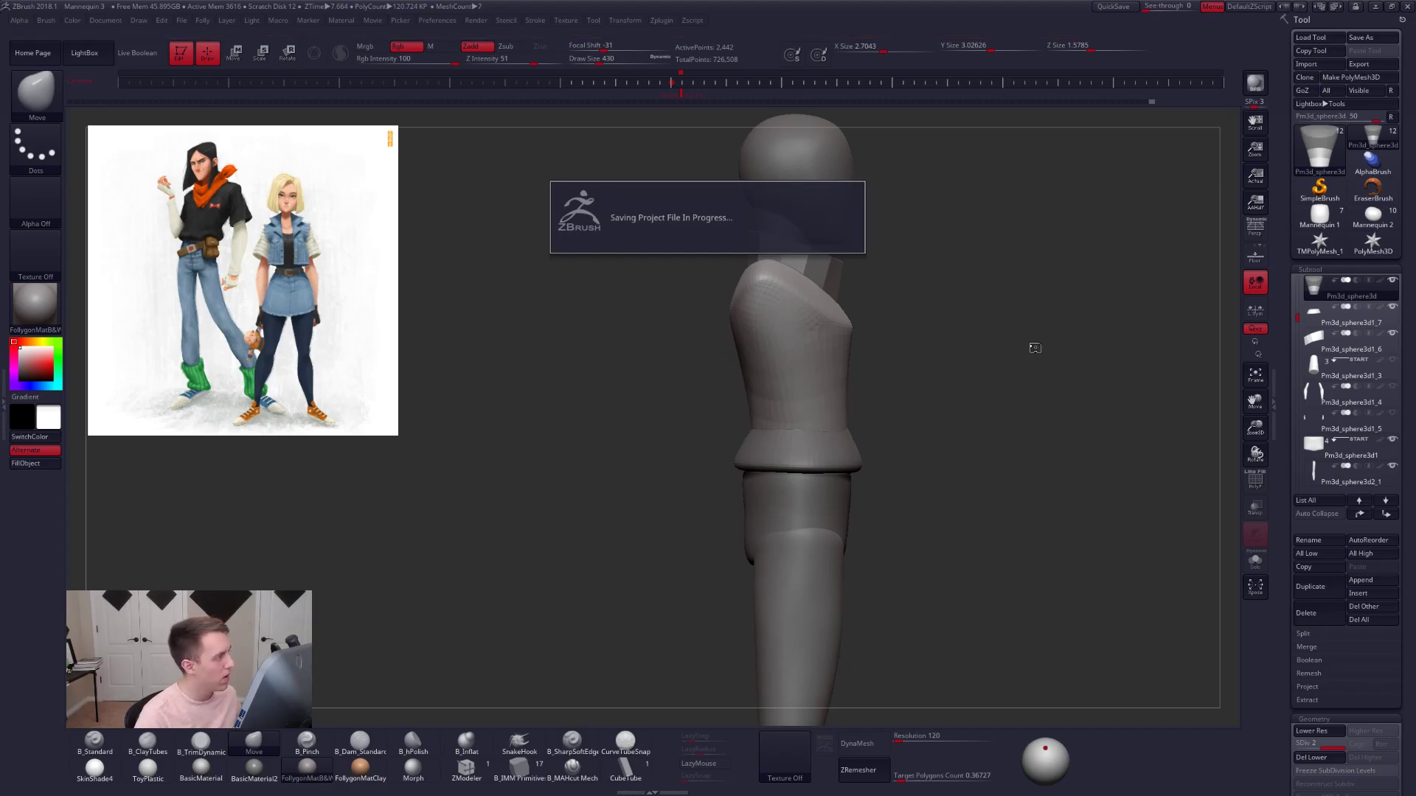
pyautogui.click(790, 430)
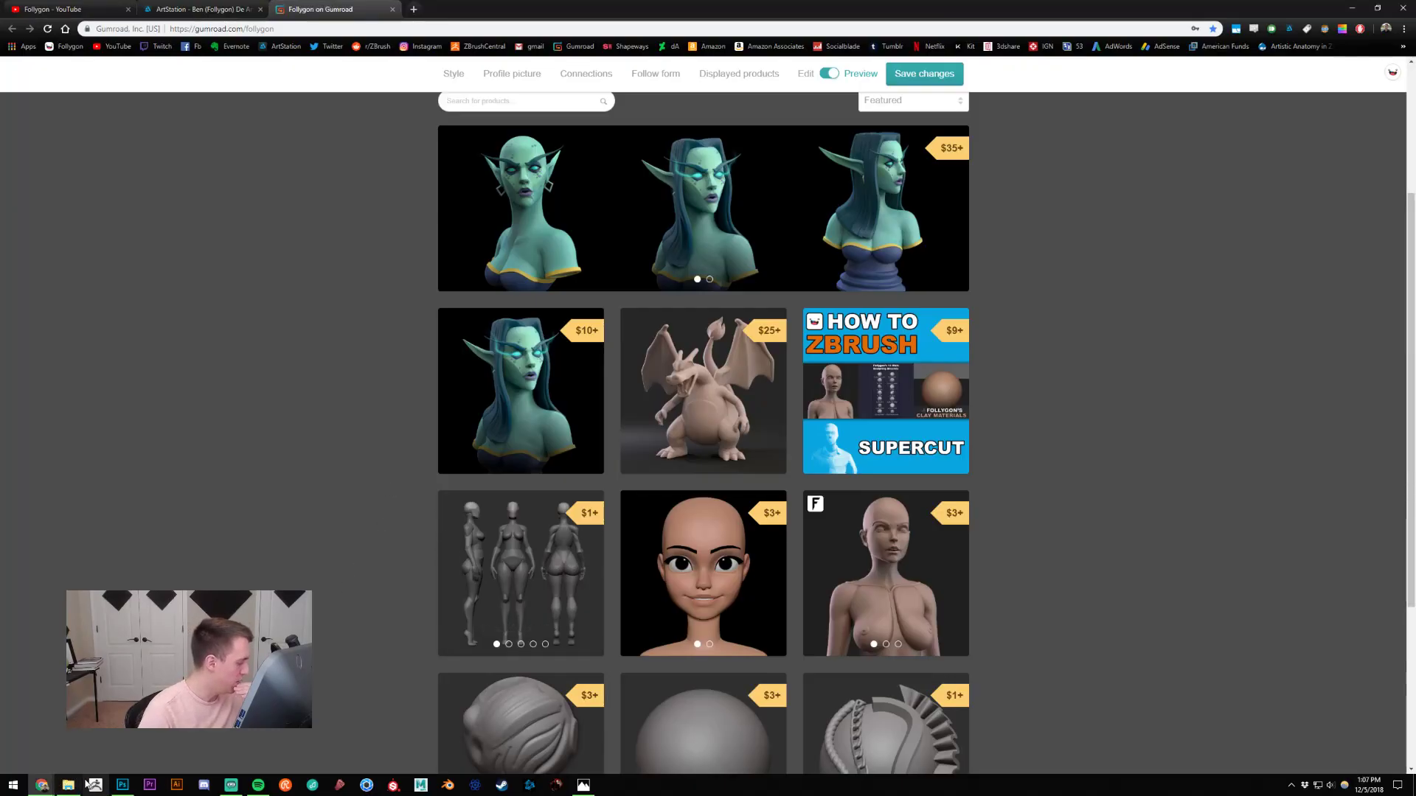
# - Relaunch ZBrush, dismiss the startup note, restore the project from the QuickSave file Recovered_42564.ZPR, and bring the QuickSave file list up again
pyautogui.click(92, 784)
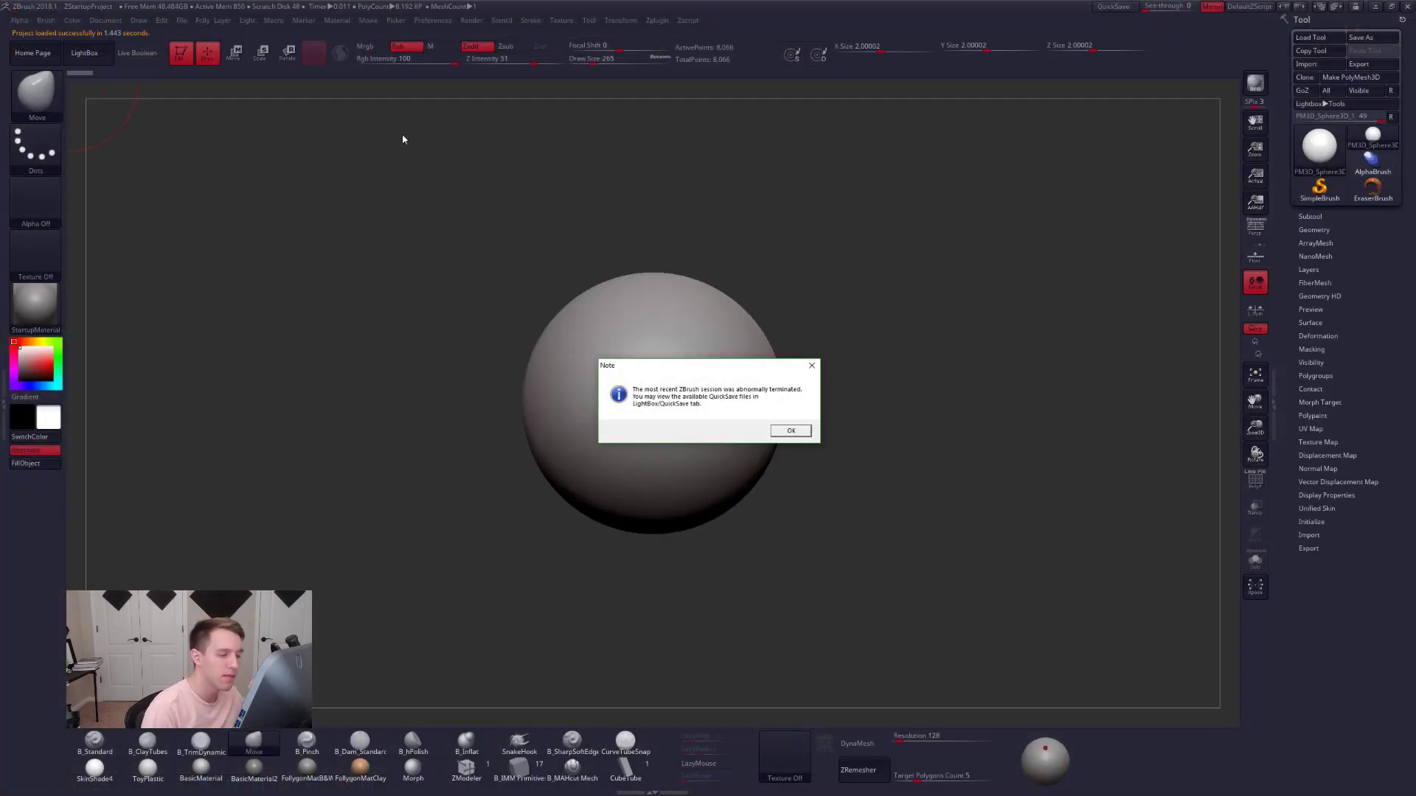
pyautogui.click(806, 438)
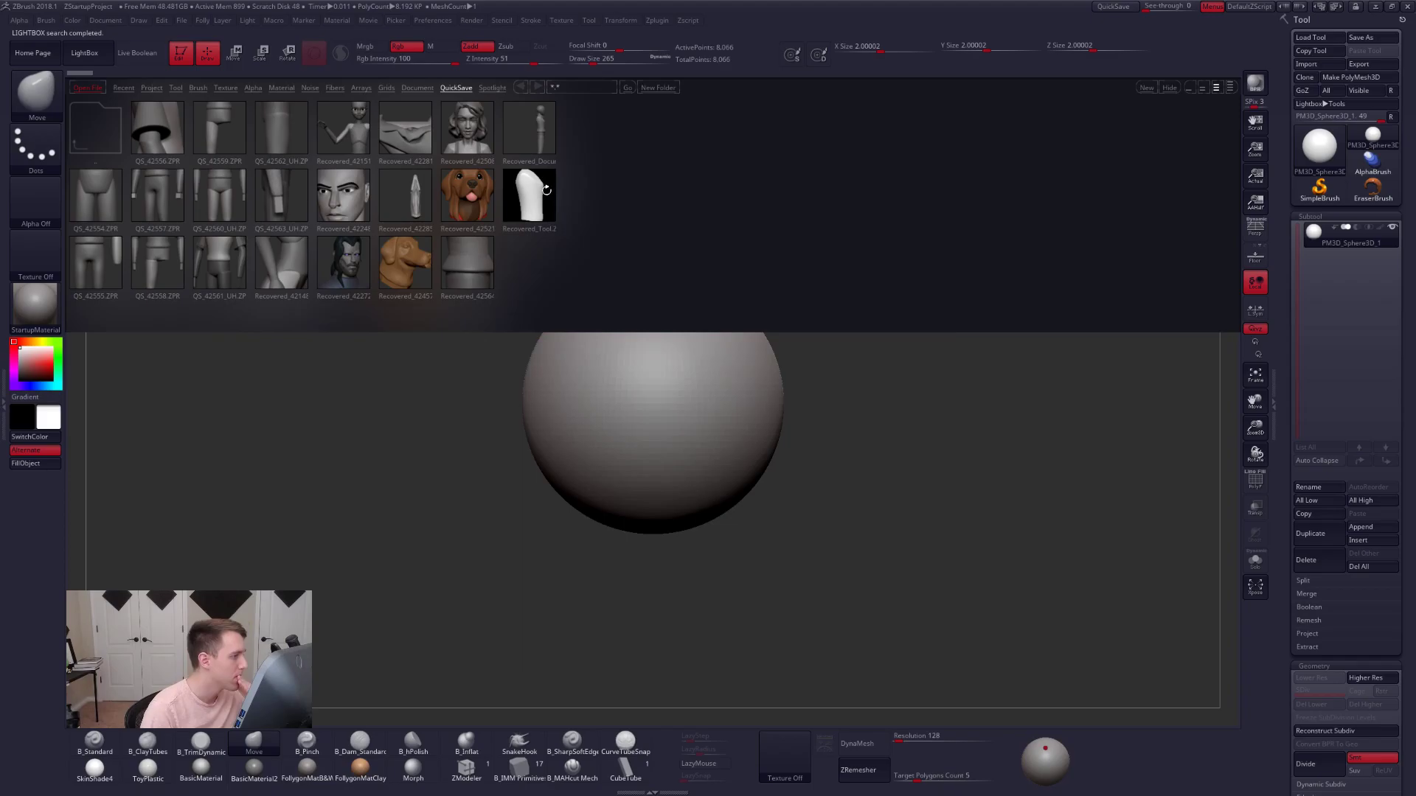
pyautogui.doubleClick(485, 267)
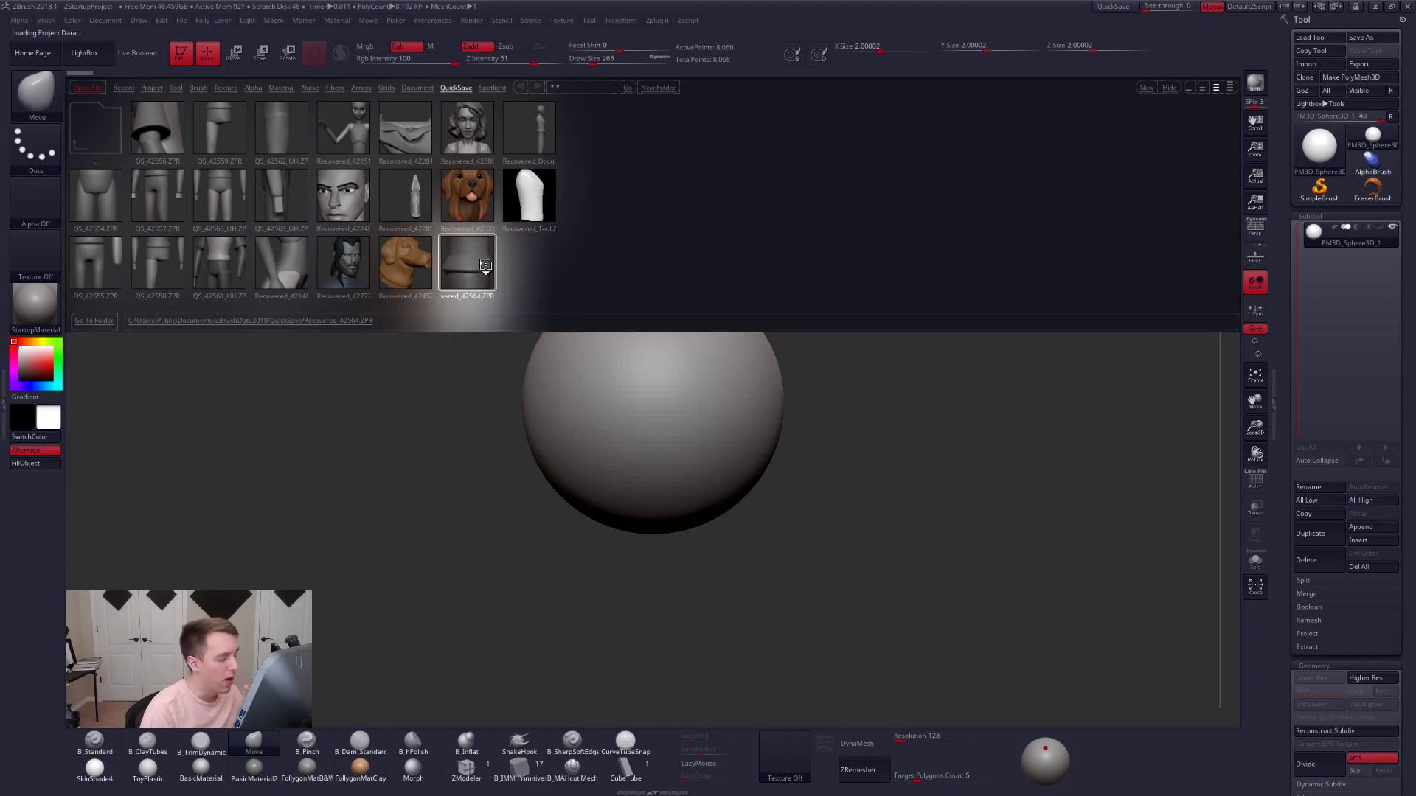
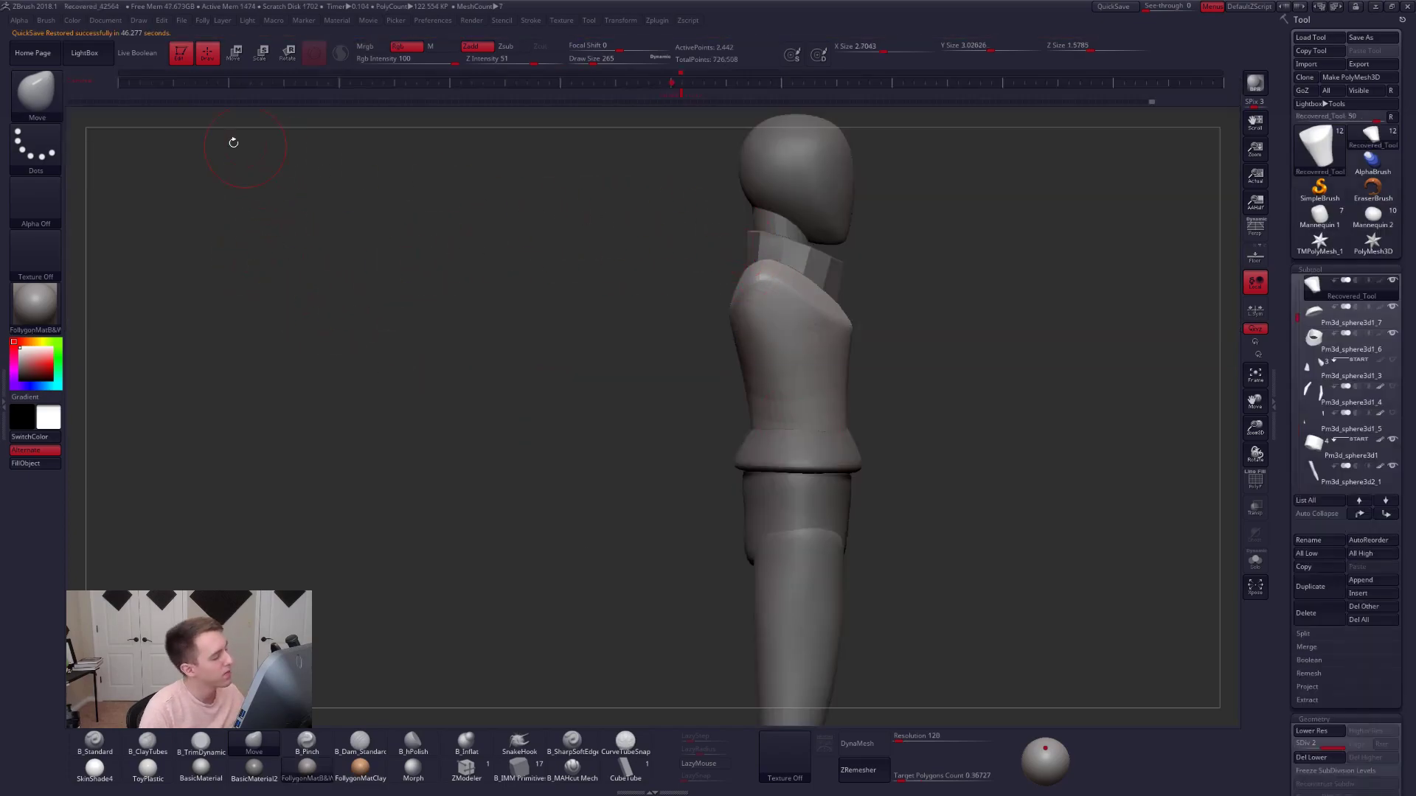
pyautogui.click(86, 49)
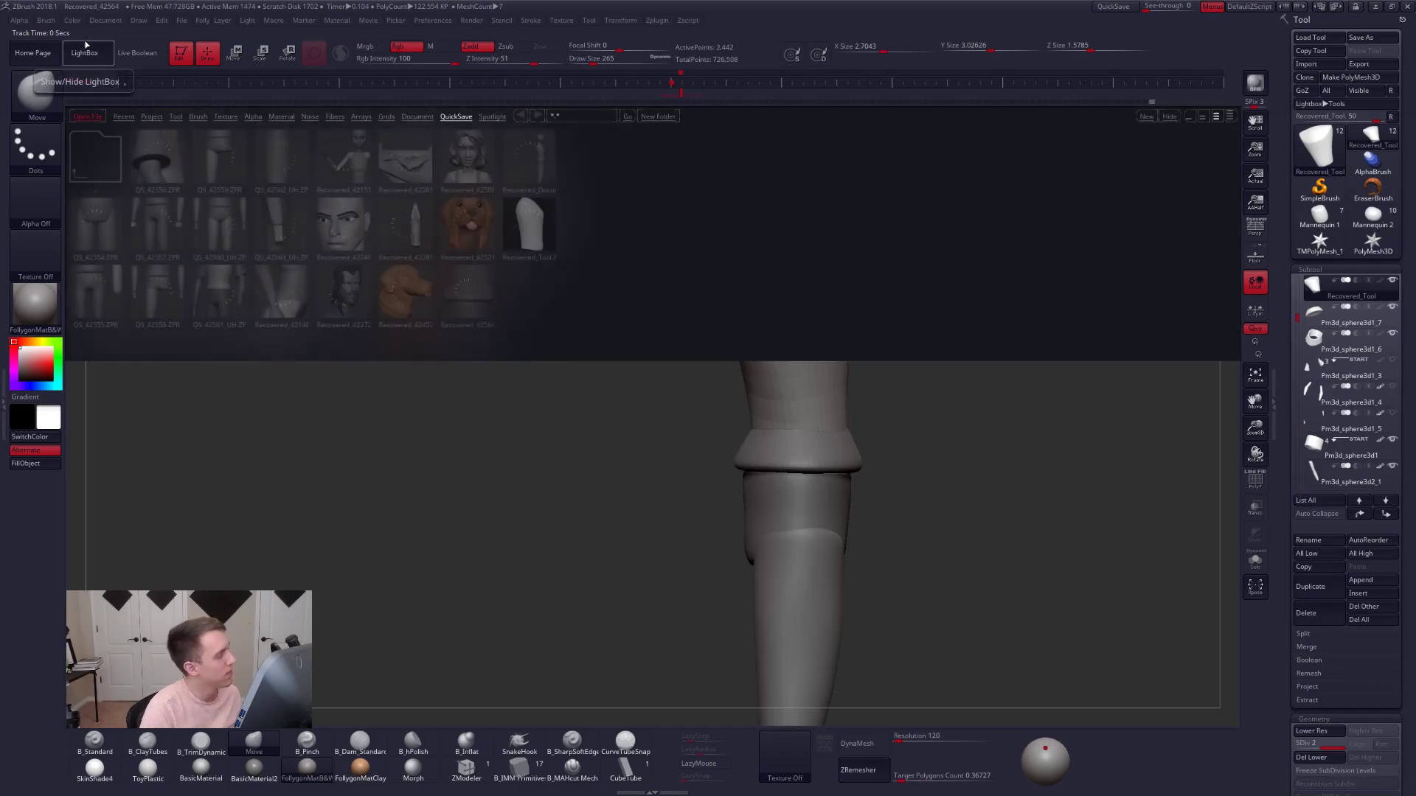
# - Close LightBox and bring the whole mannequin into view from the side
pyautogui.click(86, 45)
pyautogui.keyDown('alt'); pyautogui.moveTo(981, 354); pyautogui.dragTo(811, 251); pyautogui.keyUp('alt')
pyautogui.click(772, 83)
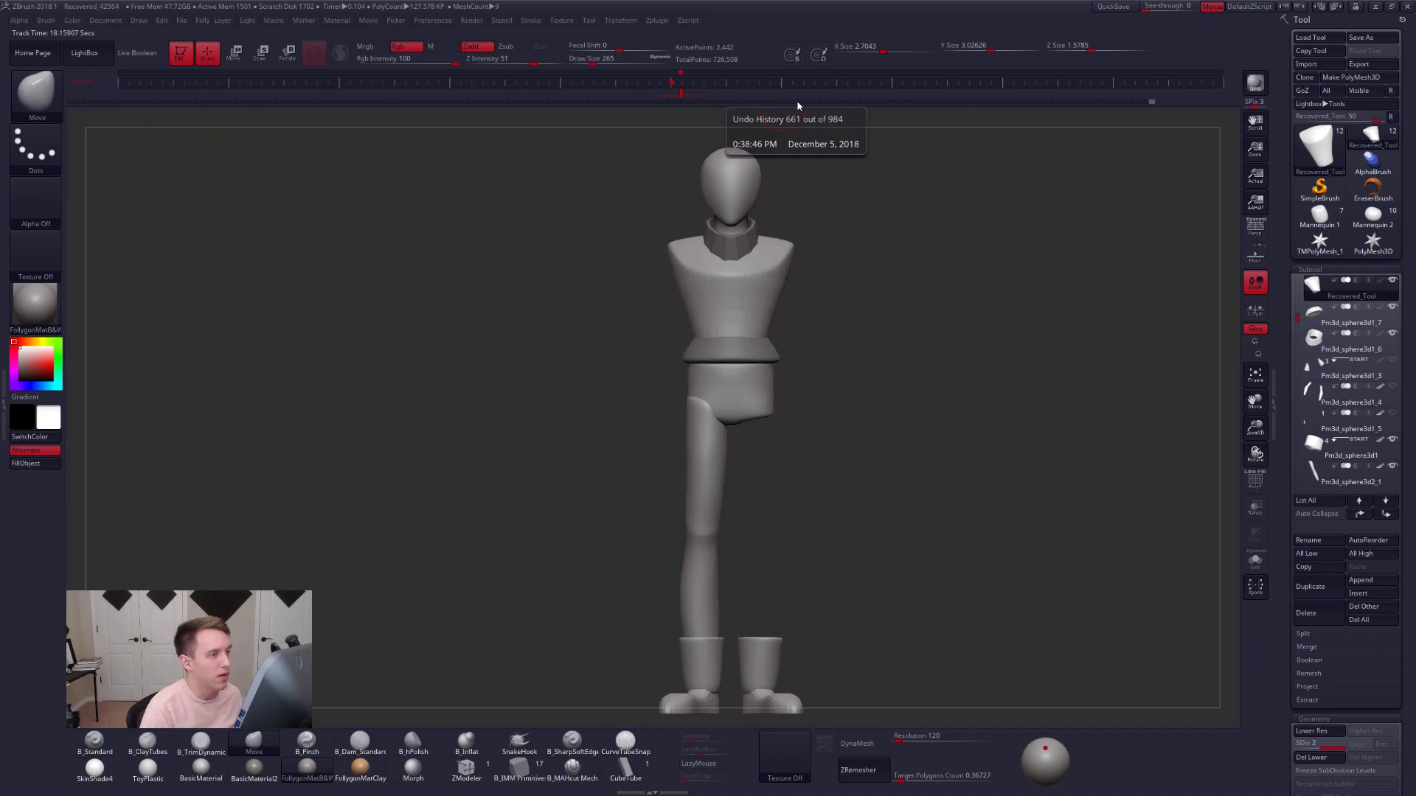
pyautogui.keyDown('shift'); pyautogui.moveTo(652, 316); pyautogui.dragTo(817, 315); pyautogui.keyUp('shift')
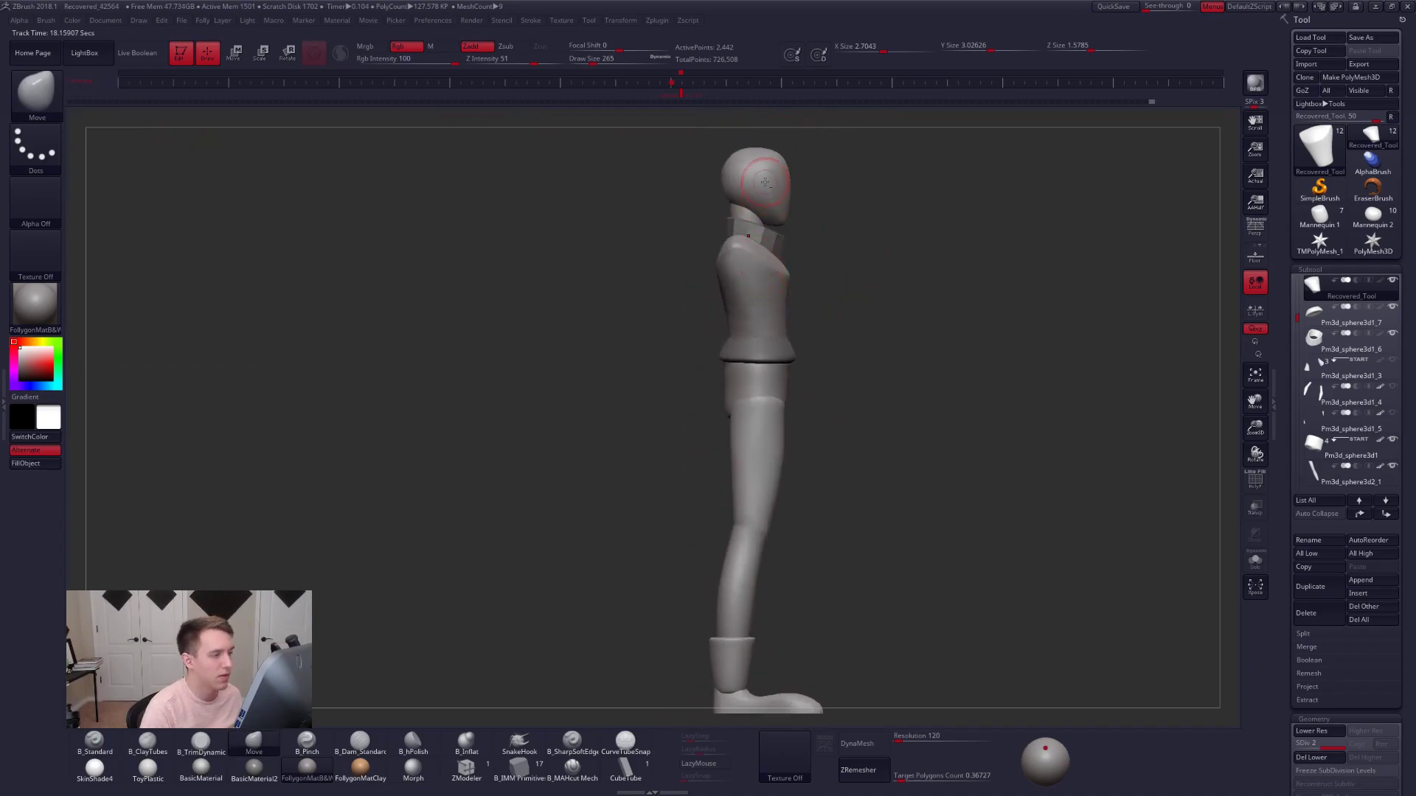
# - Select the head and step back through its undo history to review its original sphere stage
pyautogui.keyDown('alt'); pyautogui.click(765, 181); pyautogui.keyUp('alt')
pyautogui.press('shift')
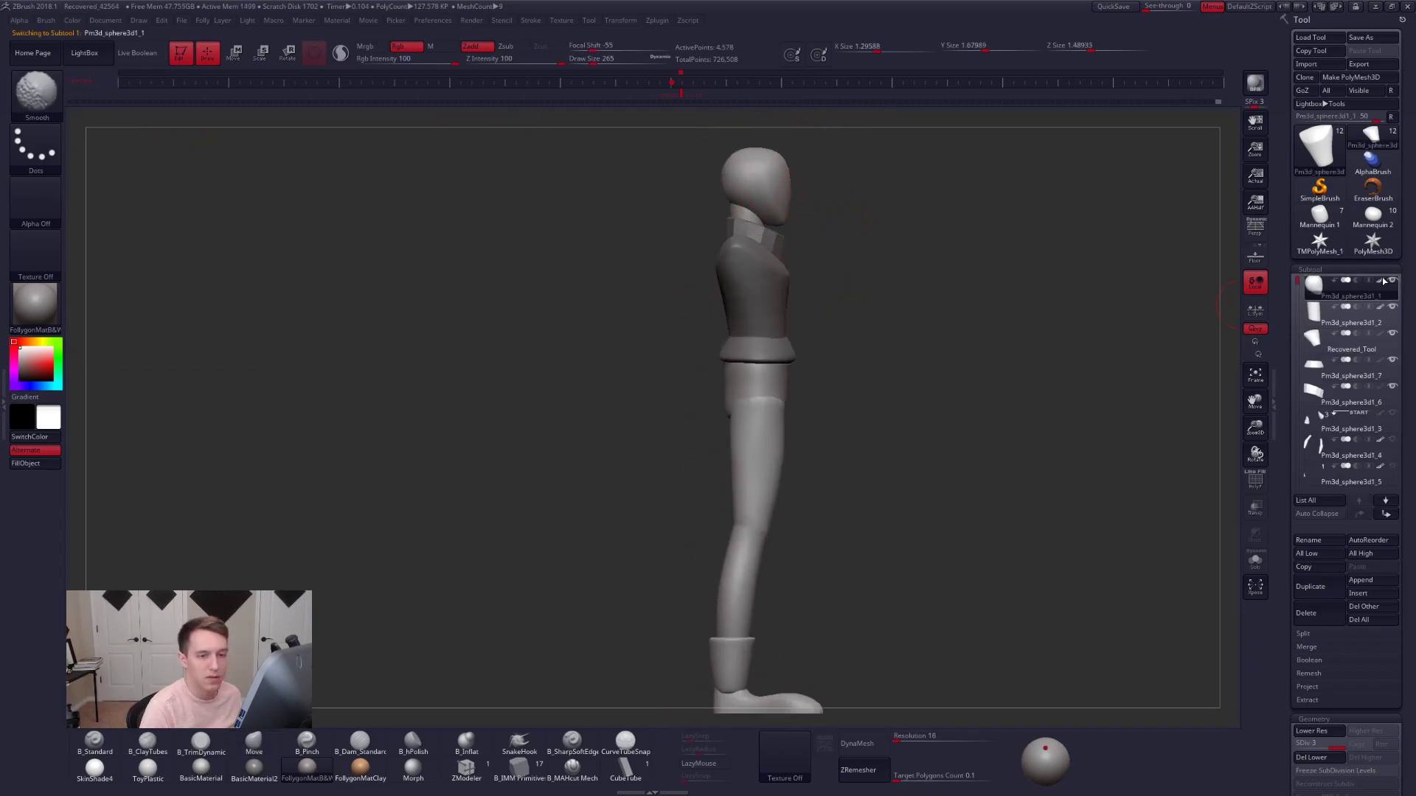
pyautogui.hotkey('shift', 'd')
pyautogui.hotkey('shift', 'd')
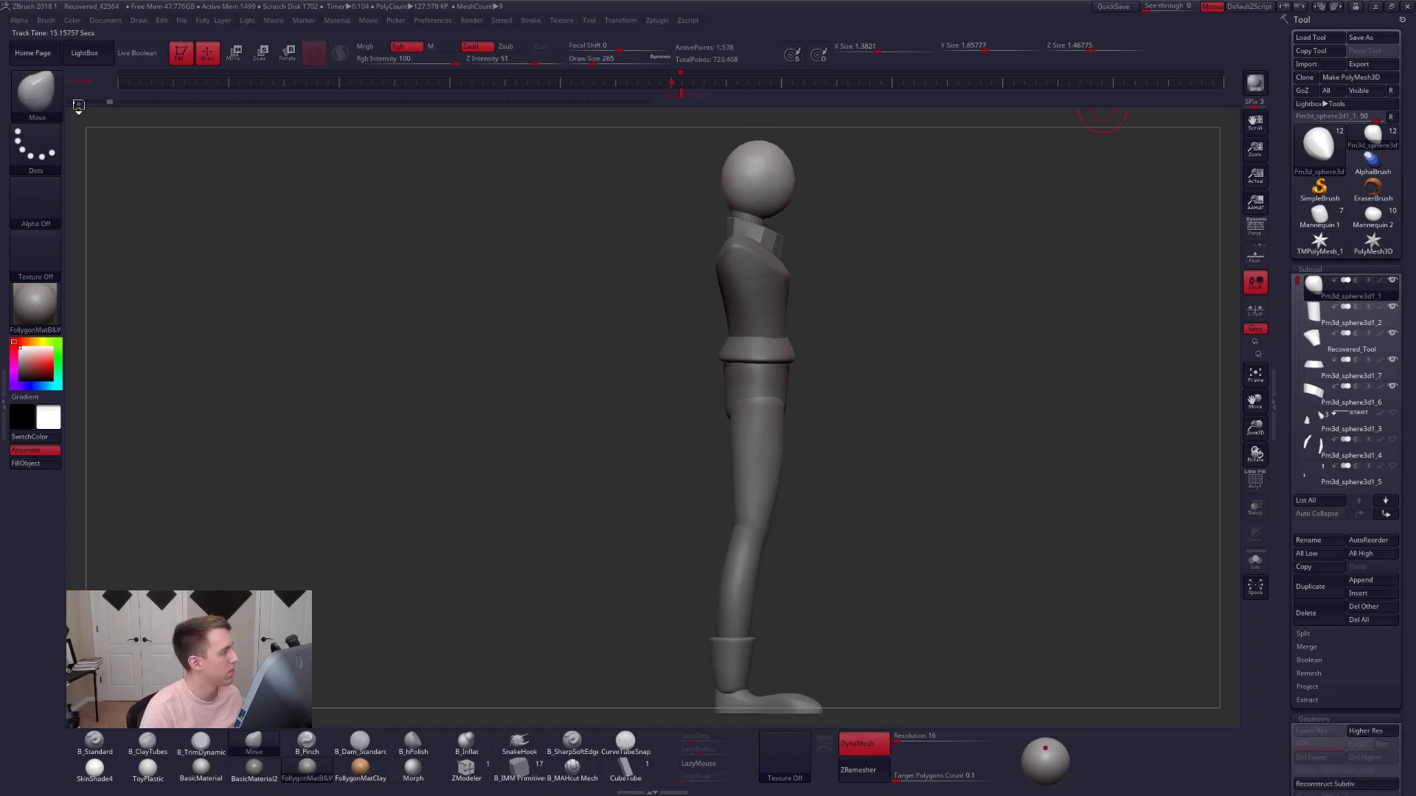
pyautogui.moveTo(640, 177)
pyautogui.mouseDown()
pyautogui.moveTo(863, 215)
pyautogui.moveTo(726, 258)
pyautogui.mouseUp()
# - Select the torso subtool and load the gop-gop-sketch132-1 texture into Spotlight as a reference image
pyautogui.keyDown('alt'); pyautogui.click(708, 270); pyautogui.keyUp('alt')
pyautogui.keyDown('ctrl'); pyautogui.moveTo(711, 271); pyautogui.dragTo(666, 347, button='right'); pyautogui.keyUp('ctrl')
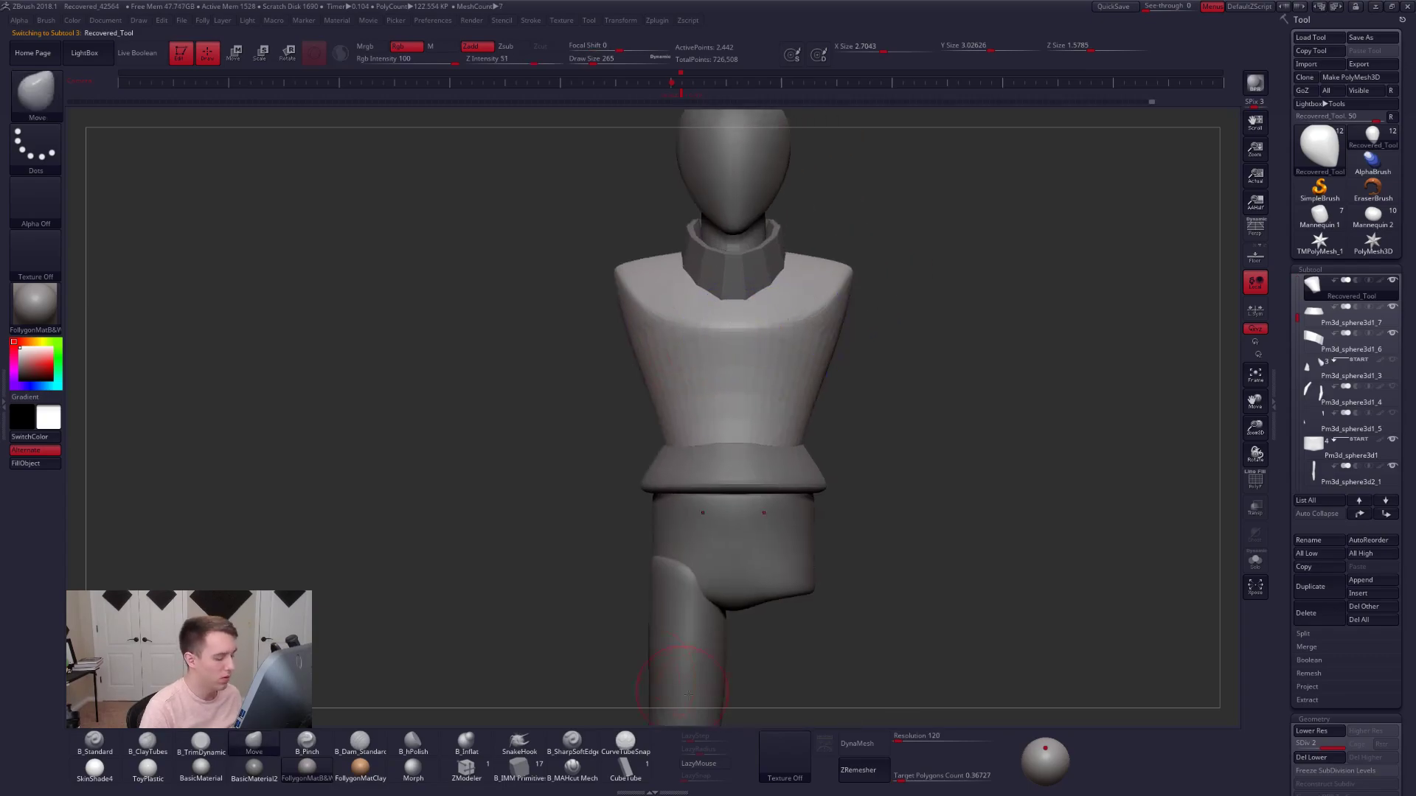
pyautogui.click(785, 760)
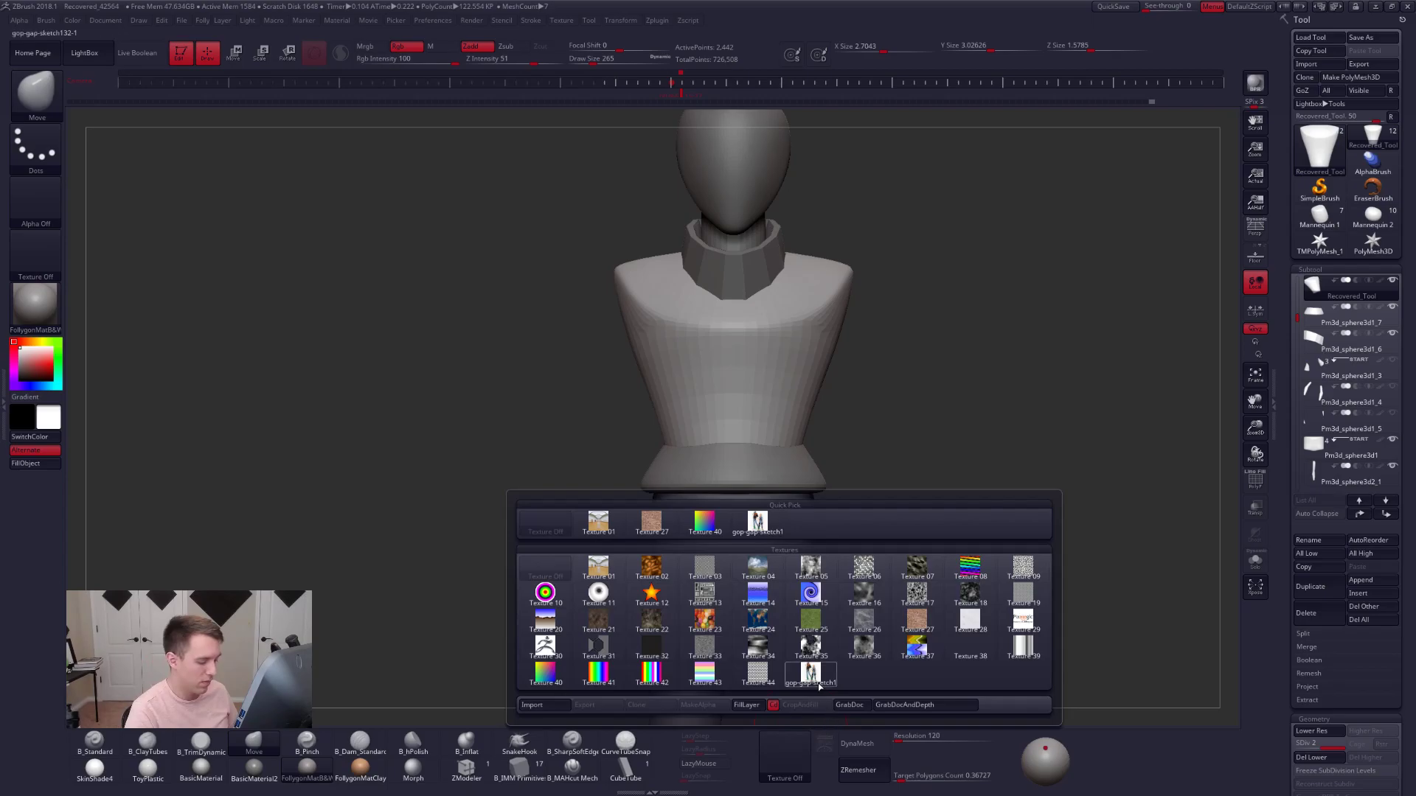
pyautogui.click(818, 687)
pyautogui.click(826, 743)
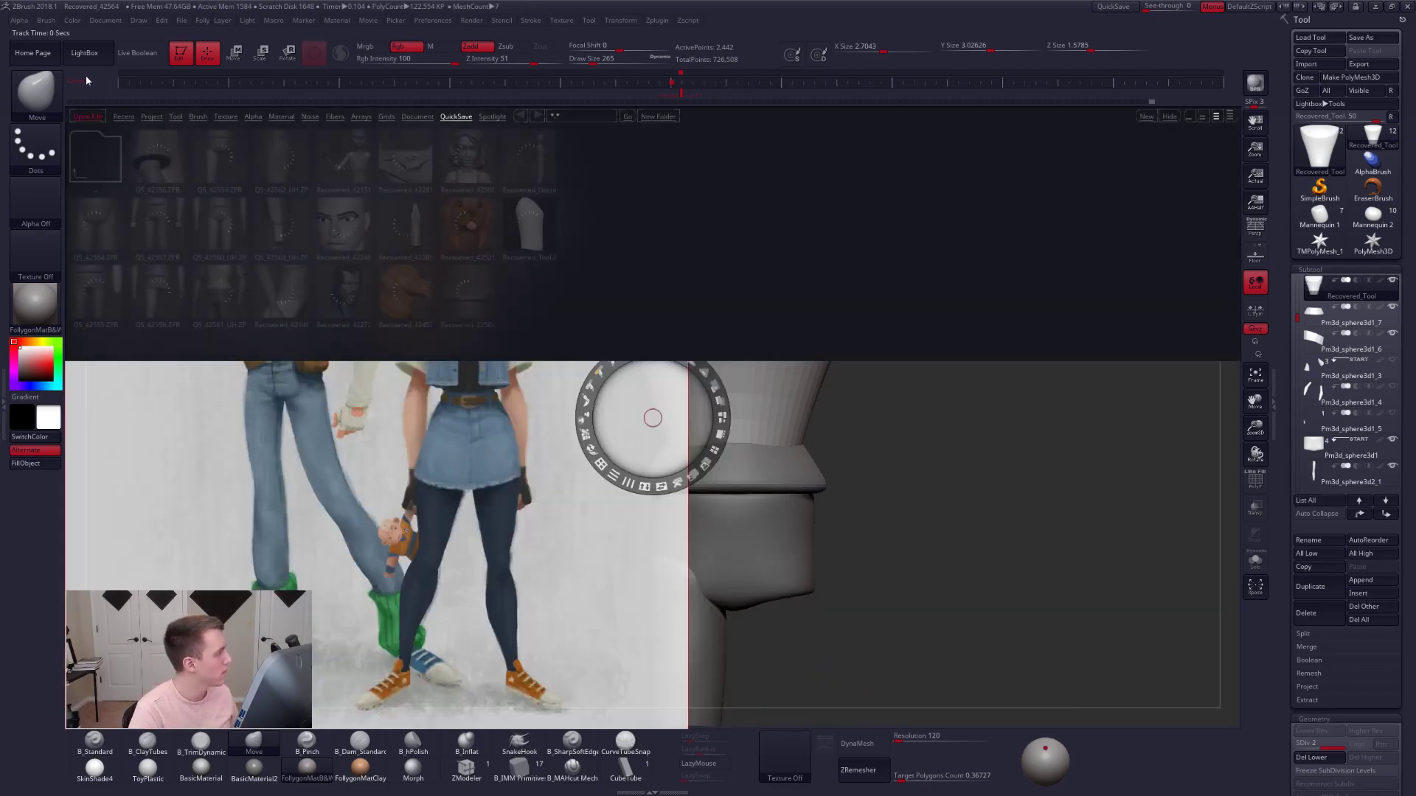
# - Hide LightBox, shrink the character reference image and park it beside the mannequin, leaving Spotlight edit mode
pyautogui.click(84, 52)
pyautogui.moveTo(667, 159); pyautogui.dragTo(576, 111)
pyautogui.moveTo(499, 229); pyautogui.dragTo(231, 185)
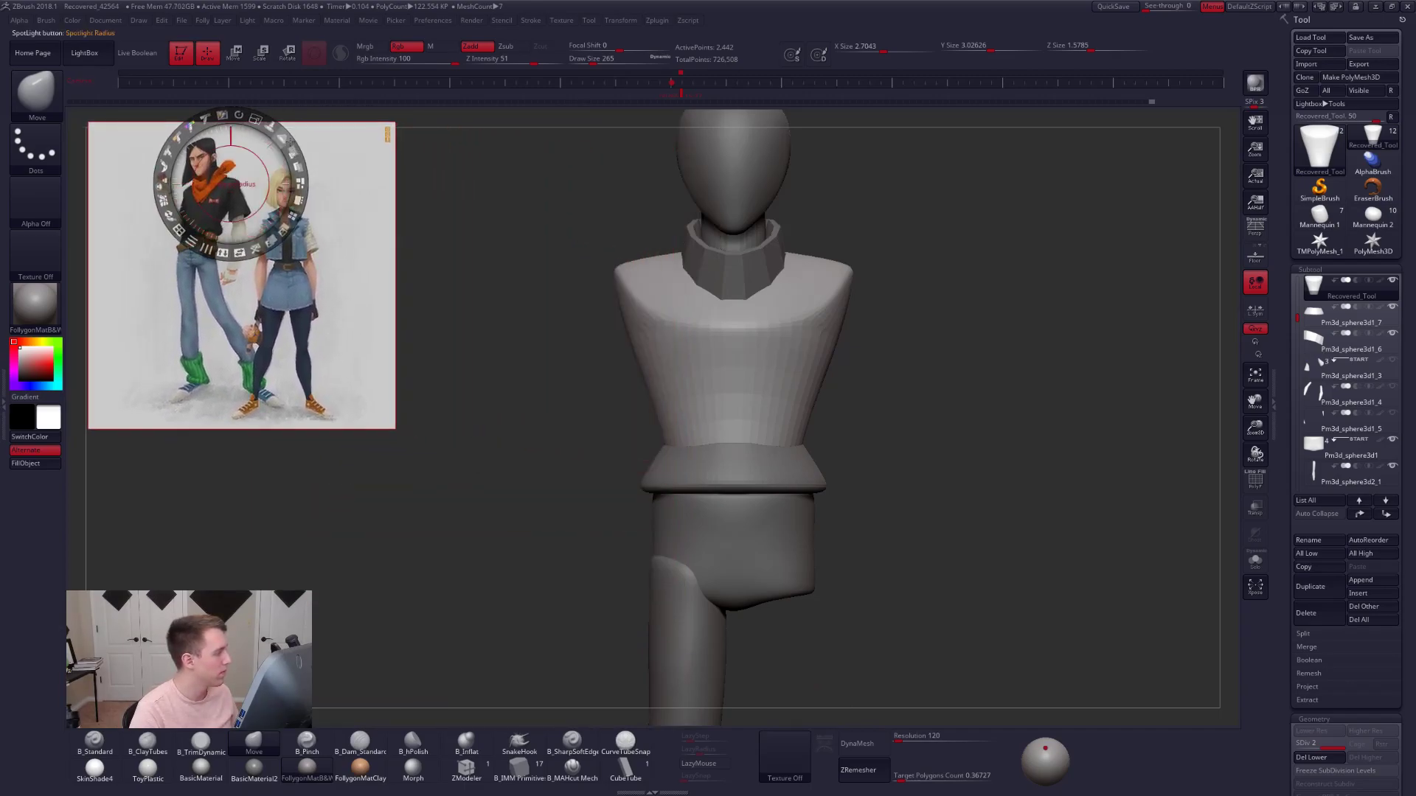
pyautogui.moveTo(295, 152); pyautogui.dragTo(363, 230)
pyautogui.press('z')
pyautogui.hotkey('alt', 'f')
pyautogui.click(407, 435)
# - Try to reshape the torso with an enlarged Move brush in the side view
pyautogui.keyDown('shift'); pyautogui.moveTo(727, 404); pyautogui.dragTo(837, 399, button='right'); pyautogui.keyUp('shift')
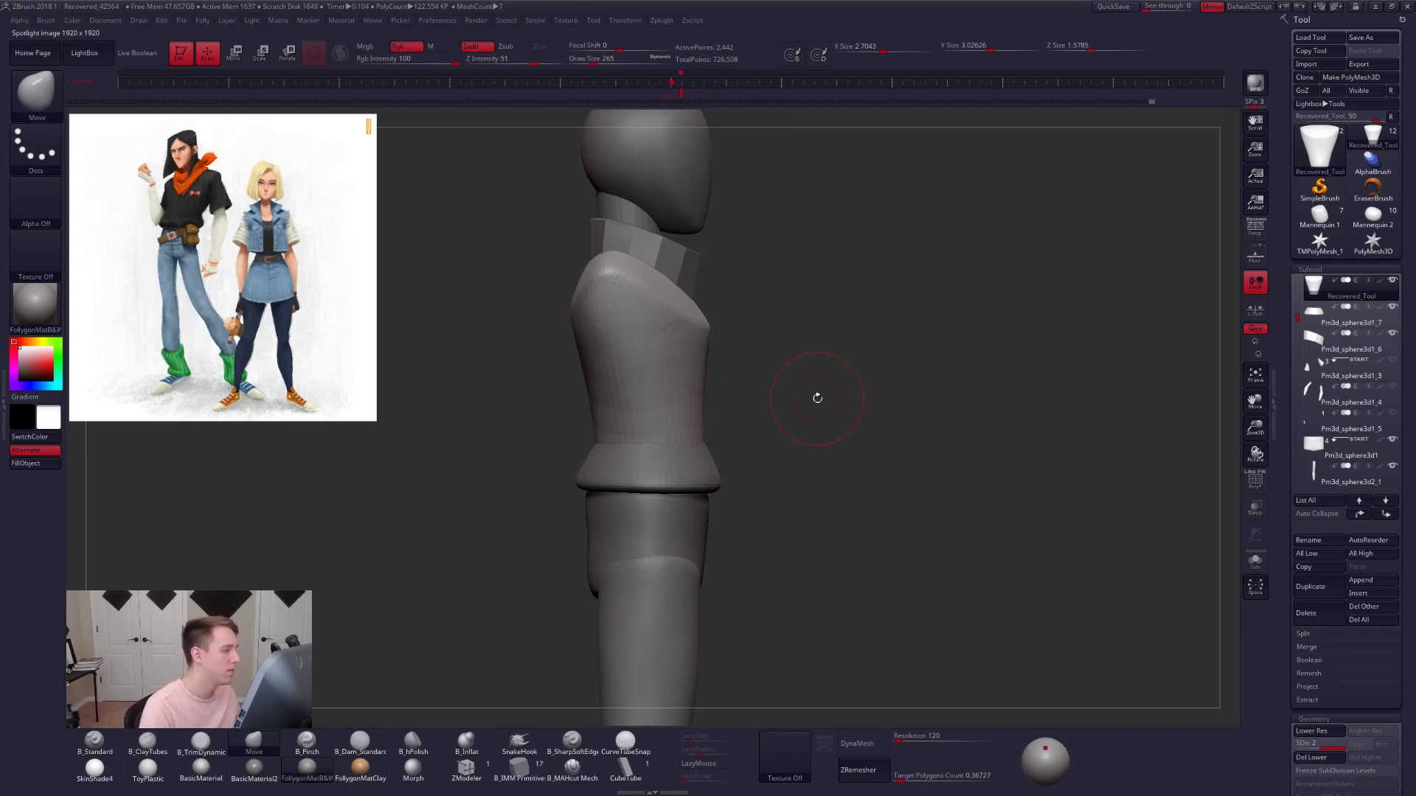
pyautogui.keyDown('alt'); pyautogui.moveTo(667, 354); pyautogui.dragTo(769, 378, button='right'); pyautogui.keyUp('alt')
pyautogui.press('space')
pyautogui.moveTo(769, 377); pyautogui.dragTo(783, 376)
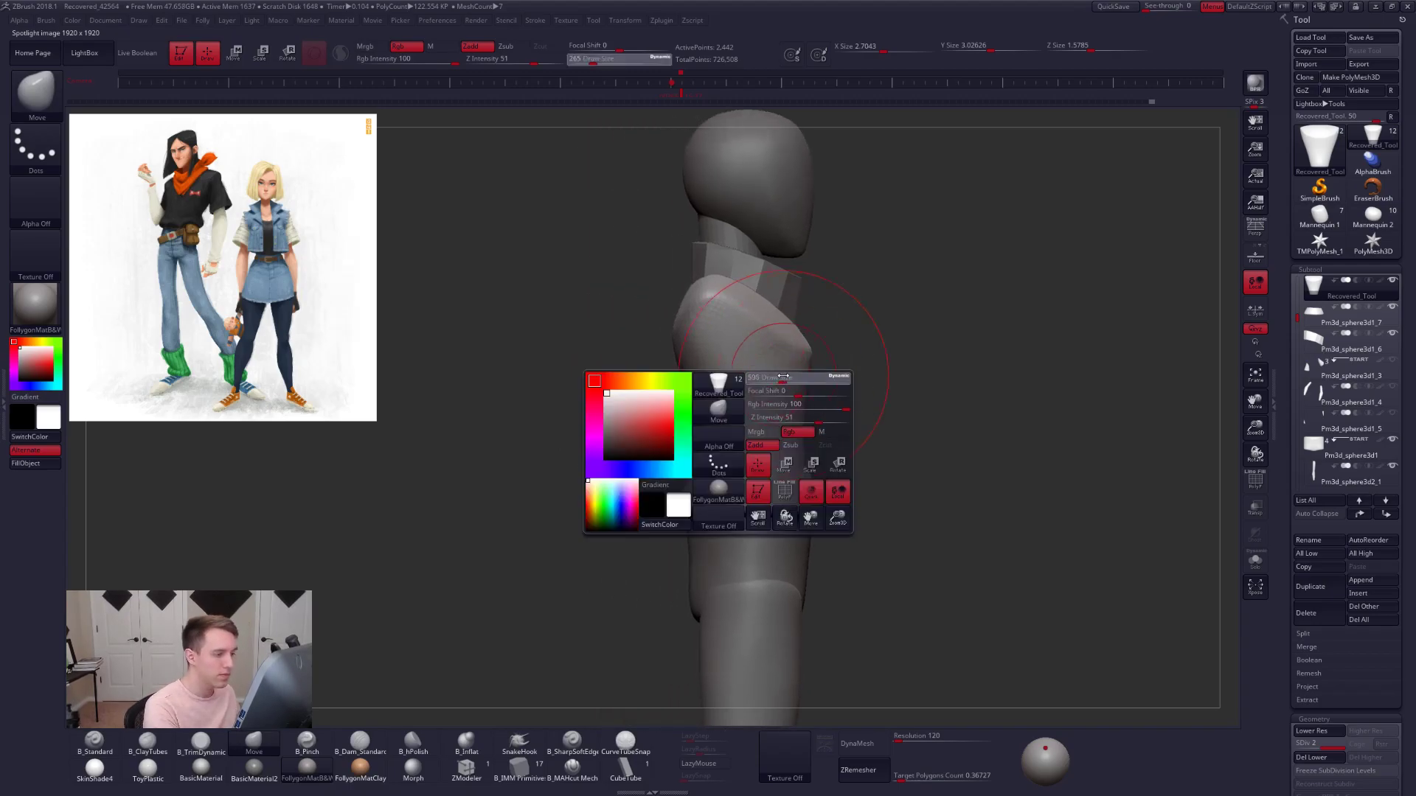
pyautogui.press('space')
pyautogui.moveTo(709, 315); pyautogui.dragTo(740, 424)
pyautogui.hotkey('ctrl', 'z')
# - Mask the back of the torso with MaskLasso in the side view
pyautogui.press('space')
pyautogui.keyDown('ctrl'); pyautogui.click(834, 619); pyautogui.keyUp('ctrl')
pyautogui.keyDown('ctrl'); pyautogui.click(782, 672); pyautogui.keyUp('ctrl')
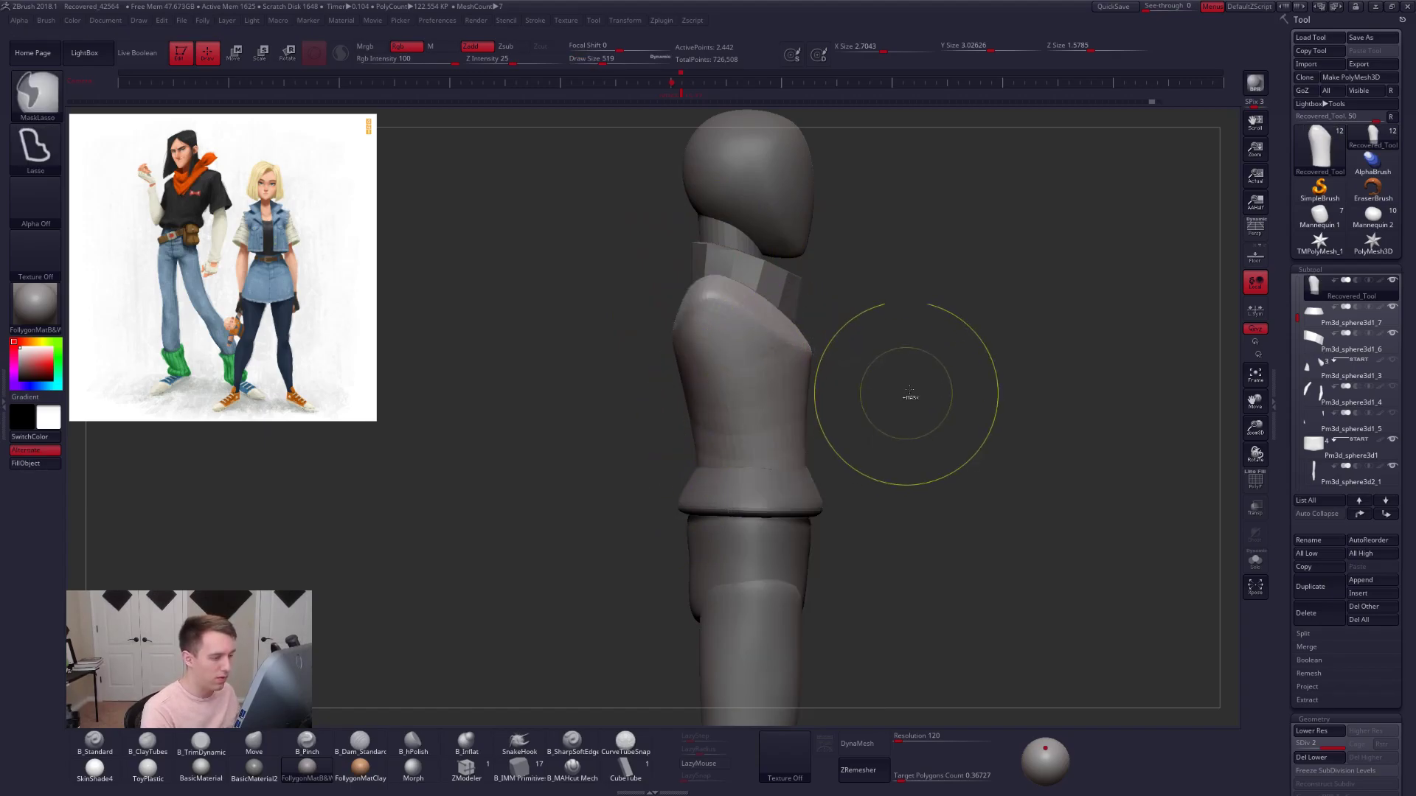
pyautogui.moveTo(722, 258)
pyautogui.keyDown('ctrl'); pyautogui.mouseDown()
pyautogui.moveTo(612, 264)
pyautogui.moveTo(727, 262)
pyautogui.mouseUp(); pyautogui.keyUp('ctrl')
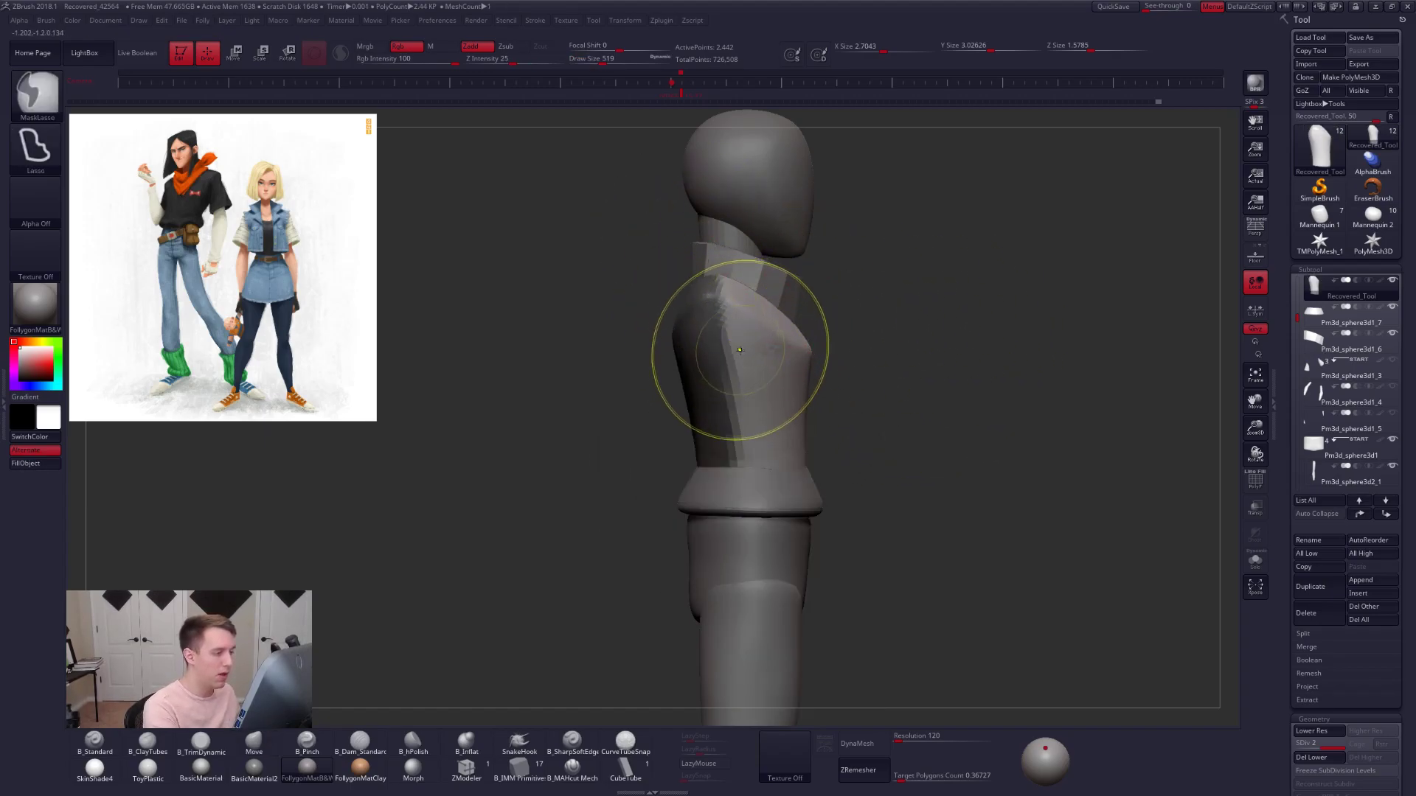
pyautogui.keyDown('ctrl'); pyautogui.click(739, 350); pyautogui.keyUp('ctrl')
pyautogui.keyDown('ctrl'); pyautogui.click(862, 362); pyautogui.keyUp('ctrl')
# - Slim the torso front to back using Transpose and the Move brush at draw size 615
pyautogui.press('w')
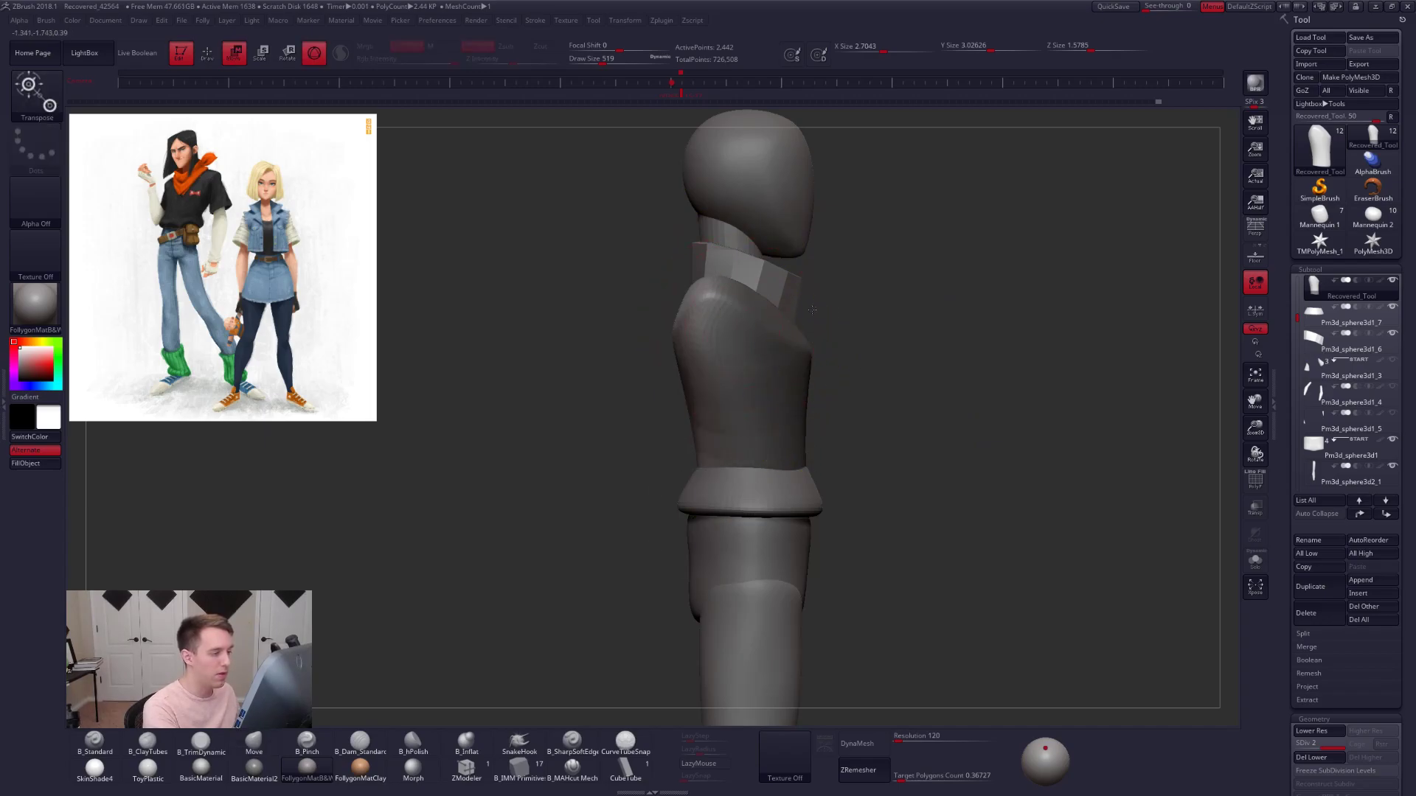
pyautogui.click(316, 53)
pyautogui.moveTo(720, 320)
pyautogui.mouseDown()
pyautogui.moveTo(840, 320)
pyautogui.moveTo(869, 399)
pyautogui.mouseUp()
pyautogui.press('q')
pyautogui.press('space')
pyautogui.click(802, 365)
pyautogui.moveTo(812, 355); pyautogui.dragTo(802, 357)
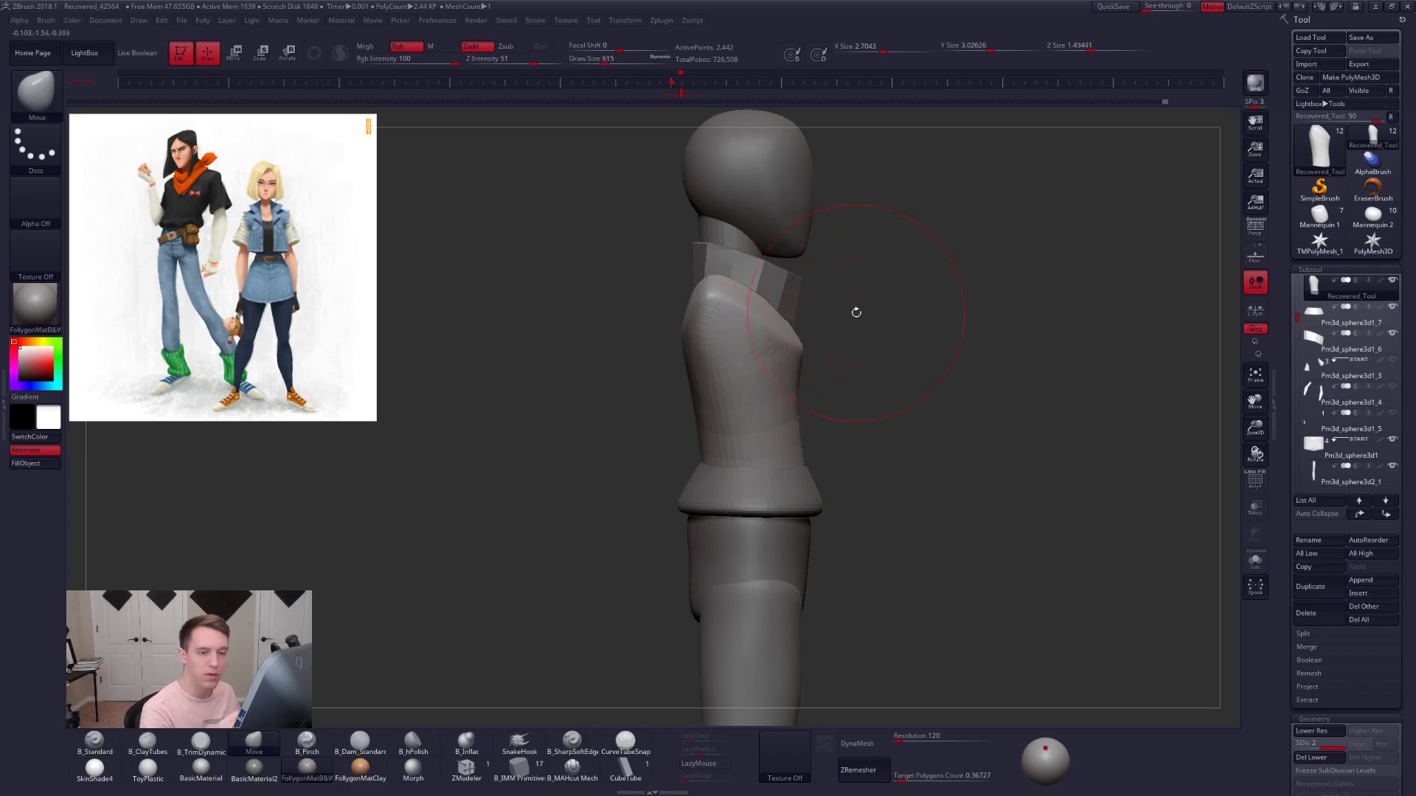
# - Hide the collar subtool around the neck and refine the torso's outline with the Move brush
pyautogui.click(1391, 333)
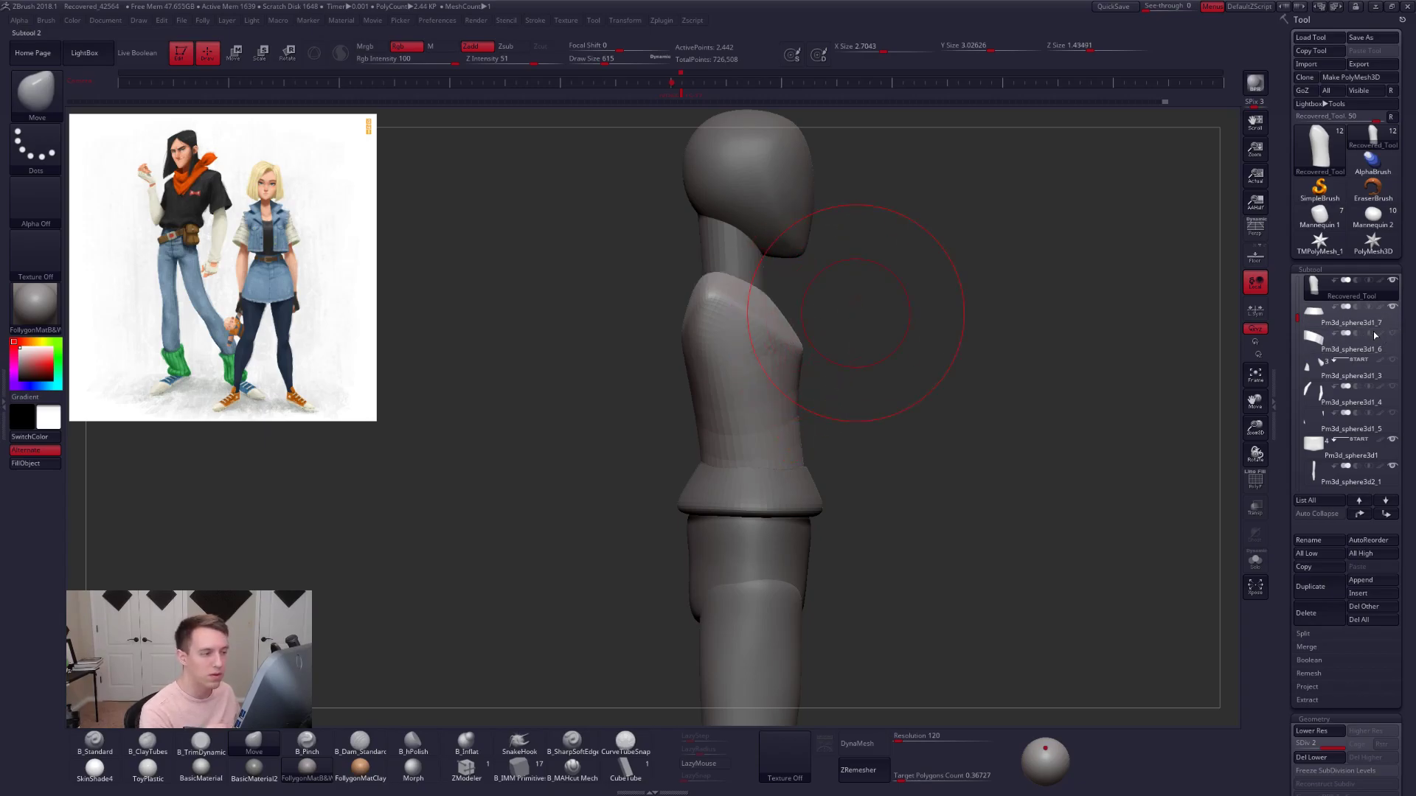
pyautogui.moveTo(733, 289)
pyautogui.mouseDown(button='right')
pyautogui.moveTo(720, 315)
pyautogui.moveTo(693, 317)
pyautogui.mouseUp(button='right')
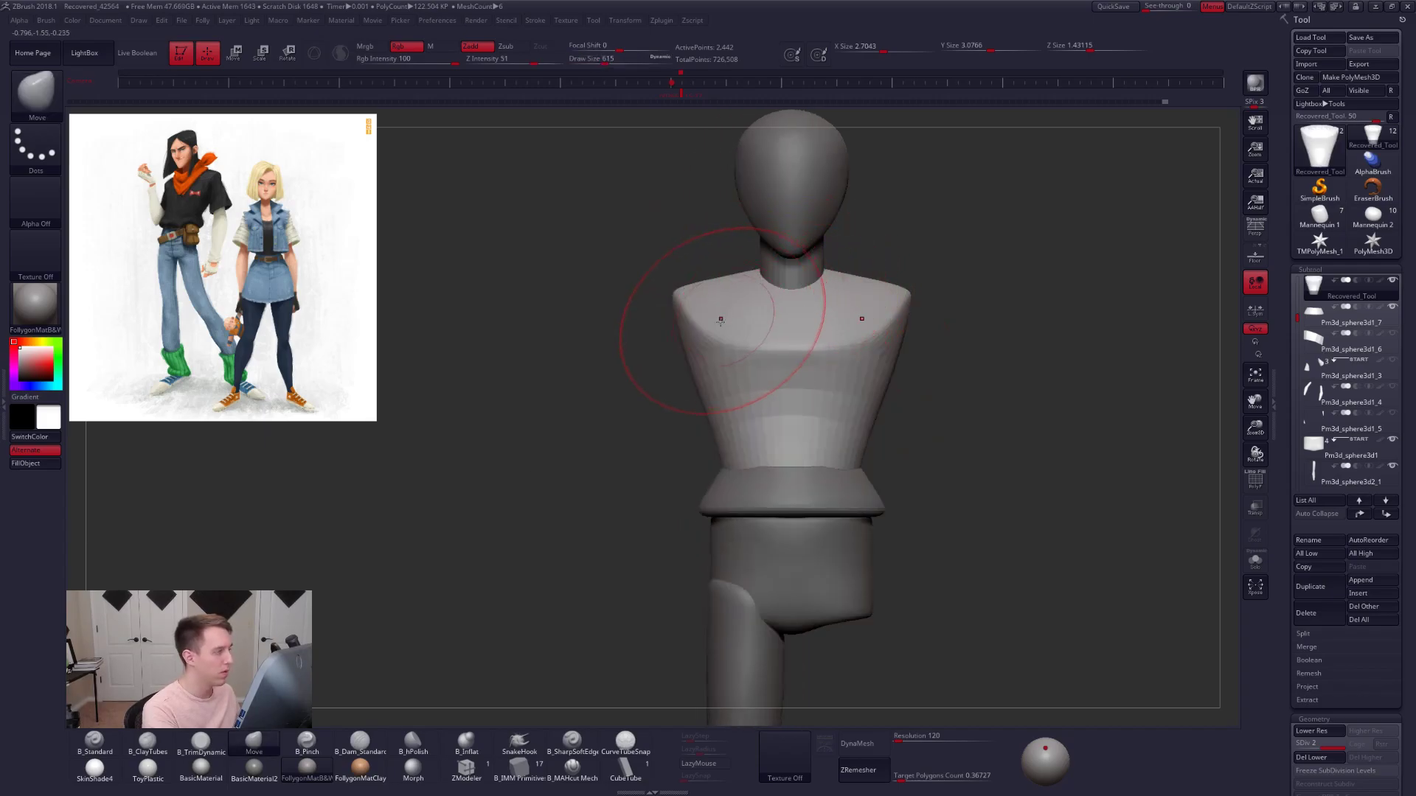
pyautogui.keyDown('shift'); pyautogui.moveTo(748, 384); pyautogui.dragTo(807, 403); pyautogui.keyUp('shift')
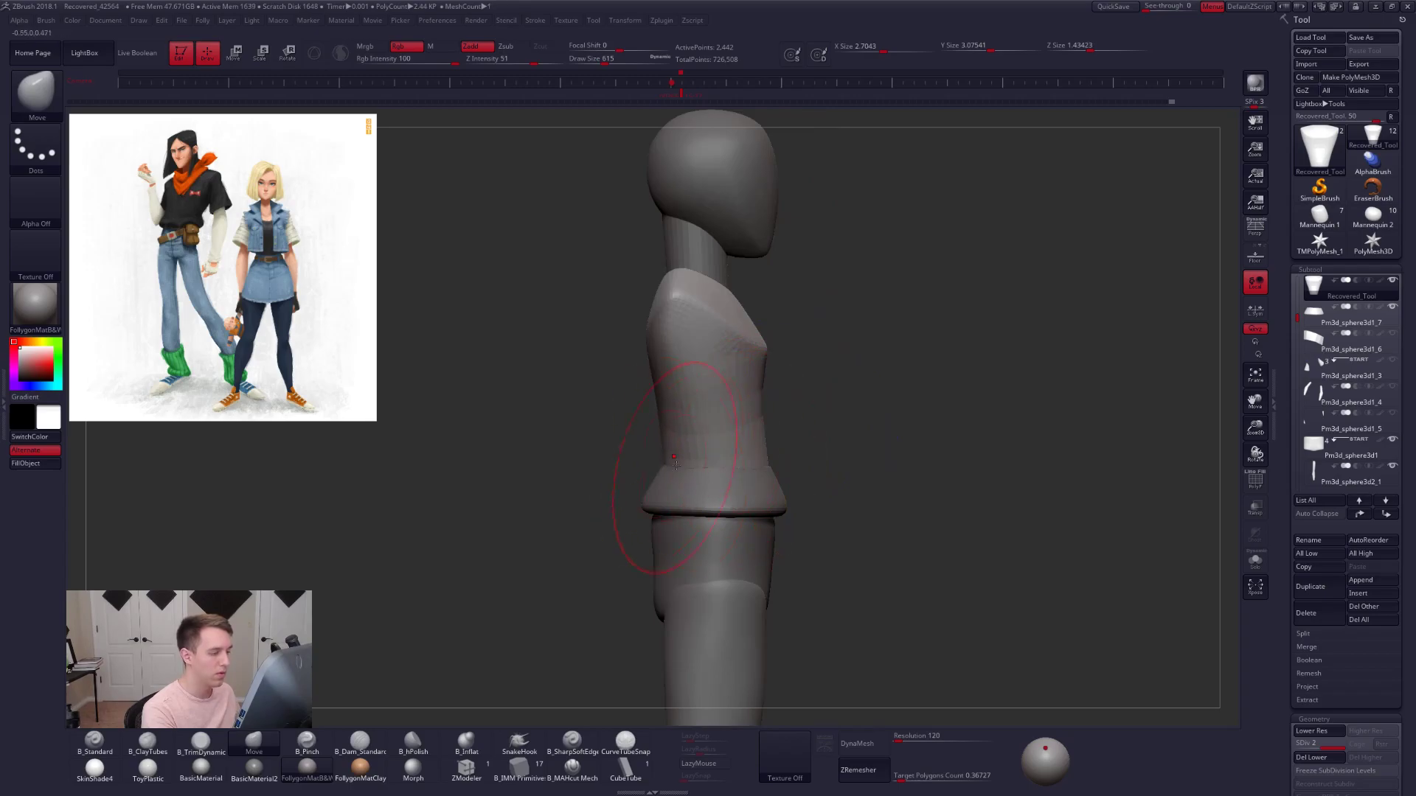
pyautogui.keyDown('ctrl'); pyautogui.moveTo(751, 455); pyautogui.dragTo(742, 435, button='right'); pyautogui.keyUp('ctrl')
pyautogui.keyDown('shift'); pyautogui.moveTo(758, 445); pyautogui.dragTo(765, 436); pyautogui.keyUp('shift')
# - Subdivide the torso mesh up to subdivision level 4
pyautogui.hotkey('shift', 'd')
pyautogui.hotkey('ctrl', 'd')
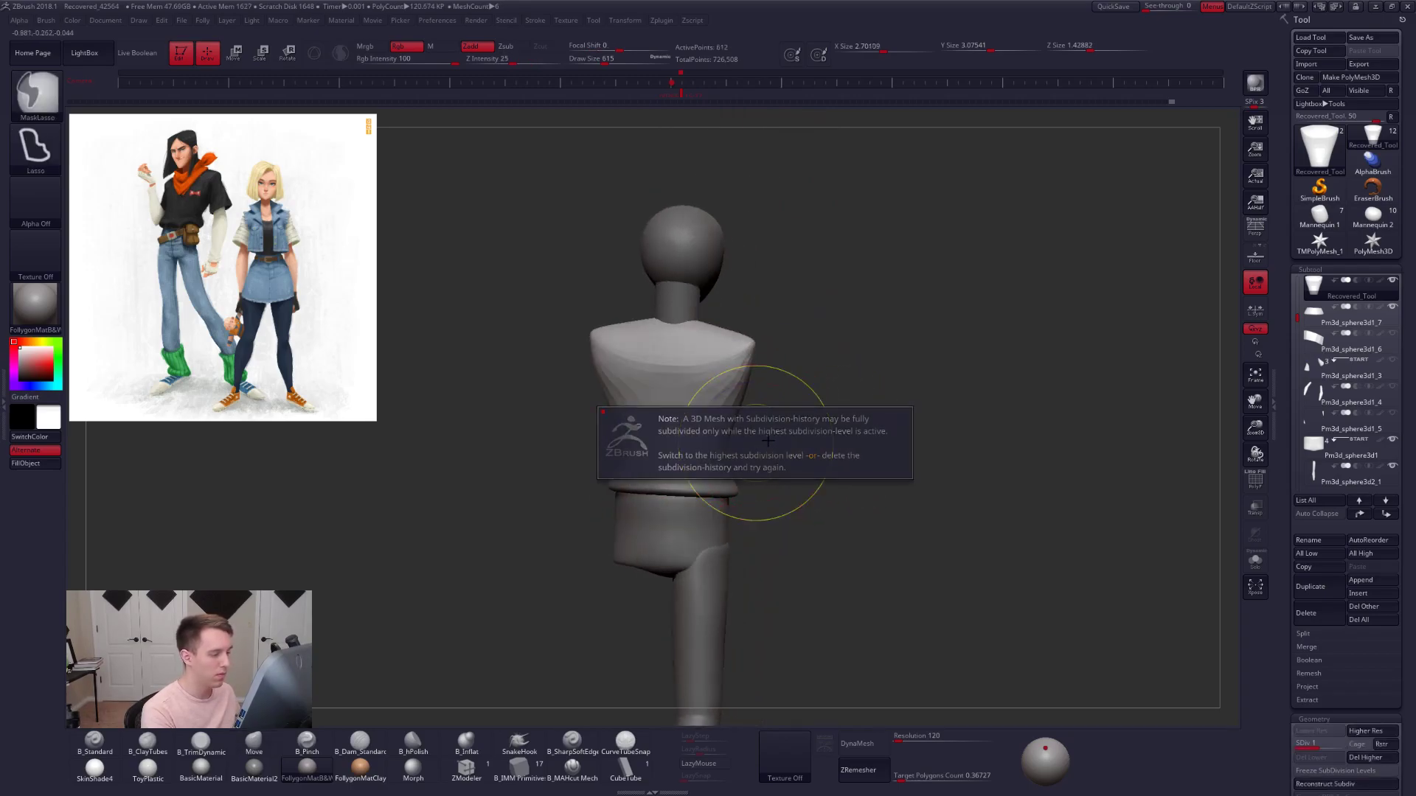
pyautogui.press('d')
pyautogui.hotkey('ctrl', 'd')
pyautogui.hotkey('ctrl', 'd')
pyautogui.moveTo(785, 454); pyautogui.dragTo(976, 365)
# - Merge the flared waist subtool down into the torso subtool and confirm the merge
pyautogui.click(1320, 314)
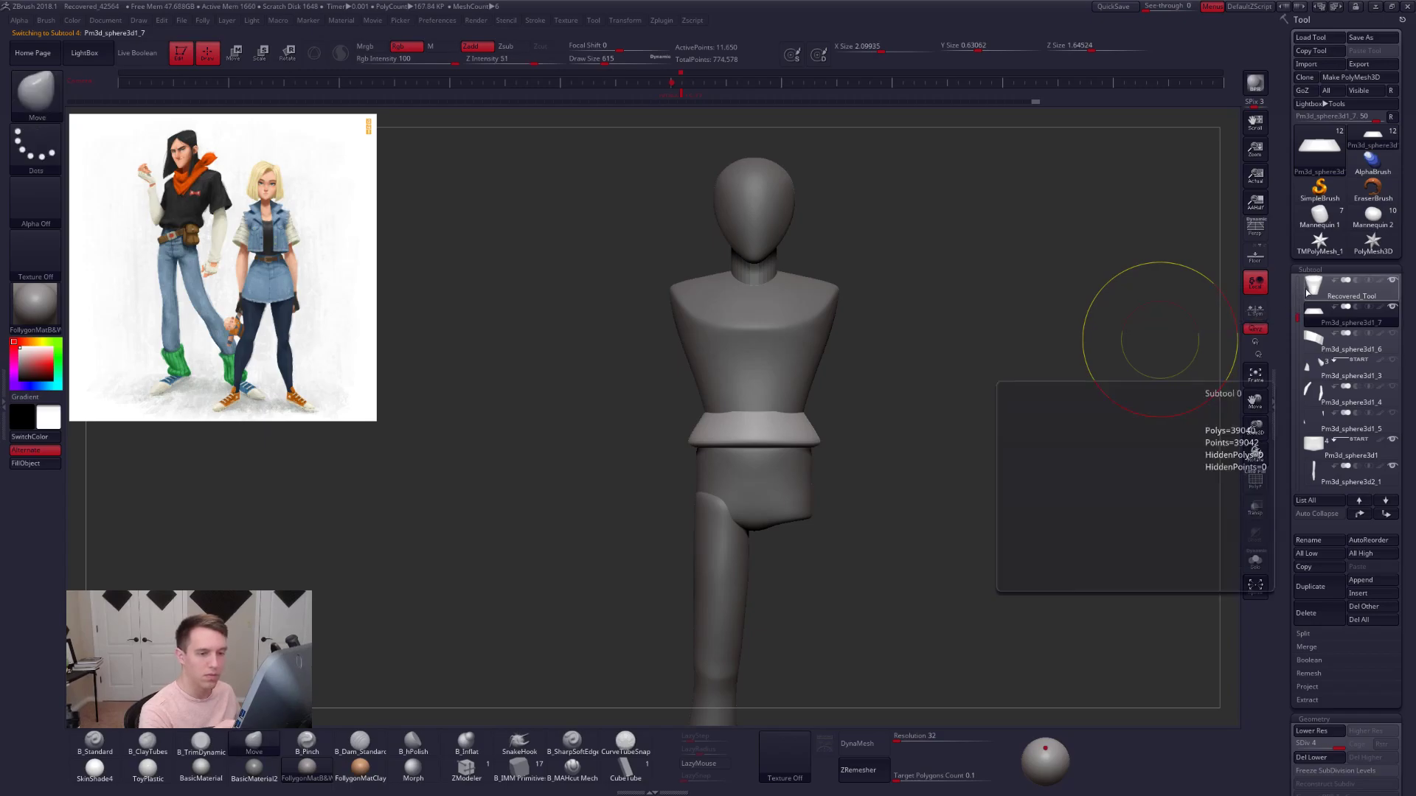
pyautogui.click(1320, 289)
pyautogui.hotkey('ctrl', 'q')
pyautogui.click(989, 359)
pyautogui.click(941, 396)
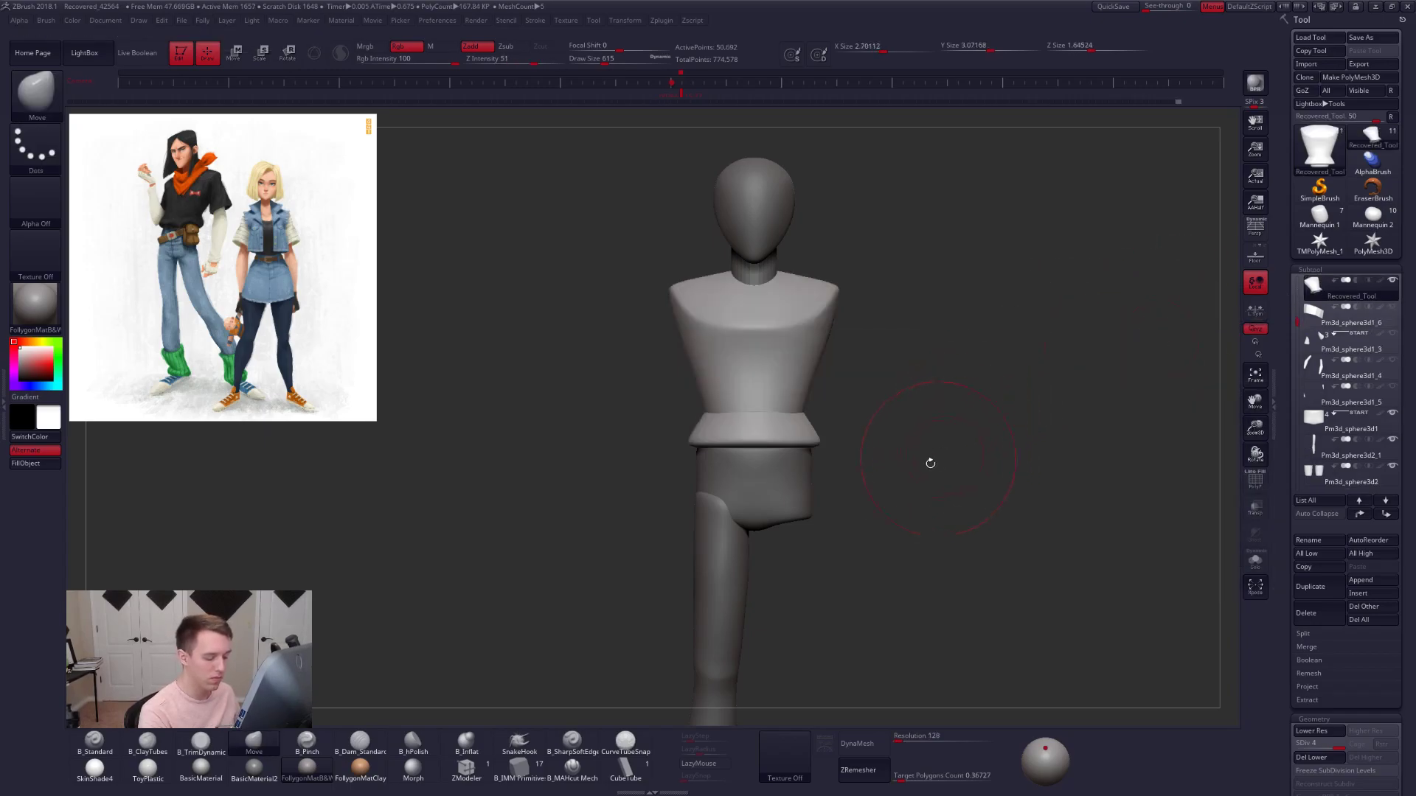
# - Try to DynaMesh the merged torso without freezing its subdivision levels, and isolate it from the other subtools
pyautogui.click(848, 743)
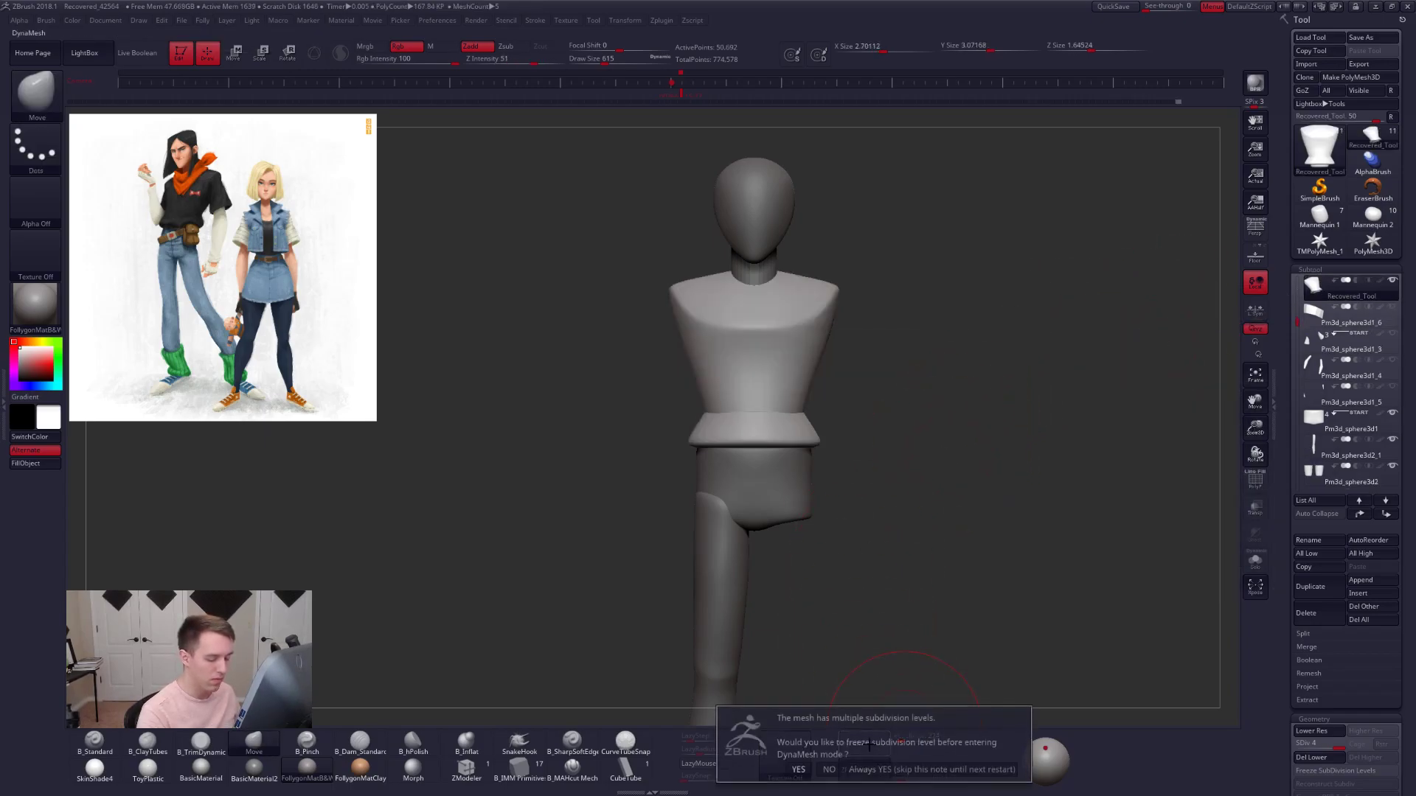
pyautogui.click(829, 769)
pyautogui.hotkey('alt', 's')
pyautogui.keyDown('ctrl'); pyautogui.moveTo(780, 448); pyautogui.dragTo(780, 445, button='right'); pyautogui.keyUp('ctrl')
pyautogui.press('space')
pyautogui.click(772, 444)
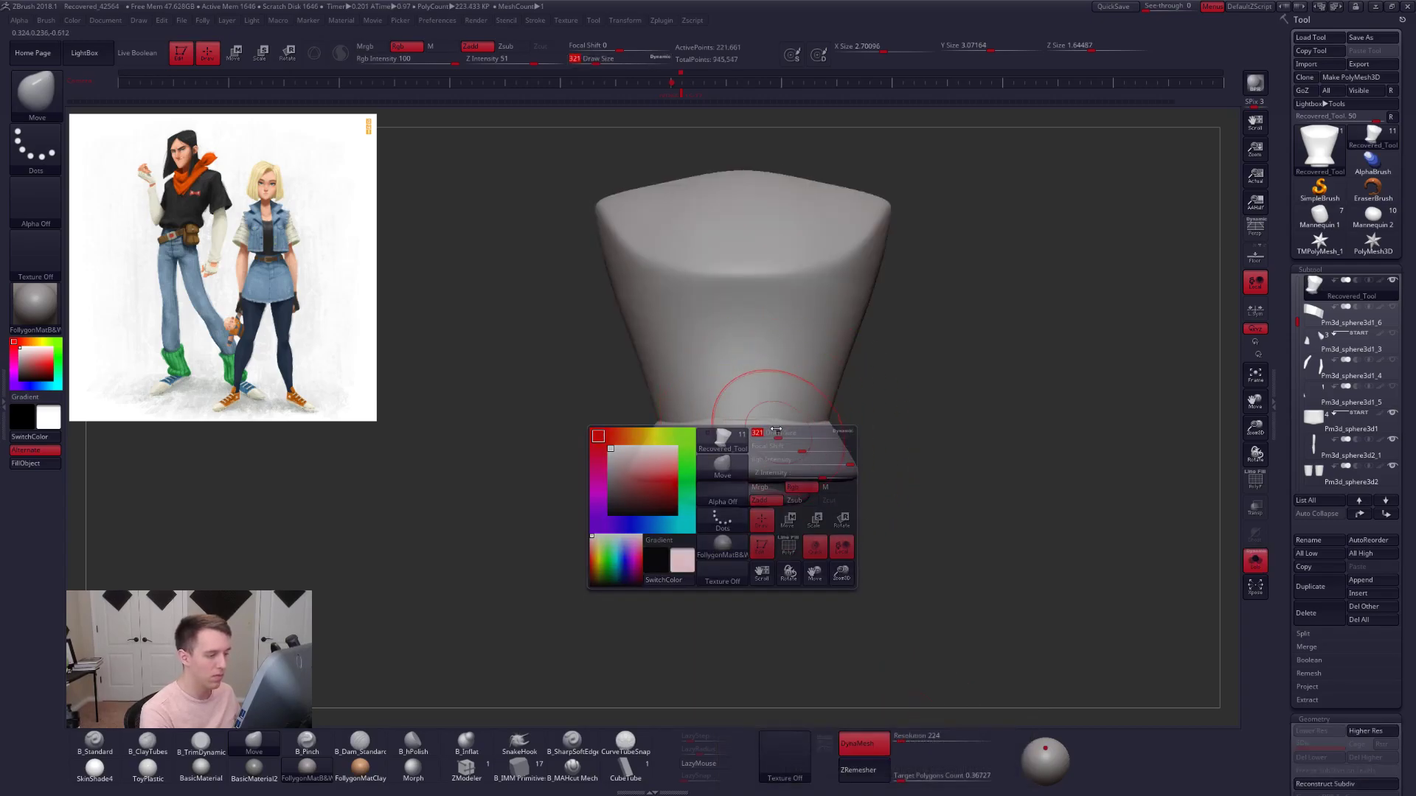
pyautogui.hotkey('ctrl', 'z')
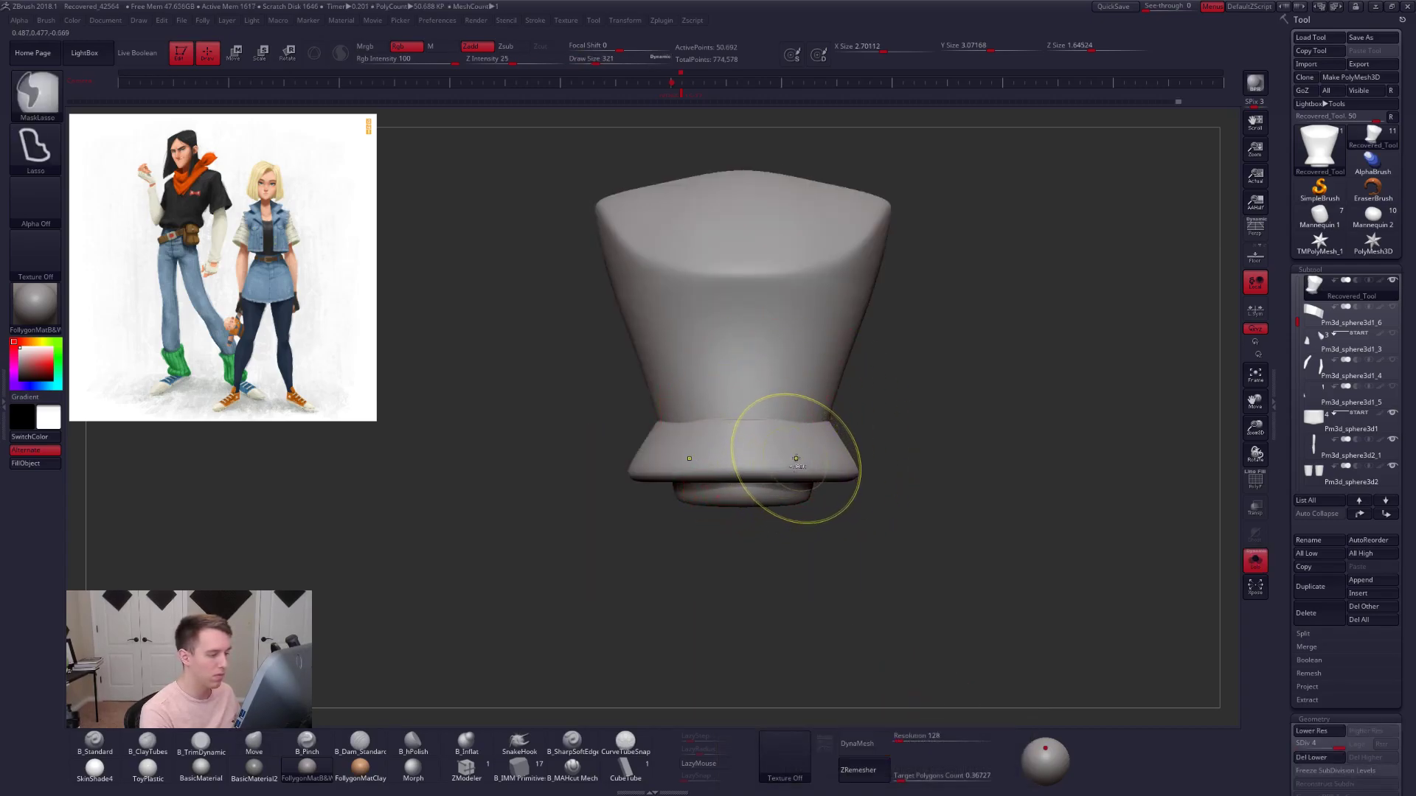
# - Display the polyframe and combine the upper torso faces into a single polygroup
pyautogui.hotkey('shift', 'f')
pyautogui.press('w')
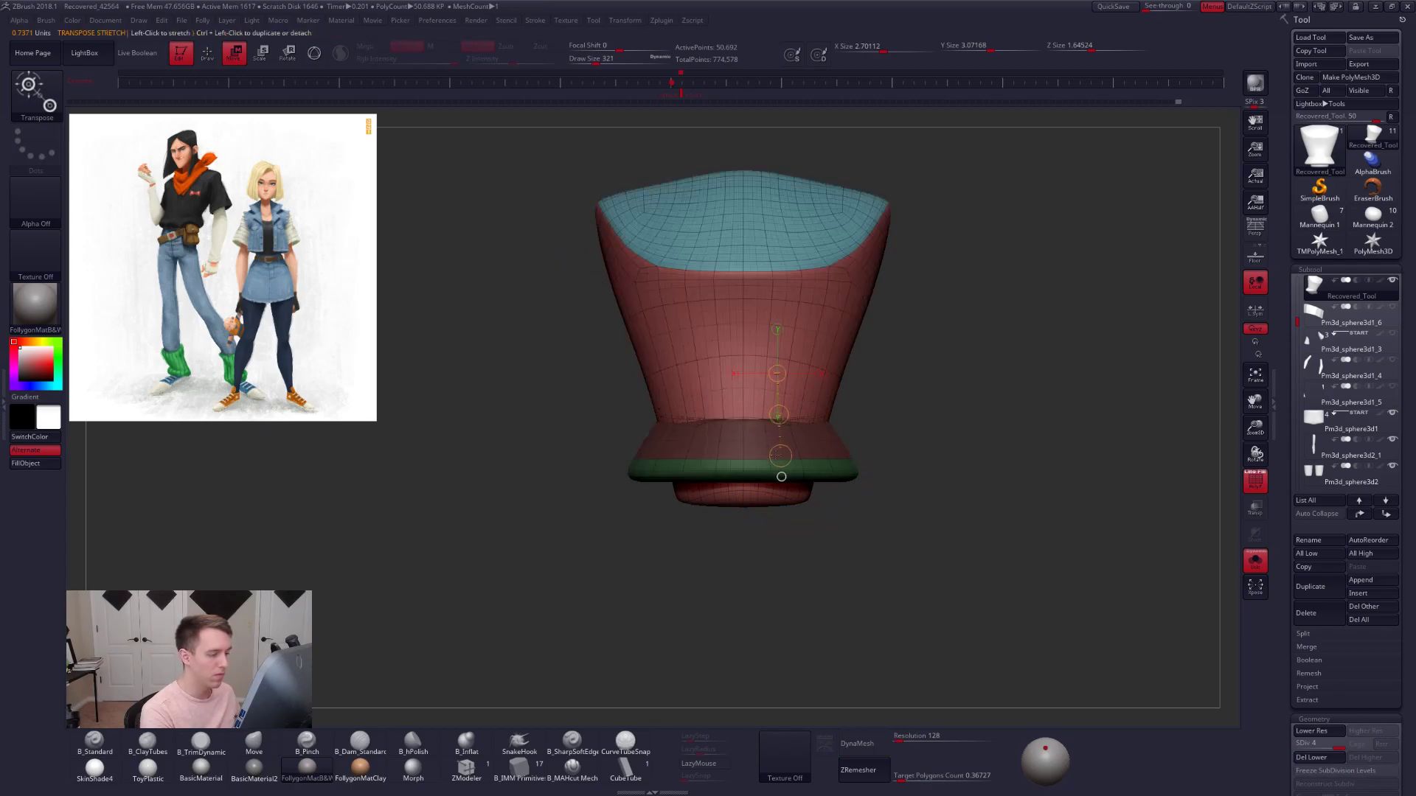
pyautogui.press('q')
pyautogui.keyDown('ctrl'); pyautogui.click(891, 402); pyautogui.keyUp('ctrl')
pyautogui.hotkey('ctrl', 'w')
# - Hide the torso end protruding below the waist flare and remove it, deleting the lower subdivision levels
pyautogui.keyDown('ctrl'); pyautogui.keyDown('shift'); pyautogui.click(816, 376); pyautogui.keyUp('shift'); pyautogui.keyUp('ctrl')
pyautogui.moveTo(646, 452)
pyautogui.keyDown('ctrl'); pyautogui.keyDown('shift'); pyautogui.mouseDown()
pyautogui.moveTo(639, 496)
pyautogui.moveTo(914, 472)
pyautogui.moveTo(912, 451)
pyautogui.mouseUp(); pyautogui.keyUp('shift'); pyautogui.keyUp('ctrl')
pyautogui.moveTo(913, 450)
pyautogui.keyDown('ctrl'); pyautogui.keyDown('shift'); pyautogui.mouseDown()
pyautogui.moveTo(928, 414)
pyautogui.moveTo(894, 294)
pyautogui.moveTo(891, 398)
pyautogui.mouseUp(); pyautogui.keyUp('shift'); pyautogui.keyUp('ctrl')
pyautogui.hotkey('ctrl', 'f')
pyautogui.click(921, 395)
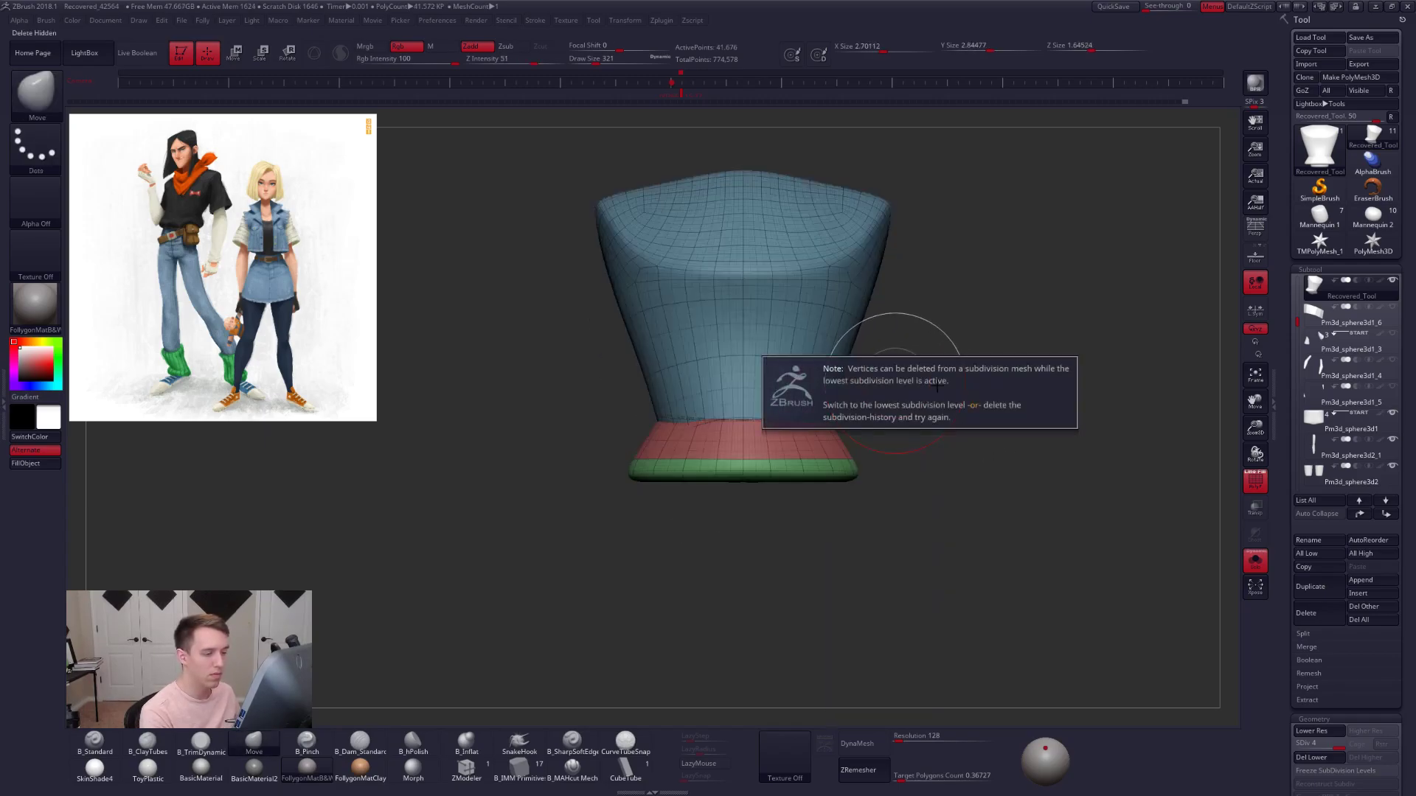
pyautogui.click(1296, 761)
# - DynaMesh the merged torso and waist flare at resolution 224
pyautogui.press('space')
pyautogui.moveTo(909, 737); pyautogui.dragTo(922, 738)
pyautogui.click(857, 744)
# - Soften the surface around the torso's waist with the TrimDynamic brush at draw size 321
pyautogui.moveTo(736, 420); pyautogui.dragTo(714, 309)
pyautogui.moveTo(795, 430)
pyautogui.mouseDown()
pyautogui.moveTo(784, 383)
pyautogui.moveTo(747, 393)
pyautogui.mouseUp()
pyautogui.moveTo(682, 356)
pyautogui.mouseDown(button='right')
pyautogui.moveTo(738, 356)
pyautogui.moveTo(781, 388)
pyautogui.mouseUp(button='right')
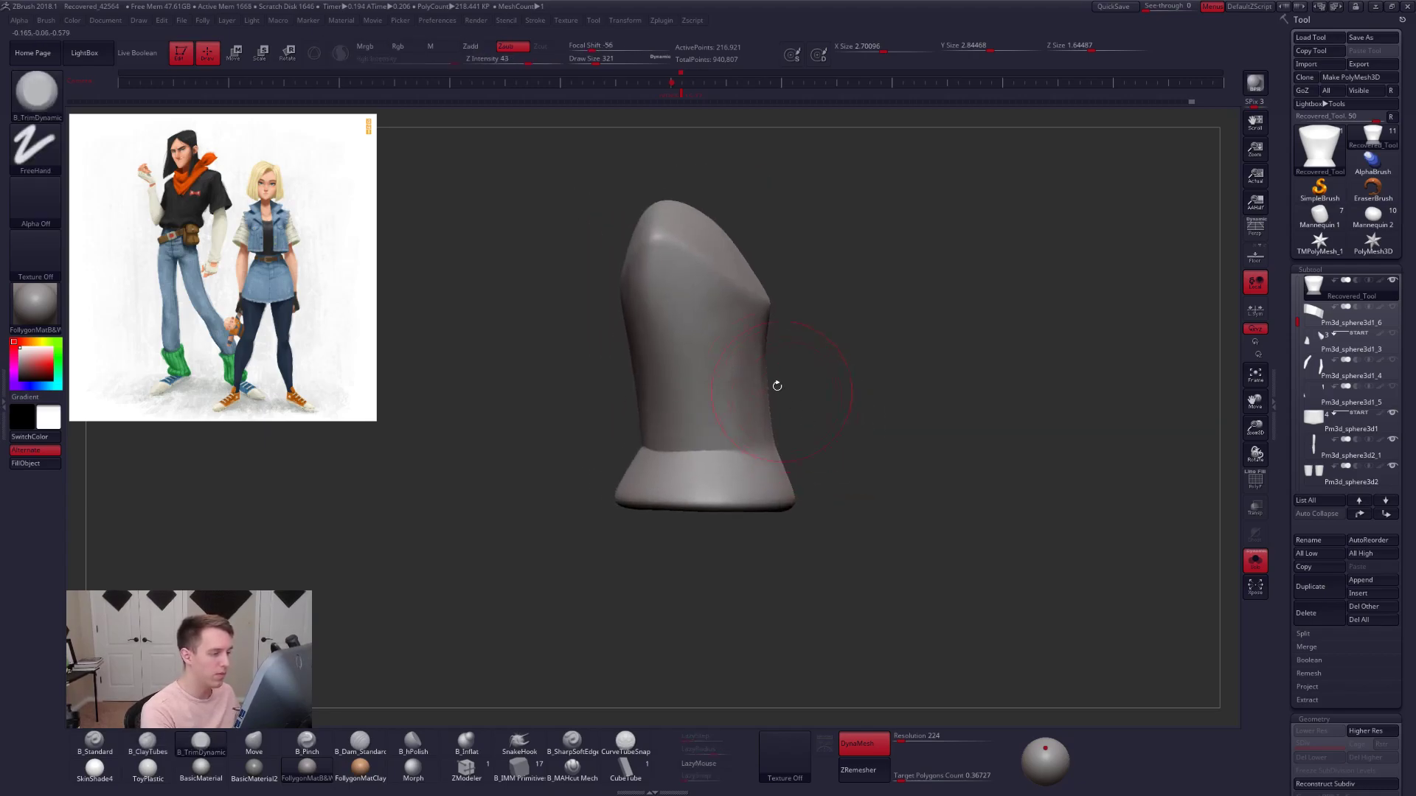
pyautogui.moveTo(780, 298)
pyautogui.keyDown('ctrl'); pyautogui.mouseDown()
pyautogui.moveTo(792, 493)
pyautogui.moveTo(873, 549)
pyautogui.mouseUp(); pyautogui.keyUp('ctrl')
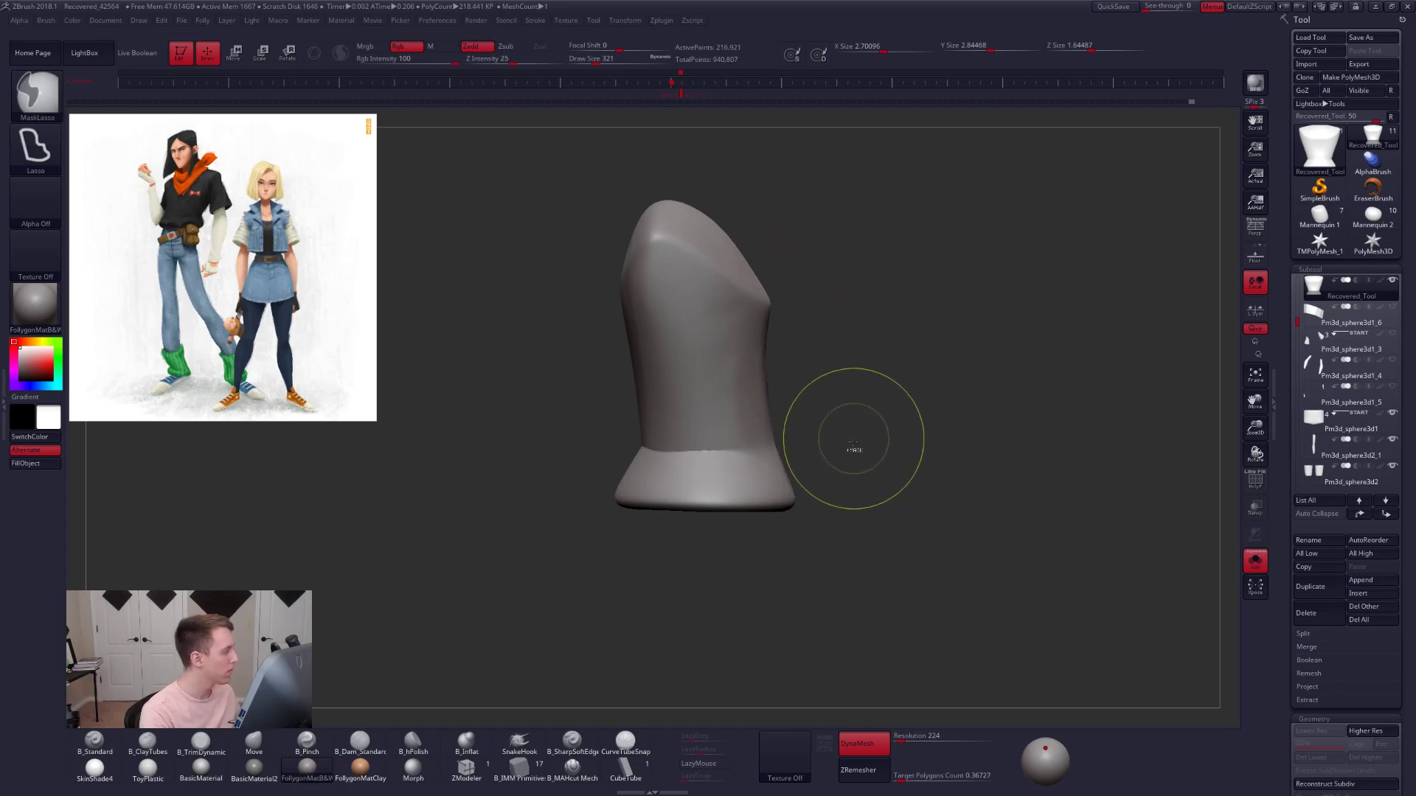
pyautogui.moveTo(775, 428); pyautogui.dragTo(730, 435, button='right')
pyautogui.hotkey('ctrl', 'z')
# - Show the other subtools again and blend the seam between torso and waist flare with TrimDynamic at draw size 292
pyautogui.moveTo(828, 405)
pyautogui.mouseDown(button='right')
pyautogui.moveTo(871, 405)
pyautogui.moveTo(836, 423)
pyautogui.mouseUp(button='right')
pyautogui.hotkey('shift', 'alt', 's')
pyautogui.press('s')
pyautogui.moveTo(762, 470); pyautogui.dragTo(784, 435)
pyautogui.press('[')
pyautogui.moveTo(784, 433); pyautogui.dragTo(844, 433, button='right')
pyautogui.moveTo(719, 456)
pyautogui.mouseDown()
pyautogui.moveTo(685, 462)
pyautogui.moveTo(752, 418)
pyautogui.moveTo(907, 474)
pyautogui.mouseUp()
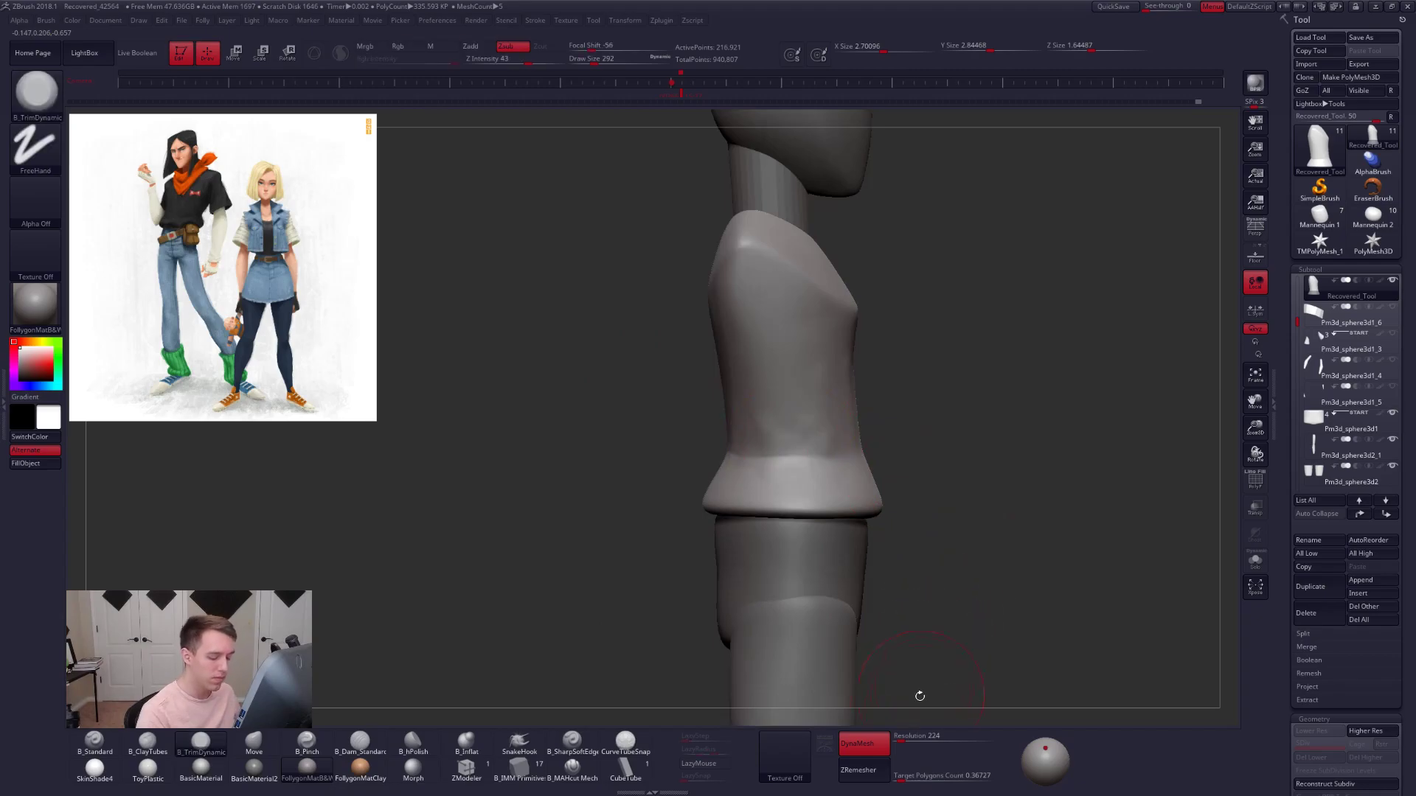
# - Set the ZRemesher target polygon count to 1 and remesh the torso
pyautogui.click(902, 777)
pyautogui.write('1')
pyautogui.press('Return')
pyautogui.click(870, 770)
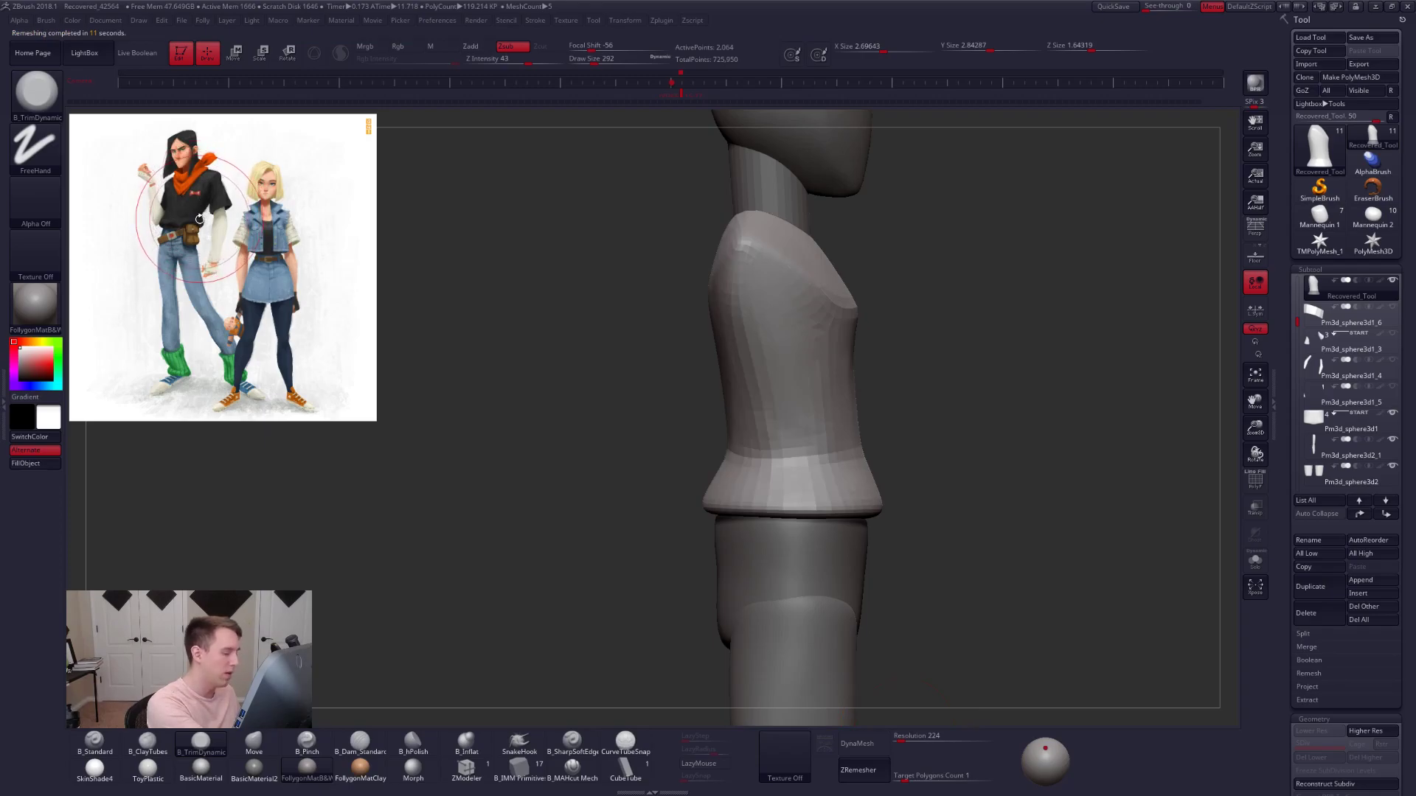
# - Slim the profile of the torso and waist flare with the Move brush
pyautogui.press('space')
pyautogui.press('space')
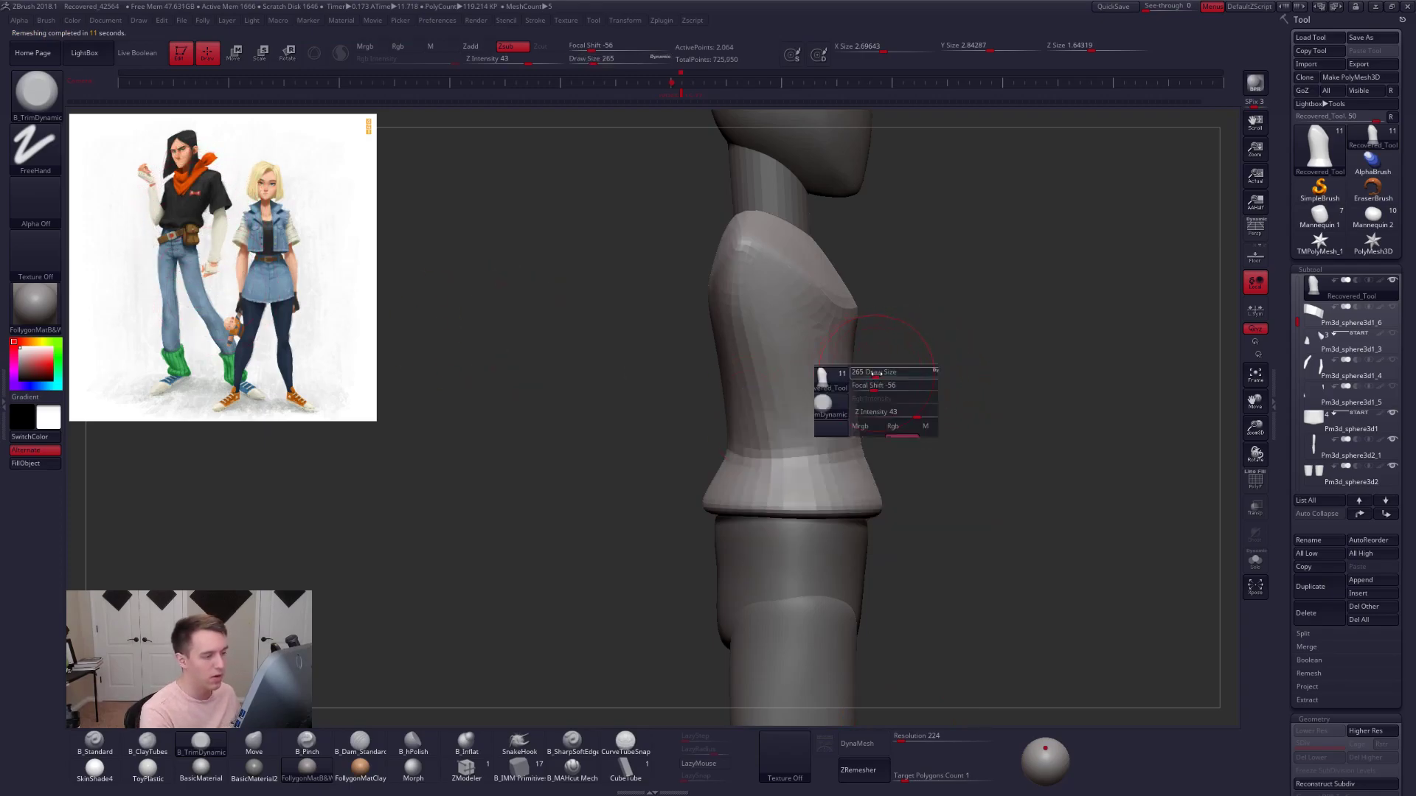
pyautogui.press('b')
pyautogui.press('m')
pyautogui.press('v')
pyautogui.press('space')
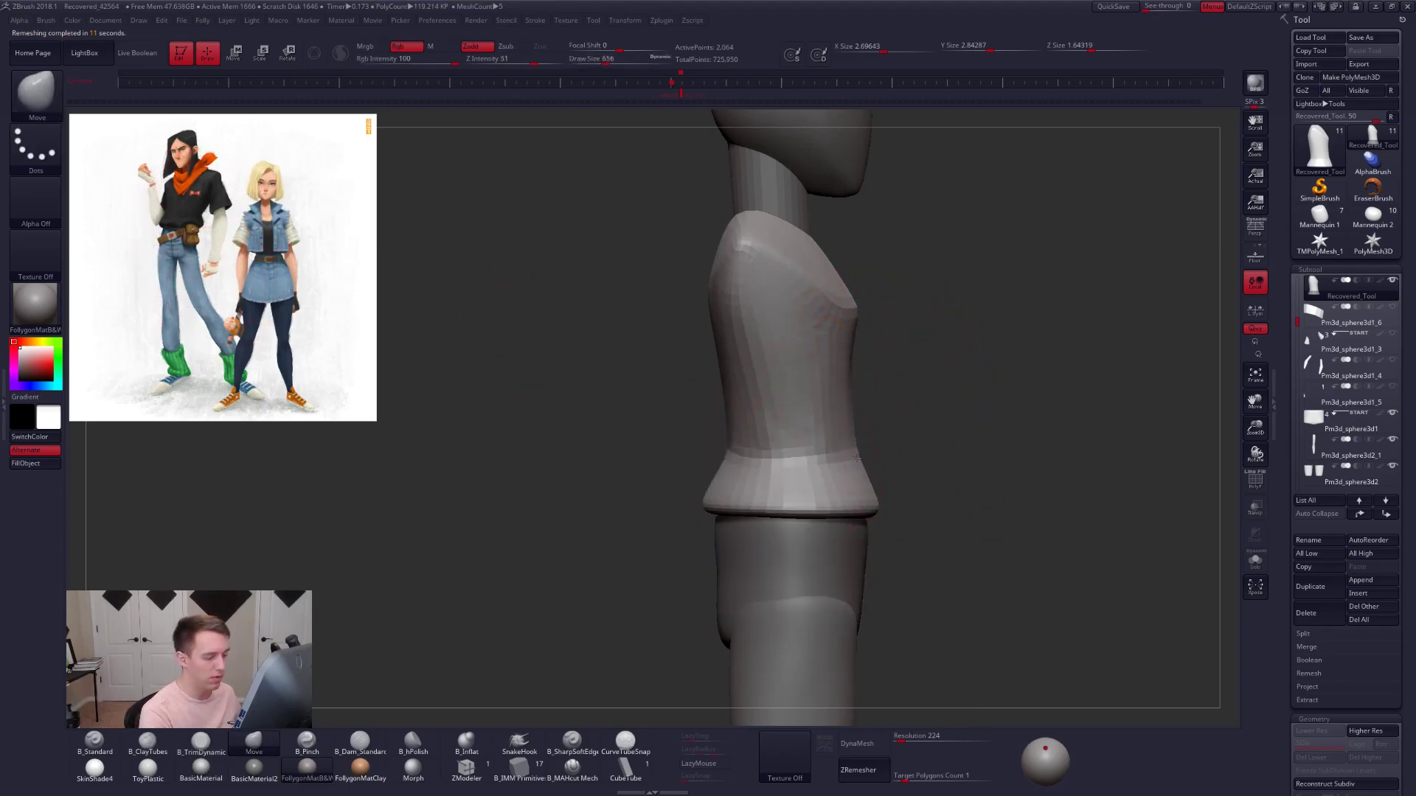
pyautogui.moveTo(1047, 420); pyautogui.dragTo(883, 407)
pyautogui.press('space')
pyautogui.moveTo(974, 409); pyautogui.dragTo(886, 407)
pyautogui.moveTo(966, 385); pyautogui.dragTo(834, 387)
pyautogui.moveTo(727, 435); pyautogui.dragTo(940, 427)
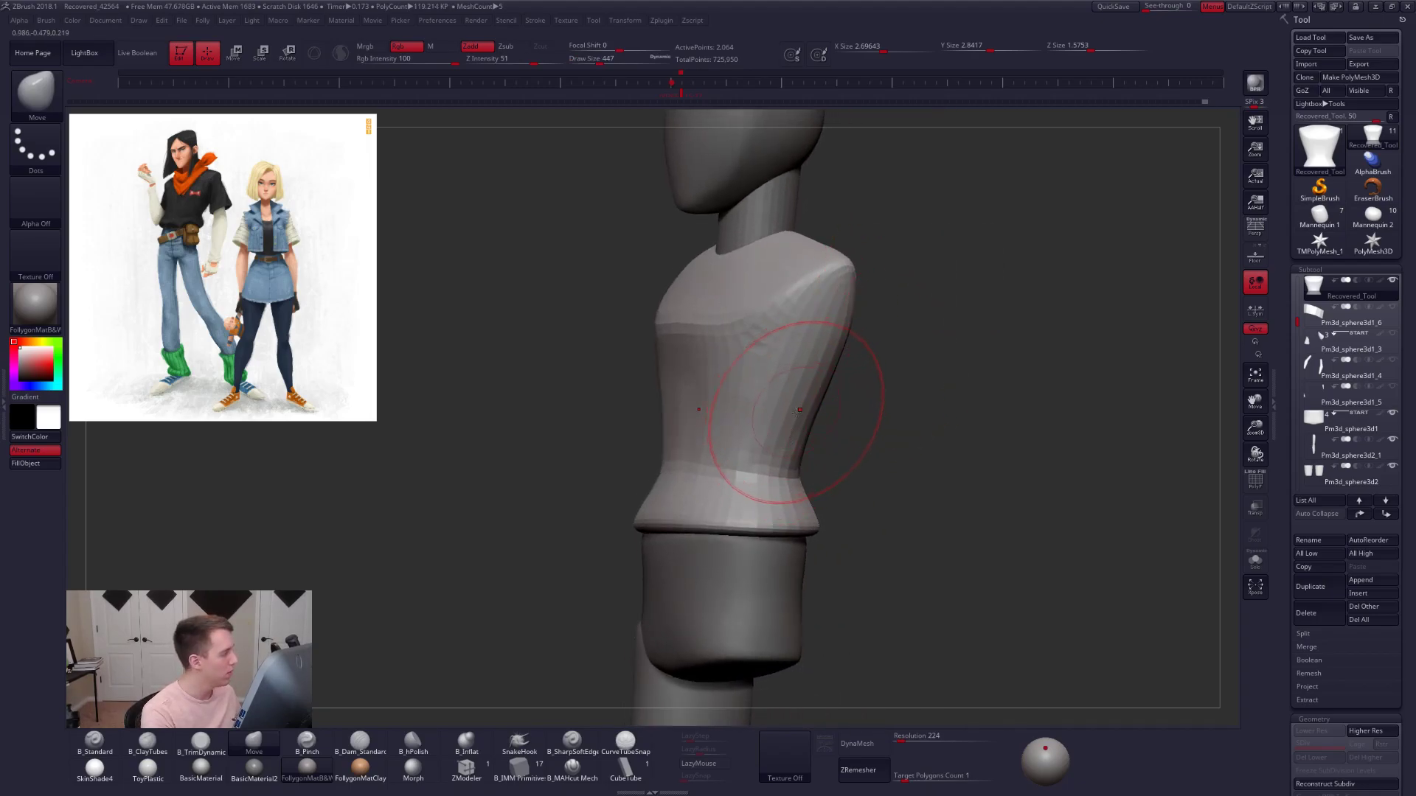
# - Subdivide the torso once to level 2 and smooth its back
pyautogui.moveTo(824, 407); pyautogui.dragTo(855, 361)
pyautogui.press('ctrl')
pyautogui.hotkey('ctrl', 'd')
pyautogui.moveTo(855, 357)
pyautogui.mouseDown(button='right')
pyautogui.moveTo(837, 435)
pyautogui.moveTo(842, 332)
pyautogui.mouseUp(button='right')
pyautogui.press('2')
pyautogui.moveTo(870, 396); pyautogui.dragTo(900, 393, button='right')
pyautogui.keyDown('shift'); pyautogui.moveTo(856, 366); pyautogui.dragTo(873, 380); pyautogui.keyUp('shift')
pyautogui.press('space')
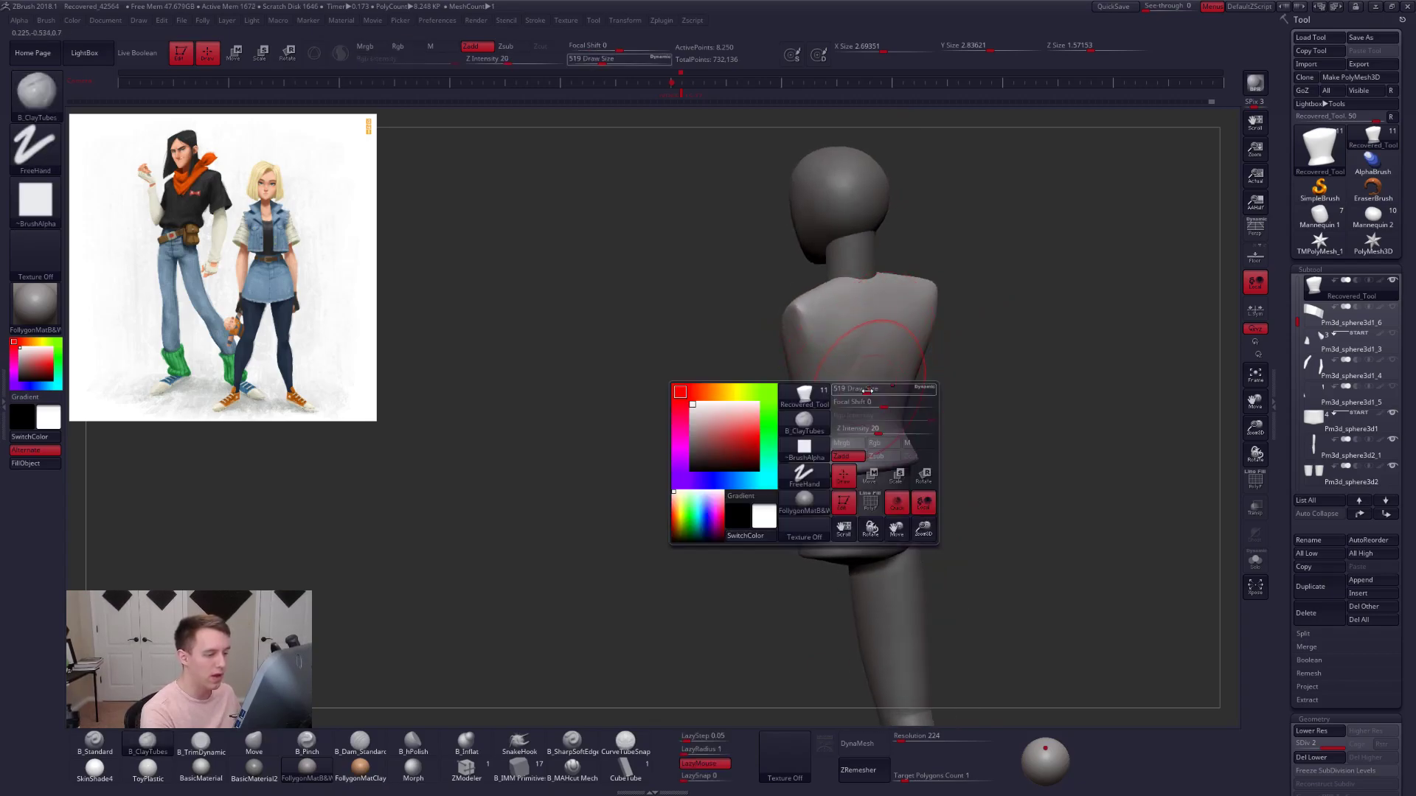
# - Reshape the torso's shoulder outline with the Move brush at draw size 447
pyautogui.moveTo(859, 377); pyautogui.dragTo(903, 375, button='right')
pyautogui.moveTo(766, 363)
pyautogui.keyDown('ctrl'); pyautogui.mouseDown(button='right')
pyautogui.moveTo(780, 414)
pyautogui.moveTo(743, 396)
pyautogui.mouseUp(button='right'); pyautogui.keyUp('ctrl')
pyautogui.press('b')
pyautogui.press('m')
pyautogui.press('v')
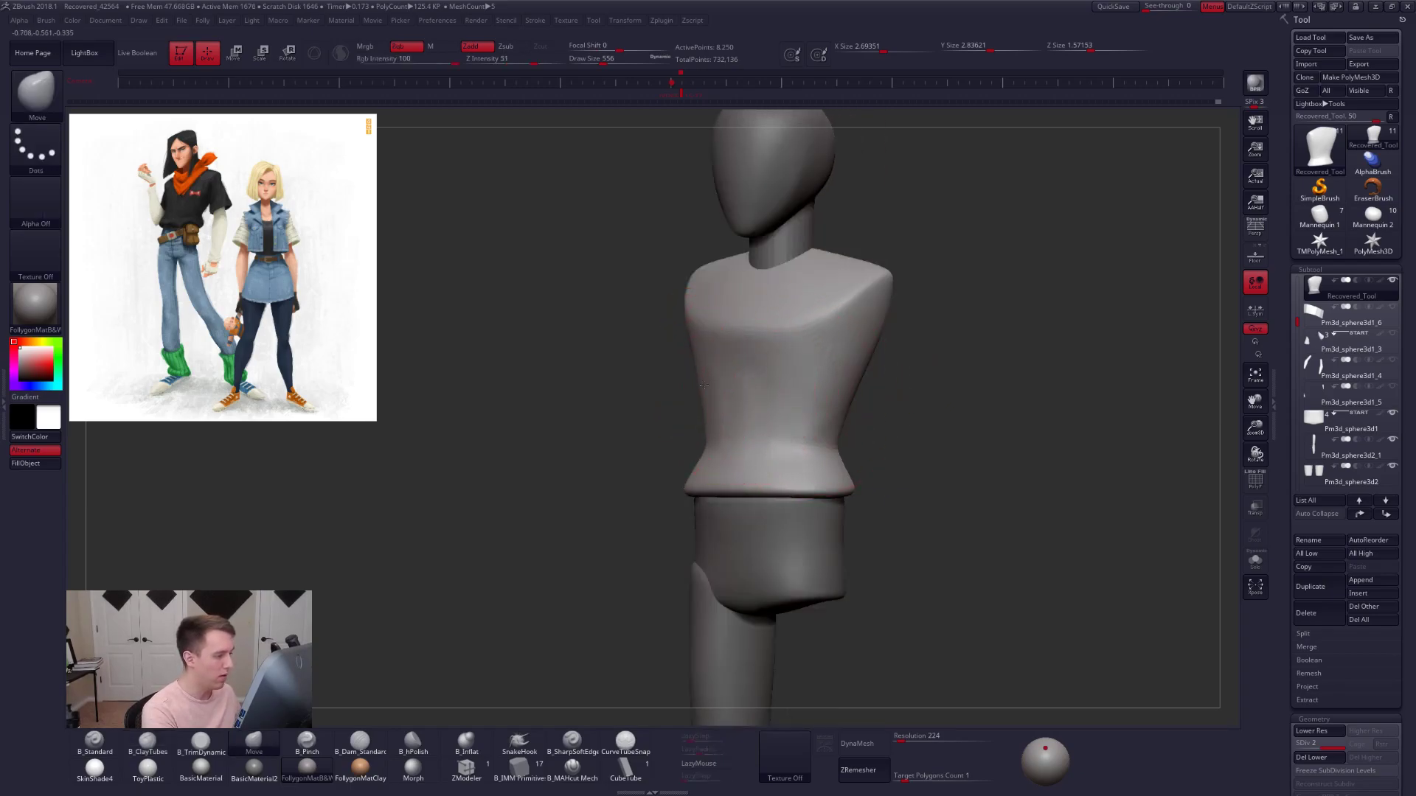
pyautogui.press('space')
pyautogui.moveTo(724, 398); pyautogui.dragTo(718, 398)
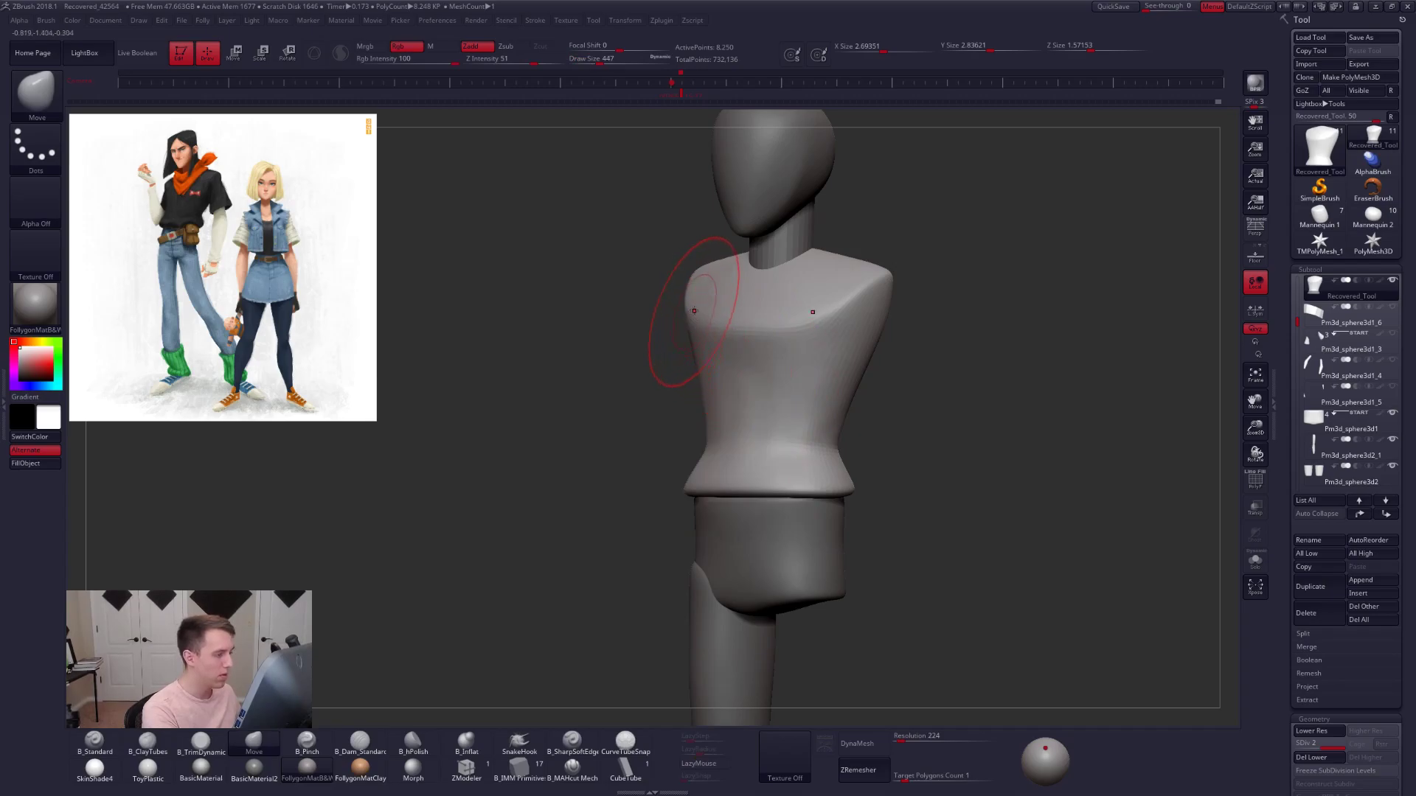
pyautogui.moveTo(704, 323); pyautogui.dragTo(727, 327, button='right')
pyautogui.moveTo(670, 267); pyautogui.dragTo(661, 263)
pyautogui.moveTo(693, 298)
pyautogui.mouseDown(button='right')
pyautogui.moveTo(674, 301)
pyautogui.moveTo(748, 318)
pyautogui.mouseUp(button='right')
# - Flatten the chest and front of the shoulders with TrimDynamic and smooth the surface
pyautogui.press('b')
pyautogui.press('t')
pyautogui.press('d')
pyautogui.moveTo(670, 279)
pyautogui.mouseDown()
pyautogui.moveTo(767, 342)
pyautogui.moveTo(809, 299)
pyautogui.mouseUp()
pyautogui.press('shift')
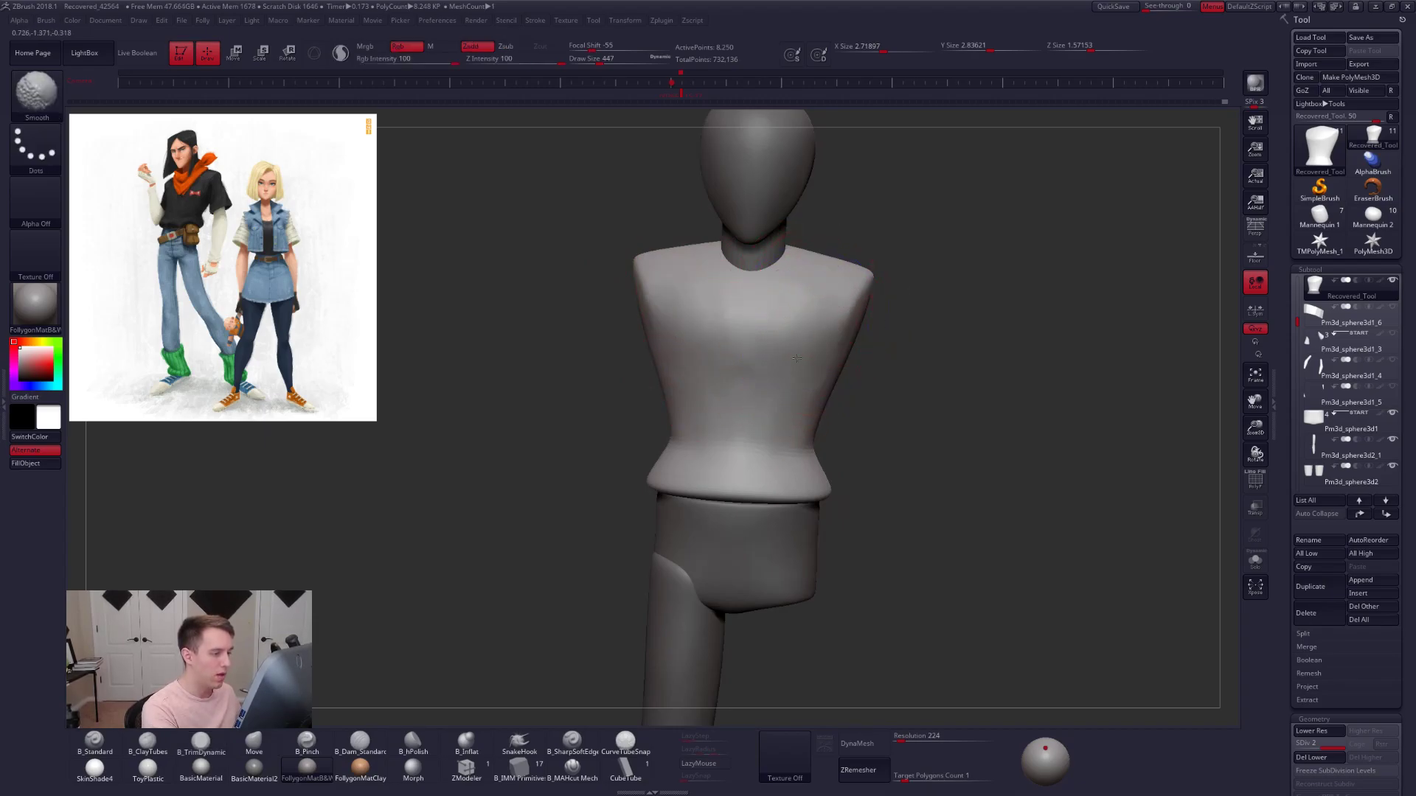
# - Build up volume on the front of the ribs and waist with ClayTubes at draw size 447
pyautogui.moveTo(717, 325)
pyautogui.mouseDown(button='right')
pyautogui.moveTo(695, 365)
pyautogui.moveTo(649, 369)
pyautogui.mouseUp(button='right')
pyautogui.press('space')
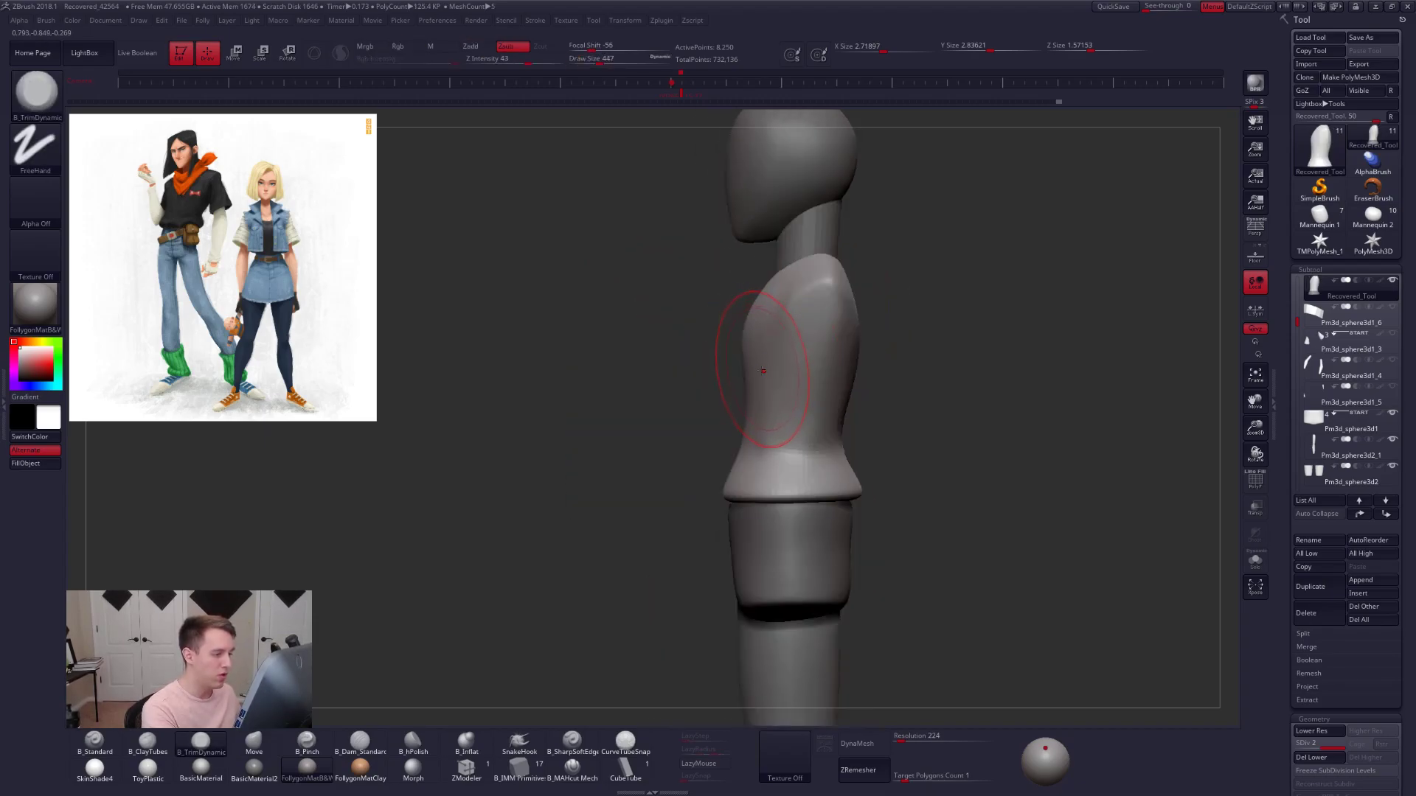
pyautogui.moveTo(752, 389); pyautogui.dragTo(691, 443, button='right')
pyautogui.press('2')
pyautogui.moveTo(719, 409); pyautogui.dragTo(761, 387)
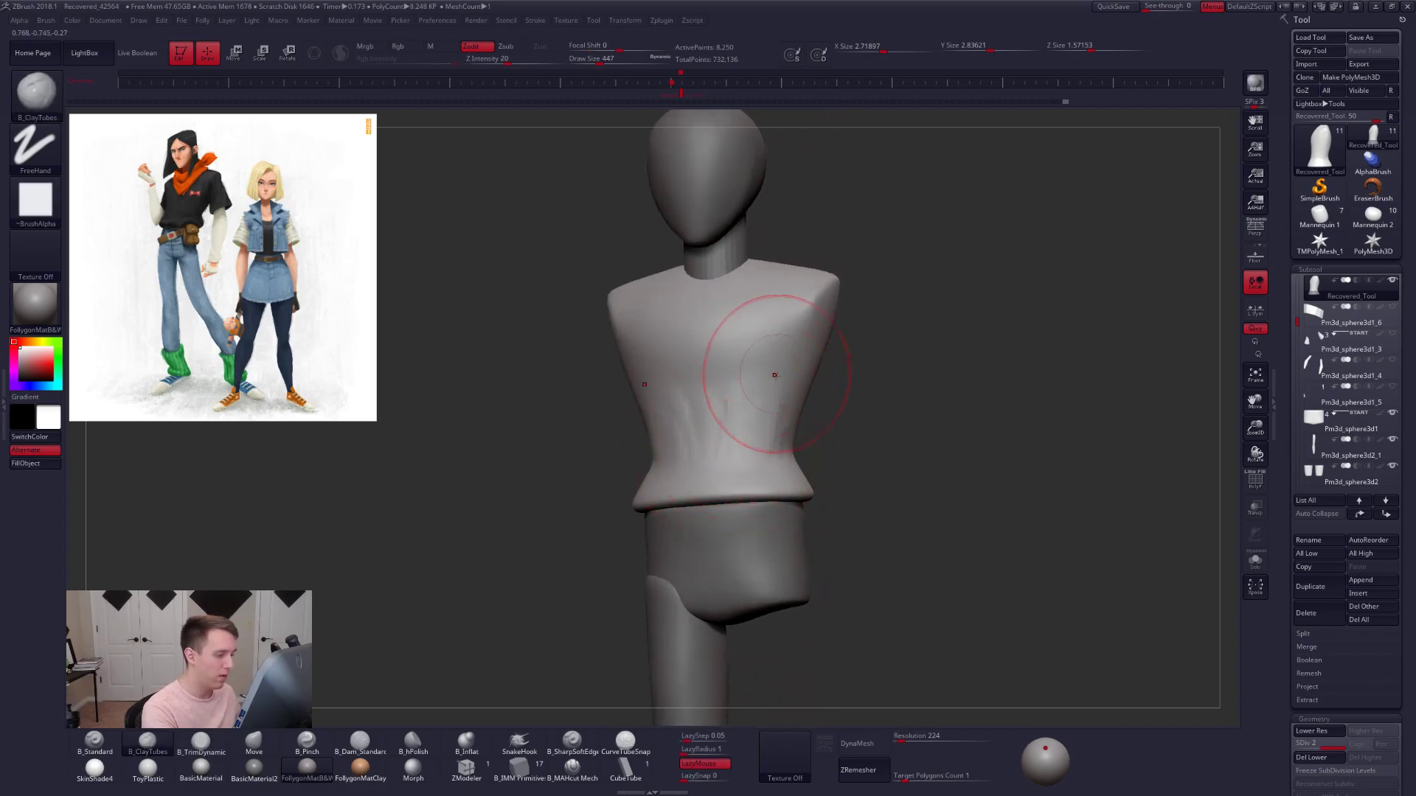
# - Adjust the torso's front profile with the Move brush at draw size 465
pyautogui.moveTo(679, 395); pyautogui.dragTo(833, 394, button='right')
pyautogui.press('space')
pyautogui.moveTo(762, 414); pyautogui.dragTo(765, 414)
pyautogui.press('4')
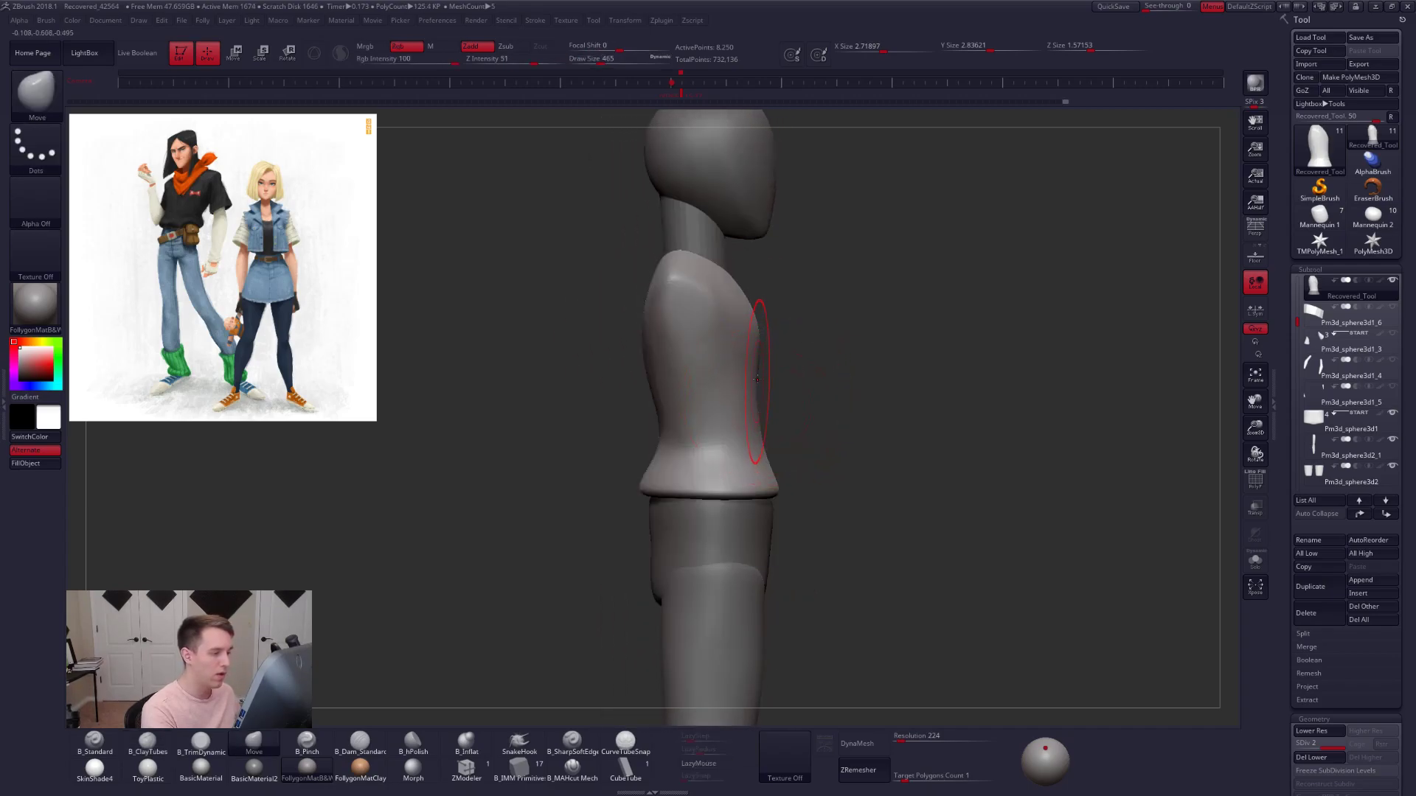
pyautogui.moveTo(758, 373); pyautogui.dragTo(723, 294, button='right')
# - Even out the ribs and the chest below the shoulder with TrimDynamic and smoothing
pyautogui.press('3')
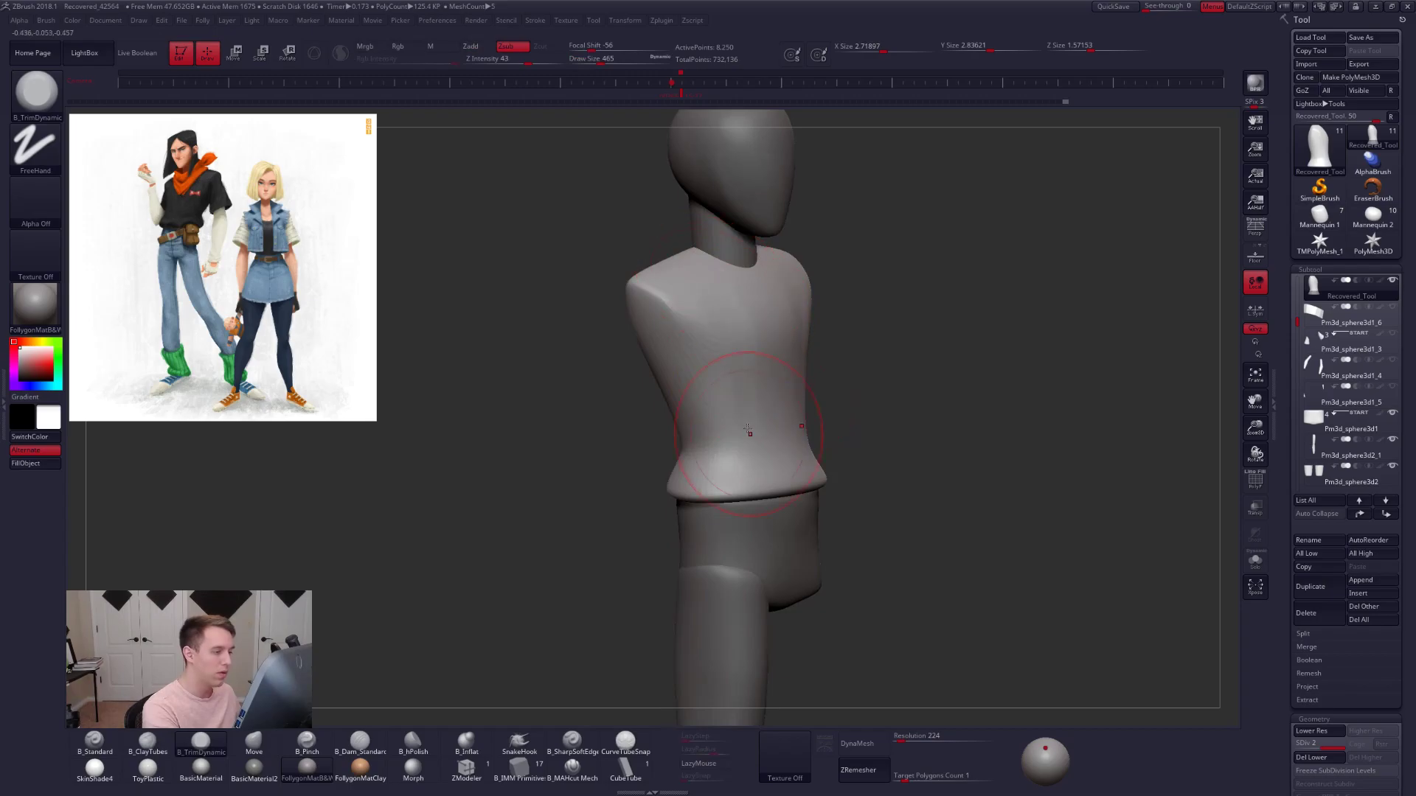
pyautogui.keyDown('shift'); pyautogui.moveTo(699, 339); pyautogui.dragTo(657, 284); pyautogui.keyUp('shift')
pyautogui.keyDown('shift'); pyautogui.moveTo(717, 364); pyautogui.dragTo(711, 340); pyautogui.keyUp('shift')
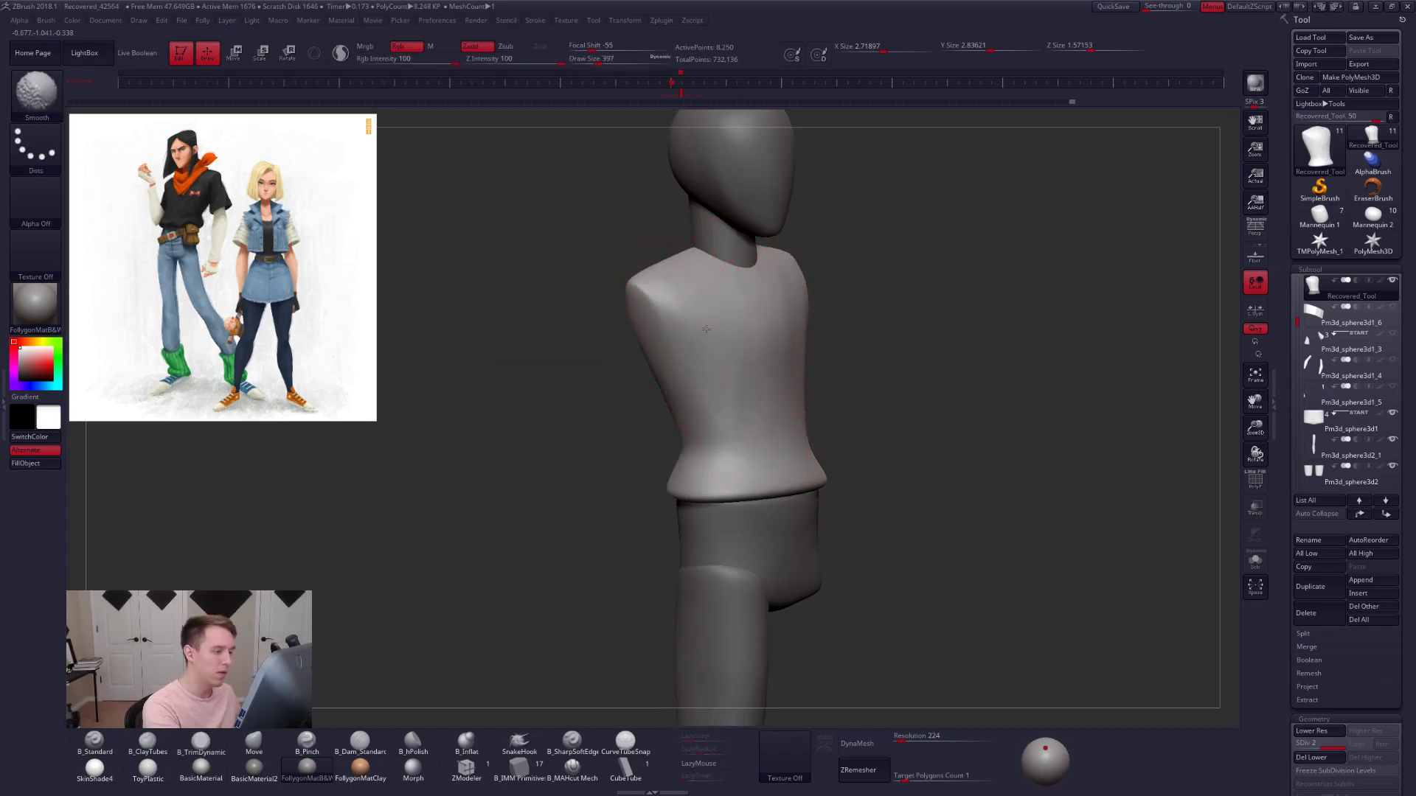
pyautogui.moveTo(758, 411)
pyautogui.keyDown('shift'); pyautogui.mouseDown(button='right')
pyautogui.moveTo(856, 373)
pyautogui.moveTo(817, 405)
pyautogui.mouseUp(button='right'); pyautogui.keyUp('shift')
pyautogui.press(']')
# - Isolate the torso at subdivision level 3 and smooth the transition into the waist flare
pyautogui.moveTo(766, 474)
pyautogui.keyDown('alt'); pyautogui.mouseDown(button='right')
pyautogui.moveTo(811, 317)
pyautogui.moveTo(775, 387)
pyautogui.moveTo(783, 499)
pyautogui.moveTo(739, 530)
pyautogui.moveTo(737, 559)
pyautogui.mouseUp(button='right'); pyautogui.keyUp('alt')
pyautogui.hotkey('alt', 's')
pyautogui.press('d')
pyautogui.press('b')
pyautogui.press('c')
pyautogui.press('t')
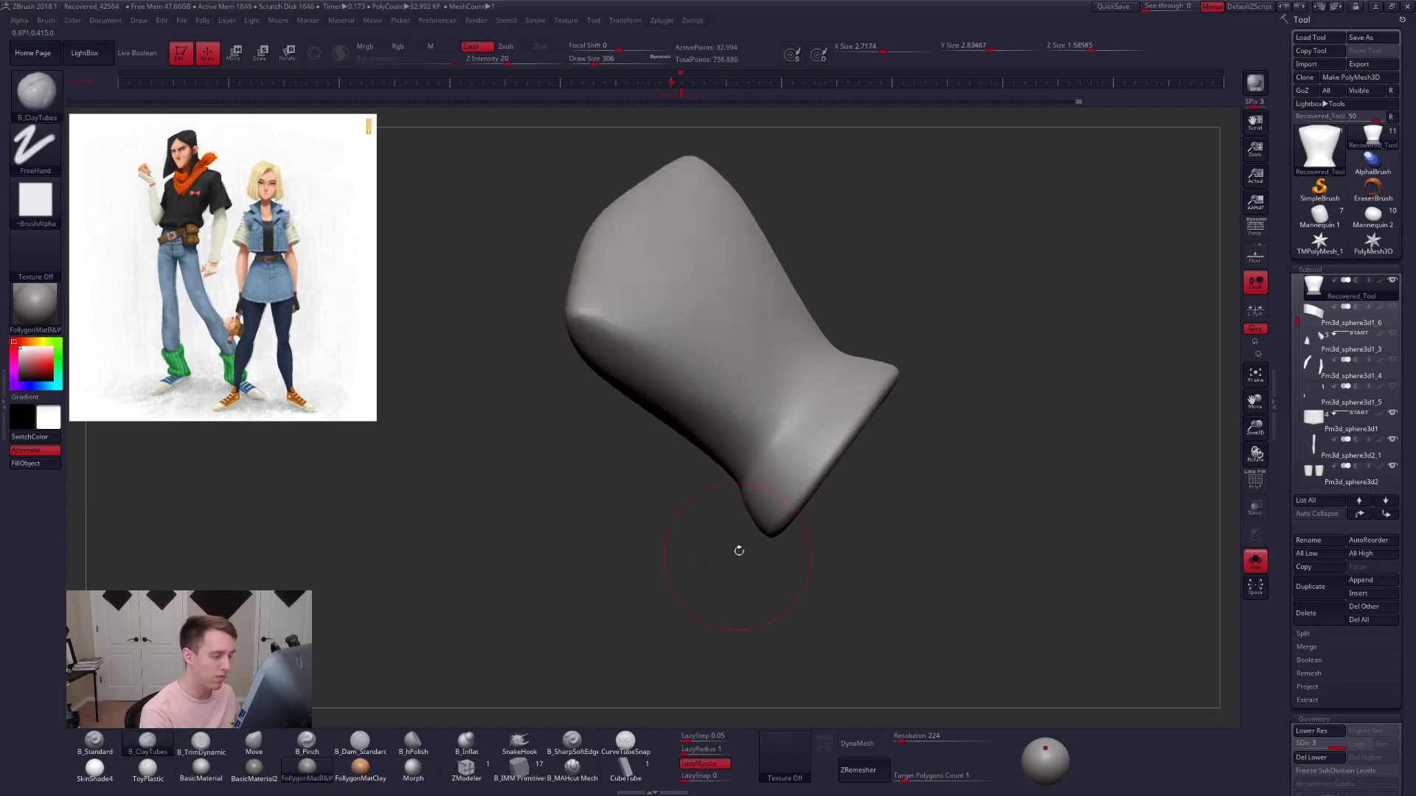
pyautogui.moveTo(784, 489)
pyautogui.mouseDown(button='right')
pyautogui.moveTo(790, 506)
pyautogui.moveTo(790, 473)
pyautogui.moveTo(968, 336)
pyautogui.mouseUp(button='right')
pyautogui.press('shift')
pyautogui.keyDown('shift'); pyautogui.moveTo(817, 449); pyautogui.dragTo(877, 398); pyautogui.keyUp('shift')
# - Refine the side of the waist flare with TrimDynamic at draw size 306 and smooth it
pyautogui.moveTo(868, 388)
pyautogui.mouseDown(button='right')
pyautogui.moveTo(836, 389)
pyautogui.moveTo(837, 375)
pyautogui.mouseUp(button='right')
pyautogui.press('3')
pyautogui.moveTo(837, 375)
pyautogui.mouseDown()
pyautogui.moveTo(870, 369)
pyautogui.moveTo(896, 303)
pyautogui.mouseUp()
pyautogui.moveTo(800, 361); pyautogui.dragTo(848, 351, button='right')
pyautogui.moveTo(789, 408)
pyautogui.mouseDown()
pyautogui.moveTo(752, 423)
pyautogui.moveTo(785, 398)
pyautogui.mouseUp()
pyautogui.moveTo(781, 402); pyautogui.dragTo(847, 392, button='right')
pyautogui.keyDown('shift'); pyautogui.moveTo(848, 392); pyautogui.dragTo(877, 358); pyautogui.keyUp('shift')
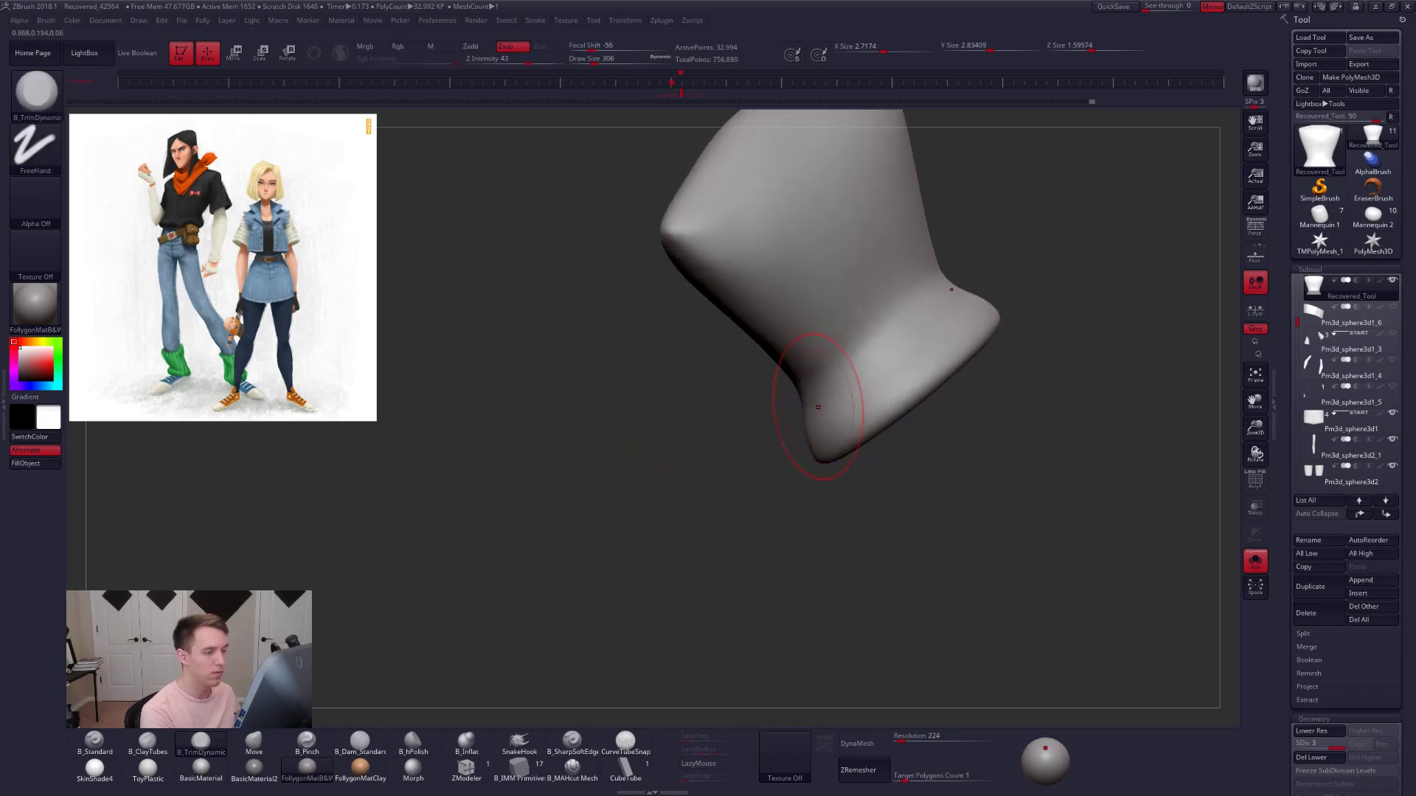
pyautogui.keyDown('shift'); pyautogui.moveTo(816, 405); pyautogui.dragTo(786, 402, button='right'); pyautogui.keyUp('shift')
pyautogui.keyDown('shift'); pyautogui.moveTo(709, 375); pyautogui.dragTo(682, 373, button='right'); pyautogui.keyUp('shift')
# - Show all the subtools again and delete the lower subdivision levels of the leg
pyautogui.keyDown('ctrl'); pyautogui.moveTo(793, 413); pyautogui.dragTo(862, 292, button='right'); pyautogui.keyUp('ctrl')
pyautogui.hotkey('shift', 's')
pyautogui.keyDown('shift'); pyautogui.click(1392, 280); pyautogui.keyUp('shift')
pyautogui.keyDown('alt'); pyautogui.click(750, 422); pyautogui.keyUp('alt')
pyautogui.hotkey('ctrl', 'shift', 'f')
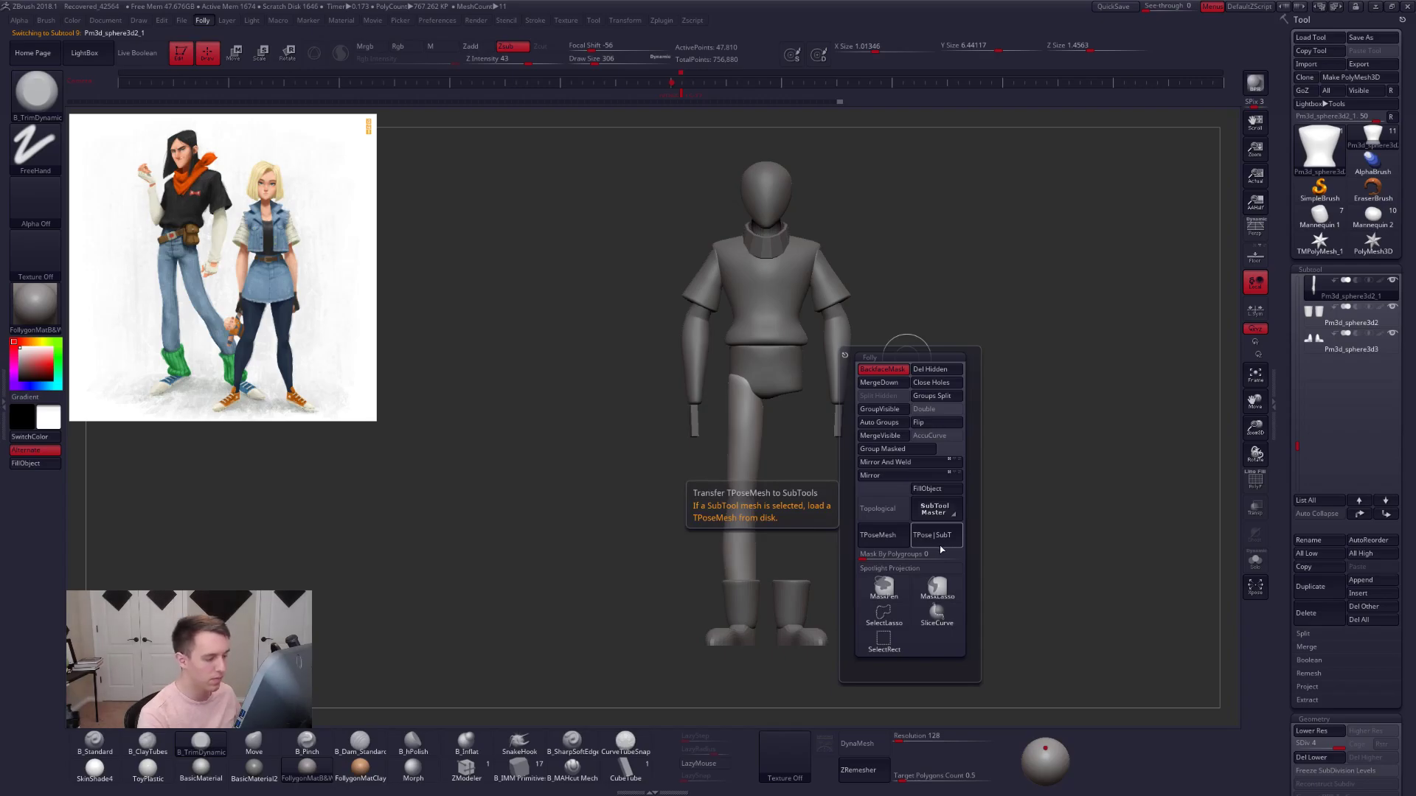
pyautogui.keyDown('alt'); pyautogui.click(797, 380); pyautogui.keyUp('alt')
pyautogui.click(1319, 757)
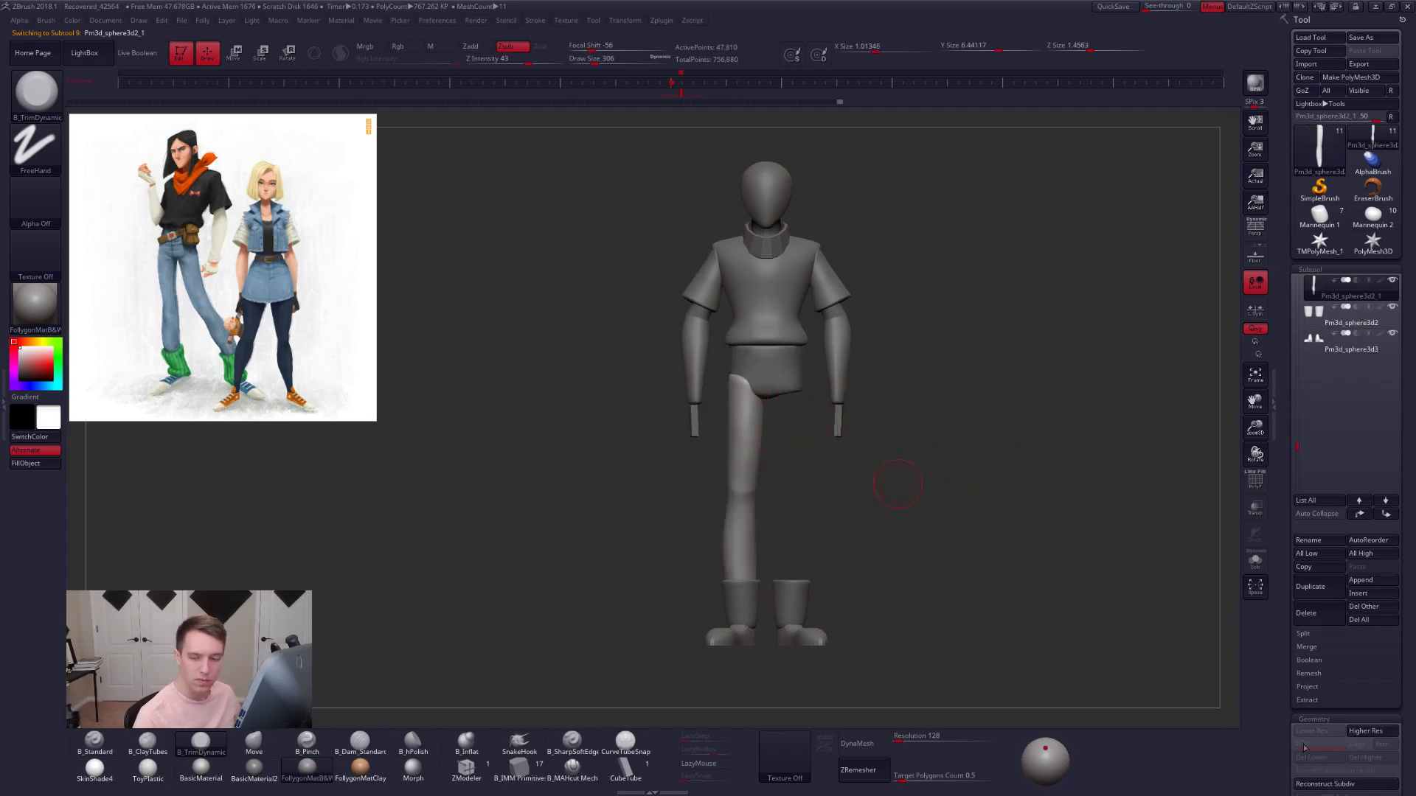
# - Adjust the tops of the sleeves at the shoulders with the Move brush at draw size 381
pyautogui.keyDown('ctrl'); pyautogui.moveTo(821, 389); pyautogui.dragTo(790, 396, button='right'); pyautogui.keyUp('ctrl')
pyautogui.keyDown('alt'); pyautogui.click(788, 385); pyautogui.keyUp('alt')
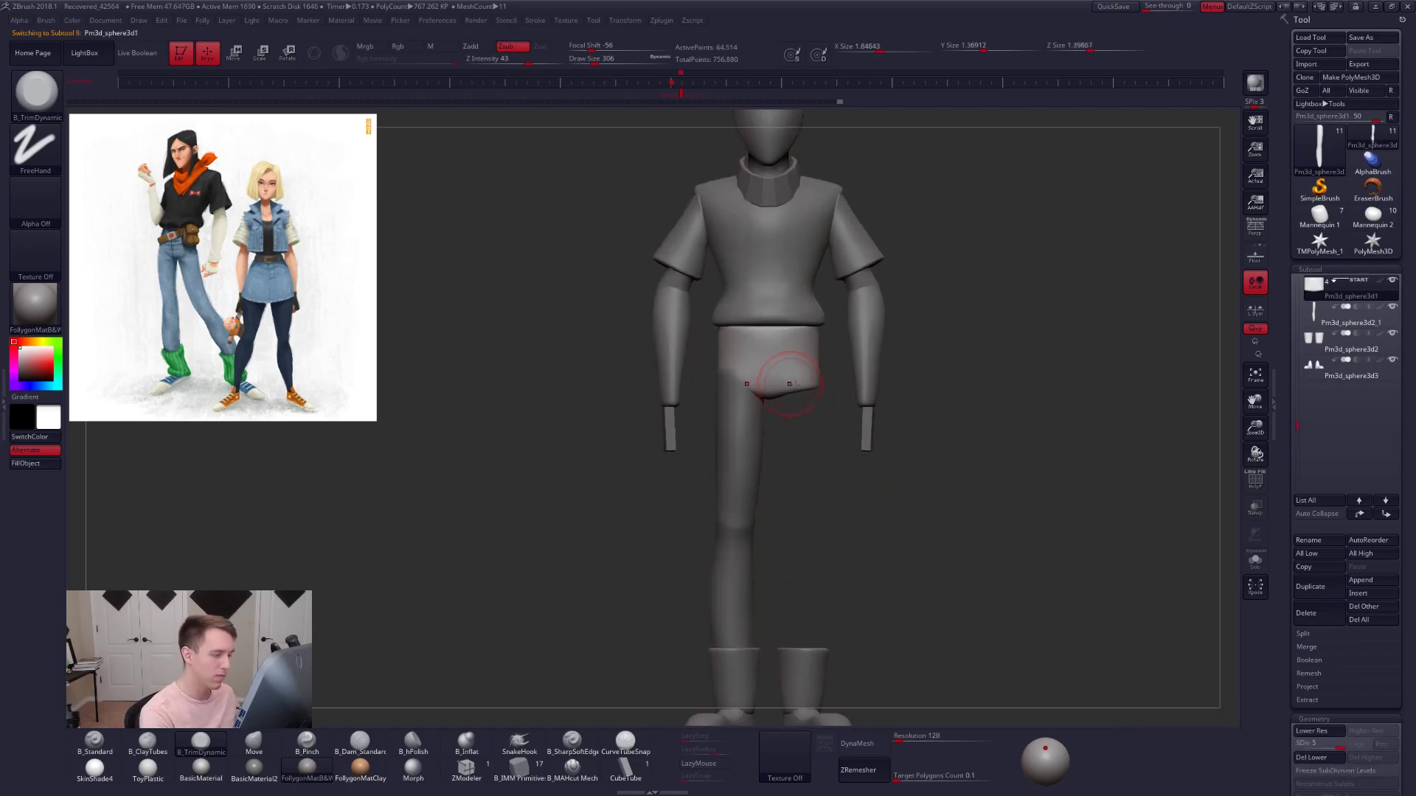
pyautogui.keyDown('shift'); pyautogui.moveTo(829, 383); pyautogui.dragTo(841, 375); pyautogui.keyUp('shift')
pyautogui.moveTo(812, 372)
pyautogui.keyDown('alt'); pyautogui.mouseDown(button='right')
pyautogui.moveTo(814, 344)
pyautogui.moveTo(792, 358)
pyautogui.moveTo(774, 309)
pyautogui.moveTo(741, 308)
pyautogui.moveTo(774, 353)
pyautogui.mouseUp(button='right'); pyautogui.keyUp('alt')
pyautogui.keyDown('alt'); pyautogui.click(773, 298); pyautogui.keyUp('alt')
pyautogui.press('s')
pyautogui.press('4')
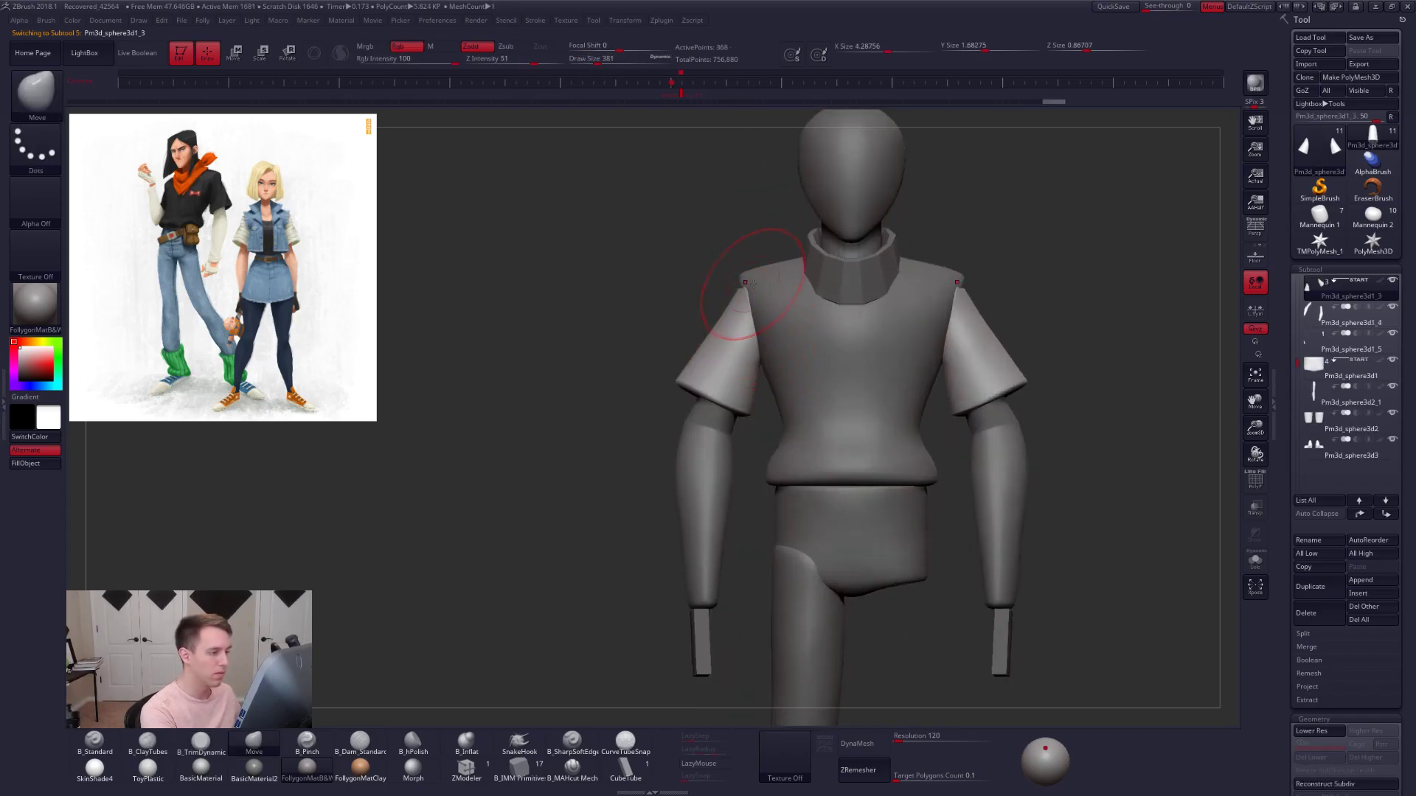
pyautogui.moveTo(745, 285); pyautogui.dragTo(762, 303, button='right')
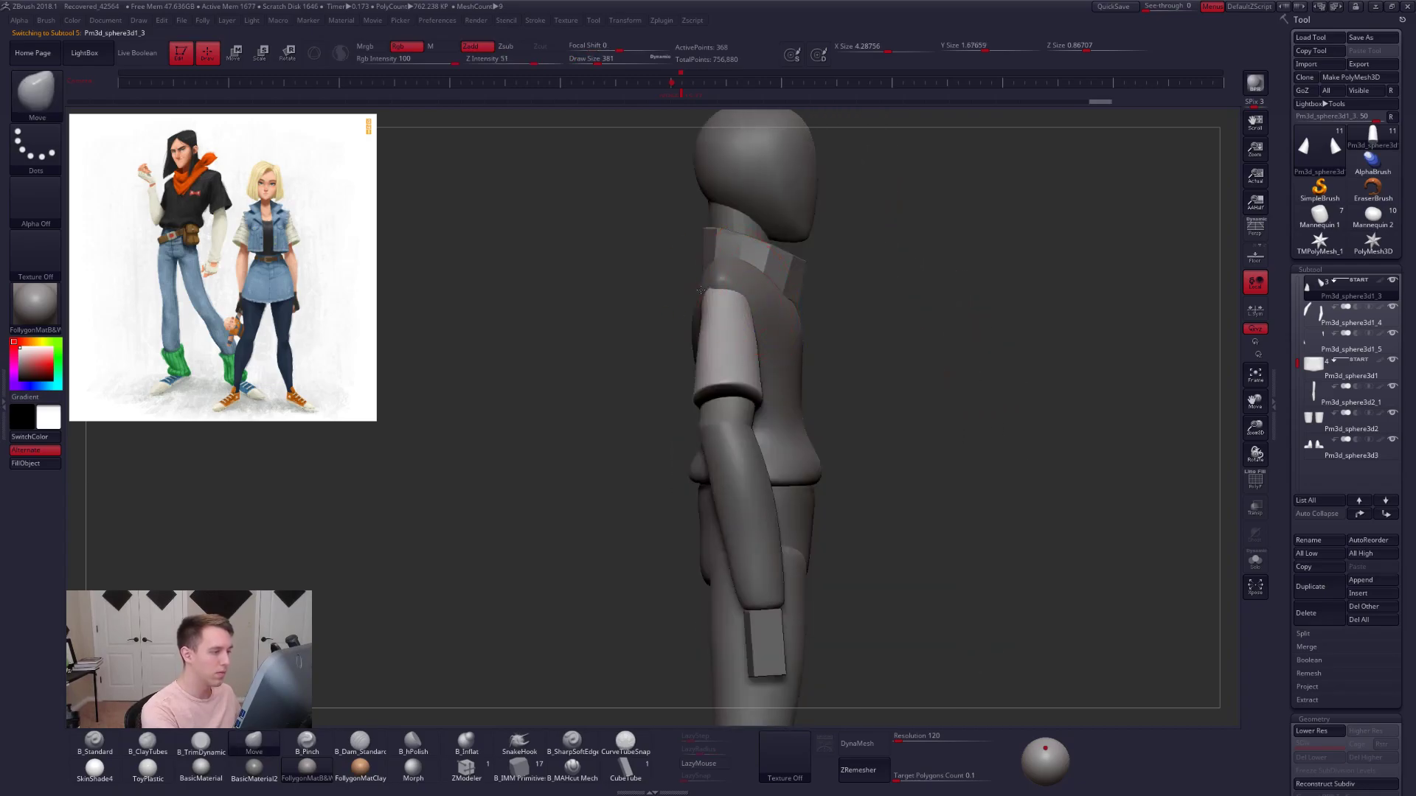
# - Drop the torso to subdivision level 1 and reshape its upper back and shoulders with the Move brush at draw size 447
pyautogui.keyDown('alt'); pyautogui.click(727, 276); pyautogui.keyUp('alt')
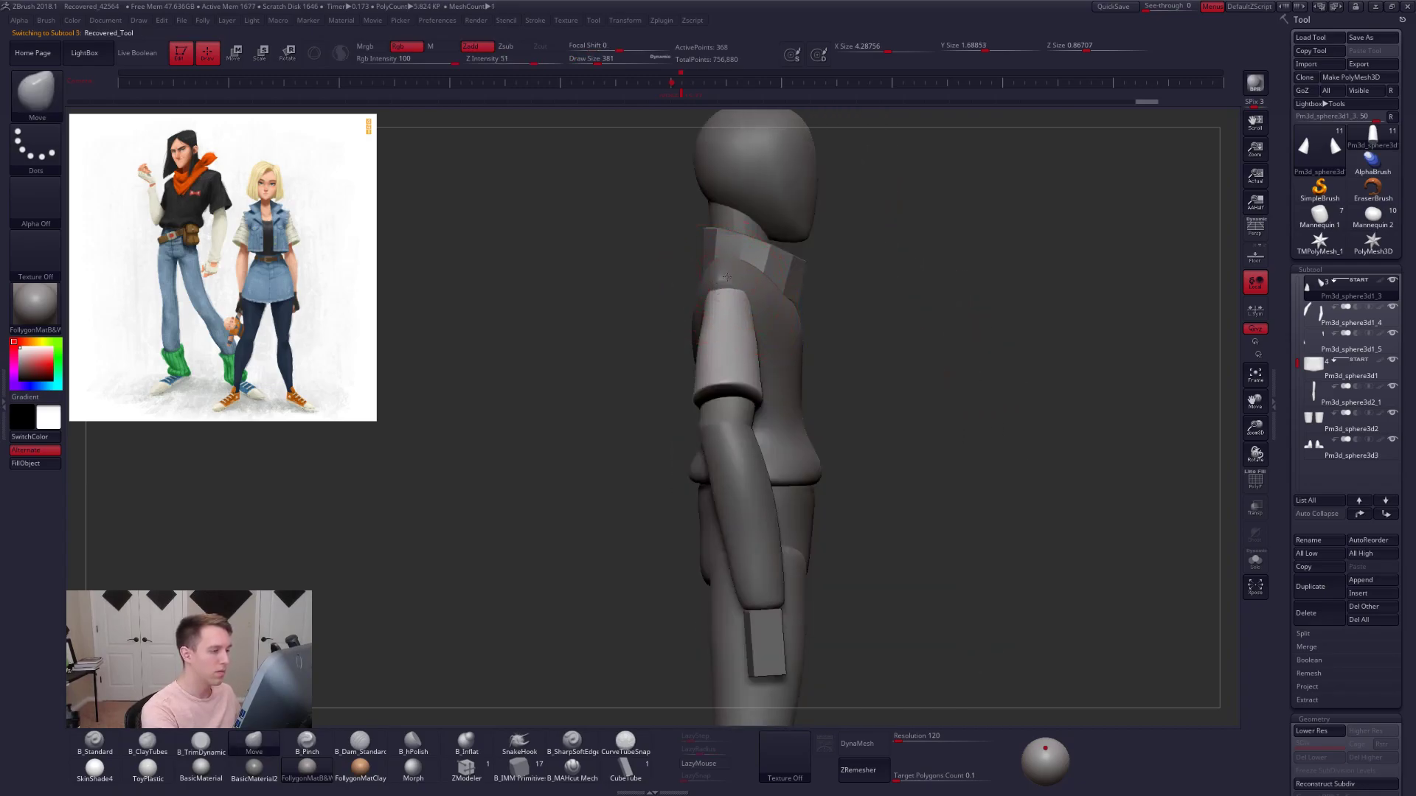
pyautogui.hotkey('alt', 's')
pyautogui.press('space')
pyautogui.hotkey('shift', 'd')
pyautogui.hotkey('shift', 'd')
pyautogui.press('space')
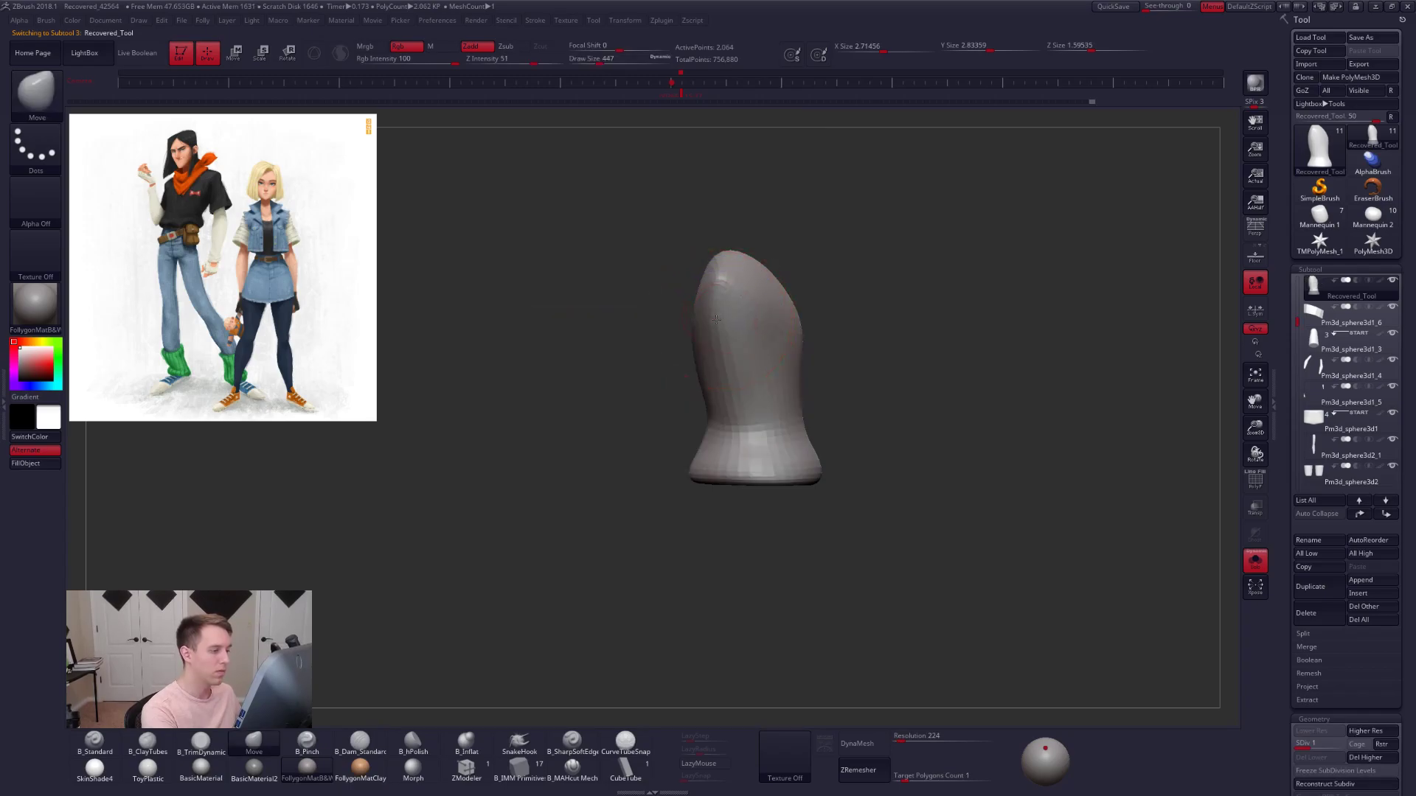
pyautogui.hotkey('alt', 's')
pyautogui.moveTo(746, 322)
pyautogui.mouseDown(button='right')
pyautogui.moveTo(810, 321)
pyautogui.moveTo(761, 322)
pyautogui.mouseUp(button='right')
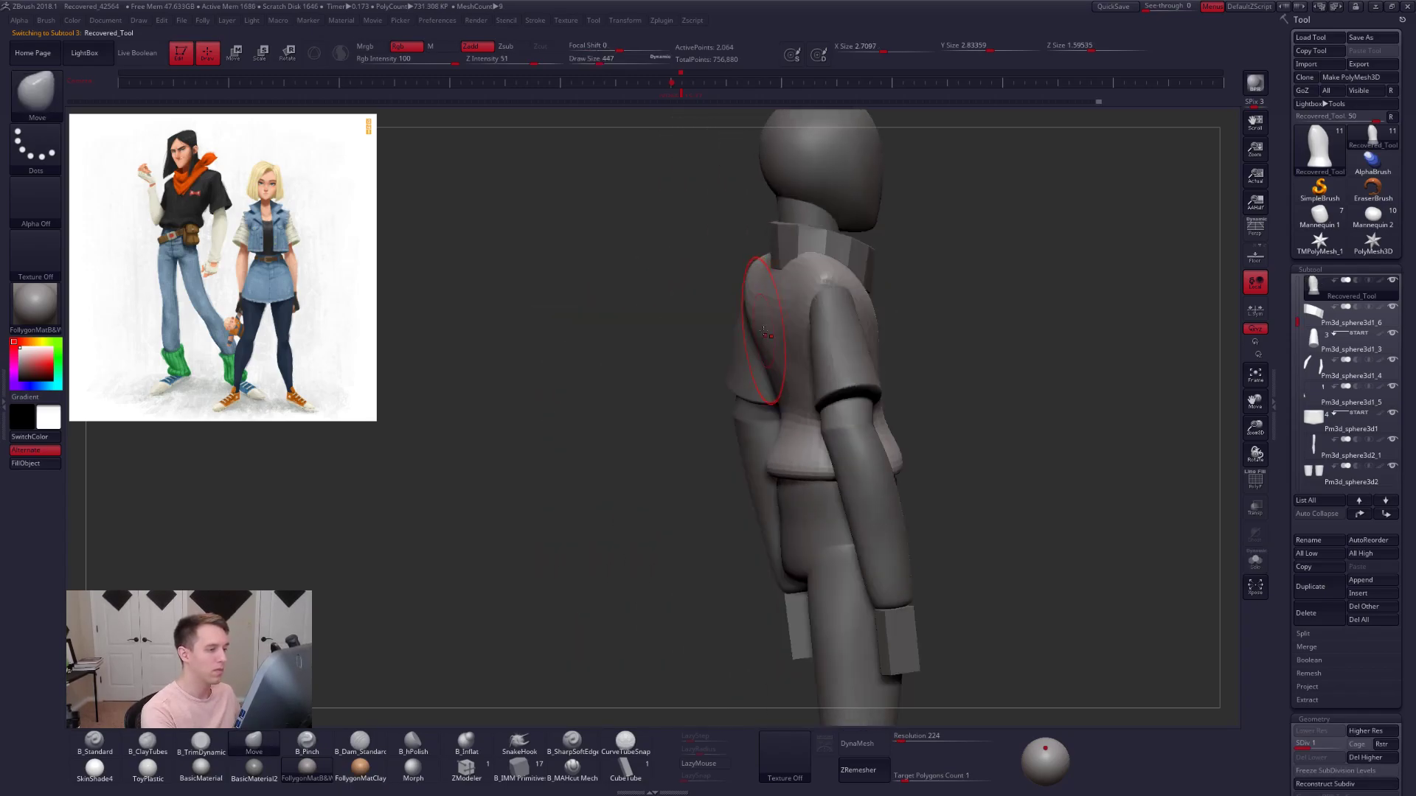
# - Return the torso to subdivision level 3, isolate it and flatten the shoulder tips with TrimDynamic at draw size 279
pyautogui.press('d')
pyautogui.press('d')
pyautogui.press('space')
pyautogui.moveTo(825, 299); pyautogui.dragTo(812, 297)
pyautogui.moveTo(807, 290); pyautogui.dragTo(785, 369, button='right')
pyautogui.hotkey('alt', 's')
pyautogui.press('3')
pyautogui.press('space')
pyautogui.moveTo(781, 300); pyautogui.dragTo(782, 301)
pyautogui.moveTo(783, 295); pyautogui.dragTo(806, 316)
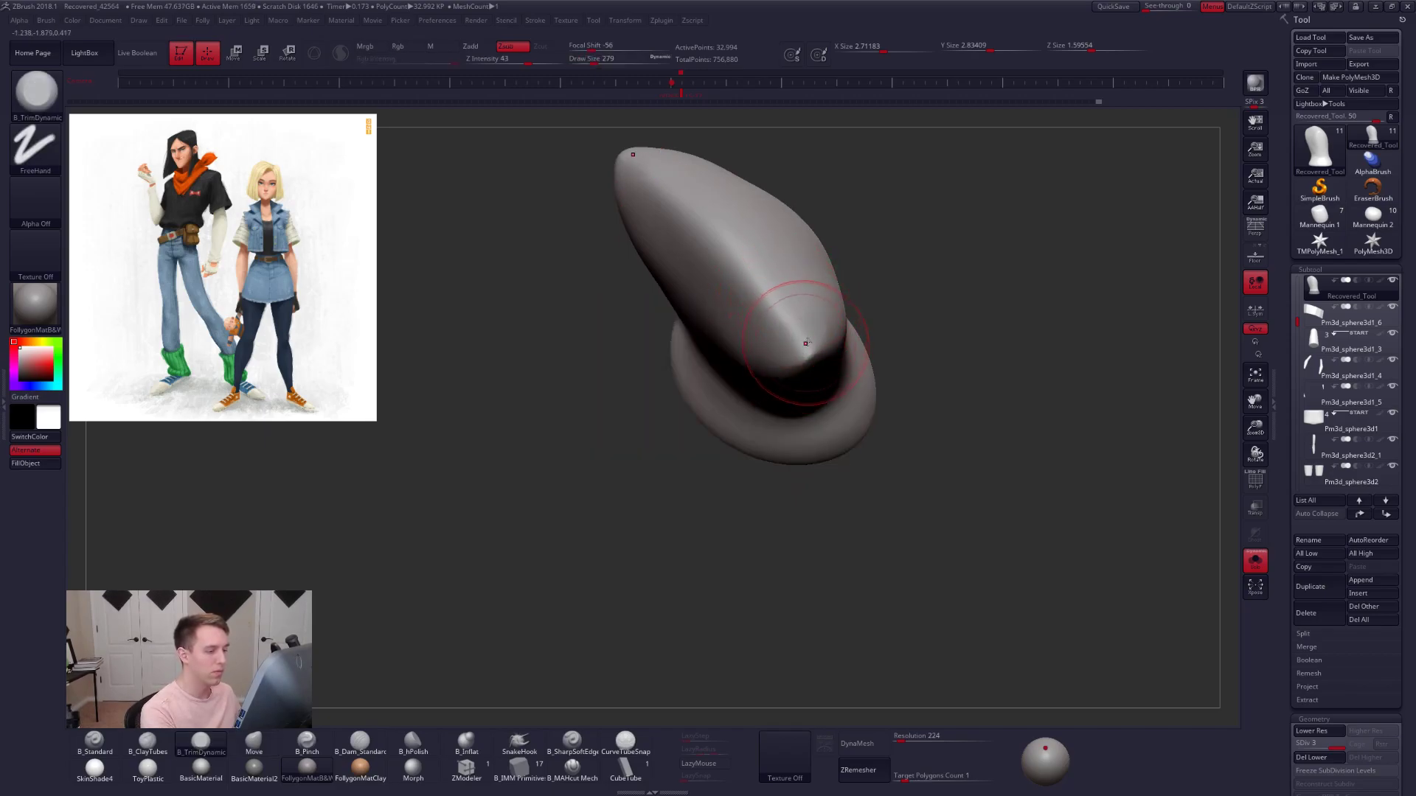
pyautogui.moveTo(801, 343); pyautogui.dragTo(834, 328, button='right')
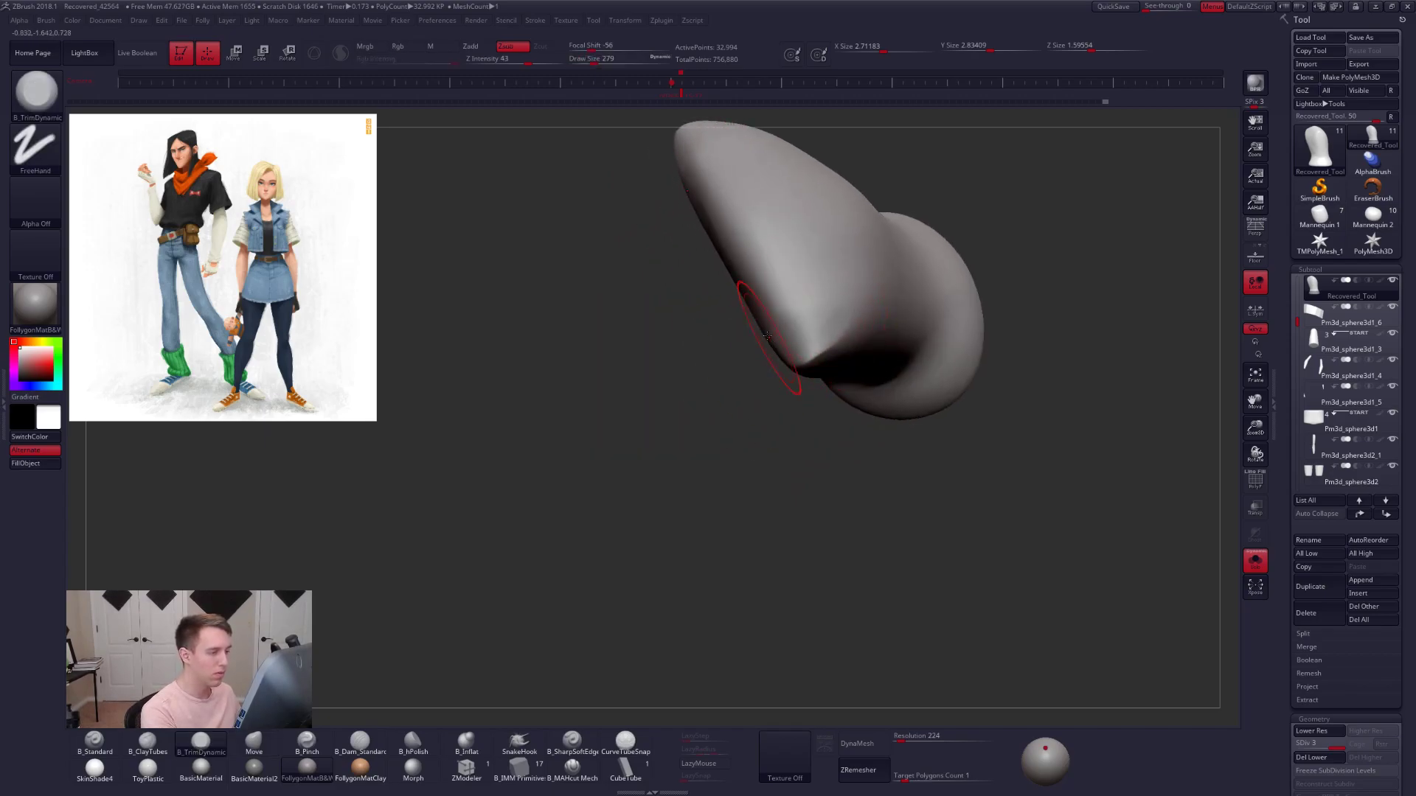
# - Plane the rear edge of the shoulder line on the upper back with TrimDynamic
pyautogui.moveTo(794, 319); pyautogui.dragTo(735, 216)
pyautogui.moveTo(788, 295); pyautogui.dragTo(833, 314)
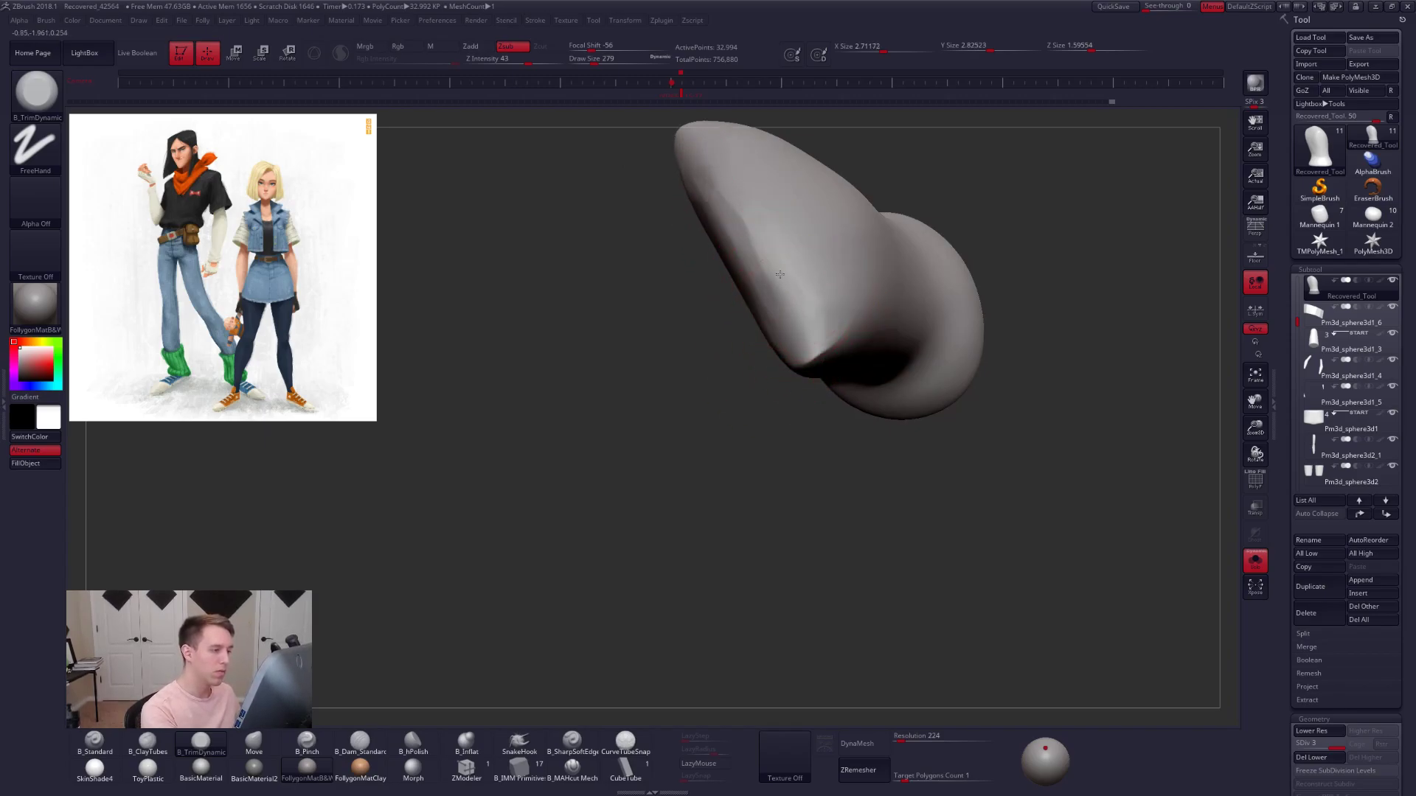
pyautogui.moveTo(764, 220); pyautogui.dragTo(784, 268)
pyautogui.moveTo(784, 268)
pyautogui.mouseDown(button='right')
pyautogui.moveTo(816, 221)
pyautogui.moveTo(818, 316)
pyautogui.mouseUp(button='right')
# - Lower the shoulder line with the Move brush at a lower subdivision level and return the torso to level 3
pyautogui.hotkey('alt', 's')
pyautogui.hotkey('alt', 's')
pyautogui.press('b')
pyautogui.press('m')
pyautogui.press('v')
pyautogui.hotkey('shift', 'd')
pyautogui.hotkey('shift', 'd')
pyautogui.hotkey('alt', 'shift', 's')
pyautogui.moveTo(759, 321)
pyautogui.mouseDown(button='right')
pyautogui.moveTo(804, 317)
pyautogui.moveTo(774, 395)
pyautogui.mouseUp(button='right')
pyautogui.press('space')
pyautogui.press('d')
pyautogui.press('d')
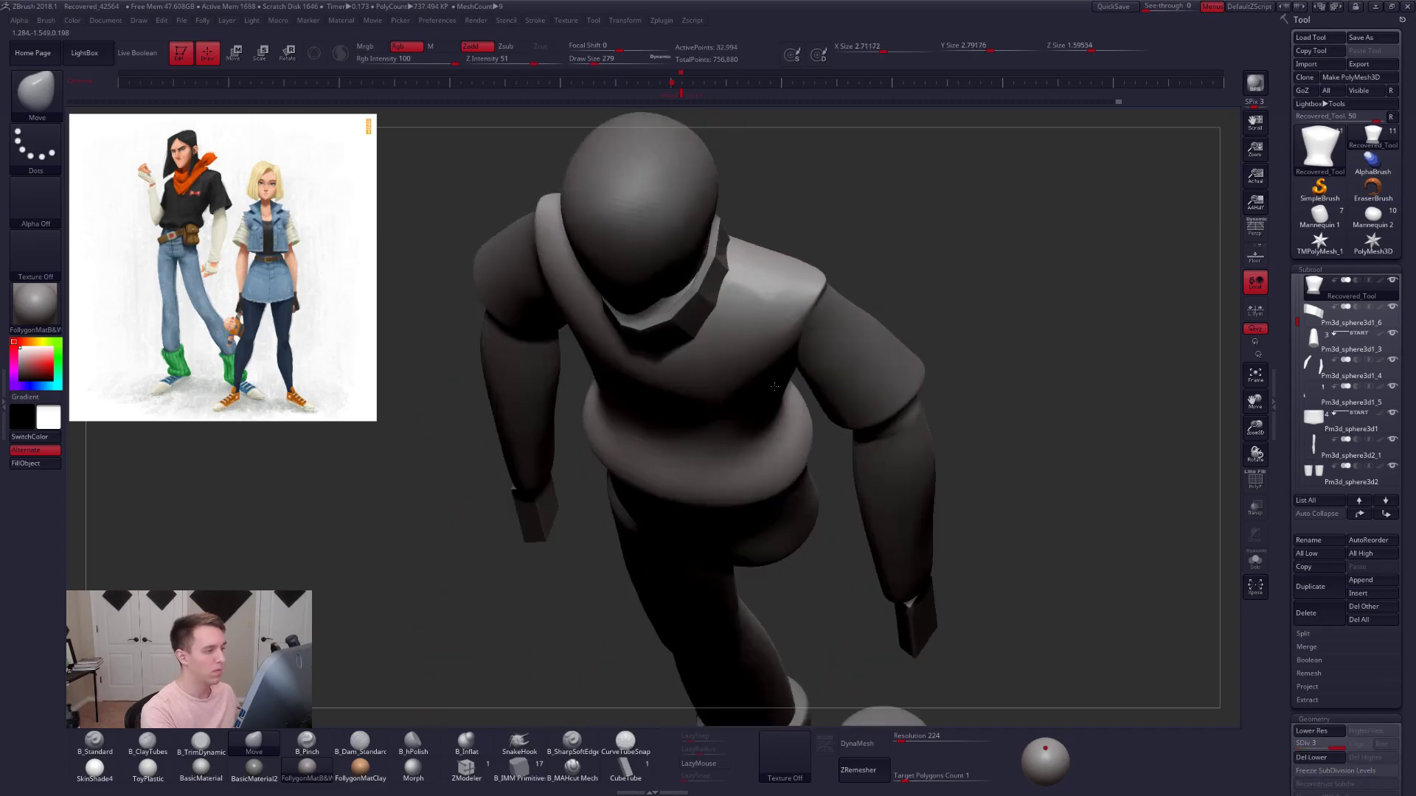
# - Isolate the torso, trim the top of the shoulders with TrimDynamic, smooth them and show the other subtools again
pyautogui.hotkey('alt', 's')
pyautogui.press('b')
pyautogui.press('t')
pyautogui.press('d')
pyautogui.moveTo(805, 286); pyautogui.dragTo(764, 340)
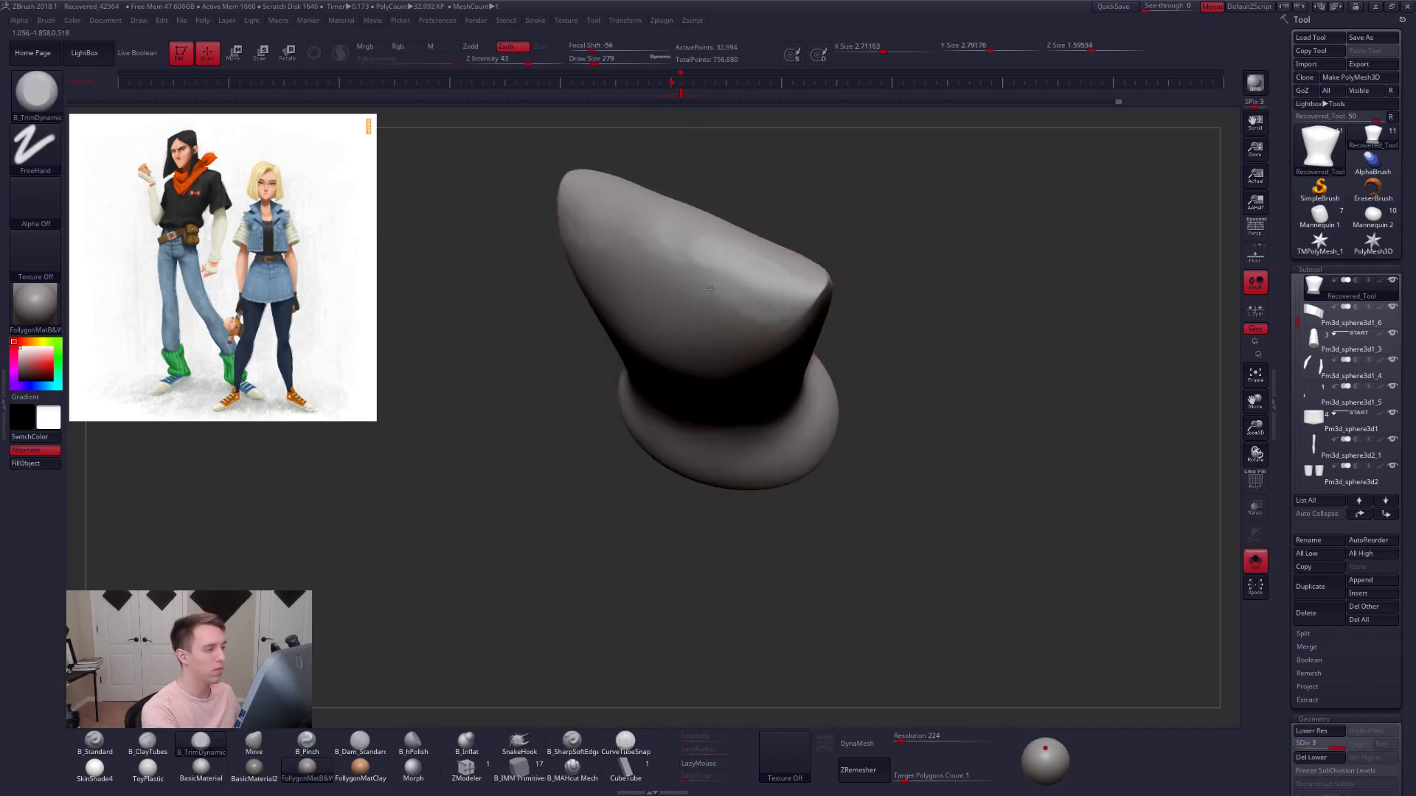
pyautogui.press('shift')
pyautogui.moveTo(612, 243); pyautogui.dragTo(652, 162, button='right')
pyautogui.keyDown('shift'); pyautogui.moveTo(789, 322); pyautogui.dragTo(791, 333); pyautogui.keyUp('shift')
pyautogui.moveTo(791, 334); pyautogui.dragTo(715, 332, button='right')
pyautogui.hotkey('alt', 's')
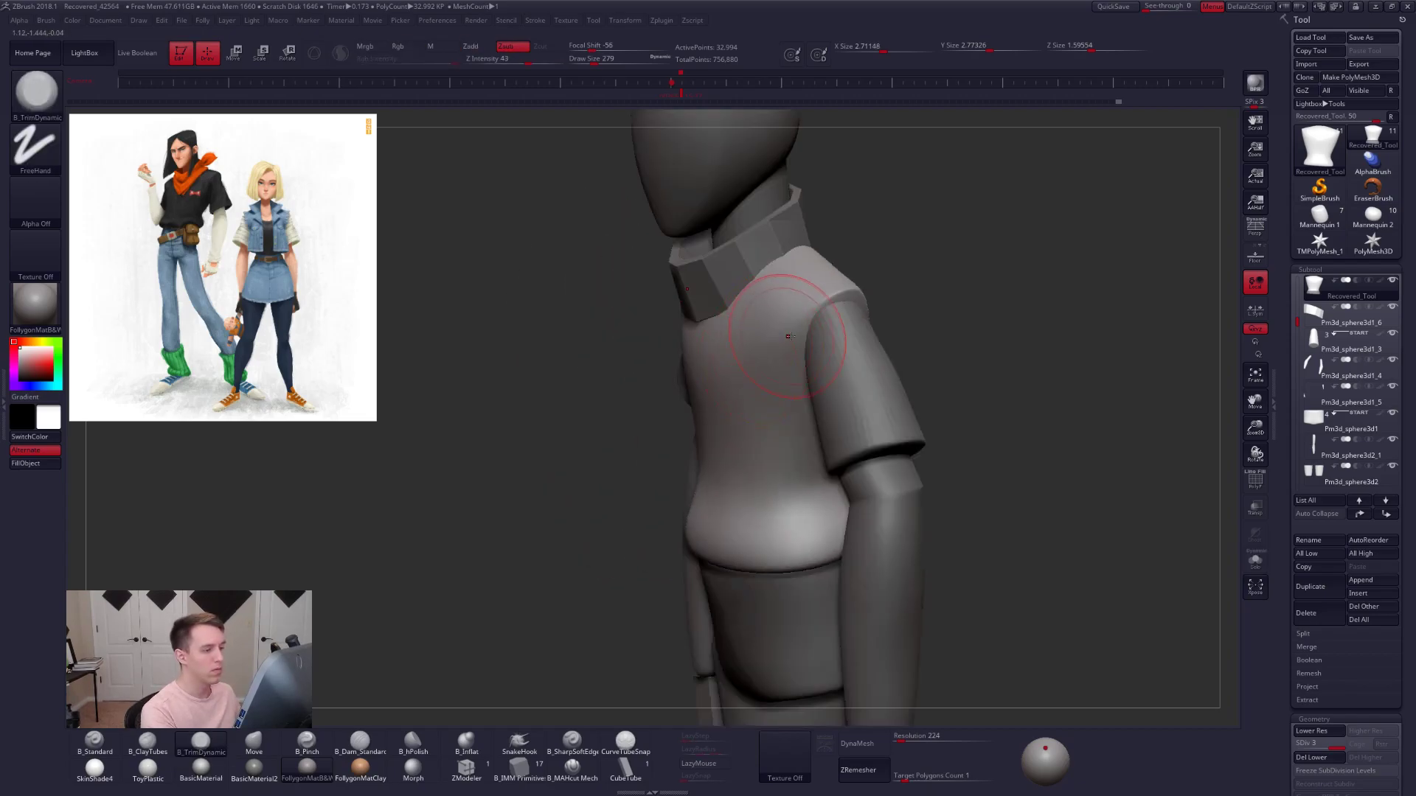
# - Isolate the torso and tighten the form between the shoulder blades and shoulders with the Pinch brush
pyautogui.press('b')
pyautogui.press('m')
pyautogui.press('v')
pyautogui.hotkey('alt', 'shift', 's')
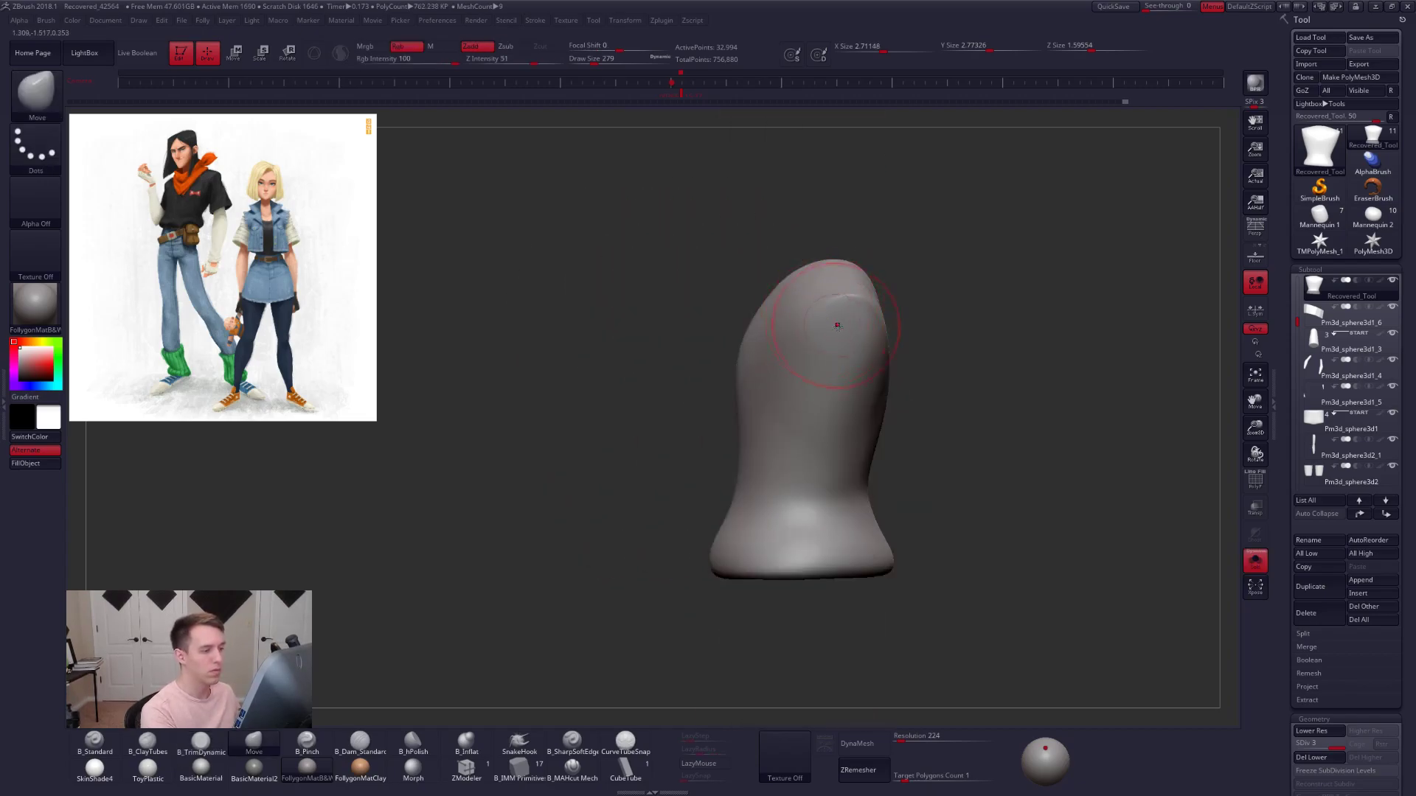
pyautogui.moveTo(863, 341); pyautogui.dragTo(856, 373, button='right')
pyautogui.press('b')
pyautogui.press('p')
pyautogui.press('i')
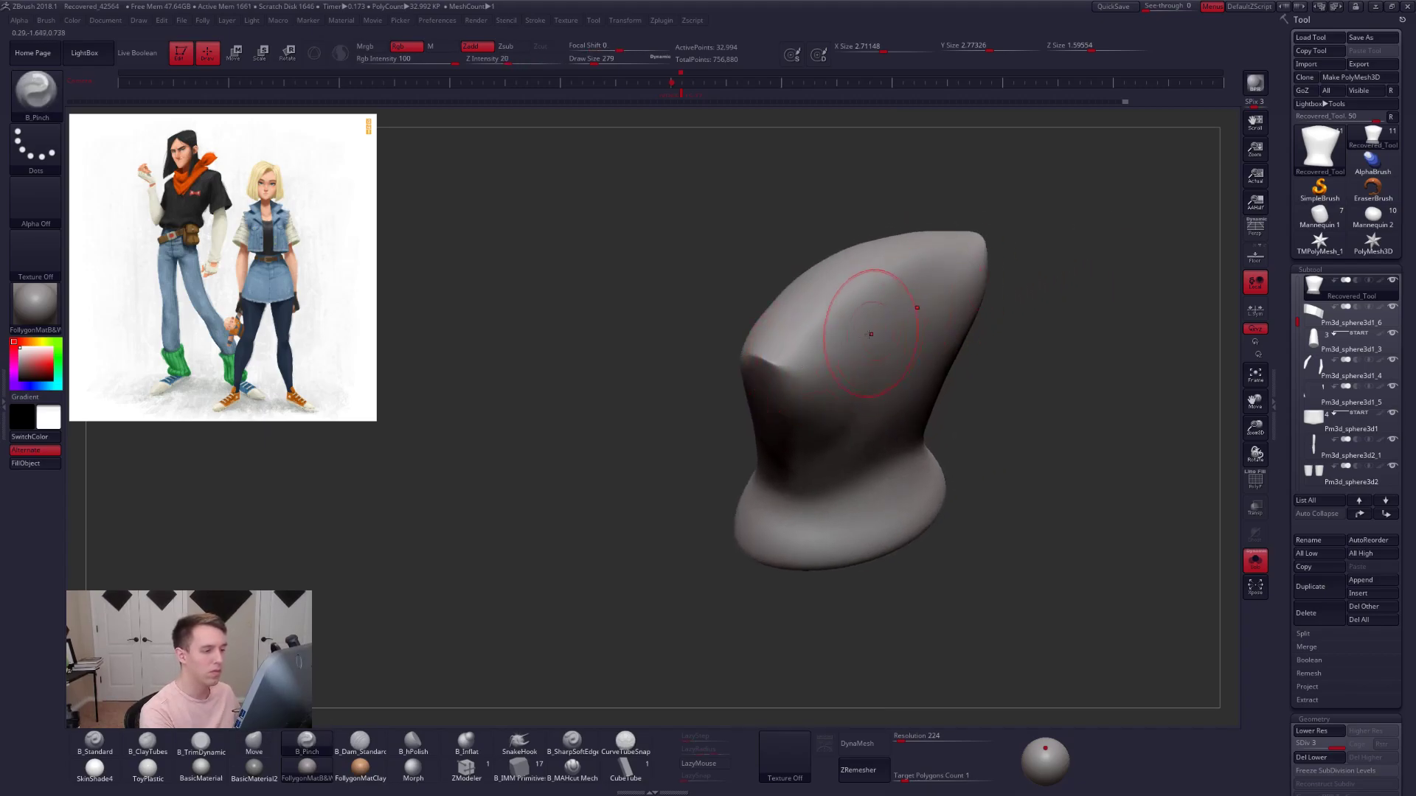
pyautogui.moveTo(834, 356); pyautogui.dragTo(885, 295)
pyautogui.moveTo(881, 340); pyautogui.dragTo(895, 351, button='right')
# - Drop the torso to subdivision level 2 and smooth the upper back
pyautogui.press('b')
pyautogui.press('m')
pyautogui.press('v')
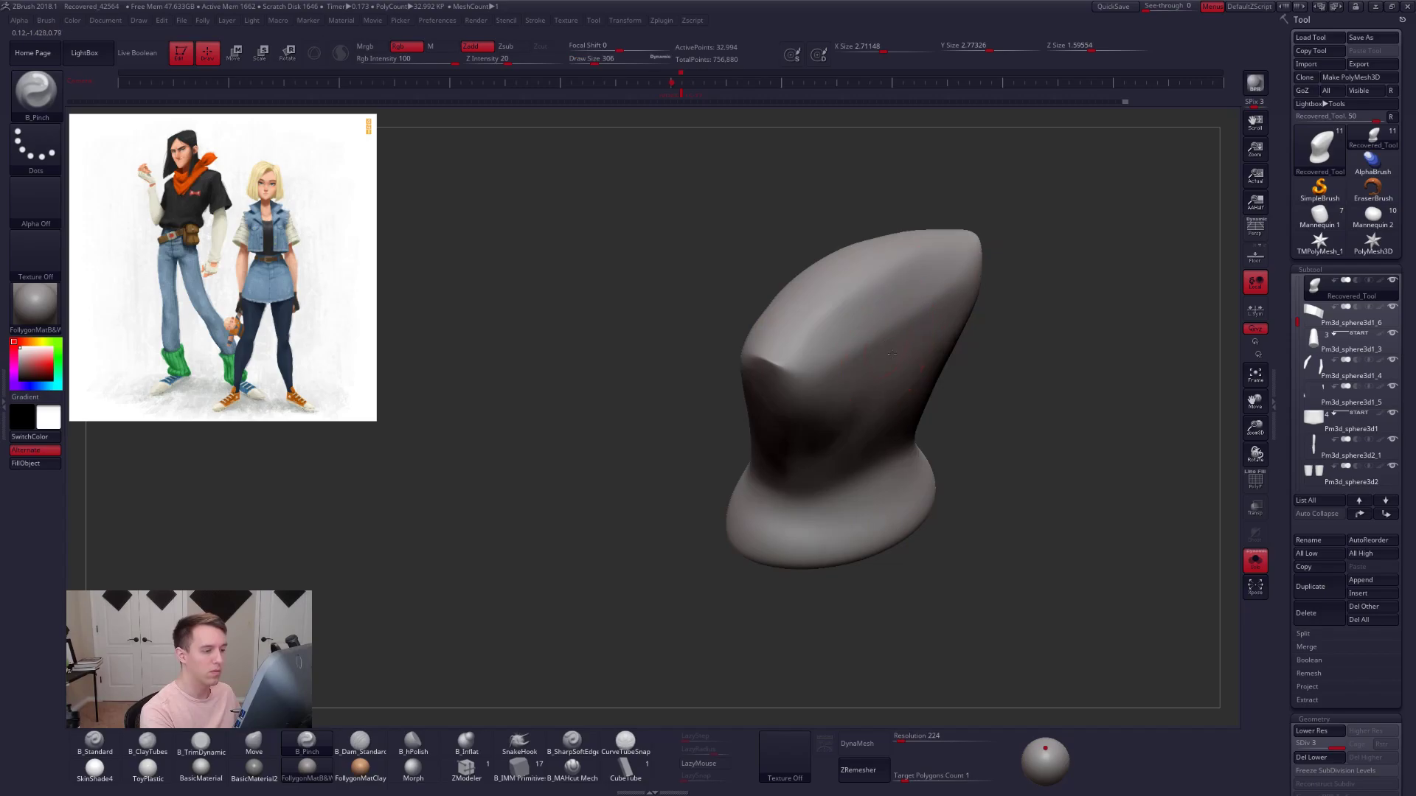
pyautogui.moveTo(870, 295); pyautogui.dragTo(894, 331, button='right')
pyautogui.hotkey('shift', 'd')
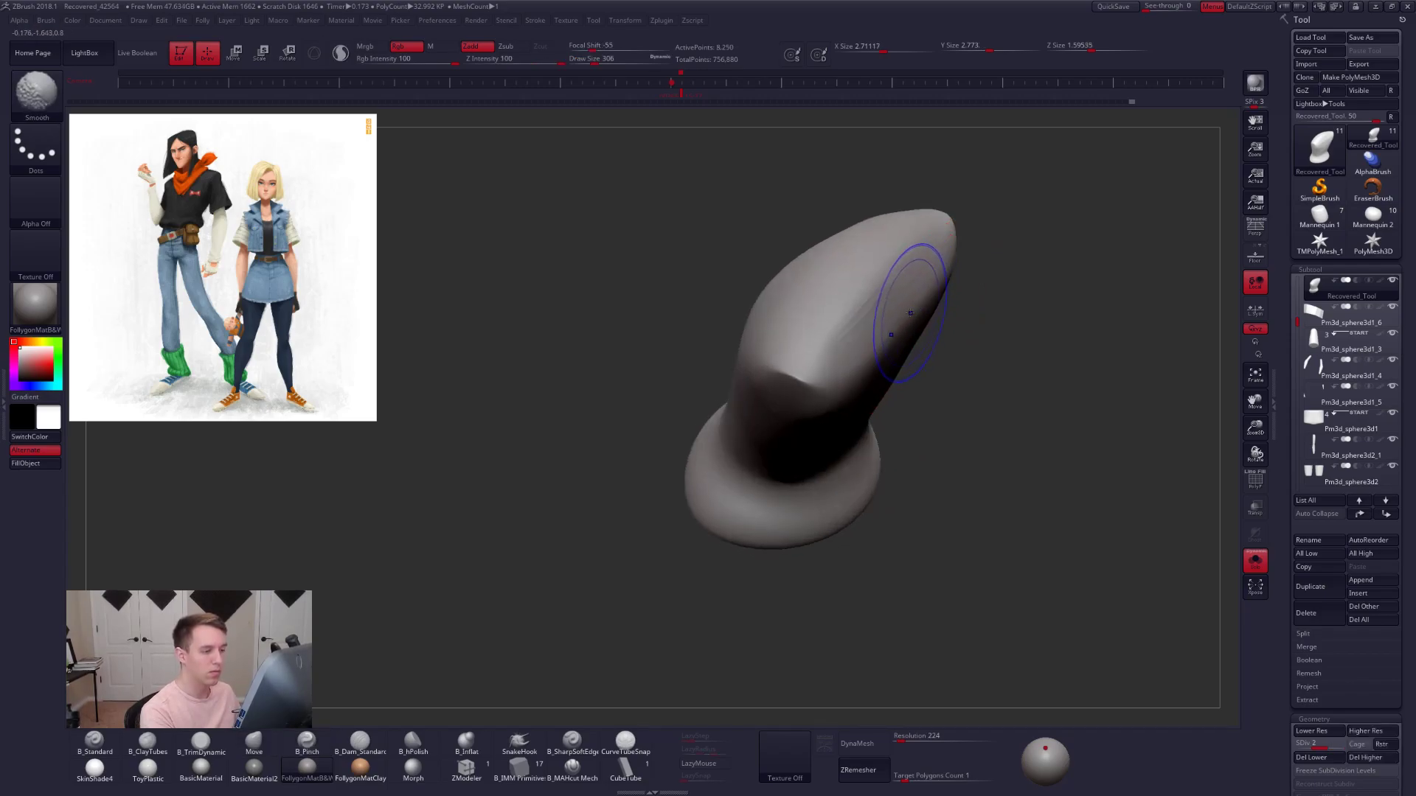
pyautogui.moveTo(934, 289); pyautogui.dragTo(859, 332, button='right')
# - Build up the upper back with ClayTubes at draw size 366 and smooth the strokes
pyautogui.press('b')
pyautogui.press('c')
pyautogui.press('t')
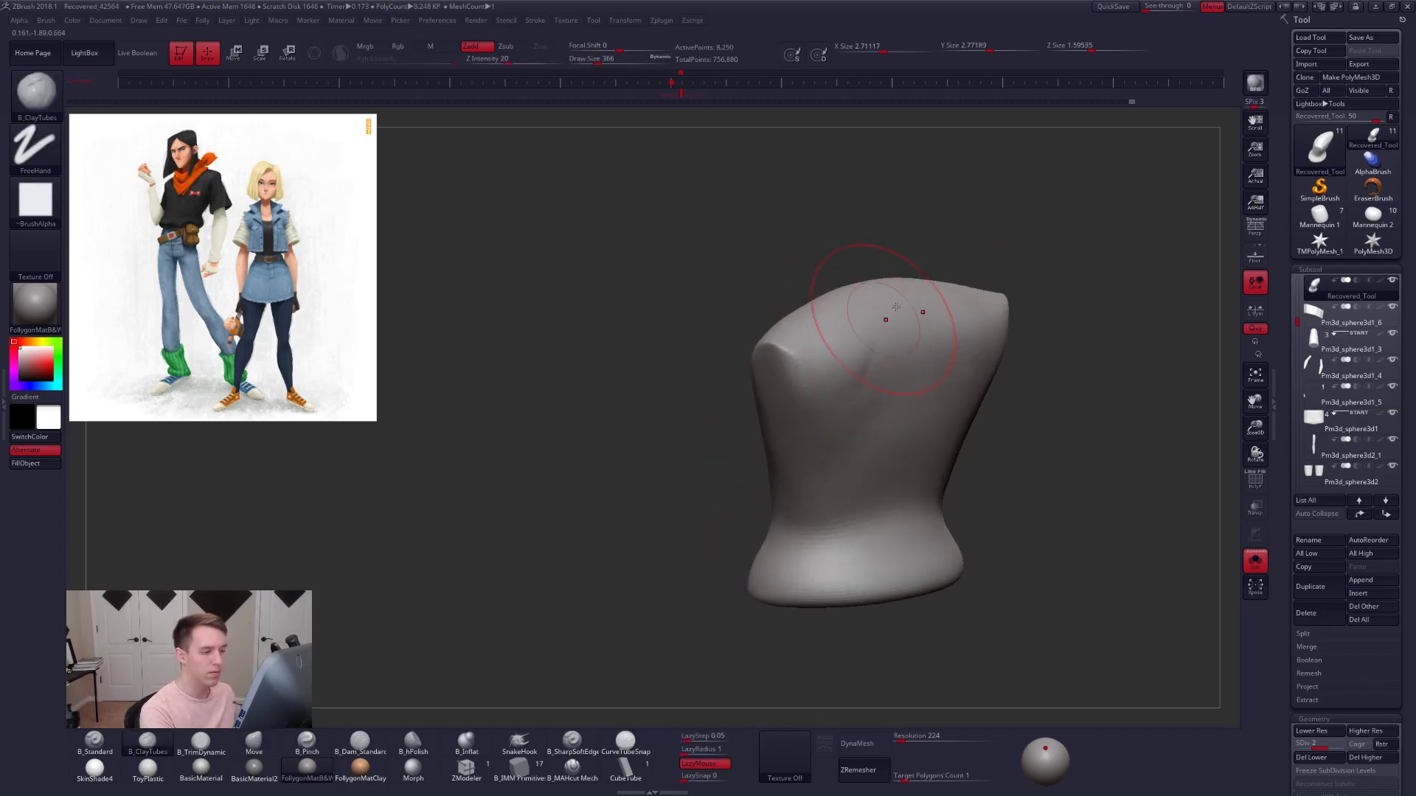
pyautogui.press('shift')
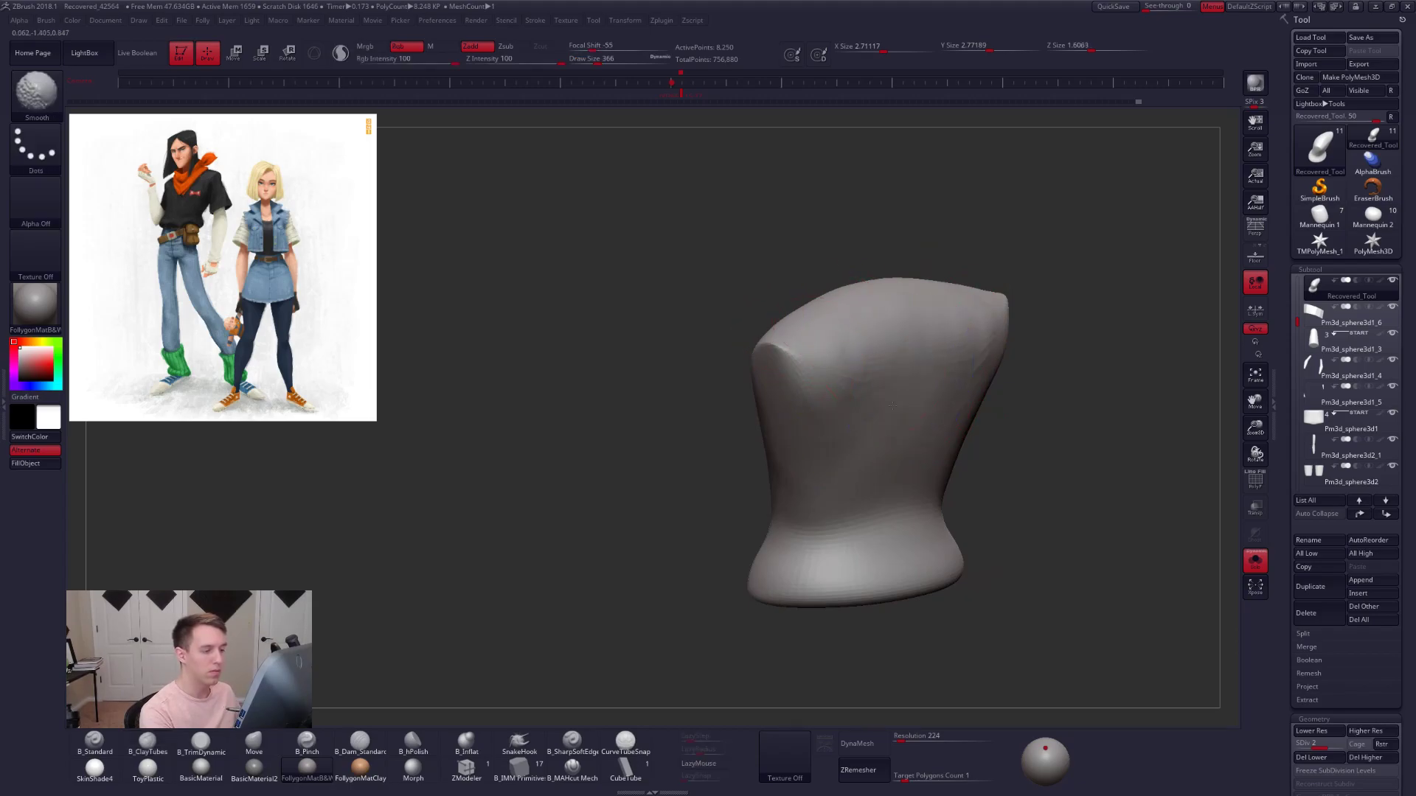
pyautogui.moveTo(833, 383)
pyautogui.keyDown('shift'); pyautogui.mouseDown(button='right')
pyautogui.moveTo(869, 370)
pyautogui.moveTo(855, 388)
pyautogui.moveTo(811, 346)
pyautogui.moveTo(862, 382)
pyautogui.mouseUp(button='right'); pyautogui.keyUp('shift')
pyautogui.moveTo(775, 392)
pyautogui.keyDown('alt'); pyautogui.mouseDown(button='right')
pyautogui.moveTo(826, 382)
pyautogui.moveTo(775, 432)
pyautogui.mouseUp(button='right'); pyautogui.keyUp('alt')
pyautogui.press('shift')
pyautogui.hotkey('shift', 'd')
pyautogui.hotkey('alt', 's')
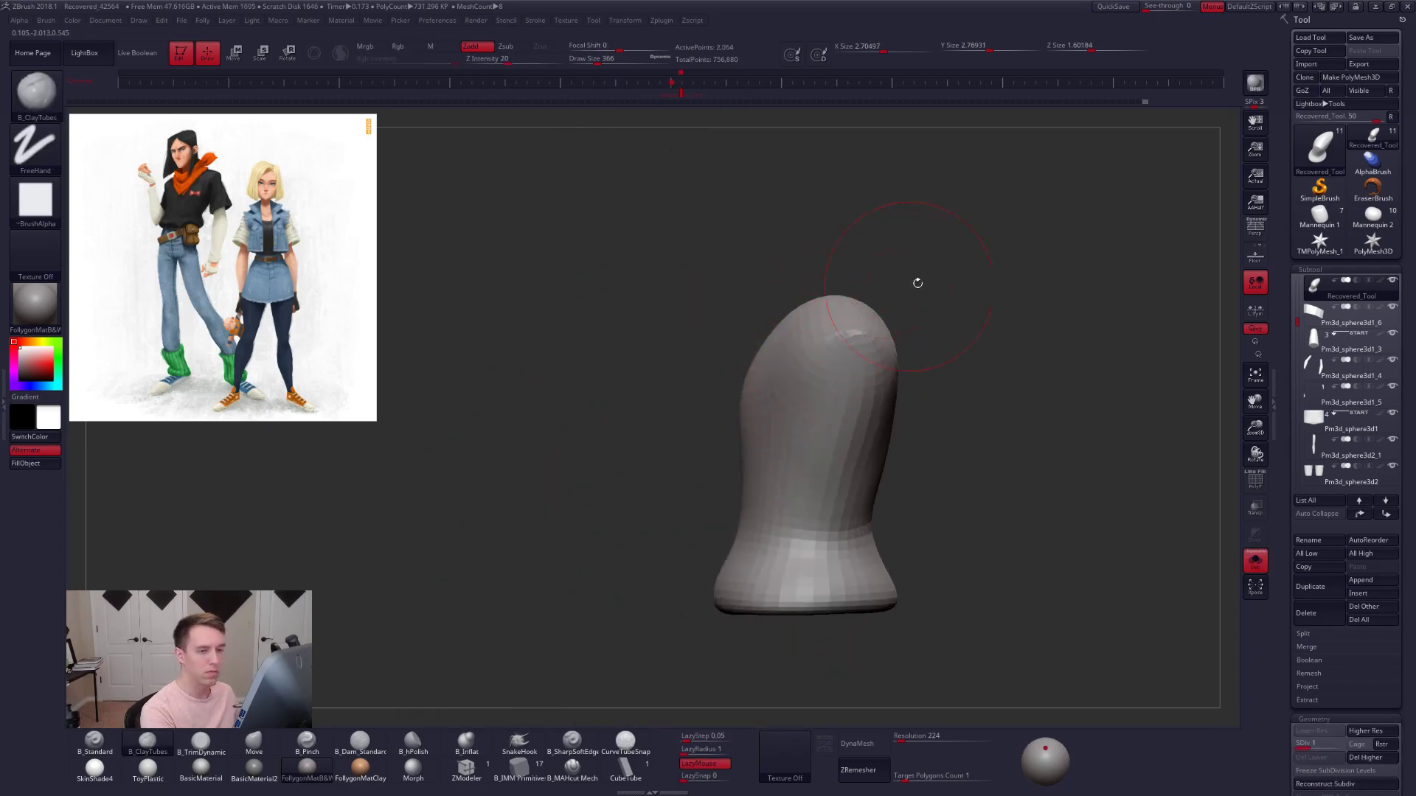
pyautogui.moveTo(855, 294)
pyautogui.keyDown('ctrl'); pyautogui.mouseDown()
pyautogui.moveTo(847, 353)
pyautogui.moveTo(668, 277)
pyautogui.moveTo(847, 361)
pyautogui.mouseUp(); pyautogui.keyUp('ctrl')
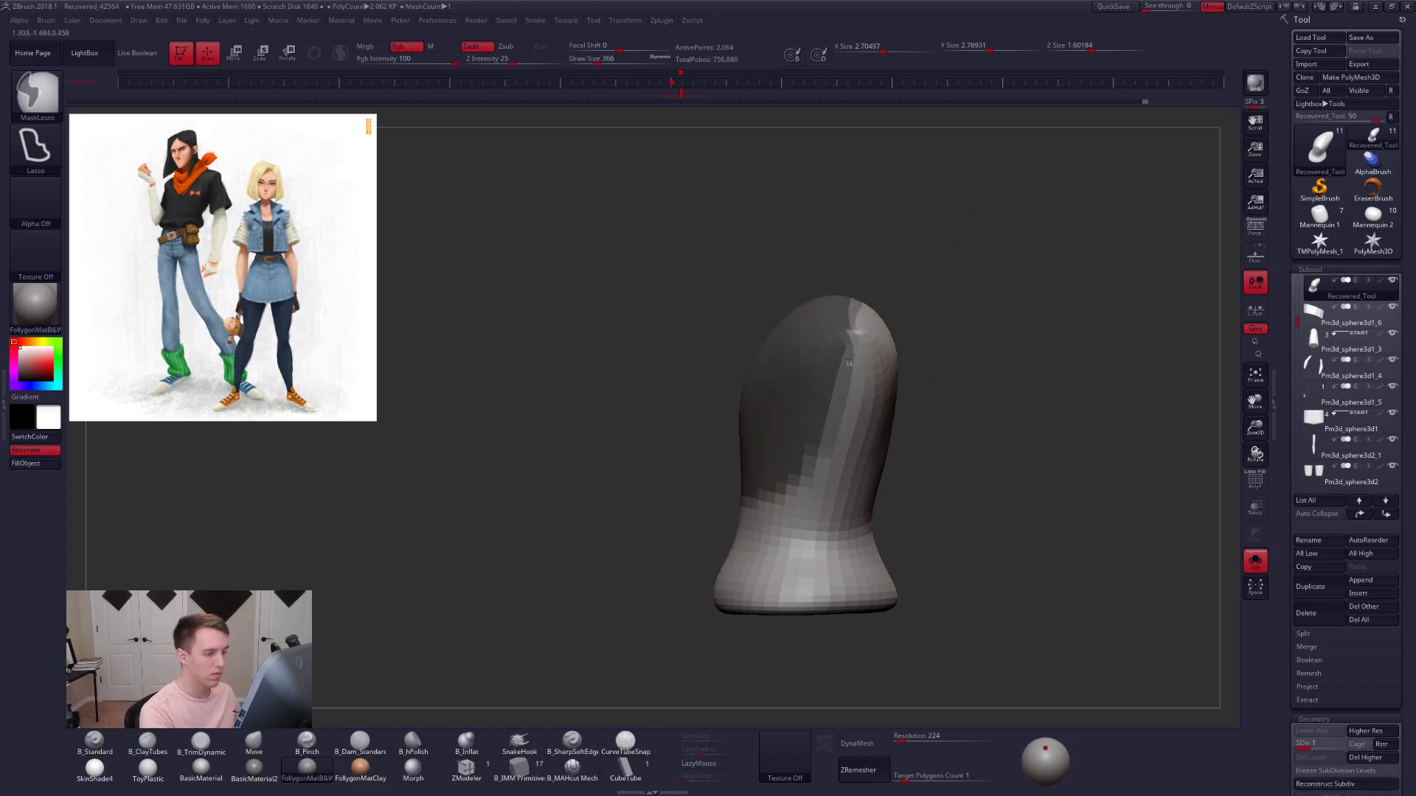
pyautogui.hotkey('ctrl', 'z')
pyautogui.keyDown('ctrl'); pyautogui.click(910, 357); pyautogui.keyUp('ctrl')
pyautogui.press('d')
# - Adjust the torso's side contour below the shoulders with the Move brush at subdivision level 2 and draw size 447
pyautogui.moveTo(854, 372)
pyautogui.mouseDown(button='right')
pyautogui.moveTo(869, 370)
pyautogui.moveTo(848, 361)
pyautogui.mouseUp(button='right')
pyautogui.press('b')
pyautogui.press('m')
pyautogui.press('v')
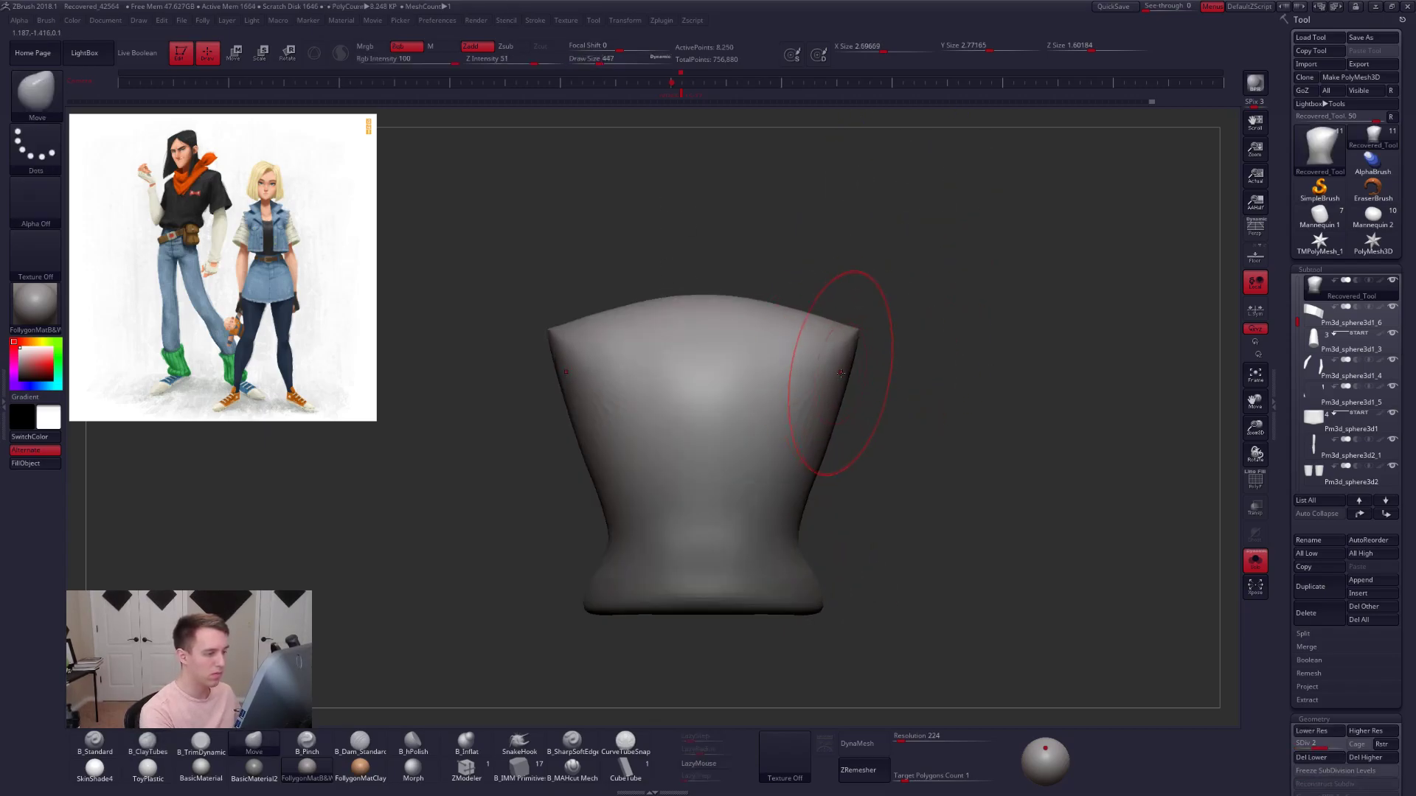
pyautogui.moveTo(839, 373); pyautogui.dragTo(836, 374)
pyautogui.moveTo(834, 381); pyautogui.dragTo(848, 185, button='right')
pyautogui.hotkey('shift', 'alt', 's')
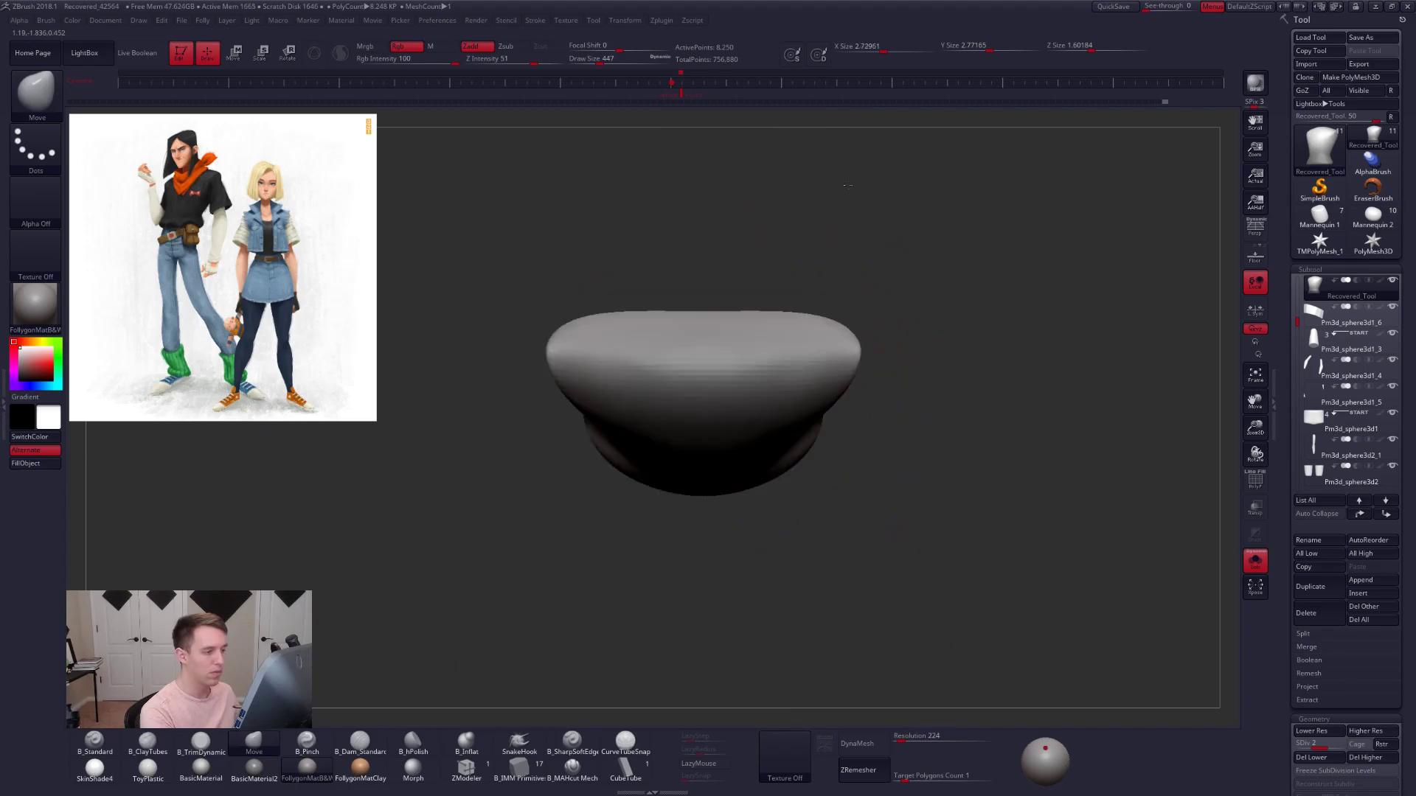
pyautogui.moveTo(879, 309); pyautogui.dragTo(894, 331, button='right')
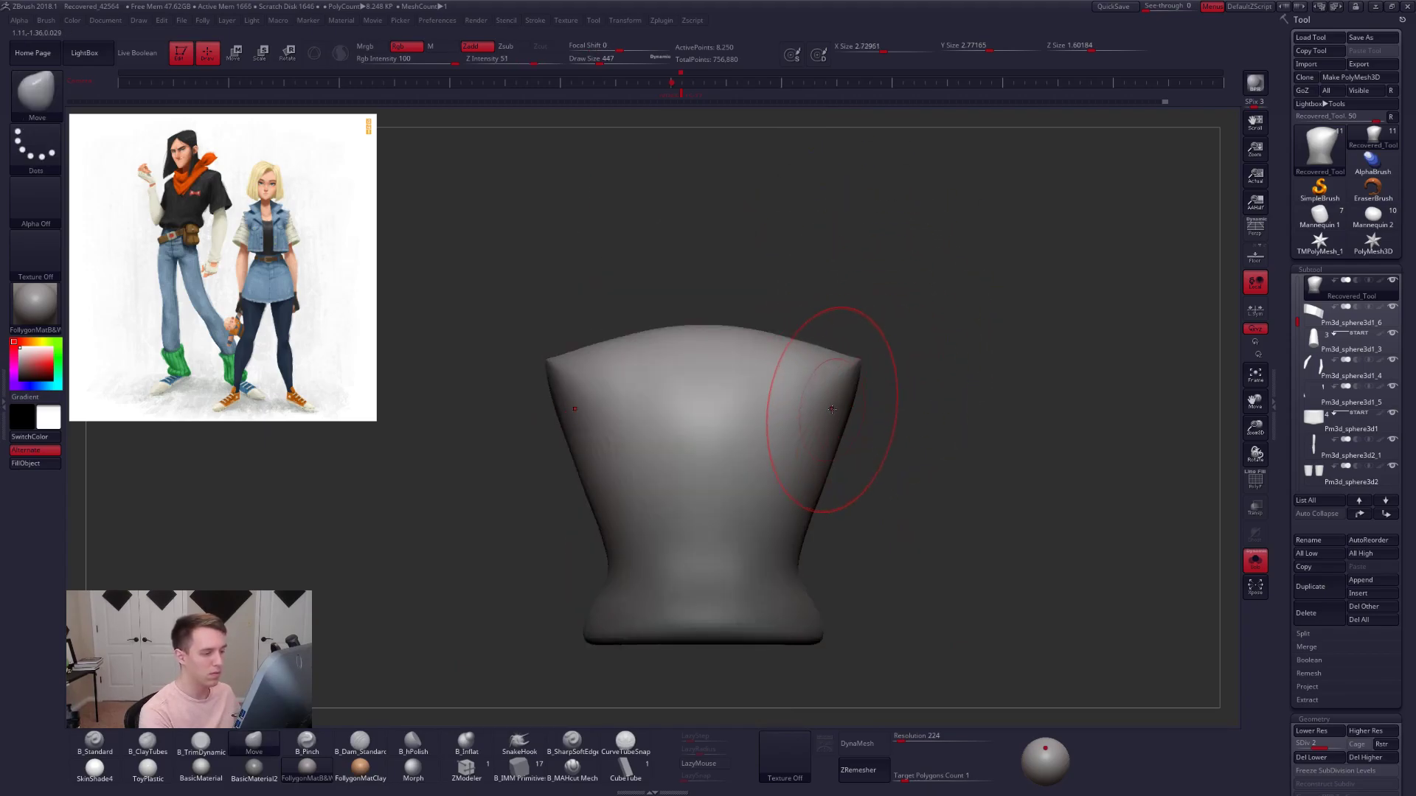
# - Adjust the isolated torso's outer shoulder corner from several angles
pyautogui.hotkey('shift', 'alt', 's')
pyautogui.moveTo(839, 424); pyautogui.dragTo(844, 435, button='right')
pyautogui.hotkey('shift', 'alt', 's')
pyautogui.moveTo(914, 376)
pyautogui.mouseDown(button='right')
pyautogui.moveTo(841, 436)
pyautogui.moveTo(839, 457)
pyautogui.moveTo(868, 463)
pyautogui.moveTo(883, 380)
pyautogui.mouseUp(button='right')
pyautogui.press('2')
pyautogui.press('d')
pyautogui.press('5')
pyautogui.moveTo(862, 377); pyautogui.dragTo(885, 369)
pyautogui.moveTo(885, 370)
pyautogui.mouseDown(button='right')
pyautogui.moveTo(848, 347)
pyautogui.moveTo(829, 388)
pyautogui.moveTo(876, 416)
pyautogui.moveTo(841, 470)
pyautogui.moveTo(876, 428)
pyautogui.moveTo(871, 406)
pyautogui.mouseUp(button='right')
# - Smooth the shoulder corners, drop the torso to subdivision level 1 and pull them inward with the Move brush at draw size 366
pyautogui.hotkey('ctrl', 'shift', 's')
pyautogui.hotkey('ctrl', 'shift', 's')
pyautogui.keyDown('shift'); pyautogui.moveTo(869, 405); pyautogui.dragTo(879, 403); pyautogui.keyUp('shift')
pyautogui.moveTo(879, 403)
pyautogui.mouseDown(button='right')
pyautogui.moveTo(863, 398)
pyautogui.moveTo(868, 426)
pyautogui.mouseUp(button='right')
pyautogui.hotkey('ctrl', 'shift', 's')
pyautogui.hotkey('ctrl', 'shift', 's')
pyautogui.hotkey('shift', 'd')
pyautogui.hotkey('shift', 'd')
pyautogui.press('b')
pyautogui.press('m')
pyautogui.press('v')
pyautogui.hotkey('ctrl', 'shift', 's')
pyautogui.moveTo(872, 420); pyautogui.dragTo(908, 414, button='right')
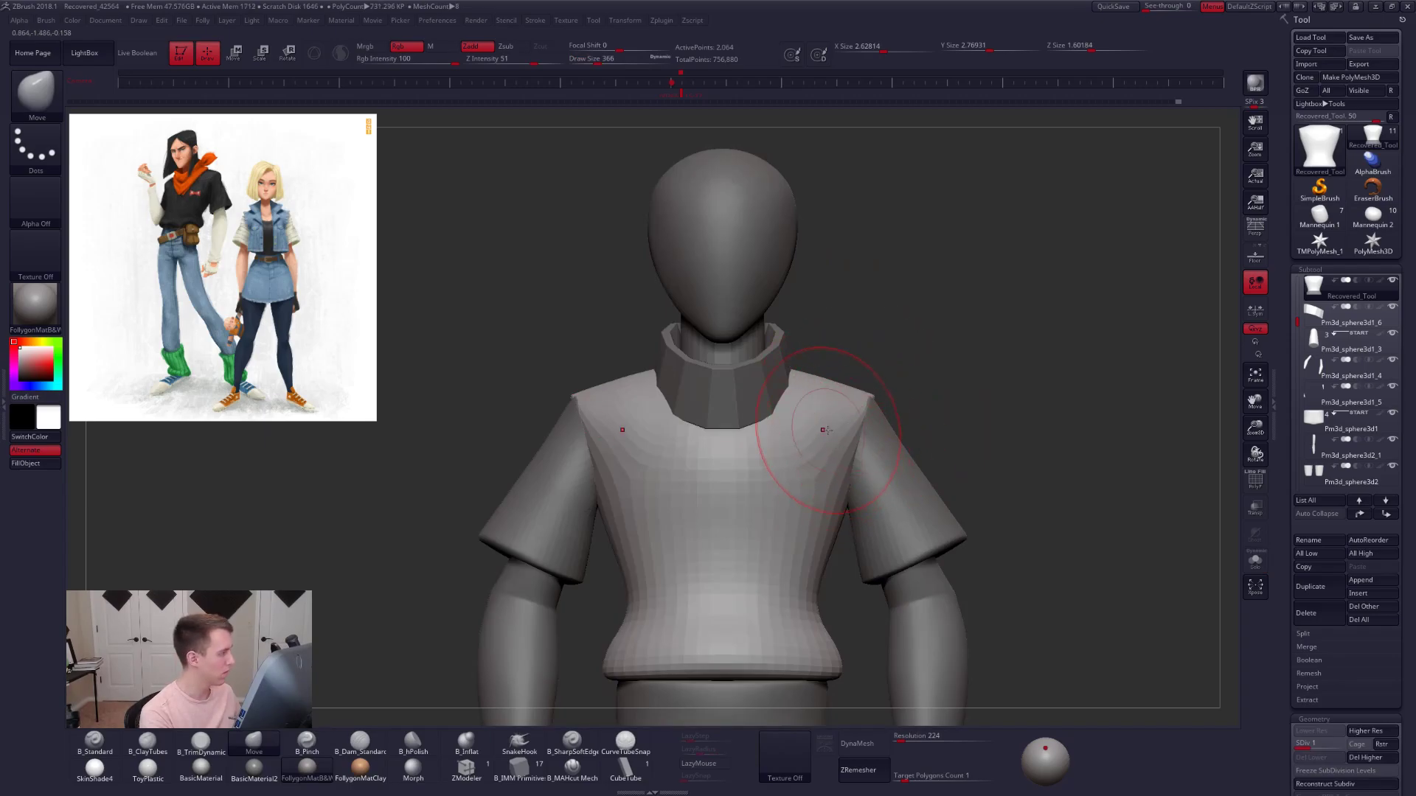
# - Narrow the head slightly with the Move brush and place a Move transpose line on the collar
pyautogui.keyDown('ctrl'); pyautogui.moveTo(832, 383); pyautogui.dragTo(831, 354, button='right'); pyautogui.keyUp('ctrl')
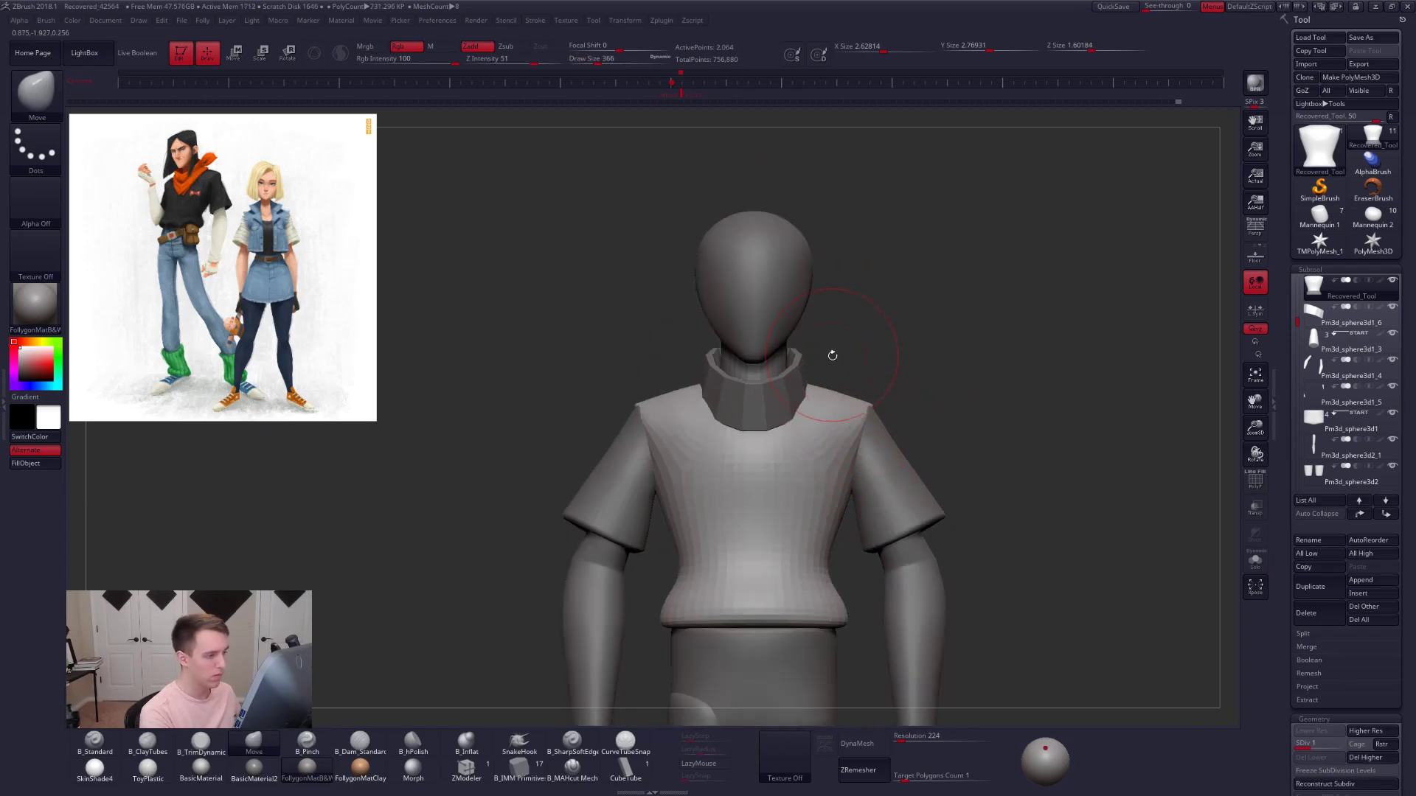
pyautogui.keyDown('alt'); pyautogui.click(772, 308); pyautogui.keyUp('alt')
pyautogui.moveTo(773, 308)
pyautogui.mouseDown(button='right')
pyautogui.moveTo(774, 326)
pyautogui.moveTo(797, 282)
pyautogui.moveTo(787, 311)
pyautogui.moveTo(806, 328)
pyautogui.mouseUp(button='right')
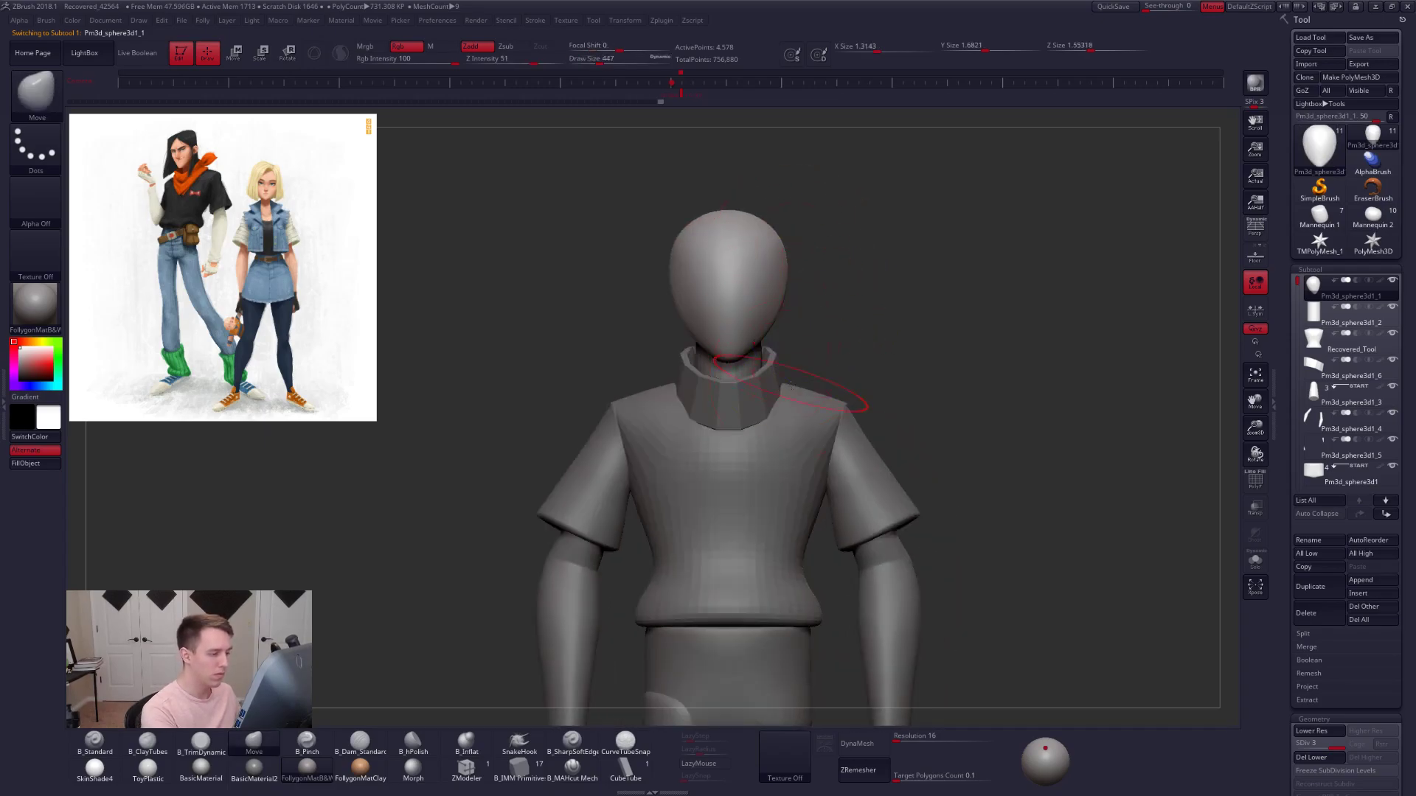
pyautogui.press('w')
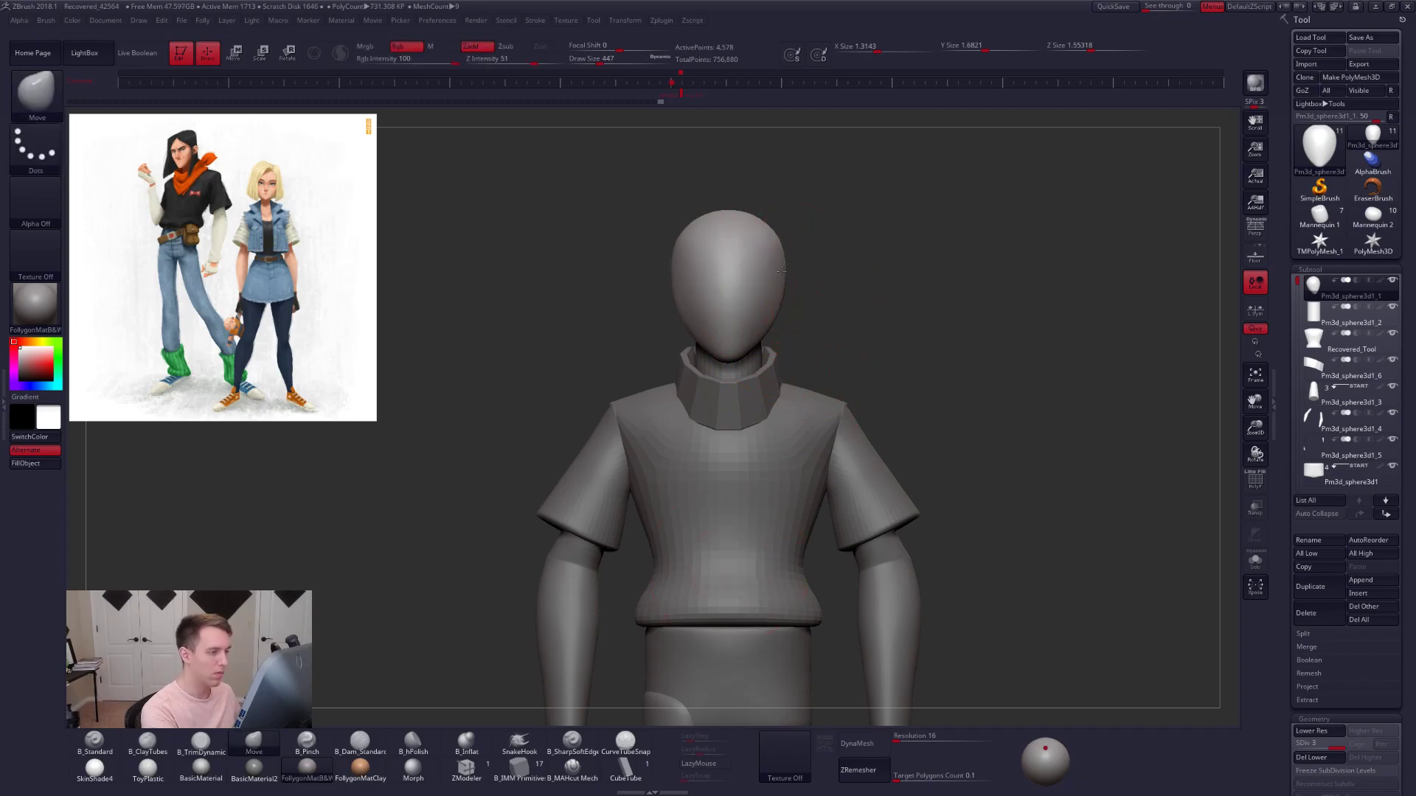
pyautogui.moveTo(781, 270); pyautogui.dragTo(781, 446)
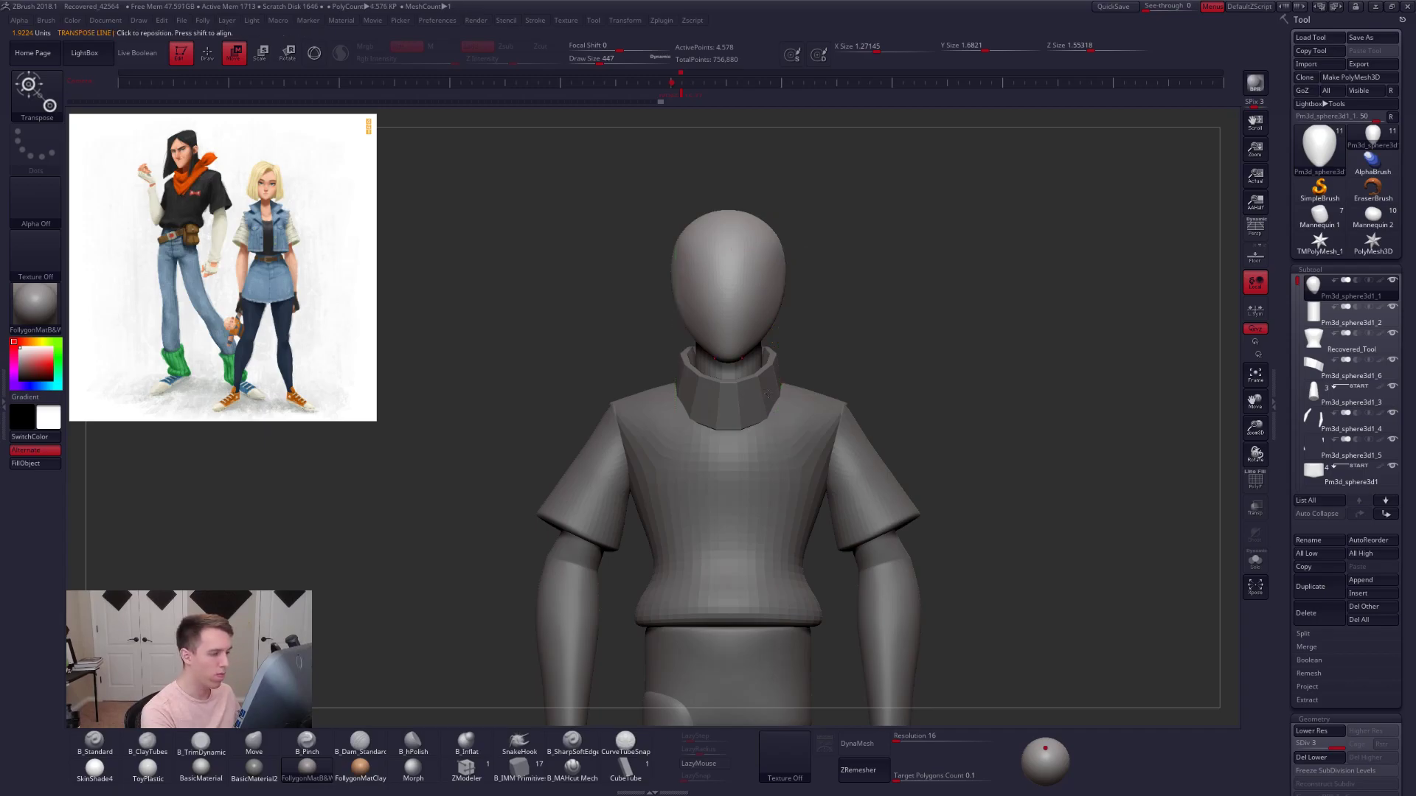
pyautogui.keyDown('alt'); pyautogui.click(755, 410); pyautogui.keyUp('alt')
pyautogui.keyDown('shift'); pyautogui.moveTo(730, 427); pyautogui.dragTo(846, 427); pyautogui.keyUp('shift')
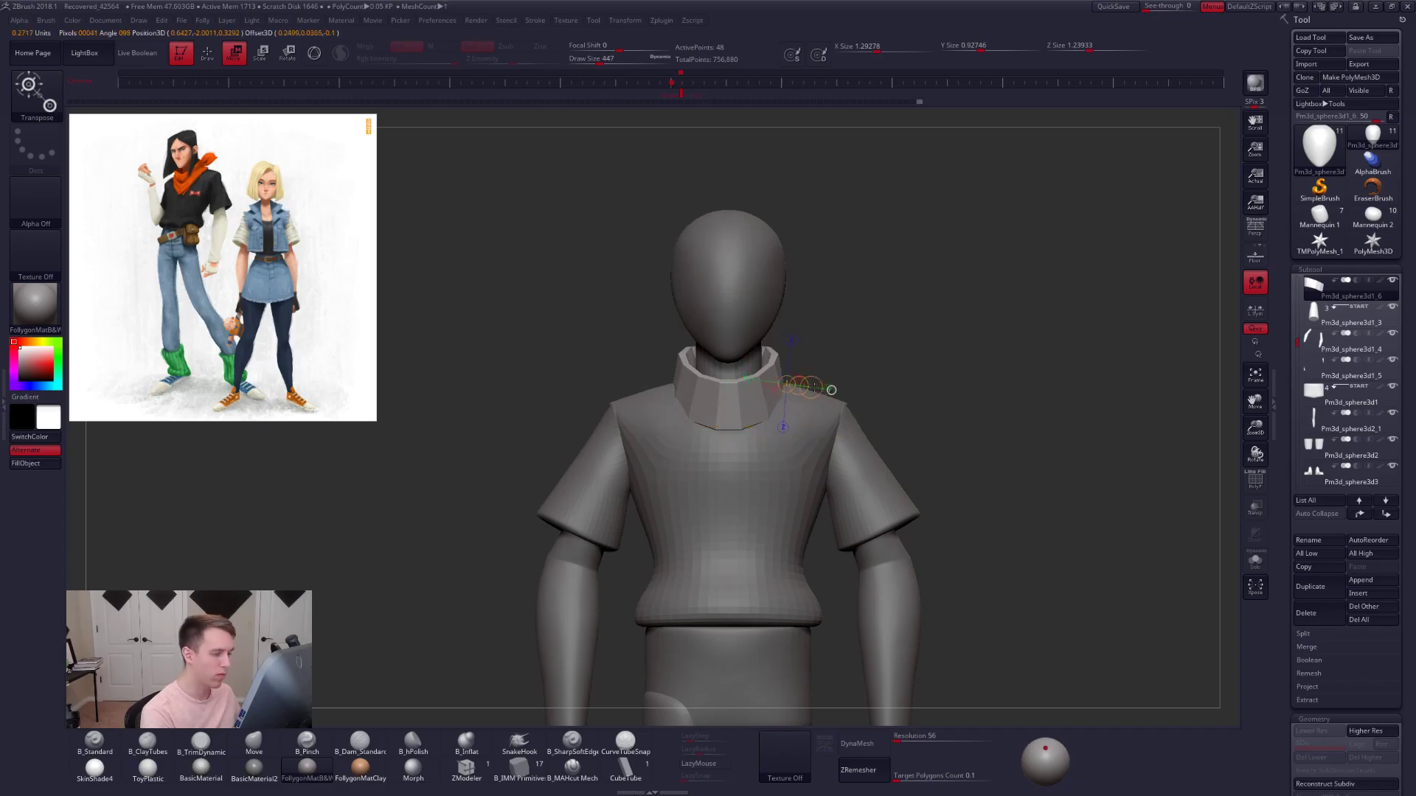
pyautogui.press('q')
# - Reshape the torso's shoulder corners with the Move brush at draw size 595 and refine them at draw size 482
pyautogui.keyDown('alt'); pyautogui.click(823, 434); pyautogui.keyUp('alt')
pyautogui.press(']')
pyautogui.press(']')
pyautogui.press(']')
pyautogui.moveTo(839, 414); pyautogui.dragTo(846, 410)
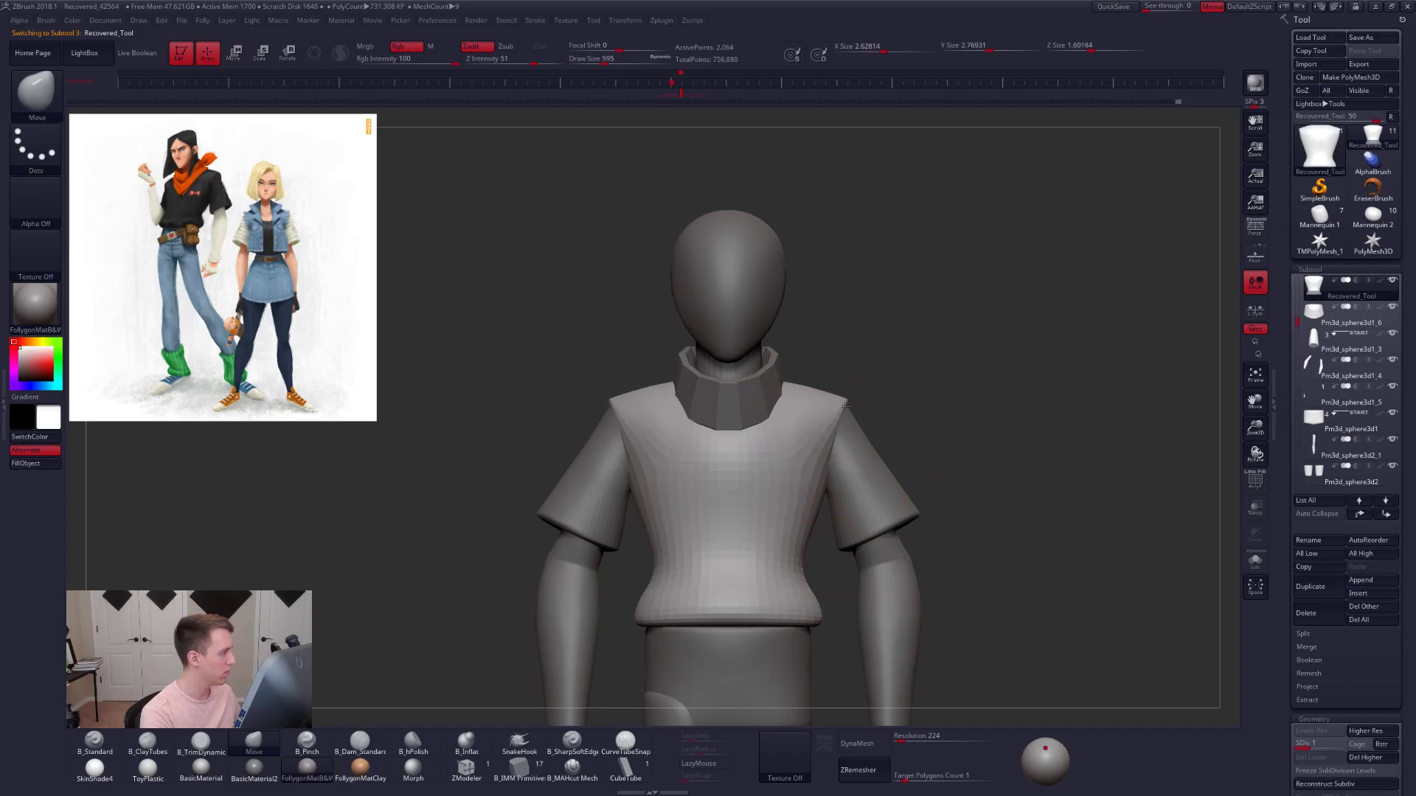
pyautogui.moveTo(820, 413); pyautogui.dragTo(789, 419, button='right')
pyautogui.press('space')
pyautogui.moveTo(864, 425); pyautogui.dragTo(856, 425)
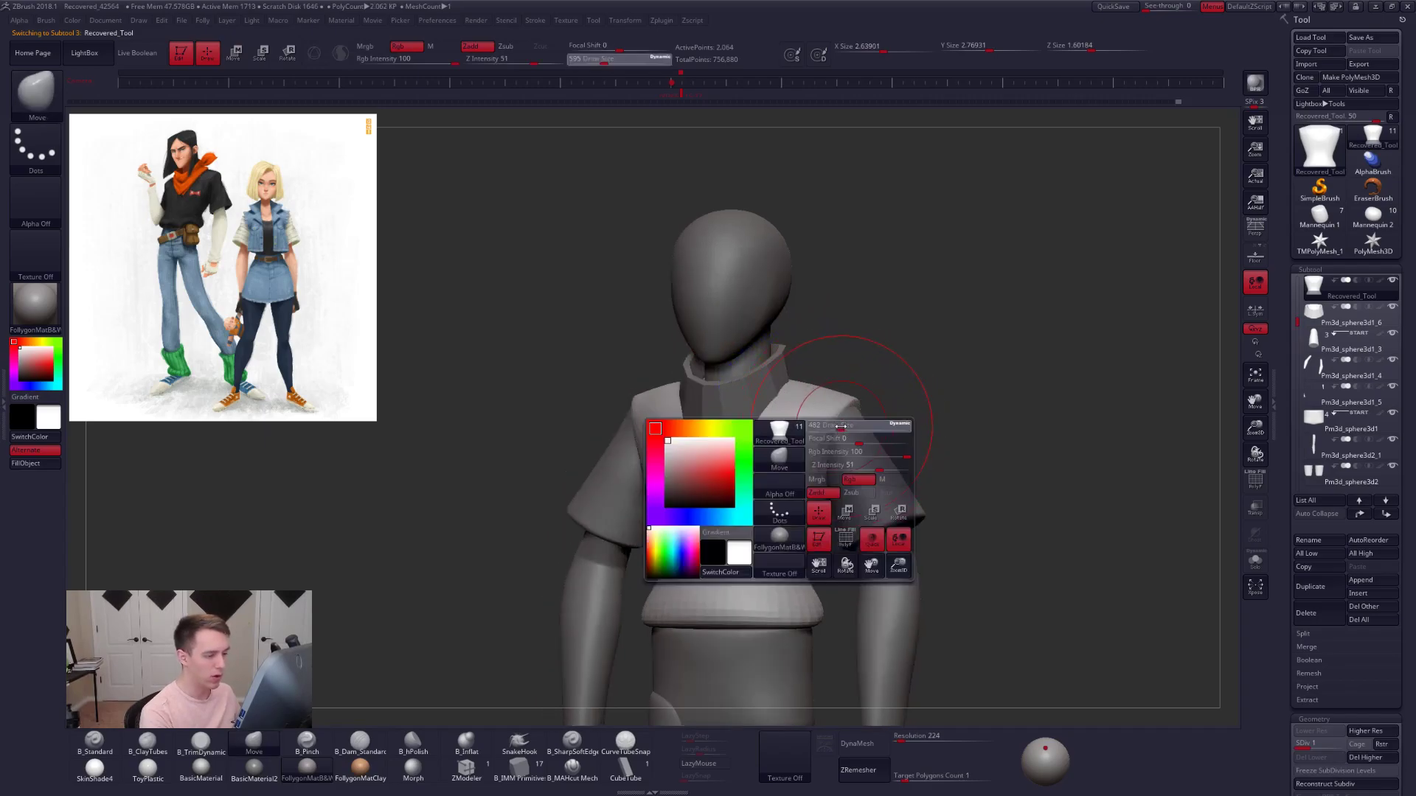
pyautogui.moveTo(885, 435)
pyautogui.keyDown('shift'); pyautogui.mouseDown(button='right')
pyautogui.moveTo(834, 440)
pyautogui.moveTo(863, 438)
pyautogui.mouseUp(button='right'); pyautogui.keyUp('shift')
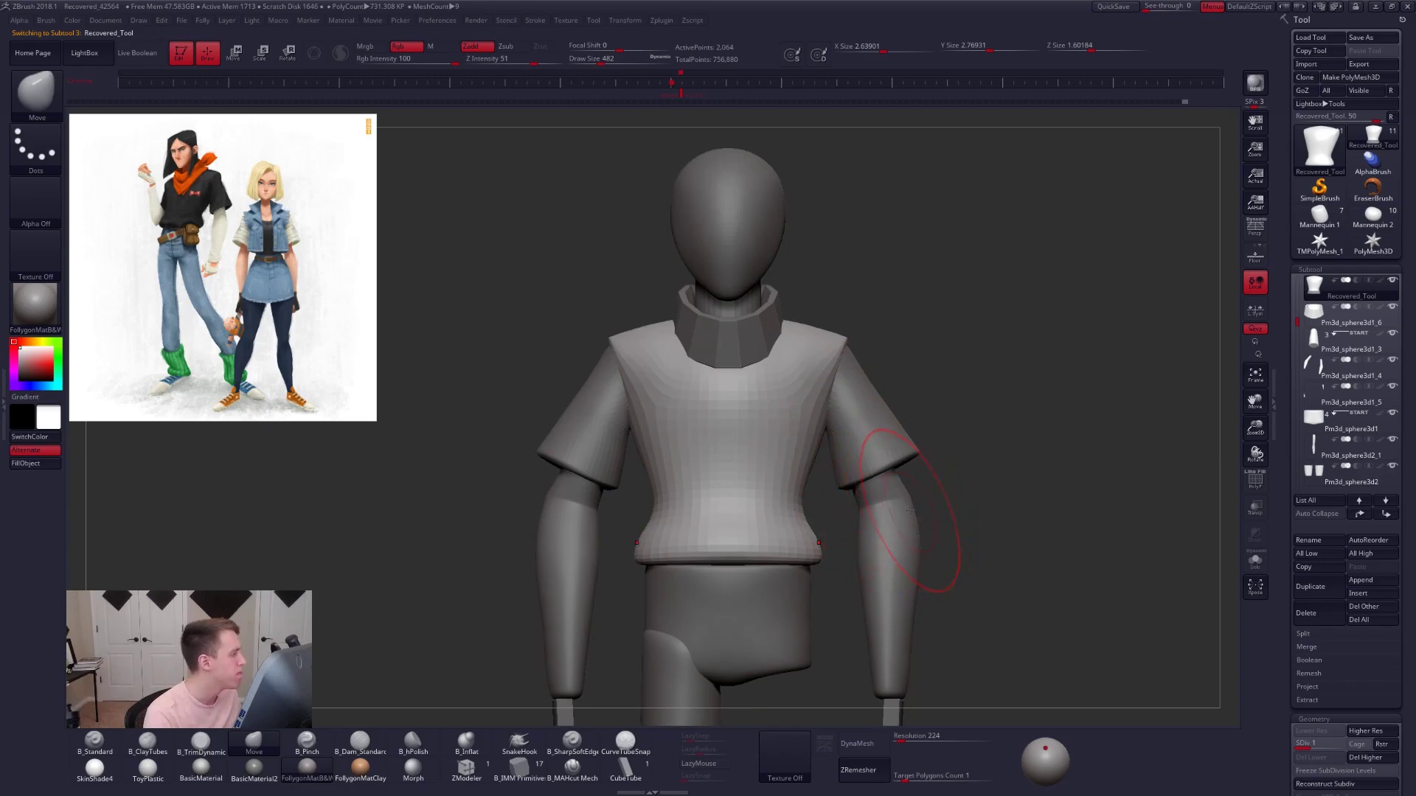
# - Isolate the torso at subdivision level 3, then flatten and smooth the shoulder ends with TrimDynamic at draw size 414
pyautogui.moveTo(914, 508)
pyautogui.keyDown('shift'); pyautogui.mouseDown(button='right')
pyautogui.moveTo(800, 414)
pyautogui.moveTo(860, 398)
pyautogui.mouseUp(button='right'); pyautogui.keyUp('shift')
pyautogui.press('space')
pyautogui.moveTo(843, 399); pyautogui.dragTo(837, 399)
pyautogui.hotkey('alt', 's')
pyautogui.press('d')
pyautogui.press('d')
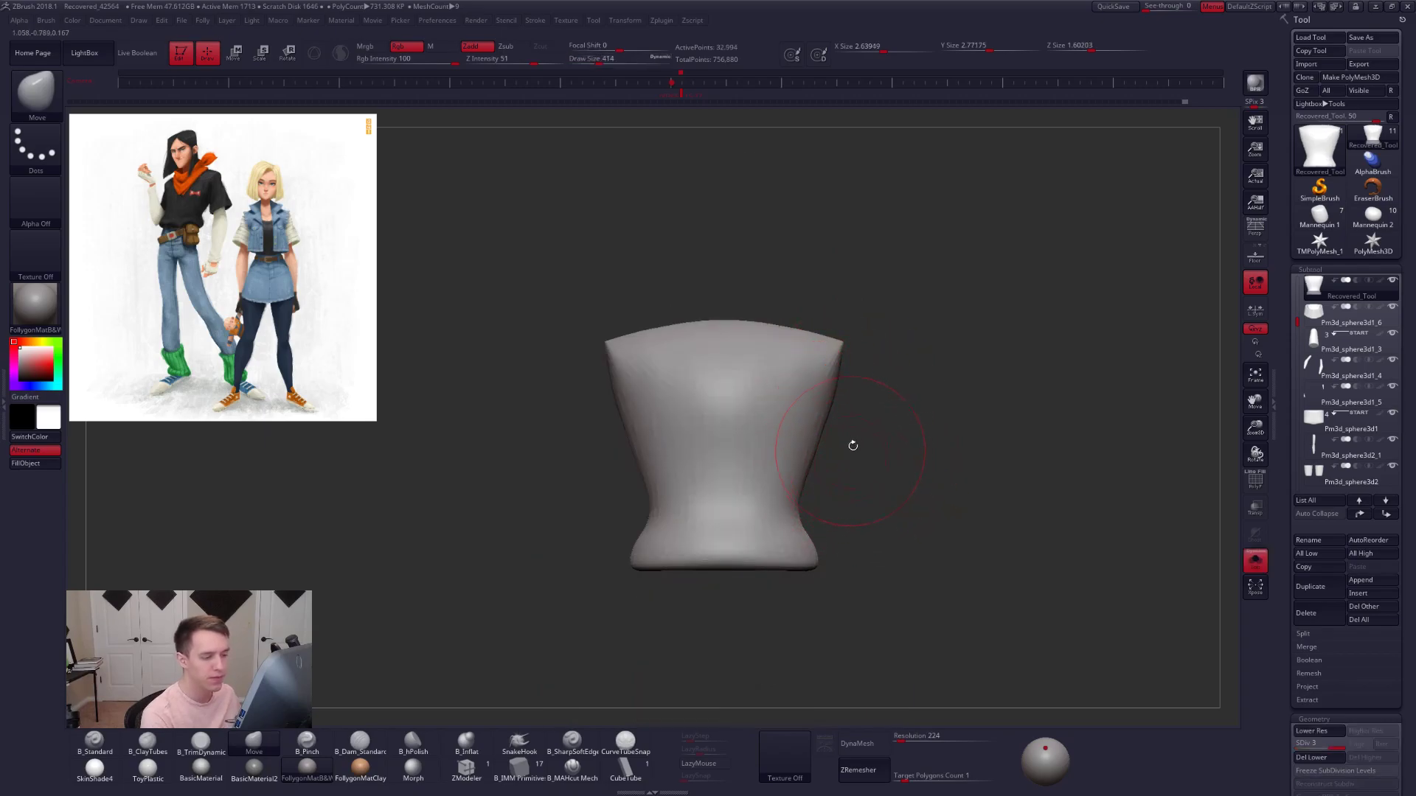
pyautogui.moveTo(847, 445); pyautogui.dragTo(844, 383, button='right')
pyautogui.press('b')
pyautogui.press('t')
pyautogui.press('d')
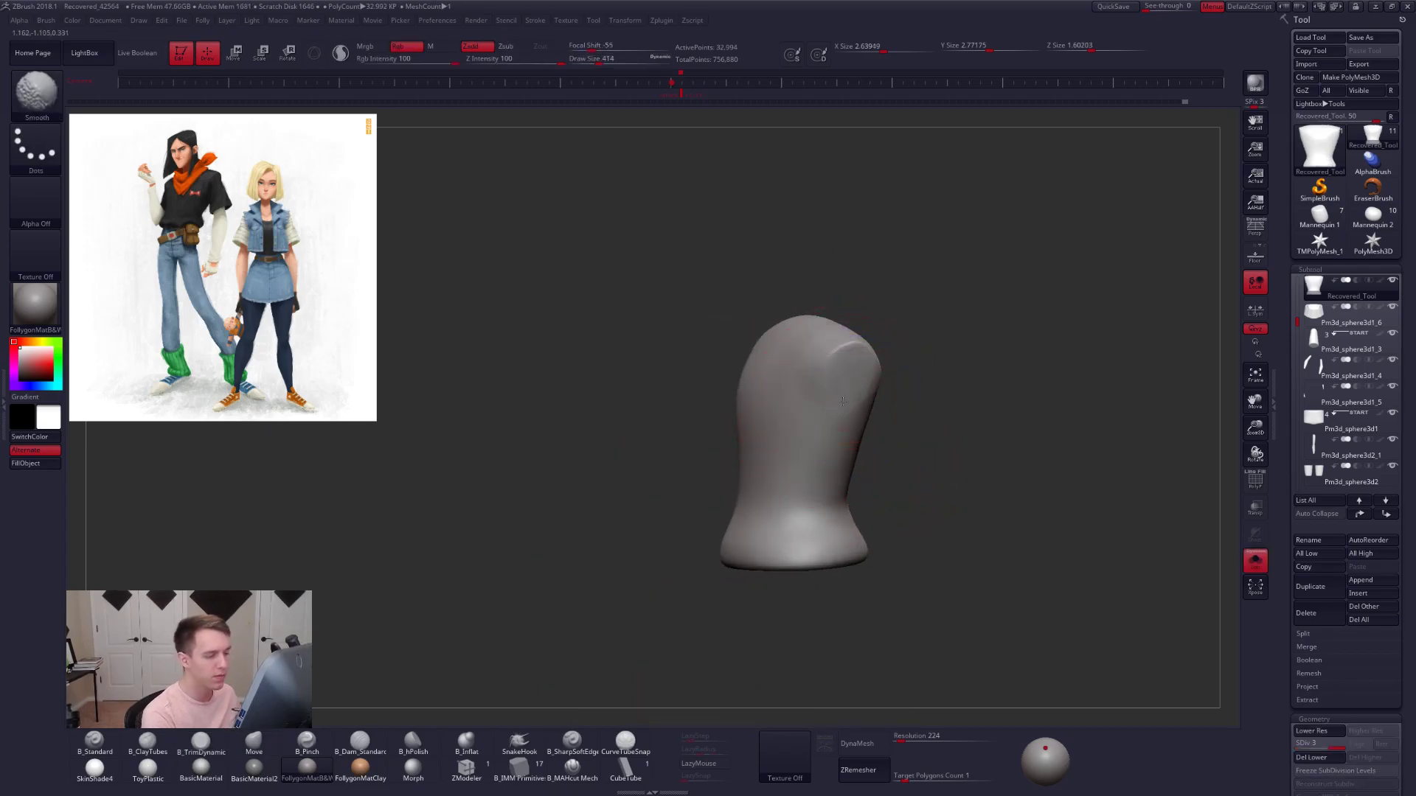
# - Refine the torso's side beneath the shoulder with ClayTubes and smoothing, working between subdivision levels 2 and 3
pyautogui.press('b')
pyautogui.press('c')
pyautogui.press('t')
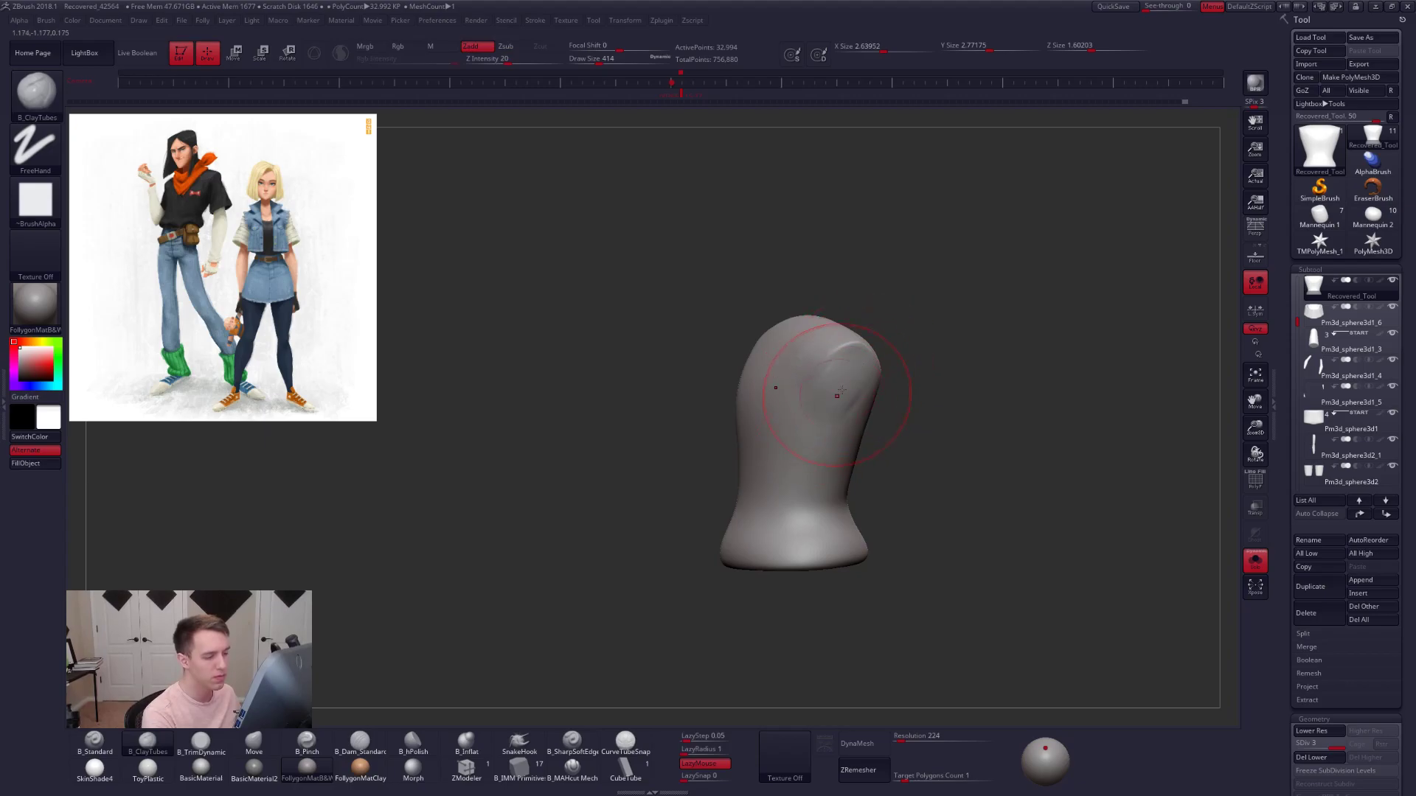
pyautogui.hotkey('shift', 'd')
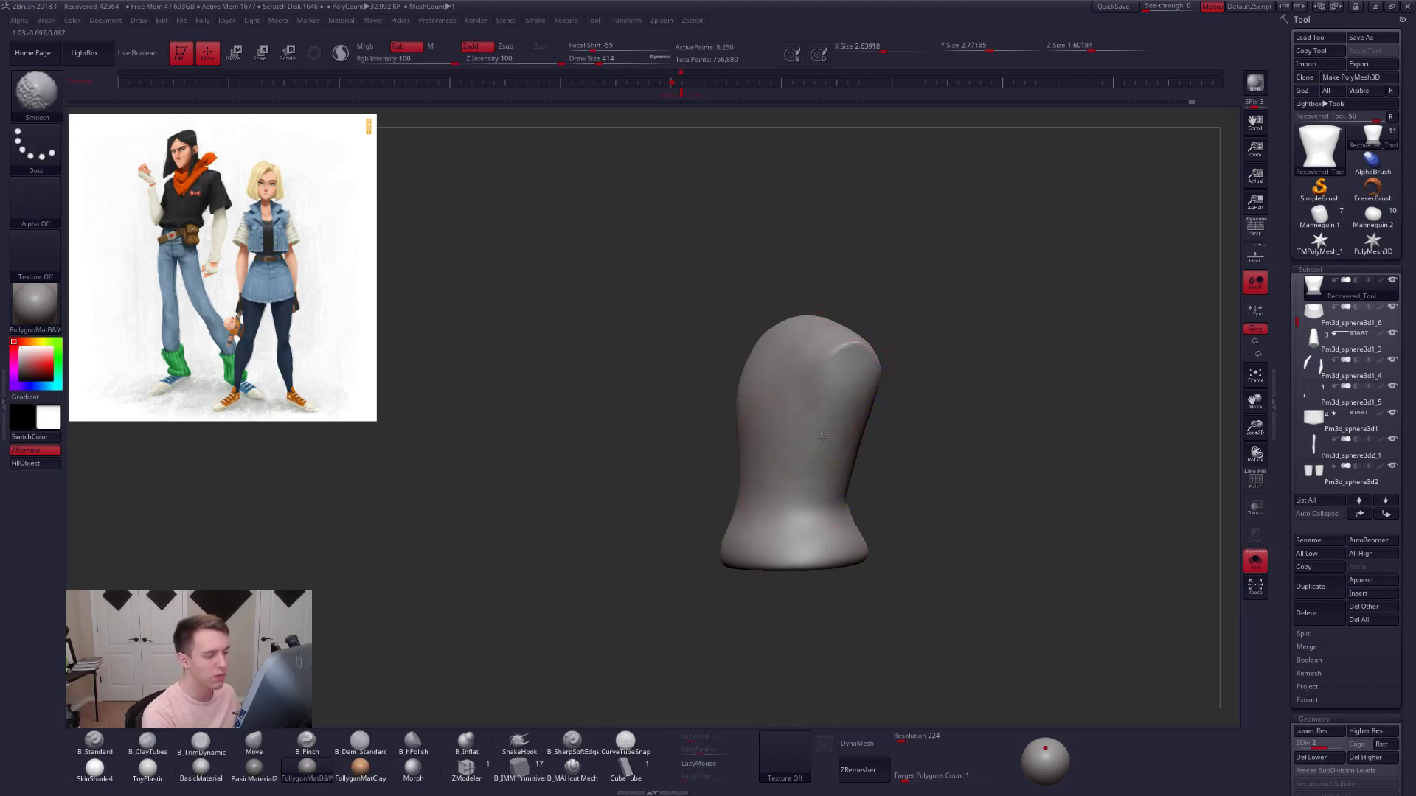
pyautogui.moveTo(833, 432); pyautogui.dragTo(859, 441, button='right')
pyautogui.press('d')
pyautogui.keyDown('shift'); pyautogui.moveTo(824, 398); pyautogui.dragTo(838, 383); pyautogui.keyUp('shift')
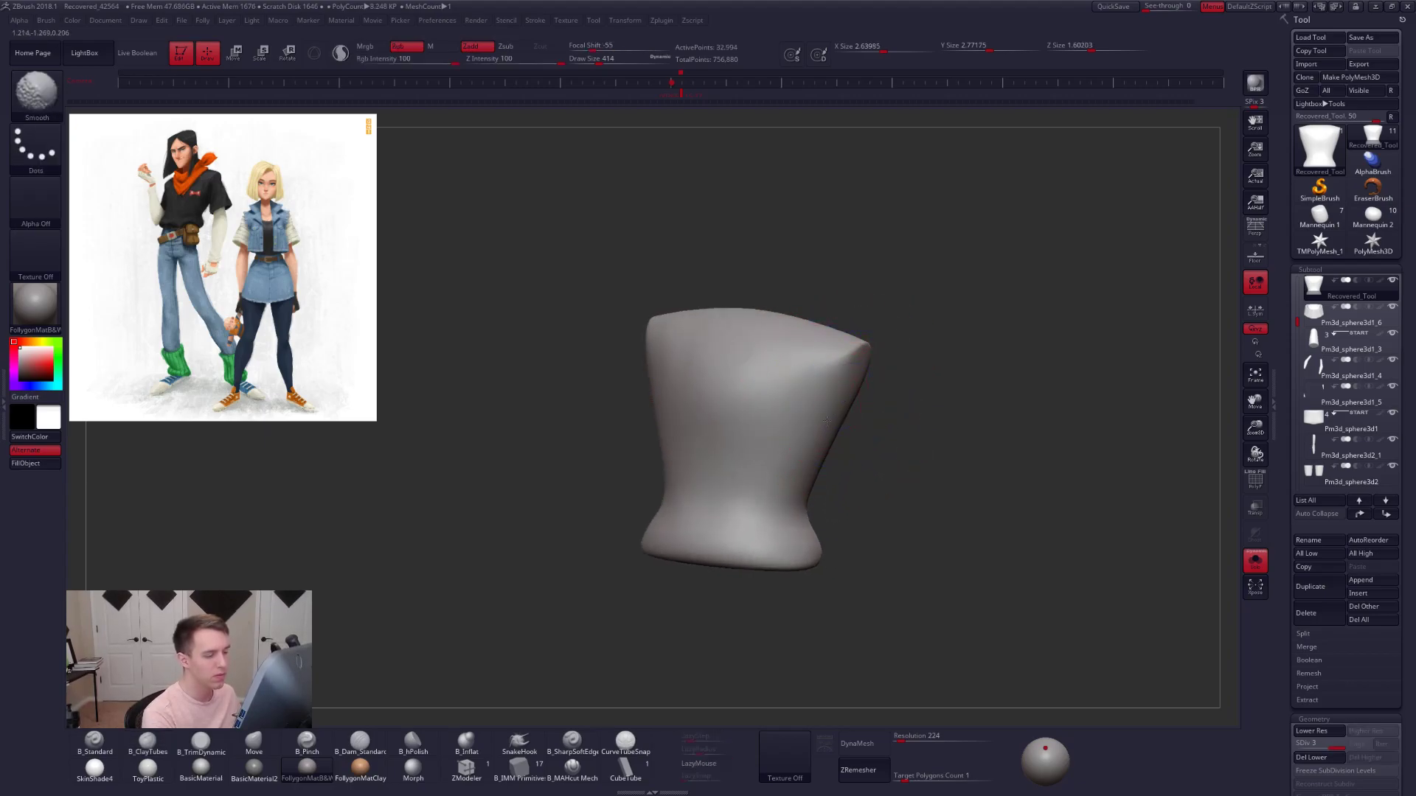
# - Show the whole figure, divide the short sleeves twice and step them down to subdivision level 2 with draw size 537
pyautogui.hotkey('alt', 's')
pyautogui.moveTo(857, 420)
pyautogui.mouseDown(button='right')
pyautogui.moveTo(855, 407)
pyautogui.moveTo(885, 421)
pyautogui.moveTo(949, 405)
pyautogui.moveTo(924, 410)
pyautogui.mouseUp(button='right')
pyautogui.keyDown('alt'); pyautogui.click(923, 410); pyautogui.keyUp('alt')
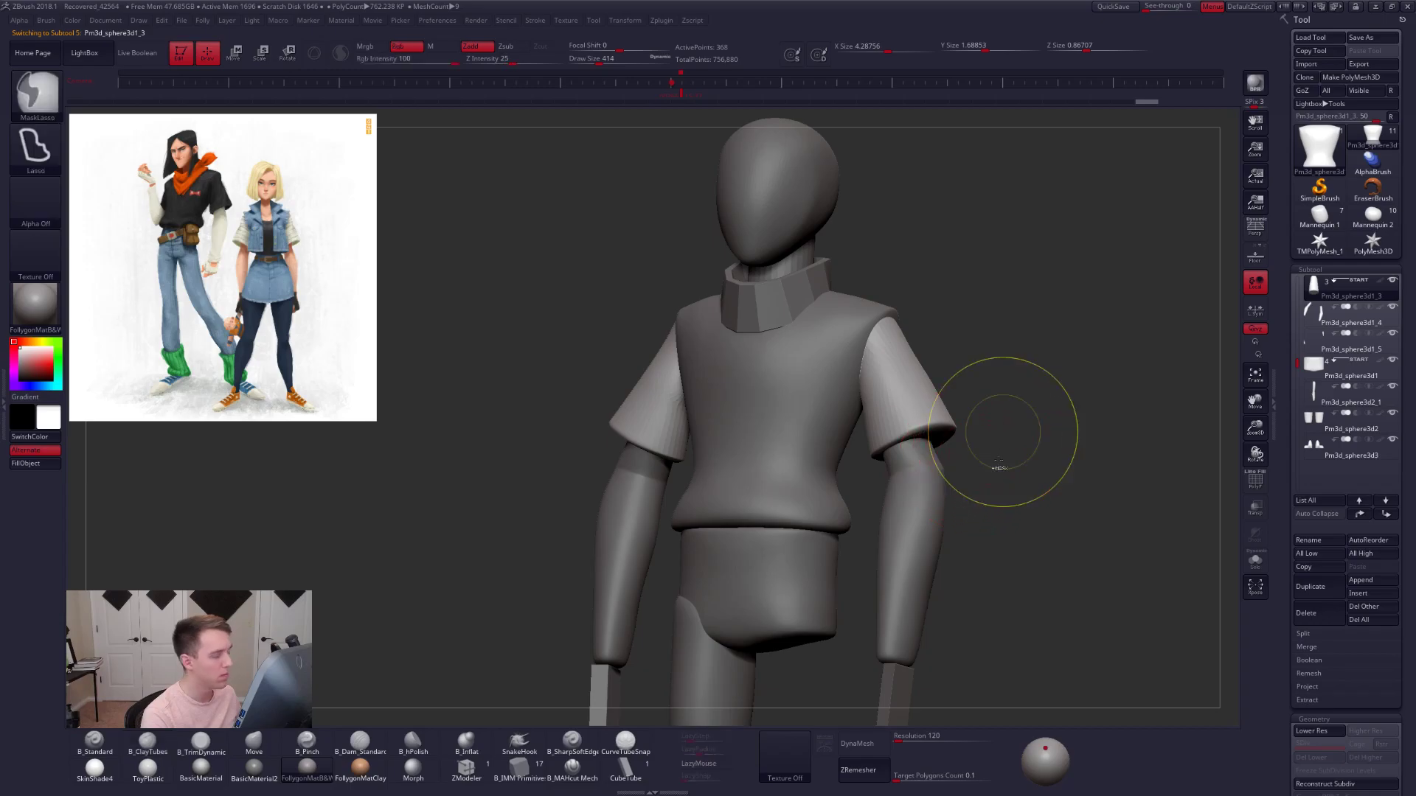
pyautogui.hotkey('ctrl', 'd')
pyautogui.hotkey('ctrl', 'd')
pyautogui.moveTo(954, 468)
pyautogui.mouseDown(button='right')
pyautogui.moveTo(929, 476)
pyautogui.moveTo(964, 492)
pyautogui.moveTo(919, 446)
pyautogui.mouseUp(button='right')
pyautogui.press('space')
pyautogui.moveTo(911, 447); pyautogui.dragTo(919, 446)
pyautogui.hotkey('shift', 'd')
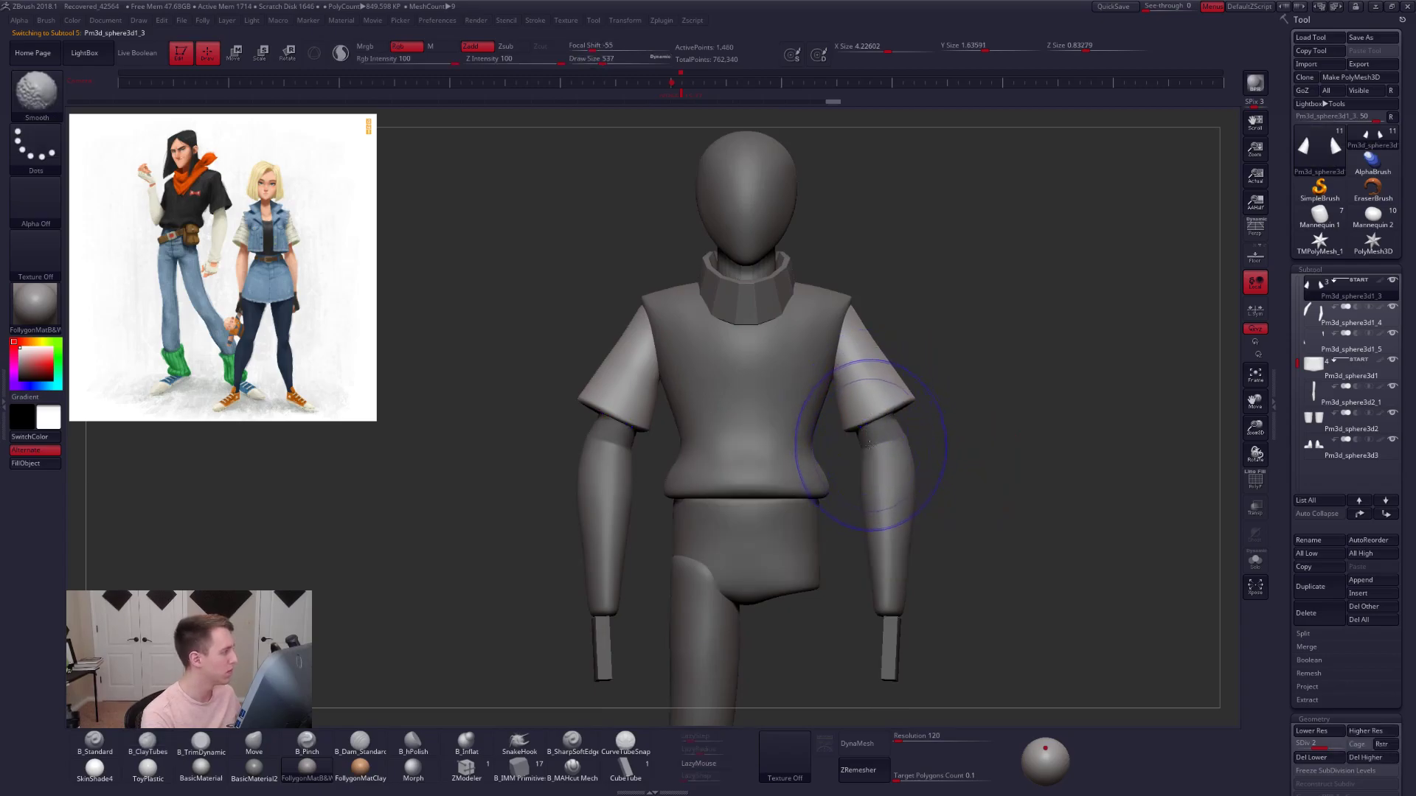
# - Drop the sleeves to subdivision level 1 and set the draw size to 699
pyautogui.keyDown('ctrl'); pyautogui.moveTo(851, 447); pyautogui.dragTo(850, 443, button='right'); pyautogui.keyUp('ctrl')
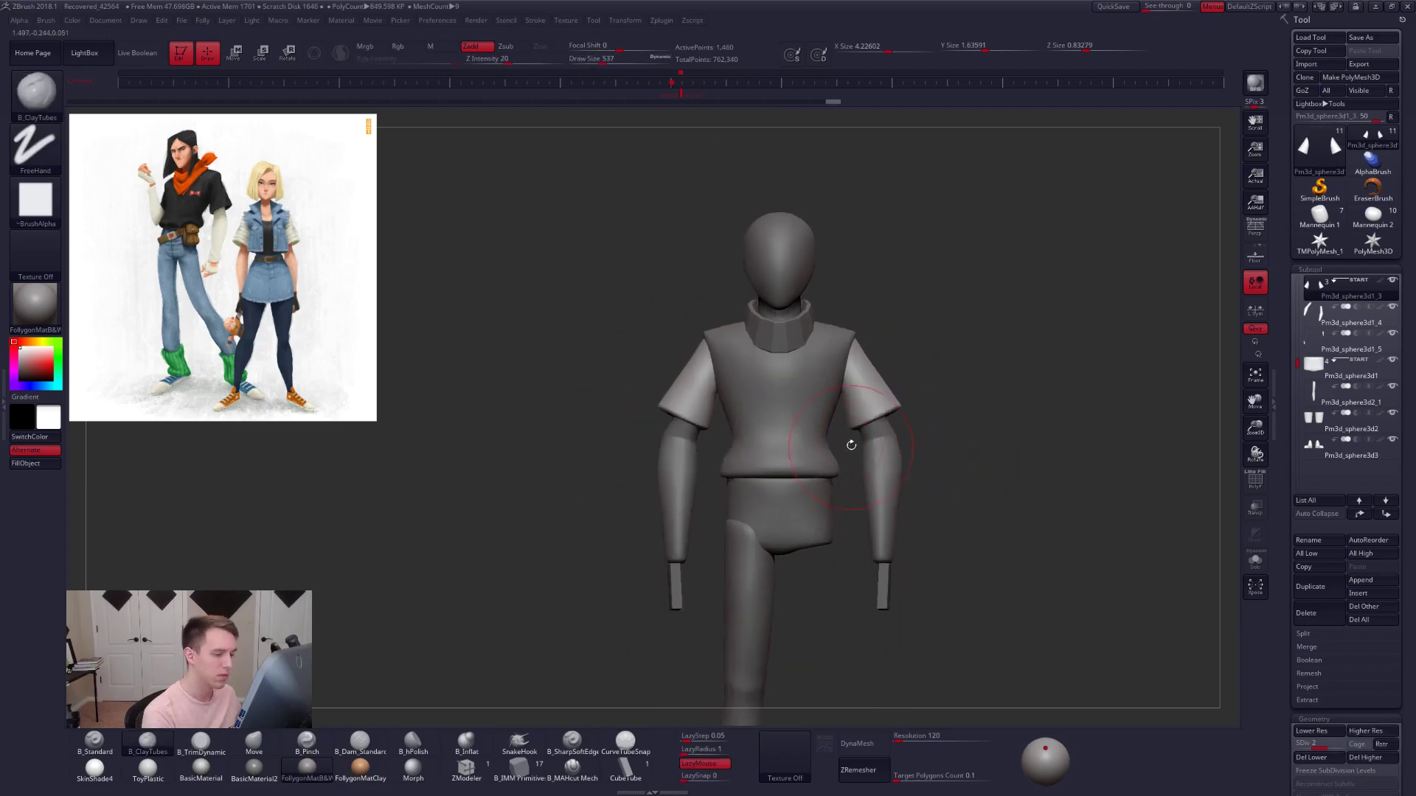
pyautogui.hotkey('shift', 'd')
pyautogui.press('space')
pyautogui.moveTo(876, 431); pyautogui.dragTo(873, 411)
pyautogui.hotkey('shift', 'f')
pyautogui.hotkey('shift', 'f')
pyautogui.press('ctrl')
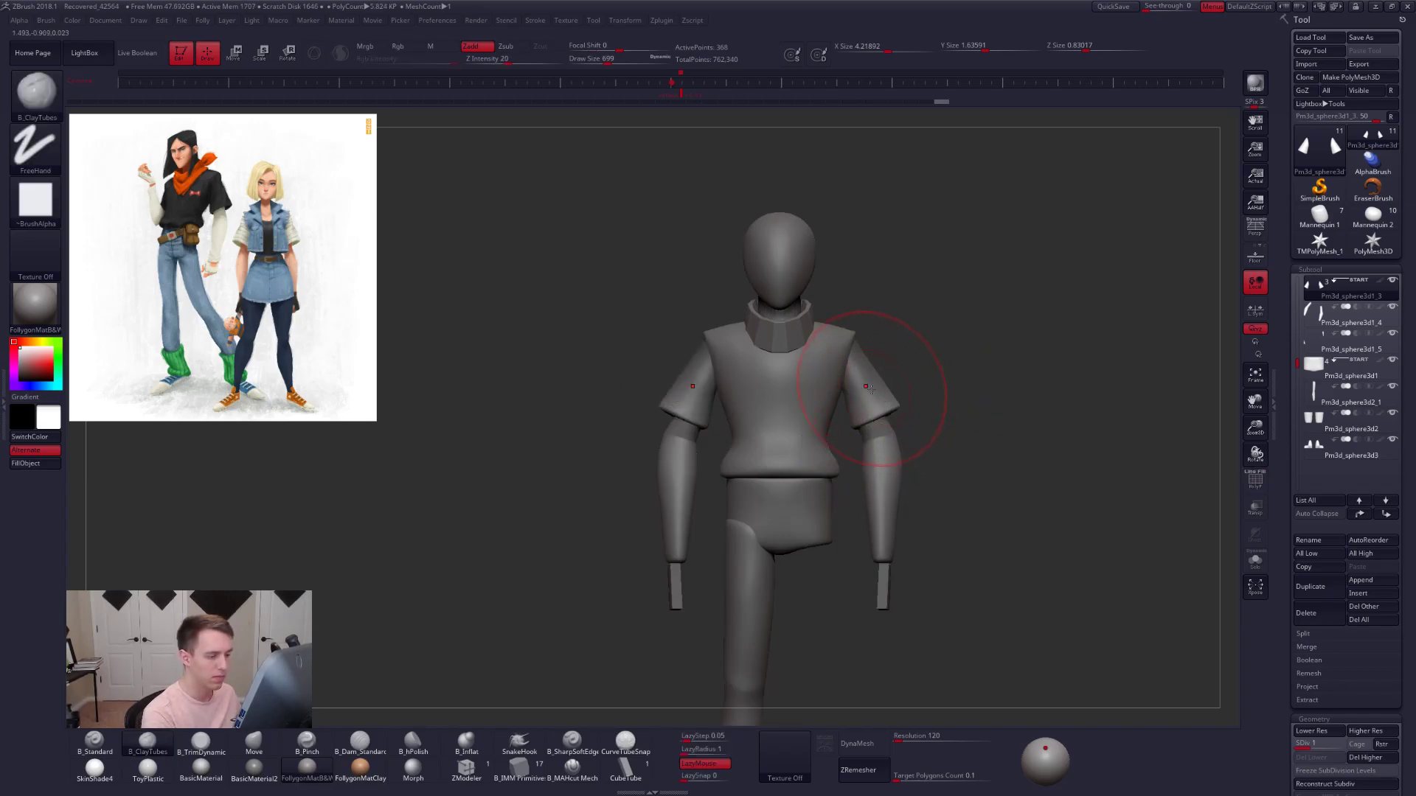
# - Rotate the short sleeves inward about the shoulders with a transpose line running down the arm
pyautogui.press('w')
pyautogui.press('q')
pyautogui.press('ctrl')
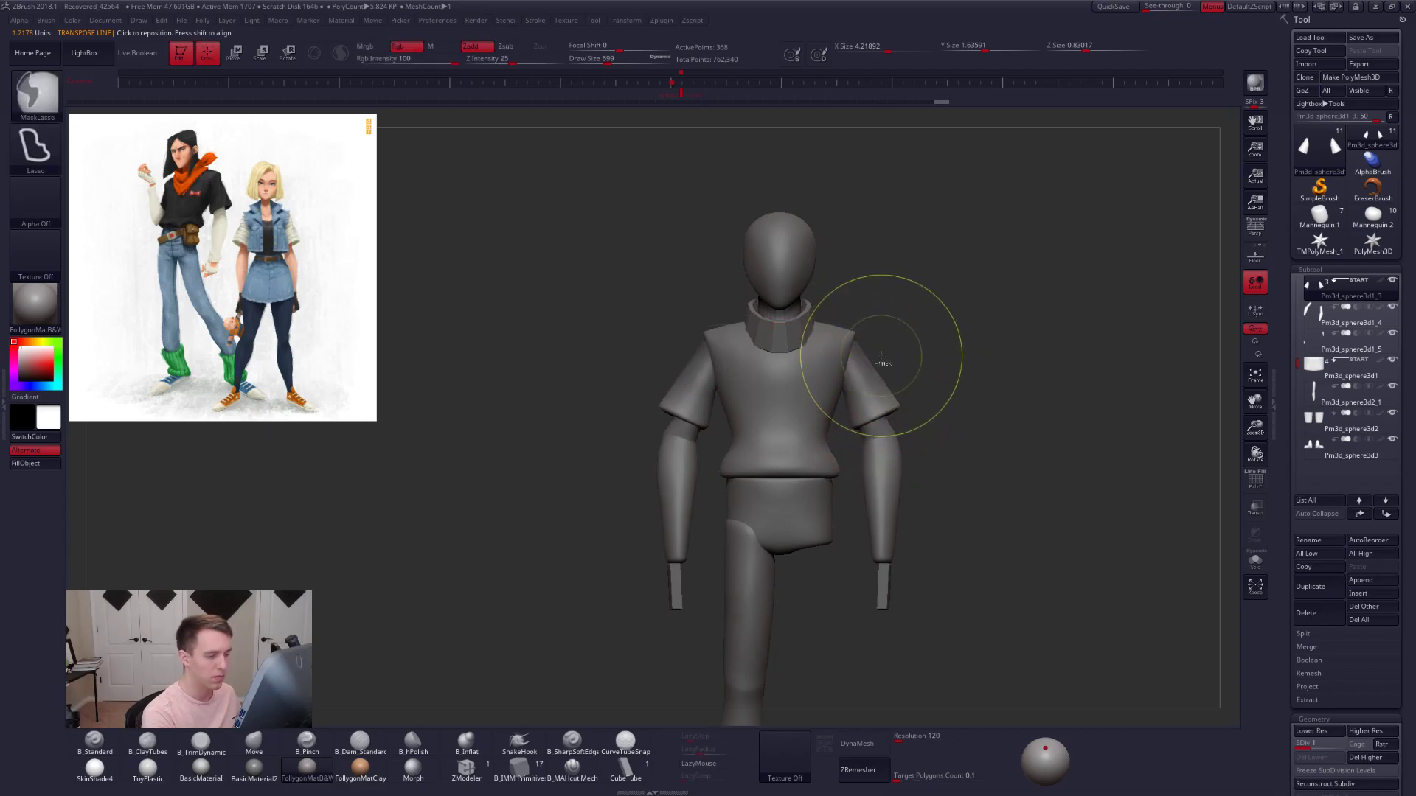
pyautogui.press('w')
pyautogui.moveTo(816, 323)
pyautogui.mouseDown()
pyautogui.moveTo(887, 330)
pyautogui.moveTo(930, 525)
pyautogui.mouseUp()
pyautogui.press('r')
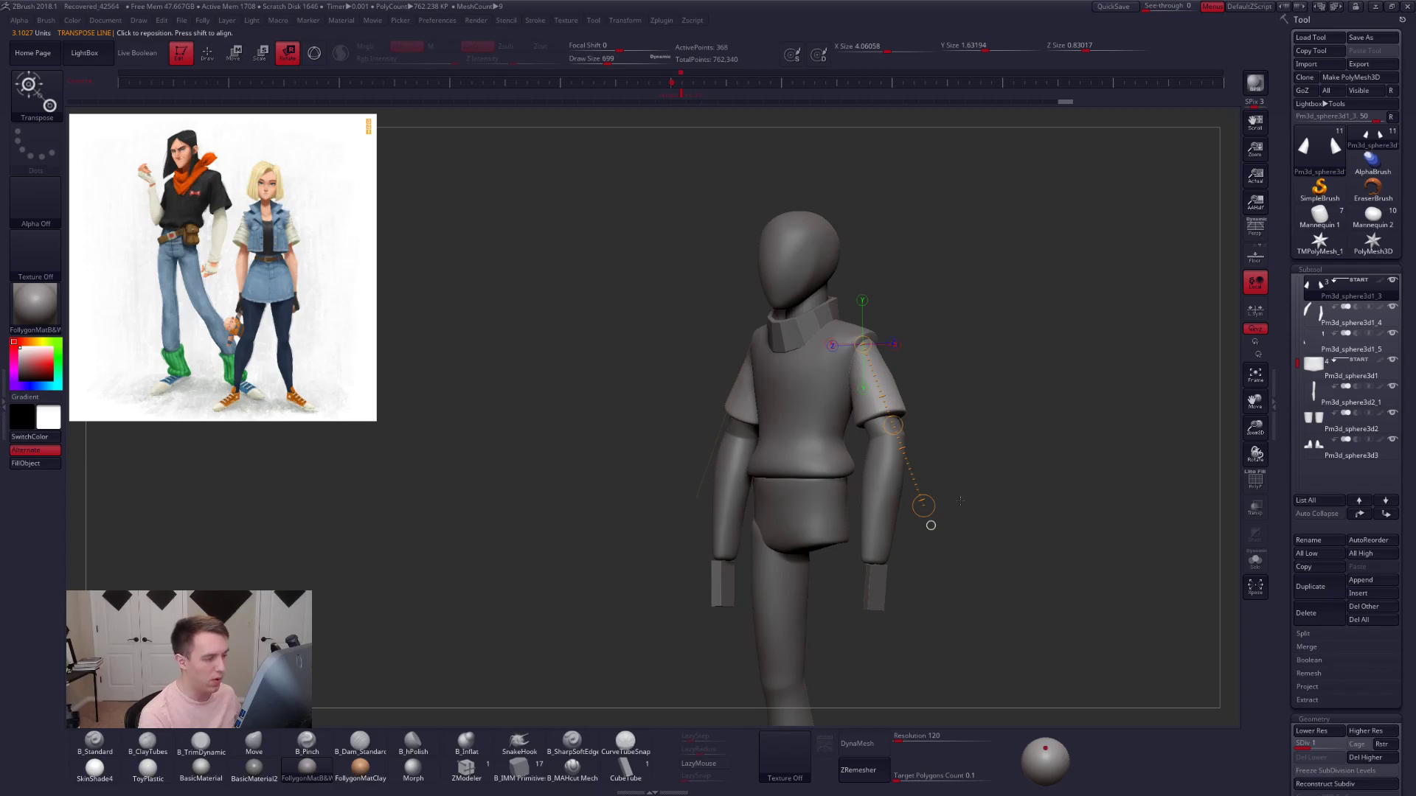
pyautogui.press('q')
# - Fit the sleeves' contour to the shoulders with the Move brush, starting at draw size 482
pyautogui.keyDown('ctrl'); pyautogui.moveTo(915, 369); pyautogui.dragTo(909, 387, button='right'); pyautogui.keyUp('ctrl')
pyautogui.press('space')
pyautogui.moveTo(908, 387); pyautogui.dragTo(901, 388)
pyautogui.moveTo(901, 388); pyautogui.dragTo(918, 389, button='right')
pyautogui.moveTo(912, 388); pyautogui.dragTo(902, 382)
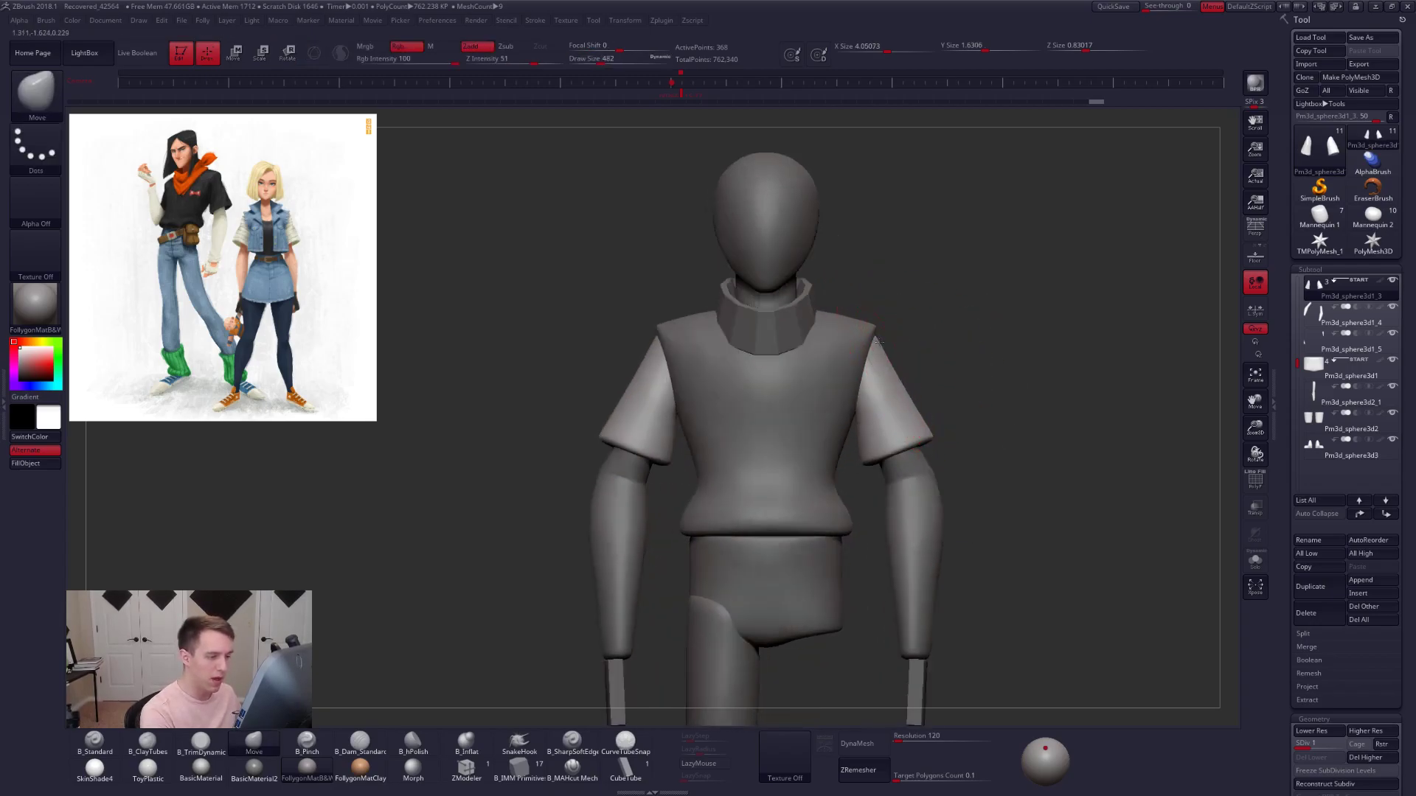
pyautogui.scroll(-3, 883, 347)
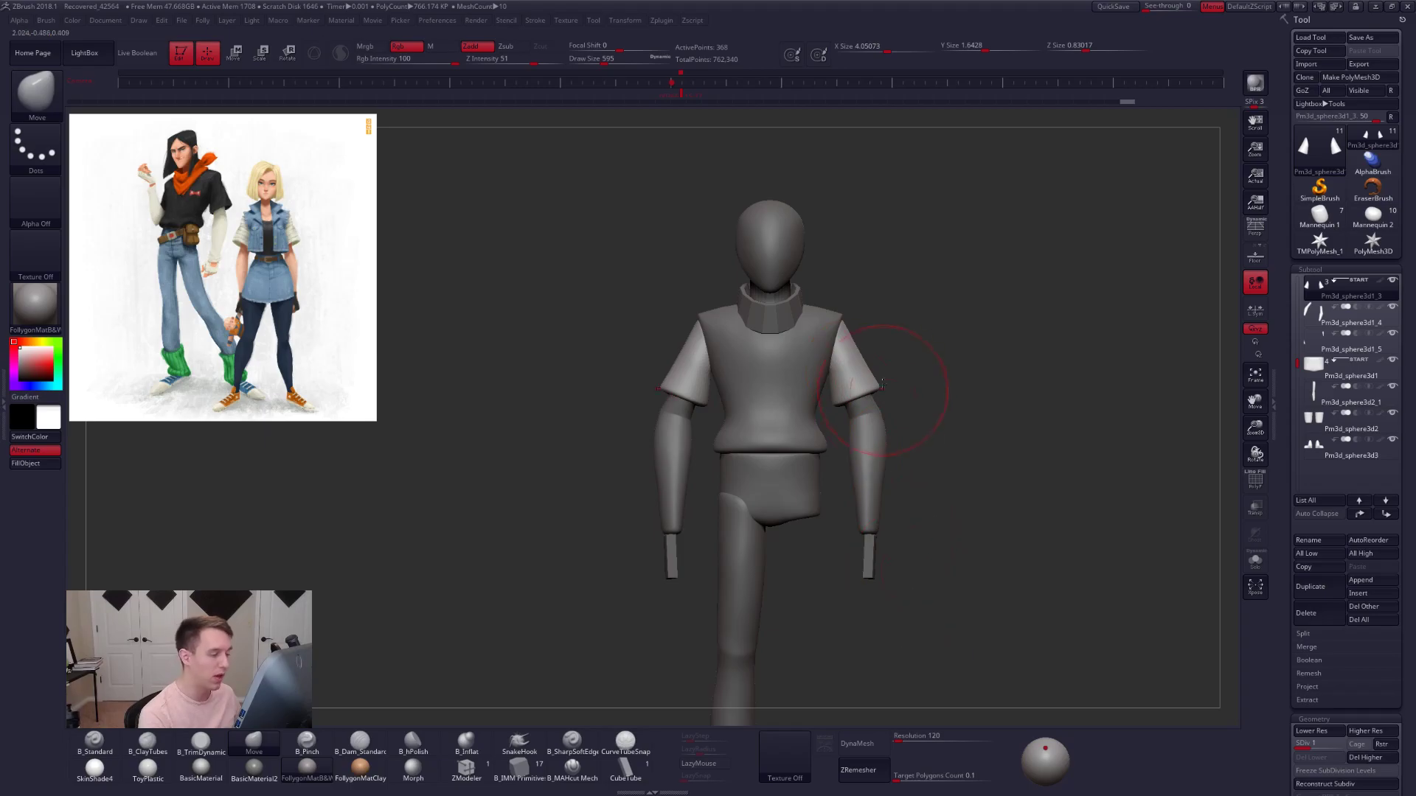
# - Reshape the sleeves' outer edge and hem in front and side views with the Move brush at draw sizes 656 and 558
pyautogui.scroll(3, 861, 350)
pyautogui.moveTo(865, 361); pyautogui.dragTo(863, 360)
pyautogui.press('space')
pyautogui.moveTo(887, 357)
pyautogui.mouseDown()
pyautogui.moveTo(861, 354)
pyautogui.moveTo(841, 422)
pyautogui.moveTo(876, 417)
pyautogui.moveTo(867, 427)
pyautogui.mouseUp()
pyautogui.press('space')
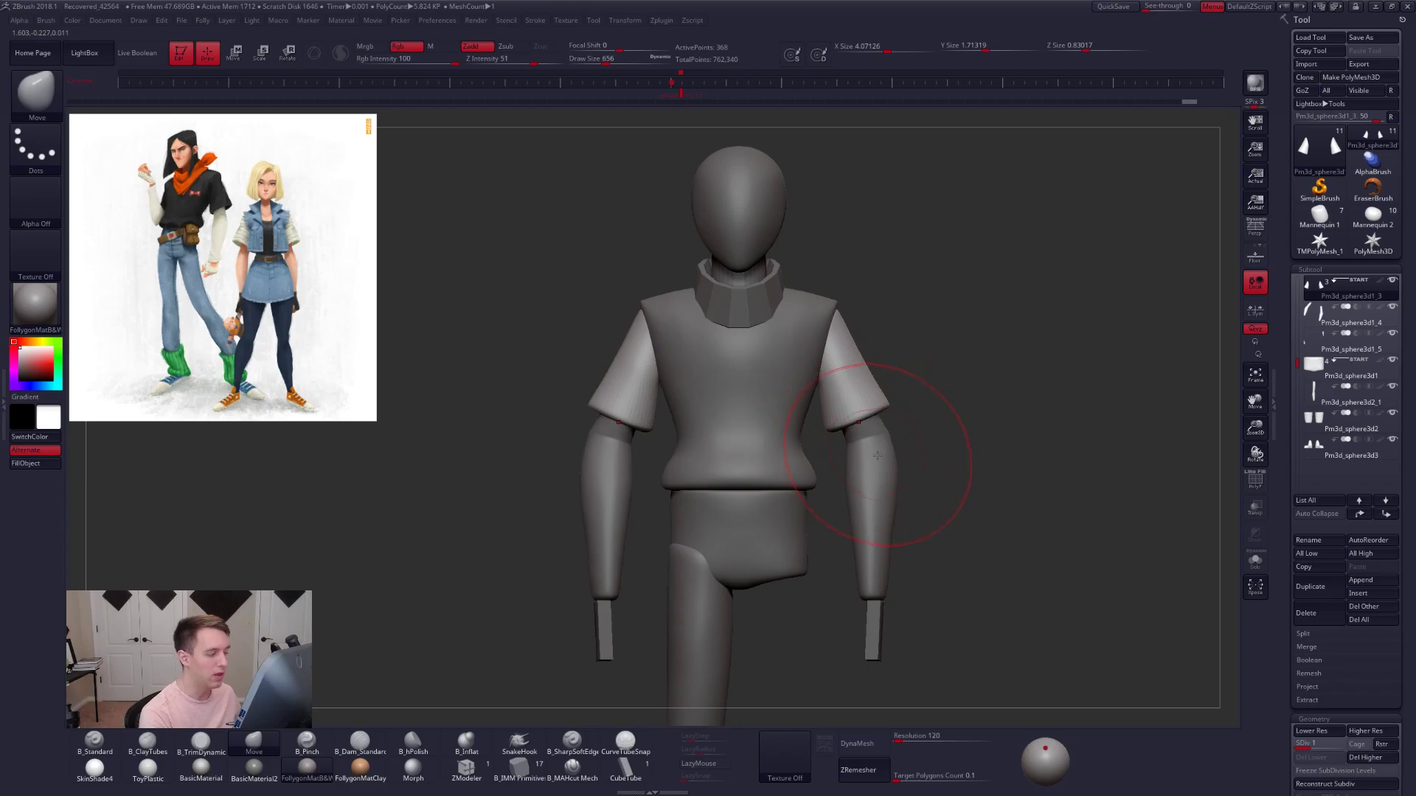
pyautogui.press('space')
pyautogui.moveTo(897, 472); pyautogui.dragTo(864, 425)
pyautogui.moveTo(895, 425)
pyautogui.mouseDown()
pyautogui.moveTo(1006, 435)
pyautogui.moveTo(951, 437)
pyautogui.moveTo(959, 413)
pyautogui.moveTo(944, 434)
pyautogui.moveTo(892, 430)
pyautogui.moveTo(951, 433)
pyautogui.moveTo(914, 461)
pyautogui.moveTo(907, 445)
pyautogui.mouseUp()
pyautogui.press('space')
pyautogui.press('space')
pyautogui.press('space')
pyautogui.click(915, 363)
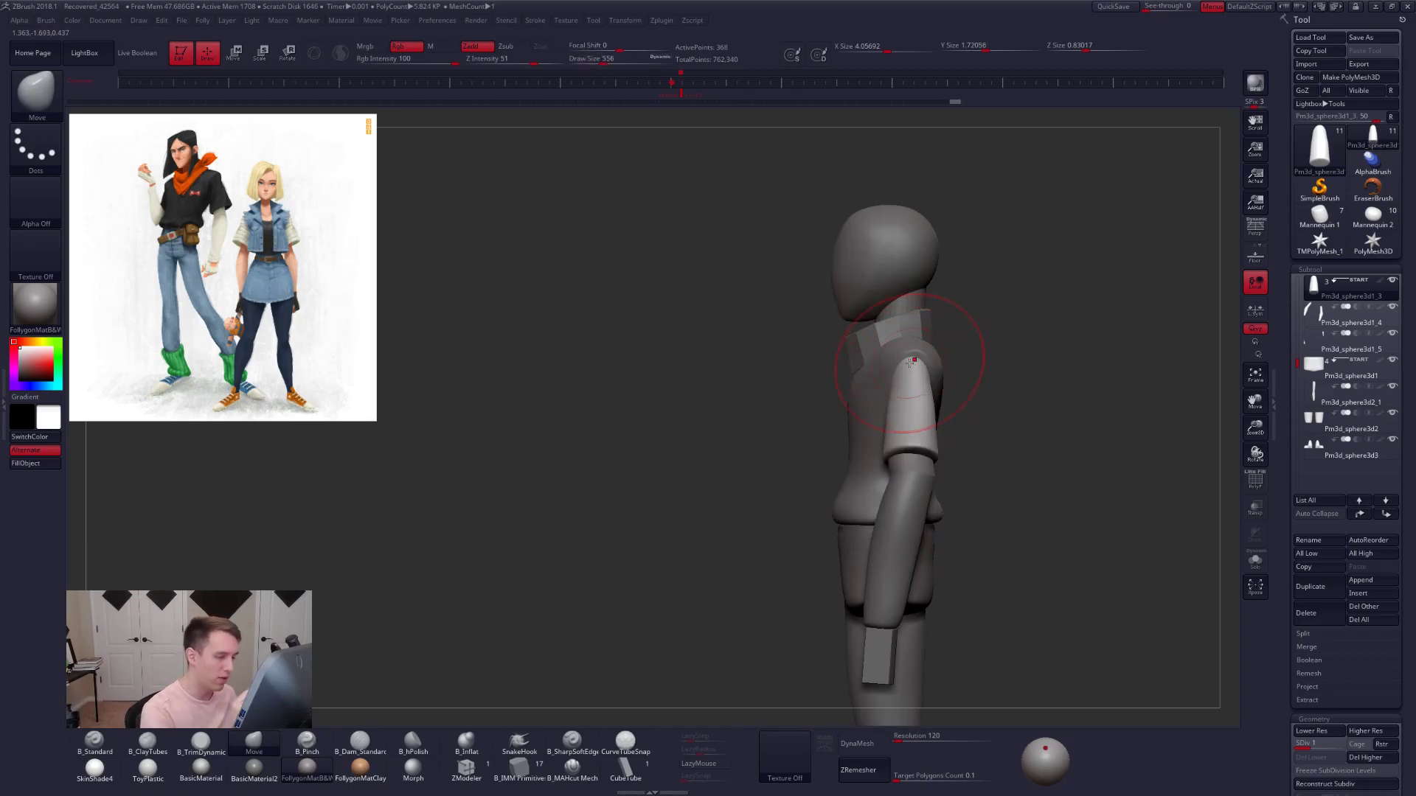
# - Refine the sleeves' silhouette in front view with the Move brush at draw size 430
pyautogui.press('space')
pyautogui.press('space')
pyautogui.moveTo(966, 442)
pyautogui.keyDown('shift'); pyautogui.mouseDown()
pyautogui.moveTo(1022, 446)
pyautogui.moveTo(897, 397)
pyautogui.moveTo(891, 360)
pyautogui.mouseUp(); pyautogui.keyUp('shift')
pyautogui.press('space')
pyautogui.click(898, 433)
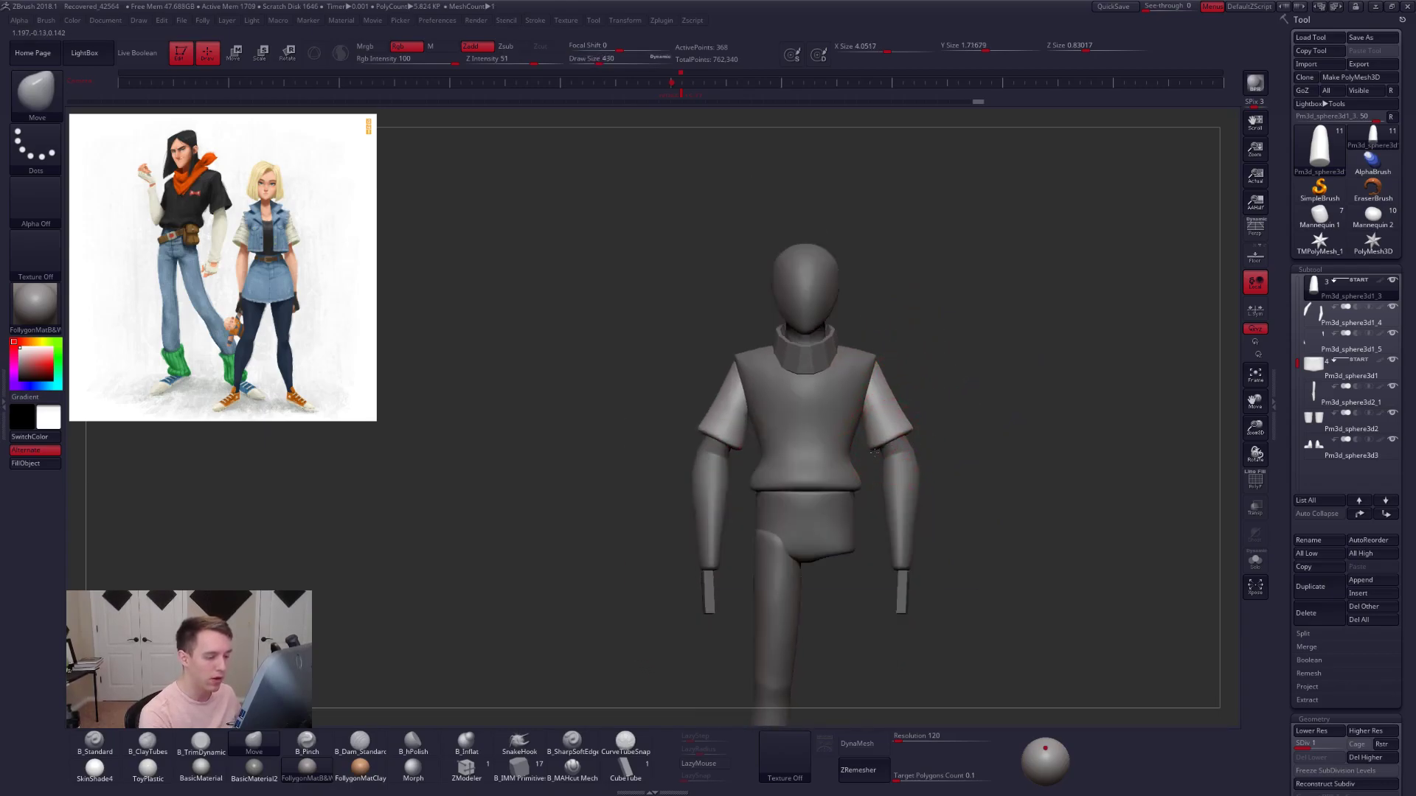
pyautogui.keyDown('ctrl'); pyautogui.moveTo(900, 443); pyautogui.dragTo(682, 465, button='right'); pyautogui.keyUp('ctrl')
pyautogui.moveTo(904, 438)
pyautogui.mouseDown()
pyautogui.moveTo(890, 440)
pyautogui.moveTo(884, 413)
pyautogui.moveTo(861, 433)
pyautogui.moveTo(885, 453)
pyautogui.moveTo(918, 438)
pyautogui.moveTo(906, 526)
pyautogui.mouseUp()
# - Set the draw size to 447, select the lower arms and realign them beneath the sleeves with transpose lines, using transparency
pyautogui.press('space')
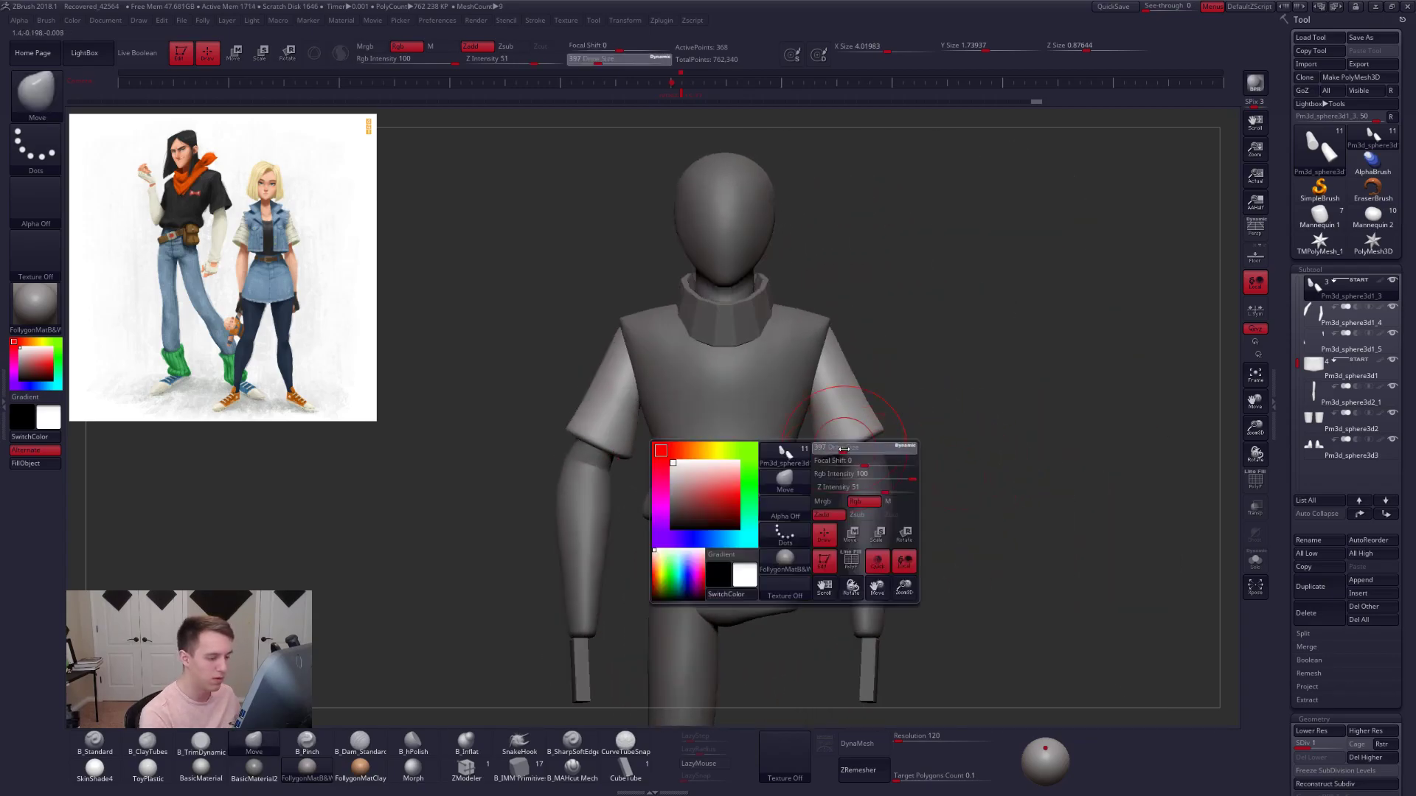
pyautogui.moveTo(848, 448); pyautogui.dragTo(855, 448)
pyautogui.keyDown('alt'); pyautogui.click(883, 480); pyautogui.keyUp('alt')
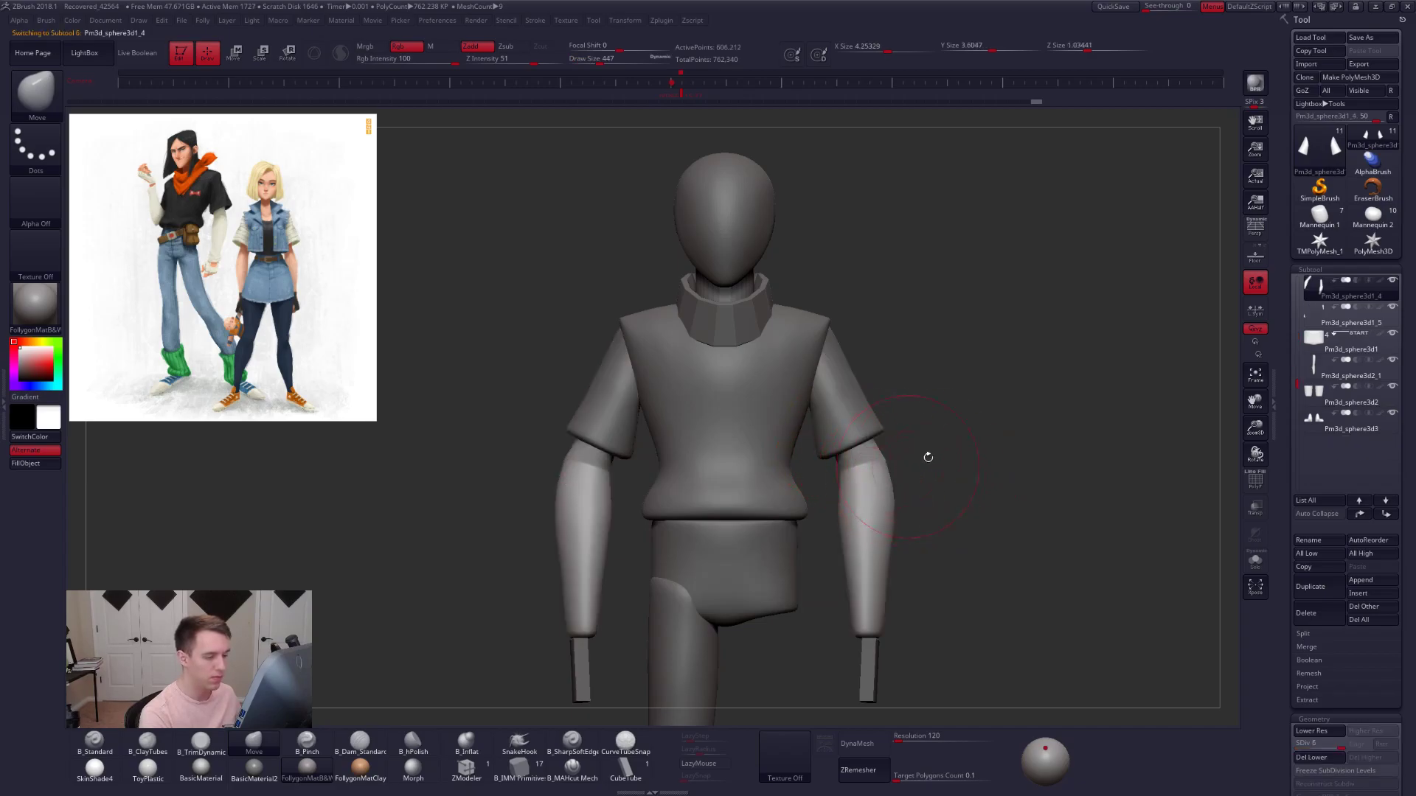
pyautogui.click(1255, 507)
pyautogui.keyDown('alt'); pyautogui.moveTo(939, 465); pyautogui.dragTo(952, 410); pyautogui.keyUp('alt')
pyautogui.press('w')
pyautogui.moveTo(892, 458)
pyautogui.keyDown('shift'); pyautogui.mouseDown()
pyautogui.moveTo(976, 458)
pyautogui.moveTo(914, 454)
pyautogui.mouseUp(); pyautogui.keyUp('shift')
pyautogui.press('r')
pyautogui.moveTo(868, 413); pyautogui.dragTo(875, 651)
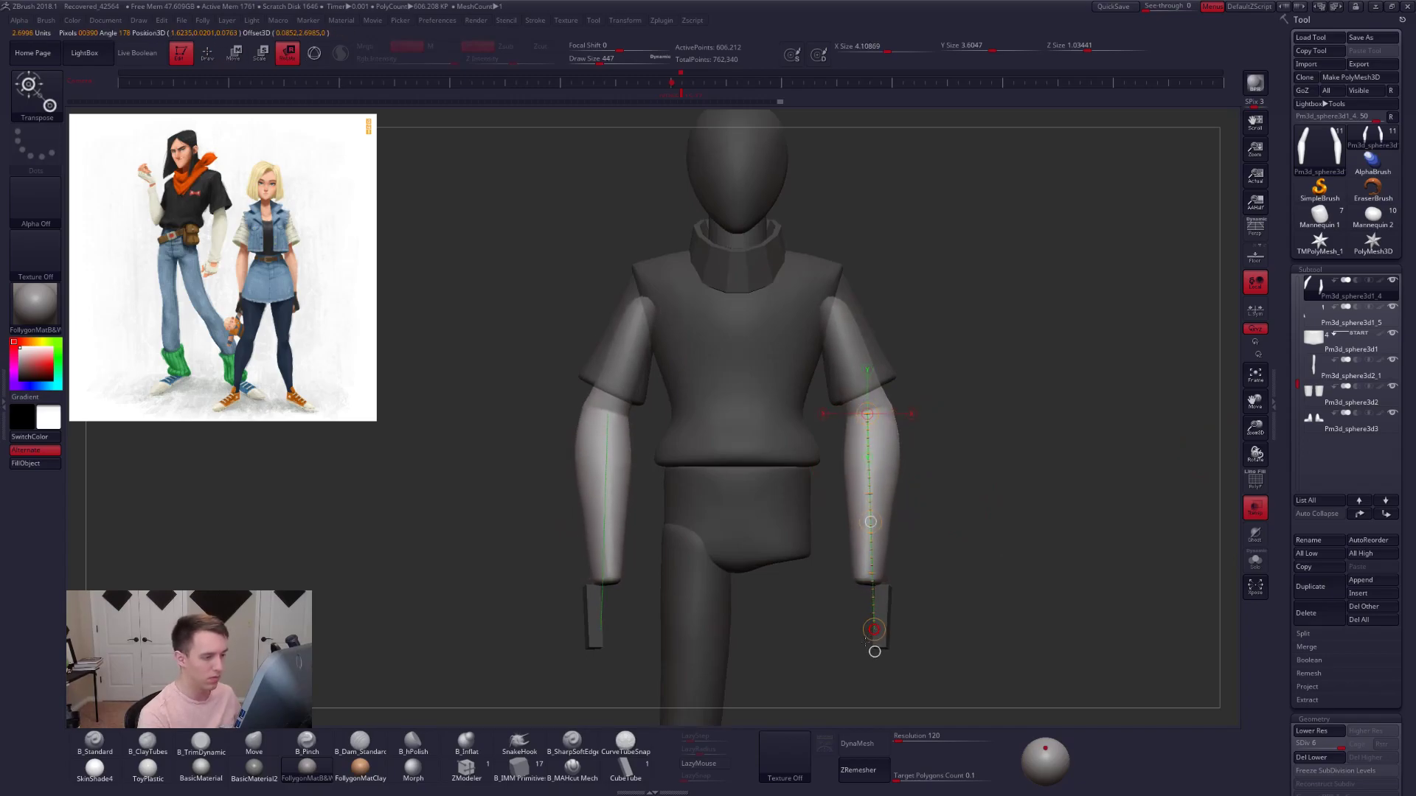
# - Swing the lower arms forward about the elbow in side view with Rotate transpose and transparency turned on
pyautogui.click(1254, 508)
pyautogui.moveTo(951, 583)
pyautogui.keyDown('alt'); pyautogui.mouseDown()
pyautogui.moveTo(943, 510)
pyautogui.moveTo(796, 457)
pyautogui.mouseUp(); pyautogui.keyUp('alt')
pyautogui.press('q')
pyautogui.keyDown('alt'); pyautogui.moveTo(870, 398); pyautogui.dragTo(932, 452); pyautogui.keyUp('alt')
pyautogui.click(1257, 514)
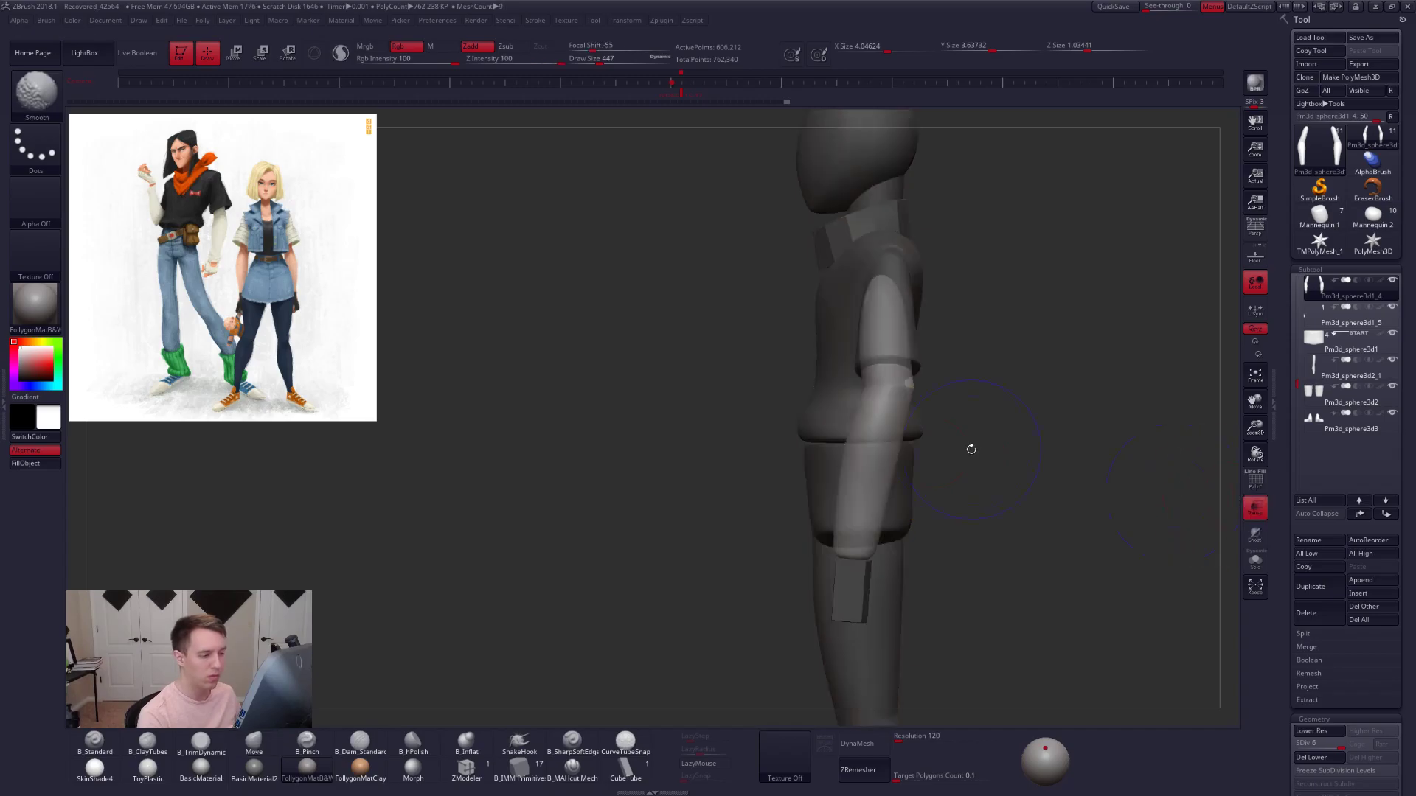
pyautogui.press('r')
pyautogui.moveTo(890, 385)
pyautogui.mouseDown()
pyautogui.moveTo(1027, 369)
pyautogui.moveTo(1027, 384)
pyautogui.mouseUp()
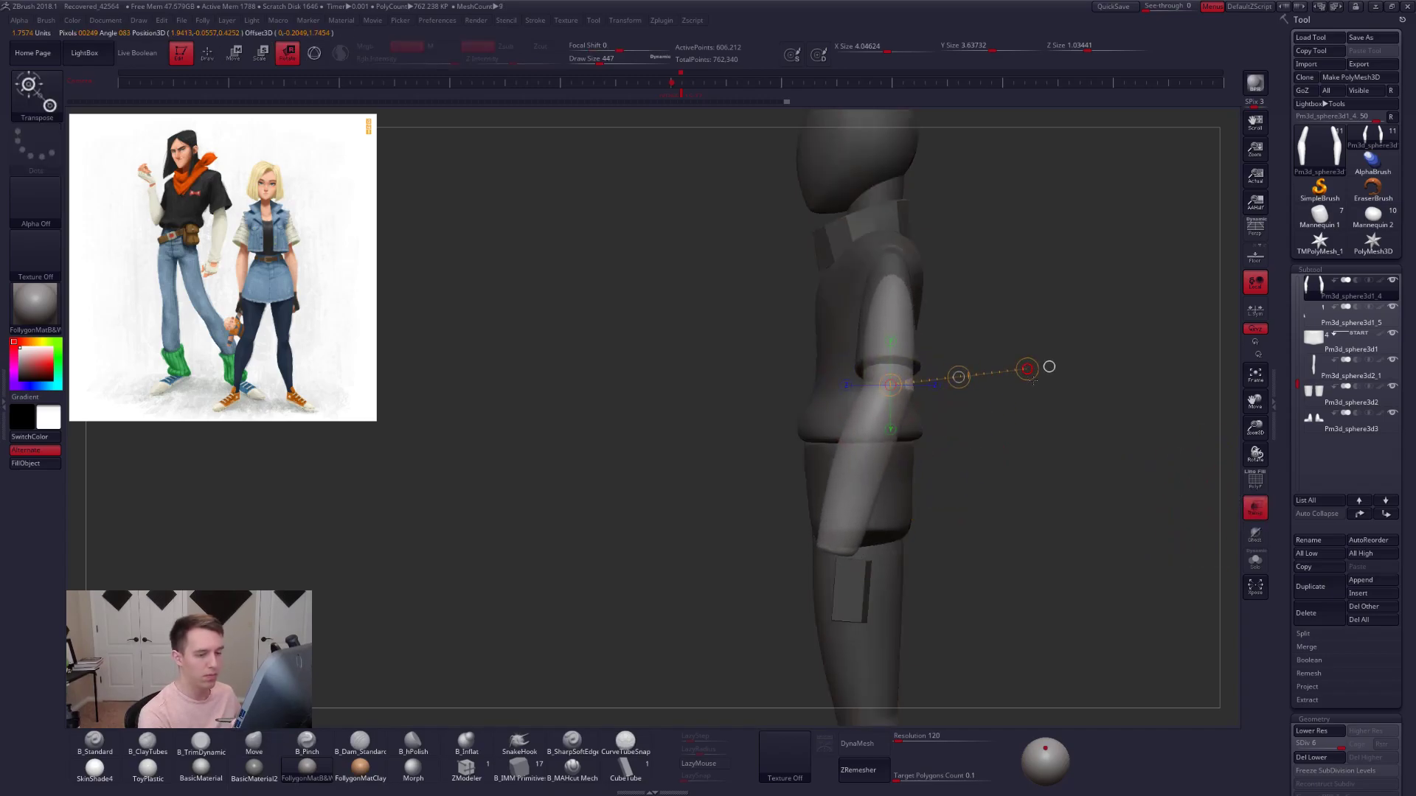
# - Turn off transparency, drop the lower arms to subdivision level 3 and adjust their contour with the Move brush at draw size 447
pyautogui.click(1256, 508)
pyautogui.press('w')
pyautogui.moveTo(885, 427); pyautogui.dragTo(1022, 427)
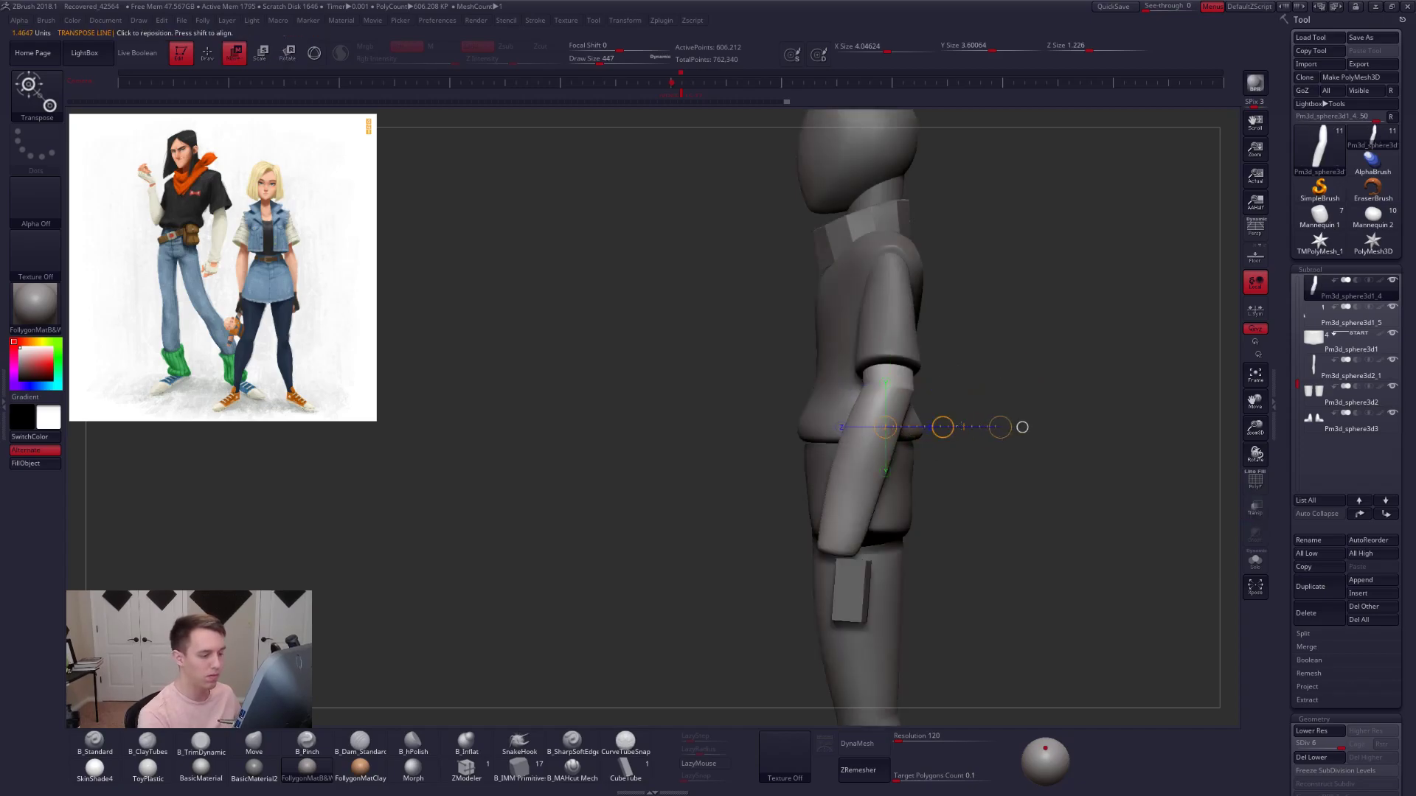
pyautogui.hotkey('shift', 'd')
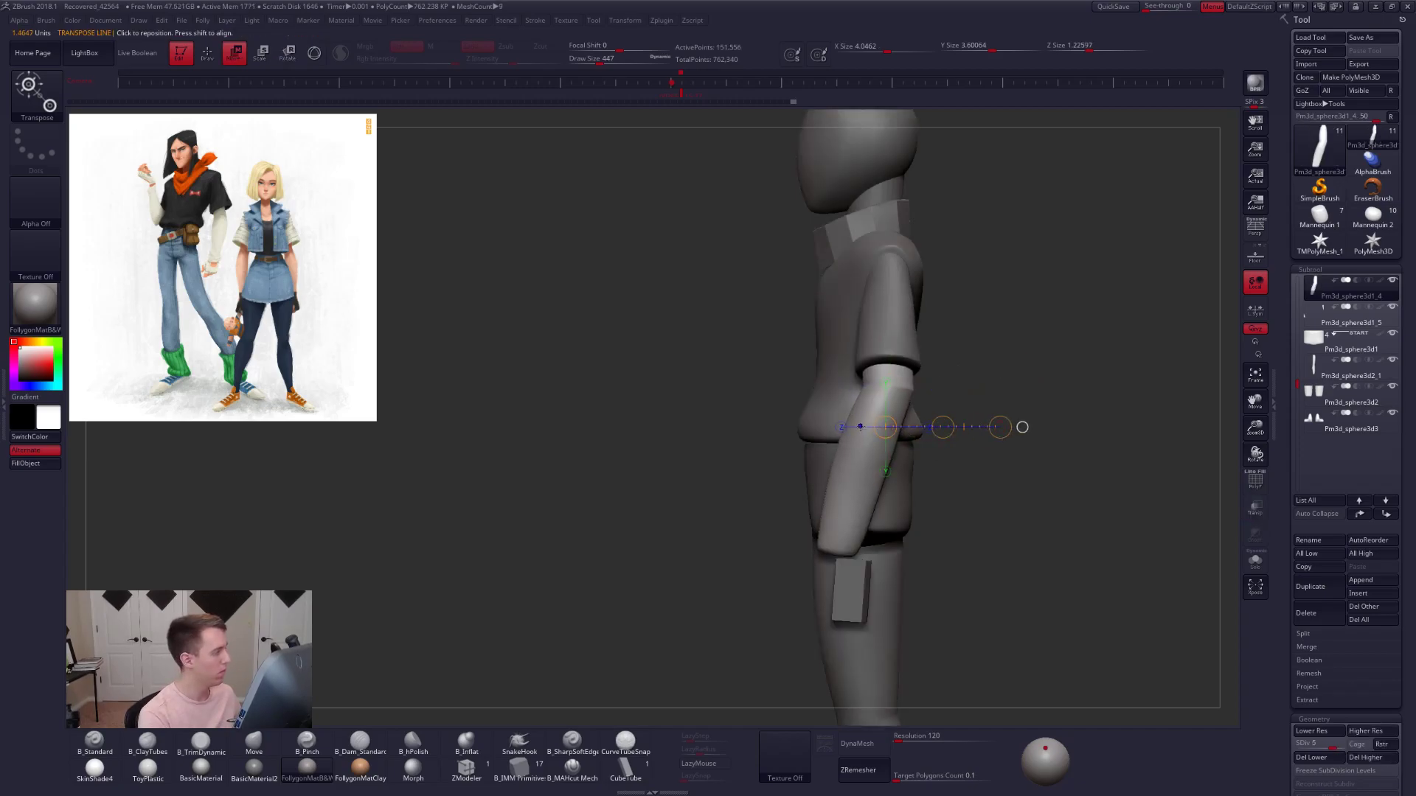
pyautogui.keyDown('ctrl'); pyautogui.moveTo(889, 373); pyautogui.dragTo(887, 324, button='right'); pyautogui.keyUp('ctrl')
pyautogui.press('q')
pyautogui.moveTo(848, 387); pyautogui.dragTo(936, 391, button='right')
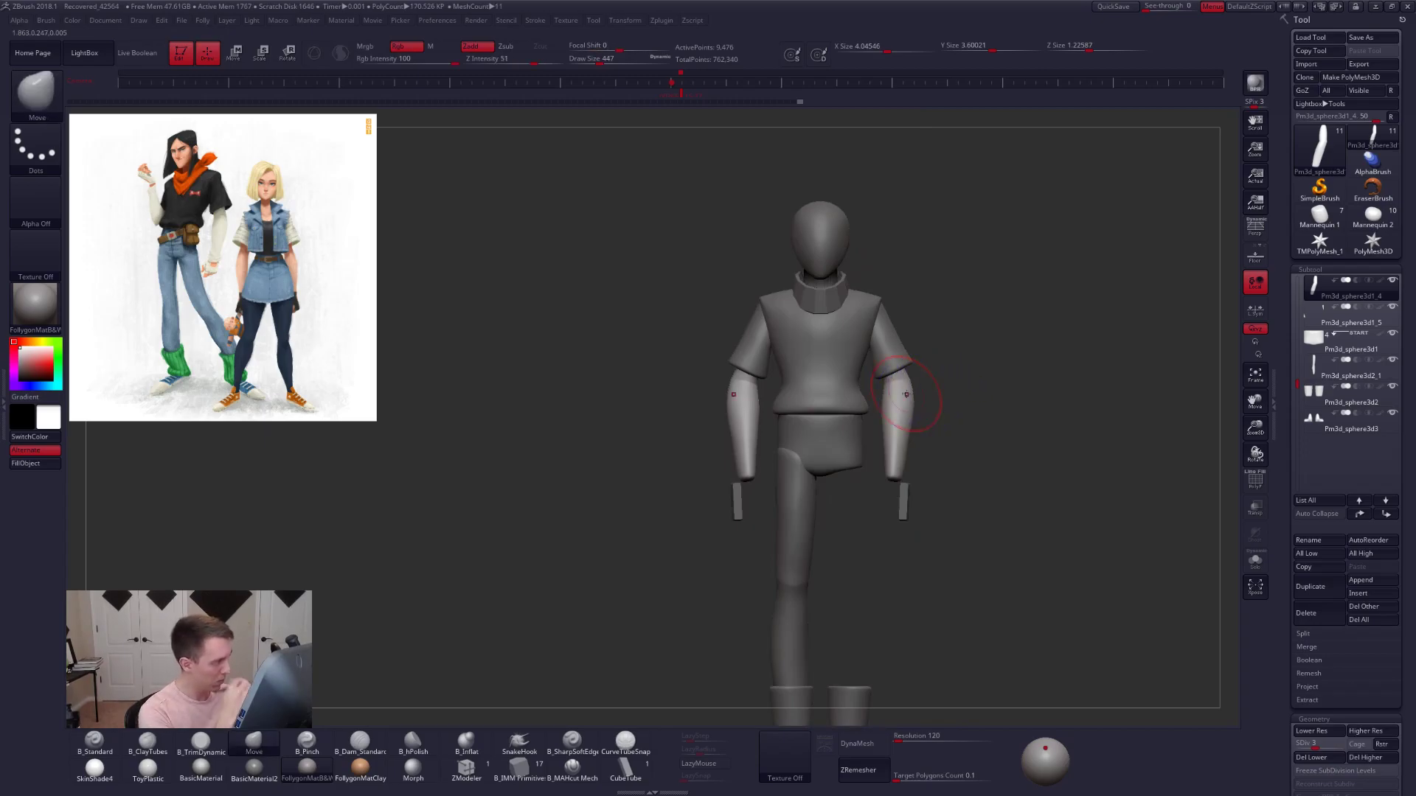
# - Lengthen the lower arms slightly at subdivision level 1 with a mask and a Move transpose line, returning them to level 3
pyautogui.keyDown('alt'); pyautogui.moveTo(863, 518); pyautogui.dragTo(873, 468, button='right'); pyautogui.keyUp('alt')
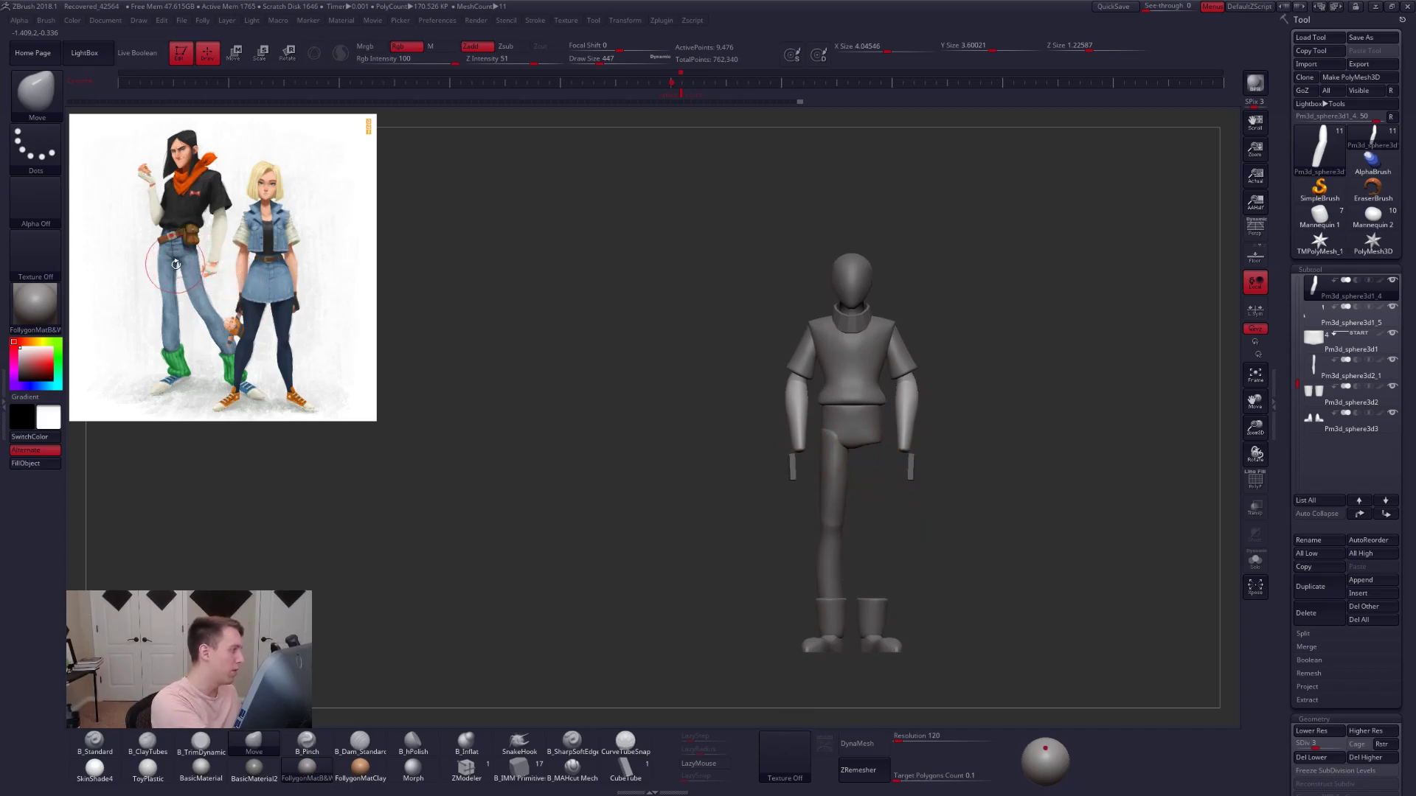
pyautogui.keyDown('alt'); pyautogui.moveTo(891, 443); pyautogui.dragTo(901, 493, button='right'); pyautogui.keyUp('alt')
pyautogui.press('w')
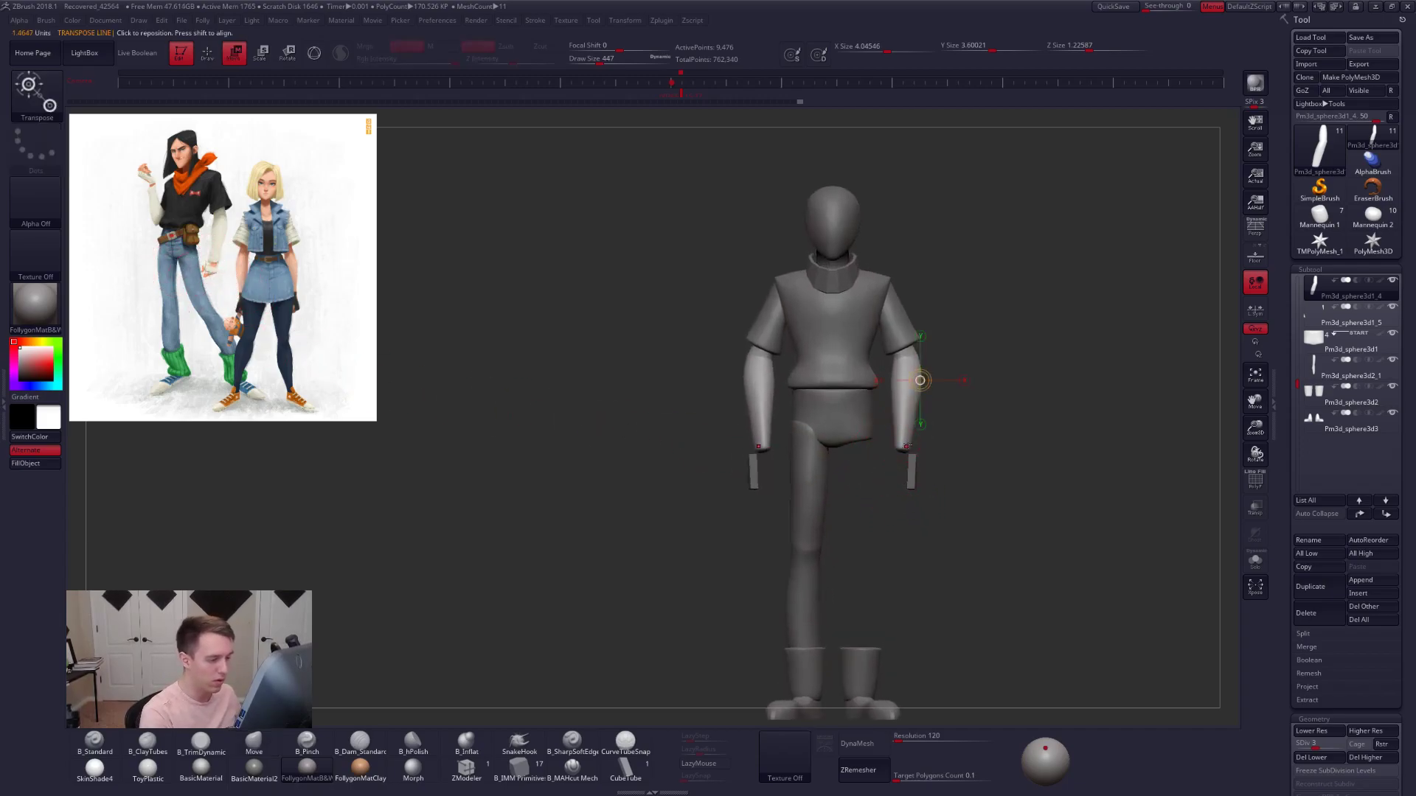
pyautogui.hotkey('shift', 'd')
pyautogui.press('q')
pyautogui.moveTo(877, 366)
pyautogui.keyDown('ctrl'); pyautogui.mouseDown()
pyautogui.moveTo(878, 472)
pyautogui.moveTo(1001, 359)
pyautogui.mouseUp(); pyautogui.keyUp('ctrl')
pyautogui.keyDown('ctrl'); pyautogui.click(918, 394); pyautogui.keyUp('ctrl')
pyautogui.keyDown('ctrl'); pyautogui.click(918, 395); pyautogui.keyUp('ctrl')
pyautogui.press('w')
pyautogui.moveTo(901, 356); pyautogui.dragTo(900, 539)
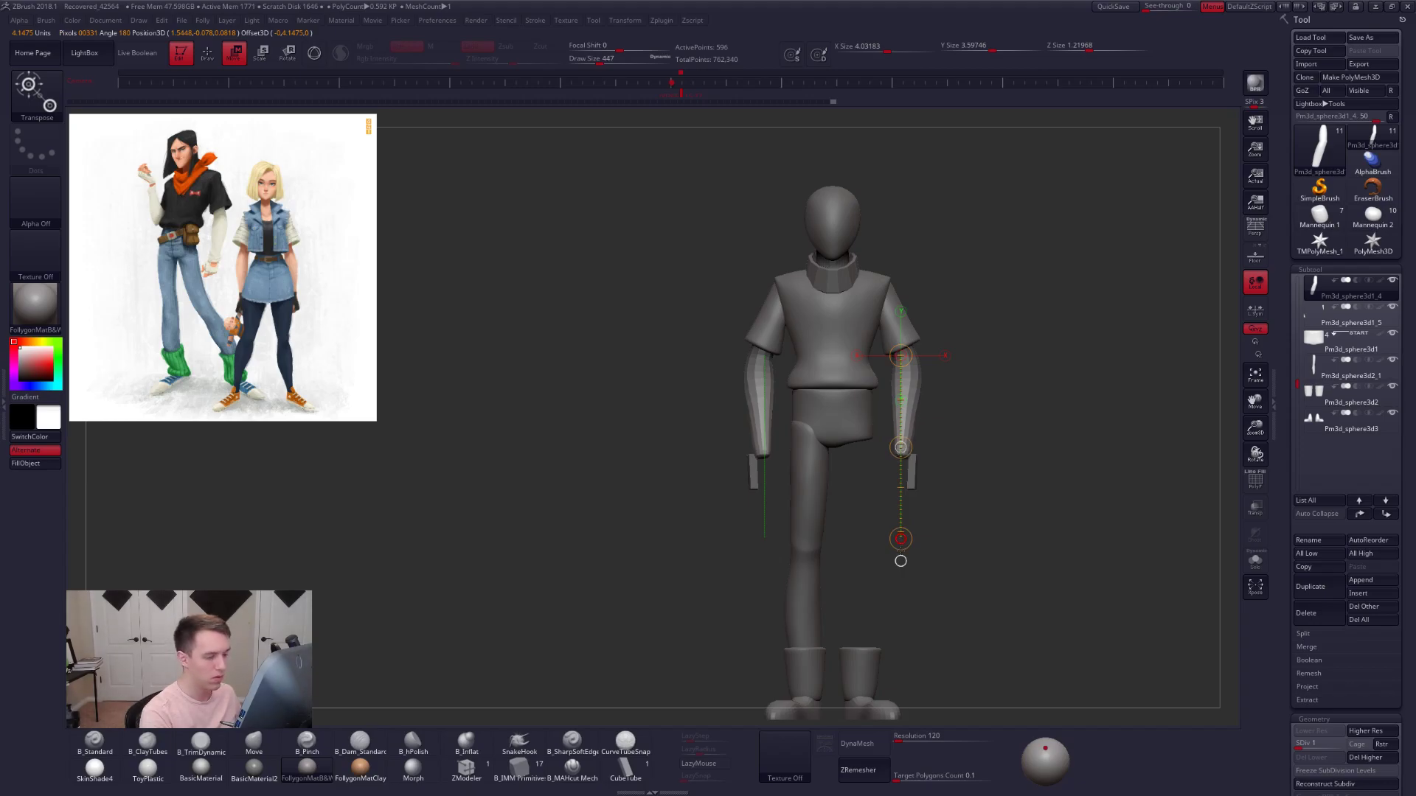
pyautogui.press('q')
pyautogui.press('d')
pyautogui.press('d')
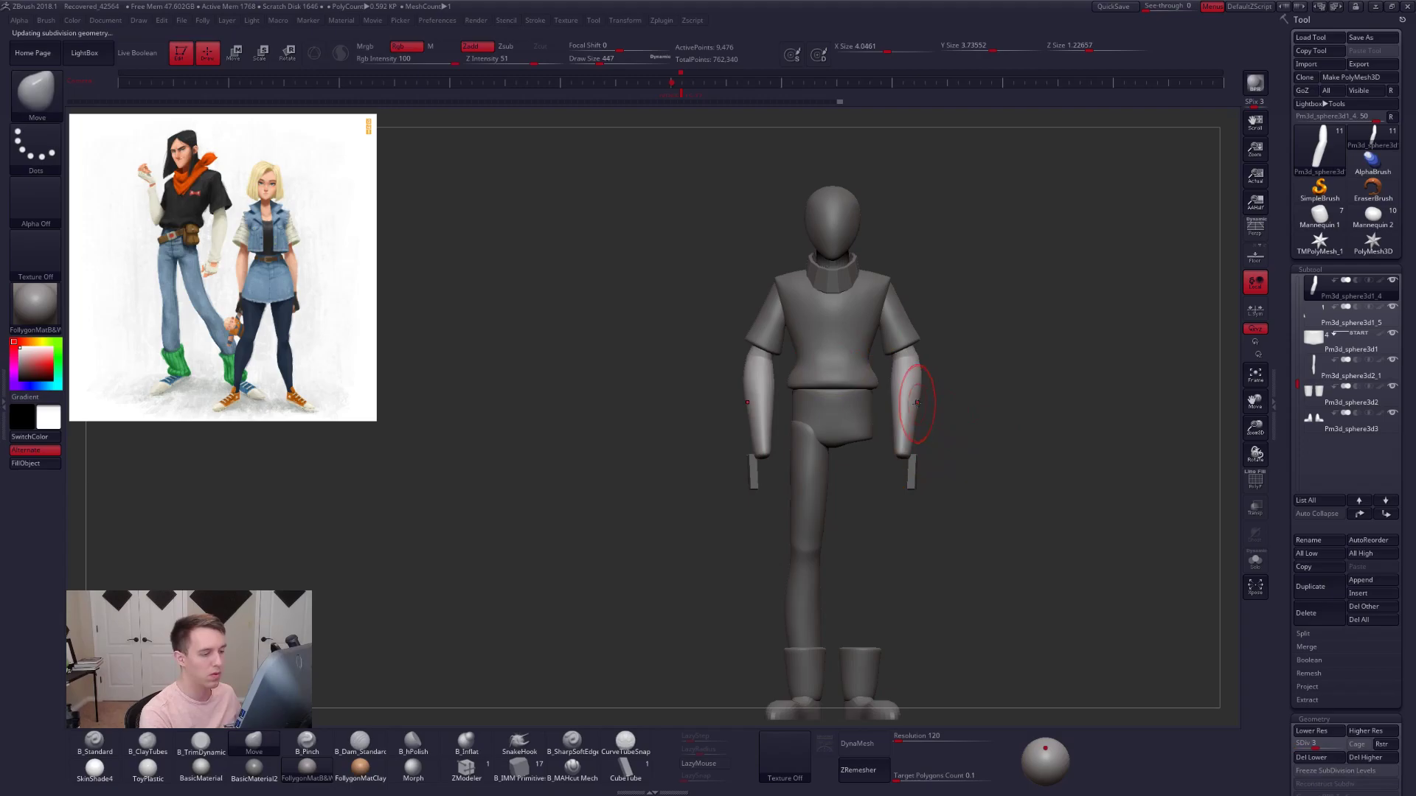
# - Select the hand blocks and move them beneath the wrists in side and front view with Move transpose
pyautogui.keyDown('alt'); pyautogui.moveTo(942, 402); pyautogui.dragTo(911, 405); pyautogui.keyUp('alt')
pyautogui.keyDown('alt'); pyautogui.click(916, 522); pyautogui.keyUp('alt')
pyautogui.moveTo(1010, 451); pyautogui.dragTo(752, 487)
pyautogui.press('w')
pyautogui.click(914, 482)
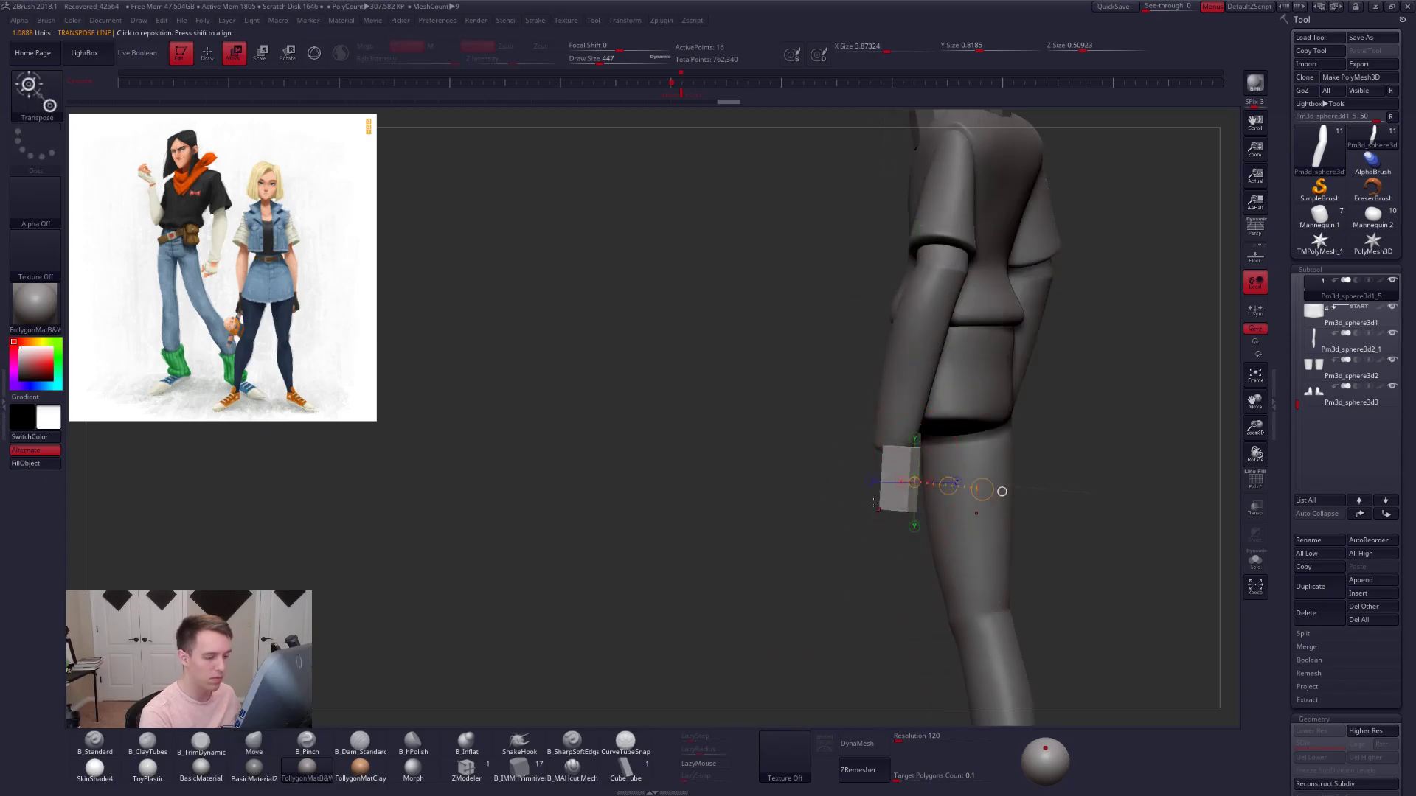
pyautogui.moveTo(889, 506); pyautogui.dragTo(948, 480)
pyautogui.keyDown('shift'); pyautogui.moveTo(671, 461); pyautogui.dragTo(734, 464); pyautogui.keyUp('shift')
pyautogui.moveTo(958, 443); pyautogui.dragTo(969, 438)
pyautogui.moveTo(896, 399); pyautogui.dragTo(955, 399)
pyautogui.moveTo(899, 467)
pyautogui.mouseDown()
pyautogui.moveTo(986, 469)
pyautogui.moveTo(935, 469)
pyautogui.mouseUp()
pyautogui.keyDown('alt'); pyautogui.moveTo(882, 583); pyautogui.dragTo(873, 513); pyautogui.keyUp('alt')
pyautogui.press('q')
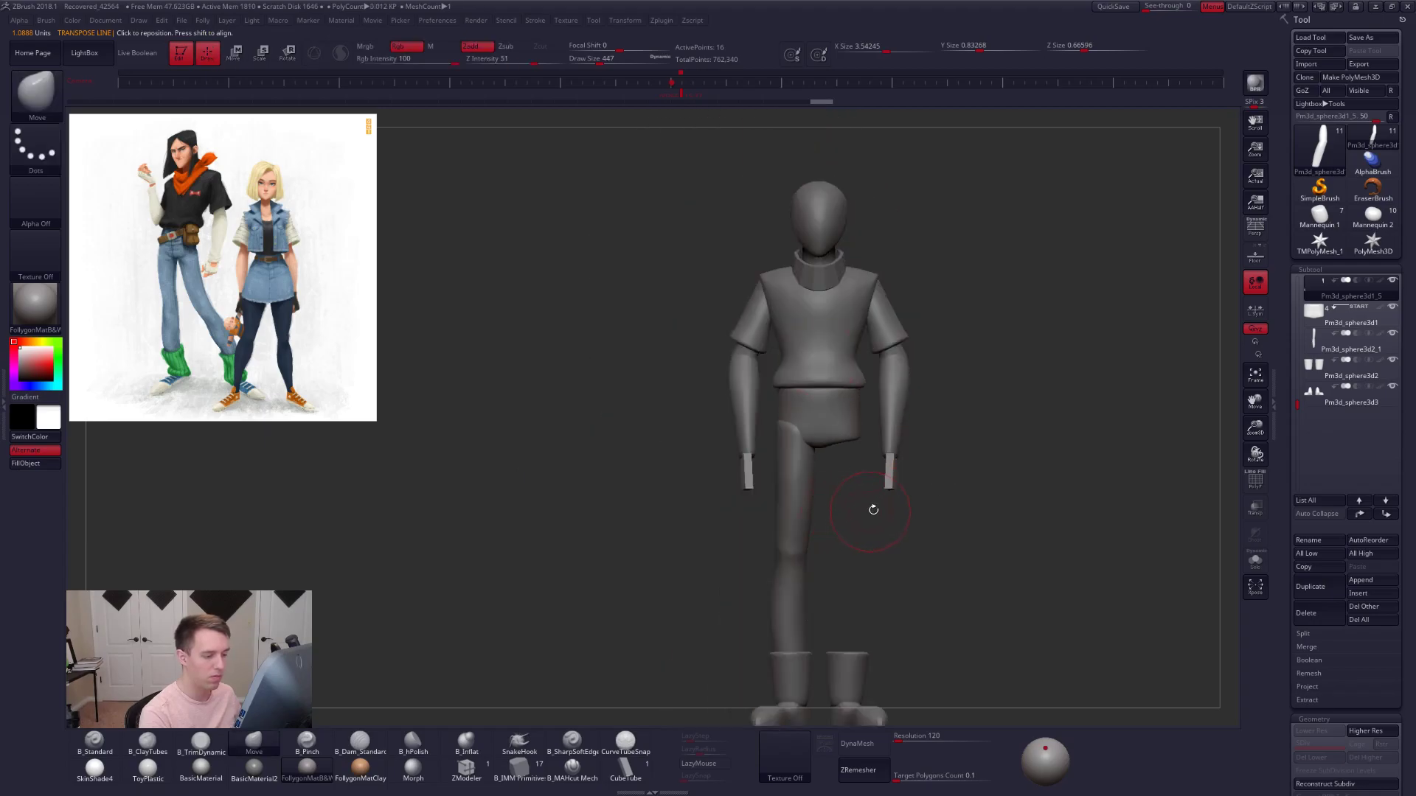
pyautogui.keyDown('alt'); pyautogui.moveTo(1046, 490); pyautogui.dragTo(1015, 469); pyautogui.keyUp('alt')
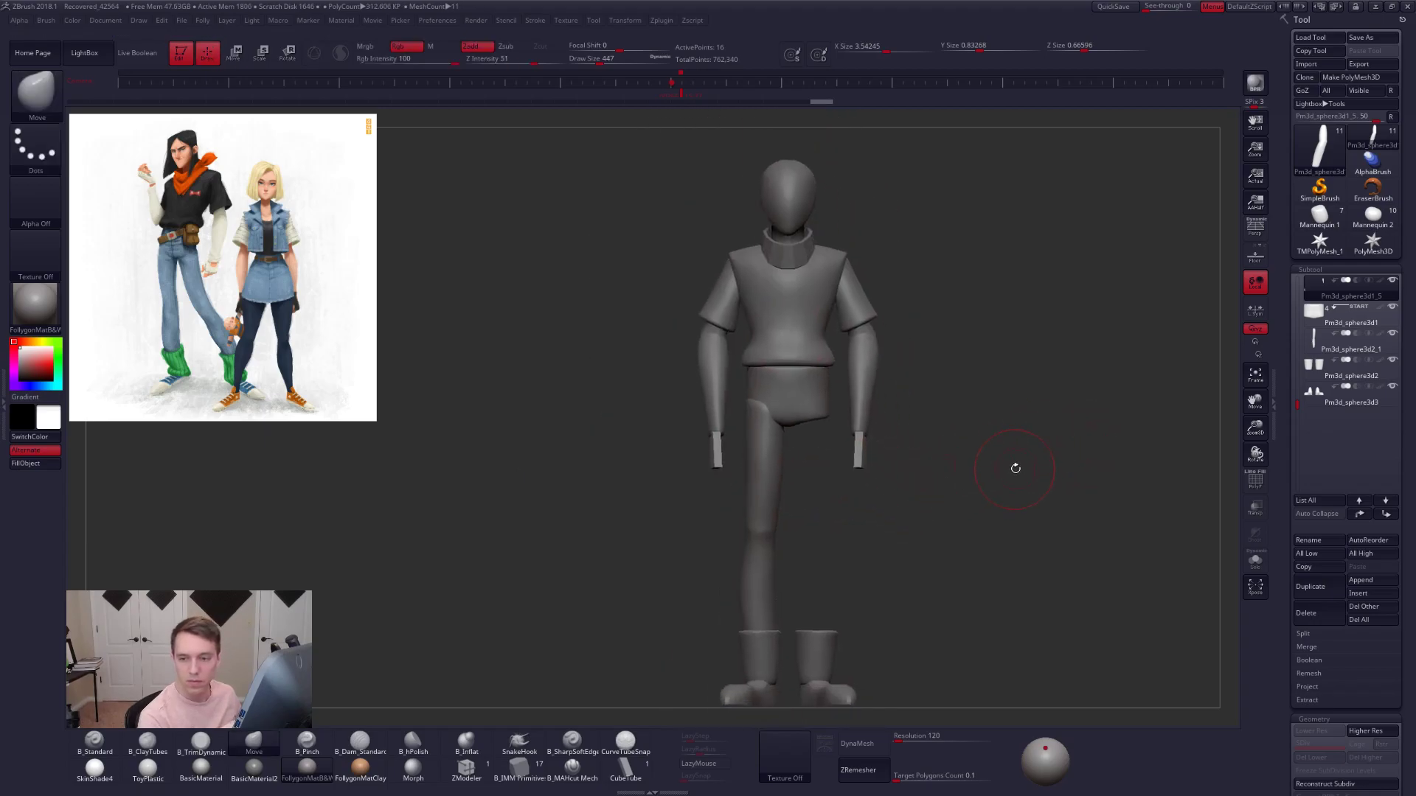
# - Isolate the torso and reshape its shoulder corners with the Move brush, dropping it to subdivision level 1
pyautogui.moveTo(1014, 469); pyautogui.dragTo(980, 481)
pyautogui.keyDown('alt'); pyautogui.click(785, 345); pyautogui.keyUp('alt')
pyautogui.moveTo(785, 345)
pyautogui.keyDown('ctrl'); pyautogui.mouseDown(button='right')
pyautogui.moveTo(819, 394)
pyautogui.moveTo(816, 429)
pyautogui.moveTo(807, 422)
pyautogui.mouseUp(button='right'); pyautogui.keyUp('ctrl')
pyautogui.moveTo(797, 380); pyautogui.dragTo(803, 390)
pyautogui.moveTo(814, 389)
pyautogui.keyDown('shift'); pyautogui.mouseDown(button='right')
pyautogui.moveTo(870, 385)
pyautogui.moveTo(807, 383)
pyautogui.moveTo(831, 353)
pyautogui.moveTo(882, 363)
pyautogui.moveTo(855, 390)
pyautogui.mouseUp(button='right'); pyautogui.keyUp('shift')
pyautogui.keyDown('alt'); pyautogui.moveTo(864, 401); pyautogui.dragTo(877, 346, button='right'); pyautogui.keyUp('alt')
pyautogui.hotkey('shift', 's')
pyautogui.keyDown('ctrl'); pyautogui.moveTo(759, 317); pyautogui.dragTo(770, 339, button='right'); pyautogui.keyUp('ctrl')
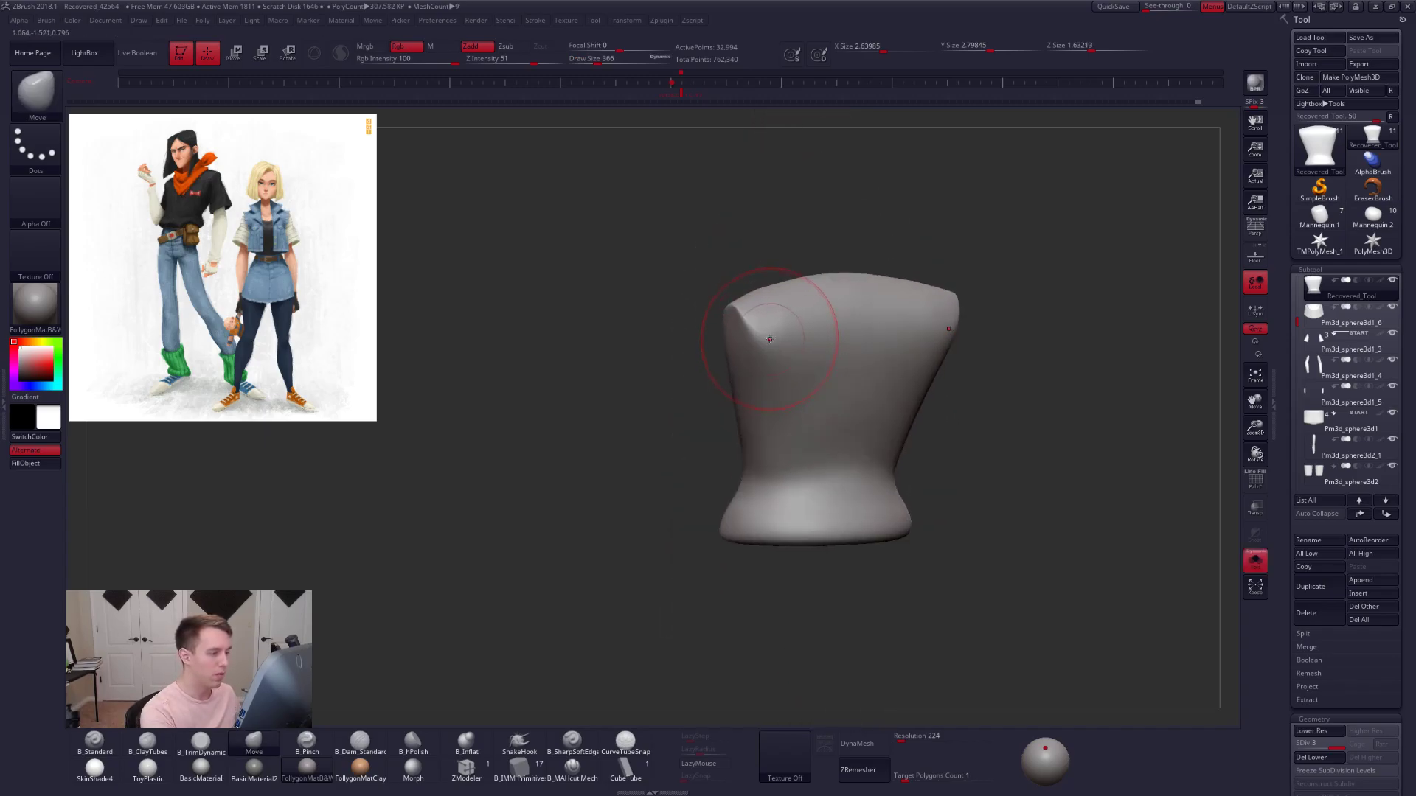
pyautogui.press('space')
pyautogui.moveTo(770, 339); pyautogui.dragTo(766, 339)
pyautogui.moveTo(762, 325); pyautogui.dragTo(701, 318, button='right')
pyautogui.hotkey('shift', 'd')
pyautogui.hotkey('shift', 'd')
pyautogui.press('space')
pyautogui.moveTo(754, 325); pyautogui.dragTo(749, 326)
pyautogui.moveTo(771, 343); pyautogui.dragTo(738, 349, button='right')
pyautogui.moveTo(730, 330); pyautogui.dragTo(708, 360, button='right')
# - Smooth the torso's shoulder and chest surface at subdivision level 2 with draw size 350, and restore level 3
pyautogui.press('d')
pyautogui.press('3')
pyautogui.keyDown('shift'); pyautogui.moveTo(799, 377); pyautogui.dragTo(774, 346); pyautogui.keyUp('shift')
pyautogui.press('space')
pyautogui.moveTo(803, 405); pyautogui.dragTo(810, 405)
pyautogui.press('2')
pyautogui.moveTo(762, 309); pyautogui.dragTo(799, 365)
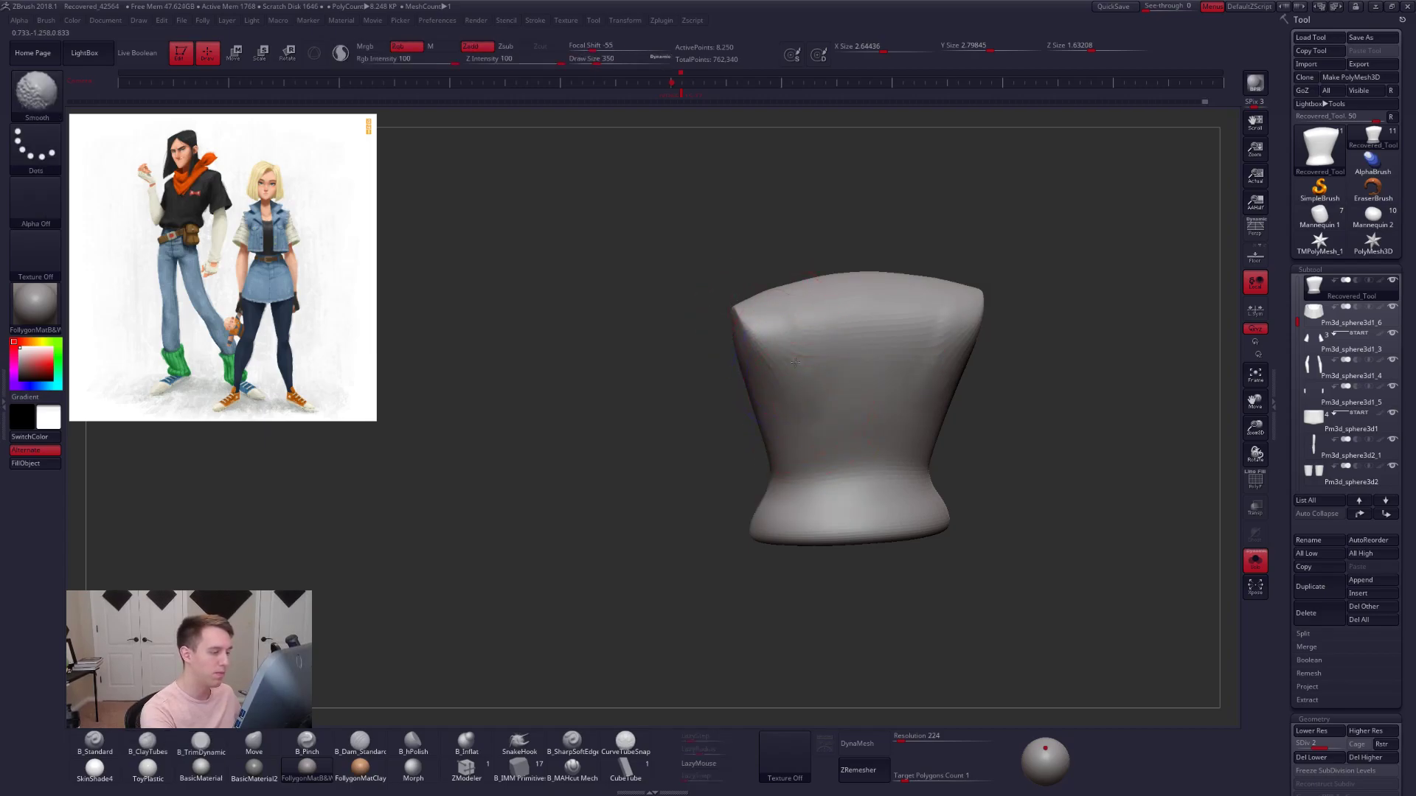
pyautogui.press('d')
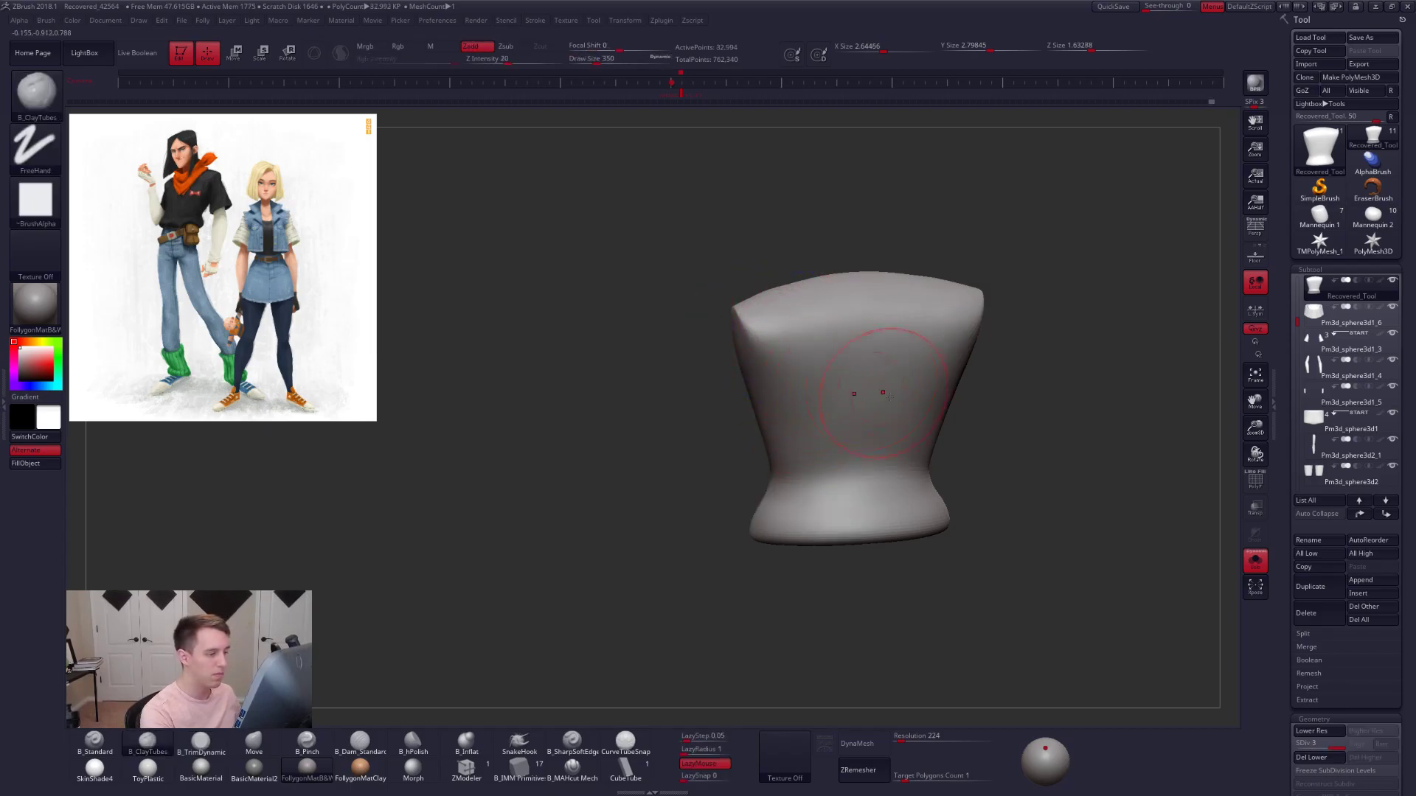
# - Turn off isolation and refine the torso's shoulder area at lower subdivision levels with the Move brush at draw size 265
pyautogui.keyDown('ctrl'); pyautogui.moveTo(882, 391); pyautogui.dragTo(970, 443, button='right'); pyautogui.keyUp('ctrl')
pyautogui.hotkey('alt', 's')
pyautogui.moveTo(954, 505)
pyautogui.mouseDown(button='right')
pyautogui.moveTo(920, 525)
pyautogui.moveTo(901, 511)
pyautogui.moveTo(915, 487)
pyautogui.moveTo(811, 332)
pyautogui.mouseUp(button='right')
pyautogui.hotkey('shift', 'd')
pyautogui.hotkey('shift', 'd')
pyautogui.press('space')
pyautogui.moveTo(814, 322); pyautogui.dragTo(805, 321)
pyautogui.press('b')
pyautogui.press('m')
pyautogui.press('v')
pyautogui.moveTo(796, 319)
pyautogui.mouseDown(button='right')
pyautogui.moveTo(915, 324)
pyautogui.moveTo(822, 325)
pyautogui.mouseUp(button='right')
pyautogui.press('d')
pyautogui.keyDown('shift'); pyautogui.moveTo(822, 306); pyautogui.dragTo(808, 320); pyautogui.keyUp('shift')
pyautogui.press('d')
pyautogui.moveTo(807, 322)
pyautogui.mouseDown(button='right')
pyautogui.moveTo(800, 372)
pyautogui.moveTo(887, 438)
pyautogui.moveTo(815, 369)
pyautogui.moveTo(820, 337)
pyautogui.mouseUp(button='right')
# - Select the hips subtool and merge it down with the leg subtool, accepting that the operation is not undoable
pyautogui.keyDown('alt'); pyautogui.click(811, 395); pyautogui.keyUp('alt')
pyautogui.keyDown('alt'); pyautogui.click(764, 411); pyautogui.keyUp('alt')
pyautogui.keyDown('ctrl'); pyautogui.moveTo(828, 394); pyautogui.dragTo(830, 364, button='right'); pyautogui.keyUp('ctrl')
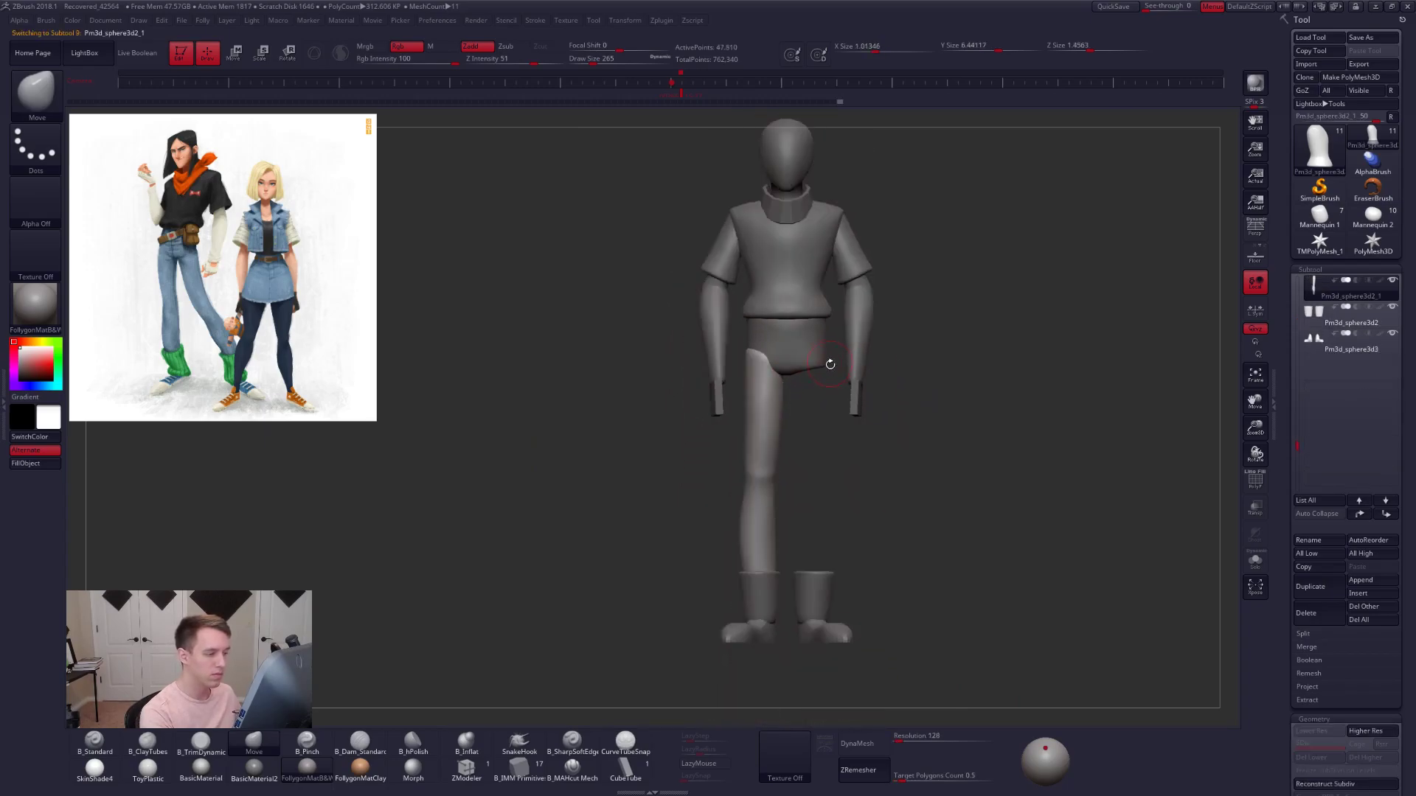
pyautogui.keyDown('alt'); pyautogui.click(817, 354); pyautogui.keyUp('alt')
pyautogui.press('space')
pyautogui.click(800, 375)
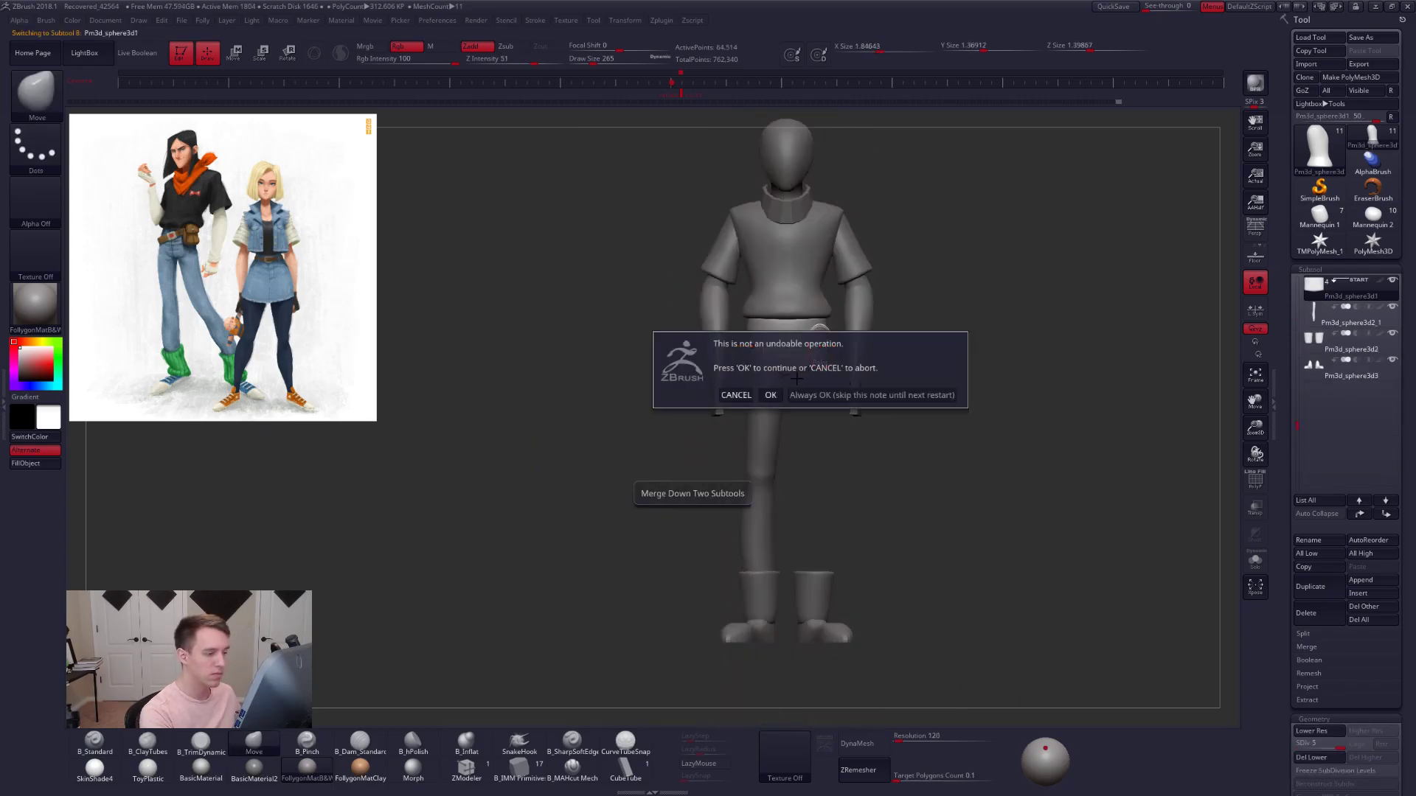
pyautogui.click(768, 394)
# - Isolate the merged hips and leg and fuse them with DynaMesh at resolution 224
pyautogui.hotkey('alt', 's')
pyautogui.moveTo(736, 401); pyautogui.dragTo(845, 387, button='right')
pyautogui.hotkey('shift', 'f')
pyautogui.hotkey('shift', 'f')
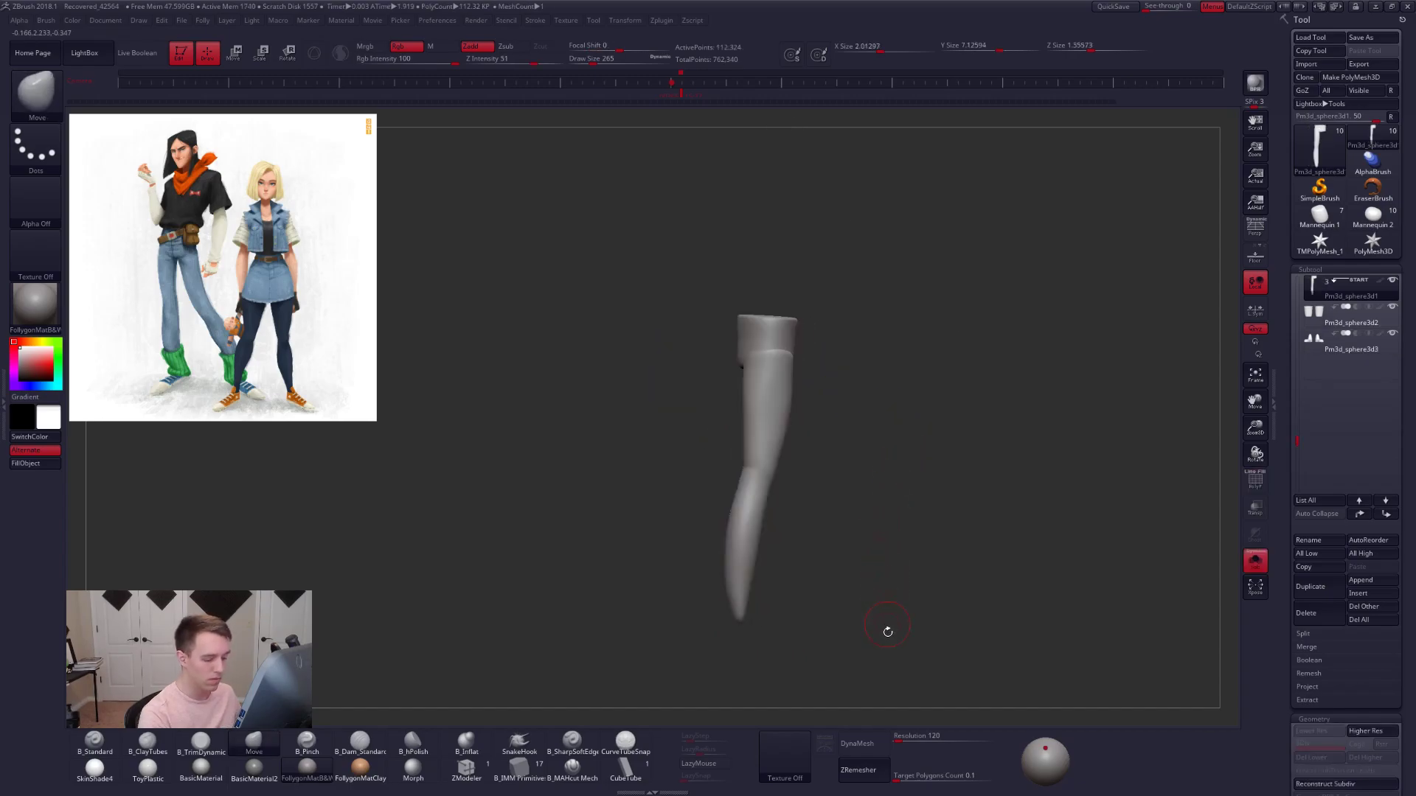
pyautogui.press('Return')
pyautogui.click(867, 744)
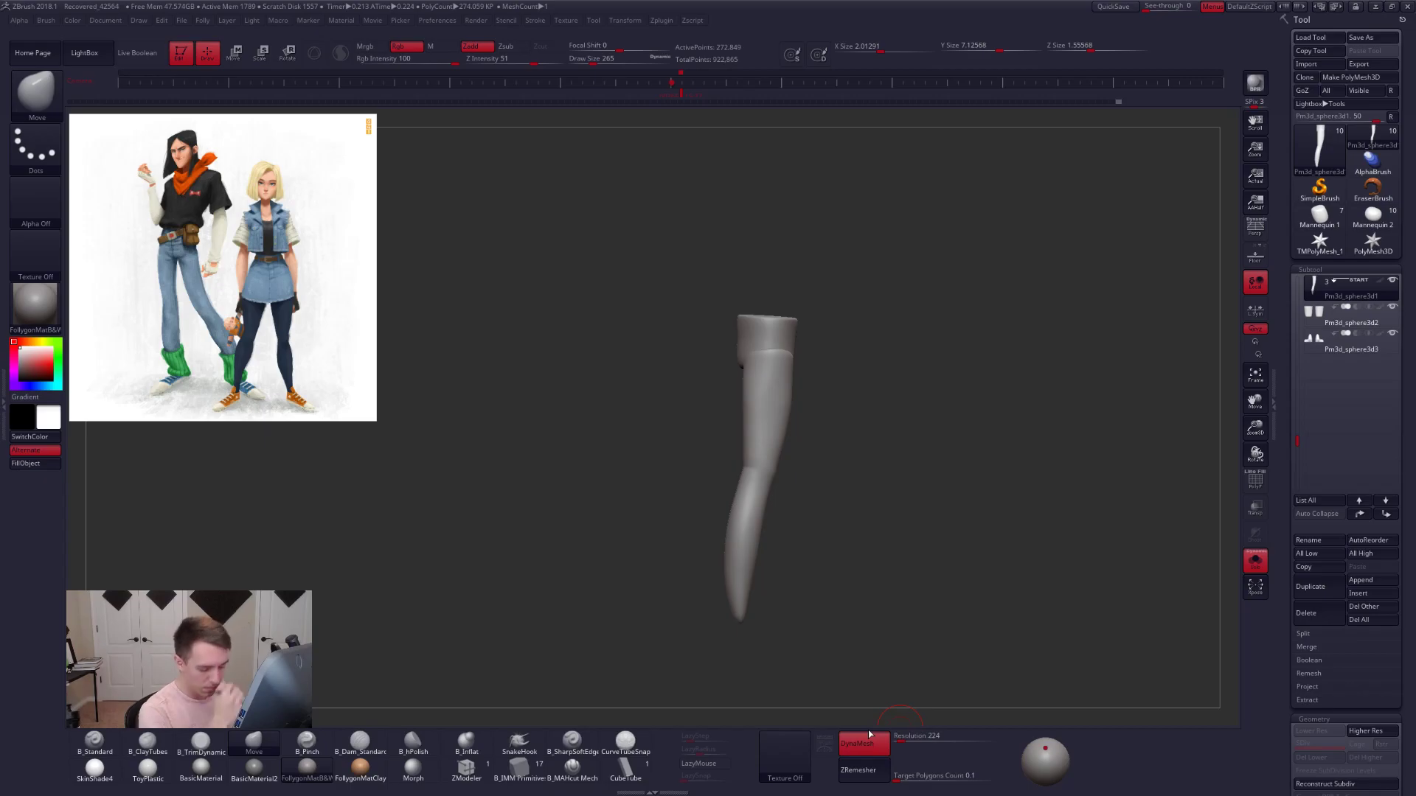
# - Blend the seam between the hips and the thigh with the B_TrimDynamic brush and smoothing
pyautogui.moveTo(779, 355)
pyautogui.keyDown('ctrl'); pyautogui.mouseDown(button='right')
pyautogui.moveTo(777, 388)
pyautogui.moveTo(794, 365)
pyautogui.moveTo(804, 371)
pyautogui.mouseUp(button='right'); pyautogui.keyUp('ctrl')
pyautogui.press('shift')
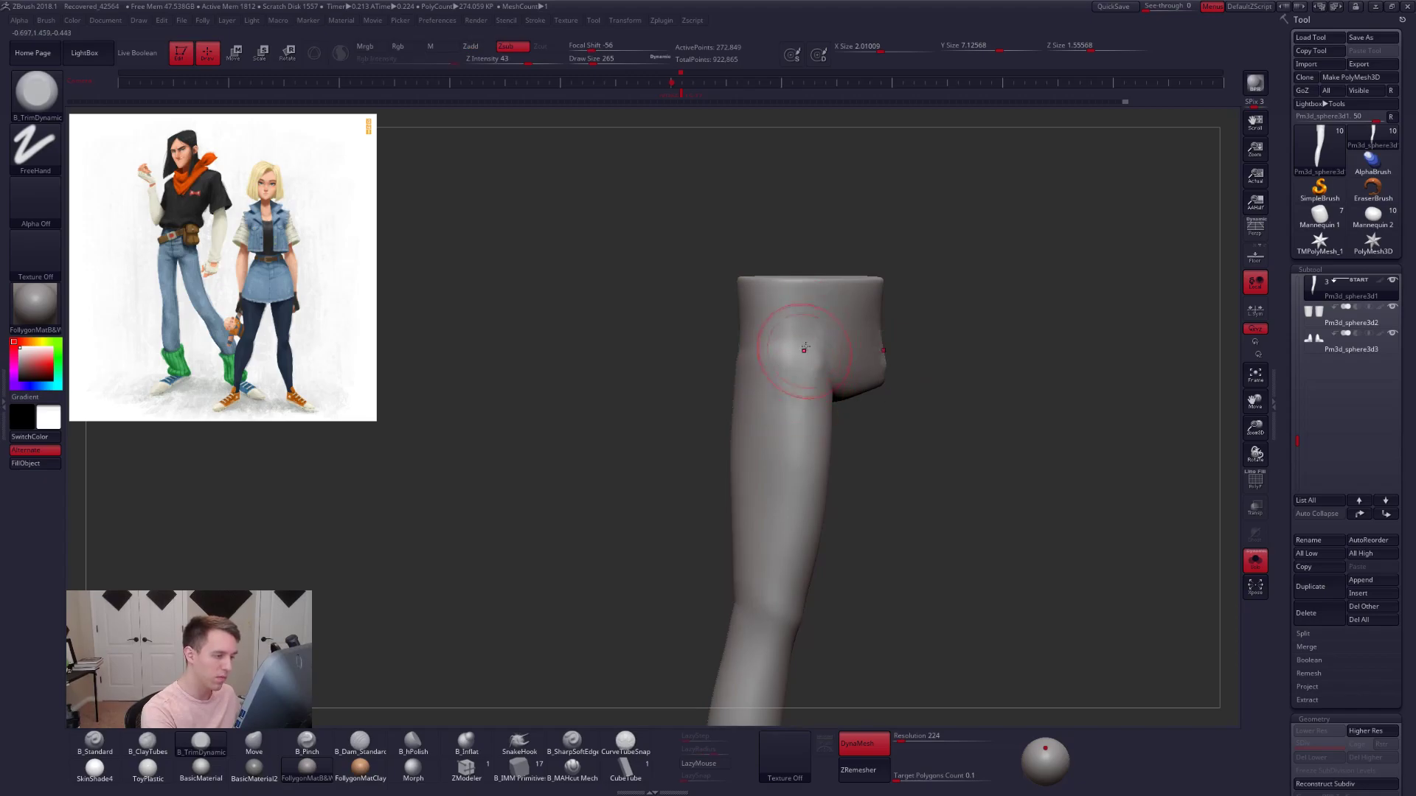
pyautogui.moveTo(819, 352)
pyautogui.mouseDown(button='right')
pyautogui.moveTo(795, 426)
pyautogui.moveTo(809, 335)
pyautogui.mouseUp(button='right')
pyautogui.moveTo(783, 414)
pyautogui.mouseDown(button='right')
pyautogui.moveTo(795, 352)
pyautogui.moveTo(786, 383)
pyautogui.moveTo(722, 394)
pyautogui.moveTo(780, 408)
pyautogui.moveTo(802, 361)
pyautogui.moveTo(775, 444)
pyautogui.moveTo(817, 382)
pyautogui.mouseUp(button='right')
pyautogui.press('shift')
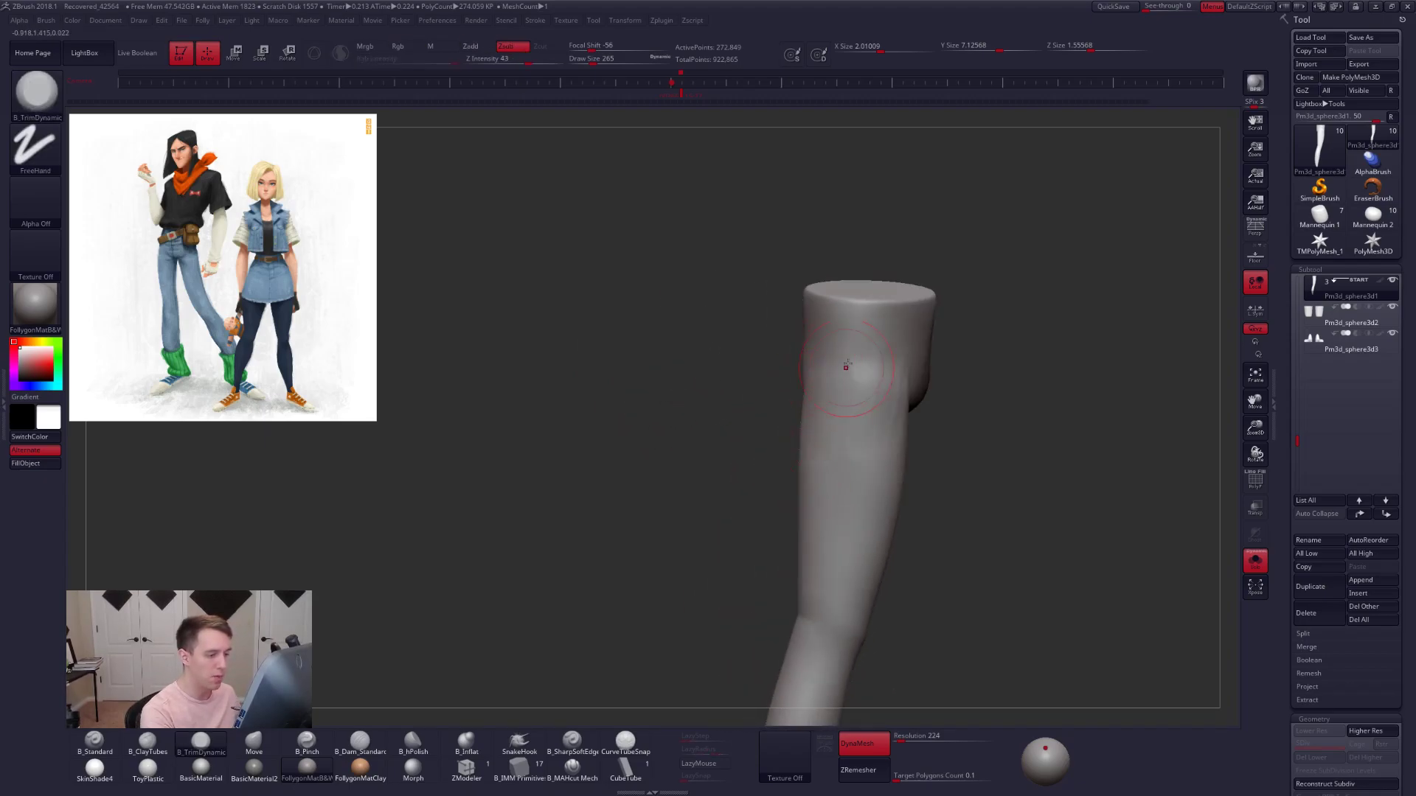
pyautogui.keyDown('alt'); pyautogui.moveTo(825, 469); pyautogui.dragTo(743, 502, button='right'); pyautogui.keyUp('alt')
pyautogui.moveTo(778, 449)
pyautogui.mouseDown(button='right')
pyautogui.moveTo(795, 394)
pyautogui.moveTo(811, 413)
pyautogui.moveTo(816, 460)
pyautogui.moveTo(809, 426)
pyautogui.moveTo(762, 407)
pyautogui.moveTo(800, 433)
pyautogui.mouseUp(button='right')
# - Mirror and weld the hips-and-leg mesh to create the opposite leg
pyautogui.hotkey('shift', 'f')
pyautogui.hotkey('ctrl', 'q')
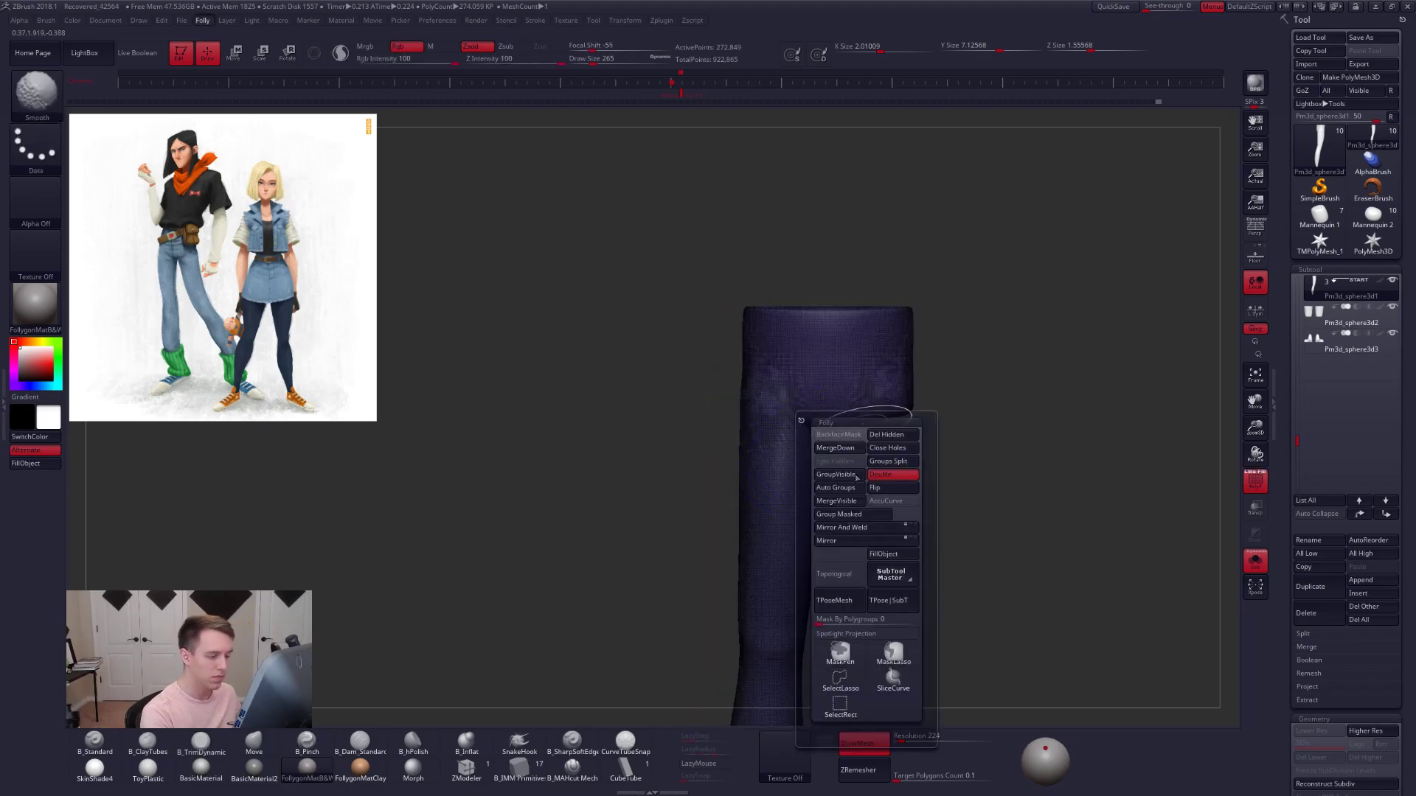
pyautogui.click(856, 529)
pyautogui.hotkey('shift', 'f')
pyautogui.moveTo(873, 467)
pyautogui.keyDown('ctrl'); pyautogui.mouseDown(button='right')
pyautogui.moveTo(856, 450)
pyautogui.moveTo(884, 487)
pyautogui.moveTo(940, 483)
pyautogui.moveTo(890, 489)
pyautogui.moveTo(868, 424)
pyautogui.moveTo(860, 558)
pyautogui.moveTo(828, 352)
pyautogui.mouseUp(button='right'); pyautogui.keyUp('ctrl')
pyautogui.hotkey('shift', 'f')
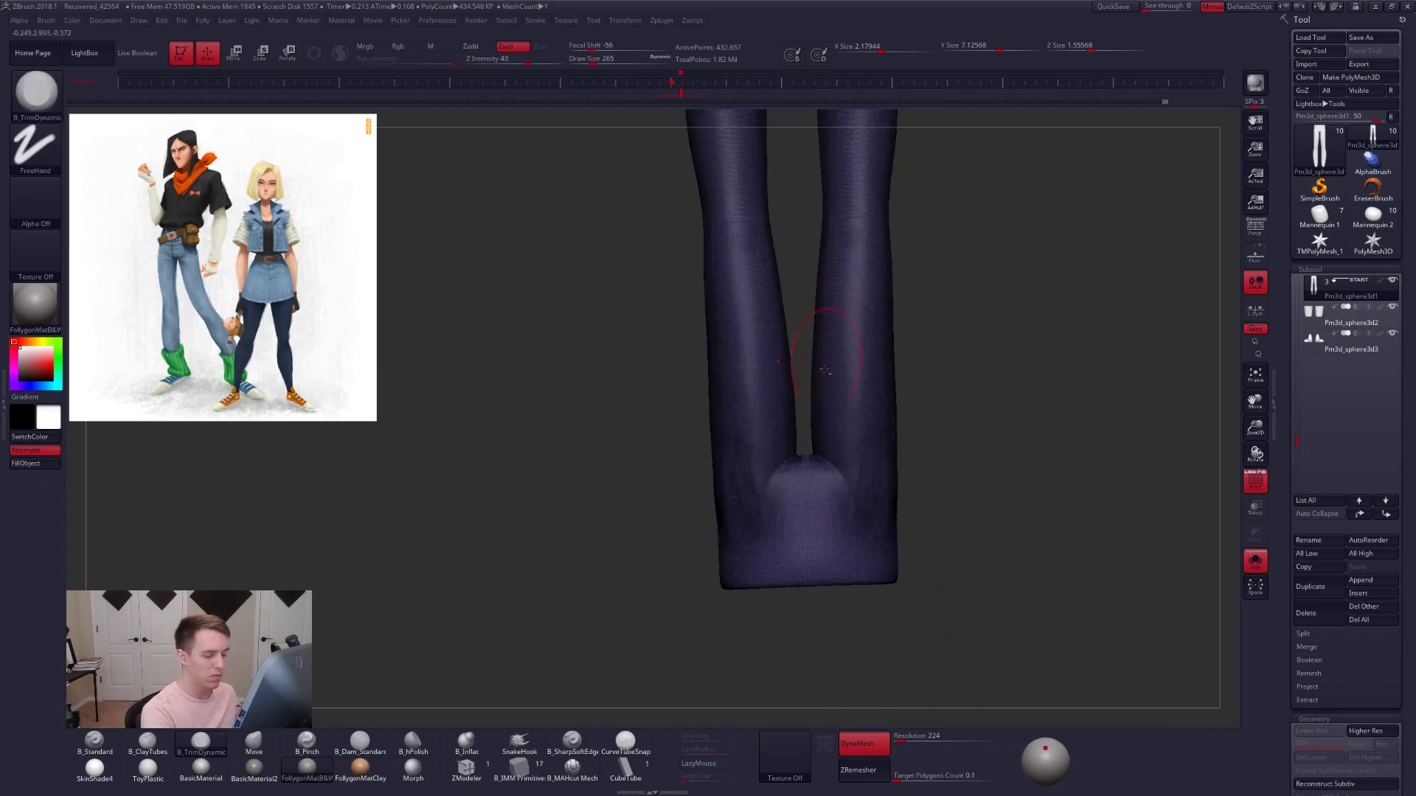
pyautogui.moveTo(835, 471); pyautogui.dragTo(834, 461, button='right')
pyautogui.press('w')
pyautogui.keyDown('ctrl'); pyautogui.moveTo(826, 583); pyautogui.dragTo(828, 509); pyautogui.keyUp('ctrl')
pyautogui.press('q')
pyautogui.moveTo(828, 506)
pyautogui.mouseDown(button='right')
pyautogui.moveTo(863, 491)
pyautogui.moveTo(841, 412)
pyautogui.moveTo(863, 372)
pyautogui.moveTo(810, 571)
pyautogui.mouseUp(button='right')
# - Switch to the Move brush, mask the lower legs below the knees in side view and give them their own polygroup
pyautogui.press('w')
pyautogui.press('b')
pyautogui.press('m')
pyautogui.press('v')
pyautogui.moveTo(782, 341)
pyautogui.keyDown('alt'); pyautogui.mouseDown(button='right')
pyautogui.moveTo(800, 434)
pyautogui.moveTo(937, 398)
pyautogui.moveTo(809, 411)
pyautogui.moveTo(921, 402)
pyautogui.mouseUp(button='right'); pyautogui.keyUp('alt')
pyautogui.hotkey('shift', 'f')
pyautogui.keyDown('alt'); pyautogui.moveTo(896, 354); pyautogui.dragTo(870, 391, button='right'); pyautogui.keyUp('alt')
pyautogui.keyDown('ctrl'); pyautogui.moveTo(845, 379); pyautogui.dragTo(873, 421); pyautogui.keyUp('ctrl')
pyautogui.keyDown('alt'); pyautogui.moveTo(870, 420); pyautogui.dragTo(1030, 294, button='right'); pyautogui.keyUp('alt')
pyautogui.hotkey('shift', 'f')
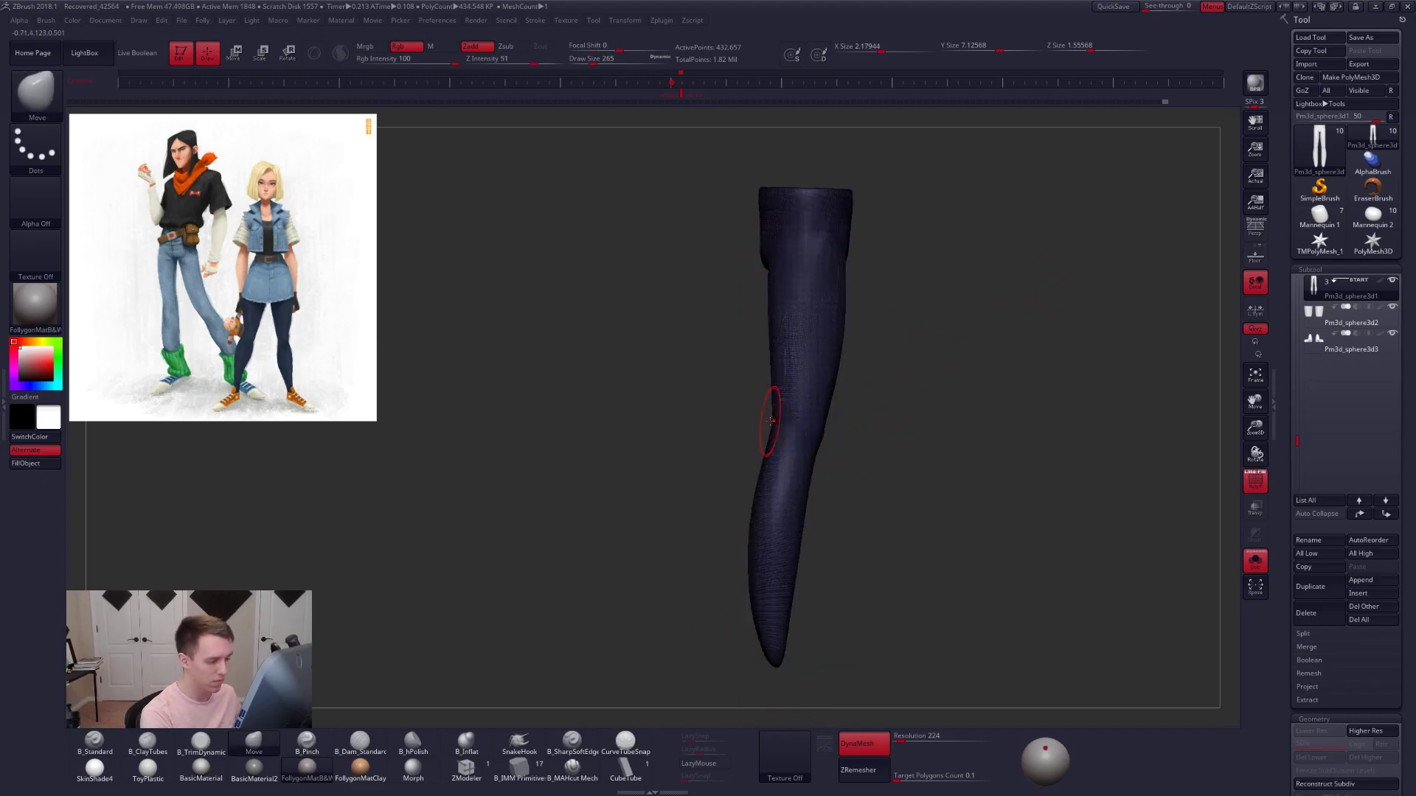
pyautogui.moveTo(770, 420)
pyautogui.keyDown('ctrl'); pyautogui.mouseDown()
pyautogui.moveTo(752, 675)
pyautogui.moveTo(924, 456)
pyautogui.mouseUp(); pyautogui.keyUp('ctrl')
pyautogui.moveTo(958, 451); pyautogui.dragTo(901, 436, button='right')
pyautogui.hotkey('shift', 'f')
pyautogui.keyDown('ctrl'); pyautogui.moveTo(944, 435); pyautogui.dragTo(973, 433); pyautogui.keyUp('ctrl')
pyautogui.keyDown('alt'); pyautogui.moveTo(975, 433); pyautogui.dragTo(922, 412, button='right'); pyautogui.keyUp('alt')
# - Duplicate the hips-and-legs subtool
pyautogui.moveTo(1286, 500)
pyautogui.mouseDown()
pyautogui.moveTo(1285, 461)
pyautogui.moveTo(1286, 494)
pyautogui.mouseUp()
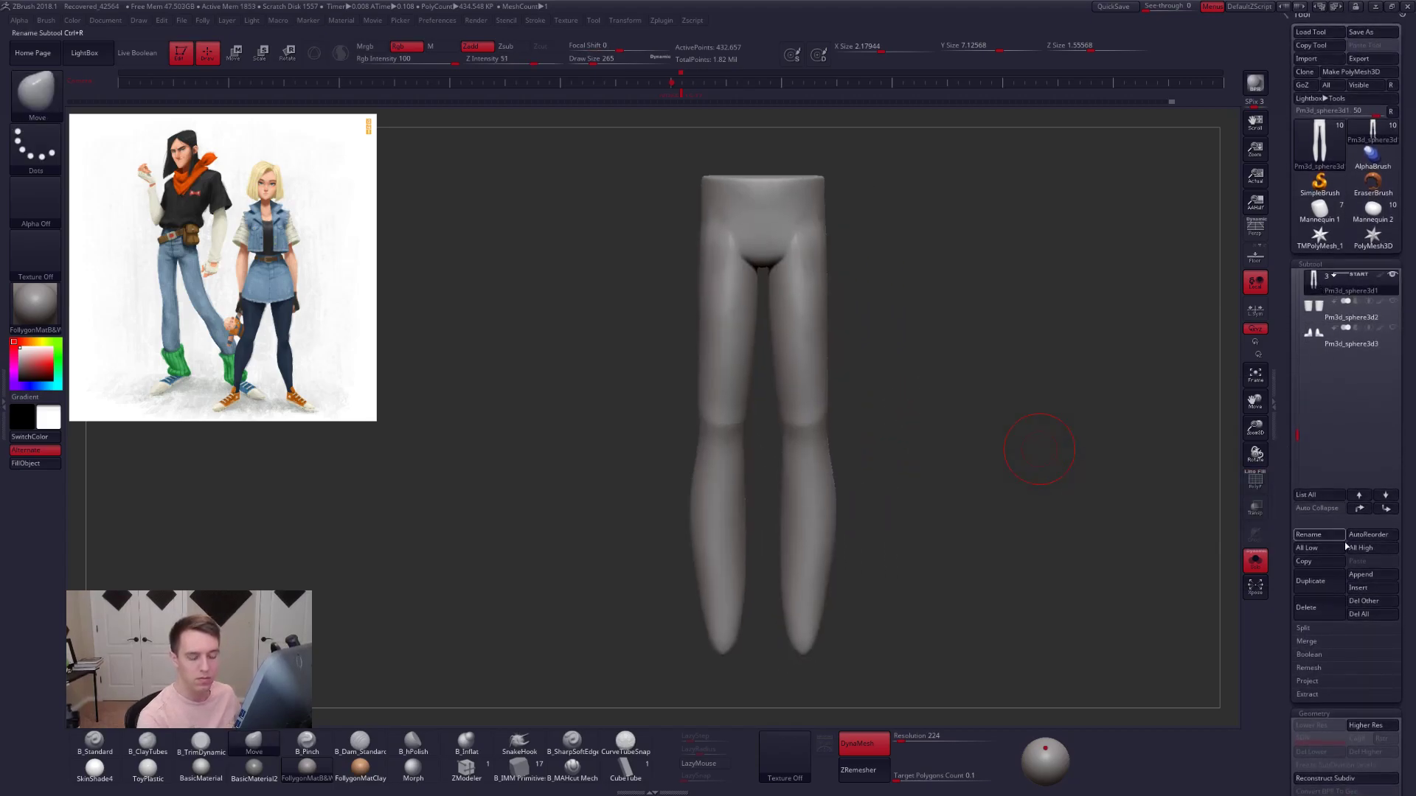
pyautogui.click(1318, 581)
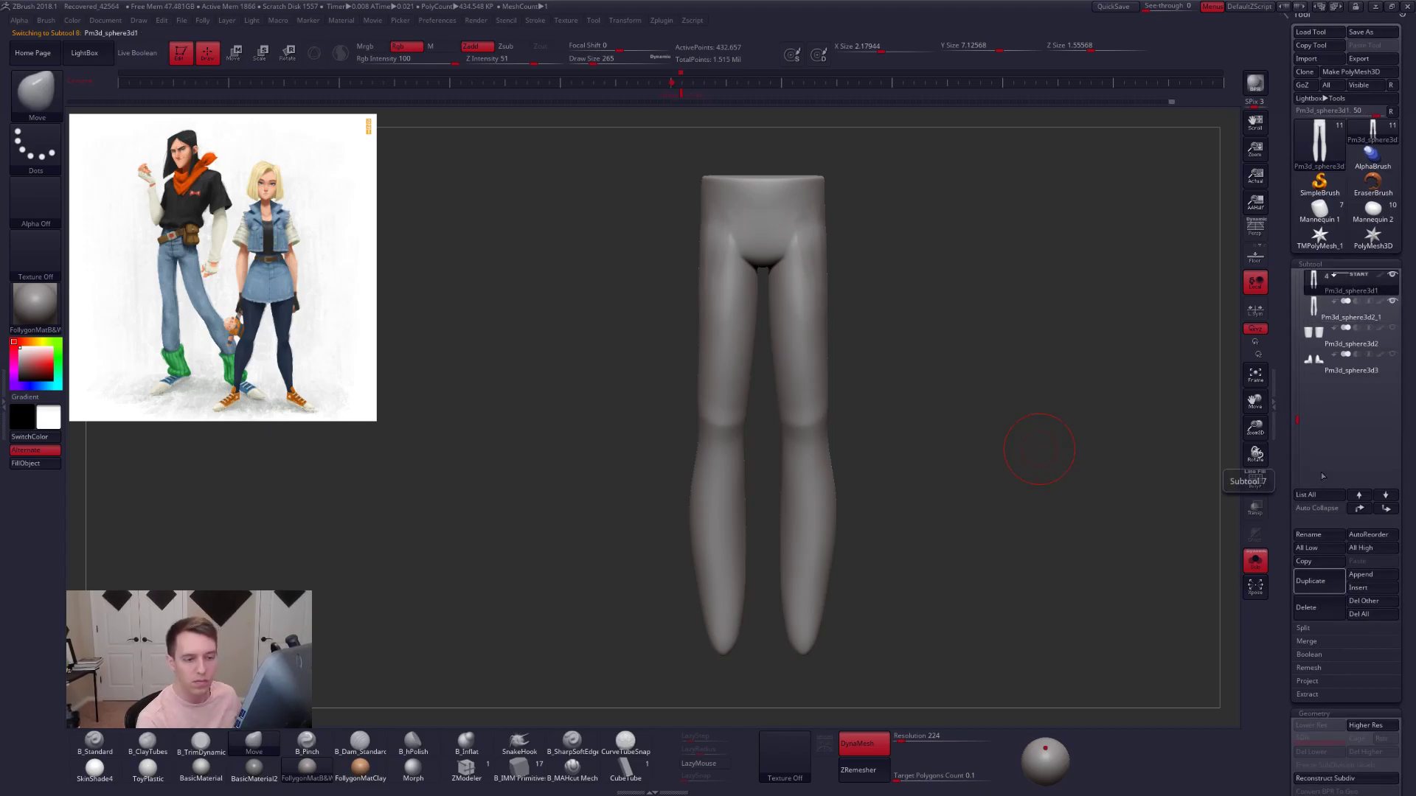
pyautogui.click(1292, 476)
# - Remesh the original hips-and-legs subtool with ZRemesher at a target polygons count of 1
pyautogui.scroll(-8, 1316, 486)
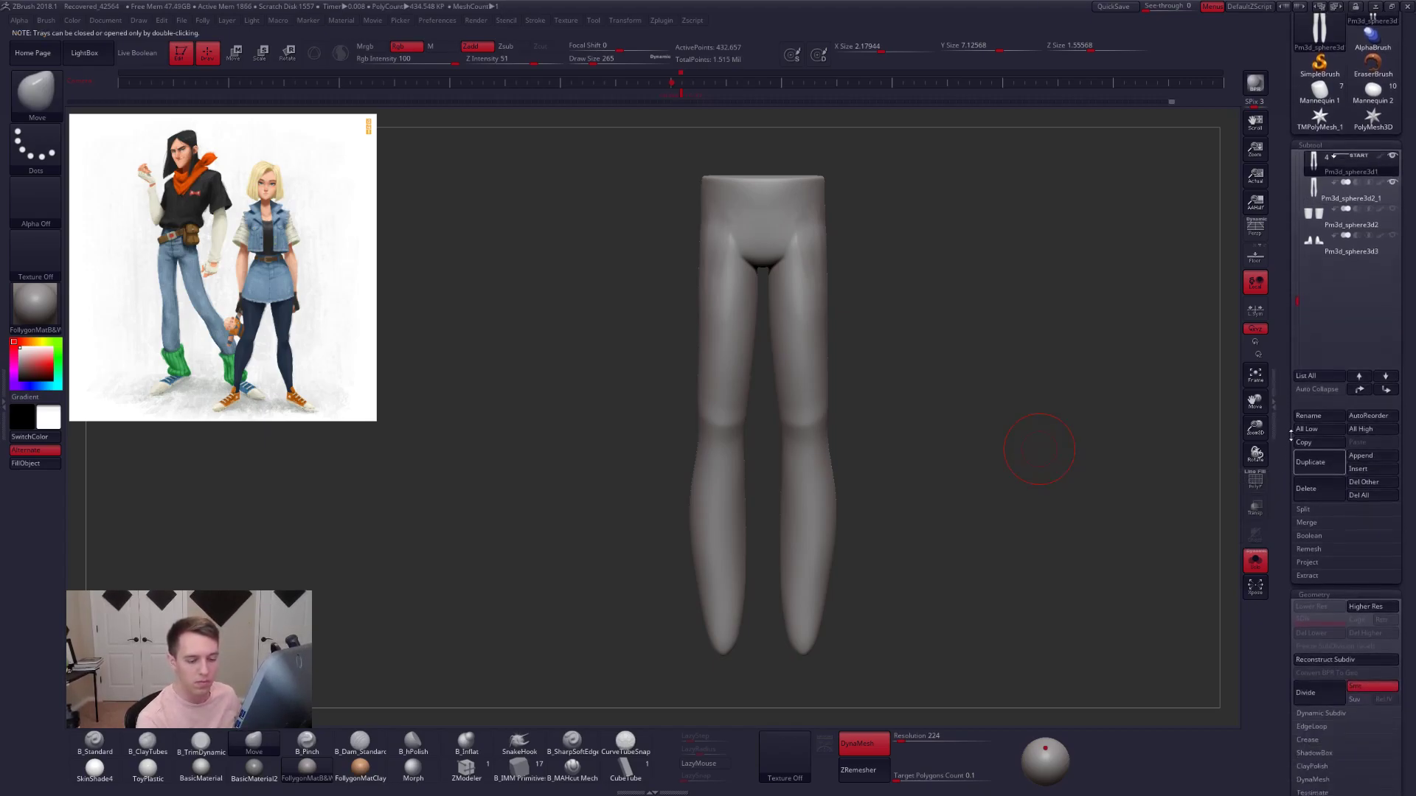
pyautogui.scroll(2, 1320, 442)
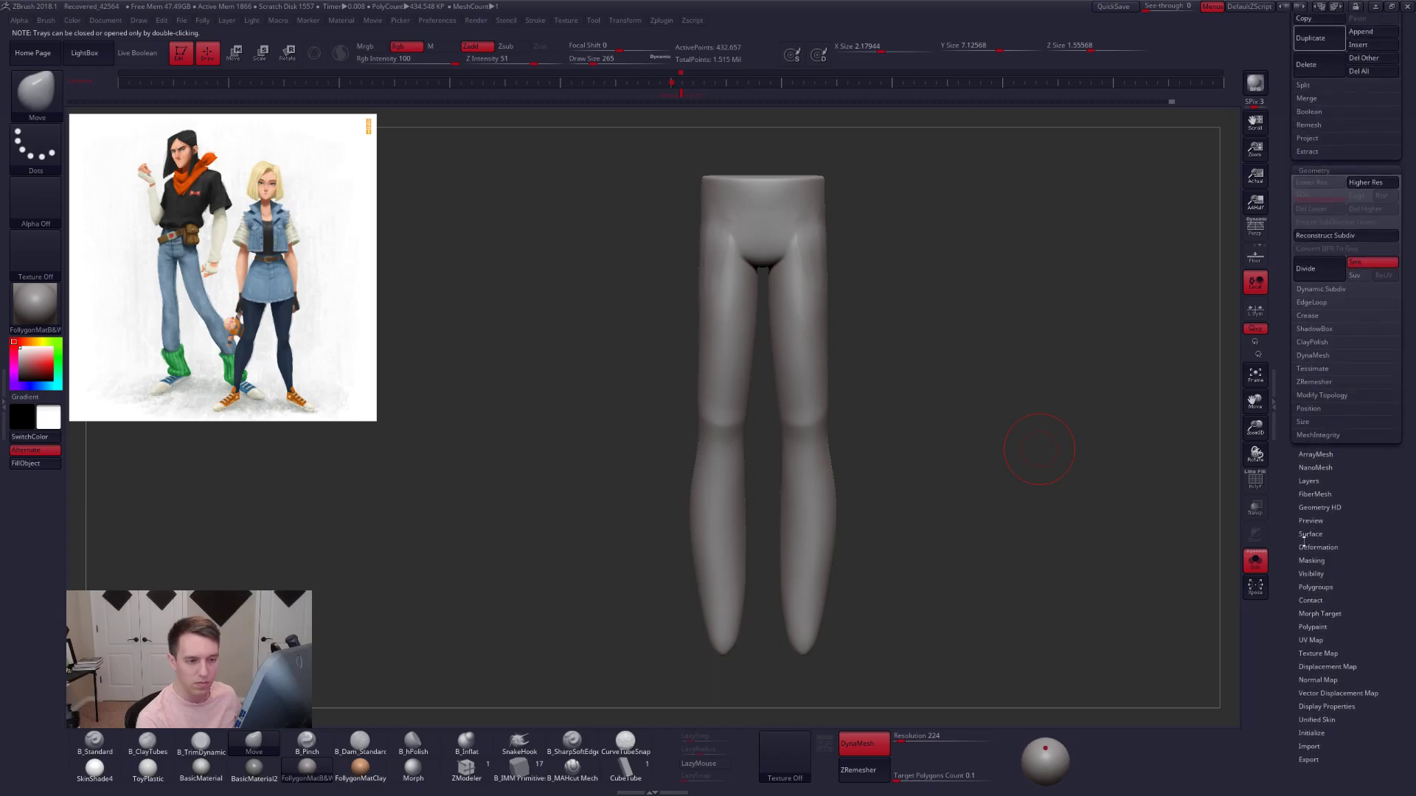
pyautogui.click(1327, 383)
pyautogui.click(1338, 434)
pyautogui.write('1')
pyautogui.press('Tab')
pyautogui.click(1324, 399)
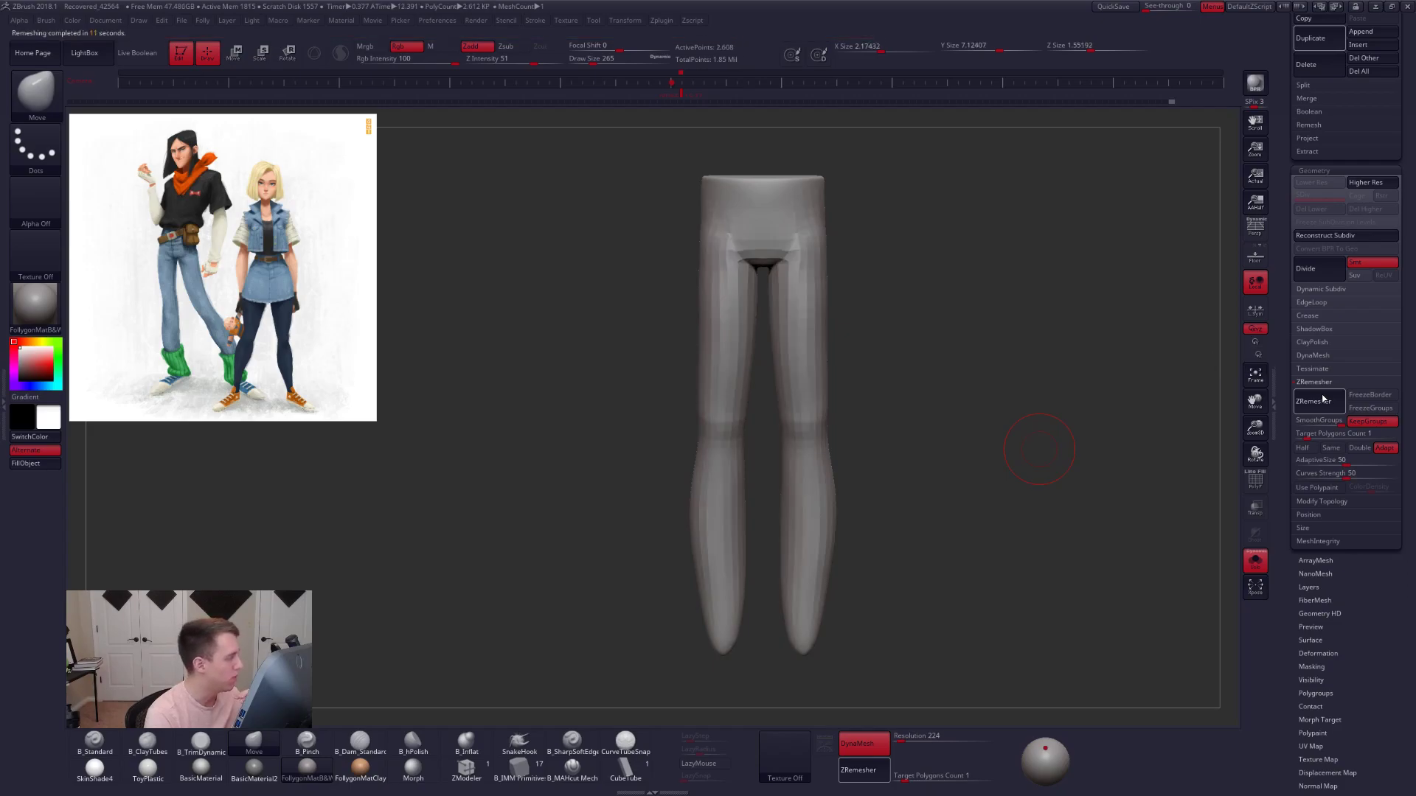
# - Inspect the remeshed legs' topology in polyframe view, try Dynamic Subdiv on them and undo the remesh
pyautogui.moveTo(959, 485); pyautogui.dragTo(988, 495)
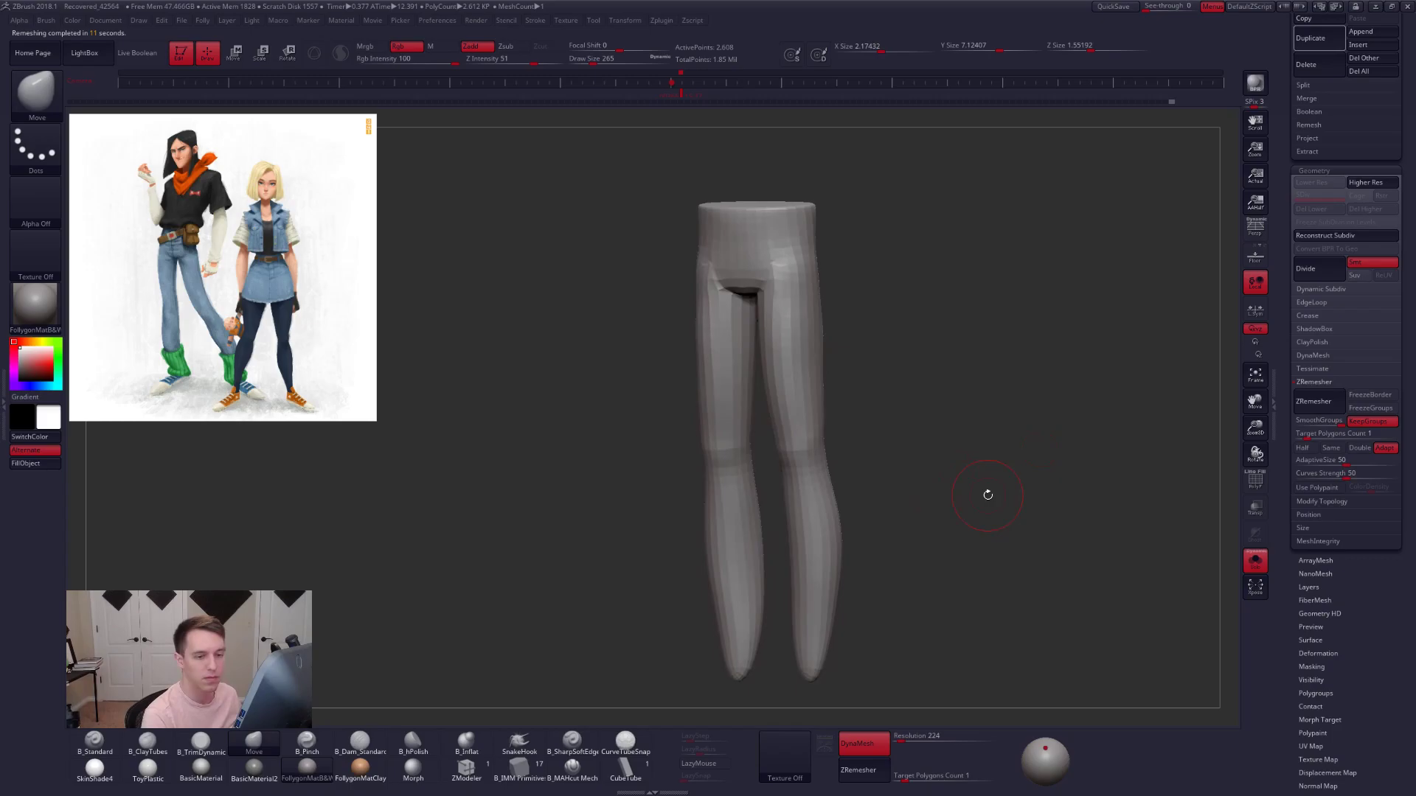
pyautogui.scroll(10, 1345, 369)
pyautogui.hotkey('shift', 'f')
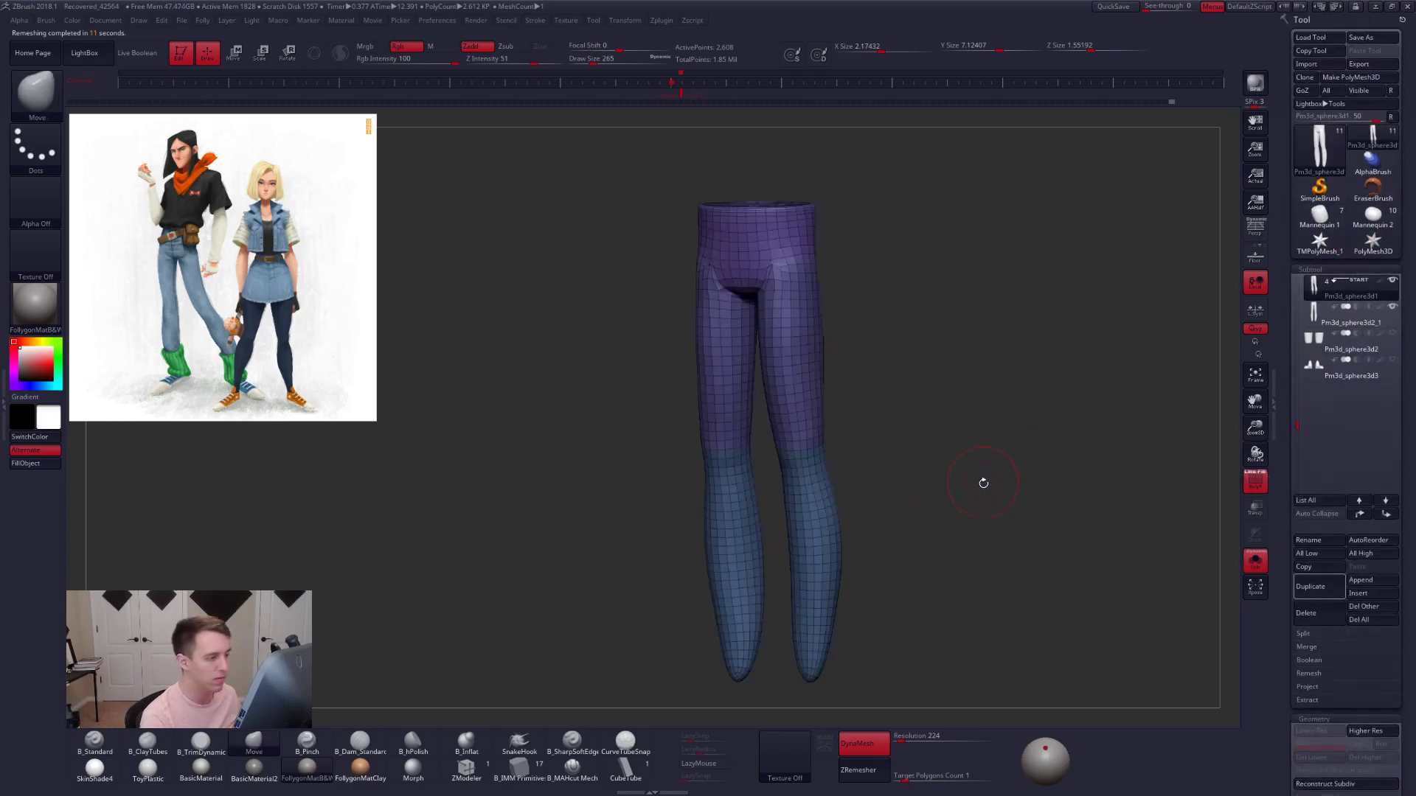
pyautogui.press('d')
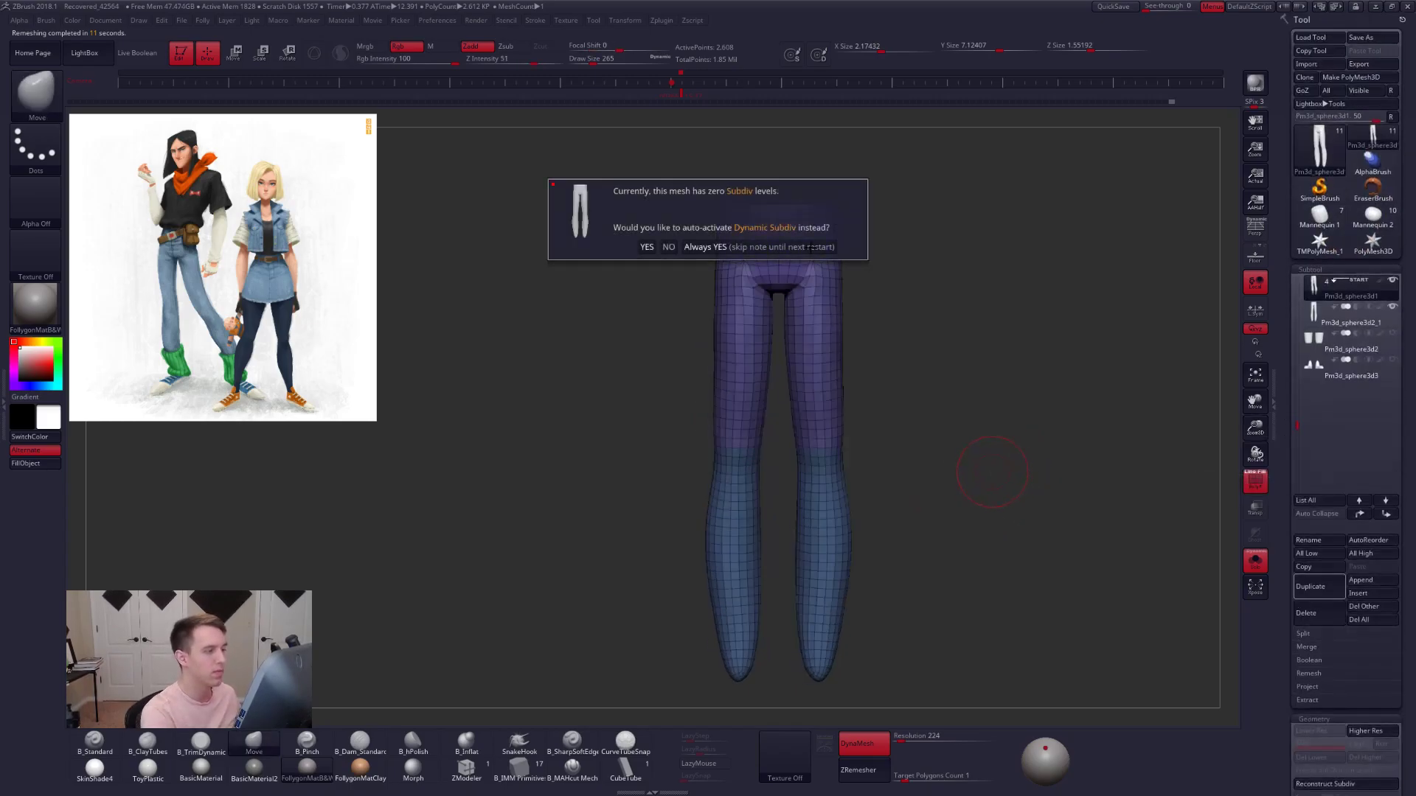
pyautogui.click(811, 249)
pyautogui.hotkey('shift', 'f')
pyautogui.moveTo(889, 496); pyautogui.dragTo(927, 500)
pyautogui.hotkey('shift', 'f')
pyautogui.moveTo(788, 365)
pyautogui.keyDown('alt'); pyautogui.mouseDown()
pyautogui.moveTo(874, 461)
pyautogui.moveTo(830, 431)
pyautogui.moveTo(891, 443)
pyautogui.moveTo(870, 472)
pyautogui.mouseUp(); pyautogui.keyUp('alt')
pyautogui.hotkey('ctrl', 'z')
# - Mask everything except the thighs by their polygroup, choose the MaskPen brush and set the draw size to 104
pyautogui.hotkey('shift', 'f')
pyautogui.press('w')
pyautogui.keyDown('ctrl'); pyautogui.click(828, 418); pyautogui.keyUp('ctrl')
pyautogui.press('q')
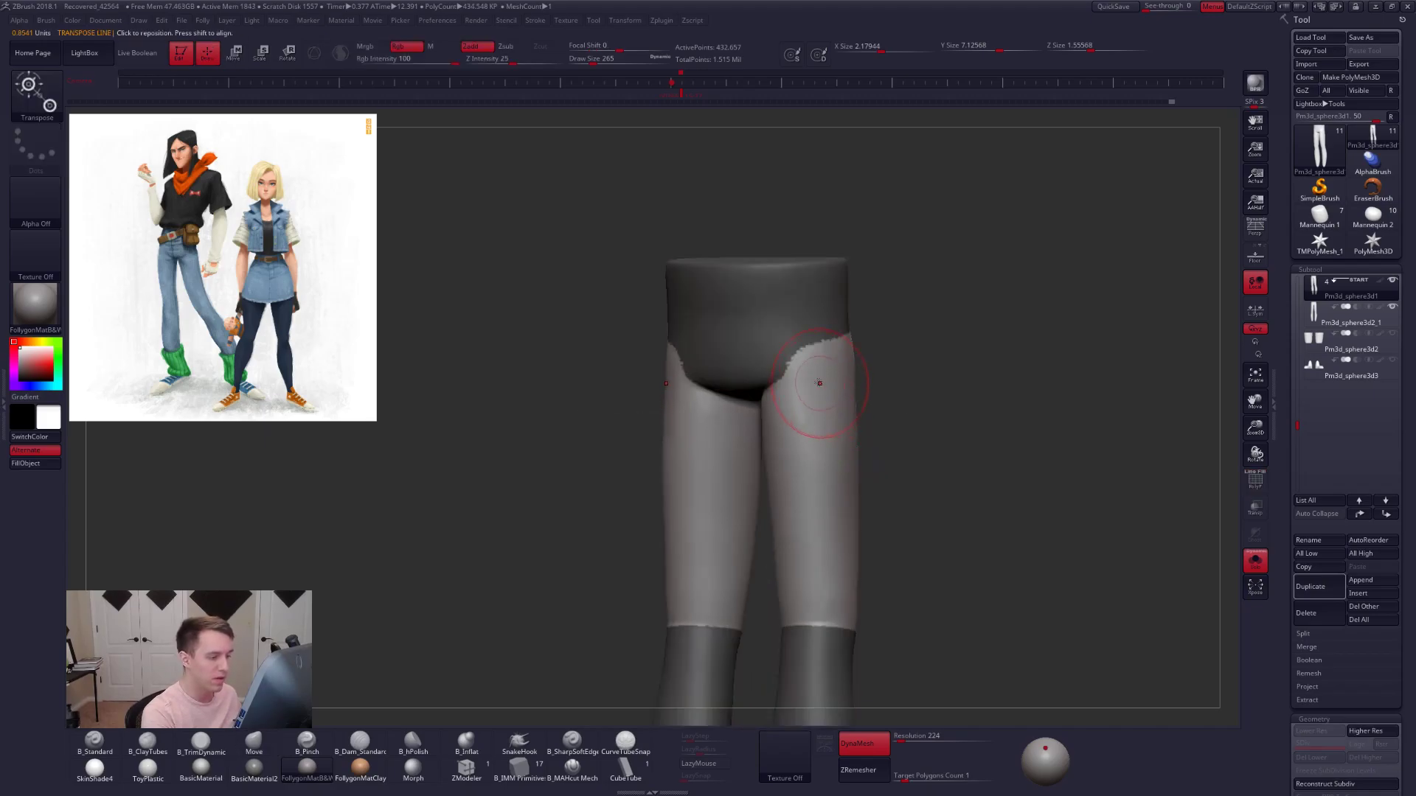
pyautogui.keyDown('shift'); pyautogui.moveTo(820, 383); pyautogui.dragTo(812, 382, button='right'); pyautogui.keyUp('shift')
pyautogui.hotkey('ctrl', 'shift', 'f')
pyautogui.keyDown('ctrl'); pyautogui.click(796, 611); pyautogui.keyUp('ctrl')
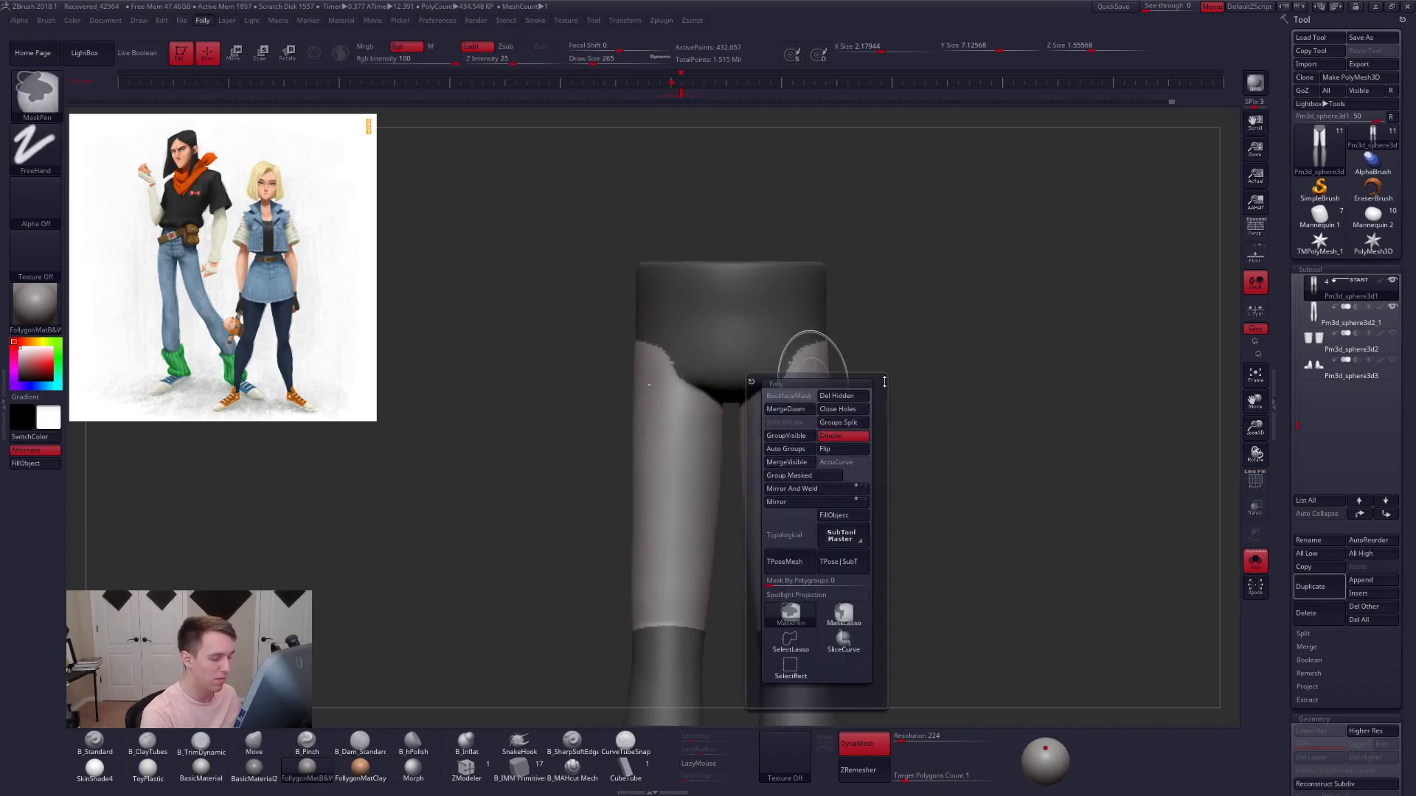
pyautogui.press('space')
pyautogui.moveTo(814, 373); pyautogui.dragTo(804, 374)
# - Clean up the jagged mask edge between the hips and thighs on all sides with MaskPen
pyautogui.keyDown('ctrl'); pyautogui.moveTo(795, 376); pyautogui.dragTo(794, 388, button='right'); pyautogui.keyUp('ctrl')
pyautogui.hotkey('shift', 'f')
pyautogui.hotkey('shift', 'f')
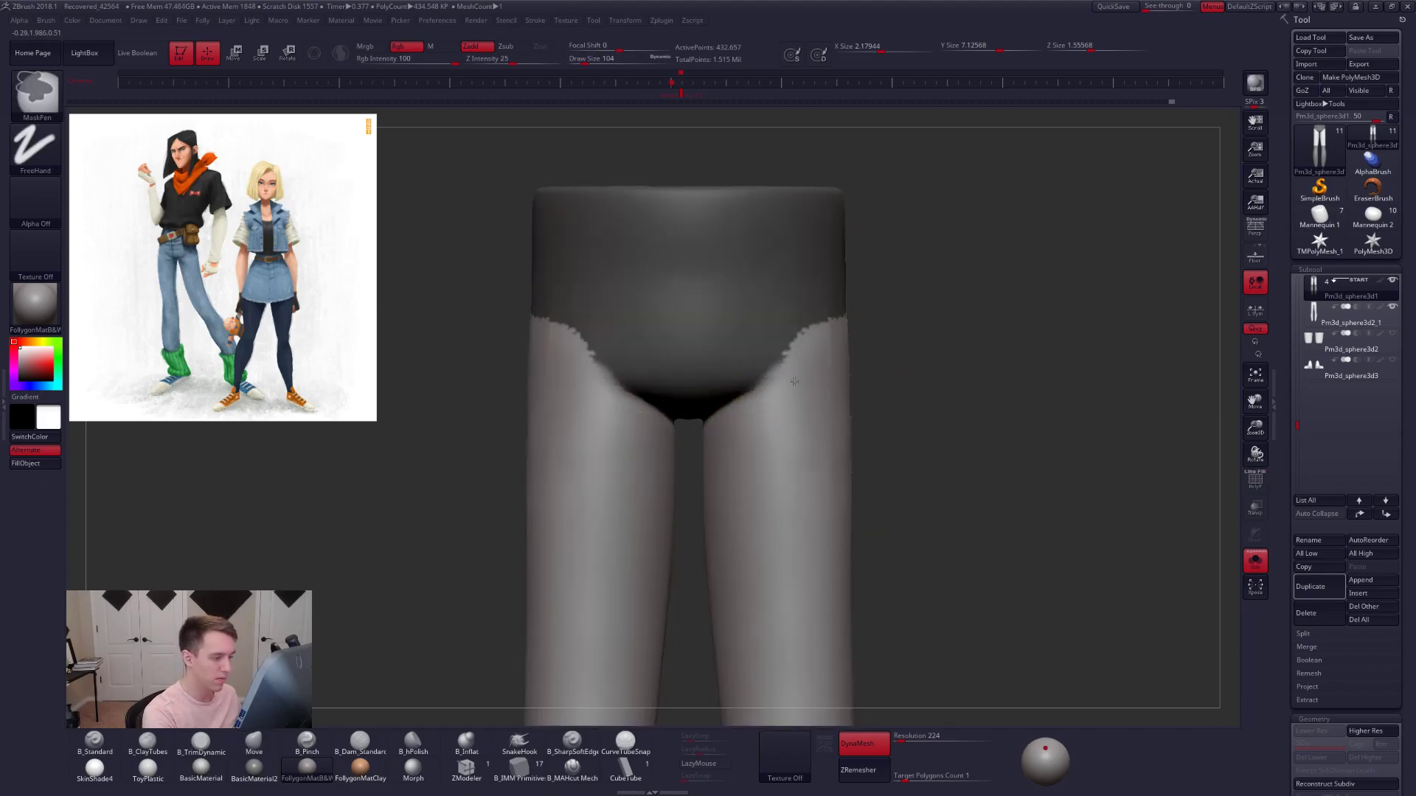
pyautogui.moveTo(822, 366); pyautogui.dragTo(770, 368, button='right')
pyautogui.moveTo(858, 337); pyautogui.dragTo(828, 332, button='right')
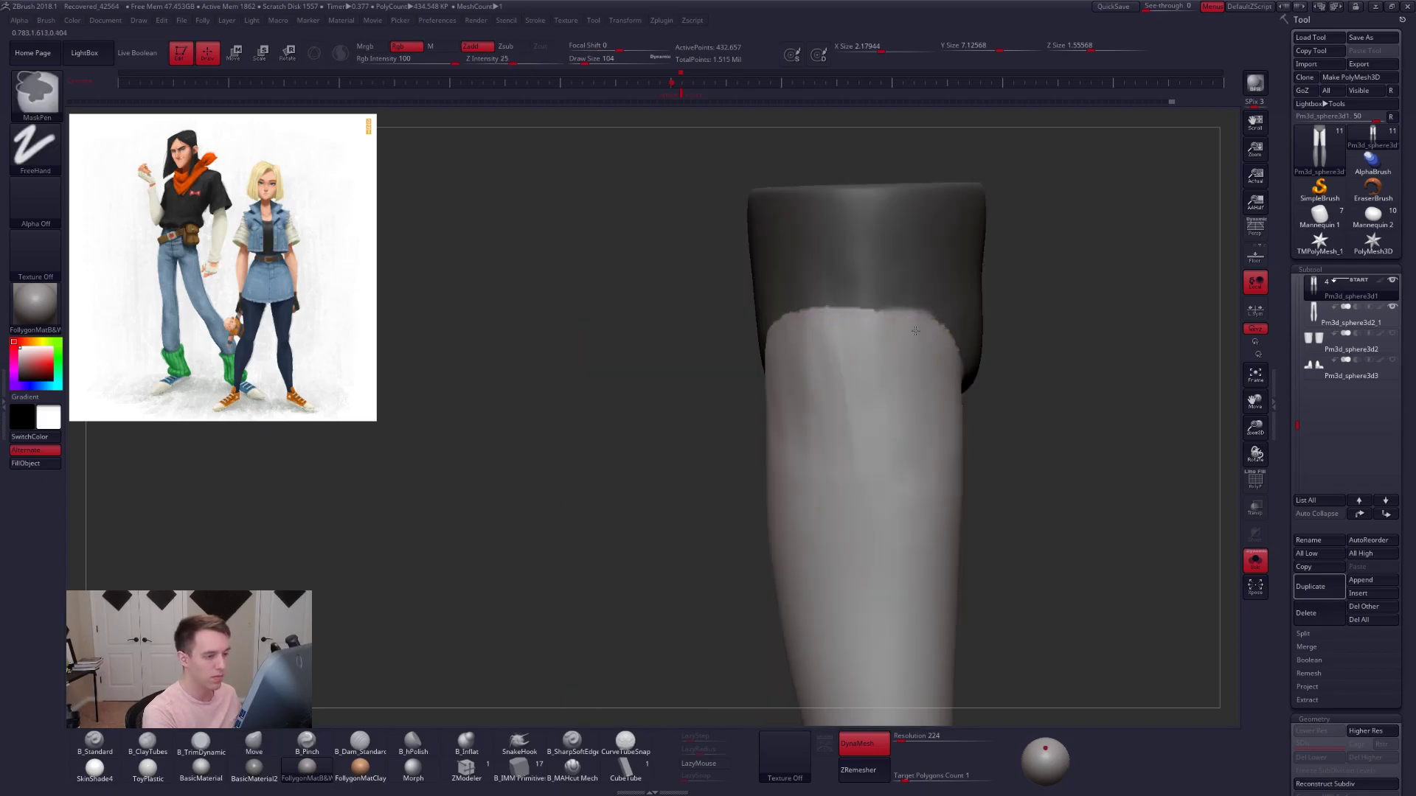
pyautogui.moveTo(797, 339)
pyautogui.mouseDown(button='right')
pyautogui.moveTo(873, 344)
pyautogui.moveTo(830, 334)
pyautogui.moveTo(840, 380)
pyautogui.moveTo(860, 337)
pyautogui.mouseUp(button='right')
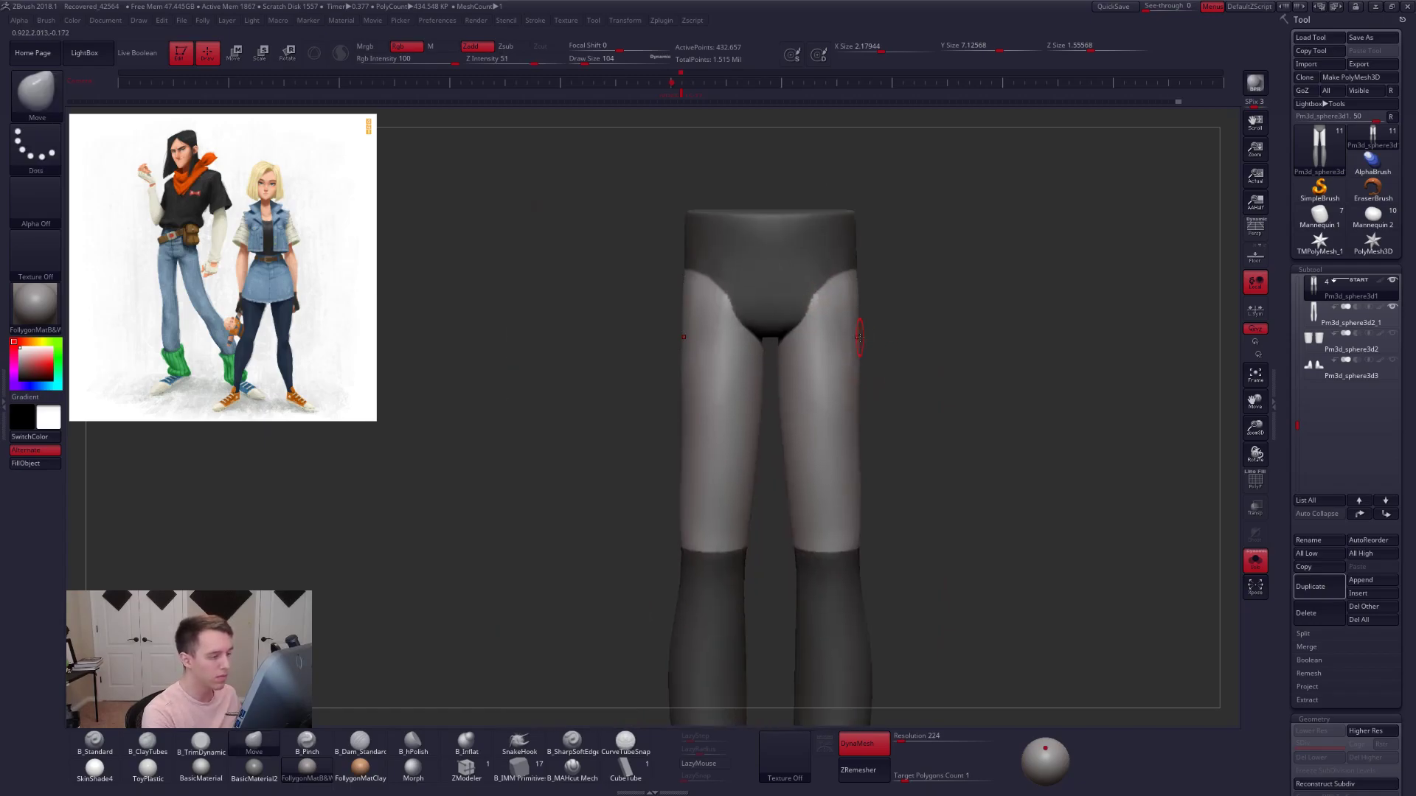
# - Invert the mask so that only the thighs are masked
pyautogui.keyDown('alt'); pyautogui.moveTo(935, 514); pyautogui.dragTo(952, 451, button='right'); pyautogui.keyUp('alt')
pyautogui.press('2')
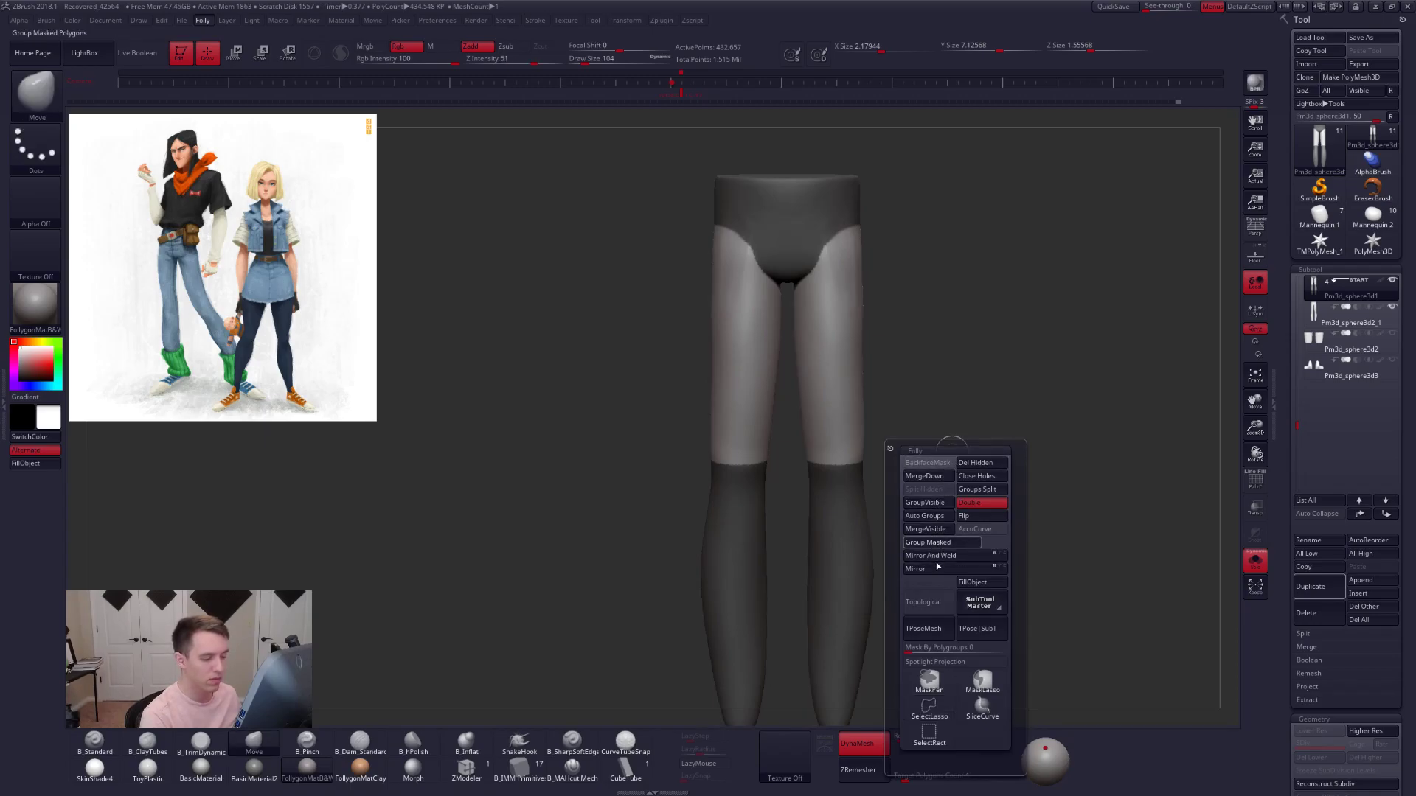
pyautogui.hotkey('ctrl', 'i')
pyautogui.hotkey('ctrl', 'i')
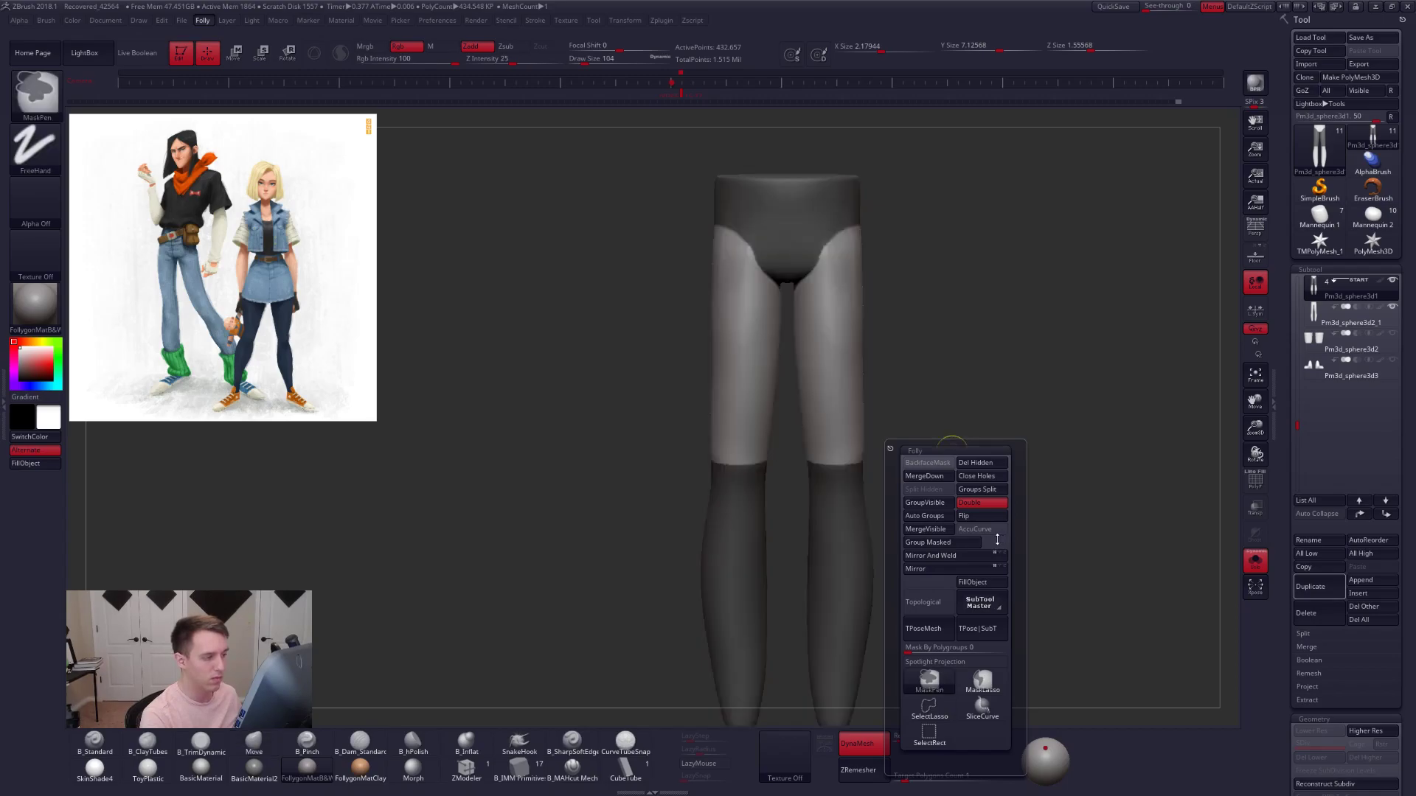
pyautogui.hotkey('ctrl', 'i')
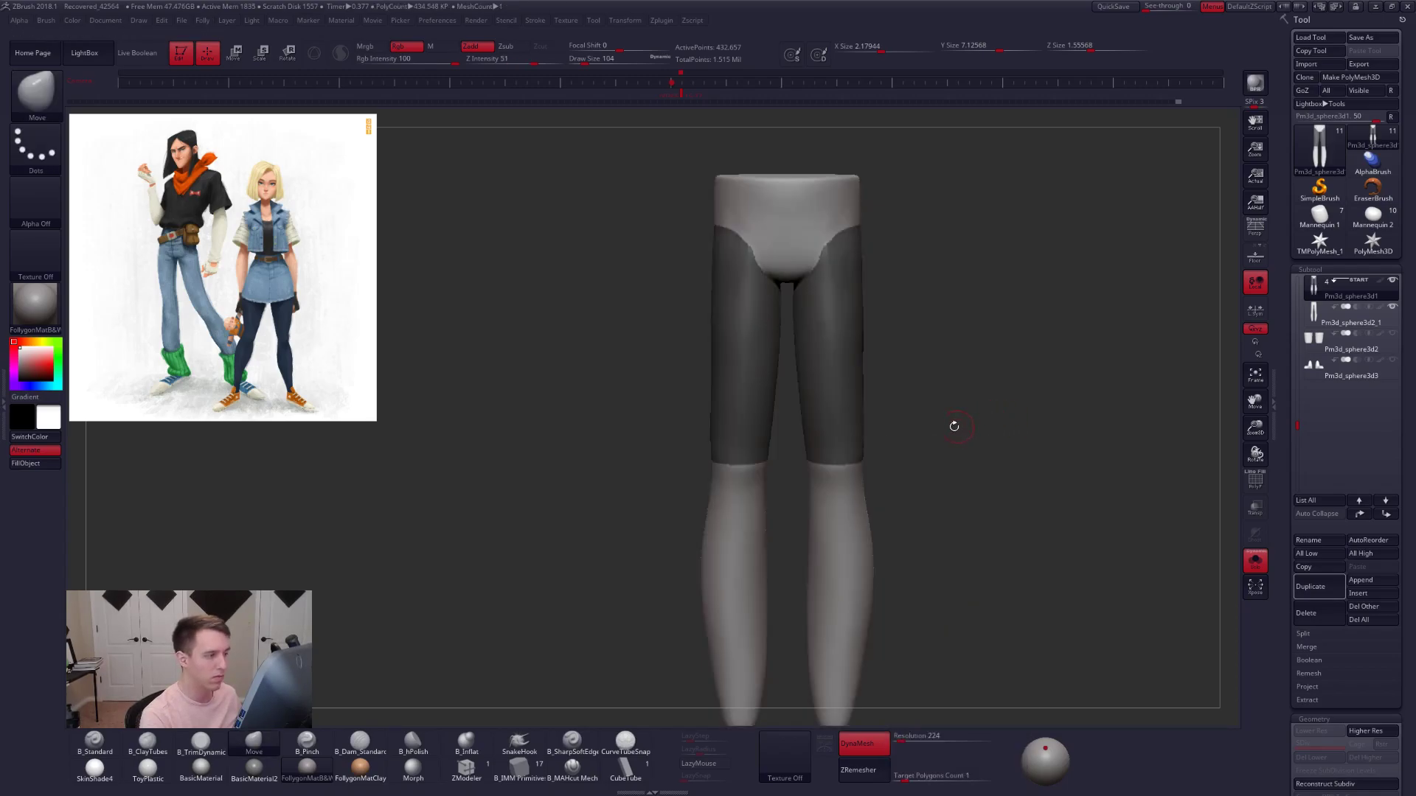
# - Turn the masked thighs into a single polygroup and hide them so only the hips and lower legs show
pyautogui.press('f')
pyautogui.hotkey('shift', 'f')
pyautogui.moveTo(878, 403); pyautogui.dragTo(914, 402)
pyautogui.keyDown('alt'); pyautogui.moveTo(906, 400); pyautogui.dragTo(745, 613); pyautogui.keyUp('alt')
pyautogui.hotkey('shift', 'f')
pyautogui.keyDown('ctrl'); pyautogui.keyDown('shift'); pyautogui.click(833, 417); pyautogui.keyUp('shift'); pyautogui.keyUp('ctrl')
pyautogui.hotkey('ctrl', 'w')
pyautogui.keyDown('shift'); pyautogui.moveTo(929, 418); pyautogui.dragTo(799, 434); pyautogui.keyUp('shift')
# - Choose MaskLasso as the masking brush and make the whole hips-and-legs mesh visible again
pyautogui.hotkey('ctrl', 'shift', 'f')
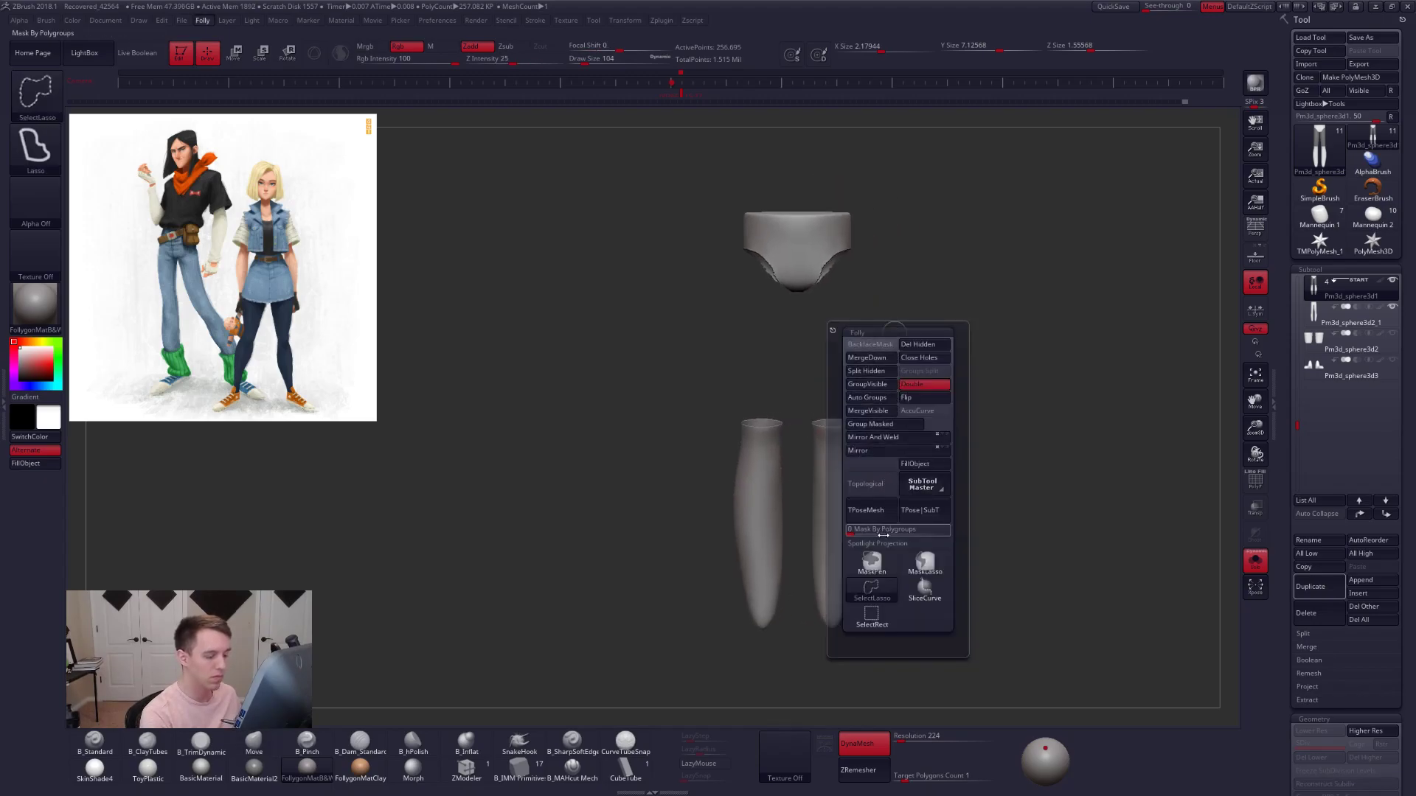
pyautogui.press('ctrl')
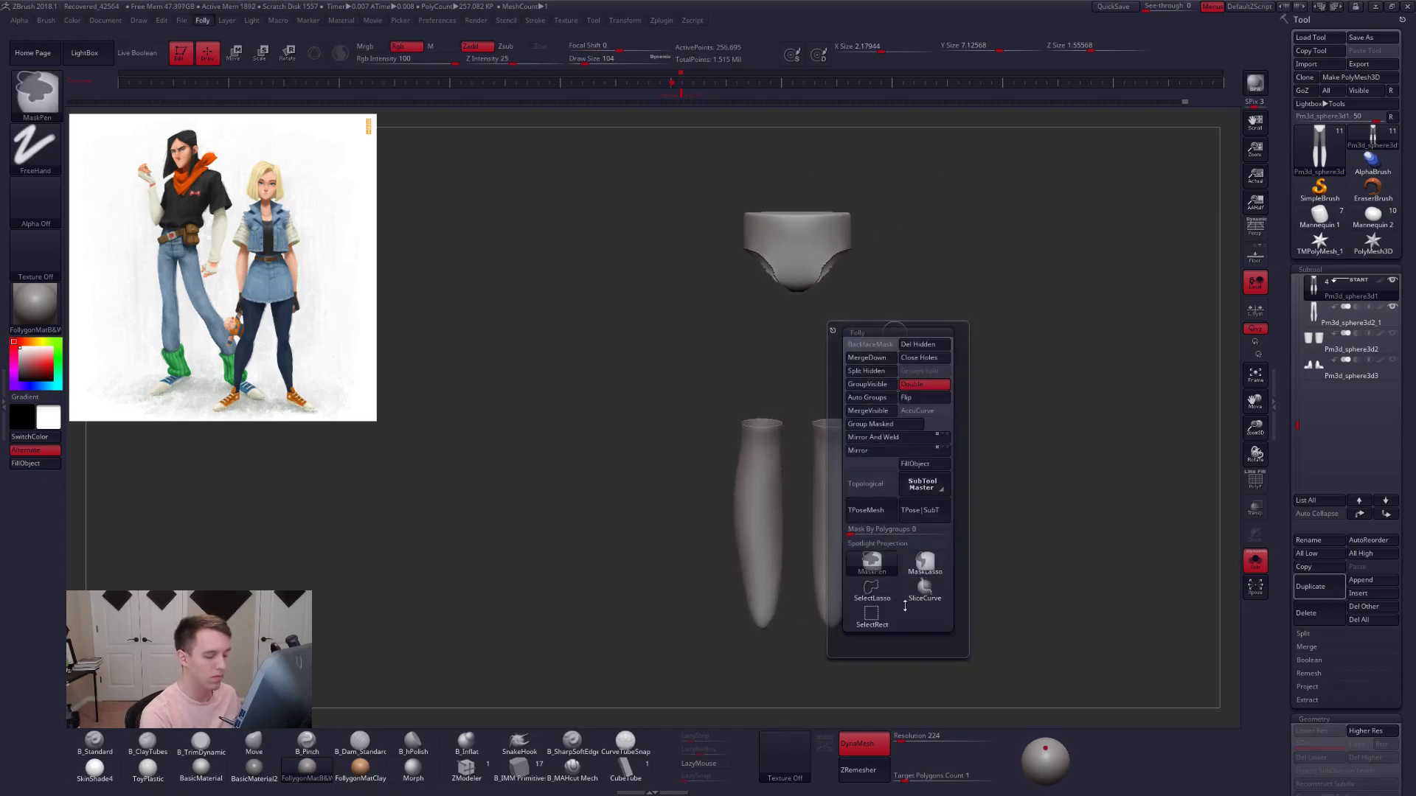
pyautogui.click(922, 564)
pyautogui.keyDown('ctrl'); pyautogui.keyDown('shift'); pyautogui.click(1001, 337); pyautogui.keyUp('shift'); pyautogui.keyUp('ctrl')
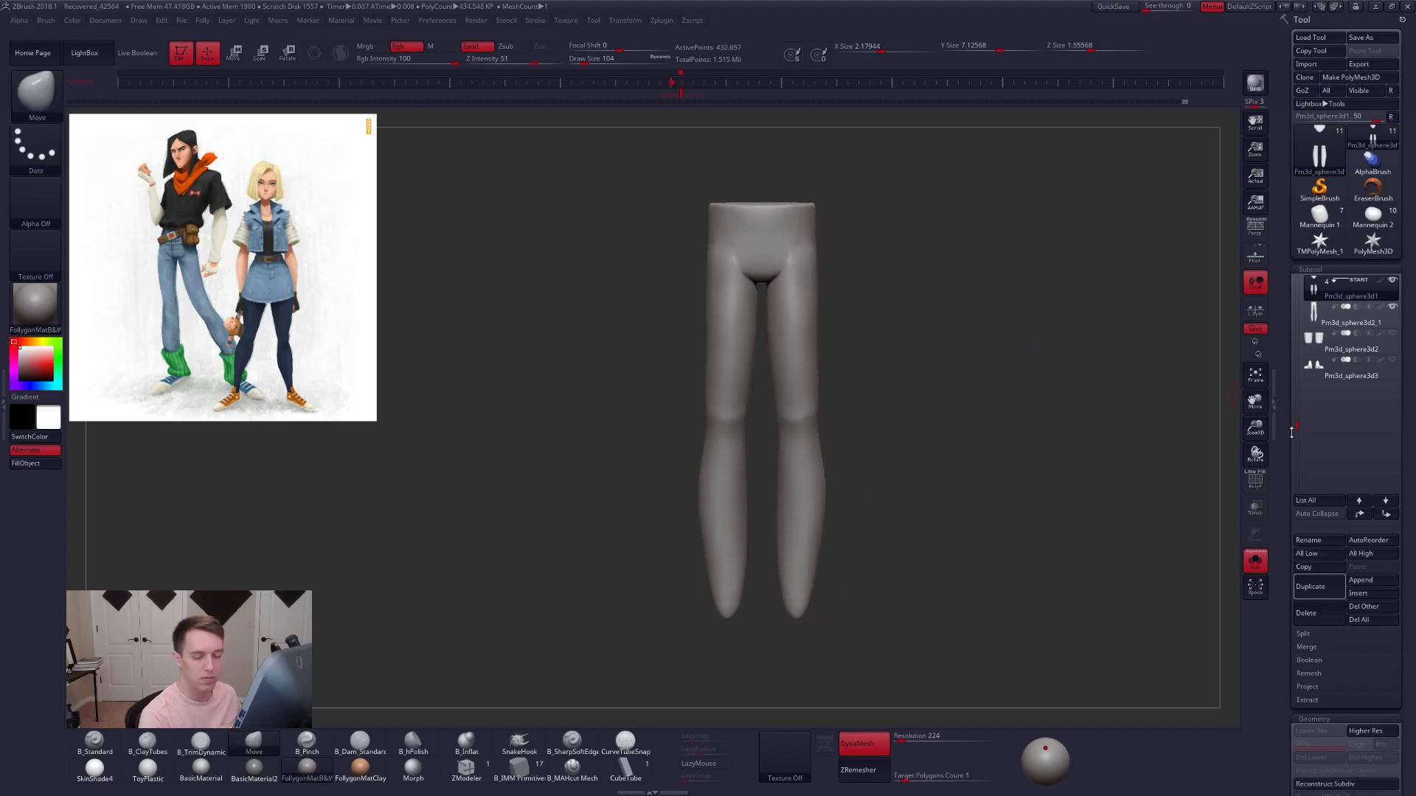
# - ZRemesh the legs with KeepGroups on and a target polygon count of 1, and check the new polygroup topology
pyautogui.moveTo(1292, 533); pyautogui.dragTo(1291, 325)
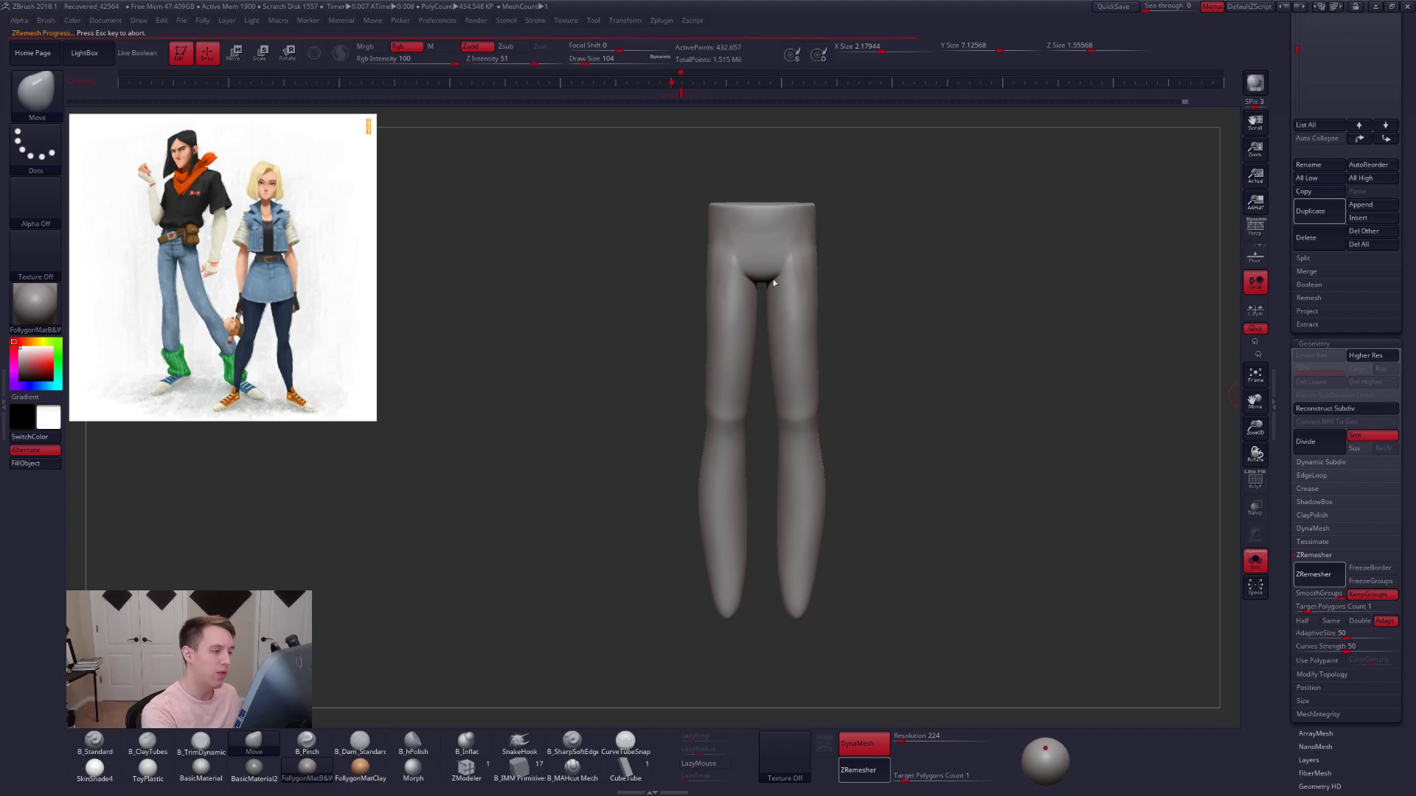
pyautogui.hotkey('shift', 'f')
pyautogui.keyDown('alt'); pyautogui.moveTo(799, 302); pyautogui.dragTo(768, 330, button='right'); pyautogui.keyUp('alt')
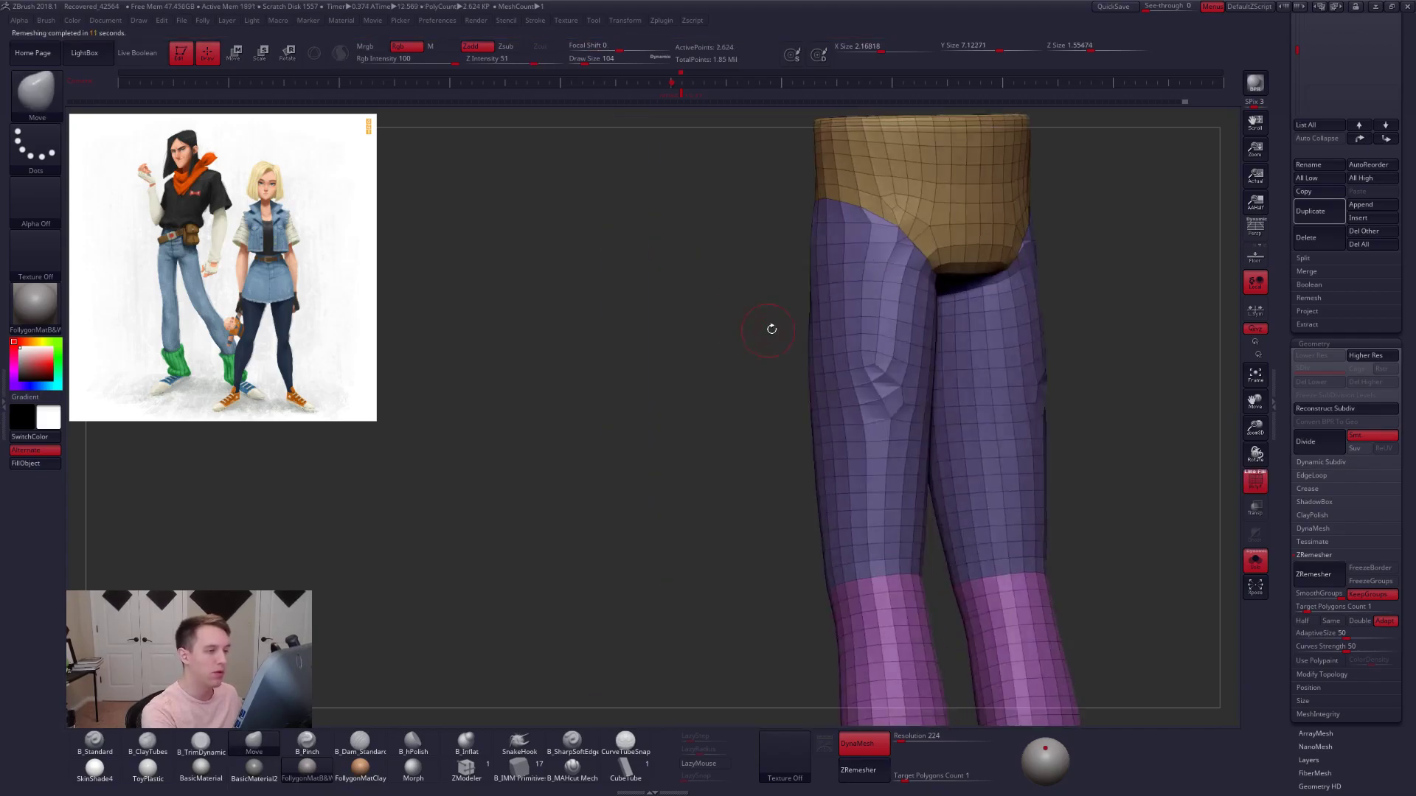
# - Subdivide the remeshed legs to level 2, set the draw size to 203 and choose the B_TrimDynamic brush
pyautogui.hotkey('ctrl', 'd')
pyautogui.keyDown('alt'); pyautogui.moveTo(881, 258); pyautogui.dragTo(825, 369, button='right'); pyautogui.keyUp('alt')
pyautogui.hotkey('shift', 'f')
pyautogui.press('space')
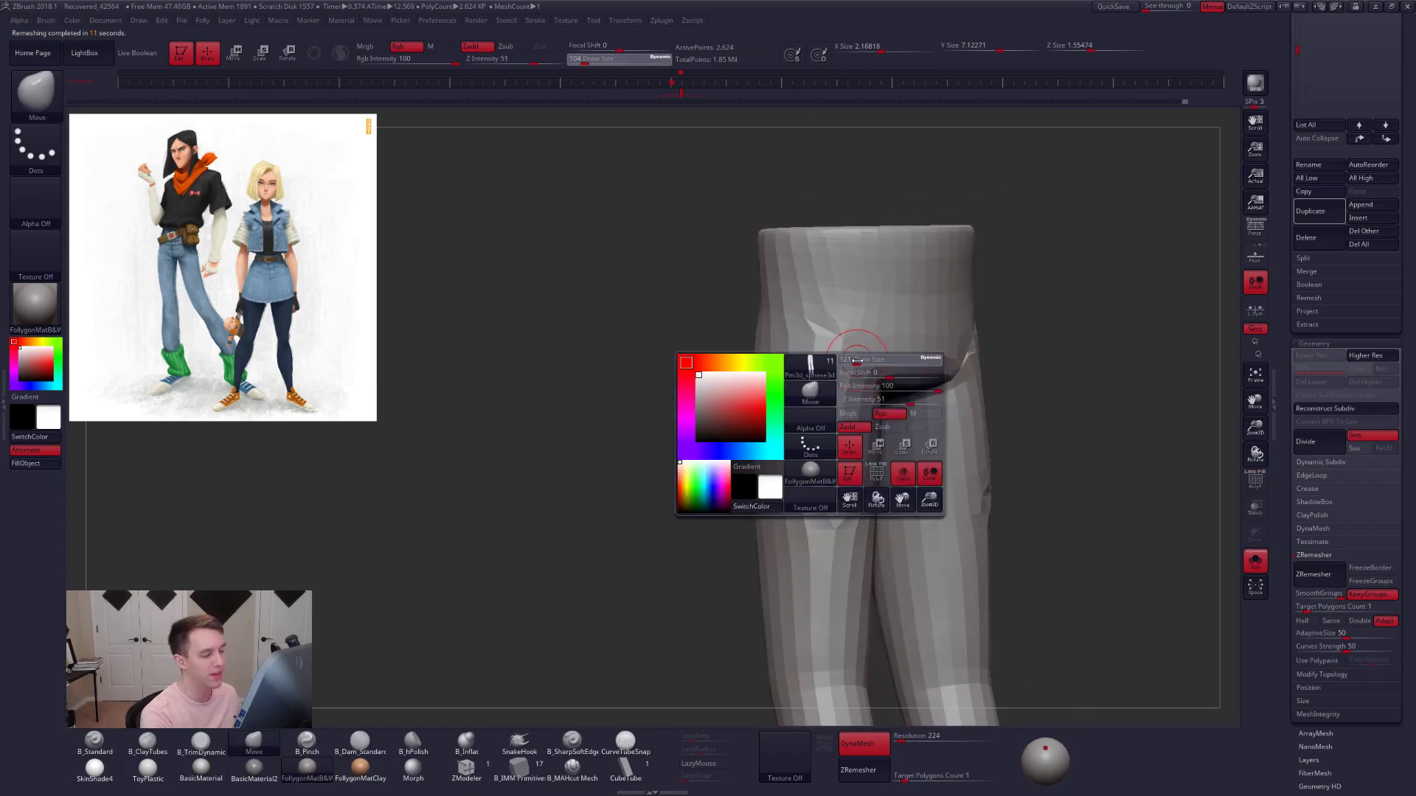
pyautogui.moveTo(843, 385); pyautogui.dragTo(848, 387)
pyautogui.hotkey('shift', 'f')
pyautogui.hotkey('shift', 'f')
pyautogui.moveTo(820, 444)
pyautogui.mouseDown(button='right')
pyautogui.moveTo(838, 449)
pyautogui.moveTo(833, 400)
pyautogui.moveTo(871, 321)
pyautogui.mouseUp(button='right')
pyautogui.press('3')
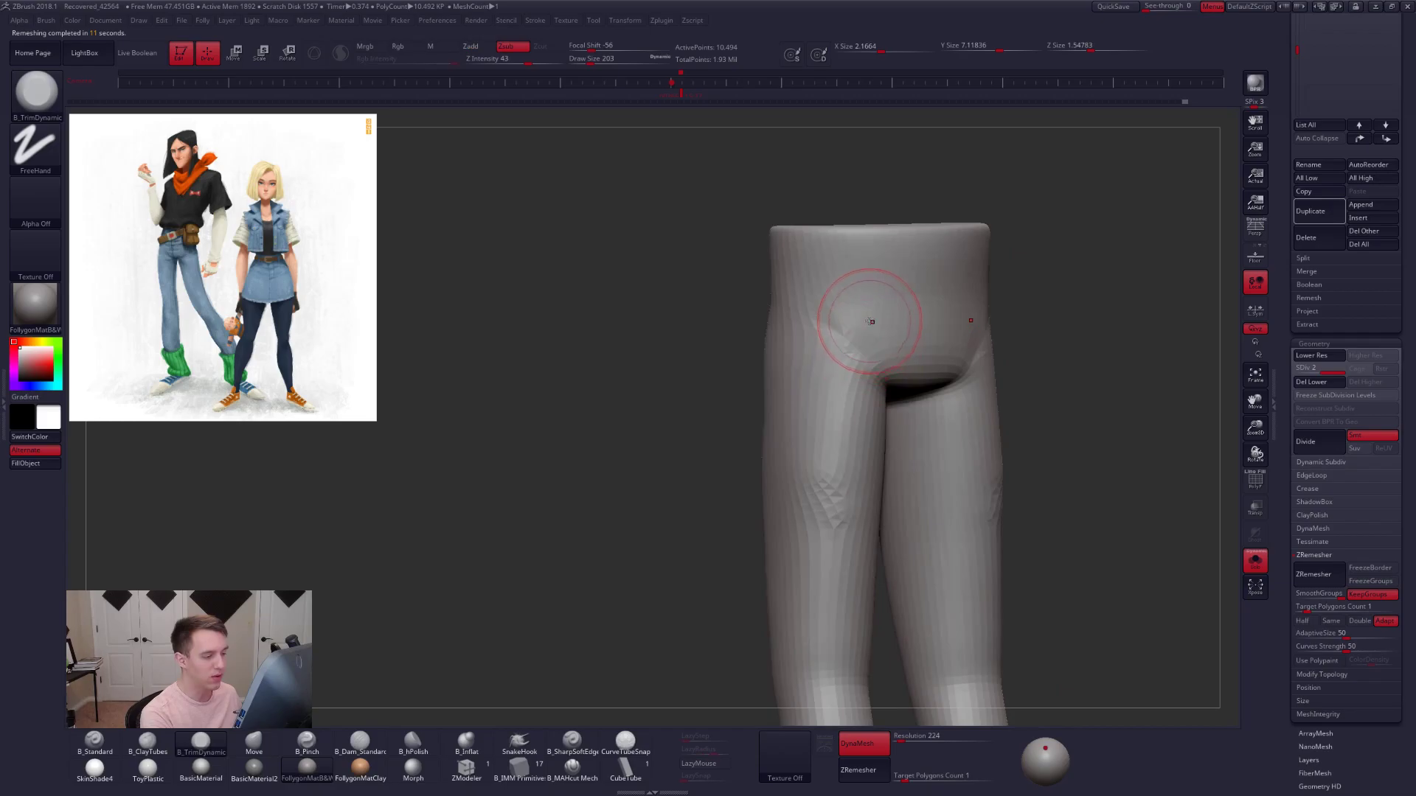
# - Smooth out the faceting where the hips meet the upper thighs and subdivide the mesh to level 3
pyautogui.keyDown('shift'); pyautogui.moveTo(841, 329); pyautogui.dragTo(809, 392); pyautogui.keyUp('shift')
pyautogui.moveTo(815, 384); pyautogui.dragTo(861, 336, button='right')
pyautogui.keyDown('shift'); pyautogui.moveTo(861, 336); pyautogui.dragTo(824, 332); pyautogui.keyUp('shift')
pyautogui.moveTo(781, 344)
pyautogui.mouseDown(button='right')
pyautogui.moveTo(809, 370)
pyautogui.moveTo(824, 361)
pyautogui.mouseUp(button='right')
pyautogui.press('2')
pyautogui.moveTo(800, 339); pyautogui.dragTo(812, 455)
pyautogui.hotkey('ctrl', 'd')
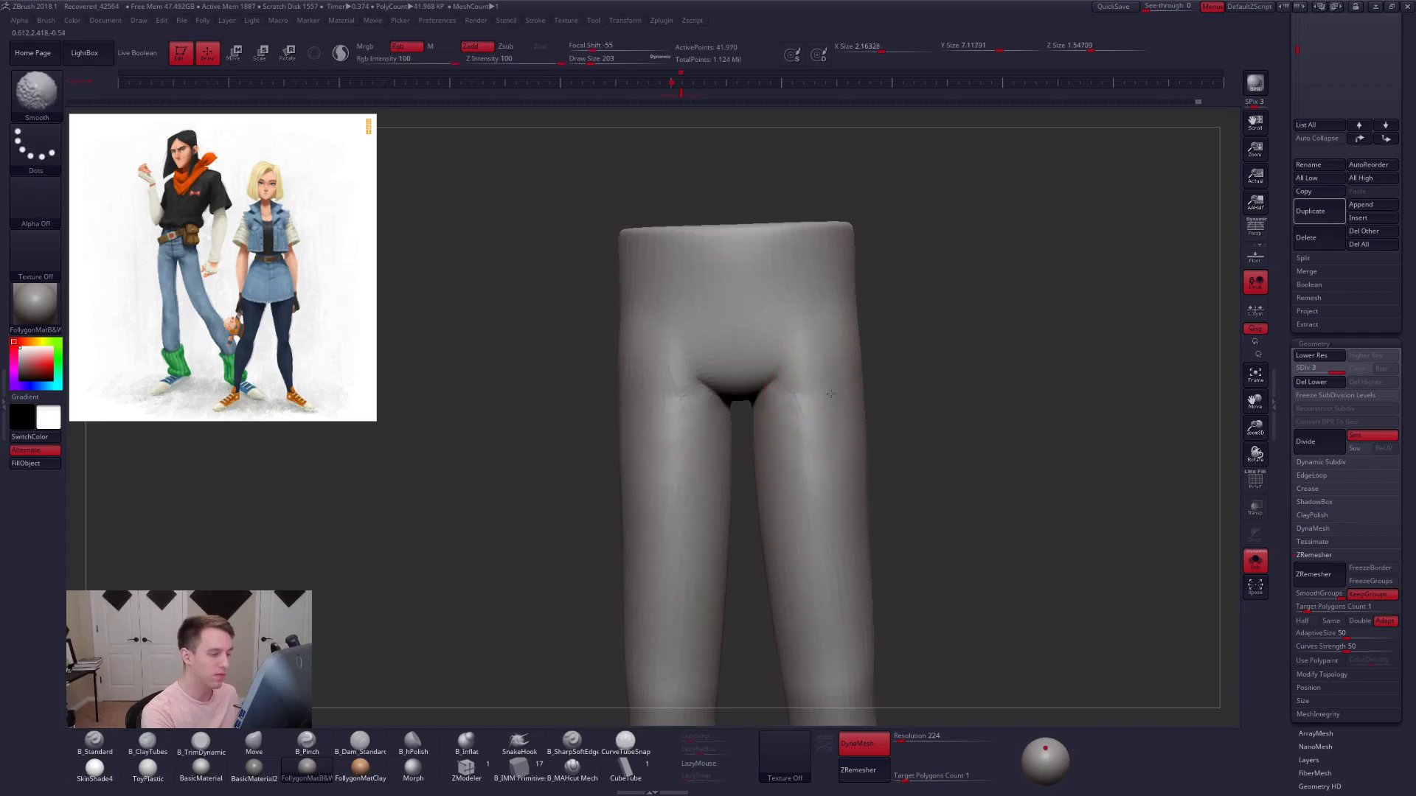
# - Subdivide the legs to level 4 and blend the groin into the upper thighs with B_ClayTubes and smoothing
pyautogui.moveTo(808, 405); pyautogui.dragTo(812, 401, button='right')
pyautogui.hotkey('ctrl', 'd')
pyautogui.keyDown('shift'); pyautogui.moveTo(812, 433); pyautogui.dragTo(820, 384); pyautogui.keyUp('shift')
pyautogui.keyDown('shift'); pyautogui.moveTo(822, 379); pyautogui.dragTo(874, 318, button='right'); pyautogui.keyUp('shift')
pyautogui.moveTo(835, 322); pyautogui.dragTo(787, 364)
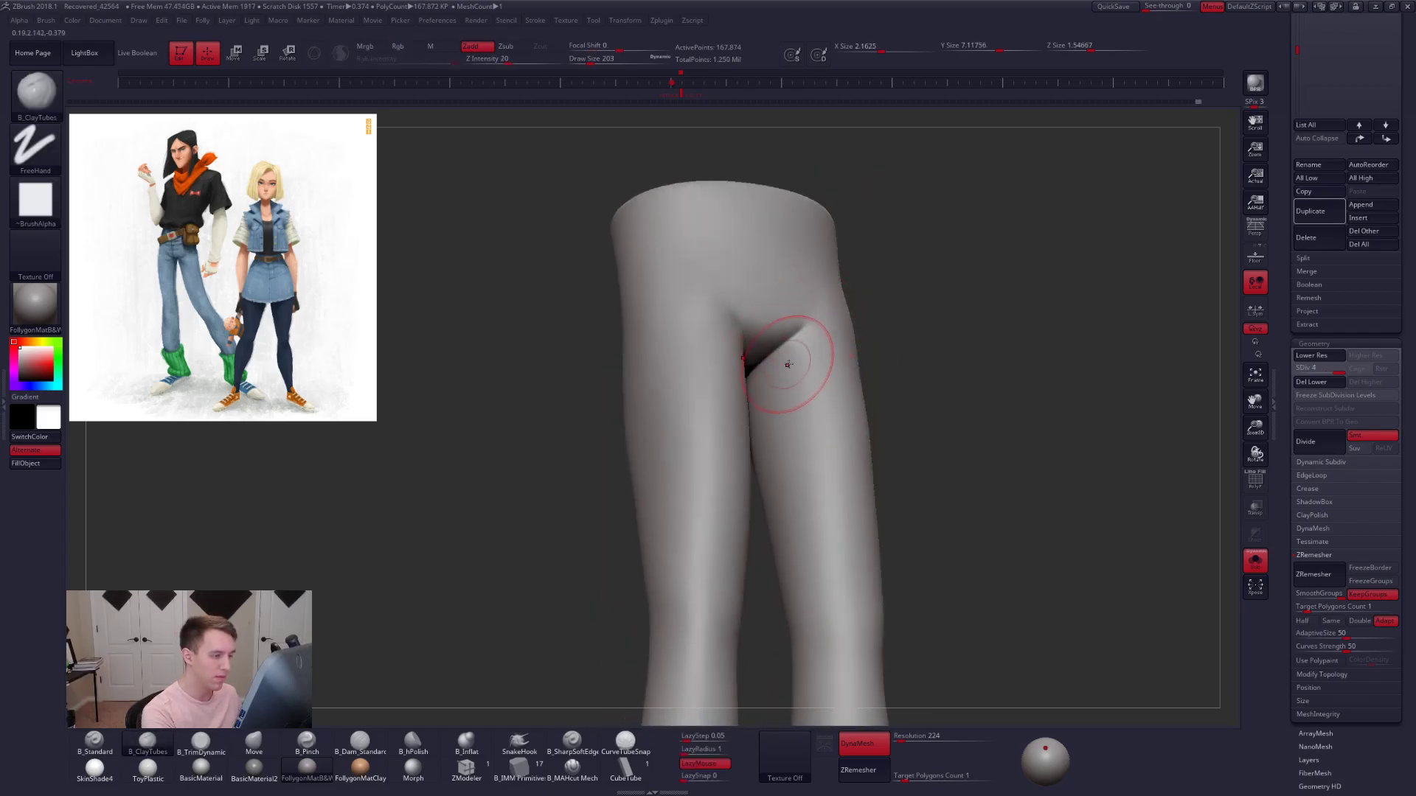
pyautogui.moveTo(823, 333)
pyautogui.mouseDown(button='right')
pyautogui.moveTo(809, 363)
pyautogui.moveTo(820, 359)
pyautogui.mouseUp(button='right')
pyautogui.keyDown('shift'); pyautogui.moveTo(820, 359); pyautogui.dragTo(825, 354); pyautogui.keyUp('shift')
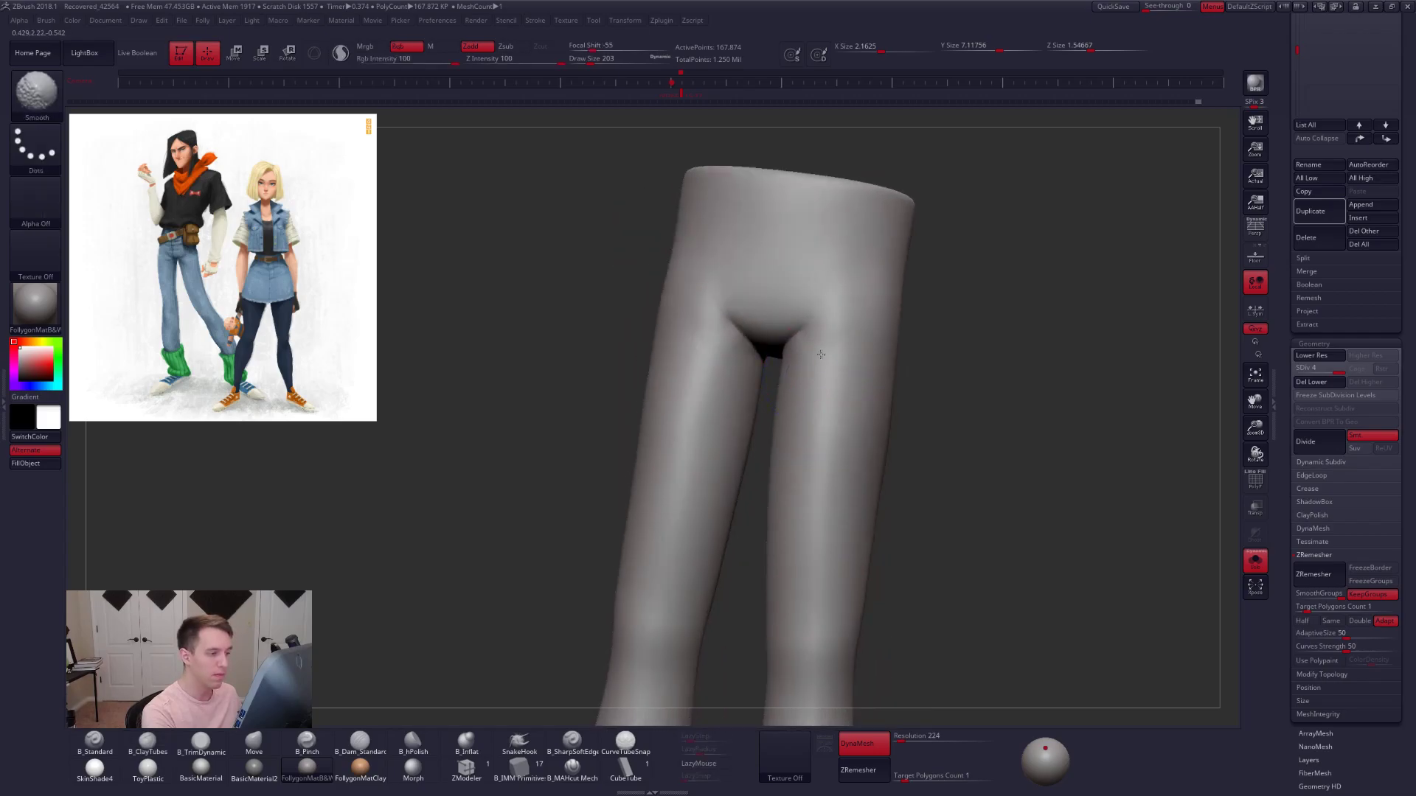
pyautogui.keyDown('shift'); pyautogui.moveTo(837, 342); pyautogui.dragTo(825, 351, button='right'); pyautogui.keyUp('shift')
# - Delete the leftover Pm3d_sphere3d2_1 subtool and return to the merged legs subtool
pyautogui.scroll(10, 1298, 306)
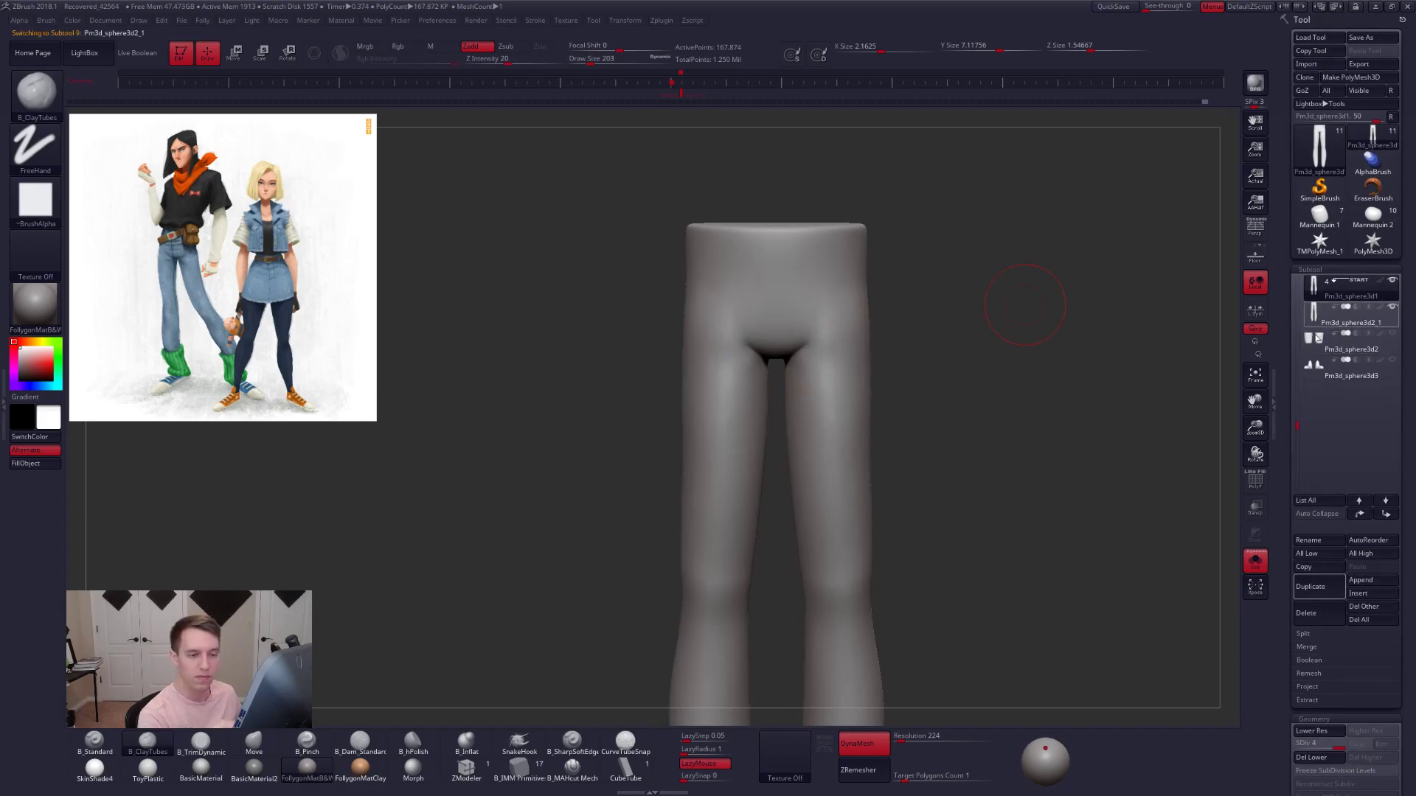
pyautogui.click(1306, 613)
pyautogui.click(1171, 633)
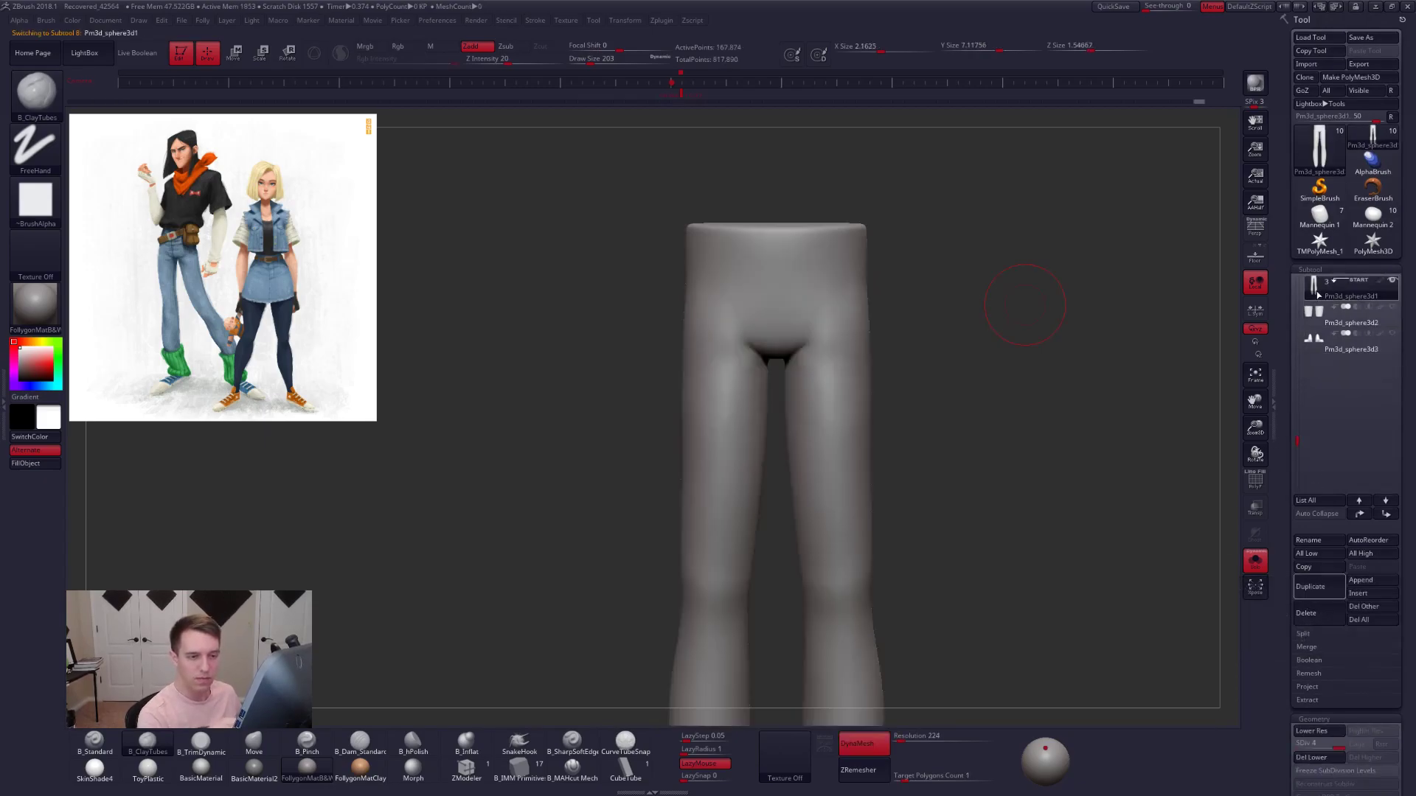
# - Lower the legs to subdivision level 2 and smooth the front of the hips with the draw size at 279
pyautogui.keyDown('alt'); pyautogui.moveTo(864, 436); pyautogui.dragTo(900, 464, button='right'); pyautogui.keyUp('alt')
pyautogui.press('space')
pyautogui.moveTo(863, 447); pyautogui.dragTo(867, 447)
pyautogui.keyDown('ctrl'); pyautogui.moveTo(874, 418); pyautogui.dragTo(832, 411, button='right'); pyautogui.keyUp('ctrl')
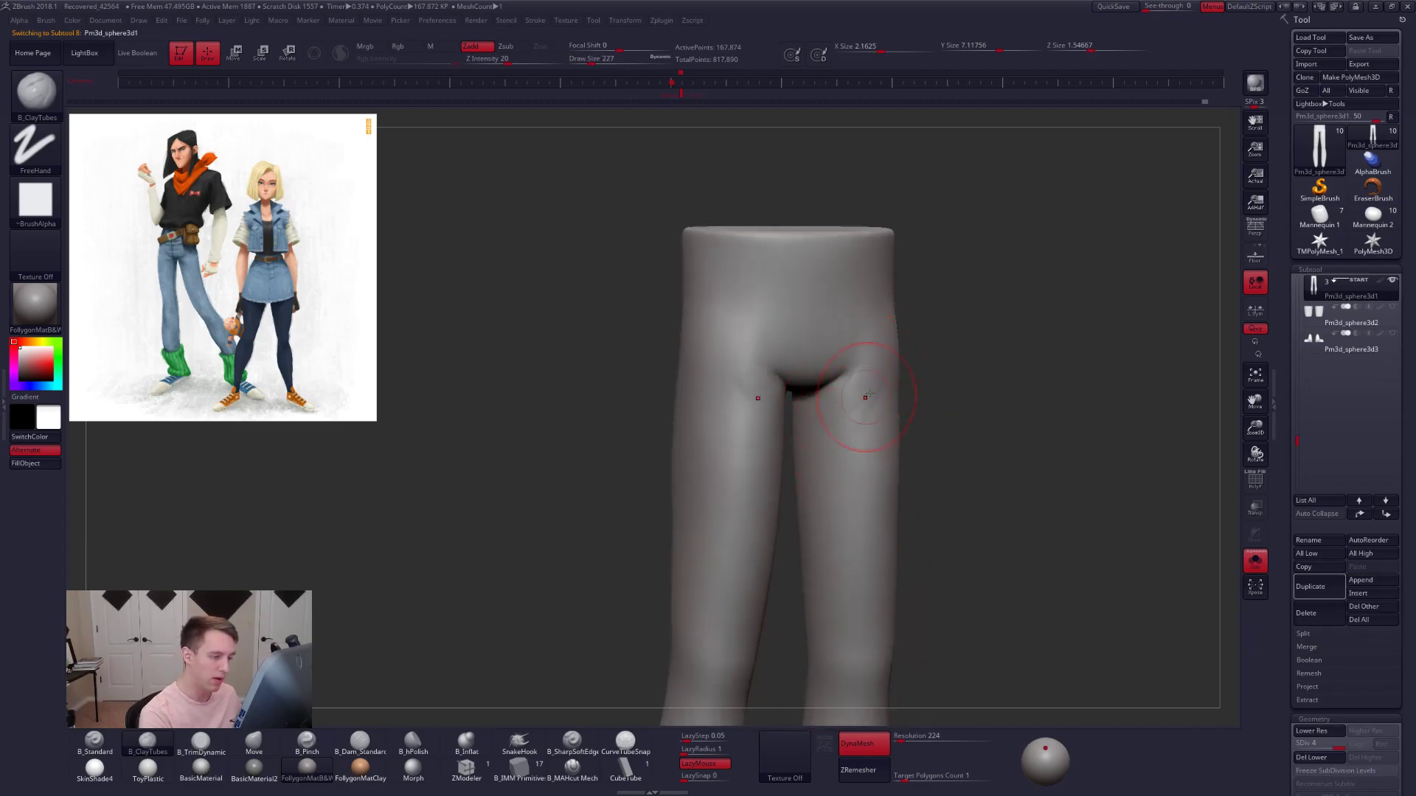
pyautogui.press('shift')
pyautogui.hotkey('shift', 'd')
pyautogui.hotkey('shift', 'd')
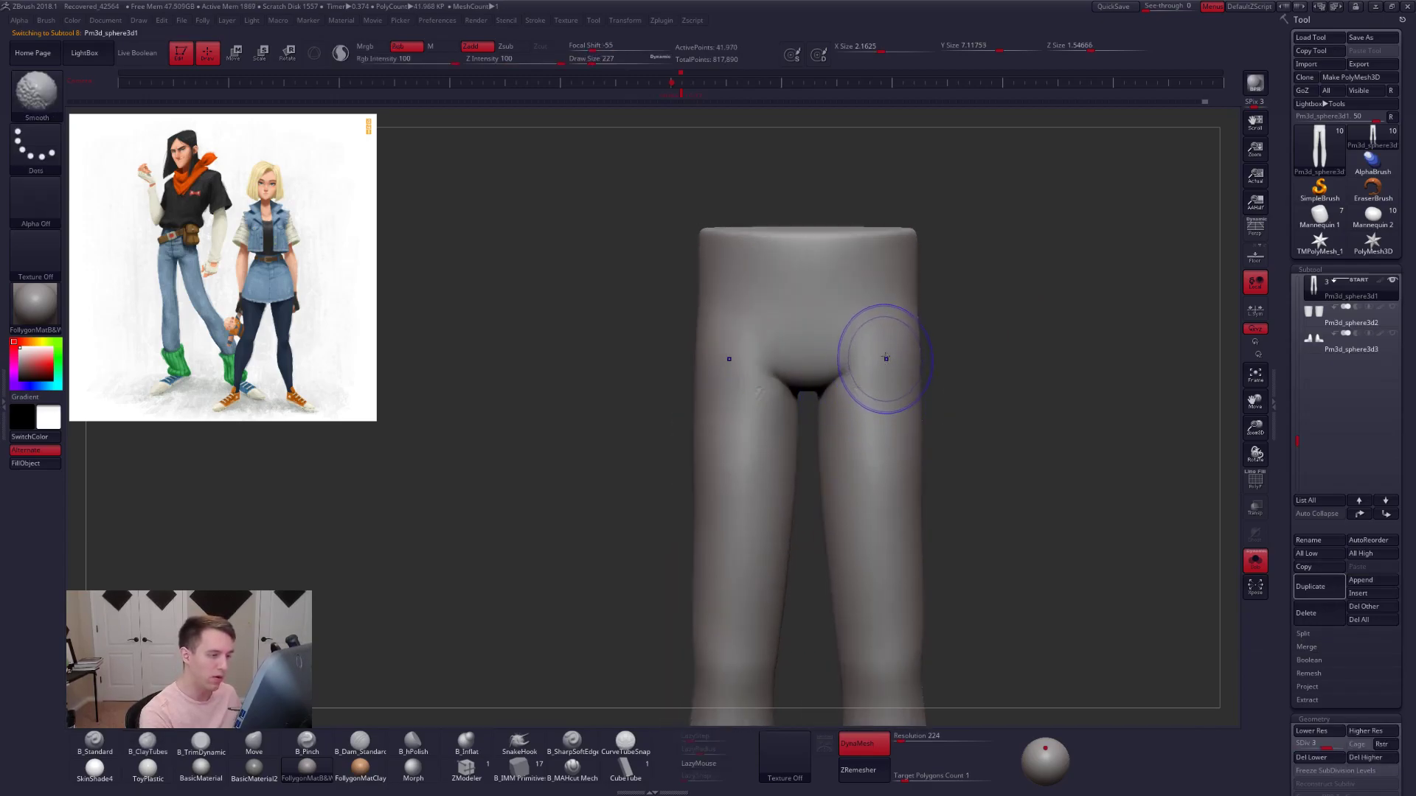
pyautogui.press('shift')
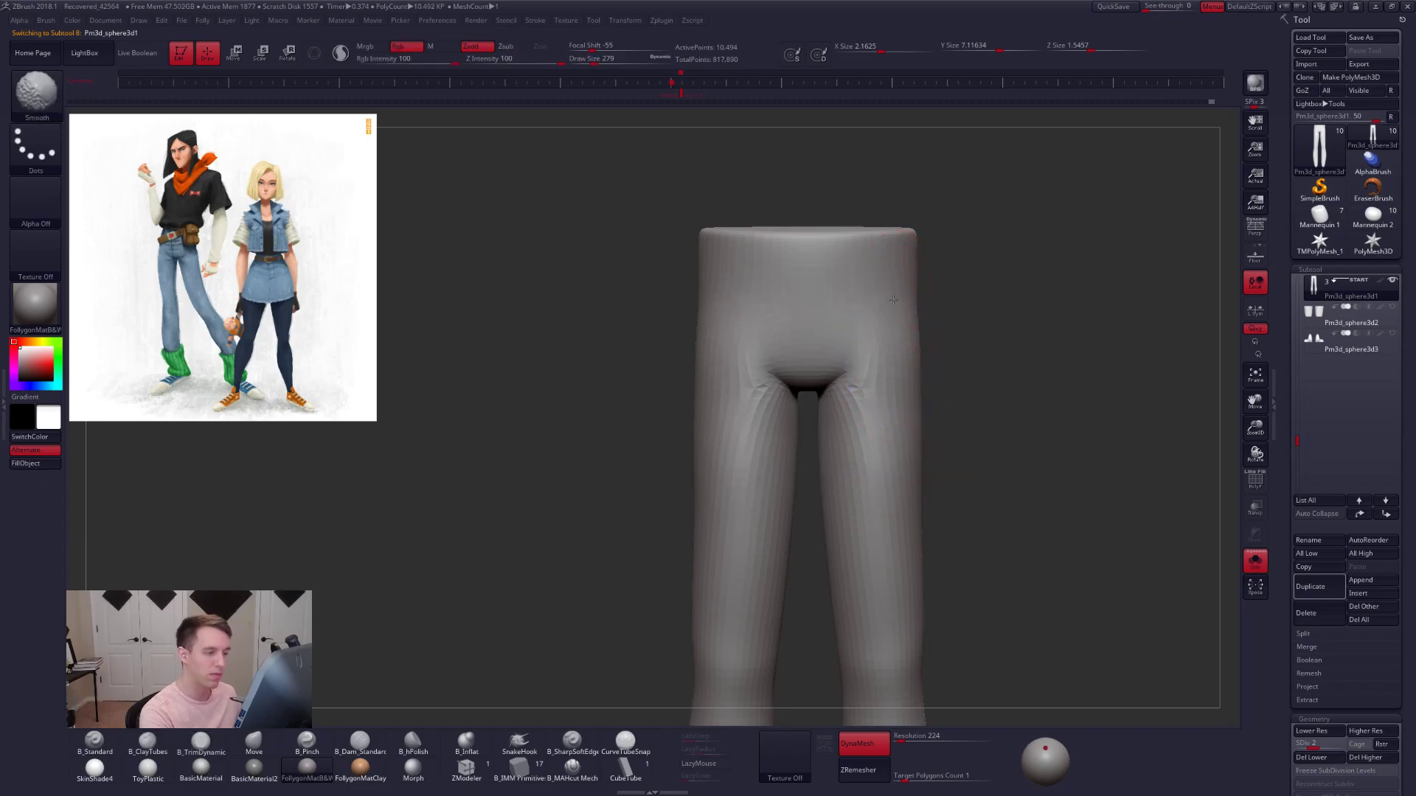
# - Refine the outer side of the hips and thighs with B_ClayTubes and smoothing
pyautogui.moveTo(891, 344); pyautogui.dragTo(930, 348, button='right')
pyautogui.press('2')
pyautogui.press('shift')
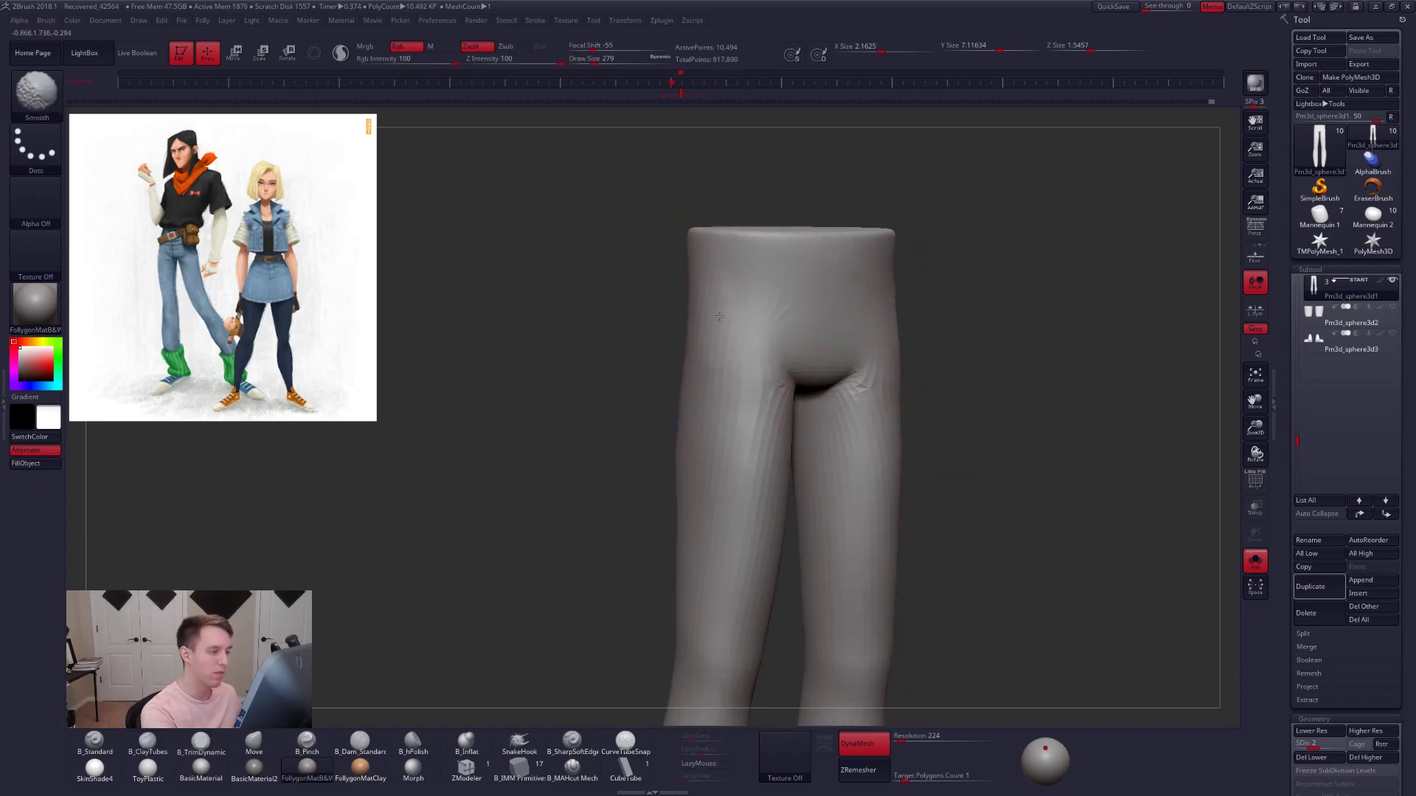
pyautogui.moveTo(716, 342); pyautogui.dragTo(837, 342, button='right')
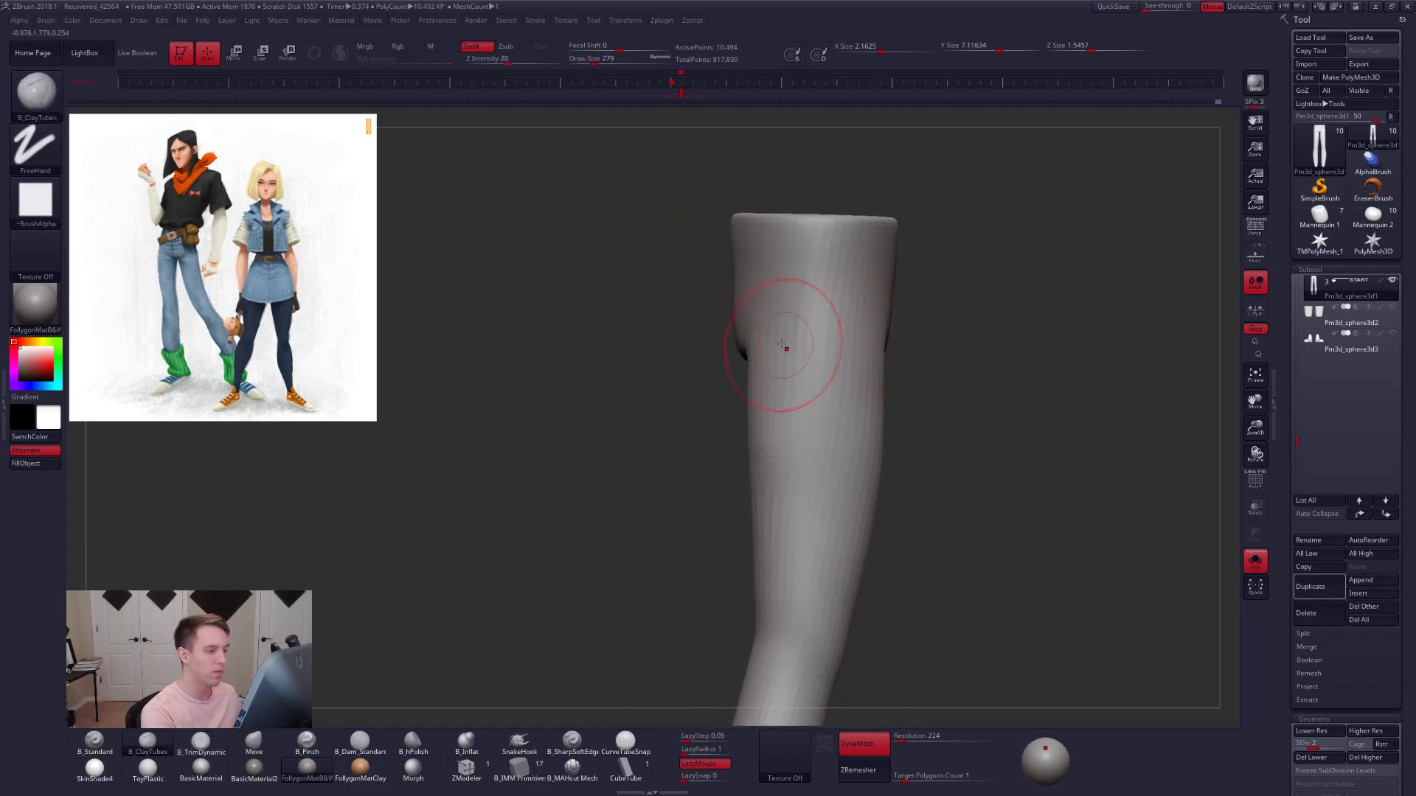
# - Set the draw size to 482 and smooth the thigh surface at subdivision level 3
pyautogui.moveTo(780, 266)
pyautogui.keyDown('shift'); pyautogui.mouseDown(button='right')
pyautogui.moveTo(822, 308)
pyautogui.moveTo(829, 375)
pyautogui.moveTo(809, 405)
pyautogui.moveTo(840, 408)
pyautogui.mouseUp(button='right'); pyautogui.keyUp('shift')
pyautogui.press('space')
pyautogui.moveTo(819, 421); pyautogui.dragTo(826, 421)
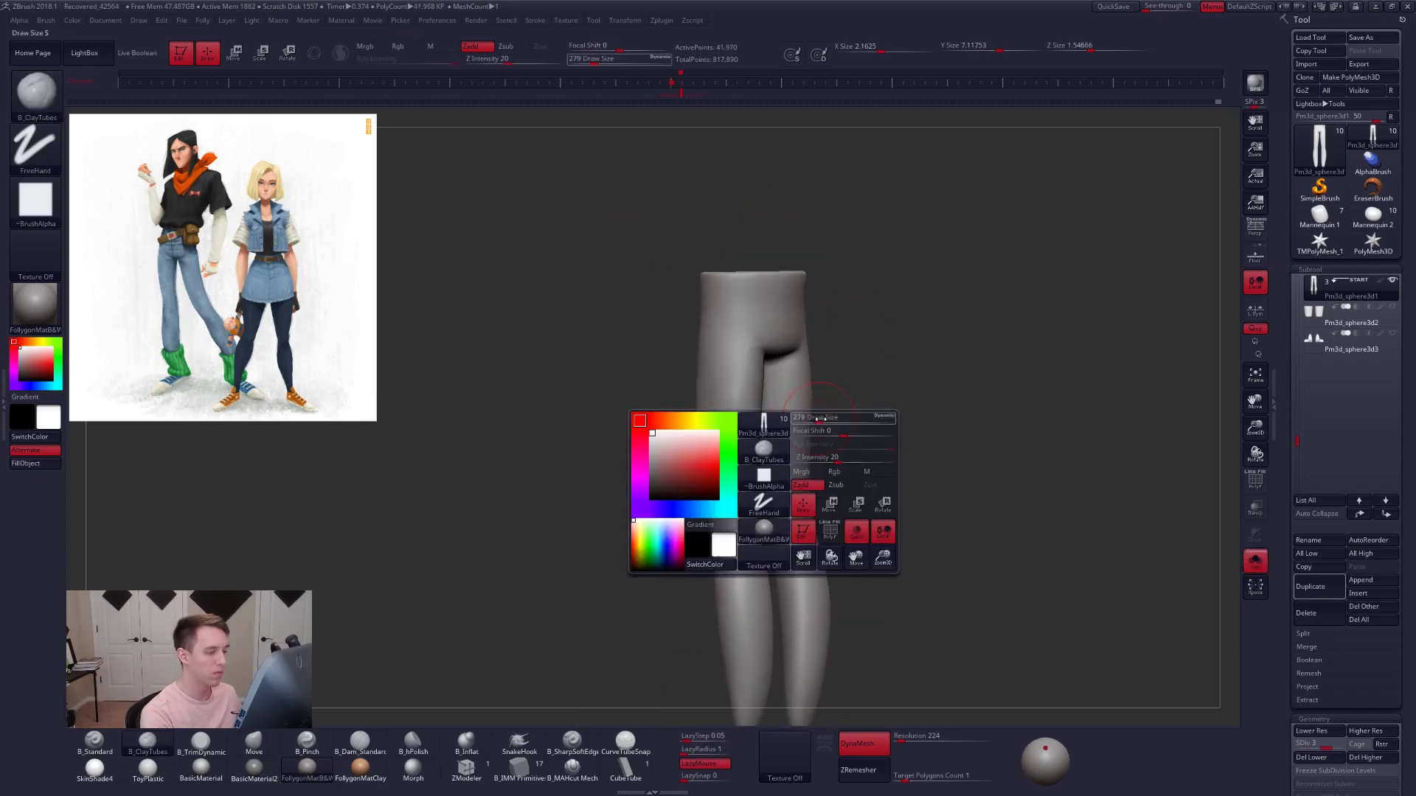
pyautogui.keyDown('shift'); pyautogui.moveTo(728, 413); pyautogui.dragTo(730, 435); pyautogui.keyUp('shift')
pyautogui.moveTo(754, 437); pyautogui.dragTo(850, 388, button='right')
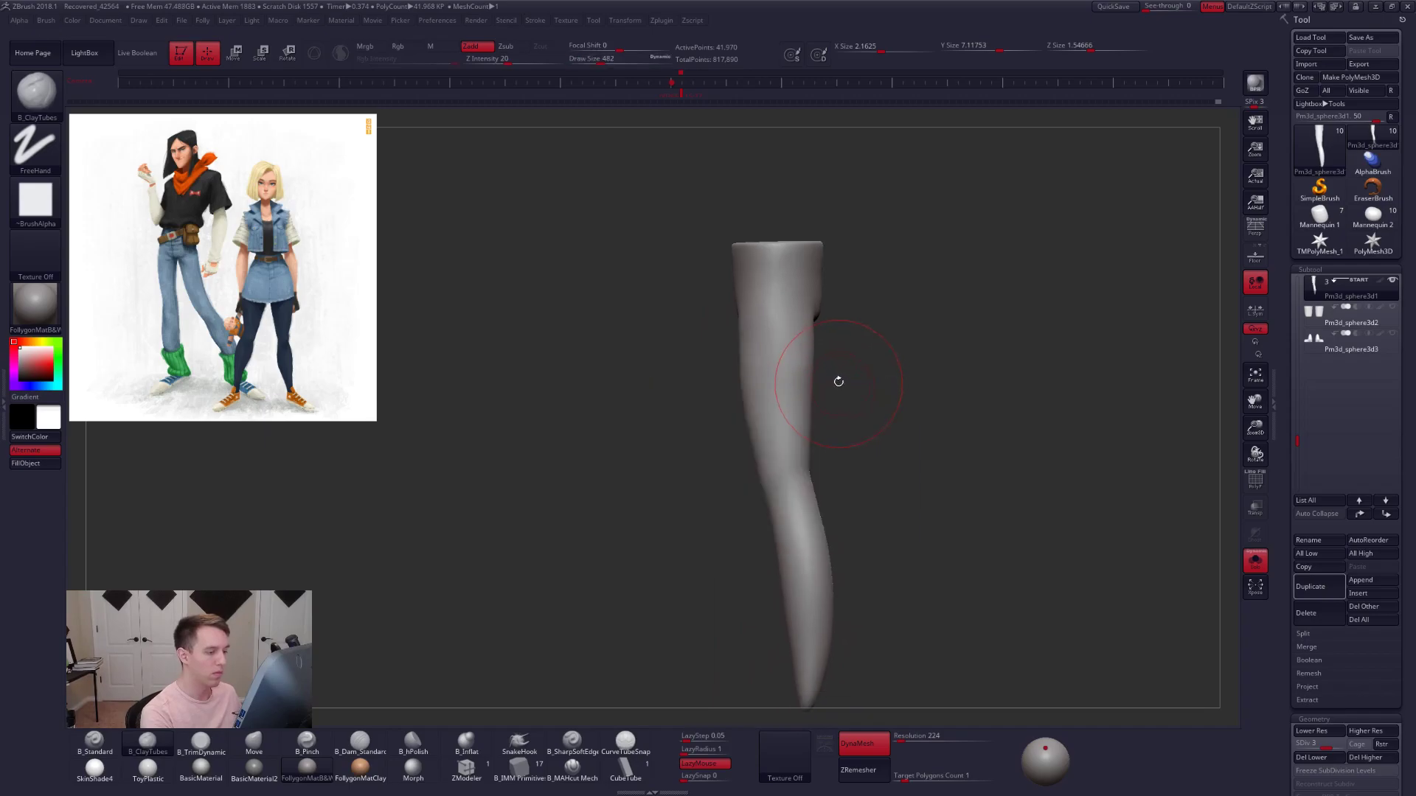
# - Choose the Move brush at draw size 615, compare the leg profile with the full body and drop to subdivision level 1
pyautogui.press('b')
pyautogui.press('m')
pyautogui.press('v')
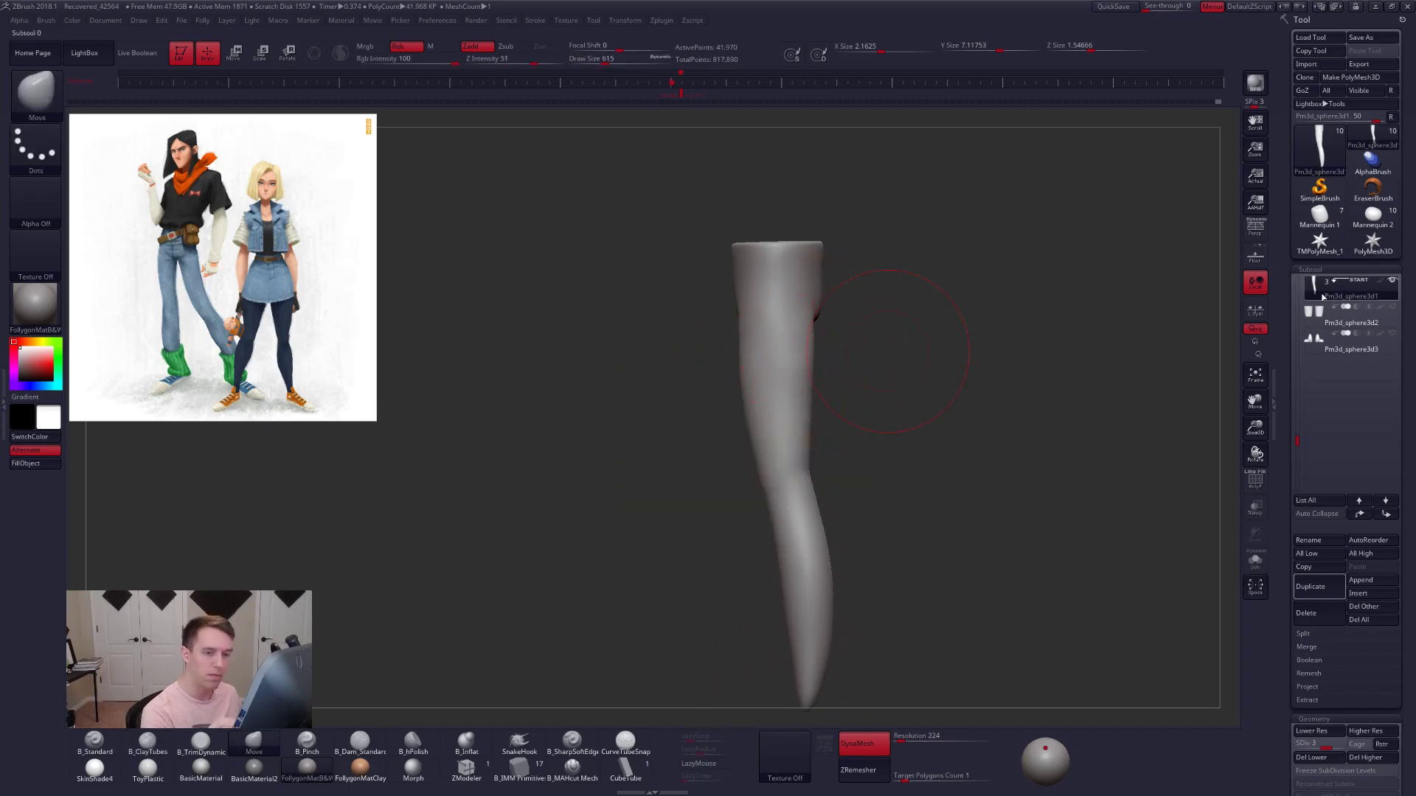
pyautogui.click(1392, 281)
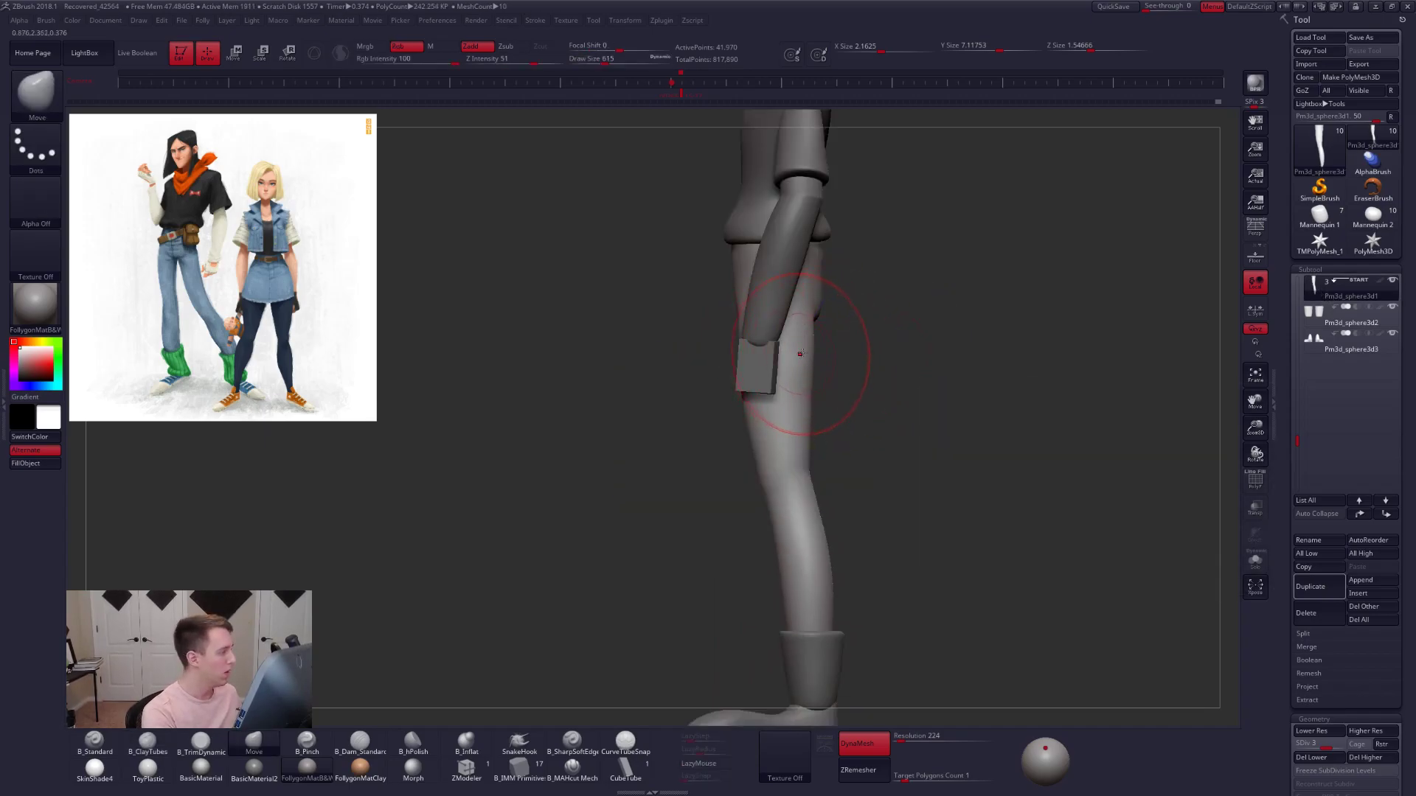
pyautogui.hotkey('alt', 's')
pyautogui.keyDown('alt'); pyautogui.moveTo(803, 372); pyautogui.dragTo(839, 376, button='right'); pyautogui.keyUp('alt')
pyautogui.hotkey('shift', 'd')
pyautogui.hotkey('shift', 'd')
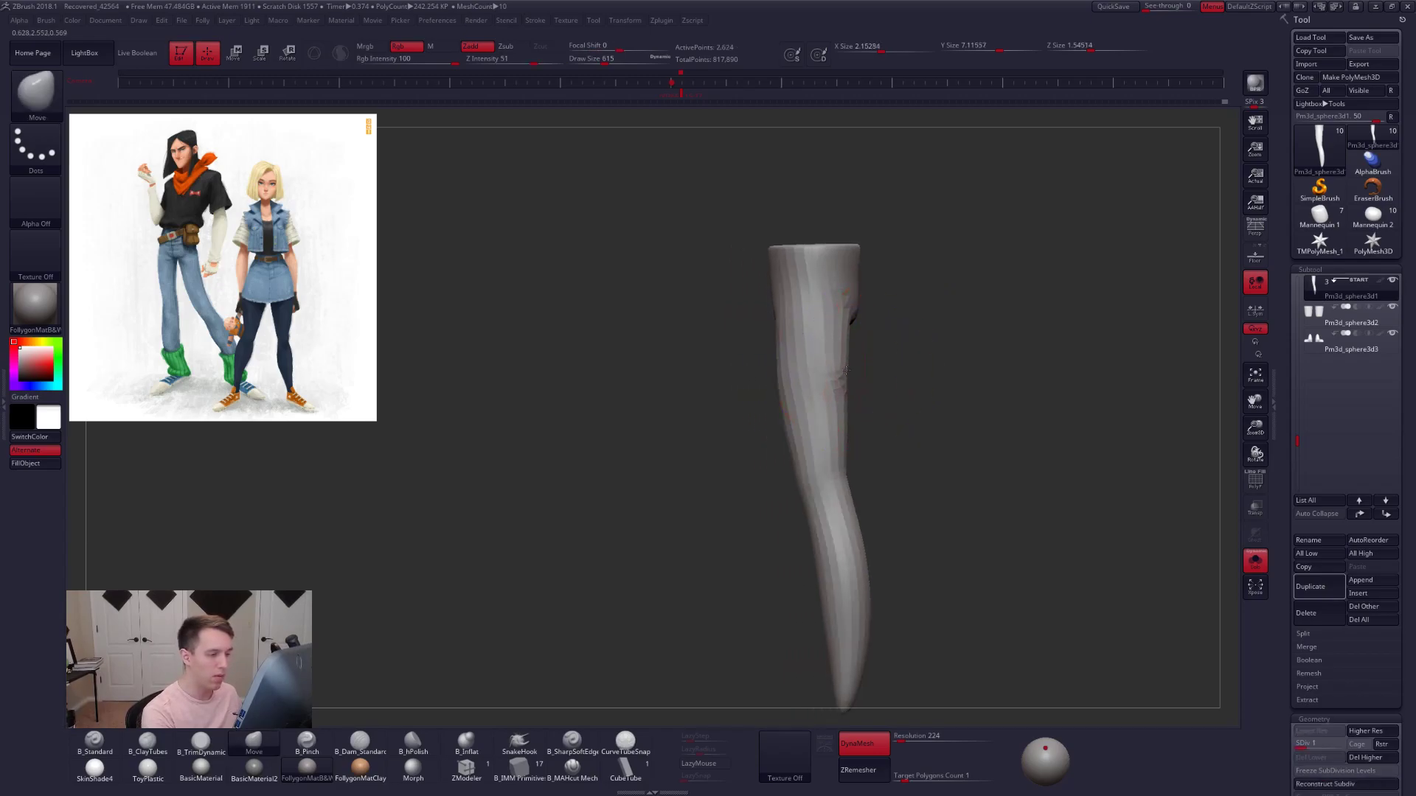
# - Refine the hip and thigh volumes with B_ClayTubes, working up from subdivision level 2 to level 3
pyautogui.press('d')
pyautogui.moveTo(868, 326); pyautogui.dragTo(862, 303, button='right')
pyautogui.press('space')
pyautogui.press('2')
pyautogui.press('space')
pyautogui.moveTo(848, 276); pyautogui.dragTo(851, 276)
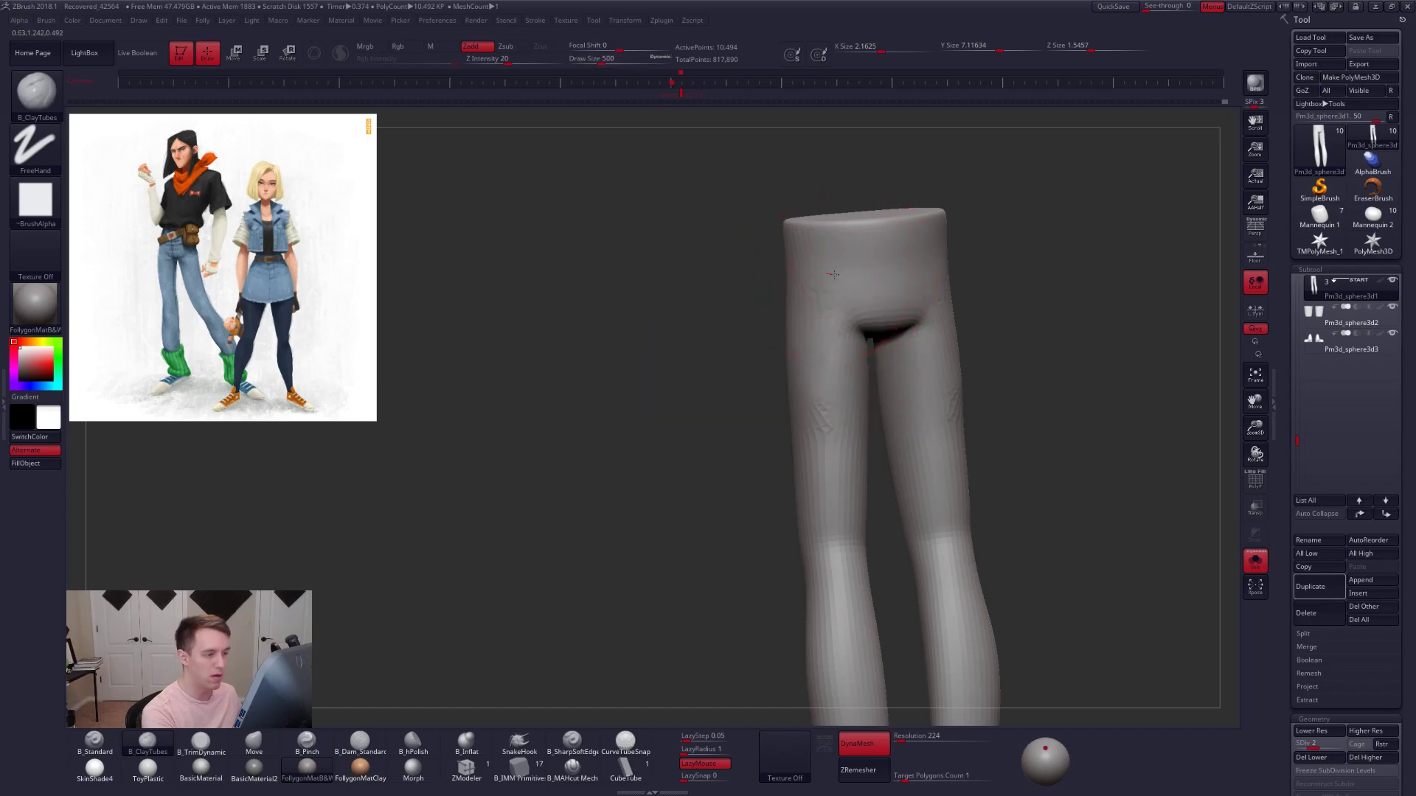
pyautogui.press('d')
pyautogui.moveTo(867, 290); pyautogui.dragTo(904, 260, button='right')
pyautogui.press('space')
pyautogui.moveTo(904, 275); pyautogui.dragTo(900, 275)
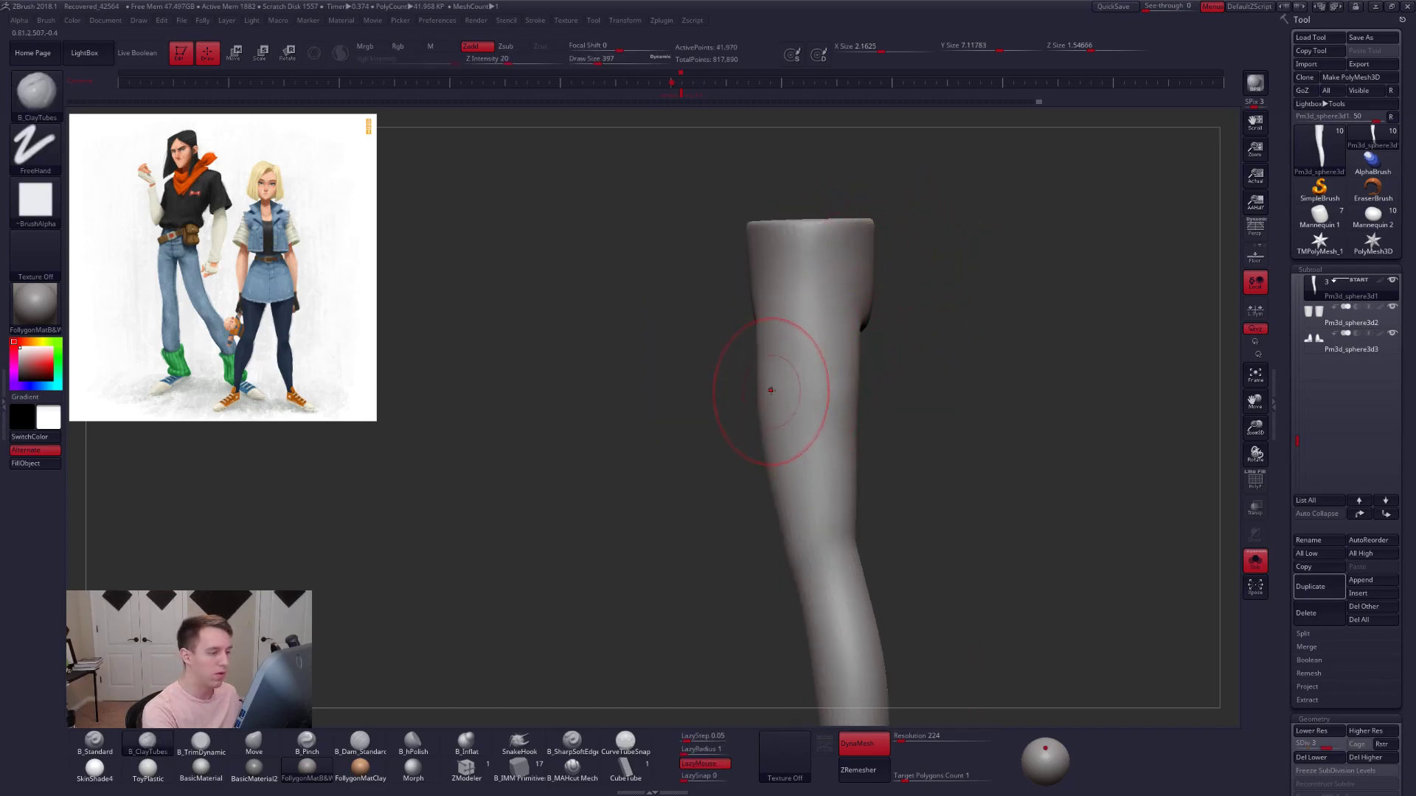
# - Adjust the thigh's side profile with the Move brush at draw size 742 on subdivision level 1
pyautogui.hotkey('alt', 's')
pyautogui.hotkey('alt', 's')
pyautogui.press('f')
pyautogui.moveTo(823, 478)
pyautogui.mouseDown(button='right')
pyautogui.moveTo(770, 446)
pyautogui.moveTo(782, 487)
pyautogui.mouseUp(button='right')
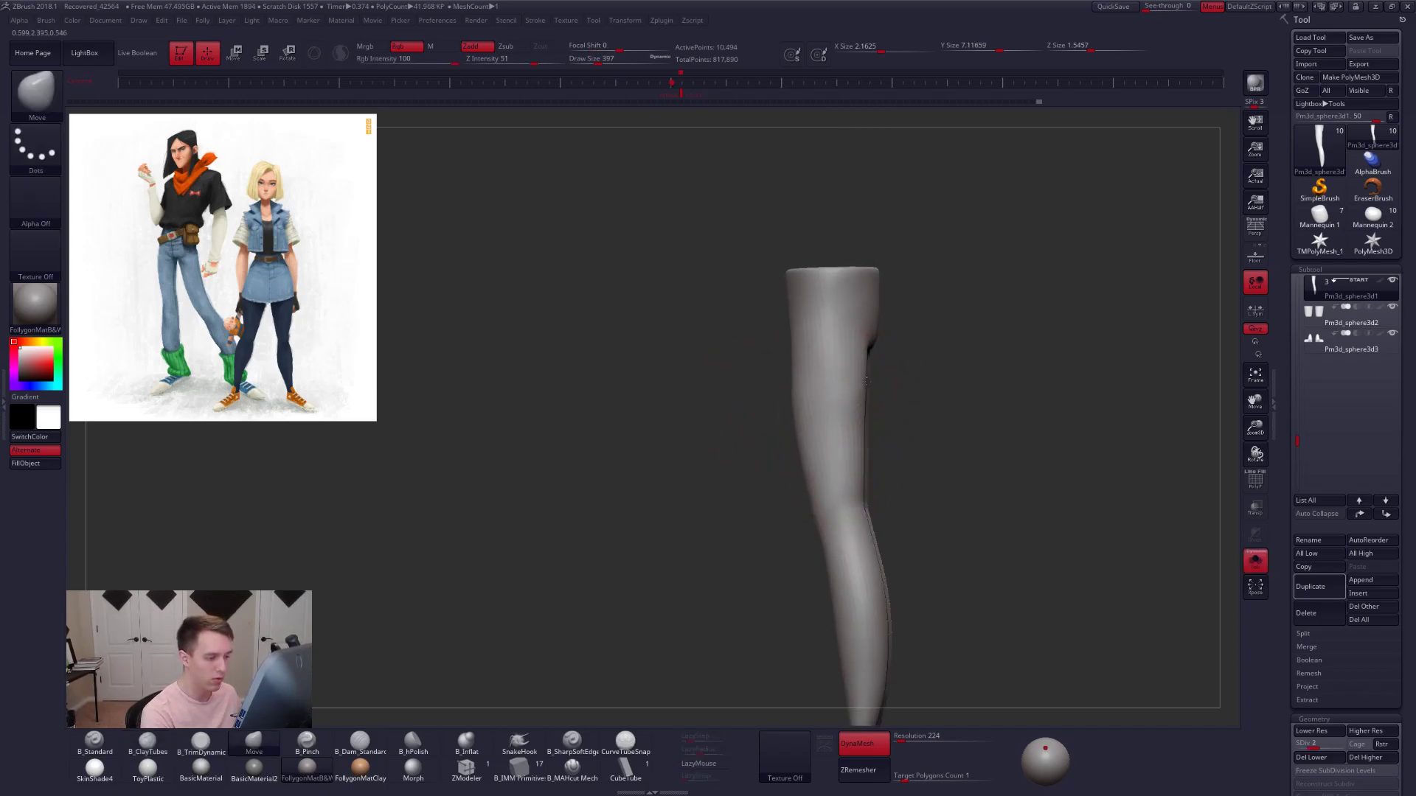
pyautogui.press('space')
pyautogui.moveTo(812, 407); pyautogui.dragTo(811, 417)
pyautogui.hotkey('shift', 'd')
pyautogui.press('space')
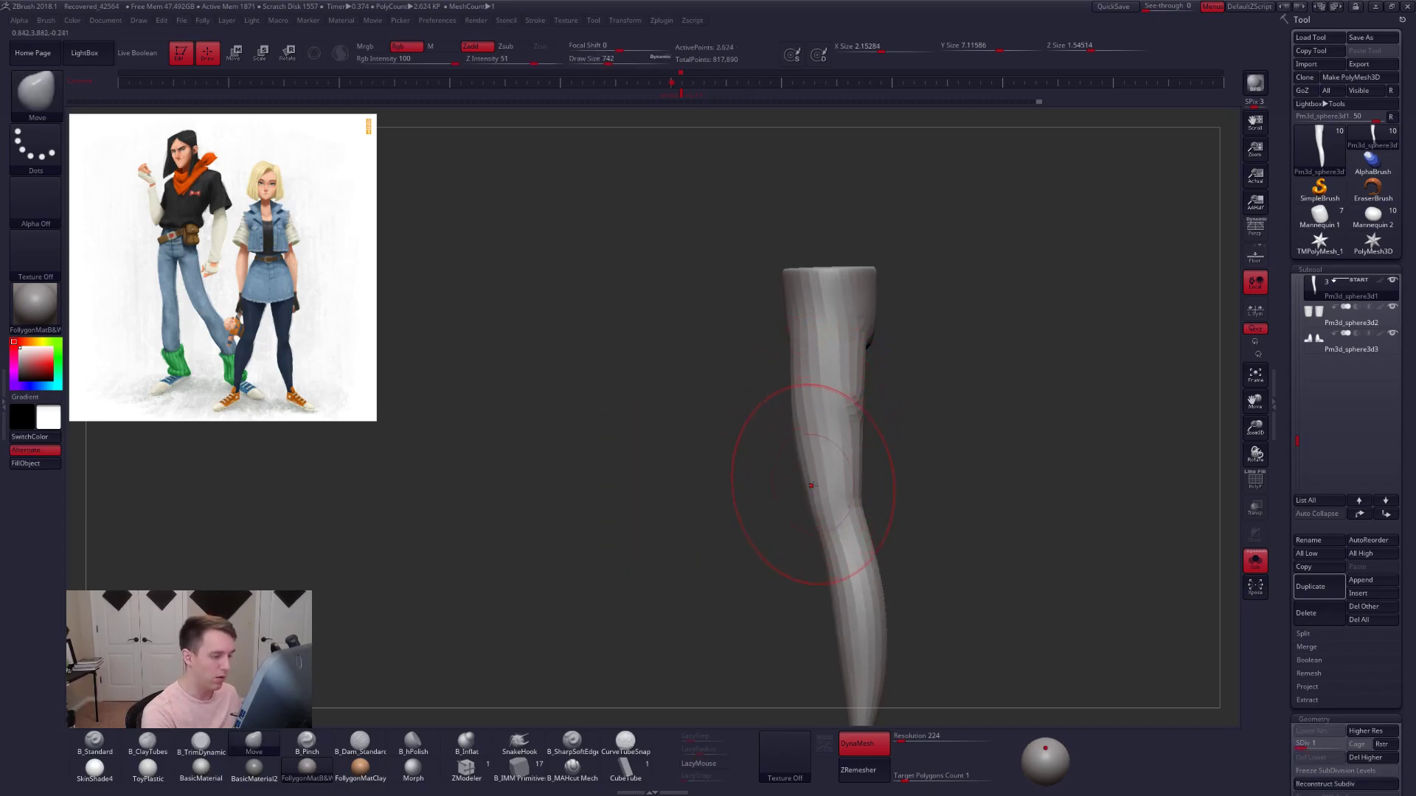
# - Reshape the knee and calf profile with the Move brush at draw size 556
pyautogui.keyDown('alt'); pyautogui.moveTo(809, 487); pyautogui.dragTo(815, 446, button='right'); pyautogui.keyUp('alt')
pyautogui.press('space')
pyautogui.moveTo(834, 403); pyautogui.dragTo(826, 404)
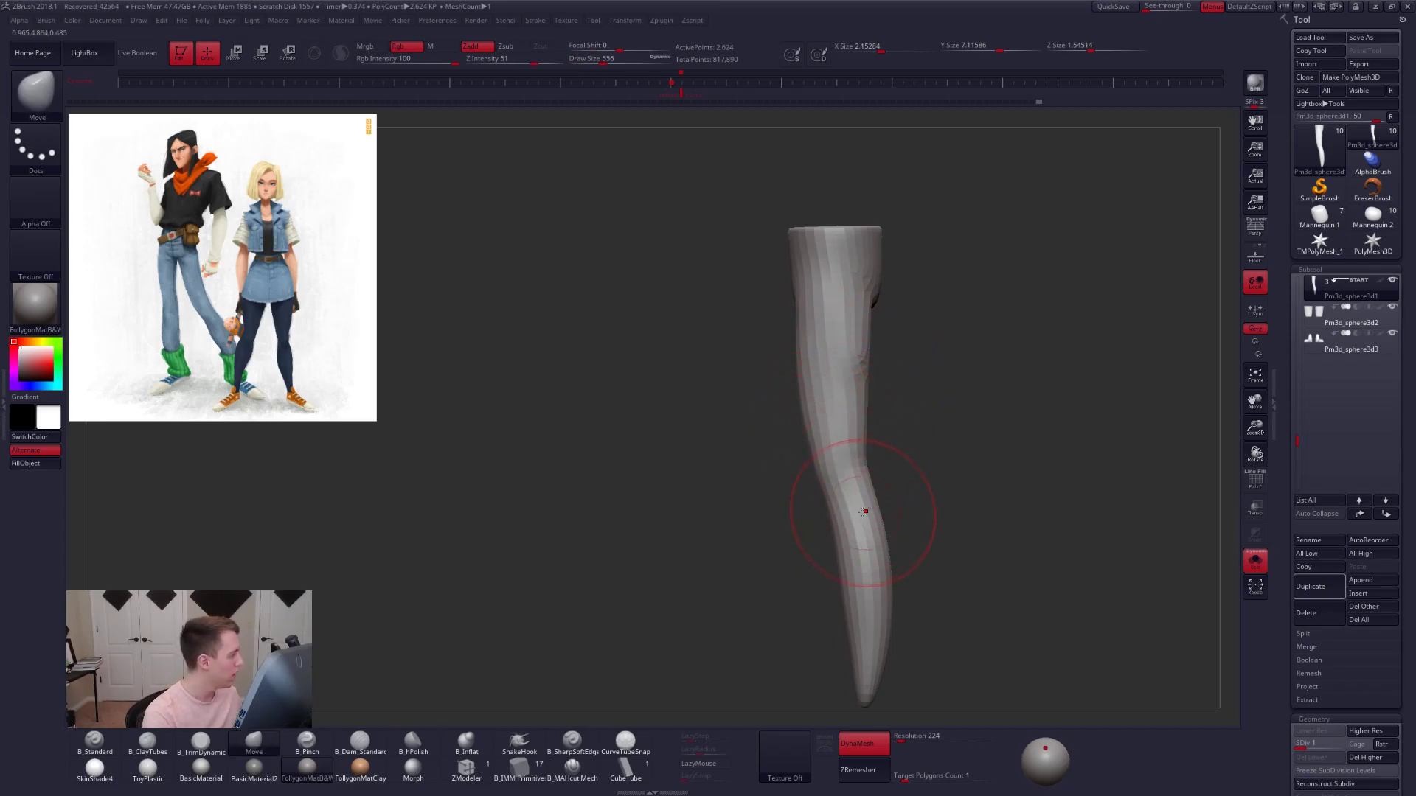
pyautogui.keyDown('shift'); pyautogui.moveTo(861, 531); pyautogui.dragTo(926, 521, button='right'); pyautogui.keyUp('shift')
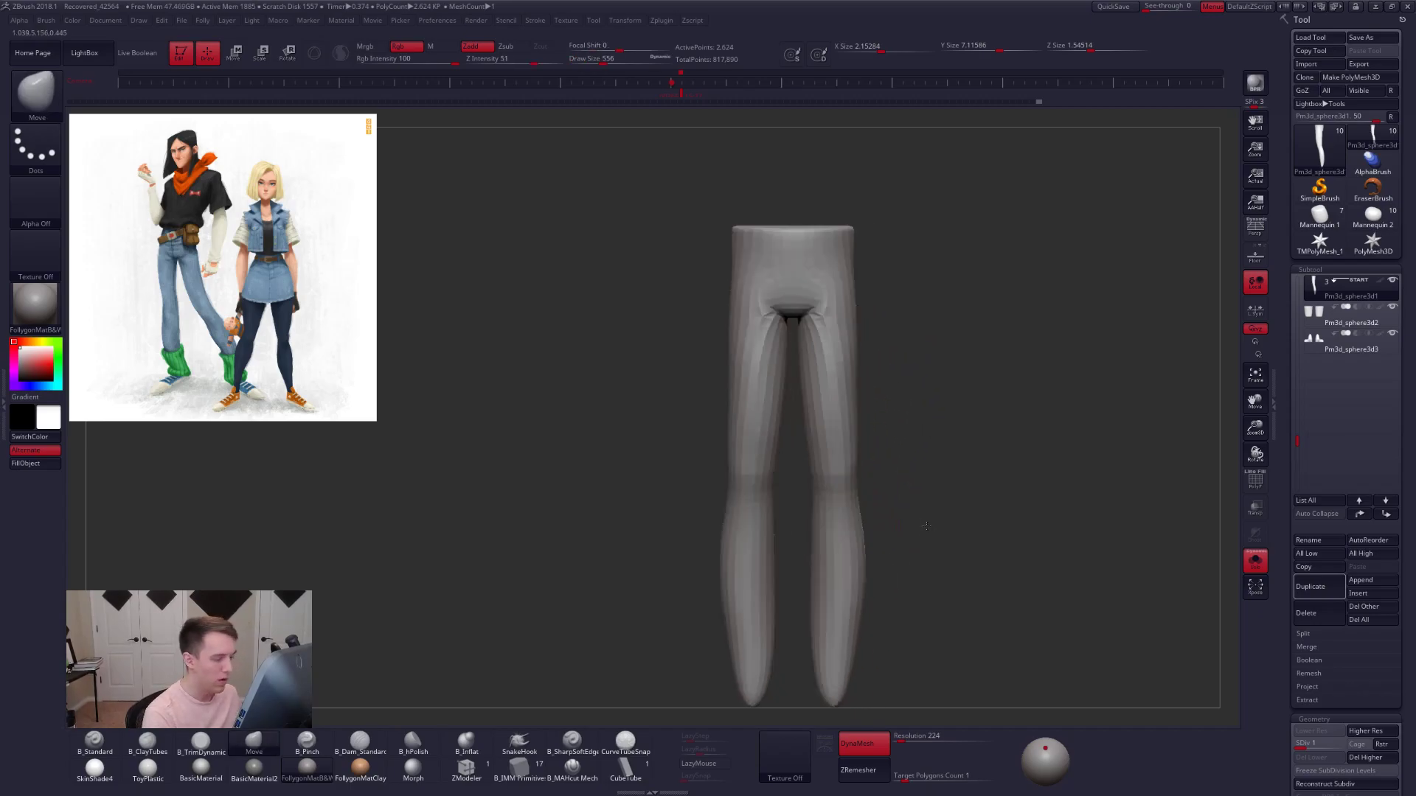
# - Return to subdivision level 3 and refine the front of the thighs with B_ClayTubes at draw size 447
pyautogui.press('d')
pyautogui.keyDown('ctrl'); pyautogui.moveTo(846, 422); pyautogui.dragTo(844, 446, button='right'); pyautogui.keyUp('ctrl')
pyautogui.press('space')
pyautogui.moveTo(833, 431); pyautogui.dragTo(822, 423)
pyautogui.press('d')
pyautogui.press('b')
pyautogui.press('c')
pyautogui.press('t')
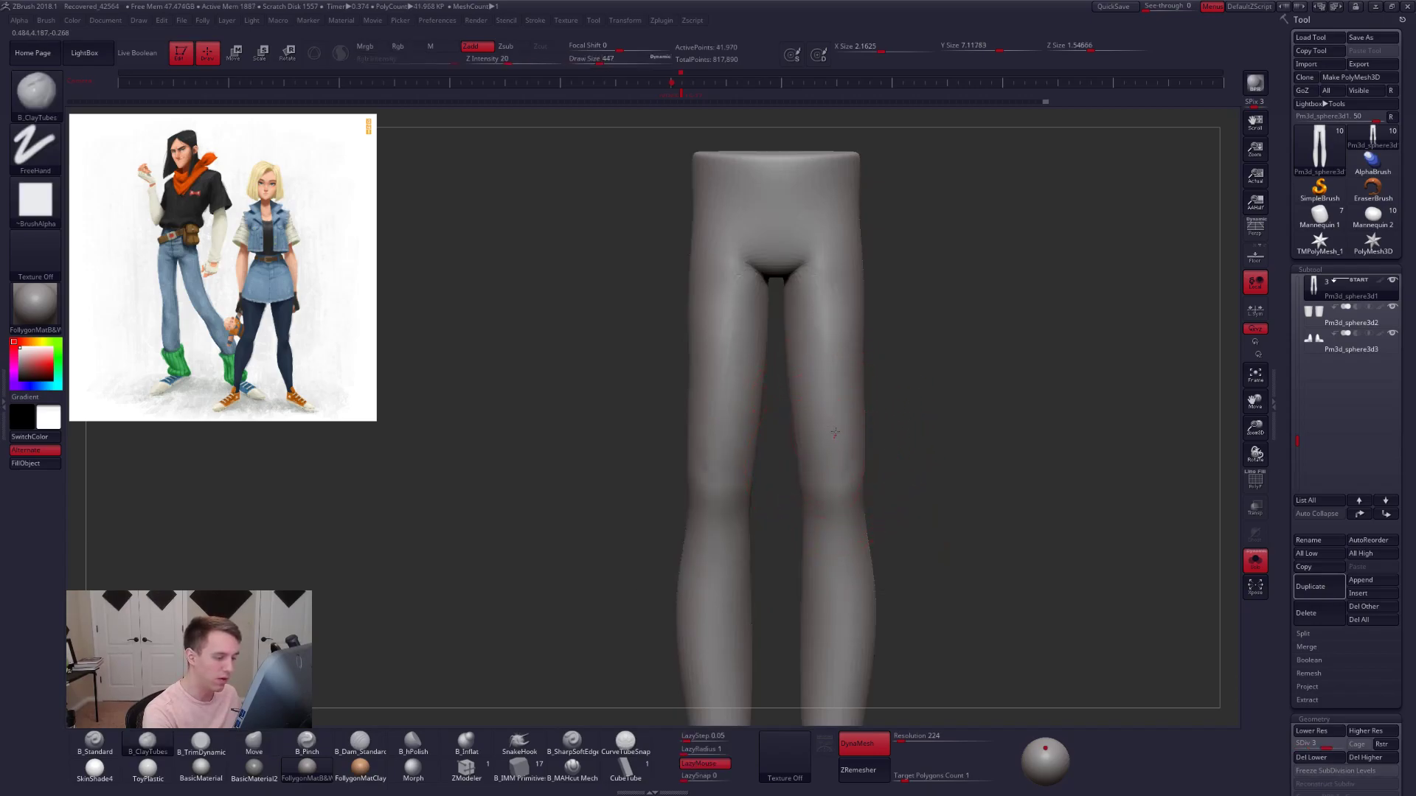
pyautogui.press('shift')
pyautogui.press('f')
pyautogui.keyDown('alt'); pyautogui.moveTo(845, 412); pyautogui.dragTo(841, 494, button='right'); pyautogui.keyUp('alt')
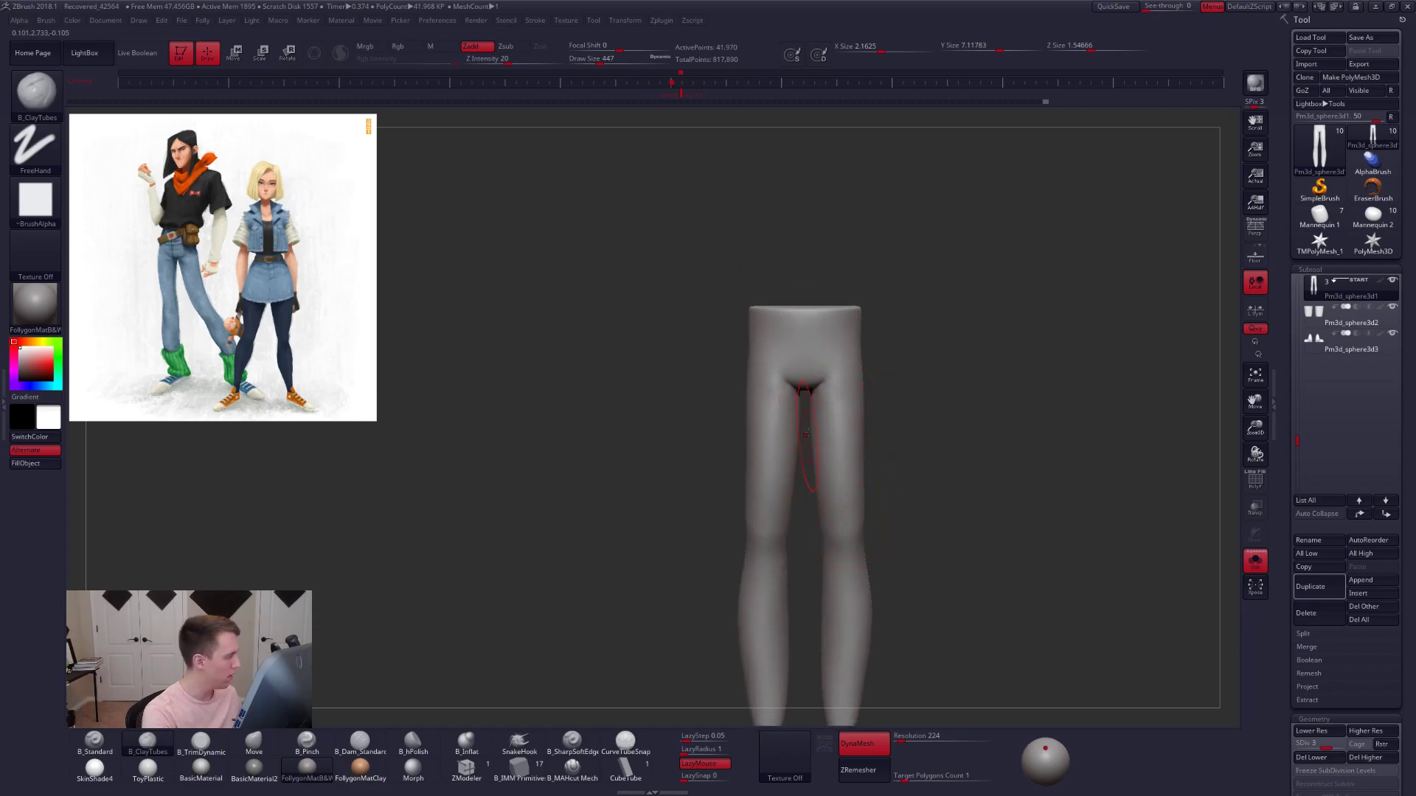
pyautogui.keyDown('alt'); pyautogui.moveTo(827, 402); pyautogui.dragTo(862, 382, button='right'); pyautogui.keyUp('alt')
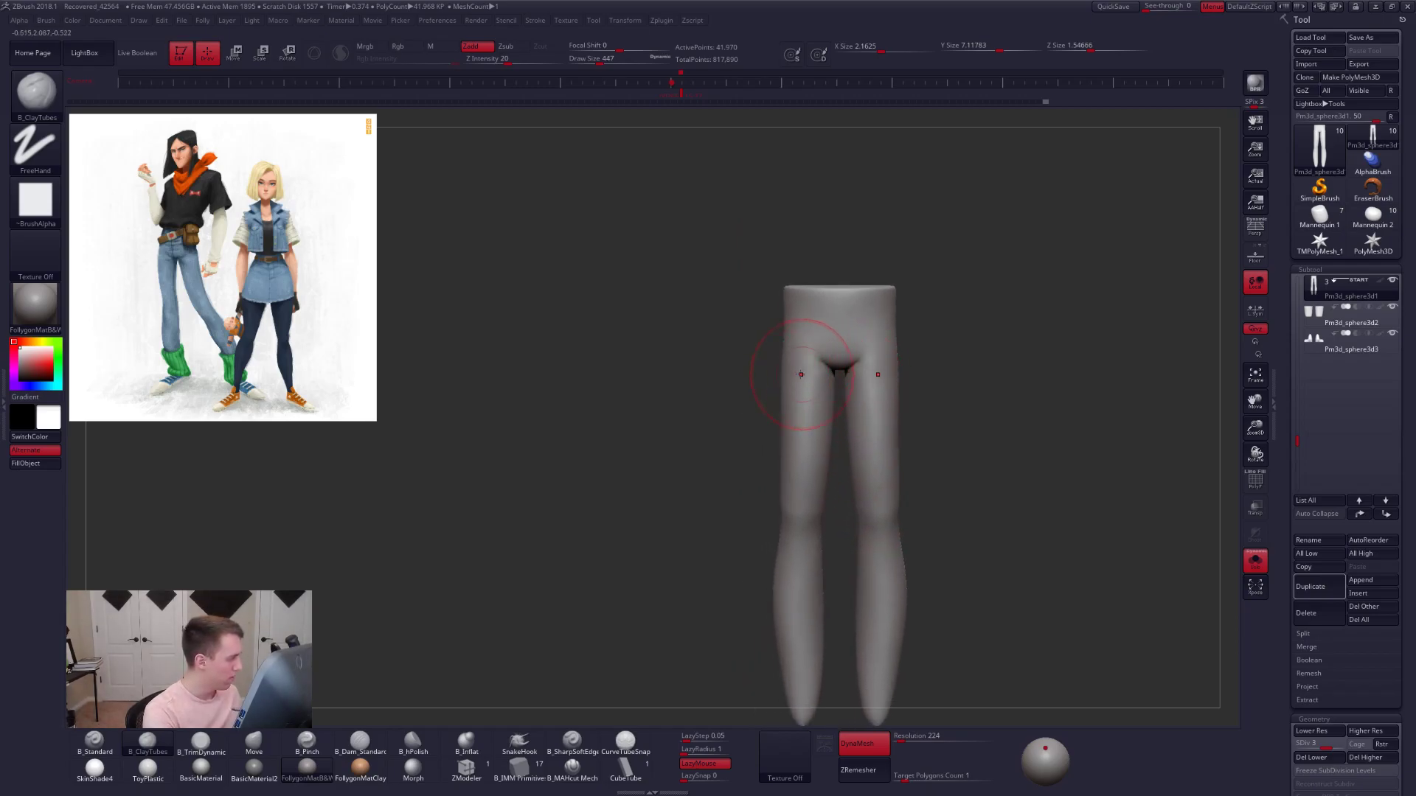
# - Adjust the thigh and knee silhouette with the Move brush at draw size 500 on subdivision level 2
pyautogui.moveTo(784, 414)
pyautogui.keyDown('ctrl'); pyautogui.mouseDown(button='right')
pyautogui.moveTo(810, 451)
pyautogui.moveTo(797, 452)
pyautogui.moveTo(795, 426)
pyautogui.mouseUp(button='right'); pyautogui.keyUp('ctrl')
pyautogui.hotkey('shift', 'd')
pyautogui.rightClick(788, 385)
pyautogui.press('b')
pyautogui.press('m')
pyautogui.press('v')
pyautogui.keyDown('alt'); pyautogui.moveTo(814, 439); pyautogui.dragTo(805, 404, button='right'); pyautogui.keyUp('alt')
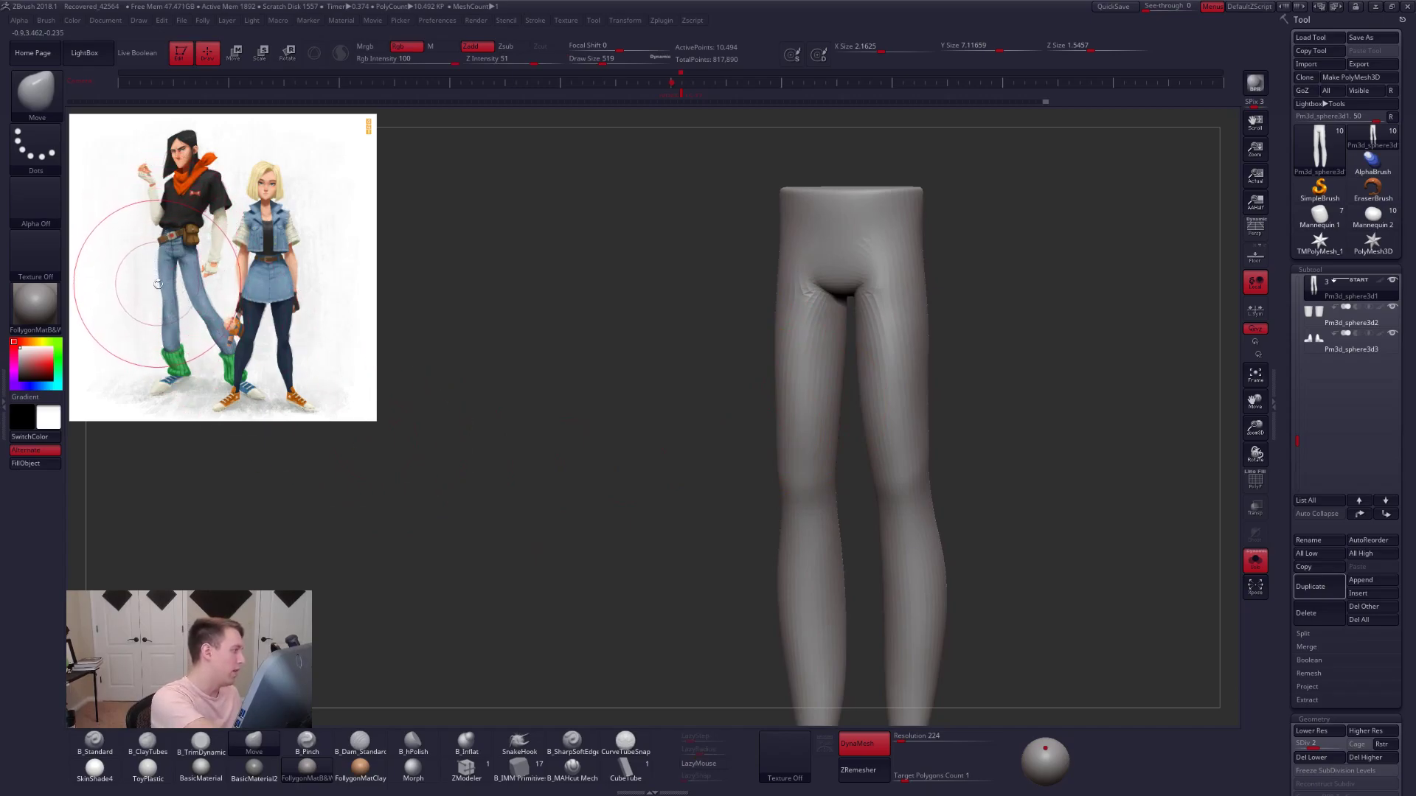
pyautogui.moveTo(812, 453)
pyautogui.keyDown('alt'); pyautogui.mouseDown(button='right')
pyautogui.moveTo(795, 432)
pyautogui.moveTo(781, 447)
pyautogui.moveTo(749, 398)
pyautogui.mouseUp(button='right'); pyautogui.keyUp('alt')
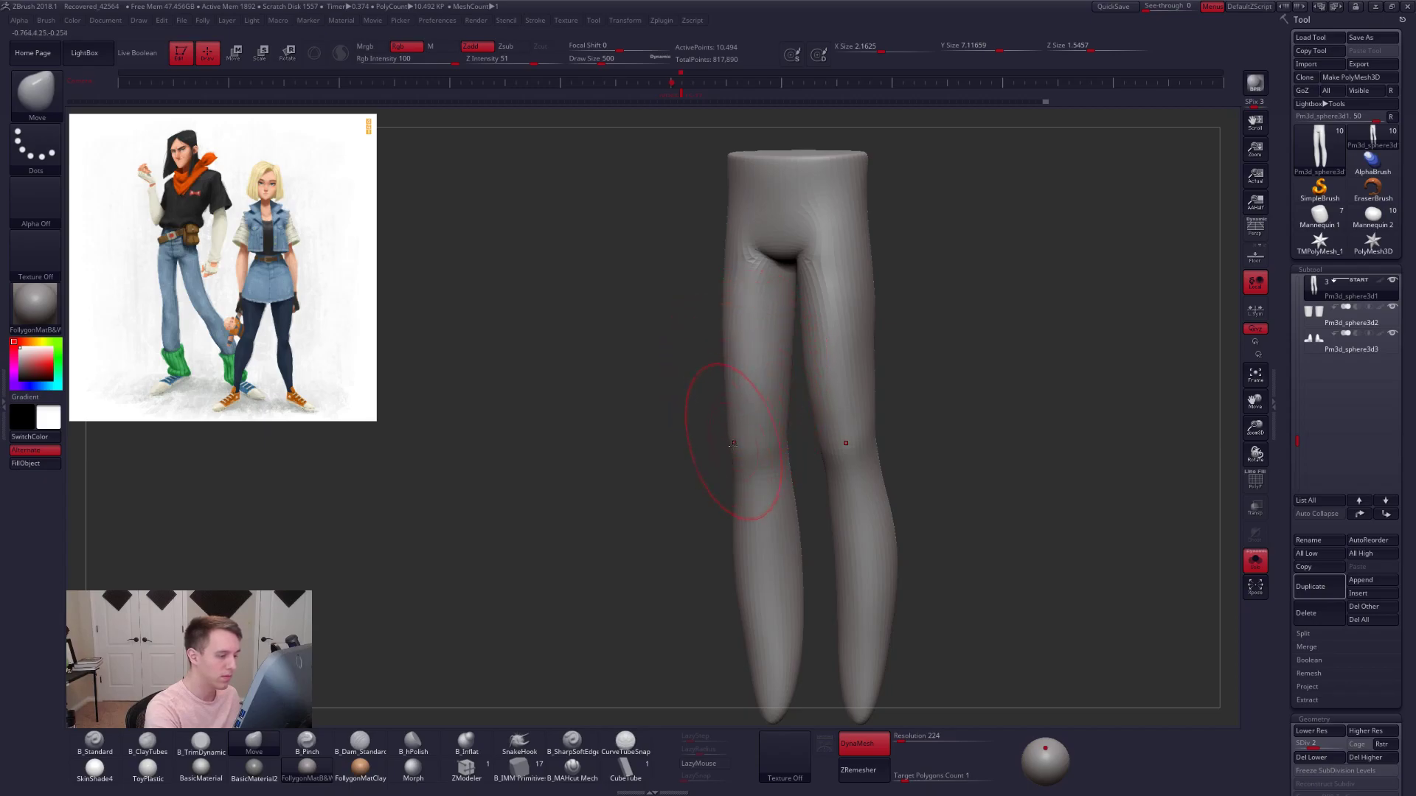
pyautogui.moveTo(743, 465); pyautogui.dragTo(741, 458, button='right')
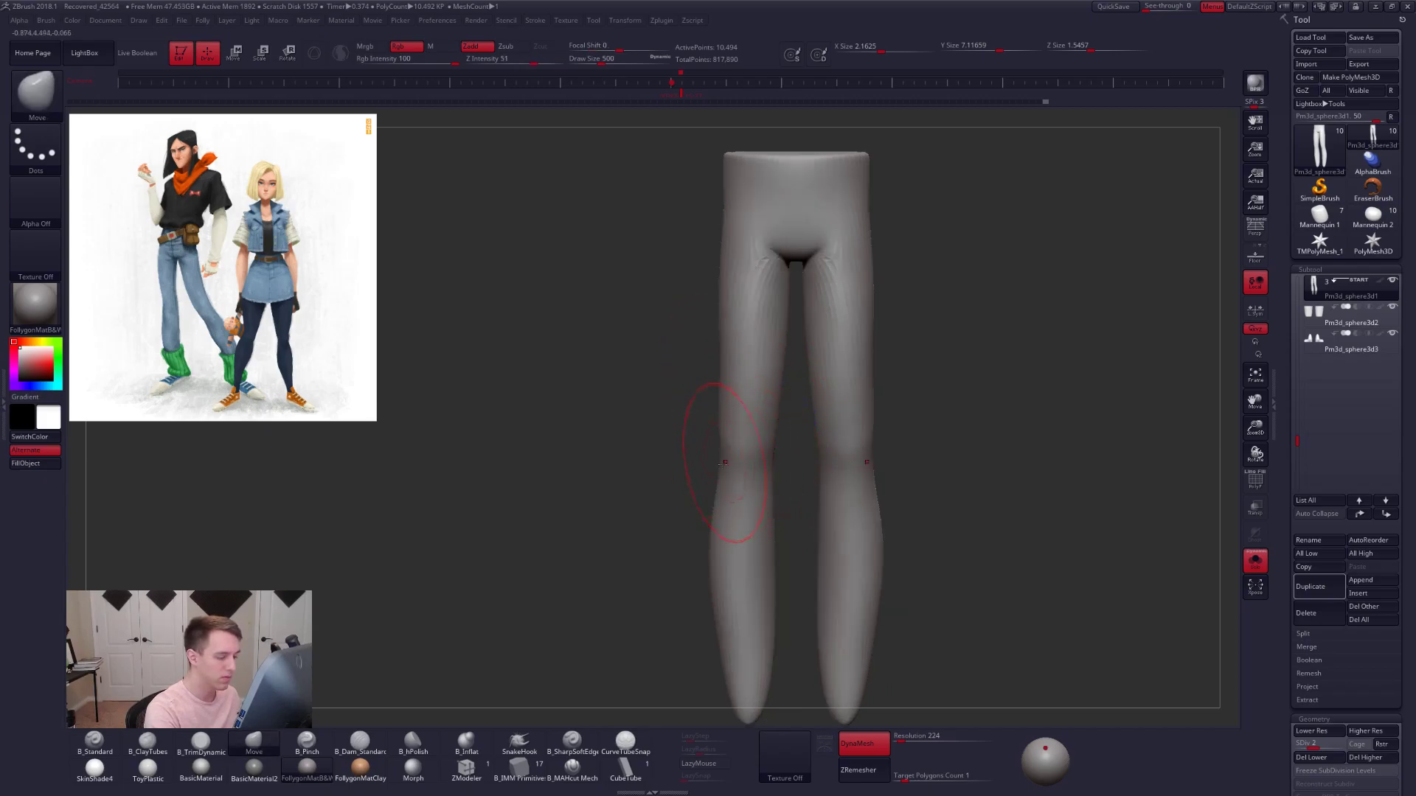
# - Mask the hips and thighs down to the knees with MaskLasso and soften the mask edge
pyautogui.moveTo(733, 469)
pyautogui.keyDown('ctrl'); pyautogui.mouseDown()
pyautogui.moveTo(792, 474)
pyautogui.moveTo(741, 725)
pyautogui.moveTo(591, 476)
pyautogui.mouseUp(); pyautogui.keyUp('ctrl')
pyautogui.keyDown('alt'); pyautogui.moveTo(742, 468); pyautogui.dragTo(733, 416, button='right'); pyautogui.keyUp('alt')
pyautogui.keyDown('ctrl'); pyautogui.click(768, 414); pyautogui.keyUp('ctrl')
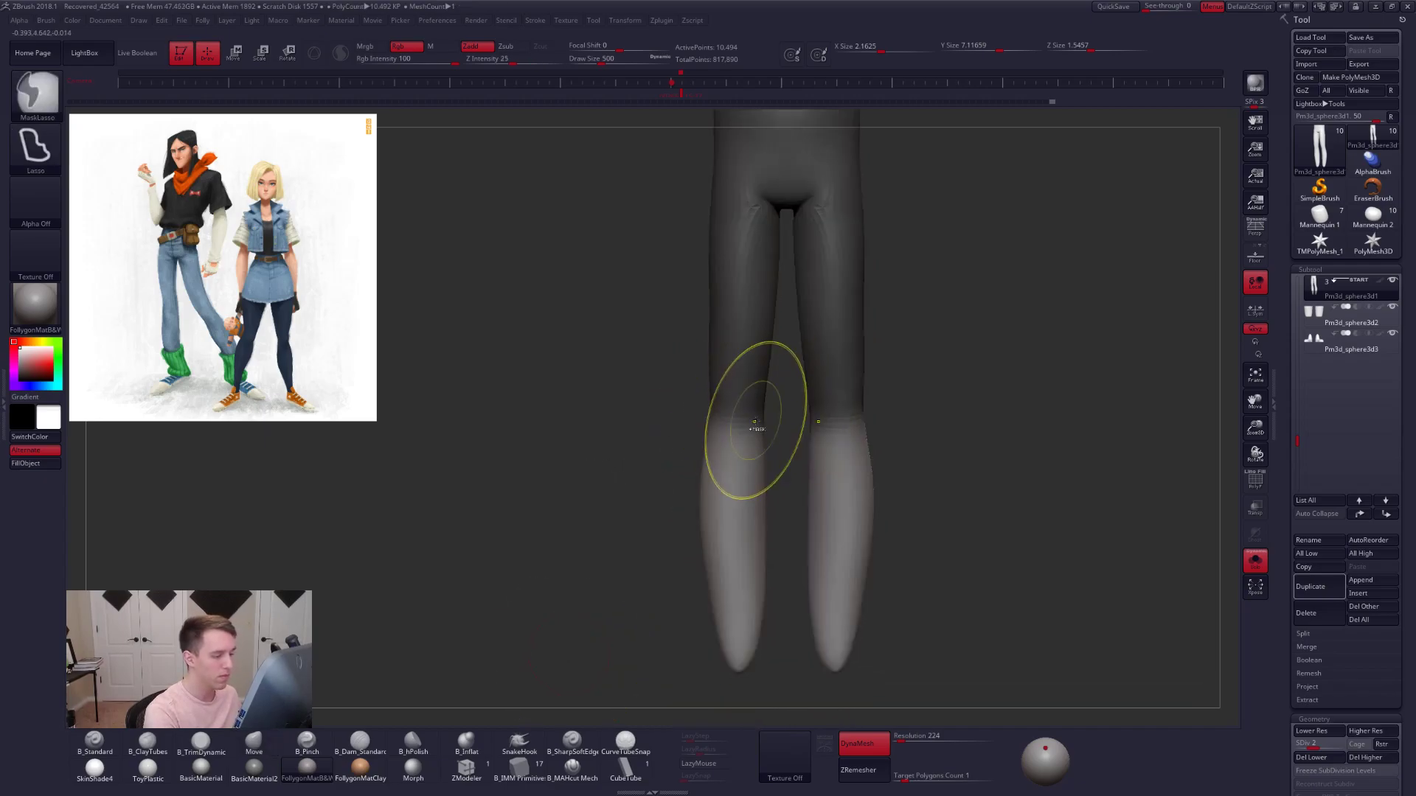
# - Lower the legs to subdivision level 1 and invert the softened mask so the lower legs are protected
pyautogui.hotkey('shift', 'd')
pyautogui.moveTo(732, 433)
pyautogui.keyDown('ctrl'); pyautogui.mouseDown()
pyautogui.moveTo(775, 211)
pyautogui.moveTo(772, 401)
pyautogui.moveTo(745, 425)
pyautogui.mouseUp(); pyautogui.keyUp('ctrl')
pyautogui.keyDown('ctrl'); pyautogui.click(759, 380); pyautogui.keyUp('ctrl')
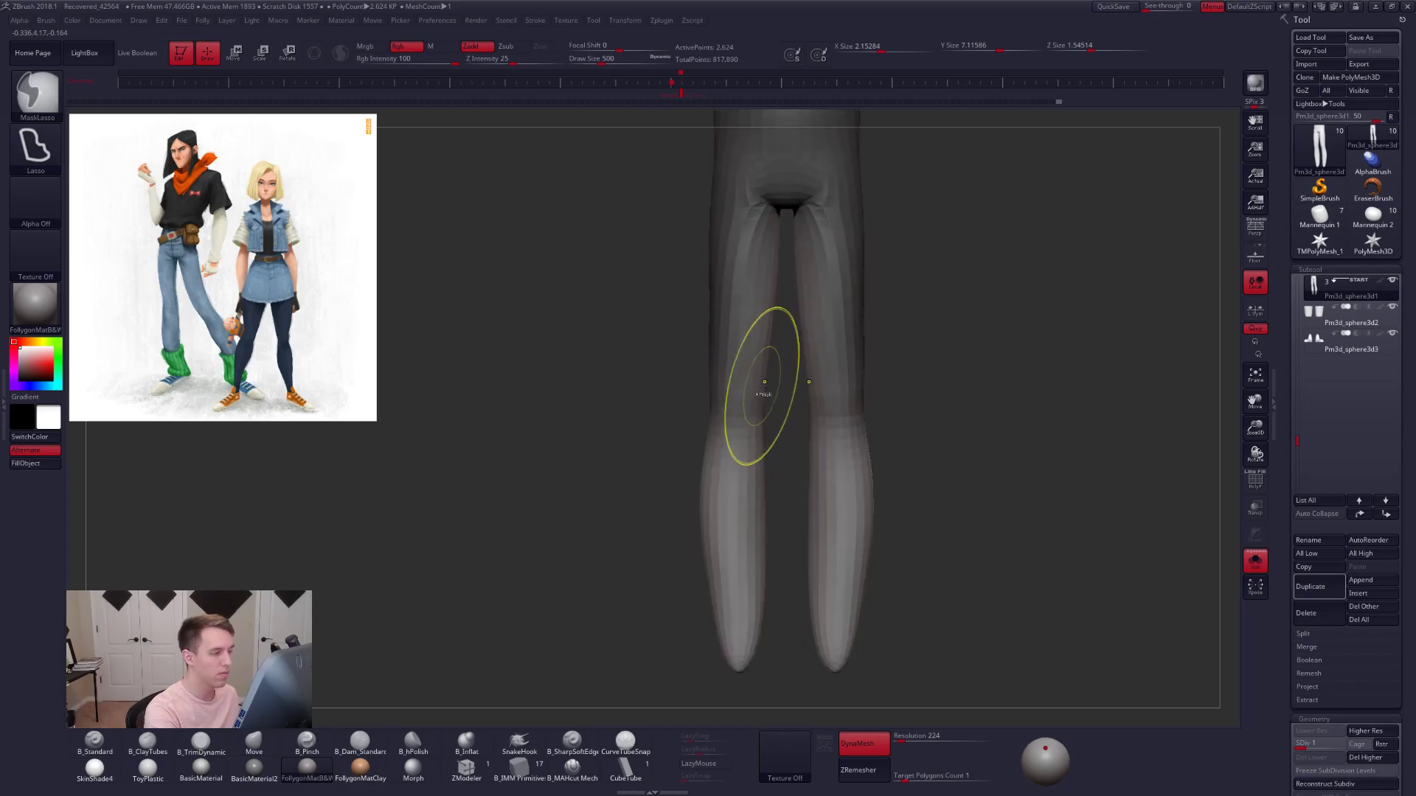
# - Reshape the unmasked thighs above the knees with the Move brush at draw size 430, then clear the mask
pyautogui.press('b')
pyautogui.press('m')
pyautogui.press('v')
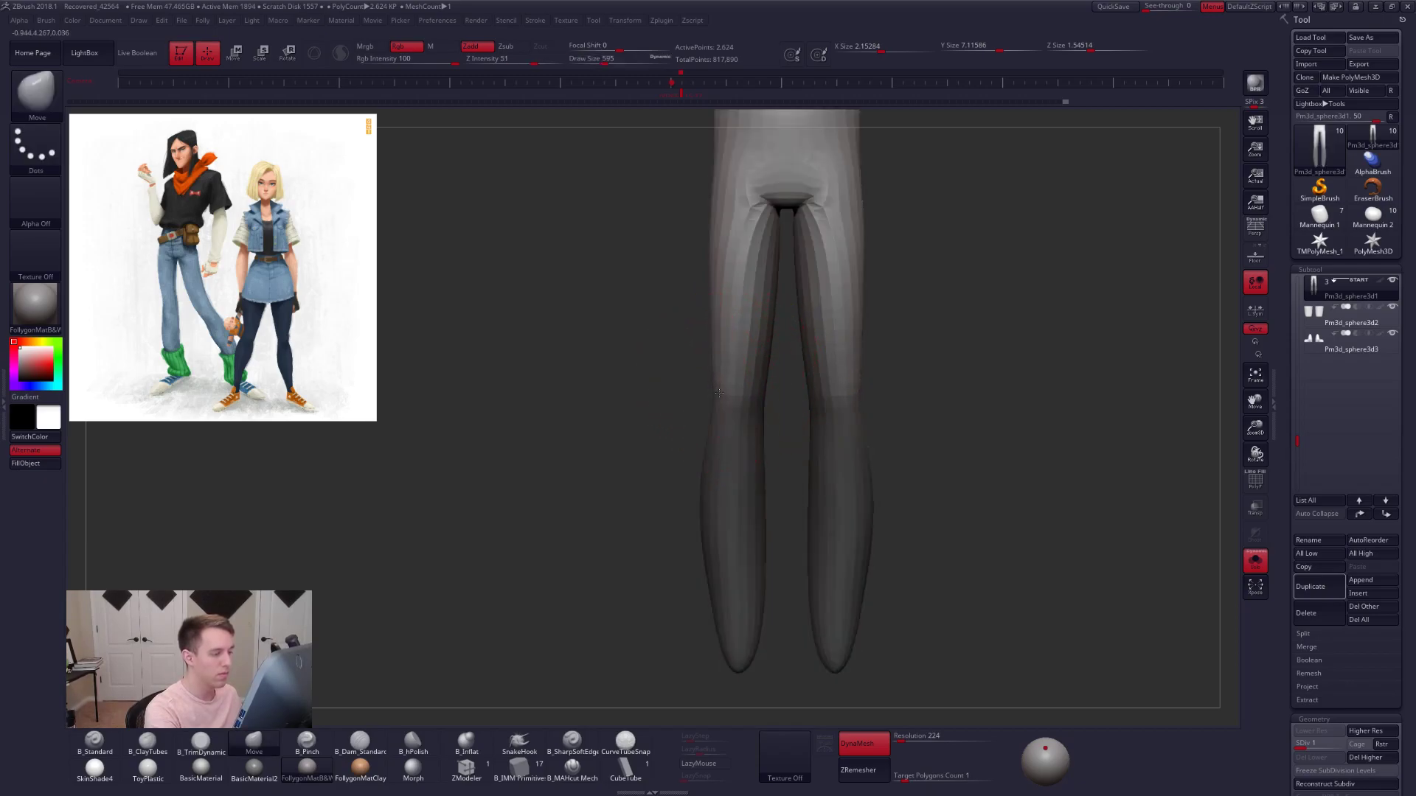
pyautogui.moveTo(720, 392); pyautogui.dragTo(759, 391, button='right')
pyautogui.press('space')
pyautogui.moveTo(740, 389); pyautogui.dragTo(730, 388)
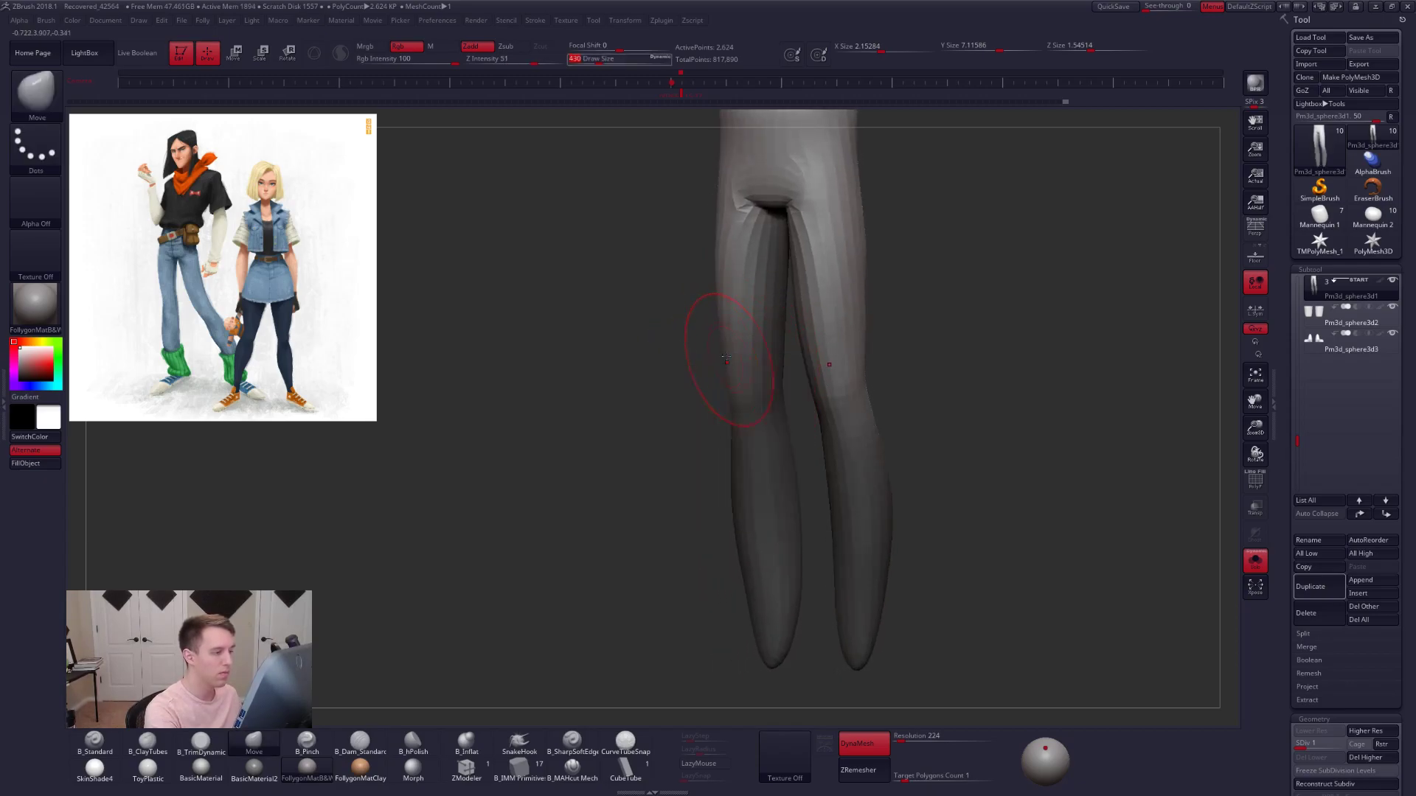
pyautogui.keyDown('ctrl'); pyautogui.moveTo(674, 335); pyautogui.dragTo(695, 350); pyautogui.keyUp('ctrl')
pyautogui.moveTo(730, 339); pyautogui.dragTo(744, 412, button='right')
pyautogui.press('space')
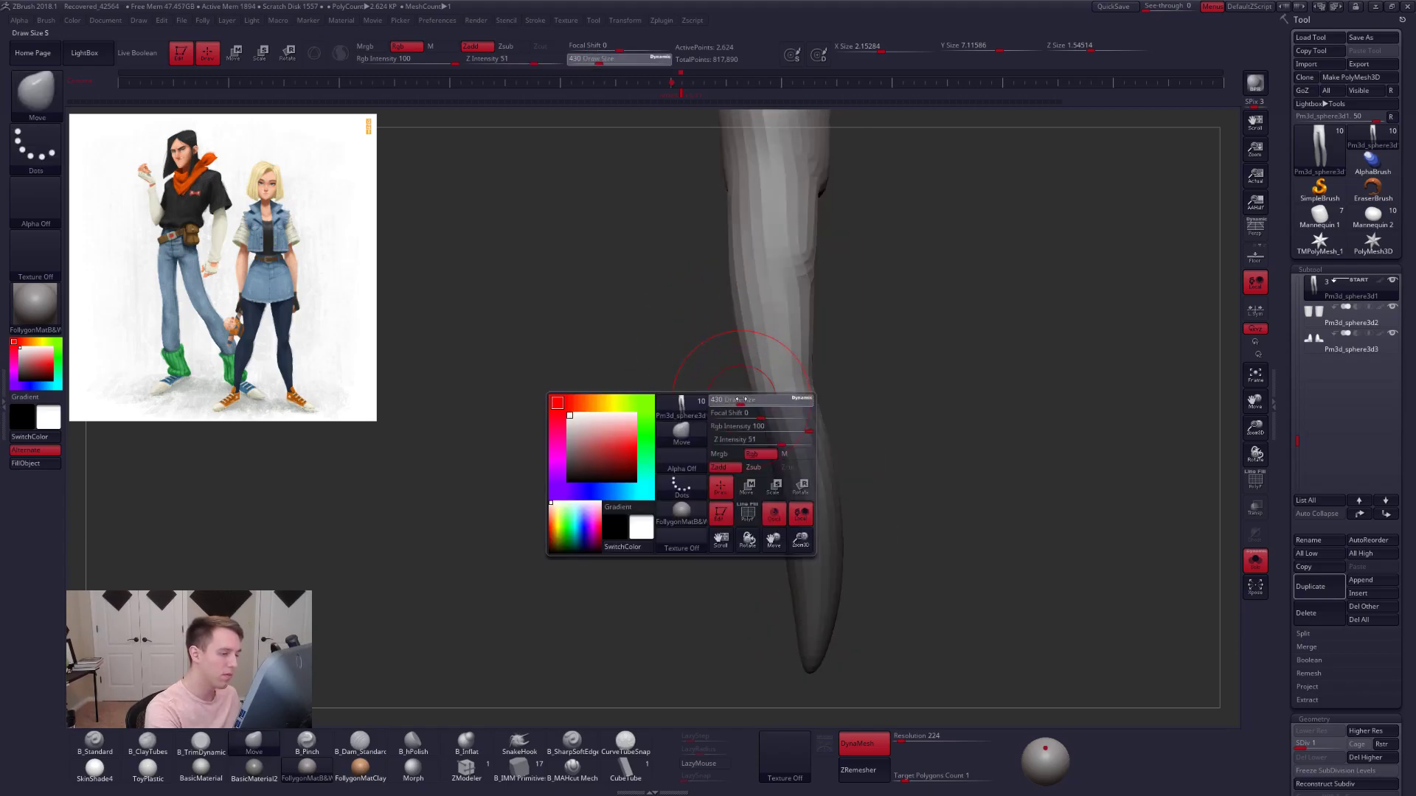
pyautogui.keyDown('ctrl'); pyautogui.moveTo(736, 426); pyautogui.dragTo(746, 435); pyautogui.keyUp('ctrl')
pyautogui.moveTo(726, 387); pyautogui.dragTo(787, 375, button='right')
# - Build up and smooth the front and outer thighs with B_ClayTubes, working between subdivision levels 2 and 3
pyautogui.moveTo(679, 354)
pyautogui.mouseDown(button='right')
pyautogui.moveTo(784, 430)
pyautogui.moveTo(767, 458)
pyautogui.mouseUp(button='right')
pyautogui.press('d')
pyautogui.press('2')
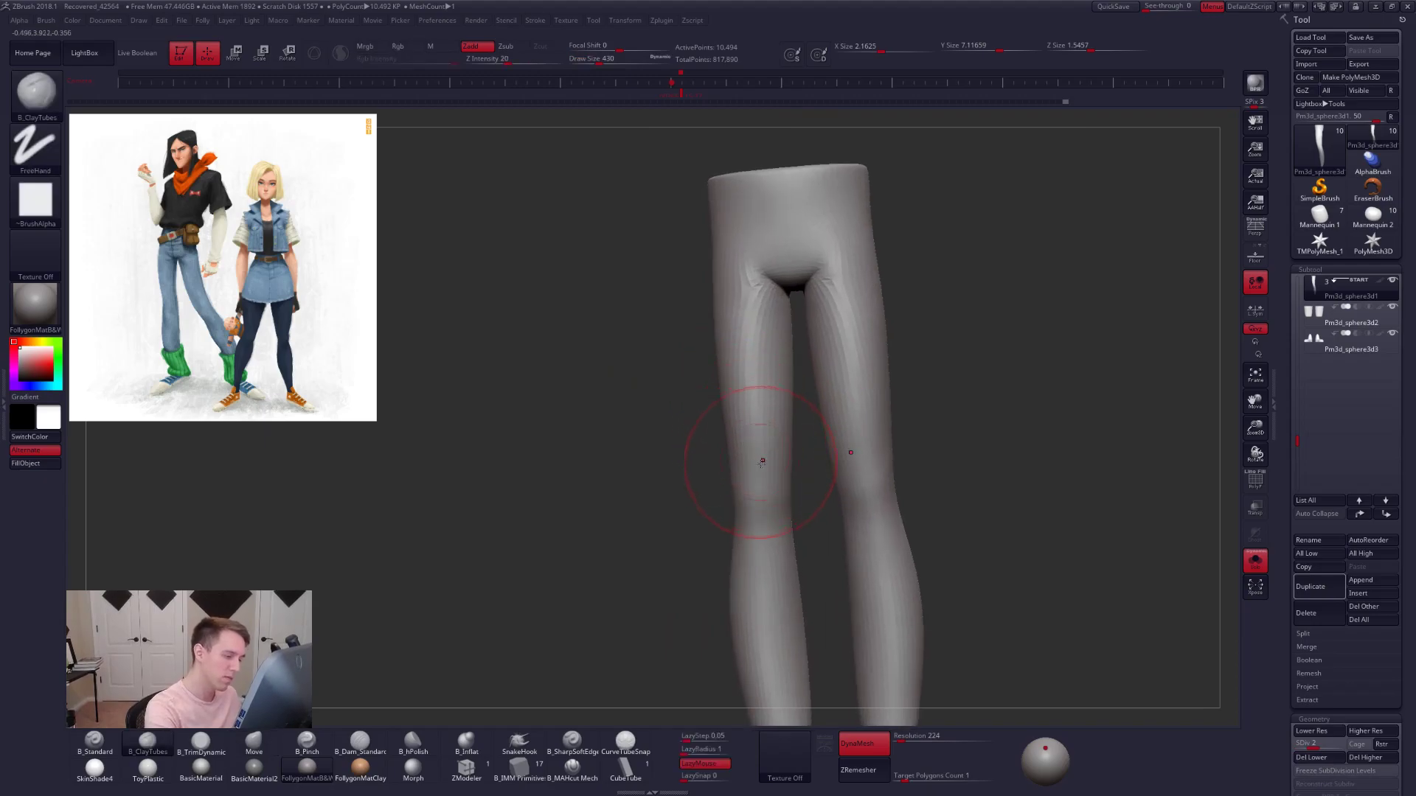
pyautogui.moveTo(735, 309); pyautogui.dragTo(738, 374)
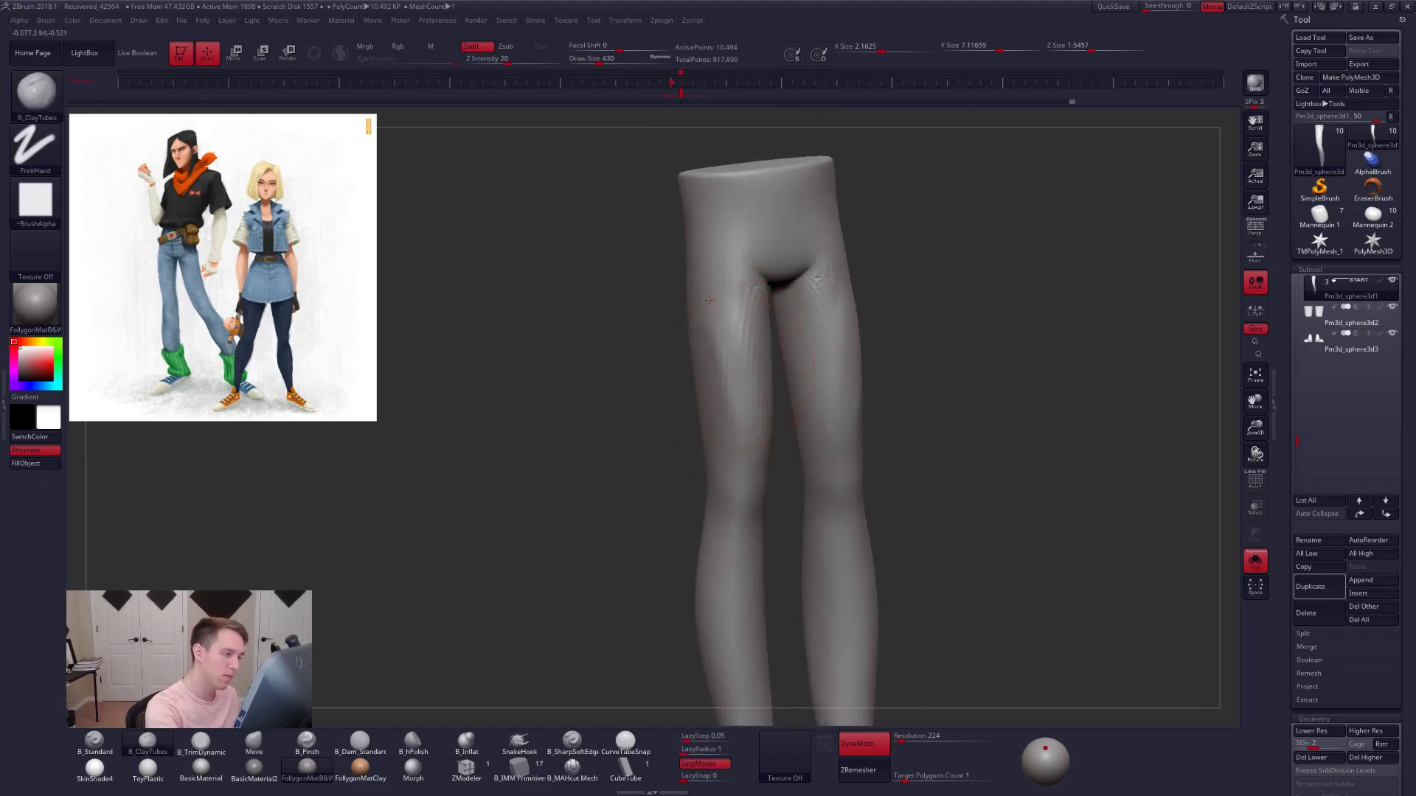
pyautogui.press('d')
pyautogui.moveTo(712, 367); pyautogui.dragTo(746, 364, button='right')
pyautogui.moveTo(712, 322)
pyautogui.mouseDown()
pyautogui.moveTo(713, 398)
pyautogui.moveTo(730, 357)
pyautogui.moveTo(745, 448)
pyautogui.mouseUp()
pyautogui.press('shift')
pyautogui.moveTo(746, 449); pyautogui.dragTo(778, 466, button='right')
pyautogui.moveTo(698, 296); pyautogui.dragTo(727, 300)
pyautogui.hotkey('shift', 'd')
pyautogui.keyDown('shift'); pyautogui.moveTo(699, 445); pyautogui.dragTo(712, 390); pyautogui.keyUp('shift')
# - Undo the accidental remesh of the legs and turn DynaMesh off
pyautogui.moveTo(745, 322); pyautogui.dragTo(695, 323, button='right')
pyautogui.moveTo(896, 424); pyautogui.dragTo(872, 438, button='right')
pyautogui.moveTo(871, 438); pyautogui.dragTo(939, 480)
pyautogui.moveTo(1210, 287); pyautogui.dragTo(973, 492)
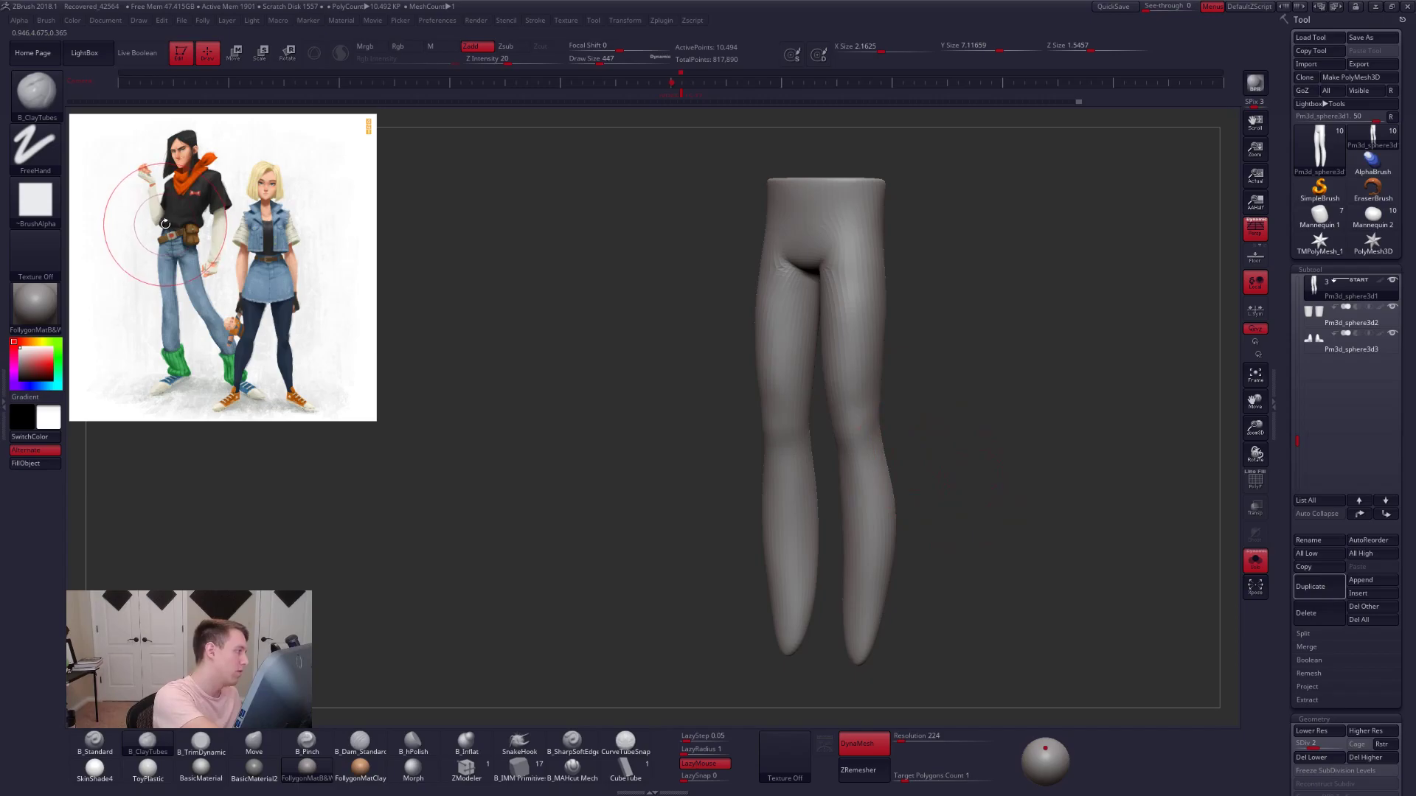
pyautogui.press('ctrl')
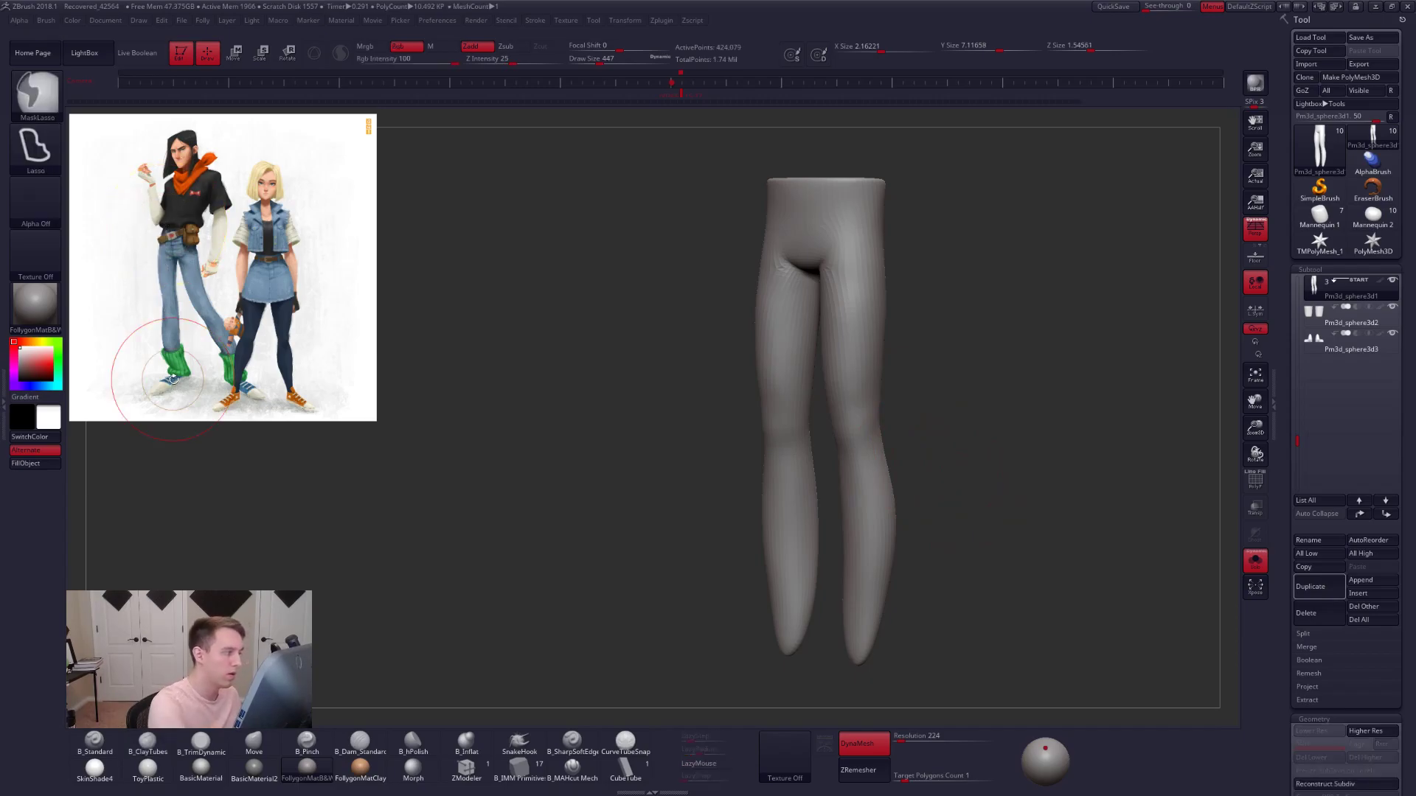
pyautogui.click(872, 735)
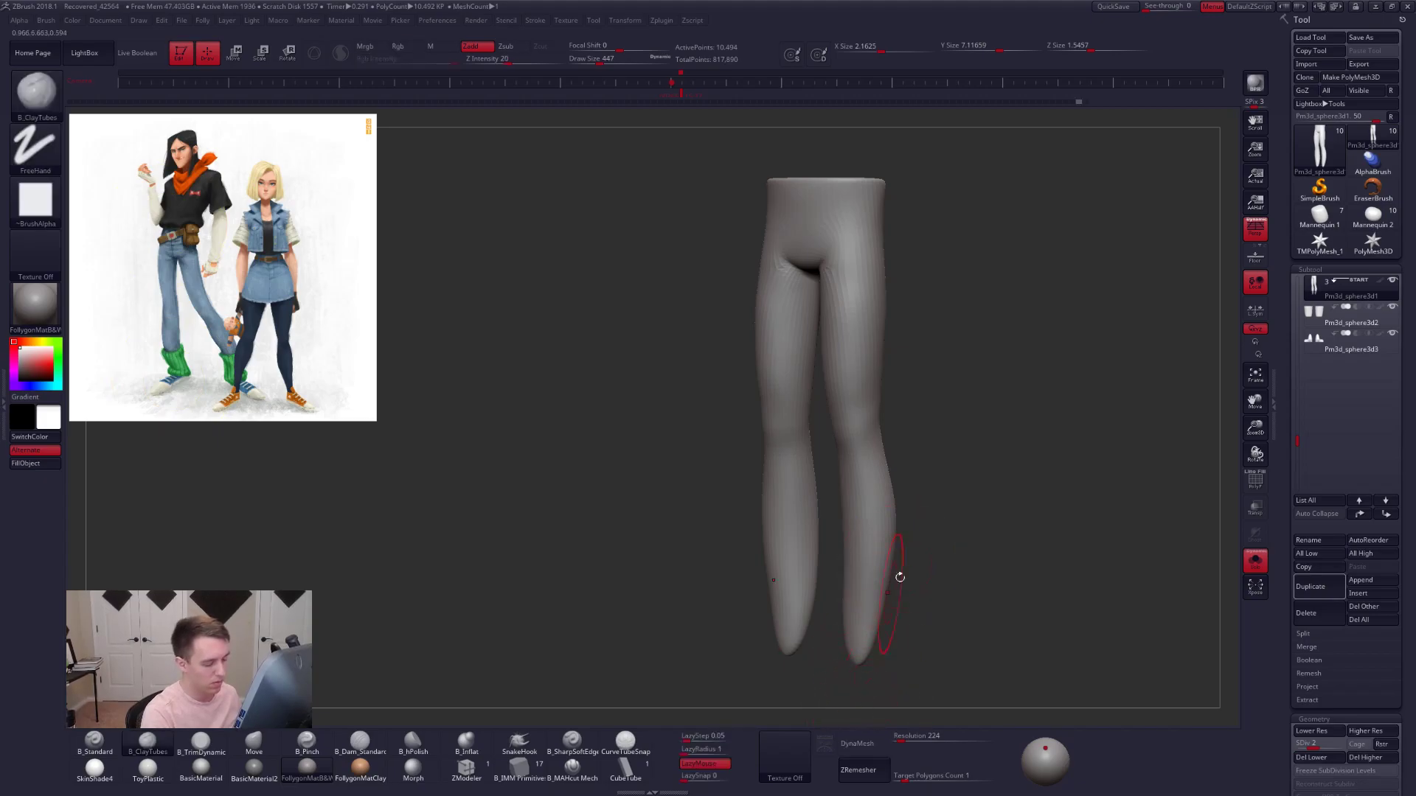
# - Check the polygroups and refine the thighs just above the knees with B_ClayTubes at draw size 335 and smoothing on subdivision level 3
pyautogui.hotkey('shift', 'f')
pyautogui.press('ctrl')
pyautogui.press('ctrl')
pyautogui.hotkey('shift', 'f')
pyautogui.moveTo(784, 339)
pyautogui.mouseDown(button='right')
pyautogui.moveTo(788, 326)
pyautogui.moveTo(796, 345)
pyautogui.moveTo(751, 419)
pyautogui.mouseUp(button='right')
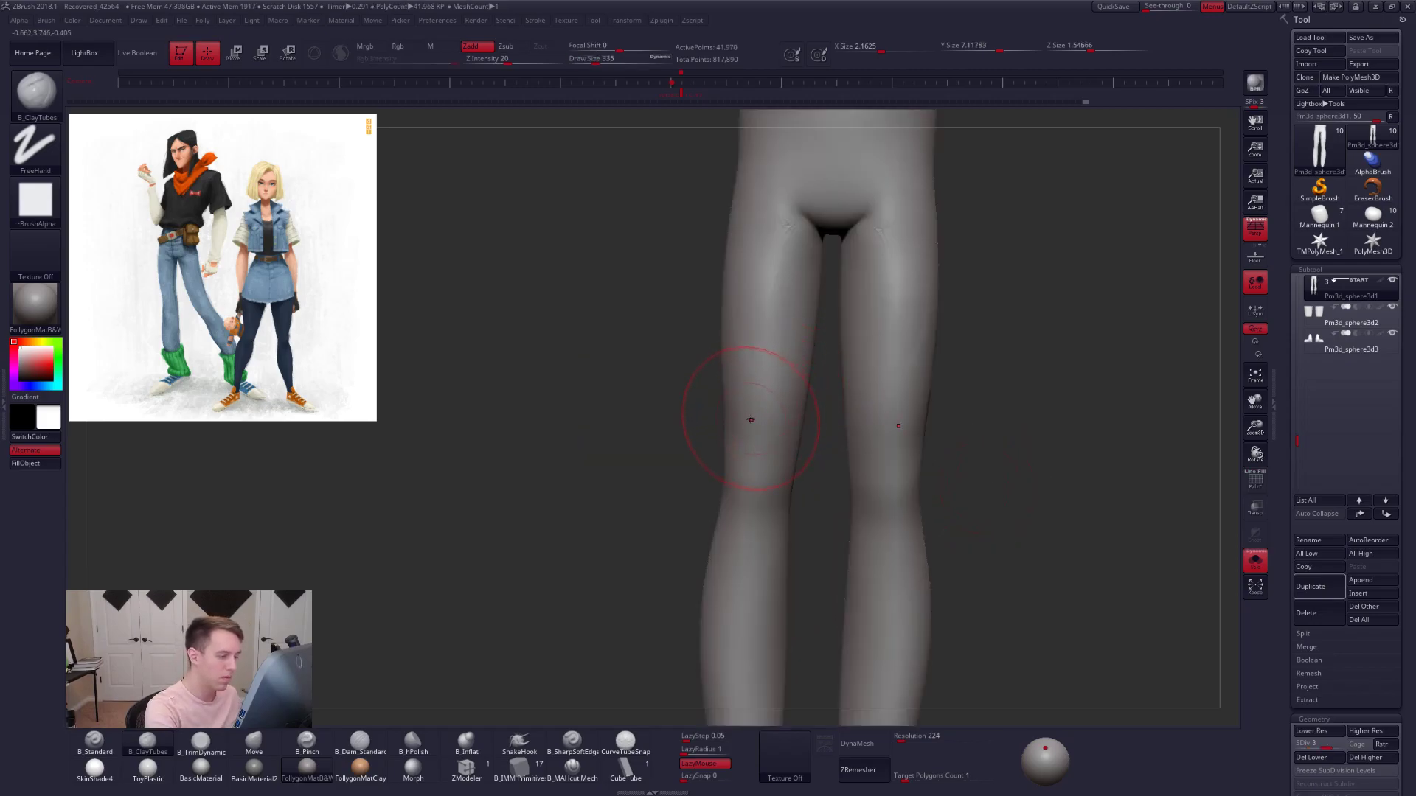
pyautogui.keyDown('shift'); pyautogui.moveTo(741, 263); pyautogui.dragTo(735, 338, button='right'); pyautogui.keyUp('shift')
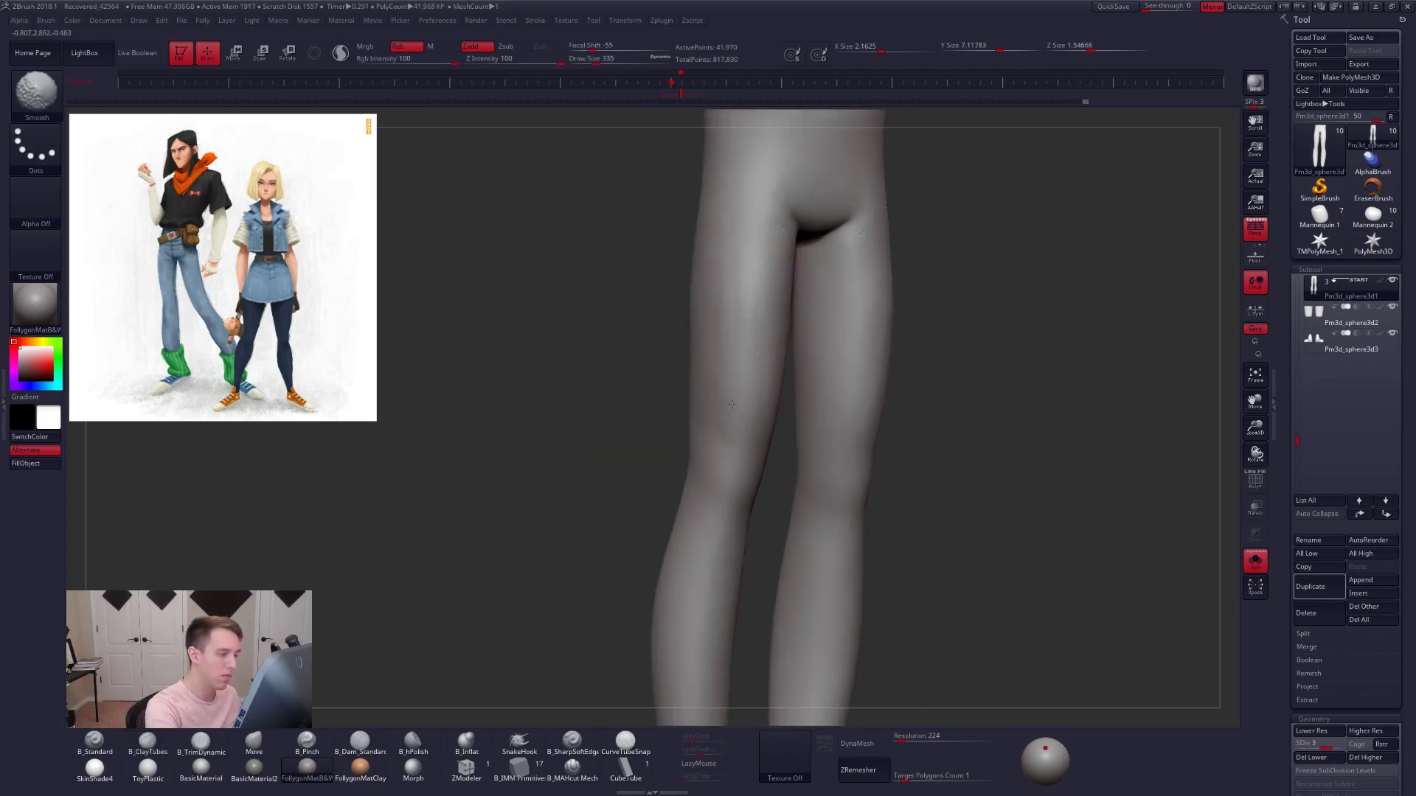
pyautogui.moveTo(730, 397)
pyautogui.mouseDown(button='right')
pyautogui.moveTo(796, 347)
pyautogui.moveTo(803, 383)
pyautogui.moveTo(772, 335)
pyautogui.moveTo(797, 295)
pyautogui.mouseUp(button='right')
# - Drop to subdivision level 1 and adjust the outer hip silhouette with the Move brush at draw size 350
pyautogui.hotkey('shift', 'd')
pyautogui.hotkey('shift', 'd')
pyautogui.rightClick(764, 229)
pyautogui.press('b')
pyautogui.press('m')
pyautogui.press('v')
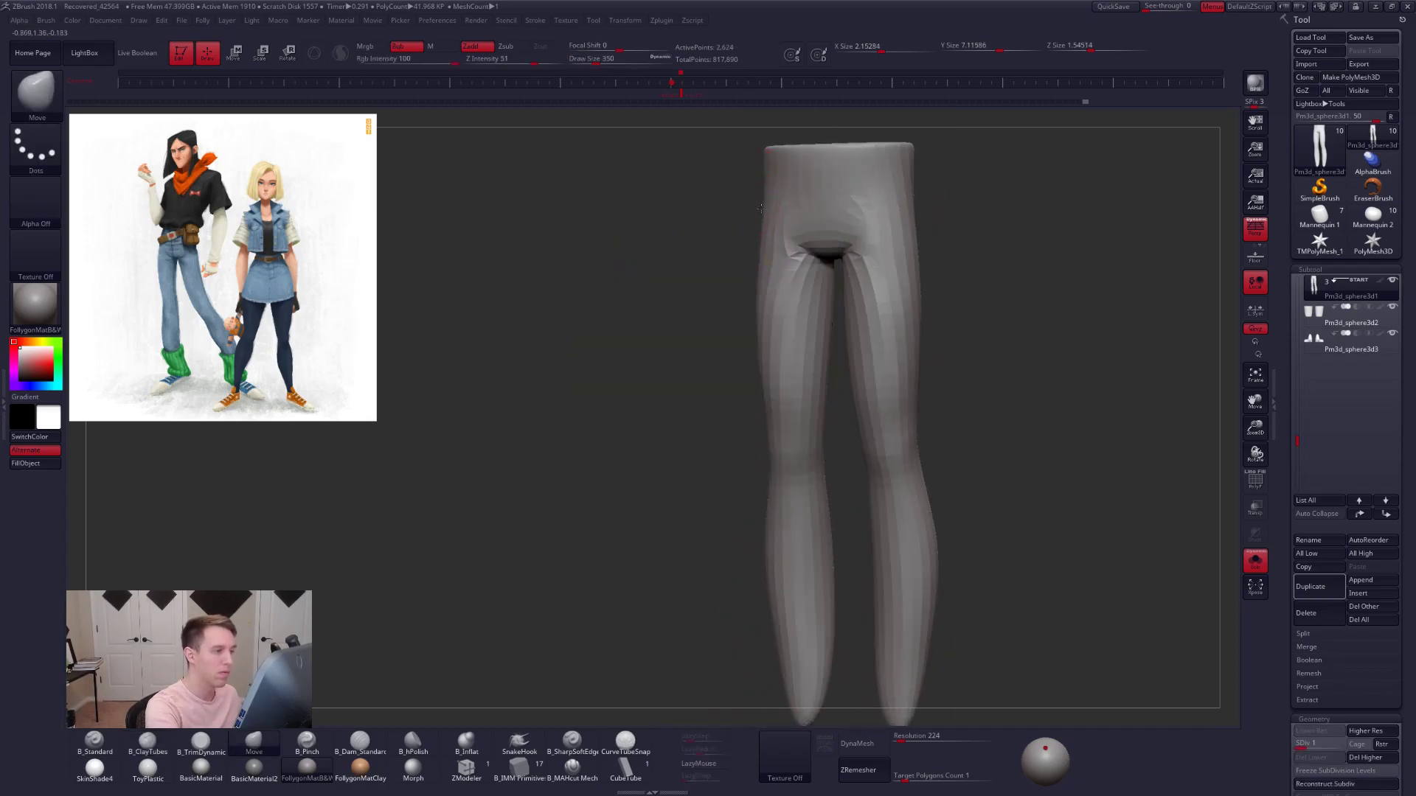
pyautogui.moveTo(759, 207); pyautogui.dragTo(855, 208, button='right')
# - Build up and smooth the side of the hip and thigh with B_ClayTubes at draw size 350, rising to subdivision level 3
pyautogui.press('b')
pyautogui.press('c')
pyautogui.press('t')
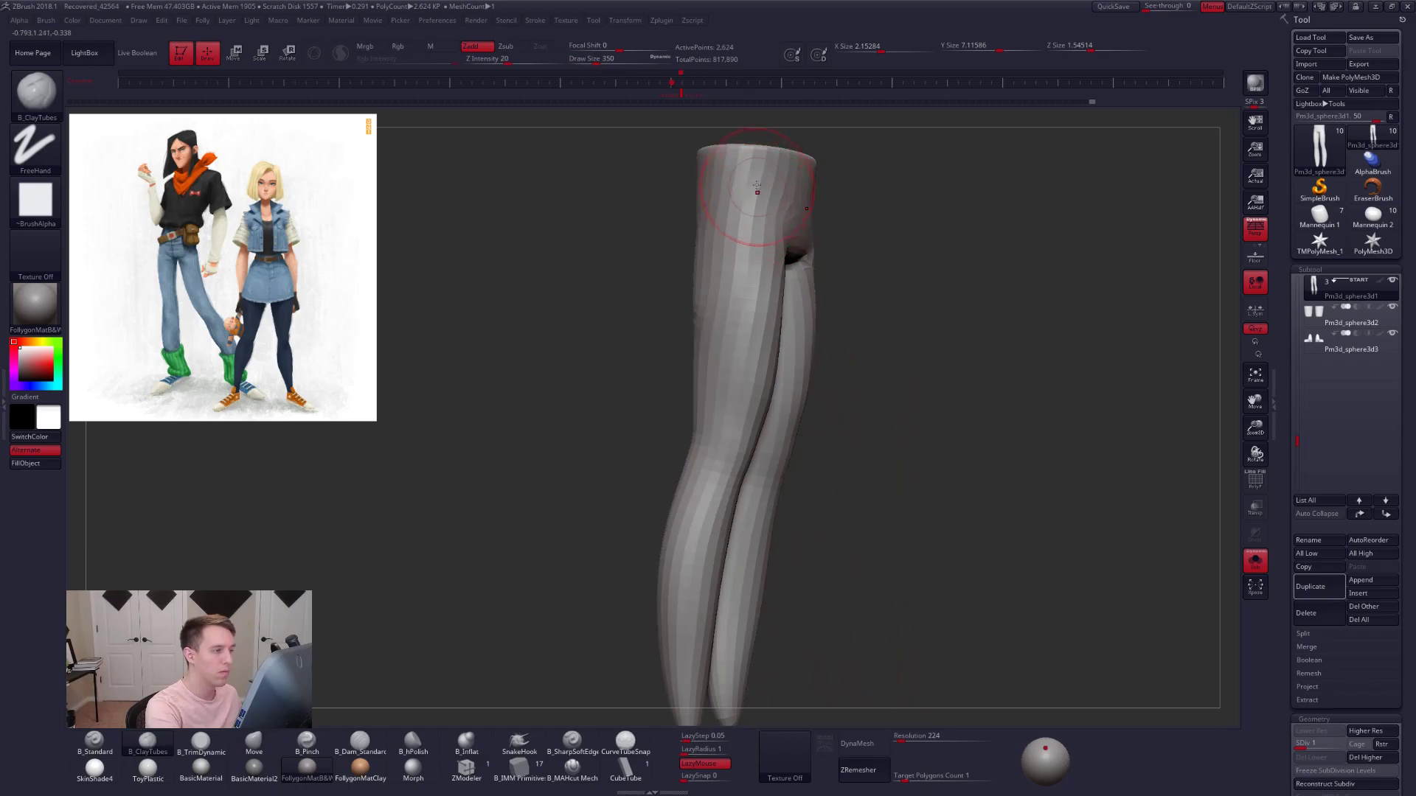
pyautogui.press('d')
pyautogui.press('shift')
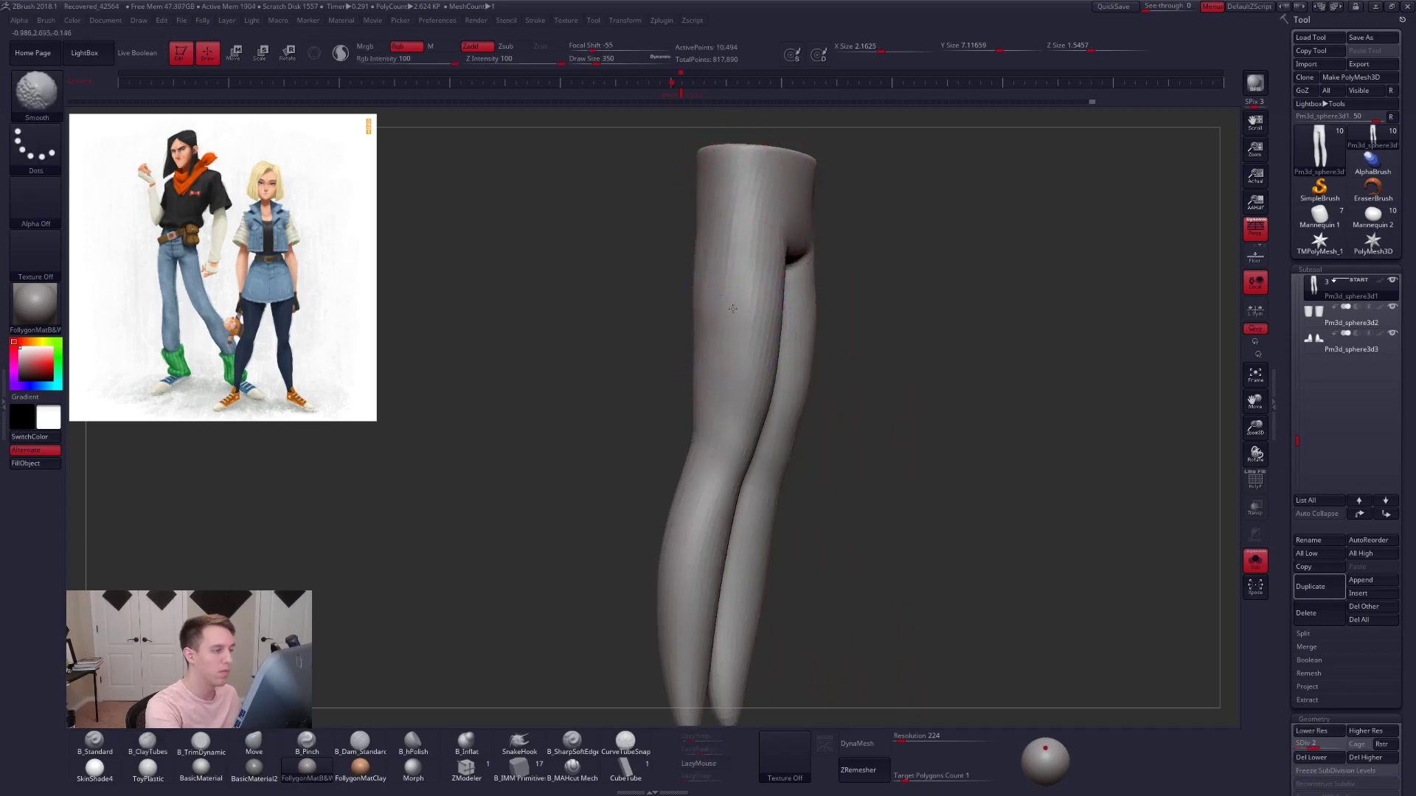
pyautogui.press('d')
pyautogui.moveTo(767, 266); pyautogui.dragTo(758, 232, button='right')
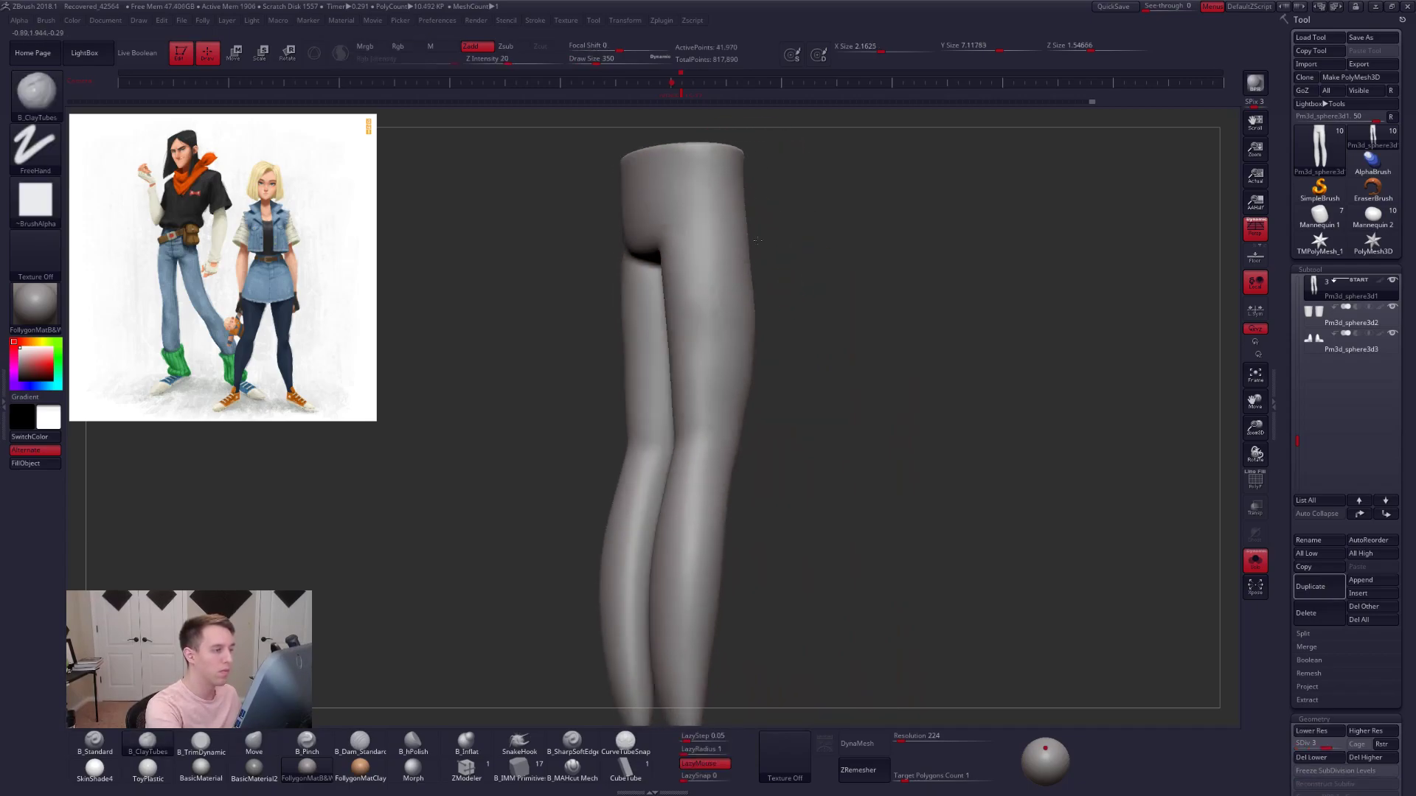
# - Adjust the outer contour of the upper thigh with the Move brush at draw size 397 on subdivision level 2
pyautogui.hotkey('shift', 'd')
pyautogui.press('b')
pyautogui.press('m')
pyautogui.press('v')
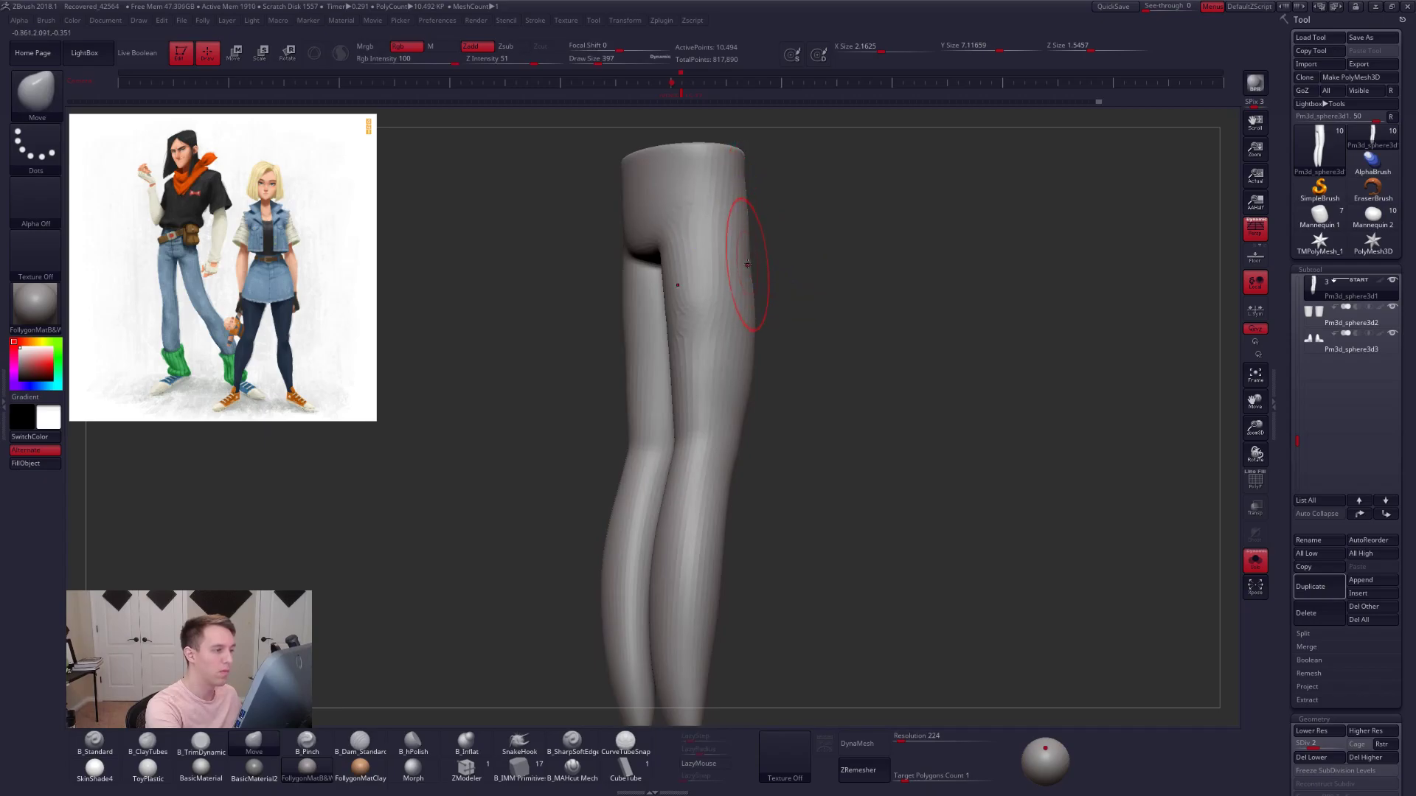
pyautogui.moveTo(740, 236); pyautogui.dragTo(833, 244, button='right')
# - Refine the side of the upper thigh with B_ClayTubes and return to subdivision level 3
pyautogui.press('b')
pyautogui.press('c')
pyautogui.press('t')
pyautogui.moveTo(856, 291)
pyautogui.mouseDown(button='right')
pyautogui.moveTo(761, 303)
pyautogui.moveTo(901, 347)
pyautogui.moveTo(913, 374)
pyautogui.mouseUp(button='right')
pyautogui.press('d')
# - Correct the hip contour with the Move brush on subdivision level 3
pyautogui.press('b')
pyautogui.press('m')
pyautogui.press('v')
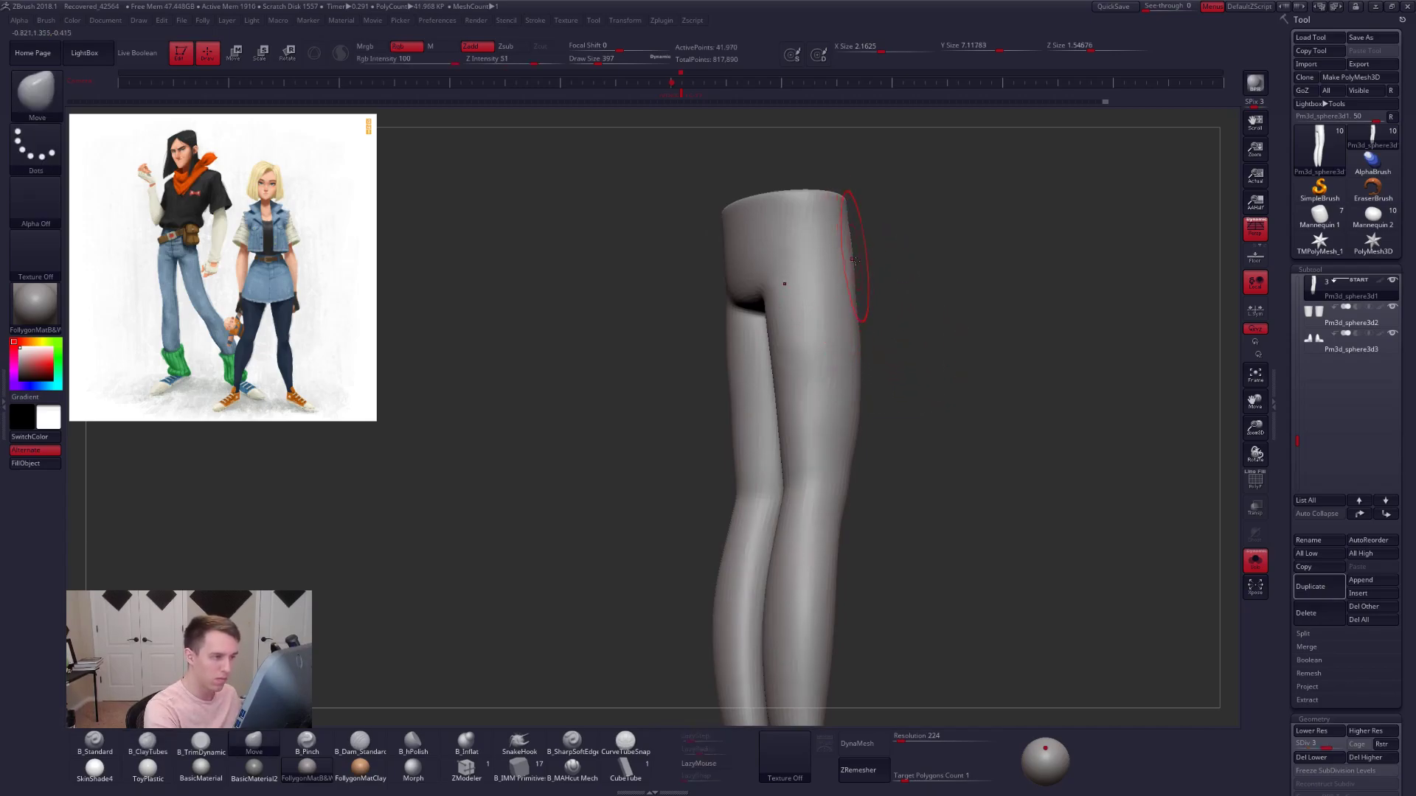
pyautogui.moveTo(860, 317); pyautogui.dragTo(853, 311, button='right')
# - Fill and smooth the transition from hip to outer thigh with B_ClayTubes at draw size 397, refining at subdivision level 4
pyautogui.press('b')
pyautogui.press('c')
pyautogui.press('t')
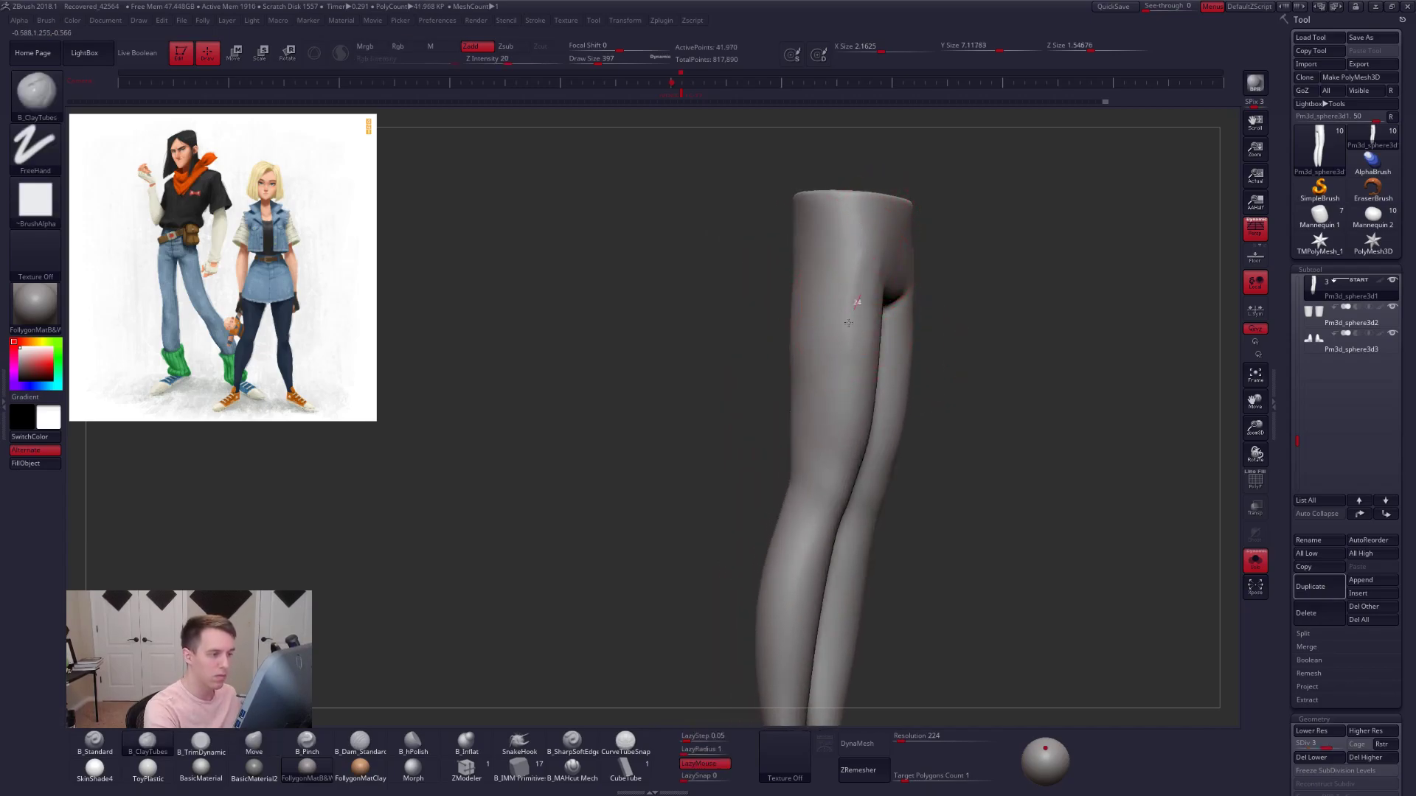
pyautogui.press('shift')
pyautogui.press('d')
pyautogui.moveTo(853, 332); pyautogui.dragTo(884, 350, button='right')
pyautogui.hotkey('shift', 'd')
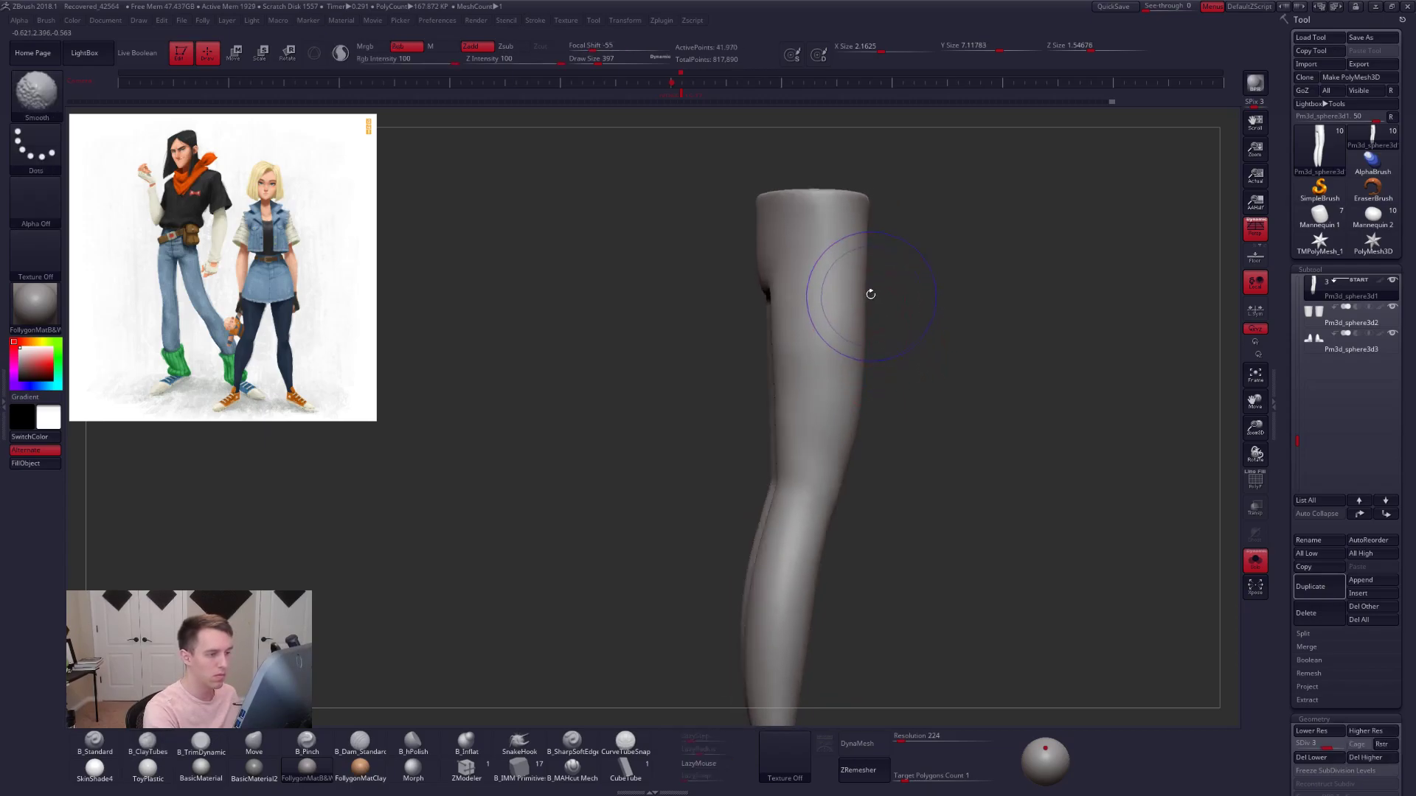
# - Reshape the side profile of the hips and thighs with the Move brush at draw size 465, ending on subdivision level 2
pyautogui.press('b')
pyautogui.press('m')
pyautogui.press('v')
pyautogui.moveTo(869, 286); pyautogui.dragTo(888, 310, button='right')
pyautogui.press('shift')
pyautogui.moveTo(848, 352)
pyautogui.mouseDown(button='right')
pyautogui.moveTo(866, 356)
pyautogui.moveTo(828, 373)
pyautogui.moveTo(882, 347)
pyautogui.moveTo(841, 351)
pyautogui.mouseUp(button='right')
pyautogui.hotkey('shift', 'f')
pyautogui.hotkey('shift', 'f')
pyautogui.hotkey('shift', 'd')
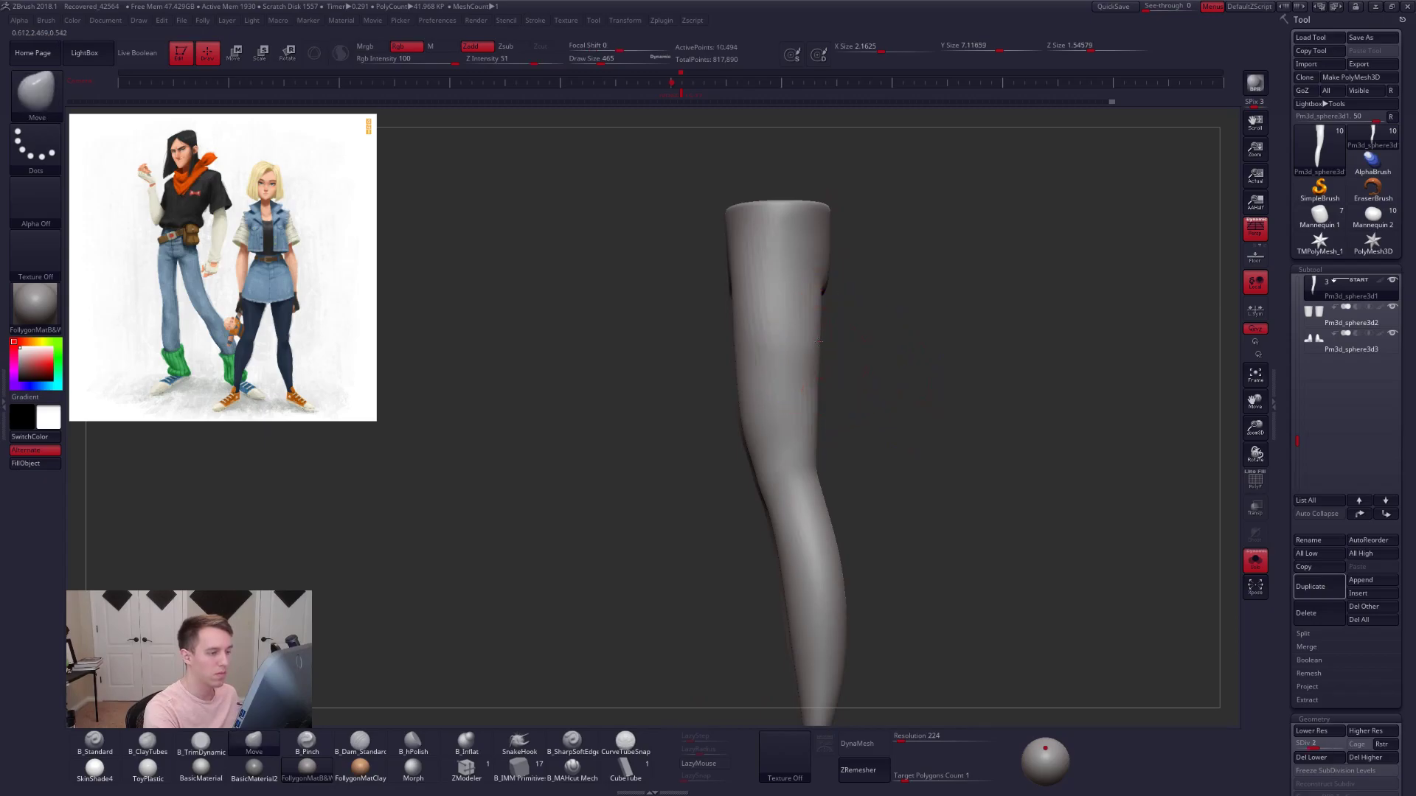
# - Lasso a mask around the hip area on subdivision level 1 and shift the hips slightly in depth with a Transpose move line
pyautogui.press('shift')
pyautogui.moveTo(712, 345)
pyautogui.keyDown('ctrl'); pyautogui.mouseDown()
pyautogui.moveTo(801, 237)
pyautogui.moveTo(715, 214)
pyautogui.mouseUp(); pyautogui.keyUp('ctrl')
pyautogui.hotkey('shift', 'd')
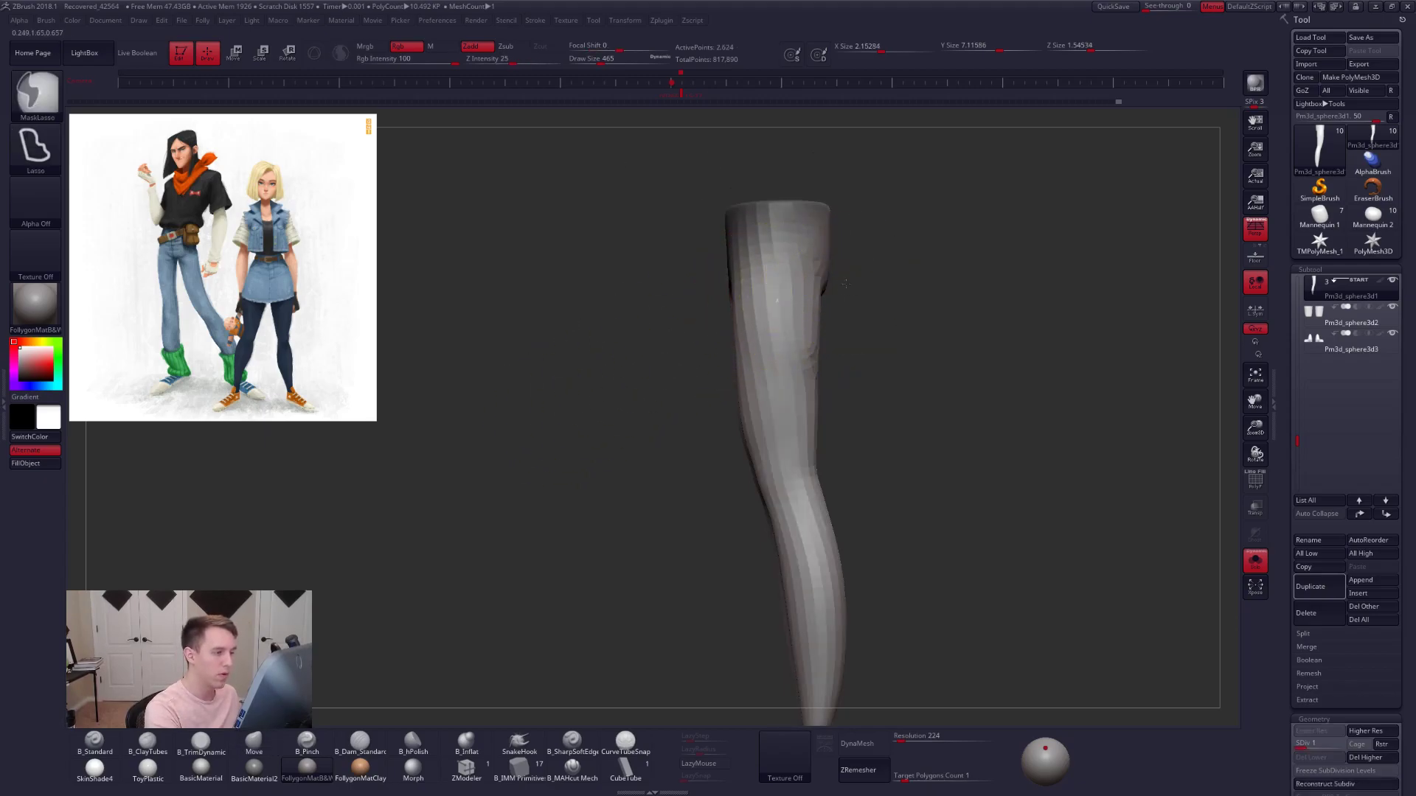
pyautogui.press('w')
pyautogui.keyDown('shift'); pyautogui.moveTo(716, 255); pyautogui.dragTo(894, 254); pyautogui.keyUp('shift')
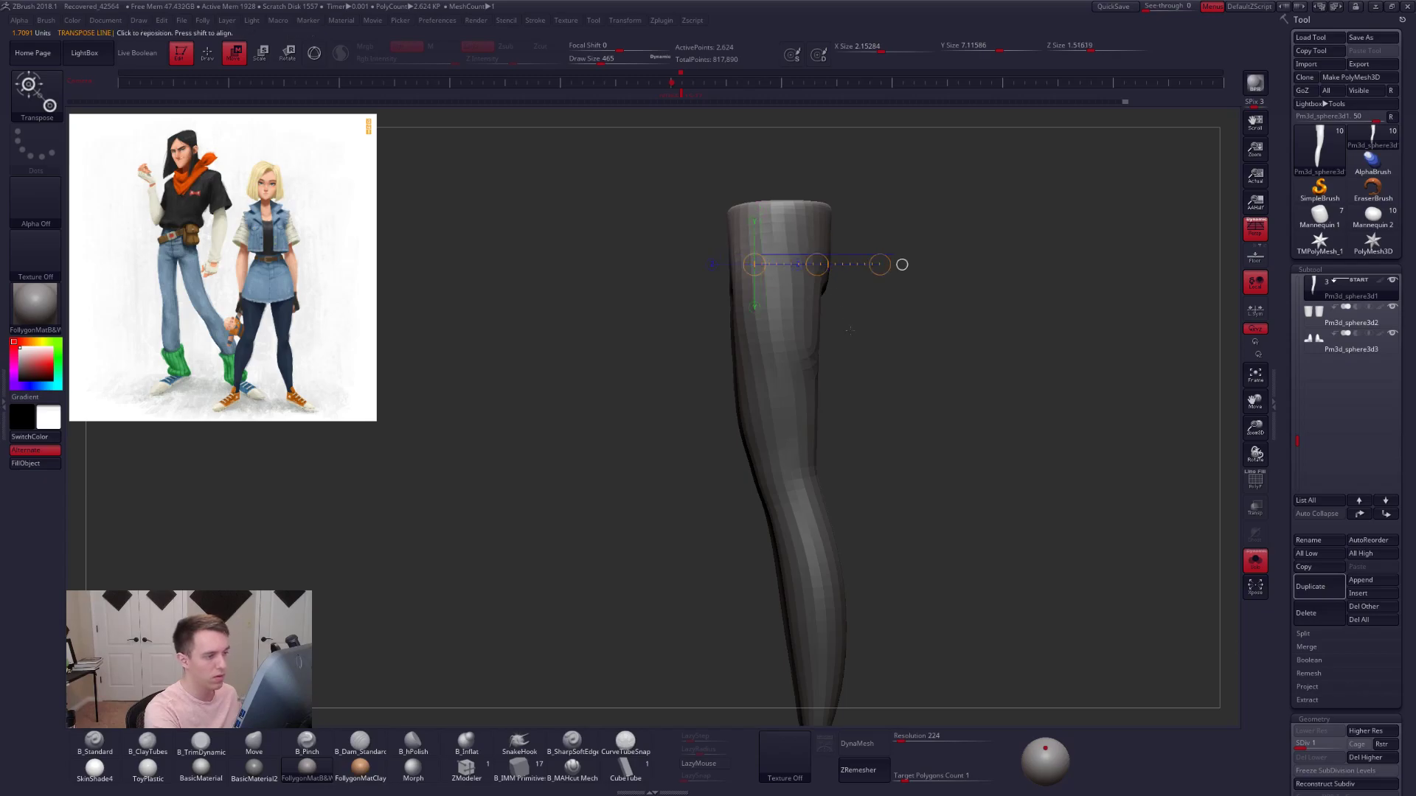
# - Shift the hips once more with a second Transpose move line, then return to subdivision level 2 and clear the mask
pyautogui.press('q')
pyautogui.moveTo(914, 317); pyautogui.dragTo(1061, 317)
pyautogui.press('w')
pyautogui.keyDown('shift'); pyautogui.moveTo(775, 253); pyautogui.dragTo(926, 253); pyautogui.keyUp('shift')
pyautogui.press('q')
pyautogui.press('d')
pyautogui.keyDown('ctrl'); pyautogui.moveTo(844, 332); pyautogui.dragTo(885, 319); pyautogui.keyUp('ctrl')
# - Refine and smooth the front of the hips with B_ClayTubes at draw size 350
pyautogui.press('2')
pyautogui.rightClick(760, 320)
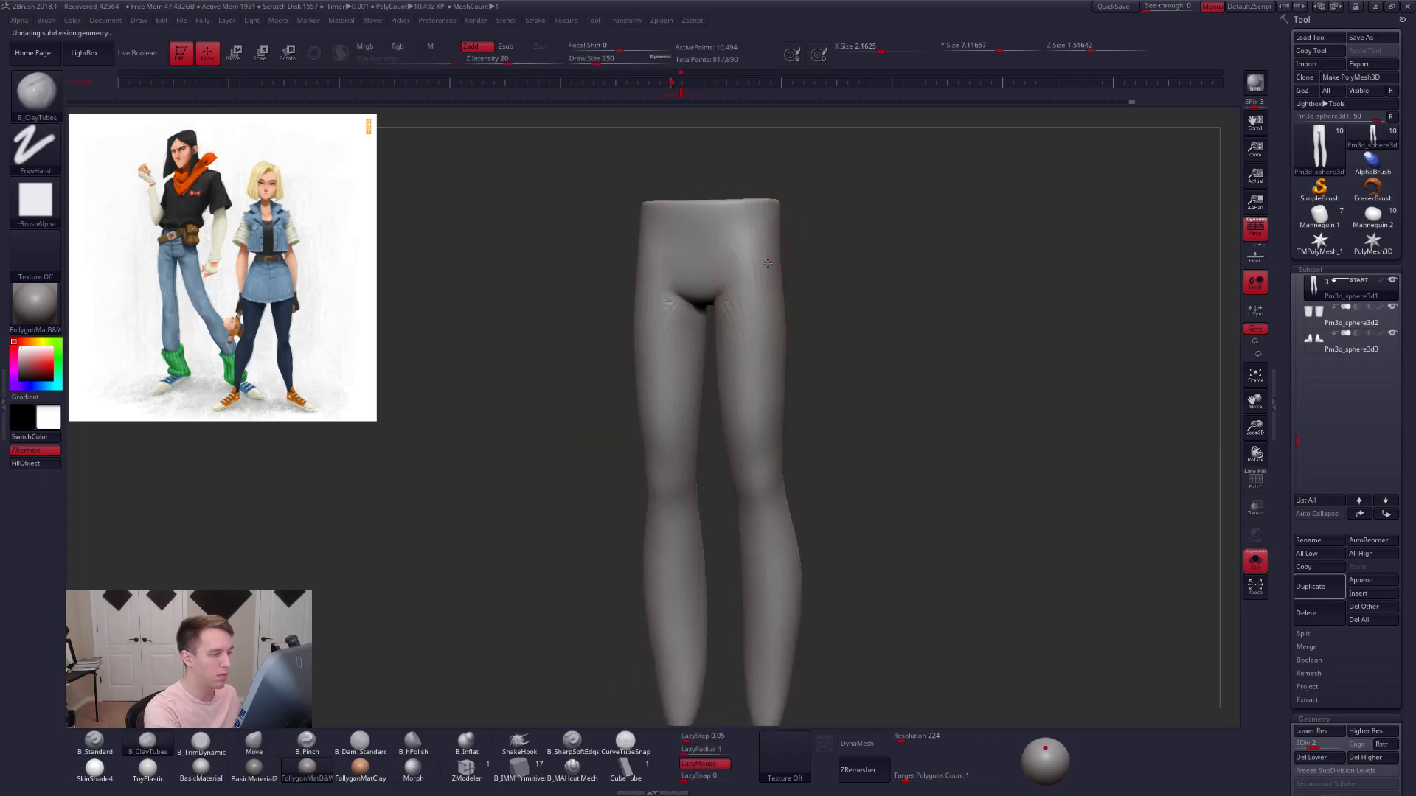
pyautogui.press('shift')
pyautogui.hotkey('ctrl', 'd')
pyautogui.press('shift')
pyautogui.hotkey('shift', 'd')
# - Adjust the hip and thigh silhouette from the front with the Move brush at draw size 414 on subdivision level 2
pyautogui.press('b')
pyautogui.press('m')
pyautogui.press('v')
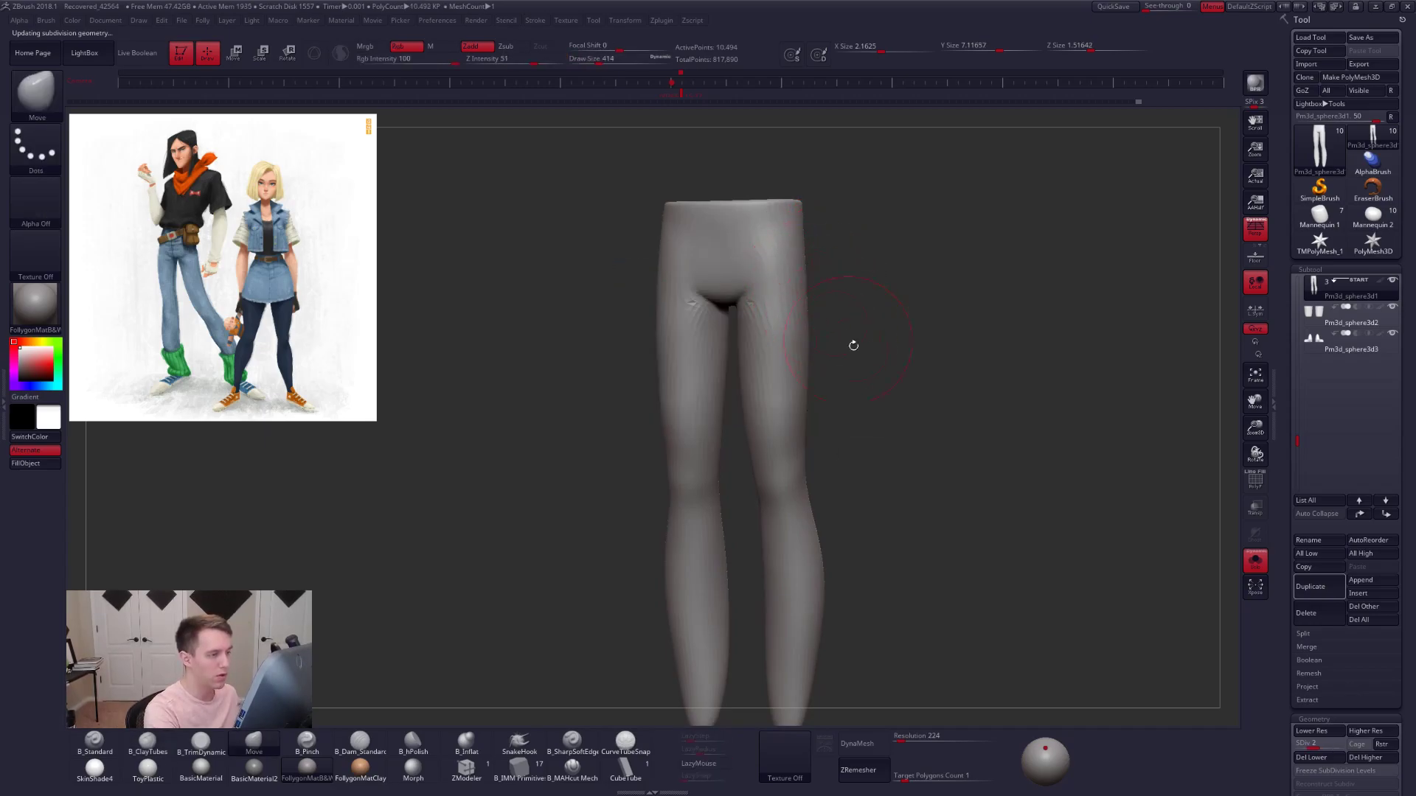
pyautogui.hotkey('shift', 'f')
pyautogui.moveTo(948, 489); pyautogui.dragTo(1010, 496)
pyautogui.hotkey('shift', 'f')
# - Raise the legs to subdivision level 4 and start shaping the crotch with B_ClayTubes at draw size 279
pyautogui.press('d')
pyautogui.moveTo(1010, 496); pyautogui.dragTo(1039, 527)
pyautogui.moveTo(1018, 472); pyautogui.dragTo(966, 516)
pyautogui.press('2')
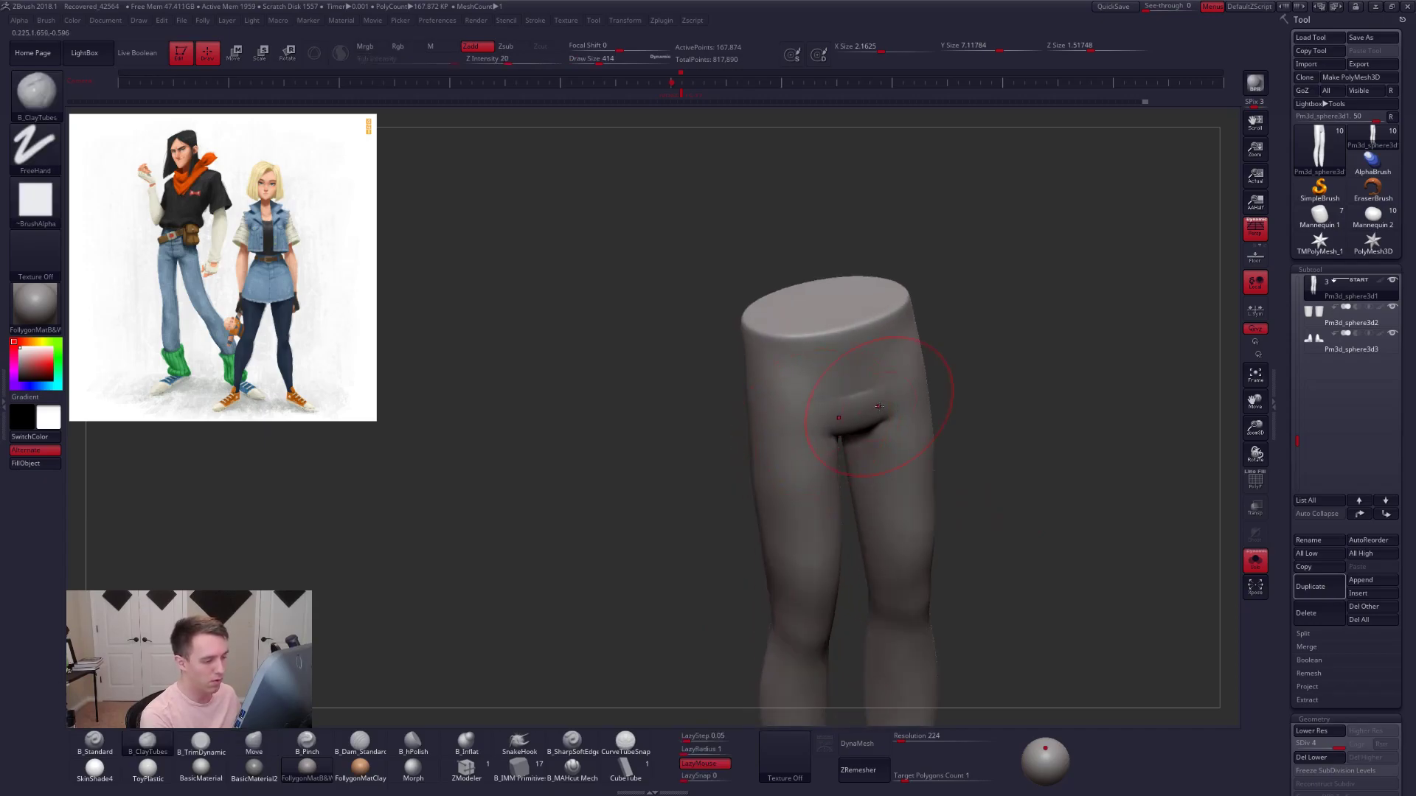
pyautogui.press('space')
pyautogui.hotkey('ctrl', 'z')
pyautogui.press('space')
pyautogui.moveTo(846, 417)
pyautogui.mouseDown()
pyautogui.moveTo(823, 418)
pyautogui.moveTo(863, 402)
pyautogui.moveTo(848, 397)
pyautogui.mouseUp()
pyautogui.moveTo(867, 409)
pyautogui.mouseDown(button='right')
pyautogui.moveTo(885, 387)
pyautogui.moveTo(870, 346)
pyautogui.mouseUp(button='right')
# - Show the polygroups and mask everything except the pelvis group
pyautogui.hotkey('shift', 'f')
pyautogui.press('w')
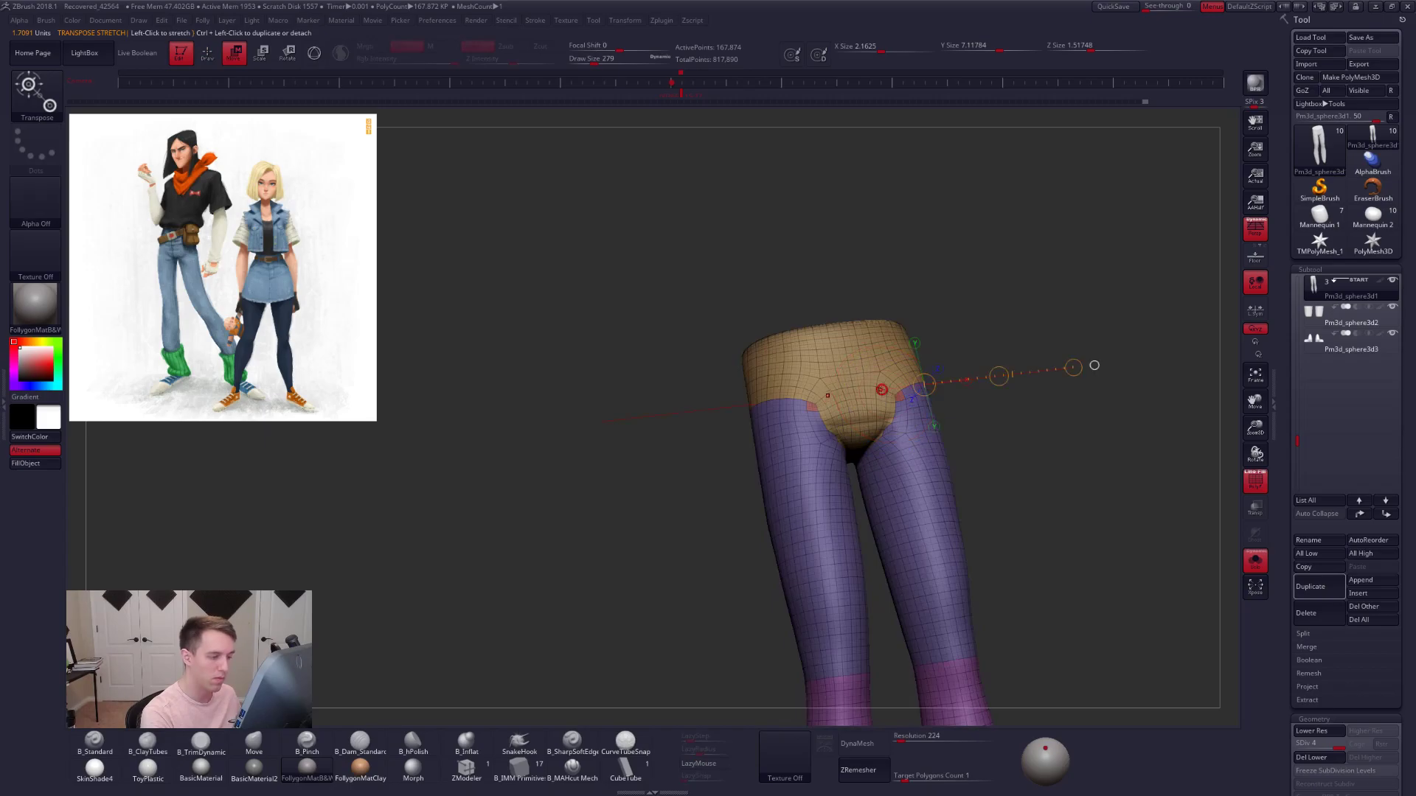
pyautogui.keyDown('ctrl'); pyautogui.click(896, 362); pyautogui.keyUp('ctrl')
pyautogui.press('q')
# - Build up the unmasked crotch area with the Move brush and B_ClayTubes at draw size 279, then clear the mask
pyautogui.press('b')
pyautogui.press('m')
pyautogui.press('v')
pyautogui.hotkey('shift', 'f')
pyautogui.moveTo(848, 428); pyautogui.dragTo(864, 433, button='right')
pyautogui.press('b')
pyautogui.press('c')
pyautogui.press('t')
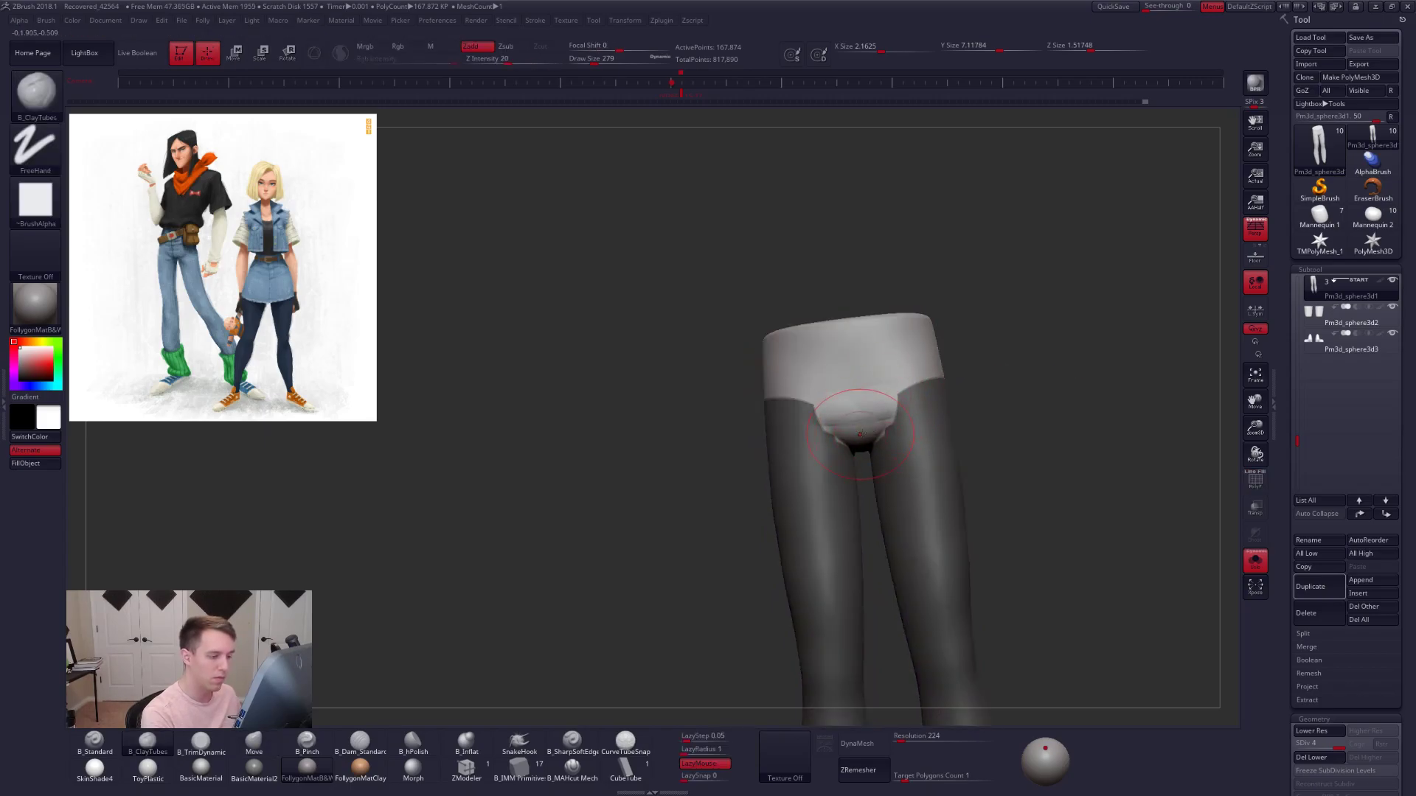
pyautogui.moveTo(868, 405); pyautogui.dragTo(893, 389, button='right')
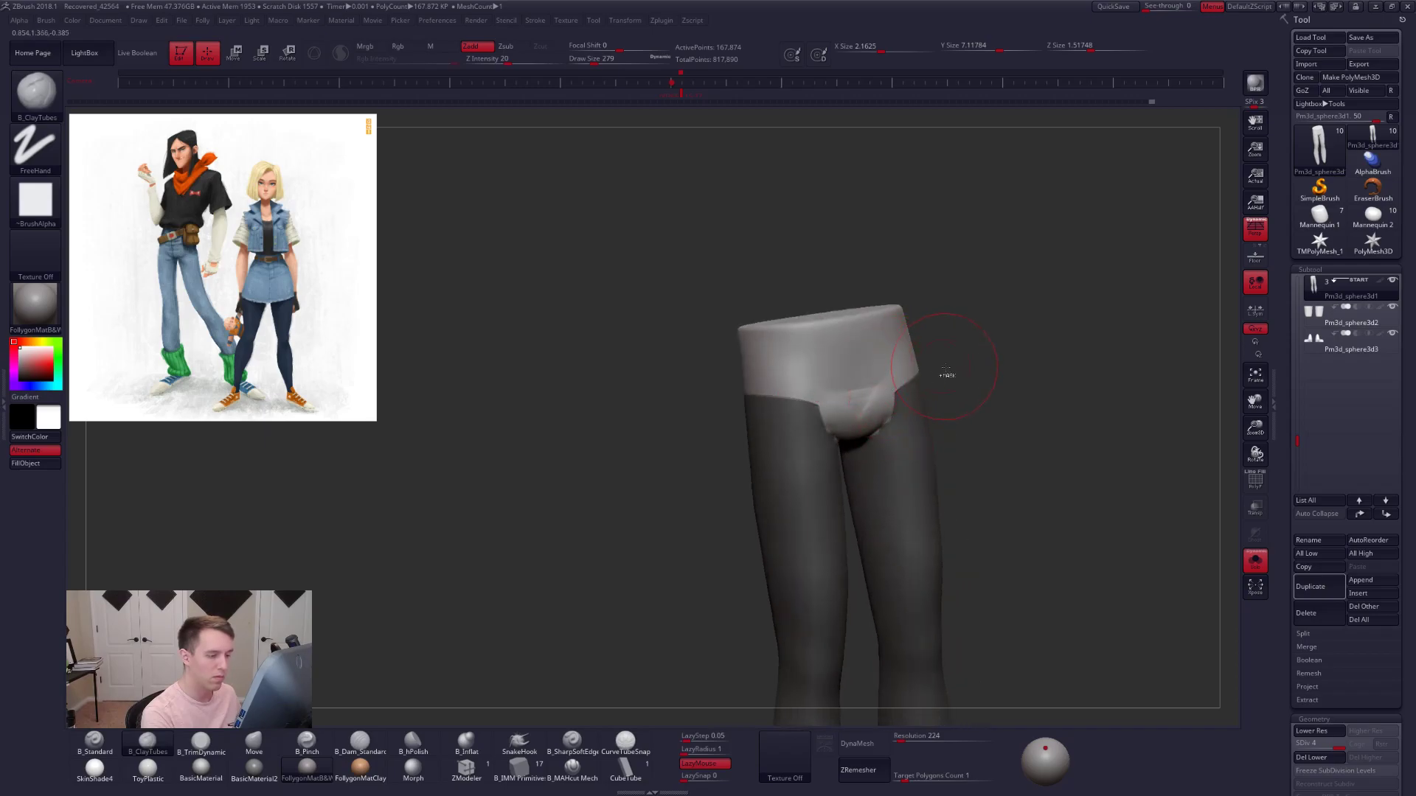
pyautogui.keyDown('ctrl'); pyautogui.moveTo(945, 367); pyautogui.dragTo(836, 387); pyautogui.keyUp('ctrl')
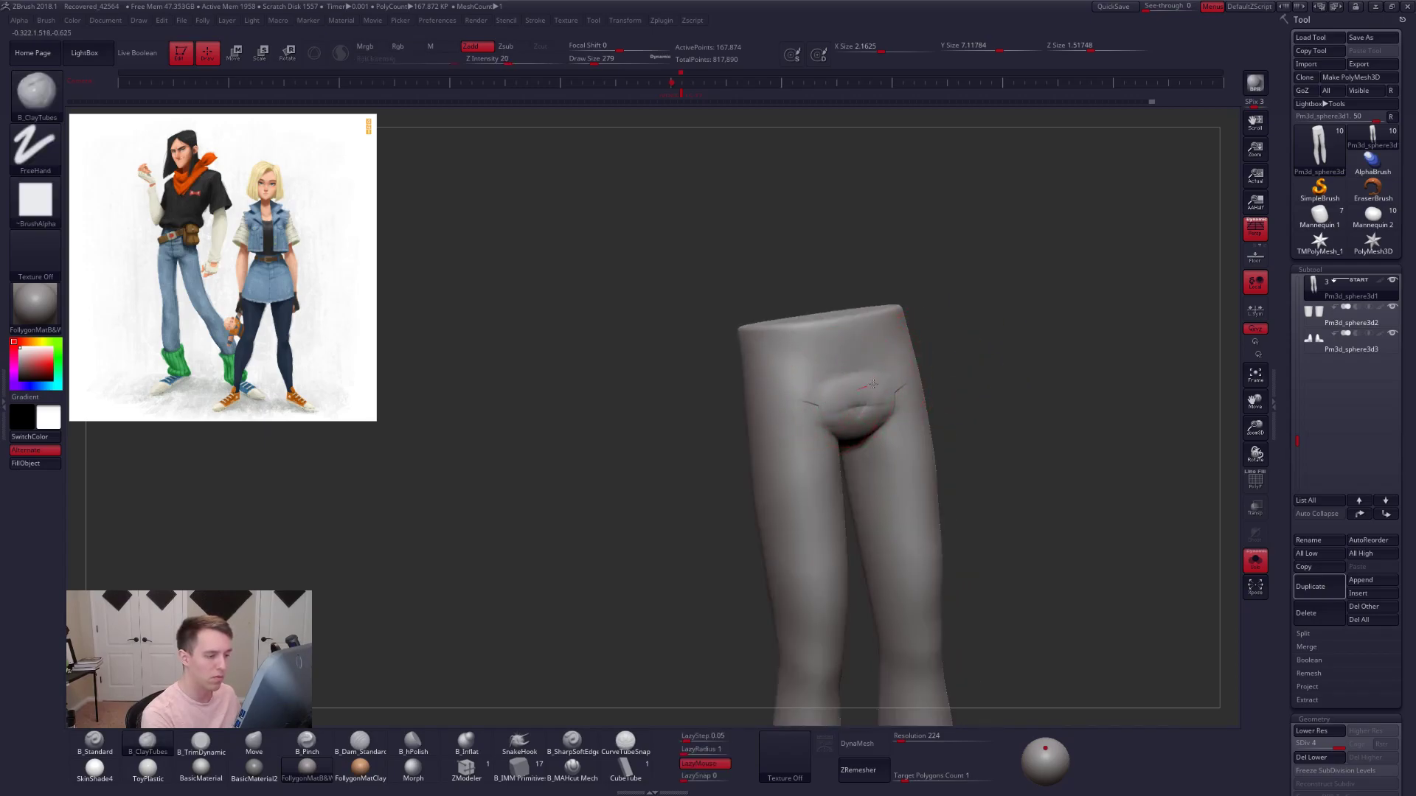
# - Add volume to the lower belly above the crotch with B_ClayTubes at draw size 335
pyautogui.press(']')
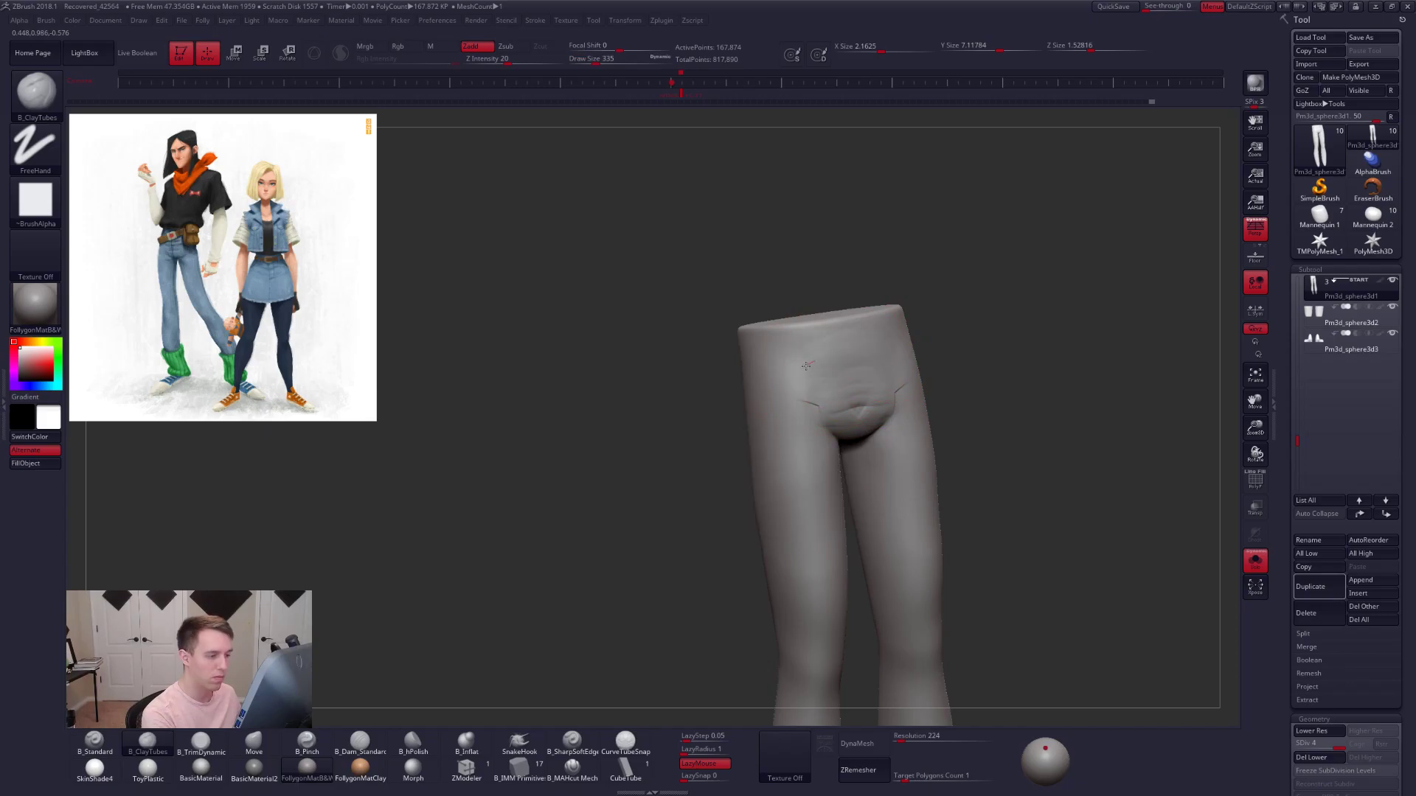
pyautogui.moveTo(835, 369); pyautogui.dragTo(854, 388, button='right')
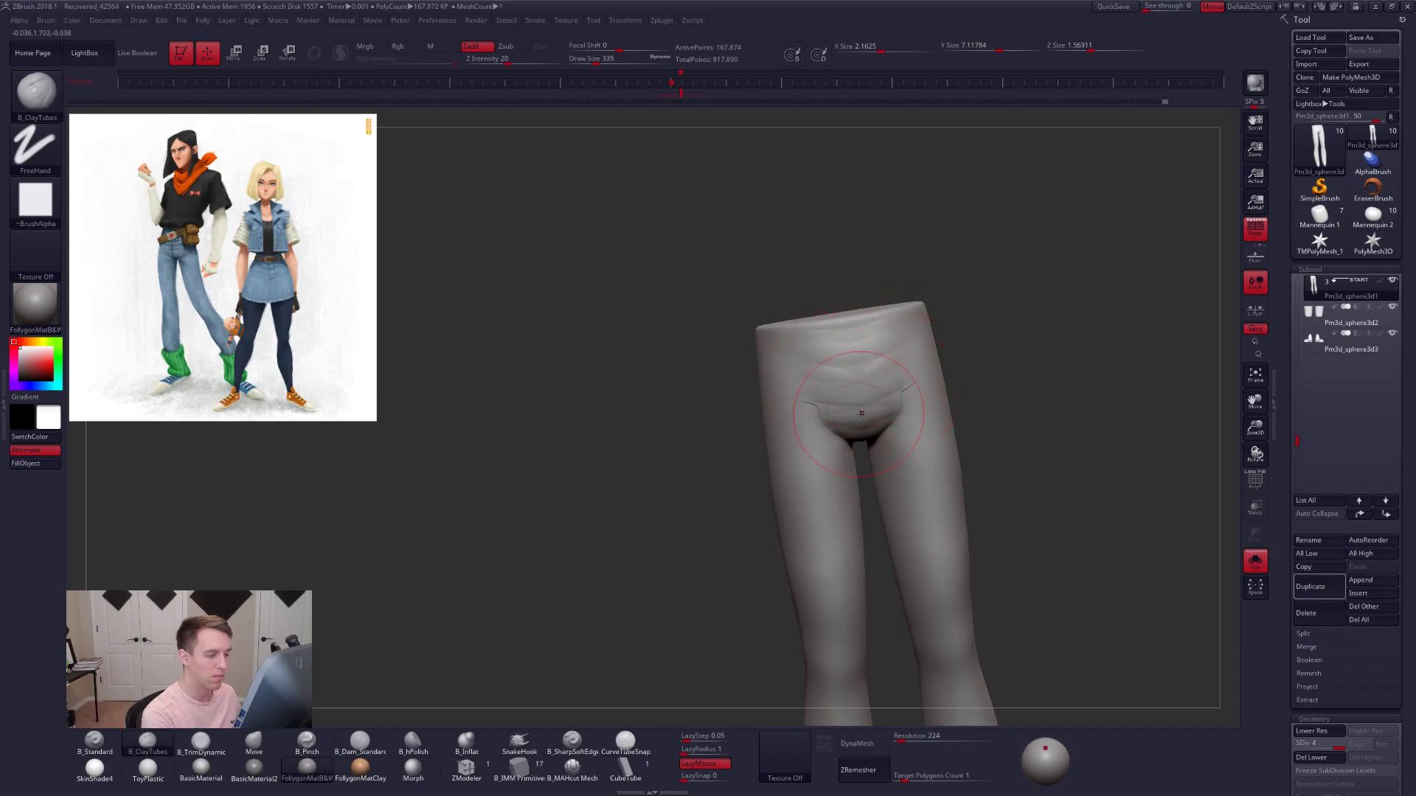
pyautogui.keyDown('alt'); pyautogui.moveTo(894, 399); pyautogui.dragTo(831, 383, button='right'); pyautogui.keyUp('alt')
pyautogui.moveTo(786, 342); pyautogui.dragTo(817, 365, button='right')
# - Drop to subdivision level 3, smooth the lower belly and refine the crotch with B_ClayTubes at draw size 215
pyautogui.press('space')
pyautogui.moveTo(817, 364); pyautogui.dragTo(814, 364)
pyautogui.hotkey('shift', 'd')
pyautogui.keyDown('shift'); pyautogui.moveTo(816, 356); pyautogui.dragTo(812, 368, button='right'); pyautogui.keyUp('shift')
pyautogui.press('space')
pyautogui.moveTo(811, 367)
pyautogui.mouseDown()
pyautogui.moveTo(802, 328)
pyautogui.moveTo(789, 356)
pyautogui.mouseUp()
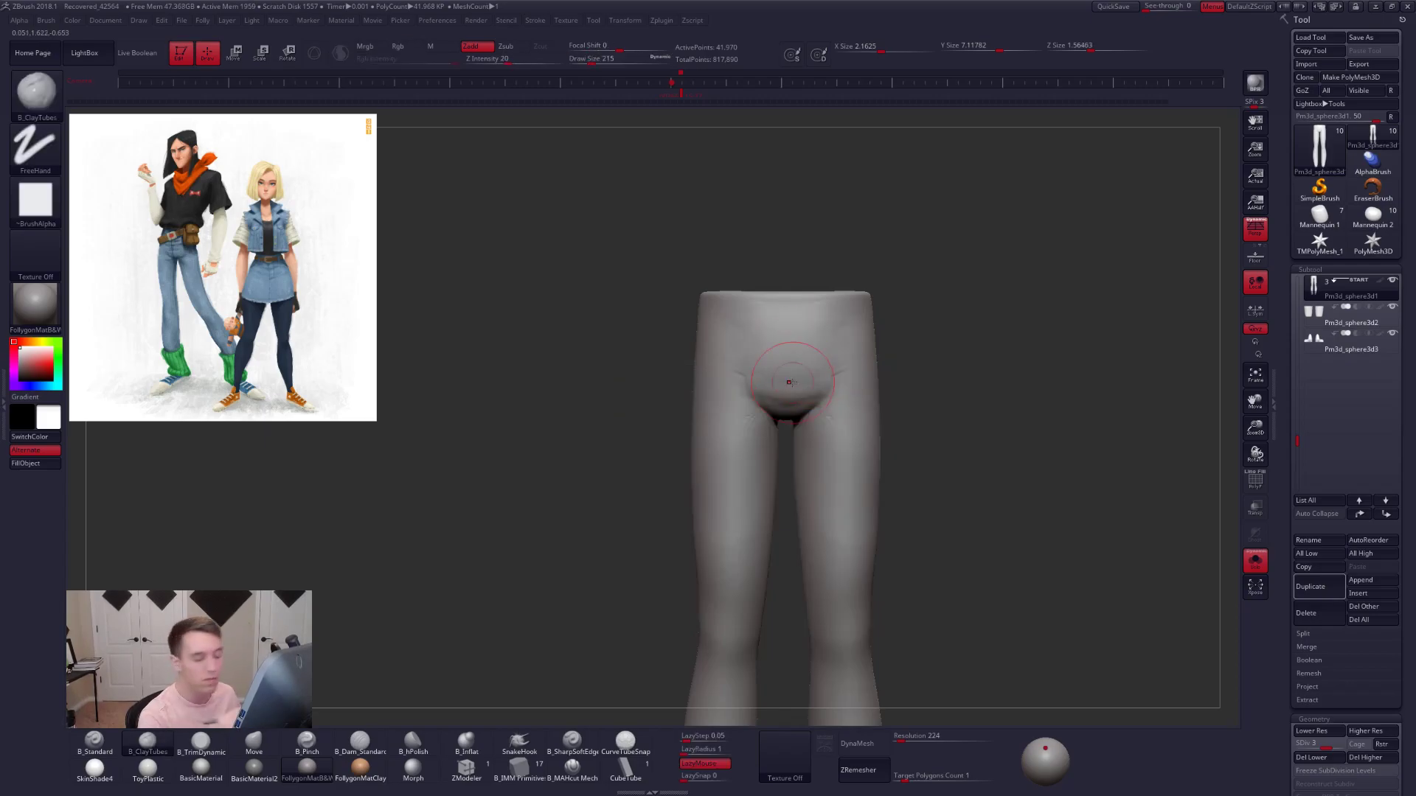
pyautogui.moveTo(811, 374); pyautogui.dragTo(768, 369, button='right')
pyautogui.keyDown('shift'); pyautogui.moveTo(811, 354); pyautogui.dragTo(819, 372); pyautogui.keyUp('shift')
# - Trim the lower belly above the crotch with B_TrimDynamic at draw size 292 and smooth it
pyautogui.moveTo(824, 343); pyautogui.dragTo(864, 341, button='right')
pyautogui.moveTo(783, 324); pyautogui.dragTo(806, 327, button='right')
pyautogui.press('space')
pyautogui.moveTo(801, 332); pyautogui.dragTo(806, 332)
pyautogui.moveTo(800, 324)
pyautogui.mouseDown(button='right')
pyautogui.moveTo(758, 341)
pyautogui.moveTo(780, 333)
pyautogui.mouseUp(button='right')
pyautogui.press('3')
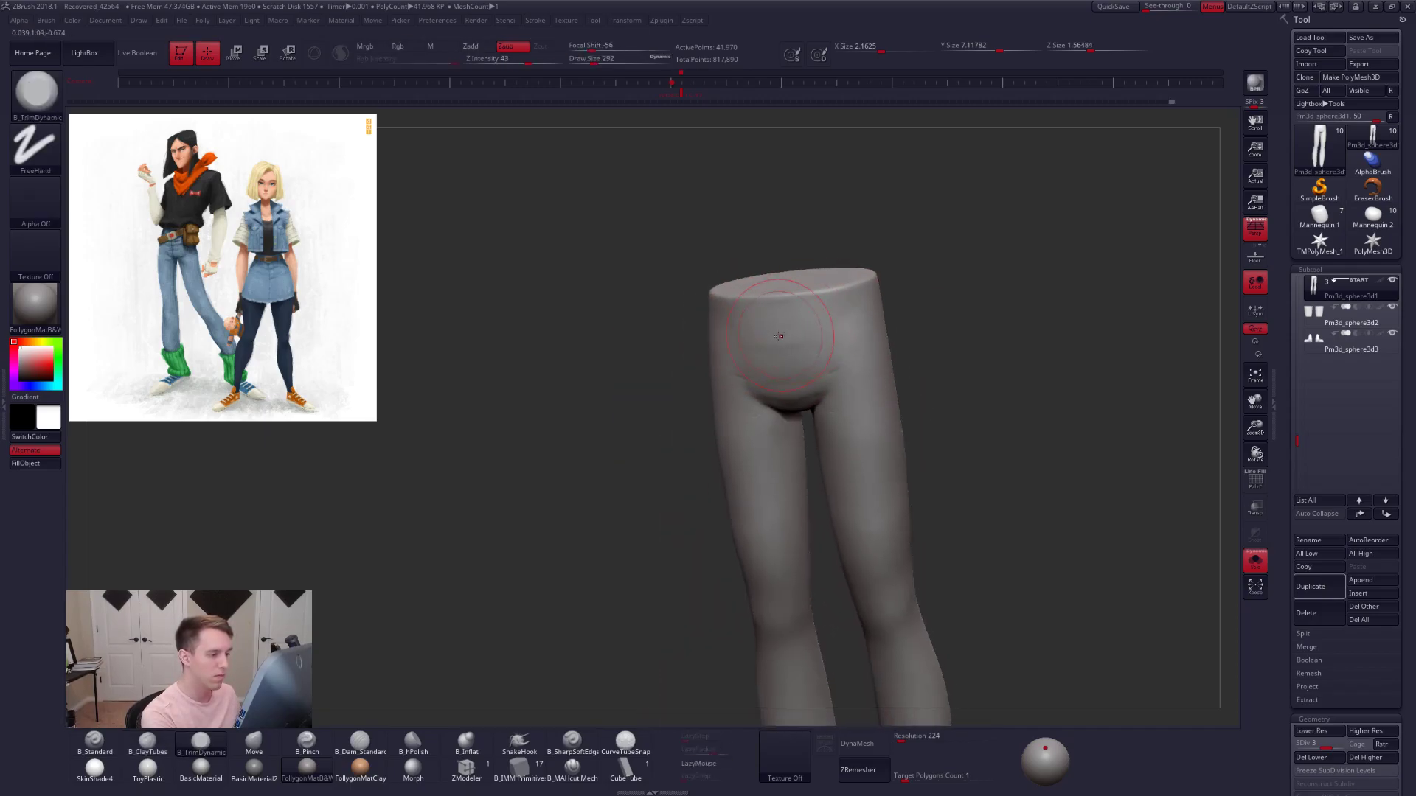
pyautogui.keyDown('alt'); pyautogui.moveTo(835, 333); pyautogui.dragTo(819, 338); pyautogui.keyUp('alt')
pyautogui.moveTo(820, 338); pyautogui.dragTo(839, 325, button='right')
pyautogui.press('space')
pyautogui.moveTo(838, 356); pyautogui.dragTo(832, 356)
pyautogui.moveTo(832, 346); pyautogui.dragTo(838, 329, button='right')
pyautogui.keyDown('shift'); pyautogui.moveTo(819, 330); pyautogui.dragTo(796, 328); pyautogui.keyUp('shift')
# - Raise the mesh to subdivision level 4 and refine the lower belly and crotch with B_TrimDynamic at draw size 203, smoothing between strokes
pyautogui.press('d')
pyautogui.moveTo(796, 347)
pyautogui.mouseDown(button='right')
pyautogui.moveTo(828, 329)
pyautogui.moveTo(799, 378)
pyautogui.moveTo(843, 332)
pyautogui.mouseUp(button='right')
pyautogui.hotkey('shift', 's')
pyautogui.press('space')
pyautogui.moveTo(845, 355); pyautogui.dragTo(846, 335)
pyautogui.moveTo(846, 335)
pyautogui.mouseDown(button='right')
pyautogui.moveTo(871, 340)
pyautogui.moveTo(814, 325)
pyautogui.mouseUp(button='right')
pyautogui.hotkey('shift', 's')
pyautogui.moveTo(809, 301)
pyautogui.keyDown('shift'); pyautogui.mouseDown()
pyautogui.moveTo(823, 321)
pyautogui.moveTo(771, 300)
pyautogui.mouseUp(); pyautogui.keyUp('shift')
pyautogui.keyDown('alt'); pyautogui.moveTo(791, 319); pyautogui.dragTo(804, 338, button='right'); pyautogui.keyUp('alt')
pyautogui.press('space')
pyautogui.moveTo(804, 349); pyautogui.dragTo(799, 350)
pyautogui.moveTo(783, 341)
pyautogui.keyDown('shift'); pyautogui.mouseDown()
pyautogui.moveTo(771, 353)
pyautogui.moveTo(783, 342)
pyautogui.mouseUp(); pyautogui.keyUp('shift')
pyautogui.moveTo(800, 330); pyautogui.dragTo(774, 346, button='right')
pyautogui.moveTo(774, 346)
pyautogui.keyDown('shift'); pyautogui.mouseDown()
pyautogui.moveTo(786, 338)
pyautogui.moveTo(776, 349)
pyautogui.mouseUp(); pyautogui.keyUp('shift')
pyautogui.moveTo(774, 355); pyautogui.dragTo(789, 341, button='right')
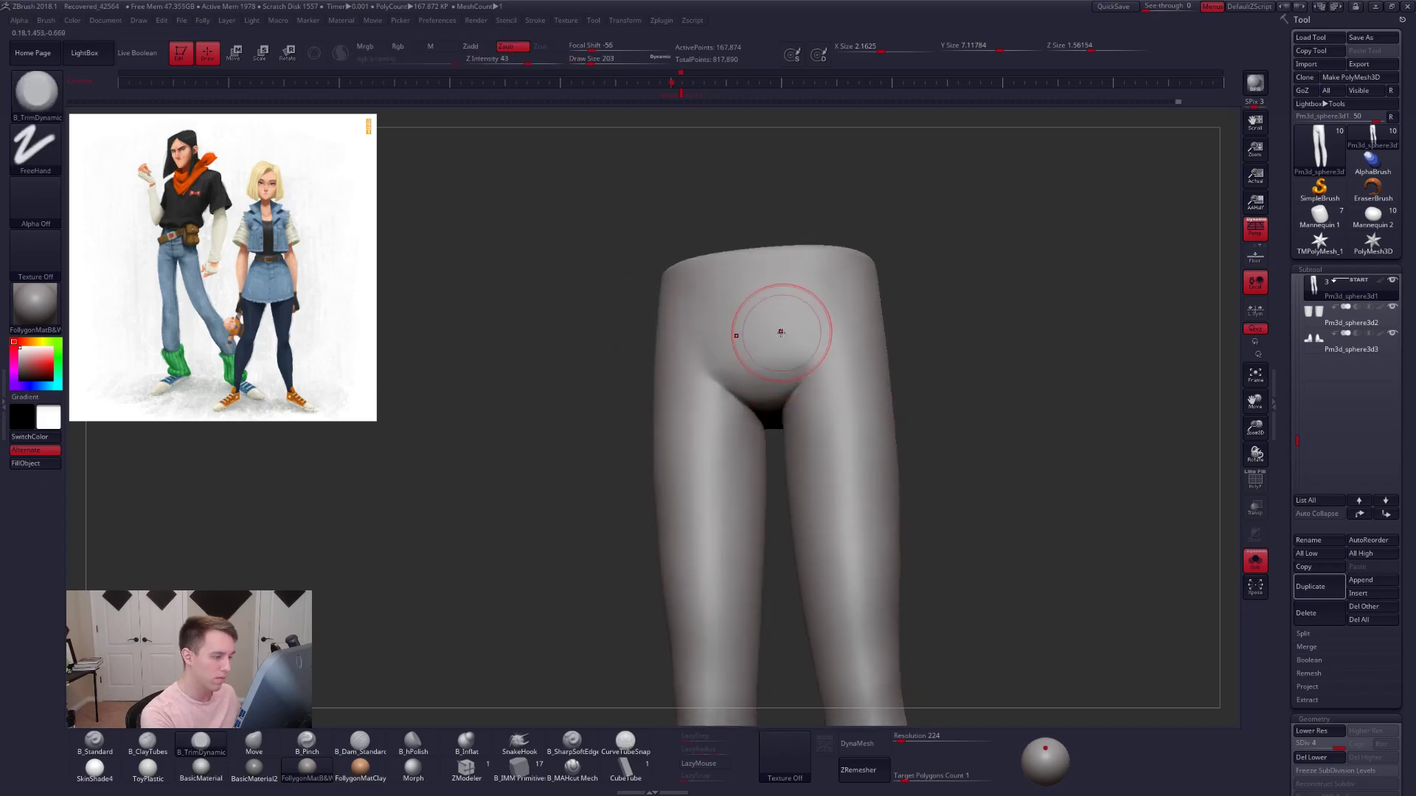
# - Define and smooth the creases beside the crotch with B_ClayTubes at draw size 203, checking the hips against the whole body
pyautogui.press('2')
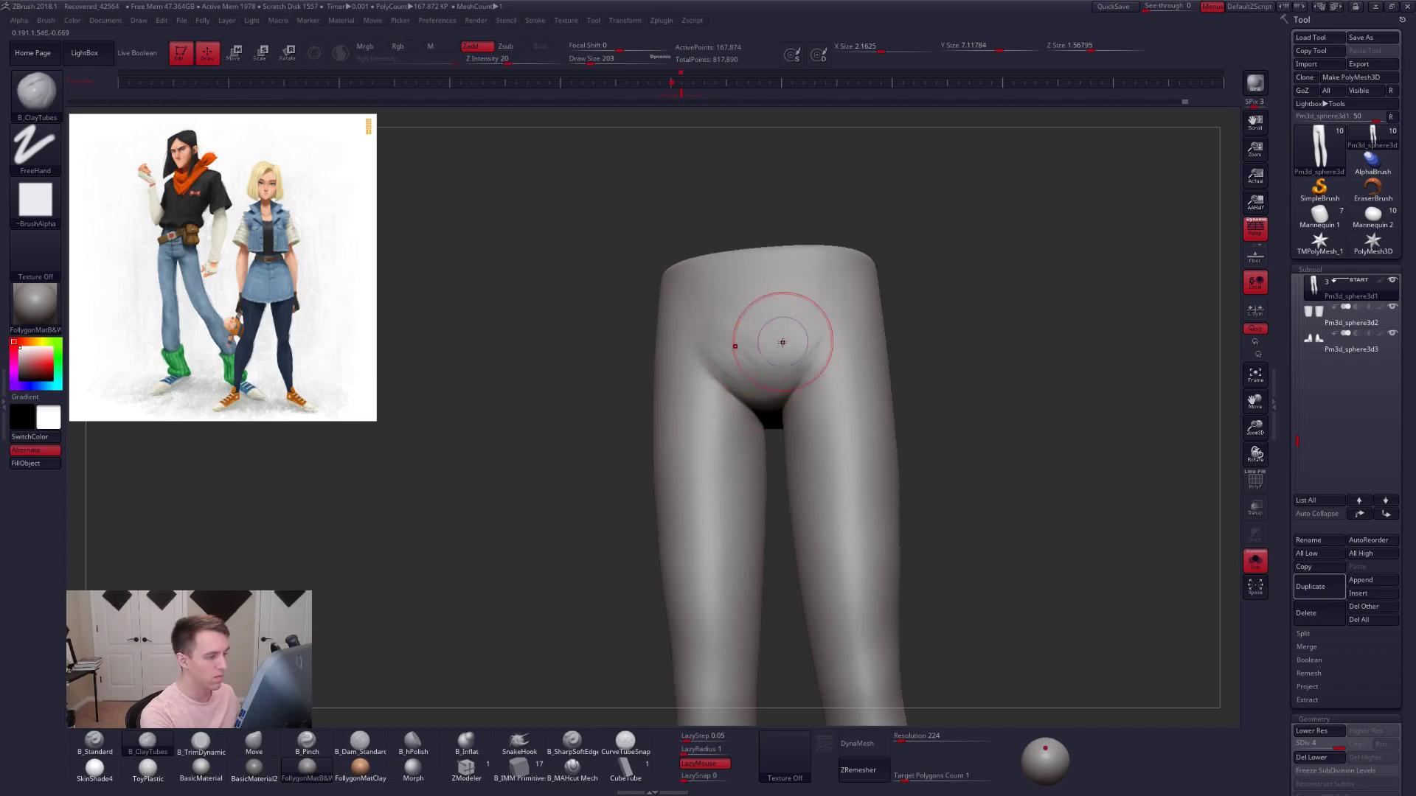
pyautogui.press('shift')
pyautogui.keyDown('shift'); pyautogui.moveTo(720, 318); pyautogui.dragTo(726, 324); pyautogui.keyUp('shift')
pyautogui.moveTo(727, 325); pyautogui.dragTo(840, 389, button='right')
pyautogui.hotkey('alt', 's')
pyautogui.hotkey('shift', 'd')
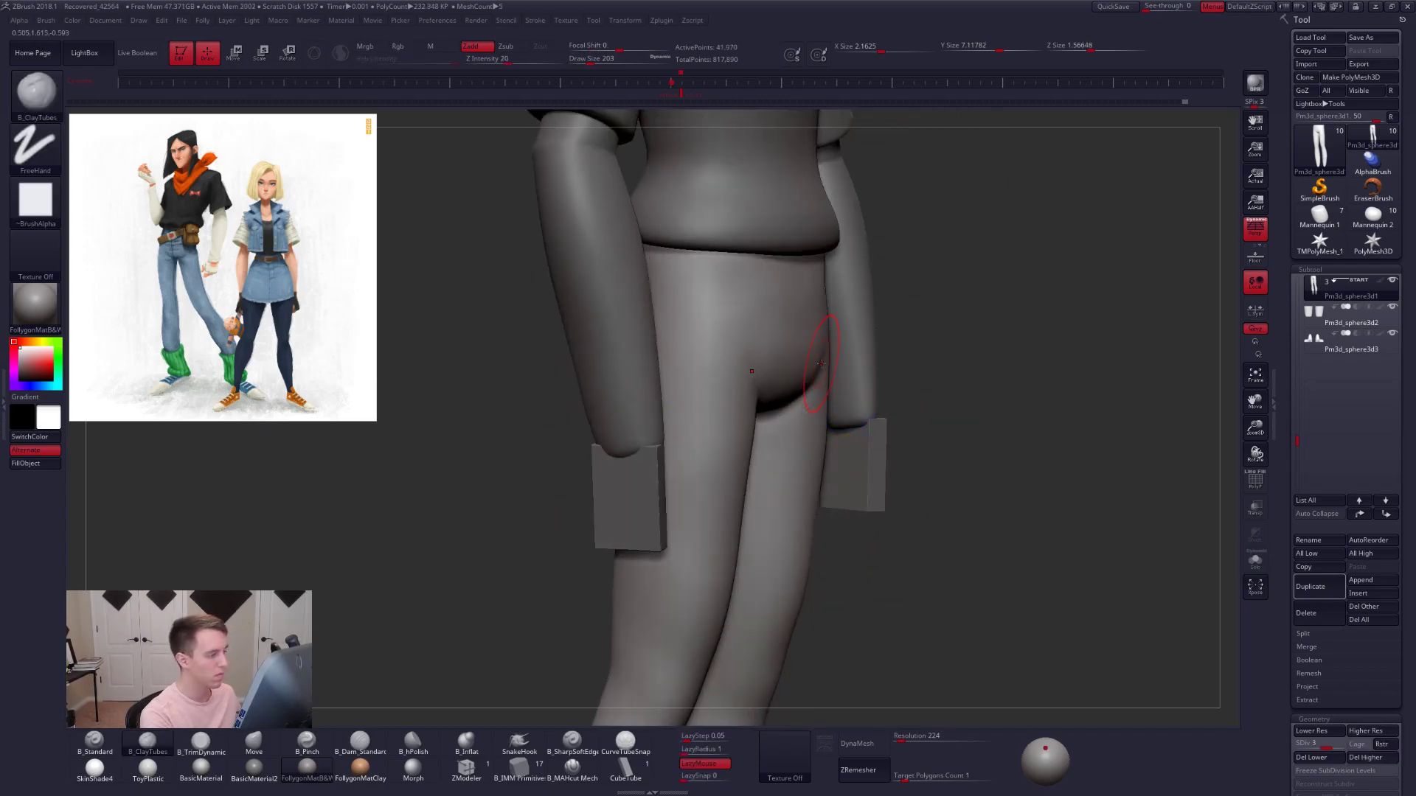
pyautogui.hotkey('alt', 's')
# - Lasso-mask the front of the upper thigh in side view, then drop to subdivision level 1 and soften the mask
pyautogui.press('space')
pyautogui.moveTo(793, 354); pyautogui.dragTo(797, 354)
pyautogui.keyDown('shift'); pyautogui.moveTo(797, 354); pyautogui.dragTo(815, 342, button='right'); pyautogui.keyUp('shift')
pyautogui.hotkey('shift', 'd')
pyautogui.press('space')
pyautogui.press('ctrl')
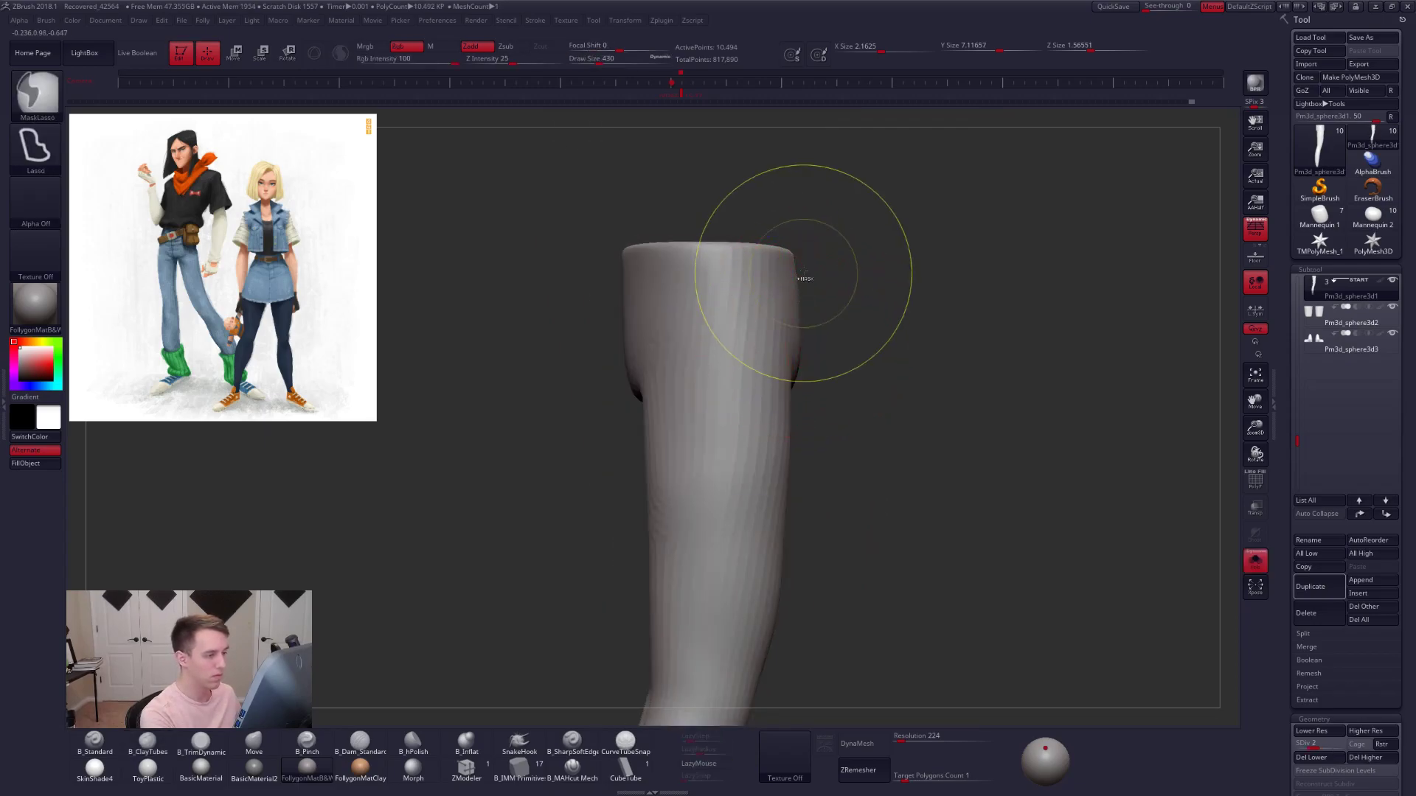
pyautogui.moveTo(801, 255)
pyautogui.keyDown('ctrl'); pyautogui.mouseDown()
pyautogui.moveTo(778, 317)
pyautogui.moveTo(811, 547)
pyautogui.moveTo(848, 538)
pyautogui.mouseUp(); pyautogui.keyUp('ctrl')
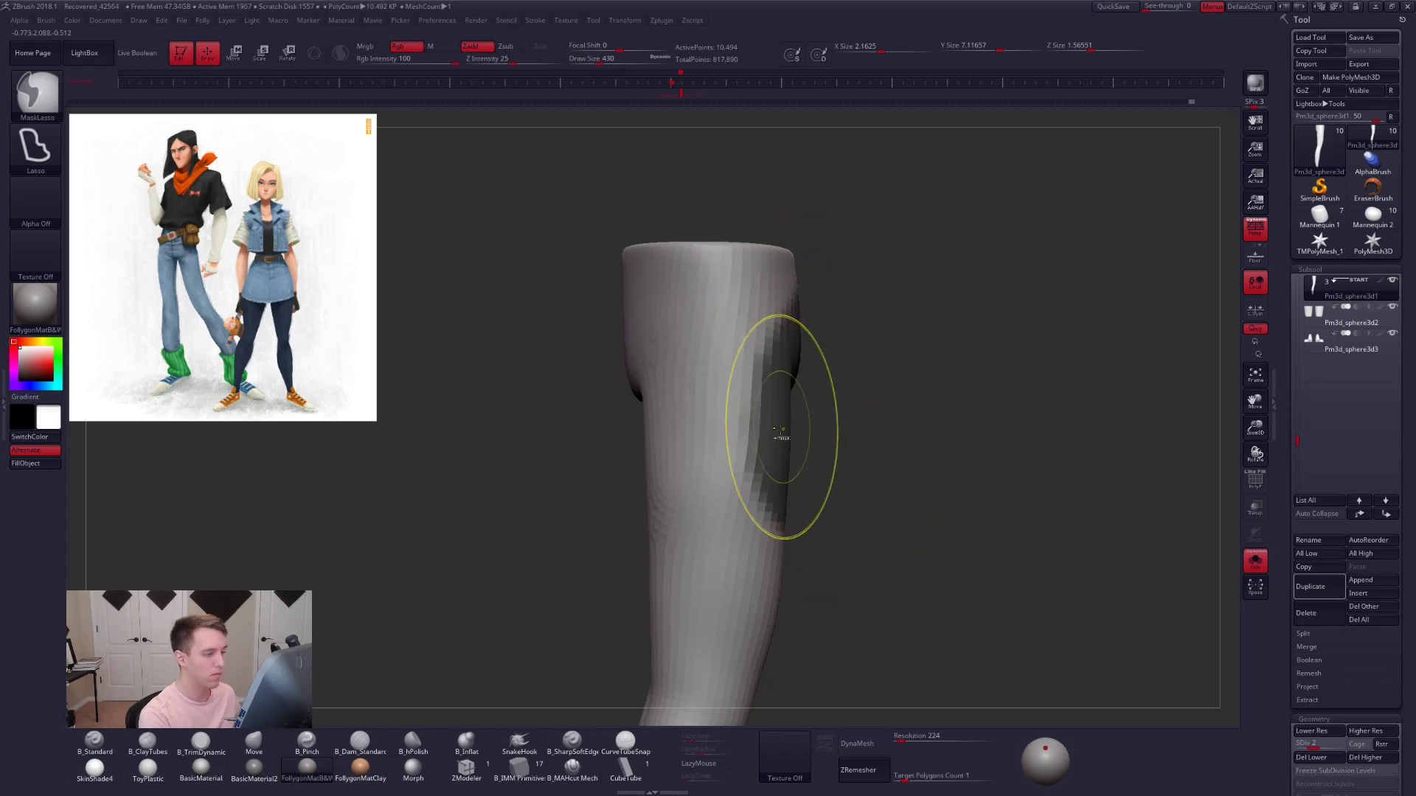
pyautogui.hotkey('shift', 'd')
pyautogui.keyDown('ctrl'); pyautogui.click(820, 434); pyautogui.keyUp('ctrl')
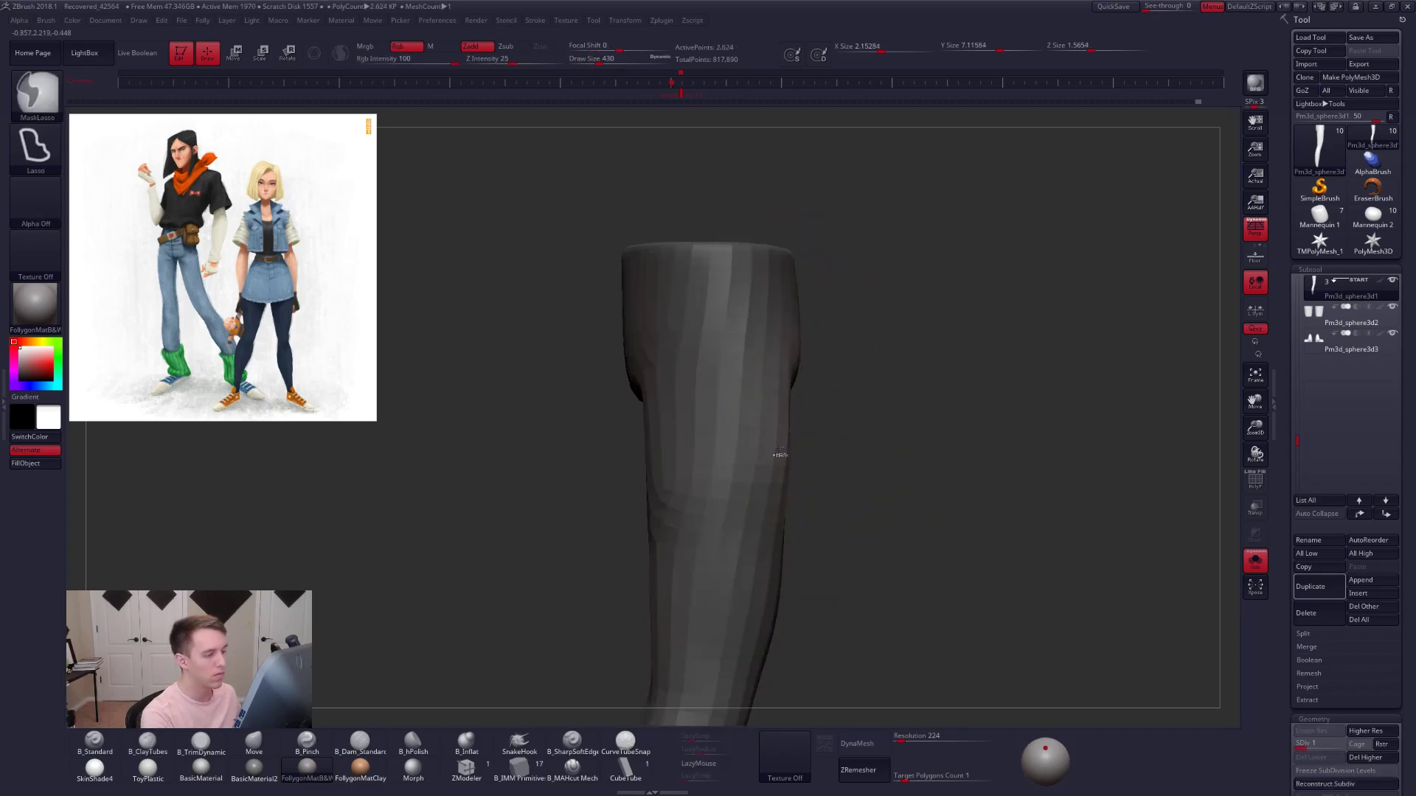
# - Lay a Transpose line across the front of the thigh, then adjust the thigh profile with the Move brush and return to subdivision level 4
pyautogui.press('w')
pyautogui.keyDown('shift'); pyautogui.moveTo(776, 374); pyautogui.dragTo(896, 374); pyautogui.keyUp('shift')
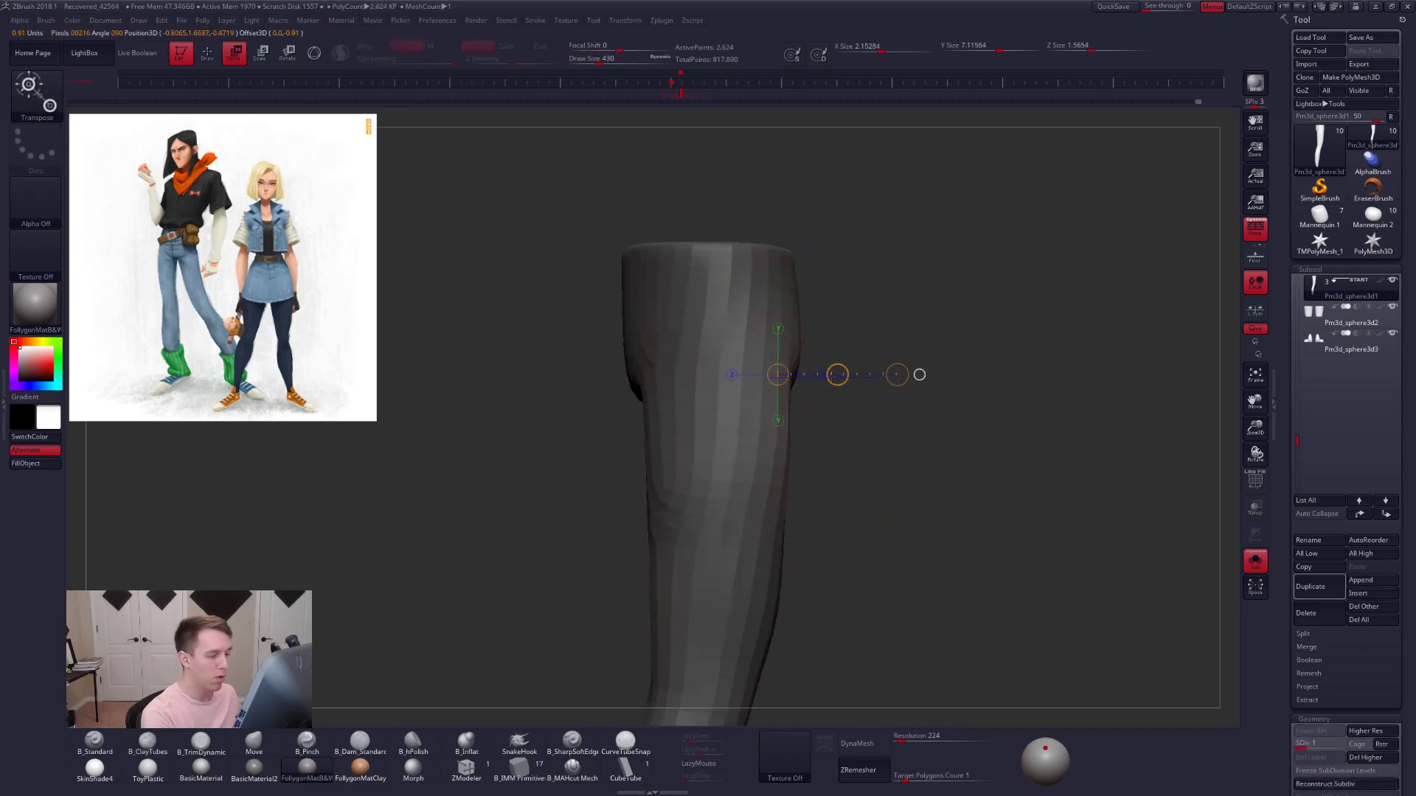
pyautogui.press('q')
pyautogui.moveTo(846, 392)
pyautogui.keyDown('alt'); pyautogui.mouseDown()
pyautogui.moveTo(828, 385)
pyautogui.moveTo(801, 419)
pyautogui.moveTo(813, 396)
pyautogui.mouseUp(); pyautogui.keyUp('alt')
pyautogui.press('d')
pyautogui.press('space')
pyautogui.moveTo(815, 395); pyautogui.dragTo(767, 426, button='right')
pyautogui.press('d')
pyautogui.press('d')
pyautogui.moveTo(861, 371); pyautogui.dragTo(890, 399, button='right')
pyautogui.moveTo(890, 399); pyautogui.dragTo(873, 389)
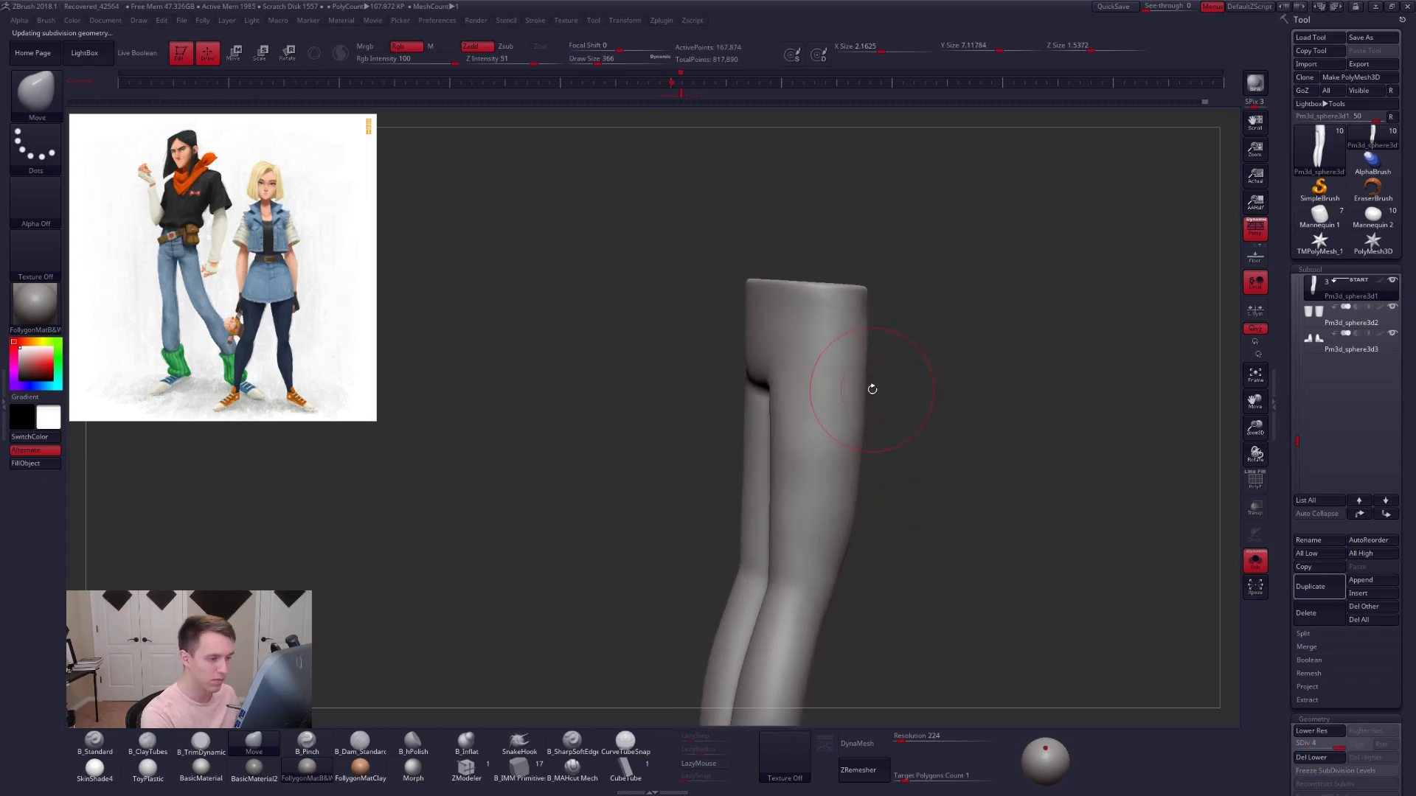
# - Drop to subdivision level 2 and add volume to the outer thigh with B_ClayTubes at draw size 366
pyautogui.keyDown('alt'); pyautogui.moveTo(868, 385); pyautogui.dragTo(871, 329, button='right'); pyautogui.keyUp('alt')
pyautogui.hotkey('shift', 'd')
pyautogui.hotkey('shift', 'd')
pyautogui.press('2')
pyautogui.moveTo(825, 395)
pyautogui.keyDown('shift'); pyautogui.mouseDown()
pyautogui.moveTo(811, 449)
pyautogui.moveTo(829, 440)
pyautogui.mouseUp(); pyautogui.keyUp('shift')
pyautogui.keyDown('alt'); pyautogui.moveTo(826, 400); pyautogui.dragTo(817, 365, button='right'); pyautogui.keyUp('alt')
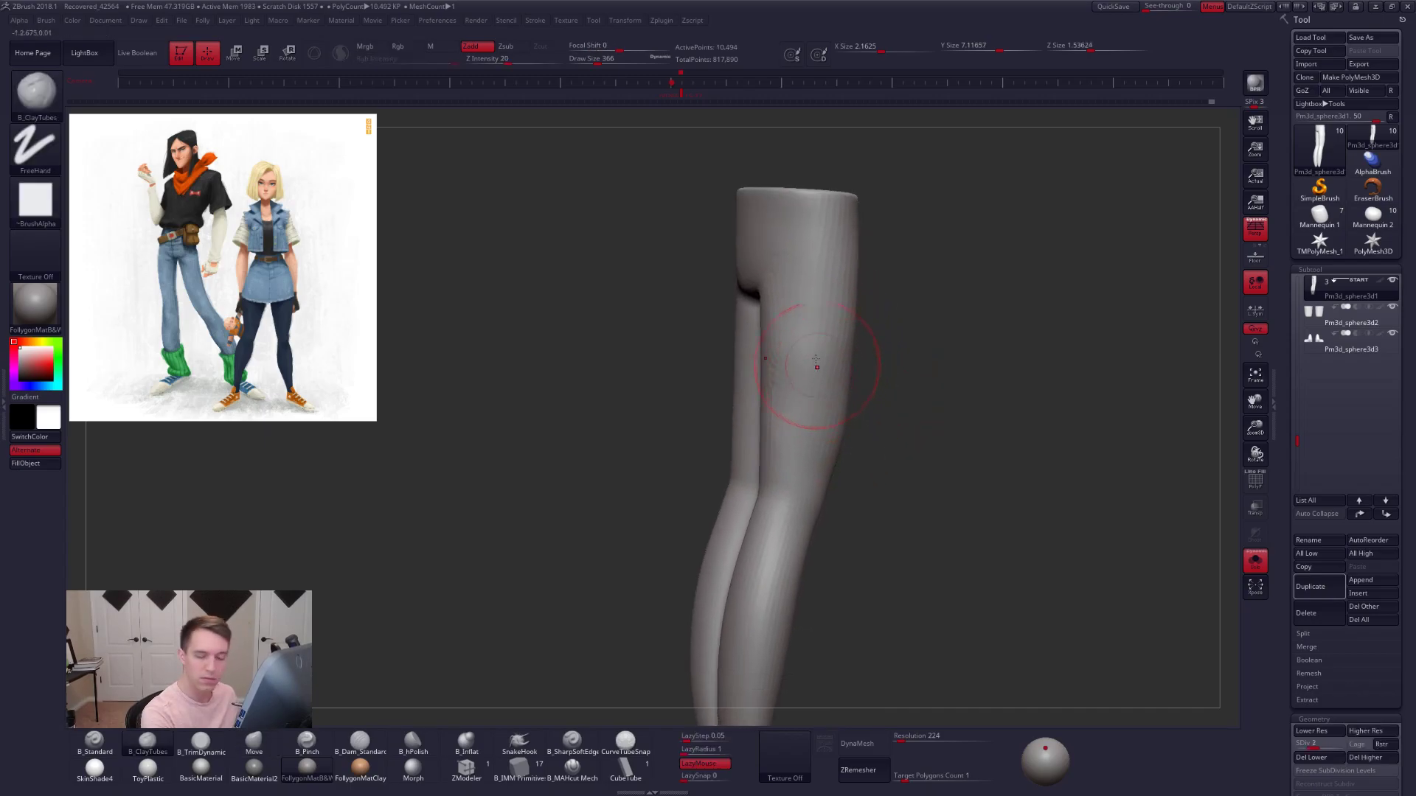
pyautogui.moveTo(820, 376); pyautogui.dragTo(838, 390)
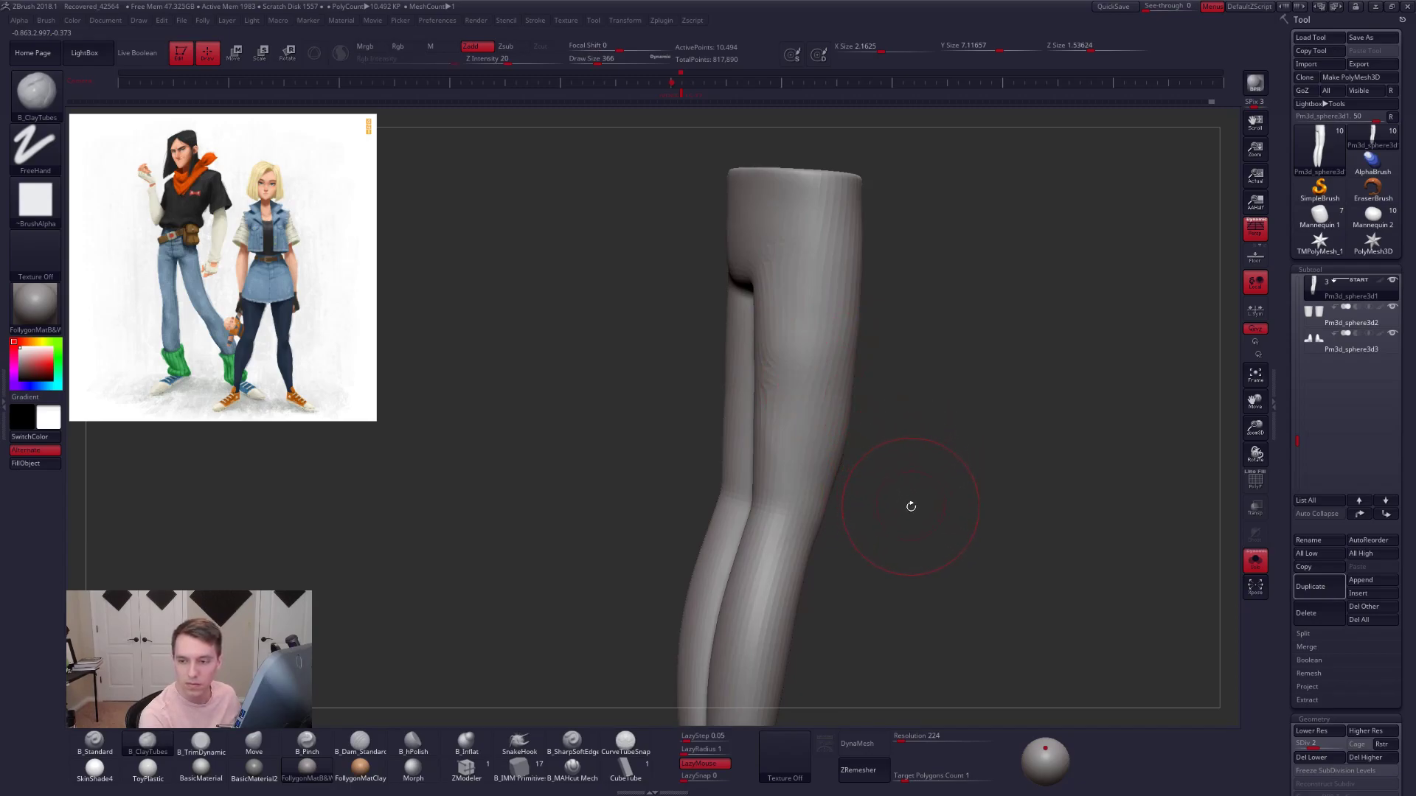
pyautogui.moveTo(911, 483); pyautogui.dragTo(949, 485)
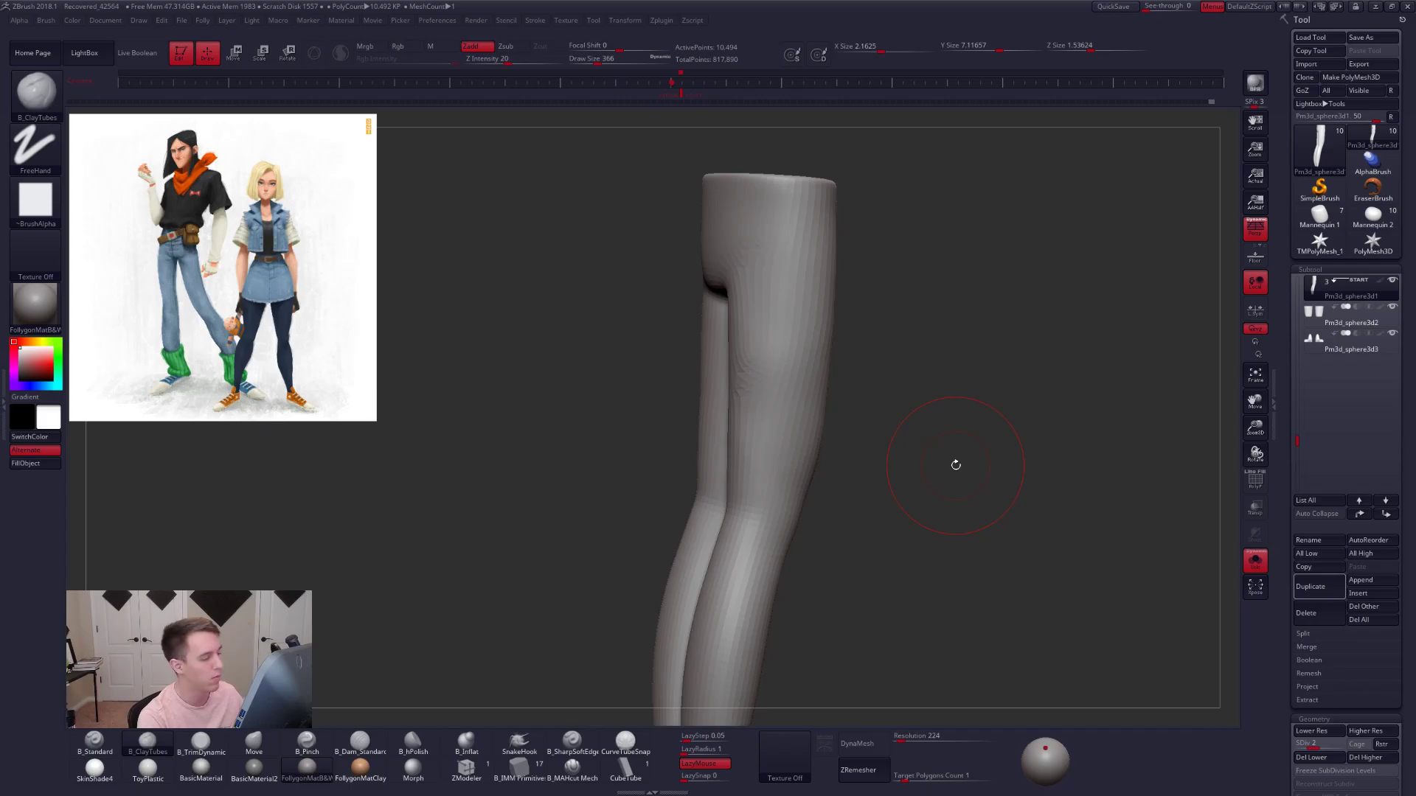
# - Refine the back of the hips and thighs with B_ClayTubes, reducing the draw size to 306 and then 279
pyautogui.keyDown('shift'); pyautogui.moveTo(776, 399); pyautogui.dragTo(833, 404, button='right'); pyautogui.keyUp('shift')
pyautogui.press('space')
pyautogui.moveTo(785, 410); pyautogui.dragTo(780, 412)
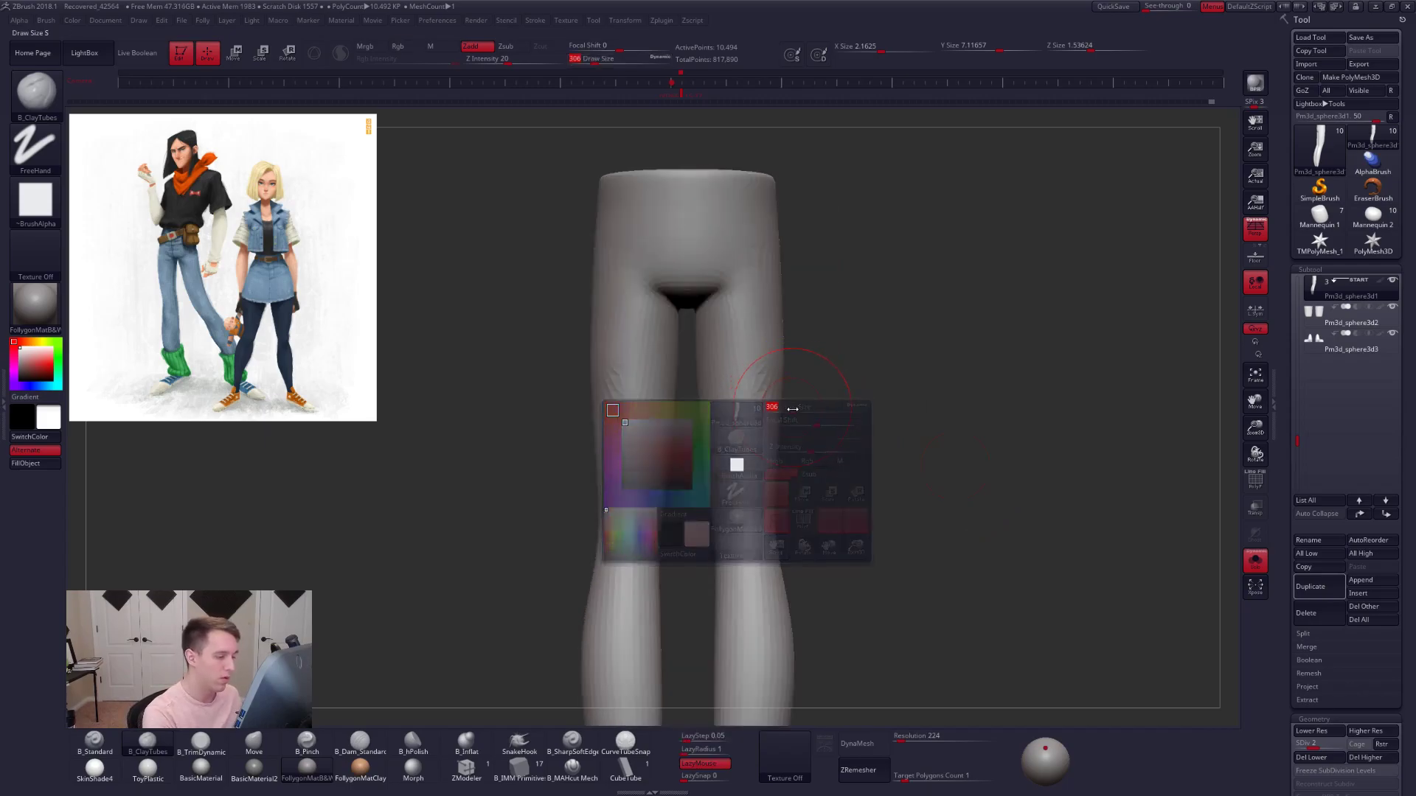
pyautogui.keyDown('alt'); pyautogui.moveTo(740, 401); pyautogui.dragTo(793, 396, button='right'); pyautogui.keyUp('alt')
pyautogui.keyDown('alt'); pyautogui.moveTo(790, 311); pyautogui.dragTo(832, 361, button='right'); pyautogui.keyUp('alt')
pyautogui.press('space')
pyautogui.moveTo(832, 360); pyautogui.dragTo(829, 360)
pyautogui.moveTo(828, 361); pyautogui.dragTo(842, 360, button='right')
pyautogui.press('space')
# - Flatten and smooth the buttocks and back of the thighs with B_TrimDynamic at draw size 279 on subdivision level 3
pyautogui.press('3')
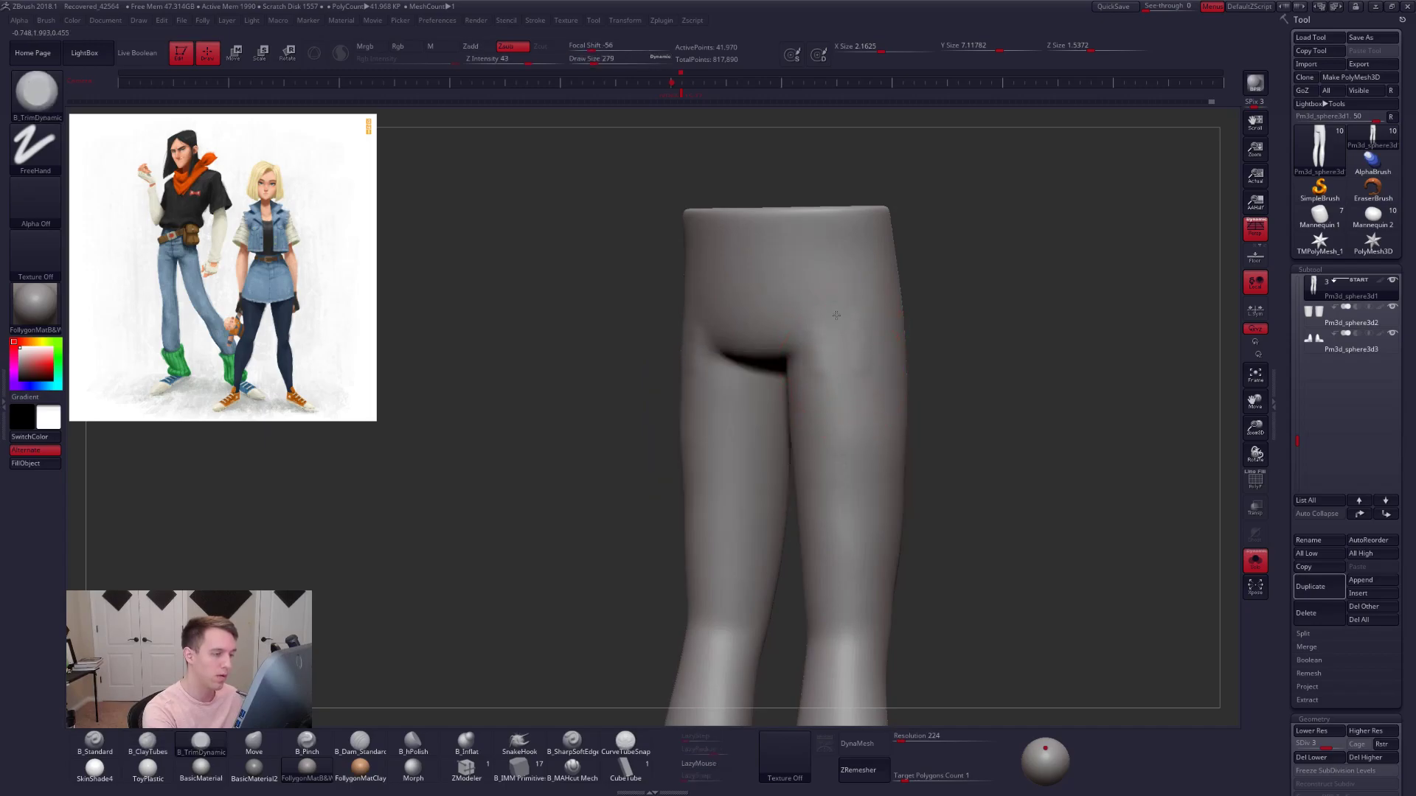
pyautogui.press('shift')
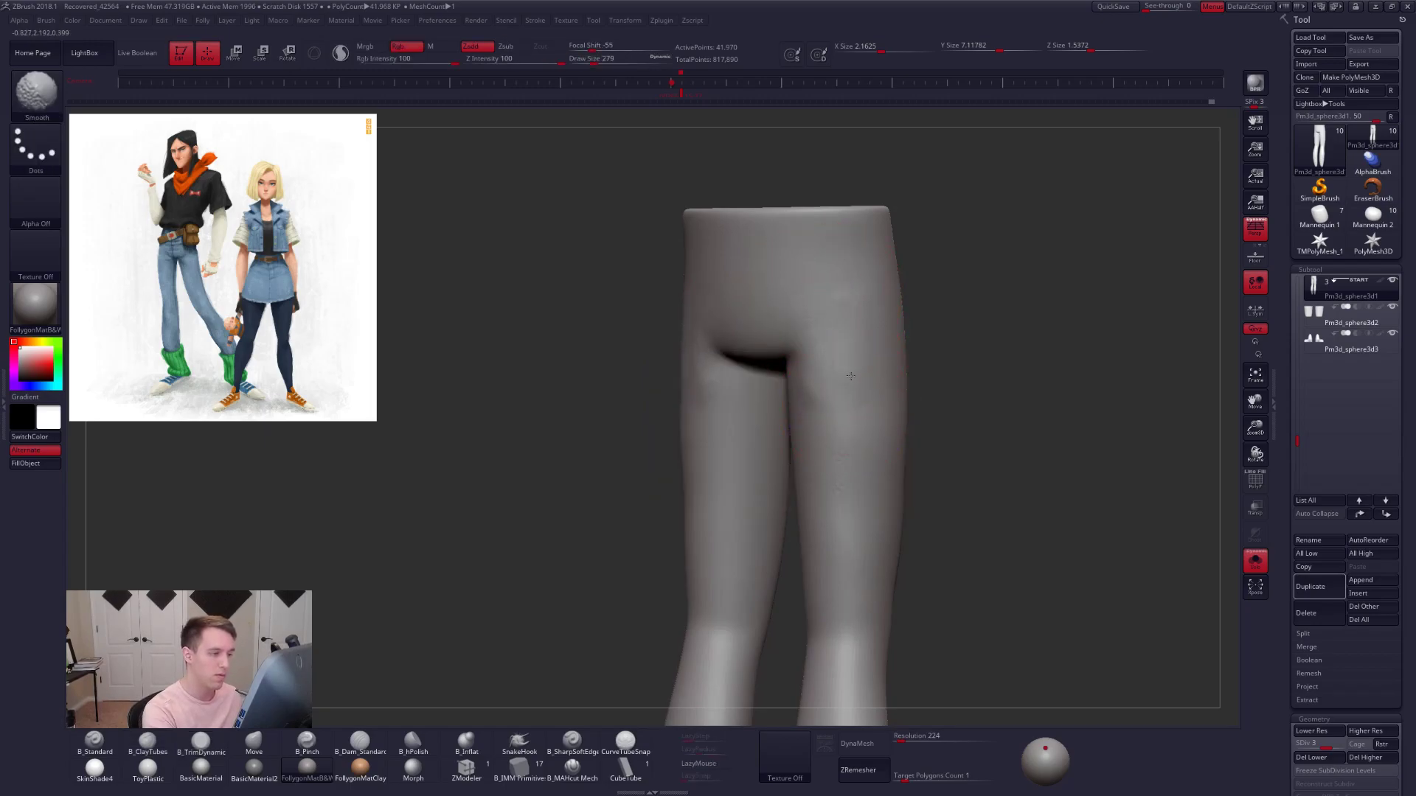
pyautogui.keyDown('alt'); pyautogui.moveTo(802, 343); pyautogui.dragTo(810, 419, button='right'); pyautogui.keyUp('alt')
pyautogui.press('shift')
pyautogui.moveTo(809, 419)
pyautogui.mouseDown()
pyautogui.moveTo(774, 427)
pyautogui.moveTo(848, 458)
pyautogui.moveTo(863, 364)
pyautogui.mouseUp()
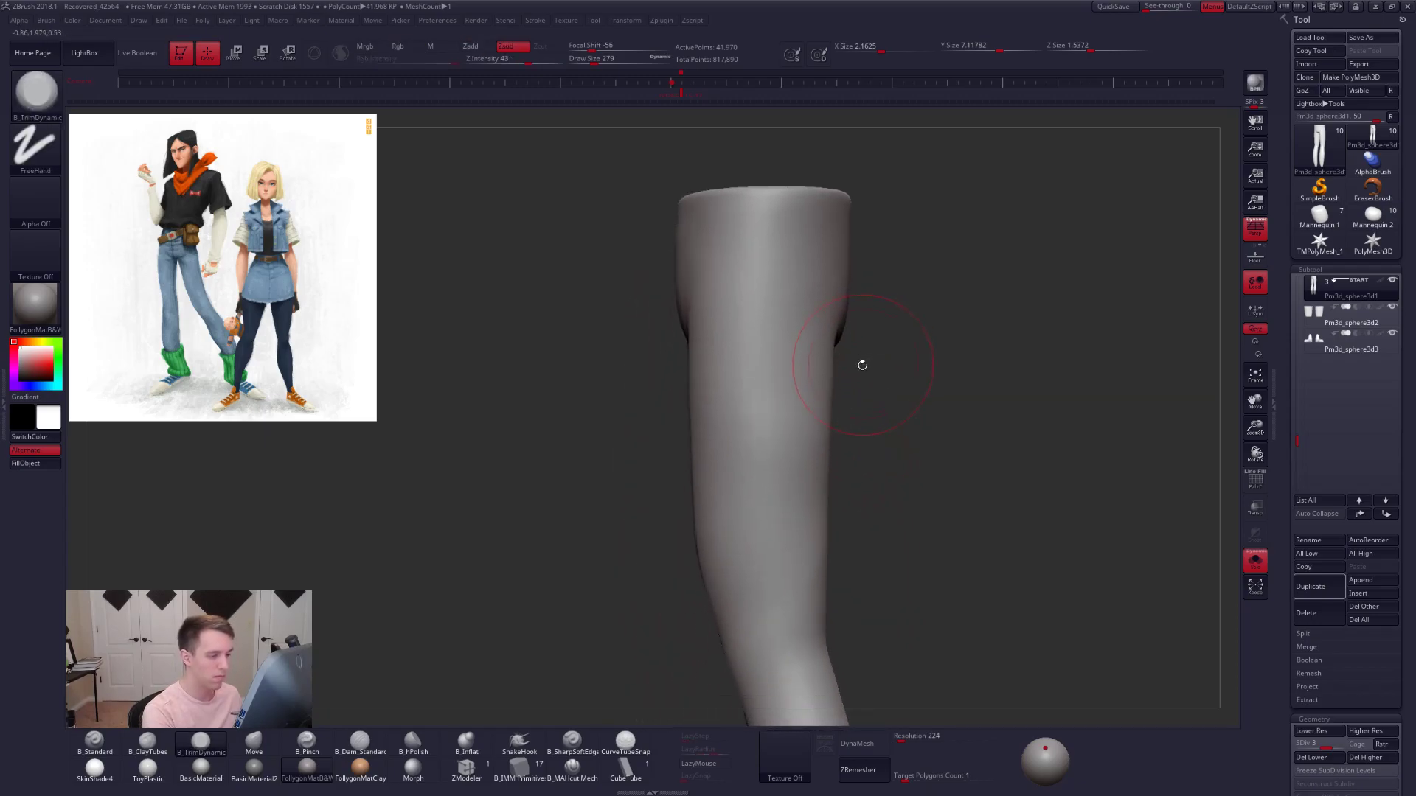
# - Isolate the pelvis polygroup with a mask, drop to subdivision level 1, then soften and invert the mask
pyautogui.keyDown('shift'); pyautogui.moveTo(844, 296); pyautogui.dragTo(893, 280); pyautogui.keyUp('shift')
pyautogui.hotkey('shift', 'f')
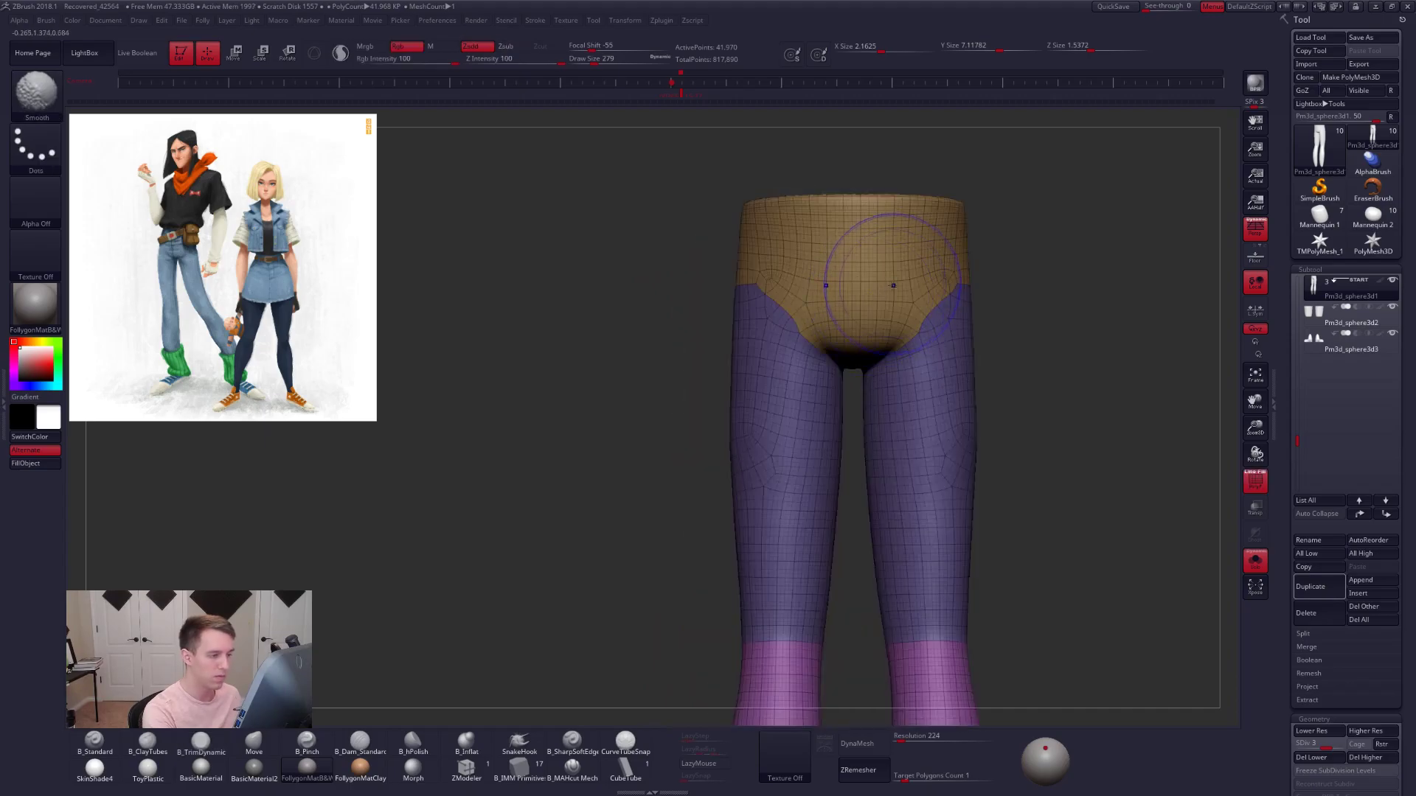
pyautogui.hotkey('shift', 'f')
pyautogui.press('w')
pyautogui.keyDown('ctrl'); pyautogui.click(851, 325); pyautogui.keyUp('ctrl')
pyautogui.press('q')
pyautogui.moveTo(847, 332); pyautogui.dragTo(891, 334, button='right')
pyautogui.keyDown('ctrl'); pyautogui.click(891, 333); pyautogui.keyUp('ctrl')
pyautogui.hotkey('shift', 'd')
pyautogui.hotkey('shift', 'd')
pyautogui.keyDown('ctrl'); pyautogui.click(848, 317); pyautogui.keyUp('ctrl')
pyautogui.keyDown('ctrl'); pyautogui.click(847, 317); pyautogui.keyUp('ctrl')
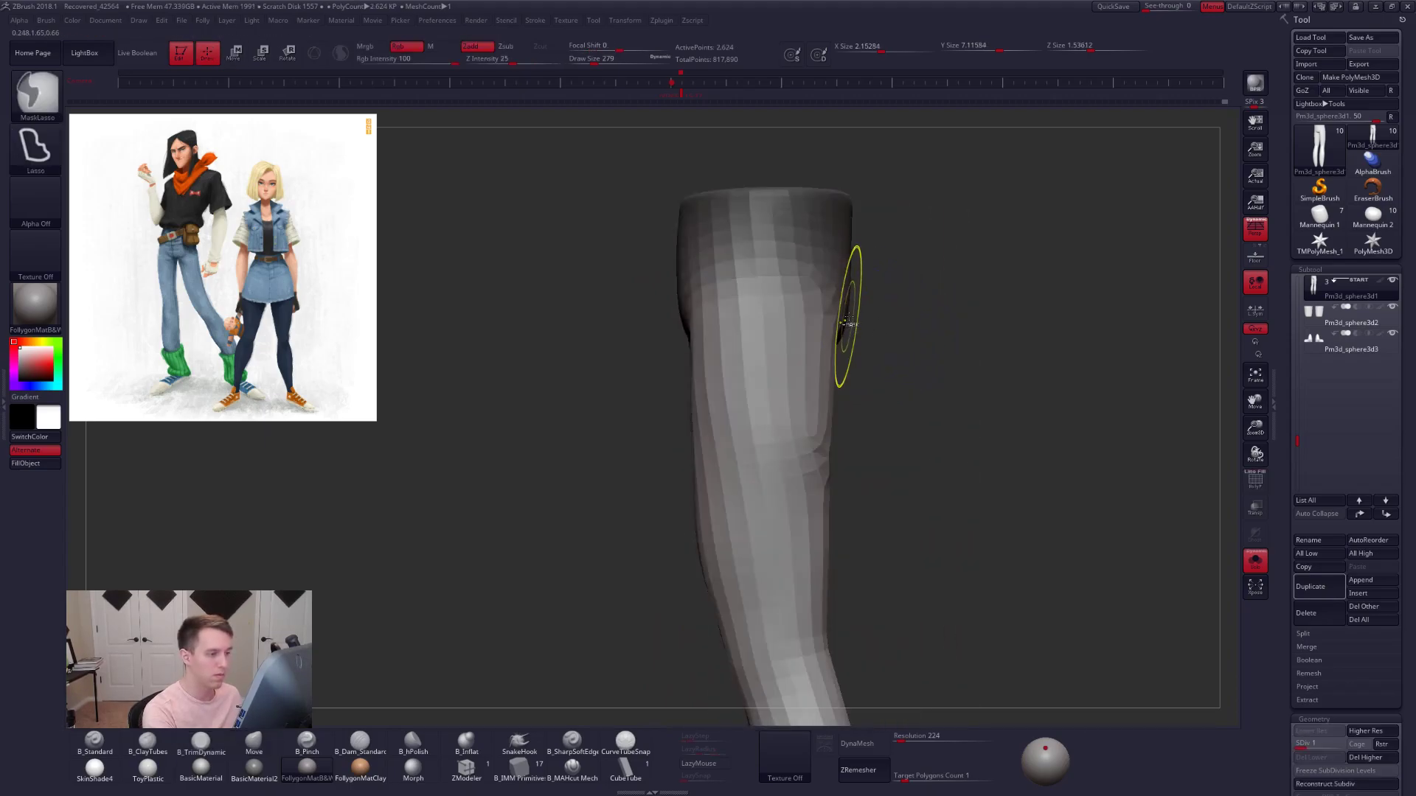
pyautogui.hotkey('ctrl', 'i')
# - Reshape the lower buttocks with the Move brush at draw size 465, step up the subdivision levels and undo the last change
pyautogui.keyDown('alt'); pyautogui.moveTo(843, 319); pyautogui.dragTo(845, 392, button='right'); pyautogui.keyUp('alt')
pyautogui.press('w')
pyautogui.press('q')
pyautogui.press('space')
pyautogui.moveTo(839, 405); pyautogui.dragTo(845, 405)
pyautogui.moveTo(846, 406); pyautogui.dragTo(853, 405, button='right')
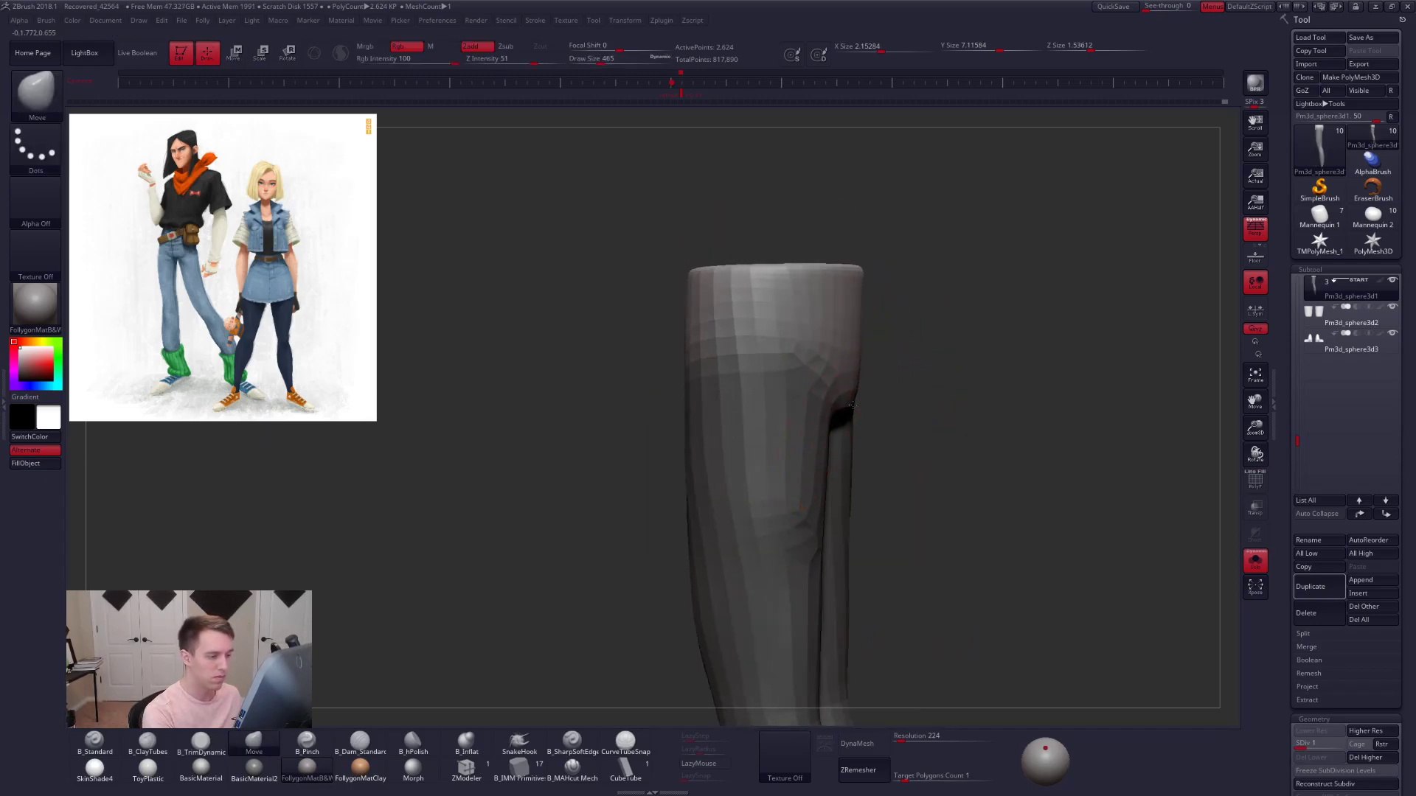
pyautogui.moveTo(850, 403); pyautogui.dragTo(870, 400)
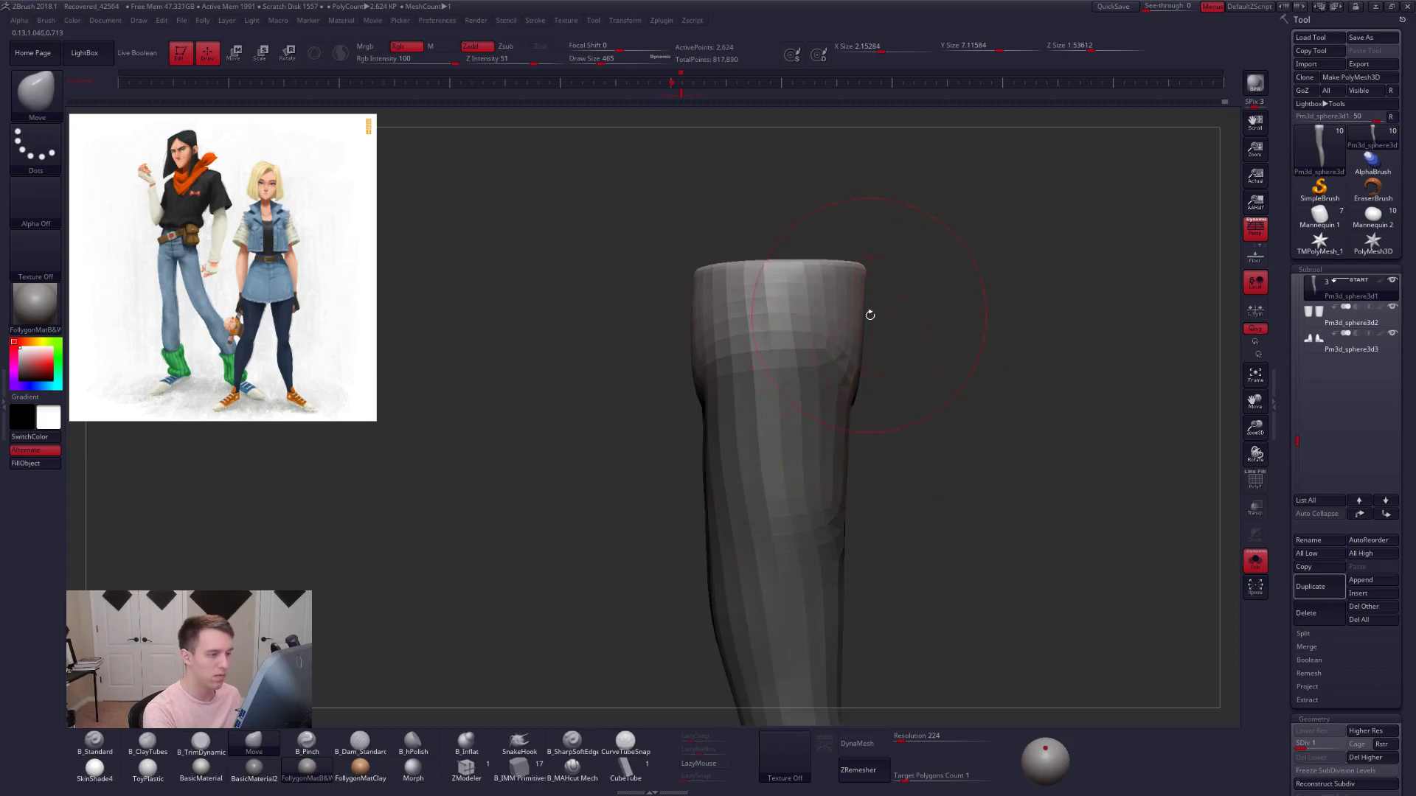
pyautogui.press('d')
pyautogui.press('d')
pyautogui.press('d')
pyautogui.hotkey('ctrl', 'z')
# - Build up the front and inner thighs with B_ClayTubes at draw size 335 on subdivision level 3
pyautogui.moveTo(802, 379); pyautogui.dragTo(803, 401, button='right')
pyautogui.press('space')
pyautogui.moveTo(802, 401); pyautogui.dragTo(797, 401)
pyautogui.moveTo(767, 423)
pyautogui.keyDown('alt'); pyautogui.mouseDown(button='right')
pyautogui.moveTo(809, 367)
pyautogui.moveTo(787, 378)
pyautogui.mouseUp(button='right'); pyautogui.keyUp('alt')
pyautogui.hotkey('shift', 'd')
pyautogui.hotkey('shift', 'd')
pyautogui.press('2')
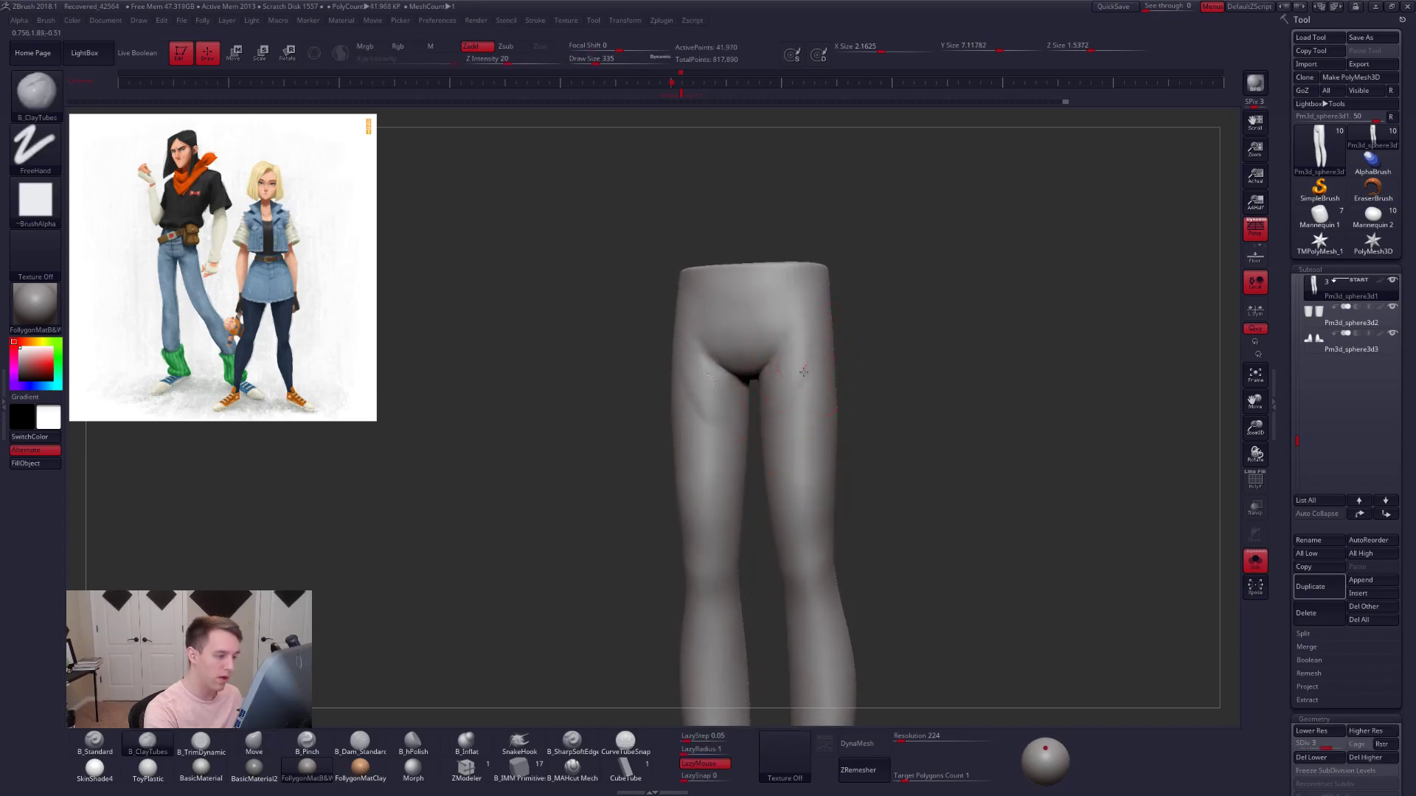
pyautogui.moveTo(796, 423); pyautogui.dragTo(786, 386, button='right')
pyautogui.keyDown('alt'); pyautogui.moveTo(786, 386); pyautogui.dragTo(810, 346, button='right'); pyautogui.keyUp('alt')
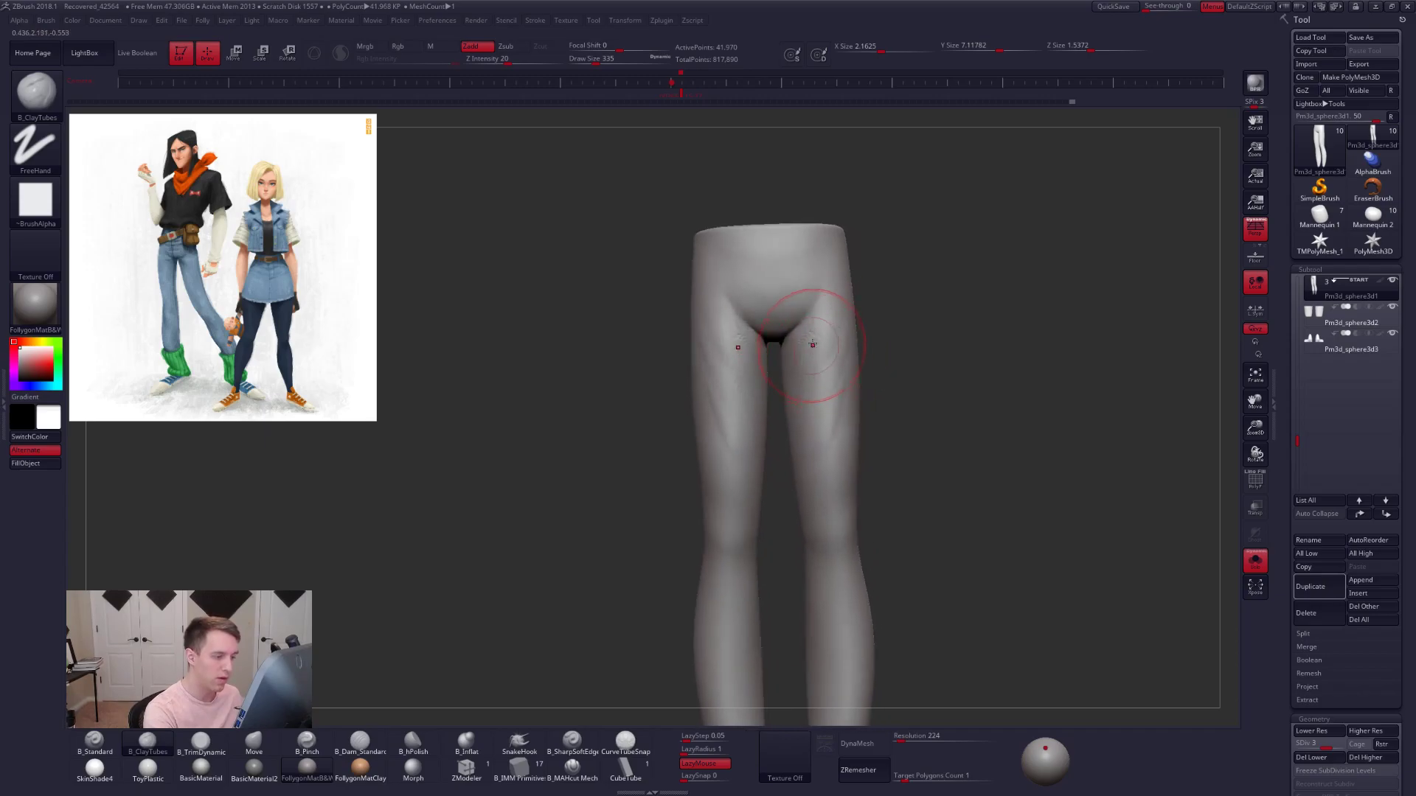
pyautogui.moveTo(794, 404); pyautogui.dragTo(785, 452)
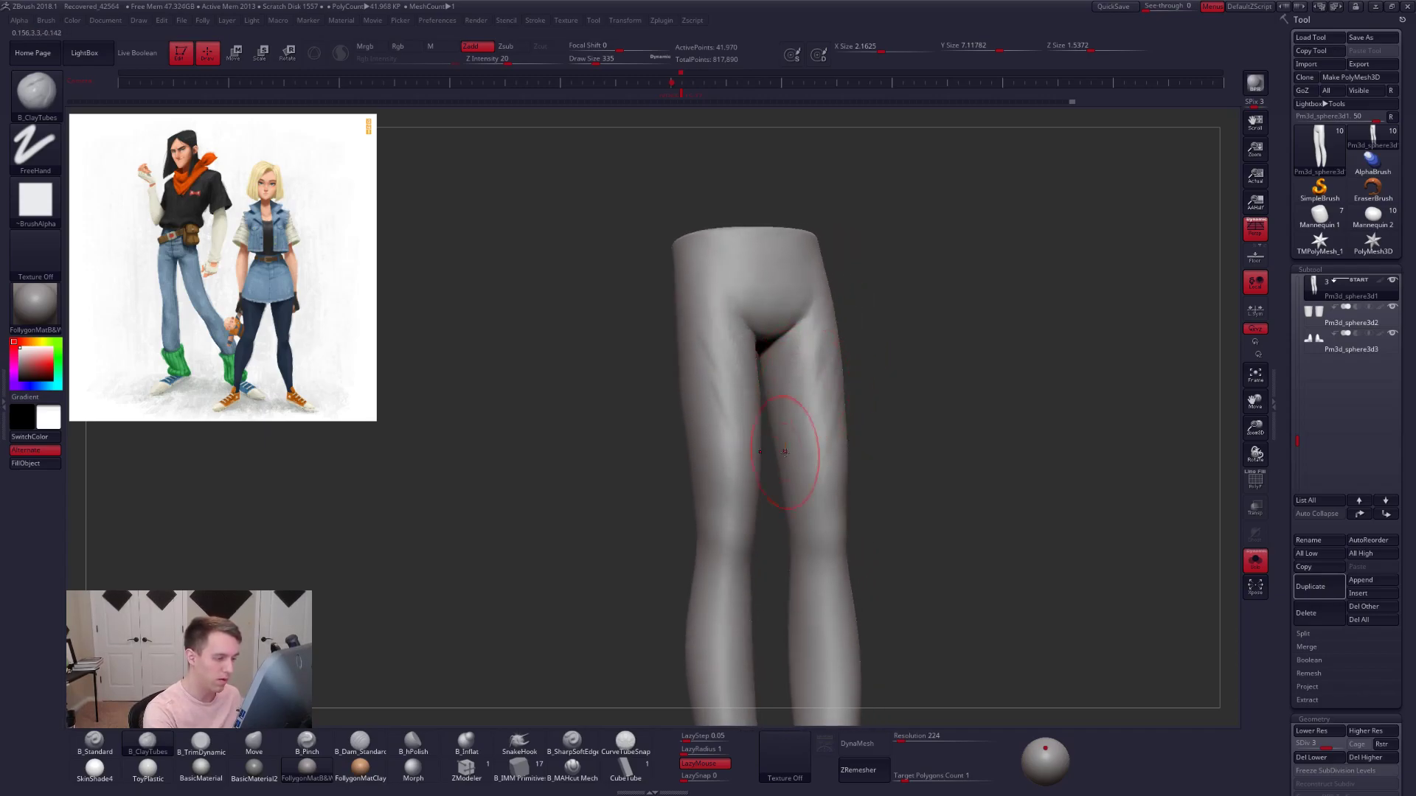
pyautogui.moveTo(822, 367); pyautogui.dragTo(810, 406)
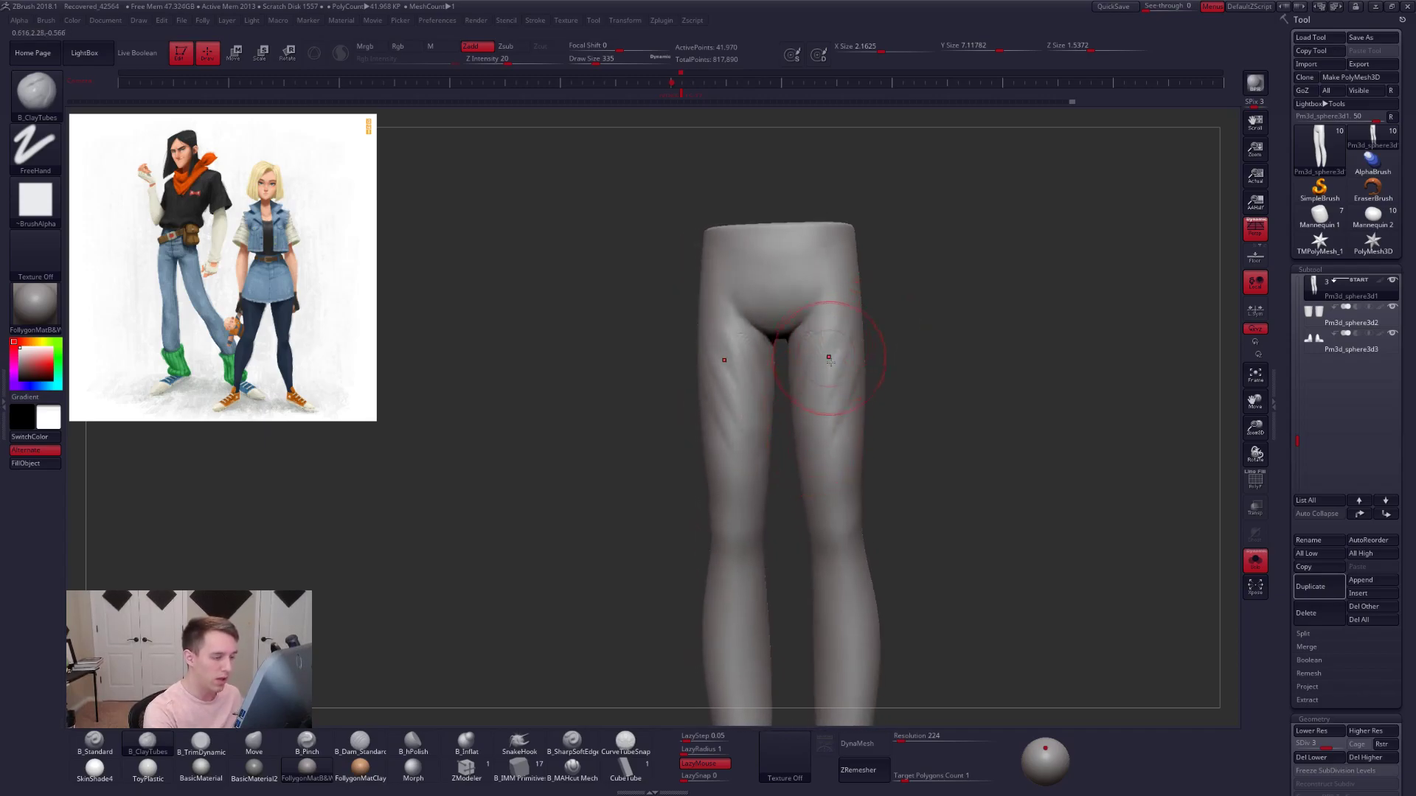
pyautogui.moveTo(825, 356); pyautogui.dragTo(821, 387, button='right')
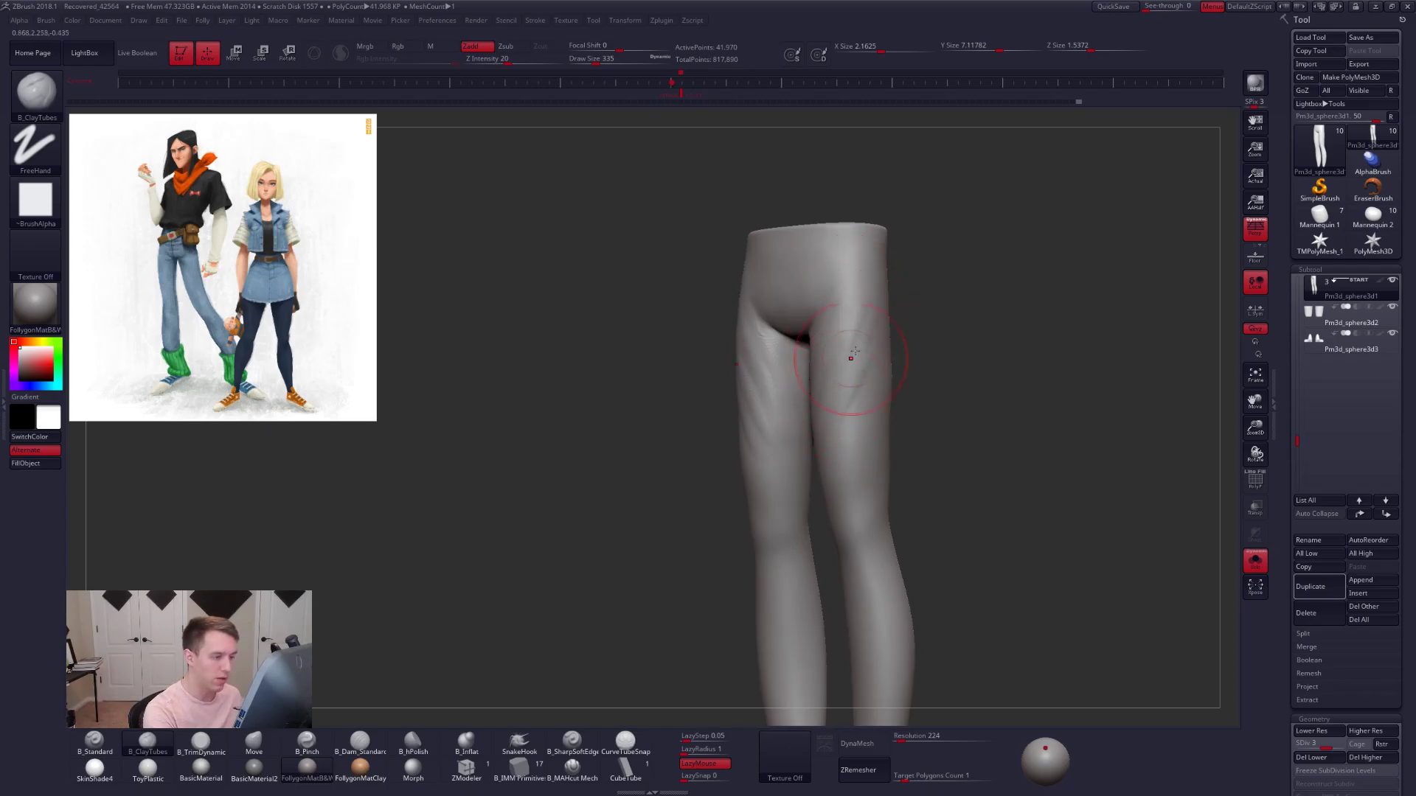
pyautogui.moveTo(845, 403); pyautogui.dragTo(859, 372, button='right')
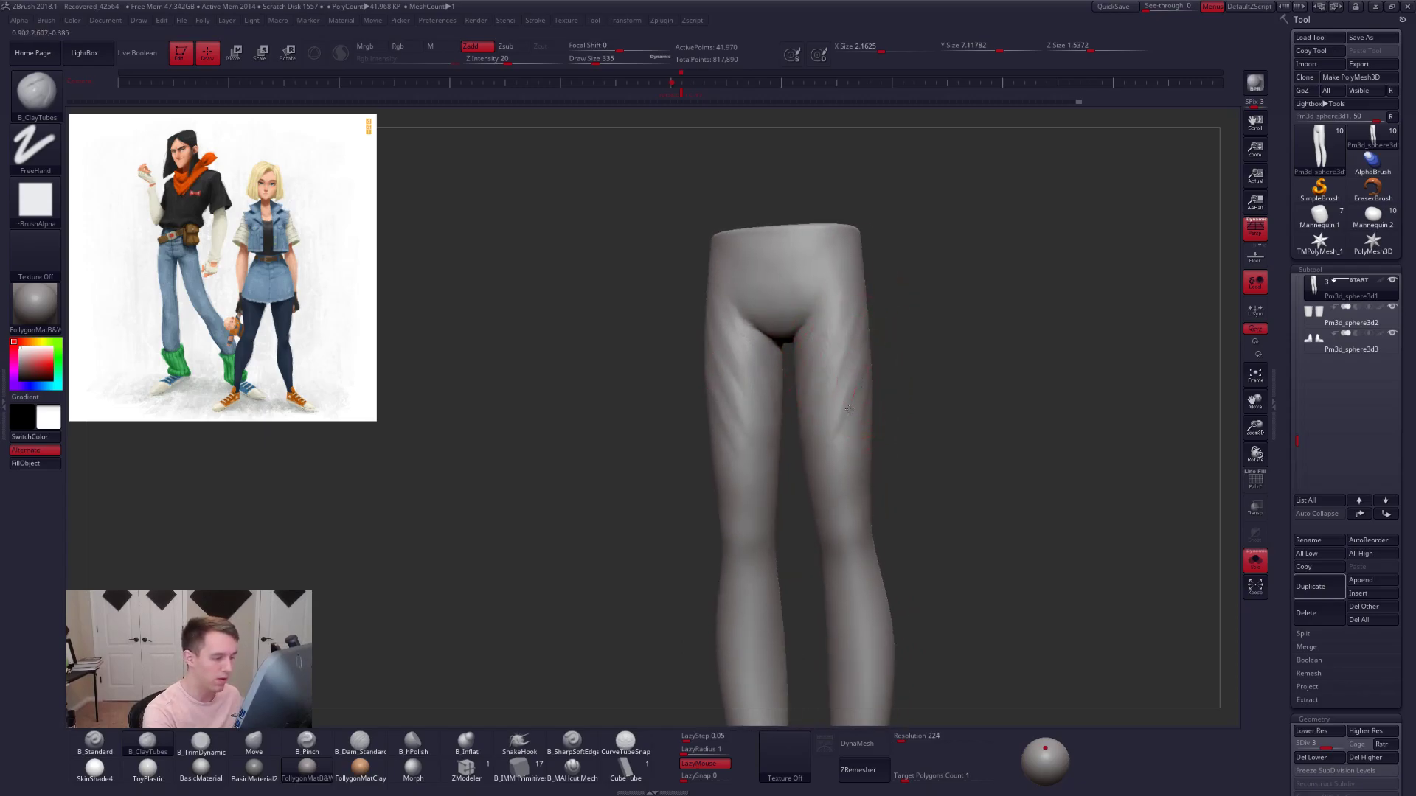
pyautogui.keyDown('ctrl'); pyautogui.moveTo(844, 425); pyautogui.dragTo(828, 452, button='right'); pyautogui.keyUp('ctrl')
# - Smooth the clay strokes on the front and inner thighs, alternating between subdivision levels 3 and 4
pyautogui.keyDown('shift'); pyautogui.moveTo(828, 452); pyautogui.dragTo(838, 386); pyautogui.keyUp('shift')
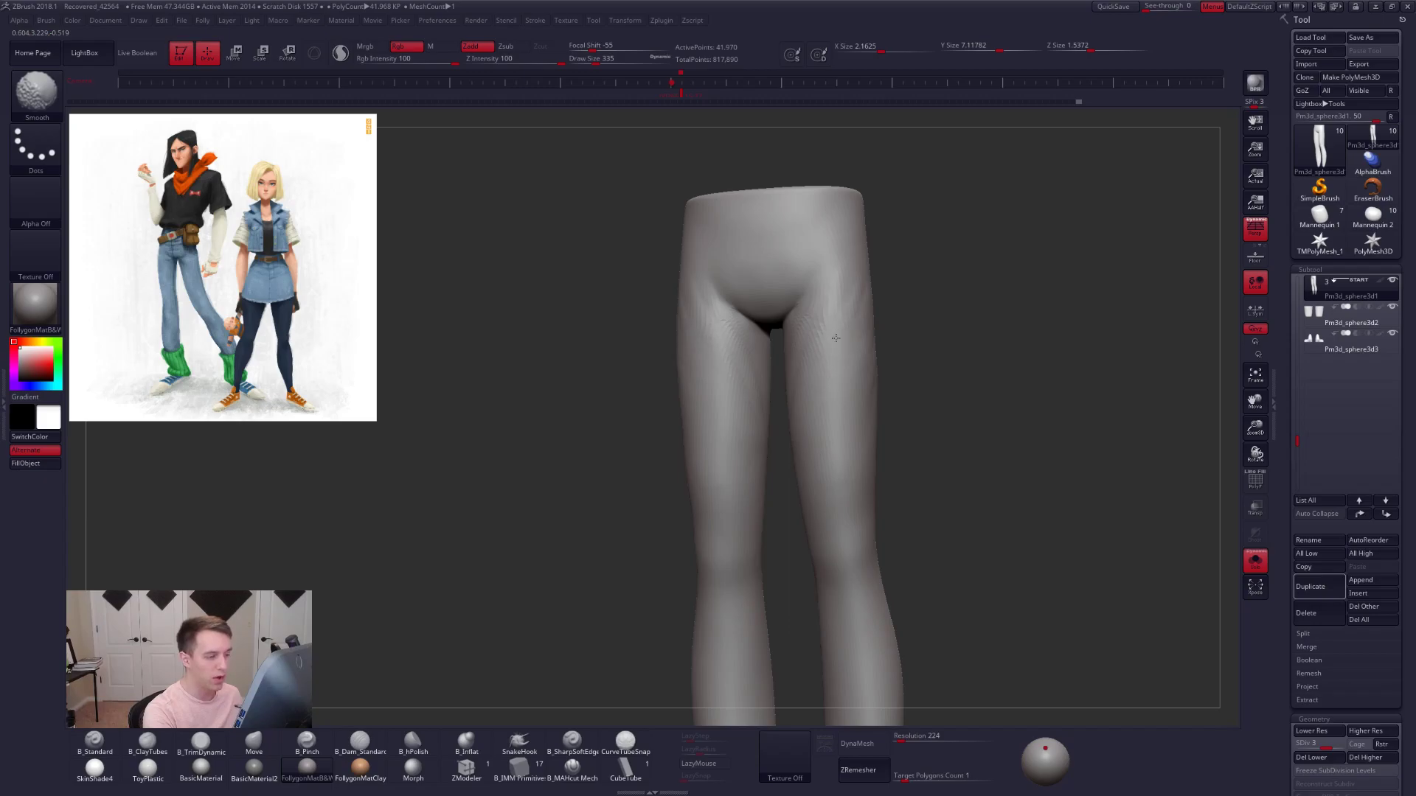
pyautogui.keyDown('shift'); pyautogui.moveTo(843, 376); pyautogui.dragTo(847, 382, button='right'); pyautogui.keyUp('shift')
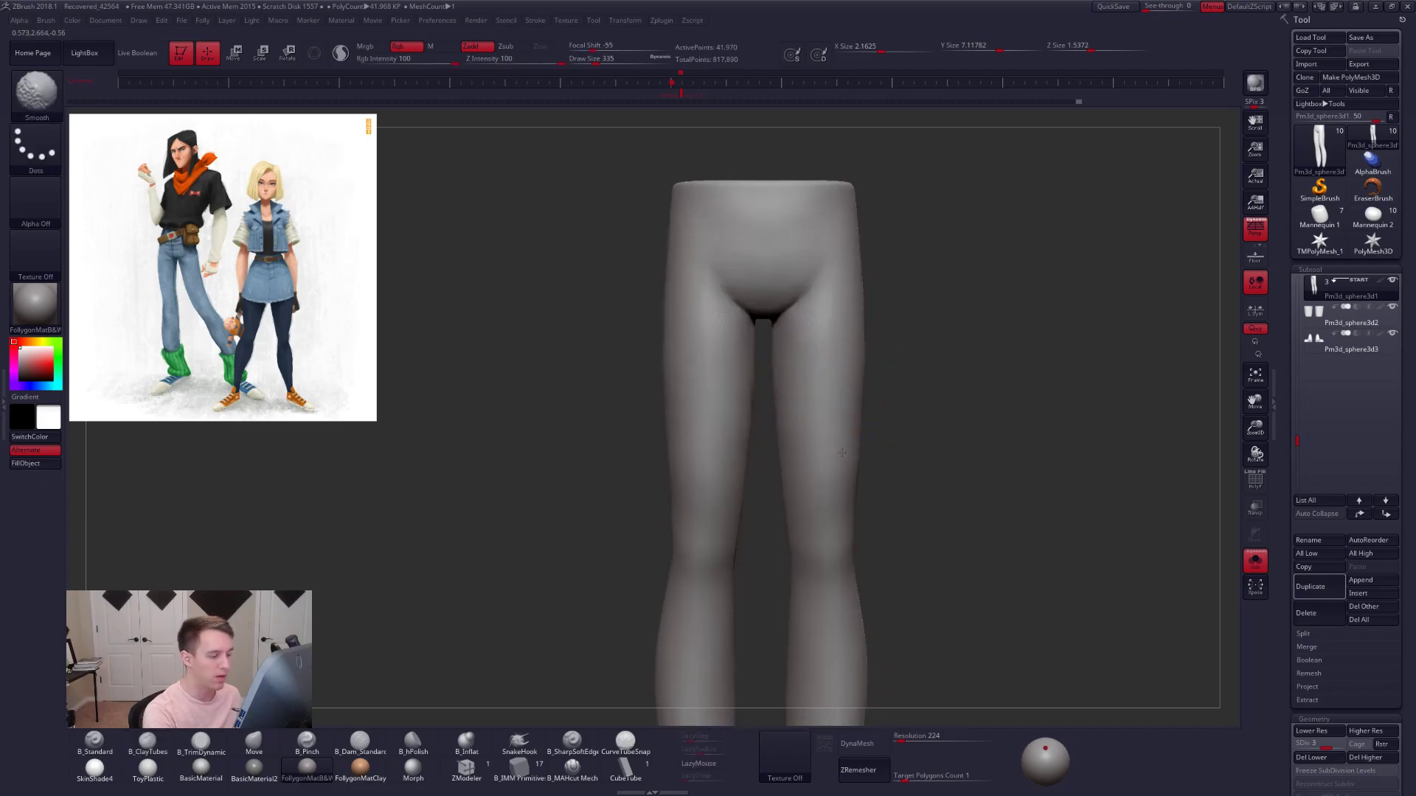
pyautogui.press('d')
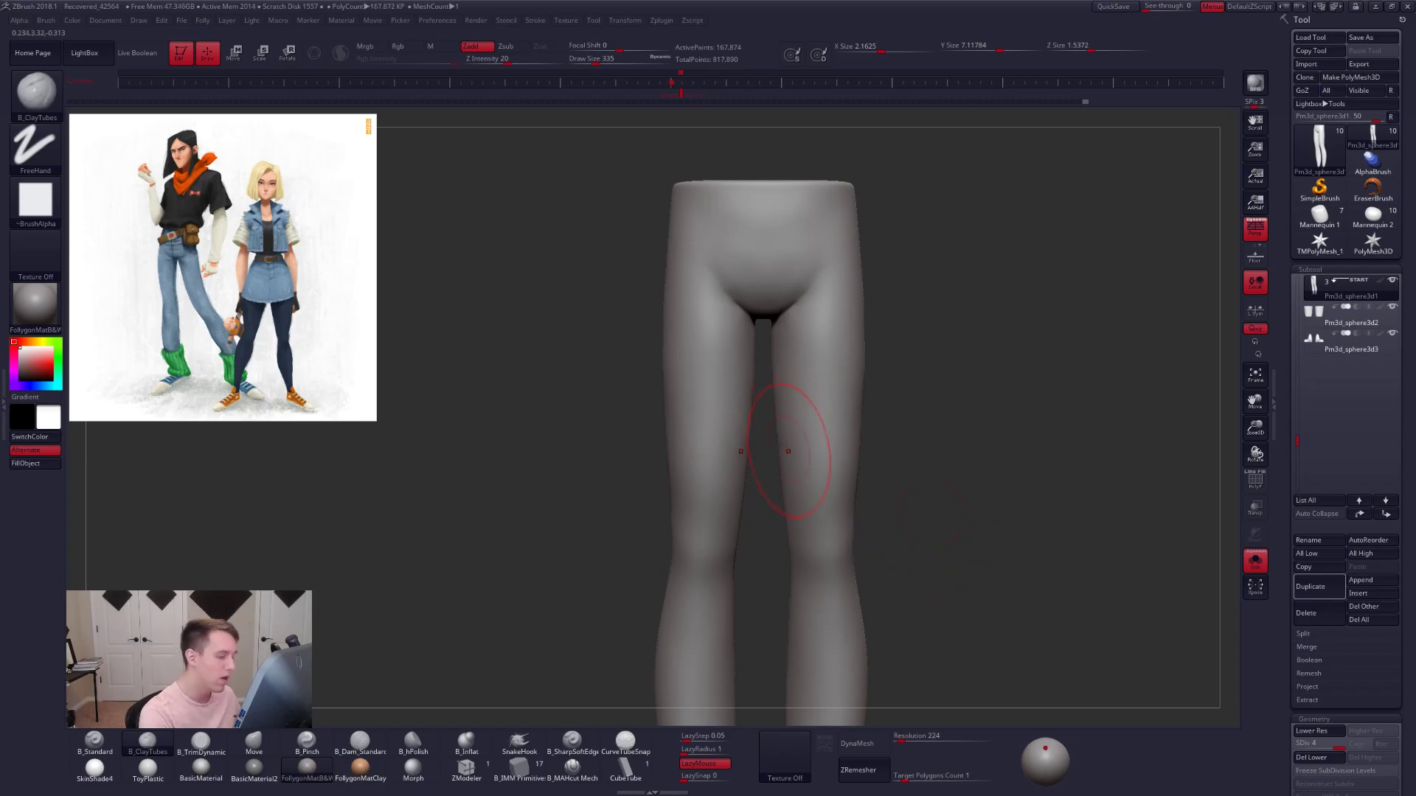
pyautogui.hotkey('shift', 'd')
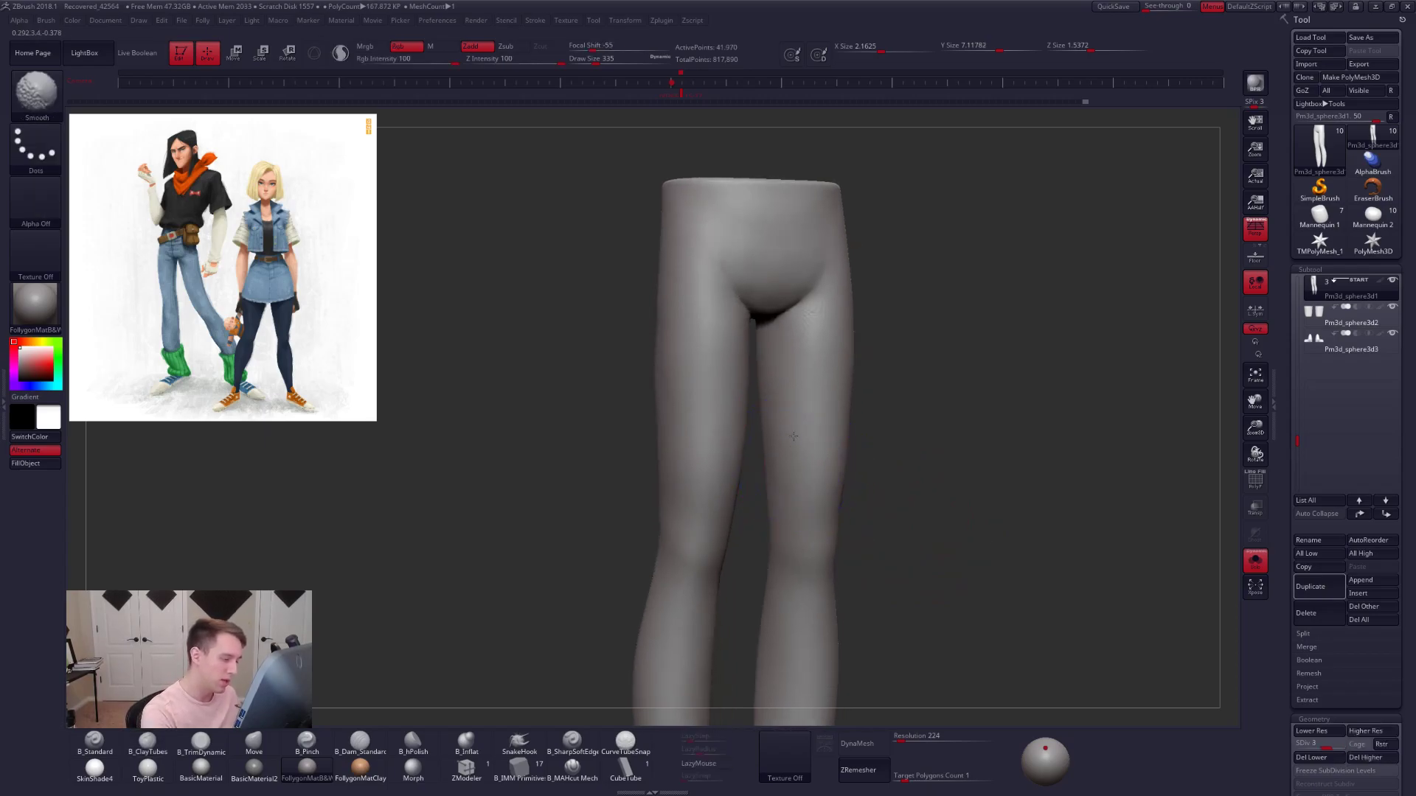
pyautogui.moveTo(659, 369)
pyautogui.mouseDown(button='right')
pyautogui.moveTo(669, 402)
pyautogui.moveTo(760, 417)
pyautogui.moveTo(828, 386)
pyautogui.moveTo(828, 405)
pyautogui.moveTo(806, 339)
pyautogui.mouseUp(button='right')
pyautogui.press('d')
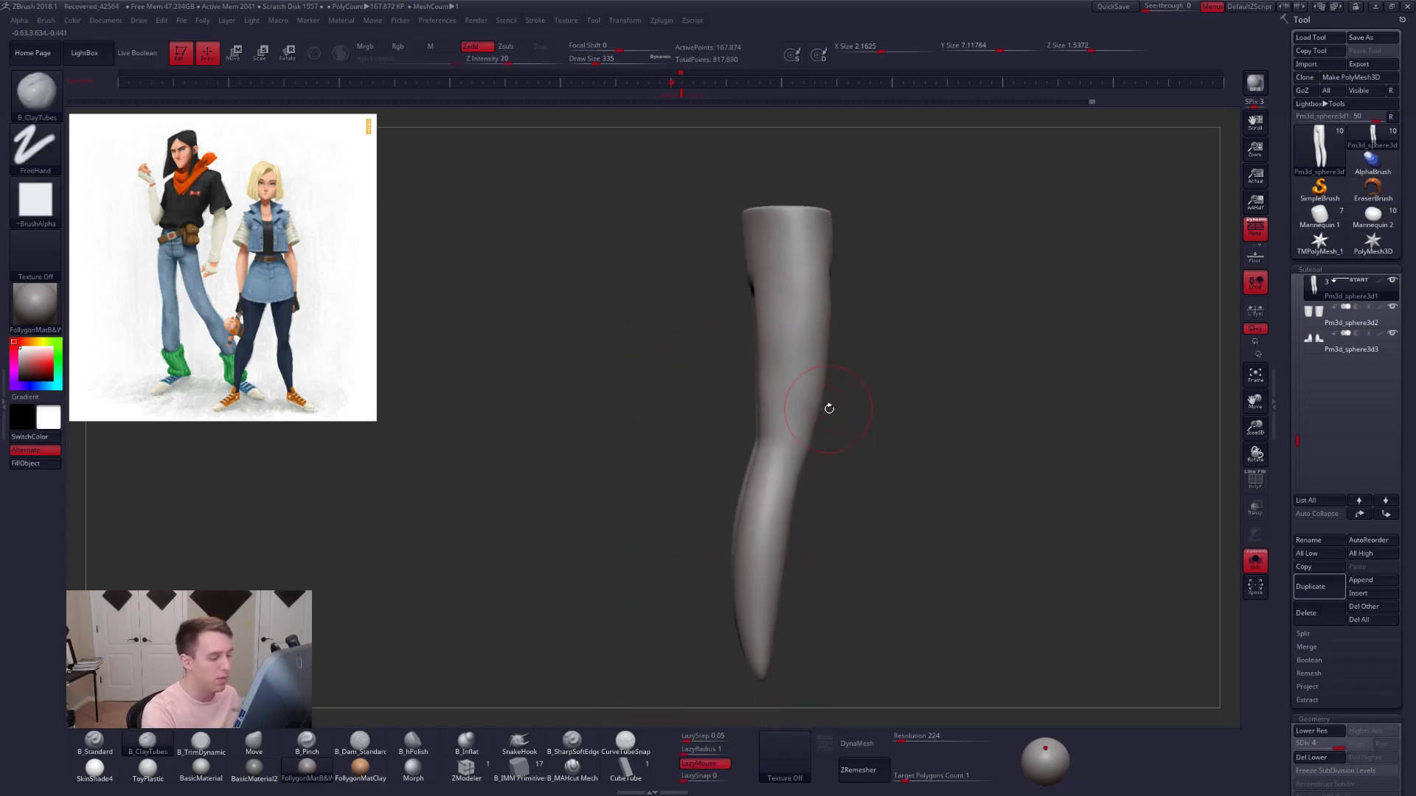
# - Turn off the perspective view and check the polygroups along the leg's side profile
pyautogui.click(1255, 228)
pyautogui.moveTo(904, 421)
pyautogui.keyDown('shift'); pyautogui.mouseDown(button='right')
pyautogui.moveTo(877, 424)
pyautogui.moveTo(843, 486)
pyautogui.mouseUp(button='right'); pyautogui.keyUp('shift')
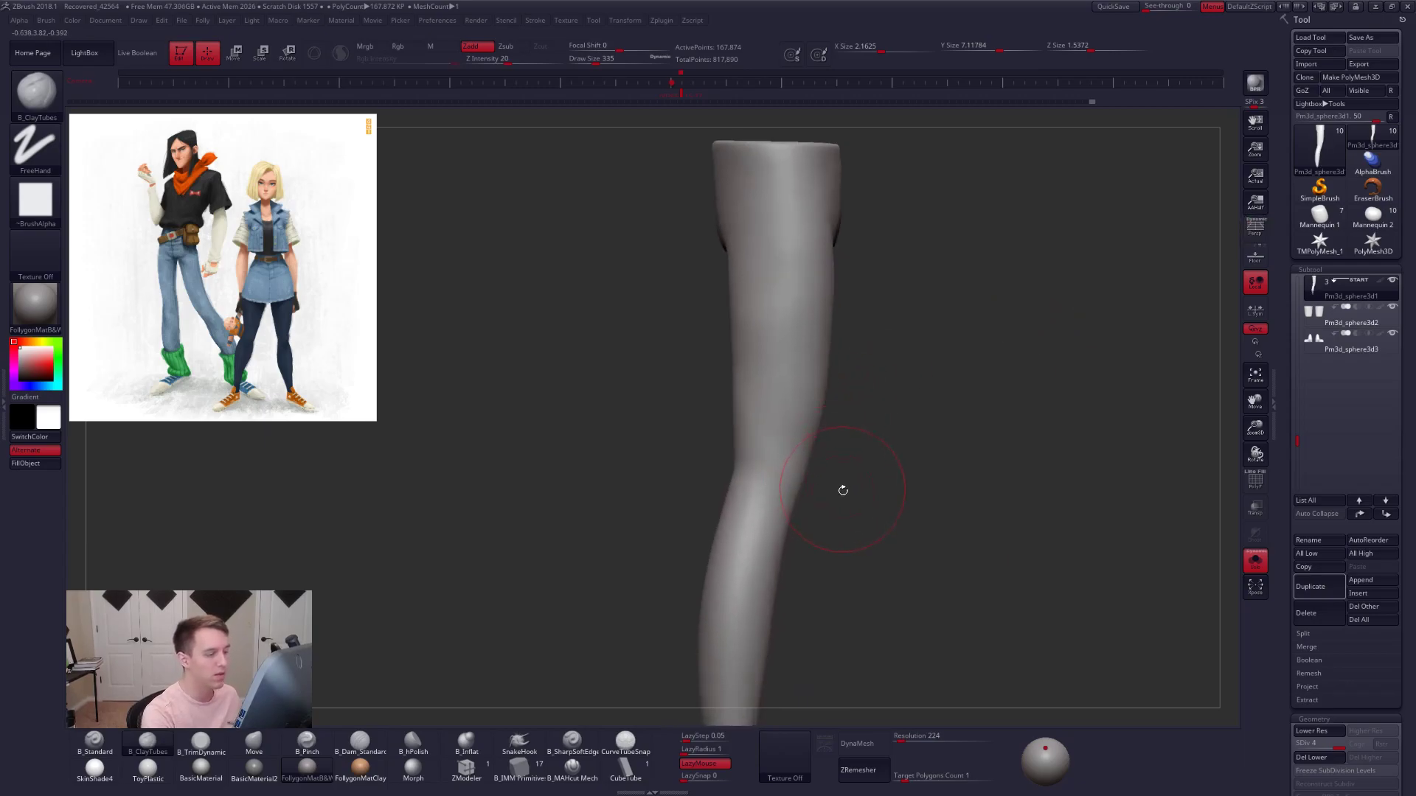
pyautogui.hotkey('shift', 'f')
pyautogui.hotkey('shift', 'f')
pyautogui.hotkey('shift', 'f')
pyautogui.moveTo(936, 524); pyautogui.dragTo(890, 508)
pyautogui.hotkey('shift', 'f')
pyautogui.hotkey('shift', 'f')
pyautogui.keyDown('ctrl'); pyautogui.moveTo(891, 510); pyautogui.dragTo(910, 544, button='right'); pyautogui.keyUp('ctrl')
# - Lower the leg mesh to subdivision level 2, mask the pelvis and lower leg leaving the thigh free, and activate the Move brush
pyautogui.hotkey('shift', 'd')
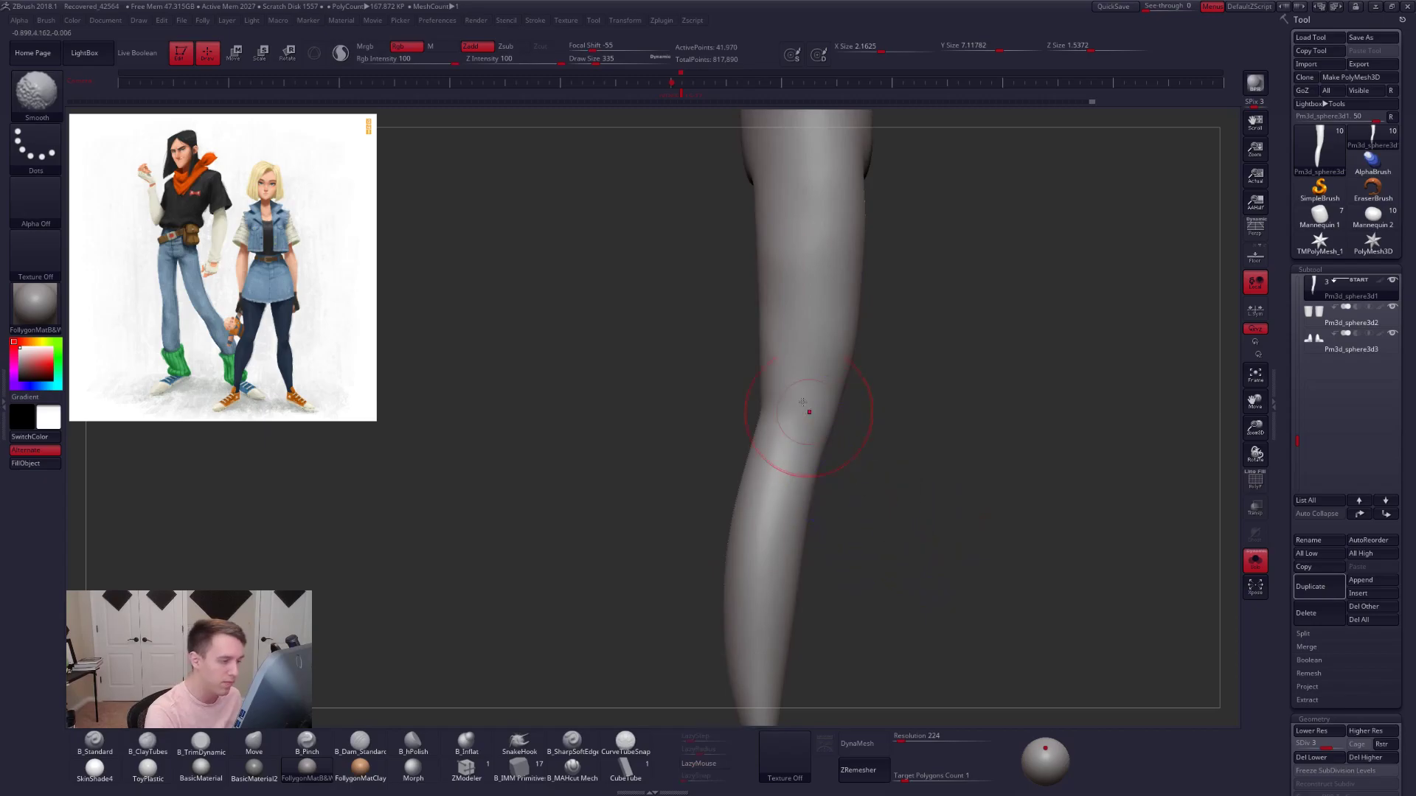
pyautogui.moveTo(772, 359)
pyautogui.mouseDown(button='right')
pyautogui.moveTo(803, 379)
pyautogui.moveTo(781, 340)
pyautogui.mouseUp(button='right')
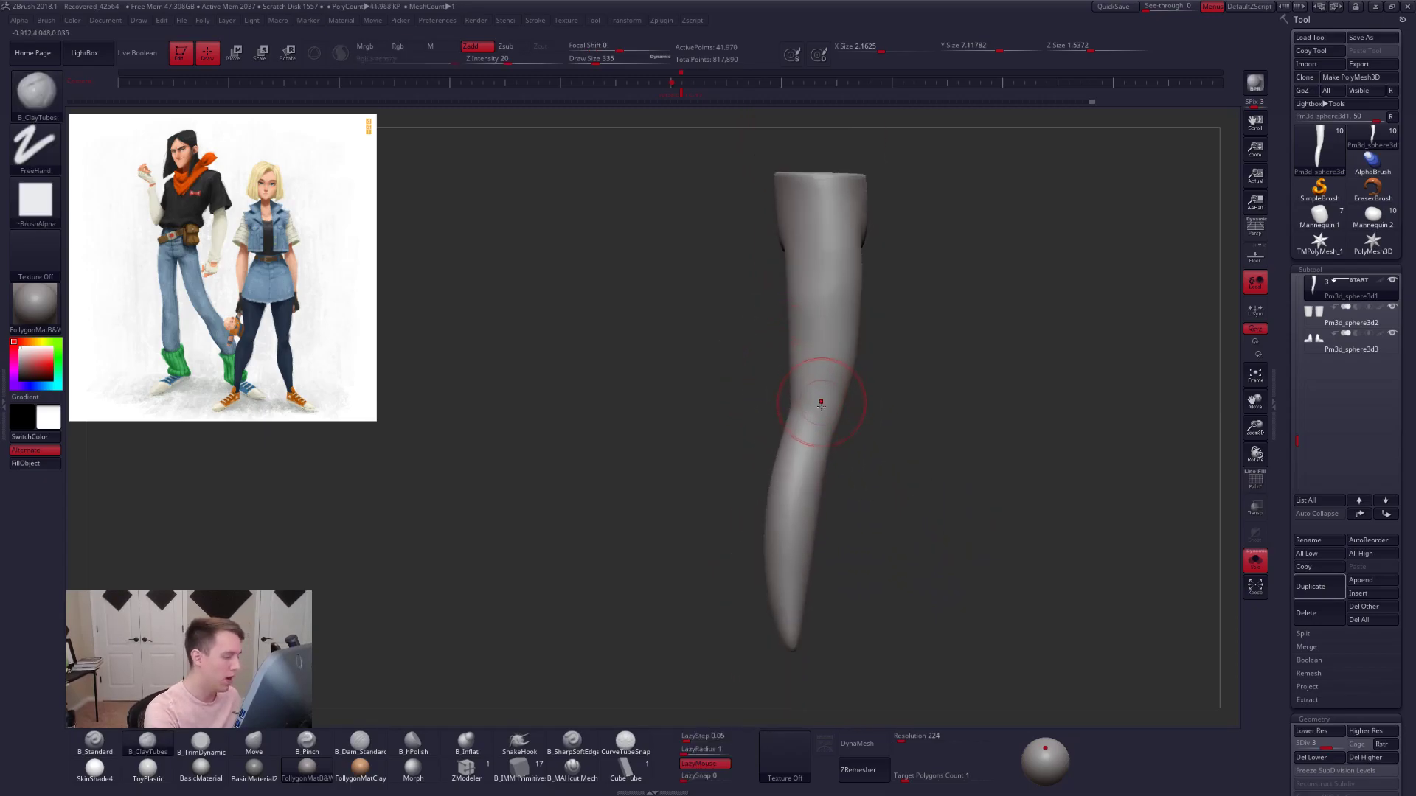
pyautogui.press('w')
pyautogui.keyDown('ctrl'); pyautogui.click(834, 377); pyautogui.keyUp('ctrl')
pyautogui.press('q')
pyautogui.press('b')
pyautogui.press('m')
pyautogui.press('v')
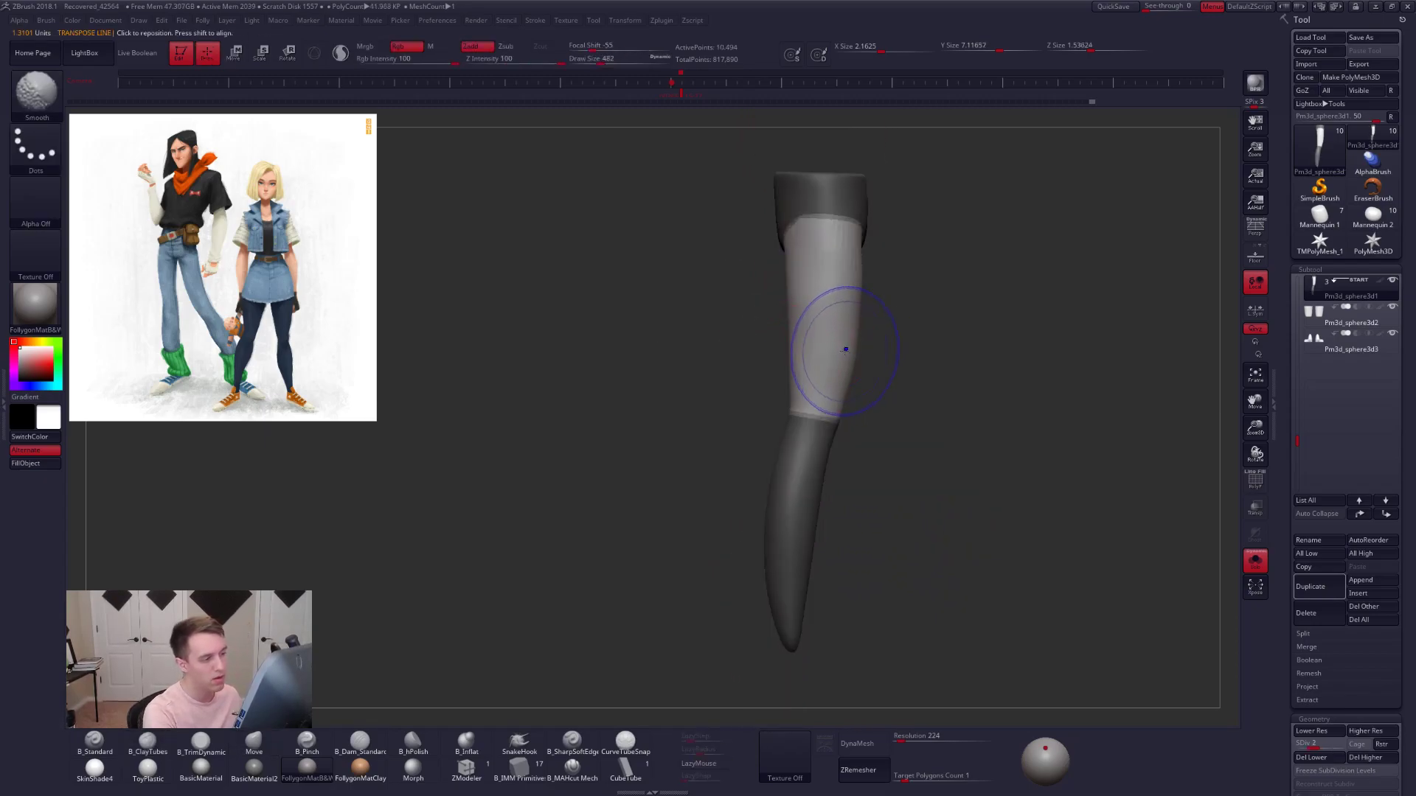
# - Drop to subdivision level 1 and soften the mask's edges around the free thigh section
pyautogui.hotkey('shift', 'd')
pyautogui.hotkey('shift', 'd')
pyautogui.keyDown('ctrl'); pyautogui.click(871, 352); pyautogui.keyUp('ctrl')
pyautogui.keyDown('ctrl'); pyautogui.click(847, 359); pyautogui.keyUp('ctrl')
pyautogui.keyDown('ctrl'); pyautogui.click(847, 359); pyautogui.keyUp('ctrl')
pyautogui.keyDown('ctrl'); pyautogui.moveTo(861, 358); pyautogui.dragTo(887, 392, button='right'); pyautogui.keyUp('ctrl')
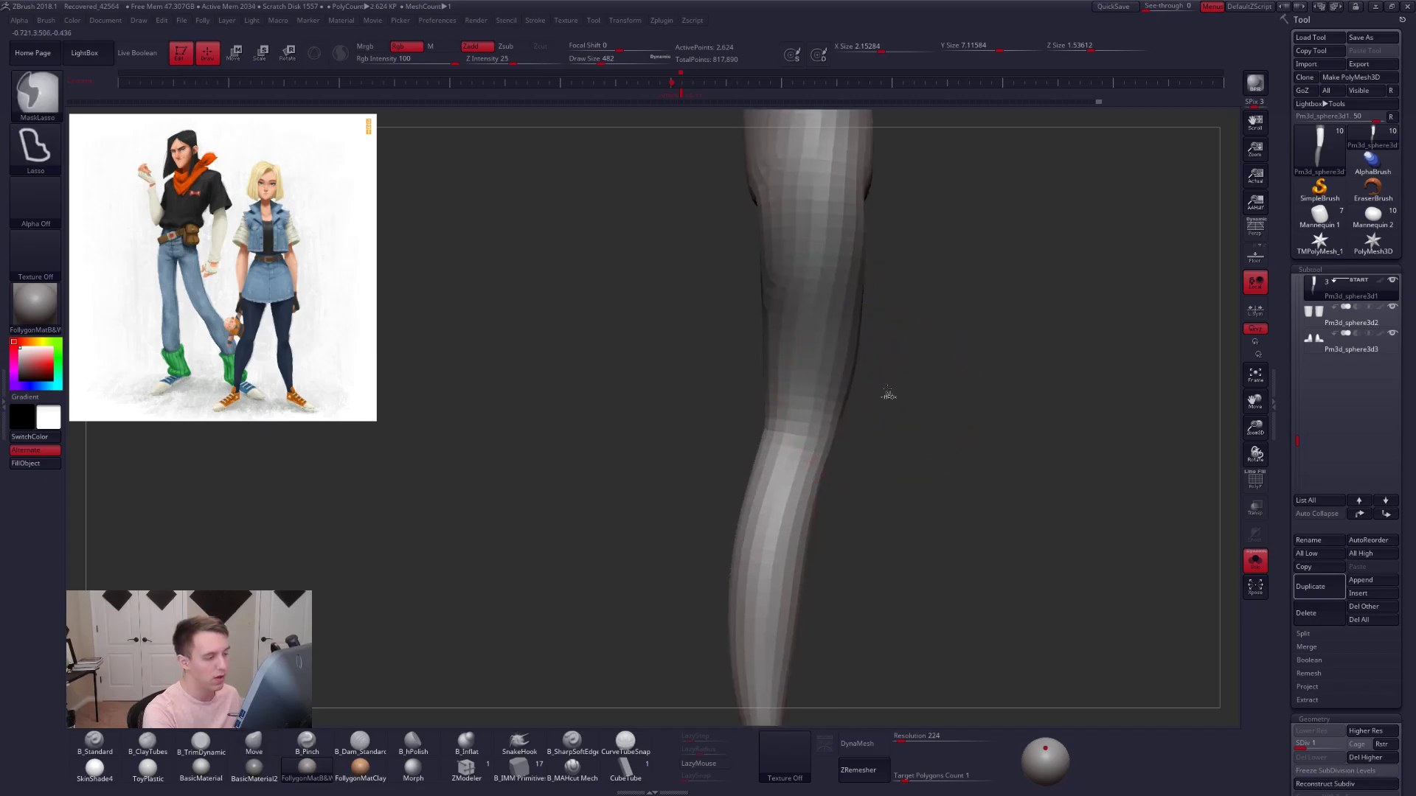
pyautogui.keyDown('ctrl'); pyautogui.click(888, 391); pyautogui.keyUp('ctrl')
# - Try a rotation from the back of the hip with a lasso mask along the leg, and clear the mask
pyautogui.keyDown('alt'); pyautogui.moveTo(815, 207); pyautogui.dragTo(793, 271, button='right'); pyautogui.keyUp('alt')
pyautogui.moveTo(797, 166)
pyautogui.keyDown('ctrl'); pyautogui.mouseDown()
pyautogui.moveTo(773, 627)
pyautogui.moveTo(1018, 139)
pyautogui.mouseUp(); pyautogui.keyUp('ctrl')
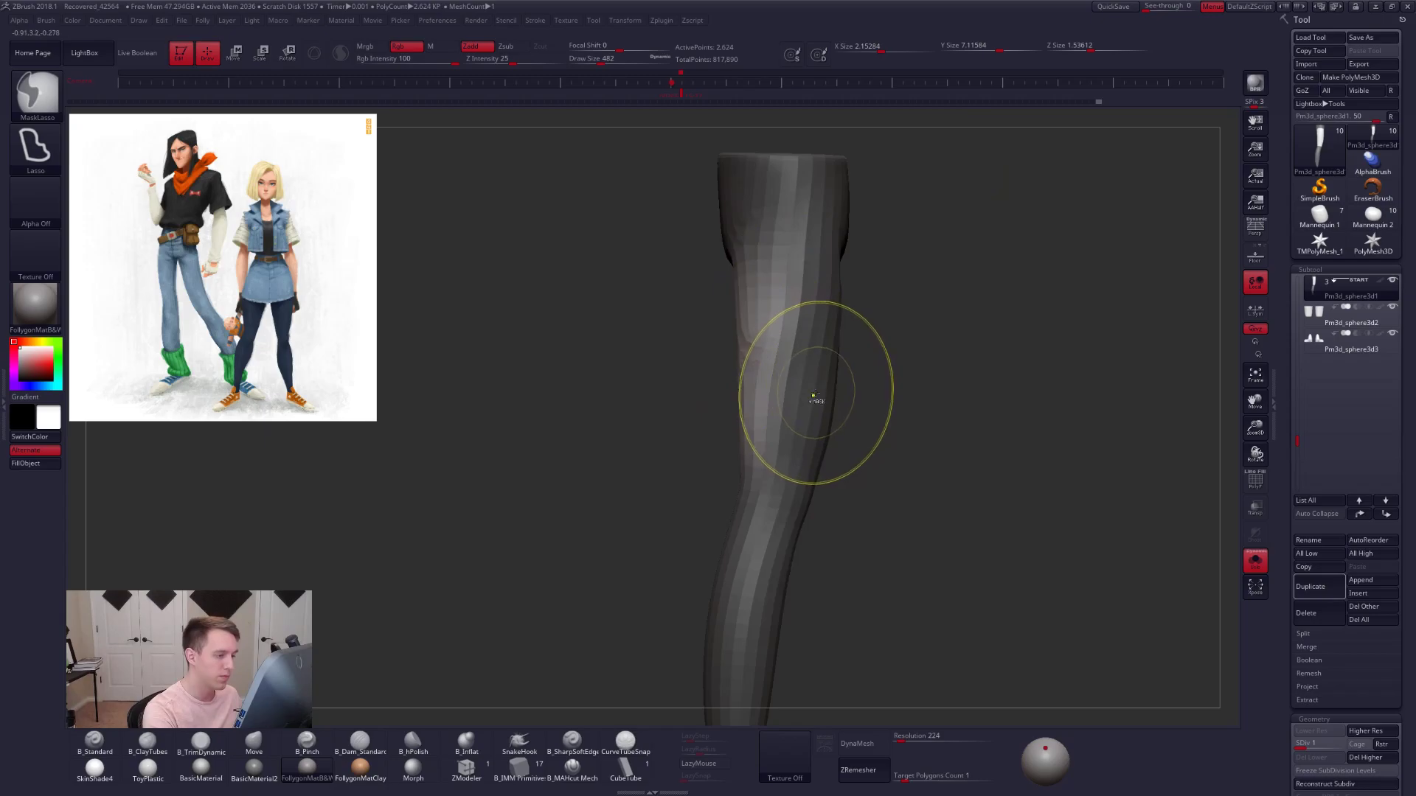
pyautogui.keyDown('ctrl'); pyautogui.click(848, 400); pyautogui.keyUp('ctrl')
pyautogui.press('r')
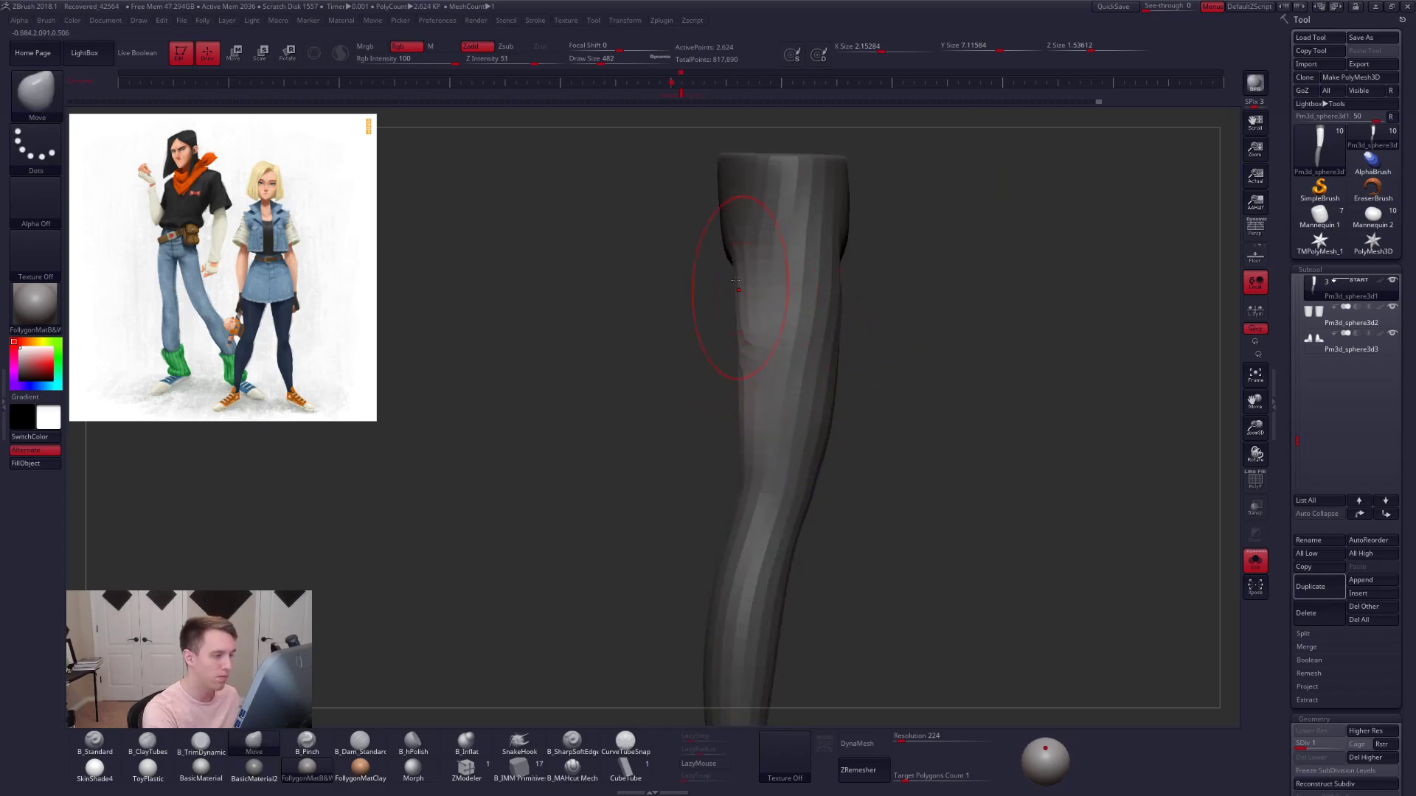
pyautogui.moveTo(731, 256); pyautogui.dragTo(828, 597)
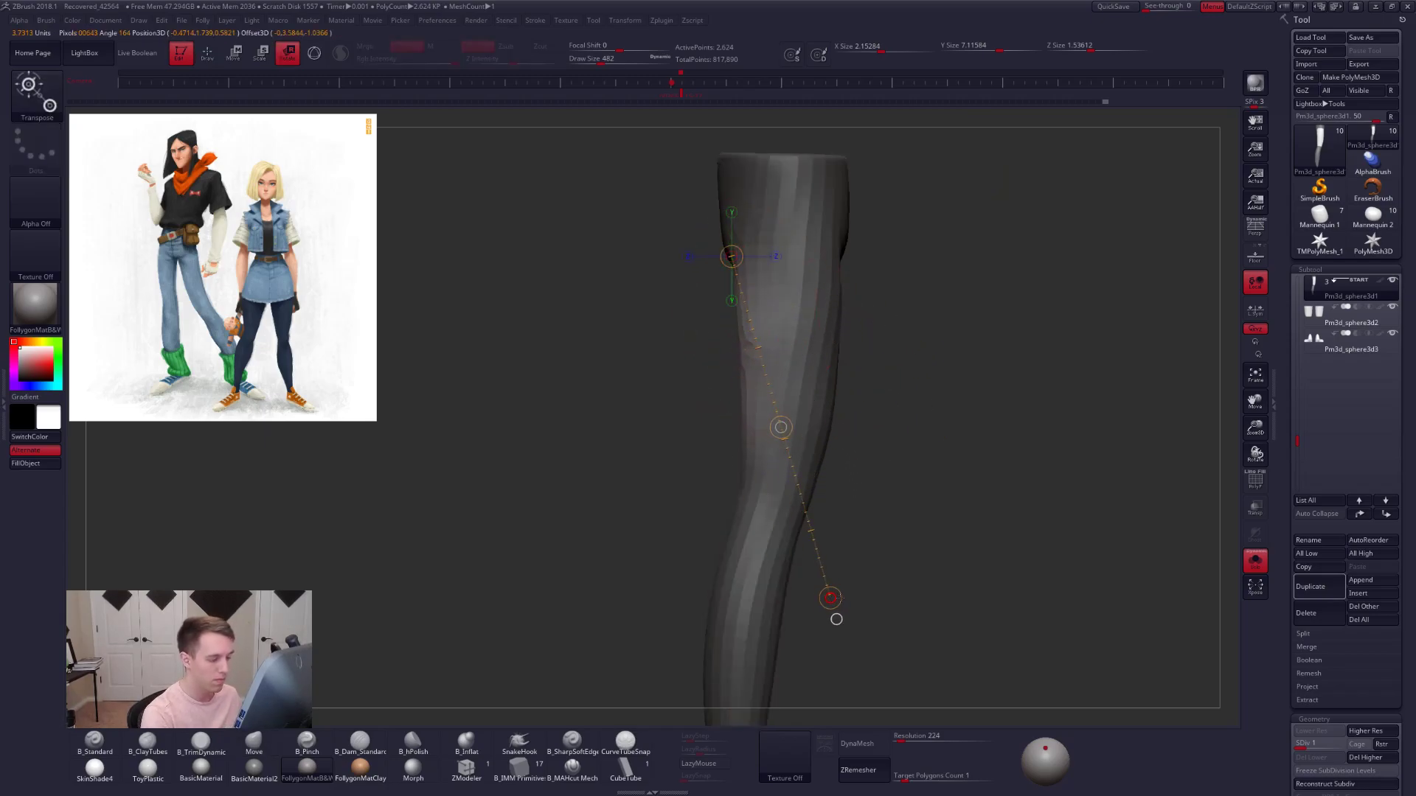
pyautogui.press('q')
pyautogui.keyDown('ctrl'); pyautogui.click(834, 484); pyautogui.keyUp('ctrl')
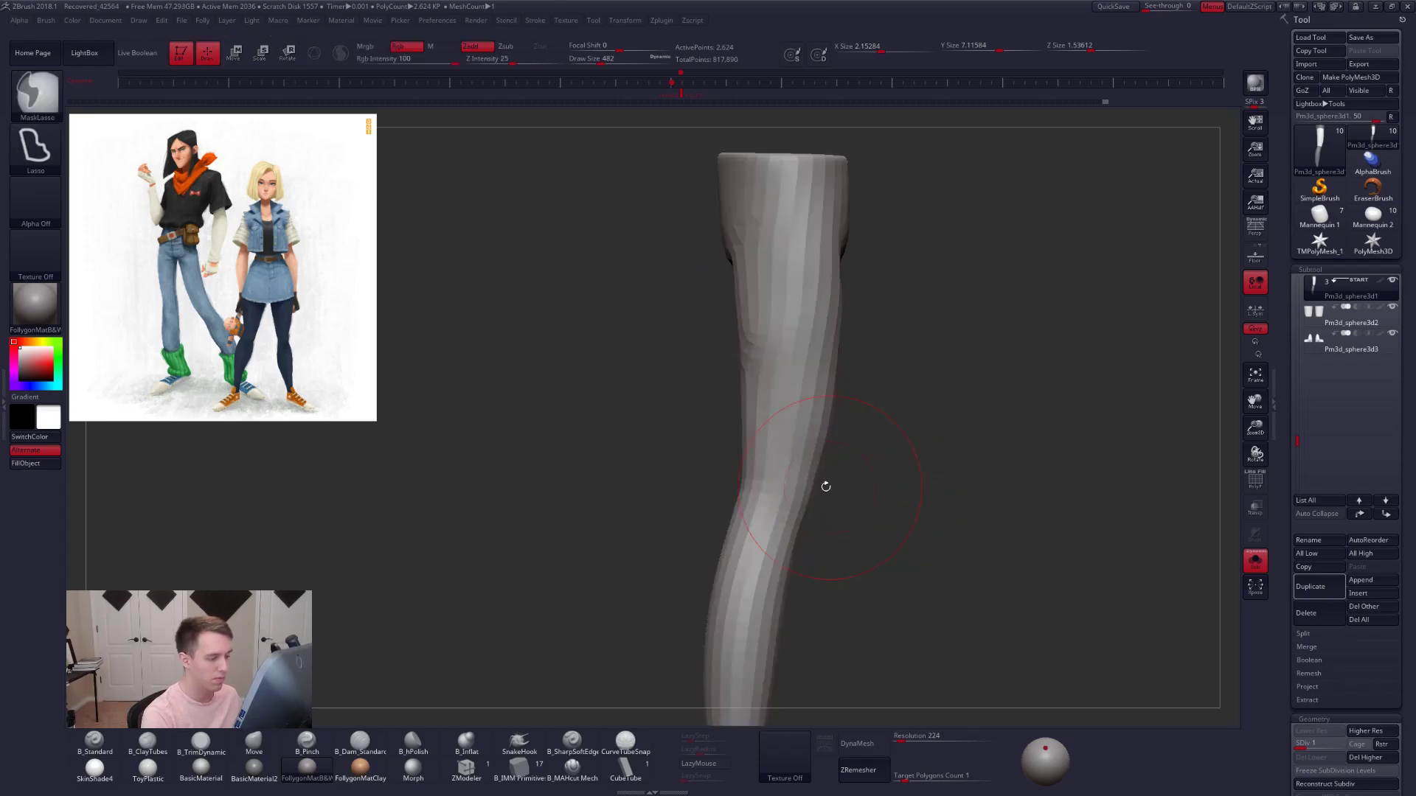
pyautogui.moveTo(770, 486); pyautogui.dragTo(824, 402, button='right')
pyautogui.keyDown('alt'); pyautogui.moveTo(837, 467); pyautogui.dragTo(841, 463, button='right'); pyautogui.keyUp('alt')
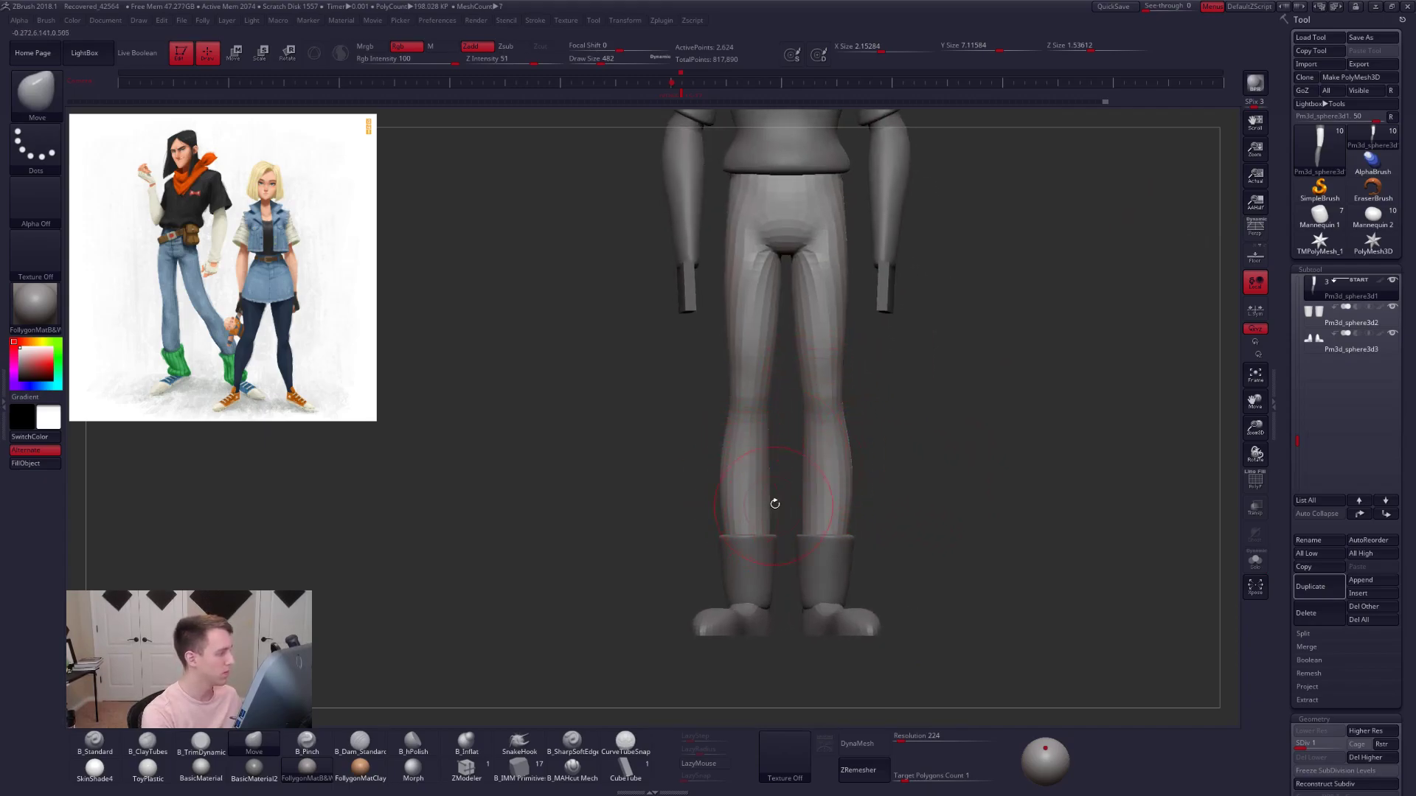
pyautogui.moveTo(779, 503); pyautogui.dragTo(807, 474, button='right')
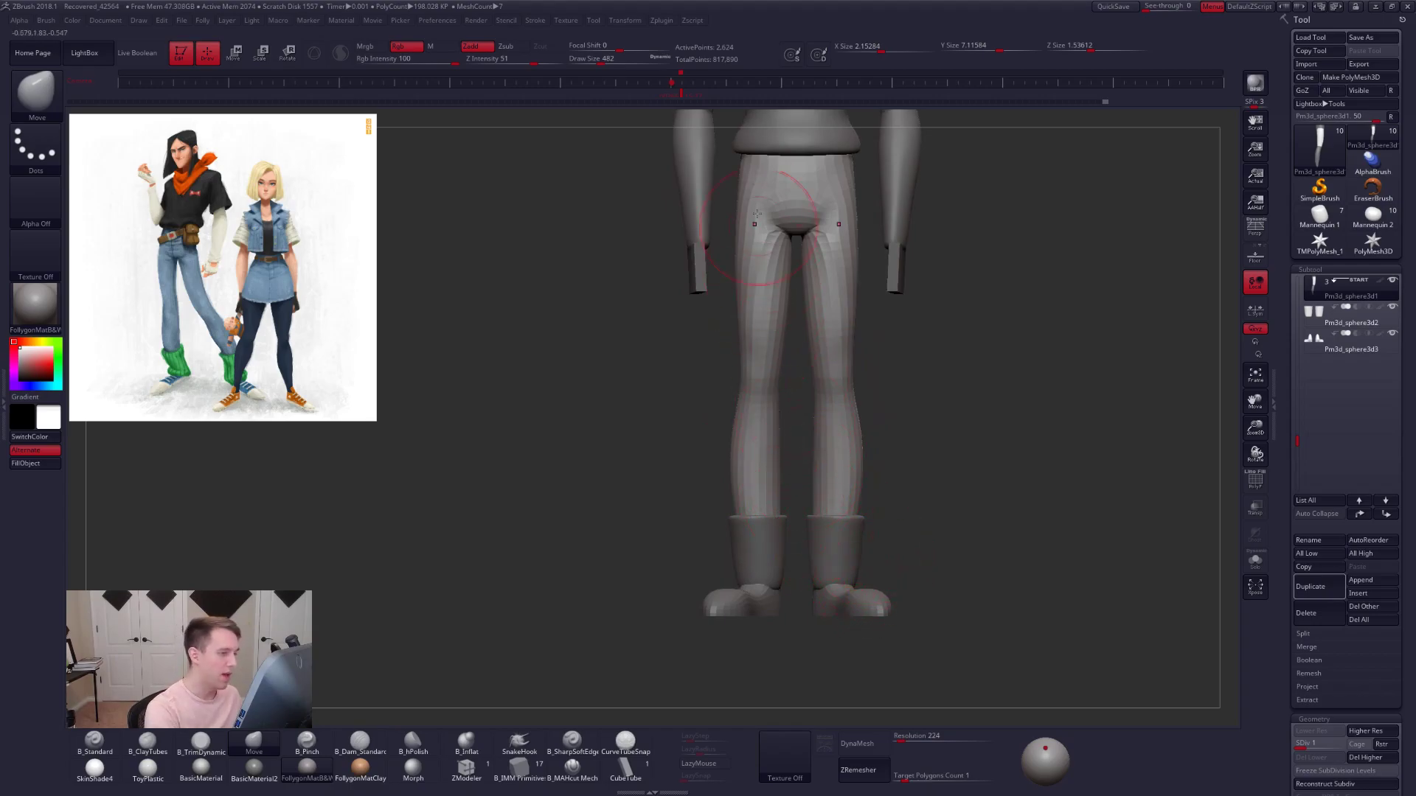
pyautogui.moveTo(760, 154)
pyautogui.keyDown('ctrl'); pyautogui.mouseDown()
pyautogui.moveTo(686, 619)
pyautogui.moveTo(392, 714)
pyautogui.mouseUp(); pyautogui.keyUp('ctrl')
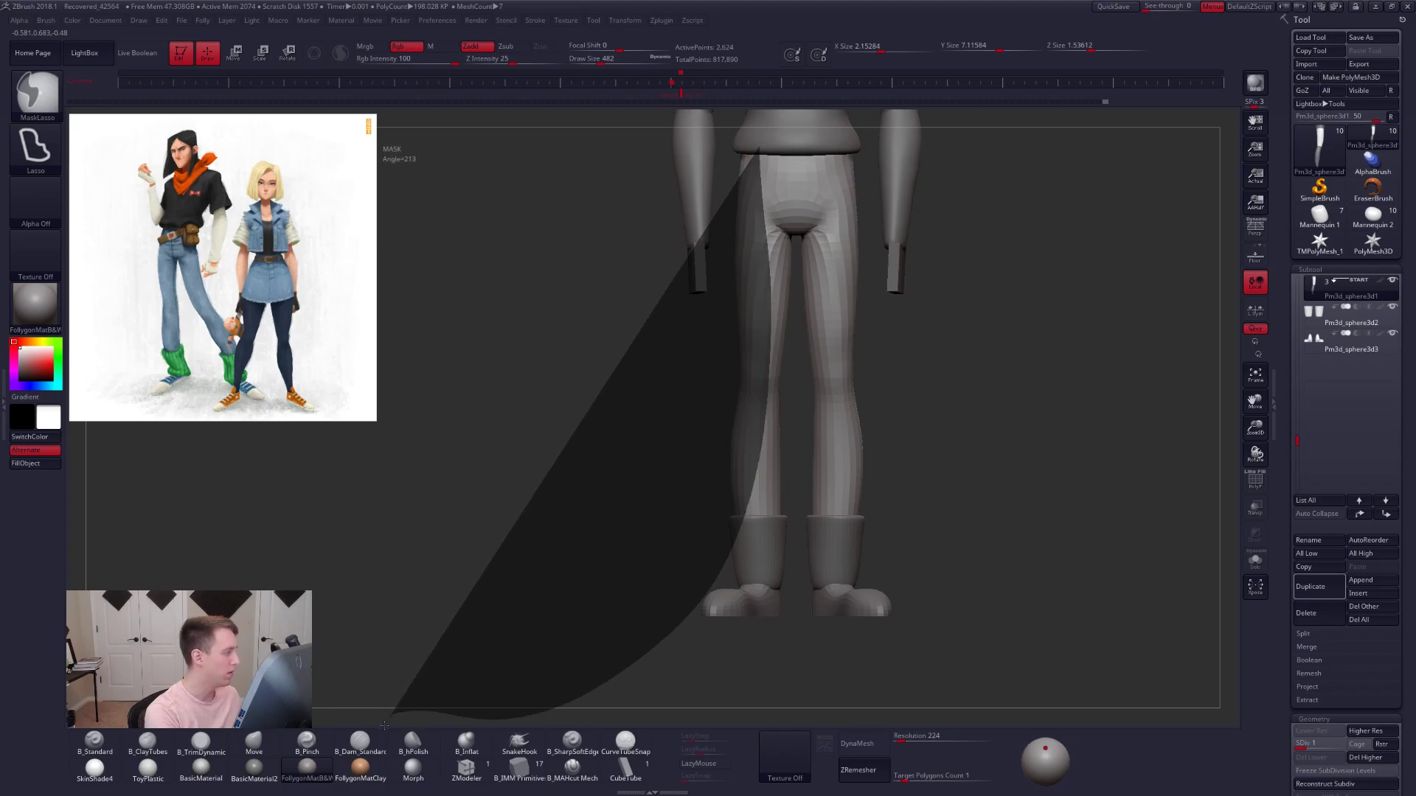
pyautogui.keyDown('ctrl'); pyautogui.moveTo(385, 709); pyautogui.dragTo(386, 705); pyautogui.keyUp('ctrl')
pyautogui.hotkey('ctrl', 'z')
pyautogui.moveTo(771, 153)
pyautogui.keyDown('ctrl'); pyautogui.mouseDown()
pyautogui.moveTo(749, 236)
pyautogui.moveTo(758, 396)
pyautogui.moveTo(838, 630)
pyautogui.mouseUp(); pyautogui.keyUp('ctrl')
pyautogui.keyDown('ctrl'); pyautogui.moveTo(927, 419); pyautogui.dragTo(921, 449); pyautogui.keyUp('ctrl')
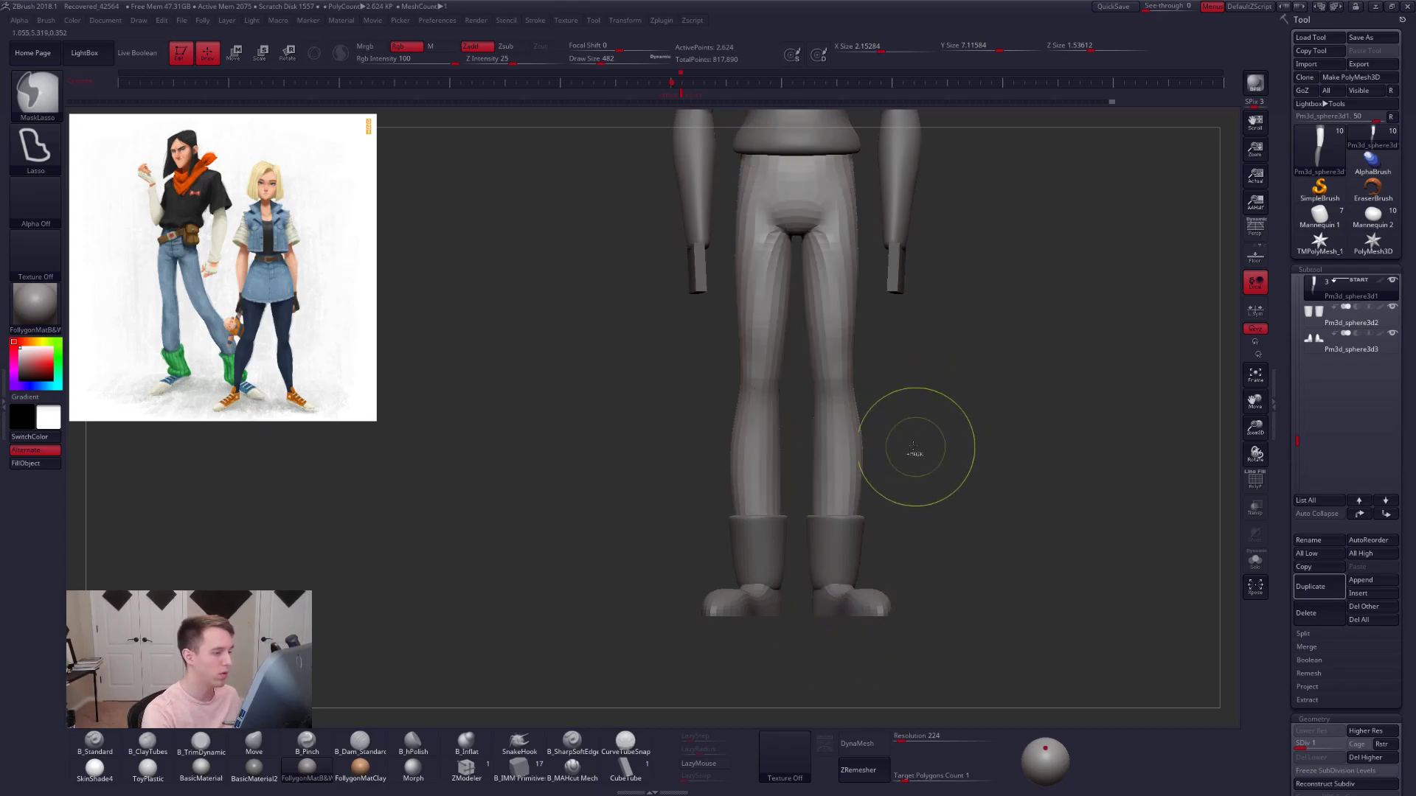
# - Adjust the outer contour of the thighs and knees in front view with the Move brush at draw size 955
pyautogui.press('space')
pyautogui.moveTo(746, 387); pyautogui.dragTo(754, 387)
pyautogui.moveTo(752, 386); pyautogui.dragTo(763, 387)
pyautogui.press('space')
pyautogui.press('space')
pyautogui.moveTo(744, 291); pyautogui.dragTo(748, 293)
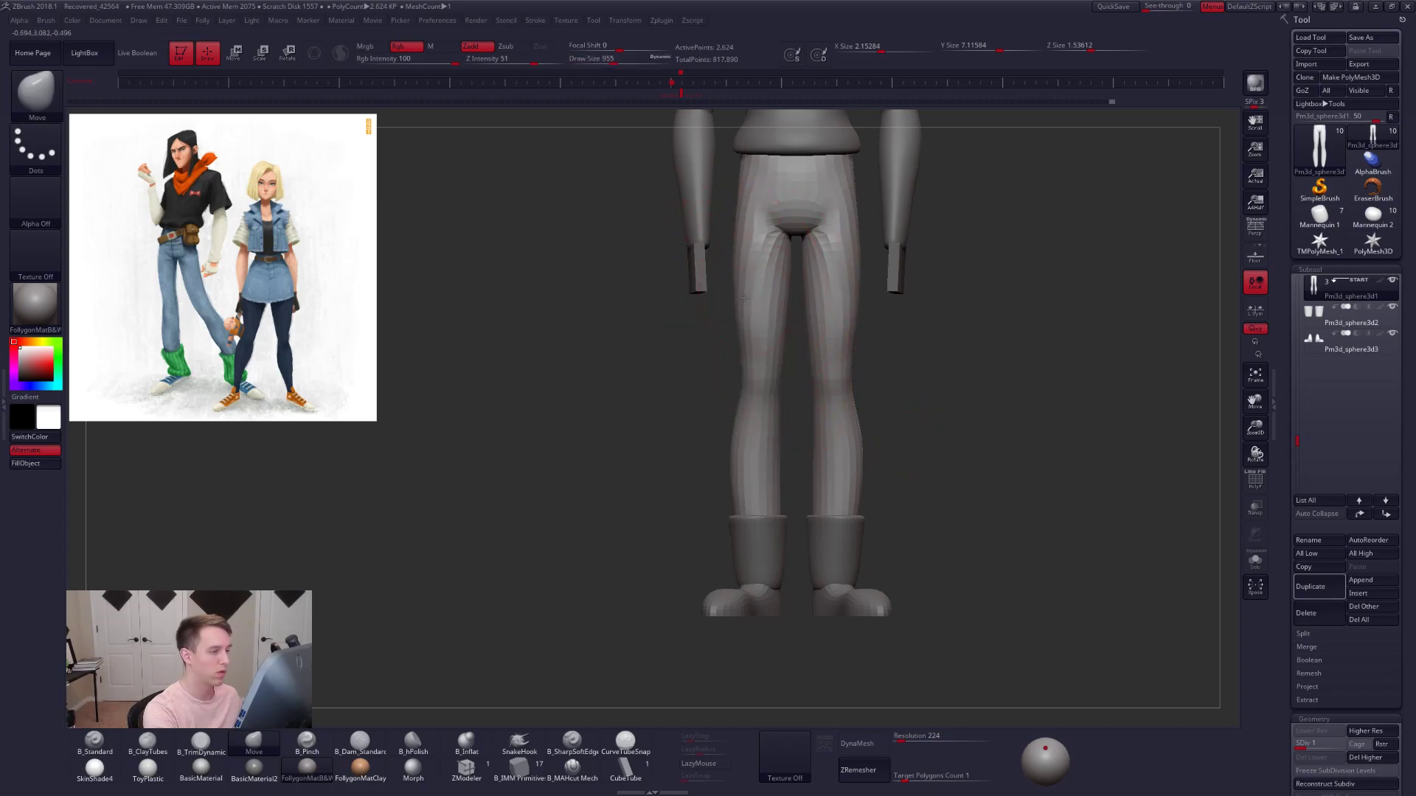
# - Isolate the legs and mask the pelvis and thighs so only the lower legs below the knees stay free
pyautogui.hotkey('alt', 's')
pyautogui.keyDown('alt'); pyautogui.moveTo(754, 464); pyautogui.dragTo(758, 392, button='right'); pyautogui.keyUp('alt')
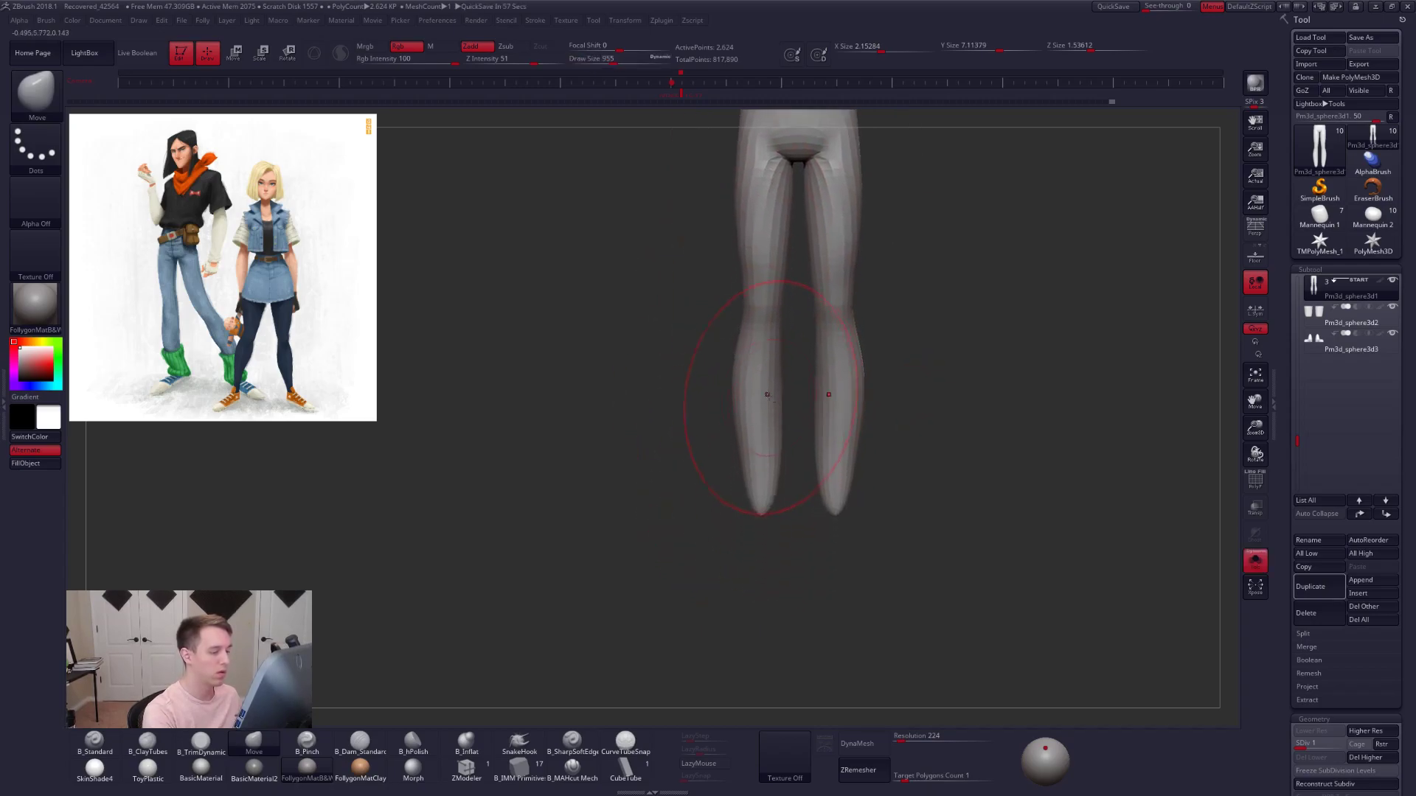
pyautogui.press('w')
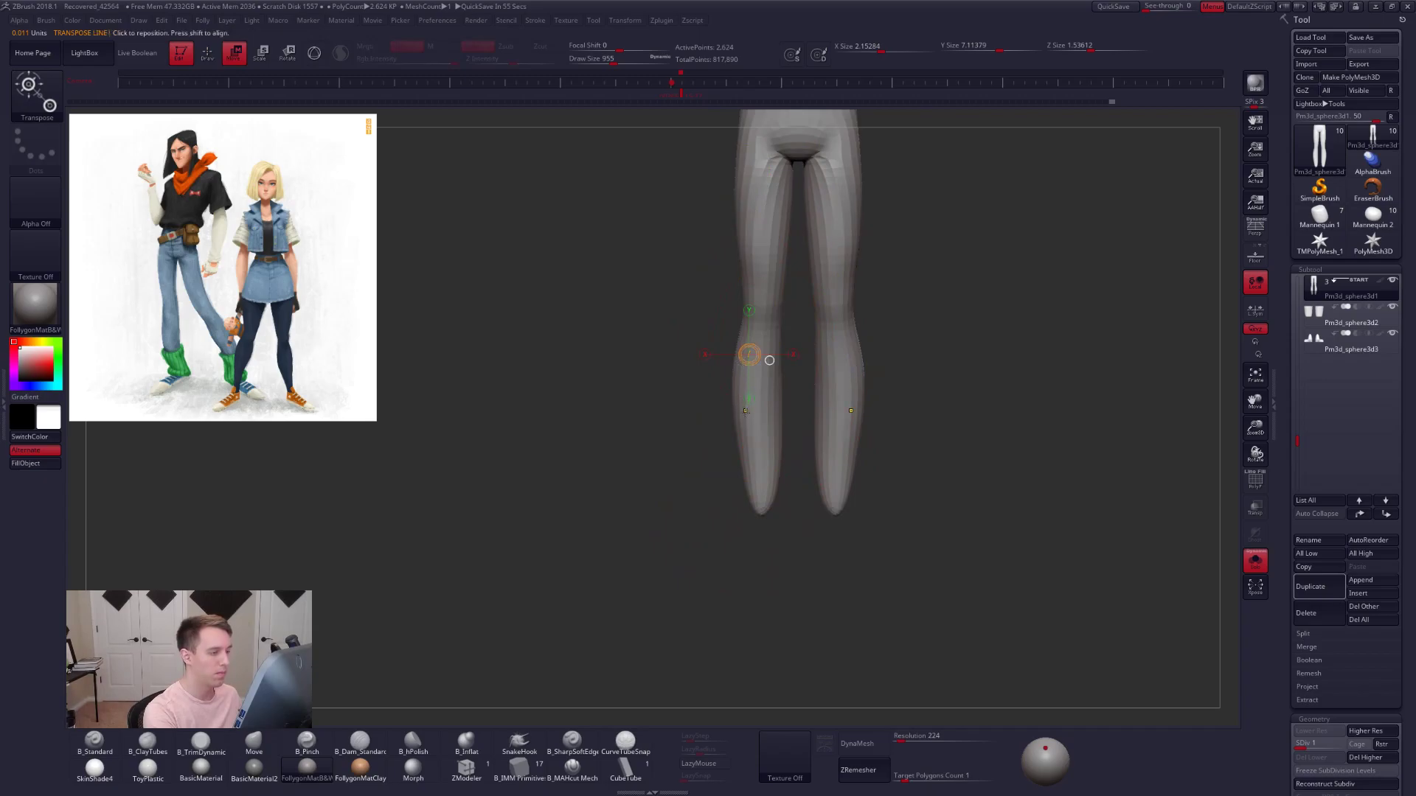
pyautogui.keyDown('ctrl'); pyautogui.moveTo(763, 426); pyautogui.dragTo(754, 341); pyautogui.keyUp('ctrl')
pyautogui.press('r')
pyautogui.press('q')
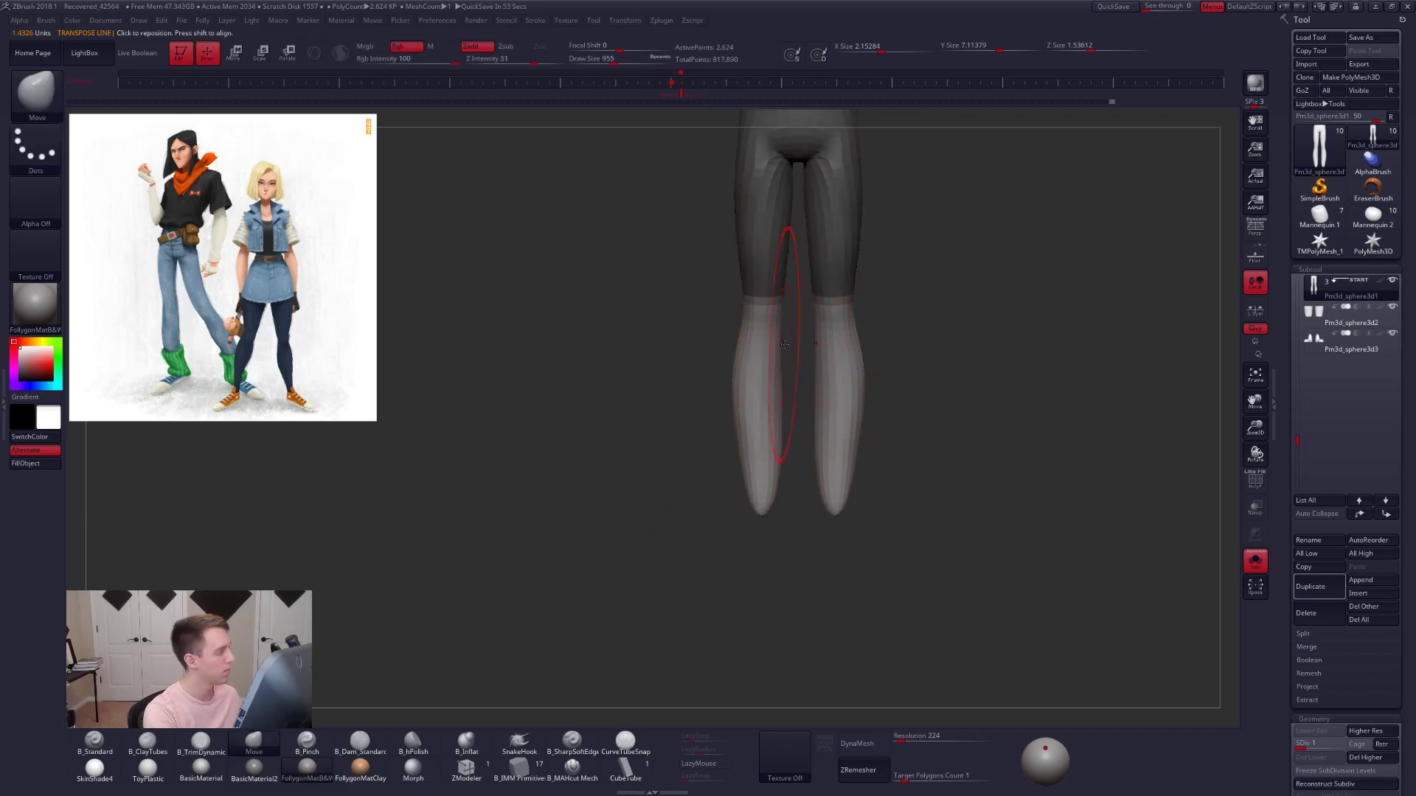
pyautogui.hotkey('ctrl', 'i')
pyautogui.press('r')
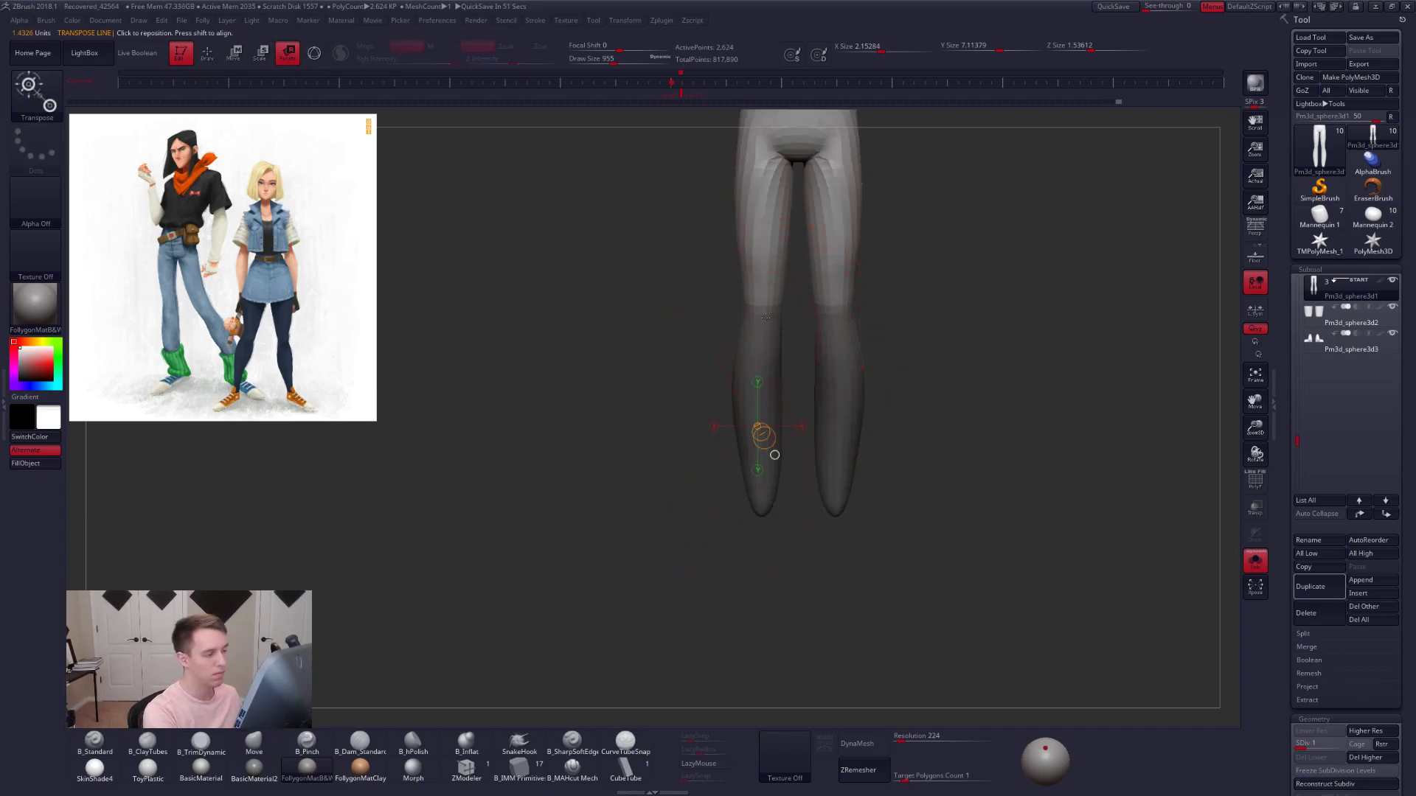
pyautogui.hotkey('ctrl', 'i')
# - Rotate the lower legs slightly outward from the knees, clear the mask and return to the Move brush
pyautogui.moveTo(759, 314)
pyautogui.keyDown('shift'); pyautogui.mouseDown()
pyautogui.moveTo(759, 549)
pyautogui.moveTo(737, 552)
pyautogui.mouseUp(); pyautogui.keyUp('shift')
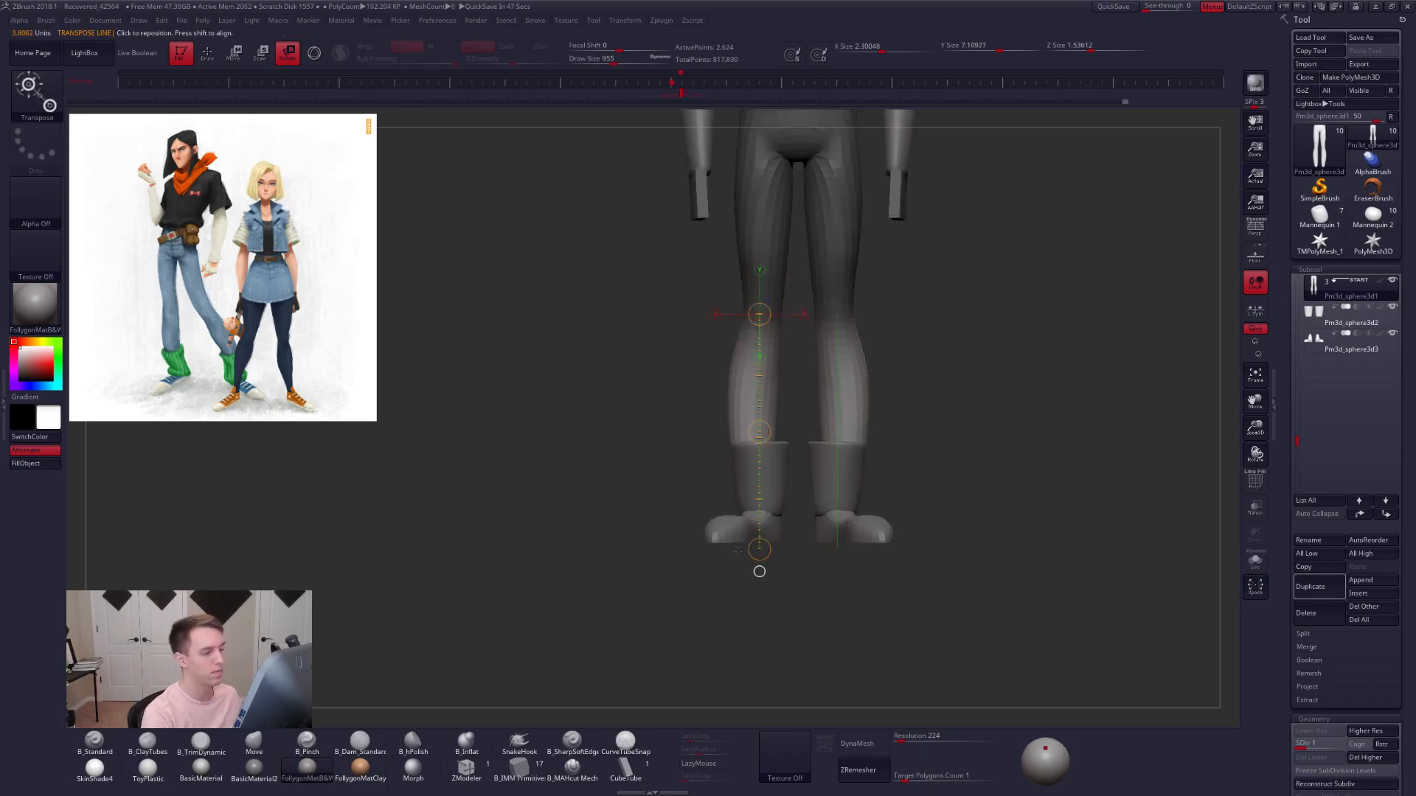
pyautogui.press('q')
pyautogui.press('b')
pyautogui.press('m')
pyautogui.press('v')
pyautogui.keyDown('alt'); pyautogui.moveTo(937, 518); pyautogui.dragTo(916, 493); pyautogui.keyUp('alt')
pyautogui.moveTo(916, 420)
pyautogui.keyDown('alt'); pyautogui.mouseDown()
pyautogui.moveTo(909, 505)
pyautogui.moveTo(931, 511)
pyautogui.moveTo(928, 500)
pyautogui.mouseUp(); pyautogui.keyUp('alt')
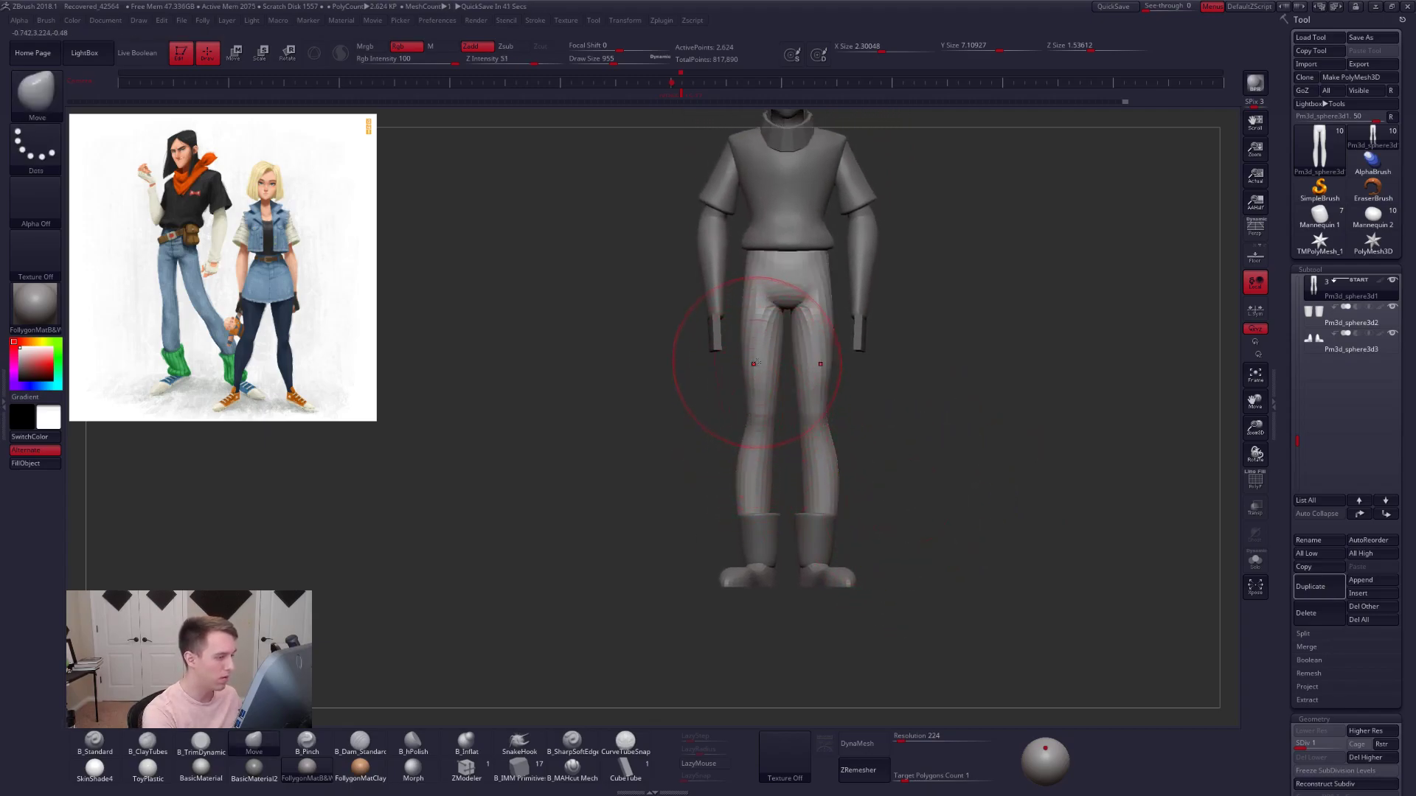
# - Mask the pelvis so the legs stay free, and soften the mask's edge at the hips
pyautogui.press('w')
pyautogui.keyDown('ctrl'); pyautogui.moveTo(758, 304); pyautogui.dragTo(758, 321); pyautogui.keyUp('ctrl')
pyautogui.press('q')
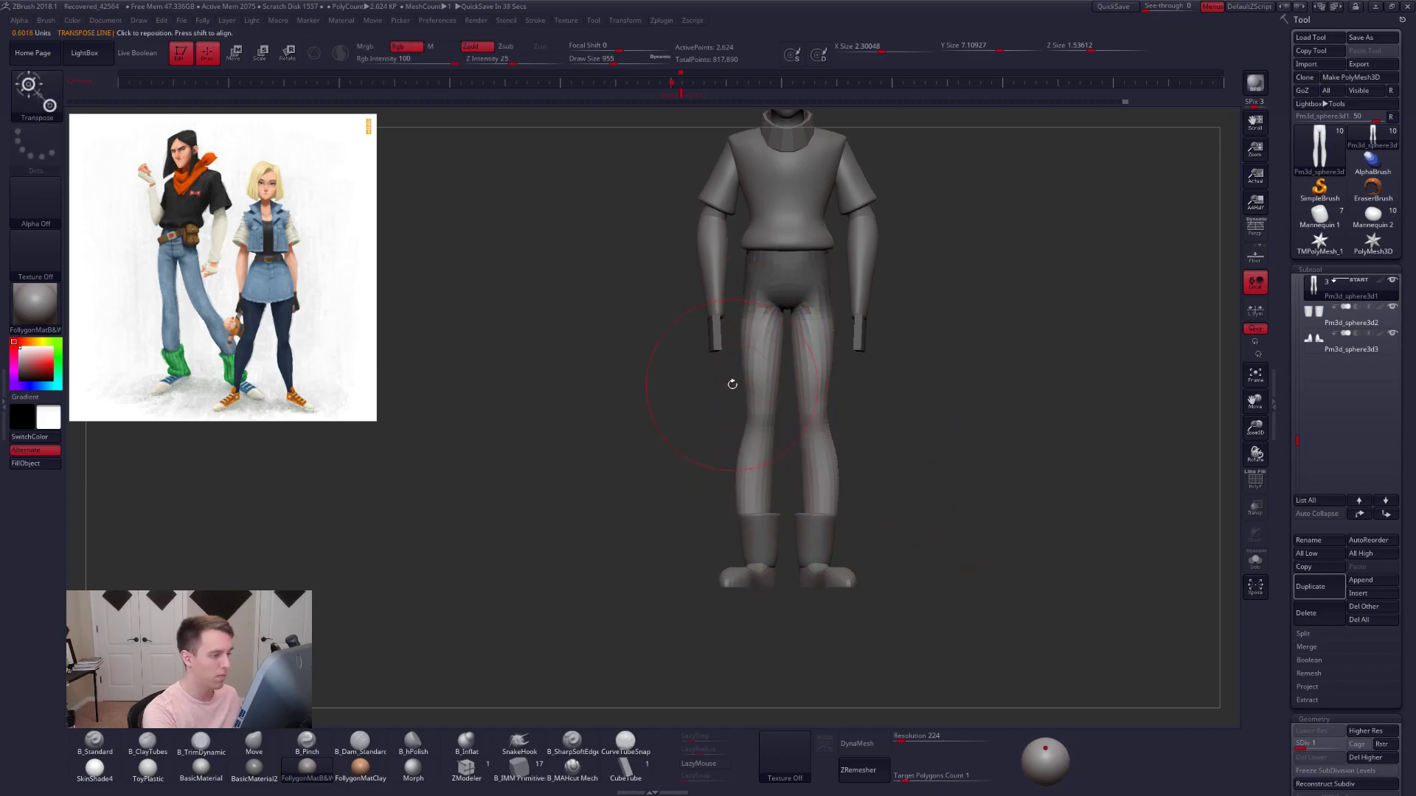
pyautogui.keyDown('ctrl'); pyautogui.click(723, 392); pyautogui.keyUp('ctrl')
pyautogui.keyDown('ctrl'); pyautogui.click(760, 379); pyautogui.keyUp('ctrl')
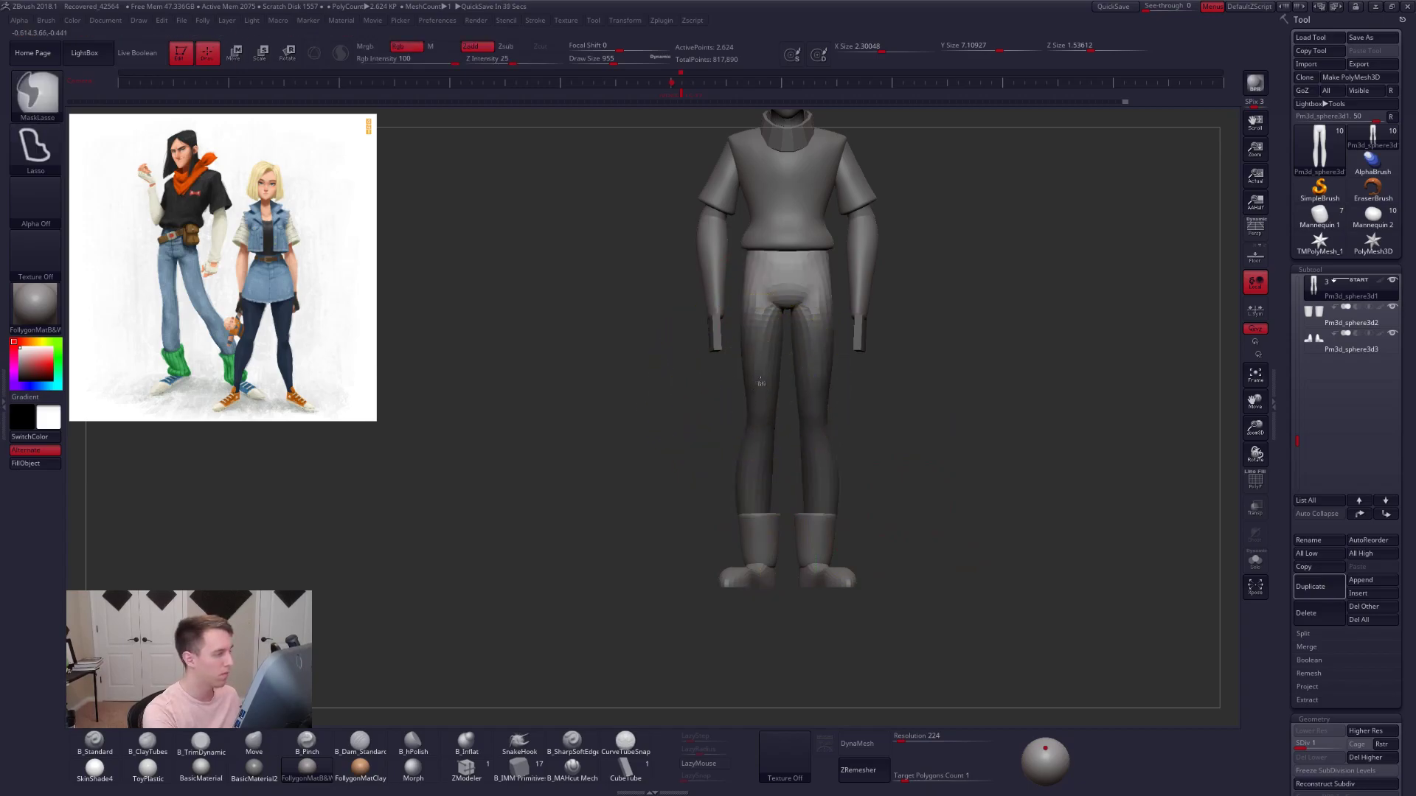
pyautogui.keyDown('ctrl'); pyautogui.click(721, 400); pyautogui.keyUp('ctrl')
# - Rotate both legs outward from the hips into a wider stance and clear the mask
pyautogui.press('r')
pyautogui.moveTo(760, 310)
pyautogui.mouseDown()
pyautogui.moveTo(755, 590)
pyautogui.moveTo(771, 598)
pyautogui.moveTo(738, 603)
pyautogui.mouseUp()
pyautogui.press('q')
pyautogui.keyDown('ctrl'); pyautogui.moveTo(919, 489); pyautogui.dragTo(984, 453); pyautogui.keyUp('ctrl')
pyautogui.hotkey('ctrl', 'f')
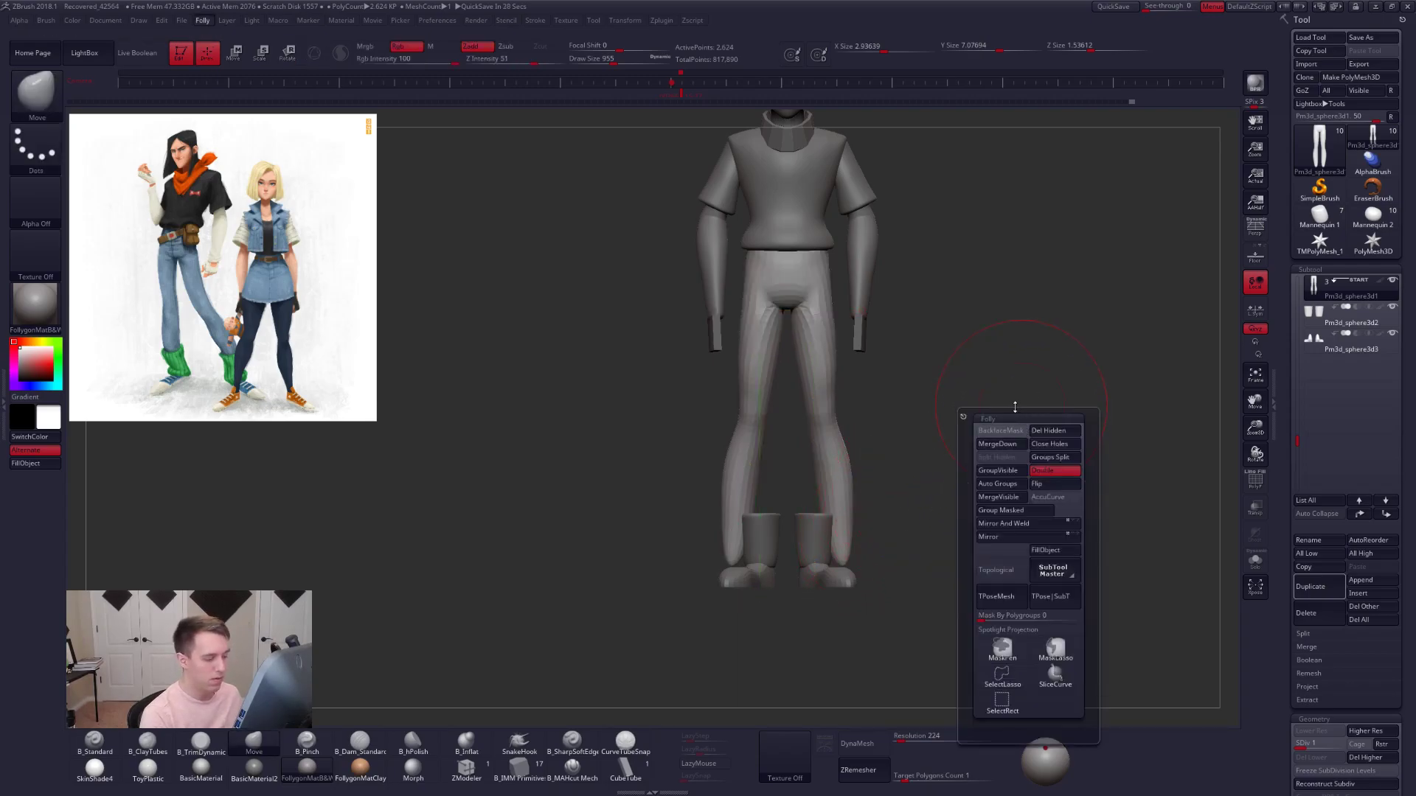
# - Select the boot shafts and move them outward so they sit around the ends of the spread lower legs
pyautogui.keyDown('alt'); pyautogui.click(770, 540); pyautogui.keyUp('alt')
pyautogui.keyDown('alt'); pyautogui.moveTo(939, 378); pyautogui.dragTo(980, 376); pyautogui.keyUp('alt')
pyautogui.press('w')
pyautogui.moveTo(770, 499); pyautogui.dragTo(826, 500)
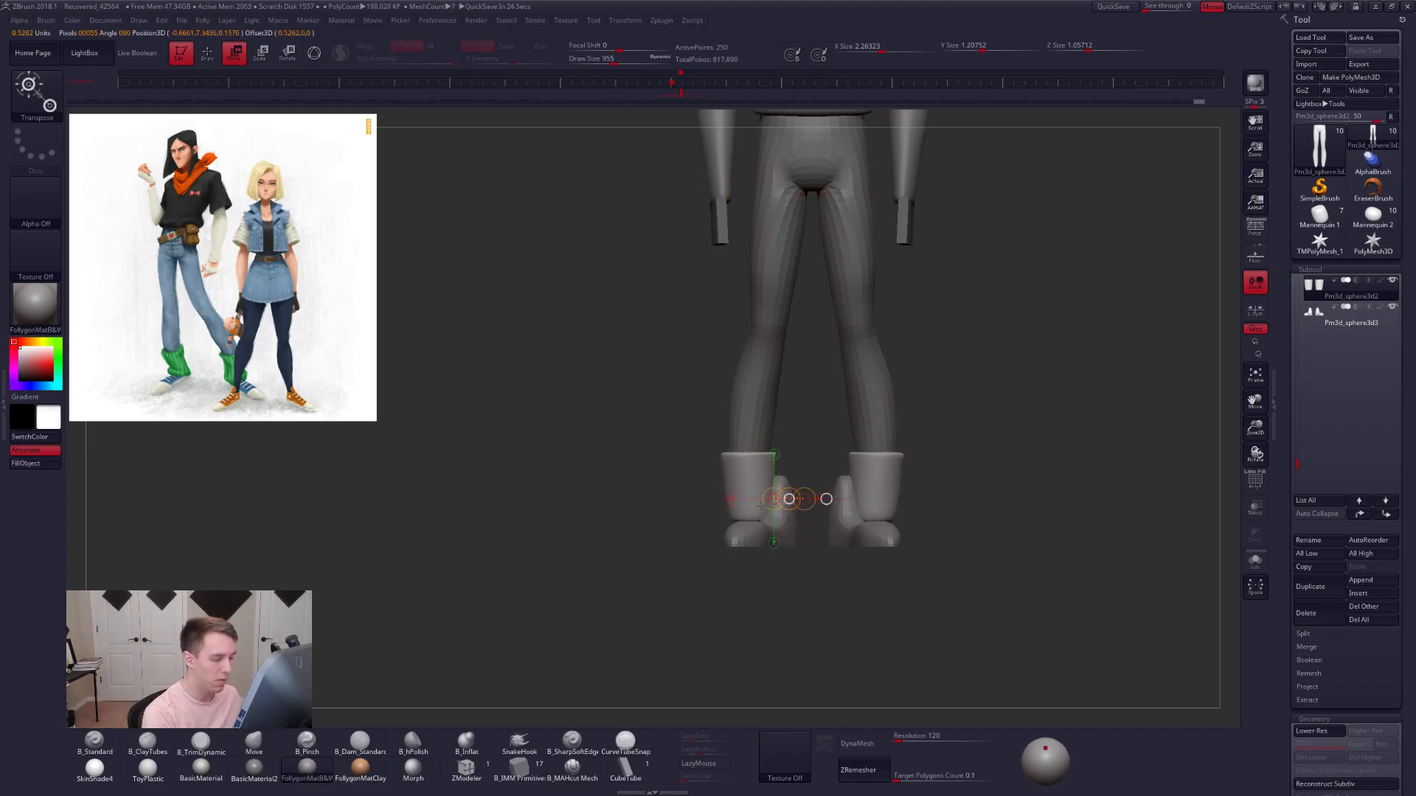
# - Select the feet and move them outward to line up under the boot shafts
pyautogui.keyDown('alt'); pyautogui.click(779, 528); pyautogui.keyUp('alt')
pyautogui.moveTo(789, 500); pyautogui.dragTo(761, 506)
pyautogui.keyDown('alt'); pyautogui.moveTo(803, 583); pyautogui.dragTo(797, 517); pyautogui.keyUp('alt')
pyautogui.press('q')
pyautogui.moveTo(685, 520); pyautogui.dragTo(984, 536)
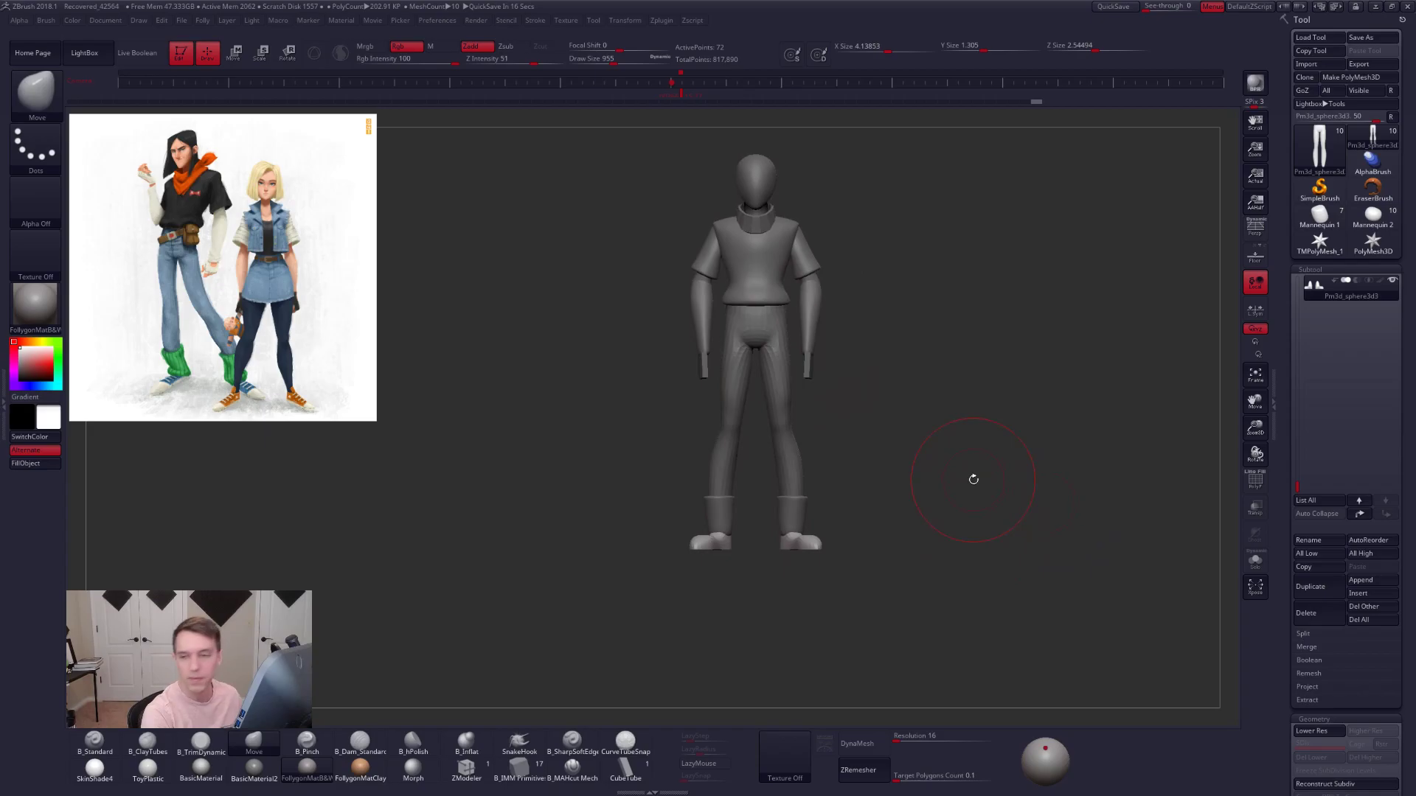
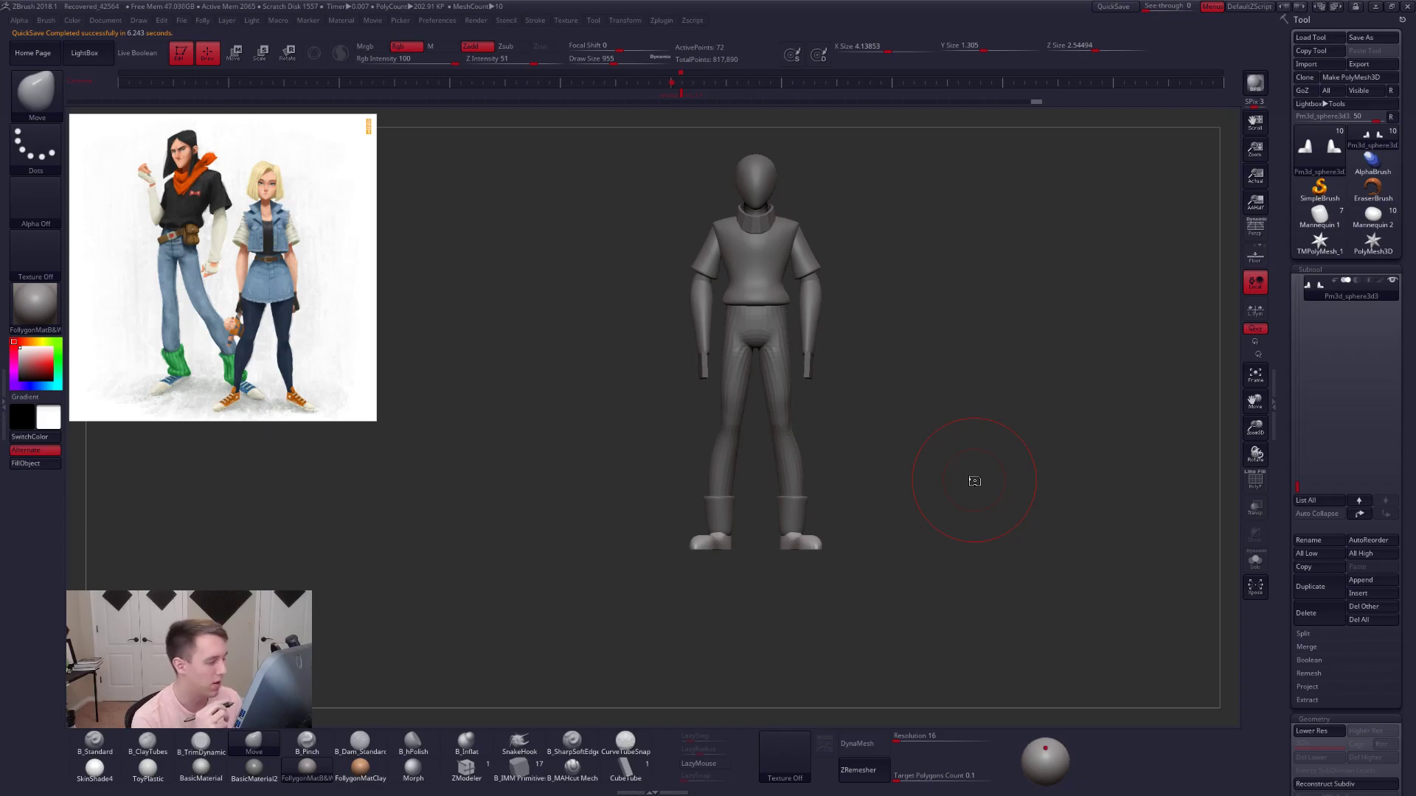
# - Turn on the perspective view, select the legs mesh and isolate it for work on the lower legs
pyautogui.click(1255, 228)
pyautogui.moveTo(857, 433)
pyautogui.mouseDown()
pyautogui.moveTo(800, 435)
pyautogui.moveTo(868, 461)
pyautogui.moveTo(844, 411)
pyautogui.mouseUp()
pyautogui.keyDown('alt'); pyautogui.click(841, 409); pyautogui.keyUp('alt')
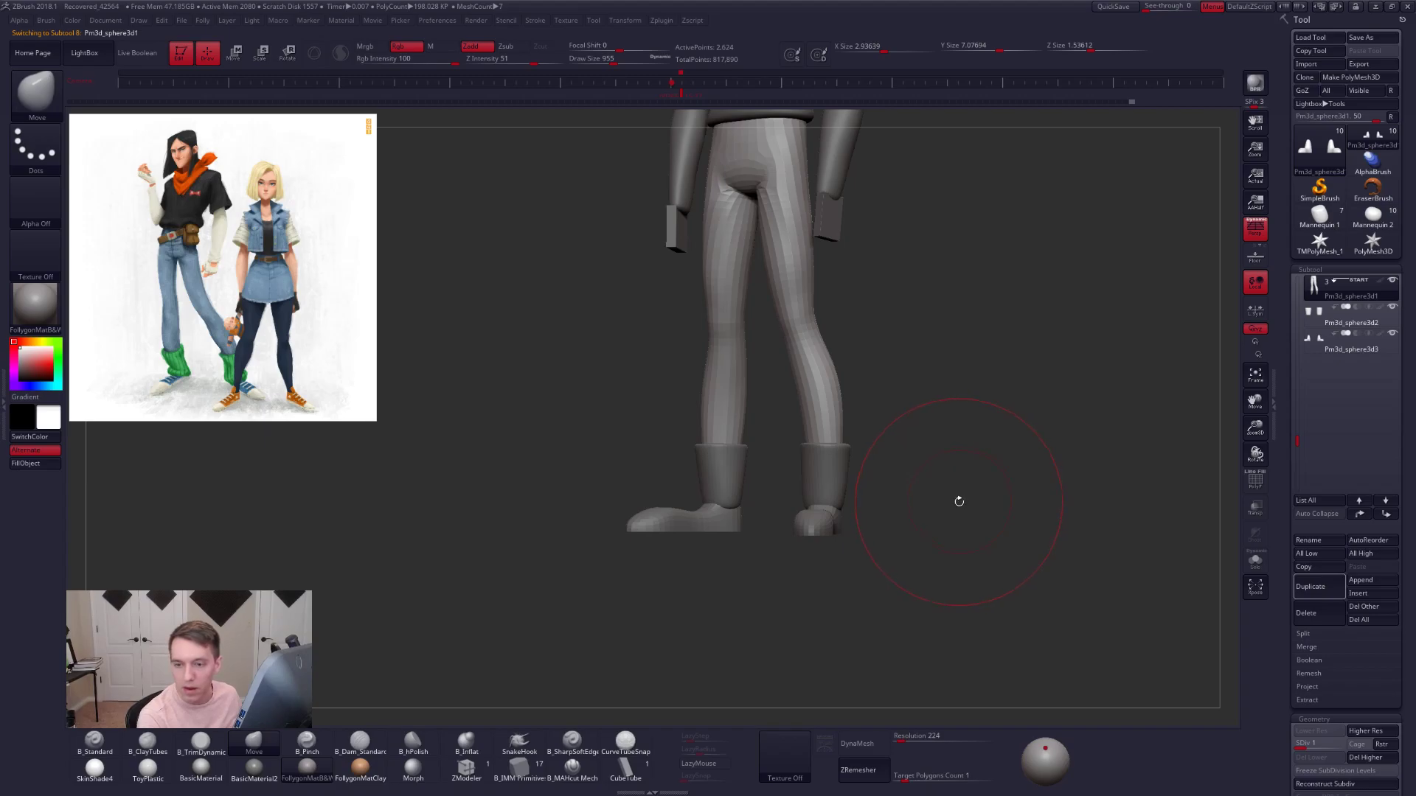
pyautogui.keyDown('shift'); pyautogui.moveTo(952, 506); pyautogui.dragTo(963, 503); pyautogui.keyUp('shift')
pyautogui.press('space')
pyautogui.moveTo(818, 435); pyautogui.dragTo(794, 404)
pyautogui.press('space')
pyautogui.press('space')
pyautogui.keyDown('ctrl'); pyautogui.moveTo(800, 404); pyautogui.dragTo(812, 421, button='right'); pyautogui.keyUp('ctrl')
pyautogui.hotkey('alt', 's')
# - Step up to subdivision level 3 and build up and smooth the lower legs with B_ClayTubes at draw size 368
pyautogui.press('space')
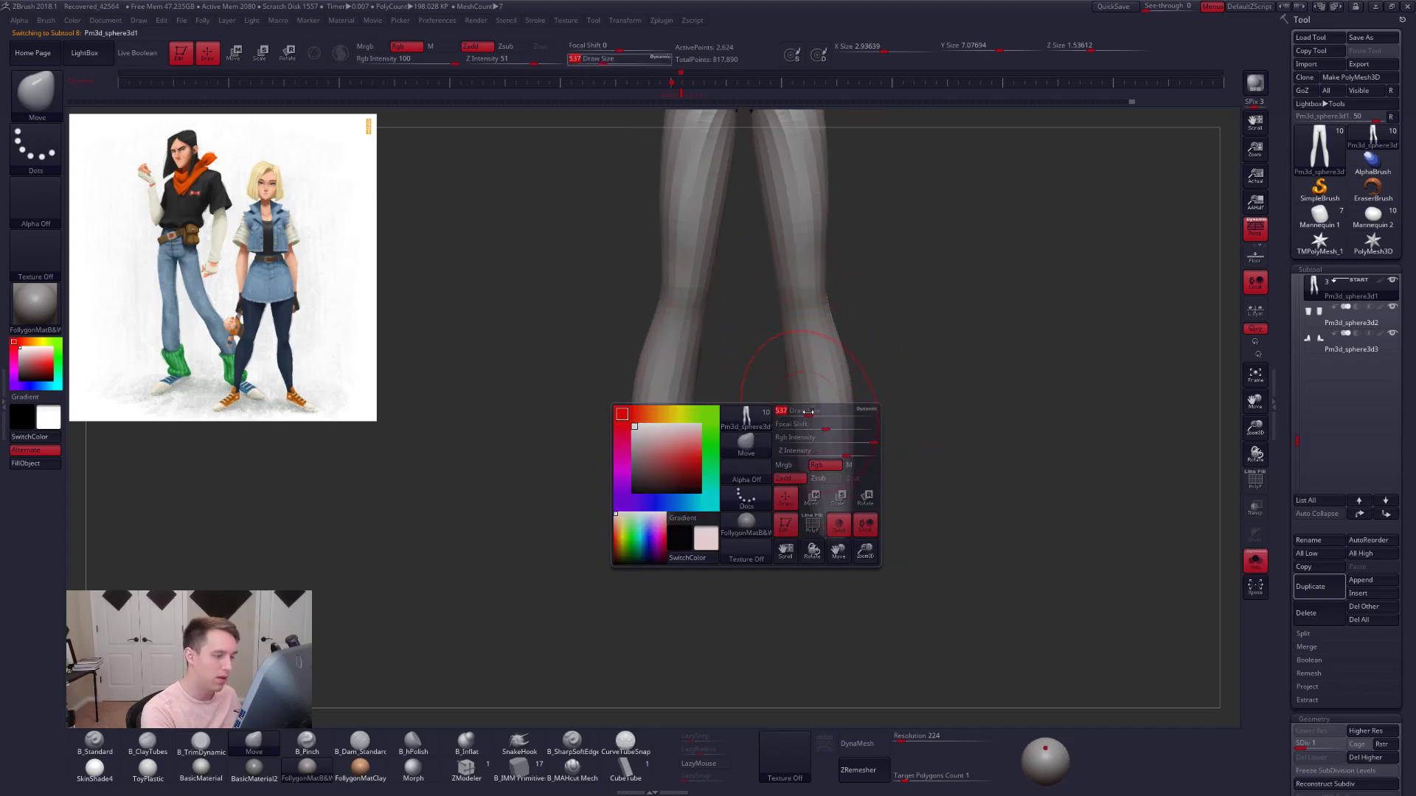
pyautogui.moveTo(819, 414); pyautogui.dragTo(809, 413)
pyautogui.moveTo(804, 410); pyautogui.dragTo(816, 398, button='right')
pyautogui.press('d')
pyautogui.press('space')
pyautogui.moveTo(816, 406); pyautogui.dragTo(810, 405)
pyautogui.press('d')
pyautogui.press('2')
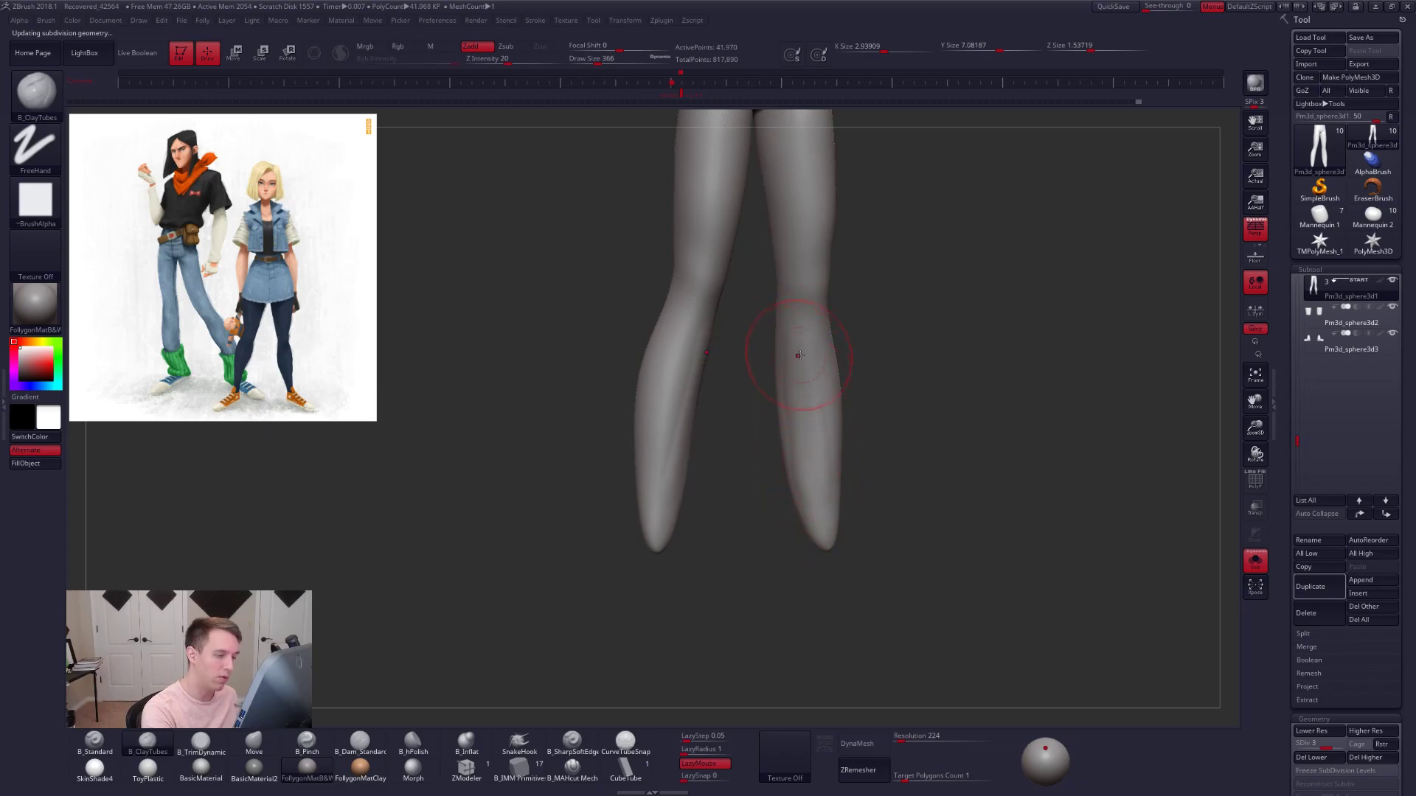
pyautogui.moveTo(812, 488); pyautogui.dragTo(811, 499)
pyautogui.moveTo(816, 450)
pyautogui.keyDown('shift'); pyautogui.mouseDown()
pyautogui.moveTo(811, 486)
pyautogui.moveTo(803, 382)
pyautogui.moveTo(766, 378)
pyautogui.moveTo(820, 373)
pyautogui.moveTo(781, 354)
pyautogui.mouseUp(); pyautogui.keyUp('shift')
# - Refine the shape of the lower legs with the Move brush at draw size 430 on subdivision level 2
pyautogui.press('5')
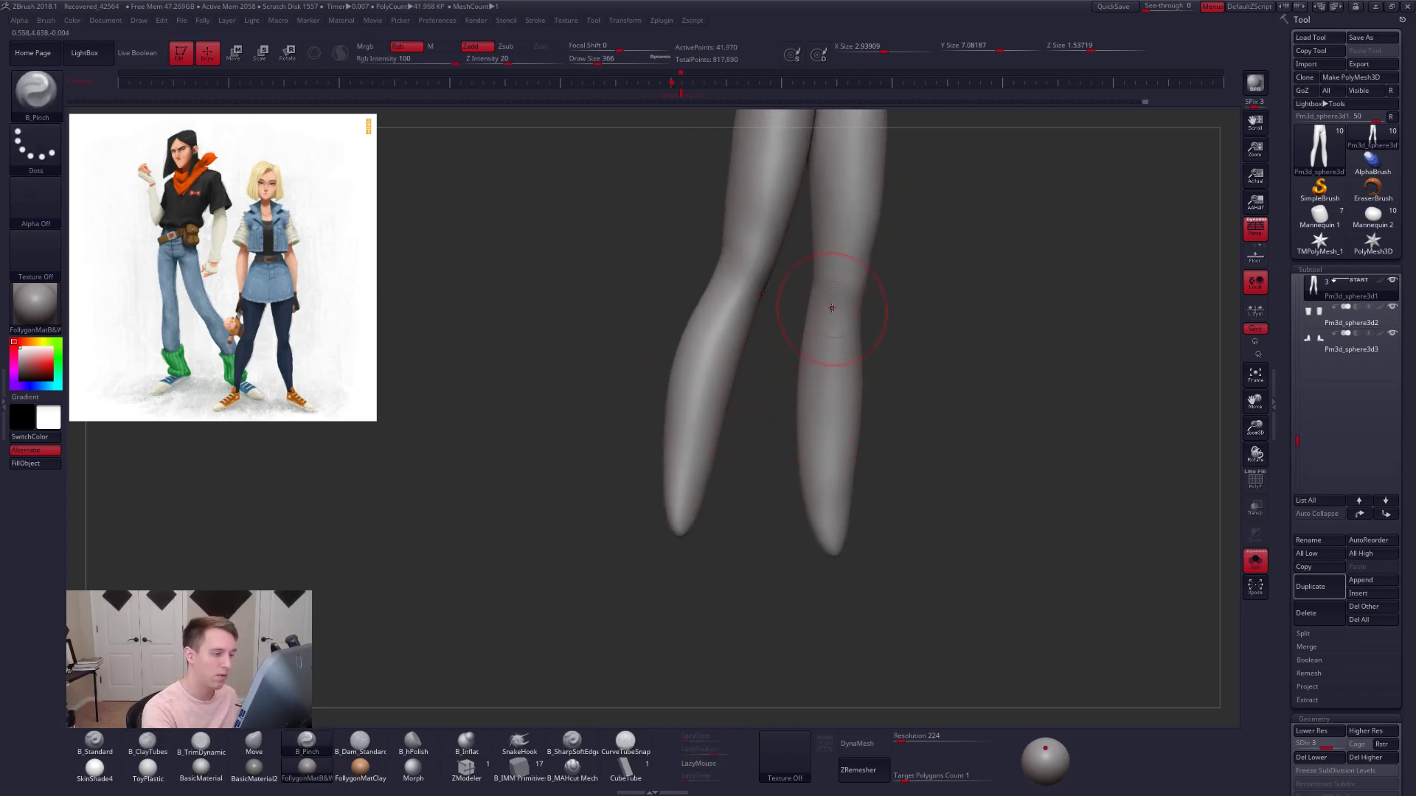
pyautogui.hotkey('shift', 'd')
pyautogui.press('space')
pyautogui.press('b')
pyautogui.press('m')
pyautogui.press('v')
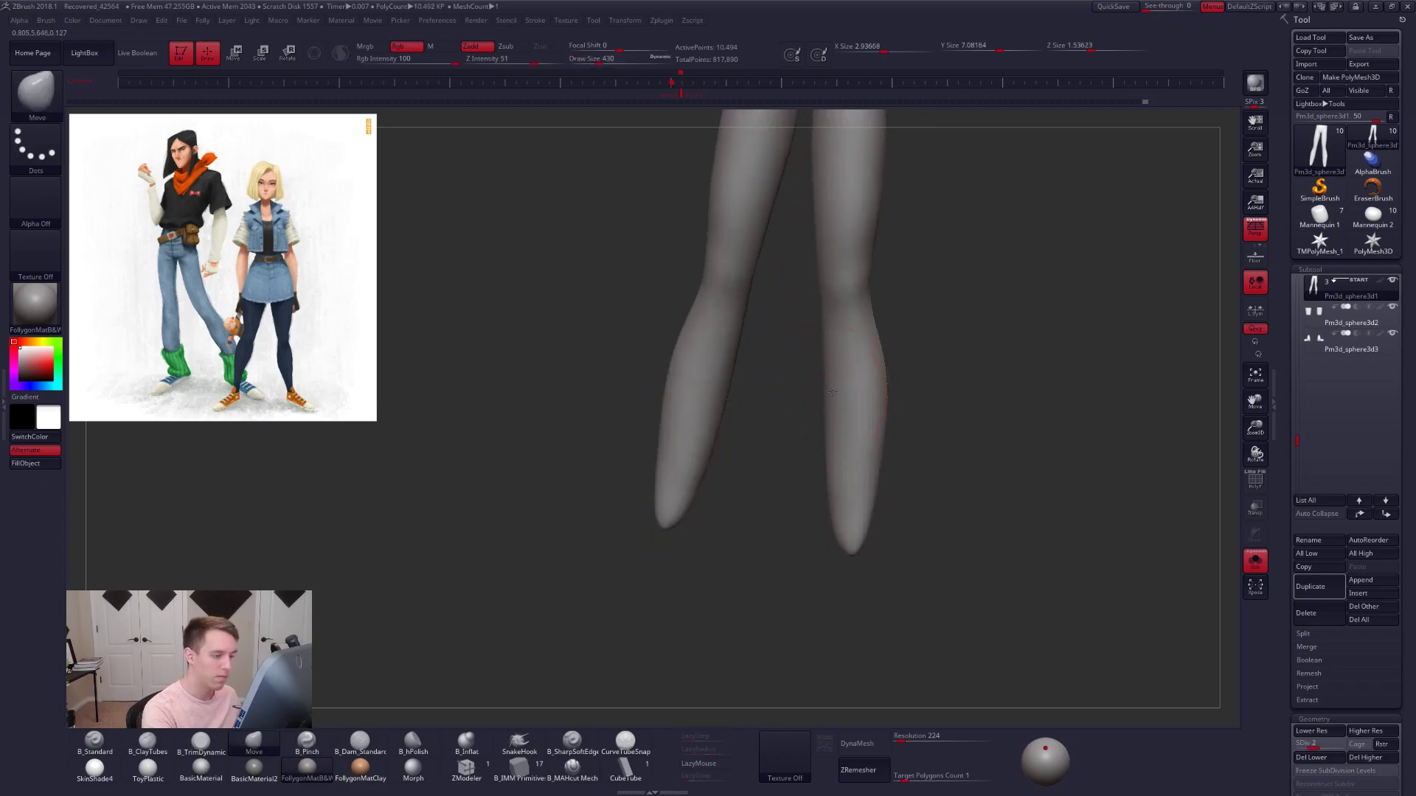
pyautogui.moveTo(831, 455); pyautogui.dragTo(844, 342, button='right')
# - Build up and smooth the knees and calves with B_ClayTubes at draw size 430, and show the whole body again
pyautogui.press('b')
pyautogui.press('c')
pyautogui.press('t')
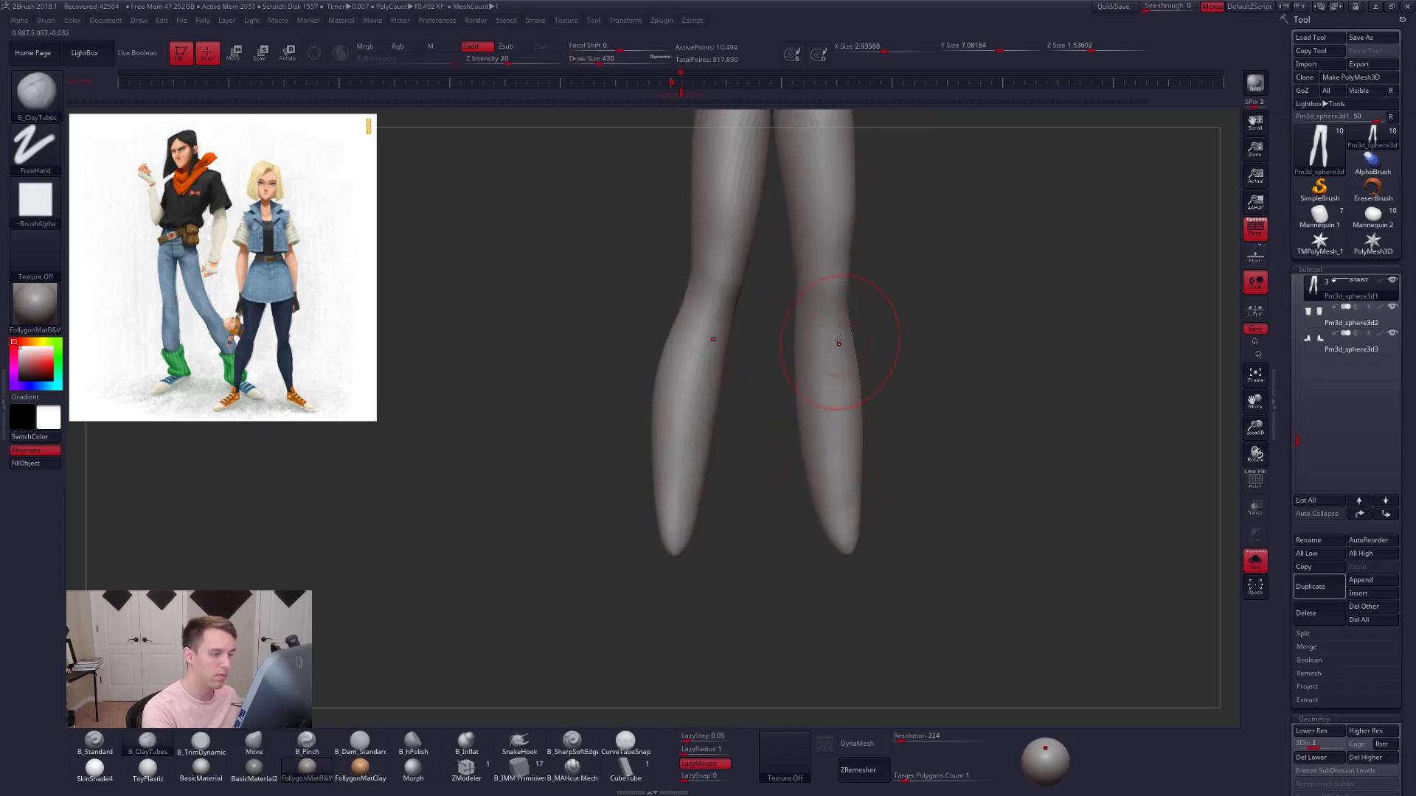
pyautogui.press('d')
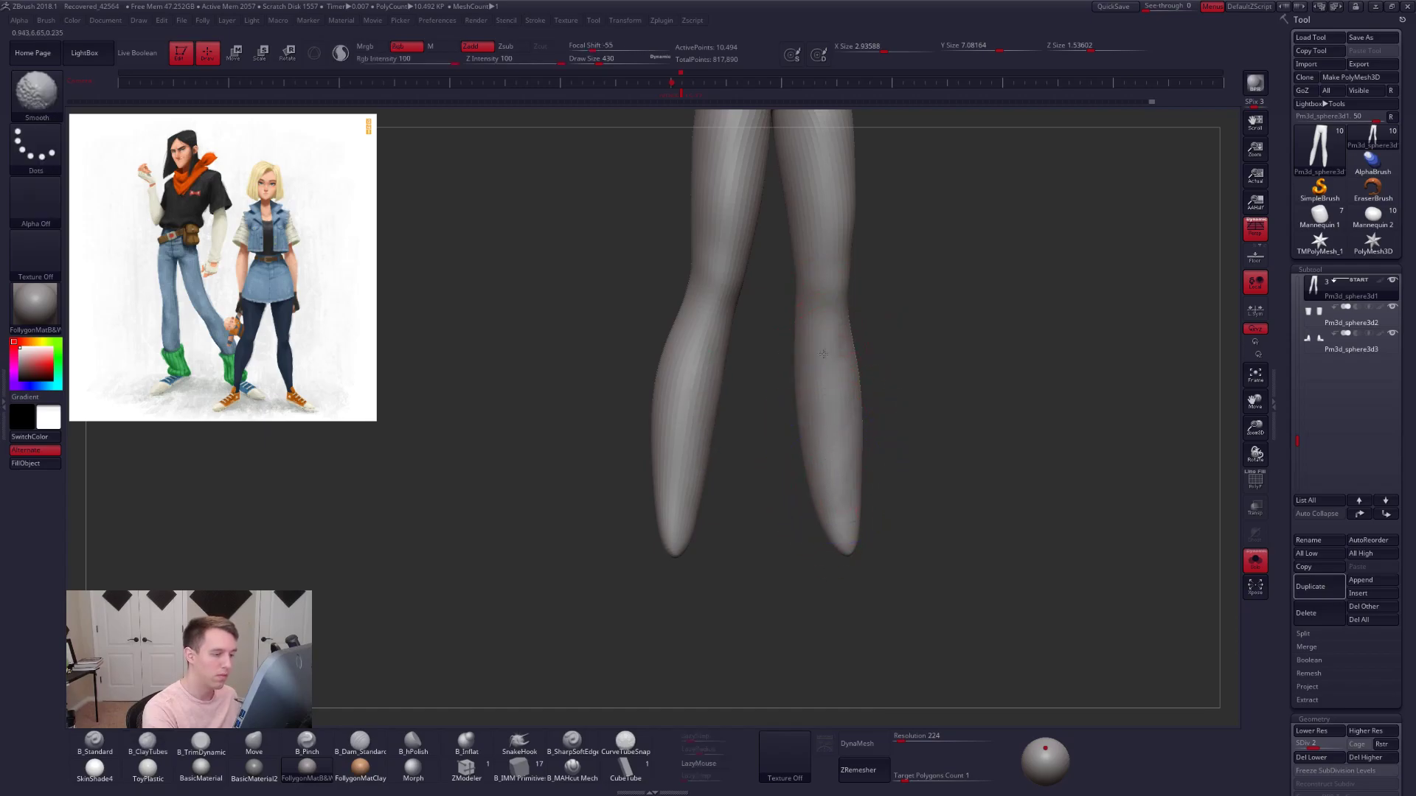
pyautogui.press('shift')
pyautogui.moveTo(910, 450); pyautogui.dragTo(869, 457)
pyautogui.hotkey('alt', 's')
pyautogui.keyDown('alt'); pyautogui.moveTo(932, 497); pyautogui.dragTo(934, 523); pyautogui.keyUp('alt')
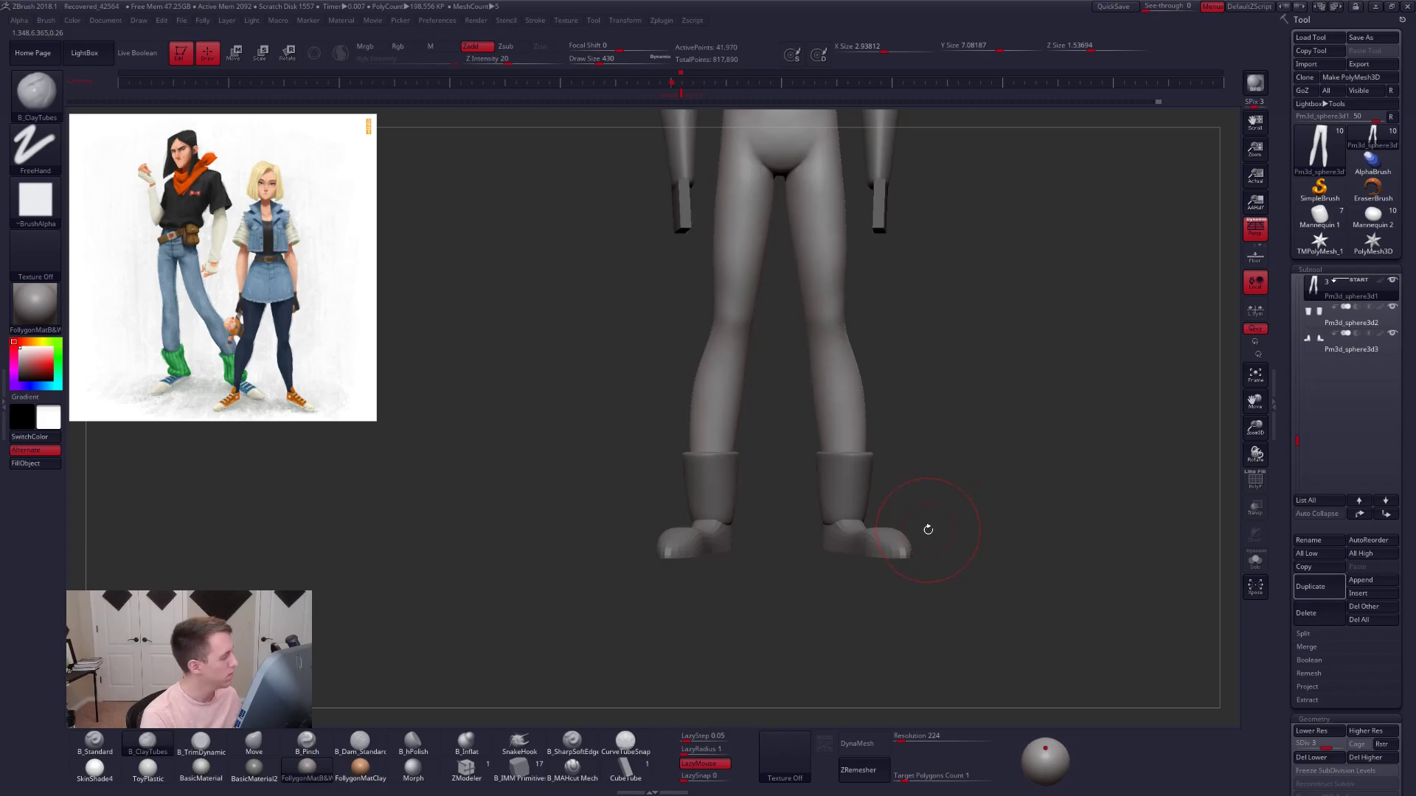
# - Reshape the lower legs with the Move brush at draw size 595 on subdivision level 2
pyautogui.press('space')
pyautogui.click(755, 410)
pyautogui.keyDown('alt'); pyautogui.moveTo(755, 410); pyautogui.dragTo(701, 387); pyautogui.keyUp('alt')
pyautogui.press('space')
pyautogui.hotkey('shift', 'd')
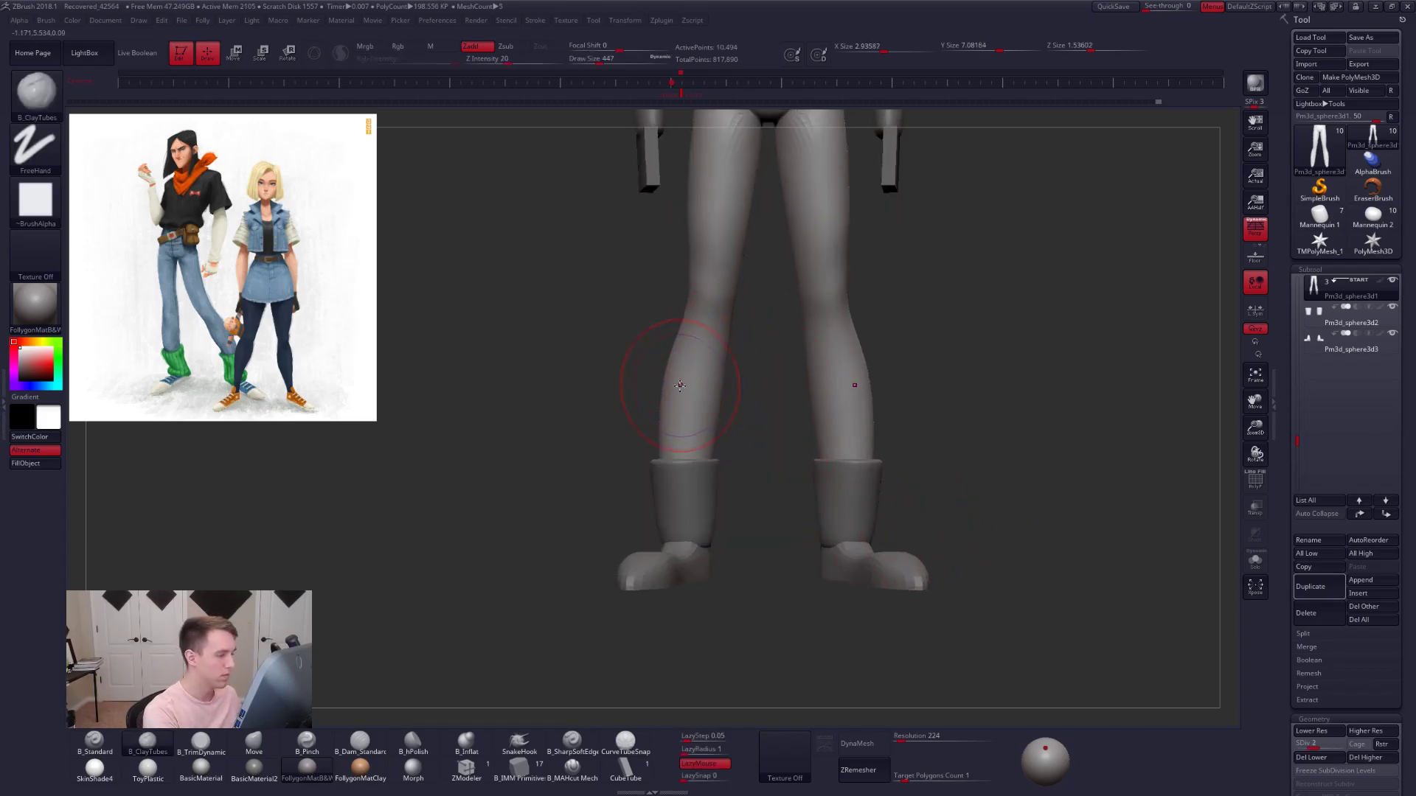
pyautogui.press('b')
pyautogui.press('m')
pyautogui.press('v')
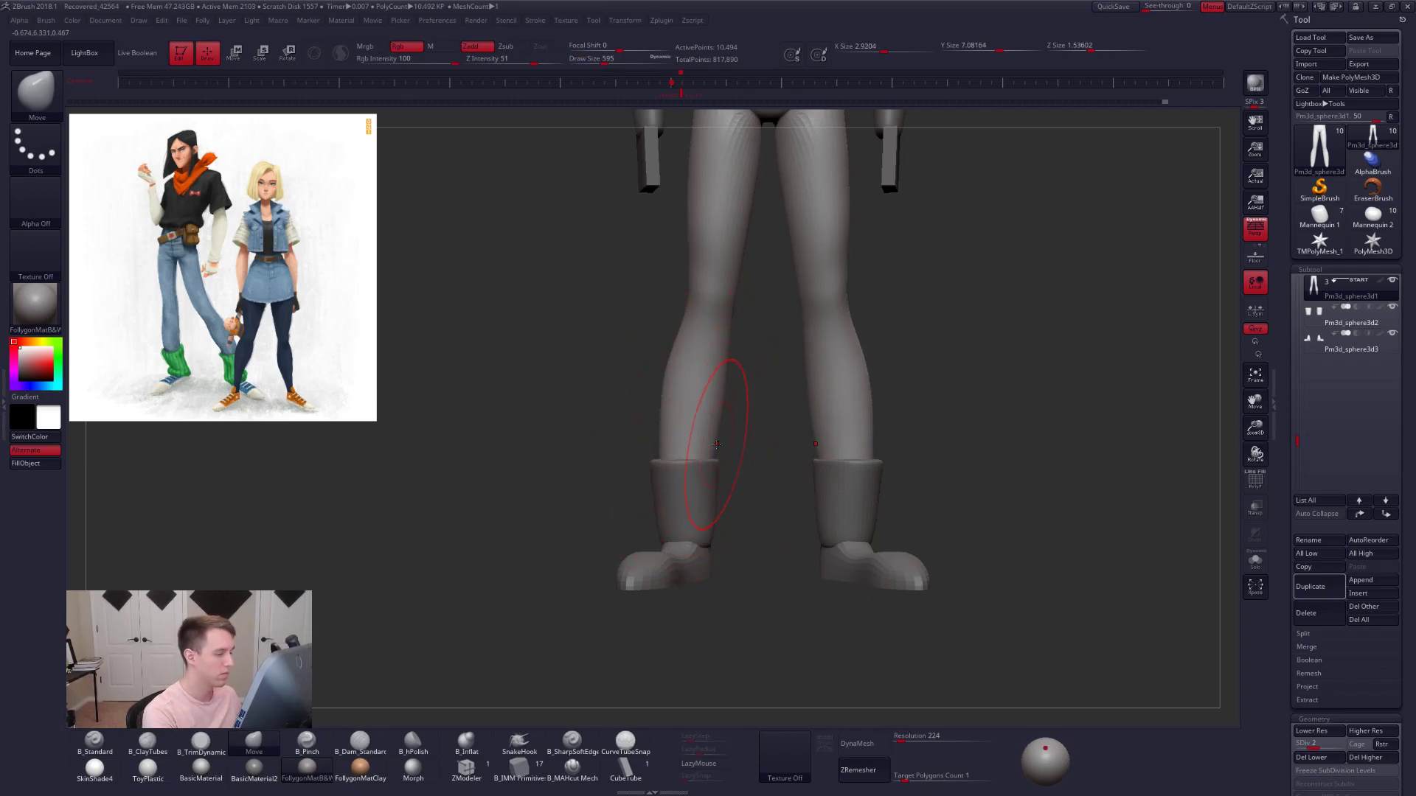
pyautogui.keyDown('alt'); pyautogui.moveTo(736, 320); pyautogui.dragTo(733, 481); pyautogui.keyUp('alt')
# - Adjust the silhouette of the thighs with the Move brush at draw size 482
pyautogui.press('space')
pyautogui.press('space')
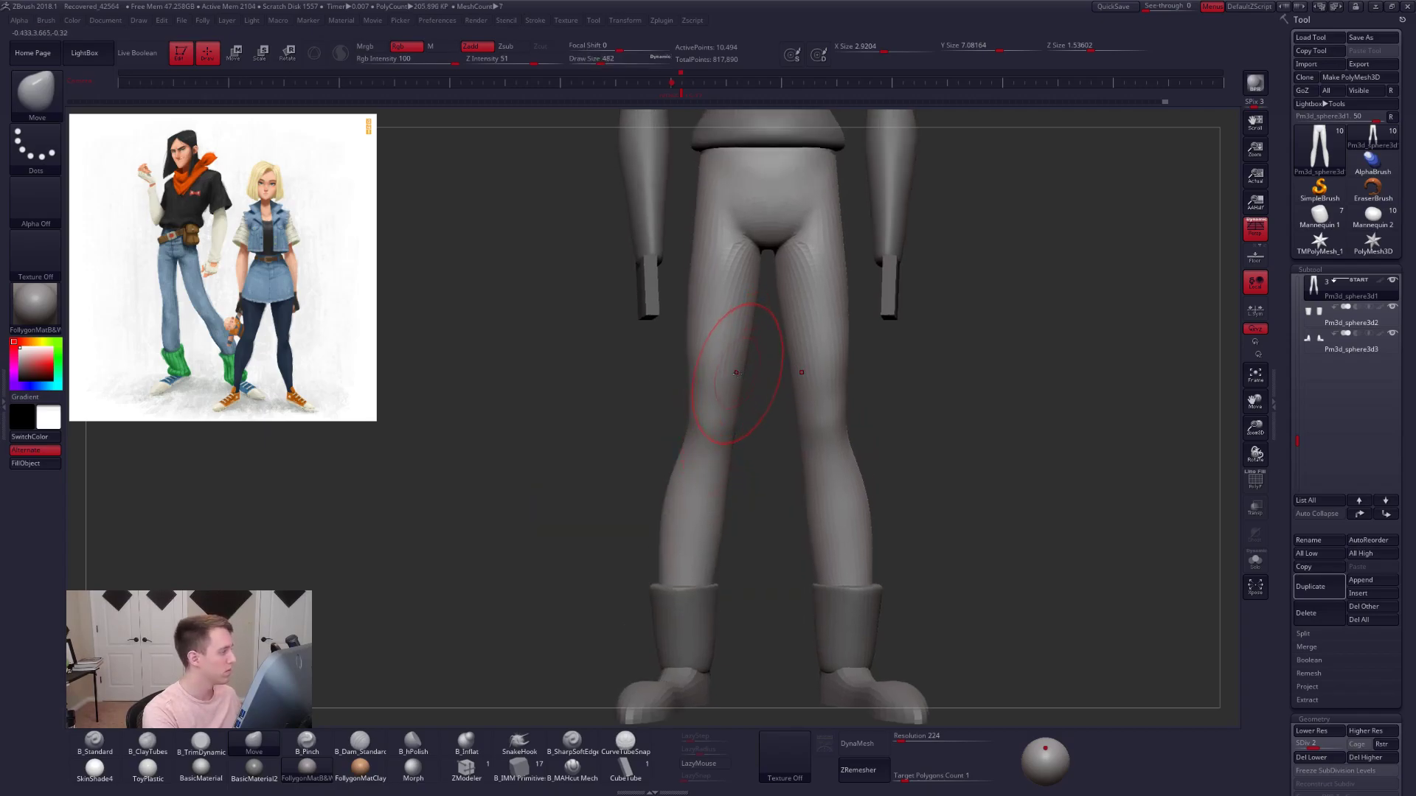
pyautogui.moveTo(751, 360); pyautogui.dragTo(730, 329)
pyautogui.keyDown('ctrl'); pyautogui.moveTo(728, 330); pyautogui.dragTo(731, 298, button='right'); pyautogui.keyUp('ctrl')
pyautogui.moveTo(767, 446); pyautogui.dragTo(841, 435, button='right')
pyautogui.moveTo(840, 436); pyautogui.dragTo(862, 450)
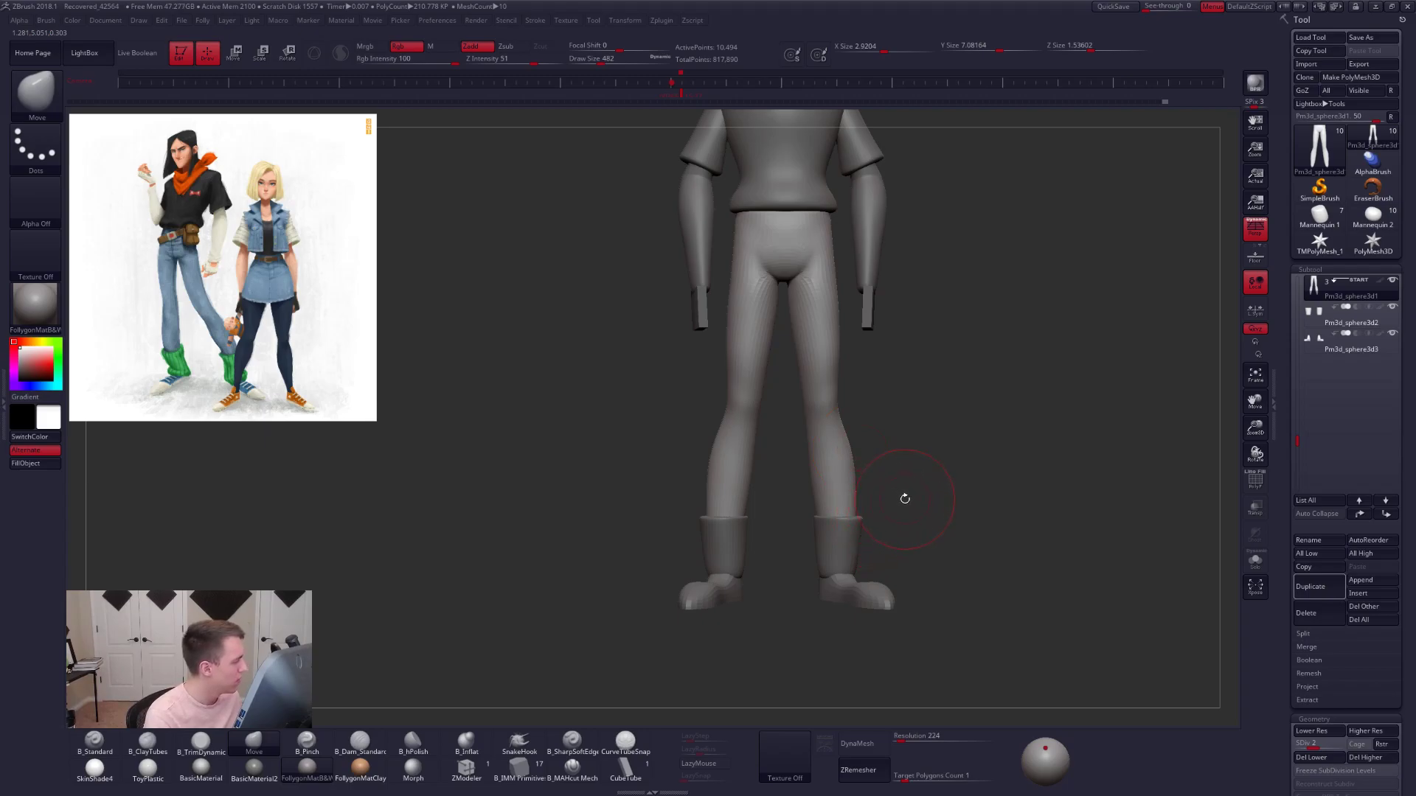
pyautogui.moveTo(820, 451); pyautogui.dragTo(811, 398, button='right')
# - Turn off the perspective view and reshape the knee area in the side profile with the Move brush
pyautogui.click(1247, 238)
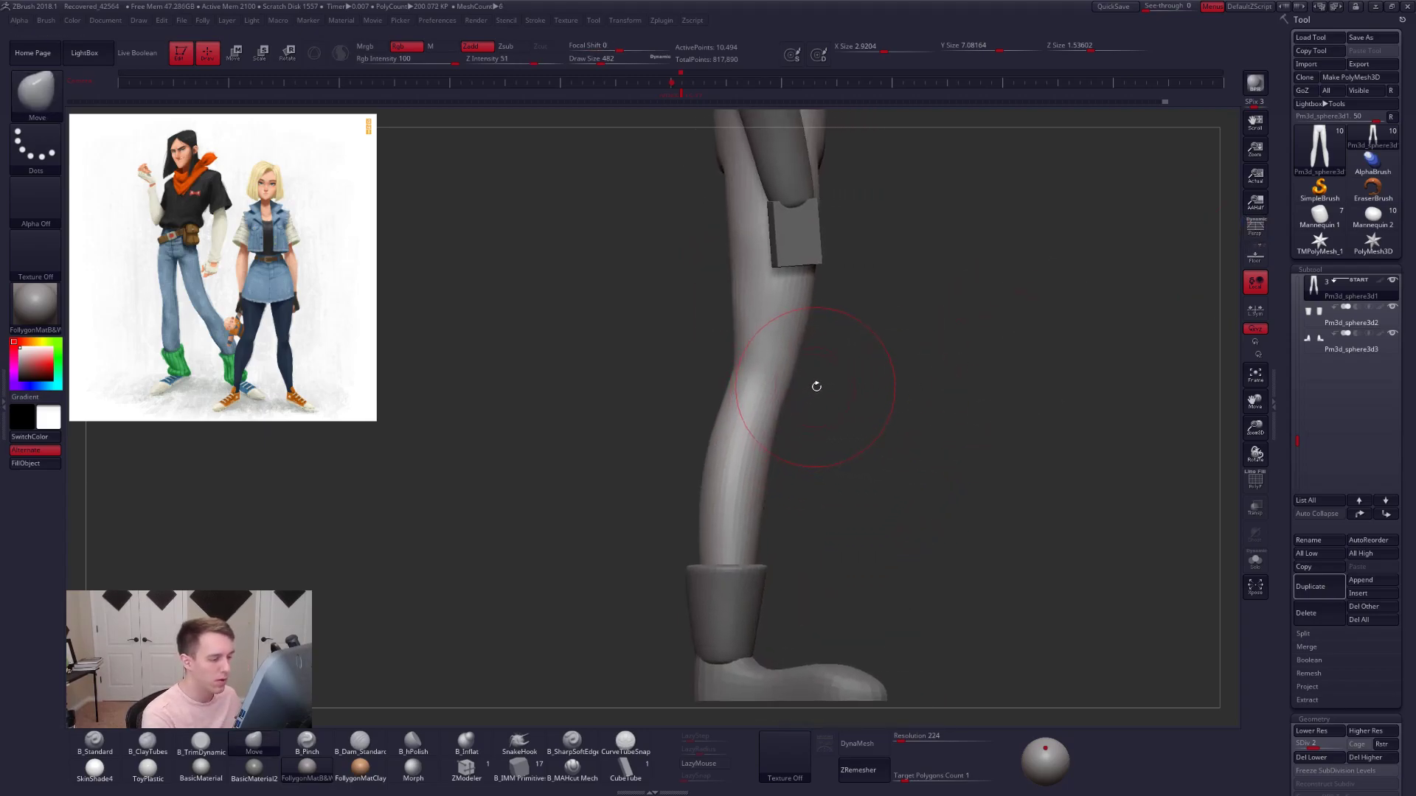
pyautogui.hotkey('ctrl', 'shift', 'f')
pyautogui.hotkey('shift', 'd')
pyautogui.press('space')
pyautogui.moveTo(784, 390); pyautogui.dragTo(788, 390)
pyautogui.hotkey('alt', 's')
pyautogui.moveTo(788, 391); pyautogui.dragTo(878, 398, button='right')
pyautogui.hotkey('shift', 'f')
pyautogui.hotkey('shift', 'f')
pyautogui.press('d')
pyautogui.moveTo(808, 351); pyautogui.dragTo(821, 355)
pyautogui.keyDown('ctrl'); pyautogui.moveTo(869, 388); pyautogui.dragTo(862, 423, button='right'); pyautogui.keyUp('ctrl')
pyautogui.press('d')
# - Turn the perspective view back on and build up and smooth the thighs and knees with B_ClayTubes on subdivision level 3
pyautogui.moveTo(948, 485)
pyautogui.mouseDown(button='right')
pyautogui.moveTo(914, 495)
pyautogui.moveTo(942, 511)
pyautogui.mouseUp(button='right')
pyautogui.hotkey('alt', 's')
pyautogui.click(1255, 228)
pyautogui.press('b')
pyautogui.press('c')
pyautogui.press('t')
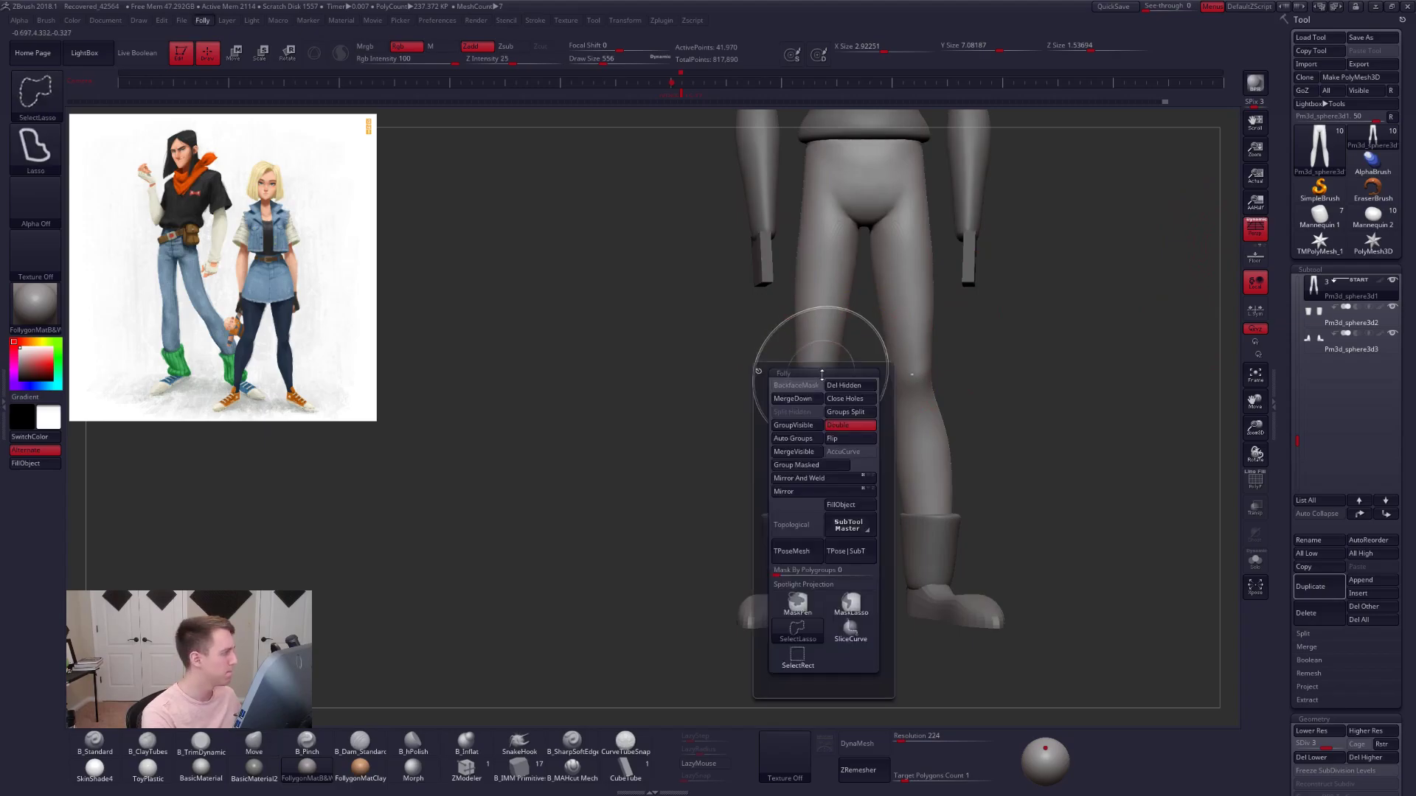
pyautogui.press('space')
pyautogui.moveTo(820, 368); pyautogui.dragTo(817, 368)
pyautogui.keyDown('ctrl'); pyautogui.moveTo(820, 365); pyautogui.dragTo(813, 385, button='right'); pyautogui.keyUp('ctrl')
pyautogui.moveTo(807, 378)
pyautogui.mouseDown()
pyautogui.moveTo(807, 323)
pyautogui.moveTo(812, 380)
pyautogui.moveTo(814, 338)
pyautogui.mouseUp()
pyautogui.press('space')
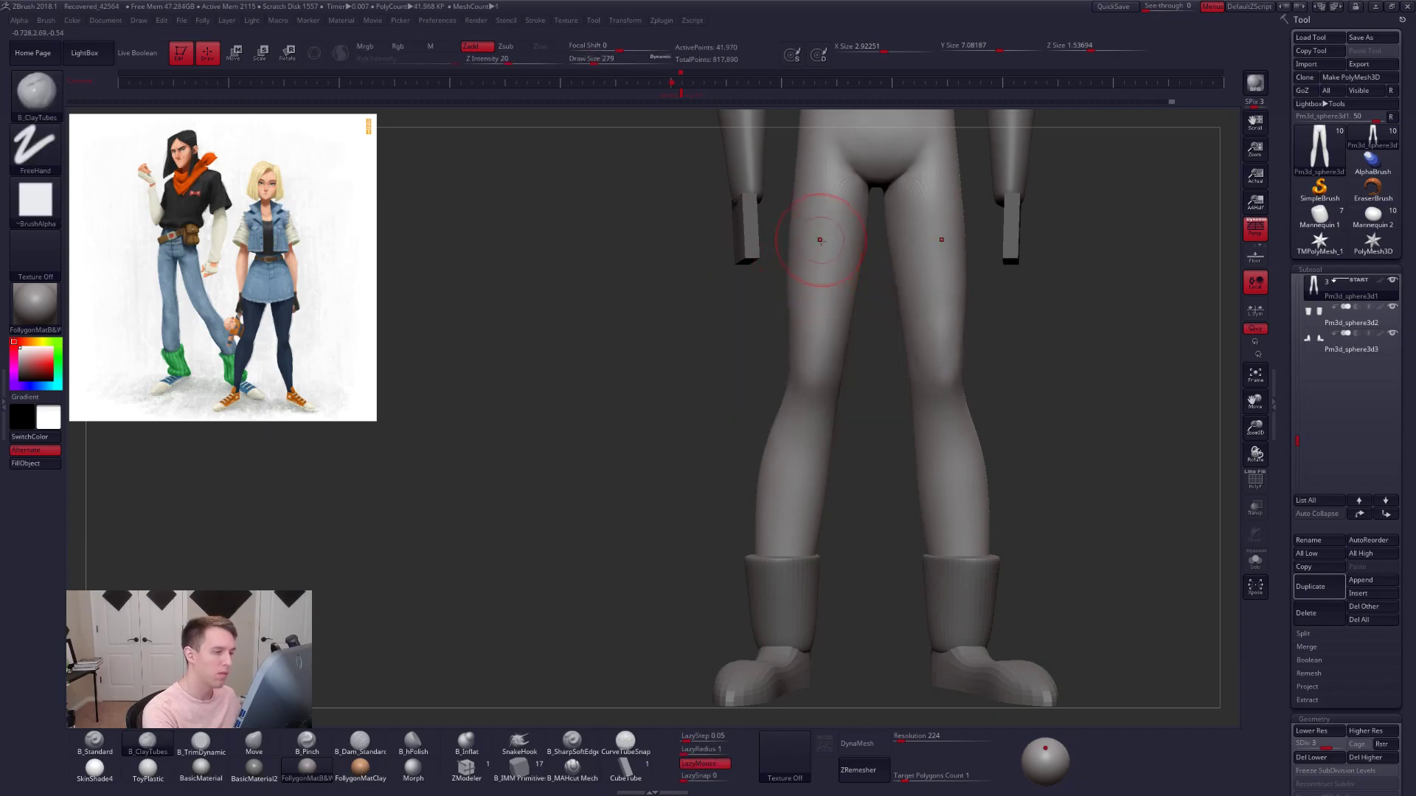
pyautogui.moveTo(830, 281); pyautogui.dragTo(836, 315)
pyautogui.moveTo(838, 322); pyautogui.dragTo(877, 329, button='right')
pyautogui.keyDown('shift'); pyautogui.moveTo(804, 378); pyautogui.dragTo(790, 347); pyautogui.keyUp('shift')
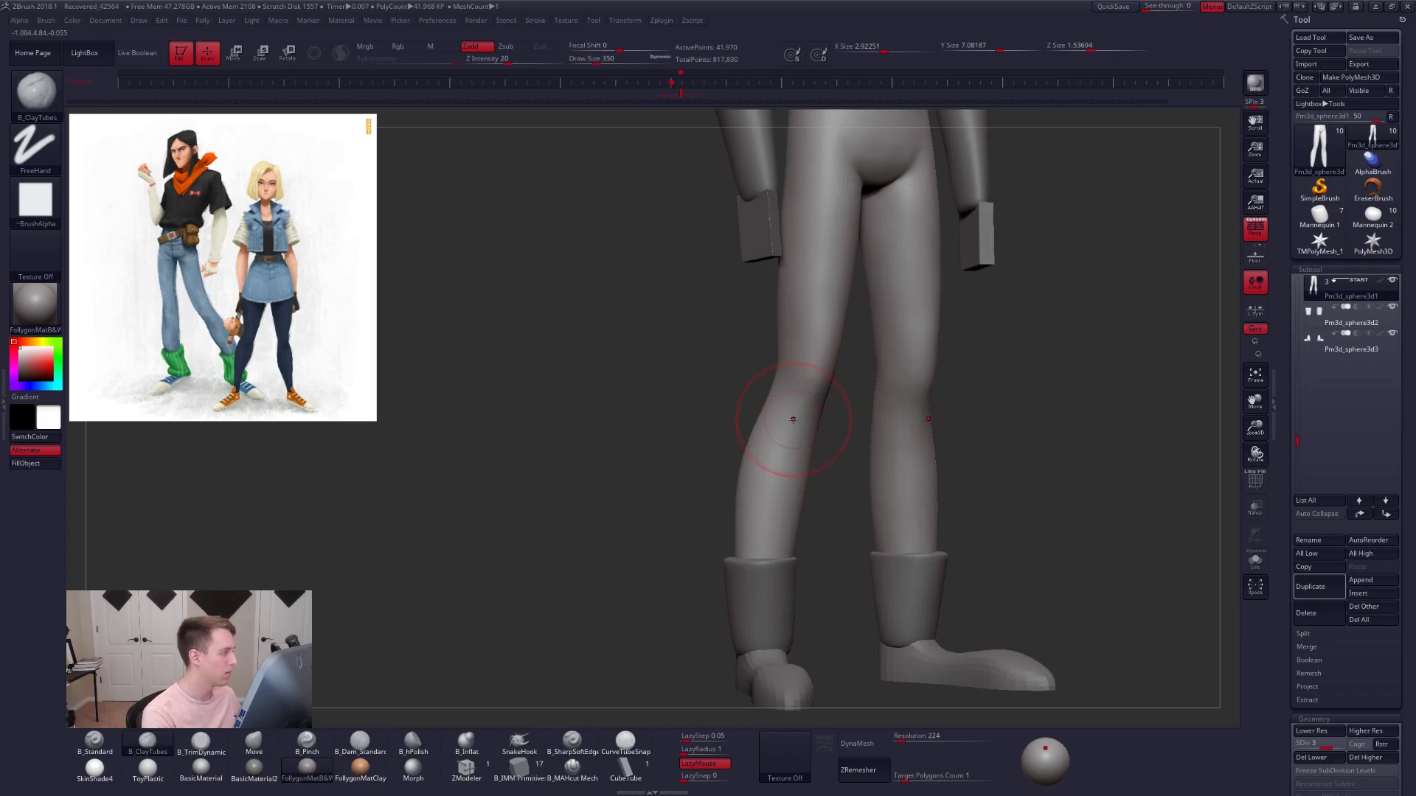
pyautogui.moveTo(794, 430); pyautogui.dragTo(799, 397, button='right')
# - Step up to subdivision level 4 and sculpt the kneecaps with B_ClayTubes at draw size 239
pyautogui.press('d')
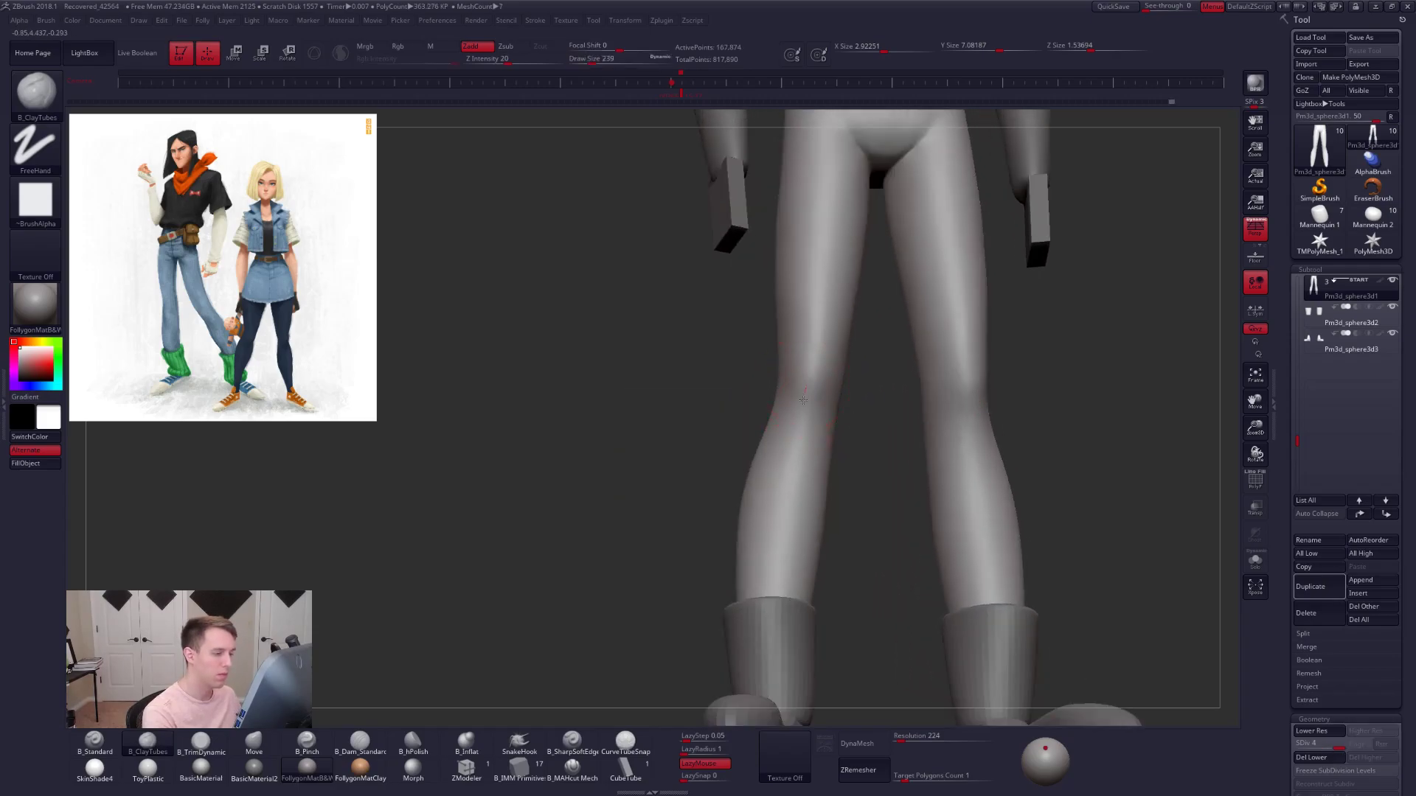
pyautogui.moveTo(797, 426); pyautogui.dragTo(797, 407)
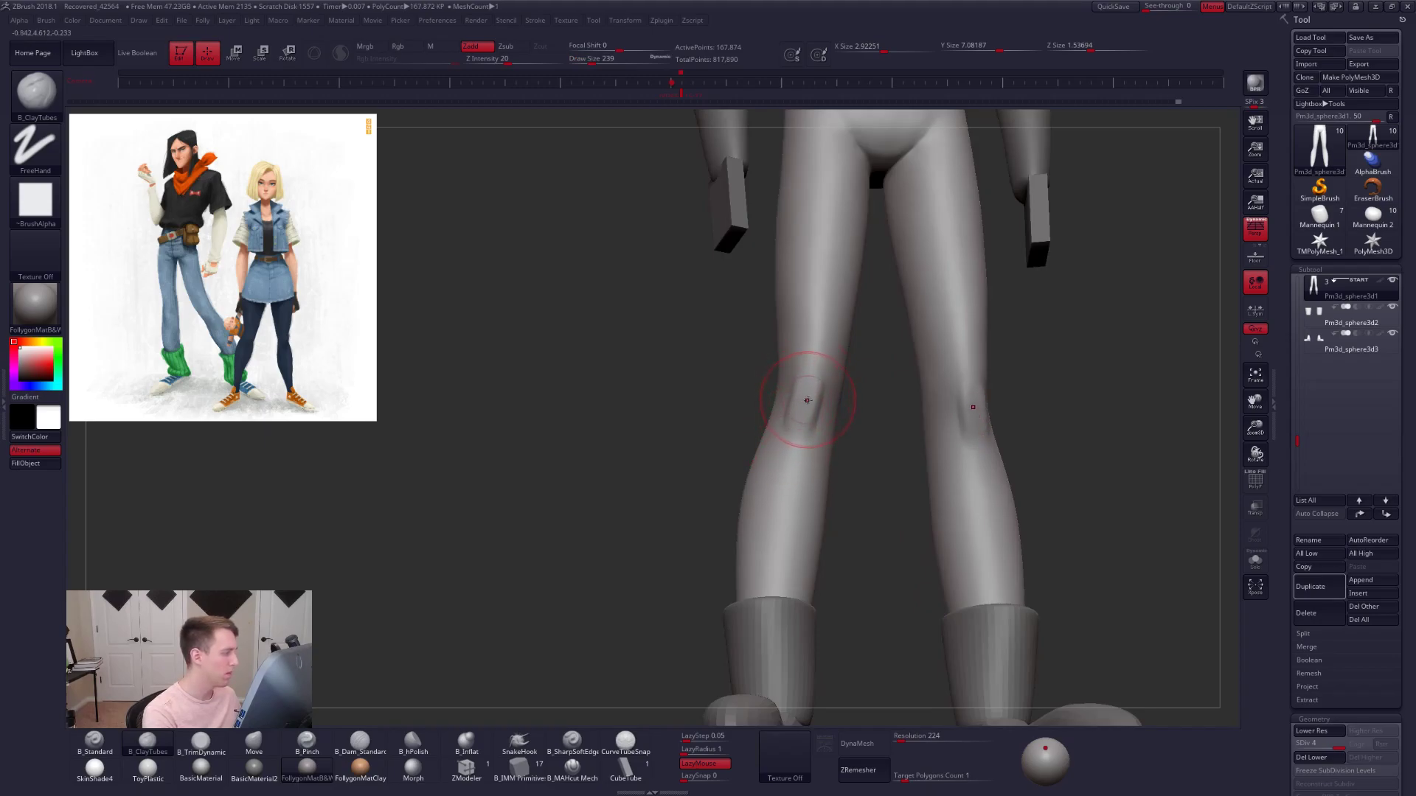
pyautogui.moveTo(857, 402)
pyautogui.mouseDown()
pyautogui.moveTo(807, 407)
pyautogui.moveTo(841, 407)
pyautogui.moveTo(835, 430)
pyautogui.moveTo(890, 376)
pyautogui.moveTo(909, 434)
pyautogui.mouseUp()
pyautogui.moveTo(926, 415)
pyautogui.mouseDown(button='right')
pyautogui.moveTo(887, 432)
pyautogui.moveTo(923, 389)
pyautogui.moveTo(900, 441)
pyautogui.moveTo(895, 411)
pyautogui.mouseUp(button='right')
# - Turn off the perspective view and refine the side profile of the knees with the Move brush on a lower subdivision level
pyautogui.click(1244, 237)
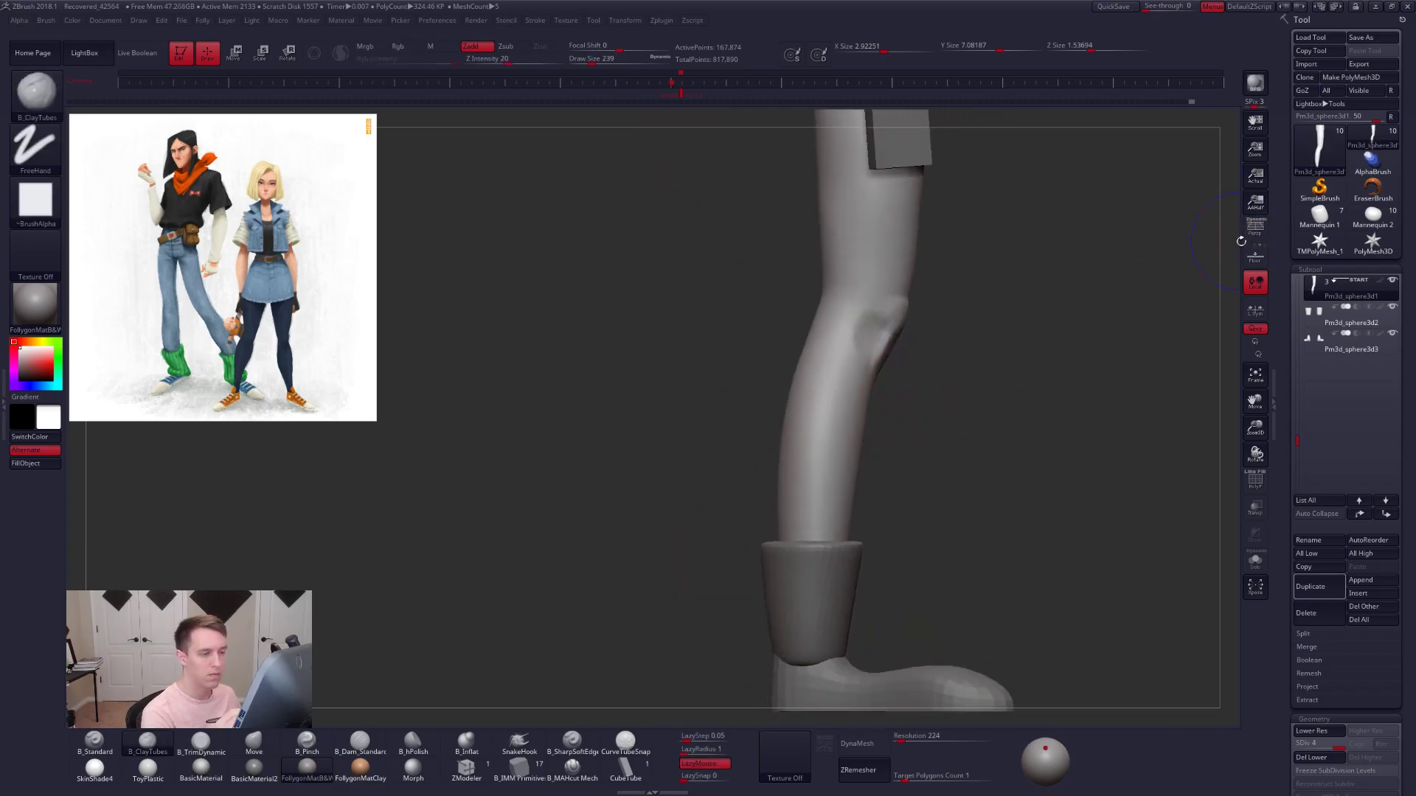
pyautogui.hotkey('shift', 'd')
pyautogui.press('b')
pyautogui.press('m')
pyautogui.press('v')
pyautogui.press(']')
pyautogui.moveTo(872, 410); pyautogui.dragTo(864, 417)
pyautogui.moveTo(879, 385)
pyautogui.keyDown('alt'); pyautogui.mouseDown()
pyautogui.moveTo(859, 358)
pyautogui.moveTo(795, 361)
pyautogui.mouseUp(); pyautogui.keyUp('alt')
pyautogui.press('space')
# - Reshape the calves from behind with the Move brush on subdivision level 2
pyautogui.moveTo(772, 357)
pyautogui.mouseDown(button='right')
pyautogui.moveTo(812, 347)
pyautogui.moveTo(769, 372)
pyautogui.mouseUp(button='right')
pyautogui.press('2')
pyautogui.press('d')
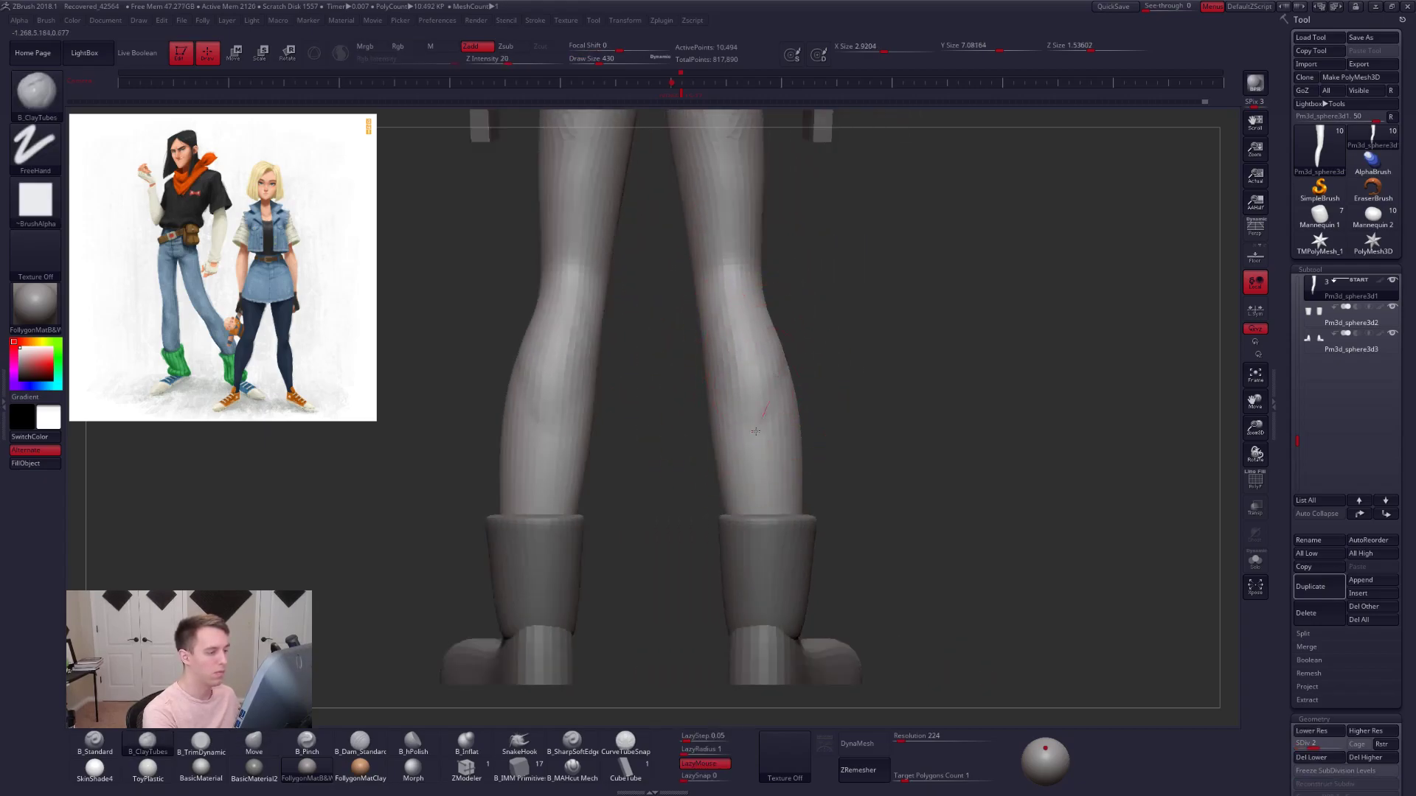
pyautogui.press('b')
pyautogui.press('m')
pyautogui.press('v')
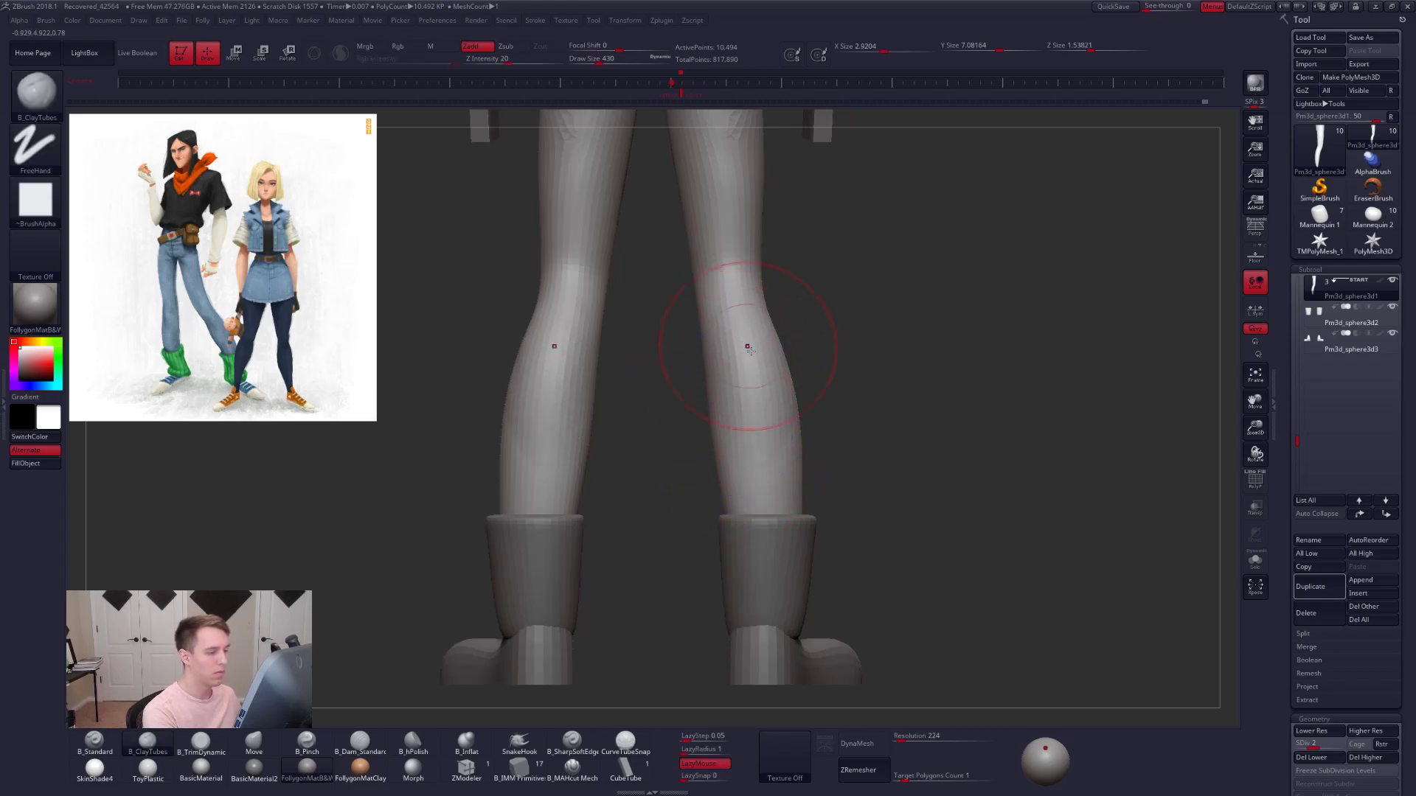
pyautogui.moveTo(745, 337); pyautogui.dragTo(755, 376, button='right')
pyautogui.press('space')
pyautogui.moveTo(868, 366); pyautogui.dragTo(861, 367)
pyautogui.moveTo(841, 369)
pyautogui.keyDown('ctrl'); pyautogui.mouseDown(button='right')
pyautogui.moveTo(811, 361)
pyautogui.moveTo(844, 398)
pyautogui.moveTo(937, 394)
pyautogui.moveTo(947, 376)
pyautogui.moveTo(863, 368)
pyautogui.mouseUp(button='right'); pyautogui.keyUp('ctrl')
pyautogui.moveTo(863, 369)
pyautogui.keyDown('ctrl'); pyautogui.mouseDown(button='right')
pyautogui.moveTo(855, 391)
pyautogui.moveTo(840, 376)
pyautogui.mouseUp(button='right'); pyautogui.keyUp('ctrl')
pyautogui.press('space')
pyautogui.moveTo(837, 364); pyautogui.dragTo(834, 364)
pyautogui.moveTo(834, 364)
pyautogui.mouseDown(button='right')
pyautogui.moveTo(800, 396)
pyautogui.moveTo(829, 377)
pyautogui.moveTo(888, 378)
pyautogui.mouseUp(button='right')
# - Refine the inner contour of the knees and calves from behind with the Move brush at draw size 447
pyautogui.press('b')
pyautogui.press('c')
pyautogui.press('t')
pyautogui.press('b')
pyautogui.press('m')
pyautogui.press('v')
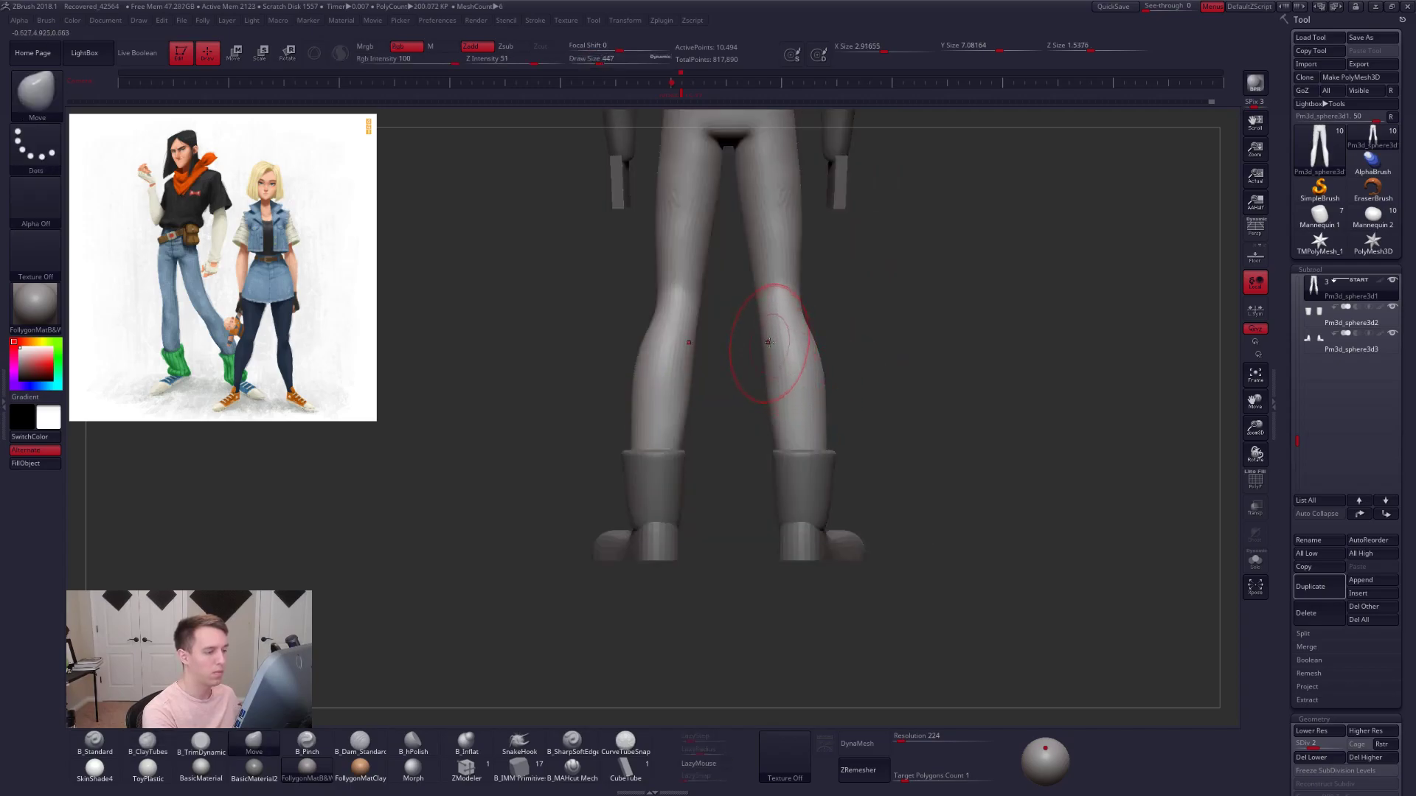
pyautogui.moveTo(814, 340)
pyautogui.mouseDown(button='right')
pyautogui.moveTo(815, 315)
pyautogui.moveTo(827, 333)
pyautogui.moveTo(775, 336)
pyautogui.mouseUp(button='right')
pyautogui.keyDown('alt'); pyautogui.moveTo(774, 336); pyautogui.dragTo(811, 384, button='right'); pyautogui.keyUp('alt')
# - Smooth and build up the knees and calves with B_ClayTubes at draw size 321, working on subdivision levels 3 and 4
pyautogui.press('d')
pyautogui.keyDown('shift'); pyautogui.moveTo(878, 366); pyautogui.dragTo(879, 352); pyautogui.keyUp('shift')
pyautogui.moveTo(885, 354)
pyautogui.mouseDown(button='right')
pyautogui.moveTo(891, 386)
pyautogui.moveTo(875, 370)
pyautogui.mouseUp(button='right')
pyautogui.press('b')
pyautogui.press('c')
pyautogui.press('t')
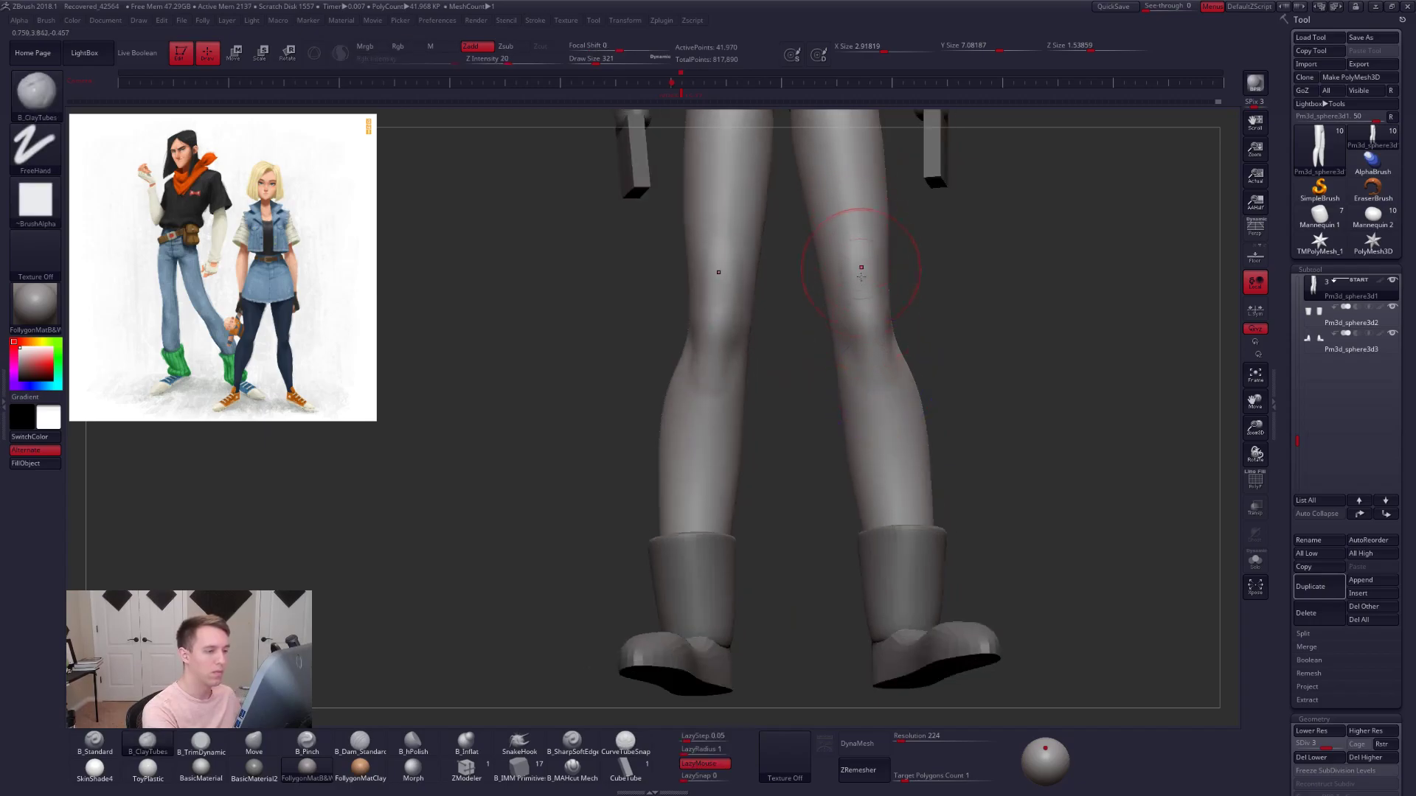
pyautogui.press('d')
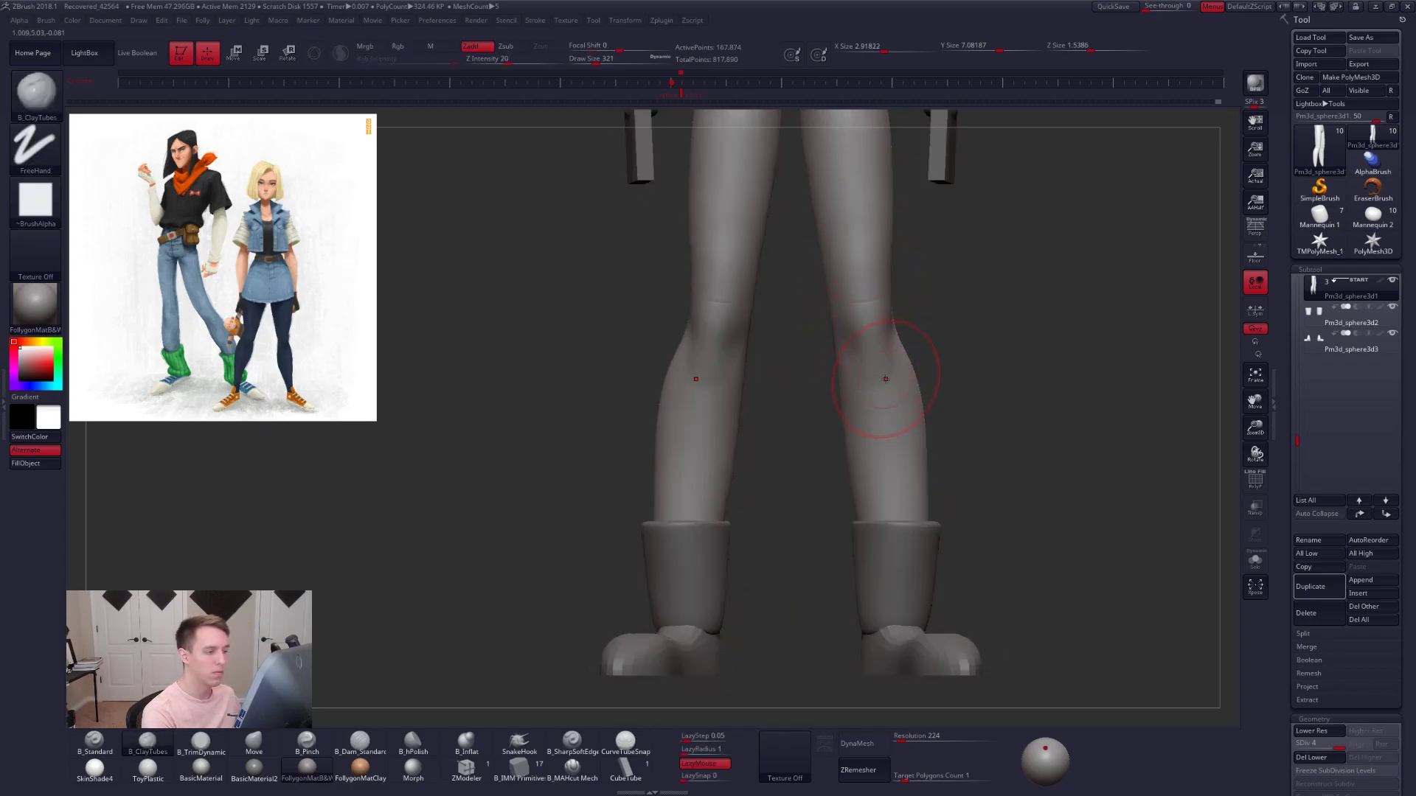
pyautogui.moveTo(885, 379); pyautogui.dragTo(873, 378, button='right')
pyautogui.moveTo(864, 327)
pyautogui.keyDown('shift'); pyautogui.mouseDown(button='right')
pyautogui.moveTo(920, 393)
pyautogui.moveTo(878, 419)
pyautogui.mouseUp(button='right'); pyautogui.keyUp('shift')
# - Step down to subdivision level 2 and adjust the lower legs' side profile with the Move brush at draw size 447
pyautogui.hotkey('shift', 'd')
pyautogui.hotkey('shift', 'd')
pyautogui.press('space')
pyautogui.press('b')
pyautogui.press('m')
pyautogui.press('v')
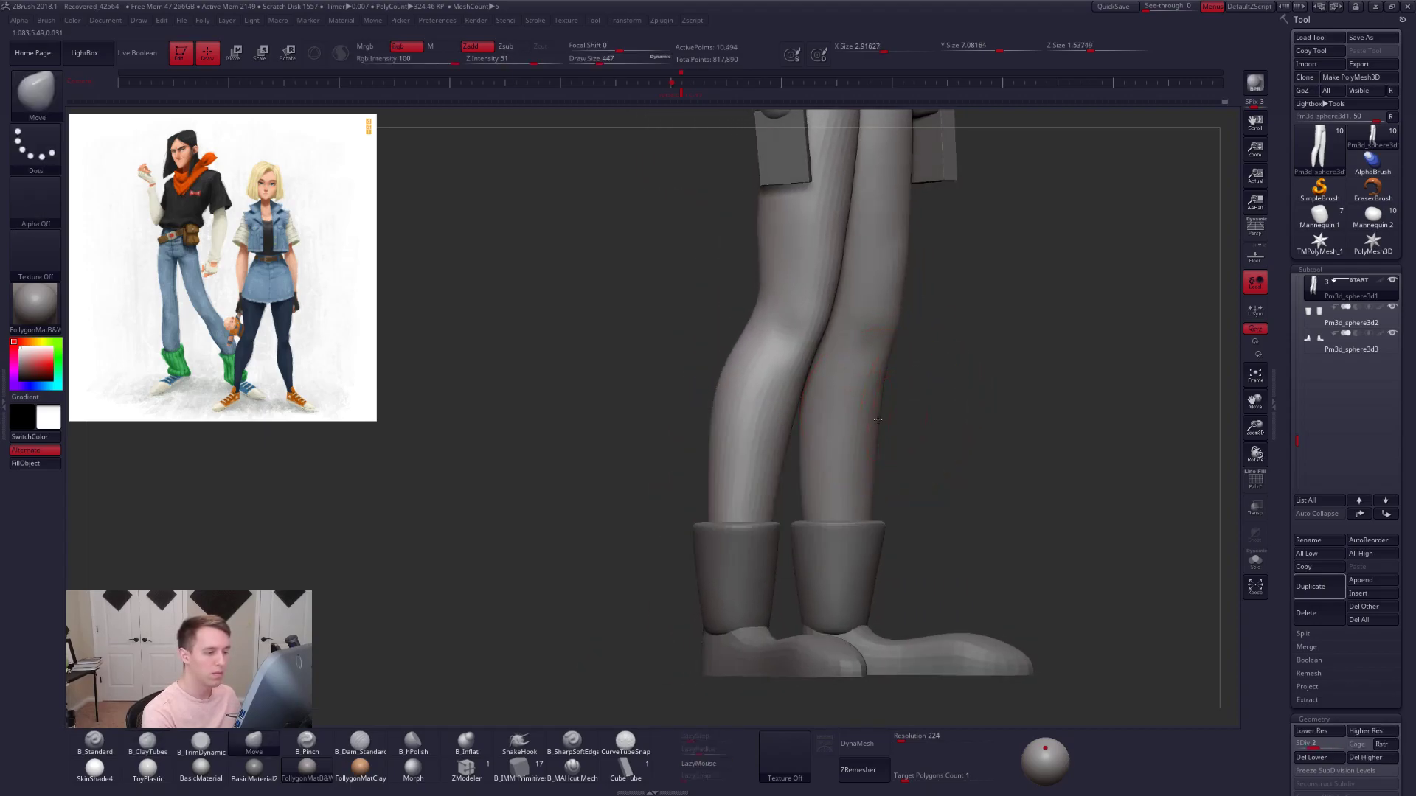
pyautogui.moveTo(783, 385)
pyautogui.mouseDown(button='right')
pyautogui.moveTo(794, 395)
pyautogui.moveTo(795, 359)
pyautogui.mouseUp(button='right')
# - Build up and smooth the calves and shins with B_ClayTubes at draw size 381 on subdivision level 3
pyautogui.press('b')
pyautogui.press('c')
pyautogui.press('t')
pyautogui.press('d')
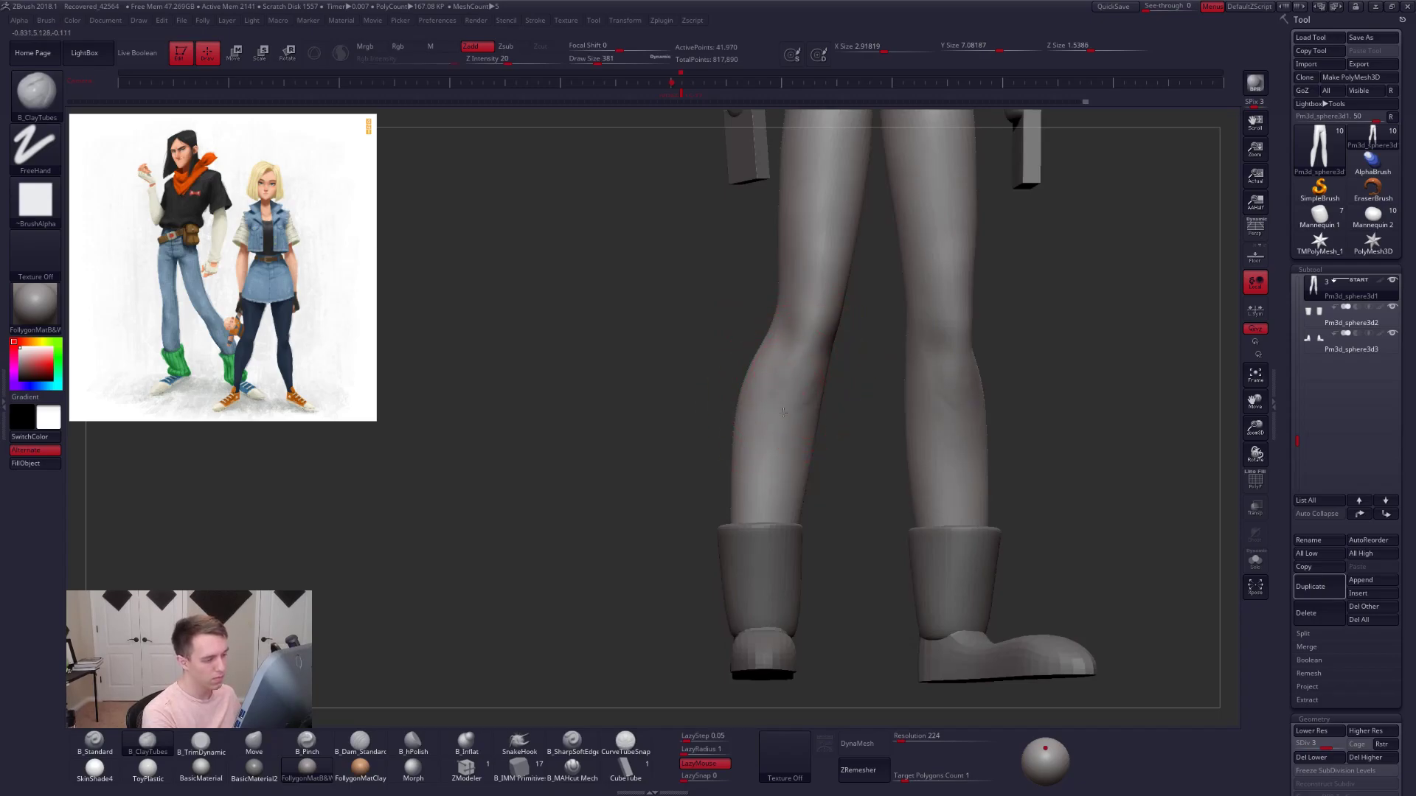
pyautogui.moveTo(801, 435); pyautogui.dragTo(801, 470)
pyautogui.moveTo(801, 470)
pyautogui.mouseDown(button='right')
pyautogui.moveTo(774, 443)
pyautogui.moveTo(789, 428)
pyautogui.mouseUp(button='right')
pyautogui.keyDown('shift'); pyautogui.moveTo(789, 428); pyautogui.dragTo(801, 411); pyautogui.keyUp('shift')
pyautogui.moveTo(801, 411)
pyautogui.mouseDown(button='right')
pyautogui.moveTo(827, 403)
pyautogui.moveTo(797, 413)
pyautogui.mouseUp(button='right')
# - Turn on the perspective view and refine the lower leg shapes with the Move brush on subdivision level 2
pyautogui.hotkey('shift', 'd')
pyautogui.press('b')
pyautogui.press('m')
pyautogui.press('v')
pyautogui.click(1252, 229)
pyautogui.moveTo(1073, 447)
pyautogui.mouseDown(button='right')
pyautogui.moveTo(990, 471)
pyautogui.moveTo(1007, 477)
pyautogui.moveTo(853, 422)
pyautogui.mouseUp(button='right')
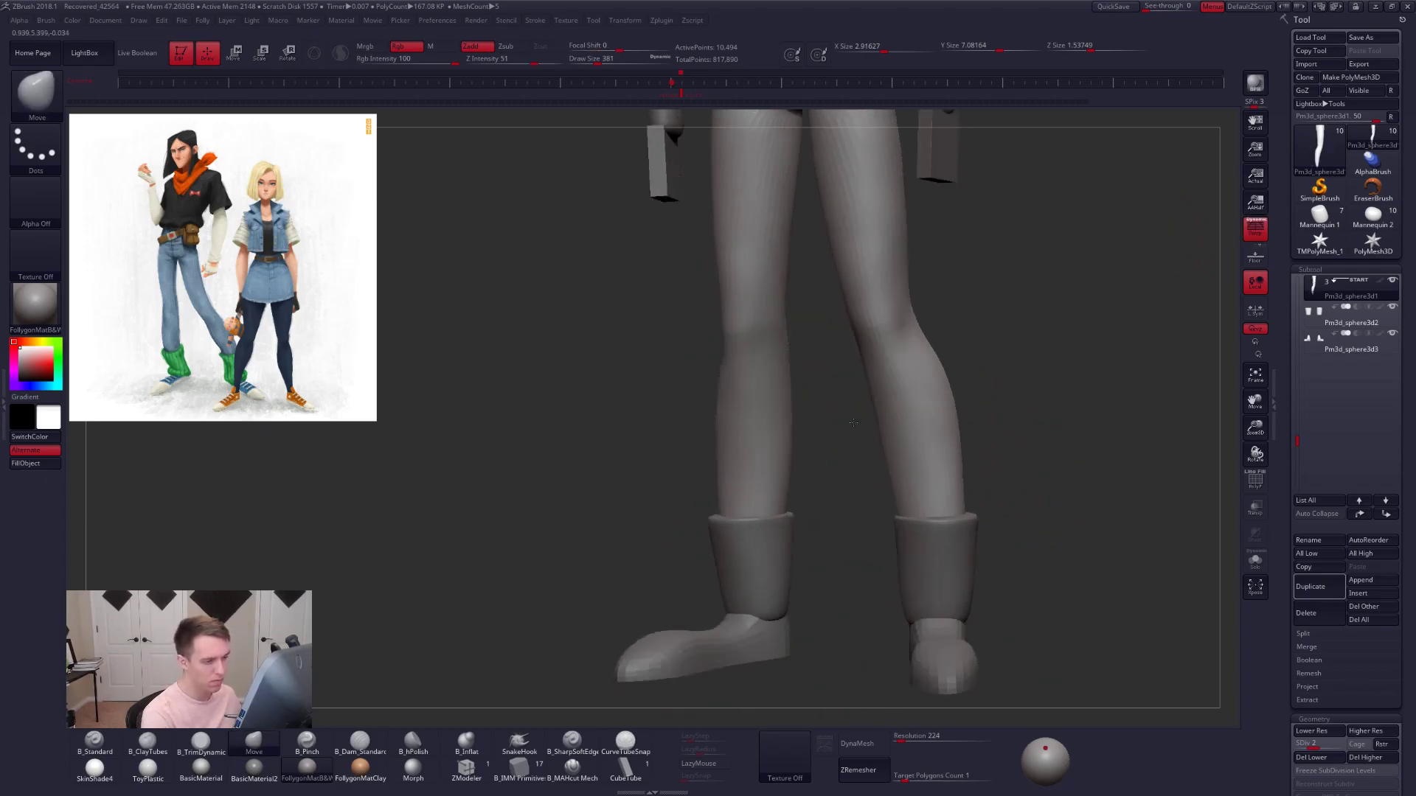
pyautogui.moveTo(756, 423); pyautogui.dragTo(839, 378, button='right')
pyautogui.press('space')
pyautogui.moveTo(839, 378); pyautogui.dragTo(844, 378)
pyautogui.hotkey('shift', 'd')
pyautogui.moveTo(847, 367)
pyautogui.mouseDown(button='right')
pyautogui.moveTo(892, 356)
pyautogui.moveTo(873, 350)
pyautogui.moveTo(729, 402)
pyautogui.moveTo(823, 398)
pyautogui.moveTo(811, 367)
pyautogui.mouseUp(button='right')
# - Step up through the subdivision levels and smooth the knees and calves
pyautogui.press('d')
pyautogui.press('space')
pyautogui.moveTo(845, 378); pyautogui.dragTo(834, 379)
pyautogui.moveTo(833, 379); pyautogui.dragTo(851, 382, button='right')
pyautogui.press('d')
pyautogui.press('shift')
pyautogui.keyDown('shift'); pyautogui.moveTo(831, 436); pyautogui.dragTo(827, 405); pyautogui.keyUp('shift')
pyautogui.moveTo(827, 405); pyautogui.dragTo(859, 405, button='right')
pyautogui.keyDown('shift'); pyautogui.moveTo(819, 394); pyautogui.dragTo(805, 420); pyautogui.keyUp('shift')
pyautogui.moveTo(806, 420)
pyautogui.keyDown('shift'); pyautogui.mouseDown(button='right')
pyautogui.moveTo(938, 329)
pyautogui.moveTo(831, 386)
pyautogui.moveTo(857, 398)
pyautogui.mouseUp(button='right'); pyautogui.keyUp('shift')
# - Isolate the legs on subdivision level 4 and set up the B_Pinch brush with LazyMouse on
pyautogui.press('d')
pyautogui.press('5')
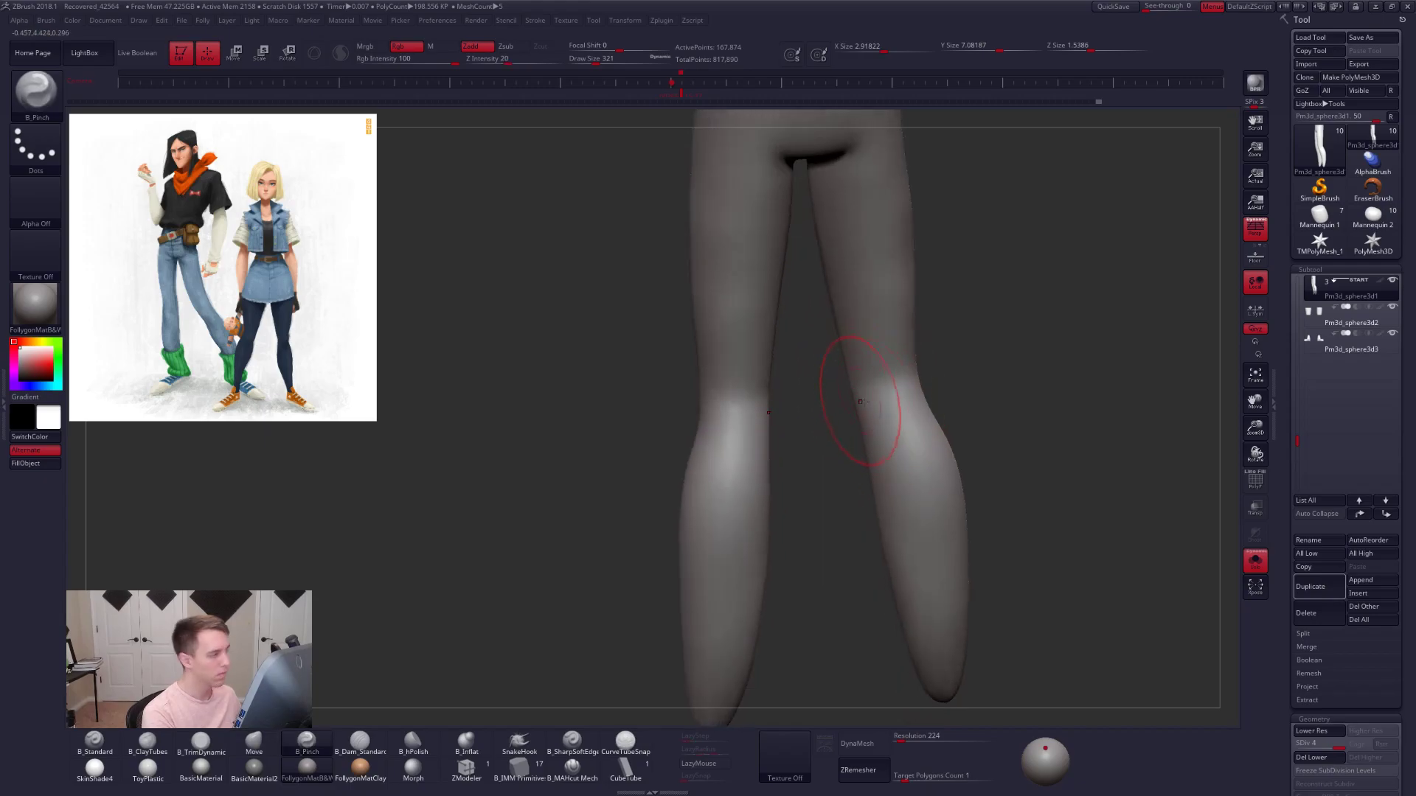
pyautogui.press('s')
pyautogui.moveTo(894, 381); pyautogui.dragTo(881, 381)
pyautogui.keyDown('alt'); pyautogui.moveTo(900, 379); pyautogui.dragTo(800, 421, button='right'); pyautogui.keyUp('alt')
pyautogui.click(705, 768)
pyautogui.press('s')
pyautogui.moveTo(802, 421); pyautogui.dragTo(791, 420)
# - Pinch a crease across the back of the knees with B_Pinch and smooth around it
pyautogui.moveTo(836, 429); pyautogui.dragTo(804, 427, button='right')
pyautogui.moveTo(908, 398); pyautogui.dragTo(912, 397)
pyautogui.moveTo(907, 402)
pyautogui.mouseDown(button='right')
pyautogui.moveTo(780, 405)
pyautogui.moveTo(882, 471)
pyautogui.moveTo(863, 383)
pyautogui.mouseUp(button='right')
pyautogui.moveTo(883, 463)
pyautogui.mouseDown(button='right')
pyautogui.moveTo(936, 524)
pyautogui.moveTo(828, 452)
pyautogui.mouseUp(button='right')
pyautogui.keyDown('shift'); pyautogui.moveTo(829, 435); pyautogui.dragTo(807, 372); pyautogui.keyUp('shift')
pyautogui.keyDown('alt'); pyautogui.moveTo(825, 342); pyautogui.dragTo(823, 386, button='right'); pyautogui.keyUp('alt')
pyautogui.moveTo(817, 380); pyautogui.dragTo(833, 396)
pyautogui.moveTo(823, 395)
pyautogui.mouseDown(button='right')
pyautogui.moveTo(797, 396)
pyautogui.moveTo(832, 457)
pyautogui.mouseUp(button='right')
# - Sharpen and blend the creases behind the knees with B_Pinch at draw size 181
pyautogui.press('space')
pyautogui.moveTo(879, 407); pyautogui.dragTo(873, 407)
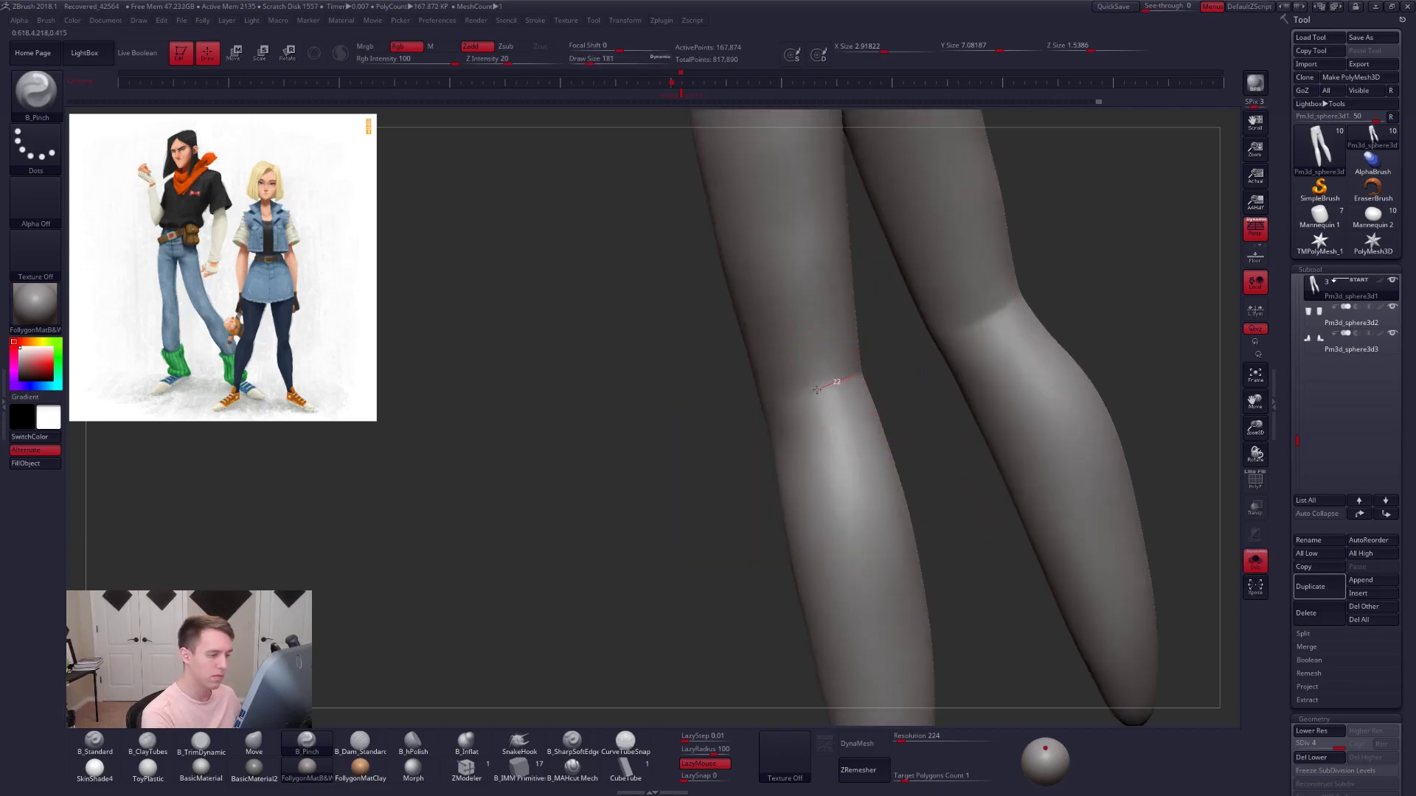
pyautogui.keyDown('shift'); pyautogui.moveTo(721, 406); pyautogui.dragTo(745, 398, button='right'); pyautogui.keyUp('shift')
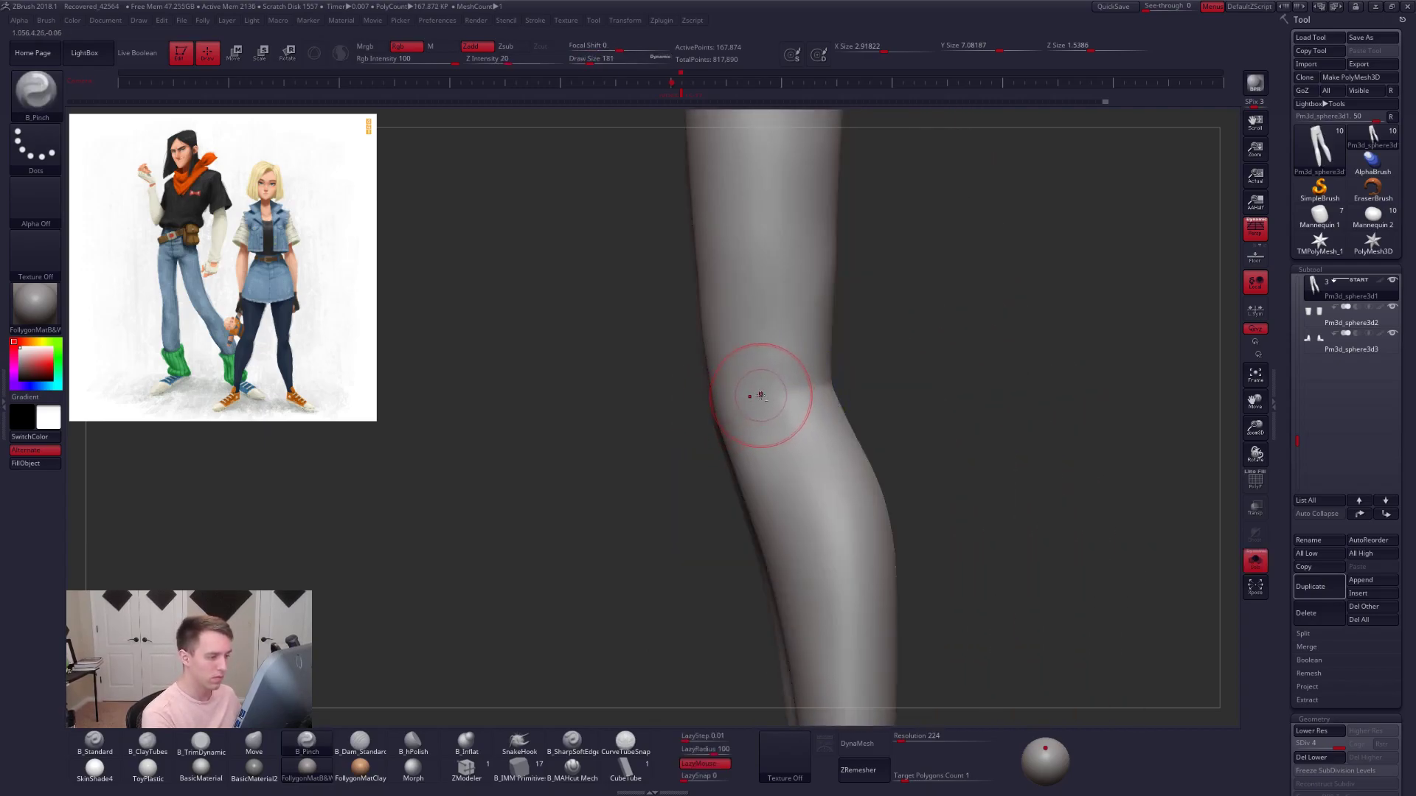
pyautogui.moveTo(862, 382); pyautogui.dragTo(778, 419, button='right')
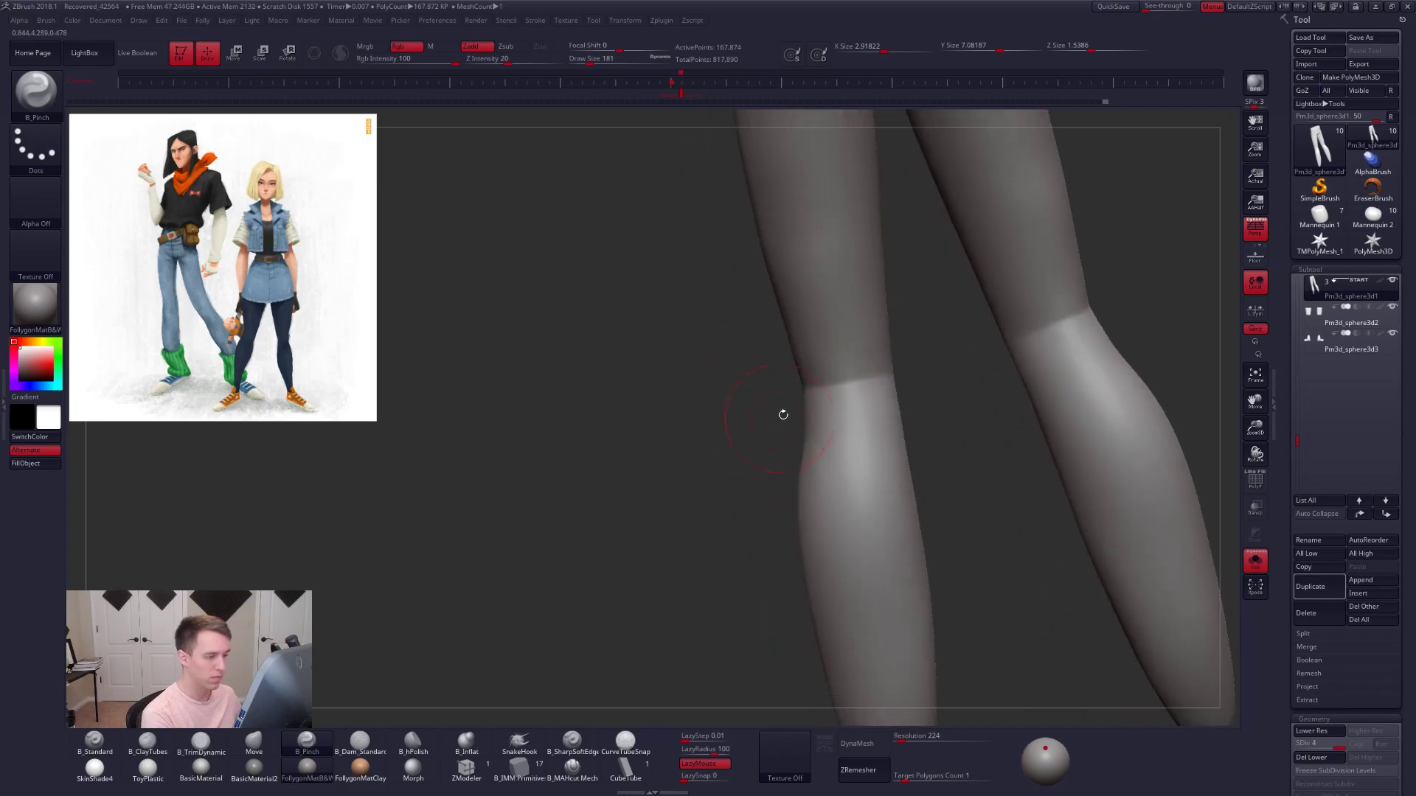
pyautogui.moveTo(918, 372); pyautogui.dragTo(855, 398, button='right')
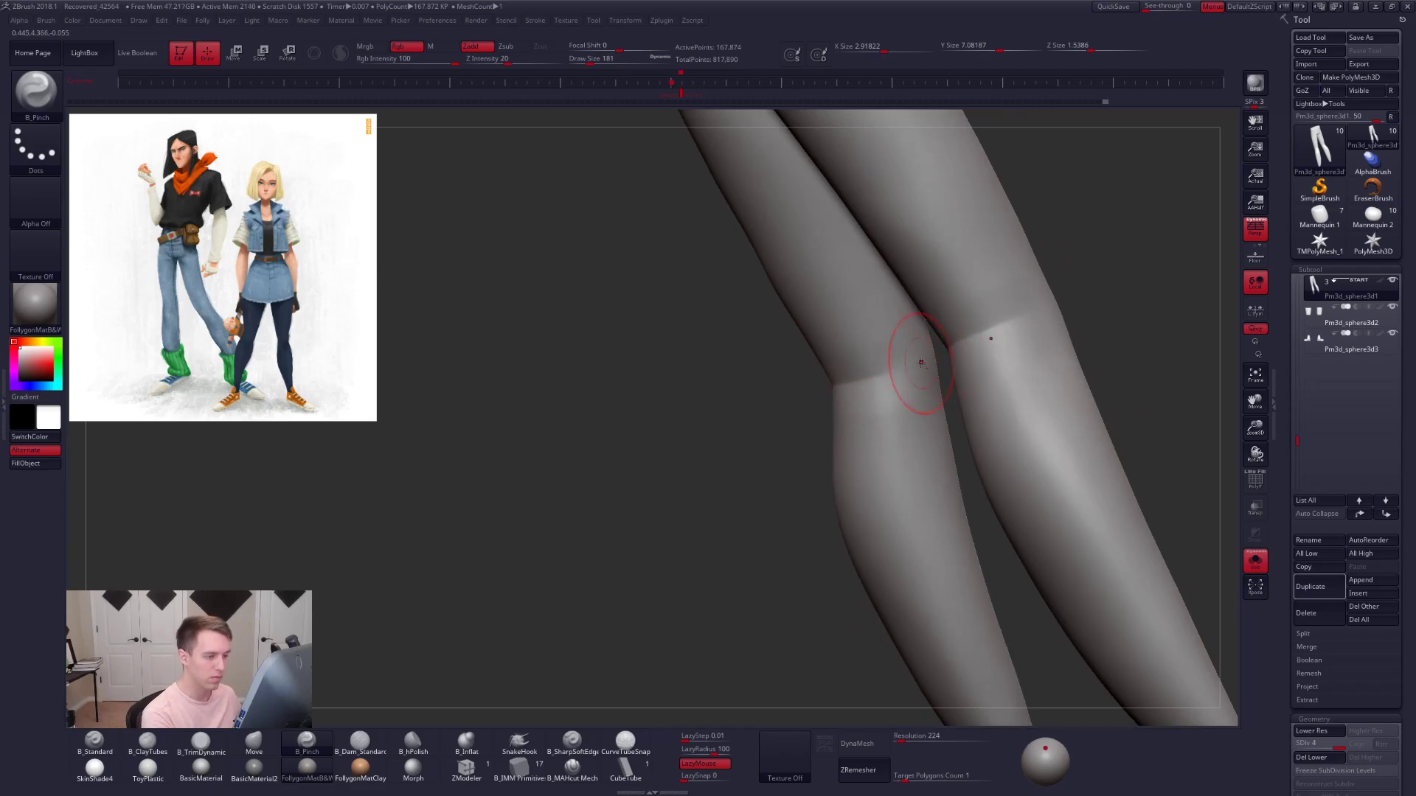
pyautogui.keyDown('shift'); pyautogui.moveTo(774, 400); pyautogui.dragTo(885, 385, button='right'); pyautogui.keyUp('shift')
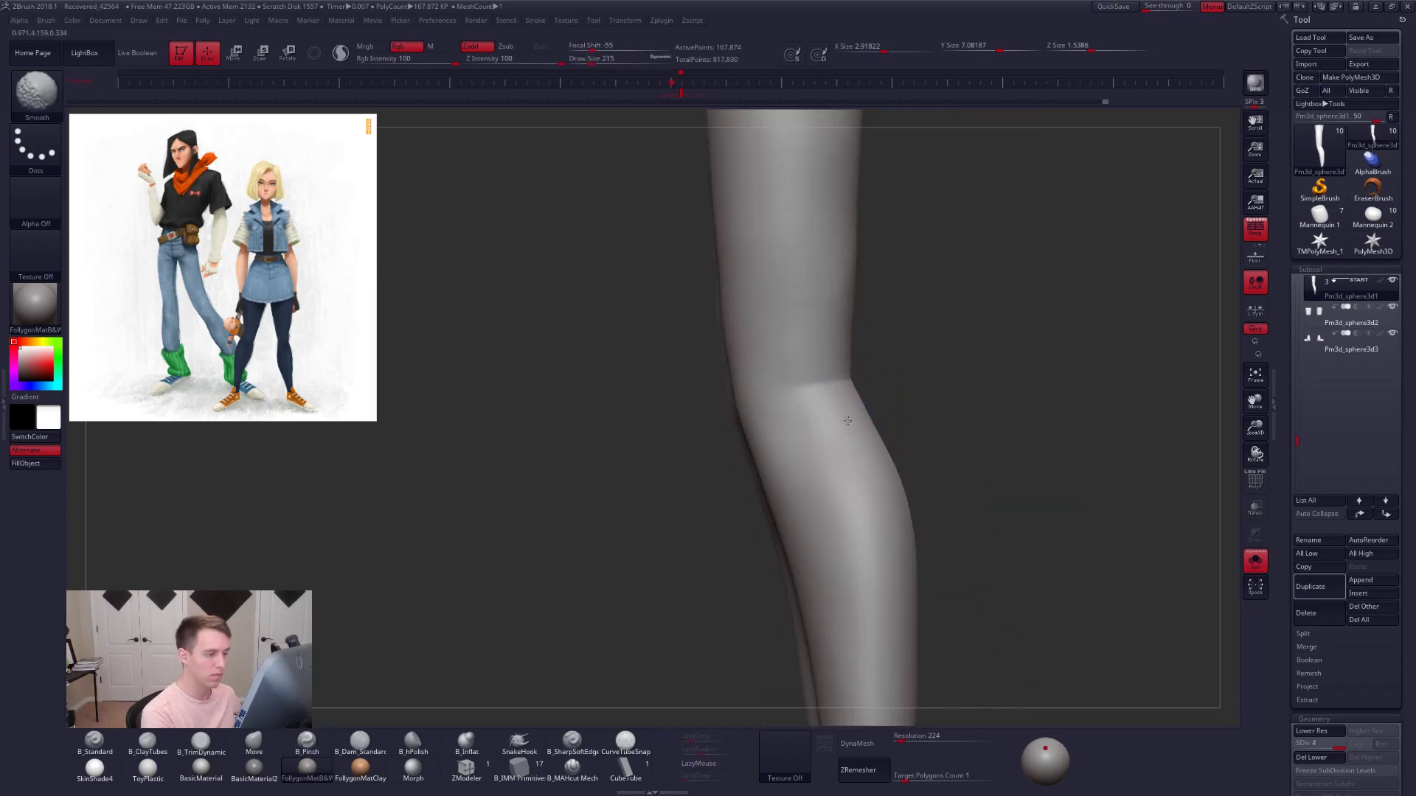
# - Step down to subdivision level 2 and adjust the backs of the knees and upper calves with a larger Move brush
pyautogui.moveTo(894, 442)
pyautogui.mouseDown(button='right')
pyautogui.moveTo(826, 457)
pyautogui.moveTo(756, 420)
pyautogui.mouseUp(button='right')
pyautogui.press('b')
pyautogui.press('m')
pyautogui.press('v')
pyautogui.press('space')
pyautogui.moveTo(808, 413); pyautogui.dragTo(813, 413)
pyautogui.moveTo(812, 413); pyautogui.dragTo(866, 415, button='right')
pyautogui.hotkey('shift', 'd')
pyautogui.hotkey('shift', 'd')
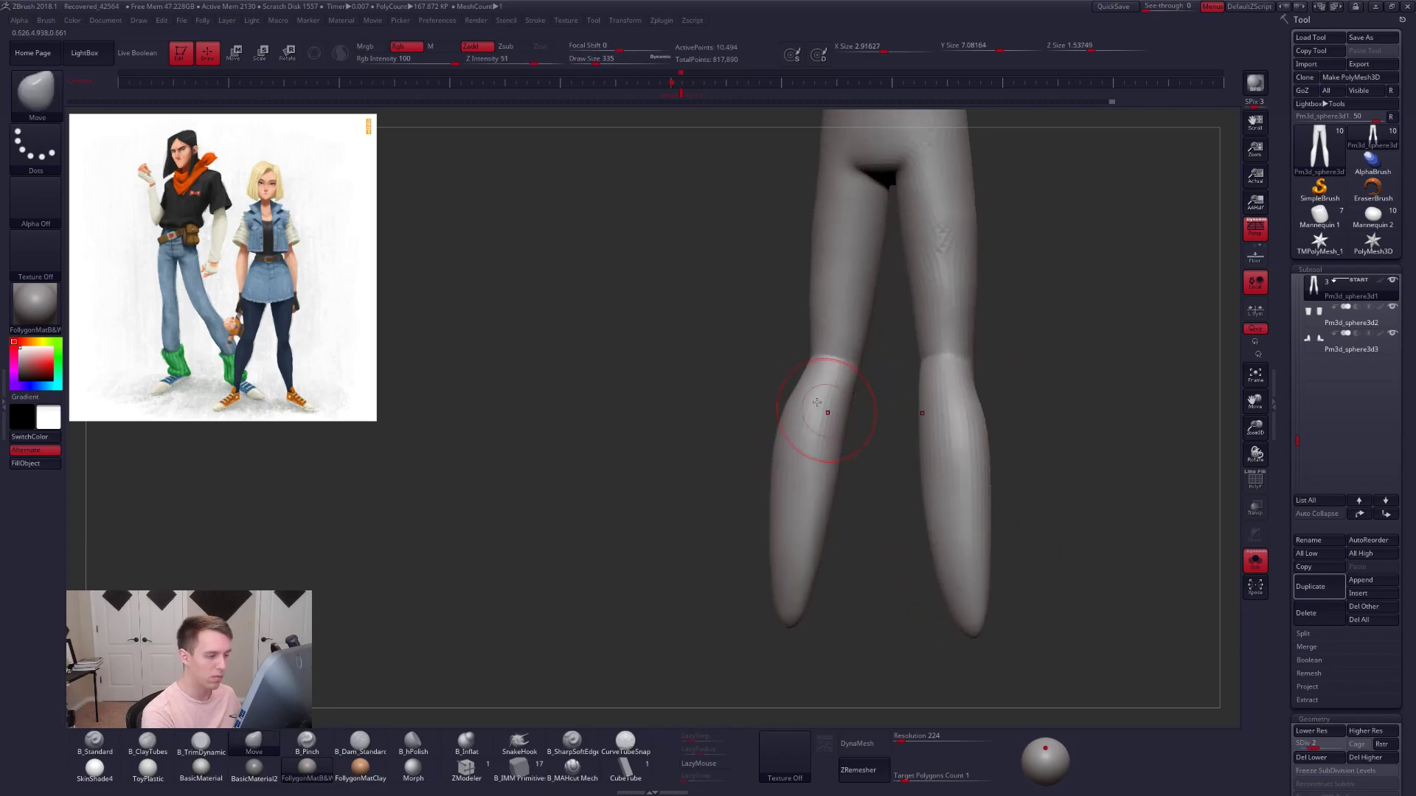
# - Build up and smooth the backs of the upper calves with B_ClayTubes, moving up to subdivision level 3 at draw size 279
pyautogui.press('b')
pyautogui.press('c')
pyautogui.press('t')
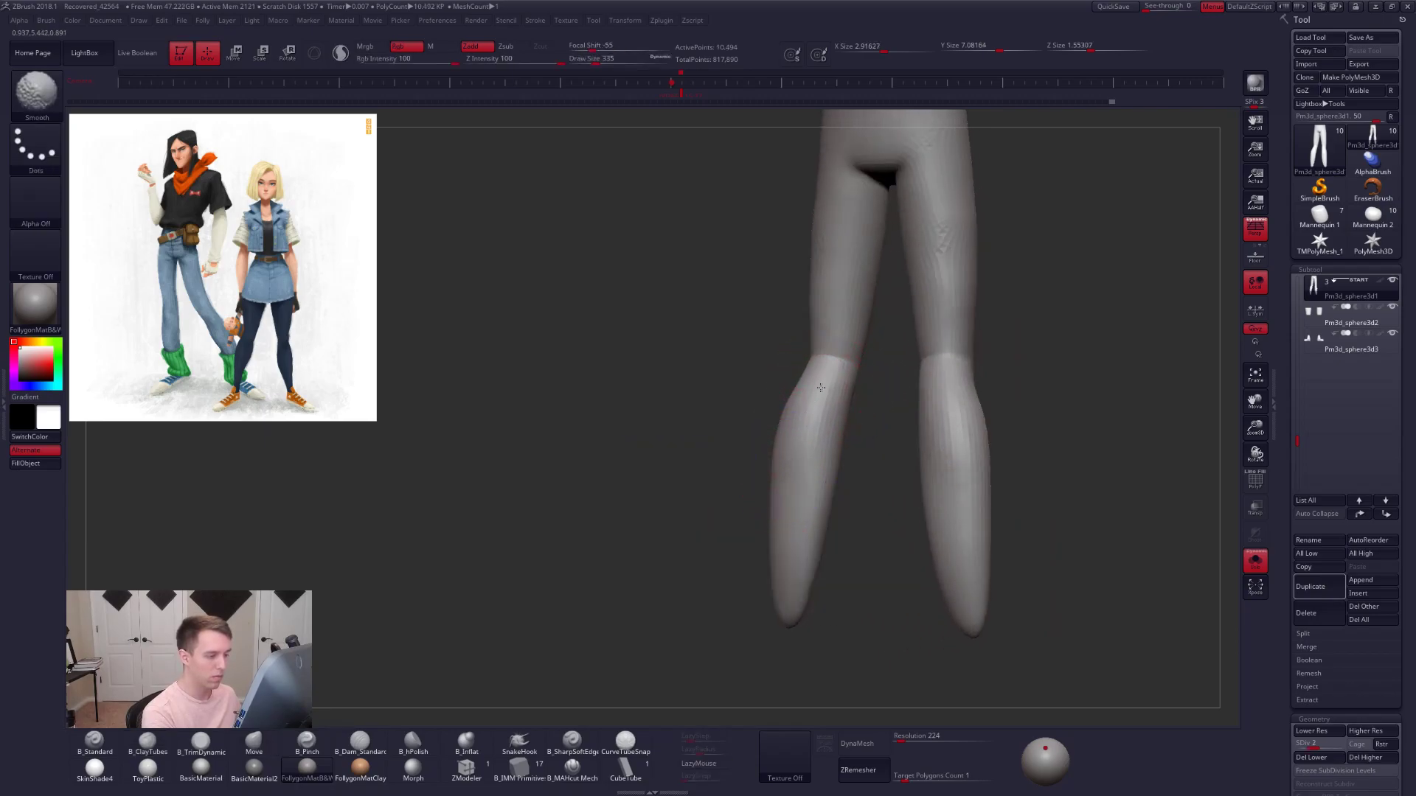
pyautogui.moveTo(789, 443)
pyautogui.mouseDown(button='right')
pyautogui.moveTo(806, 413)
pyautogui.moveTo(822, 429)
pyautogui.moveTo(774, 429)
pyautogui.mouseUp(button='right')
pyautogui.press('space')
pyautogui.moveTo(813, 438); pyautogui.dragTo(810, 402)
pyautogui.press('d')
pyautogui.keyDown('shift'); pyautogui.moveTo(825, 401); pyautogui.dragTo(854, 392, button='right'); pyautogui.keyUp('shift')
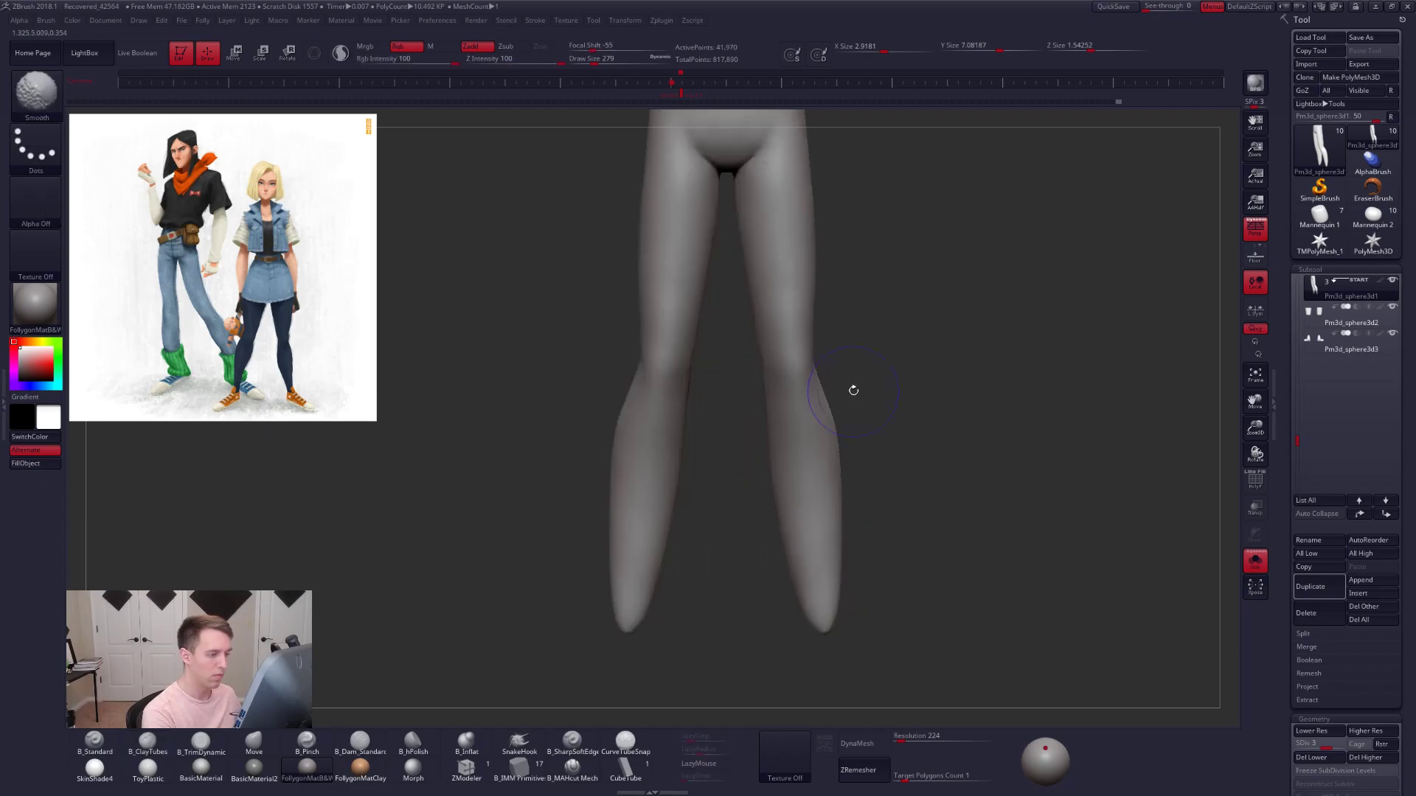
# - Turn off perspective and mask the lower legs below the knees with the legs isolated
pyautogui.keyDown('ctrl'); pyautogui.moveTo(853, 439); pyautogui.dragTo(926, 534, button='right'); pyautogui.keyUp('ctrl')
pyautogui.click(1251, 238)
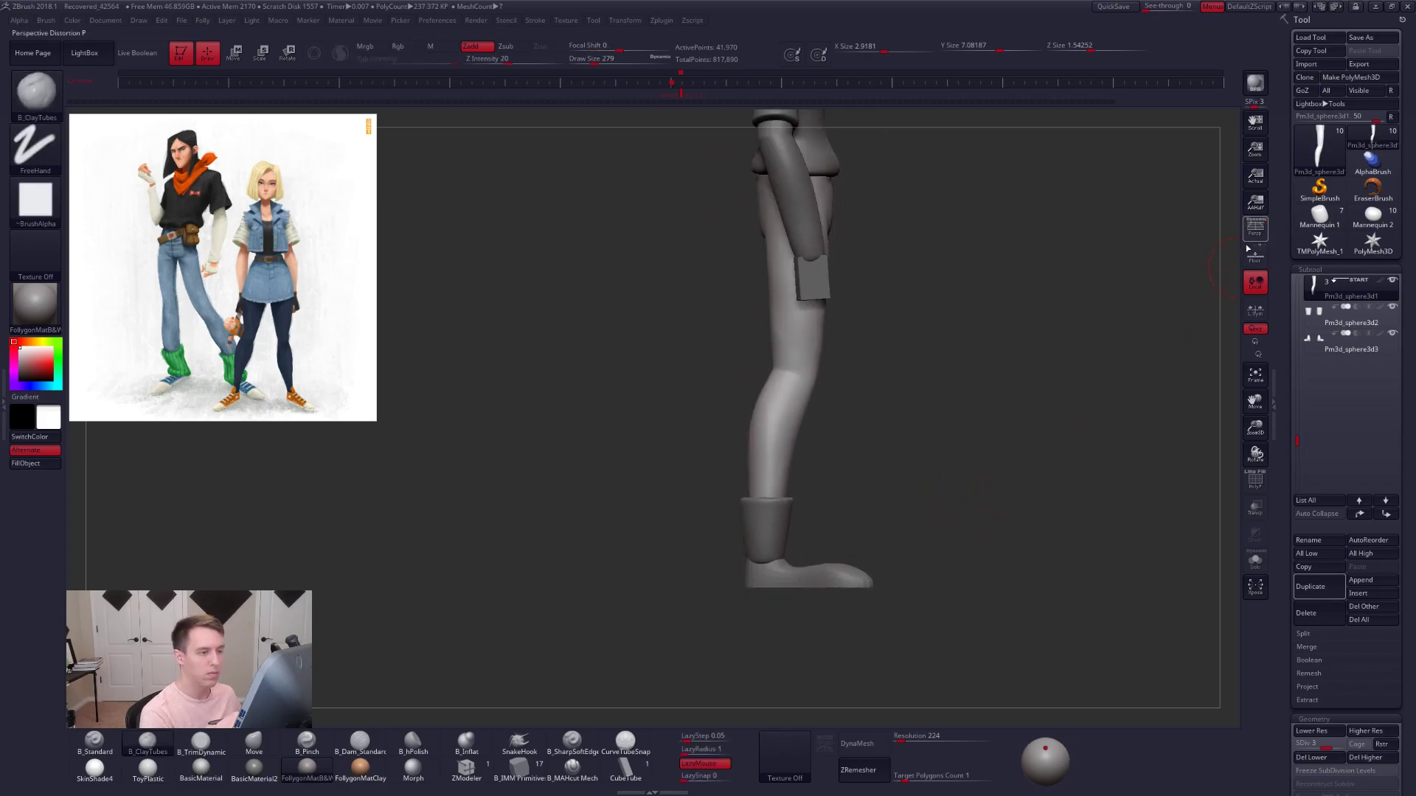
pyautogui.keyDown('alt'); pyautogui.moveTo(1080, 512); pyautogui.dragTo(1079, 499, button='right'); pyautogui.keyUp('alt')
pyautogui.keyDown('alt'); pyautogui.moveTo(818, 387); pyautogui.dragTo(822, 405, button='right'); pyautogui.keyUp('alt')
pyautogui.hotkey('shift', 'f')
pyautogui.hotkey('shift', 'f')
pyautogui.press('w')
pyautogui.keyDown('ctrl'); pyautogui.click(802, 336); pyautogui.keyUp('ctrl')
pyautogui.press('q')
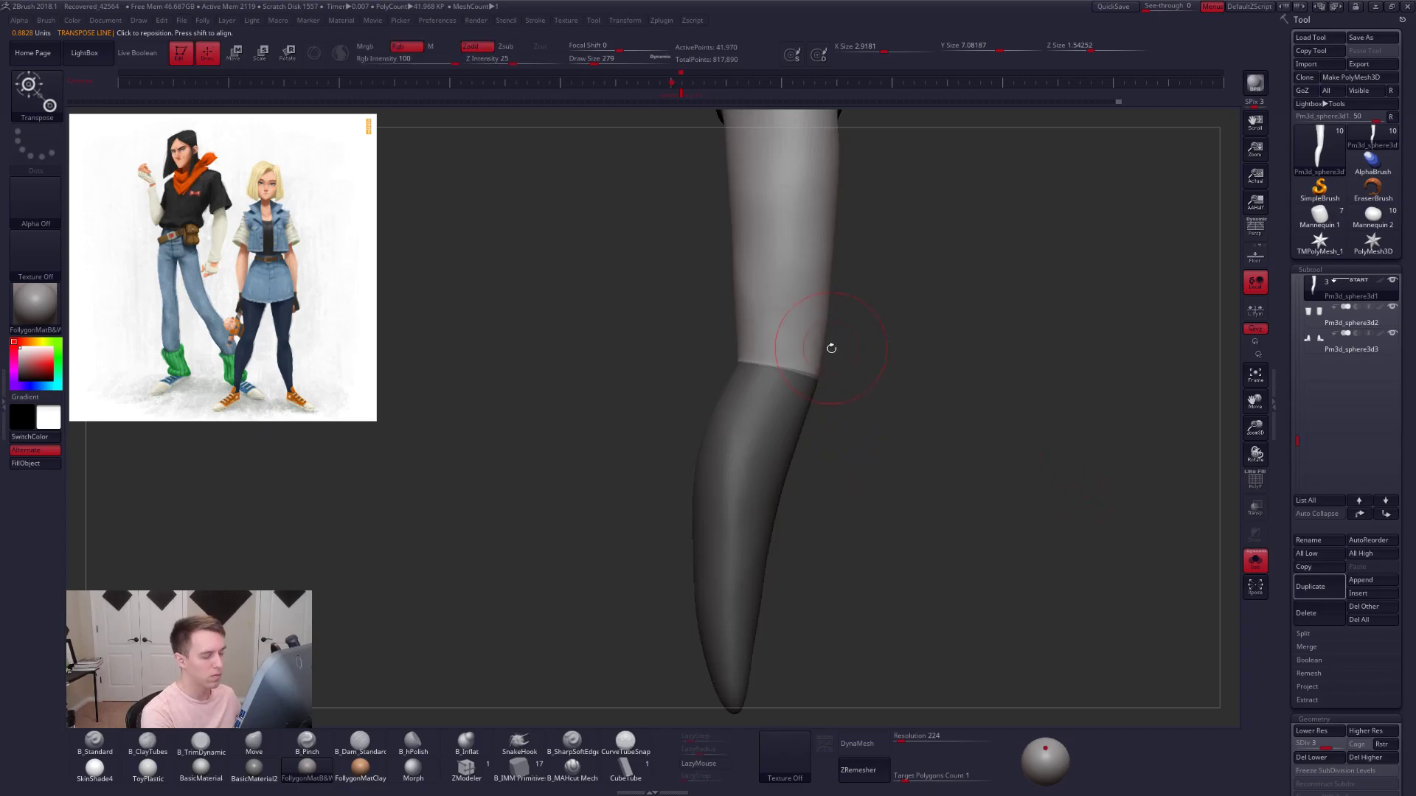
# - Smooth the thigh just above the masked knee line and step down to subdivision level 1
pyautogui.keyDown('alt'); pyautogui.moveTo(831, 348); pyautogui.dragTo(820, 333, button='right'); pyautogui.keyUp('alt')
pyautogui.keyDown('shift'); pyautogui.moveTo(783, 342); pyautogui.dragTo(775, 321); pyautogui.keyUp('shift')
pyautogui.rightClick(816, 317)
pyautogui.keyDown('alt'); pyautogui.moveTo(816, 317); pyautogui.dragTo(774, 459, button='right'); pyautogui.keyUp('alt')
pyautogui.hotkey('shift', 'd')
pyautogui.hotkey('shift', 'd')
pyautogui.press('space')
pyautogui.moveTo(828, 386); pyautogui.dragTo(836, 385)
# - Soften the mask at the knees and reshape the thigh's side profile with the Move brush at draw size 720
pyautogui.keyDown('ctrl'); pyautogui.click(814, 353); pyautogui.keyUp('ctrl')
pyautogui.keyDown('ctrl'); pyautogui.click(808, 356); pyautogui.keyUp('ctrl')
pyautogui.keyDown('ctrl'); pyautogui.click(808, 355); pyautogui.keyUp('ctrl')
pyautogui.keyDown('ctrl'); pyautogui.click(810, 356); pyautogui.keyUp('ctrl')
pyautogui.press('space')
pyautogui.moveTo(804, 360)
pyautogui.mouseDown()
pyautogui.moveTo(816, 360)
pyautogui.moveTo(814, 325)
pyautogui.mouseUp()
pyautogui.press('space')
pyautogui.hotkey('shift', 'f')
pyautogui.hotkey('shift', 'f')
pyautogui.press('space')
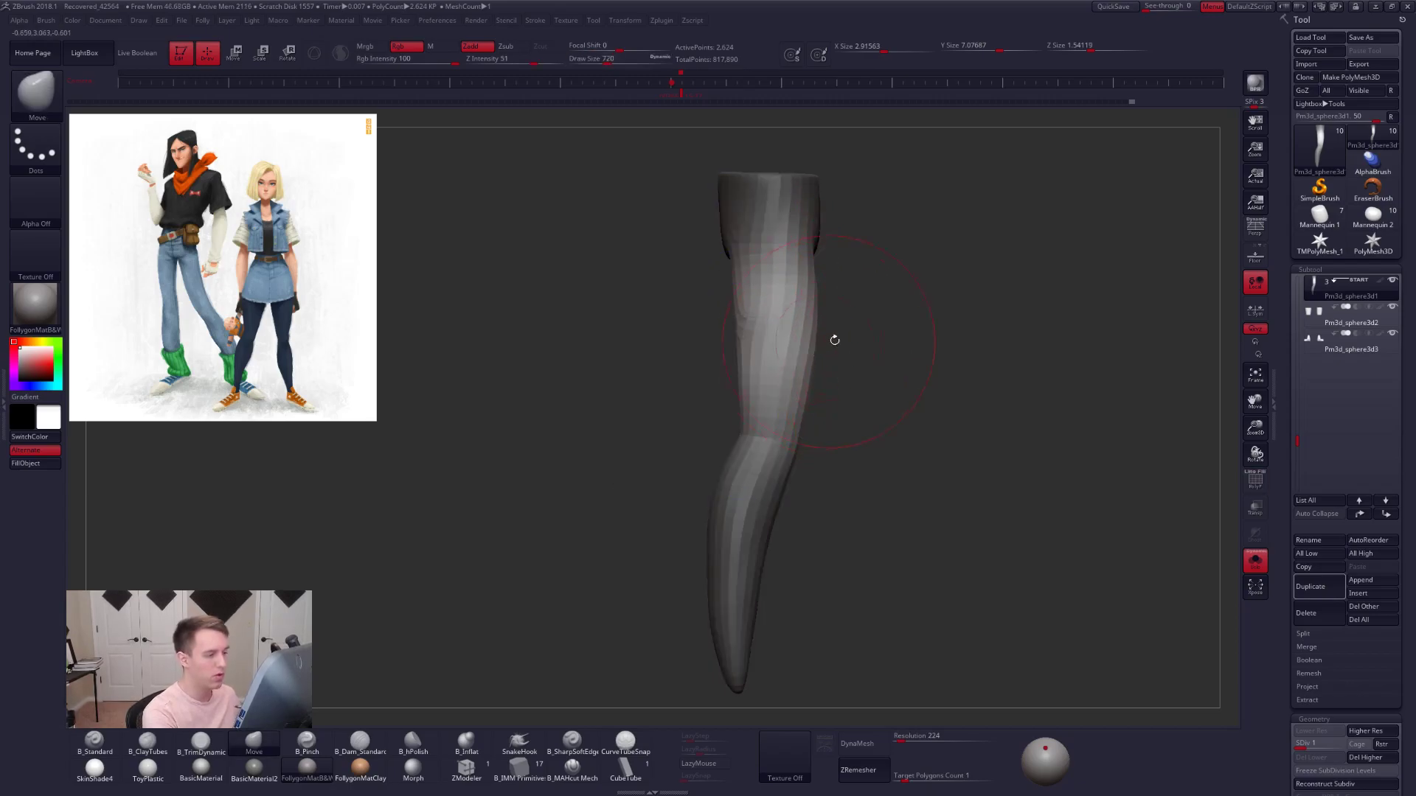
# - Compare the legs with the whole figure, isolate them again and refine the thigh's side contour with the Move brush at draw size 319
pyautogui.hotkey('alt', 's')
pyautogui.moveTo(992, 484); pyautogui.dragTo(990, 485)
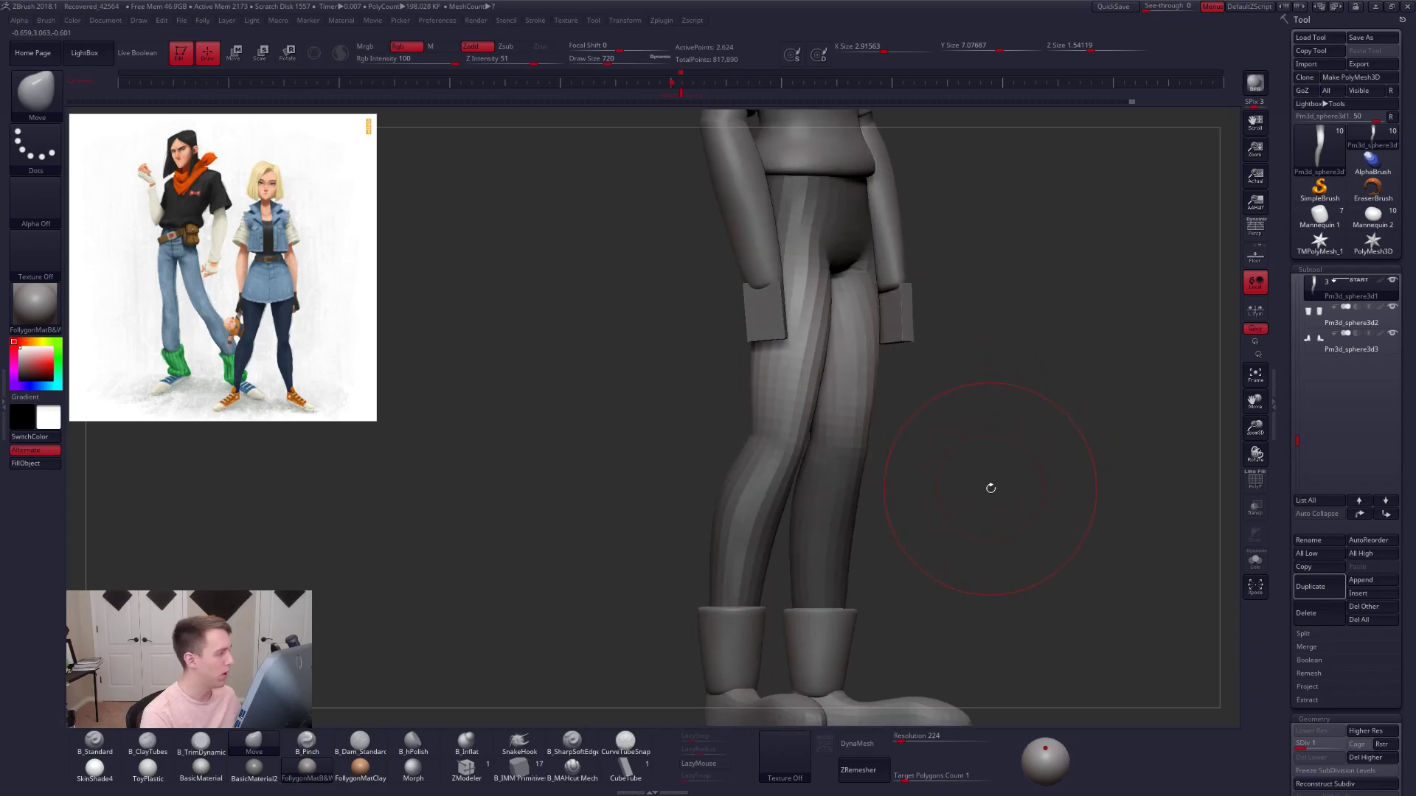
pyautogui.hotkey('ctrl', 'shift', 's')
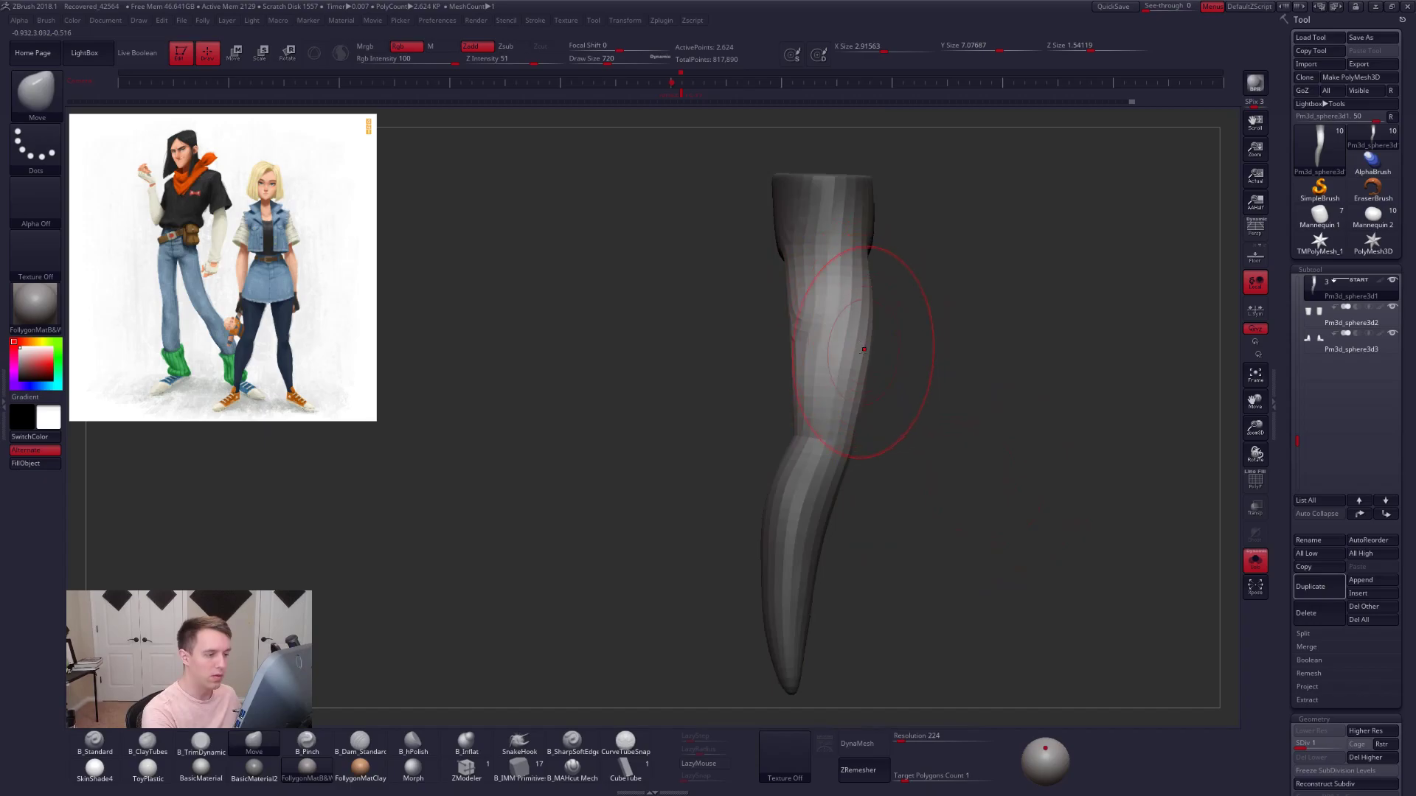
pyautogui.press('ctrl')
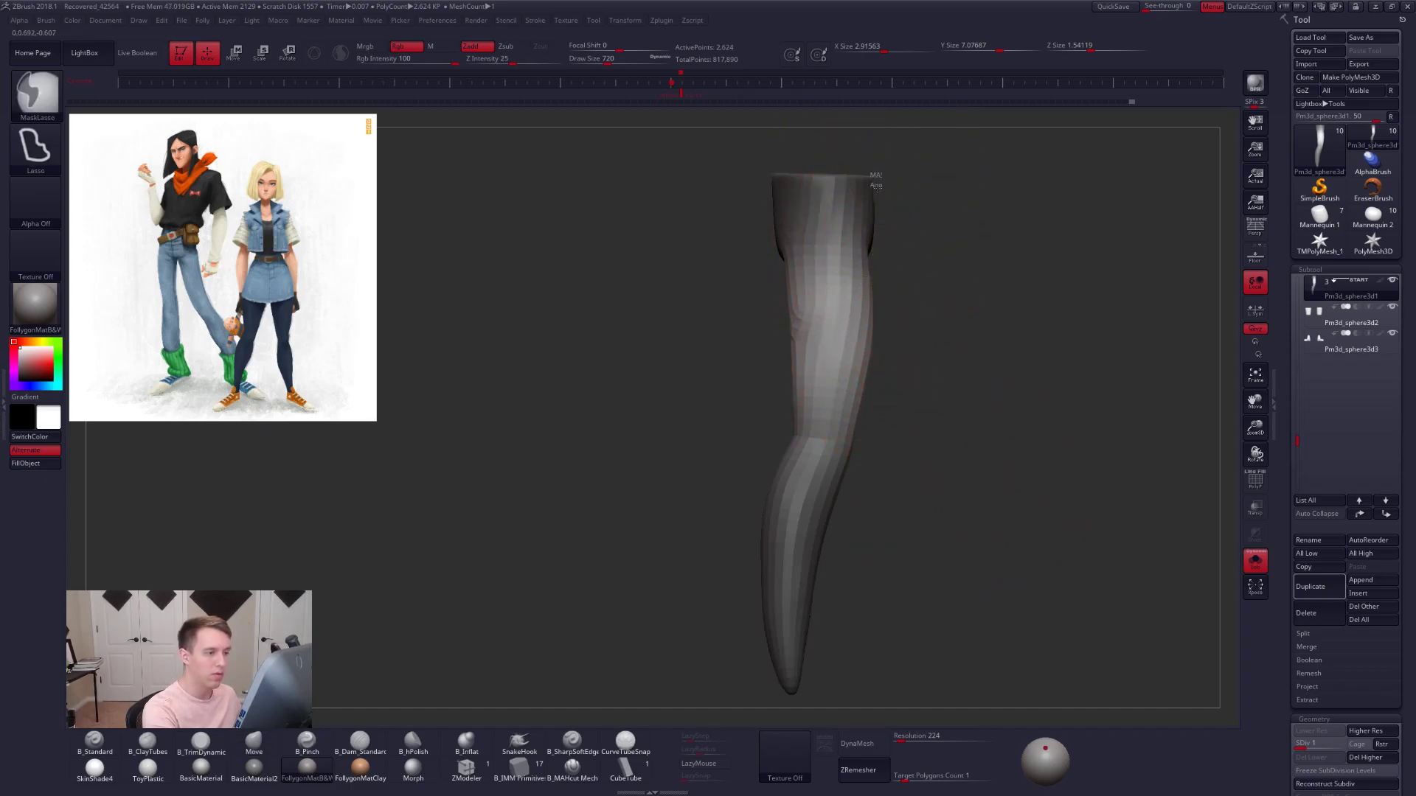
pyautogui.moveTo(871, 373)
pyautogui.keyDown('ctrl'); pyautogui.mouseDown()
pyautogui.moveTo(804, 513)
pyautogui.moveTo(801, 487)
pyautogui.mouseUp(); pyautogui.keyUp('ctrl')
pyautogui.keyDown('ctrl'); pyautogui.click(869, 322); pyautogui.keyUp('ctrl')
pyautogui.keyDown('alt'); pyautogui.moveTo(817, 336); pyautogui.dragTo(792, 389, button='right'); pyautogui.keyUp('alt')
pyautogui.press('space')
pyautogui.moveTo(859, 314); pyautogui.dragTo(840, 288)
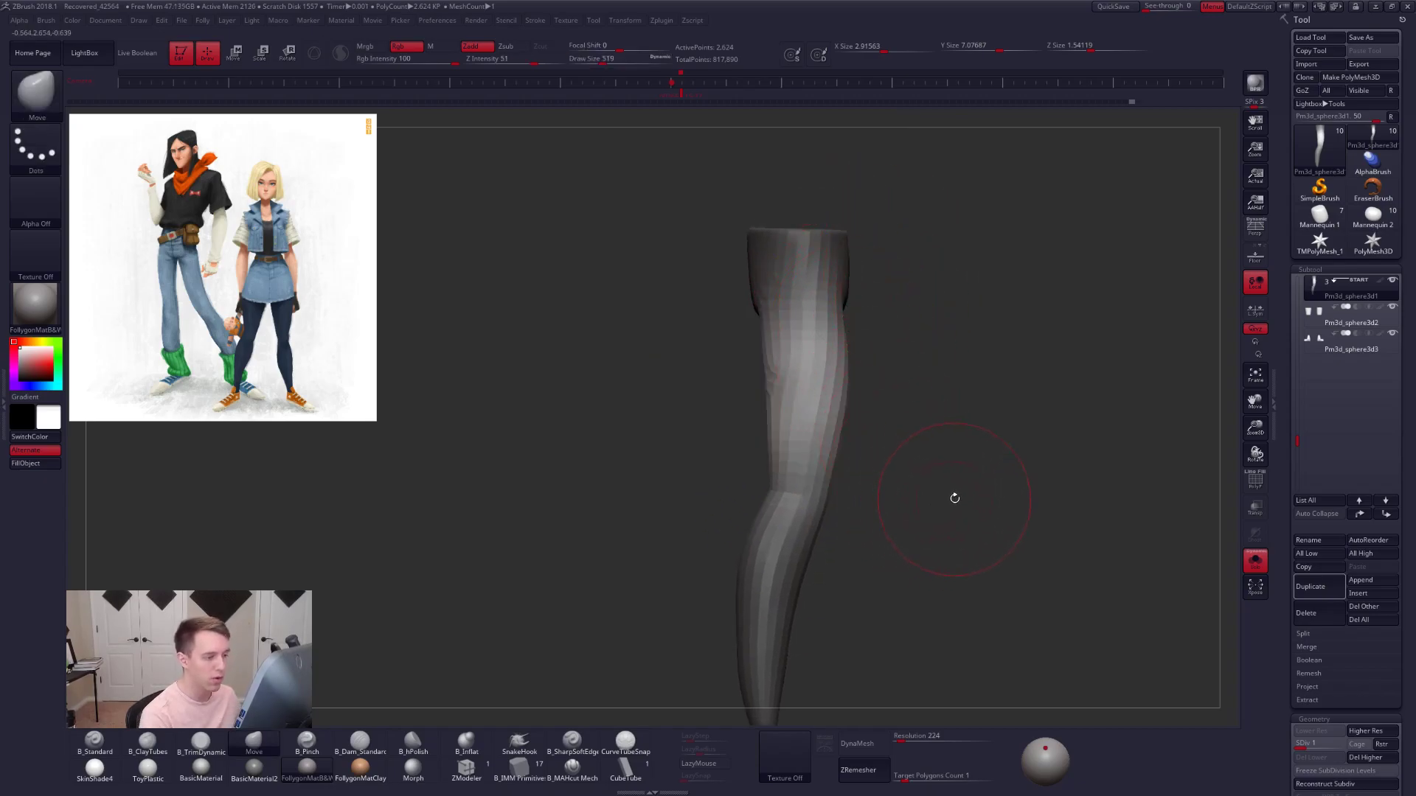
# - Adjust the contours of the thigh and hip from several angles with the Move brush, up to draw size 465
pyautogui.keyDown('alt'); pyautogui.moveTo(985, 503); pyautogui.dragTo(957, 498); pyautogui.keyUp('alt')
pyautogui.press('space')
pyautogui.moveTo(836, 424); pyautogui.dragTo(842, 423)
pyautogui.moveTo(1061, 332)
pyautogui.mouseDown(button='right')
pyautogui.moveTo(1024, 317)
pyautogui.moveTo(936, 356)
pyautogui.moveTo(852, 371)
pyautogui.mouseUp(button='right')
pyautogui.moveTo(850, 371)
pyautogui.keyDown('alt'); pyautogui.mouseDown(button='right')
pyautogui.moveTo(836, 380)
pyautogui.moveTo(863, 390)
pyautogui.mouseUp(button='right'); pyautogui.keyUp('alt')
pyautogui.press('space')
pyautogui.moveTo(841, 402); pyautogui.dragTo(834, 402)
pyautogui.moveTo(878, 395); pyautogui.dragTo(826, 395, button='right')
# - Move up to subdivision level 2 and build up the upper thighs and outer hips with B_ClayTubes at draw size 465
pyautogui.press('d')
pyautogui.hotkey('shift', 'f')
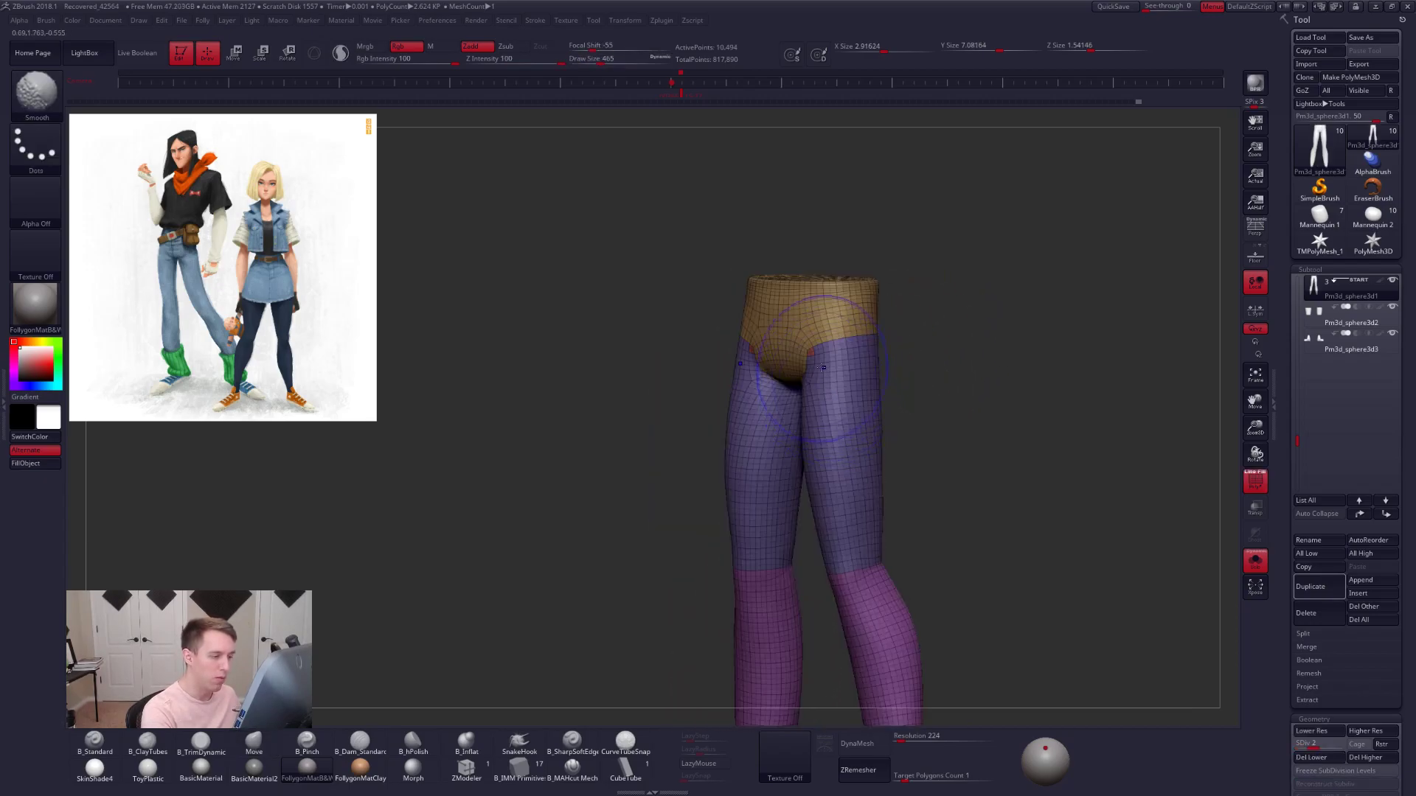
pyautogui.hotkey('shift', 'f')
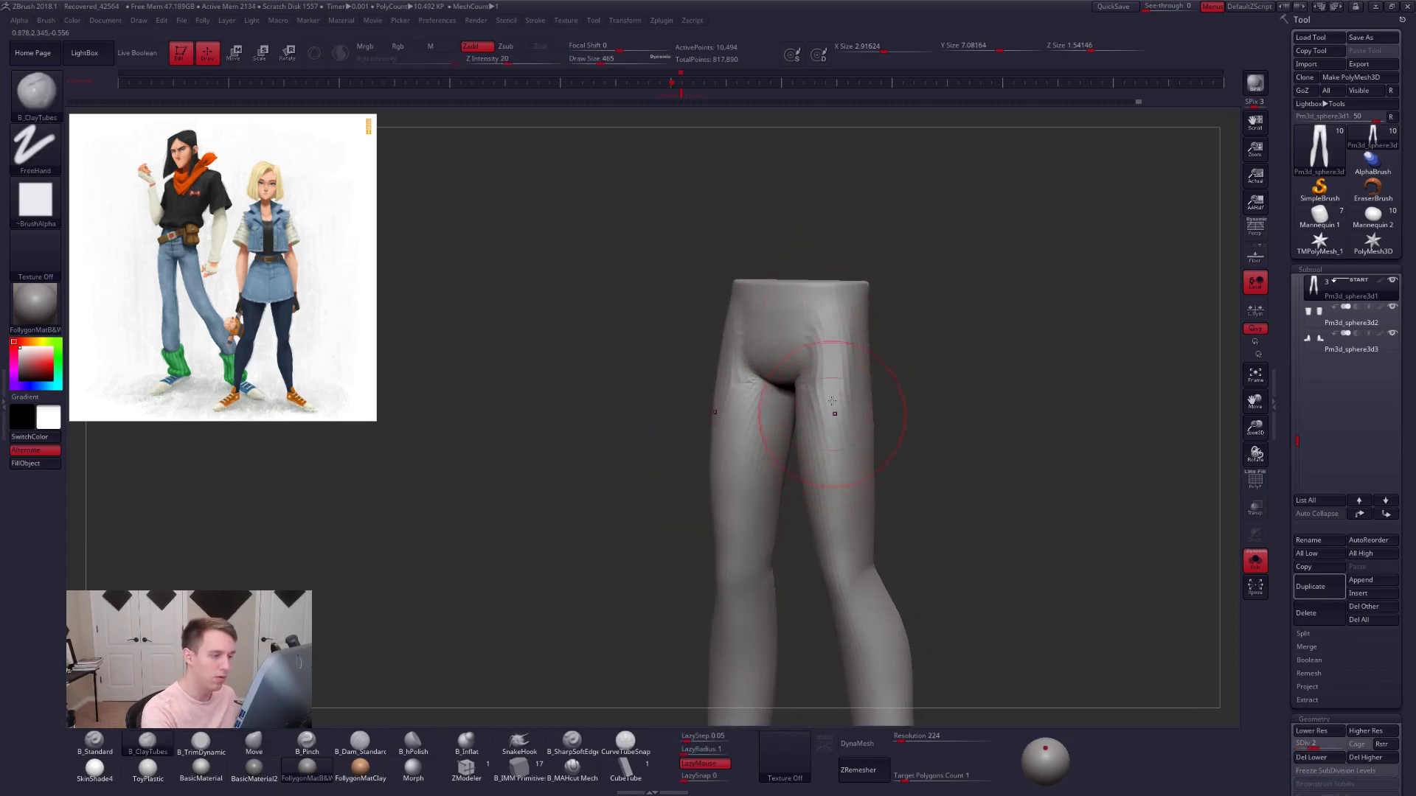
pyautogui.moveTo(853, 338); pyautogui.dragTo(828, 371)
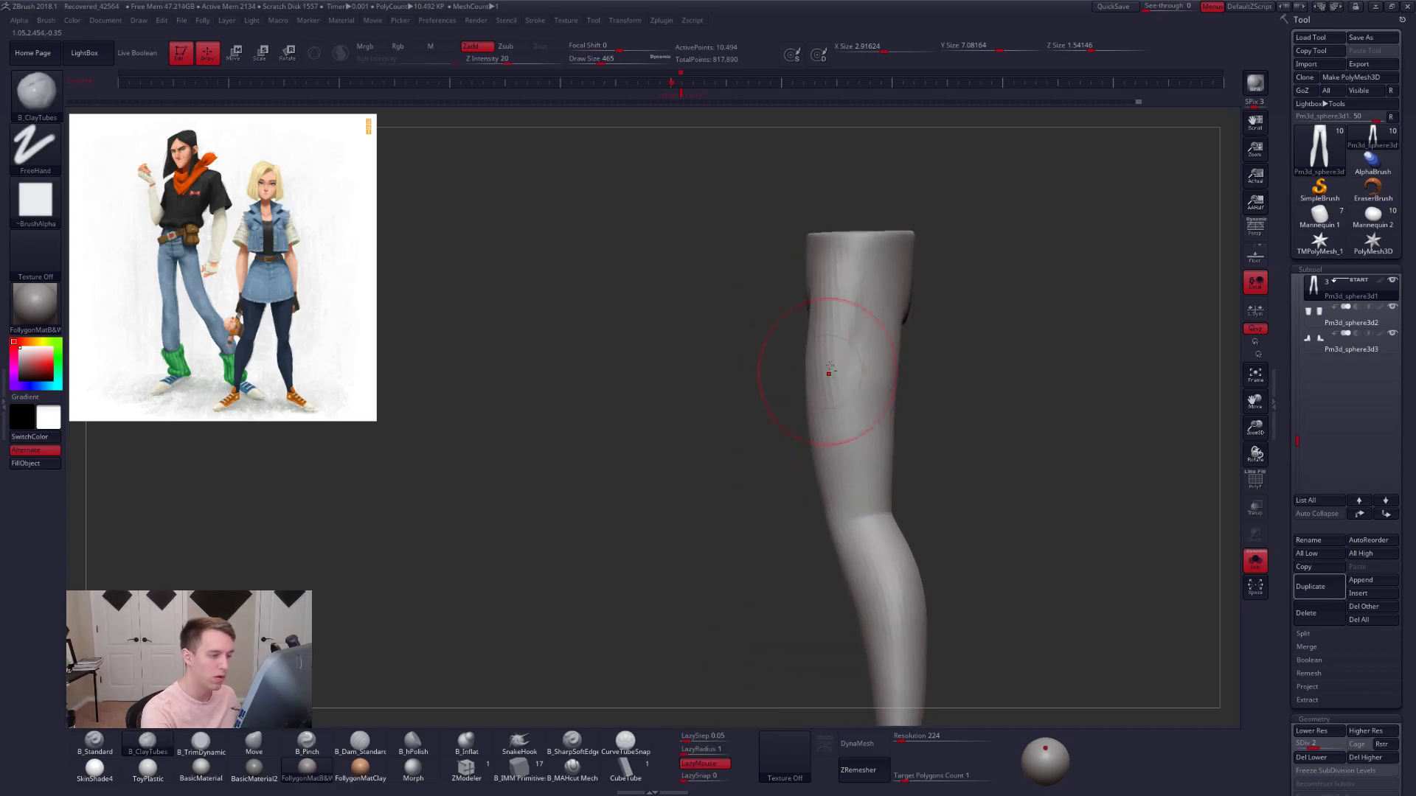
pyautogui.moveTo(821, 315); pyautogui.dragTo(814, 300)
pyautogui.moveTo(798, 349); pyautogui.dragTo(798, 273)
# - Smooth the thighs on subdivision level 4 and undo the last stroke
pyautogui.press('d')
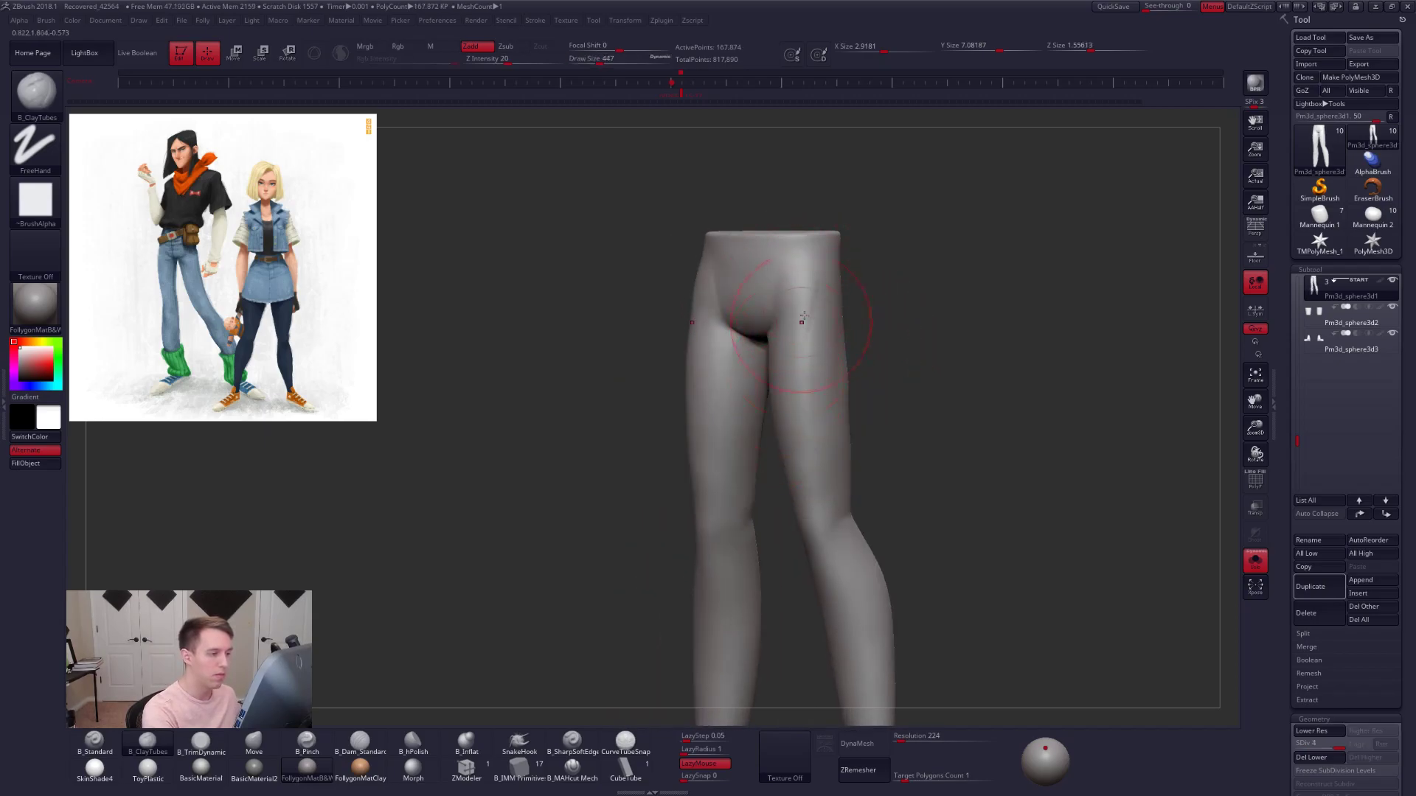
pyautogui.moveTo(796, 445)
pyautogui.mouseDown()
pyautogui.moveTo(849, 354)
pyautogui.moveTo(874, 355)
pyautogui.mouseUp()
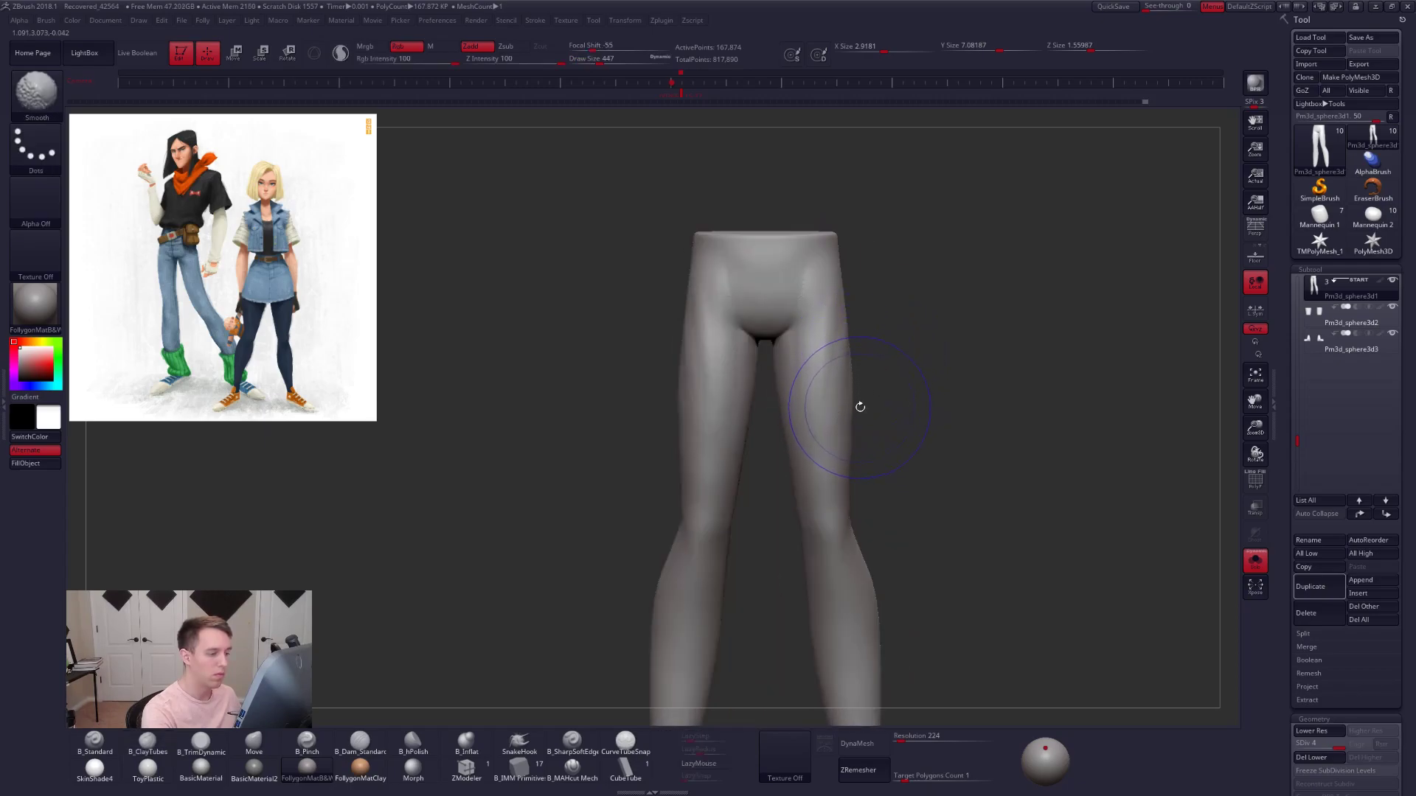
pyautogui.keyDown('alt'); pyautogui.moveTo(859, 406); pyautogui.dragTo(866, 367); pyautogui.keyUp('alt')
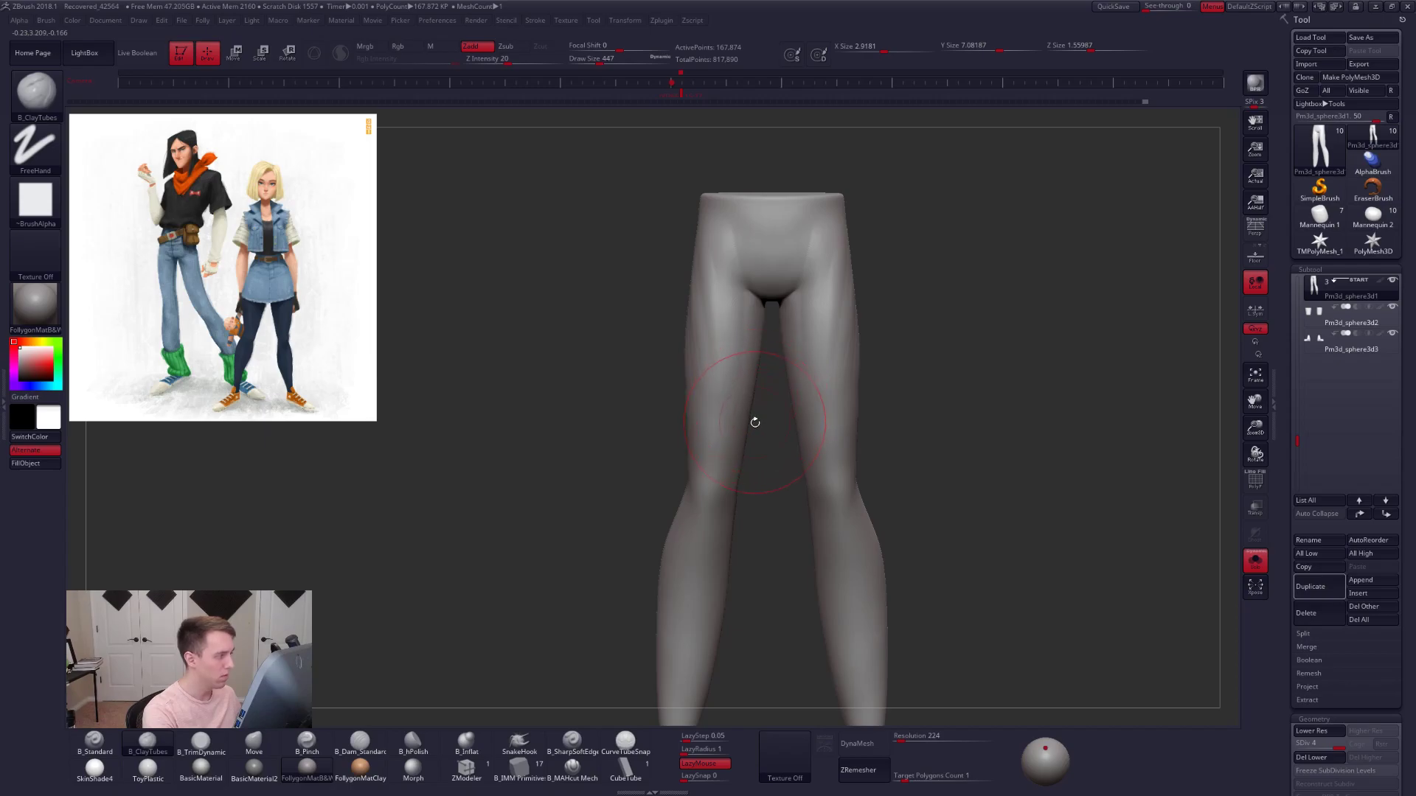
pyautogui.moveTo(775, 419); pyautogui.dragTo(809, 411)
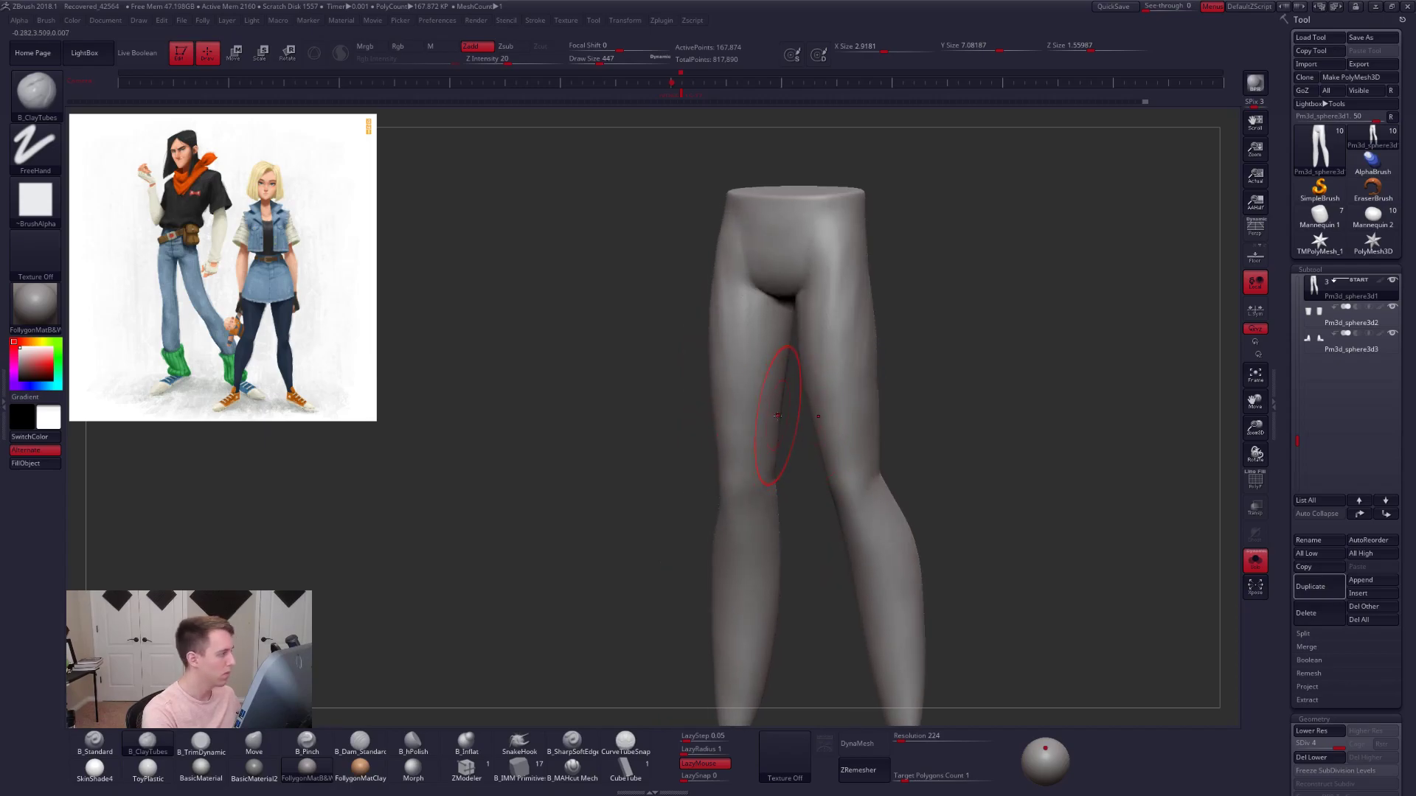
pyautogui.moveTo(785, 413)
pyautogui.keyDown('alt'); pyautogui.mouseDown()
pyautogui.moveTo(793, 321)
pyautogui.moveTo(846, 409)
pyautogui.moveTo(871, 403)
pyautogui.moveTo(855, 396)
pyautogui.moveTo(859, 424)
pyautogui.moveTo(786, 398)
pyautogui.mouseUp(); pyautogui.keyUp('alt')
pyautogui.press('space')
pyautogui.hotkey('ctrl', 'z')
# - Flatten the inner sides of the knees and thighs with B_TrimDynamic
pyautogui.press('3')
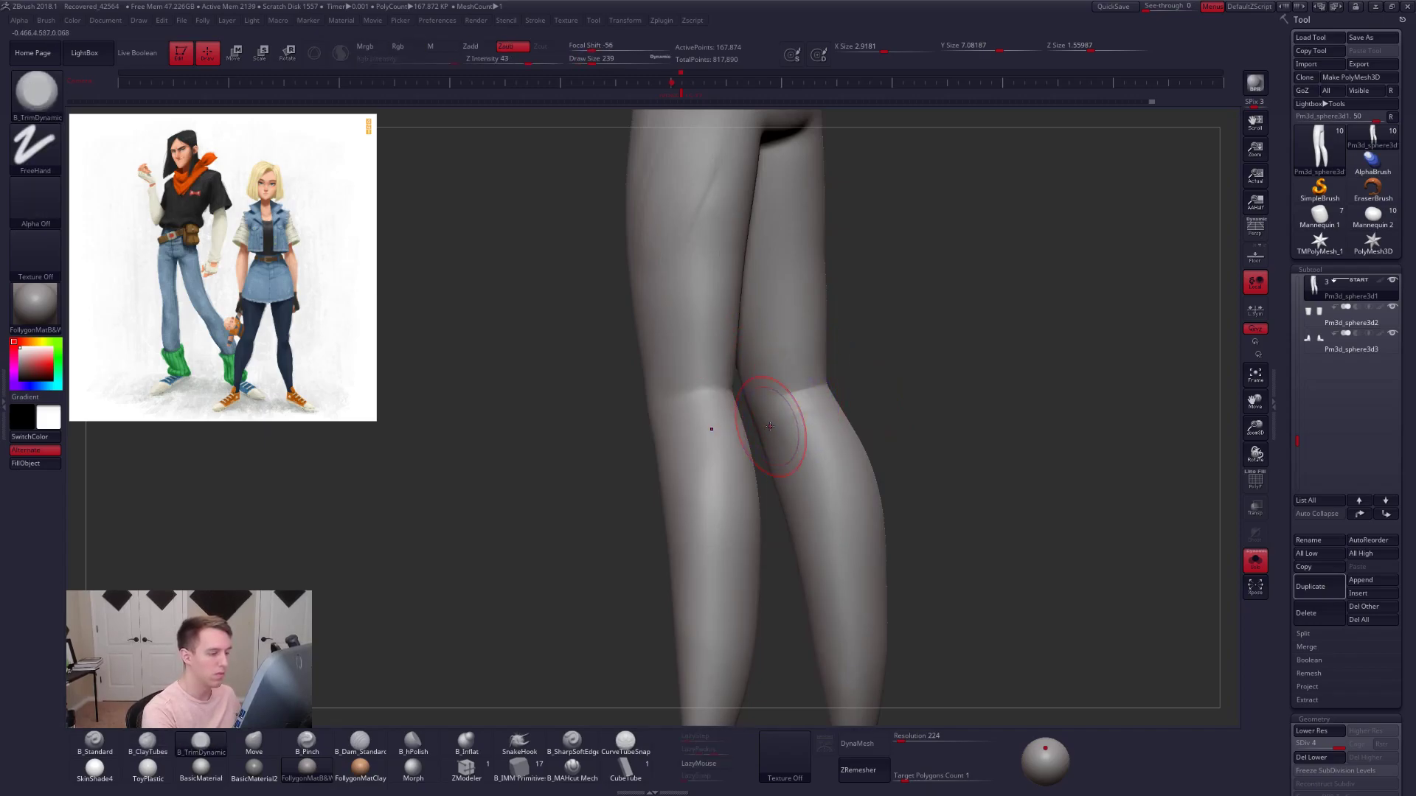
pyautogui.press('space')
pyautogui.moveTo(778, 408); pyautogui.dragTo(786, 408)
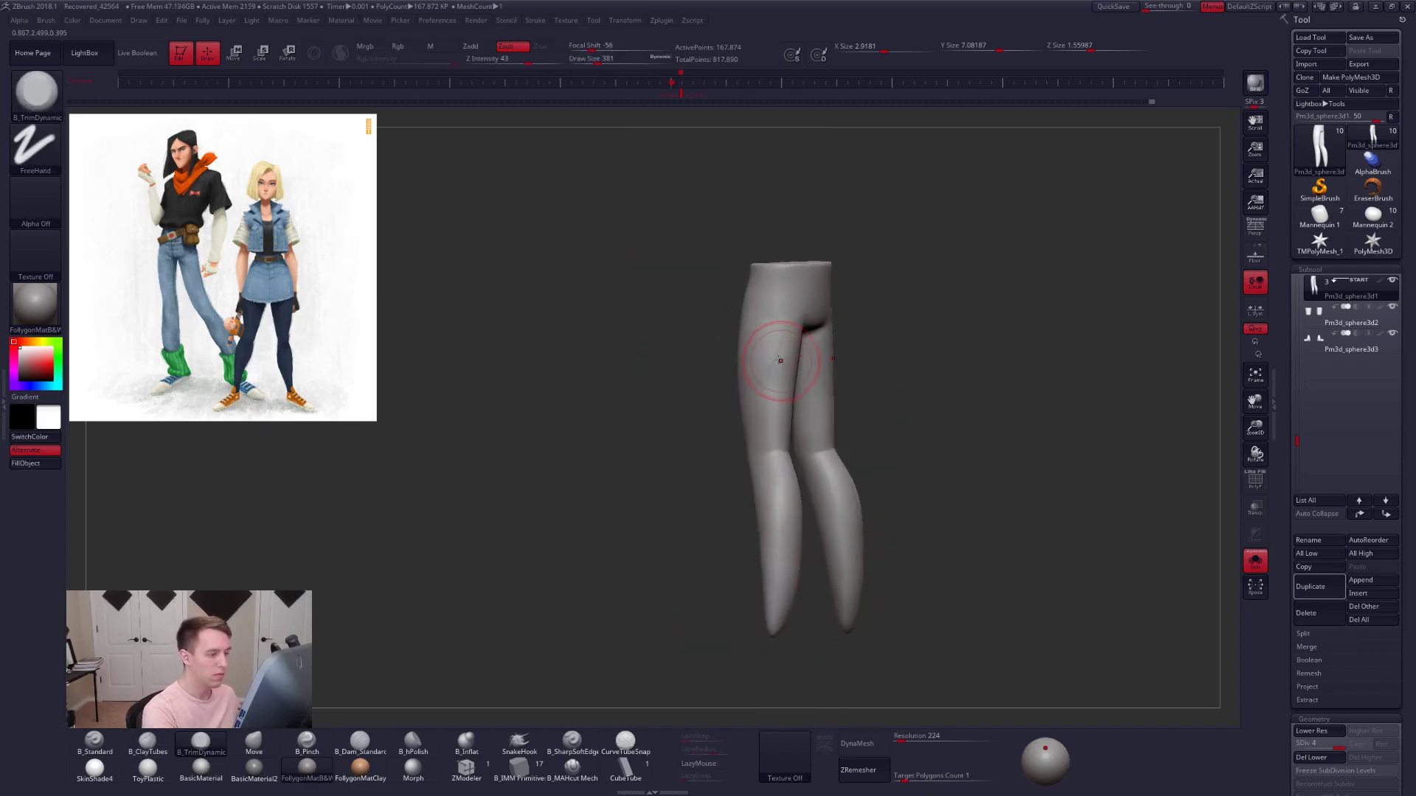
pyautogui.keyDown('ctrl'); pyautogui.moveTo(780, 360); pyautogui.dragTo(783, 402, button='right'); pyautogui.keyUp('ctrl')
pyautogui.press('space')
pyautogui.moveTo(782, 399); pyautogui.dragTo(793, 399)
# - Build up and smooth the front and outer sides of the upper thighs with B_ClayTubes at draw size 447
pyautogui.press('2')
pyautogui.moveTo(763, 402)
pyautogui.mouseDown(button='right')
pyautogui.moveTo(787, 420)
pyautogui.moveTo(756, 347)
pyautogui.mouseUp(button='right')
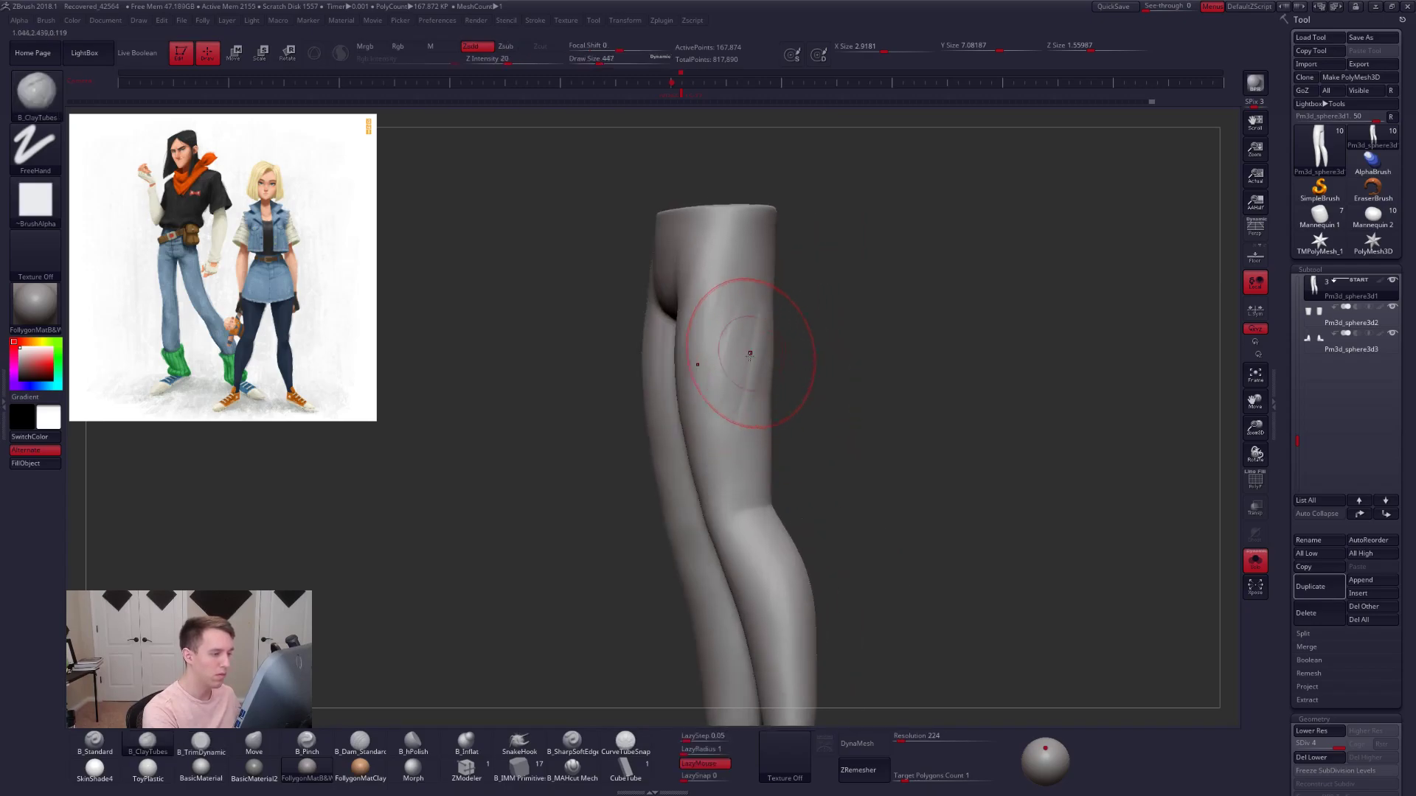
pyautogui.hotkey('shift', 'd')
pyautogui.keyDown('shift'); pyautogui.moveTo(743, 329); pyautogui.dragTo(731, 299); pyautogui.keyUp('shift')
pyautogui.moveTo(711, 340); pyautogui.dragTo(760, 340, button='right')
pyautogui.moveTo(681, 334); pyautogui.dragTo(695, 240)
pyautogui.moveTo(695, 388); pyautogui.dragTo(719, 312, button='right')
pyautogui.moveTo(627, 269)
pyautogui.mouseDown()
pyautogui.moveTo(692, 275)
pyautogui.moveTo(636, 258)
pyautogui.moveTo(631, 279)
pyautogui.moveTo(677, 284)
pyautogui.moveTo(666, 271)
pyautogui.mouseUp()
# - Smooth the hips and upper thighs on a lower subdivision level and return to subdivision level 4
pyautogui.moveTo(703, 344)
pyautogui.mouseDown(button='right')
pyautogui.moveTo(726, 343)
pyautogui.moveTo(672, 340)
pyautogui.moveTo(743, 348)
pyautogui.moveTo(735, 331)
pyautogui.moveTo(759, 363)
pyautogui.moveTo(855, 371)
pyautogui.moveTo(817, 385)
pyautogui.moveTo(829, 422)
pyautogui.mouseUp(button='right')
pyautogui.press('d')
pyautogui.hotkey('shift', 'd')
pyautogui.keyDown('shift'); pyautogui.moveTo(730, 376); pyautogui.dragTo(754, 335); pyautogui.keyUp('shift')
pyautogui.press('d')
pyautogui.moveTo(754, 334); pyautogui.dragTo(780, 413, button='right')
# - Build up the front of the pelvis above the crotch with B_ClayTubes at draw size 292
pyautogui.press('space')
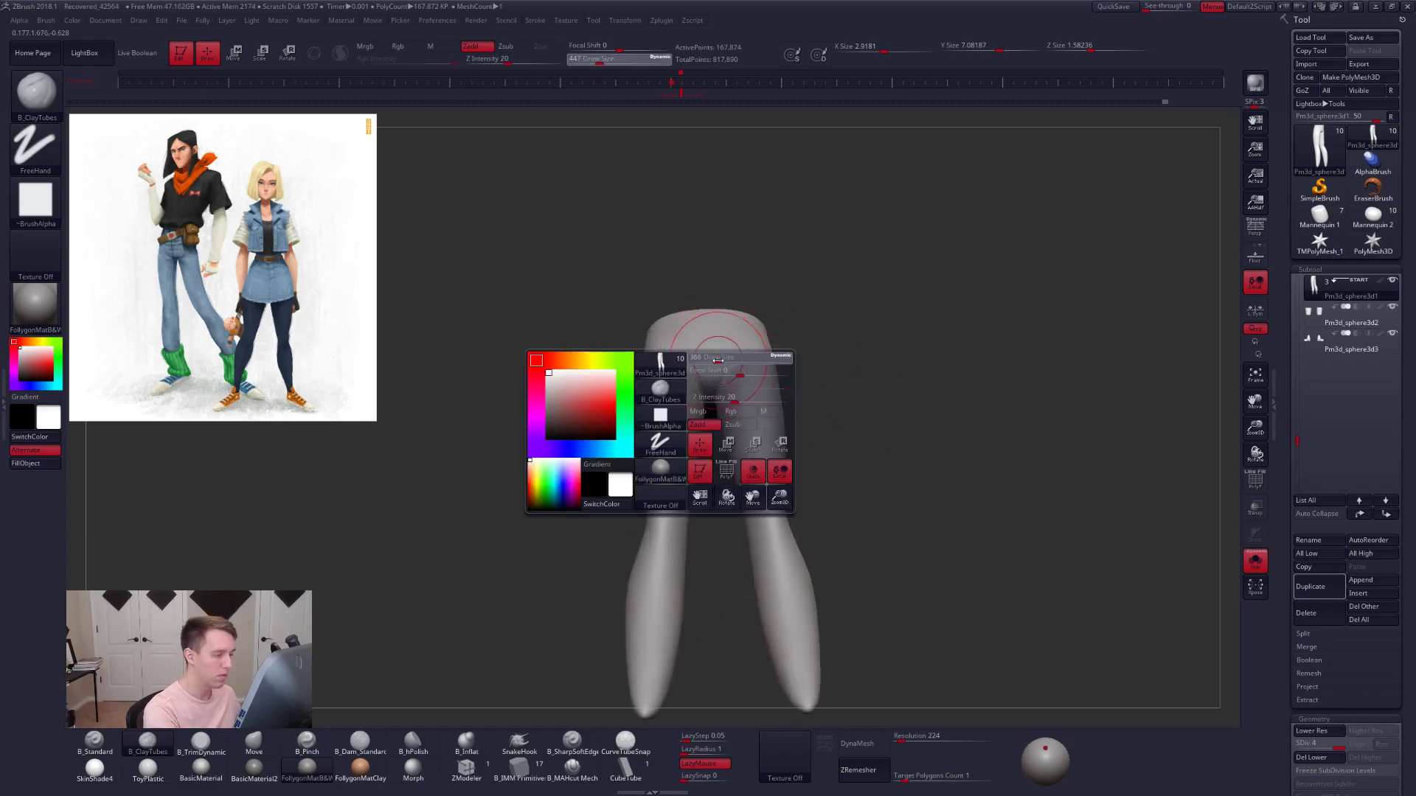
pyautogui.moveTo(726, 376); pyautogui.dragTo(721, 376)
pyautogui.keyDown('ctrl'); pyautogui.moveTo(726, 376); pyautogui.dragTo(719, 428, button='right'); pyautogui.keyUp('ctrl')
pyautogui.moveTo(698, 395)
pyautogui.mouseDown()
pyautogui.moveTo(708, 329)
pyautogui.moveTo(709, 391)
pyautogui.moveTo(758, 318)
pyautogui.moveTo(713, 360)
pyautogui.mouseUp()
pyautogui.press('space')
pyautogui.moveTo(702, 382); pyautogui.dragTo(742, 411, button='right')
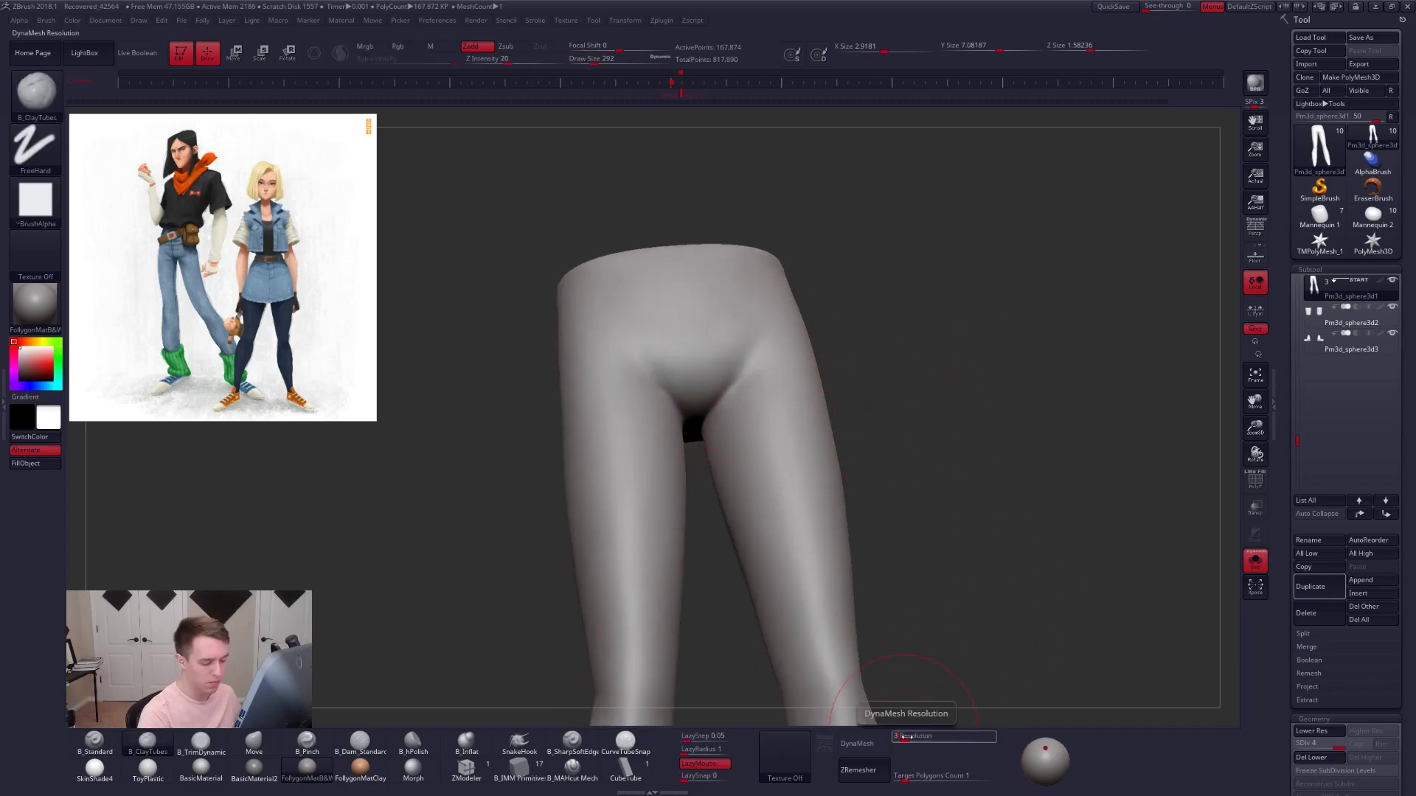
# - Remesh the legs with DynaMesh at resolution 336 and choose the B_MAHcut Mech brush
pyautogui.click(859, 745)
pyautogui.click(837, 768)
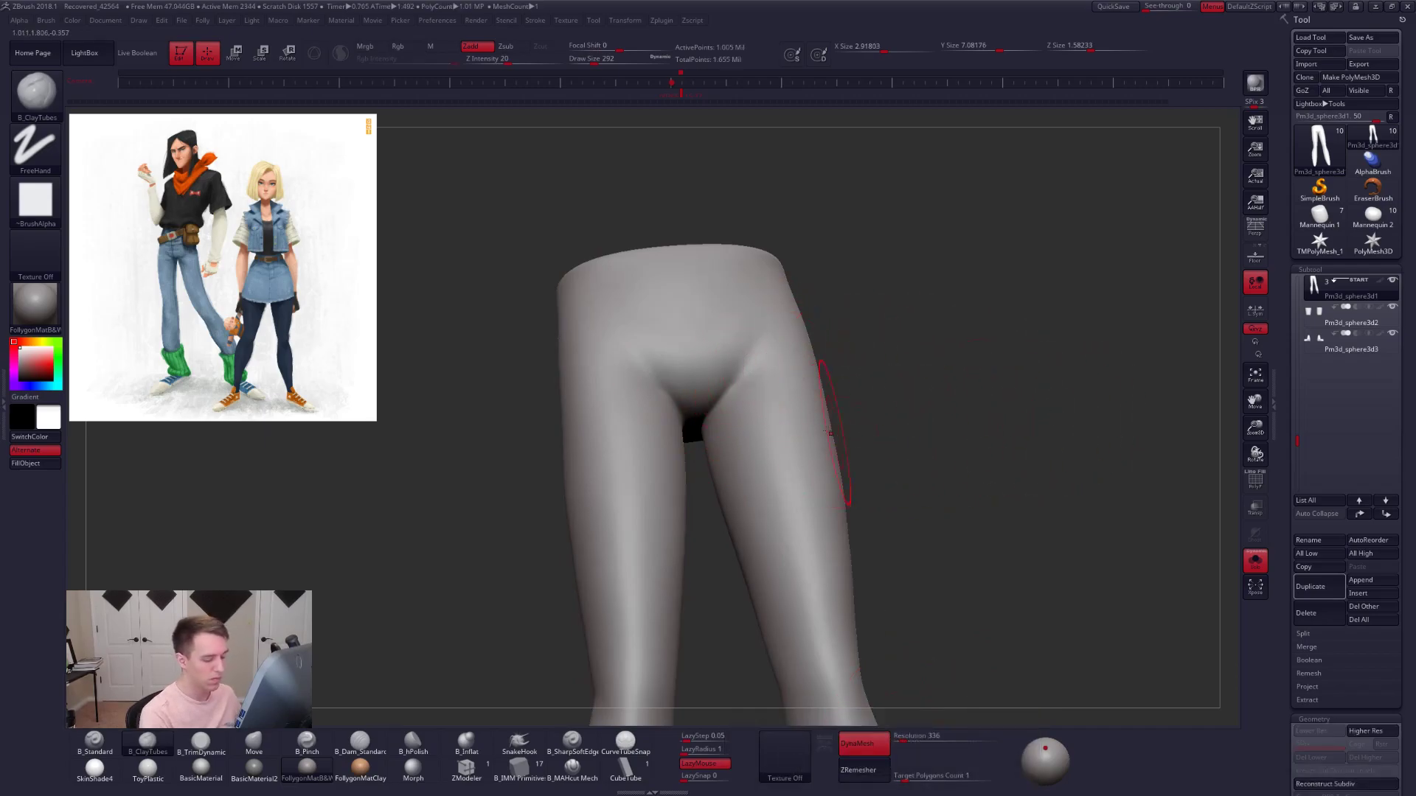
pyautogui.press('b')
pyautogui.press('m')
pyautogui.press('v')
pyautogui.press('space')
pyautogui.click(581, 768)
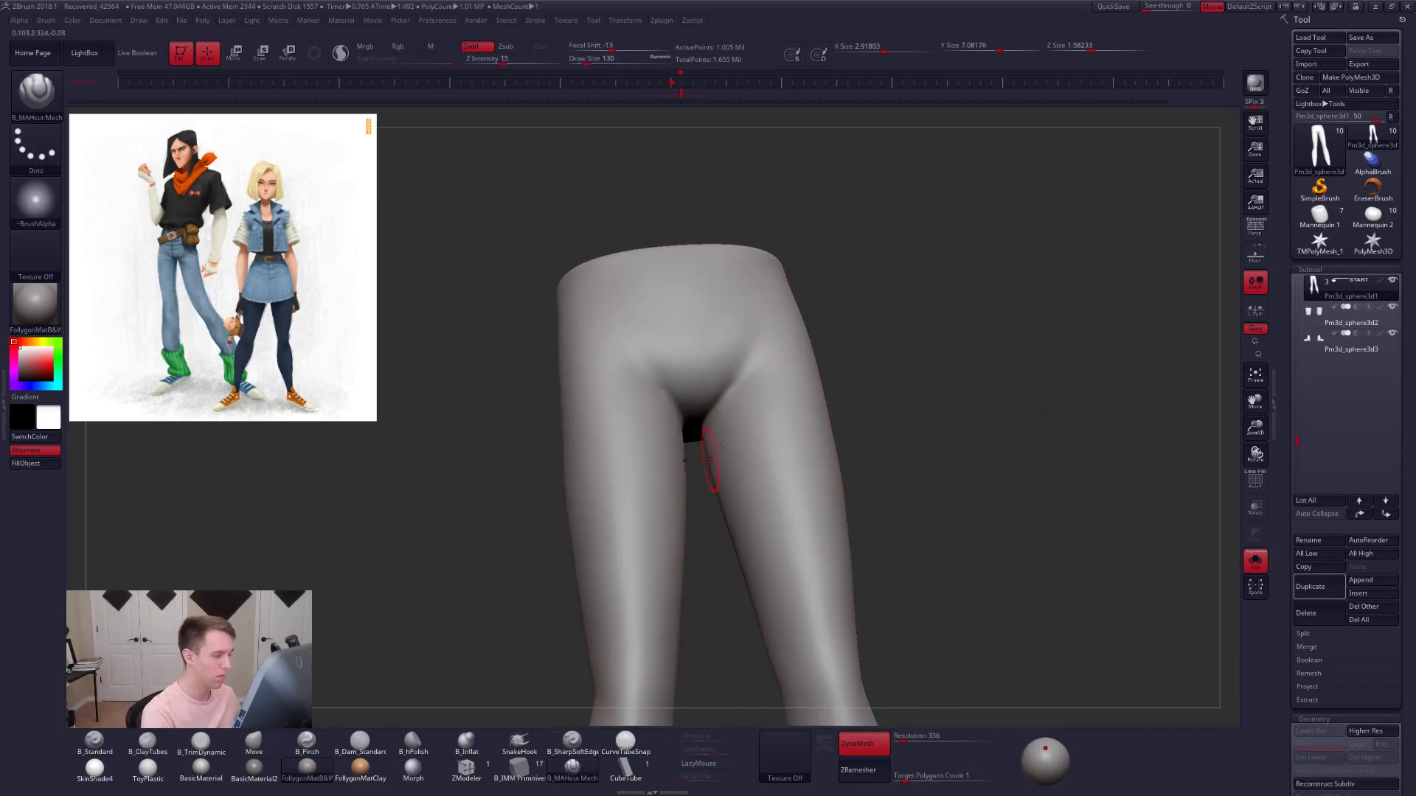
# - Cut the groin creases with B_MAHcut Mech at draw size 121 with LazyMouse on, and smooth their upper ends
pyautogui.moveTo(712, 455); pyautogui.dragTo(726, 416, button='right')
pyautogui.press('space')
pyautogui.moveTo(755, 377); pyautogui.dragTo(722, 427)
pyautogui.moveTo(721, 410); pyautogui.dragTo(706, 475, button='right')
pyautogui.moveTo(708, 433); pyautogui.dragTo(737, 383)
pyautogui.click(702, 764)
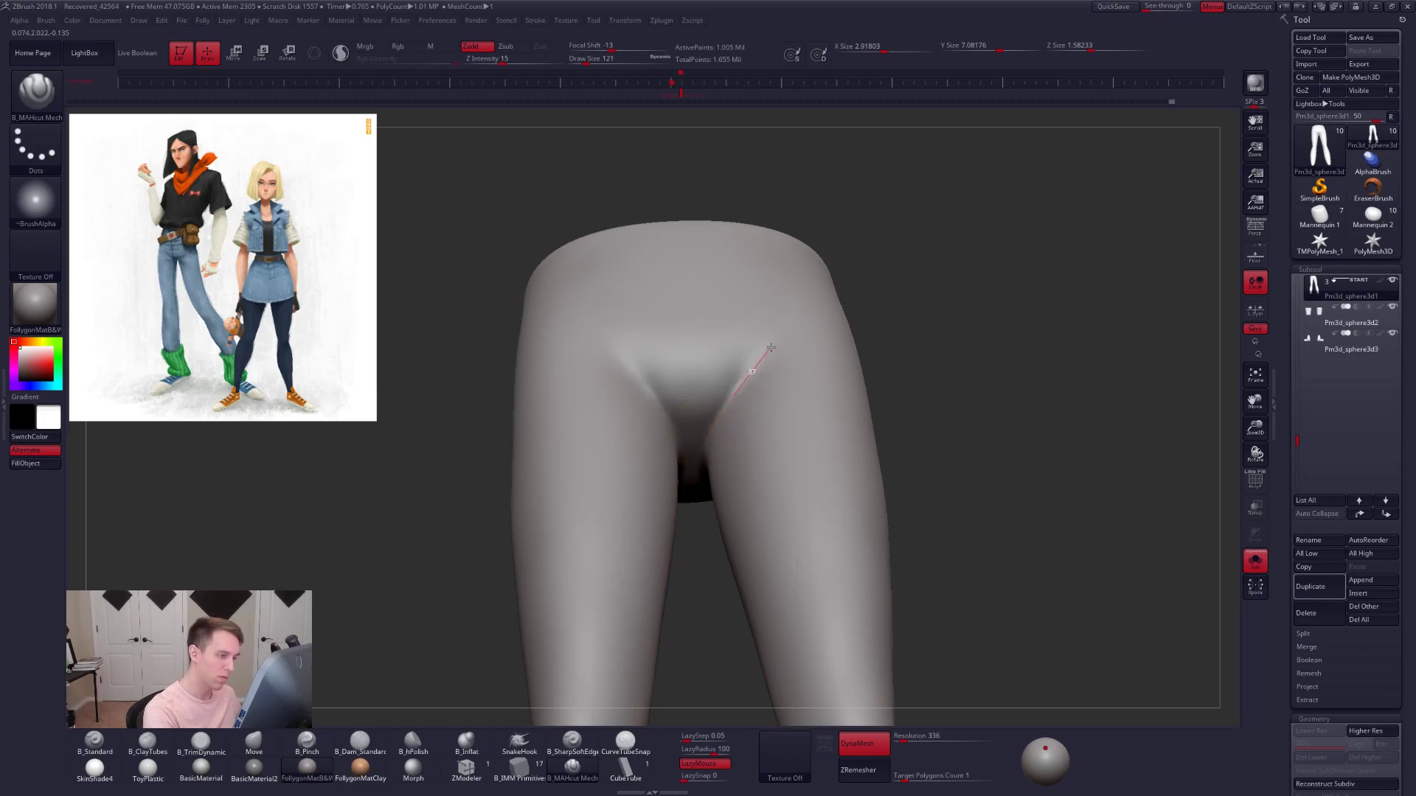
pyautogui.press('shift')
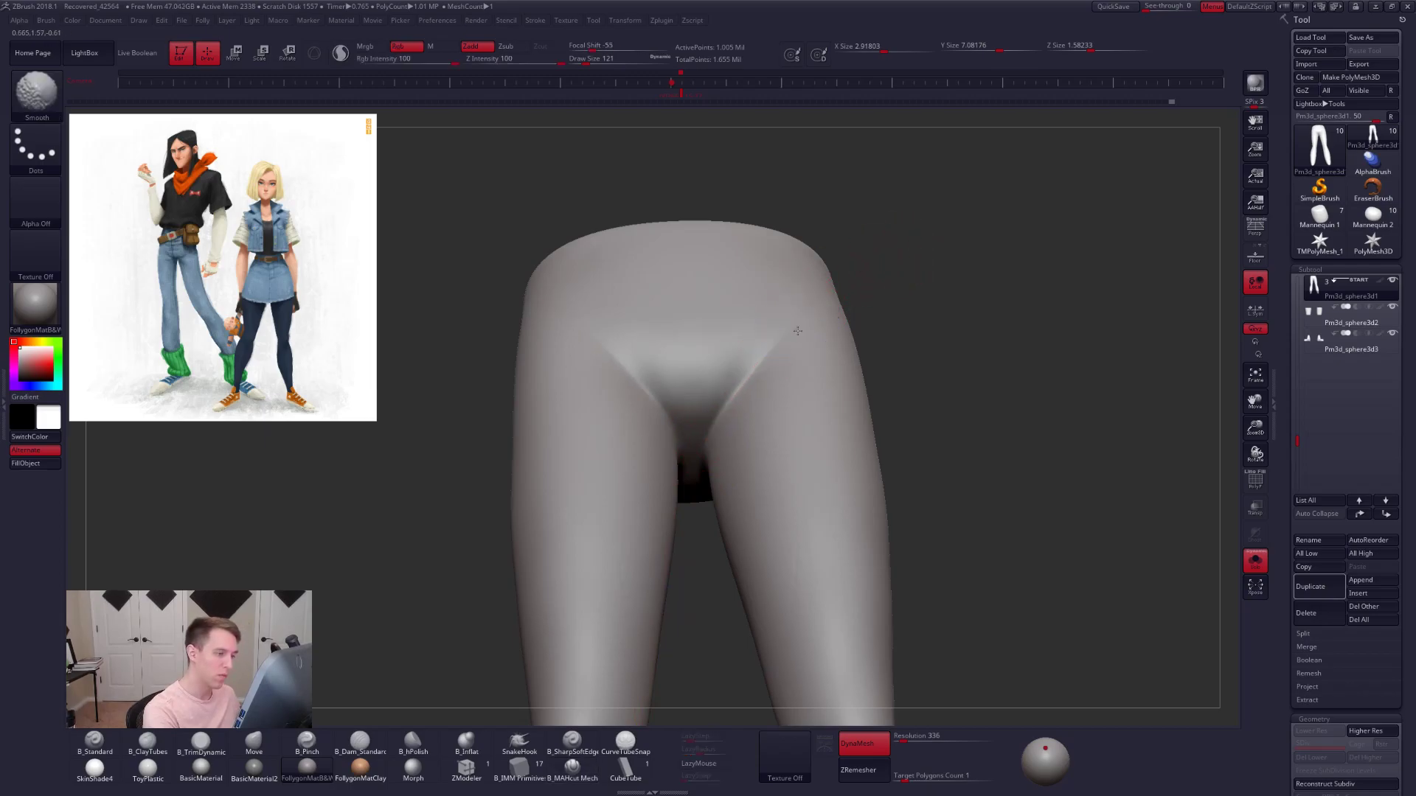
pyautogui.keyDown('shift'); pyautogui.moveTo(784, 445); pyautogui.dragTo(777, 369, button='right'); pyautogui.keyUp('shift')
pyautogui.keyDown('shift'); pyautogui.moveTo(777, 370); pyautogui.dragTo(813, 318); pyautogui.keyUp('shift')
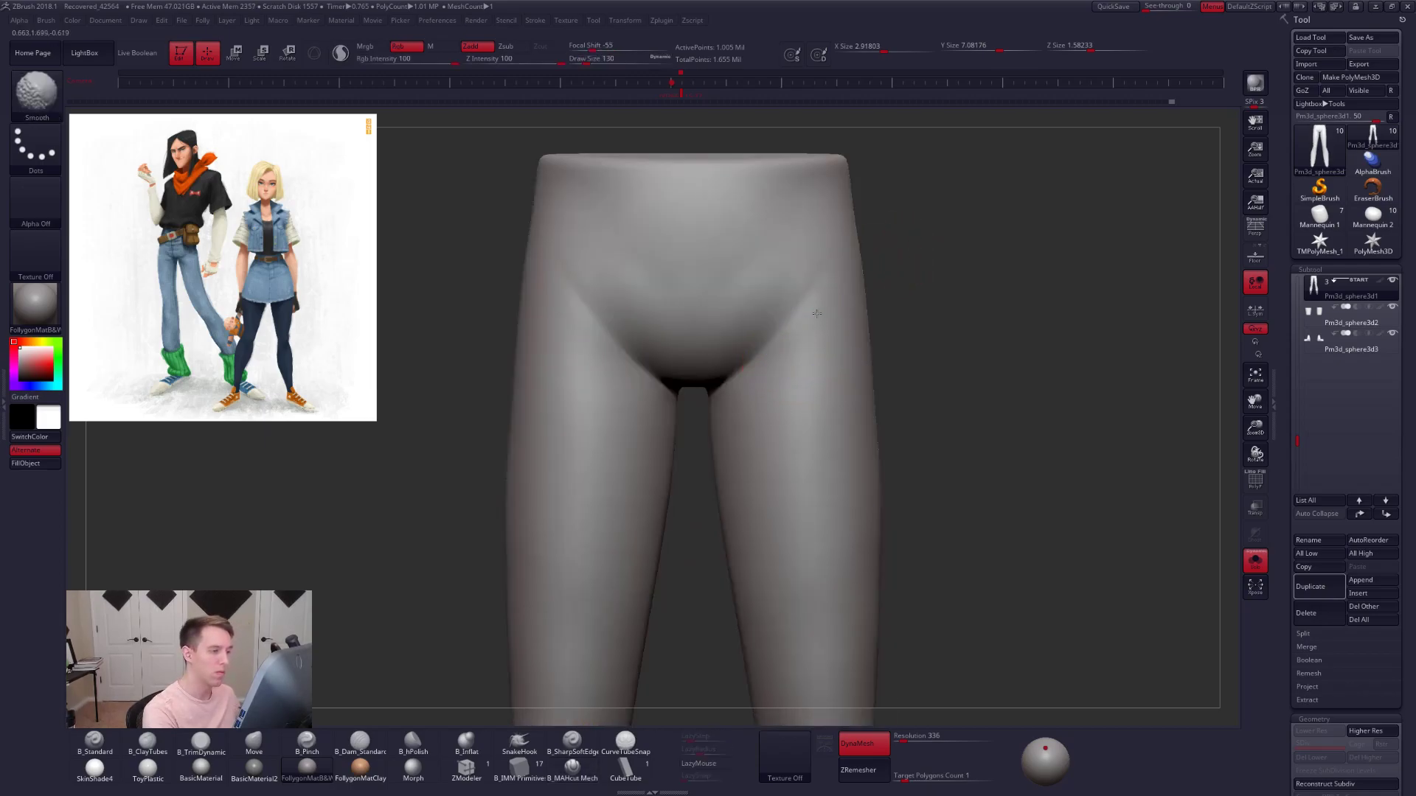
# - Flatten and smooth the lower abdomen between the groin creases with B_TrimDynamic at draw size 227
pyautogui.keyDown('shift'); pyautogui.moveTo(697, 294); pyautogui.dragTo(697, 285); pyautogui.keyUp('shift')
pyautogui.press('space')
pyautogui.moveTo(698, 285); pyautogui.dragTo(714, 278)
pyautogui.press('3')
pyautogui.press('shift')
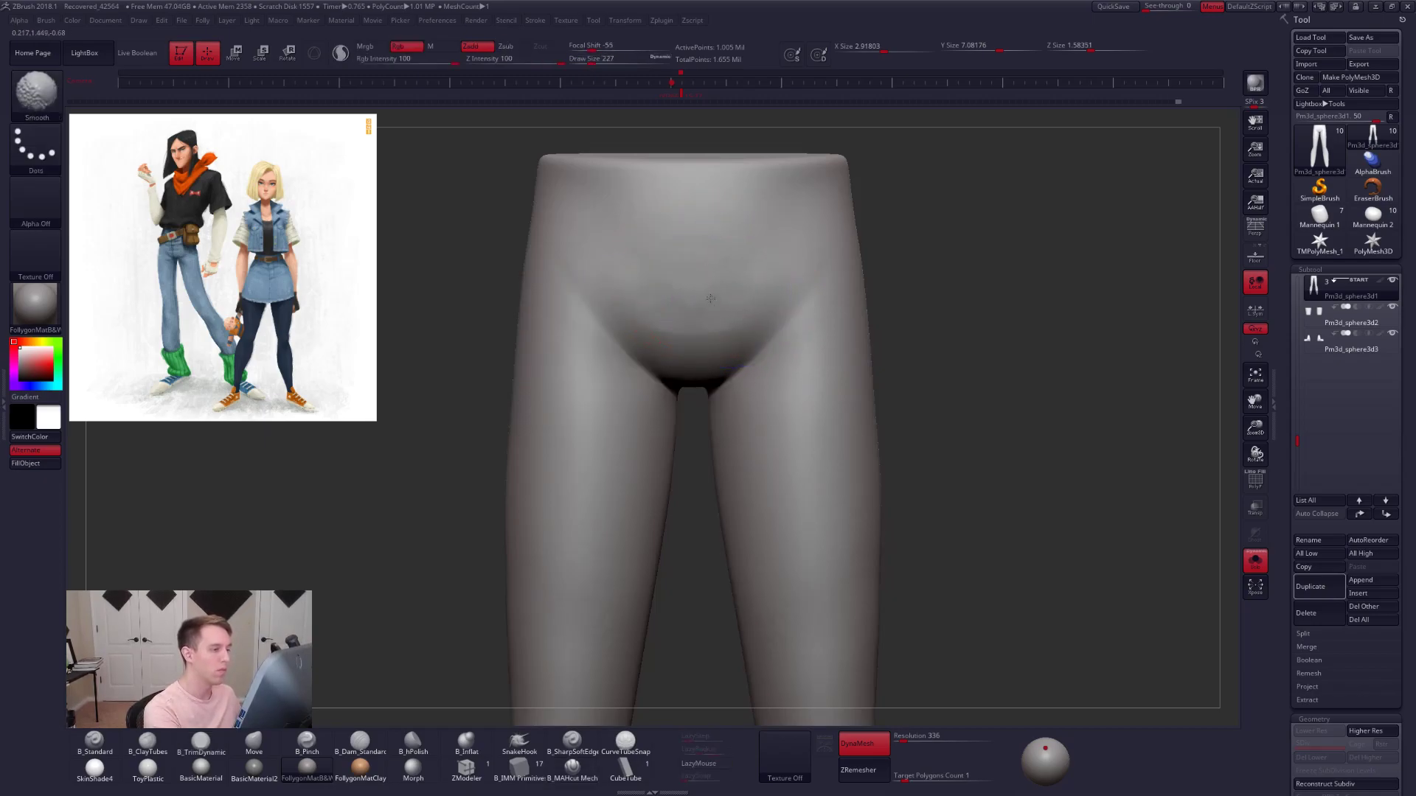
pyautogui.keyDown('shift'); pyautogui.moveTo(669, 290); pyautogui.dragTo(686, 304); pyautogui.keyUp('shift')
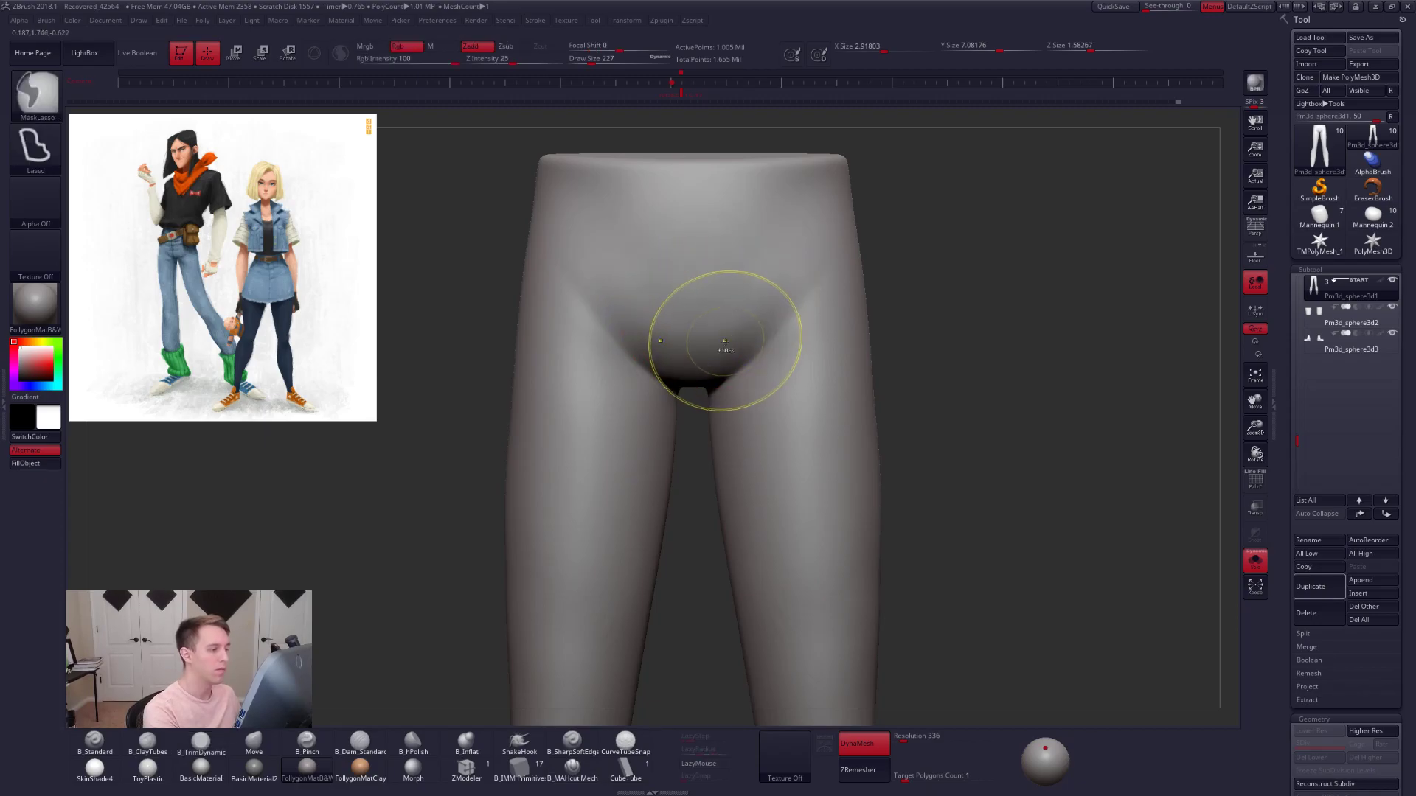
pyautogui.moveTo(742, 348); pyautogui.dragTo(807, 355, button='right')
pyautogui.press('shift')
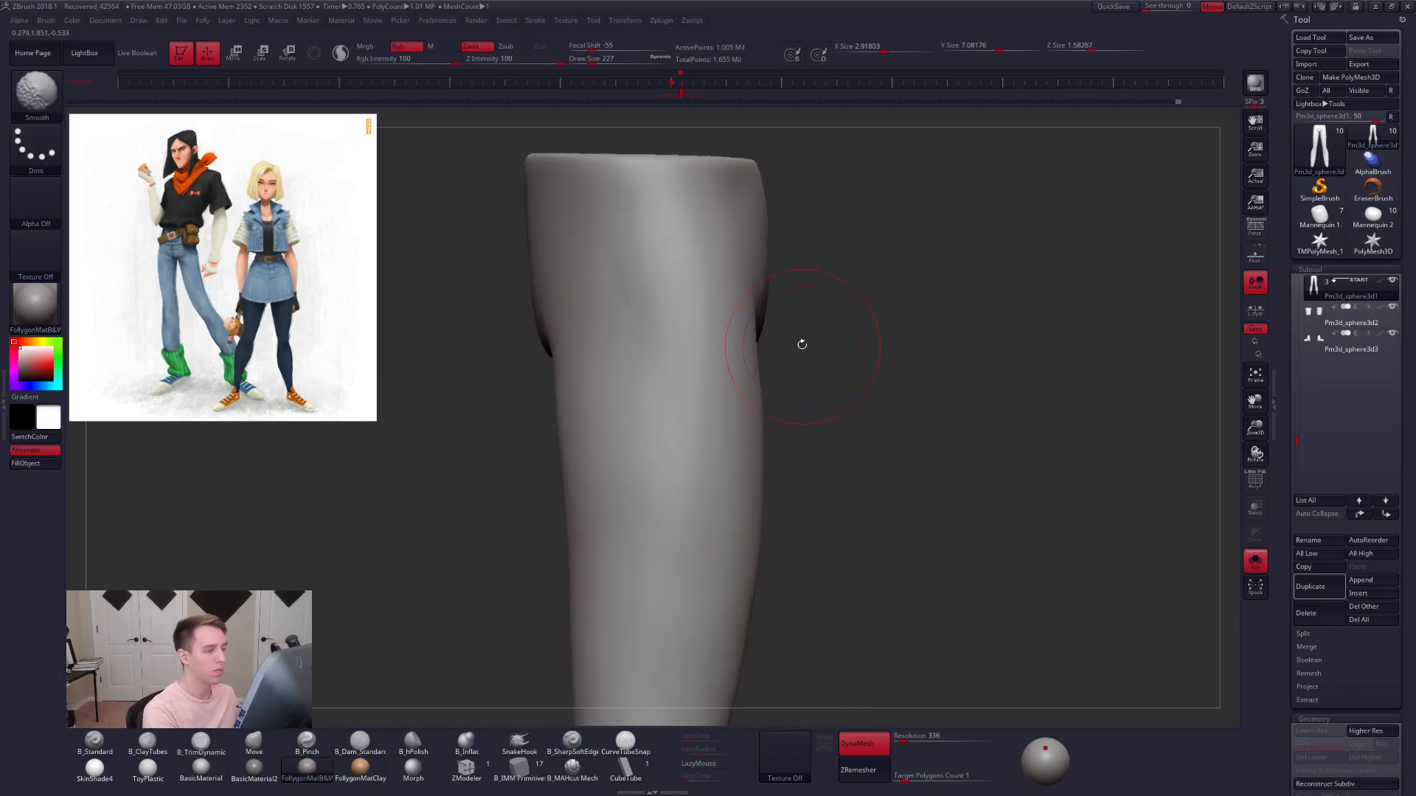
# - Adjust the side profile of the pelvis with the Move brush at draw size 227
pyautogui.press('4')
pyautogui.press('space')
pyautogui.moveTo(774, 294); pyautogui.dragTo(768, 303)
pyautogui.moveTo(741, 284); pyautogui.dragTo(809, 259, button='right')
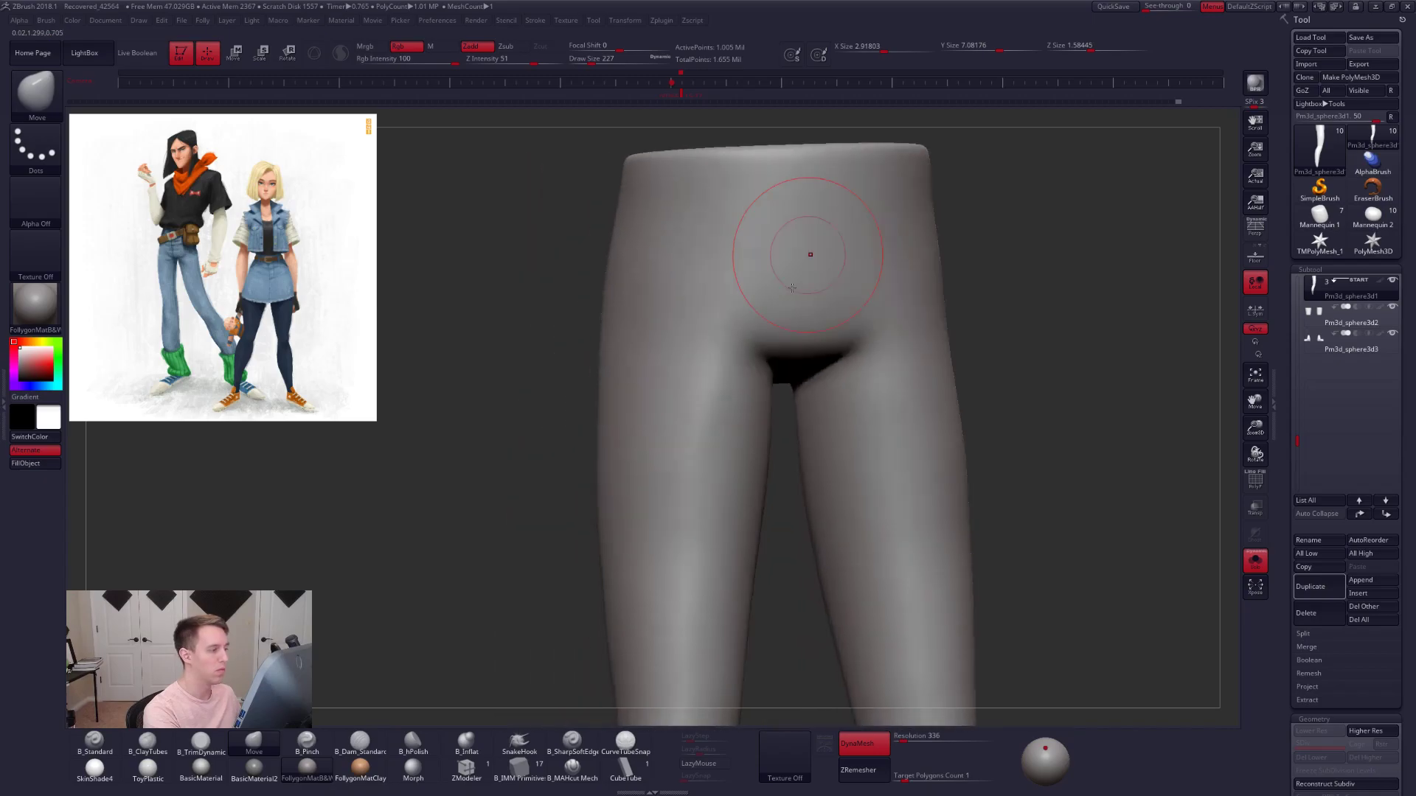
# - Cut the creases beneath the buttocks with B_MAHcut Mech at draw size 150 with LazyMouse on
pyautogui.click(567, 769)
pyautogui.moveTo(855, 361)
pyautogui.keyDown('alt'); pyautogui.mouseDown(button='right')
pyautogui.moveTo(792, 435)
pyautogui.moveTo(784, 413)
pyautogui.mouseUp(button='right'); pyautogui.keyUp('alt')
pyautogui.press('space')
pyautogui.moveTo(783, 425); pyautogui.dragTo(776, 426)
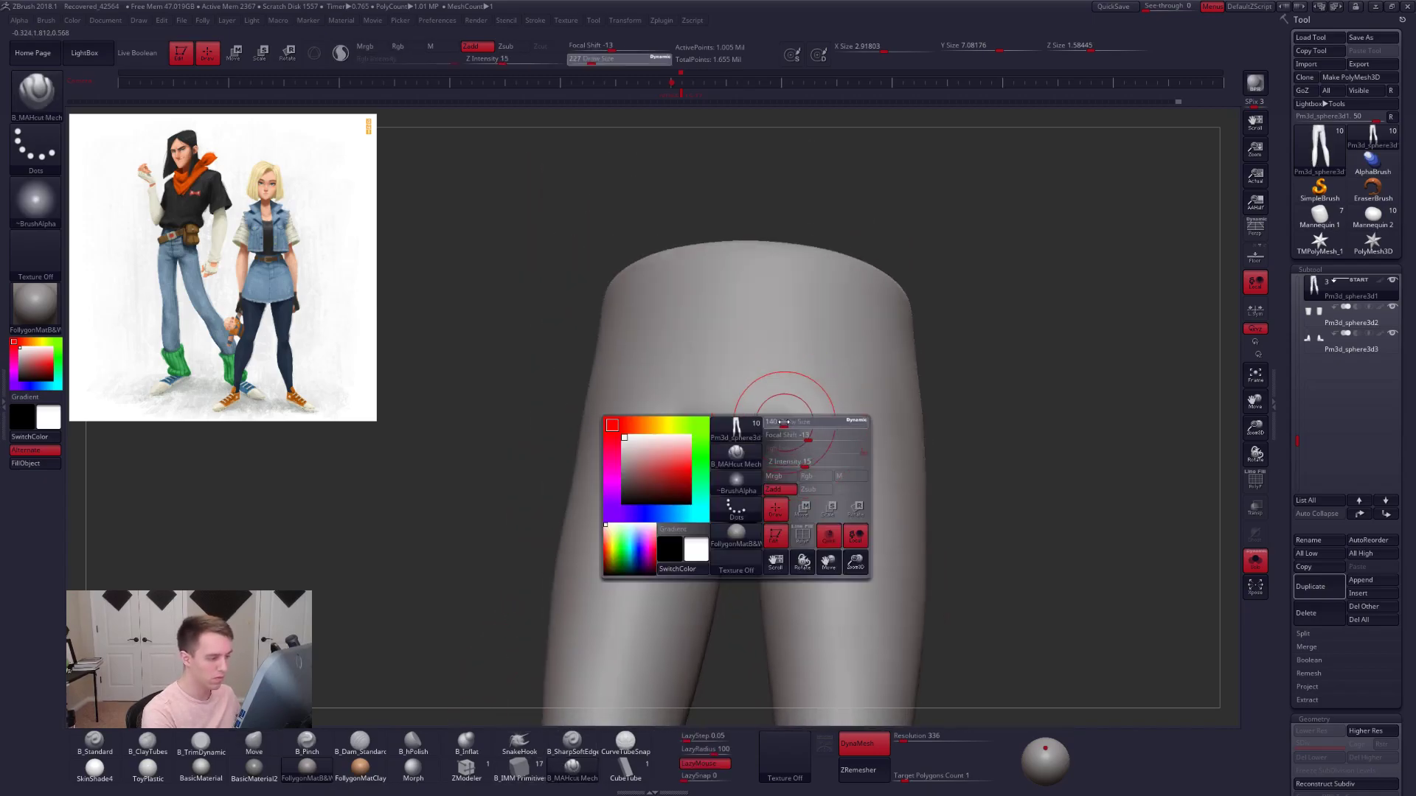
pyautogui.moveTo(775, 497); pyautogui.dragTo(765, 472, button='right')
pyautogui.press('space')
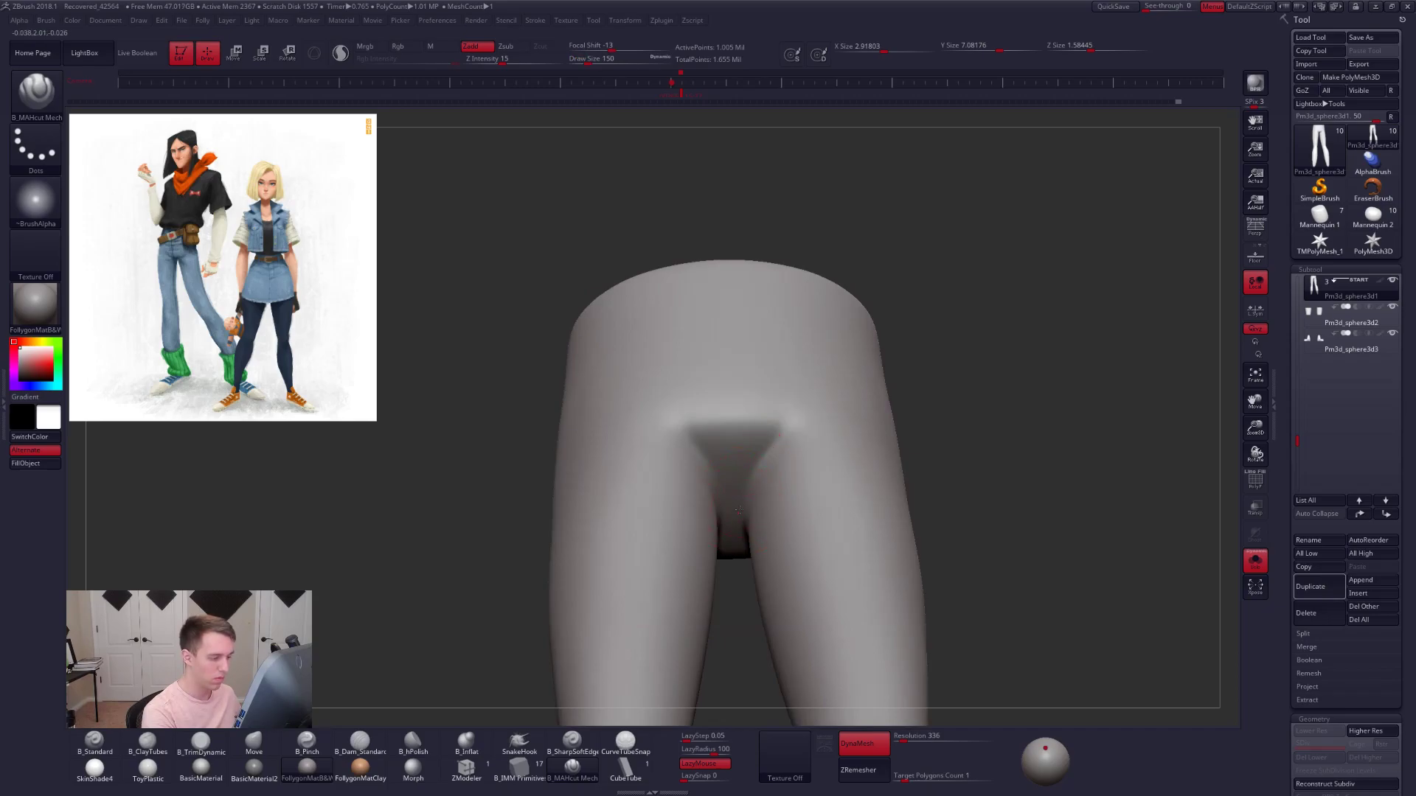
pyautogui.moveTo(820, 400); pyautogui.dragTo(821, 401)
pyautogui.moveTo(830, 422); pyautogui.dragTo(776, 451, button='right')
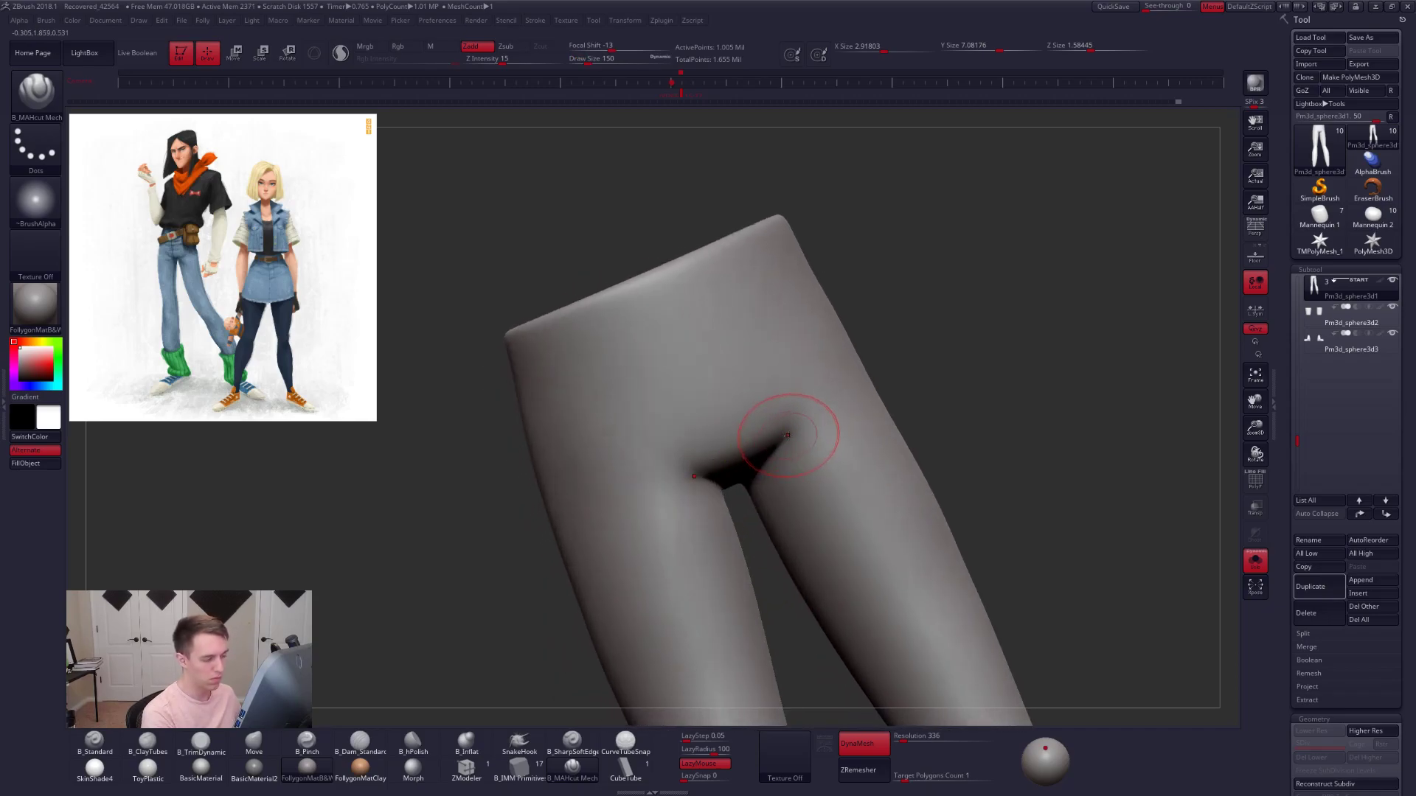
pyautogui.moveTo(831, 424)
pyautogui.mouseDown()
pyautogui.moveTo(791, 415)
pyautogui.moveTo(793, 428)
pyautogui.mouseUp()
pyautogui.moveTo(853, 310); pyautogui.dragTo(855, 306)
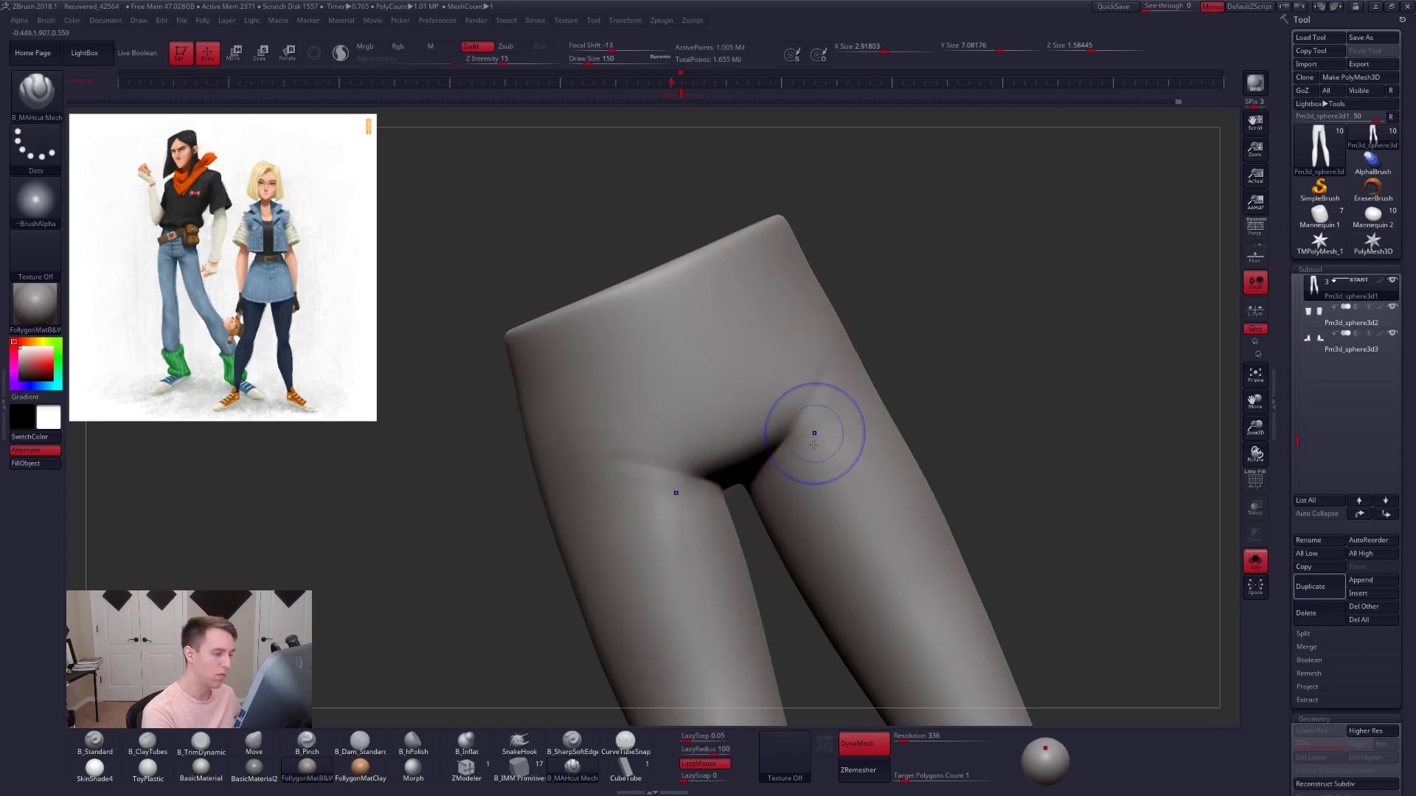
# - Smooth the creases beneath the buttocks and blend the crotch area at a larger draw size of 366
pyautogui.keyDown('shift'); pyautogui.moveTo(812, 433); pyautogui.dragTo(770, 501, button='right'); pyautogui.keyUp('shift')
pyautogui.press('space')
pyautogui.moveTo(833, 472); pyautogui.dragTo(839, 472)
pyautogui.keyDown('shift'); pyautogui.moveTo(841, 403); pyautogui.dragTo(864, 424); pyautogui.keyUp('shift')
pyautogui.moveTo(872, 425)
pyautogui.keyDown('ctrl'); pyautogui.mouseDown(button='right')
pyautogui.moveTo(828, 490)
pyautogui.moveTo(881, 492)
pyautogui.mouseUp(button='right'); pyautogui.keyUp('ctrl')
pyautogui.press('space')
pyautogui.moveTo(891, 473); pyautogui.dragTo(898, 473)
pyautogui.moveTo(913, 451)
pyautogui.mouseDown(button='right')
pyautogui.moveTo(857, 433)
pyautogui.moveTo(798, 383)
pyautogui.moveTo(820, 442)
pyautogui.mouseUp(button='right')
pyautogui.hotkey('shift', 'f')
pyautogui.hotkey('shift', 'f')
pyautogui.moveTo(774, 378)
pyautogui.keyDown('ctrl'); pyautogui.mouseDown(button='right')
pyautogui.moveTo(728, 386)
pyautogui.moveTo(740, 327)
pyautogui.moveTo(728, 382)
pyautogui.mouseUp(button='right'); pyautogui.keyUp('ctrl')
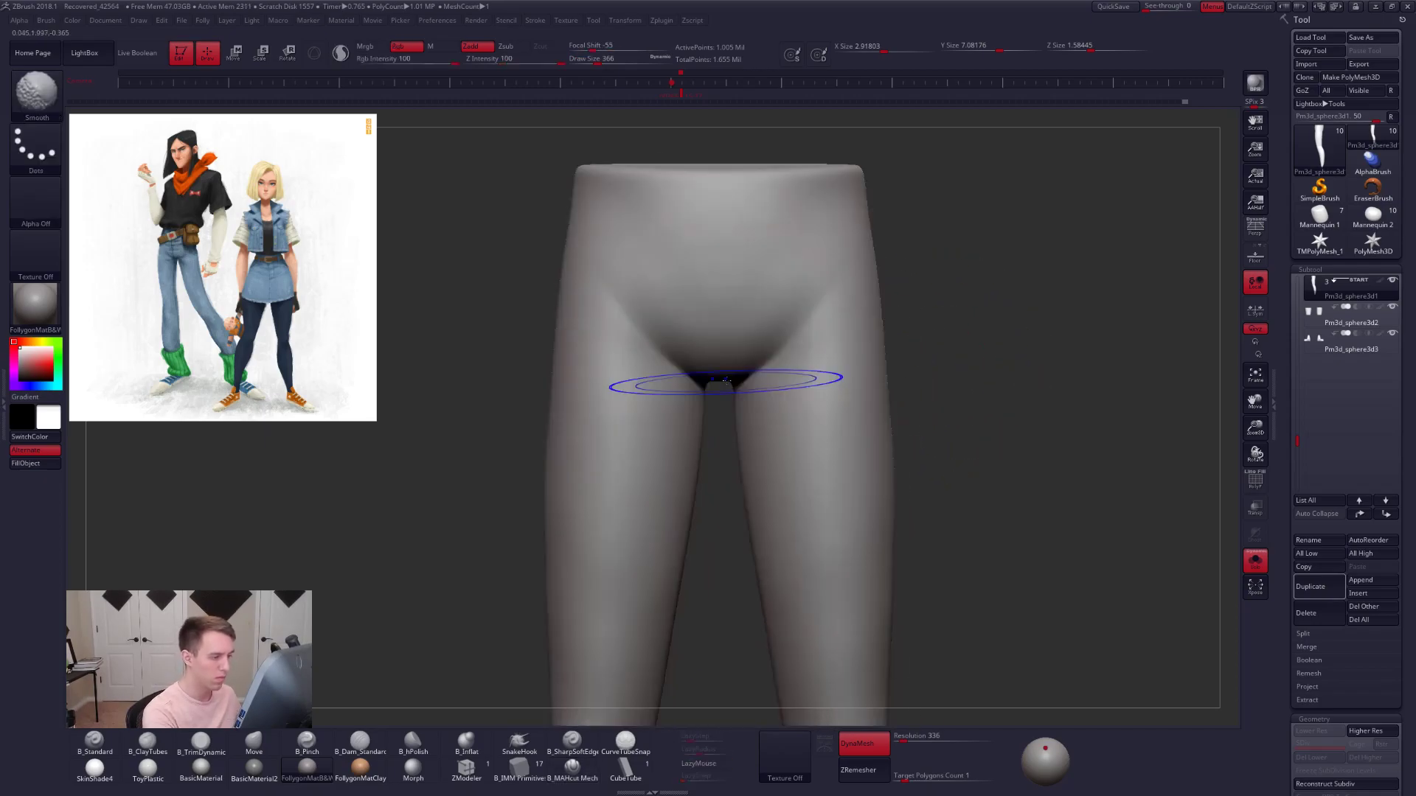
# - Isolate the legs below the groin and buttock creases with SelectLasso, then mask them and restore the full mesh's visibility
pyautogui.moveTo(771, 357)
pyautogui.keyDown('ctrl'); pyautogui.keyDown('alt'); pyautogui.keyDown('shift'); pyautogui.mouseDown()
pyautogui.moveTo(828, 285)
pyautogui.moveTo(758, 126)
pyautogui.moveTo(701, 126)
pyautogui.moveTo(692, 145)
pyautogui.mouseUp(); pyautogui.keyUp('shift'); pyautogui.keyUp('alt'); pyautogui.keyUp('ctrl')
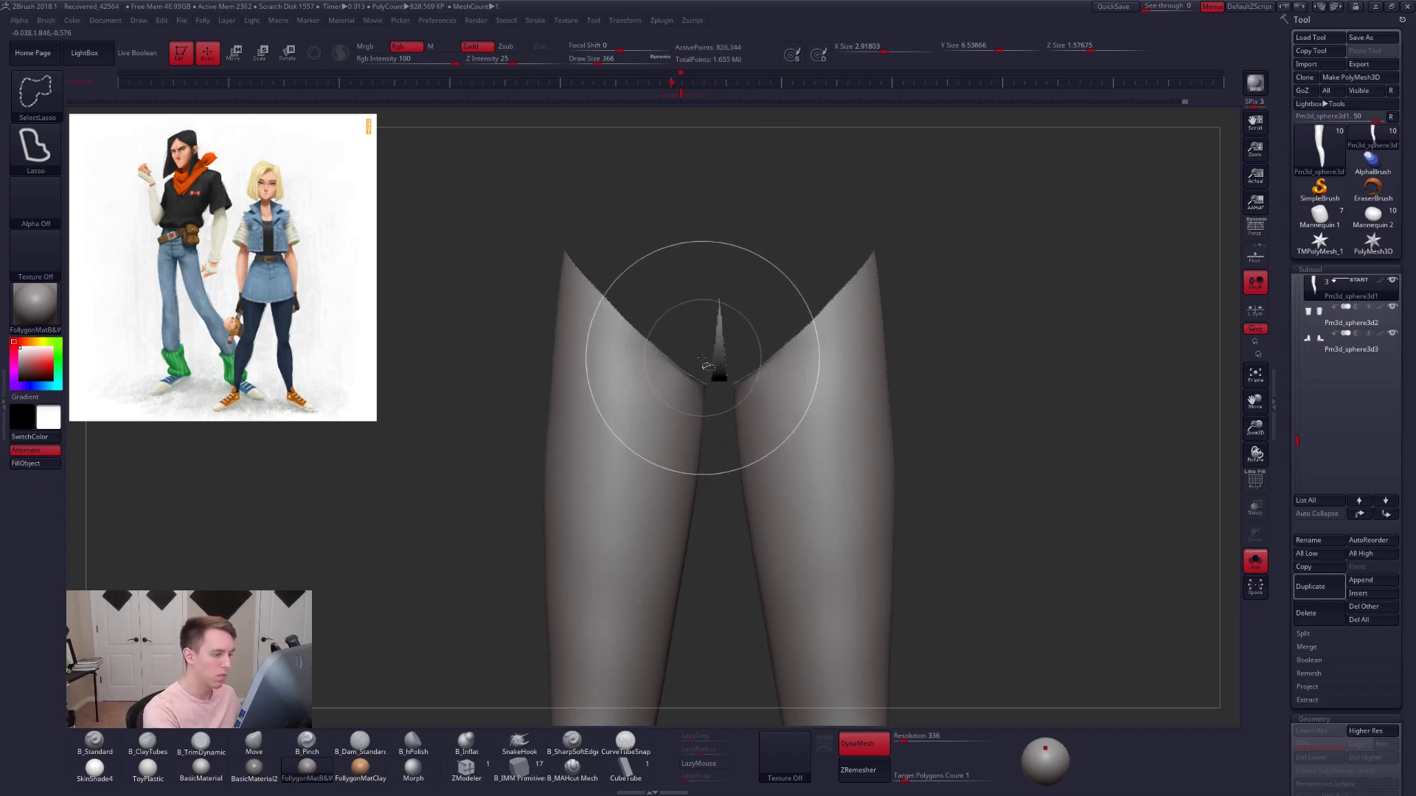
pyautogui.keyDown('ctrl'); pyautogui.keyDown('alt'); pyautogui.keyDown('shift'); pyautogui.moveTo(709, 385); pyautogui.dragTo(727, 229); pyautogui.keyUp('shift'); pyautogui.keyUp('alt'); pyautogui.keyUp('ctrl')
pyautogui.moveTo(758, 282)
pyautogui.mouseDown()
pyautogui.moveTo(883, 394)
pyautogui.moveTo(878, 361)
pyautogui.mouseUp()
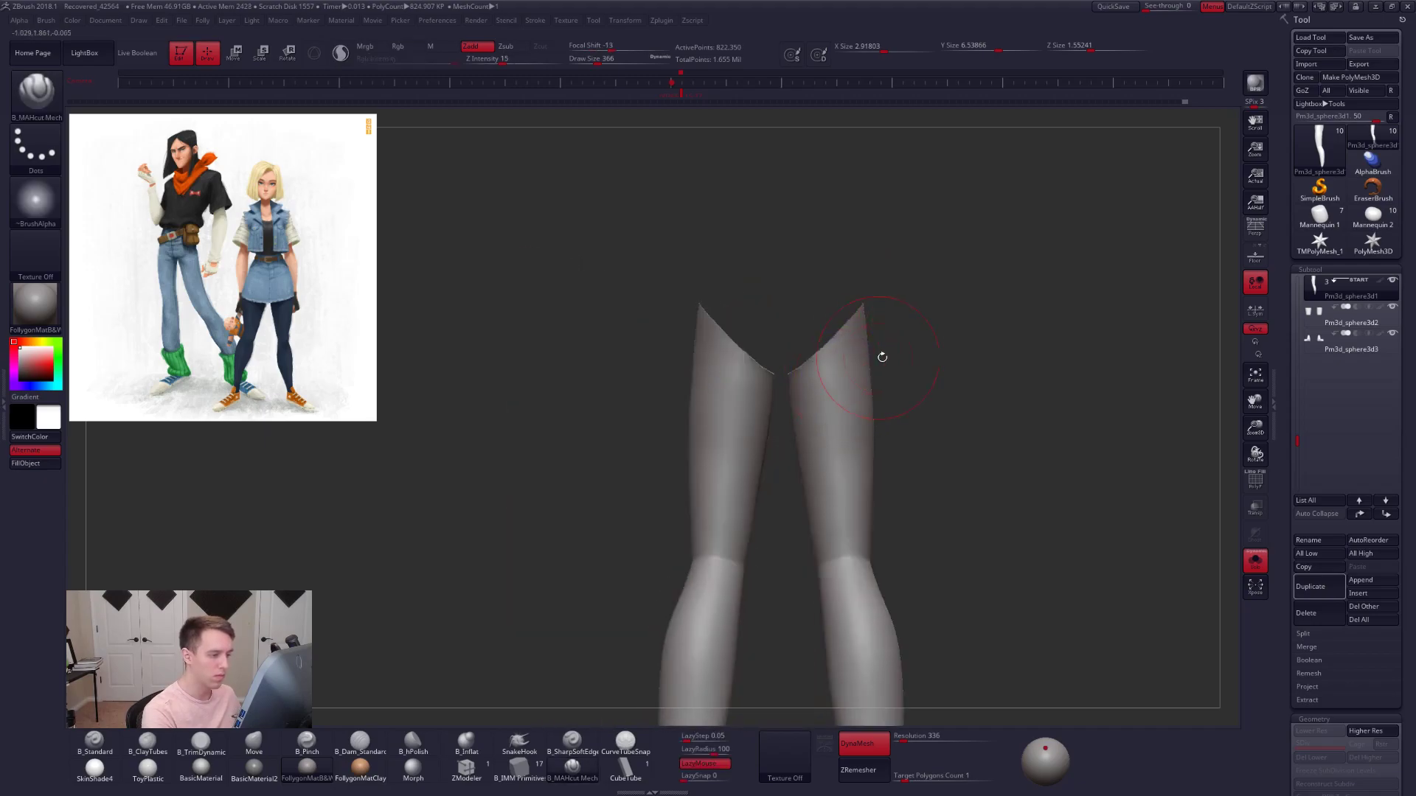
pyautogui.keyDown('ctrl'); pyautogui.click(907, 361); pyautogui.keyUp('ctrl')
pyautogui.keyDown('ctrl'); pyautogui.keyDown('shift'); pyautogui.click(905, 363); pyautogui.keyUp('shift'); pyautogui.keyUp('ctrl')
pyautogui.moveTo(836, 400); pyautogui.dragTo(811, 457, button='right')
# - Clean up the leg mask around the crotch with MaskPen at draw size 43 and make the masked legs a separate polygroup
pyautogui.hotkey('ctrl', 'f')
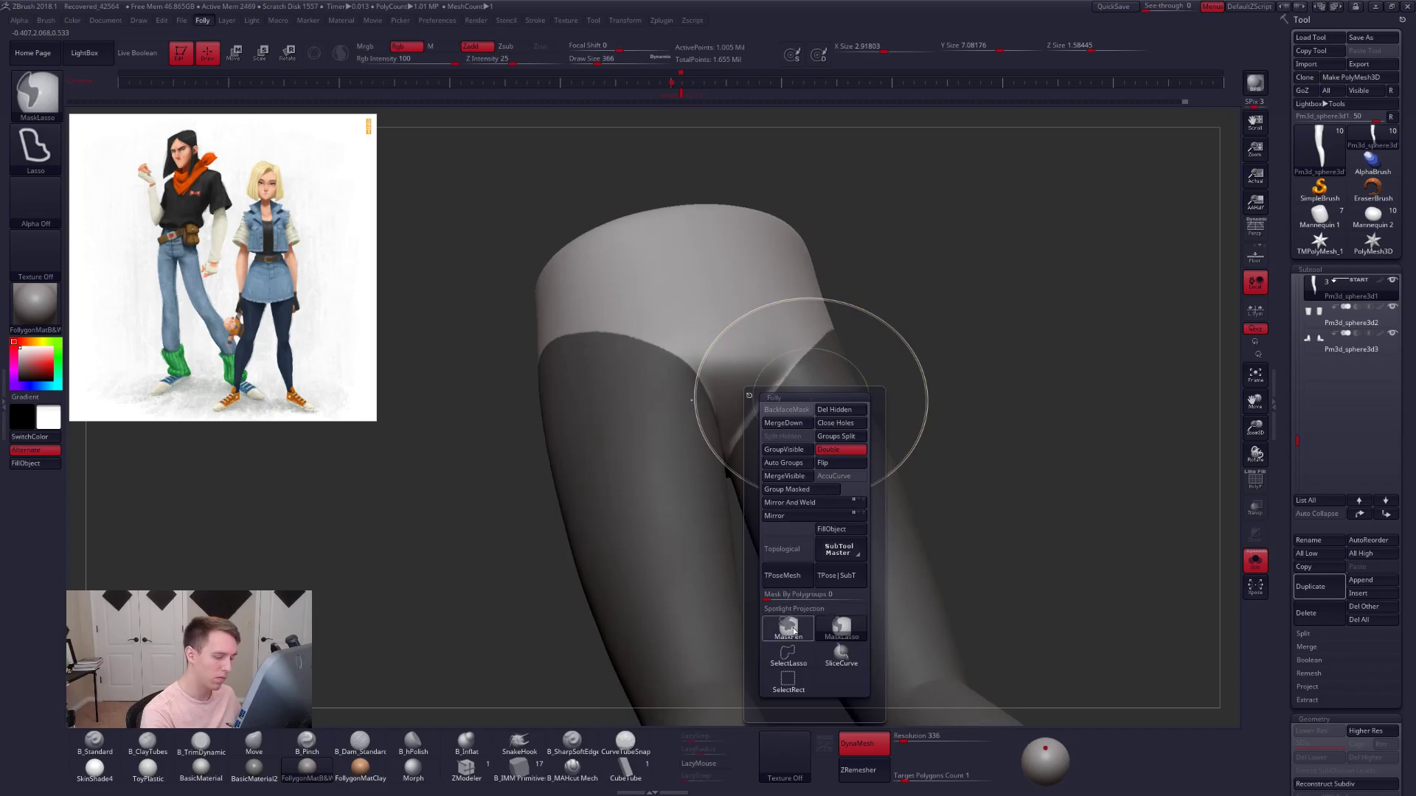
pyautogui.press('space')
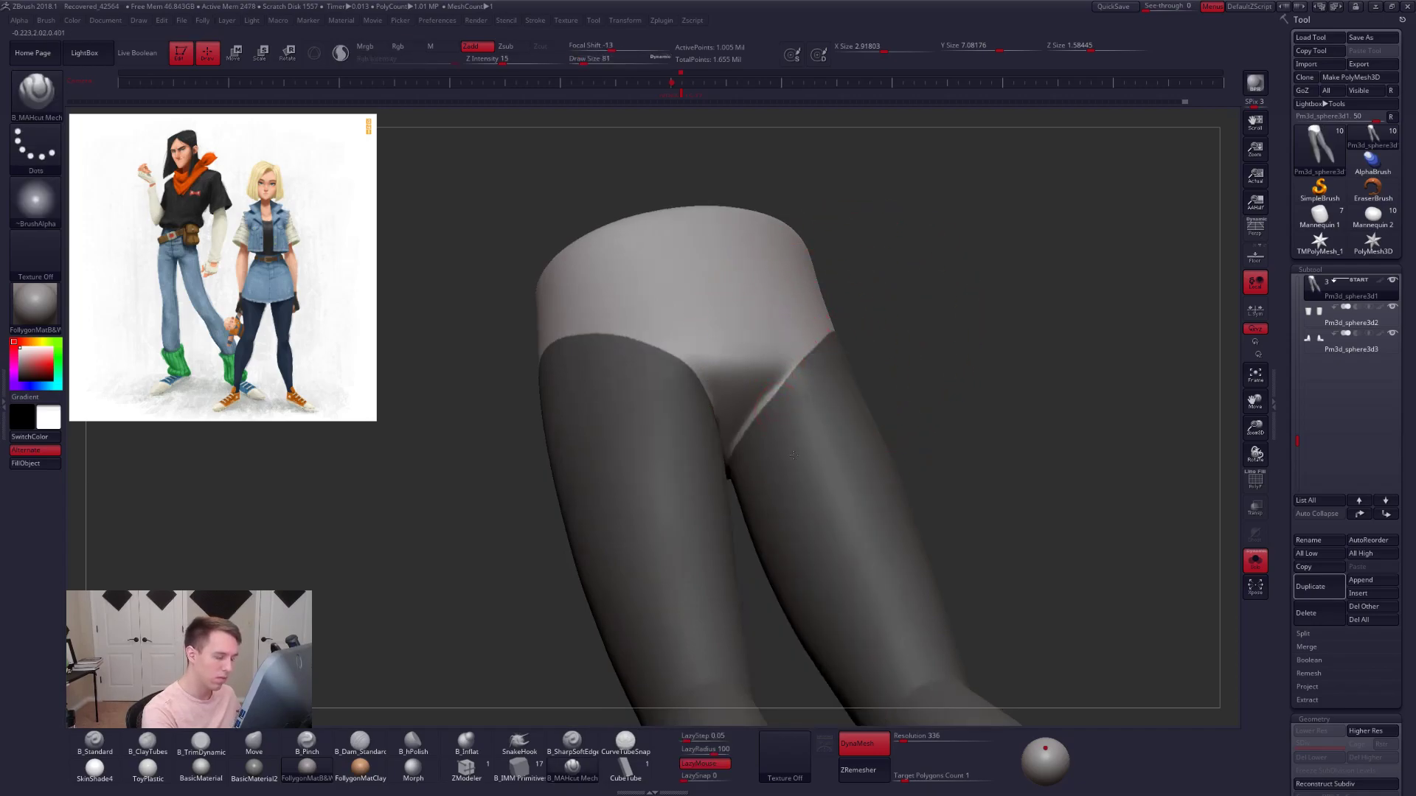
pyautogui.keyDown('ctrl'); pyautogui.moveTo(745, 420); pyautogui.dragTo(732, 476, button='right'); pyautogui.keyUp('ctrl')
pyautogui.press('space')
pyautogui.moveTo(729, 469); pyautogui.dragTo(732, 469)
pyautogui.press('ctrl')
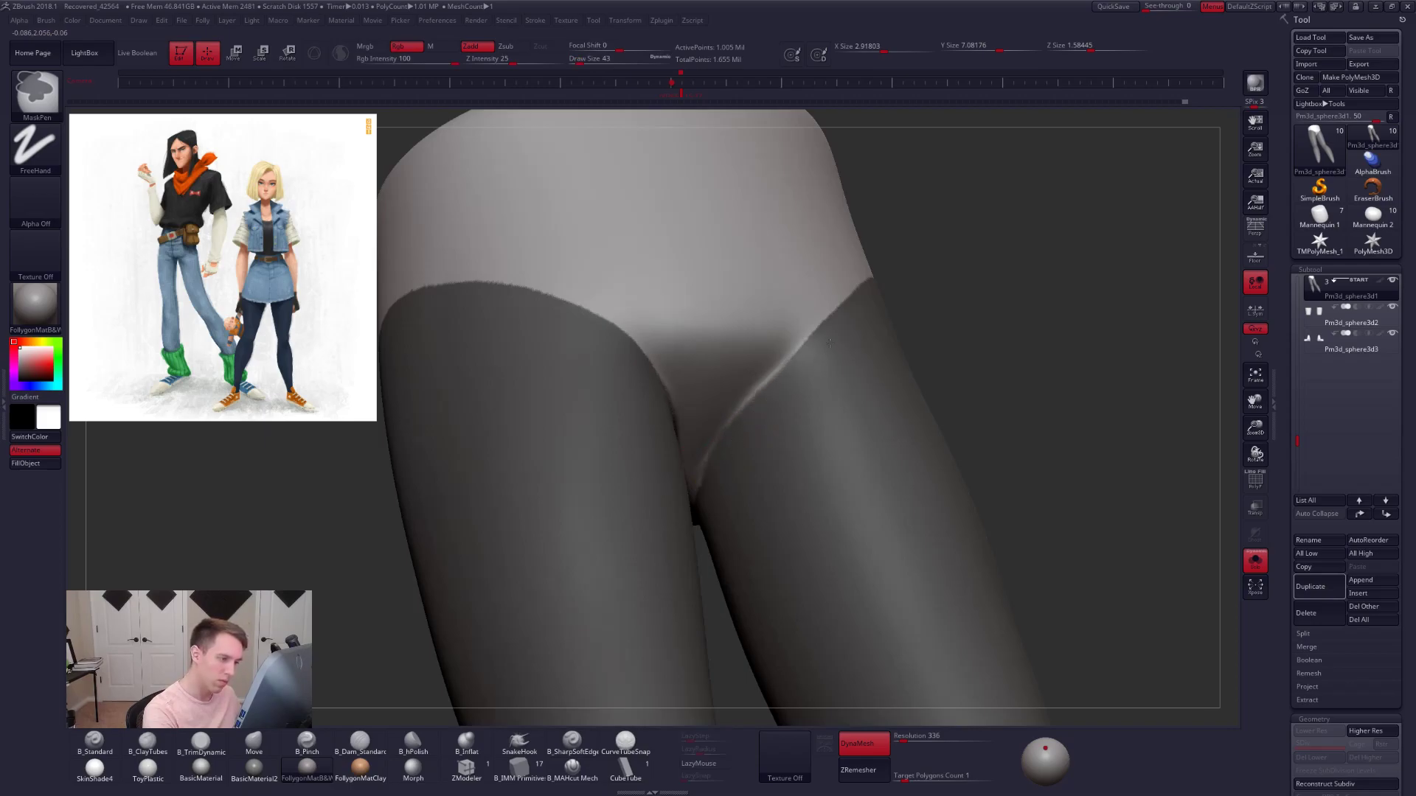
pyautogui.moveTo(822, 502)
pyautogui.keyDown('ctrl'); pyautogui.mouseDown(button='right')
pyautogui.moveTo(796, 446)
pyautogui.moveTo(735, 474)
pyautogui.moveTo(743, 441)
pyautogui.moveTo(738, 478)
pyautogui.mouseUp(button='right'); pyautogui.keyUp('ctrl')
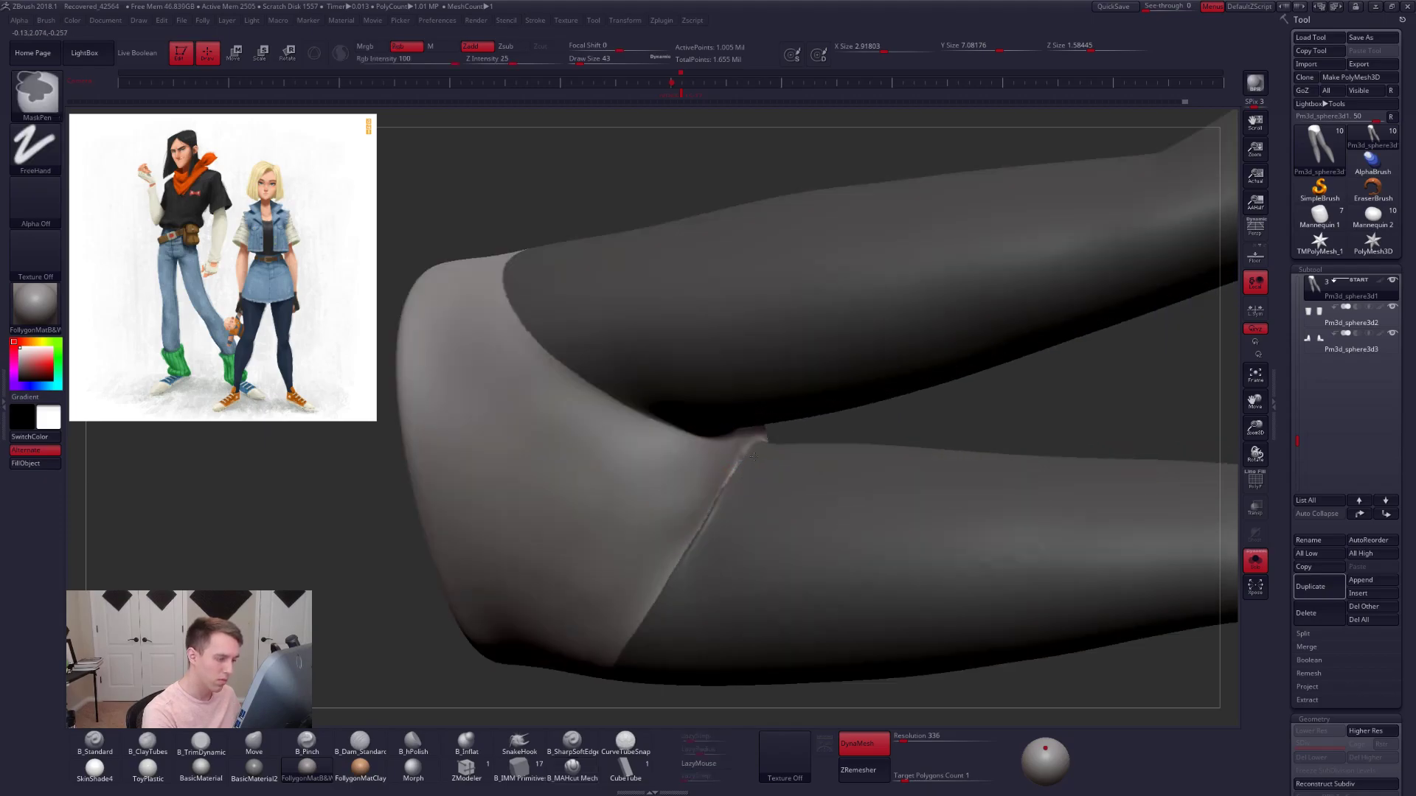
pyautogui.moveTo(734, 548)
pyautogui.keyDown('alt'); pyautogui.mouseDown(button='right')
pyautogui.moveTo(767, 468)
pyautogui.moveTo(697, 427)
pyautogui.moveTo(784, 442)
pyautogui.moveTo(817, 361)
pyautogui.mouseUp(button='right'); pyautogui.keyUp('alt')
pyautogui.hotkey('shift', 'f')
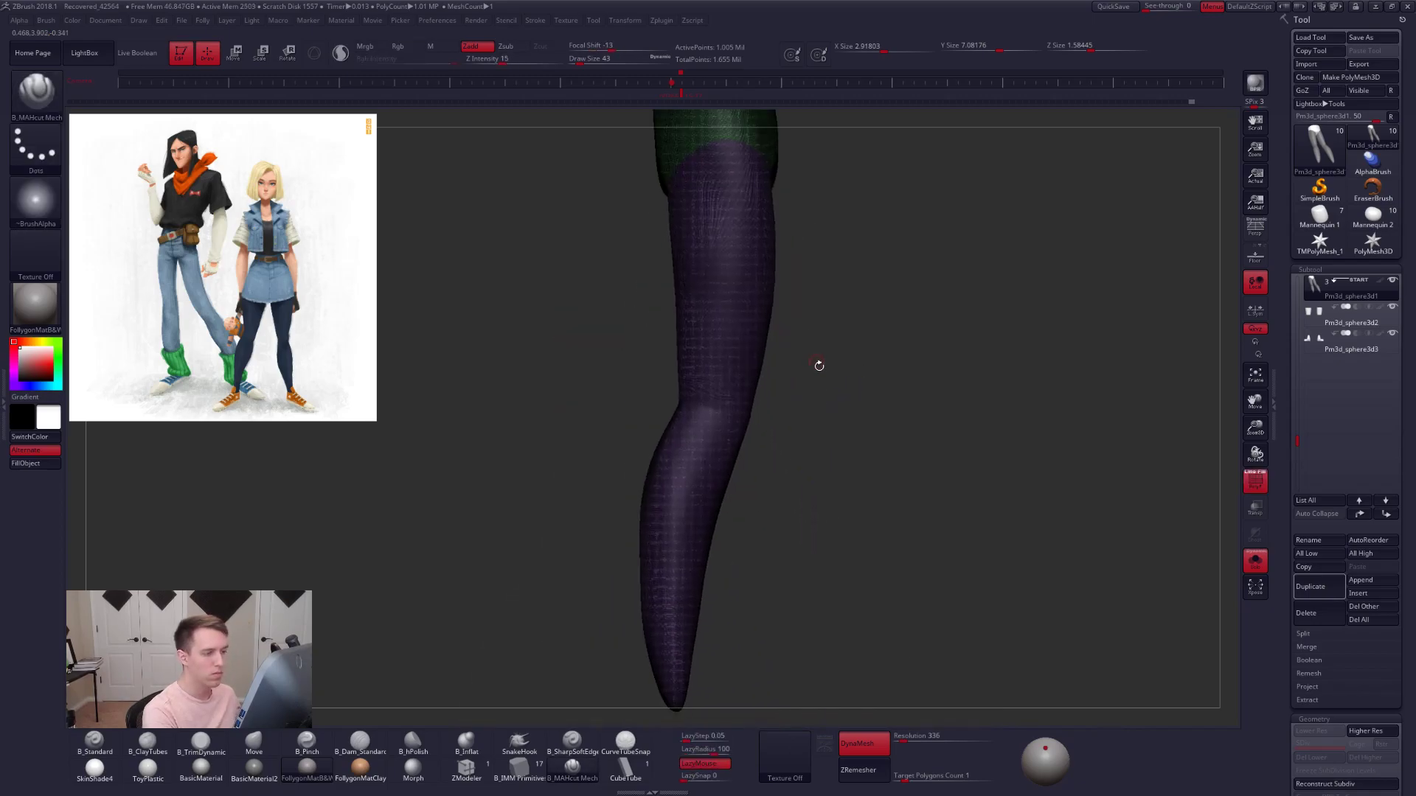
# - Duplicate the legs subtool to keep a high-resolution copy, with the original remaining active
pyautogui.hotkey('shift', 'f')
pyautogui.press('space')
pyautogui.keyDown('ctrl'); pyautogui.moveTo(977, 449); pyautogui.dragTo(914, 408, button='right'); pyautogui.keyUp('ctrl')
pyautogui.moveTo(914, 408); pyautogui.dragTo(873, 436, button='right')
pyautogui.click(1310, 586)
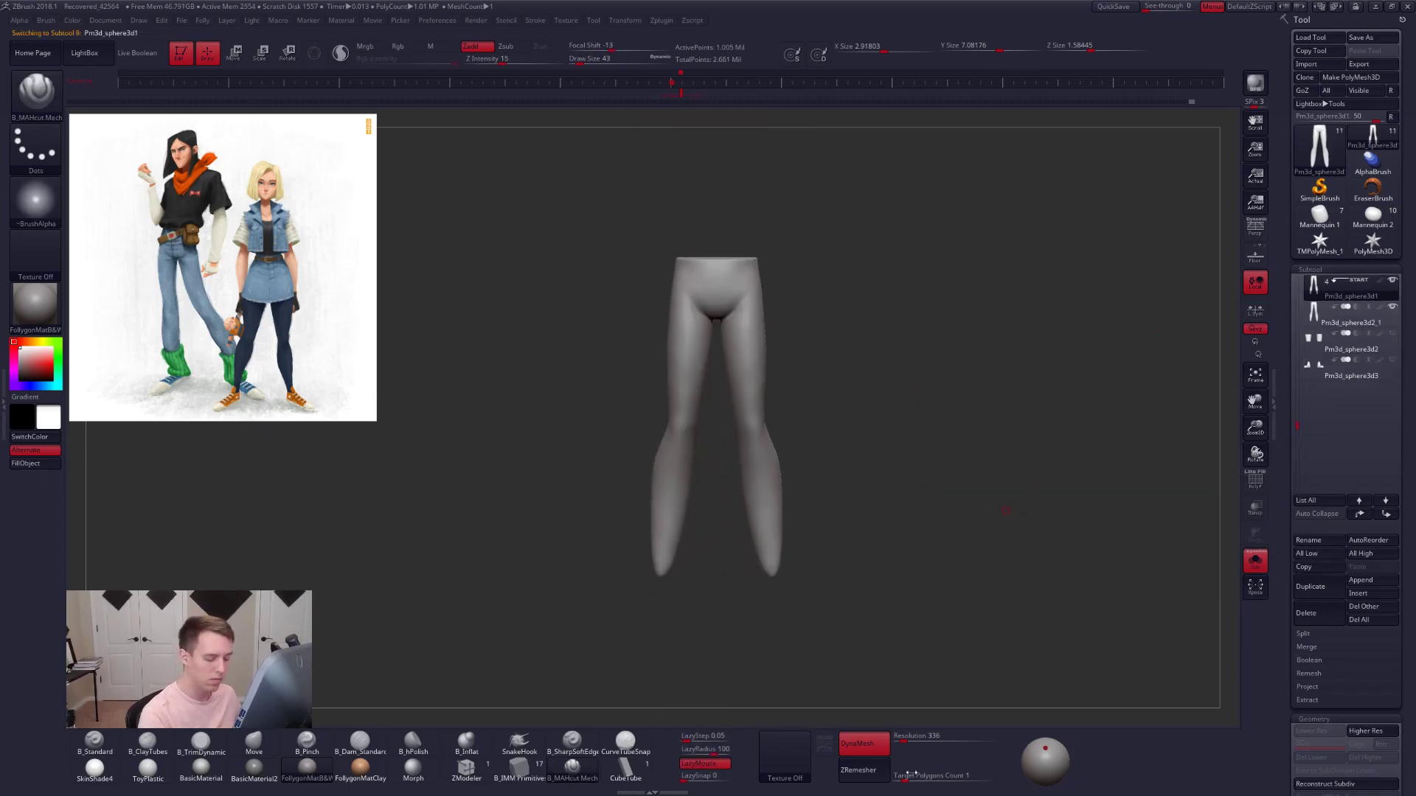
# - Try to ZRemesh the legs with a target polygon count of 1 and inspect the resulting topology
pyautogui.click(879, 746)
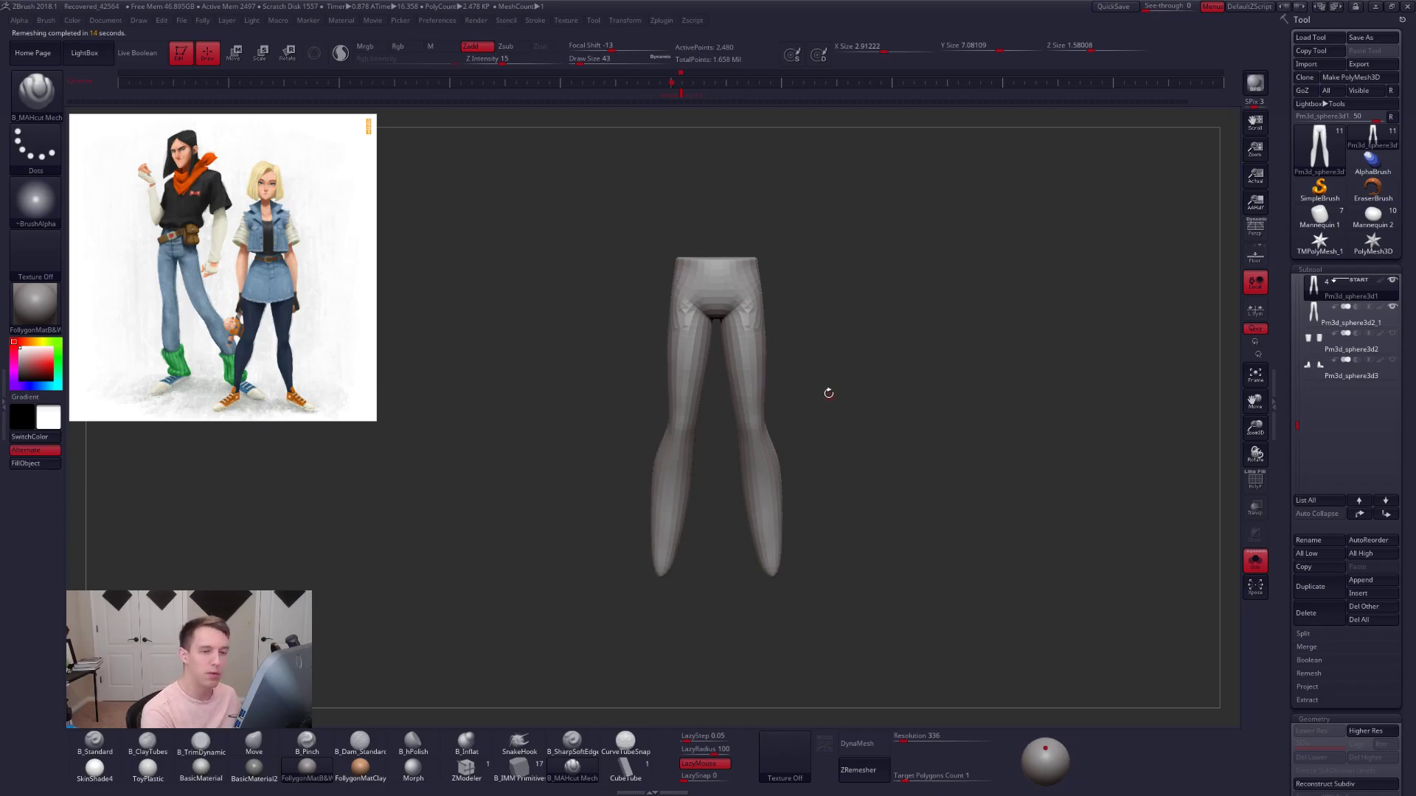
pyautogui.press('f')
pyautogui.hotkey('shift', 'f')
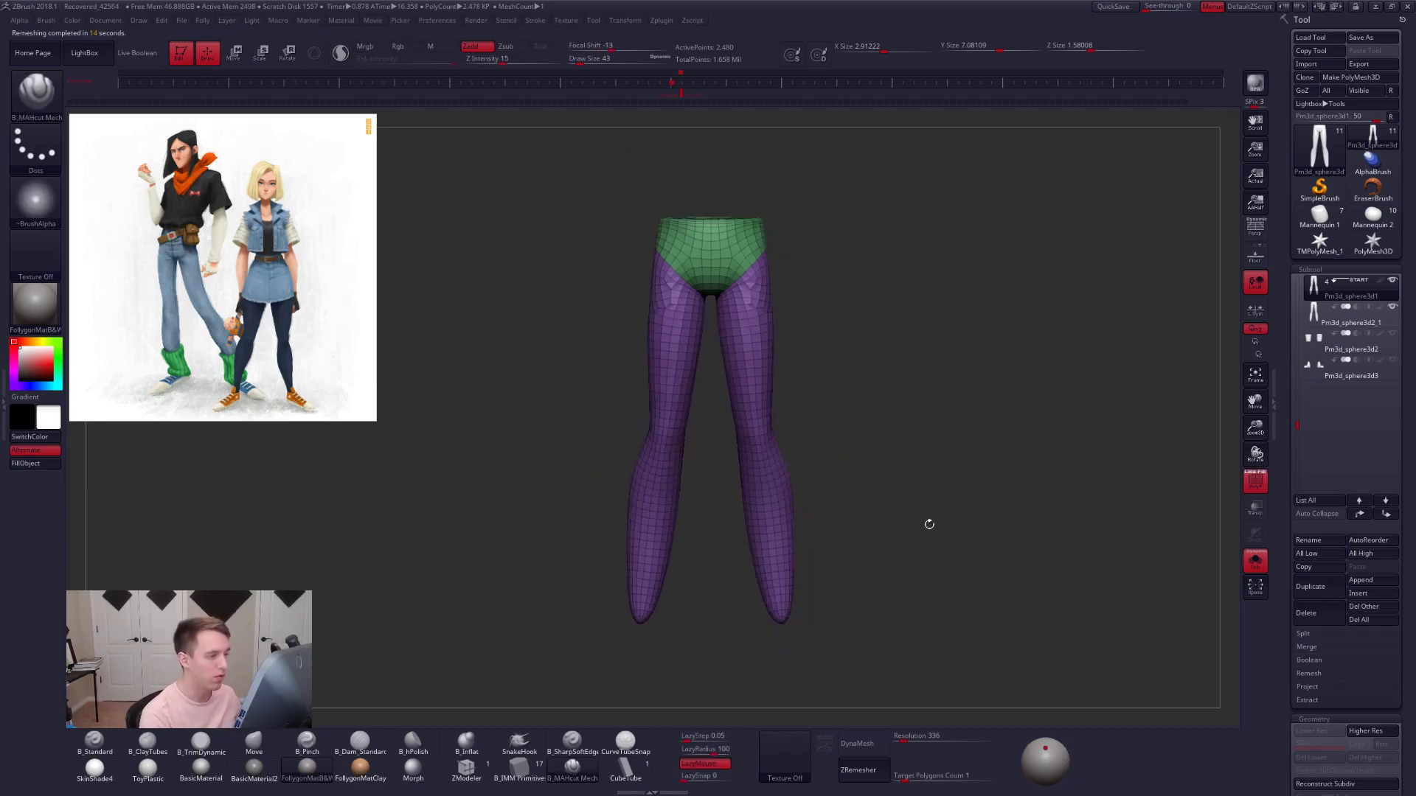
pyautogui.moveTo(933, 531)
pyautogui.mouseDown()
pyautogui.moveTo(860, 566)
pyautogui.moveTo(907, 537)
pyautogui.moveTo(959, 538)
pyautogui.mouseUp()
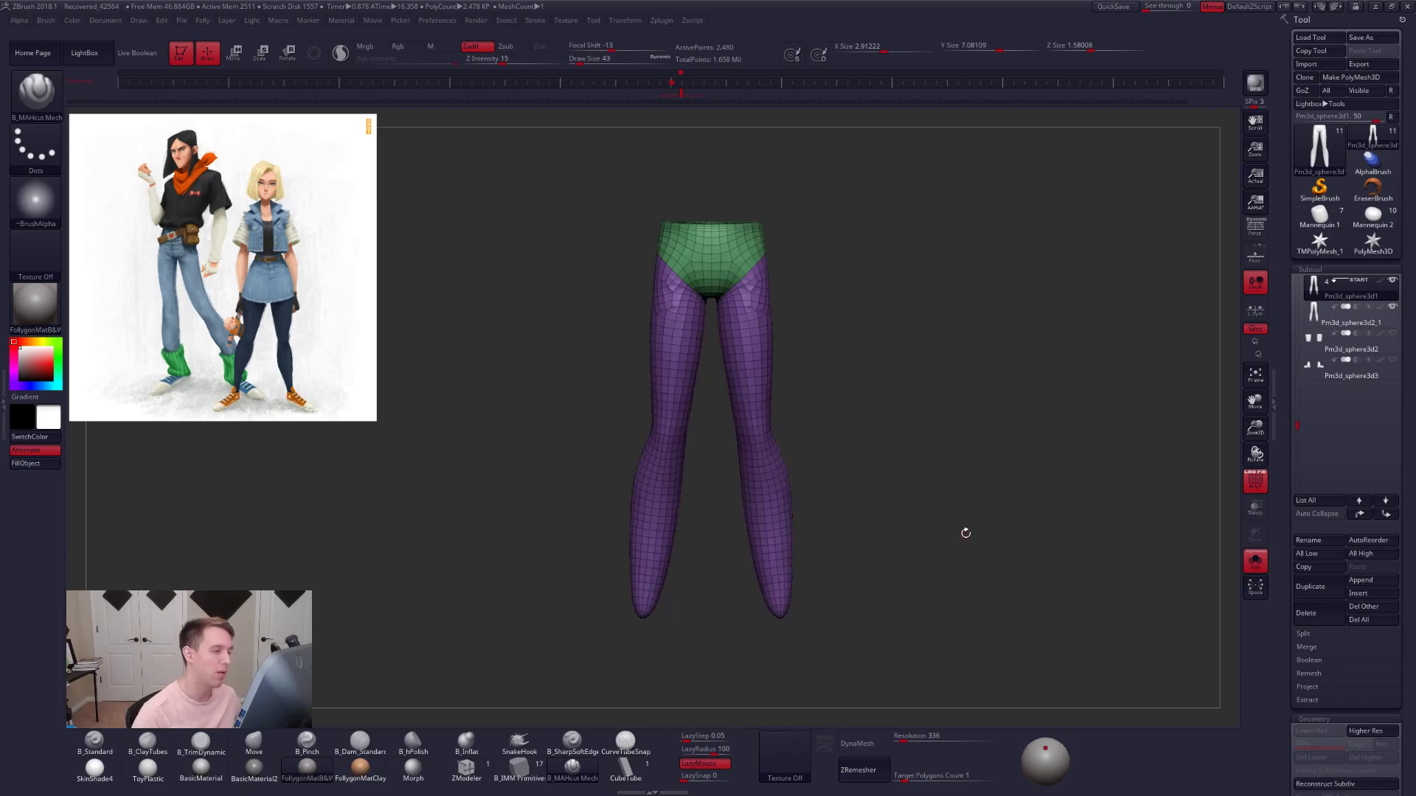
pyautogui.hotkey('ctrl', 'z')
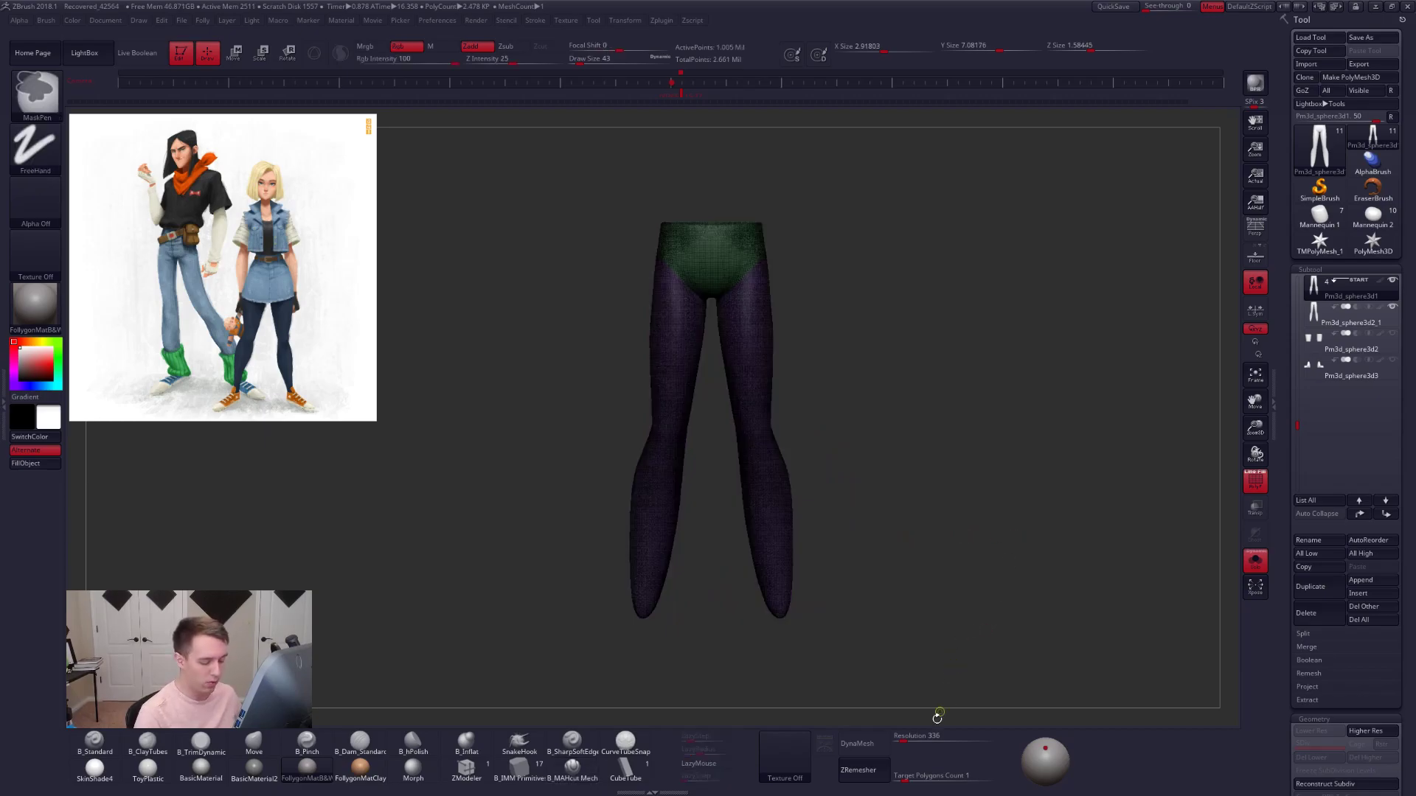
# - Set ZRemesher's target polygon count to 0.5 and try remeshing the legs
pyautogui.click(941, 776)
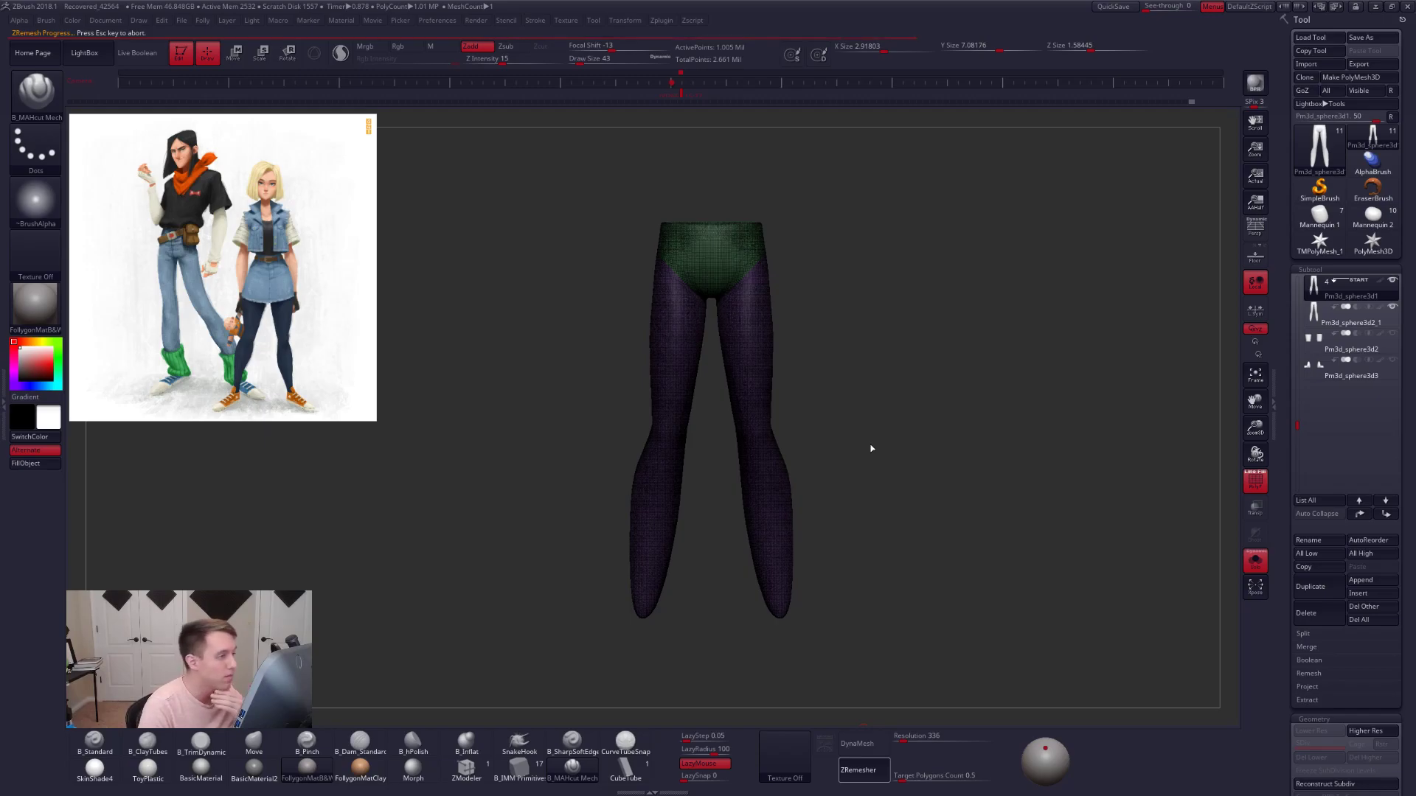
pyautogui.moveTo(870, 443); pyautogui.dragTo(796, 399)
pyautogui.keyDown('alt'); pyautogui.moveTo(783, 317); pyautogui.dragTo(752, 325); pyautogui.keyUp('alt')
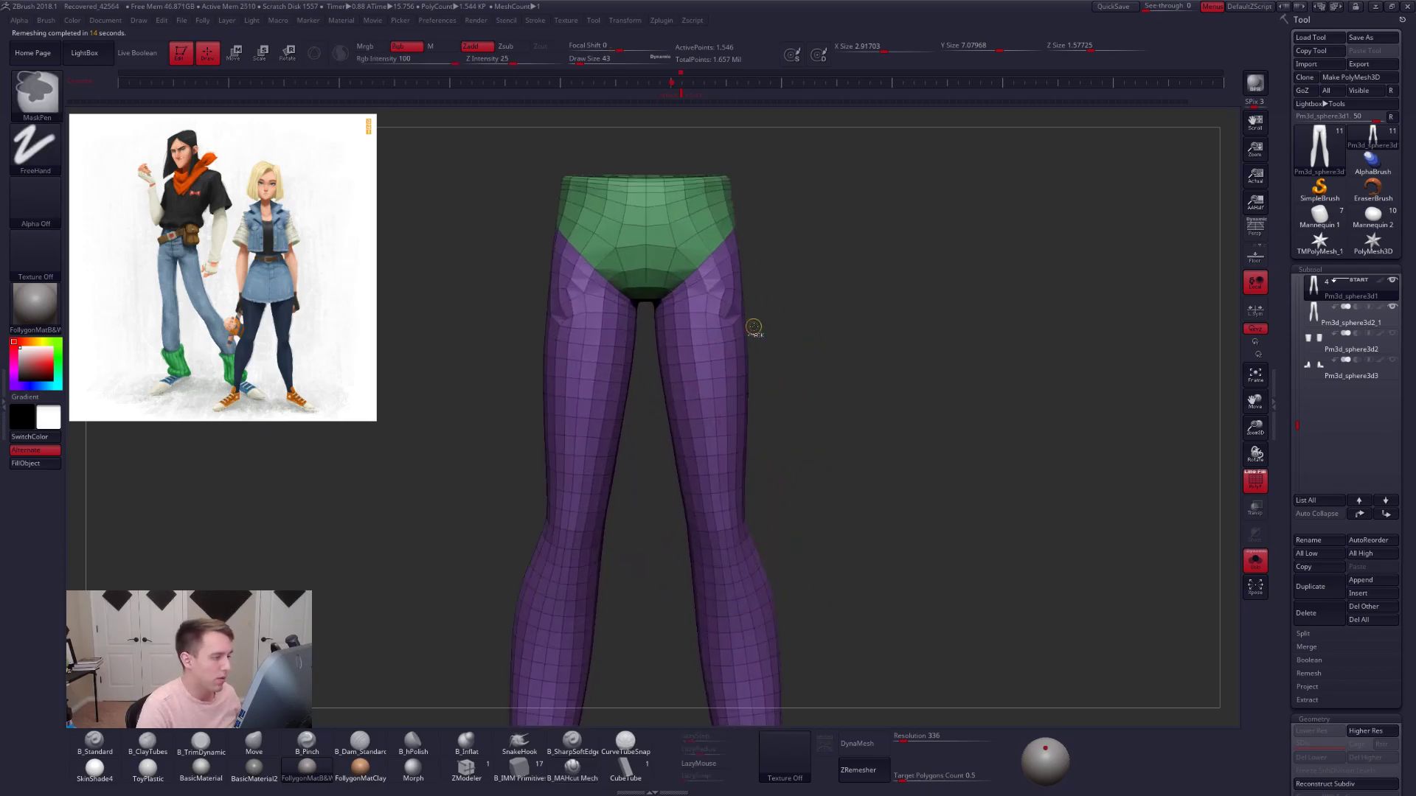
pyautogui.hotkey('ctrl', 'z')
# - Mask both legs below the crotch, assign them their own polygroup, and ZRemesh the mesh with a target polygon count of 0.5
pyautogui.keyDown('ctrl'); pyautogui.moveTo(644, 317); pyautogui.dragTo(882, 410); pyautogui.keyUp('ctrl')
pyautogui.keyDown('alt'); pyautogui.moveTo(786, 397); pyautogui.dragTo(806, 325); pyautogui.keyUp('alt')
pyautogui.keyDown('ctrl'); pyautogui.moveTo(691, 285); pyautogui.dragTo(859, 629); pyautogui.keyUp('ctrl')
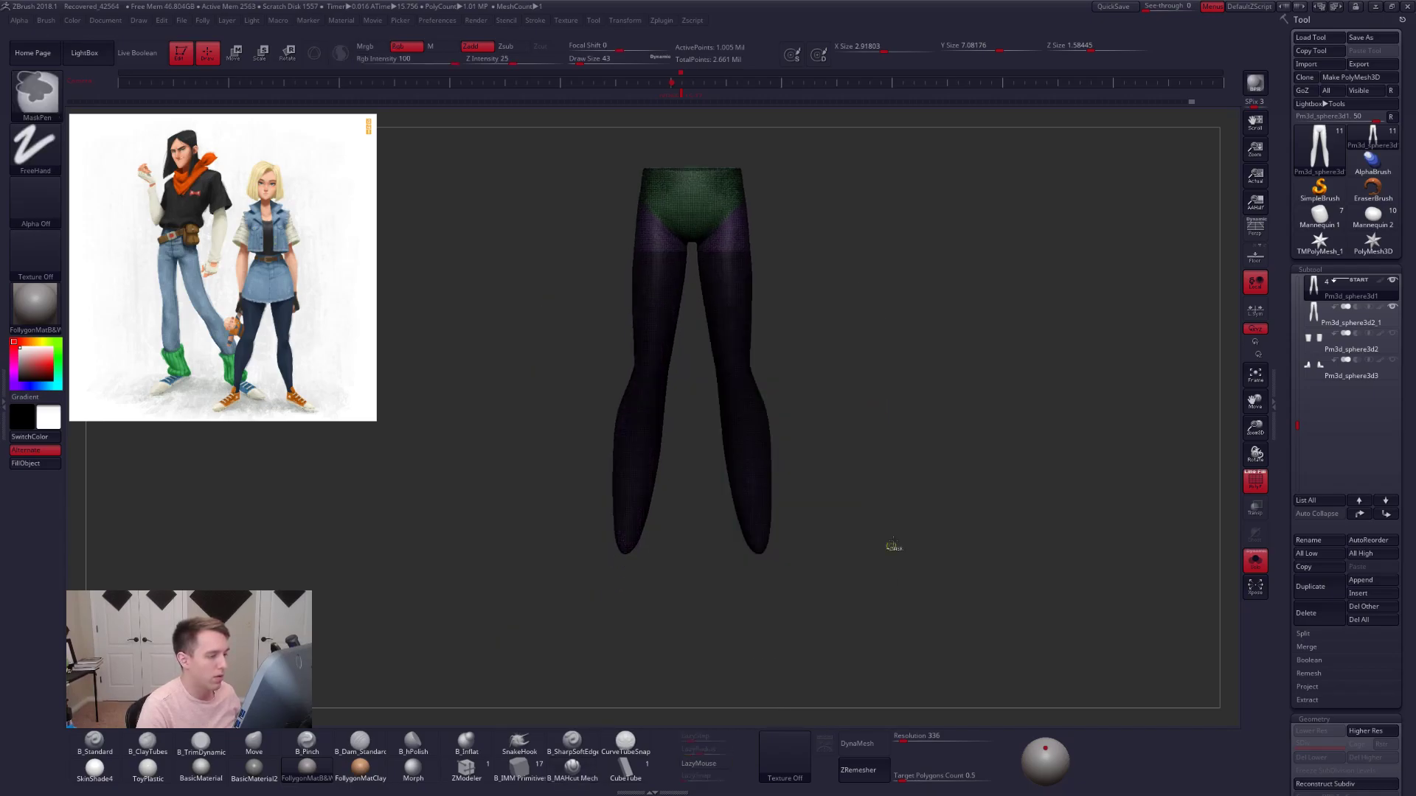
pyautogui.hotkey('ctrl', 'w')
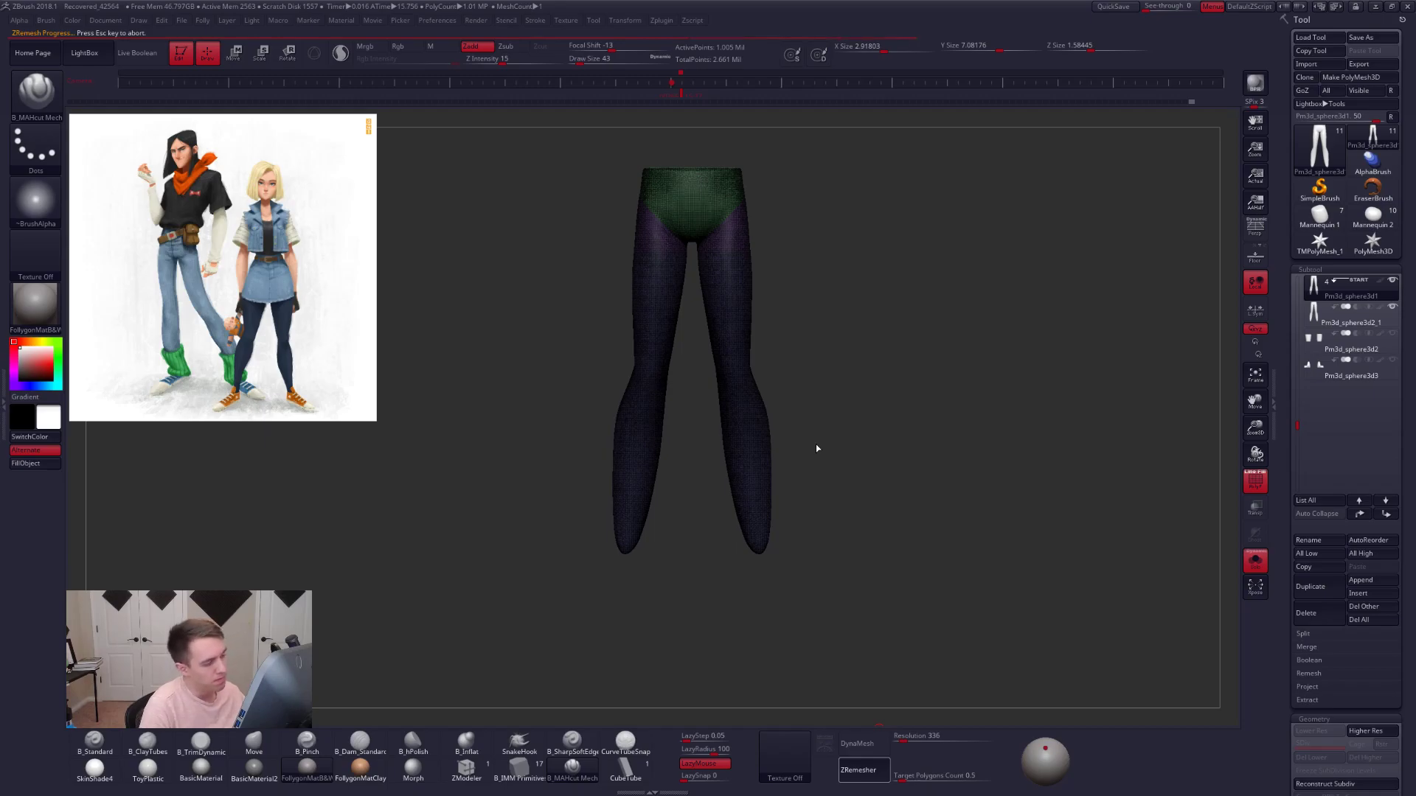
pyautogui.moveTo(703, 232); pyautogui.dragTo(977, 236, button='right')
pyautogui.moveTo(744, 268)
pyautogui.mouseDown()
pyautogui.moveTo(686, 255)
pyautogui.moveTo(737, 252)
pyautogui.moveTo(717, 250)
pyautogui.moveTo(751, 303)
pyautogui.moveTo(791, 323)
pyautogui.moveTo(793, 356)
pyautogui.moveTo(776, 284)
pyautogui.moveTo(791, 273)
pyautogui.mouseUp()
pyautogui.hotkey('ctrl', 'f')
pyautogui.keyDown('ctrl'); pyautogui.click(693, 481); pyautogui.keyUp('ctrl')
pyautogui.keyDown('ctrl'); pyautogui.click(746, 481); pyautogui.keyUp('ctrl')
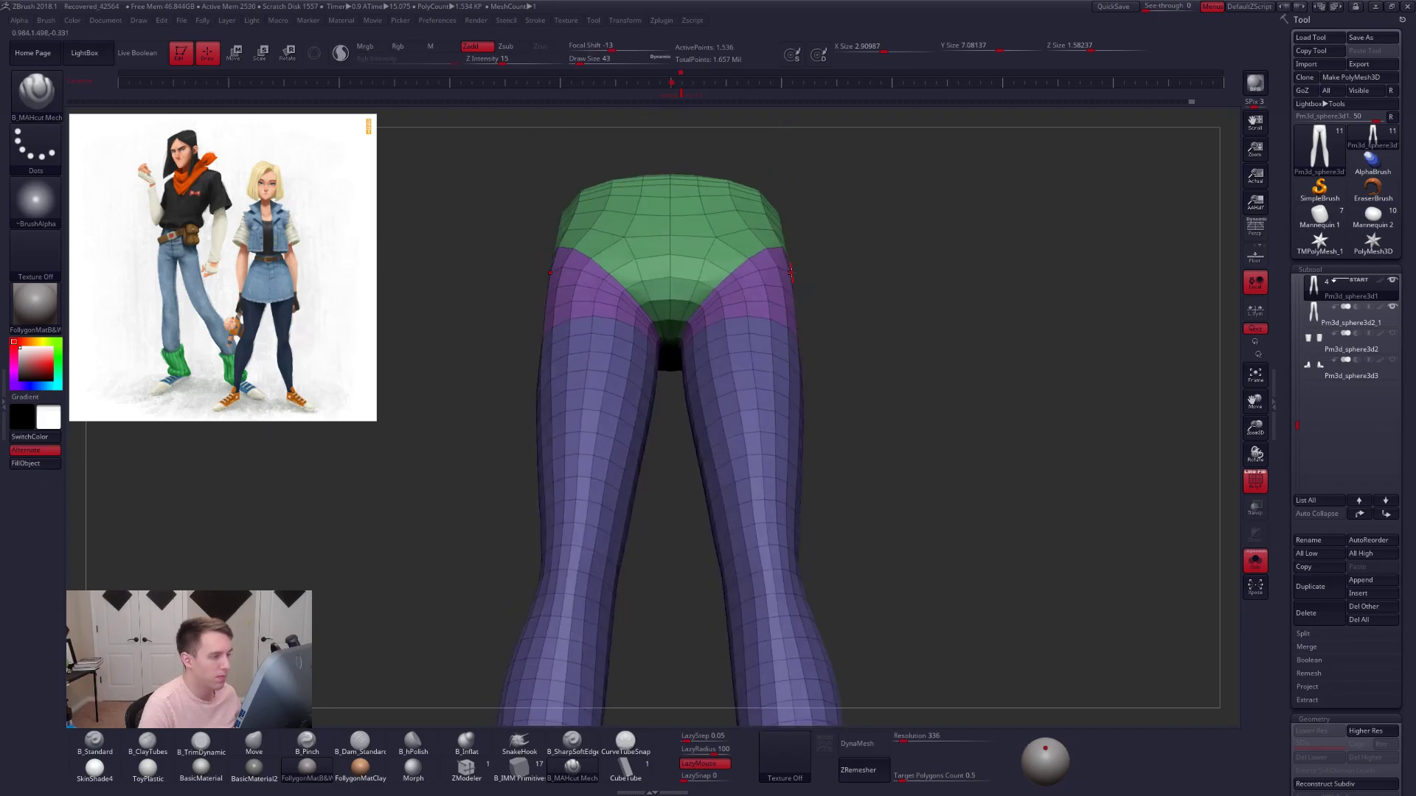
# - Set the ZModeler edge action to Bevel with the EdgeLoop Complete target
pyautogui.click(466, 770)
pyautogui.moveTo(735, 331)
pyautogui.keyDown('alt'); pyautogui.mouseDown(button='right')
pyautogui.moveTo(782, 430)
pyautogui.moveTo(759, 401)
pyautogui.mouseUp(button='right'); pyautogui.keyUp('alt')
pyautogui.press('space')
pyautogui.click(746, 455)
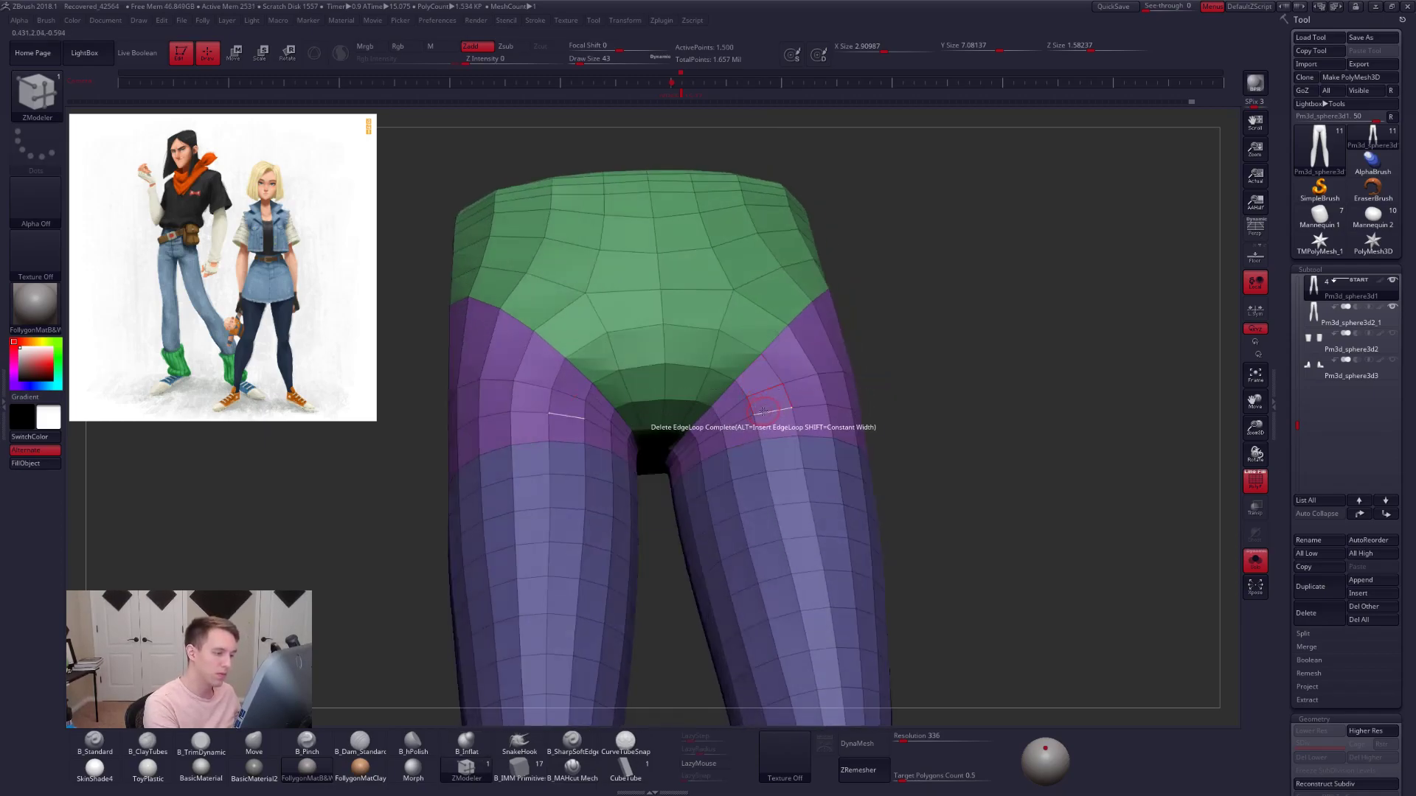
pyautogui.moveTo(760, 414)
pyautogui.keyDown('shift'); pyautogui.mouseDown(button='right')
pyautogui.moveTo(753, 428)
pyautogui.moveTo(732, 421)
pyautogui.moveTo(742, 438)
pyautogui.moveTo(743, 376)
pyautogui.moveTo(723, 384)
pyautogui.mouseUp(button='right'); pyautogui.keyUp('shift')
pyautogui.press('d')
pyautogui.hotkey('shift', 'd')
pyautogui.hotkey('ctrl', 'z')
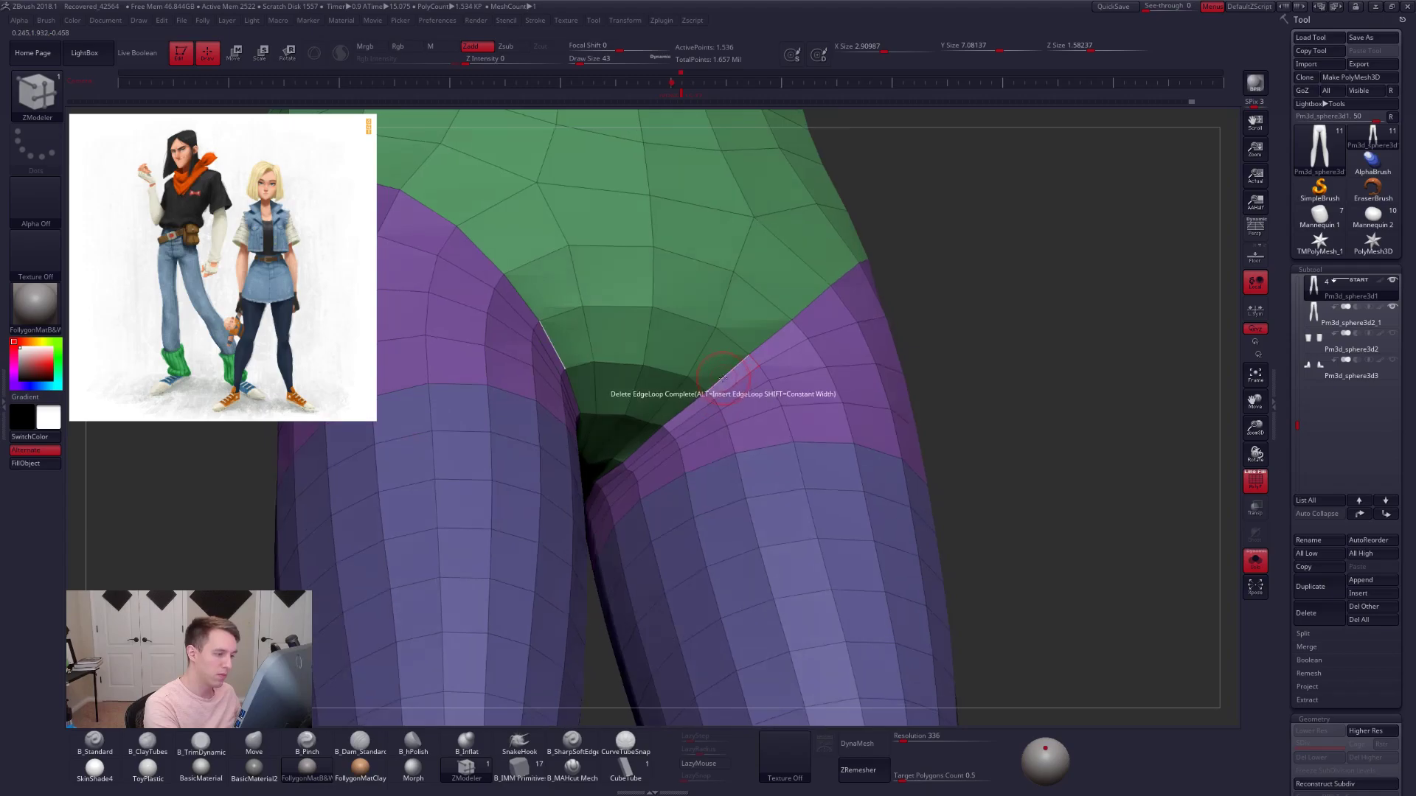
pyautogui.press('space')
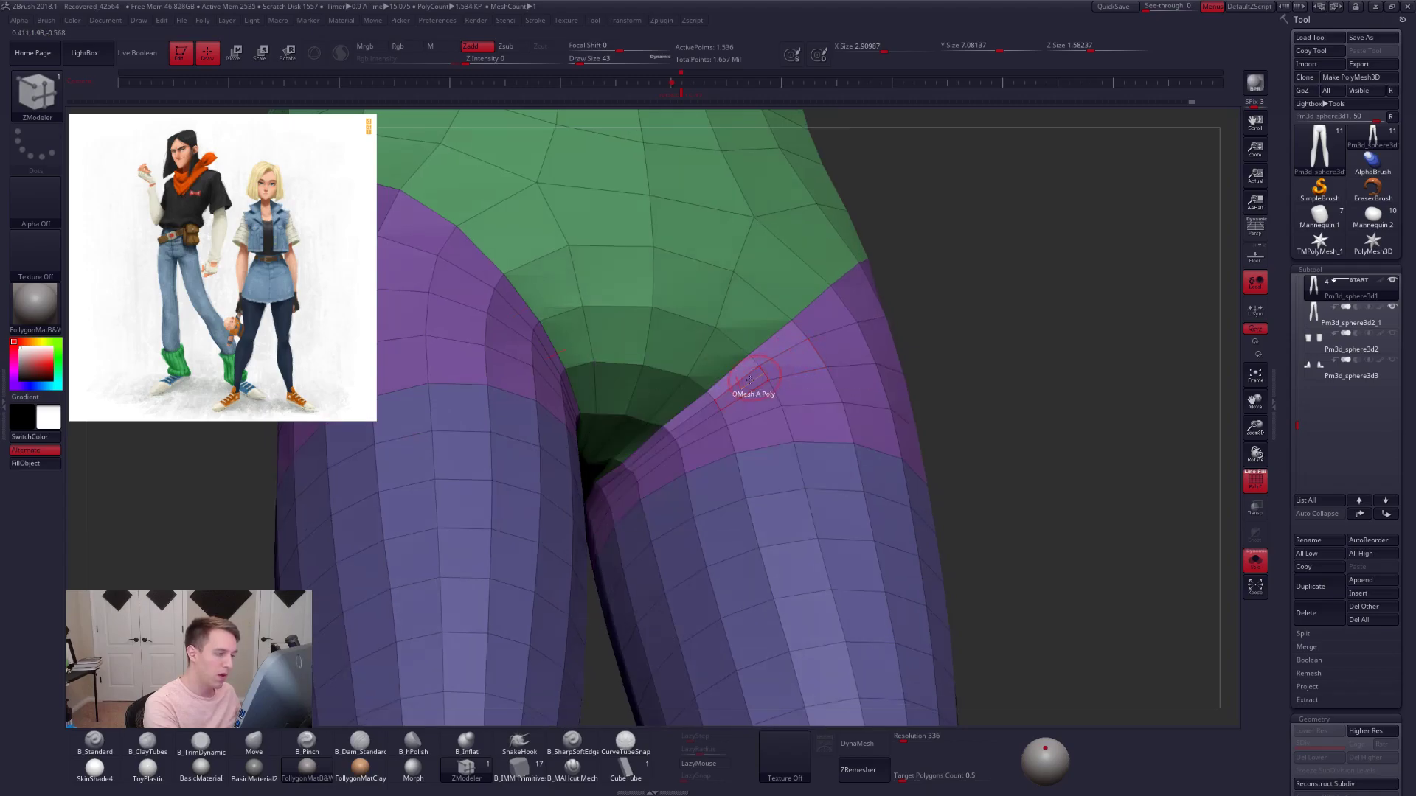
pyautogui.press('space')
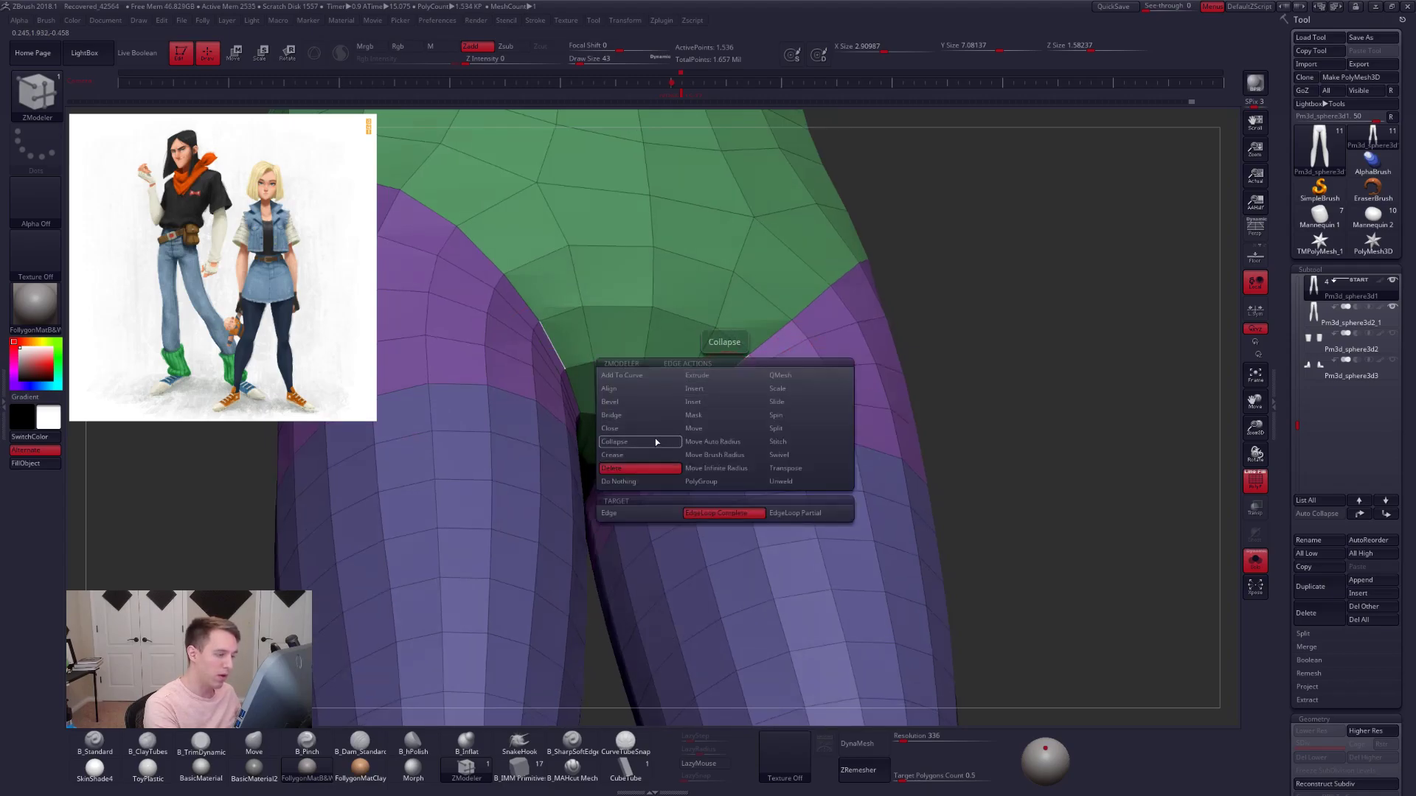
pyautogui.click(623, 402)
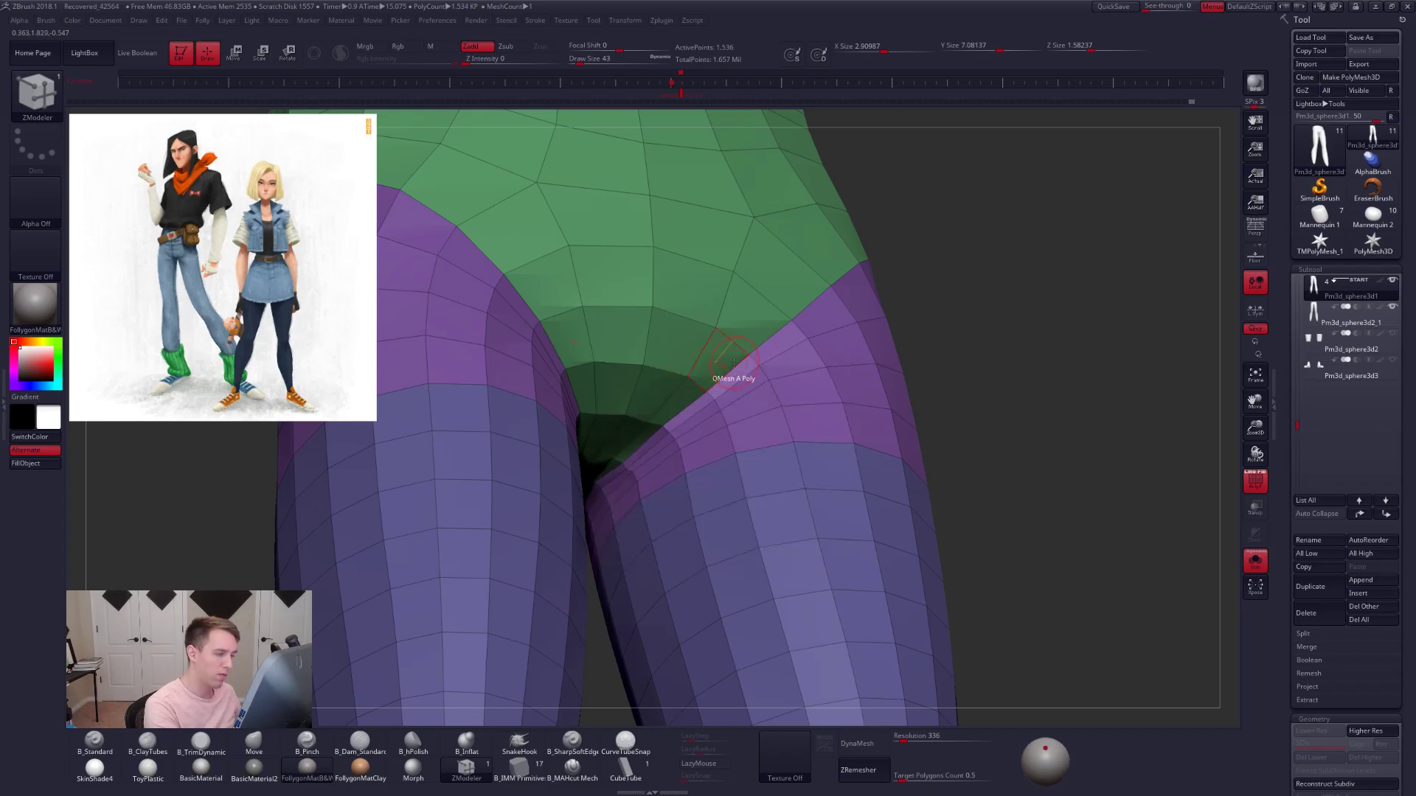
# - Preview the remeshed legs with smooth subdivision and examine the topology around the groin
pyautogui.hotkey('ctrl', 'd')
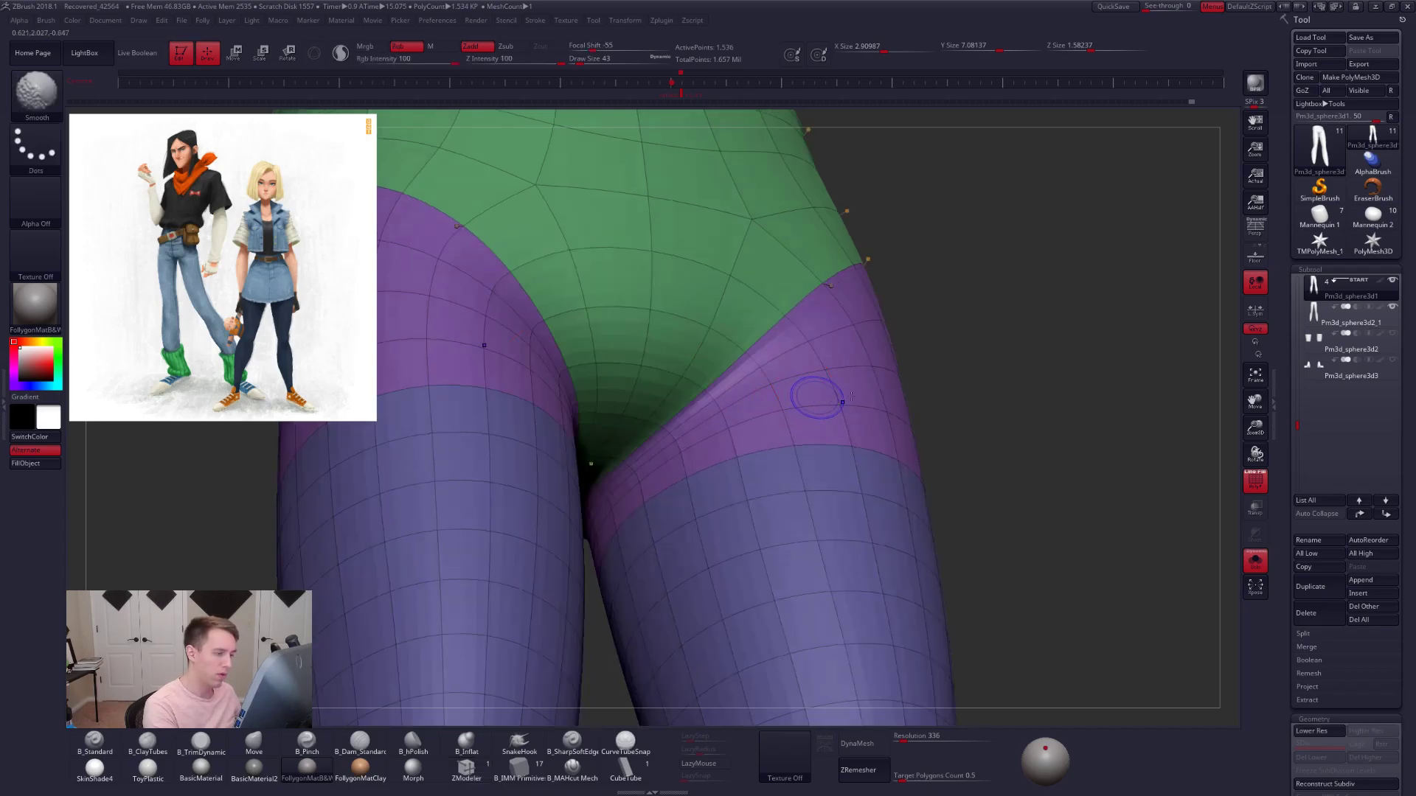
pyautogui.hotkey('shift', 'f')
pyautogui.press('f')
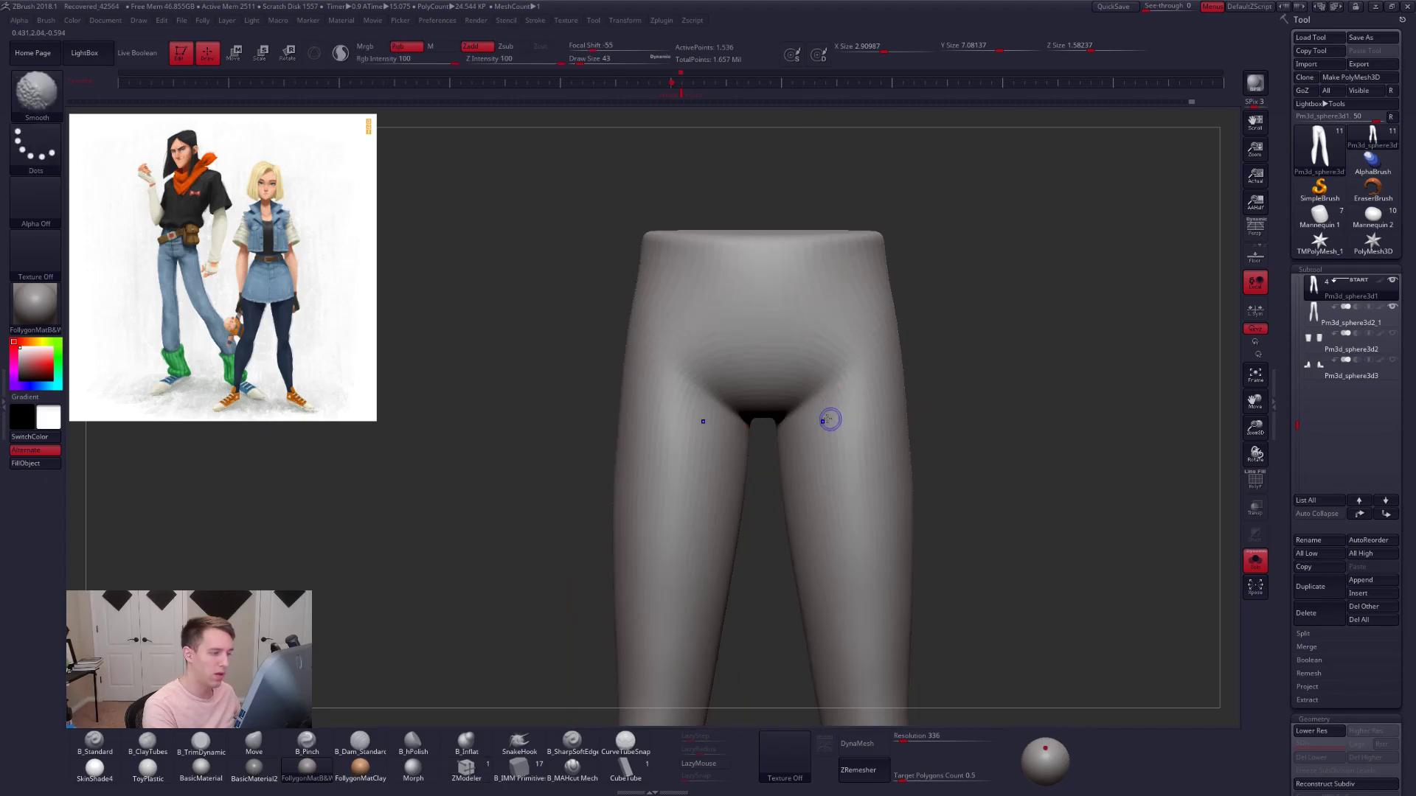
pyautogui.hotkey('shift', 'f')
pyautogui.hotkey('shift', 'd')
pyautogui.scroll(5, 815, 410)
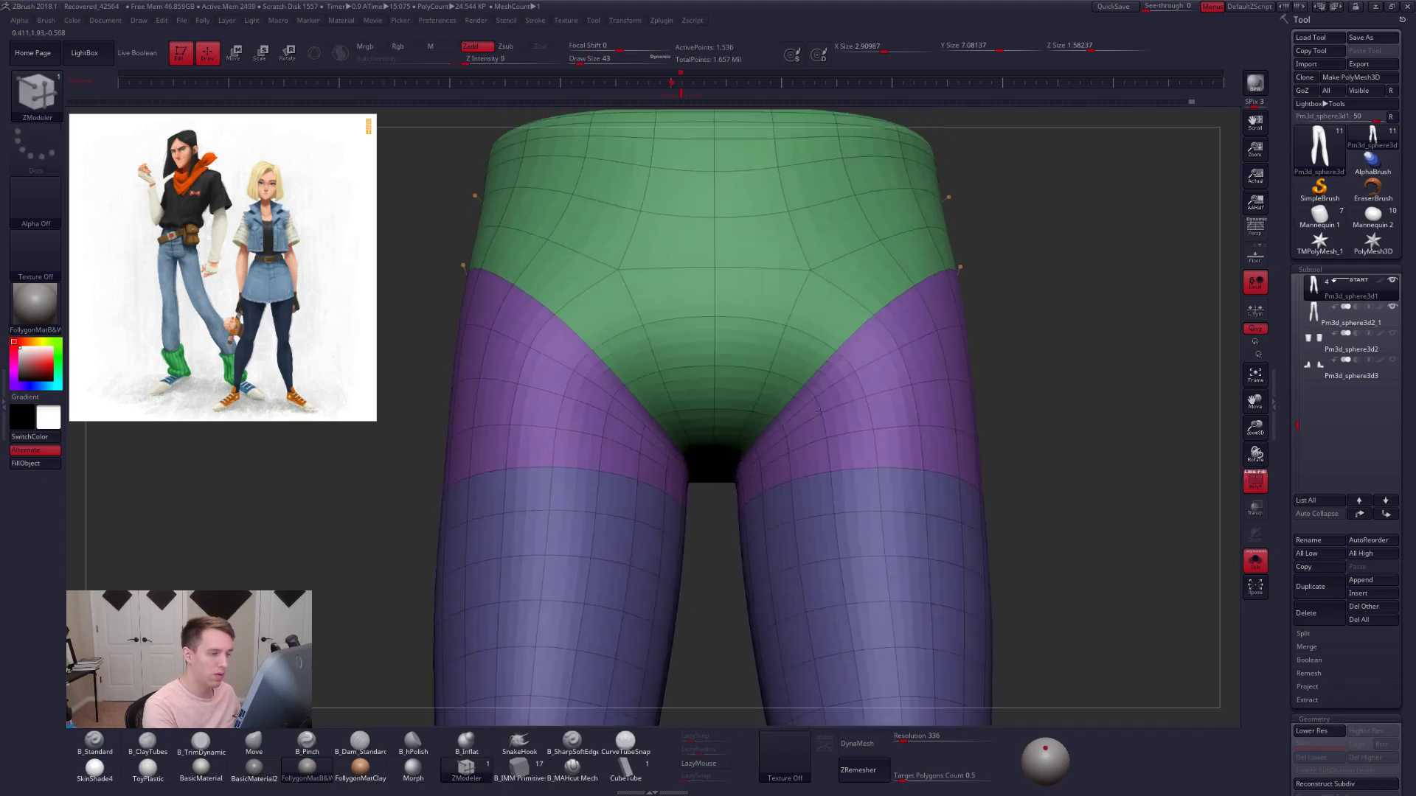
# - Try bevelling the edge loop along the groin creases with ZModeler and compare the smoothed and unsmoothed shapes
pyautogui.scroll(3, 811, 417)
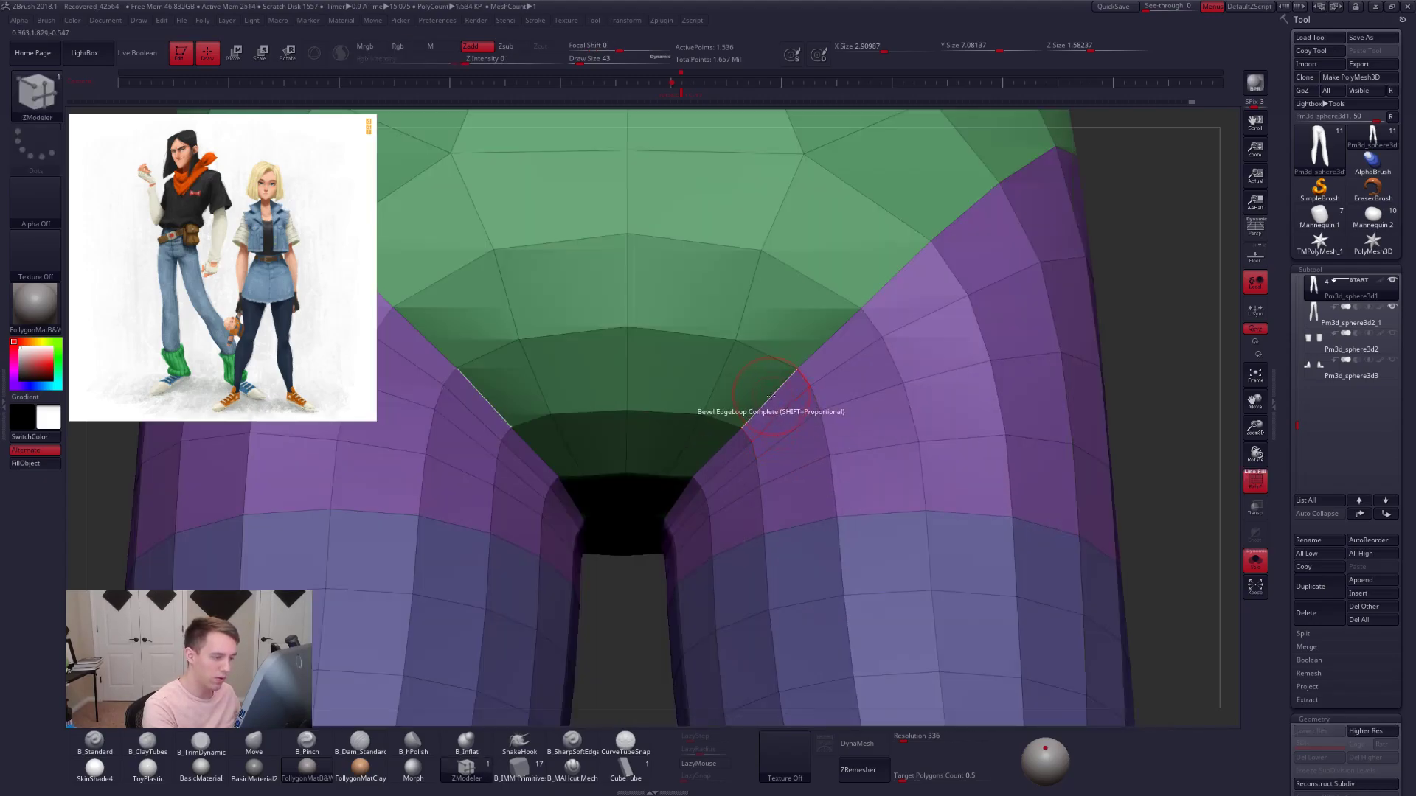
pyautogui.click(772, 401)
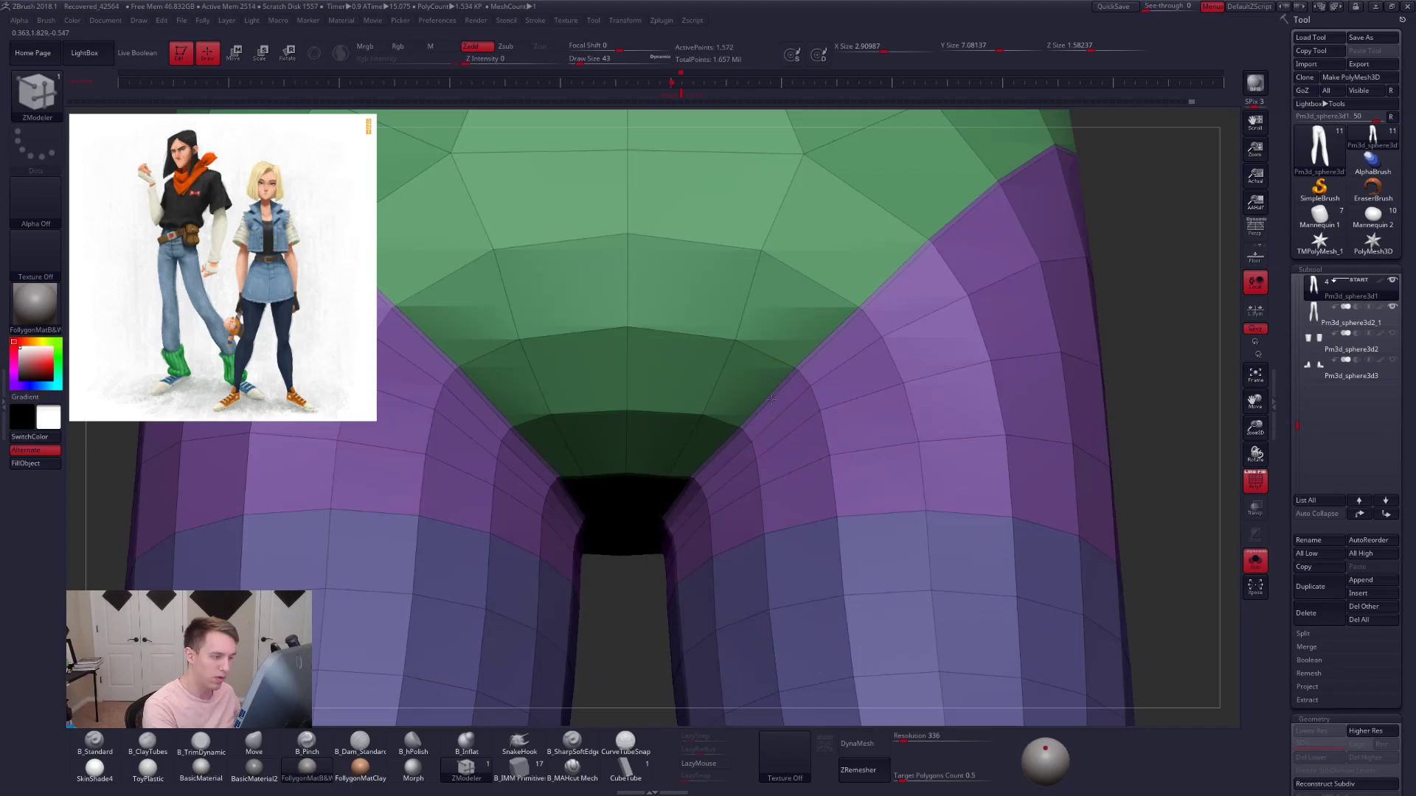
pyautogui.press('d')
pyautogui.hotkey('shift', 'f')
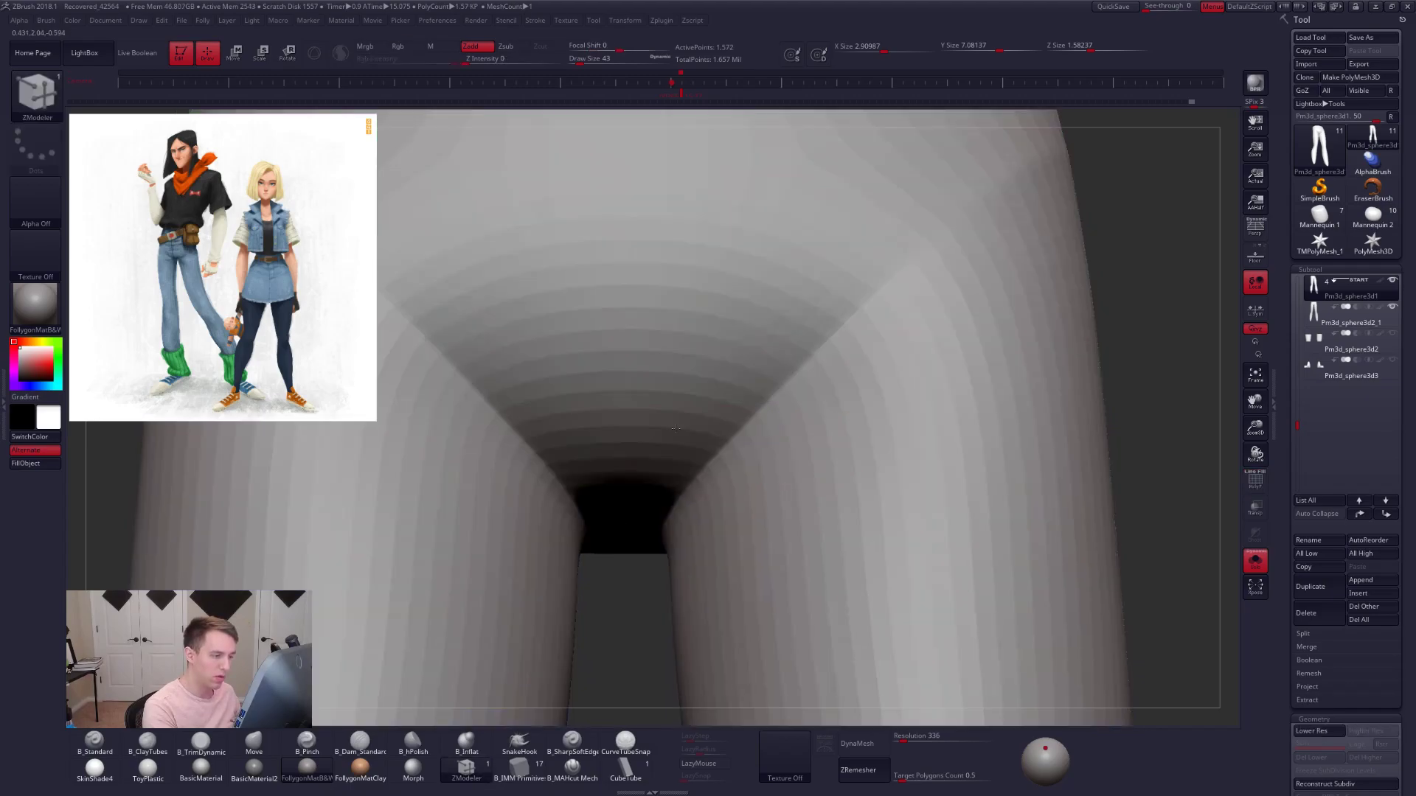
pyautogui.press('f')
pyautogui.keyDown('alt'); pyautogui.moveTo(839, 482); pyautogui.dragTo(730, 438, button='right'); pyautogui.keyUp('alt')
pyautogui.hotkey('shift', 'f')
pyautogui.hotkey('shift', 'd')
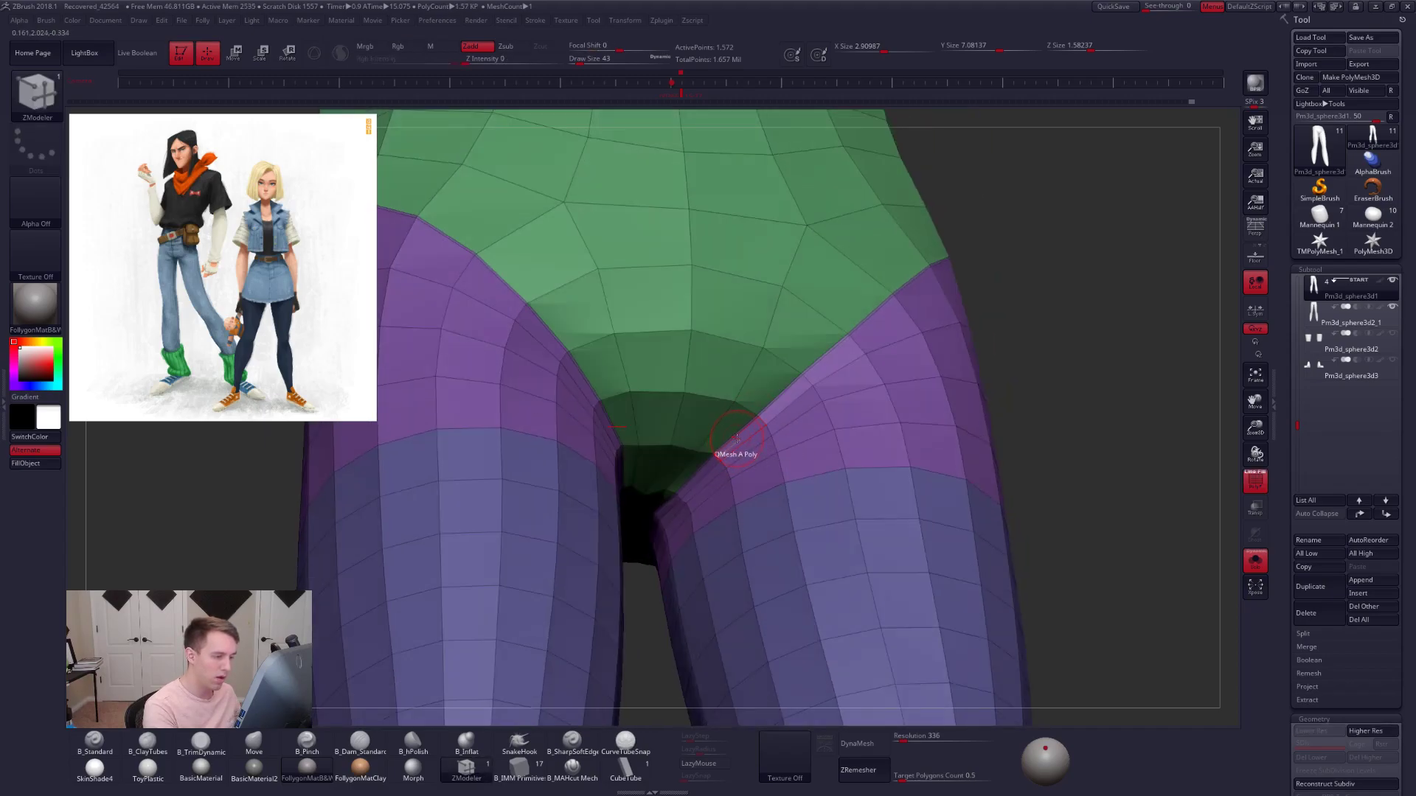
pyautogui.press('f')
pyautogui.hotkey('shift', 'f')
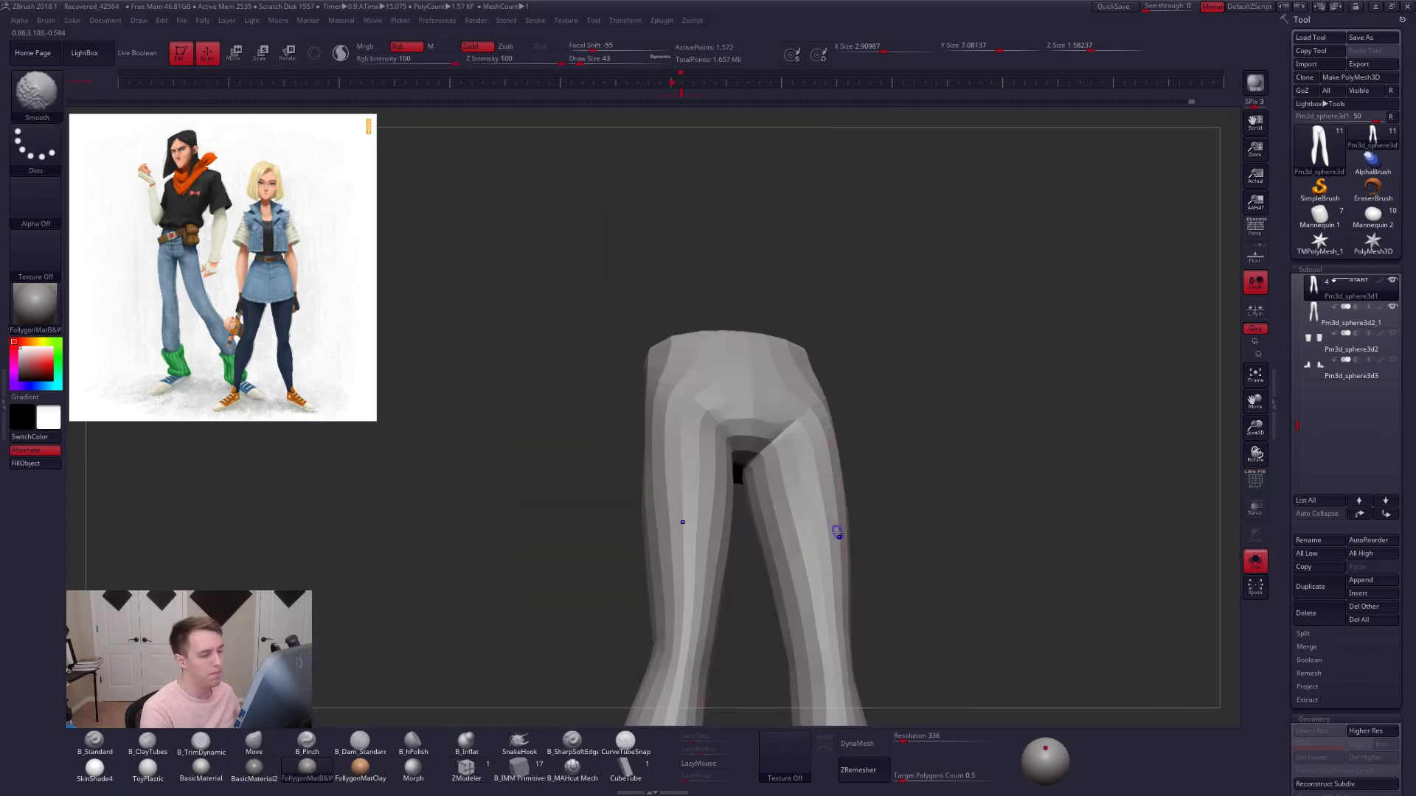
pyautogui.moveTo(908, 586)
pyautogui.mouseDown(button='right')
pyautogui.moveTo(873, 596)
pyautogui.moveTo(932, 581)
pyautogui.moveTo(865, 445)
pyautogui.moveTo(844, 316)
pyautogui.mouseUp(button='right')
pyautogui.hotkey('shift', 'f')
pyautogui.hotkey('ctrl', 'shift', 'z')
pyautogui.hotkey('shift', 'f')
# - Switch to the Move brush with a draw size of 265
pyautogui.press('b')
pyautogui.press('m')
pyautogui.press('v')
pyautogui.press('space')
pyautogui.hotkey('ctrl', 'f')
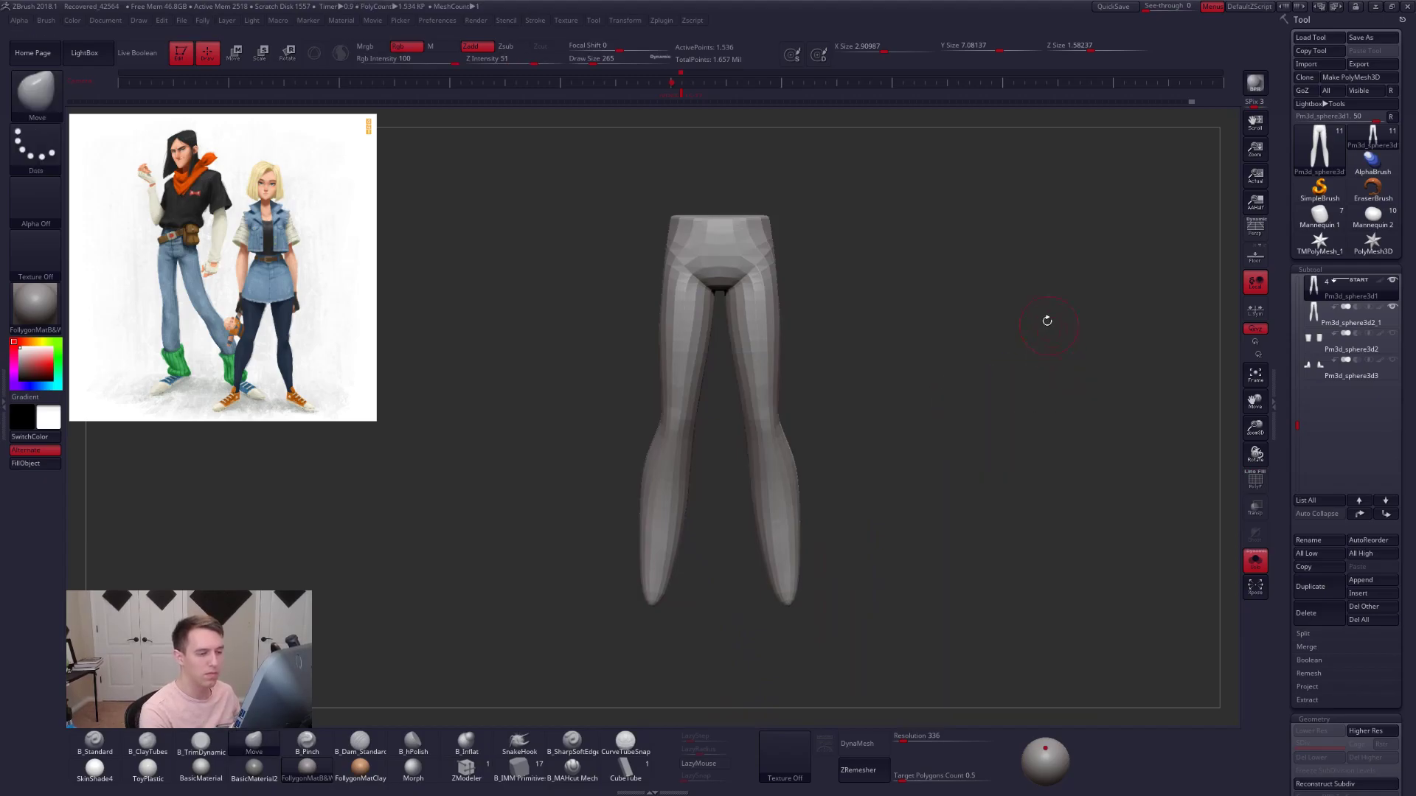
# - Subdivide the remeshed legs to level 3, projecting the high-resolution copy onto them with ProjectAll at each new level
pyautogui.hotkey('ctrl', 'd')
pyautogui.scroll(-3, 1303, 589)
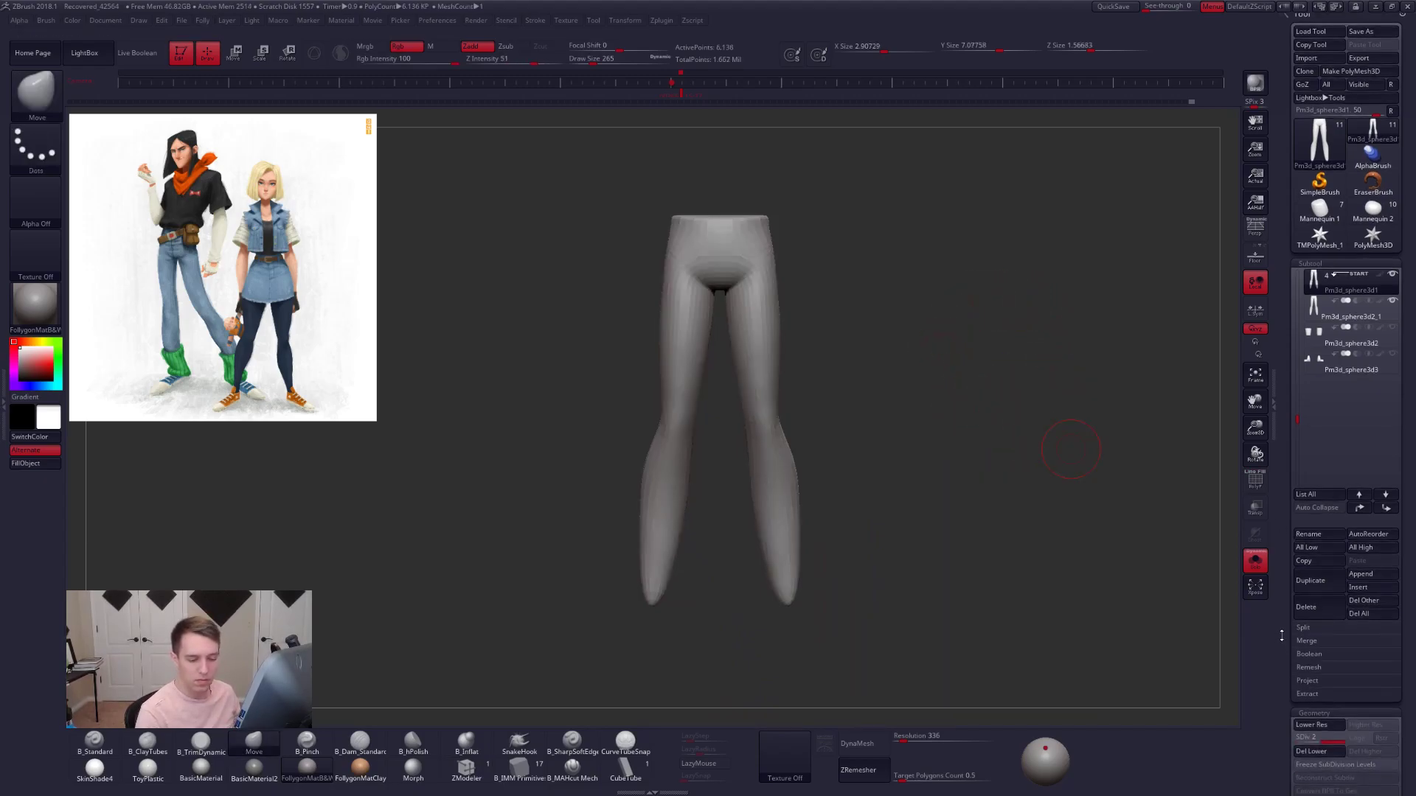
pyautogui.click(1305, 589)
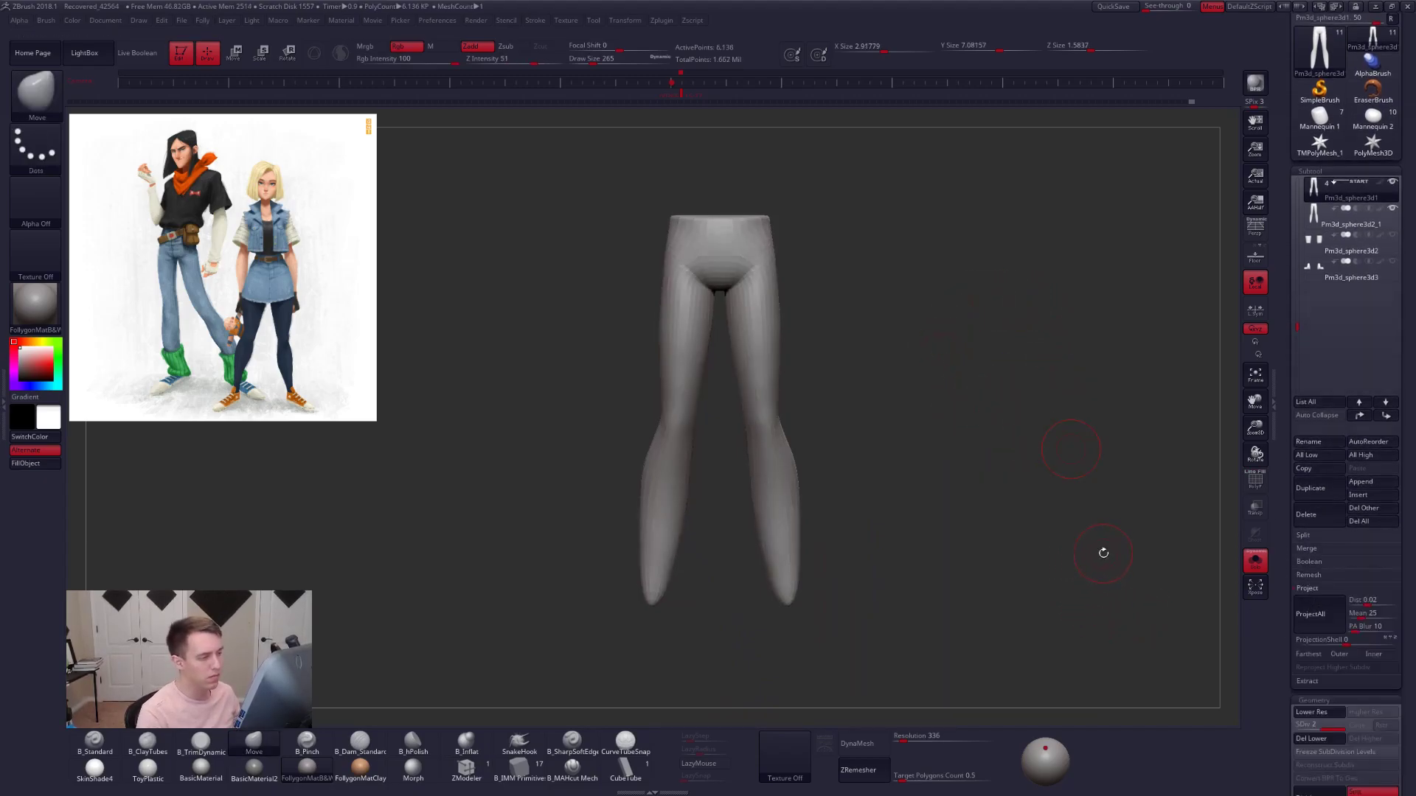
pyautogui.hotkey('ctrl', 'd')
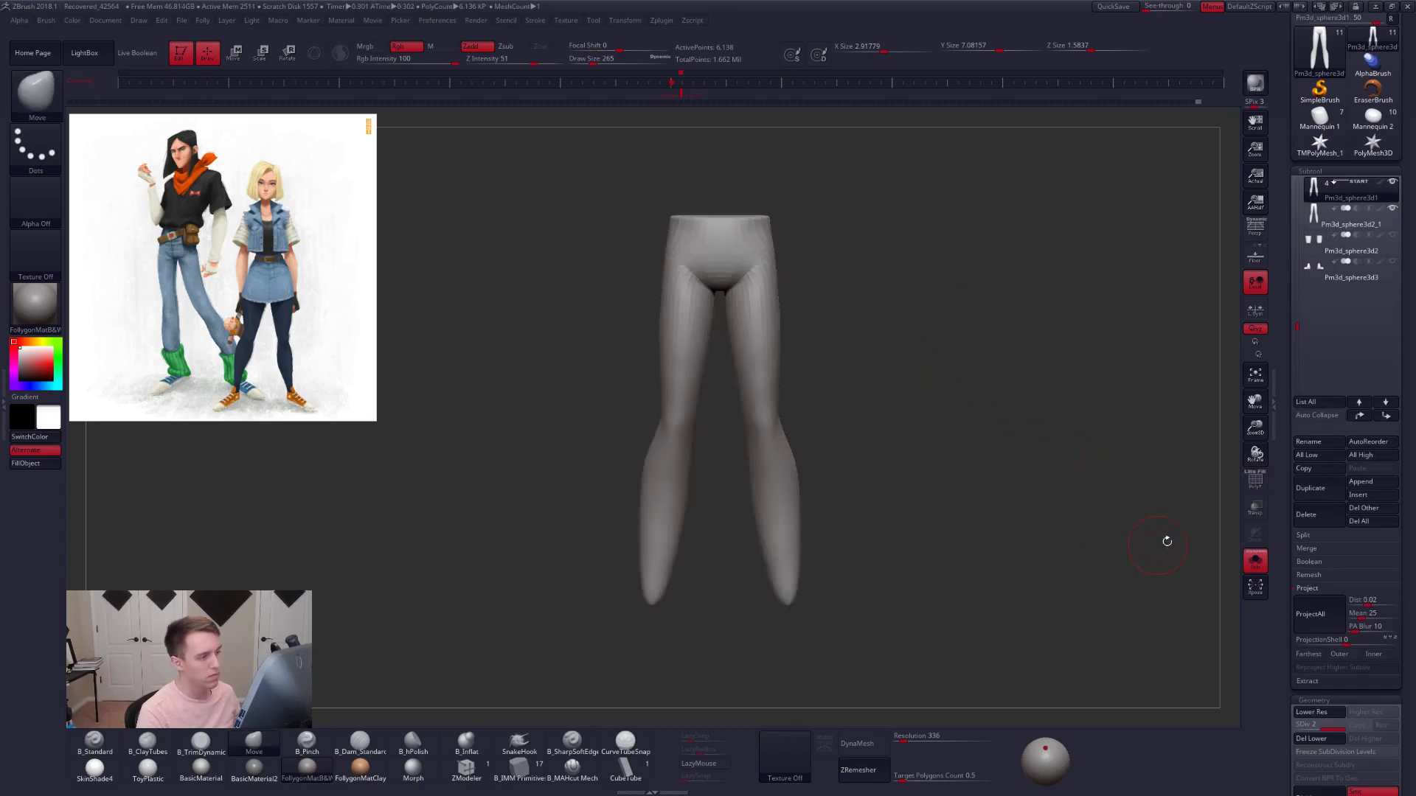
pyautogui.click(1317, 628)
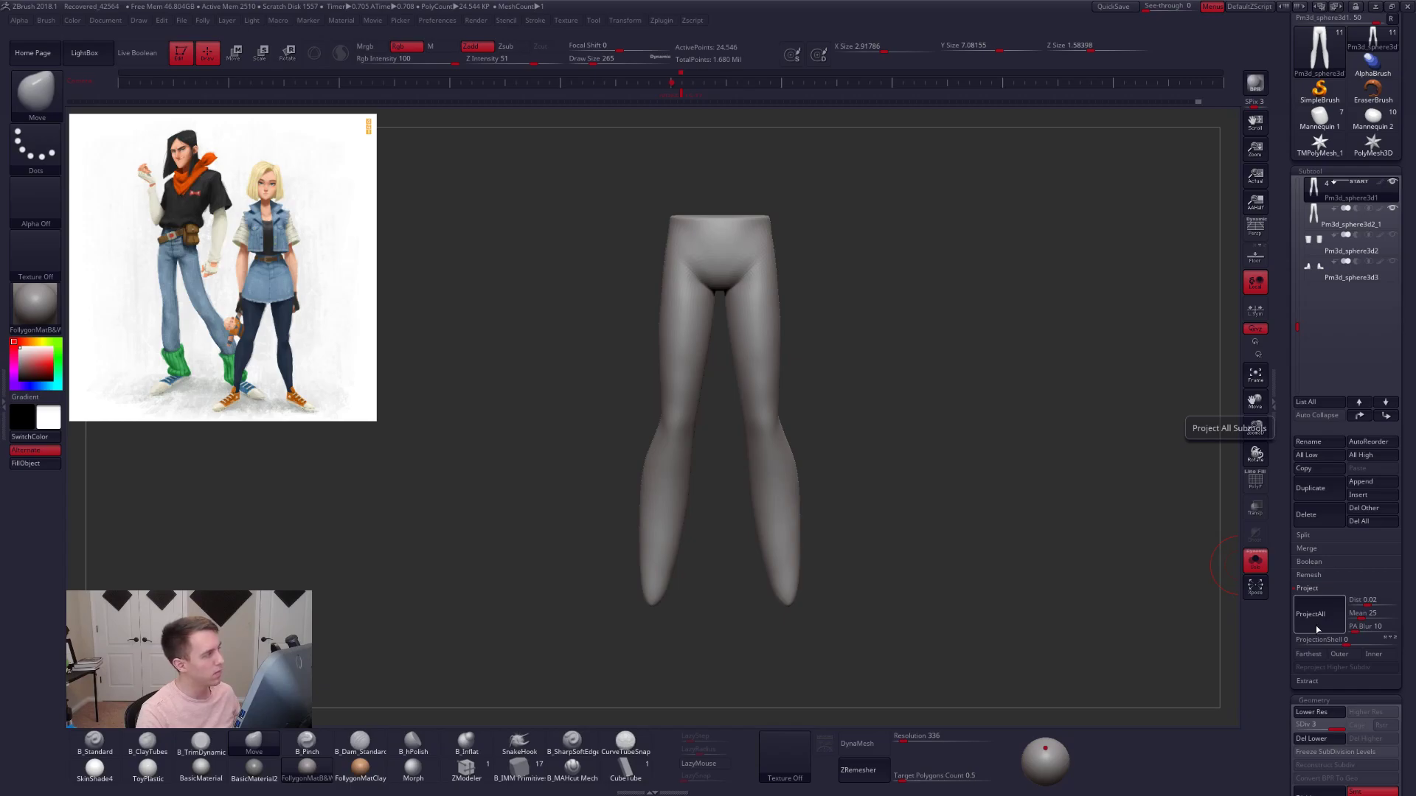
# - Subdivide the remeshed legs to level 5 and inspect them from the side
pyautogui.hotkey('ctrl', 'd')
pyautogui.hotkey('ctrl', 'd')
pyautogui.moveTo(988, 568); pyautogui.dragTo(954, 594)
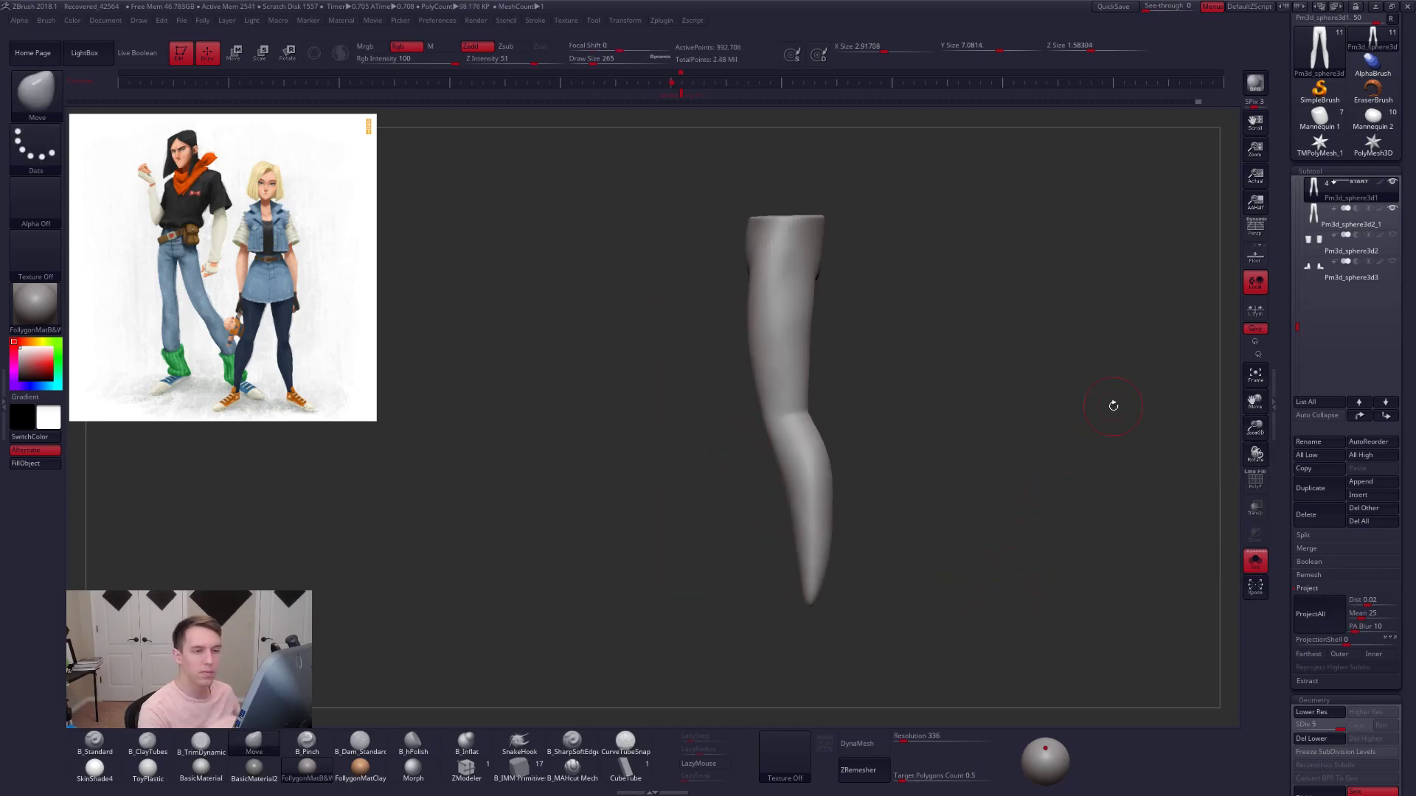
# - Delete the high-resolution duplicate of the legs from the subtools
pyautogui.click(1351, 219)
pyautogui.click(1316, 519)
pyautogui.click(1216, 540)
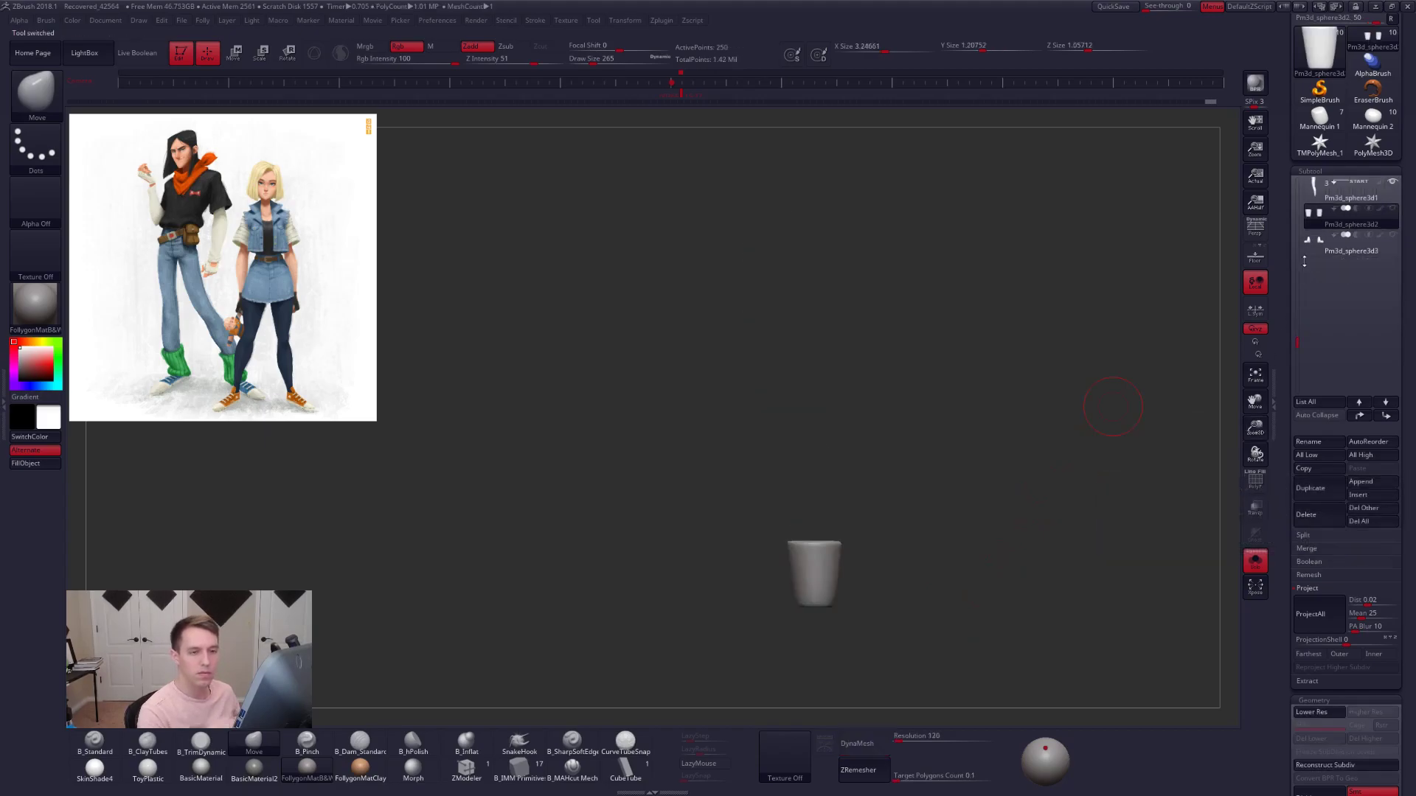
# - Drop the legs to subdivision level 2 and refine the thighs' side profile with the Move brush at draw size 482
pyautogui.click(1319, 193)
pyautogui.press('space')
pyautogui.moveTo(831, 346)
pyautogui.mouseDown(button='right')
pyautogui.moveTo(822, 310)
pyautogui.moveTo(824, 369)
pyautogui.moveTo(829, 325)
pyautogui.mouseUp(button='right')
pyautogui.hotkey('shift', 'd')
pyautogui.hotkey('shift', 'd')
pyautogui.press('space')
pyautogui.hotkey('shift', 'd')
pyautogui.keyDown('shift'); pyautogui.moveTo(812, 386); pyautogui.dragTo(825, 379, button='right'); pyautogui.keyUp('shift')
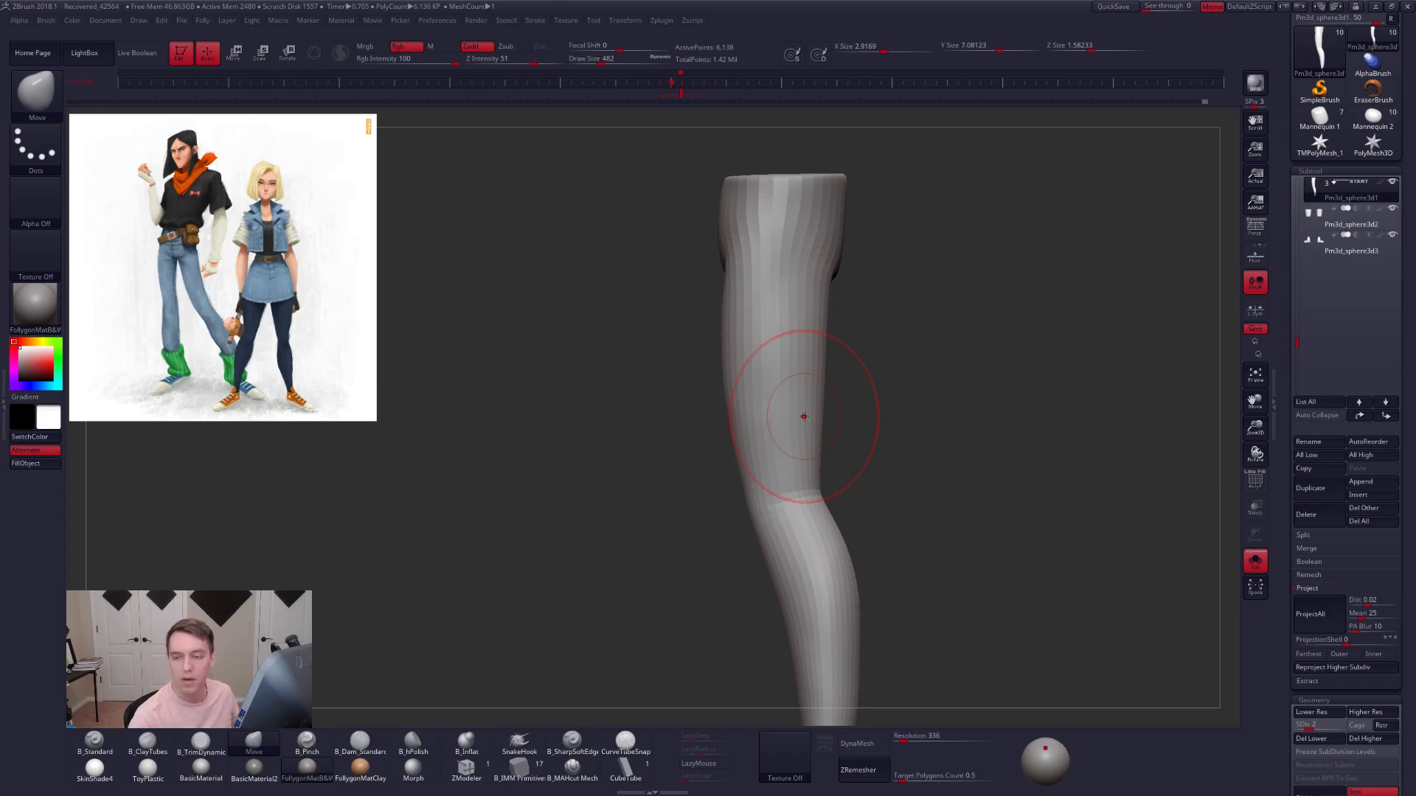
pyautogui.press('space')
pyautogui.moveTo(802, 315); pyautogui.dragTo(791, 316)
# - Raise the legs to subdivision level 3 and refine the upper thighs with a resized Move brush
pyautogui.keyDown('alt'); pyautogui.moveTo(805, 294); pyautogui.dragTo(815, 341, button='right'); pyautogui.keyUp('alt')
pyautogui.press('space')
pyautogui.moveTo(815, 341)
pyautogui.mouseDown()
pyautogui.moveTo(827, 341)
pyautogui.moveTo(808, 317)
pyautogui.moveTo(816, 343)
pyautogui.mouseUp()
pyautogui.press('space')
pyautogui.press('d')
pyautogui.press('space')
pyautogui.moveTo(815, 347)
pyautogui.mouseDown(button='right')
pyautogui.moveTo(846, 360)
pyautogui.moveTo(831, 326)
pyautogui.mouseUp(button='right')
pyautogui.press('space')
pyautogui.moveTo(824, 326); pyautogui.dragTo(798, 419)
pyautogui.moveTo(858, 337); pyautogui.dragTo(827, 344, button='right')
# - Build up the thighs with the ClayTubes brush at draw size 366 and smooth them at subdivision level 2
pyautogui.press('2')
pyautogui.press('space')
pyautogui.moveTo(829, 259); pyautogui.dragTo(833, 258)
pyautogui.press('shift')
pyautogui.moveTo(823, 289)
pyautogui.keyDown('shift'); pyautogui.mouseDown(button='right')
pyautogui.moveTo(864, 302)
pyautogui.moveTo(831, 329)
pyautogui.mouseUp(button='right'); pyautogui.keyUp('shift')
pyautogui.hotkey('shift', 'd')
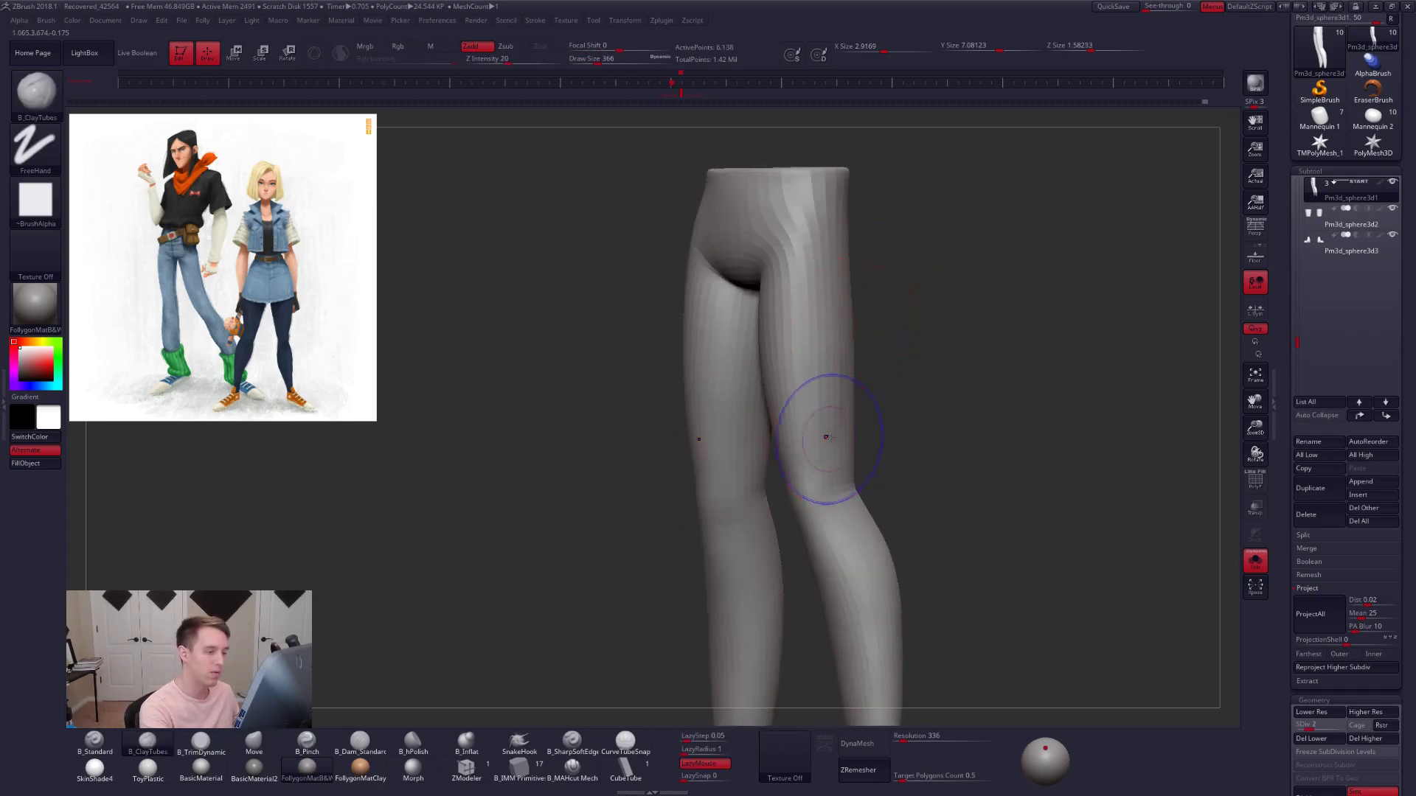
pyautogui.moveTo(827, 438)
pyautogui.keyDown('shift'); pyautogui.mouseDown()
pyautogui.moveTo(854, 307)
pyautogui.moveTo(867, 318)
pyautogui.mouseUp(); pyautogui.keyUp('shift')
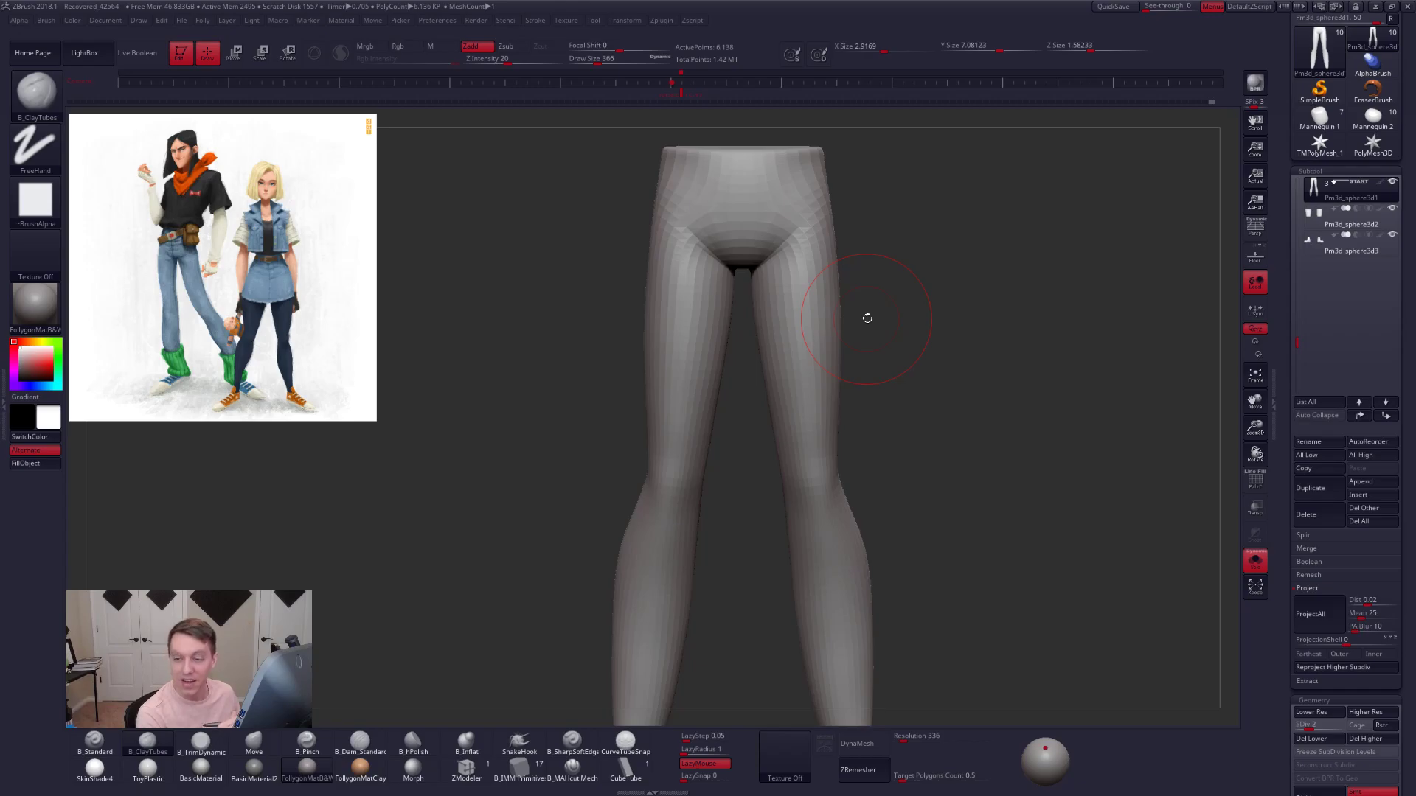
# - Reduce the ClayTubes draw size to 292, raise the legs to subdivision level 3 and build up the upper thighs and hips
pyautogui.keyDown('alt'); pyautogui.moveTo(884, 324); pyautogui.dragTo(909, 230); pyautogui.keyUp('alt')
pyautogui.press('space')
pyautogui.moveTo(826, 370); pyautogui.dragTo(820, 370)
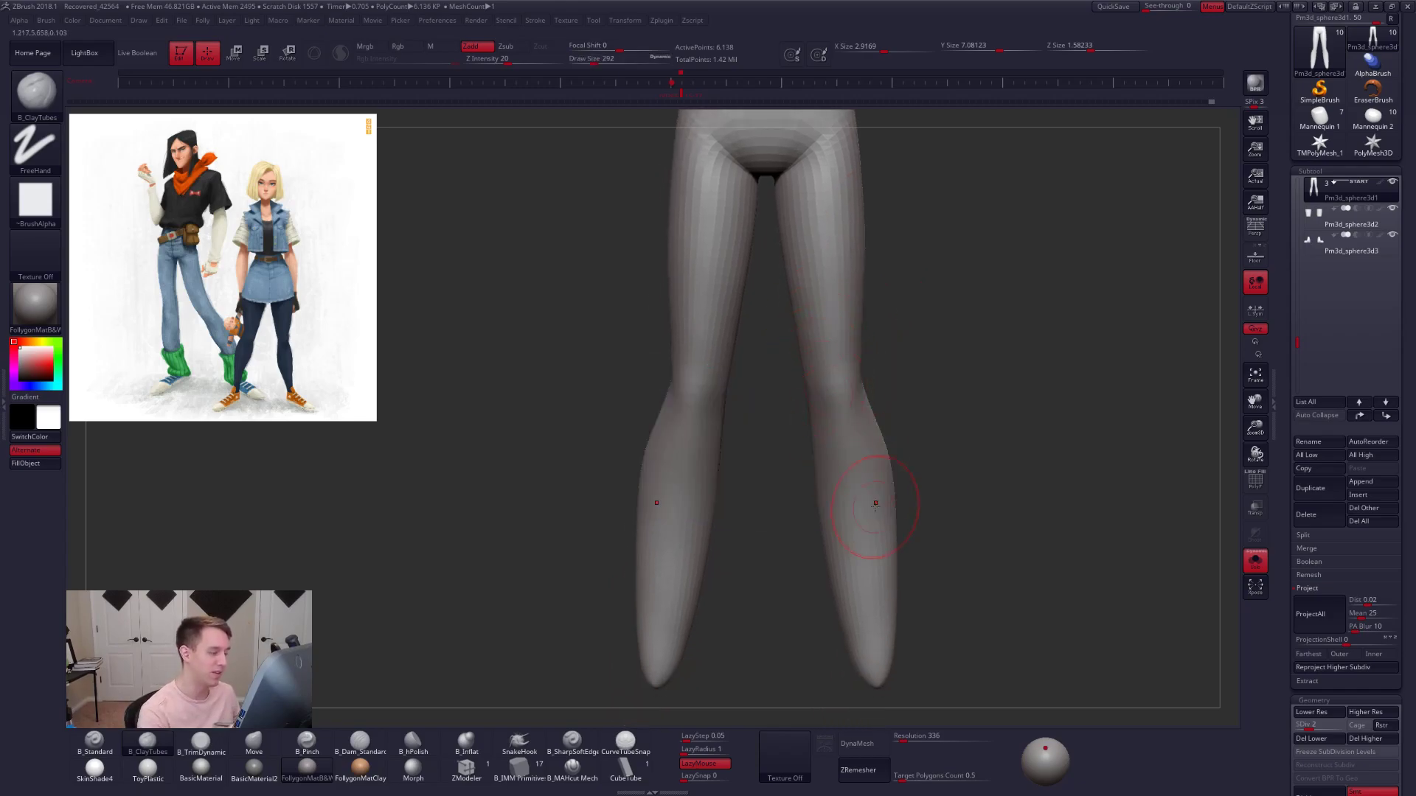
pyautogui.press('XF86AudioLowerVolume')
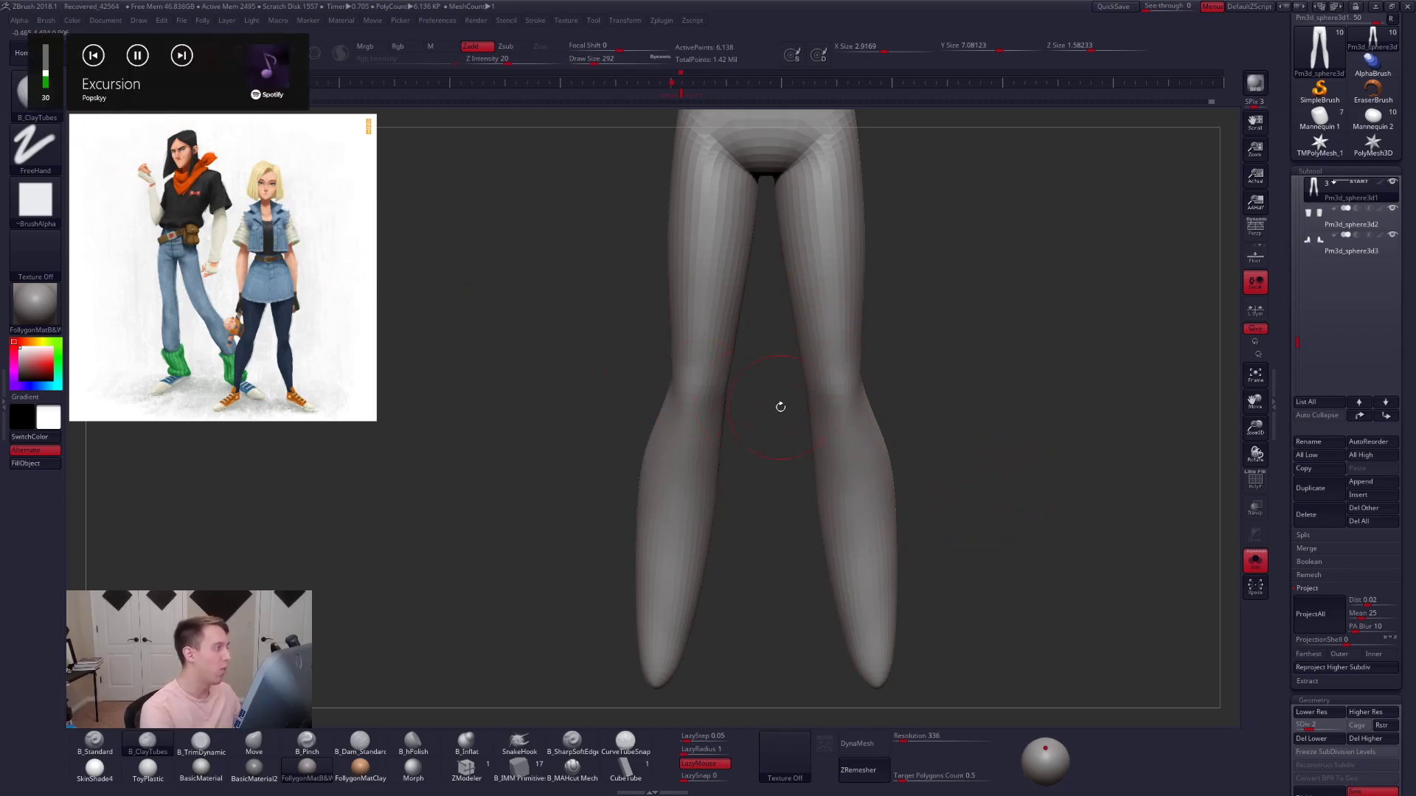
pyautogui.keyDown('alt'); pyautogui.moveTo(824, 278); pyautogui.dragTo(832, 418, button='right'); pyautogui.keyUp('alt')
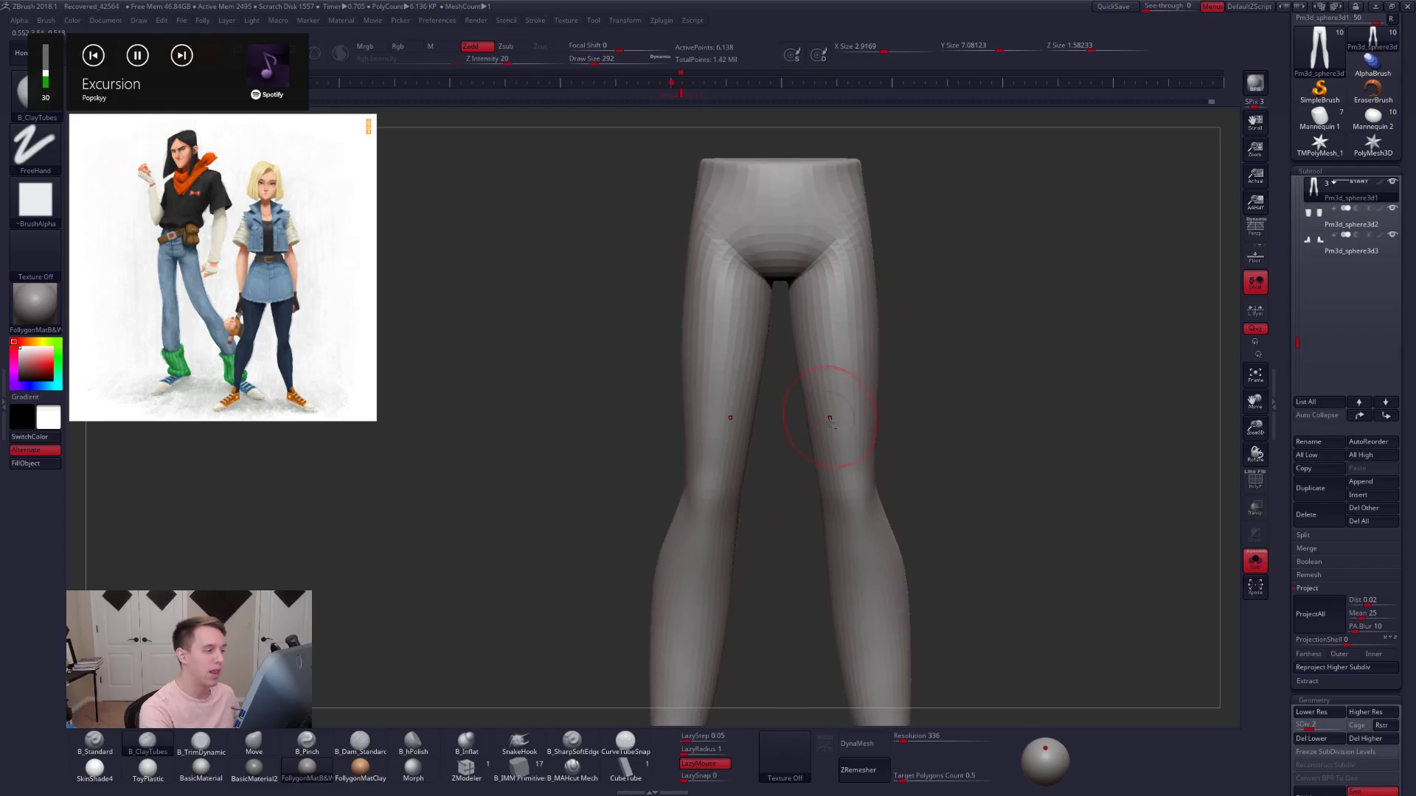
pyautogui.keyDown('alt'); pyautogui.moveTo(821, 328); pyautogui.dragTo(795, 400, button='right'); pyautogui.keyUp('alt')
pyautogui.press('d')
pyautogui.press('space')
pyautogui.moveTo(867, 284); pyautogui.dragTo(870, 284)
pyautogui.moveTo(843, 278)
pyautogui.mouseDown(button='right')
pyautogui.moveTo(814, 282)
pyautogui.moveTo(847, 285)
pyautogui.mouseUp(button='right')
pyautogui.press('space')
pyautogui.moveTo(854, 284); pyautogui.dragTo(842, 264)
# - Flatten the front of the upper thighs with the TrimDynamic brush at draw size 239 and smooth the result
pyautogui.press('3')
pyautogui.press('space')
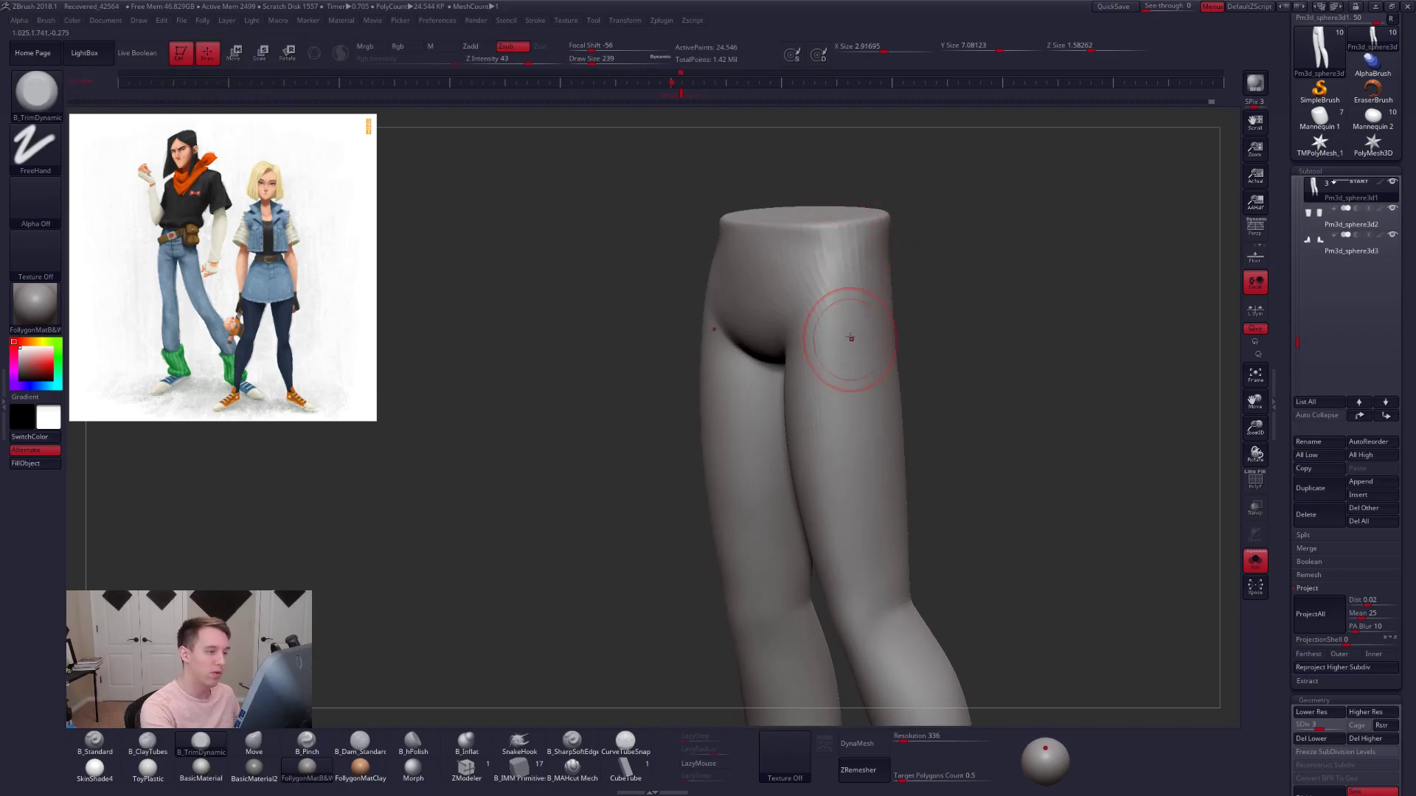
pyautogui.press('shift')
pyautogui.keyDown('shift'); pyautogui.moveTo(827, 319); pyautogui.dragTo(824, 304); pyautogui.keyUp('shift')
pyautogui.moveTo(823, 284)
pyautogui.mouseDown(button='right')
pyautogui.moveTo(860, 279)
pyautogui.moveTo(815, 304)
pyautogui.moveTo(818, 346)
pyautogui.moveTo(859, 344)
pyautogui.moveTo(821, 340)
pyautogui.moveTo(845, 362)
pyautogui.mouseUp(button='right')
# - Raise the legs to subdivision level 4 and refine the hip sides, switching between the Move and TrimDynamic brushes
pyautogui.press('d')
pyautogui.press('d')
pyautogui.press('4')
pyautogui.hotkey('shift', 'd')
pyautogui.press('space')
pyautogui.press('space')
pyautogui.moveTo(846, 361); pyautogui.dragTo(850, 362)
pyautogui.moveTo(850, 355)
pyautogui.mouseDown(button='right')
pyautogui.moveTo(816, 366)
pyautogui.moveTo(826, 386)
pyautogui.moveTo(767, 365)
pyautogui.mouseUp(button='right')
pyautogui.press('space')
pyautogui.press('3')
pyautogui.press('space')
pyautogui.moveTo(767, 371); pyautogui.dragTo(757, 372)
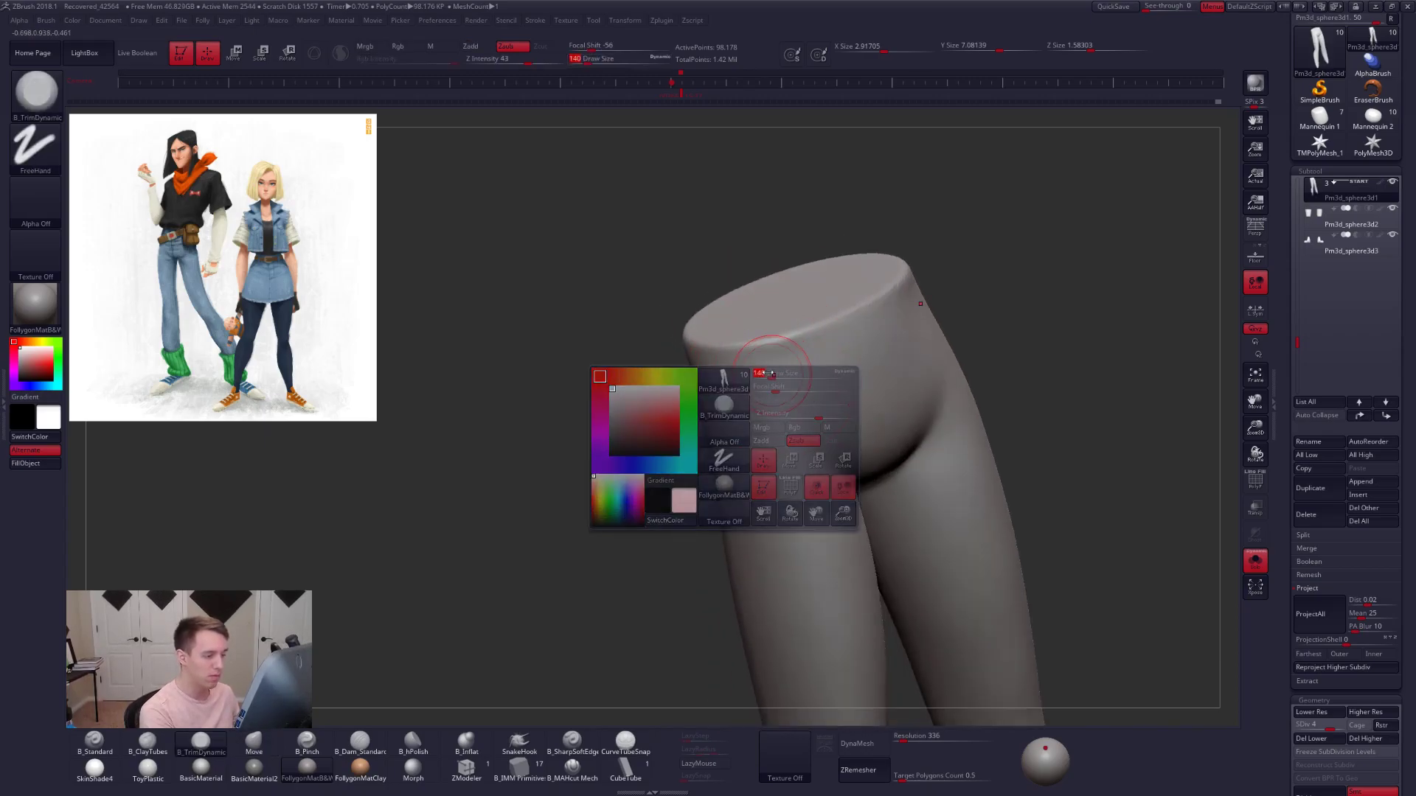
# - Shape the outer hips with ClayTubes and TrimDynamic, smoothing the surface at subdivision level 3
pyautogui.press('2')
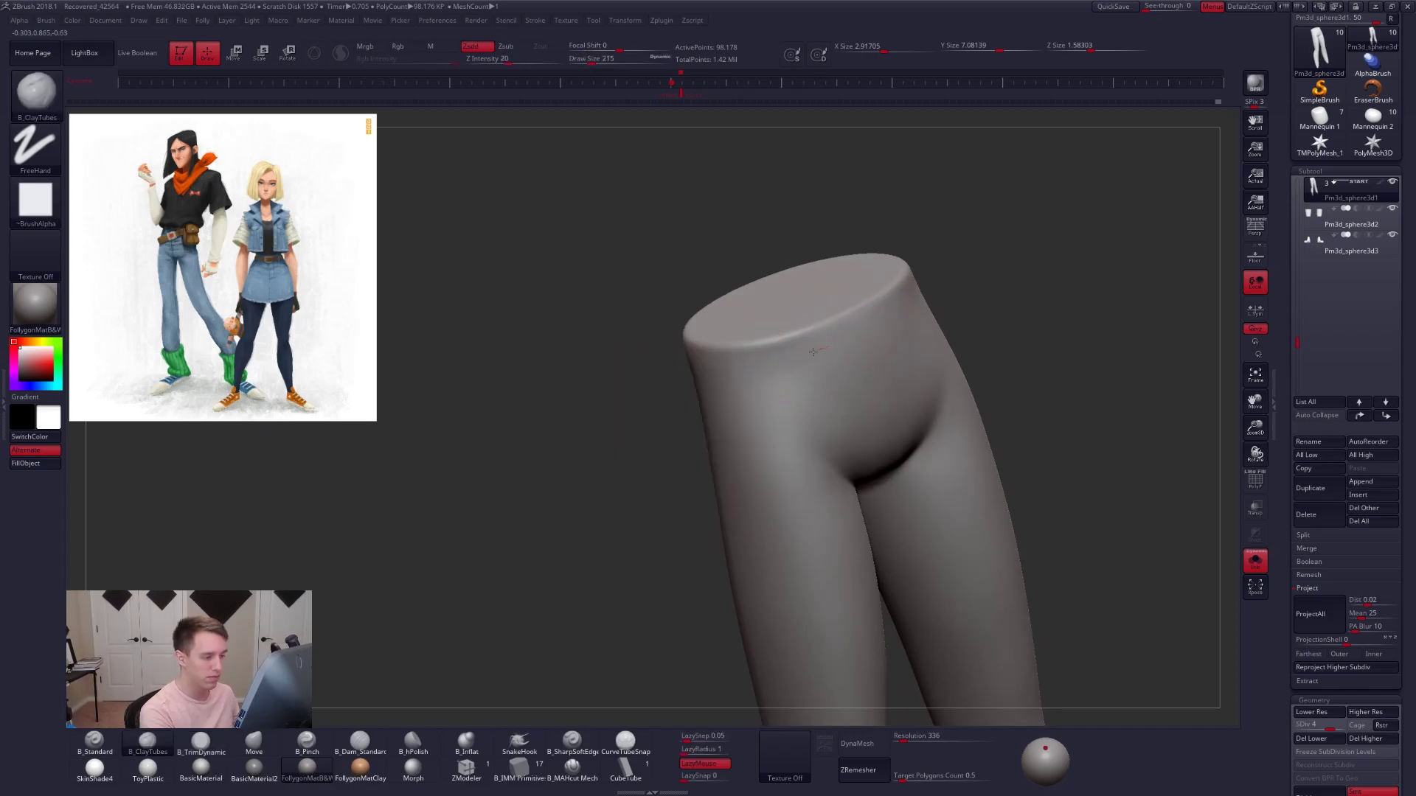
pyautogui.hotkey('shift', 'd')
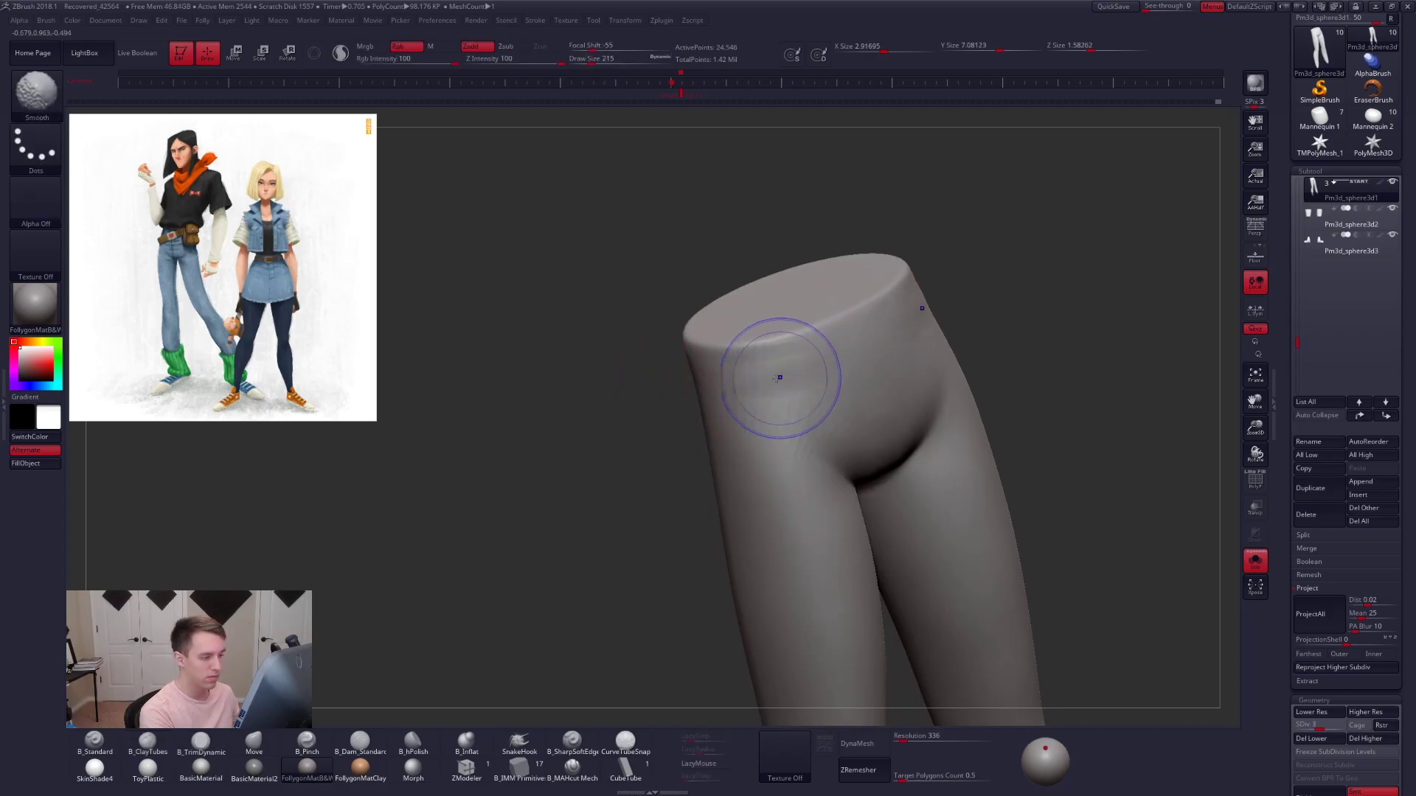
pyautogui.press('3')
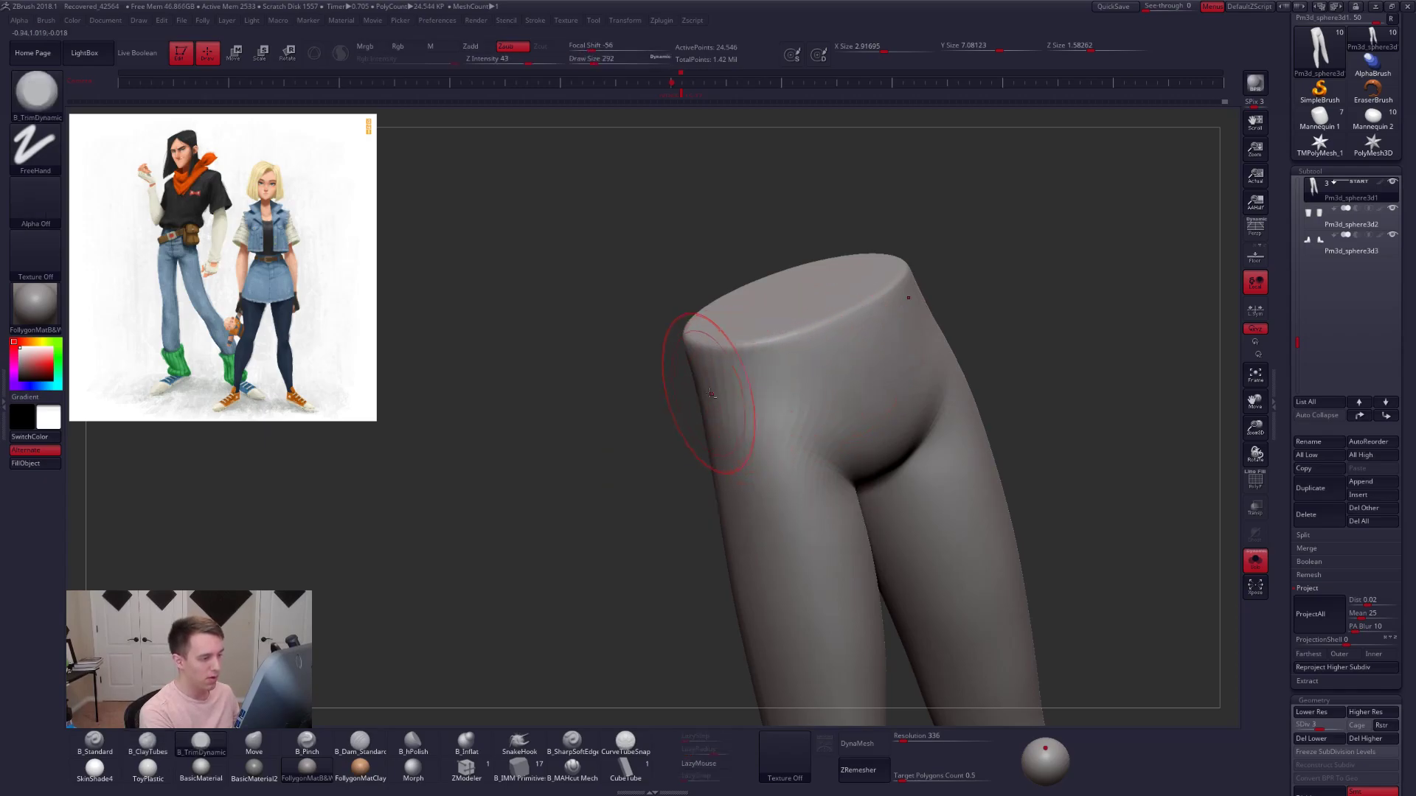
pyautogui.press('2')
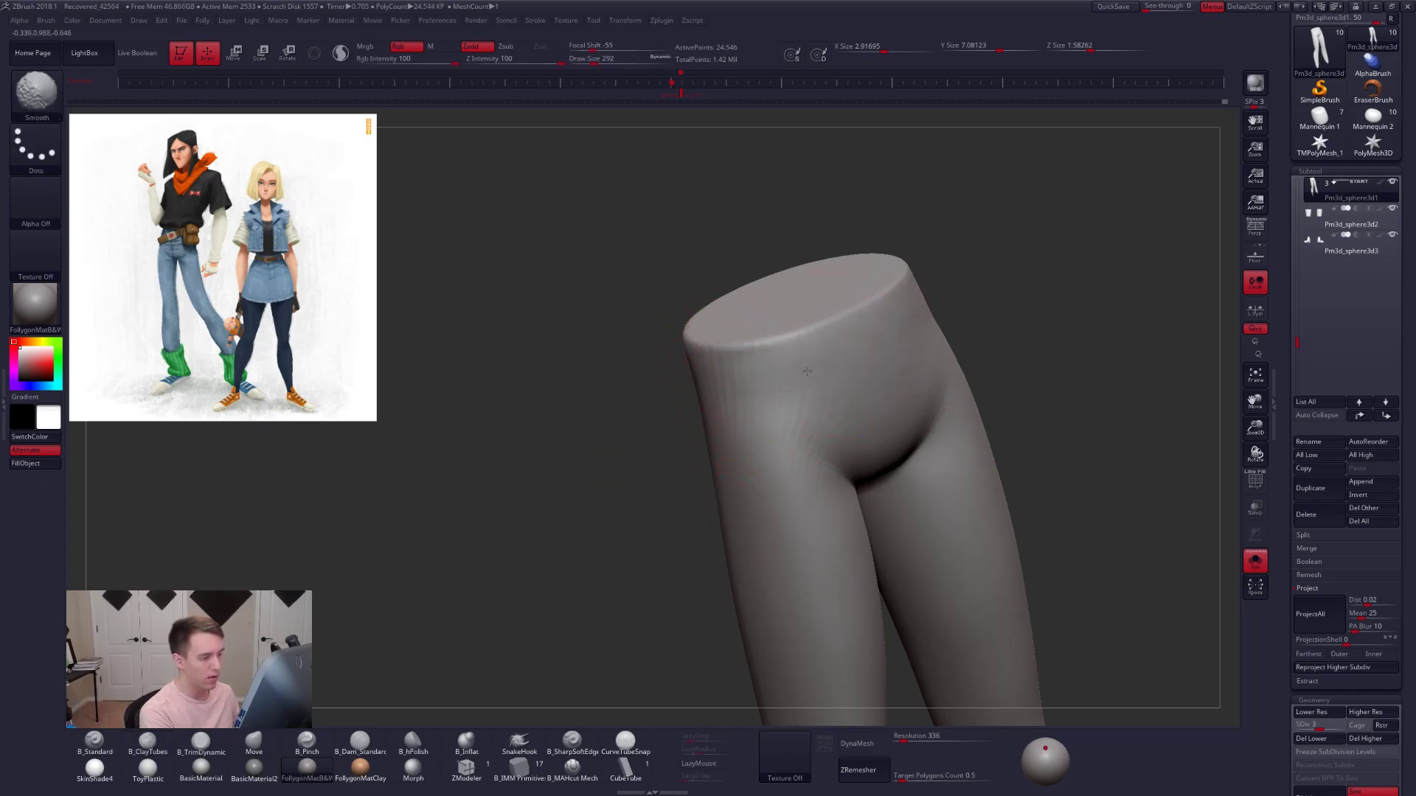
# - Examine the legs' side profile against the full body with and without perspective, and isolate the legs again
pyautogui.moveTo(777, 395)
pyautogui.mouseDown(button='right')
pyautogui.moveTo(834, 391)
pyautogui.moveTo(821, 401)
pyautogui.mouseUp(button='right')
pyautogui.moveTo(820, 400); pyautogui.dragTo(844, 329)
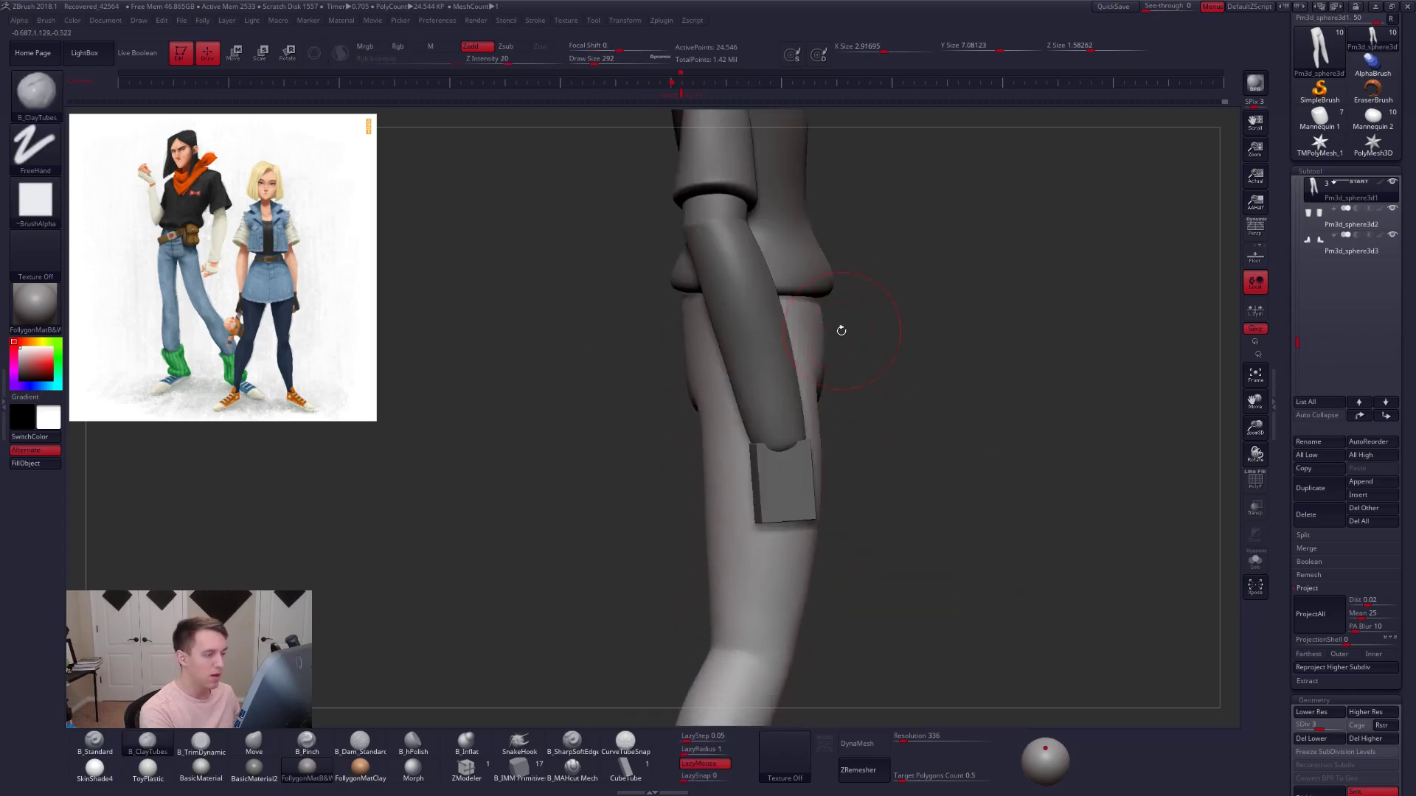
pyautogui.rightClick(848, 355)
pyautogui.keyDown('ctrl'); pyautogui.moveTo(861, 363); pyautogui.dragTo(876, 314, button='right'); pyautogui.keyUp('ctrl')
pyautogui.keyDown('ctrl'); pyautogui.moveTo(910, 414); pyautogui.dragTo(861, 363, button='right'); pyautogui.keyUp('ctrl')
pyautogui.moveTo(877, 450); pyautogui.dragTo(823, 457, button='right')
pyautogui.moveTo(823, 457); pyautogui.dragTo(908, 410)
pyautogui.click(1255, 229)
pyautogui.keyDown('shift'); pyautogui.moveTo(967, 489); pyautogui.dragTo(970, 573); pyautogui.keyUp('shift')
pyautogui.keyDown('alt'); pyautogui.moveTo(757, 399); pyautogui.dragTo(775, 455, button='right'); pyautogui.keyUp('alt')
pyautogui.hotkey('alt', 's')
pyautogui.click(1256, 235)
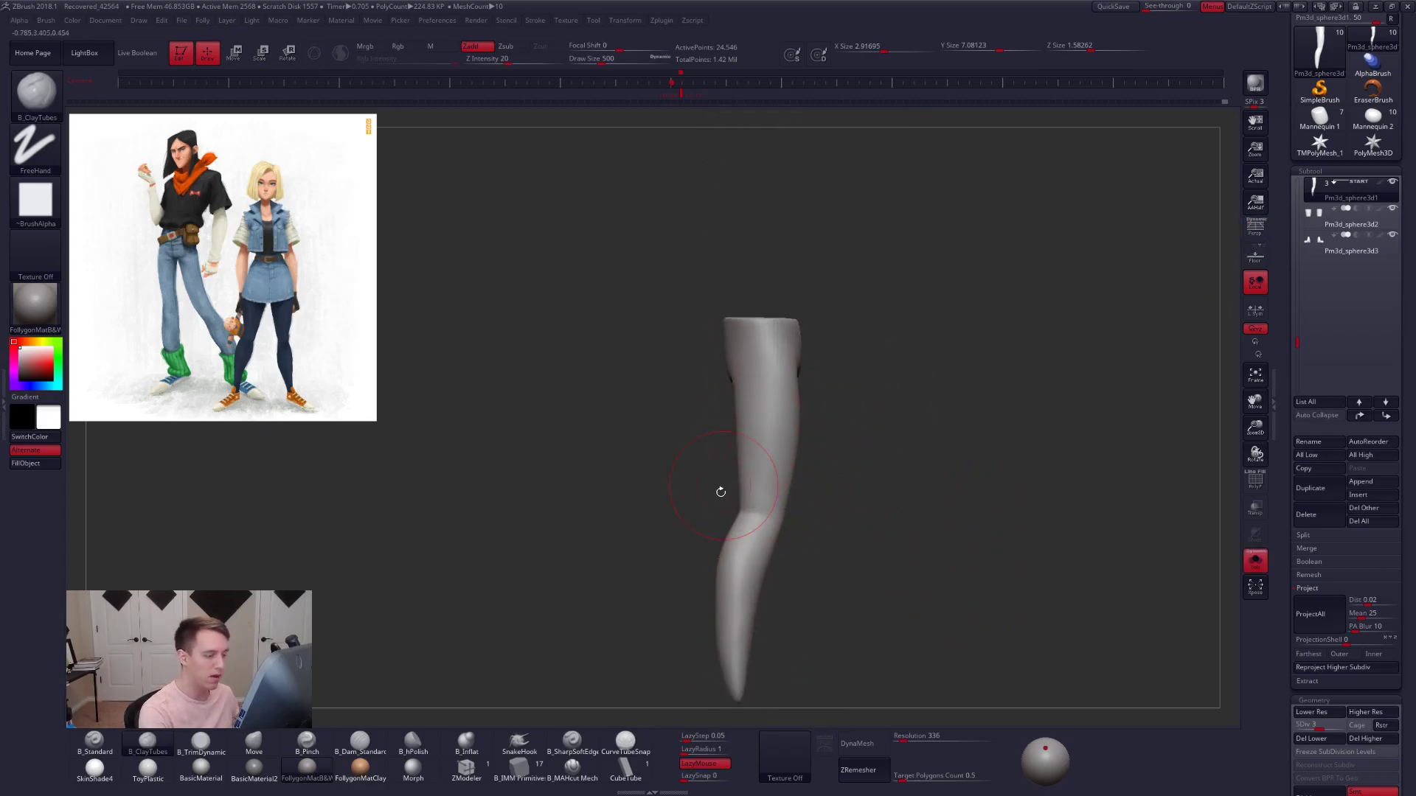
# - Try to set up a rotation of part of the legs at subdivision level 1 with a mask and a transpose line from the knee
pyautogui.moveTo(733, 516)
pyautogui.keyDown('ctrl'); pyautogui.mouseDown()
pyautogui.moveTo(768, 440)
pyautogui.moveTo(575, 313)
pyautogui.moveTo(454, 507)
pyautogui.mouseUp(); pyautogui.keyUp('ctrl')
pyautogui.hotkey('shift', 'd')
pyautogui.hotkey('shift', 'd')
pyautogui.keyDown('ctrl'); pyautogui.click(820, 479); pyautogui.keyUp('ctrl')
pyautogui.keyDown('ctrl'); pyautogui.click(780, 488); pyautogui.keyUp('ctrl')
pyautogui.press('r')
pyautogui.moveTo(753, 510)
pyautogui.mouseDown()
pyautogui.moveTo(767, 235)
pyautogui.moveTo(779, 259)
pyautogui.mouseUp()
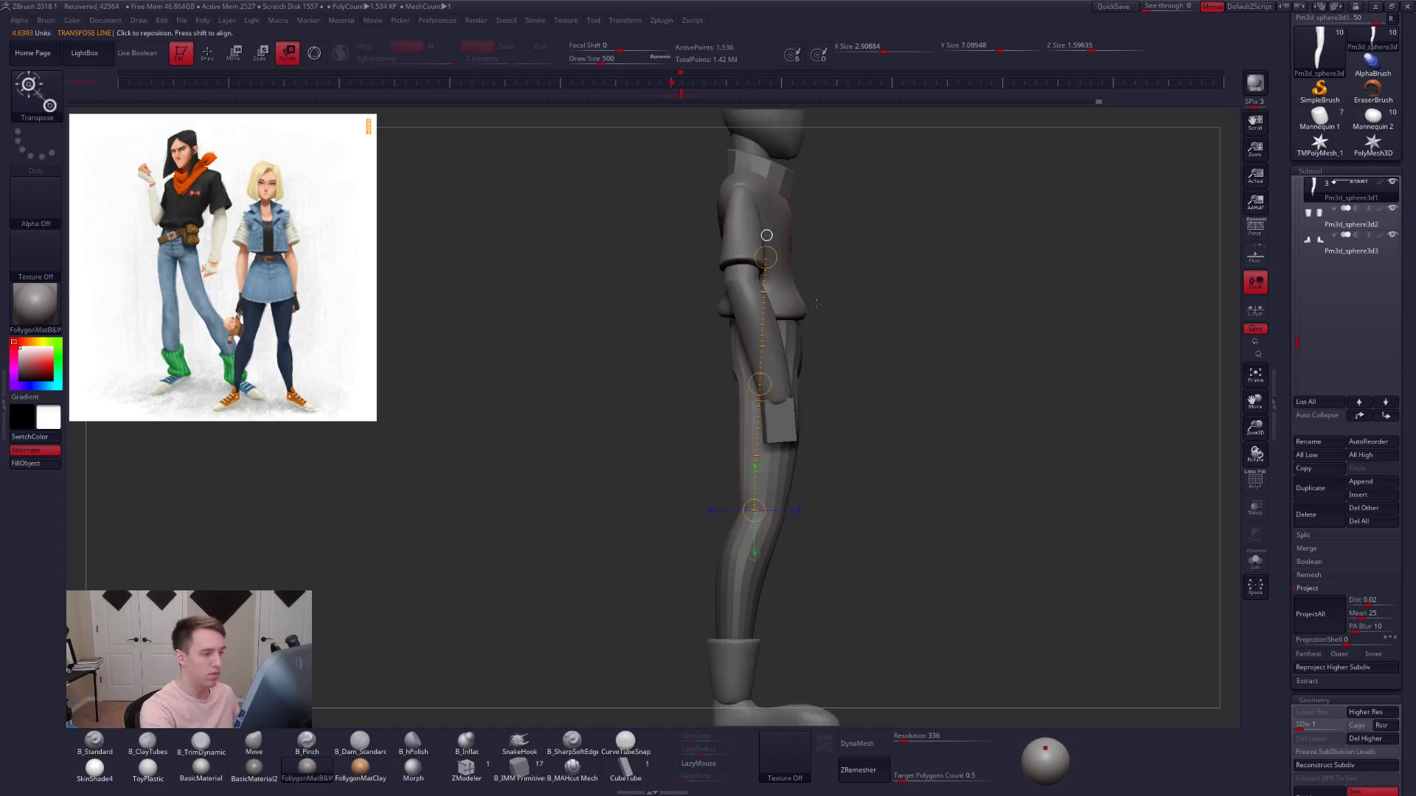
pyautogui.keyDown('ctrl'); pyautogui.click(993, 527); pyautogui.keyUp('ctrl')
pyautogui.keyDown('ctrl'); pyautogui.click(996, 532); pyautogui.keyUp('ctrl')
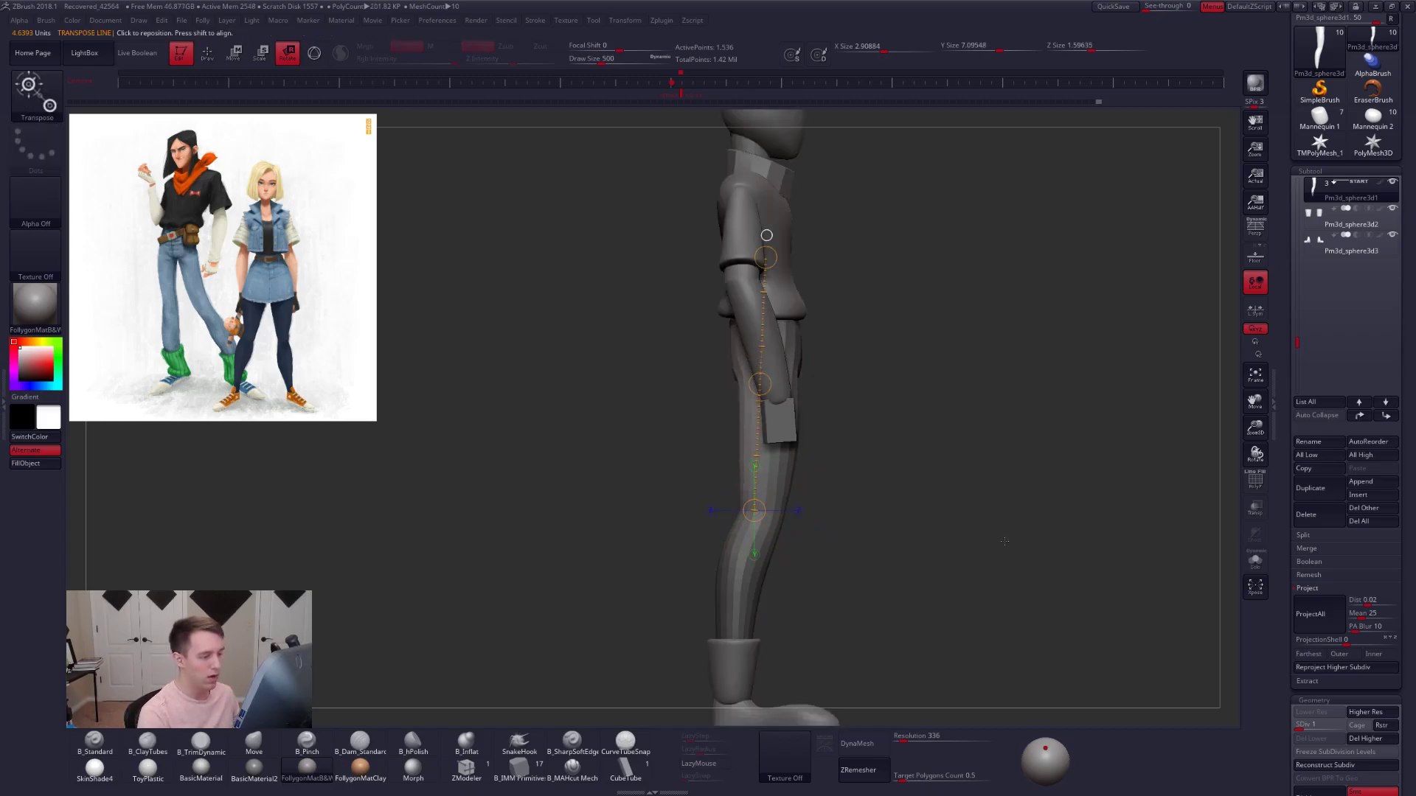
pyautogui.keyDown('alt'); pyautogui.moveTo(991, 529); pyautogui.dragTo(929, 487); pyautogui.keyUp('alt')
pyautogui.press('q')
# - Adjust the legs' side profile at subdivision level 1 with a very large Move brush, undoing an unwanted stroke
pyautogui.keyDown('alt'); pyautogui.moveTo(875, 427); pyautogui.dragTo(900, 379, button='right'); pyautogui.keyUp('alt')
pyautogui.press('space')
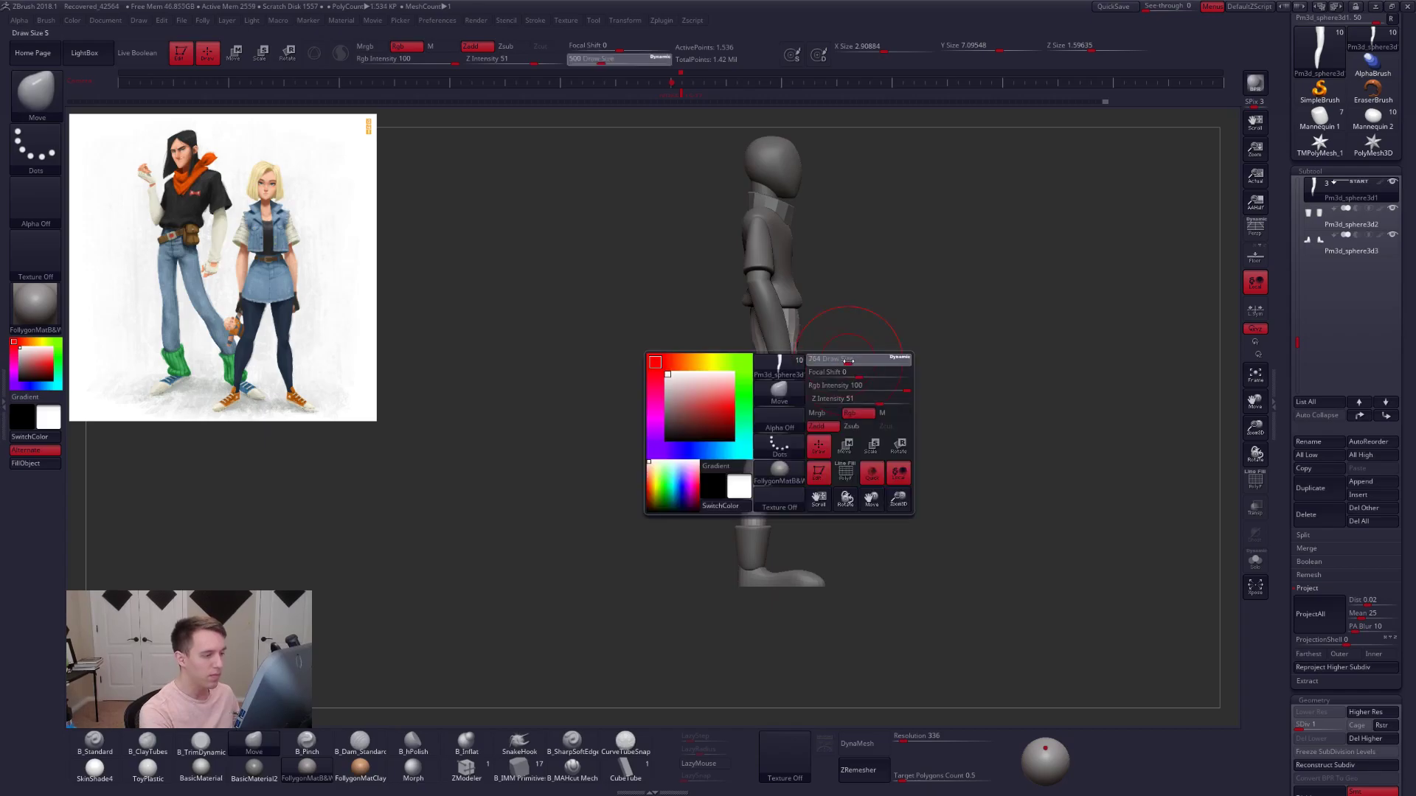
pyautogui.moveTo(864, 359); pyautogui.dragTo(865, 358)
pyautogui.keyDown('shift'); pyautogui.moveTo(804, 336); pyautogui.dragTo(641, 341, button='right'); pyautogui.keyUp('shift')
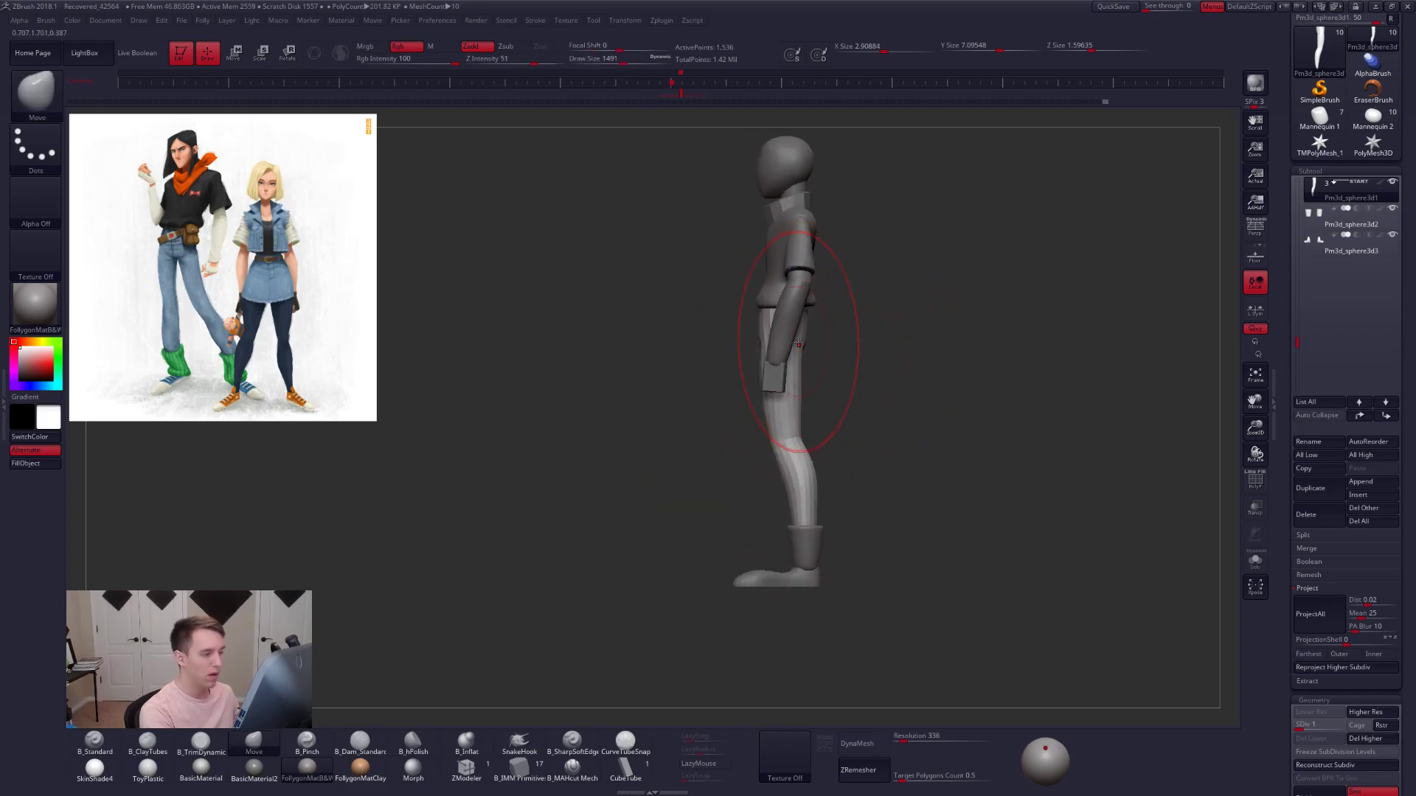
pyautogui.hotkey('alt', 's')
pyautogui.press('space')
pyautogui.moveTo(791, 349)
pyautogui.mouseDown()
pyautogui.moveTo(823, 361)
pyautogui.moveTo(798, 362)
pyautogui.mouseUp()
pyautogui.hotkey('alt', 's')
pyautogui.hotkey('ctrl', 'z')
pyautogui.press('space')
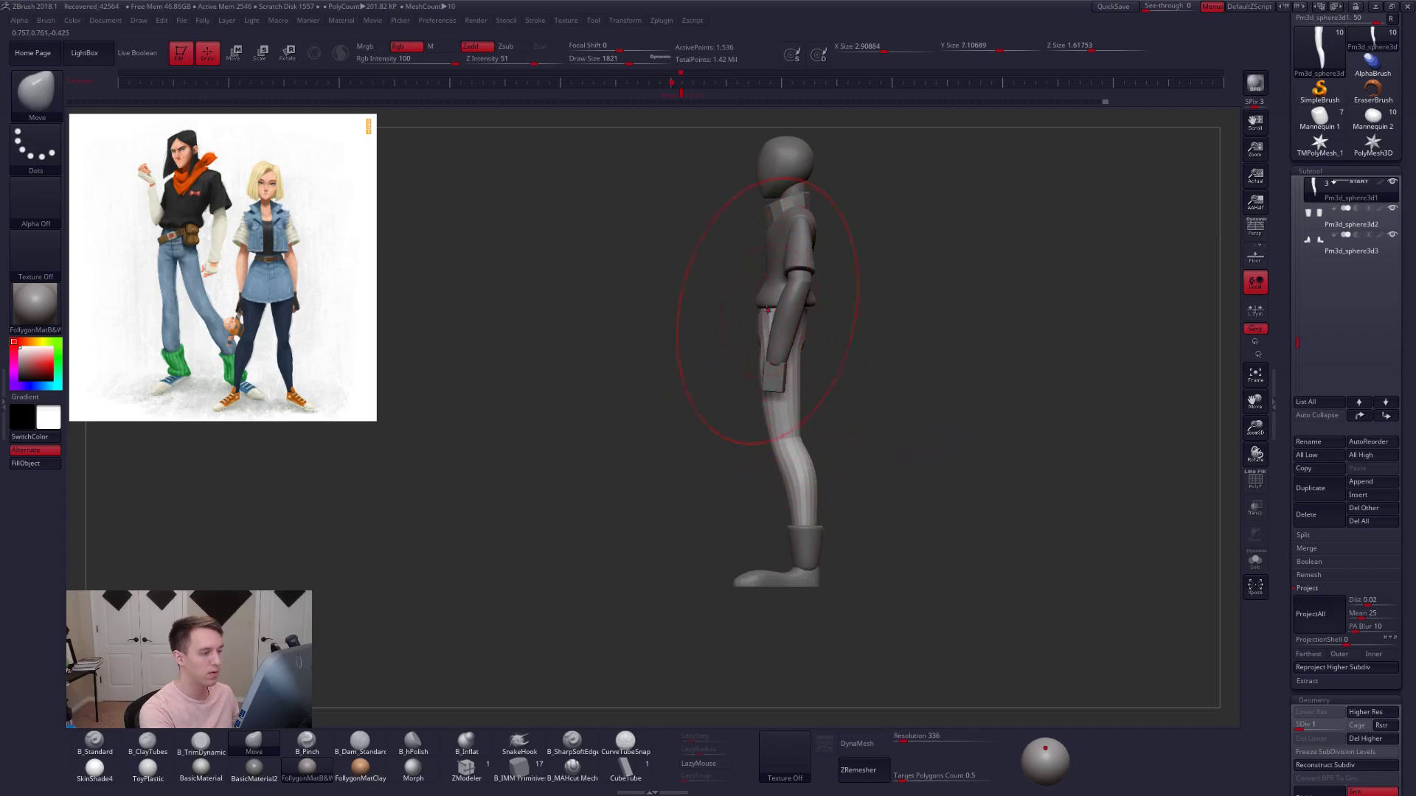
# - Refine the side profile of the hips and thighs with the Move brush reduced to draw size 1138
pyautogui.keyDown('ctrl'); pyautogui.moveTo(782, 291); pyautogui.dragTo(810, 331, button='right'); pyautogui.keyUp('ctrl')
pyautogui.press('space')
pyautogui.moveTo(818, 333); pyautogui.dragTo(794, 322)
pyautogui.hotkey('alt', 's')
pyautogui.press('space')
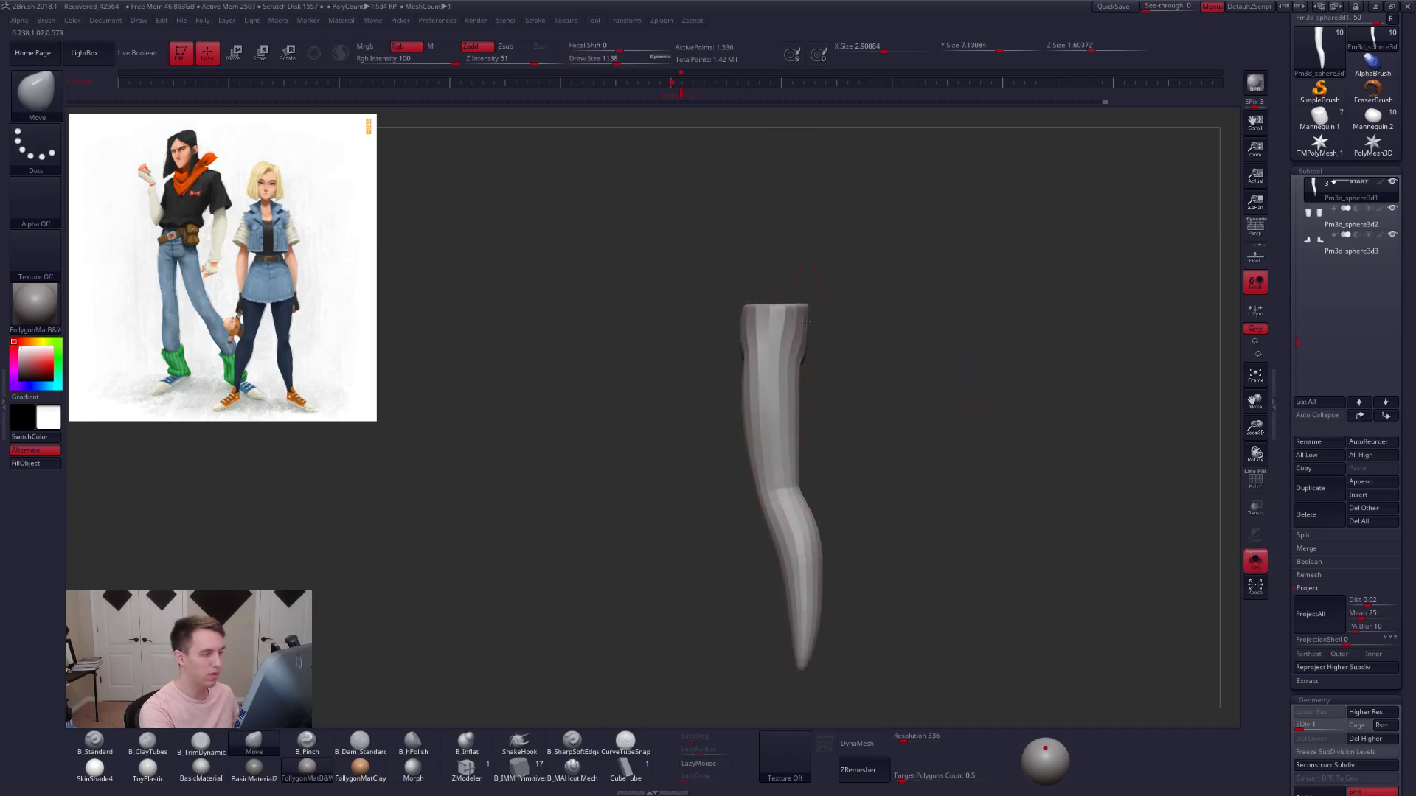
pyautogui.hotkey('alt', 's')
# - Turn on perspective, check the full body from several angles and raise the legs to subdivision level 5
pyautogui.keyDown('alt'); pyautogui.moveTo(901, 392); pyautogui.dragTo(893, 464); pyautogui.keyUp('alt')
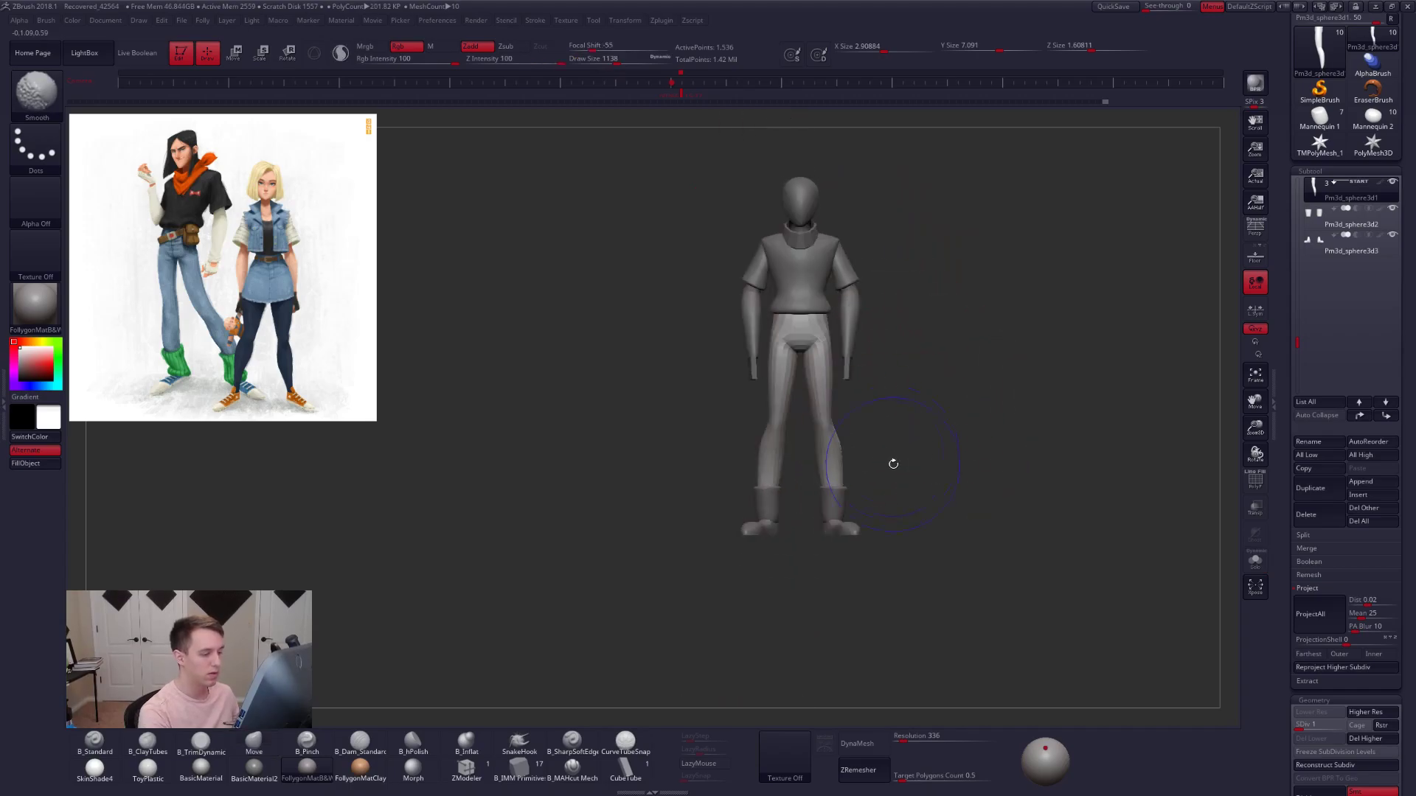
pyautogui.press('p')
pyautogui.moveTo(966, 365); pyautogui.dragTo(1171, 398)
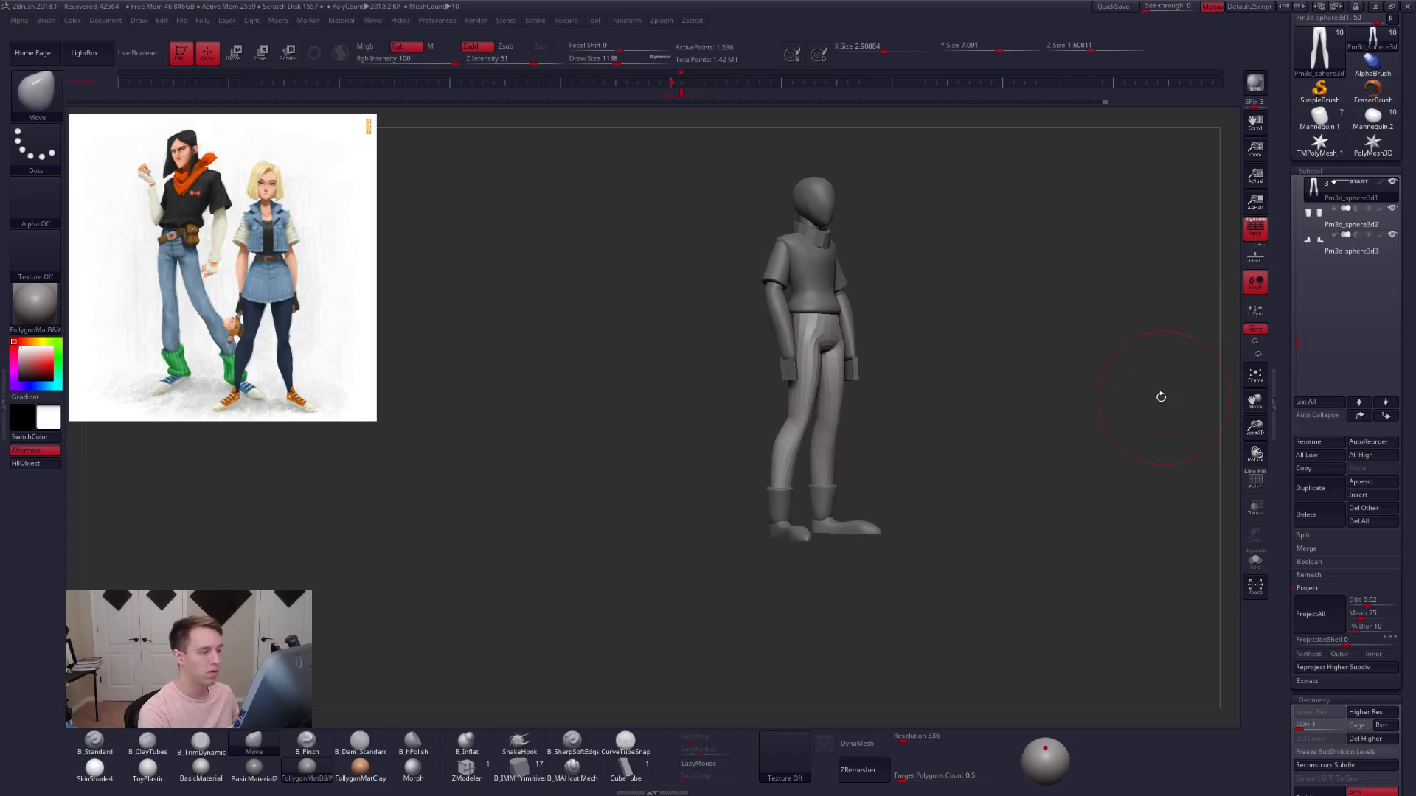
pyautogui.moveTo(1033, 408)
pyautogui.mouseDown()
pyautogui.moveTo(933, 468)
pyautogui.moveTo(941, 425)
pyautogui.moveTo(907, 383)
pyautogui.mouseUp()
pyautogui.press('space')
pyautogui.press('d')
pyautogui.press('d')
pyautogui.press('d')
pyautogui.press('d')
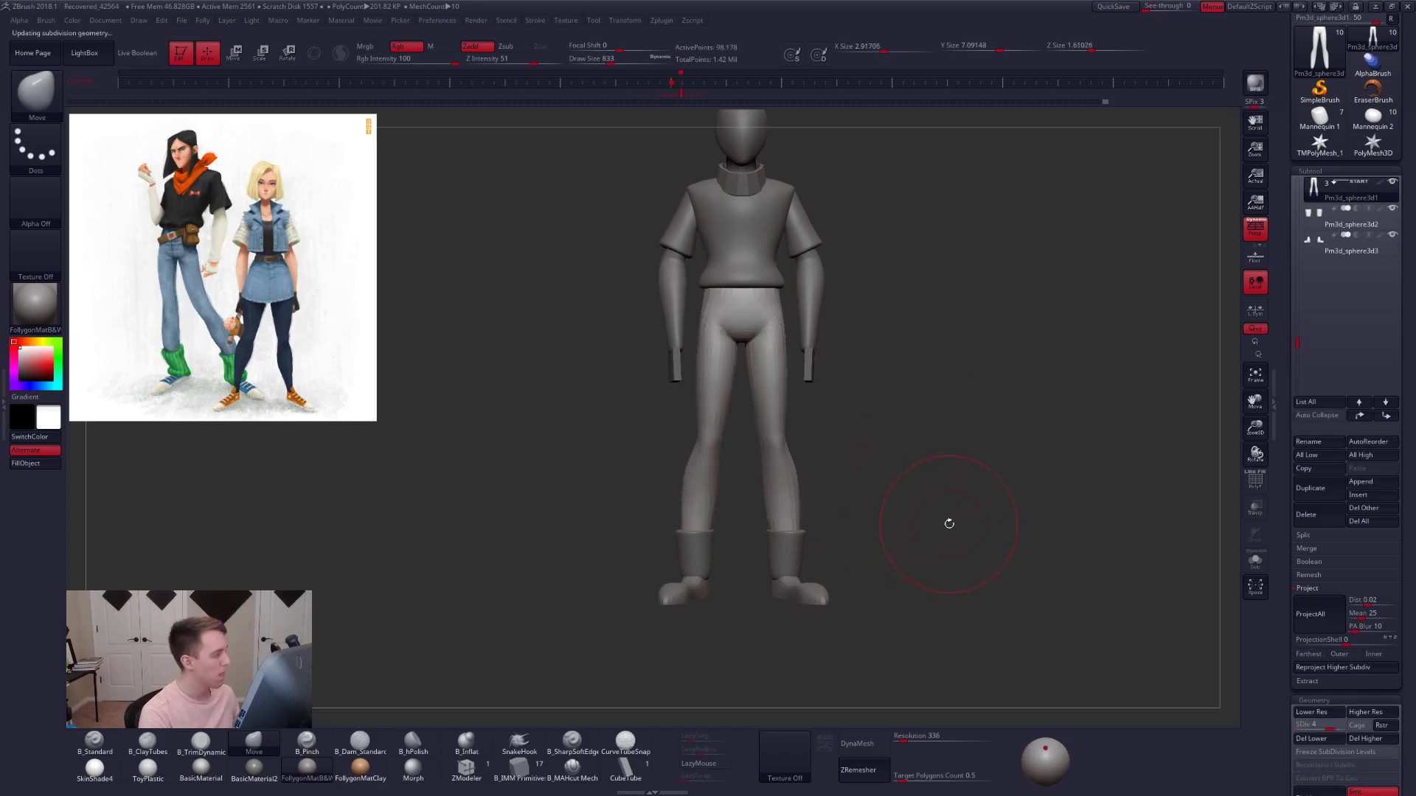
# - Refine the lower legs' silhouette with progressively smaller Move brush sizes
pyautogui.moveTo(937, 528)
pyautogui.mouseDown()
pyautogui.moveTo(792, 514)
pyautogui.moveTo(778, 474)
pyautogui.mouseUp()
pyautogui.press('space')
pyautogui.moveTo(899, 472)
pyautogui.mouseDown()
pyautogui.moveTo(862, 465)
pyautogui.moveTo(804, 487)
pyautogui.mouseUp()
pyautogui.press('space')
pyautogui.moveTo(799, 431); pyautogui.dragTo(788, 430)
pyautogui.moveTo(914, 450); pyautogui.dragTo(974, 446)
pyautogui.keyDown('alt'); pyautogui.moveTo(974, 446); pyautogui.dragTo(973, 402); pyautogui.keyUp('alt')
# - Isolate the legs and sharpen the outer calves with the Pinch brush at draw size 265
pyautogui.press('5')
pyautogui.moveTo(800, 369); pyautogui.dragTo(814, 368, button='right')
pyautogui.hotkey('alt', 's')
pyautogui.press('space')
pyautogui.moveTo(804, 331); pyautogui.dragTo(798, 330)
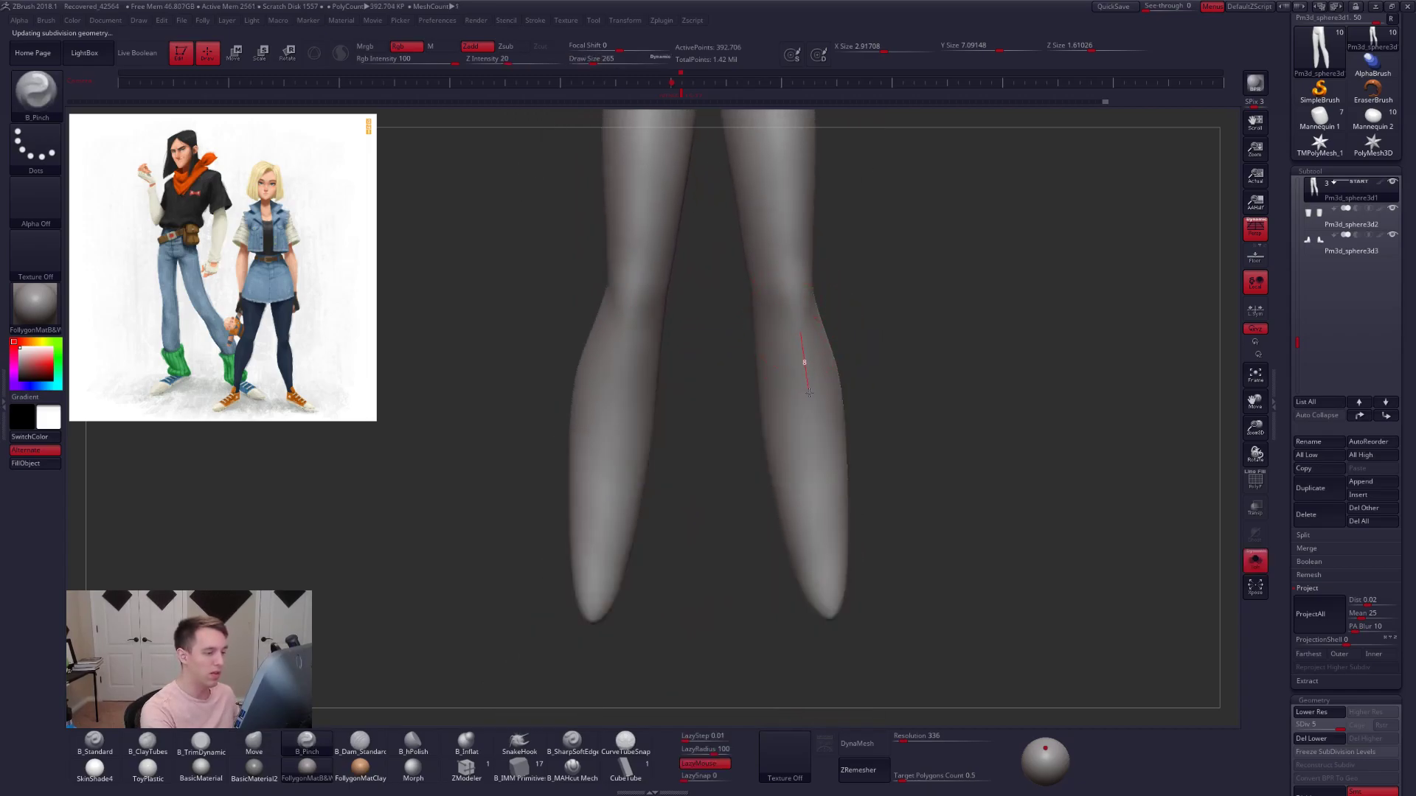
pyautogui.moveTo(915, 560); pyautogui.dragTo(794, 524)
# - Lower the legs to subdivision level 3 and build up the calf form with the ClayTubes brush at draw size 321
pyautogui.hotkey('shift', 'd')
pyautogui.hotkey('shift', 'd')
pyautogui.press('space')
pyautogui.moveTo(802, 407); pyautogui.dragTo(810, 406)
pyautogui.moveTo(696, 376); pyautogui.dragTo(780, 360, button='right')
pyautogui.press('space')
pyautogui.moveTo(780, 361); pyautogui.dragTo(778, 399)
pyautogui.press('2')
pyautogui.press('space')
pyautogui.moveTo(769, 346)
pyautogui.mouseDown()
pyautogui.moveTo(756, 424)
pyautogui.moveTo(805, 457)
pyautogui.moveTo(812, 490)
pyautogui.mouseUp()
# - Smooth the calves and shins at subdivision level 2 and again at level 3
pyautogui.hotkey('shift', 'd')
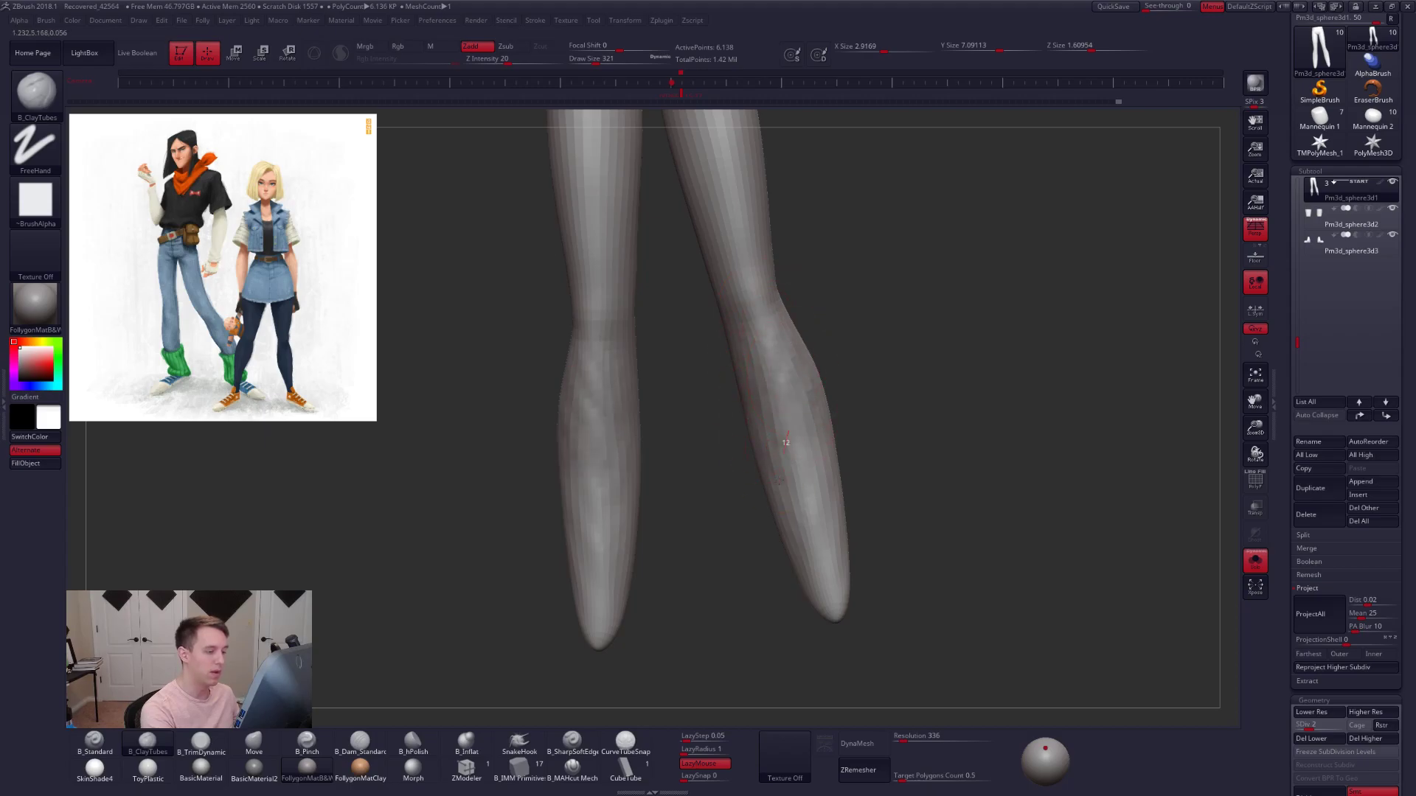
pyautogui.keyDown('shift'); pyautogui.moveTo(820, 589); pyautogui.dragTo(801, 454); pyautogui.keyUp('shift')
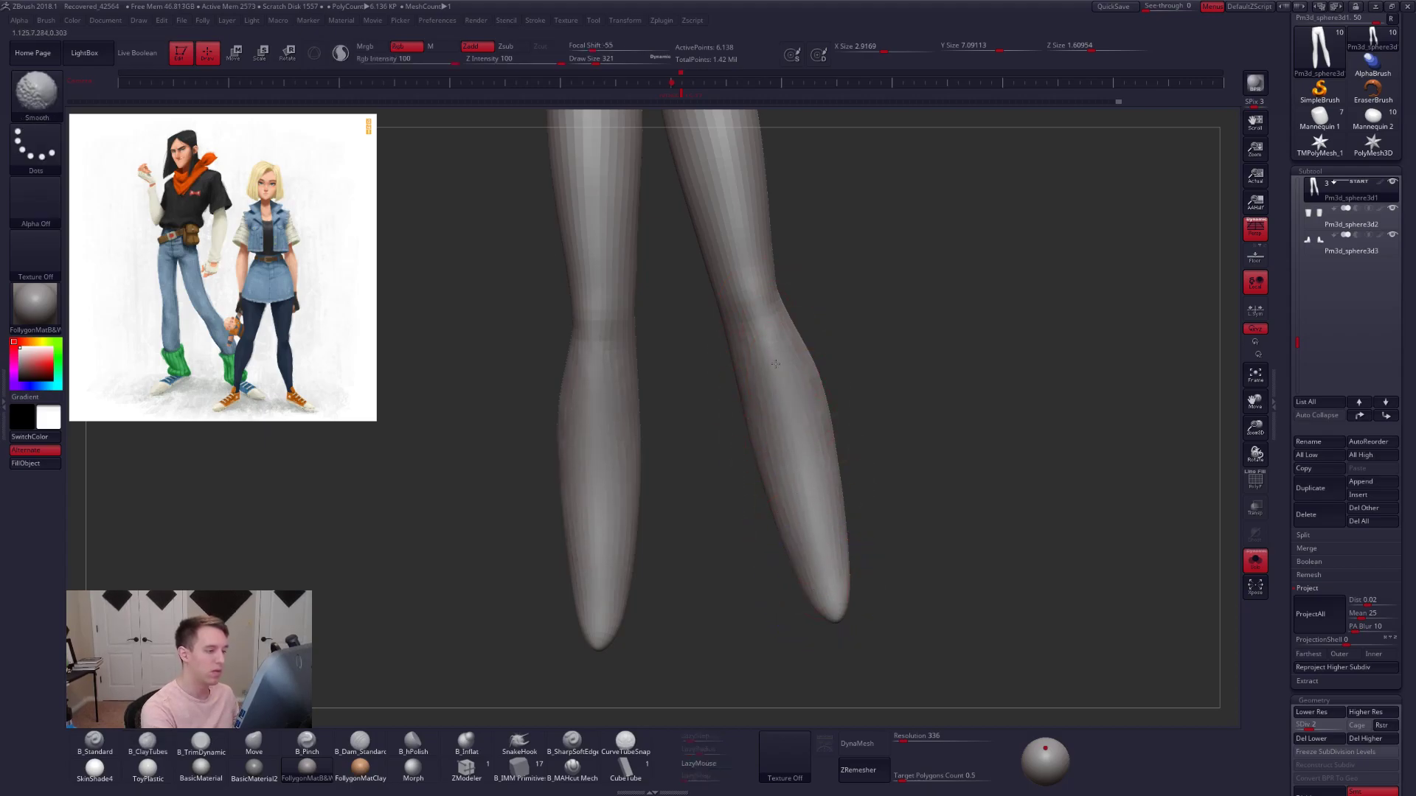
pyautogui.press('d')
pyautogui.keyDown('shift'); pyautogui.moveTo(815, 519); pyautogui.dragTo(797, 494); pyautogui.keyUp('shift')
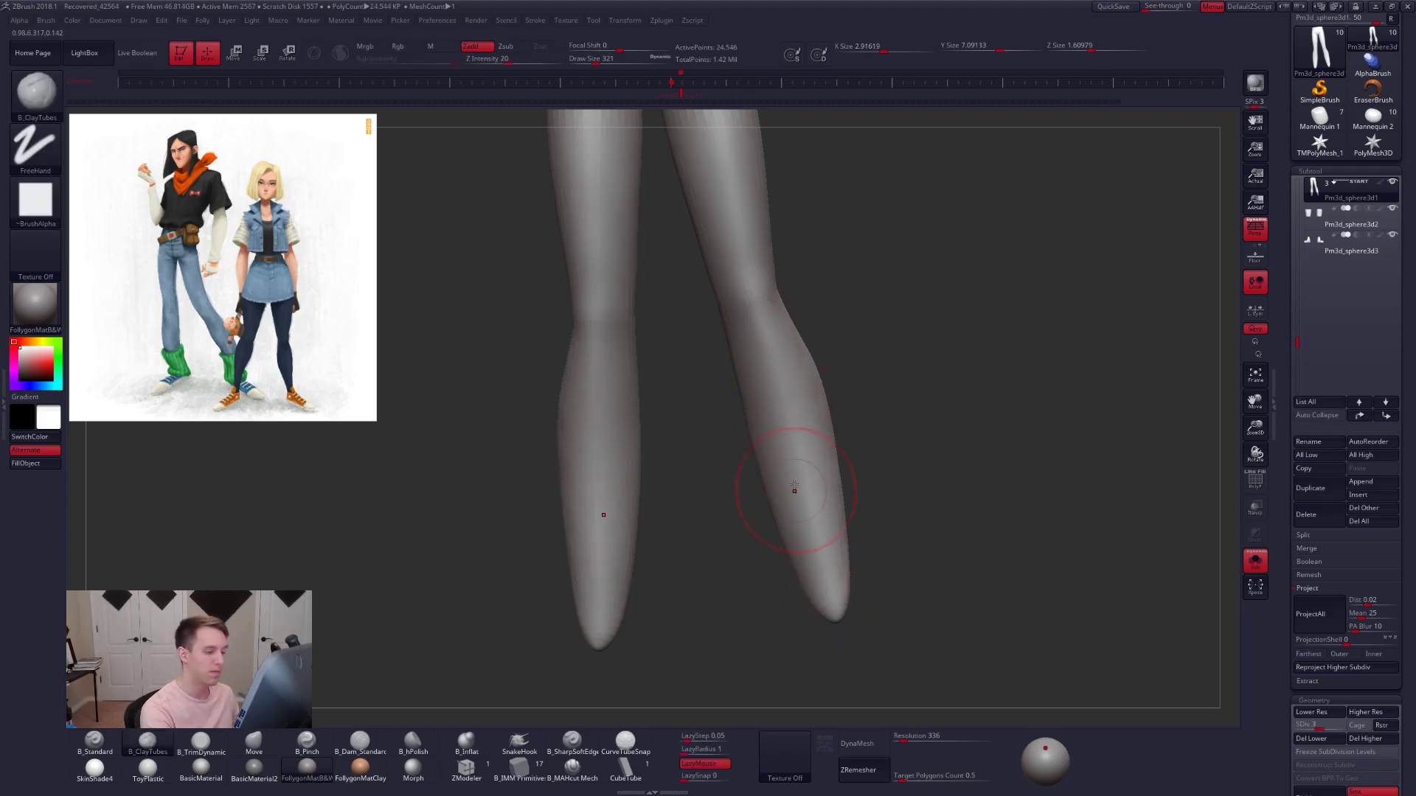
# - Smooth the calves and the area around the knees on the isolated legs, raising the mesh to subdivision level 4
pyautogui.moveTo(807, 461)
pyautogui.mouseDown(button='right')
pyautogui.moveTo(837, 374)
pyautogui.moveTo(821, 407)
pyautogui.mouseUp(button='right')
pyautogui.rightClick(1014, 309)
pyautogui.moveTo(867, 317)
pyautogui.keyDown('ctrl'); pyautogui.keyDown('shift'); pyautogui.mouseDown()
pyautogui.moveTo(793, 323)
pyautogui.moveTo(914, 555)
pyautogui.moveTo(859, 428)
pyautogui.moveTo(804, 384)
pyautogui.moveTo(825, 413)
pyautogui.moveTo(793, 395)
pyautogui.moveTo(840, 350)
pyautogui.moveTo(833, 368)
pyautogui.moveTo(790, 379)
pyautogui.mouseUp(); pyautogui.keyUp('shift'); pyautogui.keyUp('ctrl')
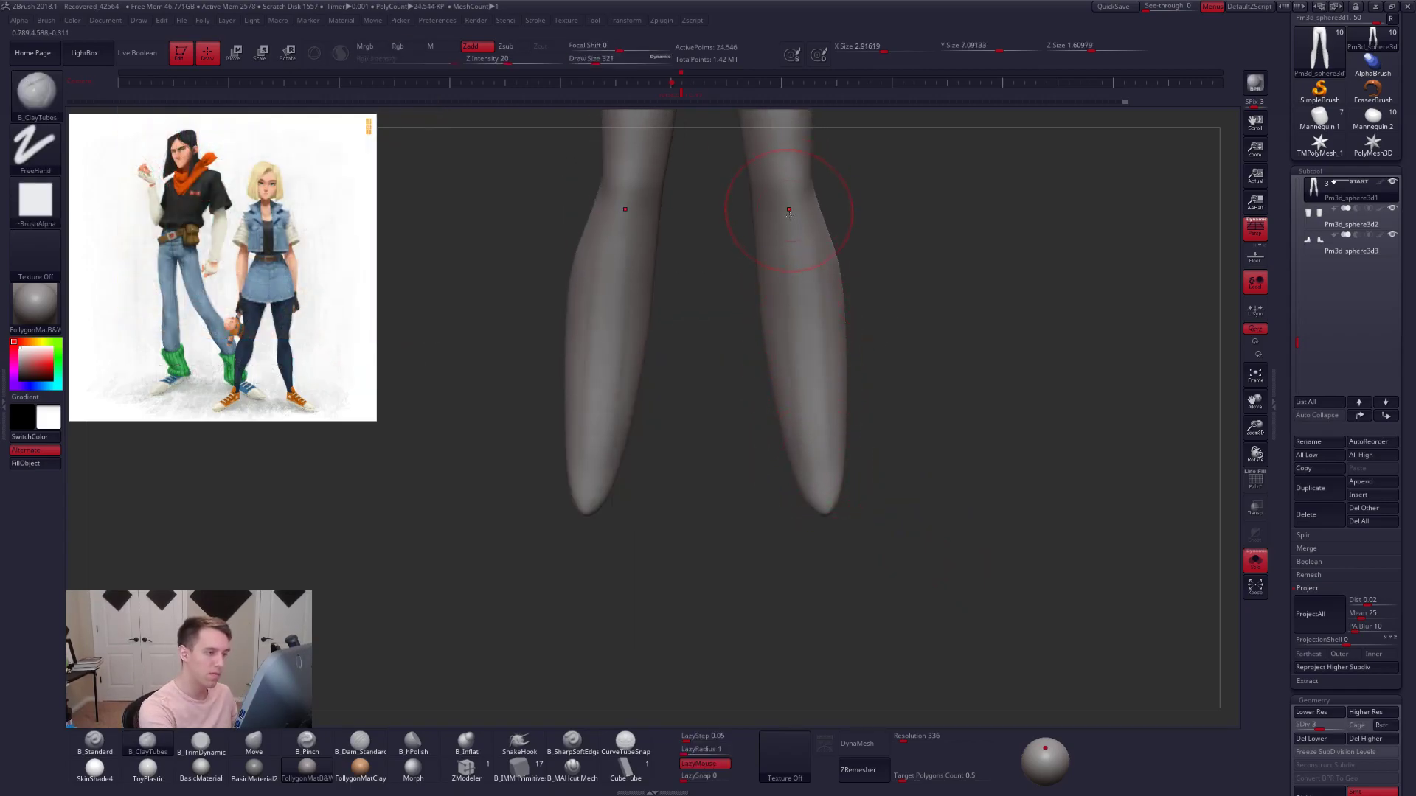
pyautogui.press('shift')
pyautogui.keyDown('shift'); pyautogui.moveTo(814, 422); pyautogui.dragTo(817, 398); pyautogui.keyUp('shift')
pyautogui.keyDown('alt'); pyautogui.moveTo(812, 229); pyautogui.dragTo(803, 290, button='right'); pyautogui.keyUp('alt')
pyautogui.press('d')
pyautogui.keyDown('shift'); pyautogui.moveTo(815, 294); pyautogui.dragTo(829, 309); pyautogui.keyUp('shift')
# - Enlarge the brush to a draw size of 500 and show the boots and other body parts around the legs
pyautogui.keyDown('alt'); pyautogui.moveTo(845, 363); pyautogui.dragTo(818, 448, button='right'); pyautogui.keyUp('alt')
pyautogui.press('shift')
pyautogui.press('s')
pyautogui.moveTo(818, 447); pyautogui.dragTo(826, 445)
pyautogui.keyDown('ctrl'); pyautogui.moveTo(780, 449); pyautogui.dragTo(788, 474, button='right'); pyautogui.keyUp('ctrl')
pyautogui.press('s')
pyautogui.moveTo(812, 450); pyautogui.dragTo(811, 442)
pyautogui.press('space')
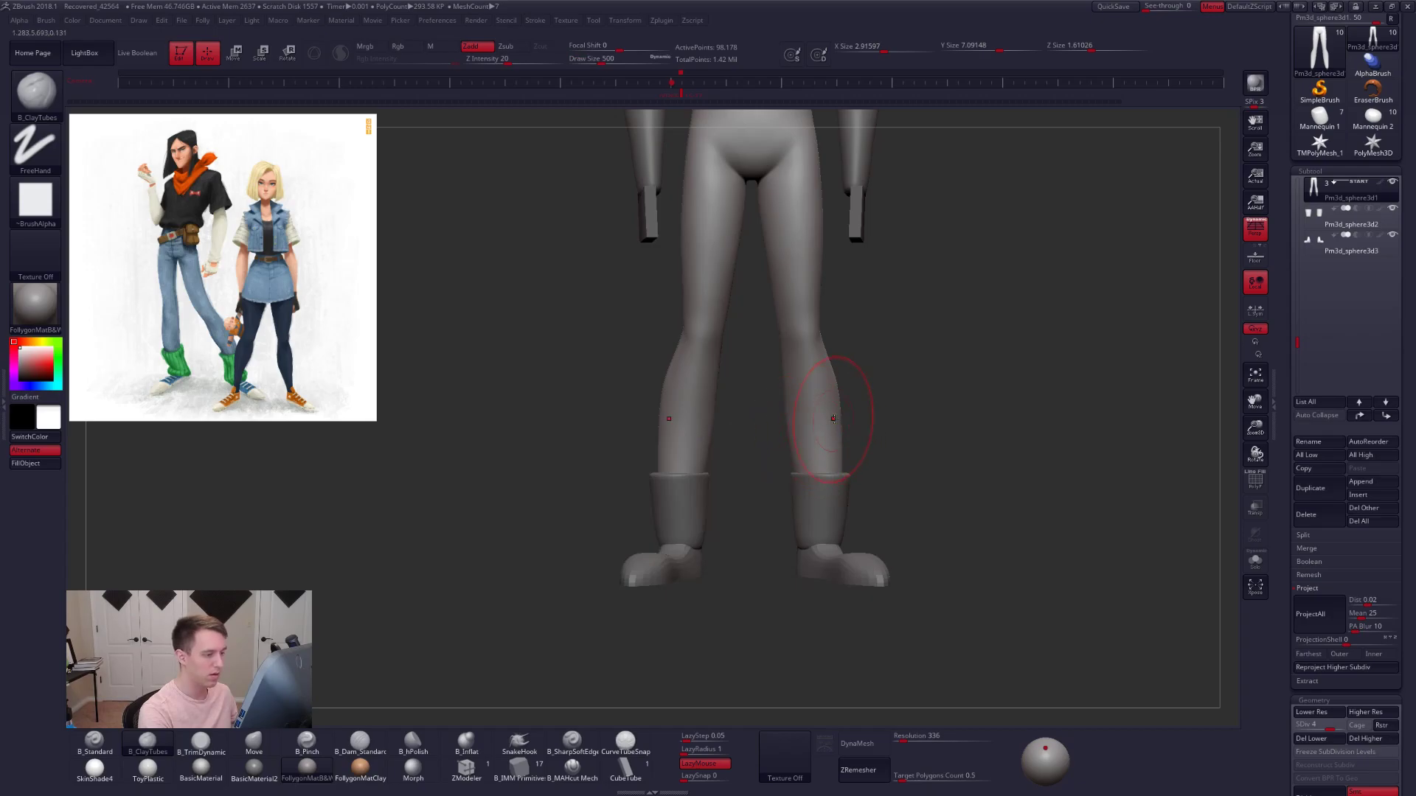
# - Reshape the outer calf contours at subdivision level 2 using the Move brush with a draw size of 500
pyautogui.hotkey('shift', 'd')
pyautogui.hotkey('shift', 'd')
pyautogui.moveTo(833, 420)
pyautogui.mouseDown(button='right')
pyautogui.moveTo(818, 439)
pyautogui.moveTo(828, 430)
pyautogui.moveTo(833, 445)
pyautogui.mouseUp(button='right')
pyautogui.press('b')
pyautogui.press('m')
pyautogui.press('v')
pyautogui.press('space')
pyautogui.moveTo(872, 427); pyautogui.dragTo(871, 427)
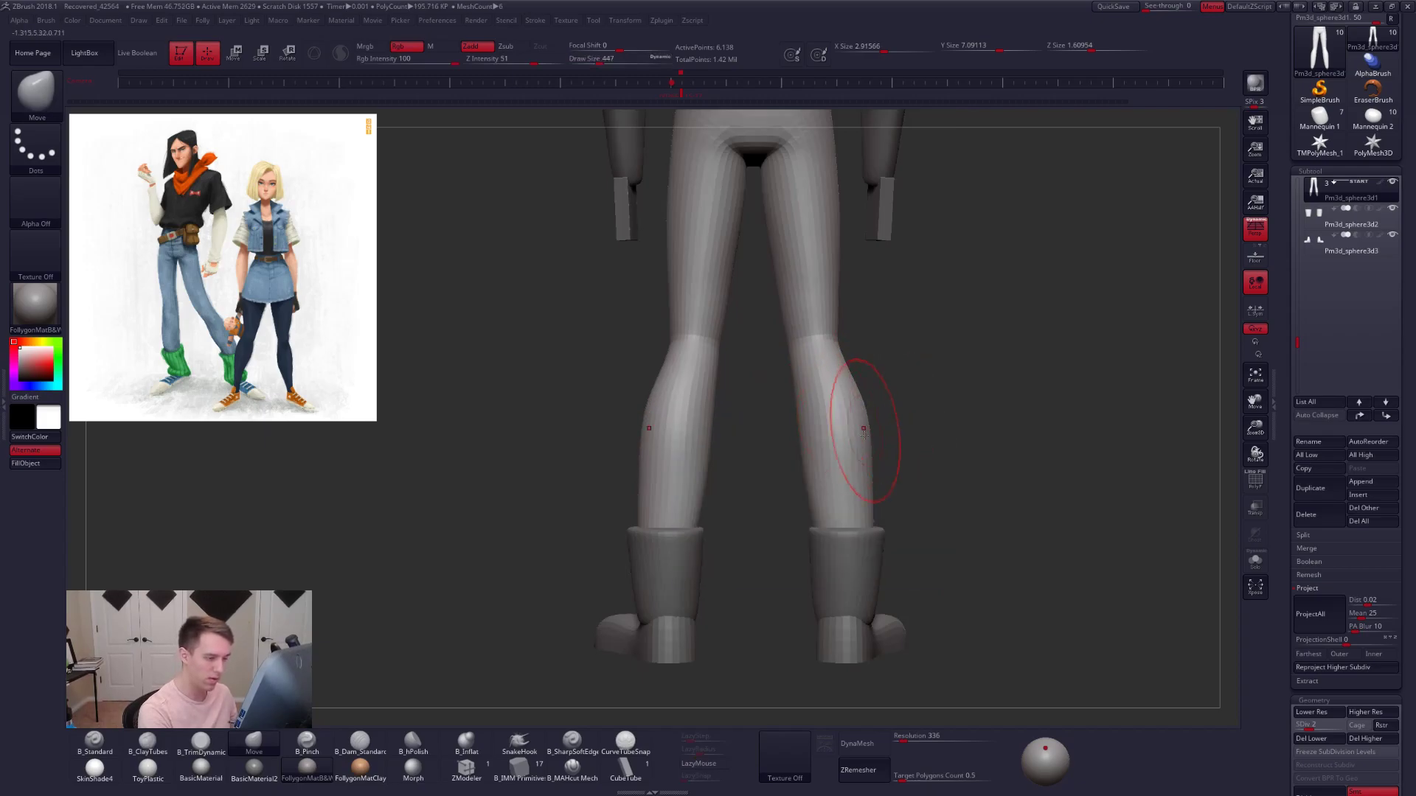
pyautogui.keyDown('alt'); pyautogui.moveTo(870, 480); pyautogui.dragTo(859, 443, button='right'); pyautogui.keyUp('alt')
pyautogui.press('space')
pyautogui.moveTo(859, 452); pyautogui.dragTo(865, 453)
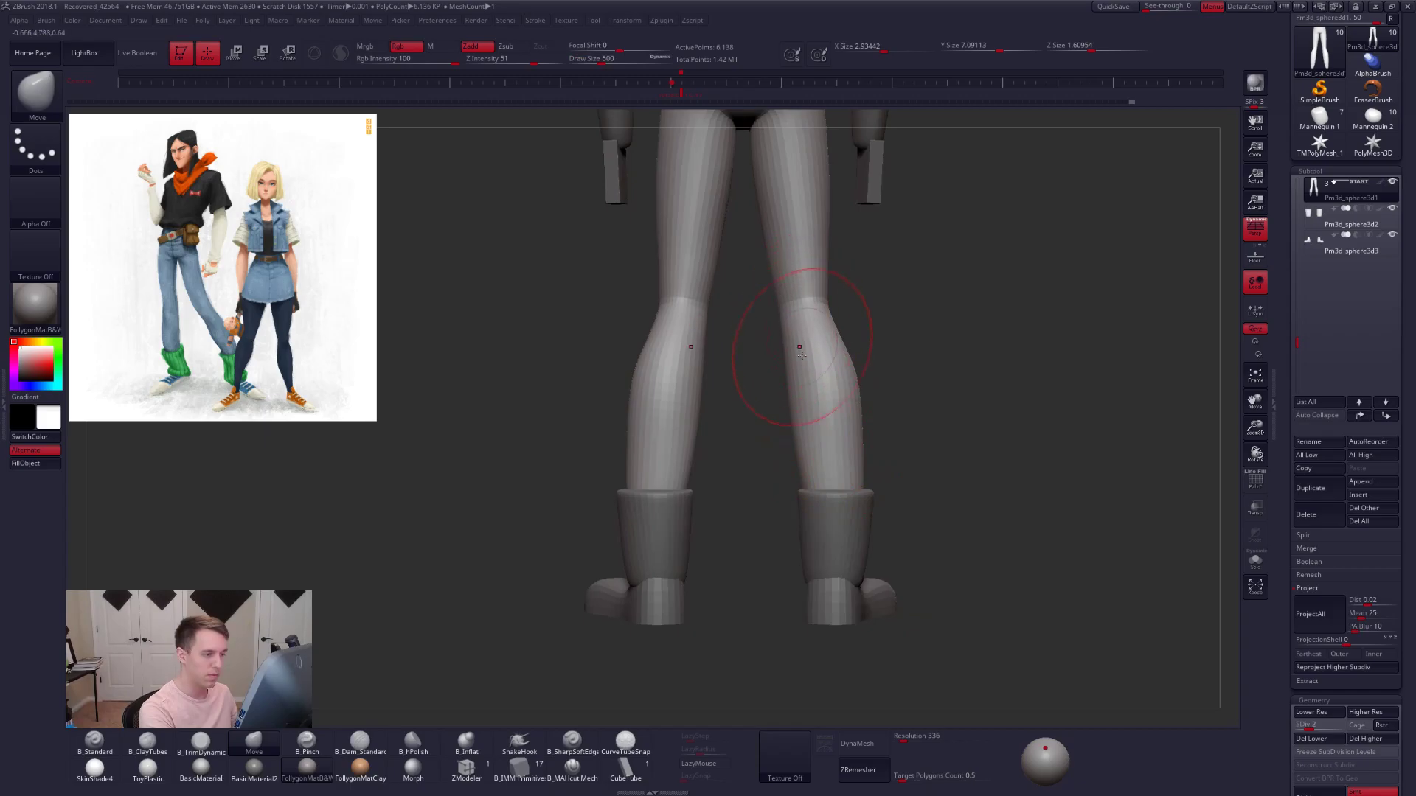
# - Isolate the legs and refine the lower leg silhouette below the calves from the back and side
pyautogui.hotkey('alt', 's')
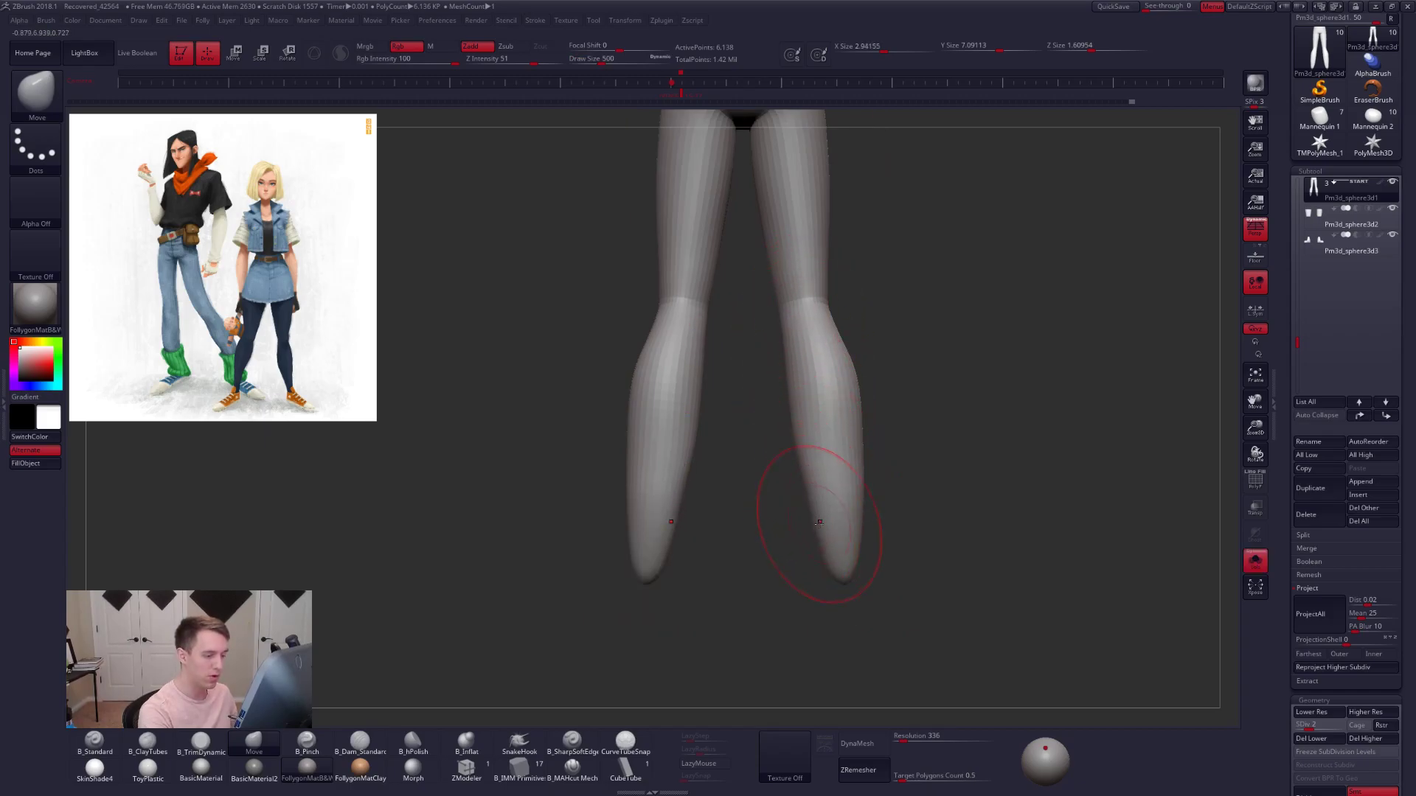
pyautogui.keyDown('shift'); pyautogui.moveTo(847, 503); pyautogui.dragTo(836, 479); pyautogui.keyUp('shift')
pyautogui.moveTo(835, 479)
pyautogui.mouseDown(button='right')
pyautogui.moveTo(889, 478)
pyautogui.moveTo(839, 424)
pyautogui.mouseUp(button='right')
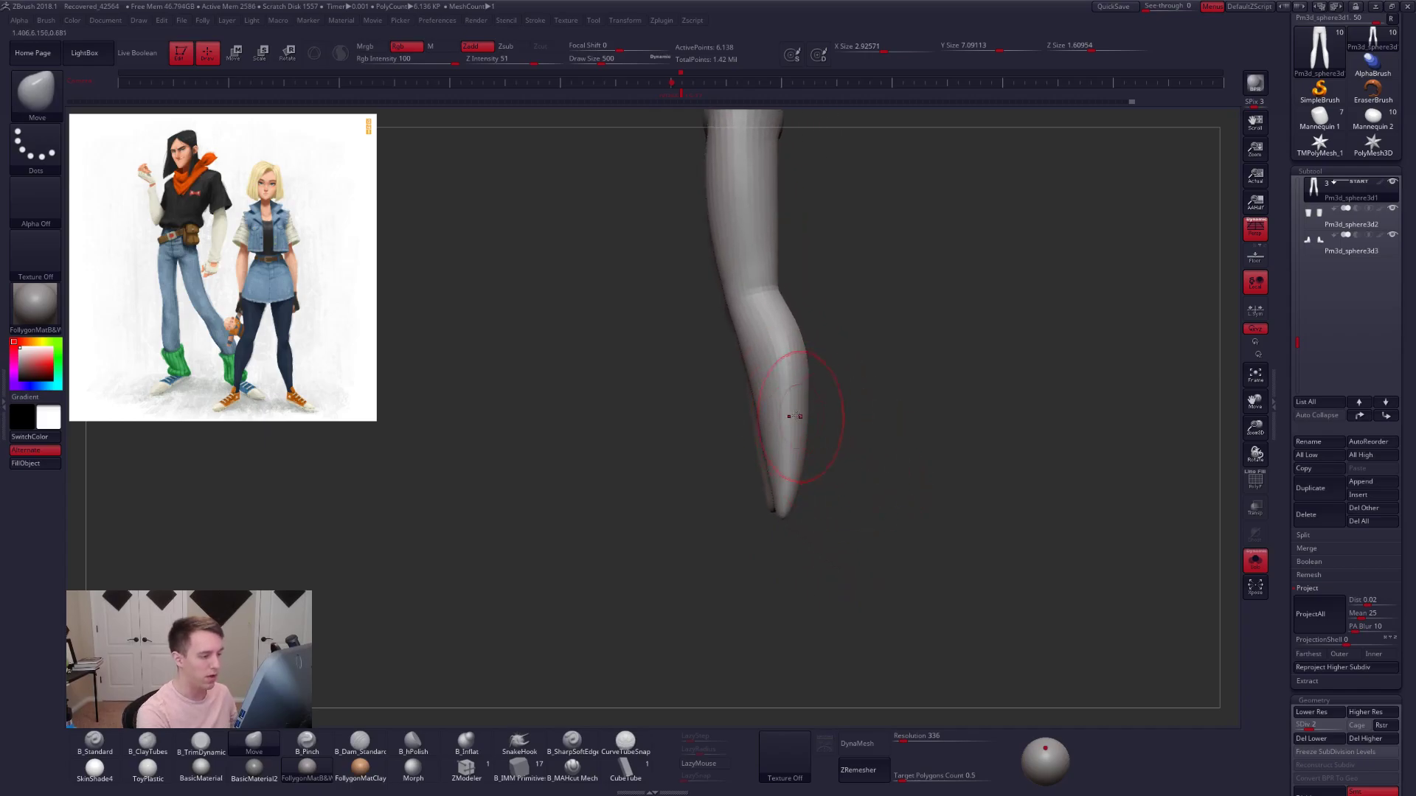
pyautogui.moveTo(749, 397)
pyautogui.mouseDown(button='right')
pyautogui.moveTo(701, 396)
pyautogui.moveTo(746, 470)
pyautogui.mouseUp(button='right')
pyautogui.press('space')
pyautogui.moveTo(822, 448); pyautogui.dragTo(815, 448)
# - Raise the legs to subdivision level 5 and shape the kneecaps, planing them with the B_TrimDynamic brush
pyautogui.keyDown('ctrl'); pyautogui.moveTo(804, 435); pyautogui.dragTo(804, 479, button='right'); pyautogui.keyUp('ctrl')
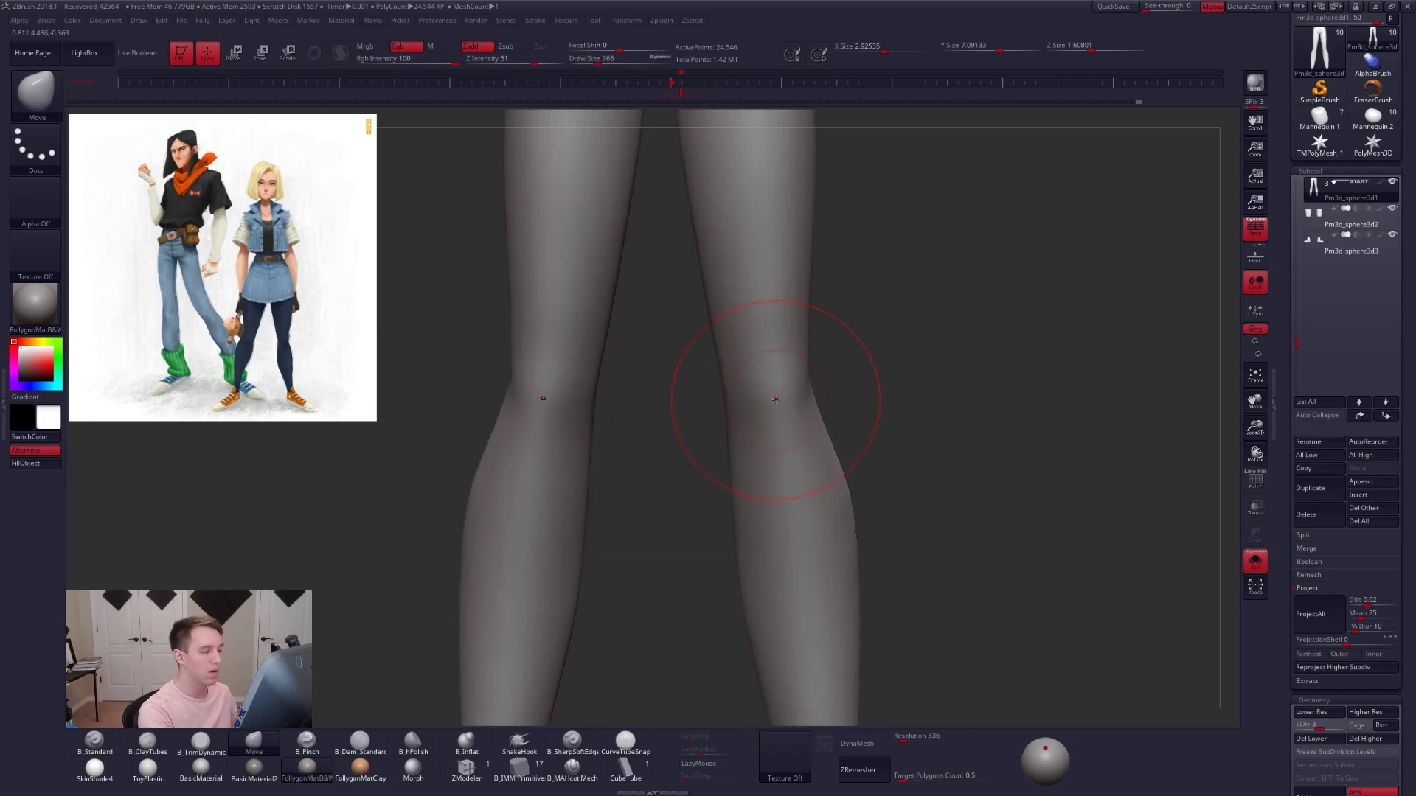
pyautogui.press('d')
pyautogui.press('d')
pyautogui.press('space')
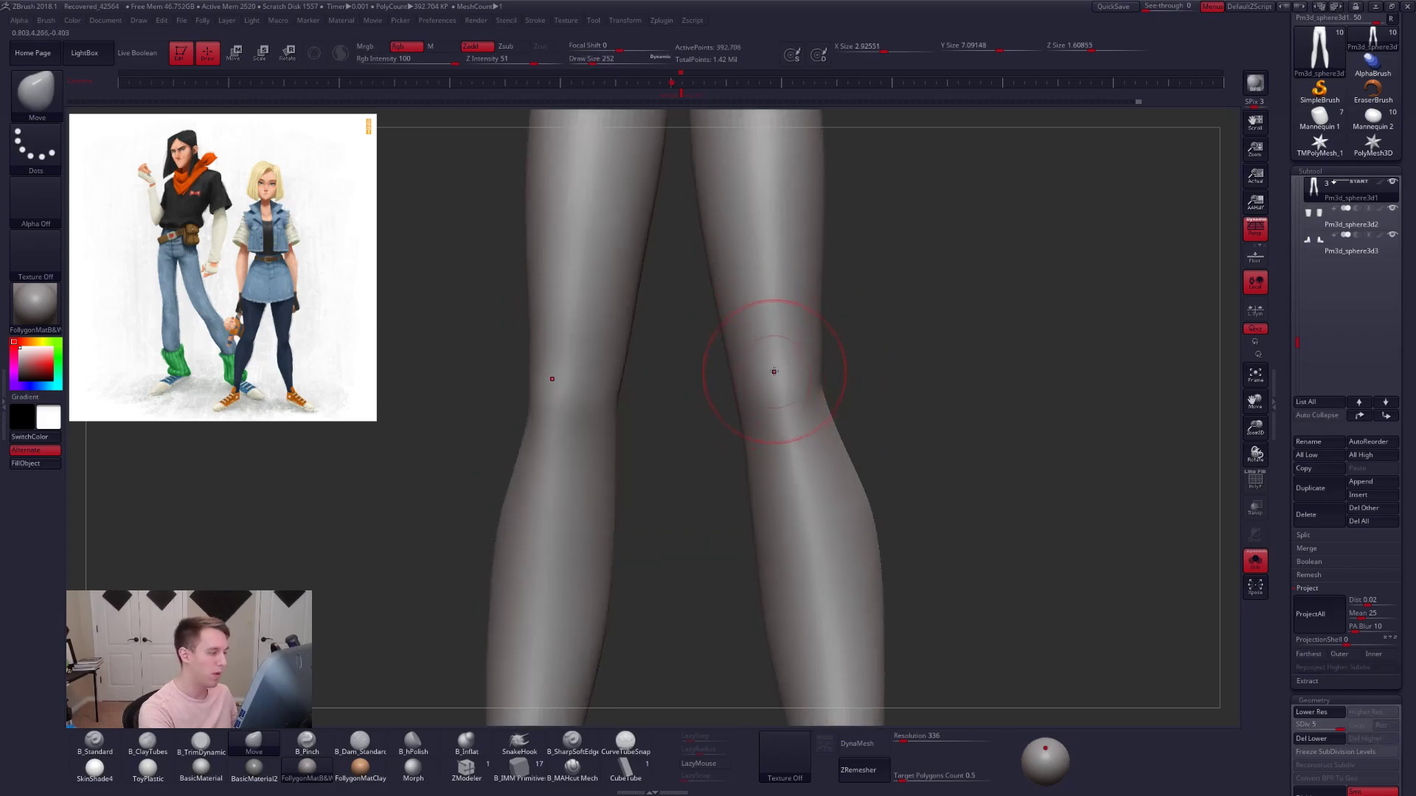
pyautogui.press('b')
pyautogui.press('t')
pyautogui.press('d')
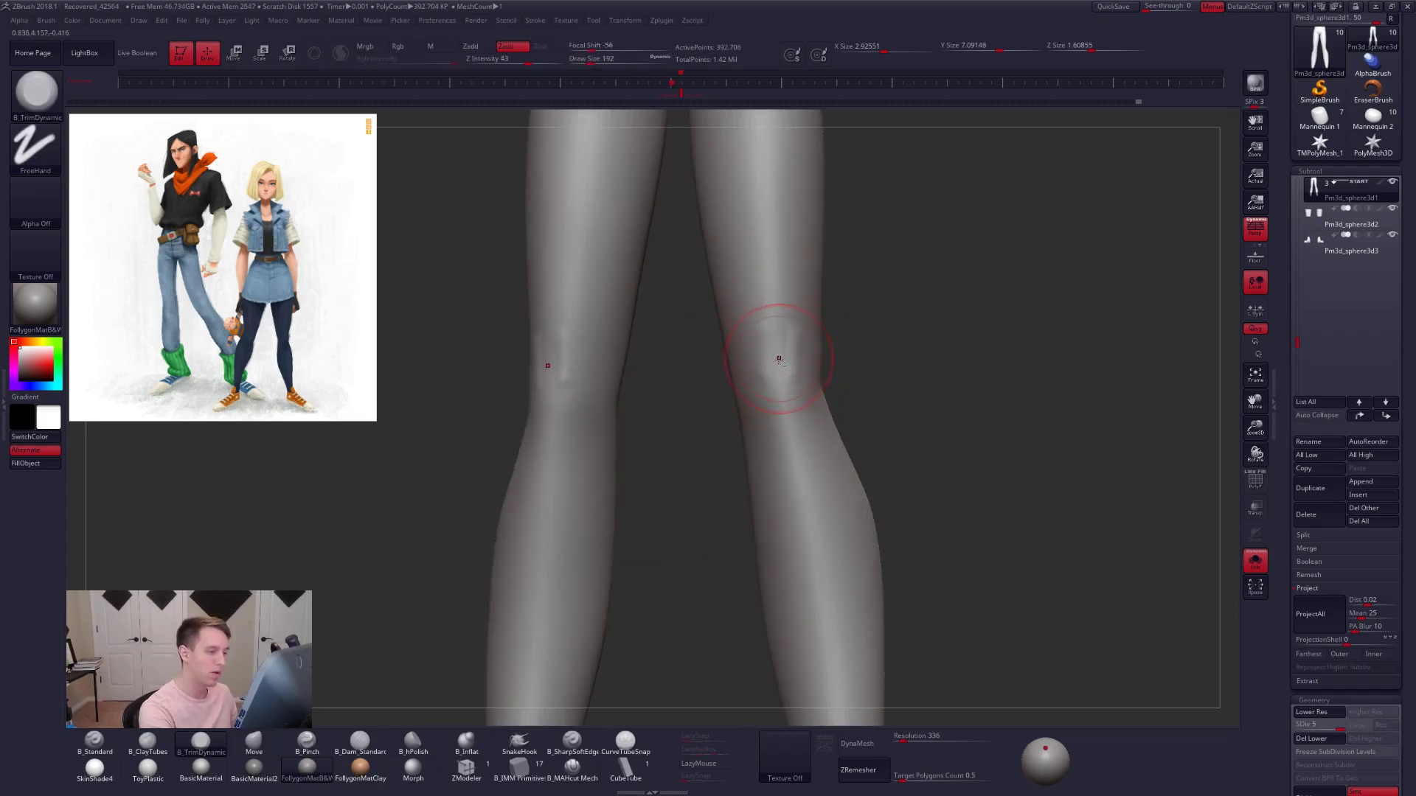
# - Drop the legs to subdivision level 3 and smooth the kneecap forms
pyautogui.hotkey('shift', 'd')
pyautogui.hotkey('shift', 'd')
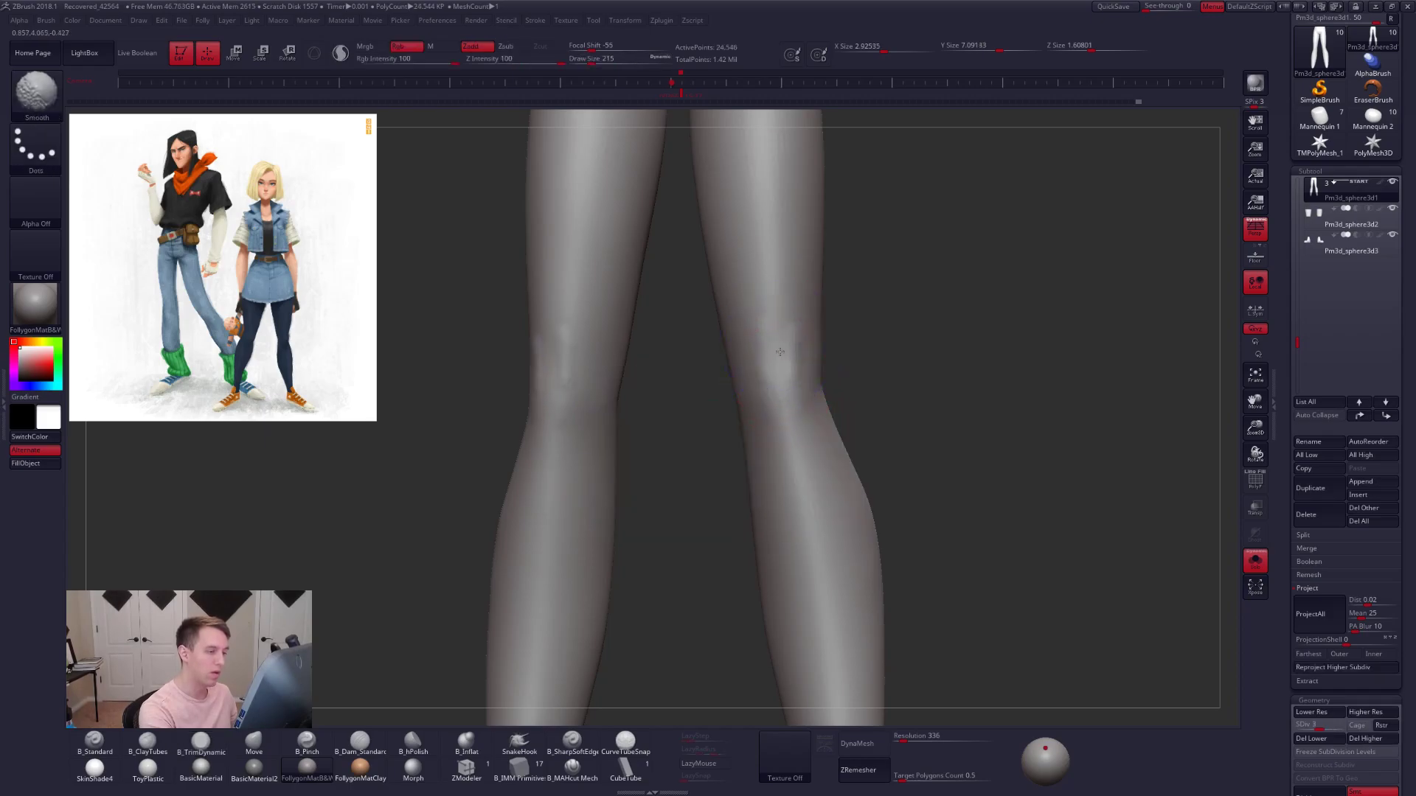
pyautogui.moveTo(777, 365)
pyautogui.keyDown('ctrl'); pyautogui.mouseDown(button='right')
pyautogui.moveTo(749, 325)
pyautogui.moveTo(799, 379)
pyautogui.moveTo(774, 348)
pyautogui.moveTo(782, 357)
pyautogui.mouseUp(button='right'); pyautogui.keyUp('ctrl')
# - Prepare the B_ClayTubes brush at a draw size of 414 for the legs at subdivision level 3
pyautogui.press('d')
pyautogui.press('space')
pyautogui.click(797, 396)
pyautogui.moveTo(828, 403)
pyautogui.keyDown('ctrl'); pyautogui.mouseDown(button='right')
pyautogui.moveTo(825, 472)
pyautogui.moveTo(800, 444)
pyautogui.moveTo(774, 460)
pyautogui.moveTo(848, 424)
pyautogui.moveTo(830, 446)
pyautogui.mouseUp(button='right'); pyautogui.keyUp('ctrl')
pyautogui.press('space')
pyautogui.click(823, 501)
pyautogui.press(']')
pyautogui.press('2')
pyautogui.hotkey('shift', 'd')
# - Switch to Chrome and search Google for "ender2" in a new tab
pyautogui.hotkey('alt', 'Tab')
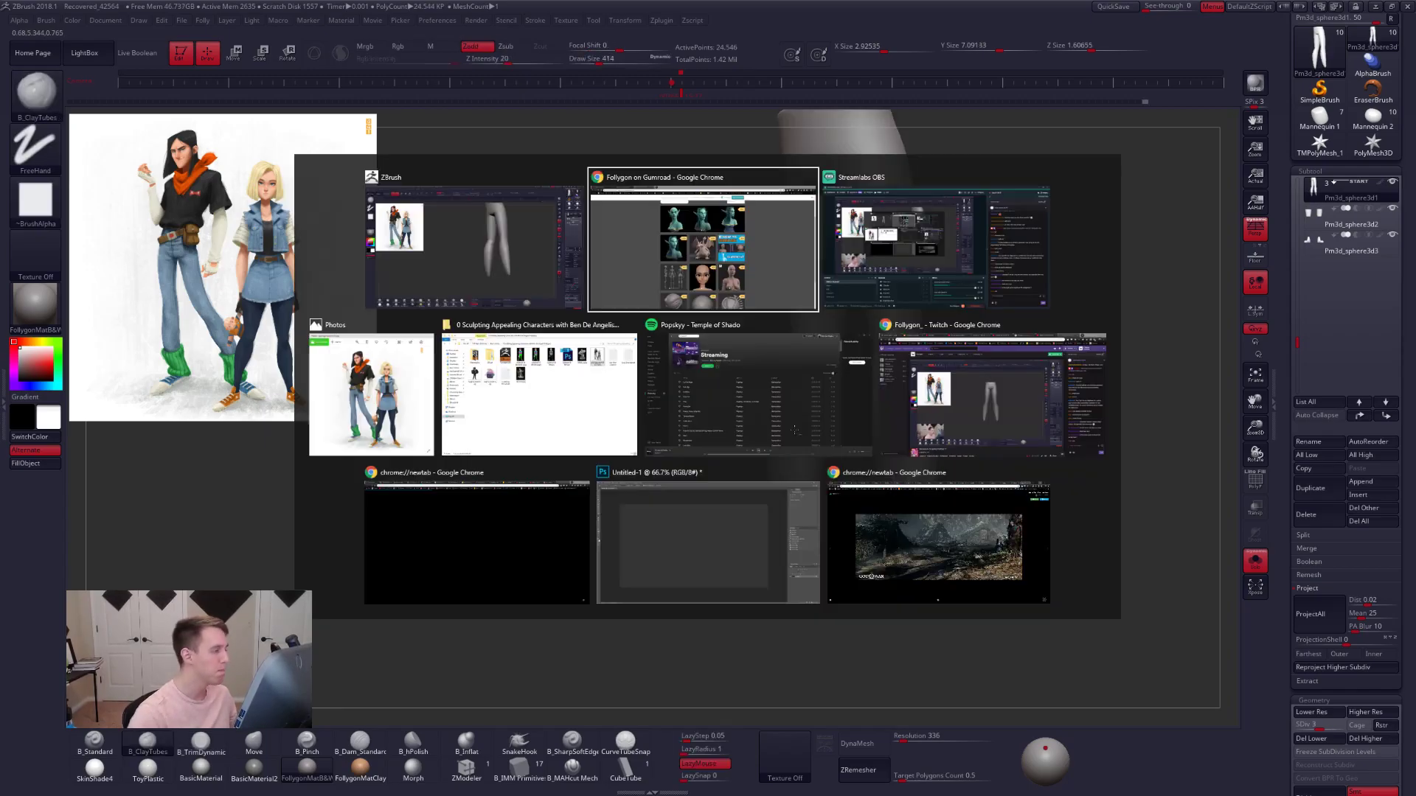
pyautogui.hotkey('ctrl', 't')
pyautogui.write('ender2')
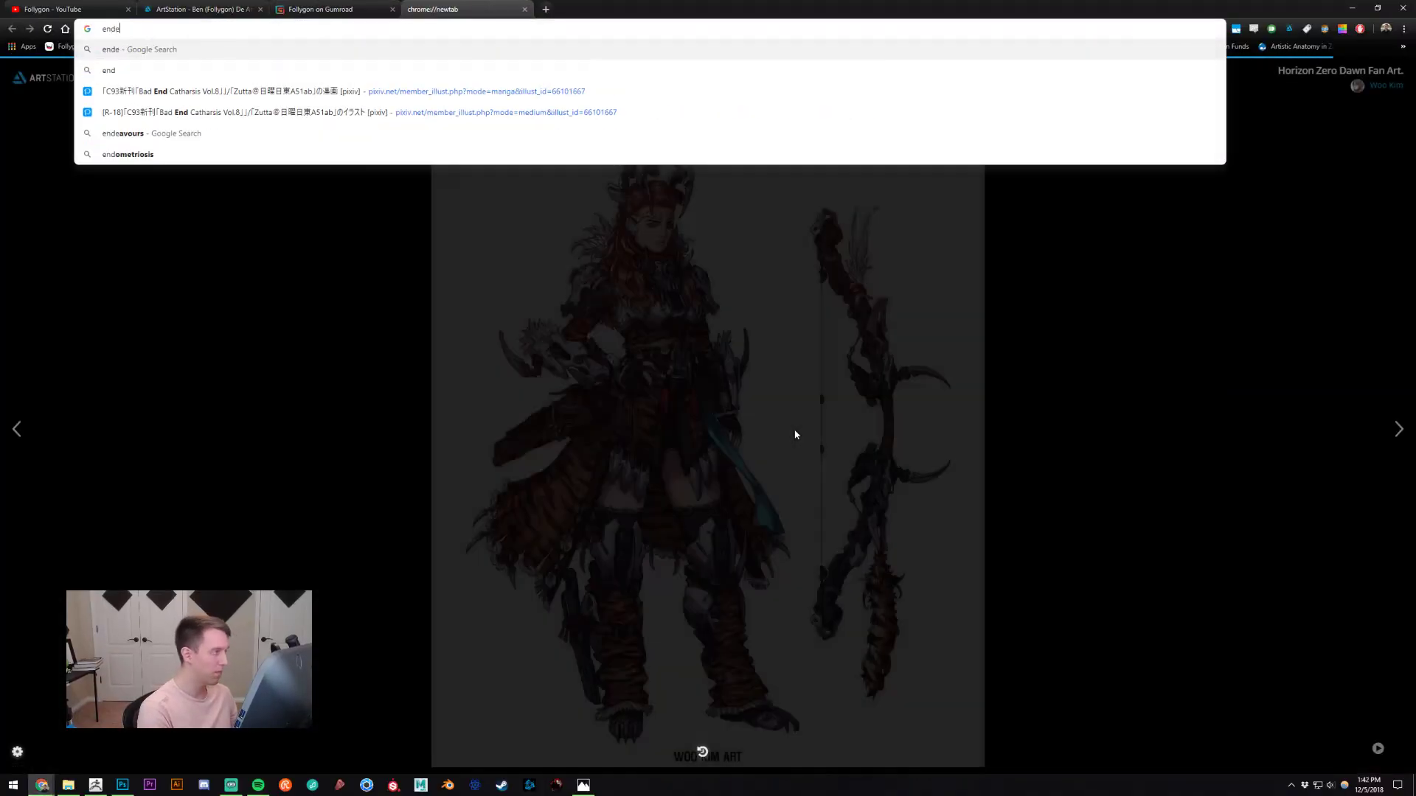
pyautogui.press('Return')
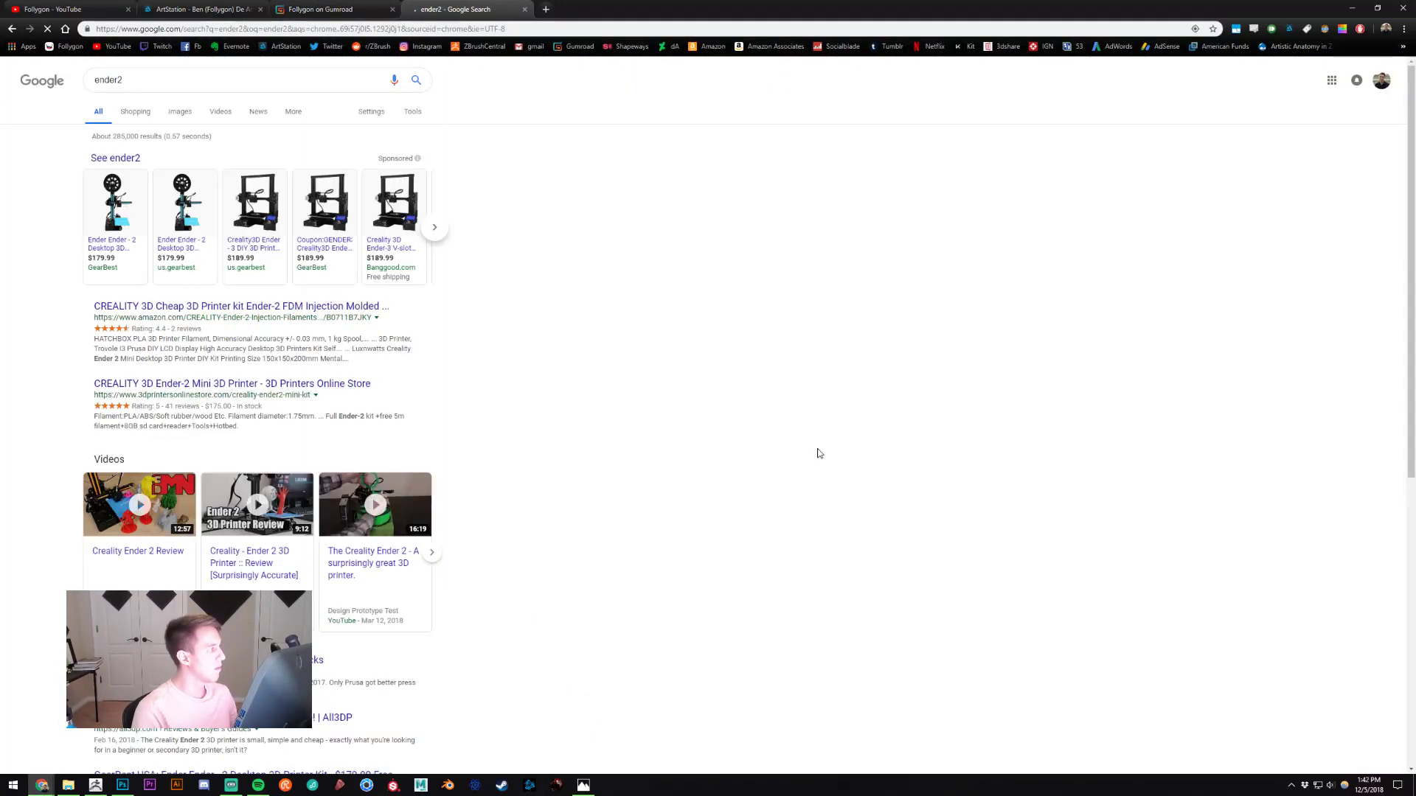
# - Change the Google search to "ender3"
pyautogui.click(181, 86)
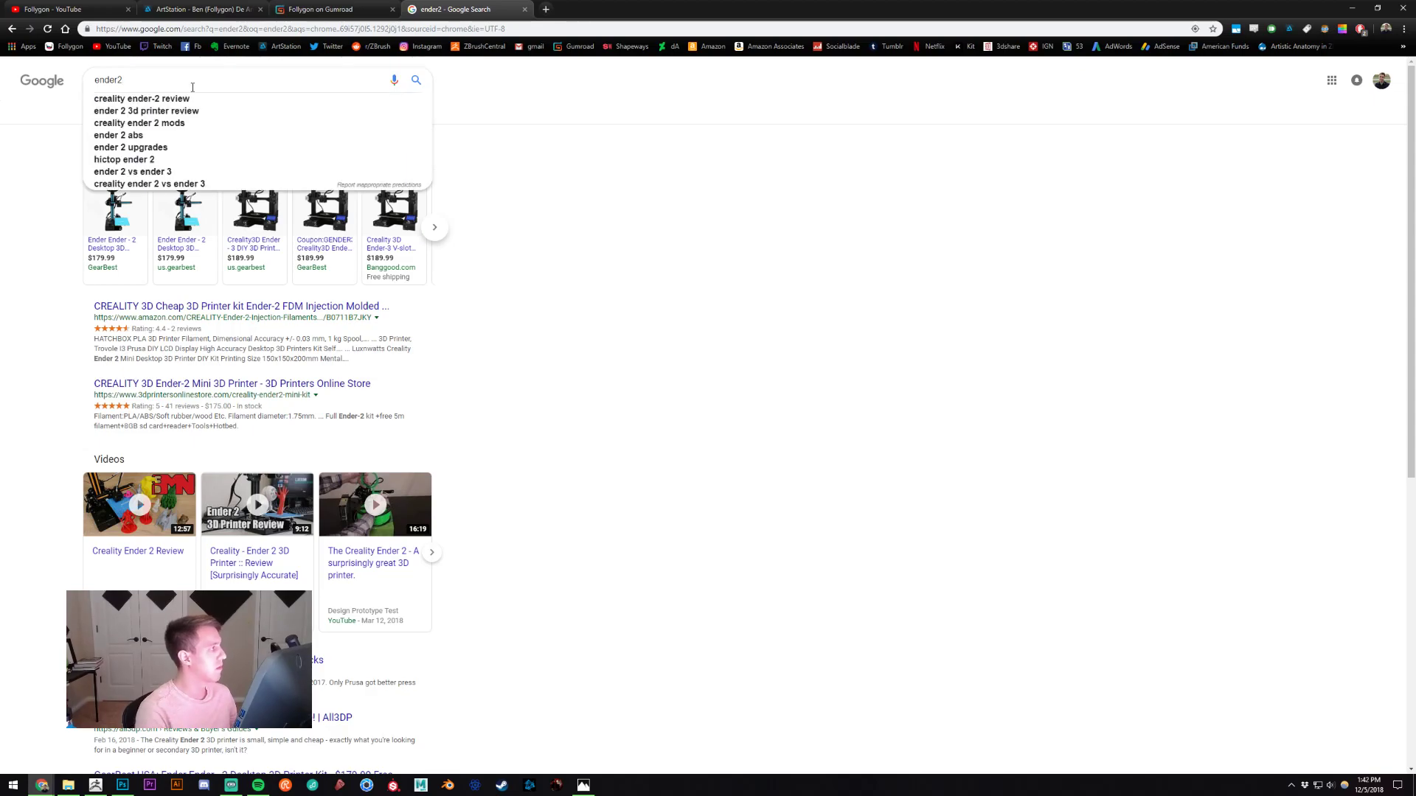
pyautogui.press('BackSpace')
pyautogui.write('3')
pyautogui.press('Return')
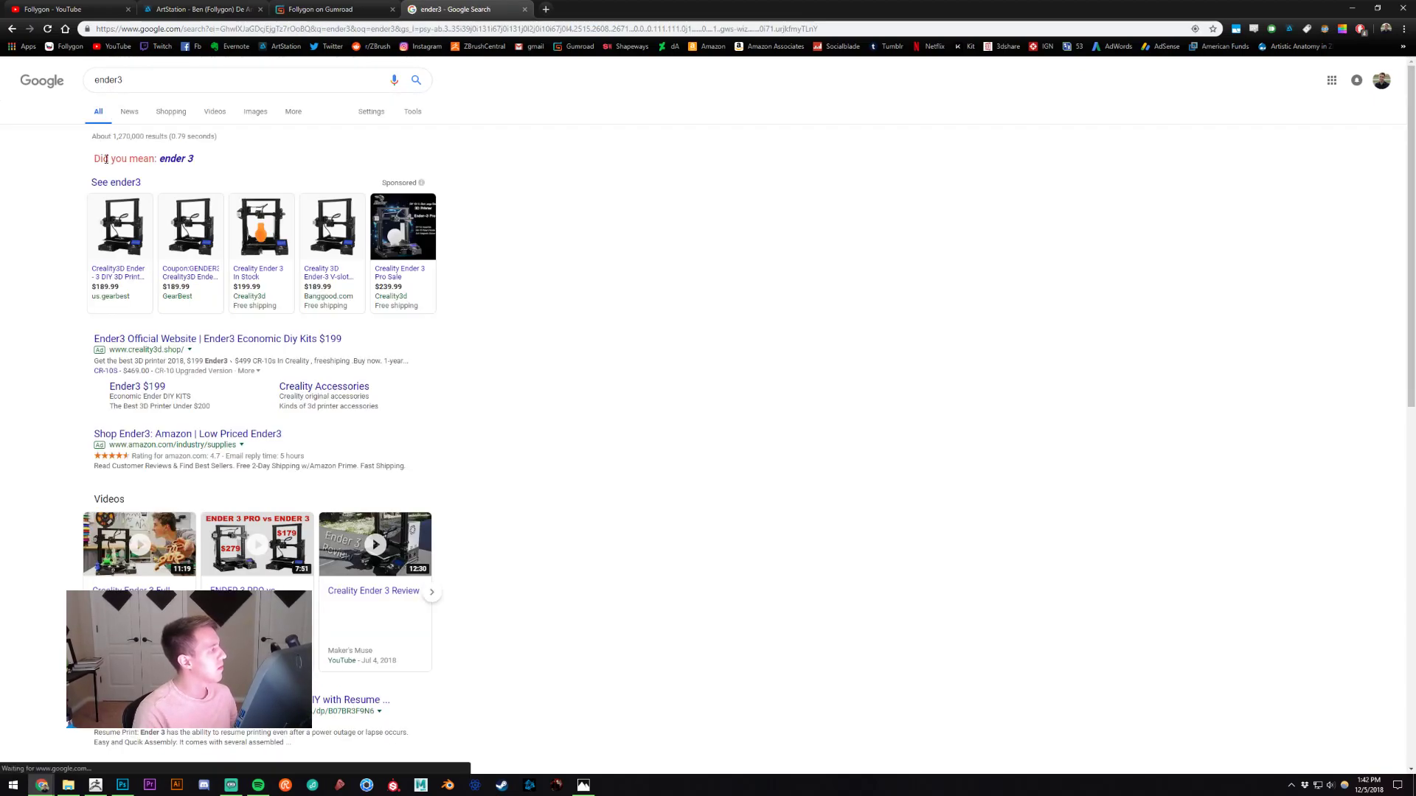
# - Look over the search results, open the Amazon listing for the Comgrow Creality Ender 3 printer and skim its page
pyautogui.moveTo(107, 201)
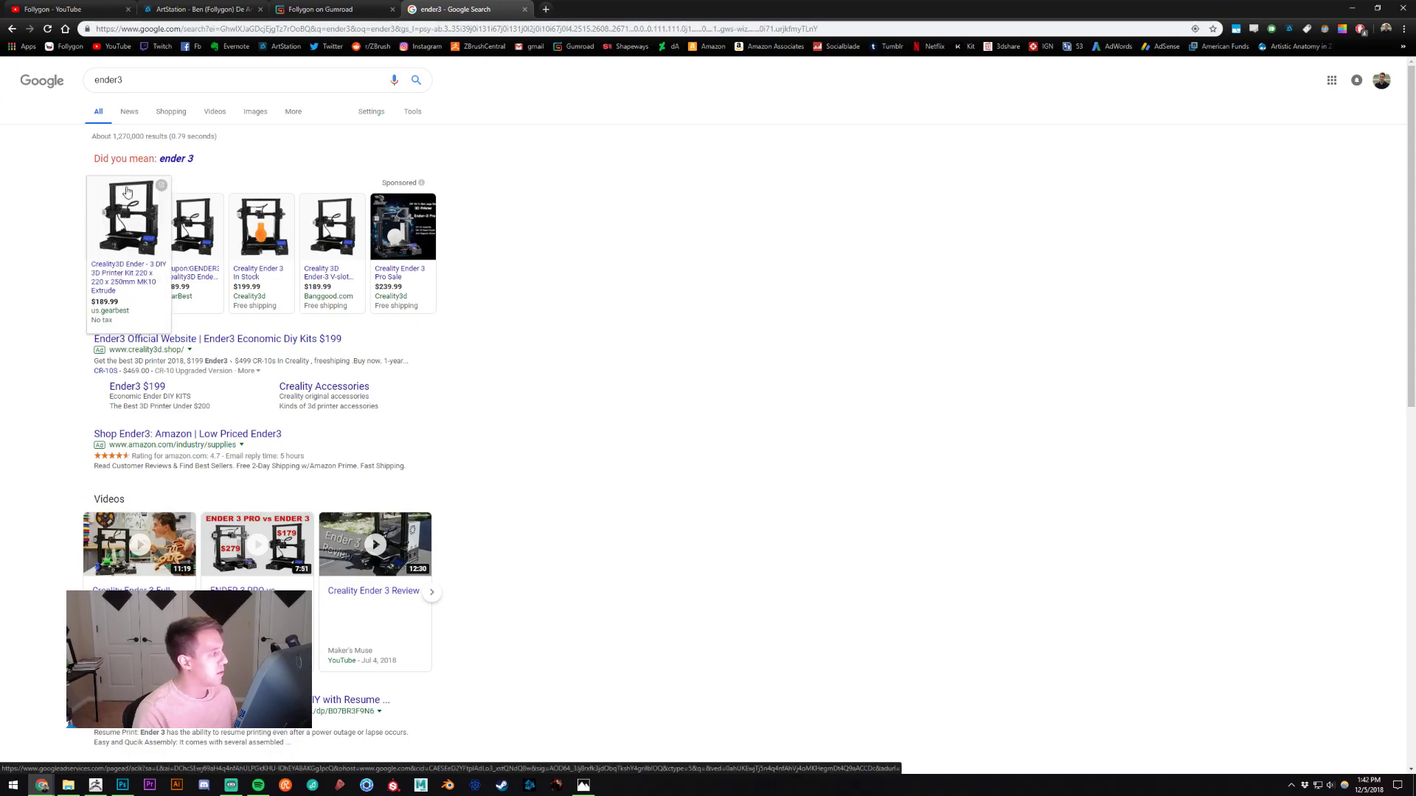
pyautogui.moveTo(130, 224)
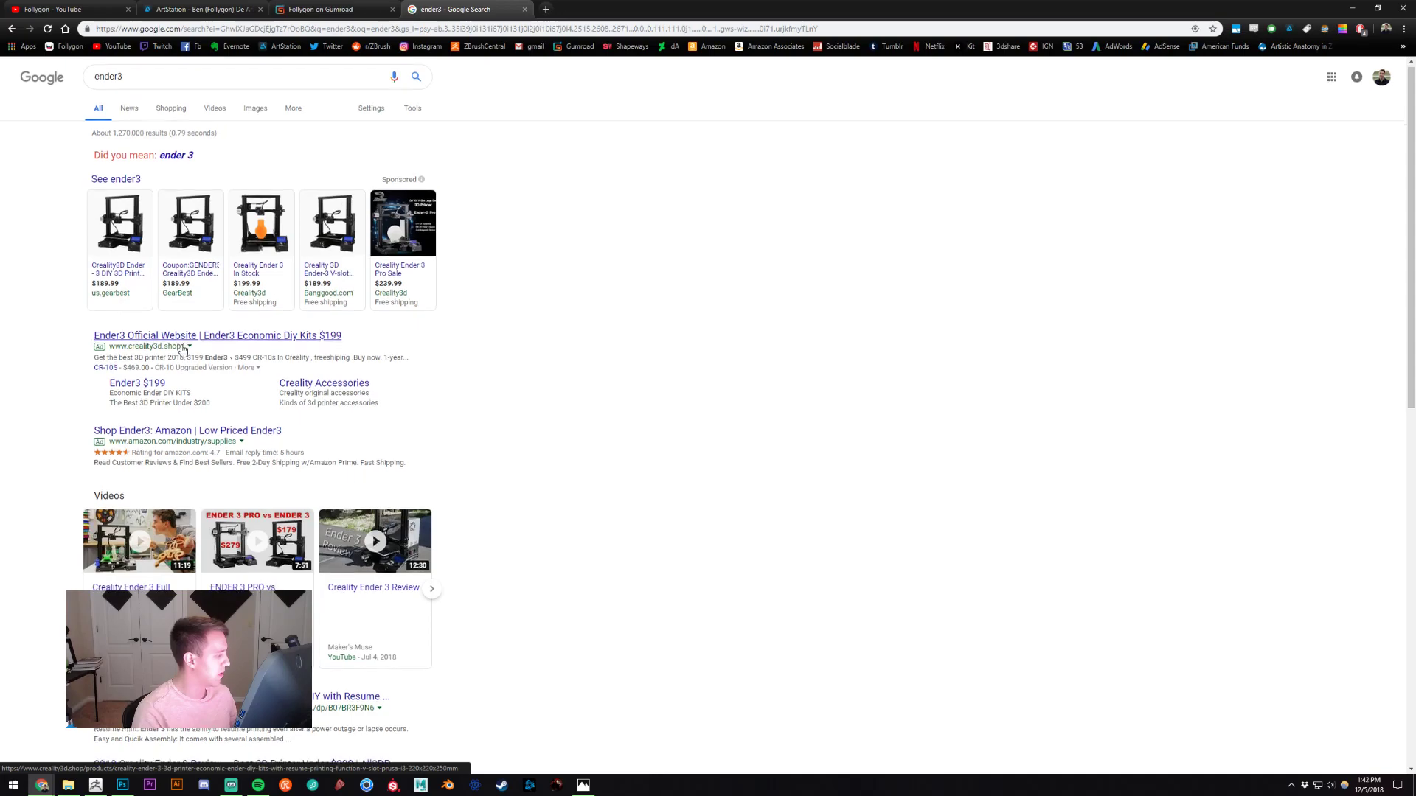
pyautogui.scroll(-3, 206, 485)
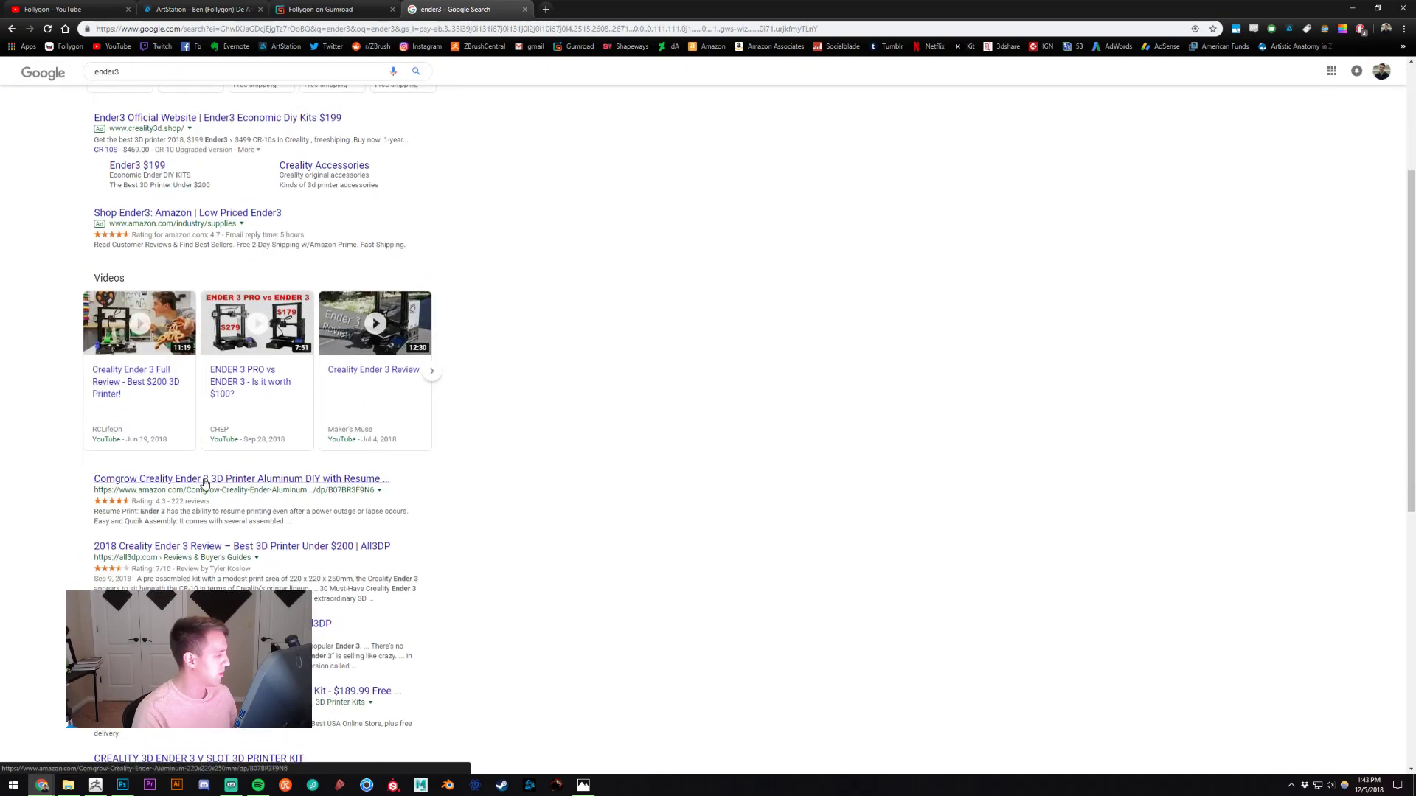
pyautogui.click(204, 481)
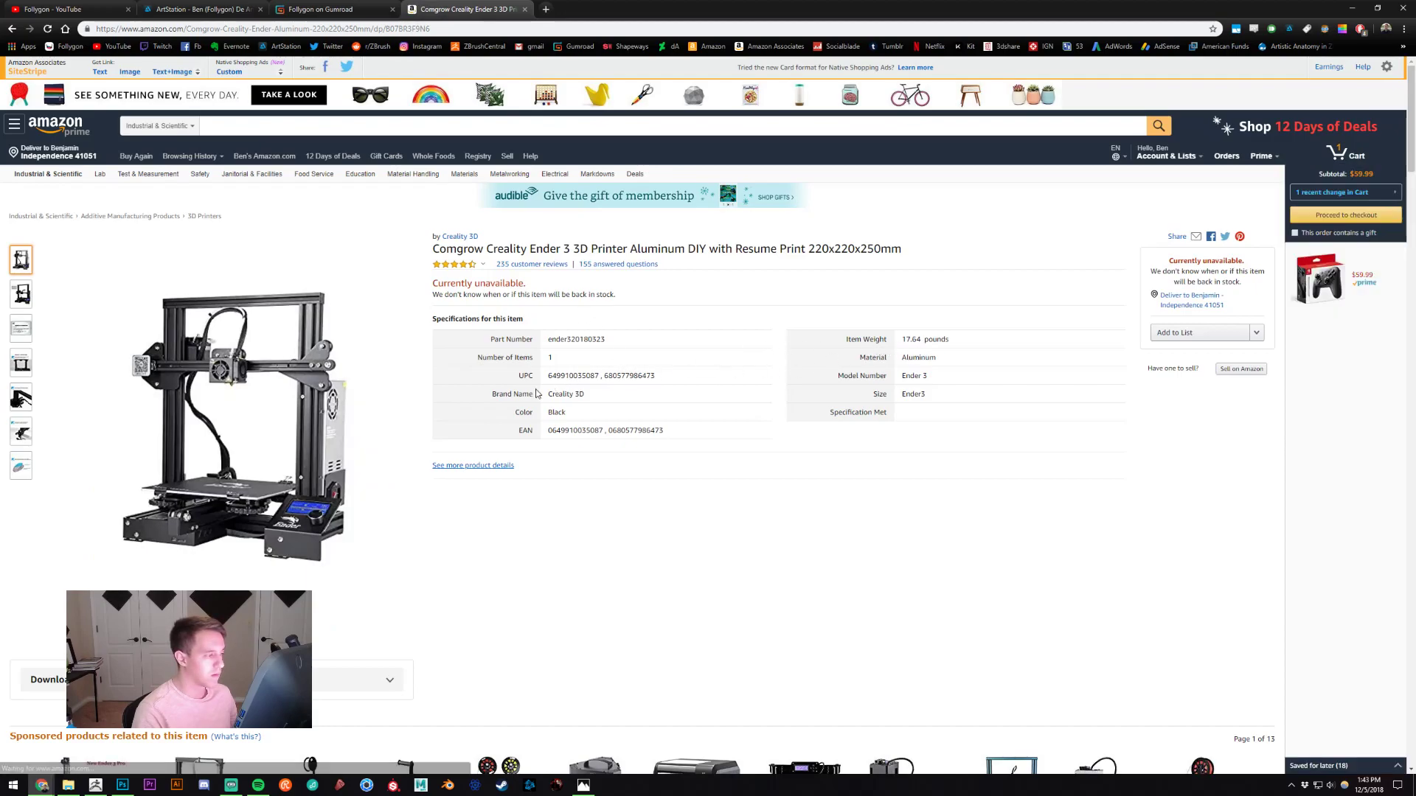
pyautogui.scroll(-4, 579, 419)
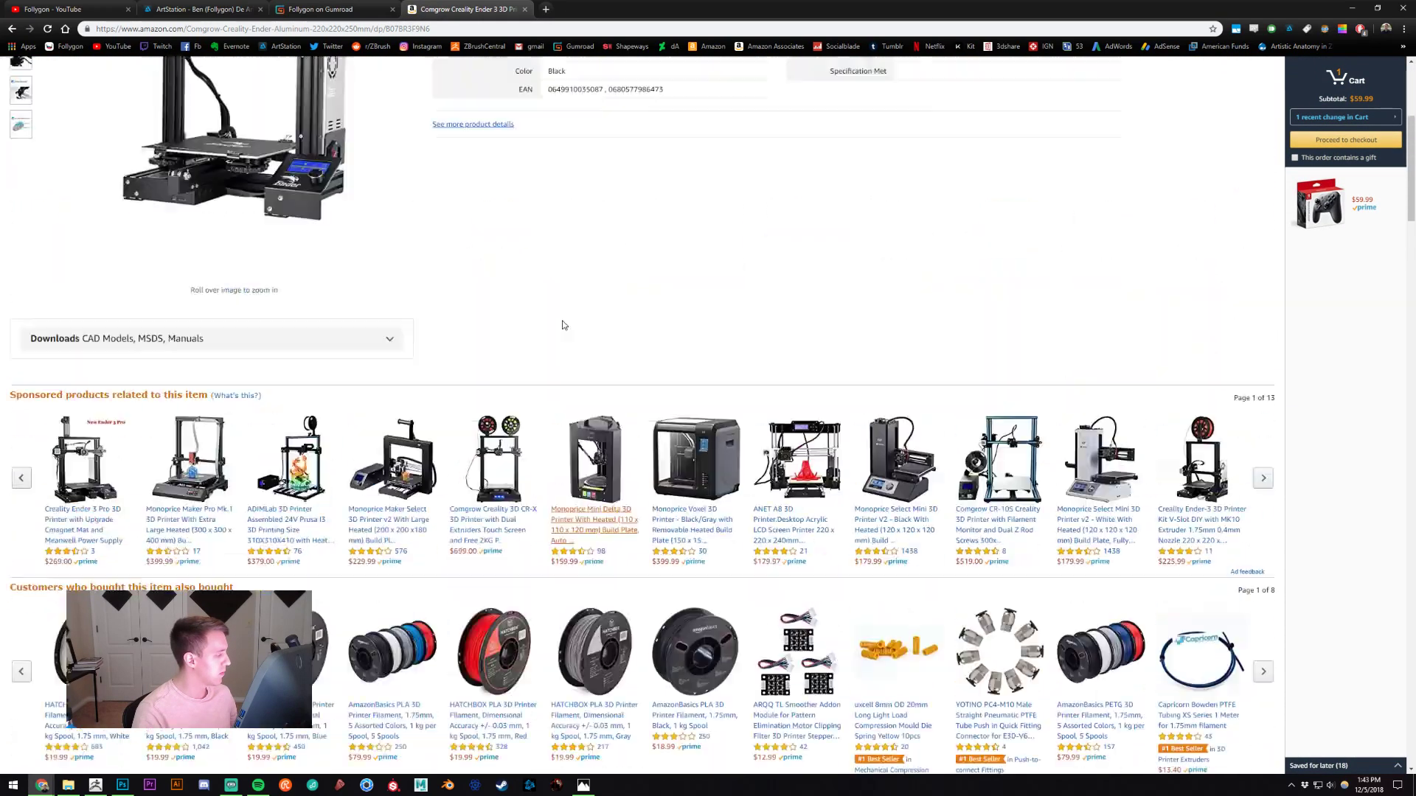
pyautogui.scroll(5, 239, 116)
# - Return to the search results, try the Ender3 Official Website link in a new tab, and close that tab
pyautogui.click(12, 28)
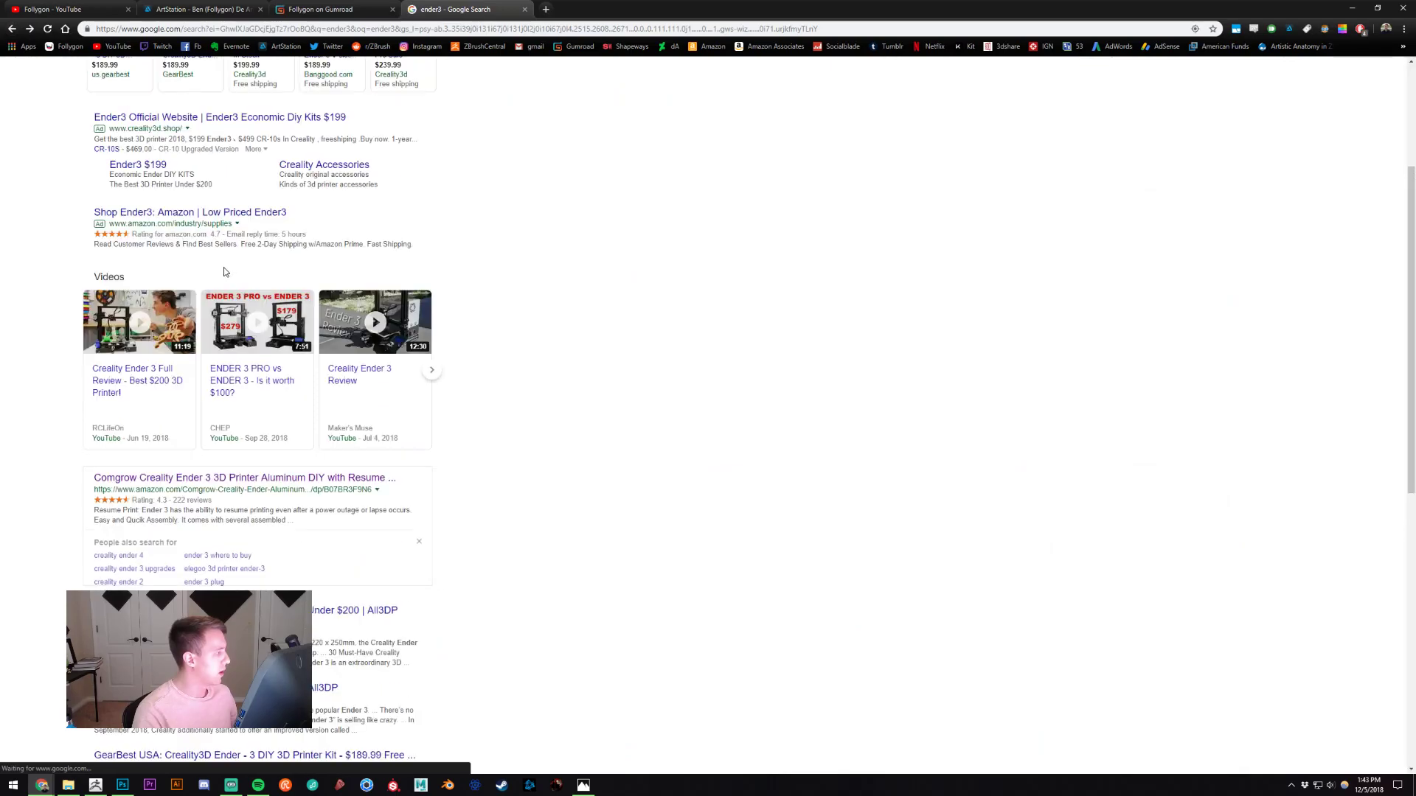
pyautogui.scroll(1, 237, 243)
pyautogui.middleClick(177, 174)
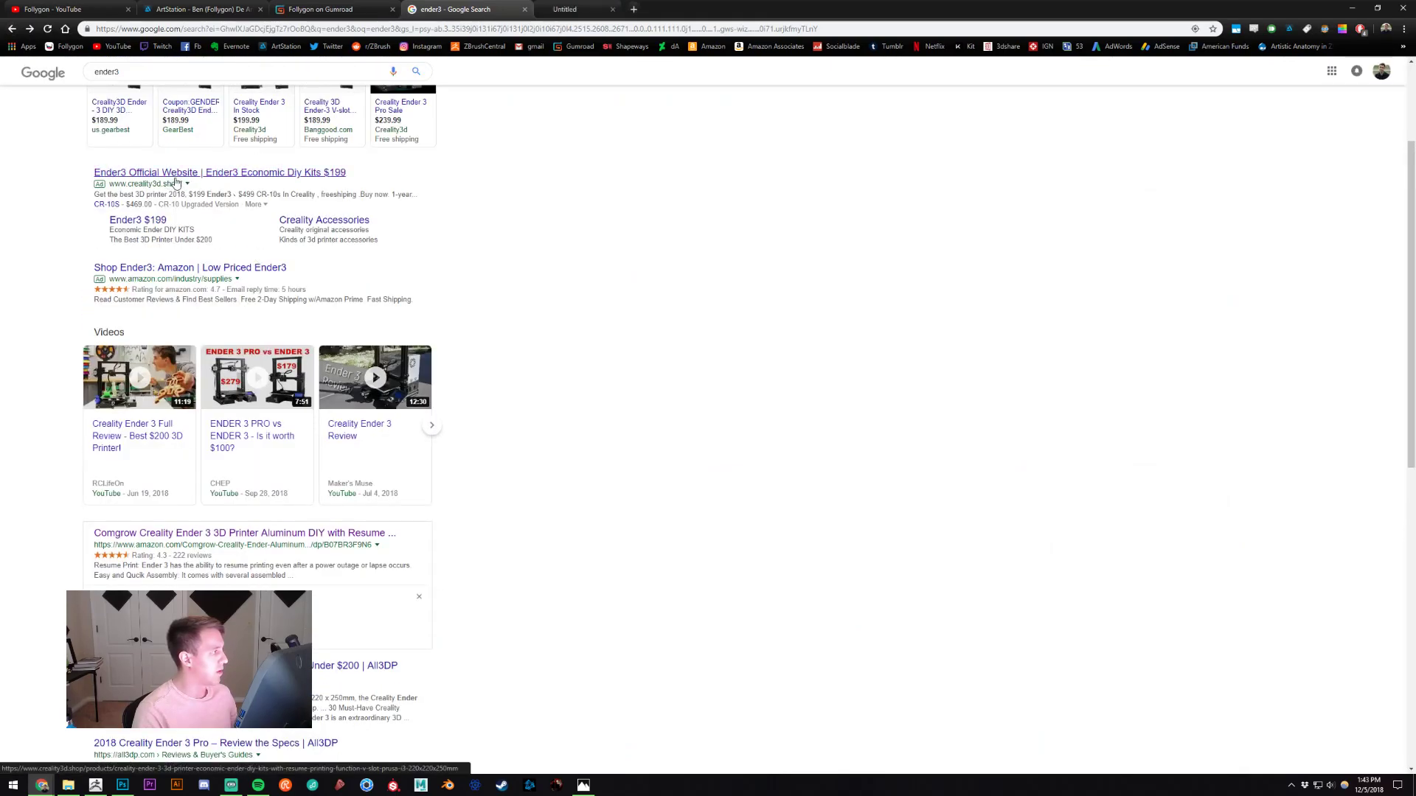
pyautogui.click(615, 8)
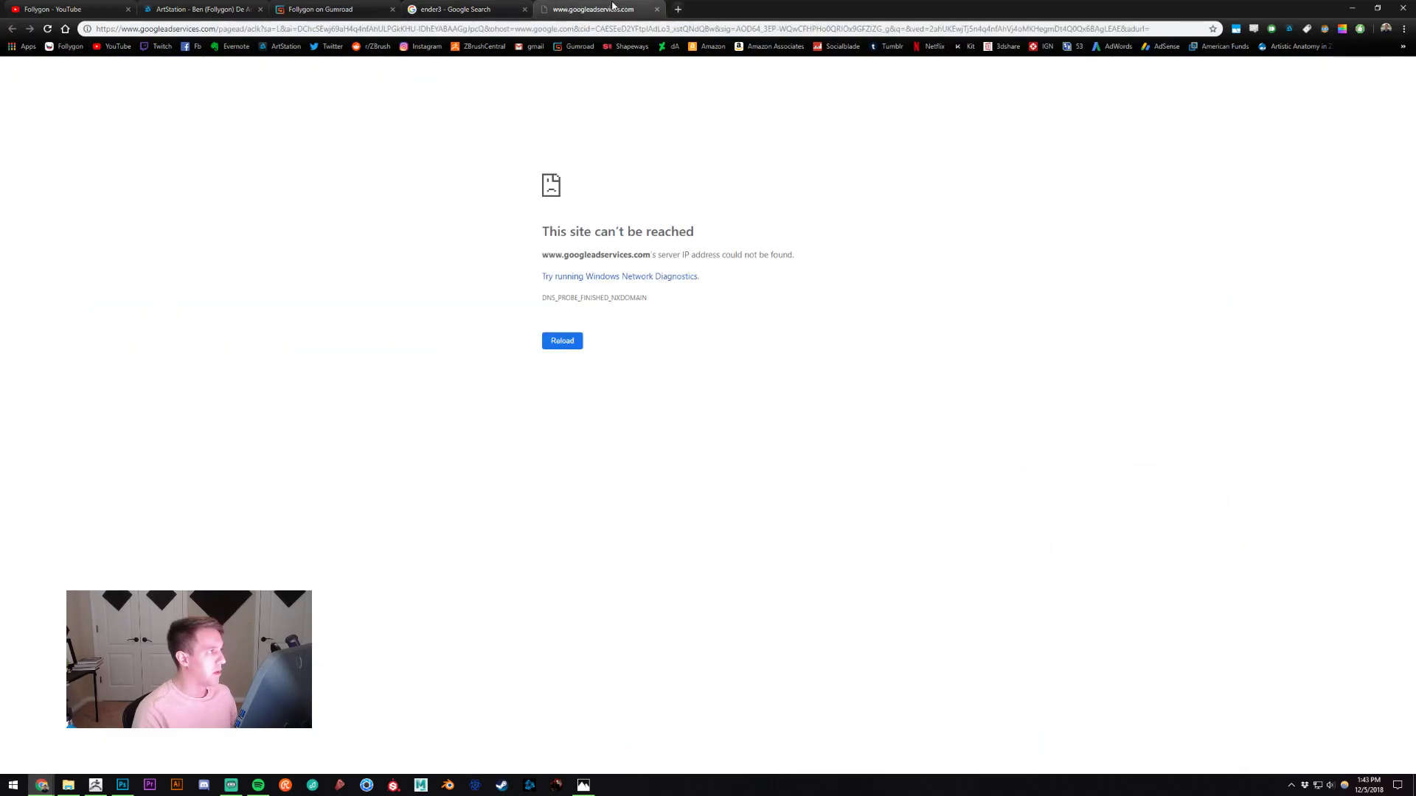
pyautogui.middleClick(613, 6)
# - Browse the remaining results and open the All3DP article "2018 Creality Ender 3 Pro – Review the Specs"
pyautogui.scroll(-5, 531, 269)
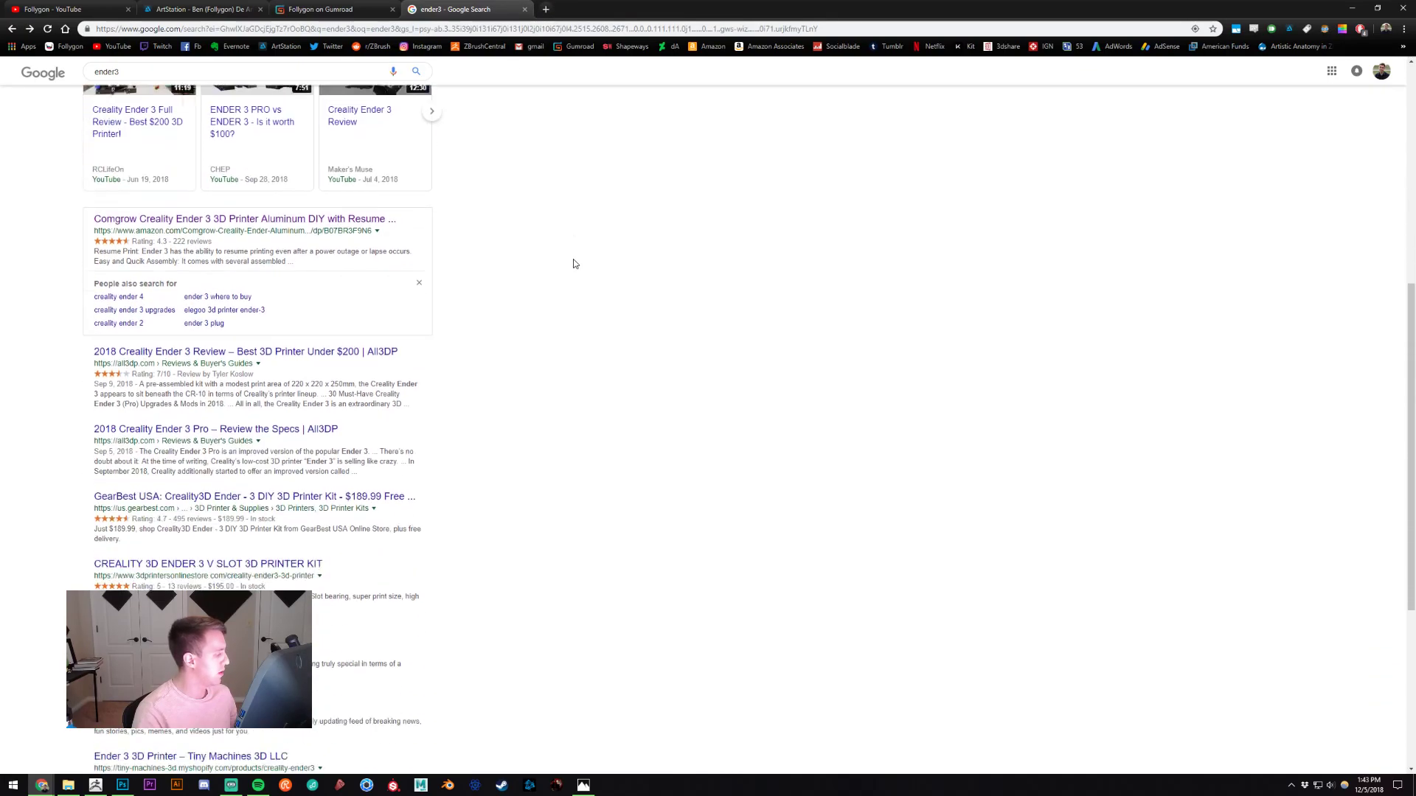
pyautogui.scroll(6, 125, 317)
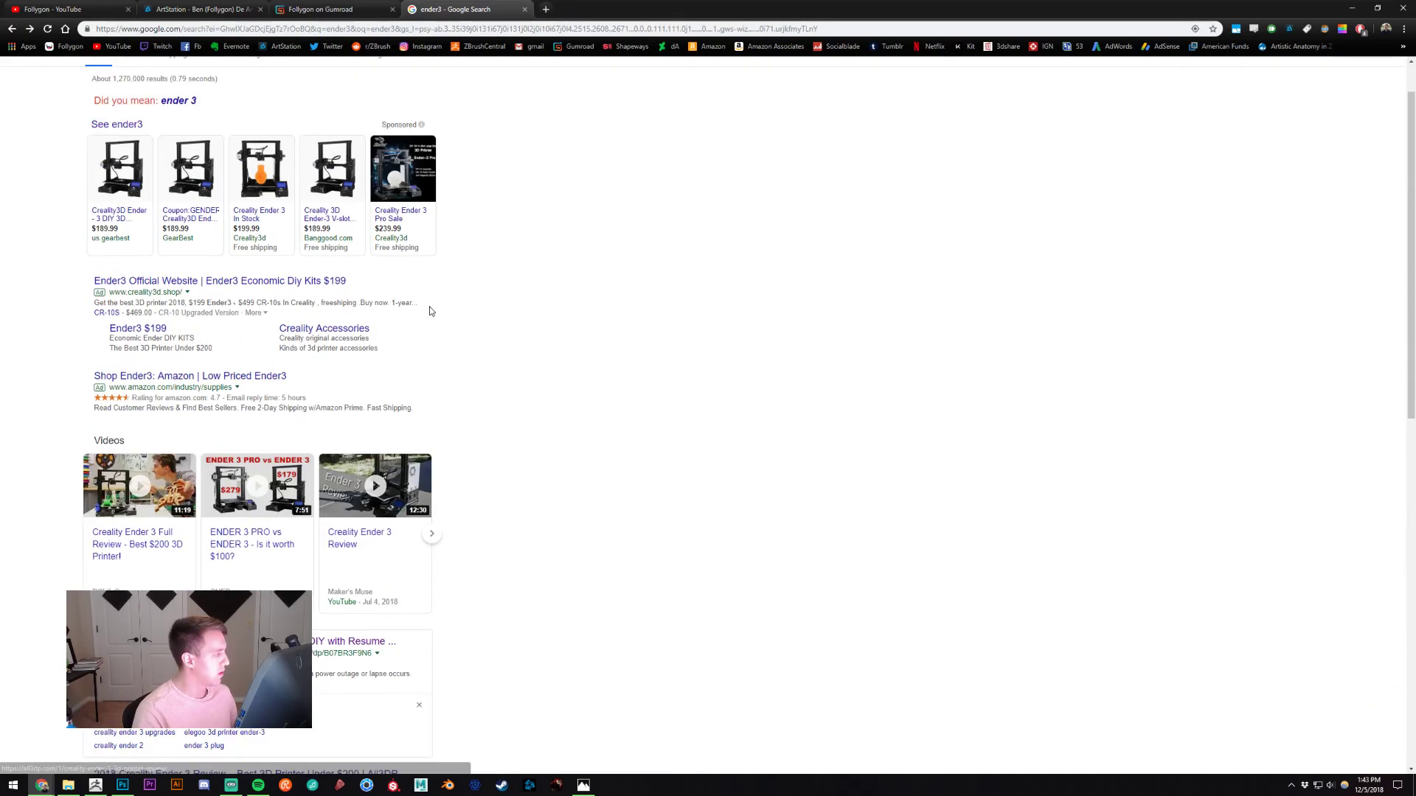
pyautogui.moveTo(472, 343); pyautogui.dragTo(102, 281)
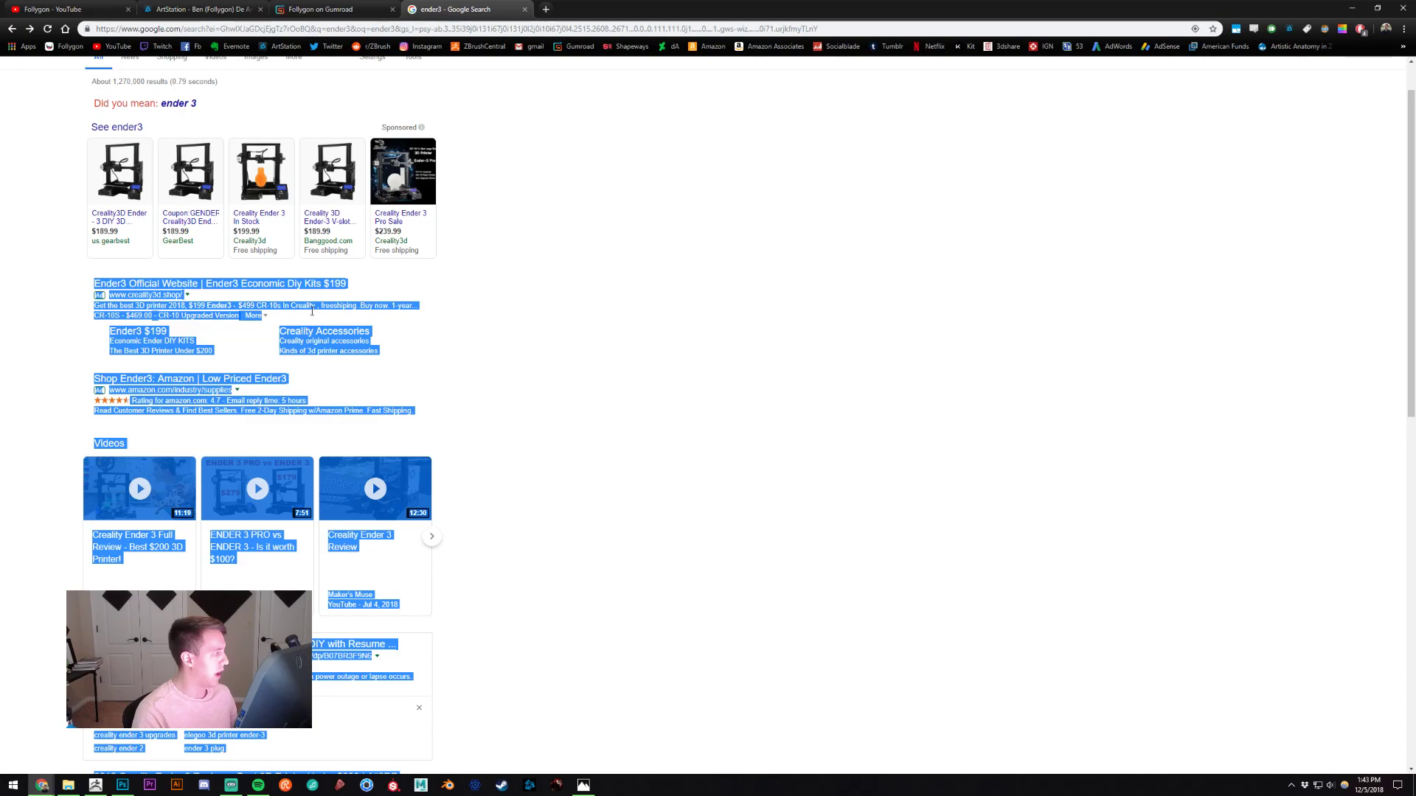
pyautogui.click(479, 360)
pyautogui.scroll(-1, 480, 360)
pyautogui.scroll(-6, 479, 360)
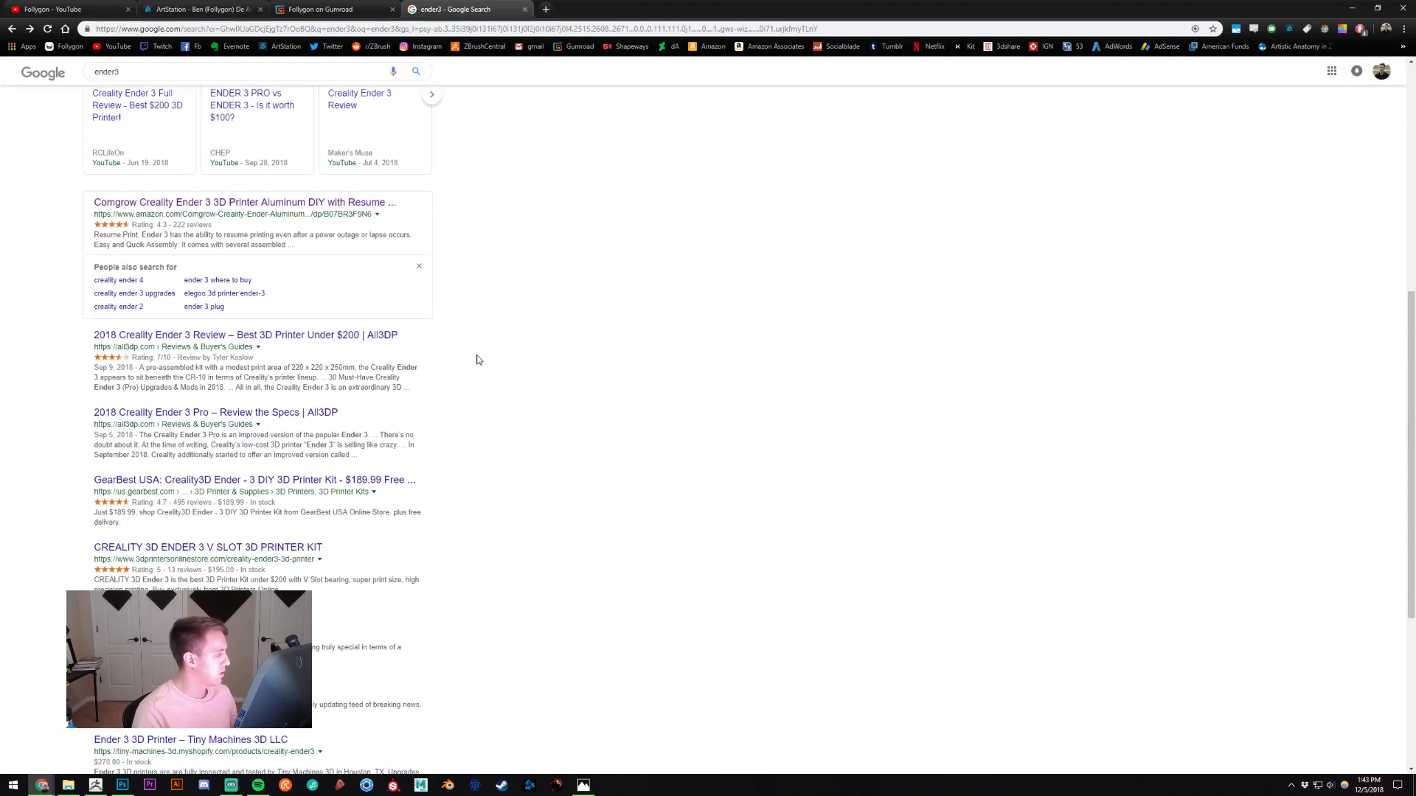
pyautogui.click(207, 414)
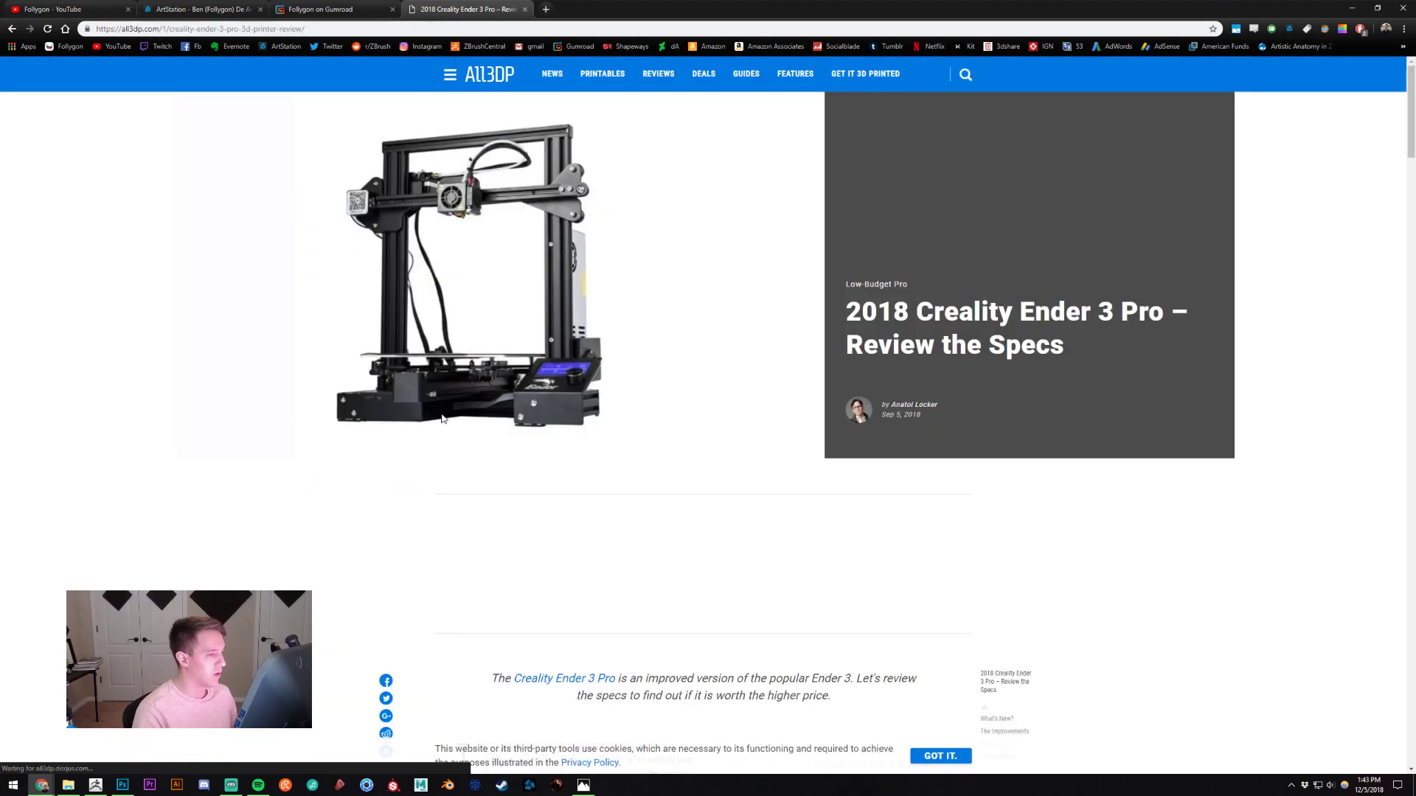
# - Skim the review and find "volume" on the page to examine the print volume and other Tech Specs
pyautogui.scroll(-3, 625, 424)
pyautogui.scroll(-12, 625, 424)
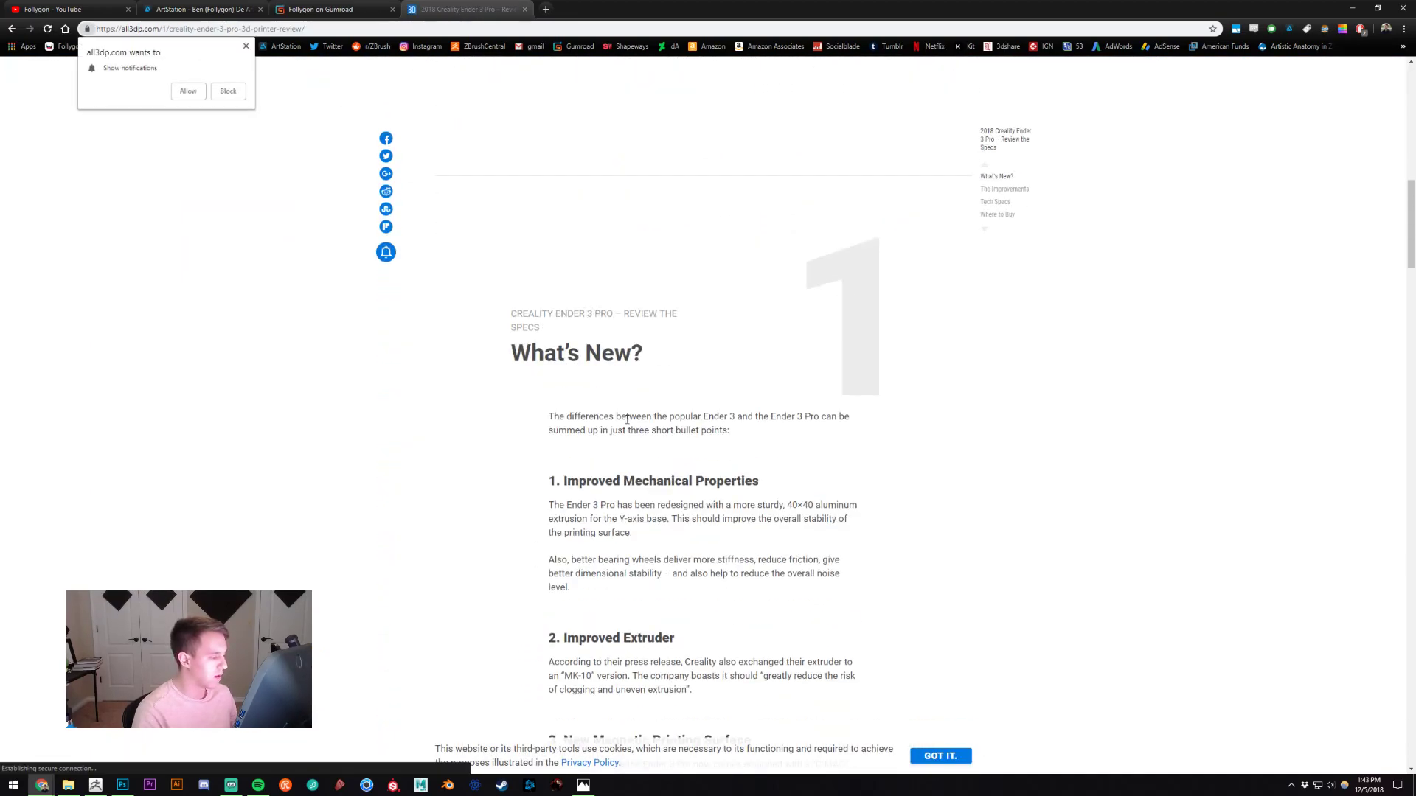
pyautogui.scroll(-13, 783, 430)
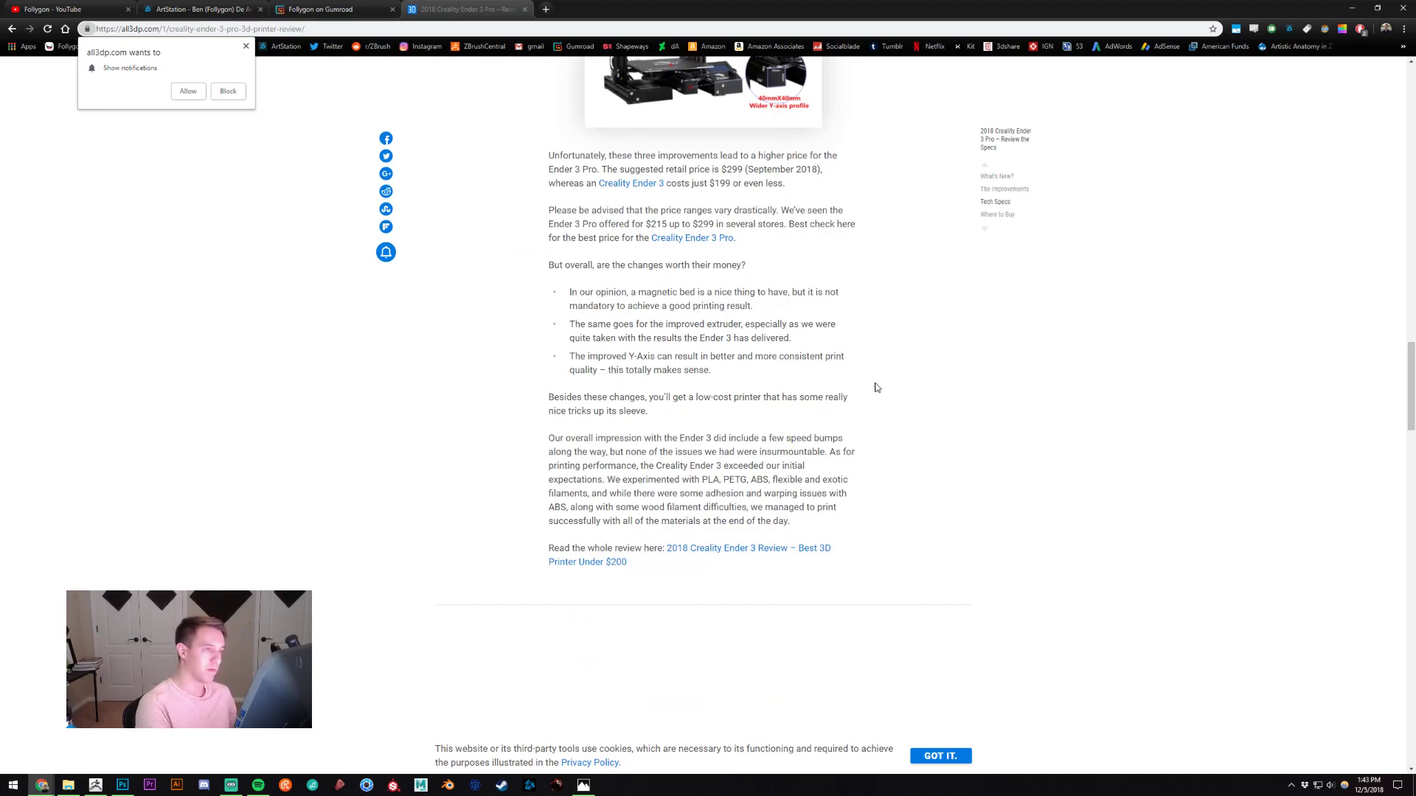
pyautogui.press('Escape')
pyautogui.hotkey('ctrl', 'f')
pyautogui.write('volum')
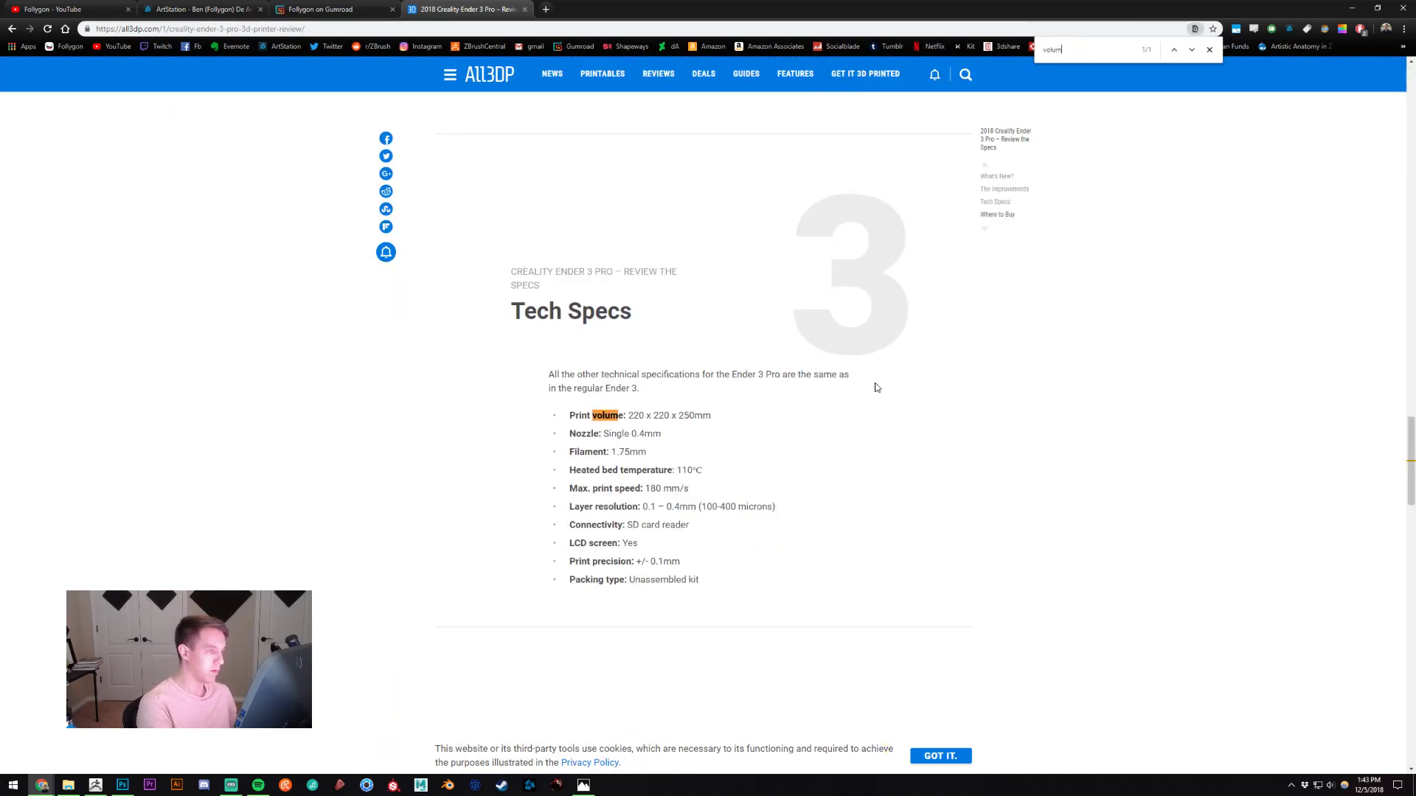
pyautogui.scroll(-2, 698, 328)
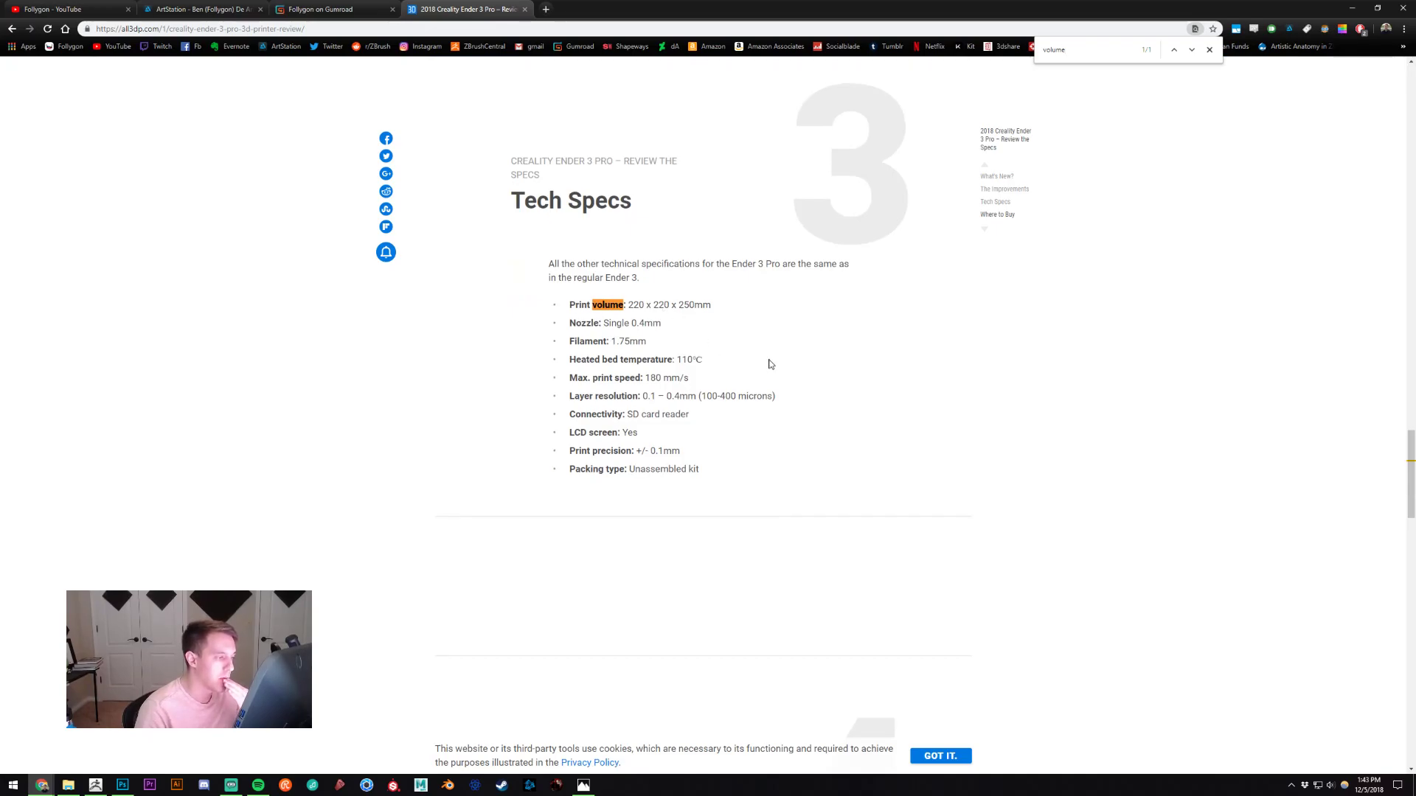
pyautogui.scroll(-2, 811, 376)
# - Close the printer review tab and switch back to ZBrush
pyautogui.scroll(15, 915, 385)
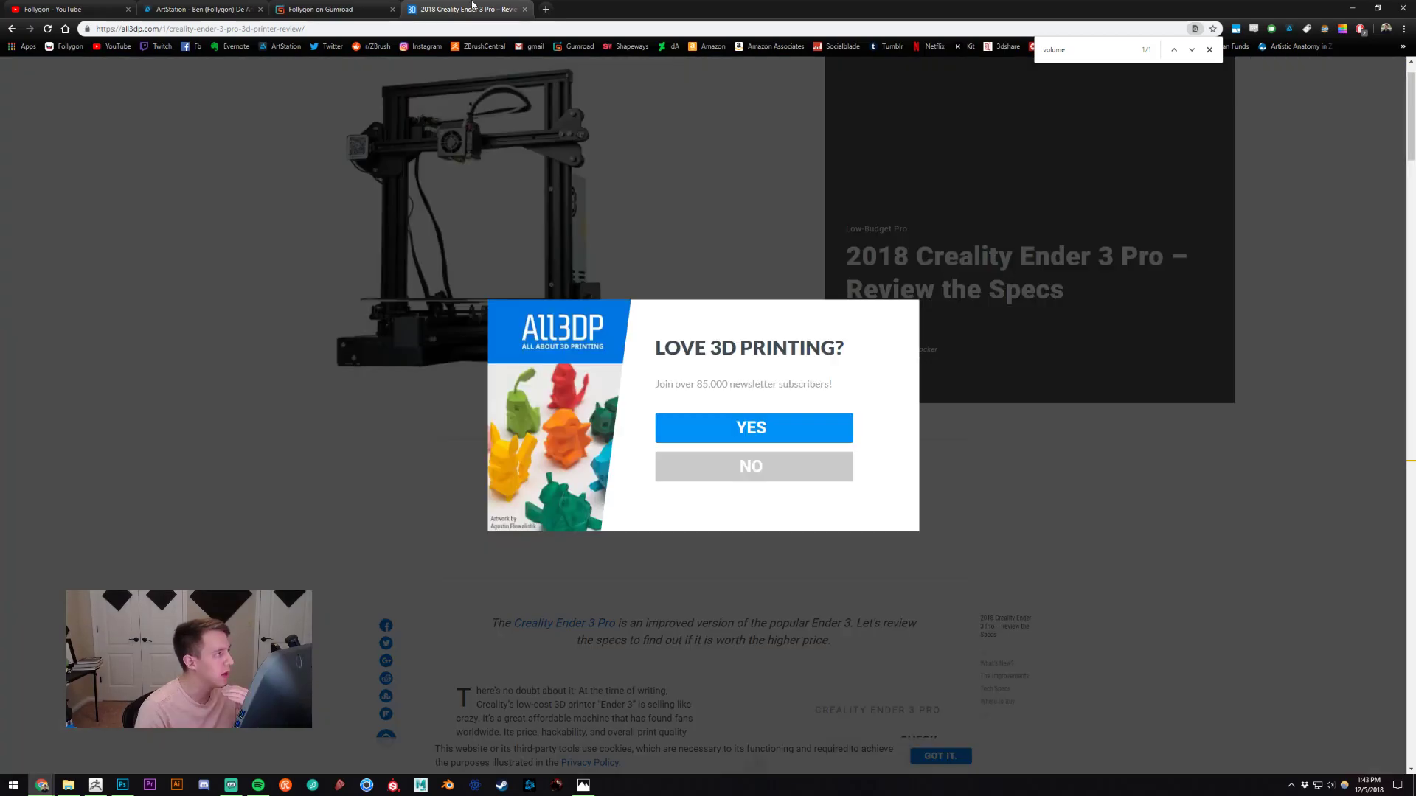
pyautogui.middleClick(472, 5)
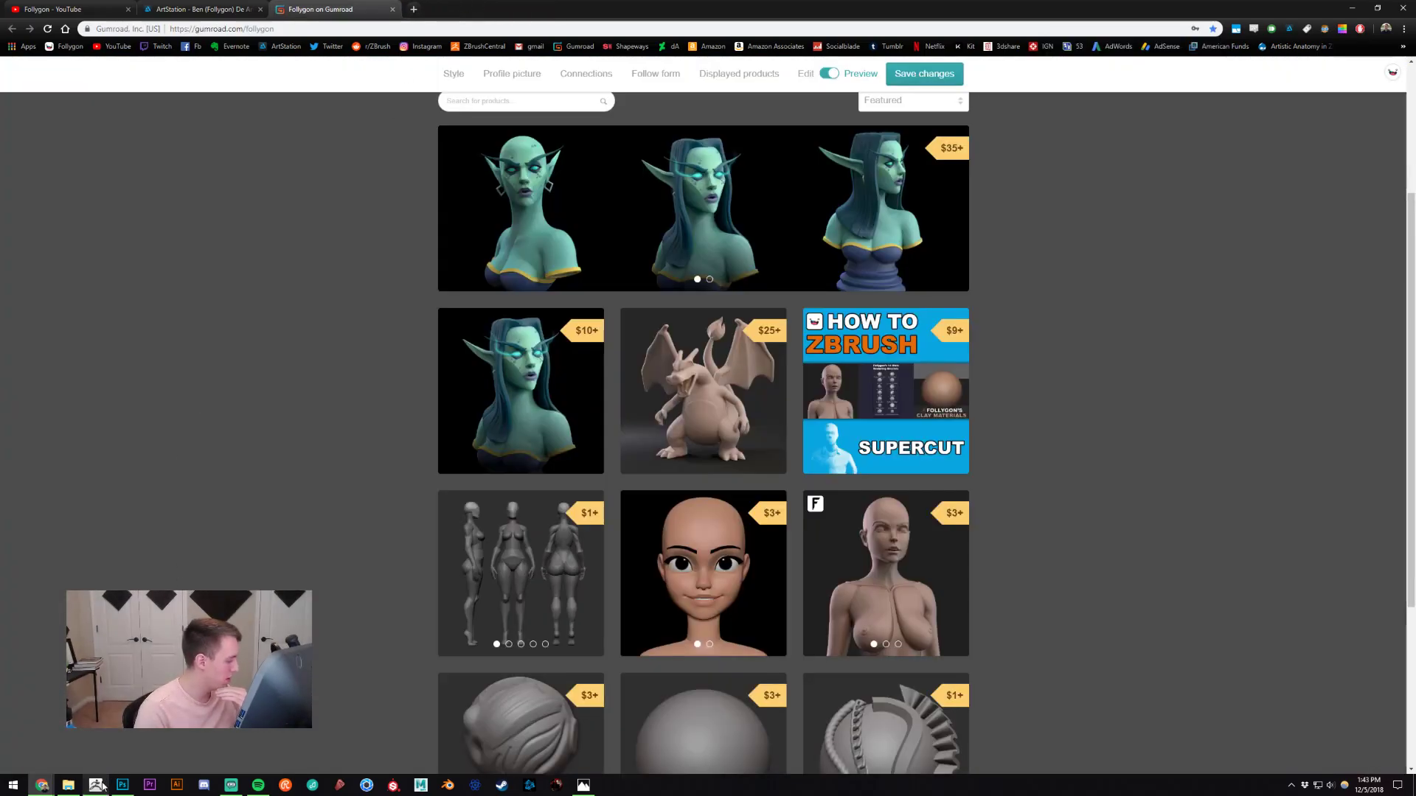
pyautogui.click(95, 784)
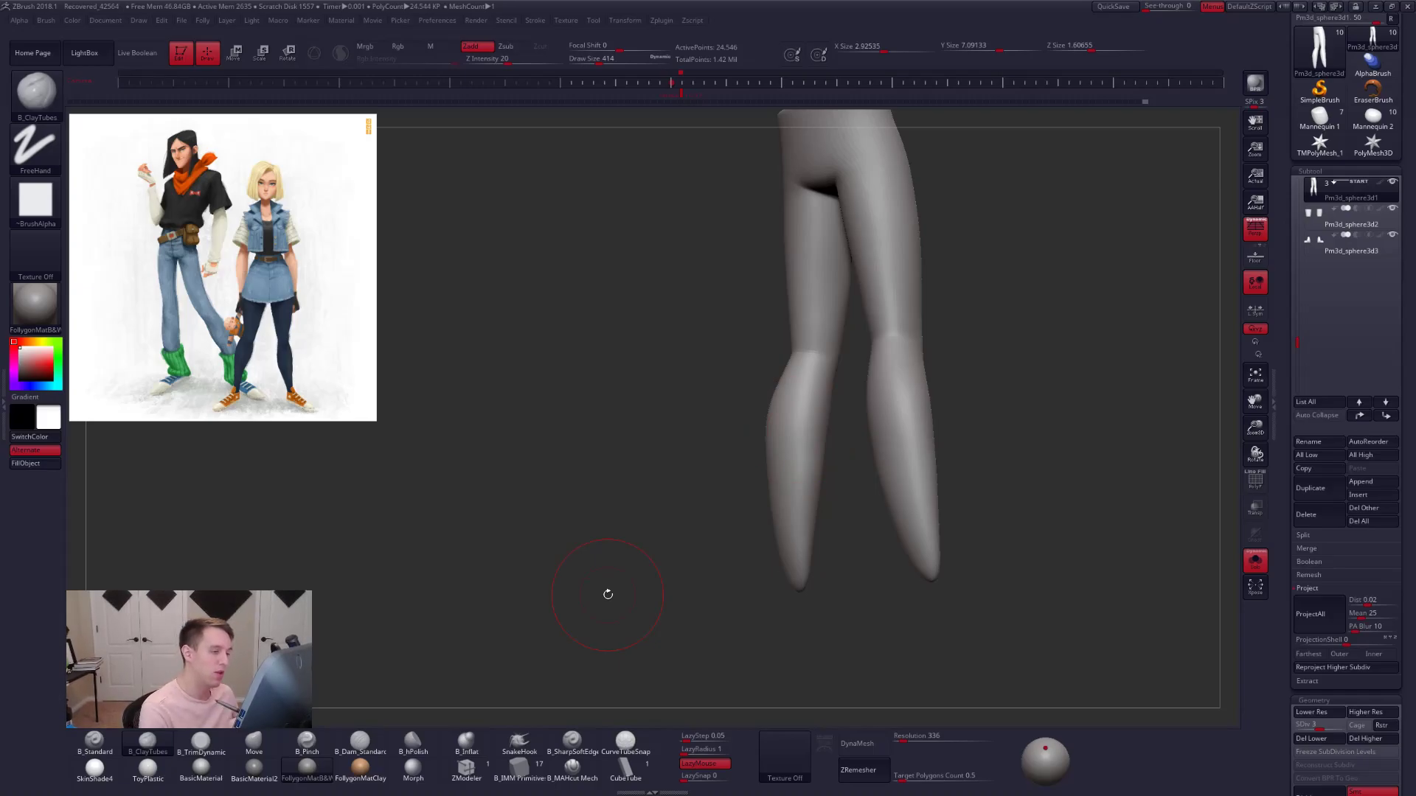
# - Refine the calves and knees with ClayTubes, carving and smoothing the form around the lower legs
pyautogui.moveTo(885, 373)
pyautogui.mouseDown(button='right')
pyautogui.moveTo(848, 442)
pyautogui.moveTo(793, 466)
pyautogui.mouseUp(button='right')
pyautogui.keyDown('alt'); pyautogui.moveTo(797, 539); pyautogui.dragTo(786, 472); pyautogui.keyUp('alt')
pyautogui.keyDown('shift'); pyautogui.moveTo(789, 527); pyautogui.dragTo(793, 483); pyautogui.keyUp('shift')
pyautogui.moveTo(793, 480)
pyautogui.mouseDown(button='right')
pyautogui.moveTo(883, 464)
pyautogui.moveTo(840, 446)
pyautogui.mouseUp(button='right')
pyautogui.keyDown('alt'); pyautogui.moveTo(840, 474); pyautogui.dragTo(674, 516, button='right'); pyautogui.keyUp('alt')
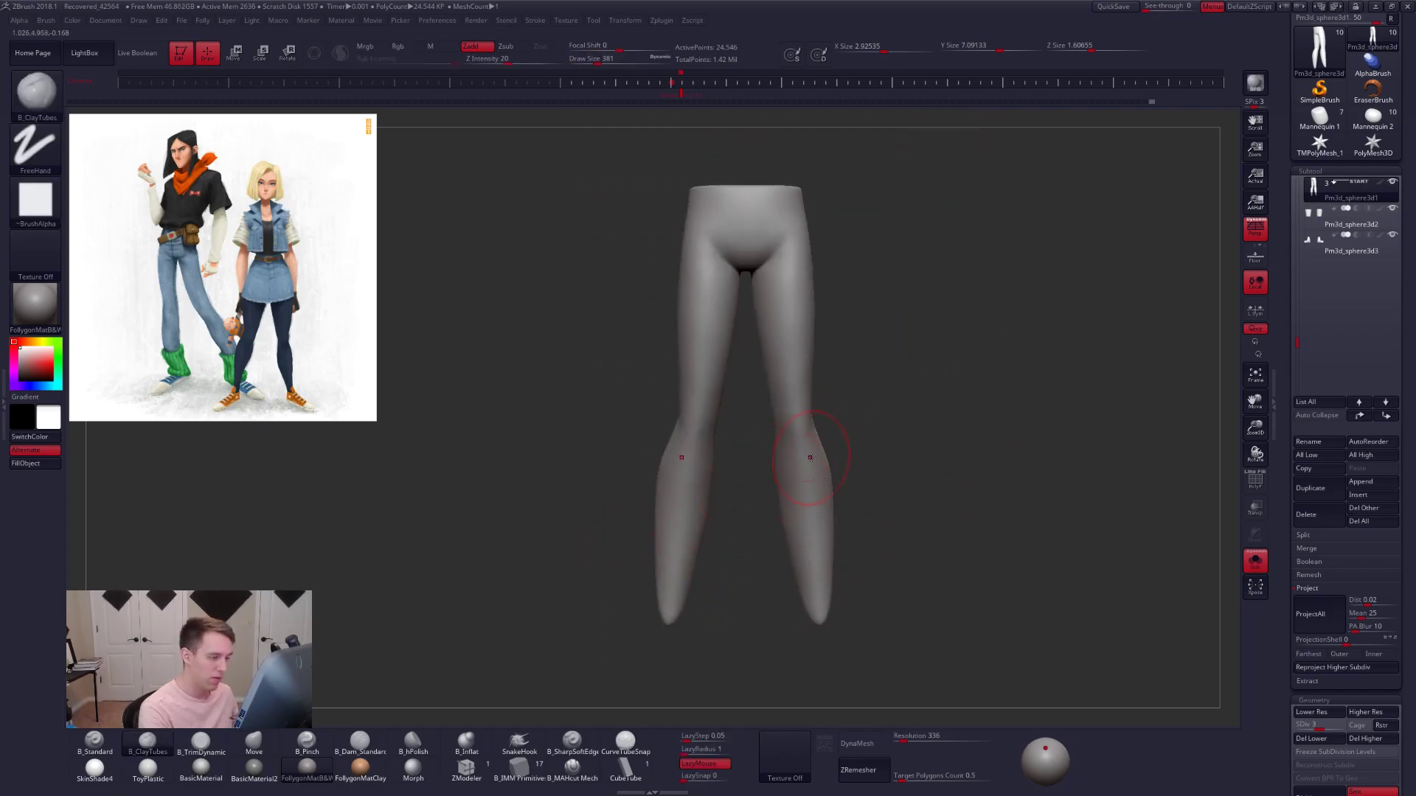
pyautogui.keyDown('alt'); pyautogui.moveTo(810, 456); pyautogui.dragTo(813, 487, button='right'); pyautogui.keyUp('alt')
pyautogui.press('space')
pyautogui.moveTo(813, 486); pyautogui.dragTo(808, 487)
# - Sculpt the front of the hips and crotch area with ClayTubes, adjusting the brush size and raising the subdivision level
pyautogui.keyDown('alt'); pyautogui.moveTo(797, 427); pyautogui.dragTo(787, 368, button='right'); pyautogui.keyUp('alt')
pyautogui.keyDown('alt'); pyautogui.moveTo(719, 294); pyautogui.dragTo(713, 425, button='right'); pyautogui.keyUp('alt')
pyautogui.press('space')
pyautogui.moveTo(767, 346); pyautogui.dragTo(769, 293)
pyautogui.press('d')
pyautogui.moveTo(763, 295); pyautogui.dragTo(789, 303, button='right')
pyautogui.press('space')
pyautogui.moveTo(783, 295); pyautogui.dragTo(777, 292)
pyautogui.moveTo(779, 288)
pyautogui.mouseDown(button='right')
pyautogui.moveTo(823, 240)
pyautogui.moveTo(796, 253)
pyautogui.moveTo(814, 312)
pyautogui.mouseUp(button='right')
# - Reshape the outer hips with the Move brush at draw size 350 and smooth the result
pyautogui.press('b')
pyautogui.press('m')
pyautogui.press('v')
pyautogui.press('space')
pyautogui.moveTo(805, 313); pyautogui.dragTo(812, 312)
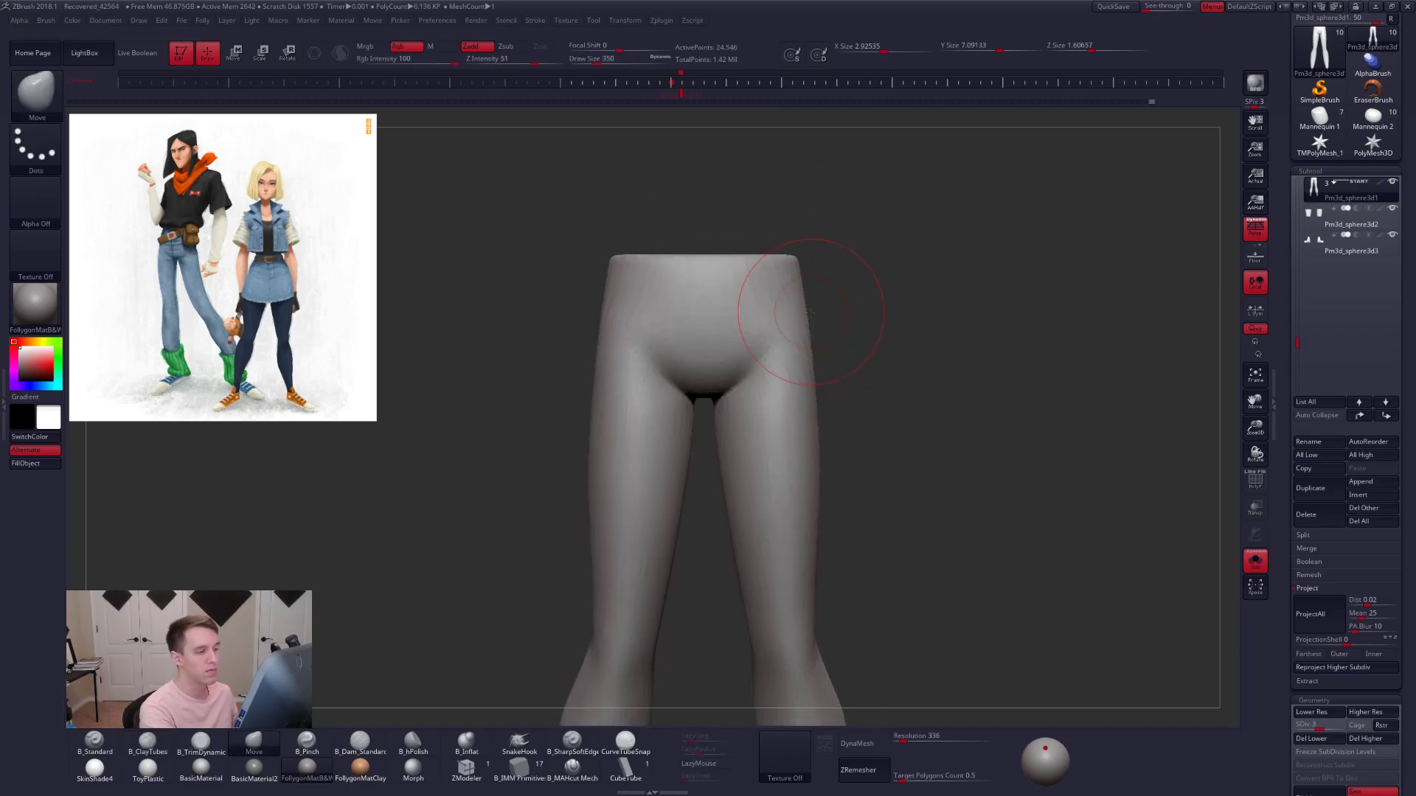
pyautogui.moveTo(812, 312); pyautogui.dragTo(775, 317, button='right')
pyautogui.press('d')
pyautogui.keyDown('shift'); pyautogui.moveTo(812, 317); pyautogui.dragTo(792, 370); pyautogui.keyUp('shift')
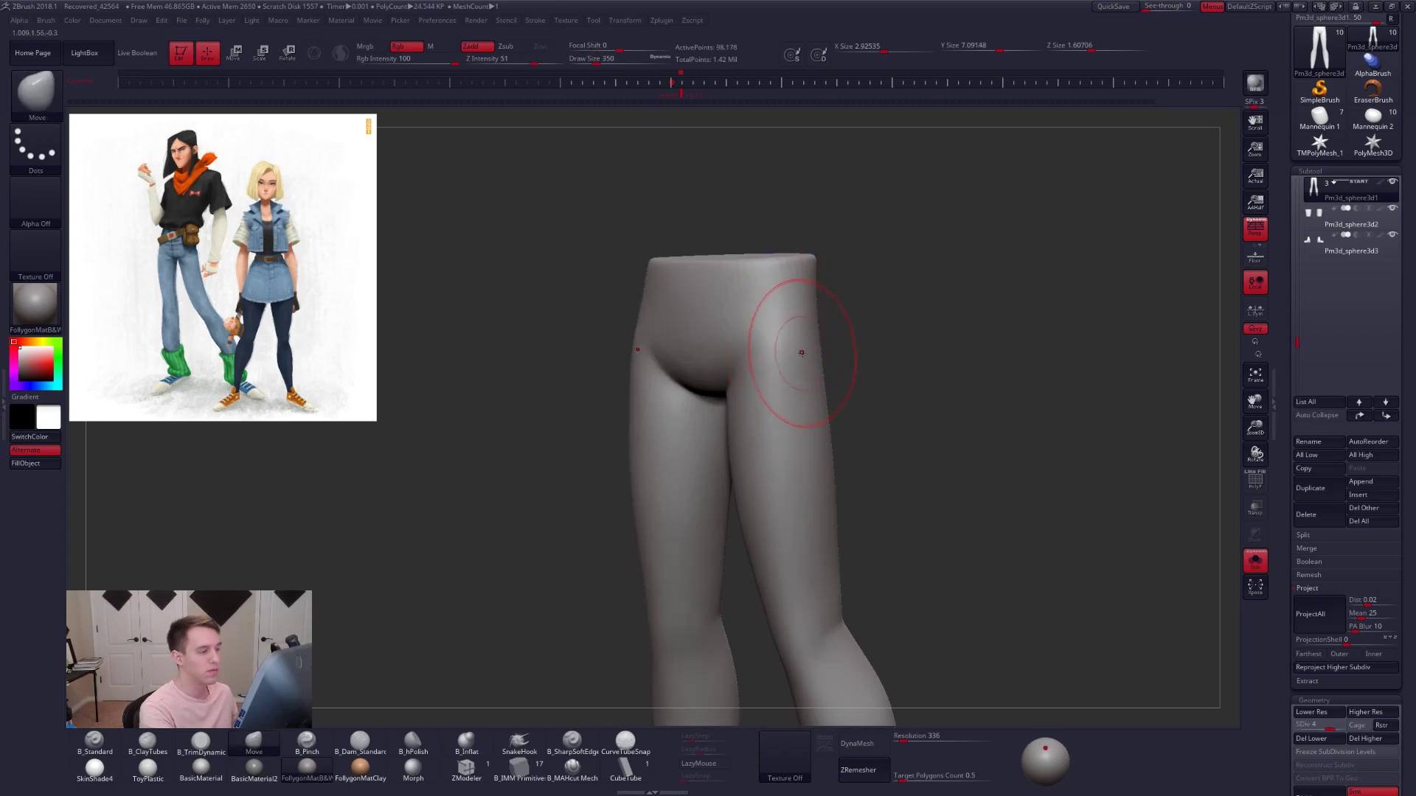
# - Drop the legs one subdivision level and smooth the hip surface where it meets the upper thigh
pyautogui.hotkey('shift', 'd')
pyautogui.press('2')
pyautogui.press('3')
pyautogui.moveTo(771, 319); pyautogui.dragTo(796, 313, button='right')
pyautogui.moveTo(797, 344)
pyautogui.keyDown('shift'); pyautogui.mouseDown()
pyautogui.moveTo(799, 290)
pyautogui.moveTo(797, 325)
pyautogui.mouseUp(); pyautogui.keyUp('shift')
pyautogui.press('d')
pyautogui.keyDown('shift'); pyautogui.moveTo(797, 351); pyautogui.dragTo(838, 366, button='right'); pyautogui.keyUp('shift')
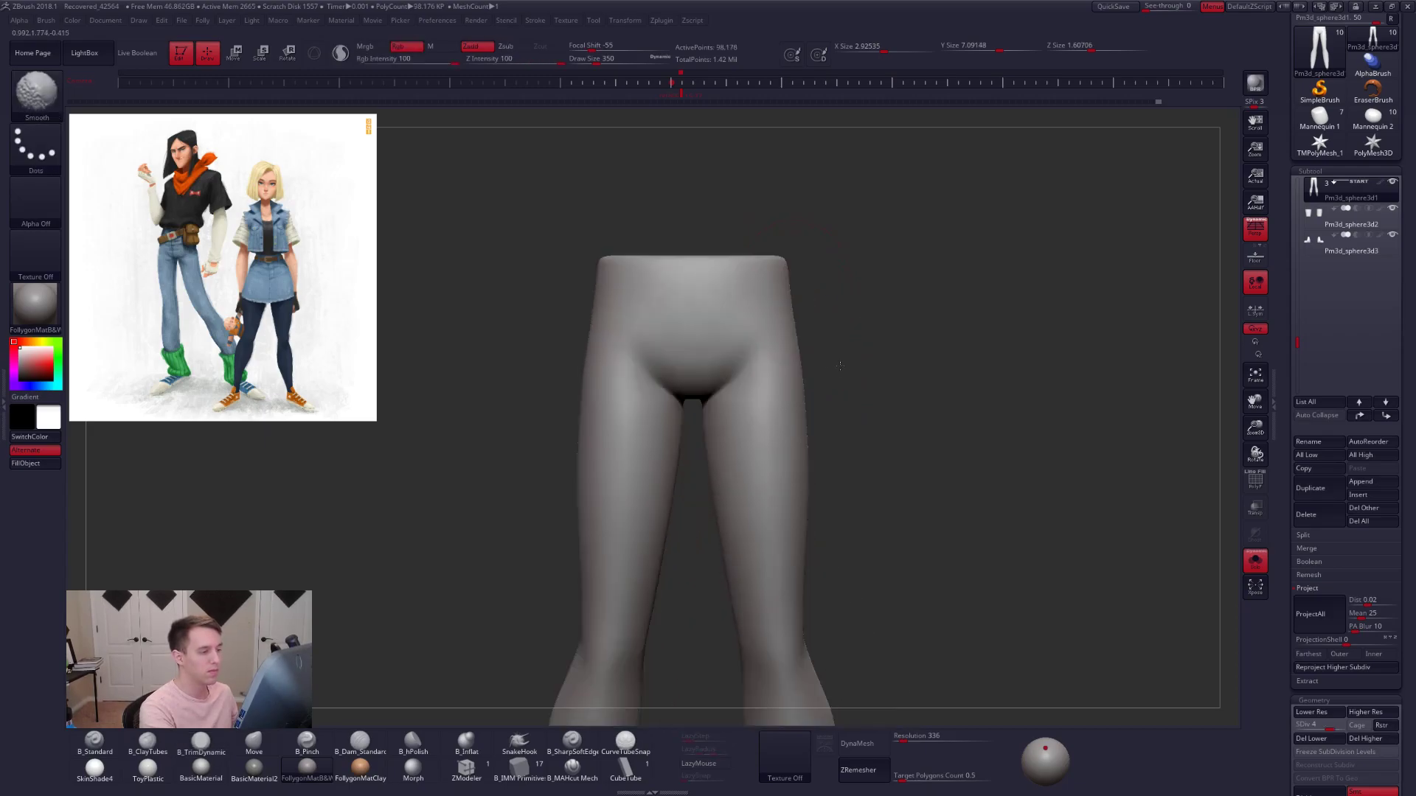
# - Show the whole figure again, then hide the sleeve, arm and hand subtools
pyautogui.press('d')
pyautogui.keyDown('ctrl'); pyautogui.moveTo(890, 410); pyautogui.dragTo(819, 401, button='right'); pyautogui.keyUp('ctrl')
pyautogui.hotkey('alt', 's')
pyautogui.moveTo(894, 458); pyautogui.dragTo(918, 464, button='right')
pyautogui.keyDown('shift'); pyautogui.moveTo(919, 464); pyautogui.dragTo(868, 458, button='right'); pyautogui.keyUp('shift')
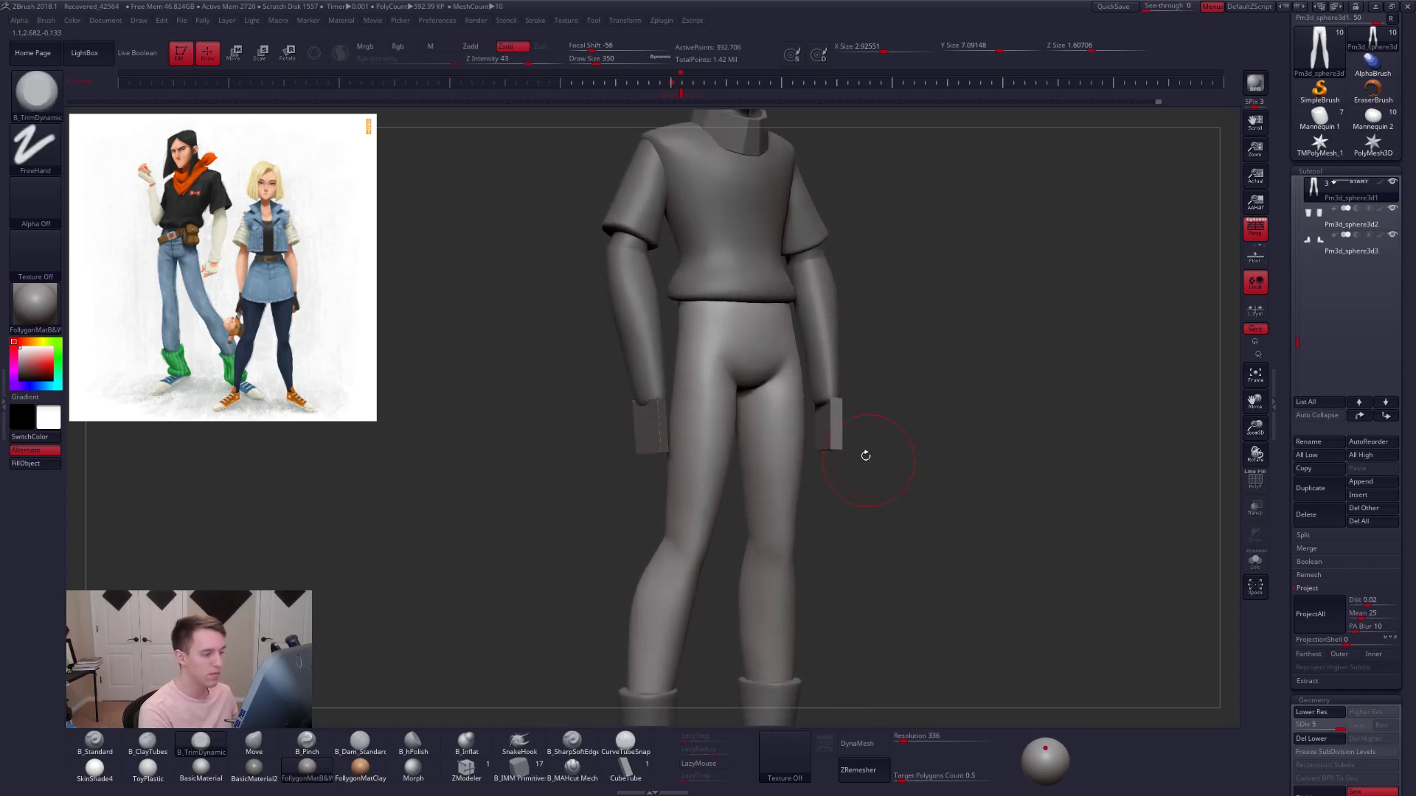
pyautogui.moveTo(1295, 341)
pyautogui.mouseDown()
pyautogui.moveTo(1297, 260)
pyautogui.moveTo(1285, 332)
pyautogui.mouseUp()
pyautogui.click(1392, 183)
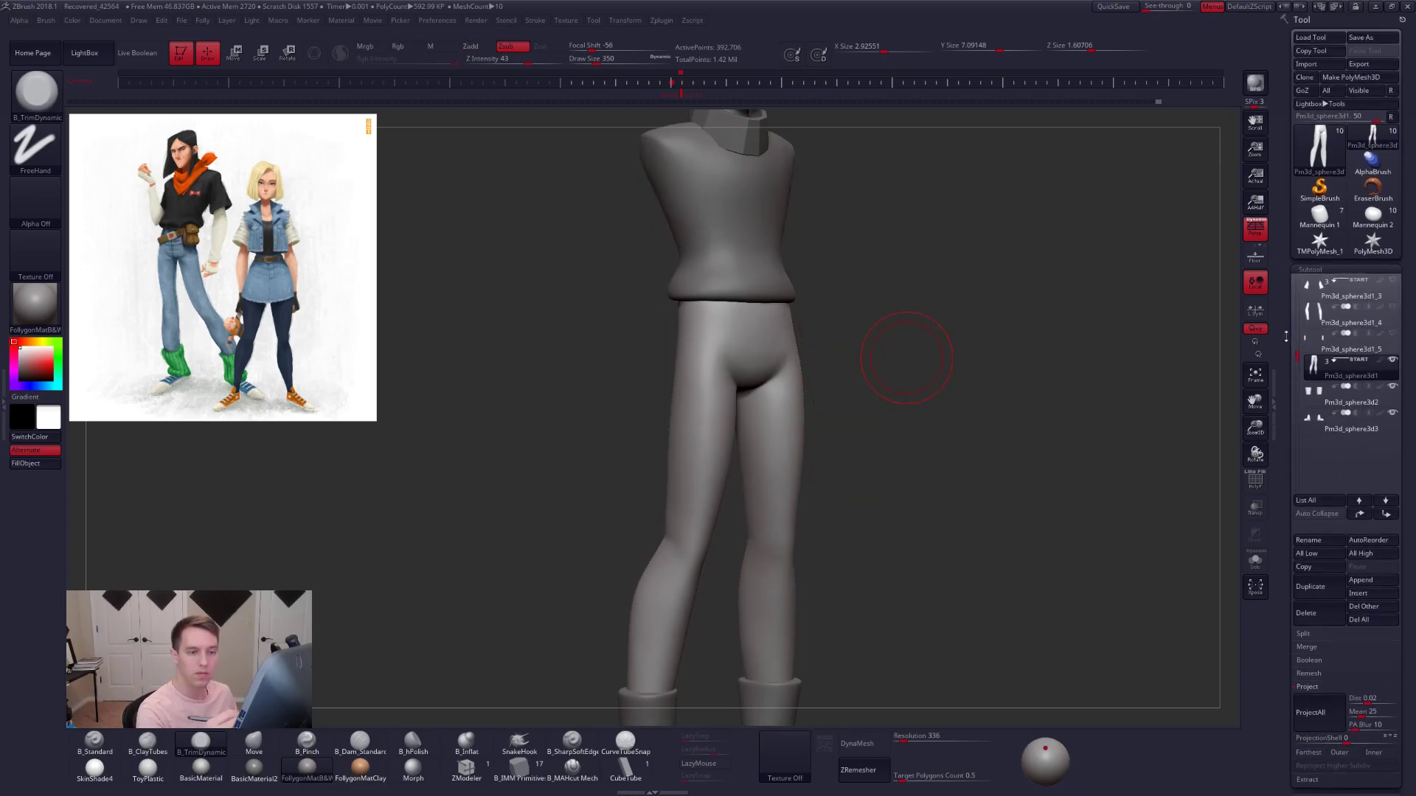
# - Flatten planes along the thighs with TrimDynamic, adjusting the draw size between strokes
pyautogui.keyDown('alt'); pyautogui.moveTo(823, 441); pyautogui.dragTo(861, 401); pyautogui.keyUp('alt')
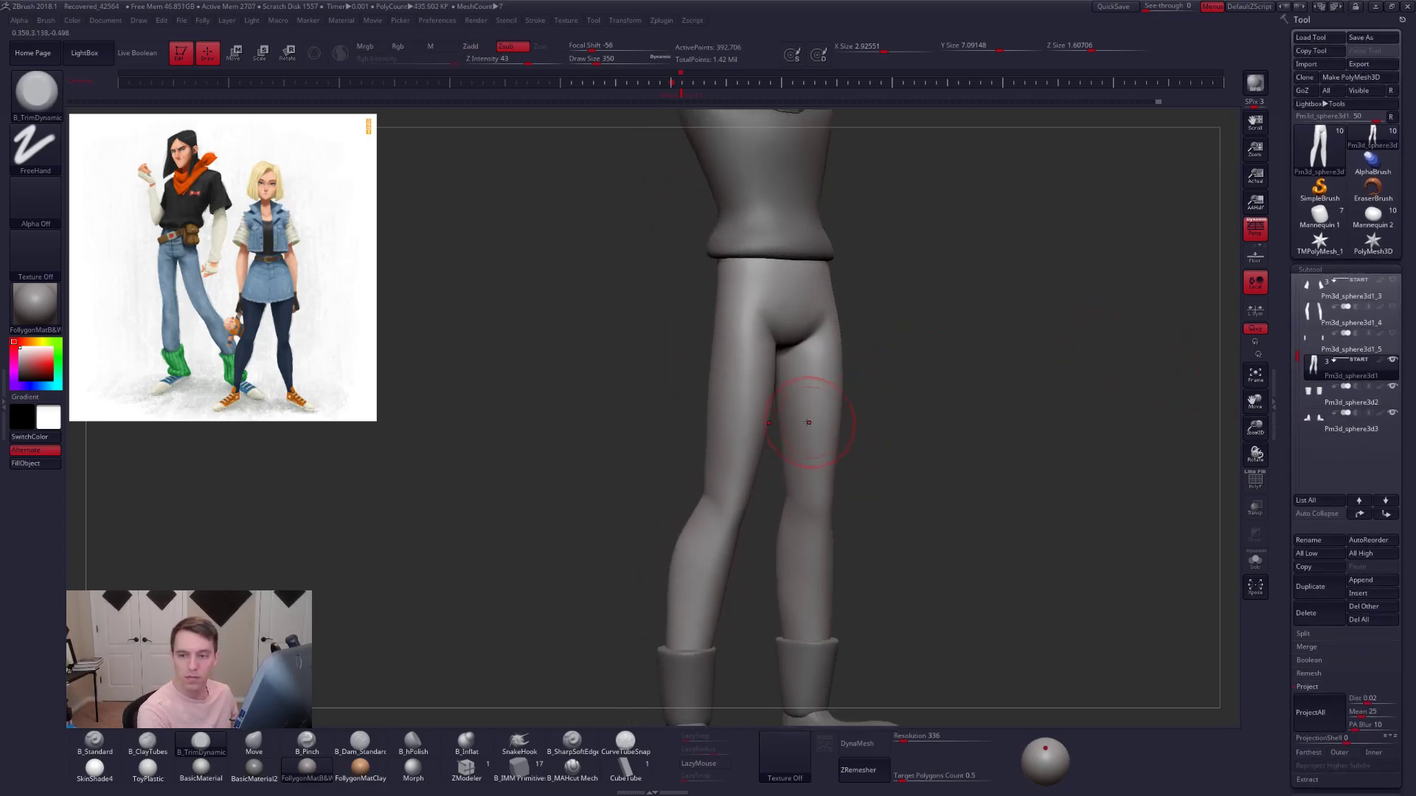
pyautogui.press('space')
pyautogui.moveTo(737, 357); pyautogui.dragTo(734, 357)
pyautogui.keyDown('ctrl'); pyautogui.moveTo(740, 339); pyautogui.dragTo(739, 379, button='right'); pyautogui.keyUp('ctrl')
pyautogui.press('space')
pyautogui.moveTo(757, 423); pyautogui.dragTo(761, 423)
pyautogui.keyDown('alt'); pyautogui.moveTo(761, 424); pyautogui.dragTo(744, 402, button='right'); pyautogui.keyUp('alt')
pyautogui.press('space')
pyautogui.moveTo(749, 457); pyautogui.dragTo(733, 458)
# - Trim the outer knee and upper calf with TrimDynamic, reducing the draw size to 227 and then 160
pyautogui.moveTo(732, 458)
pyautogui.keyDown('alt'); pyautogui.mouseDown(button='right')
pyautogui.moveTo(776, 392)
pyautogui.moveTo(715, 471)
pyautogui.mouseUp(button='right'); pyautogui.keyUp('alt')
pyautogui.press('space')
pyautogui.moveTo(730, 480); pyautogui.dragTo(715, 483)
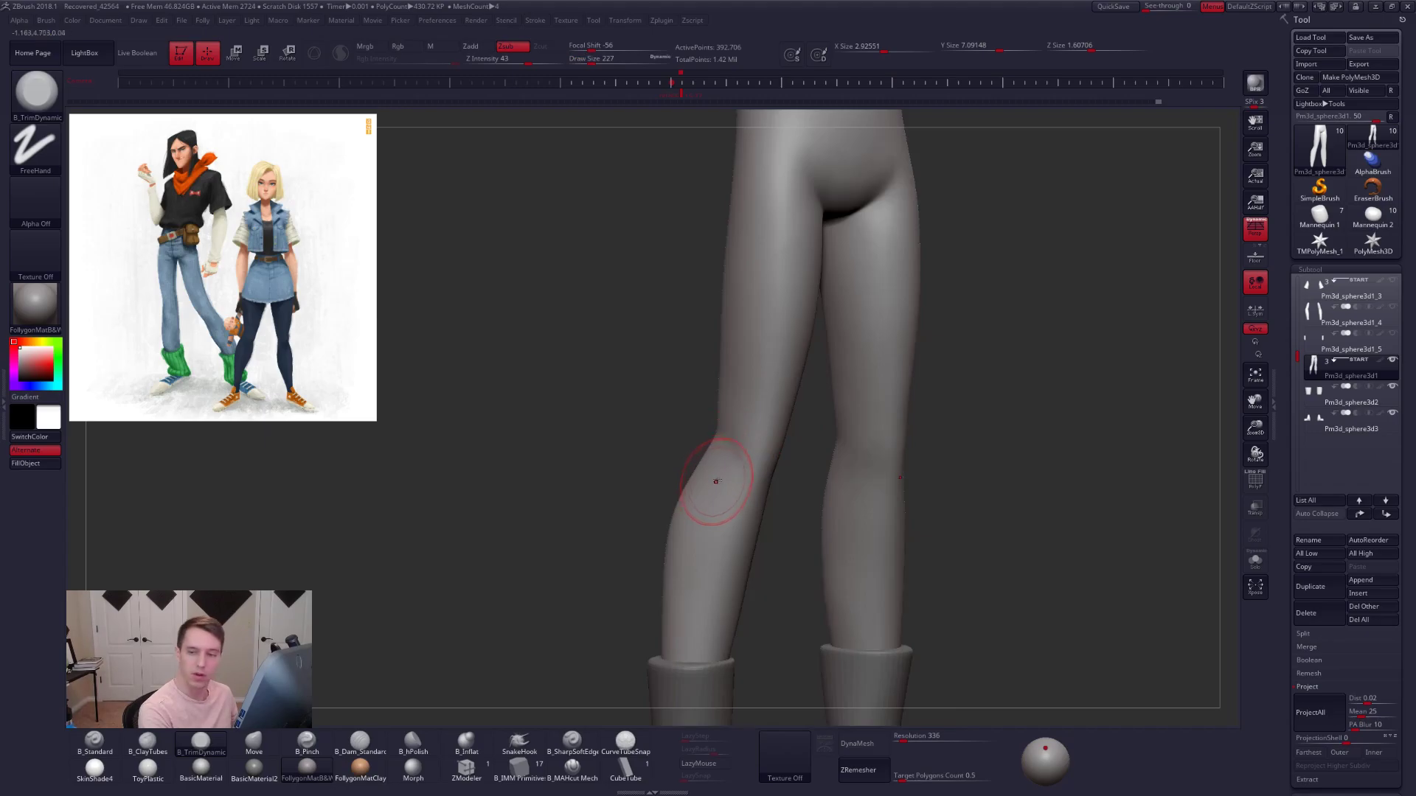
pyautogui.moveTo(716, 459); pyautogui.dragTo(735, 452, button='right')
pyautogui.press('space')
pyautogui.moveTo(738, 450); pyautogui.dragTo(732, 448)
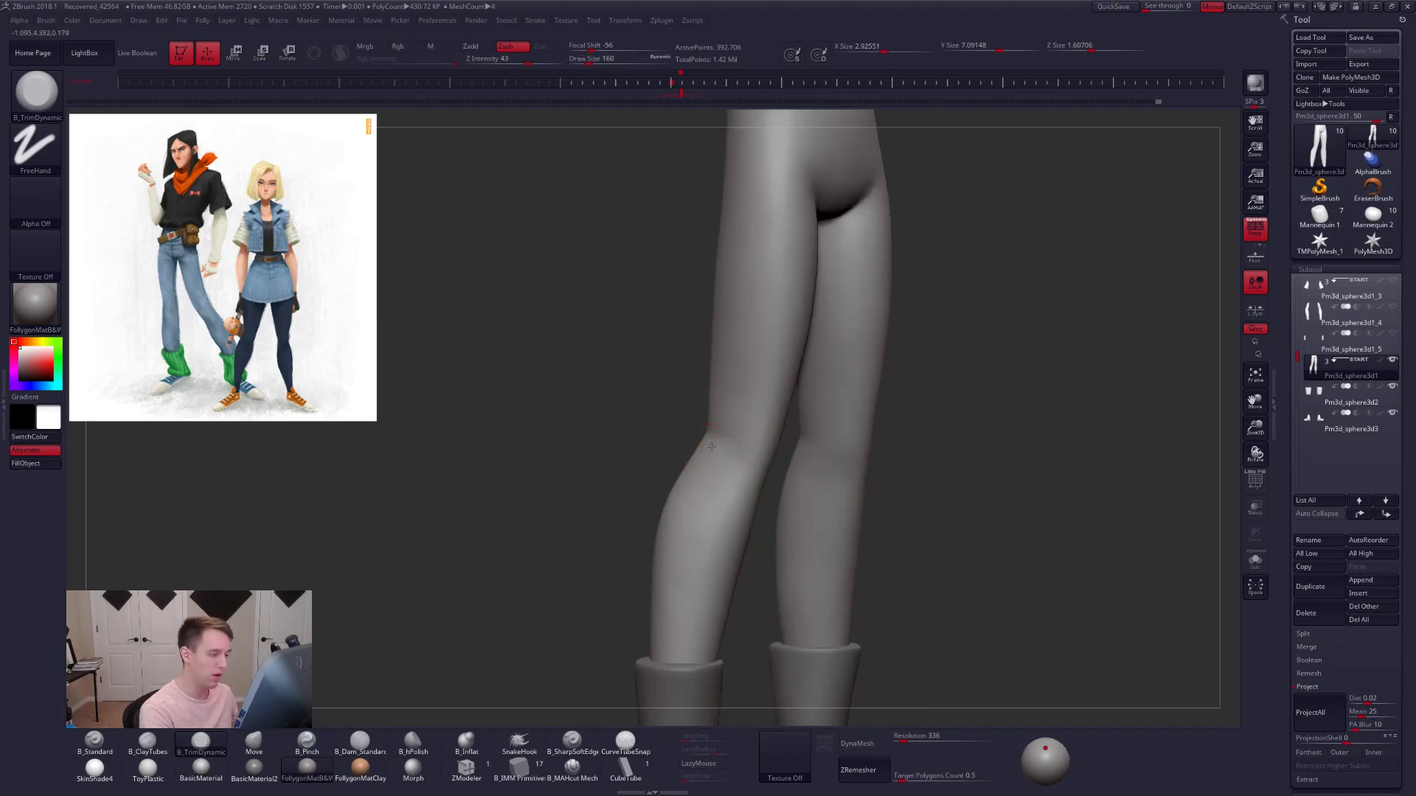
pyautogui.press('space')
pyautogui.moveTo(709, 442)
pyautogui.mouseDown()
pyautogui.moveTo(714, 464)
pyautogui.moveTo(715, 439)
pyautogui.moveTo(721, 452)
pyautogui.mouseUp()
# - Lower the legs two subdivision levels, work the knee area with ClayTubes and smooth it at a higher level
pyautogui.hotkey('shift', 'd')
pyautogui.hotkey('shift', 'd')
pyautogui.press('space')
pyautogui.press('2')
pyautogui.press('shift')
pyautogui.press('d')
pyautogui.moveTo(723, 461)
pyautogui.keyDown('shift'); pyautogui.mouseDown(button='right')
pyautogui.moveTo(755, 454)
pyautogui.moveTo(726, 559)
pyautogui.mouseUp(button='right'); pyautogui.keyUp('shift')
# - Build up the front of the thigh with ClayTubes, tuning the draw size between strokes
pyautogui.press('space')
pyautogui.moveTo(752, 428); pyautogui.dragTo(758, 423)
pyautogui.press('d')
pyautogui.moveTo(701, 442)
pyautogui.mouseDown(button='right')
pyautogui.moveTo(769, 434)
pyautogui.moveTo(746, 413)
pyautogui.mouseUp(button='right')
pyautogui.press('space')
pyautogui.moveTo(741, 437); pyautogui.dragTo(751, 436)
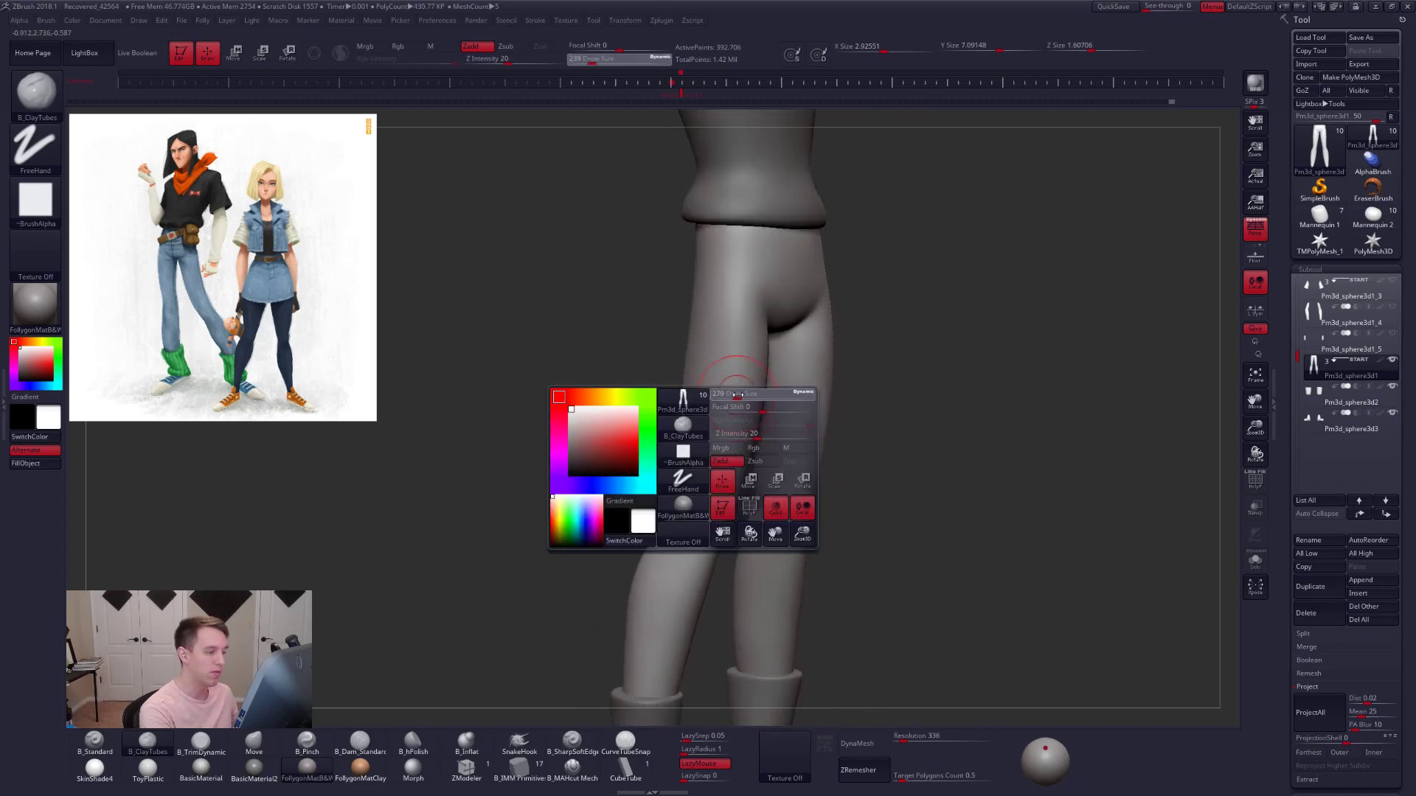
pyautogui.moveTo(726, 381); pyautogui.dragTo(724, 383, button='right')
pyautogui.press('space')
pyautogui.moveTo(722, 381); pyautogui.dragTo(725, 379)
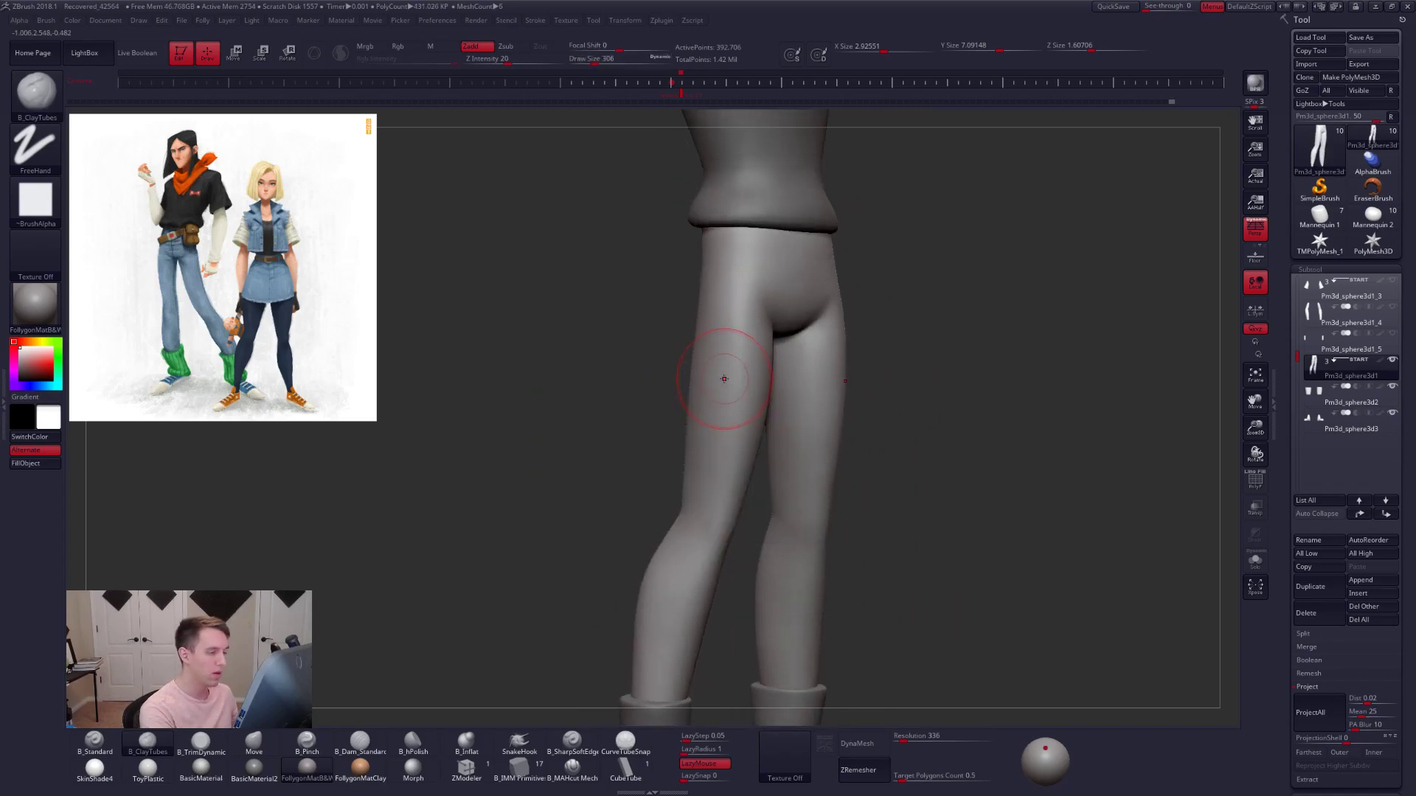
pyautogui.keyDown('ctrl'); pyautogui.moveTo(725, 379); pyautogui.dragTo(715, 406, button='right'); pyautogui.keyUp('ctrl')
pyautogui.press('space')
pyautogui.moveTo(731, 312); pyautogui.dragTo(739, 310)
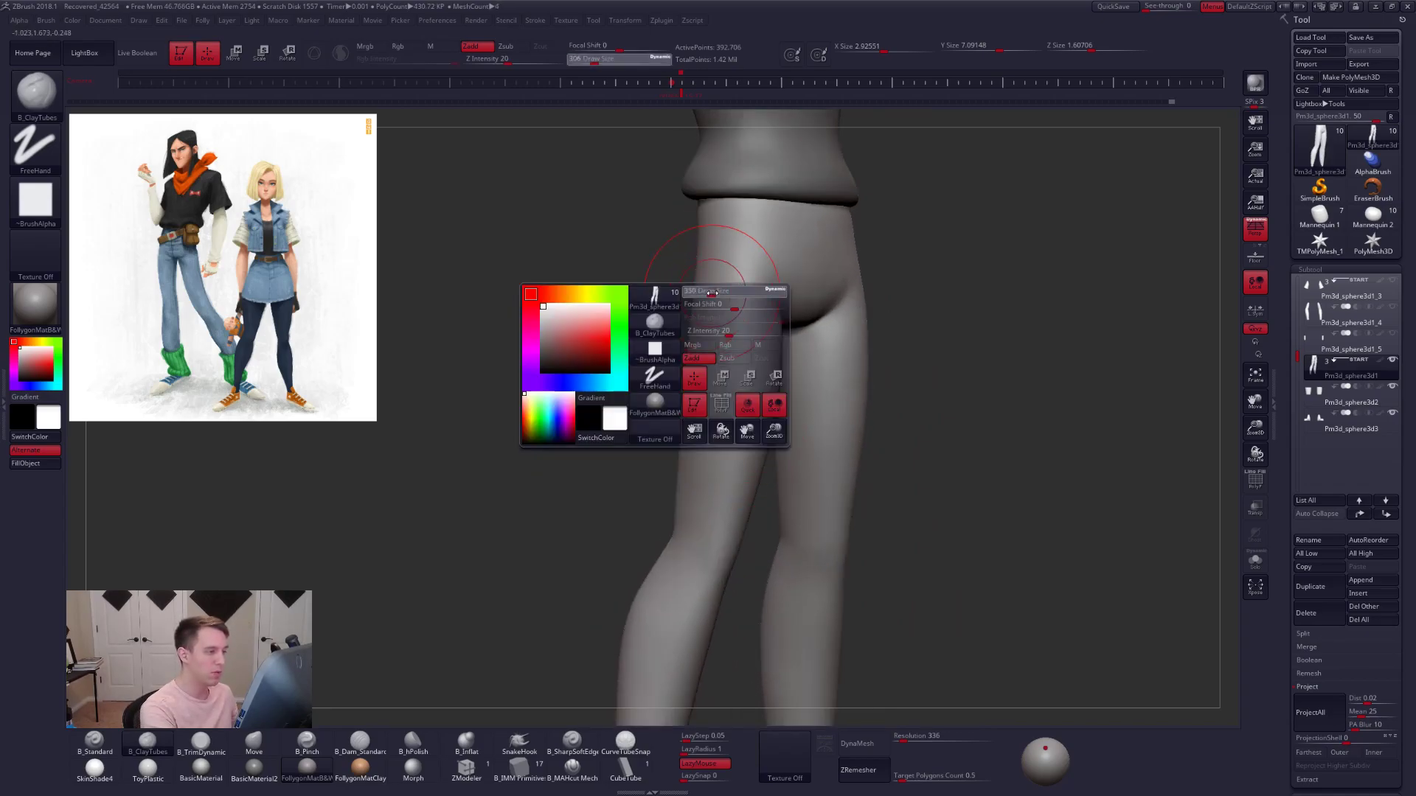
# - Adjust the outer hip silhouette with the Move brush two subdivision levels down, and restore the higher subdivision level
pyautogui.hotkey('shift', 'd')
pyautogui.hotkey('shift', 'd')
pyautogui.press('b')
pyautogui.press('m')
pyautogui.press('v')
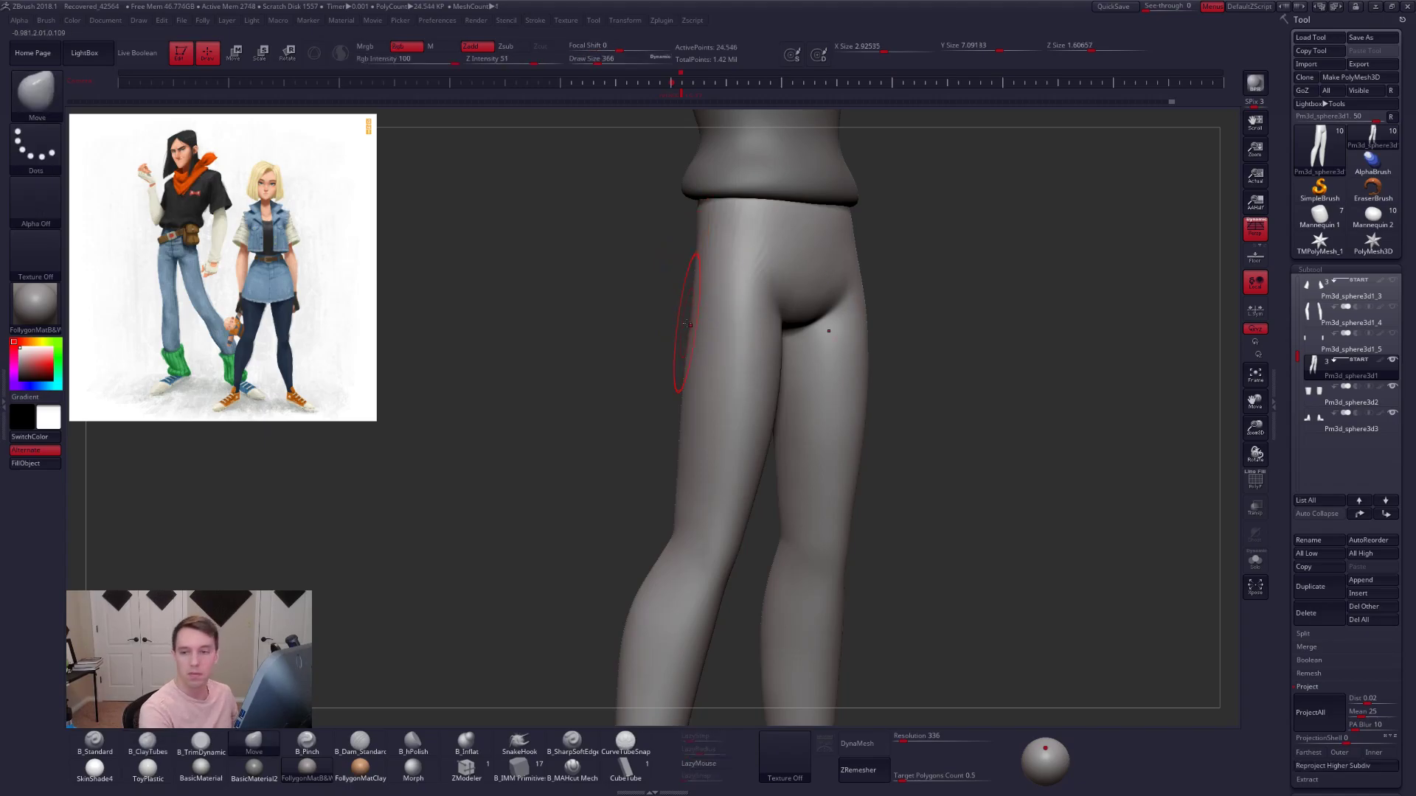
pyautogui.moveTo(689, 323); pyautogui.dragTo(683, 320)
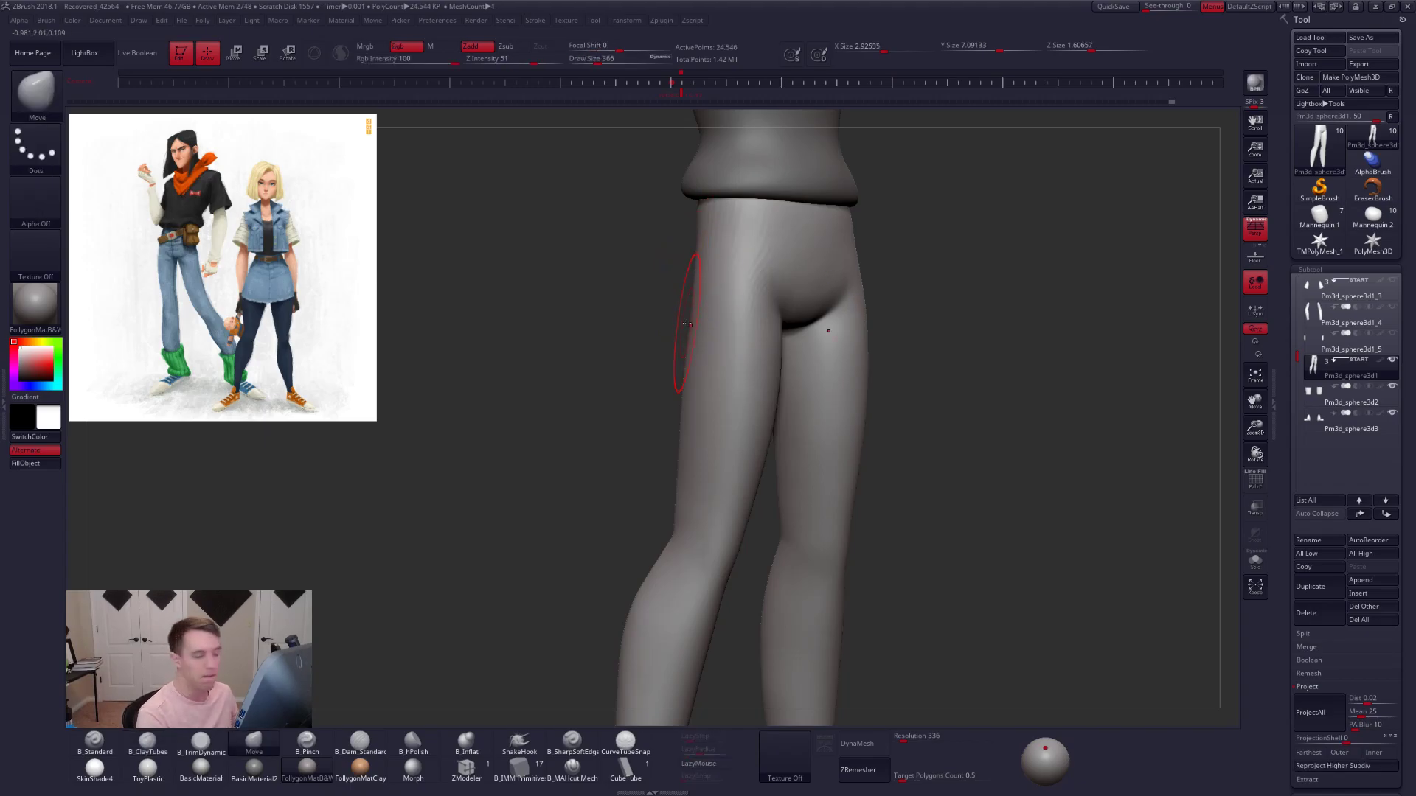
pyautogui.press('d')
pyautogui.press('d')
# - Build up the front of the hip and thigh with large ClayTubes strokes at a lower subdivision level
pyautogui.press('space')
pyautogui.moveTo(746, 360)
pyautogui.mouseDown()
pyautogui.moveTo(733, 370)
pyautogui.moveTo(744, 349)
pyautogui.mouseUp()
pyautogui.press('space')
pyautogui.press('space')
pyautogui.hotkey('shift', 'd')
pyautogui.hotkey('shift', 'd')
pyautogui.press('2')
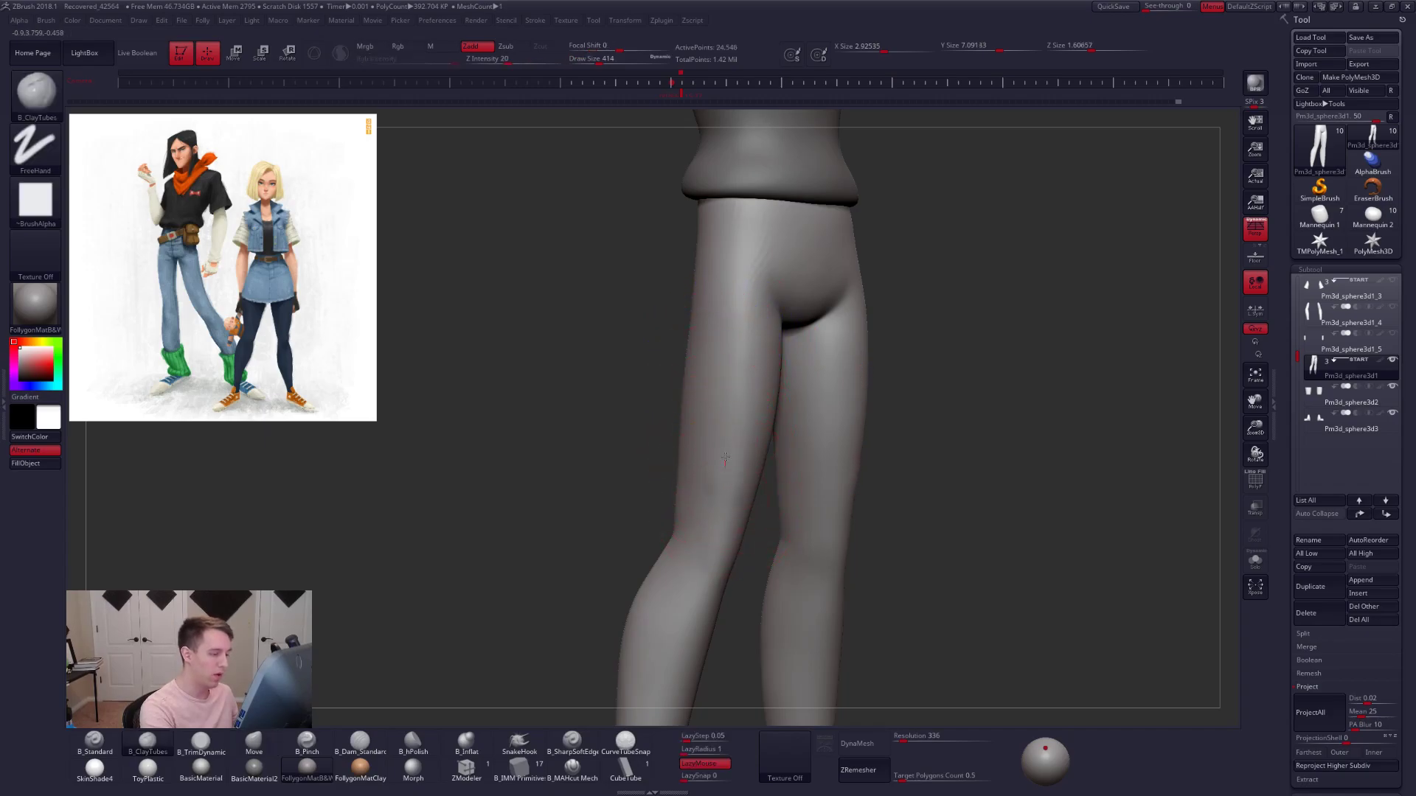
pyautogui.press('space')
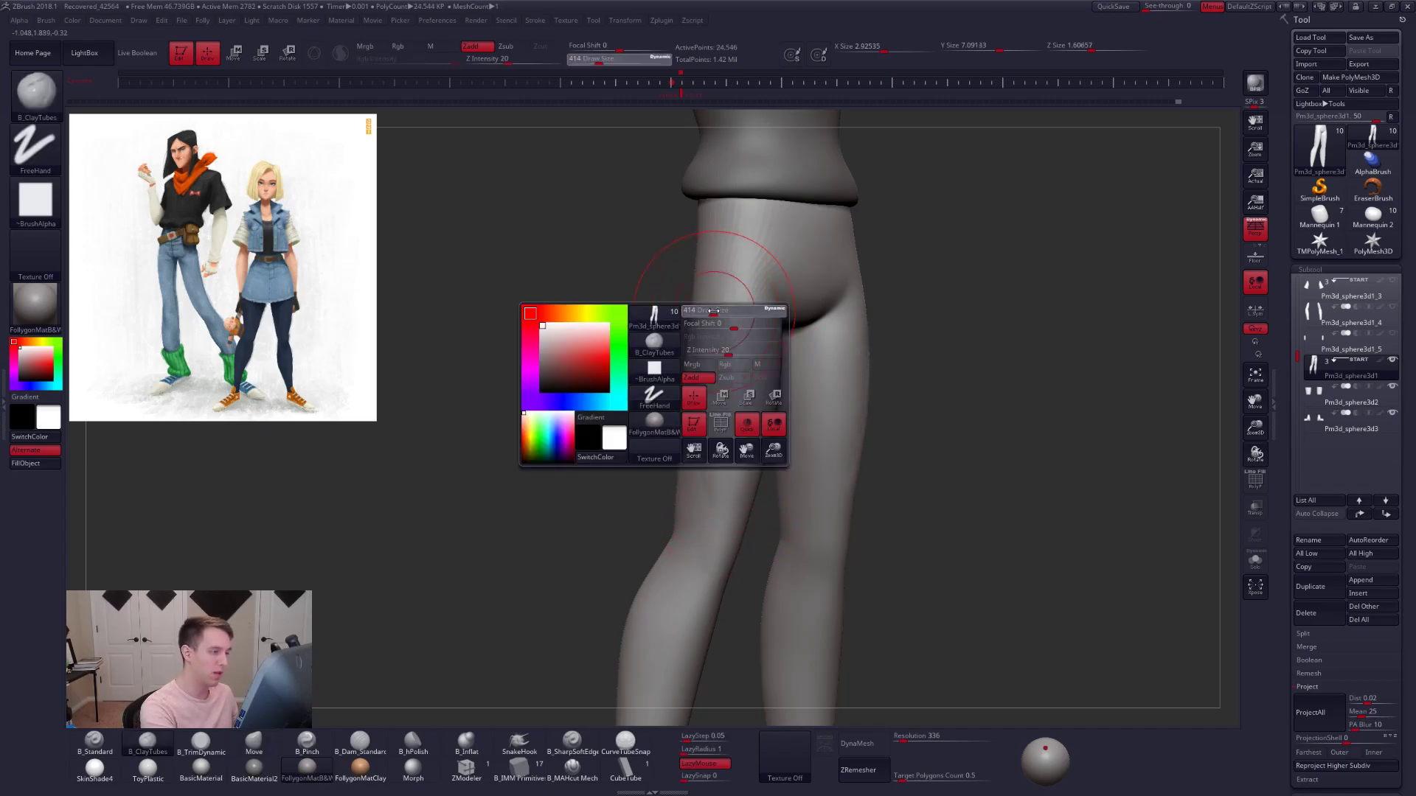
pyautogui.press('shift')
pyautogui.moveTo(735, 435); pyautogui.dragTo(719, 428, button='right')
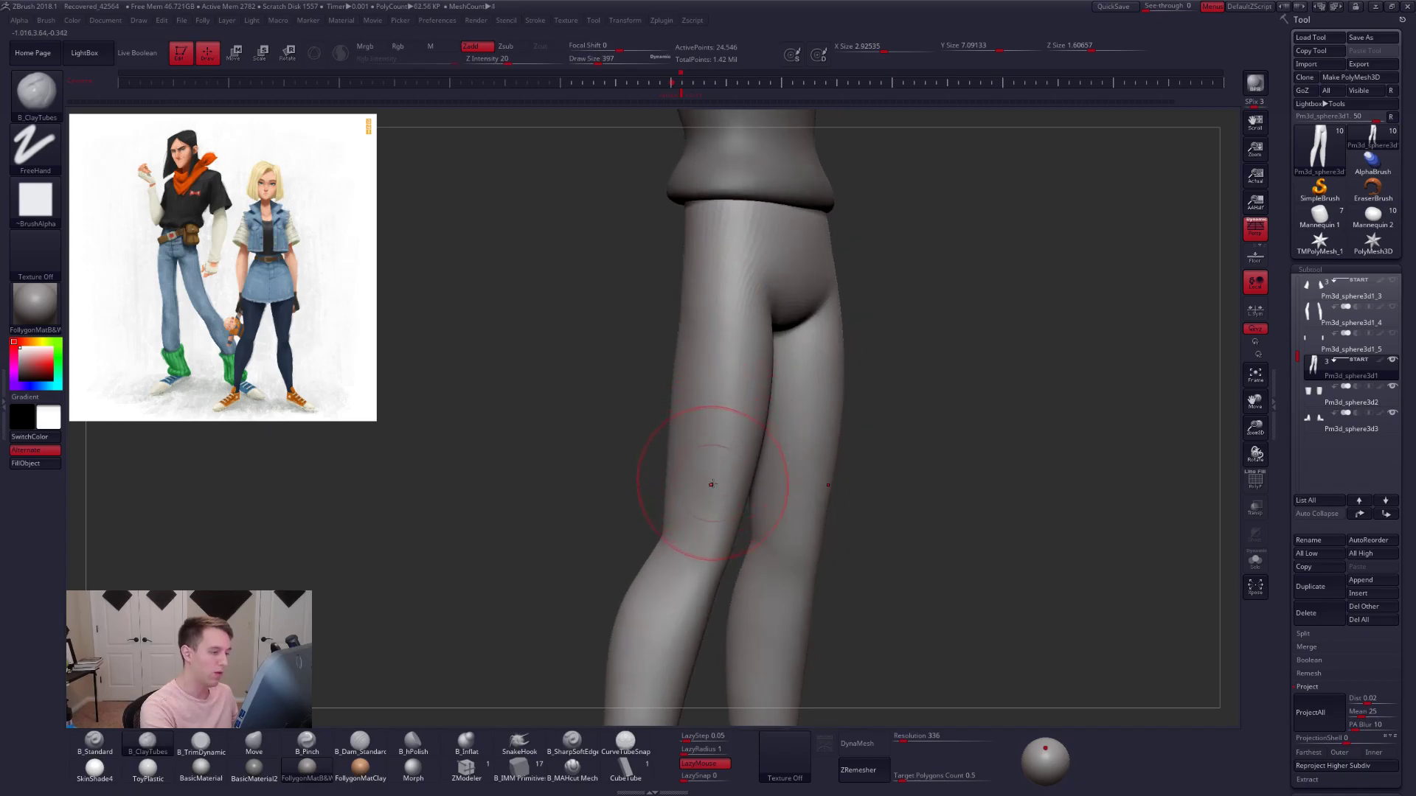
pyautogui.moveTo(699, 348)
pyautogui.mouseDown()
pyautogui.moveTo(712, 295)
pyautogui.moveTo(718, 430)
pyautogui.mouseUp()
# - Smooth the new clay on the outer hip and thigh from the side
pyautogui.press('shift')
pyautogui.moveTo(730, 317); pyautogui.dragTo(701, 325, button='right')
pyautogui.keyDown('shift'); pyautogui.moveTo(726, 325); pyautogui.dragTo(738, 398); pyautogui.keyUp('shift')
pyautogui.moveTo(757, 347); pyautogui.dragTo(725, 357, button='right')
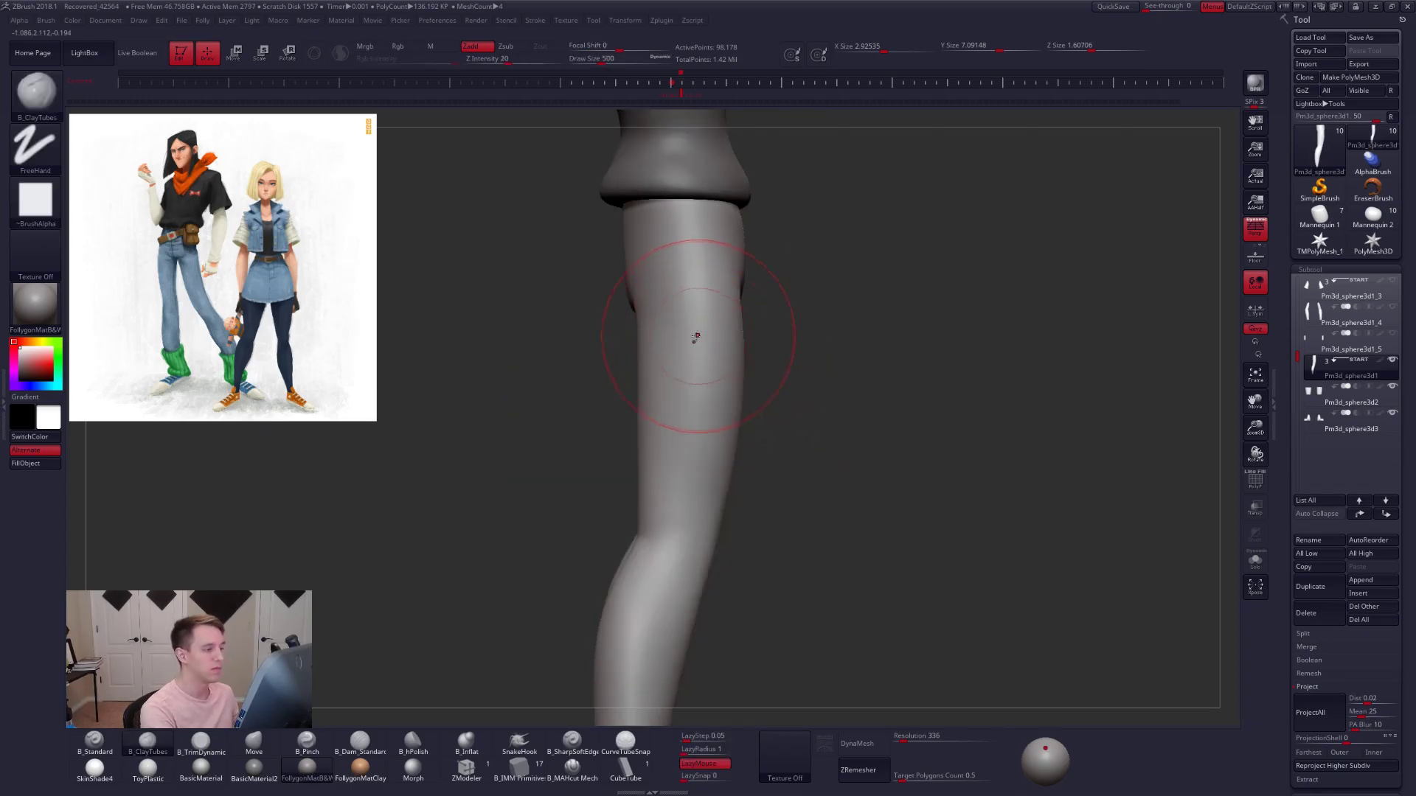
# - Switch to the Move brush, raise the legs' subdivision level and review the hips and thighs from several angles
pyautogui.press('b')
pyautogui.press('m')
pyautogui.press('v')
pyautogui.moveTo(910, 525)
pyautogui.mouseDown()
pyautogui.moveTo(872, 525)
pyautogui.moveTo(919, 495)
pyautogui.mouseUp()
pyautogui.press('space')
pyautogui.press('d')
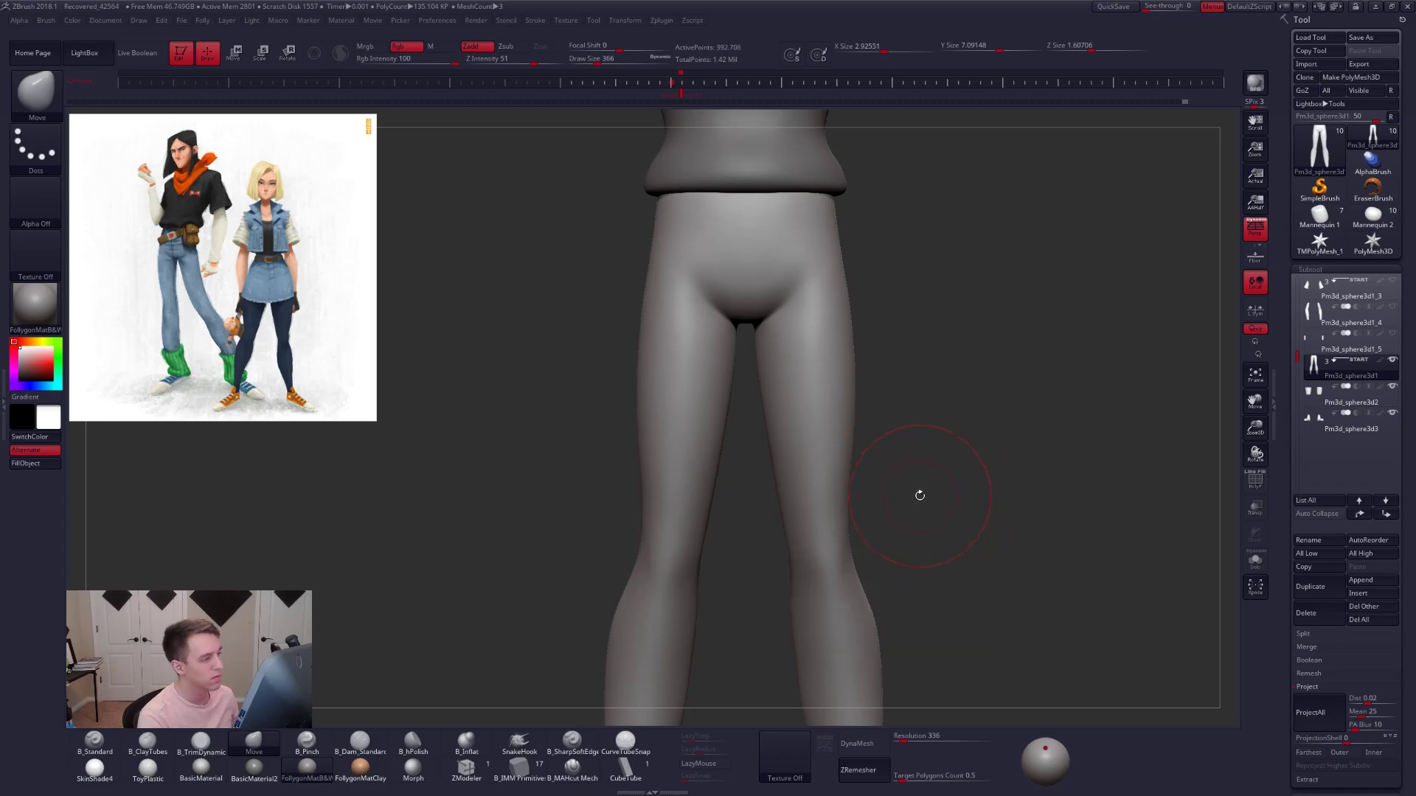
pyautogui.moveTo(917, 509); pyautogui.dragTo(759, 236, button='right')
pyautogui.rightClick(749, 231)
pyautogui.moveTo(749, 230); pyautogui.dragTo(746, 232)
pyautogui.moveTo(873, 538)
pyautogui.keyDown('alt'); pyautogui.mouseDown()
pyautogui.moveTo(891, 506)
pyautogui.moveTo(901, 519)
pyautogui.moveTo(877, 532)
pyautogui.moveTo(966, 527)
pyautogui.moveTo(915, 512)
pyautogui.moveTo(900, 542)
pyautogui.mouseUp(); pyautogui.keyUp('alt')
pyautogui.moveTo(900, 543); pyautogui.dragTo(921, 569, button='right')
pyautogui.moveTo(921, 568); pyautogui.dragTo(914, 531)
pyautogui.keyDown('alt'); pyautogui.moveTo(848, 392); pyautogui.dragTo(859, 435); pyautogui.keyUp('alt')
# - Lower the legs two subdivision levels and nudge the outer hip contour with the Move brush
pyautogui.hotkey('shift', 'd')
pyautogui.hotkey('shift', 'd')
pyautogui.press('space')
pyautogui.press('space')
pyautogui.moveTo(797, 296); pyautogui.dragTo(791, 306)
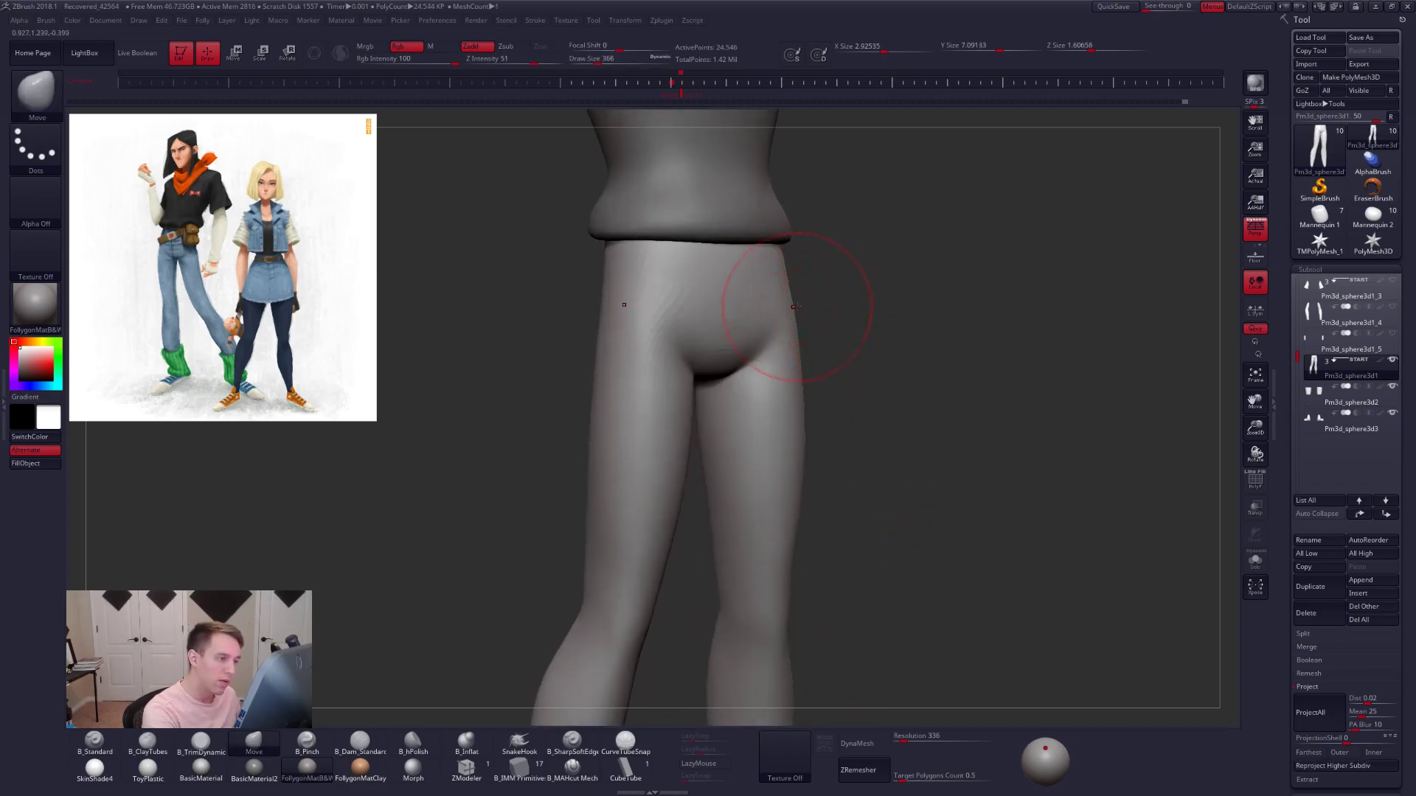
pyautogui.press('ctrl')
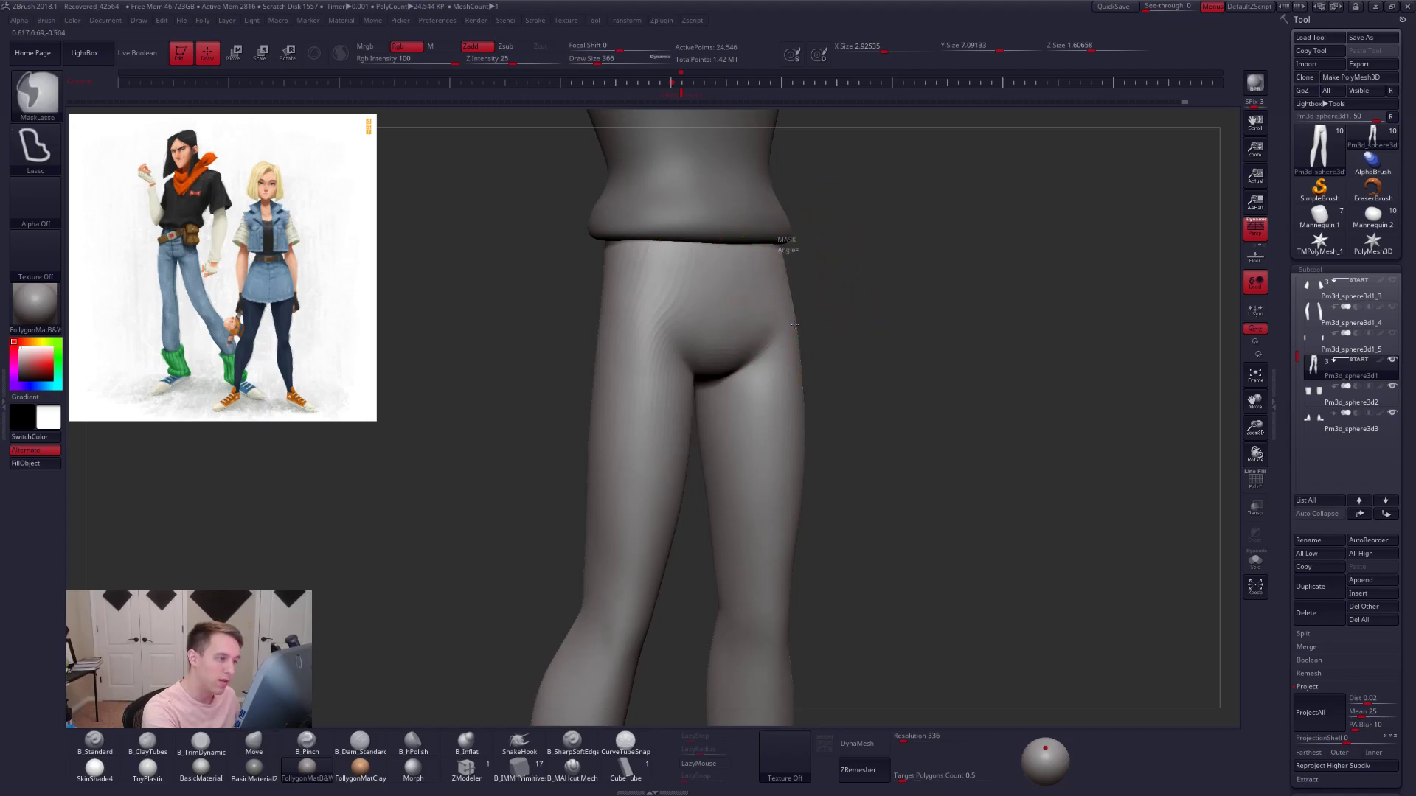
pyautogui.keyDown('ctrl'); pyautogui.moveTo(805, 398); pyautogui.dragTo(784, 618); pyautogui.keyUp('ctrl')
pyautogui.hotkey('ctrl', 'z')
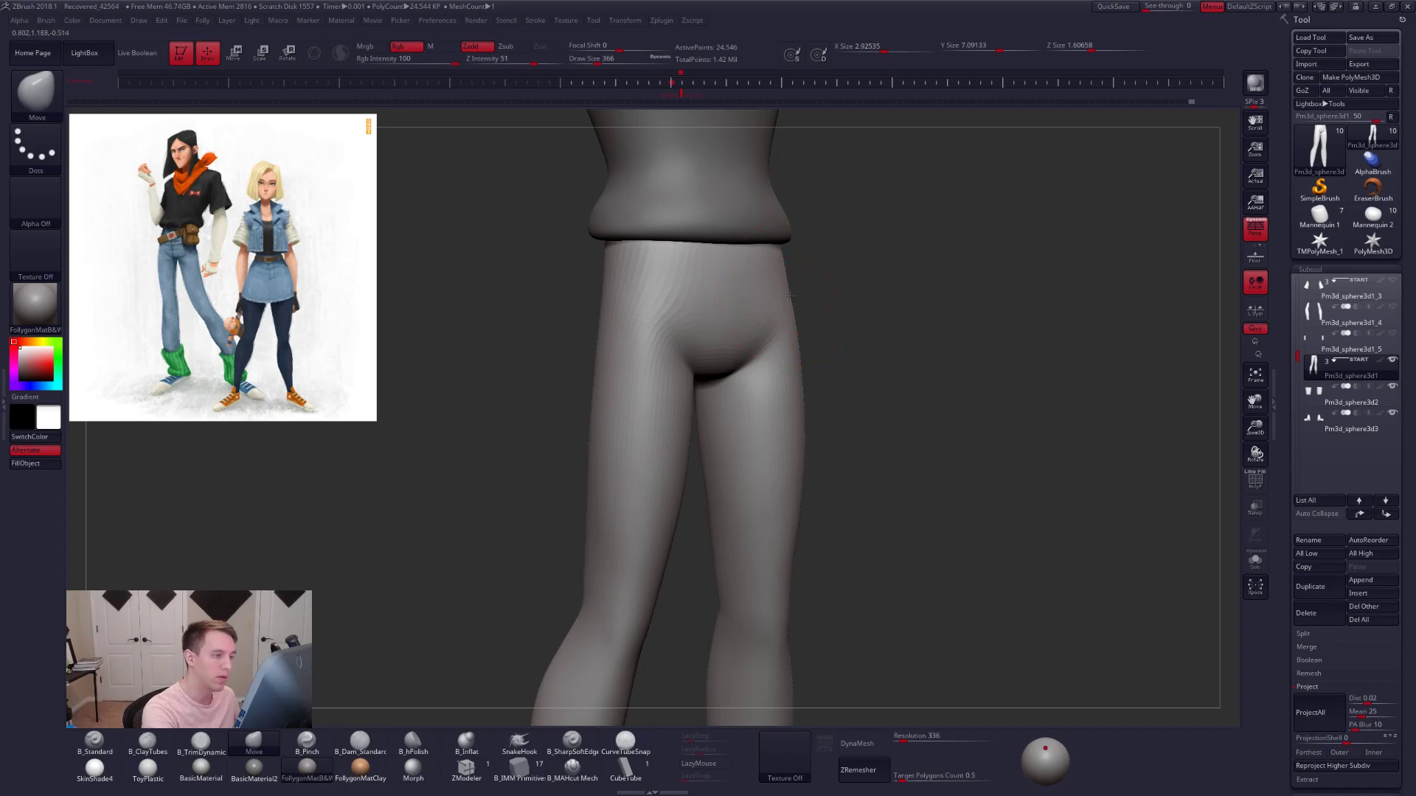
pyautogui.hotkey('ctrl', 'z')
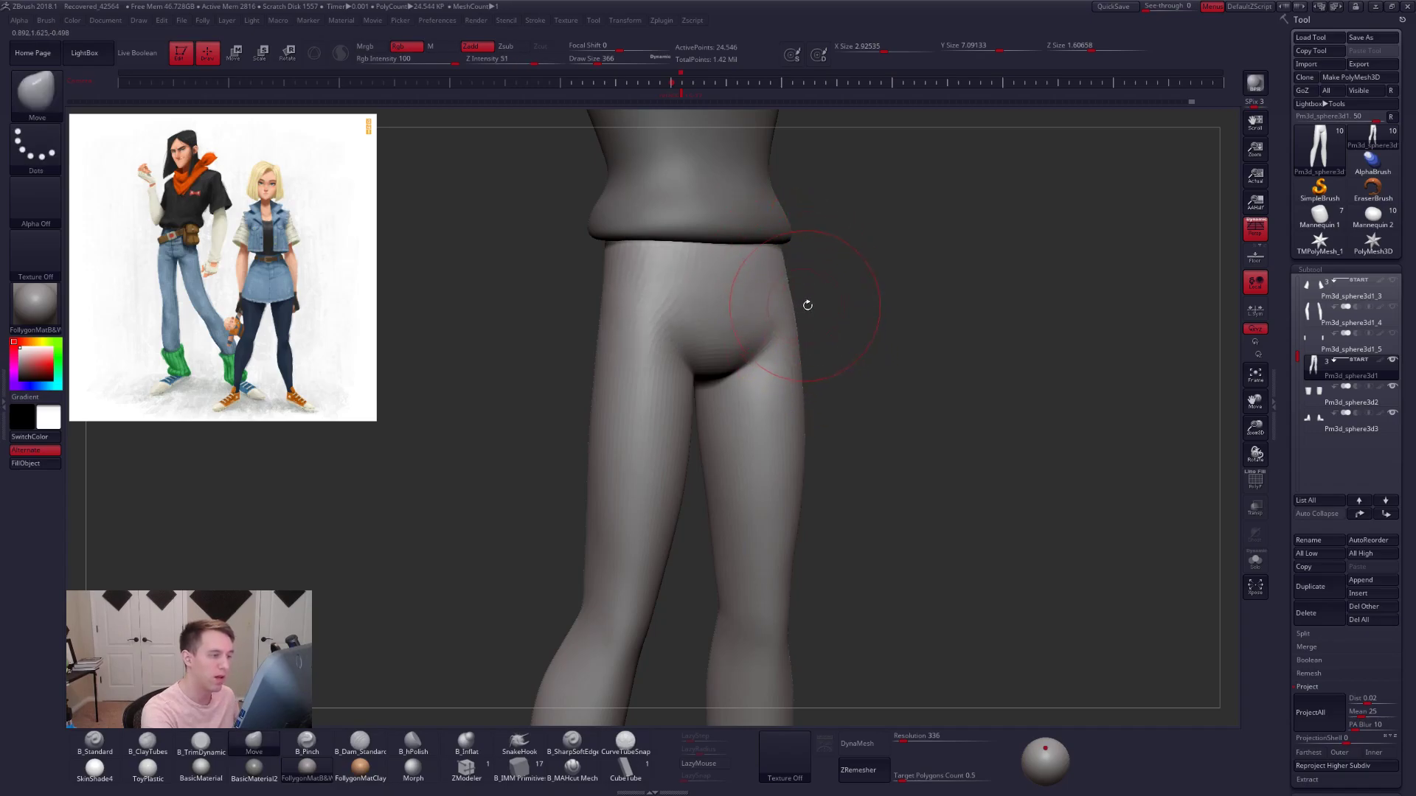
# - Pull the outer hip inward just below the shirt hem with the Move brush, then smooth it one level higher
pyautogui.moveTo(805, 303); pyautogui.dragTo(780, 310)
pyautogui.moveTo(780, 310); pyautogui.dragTo(789, 295, button='right')
pyautogui.press('d')
pyautogui.moveTo(800, 283)
pyautogui.keyDown('shift'); pyautogui.mouseDown()
pyautogui.moveTo(797, 348)
pyautogui.moveTo(774, 340)
pyautogui.mouseUp(); pyautogui.keyUp('shift')
pyautogui.moveTo(761, 376)
pyautogui.keyDown('ctrl'); pyautogui.mouseDown(button='right')
pyautogui.moveTo(765, 388)
pyautogui.moveTo(771, 342)
pyautogui.mouseUp(button='right'); pyautogui.keyUp('ctrl')
# - Add form to the back of the hips with ClayTubes at draw size 265
pyautogui.moveTo(904, 507); pyautogui.dragTo(850, 532, button='right')
pyautogui.keyDown('shift'); pyautogui.moveTo(850, 449); pyautogui.dragTo(846, 443, button='right'); pyautogui.keyUp('shift')
pyautogui.keyDown('ctrl'); pyautogui.moveTo(828, 363); pyautogui.dragTo(829, 362, button='right'); pyautogui.keyUp('ctrl')
pyautogui.press('space')
pyautogui.moveTo(825, 361); pyautogui.dragTo(814, 362)
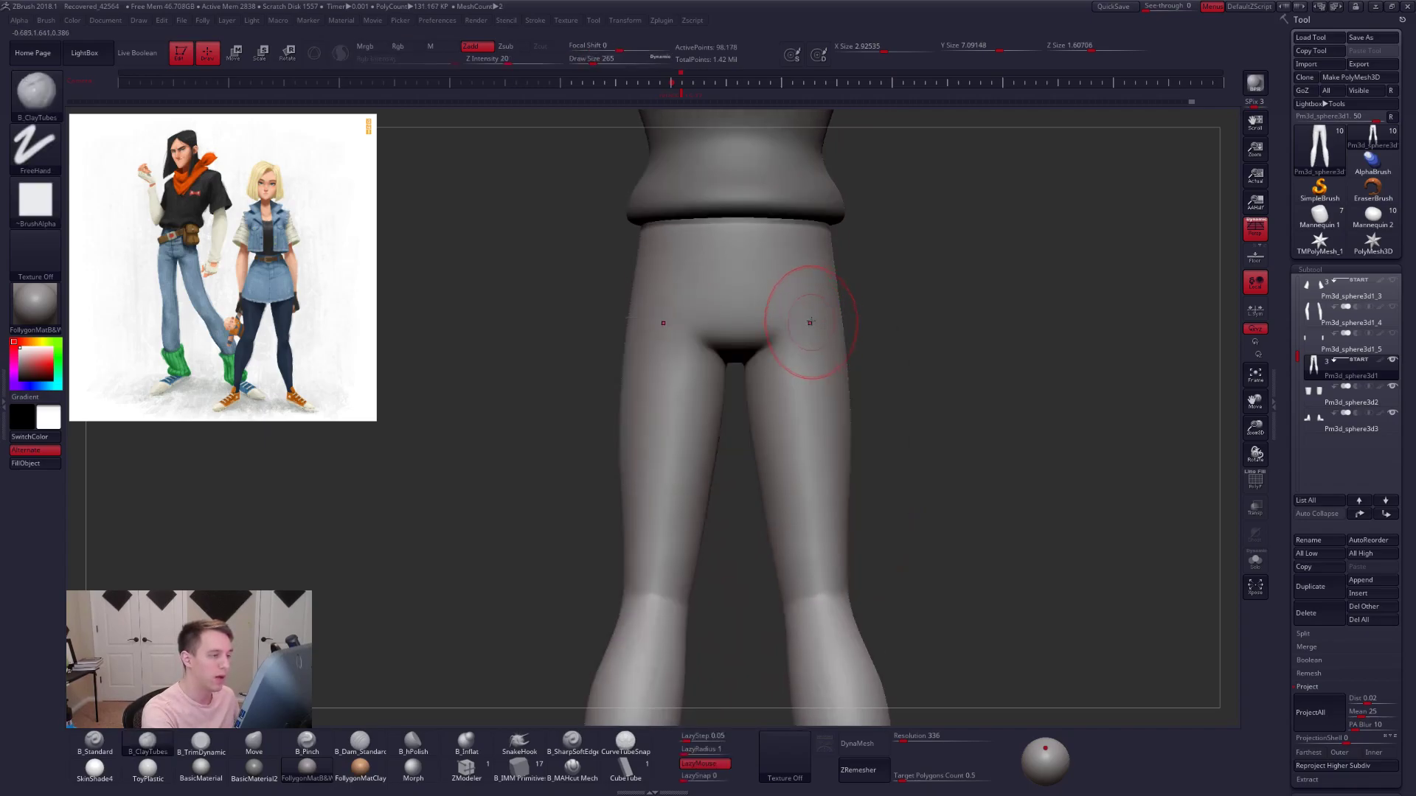
# - Smooth the hips and thighs from several angles at the highest subdivision level
pyautogui.press('d')
pyautogui.moveTo(850, 353)
pyautogui.keyDown('ctrl'); pyautogui.mouseDown(button='right')
pyautogui.moveTo(866, 433)
pyautogui.moveTo(852, 480)
pyautogui.moveTo(815, 468)
pyautogui.moveTo(859, 497)
pyautogui.moveTo(826, 424)
pyautogui.mouseUp(button='right'); pyautogui.keyUp('ctrl')
pyautogui.press('shift')
pyautogui.moveTo(825, 424)
pyautogui.mouseDown(button='right')
pyautogui.moveTo(919, 433)
pyautogui.moveTo(809, 507)
pyautogui.mouseUp(button='right')
pyautogui.press('shift')
pyautogui.keyDown('ctrl'); pyautogui.moveTo(839, 391); pyautogui.dragTo(821, 398, button='right'); pyautogui.keyUp('ctrl')
pyautogui.keyDown('shift'); pyautogui.moveTo(822, 398); pyautogui.dragTo(779, 410); pyautogui.keyUp('shift')
pyautogui.moveTo(778, 410); pyautogui.dragTo(869, 393, button='right')
pyautogui.press('shift')
pyautogui.moveTo(765, 393); pyautogui.dragTo(869, 413, button='right')
pyautogui.keyDown('ctrl'); pyautogui.moveTo(869, 413); pyautogui.dragTo(894, 364, button='right'); pyautogui.keyUp('ctrl')
# - Show the hidden sleeve, arm and hand subtools again and quick-save the project
pyautogui.keyDown('shift'); pyautogui.click(1392, 280); pyautogui.keyUp('shift')
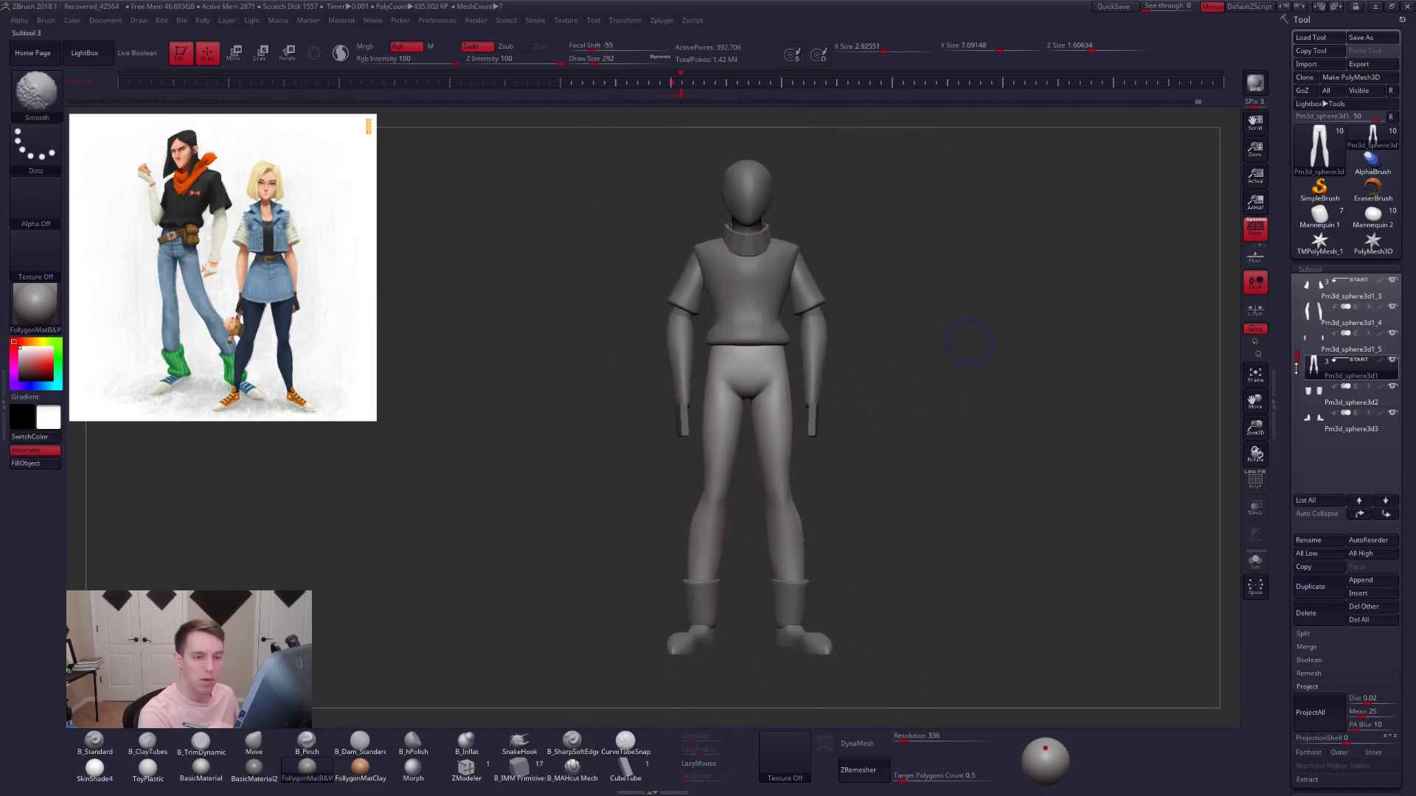
pyautogui.moveTo(1298, 356); pyautogui.dragTo(1303, 261)
pyautogui.keyDown('alt'); pyautogui.moveTo(1083, 477); pyautogui.dragTo(1072, 491, button='right'); pyautogui.keyUp('alt')
pyautogui.click(1124, 7)
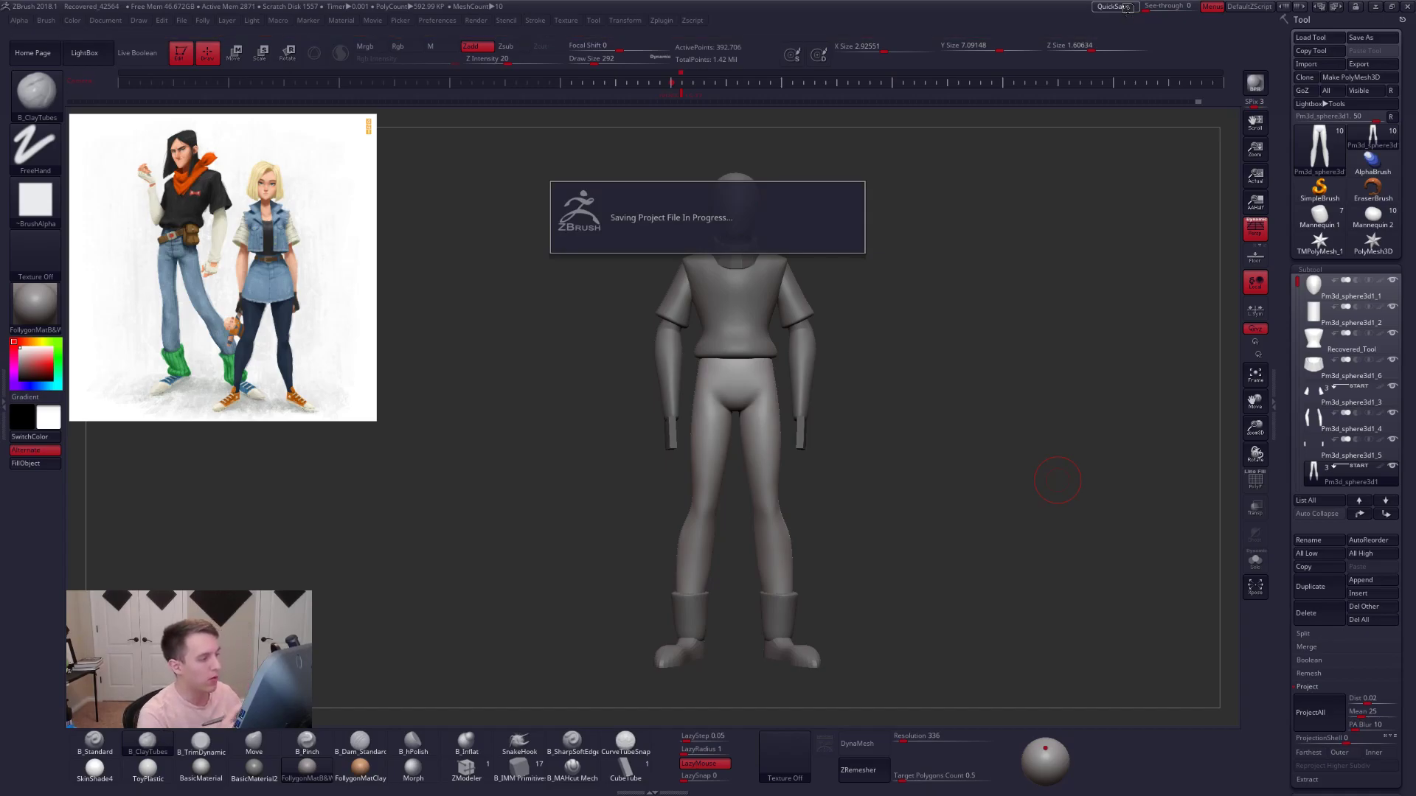
# - Select the torso subtool and subdivide it twice
pyautogui.keyDown('alt'); pyautogui.click(751, 306); pyautogui.keyUp('alt')
pyautogui.moveTo(745, 286)
pyautogui.keyDown('ctrl'); pyautogui.mouseDown(button='right')
pyautogui.moveTo(790, 396)
pyautogui.moveTo(776, 373)
pyautogui.moveTo(777, 418)
pyautogui.mouseUp(button='right'); pyautogui.keyUp('ctrl')
pyautogui.press('space')
pyautogui.moveTo(795, 383); pyautogui.dragTo(776, 382)
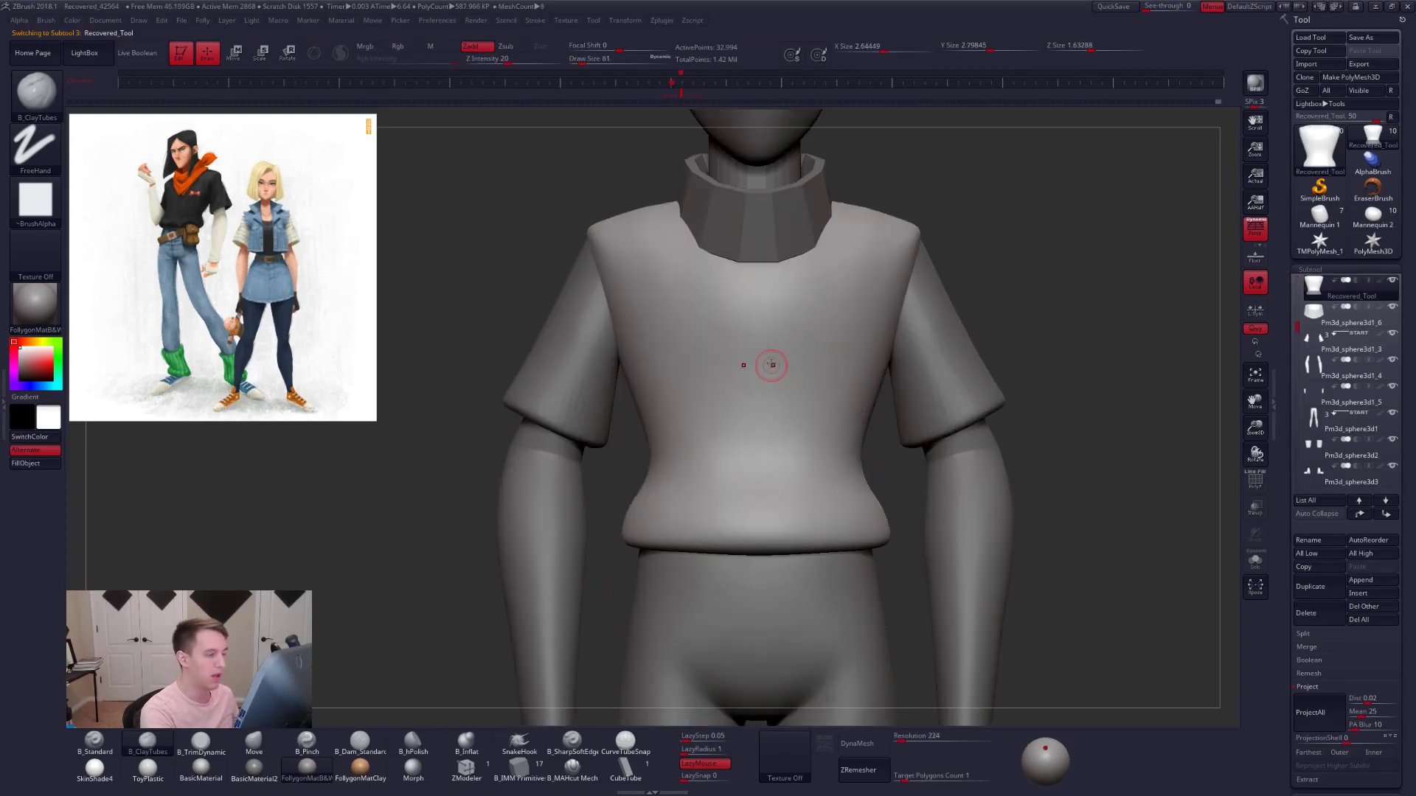
pyautogui.hotkey('ctrl', 'd')
pyautogui.hotkey('ctrl', 'd')
pyautogui.keyDown('ctrl'); pyautogui.moveTo(813, 375); pyautogui.dragTo(794, 369, button='right'); pyautogui.keyUp('ctrl')
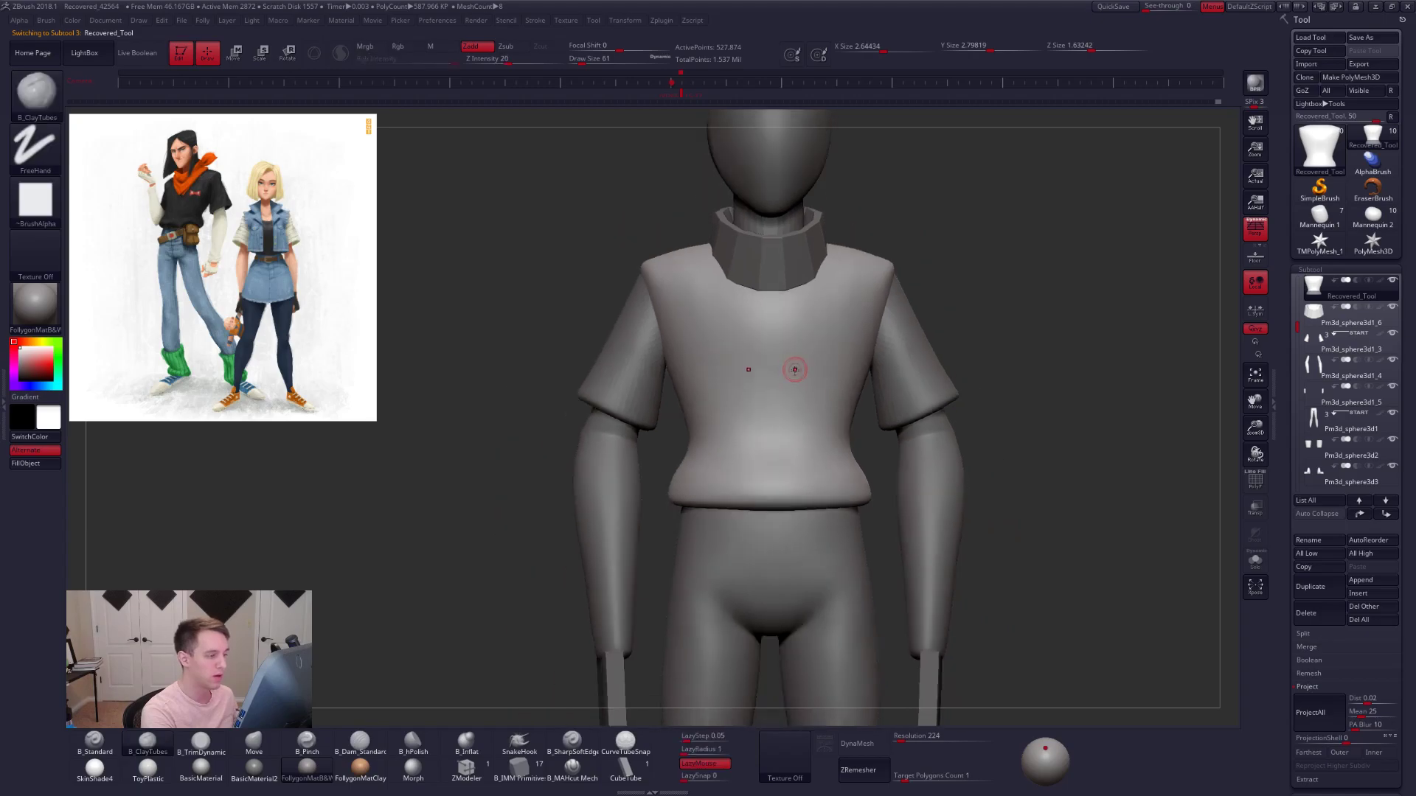
# - Sculpt the letters "BRB" across the torso's chest with ClayTubes at Z intensity 45 and draw size 54
pyautogui.press('space')
pyautogui.press('space')
pyautogui.moveTo(746, 360); pyautogui.dragTo(709, 357)
pyautogui.press('space')
pyautogui.press('space')
pyautogui.moveTo(741, 402); pyautogui.dragTo(764, 402)
pyautogui.moveTo(694, 327)
pyautogui.mouseDown()
pyautogui.moveTo(714, 407)
pyautogui.moveTo(737, 372)
pyautogui.moveTo(716, 407)
pyautogui.moveTo(782, 311)
pyautogui.moveTo(813, 405)
pyautogui.mouseUp()
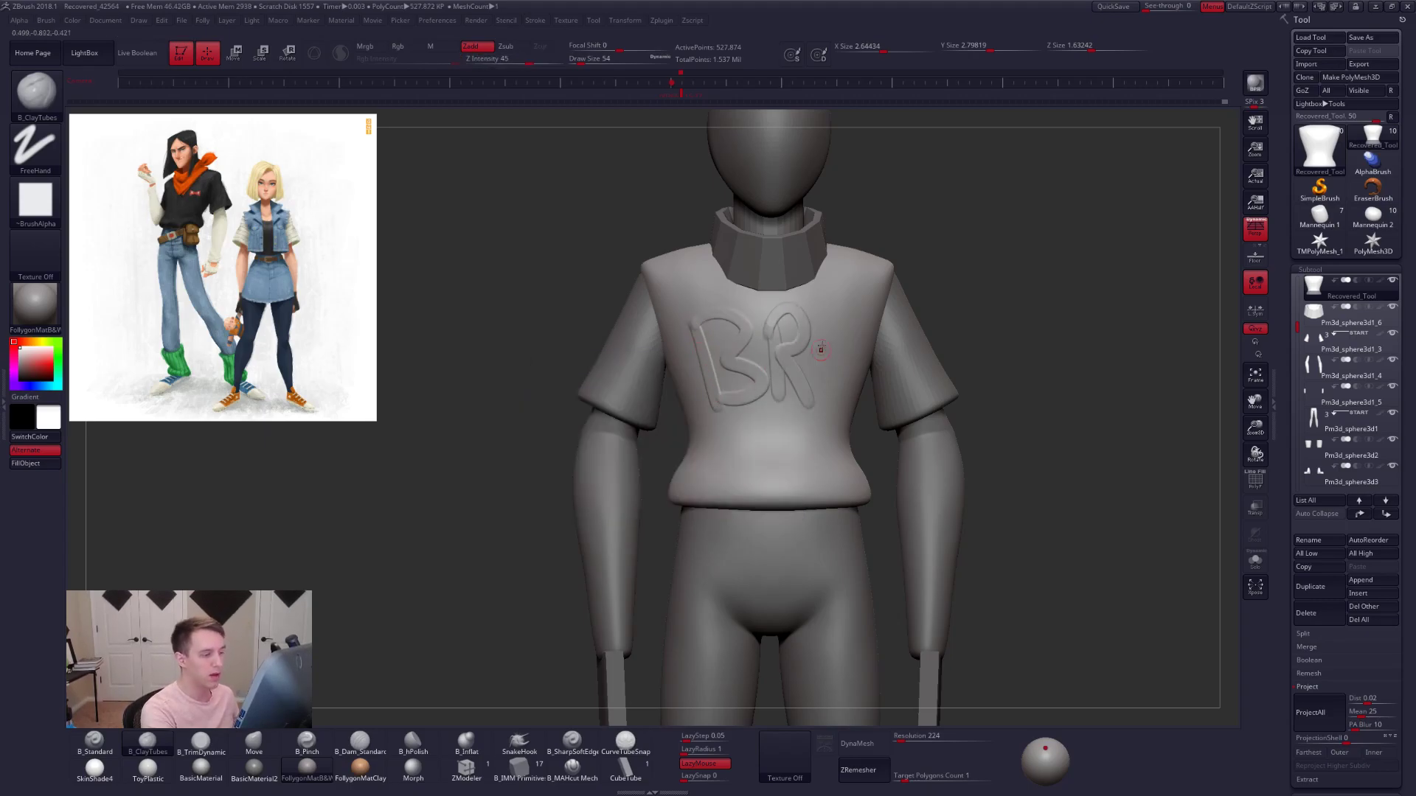
pyautogui.moveTo(847, 354); pyautogui.dragTo(828, 402)
pyautogui.moveTo(1016, 376)
pyautogui.keyDown('alt'); pyautogui.mouseDown()
pyautogui.moveTo(1032, 457)
pyautogui.moveTo(994, 407)
pyautogui.mouseUp(); pyautogui.keyUp('alt')
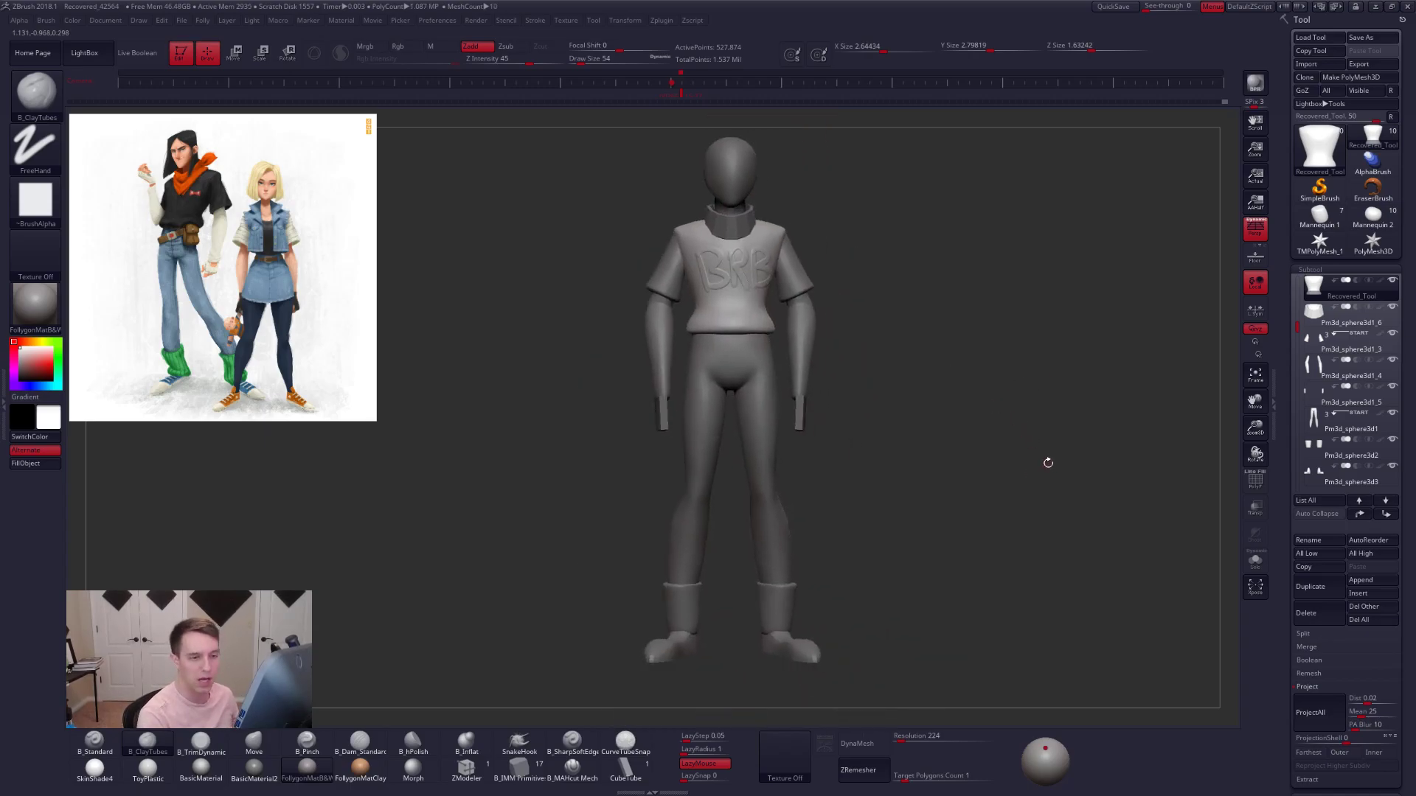
pyautogui.moveTo(1050, 454)
pyautogui.mouseDown()
pyautogui.moveTo(1025, 370)
pyautogui.moveTo(1017, 382)
pyautogui.mouseUp()
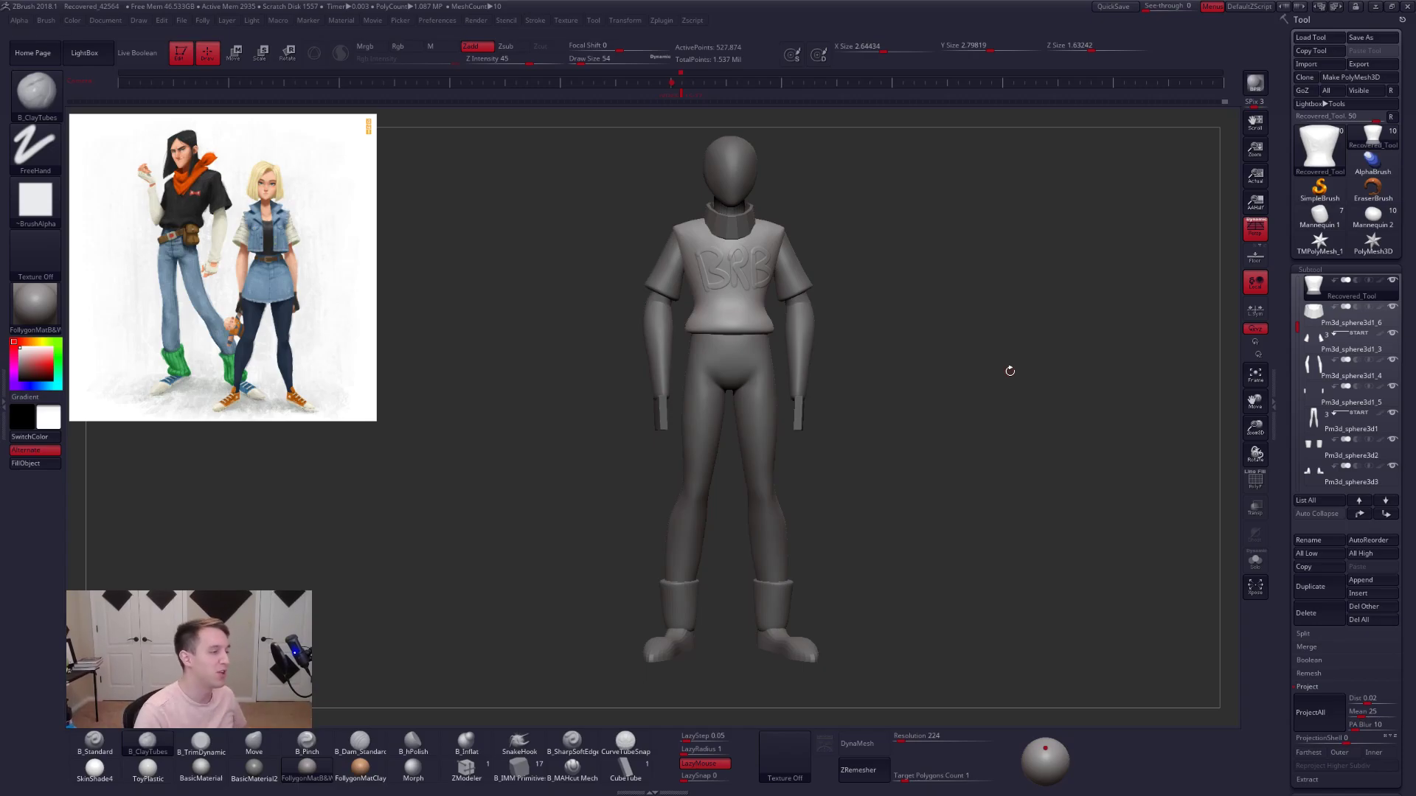
pyautogui.moveTo(1010, 371); pyautogui.dragTo(927, 326)
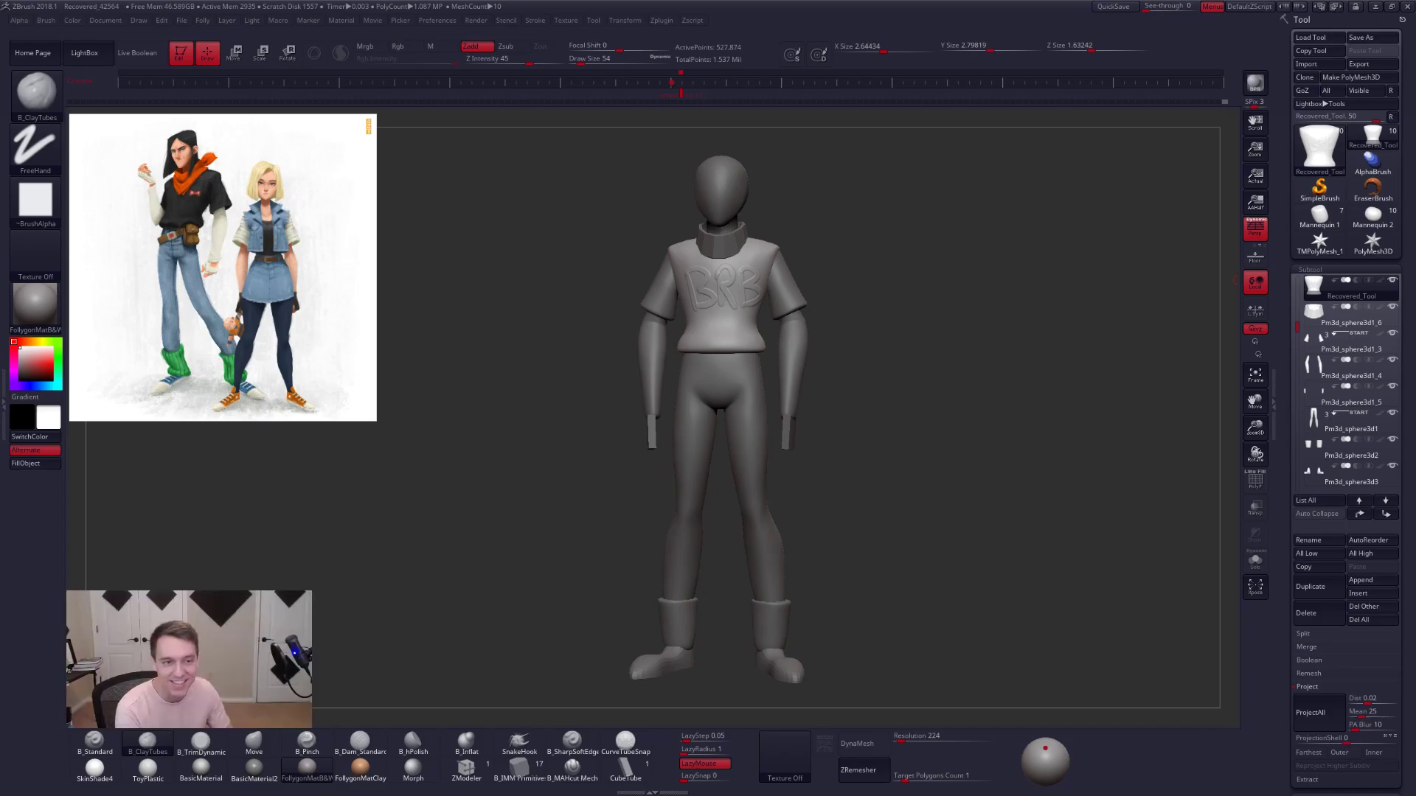
pyautogui.press('XF86AudioLowerVolume')
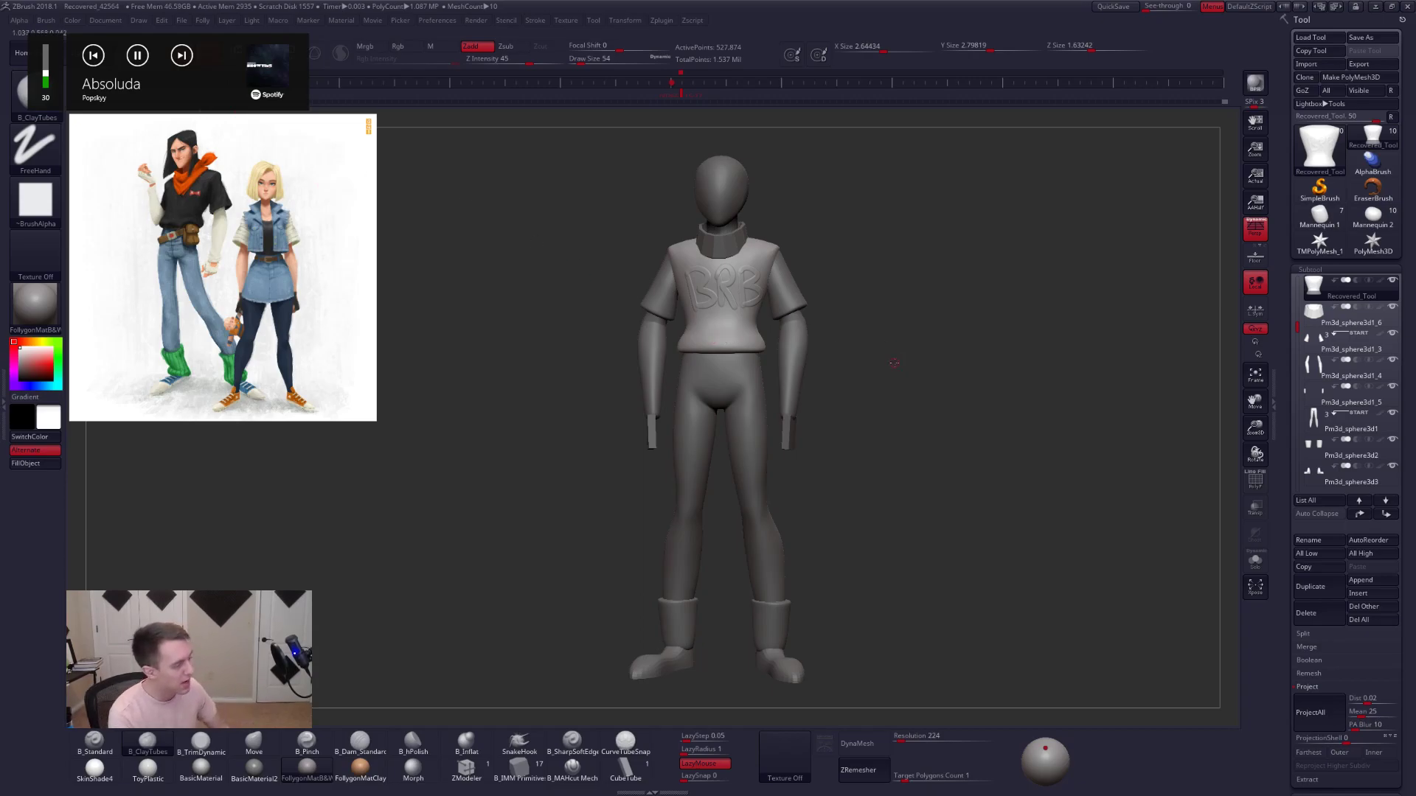
# - Undo the chest lettering and the subdivisions added to the torso
pyautogui.press('ctrl')
pyautogui.hotkey('ctrl', 'z')
pyautogui.hotkey('ctrl', 'z')
pyautogui.hotkey('ctrl', 'z')
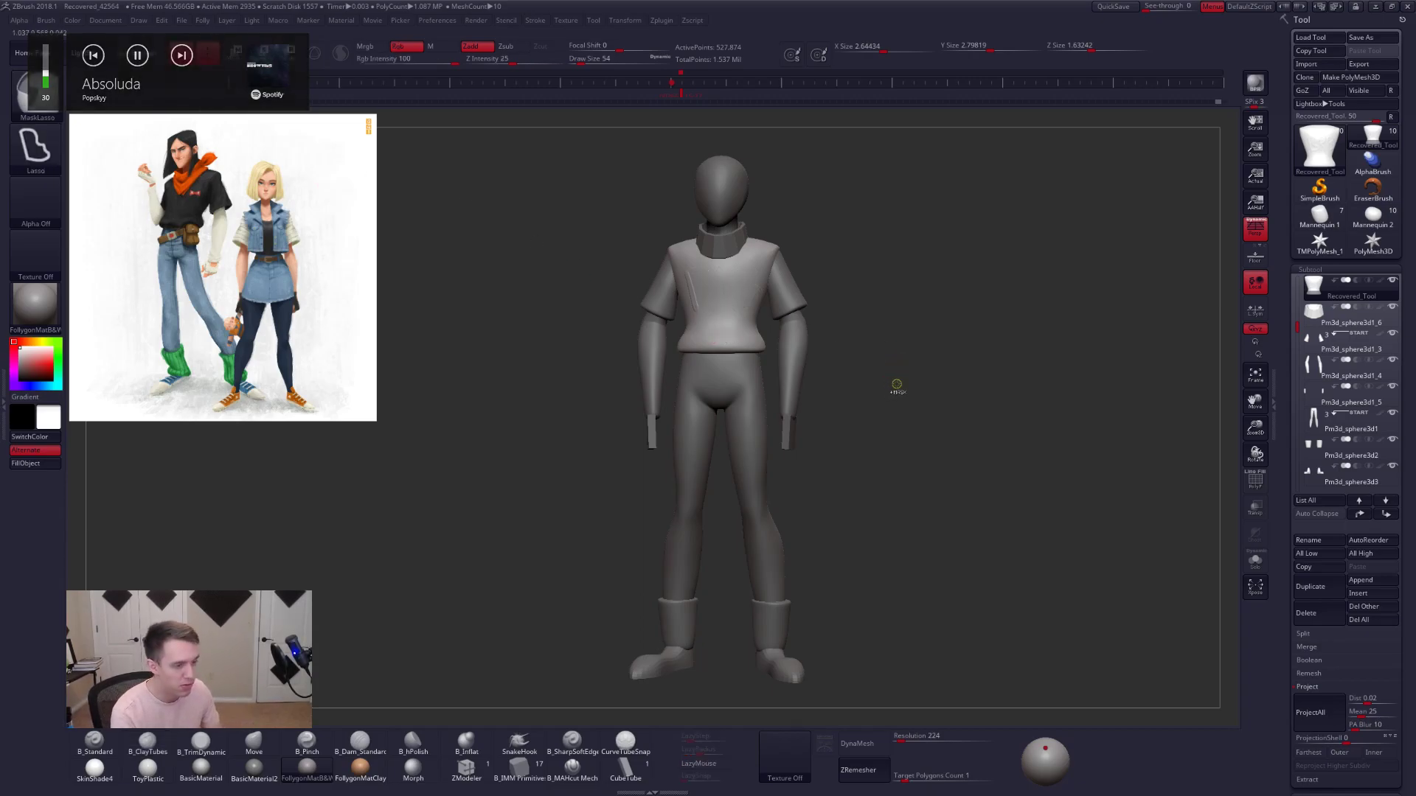
pyautogui.moveTo(1287, 505); pyautogui.dragTo(1287, 427)
pyautogui.press('ctrl')
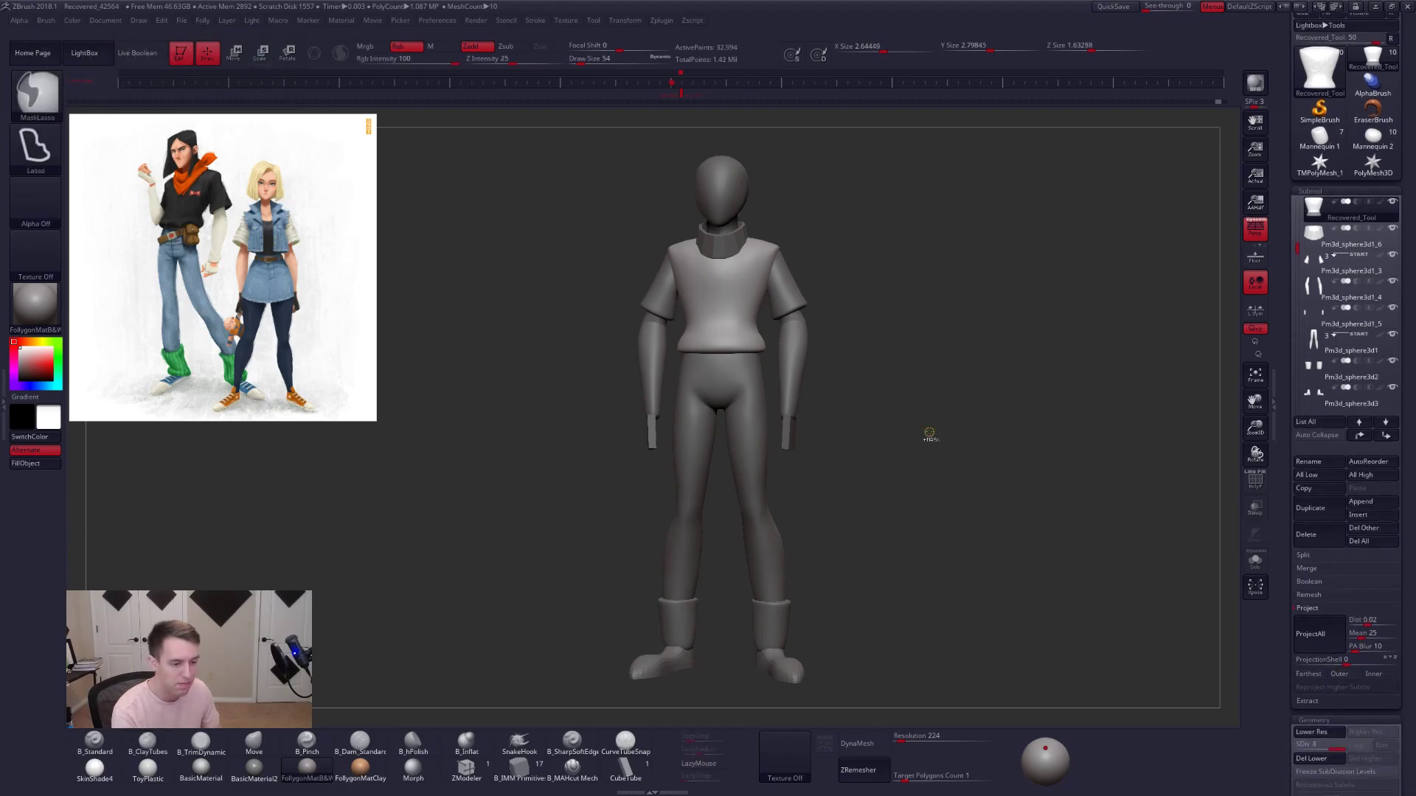
pyautogui.moveTo(926, 427)
pyautogui.keyDown('shift'); pyautogui.mouseDown()
pyautogui.moveTo(957, 425)
pyautogui.moveTo(951, 439)
pyautogui.mouseUp(); pyautogui.keyUp('shift')
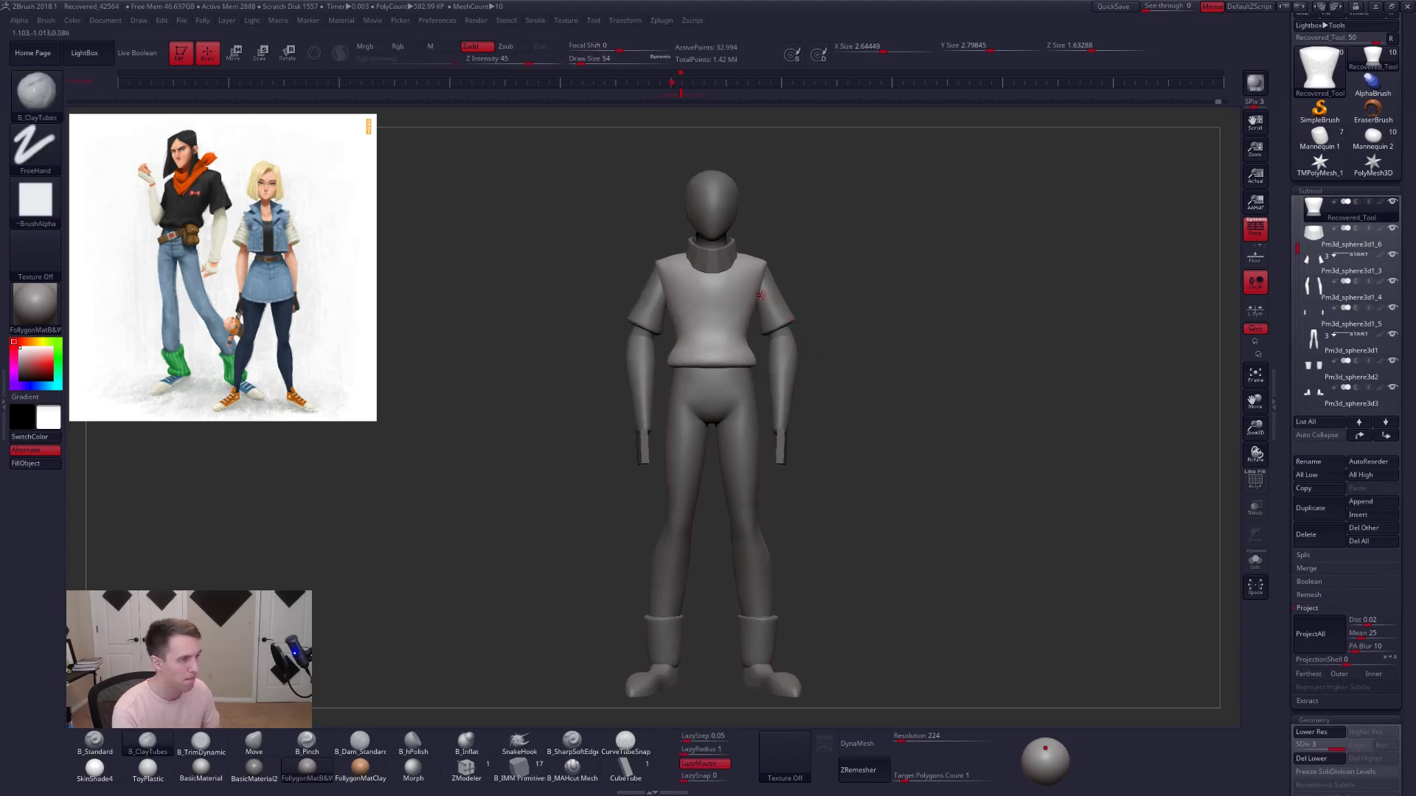
pyautogui.keyDown('alt'); pyautogui.moveTo(950, 392); pyautogui.dragTo(937, 390); pyautogui.keyUp('alt')
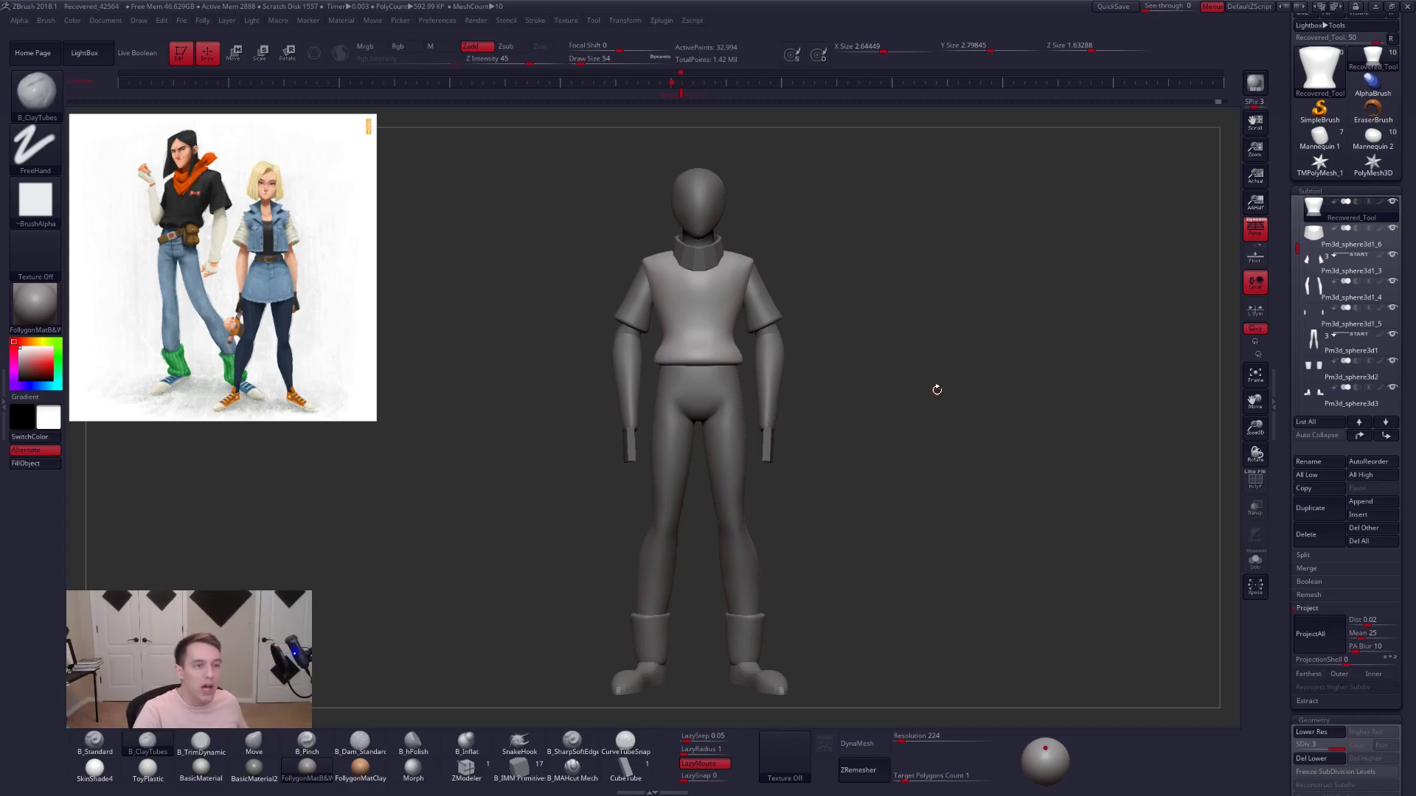
# - Switch to the Mannequin 1 model, hide the reference image and leave a snapshot of the figure on one side of the canvas
pyautogui.moveTo(1288, 274); pyautogui.dragTo(1288, 353)
pyautogui.click(1319, 215)
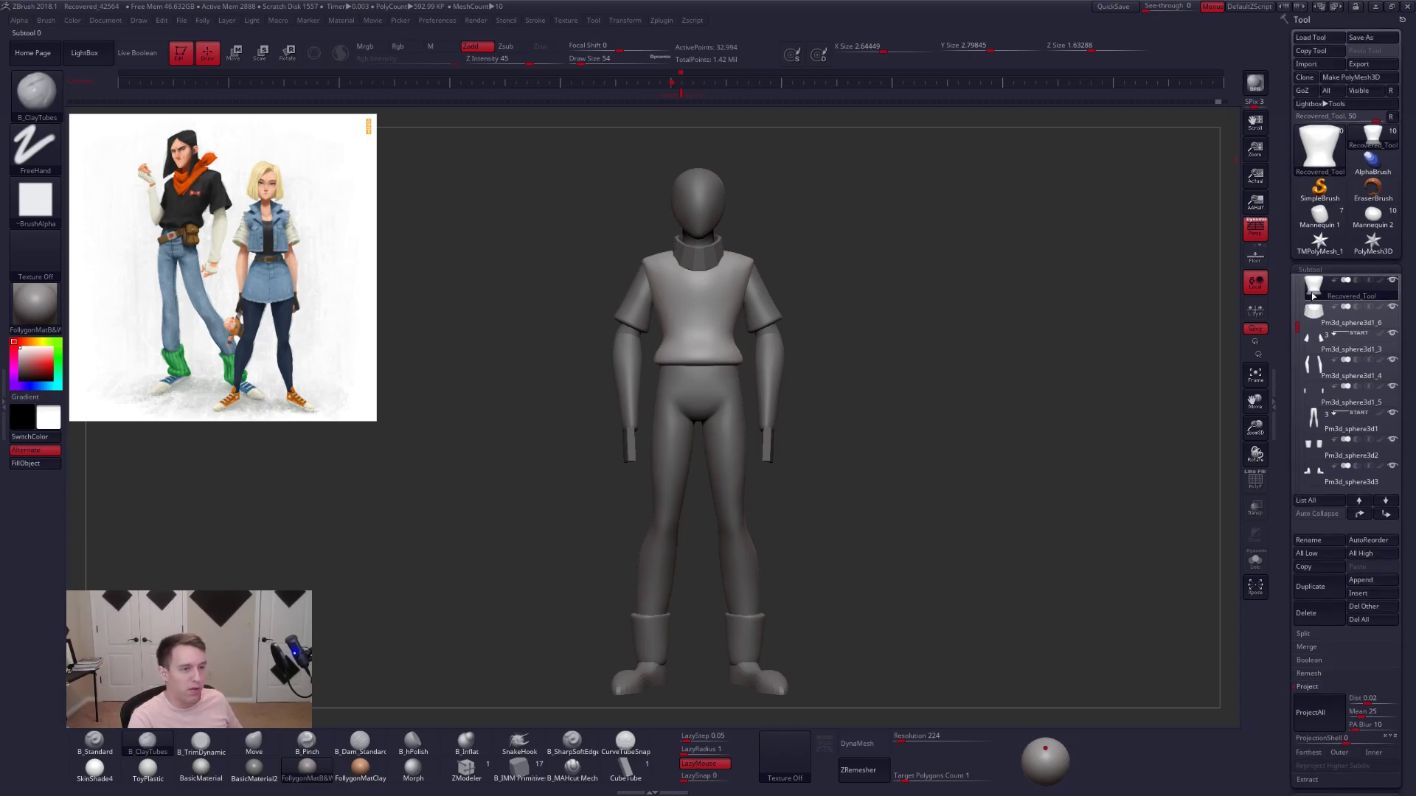
pyautogui.keyDown('alt'); pyautogui.moveTo(879, 319); pyautogui.dragTo(890, 350); pyautogui.keyUp('alt')
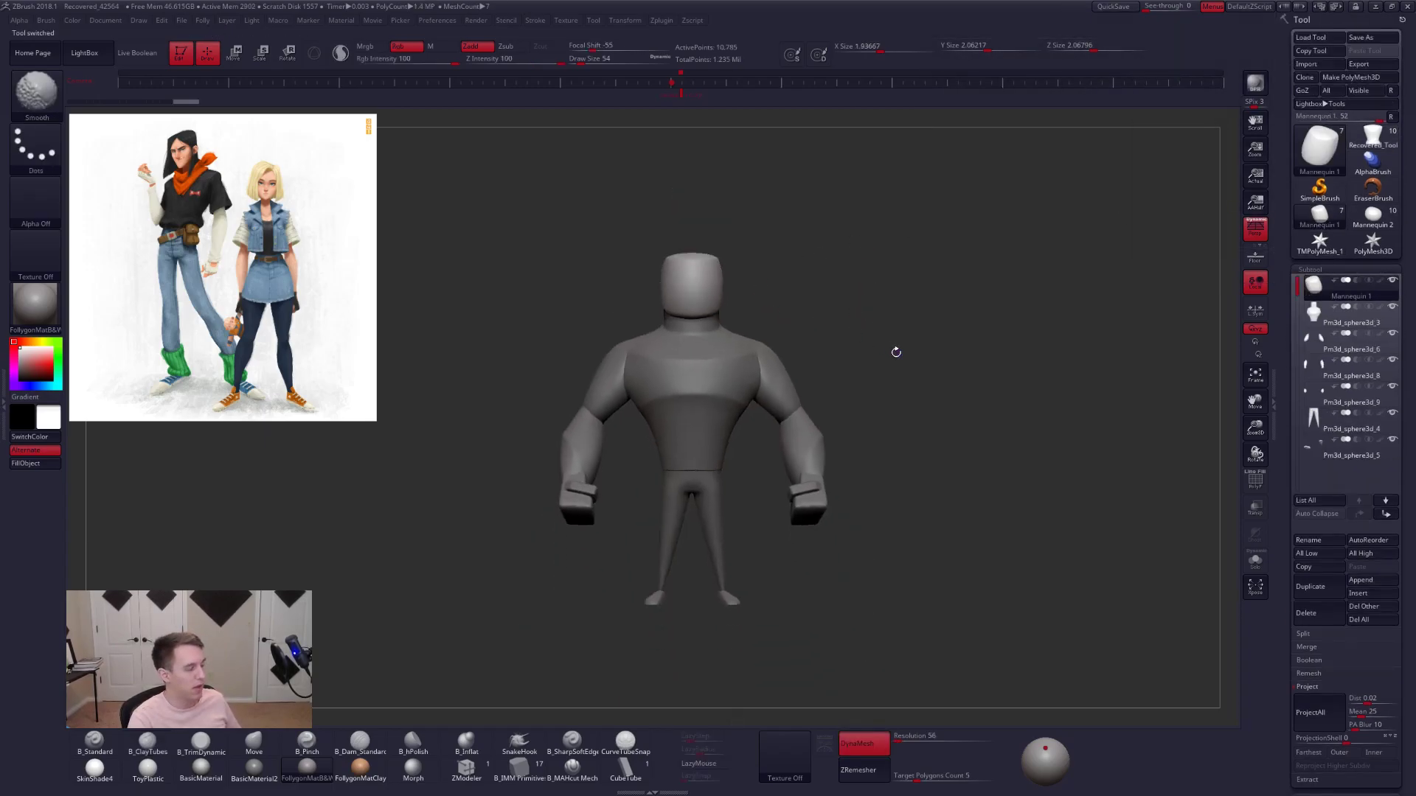
pyautogui.hotkey('shift', 'z')
pyautogui.moveTo(781, 344); pyautogui.dragTo(995, 354)
pyautogui.keyDown('alt'); pyautogui.moveTo(928, 288); pyautogui.dragTo(550, 225); pyautogui.keyUp('alt')
pyautogui.moveTo(550, 225); pyautogui.dragTo(572, 232)
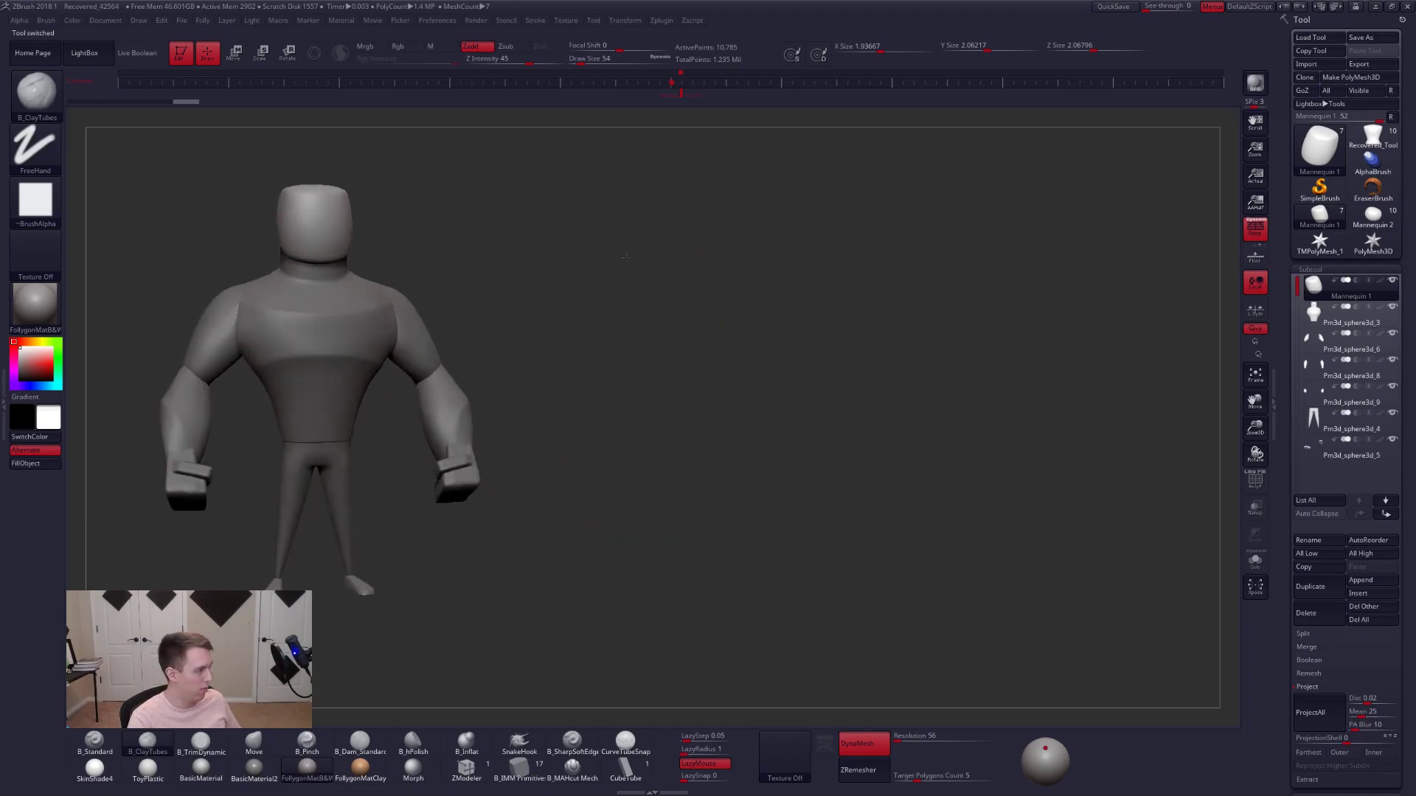
# - Switch to the Mannequin 2 model and leave a snapshot of it on the canvas beside the first mannequin
pyautogui.click(1372, 214)
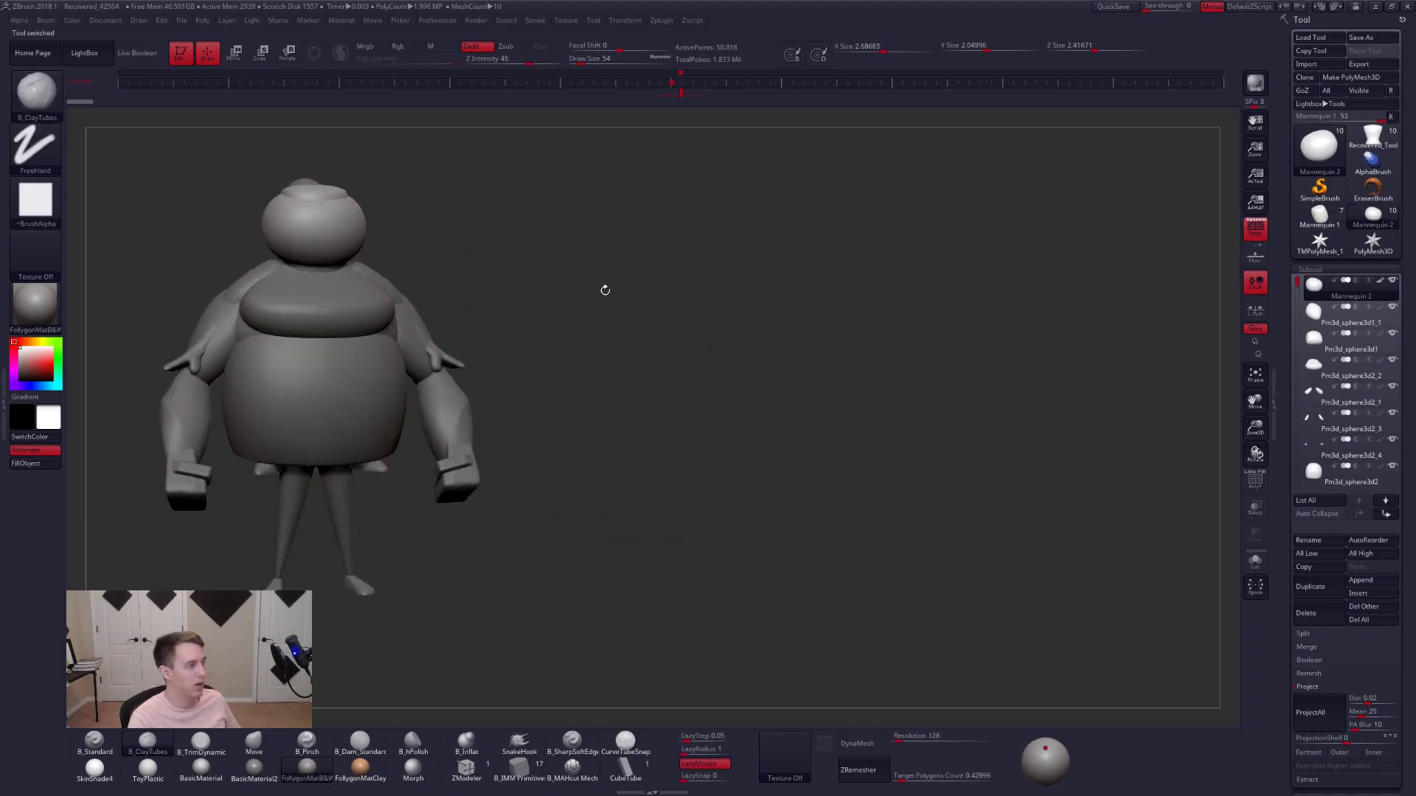
pyautogui.keyDown('alt'); pyautogui.moveTo(604, 288); pyautogui.dragTo(997, 316); pyautogui.keyUp('alt')
pyautogui.moveTo(850, 320)
pyautogui.mouseDown()
pyautogui.moveTo(870, 328)
pyautogui.moveTo(833, 336)
pyautogui.moveTo(931, 371)
pyautogui.mouseUp()
pyautogui.hotkey('shift', 's')
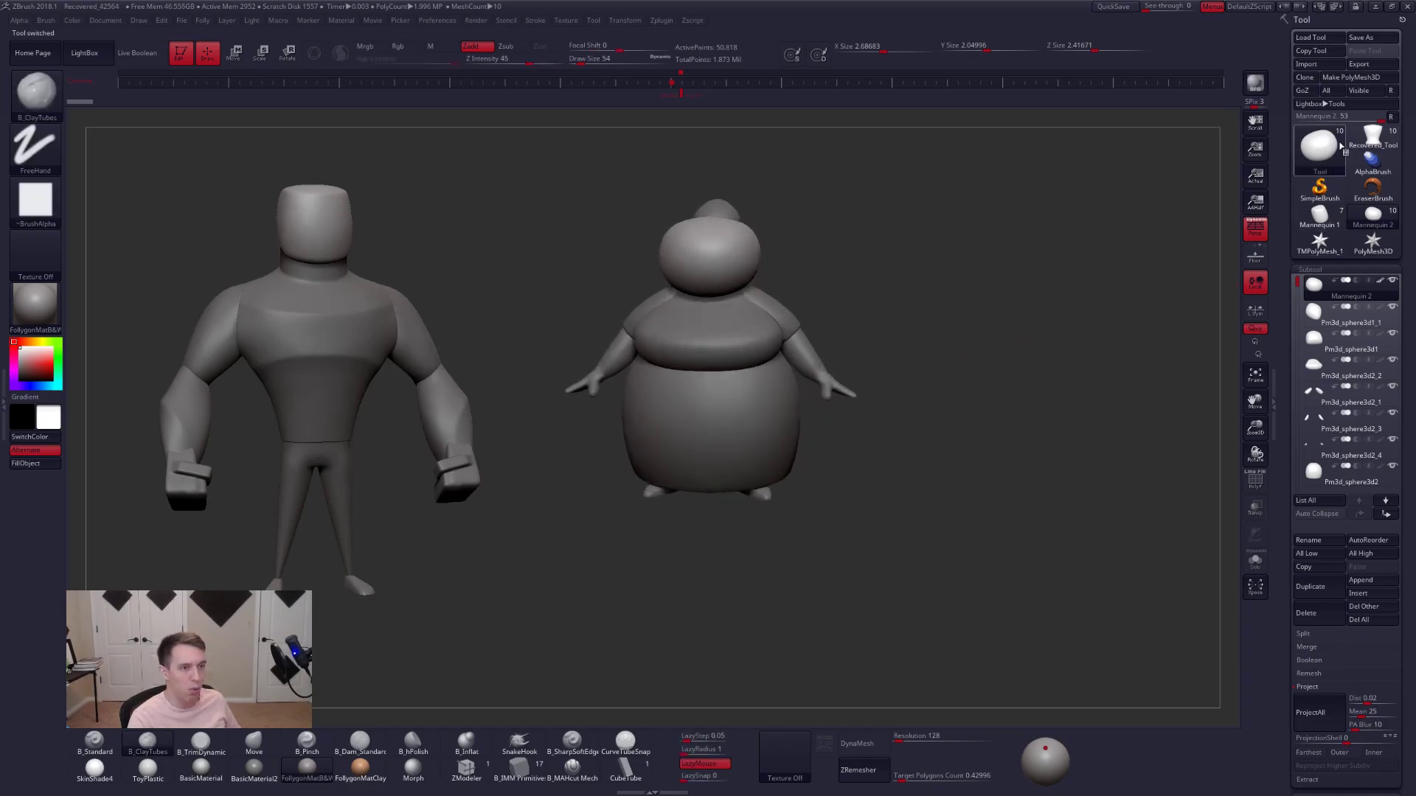
# - Switch back to the character model and line it up beside the two mannequin snapshots for comparison
pyautogui.click(1372, 138)
pyautogui.keyDown('alt'); pyautogui.moveTo(1040, 228); pyautogui.dragTo(1094, 342); pyautogui.keyUp('alt')
pyautogui.keyDown('alt'); pyautogui.moveTo(950, 334); pyautogui.dragTo(1106, 313); pyautogui.keyUp('alt')
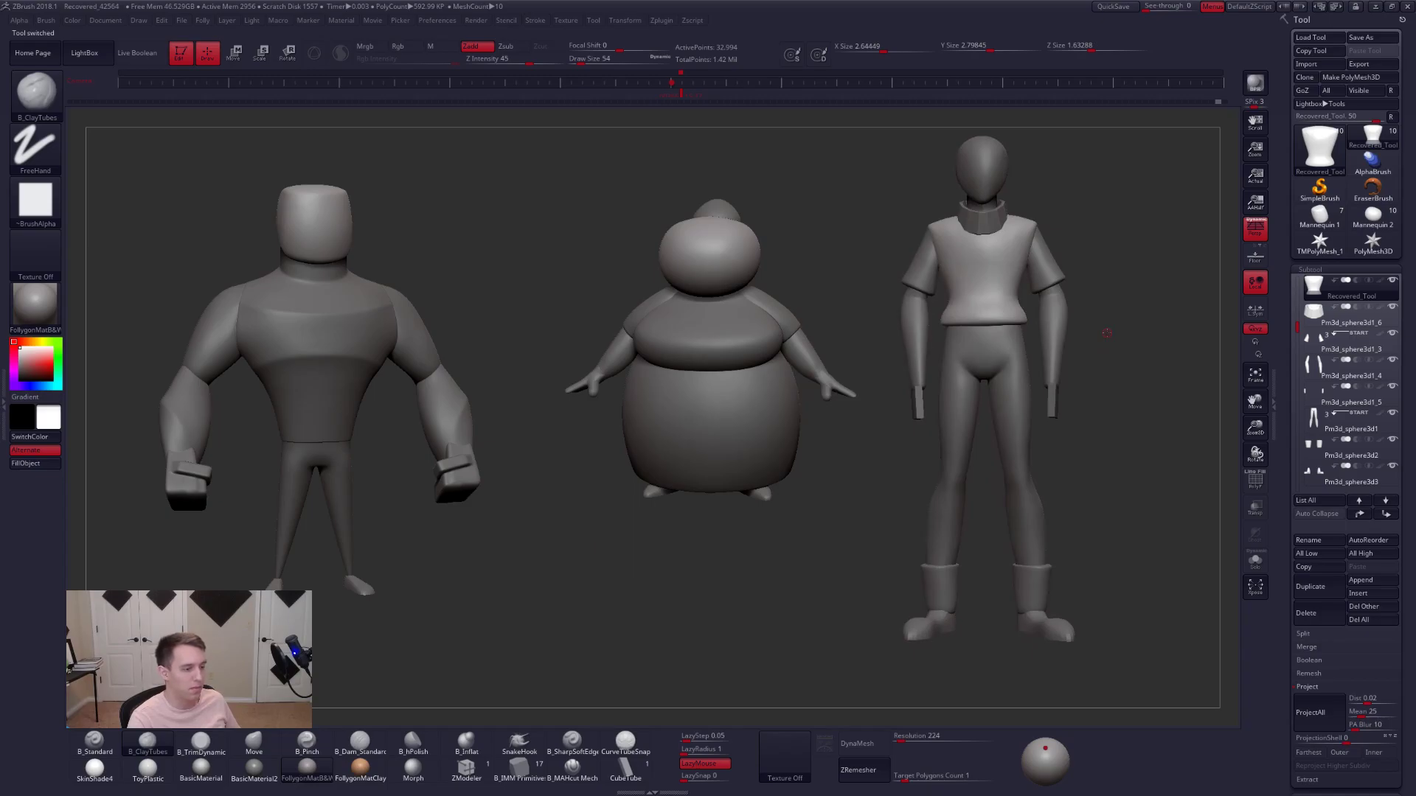
pyautogui.moveTo(1099, 420); pyautogui.dragTo(878, 438)
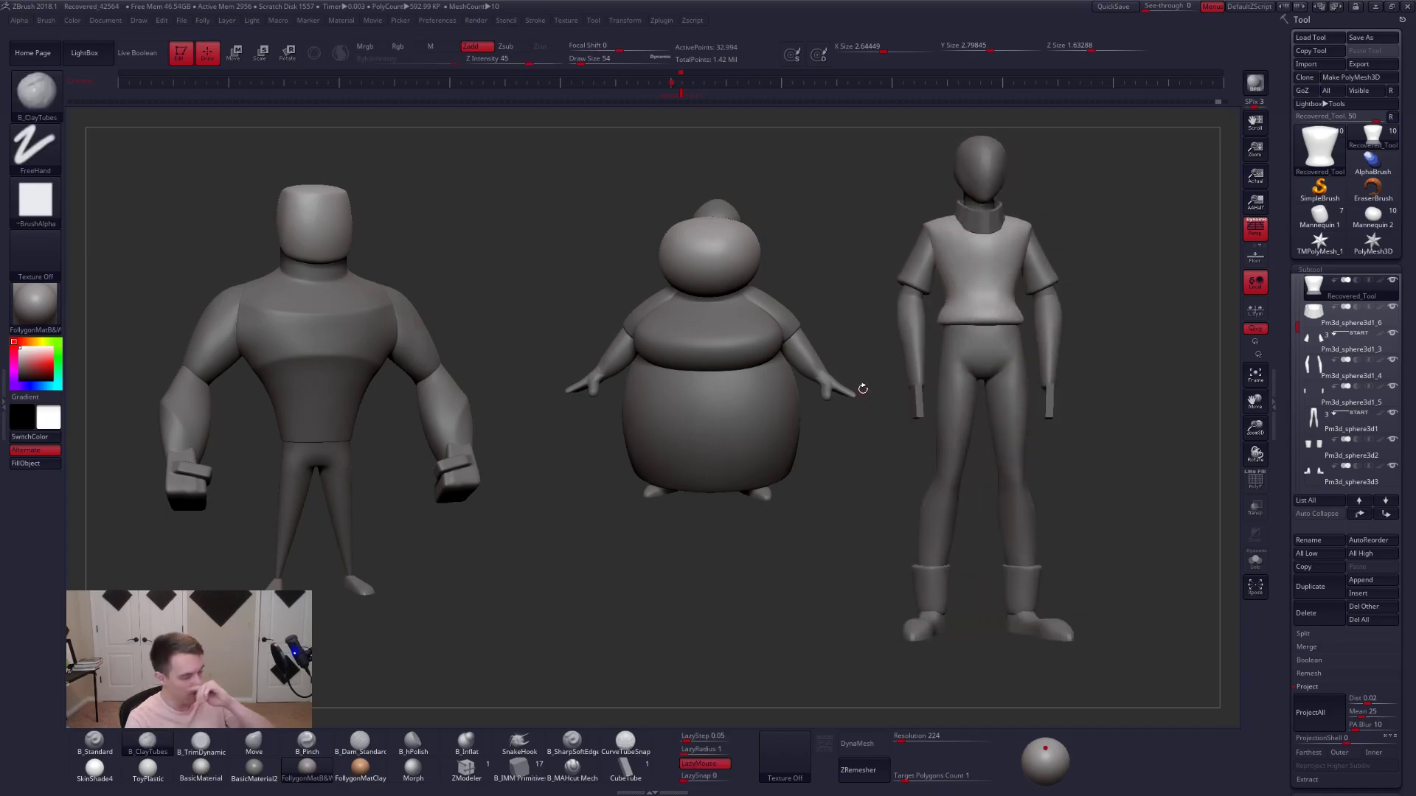
# - Select the legs subtool and examine the hips, thighs and knees from several angles against the reference image
pyautogui.keyDown('alt'); pyautogui.click(1009, 447); pyautogui.keyUp('alt')
pyautogui.moveTo(1010, 448); pyautogui.dragTo(1029, 440, button='right')
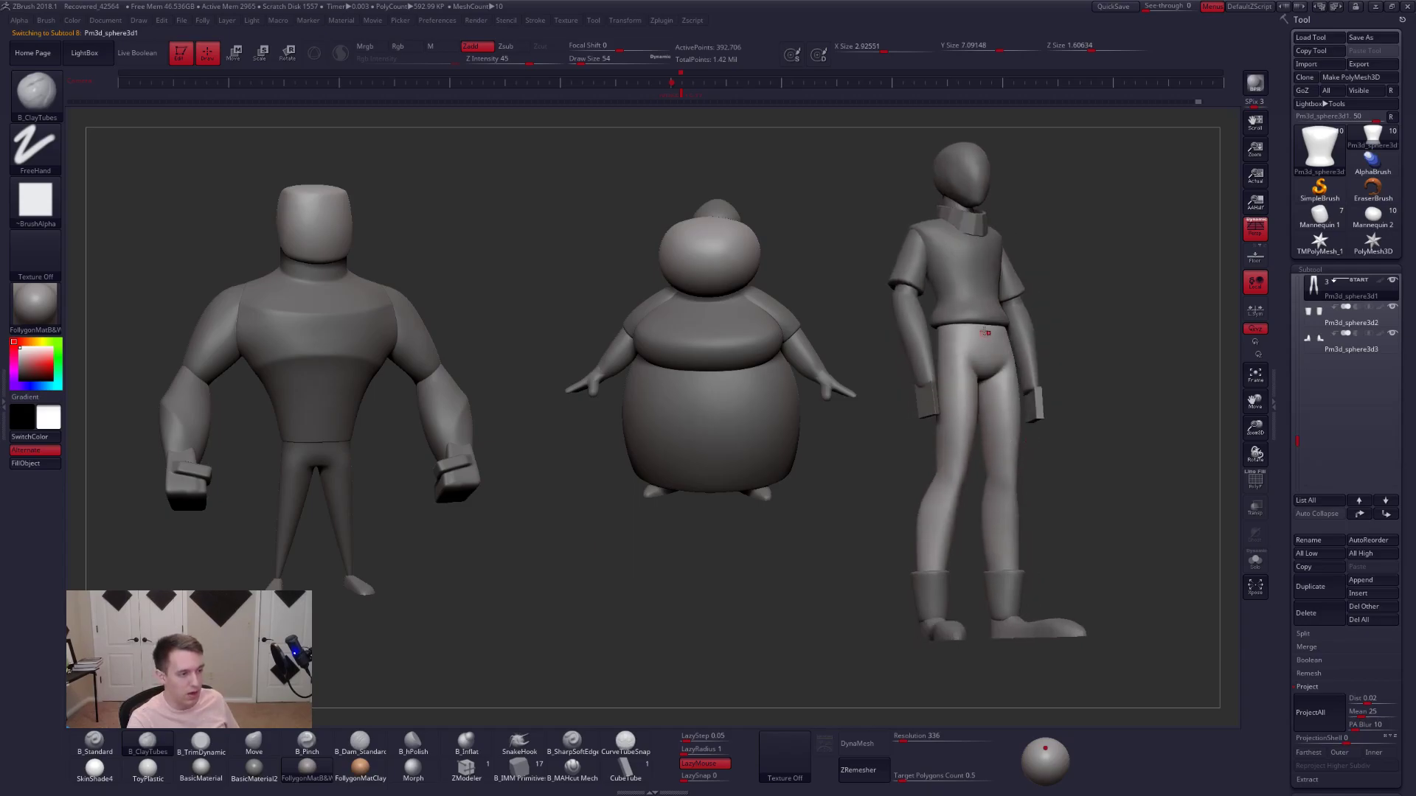
pyautogui.moveTo(1021, 438); pyautogui.dragTo(969, 486)
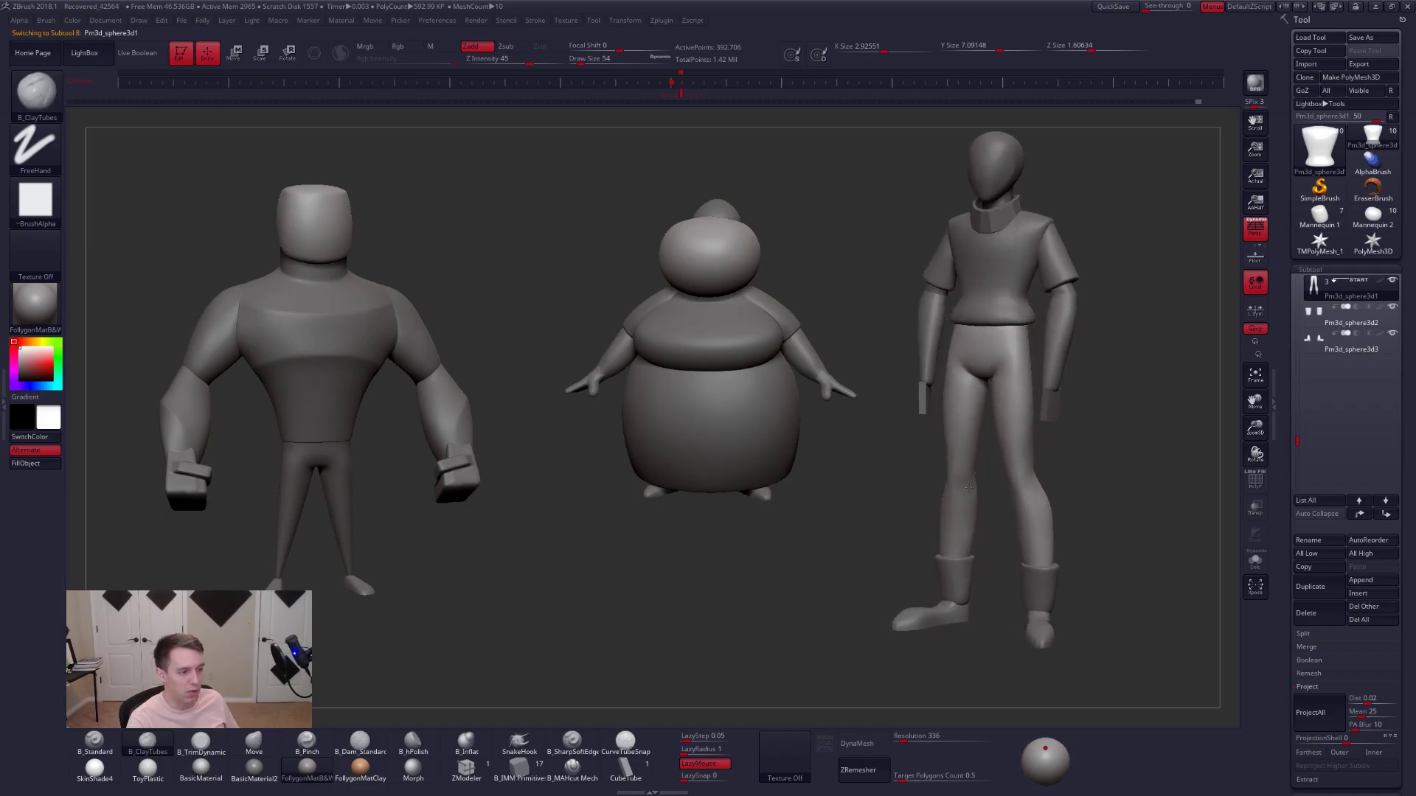
pyautogui.moveTo(965, 498)
pyautogui.mouseDown(button='right')
pyautogui.moveTo(992, 495)
pyautogui.moveTo(959, 466)
pyautogui.moveTo(963, 481)
pyautogui.mouseUp(button='right')
pyautogui.moveTo(964, 476)
pyautogui.keyDown('ctrl'); pyautogui.keyDown('shift'); pyautogui.mouseDown()
pyautogui.moveTo(885, 376)
pyautogui.moveTo(957, 481)
pyautogui.mouseUp(); pyautogui.keyUp('shift'); pyautogui.keyUp('ctrl')
pyautogui.moveTo(957, 481); pyautogui.dragTo(914, 358, button='right')
pyautogui.moveTo(914, 359); pyautogui.dragTo(840, 413)
pyautogui.keyDown('ctrl'); pyautogui.keyDown('shift'); pyautogui.click(853, 449); pyautogui.keyUp('shift'); pyautogui.keyUp('ctrl')
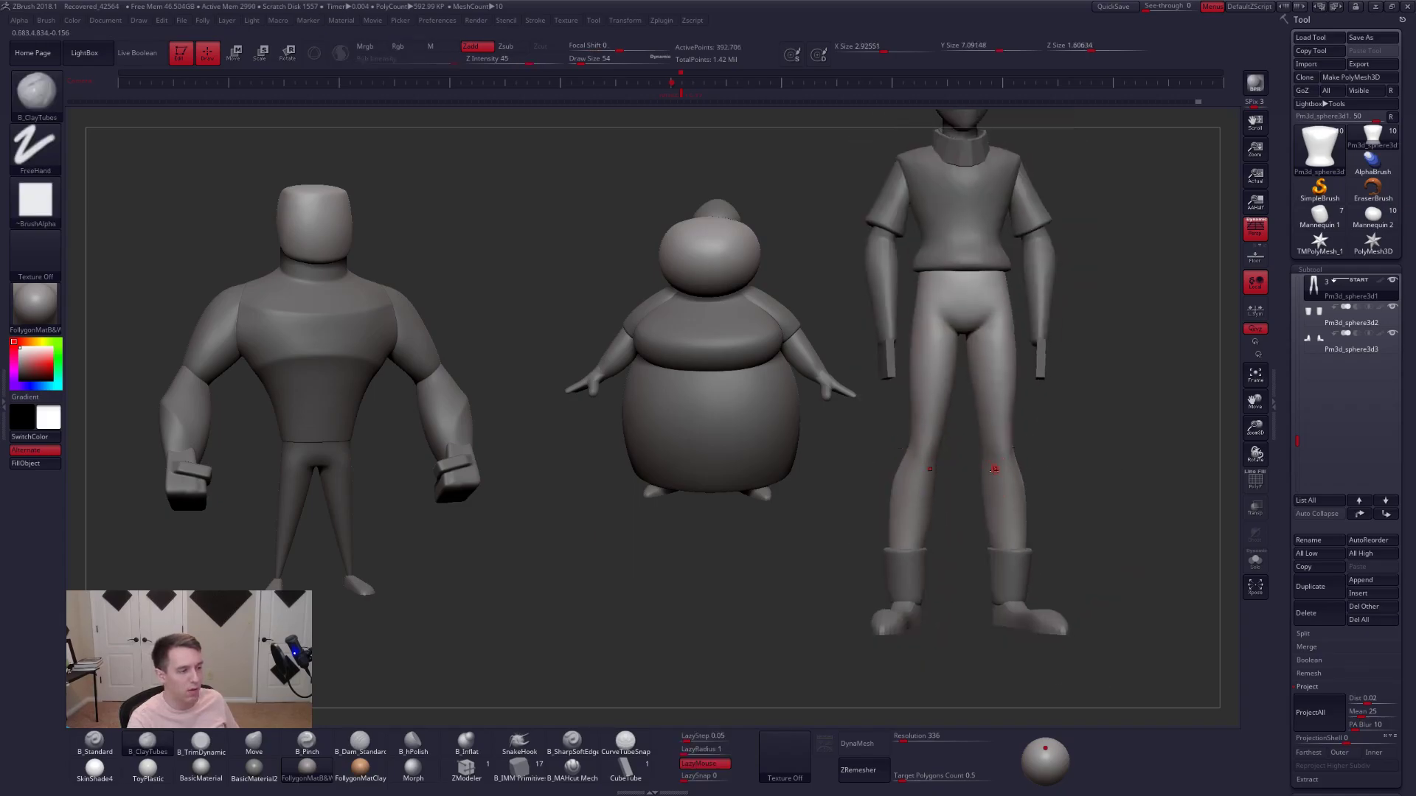
pyautogui.moveTo(1009, 470); pyautogui.dragTo(985, 468, button='right')
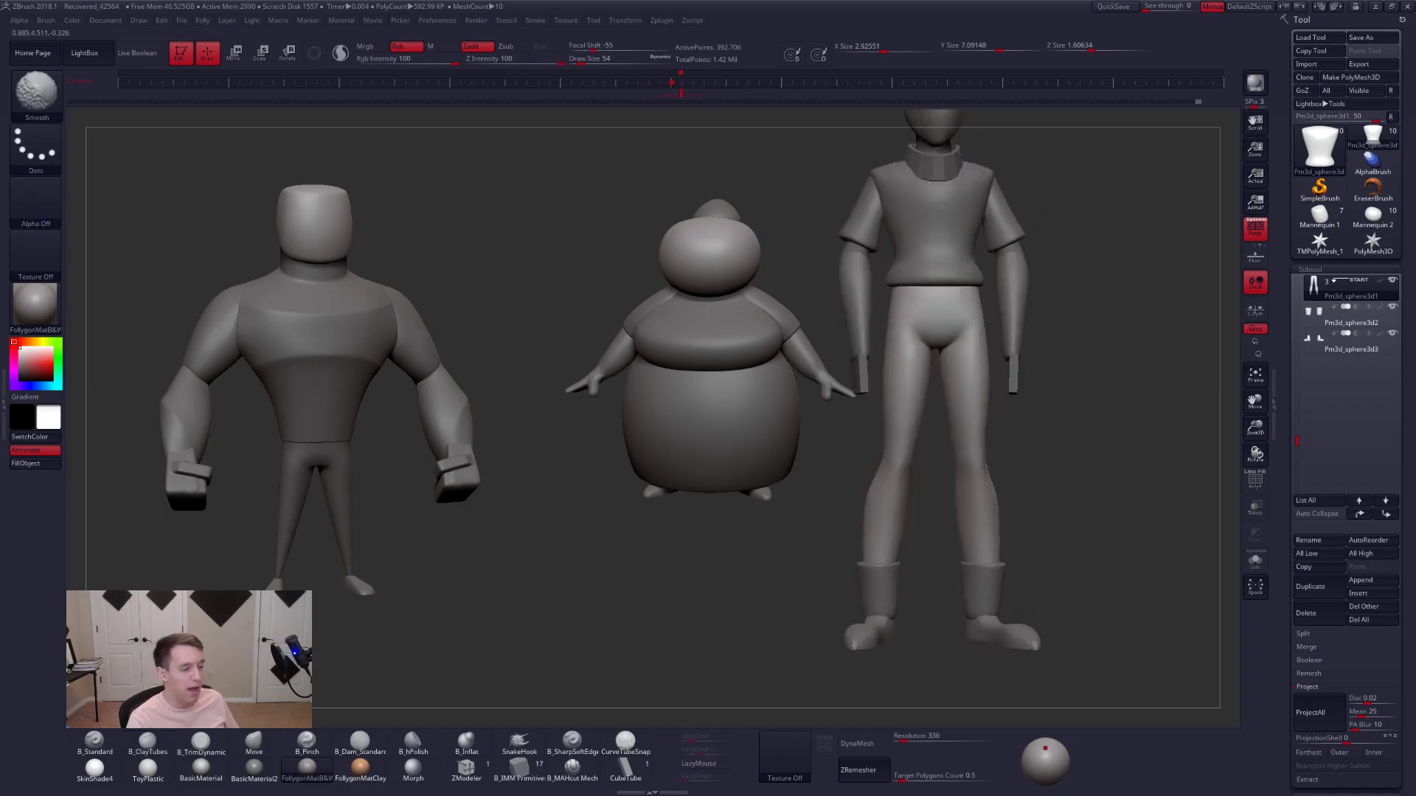
pyautogui.moveTo(979, 542)
pyautogui.keyDown('ctrl'); pyautogui.mouseDown(button='right')
pyautogui.moveTo(970, 521)
pyautogui.moveTo(977, 533)
pyautogui.mouseUp(button='right'); pyautogui.keyUp('ctrl')
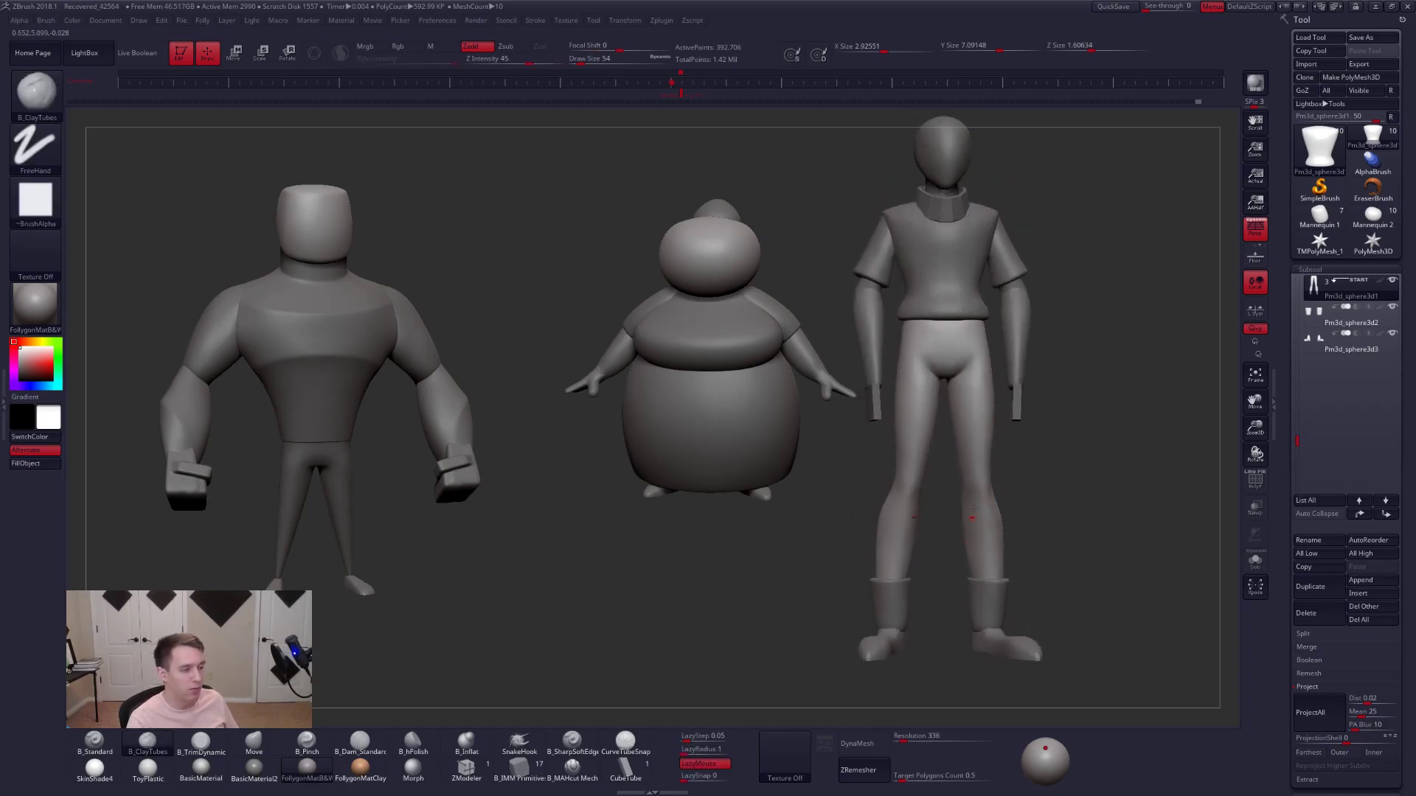
pyautogui.moveTo(949, 445); pyautogui.dragTo(1037, 521)
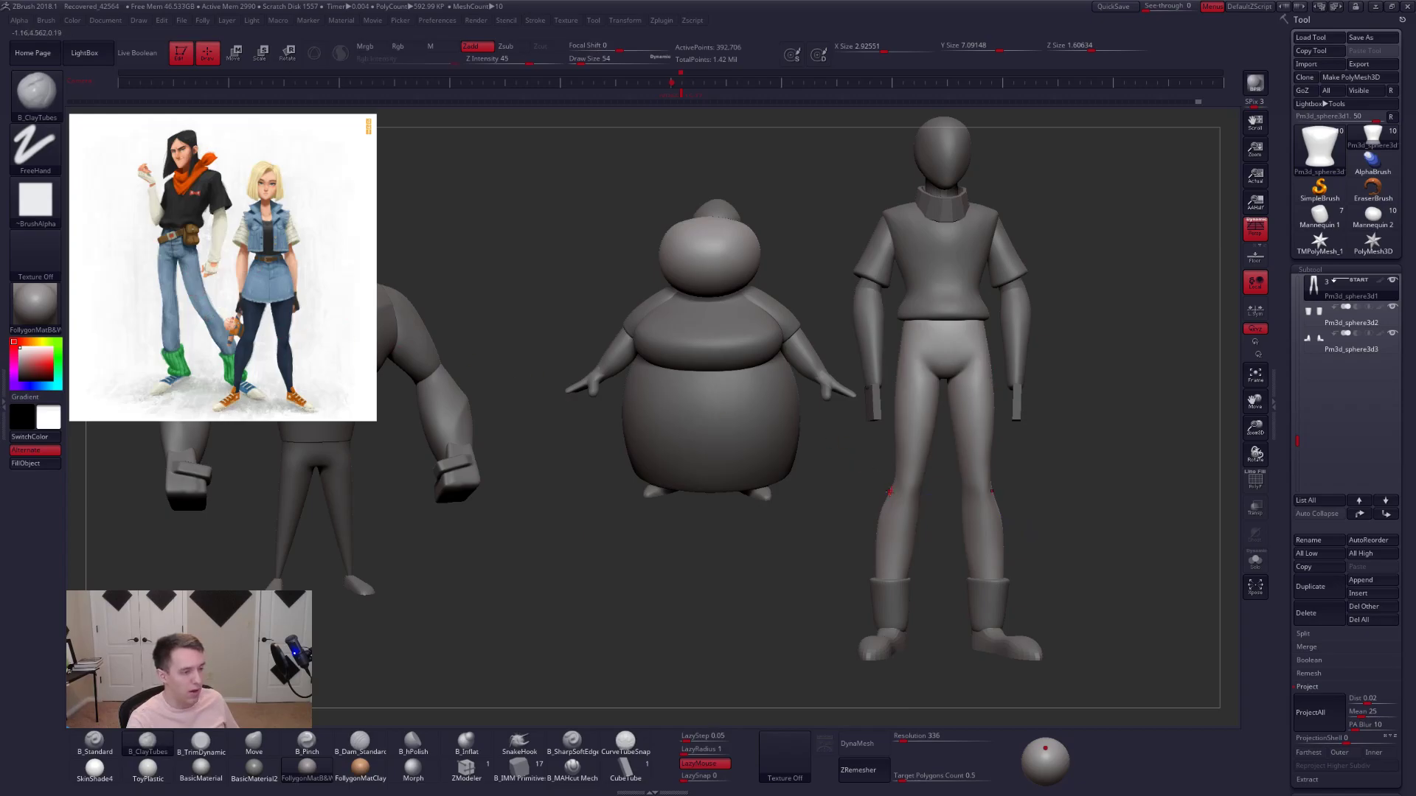
pyautogui.press('shift')
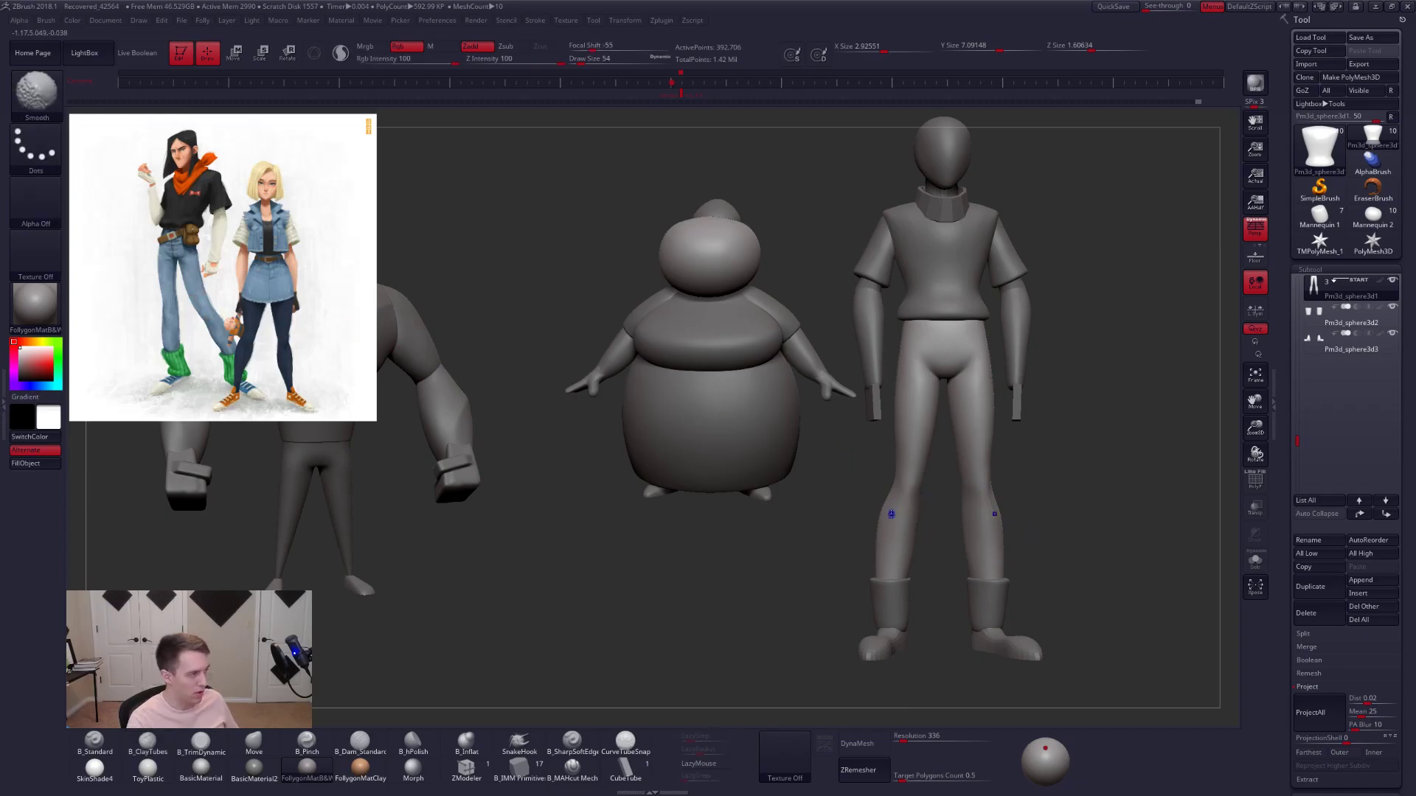
# - Clear the mannequin snapshots from the canvas, recentre the character and show the reference image again
pyautogui.hotkey('ctrl', 'n')
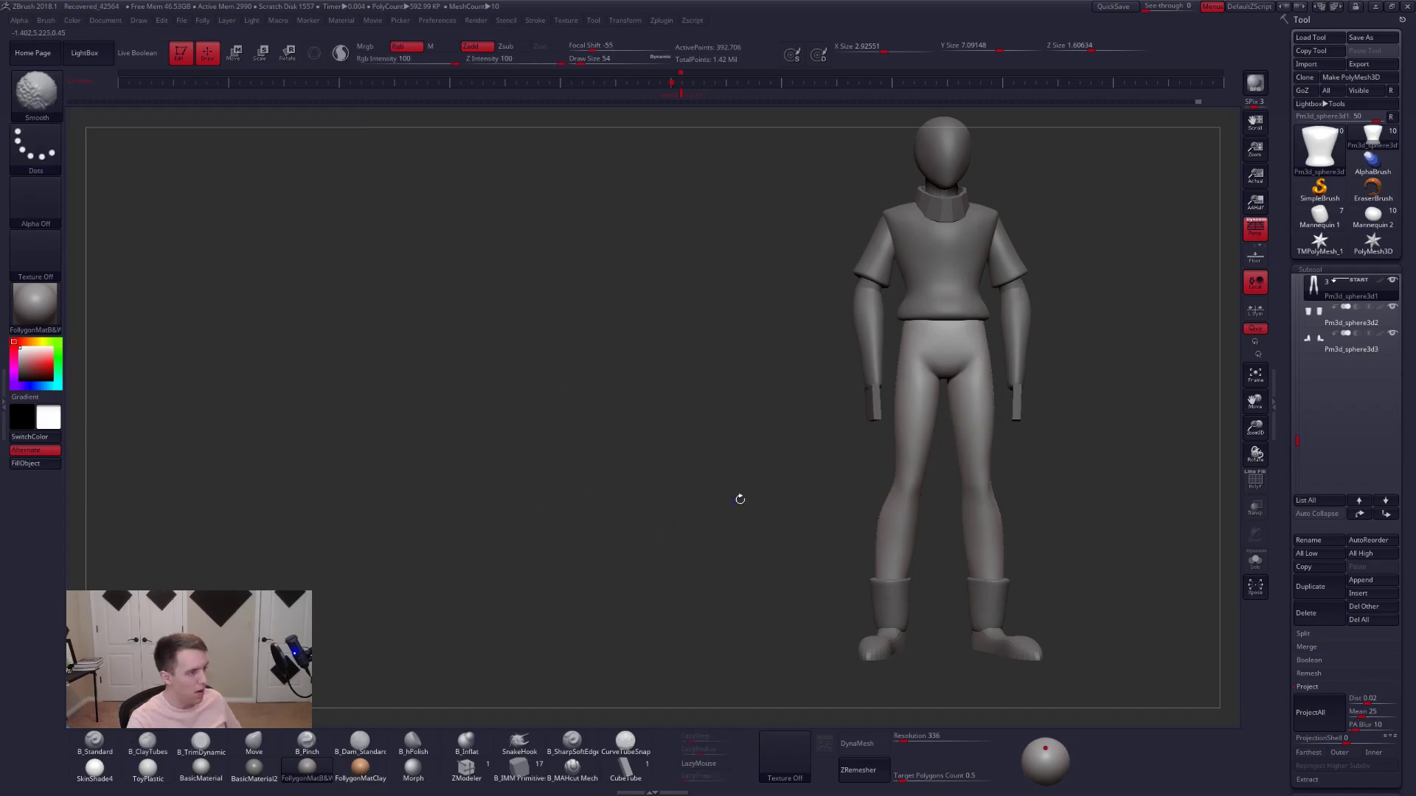
pyautogui.keyDown('alt'); pyautogui.moveTo(731, 440); pyautogui.dragTo(688, 474); pyautogui.keyUp('alt')
pyautogui.keyDown('alt'); pyautogui.moveTo(878, 483); pyautogui.dragTo(807, 461); pyautogui.keyUp('alt')
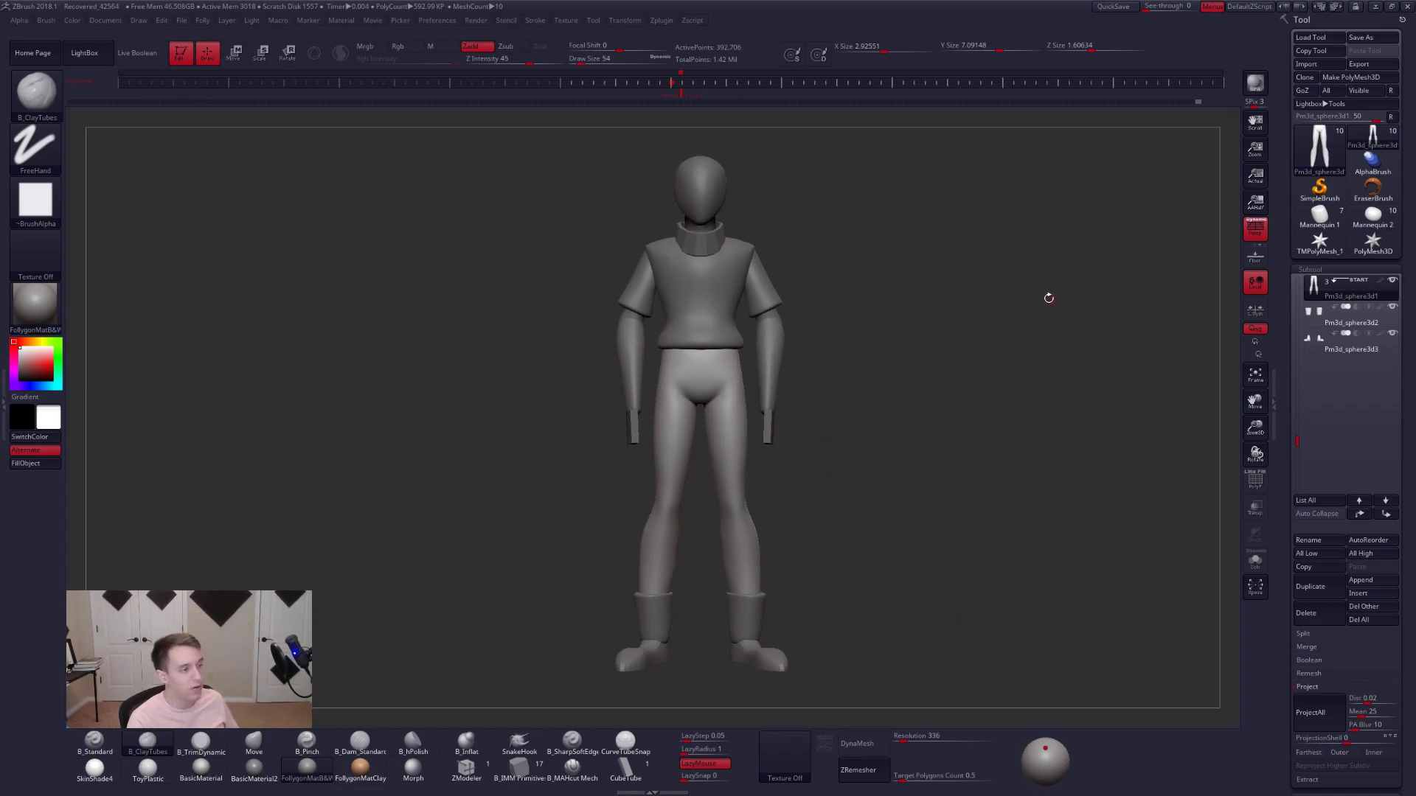
pyautogui.hotkey('shift', 'z')
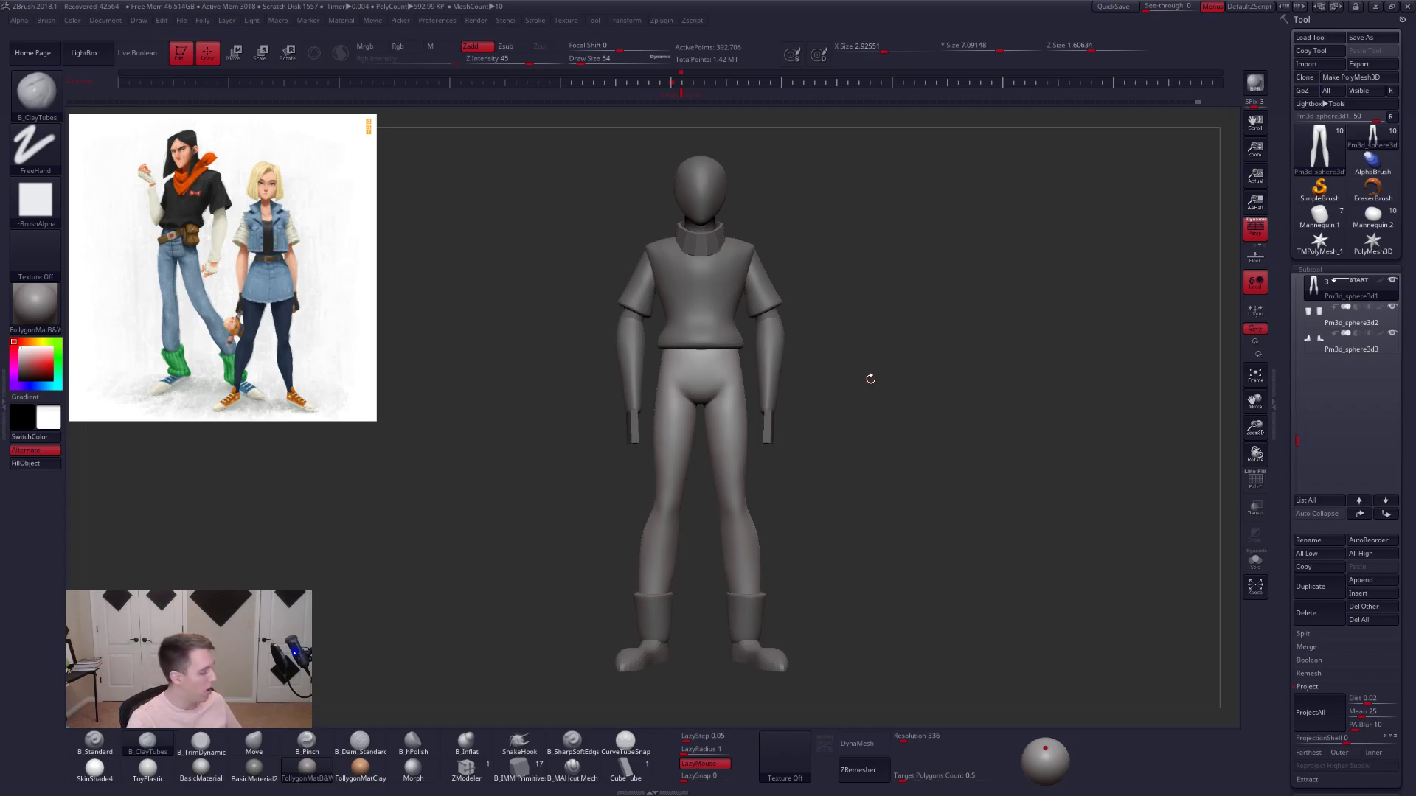
# - Switch to the browser, look through the Gumroad store, YouTube channel and ArtStation profile, and return to ZBrush
pyautogui.hotkey('alt', 'Tab')
pyautogui.click(660, 190)
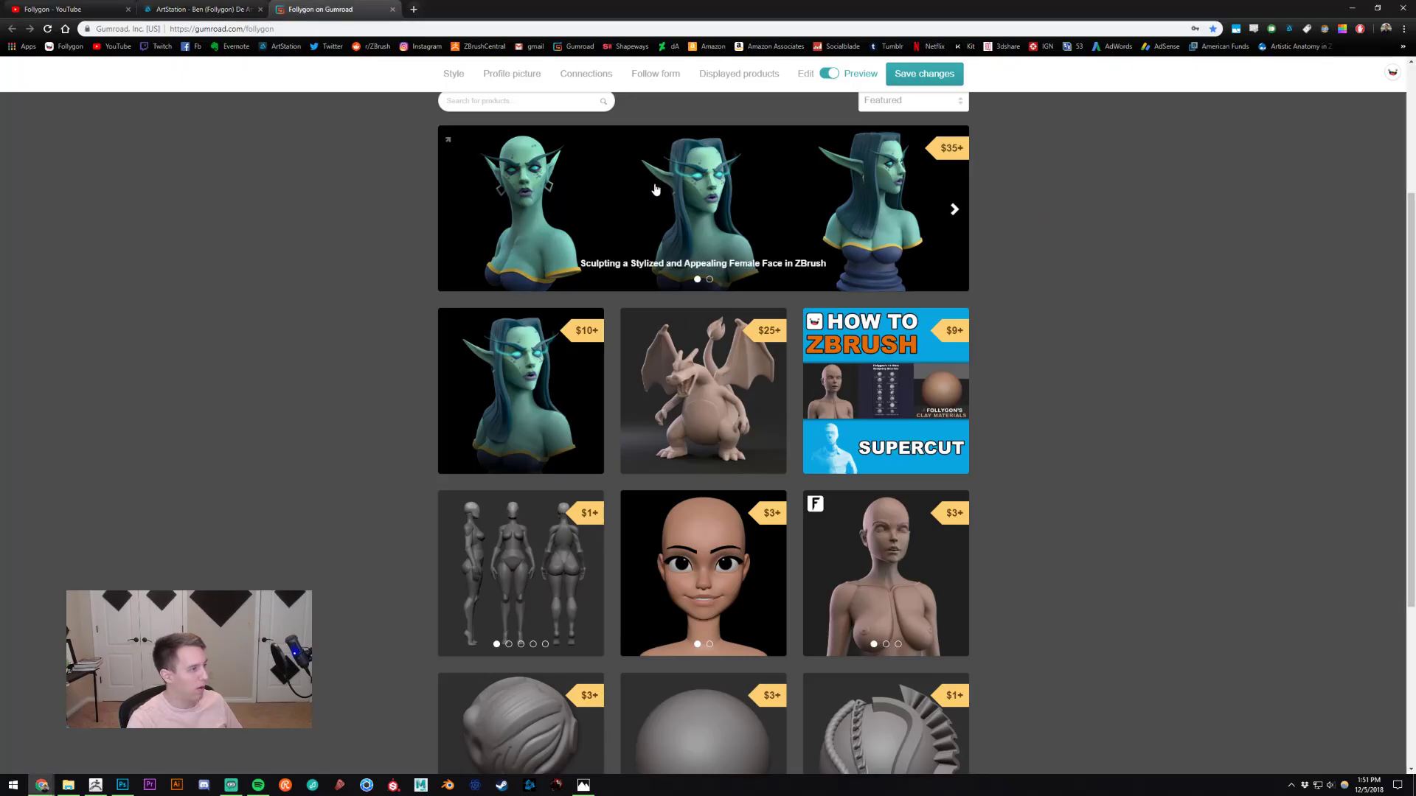
pyautogui.click(56, 10)
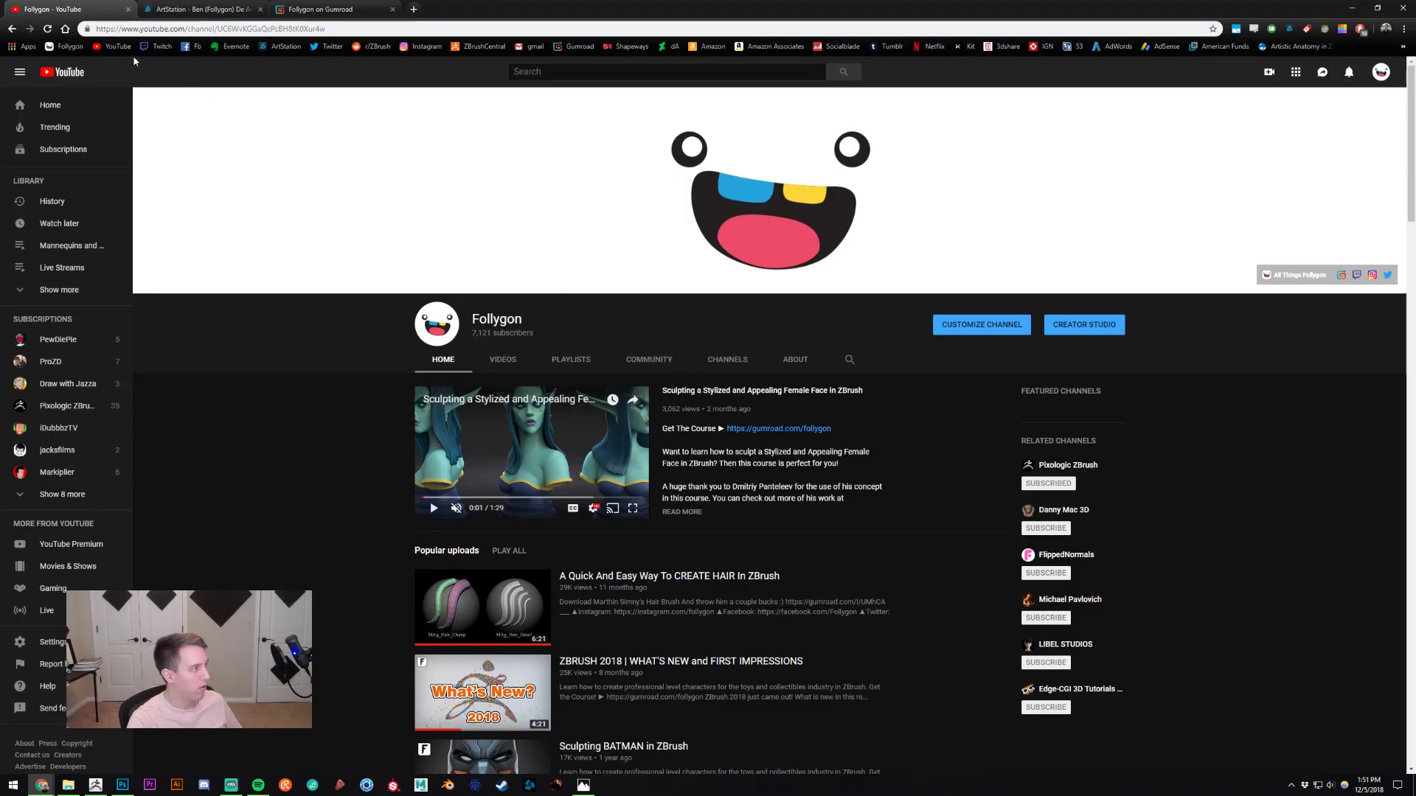
pyautogui.hotkey('ctrl', '2')
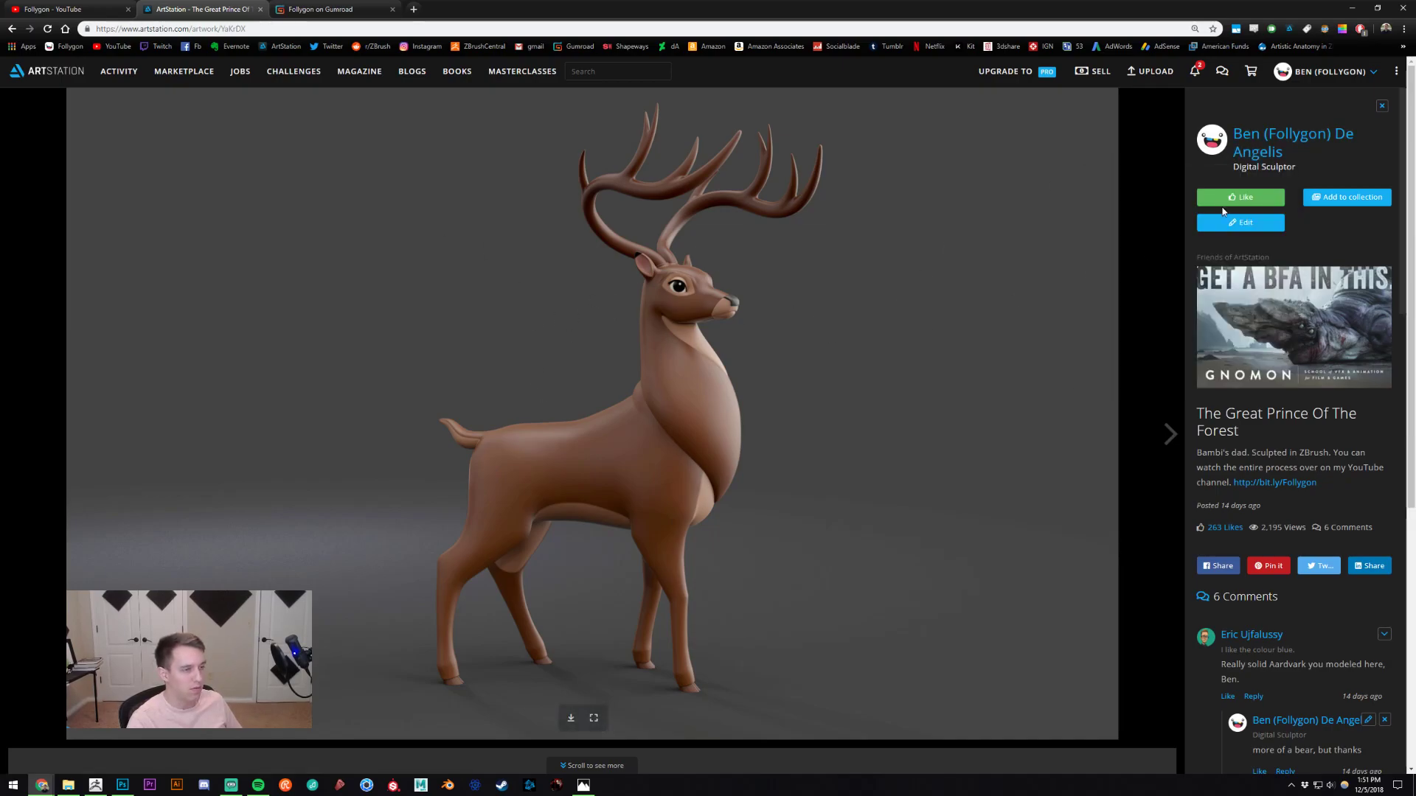
pyautogui.click(1269, 145)
pyautogui.hotkey('alt', 'Tab')
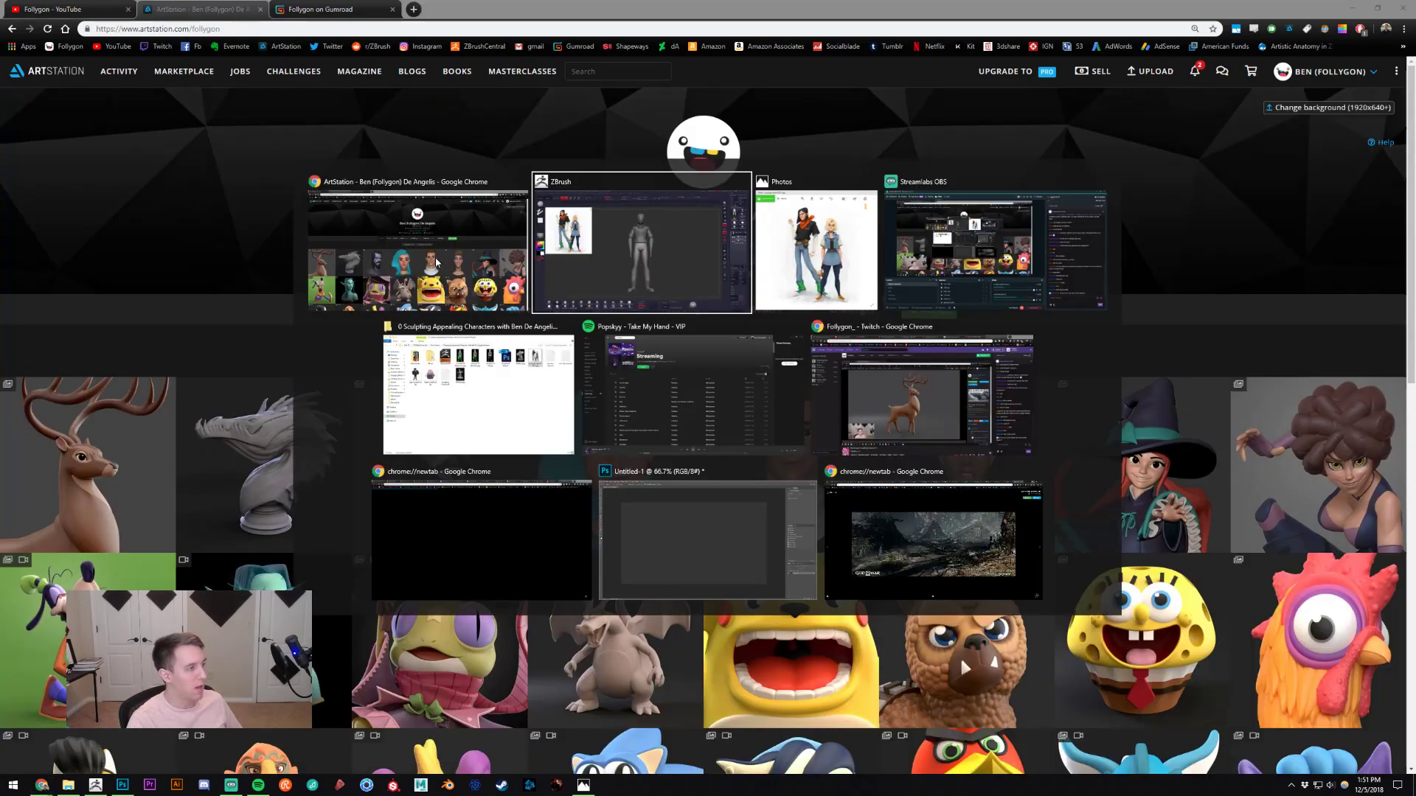
# - Look over the Mannequin 1 model and switch back to the character with its legs subtool selected
pyautogui.click(1319, 216)
pyautogui.keyDown('alt'); pyautogui.moveTo(878, 412); pyautogui.dragTo(670, 341); pyautogui.keyUp('alt')
pyautogui.keyDown('ctrl'); pyautogui.moveTo(668, 332); pyautogui.dragTo(656, 263, button='right'); pyautogui.keyUp('ctrl')
pyautogui.moveTo(656, 264)
pyautogui.keyDown('ctrl'); pyautogui.mouseDown()
pyautogui.moveTo(594, 264)
pyautogui.moveTo(516, 295)
pyautogui.moveTo(527, 511)
pyautogui.moveTo(538, 501)
pyautogui.mouseUp(); pyautogui.keyUp('ctrl')
pyautogui.moveTo(1051, 251)
pyautogui.keyDown('alt'); pyautogui.mouseDown()
pyautogui.moveTo(1054, 306)
pyautogui.moveTo(1071, 322)
pyautogui.moveTo(1057, 345)
pyautogui.mouseUp(); pyautogui.keyUp('alt')
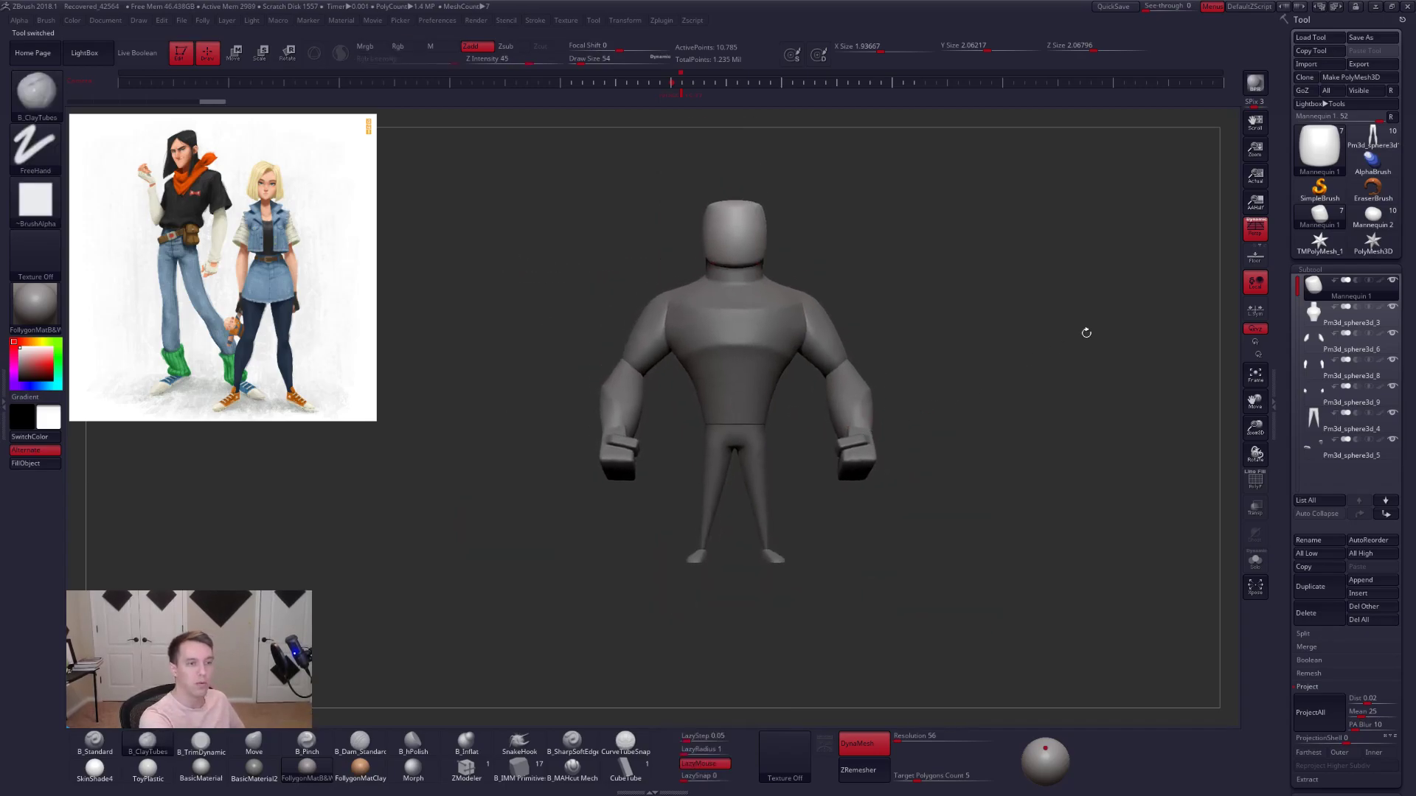
pyautogui.click(1374, 140)
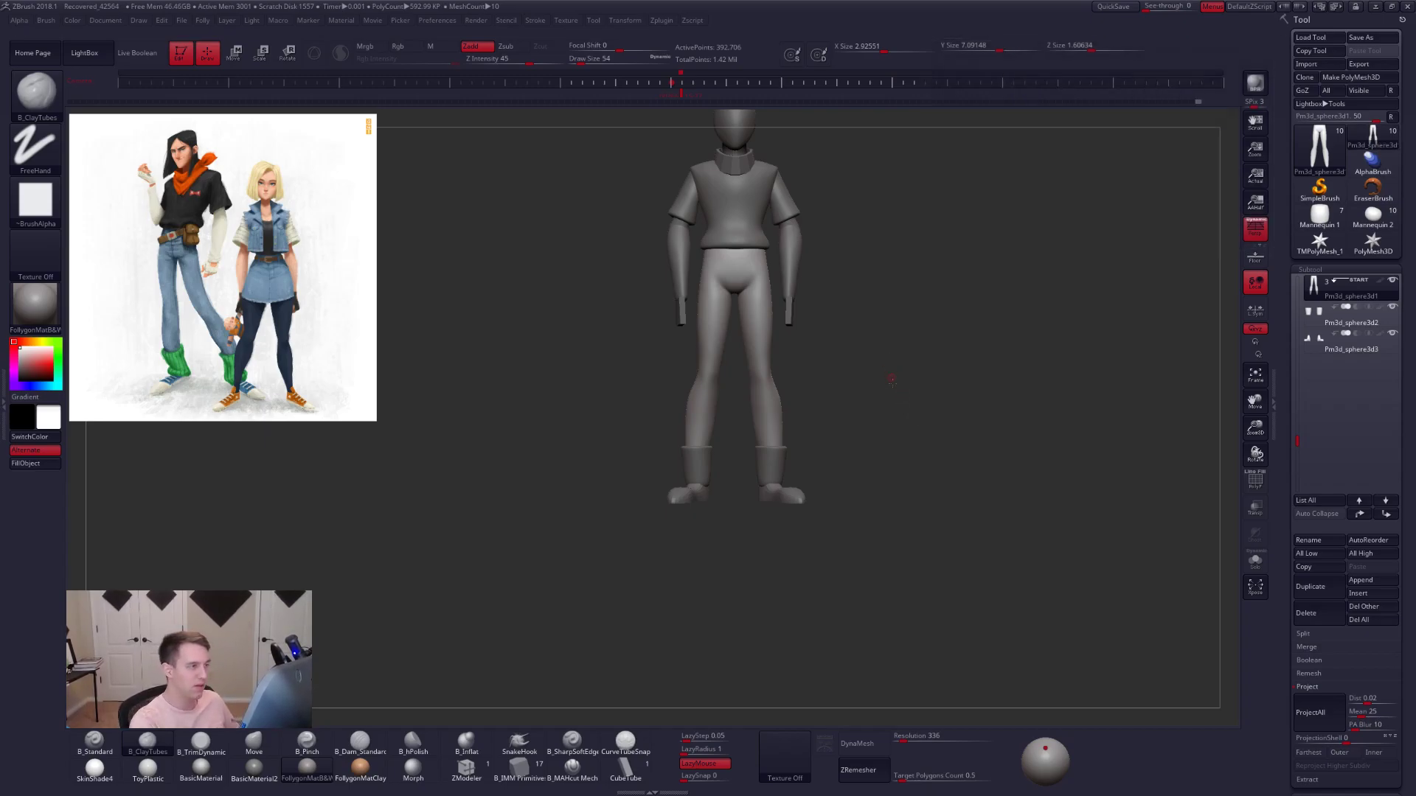
pyautogui.keyDown('alt'); pyautogui.moveTo(890, 374); pyautogui.dragTo(889, 466); pyautogui.keyUp('alt')
pyautogui.hotkey('ctrl', 'shift', 'f')
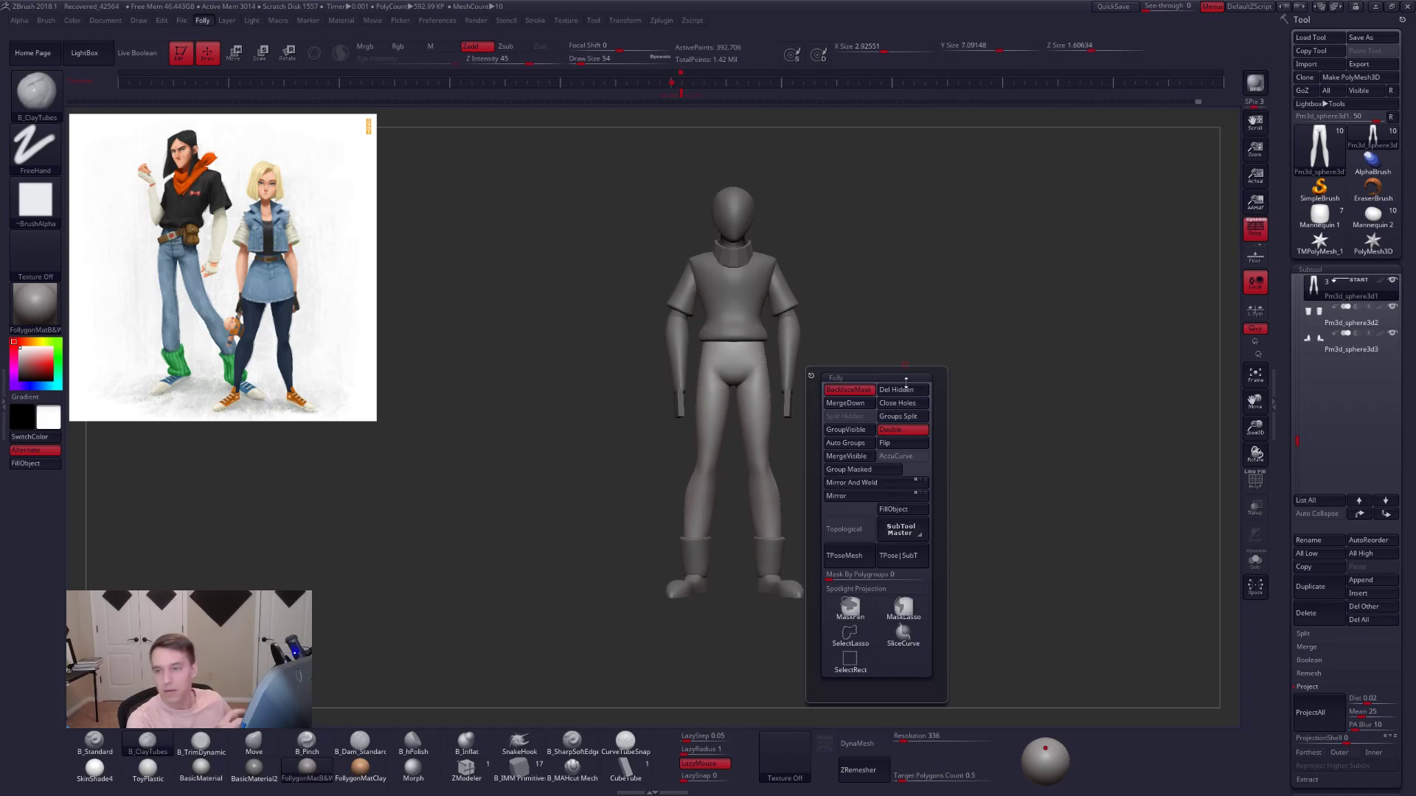
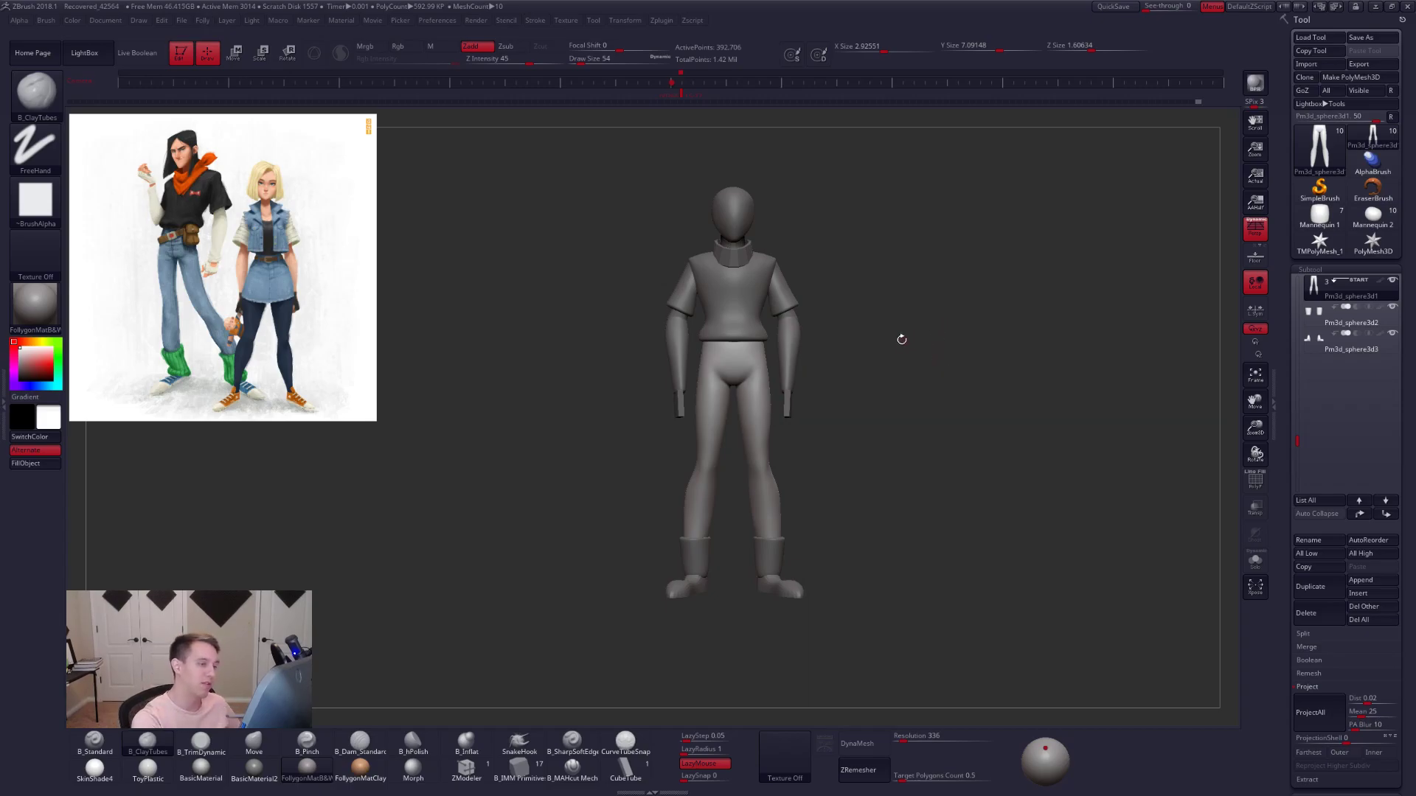
# - Switch to the Move brush with a draw size of 465 and turn off the perspective view
pyautogui.press('space')
pyautogui.moveTo(932, 341); pyautogui.dragTo(948, 342)
pyautogui.press('b')
pyautogui.press('m')
pyautogui.press('v')
pyautogui.press('space')
pyautogui.hotkey('ctrl', 'f')
pyautogui.keyDown('alt'); pyautogui.moveTo(853, 396); pyautogui.dragTo(850, 465); pyautogui.keyUp('alt')
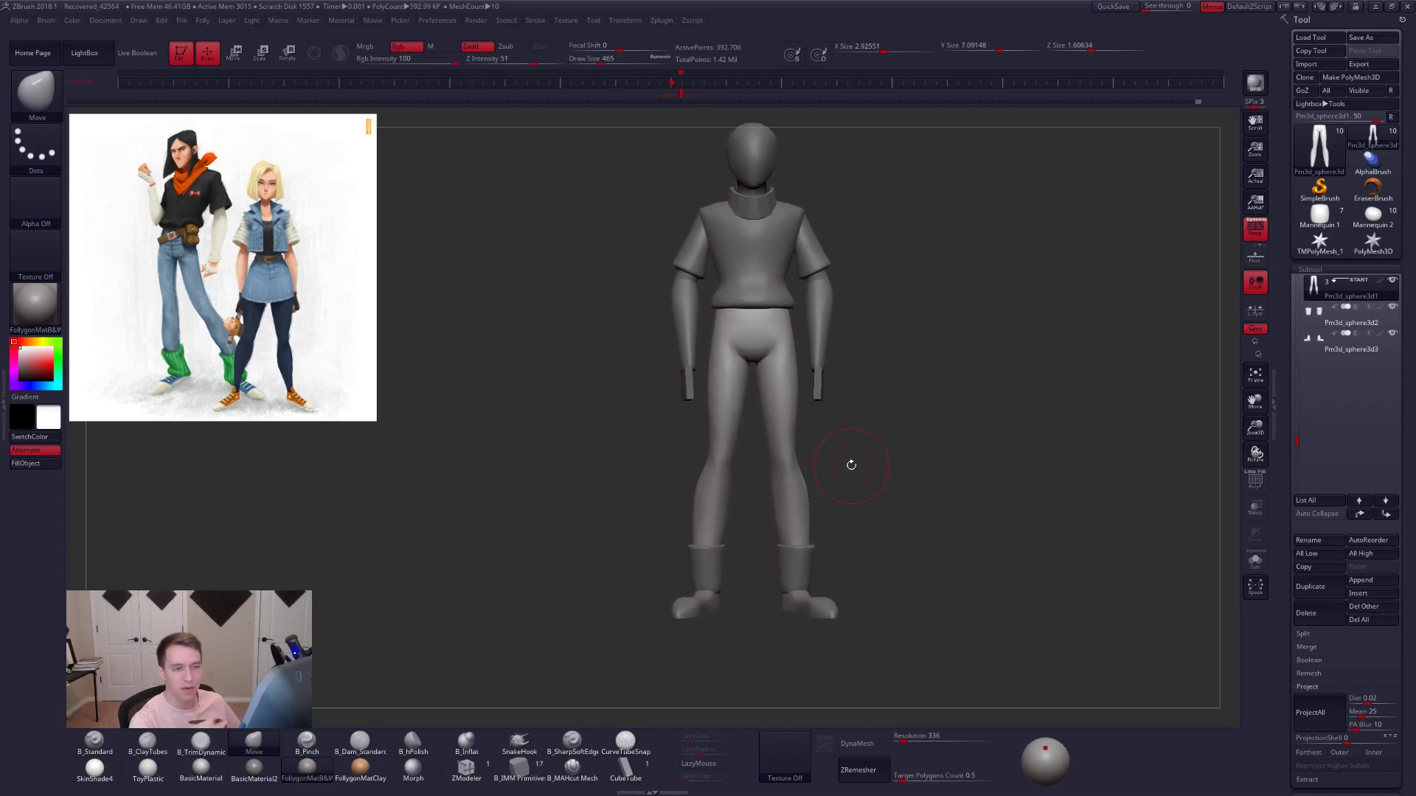
pyautogui.keyDown('alt'); pyautogui.moveTo(851, 465); pyautogui.dragTo(885, 546); pyautogui.keyUp('alt')
pyautogui.click(1250, 236)
pyautogui.keyDown('alt'); pyautogui.moveTo(941, 405); pyautogui.dragTo(875, 547); pyautogui.keyUp('alt')
# - Select the socks subtool above the shoes and show its wireframe, keeping the Move brush in draw mode
pyautogui.keyDown('alt'); pyautogui.click(855, 566); pyautogui.keyUp('alt')
pyautogui.press('r')
pyautogui.moveTo(845, 483); pyautogui.dragTo(845, 633)
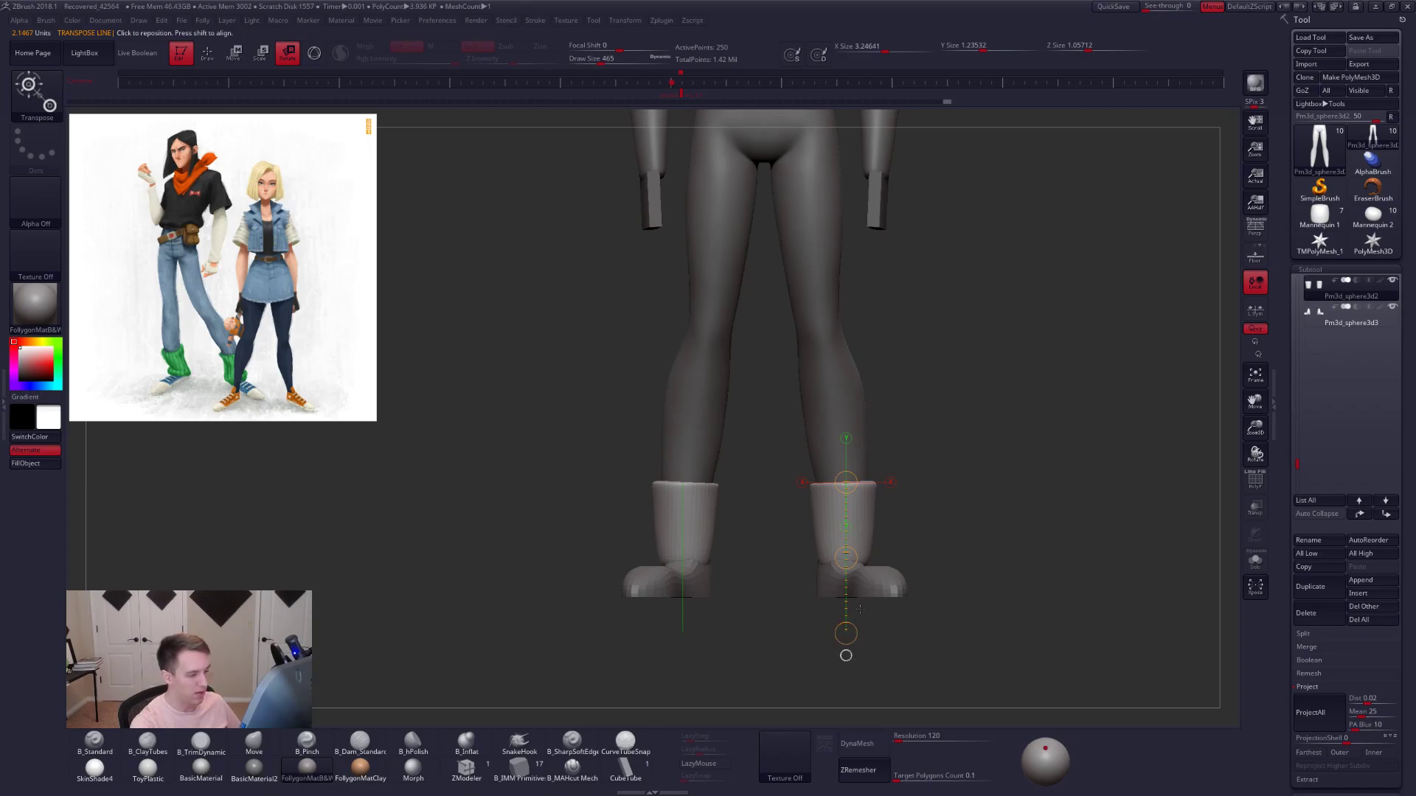
pyautogui.press('q')
pyautogui.press('b')
pyautogui.press('m')
pyautogui.press('v')
pyautogui.hotkey('shift', 'f')
pyautogui.press('space')
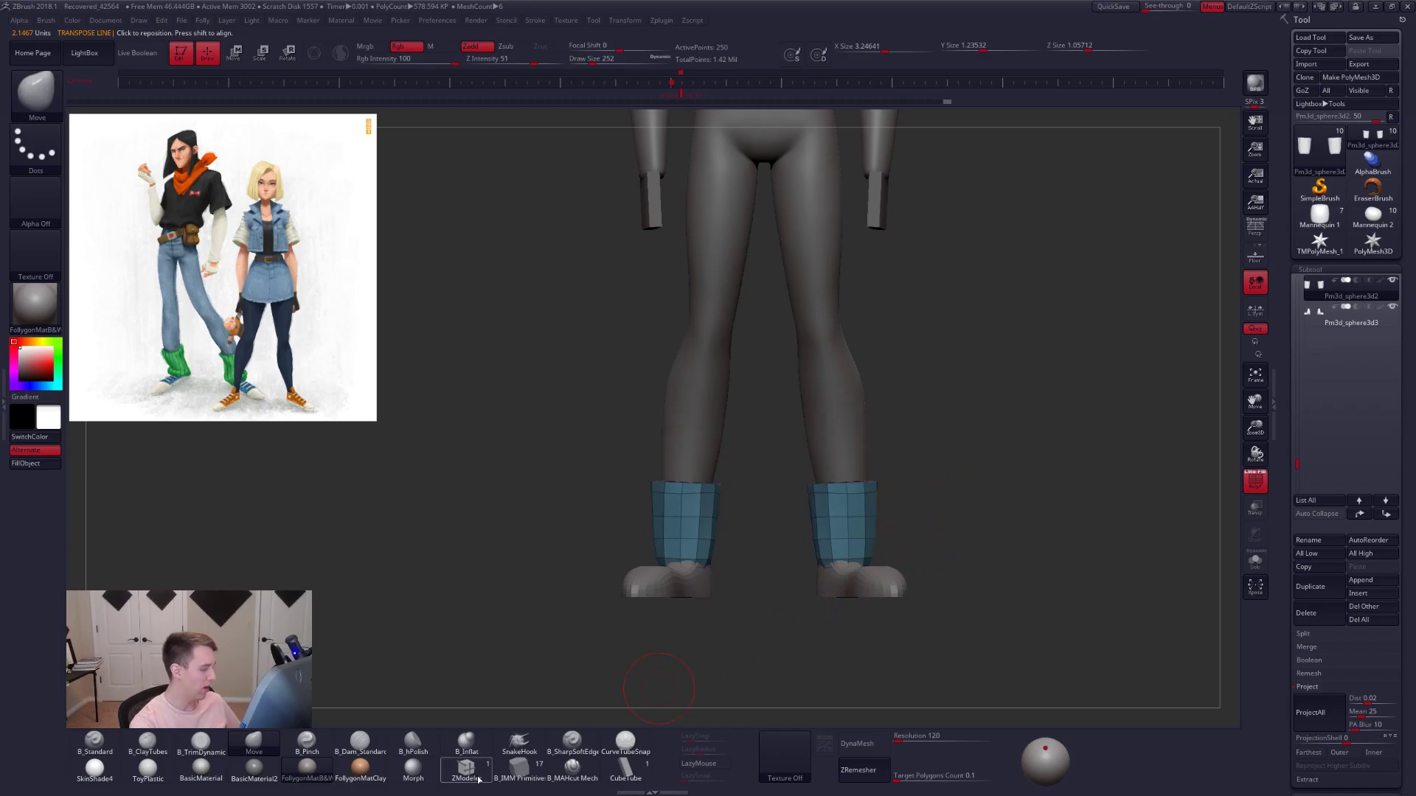
# - Isolate the socks and extrude their uppermost side polygon loop outward with ZModeler's Extrude and Polyloop settings, with the smooth preview on
pyautogui.click(466, 771)
pyautogui.hotkey('alt', 's')
pyautogui.keyDown('alt'); pyautogui.moveTo(695, 602); pyautogui.dragTo(858, 472, button='right'); pyautogui.keyUp('alt')
pyautogui.moveTo(859, 472); pyautogui.dragTo(861, 498, button='right')
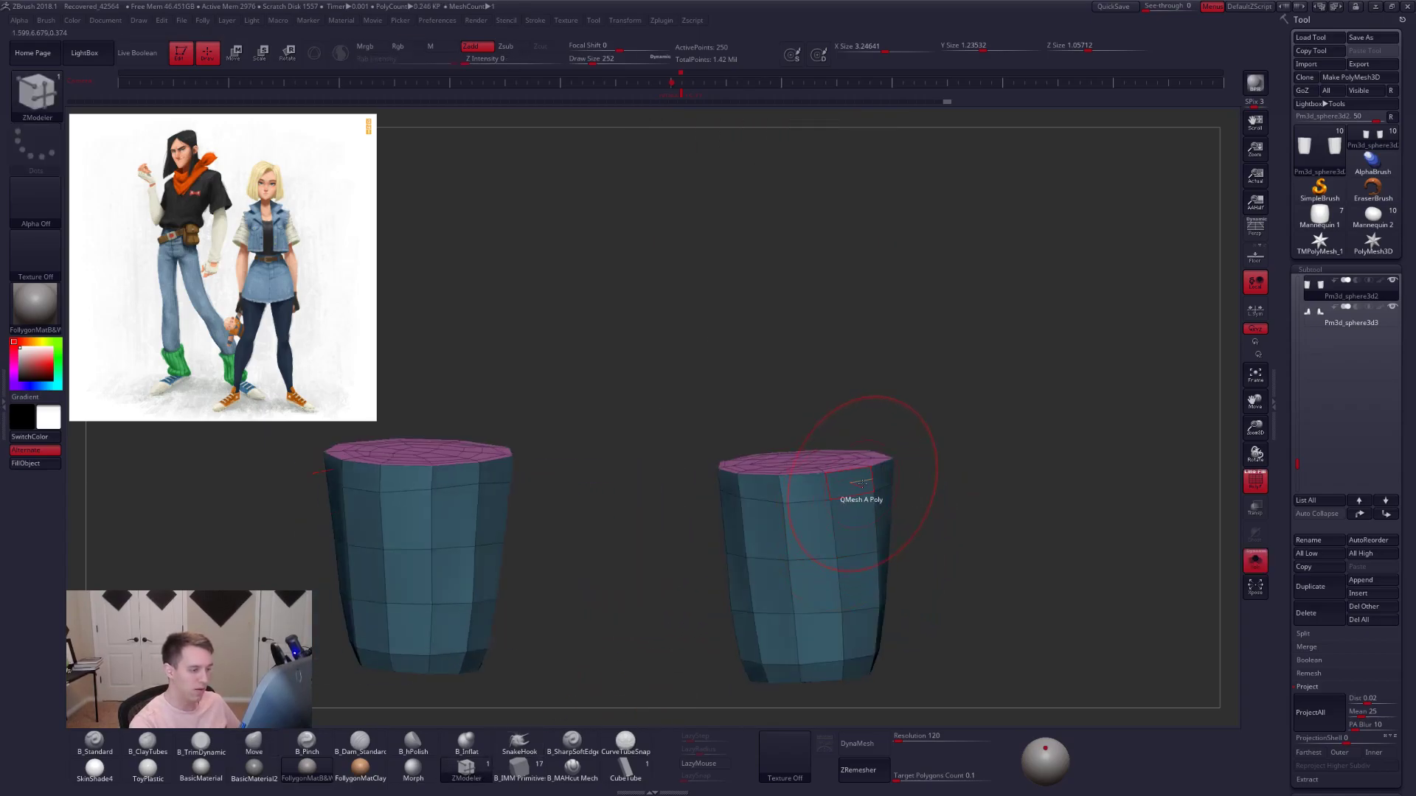
pyautogui.press('space')
pyautogui.click(752, 434)
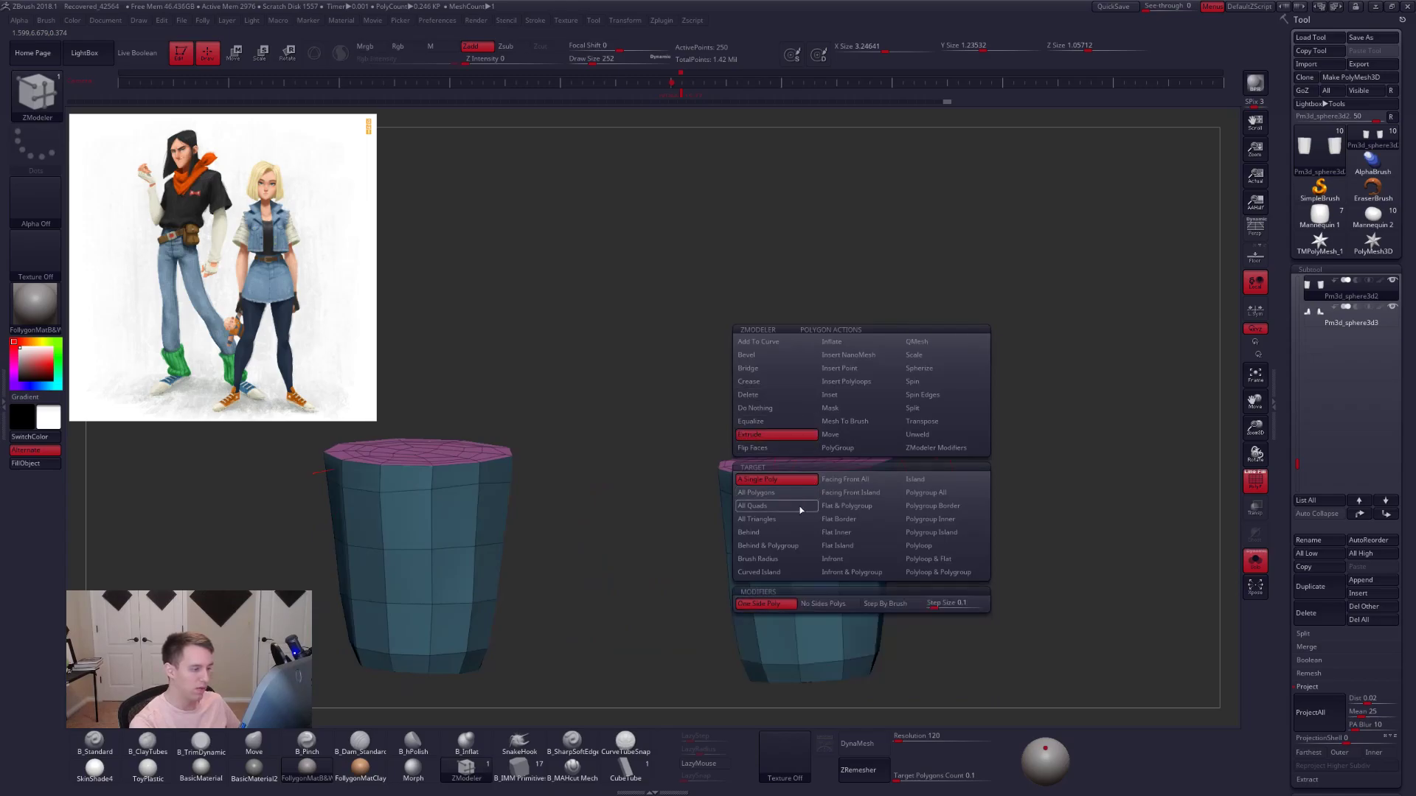
pyautogui.click(930, 546)
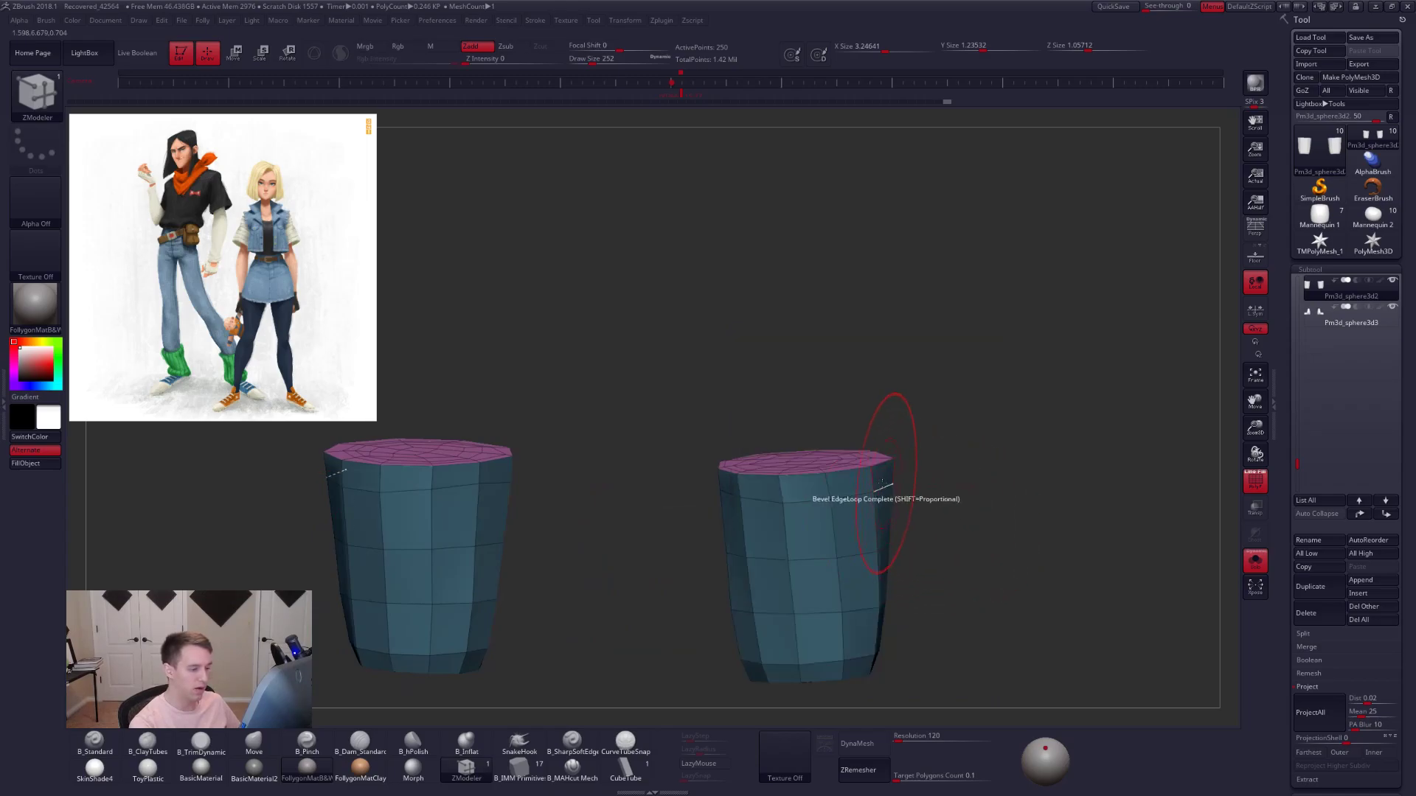
pyautogui.click(864, 483)
pyautogui.press('d')
pyautogui.hotkey('shift', 'd')
pyautogui.moveTo(856, 494)
pyautogui.mouseDown()
pyautogui.moveTo(875, 486)
pyautogui.moveTo(887, 528)
pyautogui.moveTo(916, 507)
pyautogui.mouseUp()
pyautogui.press('d')
pyautogui.hotkey('shift', 'f')
pyautogui.keyDown('alt'); pyautogui.moveTo(895, 577); pyautogui.dragTo(914, 542); pyautogui.keyUp('alt')
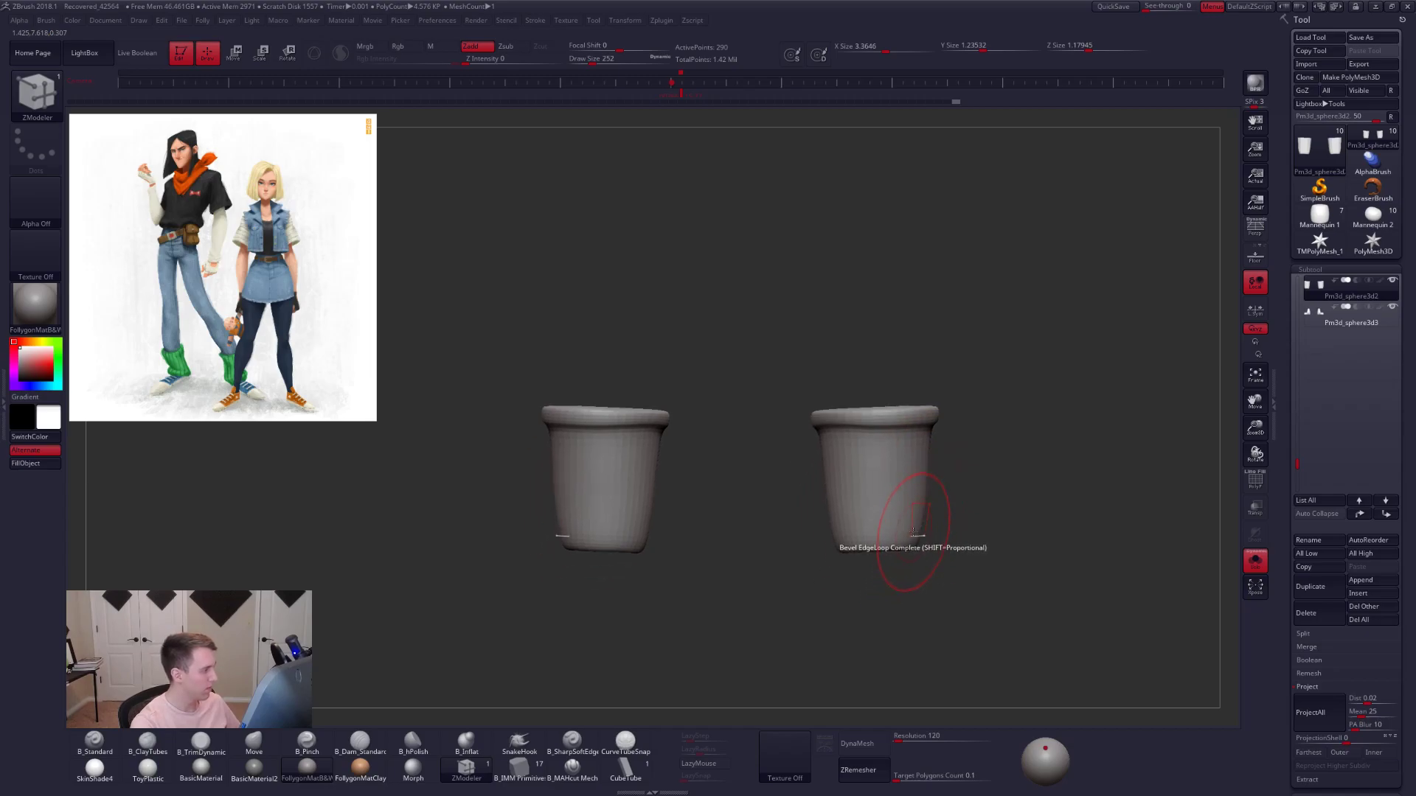
# - Extrude the socks' polygon loop near the ankles outward as a second band and check it smoothed against the shoes
pyautogui.hotkey('alt', 's')
pyautogui.keyDown('ctrl'); pyautogui.moveTo(889, 550); pyautogui.dragTo(885, 533, button='right'); pyautogui.keyUp('ctrl')
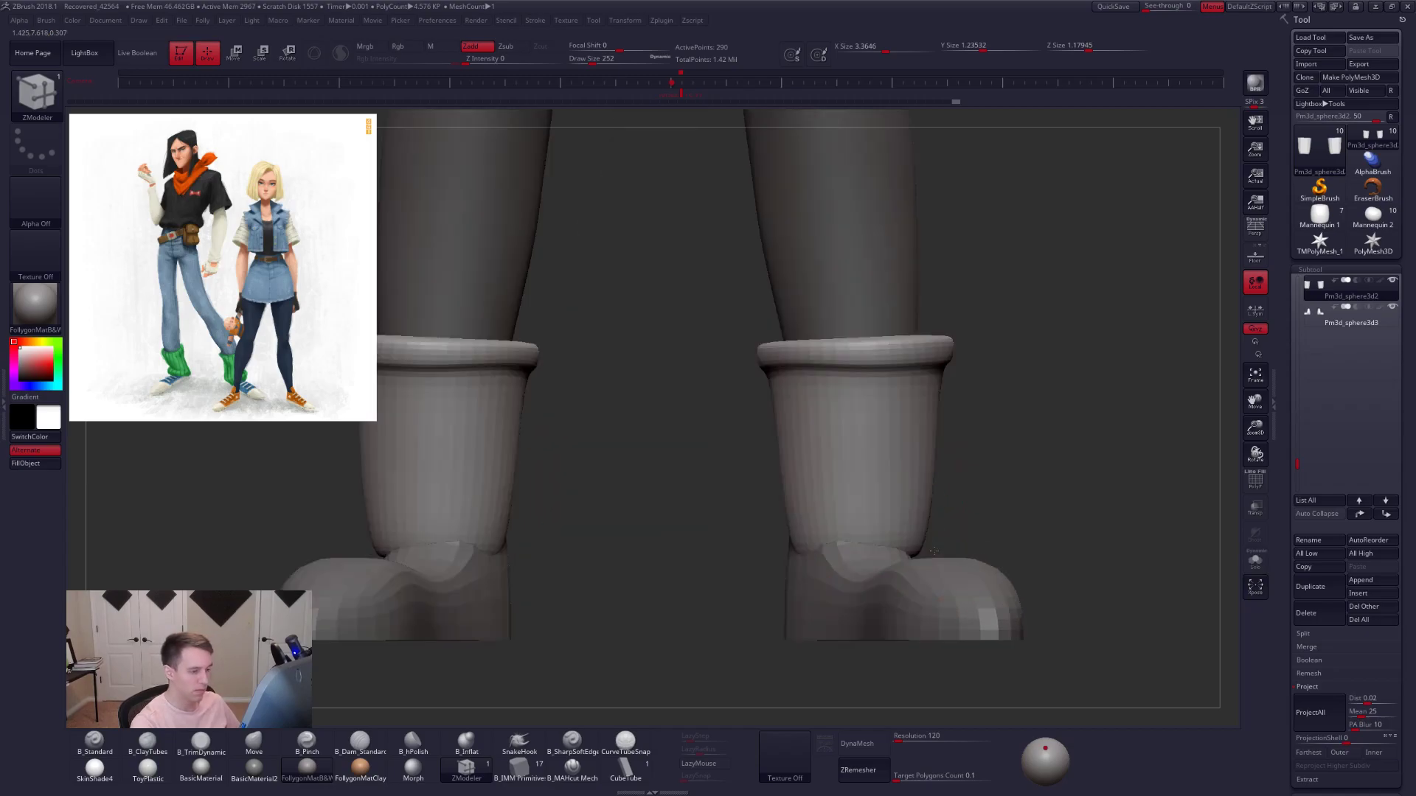
pyautogui.hotkey('shift', 'd')
pyautogui.hotkey('shift', 'f')
pyautogui.moveTo(895, 531); pyautogui.dragTo(927, 523)
pyautogui.press('d')
pyautogui.keyDown('ctrl'); pyautogui.moveTo(931, 523); pyautogui.dragTo(952, 511, button='right'); pyautogui.keyUp('ctrl')
pyautogui.hotkey('alt', 's')
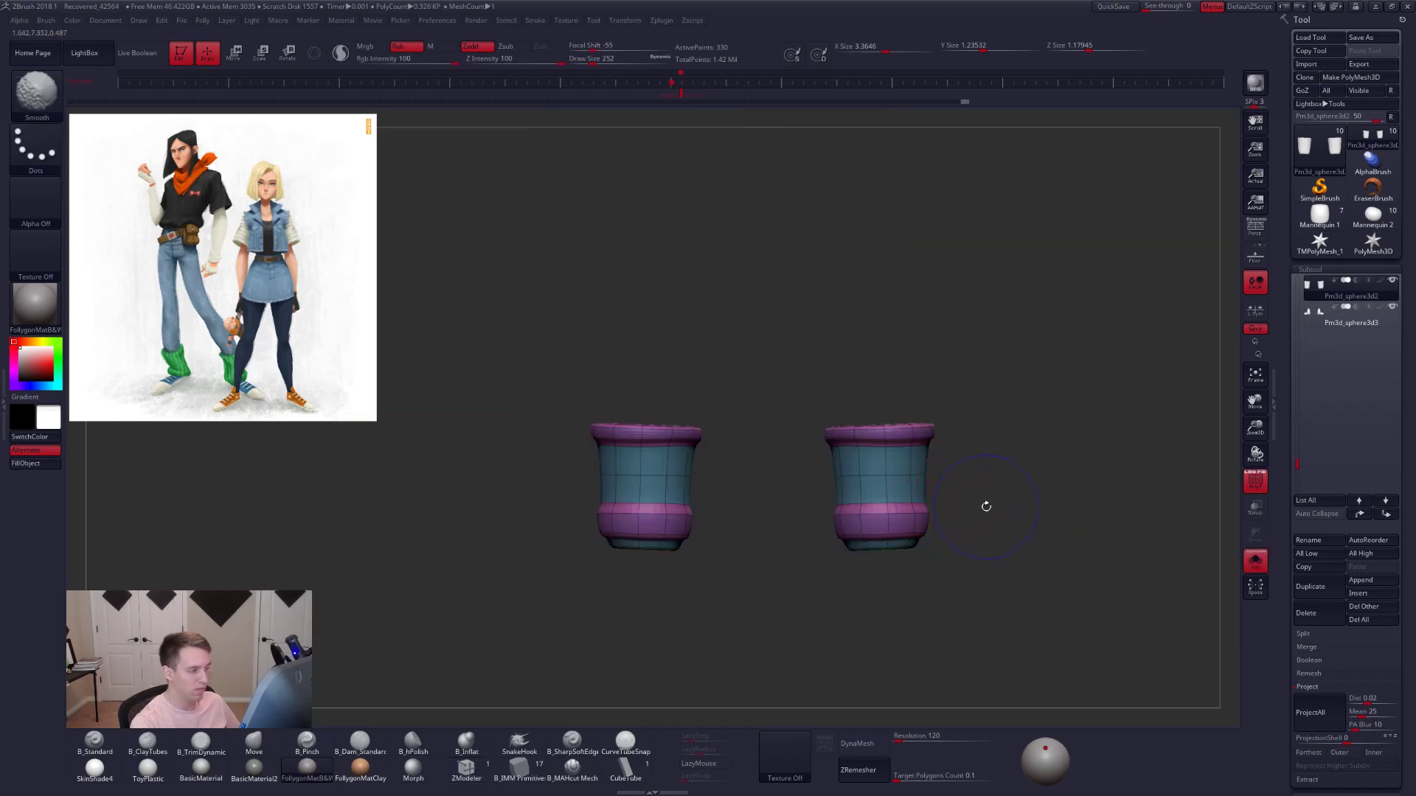
pyautogui.hotkey('shift', 'f')
pyautogui.hotkey('alt', 's')
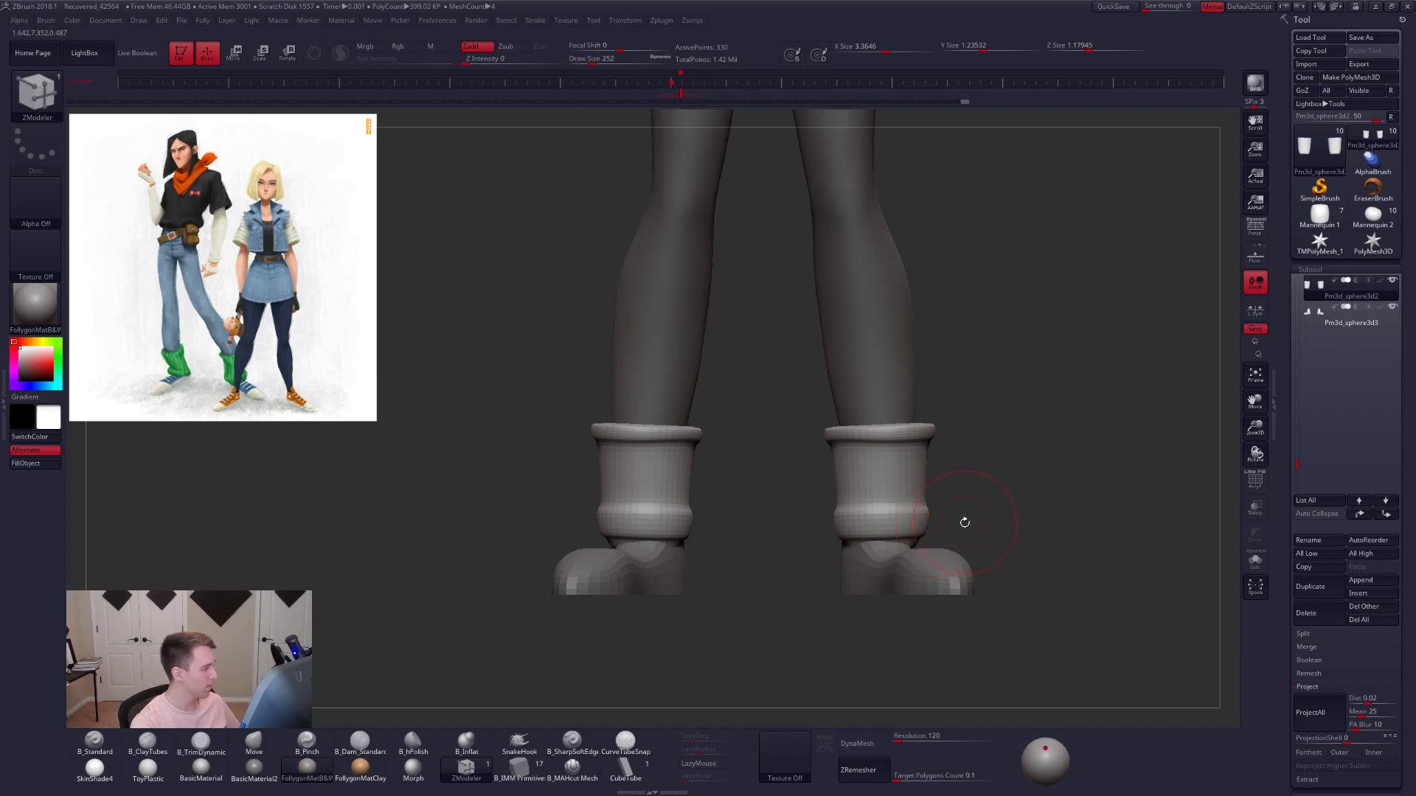
pyautogui.keyDown('alt'); pyautogui.moveTo(955, 509); pyautogui.dragTo(960, 531); pyautogui.keyUp('alt')
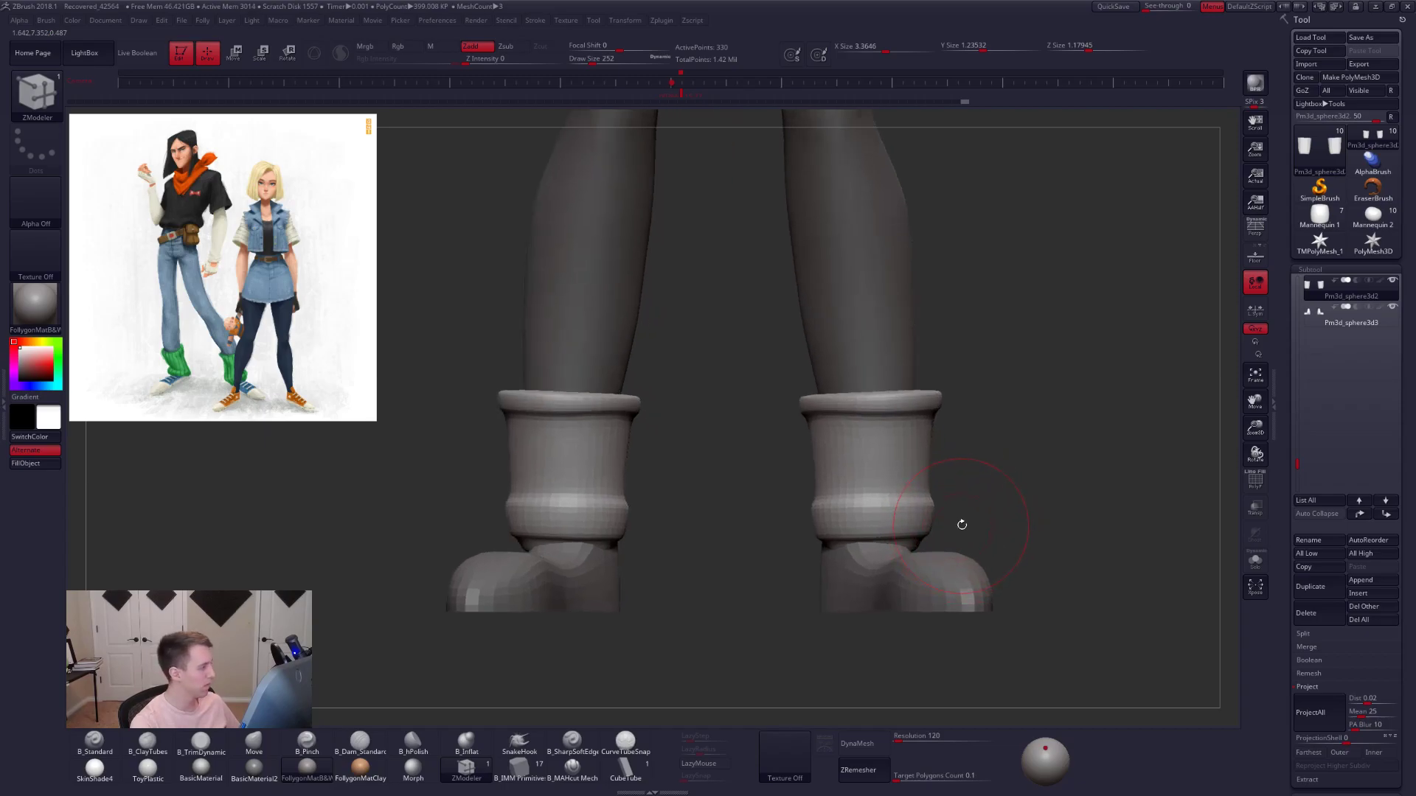
# - Isolate the unsmoothed socks, mask their upper half with the lasso and invert the mask
pyautogui.hotkey('shift', 'd')
pyautogui.press('b')
pyautogui.press('m')
pyautogui.press('v')
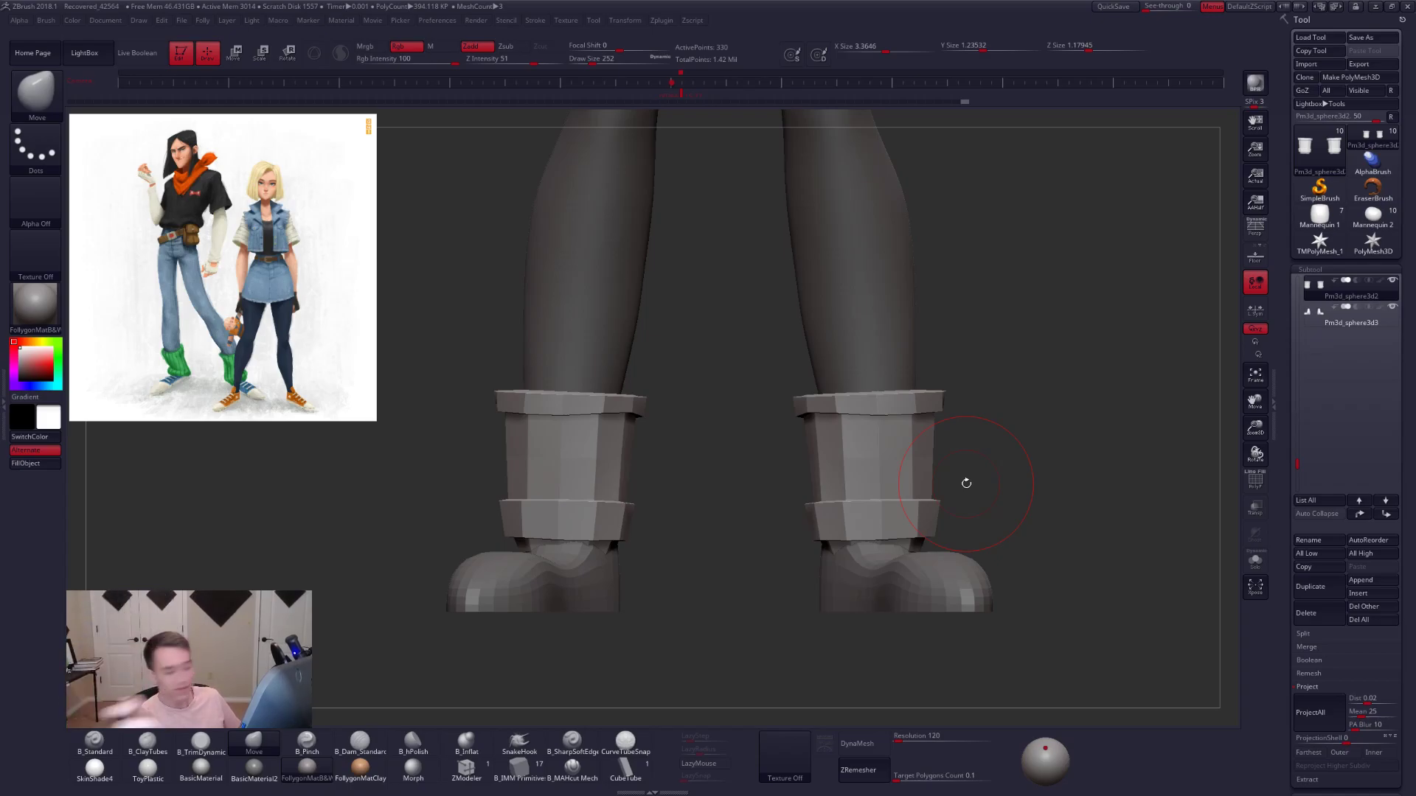
pyautogui.hotkey('alt', 's')
pyautogui.keyDown('alt'); pyautogui.moveTo(841, 409); pyautogui.dragTo(827, 483, button='right'); pyautogui.keyUp('alt')
pyautogui.press('space')
pyautogui.click(871, 413)
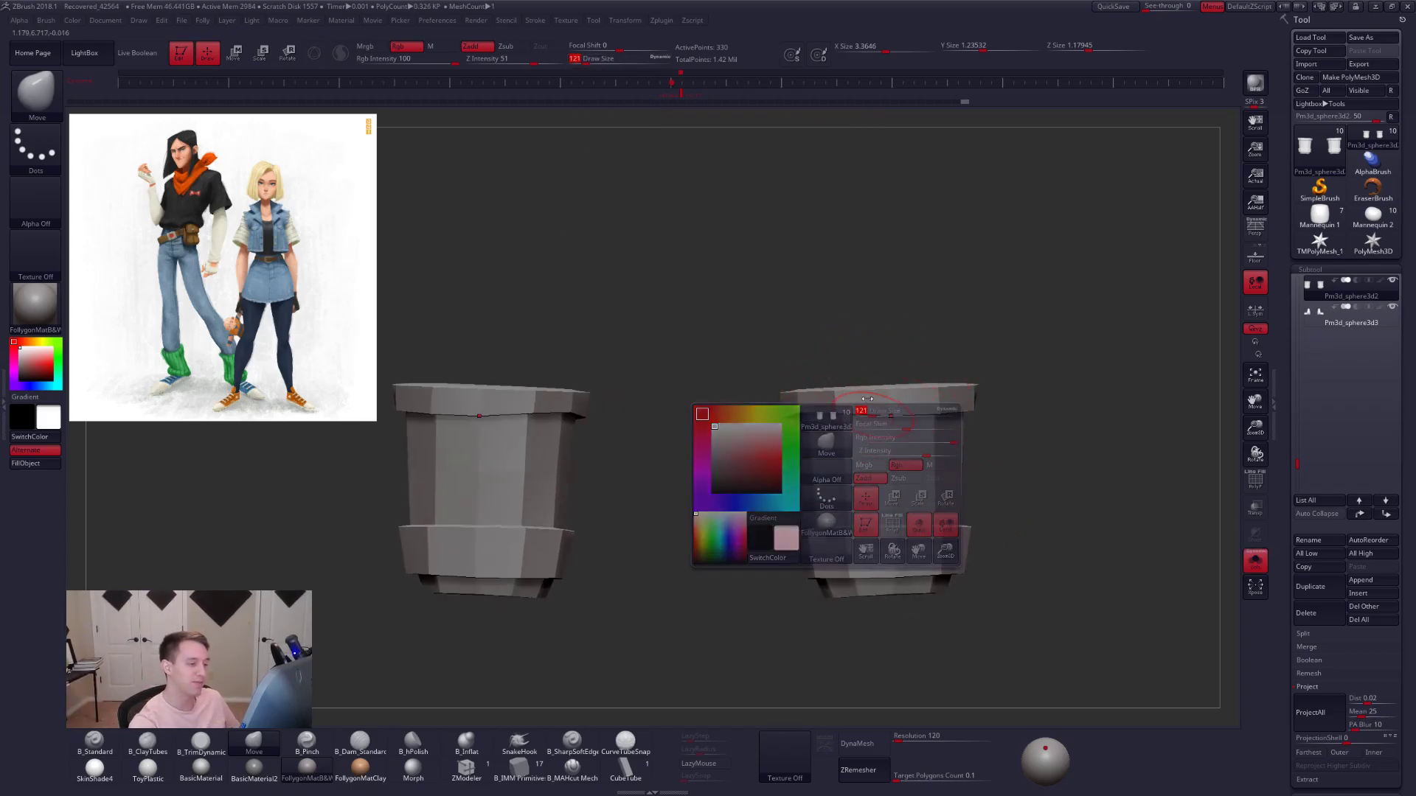
pyautogui.moveTo(773, 404)
pyautogui.keyDown('ctrl'); pyautogui.mouseDown()
pyautogui.moveTo(777, 423)
pyautogui.moveTo(962, 428)
pyautogui.moveTo(1021, 407)
pyautogui.mouseUp(); pyautogui.keyUp('ctrl')
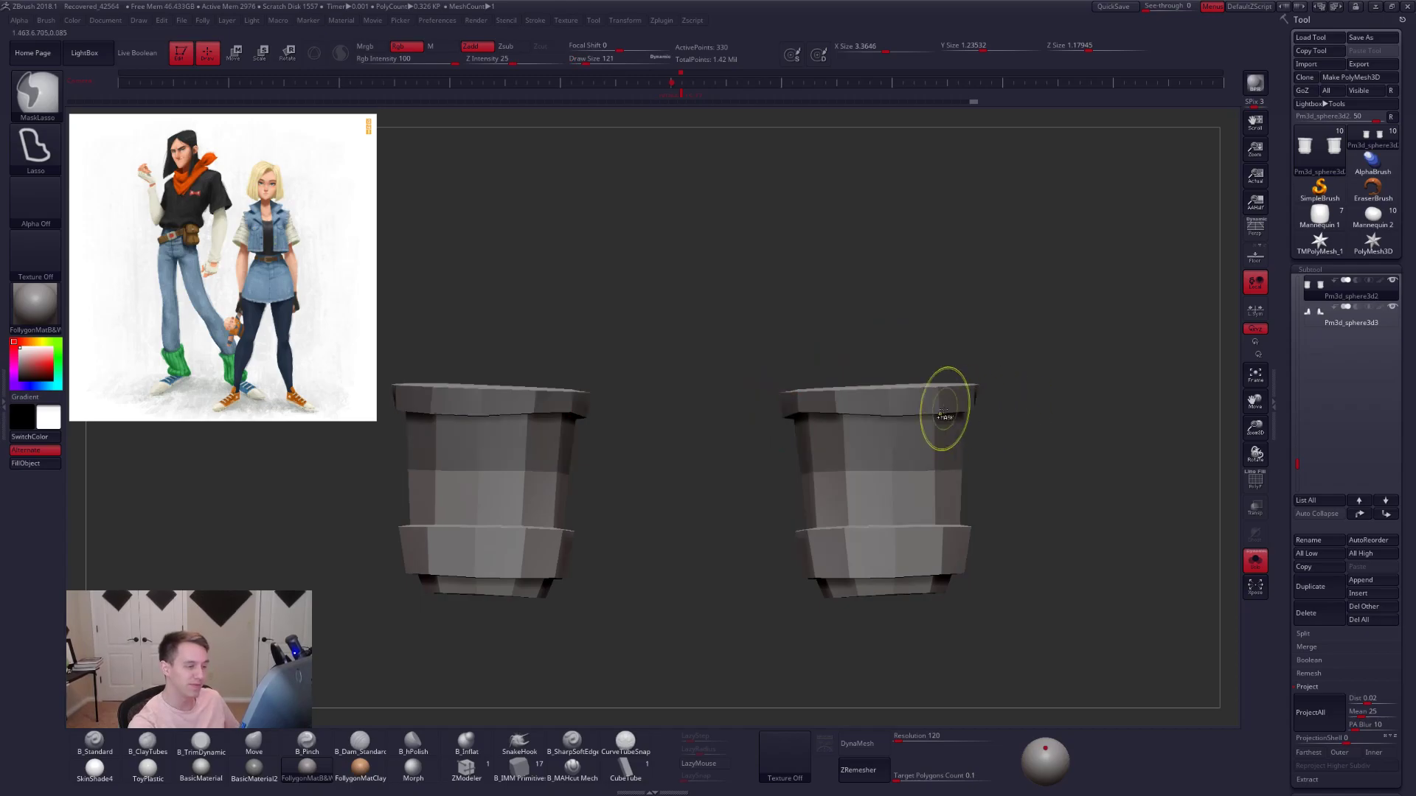
pyautogui.keyDown('alt'); pyautogui.moveTo(949, 411); pyautogui.dragTo(948, 414, button='right'); pyautogui.keyUp('alt')
pyautogui.keyDown('ctrl'); pyautogui.click(986, 395); pyautogui.keyUp('ctrl')
# - Adjust the socks' upper section with the Move brush at draw size 170 and preview the smoothed shape on the legs
pyautogui.press('space')
pyautogui.click(789, 424)
pyautogui.moveTo(789, 424); pyautogui.dragTo(819, 423)
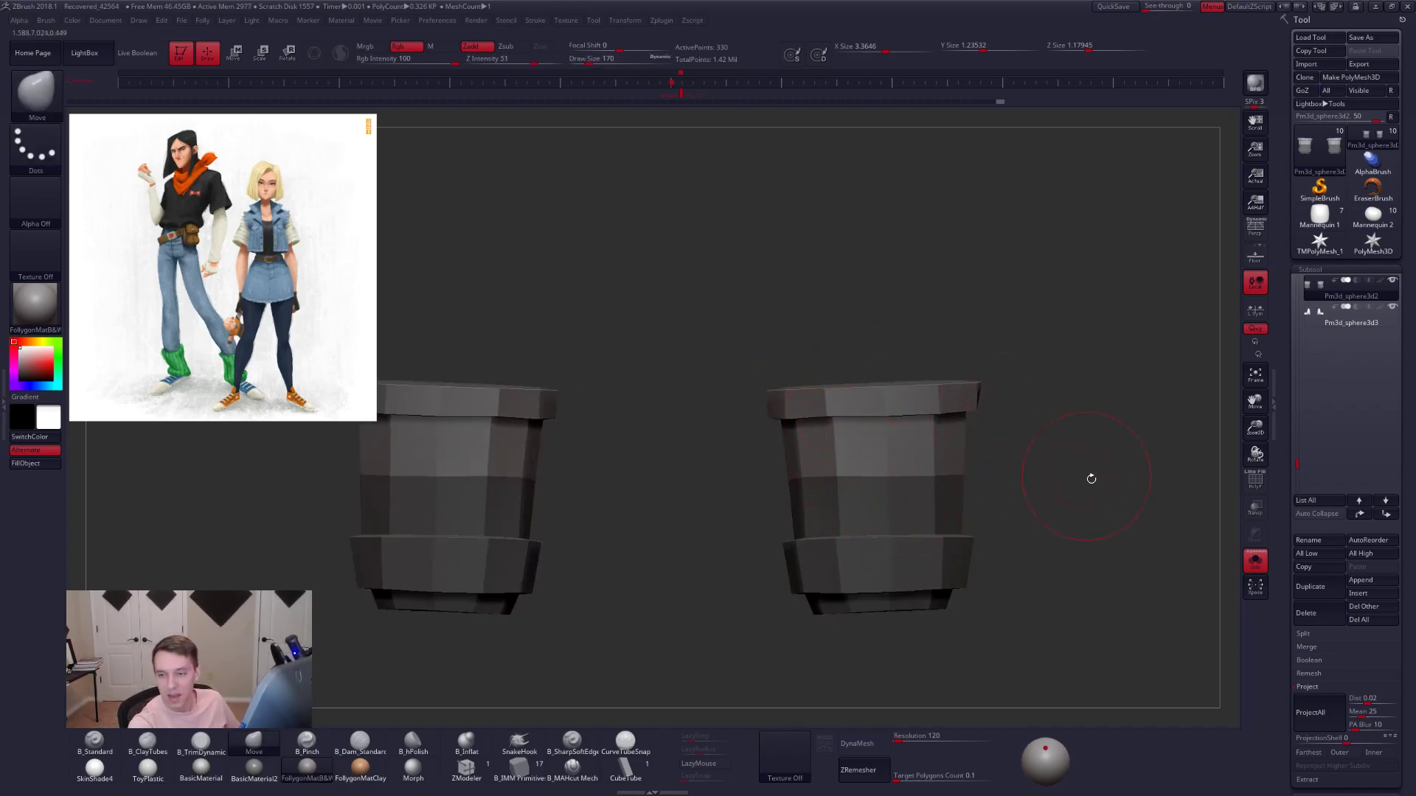
pyautogui.moveTo(1094, 477); pyautogui.dragTo(1006, 507)
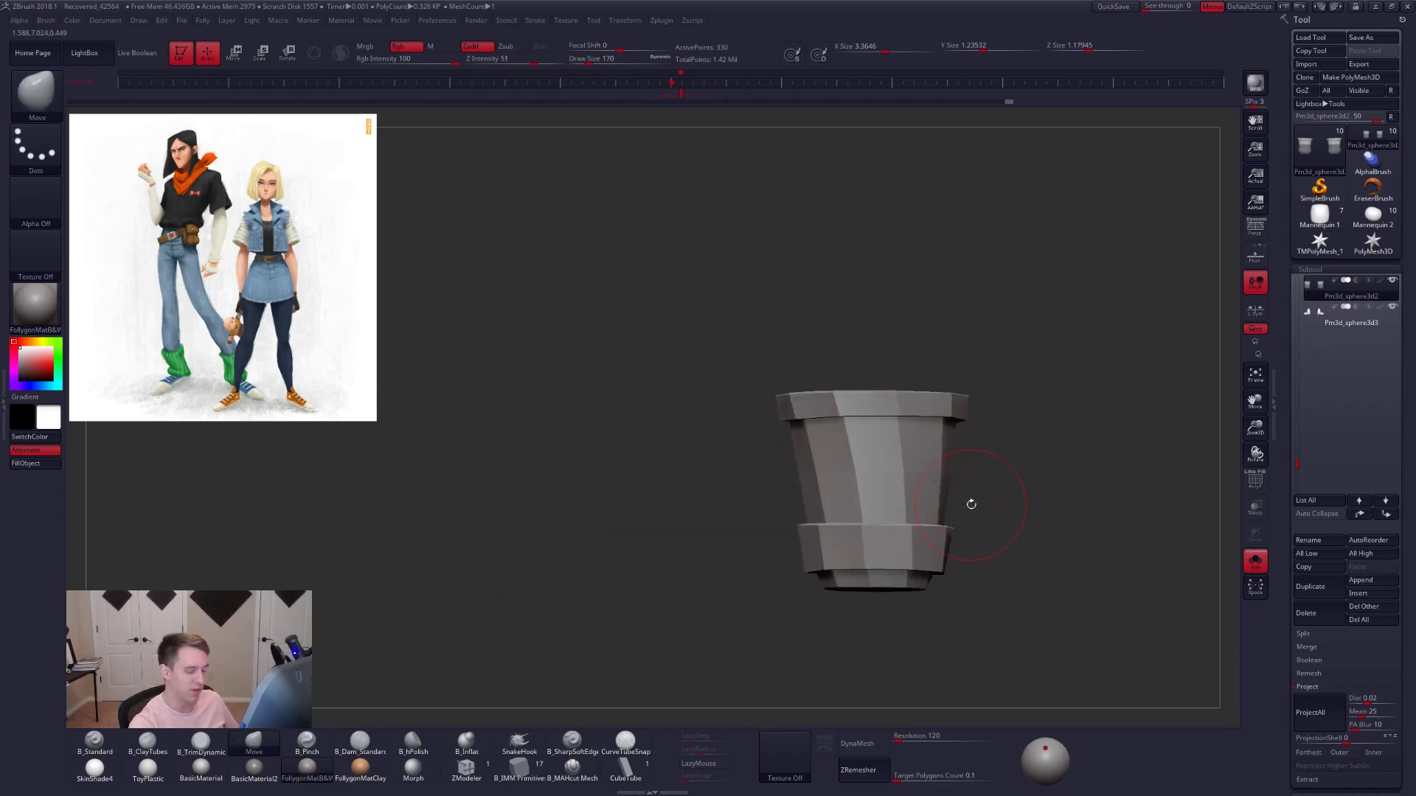
pyautogui.press('d')
pyautogui.hotkey('shift', 'd')
pyautogui.moveTo(962, 508); pyautogui.dragTo(944, 546)
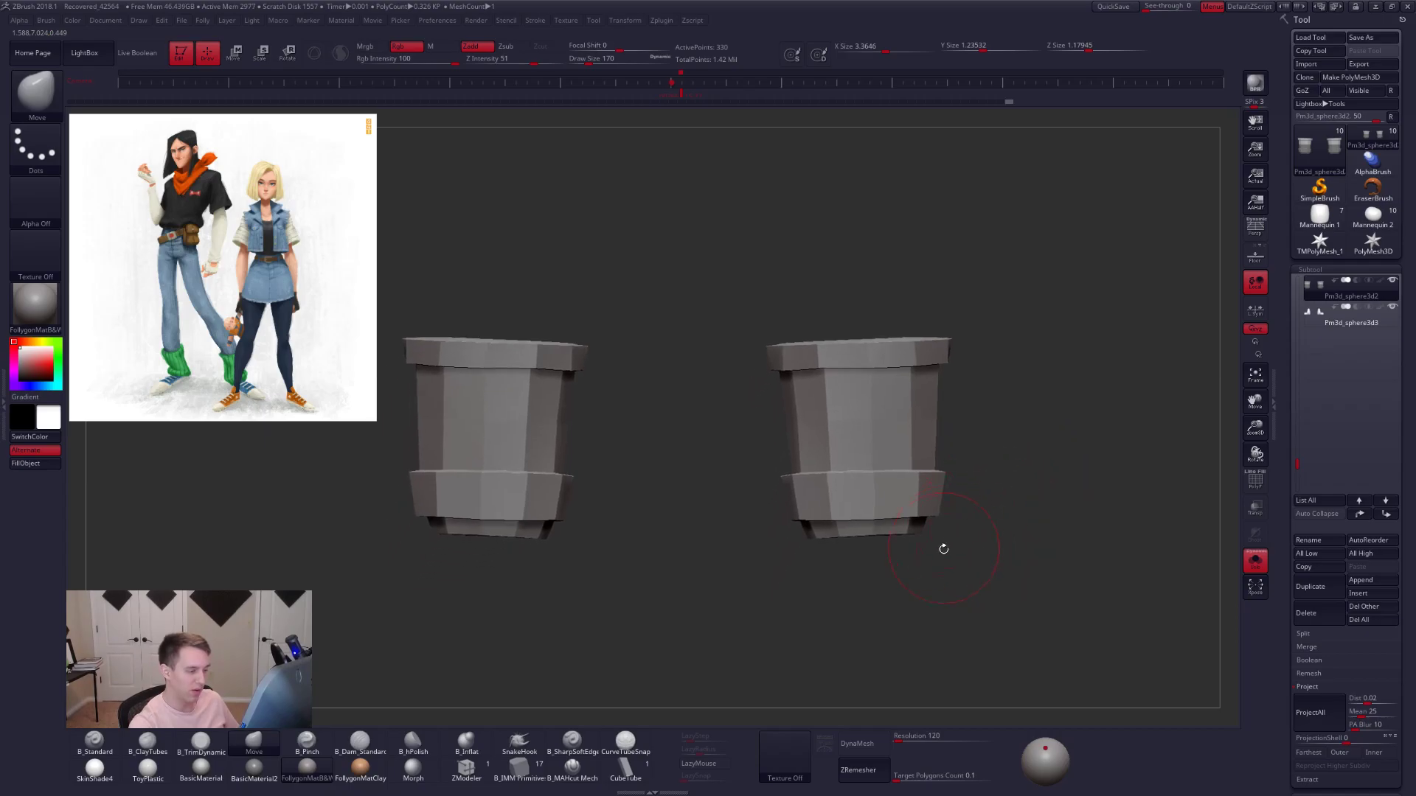
pyautogui.hotkey('alt', 's')
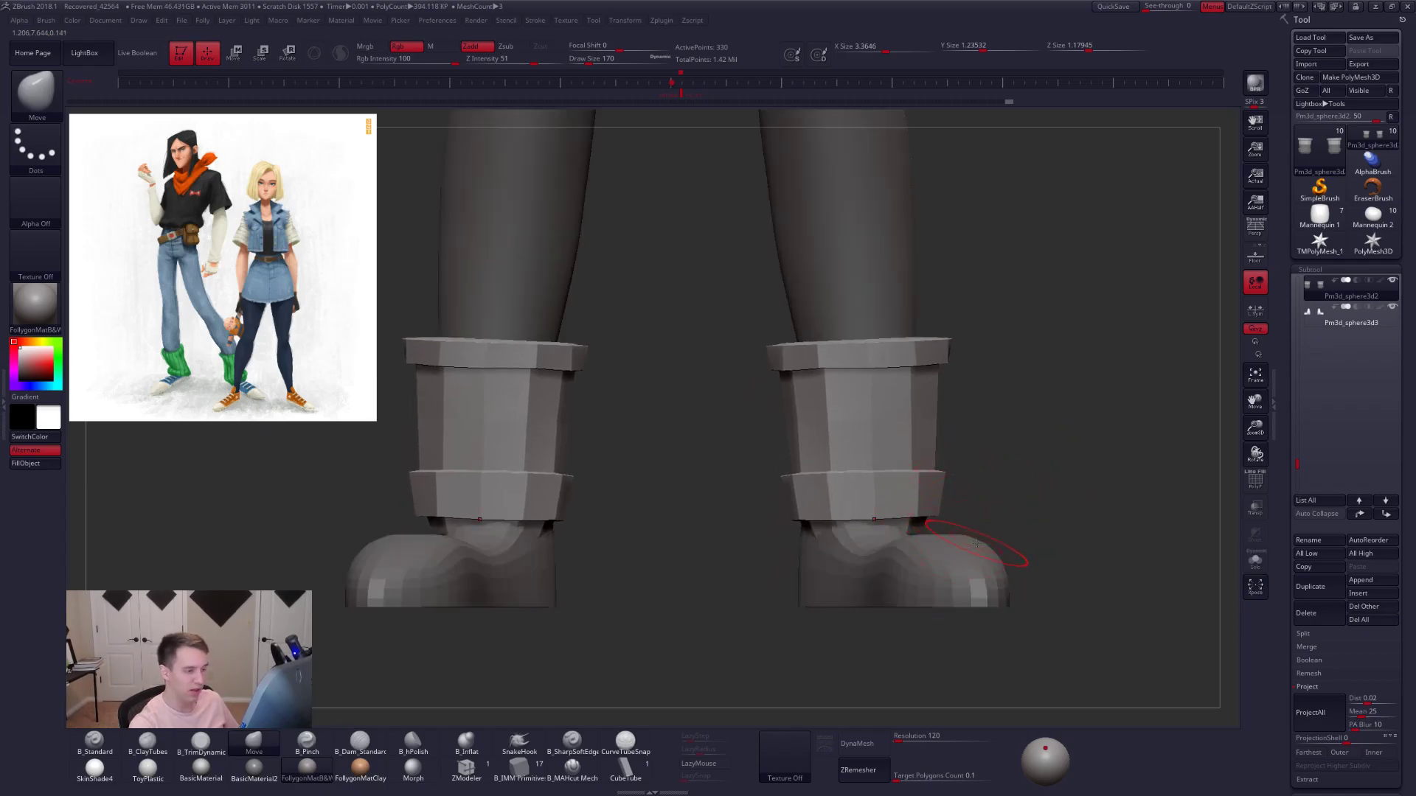
pyautogui.press('d')
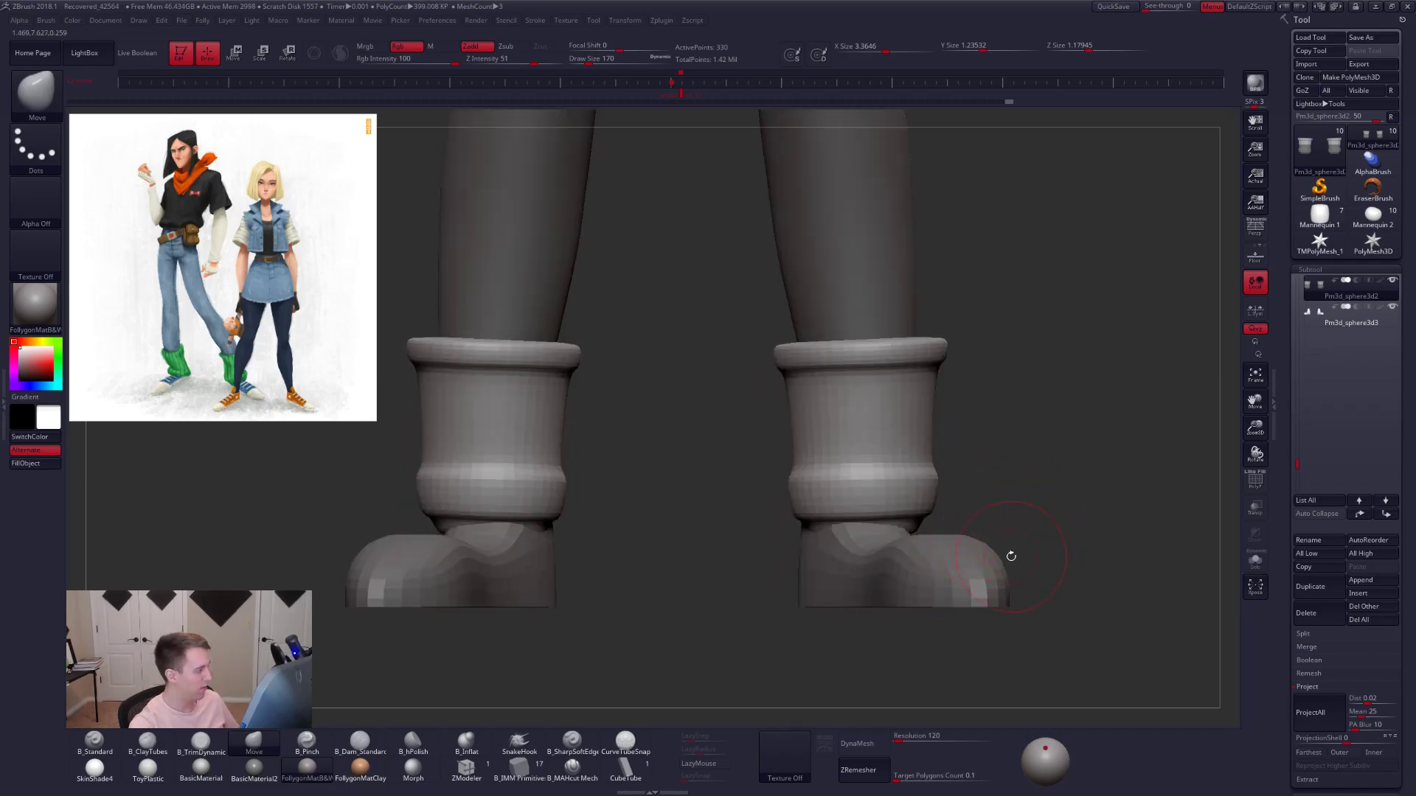
# - Delete the complete edge loop at the underside of the socks' lower band with ZModeler and preview the smoothed result
pyautogui.hotkey('alt', 's')
pyautogui.hotkey('shift', 'd')
pyautogui.moveTo(994, 522); pyautogui.dragTo(989, 499)
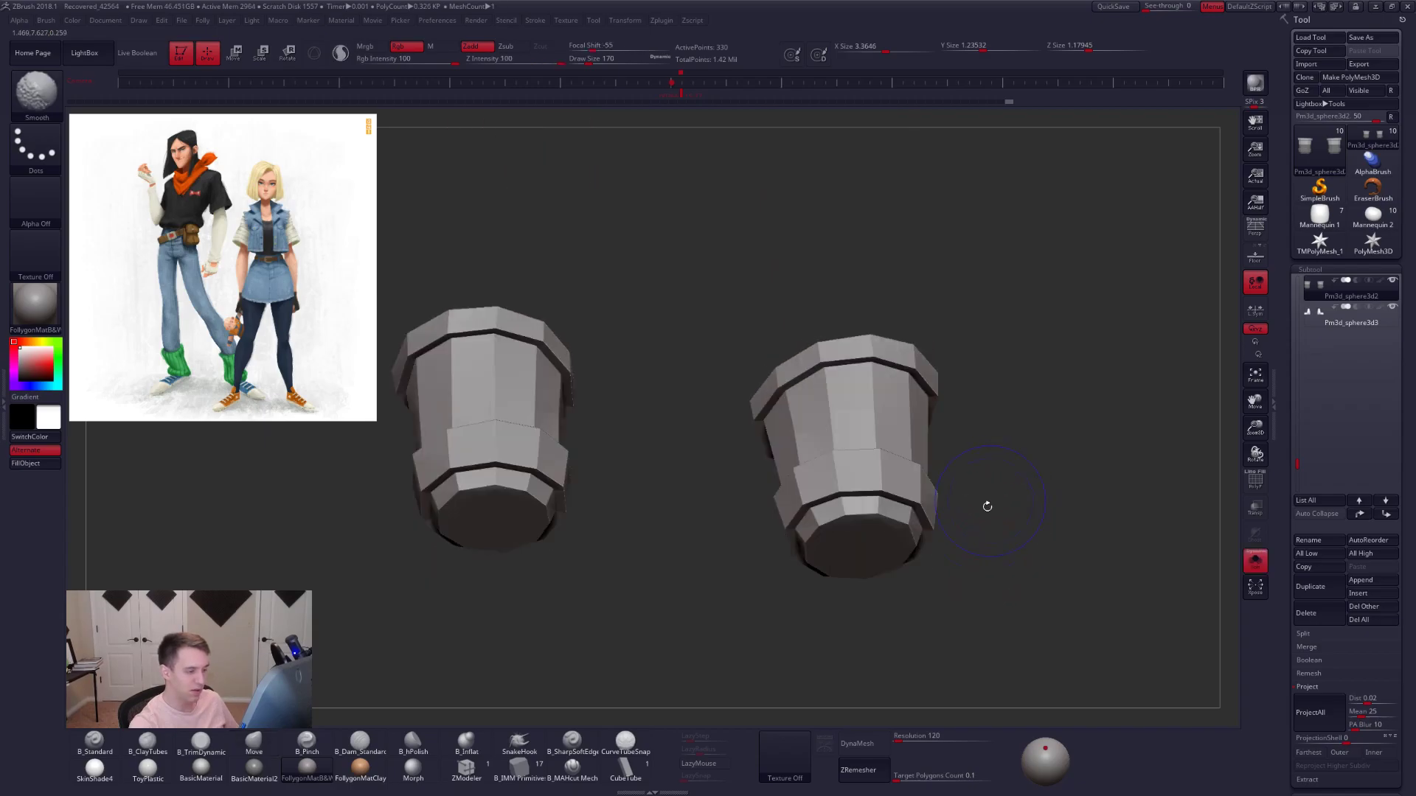
pyautogui.hotkey('shift', 'f')
pyautogui.click(469, 769)
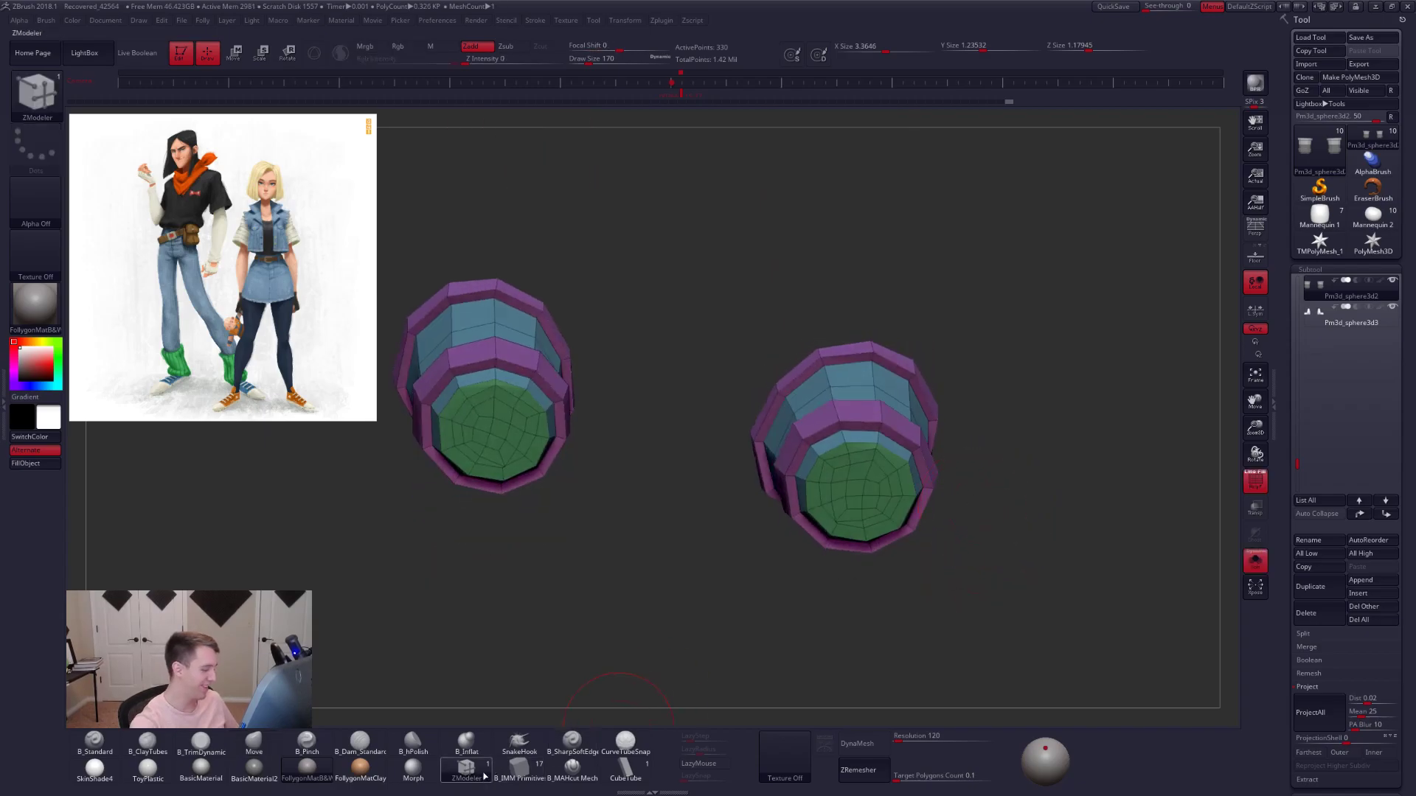
pyautogui.keyDown('ctrl'); pyautogui.moveTo(833, 449); pyautogui.dragTo(879, 440, button='right'); pyautogui.keyUp('ctrl')
pyautogui.press('space')
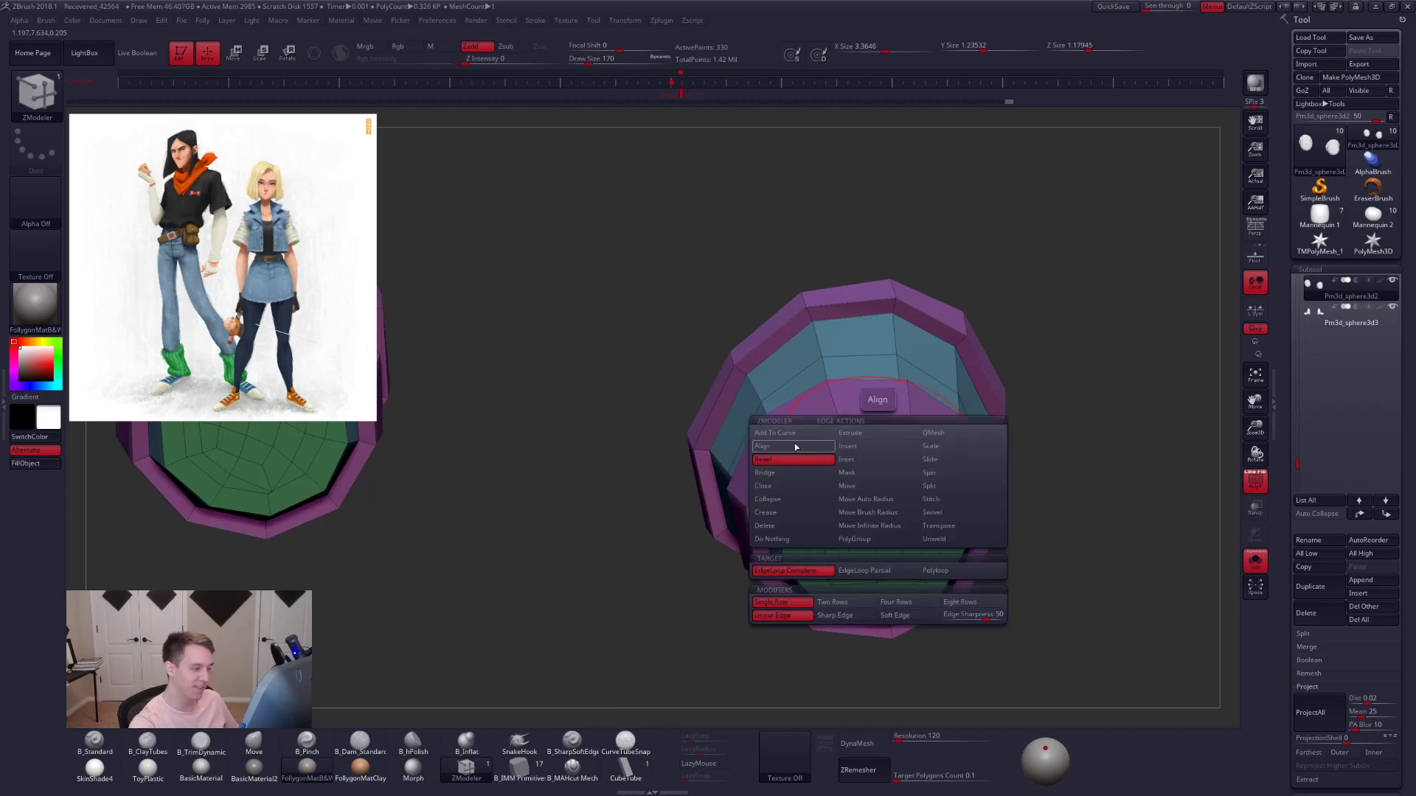
pyautogui.click(796, 527)
pyautogui.click(877, 434)
pyautogui.keyDown('ctrl'); pyautogui.moveTo(1002, 414); pyautogui.dragTo(947, 533, button='right'); pyautogui.keyUp('ctrl')
pyautogui.hotkey('shift', 'f')
pyautogui.press('d')
pyautogui.hotkey('shift', 's')
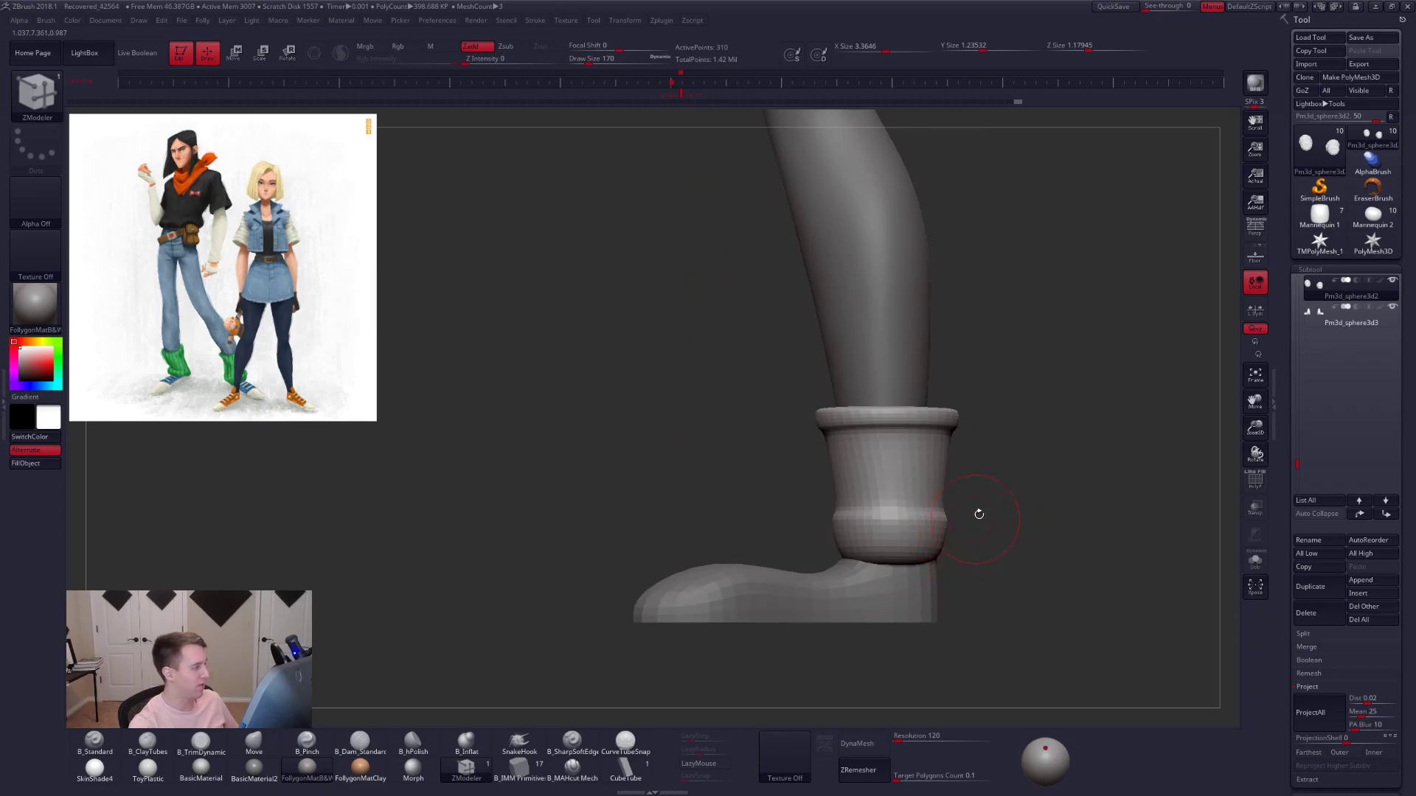
# - Refine the socks from the side with the Move brush at draw size 279, masking the cuff area and clearing the mask
pyautogui.press('b')
pyautogui.press('m')
pyautogui.press('v')
pyautogui.keyDown('alt'); pyautogui.moveTo(1025, 481); pyautogui.dragTo(974, 506, button='right'); pyautogui.keyUp('alt')
pyautogui.press('space')
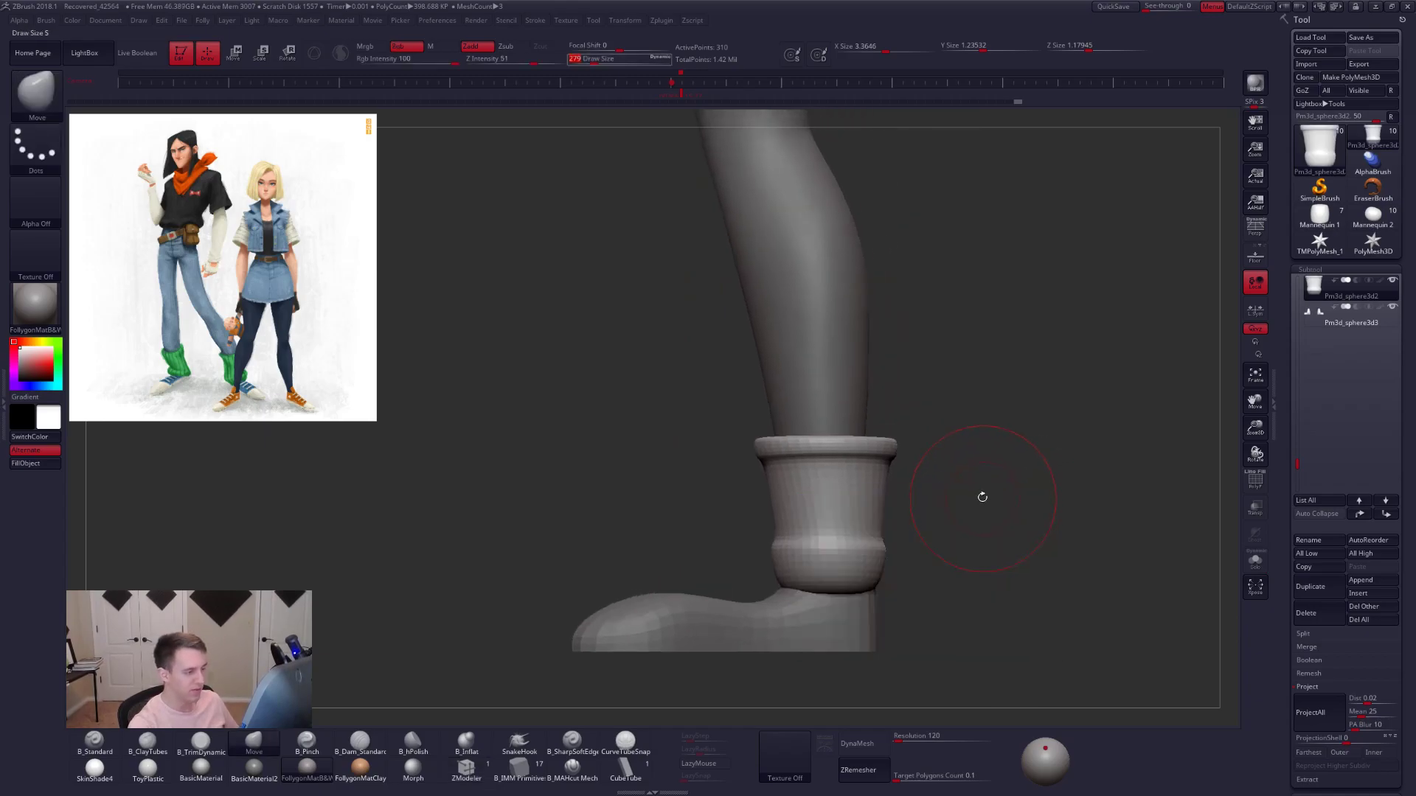
pyautogui.hotkey('shift', 'f')
pyautogui.moveTo(751, 482)
pyautogui.keyDown('ctrl'); pyautogui.keyDown('alt'); pyautogui.mouseDown()
pyautogui.moveTo(796, 394)
pyautogui.moveTo(910, 441)
pyautogui.moveTo(914, 458)
pyautogui.mouseUp(); pyautogui.keyUp('alt'); pyautogui.keyUp('ctrl')
pyautogui.keyDown('alt'); pyautogui.moveTo(991, 498); pyautogui.dragTo(1031, 493, button='right'); pyautogui.keyUp('alt')
pyautogui.keyDown('ctrl'); pyautogui.moveTo(1013, 506); pyautogui.dragTo(1024, 518); pyautogui.keyUp('ctrl')
pyautogui.moveTo(938, 502)
pyautogui.keyDown('alt'); pyautogui.mouseDown(button='right')
pyautogui.moveTo(964, 540)
pyautogui.moveTo(919, 515)
pyautogui.moveTo(978, 505)
pyautogui.moveTo(972, 538)
pyautogui.mouseUp(button='right'); pyautogui.keyUp('alt')
# - Select the legs subtool and nudge the inner calves with the Move brush at draw size 335
pyautogui.keyDown('alt'); pyautogui.click(895, 435); pyautogui.keyUp('alt')
pyautogui.hotkey('shift', 'f')
pyautogui.hotkey('shift', 'd')
pyautogui.hotkey('shift', 'd')
pyautogui.press('space')
pyautogui.moveTo(830, 343); pyautogui.dragTo(832, 342)
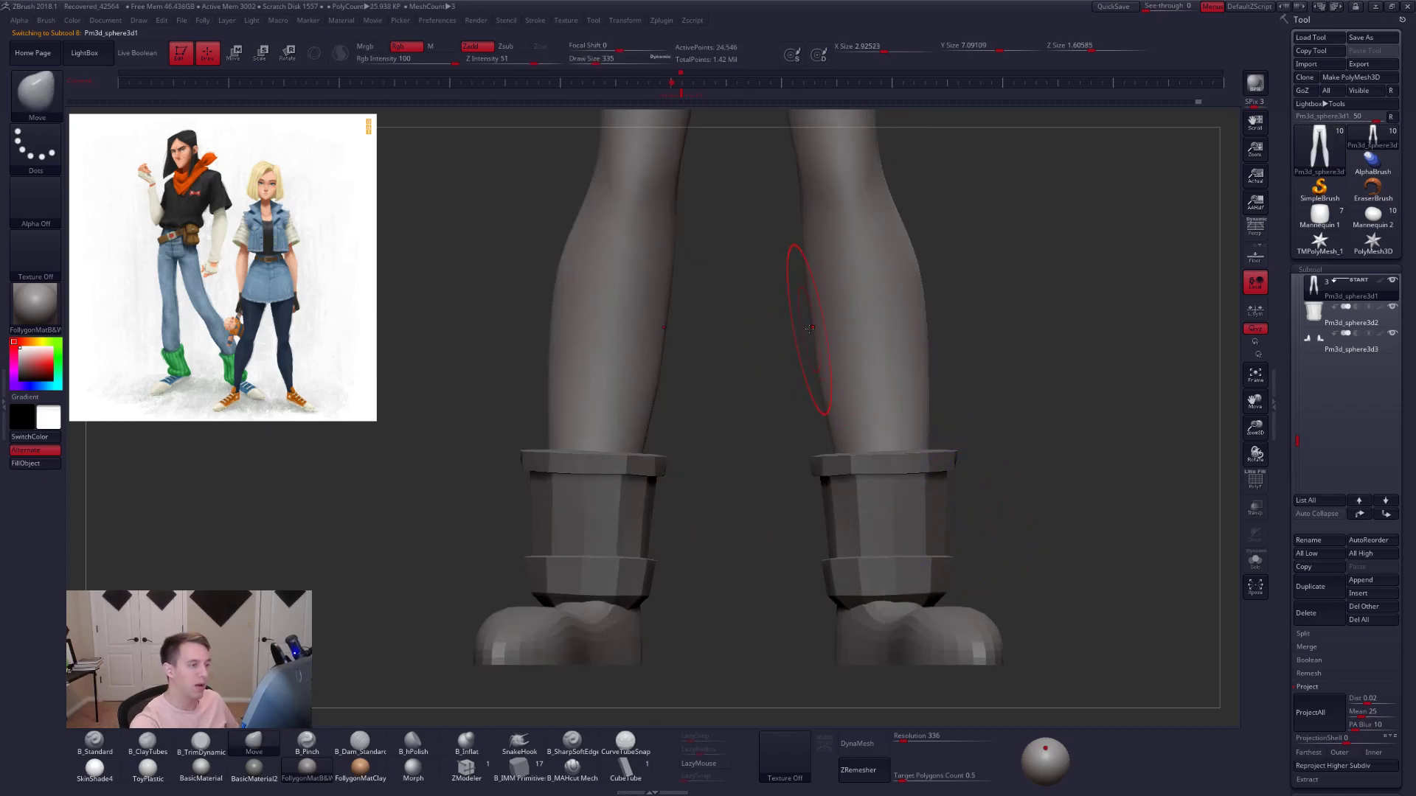
pyautogui.moveTo(693, 332); pyautogui.dragTo(844, 317, button='right')
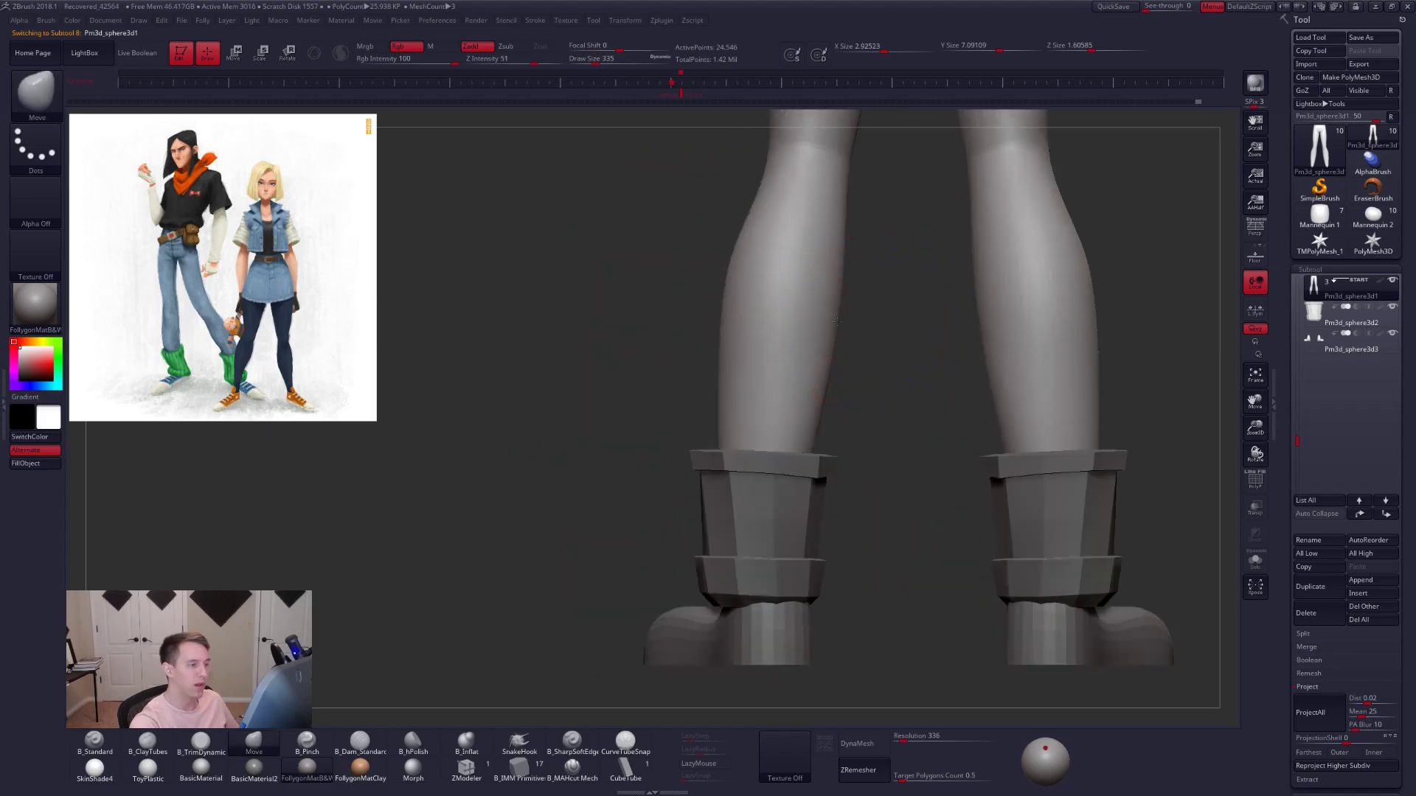
pyautogui.press('shift')
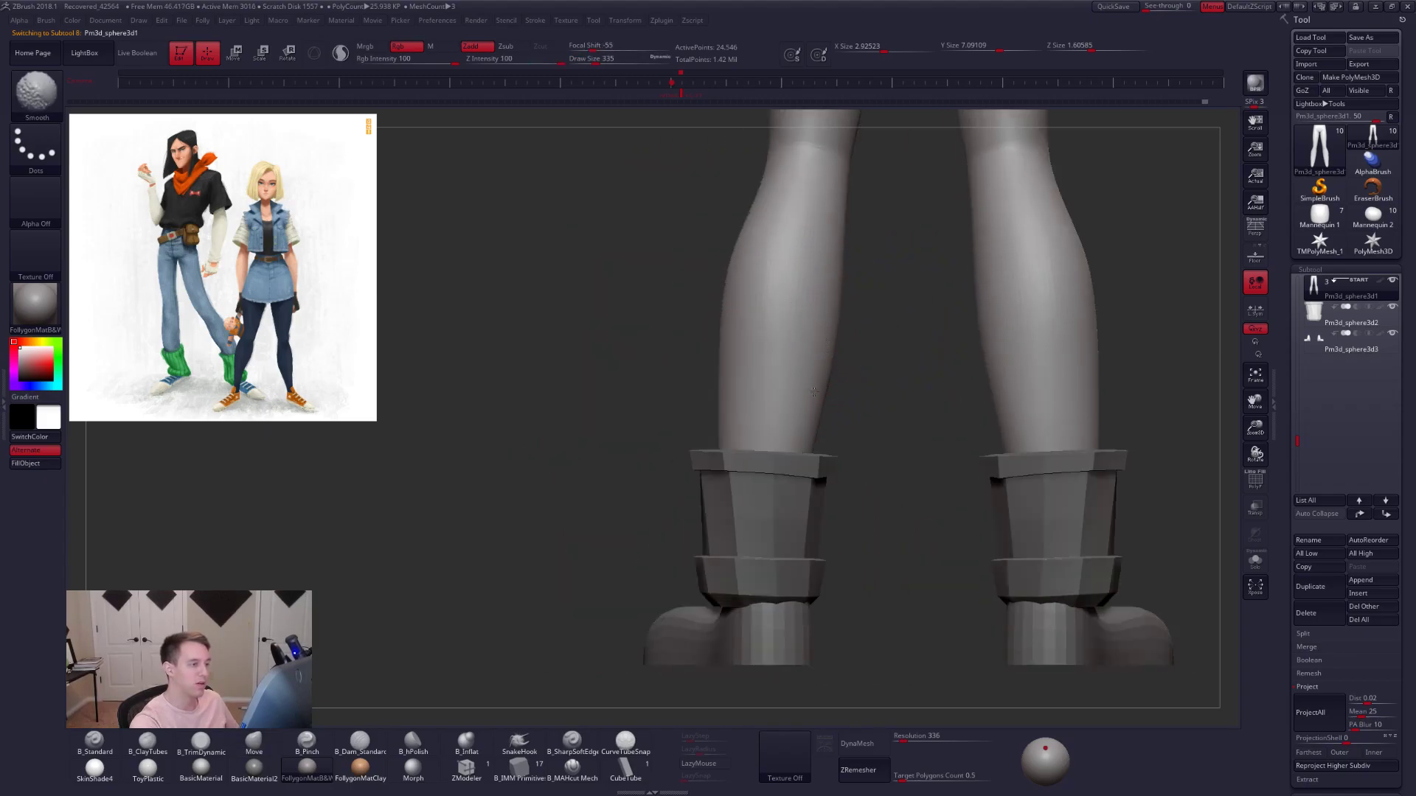
# - Isolate the legs at a lower subdivision level with the wireframe shown and mask their upper part
pyautogui.hotkey('shift', 'f')
pyautogui.moveTo(717, 375)
pyautogui.keyDown('ctrl'); pyautogui.keyDown('alt'); pyautogui.keyDown('shift'); pyautogui.mouseDown()
pyautogui.moveTo(708, 641)
pyautogui.moveTo(862, 384)
pyautogui.moveTo(719, 369)
pyautogui.mouseUp(); pyautogui.keyUp('shift'); pyautogui.keyUp('alt'); pyautogui.keyUp('ctrl')
pyautogui.keyDown('ctrl'); pyautogui.click(790, 476); pyautogui.keyUp('ctrl')
pyautogui.keyDown('ctrl'); pyautogui.click(817, 470); pyautogui.keyUp('ctrl')
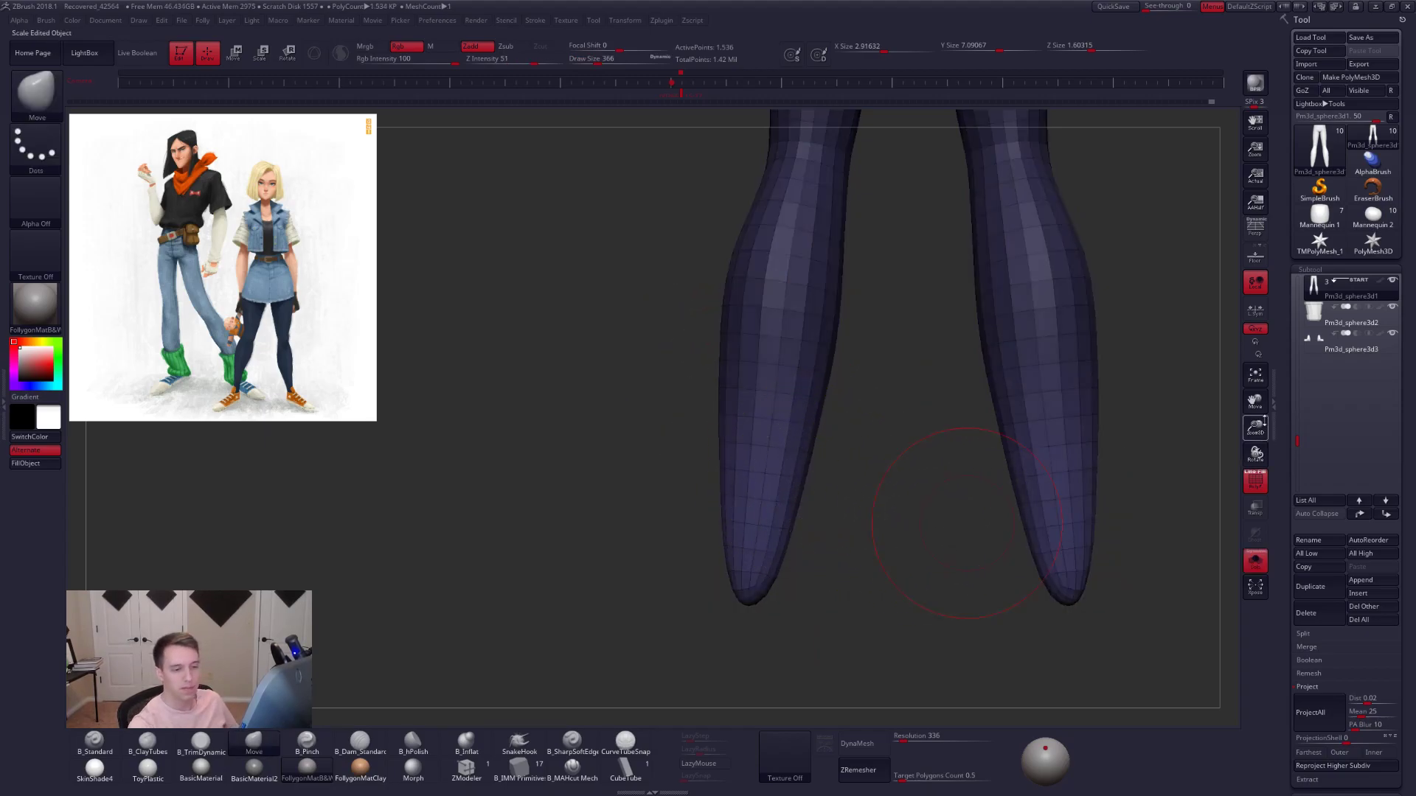
pyautogui.click(1255, 310)
pyautogui.press('e')
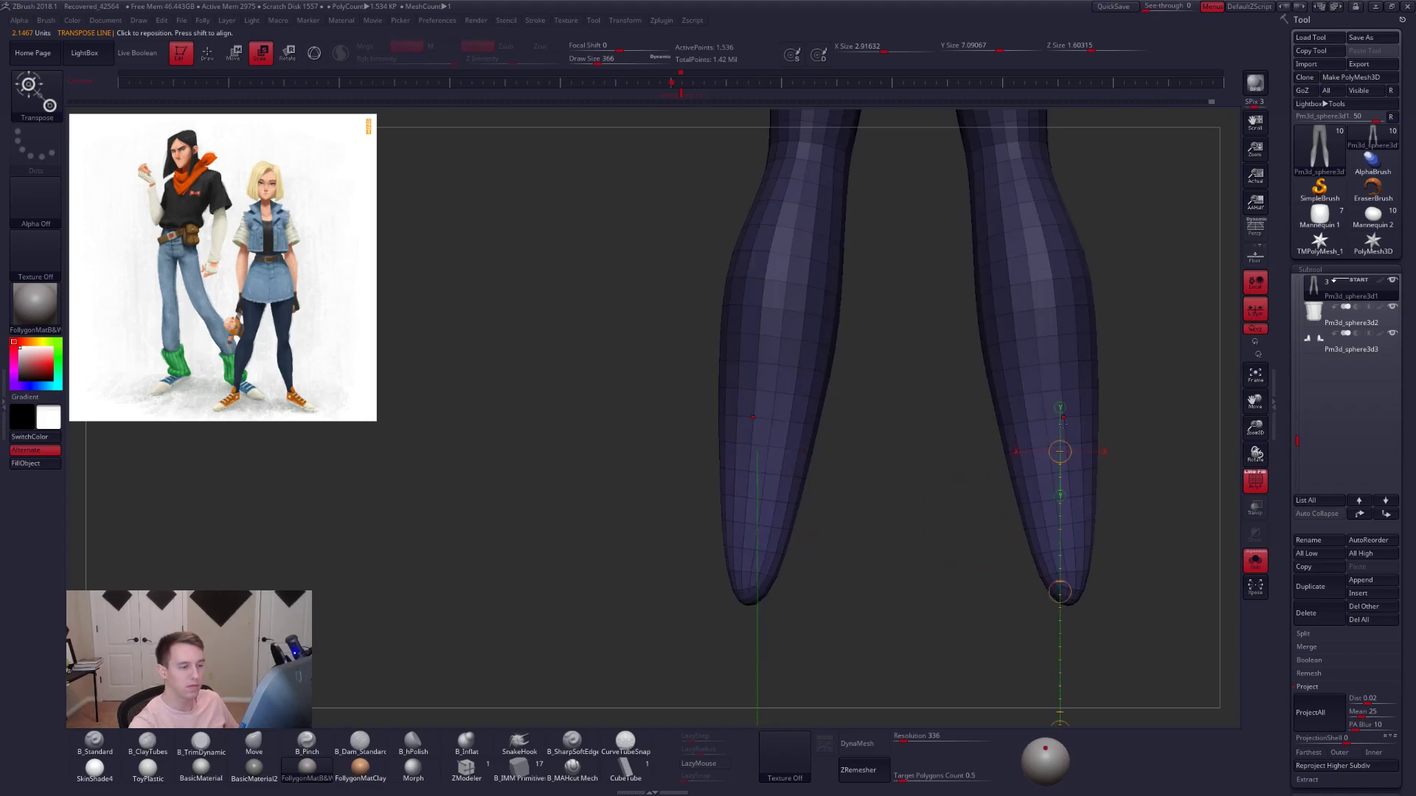
pyautogui.press('q')
pyautogui.moveTo(1285, 363); pyautogui.dragTo(1257, 449)
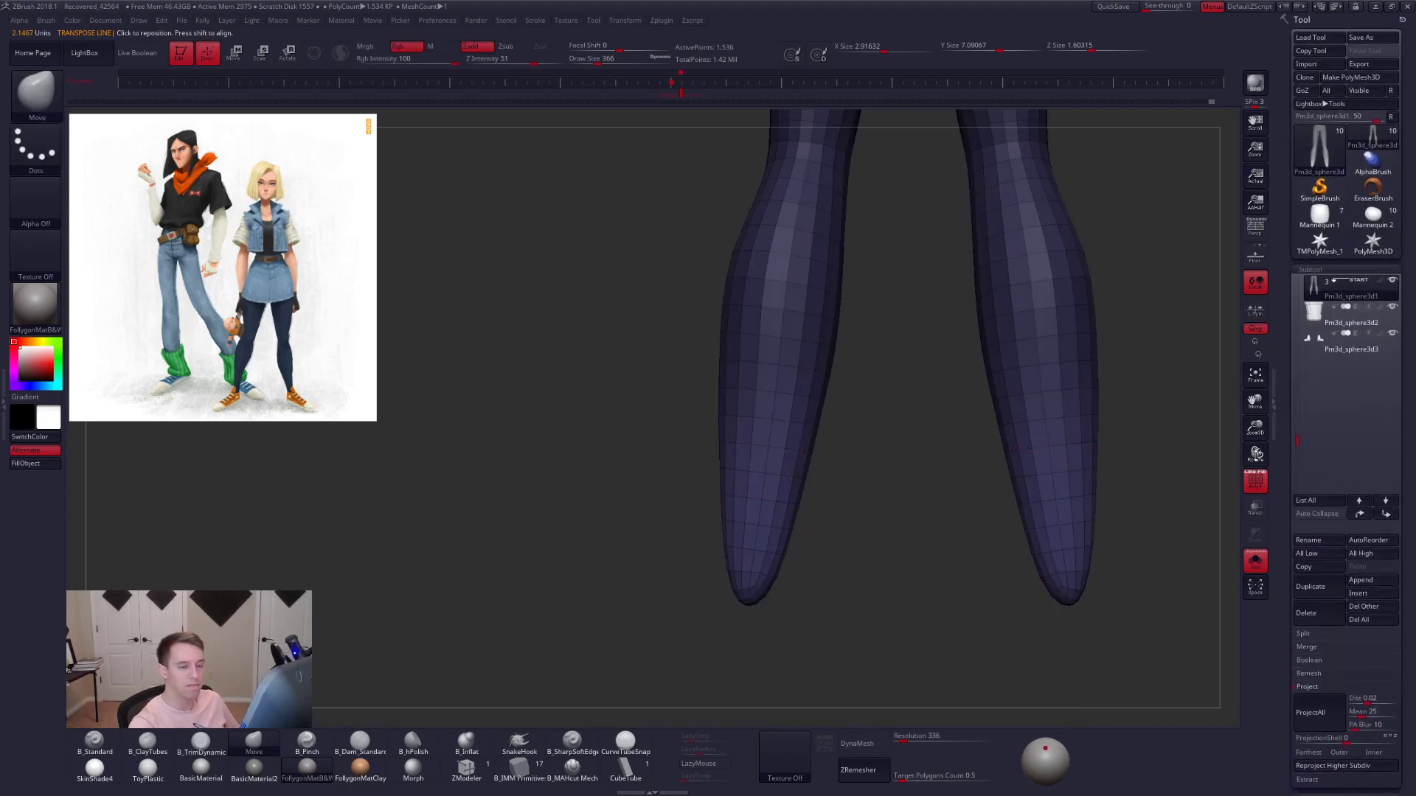
# - Scale the lower ends of the legs outward along a horizontal transpose line with local symmetry on
pyautogui.click(1255, 310)
pyautogui.press('e')
pyautogui.click(1078, 415)
pyautogui.click(1121, 415)
pyautogui.click(1054, 431)
pyautogui.click(1098, 431)
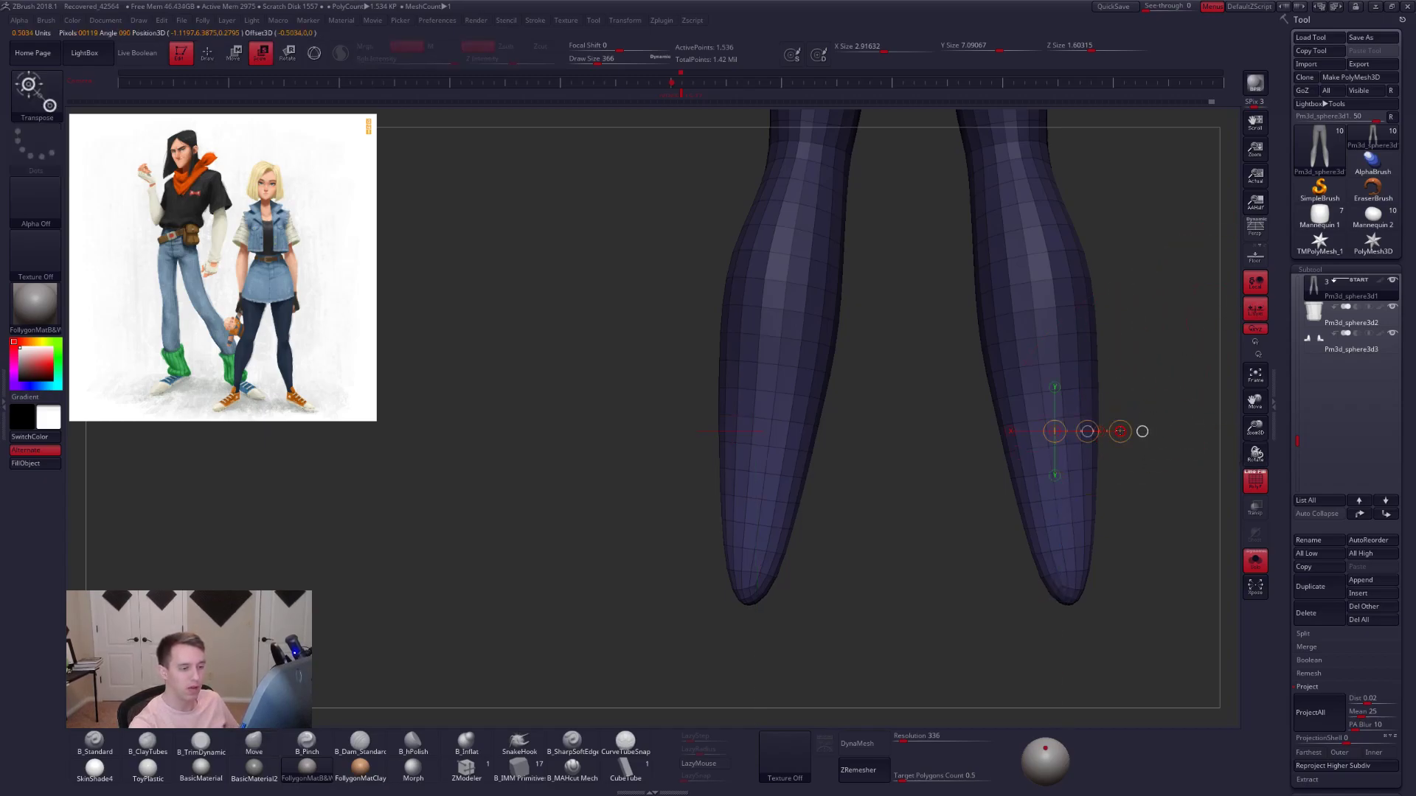
pyautogui.moveTo(1124, 432); pyautogui.dragTo(1174, 438)
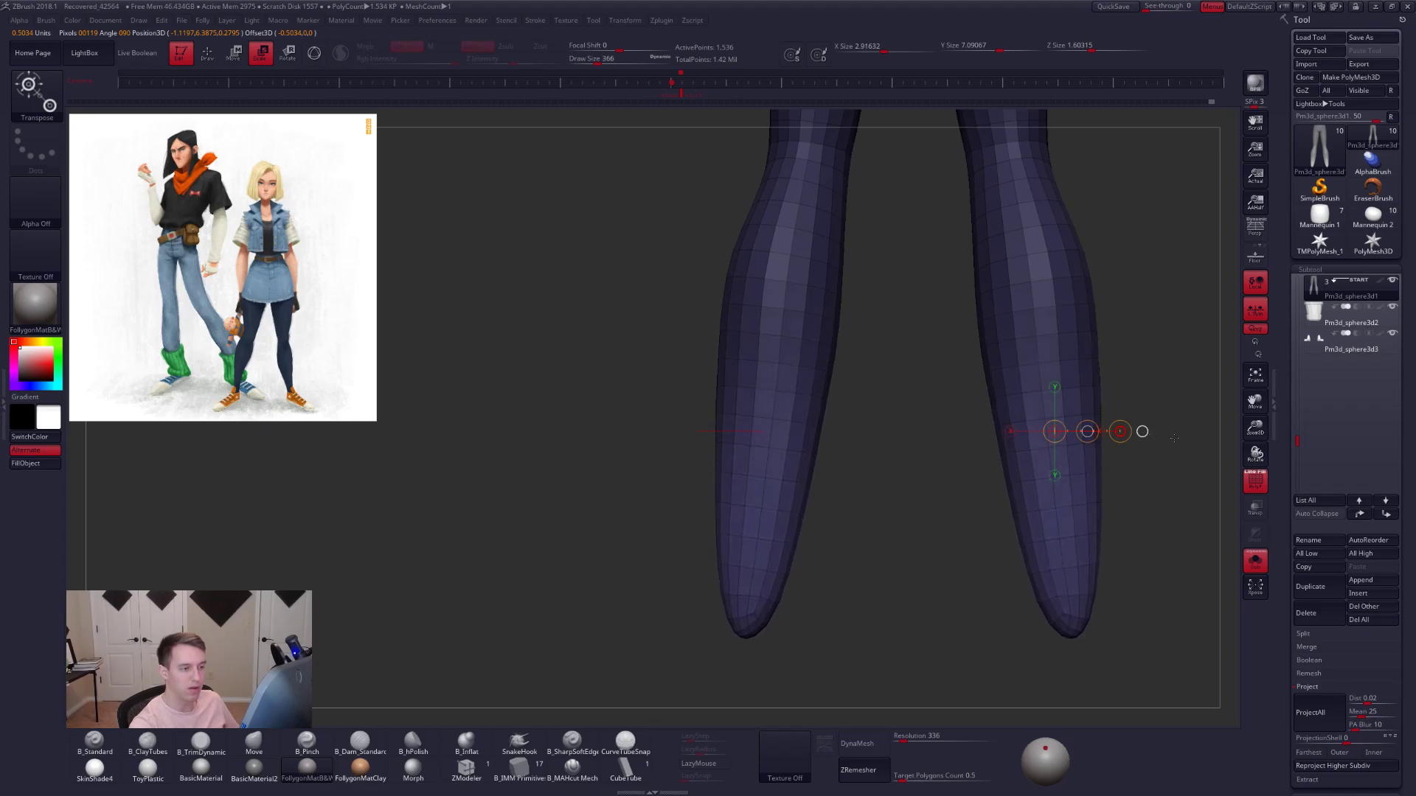
# - Undo and redo the leg scaling for comparison, show all subtools and return to the Move brush with local symmetry off
pyautogui.keyDown('ctrl'); pyautogui.moveTo(1172, 441); pyautogui.dragTo(1106, 468, button='right'); pyautogui.keyUp('ctrl')
pyautogui.hotkey('ctrl', 'z')
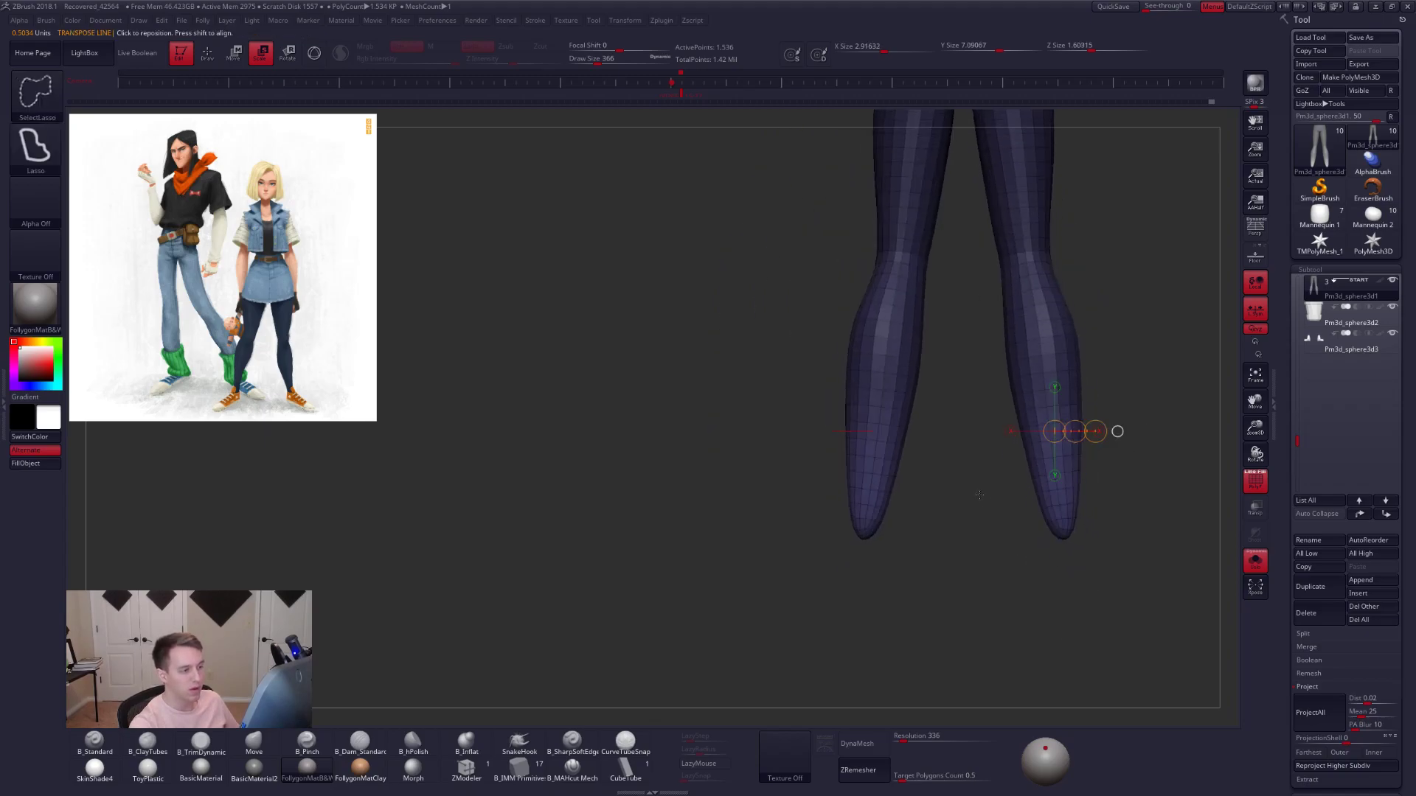
pyautogui.hotkey('ctrl', 'shift', 'z')
pyautogui.hotkey('alt', 's')
pyautogui.moveTo(921, 518)
pyautogui.mouseDown(button='right')
pyautogui.moveTo(1209, 509)
pyautogui.moveTo(1019, 531)
pyautogui.mouseUp(button='right')
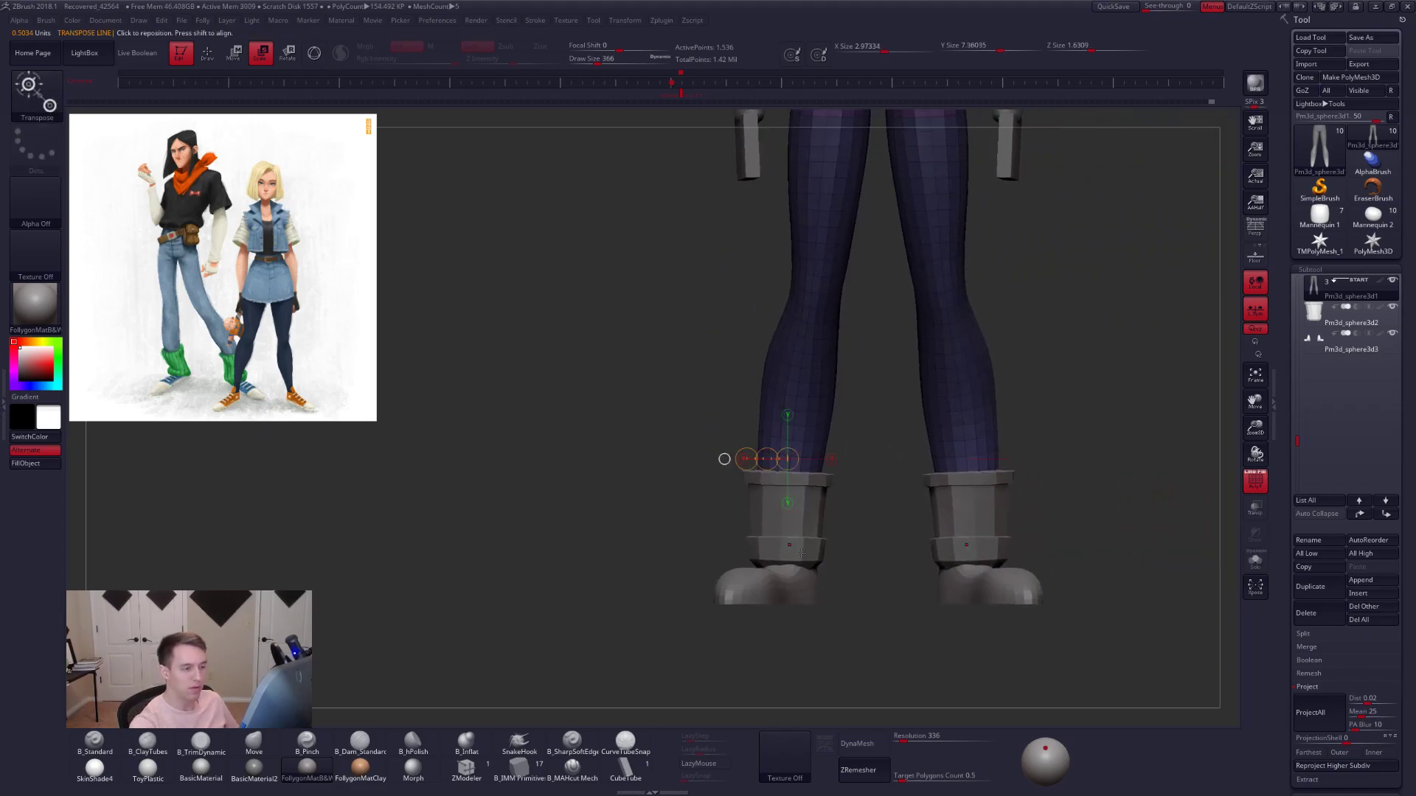
pyautogui.press('q')
pyautogui.click(1255, 309)
pyautogui.keyDown('alt'); pyautogui.moveTo(1072, 424); pyautogui.dragTo(956, 462, button='right'); pyautogui.keyUp('alt')
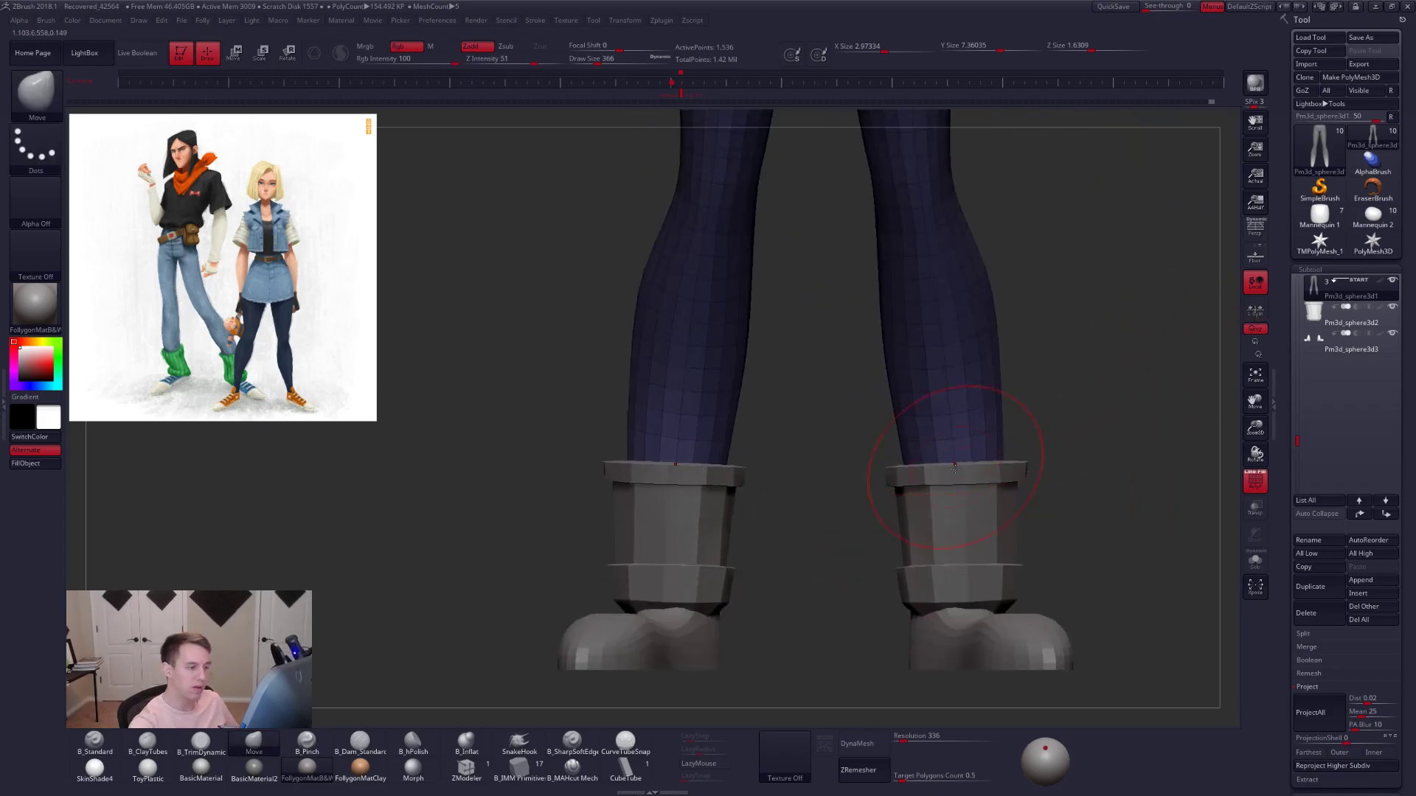
# - Clear the mask on the legs, hide the wireframe and step up one subdivision level
pyautogui.keyDown('alt'); pyautogui.moveTo(1009, 510); pyautogui.dragTo(917, 500, button='right'); pyautogui.keyUp('alt')
pyautogui.keyDown('ctrl'); pyautogui.moveTo(1022, 455); pyautogui.dragTo(1072, 420); pyautogui.keyUp('ctrl')
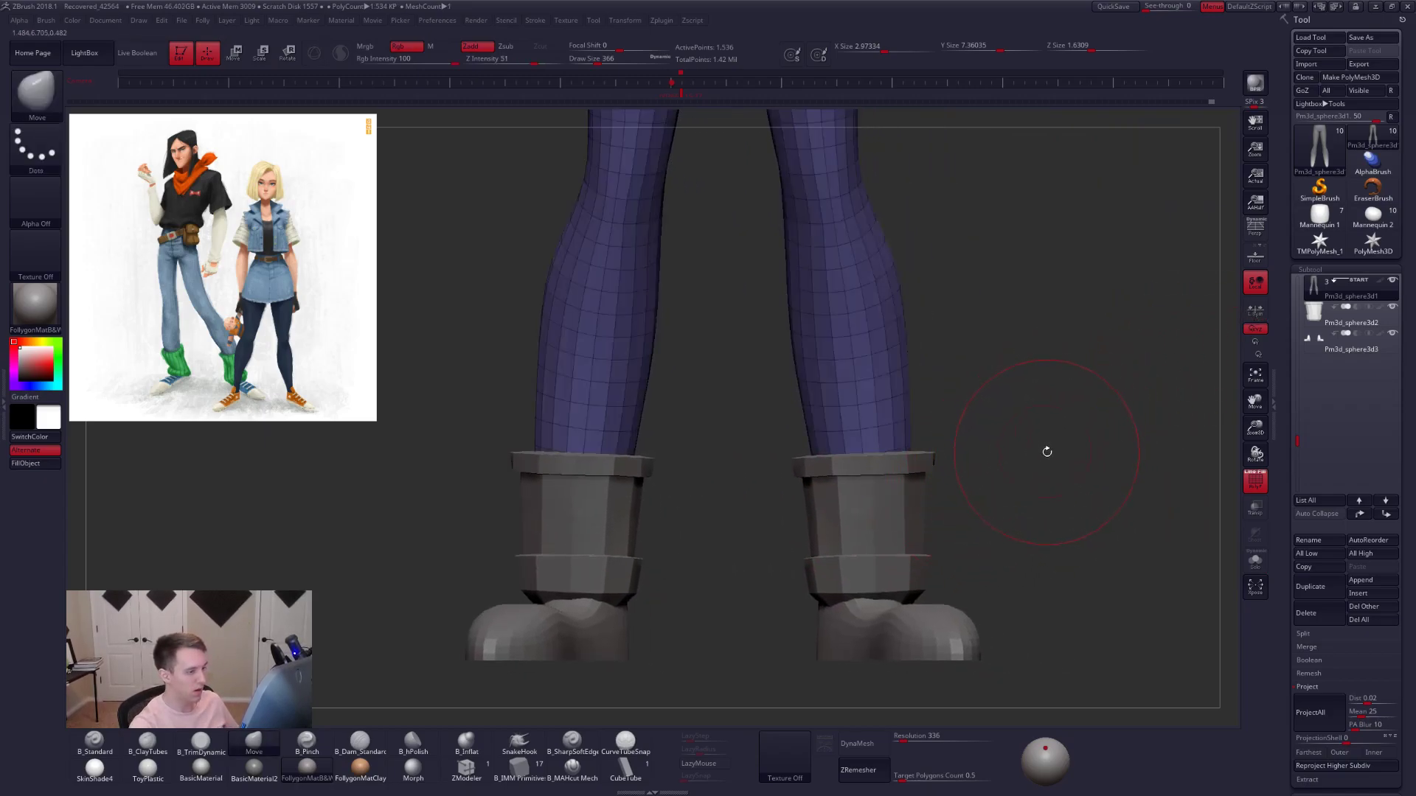
pyautogui.hotkey('shift', 'f')
pyautogui.keyDown('alt'); pyautogui.moveTo(977, 394); pyautogui.dragTo(1009, 512, button='right'); pyautogui.keyUp('alt')
pyautogui.press('d')
# - Build up rounded kneecaps on the legs with the ClayTubes brush at draw size 292 and smooth them at a higher subdivision level
pyautogui.press('space')
pyautogui.moveTo(895, 323); pyautogui.dragTo(889, 322)
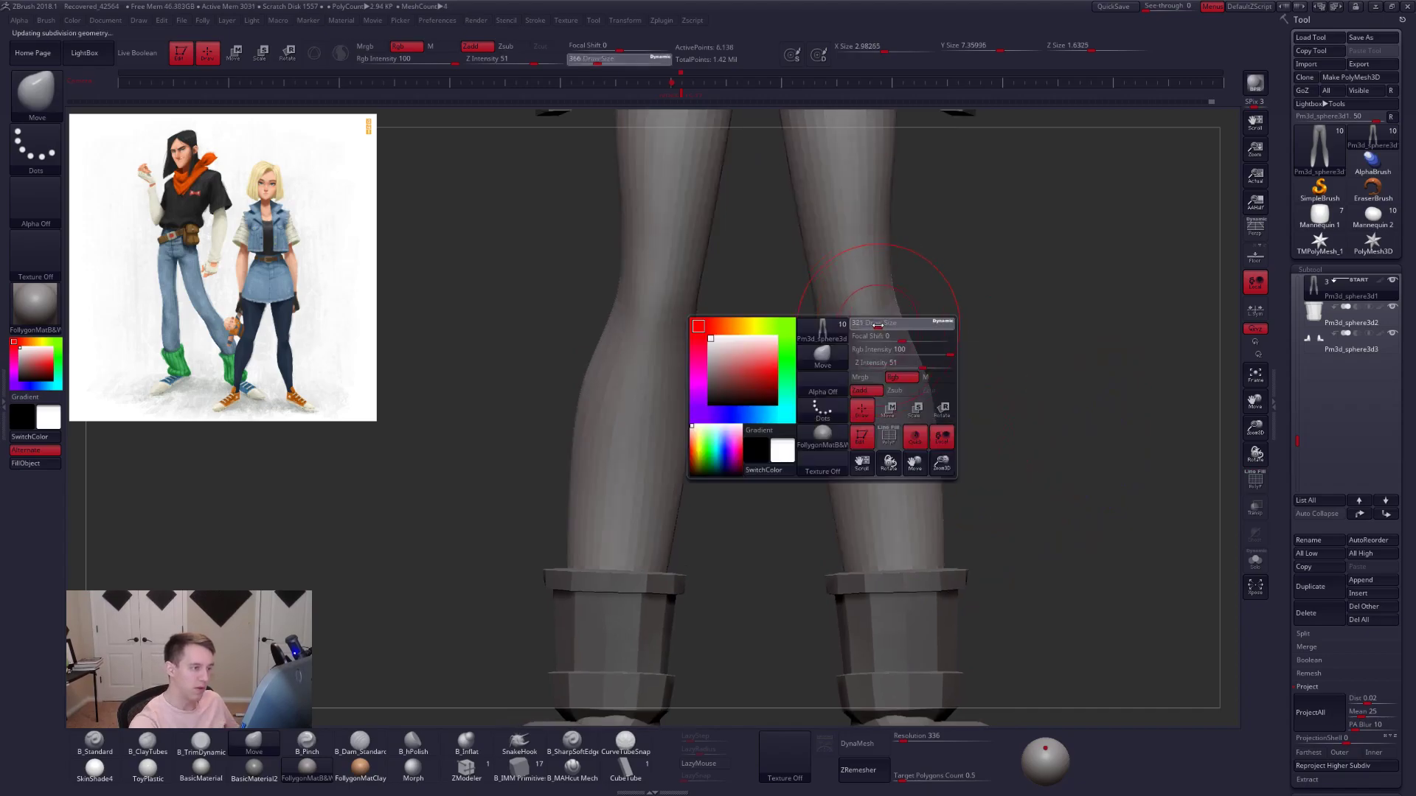
pyautogui.press('b')
pyautogui.press('c')
pyautogui.press('t')
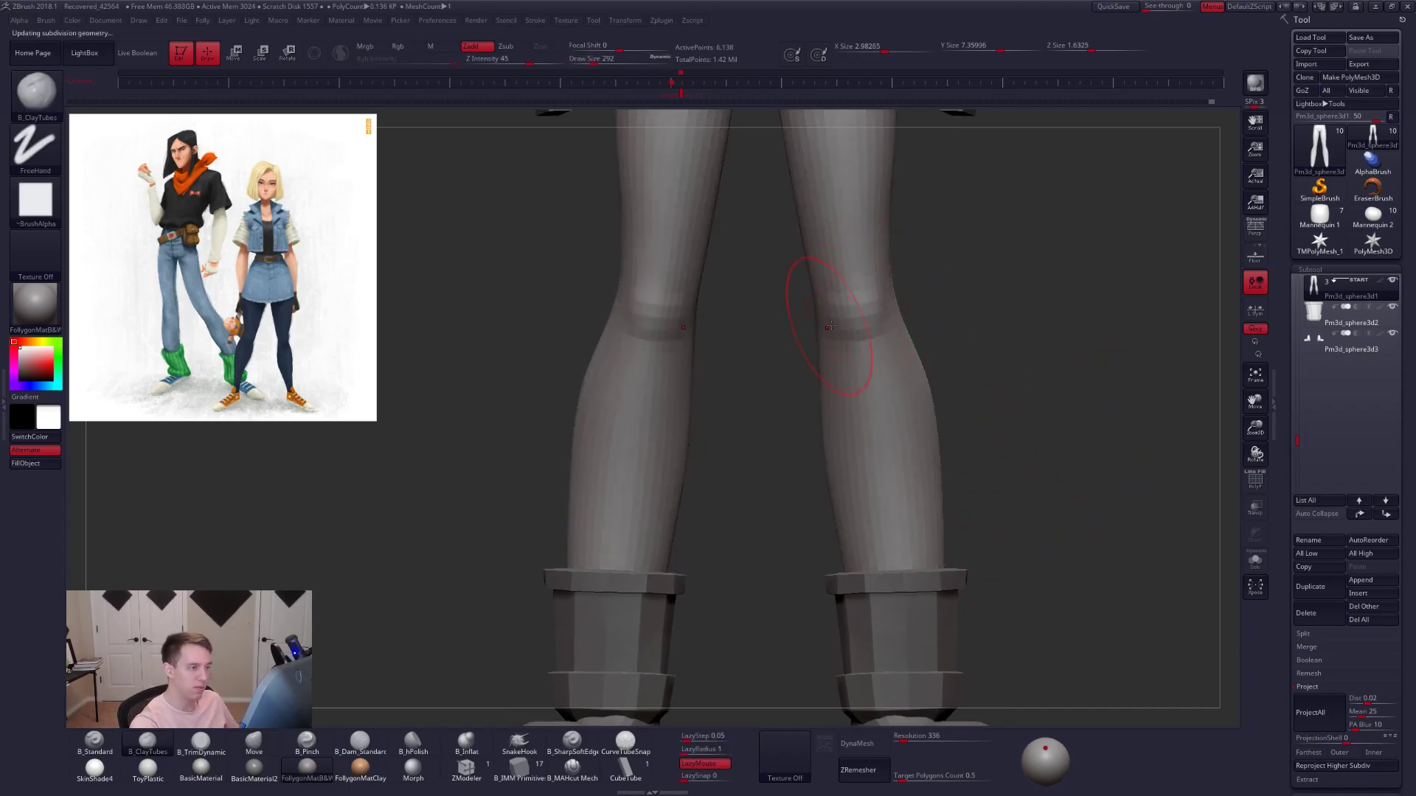
pyautogui.hotkey('ctrl', 'd')
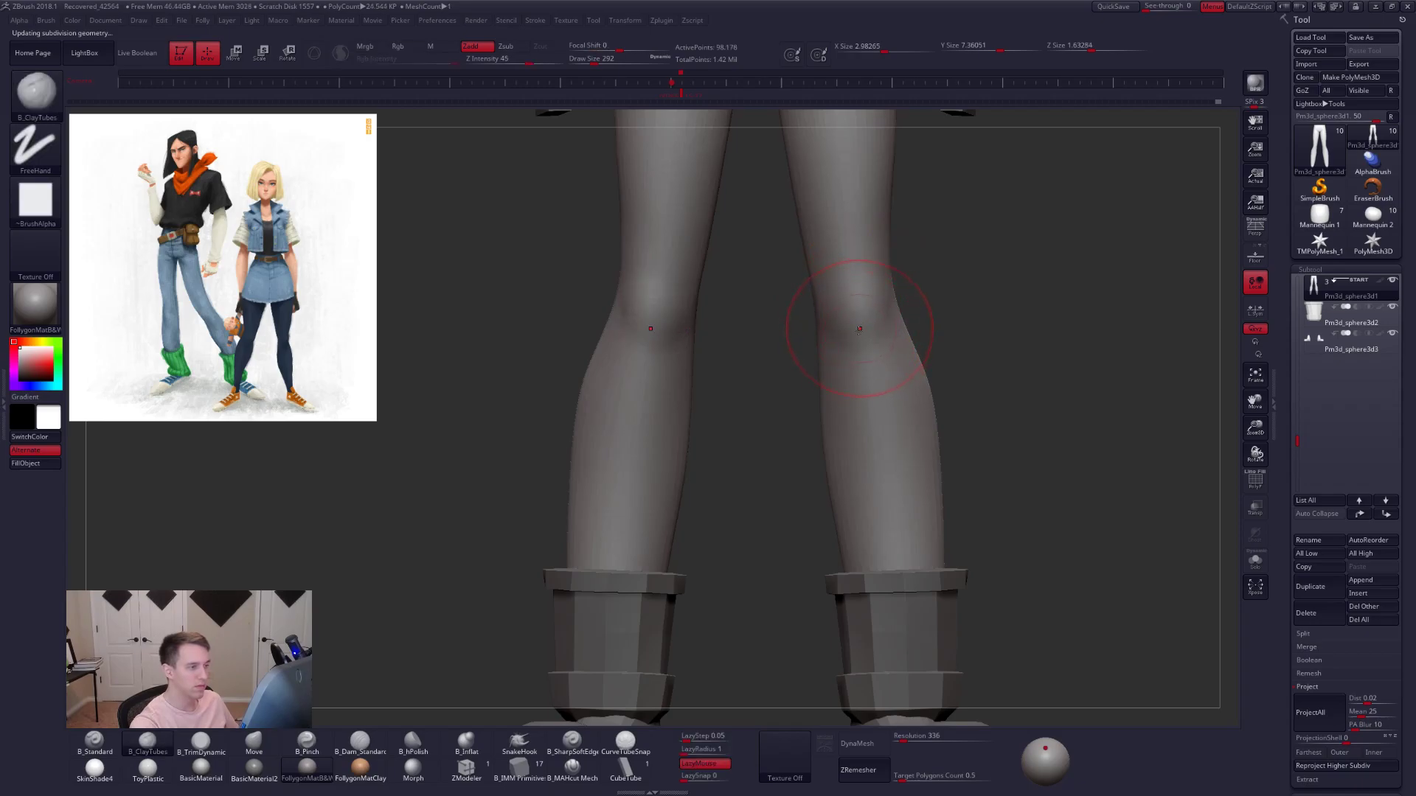
pyautogui.press('shift')
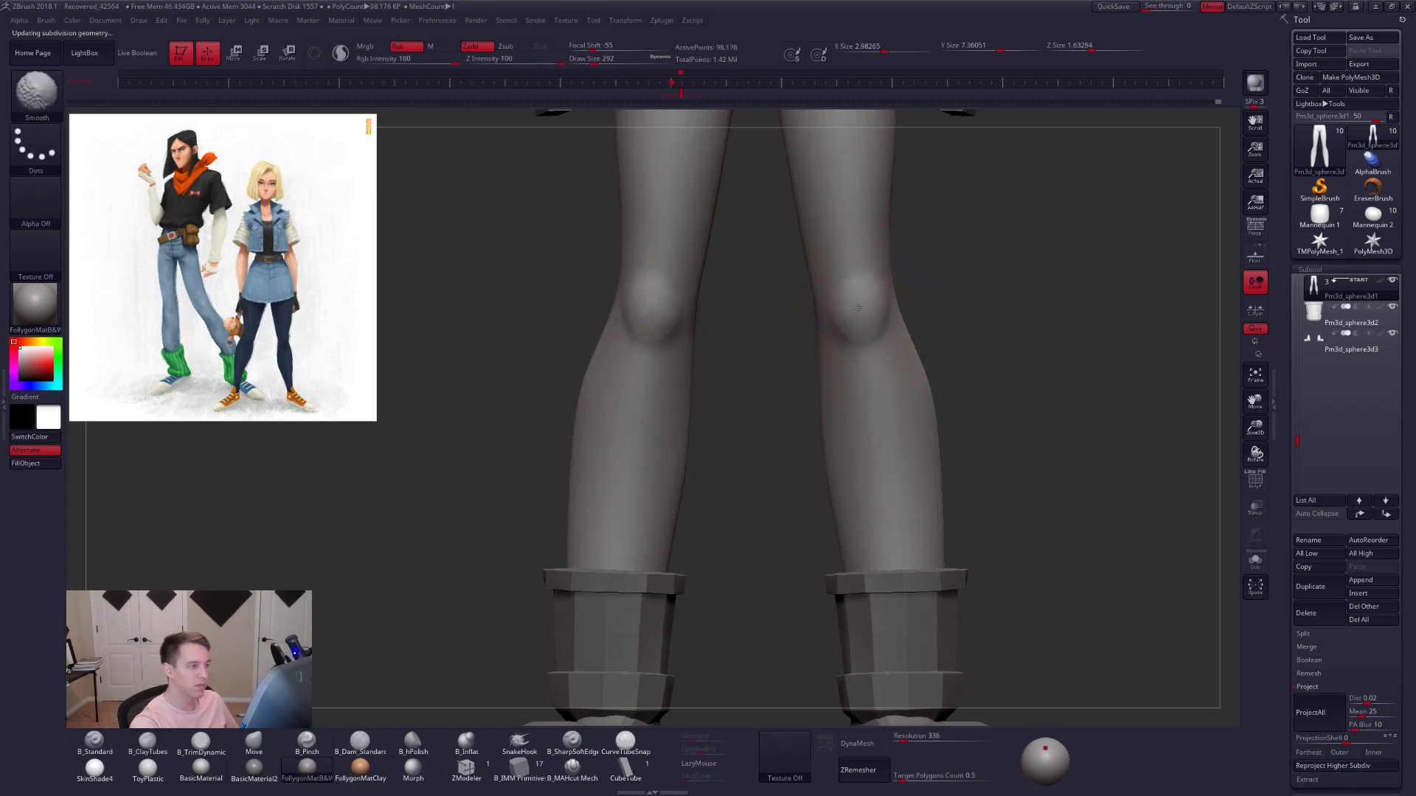
pyautogui.moveTo(866, 318)
pyautogui.mouseDown(button='right')
pyautogui.moveTo(910, 326)
pyautogui.moveTo(869, 300)
pyautogui.moveTo(885, 320)
pyautogui.moveTo(868, 320)
pyautogui.mouseUp(button='right')
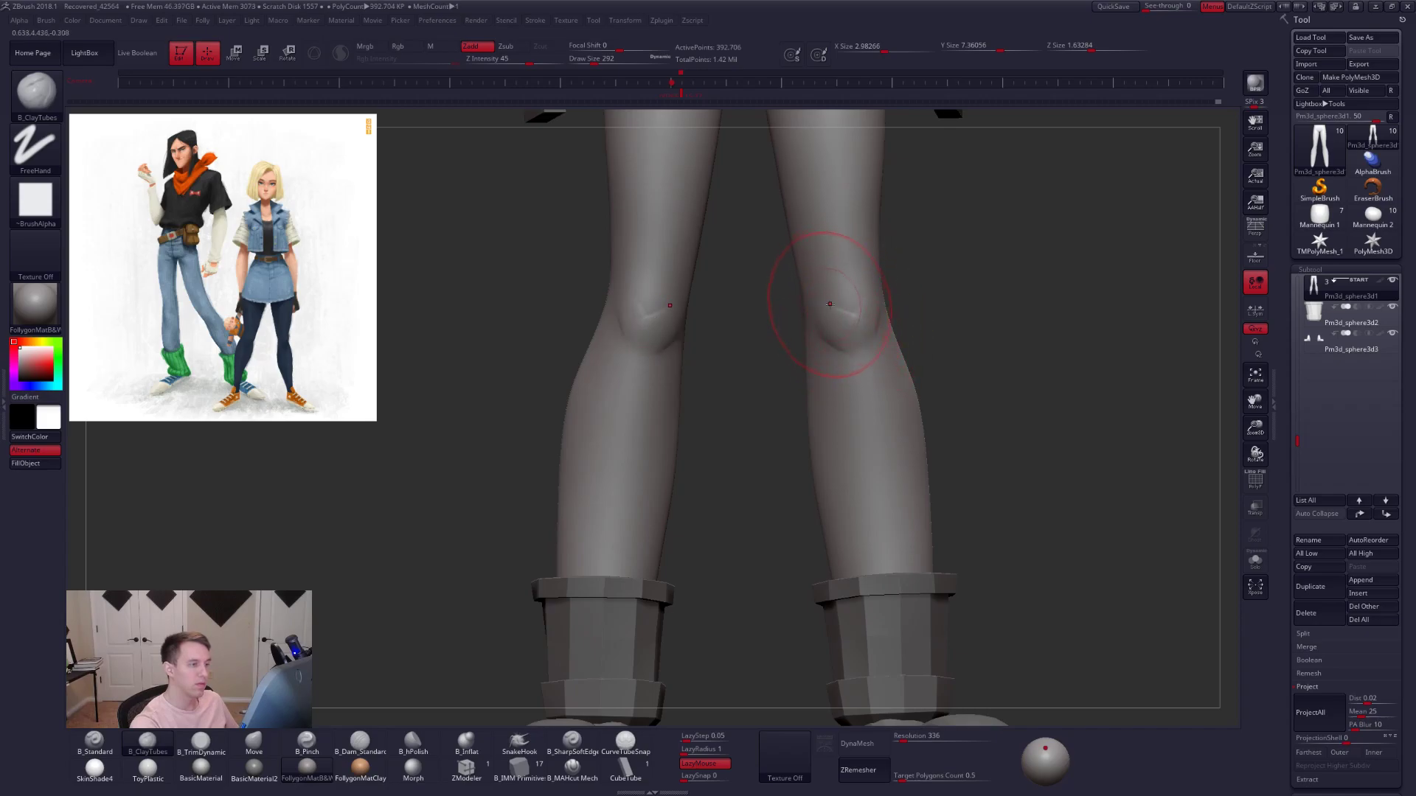
# - Soften the kneecaps at a lower subdivision level, refining them with TrimDynamic and Smooth at draw size 203
pyautogui.hotkey('shift', 'd')
pyautogui.keyDown('shift'); pyautogui.moveTo(860, 322); pyautogui.dragTo(855, 314); pyautogui.keyUp('shift')
pyautogui.moveTo(829, 309)
pyautogui.mouseDown(button='right')
pyautogui.moveTo(885, 317)
pyautogui.moveTo(857, 326)
pyautogui.moveTo(862, 358)
pyautogui.mouseUp(button='right')
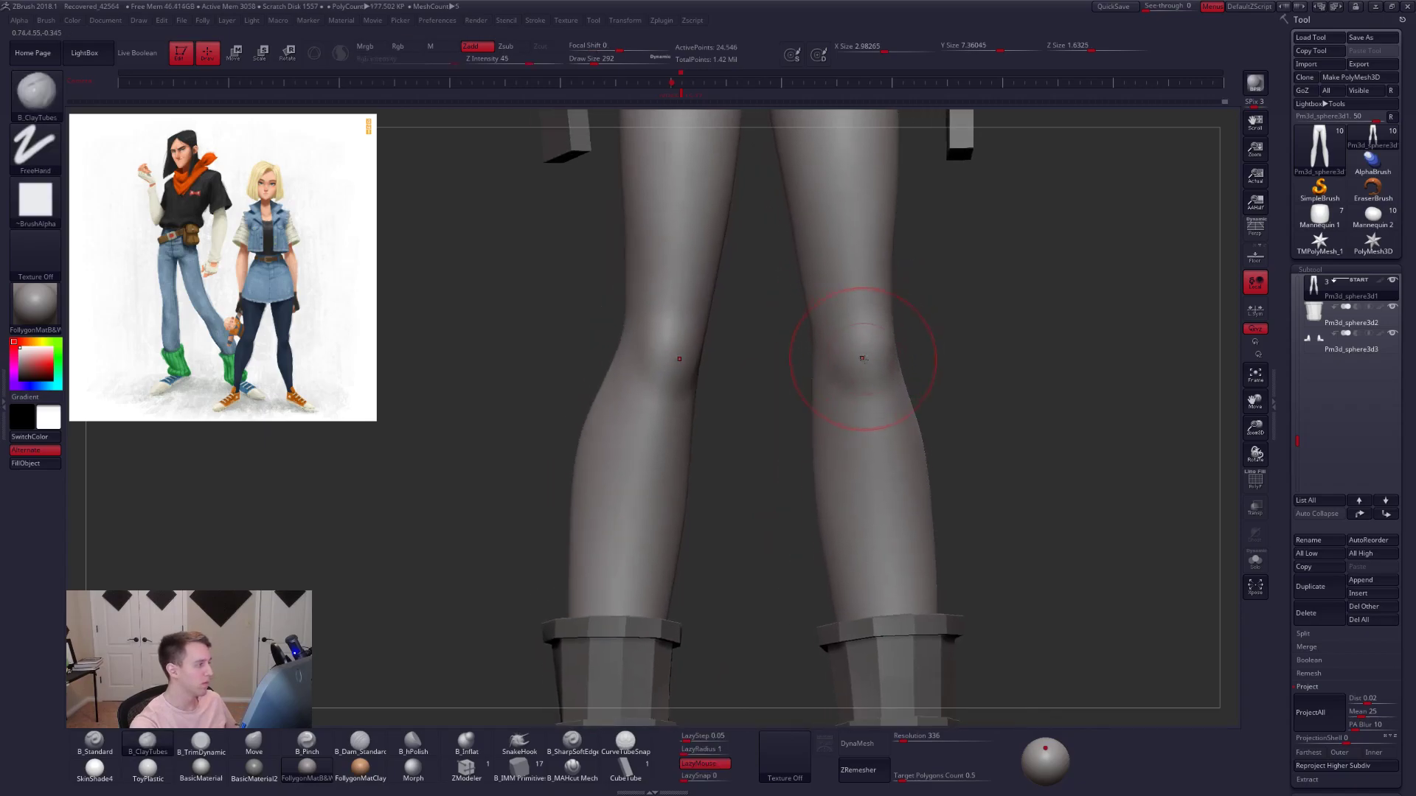
pyautogui.press('s')
pyautogui.moveTo(882, 341); pyautogui.dragTo(869, 331)
pyautogui.press('3')
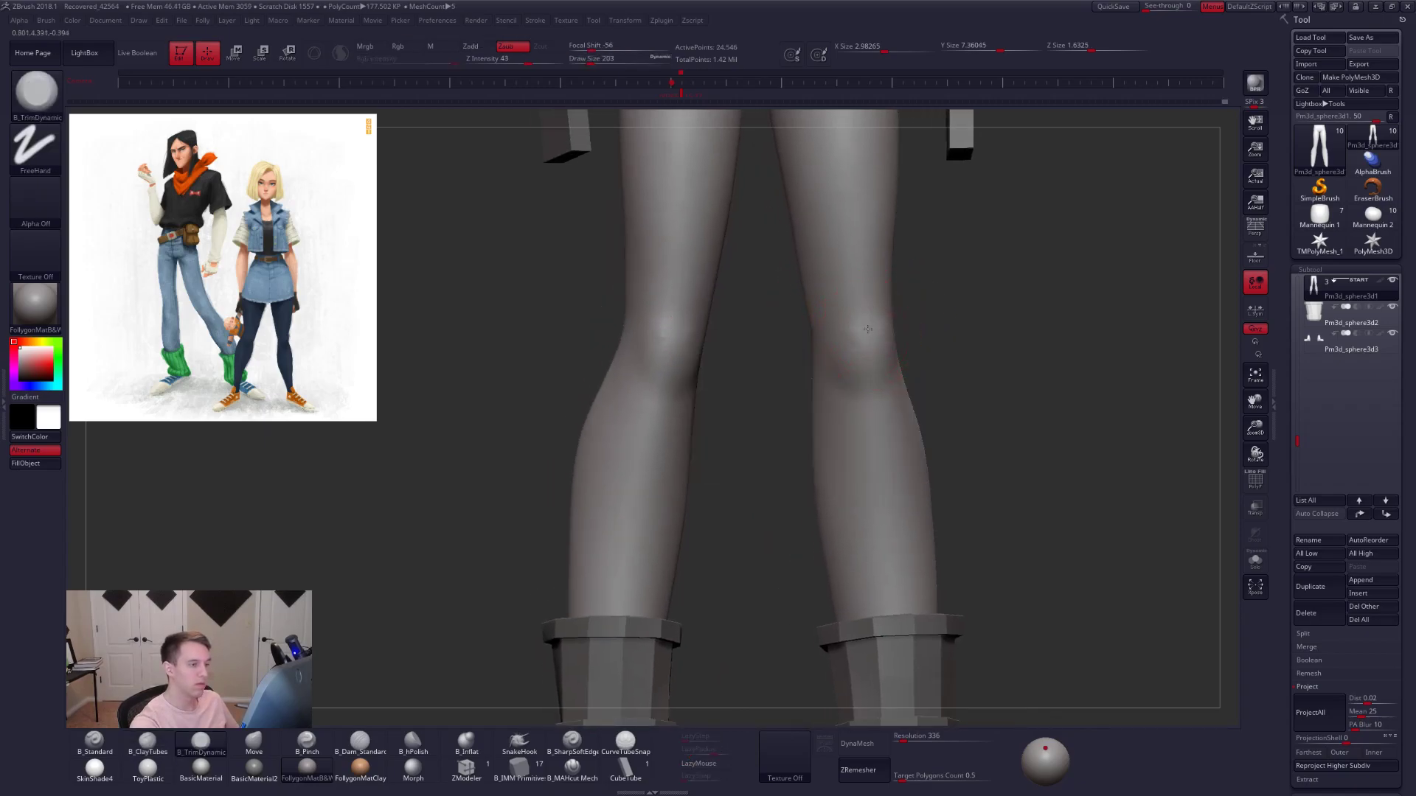
pyautogui.press('shift')
pyautogui.press('shift')
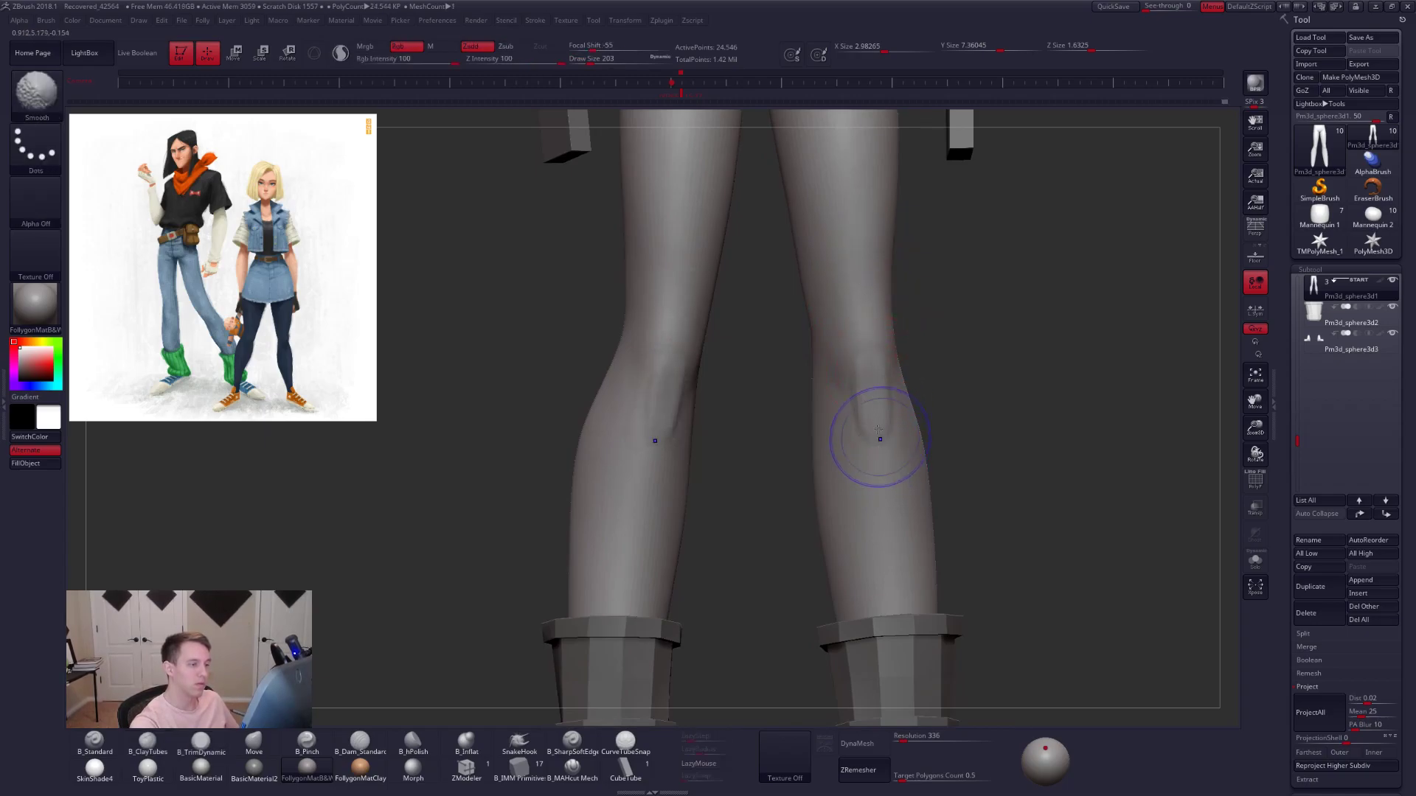
# - Smooth the knees and upper shins at draw size 239 and add clay strokes to the inner knees
pyautogui.moveTo(871, 408)
pyautogui.mouseDown(button='right')
pyautogui.moveTo(848, 404)
pyautogui.moveTo(920, 362)
pyautogui.moveTo(882, 357)
pyautogui.moveTo(860, 326)
pyautogui.mouseUp(button='right')
pyautogui.press('shift')
pyautogui.press('shift')
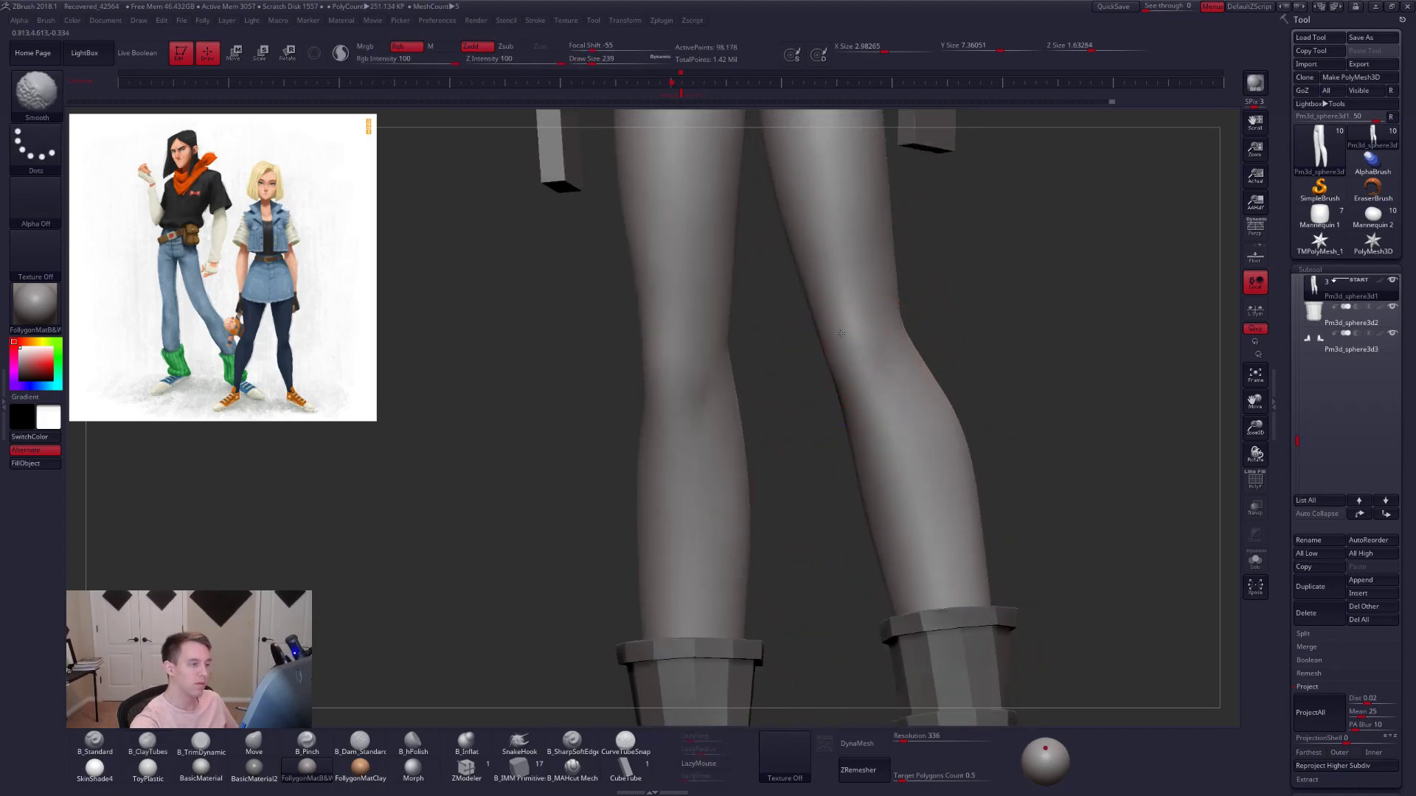
pyautogui.moveTo(845, 394); pyautogui.dragTo(805, 384, button='right')
pyautogui.press('shift')
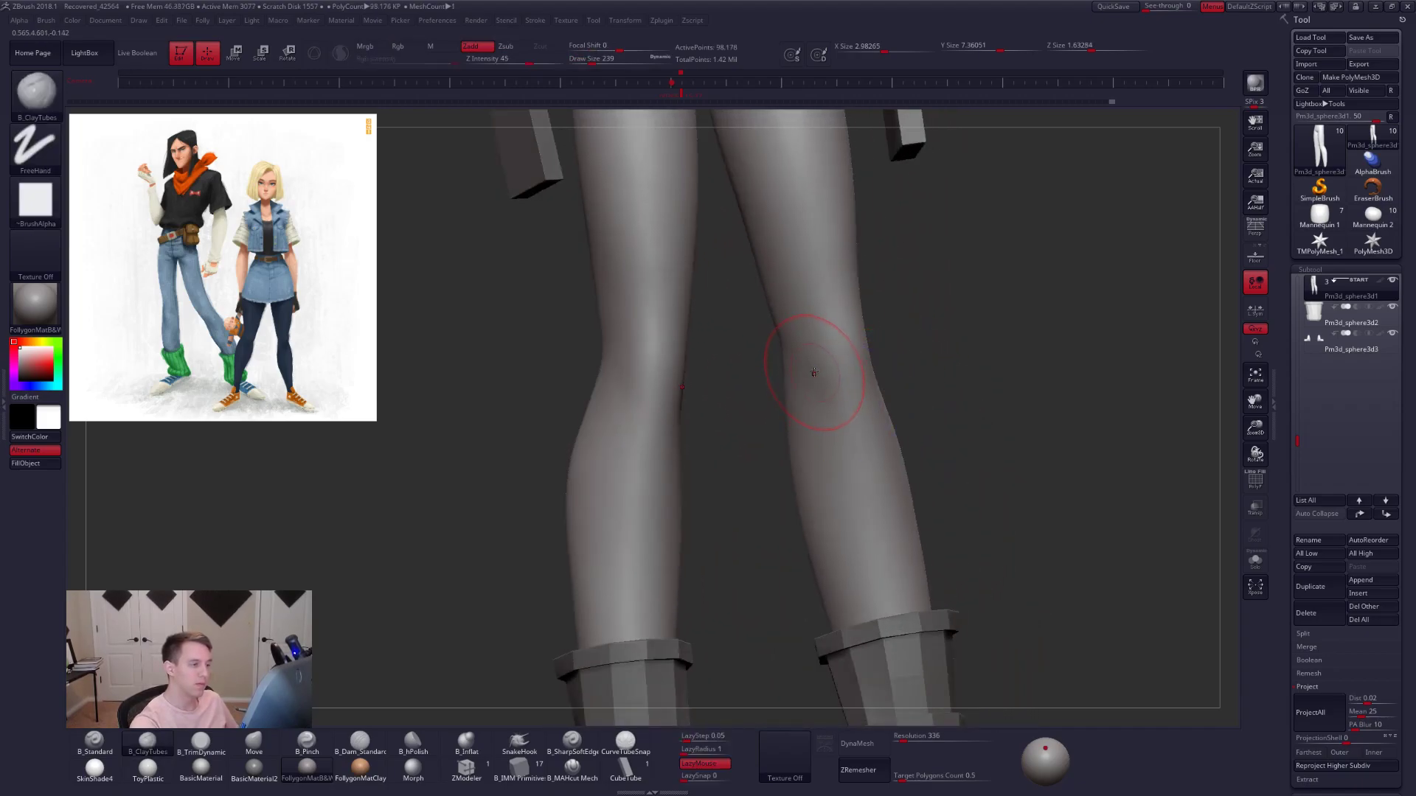
# - Undo the last inner-knee stroke and rework the inner knees and calves with ClayTubes and Smooth at a lower subdivision level
pyautogui.hotkey('shift', 'd')
pyautogui.hotkey('ctrl', 'z')
pyautogui.keyDown('shift'); pyautogui.moveTo(822, 374); pyautogui.dragTo(837, 401); pyautogui.keyUp('shift')
pyautogui.press('shift')
pyautogui.moveTo(831, 425)
pyautogui.keyDown('shift'); pyautogui.mouseDown(button='right')
pyautogui.moveTo(858, 429)
pyautogui.moveTo(805, 408)
pyautogui.mouseUp(button='right'); pyautogui.keyUp('shift')
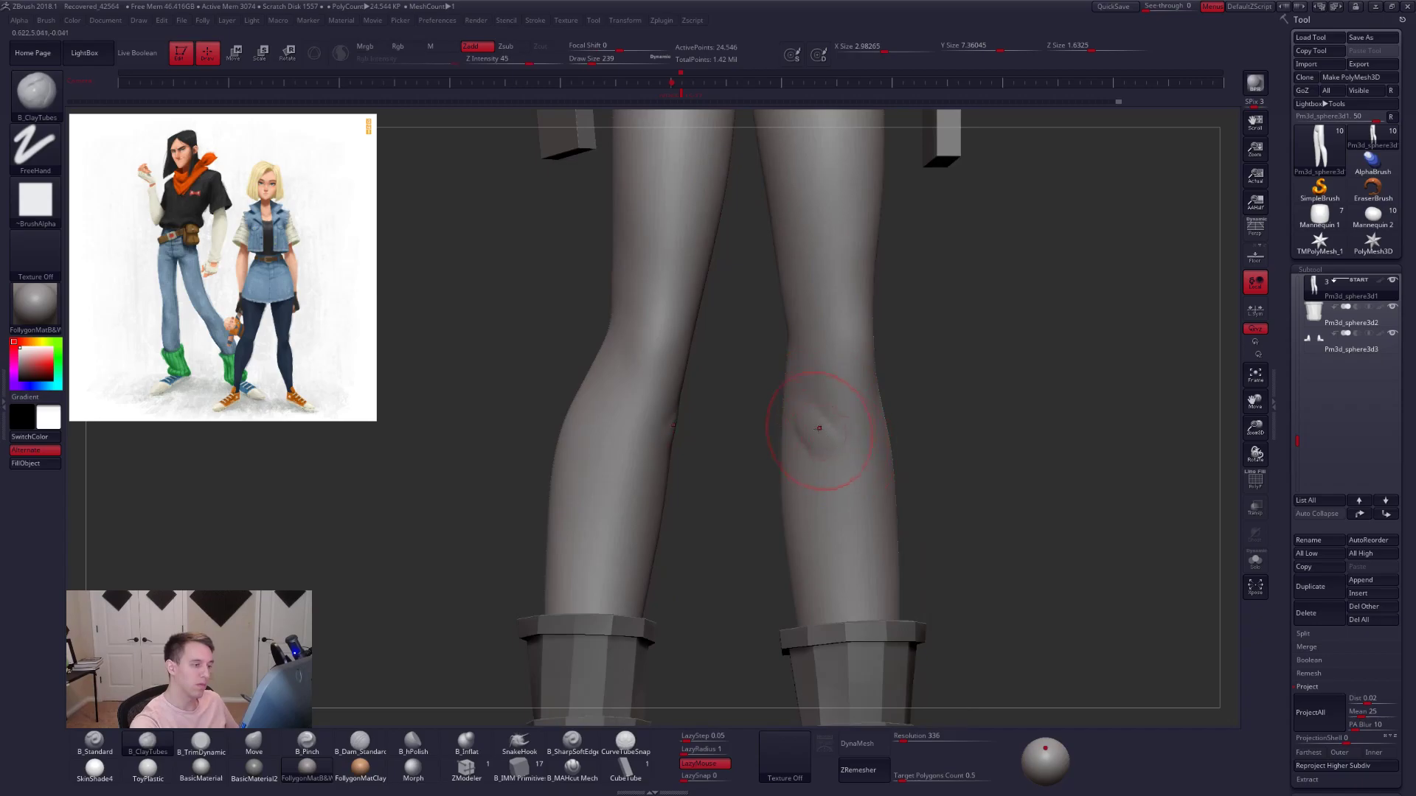
pyautogui.press('space')
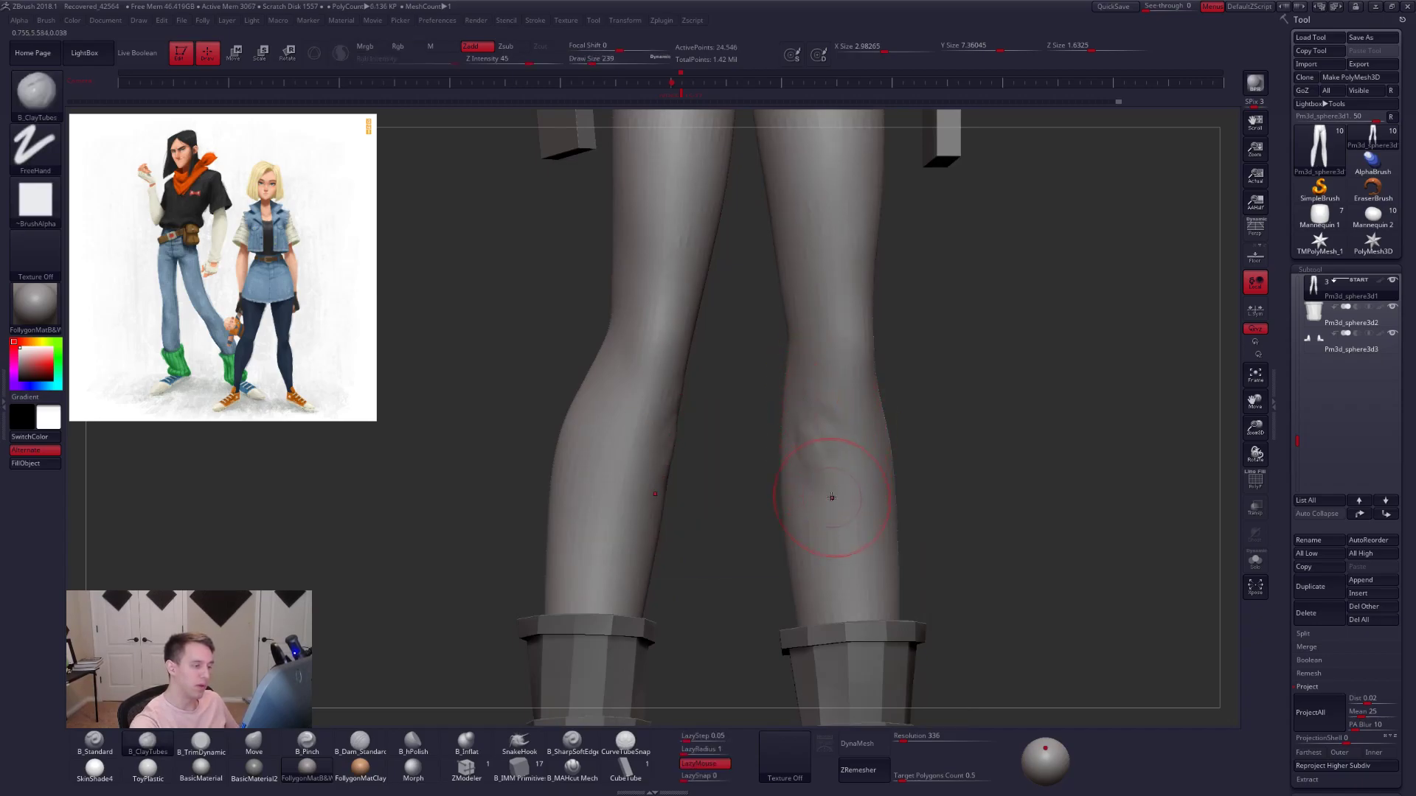
pyautogui.keyDown('shift'); pyautogui.moveTo(847, 503); pyautogui.dragTo(824, 445); pyautogui.keyUp('shift')
pyautogui.moveTo(816, 470); pyautogui.dragTo(816, 454, button='right')
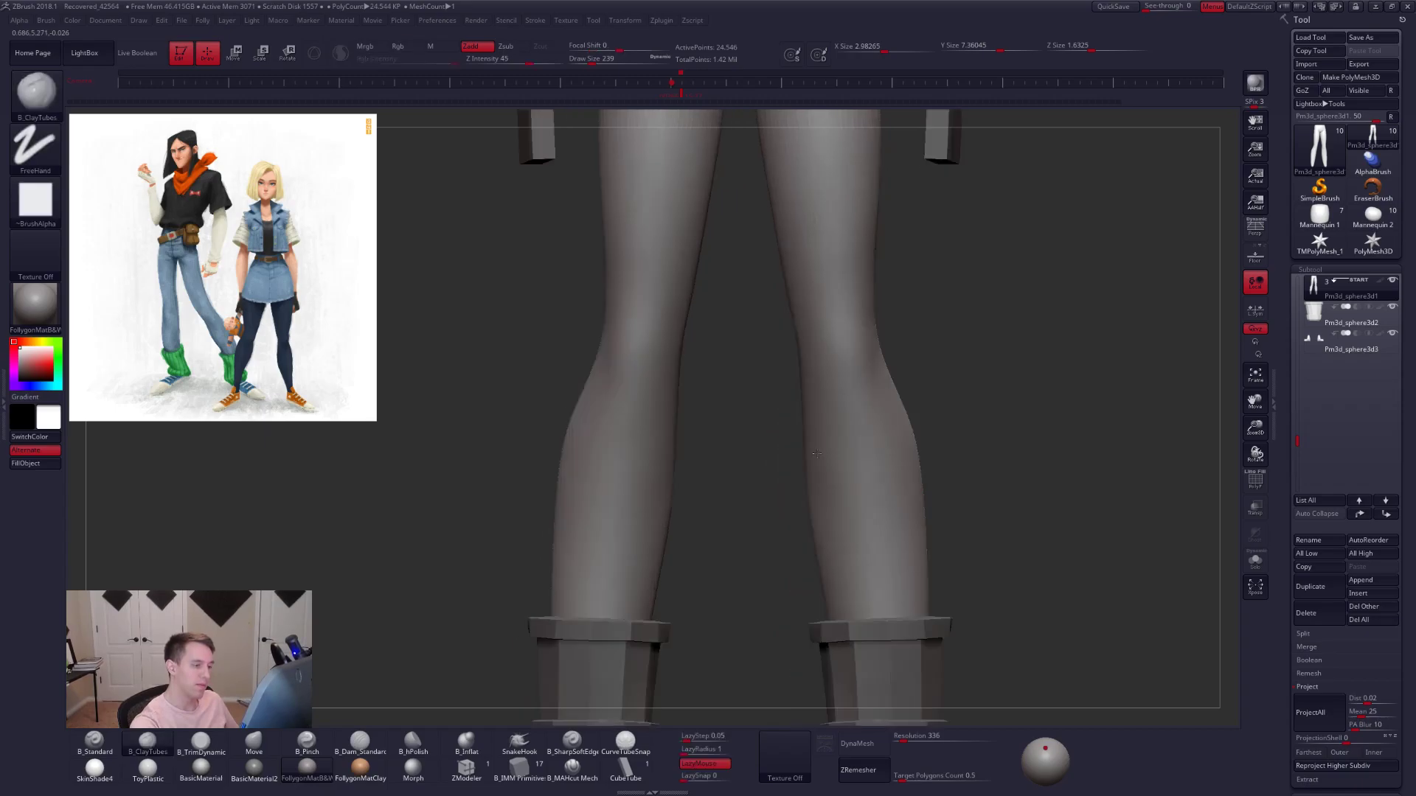
# - Smooth the calves below the knees at draw size 227 and raise the legs' subdivision level
pyautogui.press('shift')
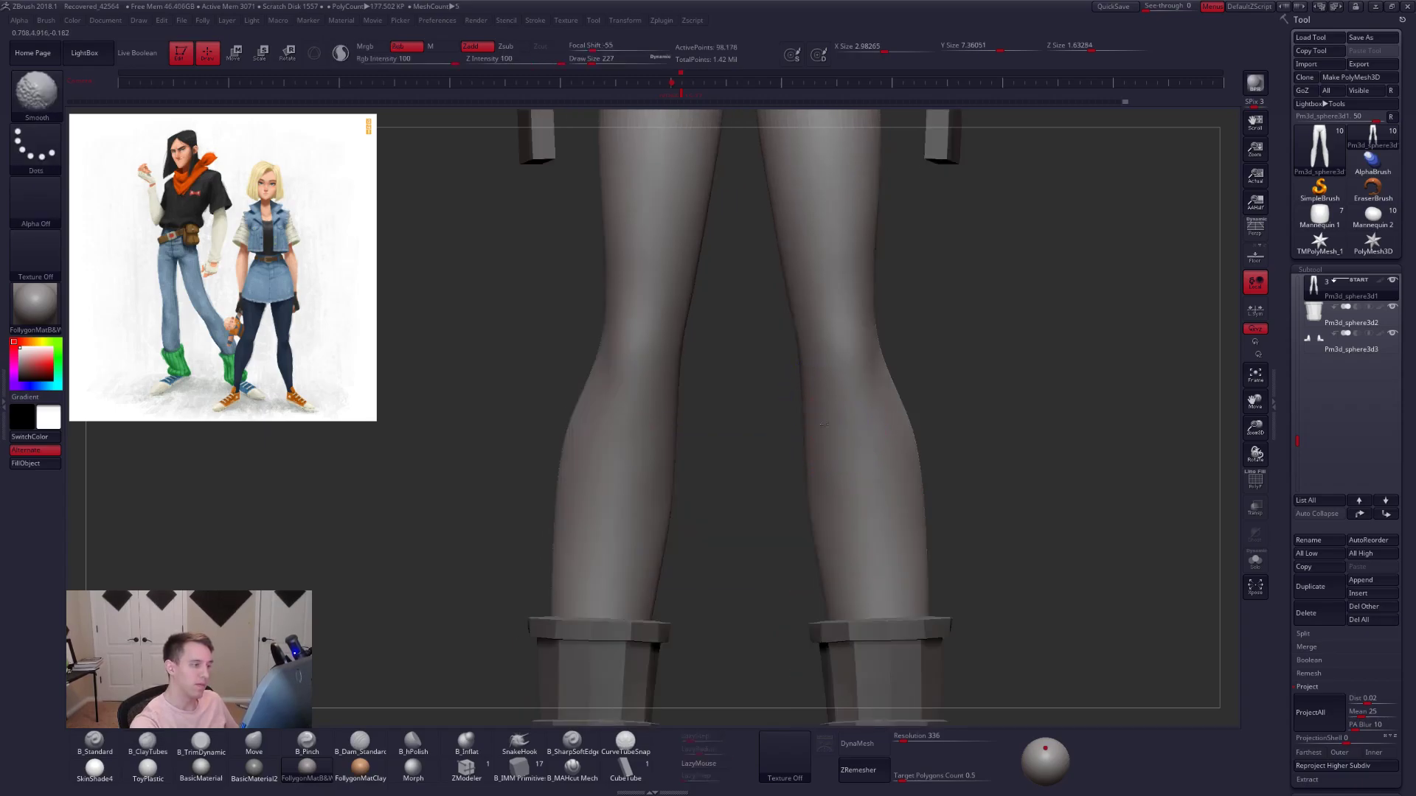
pyautogui.moveTo(853, 410)
pyautogui.keyDown('shift'); pyautogui.mouseDown(button='right')
pyautogui.moveTo(998, 468)
pyautogui.moveTo(1071, 454)
pyautogui.moveTo(894, 452)
pyautogui.moveTo(849, 469)
pyautogui.mouseUp(button='right'); pyautogui.keyUp('shift')
pyautogui.press('d')
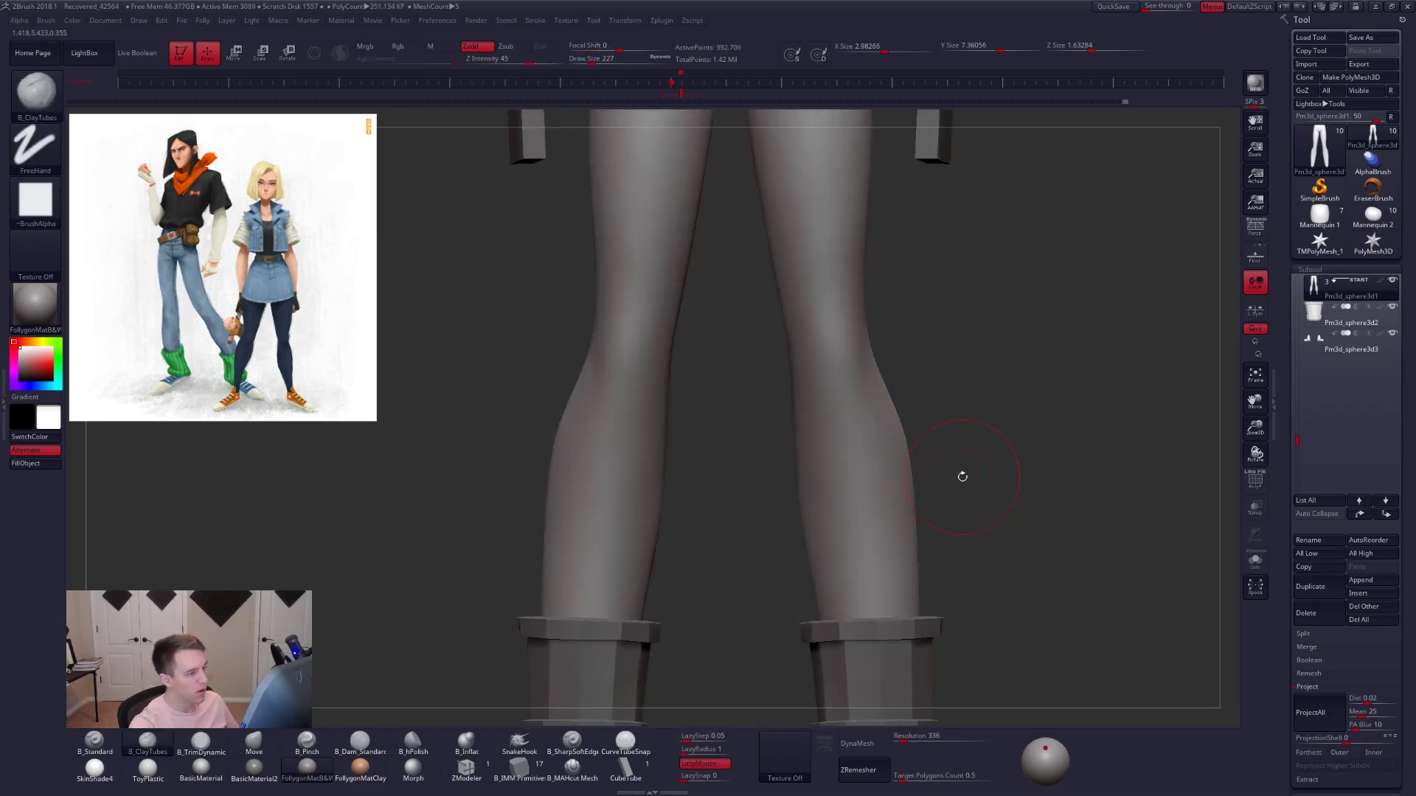
pyautogui.moveTo(833, 378); pyautogui.dragTo(885, 443, button='right')
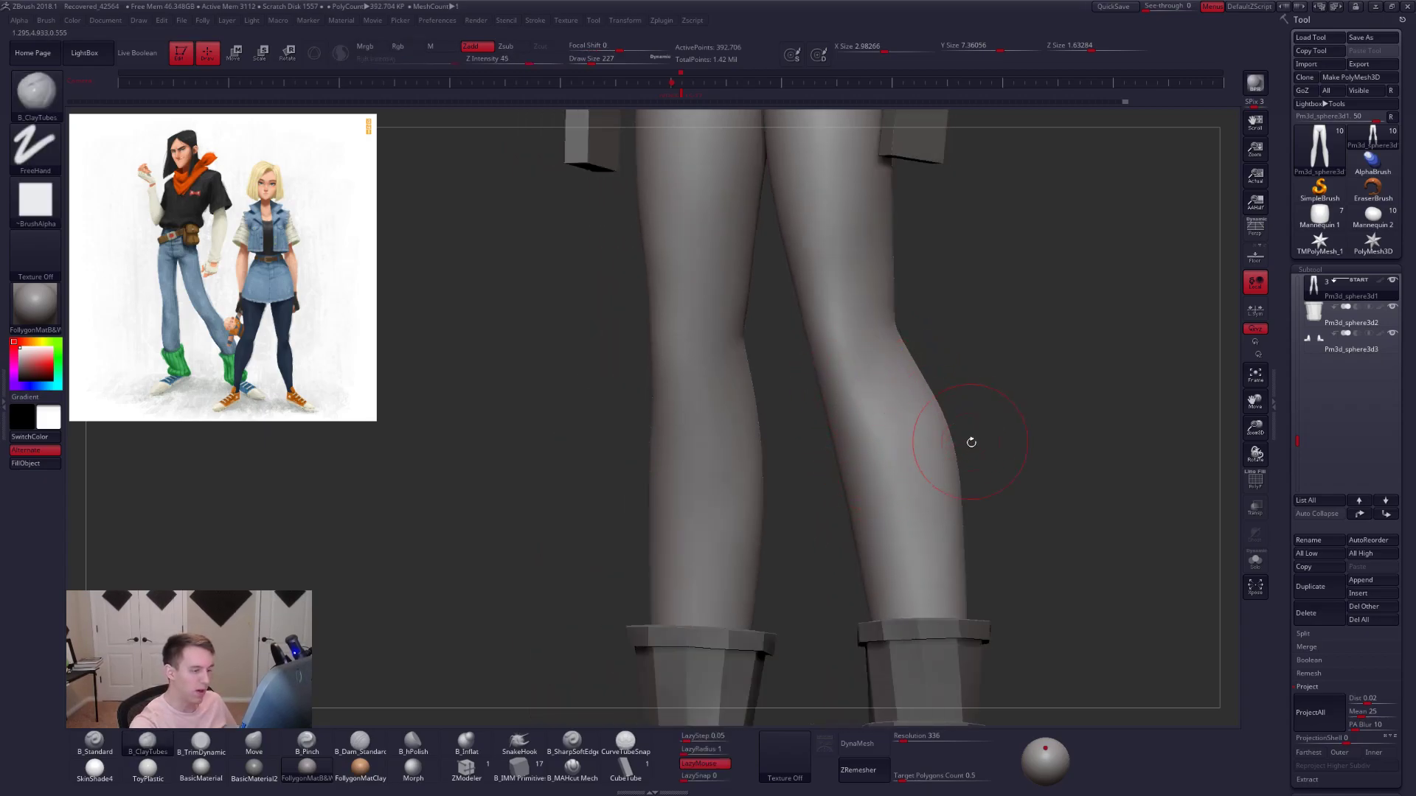
pyautogui.keyDown('ctrl'); pyautogui.moveTo(970, 441); pyautogui.dragTo(936, 376, button='right'); pyautogui.keyUp('ctrl')
# - Select the socks subtool and turn on its dynamic subdivision
pyautogui.moveTo(923, 537)
pyautogui.keyDown('alt'); pyautogui.mouseDown(button='right')
pyautogui.moveTo(912, 411)
pyautogui.moveTo(906, 515)
pyautogui.moveTo(935, 507)
pyautogui.moveTo(938, 537)
pyautogui.moveTo(968, 556)
pyautogui.moveTo(995, 460)
pyautogui.mouseUp(button='right'); pyautogui.keyUp('alt')
pyautogui.keyDown('alt'); pyautogui.click(870, 502); pyautogui.keyUp('alt')
pyautogui.press('d')
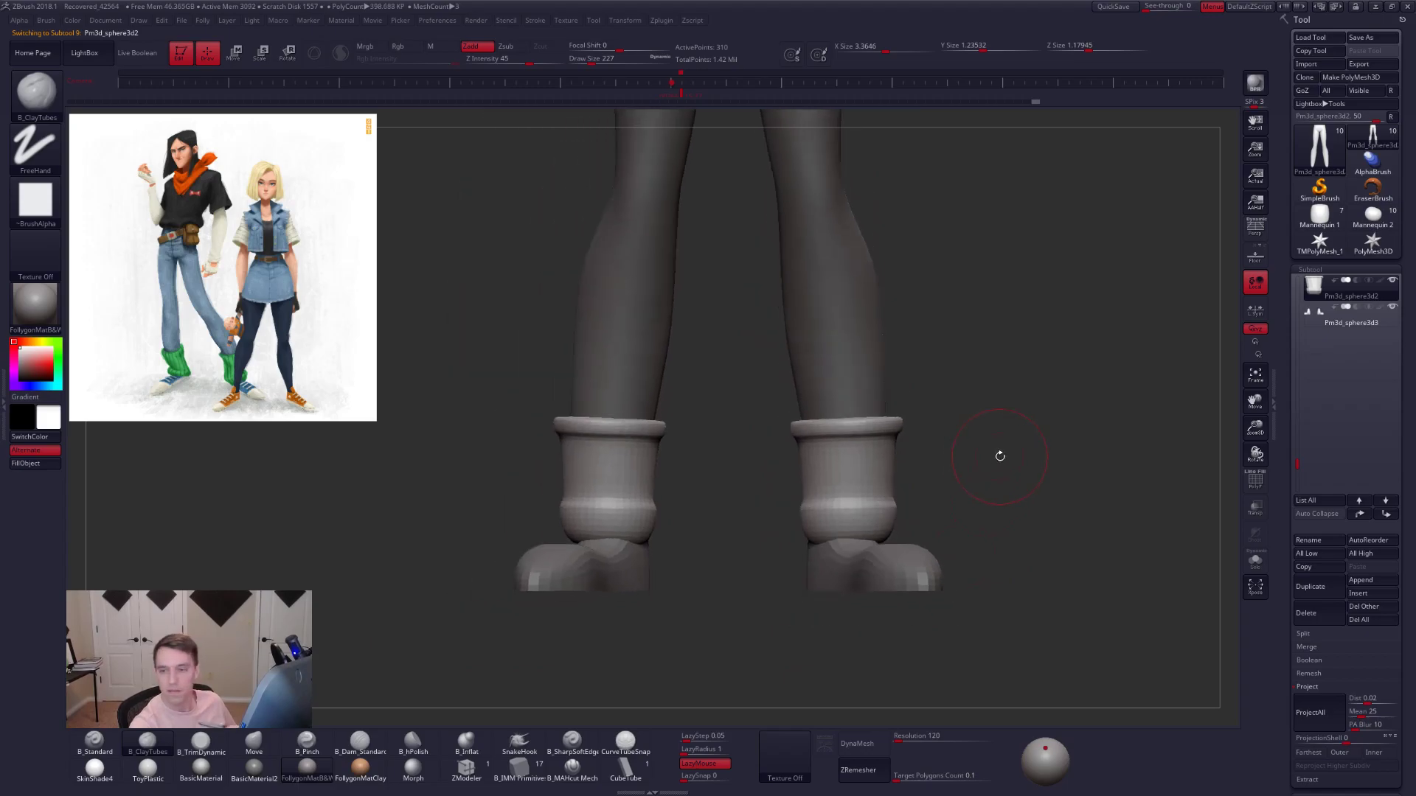
# - Select the shoes subtool and shift the shoes slightly outward along a horizontal transpose line
pyautogui.keyDown('alt'); pyautogui.moveTo(982, 526); pyautogui.dragTo(930, 532, button='right'); pyautogui.keyUp('alt')
pyautogui.keyDown('alt'); pyautogui.click(918, 523); pyautogui.keyUp('alt')
pyautogui.press('w')
pyautogui.moveTo(905, 533)
pyautogui.mouseDown()
pyautogui.moveTo(1008, 533)
pyautogui.moveTo(953, 534)
pyautogui.mouseUp()
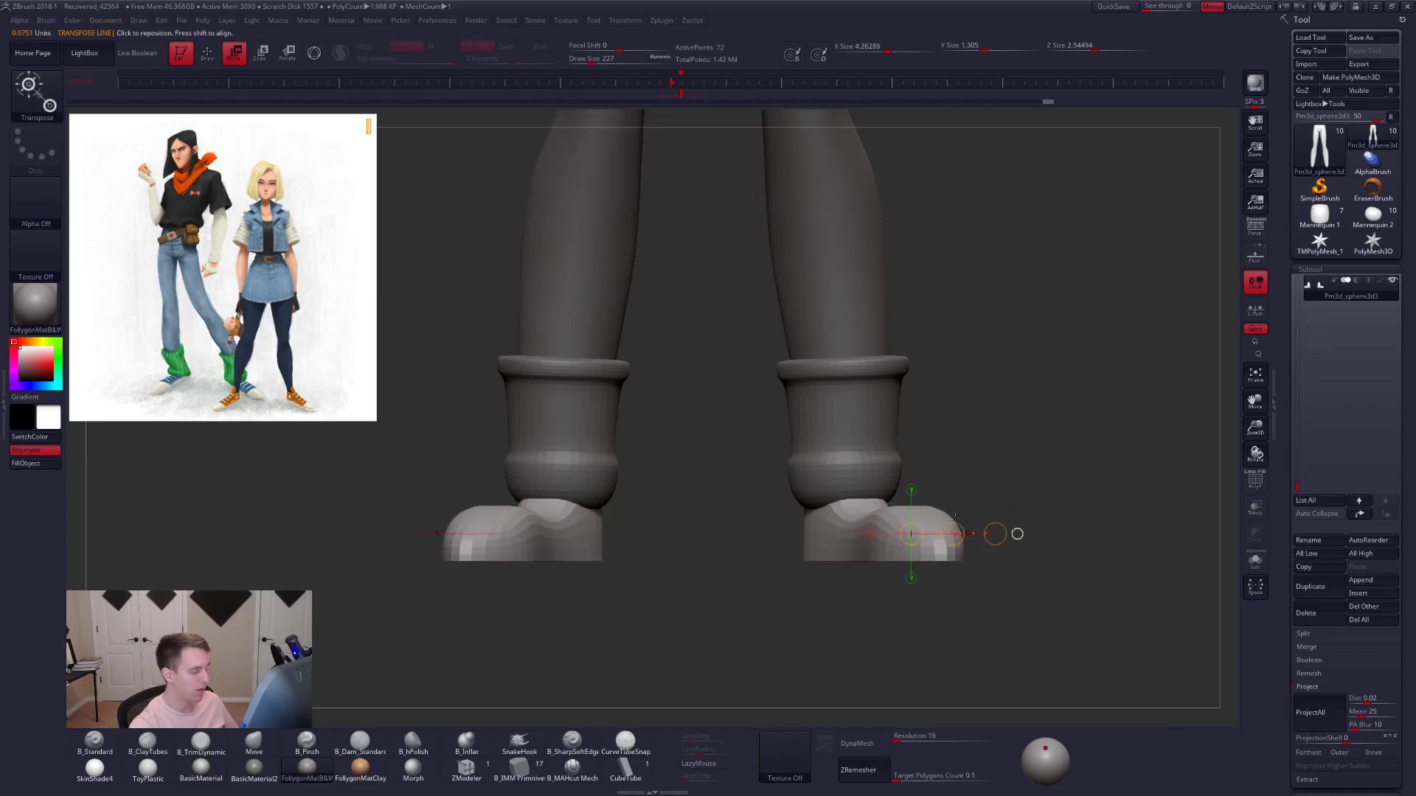
# - Return to the socks subtool, set the Move brush to draw size 130 and turn off dynamic subdivision
pyautogui.press('q')
pyautogui.keyDown('alt'); pyautogui.click(875, 438); pyautogui.keyUp('alt')
pyautogui.press('space')
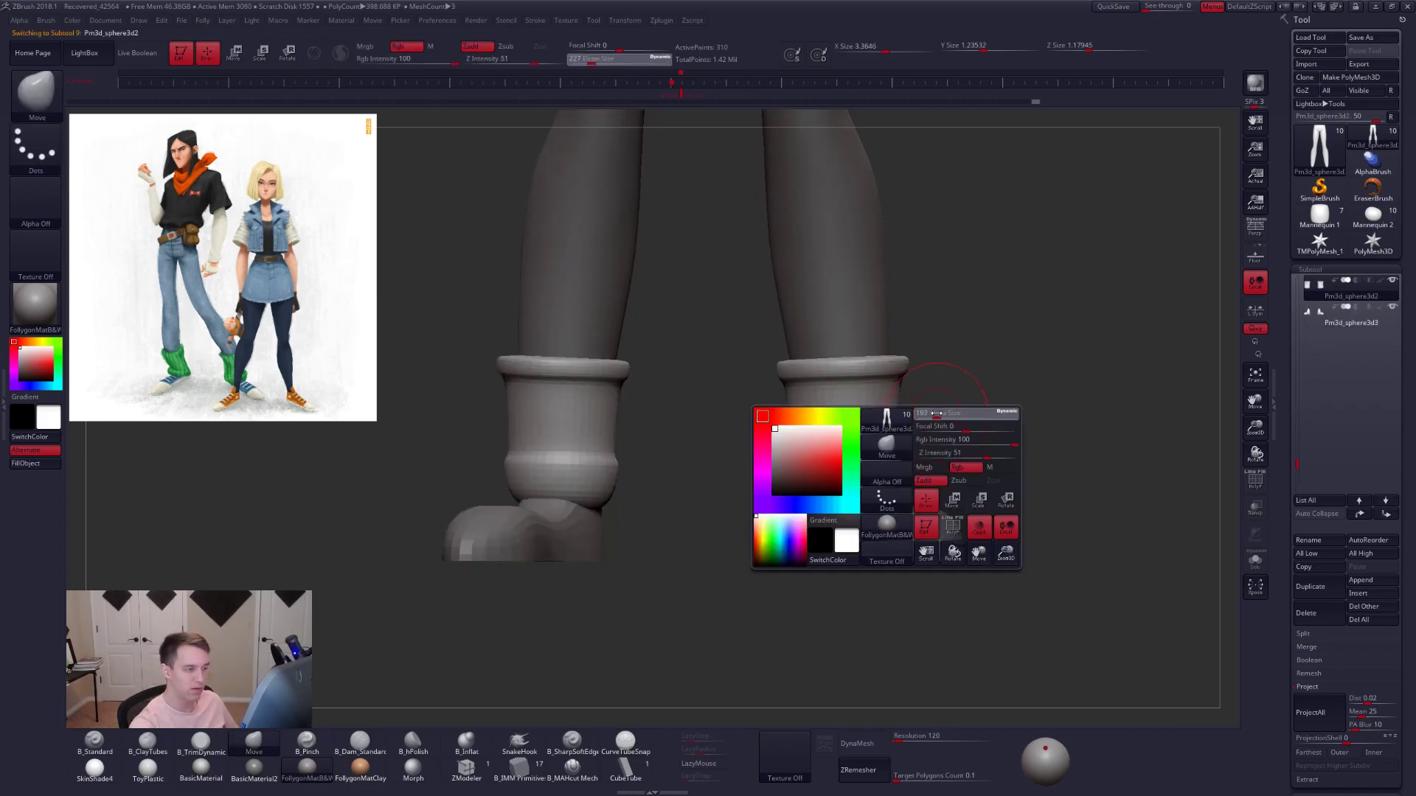
pyautogui.click(926, 414)
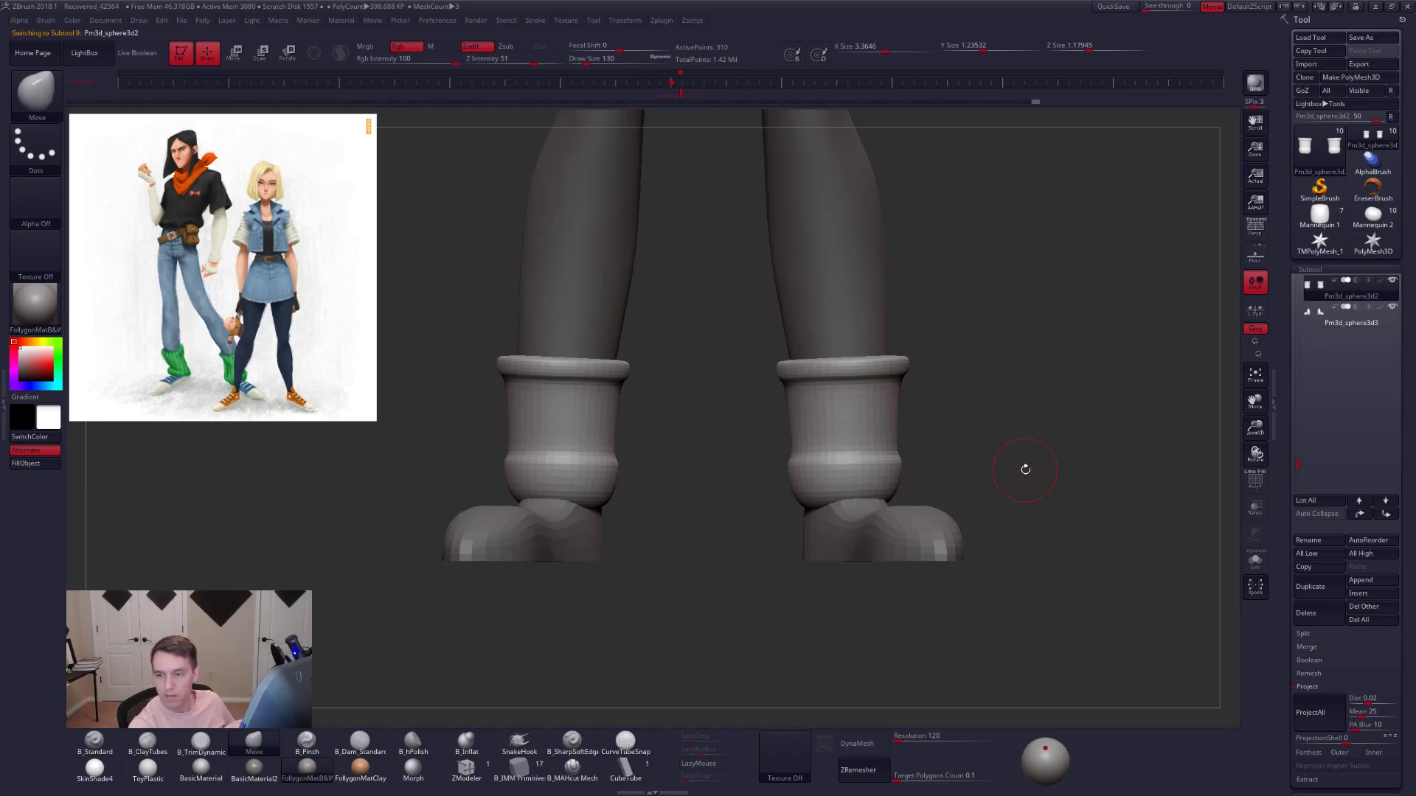
pyautogui.hotkey('shift', 'd')
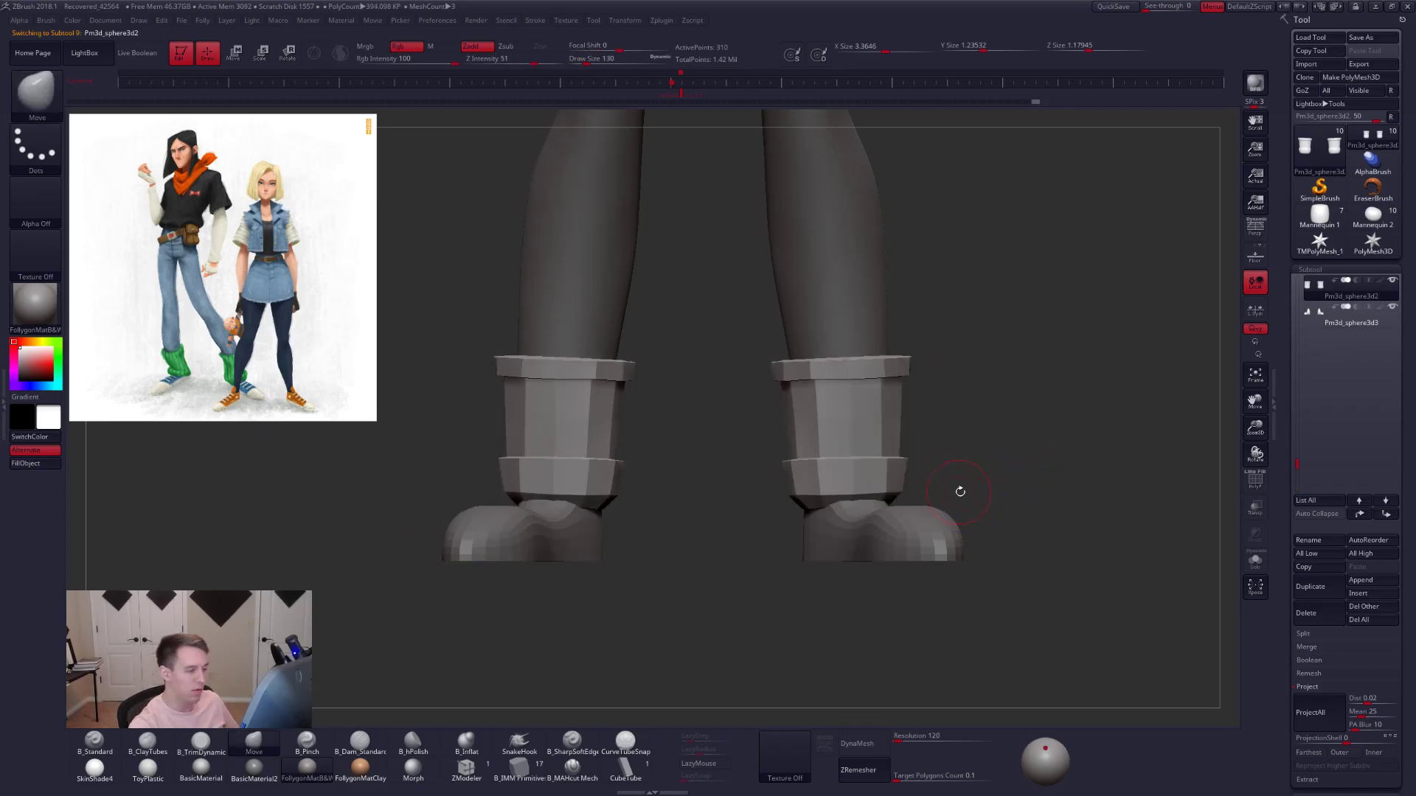
# - Isolate the socks with the wireframe shown and mask everything except their middle edge row
pyautogui.hotkey('alt', 's')
pyautogui.hotkey('shift', 'f')
pyautogui.keyDown('alt'); pyautogui.moveTo(909, 429); pyautogui.dragTo(848, 479); pyautogui.keyUp('alt')
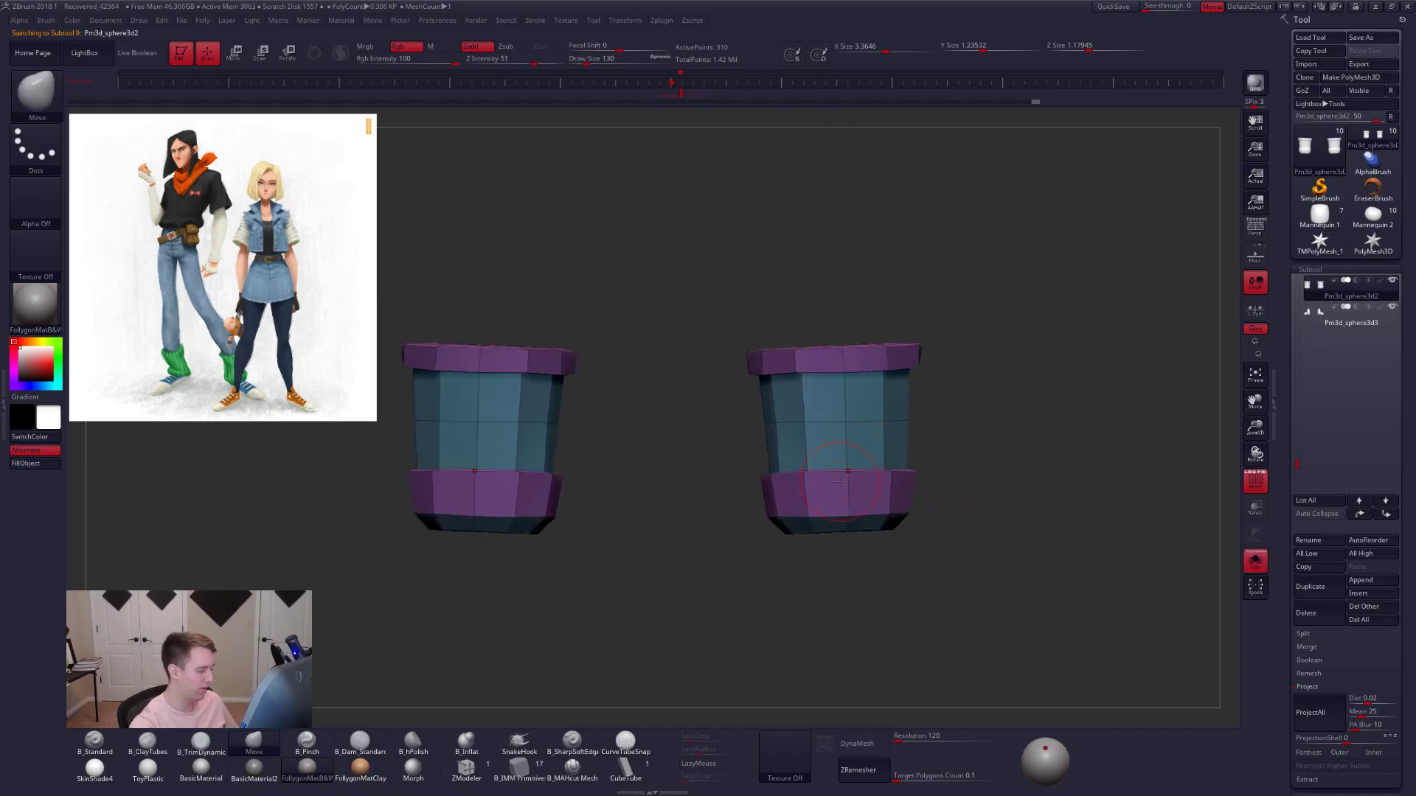
pyautogui.moveTo(754, 407)
pyautogui.keyDown('ctrl'); pyautogui.keyDown('alt'); pyautogui.mouseDown()
pyautogui.moveTo(893, 436)
pyautogui.moveTo(958, 408)
pyautogui.mouseUp(); pyautogui.keyUp('alt'); pyautogui.keyUp('ctrl')
# - Scale the socks' unmasked middle inward along a horizontal transpose line with local symmetry on, with dynamic subdivision shown
pyautogui.press('e')
pyautogui.click(1047, 567)
pyautogui.click(1255, 308)
pyautogui.keyDown('shift'); pyautogui.moveTo(836, 422); pyautogui.dragTo(963, 423); pyautogui.keyUp('shift')
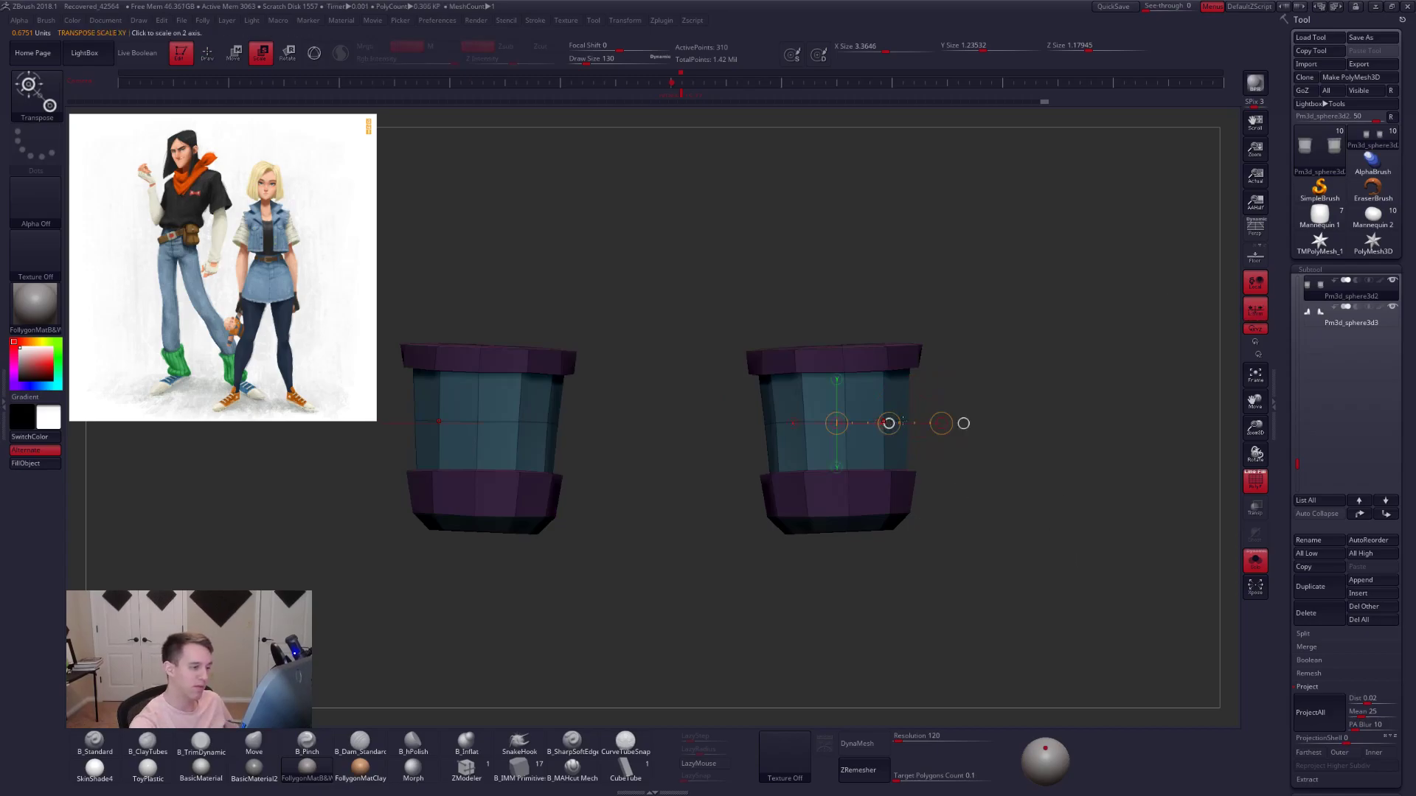
pyautogui.press('d')
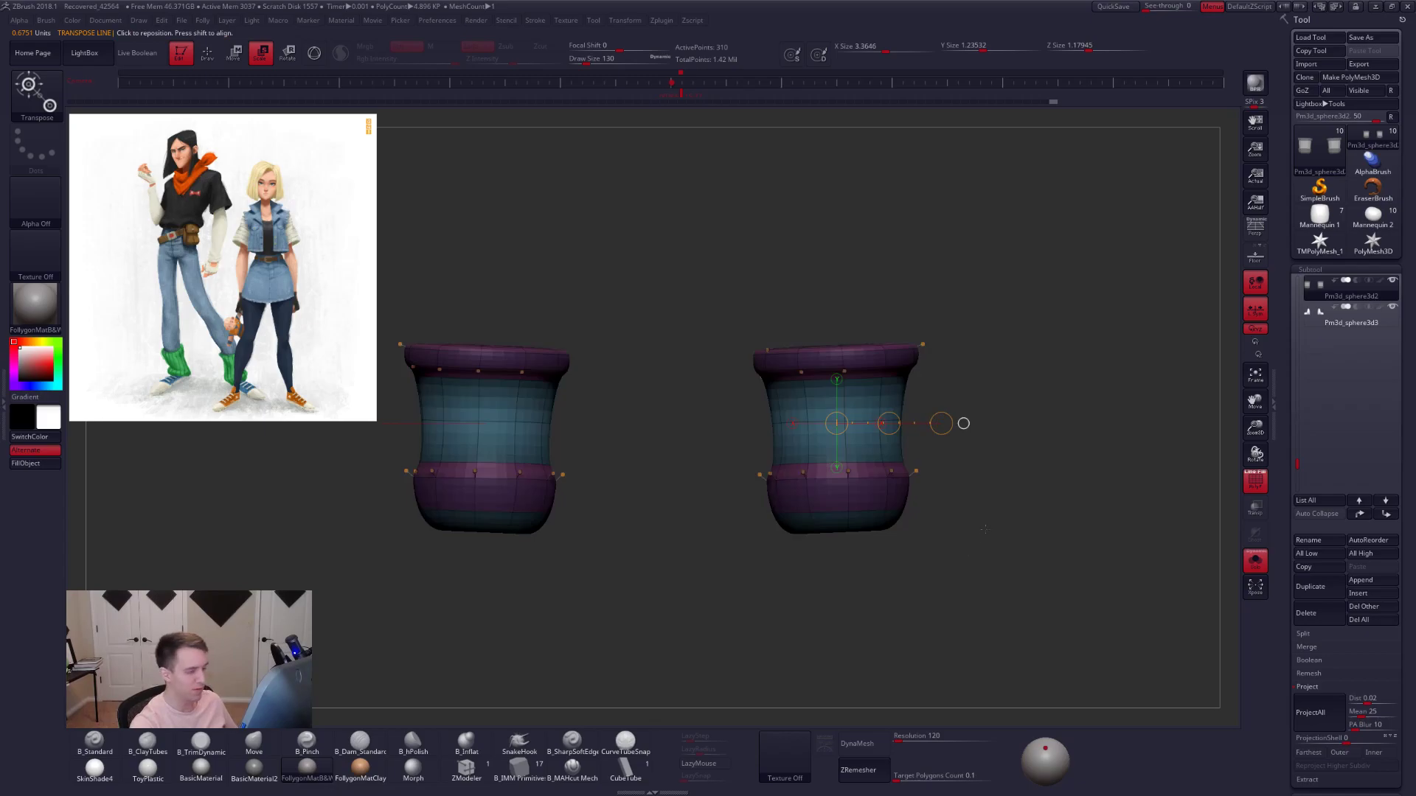
# - Turn off dynamic subdivision on the socks, return to draw mode and clear the mask
pyautogui.hotkey('alt', 's')
pyautogui.hotkey('shift', 'd')
pyautogui.press('q')
pyautogui.moveTo(940, 399)
pyautogui.keyDown('ctrl'); pyautogui.mouseDown()
pyautogui.moveTo(985, 443)
pyautogui.moveTo(973, 332)
pyautogui.mouseUp(); pyautogui.keyUp('ctrl')
# - Delete the complete edge loop beneath the socks' top cuff with the ZModeler brush and preview the smoothed result among all subtools
pyautogui.hotkey('alt', 's')
pyautogui.click(472, 768)
pyautogui.keyDown('alt'); pyautogui.moveTo(649, 472); pyautogui.dragTo(664, 561); pyautogui.keyUp('alt')
pyautogui.press('space')
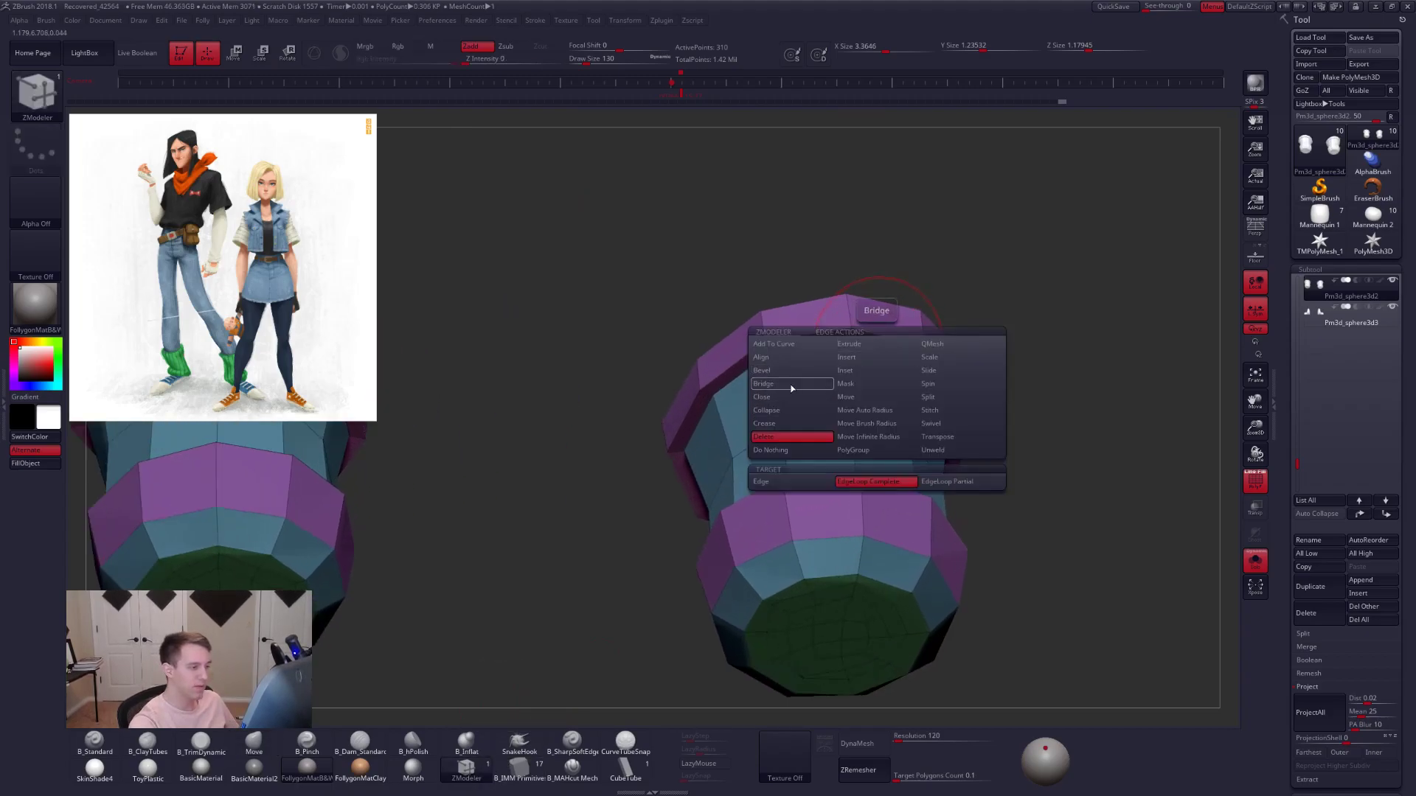
pyautogui.click(790, 357)
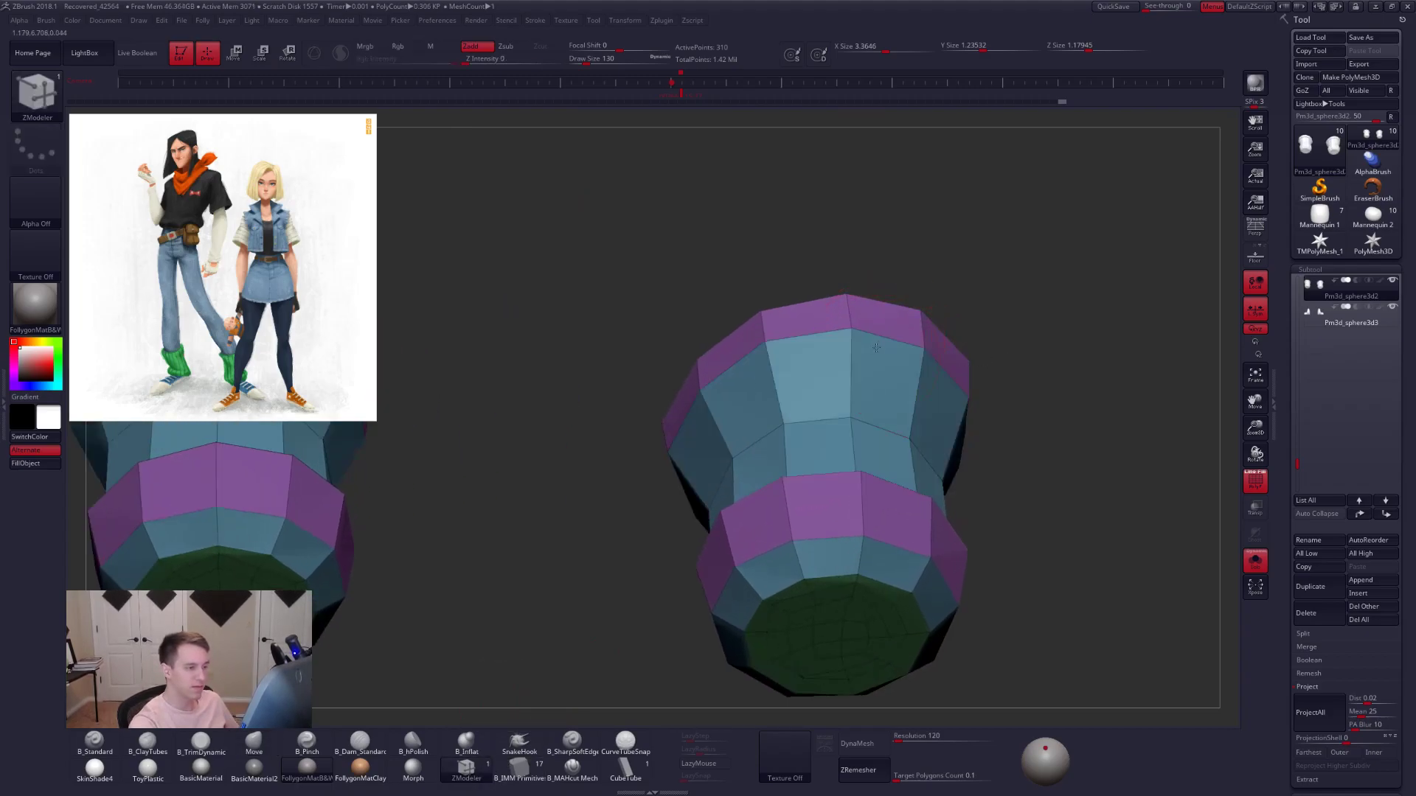
pyautogui.hotkey('shift', 'd')
pyautogui.press('f')
pyautogui.hotkey('shift', 'f')
pyautogui.moveTo(984, 471); pyautogui.dragTo(955, 556)
pyautogui.hotkey('shift', 's')
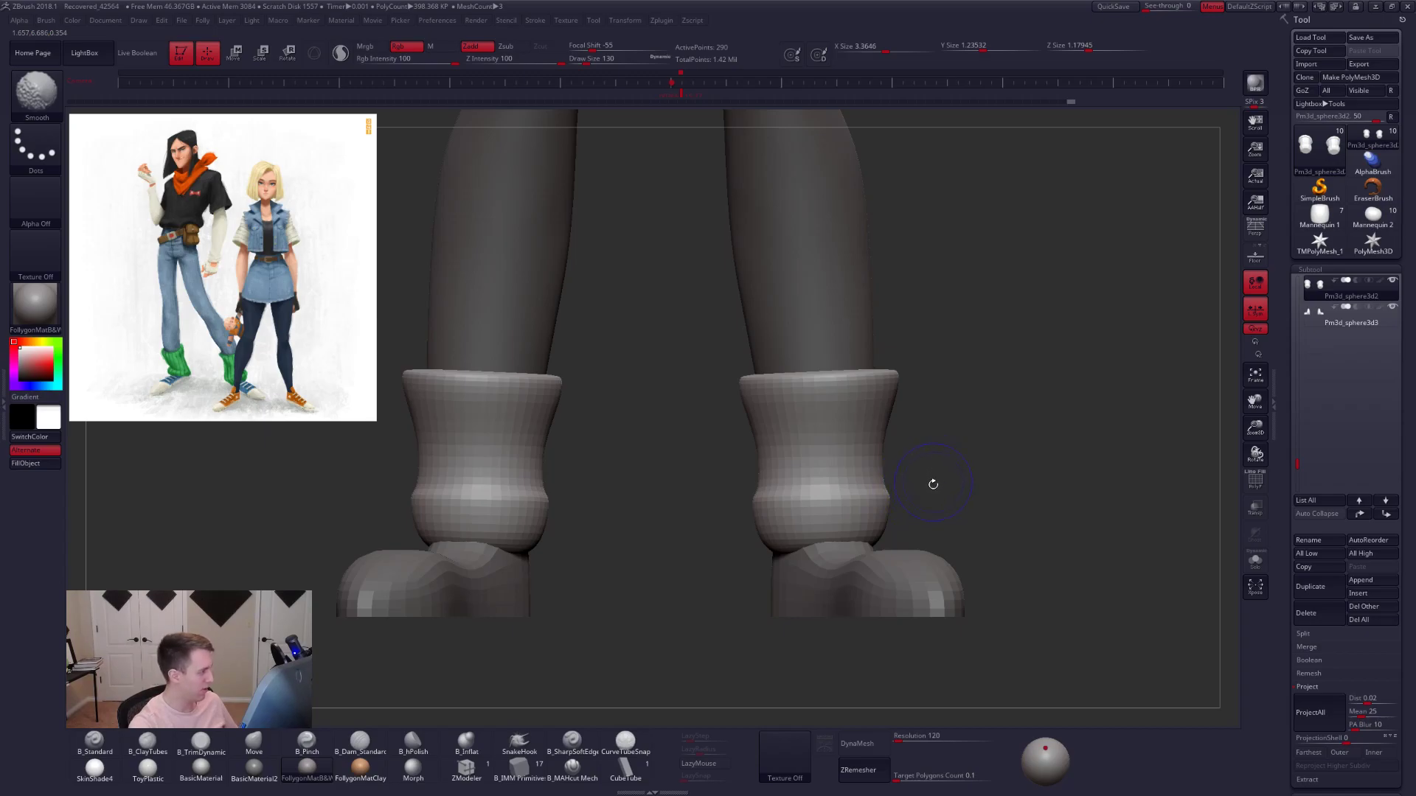
# - Isolate the socks, delete the edge loop above the lower band with ZModeler and preview the smoothed result from the side
pyautogui.hotkey('shift', 'd')
pyautogui.hotkey('shift', 's')
pyautogui.press('f')
pyautogui.hotkey('shift', 'f')
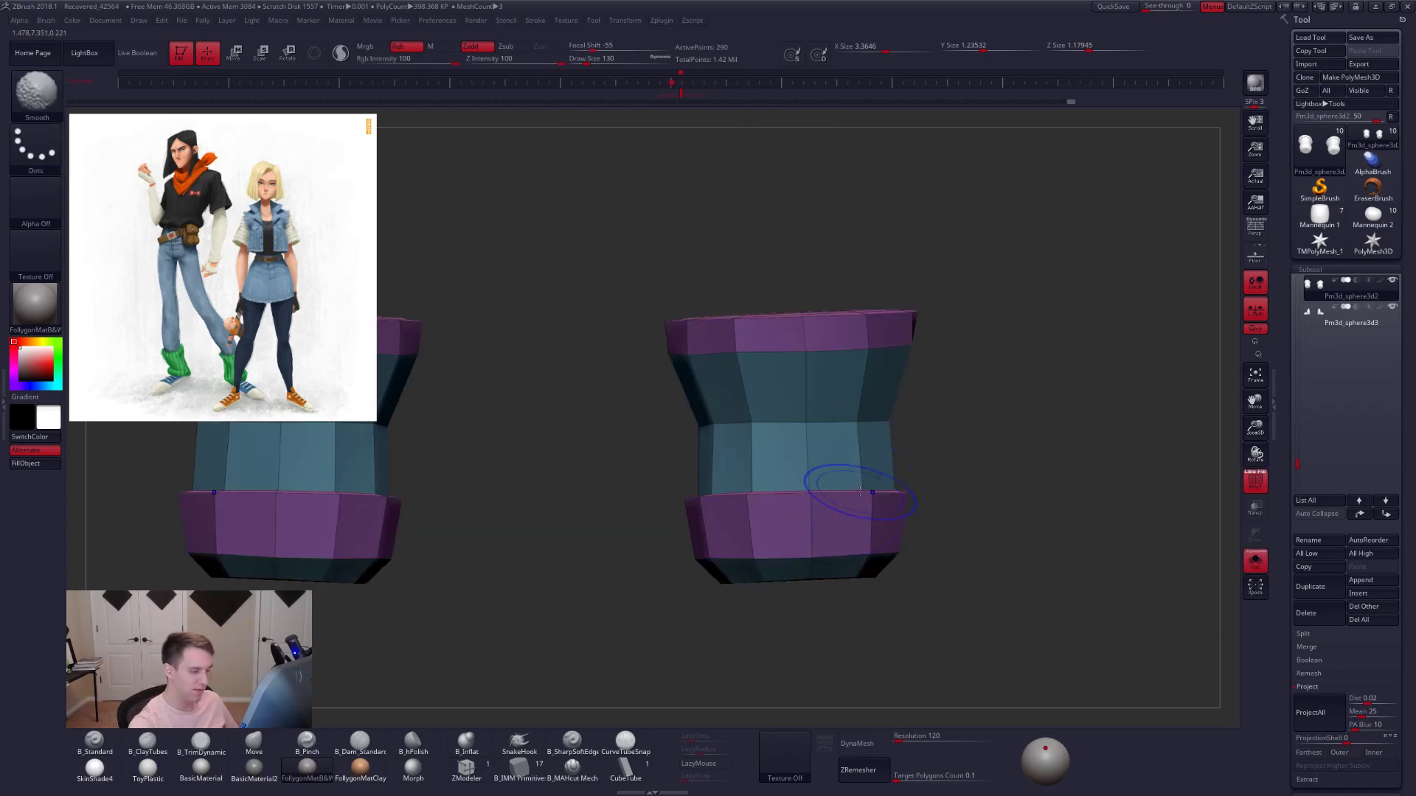
pyautogui.moveTo(843, 484); pyautogui.dragTo(837, 527, button='right')
pyautogui.keyDown('alt'); pyautogui.click(835, 488); pyautogui.keyUp('alt')
pyautogui.press('d')
pyautogui.hotkey('shift', 'f')
pyautogui.moveTo(931, 519)
pyautogui.mouseDown(button='right')
pyautogui.moveTo(932, 480)
pyautogui.moveTo(933, 491)
pyautogui.mouseUp(button='right')
pyautogui.hotkey('shift', 's')
pyautogui.moveTo(968, 513)
pyautogui.mouseDown()
pyautogui.moveTo(935, 499)
pyautogui.moveTo(998, 496)
pyautogui.moveTo(974, 480)
pyautogui.moveTo(991, 503)
pyautogui.moveTo(931, 526)
pyautogui.mouseUp()
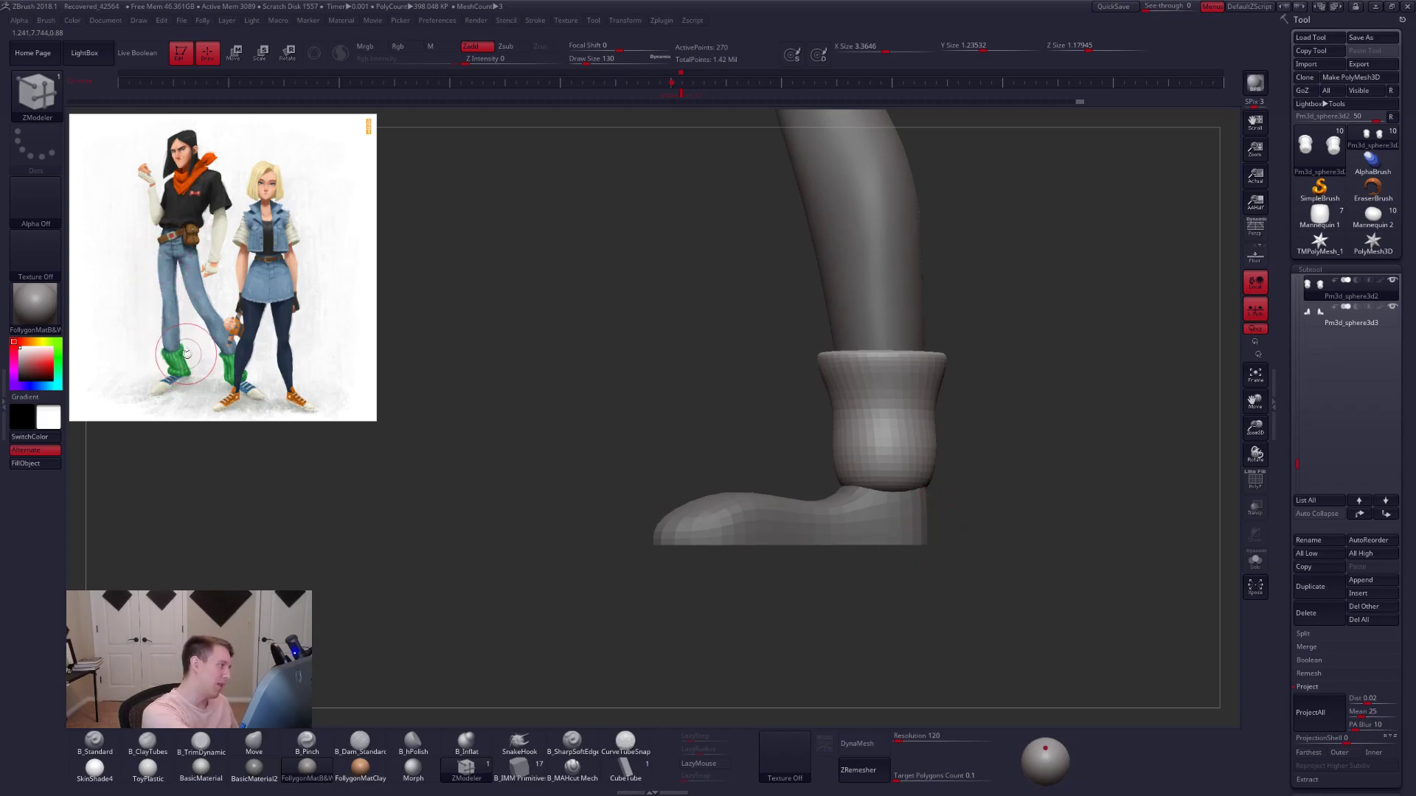
pyautogui.press('ctrl')
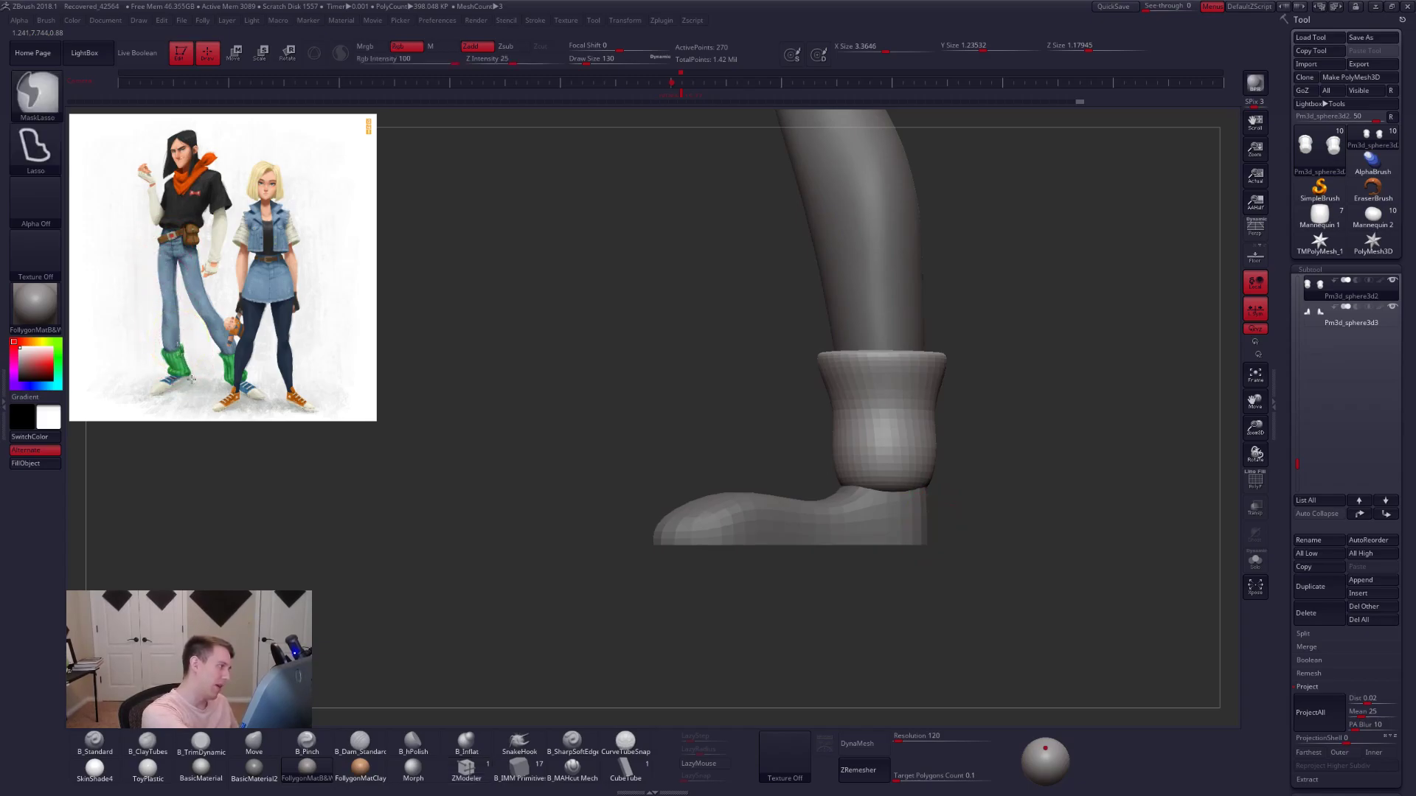
pyautogui.keyDown('ctrl'); pyautogui.moveTo(214, 428); pyautogui.dragTo(348, 444); pyautogui.keyUp('ctrl')
pyautogui.moveTo(347, 442)
pyautogui.keyDown('ctrl'); pyautogui.mouseDown()
pyautogui.moveTo(725, 514)
pyautogui.moveTo(712, 463)
pyautogui.mouseUp(); pyautogui.keyUp('ctrl')
pyautogui.keyDown('ctrl'); pyautogui.click(1017, 410); pyautogui.keyUp('ctrl')
pyautogui.press('b')
pyautogui.press('z')
pyautogui.press('m')
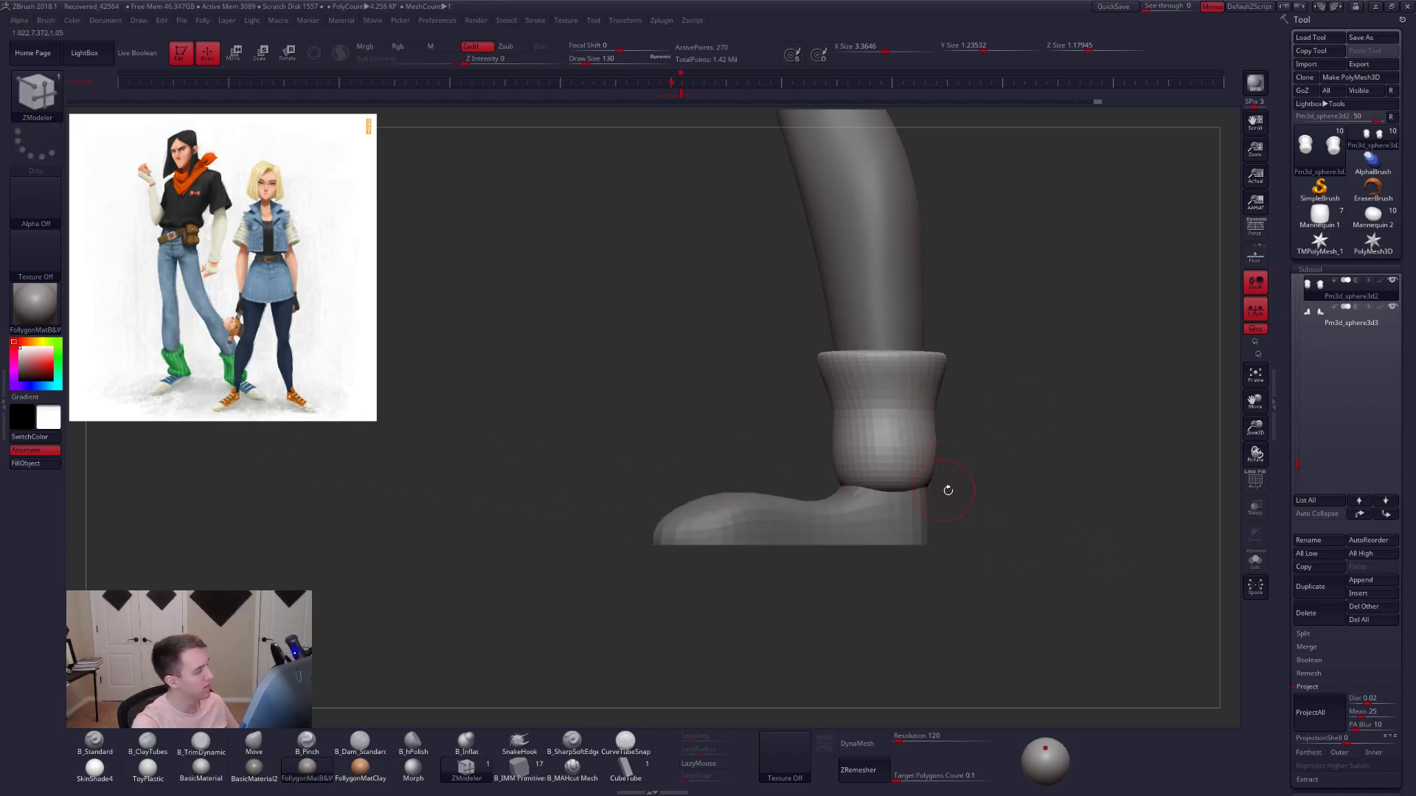
# - Examine the socks' shape and topology, comparing smoothed and unsmoothed, wireframe and isolated displays
pyautogui.hotkey('shift', 'd')
pyautogui.keyDown('alt'); pyautogui.moveTo(989, 483); pyautogui.dragTo(897, 500); pyautogui.keyUp('alt')
pyautogui.keyDown('alt'); pyautogui.moveTo(902, 566); pyautogui.dragTo(863, 520); pyautogui.keyUp('alt')
pyautogui.press('d')
pyautogui.hotkey('shift', 'f')
pyautogui.hotkey('alt', 's')
pyautogui.moveTo(864, 521)
pyautogui.keyDown('ctrl'); pyautogui.mouseDown(button='right')
pyautogui.moveTo(867, 537)
pyautogui.moveTo(866, 444)
pyautogui.moveTo(871, 564)
pyautogui.moveTo(873, 520)
pyautogui.mouseUp(button='right'); pyautogui.keyUp('ctrl')
pyautogui.hotkey('alt', 's')
pyautogui.hotkey('shift', 'f')
pyautogui.keyDown('ctrl'); pyautogui.moveTo(874, 572); pyautogui.dragTo(882, 539, button='right'); pyautogui.keyUp('ctrl')
# - Select the shoes subtool, isolate it with the wireframe shown and turn on dynamic subdivision
pyautogui.keyDown('alt'); pyautogui.click(877, 558); pyautogui.keyUp('alt')
pyautogui.hotkey('shift', 'f')
pyautogui.hotkey('alt', 's')
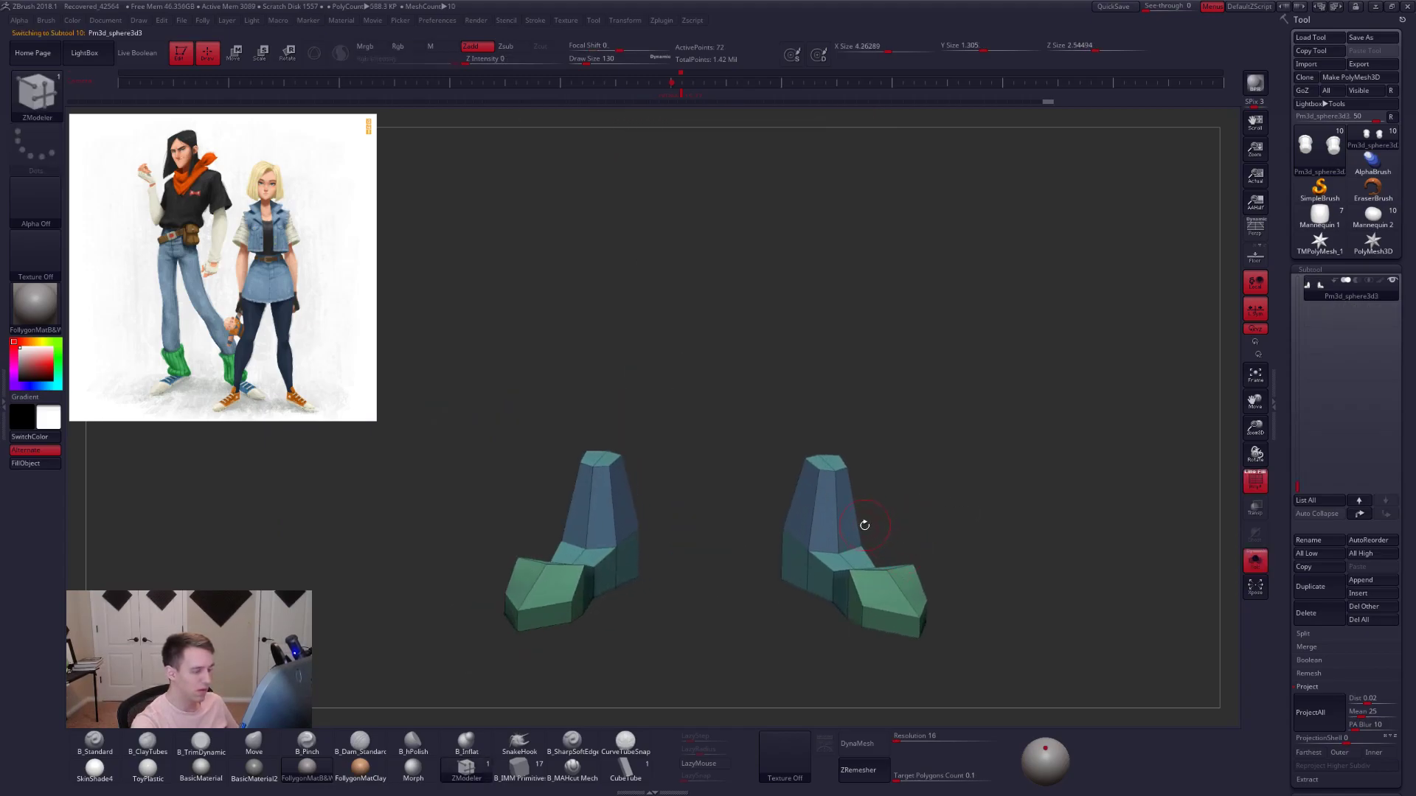
pyautogui.press('d')
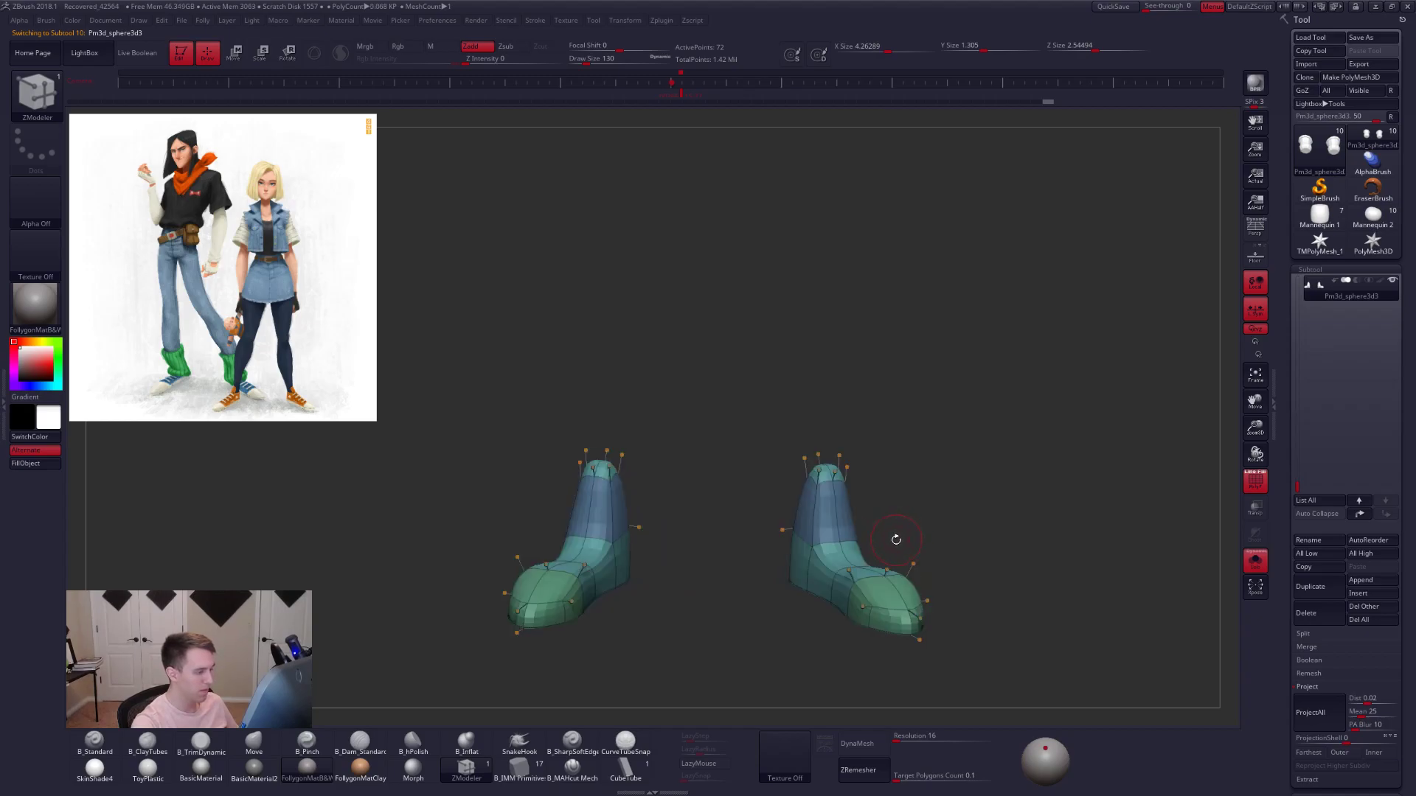
pyautogui.press('d')
# - Mask the shoes except for the ankle tops and move those down along a vertical transpose line
pyautogui.keyDown('ctrl'); pyautogui.moveTo(781, 489); pyautogui.dragTo(796, 414); pyautogui.keyUp('ctrl')
pyautogui.keyDown('ctrl'); pyautogui.click(797, 414); pyautogui.keyUp('ctrl')
pyautogui.keyDown('ctrl'); pyautogui.moveTo(805, 417); pyautogui.dragTo(819, 445, button='right'); pyautogui.keyUp('ctrl')
pyautogui.press('w')
pyautogui.keyDown('shift'); pyautogui.moveTo(828, 527); pyautogui.dragTo(827, 627); pyautogui.keyUp('shift')
pyautogui.press('d')
pyautogui.moveTo(922, 524); pyautogui.dragTo(861, 563)
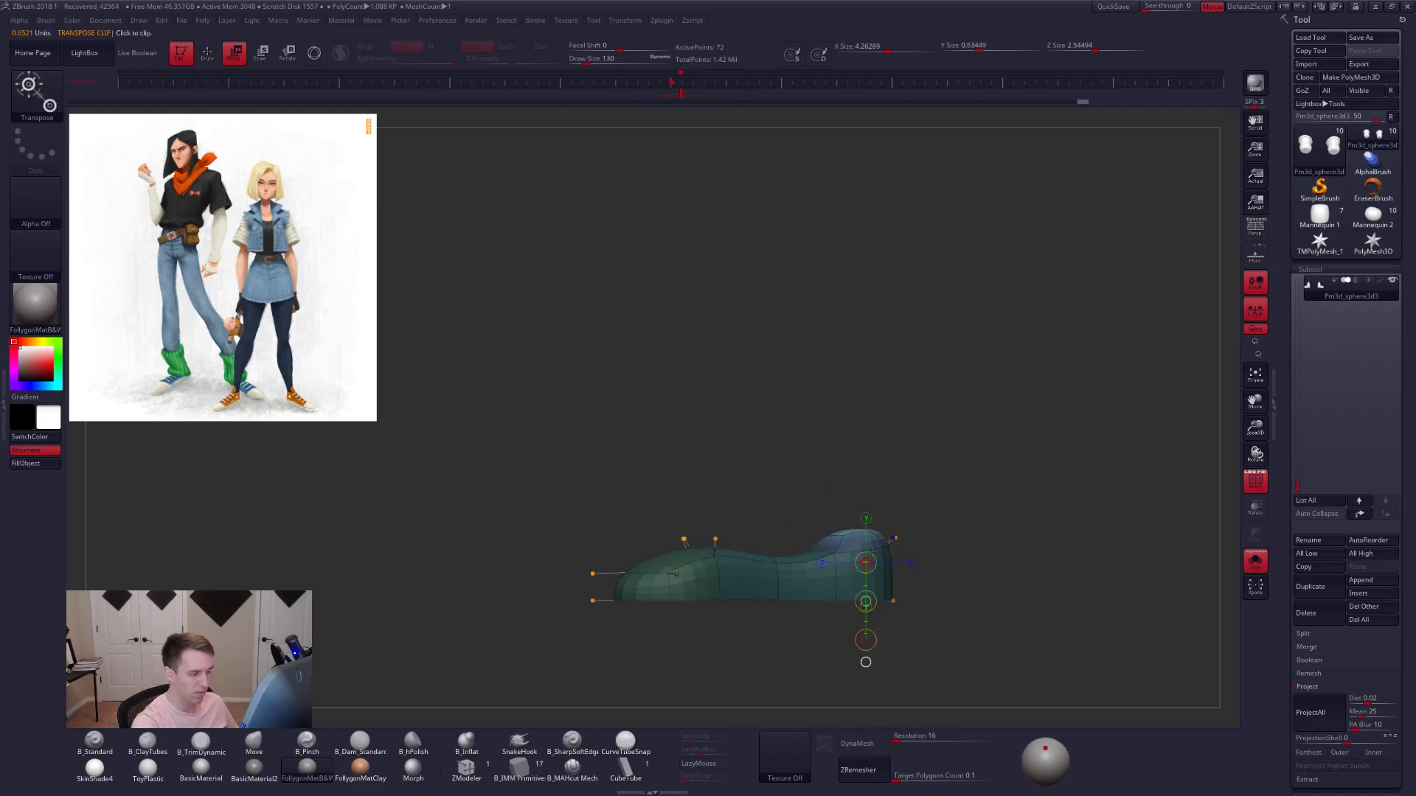
# - Lower the unmasked ankle tops of the shoes further along the vertical transpose line
pyautogui.moveTo(866, 640); pyautogui.dragTo(865, 614)
pyautogui.press('q')
pyautogui.press('w')
# - Examine the shoes smoothed and unsmoothed against the whole figure, and undo the last change to their shape
pyautogui.hotkey('shift', 'f')
pyautogui.hotkey('shift', 's')
pyautogui.moveTo(905, 545)
pyautogui.mouseDown()
pyautogui.moveTo(985, 555)
pyautogui.moveTo(975, 594)
pyautogui.moveTo(934, 566)
pyautogui.moveTo(924, 515)
pyautogui.moveTo(930, 606)
pyautogui.moveTo(911, 599)
pyautogui.moveTo(972, 505)
pyautogui.moveTo(909, 531)
pyautogui.mouseUp()
pyautogui.hotkey('shift', 's')
pyautogui.hotkey('shift', 'd')
pyautogui.press('d')
pyautogui.hotkey('shift', 'f')
pyautogui.moveTo(919, 648)
pyautogui.mouseDown()
pyautogui.moveTo(930, 599)
pyautogui.moveTo(916, 563)
pyautogui.mouseUp()
pyautogui.hotkey('shift', 'f')
pyautogui.hotkey('shift', 's')
pyautogui.press('q')
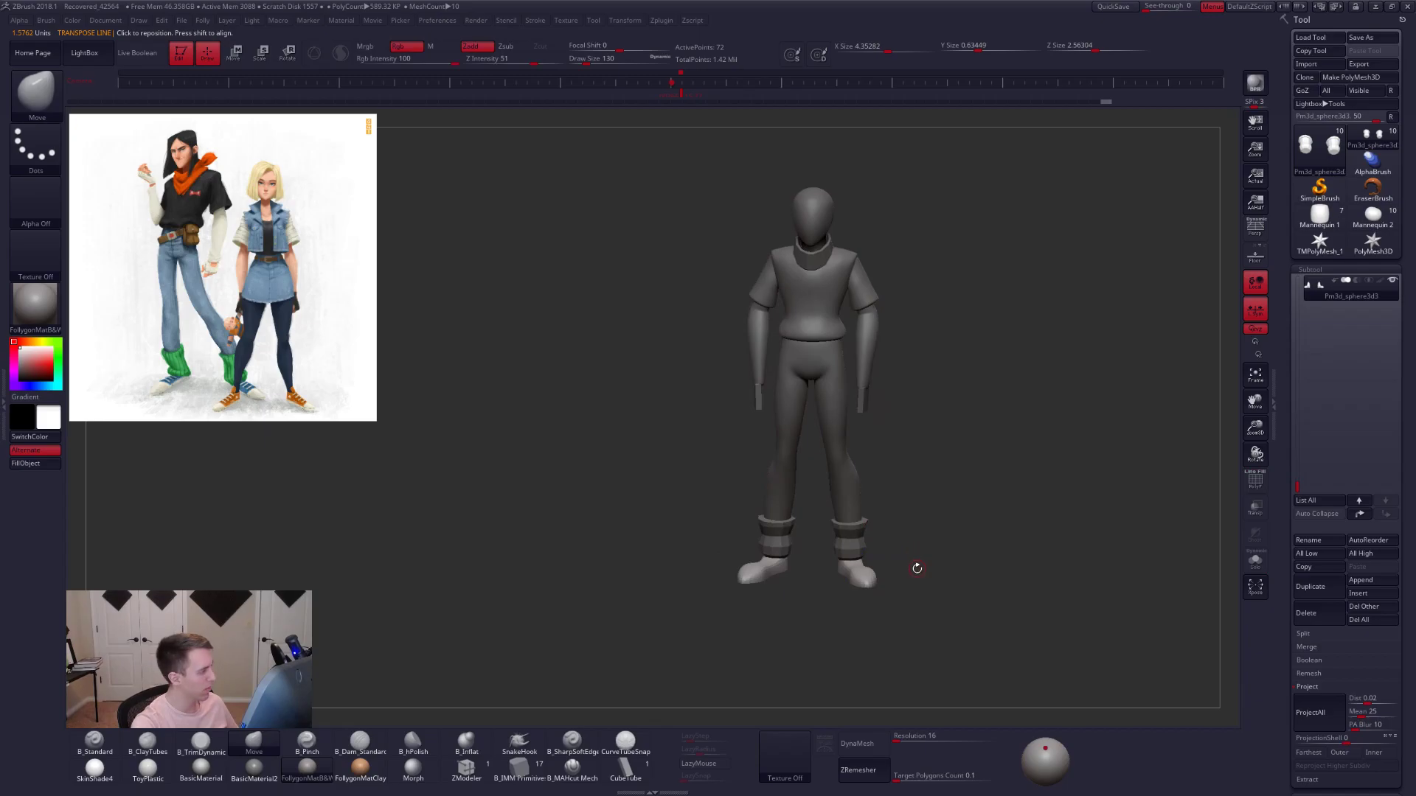
pyautogui.press('ctrl')
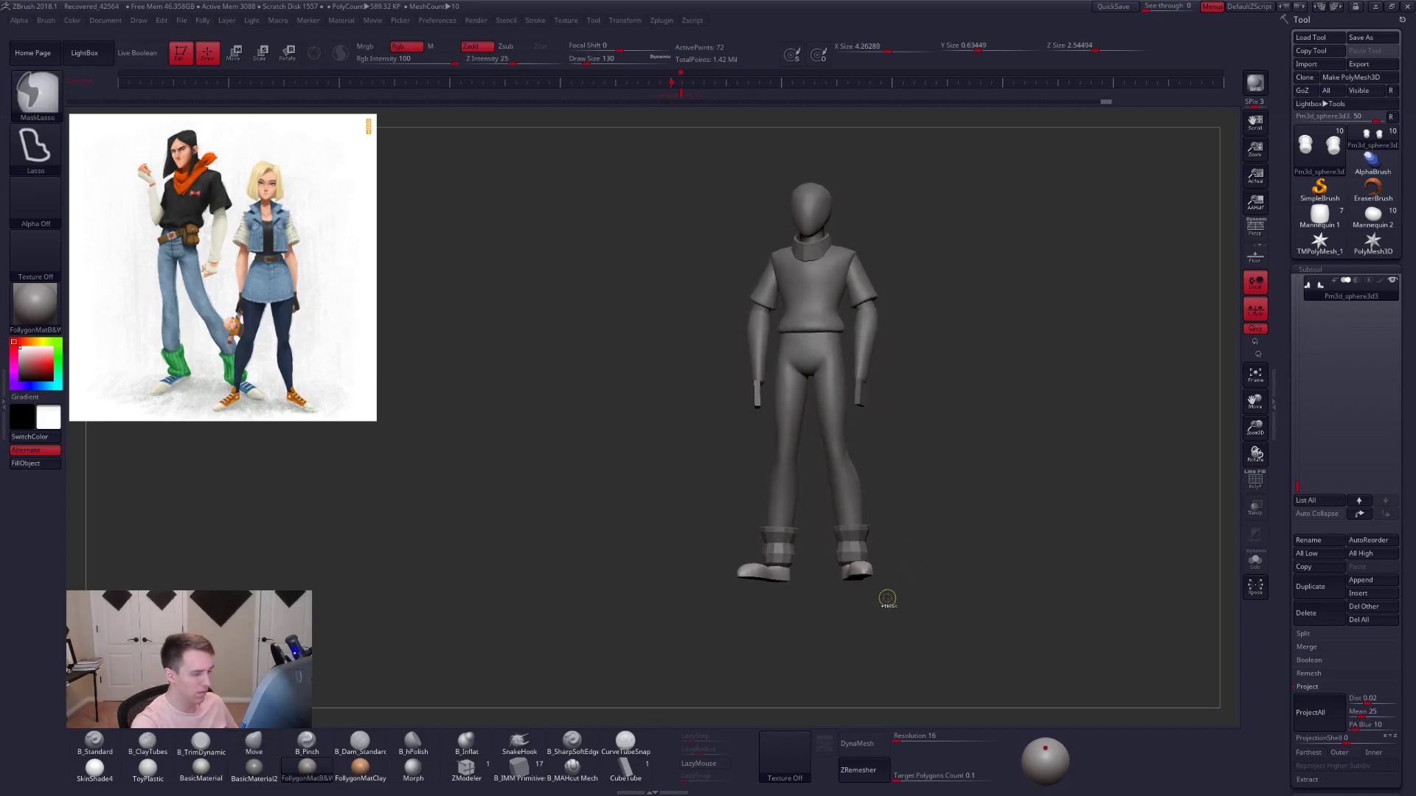
pyautogui.moveTo(888, 589)
pyautogui.mouseDown()
pyautogui.moveTo(891, 618)
pyautogui.moveTo(895, 598)
pyautogui.mouseUp()
pyautogui.hotkey('ctrl', 'z')
# - Isolate the shoes with the wireframe shown, mask all but the midfoot and adjust it with Transpose, previewing the smoothed shape
pyautogui.hotkey('shift', 'd')
pyautogui.hotkey('shift', 'f')
pyautogui.hotkey('alt', 's')
pyautogui.moveTo(811, 560)
pyautogui.mouseDown()
pyautogui.moveTo(816, 626)
pyautogui.moveTo(820, 562)
pyautogui.mouseUp()
pyautogui.scroll(-3, 819, 562)
pyautogui.moveTo(736, 467)
pyautogui.keyDown('ctrl'); pyautogui.mouseDown()
pyautogui.moveTo(767, 519)
pyautogui.moveTo(829, 509)
pyautogui.moveTo(786, 504)
pyautogui.moveTo(825, 600)
pyautogui.moveTo(876, 534)
pyautogui.mouseUp(); pyautogui.keyUp('ctrl')
pyautogui.keyDown('ctrl'); pyautogui.click(837, 516); pyautogui.keyUp('ctrl')
pyautogui.press('w')
pyautogui.hotkey('ctrl', 'z')
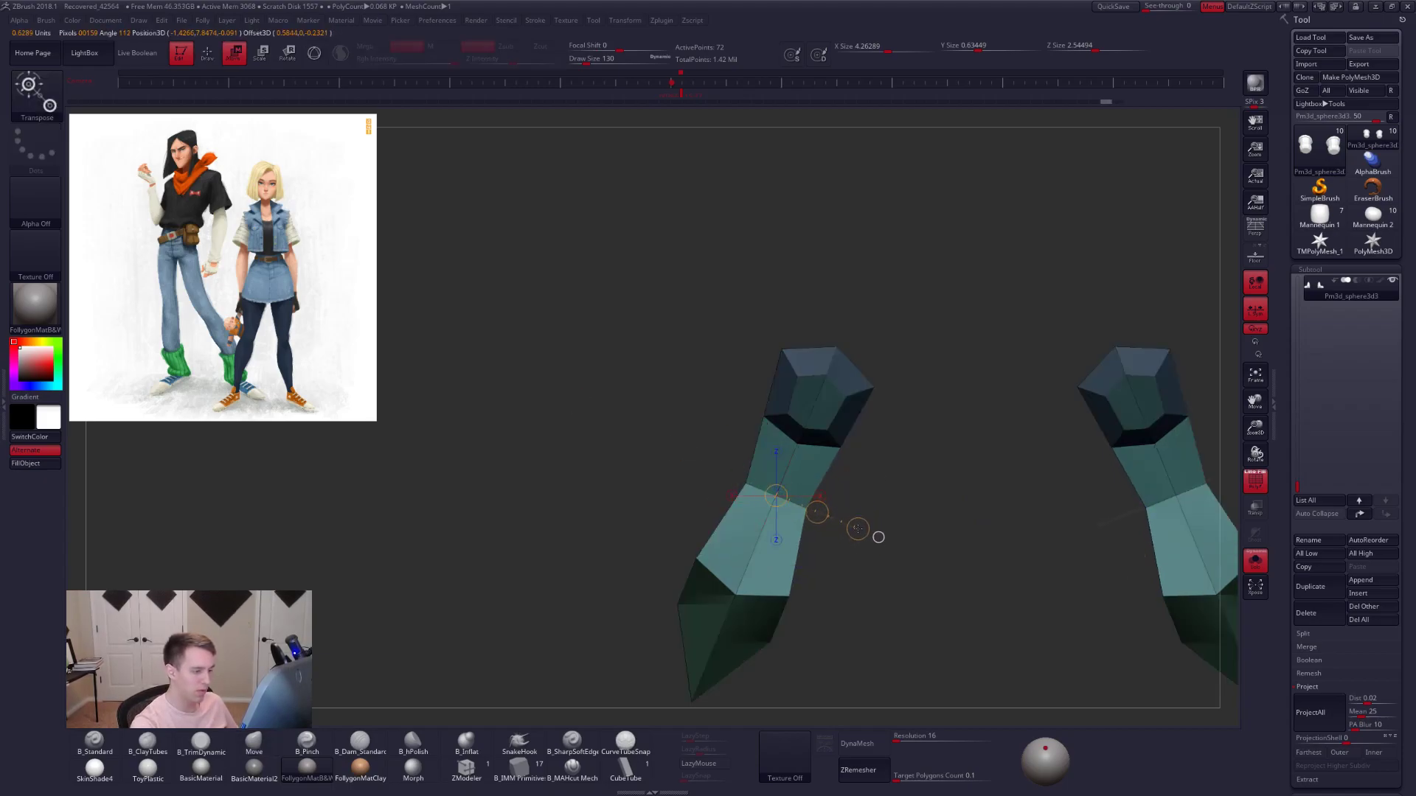
pyautogui.press('d')
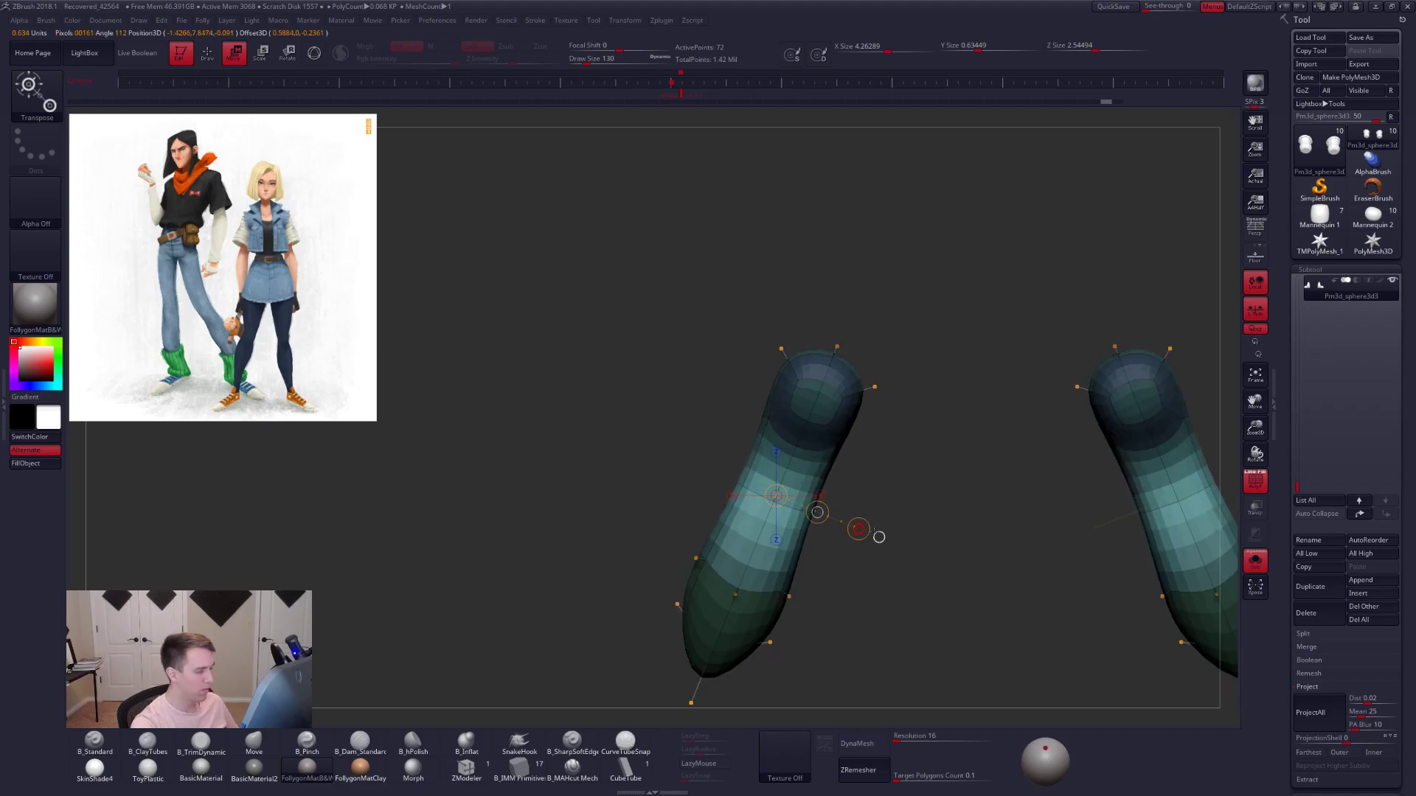
# - Change the mask to free the shoes' heel section, narrow it slightly with Transpose and compare the result with the legs
pyautogui.press('q')
pyautogui.moveTo(855, 483)
pyautogui.keyDown('ctrl'); pyautogui.mouseDown()
pyautogui.moveTo(865, 492)
pyautogui.moveTo(795, 317)
pyautogui.moveTo(936, 368)
pyautogui.mouseUp(); pyautogui.keyUp('ctrl')
pyautogui.keyDown('ctrl'); pyautogui.click(935, 373); pyautogui.keyUp('ctrl')
pyautogui.press('w')
pyautogui.moveTo(858, 529); pyautogui.dragTo(854, 527)
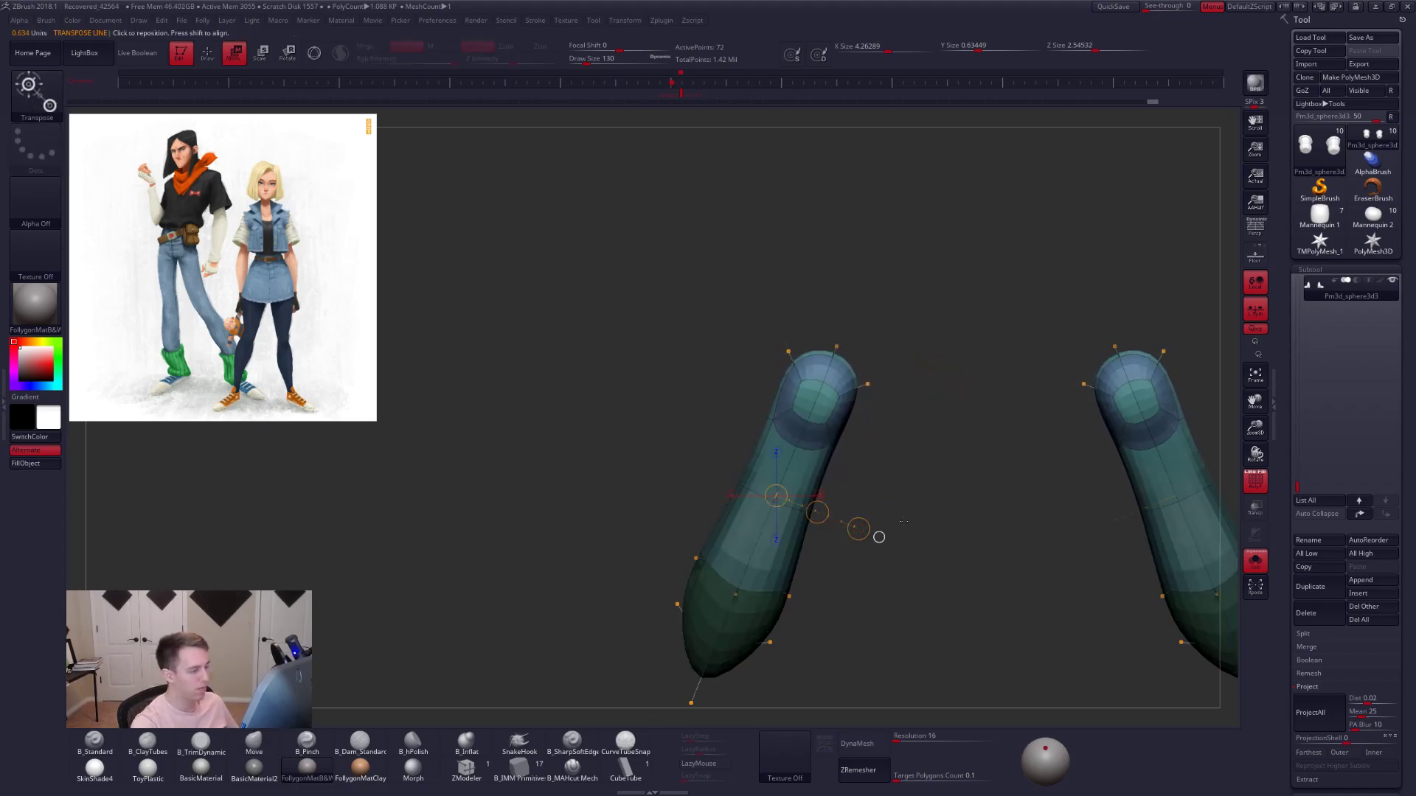
pyautogui.press('f')
pyautogui.press('q')
pyautogui.moveTo(1086, 488); pyautogui.dragTo(991, 501)
pyautogui.moveTo(866, 549); pyautogui.dragTo(918, 572)
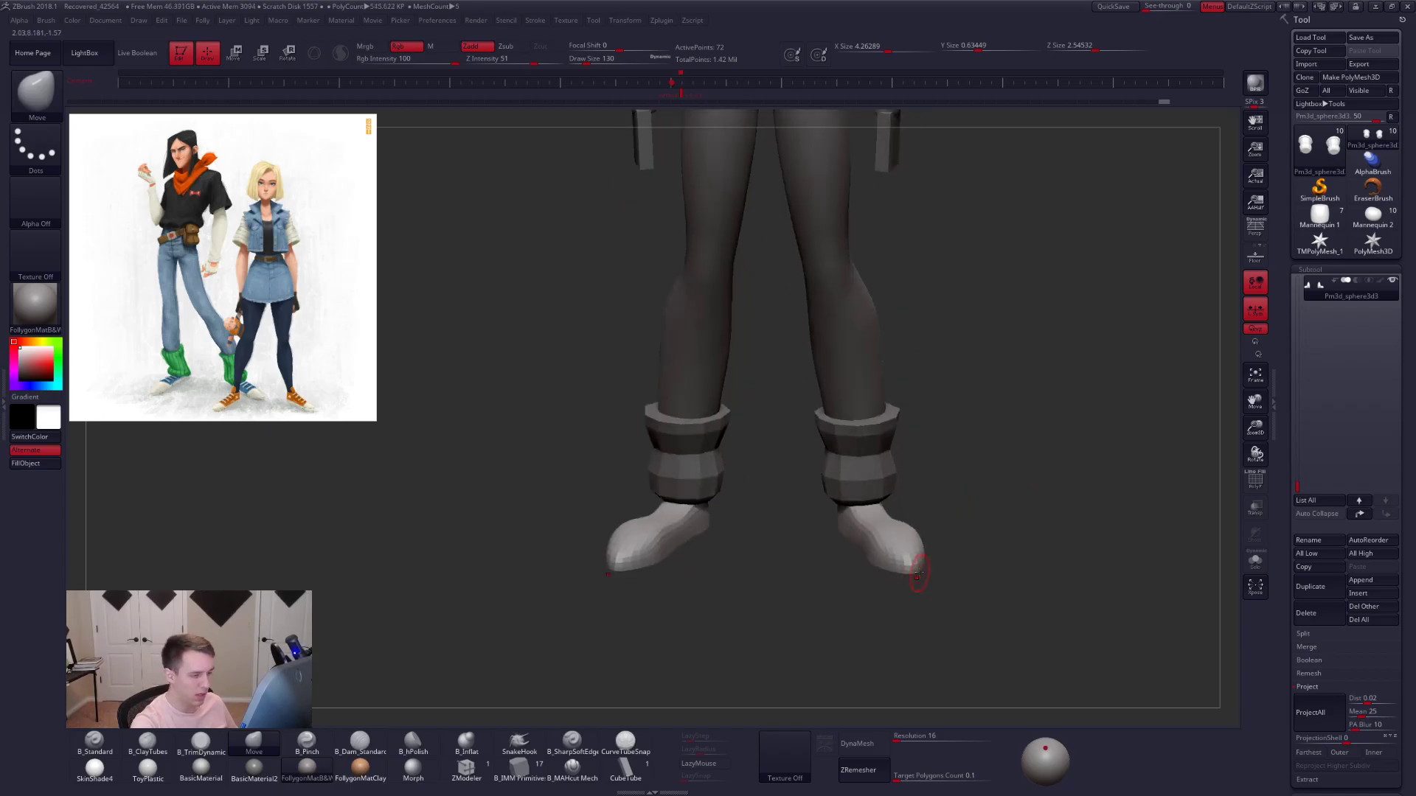
# - Isolate the smoothed shoes, mask around the top of the toe section and set up a vertical transpose move there from the side
pyautogui.hotkey('alt', 's')
pyautogui.keyDown('ctrl'); pyautogui.moveTo(916, 562); pyautogui.dragTo(933, 590, button='right'); pyautogui.keyUp('ctrl')
pyautogui.hotkey('shift', 'f')
pyautogui.hotkey('shift', 'd')
pyautogui.press('d')
pyautogui.moveTo(933, 590); pyautogui.dragTo(878, 516)
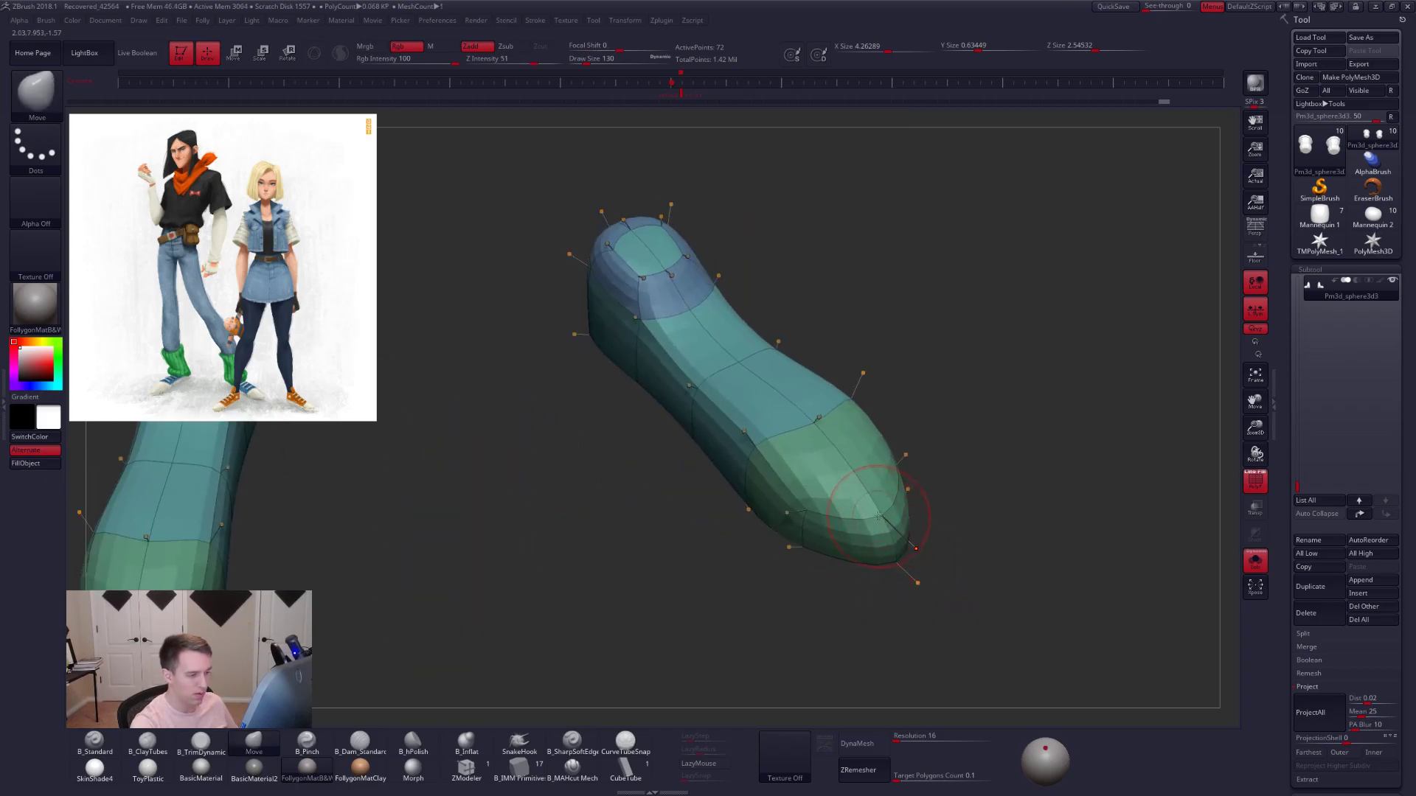
pyautogui.moveTo(877, 516); pyautogui.dragTo(868, 467, button='right')
pyautogui.hotkey('shift', 'd')
pyautogui.moveTo(869, 465)
pyautogui.keyDown('shift'); pyautogui.mouseDown()
pyautogui.moveTo(860, 430)
pyautogui.moveTo(860, 504)
pyautogui.mouseUp(); pyautogui.keyUp('shift')
pyautogui.keyDown('ctrl'); pyautogui.click(861, 426); pyautogui.keyUp('ctrl')
pyautogui.press('w')
pyautogui.hotkey('shift', 'd')
pyautogui.moveTo(967, 522); pyautogui.dragTo(895, 631)
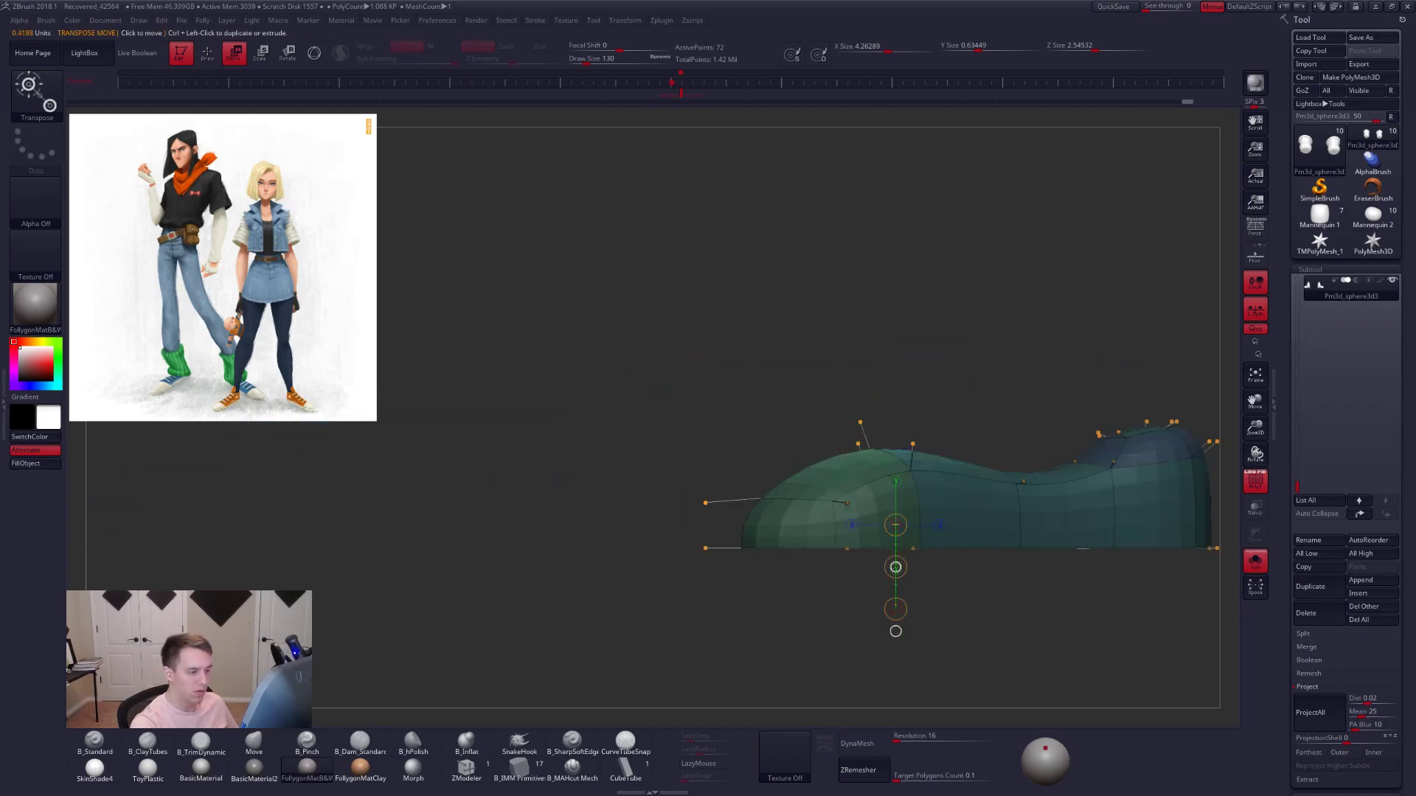
# - Turn off the smoothing and redo the mask around the upper toe points of the shoes
pyautogui.moveTo(959, 514)
pyautogui.keyDown('ctrl'); pyautogui.mouseDown(button='right')
pyautogui.moveTo(955, 488)
pyautogui.moveTo(992, 501)
pyautogui.moveTo(939, 484)
pyautogui.mouseUp(button='right'); pyautogui.keyUp('ctrl')
pyautogui.press('q')
pyautogui.keyDown('ctrl'); pyautogui.moveTo(996, 414); pyautogui.dragTo(1011, 407); pyautogui.keyUp('ctrl')
pyautogui.moveTo(1011, 408)
pyautogui.keyDown('ctrl'); pyautogui.mouseDown(button='right')
pyautogui.moveTo(949, 521)
pyautogui.moveTo(940, 465)
pyautogui.mouseUp(button='right'); pyautogui.keyUp('ctrl')
pyautogui.hotkey('shift', 'd')
pyautogui.keyDown('ctrl'); pyautogui.moveTo(940, 465); pyautogui.dragTo(943, 475); pyautogui.keyUp('ctrl')
pyautogui.keyDown('ctrl'); pyautogui.click(943, 473); pyautogui.keyUp('ctrl')
# - Unmask the peak of the toe section, raise it along a vertical transpose line and check it beside the socks
pyautogui.moveTo(943, 478)
pyautogui.mouseDown(button='right')
pyautogui.moveTo(985, 488)
pyautogui.moveTo(977, 453)
pyautogui.mouseUp(button='right')
pyautogui.keyDown('ctrl'); pyautogui.keyDown('alt'); pyautogui.moveTo(867, 452); pyautogui.dragTo(856, 471); pyautogui.keyUp('alt'); pyautogui.keyUp('ctrl')
pyautogui.keyDown('shift'); pyautogui.moveTo(870, 476); pyautogui.dragTo(970, 494, button='right'); pyautogui.keyUp('shift')
pyautogui.press('w')
pyautogui.moveTo(977, 496); pyautogui.dragTo(981, 621)
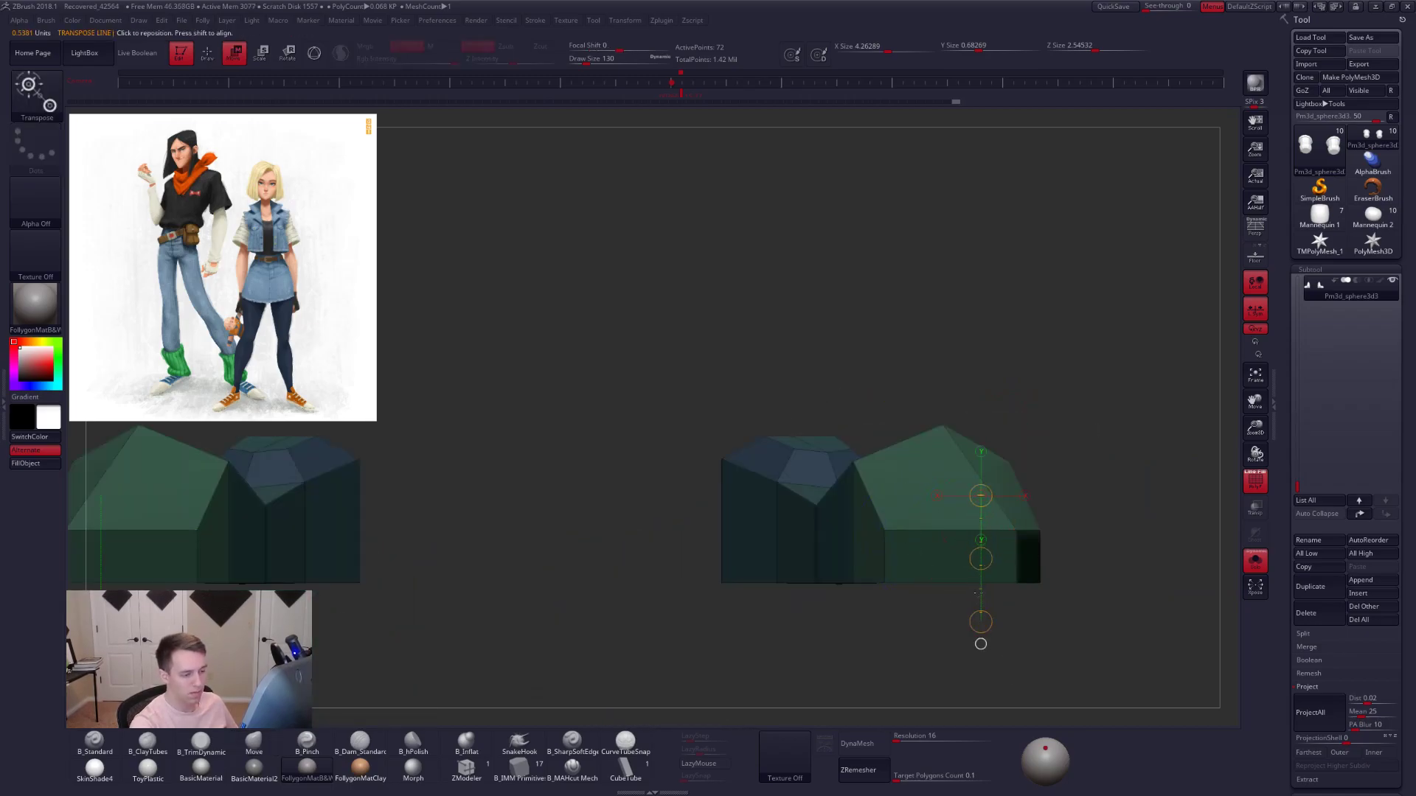
pyautogui.press('d')
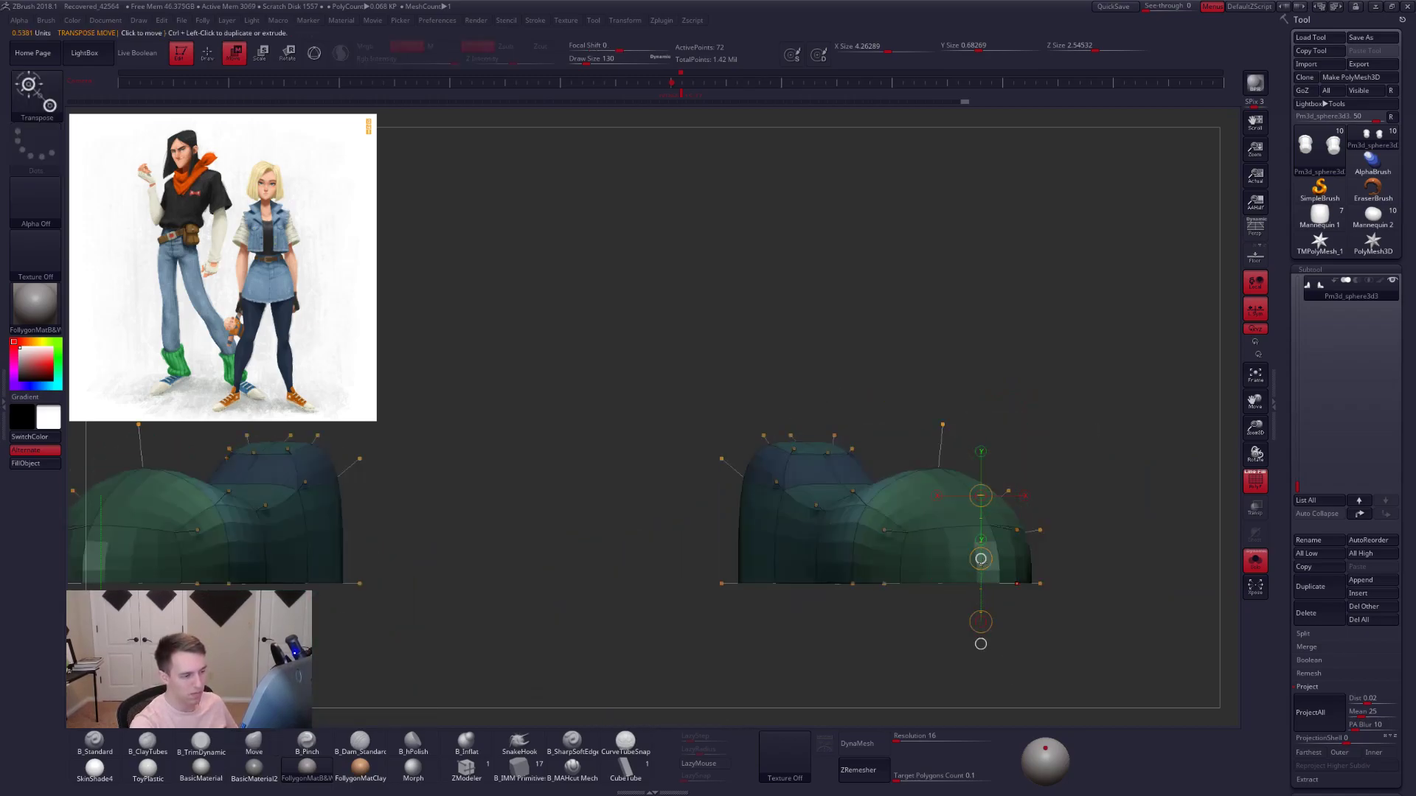
pyautogui.moveTo(960, 547)
pyautogui.mouseDown(button='right')
pyautogui.moveTo(922, 516)
pyautogui.moveTo(899, 542)
pyautogui.moveTo(933, 520)
pyautogui.moveTo(912, 529)
pyautogui.mouseUp(button='right')
pyautogui.press('q')
pyautogui.hotkey('alt', 's')
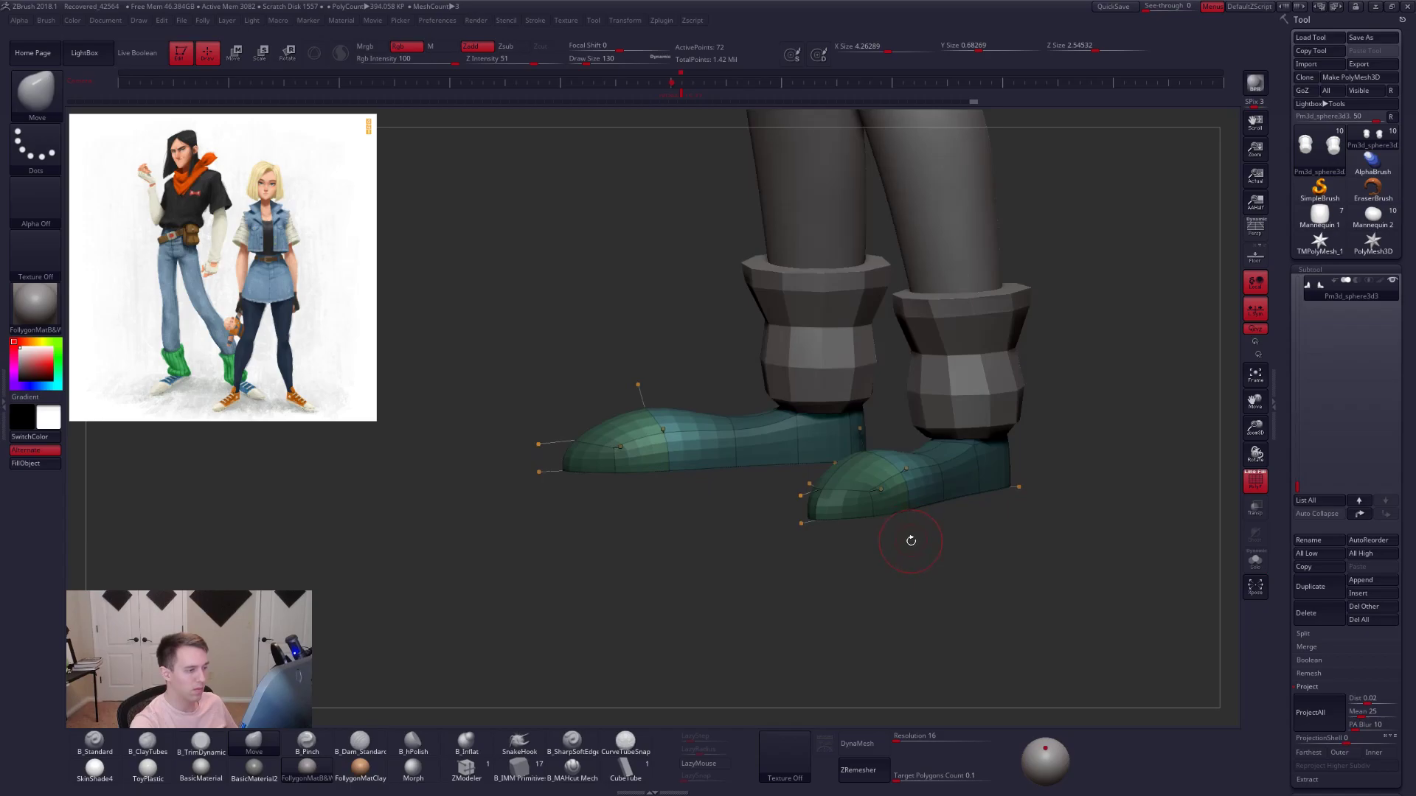
pyautogui.press('w')
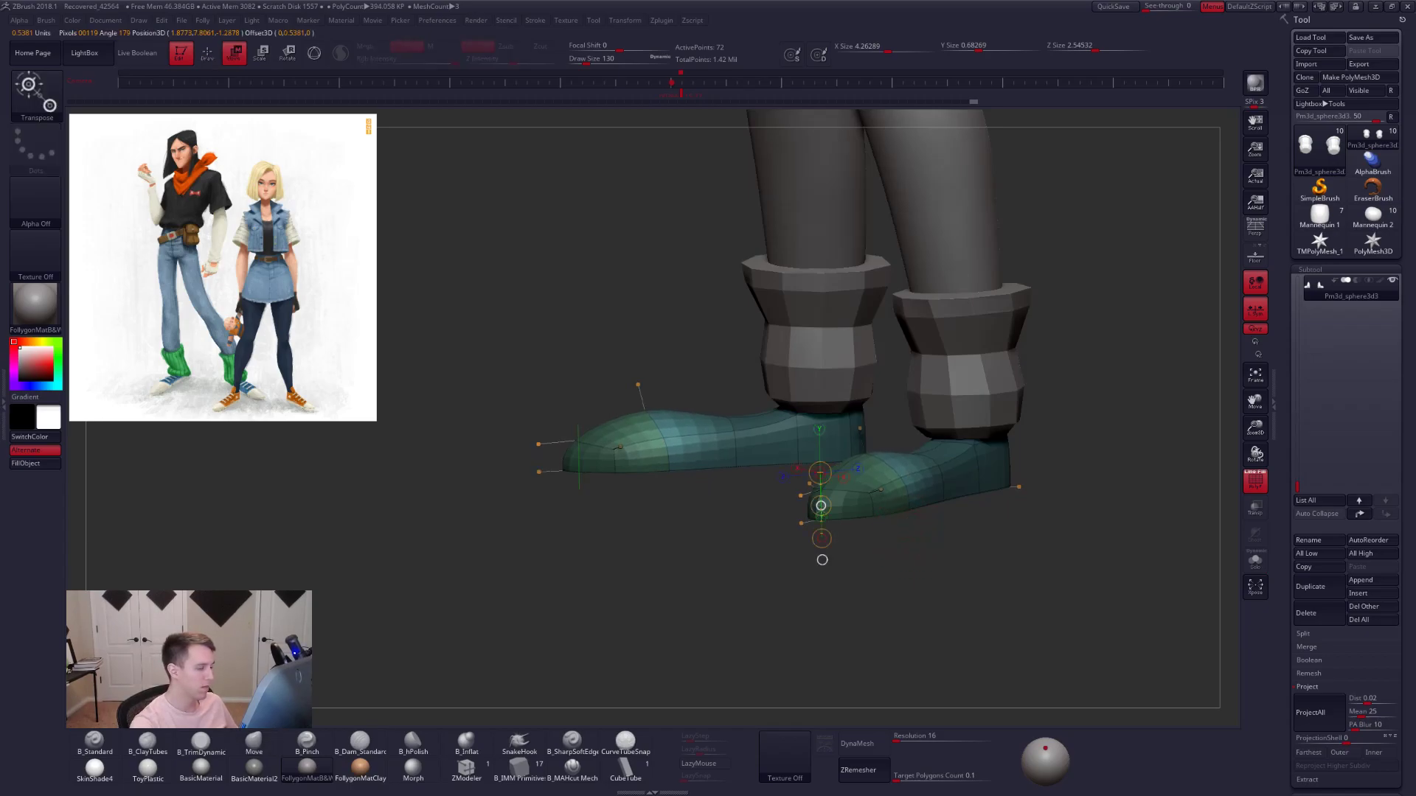
pyautogui.press('q')
# - Isolate the shoes, mask all but the toe section's top points and lower them slightly with Transpose from the side
pyautogui.keyDown('shift'); pyautogui.moveTo(817, 498); pyautogui.dragTo(863, 506, button='right'); pyautogui.keyUp('shift')
pyautogui.hotkey('alt', 's')
pyautogui.keyDown('ctrl'); pyautogui.click(916, 434); pyautogui.keyUp('ctrl')
pyautogui.hotkey('shift', 'd')
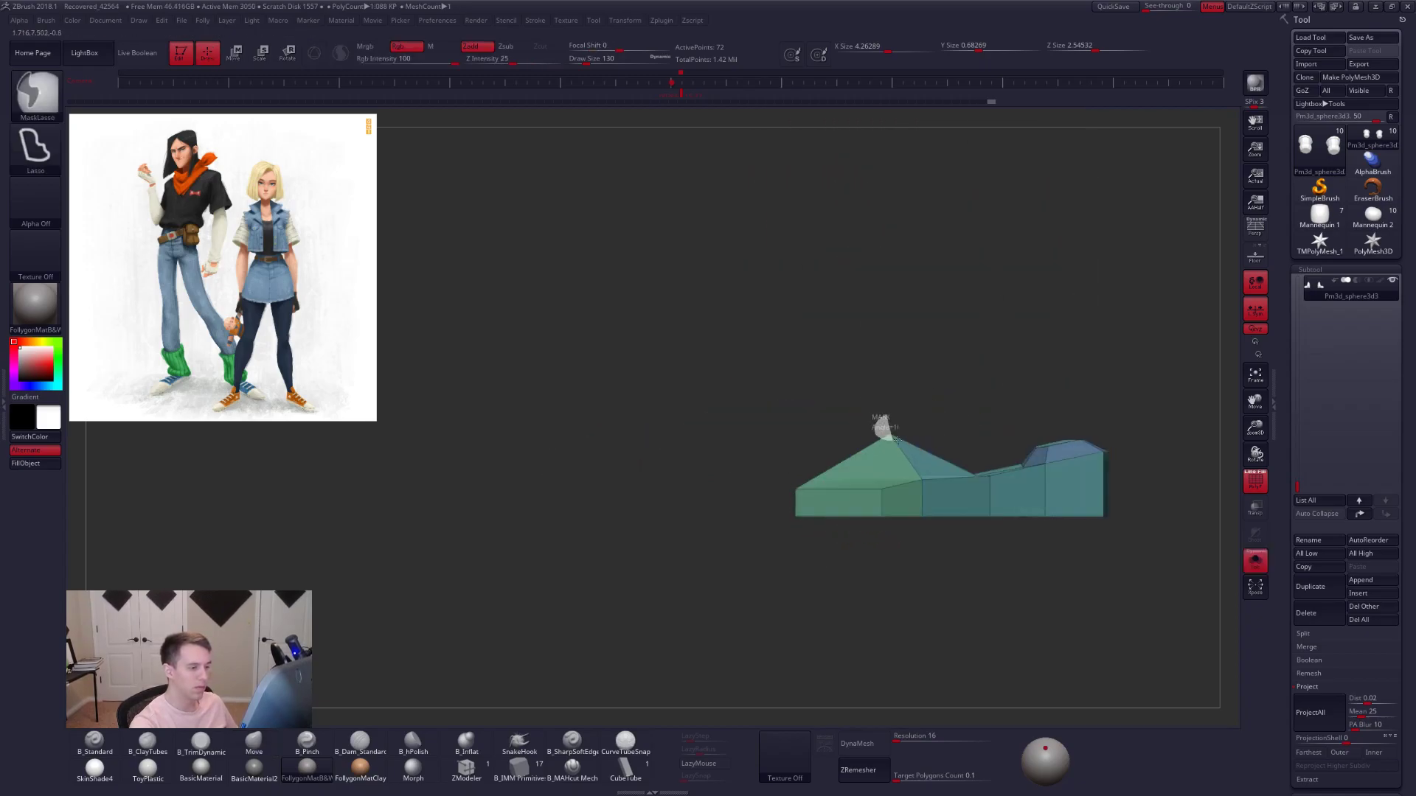
pyautogui.keyDown('ctrl'); pyautogui.click(887, 416); pyautogui.keyUp('ctrl')
pyautogui.moveTo(877, 443); pyautogui.dragTo(910, 538, button='right')
pyautogui.moveTo(911, 537); pyautogui.dragTo(922, 509)
pyautogui.press('w')
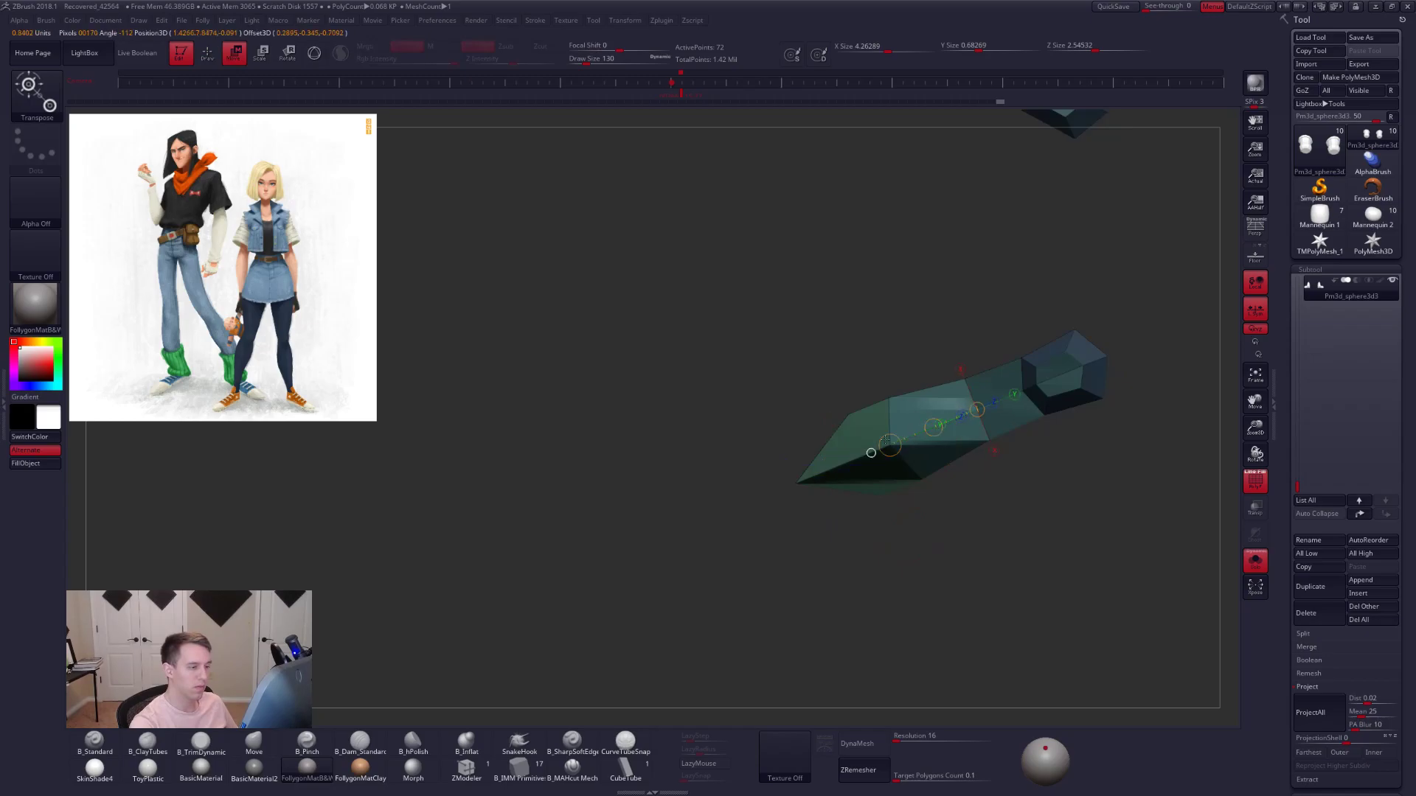
pyautogui.press('d')
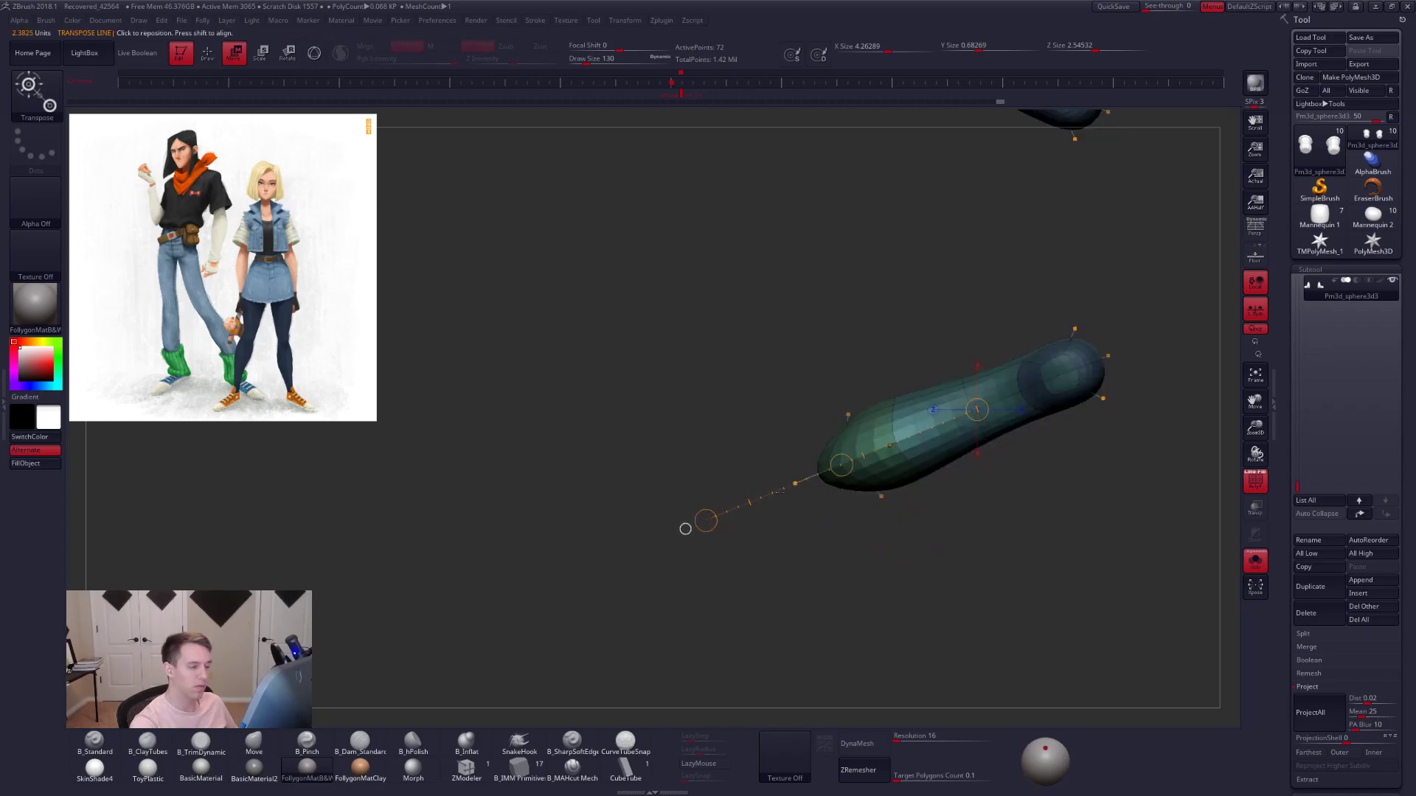
pyautogui.keyDown('shift'); pyautogui.moveTo(791, 484); pyautogui.dragTo(821, 456, button='right'); pyautogui.keyUp('shift')
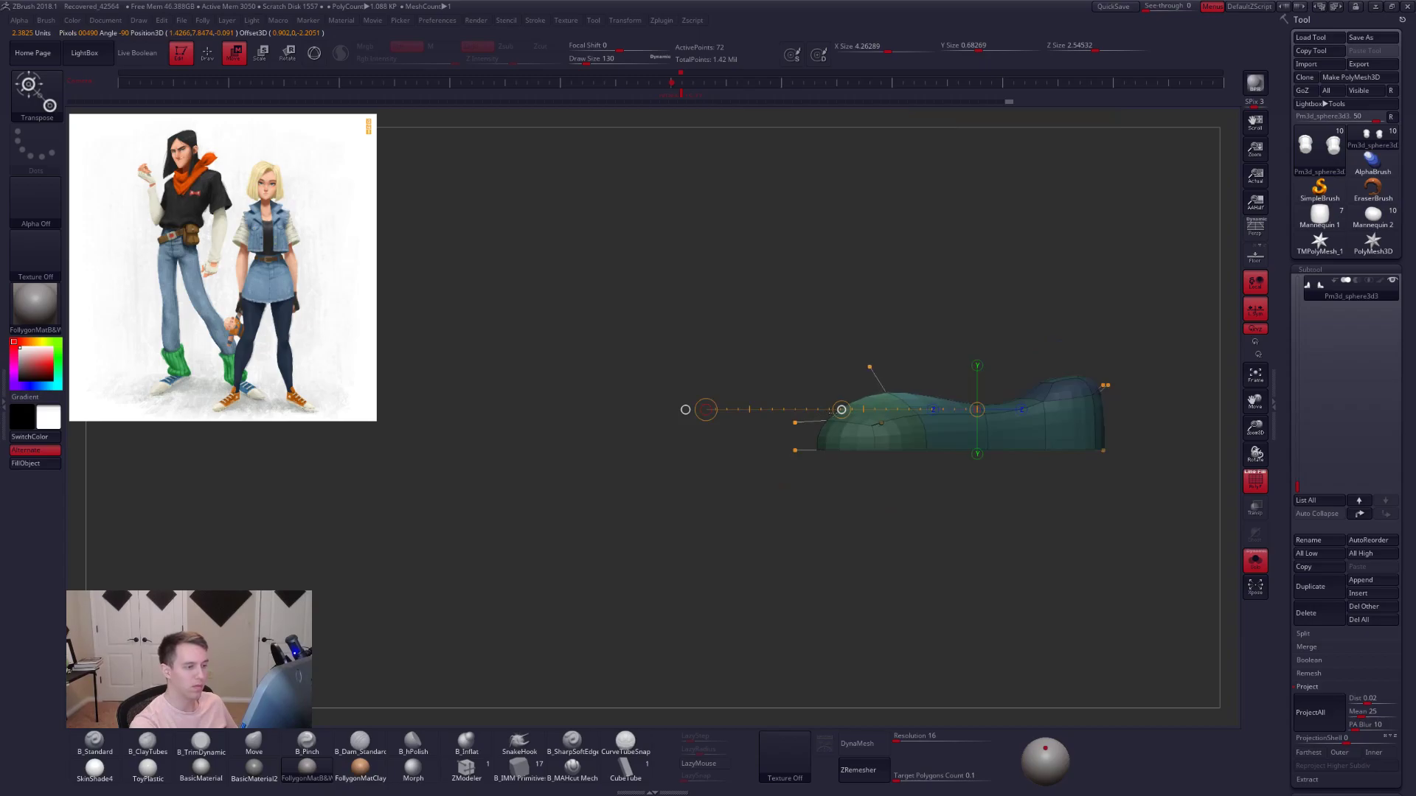
pyautogui.moveTo(881, 450); pyautogui.dragTo(881, 573)
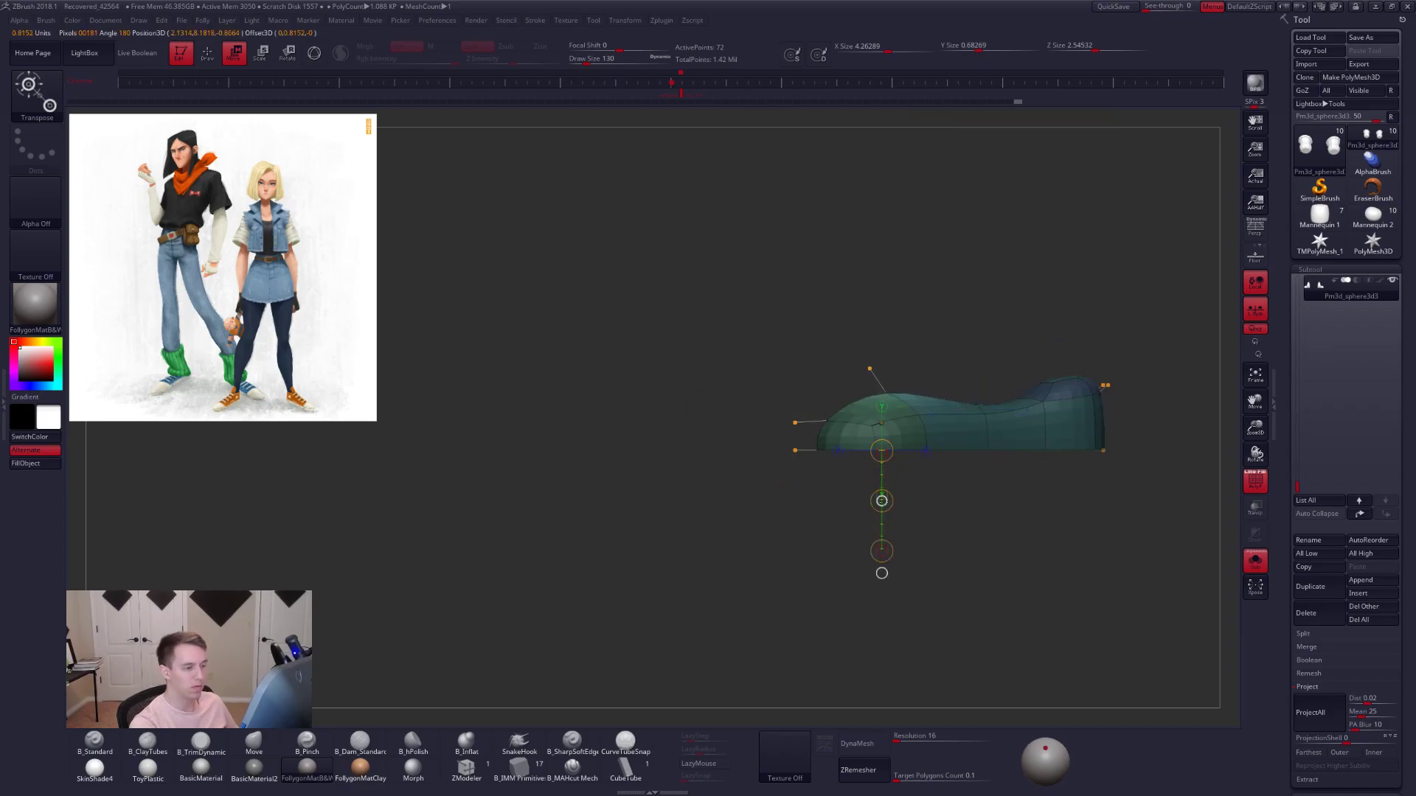
# - Hide the wireframe, select the Move brush and review the shoes' smoothed shape
pyautogui.press('q')
pyautogui.moveTo(887, 500); pyautogui.dragTo(1081, 477, button='right')
pyautogui.hotkey('shift', 'f')
pyautogui.press('b')
pyautogui.press('m')
pyautogui.press('v')
pyautogui.moveTo(1079, 476); pyautogui.dragTo(932, 541)
# - Mask the rear of the shoes and shorten the toes with a transpose line running along the foot
pyautogui.hotkey('shift', 'f')
pyautogui.hotkey('shift', 'd')
pyautogui.moveTo(909, 483)
pyautogui.keyDown('ctrl'); pyautogui.mouseDown()
pyautogui.moveTo(763, 491)
pyautogui.moveTo(903, 487)
pyautogui.mouseUp(); pyautogui.keyUp('ctrl')
pyautogui.press('w')
pyautogui.moveTo(848, 443); pyautogui.dragTo(874, 524)
pyautogui.moveTo(945, 689); pyautogui.dragTo(943, 684)
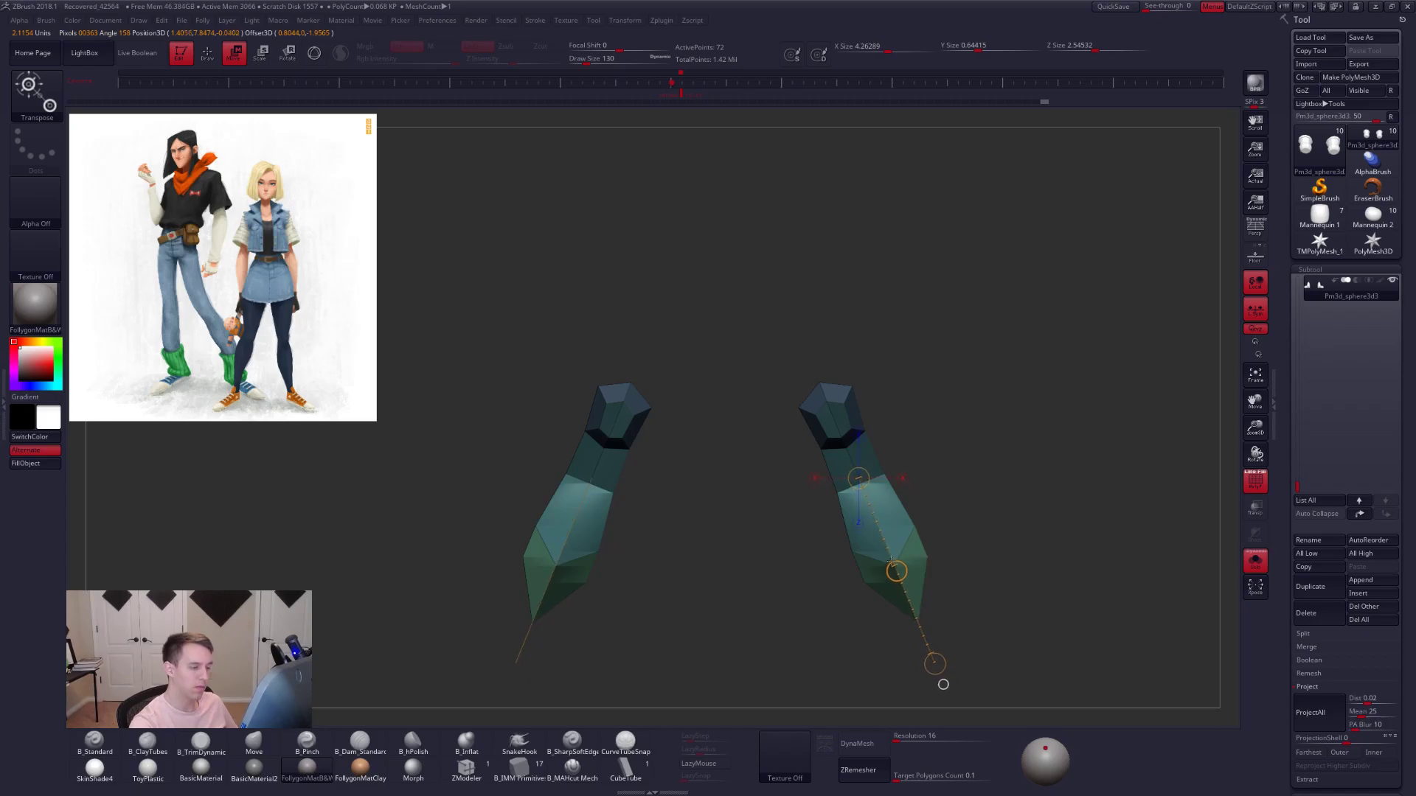
pyautogui.moveTo(892, 563); pyautogui.dragTo(891, 562)
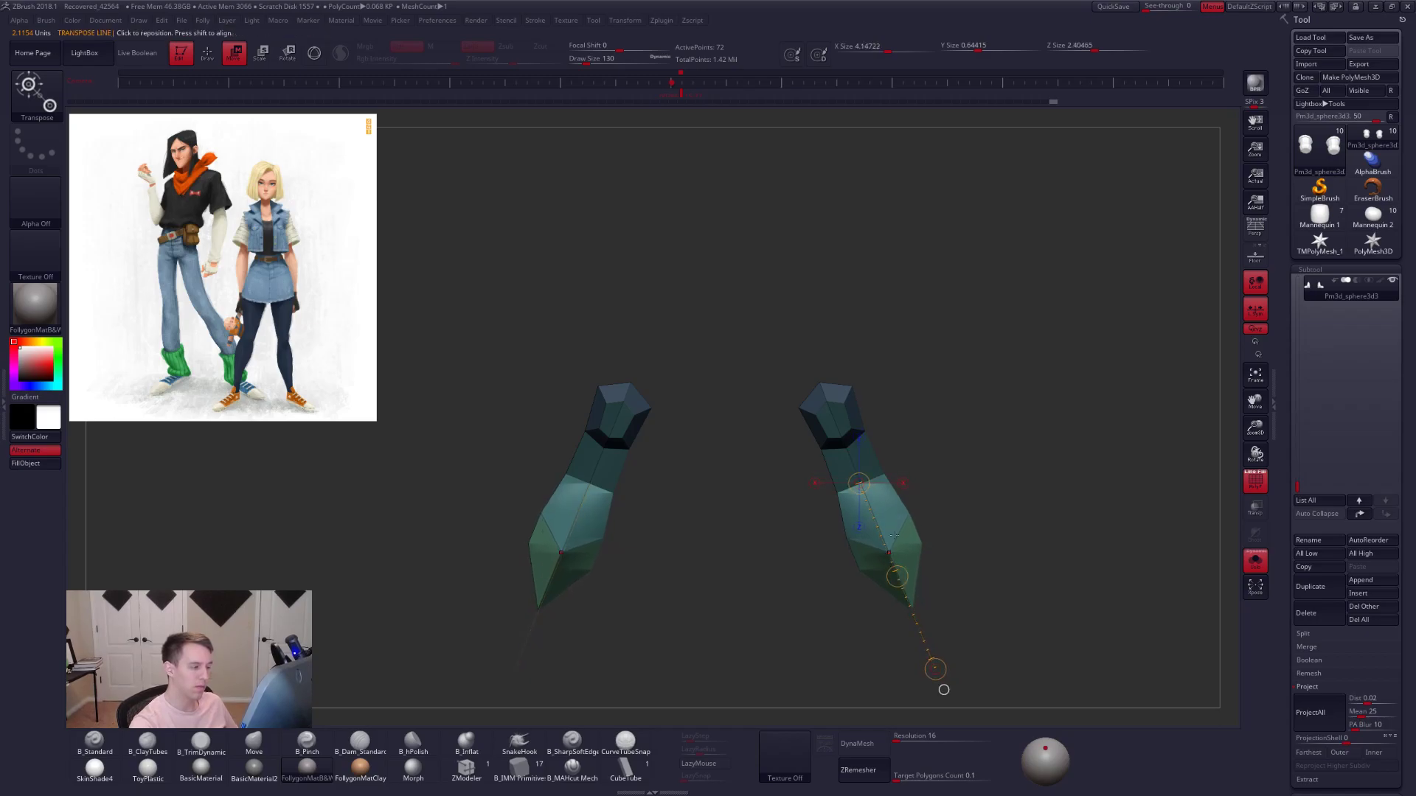
# - Show the smoothed shoes with the socks and legs, and pull the toes further back from the side
pyautogui.press('d')
pyautogui.moveTo(892, 564); pyautogui.dragTo(910, 508, button='right')
pyautogui.hotkey('alt', 's')
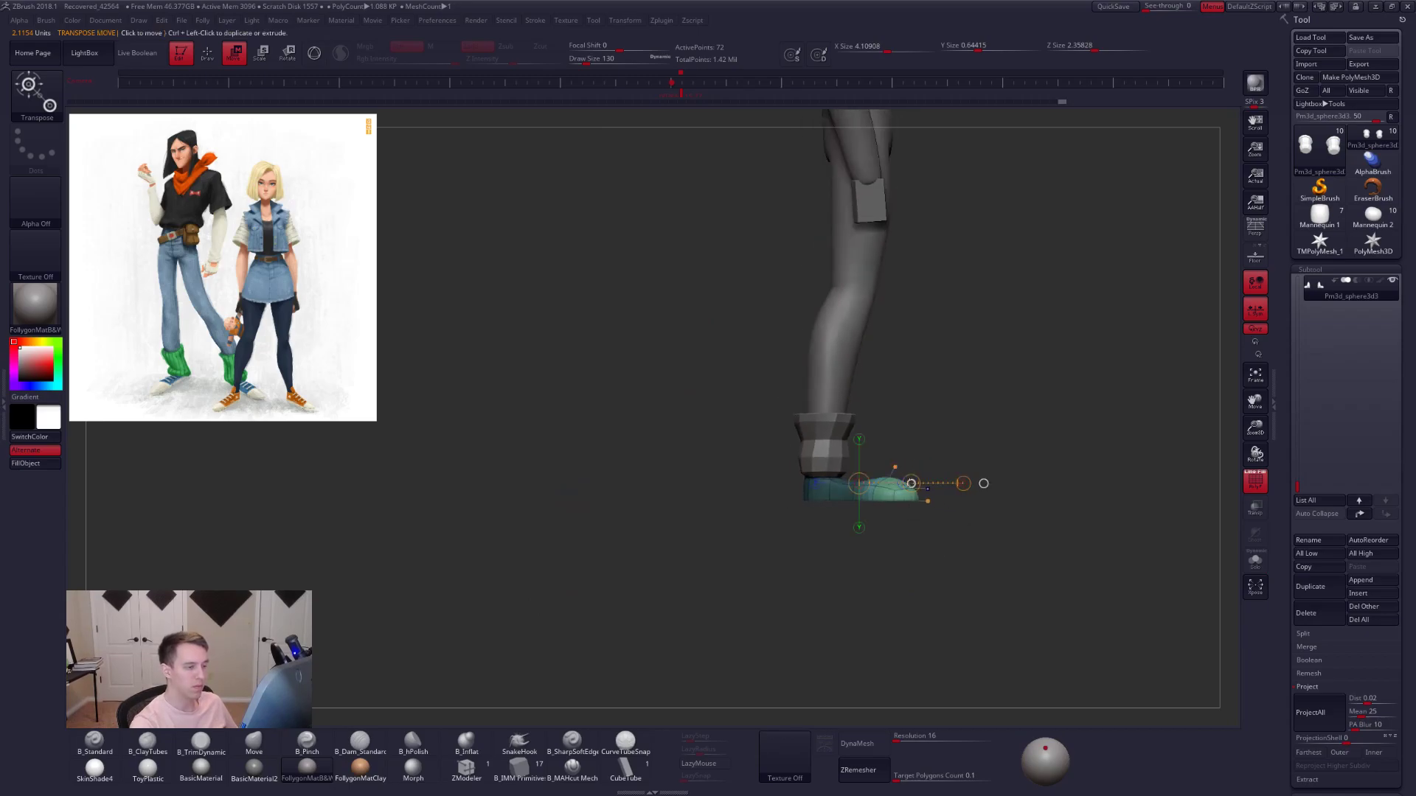
pyautogui.moveTo(910, 483); pyautogui.dragTo(906, 483)
pyautogui.press('q')
# - Clear the mask, hide the wireframe, and make the socks the active subtool with dynamic subdivision on
pyautogui.moveTo(926, 513); pyautogui.dragTo(951, 519, button='right')
pyautogui.keyDown('ctrl'); pyautogui.click(956, 504); pyautogui.keyUp('ctrl')
pyautogui.keyDown('ctrl'); pyautogui.moveTo(995, 487); pyautogui.dragTo(1003, 493); pyautogui.keyUp('ctrl')
pyautogui.hotkey('shift', 'f')
pyautogui.moveTo(1090, 485); pyautogui.dragTo(1036, 490, button='right')
pyautogui.keyDown('alt'); pyautogui.moveTo(1035, 489); pyautogui.dragTo(899, 502); pyautogui.keyUp('alt')
pyautogui.keyDown('alt'); pyautogui.moveTo(905, 502); pyautogui.dragTo(942, 519, button='right'); pyautogui.keyUp('alt')
pyautogui.press('d')
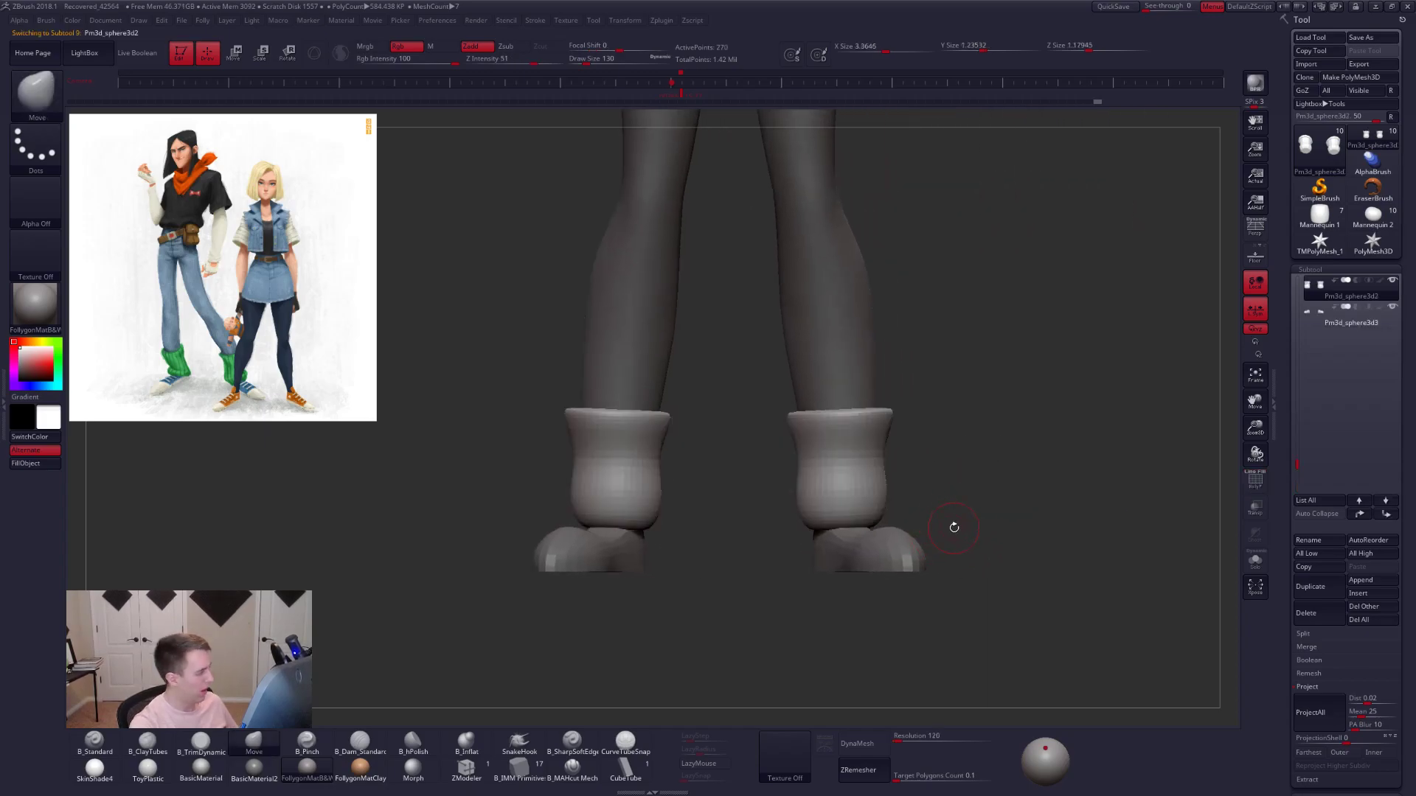
# - Reselect the shoes subtool and show its wireframe in a close front view
pyautogui.keyDown('alt'); pyautogui.moveTo(953, 531); pyautogui.dragTo(971, 595); pyautogui.keyUp('alt')
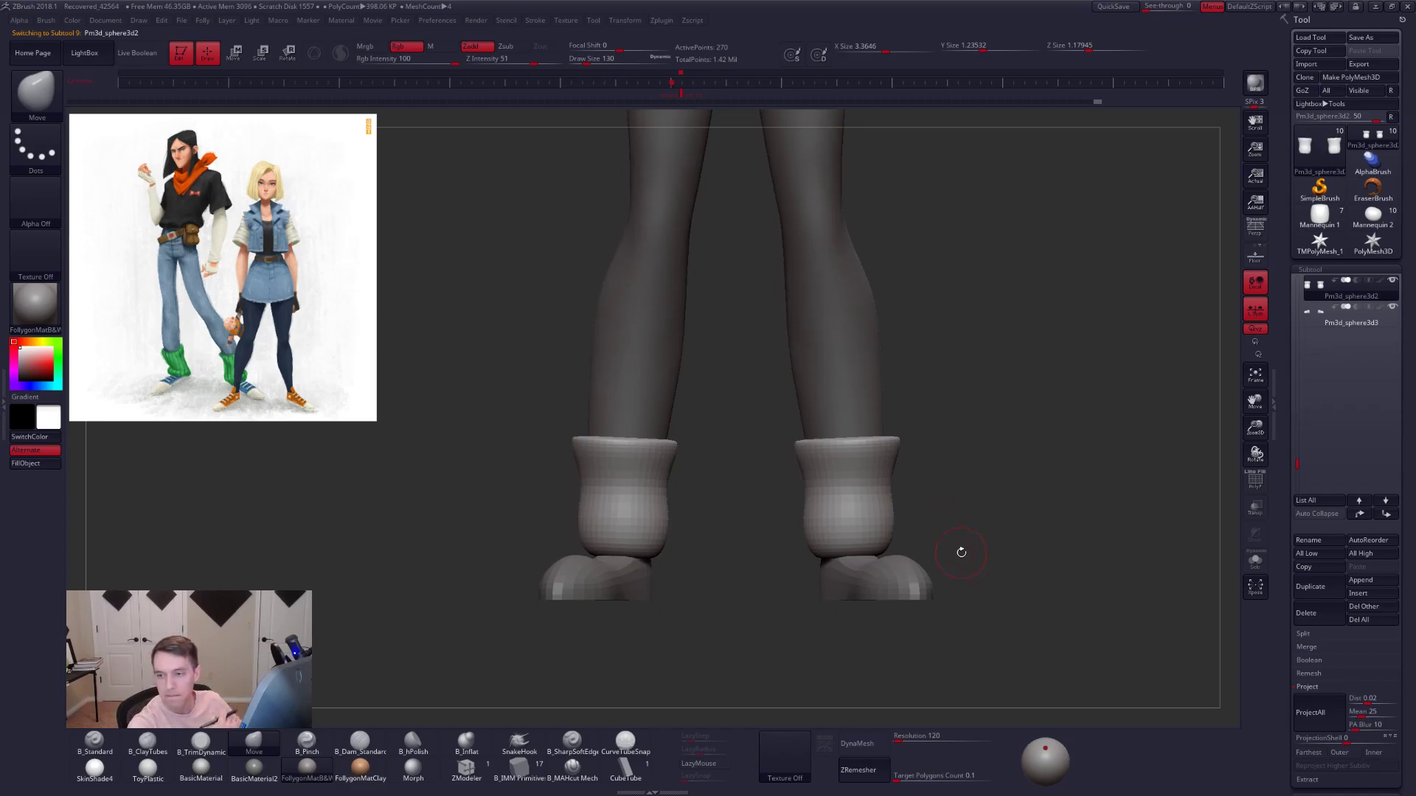
pyautogui.keyDown('alt'); pyautogui.click(905, 573); pyautogui.keyUp('alt')
pyautogui.hotkey('shift', 'f')
pyautogui.keyDown('alt'); pyautogui.moveTo(966, 619); pyautogui.dragTo(897, 621); pyautogui.keyUp('alt')
# - Try dividing the shoes into real subdivision levels, compare the levels, and undo the division
pyautogui.scroll(-3, 1300, 473)
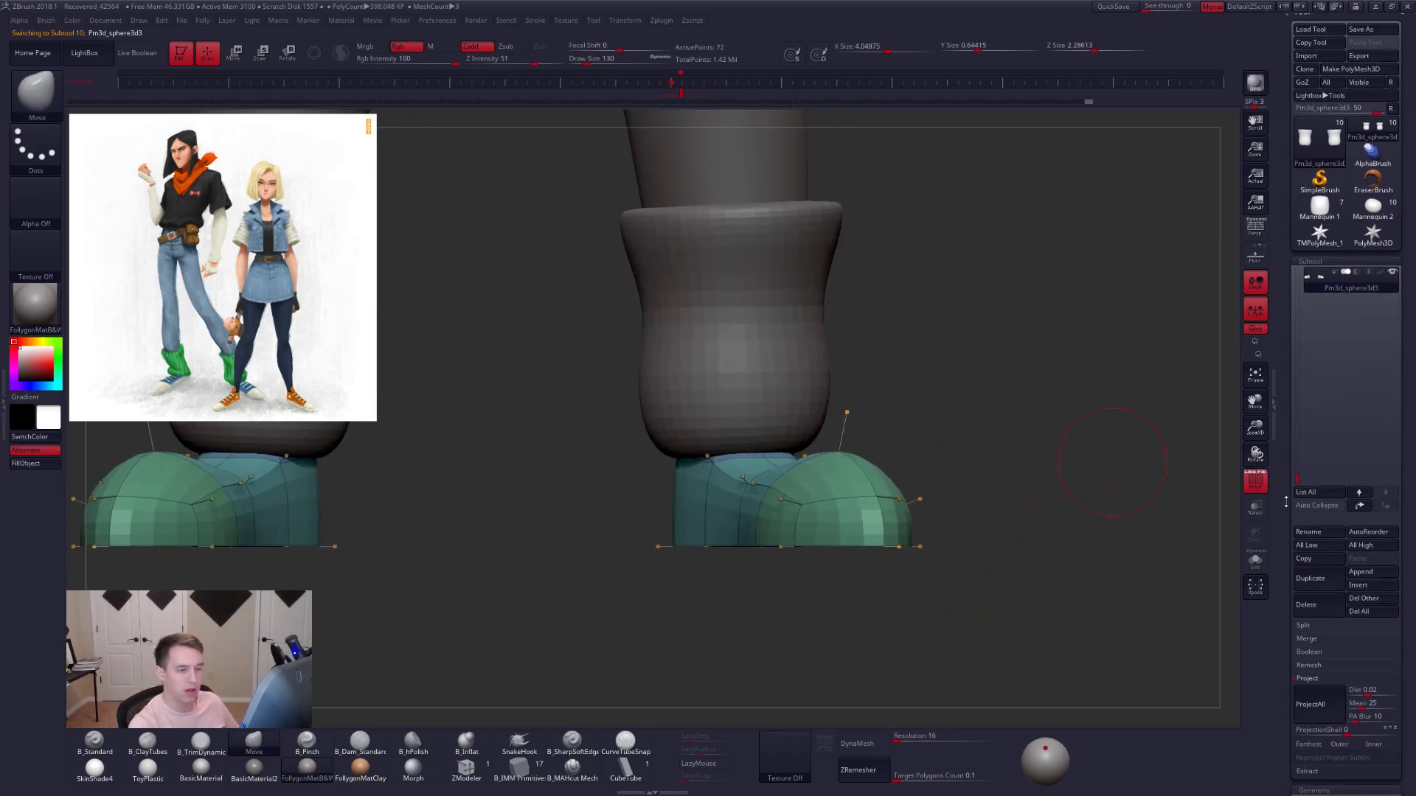
pyautogui.scroll(-8, 1283, 479)
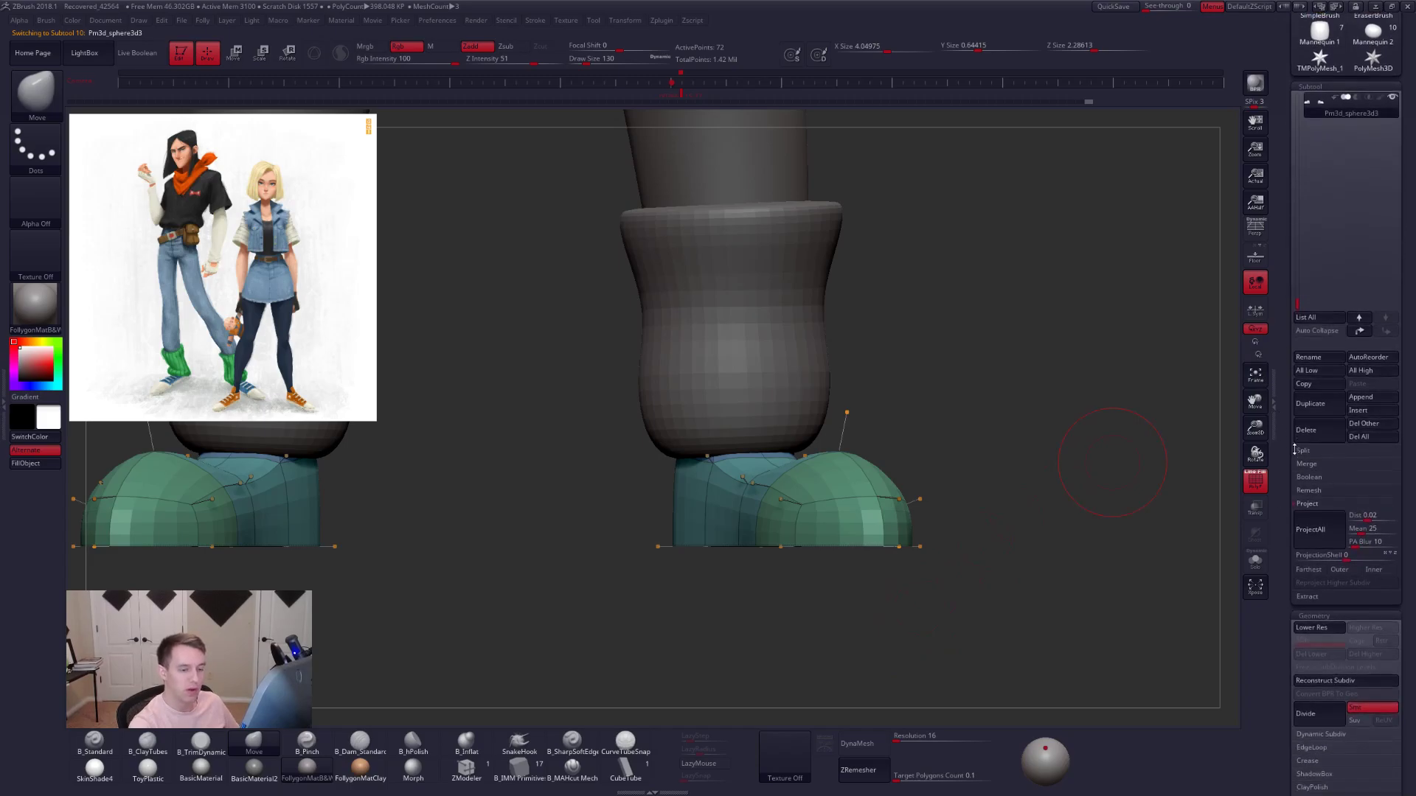
pyautogui.hotkey('shift', 'd')
pyautogui.press('d')
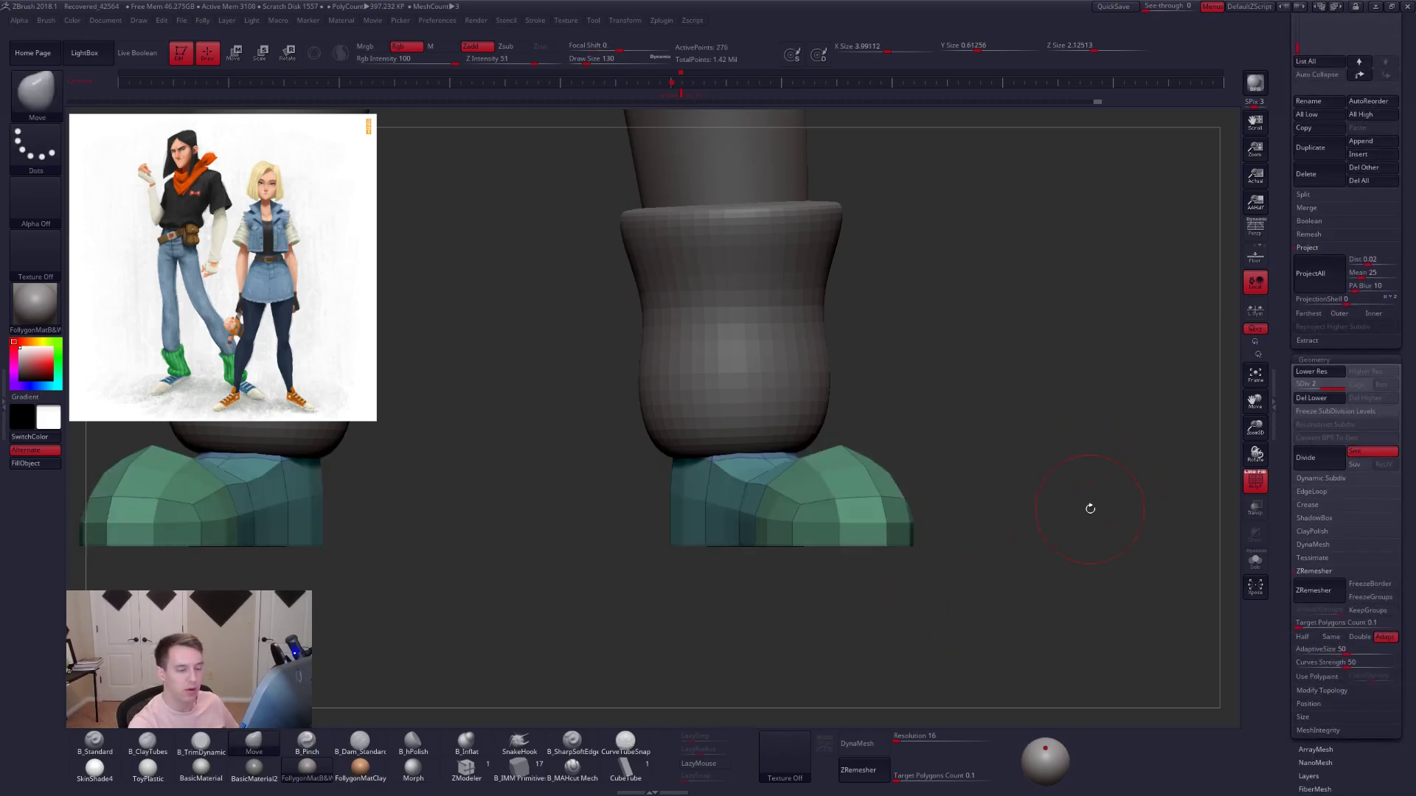
pyautogui.click(1360, 413)
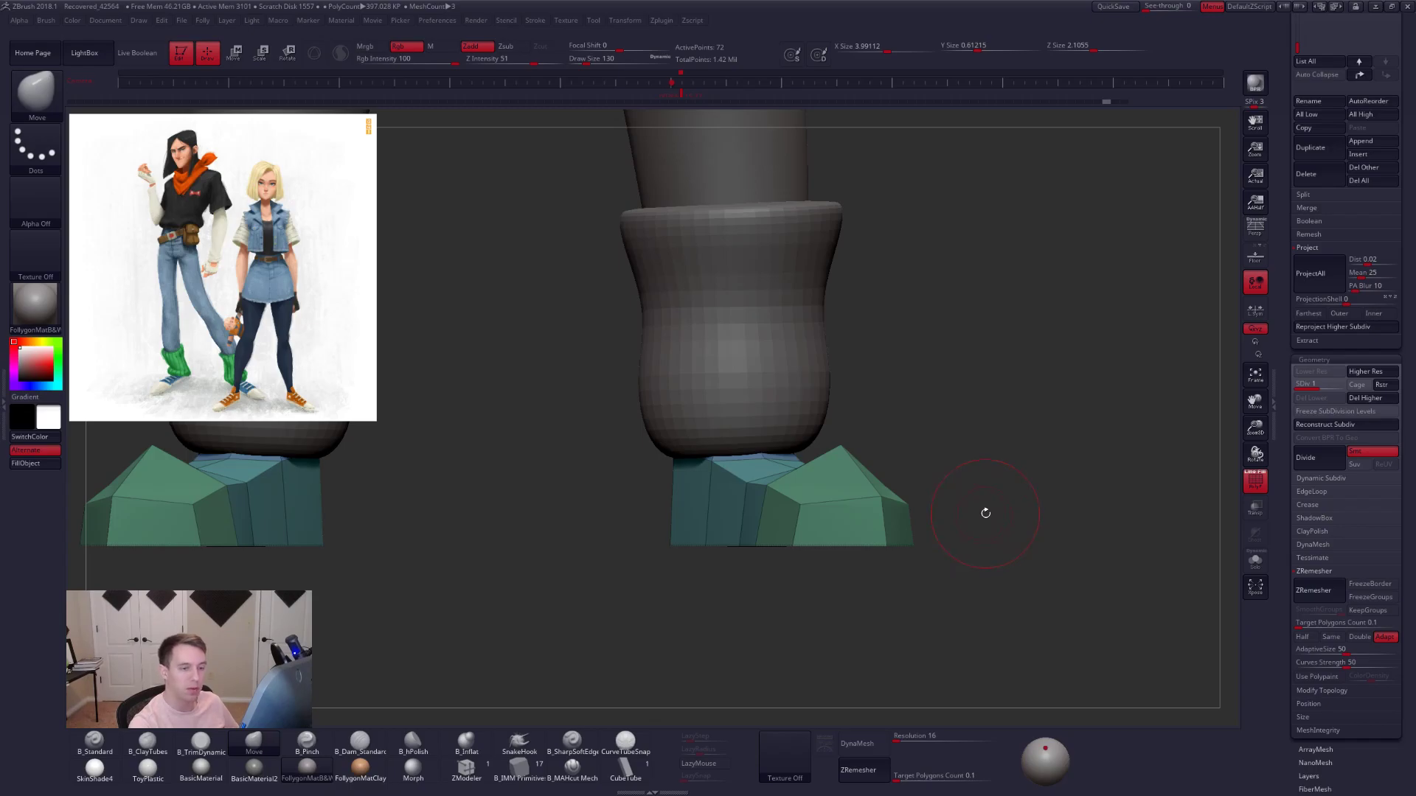
pyautogui.hotkey('alt', 's')
pyautogui.press('d')
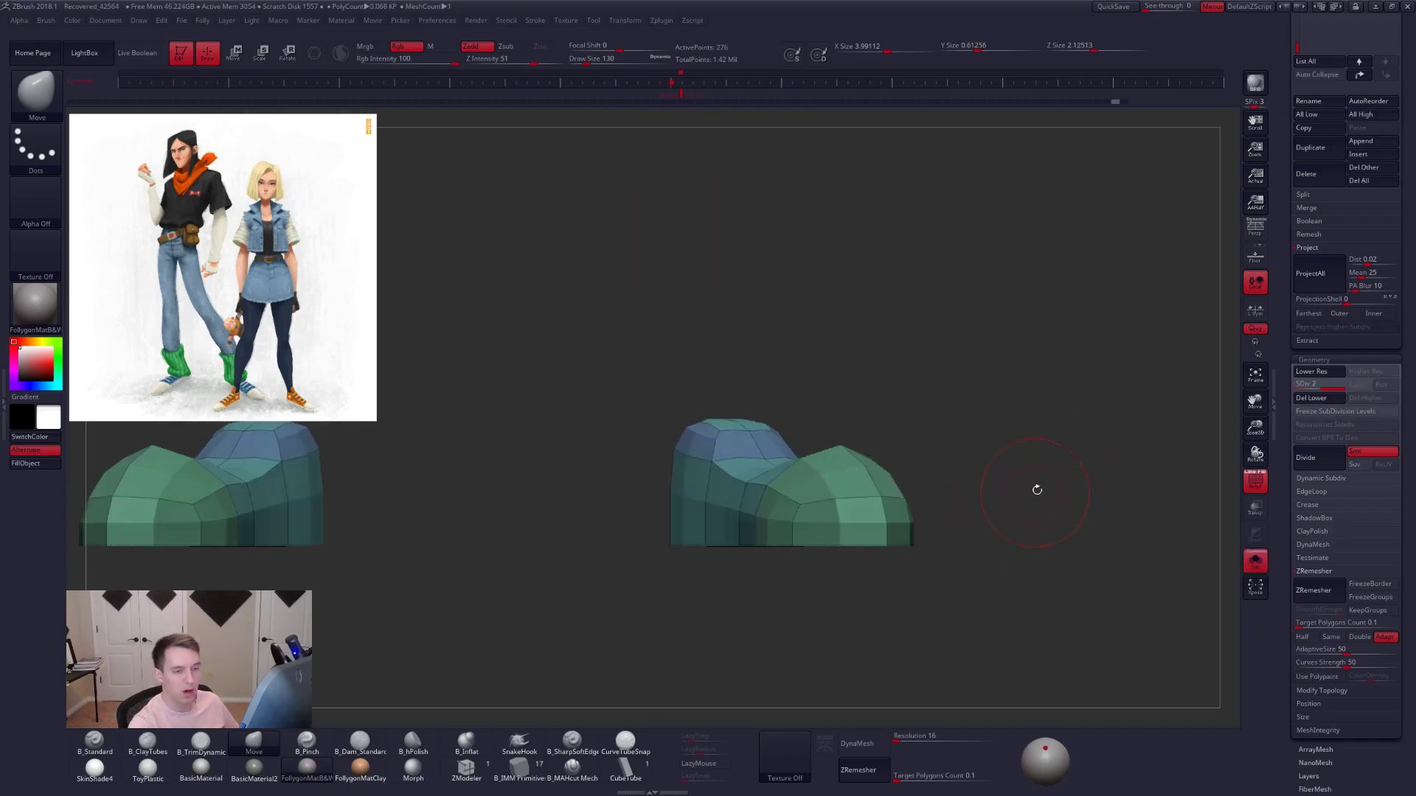
pyautogui.hotkey('ctrl', 'z')
pyautogui.hotkey('ctrl', 'z')
pyautogui.hotkey('ctrl', 'z')
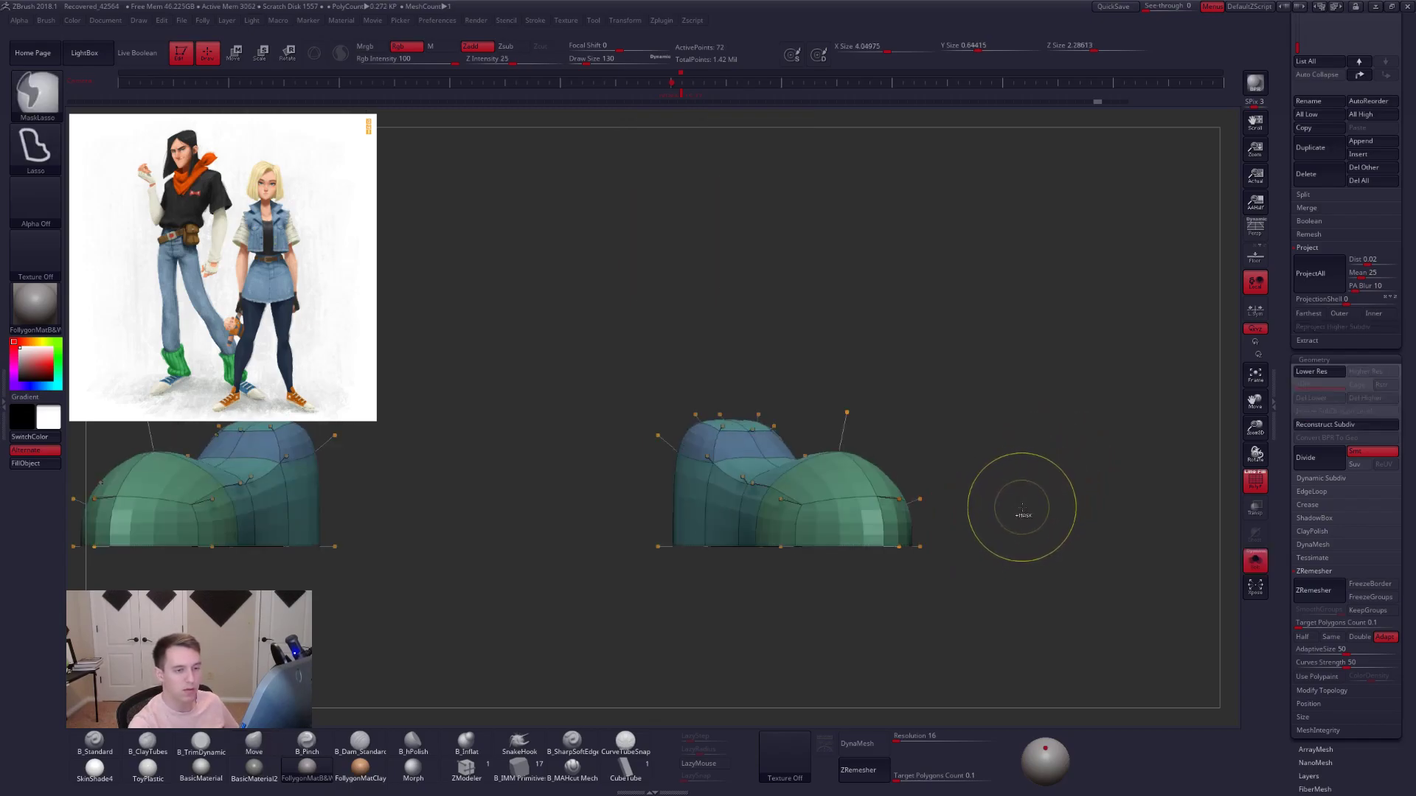
# - Expand the Dynamic Subdiv settings and compare the isolated shoes with dynamic subdivision on and off, with and without the wireframe
pyautogui.hotkey('shift', 'd')
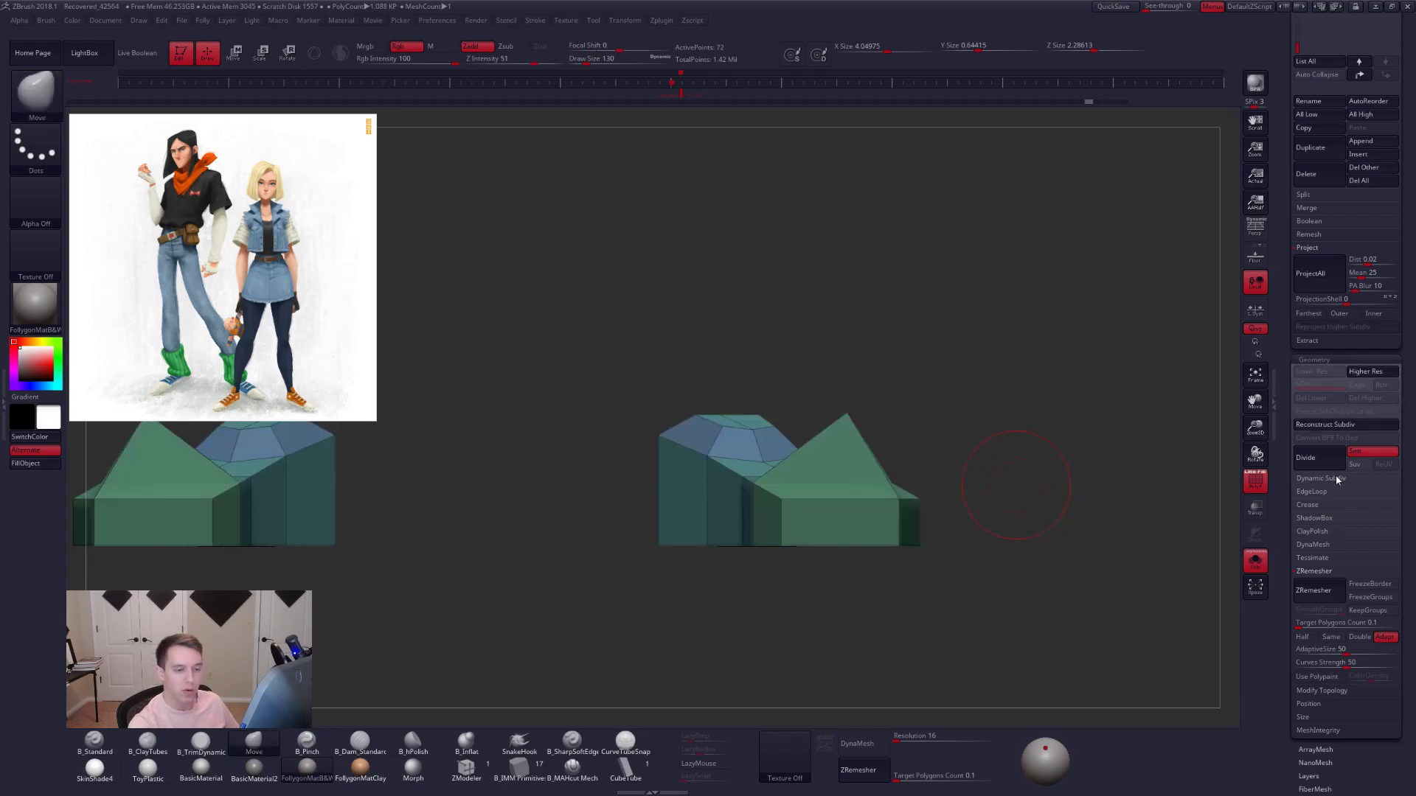
pyautogui.click(1338, 479)
pyautogui.click(1332, 491)
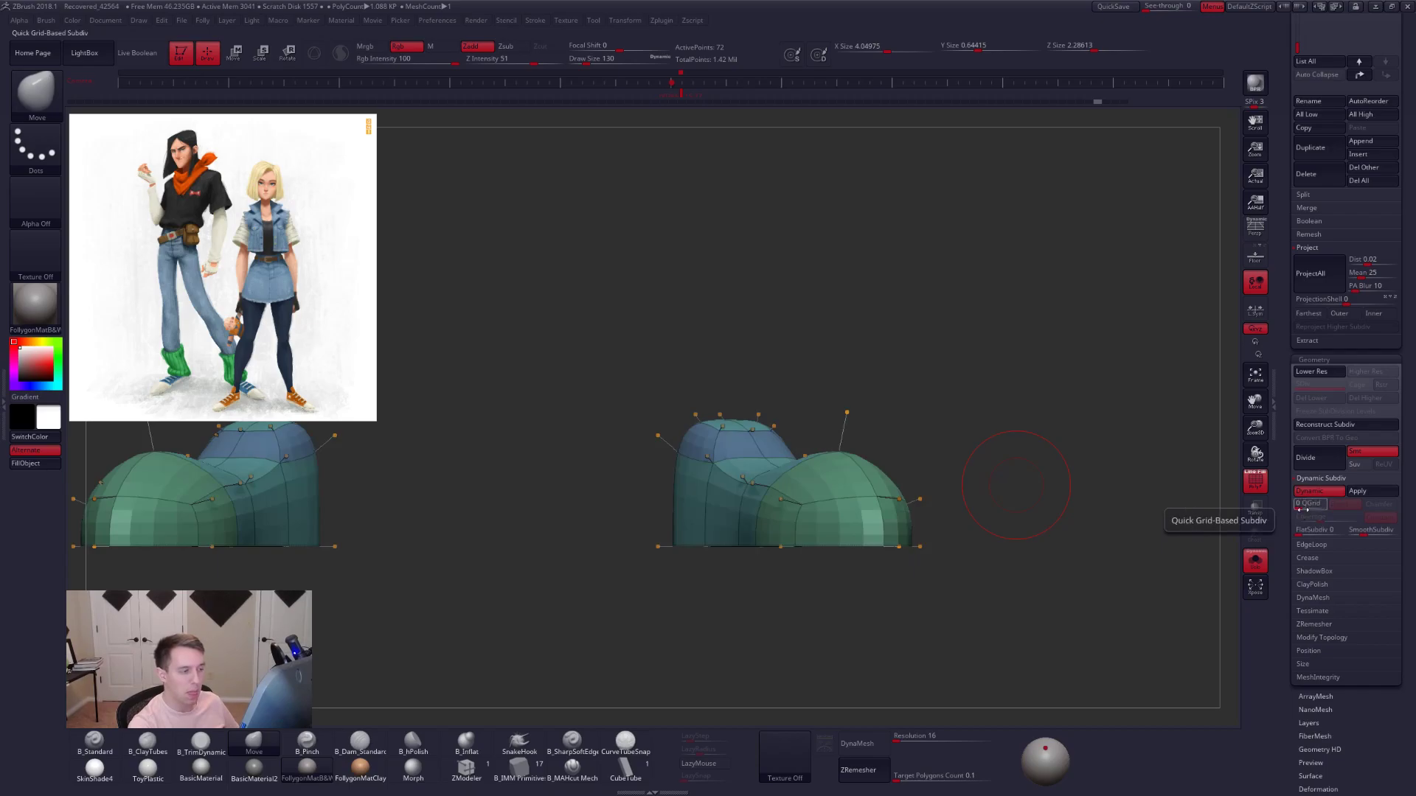
pyautogui.keyDown('alt'); pyautogui.moveTo(940, 503); pyautogui.dragTo(1000, 481); pyautogui.keyUp('alt')
pyautogui.hotkey('shift', 'd')
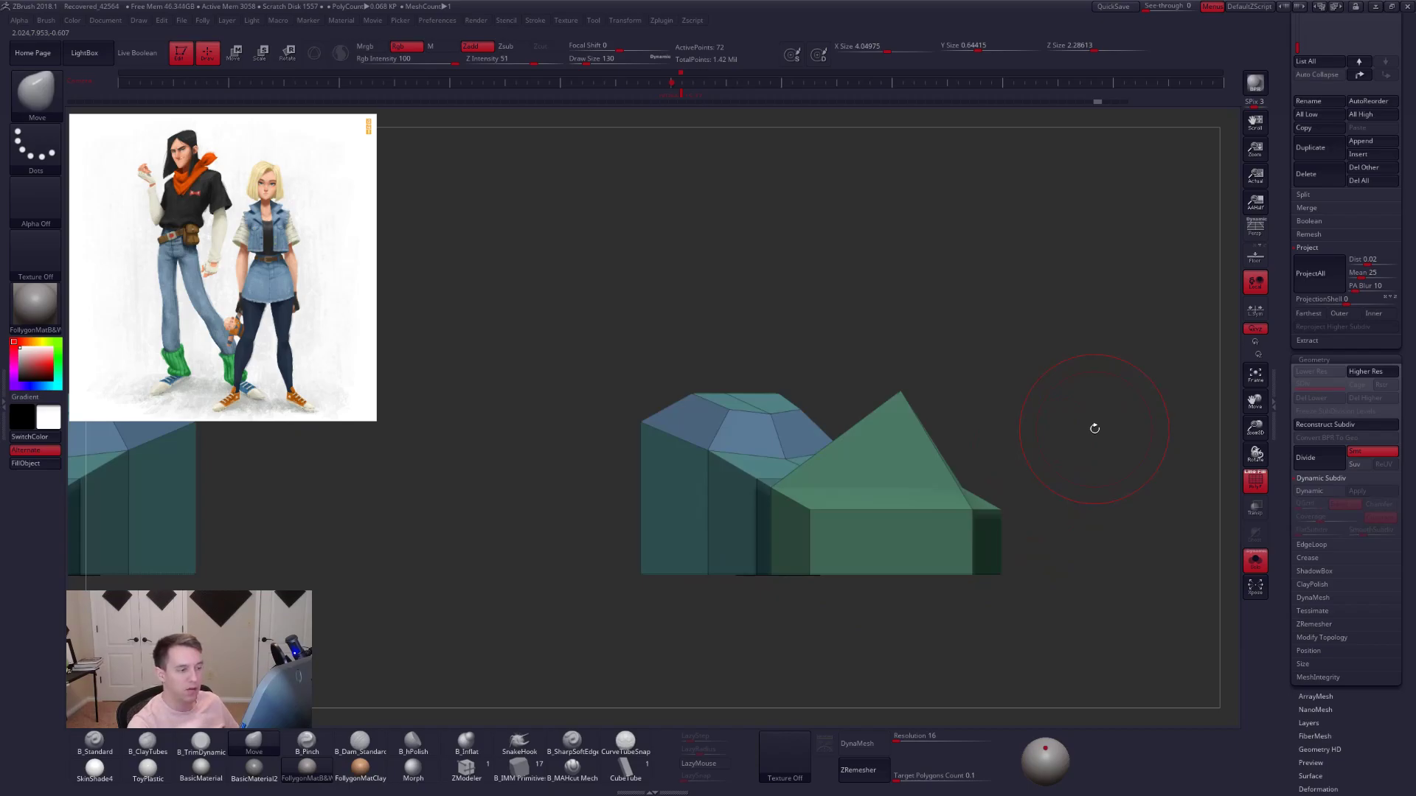
pyautogui.keyDown('alt'); pyautogui.moveTo(1048, 481); pyautogui.dragTo(1037, 469); pyautogui.keyUp('alt')
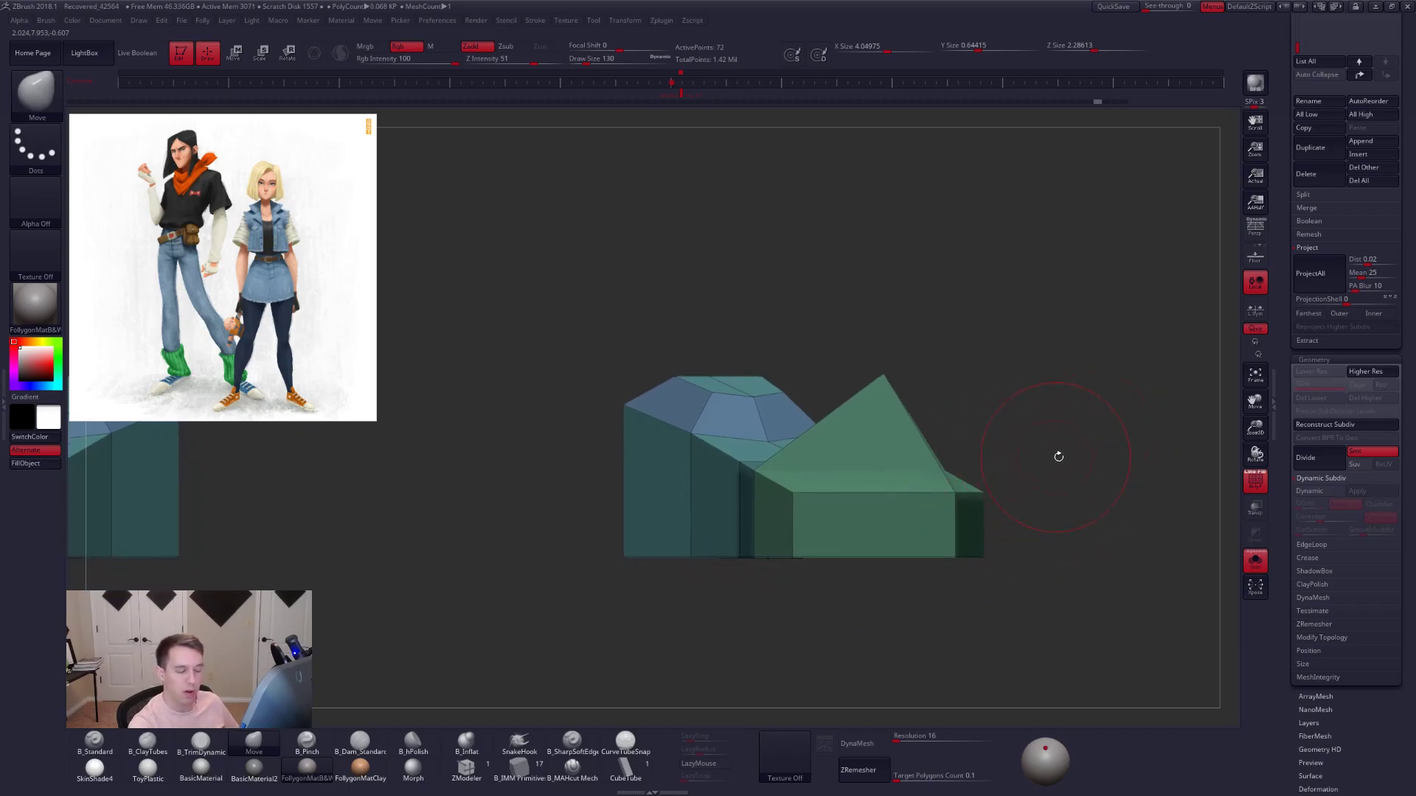
pyautogui.press('d')
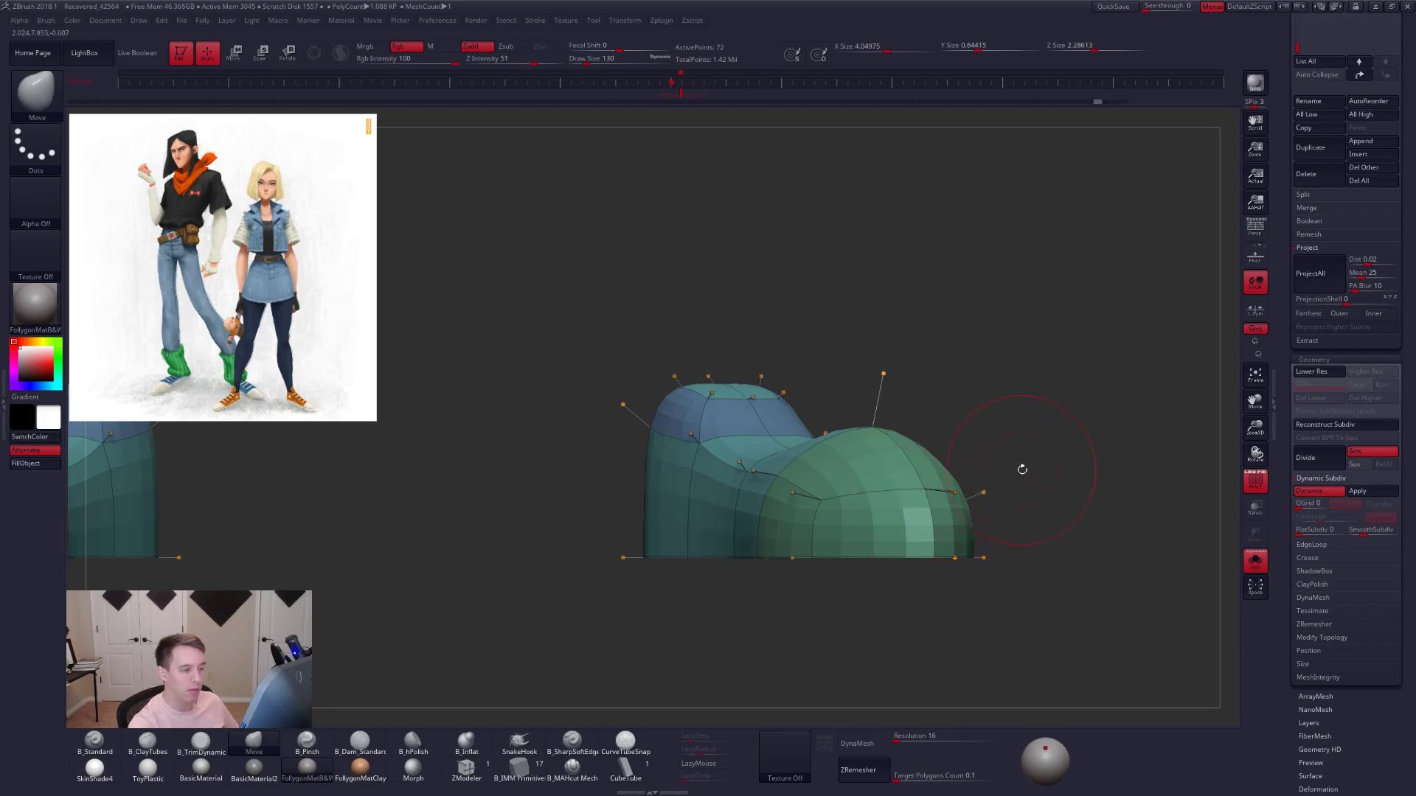
pyautogui.moveTo(1039, 484); pyautogui.dragTo(1012, 495)
pyautogui.hotkey('shift', 'f')
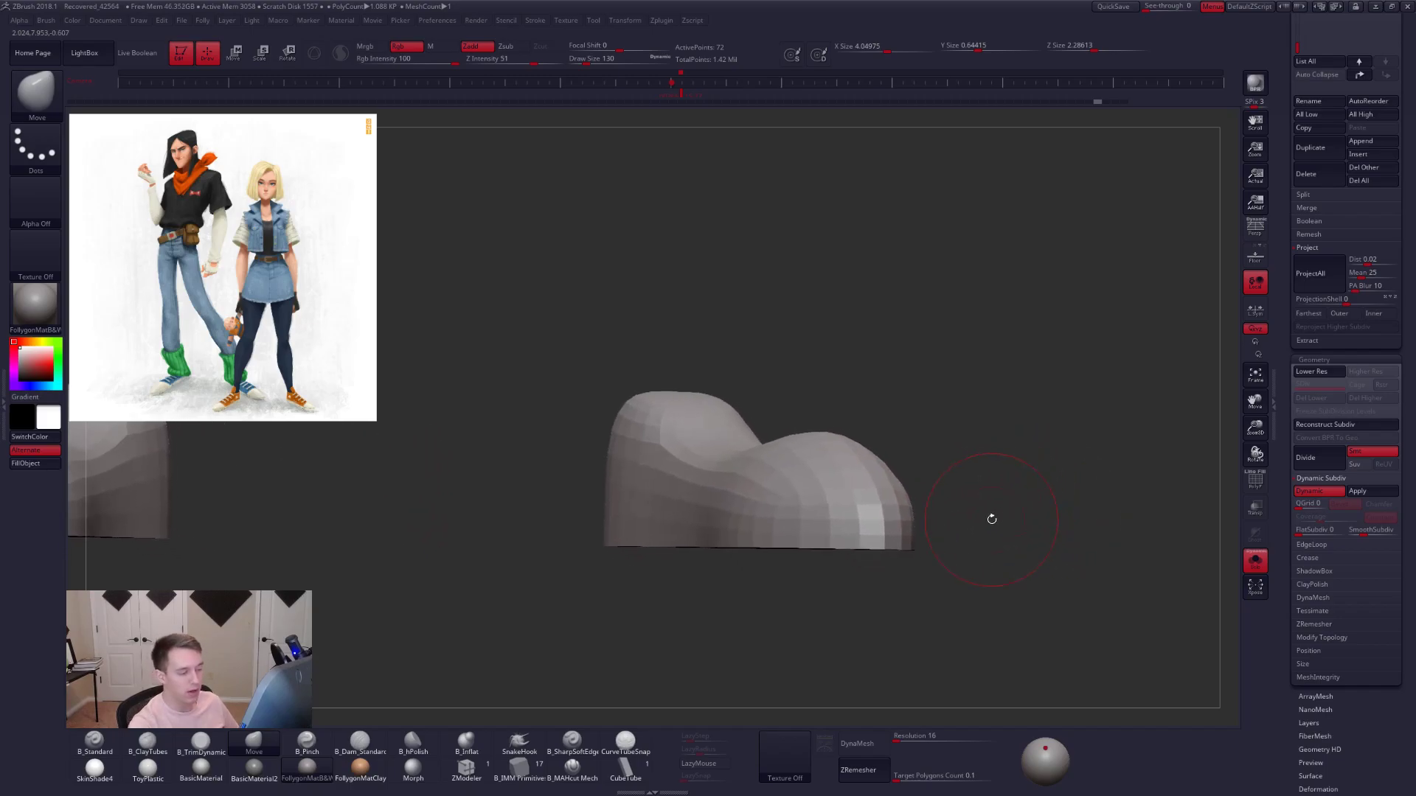
pyautogui.hotkey('shift', 'd')
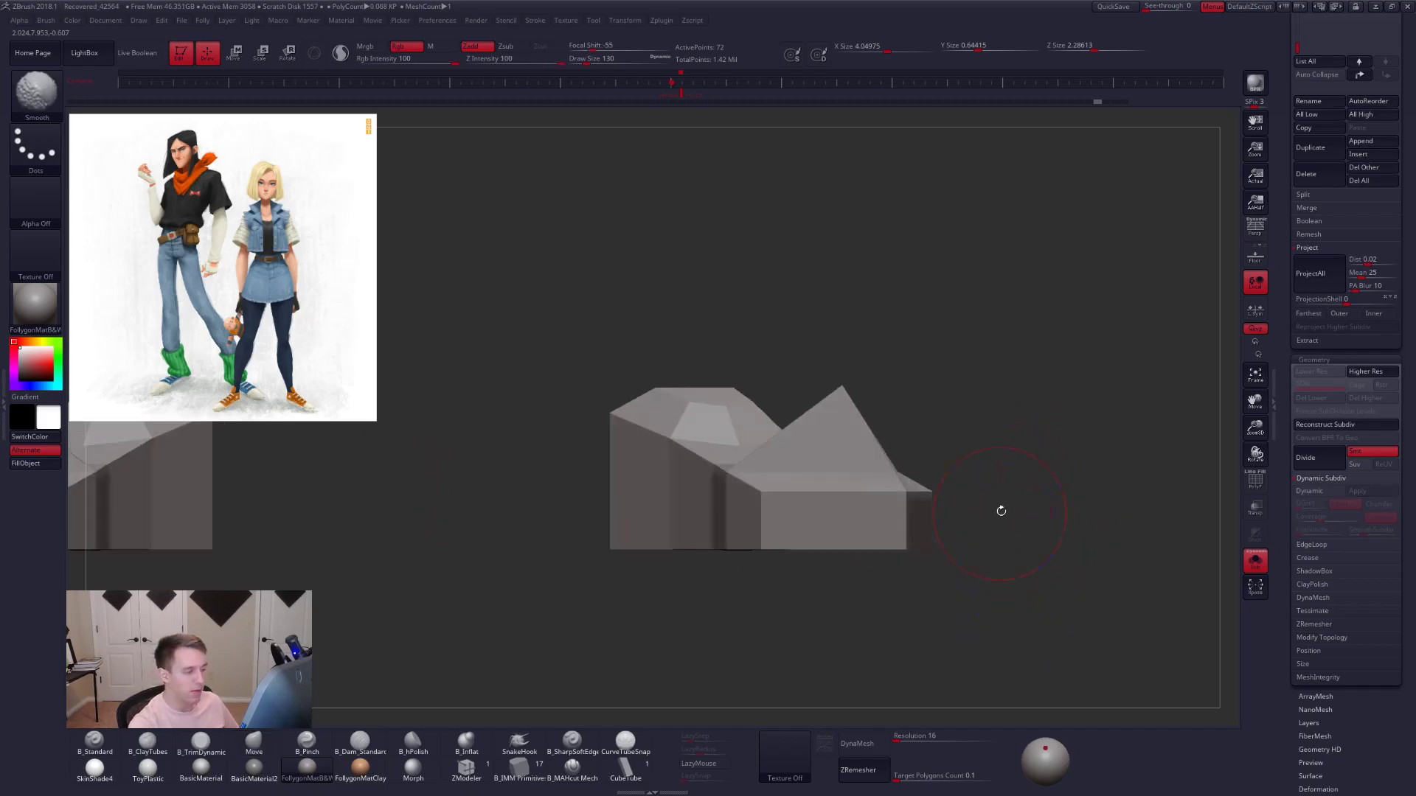
# - Re-enable dynamic subdivision and the wireframe on the shoes, turn on perspective, and frame one shoe at an angle
pyautogui.press('d')
pyautogui.hotkey('shift', 'f')
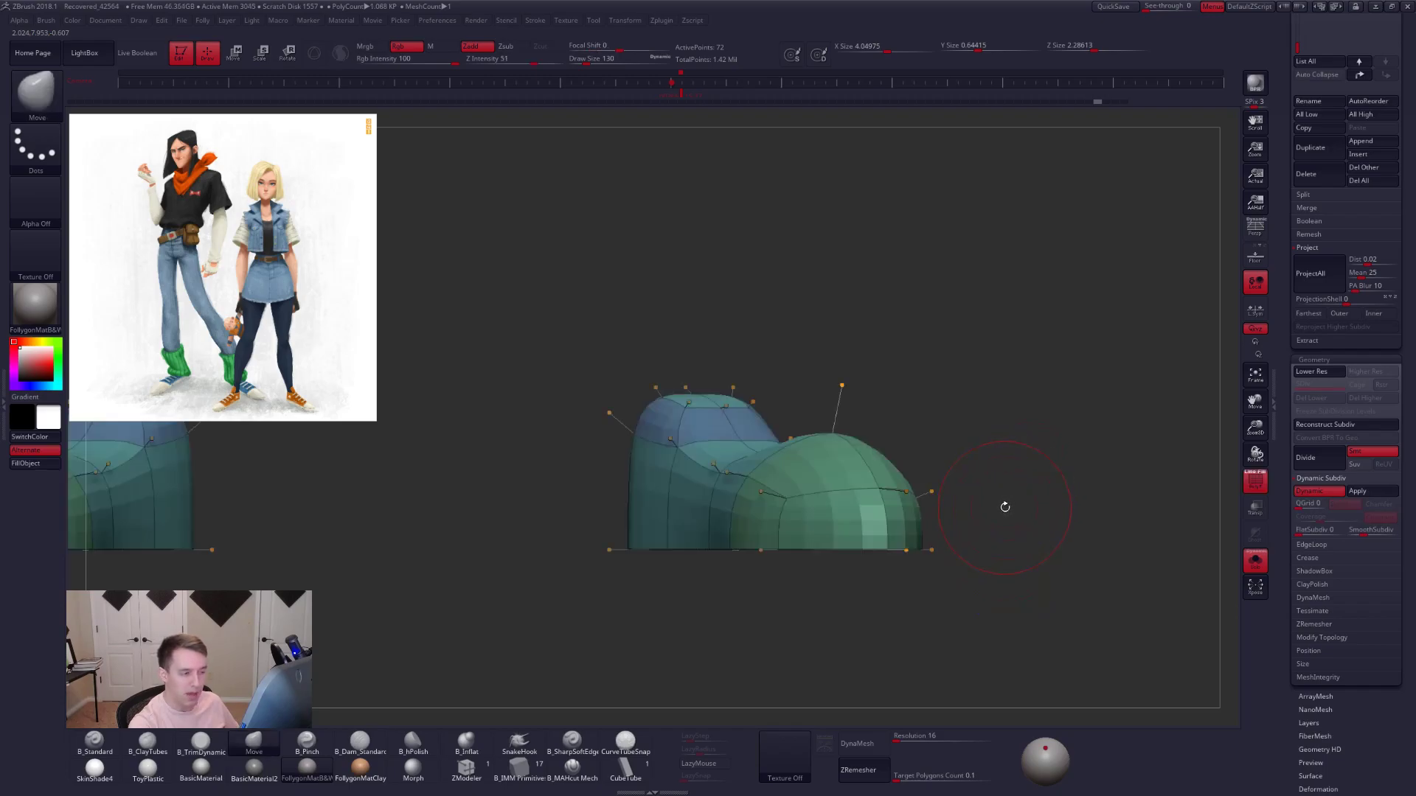
pyautogui.moveTo(993, 491)
pyautogui.keyDown('alt'); pyautogui.mouseDown()
pyautogui.moveTo(1027, 497)
pyautogui.moveTo(1027, 537)
pyautogui.moveTo(1099, 417)
pyautogui.mouseUp(); pyautogui.keyUp('alt')
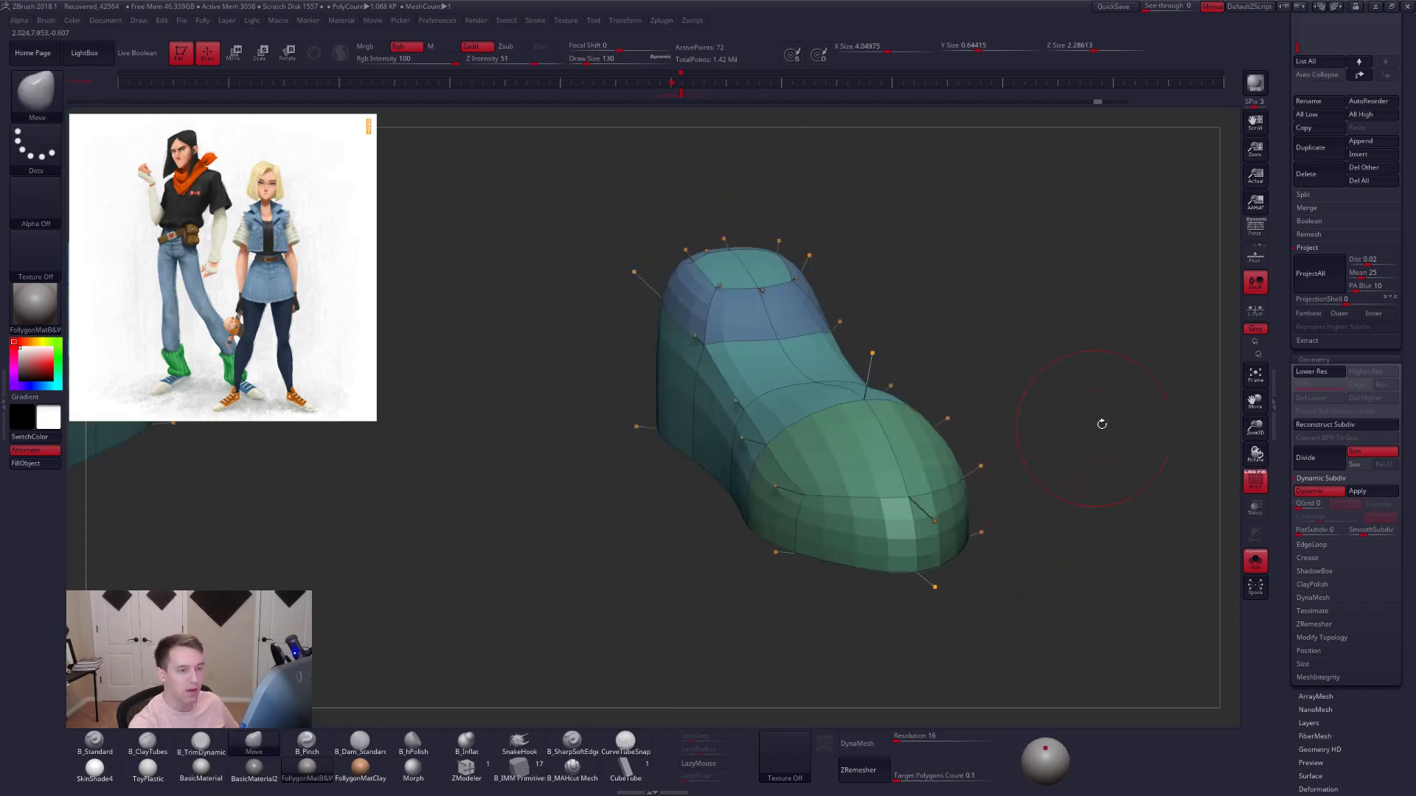
pyautogui.click(1255, 228)
pyautogui.moveTo(1088, 474); pyautogui.dragTo(905, 510)
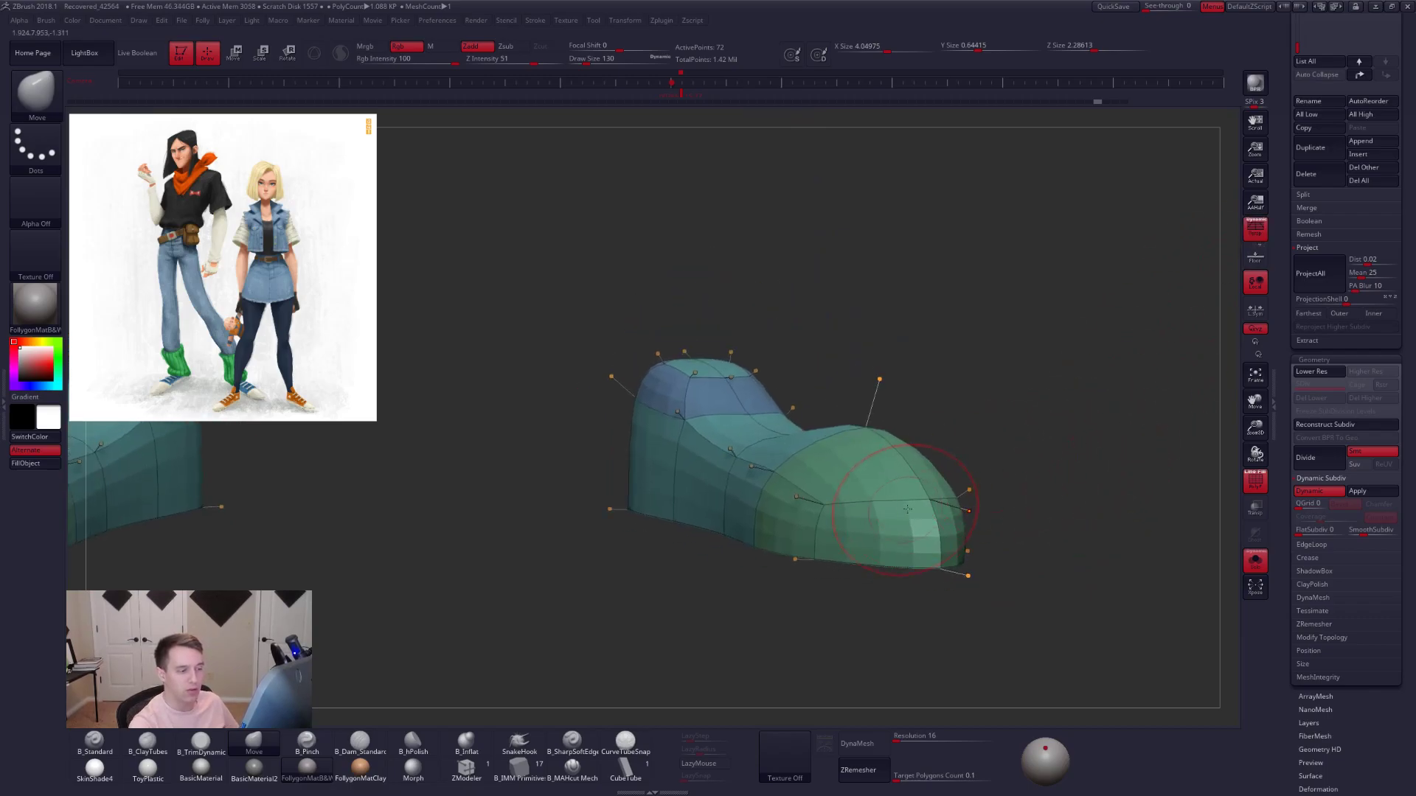
pyautogui.keyDown('alt'); pyautogui.moveTo(904, 509); pyautogui.dragTo(960, 523, button='right'); pyautogui.keyUp('alt')
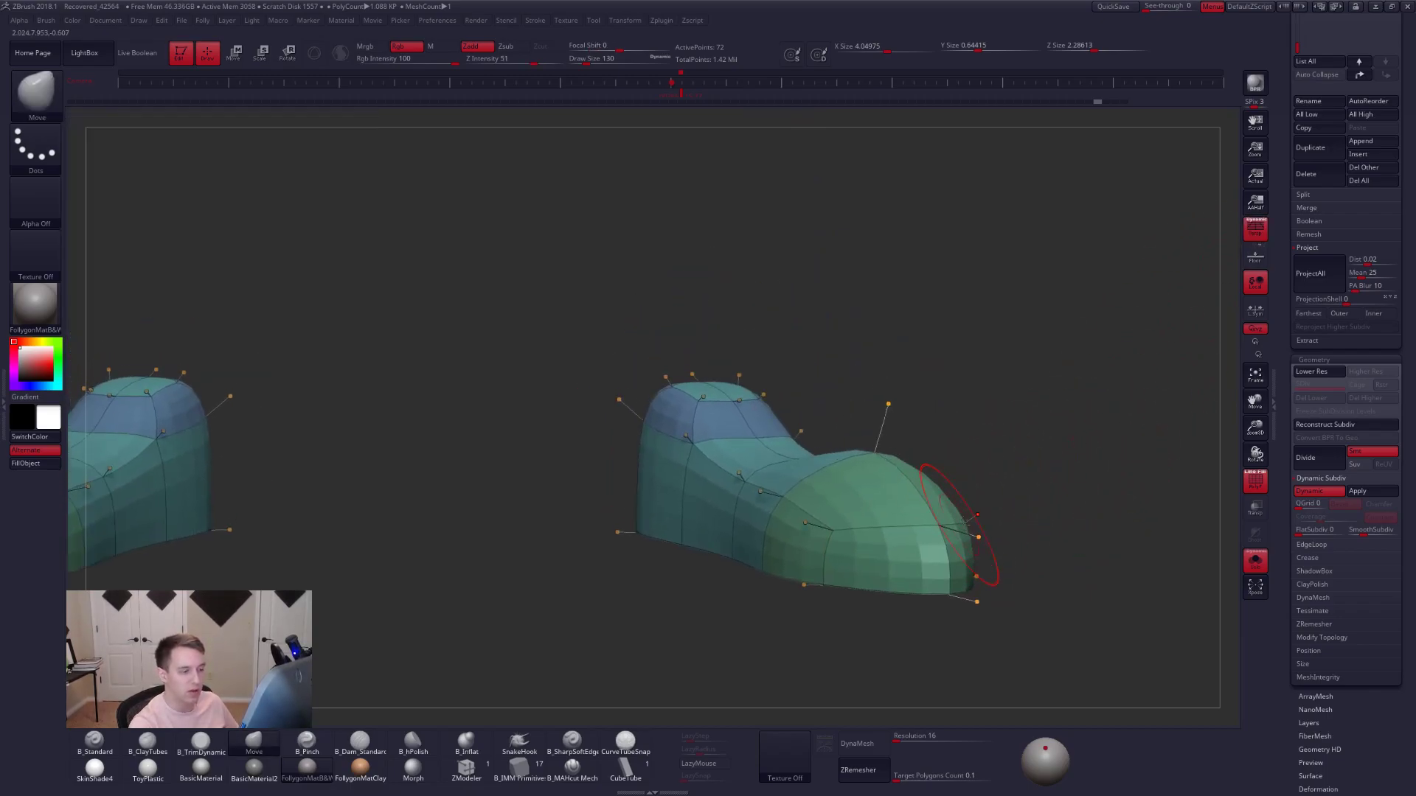
# - Try raising the control point above the toes with a size 38 Move brush, comparing dynamic subdivision off and on
pyautogui.moveTo(979, 507); pyautogui.dragTo(1024, 472)
pyautogui.rightClick(1053, 449)
pyautogui.hotkey('shift', 'd')
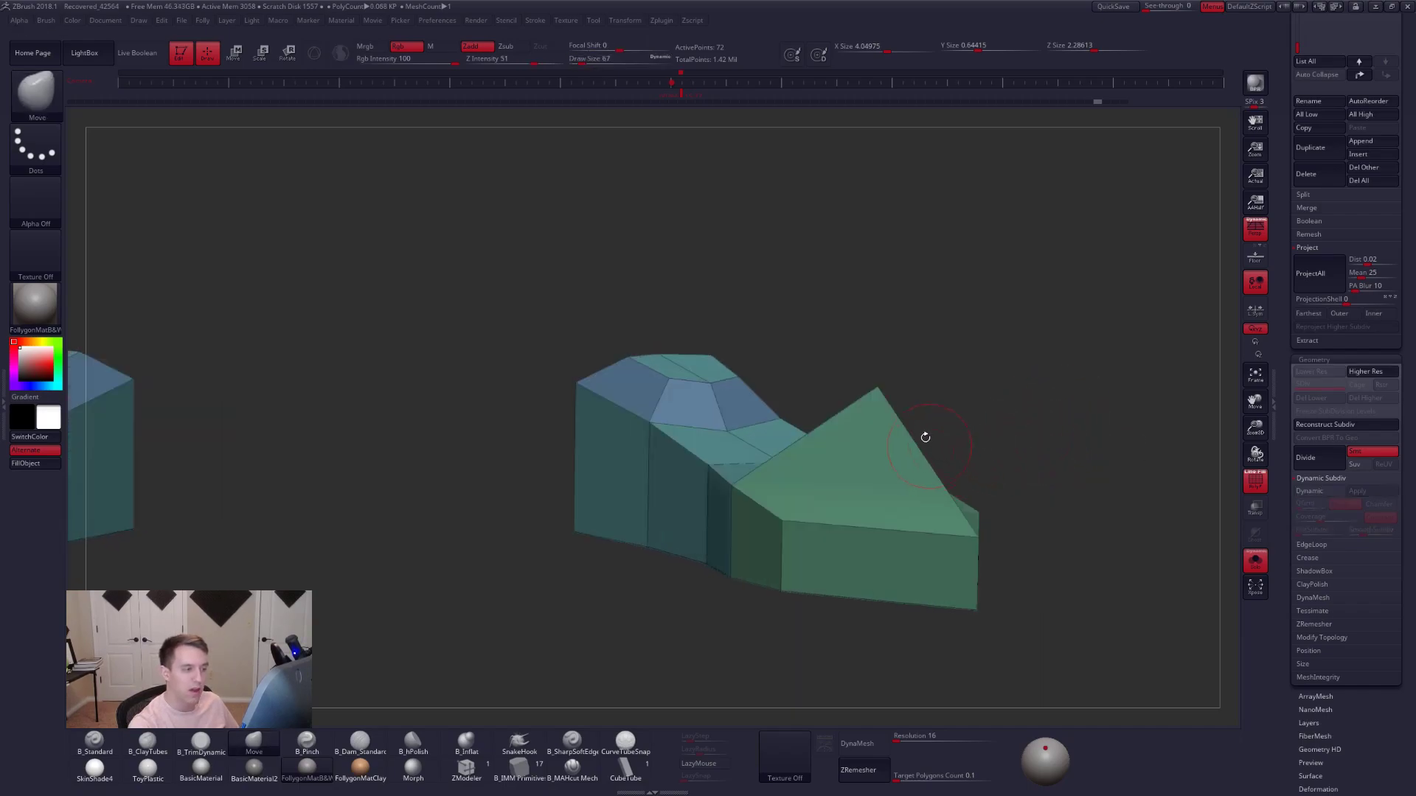
pyautogui.press('d')
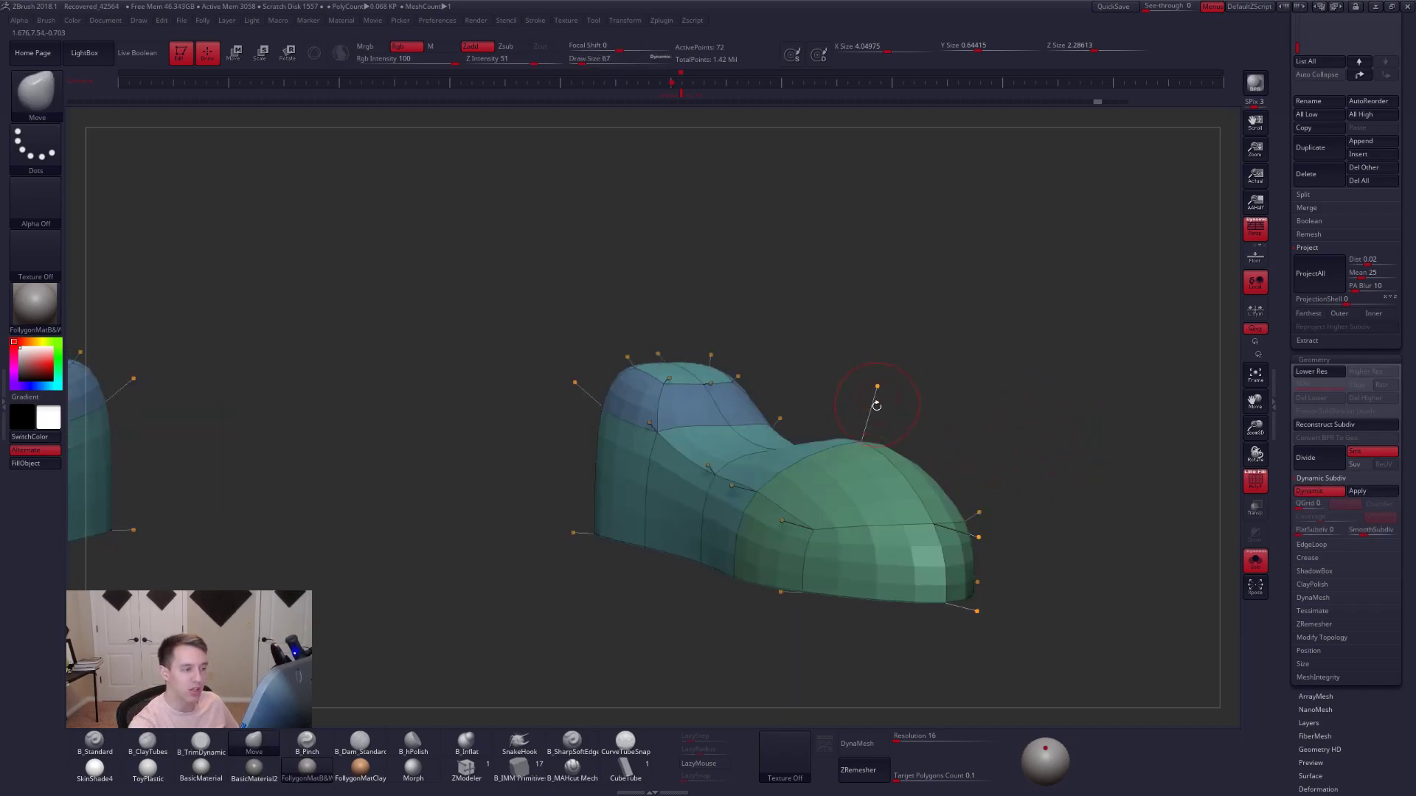
pyautogui.moveTo(865, 438)
pyautogui.mouseDown(button='right')
pyautogui.moveTo(885, 448)
pyautogui.moveTo(861, 472)
pyautogui.mouseUp(button='right')
pyautogui.press('s')
pyautogui.moveTo(855, 458); pyautogui.dragTo(848, 457)
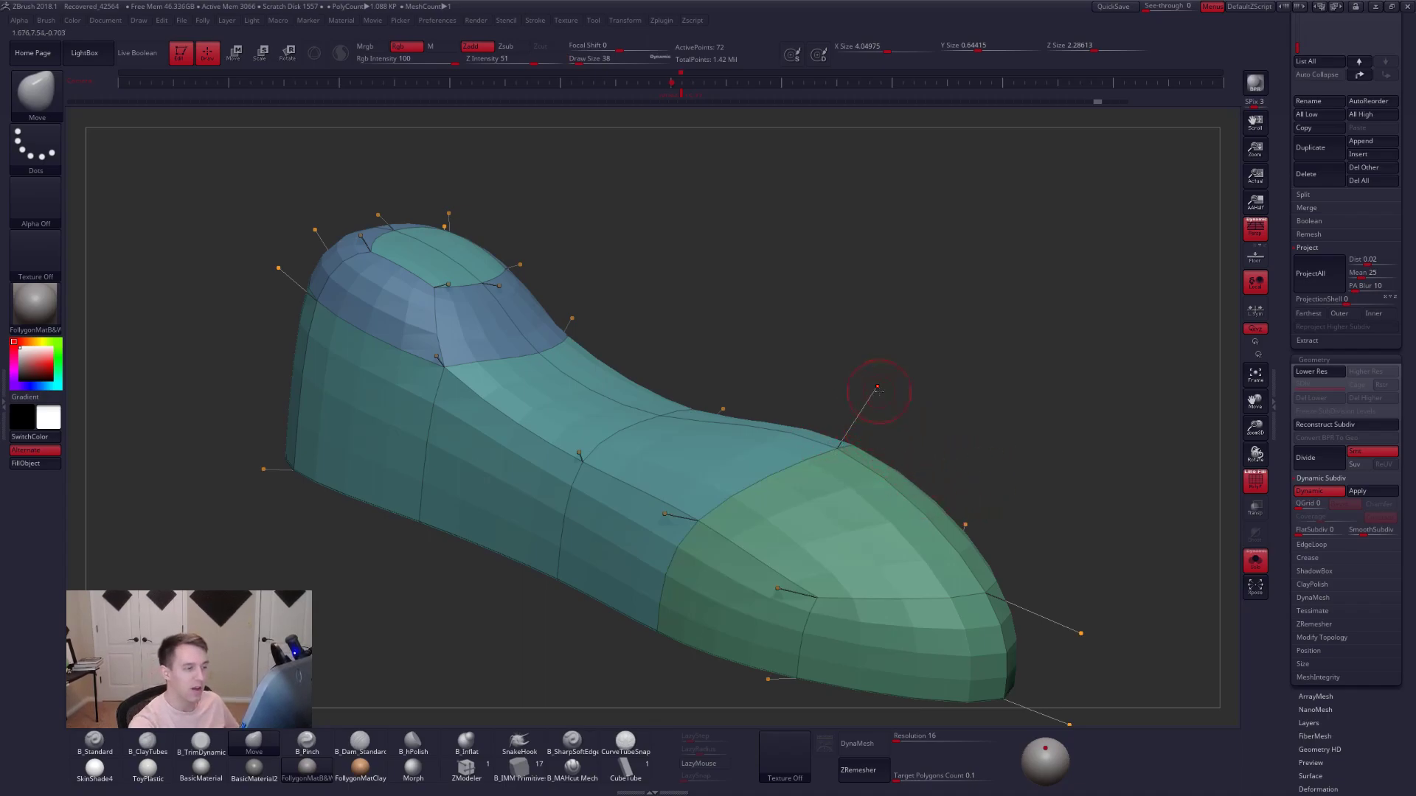
pyautogui.hotkey('shift', 'd')
pyautogui.press('d')
pyautogui.hotkey('shift', 'd')
pyautogui.press('d')
pyautogui.moveTo(876, 387); pyautogui.dragTo(878, 375)
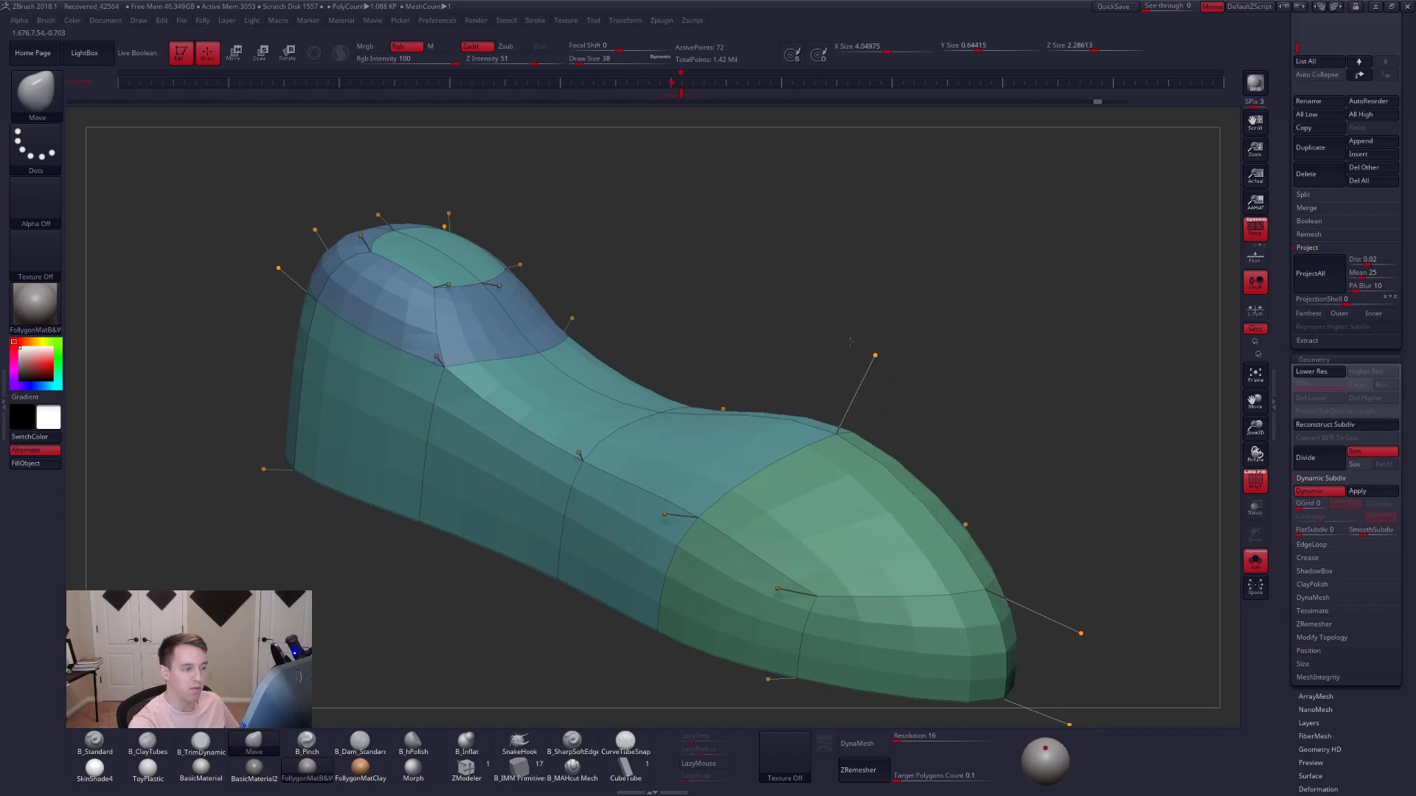
# - Try adjusting the shoe's toe points from another angle, and undo the trial edit
pyautogui.press('f')
pyautogui.moveTo(914, 402); pyautogui.dragTo(938, 542)
pyautogui.click(960, 481)
pyautogui.click(958, 480)
pyautogui.hotkey('shift', 'f')
pyautogui.moveTo(880, 495); pyautogui.dragTo(907, 582)
pyautogui.moveTo(938, 498); pyautogui.dragTo(988, 516)
pyautogui.hotkey('ctrl', 'z')
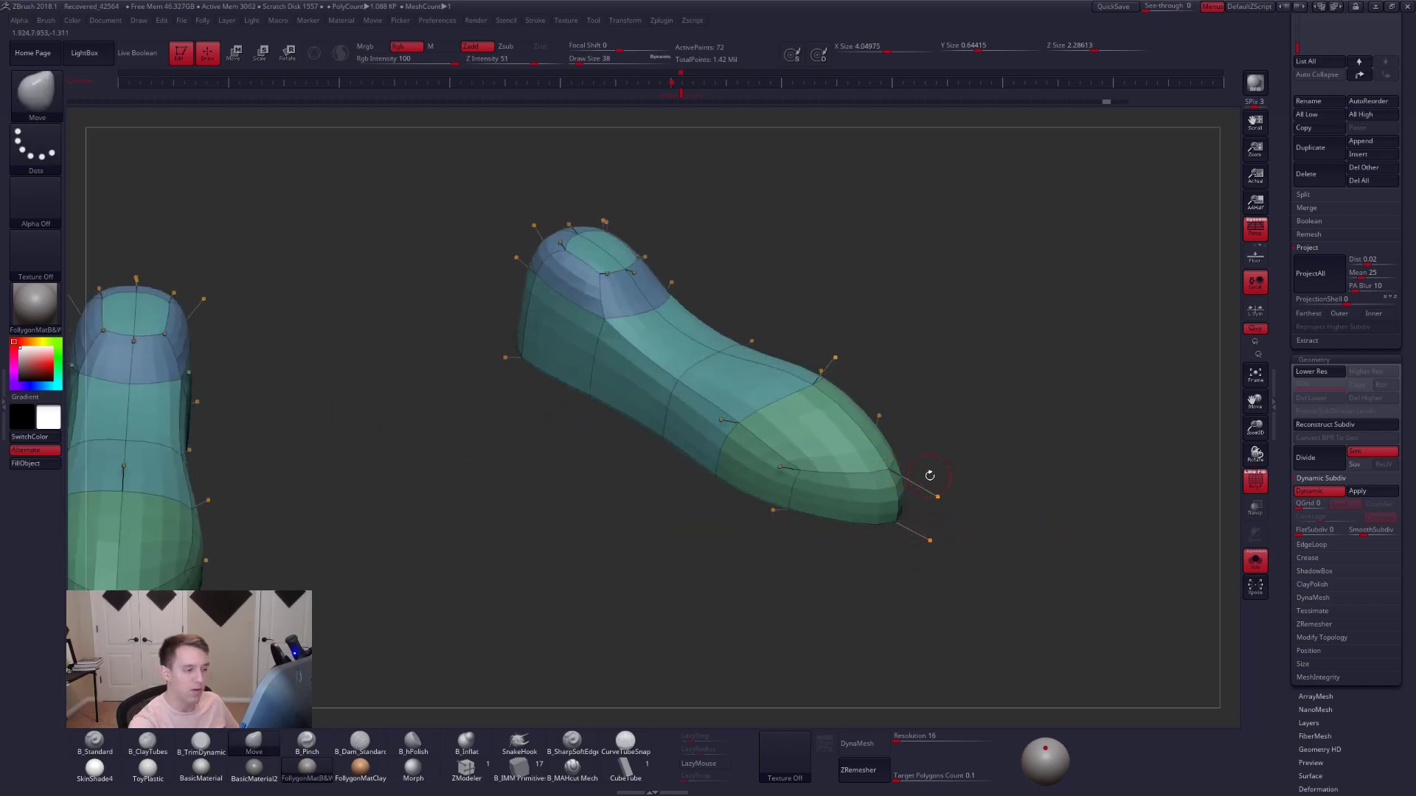
# - Return the shoes to a front view with the wireframe hidden, and bring up the subtool list
pyautogui.keyDown('shift'); pyautogui.moveTo(1033, 562); pyautogui.dragTo(1032, 495); pyautogui.keyUp('shift')
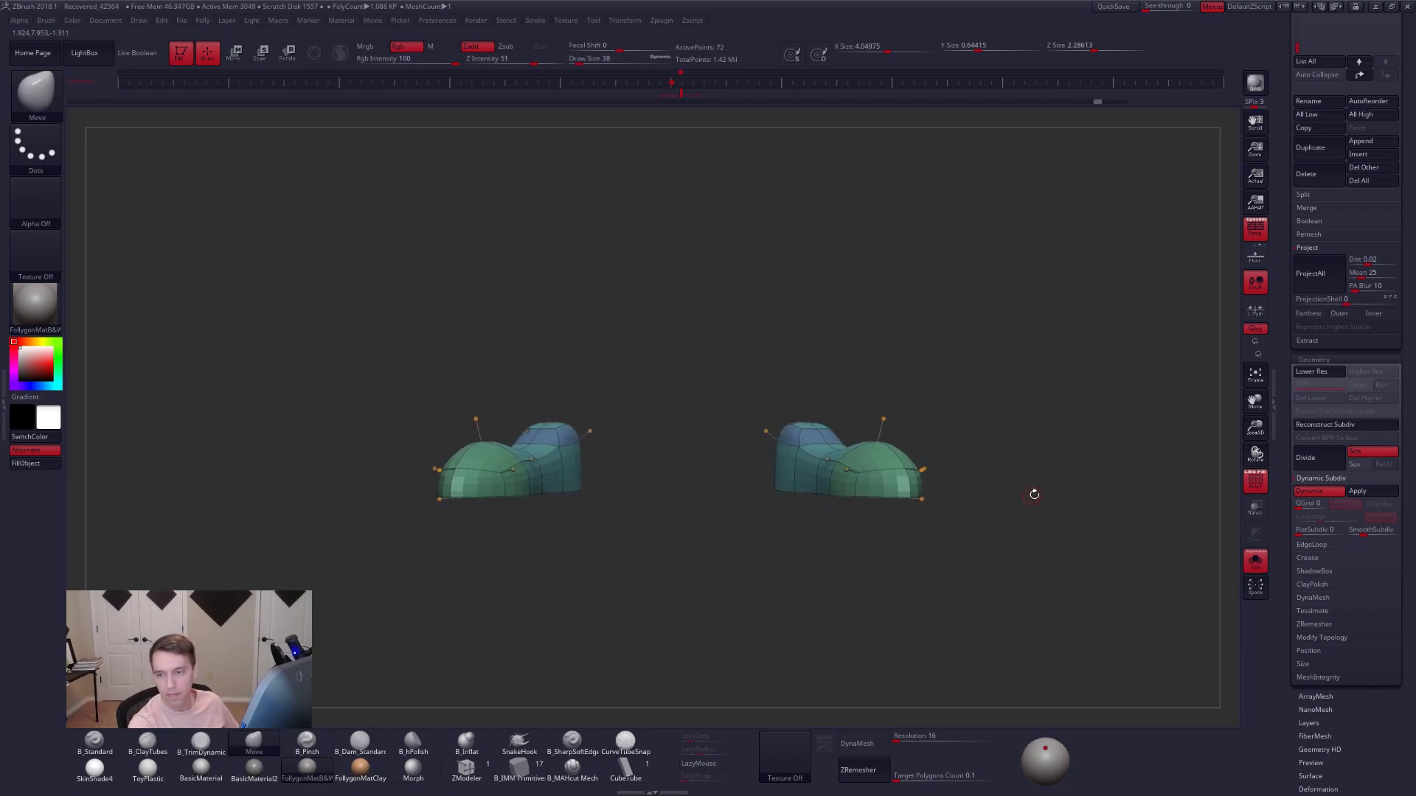
pyautogui.press('shift')
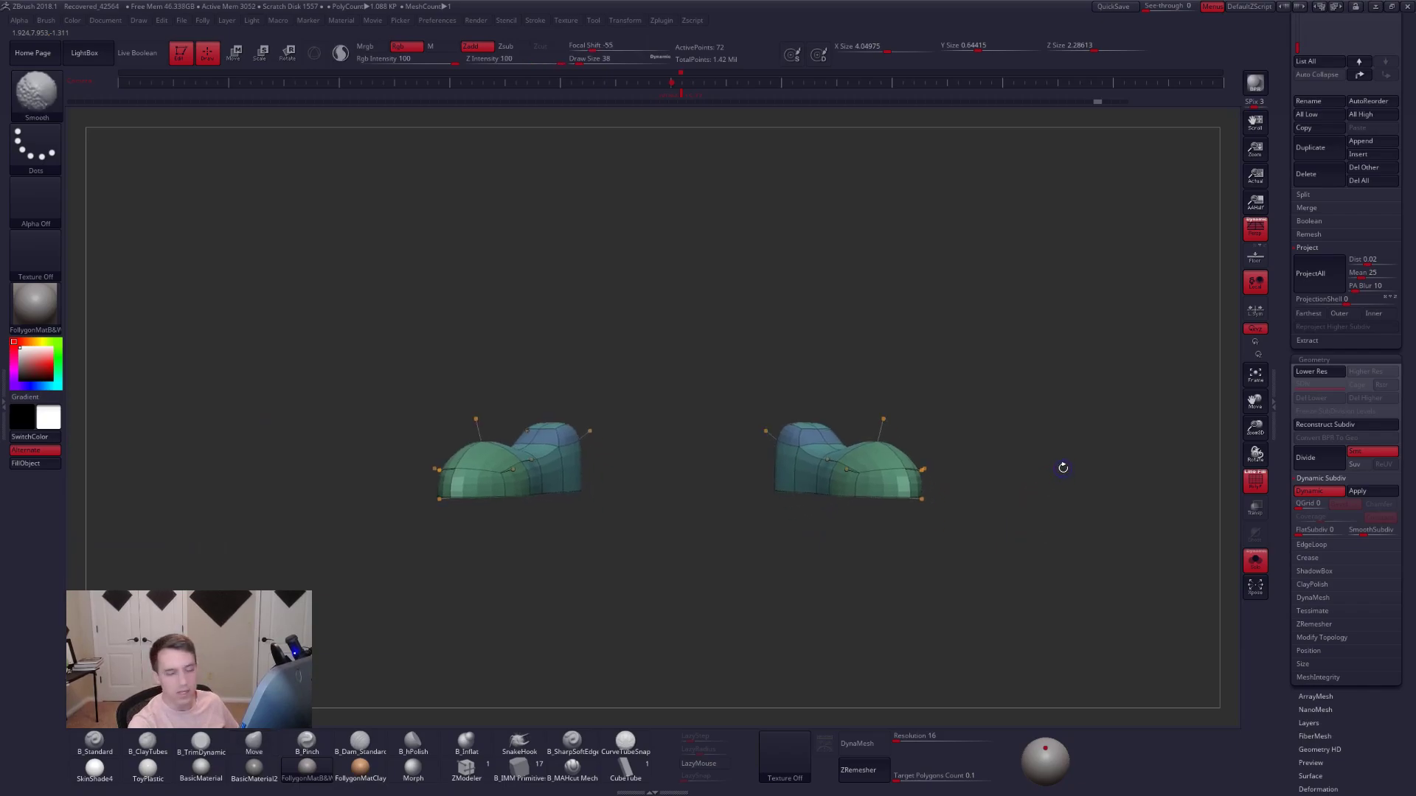
pyautogui.hotkey('shift', 'f')
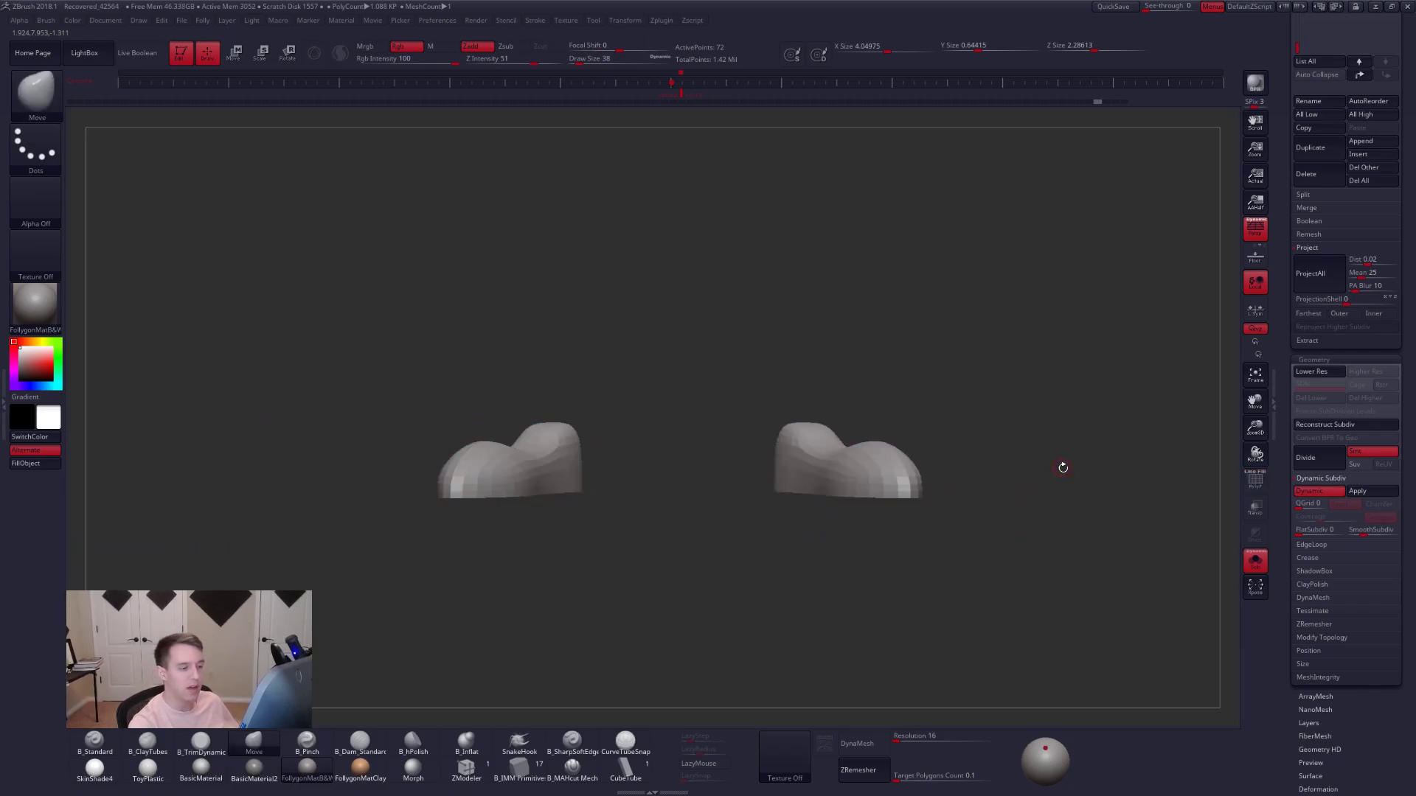
pyautogui.keyDown('alt'); pyautogui.moveTo(1099, 489); pyautogui.dragTo(1071, 490); pyautogui.keyUp('alt')
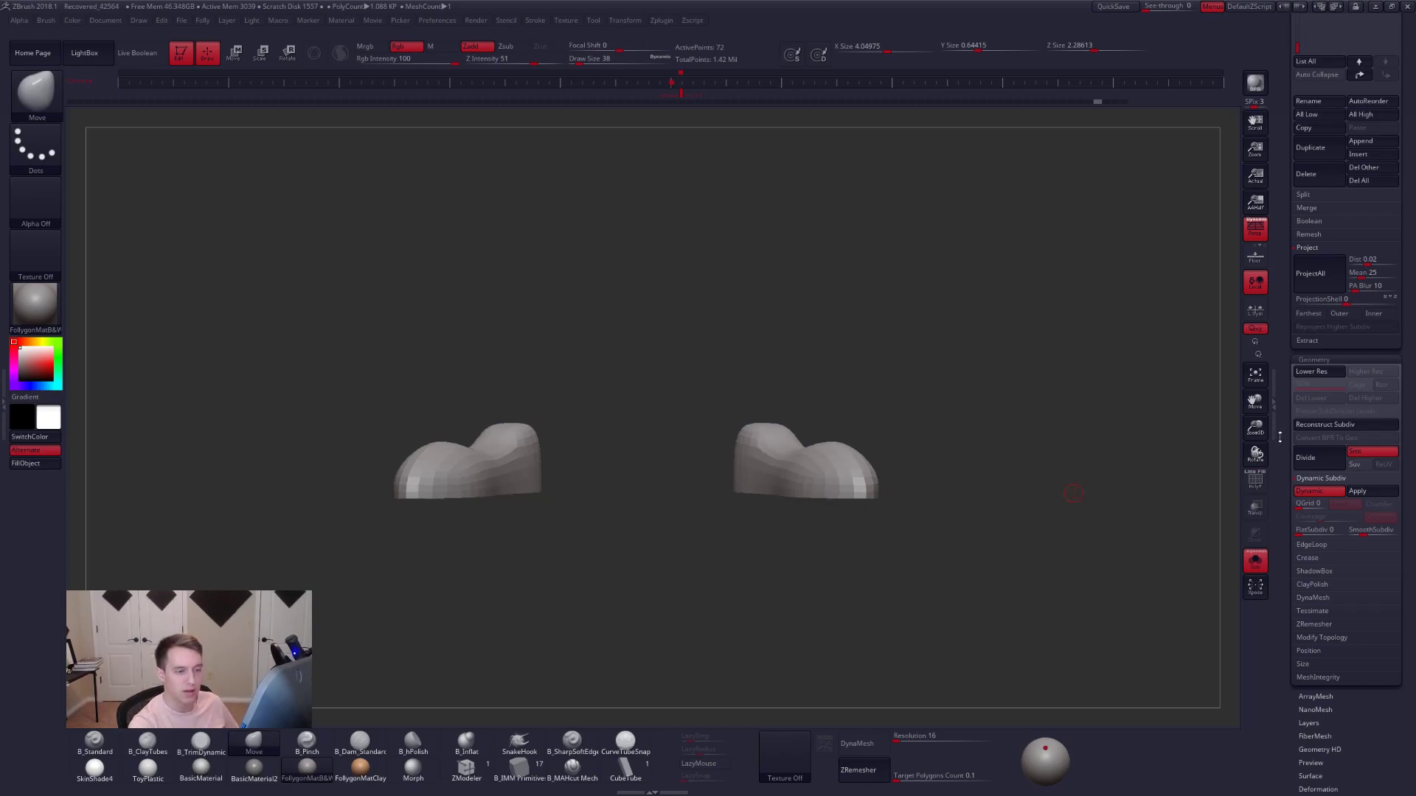
pyautogui.scroll(5, 1304, 599)
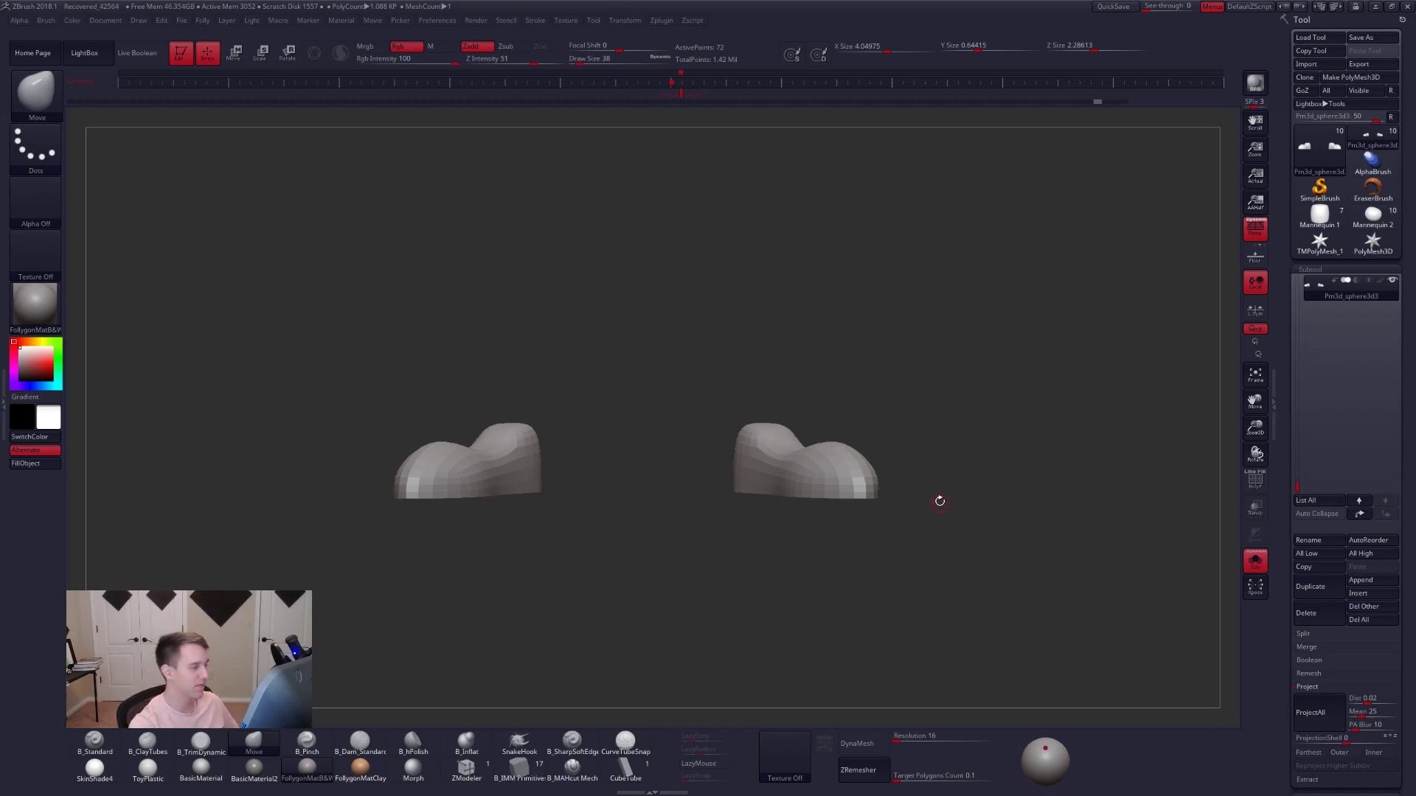
# - Show the full character again and make the socks the active subtool
pyautogui.moveTo(954, 489)
pyautogui.keyDown('alt'); pyautogui.mouseDown()
pyautogui.moveTo(985, 526)
pyautogui.moveTo(979, 490)
pyautogui.moveTo(920, 502)
pyautogui.moveTo(947, 495)
pyautogui.moveTo(1000, 555)
pyautogui.mouseUp(); pyautogui.keyUp('alt')
pyautogui.keyDown('alt'); pyautogui.click(833, 425); pyautogui.keyUp('alt')
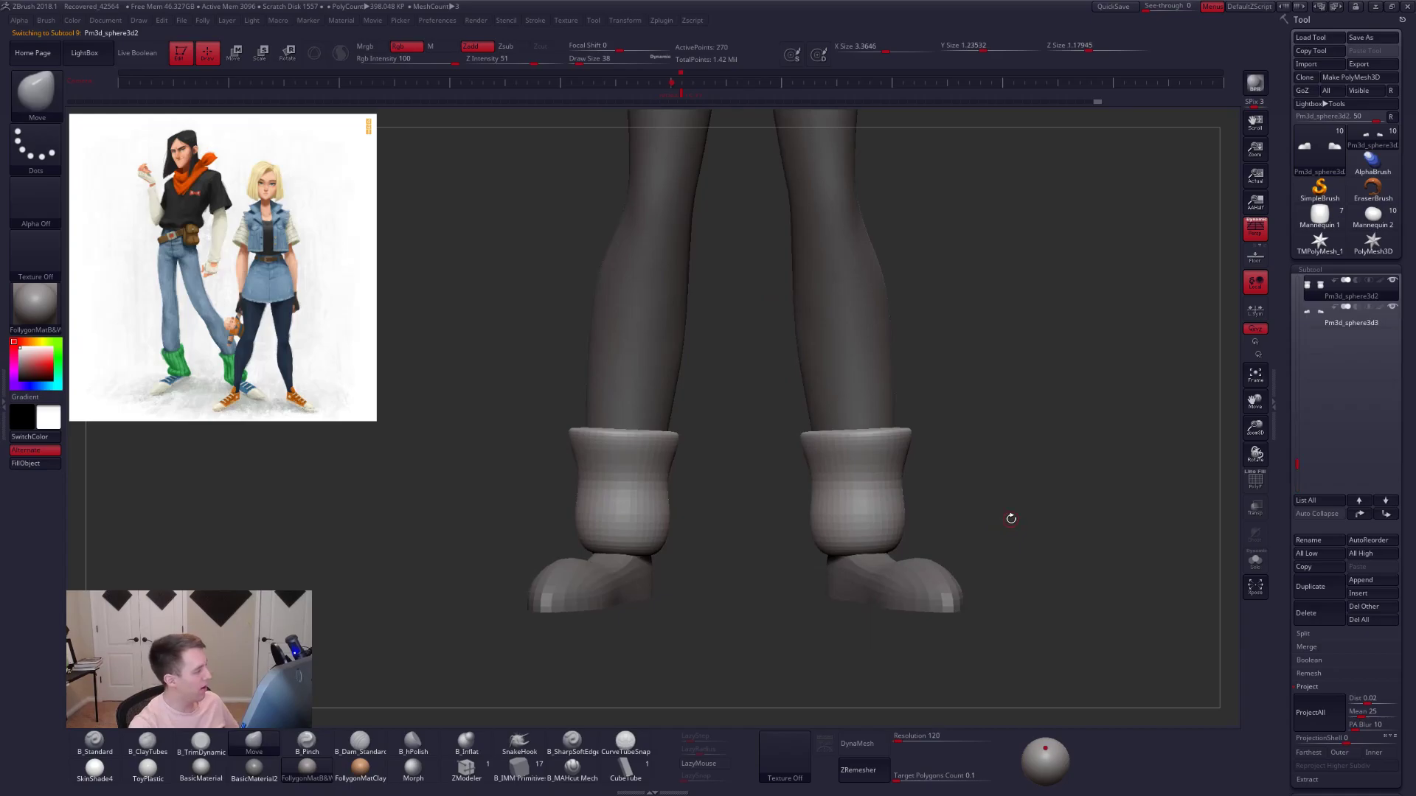
pyautogui.keyDown('alt'); pyautogui.moveTo(980, 508); pyautogui.dragTo(966, 487); pyautogui.keyUp('alt')
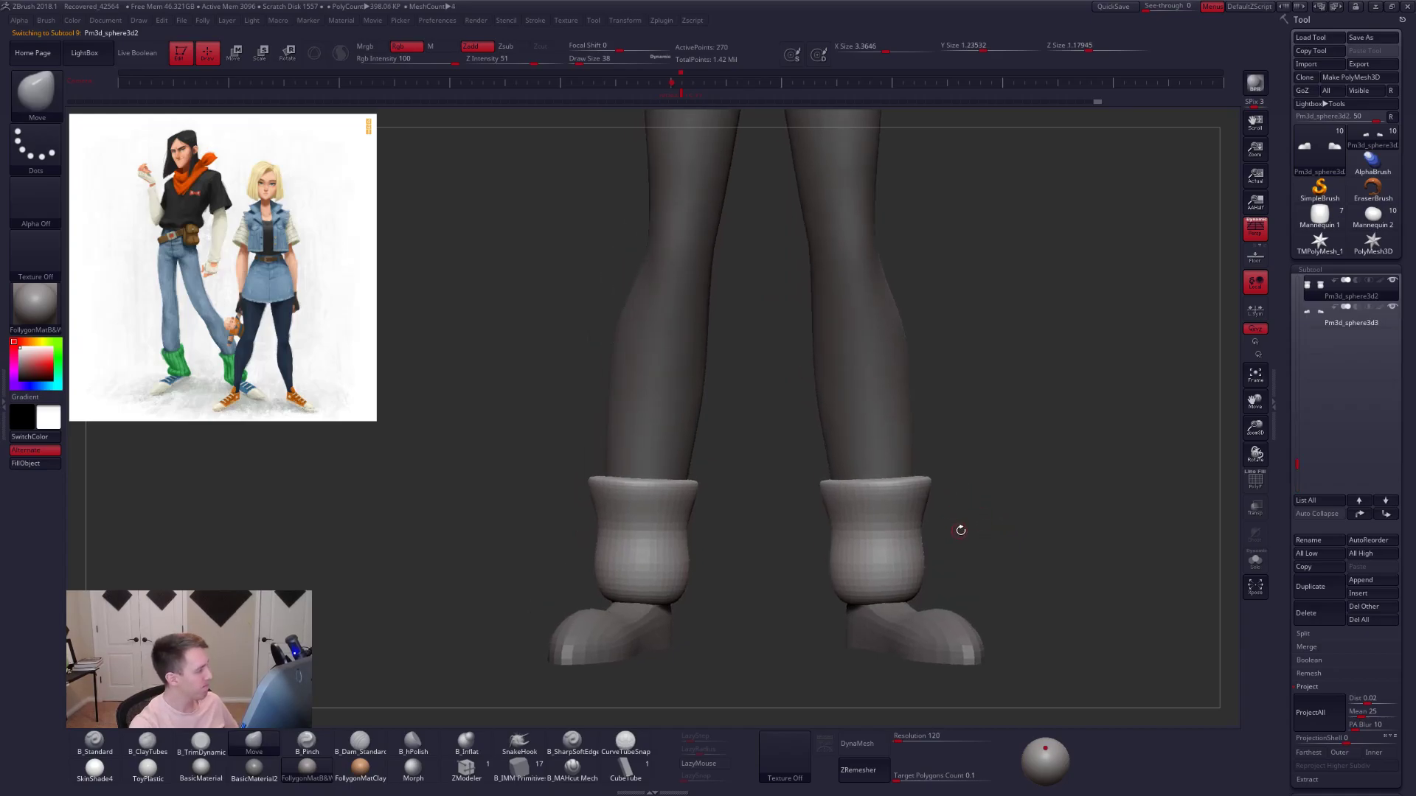
pyautogui.keyDown('alt'); pyautogui.moveTo(959, 540); pyautogui.dragTo(933, 544); pyautogui.keyUp('alt')
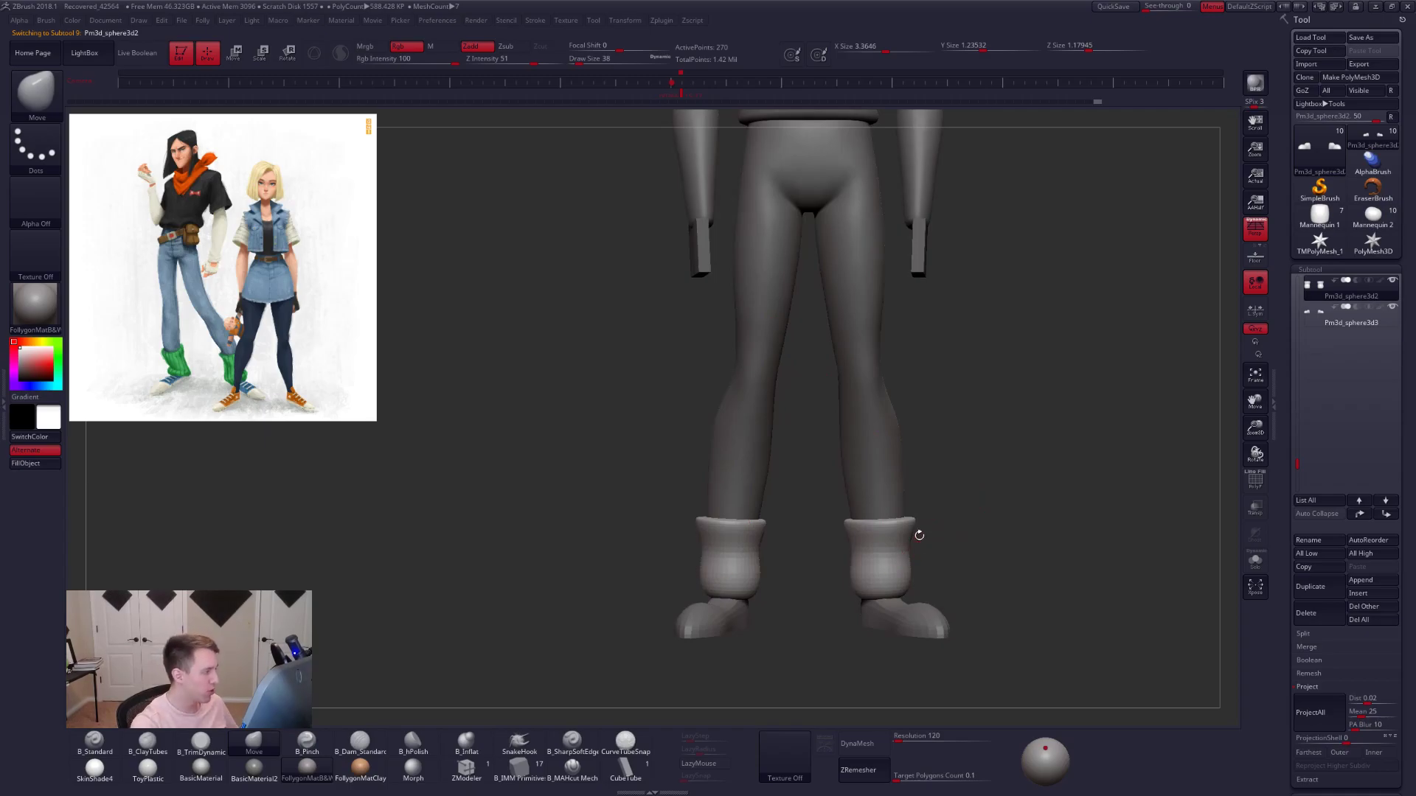
# - Stretch the socks slightly in height using a vertical Transpose line
pyautogui.press('w')
pyautogui.moveTo(888, 593); pyautogui.dragTo(889, 654)
pyautogui.moveTo(944, 528)
pyautogui.keyDown('alt'); pyautogui.mouseDown()
pyautogui.moveTo(951, 504)
pyautogui.moveTo(944, 549)
pyautogui.mouseUp(); pyautogui.keyUp('alt')
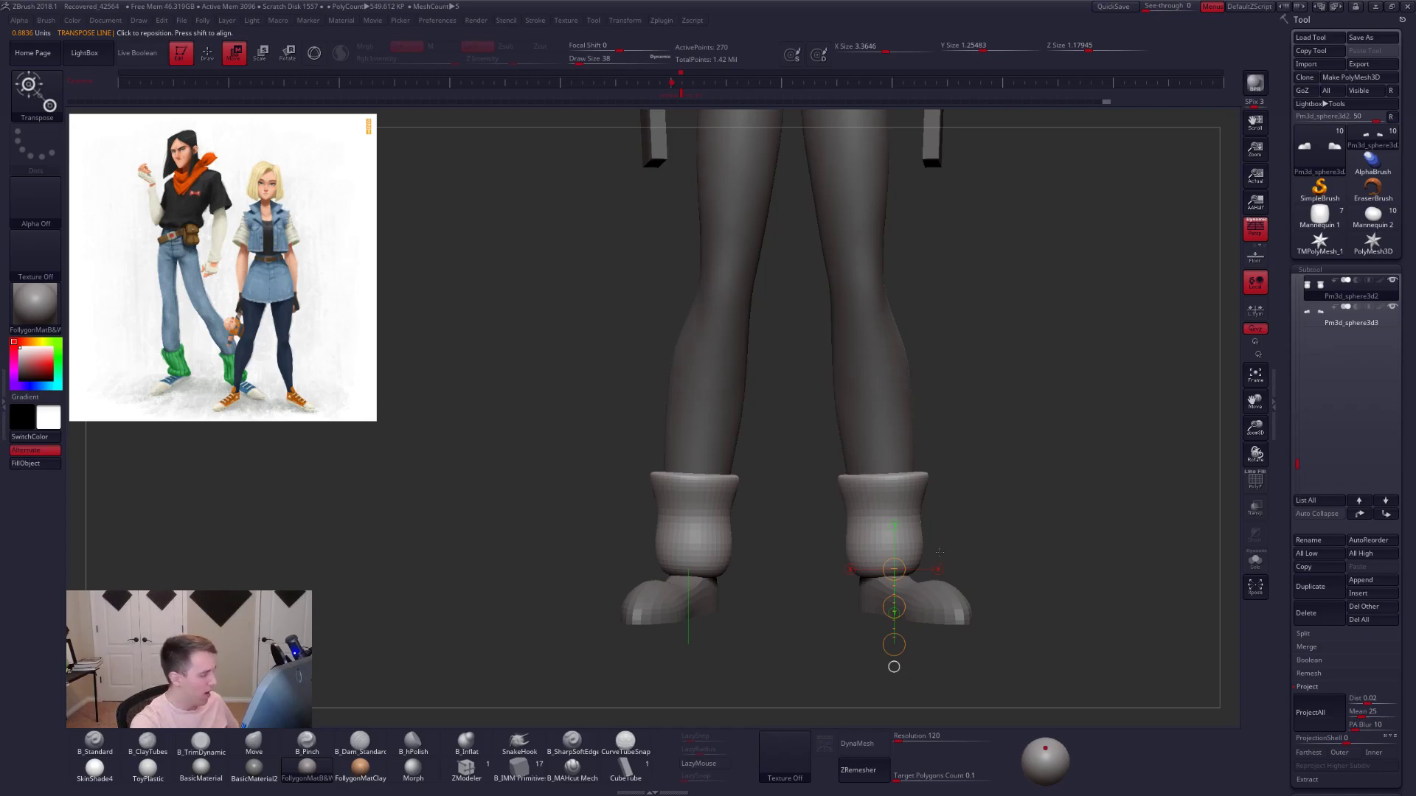
pyautogui.moveTo(939, 551)
pyautogui.mouseDown()
pyautogui.moveTo(941, 615)
pyautogui.moveTo(939, 578)
pyautogui.mouseUp()
# - Reshape the socks' upper cuffs with a large Move brush, size 414
pyautogui.press('q')
pyautogui.press('space')
pyautogui.click(918, 474)
pyautogui.moveTo(926, 473); pyautogui.dragTo(929, 474)
pyautogui.keyDown('alt'); pyautogui.click(922, 481); pyautogui.keyUp('alt')
pyautogui.moveTo(965, 488)
pyautogui.mouseDown()
pyautogui.moveTo(958, 559)
pyautogui.moveTo(909, 476)
pyautogui.mouseUp()
pyautogui.moveTo(968, 549); pyautogui.dragTo(973, 461)
# - Show only the footwear and leg subtools, select the legs, and hide everything above the lower calves
pyautogui.moveTo(1300, 429); pyautogui.dragTo(1299, 391)
pyautogui.keyDown('shift'); pyautogui.click(1392, 359); pyautogui.keyUp('shift')
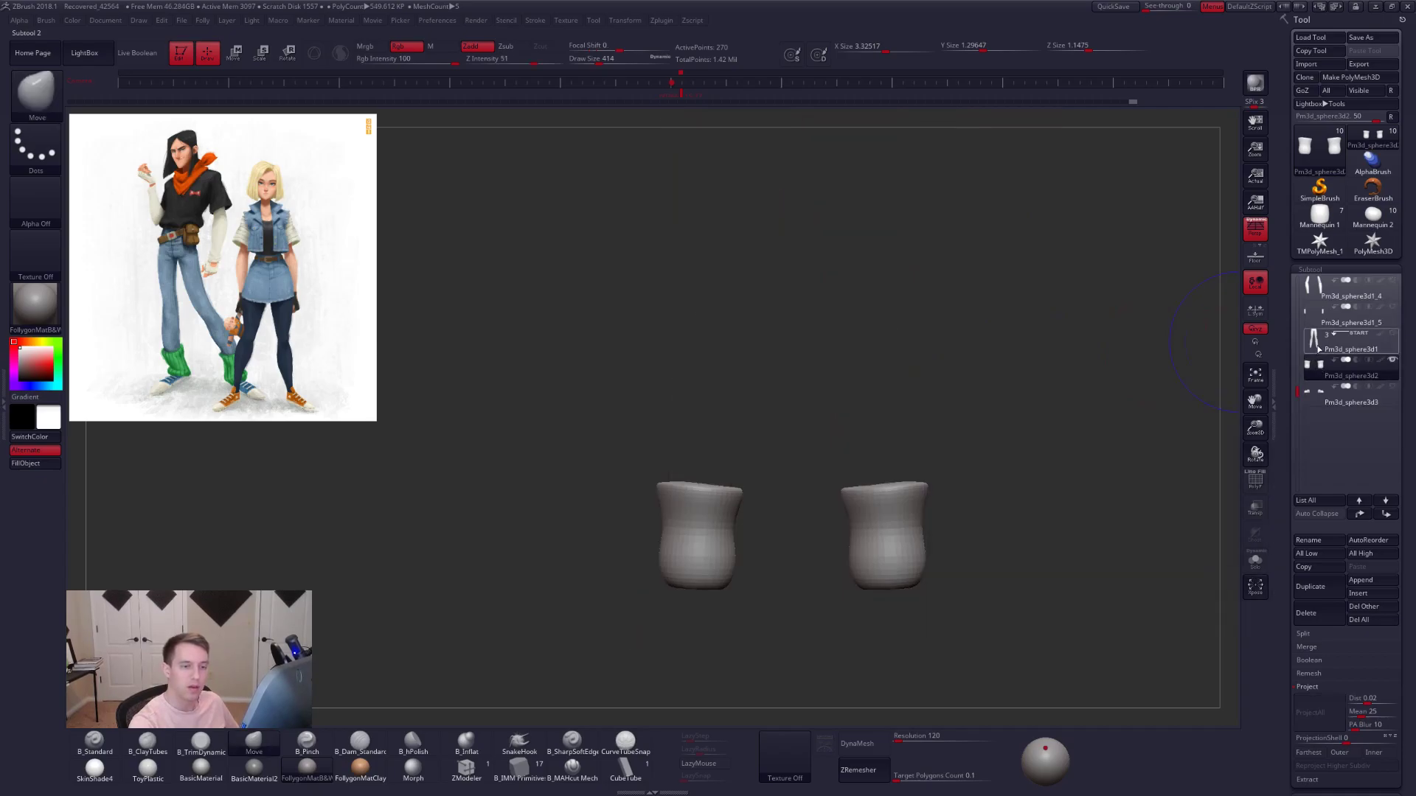
pyautogui.click(1318, 349)
pyautogui.keyDown('alt'); pyautogui.moveTo(1004, 446); pyautogui.dragTo(973, 404); pyautogui.keyUp('alt')
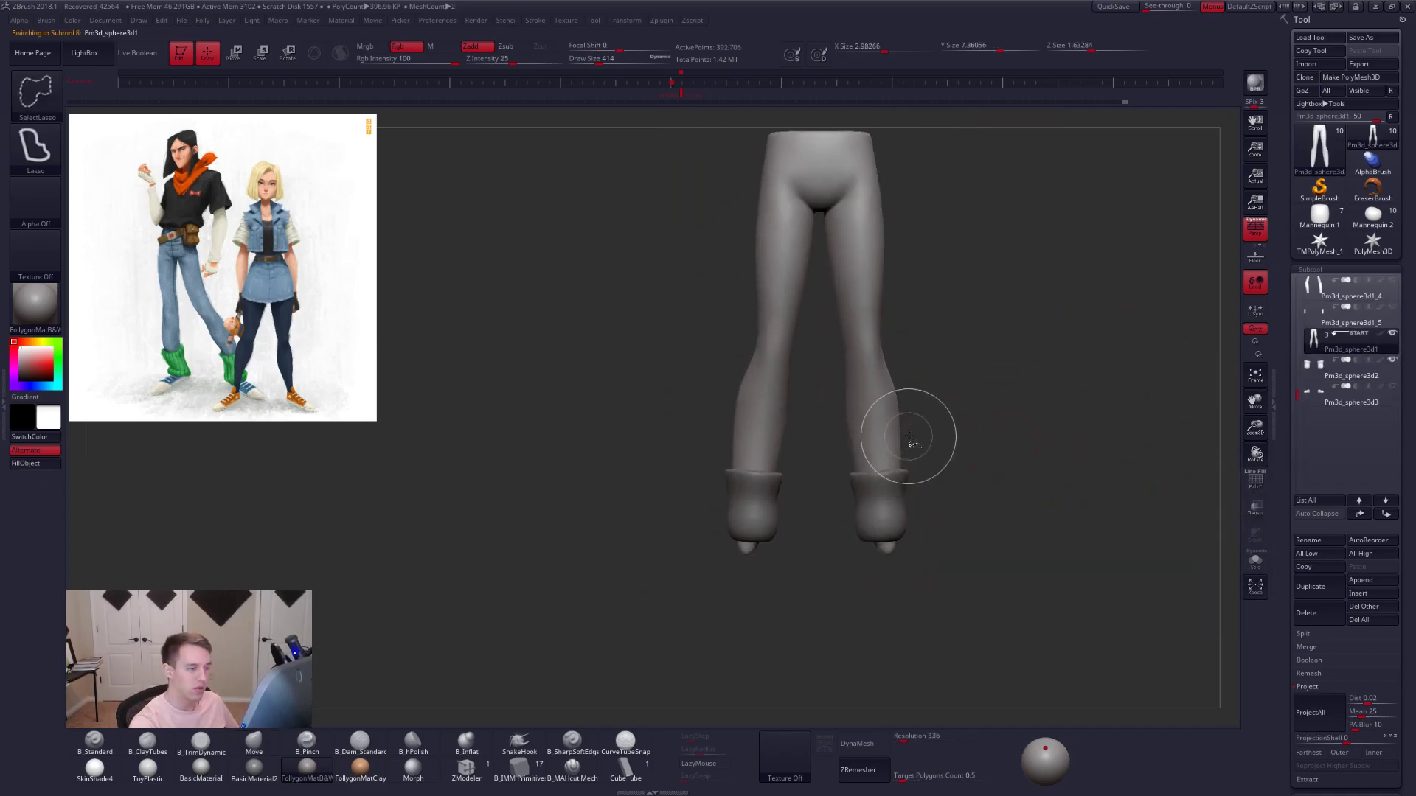
pyautogui.moveTo(828, 435)
pyautogui.keyDown('ctrl'); pyautogui.keyDown('shift'); pyautogui.mouseDown()
pyautogui.moveTo(915, 531)
pyautogui.moveTo(939, 505)
pyautogui.mouseUp(); pyautogui.keyUp('shift'); pyautogui.keyUp('ctrl')
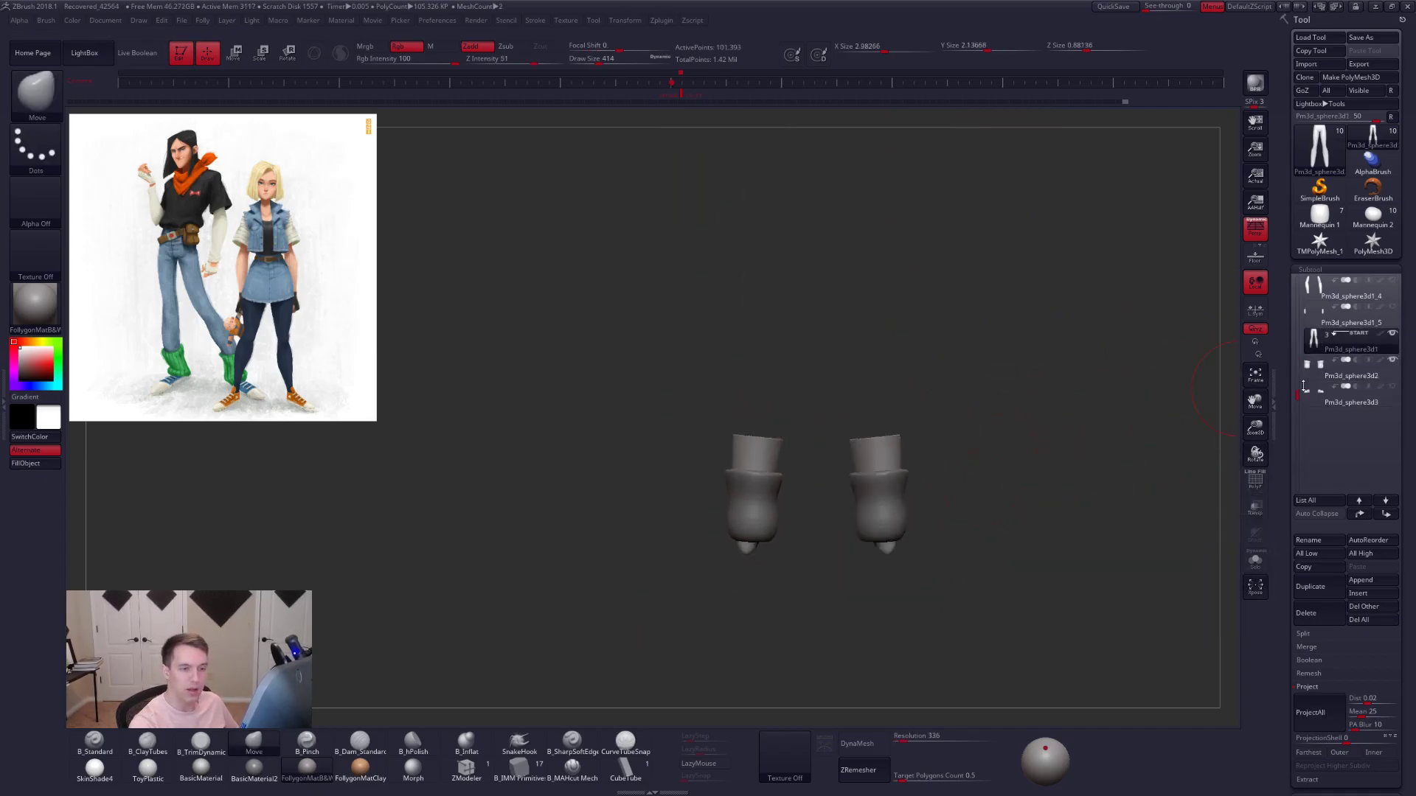
# - Reselect the socks and fit their cuffs around the calves with the Move brush, reducing its size to 279
pyautogui.click(1317, 366)
pyautogui.moveTo(898, 522); pyautogui.dragTo(885, 568, button='right')
pyautogui.moveTo(907, 458); pyautogui.dragTo(908, 547, button='right')
pyautogui.moveTo(907, 546)
pyautogui.mouseDown()
pyautogui.moveTo(908, 443)
pyautogui.moveTo(935, 469)
pyautogui.moveTo(917, 511)
pyautogui.mouseUp()
pyautogui.moveTo(914, 445); pyautogui.dragTo(854, 491)
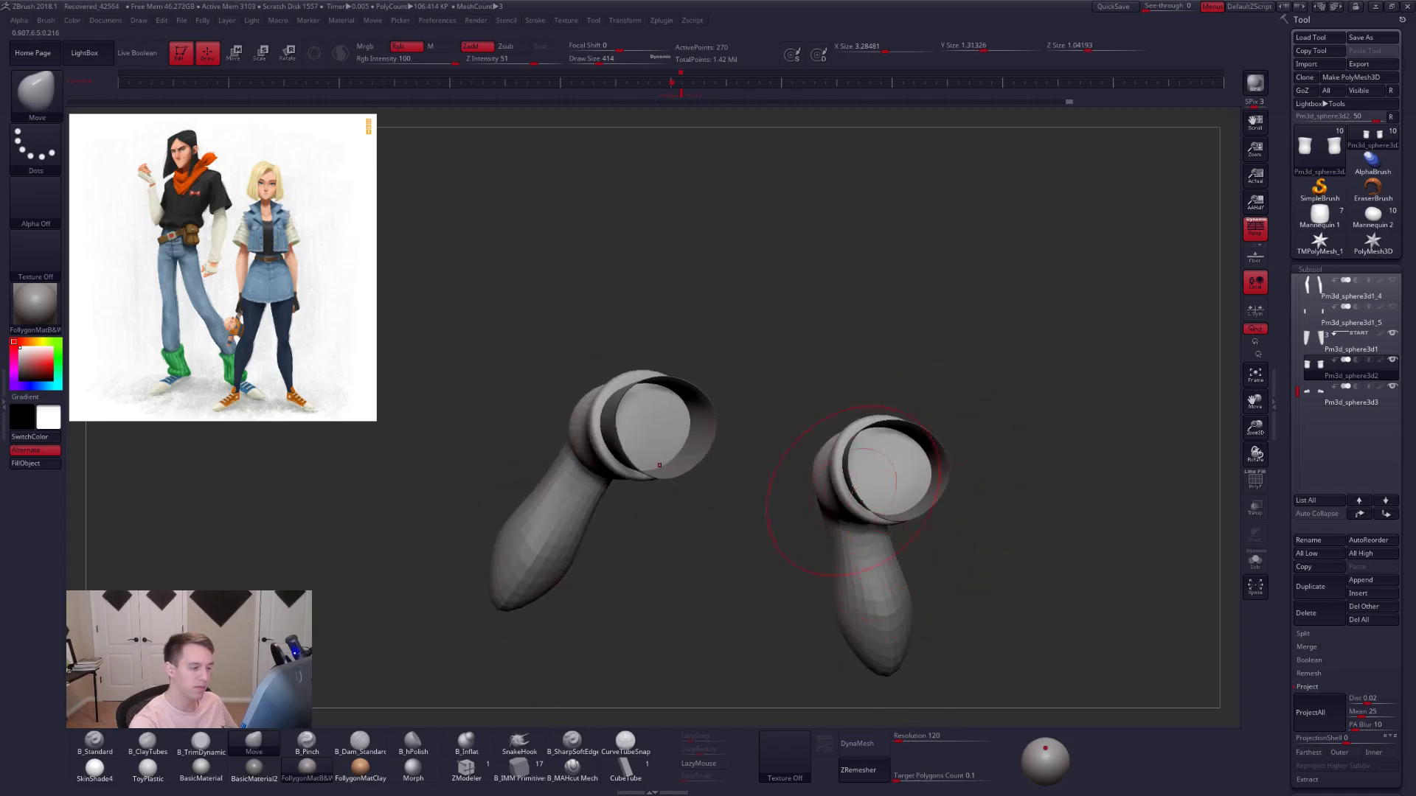
pyautogui.moveTo(850, 459)
pyautogui.mouseDown(button='right')
pyautogui.moveTo(878, 463)
pyautogui.moveTo(885, 428)
pyautogui.mouseUp(button='right')
pyautogui.press('space')
pyautogui.moveTo(932, 483); pyautogui.dragTo(935, 484)
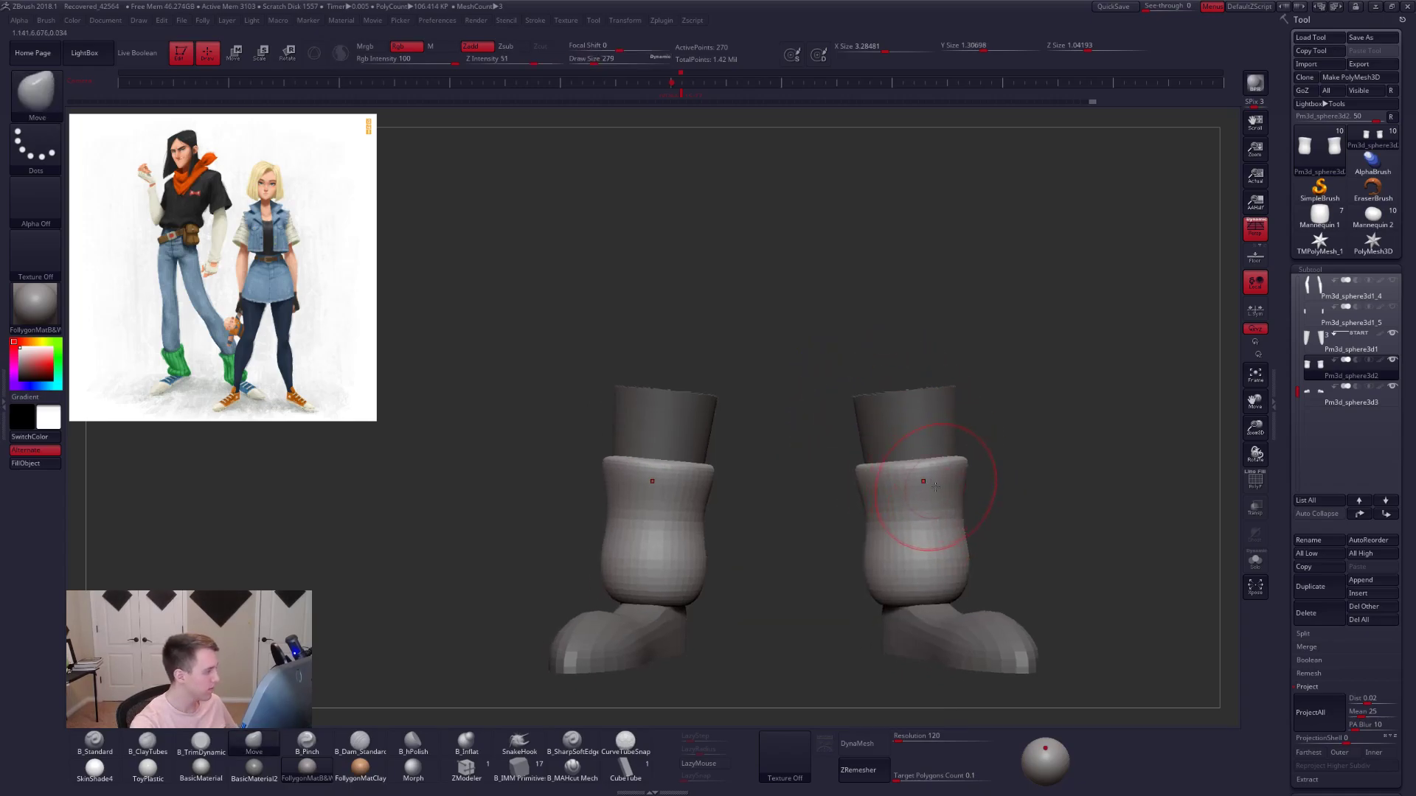
# - Delete the edge loop through the socks' lower bulge with ZModeler, and compare dynamic subdivision on and off
pyautogui.moveTo(942, 524)
pyautogui.keyDown('alt'); pyautogui.mouseDown(button='right')
pyautogui.moveTo(940, 485)
pyautogui.moveTo(929, 533)
pyautogui.mouseUp(button='right'); pyautogui.keyUp('alt')
pyautogui.hotkey('shift', 'd')
pyautogui.hotkey('shift', 'f')
pyautogui.click(474, 767)
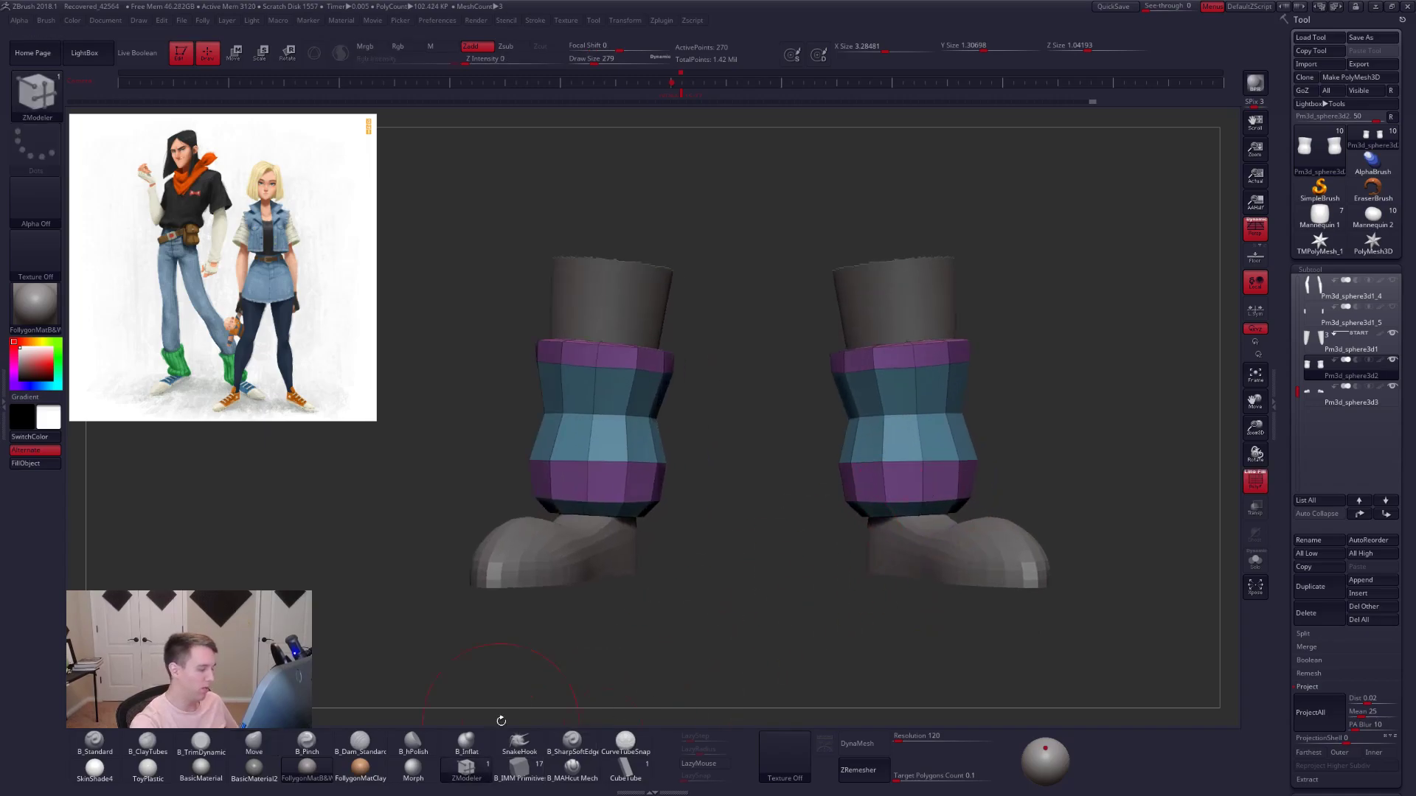
pyautogui.click(904, 461)
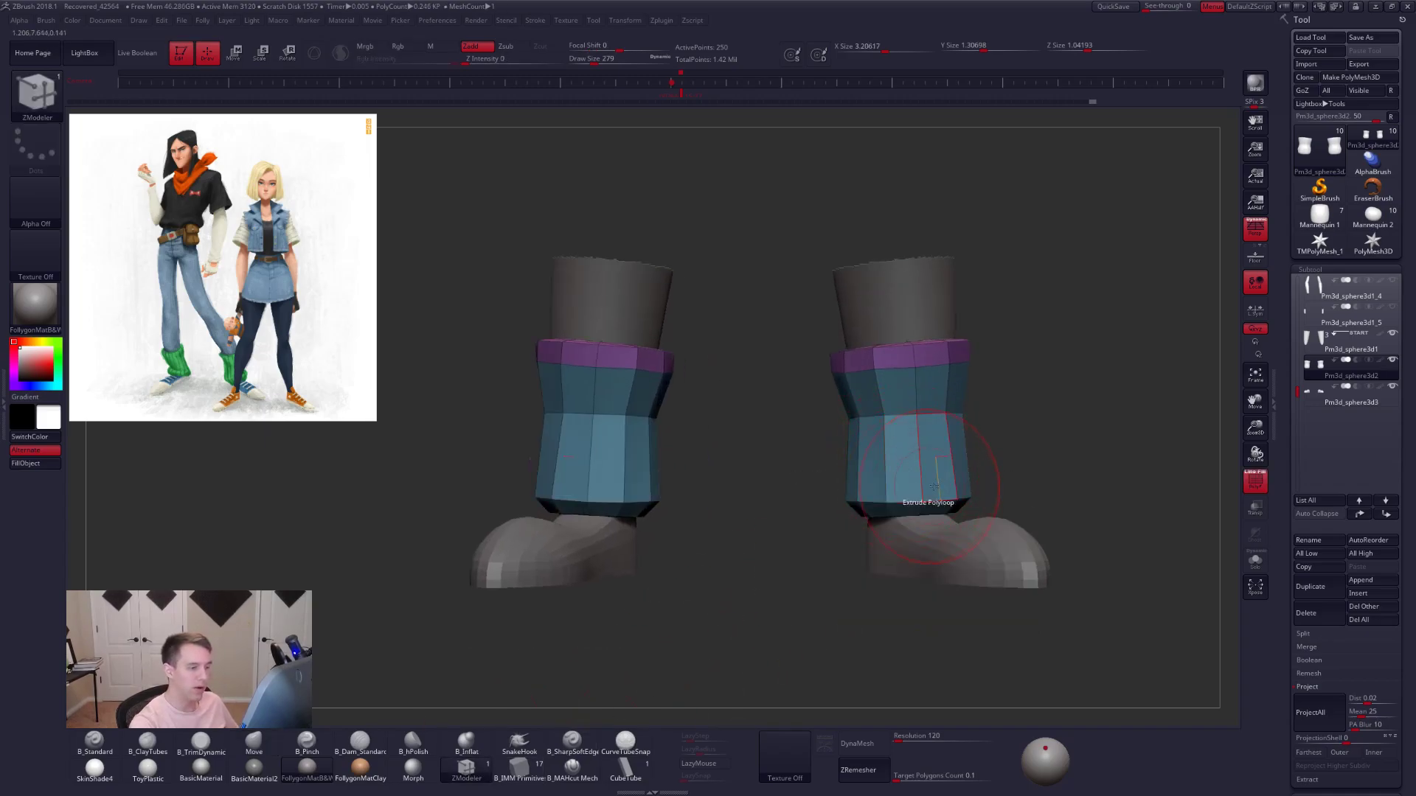
pyautogui.press('d')
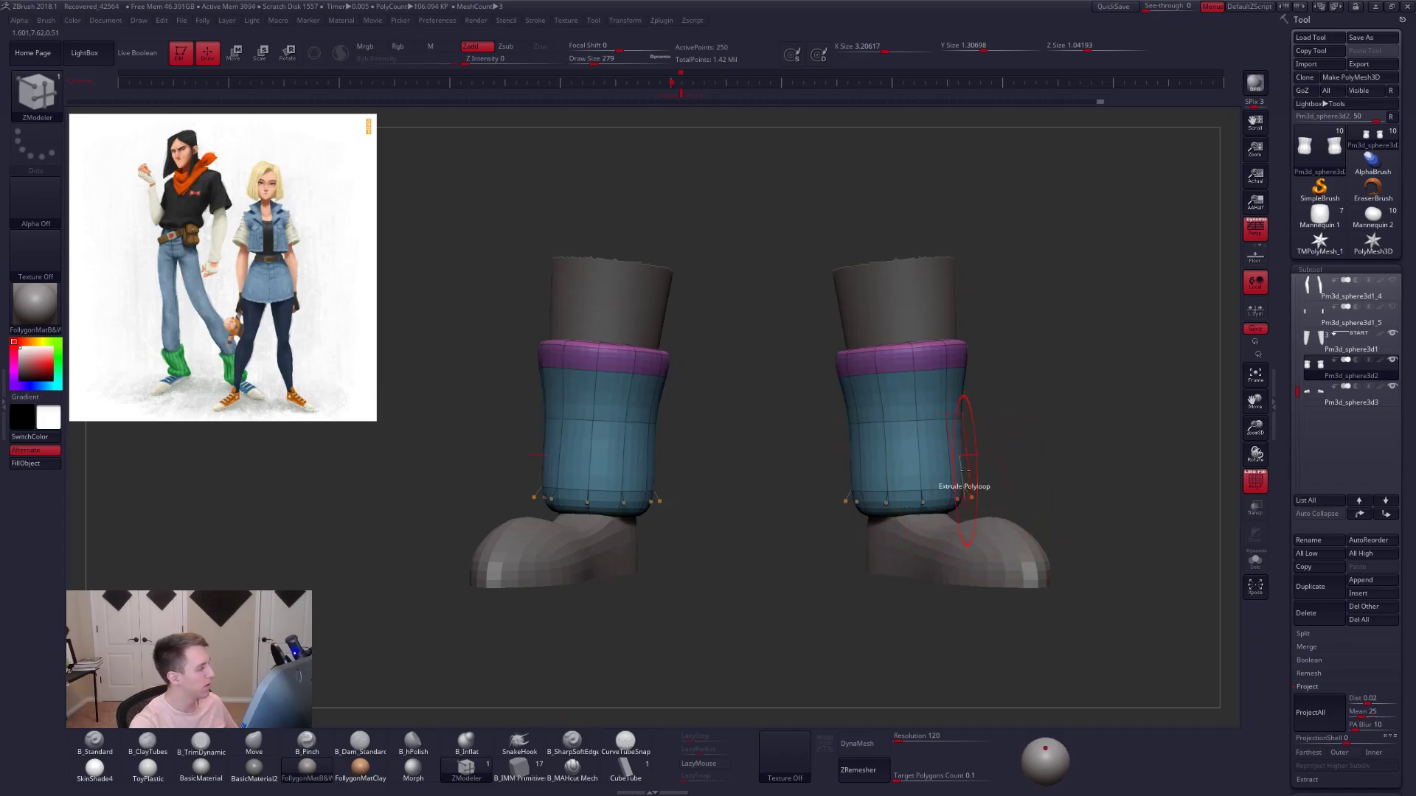
pyautogui.hotkey('shift', 'd')
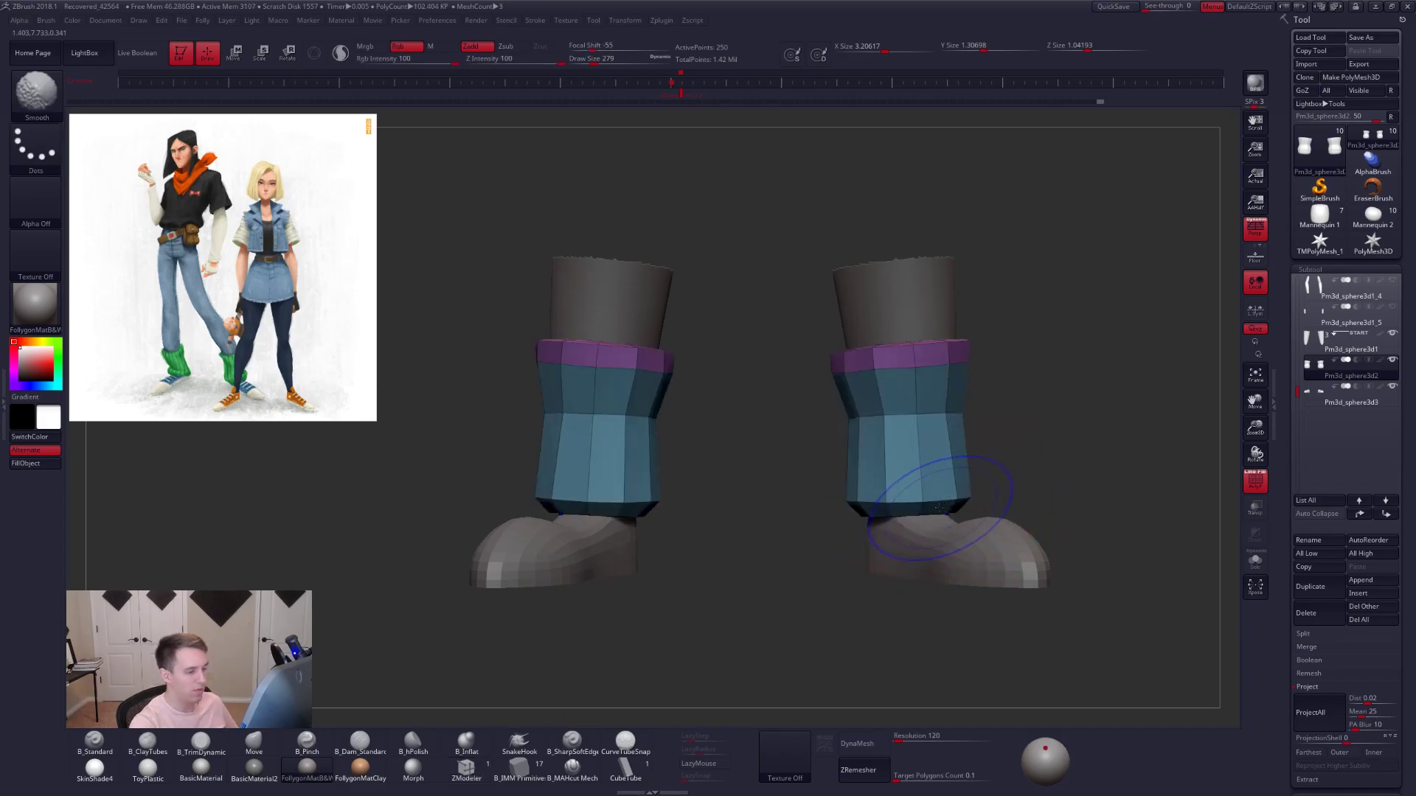
# - Delete the edge loop just above the socks' bottom rim and the one just below the top cuff
pyautogui.moveTo(941, 514)
pyautogui.keyDown('ctrl'); pyautogui.mouseDown(button='right')
pyautogui.moveTo(960, 528)
pyautogui.moveTo(944, 536)
pyautogui.mouseUp(button='right'); pyautogui.keyUp('ctrl')
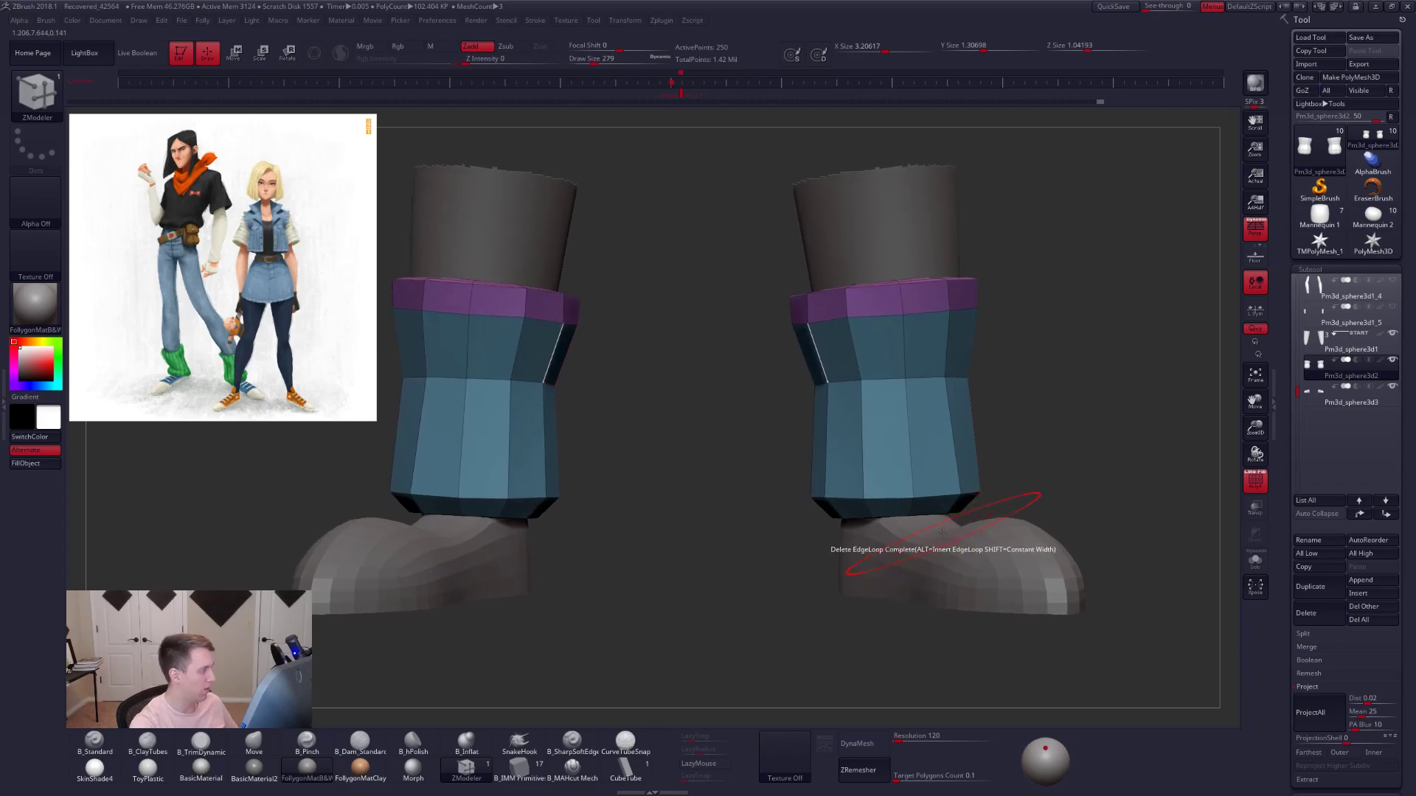
pyautogui.click(892, 500)
pyautogui.hotkey('shift', 'f')
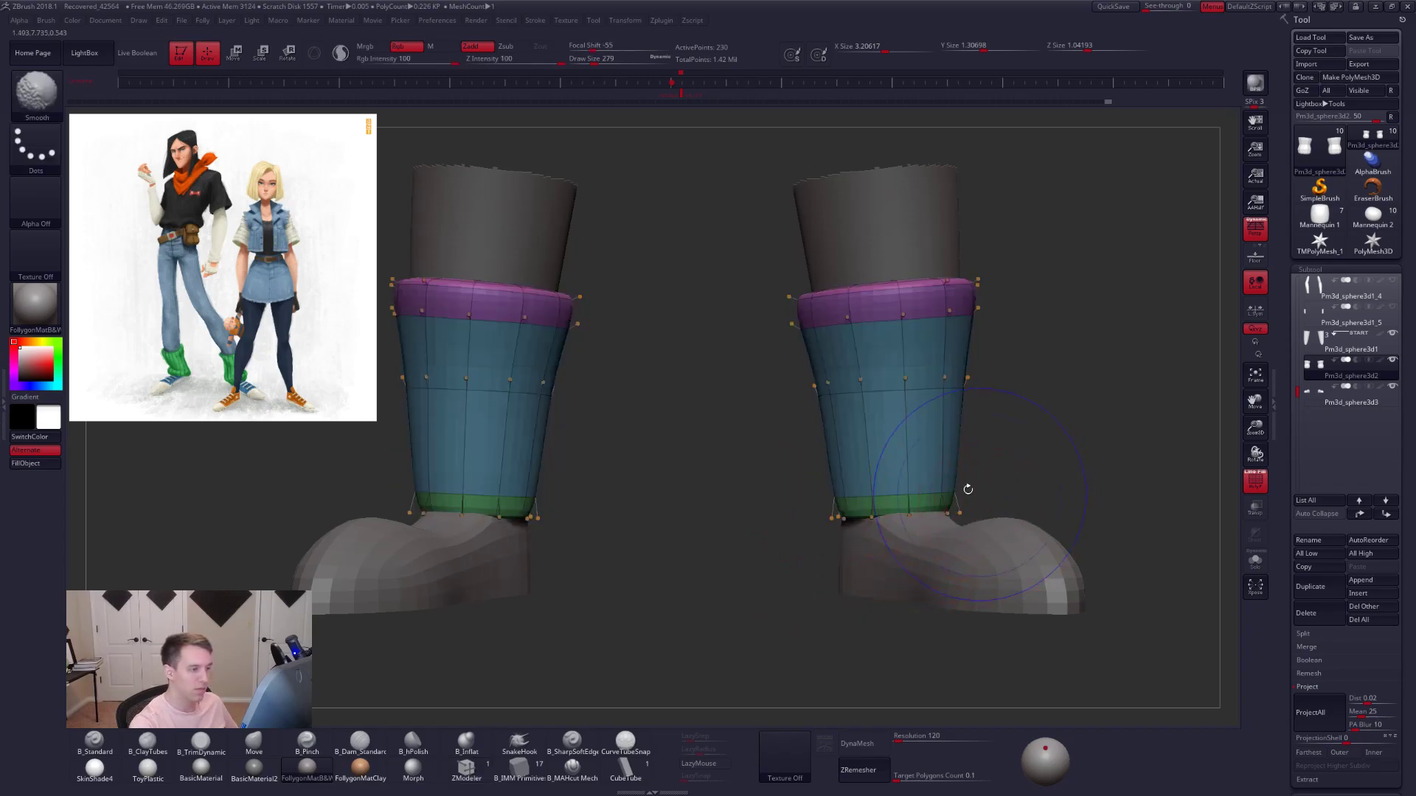
pyautogui.hotkey('shift', 'f')
pyautogui.click(885, 316)
pyautogui.hotkey('shift', 'f')
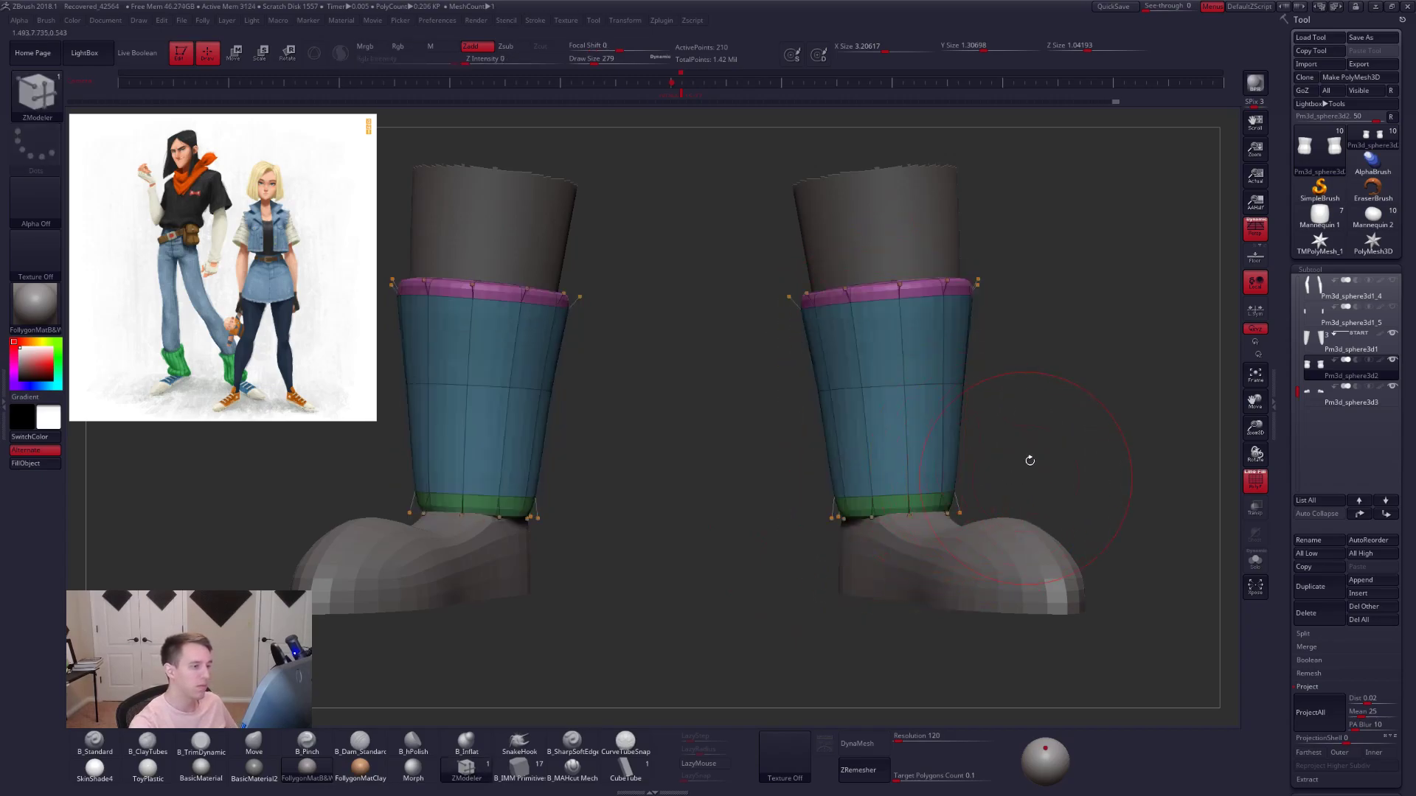
# - Turn off perspective and dynamic subdivision, and slice an extra edge around the sock just above its bottom rim
pyautogui.moveTo(1024, 452); pyautogui.dragTo(1150, 413)
pyautogui.click(1252, 231)
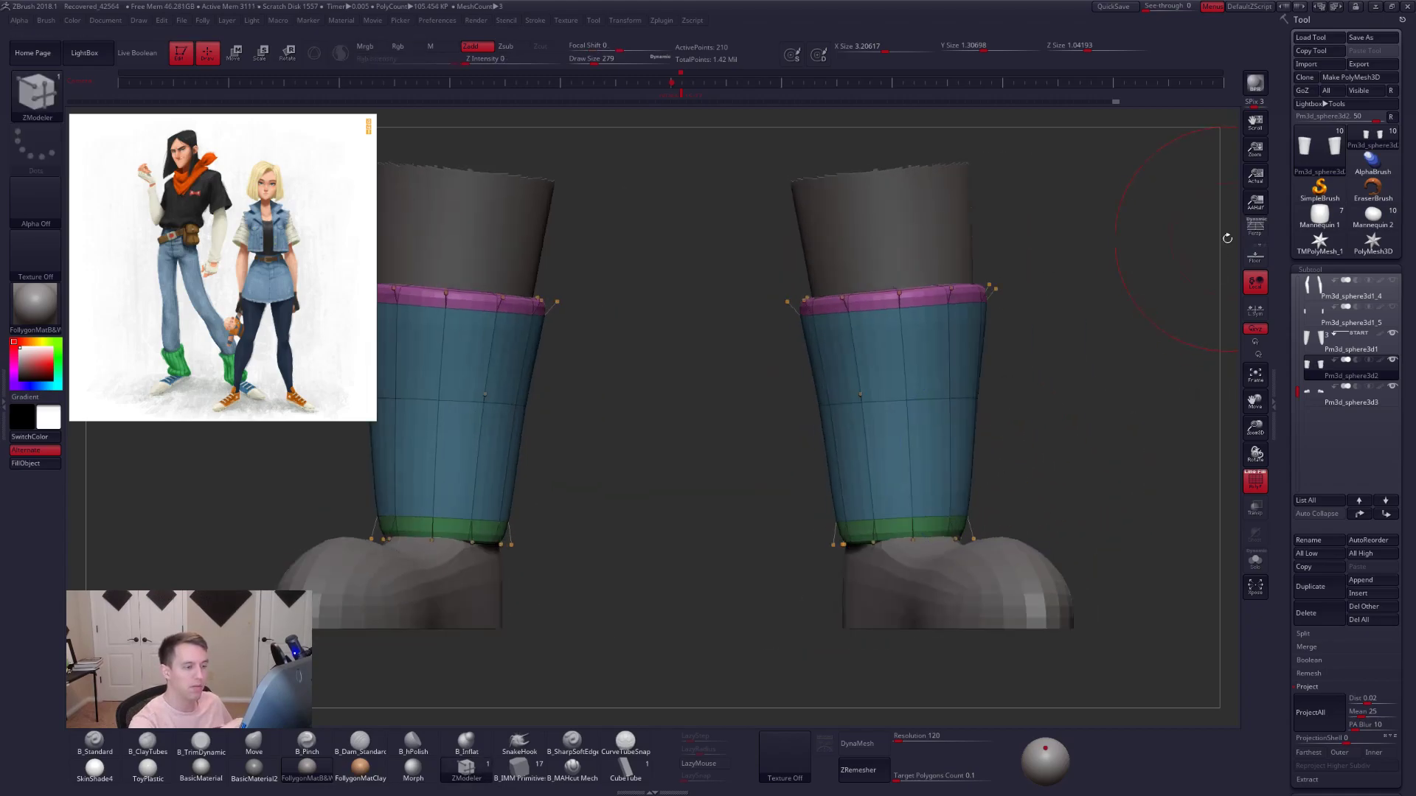
pyautogui.hotkey('shift', 'd')
pyautogui.hotkey('ctrl', 'shift', 'space')
pyautogui.keyDown('ctrl'); pyautogui.keyDown('shift'); pyautogui.click(940, 710); pyautogui.keyUp('shift'); pyautogui.keyUp('ctrl')
pyautogui.moveTo(815, 528)
pyautogui.keyDown('ctrl'); pyautogui.keyDown('shift'); pyautogui.mouseDown()
pyautogui.moveTo(1029, 519)
pyautogui.moveTo(992, 504)
pyautogui.mouseUp(); pyautogui.keyUp('shift'); pyautogui.keyUp('ctrl')
# - Hide the opposite sock so that only the character's left sock stays available for editing
pyautogui.keyDown('ctrl'); pyautogui.moveTo(866, 514); pyautogui.dragTo(867, 485, button='right'); pyautogui.keyUp('ctrl')
pyautogui.moveTo(812, 355)
pyautogui.keyDown('ctrl'); pyautogui.keyDown('shift'); pyautogui.mouseDown()
pyautogui.moveTo(1007, 586)
pyautogui.moveTo(1022, 527)
pyautogui.mouseUp(); pyautogui.keyUp('shift'); pyautogui.keyUp('ctrl')
pyautogui.press('space')
pyautogui.moveTo(787, 371)
pyautogui.keyDown('ctrl'); pyautogui.keyDown('shift'); pyautogui.mouseDown()
pyautogui.moveTo(900, 617)
pyautogui.moveTo(1010, 372)
pyautogui.mouseUp(); pyautogui.keyUp('shift'); pyautogui.keyUp('ctrl')
pyautogui.press('space')
pyautogui.click(1009, 352)
# - Mask the sock except its new edge ring near the bottom, and scale that ring outward with the Transpose line
pyautogui.moveTo(866, 403)
pyautogui.keyDown('ctrl'); pyautogui.mouseDown(button='right')
pyautogui.moveTo(872, 505)
pyautogui.moveTo(858, 426)
pyautogui.mouseUp(button='right'); pyautogui.keyUp('ctrl')
pyautogui.moveTo(825, 530)
pyautogui.keyDown('ctrl'); pyautogui.mouseDown()
pyautogui.moveTo(979, 509)
pyautogui.moveTo(894, 519)
pyautogui.mouseUp(); pyautogui.keyUp('ctrl')
pyautogui.keyDown('ctrl'); pyautogui.click(962, 515); pyautogui.keyUp('ctrl')
pyautogui.press('e')
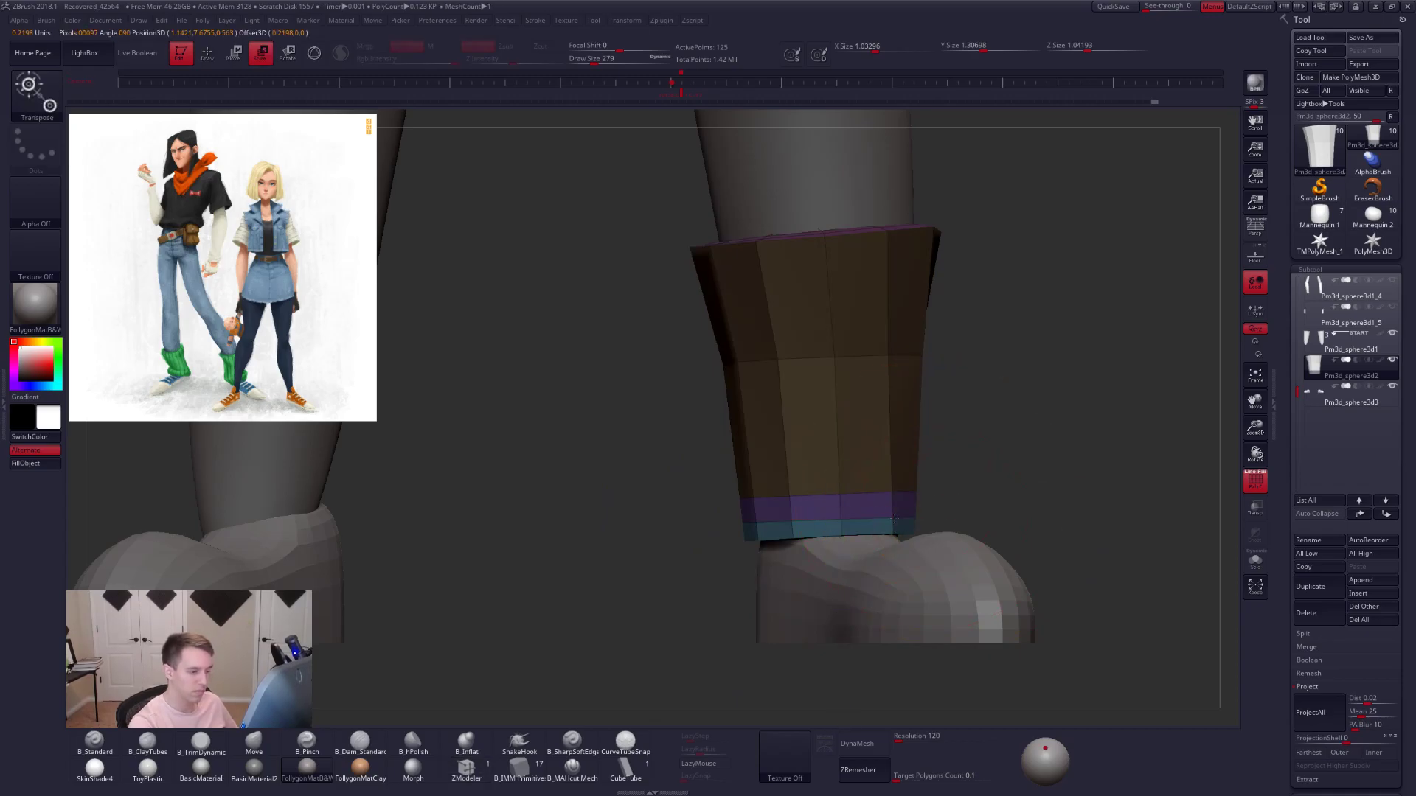
pyautogui.click(829, 519)
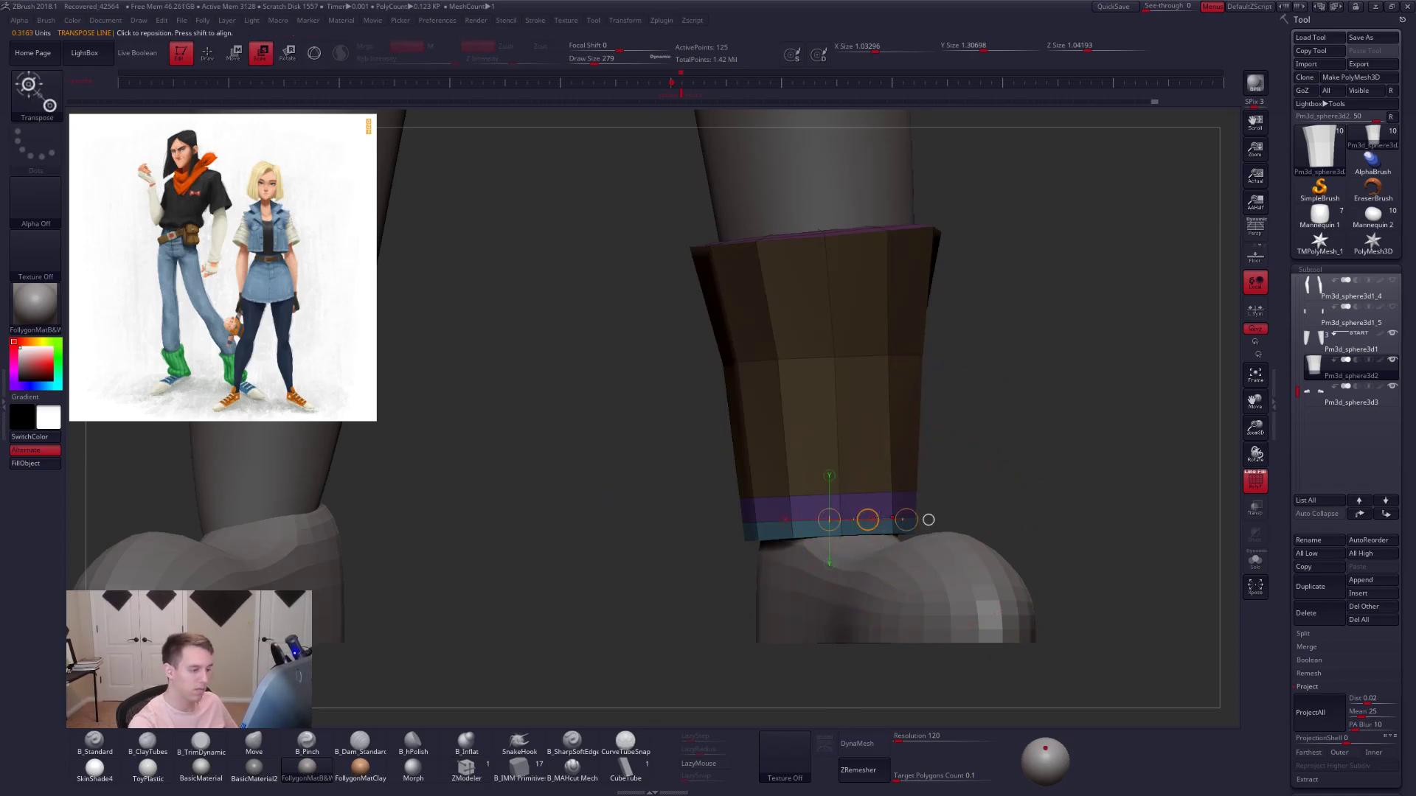
pyautogui.moveTo(907, 519); pyautogui.dragTo(905, 520)
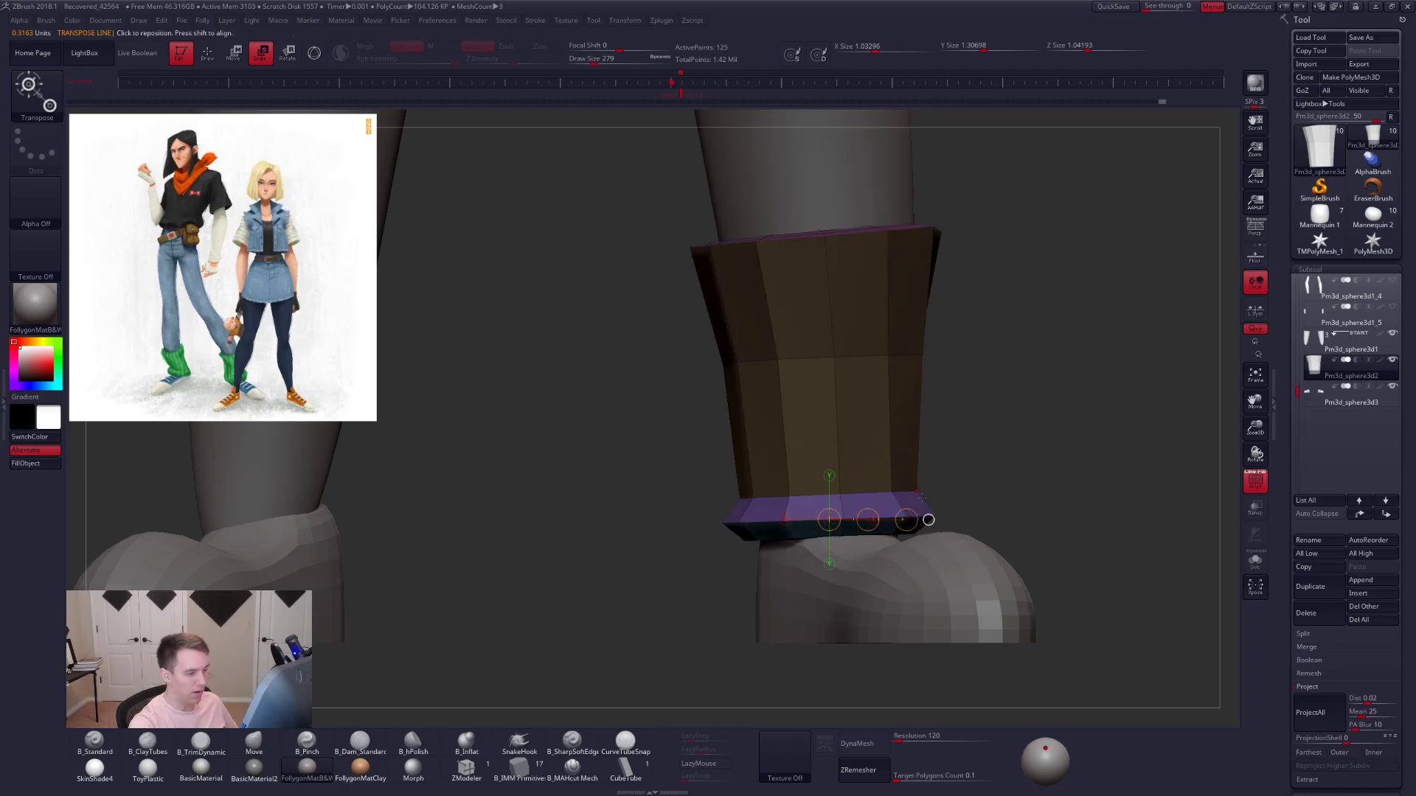
# - Clear the mask and bevel the complete flared edge loop near the sock's bottom with ZModeler, with dynamic subdivision turned on
pyautogui.press('q')
pyautogui.moveTo(980, 483)
pyautogui.keyDown('ctrl'); pyautogui.mouseDown()
pyautogui.moveTo(995, 505)
pyautogui.moveTo(979, 466)
pyautogui.mouseUp(); pyautogui.keyUp('ctrl')
pyautogui.click(467, 769)
pyautogui.hotkey('alt', 's')
pyautogui.press('space')
pyautogui.click(982, 468)
pyautogui.keyDown('ctrl'); pyautogui.moveTo(848, 520); pyautogui.dragTo(879, 528, button='right'); pyautogui.keyUp('ctrl')
pyautogui.press('space')
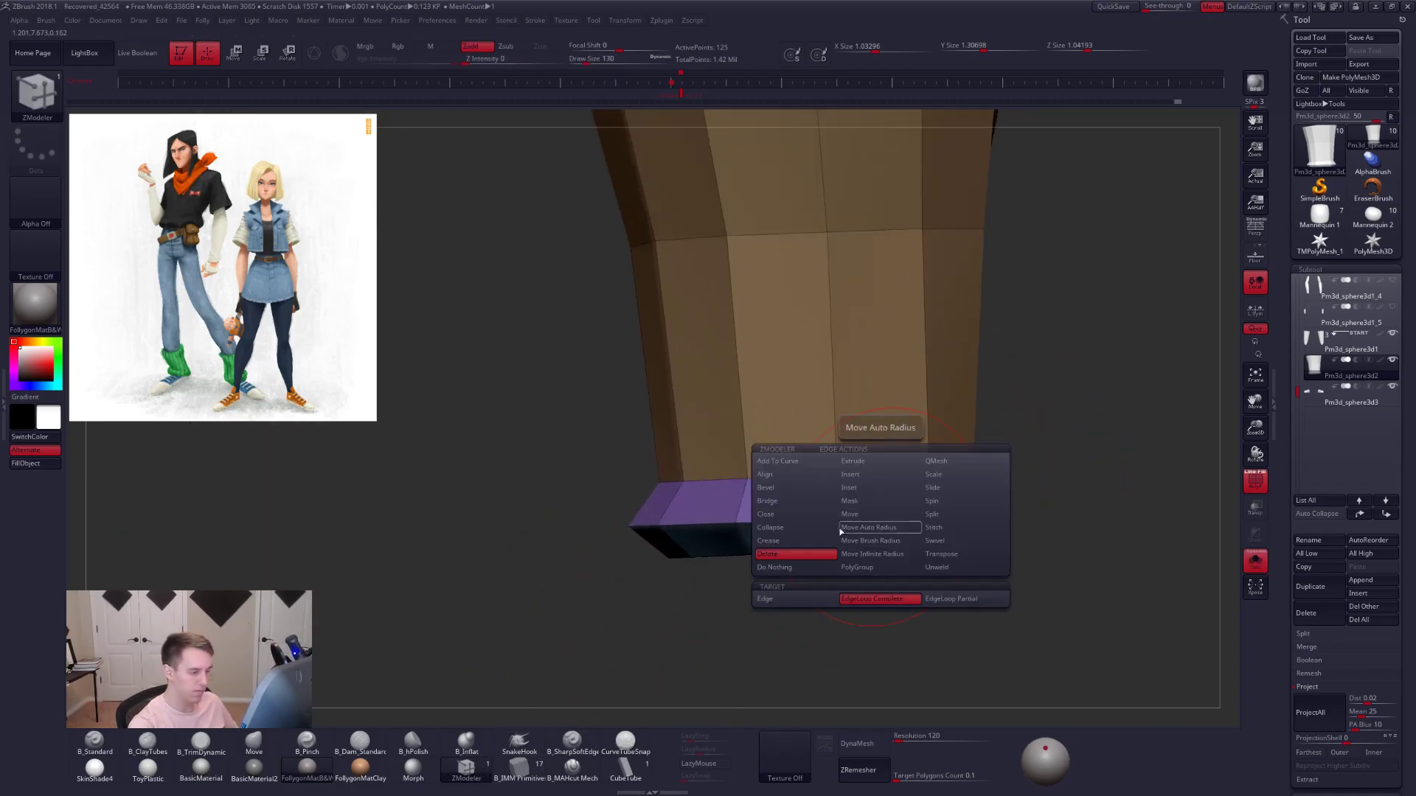
pyautogui.click(804, 489)
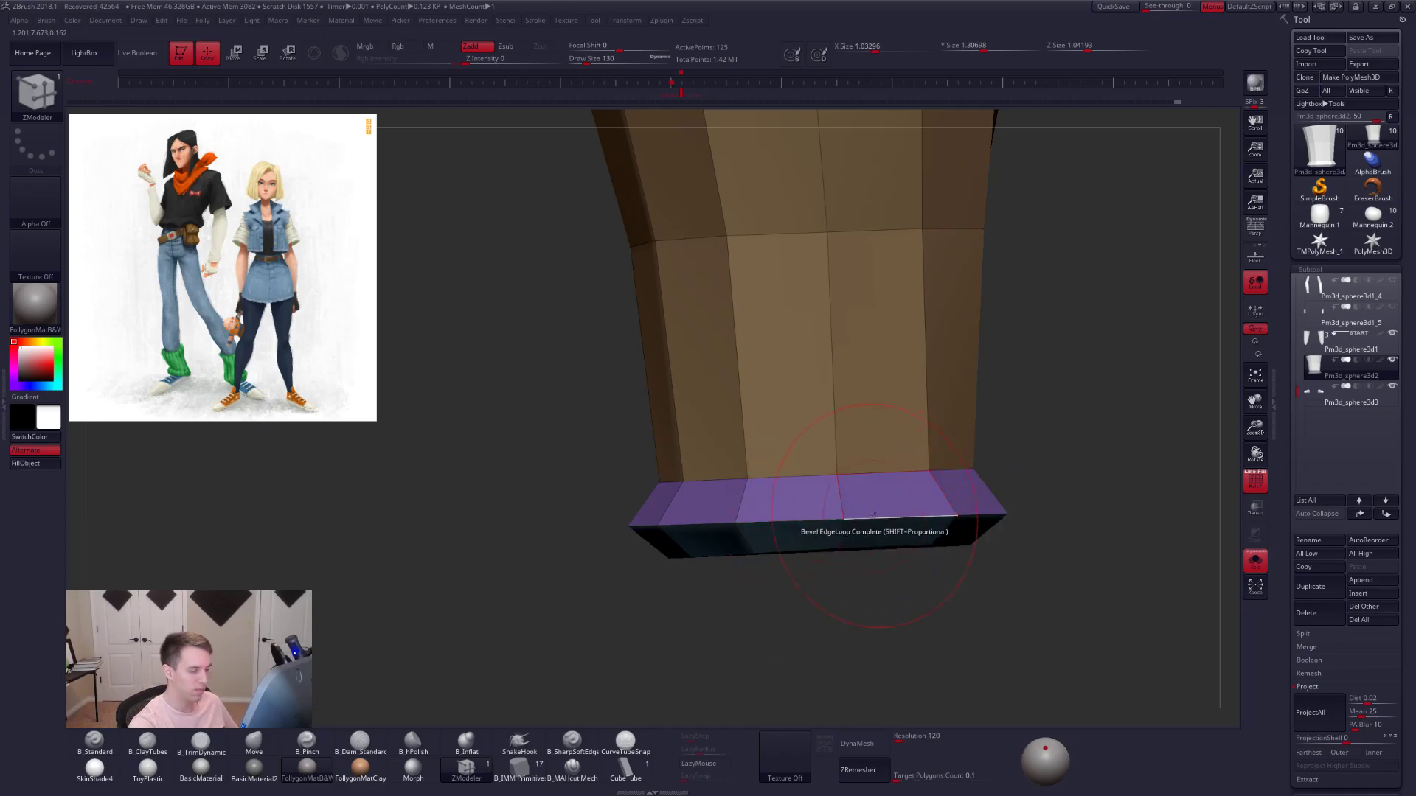
pyautogui.moveTo(876, 520); pyautogui.dragTo(880, 522)
pyautogui.press('d')
pyautogui.keyDown('ctrl'); pyautogui.moveTo(901, 538); pyautogui.dragTo(889, 464, button='right'); pyautogui.keyUp('ctrl')
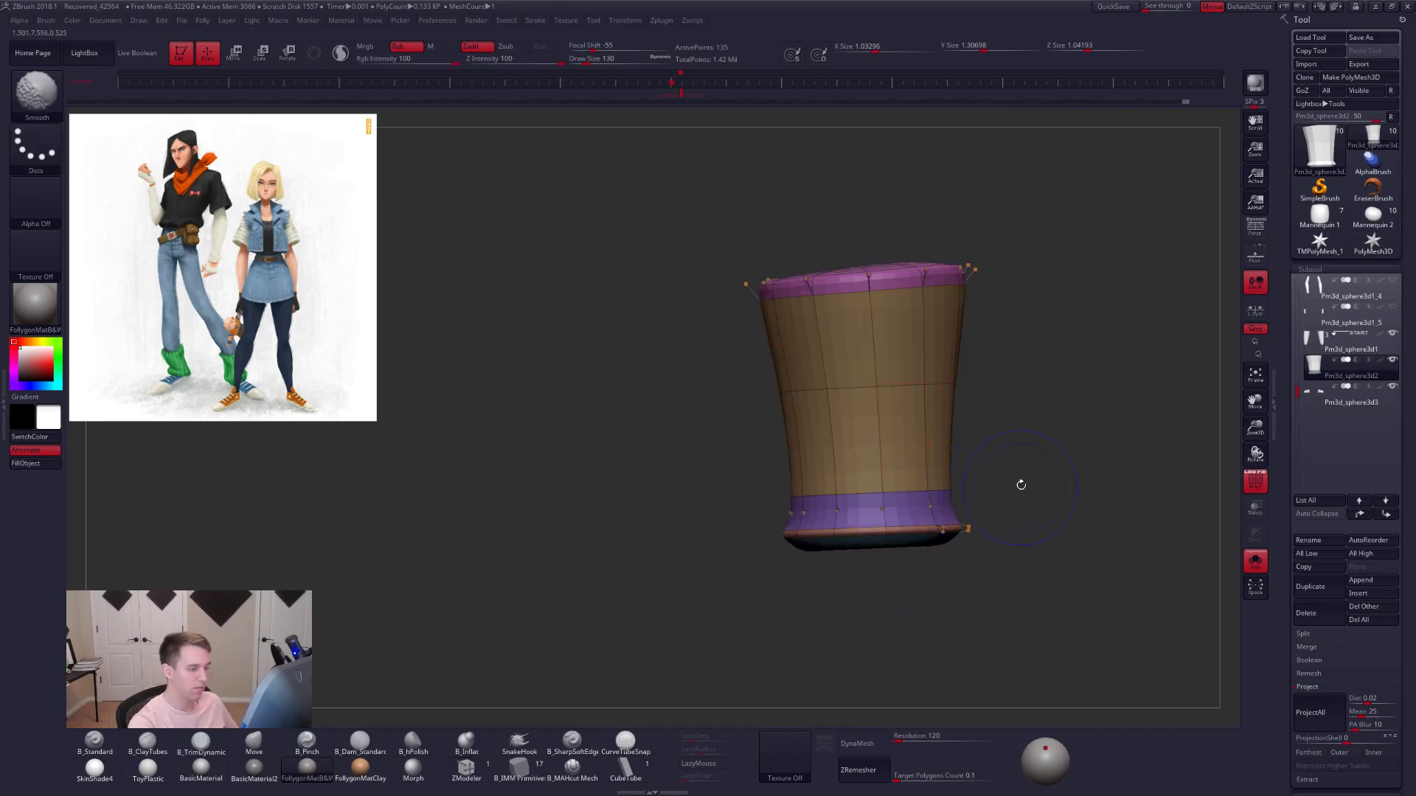
# - Bevel the edge loop where the sock's body meets its bottom flare, and isolate the sock to inspect its underside
pyautogui.hotkey('shift', 'f')
pyautogui.hotkey('shift', 'alt', 's')
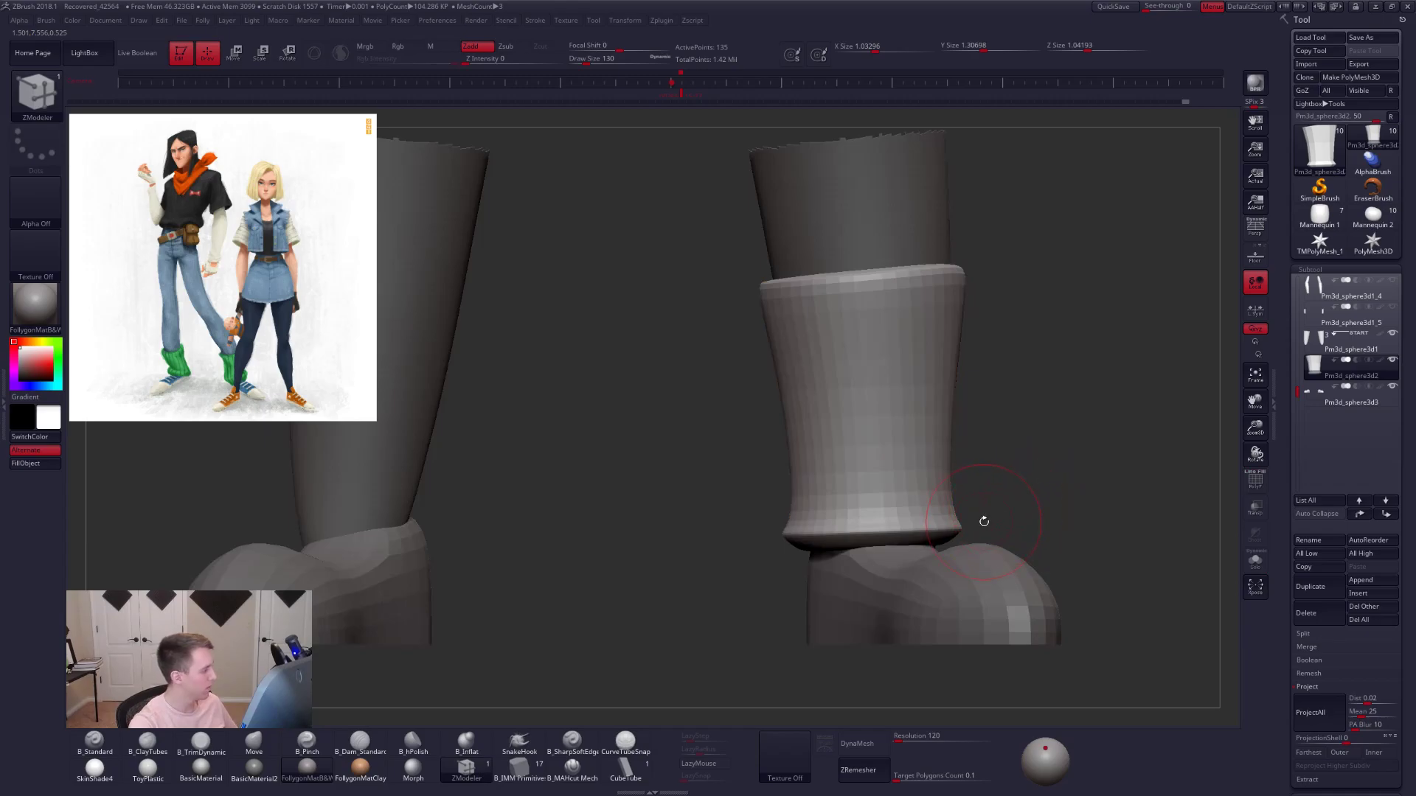
pyautogui.hotkey('shift', 'd')
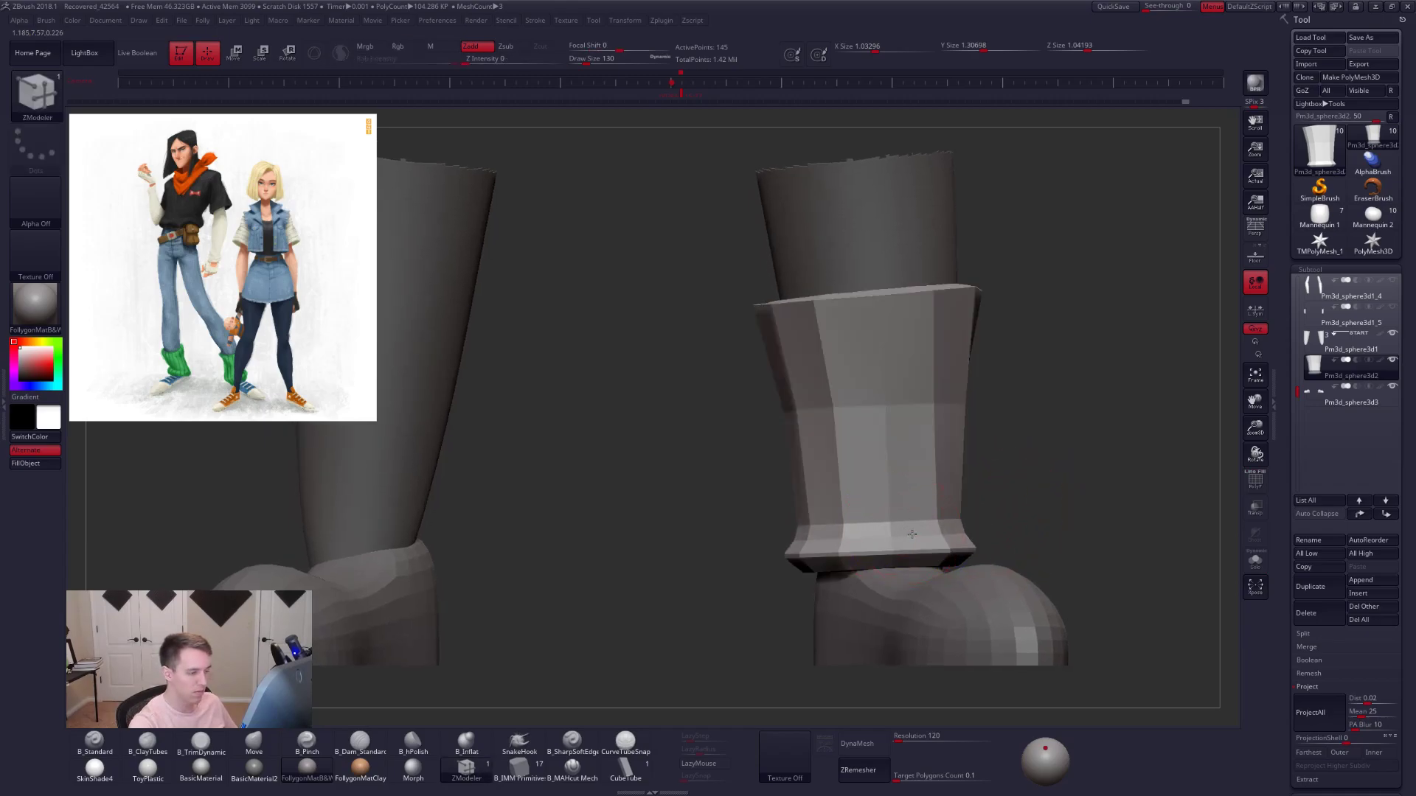
pyautogui.press('d')
pyautogui.hotkey('shift', 'd')
pyautogui.click(1255, 561)
pyautogui.moveTo(1106, 545); pyautogui.dragTo(1078, 442)
pyautogui.press('d')
pyautogui.hotkey('shift', 'f')
pyautogui.hotkey('shift', 'd')
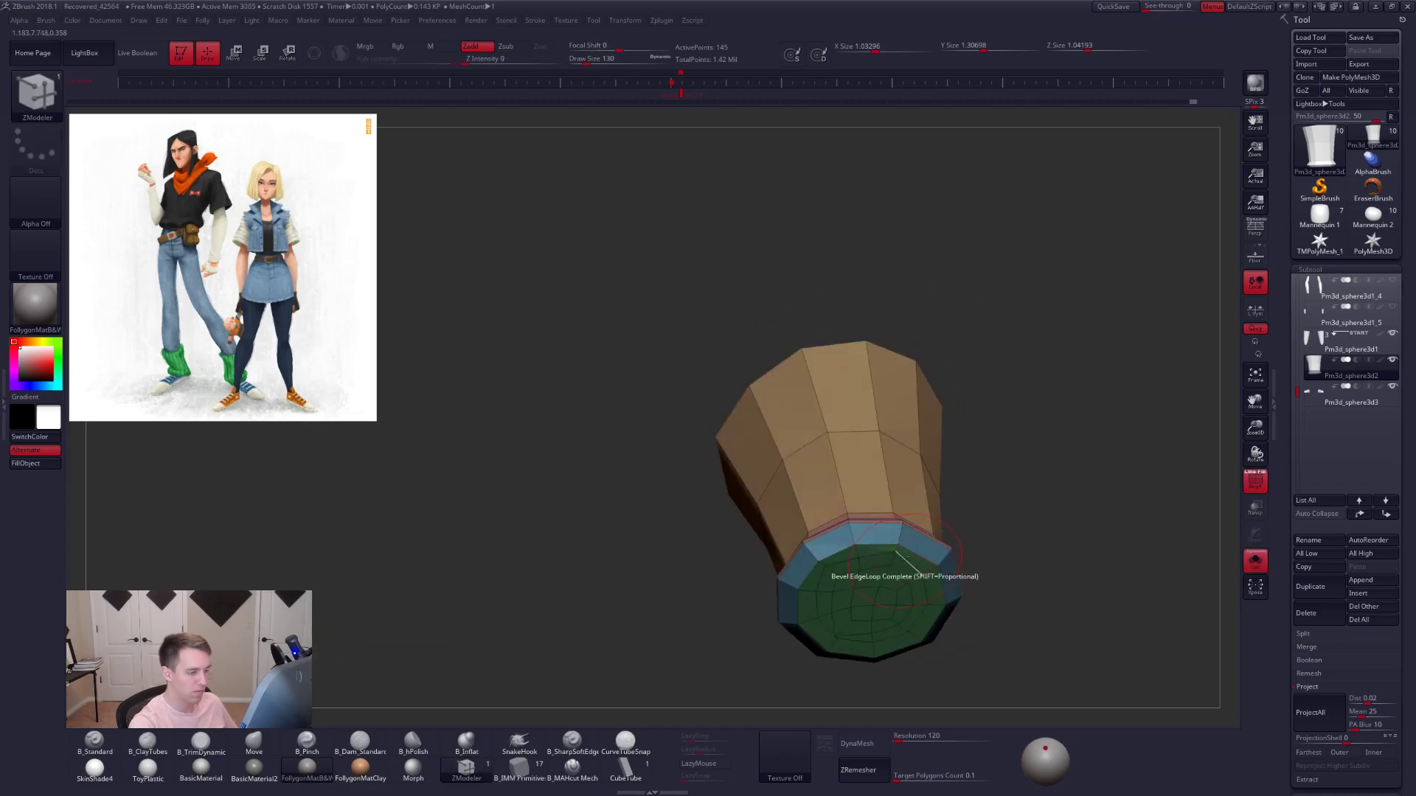
# - Switch the ZModeler edge action to Delete and remove two edge loops from the sock's bottom cap
pyautogui.press('space')
pyautogui.click(848, 552)
pyautogui.moveTo(894, 592)
pyautogui.keyDown('alt'); pyautogui.mouseDown(button='right')
pyautogui.moveTo(925, 557)
pyautogui.moveTo(914, 601)
pyautogui.mouseUp(button='right'); pyautogui.keyUp('alt')
pyautogui.click(925, 553)
pyautogui.click(917, 570)
pyautogui.press('d')
pyautogui.hotkey('shift', 'f')
pyautogui.moveTo(914, 516)
pyautogui.keyDown('alt'); pyautogui.mouseDown(button='right')
pyautogui.moveTo(915, 419)
pyautogui.moveTo(912, 584)
pyautogui.moveTo(930, 514)
pyautogui.mouseUp(button='right'); pyautogui.keyUp('alt')
pyautogui.hotkey('shift', 'd')
pyautogui.hotkey('shift', 'f')
pyautogui.hotkey('ctrl', 'shift', 'f')
# - Slice two extra edges around the sock just below its top rim
pyautogui.click(958, 733)
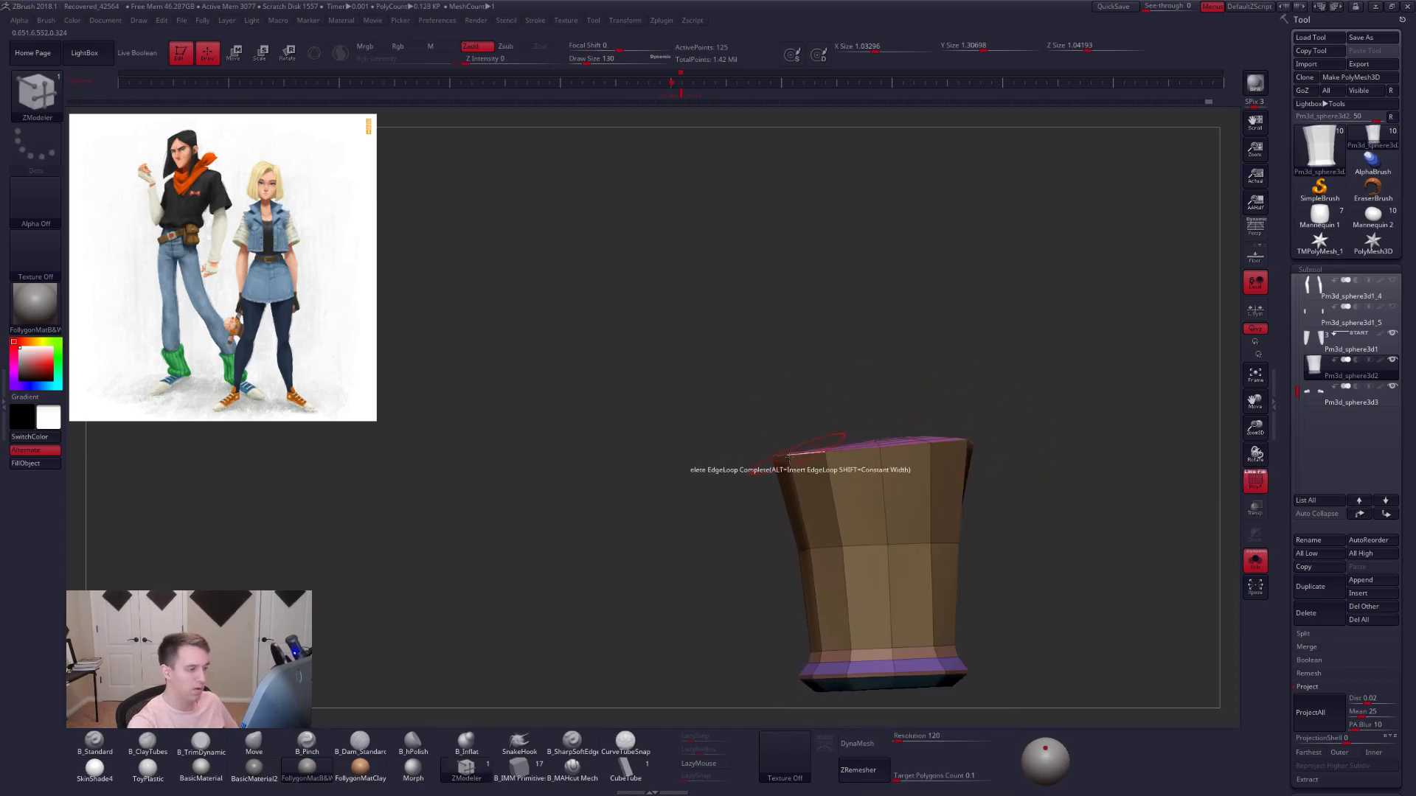
pyautogui.keyDown('ctrl'); pyautogui.keyDown('shift'); pyautogui.moveTo(767, 469); pyautogui.dragTo(1011, 447); pyautogui.keyUp('shift'); pyautogui.keyUp('ctrl')
pyautogui.moveTo(982, 494); pyautogui.dragTo(1003, 483, button='right')
pyautogui.keyDown('ctrl'); pyautogui.keyDown('shift'); pyautogui.moveTo(767, 479); pyautogui.dragTo(983, 465); pyautogui.keyUp('shift'); pyautogui.keyUp('ctrl')
# - Mask the sock except the upper new edge ring, and scale that ring outward with the Transpose line
pyautogui.keyDown('ctrl'); pyautogui.moveTo(714, 475); pyautogui.dragTo(717, 513, button='right'); pyautogui.keyUp('ctrl')
pyautogui.moveTo(745, 465)
pyautogui.keyDown('ctrl'); pyautogui.mouseDown()
pyautogui.moveTo(794, 485)
pyautogui.moveTo(1051, 448)
pyautogui.mouseUp(); pyautogui.keyUp('ctrl')
pyautogui.press('e')
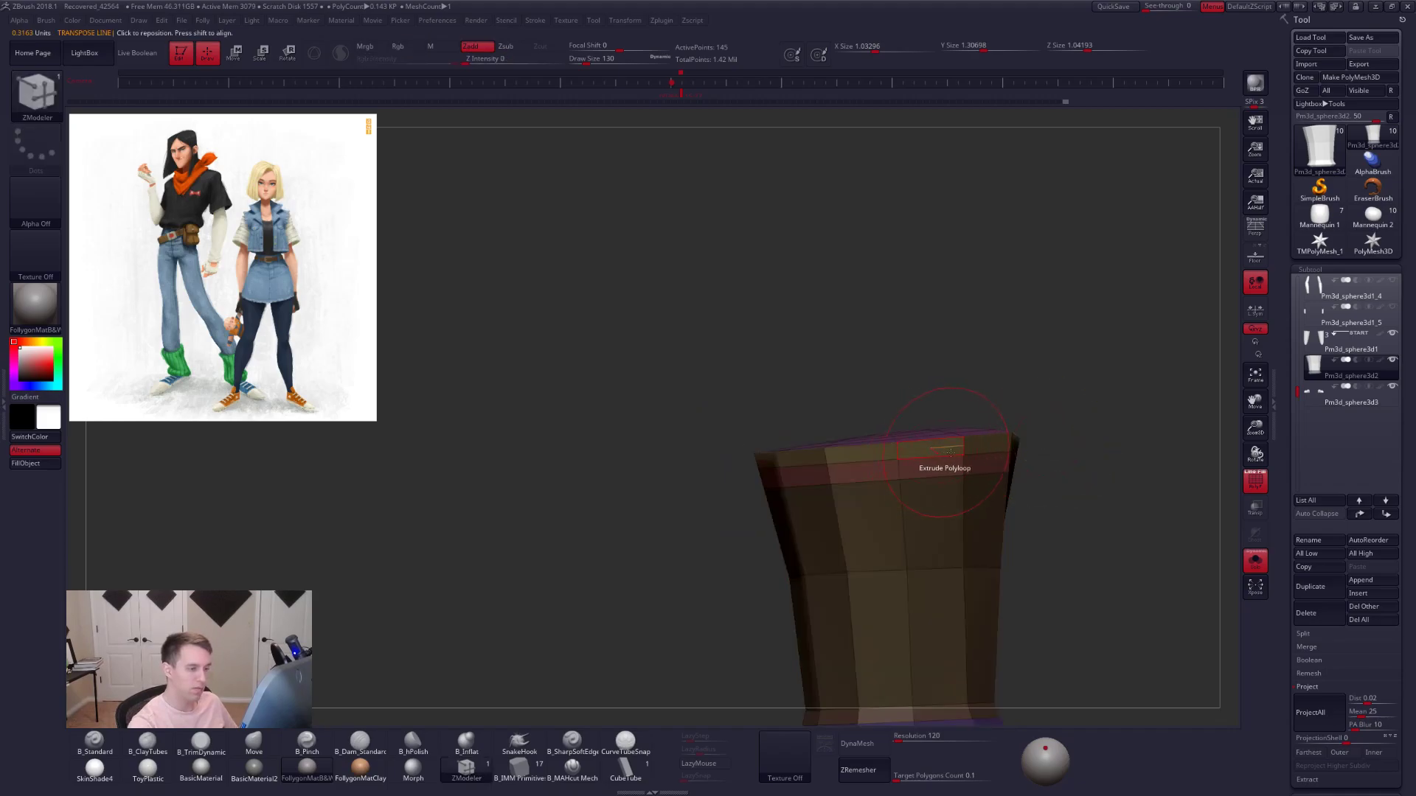
pyautogui.keyDown('shift'); pyautogui.moveTo(916, 500); pyautogui.dragTo(916, 564); pyautogui.keyUp('shift')
pyautogui.keyDown('shift'); pyautogui.moveTo(887, 469); pyautogui.dragTo(957, 469); pyautogui.keyUp('shift')
pyautogui.press('d')
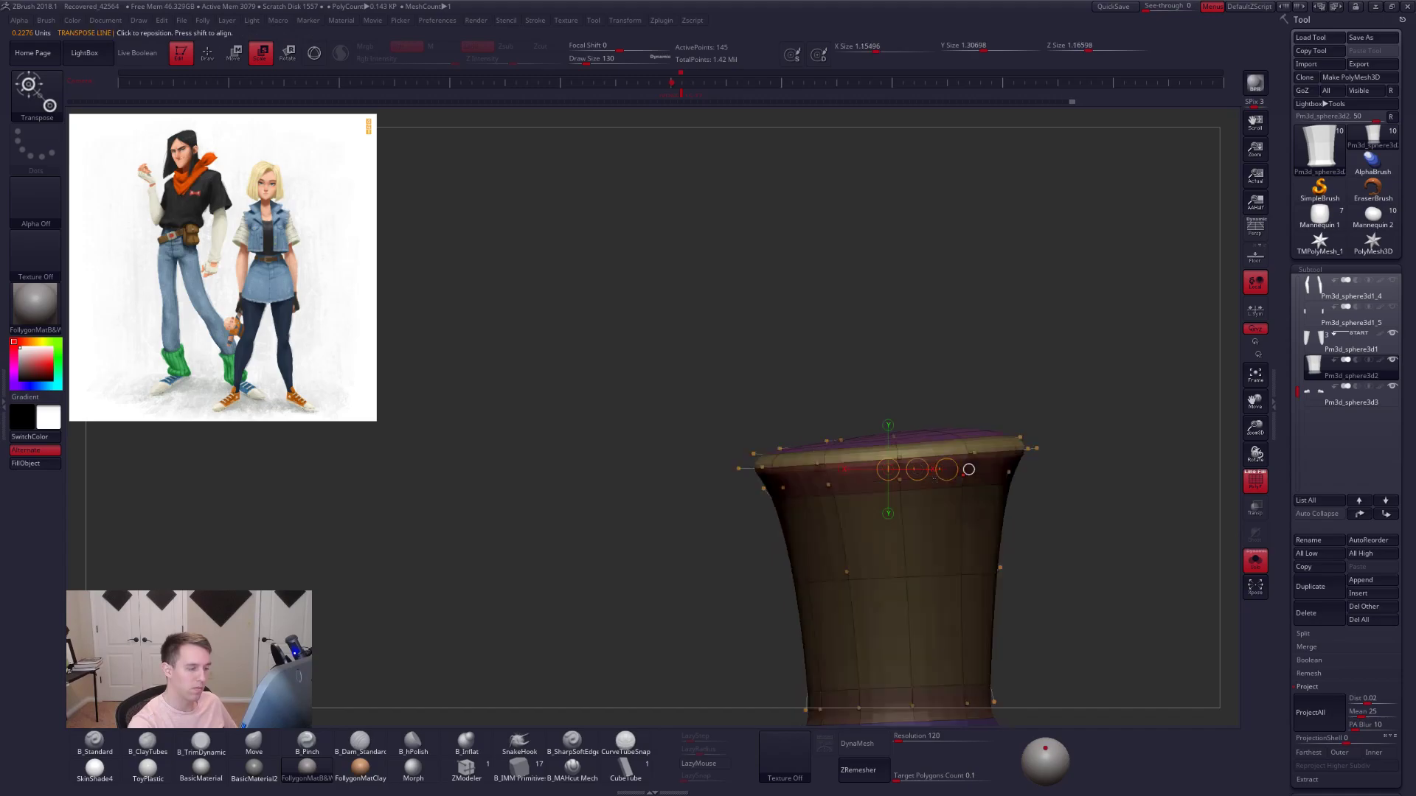
pyautogui.keyDown('alt'); pyautogui.moveTo(955, 499); pyautogui.dragTo(962, 519, button='right'); pyautogui.keyUp('alt')
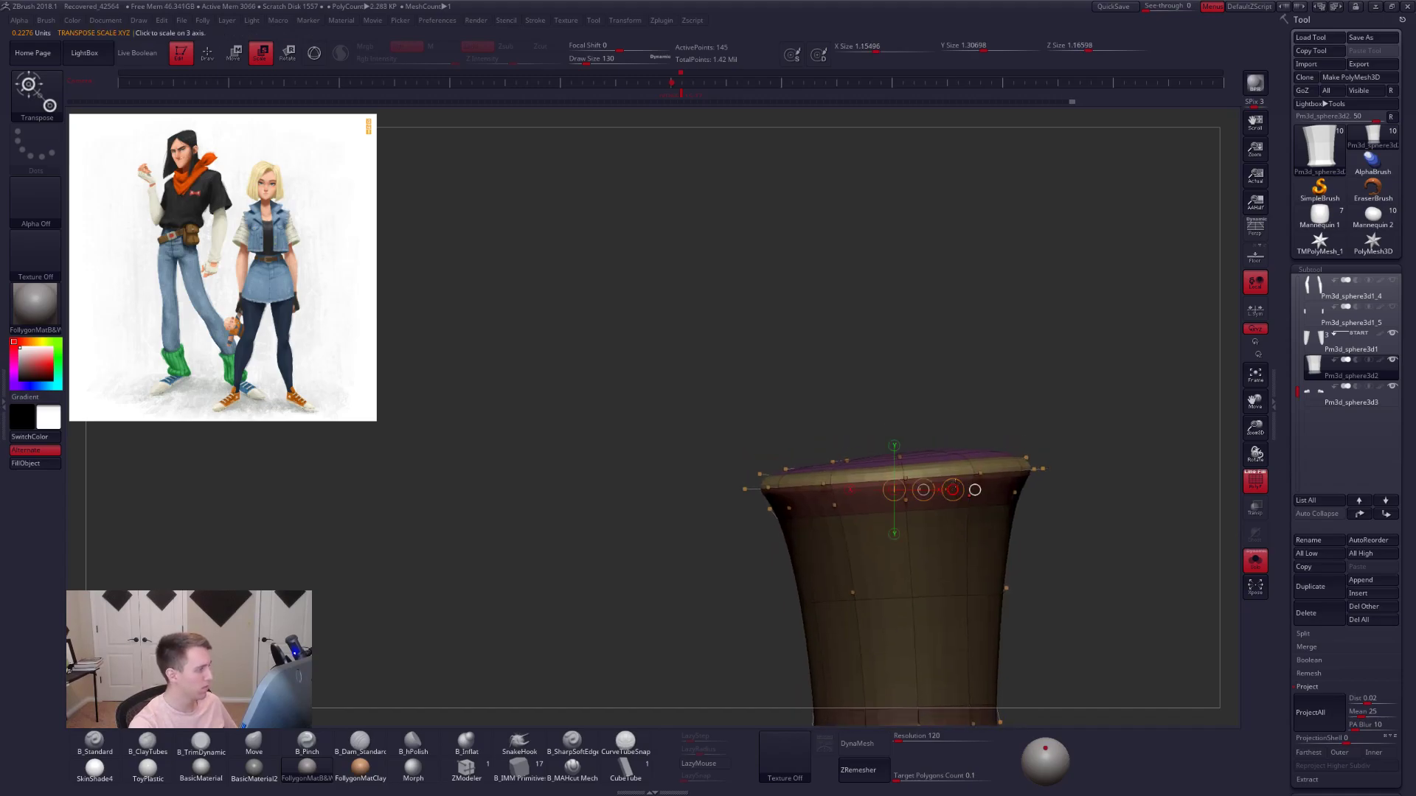
pyautogui.moveTo(951, 489); pyautogui.dragTo(959, 631)
# - Nudge the flared top ring slightly downward, clear the mask and turn off dynamic subdivision and the polyframe
pyautogui.press('w')
pyautogui.moveTo(959, 577); pyautogui.dragTo(960, 582)
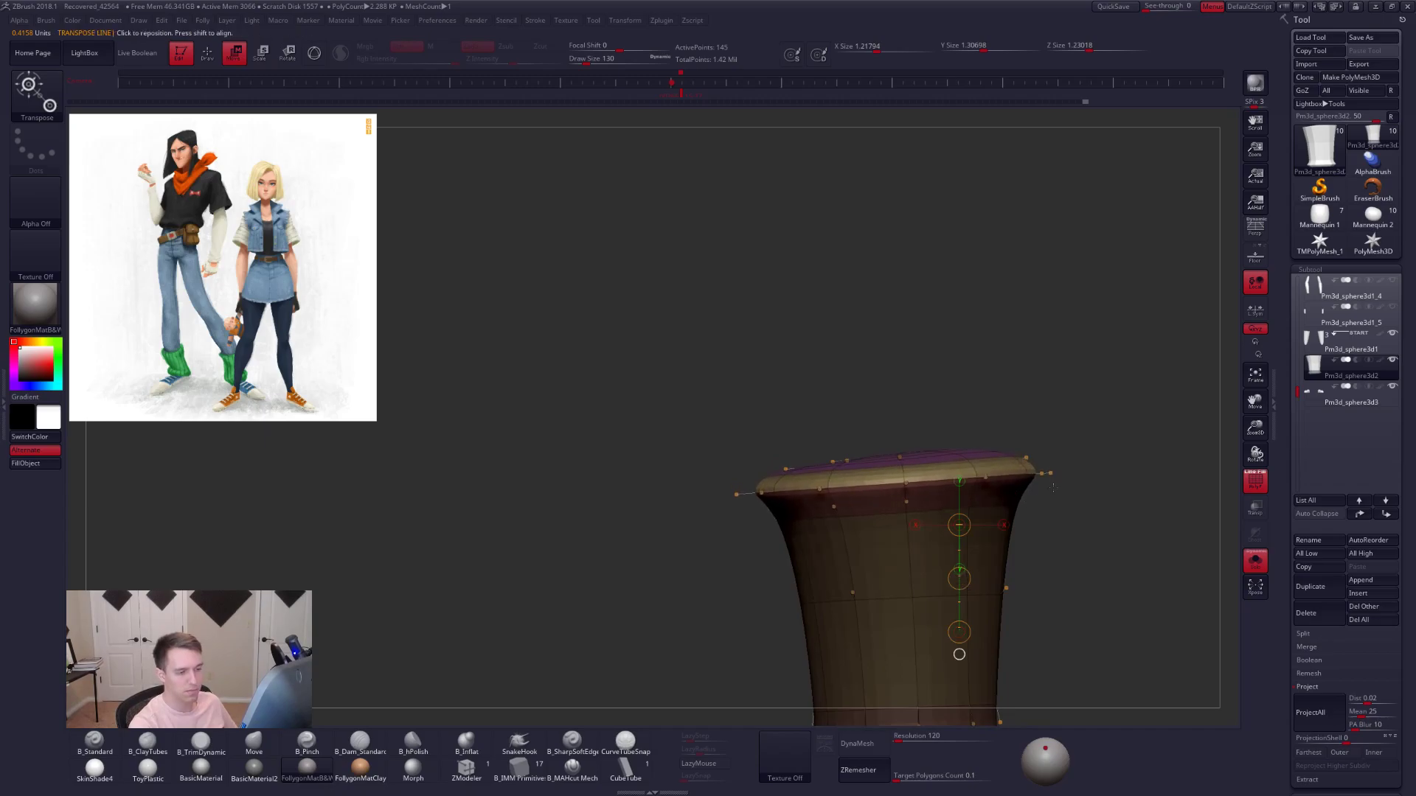
pyautogui.press('q')
pyautogui.keyDown('alt'); pyautogui.moveTo(1070, 505); pyautogui.dragTo(997, 491, button='right'); pyautogui.keyUp('alt')
pyautogui.keyDown('ctrl'); pyautogui.moveTo(997, 491); pyautogui.dragTo(999, 500); pyautogui.keyUp('ctrl')
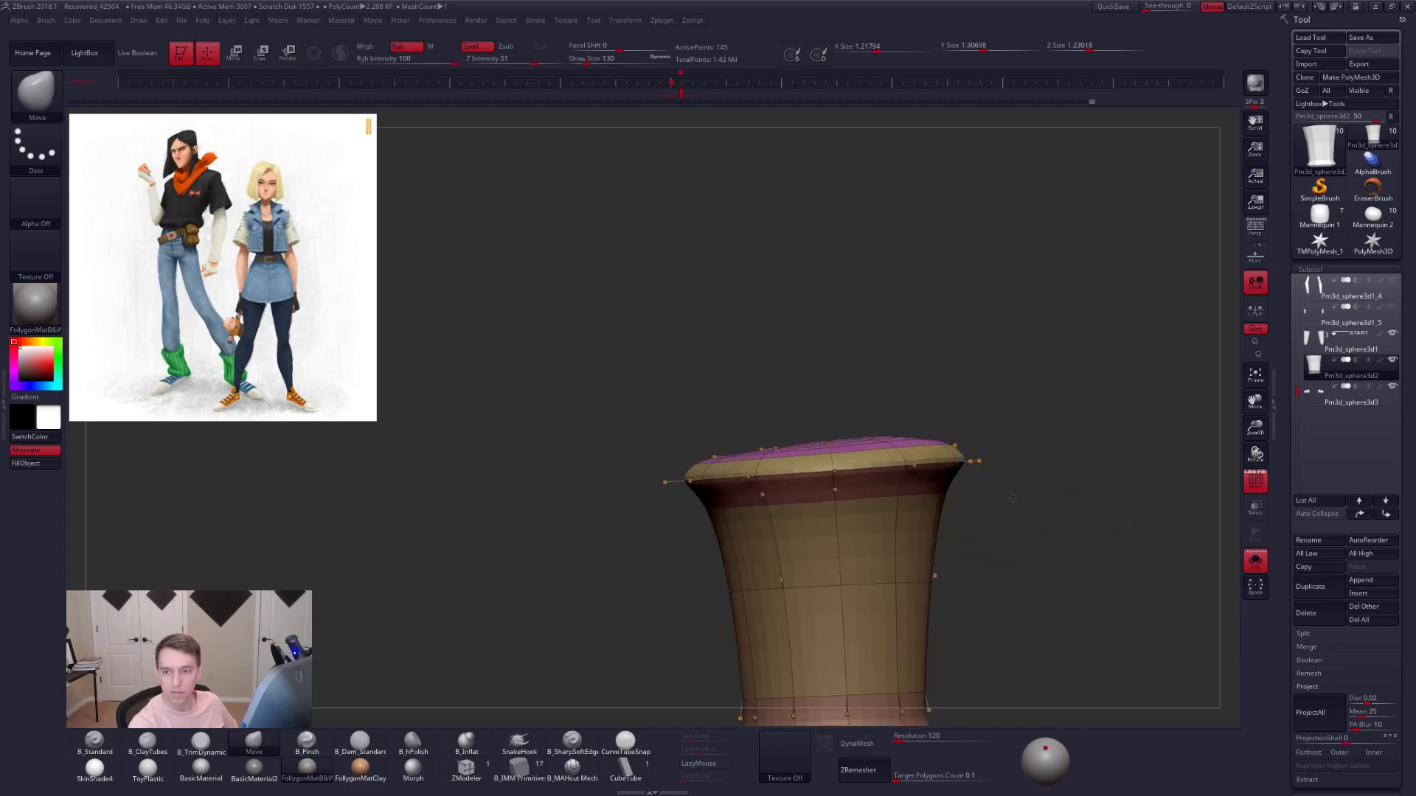
pyautogui.keyDown('alt'); pyautogui.moveTo(997, 498); pyautogui.dragTo(1007, 493, button='right'); pyautogui.keyUp('alt')
pyautogui.hotkey('shift', 'f')
pyautogui.hotkey('shift', 'd')
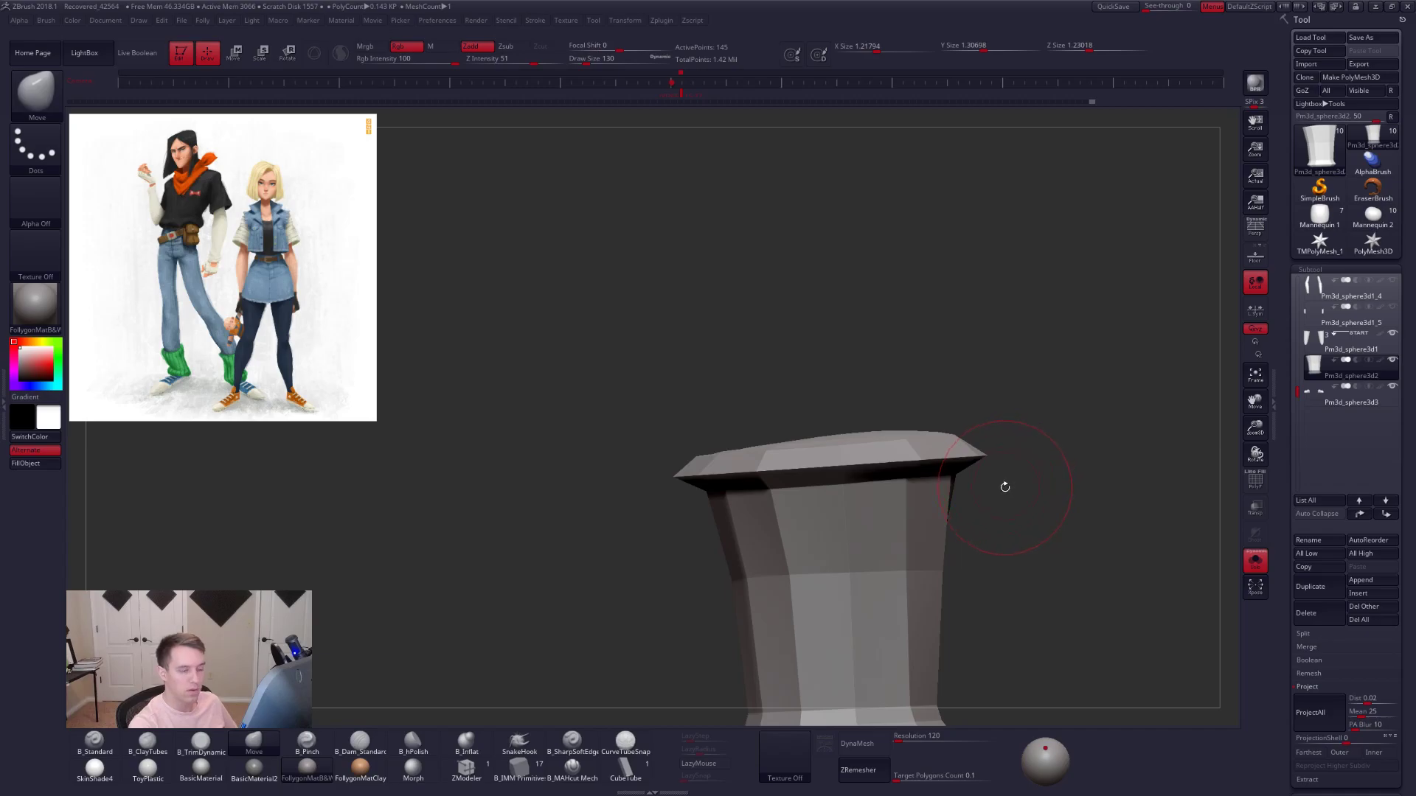
# - Reduce the draw size to 43 and select the ZModeler brush for editing the top cuff
pyautogui.press('space')
pyautogui.moveTo(1003, 488); pyautogui.dragTo(995, 488)
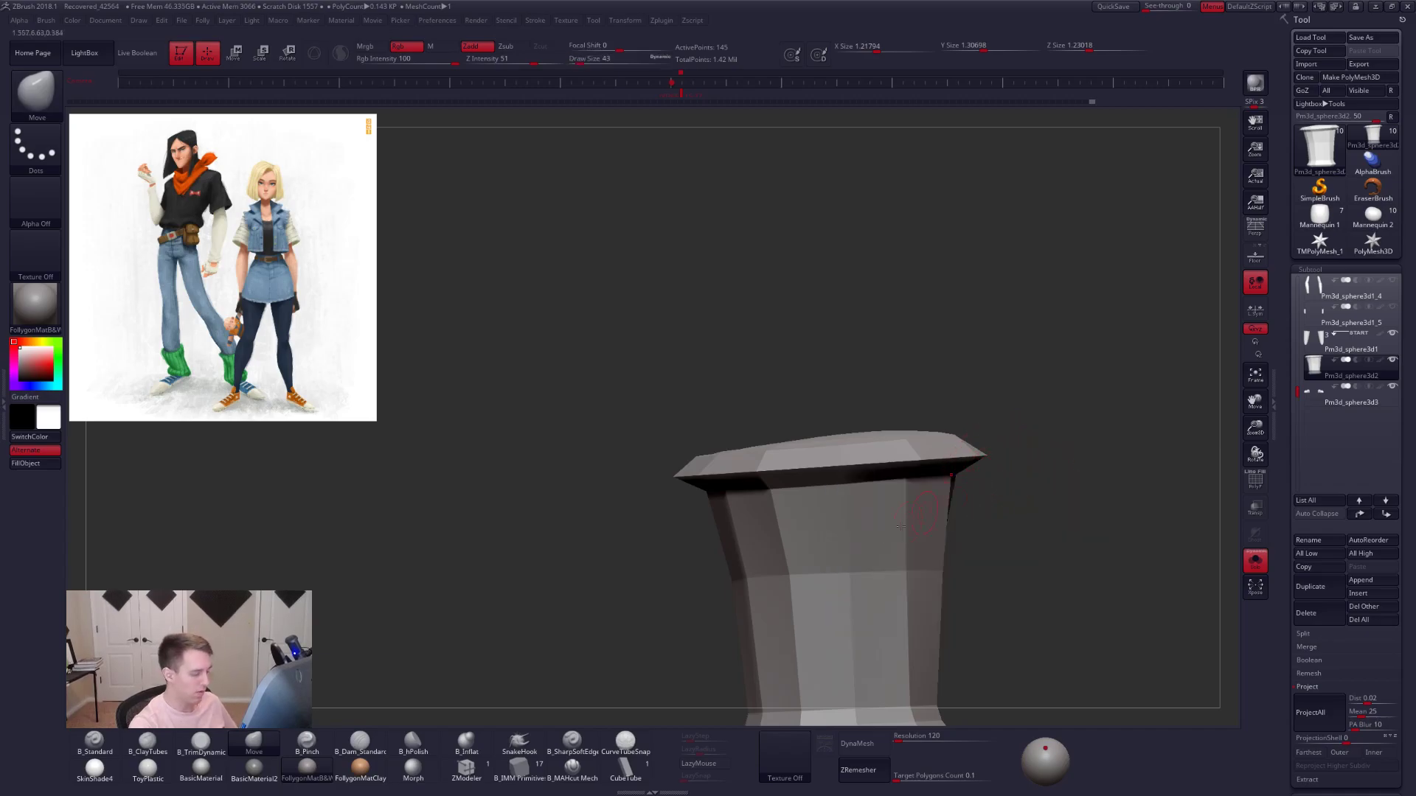
pyautogui.click(466, 770)
pyautogui.keyDown('ctrl'); pyautogui.moveTo(746, 532); pyautogui.dragTo(767, 560, button='right'); pyautogui.keyUp('ctrl')
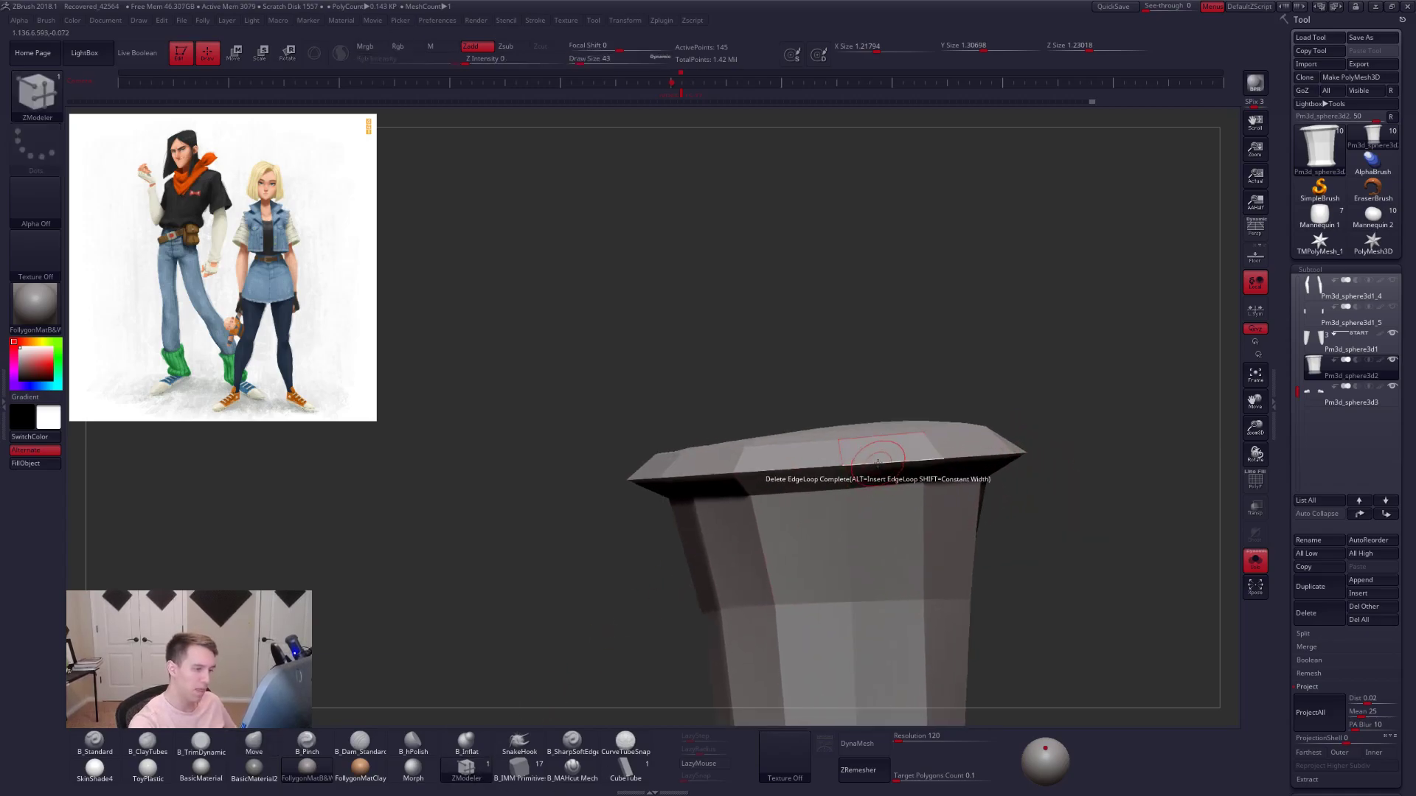
# - Try deleting an edge loop at the top cuff, and undo the deletion
pyautogui.click(879, 461)
pyautogui.hotkey('ctrl', 'z')
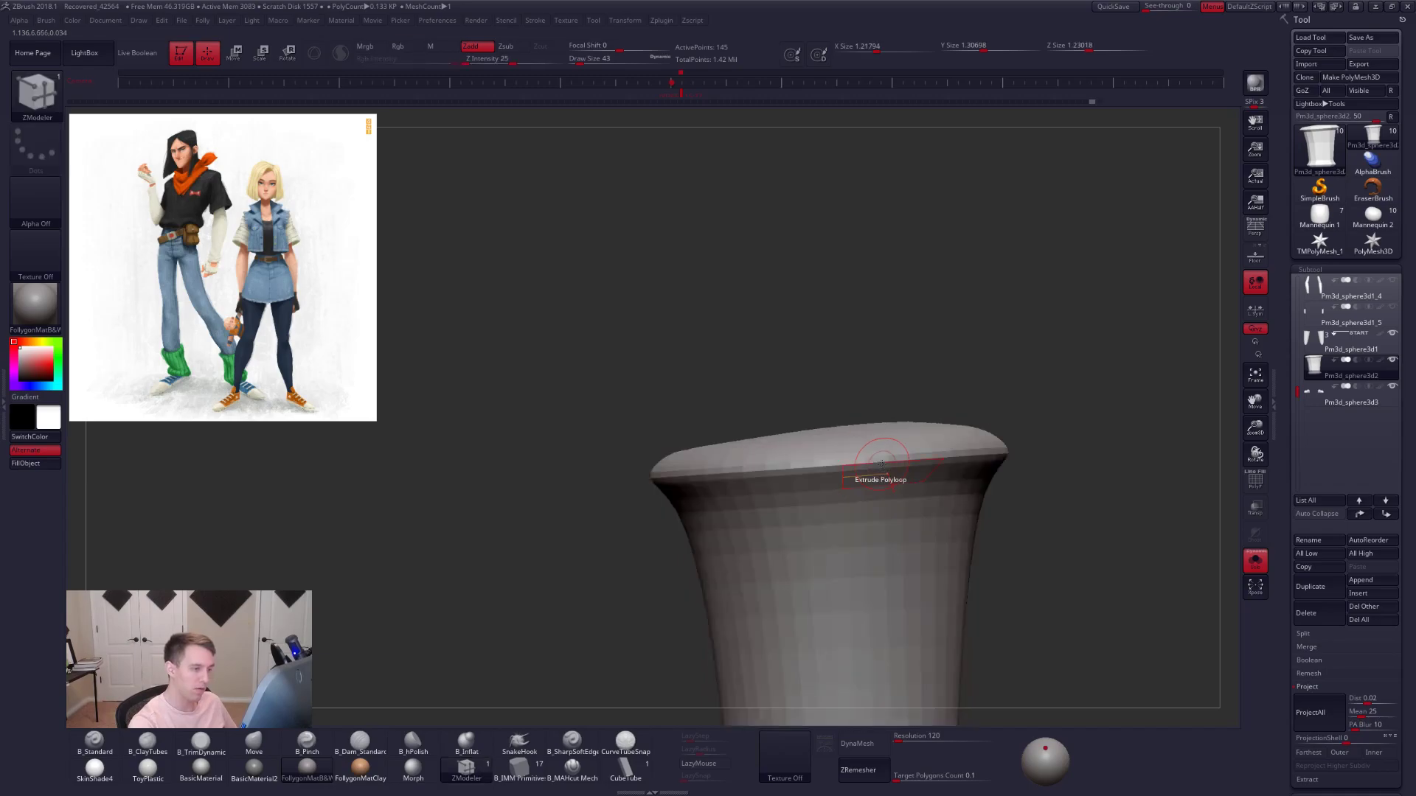
pyautogui.hotkey('ctrl', 'z')
# - Bevel the flared edge loop around the sock's top cuff, and preview it with dynamic subdivision
pyautogui.press('space')
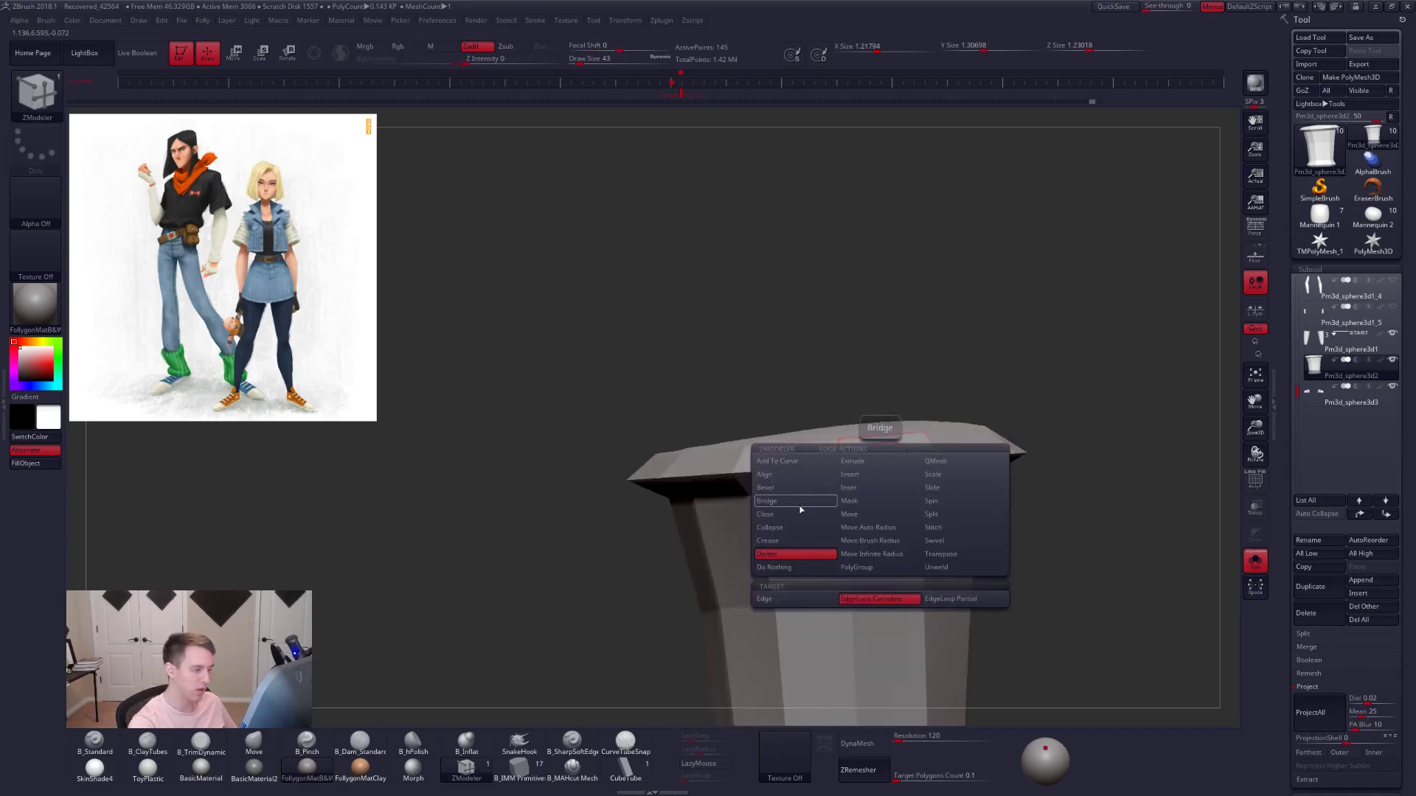
pyautogui.click(803, 542)
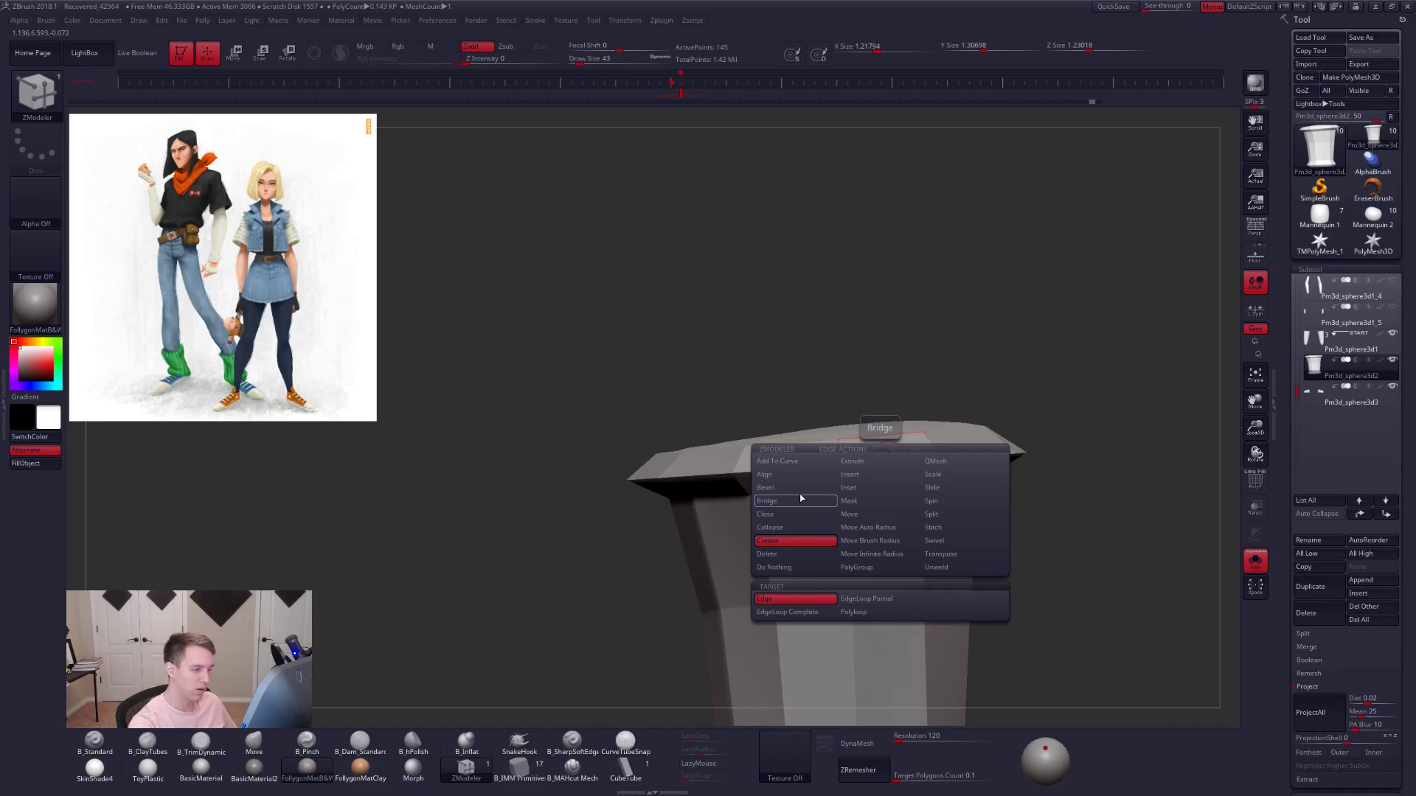
pyautogui.hotkey('shift', 'f')
pyautogui.moveTo(893, 455); pyautogui.dragTo(897, 435, button='right')
pyautogui.moveTo(904, 470); pyautogui.dragTo(915, 481)
pyautogui.press('d')
pyautogui.keyDown('ctrl'); pyautogui.moveTo(922, 489); pyautogui.dragTo(963, 538, button='right'); pyautogui.keyUp('ctrl')
pyautogui.hotkey('shift', 'f')
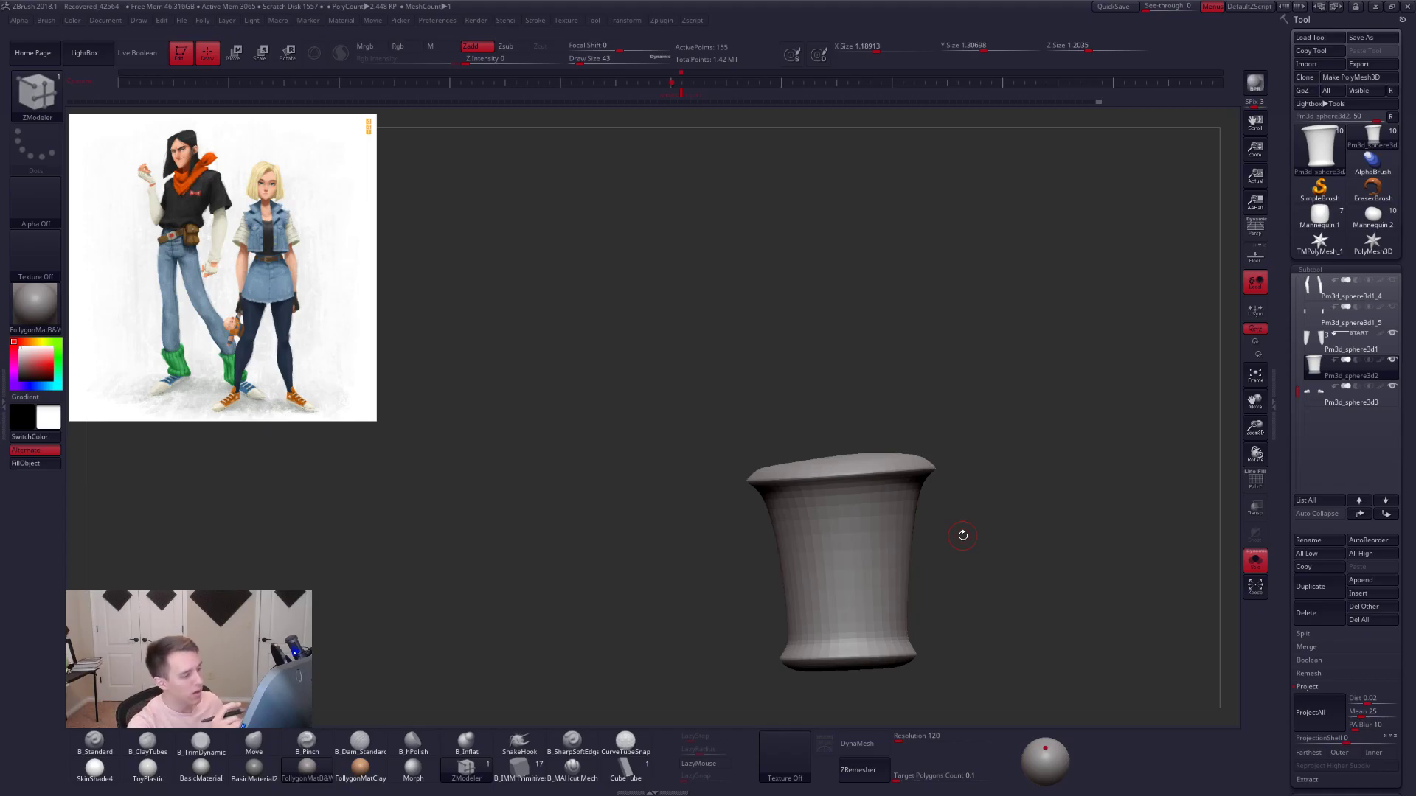
# - Examine the unsmoothed sock with the polyframe on, both isolated and together with the legs and shoes
pyautogui.hotkey('shift', 'd')
pyautogui.hotkey('shift', 'f')
pyautogui.moveTo(935, 498)
pyautogui.keyDown('alt'); pyautogui.mouseDown()
pyautogui.moveTo(946, 522)
pyautogui.moveTo(904, 501)
pyautogui.moveTo(943, 518)
pyautogui.moveTo(930, 509)
pyautogui.mouseUp(); pyautogui.keyUp('alt')
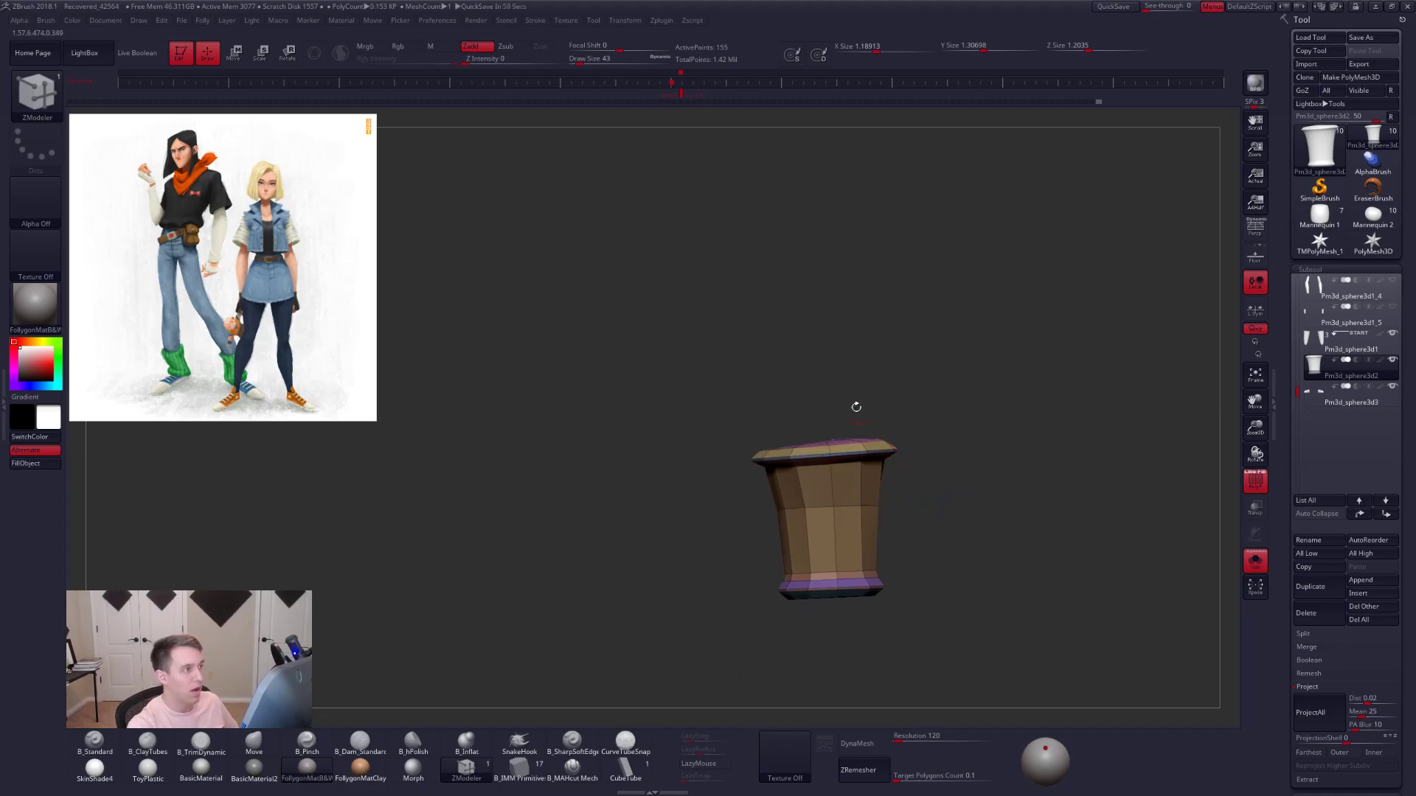
pyautogui.hotkey('shift', 's')
pyautogui.keyDown('ctrl'); pyautogui.moveTo(1012, 546); pyautogui.dragTo(1040, 604, button='right'); pyautogui.keyUp('ctrl')
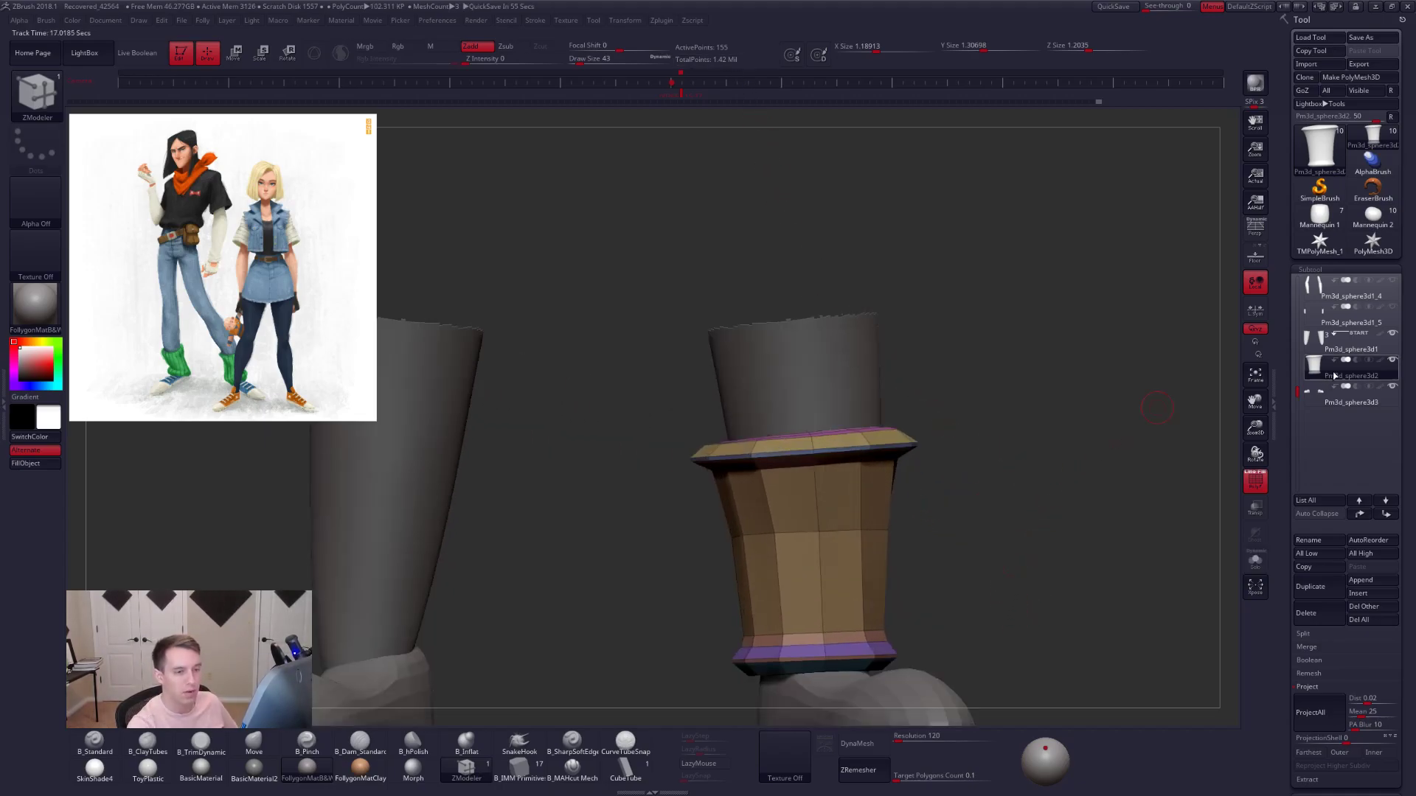
pyautogui.hotkey('shift', 's')
pyautogui.moveTo(963, 488); pyautogui.dragTo(962, 547)
pyautogui.moveTo(962, 547); pyautogui.dragTo(927, 567, button='right')
# - Use ZModeler's complete edge loop deletion to remove the surplus concentric loops from the sock's top cap
pyautogui.click(474, 769)
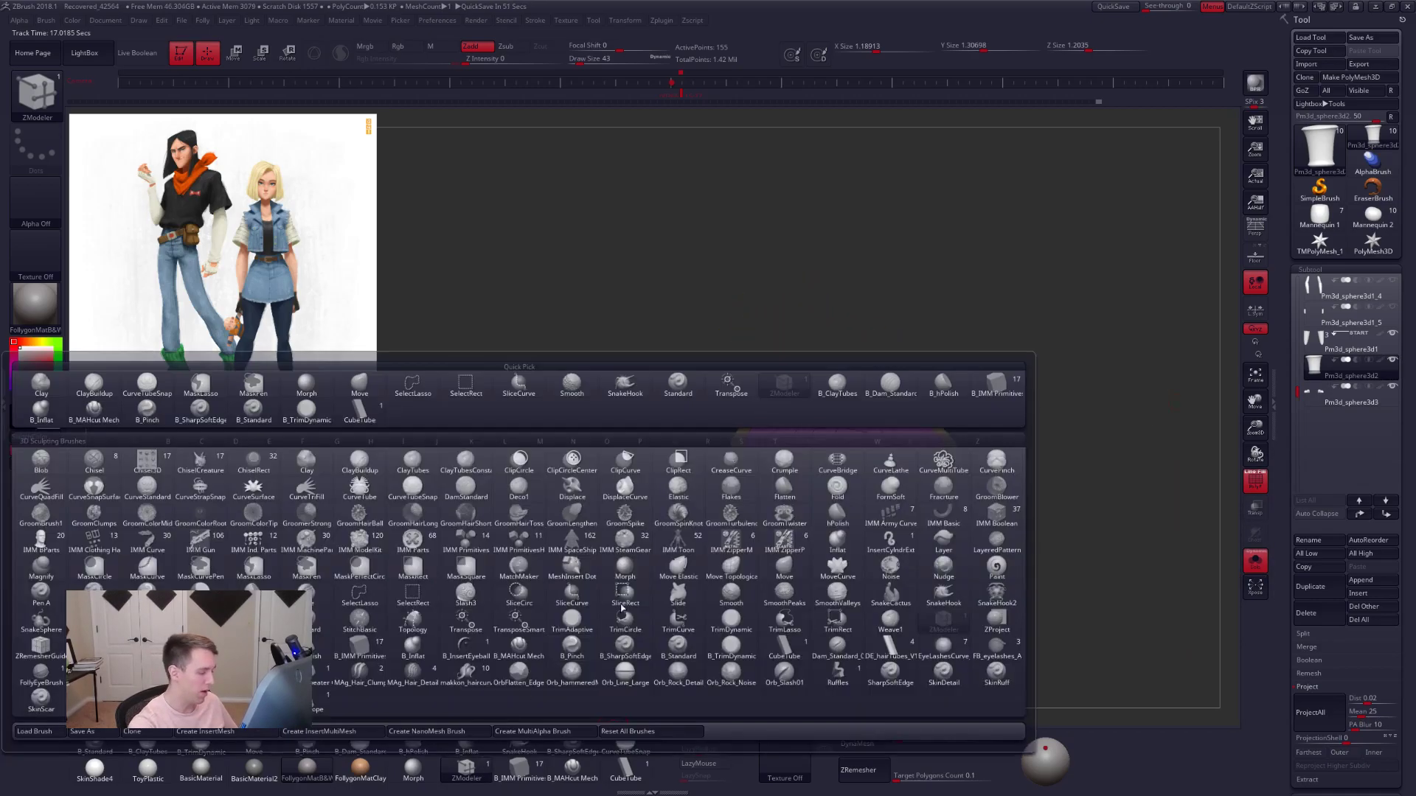
pyautogui.keyDown('ctrl'); pyautogui.moveTo(728, 516); pyautogui.dragTo(752, 582, button='right'); pyautogui.keyUp('ctrl')
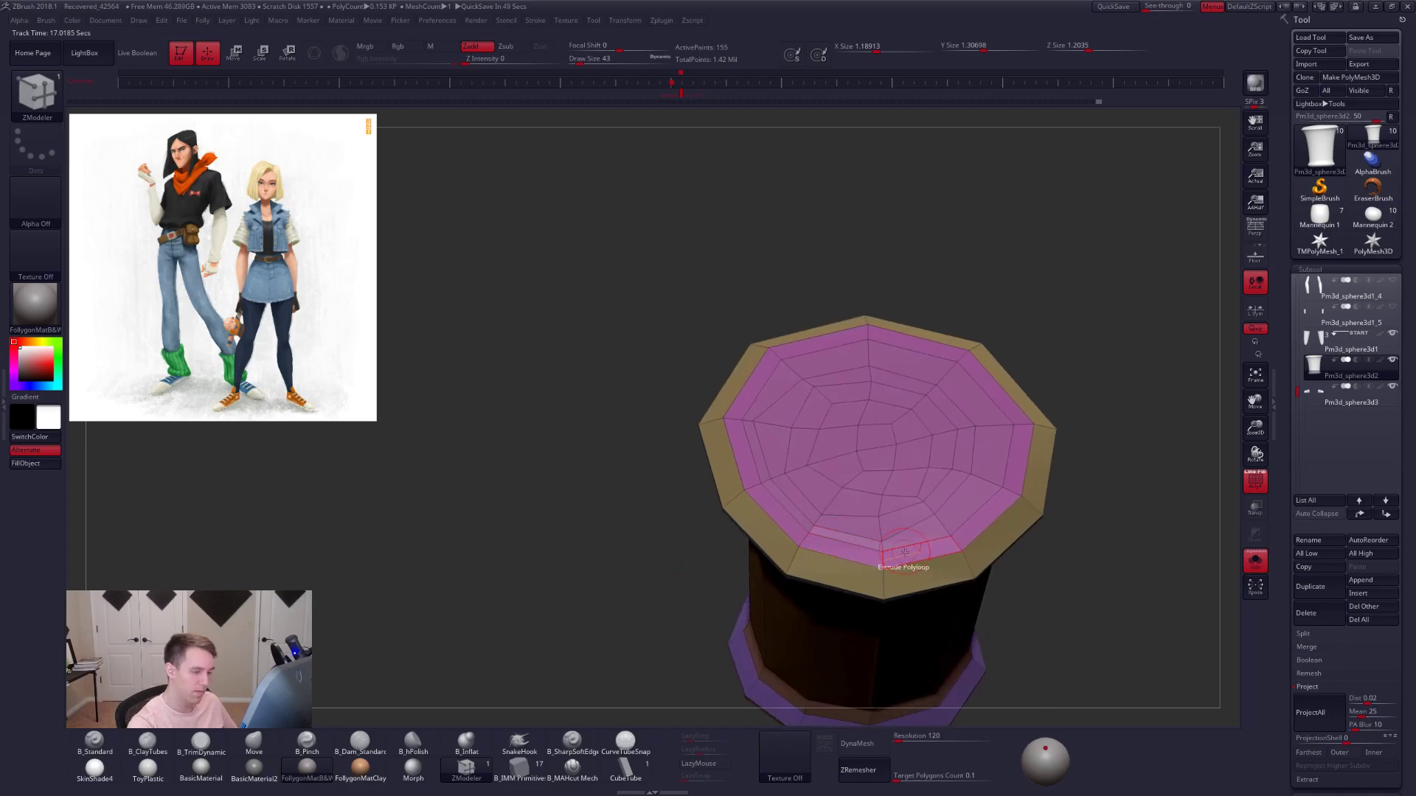
pyautogui.press('space')
pyautogui.click(837, 557)
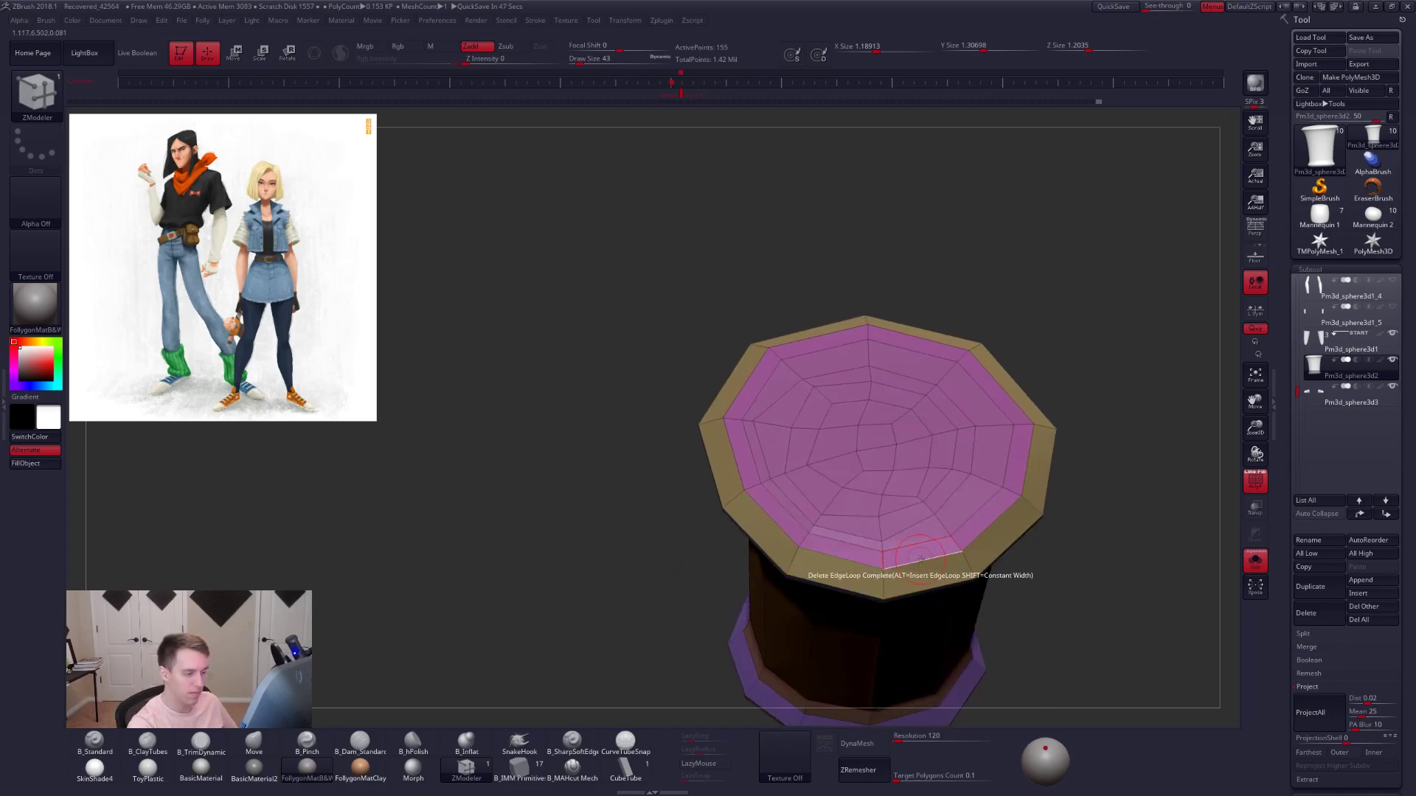
pyautogui.click(921, 586)
pyautogui.hotkey('shift', 'd')
pyautogui.click(913, 510)
pyautogui.keyDown('ctrl'); pyautogui.moveTo(943, 516); pyautogui.dragTo(989, 494, button='right'); pyautogui.keyUp('ctrl')
# - Select the Move brush, turn off the polyframe and show the legs and shoes with the sock again
pyautogui.press('b')
pyautogui.press('m')
pyautogui.press('v')
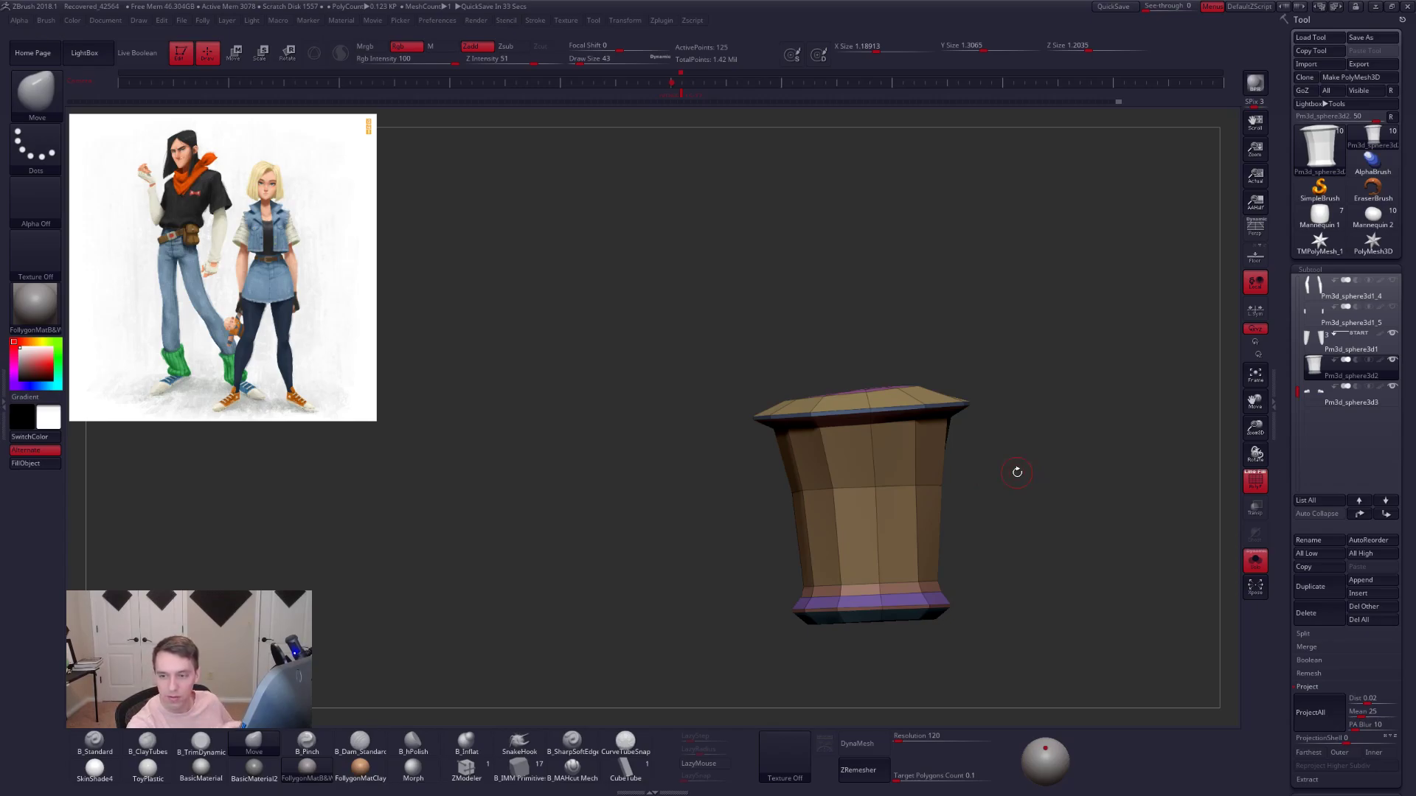
pyautogui.hotkey('shift', 'f')
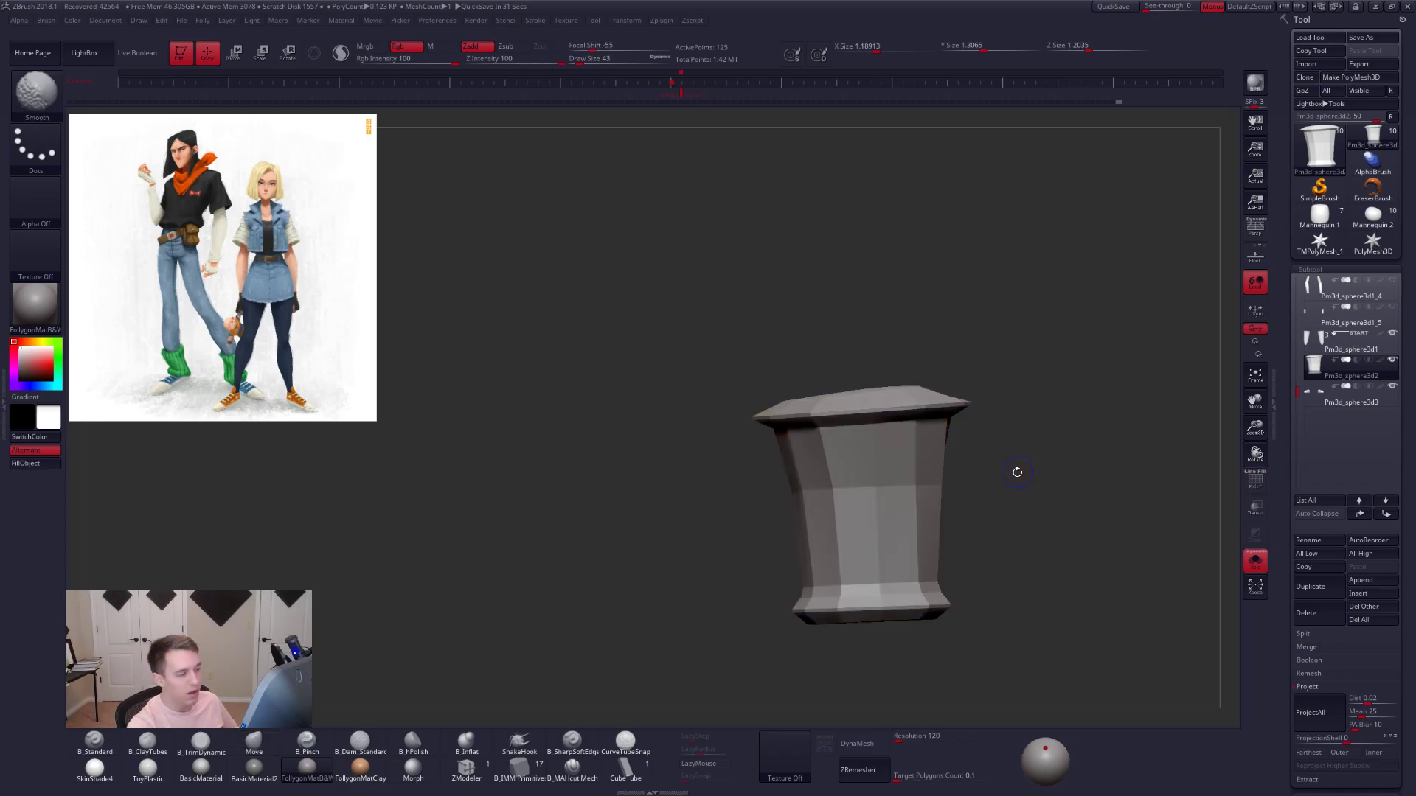
pyautogui.keyDown('alt'); pyautogui.moveTo(1076, 463); pyautogui.dragTo(1030, 497); pyautogui.keyUp('alt')
pyautogui.hotkey('shift', 's')
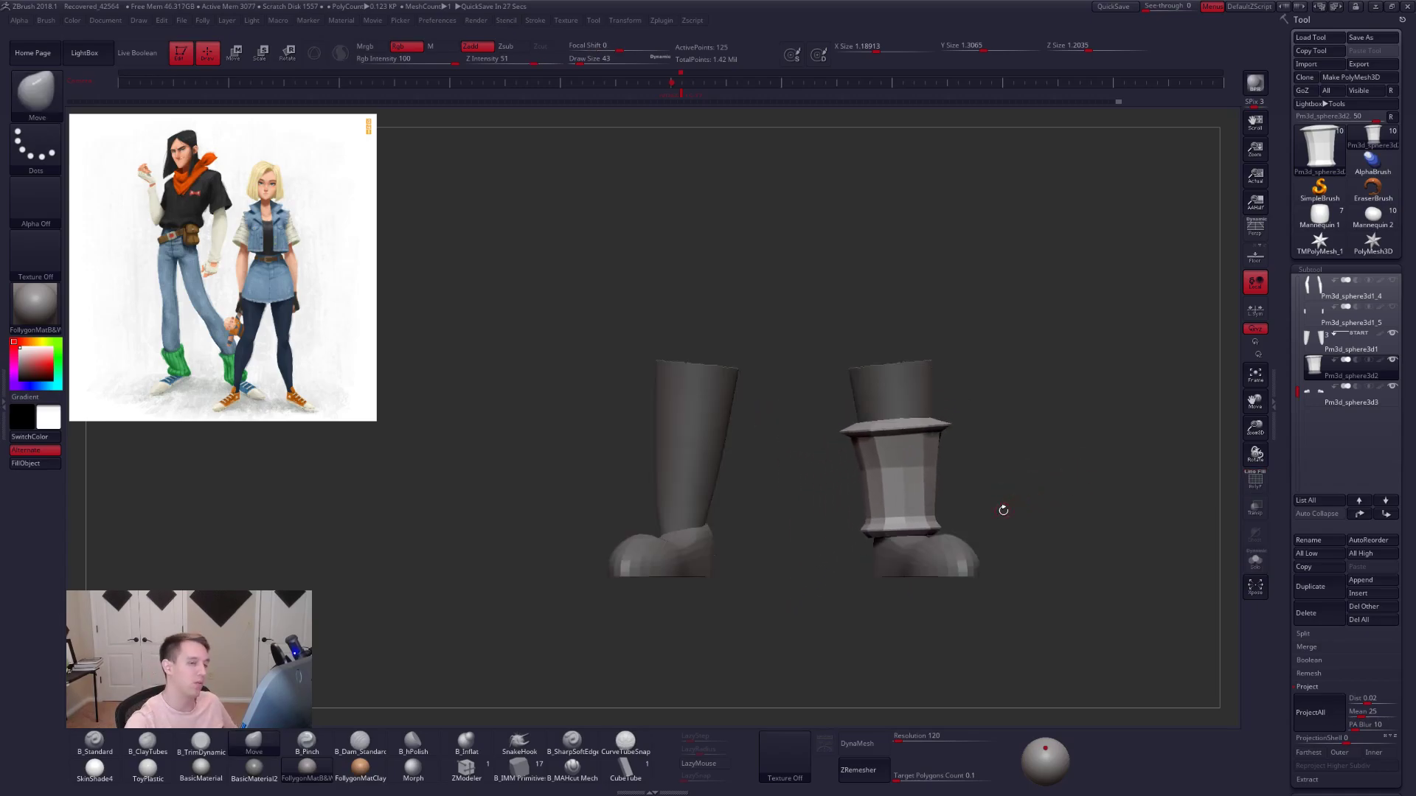
# - Open the Mannequin 1 and Mannequin 2 tools and examine both figures' overall shapes
pyautogui.click(1338, 214)
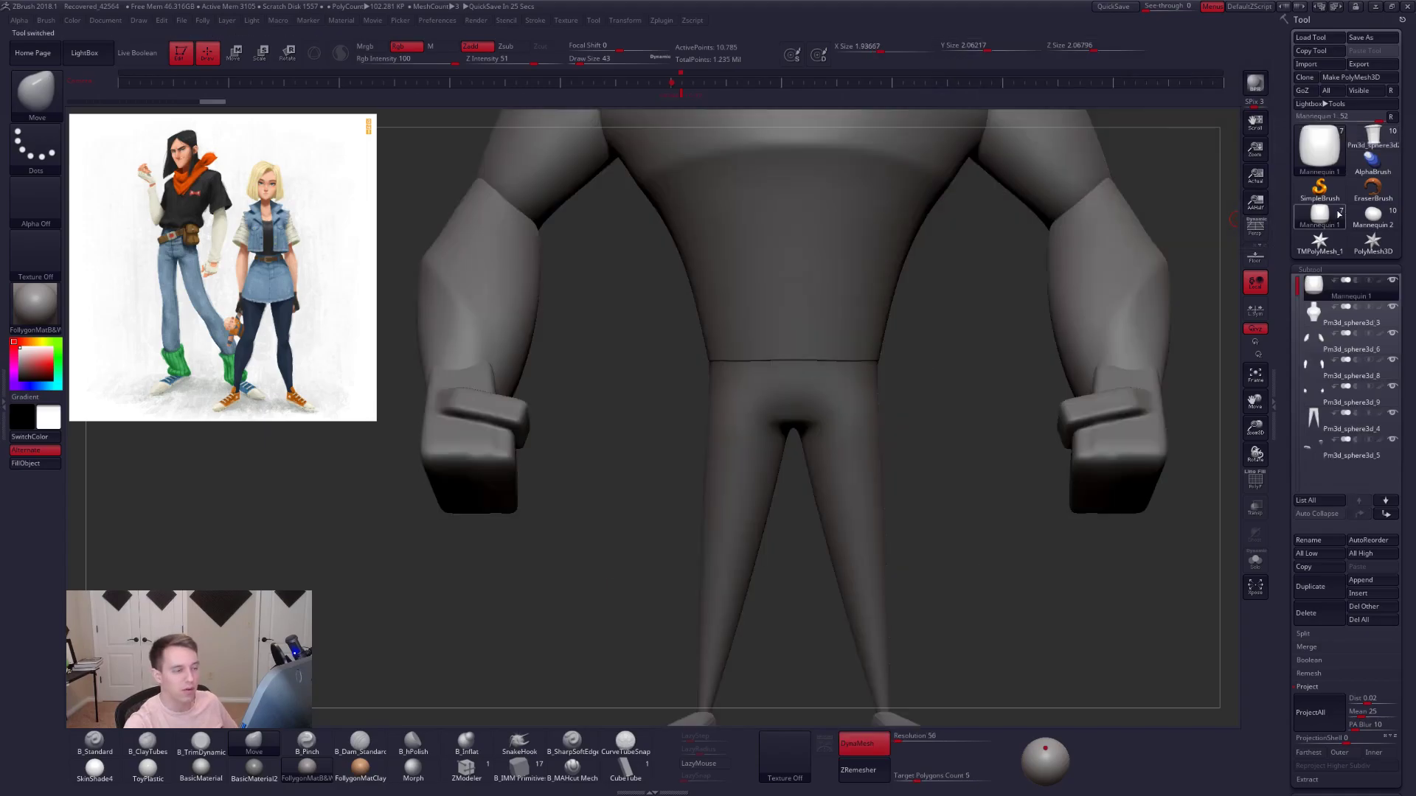
pyautogui.keyDown('alt'); pyautogui.moveTo(966, 317); pyautogui.dragTo(911, 687); pyautogui.keyUp('alt')
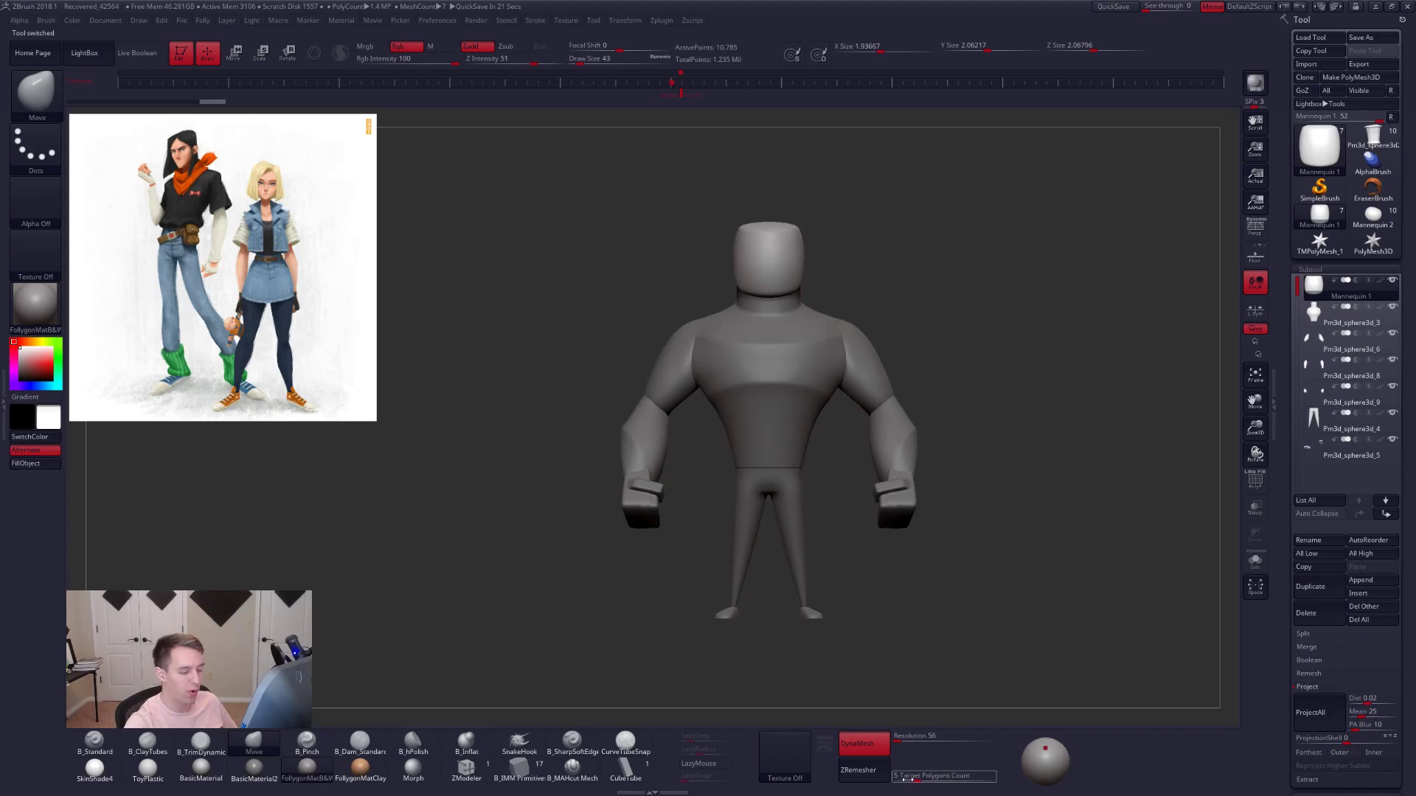
pyautogui.moveTo(848, 472); pyautogui.dragTo(894, 358)
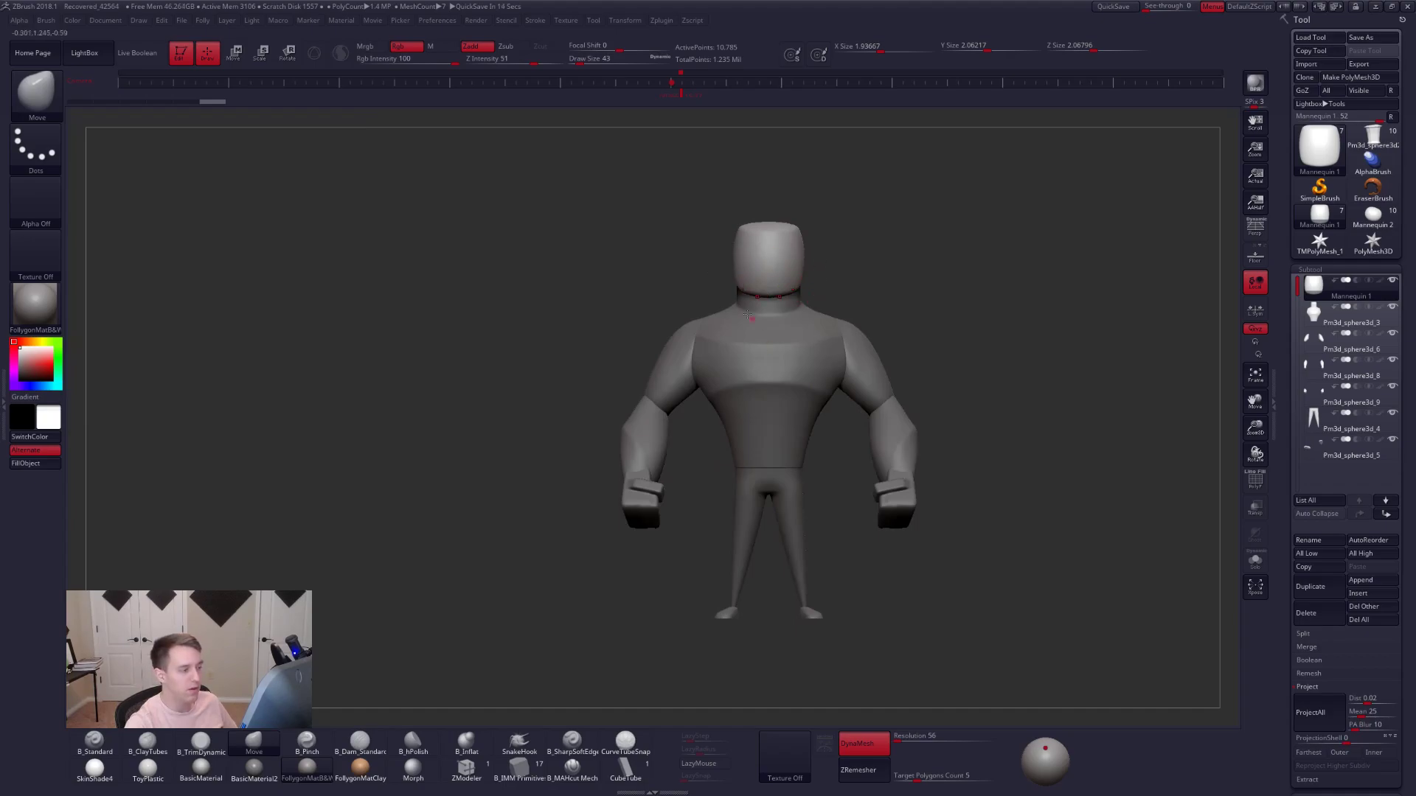
pyautogui.moveTo(800, 350); pyautogui.dragTo(852, 365)
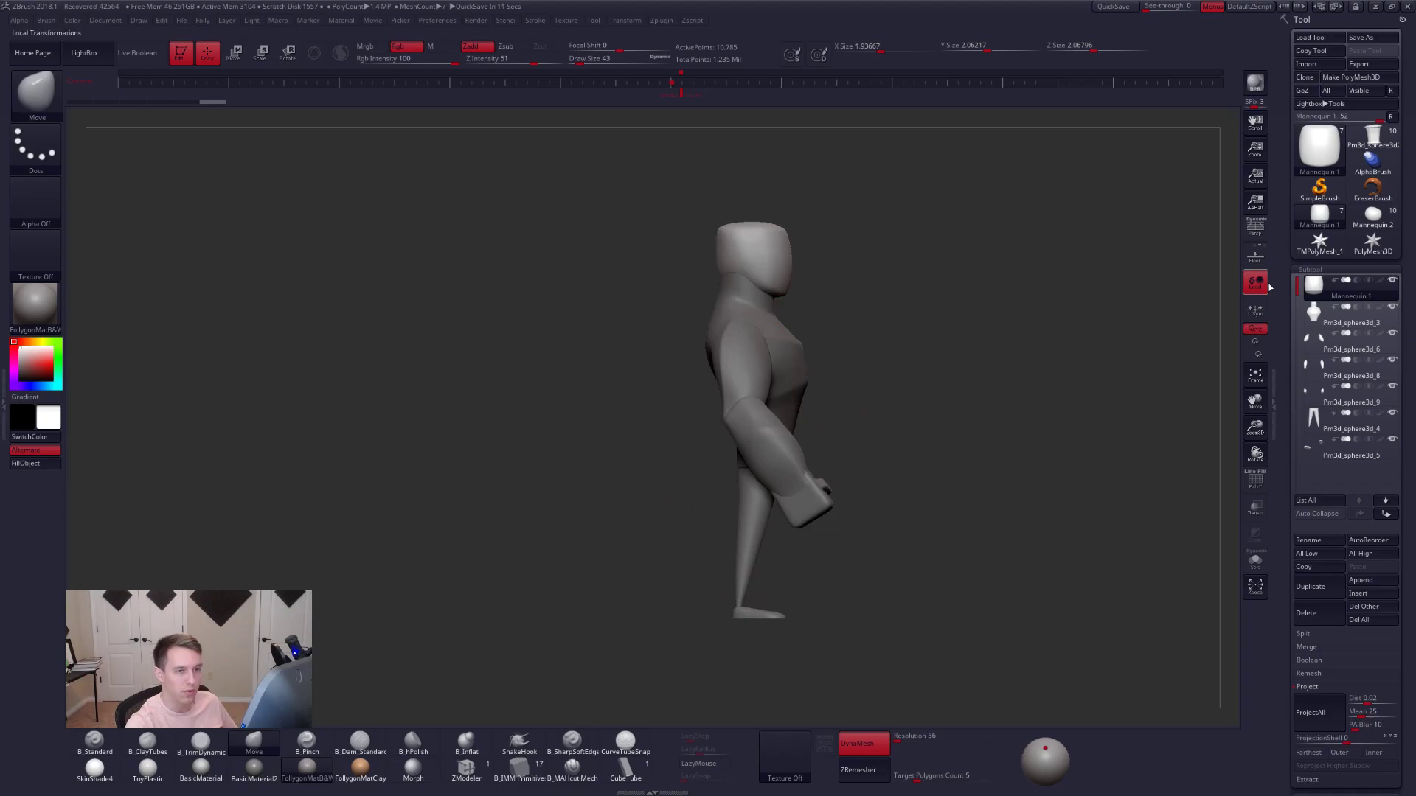
pyautogui.click(1373, 216)
pyautogui.moveTo(1011, 332); pyautogui.dragTo(836, 370)
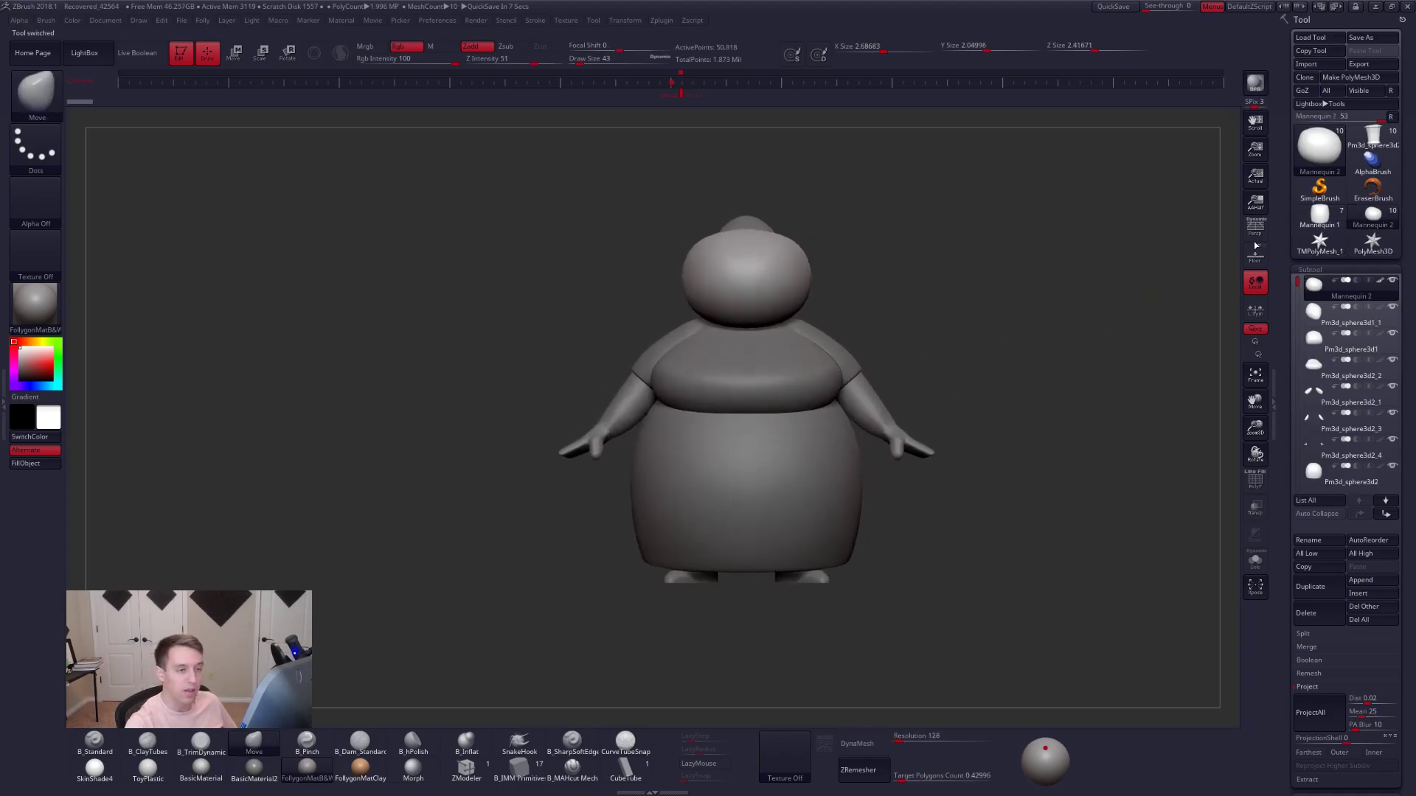
# - Return to Mannequin 1, select its torso subtool and isolate it to examine its form from the side
pyautogui.click(1319, 213)
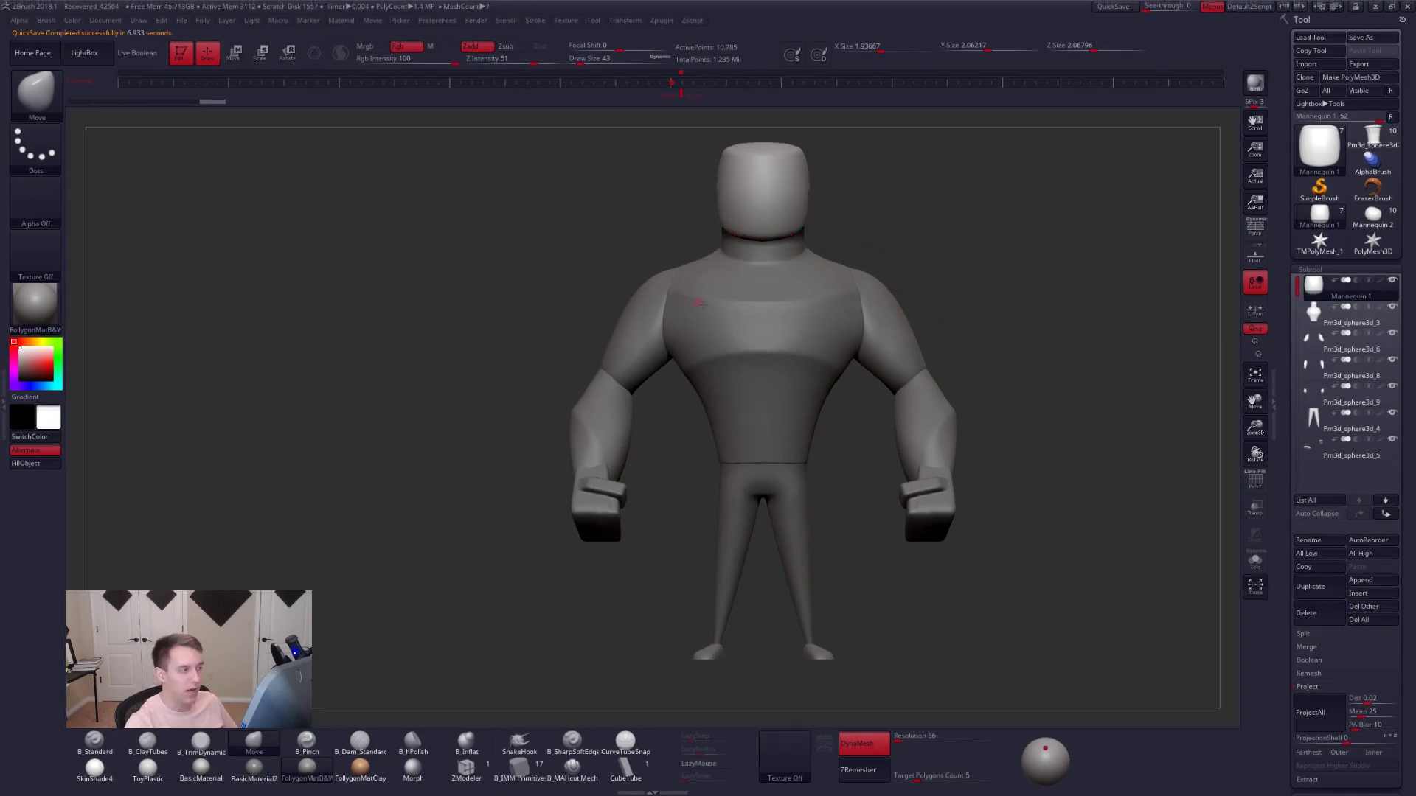
pyautogui.keyDown('alt'); pyautogui.click(766, 313); pyautogui.keyUp('alt')
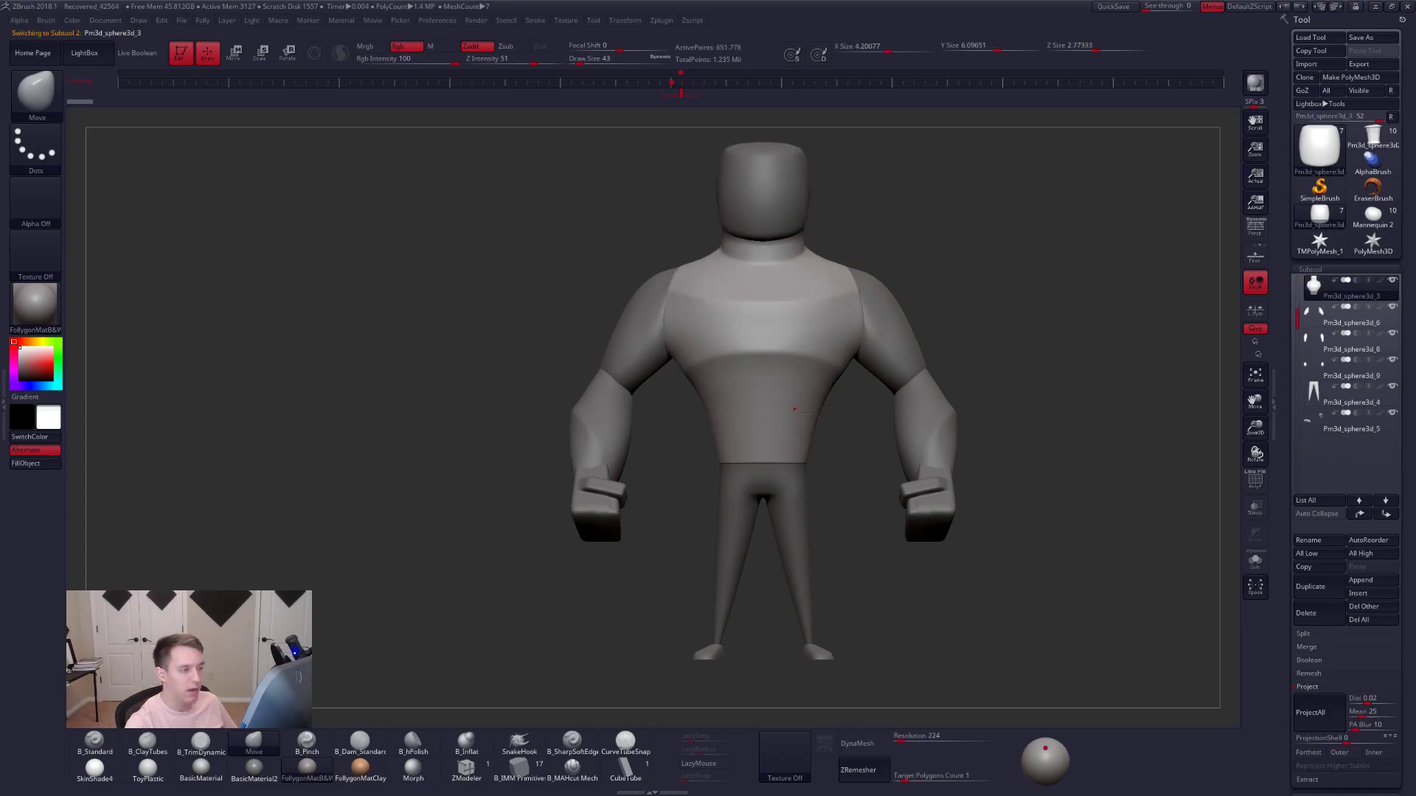
pyautogui.moveTo(771, 366); pyautogui.dragTo(911, 371, button='right')
pyautogui.keyDown('alt'); pyautogui.moveTo(634, 347); pyautogui.dragTo(853, 382, button='right'); pyautogui.keyUp('alt')
pyautogui.keyDown('alt'); pyautogui.moveTo(712, 367); pyautogui.dragTo(884, 412, button='right'); pyautogui.keyUp('alt')
pyautogui.hotkey('alt', 's')
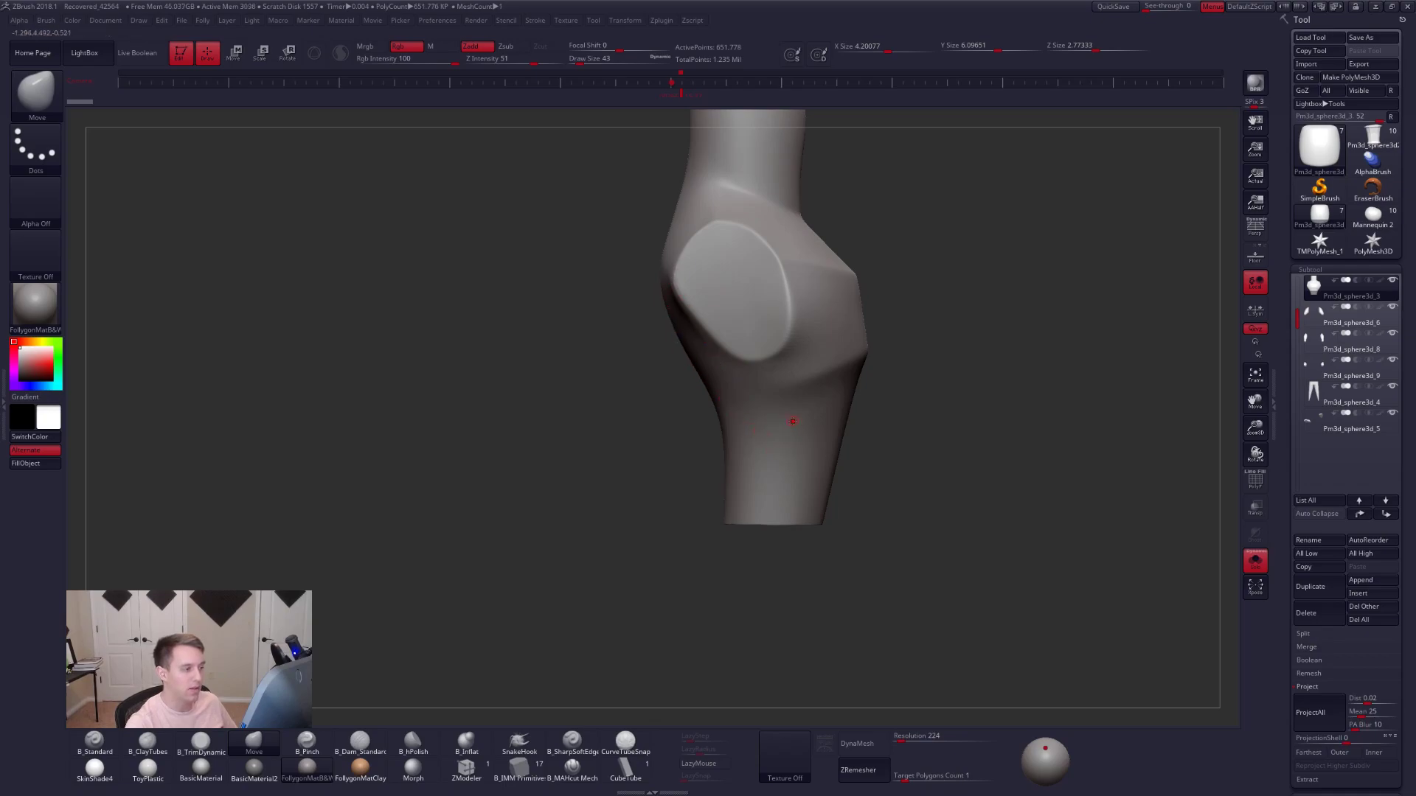
# - Show the whole mannequin again and lower the torso's DynaMesh resolution to 8 and its target polygon count to 0.1
pyautogui.moveTo(825, 457); pyautogui.dragTo(905, 450, button='right')
pyautogui.keyDown('ctrl'); pyautogui.moveTo(972, 499); pyautogui.dragTo(859, 486, button='right'); pyautogui.keyUp('ctrl')
pyautogui.hotkey('alt', 's')
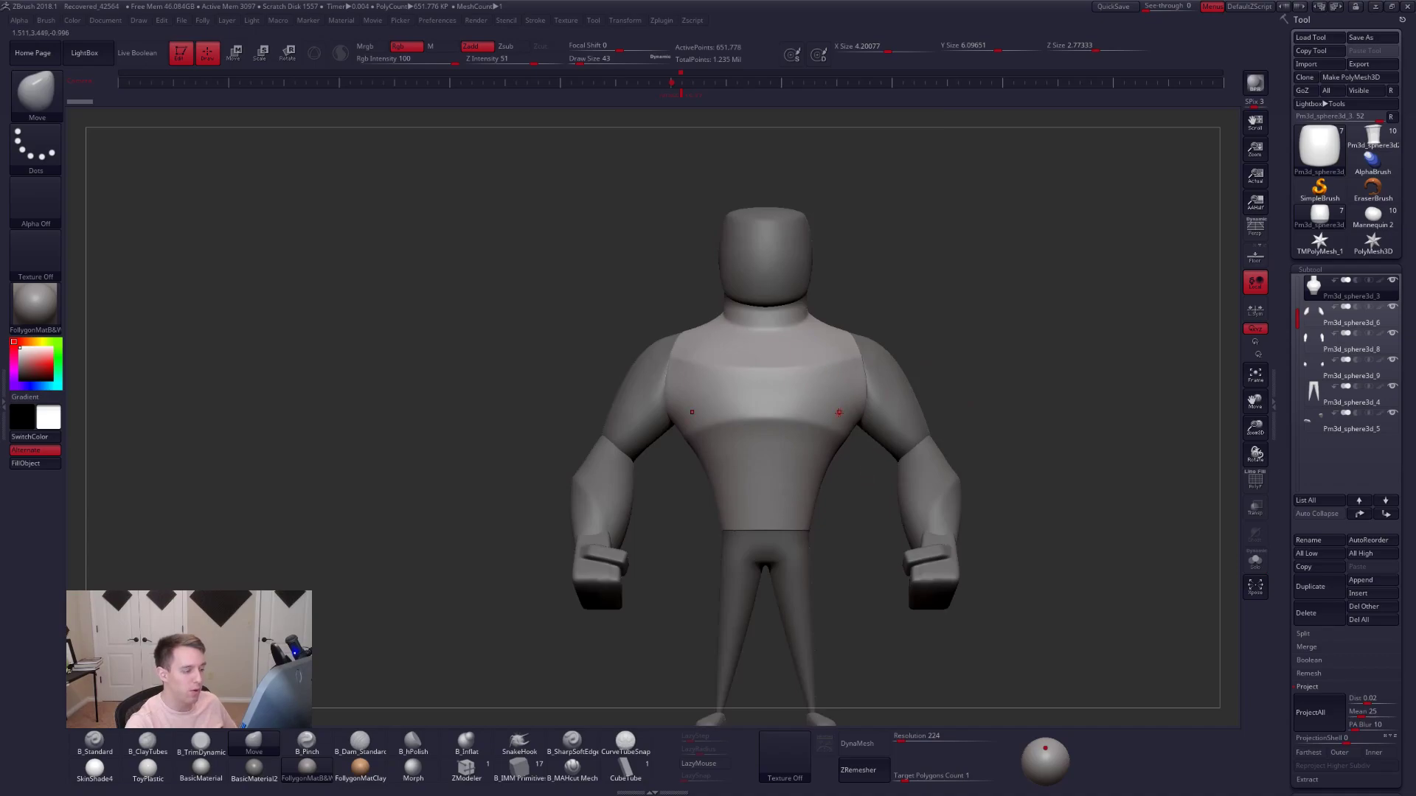
pyautogui.click(897, 738)
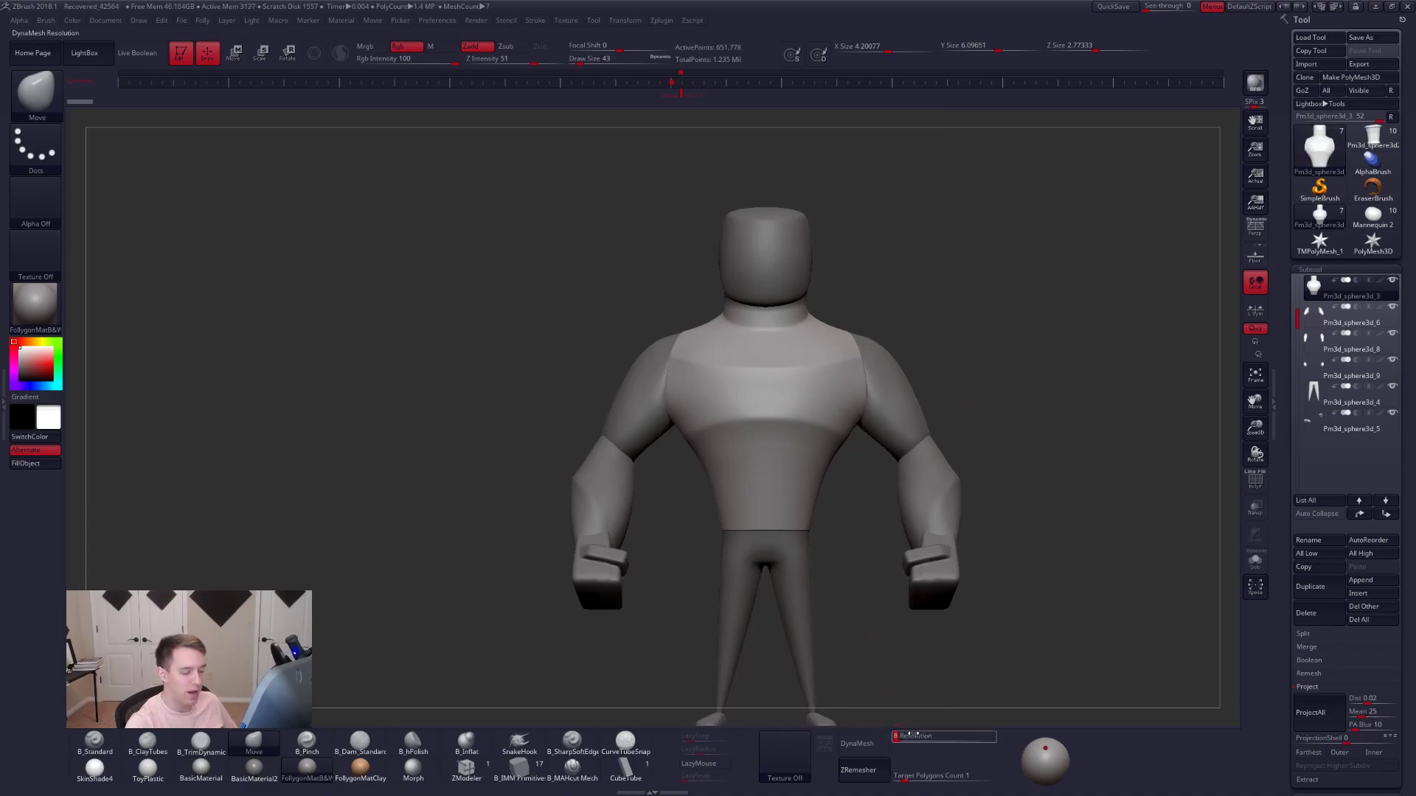
pyautogui.moveTo(904, 778); pyautogui.dragTo(878, 775)
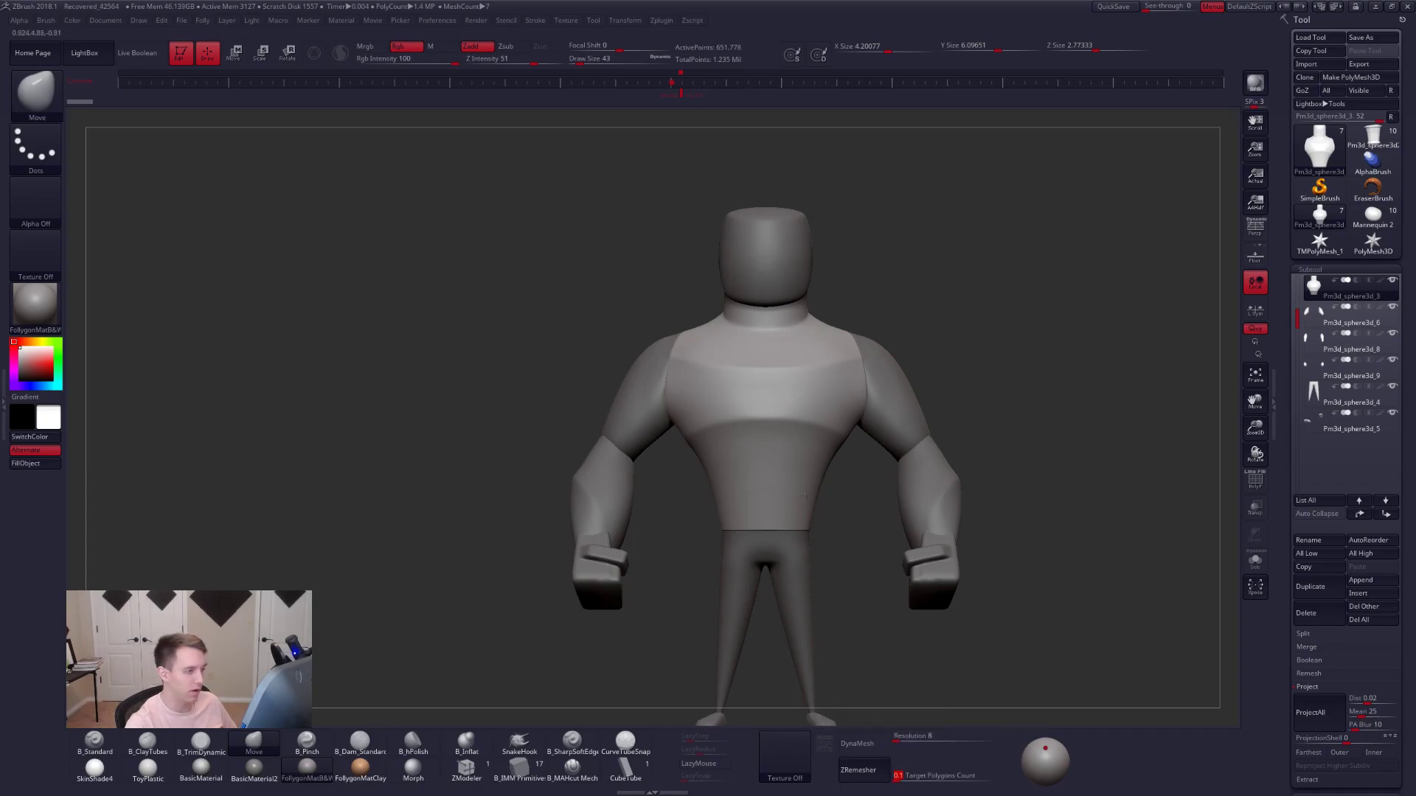
# - Switch back to the legs and sock tool and isolate the sock with its polyframe displayed
pyautogui.click(1373, 138)
pyautogui.press('f')
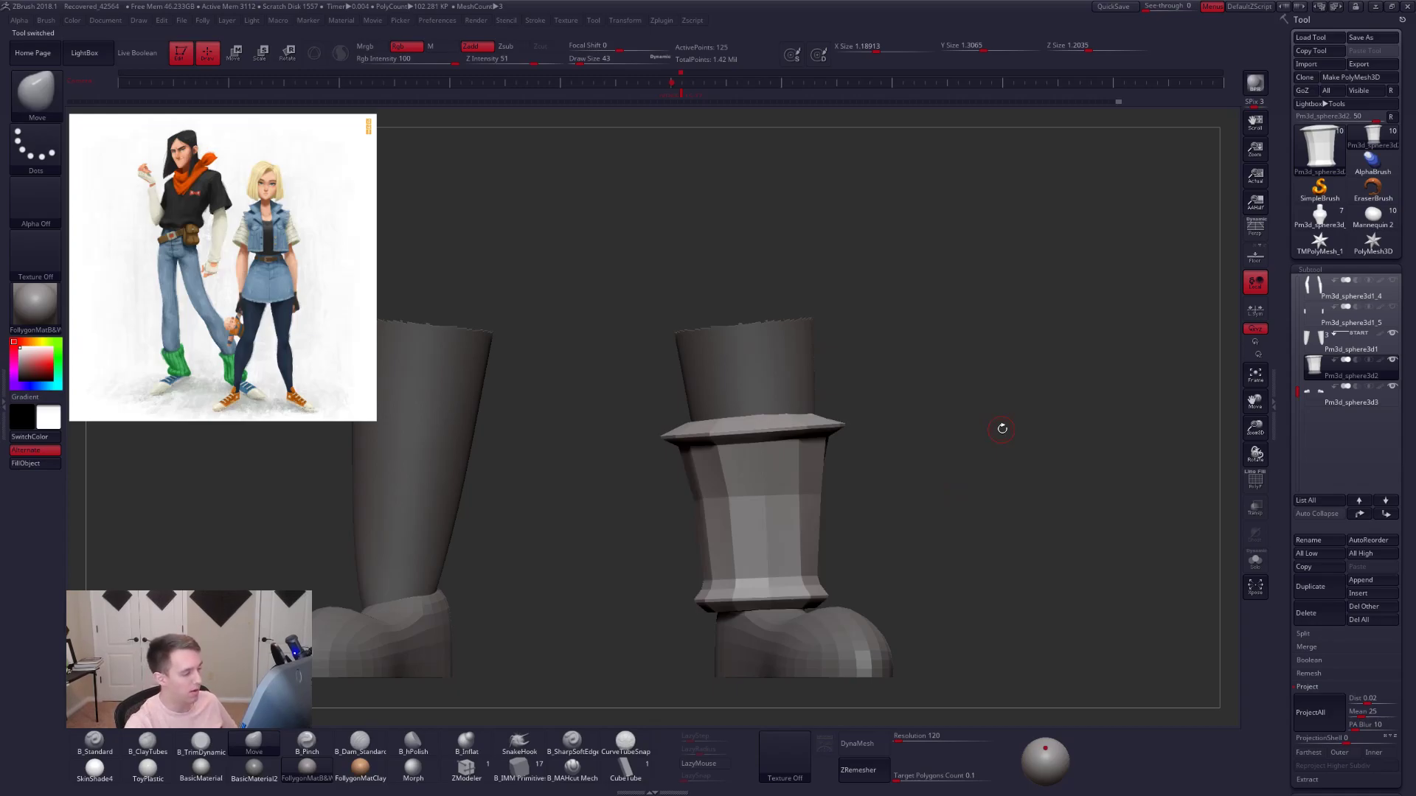
pyautogui.keyDown('alt'); pyautogui.moveTo(1002, 428); pyautogui.dragTo(1027, 479); pyautogui.keyUp('alt')
pyautogui.press('d')
pyautogui.hotkey('shift', 'd')
pyautogui.hotkey('alt', 's')
pyautogui.hotkey('shift', 'f')
pyautogui.keyDown('alt'); pyautogui.moveTo(573, 479); pyautogui.dragTo(651, 470); pyautogui.keyUp('alt')
# - Mask the sock except the edge band of its top rim, move that band with Transpose and check it smoothed
pyautogui.press('ctrl')
pyautogui.moveTo(893, 443)
pyautogui.keyDown('ctrl'); pyautogui.mouseDown()
pyautogui.moveTo(959, 409)
pyautogui.moveTo(737, 417)
pyautogui.moveTo(629, 465)
pyautogui.mouseUp(); pyautogui.keyUp('ctrl')
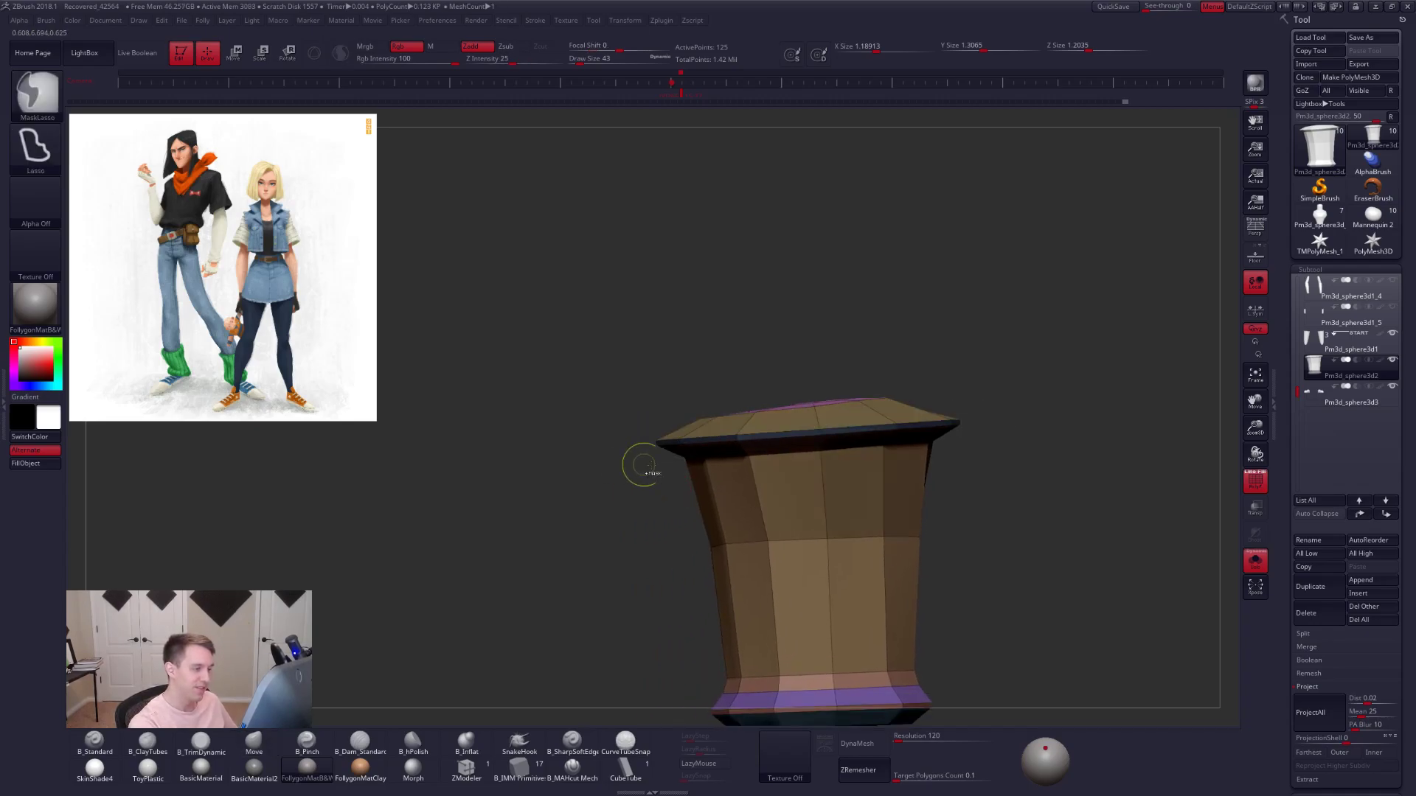
pyautogui.keyDown('ctrl'); pyautogui.click(997, 427); pyautogui.keyUp('ctrl')
pyautogui.press('w')
pyautogui.moveTo(807, 435); pyautogui.dragTo(814, 580)
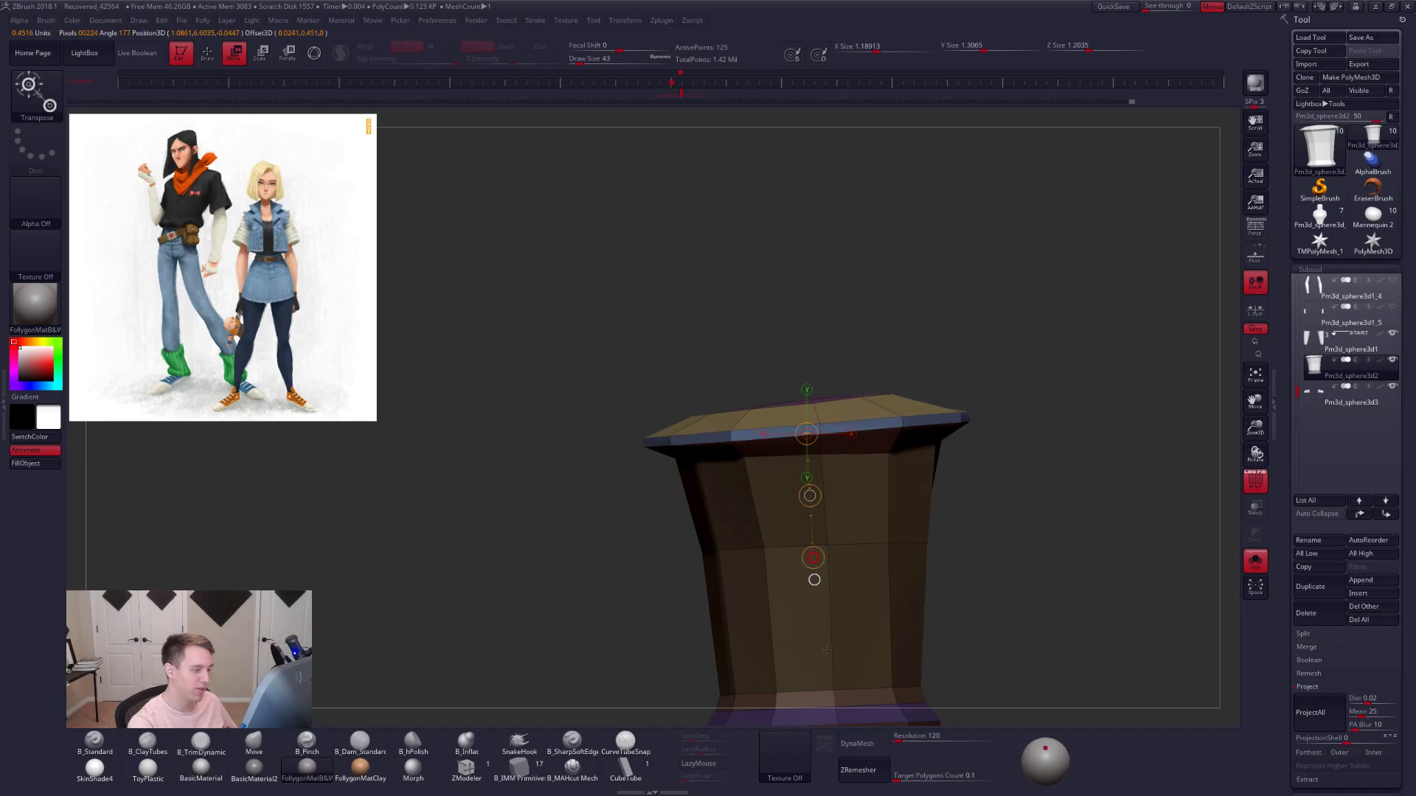
pyautogui.press('d')
pyautogui.keyDown('alt'); pyautogui.moveTo(932, 719); pyautogui.dragTo(944, 524); pyautogui.keyUp('alt')
pyautogui.hotkey('shift', 'd')
# - Readjust the rim band's position with masking and Transpose, preview the sock with smoothing and clear the mask
pyautogui.press('q')
pyautogui.moveTo(901, 444)
pyautogui.keyDown('ctrl'); pyautogui.mouseDown()
pyautogui.moveTo(917, 434)
pyautogui.moveTo(912, 466)
pyautogui.mouseUp(); pyautogui.keyUp('ctrl')
pyautogui.moveTo(887, 466); pyautogui.dragTo(878, 403, button='right')
pyautogui.moveTo(883, 420)
pyautogui.keyDown('ctrl'); pyautogui.mouseDown()
pyautogui.moveTo(772, 397)
pyautogui.moveTo(889, 497)
pyautogui.moveTo(853, 465)
pyautogui.mouseUp(); pyautogui.keyUp('ctrl')
pyautogui.keyDown('ctrl'); pyautogui.moveTo(888, 470); pyautogui.dragTo(887, 473, button='right'); pyautogui.keyUp('ctrl')
pyautogui.press('d')
pyautogui.hotkey('shift', 'd')
pyautogui.press('w')
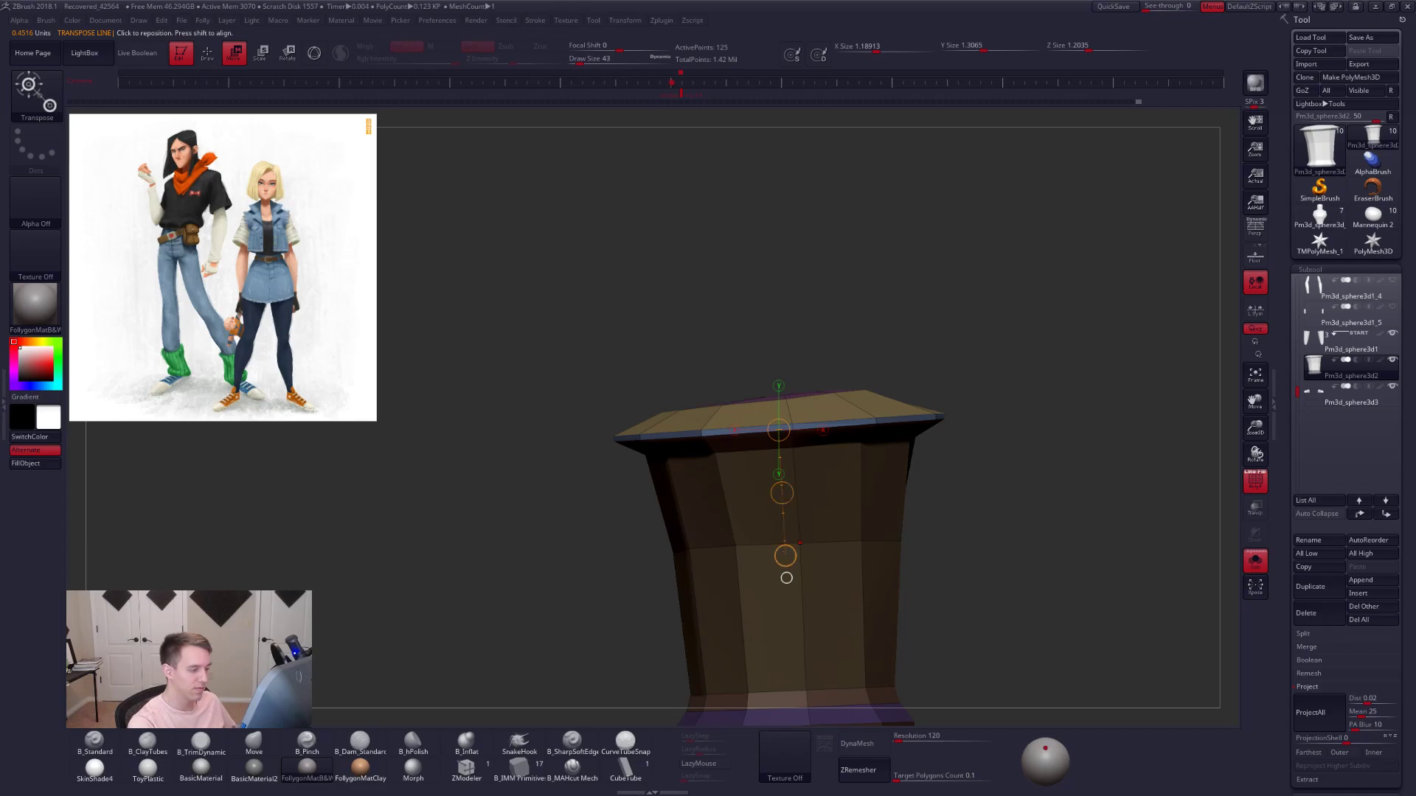
pyautogui.press('d')
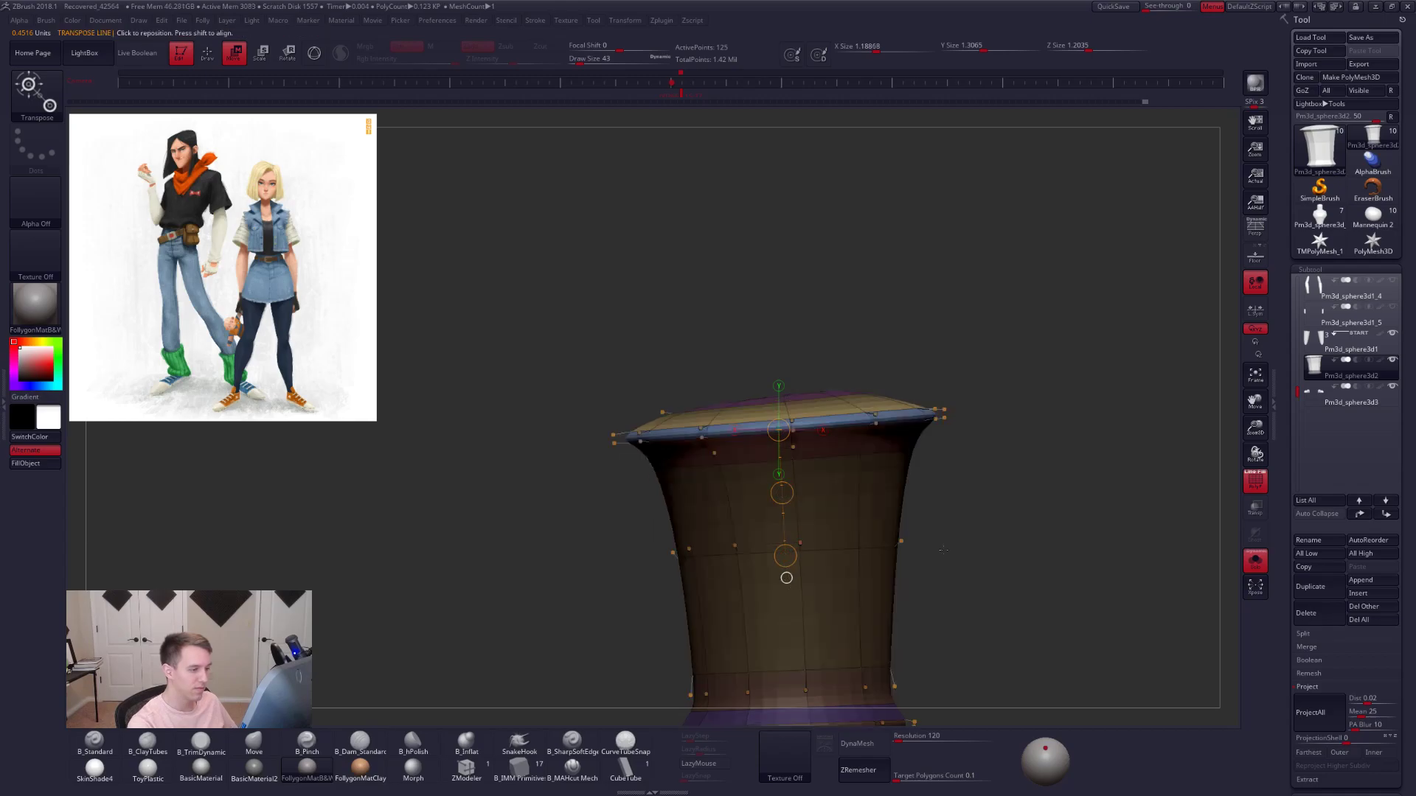
pyautogui.keyDown('ctrl'); pyautogui.moveTo(786, 578); pyautogui.dragTo(784, 534, button='right'); pyautogui.keyUp('ctrl')
pyautogui.hotkey('shift', 'd')
pyautogui.press('q')
pyautogui.keyDown('ctrl'); pyautogui.moveTo(899, 516); pyautogui.dragTo(935, 502); pyautogui.keyUp('ctrl')
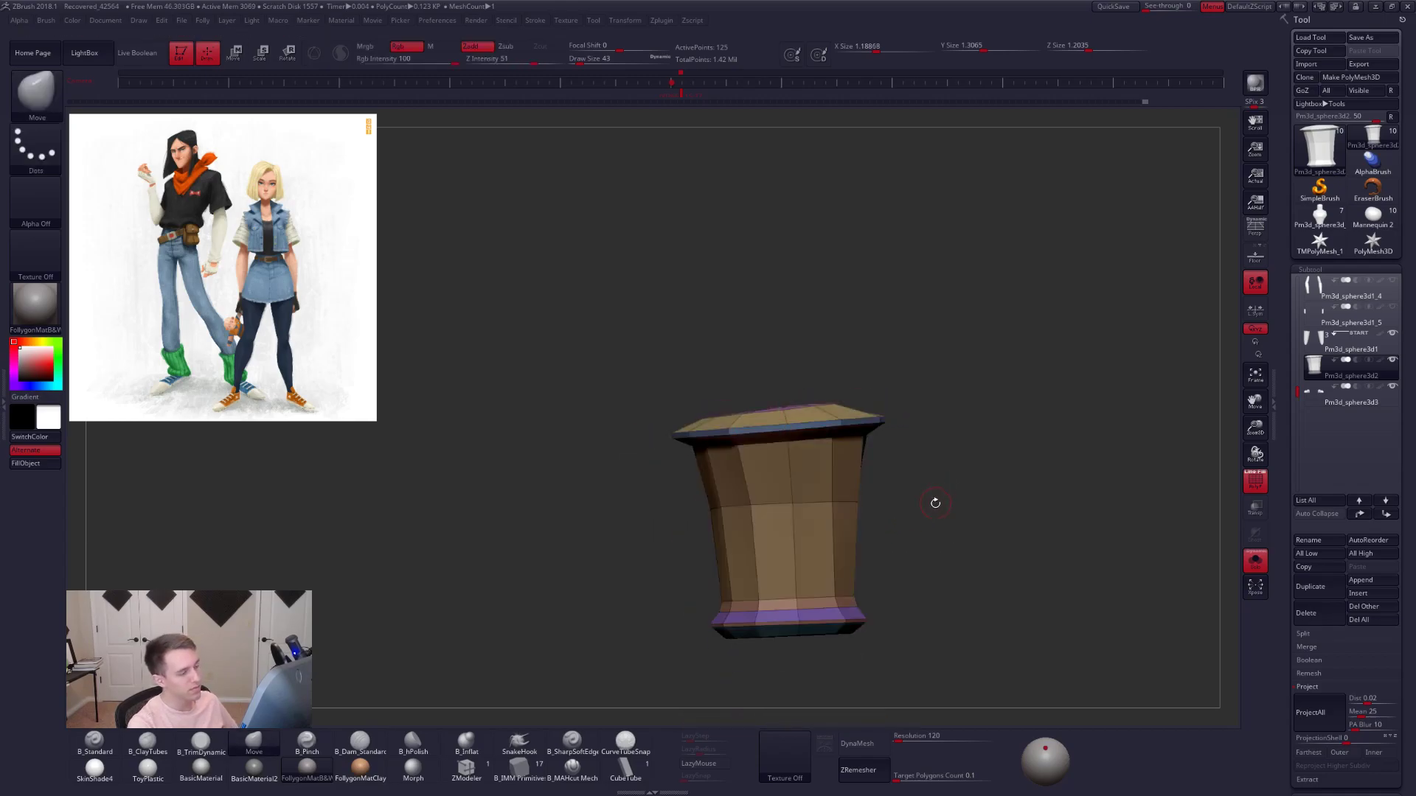
# - Examine the sock's top rim up close with the polyframe and the subdivision smoothing switched on and off
pyautogui.hotkey('shift', 'f')
pyautogui.hotkey('shift', 's')
pyautogui.press('d')
pyautogui.moveTo(927, 552); pyautogui.dragTo(932, 535)
pyautogui.hotkey('shift', 's')
pyautogui.keyDown('ctrl'); pyautogui.moveTo(925, 483); pyautogui.dragTo(838, 414, button='right'); pyautogui.keyUp('ctrl')
pyautogui.hotkey('shift', 'd')
pyautogui.hotkey('shift', 'f')
# - Clear the remaining mask and delete the edge loop of the blue rim band with ZModeler's complete edge loop deletion
pyautogui.click(254, 741)
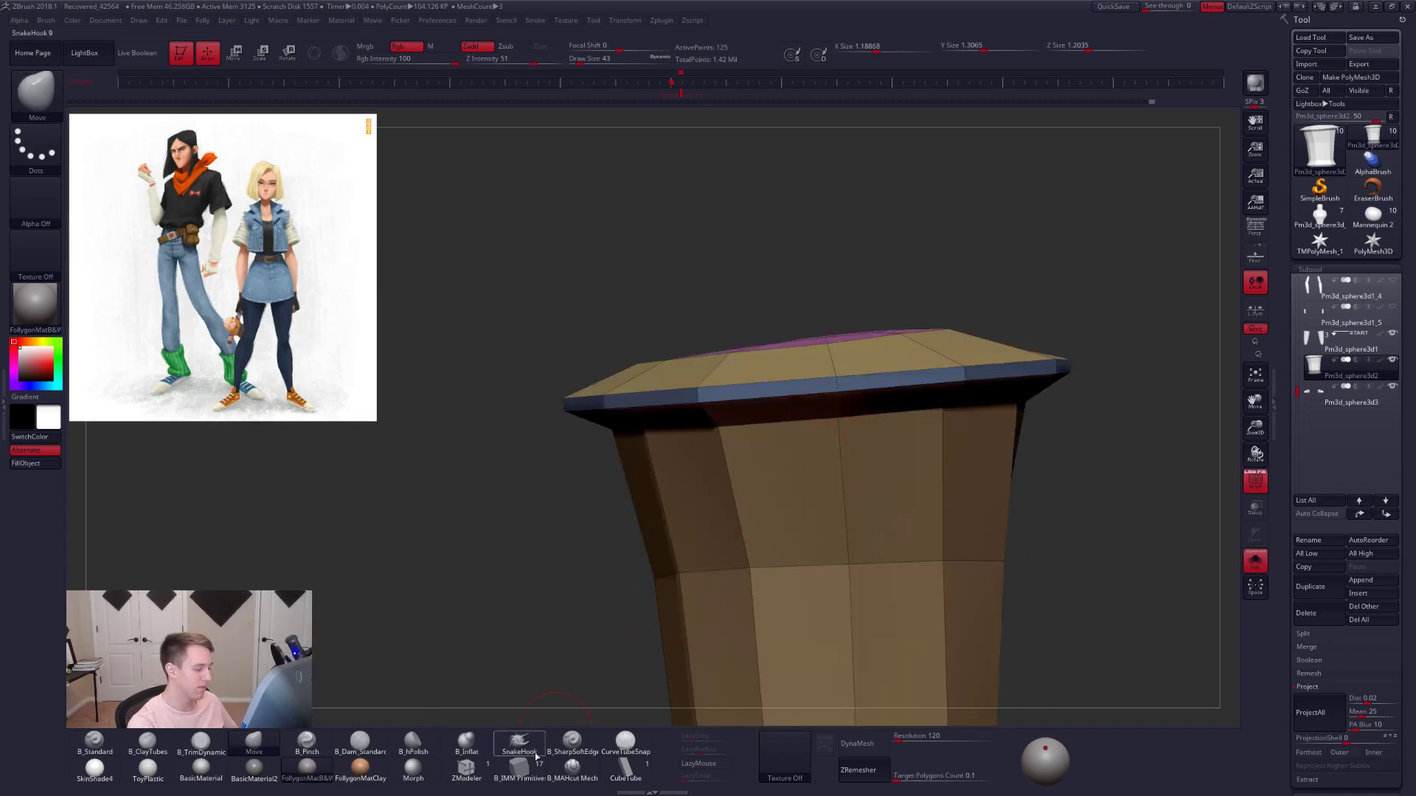
pyautogui.click(462, 779)
pyautogui.click(864, 391)
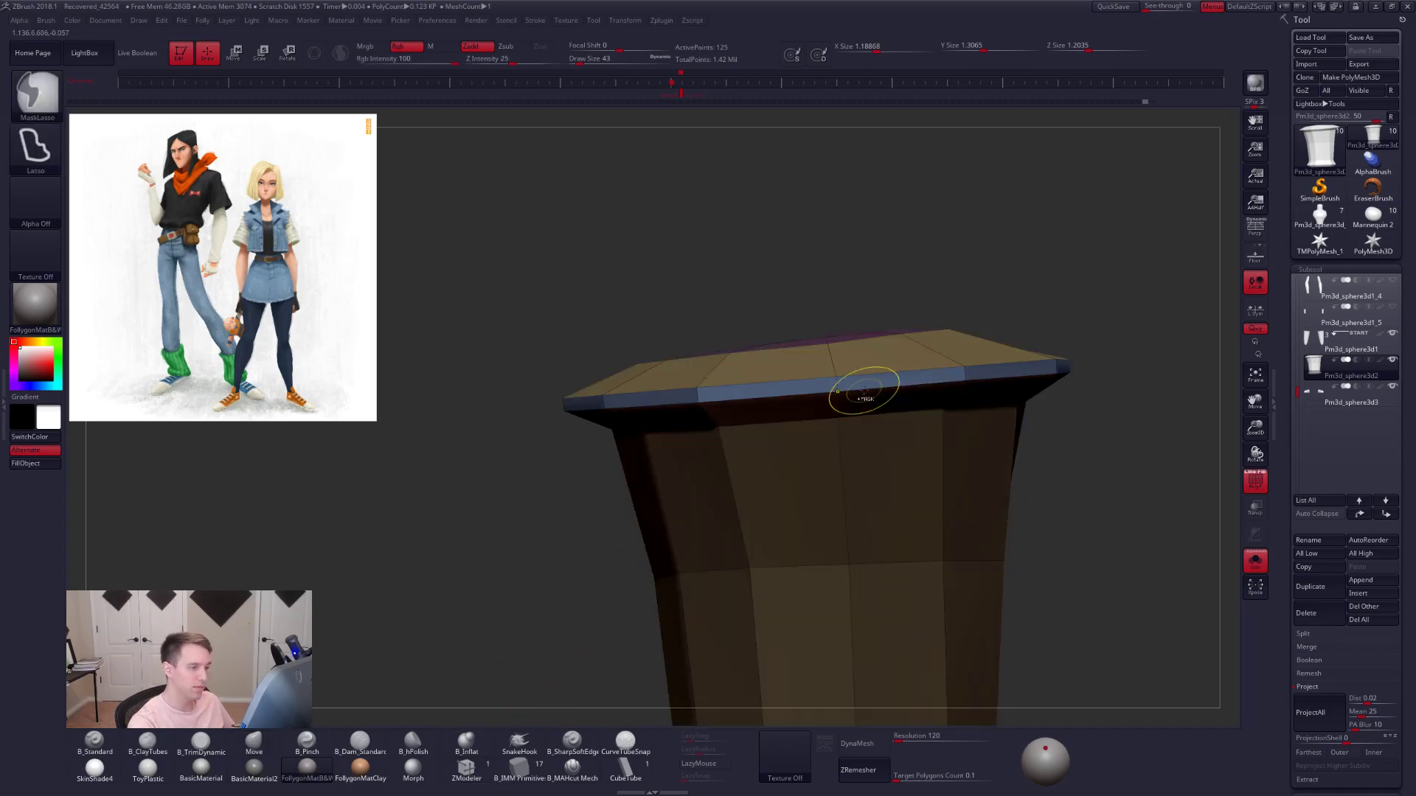
pyautogui.keyDown('ctrl'); pyautogui.moveTo(1033, 288); pyautogui.dragTo(1050, 310); pyautogui.keyUp('ctrl')
pyautogui.moveTo(868, 394); pyautogui.dragTo(891, 374, button='right')
pyautogui.press('space')
pyautogui.press('space')
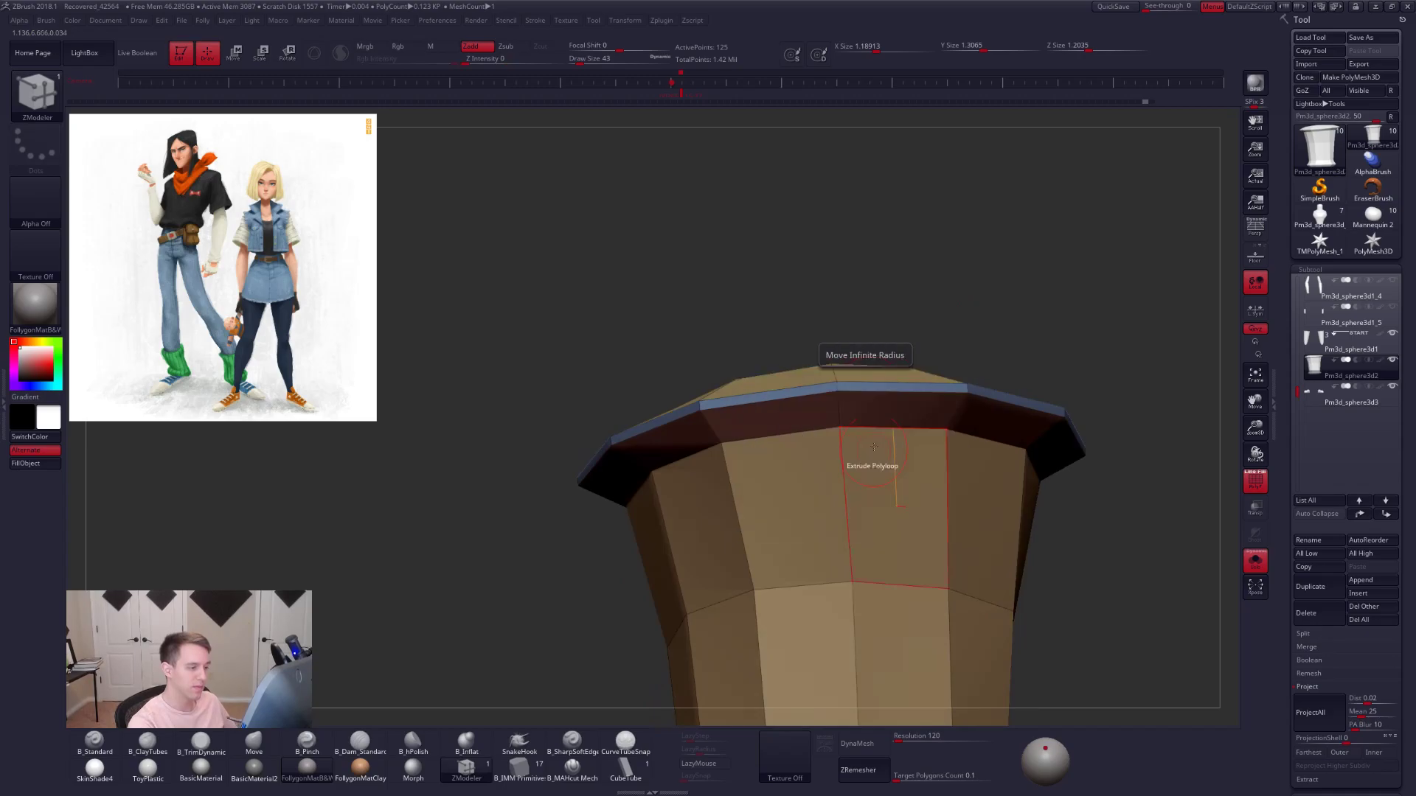
pyautogui.click(881, 388)
# - Bevel the outer edge loop of the sock's top rim with ZModeler and check the result smoothed
pyautogui.press('space')
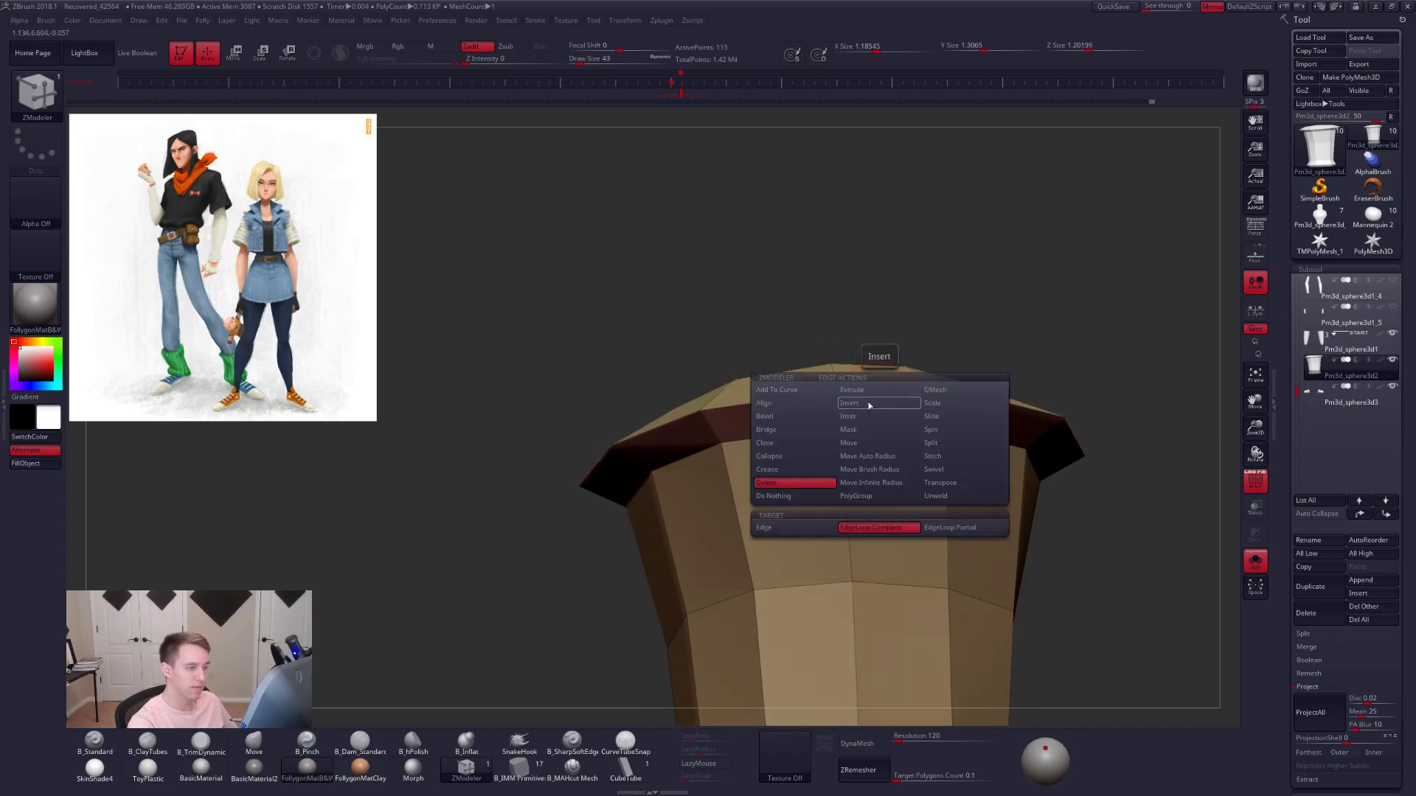
pyautogui.click(812, 421)
pyautogui.click(878, 405)
pyautogui.moveTo(877, 405); pyautogui.dragTo(879, 417)
pyautogui.moveTo(1071, 481)
pyautogui.mouseDown()
pyautogui.moveTo(1026, 515)
pyautogui.moveTo(1005, 506)
pyautogui.moveTo(941, 560)
pyautogui.moveTo(955, 627)
pyautogui.moveTo(937, 653)
pyautogui.mouseUp()
pyautogui.press('d')
pyautogui.hotkey('shift', 'f')
pyautogui.hotkey('shift', 'd')
pyautogui.hotkey('shift', 'f')
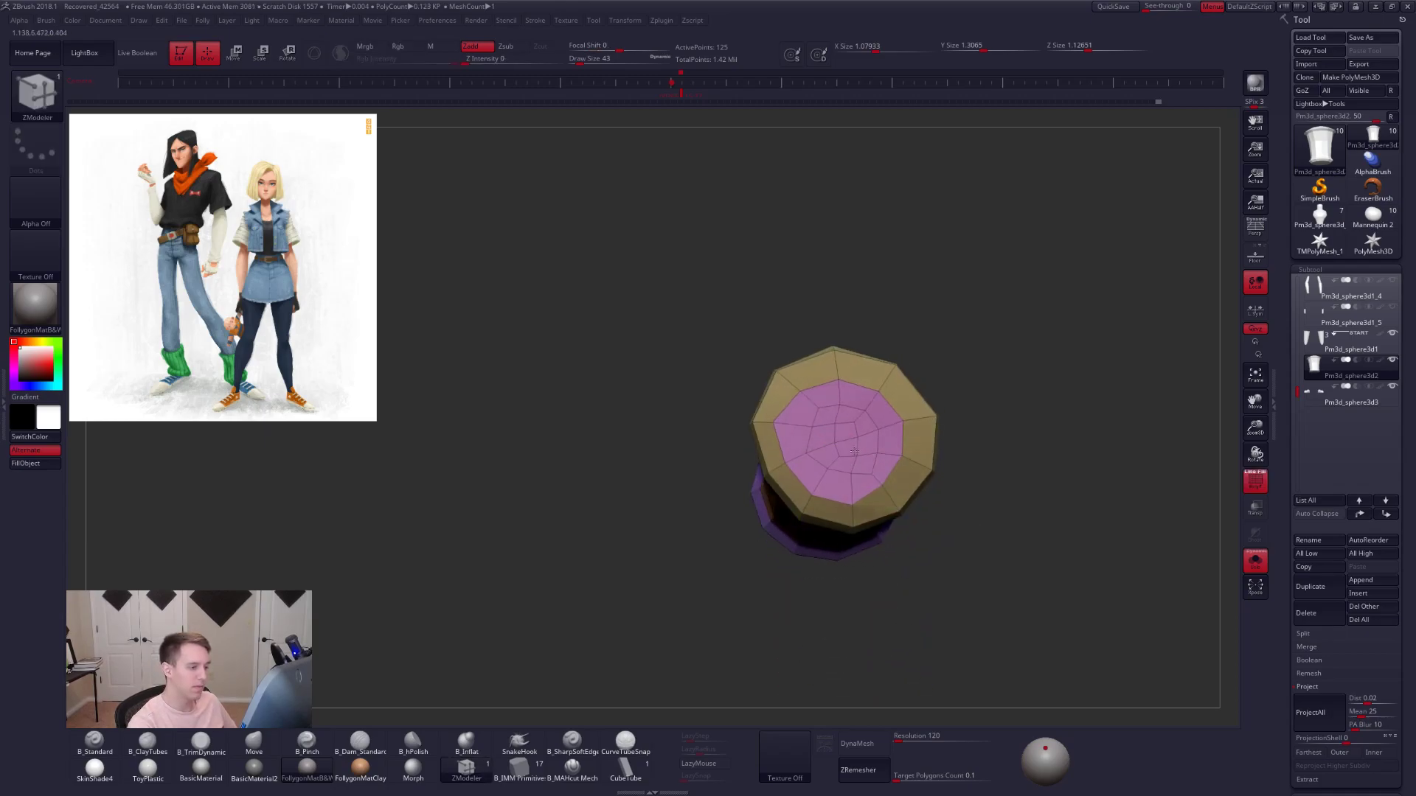
# - Mark the polygons of the sock's top cap and push them inward with ZModeler to hollow out the opening
pyautogui.moveTo(855, 449); pyautogui.dragTo(838, 483)
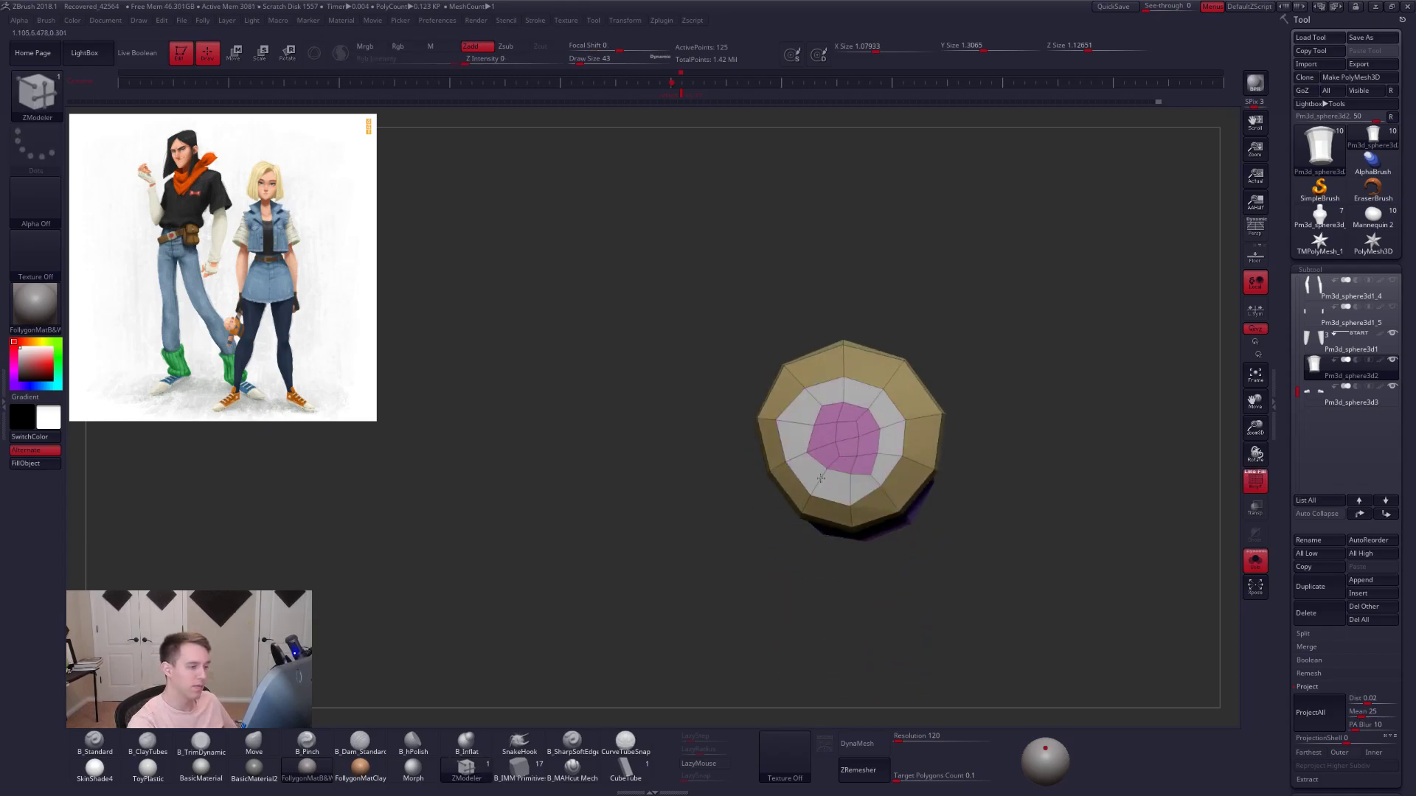
pyautogui.moveTo(854, 465); pyautogui.dragTo(878, 404)
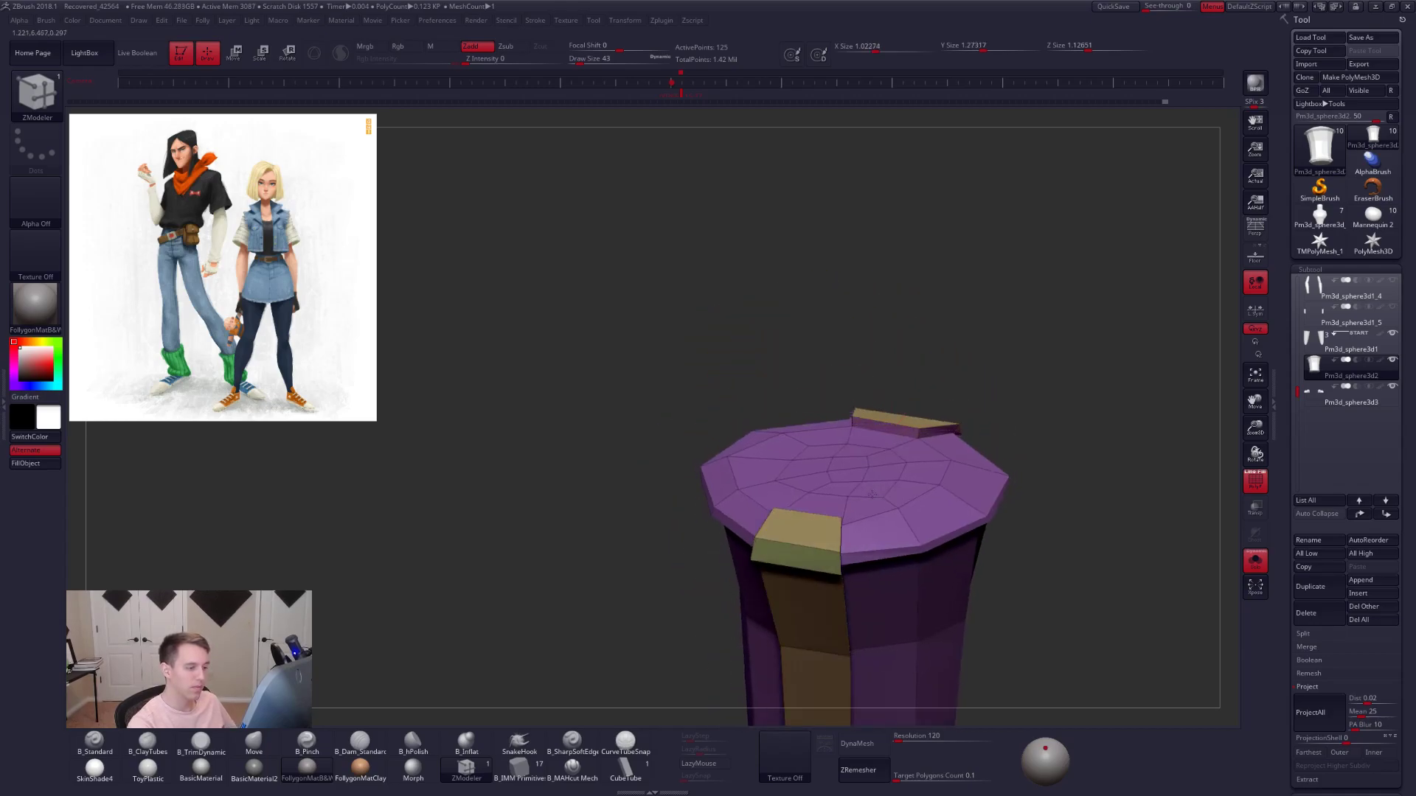
pyautogui.press('space')
pyautogui.click(766, 480)
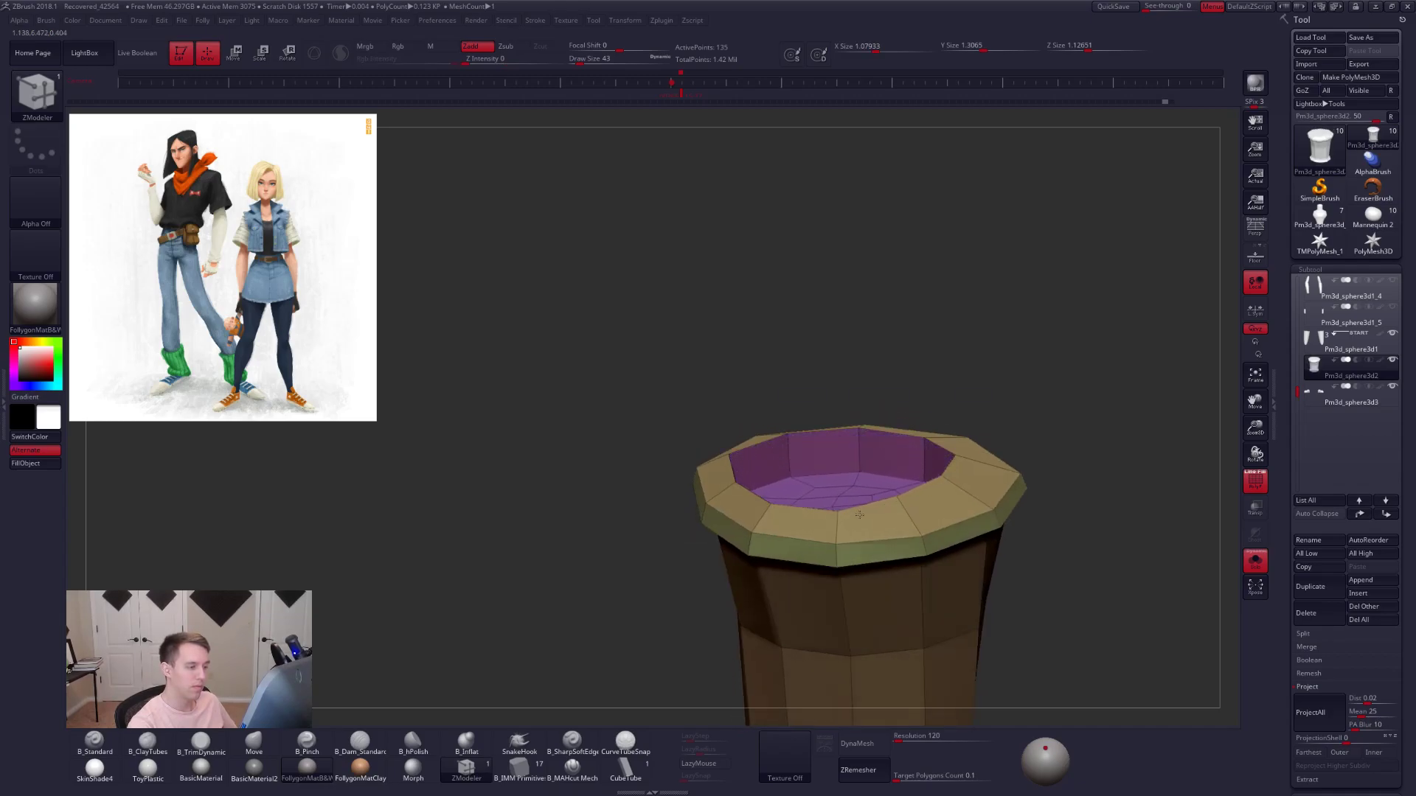
# - Examine the hollowed sock opening with smoothing from above and from the side, in isolation and with the legs shown
pyautogui.press('d')
pyautogui.moveTo(852, 461); pyautogui.dragTo(903, 522, button='right')
pyautogui.hotkey('shift', 'd')
pyautogui.press('w')
pyautogui.keyDown('ctrl'); pyautogui.click(832, 493); pyautogui.keyUp('ctrl')
pyautogui.keyDown('ctrl'); pyautogui.moveTo(903, 521); pyautogui.dragTo(897, 493); pyautogui.keyUp('ctrl')
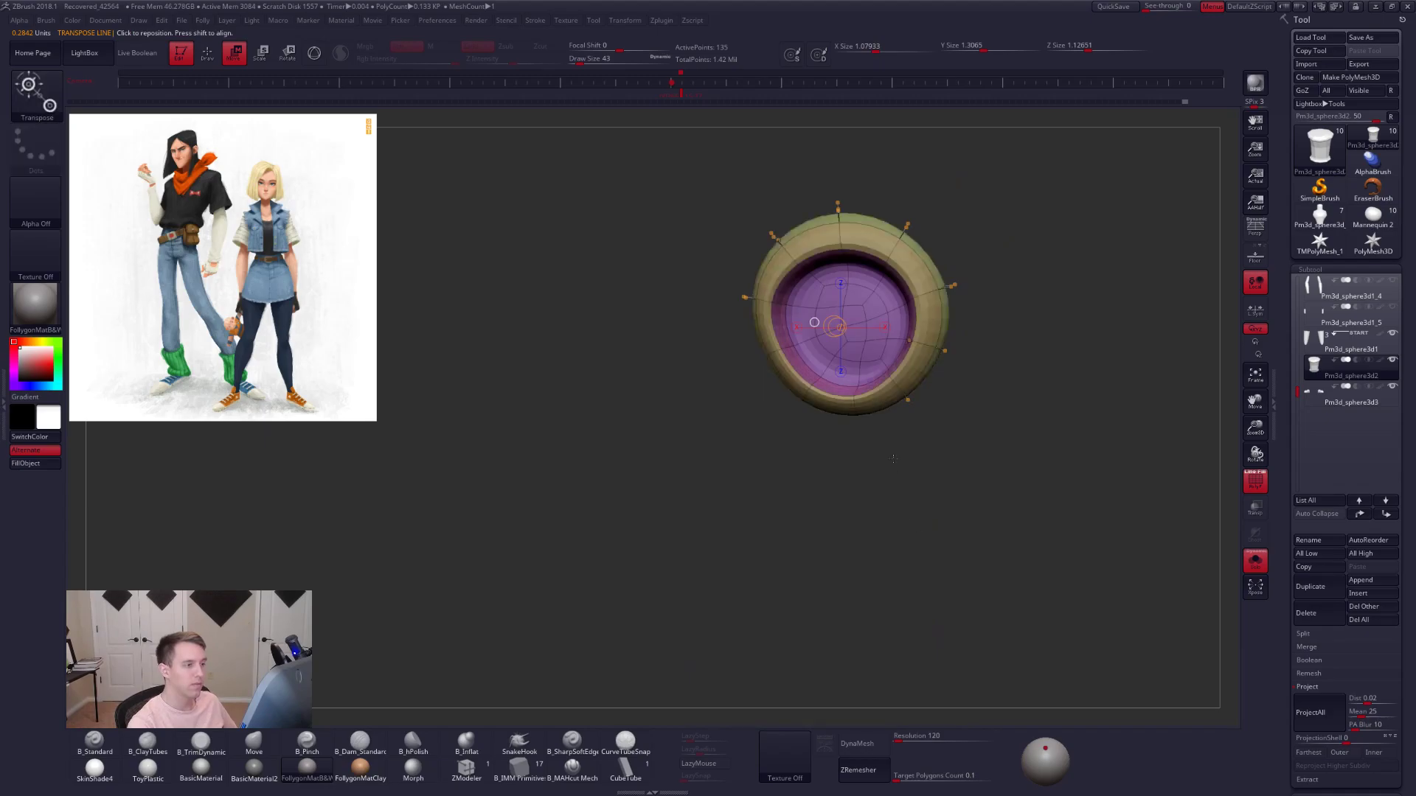
pyautogui.press('q')
pyautogui.hotkey('alt', 's')
pyautogui.moveTo(889, 488)
pyautogui.mouseDown(button='right')
pyautogui.moveTo(898, 437)
pyautogui.moveTo(880, 456)
pyautogui.mouseUp(button='right')
pyautogui.moveTo(939, 510); pyautogui.dragTo(958, 559, button='right')
pyautogui.hotkey('alt', 's')
pyautogui.keyDown('ctrl'); pyautogui.moveTo(903, 457); pyautogui.dragTo(910, 497, button='right'); pyautogui.keyUp('ctrl')
pyautogui.hotkey('shift', 'd')
pyautogui.hotkey('shift', 'f')
pyautogui.moveTo(867, 447); pyautogui.dragTo(858, 457, button='right')
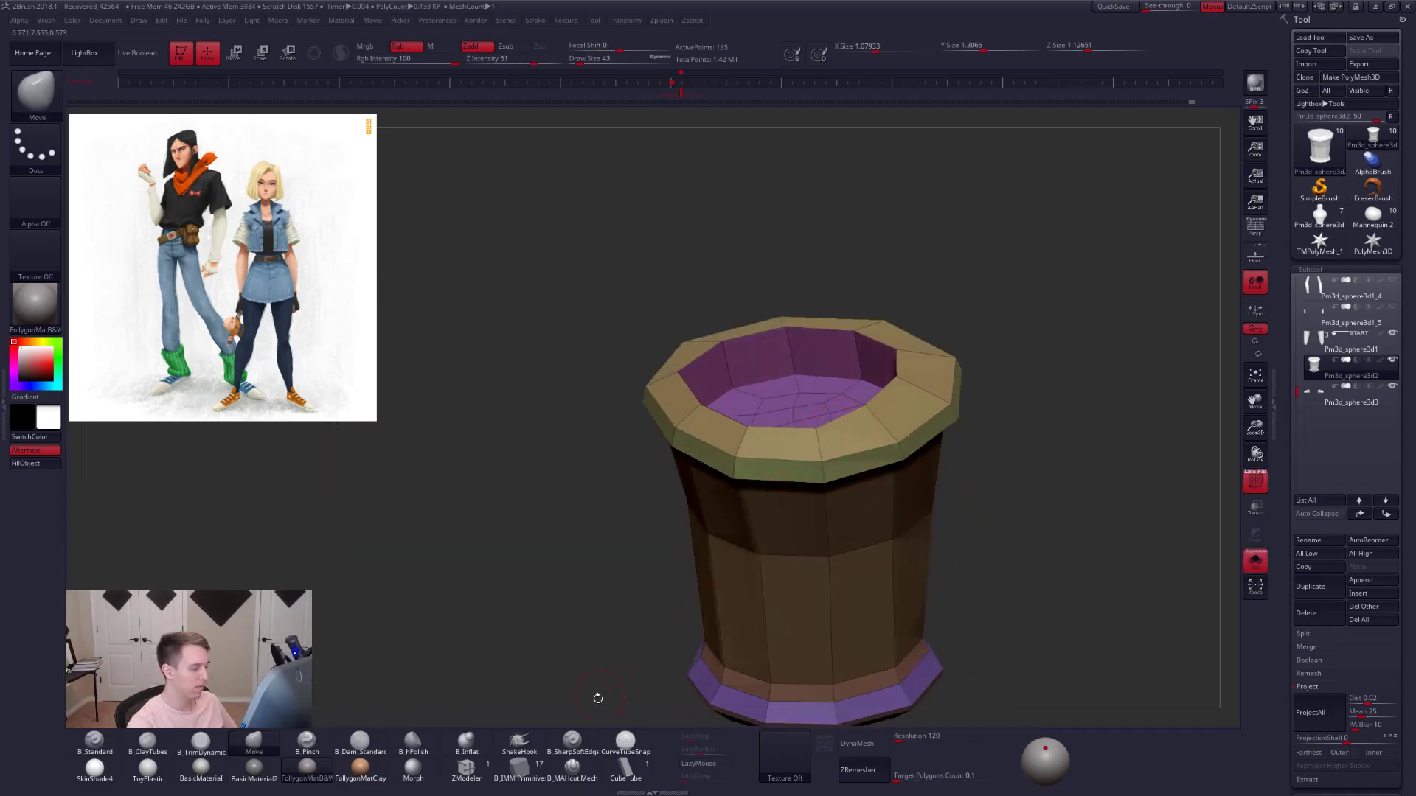
# - Try deleting the inner edge loop of the sock's rim with ZModeler, and undo the deletion
pyautogui.click(466, 769)
pyautogui.moveTo(848, 391); pyautogui.dragTo(842, 438, button='right')
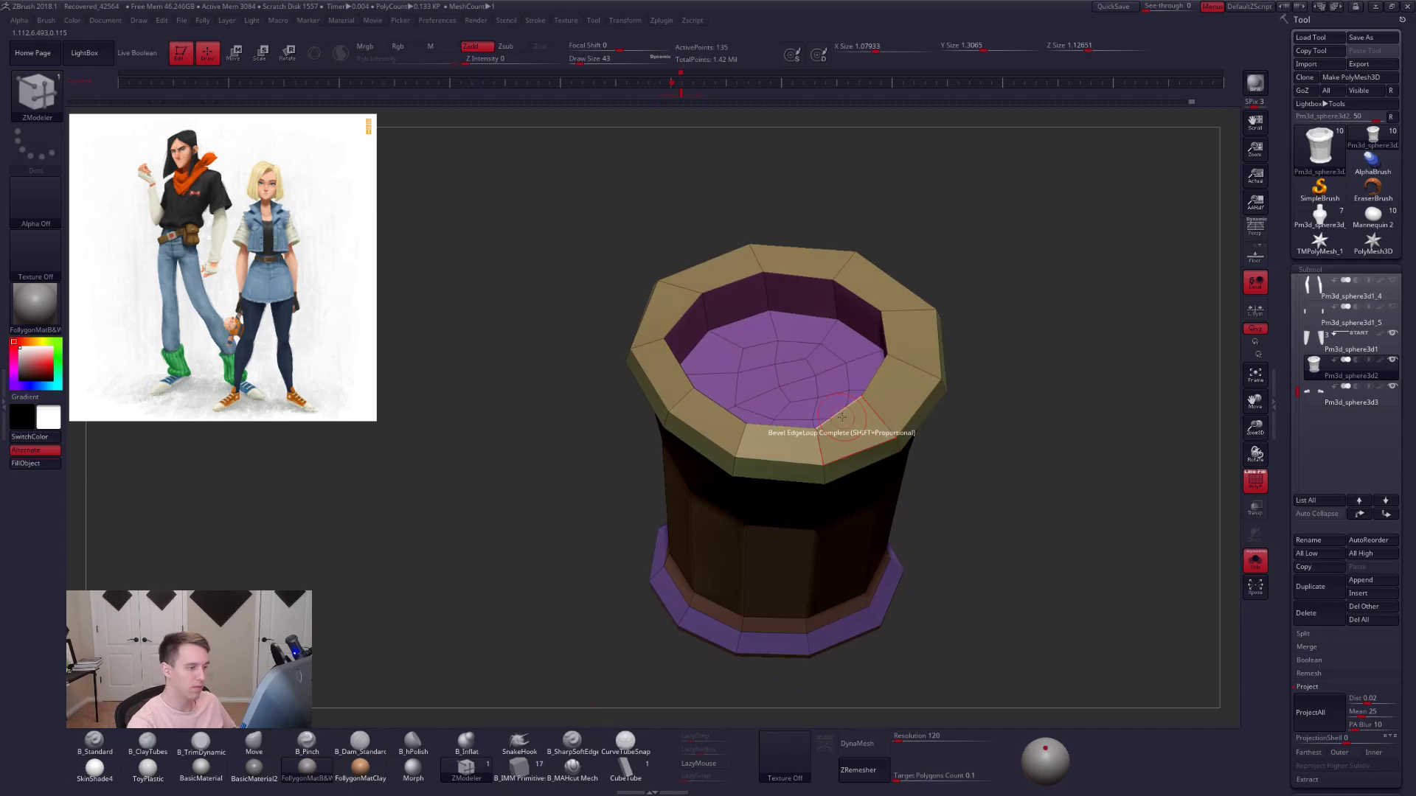
pyautogui.press('space')
pyautogui.click(757, 510)
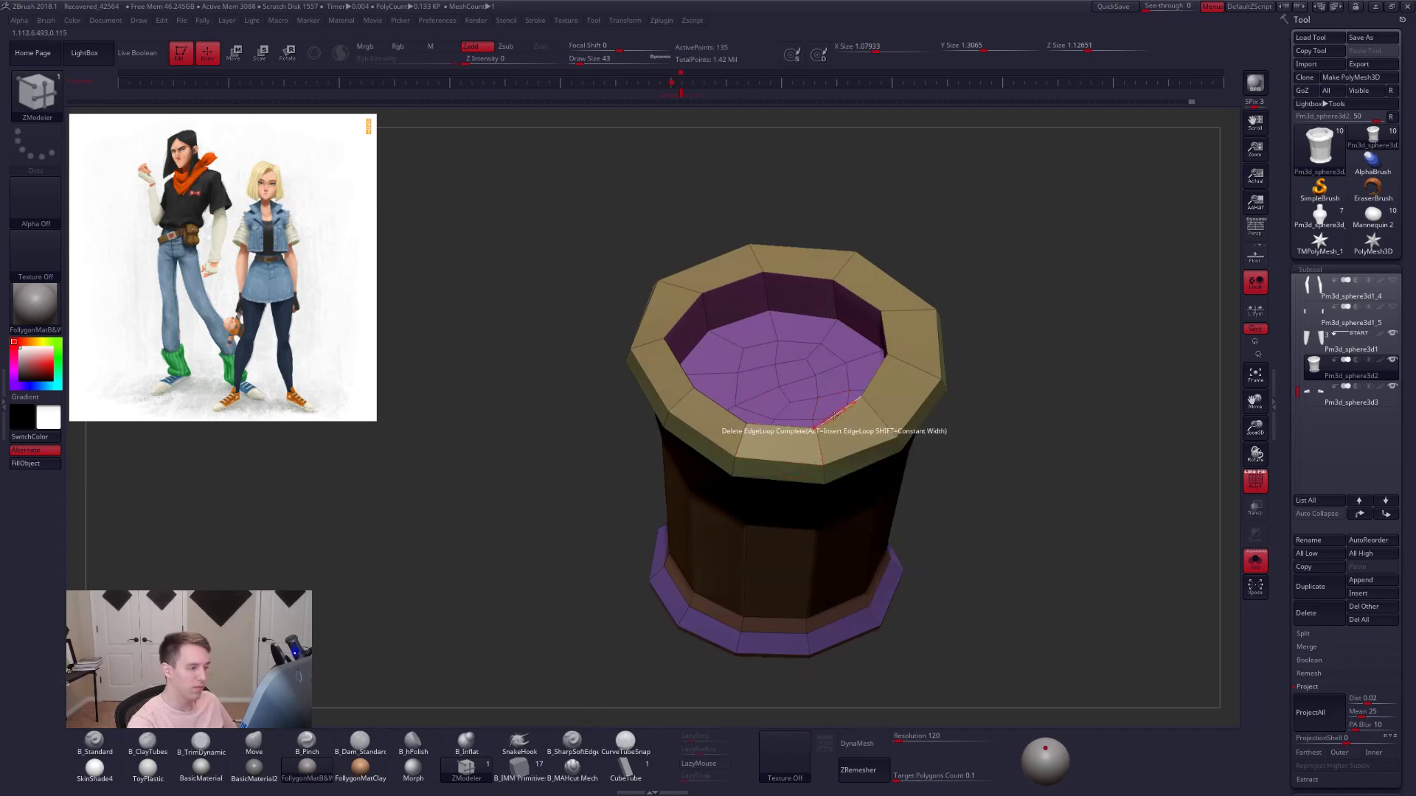
pyautogui.click(833, 421)
pyautogui.moveTo(871, 434); pyautogui.dragTo(870, 459, button='right')
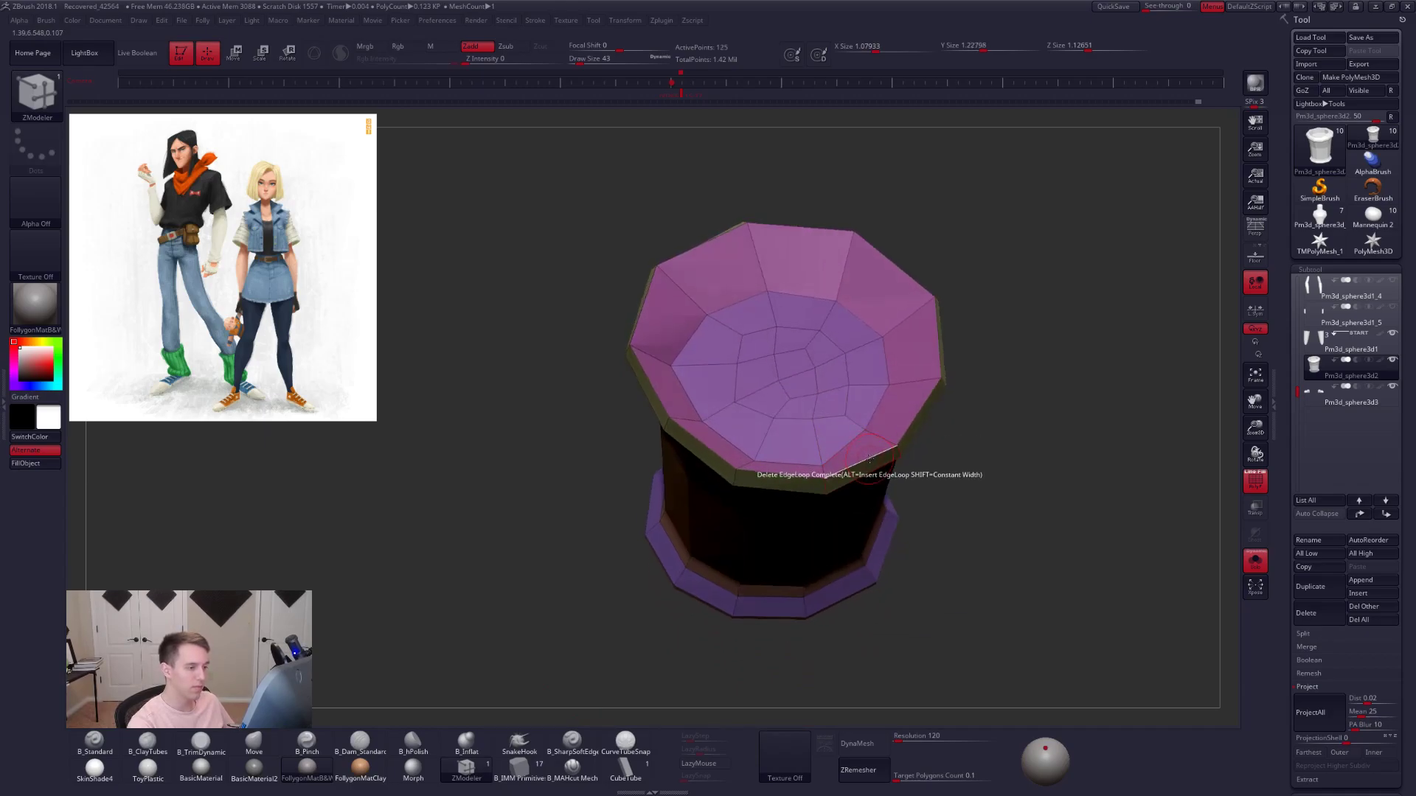
pyautogui.press('space')
pyautogui.hotkey('ctrl', 'z')
# - Use ZModeler's Insert PolyLoop and edge loop deletion to rework the sock's inner rim into an inward-sloping opening
pyautogui.press('d')
pyautogui.moveTo(869, 460); pyautogui.dragTo(861, 437, button='right')
pyautogui.hotkey('shift', 'd')
pyautogui.press('space')
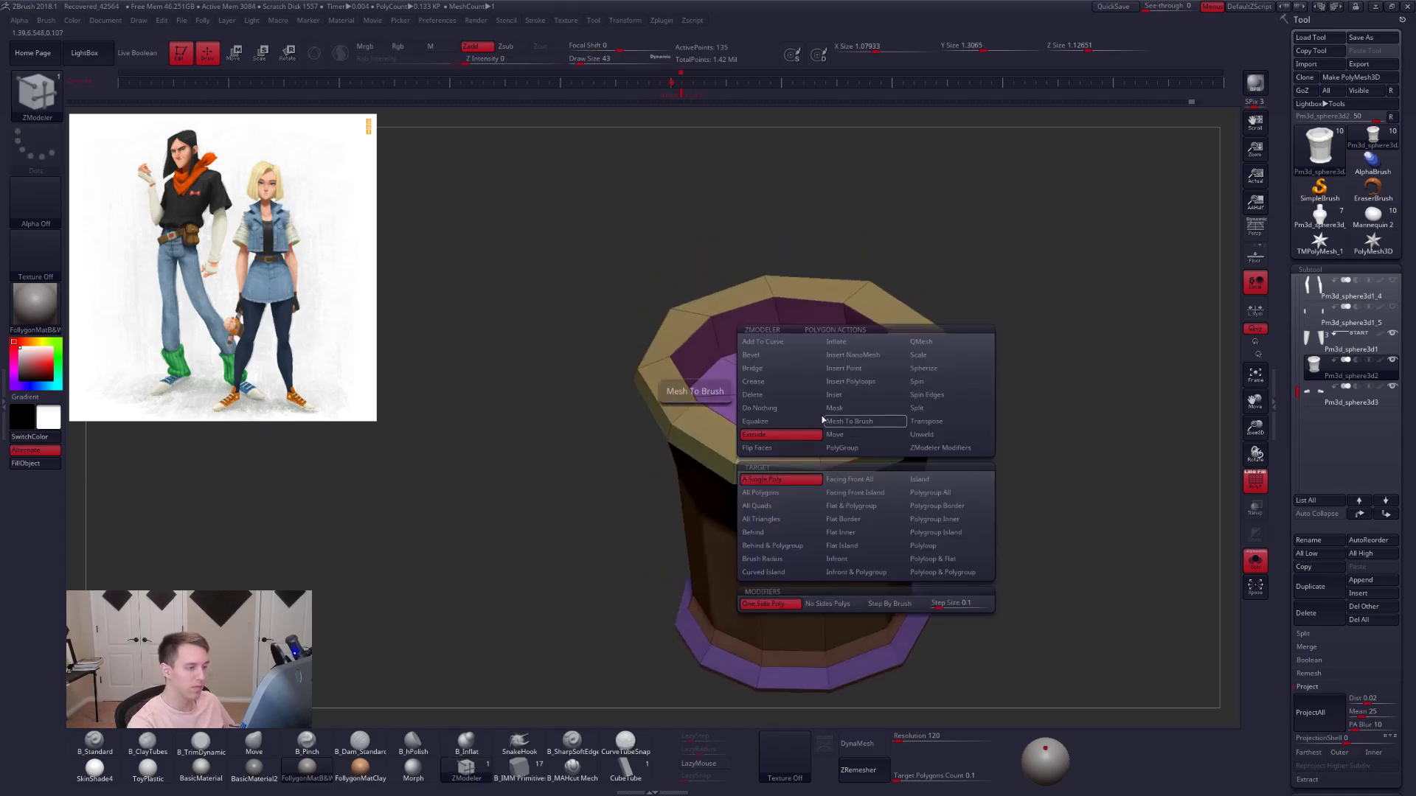
pyautogui.click(864, 381)
pyautogui.click(935, 547)
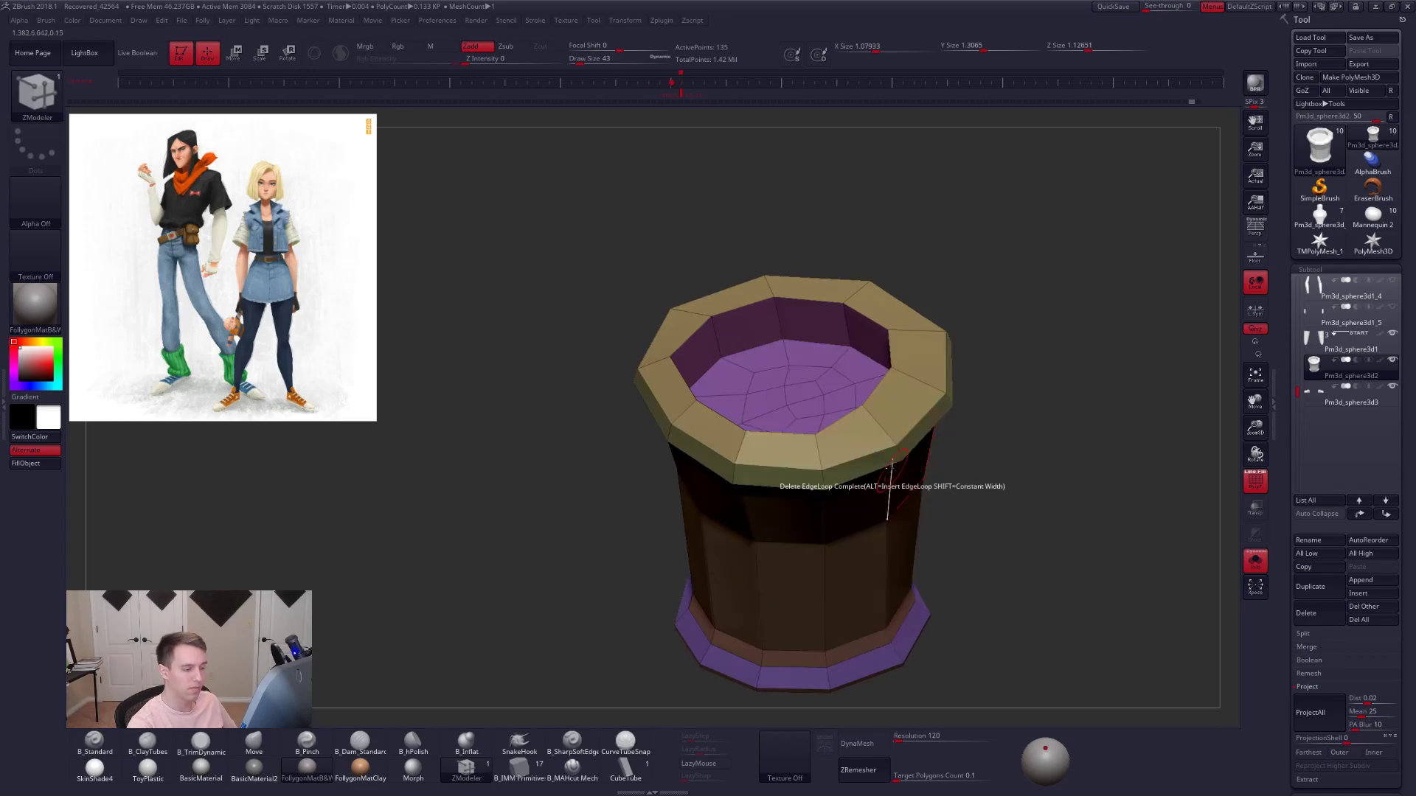
pyautogui.click(867, 434)
pyautogui.moveTo(854, 406)
pyautogui.mouseDown(button='right')
pyautogui.moveTo(867, 459)
pyautogui.moveTo(848, 415)
pyautogui.mouseUp(button='right')
pyautogui.press('space')
pyautogui.click(852, 430)
# - Preview the rim smoothed from the side, try deleting its outer edge loop with ZModeler and undo the deletion
pyautogui.press('d')
pyautogui.moveTo(879, 505)
pyautogui.mouseDown(button='right')
pyautogui.moveTo(891, 464)
pyautogui.moveTo(912, 495)
pyautogui.mouseUp(button='right')
pyautogui.hotkey('shift', 'd')
pyautogui.press('space')
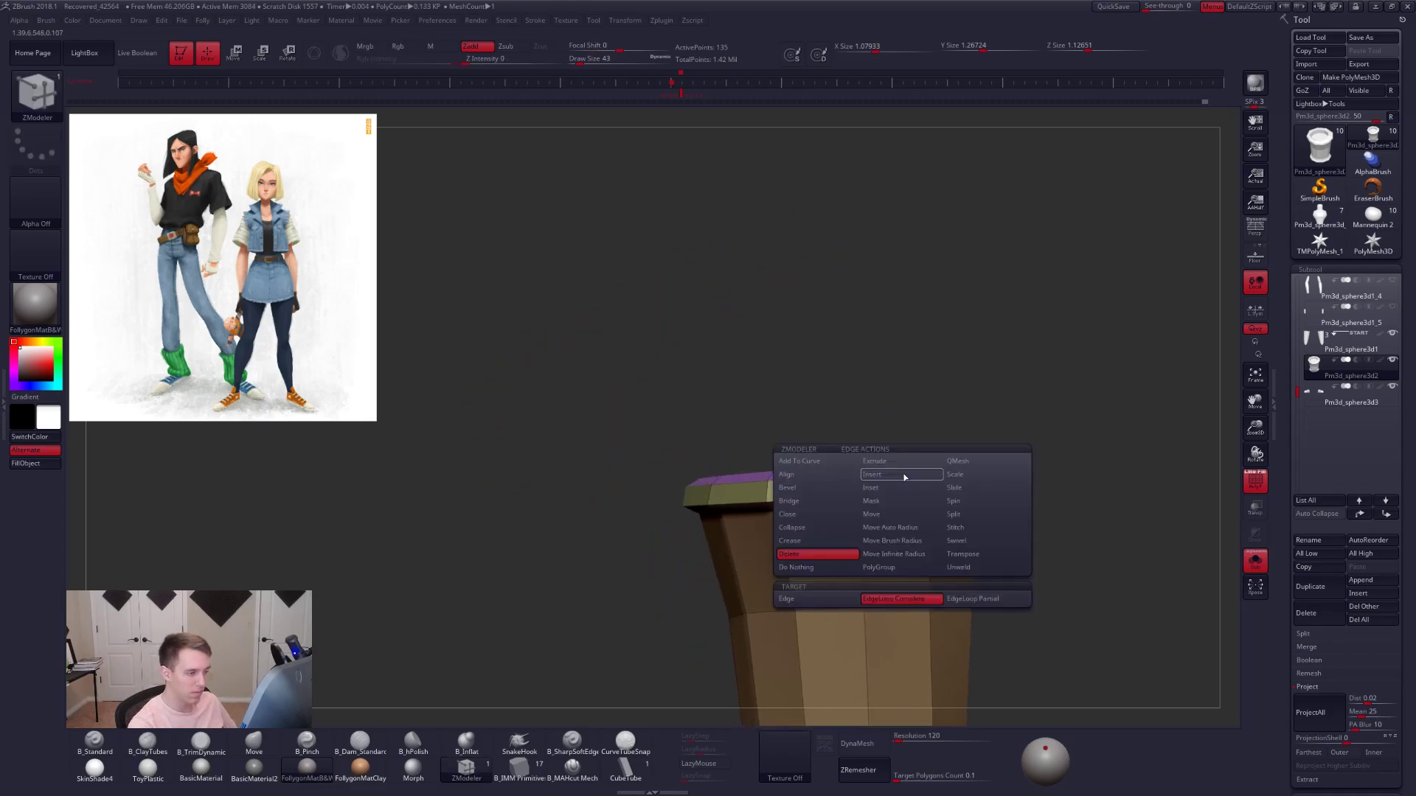
pyautogui.click(797, 500)
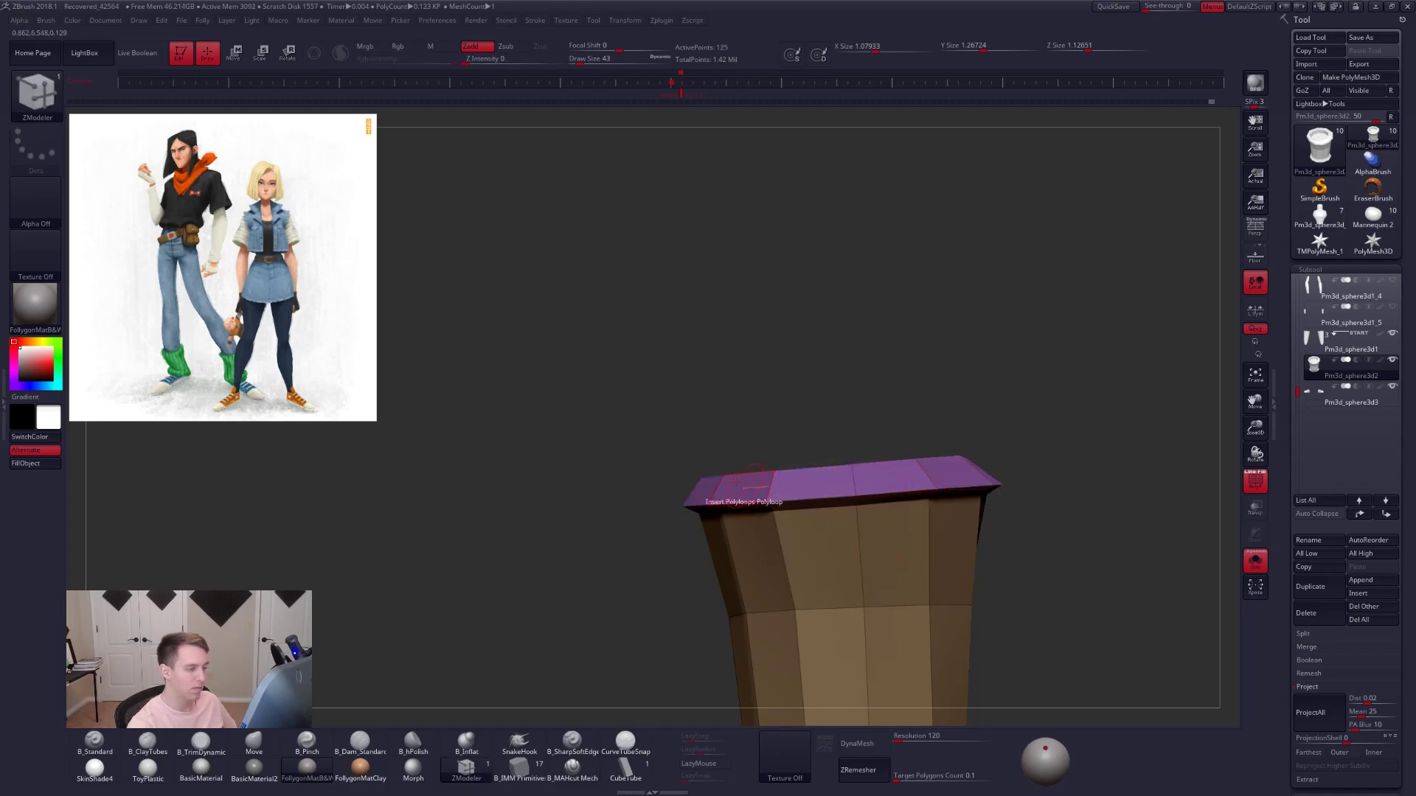
pyautogui.hotkey('ctrl', 'z')
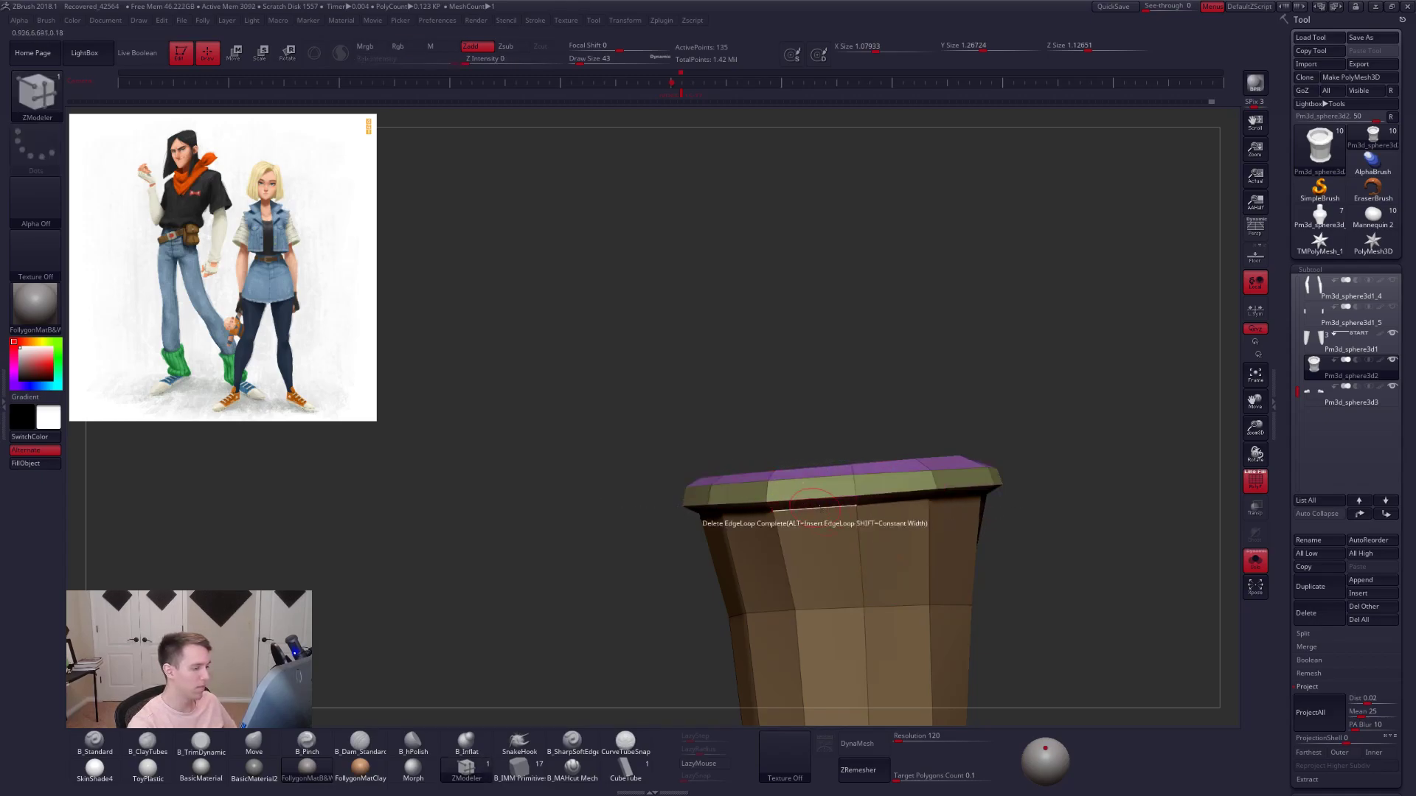
# - Mask the sock's body below the top rim, shift the rim slightly with Transpose and check the smoothed shape
pyautogui.moveTo(1025, 493); pyautogui.dragTo(800, 496)
pyautogui.moveTo(890, 493); pyautogui.dragTo(811, 496)
pyautogui.keyDown('alt'); pyautogui.moveTo(825, 497); pyautogui.dragTo(752, 507, button='right'); pyautogui.keyUp('alt')
pyautogui.moveTo(841, 488)
pyautogui.keyDown('ctrl'); pyautogui.mouseDown()
pyautogui.moveTo(1083, 453)
pyautogui.moveTo(632, 473)
pyautogui.mouseUp(); pyautogui.keyUp('ctrl')
pyautogui.keyDown('ctrl'); pyautogui.click(612, 457); pyautogui.keyUp('ctrl')
pyautogui.moveTo(620, 450)
pyautogui.mouseDown()
pyautogui.moveTo(951, 475)
pyautogui.moveTo(921, 487)
pyautogui.mouseUp()
pyautogui.press('w')
pyautogui.moveTo(817, 440); pyautogui.dragTo(817, 429)
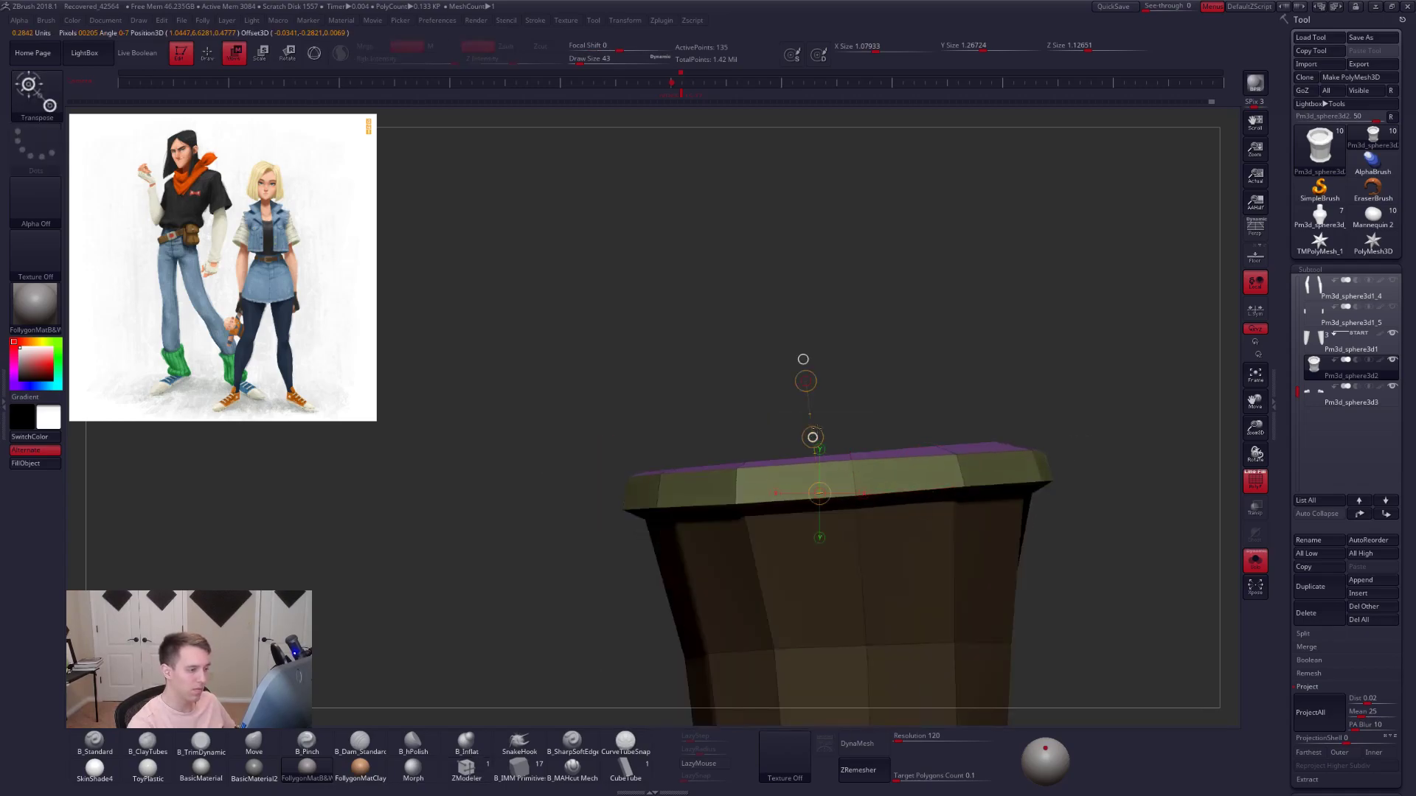
pyautogui.press('d')
pyautogui.moveTo(1071, 441)
pyautogui.mouseDown()
pyautogui.moveTo(1003, 505)
pyautogui.moveTo(973, 428)
pyautogui.moveTo(939, 410)
pyautogui.mouseUp()
pyautogui.hotkey('shift', 'd')
pyautogui.press('q')
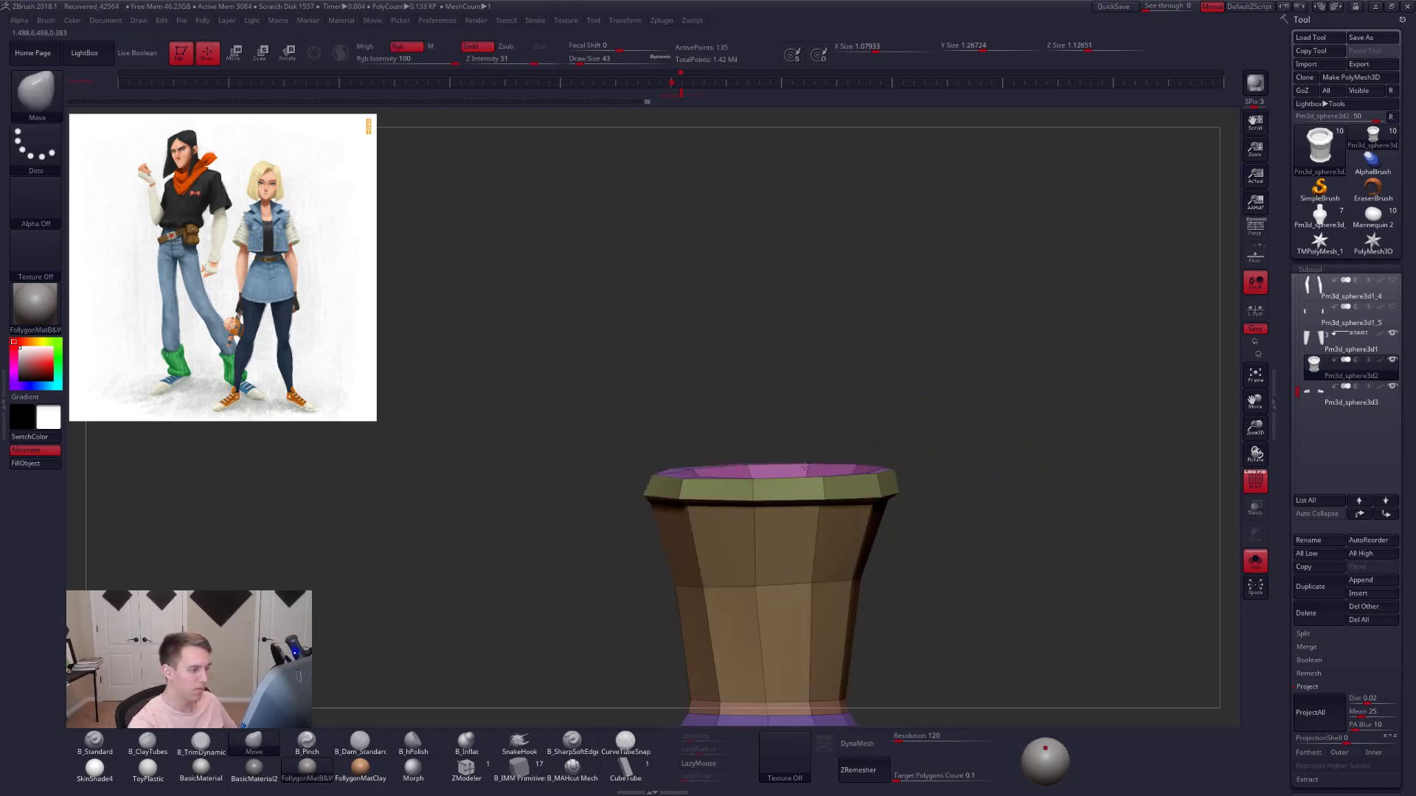
# - Nudge the top rim with the Move brush, turn off the polyframe and show the legs and shoes with the smoothed sock
pyautogui.moveTo(805, 465); pyautogui.dragTo(810, 469)
pyautogui.press('d')
pyautogui.keyDown('alt'); pyautogui.moveTo(914, 479); pyautogui.dragTo(860, 452); pyautogui.keyUp('alt')
pyautogui.hotkey('shift', 'f')
pyautogui.hotkey('alt', 's')
pyautogui.moveTo(961, 534); pyautogui.dragTo(918, 520)
pyautogui.keyDown('alt'); pyautogui.moveTo(918, 520); pyautogui.dragTo(951, 512); pyautogui.keyUp('alt')
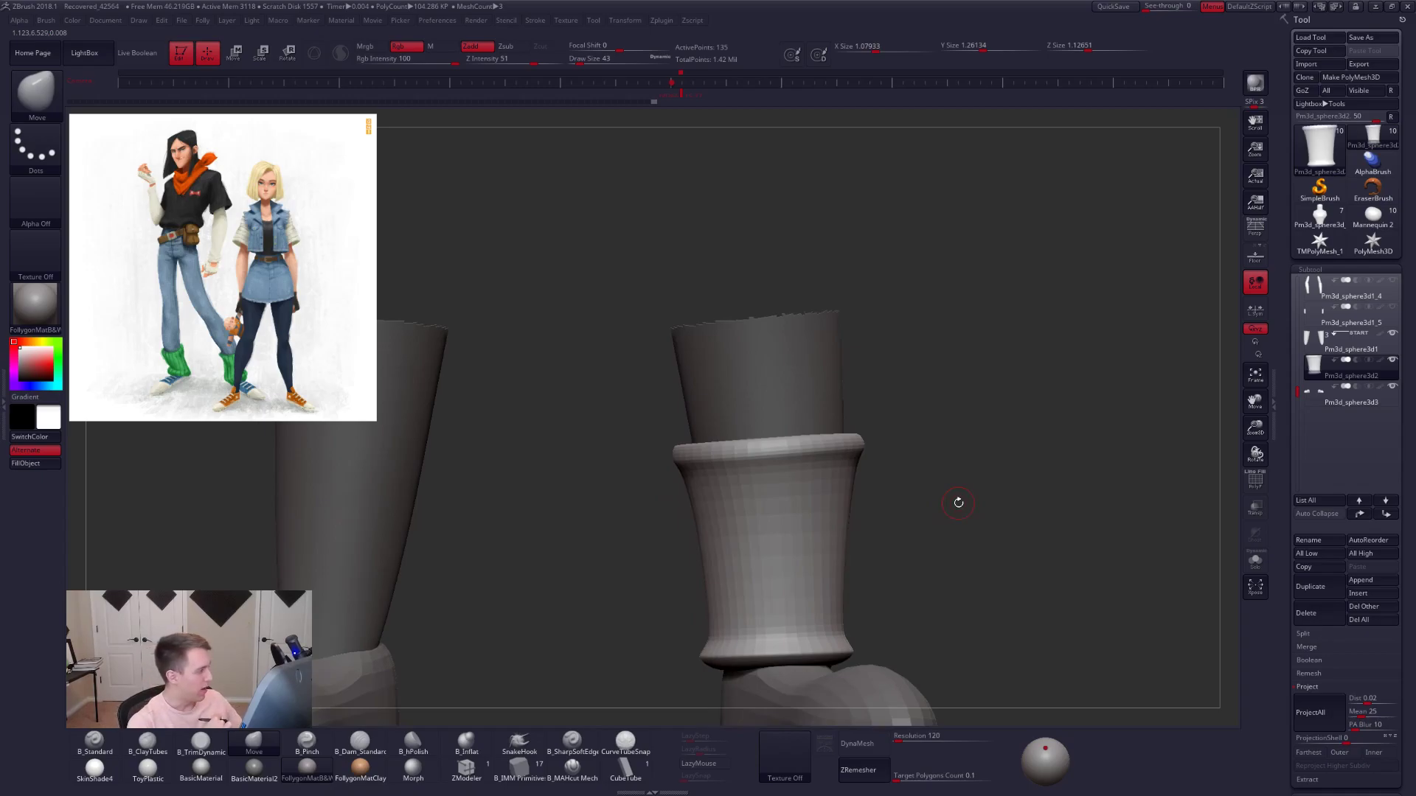
pyautogui.moveTo(903, 558)
pyautogui.keyDown('alt'); pyautogui.mouseDown()
pyautogui.moveTo(1008, 480)
pyautogui.moveTo(1005, 506)
pyautogui.moveTo(954, 524)
pyautogui.moveTo(937, 551)
pyautogui.mouseUp(); pyautogui.keyUp('alt')
# - Refine the sock's silhouette around the leg with the Move brush at draw sizes up to 170 and preview it smoothed
pyautogui.press('space')
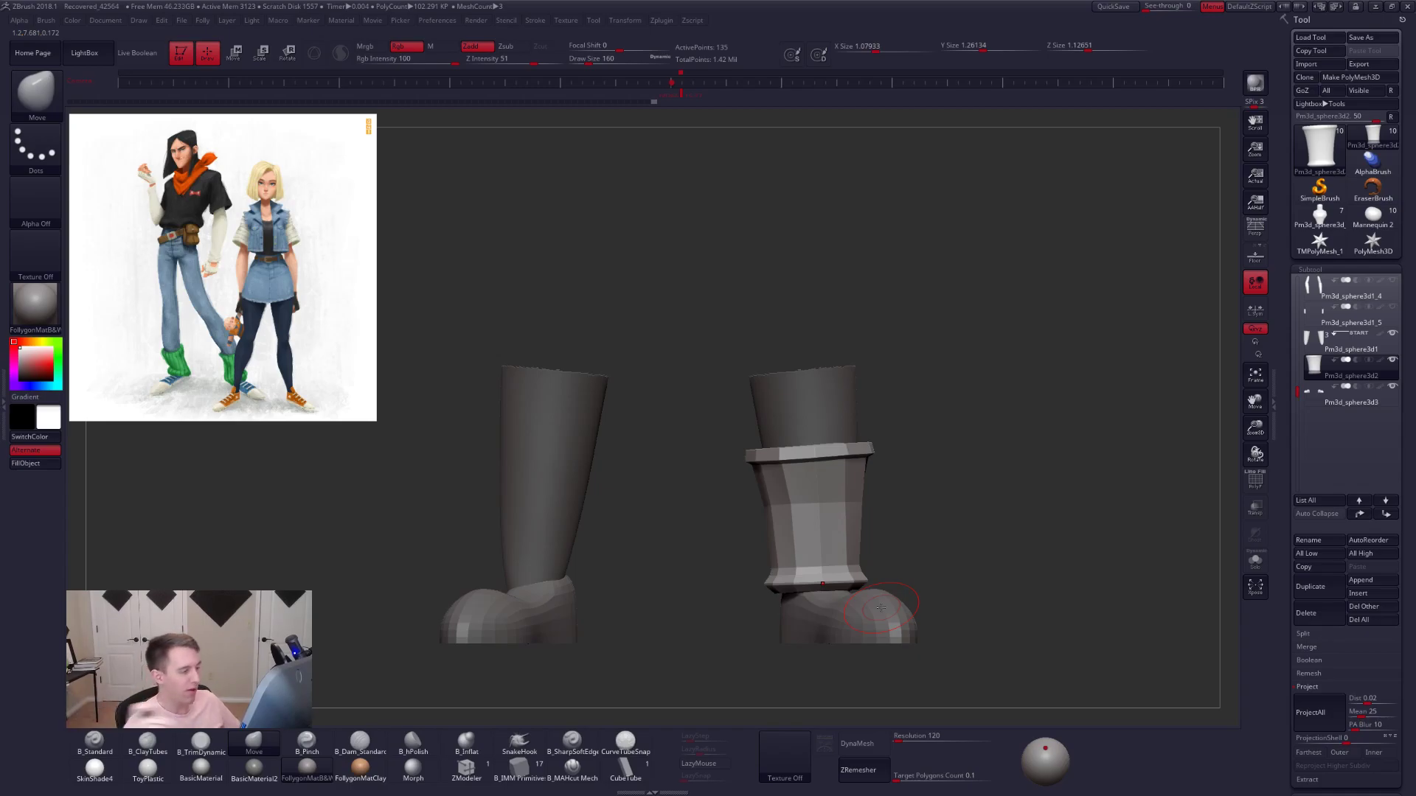
pyautogui.keyDown('ctrl'); pyautogui.moveTo(844, 459); pyautogui.dragTo(811, 546, button='right'); pyautogui.keyUp('ctrl')
pyautogui.press('space')
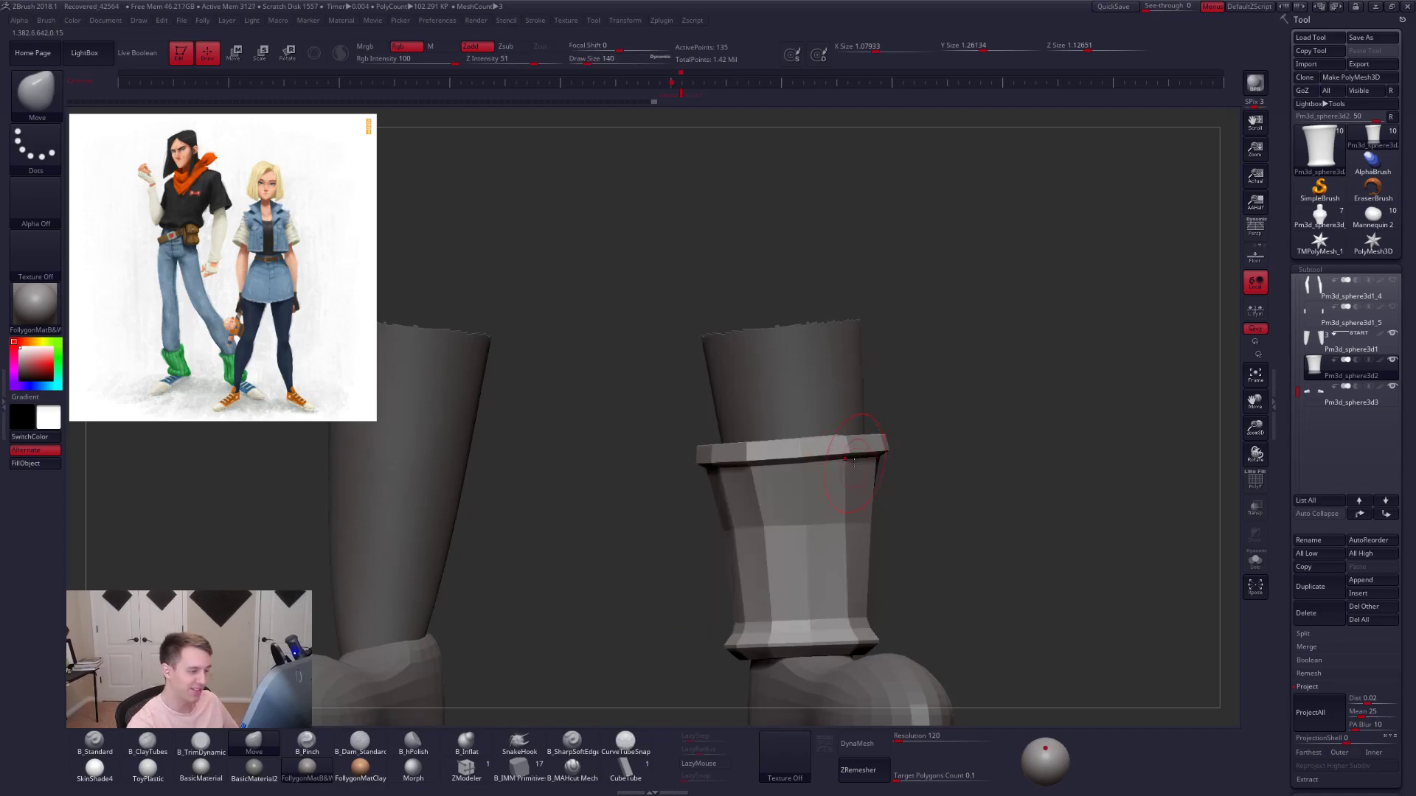
pyautogui.moveTo(851, 463)
pyautogui.mouseDown(button='right')
pyautogui.moveTo(760, 509)
pyautogui.moveTo(693, 463)
pyautogui.mouseUp(button='right')
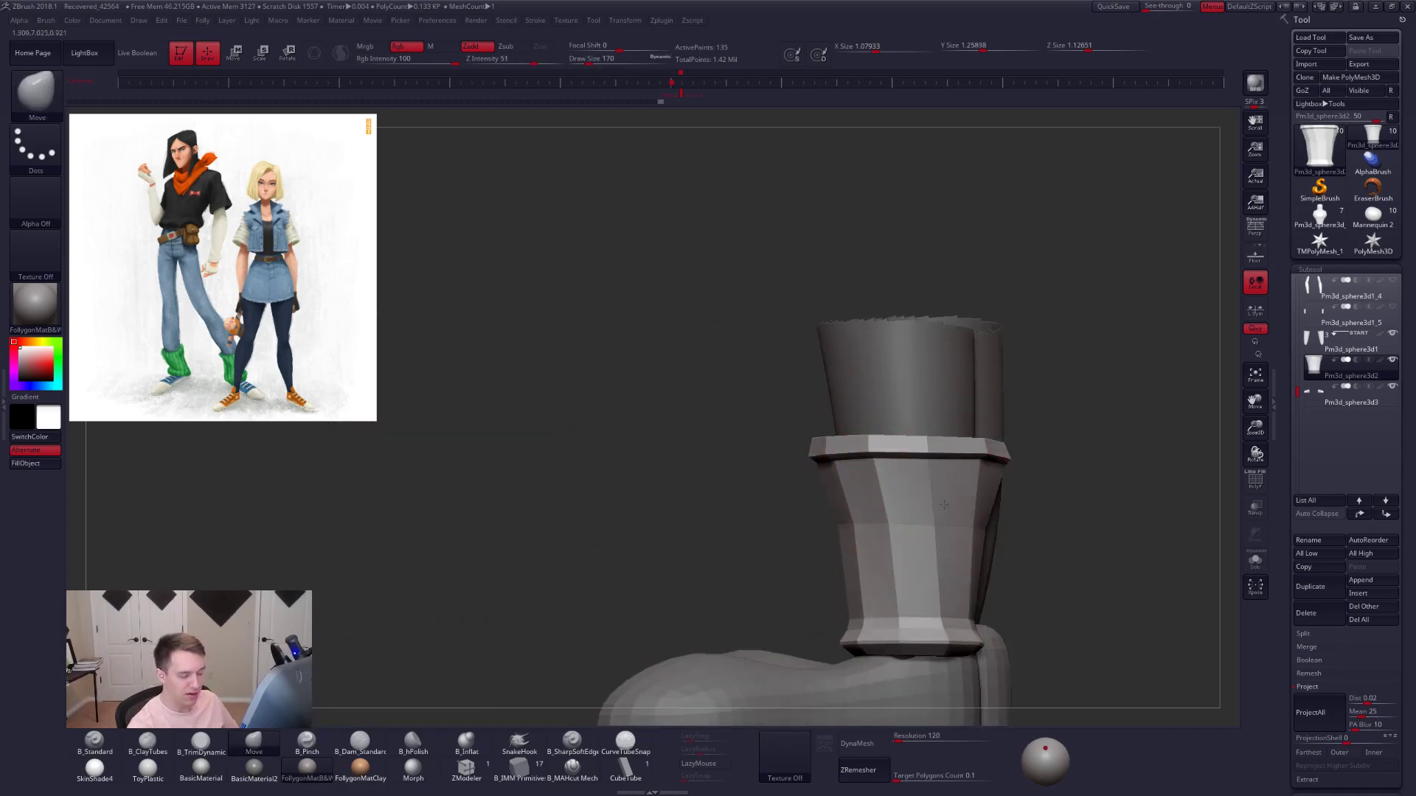
pyautogui.moveTo(931, 473); pyautogui.dragTo(960, 480, button='right')
pyautogui.press('space')
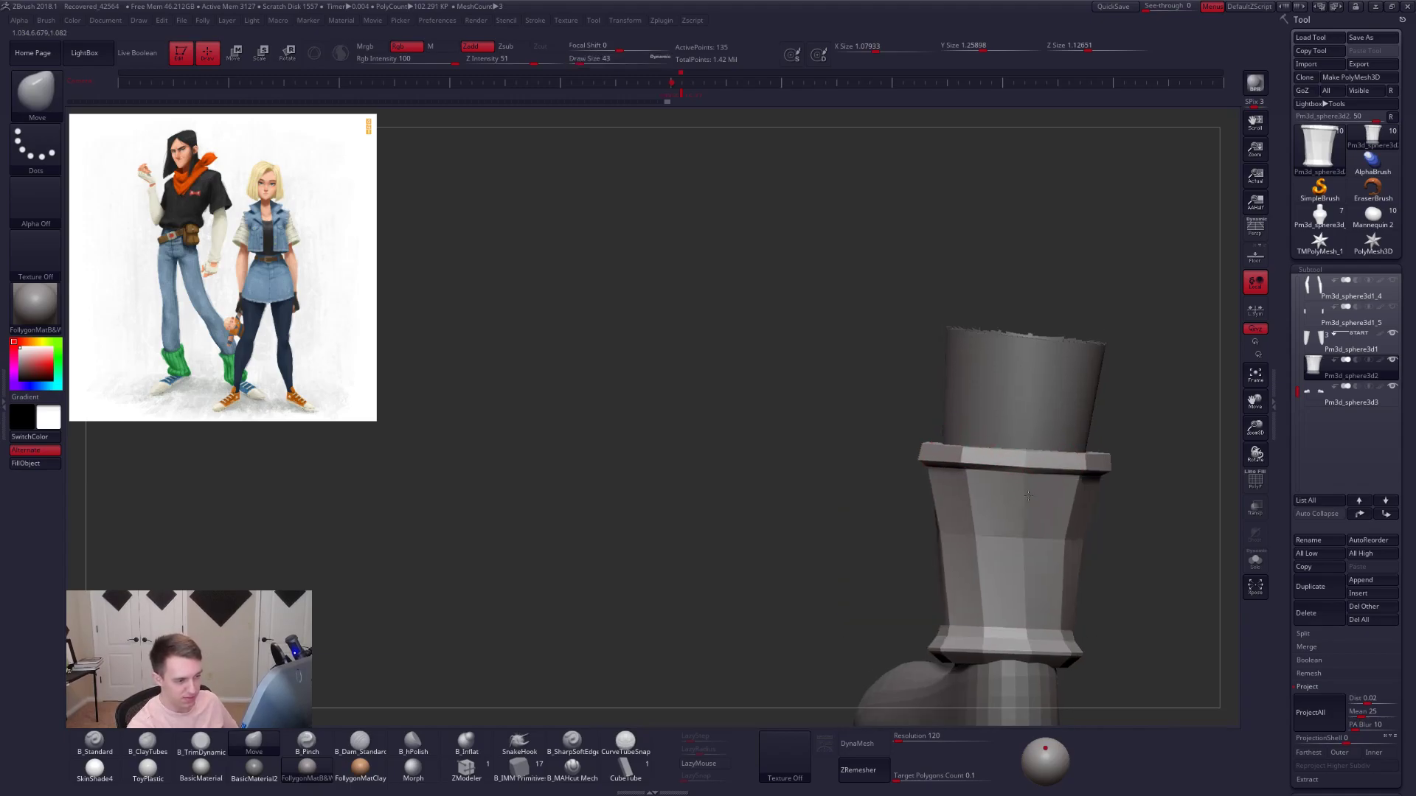
pyautogui.scroll(5, 1021, 474)
pyautogui.moveTo(1021, 482); pyautogui.dragTo(857, 426, button='right')
pyautogui.press('d')
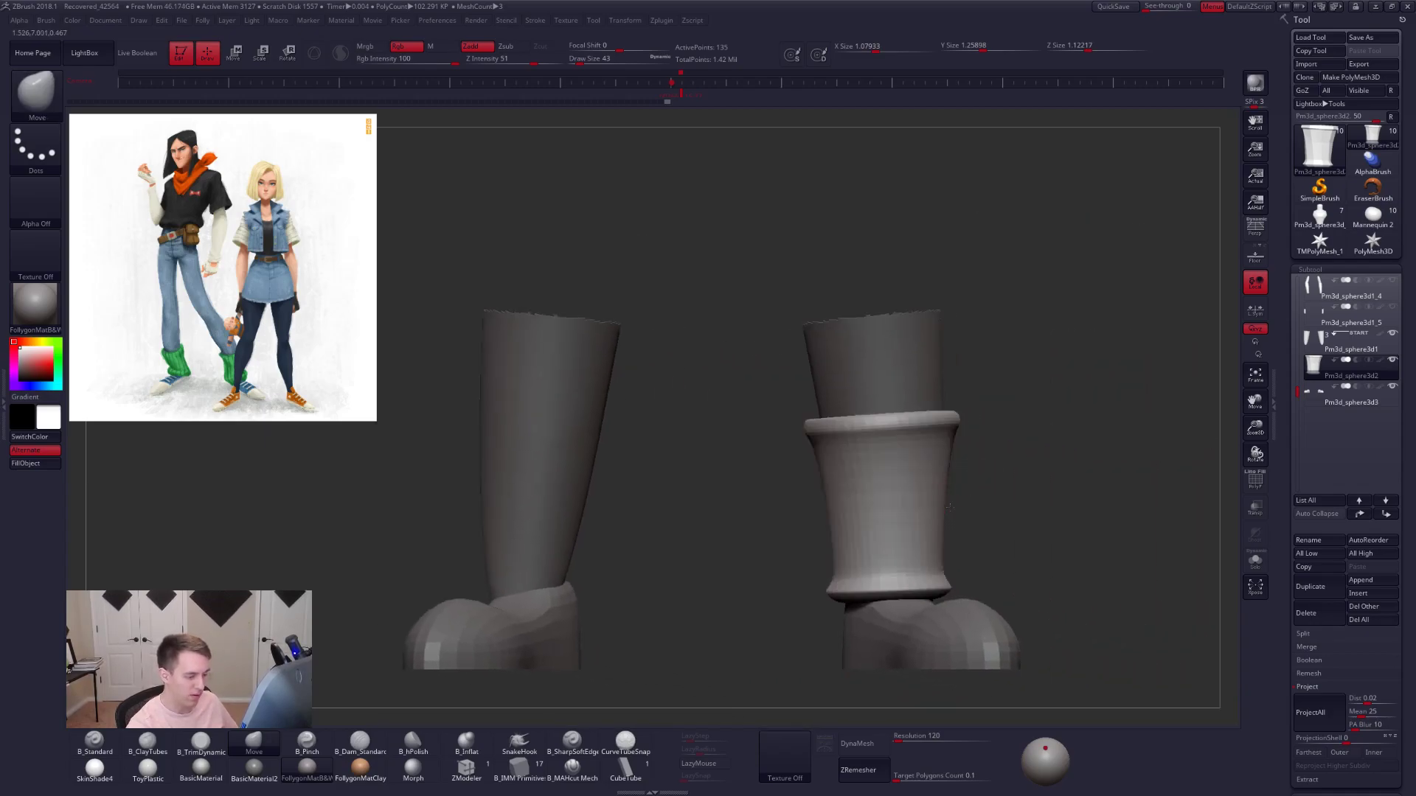
# - Compare the sock's unsmoothed and smoothed shapes around the leg, checking its rim and bottom cuff
pyautogui.keyDown('ctrl'); pyautogui.moveTo(944, 504); pyautogui.dragTo(963, 521, button='right'); pyautogui.keyUp('ctrl')
pyautogui.hotkey('shift', 'd')
pyautogui.hotkey('alt', 's')
pyautogui.keyDown('alt'); pyautogui.moveTo(930, 616); pyautogui.dragTo(912, 534, button='right'); pyautogui.keyUp('alt')
pyautogui.hotkey('alt', 's')
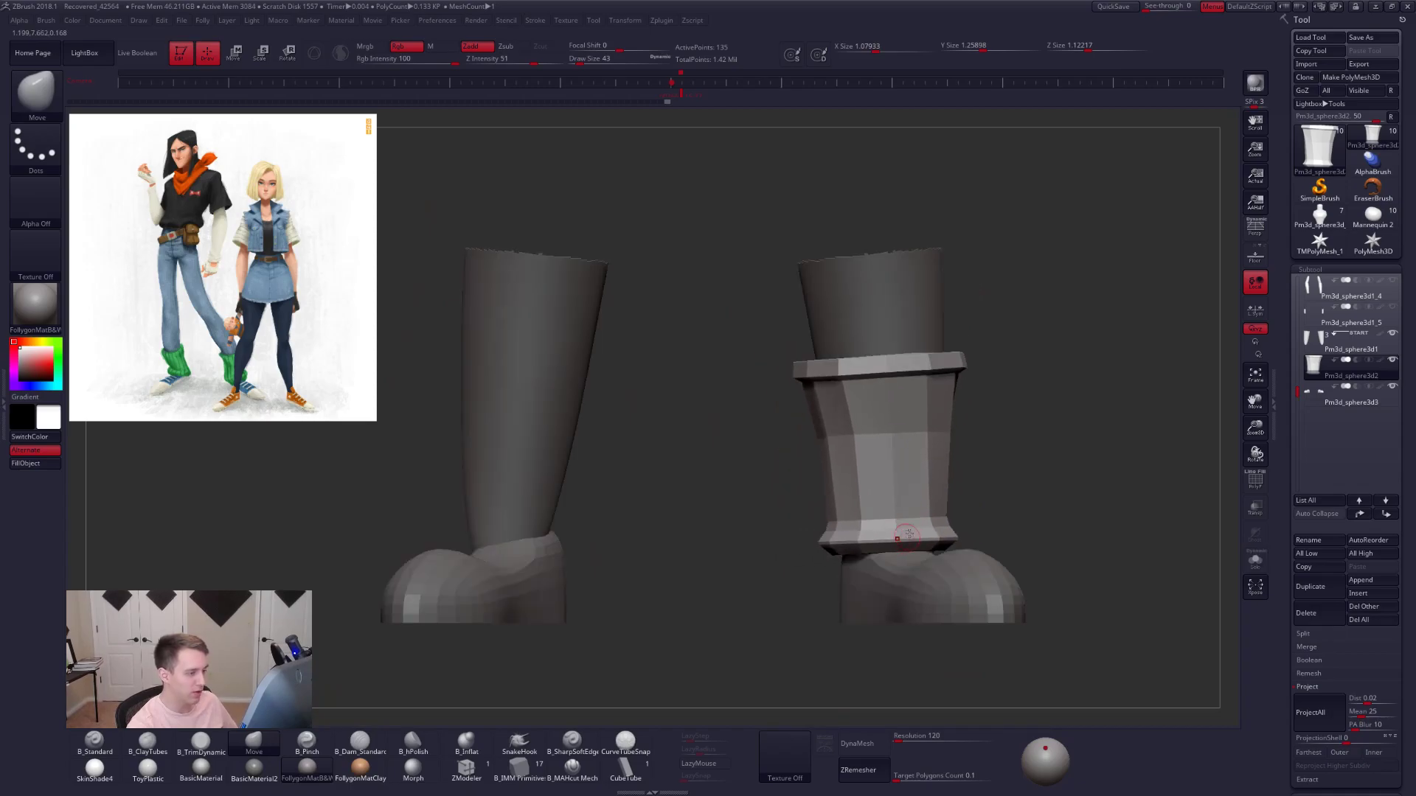
pyautogui.press('d')
pyautogui.moveTo(912, 532)
pyautogui.mouseDown(button='right')
pyautogui.moveTo(1036, 499)
pyautogui.moveTo(917, 515)
pyautogui.moveTo(929, 538)
pyautogui.moveTo(966, 528)
pyautogui.mouseUp(button='right')
pyautogui.hotkey('shift', 'd')
pyautogui.hotkey('shift', 'f')
pyautogui.hotkey('shift', 'f')
# - Mask the sock's body below the top rim, rotate the rim slightly with Transpose and clear the mask
pyautogui.moveTo(799, 424)
pyautogui.keyDown('ctrl'); pyautogui.mouseDown()
pyautogui.moveTo(1074, 417)
pyautogui.moveTo(800, 352)
pyautogui.mouseUp(); pyautogui.keyUp('ctrl')
pyautogui.keyDown('ctrl'); pyautogui.click(602, 445); pyautogui.keyUp('ctrl')
pyautogui.keyDown('ctrl'); pyautogui.moveTo(602, 445); pyautogui.dragTo(630, 486, button='right'); pyautogui.keyUp('ctrl')
pyautogui.press('r')
pyautogui.moveTo(897, 398); pyautogui.dragTo(1077, 393)
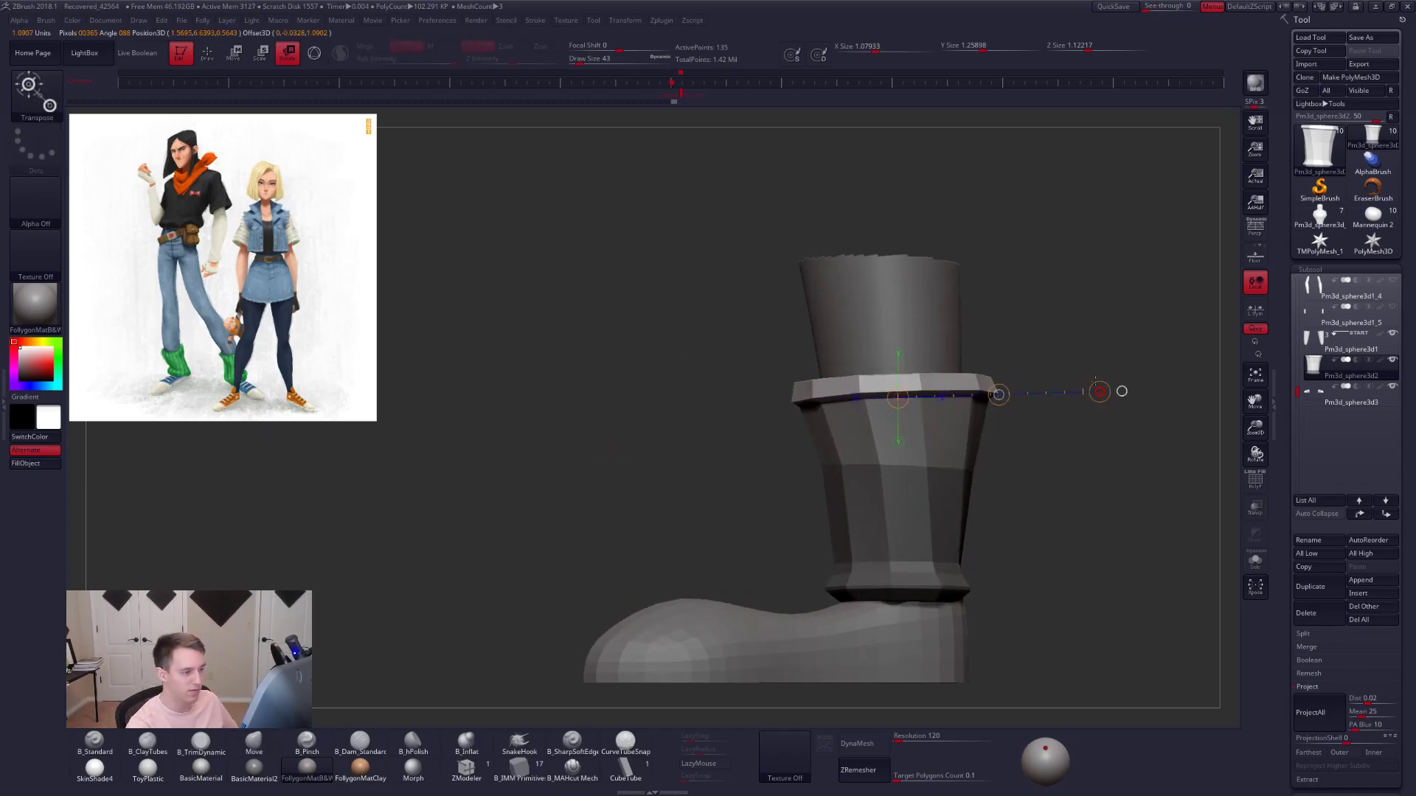
pyautogui.press('d')
pyautogui.press('q')
pyautogui.keyDown('ctrl'); pyautogui.moveTo(1019, 464); pyautogui.dragTo(1055, 483); pyautogui.keyUp('ctrl')
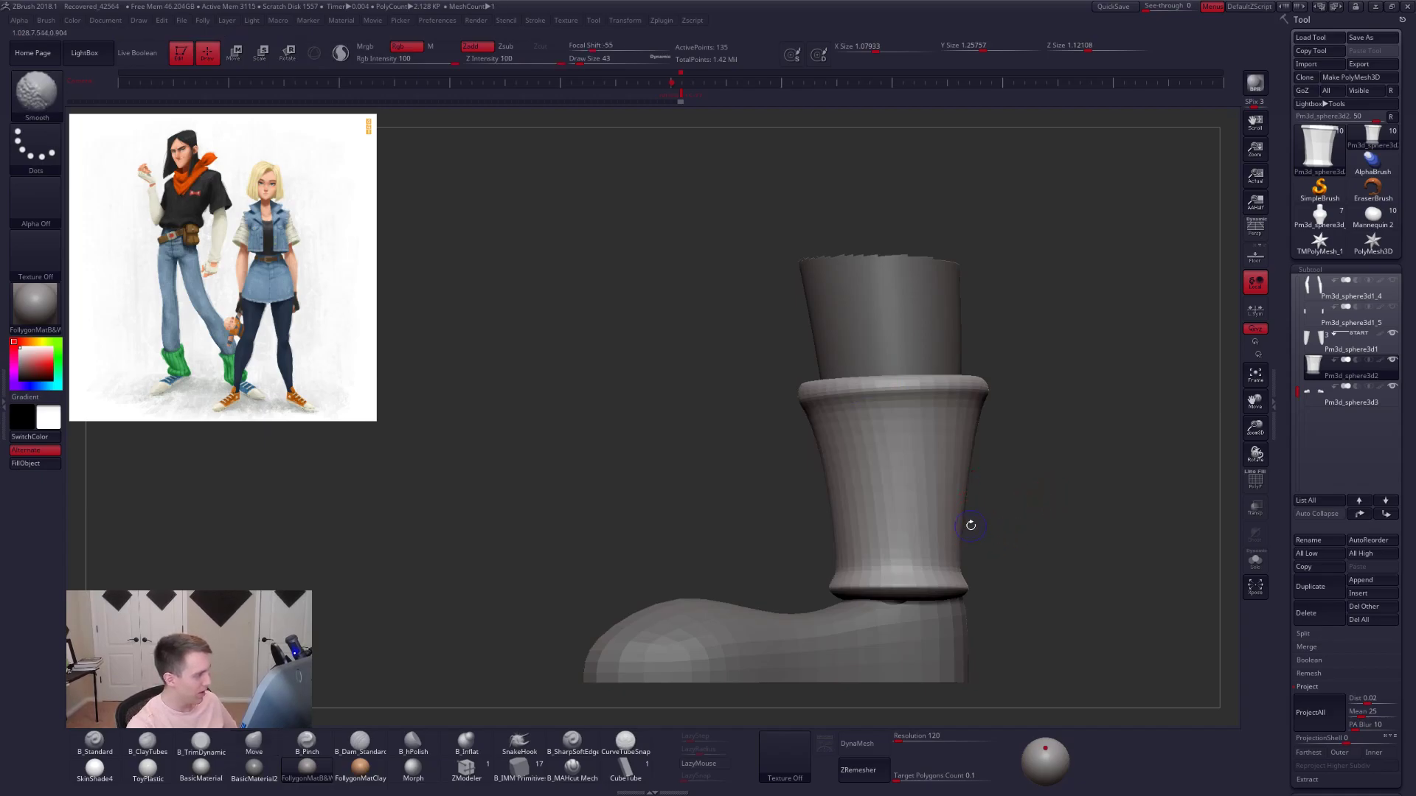
# - Delete the complete edge loop beneath the sock's top rim with ZModeler and preview the sock smoothed
pyautogui.hotkey('shift', 'd')
pyautogui.hotkey('shift', 'f')
pyautogui.hotkey('shift', 'f')
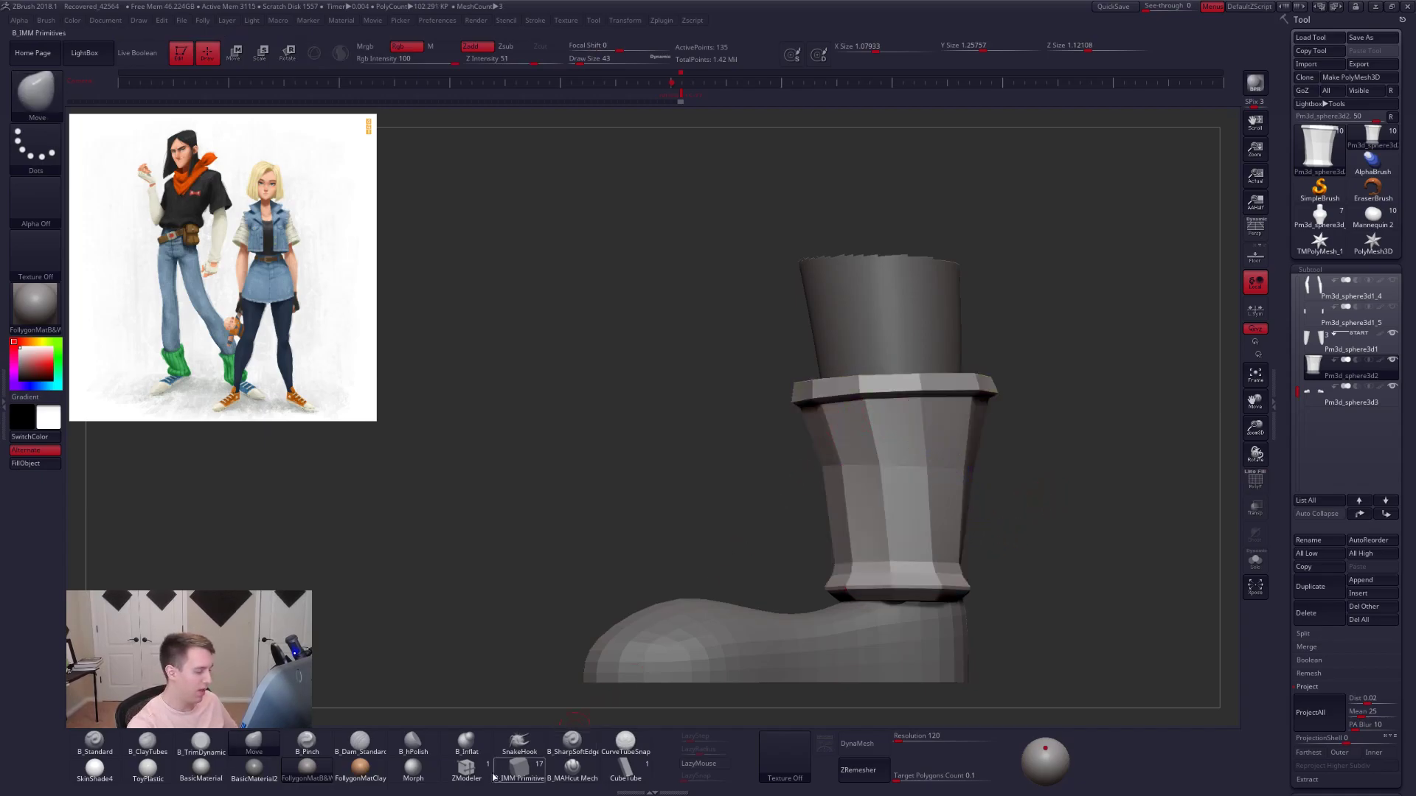
pyautogui.click(493, 772)
pyautogui.moveTo(711, 530); pyautogui.dragTo(796, 472)
pyautogui.press('space')
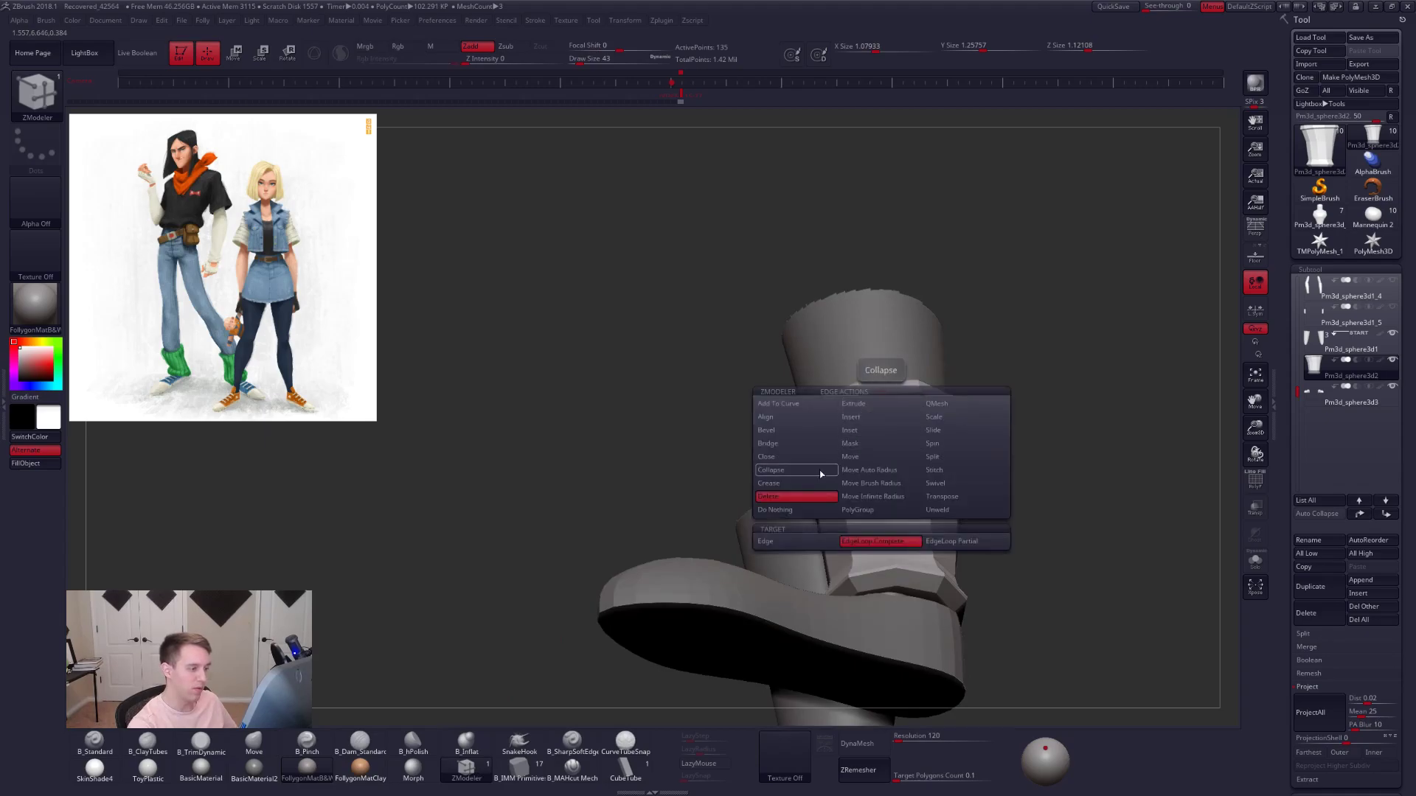
pyautogui.click(898, 408)
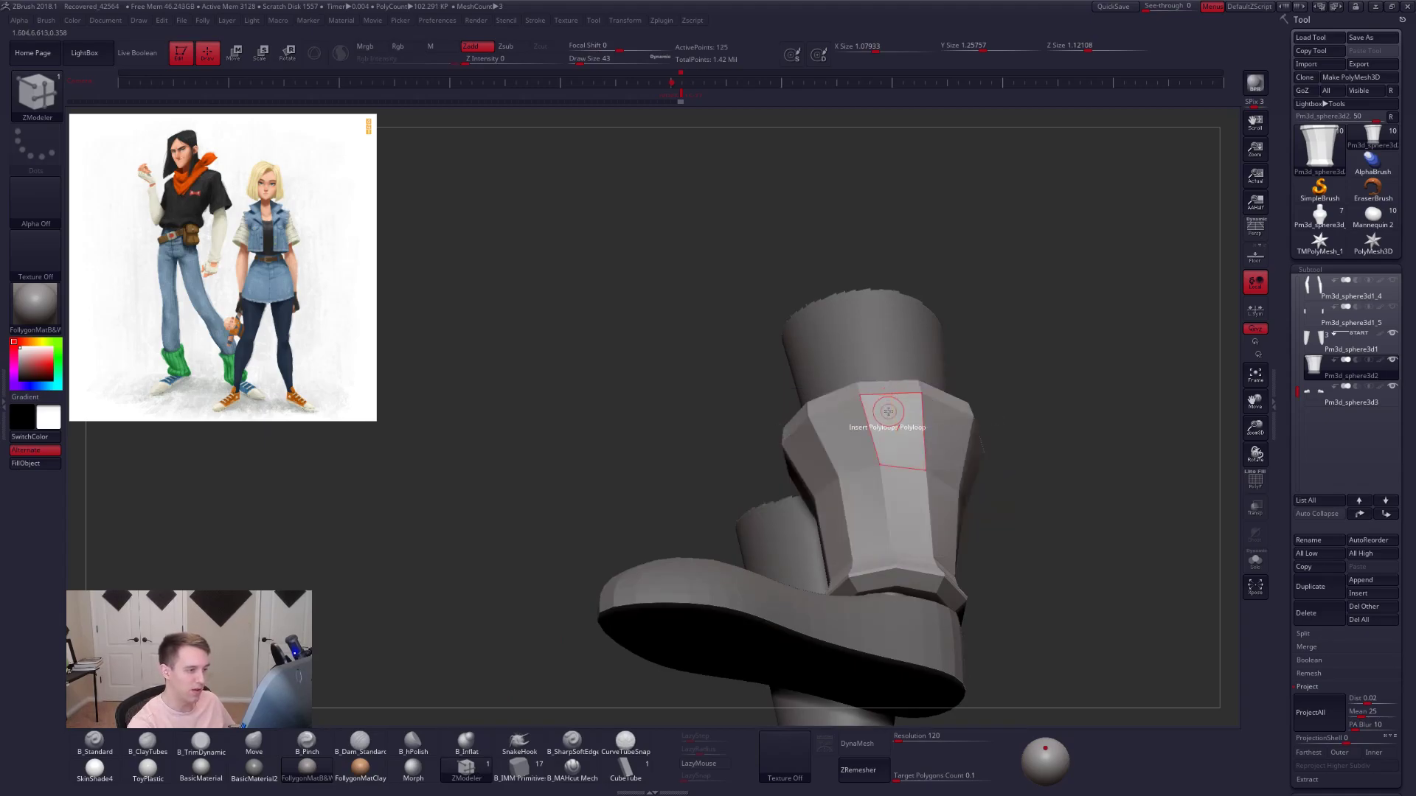
pyautogui.keyDown('shift'); pyautogui.moveTo(889, 413); pyautogui.dragTo(891, 492, button='right'); pyautogui.keyUp('shift')
pyautogui.press('d')
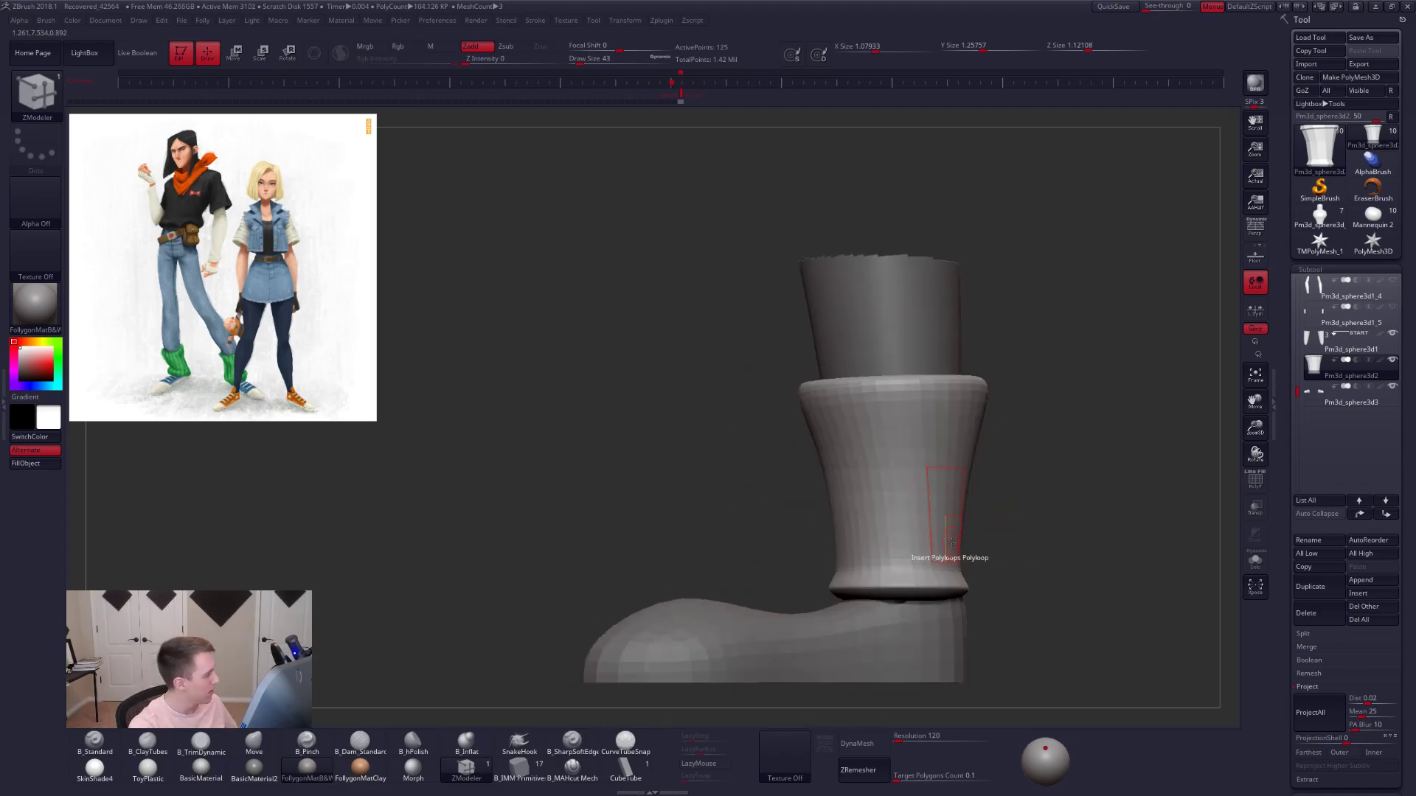
pyautogui.moveTo(894, 541)
pyautogui.keyDown('alt'); pyautogui.mouseDown(button='right')
pyautogui.moveTo(922, 486)
pyautogui.moveTo(972, 533)
pyautogui.mouseUp(button='right'); pyautogui.keyUp('alt')
# - Isolate the sock with its polyframe shown and delete the edge loop near the bottom cuff
pyautogui.hotkey('shift', 'd')
pyautogui.hotkey('shift', 'f')
pyautogui.hotkey('shift', 's')
pyautogui.keyDown('alt'); pyautogui.click(883, 517); pyautogui.keyUp('alt')
# - Bevel the complete edge loop where the sock's body meets the bottom cuff and preview it smoothed beside the shoes
pyautogui.keyDown('ctrl'); pyautogui.moveTo(878, 514); pyautogui.dragTo(888, 512, button='right'); pyautogui.keyUp('ctrl')
pyautogui.press('space')
pyautogui.click(786, 490)
pyautogui.keyDown('alt'); pyautogui.moveTo(786, 489); pyautogui.dragTo(835, 536, button='right'); pyautogui.keyUp('alt')
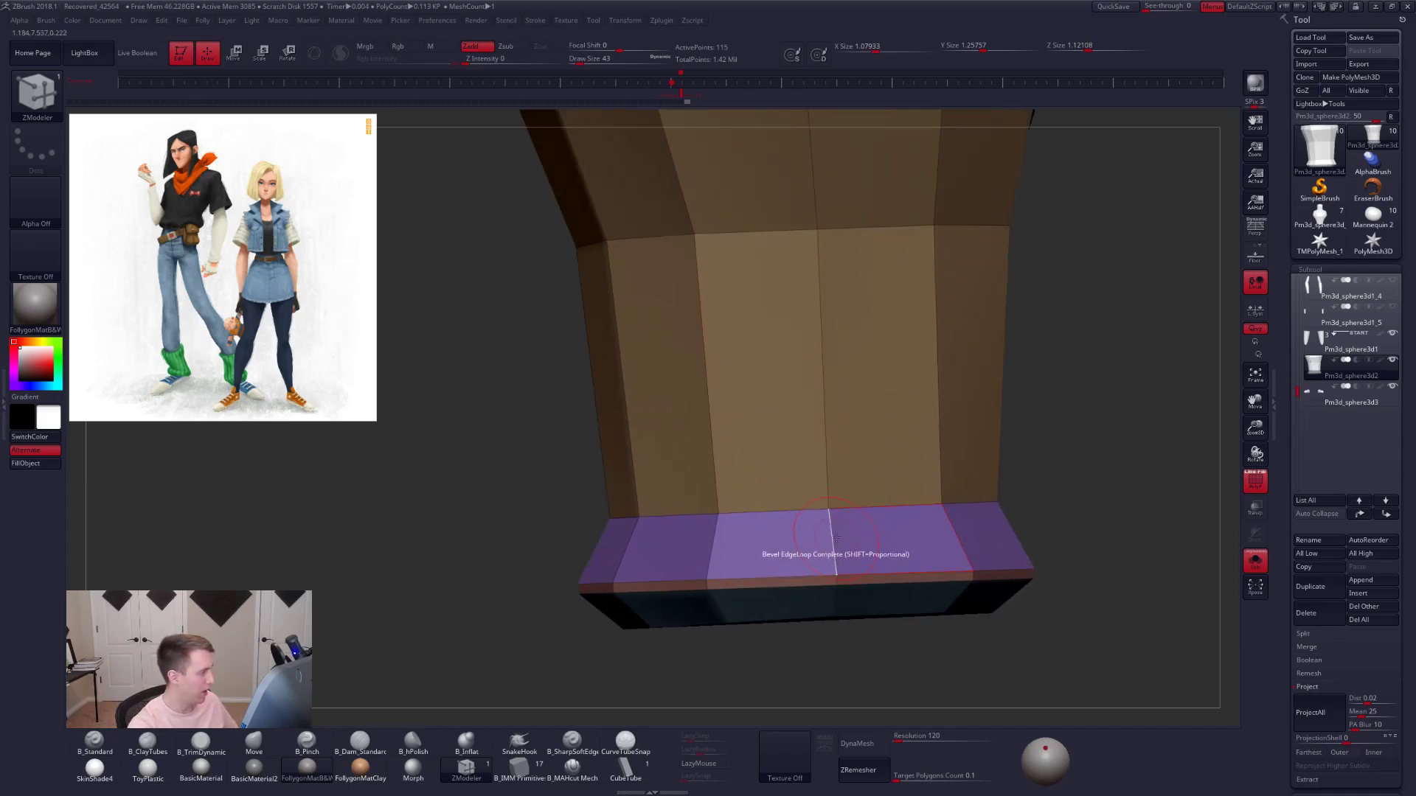
pyautogui.click(854, 512)
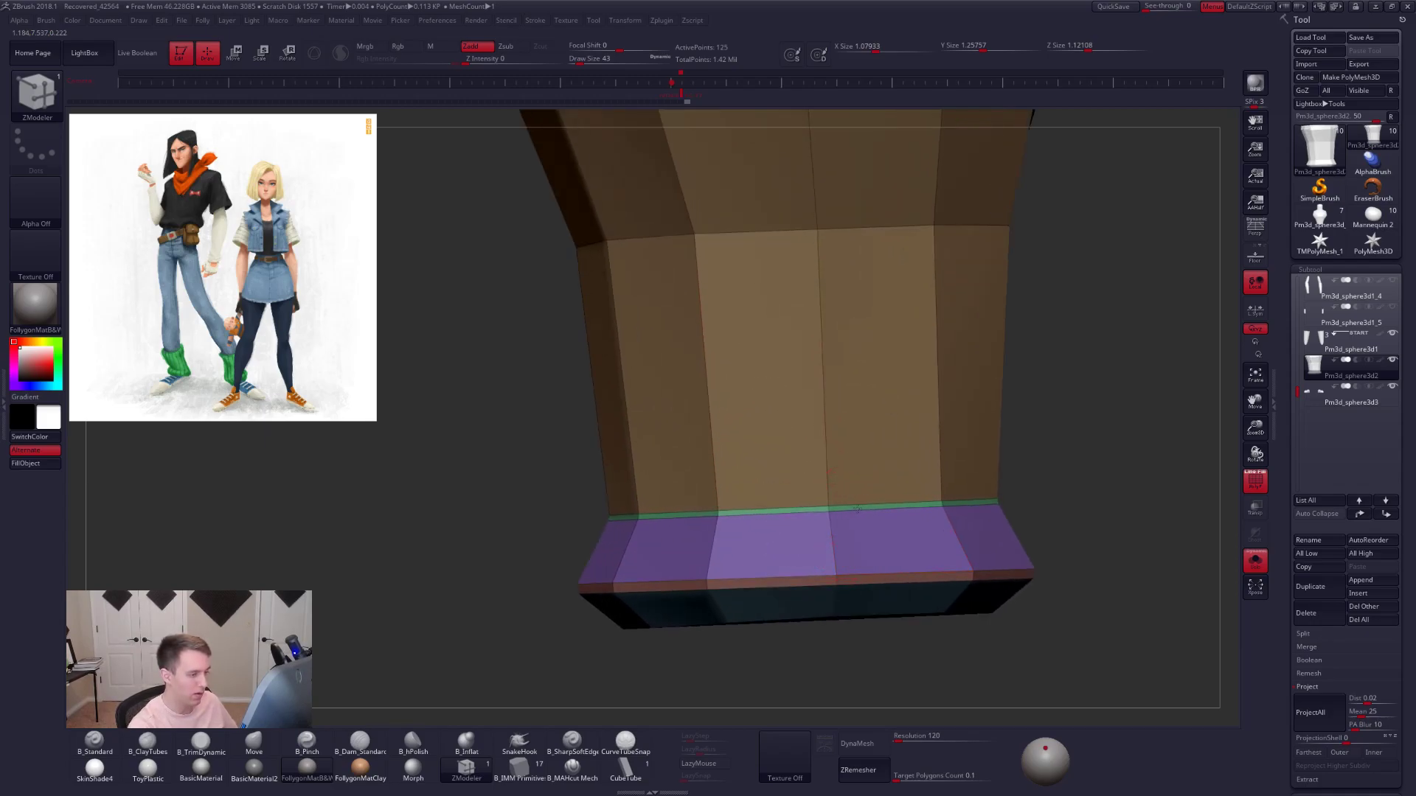
pyautogui.press('d')
pyautogui.moveTo(878, 509)
pyautogui.keyDown('alt'); pyautogui.mouseDown(button='right')
pyautogui.moveTo(863, 479)
pyautogui.moveTo(995, 515)
pyautogui.moveTo(1024, 509)
pyautogui.moveTo(1030, 482)
pyautogui.mouseUp(button='right'); pyautogui.keyUp('alt')
pyautogui.hotkey('shift', 'f')
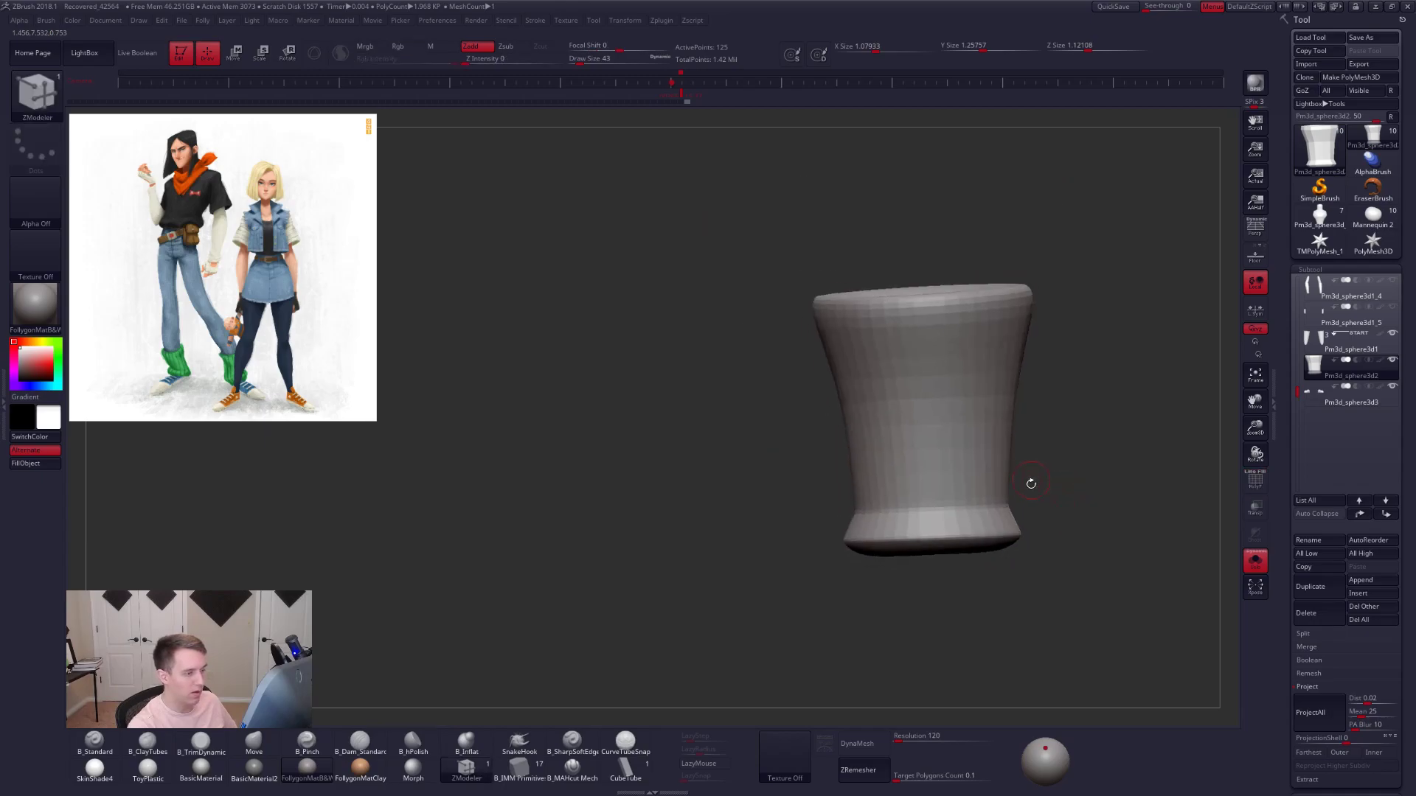
pyautogui.hotkey('alt', 's')
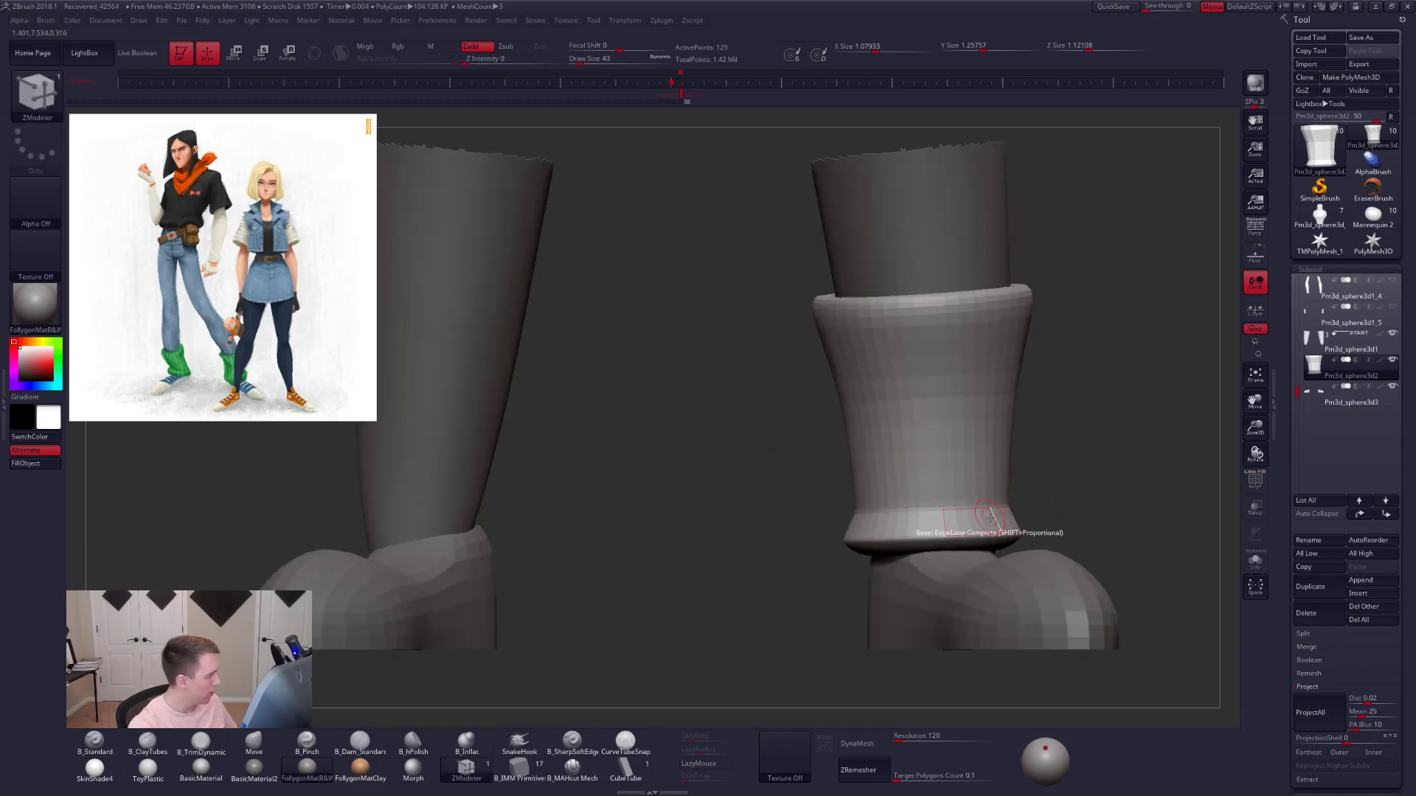
# - Mask the sock above the bottom cuff, move the cuff slightly with Transpose, clear the mask and turn off the polyframe
pyautogui.moveTo(1001, 529)
pyautogui.keyDown('alt'); pyautogui.mouseDown(button='right')
pyautogui.moveTo(938, 507)
pyautogui.moveTo(970, 519)
pyautogui.moveTo(985, 549)
pyautogui.mouseUp(button='right'); pyautogui.keyUp('alt')
pyautogui.hotkey('shift', 'd')
pyautogui.hotkey('shift', 'f')
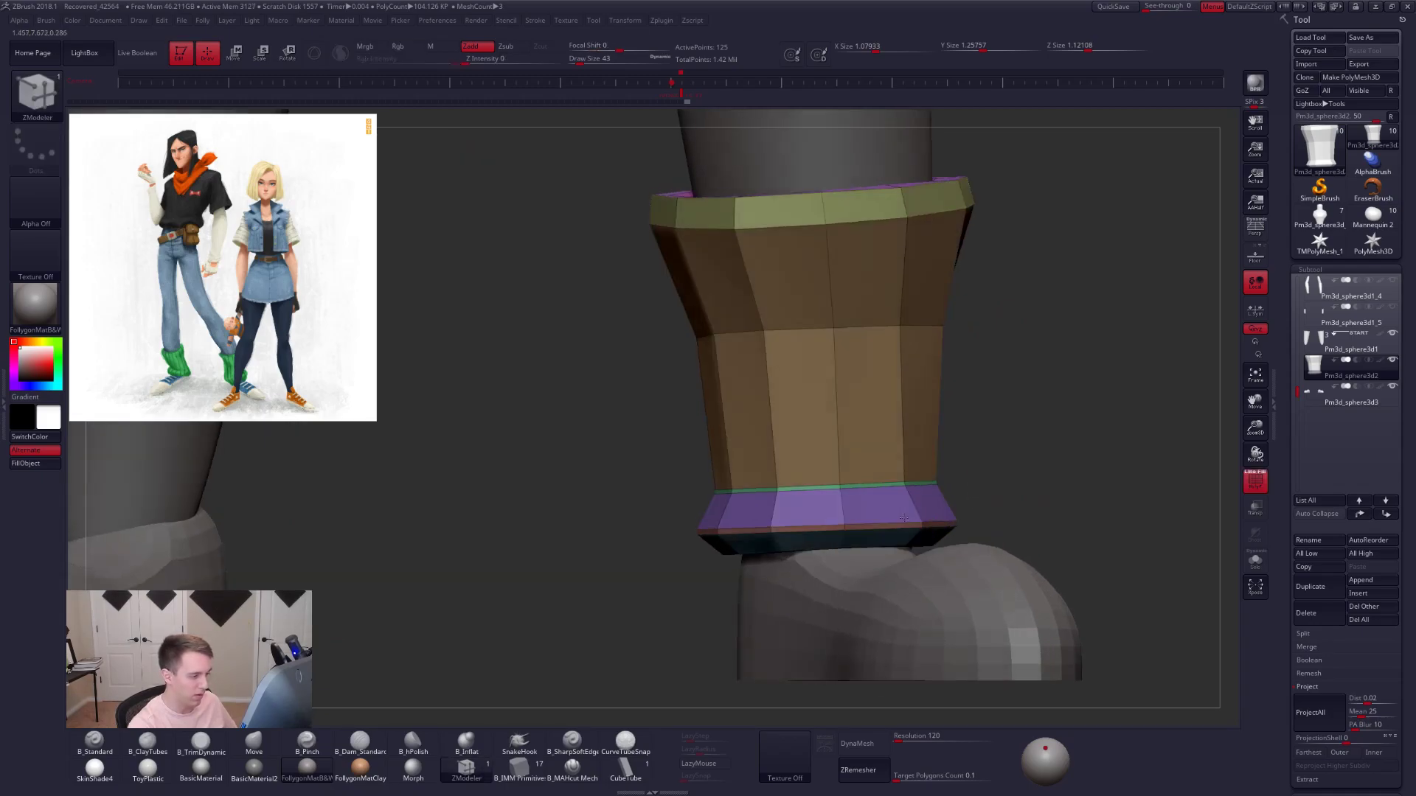
pyautogui.moveTo(694, 516)
pyautogui.keyDown('ctrl'); pyautogui.mouseDown()
pyautogui.moveTo(733, 549)
pyautogui.moveTo(865, 544)
pyautogui.moveTo(978, 527)
pyautogui.moveTo(1027, 497)
pyautogui.moveTo(991, 491)
pyautogui.mouseUp(); pyautogui.keyUp('ctrl')
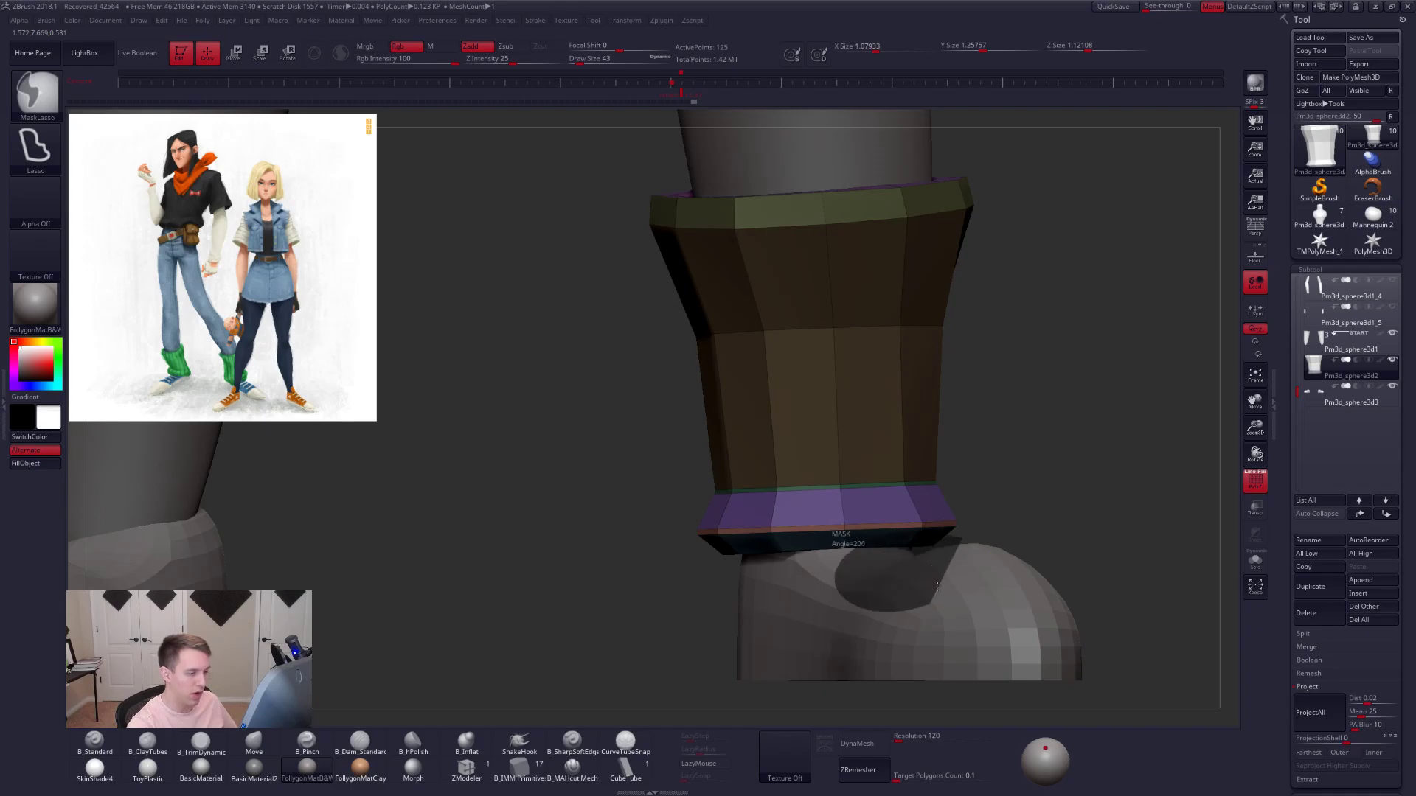
pyautogui.press('w')
pyautogui.keyDown('shift'); pyautogui.moveTo(844, 530); pyautogui.dragTo(844, 651); pyautogui.keyUp('shift')
pyautogui.moveTo(847, 586); pyautogui.dragTo(846, 580)
pyautogui.press('d')
pyautogui.press('f')
pyautogui.press('q')
pyautogui.moveTo(983, 500)
pyautogui.keyDown('ctrl'); pyautogui.mouseDown()
pyautogui.moveTo(1007, 469)
pyautogui.moveTo(1050, 500)
pyautogui.moveTo(1003, 505)
pyautogui.mouseUp(); pyautogui.keyUp('ctrl')
pyautogui.hotkey('shift', 'f')
# - Narrow the sock's silhouette around the leg with the Move brush at draw sizes 414 and 335, checking it with transparency
pyautogui.press('space')
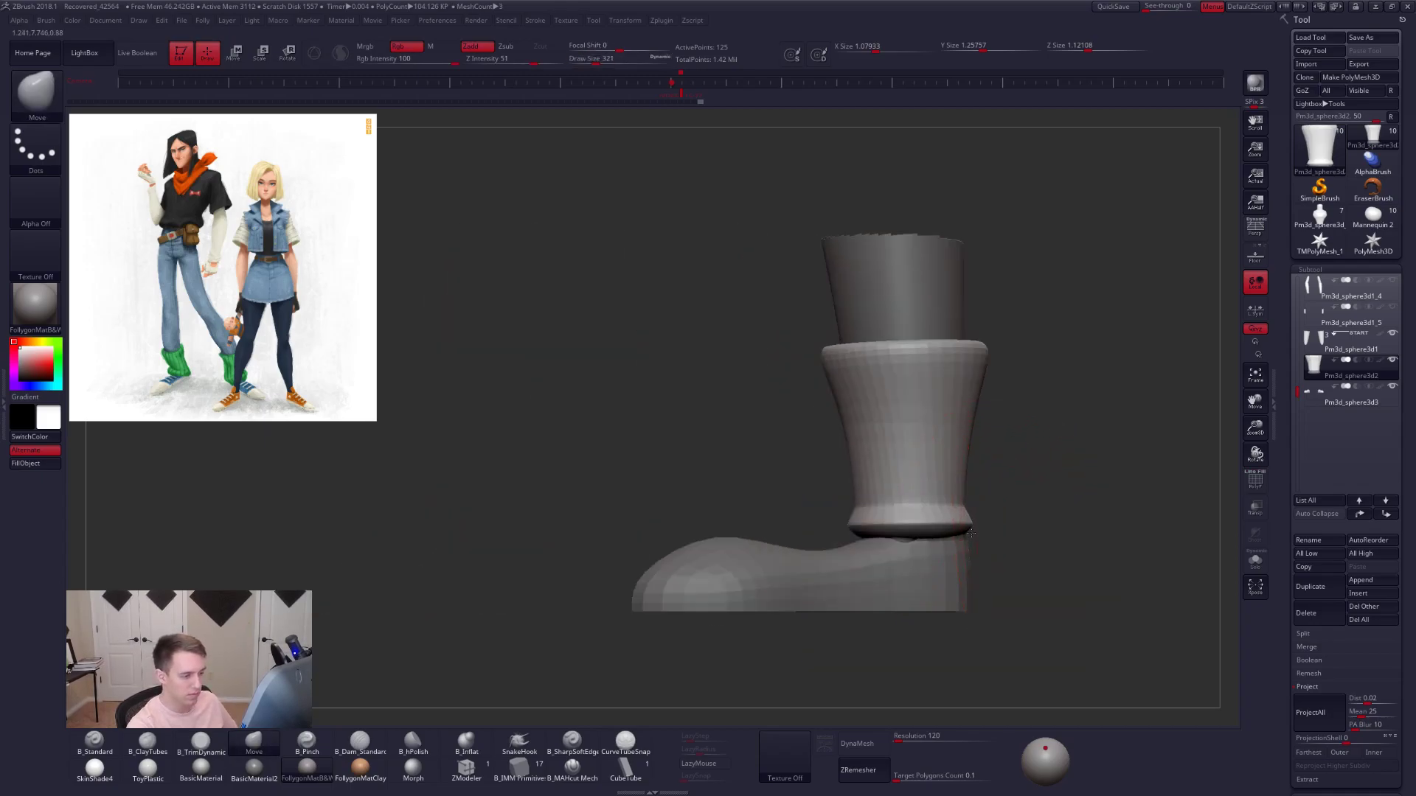
pyautogui.press('space')
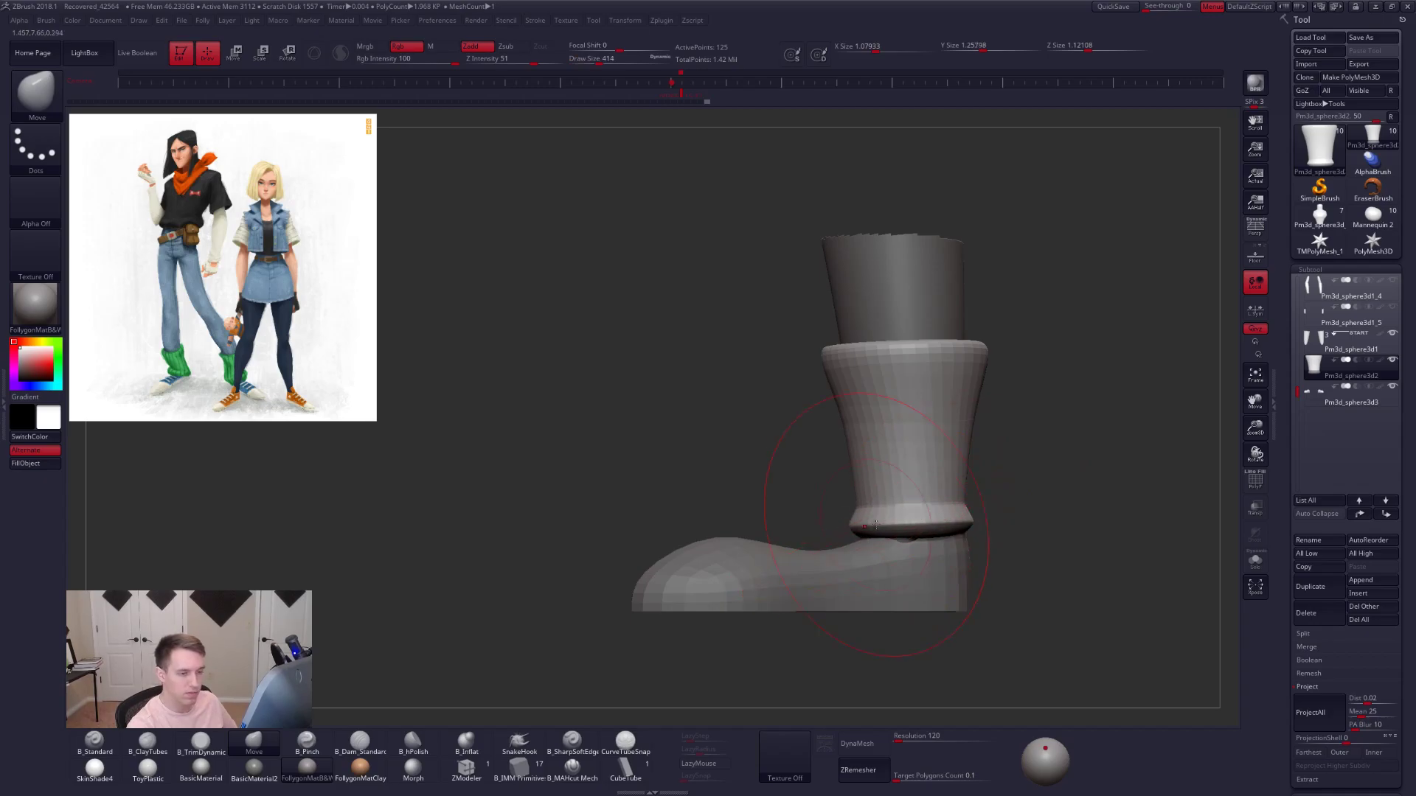
pyautogui.click(1254, 506)
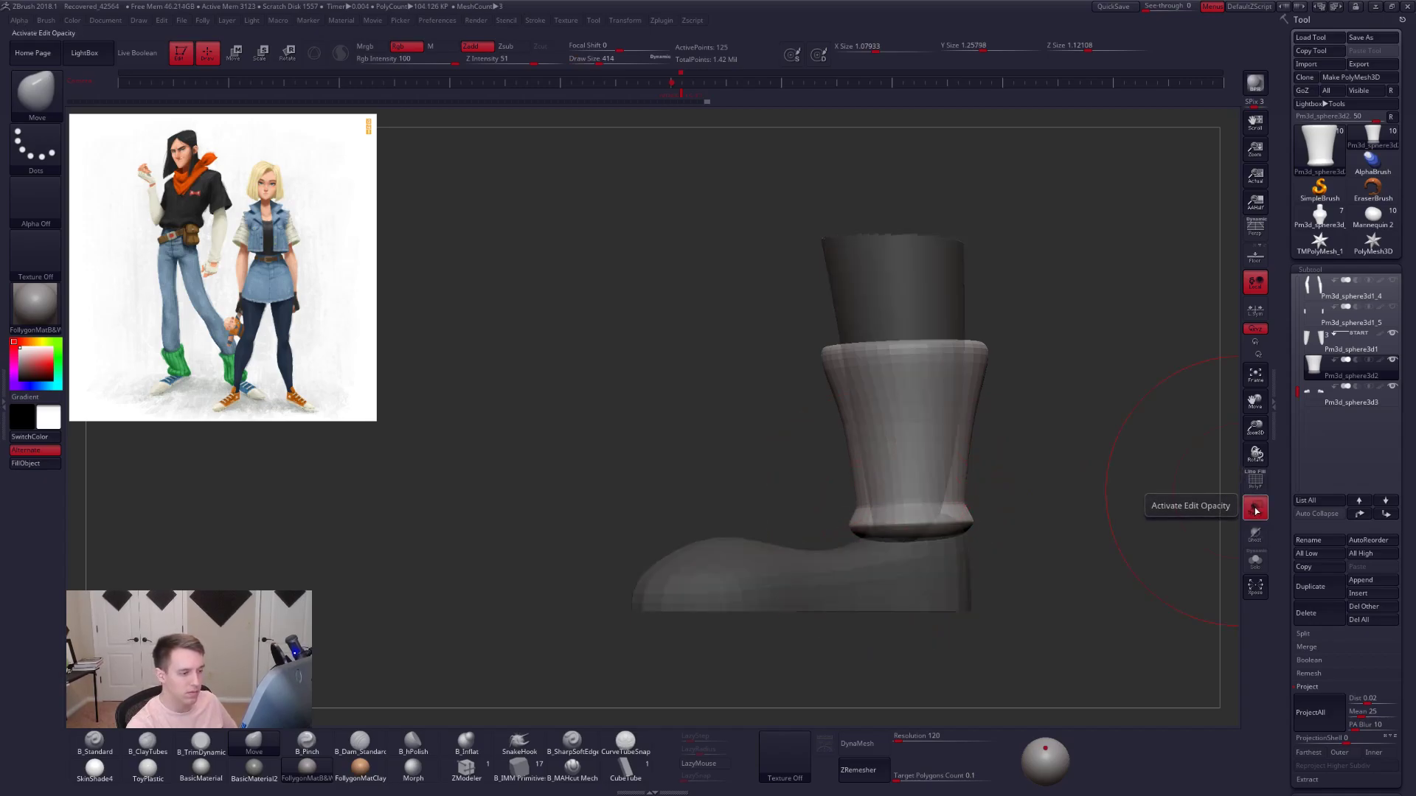
pyautogui.click(1254, 505)
pyautogui.press('space')
pyautogui.click(842, 435)
pyautogui.press('space')
pyautogui.click(848, 438)
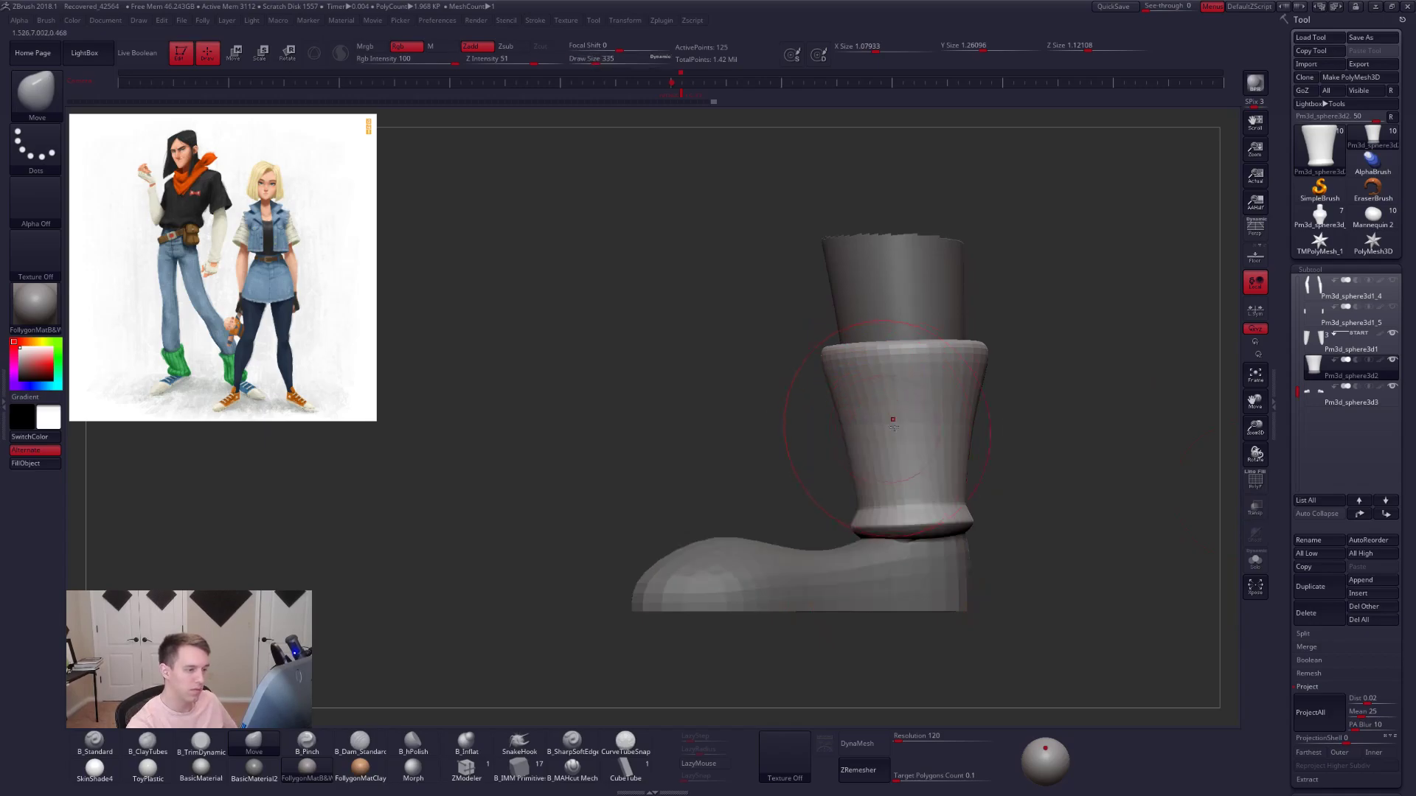
pyautogui.moveTo(974, 446)
pyautogui.mouseDown()
pyautogui.moveTo(981, 428)
pyautogui.moveTo(977, 465)
pyautogui.moveTo(951, 411)
pyautogui.moveTo(913, 382)
pyautogui.moveTo(869, 495)
pyautogui.moveTo(901, 464)
pyautogui.moveTo(896, 407)
pyautogui.moveTo(924, 398)
pyautogui.mouseUp()
pyautogui.press('1')
pyautogui.click(891, 426)
# - Even out the sock's round opening from above with the Move brush at draw sizes 227 and 150
pyautogui.press('space')
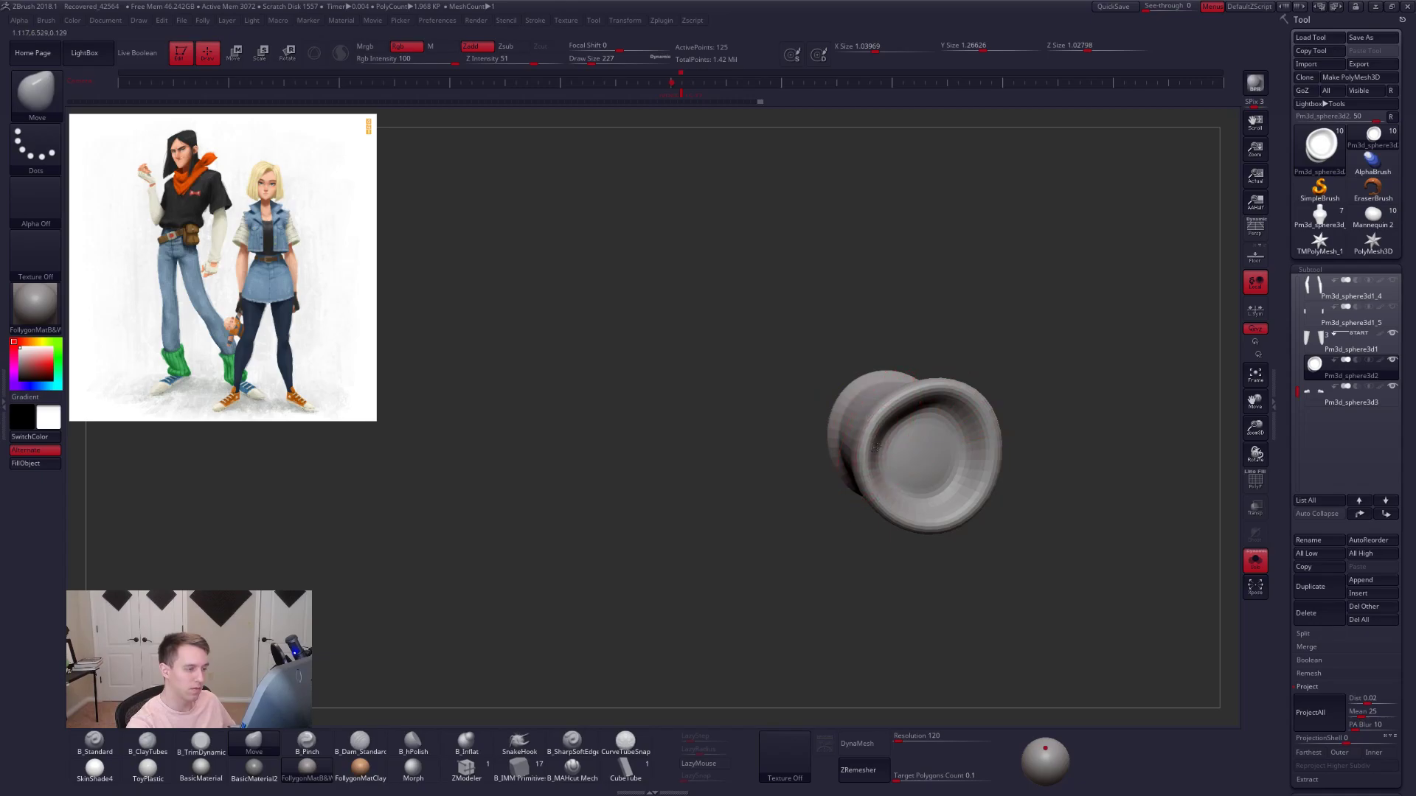
pyautogui.moveTo(891, 460); pyautogui.dragTo(912, 454)
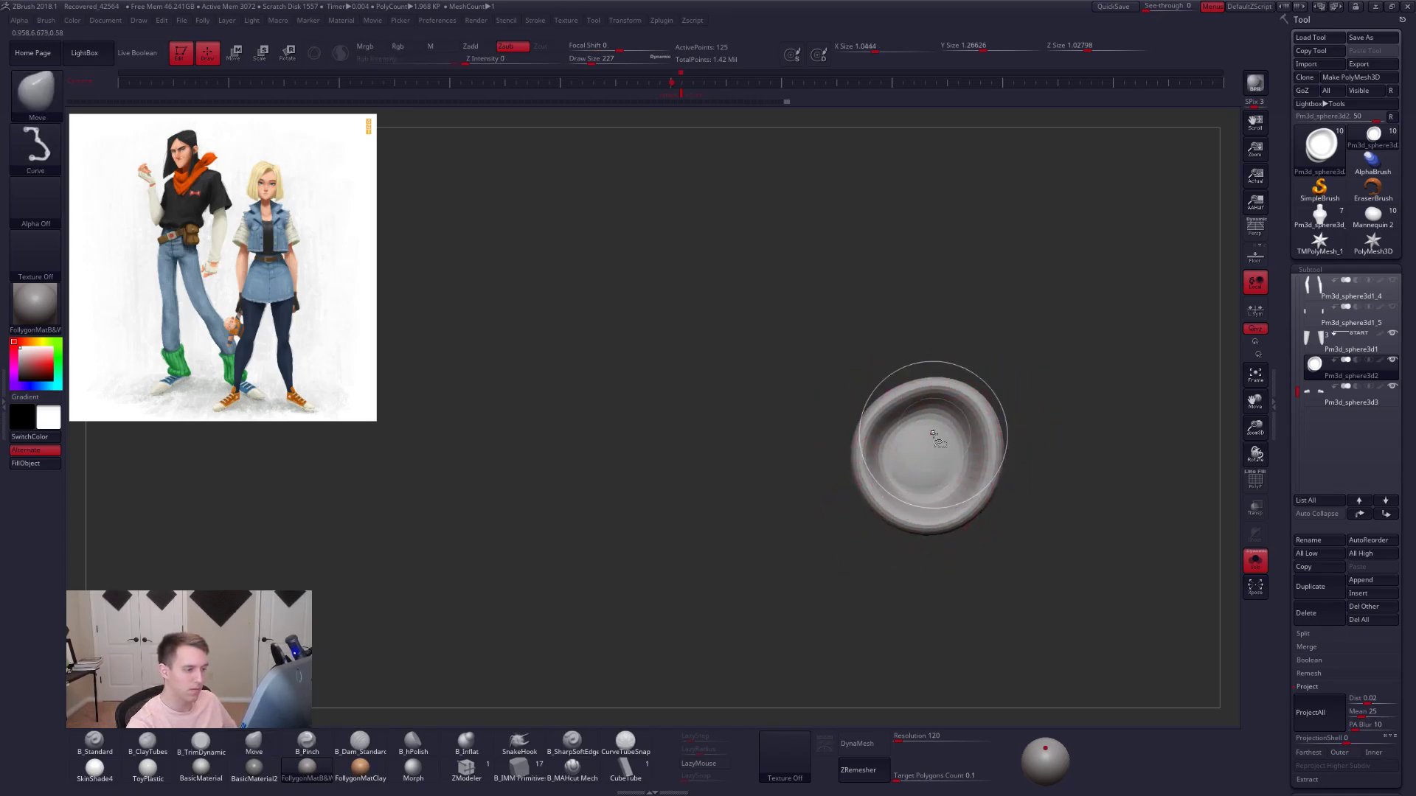
pyautogui.hotkey('shift', 'space')
pyautogui.press('space')
pyautogui.click(946, 396)
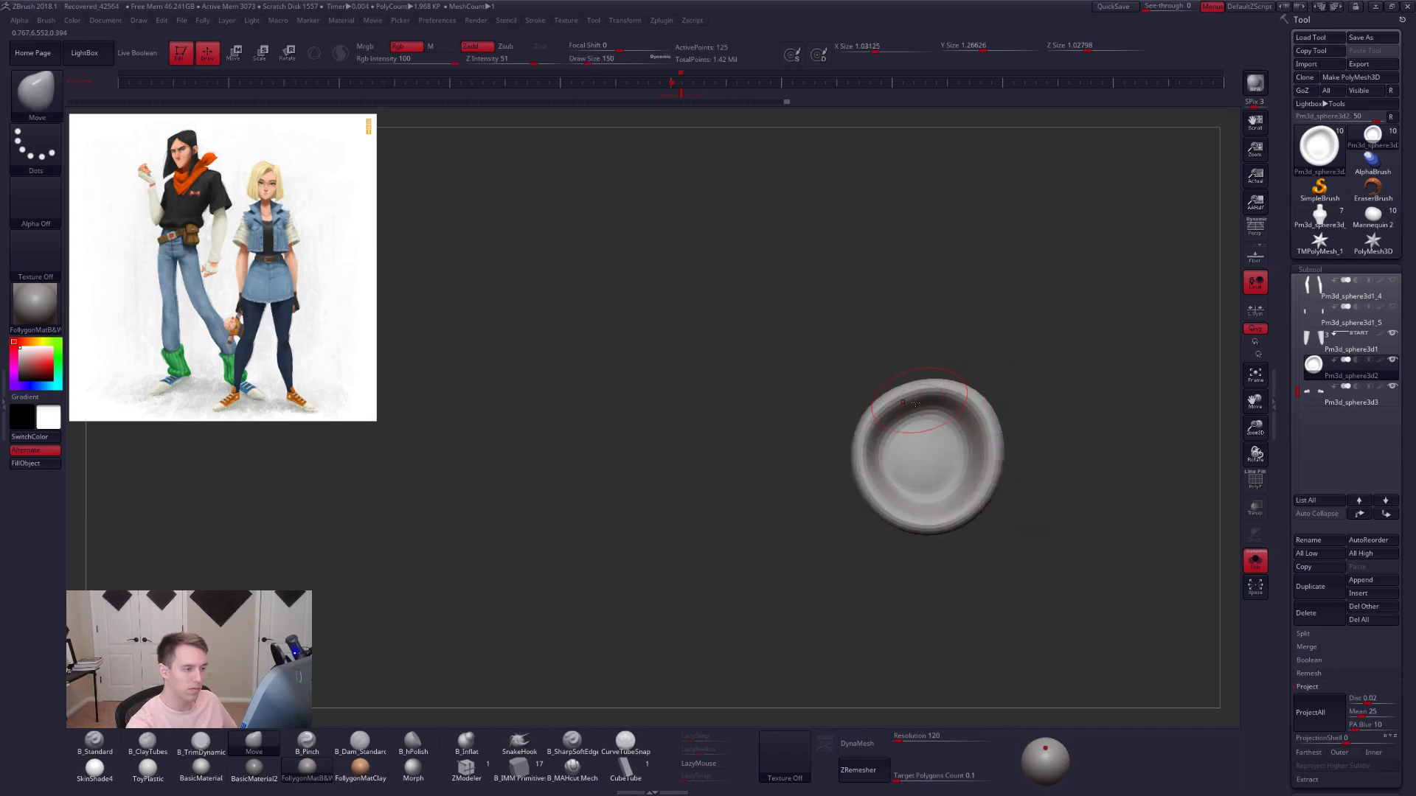
pyautogui.moveTo(926, 433); pyautogui.dragTo(963, 401, button='right')
pyautogui.hotkey('alt', 's')
# - Mask the sock's lower part and tilt the top rim upward toward the heel side with Transpose rotation
pyautogui.press('space')
pyautogui.click(978, 489)
pyautogui.keyDown('alt'); pyautogui.moveTo(982, 459); pyautogui.dragTo(968, 471, button='right'); pyautogui.keyUp('alt')
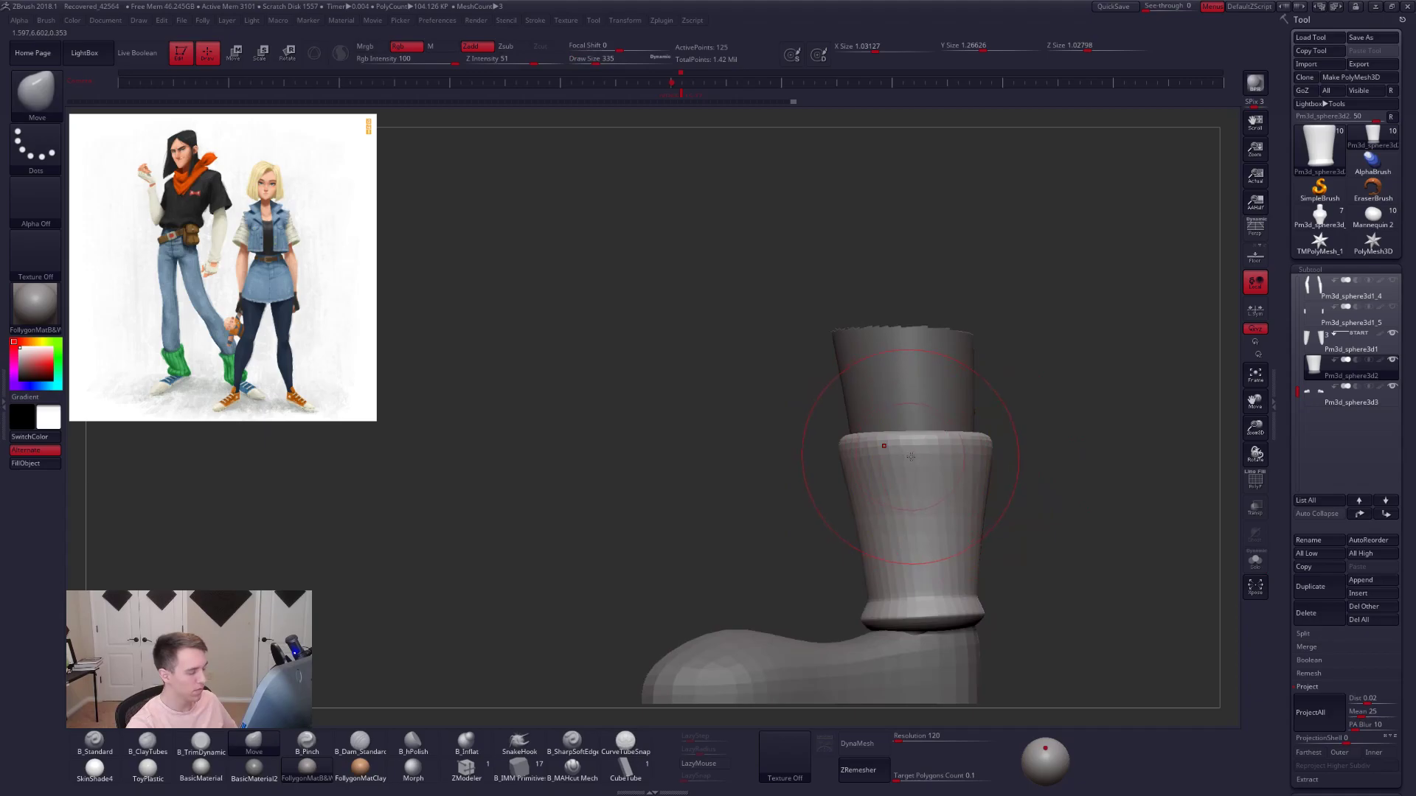
pyautogui.hotkey('shift', 'd')
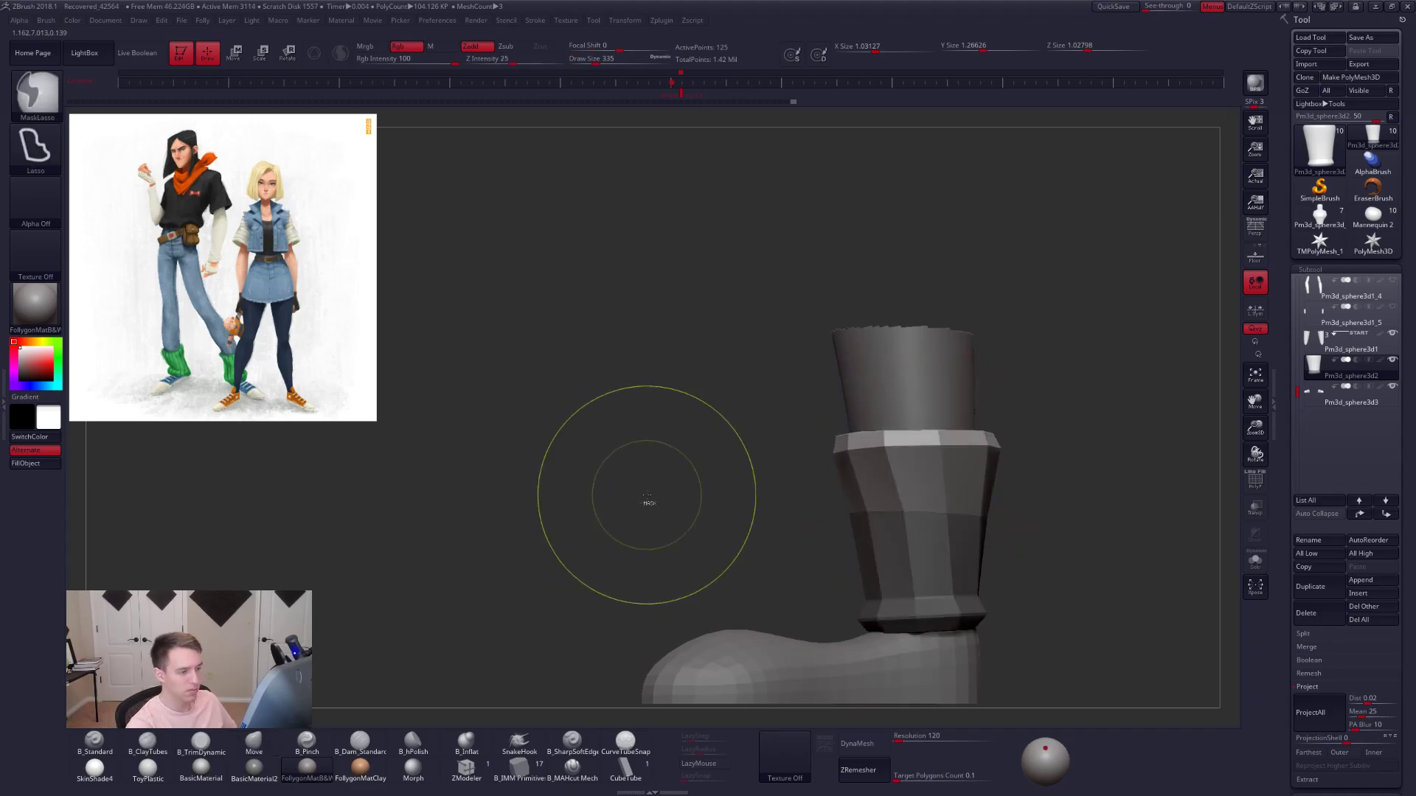
pyautogui.press('r')
pyautogui.moveTo(911, 445)
pyautogui.mouseDown()
pyautogui.moveTo(1062, 444)
pyautogui.moveTo(1043, 417)
pyautogui.moveTo(1022, 449)
pyautogui.moveTo(1073, 457)
pyautogui.mouseUp()
pyautogui.press('q')
# - Mask the sock's upper part and rotate the bottom cuff slightly around the ankle with Transpose
pyautogui.moveTo(1073, 457)
pyautogui.keyDown('alt'); pyautogui.mouseDown()
pyautogui.moveTo(1078, 493)
pyautogui.moveTo(992, 469)
pyautogui.moveTo(1005, 467)
pyautogui.moveTo(999, 495)
pyautogui.moveTo(926, 531)
pyautogui.mouseUp(); pyautogui.keyUp('alt')
pyautogui.moveTo(760, 514)
pyautogui.keyDown('ctrl'); pyautogui.keyDown('alt'); pyautogui.mouseDown()
pyautogui.moveTo(960, 568)
pyautogui.moveTo(995, 513)
pyautogui.mouseUp(); pyautogui.keyUp('alt'); pyautogui.keyUp('ctrl')
pyautogui.moveTo(894, 528)
pyautogui.keyDown('ctrl'); pyautogui.mouseDown(button='right')
pyautogui.moveTo(887, 543)
pyautogui.moveTo(879, 506)
pyautogui.mouseUp(button='right'); pyautogui.keyUp('ctrl')
pyautogui.press('r')
pyautogui.moveTo(839, 490); pyautogui.dragTo(996, 488)
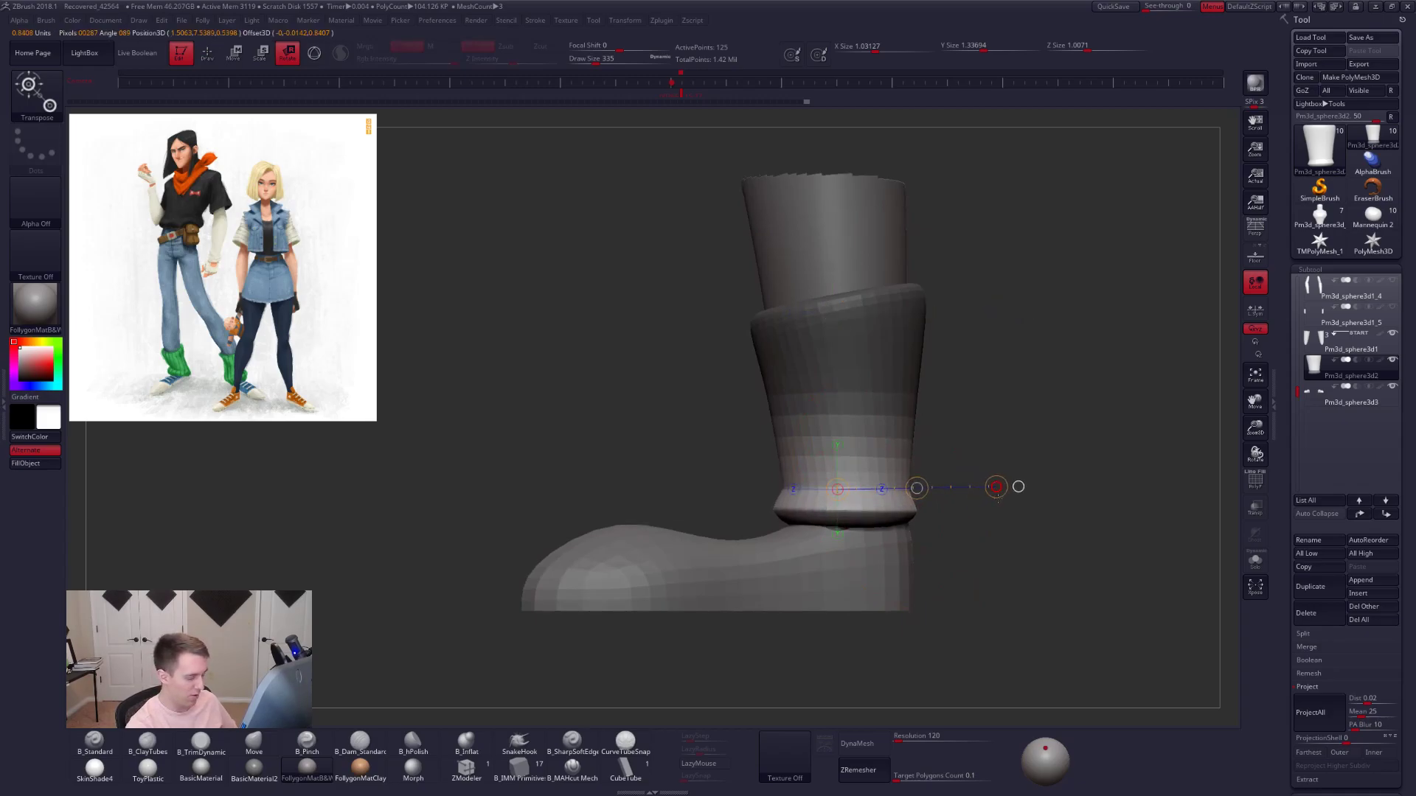
pyautogui.moveTo(999, 505); pyautogui.dragTo(999, 509)
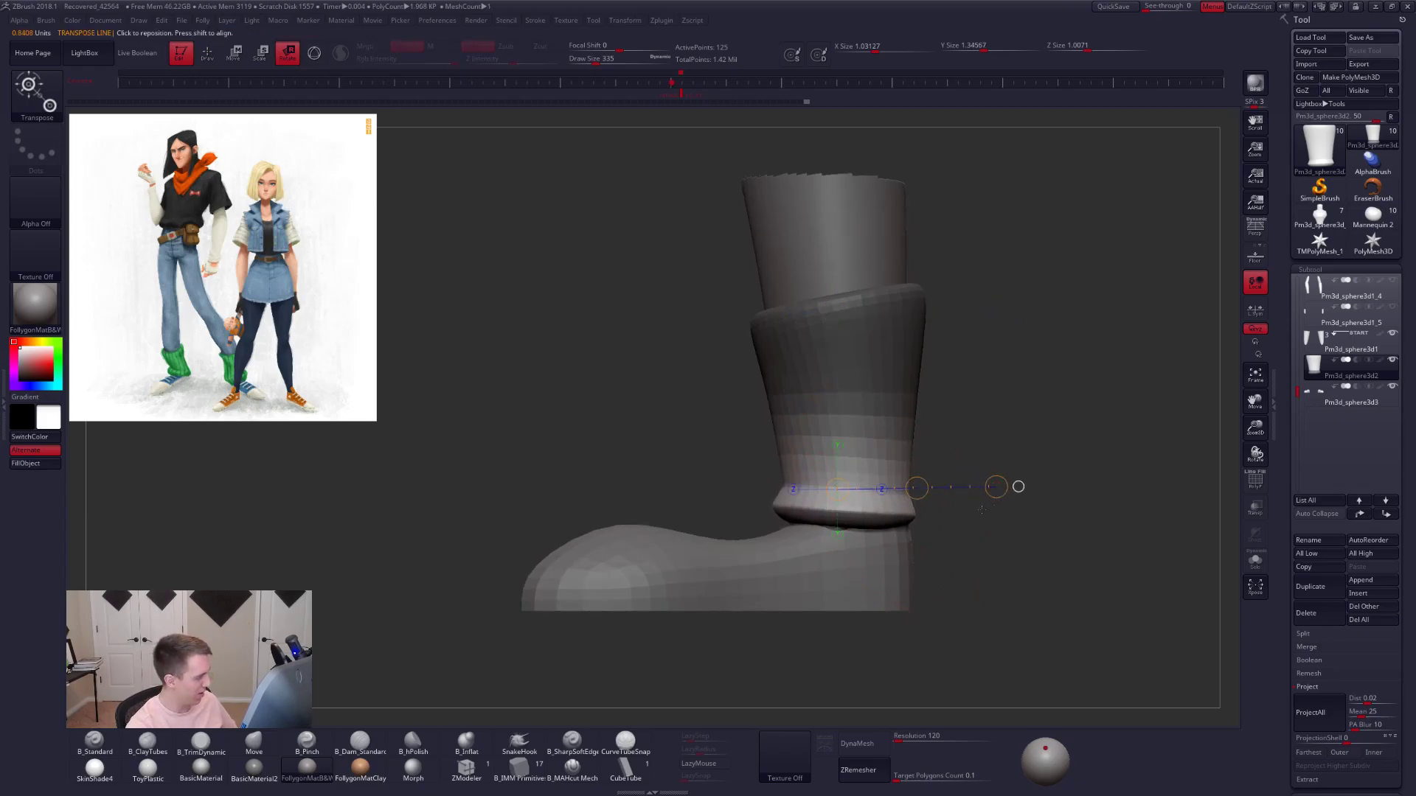
# - Shape the unmasked bottom cuff over the shoe with the Move brush at draw sizes up to 447
pyautogui.press('q')
pyautogui.press('s')
pyautogui.keyDown('ctrl'); pyautogui.moveTo(973, 503); pyautogui.dragTo(922, 518, button='right'); pyautogui.keyUp('ctrl')
pyautogui.press('space')
pyautogui.moveTo(922, 518); pyautogui.dragTo(927, 517)
pyautogui.moveTo(973, 495); pyautogui.dragTo(902, 542, button='right')
pyautogui.press('space')
pyautogui.moveTo(902, 522); pyautogui.dragTo(908, 522)
pyautogui.moveTo(901, 493); pyautogui.dragTo(905, 499)
pyautogui.moveTo(905, 498); pyautogui.dragTo(943, 461, button='right')
pyautogui.keyDown('alt'); pyautogui.moveTo(917, 517); pyautogui.dragTo(918, 509); pyautogui.keyUp('alt')
pyautogui.keyDown('alt'); pyautogui.moveTo(909, 535); pyautogui.dragTo(908, 537, button='right'); pyautogui.keyUp('alt')
pyautogui.moveTo(899, 541); pyautogui.dragTo(899, 558)
pyautogui.keyDown('ctrl'); pyautogui.moveTo(899, 553); pyautogui.dragTo(929, 531, button='right'); pyautogui.keyUp('ctrl')
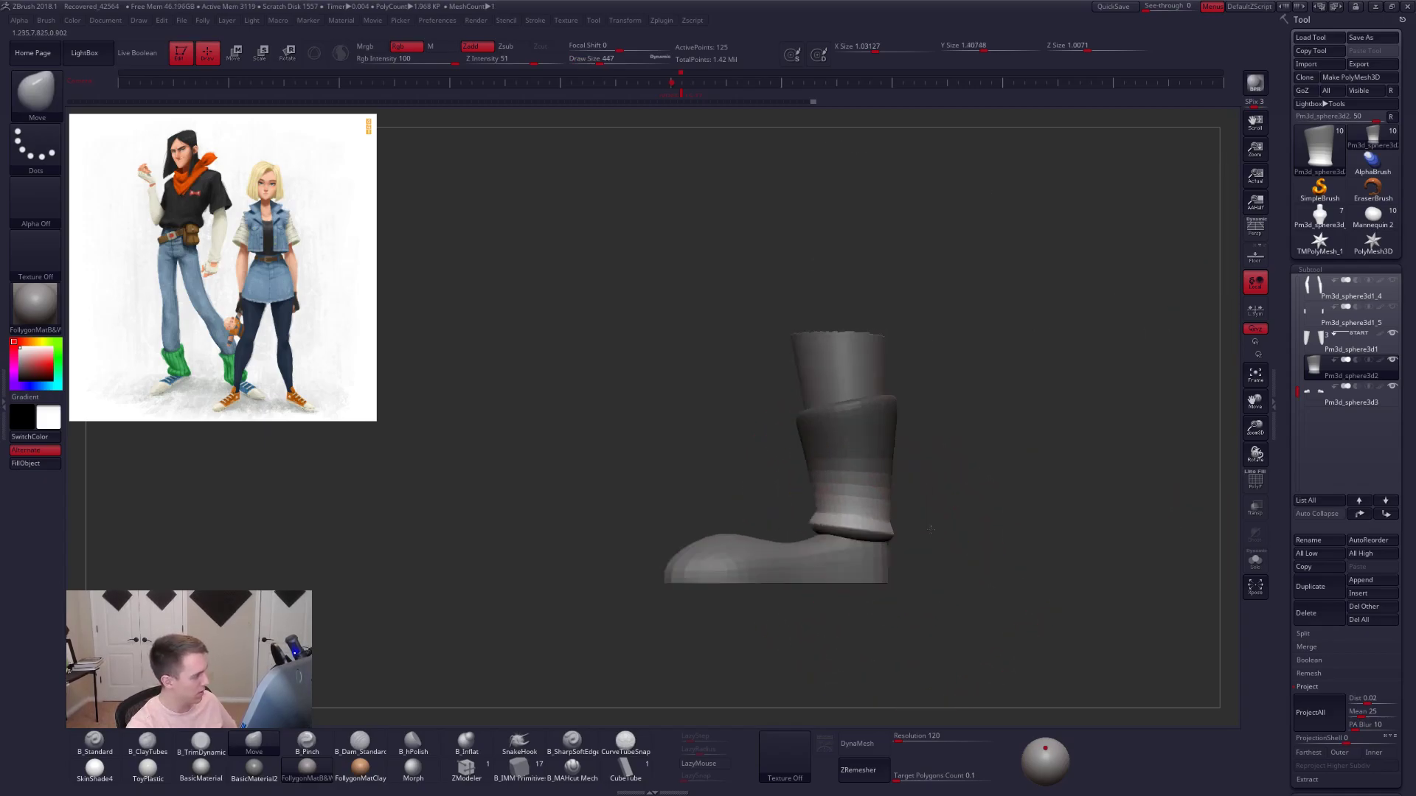
# - Switch to the shoes, mask them above the soles, raise the soles with Transpose and clear the mask
pyautogui.keyDown('alt'); pyautogui.moveTo(929, 531); pyautogui.dragTo(987, 507); pyautogui.keyUp('alt')
pyautogui.keyDown('alt'); pyautogui.click(922, 536); pyautogui.keyUp('alt')
pyautogui.keyDown('alt'); pyautogui.moveTo(918, 572); pyautogui.dragTo(914, 527); pyautogui.keyUp('alt')
pyautogui.hotkey('shift', 'd')
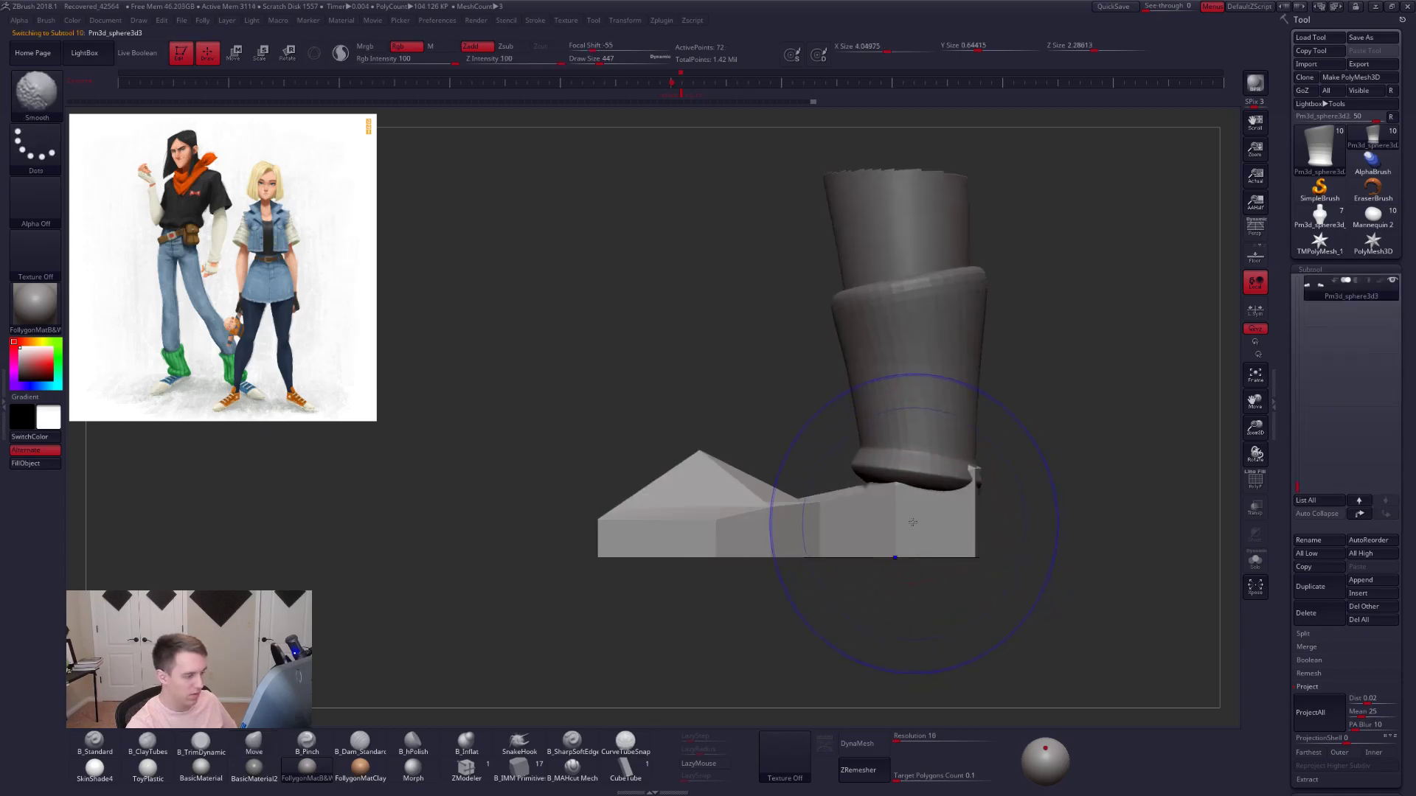
pyautogui.hotkey('shift', 'f')
pyautogui.moveTo(582, 540)
pyautogui.keyDown('ctrl'); pyautogui.mouseDown()
pyautogui.moveTo(1049, 563)
pyautogui.moveTo(1054, 544)
pyautogui.mouseUp(); pyautogui.keyUp('ctrl')
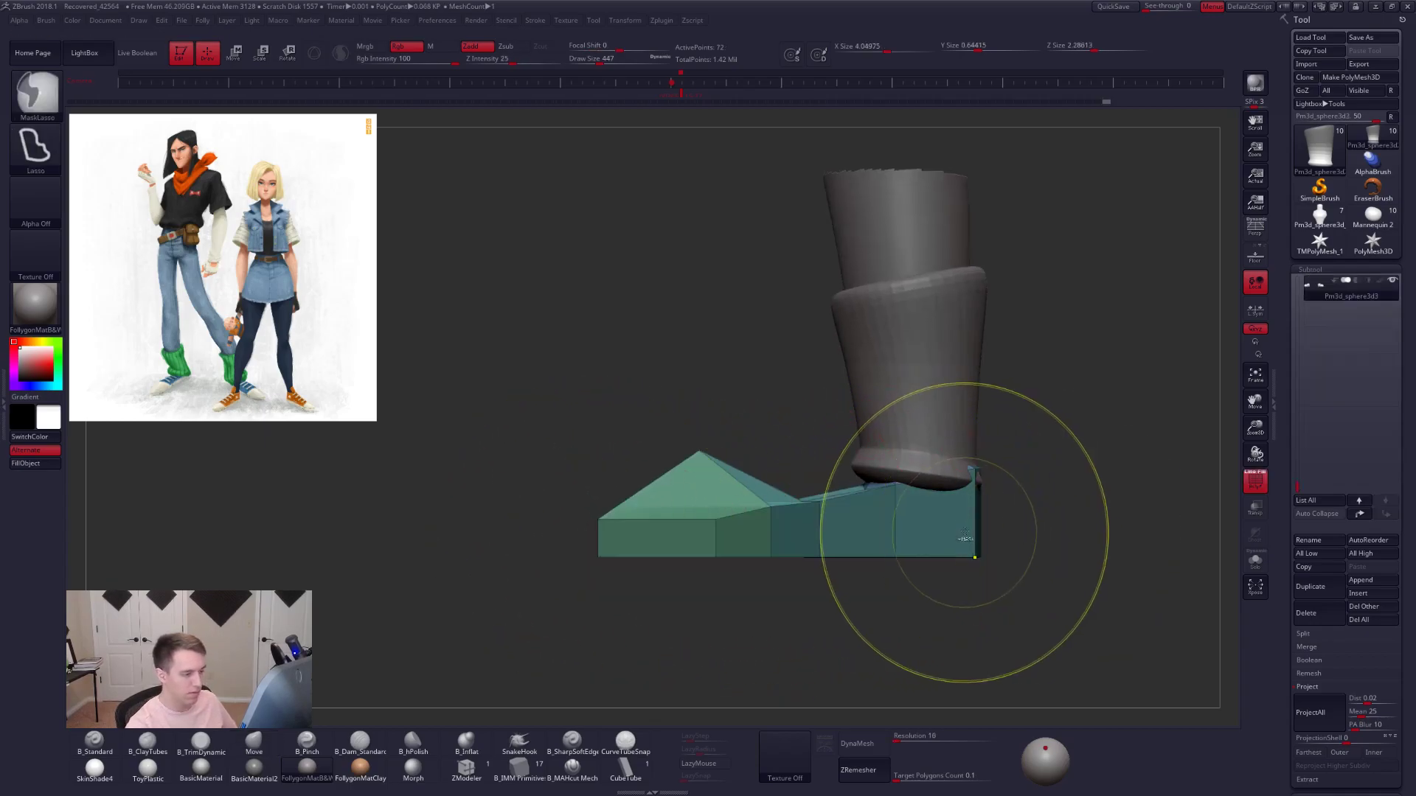
pyautogui.press('w')
pyautogui.moveTo(906, 544); pyautogui.dragTo(907, 634)
pyautogui.hotkey('shift', 'd')
pyautogui.moveTo(905, 579); pyautogui.dragTo(906, 566)
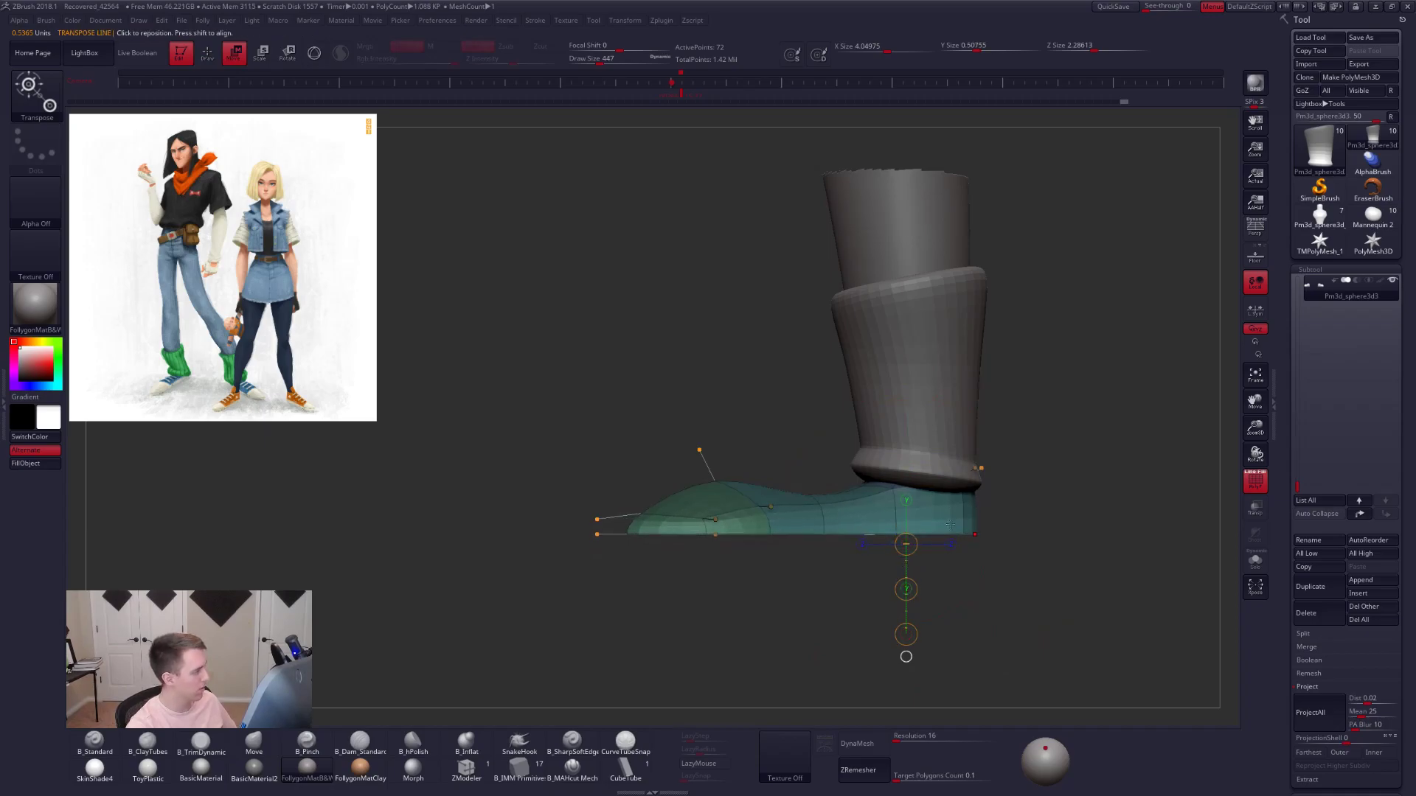
pyautogui.press('q')
pyautogui.keyDown('ctrl'); pyautogui.moveTo(1044, 557); pyautogui.dragTo(1006, 497); pyautogui.keyUp('ctrl')
# - Isolate the shoes, adjust the instep with the Move brush and compare the smoothed shape against the sock
pyautogui.press('space')
pyautogui.hotkey('alt', 's')
pyautogui.hotkey('shift', 'd')
pyautogui.keyDown('ctrl'); pyautogui.moveTo(820, 502); pyautogui.dragTo(805, 524, button='right'); pyautogui.keyUp('ctrl')
pyautogui.press('space')
pyautogui.press('space')
pyautogui.moveTo(822, 483); pyautogui.dragTo(807, 473)
pyautogui.moveTo(836, 473); pyautogui.dragTo(816, 489, button='right')
pyautogui.moveTo(857, 438); pyautogui.dragTo(848, 413, button='right')
pyautogui.press('d')
pyautogui.hotkey('alt', 's')
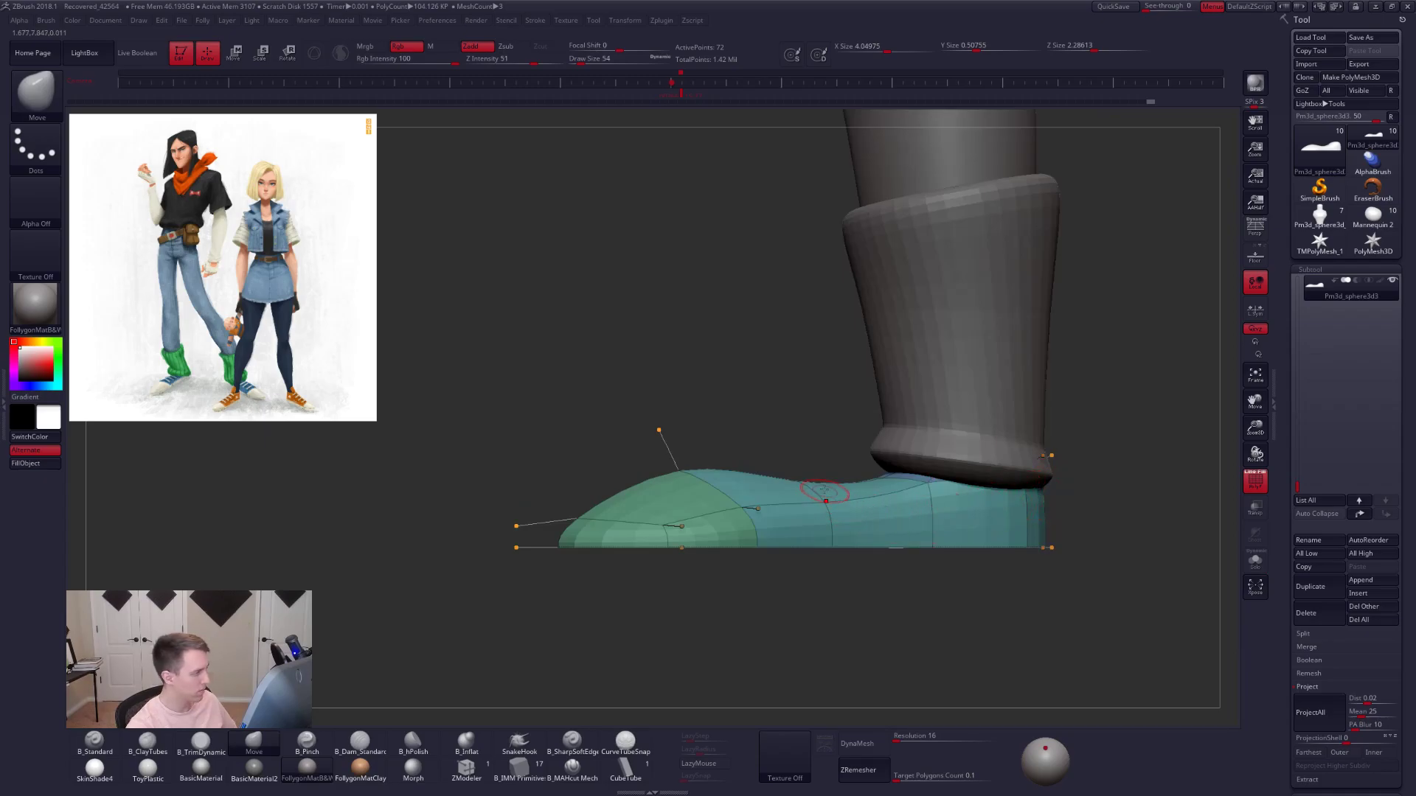
# - Adjust the unsmoothed shoe's ankle area with the Move brush at draw size 54 and preview it smoothed
pyautogui.hotkey('shift', 'alt', 's')
pyautogui.moveTo(825, 492); pyautogui.dragTo(885, 483, button='right')
pyautogui.hotkey('shift', 'd')
pyautogui.moveTo(885, 483); pyautogui.dragTo(883, 501)
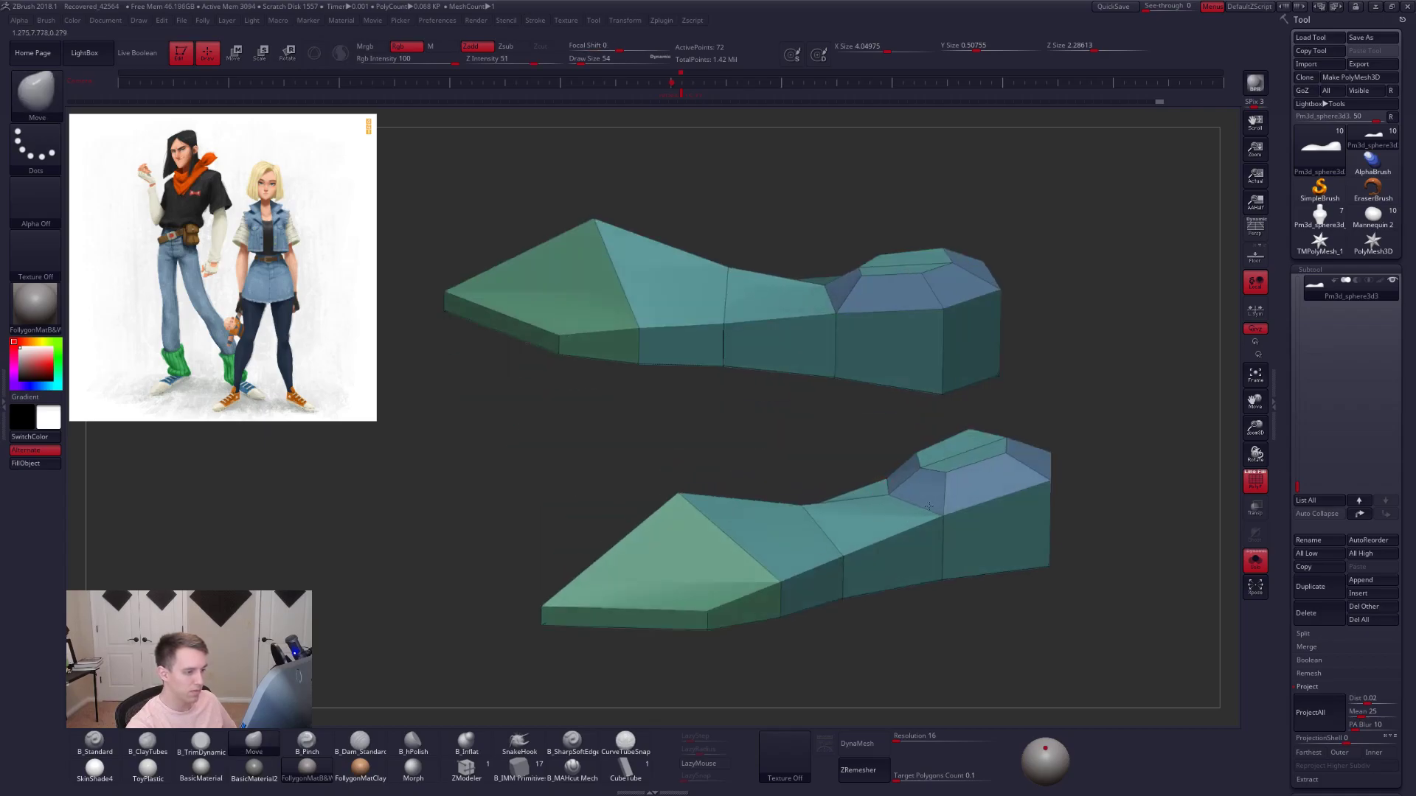
pyautogui.keyDown('shift'); pyautogui.moveTo(888, 486); pyautogui.dragTo(948, 459, button='right'); pyautogui.keyUp('shift')
pyautogui.press('d')
pyautogui.moveTo(1043, 510)
pyautogui.keyDown('alt'); pyautogui.mouseDown(button='right')
pyautogui.moveTo(997, 483)
pyautogui.moveTo(1021, 473)
pyautogui.mouseUp(button='right'); pyautogui.keyUp('alt')
# - Select the sock, pull the back of its bottom cuff outward over the heel and turn off the polyframe
pyautogui.hotkey('shift', 'alt', 's')
pyautogui.keyDown('alt'); pyautogui.click(1002, 466); pyautogui.keyUp('alt')
pyautogui.press('s')
pyautogui.moveTo(1021, 474); pyautogui.dragTo(1040, 472)
pyautogui.moveTo(1040, 471)
pyautogui.keyDown('alt'); pyautogui.mouseDown(button='right')
pyautogui.moveTo(919, 497)
pyautogui.moveTo(955, 494)
pyautogui.moveTo(914, 514)
pyautogui.moveTo(967, 499)
pyautogui.moveTo(919, 511)
pyautogui.mouseUp(button='right'); pyautogui.keyUp('alt')
pyautogui.hotkey('shift', 'f')
# - Wrap the sock's bottom cuff around the heel and ankle from several angles with the Move brush
pyautogui.press('space')
pyautogui.moveTo(923, 515); pyautogui.dragTo(911, 516)
pyautogui.moveTo(945, 509)
pyautogui.mouseDown(button='right')
pyautogui.moveTo(910, 512)
pyautogui.moveTo(938, 477)
pyautogui.moveTo(960, 524)
pyautogui.mouseUp(button='right')
pyautogui.press('space')
pyautogui.moveTo(944, 500); pyautogui.dragTo(930, 499)
pyautogui.moveTo(930, 499)
pyautogui.mouseDown(button='right')
pyautogui.moveTo(961, 493)
pyautogui.moveTo(986, 522)
pyautogui.moveTo(927, 516)
pyautogui.moveTo(960, 505)
pyautogui.moveTo(930, 526)
pyautogui.mouseUp(button='right')
pyautogui.press('space')
pyautogui.moveTo(935, 528); pyautogui.dragTo(945, 528)
pyautogui.moveTo(943, 538)
pyautogui.mouseDown(button='right')
pyautogui.moveTo(887, 528)
pyautogui.moveTo(947, 509)
pyautogui.mouseUp(button='right')
pyautogui.press('space')
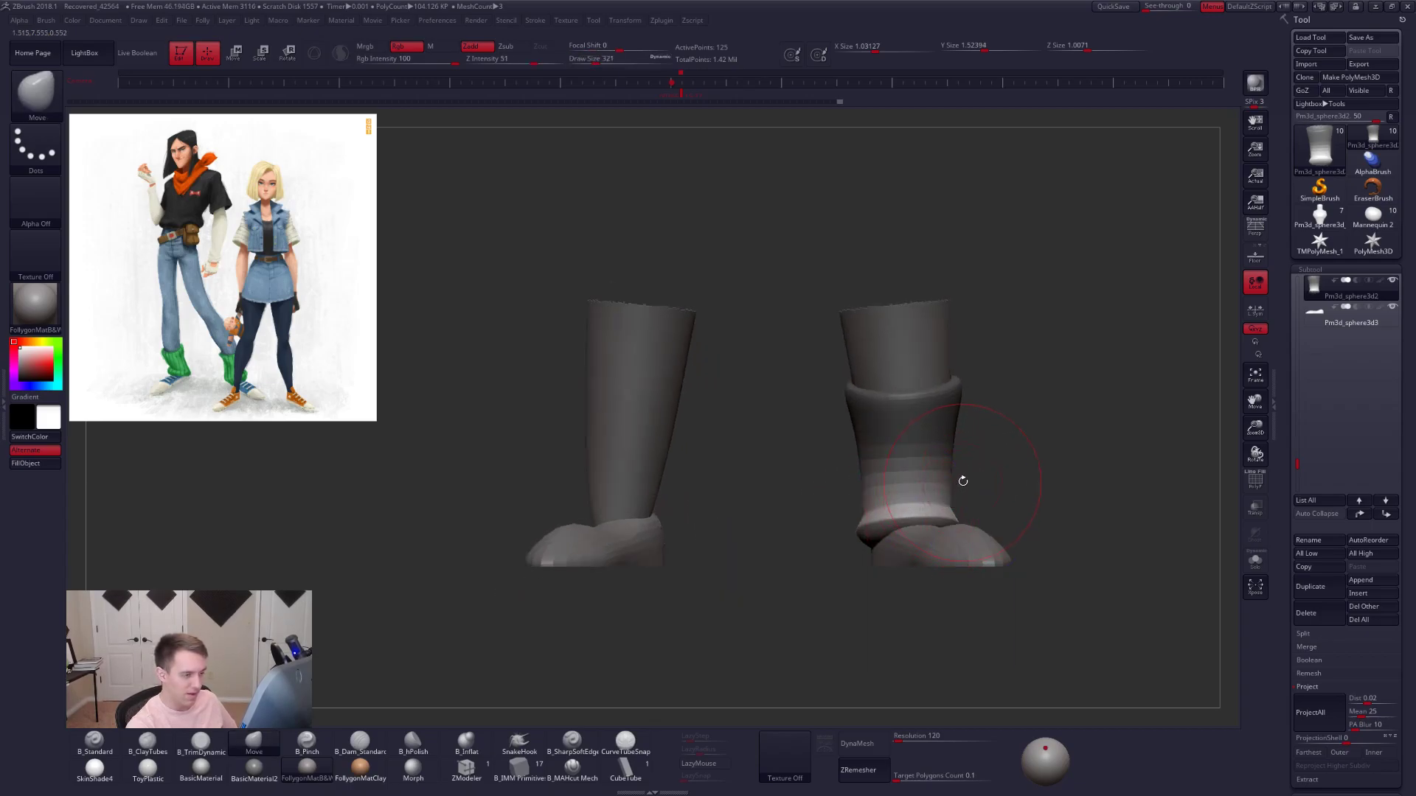
# - Clear the sock's mask and refine its side profile with the Move brush at draw size 227
pyautogui.keyDown('ctrl'); pyautogui.moveTo(988, 472); pyautogui.dragTo(997, 488); pyautogui.keyUp('ctrl')
pyautogui.keyDown('ctrl'); pyautogui.moveTo(975, 464); pyautogui.dragTo(979, 475, button='right'); pyautogui.keyUp('ctrl')
pyautogui.press('space')
pyautogui.moveTo(979, 476); pyautogui.dragTo(963, 425)
pyautogui.press('space')
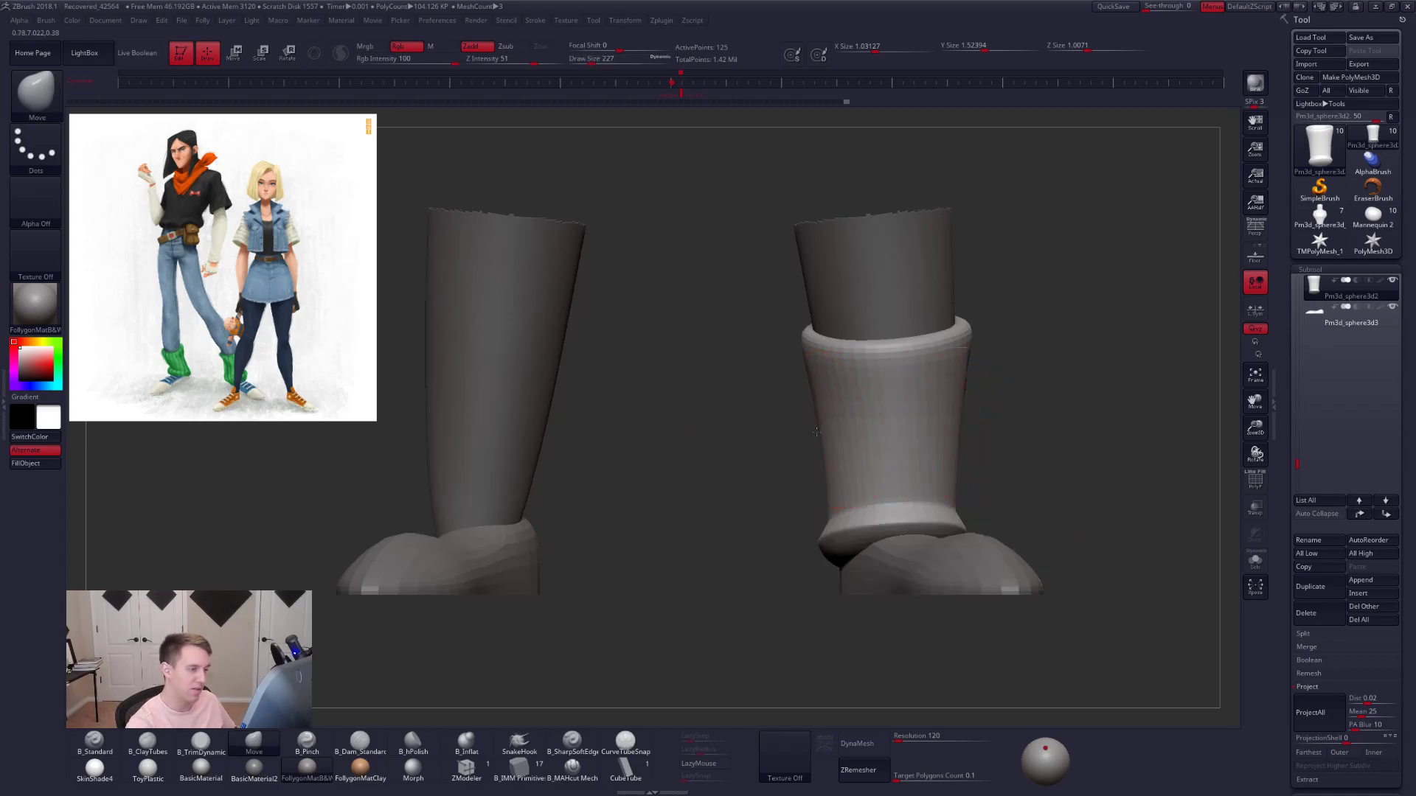
# - Return the sock to its unsmoothed form and adjust its side with the Move brush at draw sizes 181 and 252
pyautogui.hotkey('shift', 'd')
pyautogui.hotkey('shift', 'f')
pyautogui.press('space')
pyautogui.moveTo(998, 472); pyautogui.dragTo(993, 466)
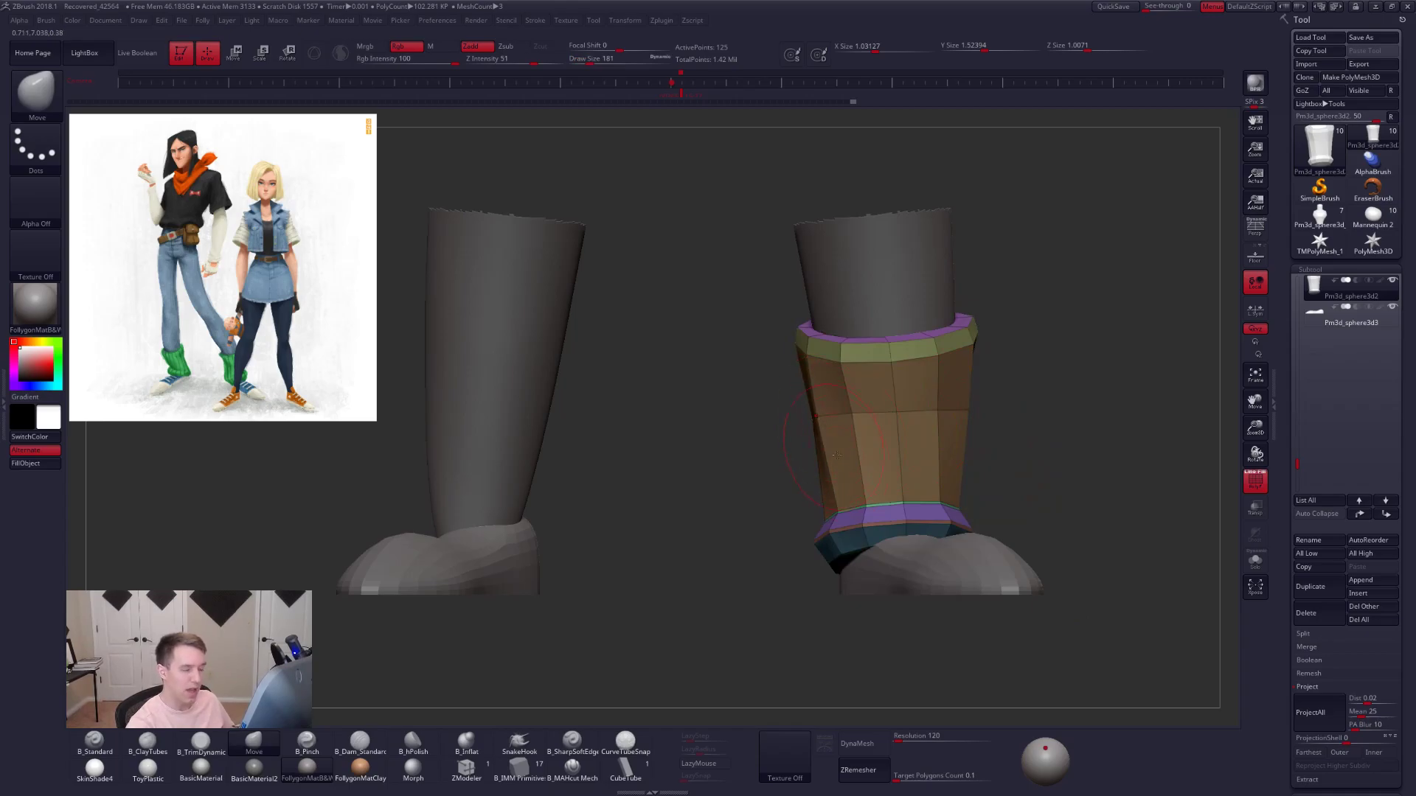
pyautogui.moveTo(1004, 499)
pyautogui.keyDown('alt'); pyautogui.mouseDown()
pyautogui.moveTo(981, 479)
pyautogui.moveTo(979, 490)
pyautogui.mouseUp(); pyautogui.keyUp('alt')
pyautogui.press('space')
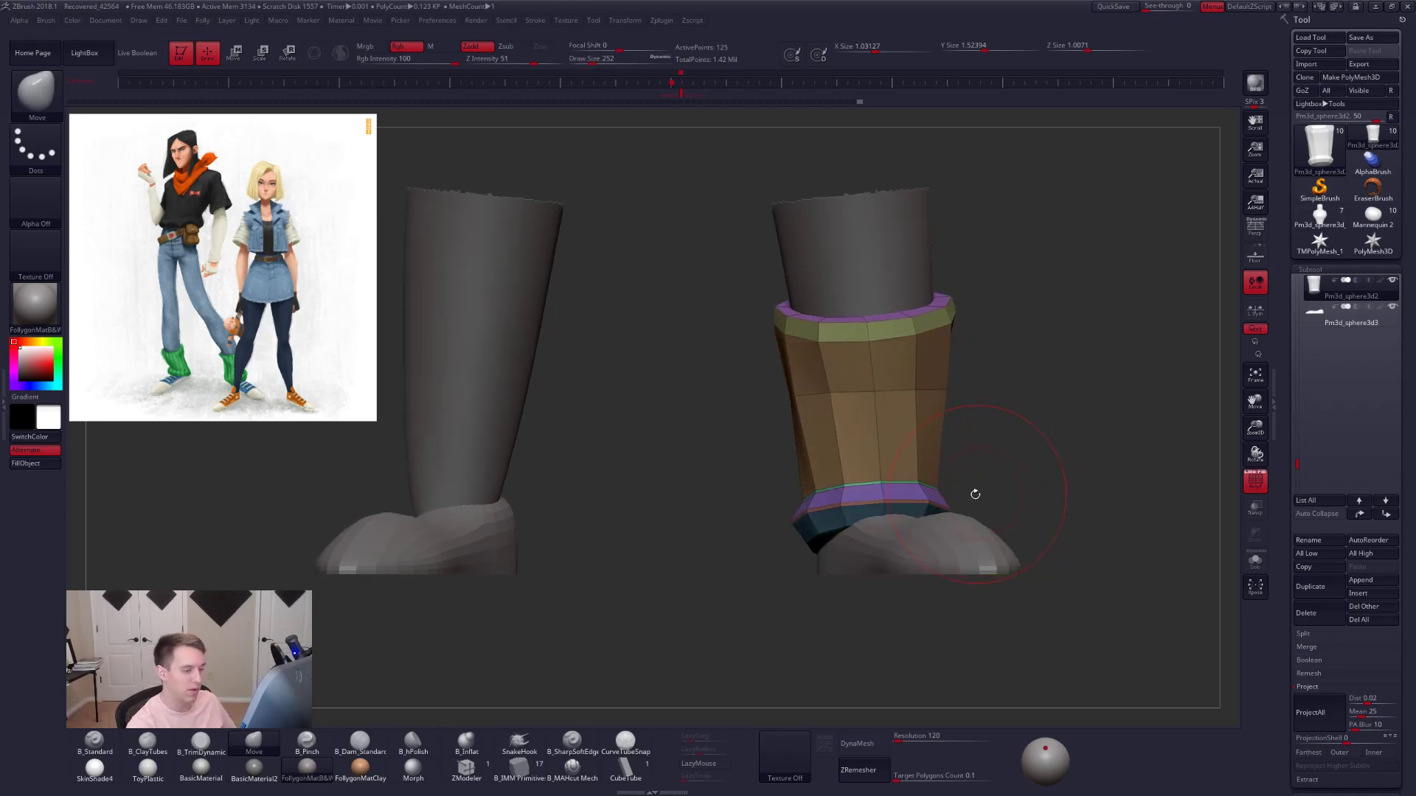
pyautogui.hotkey('shift', 'f')
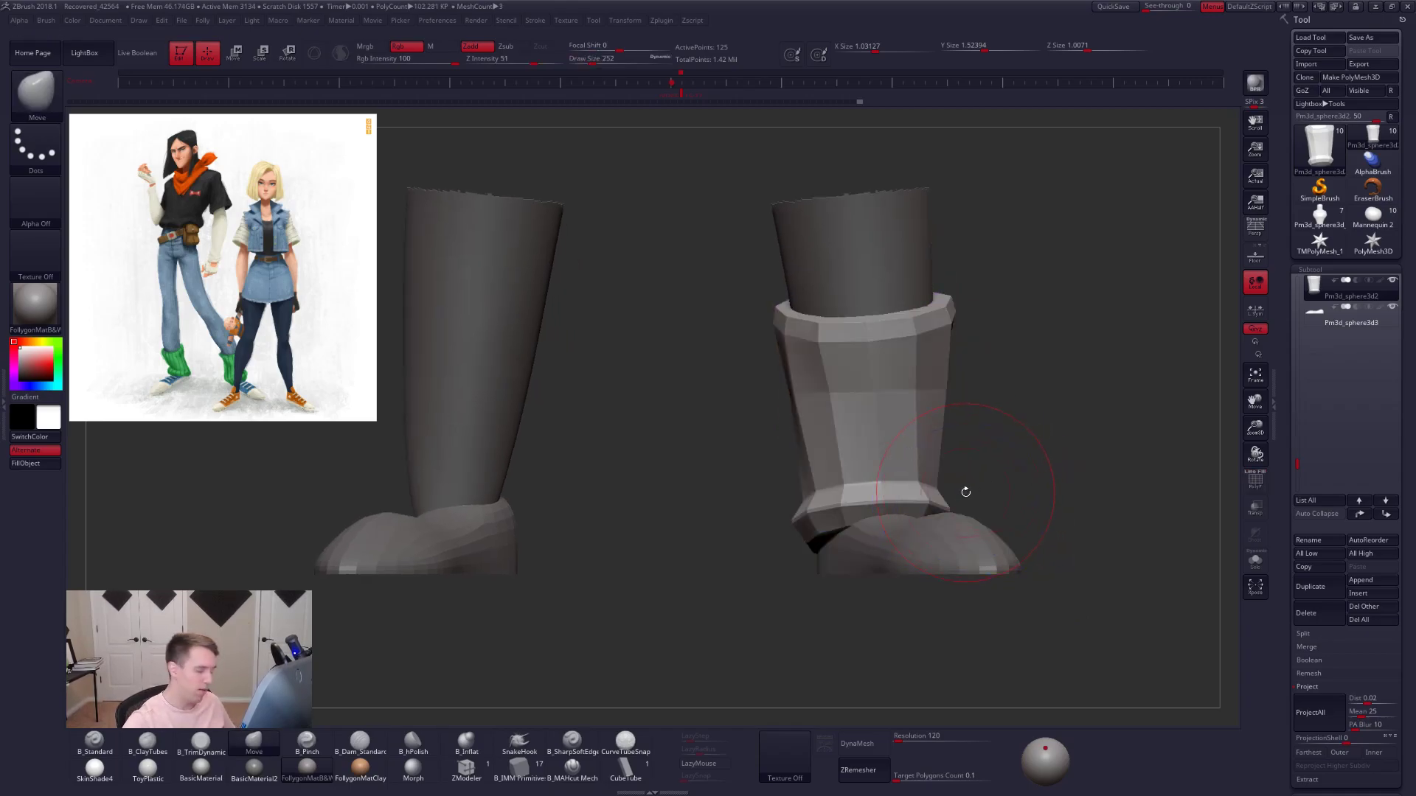
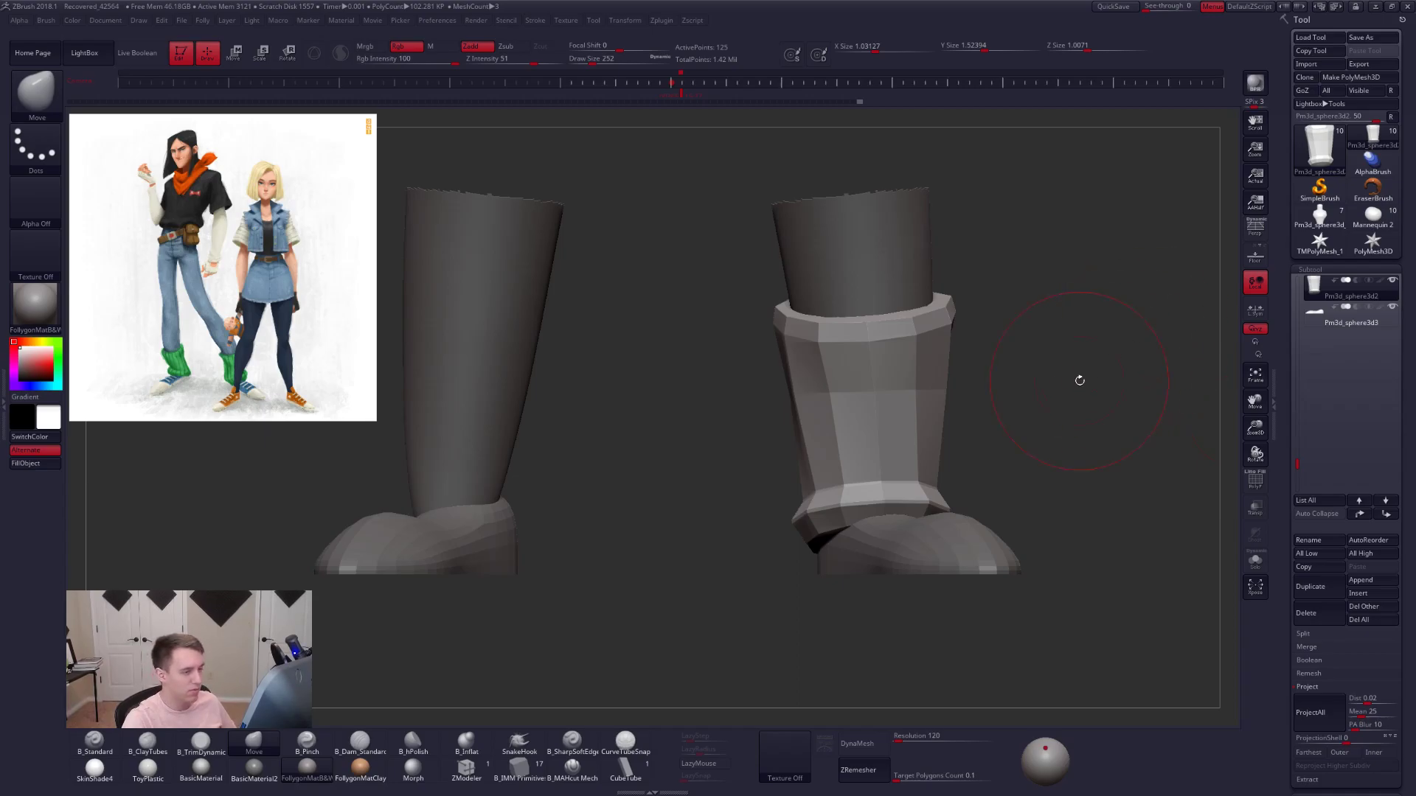
# - Smooth the sock for checking, return it to its unsmoothed form and refine its bottom cuff with Move and Smooth at draw size 104
pyautogui.press('d')
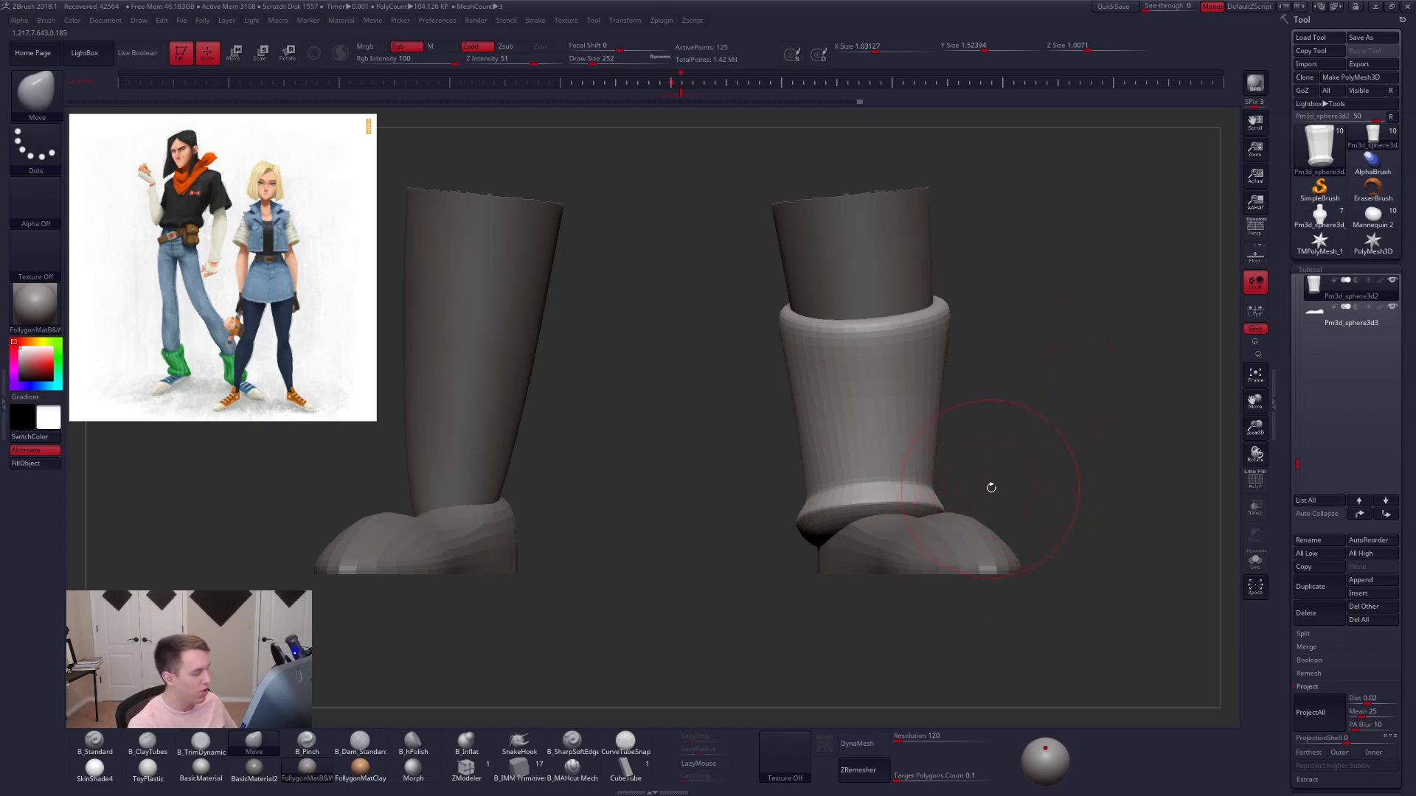
pyautogui.press('space')
pyautogui.moveTo(1030, 454)
pyautogui.mouseDown()
pyautogui.moveTo(1030, 472)
pyautogui.moveTo(966, 473)
pyautogui.moveTo(985, 474)
pyautogui.moveTo(1017, 520)
pyautogui.mouseUp()
pyautogui.press('space')
pyautogui.press('space')
pyautogui.press('space')
pyautogui.moveTo(929, 505); pyautogui.dragTo(938, 504)
pyautogui.moveTo(922, 513); pyautogui.dragTo(942, 509, button='right')
pyautogui.press('space')
pyautogui.moveTo(959, 509); pyautogui.dragTo(938, 516)
pyautogui.press('space')
pyautogui.hotkey('shift', 'd')
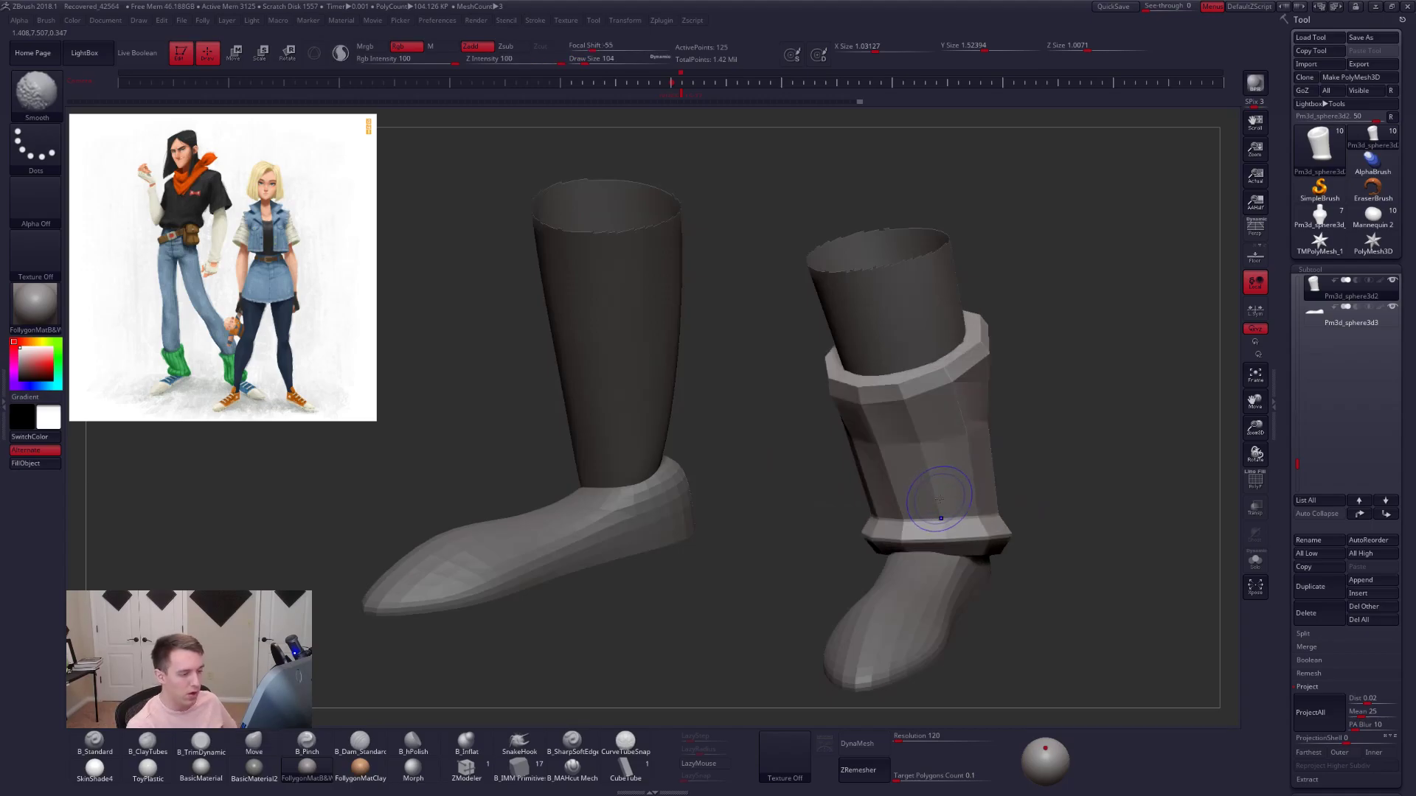
pyautogui.keyDown('shift'); pyautogui.moveTo(948, 508); pyautogui.dragTo(958, 479, button='right'); pyautogui.keyUp('shift')
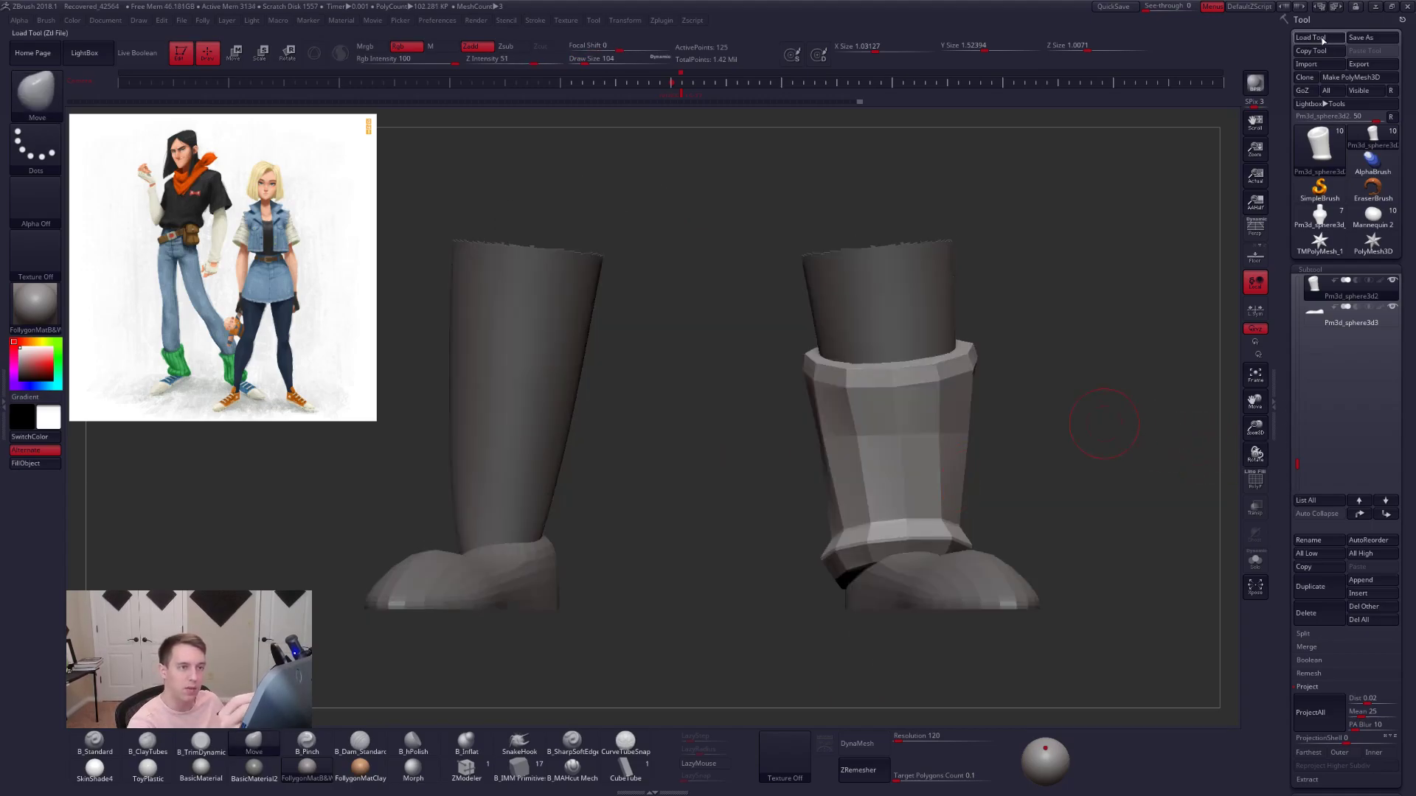
# - Show the sock smoothed and extend its bottom cuff from behind with the Move brush at draw size 335
pyautogui.press('d')
pyautogui.keyDown('alt'); pyautogui.moveTo(950, 536); pyautogui.dragTo(901, 526, button='right'); pyautogui.keyUp('alt')
pyautogui.press('space')
pyautogui.moveTo(901, 525); pyautogui.dragTo(908, 525)
pyautogui.moveTo(906, 526); pyautogui.dragTo(888, 552, button='right')
pyautogui.press('space')
pyautogui.moveTo(885, 548); pyautogui.dragTo(890, 548)
pyautogui.moveTo(892, 537); pyautogui.dragTo(905, 529, button='right')
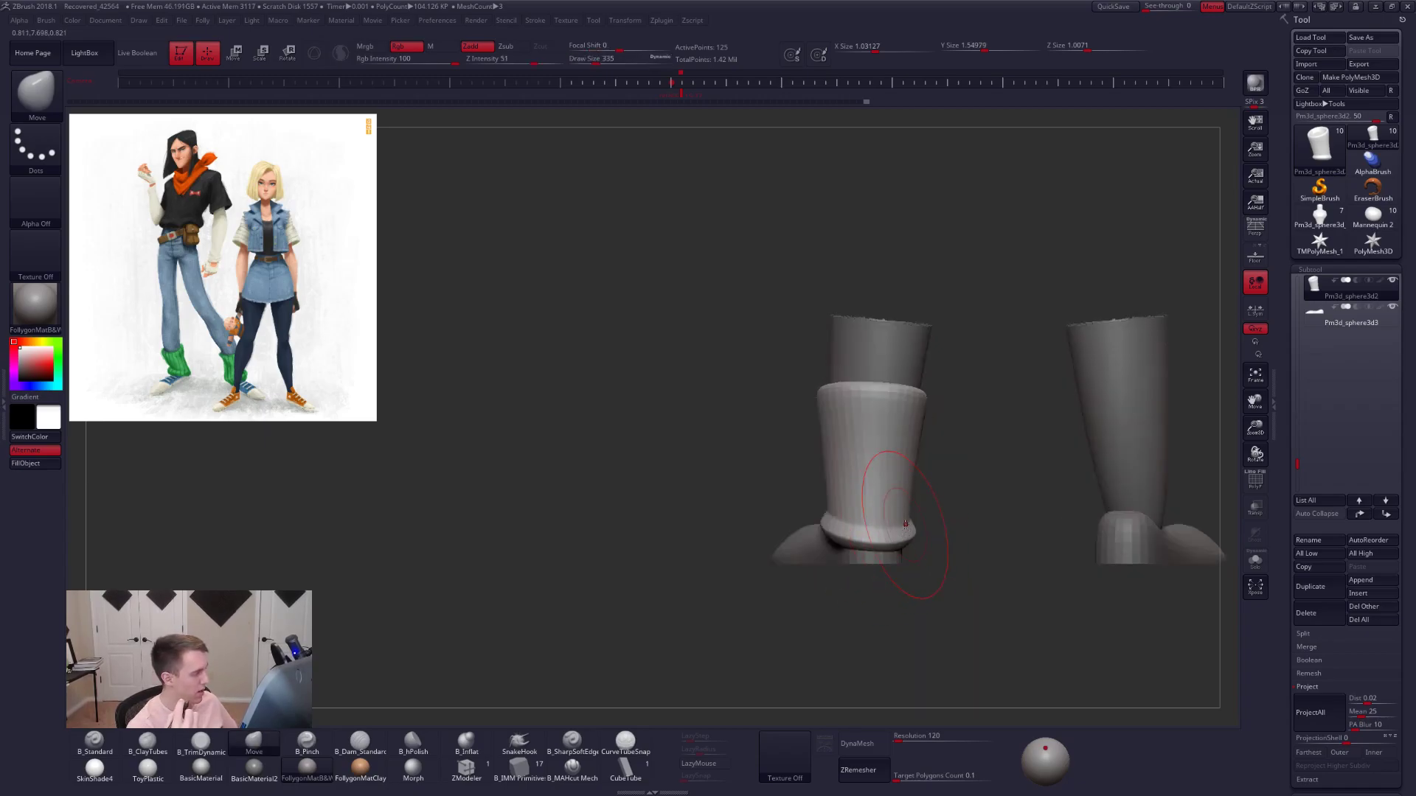
pyautogui.moveTo(939, 490); pyautogui.dragTo(1036, 505, button='right')
# - Return the sock to its unsmoothed form and refine its rear profile with the Move brush at draw sizes 276 and 130
pyautogui.hotkey('shift', 'd')
pyautogui.press('space')
pyautogui.moveTo(981, 483); pyautogui.dragTo(976, 484)
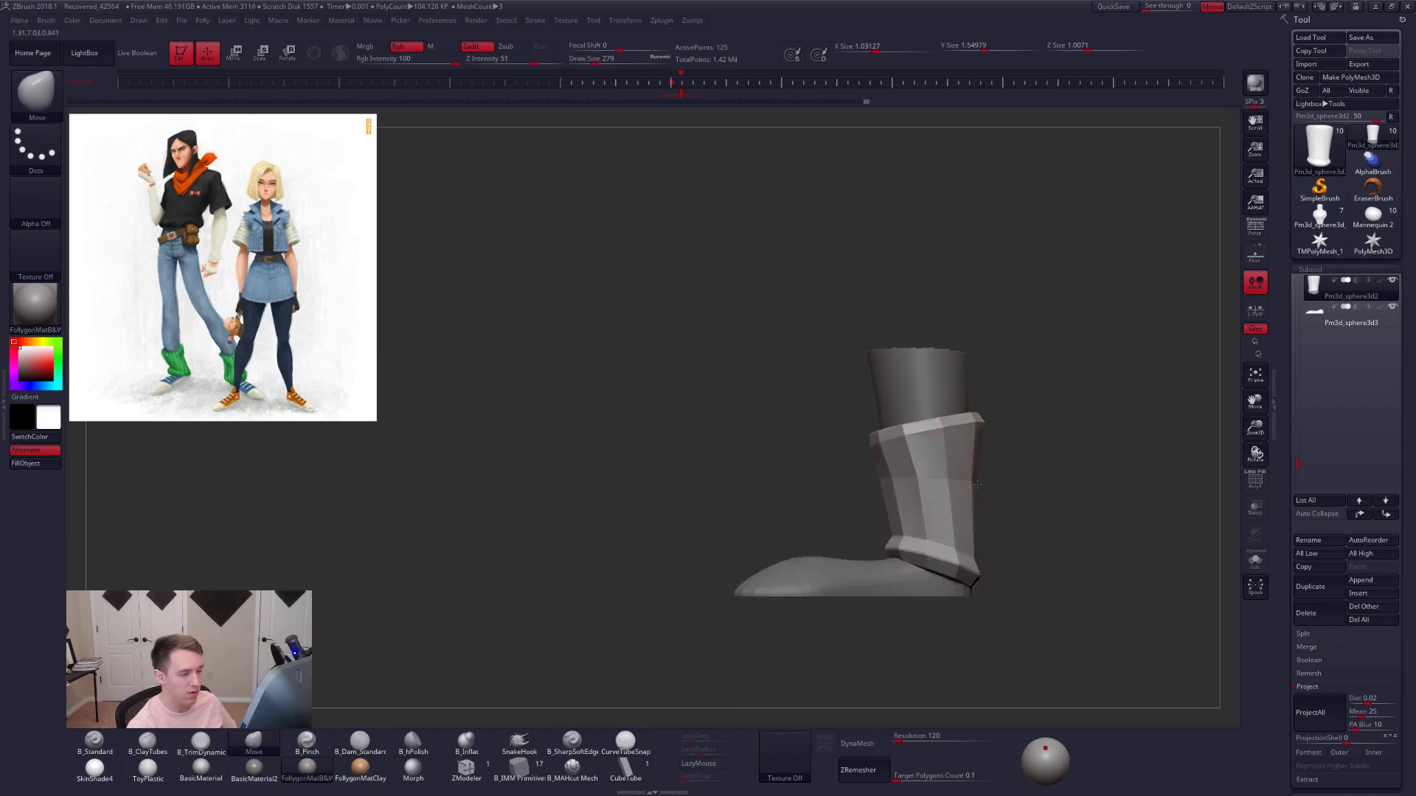
pyautogui.keyDown('alt'); pyautogui.moveTo(1007, 498); pyautogui.dragTo(974, 512, button='right'); pyautogui.keyUp('alt')
pyautogui.press('space')
pyautogui.moveTo(971, 489); pyautogui.dragTo(967, 489)
pyautogui.press('d')
pyautogui.keyDown('alt'); pyautogui.moveTo(967, 510); pyautogui.dragTo(993, 454, button='right'); pyautogui.keyUp('alt')
pyautogui.hotkey('shift', 'd')
# - Turn on the polyframe and slice a narrow band just beneath the sock's top rim with SliceCurve
pyautogui.hotkey('ctrl', 'shift', 'f')
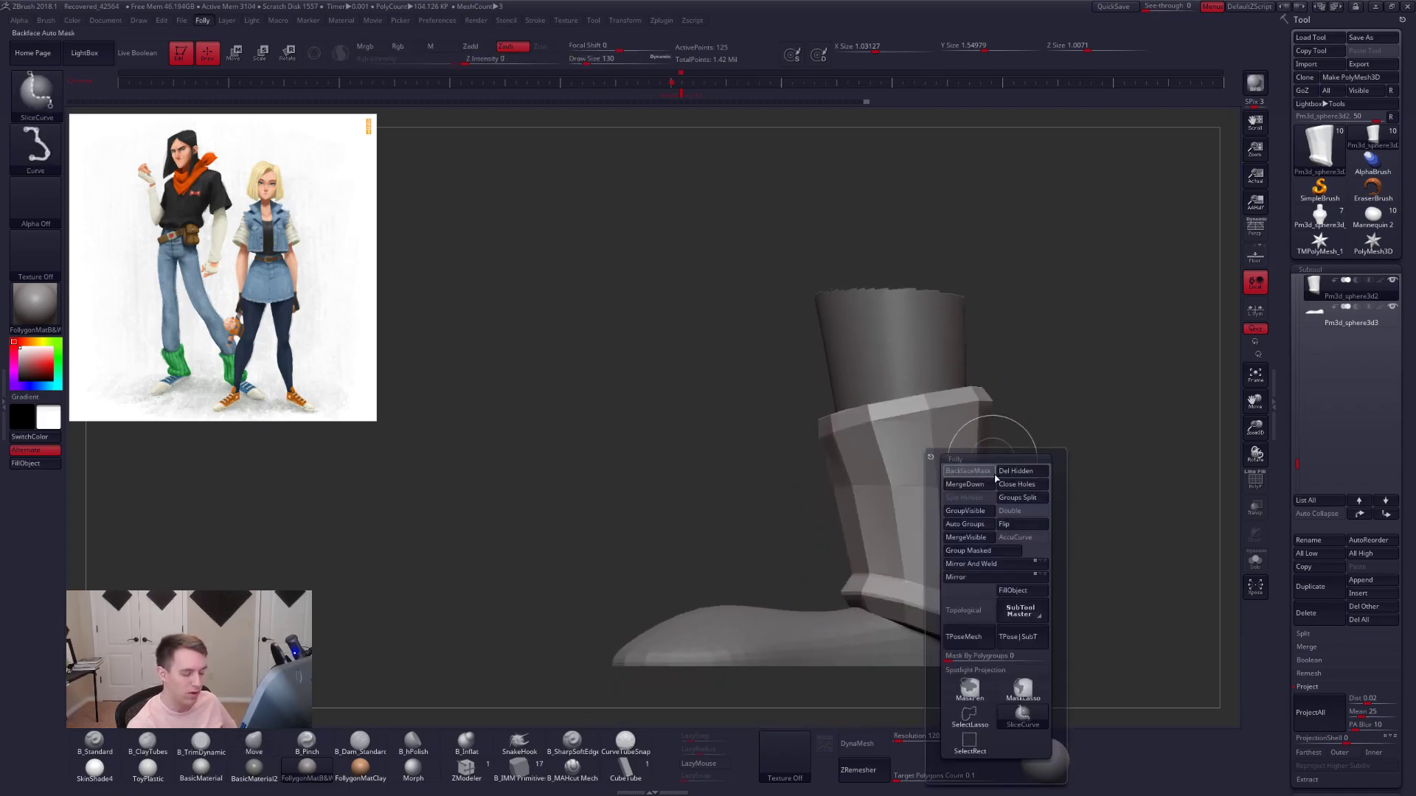
pyautogui.hotkey('shift', 'f')
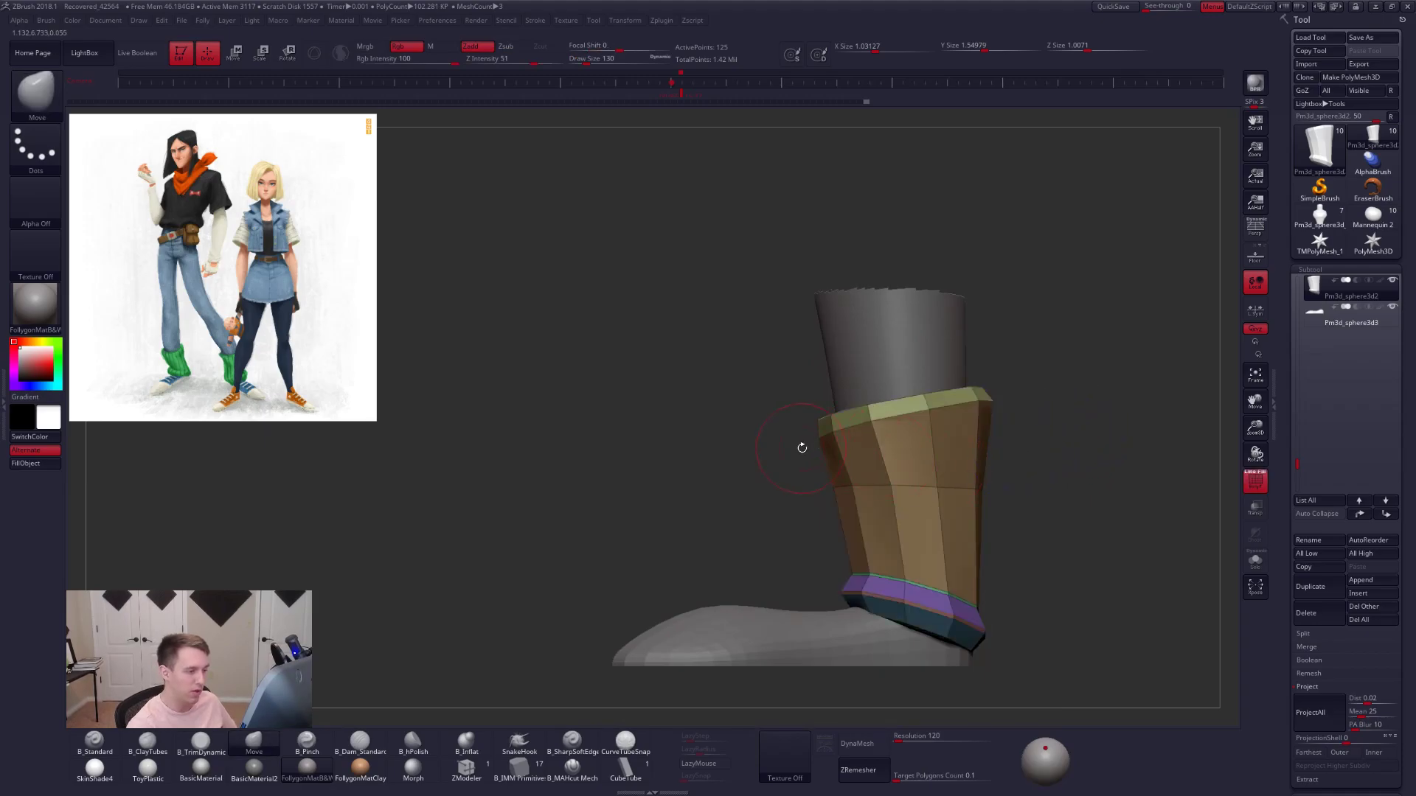
pyautogui.moveTo(799, 417)
pyautogui.keyDown('ctrl'); pyautogui.keyDown('shift'); pyautogui.mouseDown()
pyautogui.moveTo(1050, 402)
pyautogui.moveTo(988, 398)
pyautogui.moveTo(950, 426)
pyautogui.mouseUp(); pyautogui.keyUp('shift'); pyautogui.keyUp('ctrl')
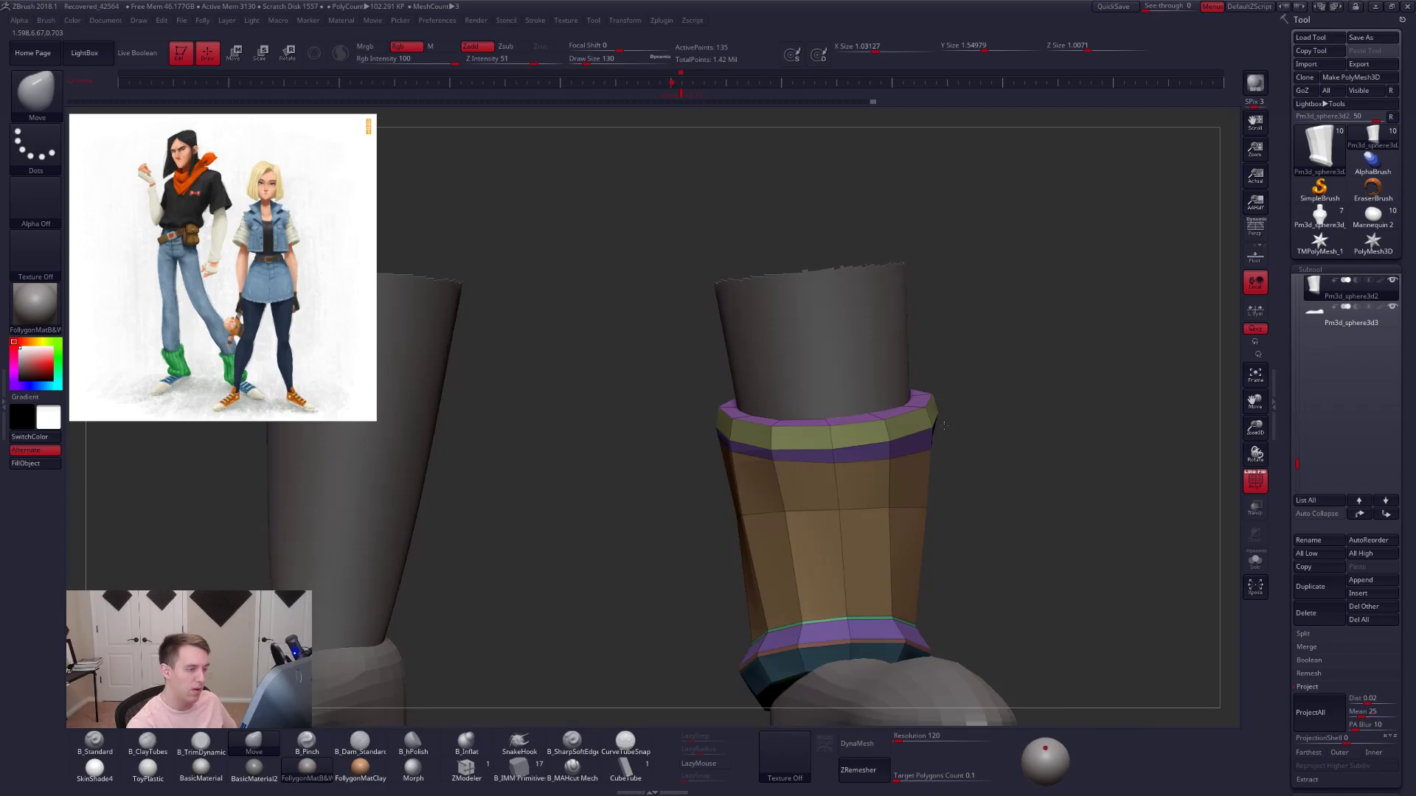
pyautogui.hotkey('ctrl', 'z')
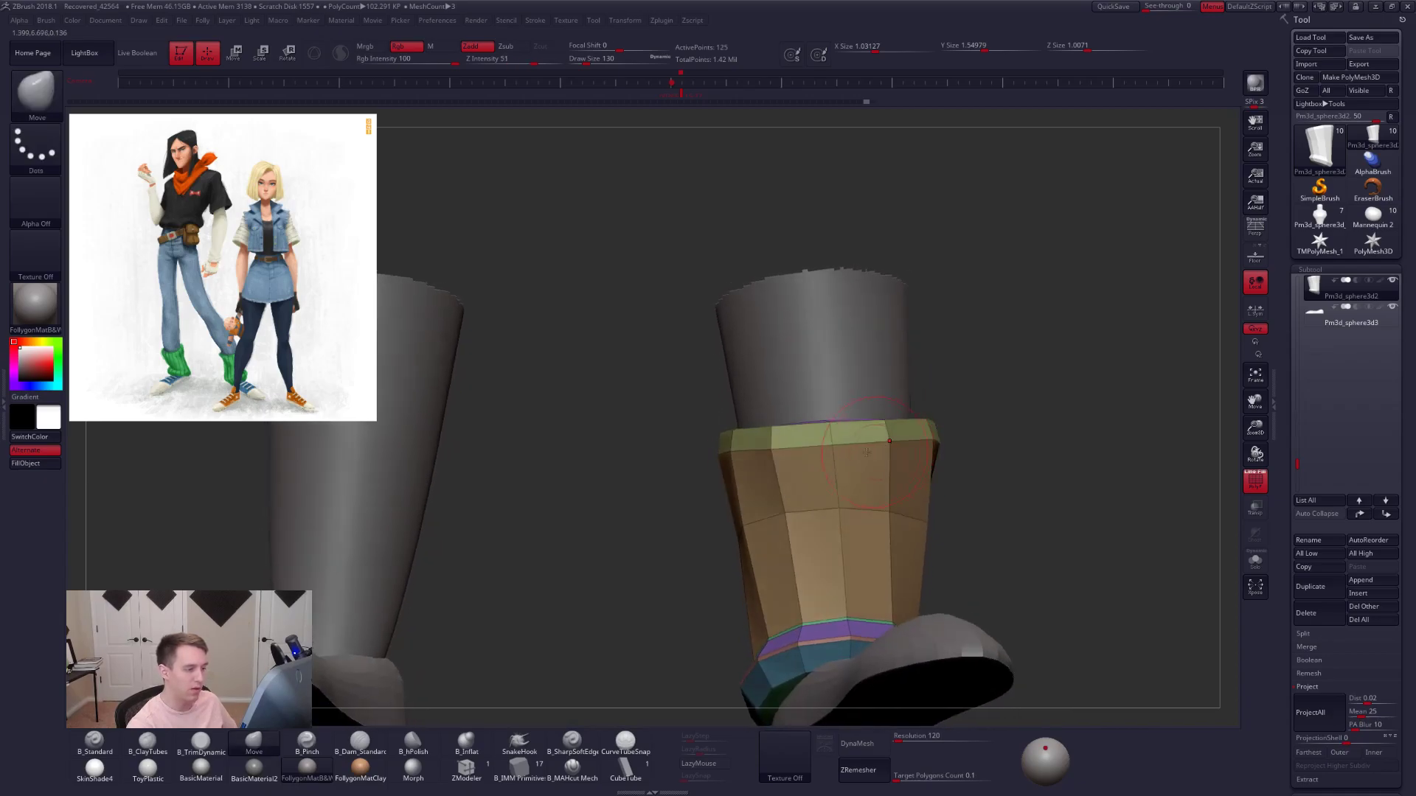
pyautogui.moveTo(696, 469)
pyautogui.keyDown('ctrl'); pyautogui.keyDown('shift'); pyautogui.mouseDown()
pyautogui.moveTo(985, 452)
pyautogui.moveTo(863, 482)
pyautogui.moveTo(845, 457)
pyautogui.mouseUp(); pyautogui.keyUp('shift'); pyautogui.keyUp('ctrl')
# - Isolate the sock and mask everything below its top rim with MaskLasso
pyautogui.hotkey('alt', 's')
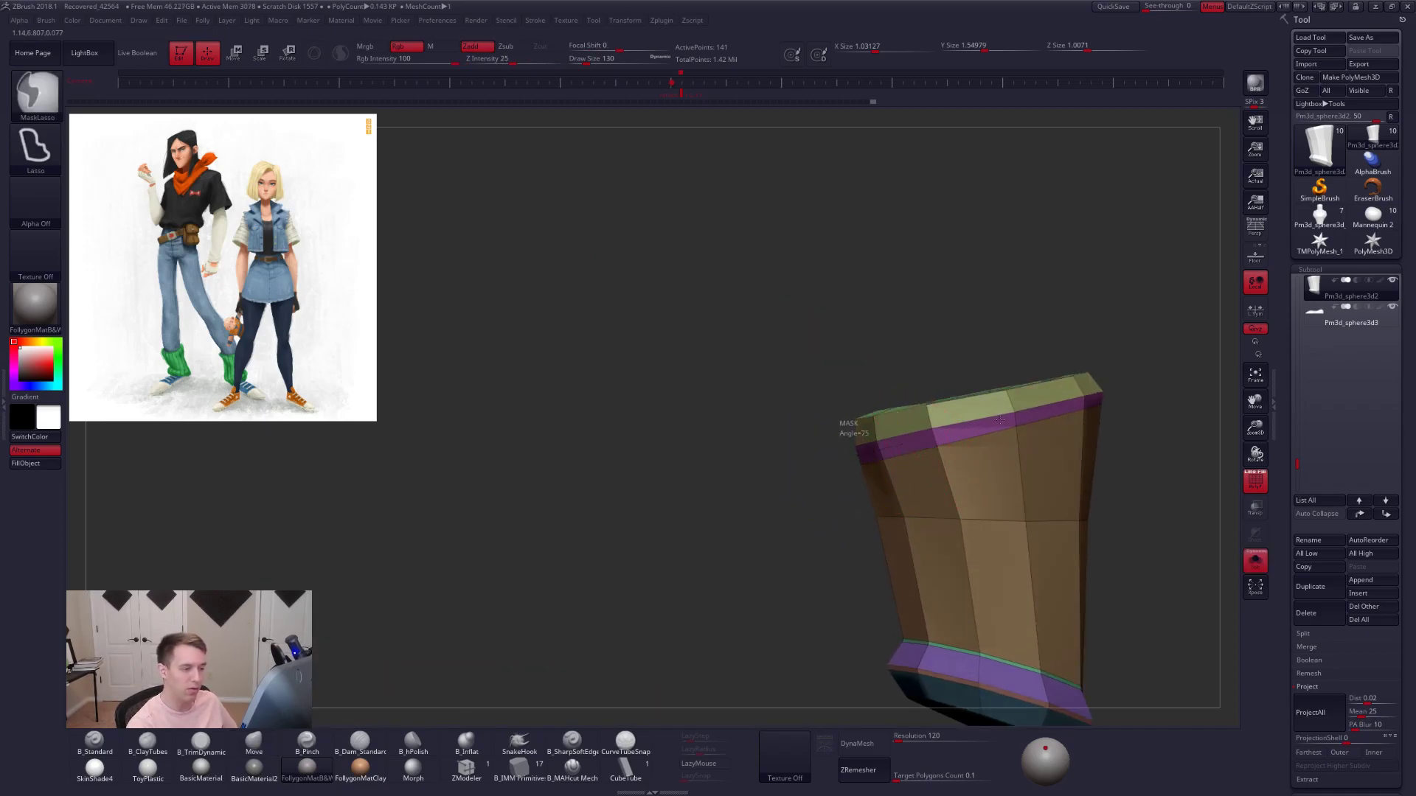
pyautogui.moveTo(1102, 399)
pyautogui.keyDown('ctrl'); pyautogui.mouseDown()
pyautogui.moveTo(767, 350)
pyautogui.moveTo(768, 401)
pyautogui.mouseUp(); pyautogui.keyUp('ctrl')
pyautogui.moveTo(811, 465)
pyautogui.keyDown('alt'); pyautogui.mouseDown()
pyautogui.moveTo(818, 424)
pyautogui.moveTo(1045, 465)
pyautogui.moveTo(931, 438)
pyautogui.mouseUp(); pyautogui.keyUp('alt')
# - Widen the sock's top rim outward around the opening with the Move brush at draw size 265
pyautogui.press(']')
pyautogui.press(']')
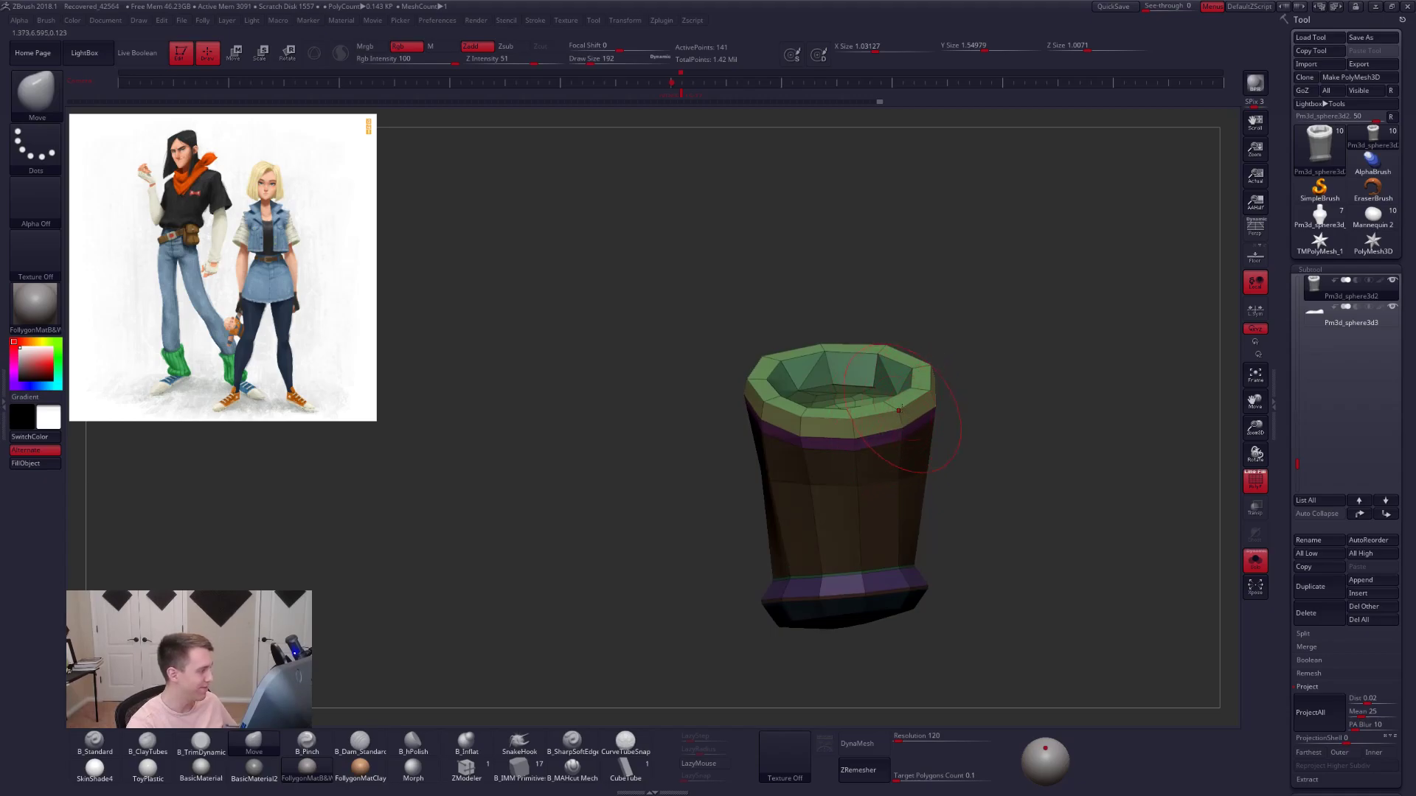
pyautogui.moveTo(898, 410); pyautogui.dragTo(894, 424, button='right')
pyautogui.press('s')
pyautogui.moveTo(805, 492); pyautogui.dragTo(812, 492)
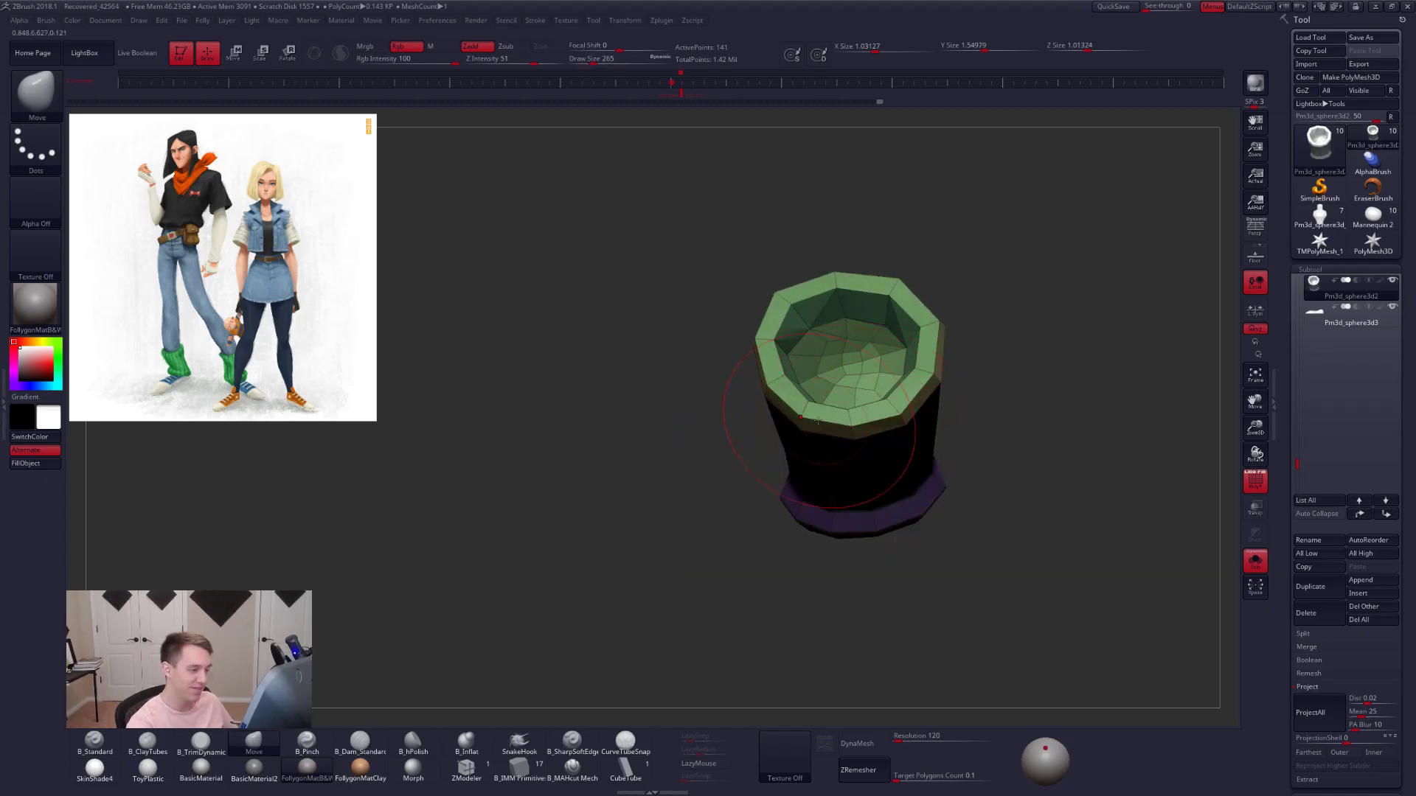
pyautogui.moveTo(926, 335); pyautogui.dragTo(936, 333)
pyautogui.moveTo(937, 287); pyautogui.dragTo(930, 334, button='right')
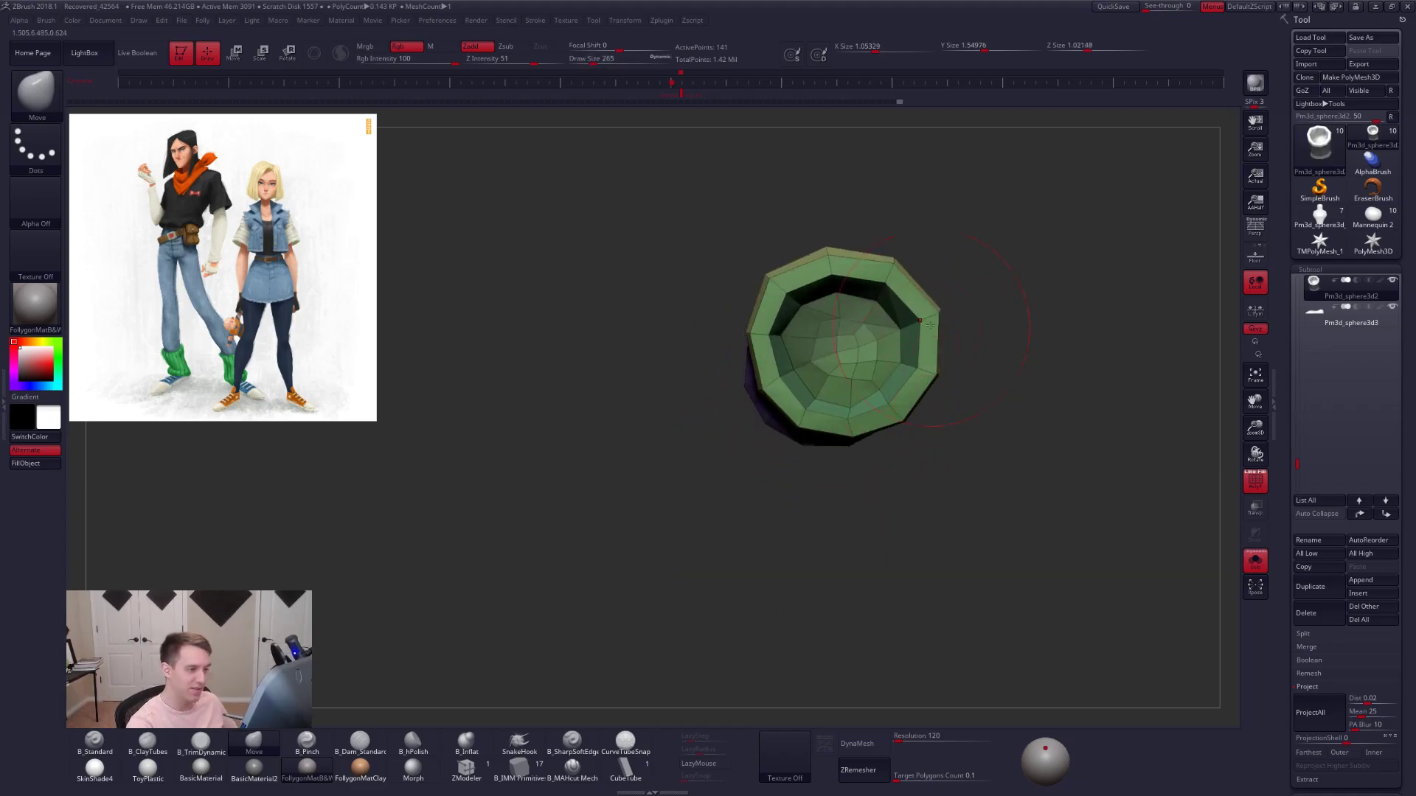
pyautogui.moveTo(791, 274); pyautogui.dragTo(839, 254, button='right')
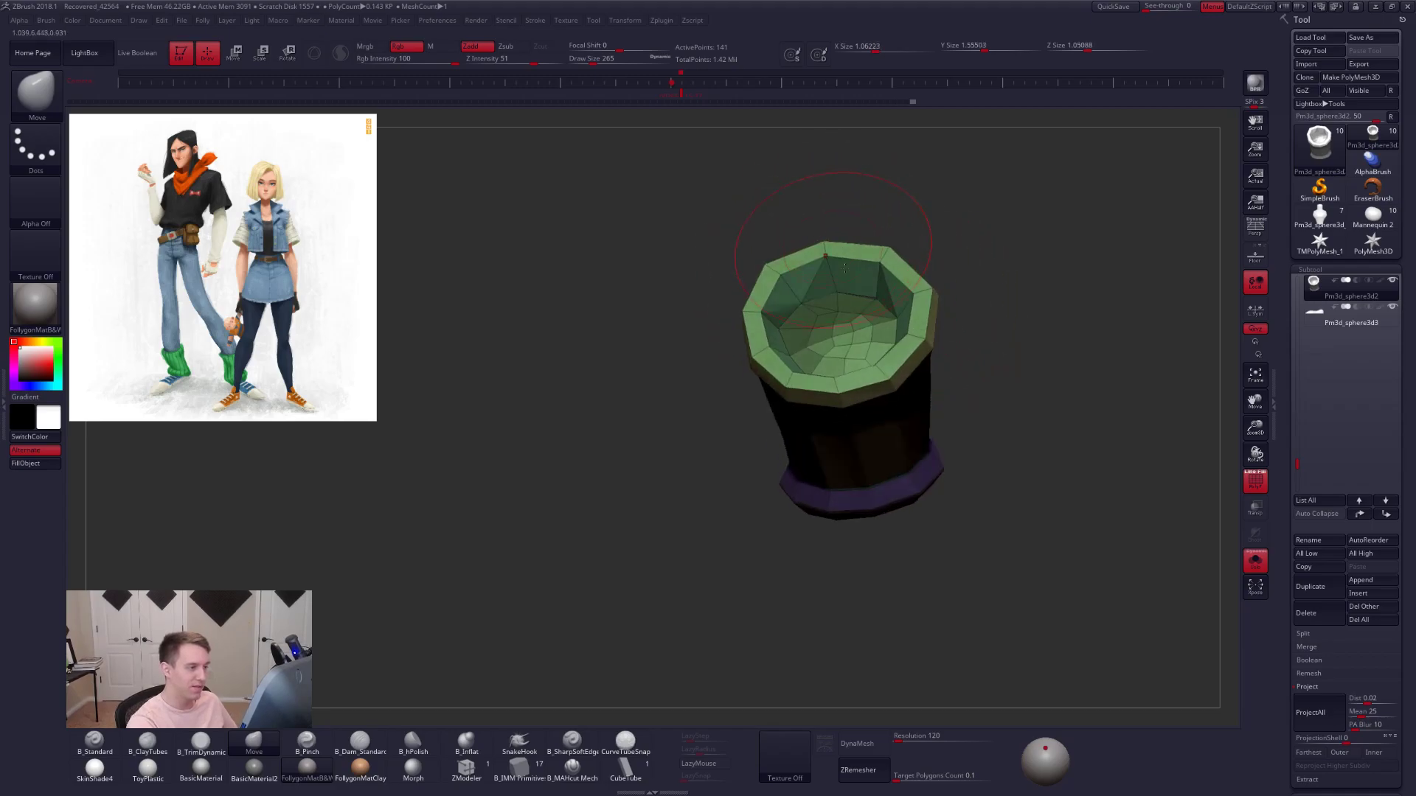
# - Clear the sock's mask, turn off the polyframe and check the smoothed side profile against the leg and shoe
pyautogui.keyDown('ctrl'); pyautogui.keyDown('shift'); pyautogui.click(973, 320); pyautogui.keyUp('shift'); pyautogui.keyUp('ctrl')
pyautogui.press('d')
pyautogui.keyDown('shift'); pyautogui.moveTo(1014, 423); pyautogui.dragTo(1016, 376, button='right'); pyautogui.keyUp('shift')
pyautogui.hotkey('shift', 'f')
pyautogui.moveTo(1046, 461); pyautogui.dragTo(1014, 478, button='right')
pyautogui.press('s')
pyautogui.moveTo(1014, 478); pyautogui.dragTo(1008, 478)
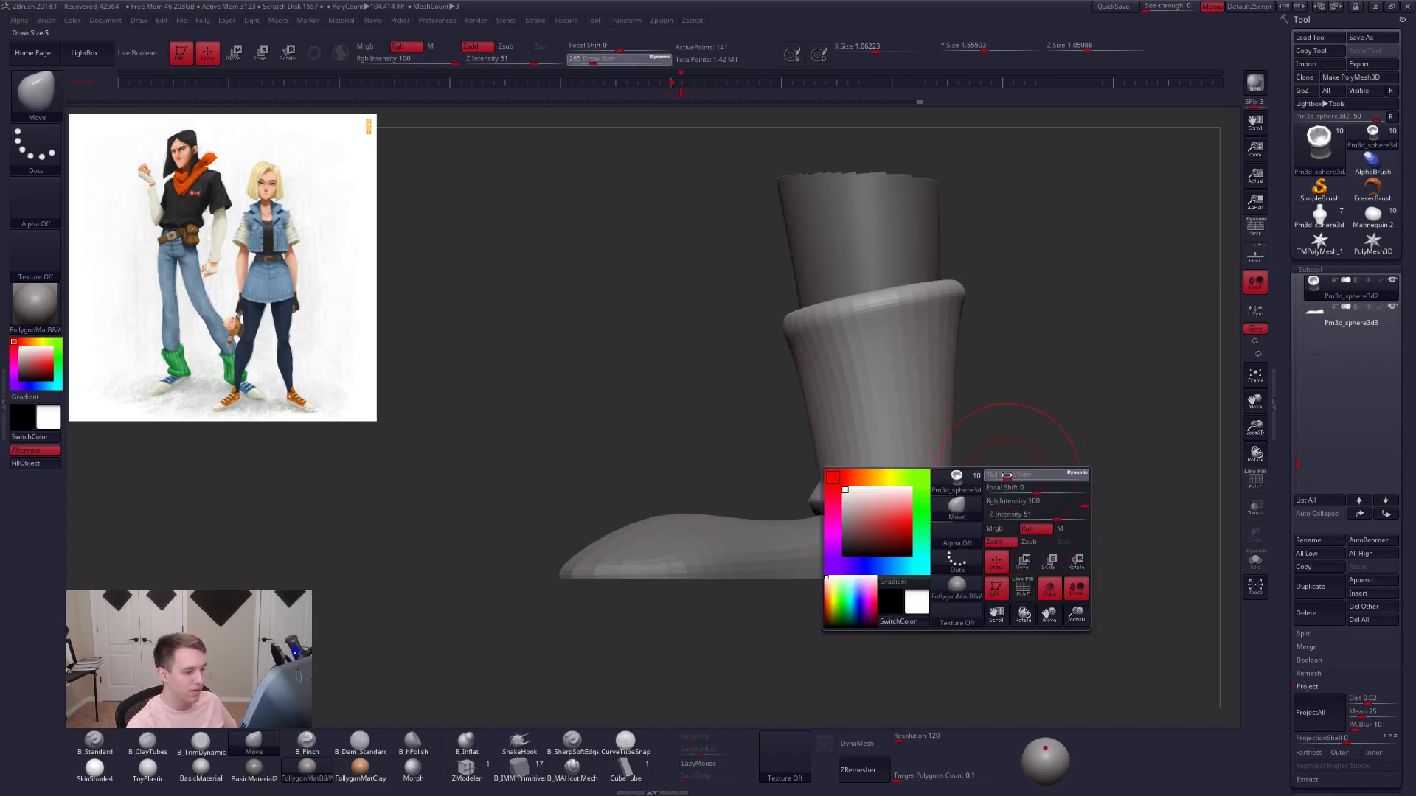
pyautogui.moveTo(922, 538)
pyautogui.keyDown('alt'); pyautogui.mouseDown(button='right')
pyautogui.moveTo(931, 506)
pyautogui.moveTo(929, 547)
pyautogui.mouseUp(button='right'); pyautogui.keyUp('alt')
pyautogui.moveTo(1042, 479)
pyautogui.keyDown('ctrl'); pyautogui.mouseDown(button='right')
pyautogui.moveTo(866, 537)
pyautogui.moveTo(980, 537)
pyautogui.moveTo(944, 494)
pyautogui.moveTo(961, 506)
pyautogui.mouseUp(button='right'); pyautogui.keyUp('ctrl')
# - Isolate the unsmoothed sock with its polyframe on, set the draw size to 113 and expose its underside
pyautogui.hotkey('alt', 's')
pyautogui.hotkey('shift', 'd')
pyautogui.press('s')
pyautogui.moveTo(948, 499); pyautogui.dragTo(941, 499)
pyautogui.hotkey('shift', 'f')
pyautogui.moveTo(927, 541)
pyautogui.mouseDown(button='right')
pyautogui.moveTo(920, 515)
pyautogui.moveTo(895, 511)
pyautogui.mouseUp(button='right')
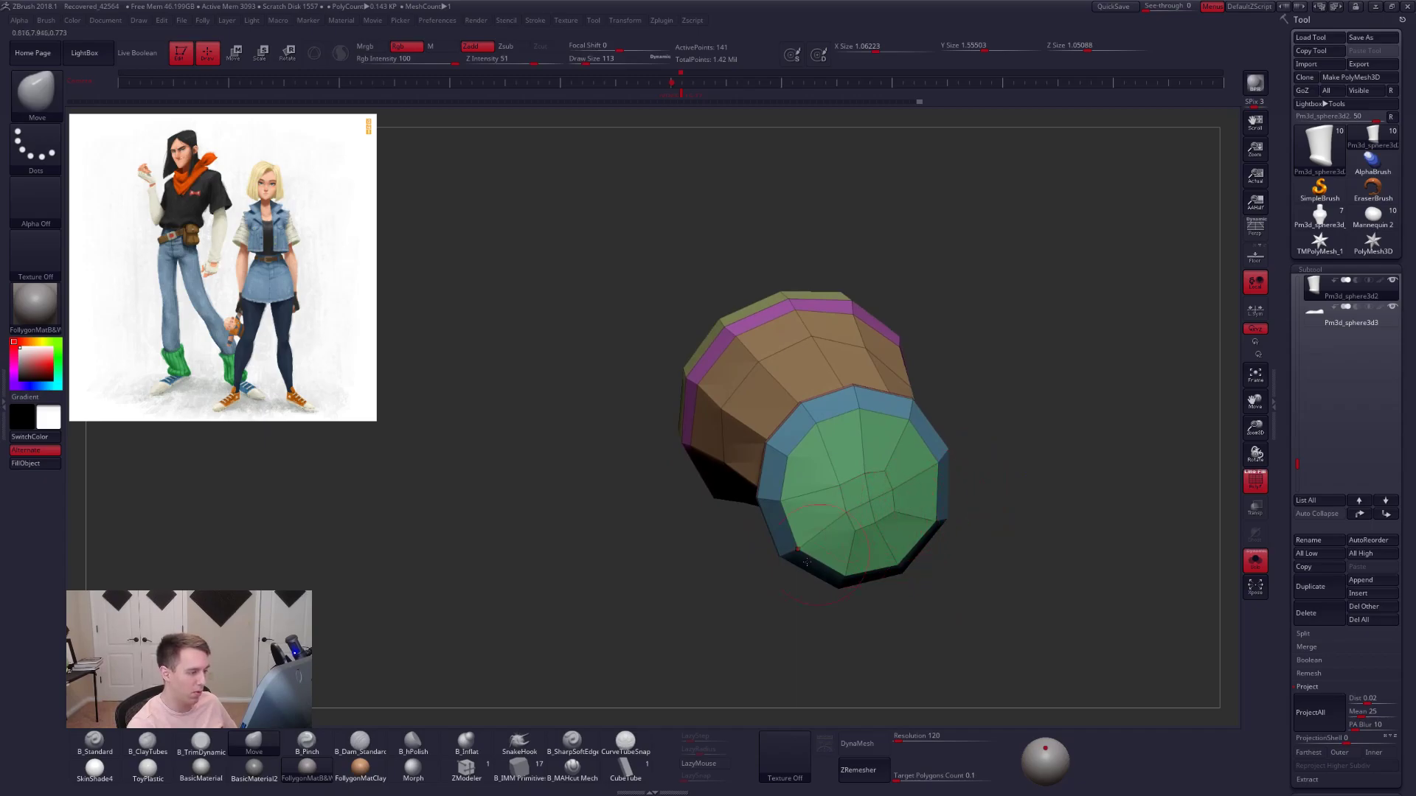
# - Mark all polygons of the sock's bottom cap and push them inward with ZModeler's Extrude on A Single Poly
pyautogui.click(490, 774)
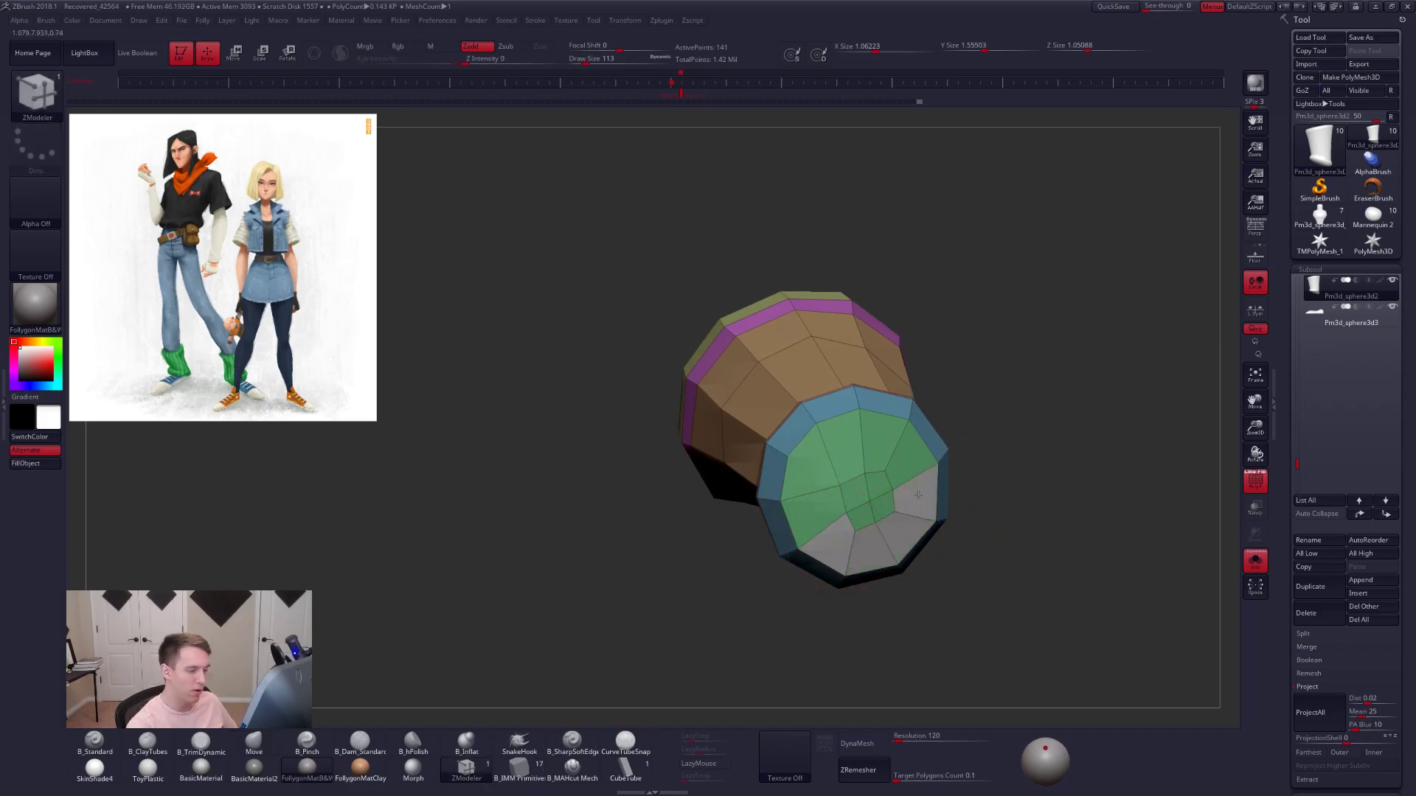
pyautogui.moveTo(867, 493); pyautogui.dragTo(879, 516, button='right')
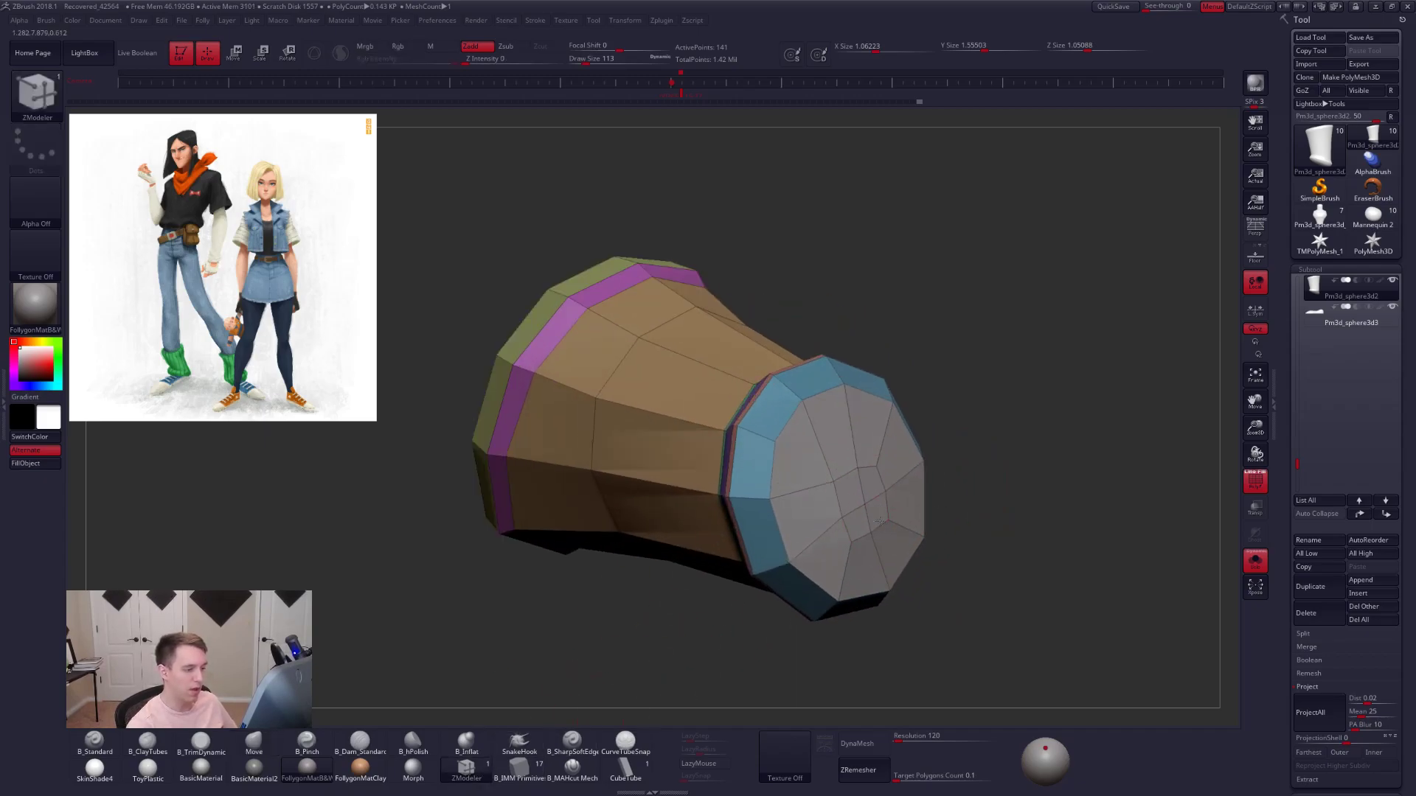
pyautogui.press('space')
pyautogui.click(766, 434)
pyautogui.click(773, 480)
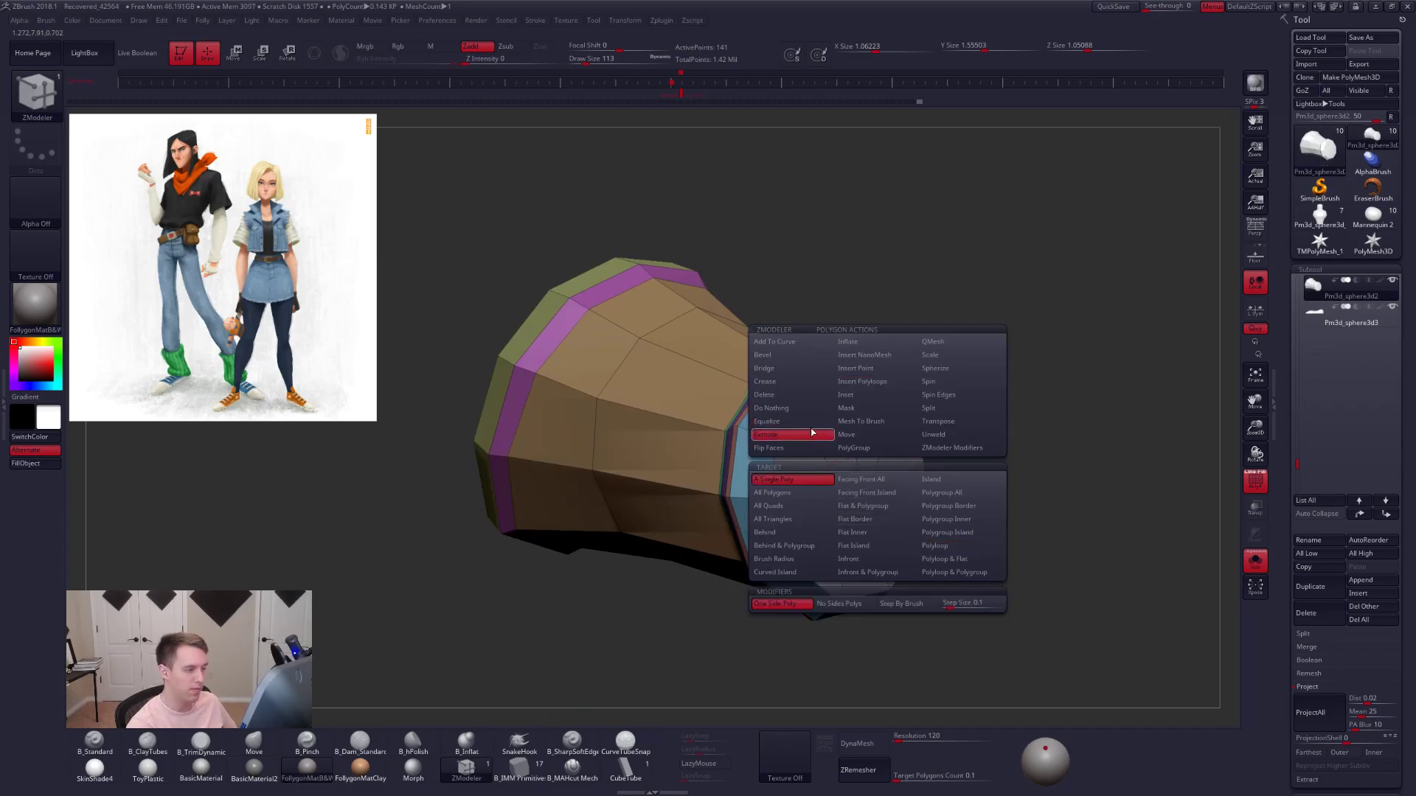
pyautogui.moveTo(848, 483); pyautogui.dragTo(869, 487, button='right')
pyautogui.moveTo(868, 487); pyautogui.dragTo(856, 484)
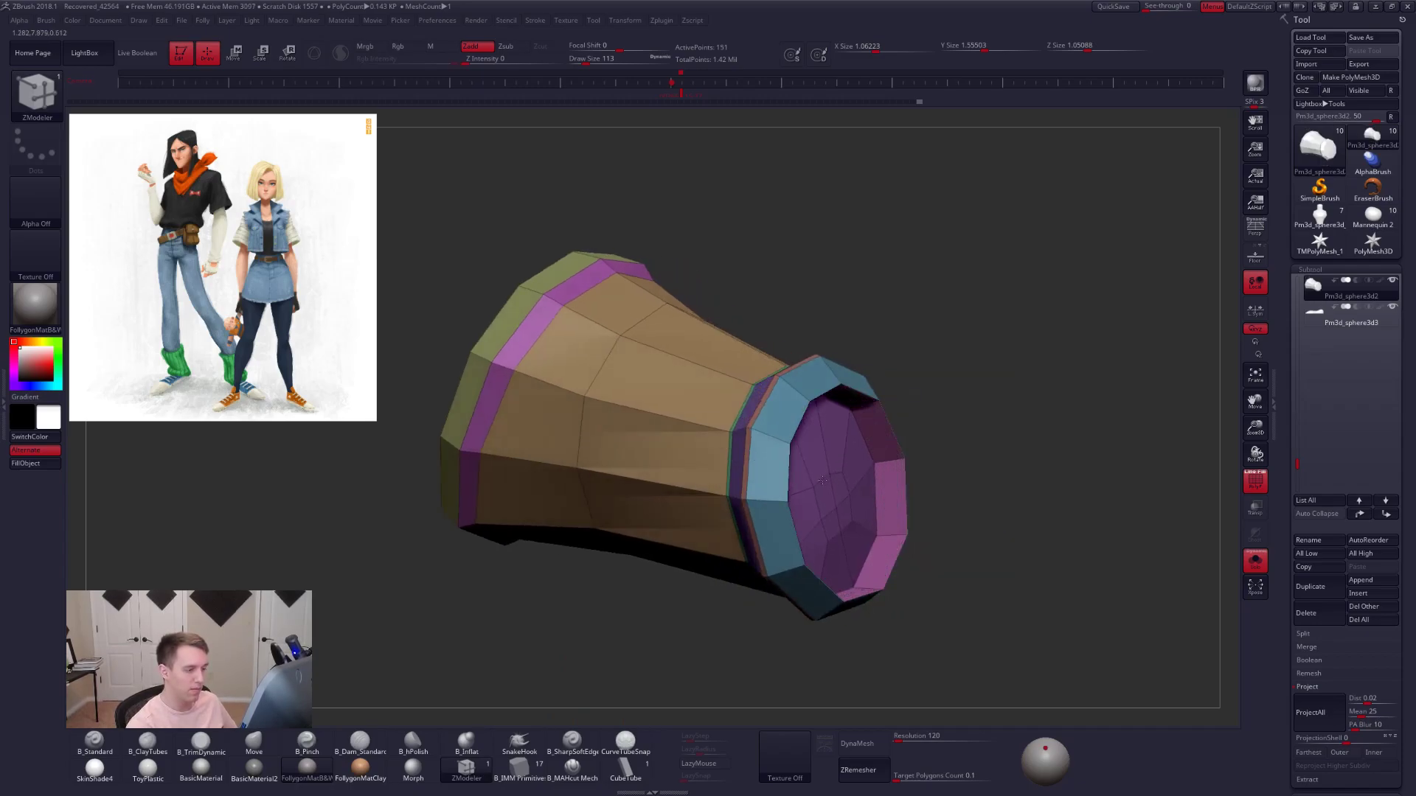
# - With the rest of the sock masked, adjust the recessed bottom cap using Transpose, then clear the mask
pyautogui.moveTo(827, 509); pyautogui.dragTo(805, 510, button='right')
pyautogui.press('w')
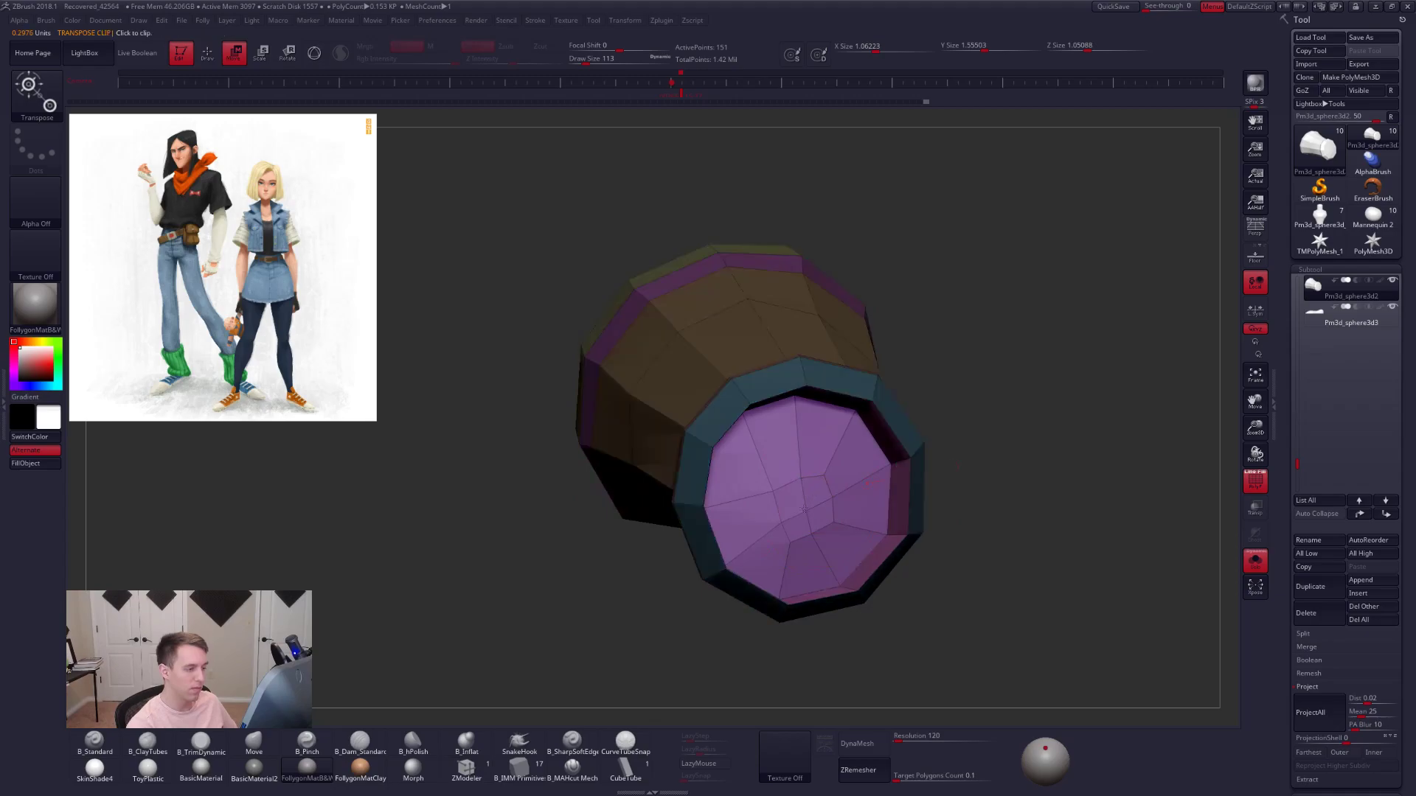
pyautogui.press('e')
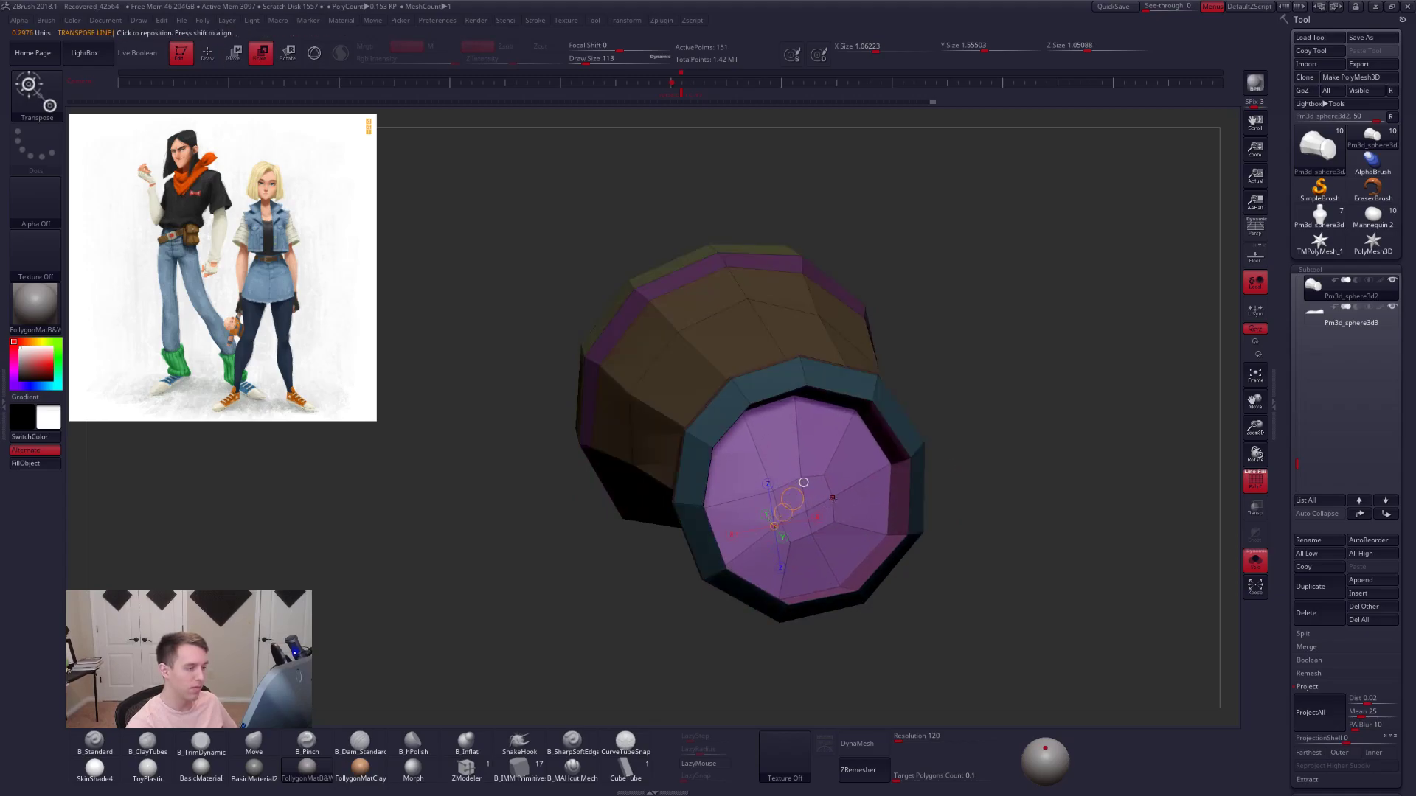
pyautogui.moveTo(1068, 497); pyautogui.dragTo(1008, 500)
pyautogui.moveTo(1002, 504); pyautogui.dragTo(934, 515, button='right')
pyautogui.moveTo(816, 511); pyautogui.dragTo(813, 507, button='right')
pyautogui.moveTo(813, 507); pyautogui.dragTo(929, 630)
pyautogui.moveTo(870, 569); pyautogui.dragTo(864, 564)
pyautogui.press('d')
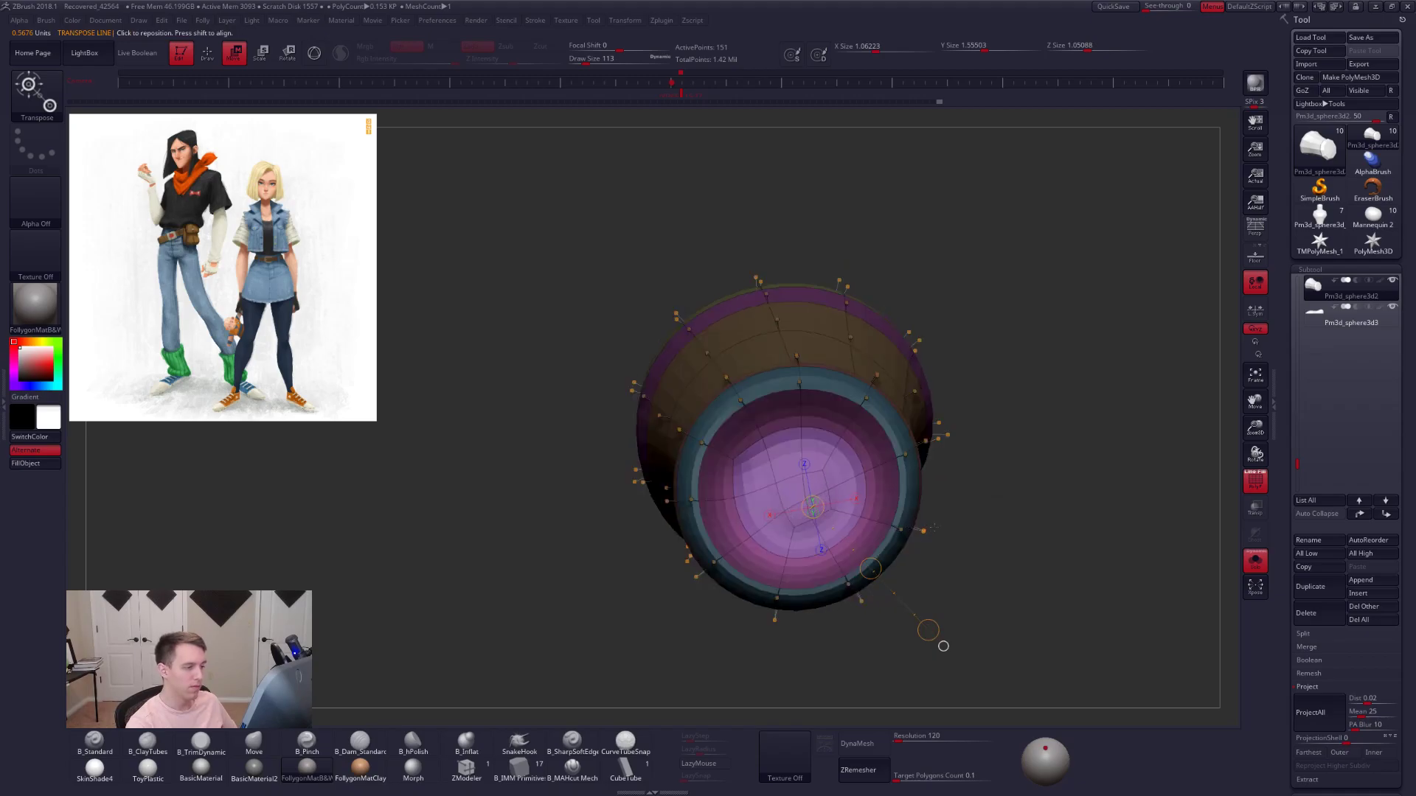
pyautogui.press('q')
pyautogui.keyDown('ctrl'); pyautogui.moveTo(960, 511); pyautogui.dragTo(980, 494); pyautogui.keyUp('ctrl')
# - Restore the leg and shoe, turn off the polyframe and shape the sock's bottom cuff with the Move brush at draw size 203
pyautogui.moveTo(959, 509)
pyautogui.mouseDown(button='right')
pyautogui.moveTo(900, 604)
pyautogui.moveTo(965, 606)
pyautogui.moveTo(939, 546)
pyautogui.moveTo(954, 545)
pyautogui.moveTo(919, 537)
pyautogui.mouseUp(button='right')
pyautogui.hotkey('alt', 's')
pyautogui.hotkey('shift', 'f')
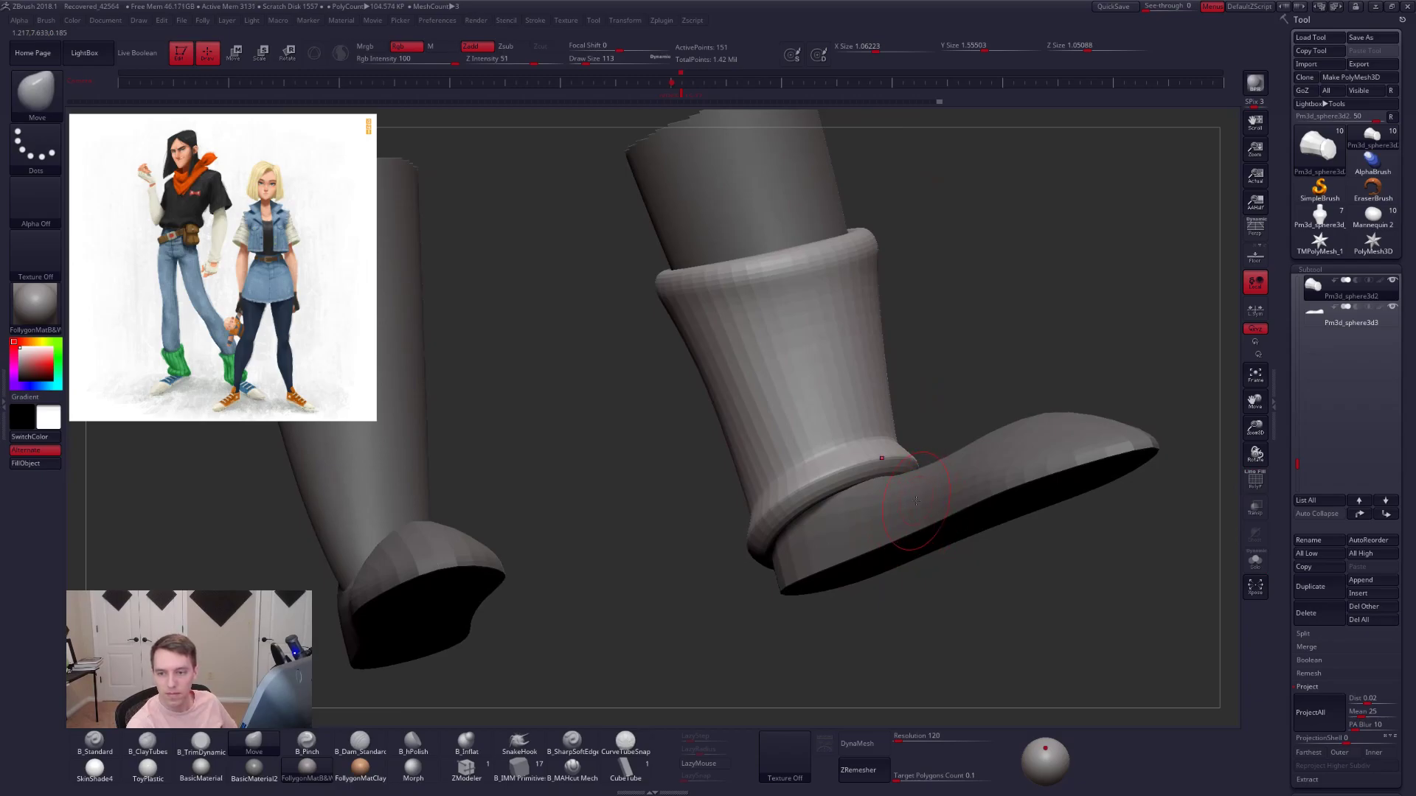
pyautogui.moveTo(949, 537); pyautogui.dragTo(924, 522, button='right')
pyautogui.press('space')
pyautogui.moveTo(915, 517); pyautogui.dragTo(791, 485)
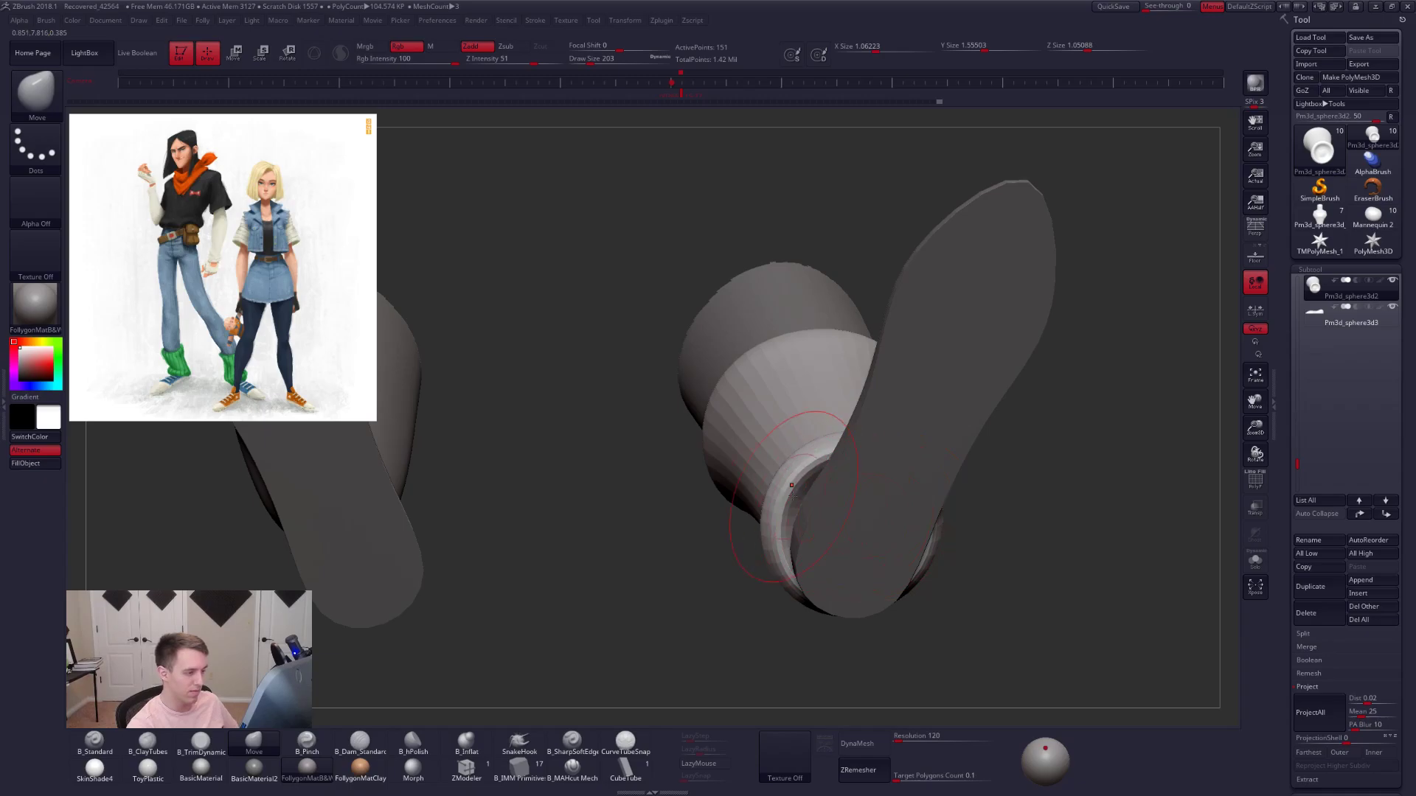
# - Refine the front of the sock's bottom cuff over the shoe with the Move brush at a smaller draw size
pyautogui.moveTo(872, 520)
pyautogui.mouseDown(button='right')
pyautogui.moveTo(914, 564)
pyautogui.moveTo(922, 534)
pyautogui.moveTo(887, 544)
pyautogui.moveTo(932, 538)
pyautogui.mouseUp(button='right')
pyautogui.press('space')
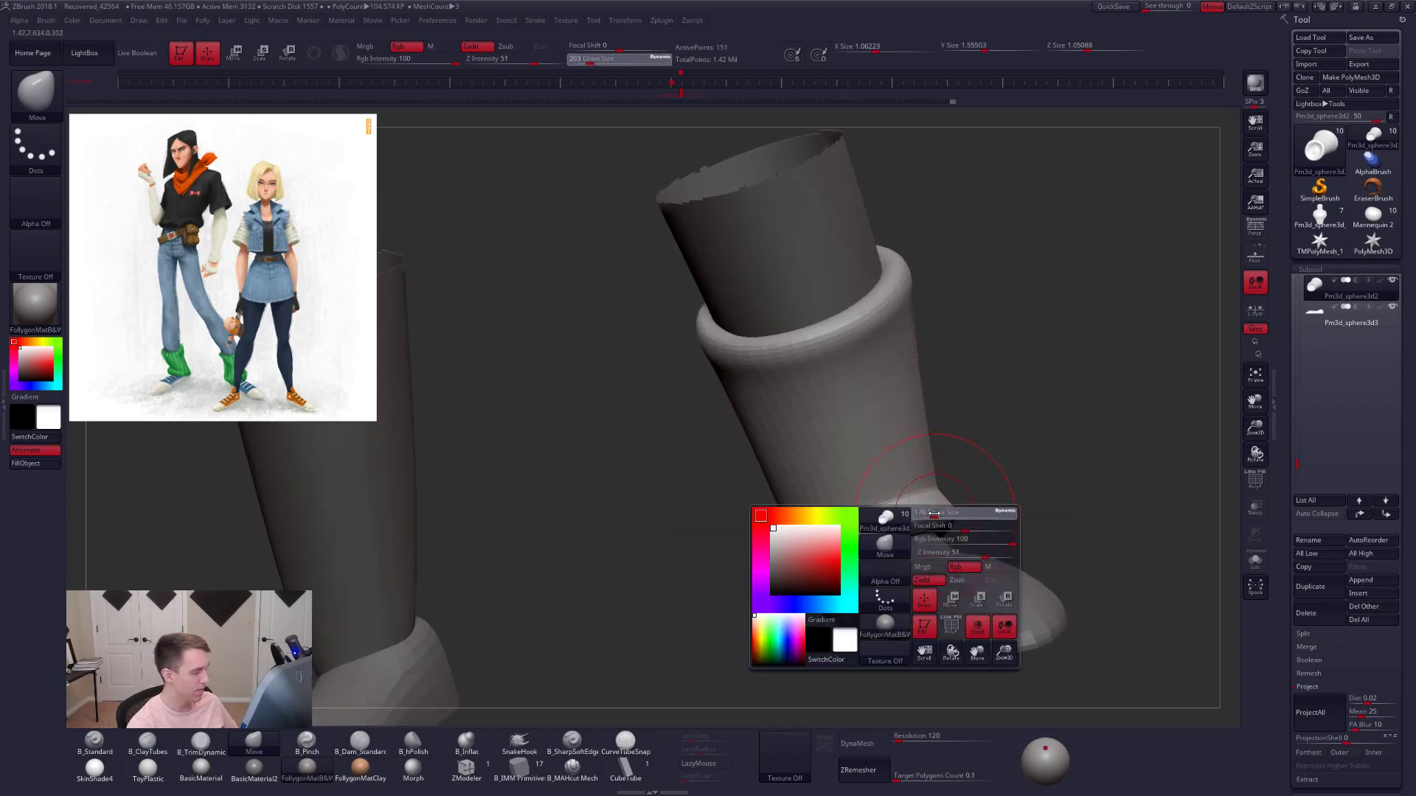
pyautogui.moveTo(947, 544); pyautogui.dragTo(939, 544)
pyautogui.moveTo(914, 542); pyautogui.dragTo(889, 548, button='right')
pyautogui.press('space')
pyautogui.moveTo(940, 544); pyautogui.dragTo(946, 544)
# - Fit the sock's bottom cuff around the heel from below and the front with the Move brush at draw size 321
pyautogui.moveTo(922, 547)
pyautogui.mouseDown(button='right')
pyautogui.moveTo(952, 487)
pyautogui.moveTo(852, 449)
pyautogui.mouseUp(button='right')
pyautogui.press('space')
pyautogui.moveTo(850, 448); pyautogui.dragTo(856, 448)
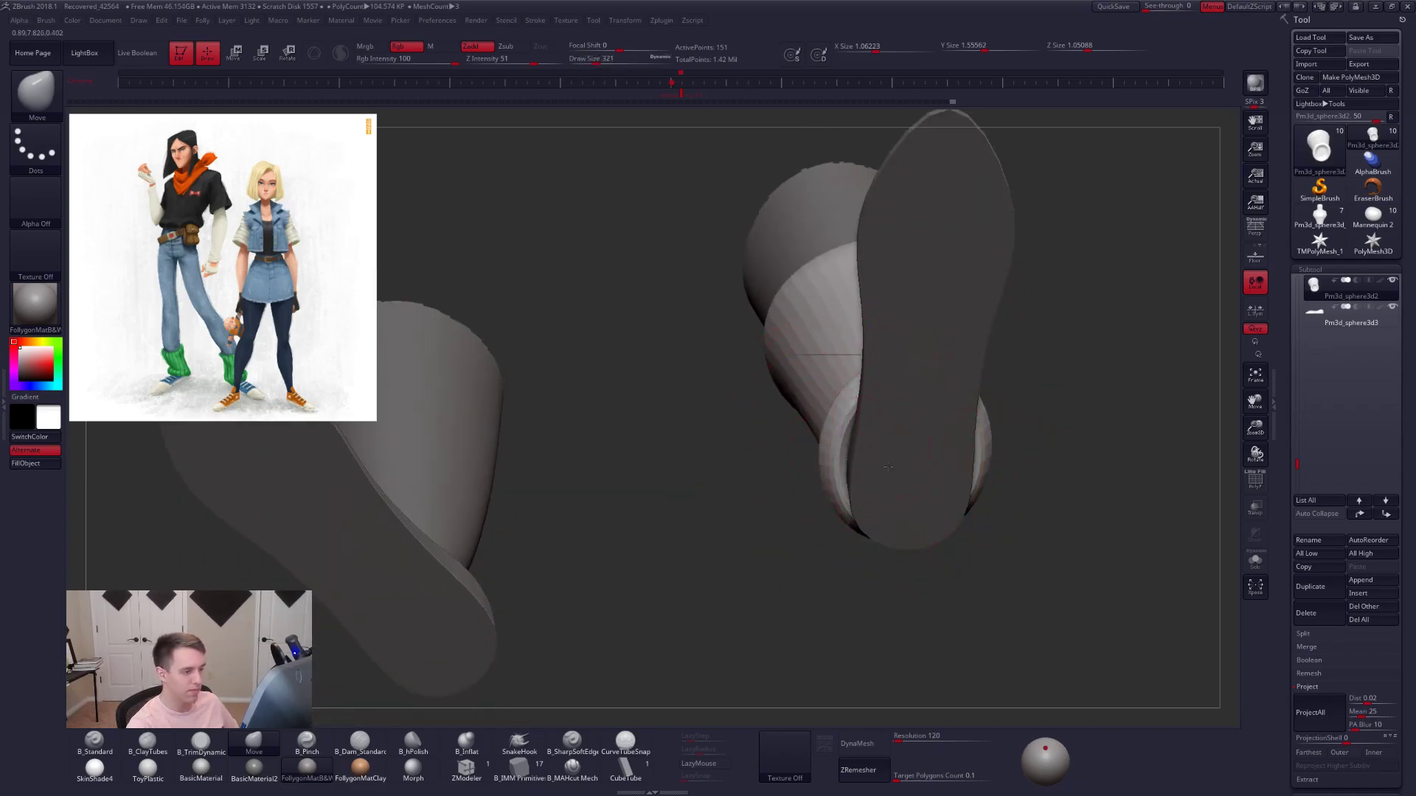
pyautogui.moveTo(887, 466); pyautogui.dragTo(983, 460, button='right')
pyautogui.moveTo(977, 553); pyautogui.dragTo(916, 380, button='right')
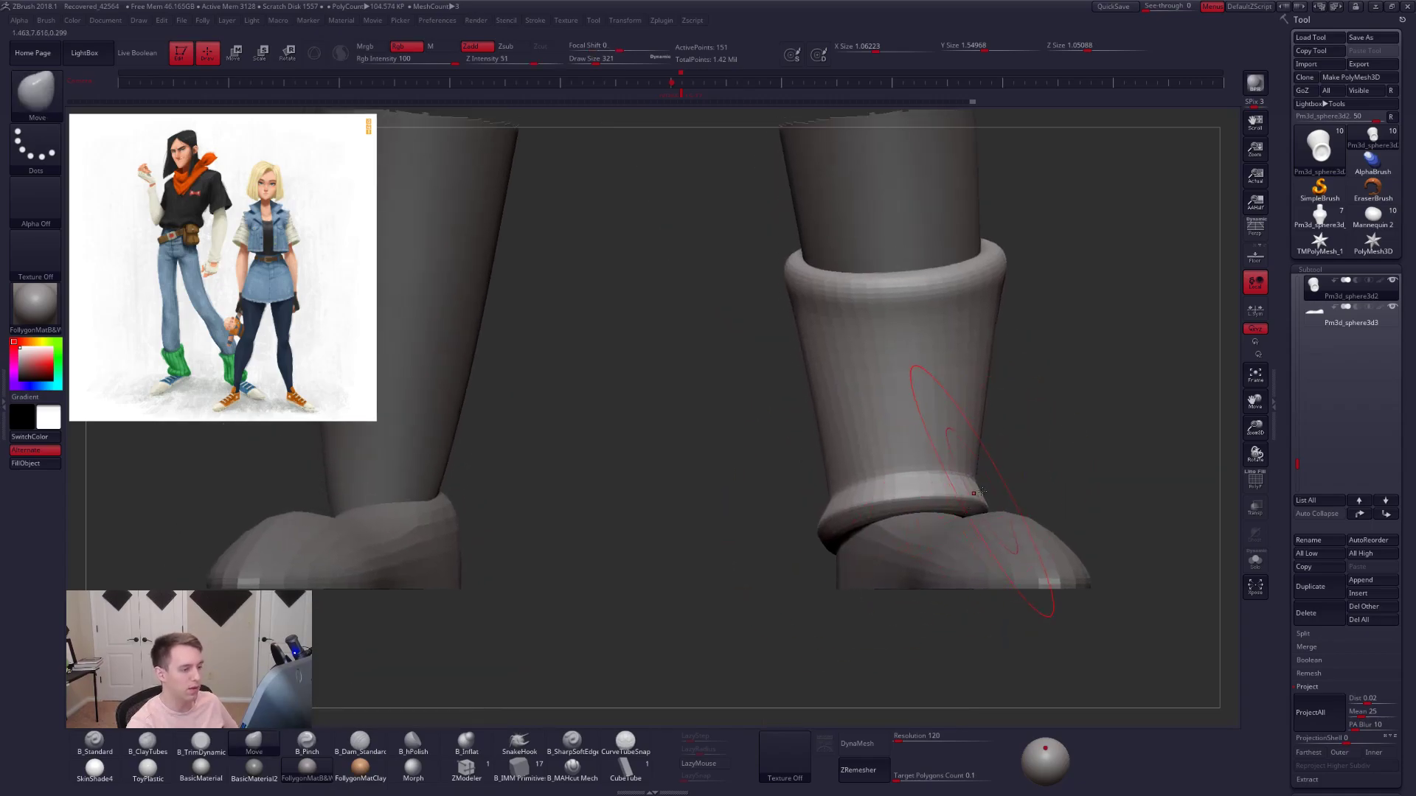
pyautogui.keyDown('ctrl'); pyautogui.moveTo(990, 481); pyautogui.dragTo(1045, 482, button='right'); pyautogui.keyUp('ctrl')
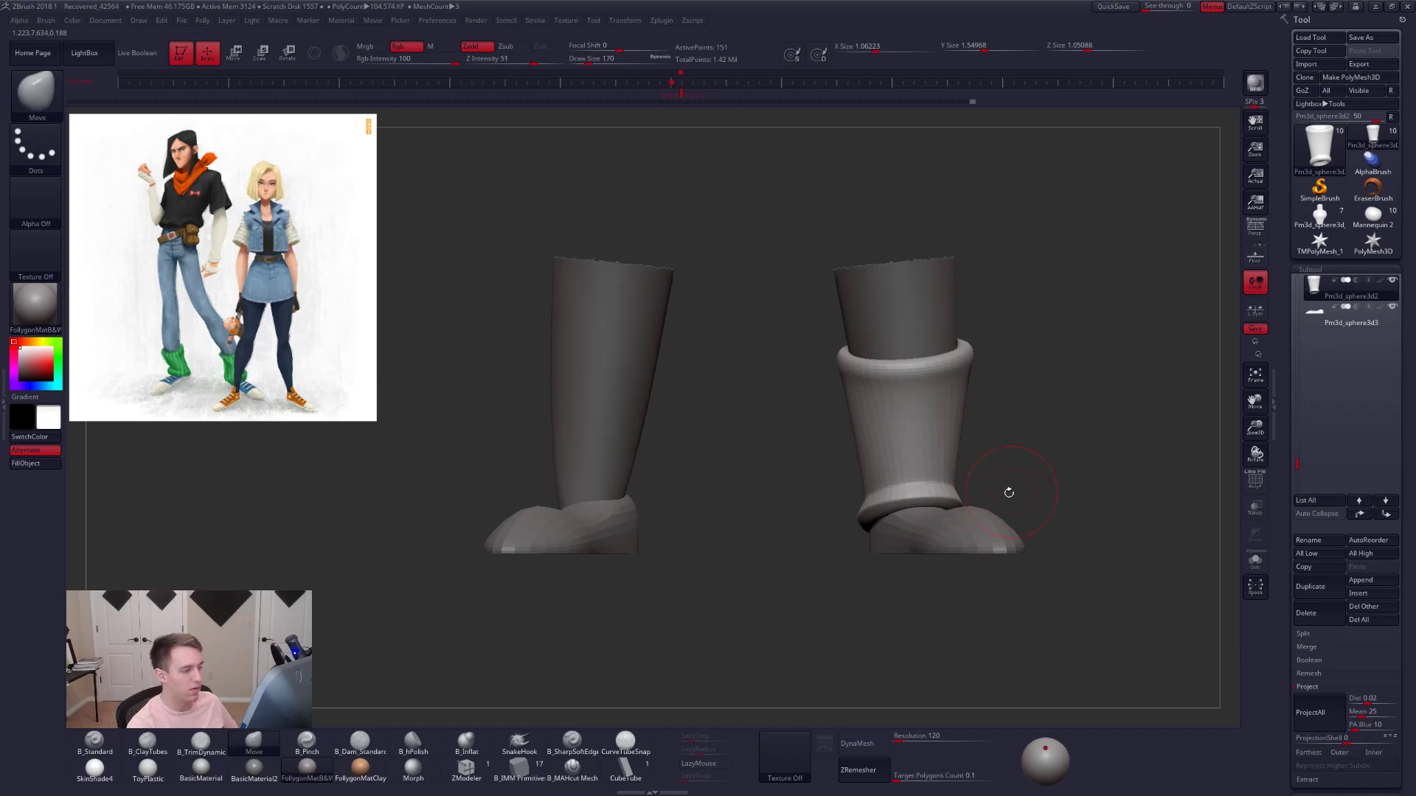
# - Select the shoes and shift them slightly outward with Transpose Move
pyautogui.keyDown('alt'); pyautogui.click(920, 542); pyautogui.keyUp('alt')
pyautogui.press('w')
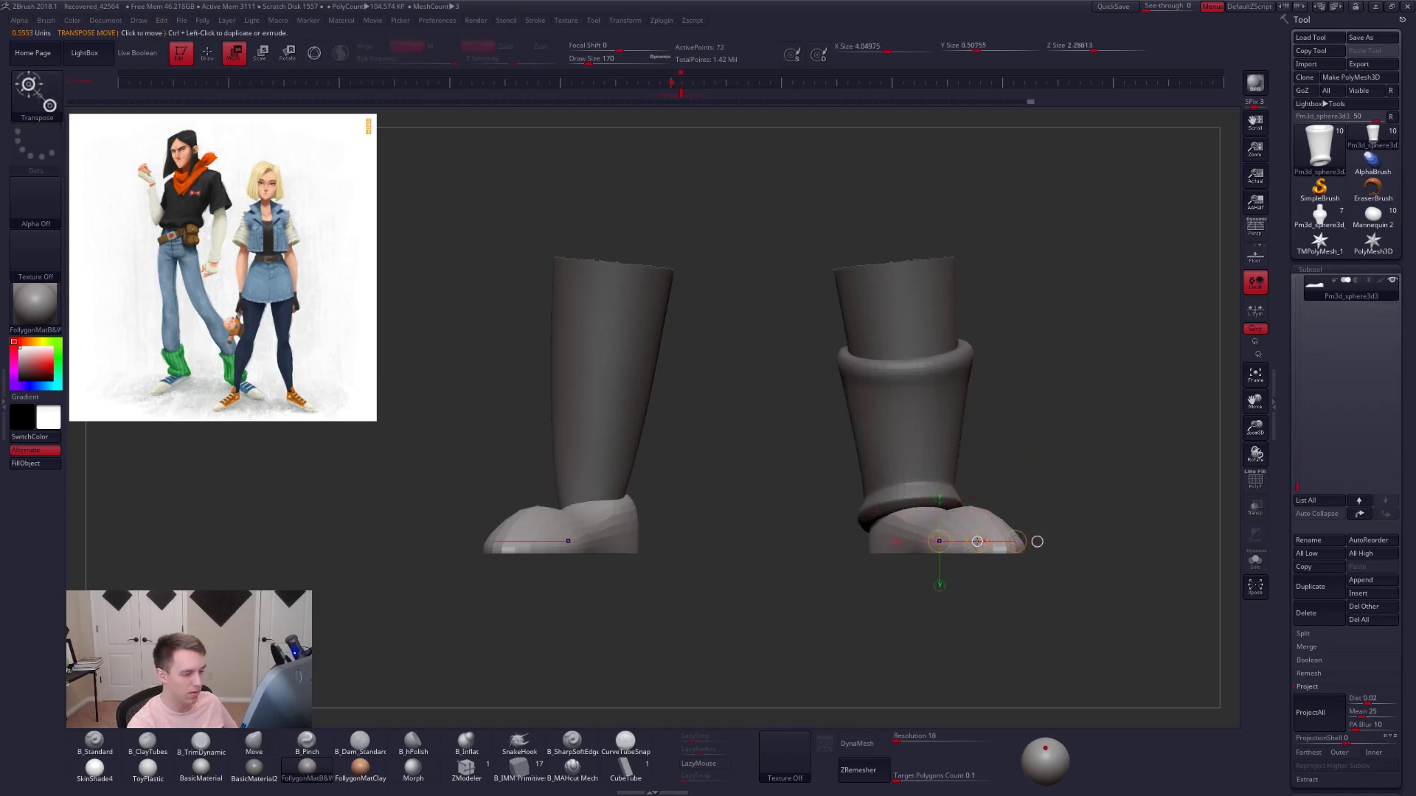
pyautogui.moveTo(977, 542); pyautogui.dragTo(982, 543)
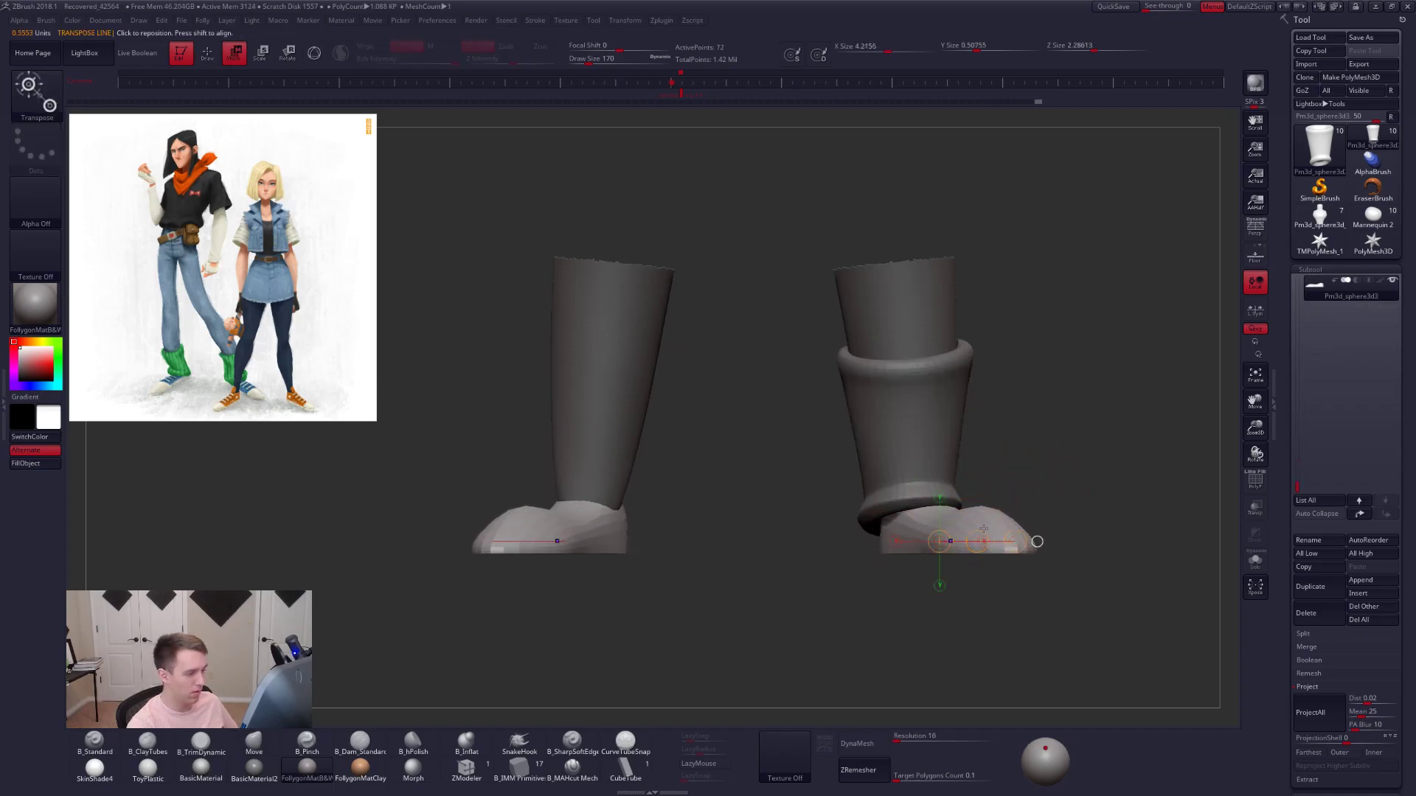
# - Select the sock and adjust its bottom cuff over the shoe's heel with the Move brush at draw size 350
pyautogui.press('q')
pyautogui.keyDown('alt'); pyautogui.click(940, 479); pyautogui.keyUp('alt')
pyautogui.press('space')
pyautogui.moveTo(940, 489); pyautogui.dragTo(964, 490)
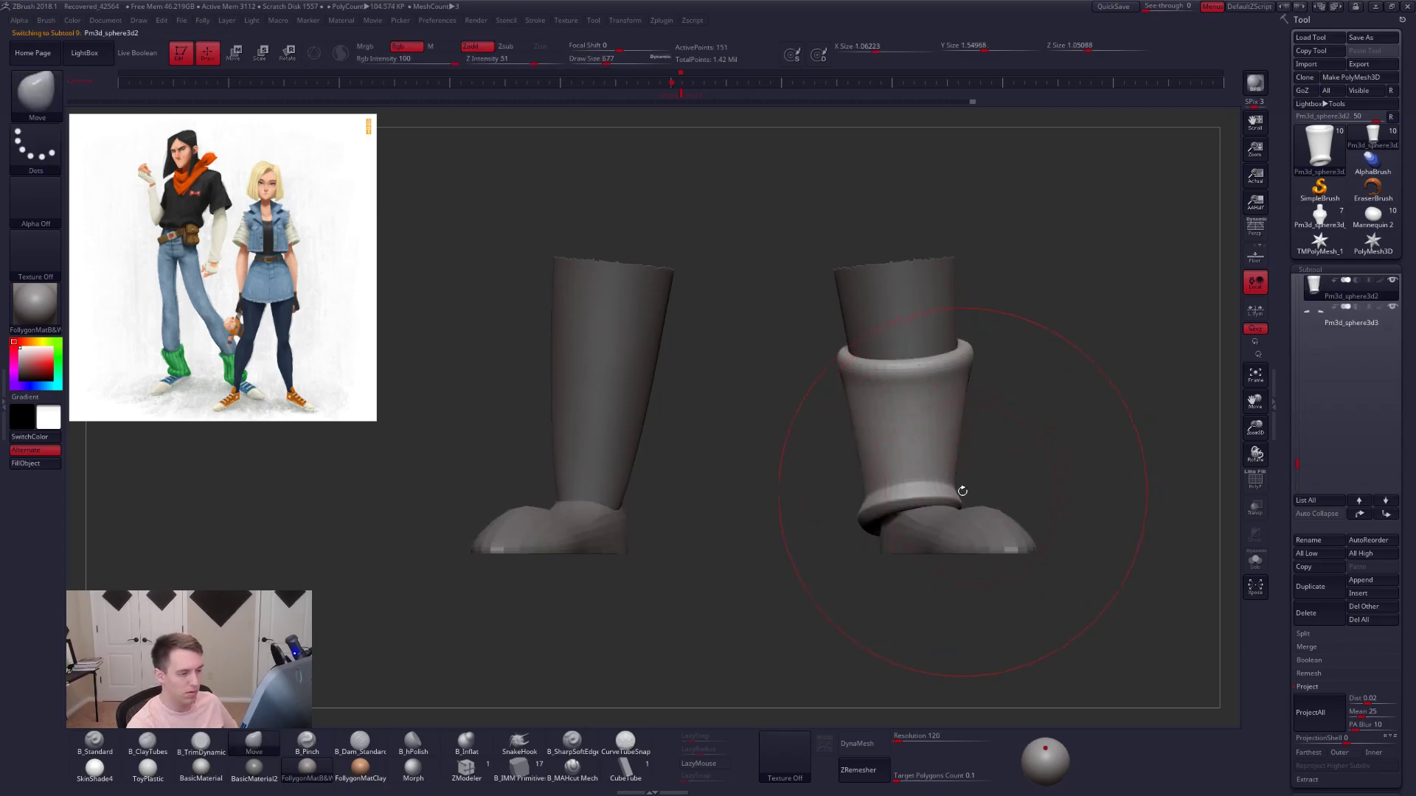
pyautogui.press('w')
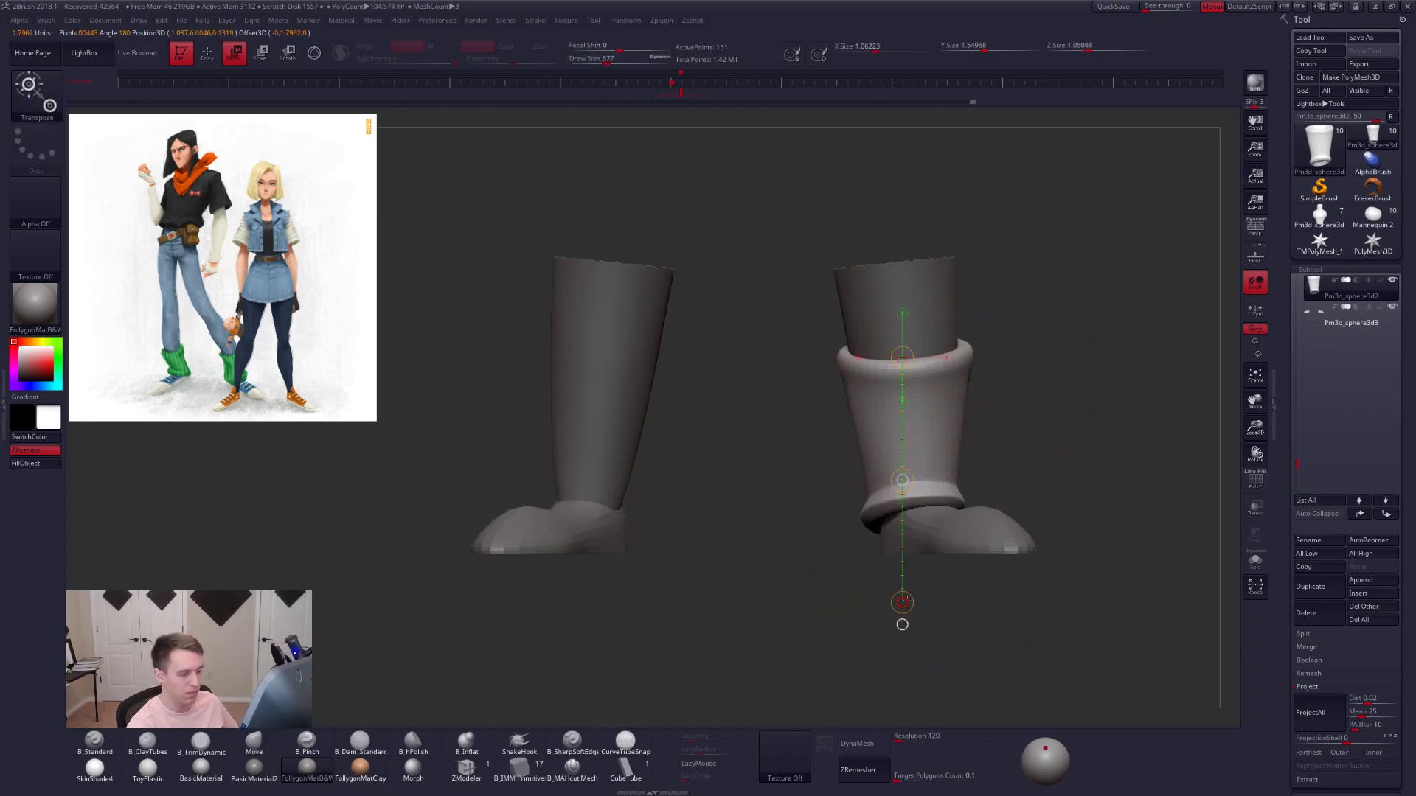
pyautogui.press('q')
pyautogui.moveTo(1106, 619); pyautogui.dragTo(737, 616)
pyautogui.moveTo(954, 531)
pyautogui.mouseDown()
pyautogui.moveTo(938, 542)
pyautogui.moveTo(989, 515)
pyautogui.moveTo(963, 514)
pyautogui.mouseUp()
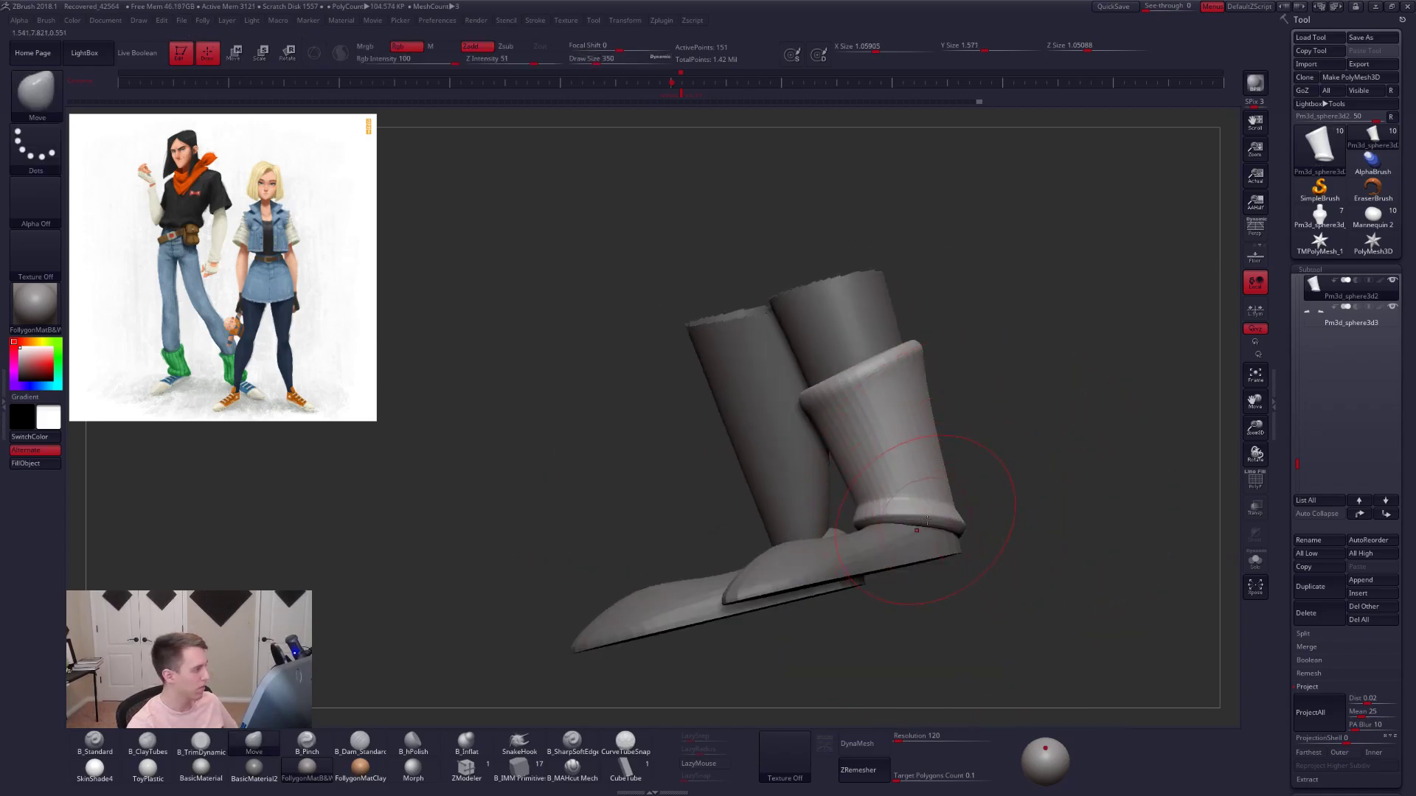
# - Isolate the sock at a lower subdivision level with its polygroups shown, and mask everything except the edge loop above the bottom cuff
pyautogui.keyDown('ctrl'); pyautogui.moveTo(925, 520); pyautogui.dragTo(898, 587, button='right'); pyautogui.keyUp('ctrl')
pyautogui.press('space')
pyautogui.moveTo(965, 538); pyautogui.dragTo(946, 538)
pyautogui.keyDown('shift'); pyautogui.moveTo(936, 442); pyautogui.dragTo(947, 534, button='right'); pyautogui.keyUp('shift')
pyautogui.hotkey('shift', 'd')
pyautogui.hotkey('shift', 'f')
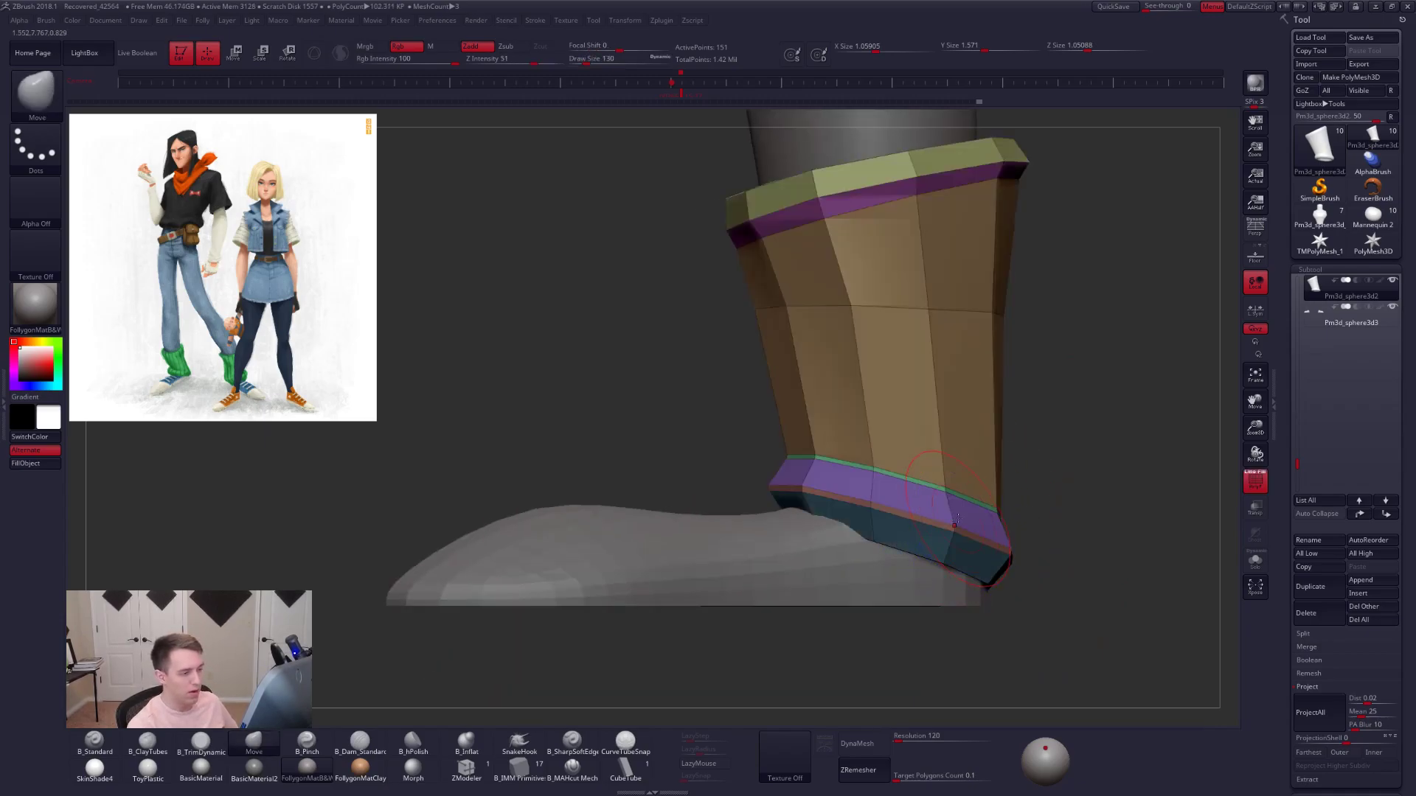
pyautogui.hotkey('shift', 's')
pyautogui.moveTo(740, 433)
pyautogui.keyDown('ctrl'); pyautogui.mouseDown()
pyautogui.moveTo(1099, 563)
pyautogui.moveTo(1079, 500)
pyautogui.mouseUp(); pyautogui.keyUp('ctrl')
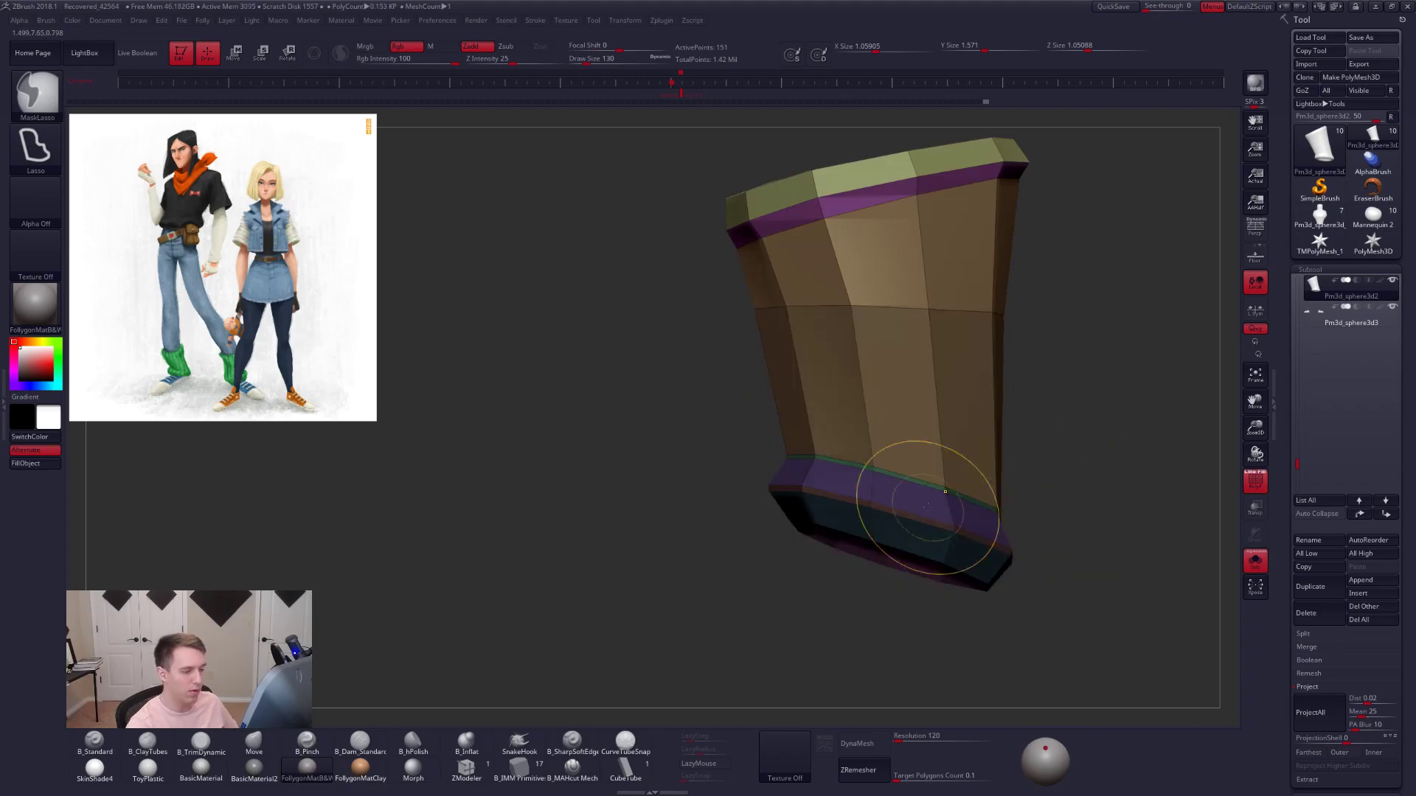
pyautogui.keyDown('ctrl'); pyautogui.click(1079, 499); pyautogui.keyUp('ctrl')
# - Raise the unmasked loop above the bottom cuff with Transpose Move, then clear the mask with all parts shown again
pyautogui.press('w')
pyautogui.moveTo(895, 545); pyautogui.dragTo(902, 426)
pyautogui.press('d')
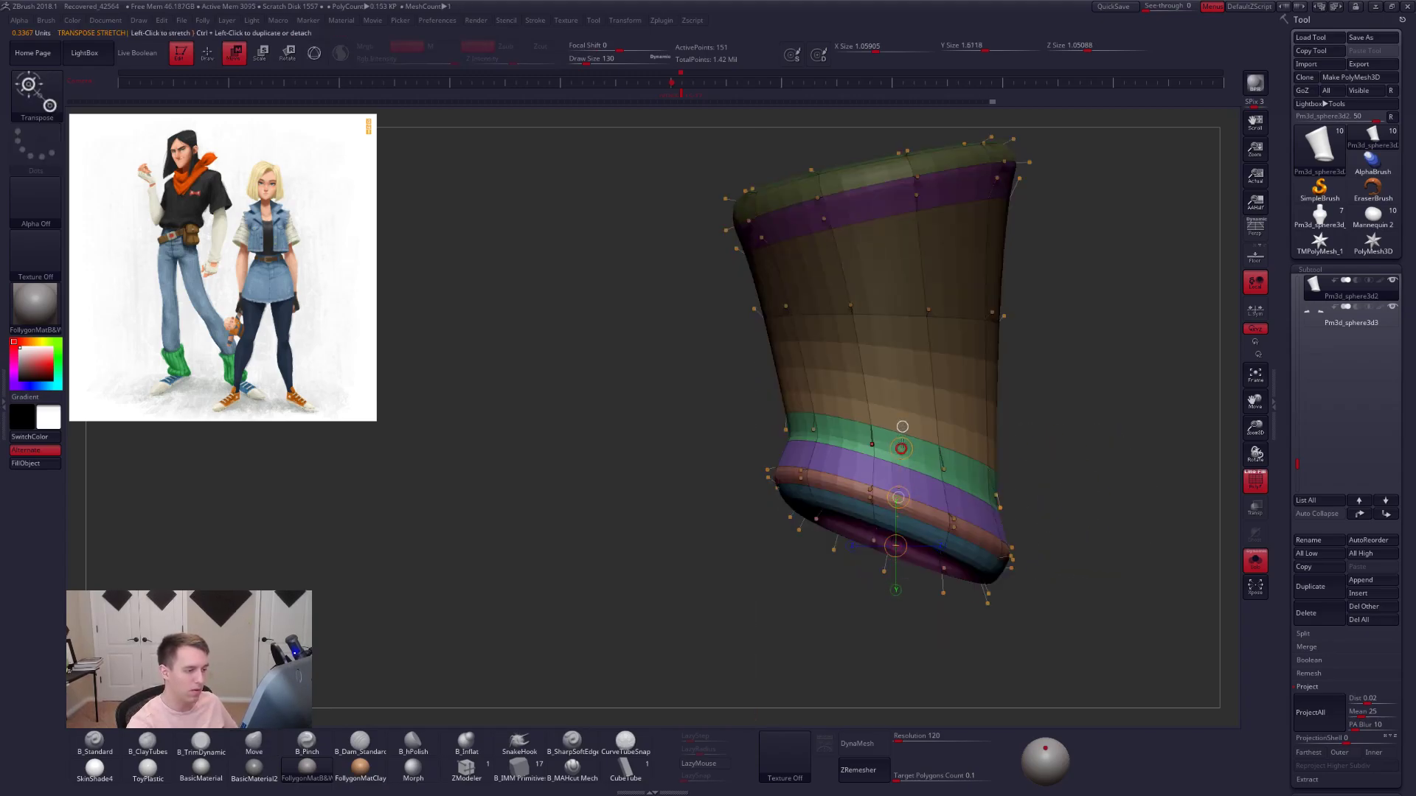
pyautogui.hotkey('shift', 'f')
pyautogui.hotkey('ctrl', 'shift', 's')
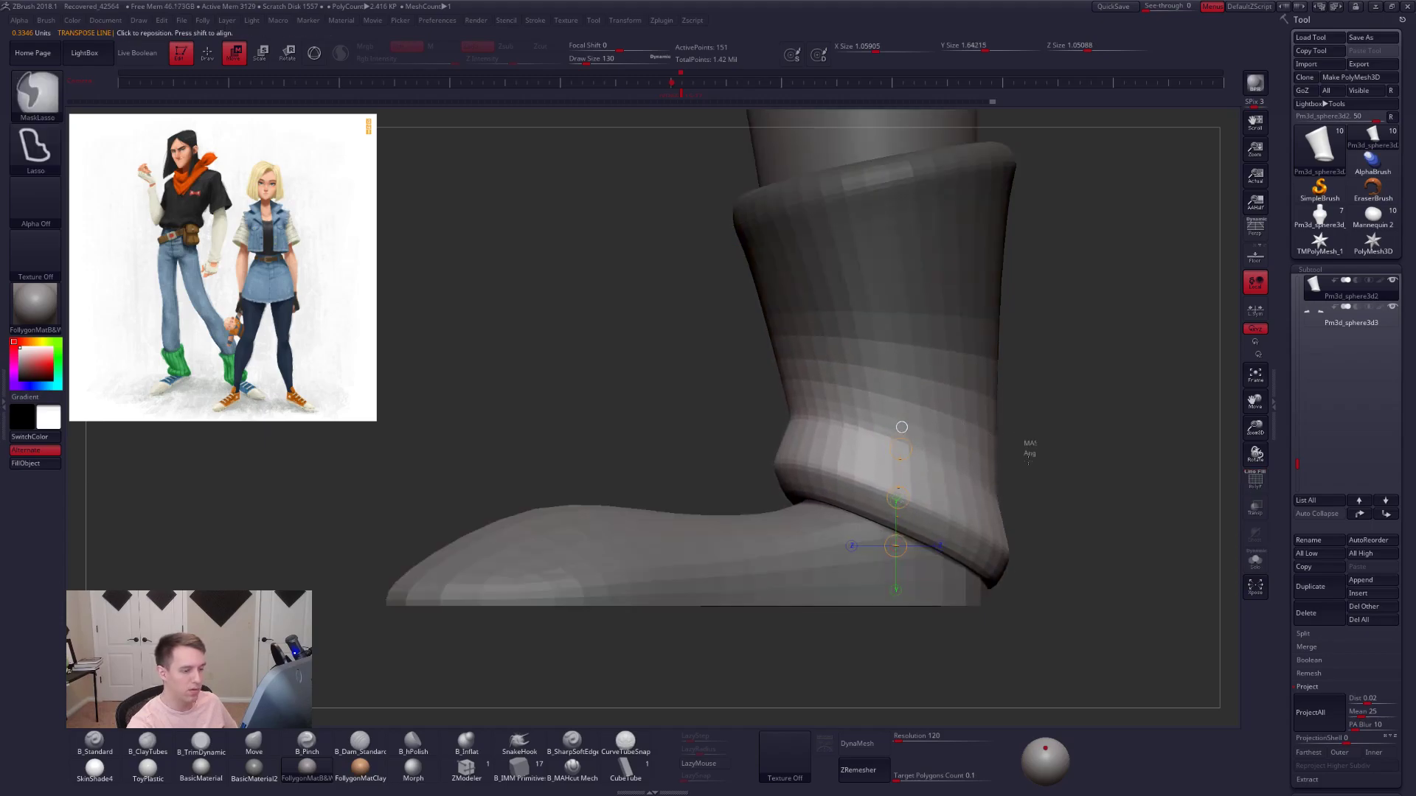
pyautogui.keyDown('ctrl'); pyautogui.moveTo(1028, 446); pyautogui.dragTo(1047, 468); pyautogui.keyUp('ctrl')
pyautogui.press('q')
# - Adjust the sock's bottom cuff around the shoe's front and heel with the Move brush, using draw sizes up to 203
pyautogui.press('space')
pyautogui.click(823, 492)
pyautogui.moveTo(627, 660); pyautogui.dragTo(759, 634)
pyautogui.press('space')
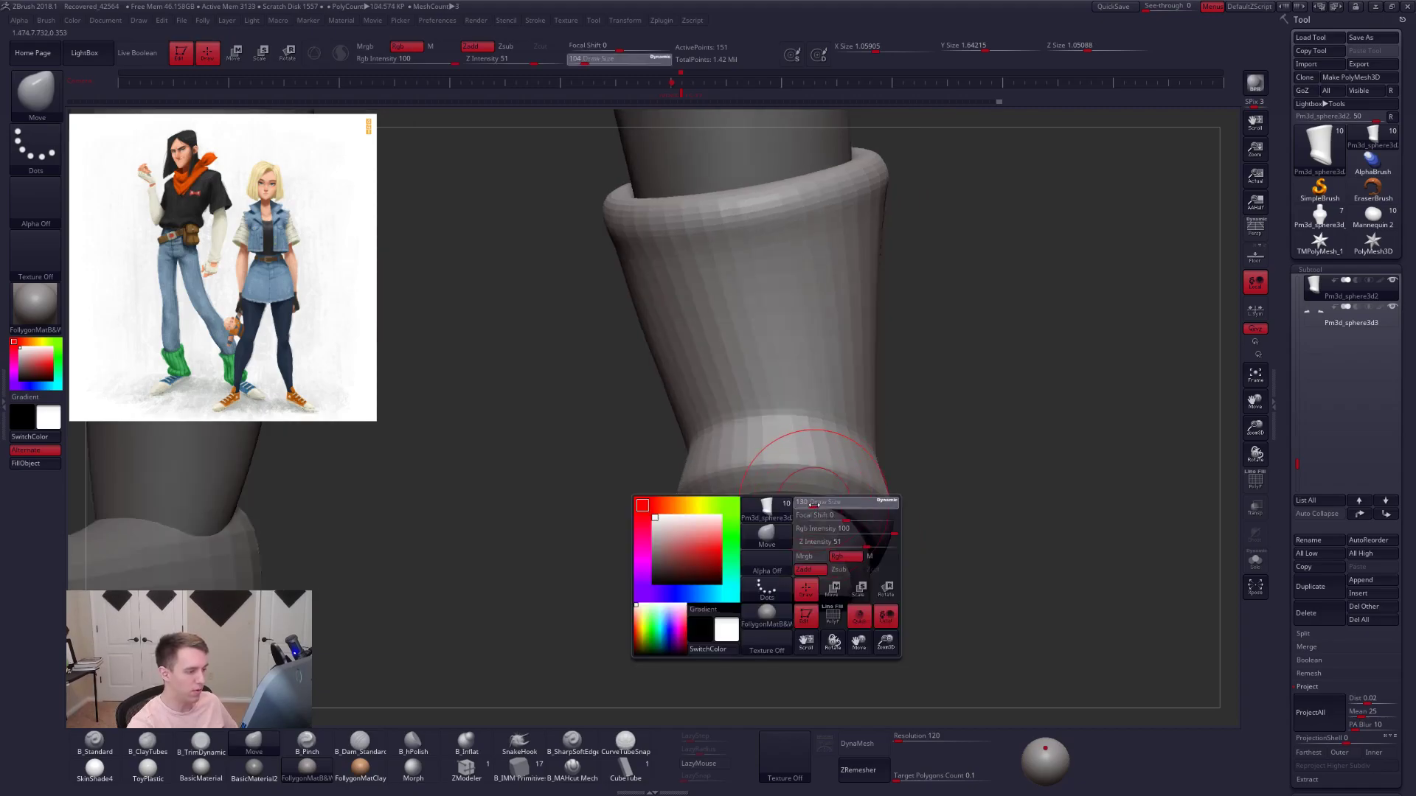
pyautogui.click(814, 504)
pyautogui.moveTo(626, 649); pyautogui.dragTo(744, 635)
pyautogui.press('space')
pyautogui.click(712, 528)
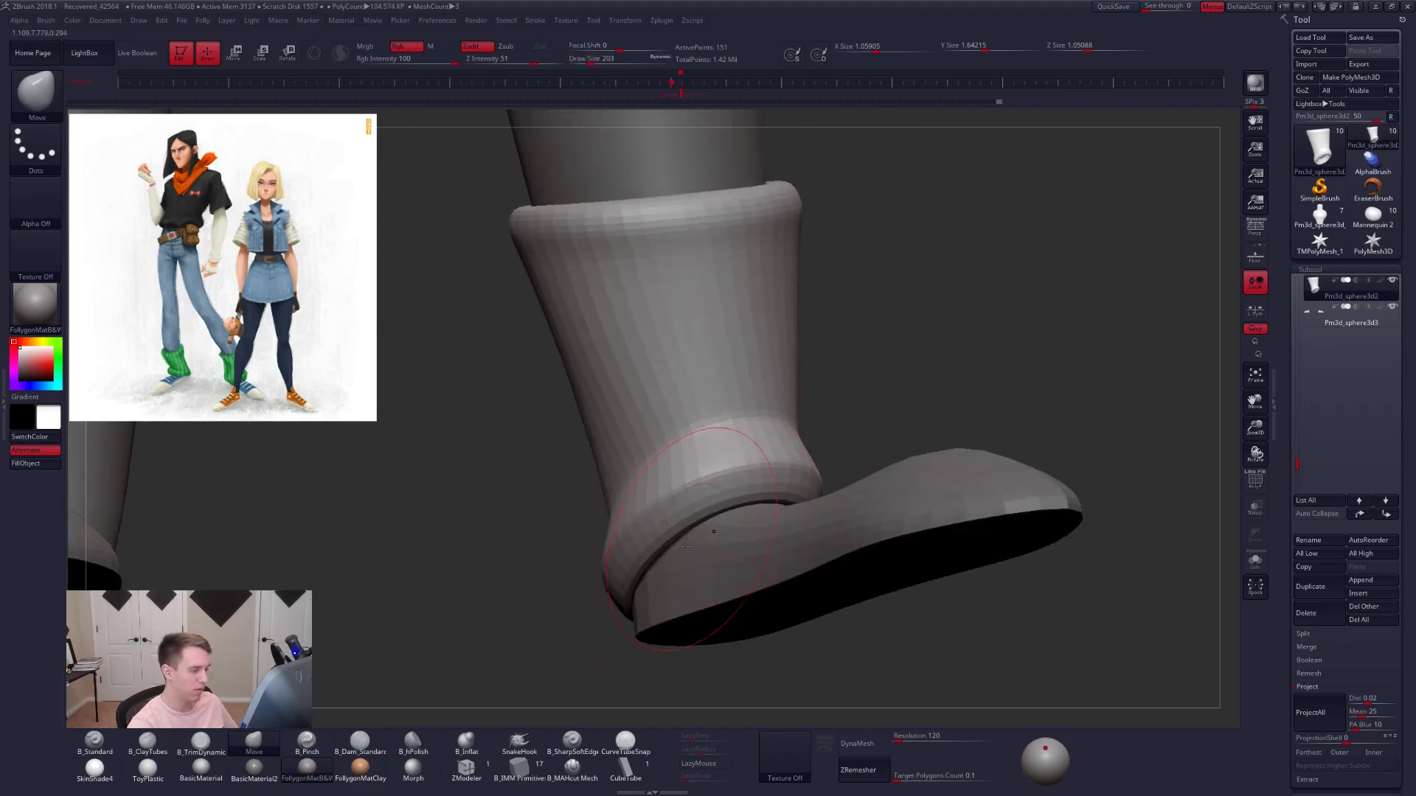
pyautogui.moveTo(641, 667); pyautogui.dragTo(669, 523)
pyautogui.moveTo(676, 570); pyautogui.dragTo(942, 507, button='right')
pyautogui.keyDown('alt'); pyautogui.moveTo(941, 508); pyautogui.dragTo(992, 496, button='right'); pyautogui.keyUp('alt')
# - Mirror and weld the sock onto the other leg
pyautogui.press('space')
pyautogui.click(1018, 596)
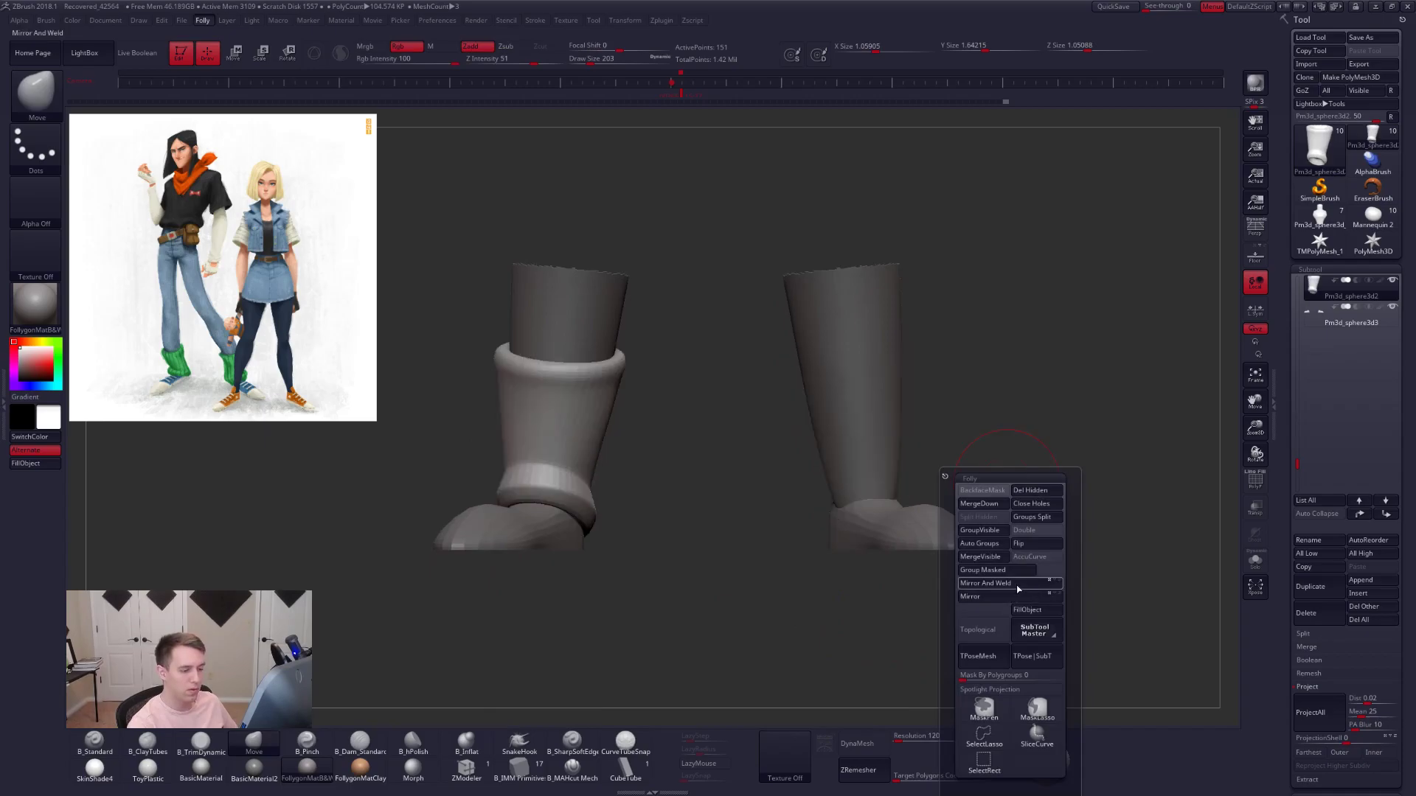
pyautogui.click(1018, 583)
# - Select the legs subtool and show all the character's subtools
pyautogui.keyDown('ctrl'); pyautogui.moveTo(906, 419); pyautogui.dragTo(896, 373, button='right'); pyautogui.keyUp('ctrl')
pyautogui.keyDown('alt'); pyautogui.moveTo(896, 373); pyautogui.dragTo(906, 465, button='right'); pyautogui.keyUp('alt')
pyautogui.keyDown('alt'); pyautogui.click(904, 469); pyautogui.keyUp('alt')
pyautogui.keyDown('ctrl'); pyautogui.keyDown('shift'); pyautogui.click(1141, 400); pyautogui.keyUp('shift'); pyautogui.keyUp('ctrl')
pyautogui.hotkey('ctrl', 'z')
pyautogui.keyDown('ctrl'); pyautogui.keyDown('shift'); pyautogui.click(1143, 400); pyautogui.keyUp('shift'); pyautogui.keyUp('ctrl')
pyautogui.keyDown('shift'); pyautogui.click(1392, 281); pyautogui.keyUp('shift')
pyautogui.moveTo(1128, 398); pyautogui.dragTo(1000, 493, button='right')
pyautogui.keyDown('alt'); pyautogui.moveTo(923, 513); pyautogui.dragTo(907, 536); pyautogui.keyUp('alt')
pyautogui.keyDown('ctrl'); pyautogui.moveTo(907, 525); pyautogui.dragTo(935, 525, button='right'); pyautogui.keyUp('ctrl')
pyautogui.hotkey('shift', 'f')
pyautogui.hotkey('shift', 'f')
# - Adjust the outline of the lower legs above the socks with the Move brush at draw size 414 on a lower subdivision level
pyautogui.press('space')
pyautogui.hotkey('shift', 'd')
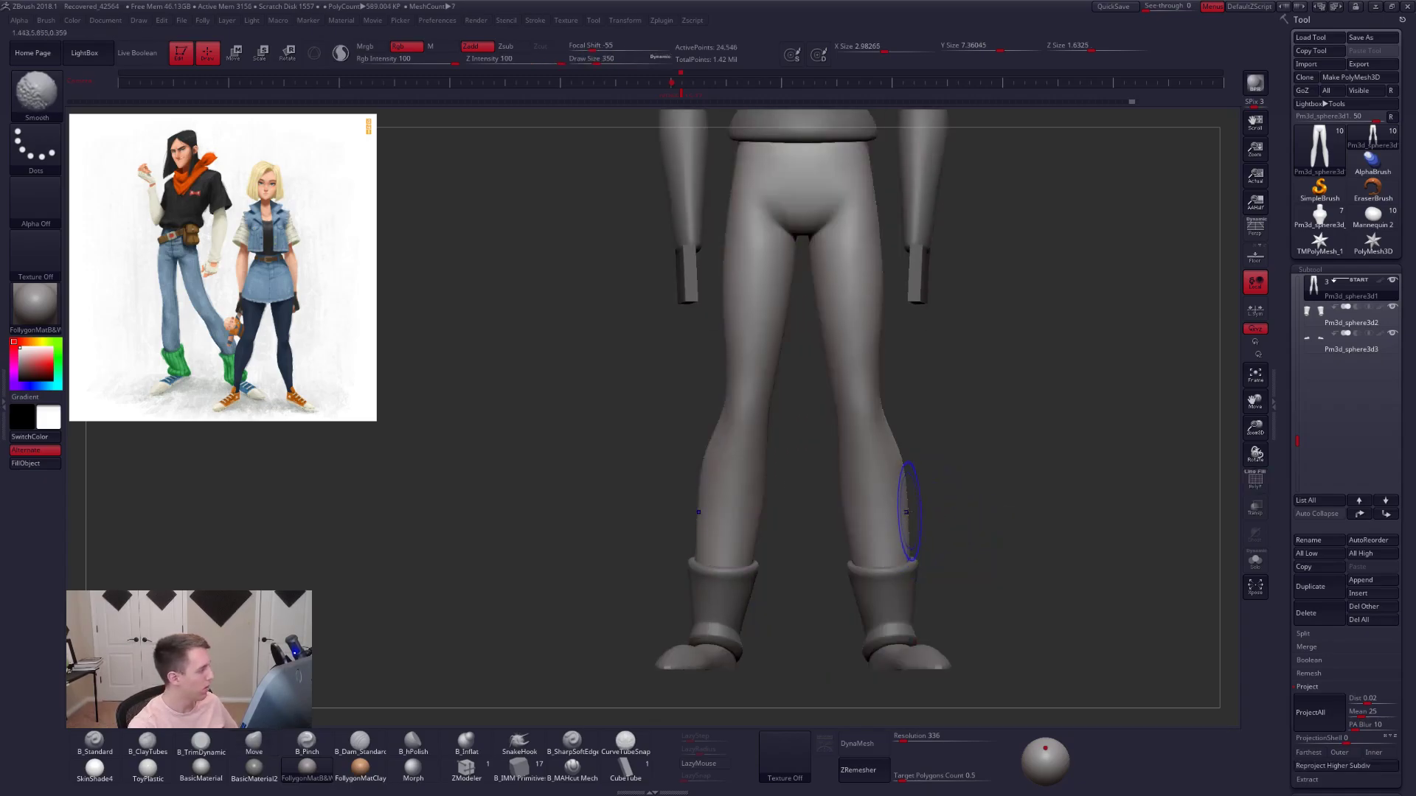
pyautogui.moveTo(926, 524); pyautogui.dragTo(723, 520)
pyautogui.press('space')
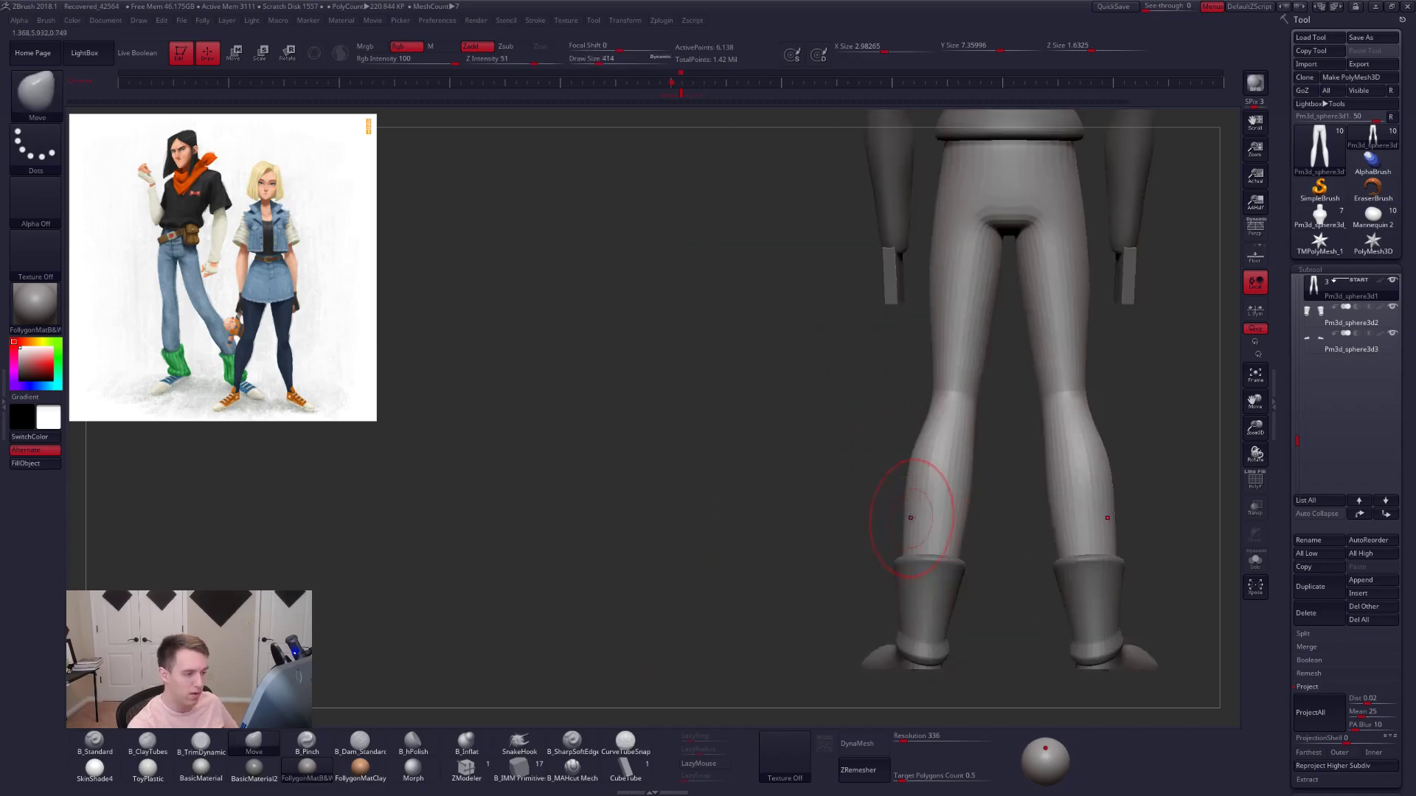
# - Isolate the legs, build up the calves with the ClayTubes brush at Z intensity 45 and smooth them, then show the other parts again
pyautogui.hotkey('alt', 'shift', 's')
pyautogui.moveTo(909, 511); pyautogui.dragTo(942, 495, button='right')
pyautogui.press('2')
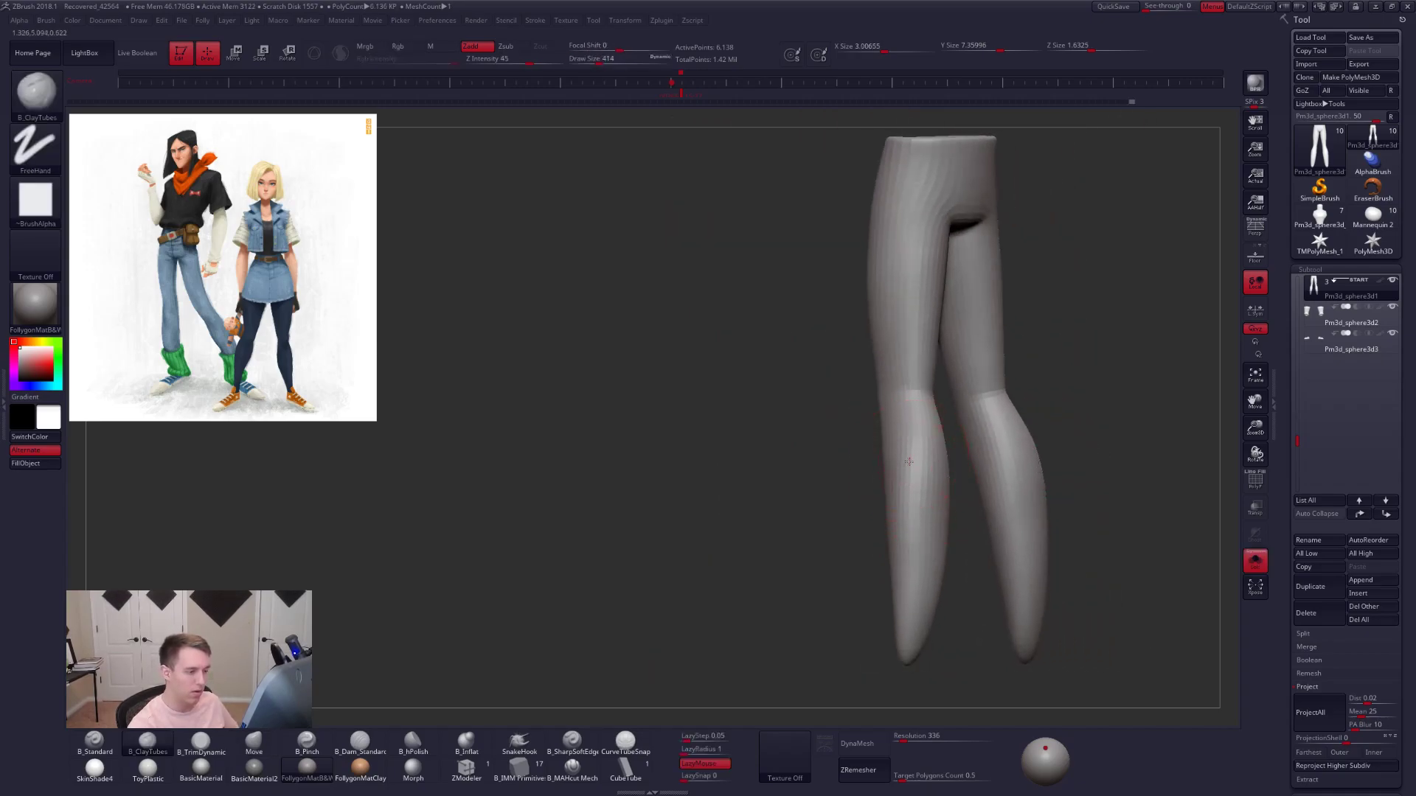
pyautogui.moveTo(909, 582)
pyautogui.keyDown('shift'); pyautogui.mouseDown()
pyautogui.moveTo(905, 498)
pyautogui.moveTo(903, 527)
pyautogui.mouseUp(); pyautogui.keyUp('shift')
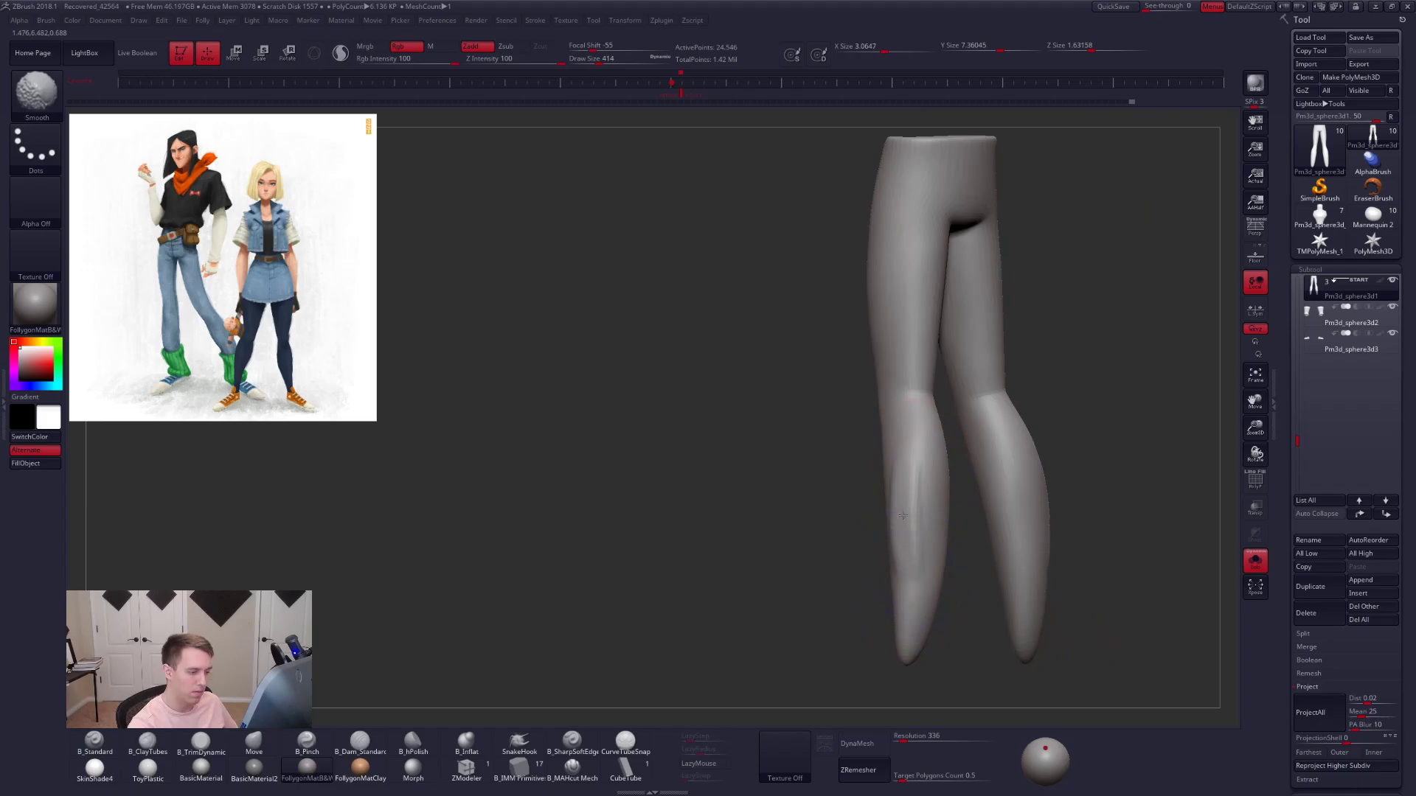
pyautogui.moveTo(907, 533); pyautogui.dragTo(924, 500, button='right')
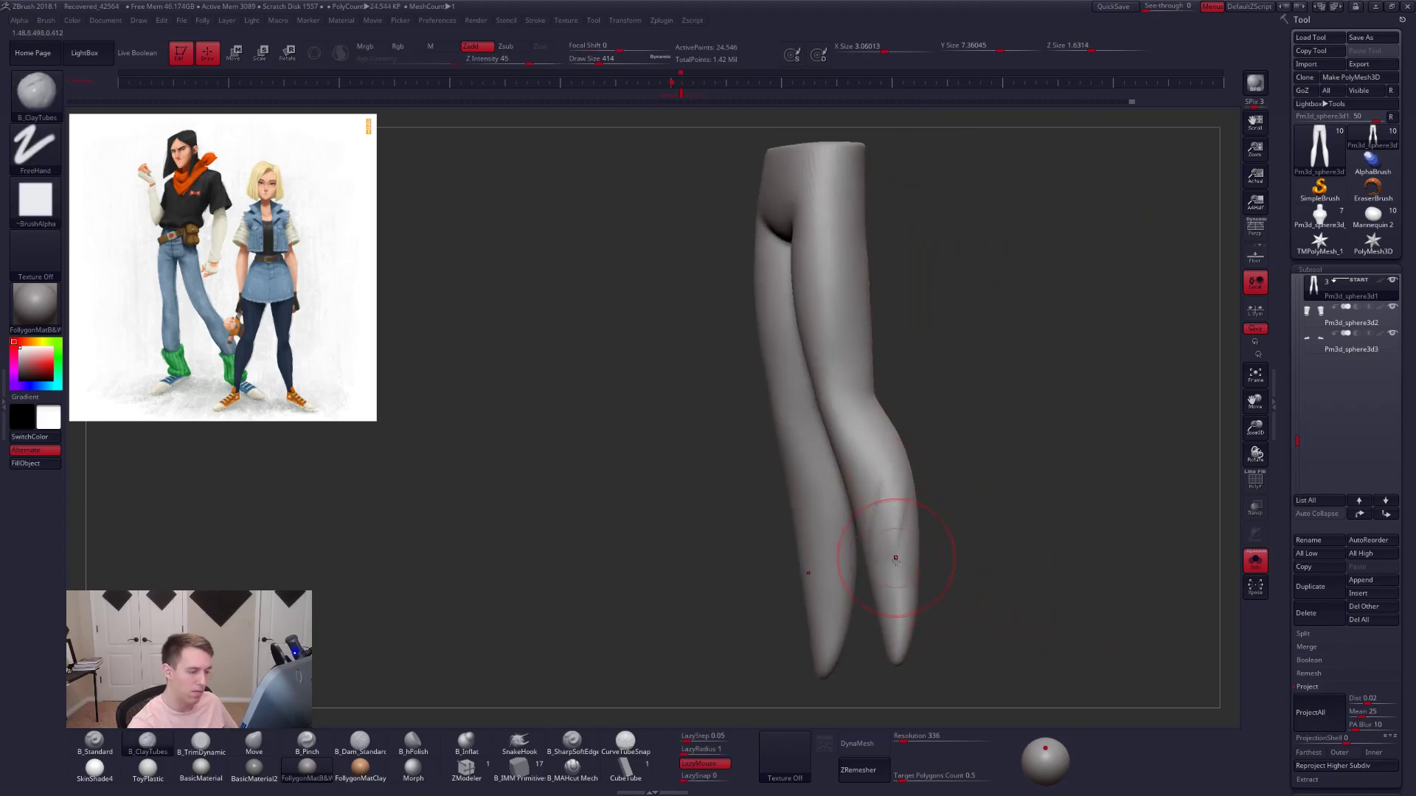
pyautogui.keyDown('shift'); pyautogui.moveTo(885, 576); pyautogui.dragTo(915, 541, button='right'); pyautogui.keyUp('shift')
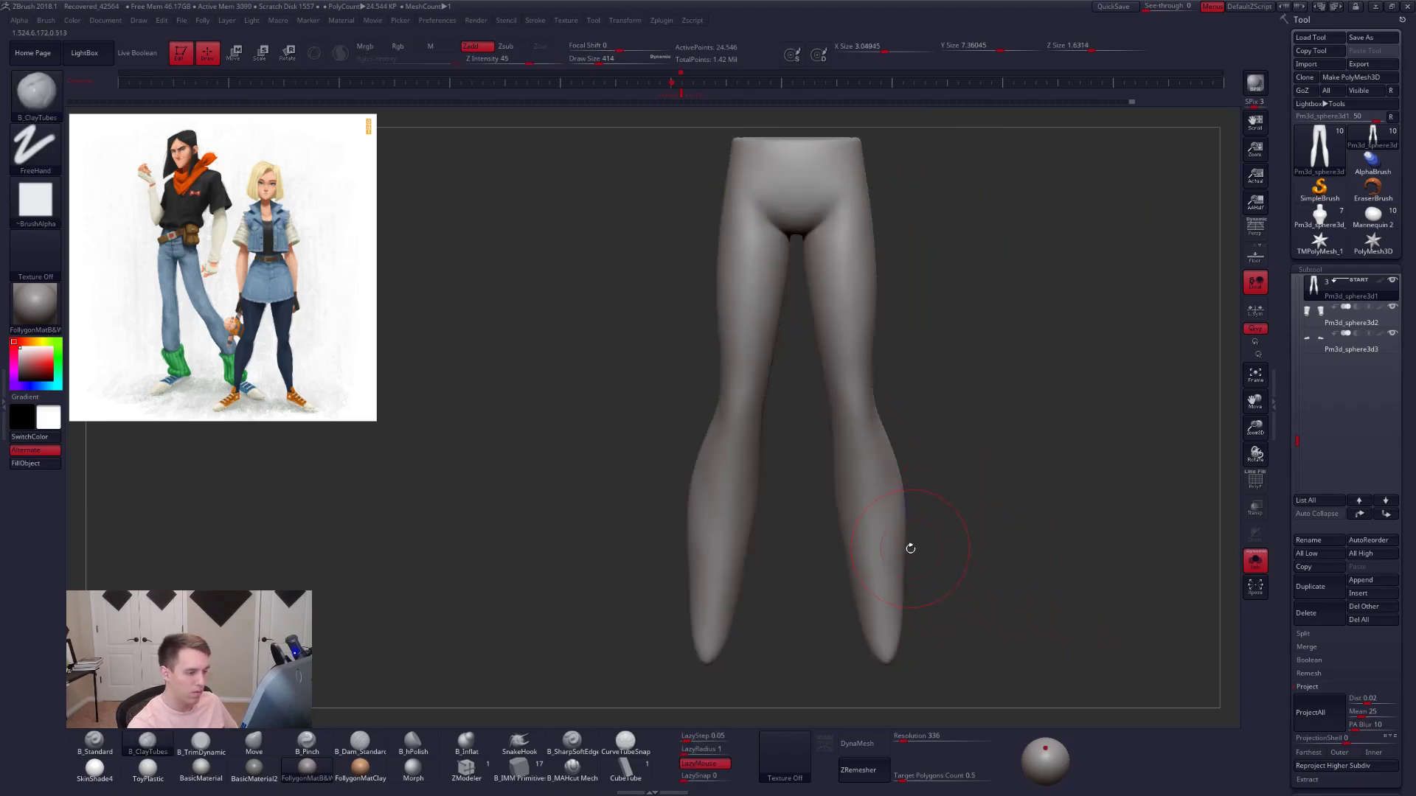
pyautogui.hotkey('alt', 's')
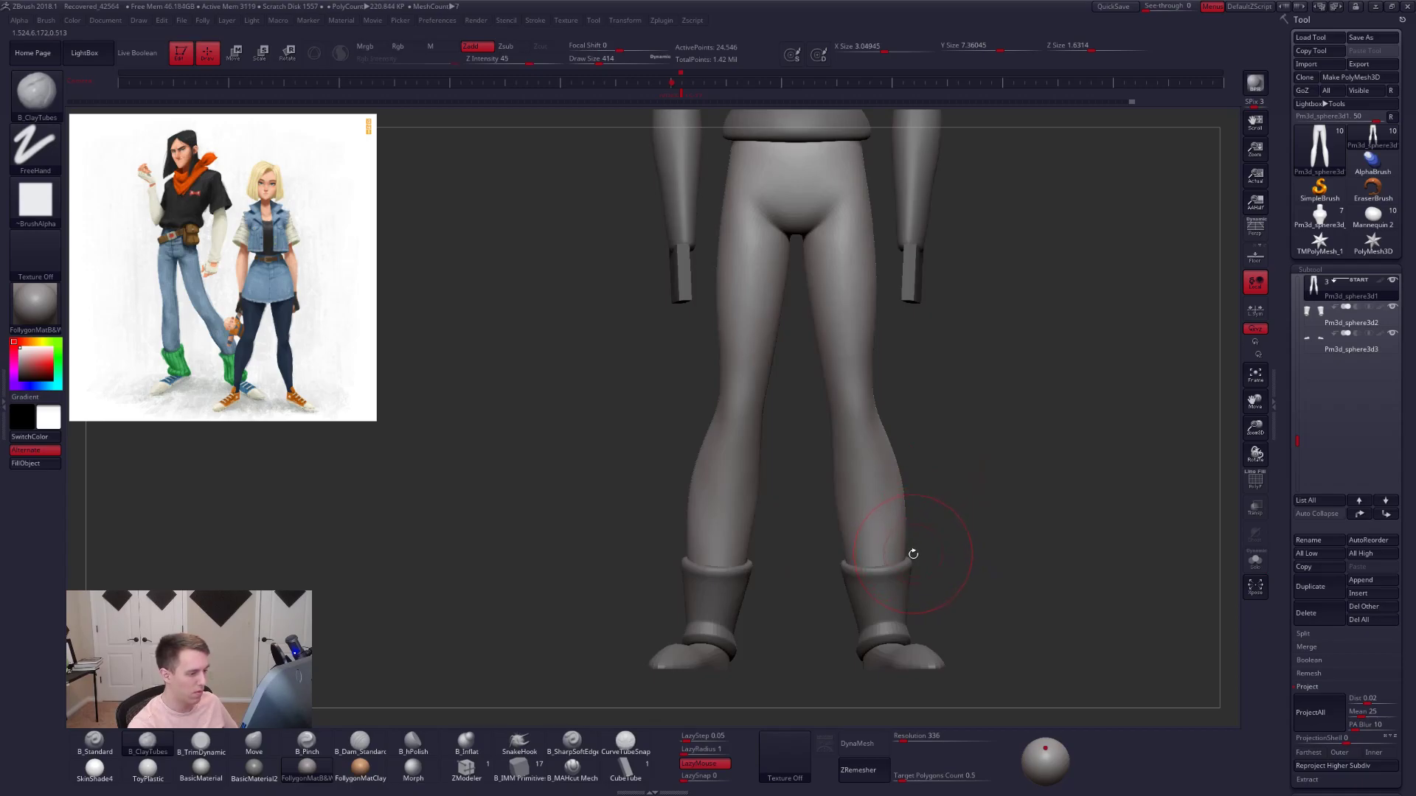
pyautogui.press('shift')
# - Isolate the legs, add volume down the backs of the calves with ClayTubes at draw size 366, and smooth the strokes
pyautogui.moveTo(971, 532)
pyautogui.keyDown('ctrl'); pyautogui.mouseDown(button='right')
pyautogui.moveTo(918, 568)
pyautogui.moveTo(1000, 549)
pyautogui.moveTo(1018, 563)
pyautogui.moveTo(1005, 506)
pyautogui.mouseUp(button='right'); pyautogui.keyUp('ctrl')
pyautogui.hotkey('shift', 's')
pyautogui.press('space')
pyautogui.moveTo(1012, 538); pyautogui.dragTo(1006, 538)
pyautogui.moveTo(1005, 538)
pyautogui.keyDown('alt'); pyautogui.mouseDown(button='right')
pyautogui.moveTo(938, 507)
pyautogui.moveTo(929, 480)
pyautogui.mouseUp(button='right'); pyautogui.keyUp('alt')
pyautogui.hotkey('shift', 'd')
pyautogui.moveTo(914, 392); pyautogui.dragTo(935, 581)
pyautogui.keyDown('shift'); pyautogui.moveTo(923, 530); pyautogui.dragTo(923, 473); pyautogui.keyUp('shift')
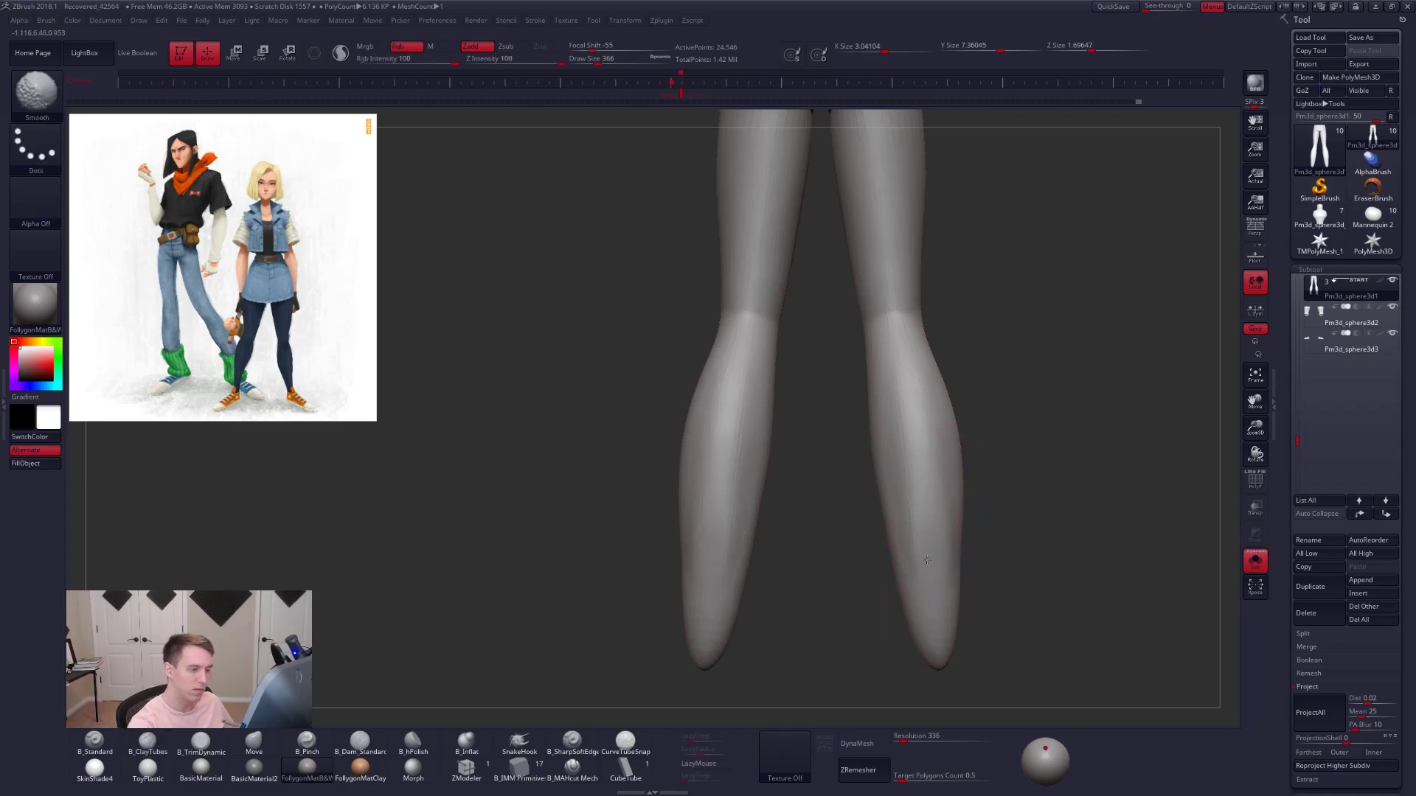
# - Build up the calf muscles from an angled rear view with ClayTubes, smooth the stroke marks, and bring the hidden parts back
pyautogui.moveTo(927, 560); pyautogui.dragTo(865, 557, button='right')
pyautogui.moveTo(950, 480); pyautogui.dragTo(944, 401, button='right')
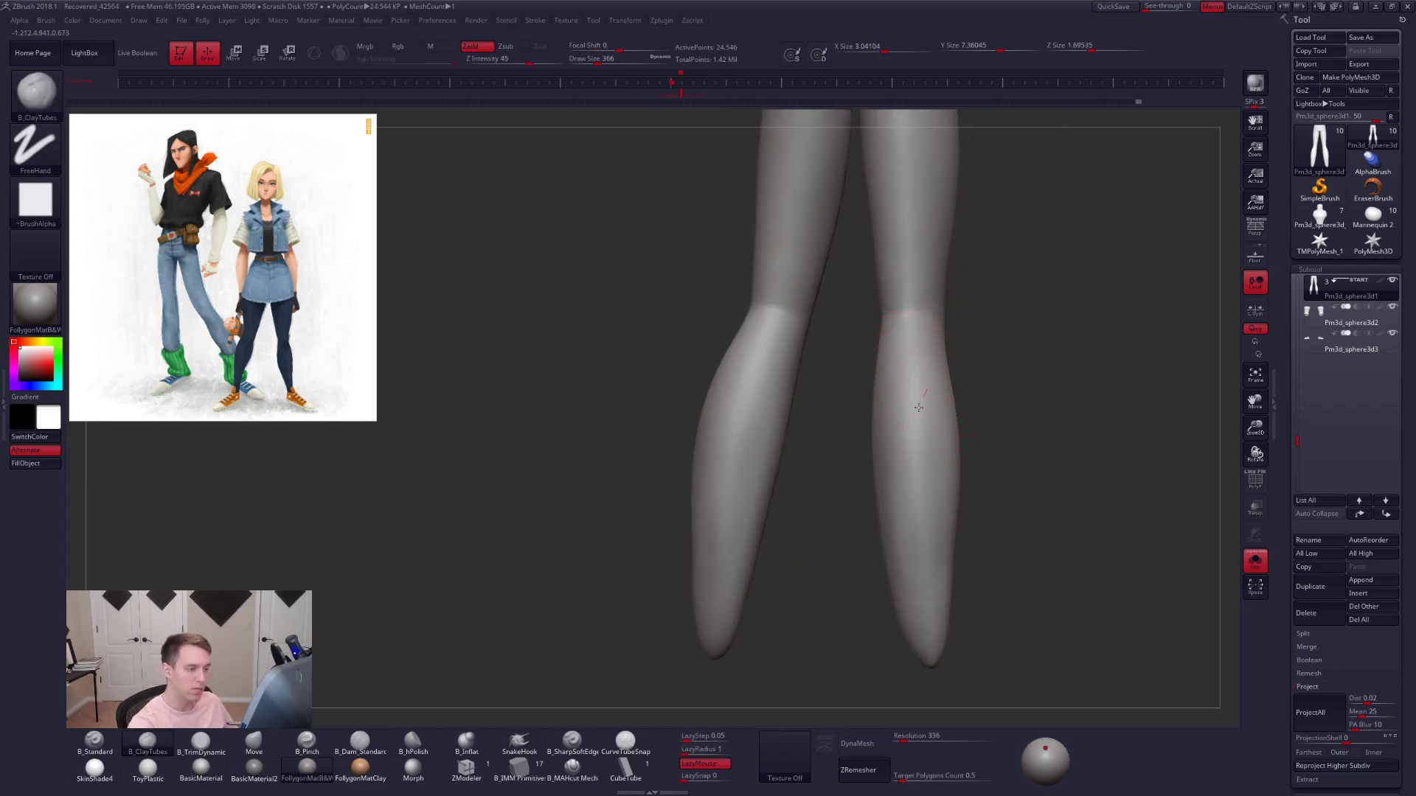
pyautogui.moveTo(926, 449)
pyautogui.mouseDown()
pyautogui.moveTo(914, 509)
pyautogui.moveTo(935, 556)
pyautogui.moveTo(928, 596)
pyautogui.mouseUp()
pyautogui.hotkey('shift', 'd')
pyautogui.moveTo(921, 341); pyautogui.dragTo(917, 354)
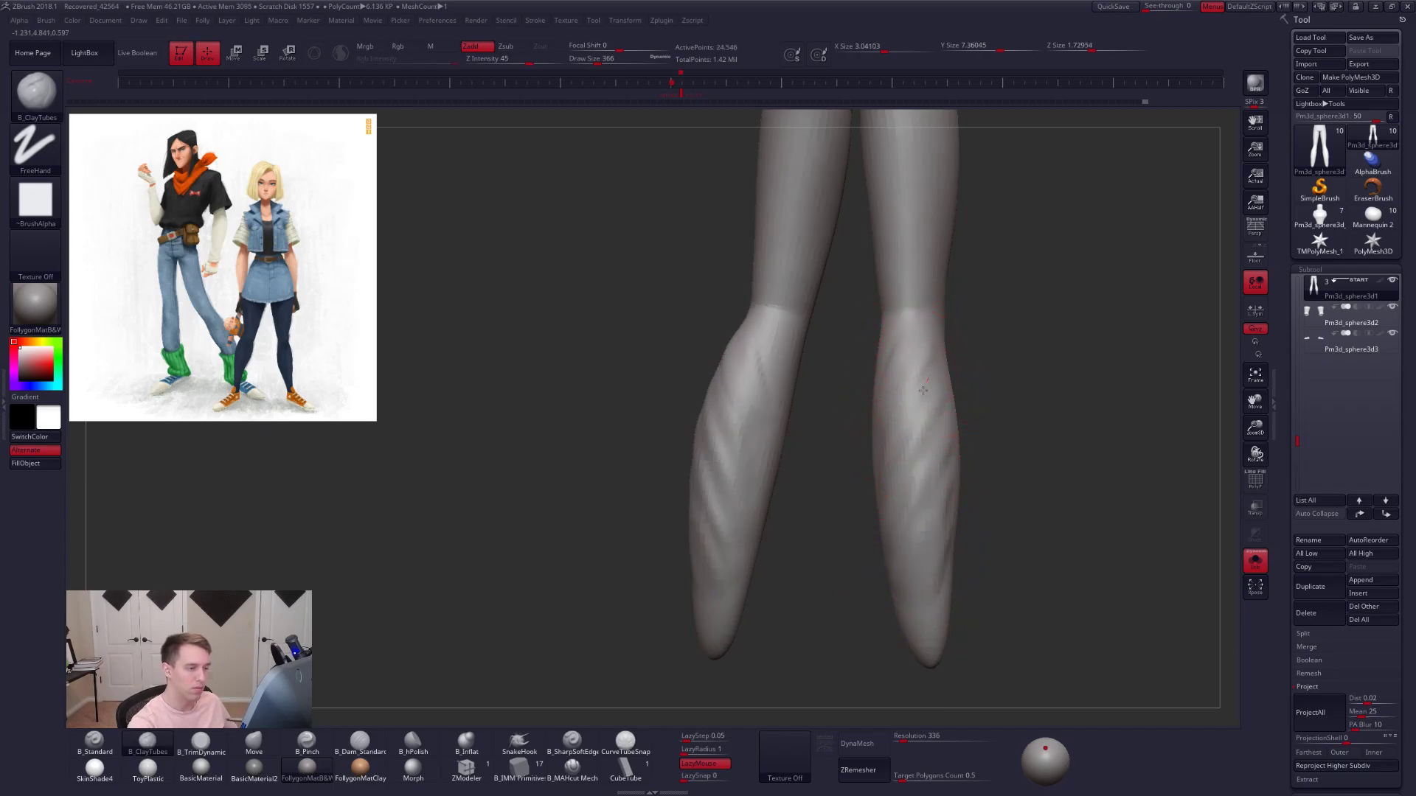
pyautogui.keyDown('shift'); pyautogui.moveTo(921, 499); pyautogui.dragTo(916, 444); pyautogui.keyUp('shift')
pyautogui.moveTo(917, 559)
pyautogui.mouseDown(button='right')
pyautogui.moveTo(949, 478)
pyautogui.moveTo(998, 493)
pyautogui.mouseUp(button='right')
pyautogui.keyDown('shift'); pyautogui.moveTo(967, 474); pyautogui.dragTo(938, 365); pyautogui.keyUp('shift')
pyautogui.moveTo(949, 419); pyautogui.dragTo(970, 441, button='right')
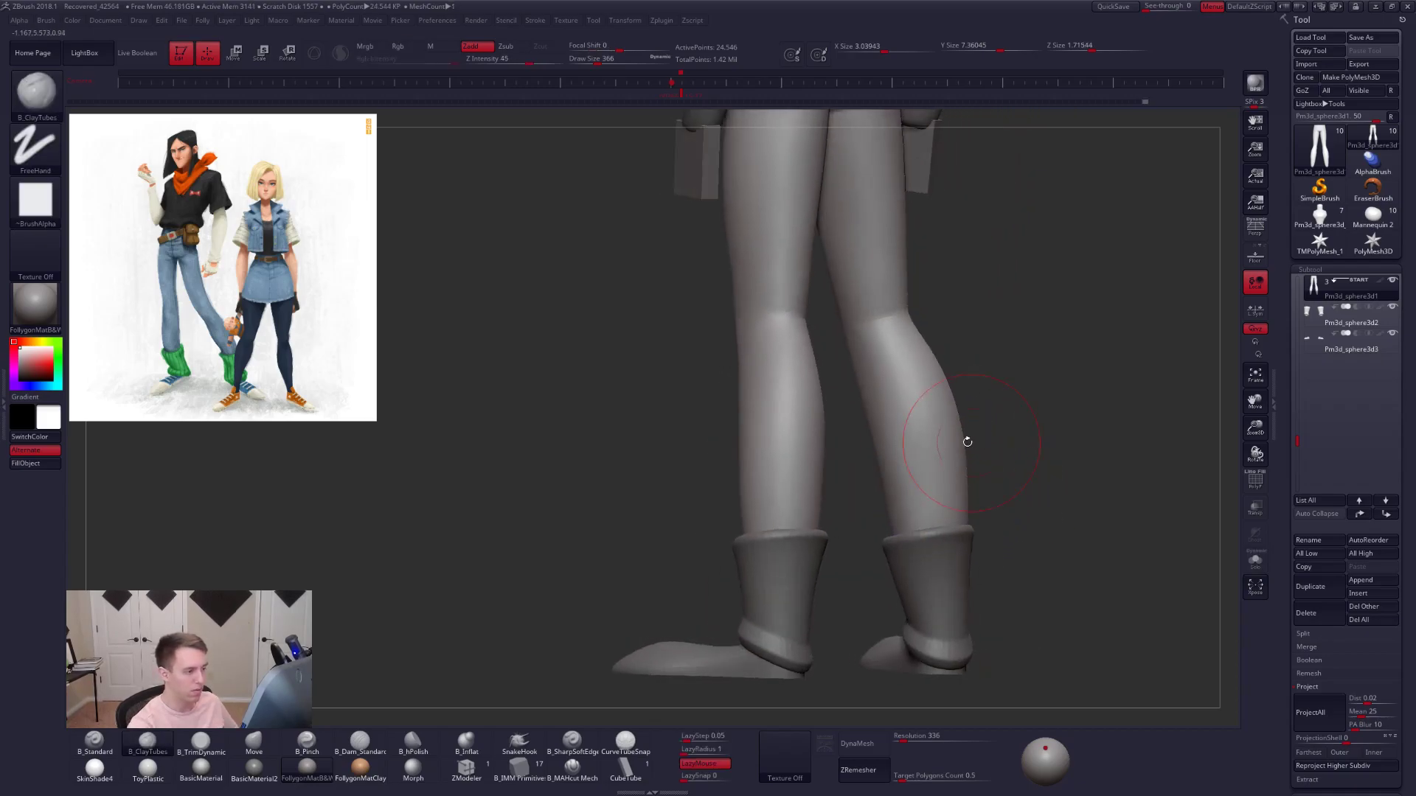
# - Smooth the surface of the calves on the pants mesh and soften their rear contour
pyautogui.press('shift')
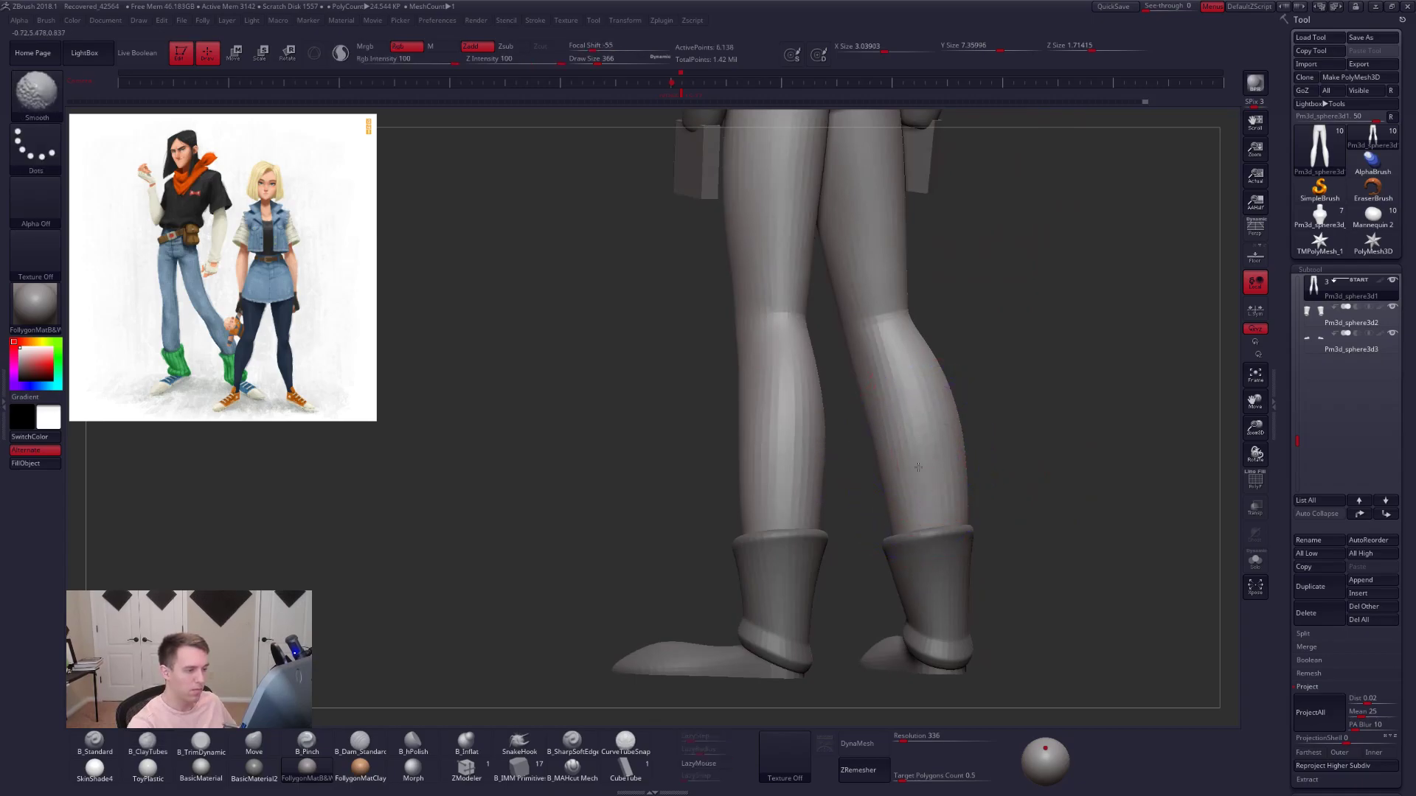
pyautogui.moveTo(948, 468)
pyautogui.mouseDown(button='right')
pyautogui.moveTo(876, 537)
pyautogui.moveTo(926, 496)
pyautogui.moveTo(888, 543)
pyautogui.moveTo(857, 515)
pyautogui.mouseUp(button='right')
pyautogui.press('shift')
pyautogui.press('shift')
pyautogui.moveTo(856, 515); pyautogui.dragTo(854, 506)
pyautogui.press('space')
pyautogui.moveTo(849, 508); pyautogui.dragTo(869, 500, button='right')
pyautogui.press('d')
# - Refine the contour of the lower legs below the knees at a draw size of 321
pyautogui.moveTo(857, 427)
pyautogui.mouseDown(button='right')
pyautogui.moveTo(904, 537)
pyautogui.moveTo(903, 511)
pyautogui.mouseUp(button='right')
pyautogui.keyDown('alt'); pyautogui.click(898, 516); pyautogui.keyUp('alt')
pyautogui.press('space')
pyautogui.moveTo(903, 510); pyautogui.dragTo(916, 485)
pyautogui.press('space')
pyautogui.moveTo(917, 485); pyautogui.dragTo(910, 485)
pyautogui.moveTo(914, 490); pyautogui.dragTo(944, 490, button='right')
pyautogui.moveTo(913, 471); pyautogui.dragTo(910, 477)
pyautogui.moveTo(931, 472)
pyautogui.keyDown('shift'); pyautogui.mouseDown(button='right')
pyautogui.moveTo(918, 418)
pyautogui.moveTo(960, 433)
pyautogui.moveTo(1006, 527)
pyautogui.moveTo(939, 462)
pyautogui.moveTo(966, 419)
pyautogui.mouseUp(button='right'); pyautogui.keyUp('shift')
pyautogui.keyDown('alt'); pyautogui.click(933, 470); pyautogui.keyUp('alt')
# - Build up the calves with ClayTubes strokes at a lower subdivision level and smooth them out
pyautogui.hotkey('shift', 'd')
pyautogui.hotkey('shift', 'd')
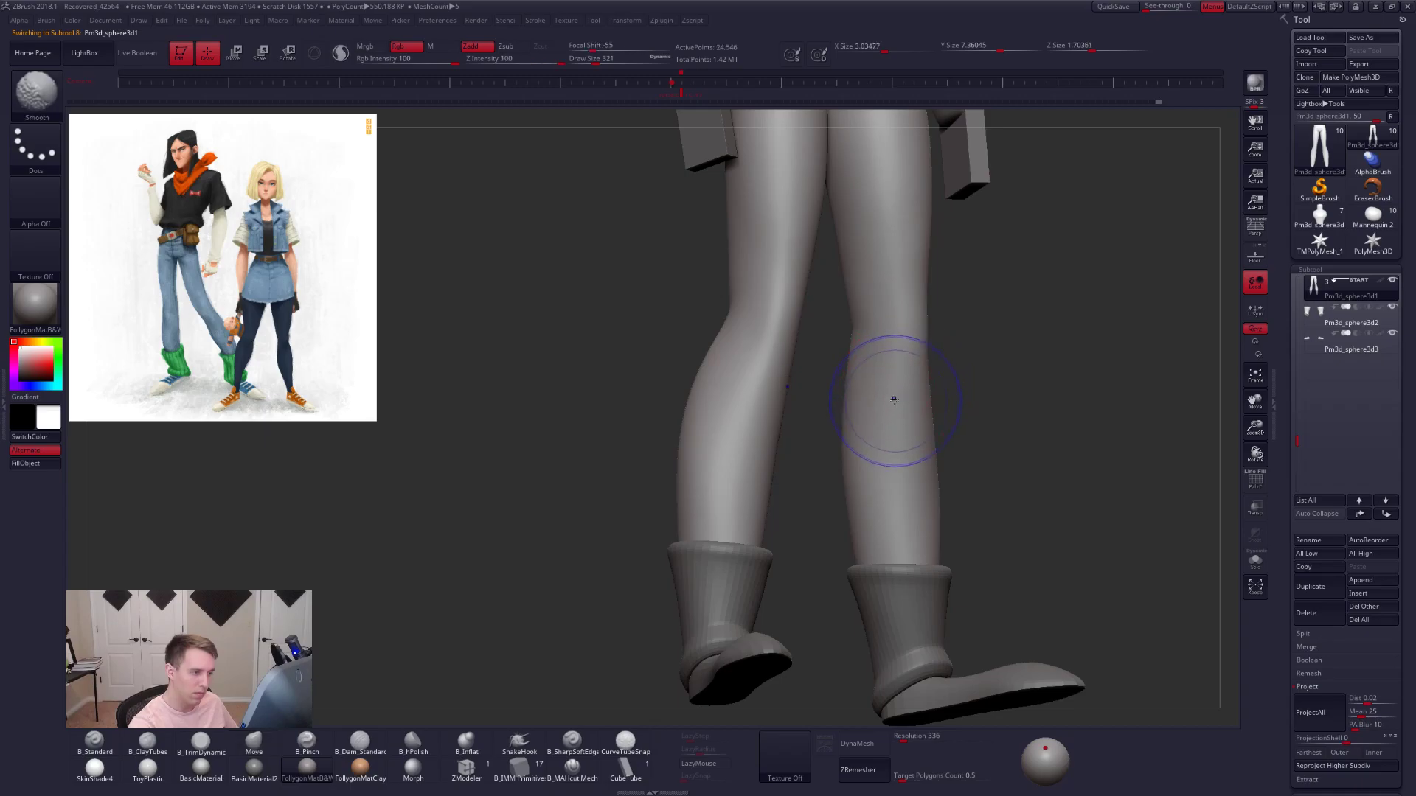
pyautogui.press('2')
pyautogui.moveTo(873, 364); pyautogui.dragTo(879, 457)
pyautogui.press('shift')
pyautogui.moveTo(984, 468); pyautogui.dragTo(892, 483)
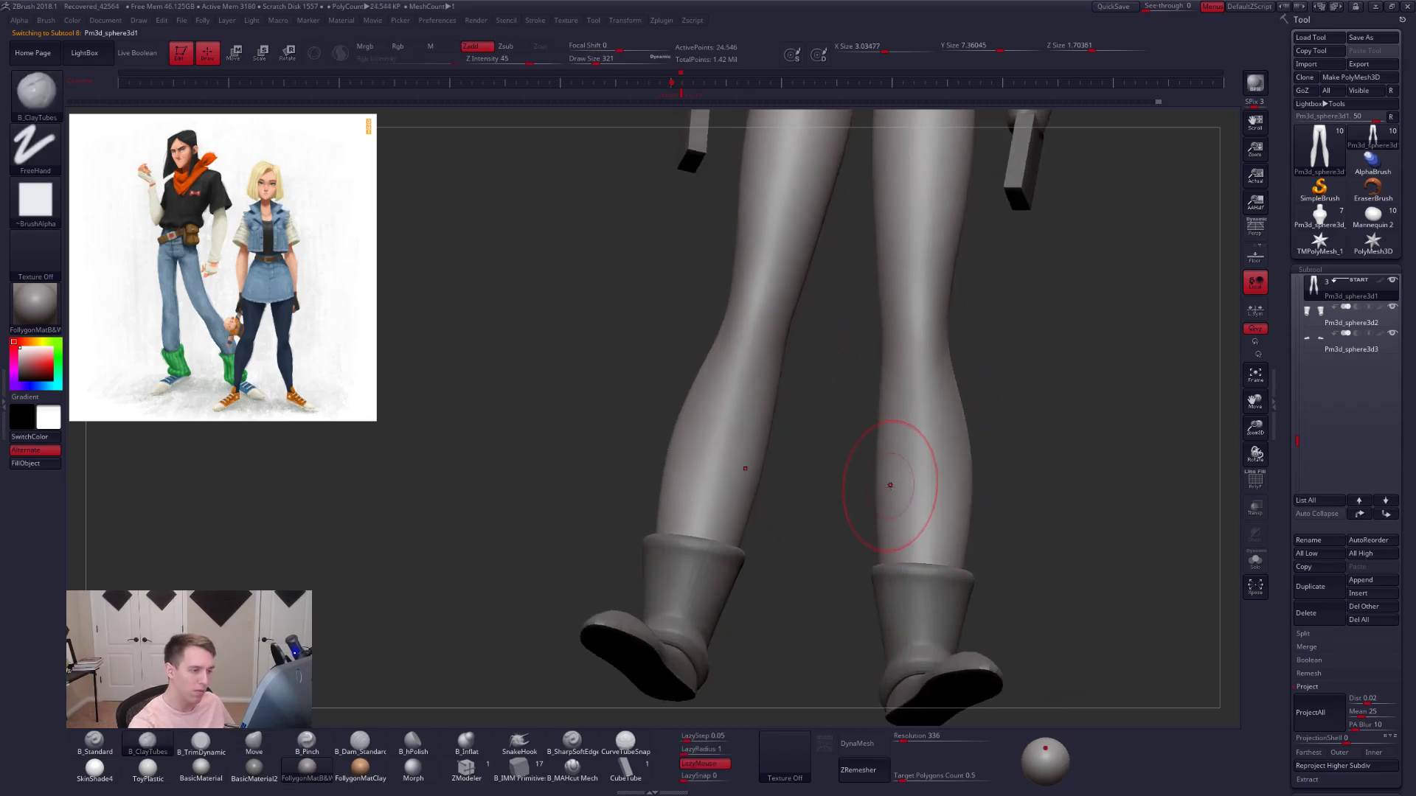
pyautogui.moveTo(899, 462)
pyautogui.mouseDown(button='right')
pyautogui.moveTo(883, 472)
pyautogui.moveTo(891, 452)
pyautogui.mouseUp(button='right')
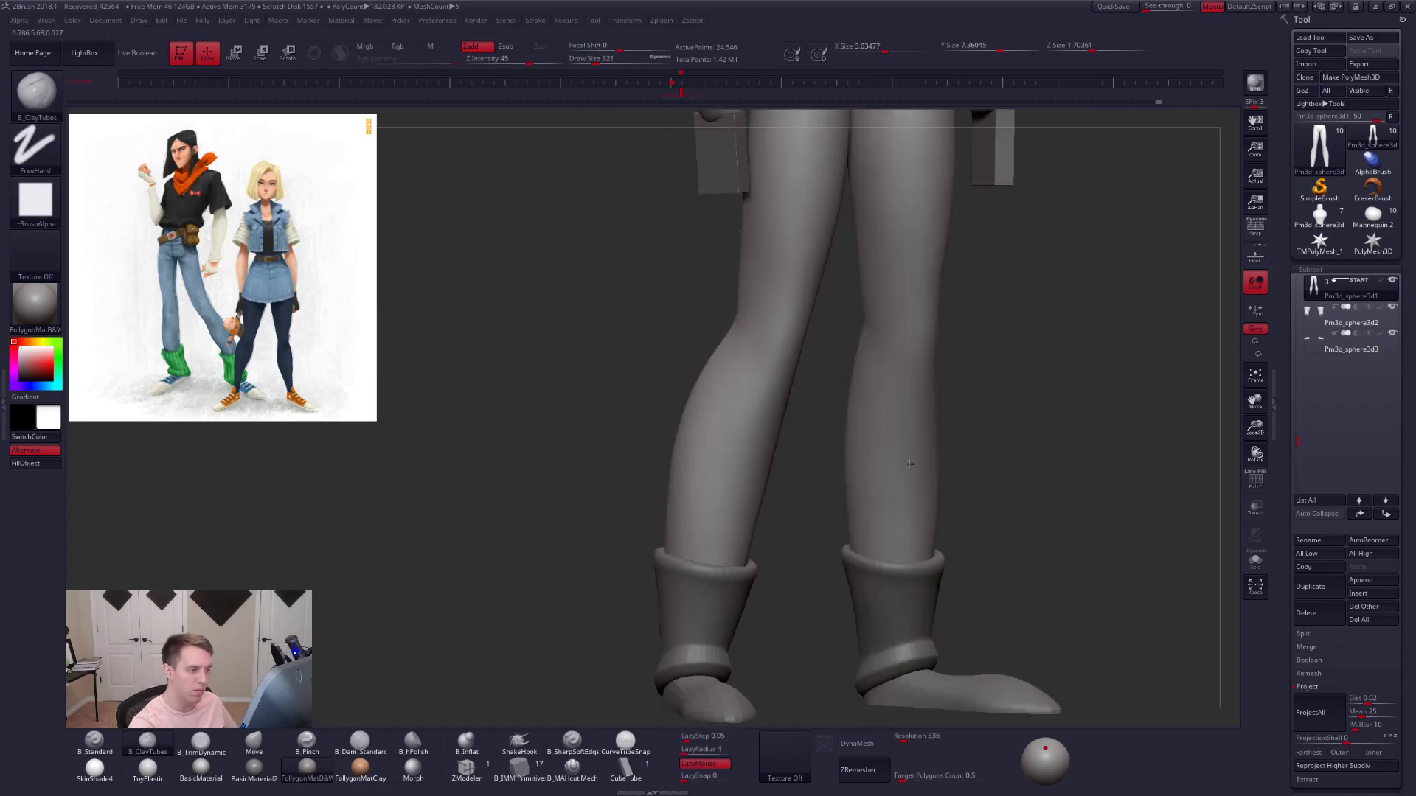
pyautogui.moveTo(949, 536); pyautogui.dragTo(1000, 532, button='right')
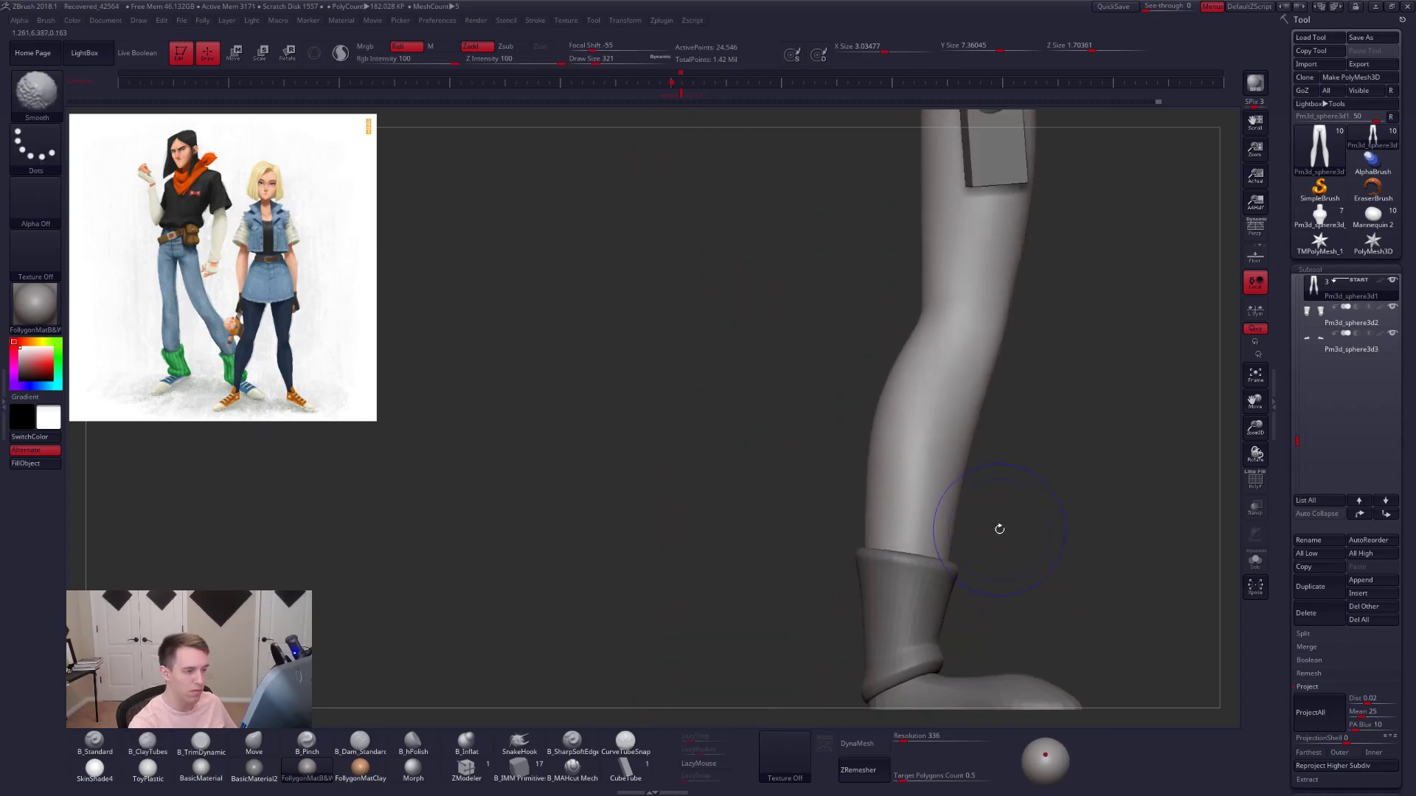
# - Reshape the calf profile with the Move brush at draw size 430 and smooth the back of the calf
pyautogui.press('space')
pyautogui.moveTo(959, 528); pyautogui.dragTo(982, 527)
pyautogui.press('b')
pyautogui.press('m')
pyautogui.press('v')
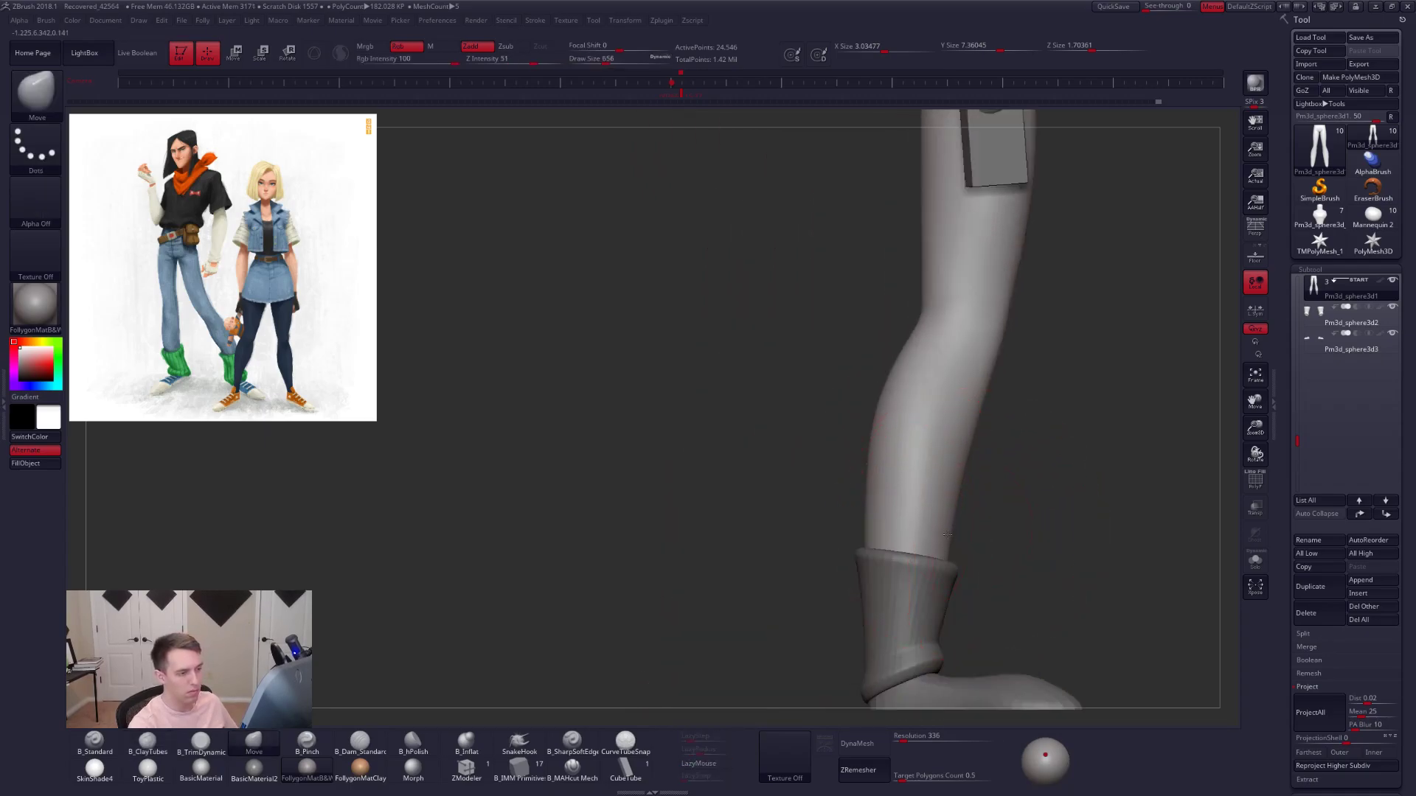
pyautogui.press('space')
pyautogui.moveTo(972, 456); pyautogui.dragTo(959, 456)
pyautogui.press('d')
pyautogui.moveTo(978, 454); pyautogui.dragTo(1012, 457, button='right')
pyautogui.keyDown('shift'); pyautogui.moveTo(868, 389); pyautogui.dragTo(882, 402); pyautogui.keyUp('shift')
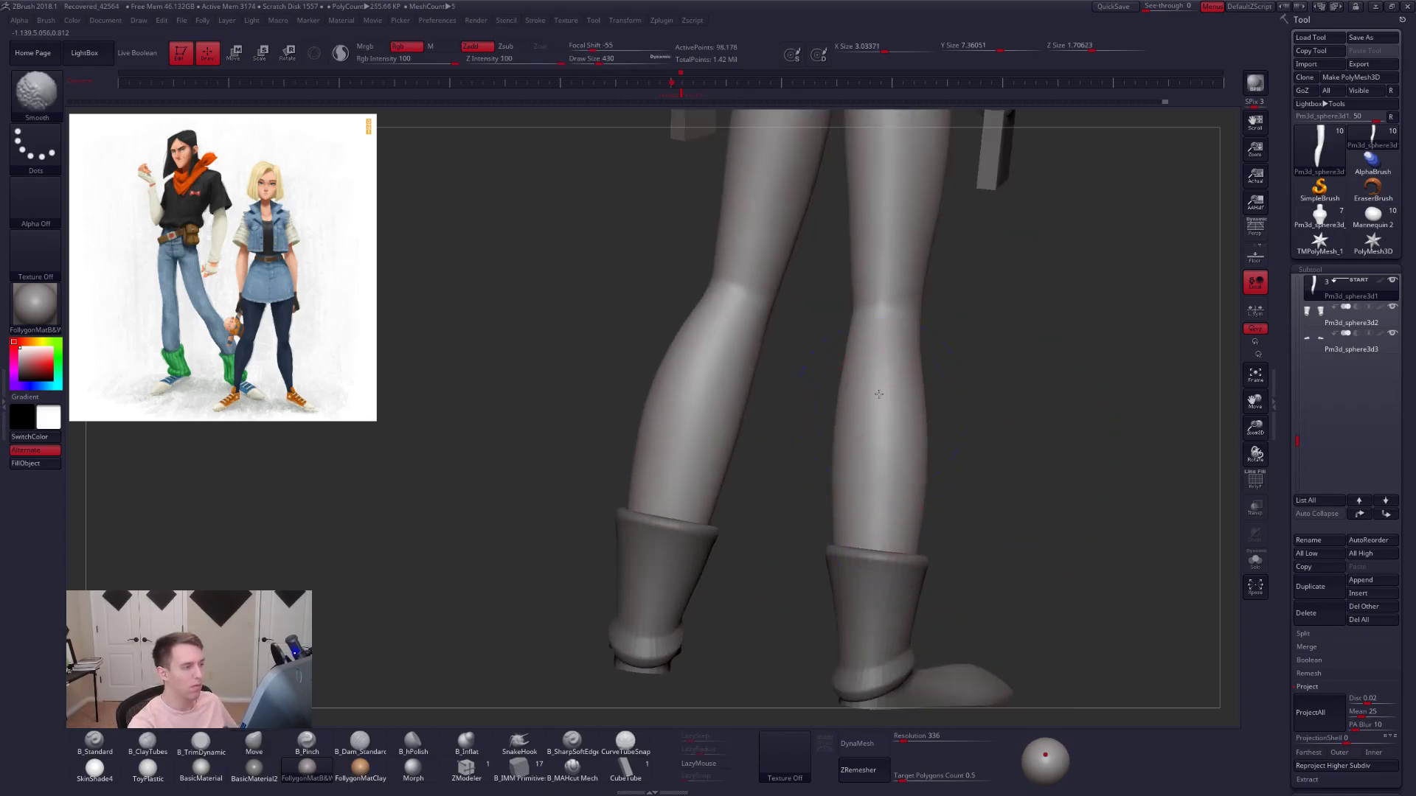
# - Isolate the lower ends of the pants legs in solo view at a lower subdivision level
pyautogui.moveTo(866, 345)
pyautogui.mouseDown(button='right')
pyautogui.moveTo(930, 383)
pyautogui.moveTo(914, 446)
pyautogui.moveTo(941, 452)
pyautogui.moveTo(931, 447)
pyautogui.mouseUp(button='right')
pyautogui.hotkey('shift', 'd')
pyautogui.keyDown('ctrl'); pyautogui.keyDown('shift'); pyautogui.moveTo(811, 318); pyautogui.dragTo(926, 322); pyautogui.keyUp('shift'); pyautogui.keyUp('ctrl')
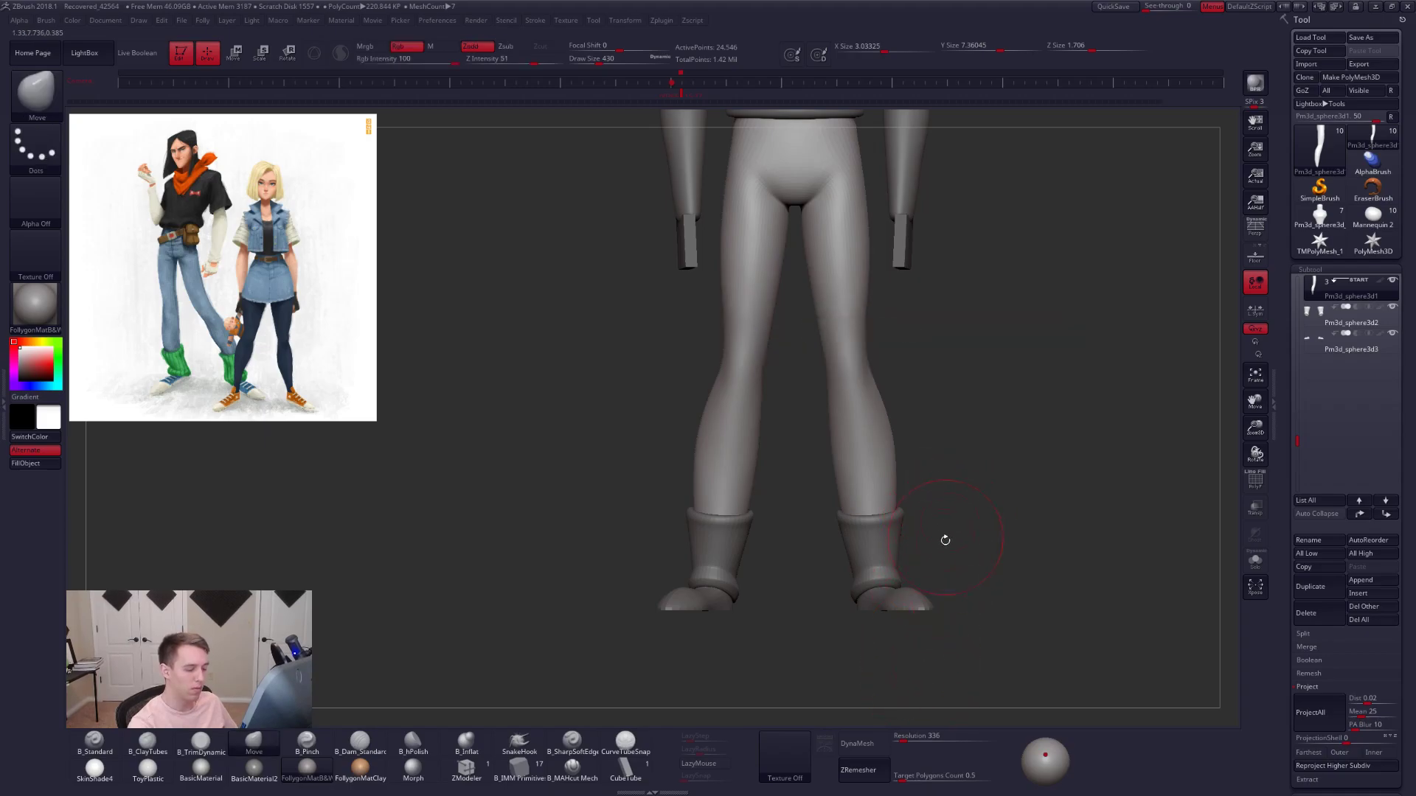
pyautogui.hotkey('ctrl', 'shift', 'space')
pyautogui.keyDown('ctrl'); pyautogui.keyDown('shift'); pyautogui.click(973, 638); pyautogui.keyUp('shift'); pyautogui.keyUp('ctrl')
pyautogui.moveTo(811, 315)
pyautogui.keyDown('ctrl'); pyautogui.keyDown('shift'); pyautogui.mouseDown()
pyautogui.moveTo(809, 387)
pyautogui.moveTo(919, 323)
pyautogui.moveTo(955, 361)
pyautogui.mouseUp(); pyautogui.keyUp('shift'); pyautogui.keyUp('ctrl')
pyautogui.moveTo(915, 438); pyautogui.dragTo(861, 306, button='right')
pyautogui.hotkey('shift', 'alt', 's')
pyautogui.keyDown('ctrl'); pyautogui.moveTo(878, 391); pyautogui.dragTo(972, 547, button='right'); pyautogui.keyUp('ctrl')
pyautogui.hotkey('ctrl', 'shift')
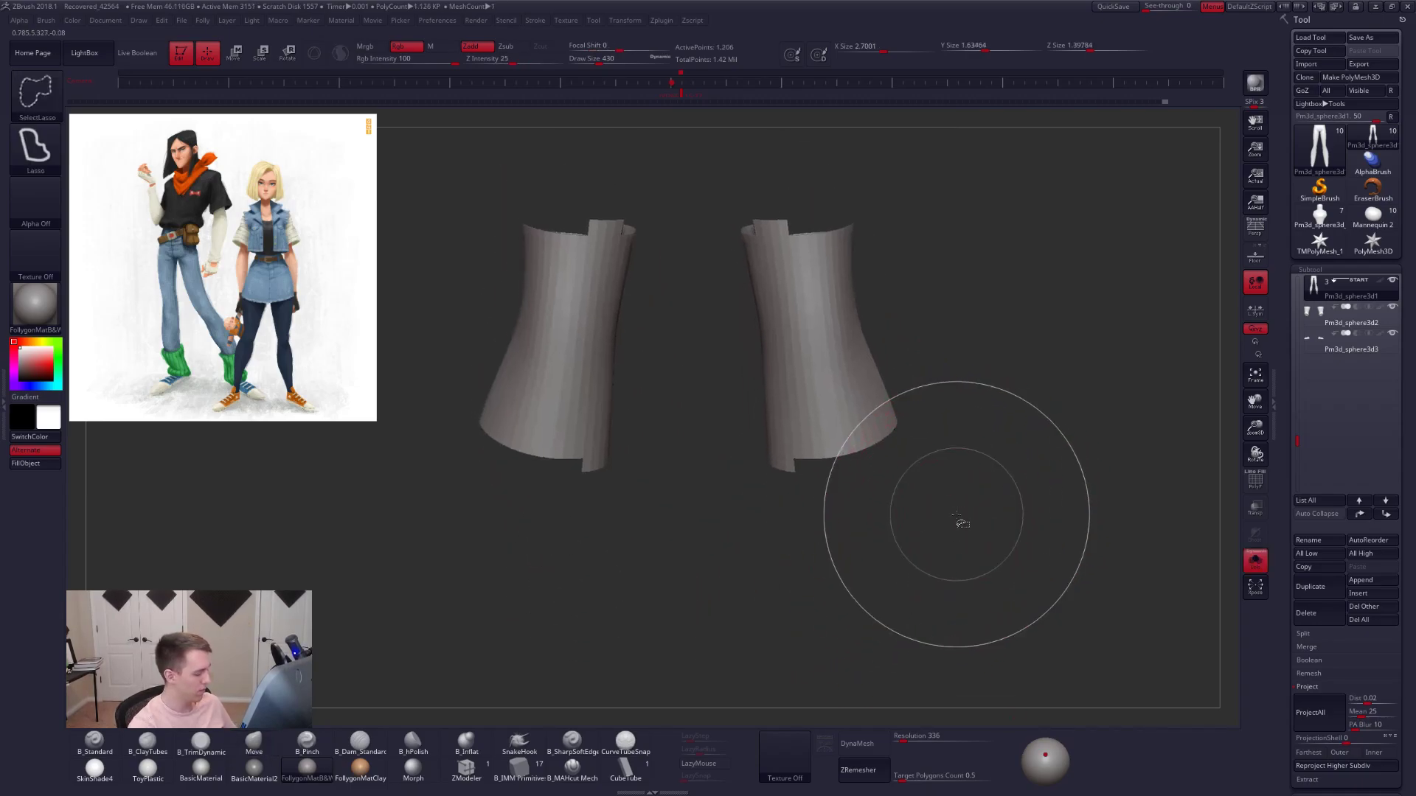
# - Shrink the visible part of the lower legs to a narrow ring of polygons
pyautogui.hotkey('ctrl', 'shift', 'x')
pyautogui.hotkey('ctrl', 'shift', 's')
pyautogui.hotkey('ctrl', 'shift', 's')
pyautogui.hotkey('ctrl', 'shift', 's')
pyautogui.hotkey('ctrl', 'shift', 's')
pyautogui.moveTo(964, 540)
pyautogui.mouseDown(button='right')
pyautogui.moveTo(964, 522)
pyautogui.moveTo(970, 539)
pyautogui.mouseUp(button='right')
pyautogui.hotkey('ctrl', 'shift')
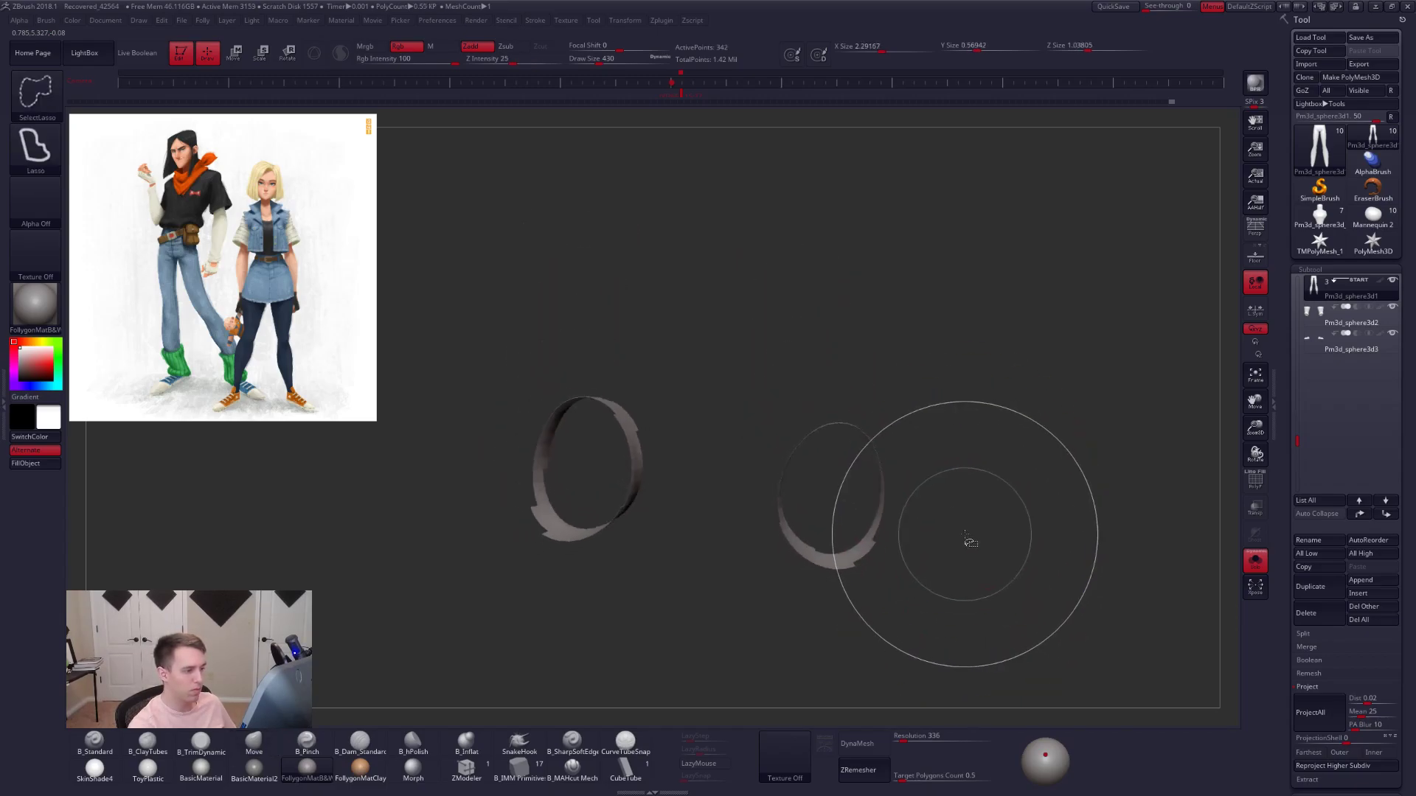
# - Grow the visible polygons outward again and unhide the entire pants mesh
pyautogui.hotkey('ctrl', 'shift', 'x')
pyautogui.hotkey('ctrl', 'shift', 'x')
pyautogui.hotkey('ctrl', 'shift', 'x')
pyautogui.hotkey('ctrl', 'shift', 'x')
pyautogui.hotkey('ctrl', 'shift', 'x')
pyautogui.hotkey('ctrl', 'shift', 'x')
pyautogui.moveTo(966, 532); pyautogui.dragTo(1023, 413, button='right')
pyautogui.keyDown('ctrl'); pyautogui.keyDown('shift'); pyautogui.click(1003, 515); pyautogui.keyUp('shift'); pyautogui.keyUp('ctrl')
# - Return the pants to a higher subdivision level, show all subtools and turn on perspective
pyautogui.press('d')
pyautogui.press('d')
pyautogui.press('d')
pyautogui.hotkey('shift', 's')
pyautogui.click(1258, 237)
pyautogui.moveTo(1033, 472); pyautogui.dragTo(970, 536, button='right')
# - Select the ankle cuffs subtool and adjust its shape with the Move brush at draw size 500
pyautogui.keyDown('alt'); pyautogui.click(870, 580); pyautogui.keyUp('alt')
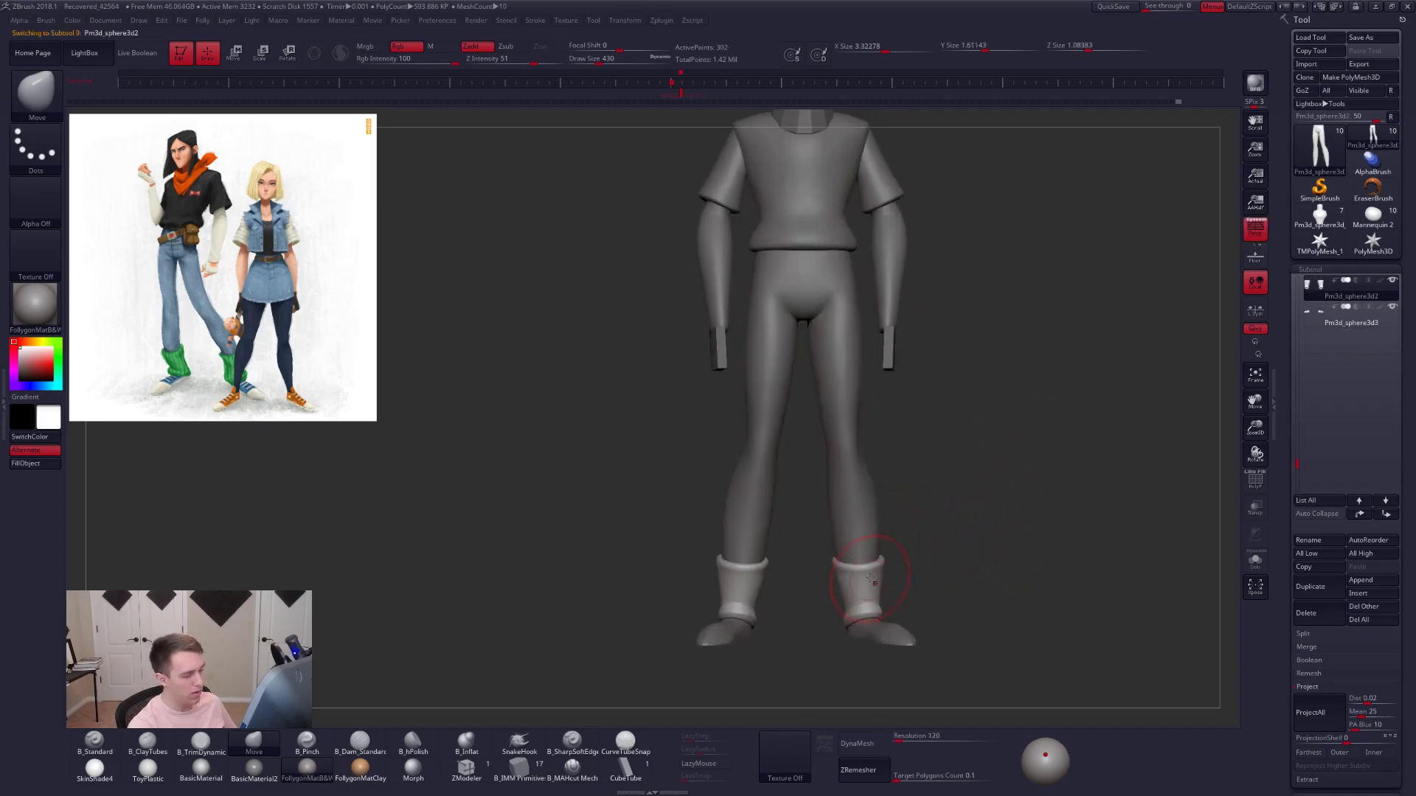
pyautogui.moveTo(898, 564); pyautogui.dragTo(937, 549, button='right')
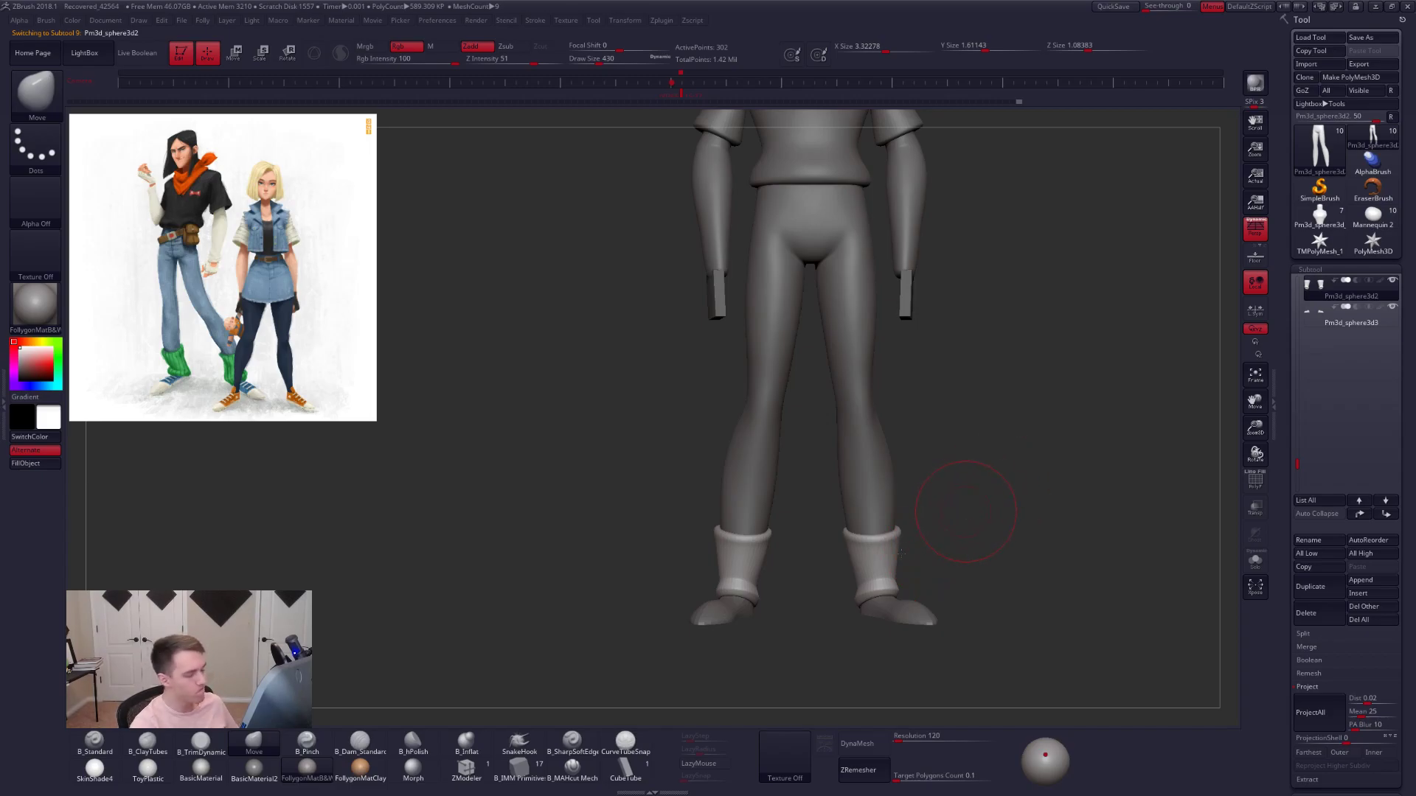
pyautogui.keyDown('ctrl'); pyautogui.moveTo(894, 562); pyautogui.dragTo(906, 584, button='right'); pyautogui.keyUp('ctrl')
pyautogui.press('space')
pyautogui.moveTo(914, 553); pyautogui.dragTo(920, 552)
pyautogui.keyDown('alt'); pyautogui.moveTo(930, 521); pyautogui.dragTo(934, 484, button='right'); pyautogui.keyUp('alt')
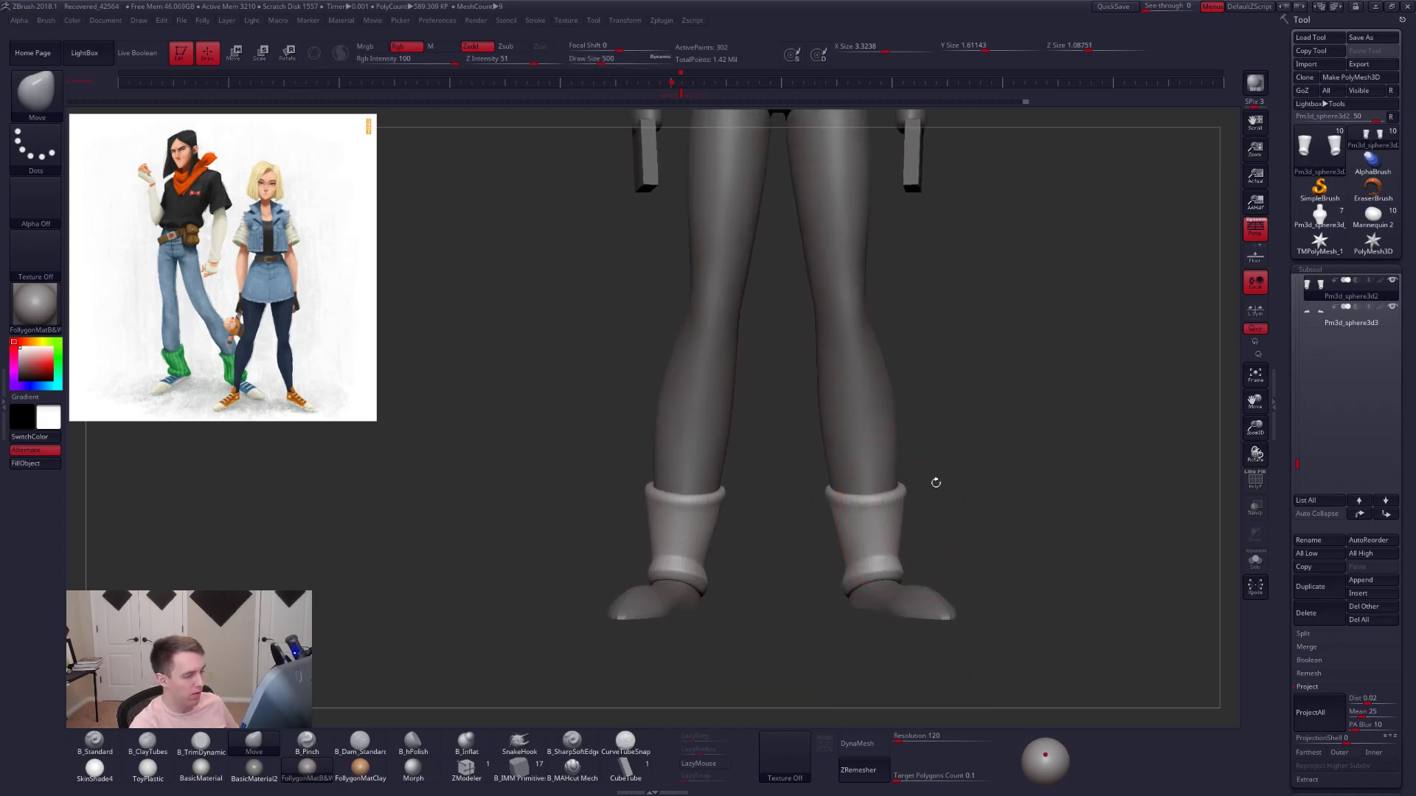
# - Turn off perspective and the cuffs' smooth preview, and mask the lower part of the ankle cuffs
pyautogui.click(1249, 240)
pyautogui.hotkey('shift', 'd')
pyautogui.moveTo(829, 537)
pyautogui.keyDown('ctrl'); pyautogui.mouseDown()
pyautogui.moveTo(967, 463)
pyautogui.moveTo(802, 503)
pyautogui.mouseUp(); pyautogui.keyUp('ctrl')
pyautogui.keyDown('ctrl'); pyautogui.click(931, 506); pyautogui.keyUp('ctrl')
pyautogui.keyDown('ctrl'); pyautogui.click(925, 507); pyautogui.keyUp('ctrl')
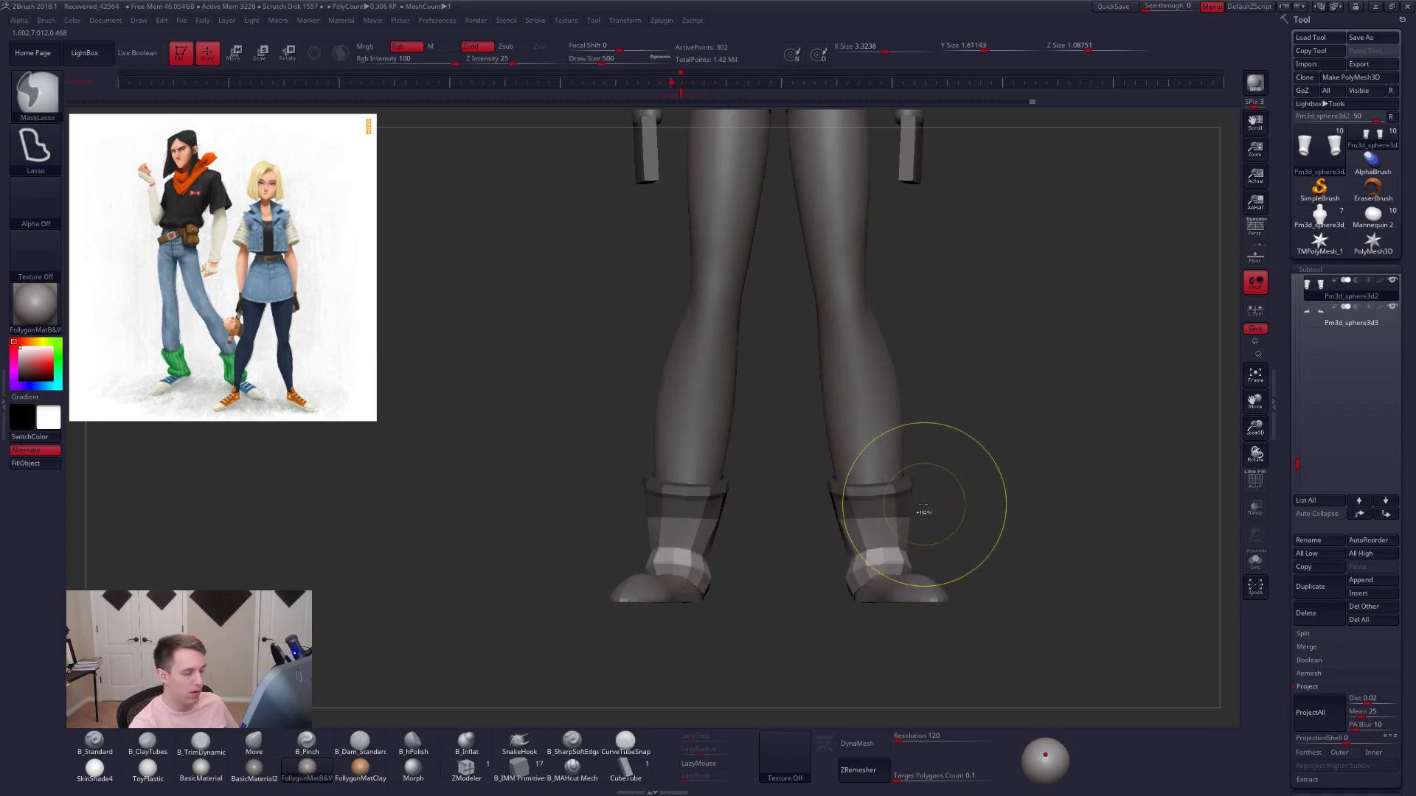
pyautogui.keyDown('ctrl'); pyautogui.click(907, 513); pyautogui.keyUp('ctrl')
pyautogui.keyDown('ctrl'); pyautogui.click(917, 514); pyautogui.keyUp('ctrl')
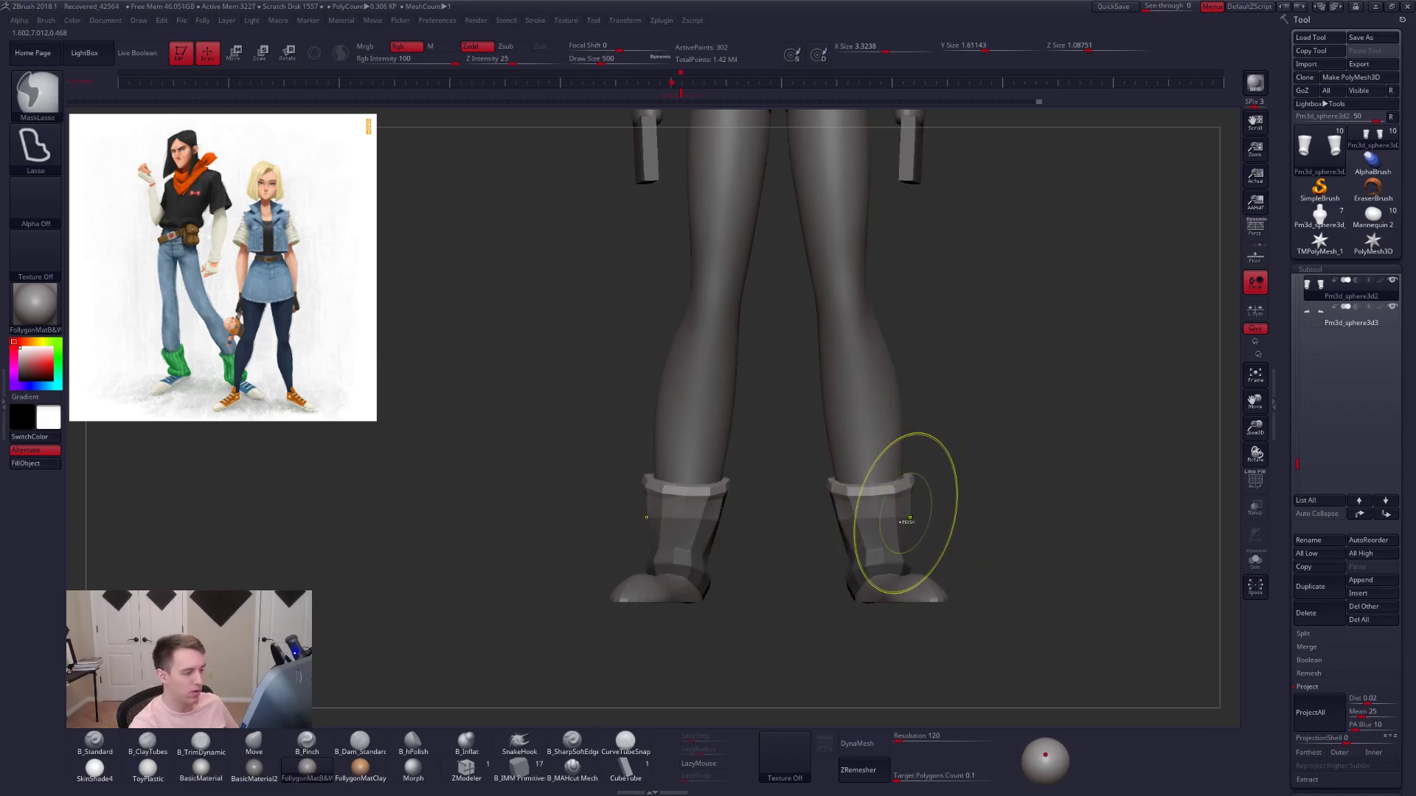
# - Raise the unmasked upper part of the ankle cuffs with the Transpose line to make them taller
pyautogui.press('w')
pyautogui.moveTo(872, 495); pyautogui.dragTo(884, 648)
pyautogui.moveTo(877, 574); pyautogui.dragTo(878, 569)
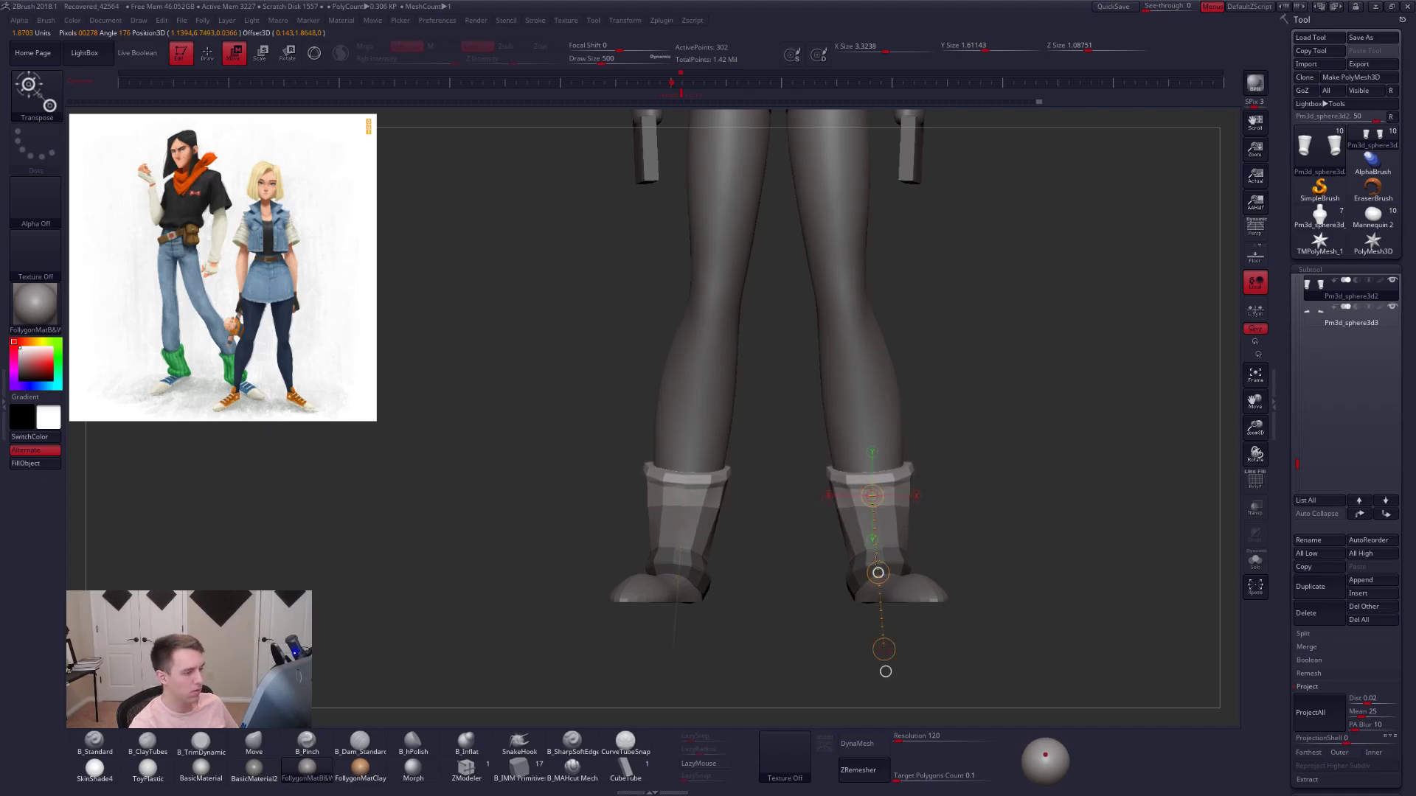
pyautogui.keyDown('alt'); pyautogui.moveTo(951, 626); pyautogui.dragTo(972, 495); pyautogui.keyUp('alt')
pyautogui.press('q')
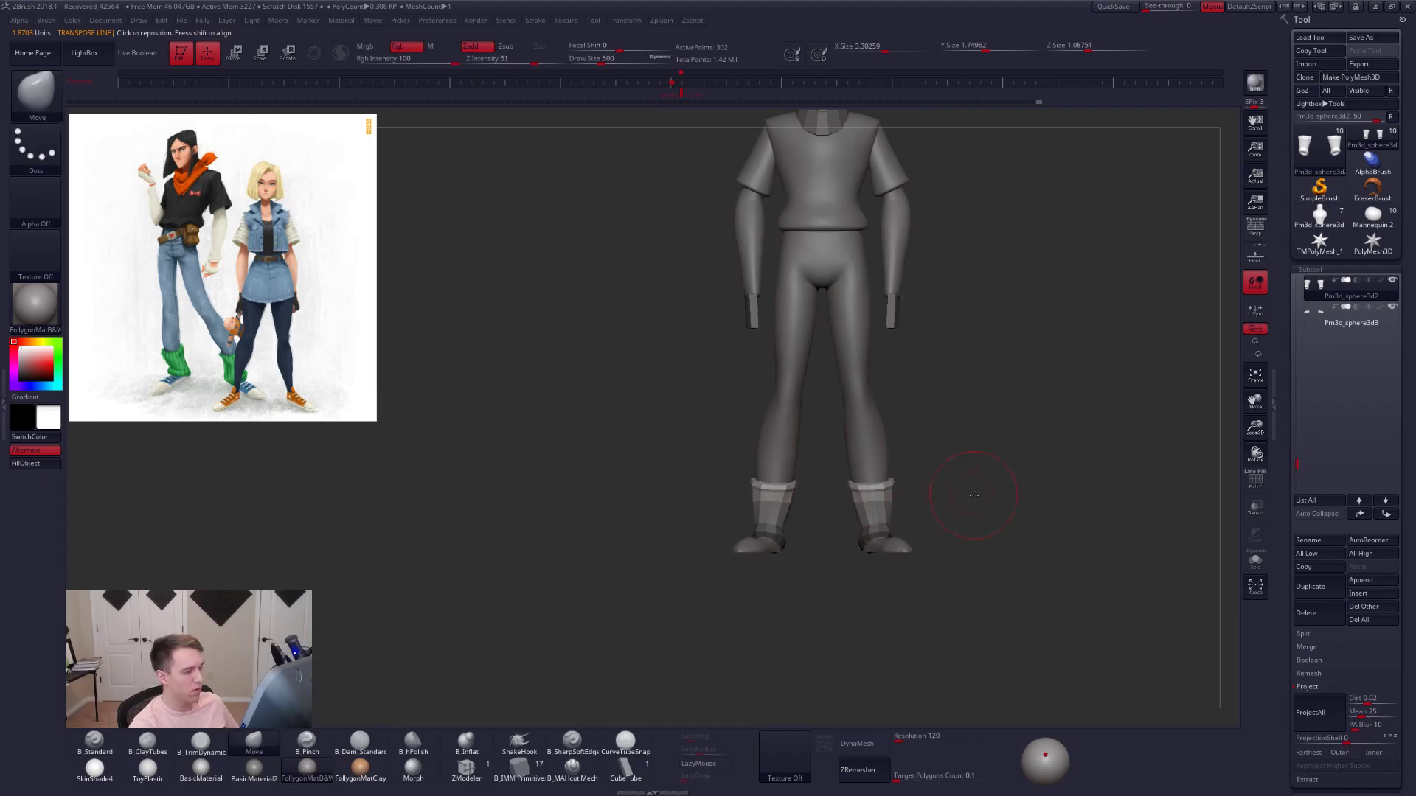
# - Restore the cuffs' smooth preview and the perspective view, check the whole figure and quick-save the project
pyautogui.press('d')
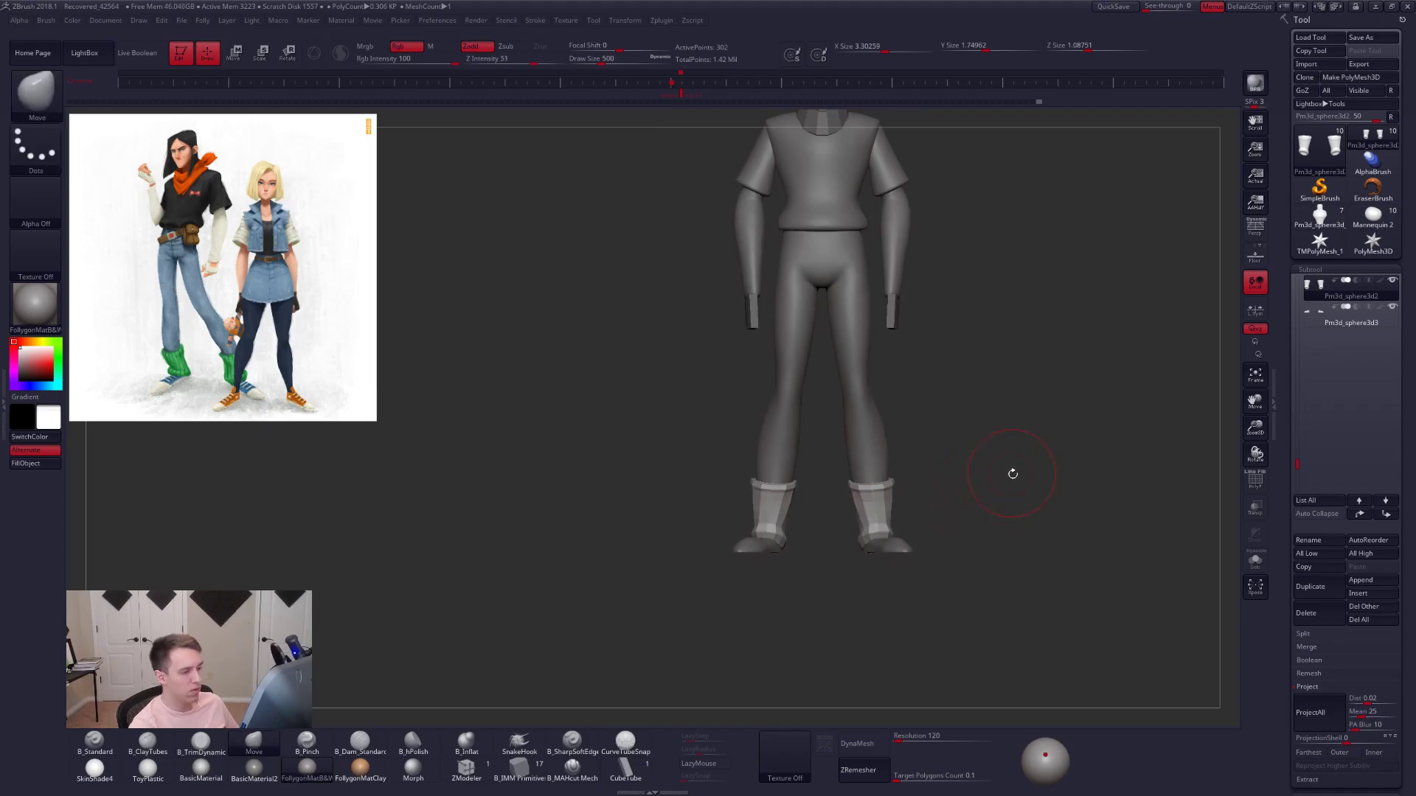
pyautogui.click(1260, 237)
pyautogui.moveTo(1082, 437)
pyautogui.keyDown('alt'); pyautogui.mouseDown()
pyautogui.moveTo(1044, 520)
pyautogui.moveTo(1038, 472)
pyautogui.moveTo(1072, 483)
pyautogui.moveTo(1074, 455)
pyautogui.mouseUp(); pyautogui.keyUp('alt')
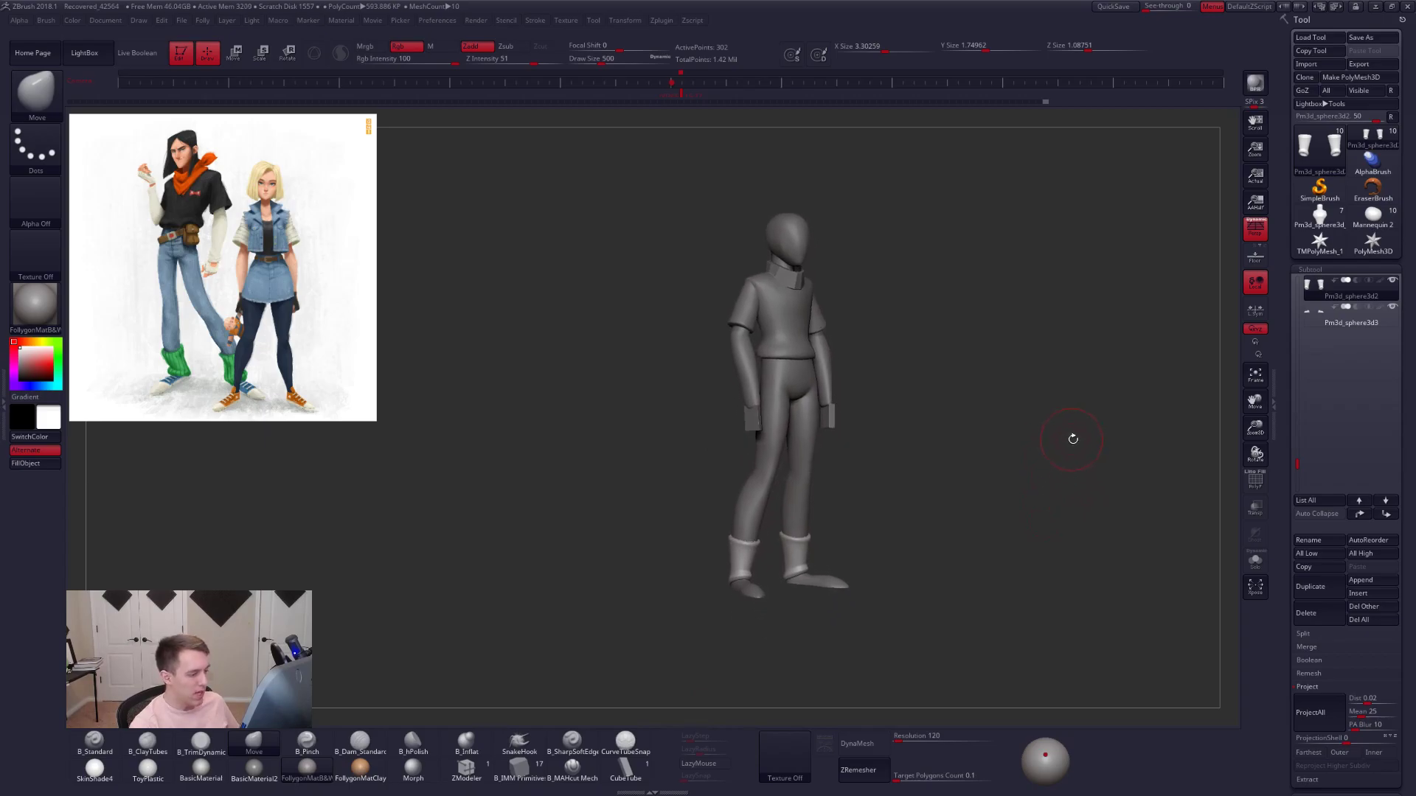
pyautogui.moveTo(972, 488); pyautogui.dragTo(986, 457)
pyautogui.click(1048, 749)
pyautogui.click(1109, 6)
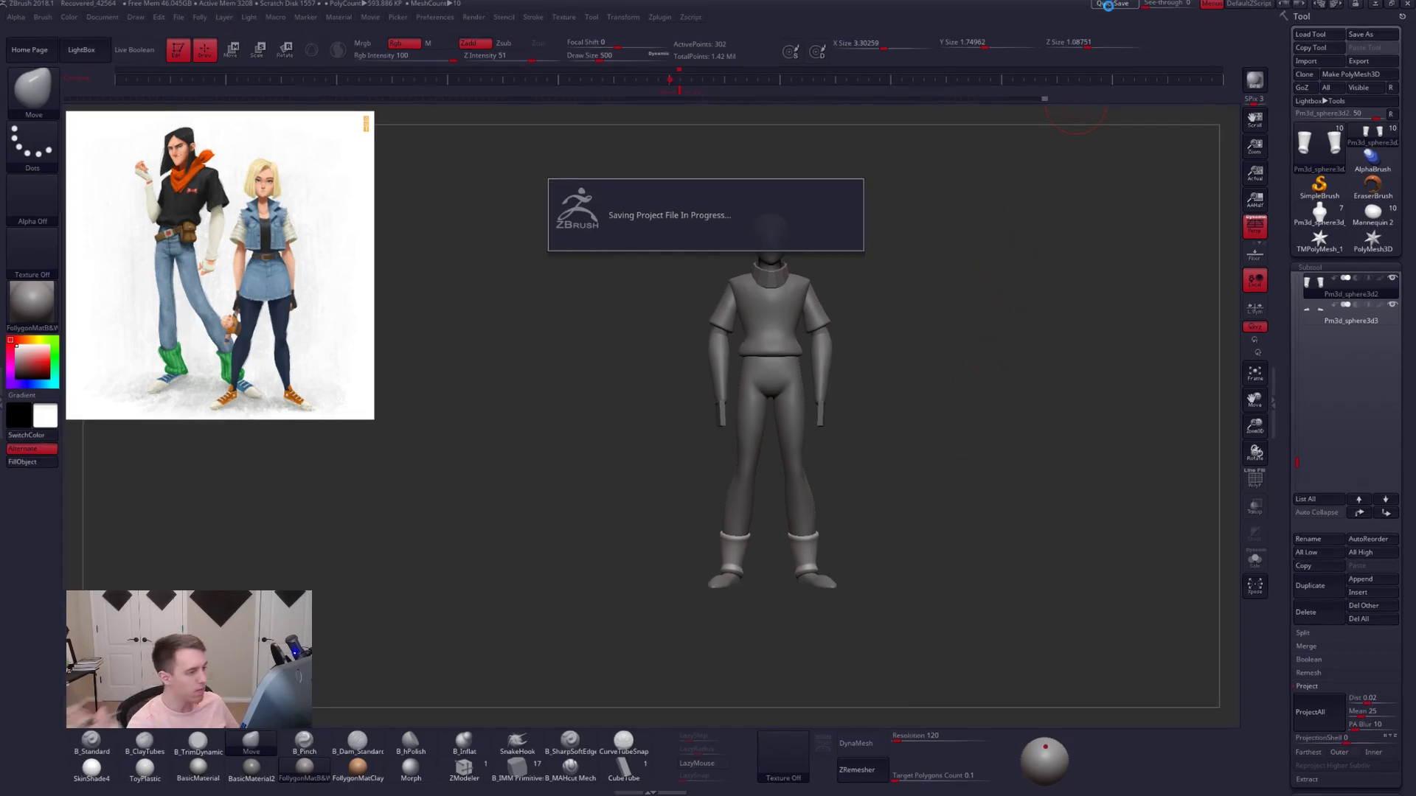
pyautogui.moveTo(958, 480)
pyautogui.mouseDown()
pyautogui.moveTo(971, 543)
pyautogui.moveTo(977, 521)
pyautogui.moveTo(942, 499)
pyautogui.moveTo(1017, 509)
pyautogui.moveTo(941, 518)
pyautogui.moveTo(867, 459)
pyautogui.moveTo(903, 468)
pyautogui.moveTo(885, 502)
pyautogui.moveTo(931, 513)
pyautogui.mouseUp()
# - Select the pants subtool and isolate it at a low subdivision level with its polygon wireframe shown
pyautogui.keyDown('alt'); pyautogui.click(833, 418); pyautogui.keyUp('alt')
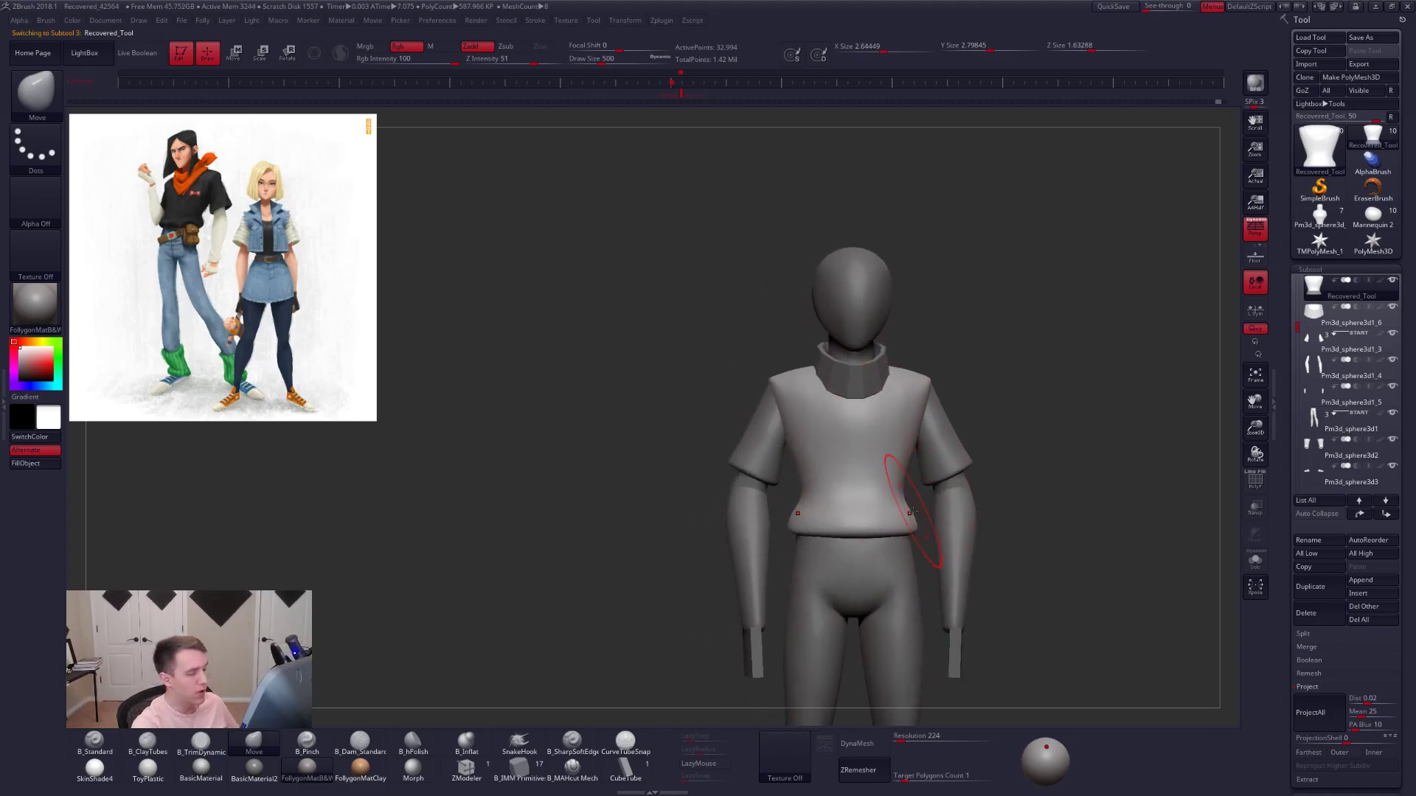
pyautogui.keyDown('alt'); pyautogui.click(879, 562); pyautogui.keyUp('alt')
pyautogui.keyDown('alt'); pyautogui.moveTo(879, 562); pyautogui.dragTo(826, 481, button='right'); pyautogui.keyUp('alt')
pyautogui.press('shift')
pyautogui.hotkey('shift', 'd')
pyautogui.hotkey('alt', 's')
pyautogui.hotkey('shift', 'f')
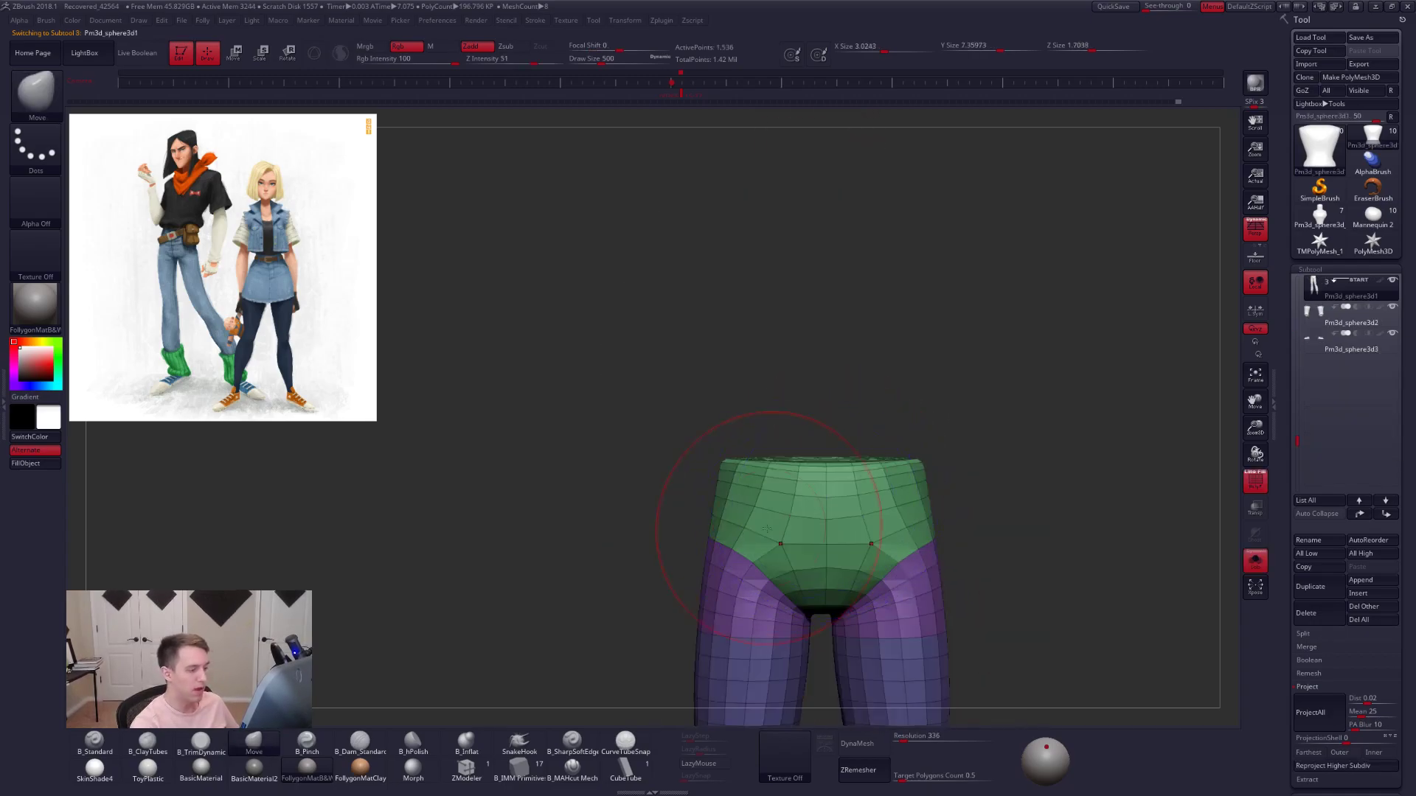
# - Mask the pants below the waist edge with a softened mask, leaving the waist opening free
pyautogui.press('ctrl')
pyautogui.moveTo(730, 504)
pyautogui.keyDown('ctrl'); pyautogui.mouseDown()
pyautogui.moveTo(699, 532)
pyautogui.moveTo(703, 504)
pyautogui.mouseUp(); pyautogui.keyUp('ctrl')
pyautogui.moveTo(865, 531)
pyautogui.keyDown('ctrl'); pyautogui.mouseDown()
pyautogui.moveTo(835, 397)
pyautogui.moveTo(671, 439)
pyautogui.mouseUp(); pyautogui.keyUp('ctrl')
pyautogui.keyDown('ctrl'); pyautogui.click(917, 498); pyautogui.keyUp('ctrl')
pyautogui.keyDown('ctrl'); pyautogui.click(940, 489); pyautogui.keyUp('ctrl')
pyautogui.keyDown('ctrl'); pyautogui.click(922, 496); pyautogui.keyUp('ctrl')
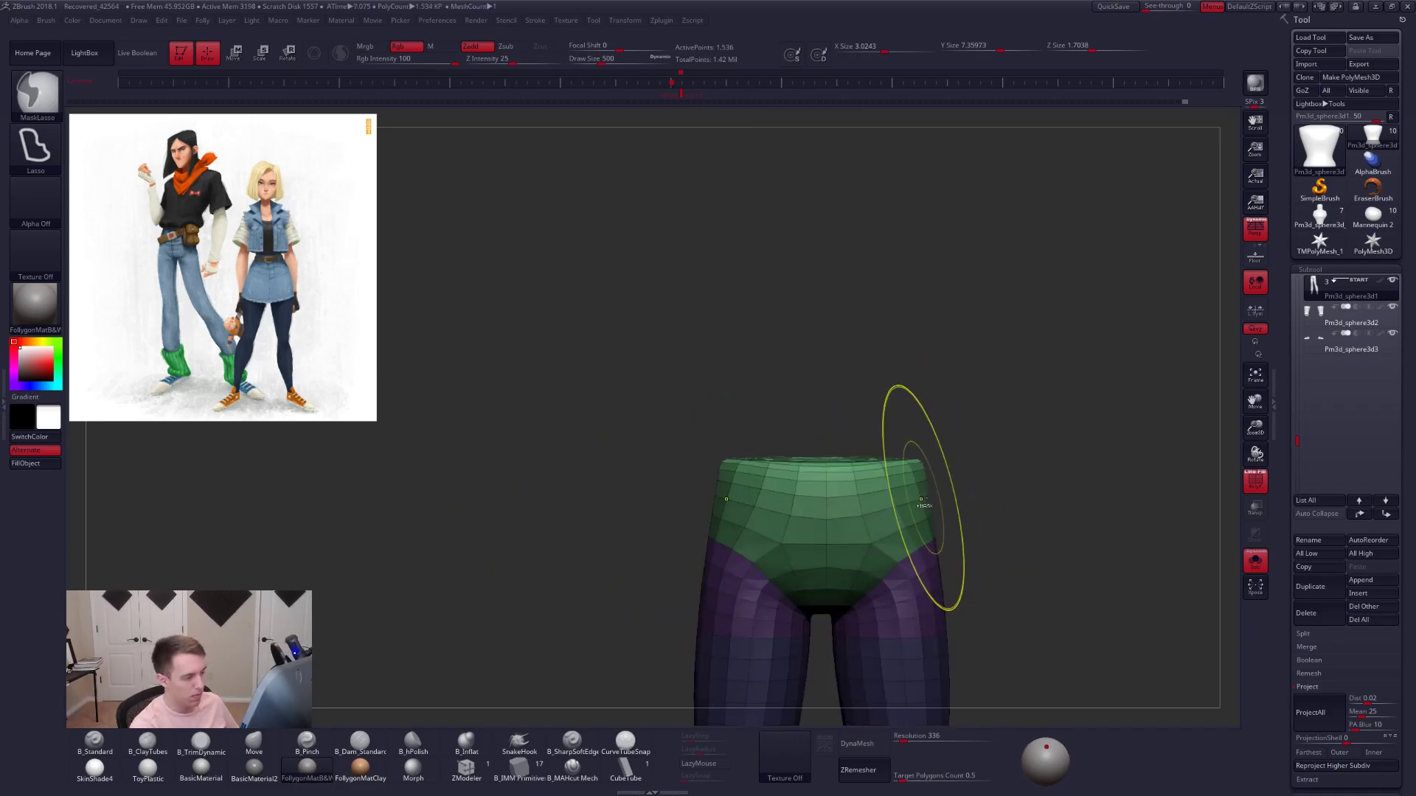
# - Adjust the pants' unmasked waist edge with the Transpose line
pyautogui.press('w')
pyautogui.moveTo(826, 467)
pyautogui.keyDown('shift'); pyautogui.mouseDown()
pyautogui.moveTo(1023, 465)
pyautogui.moveTo(924, 564)
pyautogui.moveTo(960, 475)
pyautogui.moveTo(923, 468)
pyautogui.moveTo(936, 521)
pyautogui.mouseUp(); pyautogui.keyUp('shift')
pyautogui.press('q')
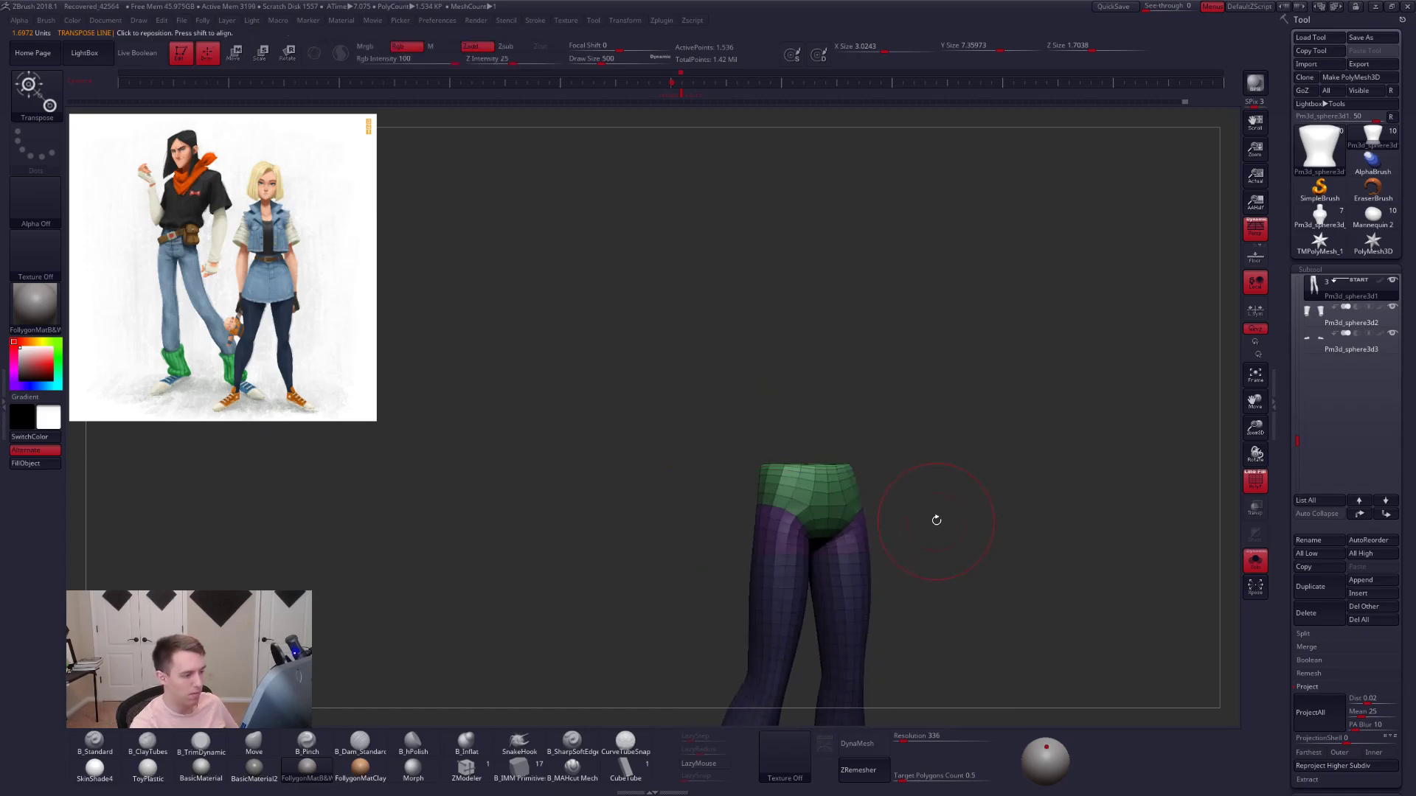
# - Hide the wireframe, return the pants to a high subdivision level and show all subtools again
pyautogui.press('w')
pyautogui.hotkey('shift', 'f')
pyautogui.press('d')
pyautogui.press('d')
pyautogui.press('d')
pyautogui.press('d')
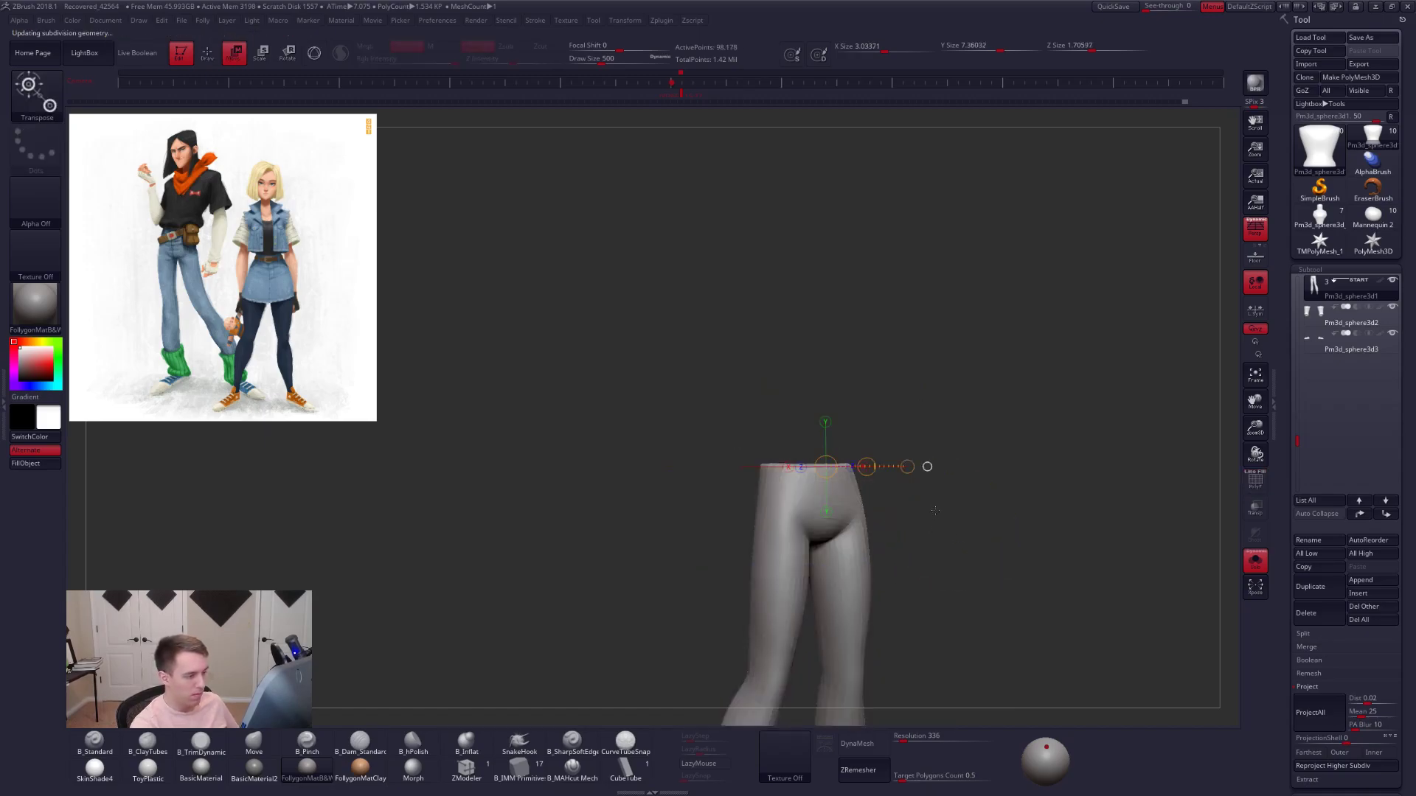
pyautogui.hotkey('alt', 's')
pyautogui.keyDown('shift'); pyautogui.moveTo(944, 521); pyautogui.dragTo(899, 517); pyautogui.keyUp('shift')
pyautogui.press('q')
# - Select the shirt torso and mask it above the hem with a blurred mask
pyautogui.keyDown('alt'); pyautogui.click(866, 449); pyautogui.keyUp('alt')
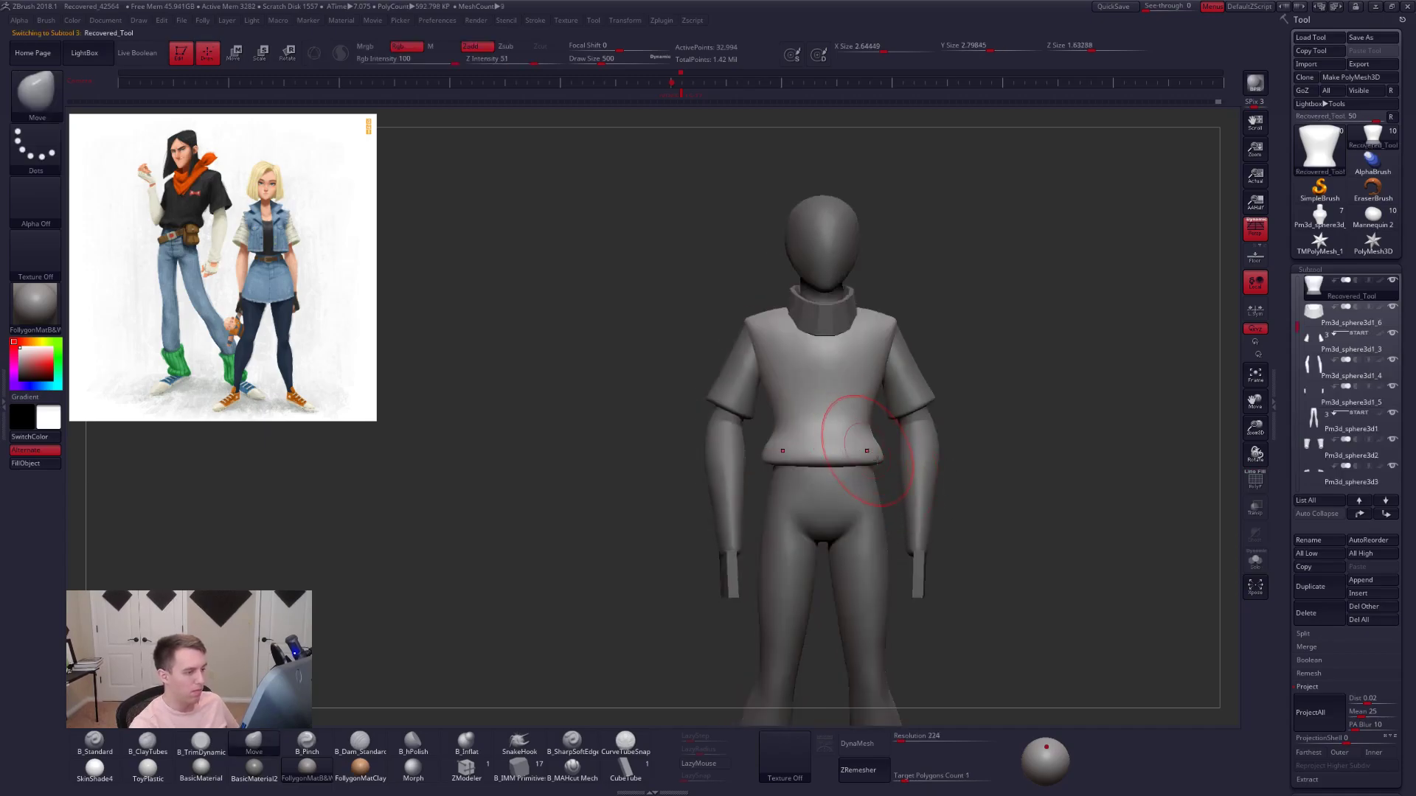
pyautogui.keyDown('ctrl'); pyautogui.moveTo(864, 450); pyautogui.dragTo(844, 452, button='right'); pyautogui.keyUp('ctrl')
pyautogui.moveTo(722, 413)
pyautogui.keyDown('ctrl'); pyautogui.mouseDown()
pyautogui.moveTo(675, 508)
pyautogui.moveTo(909, 475)
pyautogui.moveTo(914, 414)
pyautogui.mouseUp(); pyautogui.keyUp('ctrl')
pyautogui.keyDown('ctrl'); pyautogui.click(858, 444); pyautogui.keyUp('ctrl')
pyautogui.keyDown('ctrl'); pyautogui.click(884, 432); pyautogui.keyUp('ctrl')
# - Narrow the shirt's unmasked hem with the Transpose line and clear the mask
pyautogui.press('w')
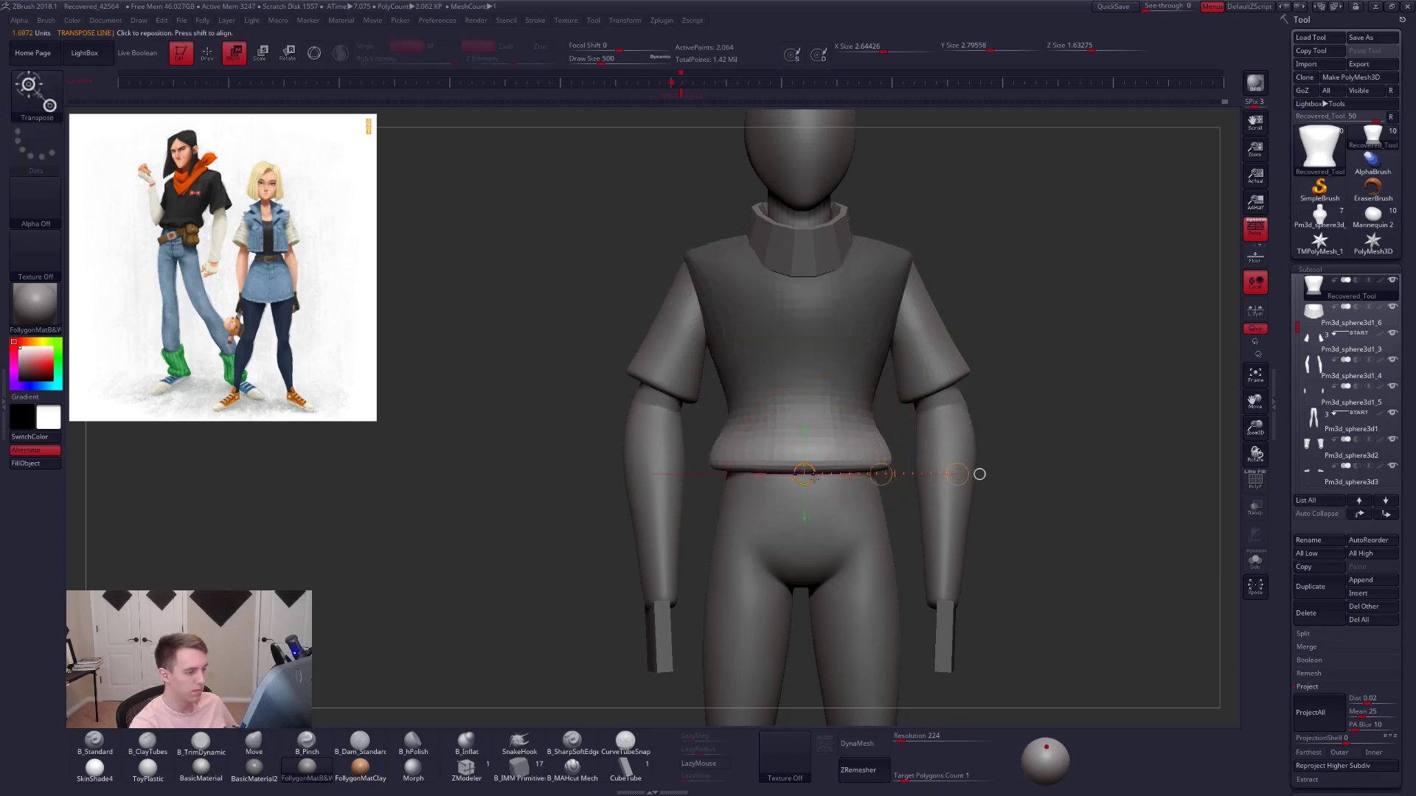
pyautogui.moveTo(957, 474); pyautogui.dragTo(946, 474)
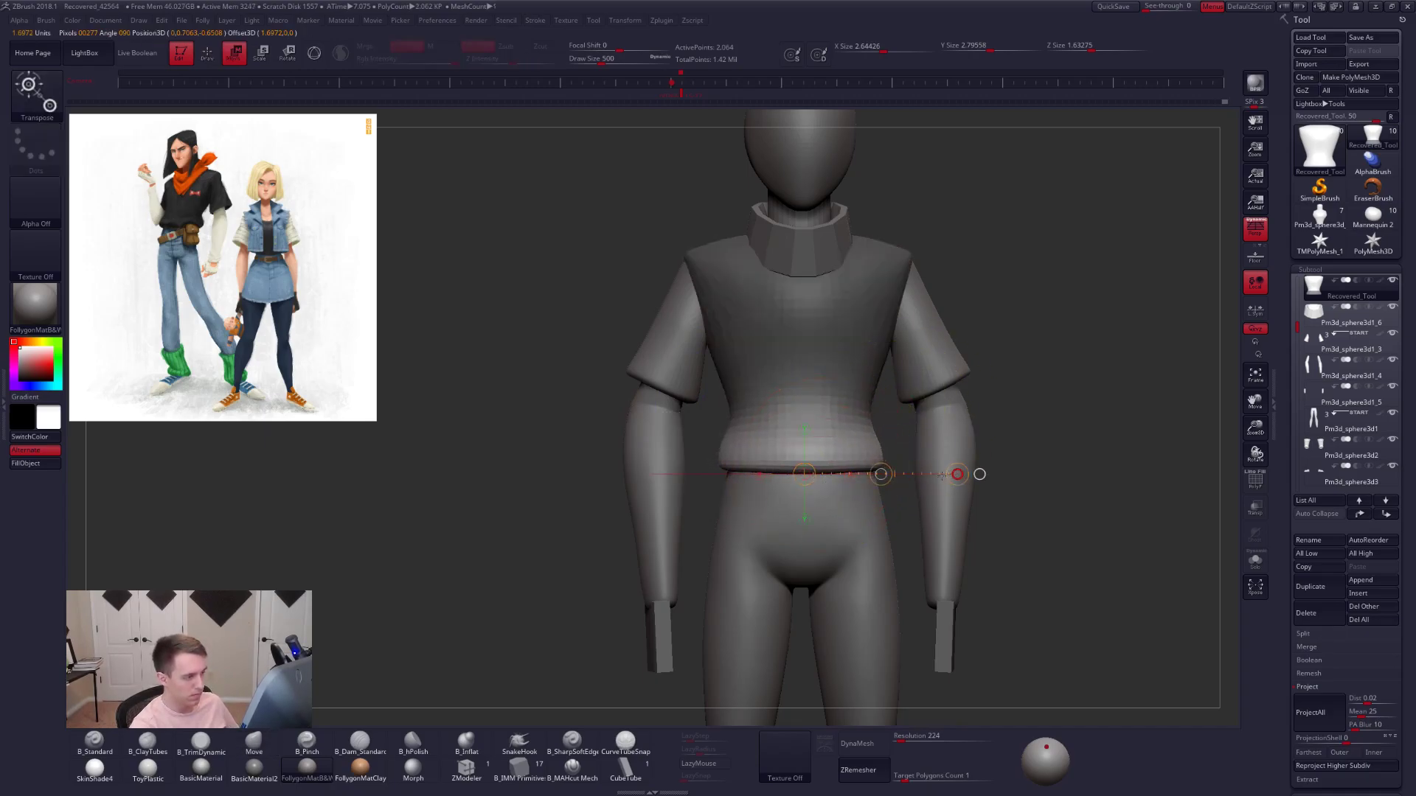
pyautogui.press('q')
pyautogui.keyDown('ctrl'); pyautogui.click(1015, 435); pyautogui.keyUp('ctrl')
# - Set the Move brush's draw size to 414 for work on the shirt torso
pyautogui.press('space')
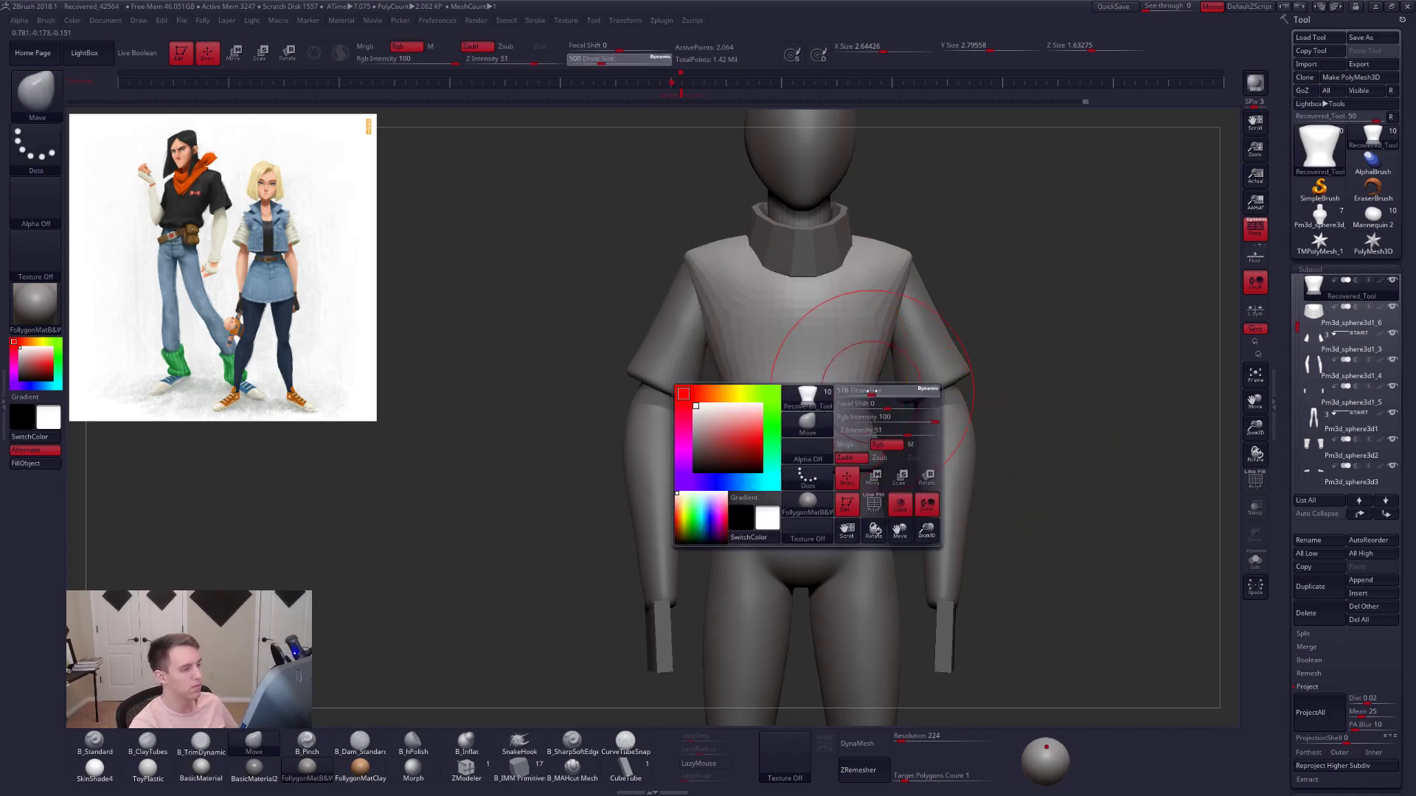
pyautogui.moveTo(871, 394)
pyautogui.mouseDown(button='right')
pyautogui.moveTo(839, 471)
pyautogui.moveTo(896, 510)
pyautogui.moveTo(865, 530)
pyautogui.mouseUp(button='right')
pyautogui.press('space')
pyautogui.click(853, 479)
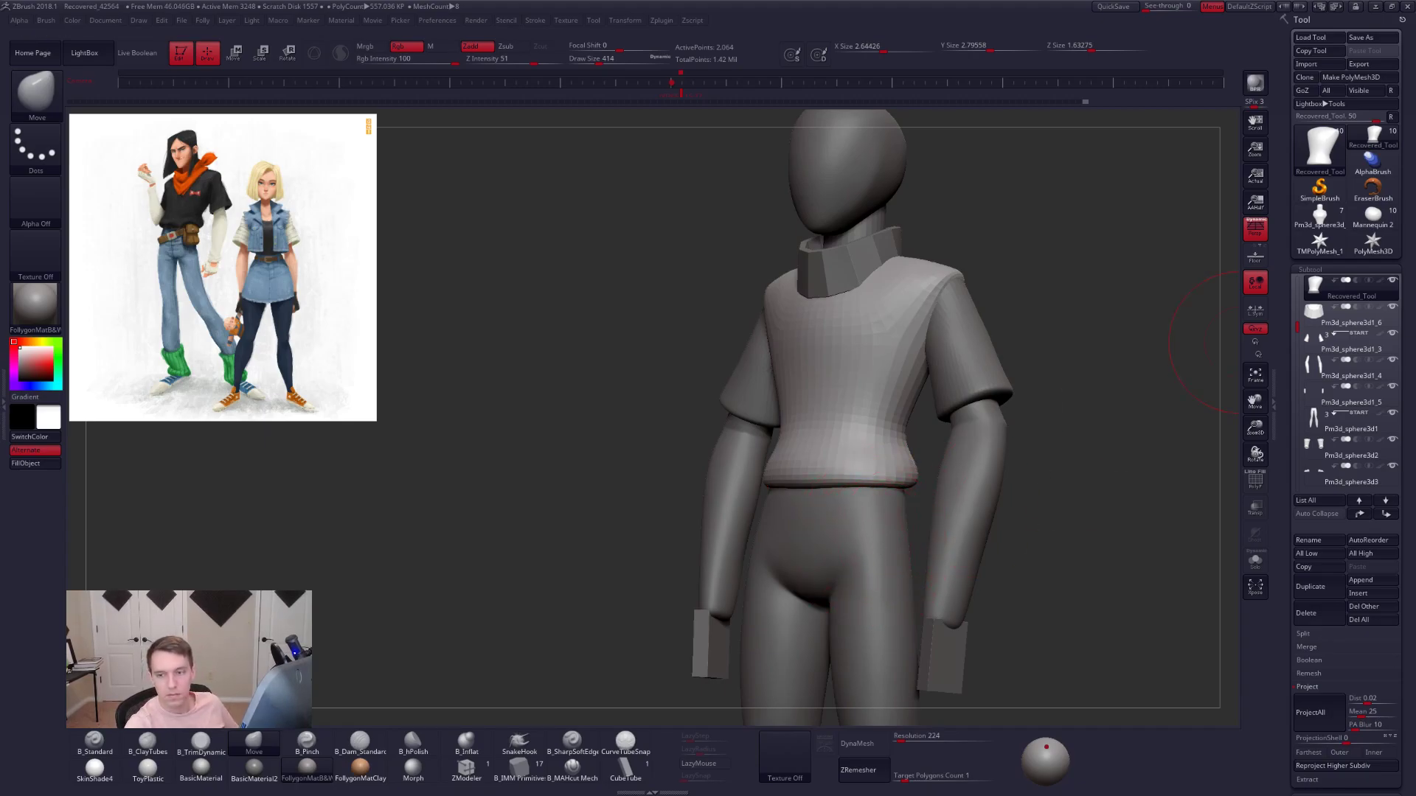
# - Bring over the Photos window with the reference illustration and examine the male character's shirt, hem, belt and pouch up close
pyautogui.moveTo(1414, 243); pyautogui.dragTo(844, 182)
pyautogui.scroll(2, 774, 357)
pyautogui.scroll(5, 772, 352)
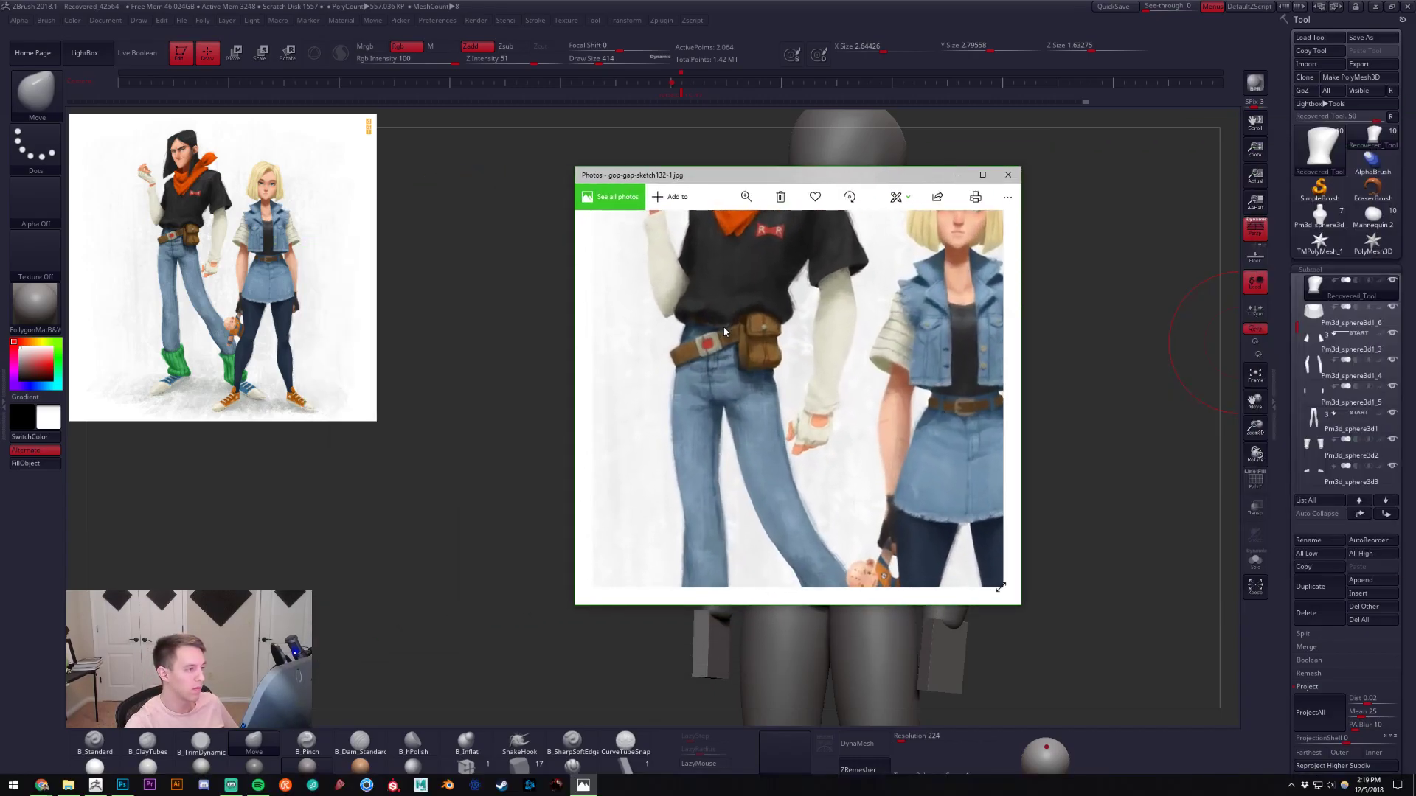
pyautogui.scroll(2, 742, 434)
pyautogui.moveTo(743, 407); pyautogui.dragTo(830, 398)
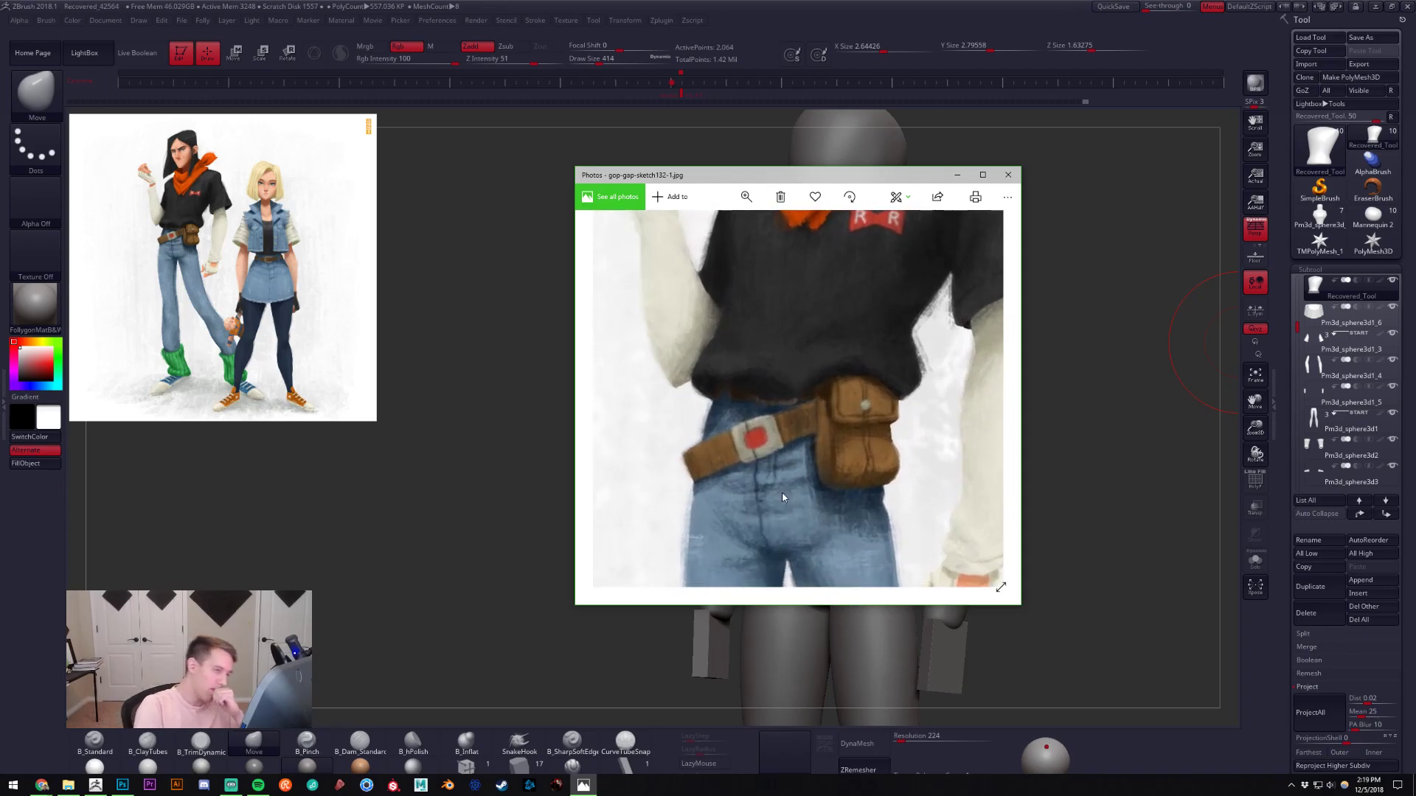
pyautogui.moveTo(819, 369); pyautogui.dragTo(802, 458)
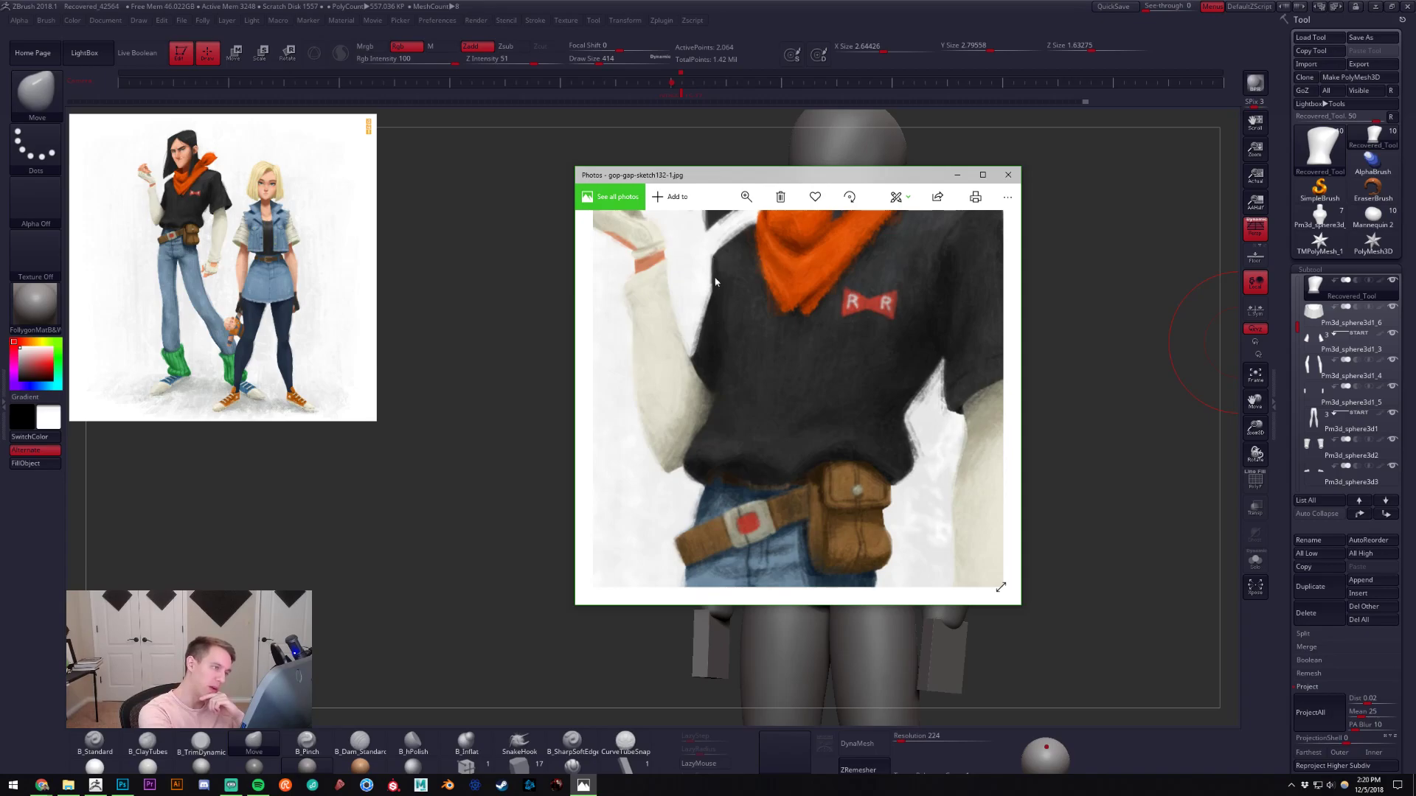
pyautogui.moveTo(892, 510); pyautogui.dragTo(905, 460)
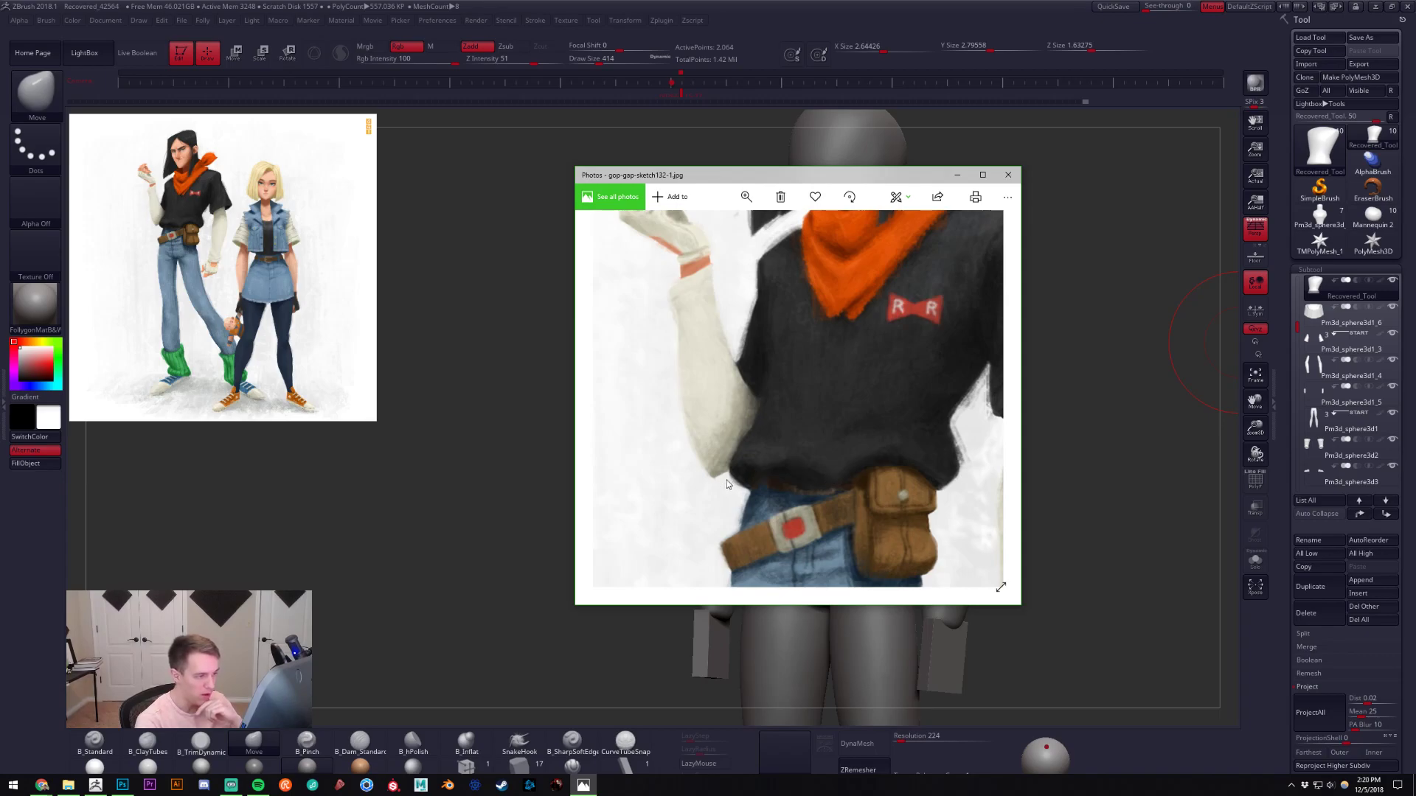
pyautogui.moveTo(835, 449); pyautogui.dragTo(800, 470)
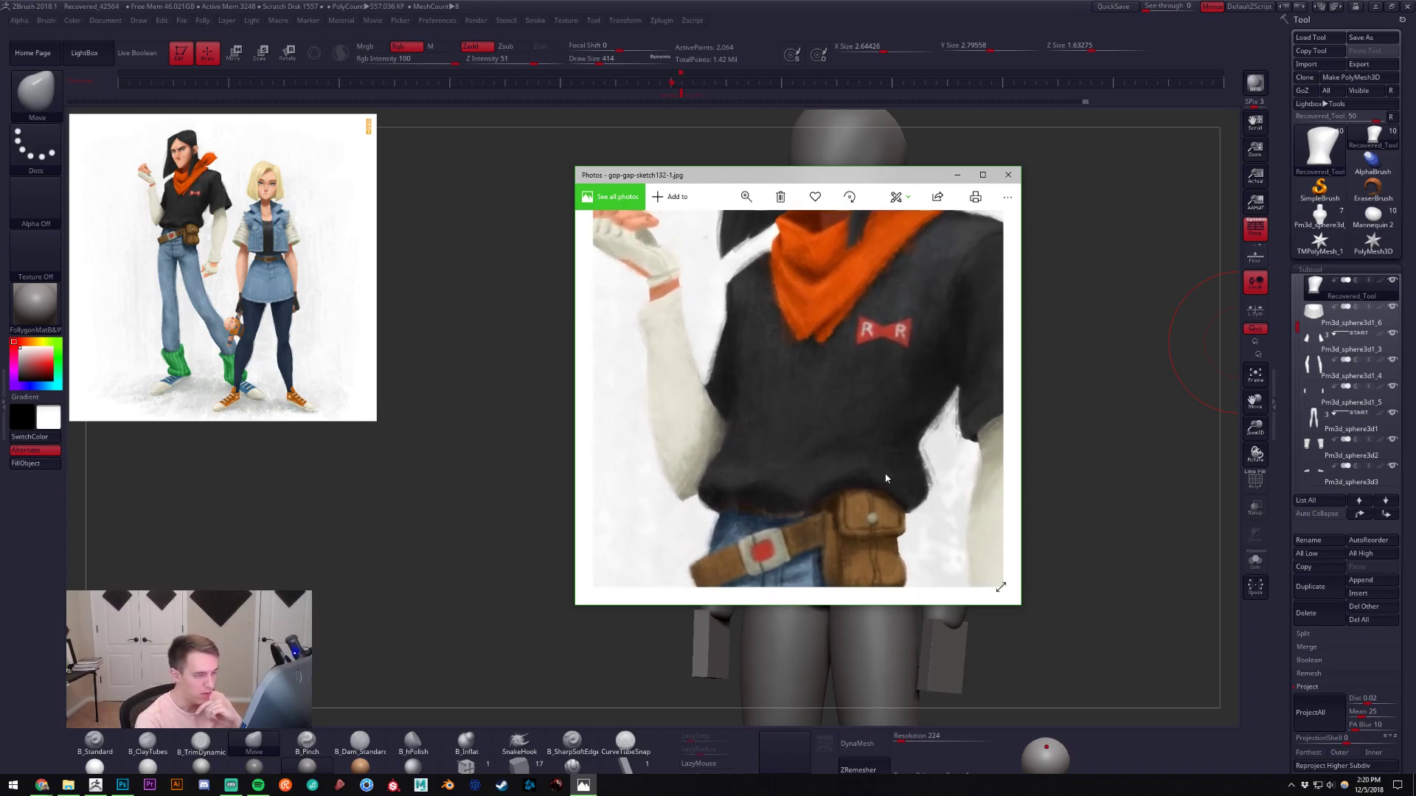
# - Examine the male character's shirt, belt and overall proportions in the reference illustration, then return to ZBrush
pyautogui.moveTo(913, 491); pyautogui.dragTo(762, 484)
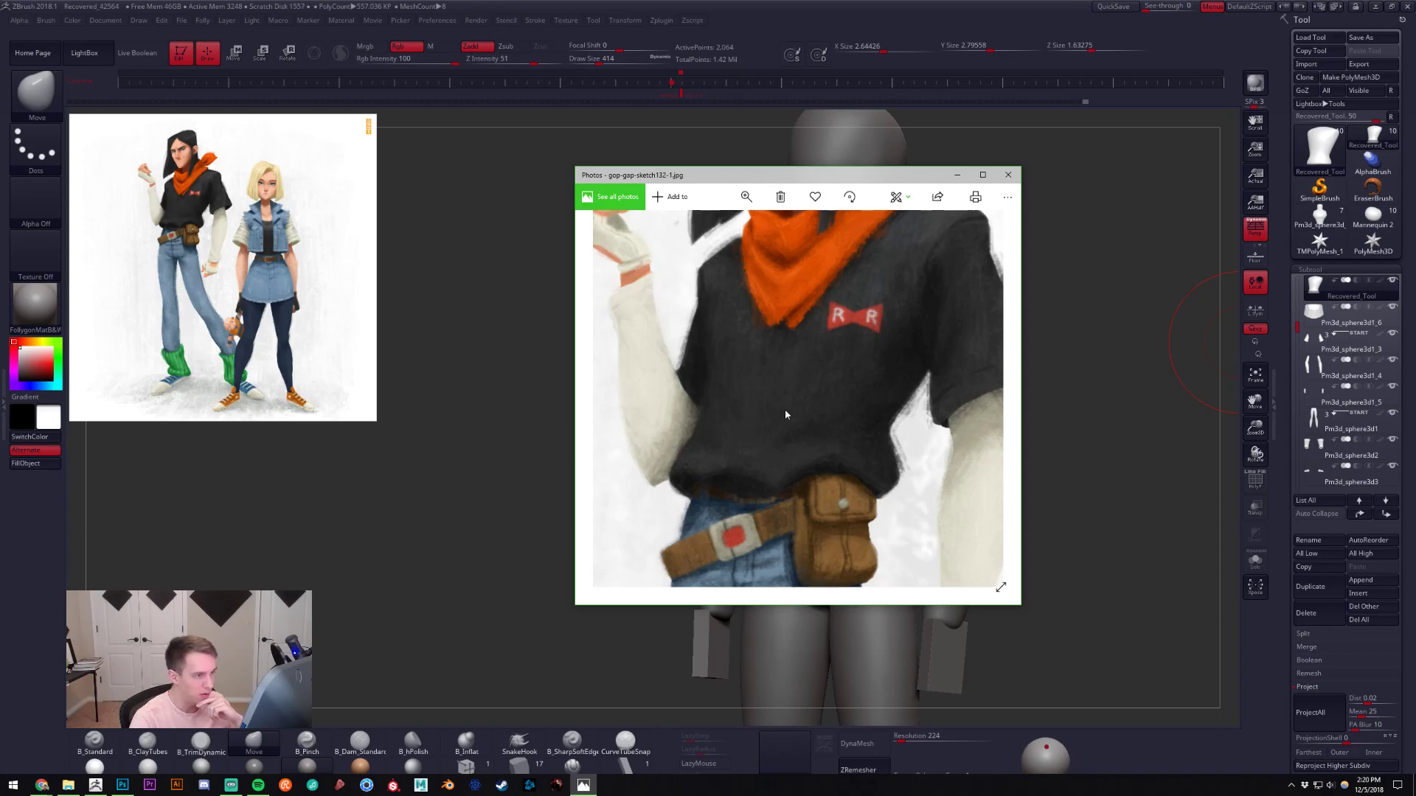
pyautogui.scroll(-3, 785, 410)
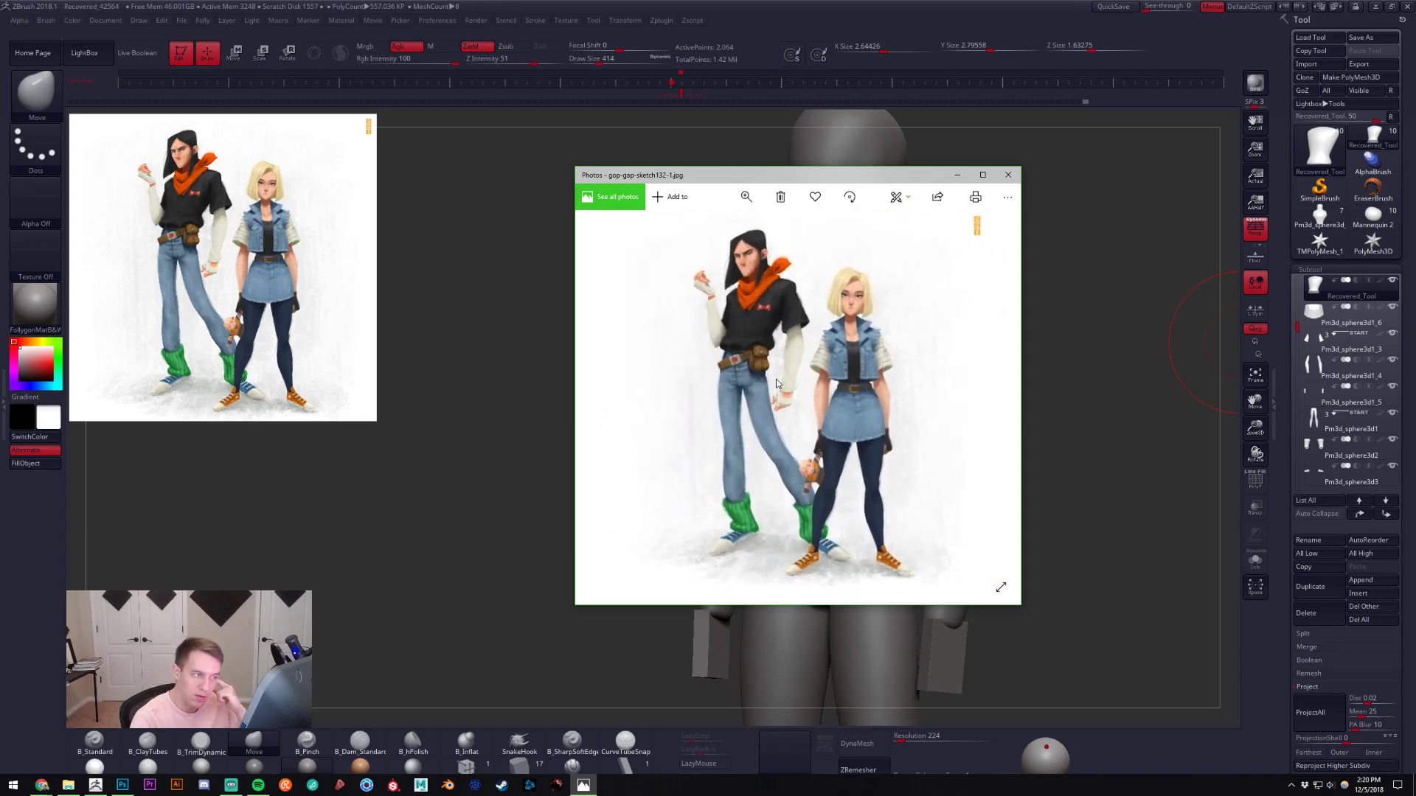
pyautogui.scroll(2, 771, 354)
pyautogui.scroll(-2, 771, 354)
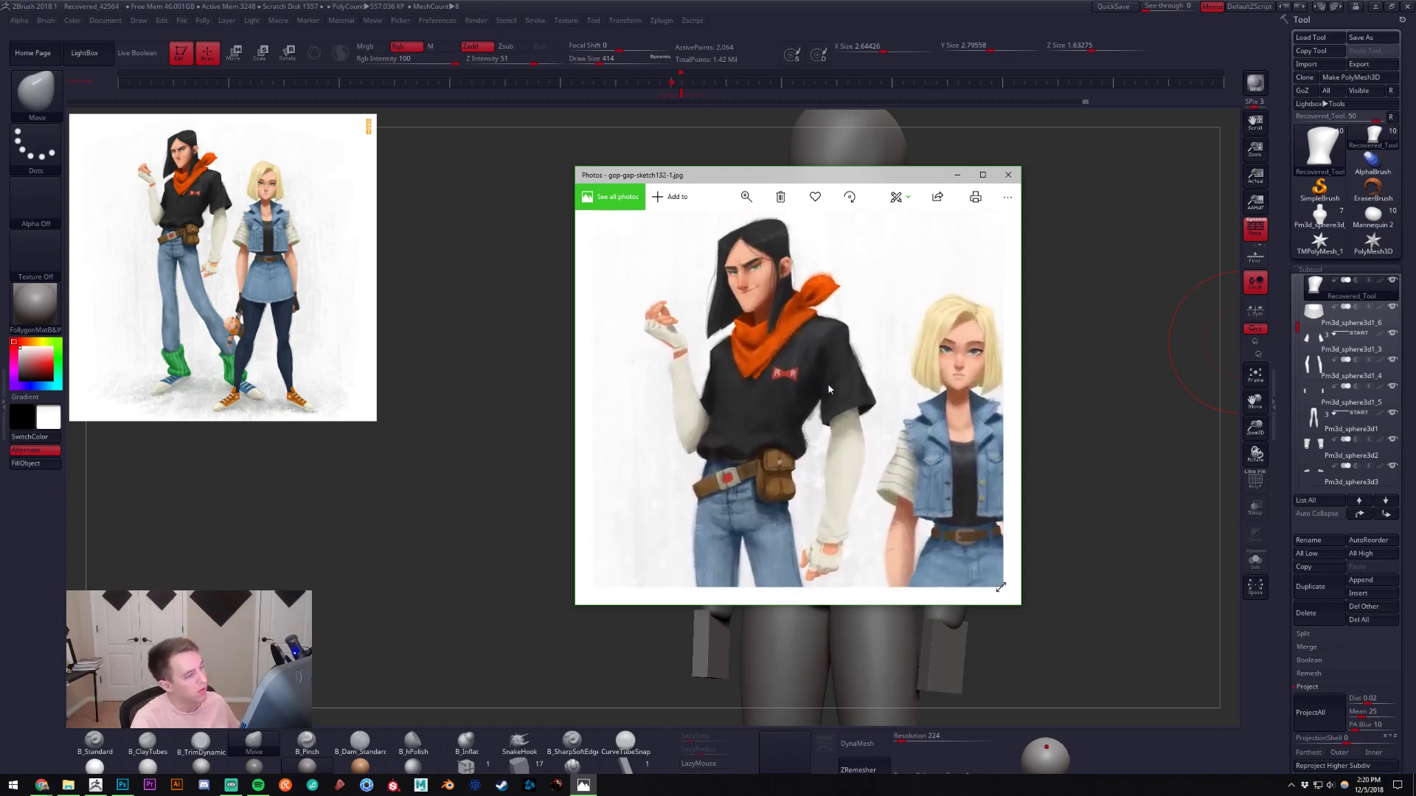
pyautogui.scroll(3, 789, 398)
pyautogui.scroll(2, 793, 382)
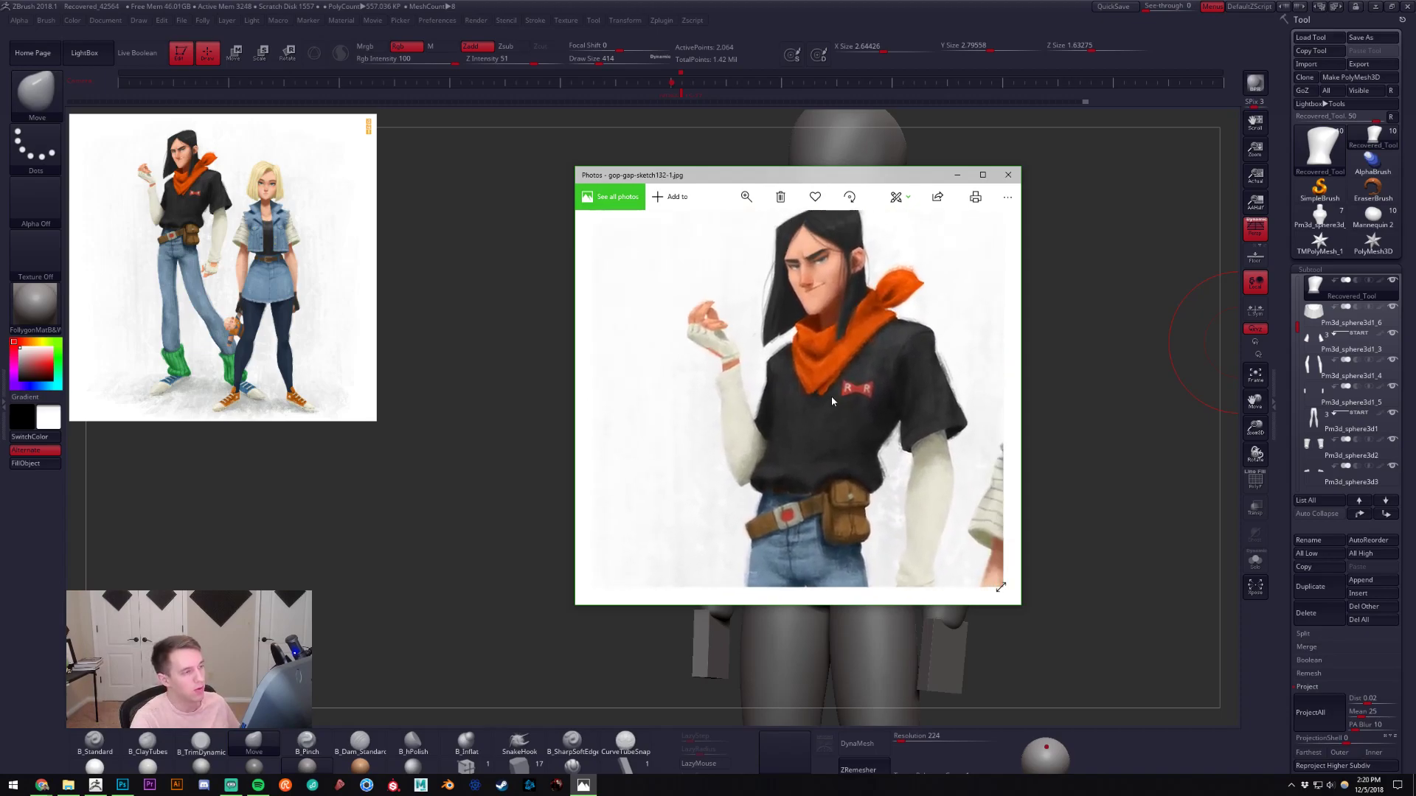
pyautogui.moveTo(847, 175); pyautogui.dragTo(922, 181)
pyautogui.hotkey('alt', 'Tab')
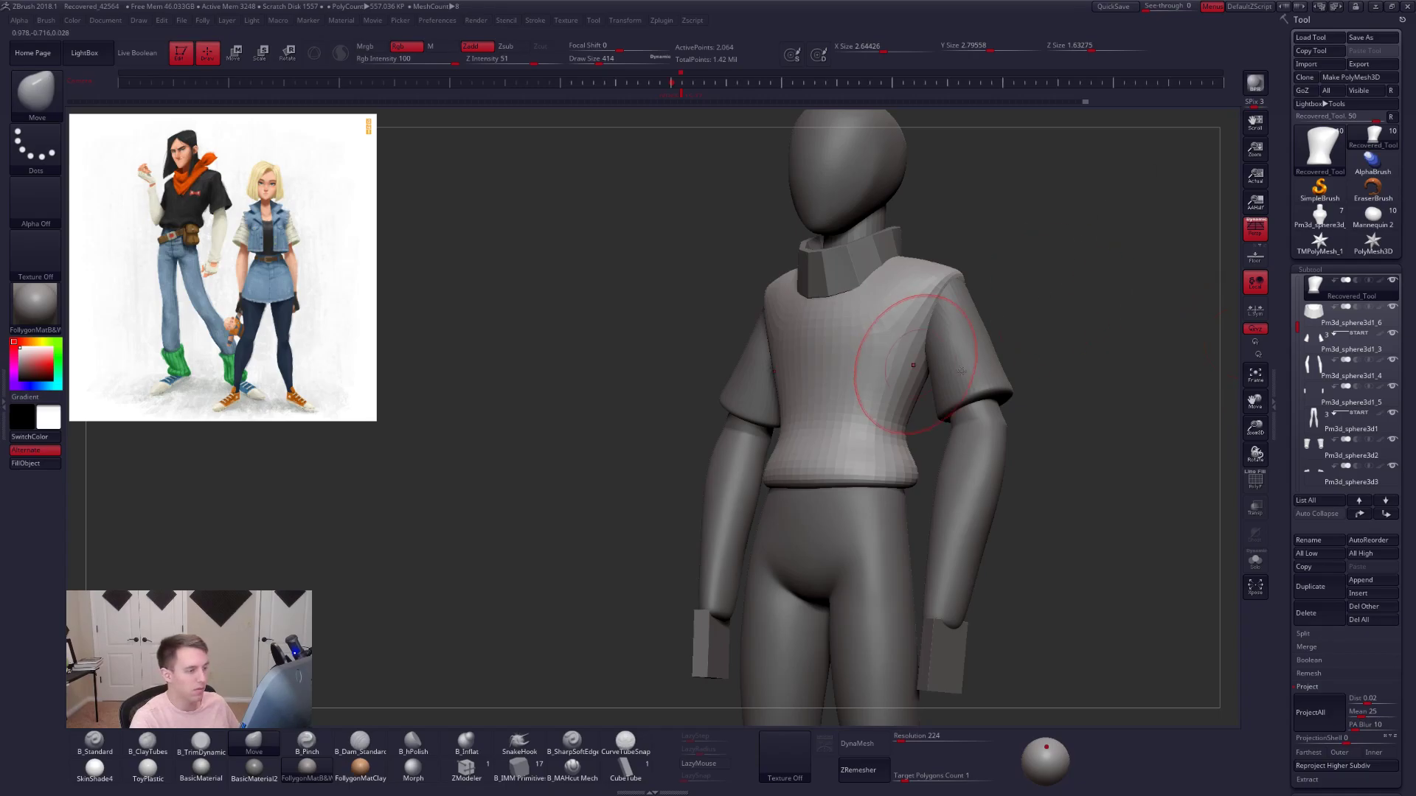
# - Reshape the sides of the shirt torso with the Move brush at draw size 361
pyautogui.moveTo(959, 371); pyautogui.dragTo(993, 363)
pyautogui.moveTo(1136, 365); pyautogui.dragTo(1047, 339)
pyautogui.keyDown('alt'); pyautogui.moveTo(1047, 340); pyautogui.dragTo(825, 332); pyautogui.keyUp('alt')
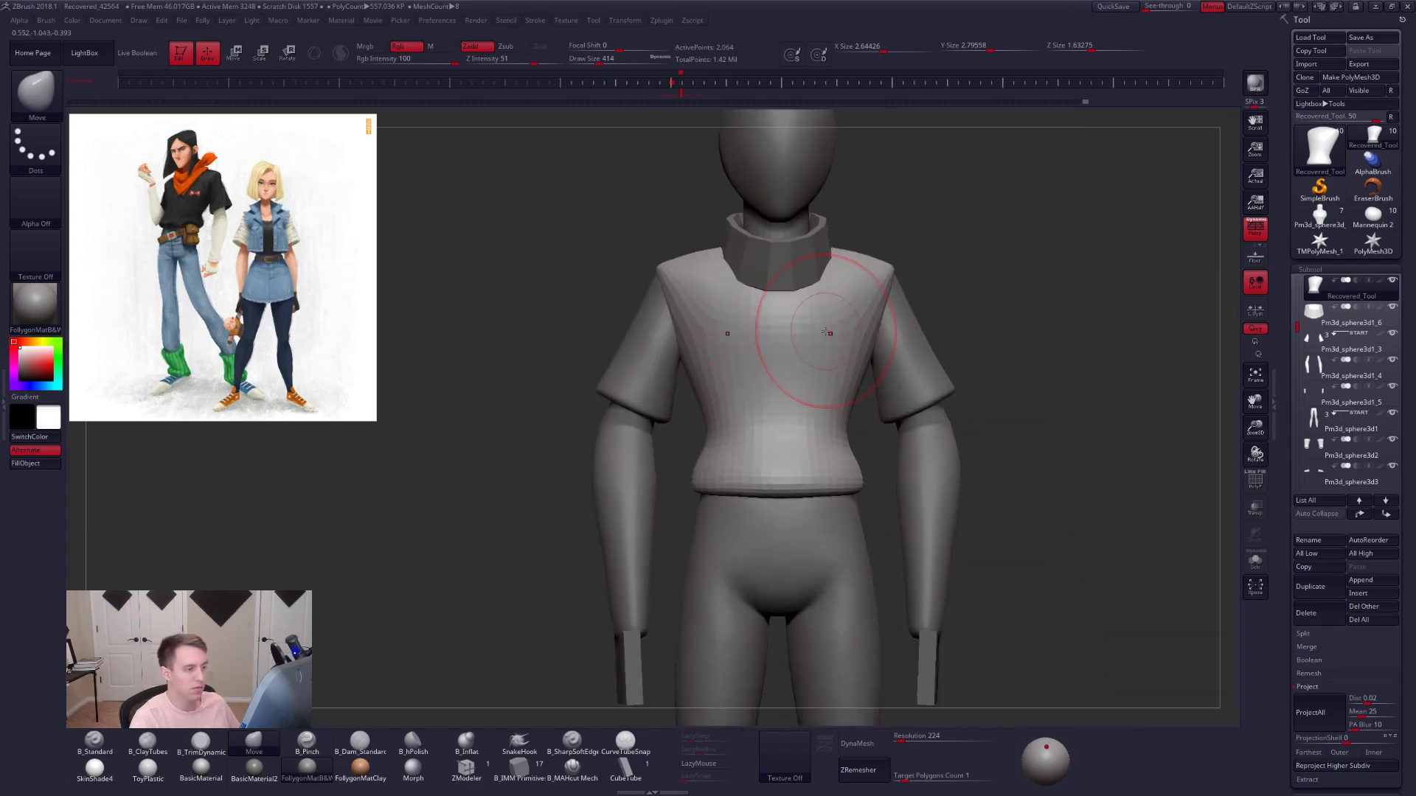
pyautogui.rightClick(822, 385)
pyautogui.moveTo(841, 407); pyautogui.dragTo(809, 374, button='right')
pyautogui.rightClick(820, 399)
pyautogui.press('space')
pyautogui.moveTo(809, 374)
pyautogui.mouseDown()
pyautogui.moveTo(831, 396)
pyautogui.moveTo(903, 394)
pyautogui.mouseUp()
pyautogui.press('space')
pyautogui.press('space')
pyautogui.keyDown('alt'); pyautogui.moveTo(881, 414); pyautogui.dragTo(887, 384, button='right'); pyautogui.keyUp('alt')
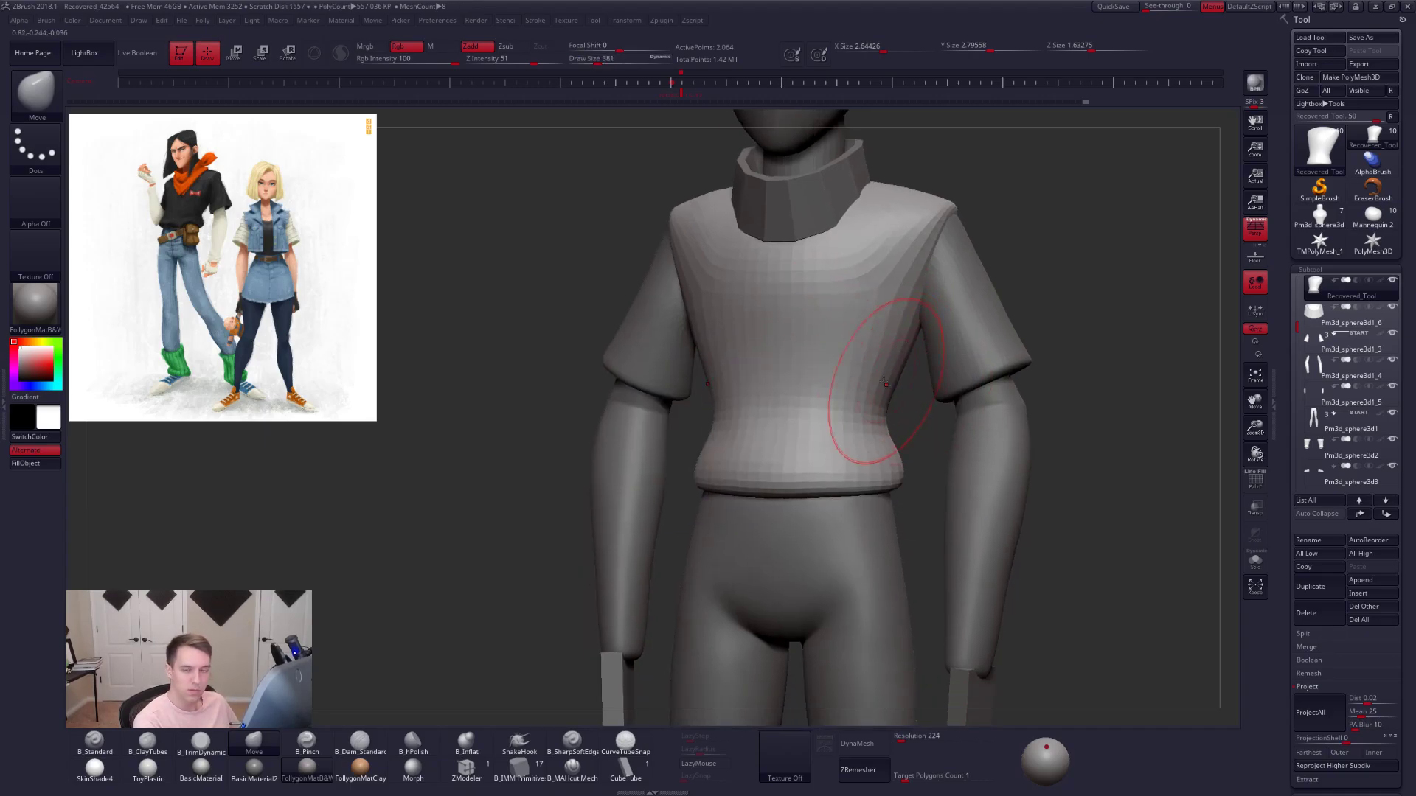
pyautogui.press('space')
pyautogui.moveTo(830, 397); pyautogui.dragTo(832, 397)
# - Divide the shirt torso to subdivision level 2 and build up fabric planes on the chest with ClayTubes at draw size 279
pyautogui.press('2')
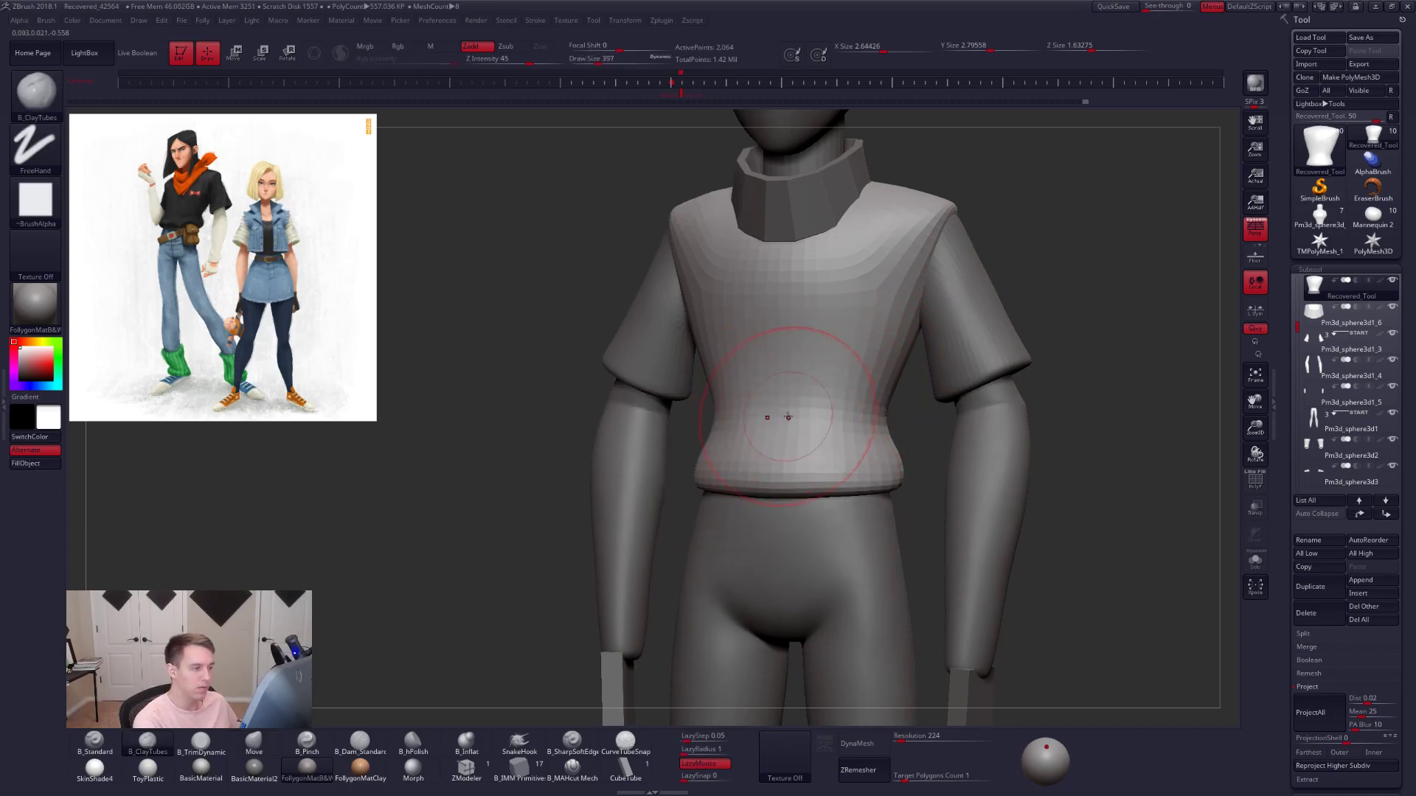
pyautogui.click(1319, 685)
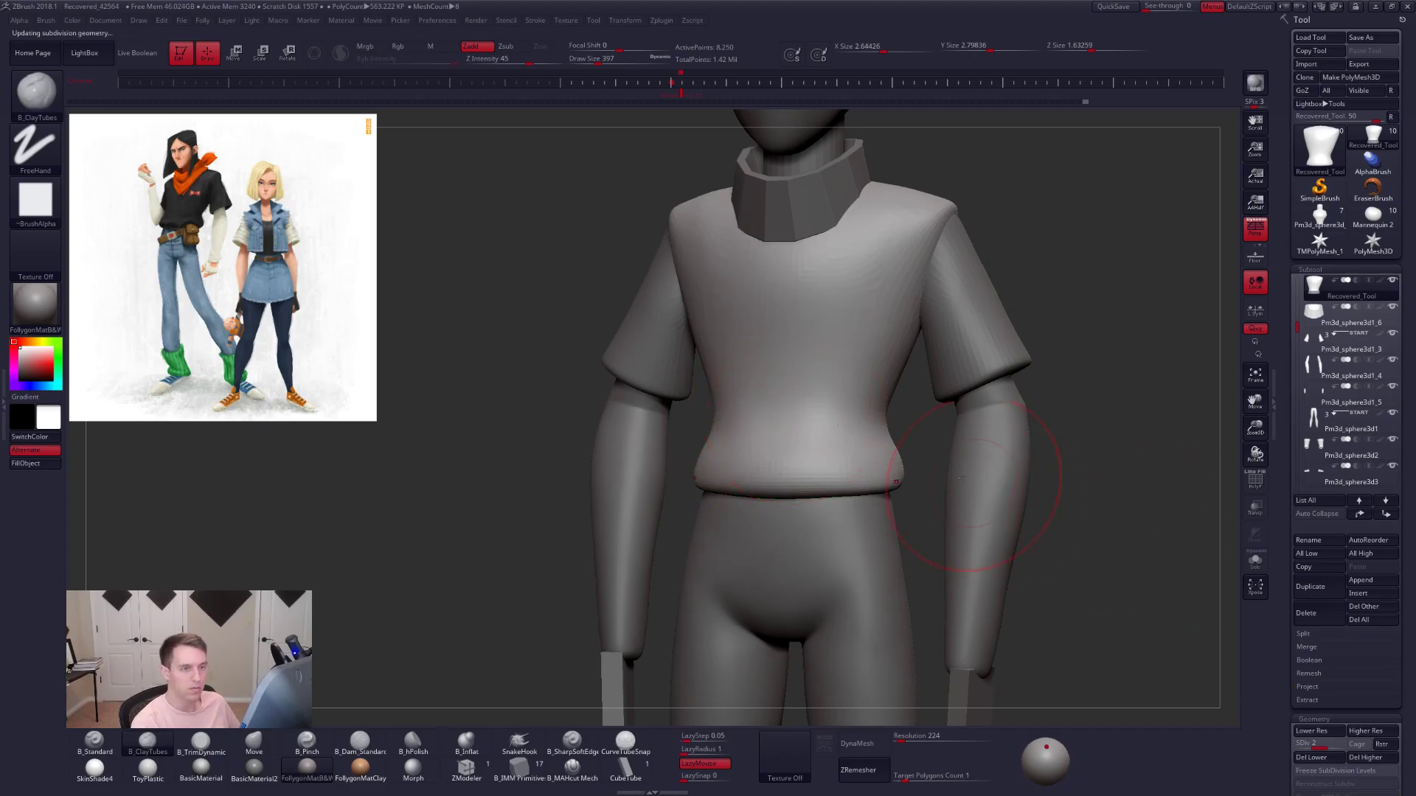
pyautogui.press('space')
pyautogui.moveTo(823, 379)
pyautogui.mouseDown()
pyautogui.moveTo(864, 323)
pyautogui.moveTo(850, 382)
pyautogui.moveTo(807, 381)
pyautogui.mouseUp()
pyautogui.press('space')
pyautogui.moveTo(814, 383); pyautogui.dragTo(862, 283)
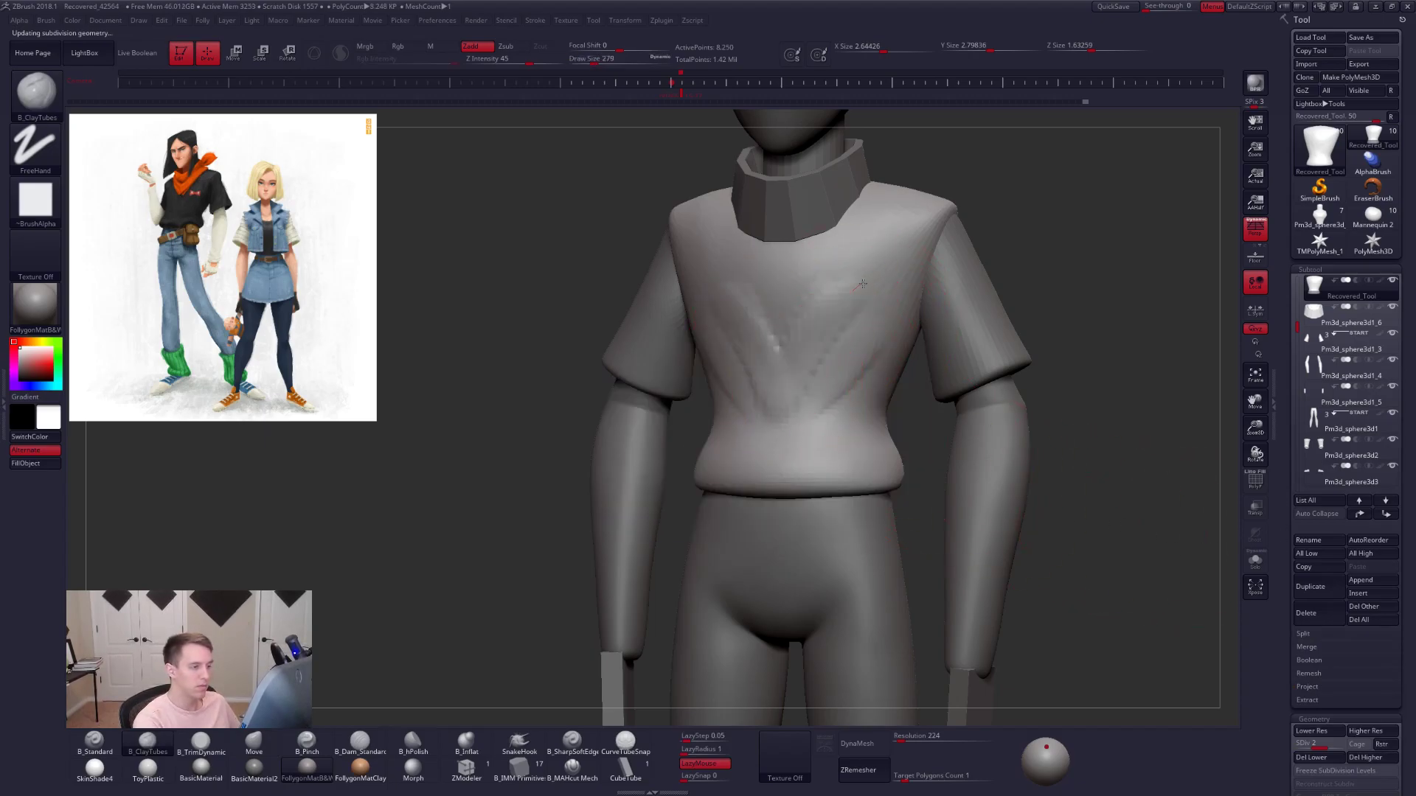
# - Step between the torso's subdivision levels and add diagonal ClayTubes strokes across the side of the chest
pyautogui.moveTo(892, 354); pyautogui.dragTo(797, 372, button='right')
pyautogui.hotkey('shift', 'd')
pyautogui.press('space')
pyautogui.moveTo(809, 396); pyautogui.dragTo(816, 398)
pyautogui.moveTo(738, 401); pyautogui.dragTo(811, 405, button='right')
pyautogui.press('d')
pyautogui.moveTo(803, 418); pyautogui.dragTo(872, 341)
pyautogui.moveTo(849, 415); pyautogui.dragTo(916, 342)
# - Isolate the shirt torso and sculpt its side, waist and shoulder volumes with ClayTubes
pyautogui.hotkey('alt', 's')
pyautogui.moveTo(901, 401); pyautogui.dragTo(848, 431, button='right')
pyautogui.moveTo(875, 446); pyautogui.dragTo(912, 403)
pyautogui.moveTo(911, 404); pyautogui.dragTo(959, 398, button='right')
pyautogui.moveTo(911, 384)
pyautogui.mouseDown()
pyautogui.moveTo(935, 417)
pyautogui.moveTo(951, 411)
pyautogui.mouseUp()
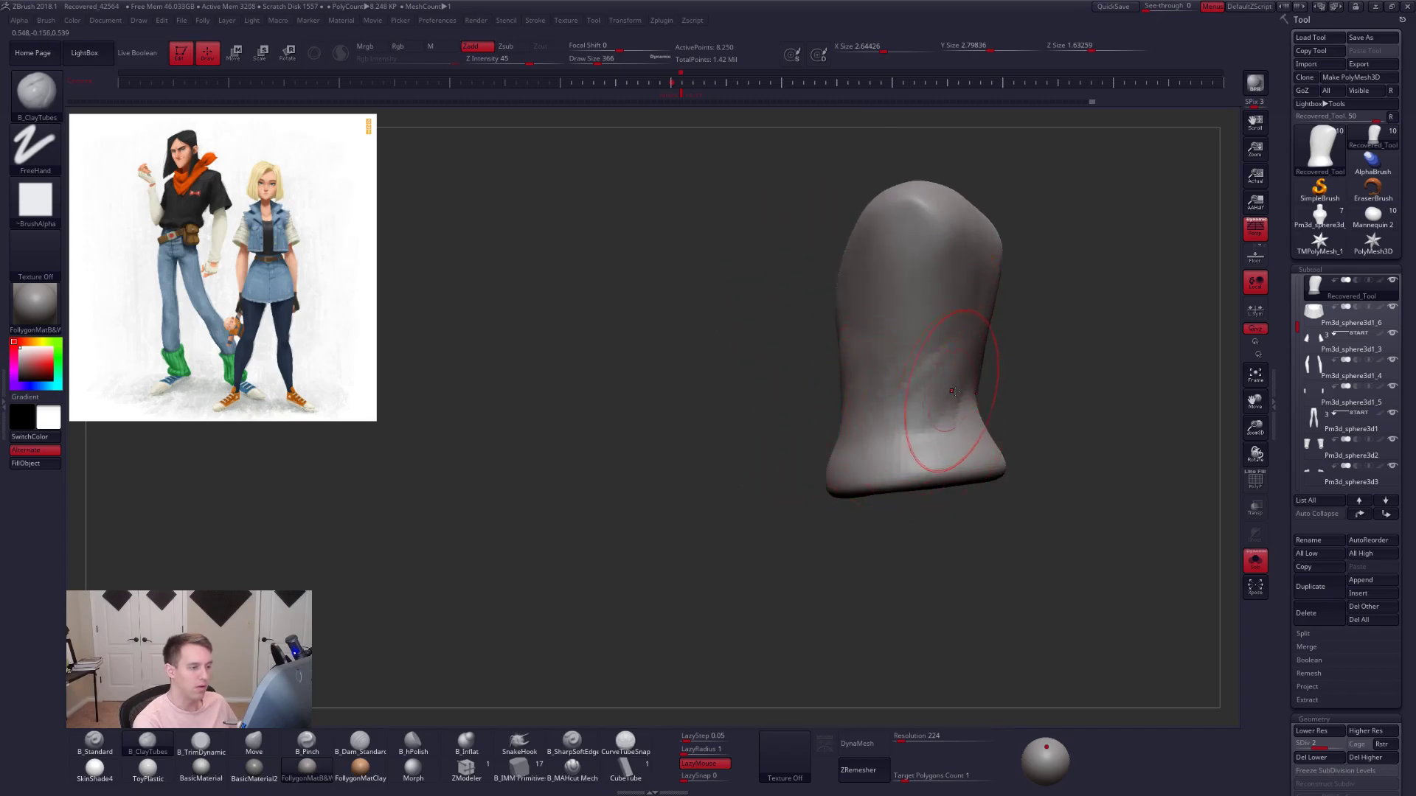
pyautogui.moveTo(954, 411); pyautogui.dragTo(914, 424, button='right')
pyautogui.moveTo(908, 426)
pyautogui.mouseDown()
pyautogui.moveTo(941, 384)
pyautogui.moveTo(935, 326)
pyautogui.mouseUp()
pyautogui.moveTo(881, 375); pyautogui.dragTo(938, 370, button='right')
pyautogui.moveTo(857, 413); pyautogui.dragTo(922, 302)
pyautogui.moveTo(852, 346)
pyautogui.mouseDown()
pyautogui.moveTo(924, 253)
pyautogui.moveTo(885, 249)
pyautogui.mouseUp()
pyautogui.moveTo(870, 325)
pyautogui.mouseDown(button='right')
pyautogui.moveTo(917, 317)
pyautogui.moveTo(940, 369)
pyautogui.moveTo(775, 383)
pyautogui.mouseUp(button='right')
# - Divide the isolated shirt torso to subdivision level 3 and even out its side surfaces at draw size 279
pyautogui.hotkey('shift', 's')
pyautogui.moveTo(908, 376); pyautogui.dragTo(779, 439, button='right')
pyautogui.rightClick(778, 441)
pyautogui.keyDown('alt'); pyautogui.moveTo(860, 399); pyautogui.dragTo(859, 451, button='right'); pyautogui.keyUp('alt')
pyautogui.press('space')
pyautogui.moveTo(951, 387); pyautogui.dragTo(941, 387)
pyautogui.keyDown('alt'); pyautogui.moveTo(918, 310); pyautogui.dragTo(891, 404, button='right'); pyautogui.keyUp('alt')
pyautogui.press('space')
pyautogui.moveTo(913, 408); pyautogui.dragTo(910, 410)
pyautogui.moveTo(911, 410); pyautogui.dragTo(836, 413, button='right')
pyautogui.press('space')
pyautogui.moveTo(940, 415); pyautogui.dragTo(878, 347, button='right')
pyautogui.hotkey('alt', 's')
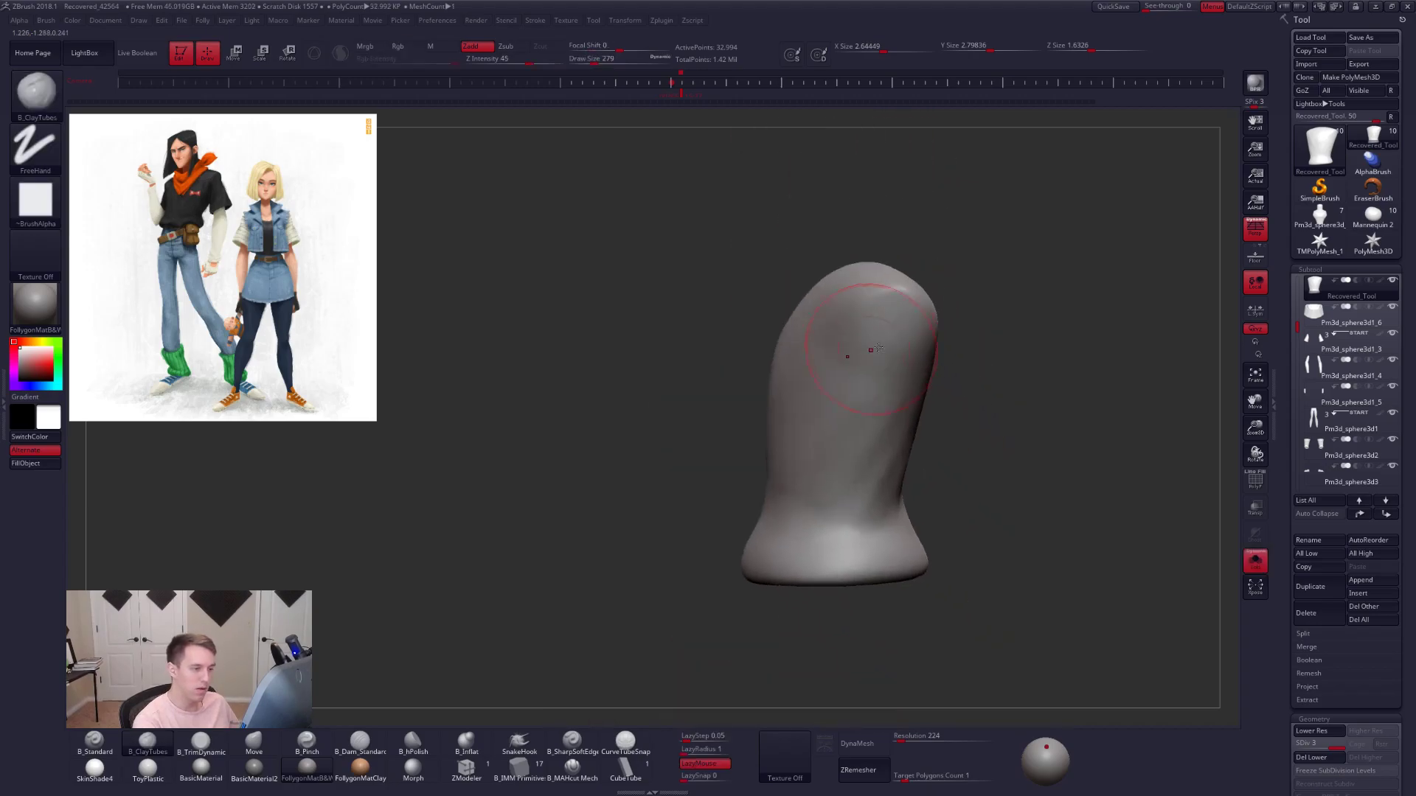
# - Turn off perspective, and at the torso's lowest subdivision level blur and invert its mask
pyautogui.click(1253, 234)
pyautogui.hotkey('shift', 'd')
pyautogui.hotkey('shift', 'd')
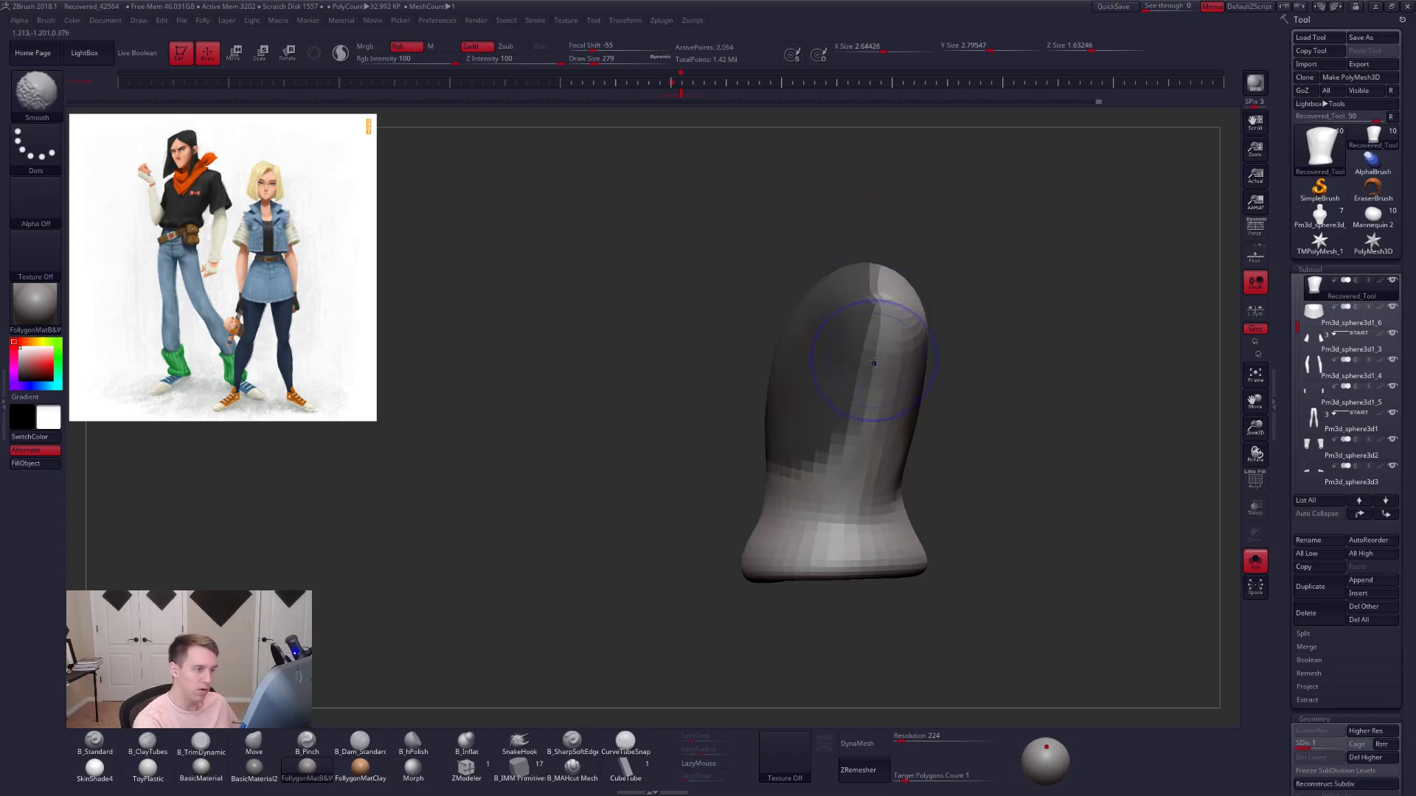
pyautogui.keyDown('ctrl'); pyautogui.click(877, 359); pyautogui.keyUp('ctrl')
pyautogui.keyDown('ctrl'); pyautogui.click(948, 347); pyautogui.keyUp('ctrl')
pyautogui.press('space')
pyautogui.moveTo(868, 356); pyautogui.dragTo(872, 356)
# - Reshape the shirt torso's sides at draw size 519, checking it in isolation and against the whole body
pyautogui.click(1254, 561)
pyautogui.moveTo(627, 391); pyautogui.dragTo(840, 385)
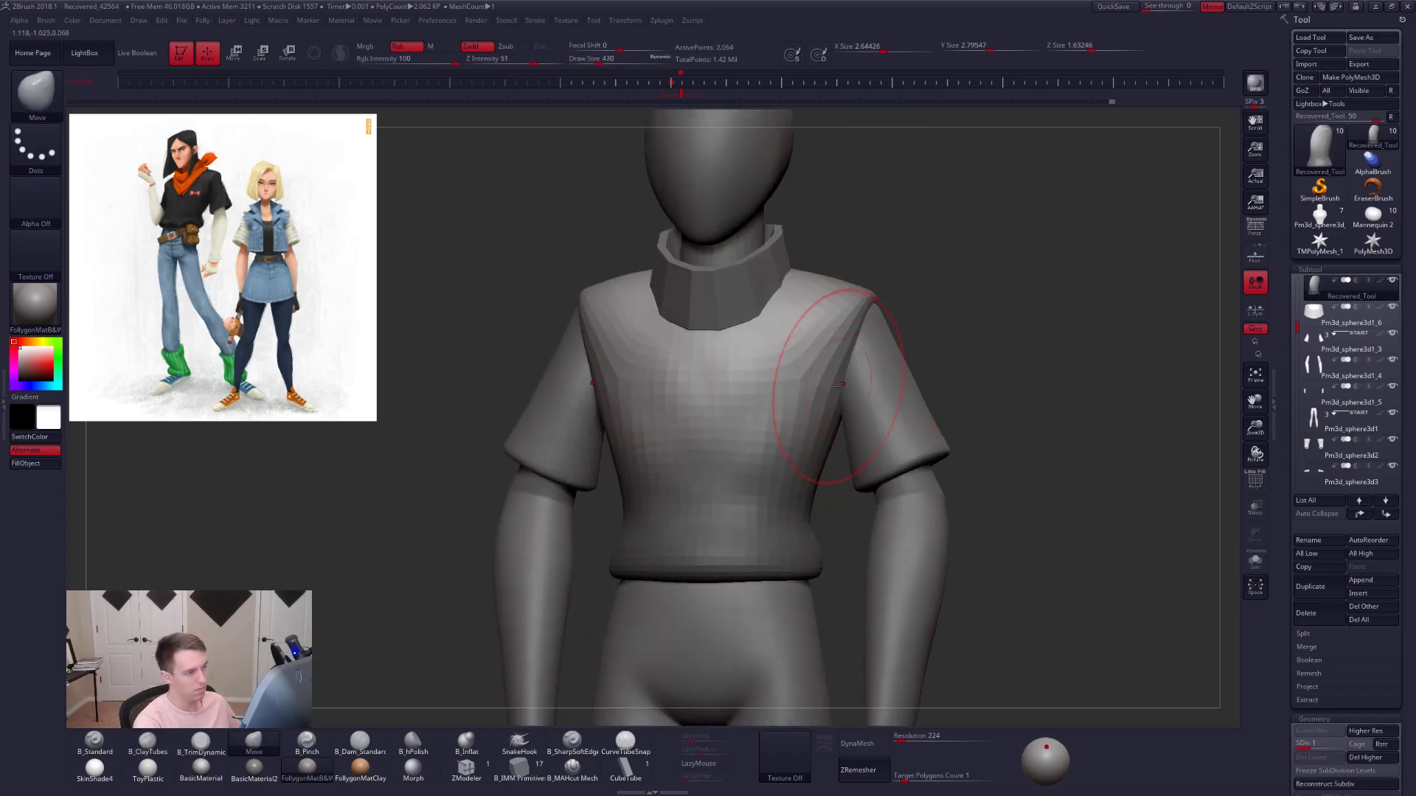
pyautogui.moveTo(1032, 383); pyautogui.dragTo(821, 389)
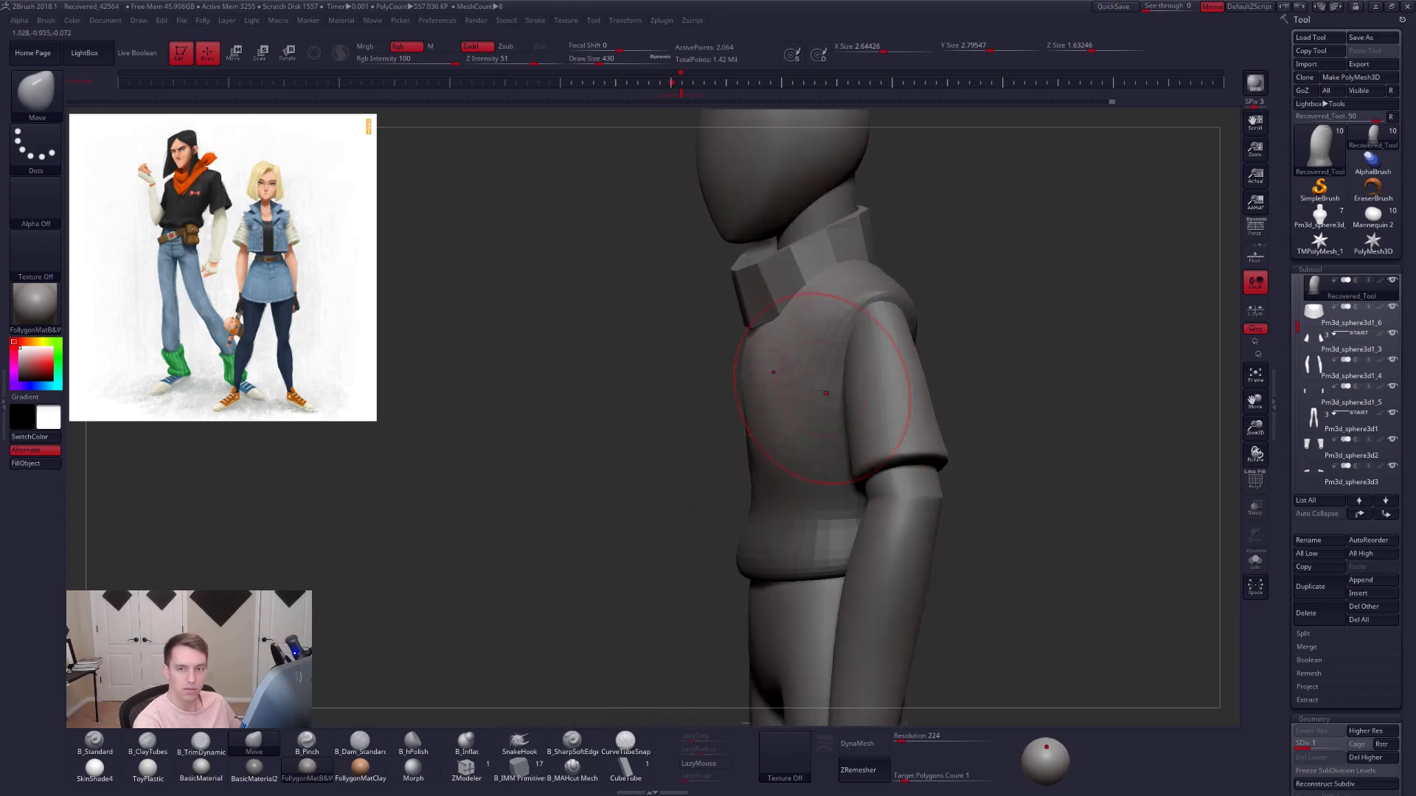
pyautogui.click(1255, 561)
pyautogui.moveTo(1032, 368); pyautogui.dragTo(1033, 545)
pyautogui.press('space')
pyautogui.moveTo(826, 365); pyautogui.dragTo(828, 310)
pyautogui.moveTo(649, 391); pyautogui.dragTo(833, 391)
pyautogui.click(1255, 561)
pyautogui.moveTo(970, 477)
pyautogui.keyDown('alt'); pyautogui.mouseDown()
pyautogui.moveTo(960, 499)
pyautogui.moveTo(848, 457)
pyautogui.moveTo(936, 431)
pyautogui.moveTo(1002, 358)
pyautogui.mouseUp(); pyautogui.keyUp('alt')
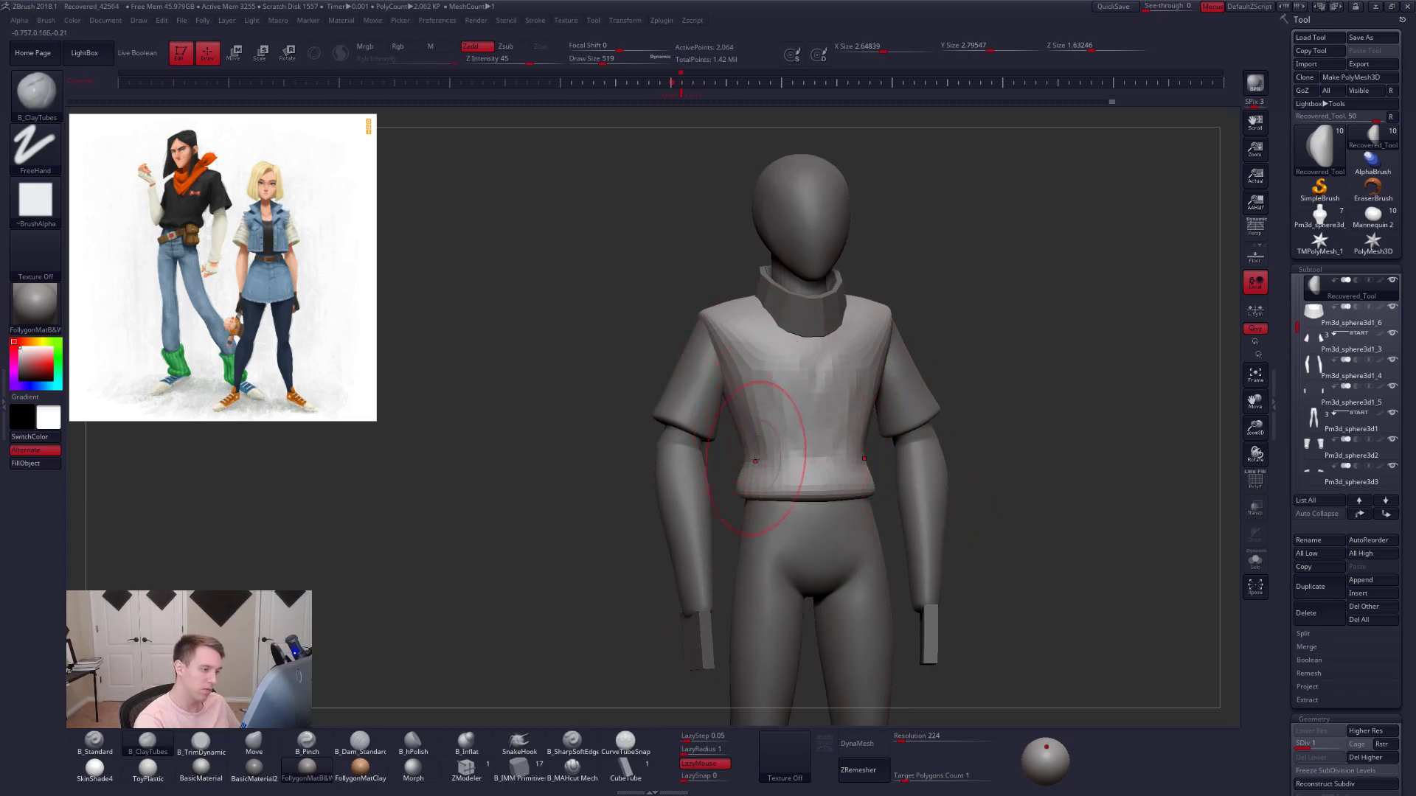
# - Pull the lower sides of the shirt into shape above the hem with the Move brush at draw size 447
pyautogui.moveTo(1010, 443)
pyautogui.keyDown('shift'); pyautogui.mouseDown()
pyautogui.moveTo(977, 442)
pyautogui.moveTo(1011, 406)
pyautogui.moveTo(1010, 457)
pyautogui.mouseUp(); pyautogui.keyUp('shift')
pyautogui.press('b')
pyautogui.press('m')
pyautogui.press('v')
pyautogui.press('[')
pyautogui.moveTo(891, 447); pyautogui.dragTo(898, 441)
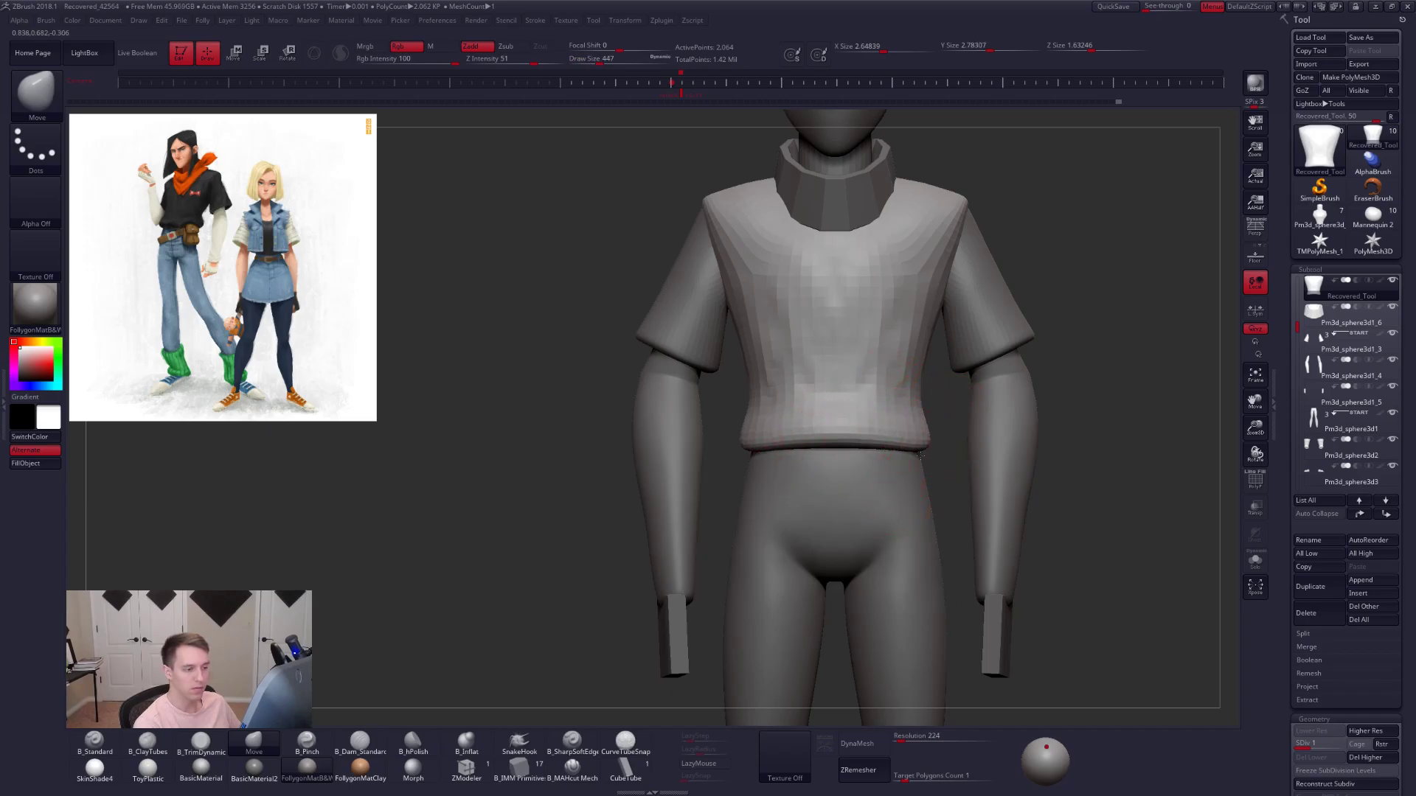
pyautogui.moveTo(907, 461)
pyautogui.mouseDown(button='right')
pyautogui.moveTo(878, 435)
pyautogui.moveTo(775, 441)
pyautogui.moveTo(844, 461)
pyautogui.mouseUp(button='right')
pyautogui.press(']')
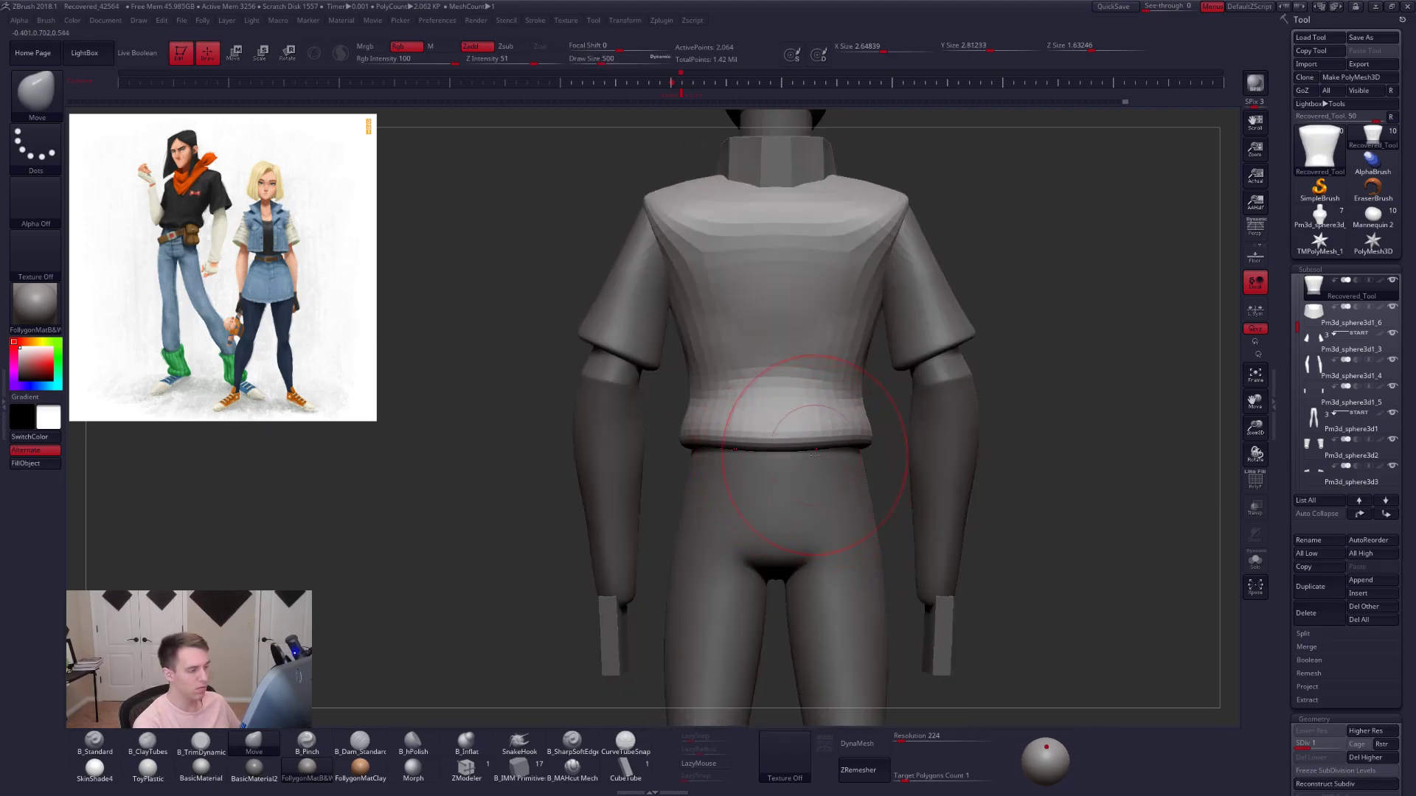
# - Refine the shirt hem's outline around the back and front with the Move brush
pyautogui.moveTo(684, 453); pyautogui.dragTo(751, 448, button='right')
pyautogui.press('s')
pyautogui.moveTo(676, 452); pyautogui.dragTo(681, 436)
pyautogui.press('s')
pyautogui.moveTo(691, 431)
pyautogui.keyDown('shift'); pyautogui.mouseDown(button='right')
pyautogui.moveTo(679, 444)
pyautogui.moveTo(787, 469)
pyautogui.mouseUp(button='right'); pyautogui.keyUp('shift')
pyautogui.moveTo(788, 466)
pyautogui.mouseDown()
pyautogui.moveTo(790, 480)
pyautogui.moveTo(726, 477)
pyautogui.moveTo(749, 483)
pyautogui.mouseUp()
pyautogui.press('space')
pyautogui.moveTo(753, 470)
pyautogui.mouseDown(button='right')
pyautogui.moveTo(783, 472)
pyautogui.moveTo(760, 476)
pyautogui.moveTo(785, 447)
pyautogui.mouseUp(button='right')
# - Duplicate the pants subtool and delete the lower subdivision levels of the isolated copy
pyautogui.keyDown('alt'); pyautogui.click(794, 462); pyautogui.keyUp('alt')
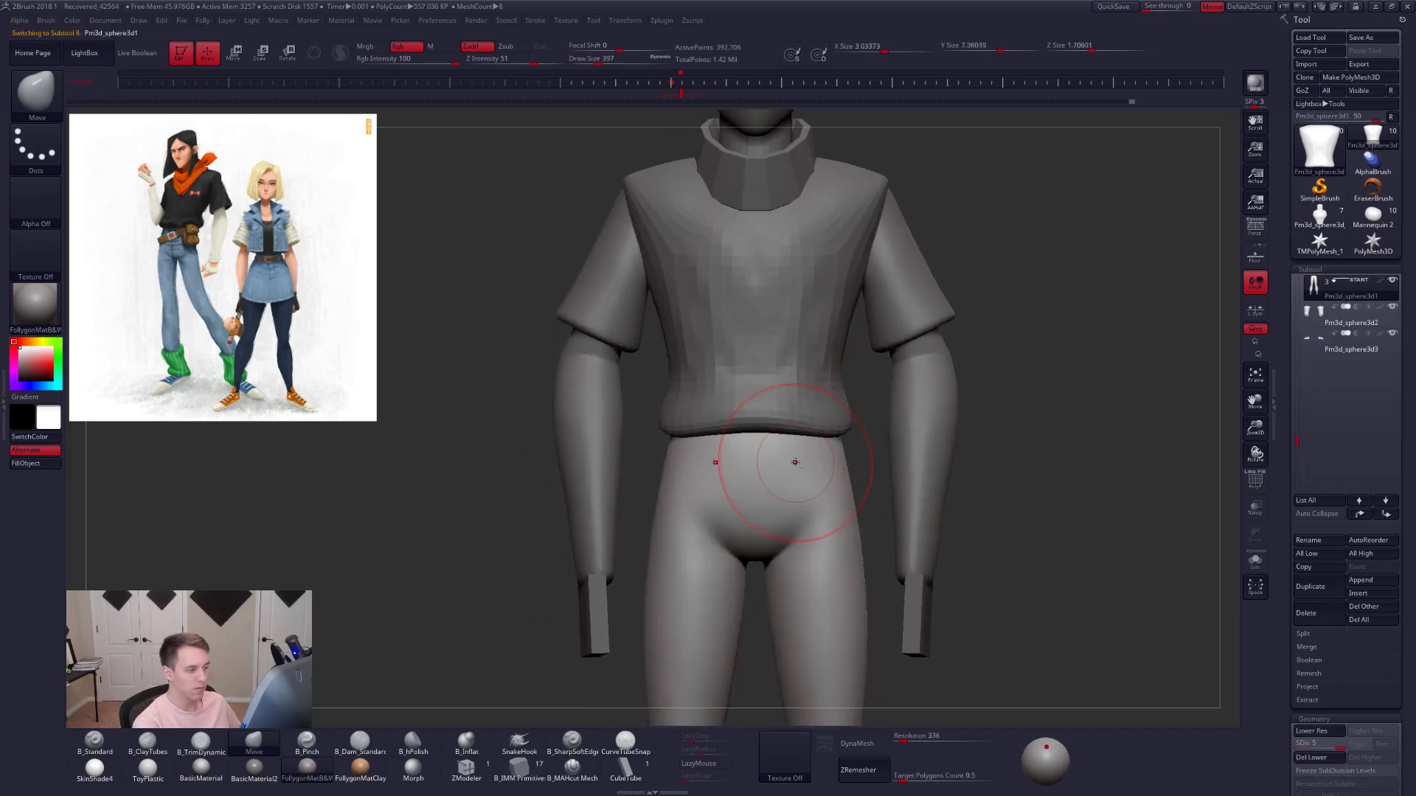
pyautogui.click(1359, 513)
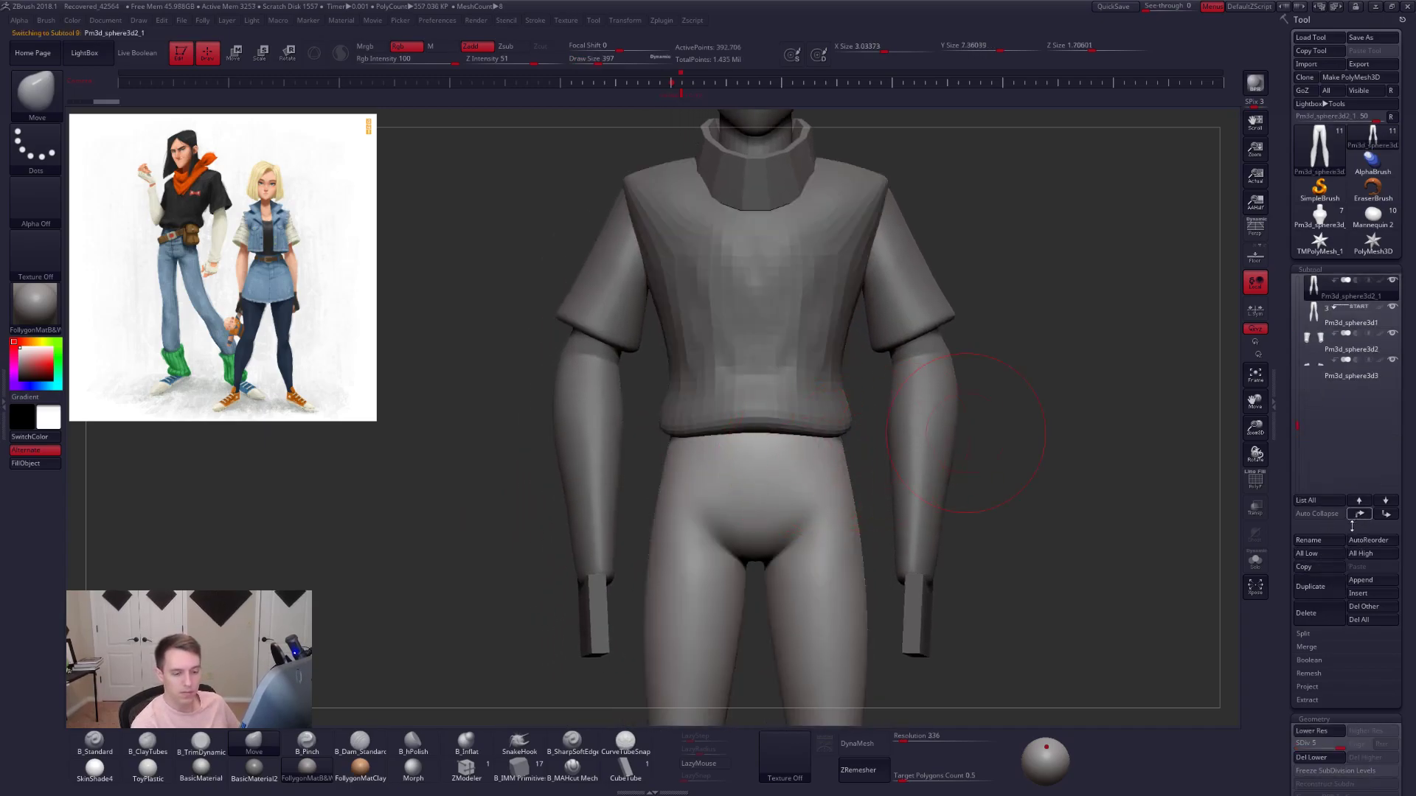
pyautogui.scroll(-5, 1323, 492)
pyautogui.click(1324, 463)
pyautogui.click(1255, 562)
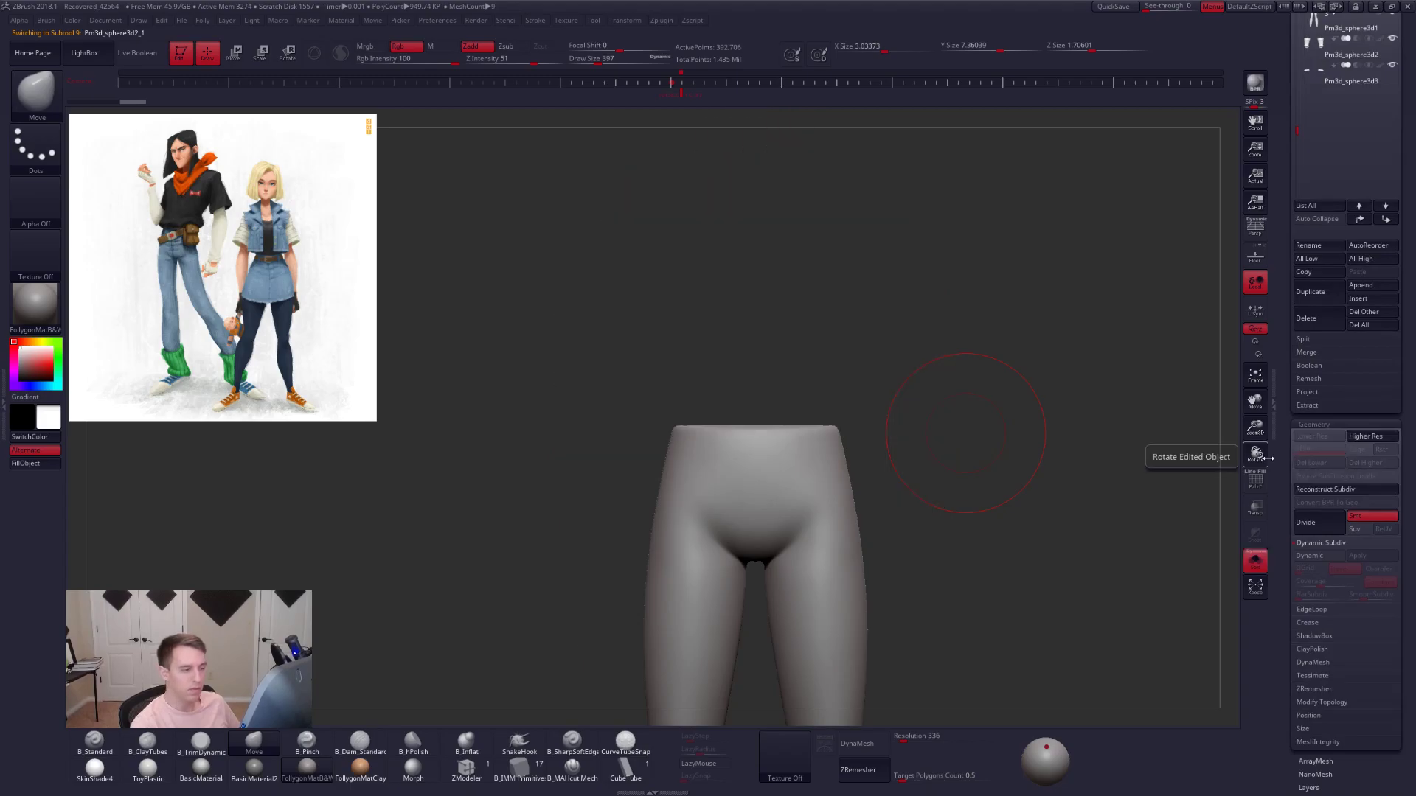
# - Insert a cylinder primitive into the center of the copied pants' flat waist opening and assign it a polygroup
pyautogui.keyDown('shift'); pyautogui.moveTo(800, 442); pyautogui.dragTo(795, 527, button='right'); pyautogui.keyUp('shift')
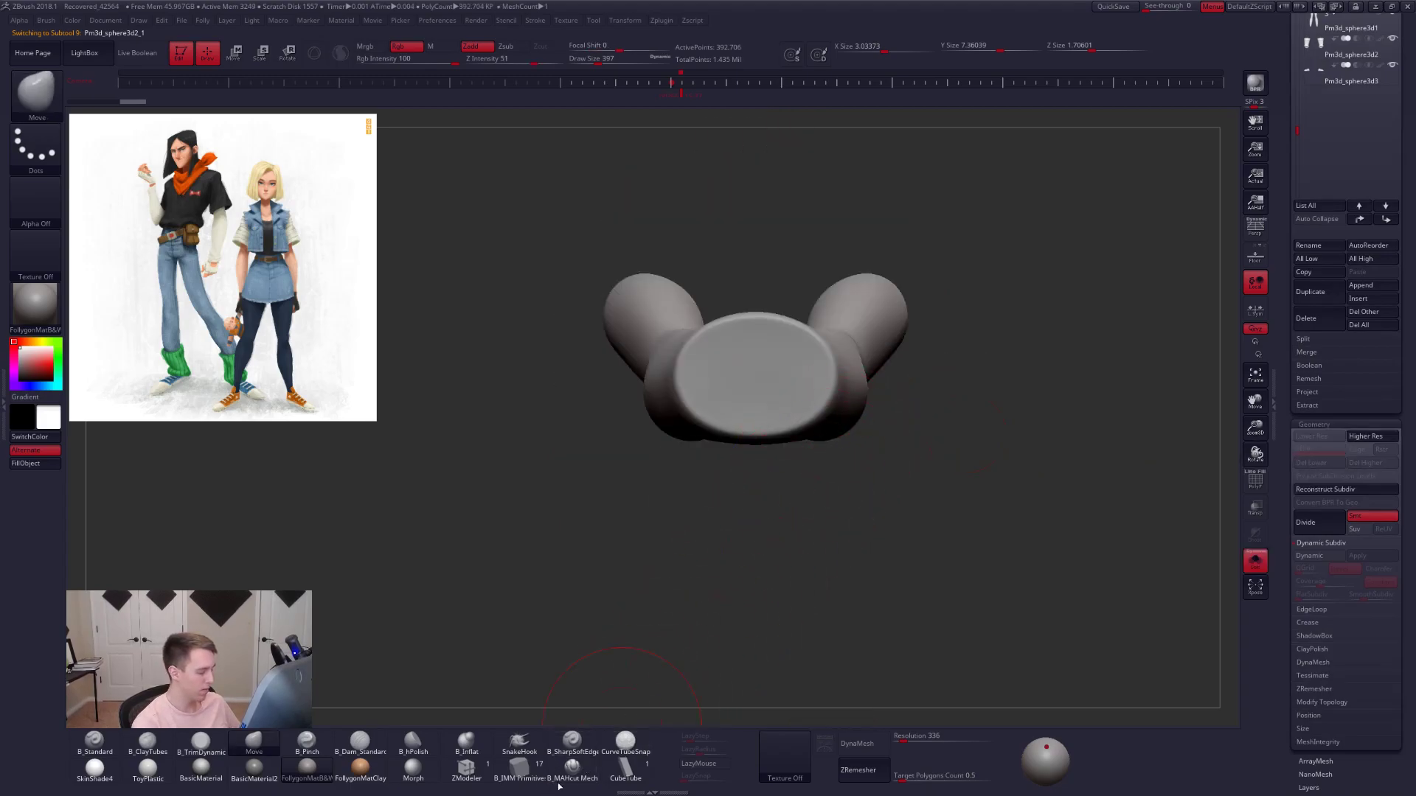
pyautogui.click(539, 771)
pyautogui.press('m')
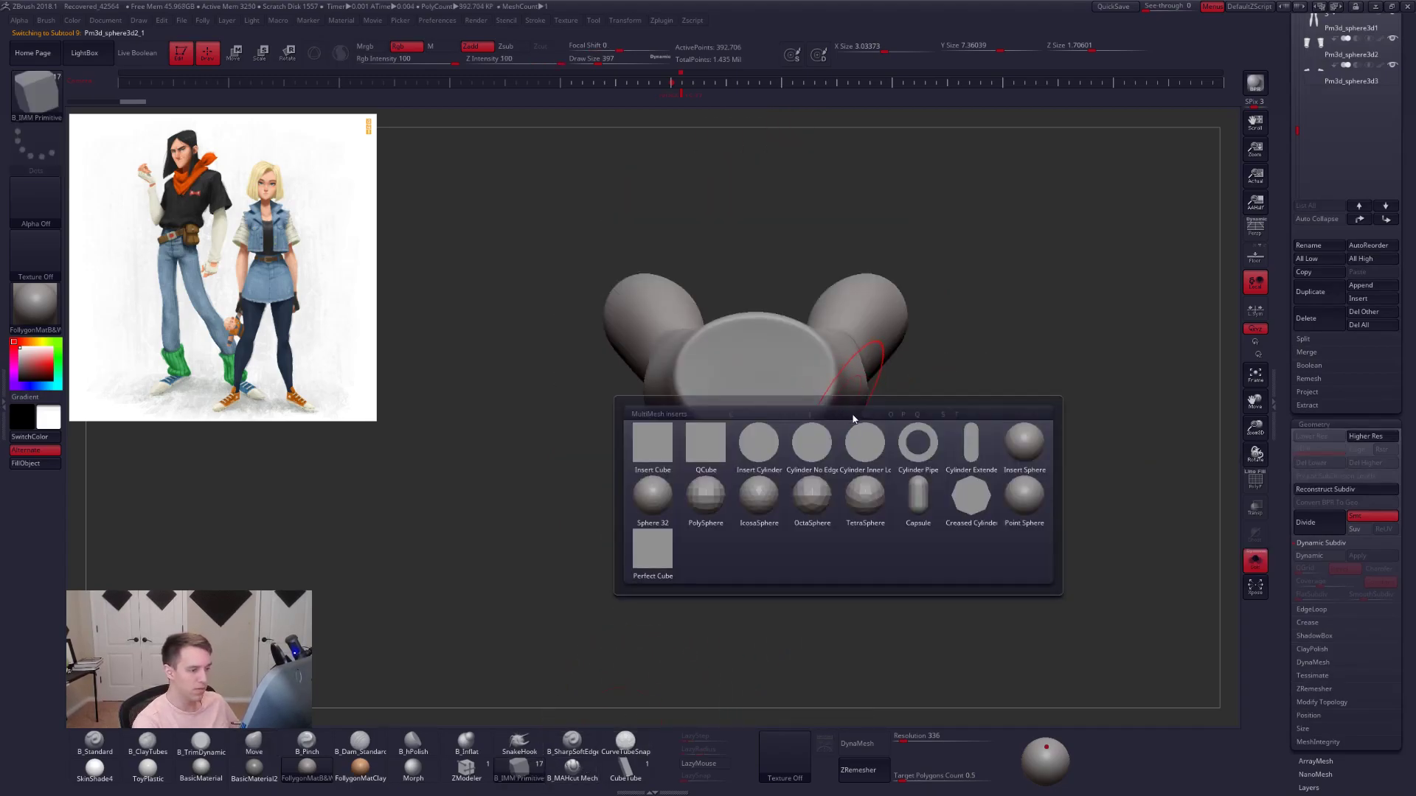
pyautogui.click(1023, 443)
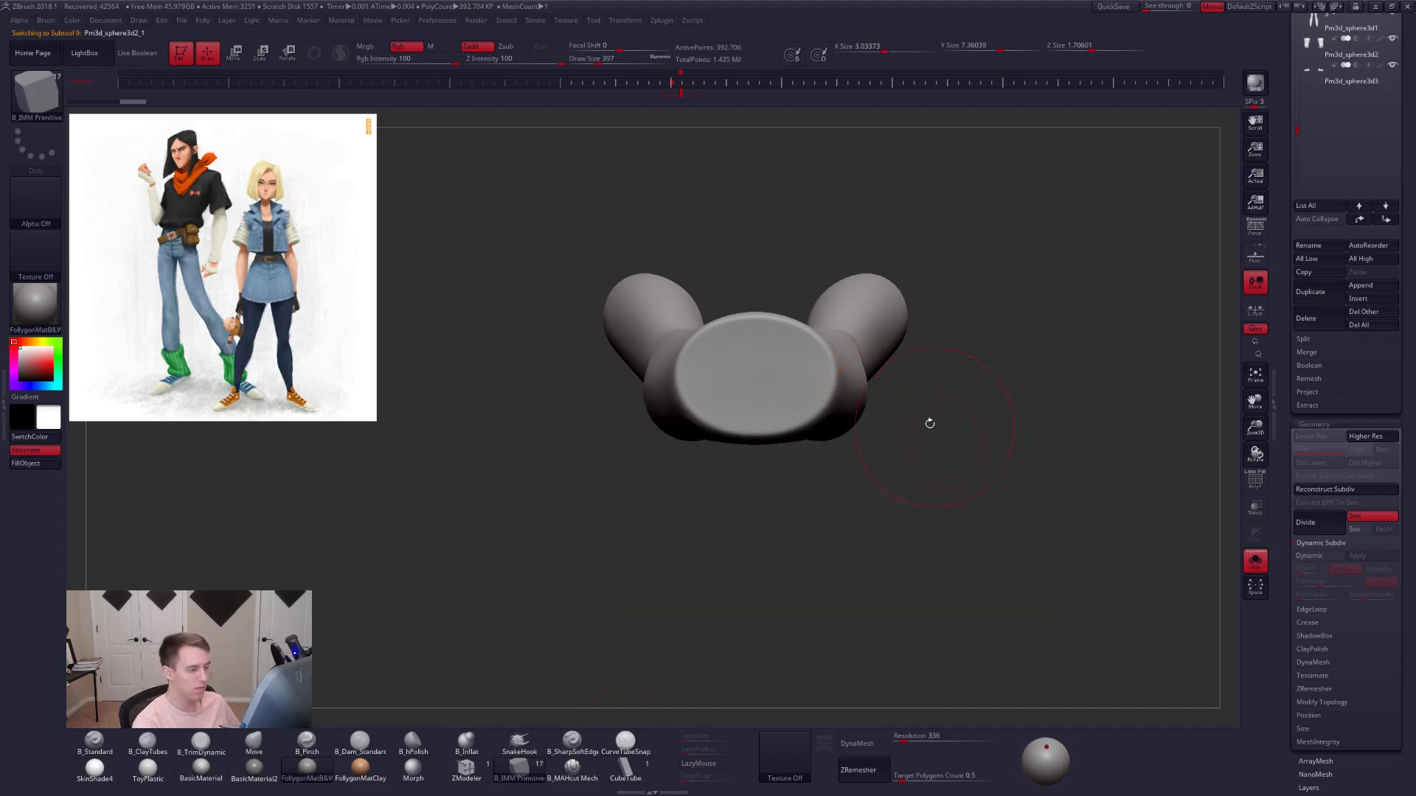
pyautogui.moveTo(754, 379); pyautogui.dragTo(758, 399)
pyautogui.keyDown('ctrl'); pyautogui.click(759, 463); pyautogui.keyUp('ctrl')
pyautogui.hotkey('ctrl', 'w')
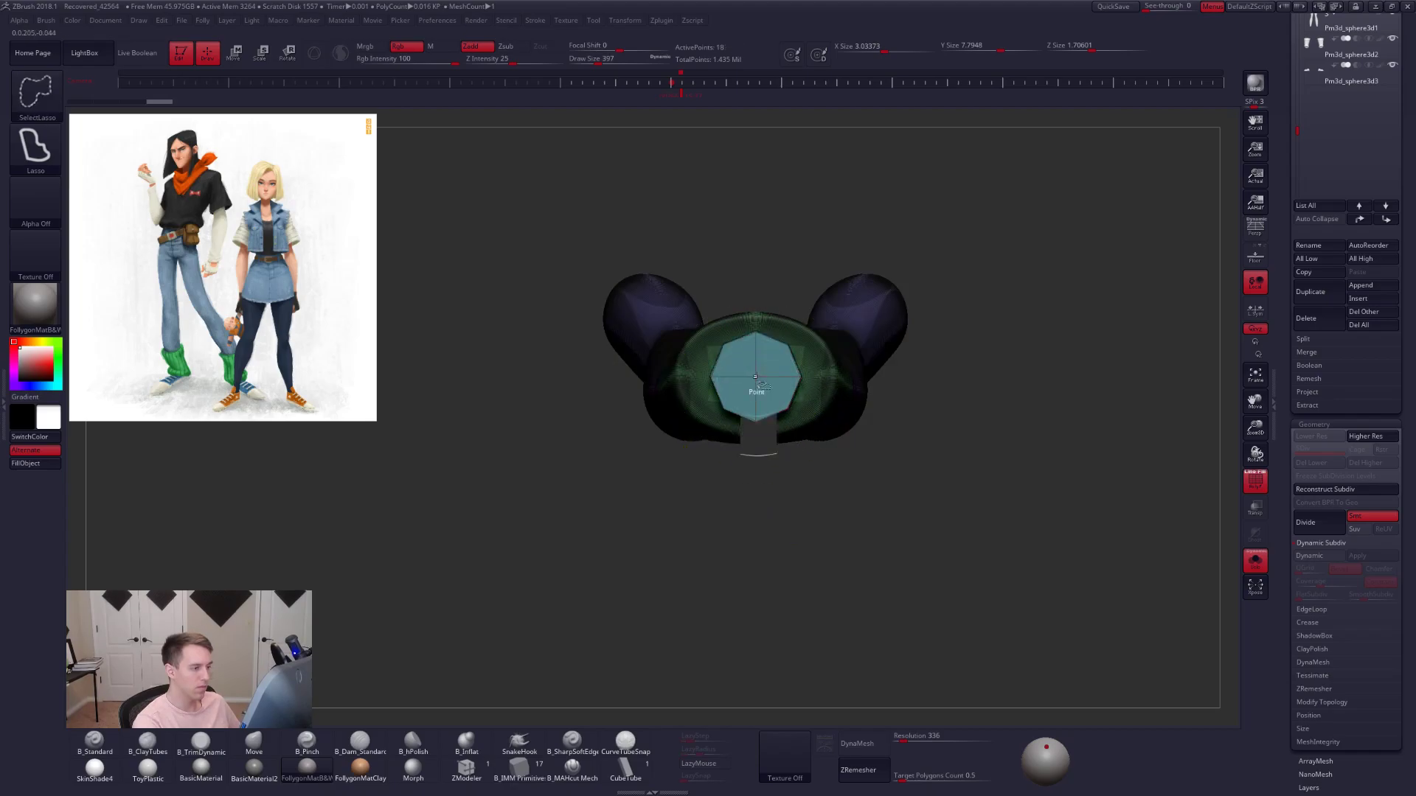
# - Keep only the cylinder from the copied pants and turn on its dynamic subdivision smoothing
pyautogui.keyDown('ctrl'); pyautogui.keyDown('shift'); pyautogui.click(759, 386); pyautogui.keyUp('shift'); pyautogui.keyUp('ctrl')
pyautogui.press('1')
pyautogui.click(845, 391)
pyautogui.press('s')
pyautogui.moveTo(875, 379); pyautogui.dragTo(869, 378)
pyautogui.press('d')
pyautogui.keyDown('alt'); pyautogui.moveTo(817, 438); pyautogui.dragTo(831, 486); pyautogui.keyUp('alt')
pyautogui.hotkey('alt', 's')
# - Hide the other subtools and show the original pants together with the cylinder
pyautogui.moveTo(1304, 287); pyautogui.dragTo(1304, 583)
pyautogui.keyDown('shift'); pyautogui.click(1392, 281); pyautogui.keyUp('shift')
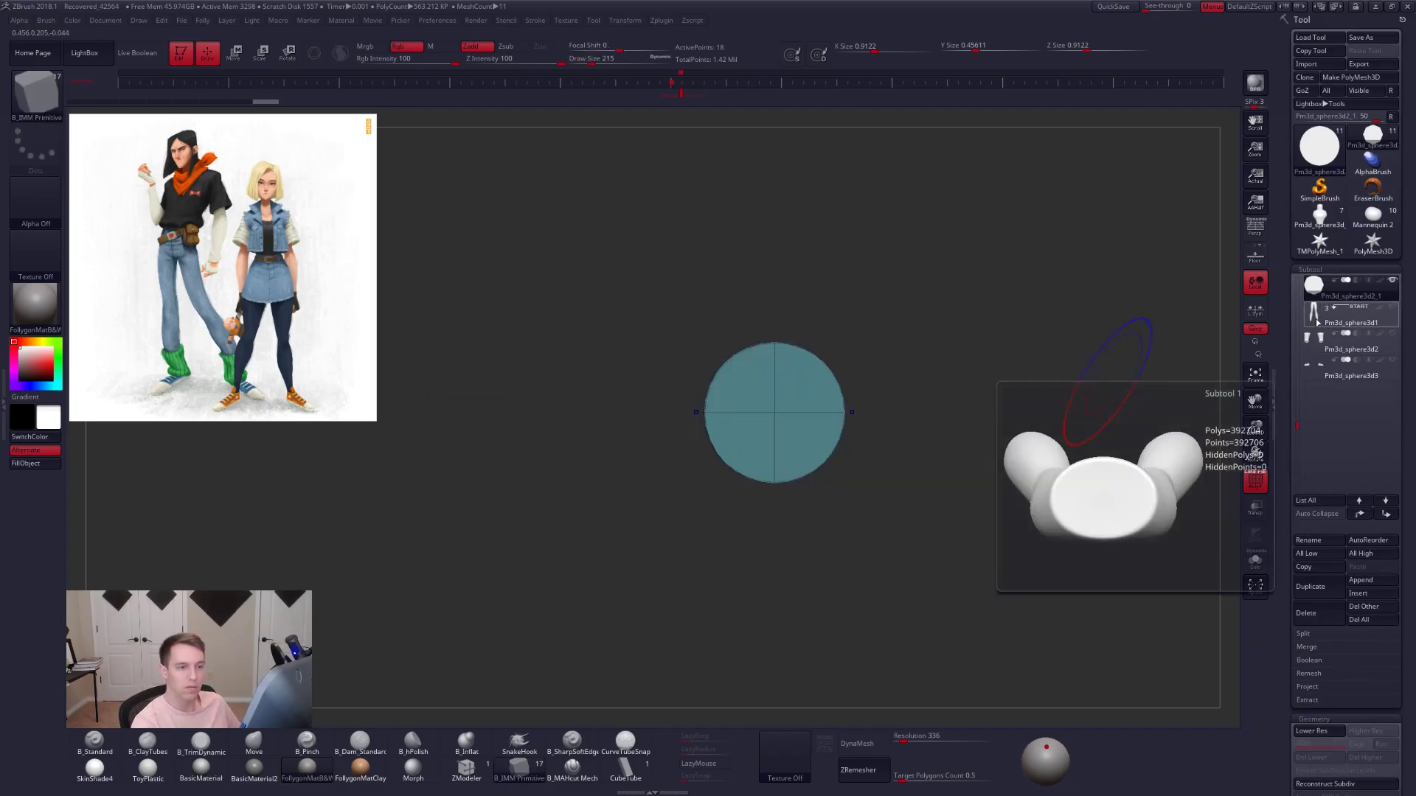
pyautogui.click(1317, 322)
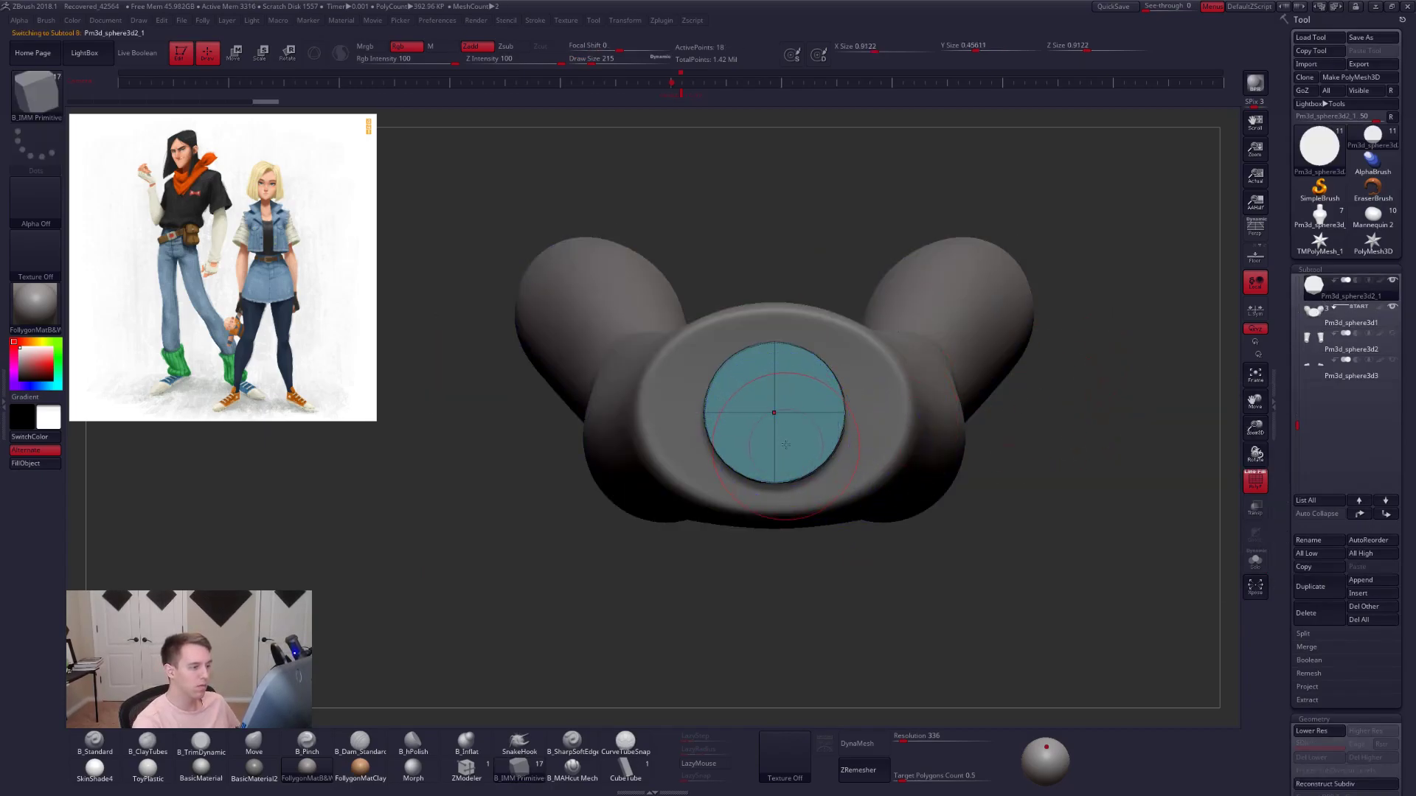
# - Stretch the cylinder in width and depth with the Transpose line to match the oval of the pants' waist
pyautogui.press('w')
pyautogui.moveTo(774, 413)
pyautogui.mouseDown()
pyautogui.moveTo(788, 492)
pyautogui.moveTo(950, 423)
pyautogui.moveTo(921, 413)
pyautogui.moveTo(975, 413)
pyautogui.mouseUp()
pyautogui.moveTo(773, 412); pyautogui.dragTo(775, 752)
pyautogui.keyDown('ctrl'); pyautogui.moveTo(817, 616); pyautogui.dragTo(819, 561, button='right'); pyautogui.keyUp('ctrl')
pyautogui.click(806, 487)
pyautogui.click(806, 534)
pyautogui.moveTo(778, 423); pyautogui.dragTo(878, 424)
pyautogui.click(780, 466)
pyautogui.moveTo(778, 496); pyautogui.dragTo(778, 514)
# - Flatten the cylinder into a thin band about 0.15 units high on the pants' waist, using transparency for alignment
pyautogui.click(1254, 509)
pyautogui.moveTo(1032, 548)
pyautogui.mouseDown(button='right')
pyautogui.moveTo(980, 527)
pyautogui.moveTo(997, 491)
pyautogui.moveTo(944, 532)
pyautogui.mouseUp(button='right')
pyautogui.keyDown('shift'); pyautogui.moveTo(887, 442); pyautogui.dragTo(888, 481); pyautogui.keyUp('shift')
pyautogui.moveTo(795, 482); pyautogui.dragTo(805, 373)
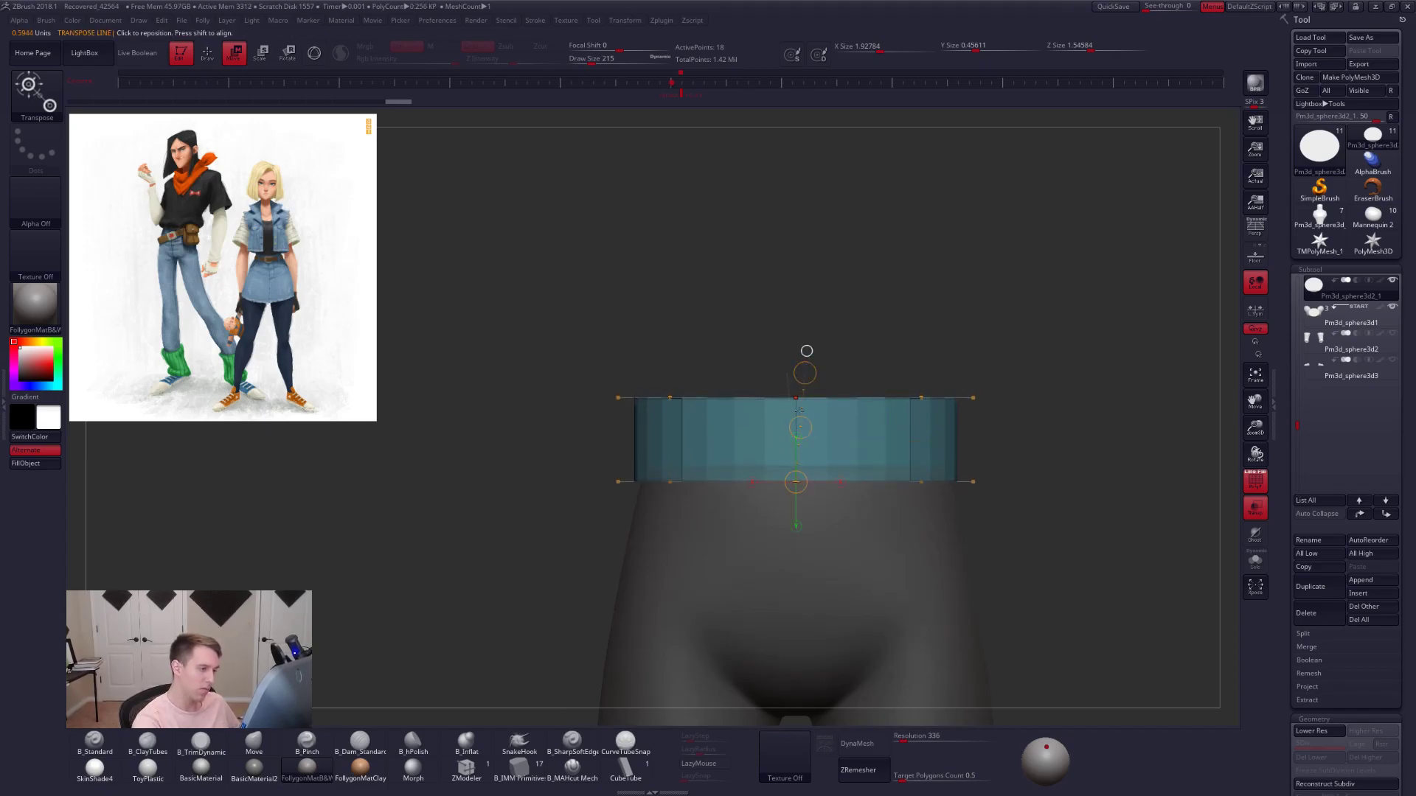
pyautogui.moveTo(908, 481)
pyautogui.keyDown('shift'); pyautogui.mouseDown()
pyautogui.moveTo(908, 366)
pyautogui.moveTo(914, 440)
pyautogui.mouseUp(); pyautogui.keyUp('shift')
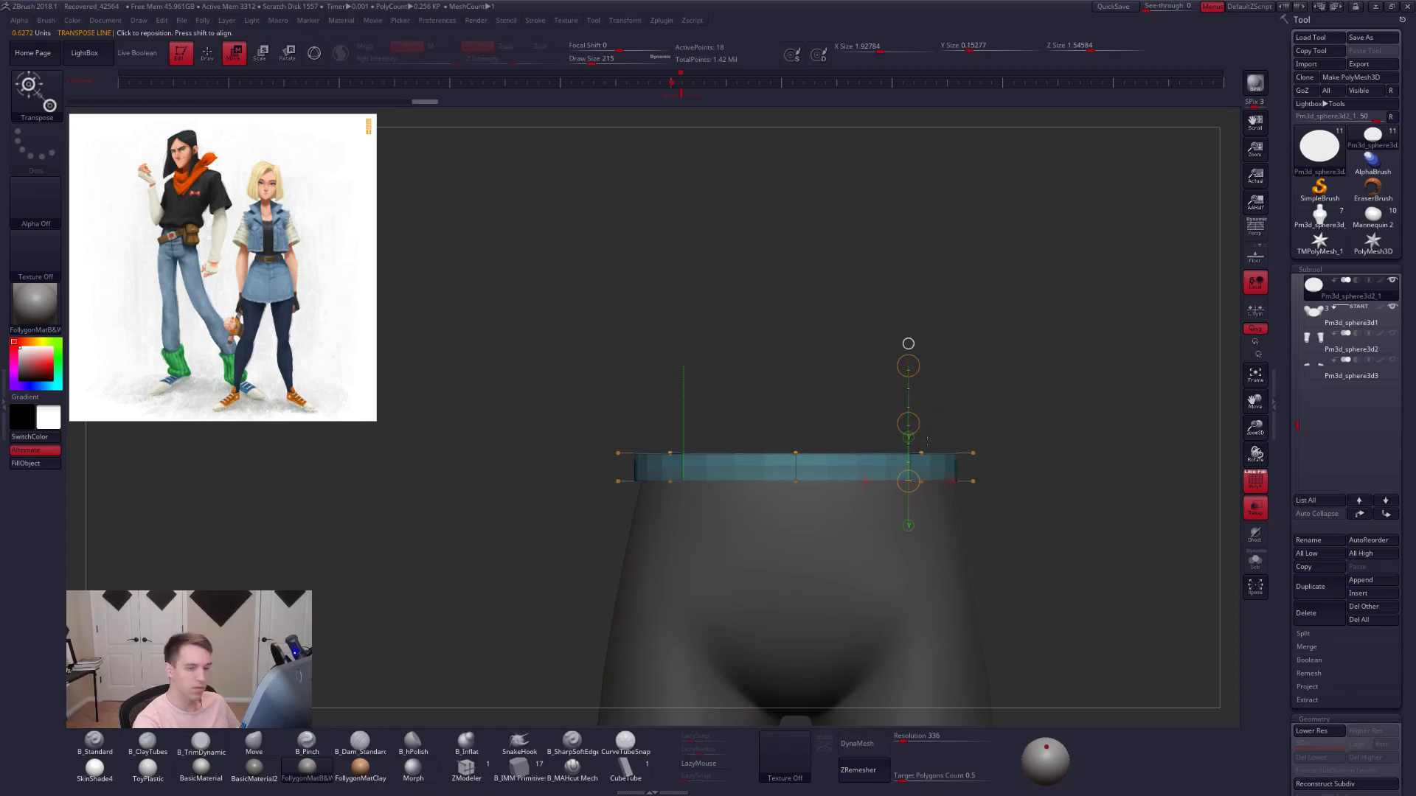
pyautogui.click(1256, 508)
pyautogui.hotkey('shift', 'f')
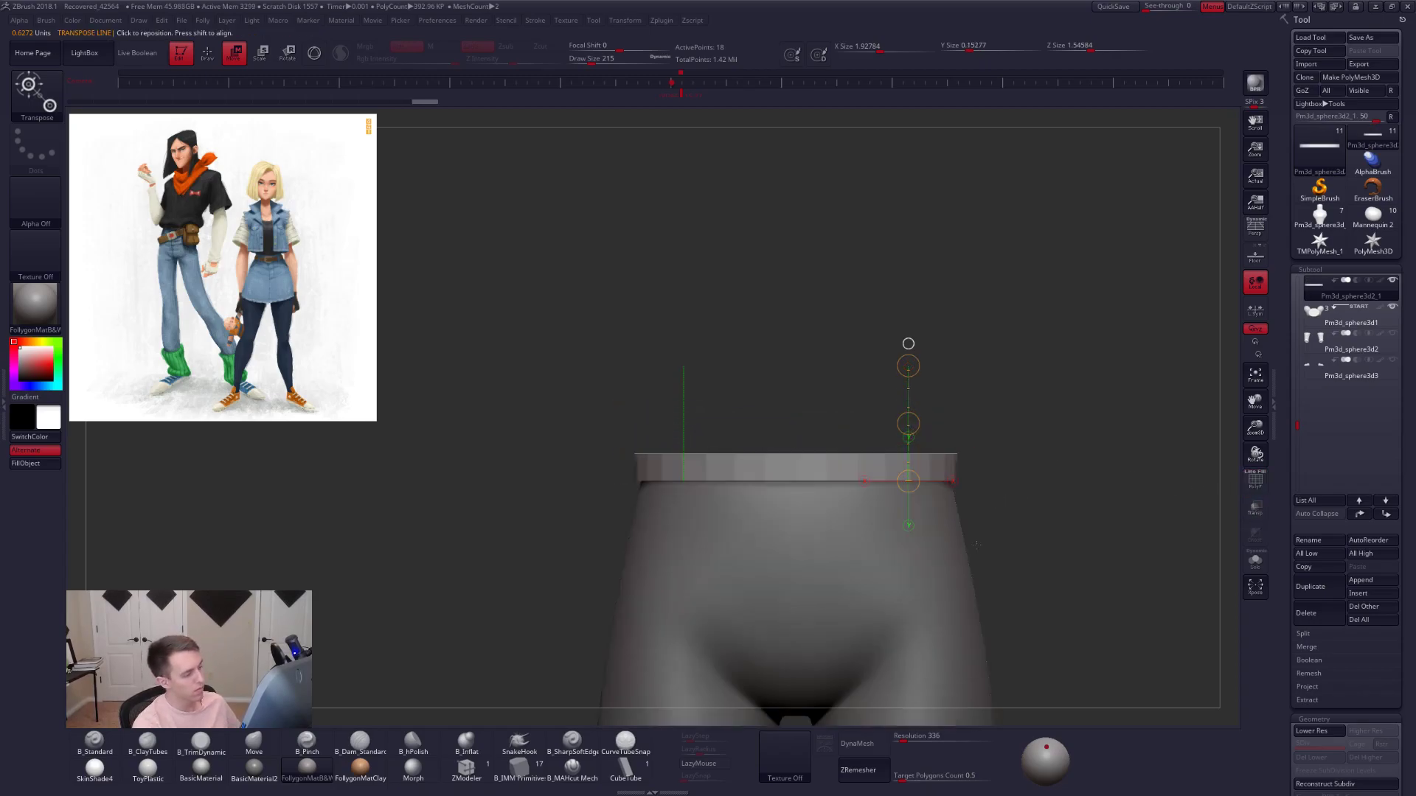
# - Reposition the band around the pants' waist with the Transpose line, checking its fit from below
pyautogui.moveTo(986, 580)
pyautogui.mouseDown()
pyautogui.moveTo(987, 502)
pyautogui.moveTo(986, 546)
pyautogui.moveTo(973, 526)
pyautogui.moveTo(1028, 492)
pyautogui.moveTo(907, 493)
pyautogui.moveTo(986, 503)
pyautogui.mouseUp()
pyautogui.press('q')
pyautogui.hotkey('shift', 'd')
pyautogui.hotkey('shift', 'f')
pyautogui.press('w')
pyautogui.moveTo(872, 451)
pyautogui.mouseDown()
pyautogui.moveTo(964, 563)
pyautogui.moveTo(963, 401)
pyautogui.mouseUp()
pyautogui.press('d')
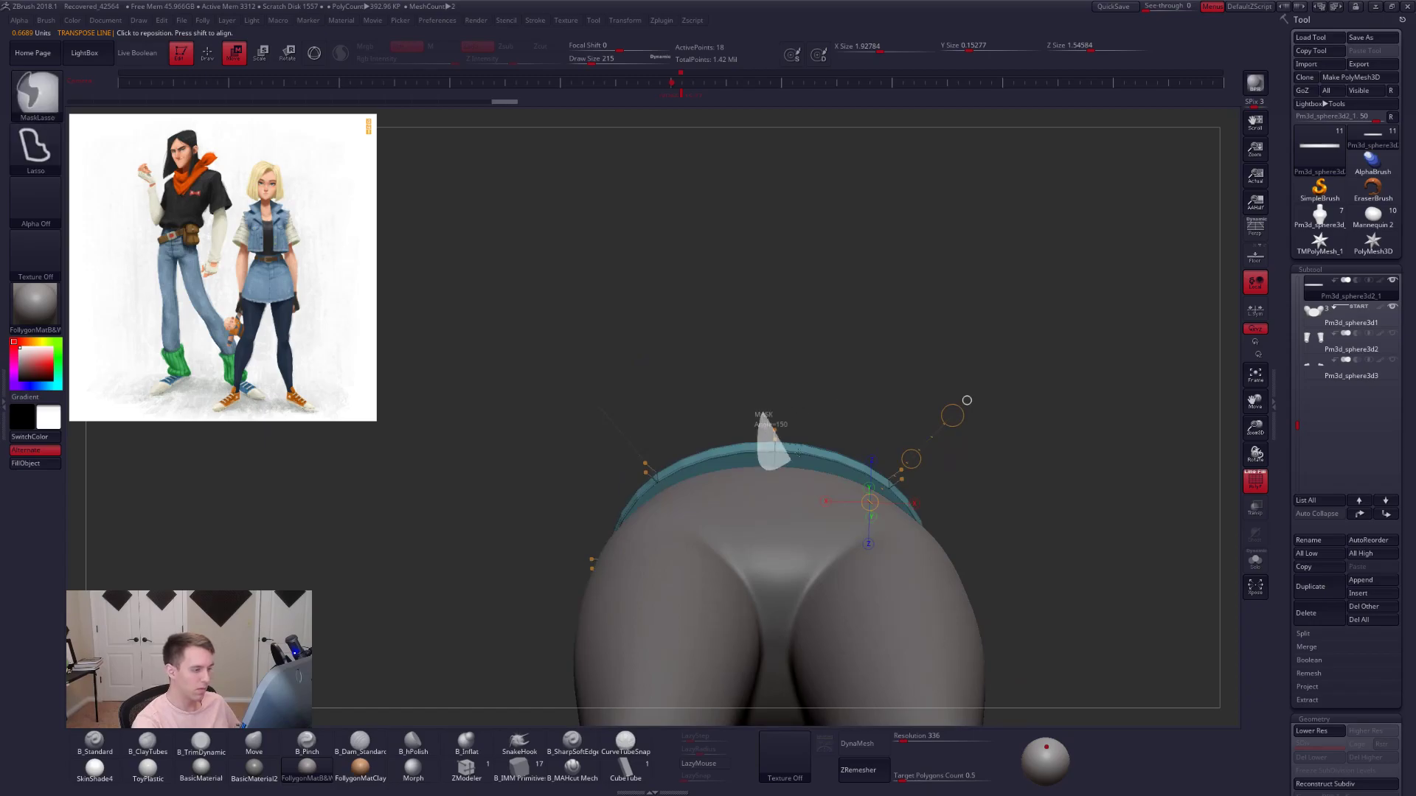
pyautogui.hotkey('shift', 'd')
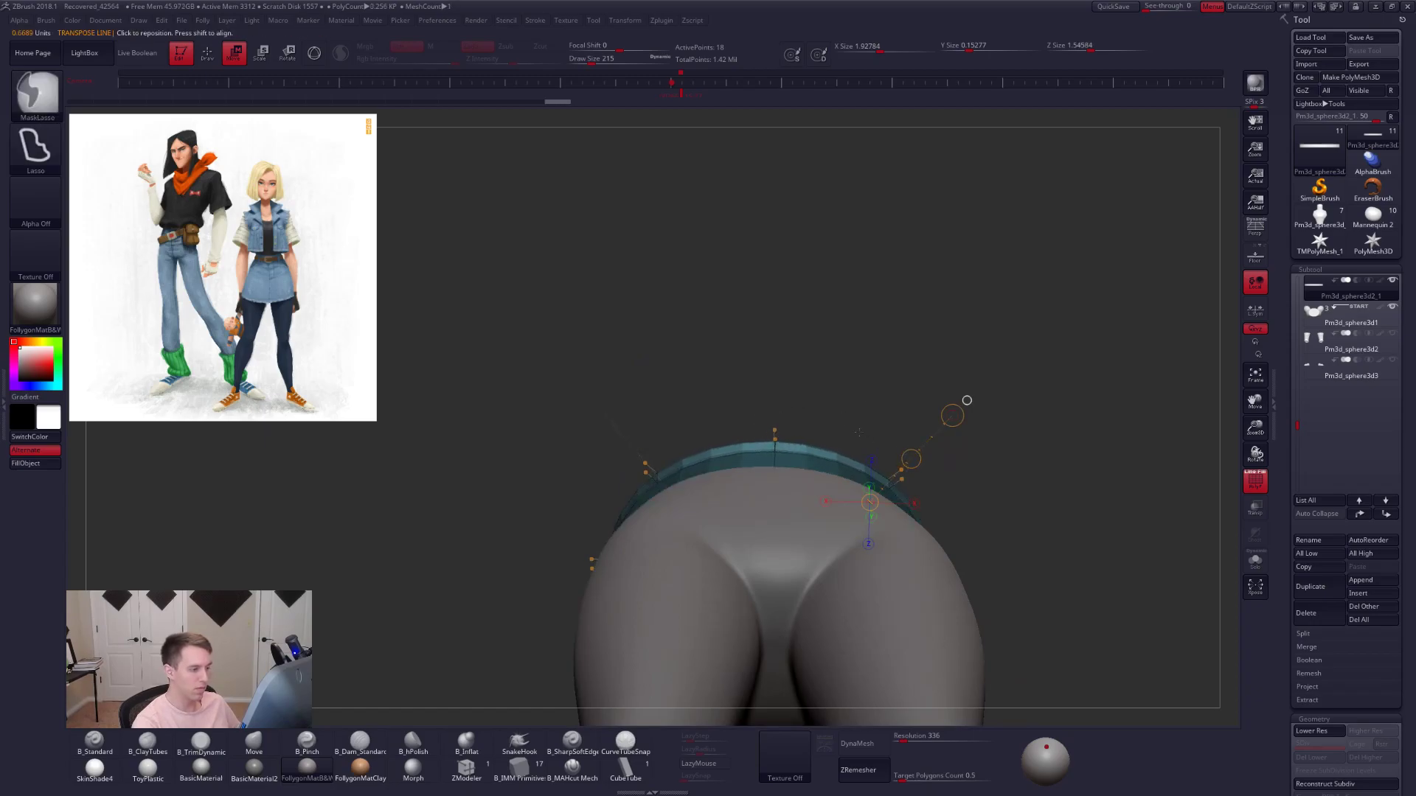
pyautogui.hotkey('ctrl', 'shift', 's')
pyautogui.moveTo(778, 428)
pyautogui.keyDown('shift'); pyautogui.mouseDown()
pyautogui.moveTo(776, 476)
pyautogui.moveTo(777, 405)
pyautogui.moveTo(777, 445)
pyautogui.mouseUp(); pyautogui.keyUp('shift')
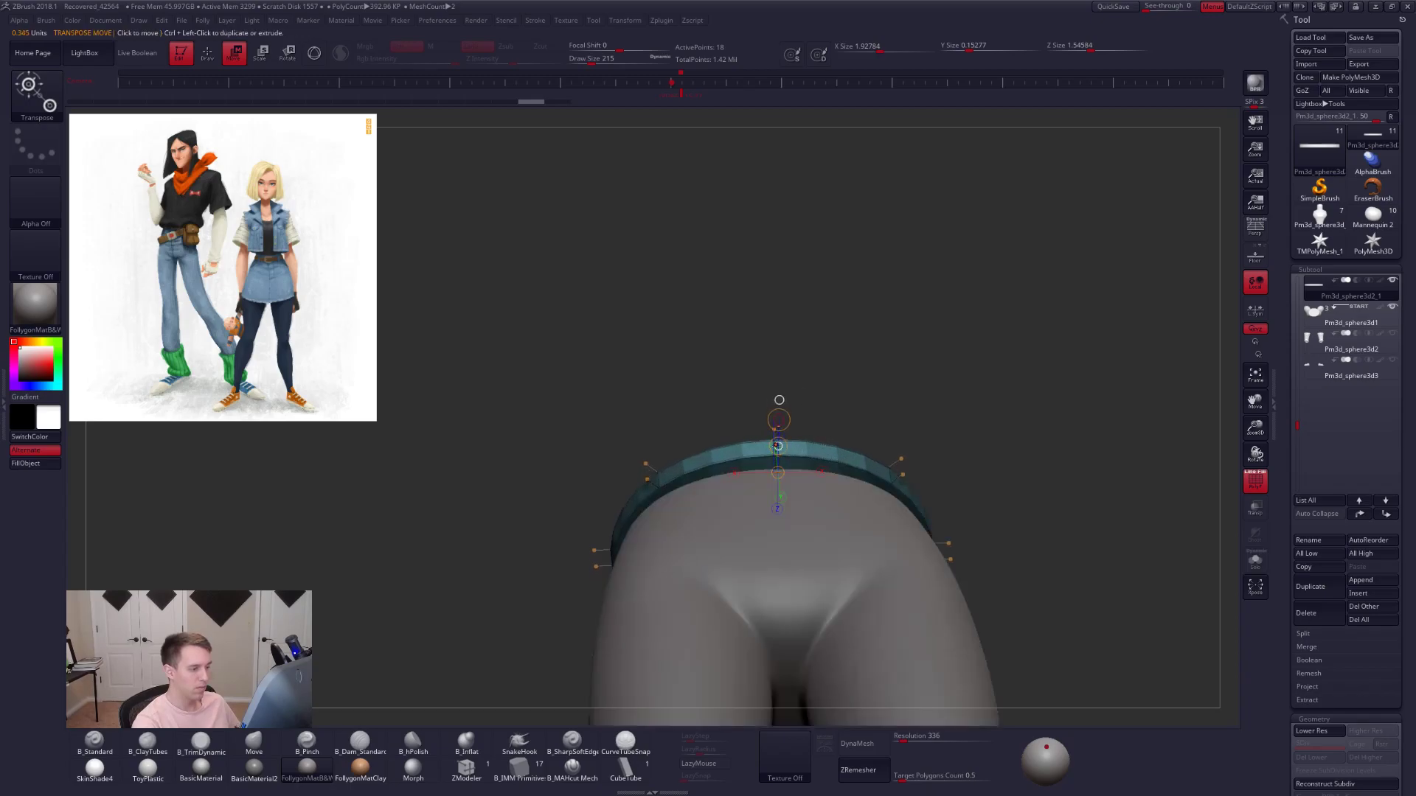
# - Leave Transpose mode, turn off the polyframe display and show all subtools again
pyautogui.press('q')
pyautogui.moveTo(771, 526)
pyautogui.mouseDown(button='right')
pyautogui.moveTo(823, 569)
pyautogui.moveTo(864, 533)
pyautogui.mouseUp(button='right')
pyautogui.moveTo(864, 532); pyautogui.dragTo(835, 451)
pyautogui.hotkey('shift', 'f')
pyautogui.click(1392, 281)
pyautogui.click(1392, 281)
# - Select the shirt torso and adjust its hem over the waistband with the Move brush at draw size 321
pyautogui.keyDown('alt'); pyautogui.click(861, 408); pyautogui.keyUp('alt')
pyautogui.keyDown('alt'); pyautogui.moveTo(862, 409); pyautogui.dragTo(866, 451, button='right'); pyautogui.keyUp('alt')
pyautogui.press('space')
pyautogui.moveTo(841, 463); pyautogui.dragTo(846, 462)
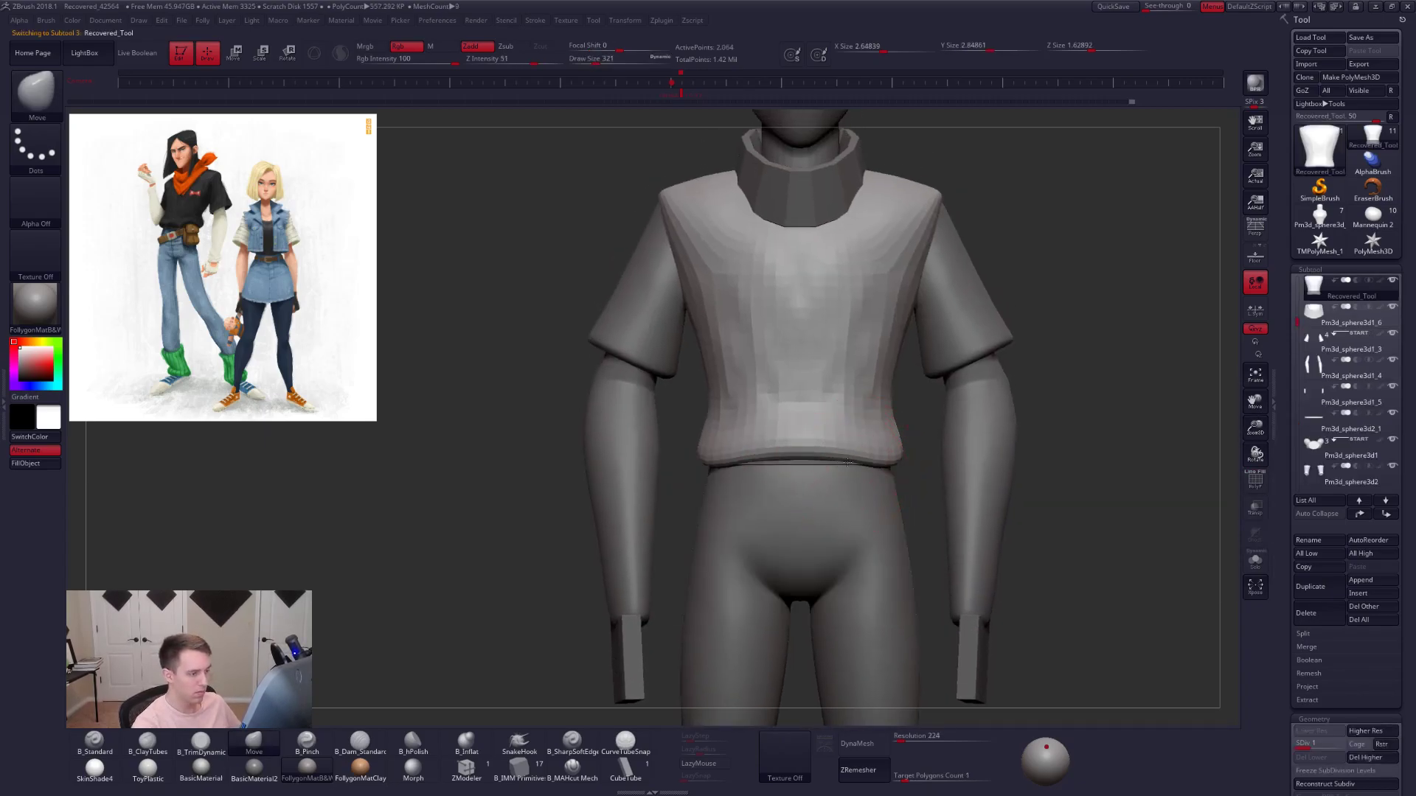
pyautogui.moveTo(882, 476); pyautogui.dragTo(882, 478)
pyautogui.moveTo(882, 476)
pyautogui.mouseDown(button='right')
pyautogui.moveTo(793, 464)
pyautogui.moveTo(854, 443)
pyautogui.moveTo(847, 471)
pyautogui.moveTo(799, 459)
pyautogui.mouseUp(button='right')
# - Raise the shirt torso to subdivision level 3 and switch to the ClayTubes brush
pyautogui.press('d')
pyautogui.press('d')
pyautogui.press('2')
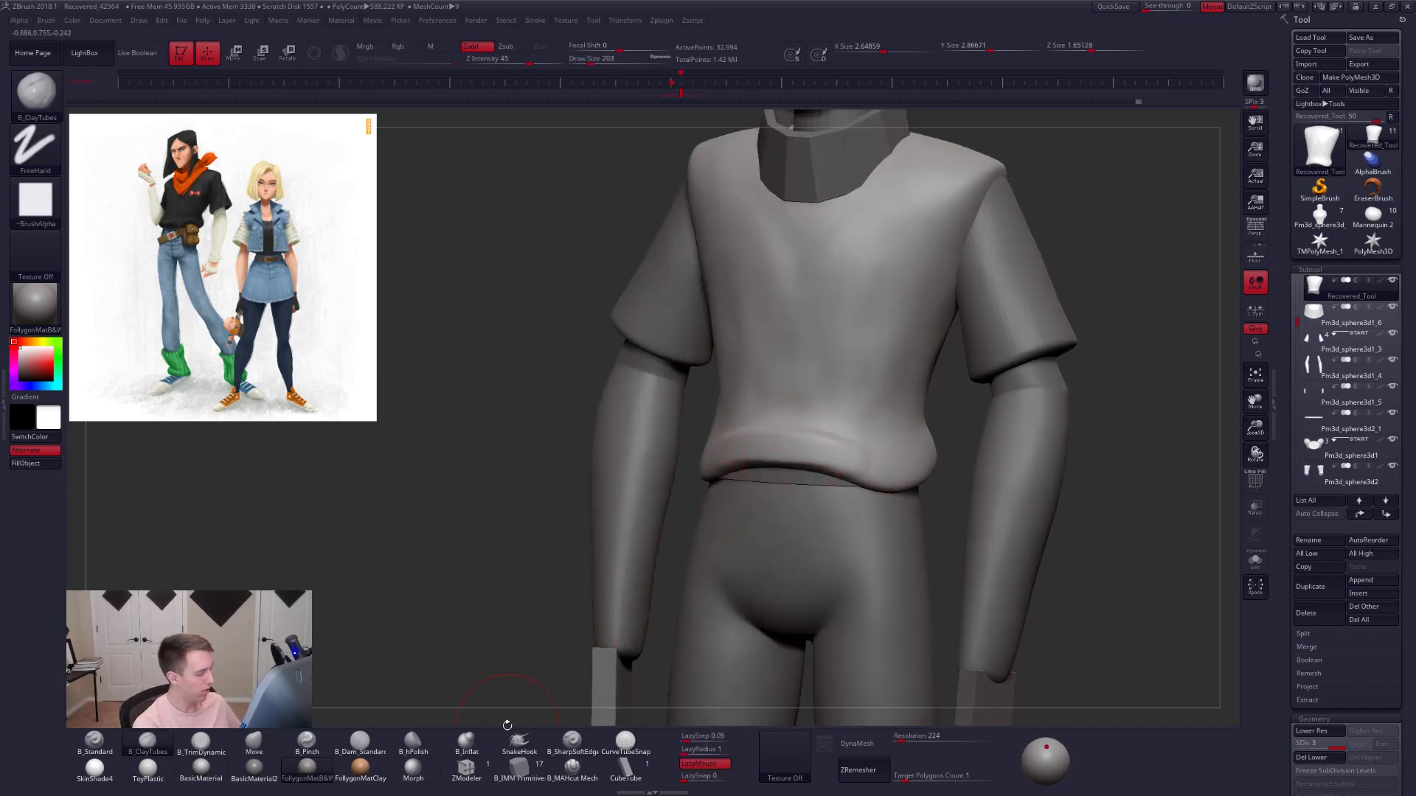
# - Isolate the shirt torso and build up its rolled hem with the ClayTubes brush at draw size 203
pyautogui.click(466, 743)
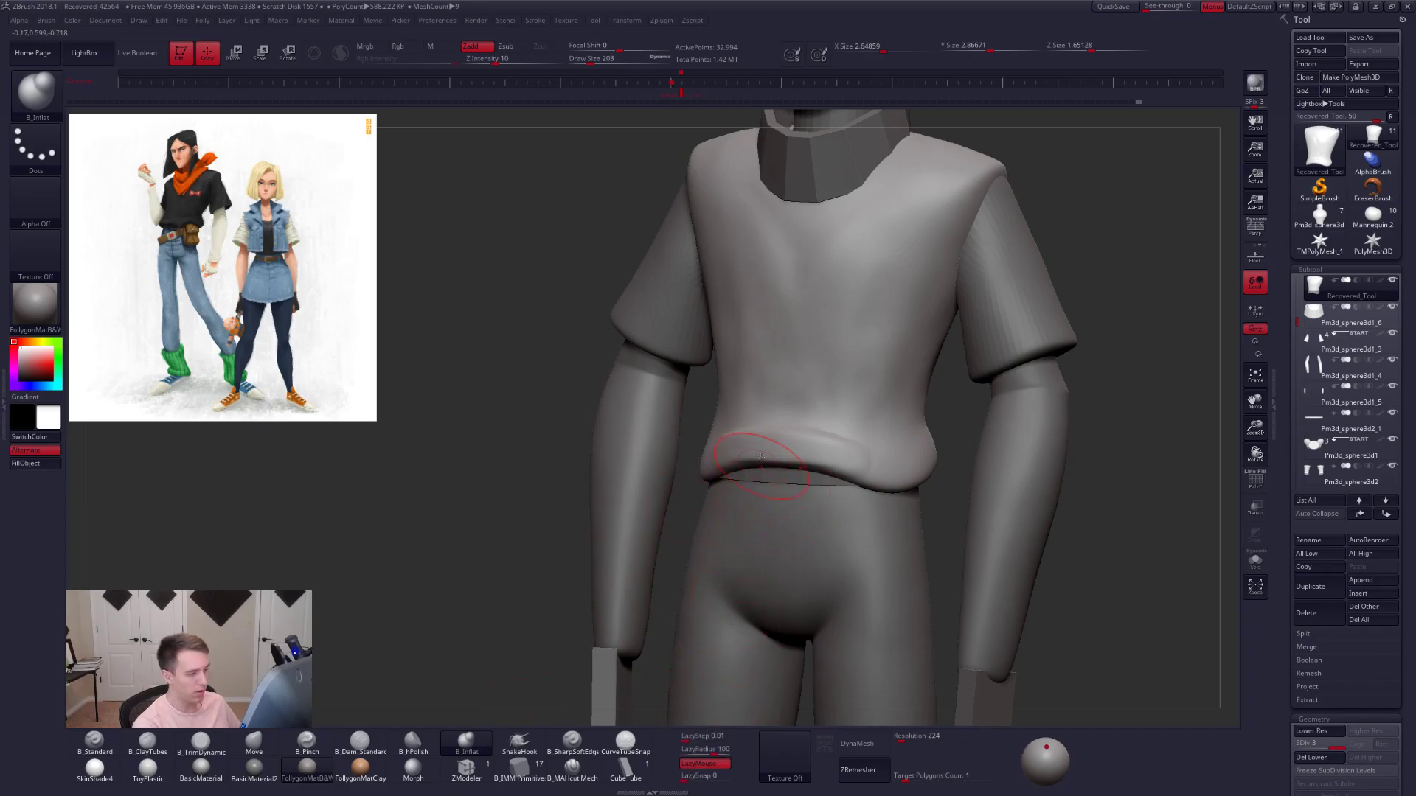
pyautogui.hotkey('alt', 's')
pyautogui.moveTo(751, 446); pyautogui.dragTo(804, 447)
pyautogui.moveTo(929, 435)
pyautogui.mouseDown(button='right')
pyautogui.moveTo(818, 458)
pyautogui.moveTo(874, 480)
pyautogui.moveTo(817, 523)
pyautogui.mouseUp(button='right')
pyautogui.press('2')
pyautogui.moveTo(822, 510); pyautogui.dragTo(880, 477)
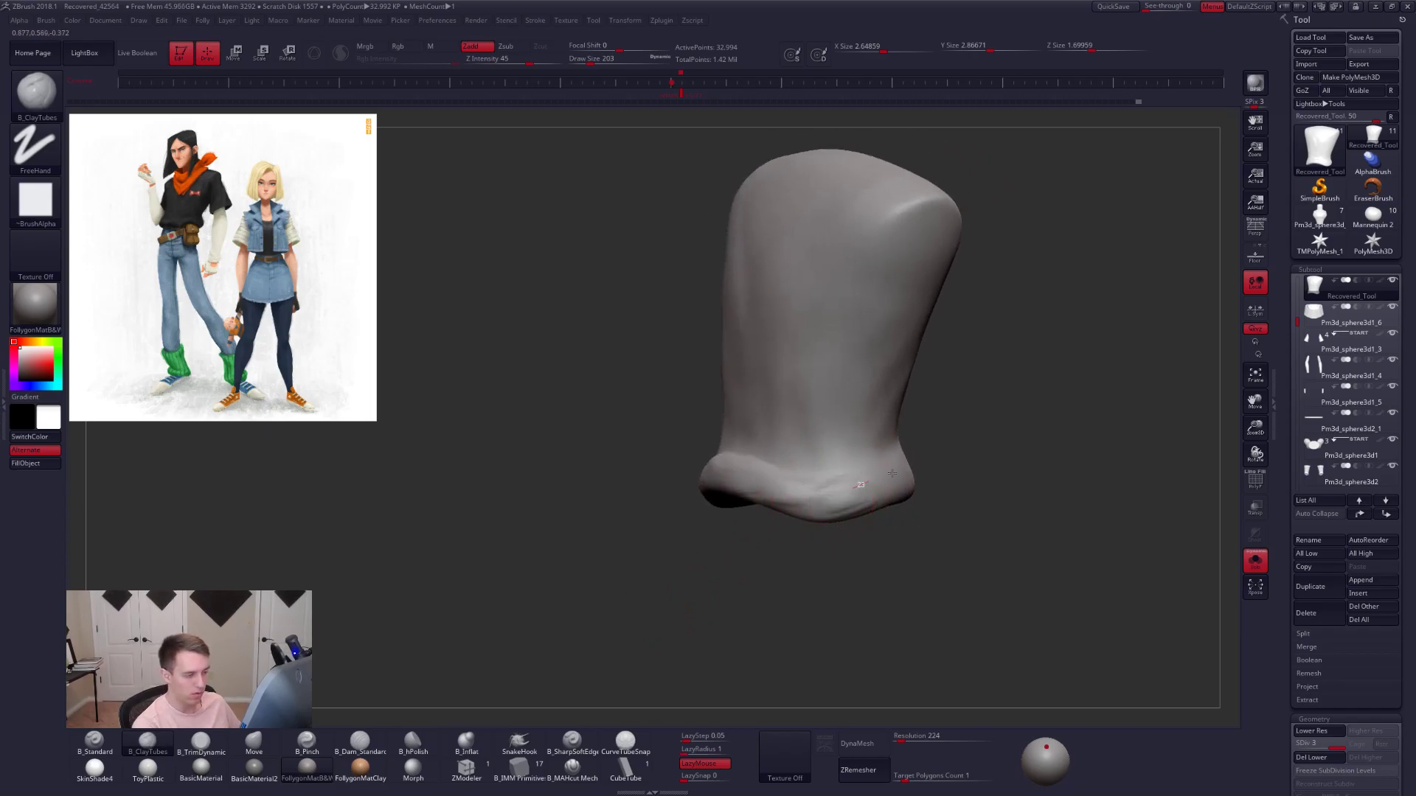
pyautogui.moveTo(857, 490); pyautogui.dragTo(803, 512, button='right')
pyautogui.moveTo(890, 492); pyautogui.dragTo(802, 510, button='right')
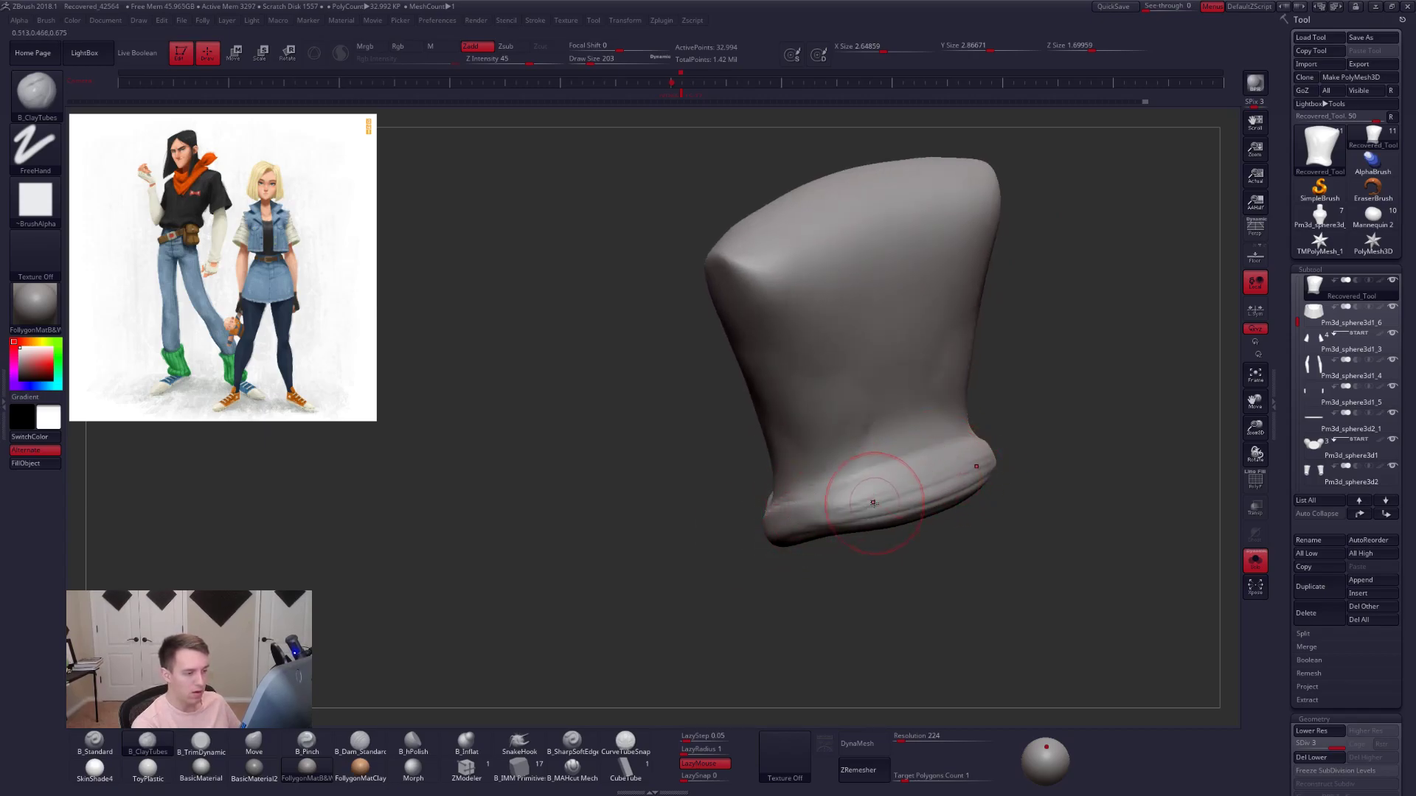
pyautogui.moveTo(866, 470); pyautogui.dragTo(814, 496, button='right')
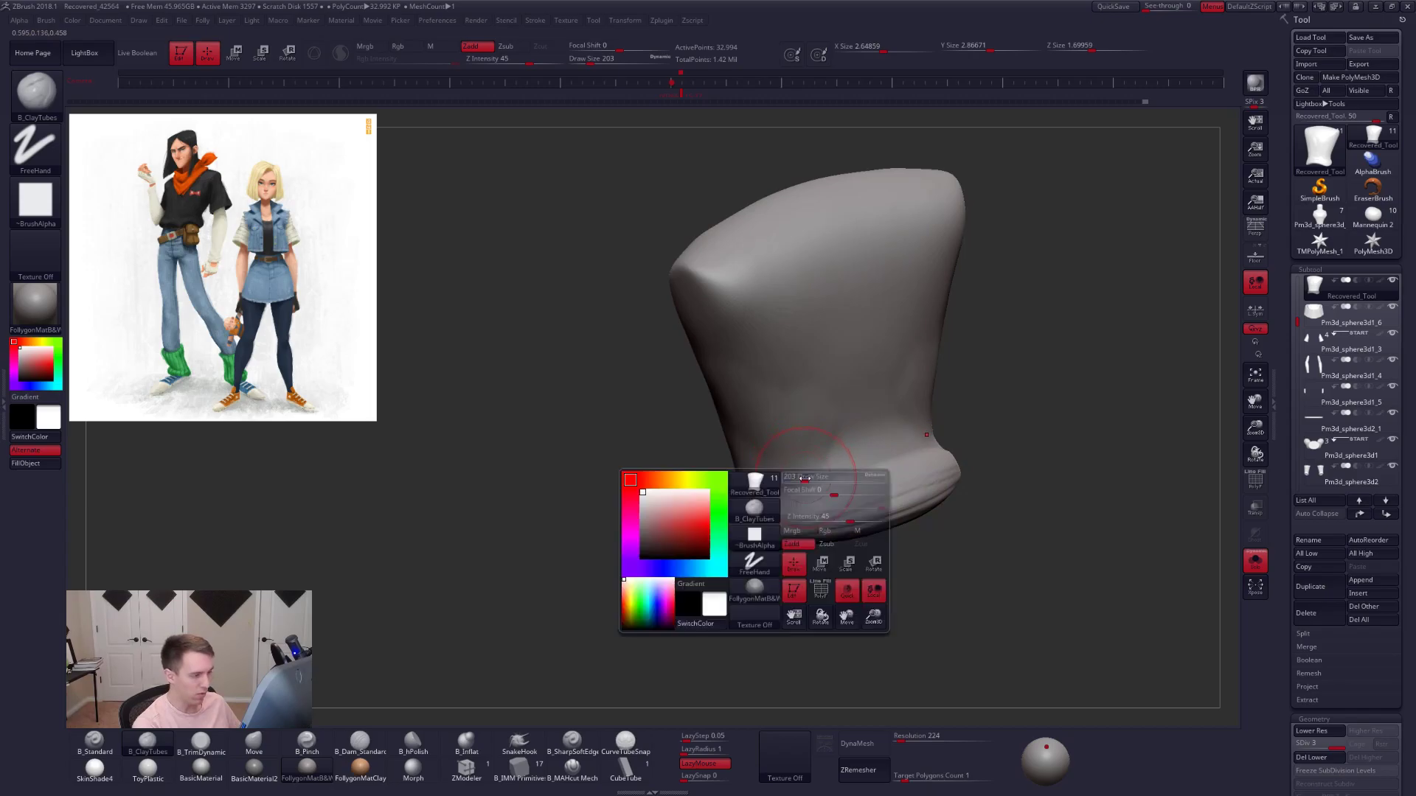
# - Sculpt diagonal fabric folds rising from the hem across the shirt torso with the ClayTubes brush
pyautogui.moveTo(909, 492); pyautogui.dragTo(698, 463, button='right')
pyautogui.hotkey('alt', 's')
pyautogui.hotkey('alt', 's')
pyautogui.moveTo(699, 462); pyautogui.dragTo(734, 373)
pyautogui.moveTo(711, 494); pyautogui.dragTo(793, 357)
pyautogui.moveTo(774, 510); pyautogui.dragTo(818, 416)
pyautogui.keyDown('alt'); pyautogui.moveTo(841, 472); pyautogui.dragTo(908, 499, button='right'); pyautogui.keyUp('alt')
pyautogui.moveTo(763, 508)
pyautogui.mouseDown()
pyautogui.moveTo(789, 416)
pyautogui.moveTo(874, 350)
pyautogui.mouseUp()
pyautogui.moveTo(826, 457); pyautogui.dragTo(883, 361)
pyautogui.moveTo(842, 472); pyautogui.dragTo(874, 402)
# - Extend the diagonal folds around the side of the shirt torso with ClayTubes at draw size 350
pyautogui.press('space')
pyautogui.moveTo(811, 509)
pyautogui.mouseDown()
pyautogui.moveTo(827, 509)
pyautogui.moveTo(883, 380)
pyautogui.mouseUp()
pyautogui.moveTo(932, 479)
pyautogui.mouseDown(button='right')
pyautogui.moveTo(838, 511)
pyautogui.moveTo(900, 465)
pyautogui.moveTo(845, 493)
pyautogui.mouseUp(button='right')
pyautogui.moveTo(894, 520)
pyautogui.mouseDown()
pyautogui.moveTo(984, 426)
pyautogui.moveTo(982, 450)
pyautogui.mouseUp()
pyautogui.moveTo(933, 513)
pyautogui.mouseDown()
pyautogui.moveTo(987, 435)
pyautogui.moveTo(977, 475)
pyautogui.mouseUp()
pyautogui.moveTo(929, 501); pyautogui.dragTo(995, 464, button='right')
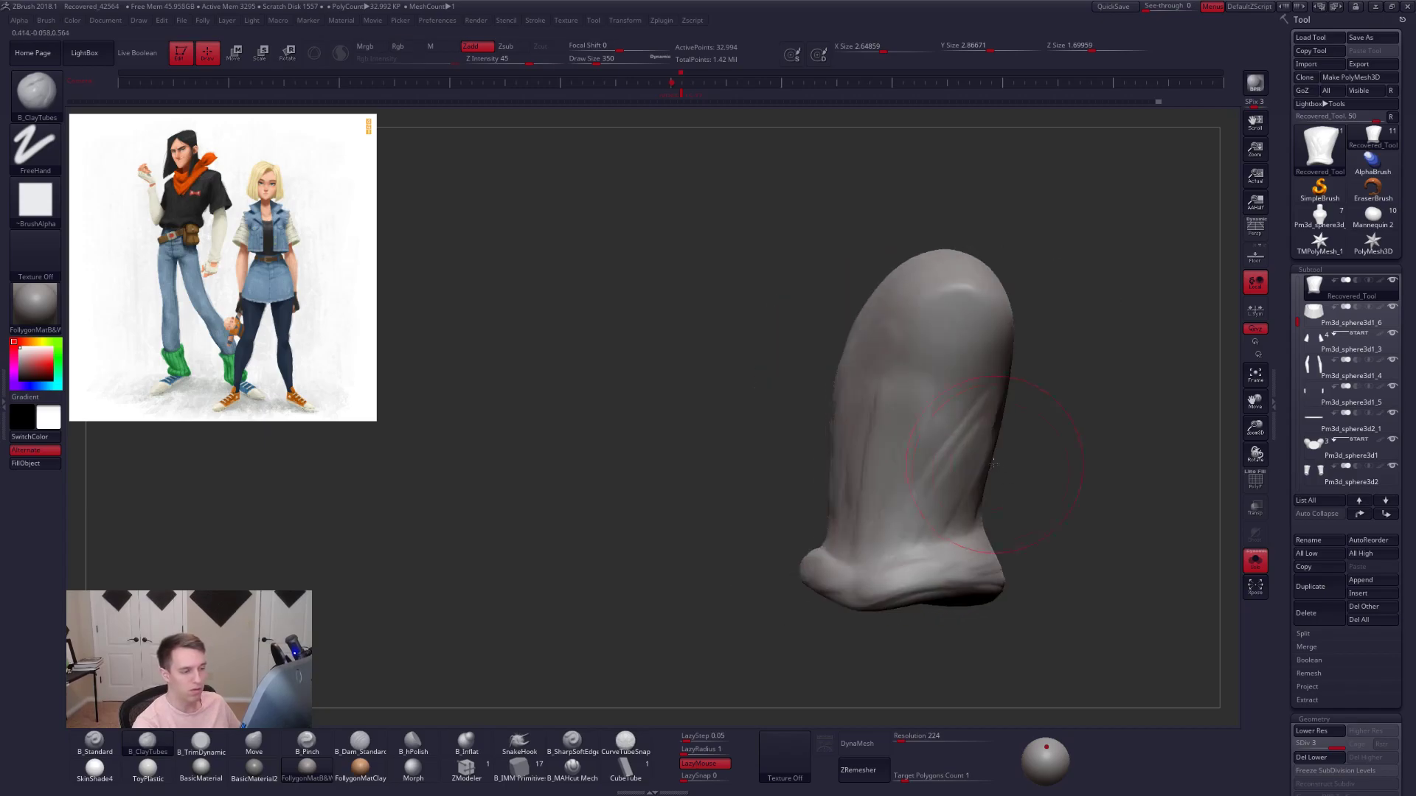
# - Show all subtools, select the sleeves and adjust their shape with the Move brush at draw size 465
pyautogui.hotkey('alt', 'shift', 's')
pyautogui.keyDown('alt'); pyautogui.moveTo(1064, 506); pyautogui.dragTo(918, 442, button='right'); pyautogui.keyUp('alt')
pyautogui.keyDown('alt'); pyautogui.click(896, 390); pyautogui.keyUp('alt')
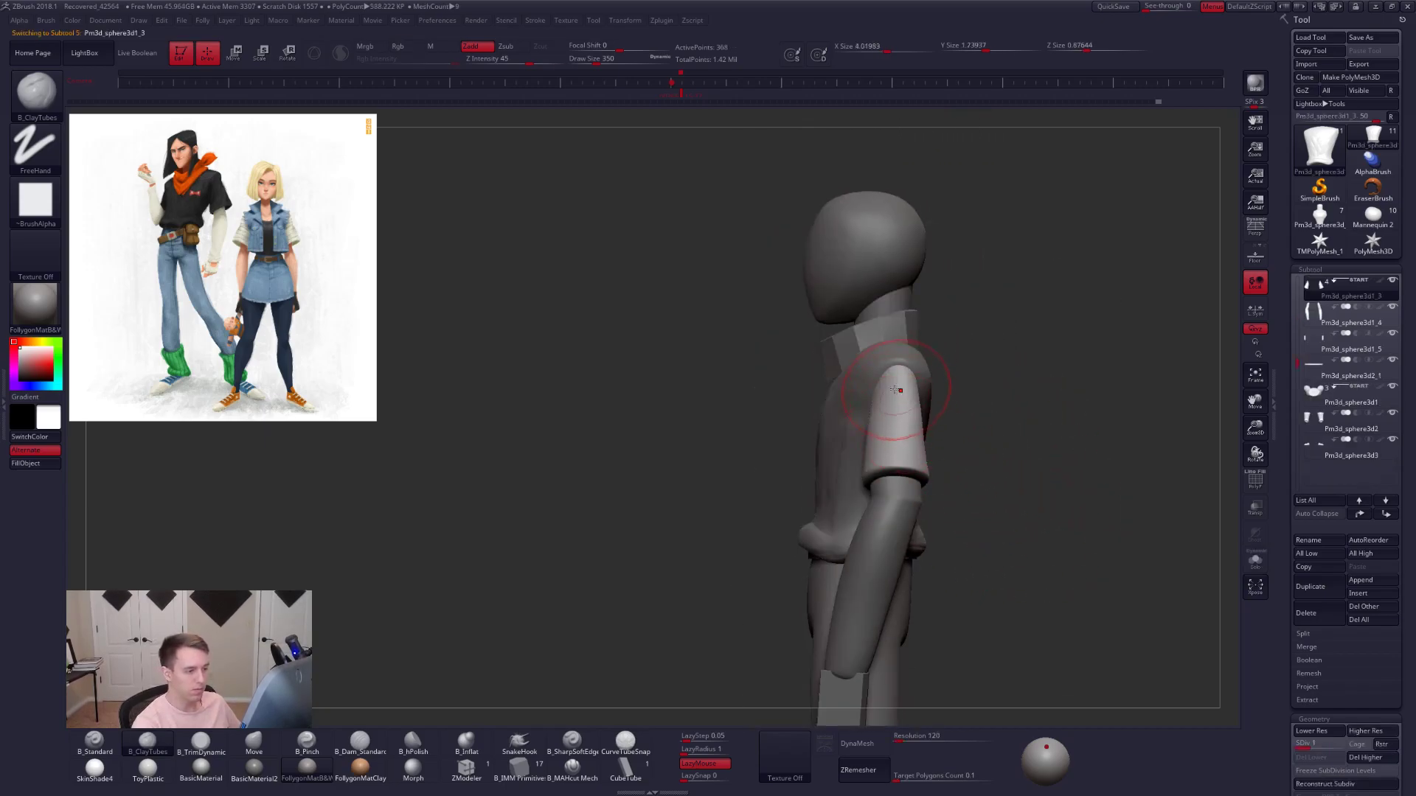
pyautogui.hotkey('ctrl', 'shift', 'f')
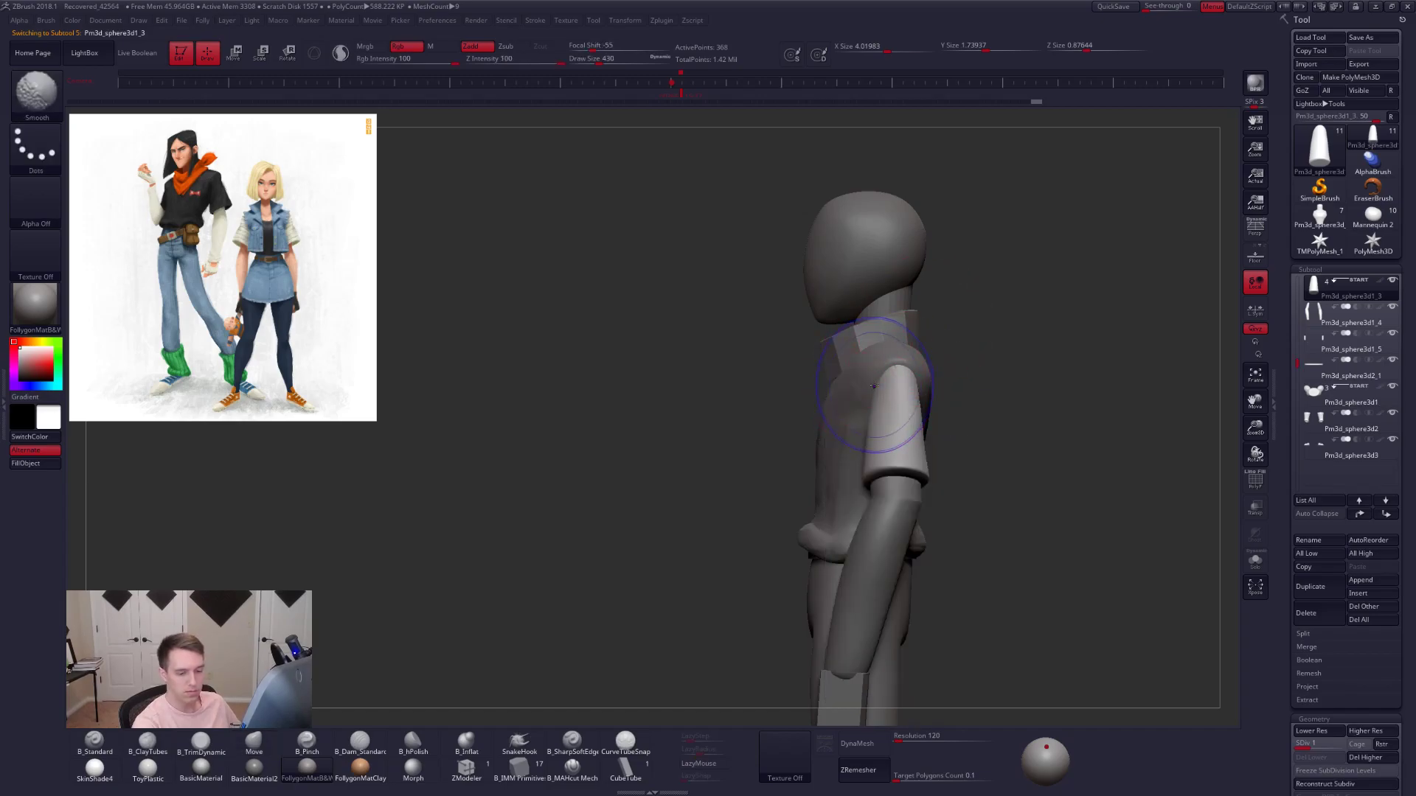
pyautogui.press('space')
pyautogui.moveTo(873, 383); pyautogui.dragTo(875, 382)
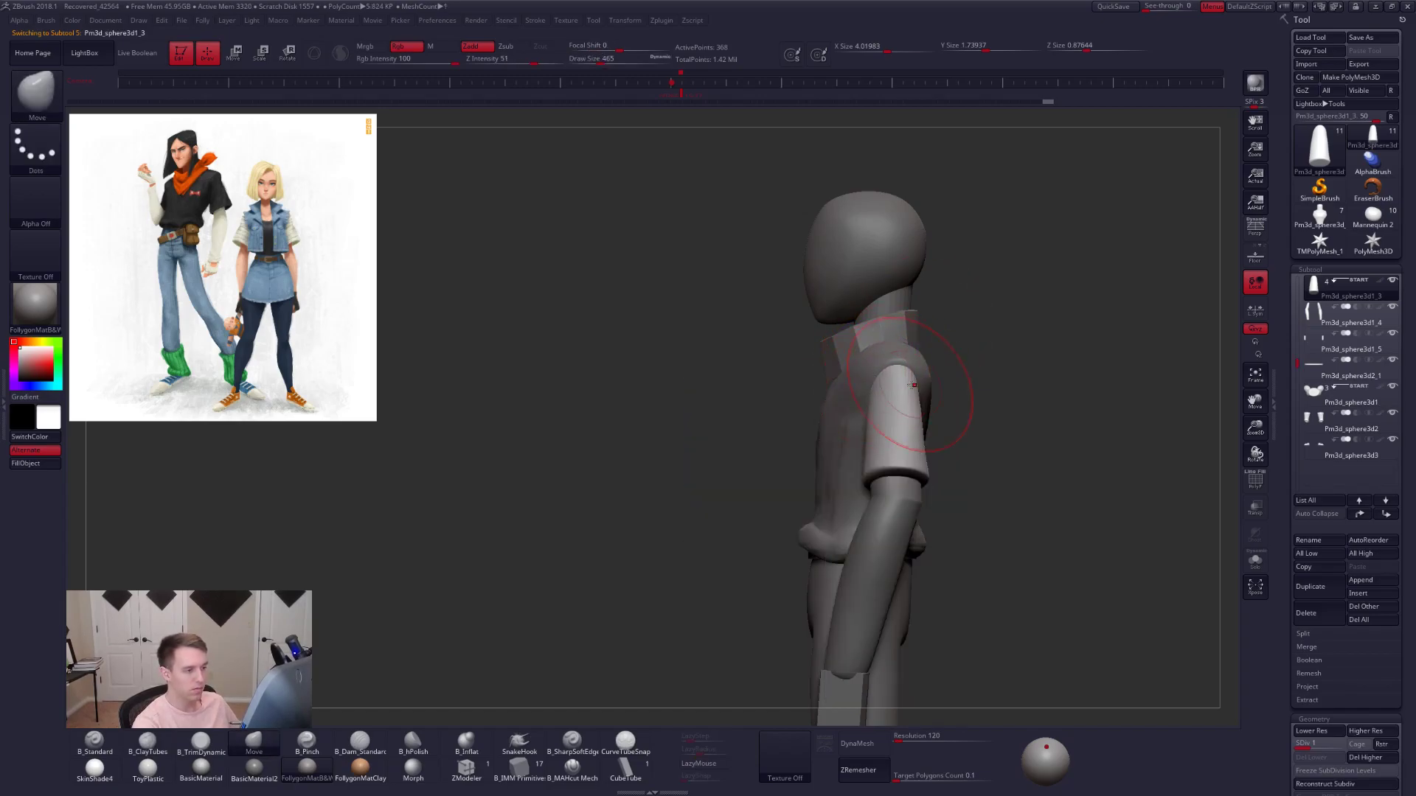
pyautogui.moveTo(722, 413); pyautogui.dragTo(866, 410)
pyautogui.press(']')
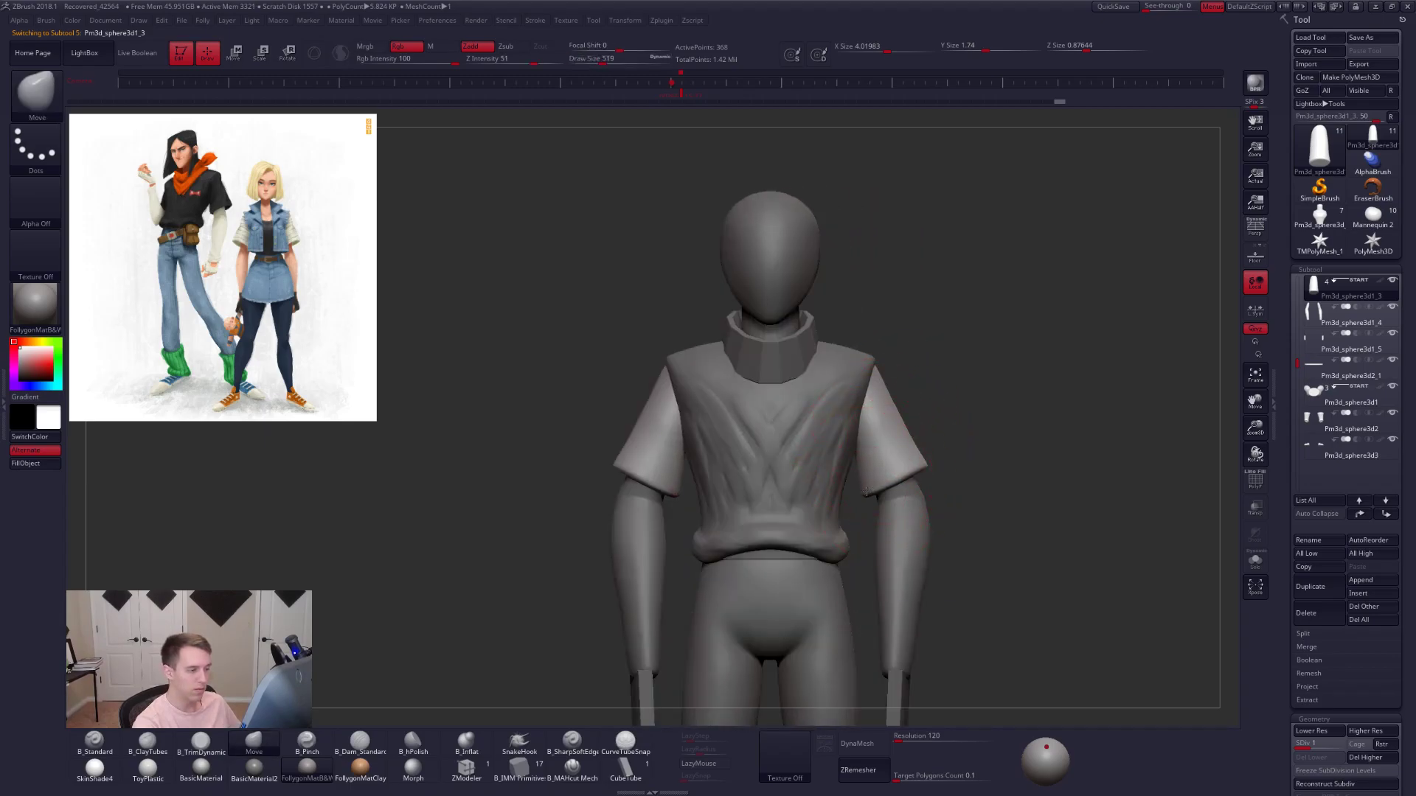
# - Refine the upper part of the sleeves at the shoulder with the Move brush at draw size 447
pyautogui.moveTo(870, 428); pyautogui.dragTo(822, 442, button='right')
pyautogui.press('space')
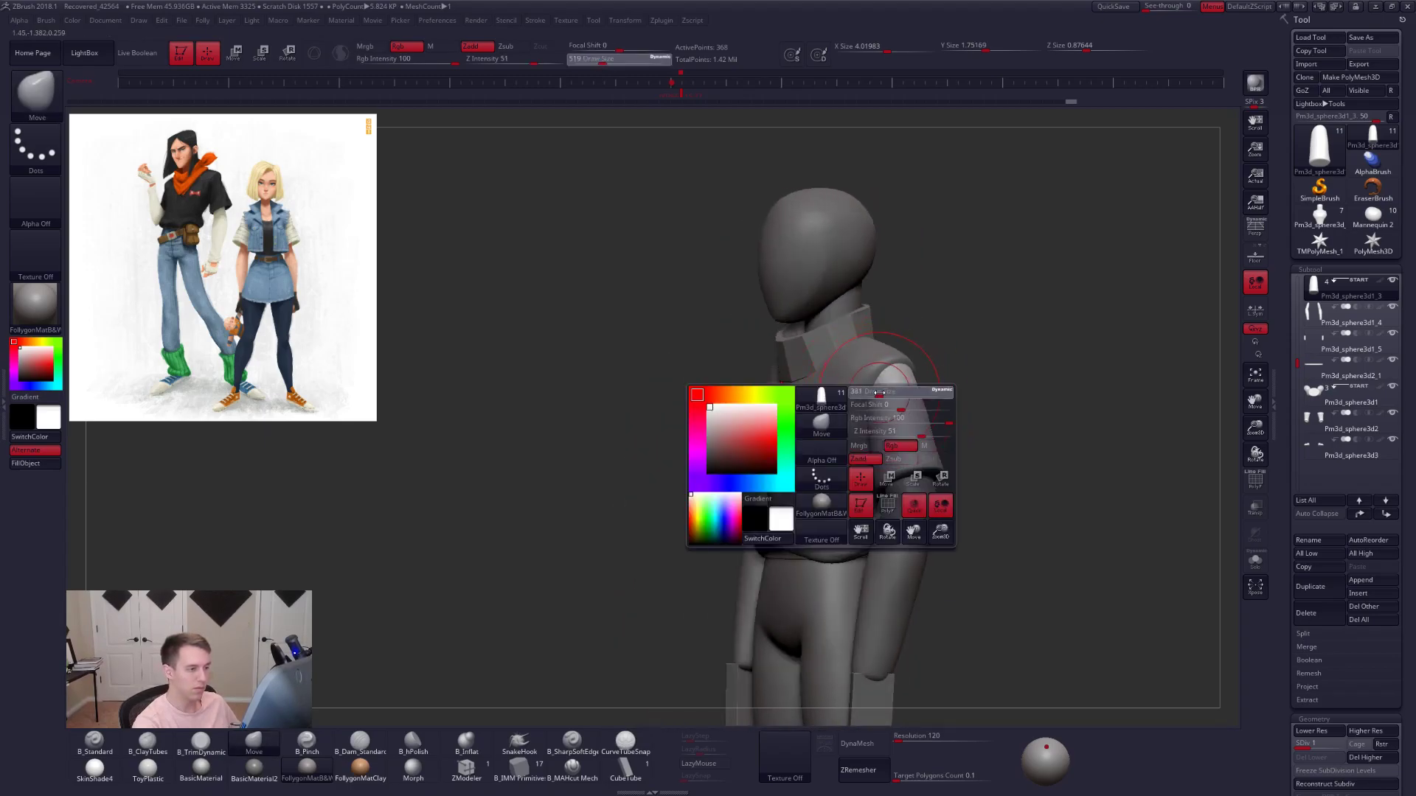
pyautogui.moveTo(901, 442); pyautogui.dragTo(891, 443)
pyautogui.moveTo(901, 391); pyautogui.dragTo(908, 384)
pyautogui.keyDown('shift'); pyautogui.moveTo(914, 394); pyautogui.dragTo(892, 409, button='right'); pyautogui.keyUp('shift')
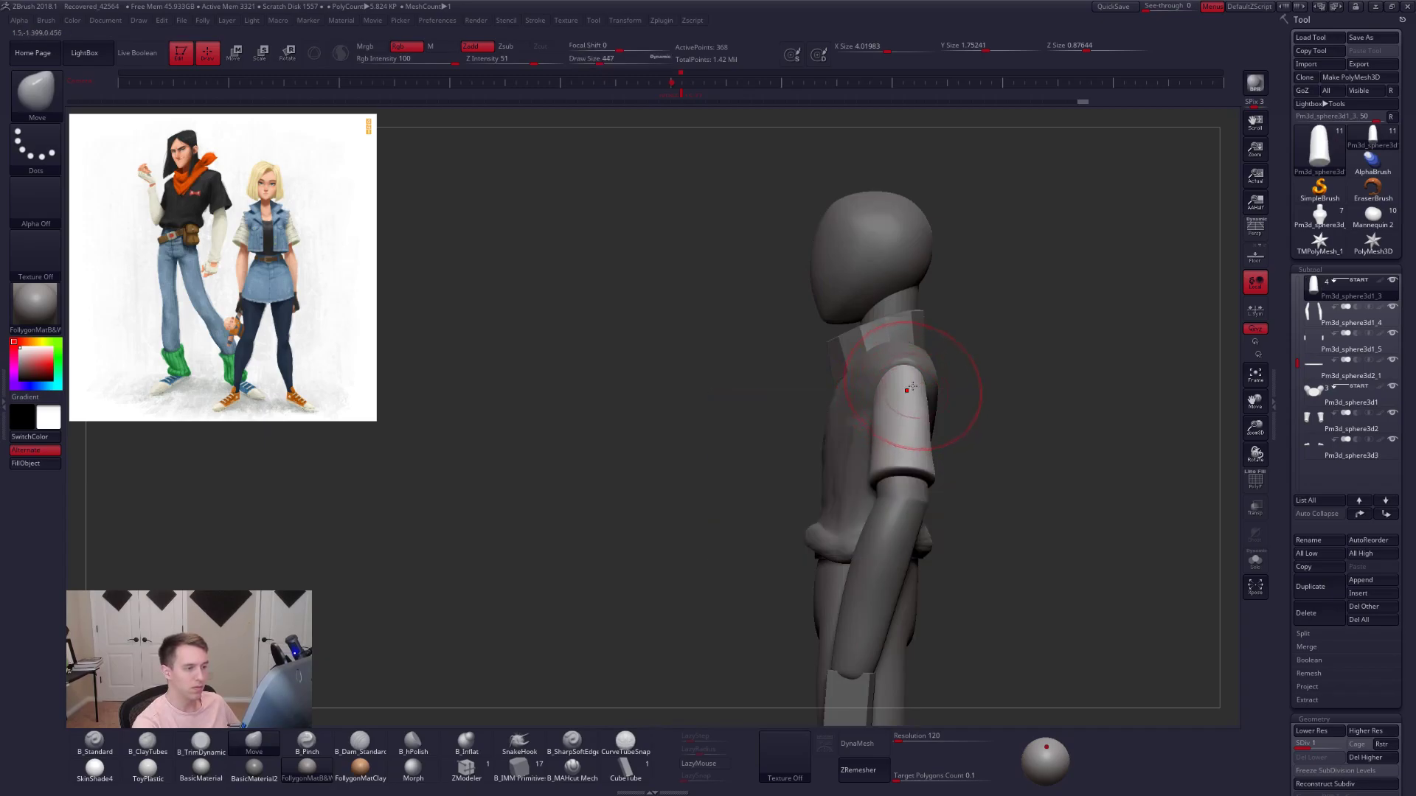
pyautogui.rightClick(910, 388)
# - Select the shirt torso and flatten its chest and shoulder areas with the TrimDynamic brush at draw size 465
pyautogui.keyDown('alt'); pyautogui.click(873, 375); pyautogui.keyUp('alt')
pyautogui.moveTo(789, 398)
pyautogui.mouseDown(button='right')
pyautogui.moveTo(830, 387)
pyautogui.moveTo(856, 421)
pyautogui.moveTo(843, 430)
pyautogui.moveTo(853, 382)
pyautogui.mouseUp(button='right')
pyautogui.rightClick(831, 386)
pyautogui.press('3')
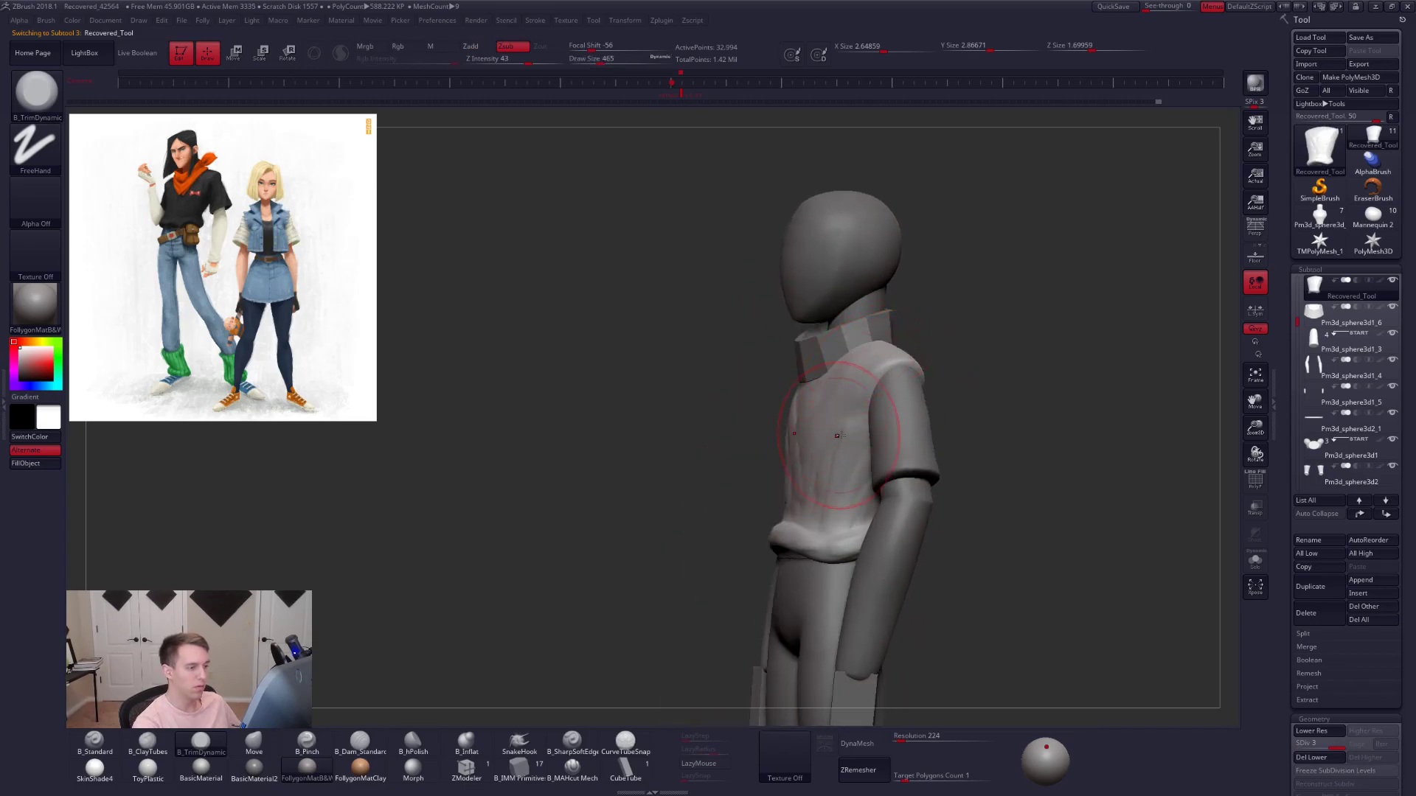
pyautogui.moveTo(835, 435); pyautogui.dragTo(863, 360, button='right')
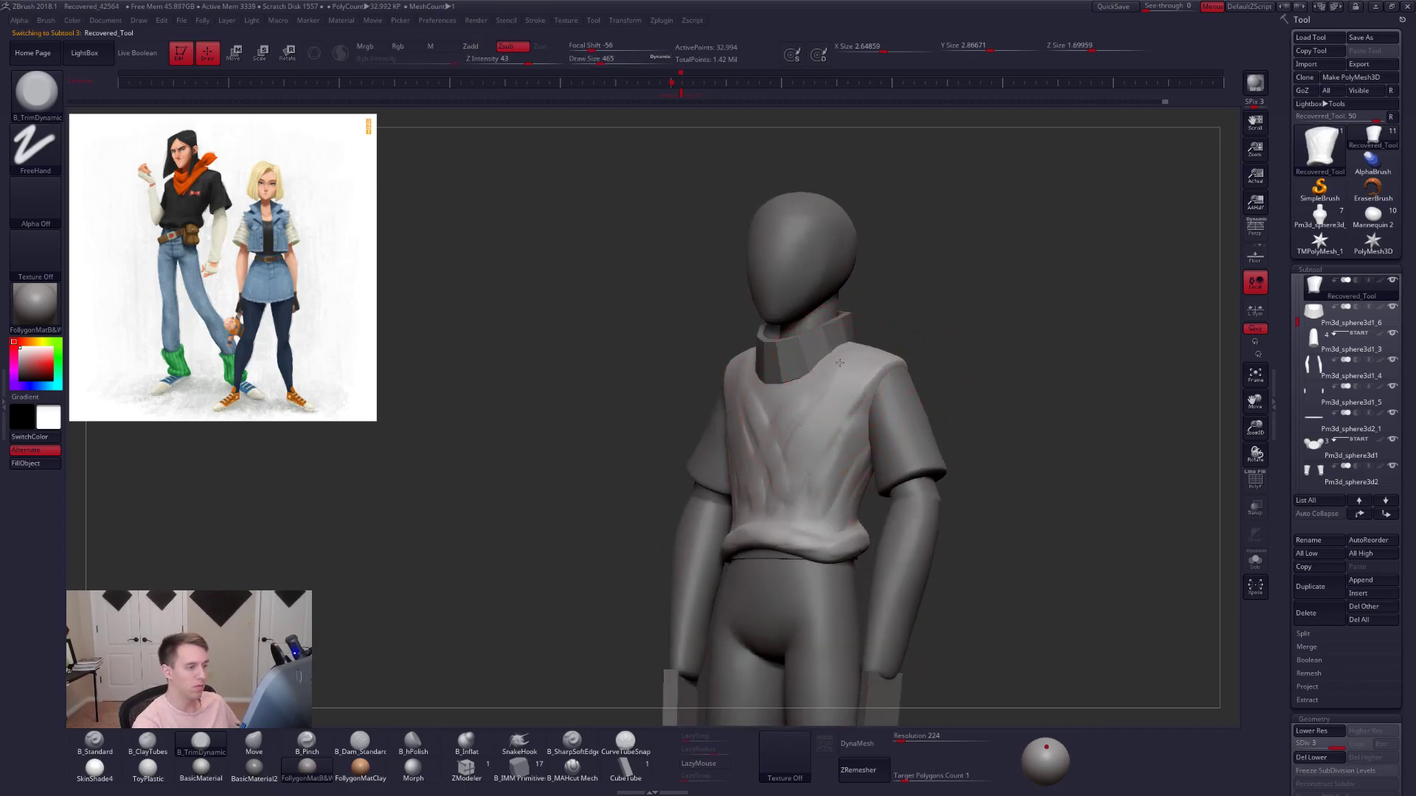
pyautogui.moveTo(802, 396)
pyautogui.mouseDown(button='right')
pyautogui.moveTo(847, 422)
pyautogui.moveTo(836, 456)
pyautogui.moveTo(883, 487)
pyautogui.moveTo(853, 497)
pyautogui.moveTo(859, 481)
pyautogui.mouseUp(button='right')
# - Refine the shirt torso's folds with the ClayTubes and Move brushes, and sharpen the hem with Pinch at draw size 321
pyautogui.press('2')
pyautogui.press('space')
pyautogui.click(872, 466)
pyautogui.press('4')
pyautogui.press('space')
pyautogui.click(919, 447)
pyautogui.keyDown('ctrl'); pyautogui.moveTo(920, 445); pyautogui.dragTo(940, 402, button='right'); pyautogui.keyUp('ctrl')
pyautogui.press('5')
pyautogui.moveTo(909, 538); pyautogui.dragTo(895, 558)
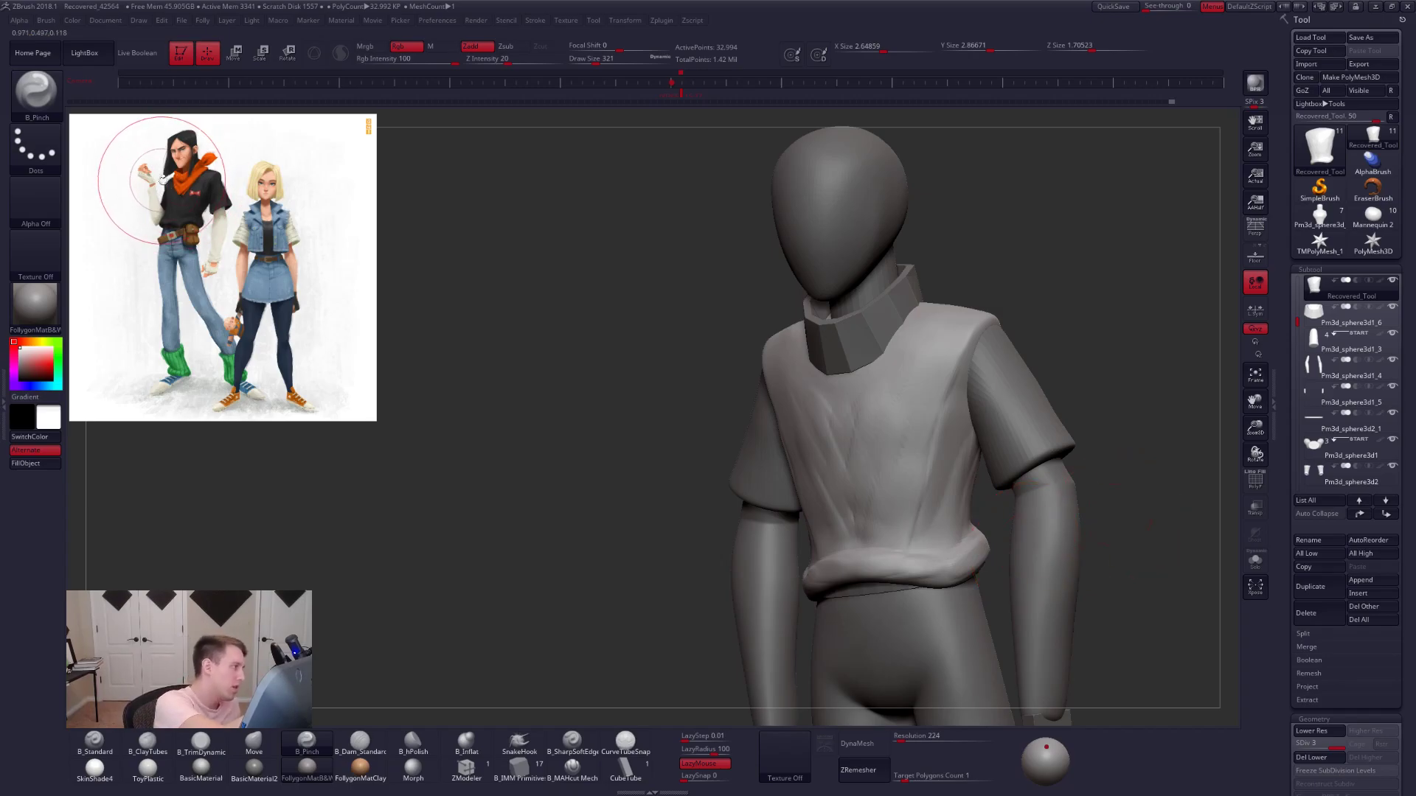
# - Smooth the folds on the shirt torso's front and lower it to subdivision level 1
pyautogui.press('space')
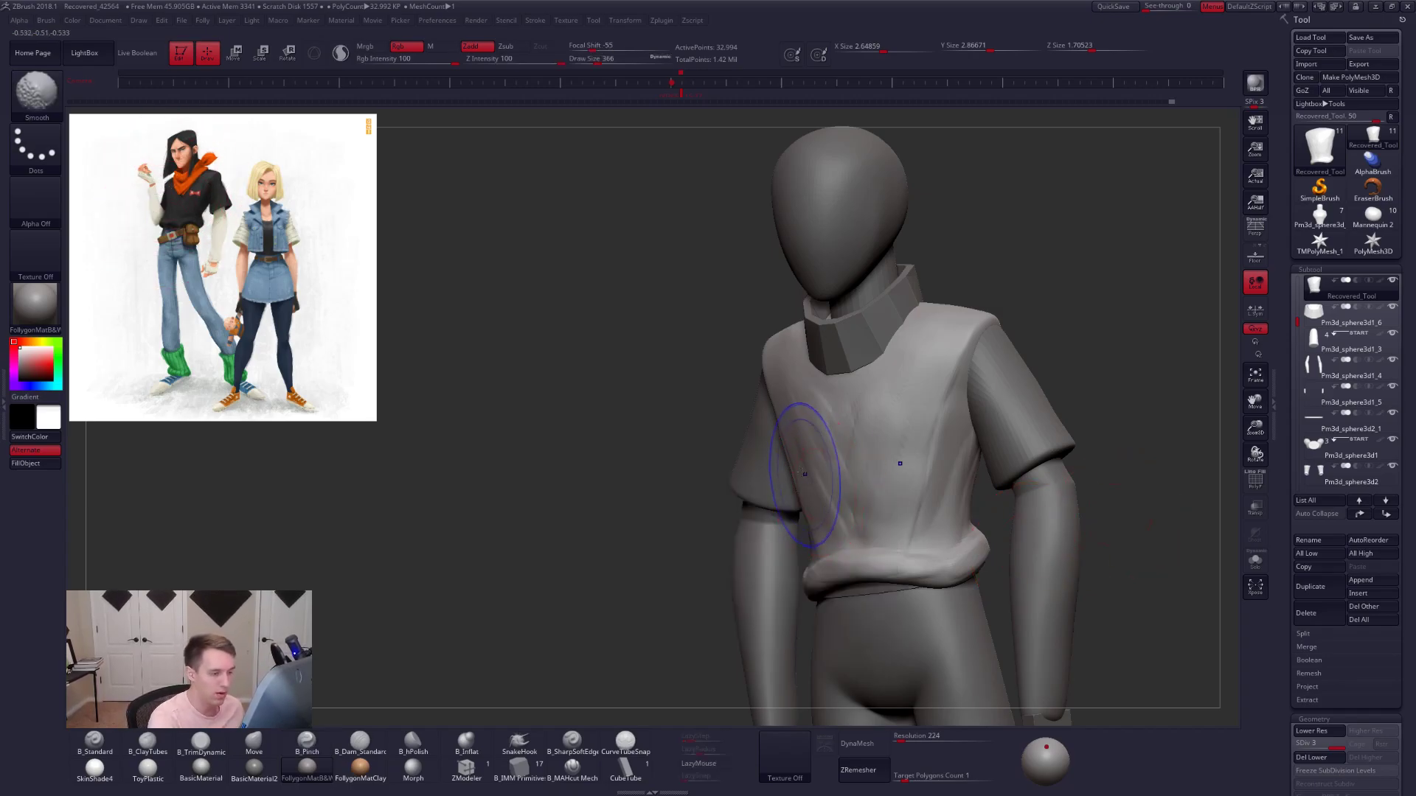
pyautogui.hotkey('shift', 'd')
pyautogui.hotkey('shift', 'd')
# - Reshape the sides of the shirt torso below the armholes with the Move brush at draw size 519
pyautogui.press('space')
pyautogui.press('b')
pyautogui.press('m')
pyautogui.press('v')
pyautogui.press('space')
pyautogui.moveTo(780, 463); pyautogui.dragTo(800, 466)
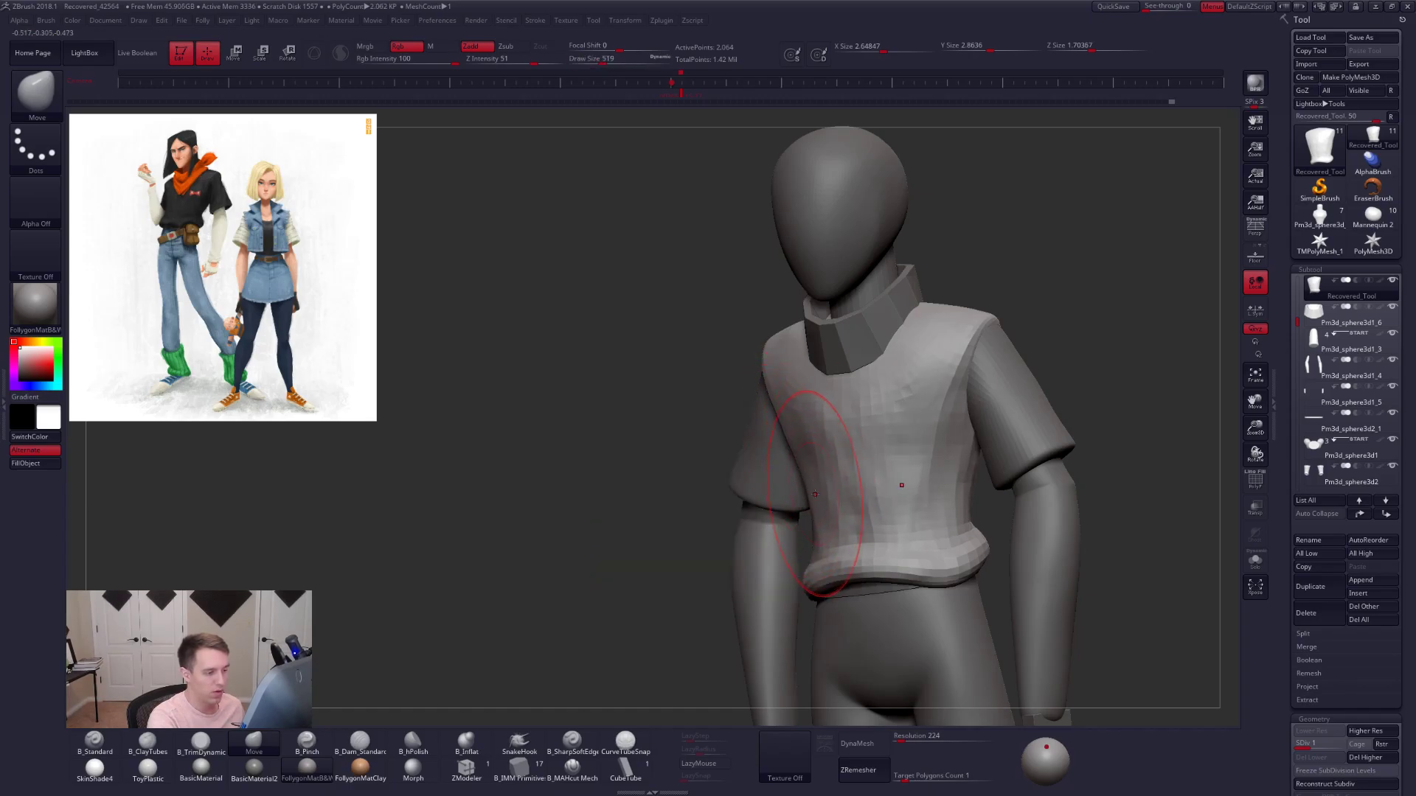
pyautogui.keyDown('shift'); pyautogui.moveTo(815, 494); pyautogui.dragTo(818, 465, button='right'); pyautogui.keyUp('shift')
pyautogui.moveTo(693, 468); pyautogui.dragTo(792, 491, button='right')
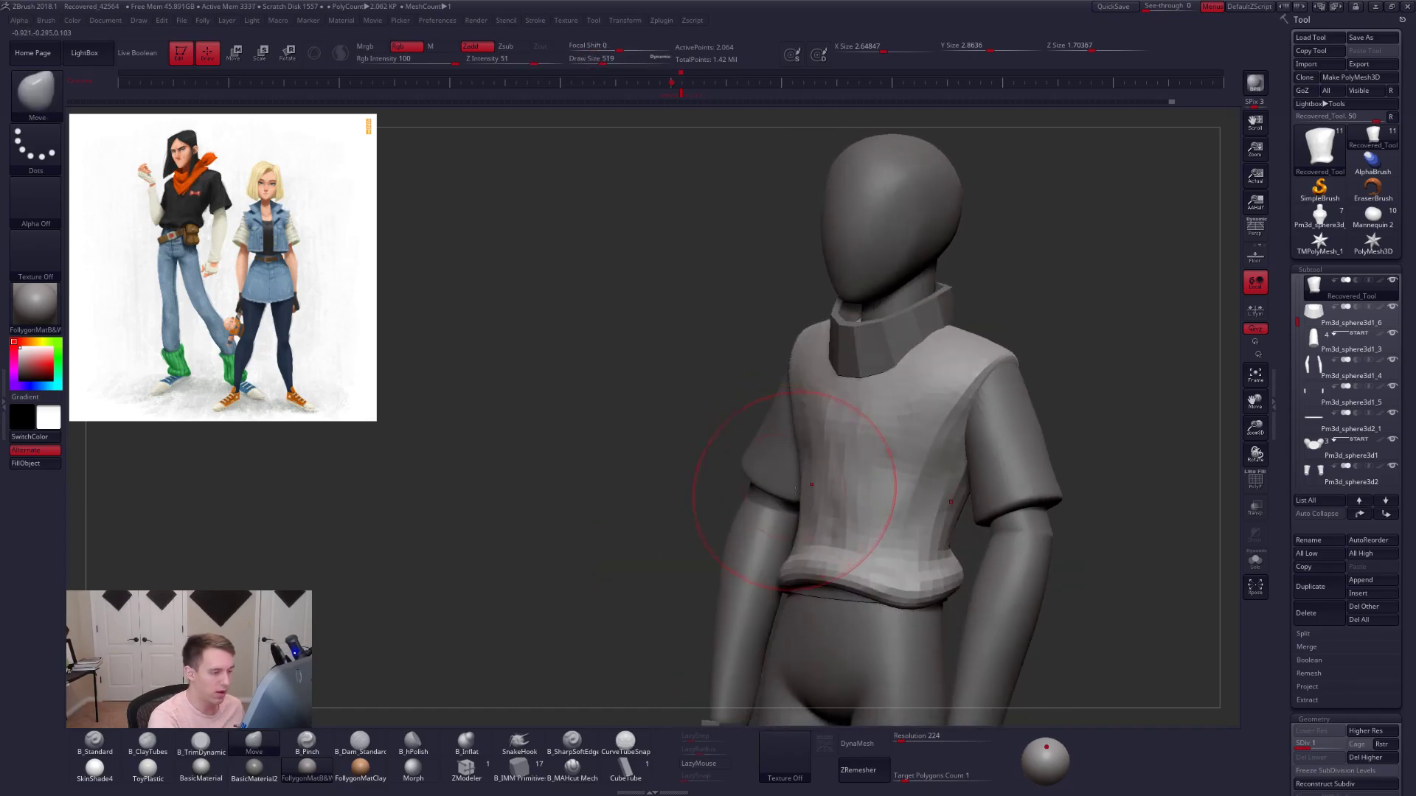
pyautogui.moveTo(809, 488); pyautogui.dragTo(817, 487)
# - Raise the shirt torso to subdivision level 2, smooth its front and adjust its form with the Move brush
pyautogui.press('d')
pyautogui.moveTo(887, 464); pyautogui.dragTo(947, 467, button='right')
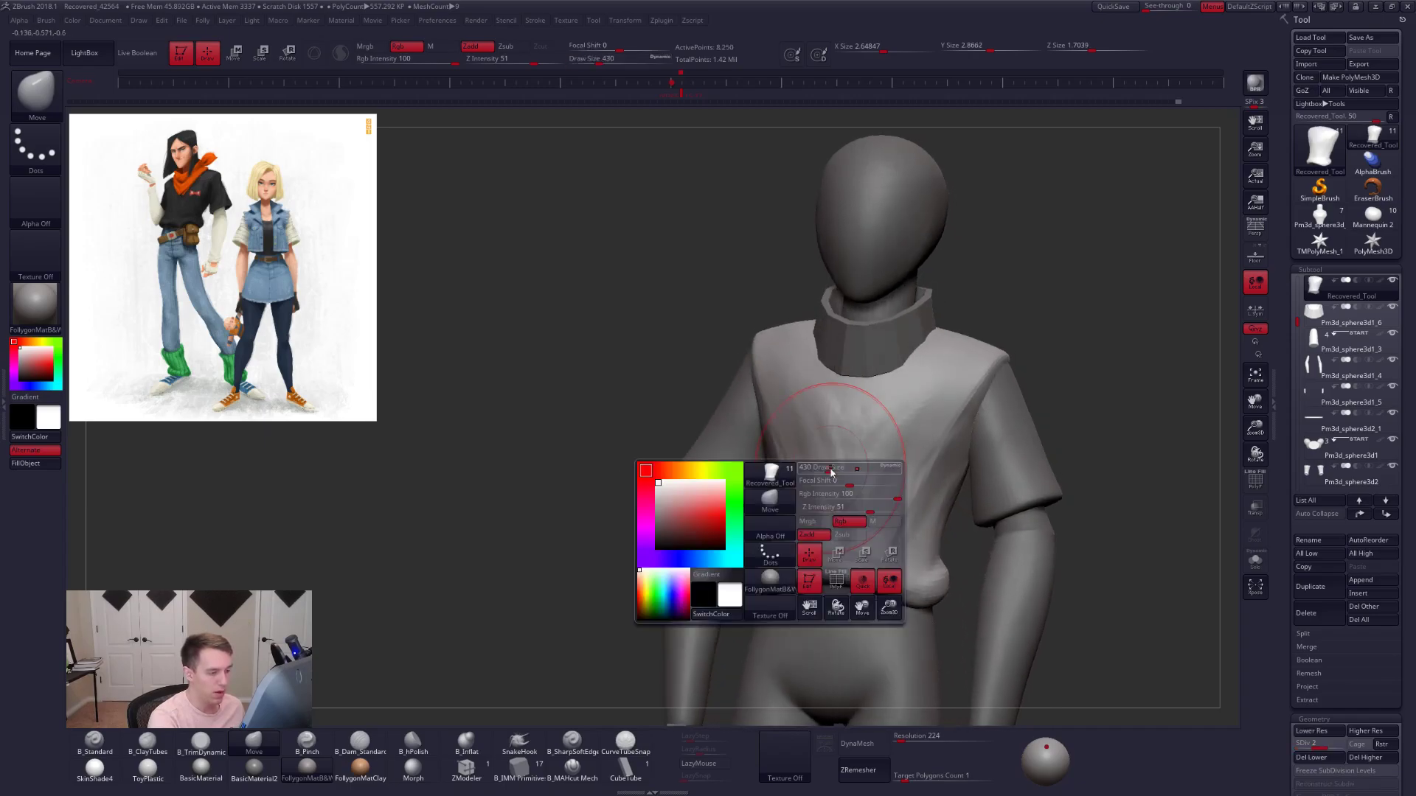
pyautogui.keyDown('shift'); pyautogui.moveTo(844, 442); pyautogui.dragTo(814, 474); pyautogui.keyUp('shift')
pyautogui.moveTo(837, 506)
pyautogui.mouseDown(button='right')
pyautogui.moveTo(806, 452)
pyautogui.moveTo(853, 495)
pyautogui.moveTo(857, 453)
pyautogui.moveTo(790, 480)
pyautogui.mouseUp(button='right')
pyautogui.press(']')
pyautogui.press('space')
pyautogui.press('space')
pyautogui.moveTo(785, 444); pyautogui.dragTo(782, 442)
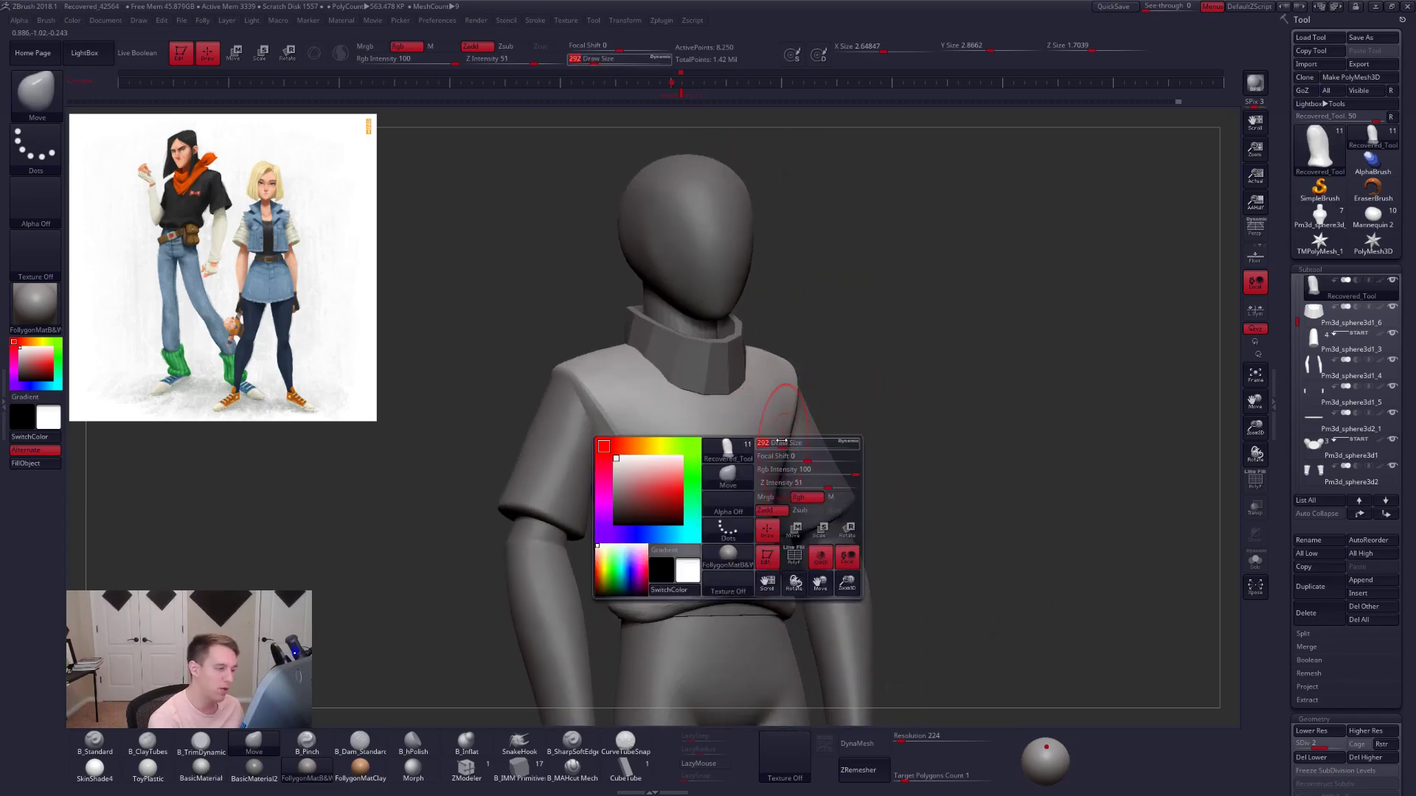
# - Isolate the shirt torso and smooth its front and side surfaces
pyautogui.hotkey('alt', 's')
pyautogui.moveTo(691, 506); pyautogui.dragTo(677, 479, button='right')
pyautogui.keyDown('shift'); pyautogui.moveTo(650, 476); pyautogui.dragTo(623, 488); pyautogui.keyUp('shift')
pyautogui.keyDown('alt'); pyautogui.moveTo(641, 483); pyautogui.dragTo(792, 415, button='right'); pyautogui.keyUp('alt')
pyautogui.moveTo(792, 415)
pyautogui.keyDown('shift'); pyautogui.mouseDown()
pyautogui.moveTo(679, 480)
pyautogui.moveTo(671, 428)
pyautogui.moveTo(692, 464)
pyautogui.mouseUp(); pyautogui.keyUp('shift')
# - Try to reshape the shirt torso's side below the shoulder with the Move brush
pyautogui.press('2')
pyautogui.press('b')
pyautogui.press('m')
pyautogui.press('v')
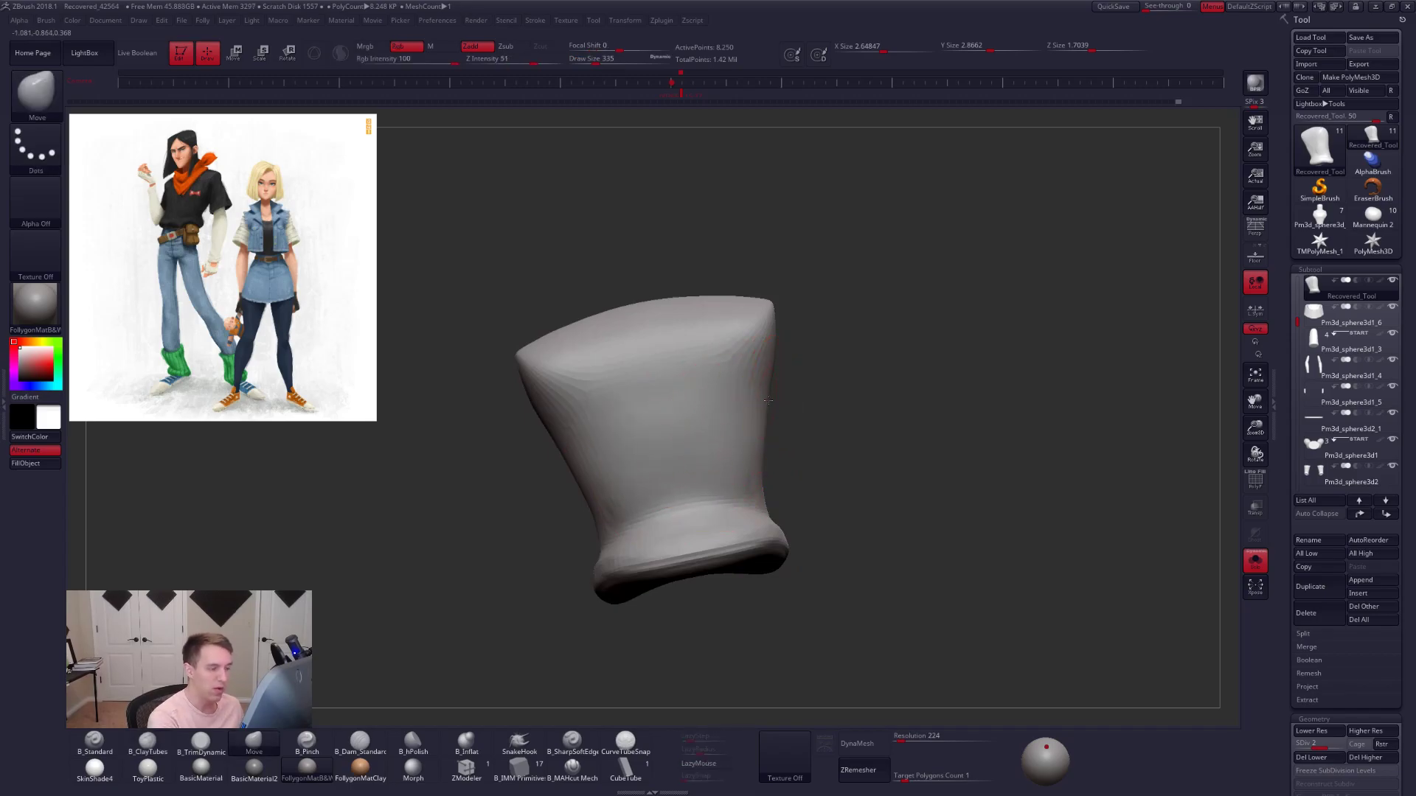
pyautogui.moveTo(778, 412)
pyautogui.mouseDown()
pyautogui.moveTo(794, 407)
pyautogui.moveTo(771, 433)
pyautogui.mouseUp()
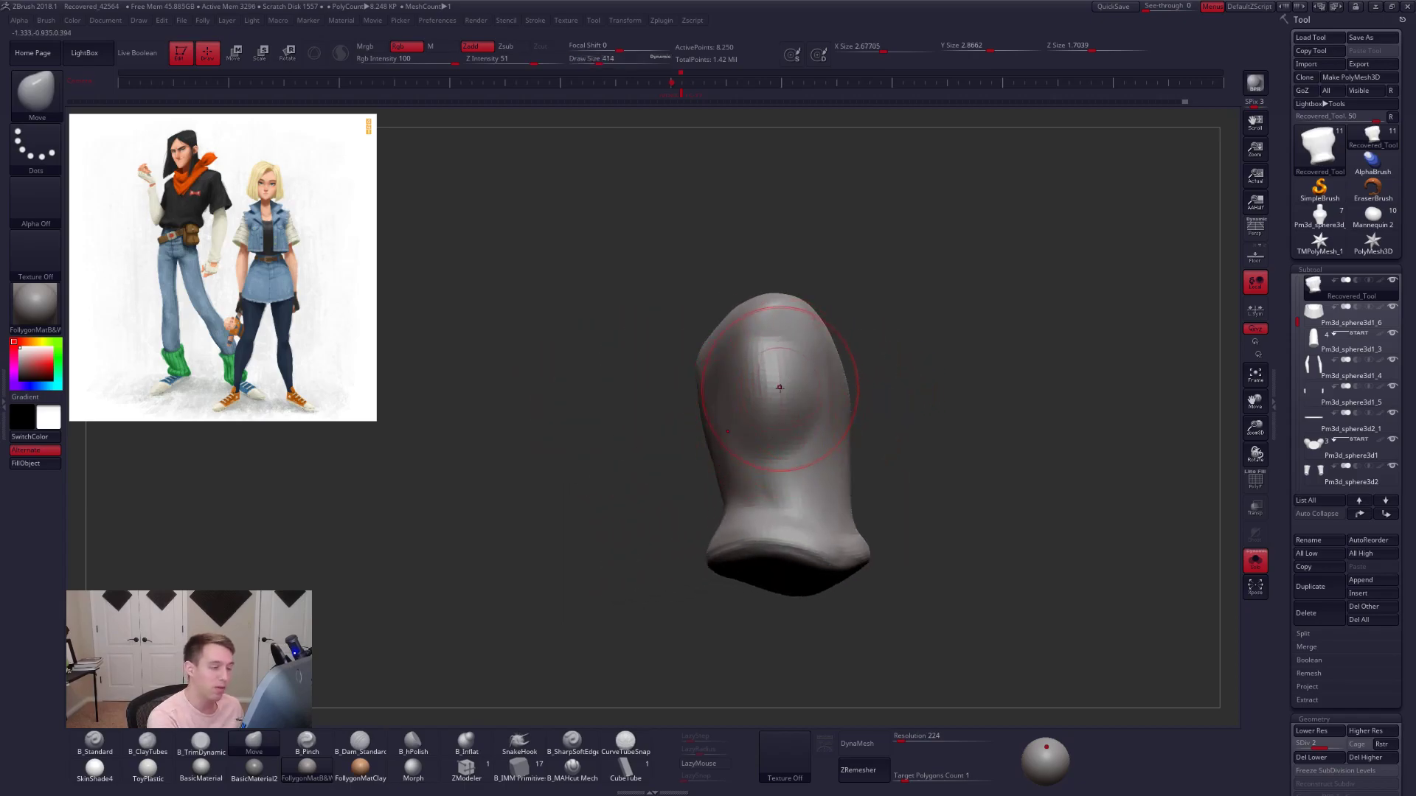
# - Flatten the shirt torso's sides at the armholes with the TrimDynamic brush, working from several angles
pyautogui.press('b')
pyautogui.press('t')
pyautogui.press('d')
pyautogui.moveTo(776, 359); pyautogui.dragTo(771, 441)
pyautogui.moveTo(771, 441); pyautogui.dragTo(840, 435, button='right')
pyautogui.moveTo(772, 363)
pyautogui.mouseDown()
pyautogui.moveTo(761, 442)
pyautogui.moveTo(771, 424)
pyautogui.mouseUp()
pyautogui.moveTo(773, 431); pyautogui.dragTo(714, 432, button='right')
pyautogui.moveTo(792, 369); pyautogui.dragTo(795, 435)
pyautogui.moveTo(794, 435); pyautogui.dragTo(845, 432, button='right')
pyautogui.moveTo(788, 363); pyautogui.dragTo(789, 435)
# - Even out the shirt torso's sides and front with smoothing and the ClayTubes brush at draw size 414
pyautogui.press('b')
pyautogui.press('c')
pyautogui.press('t')
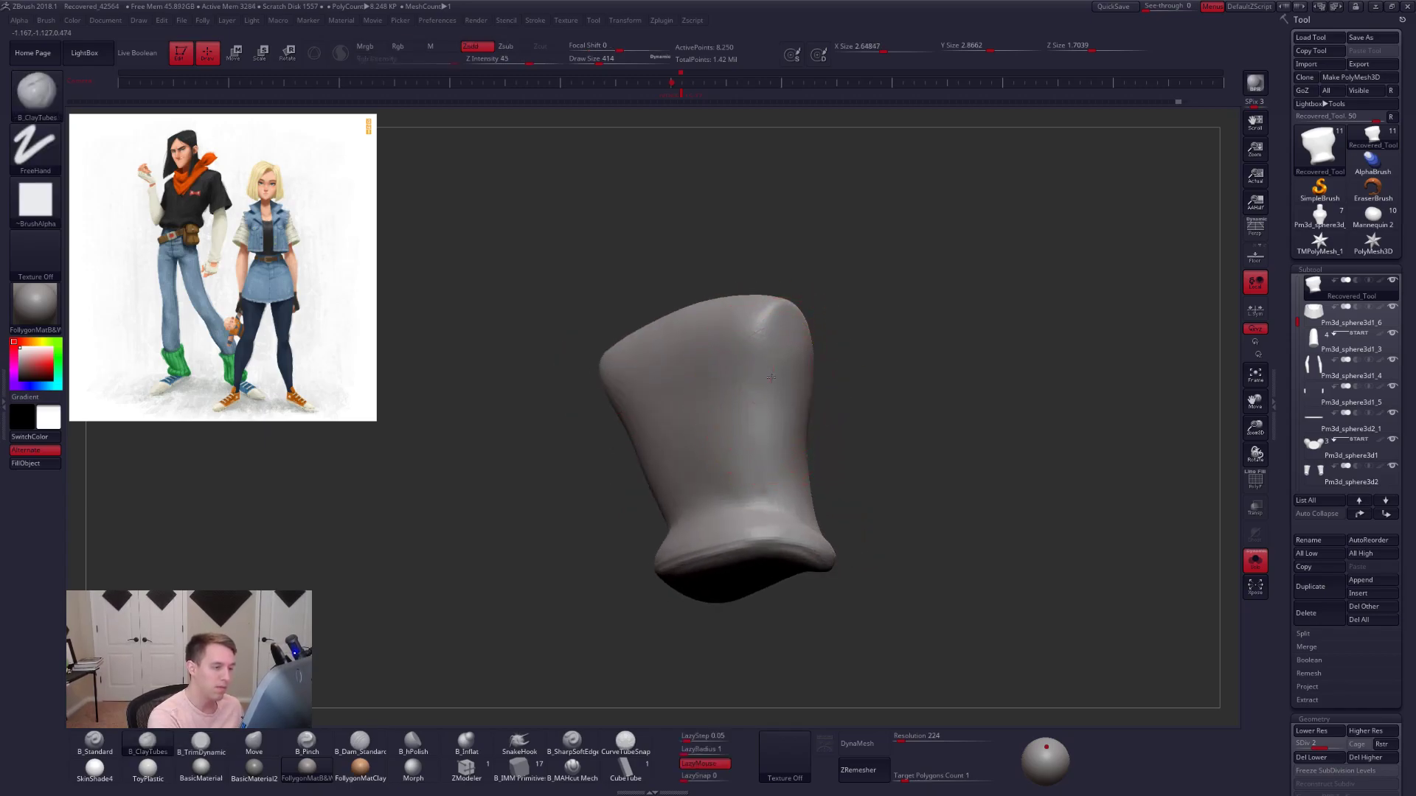
pyautogui.keyDown('shift'); pyautogui.moveTo(760, 368); pyautogui.dragTo(763, 442); pyautogui.keyUp('shift')
pyautogui.moveTo(737, 442)
pyautogui.mouseDown(button='right')
pyautogui.moveTo(803, 413)
pyautogui.moveTo(779, 443)
pyautogui.moveTo(793, 441)
pyautogui.mouseUp(button='right')
pyautogui.hotkey('shift', 's')
pyautogui.moveTo(648, 401)
pyautogui.mouseDown()
pyautogui.moveTo(646, 354)
pyautogui.moveTo(645, 483)
pyautogui.moveTo(689, 493)
pyautogui.moveTo(693, 442)
pyautogui.mouseUp()
# - Check the shirt torso against the full figure, isolate it again and raise it to subdivision level 5
pyautogui.moveTo(692, 443)
pyautogui.mouseDown(button='right')
pyautogui.moveTo(759, 459)
pyautogui.moveTo(844, 441)
pyautogui.mouseUp(button='right')
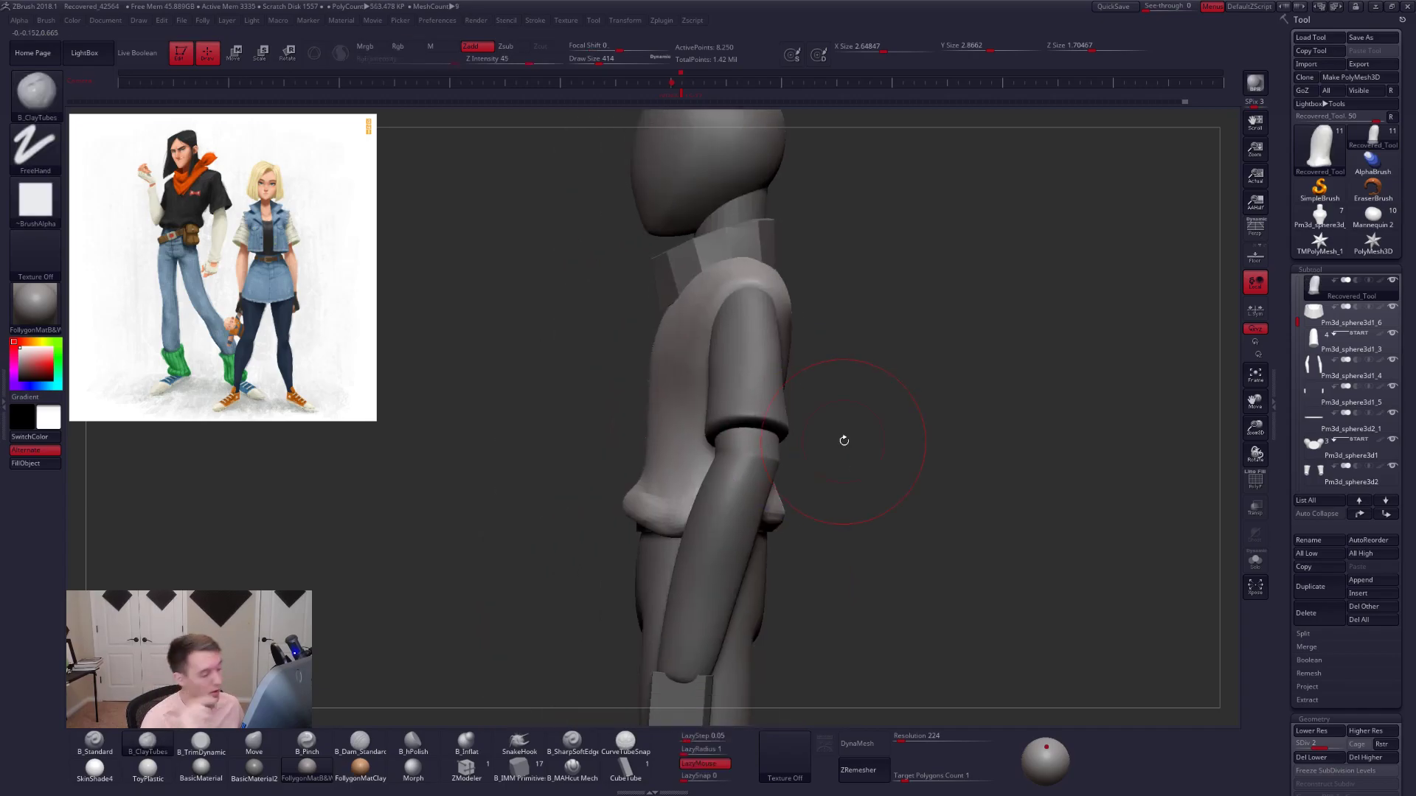
pyautogui.moveTo(844, 440); pyautogui.dragTo(779, 451)
pyautogui.moveTo(779, 452); pyautogui.dragTo(740, 443, button='right')
pyautogui.press('space')
pyautogui.moveTo(740, 443); pyautogui.dragTo(726, 442)
pyautogui.moveTo(627, 441); pyautogui.dragTo(768, 408, button='right')
pyautogui.hotkey('alt', 's')
pyautogui.keyDown('alt'); pyautogui.moveTo(731, 355); pyautogui.dragTo(749, 376, button='right'); pyautogui.keyUp('alt')
pyautogui.press('d')
pyautogui.moveTo(749, 376)
pyautogui.keyDown('ctrl'); pyautogui.mouseDown(button='right')
pyautogui.moveTo(764, 401)
pyautogui.moveTo(850, 374)
pyautogui.moveTo(763, 412)
pyautogui.mouseUp(button='right'); pyautogui.keyUp('ctrl')
pyautogui.press('space')
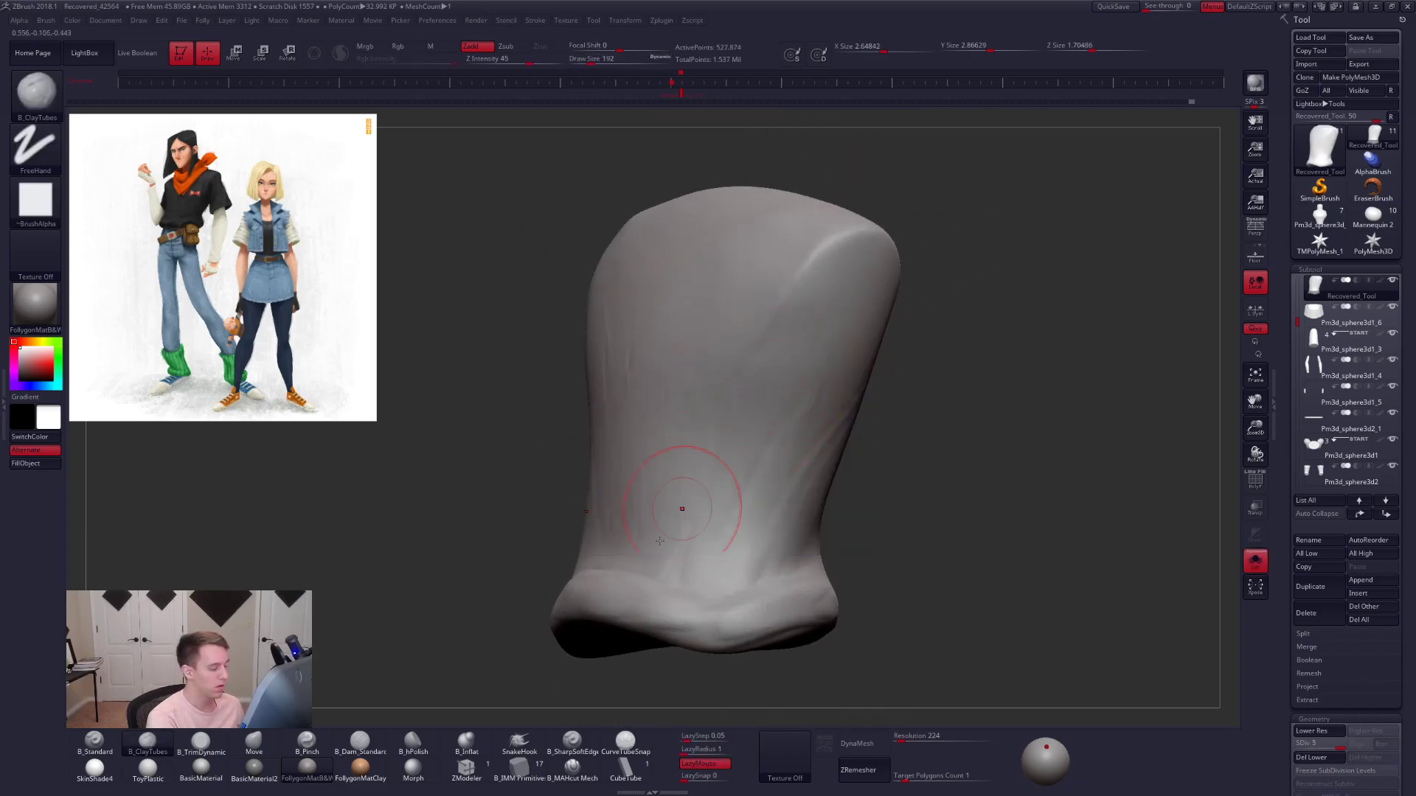
# - Carve a deep diagonal fold across the torso's side with the SharpSoftEdge brush, LazyMouse on and draw size 279
pyautogui.click(582, 754)
pyautogui.press('space')
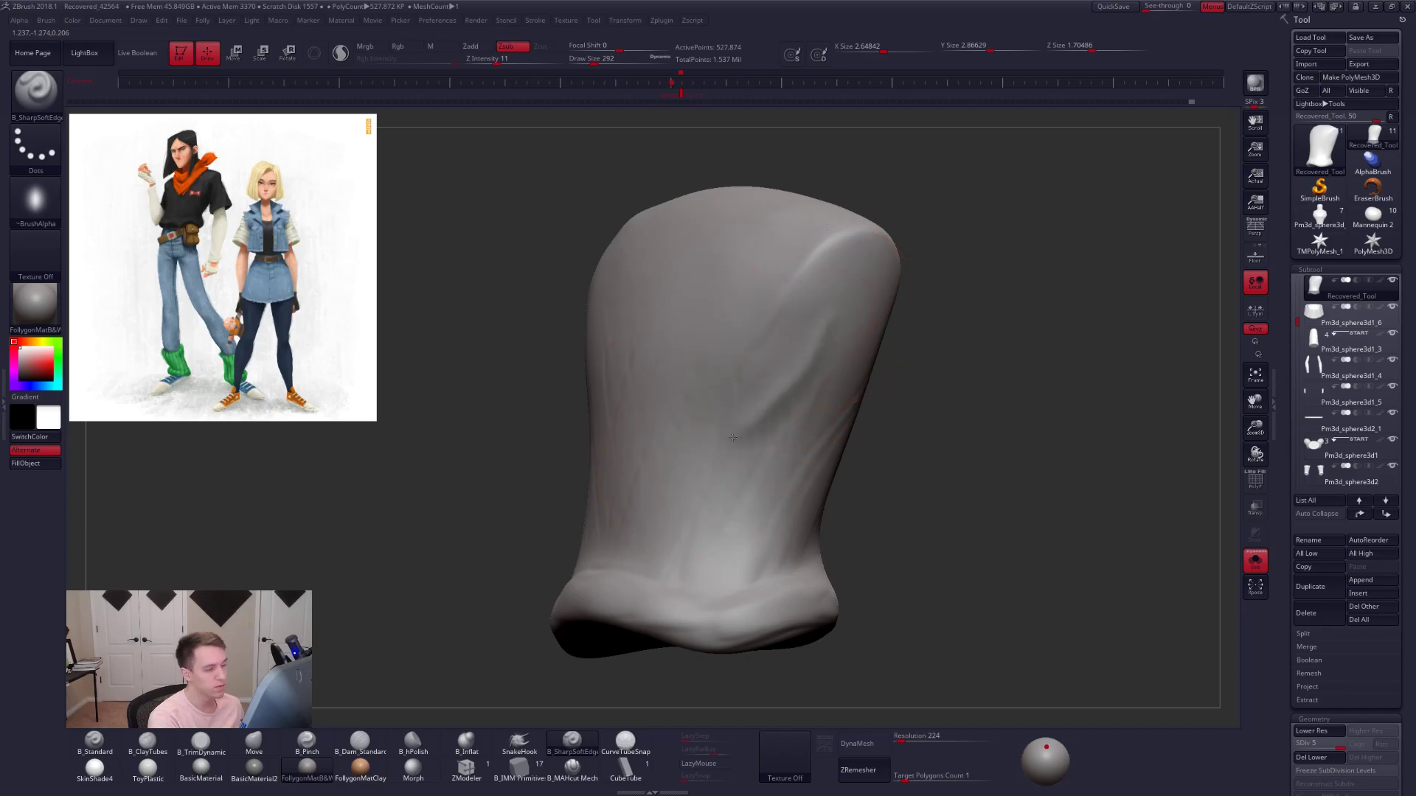
pyautogui.click(707, 763)
pyautogui.hotkey('ctrl', 'z')
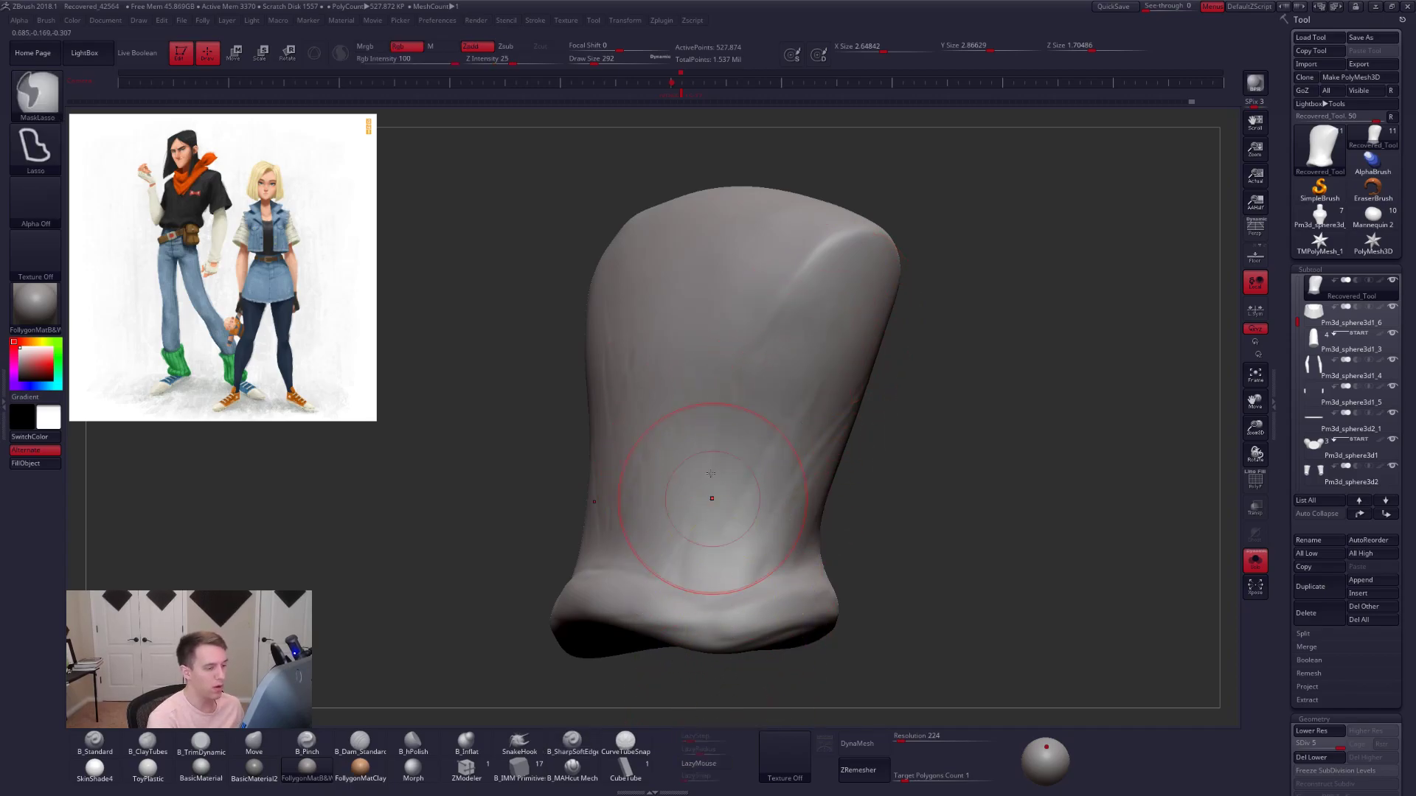
pyautogui.press('space')
pyautogui.click(794, 352)
pyautogui.moveTo(783, 411); pyautogui.dragTo(710, 458)
pyautogui.press('space')
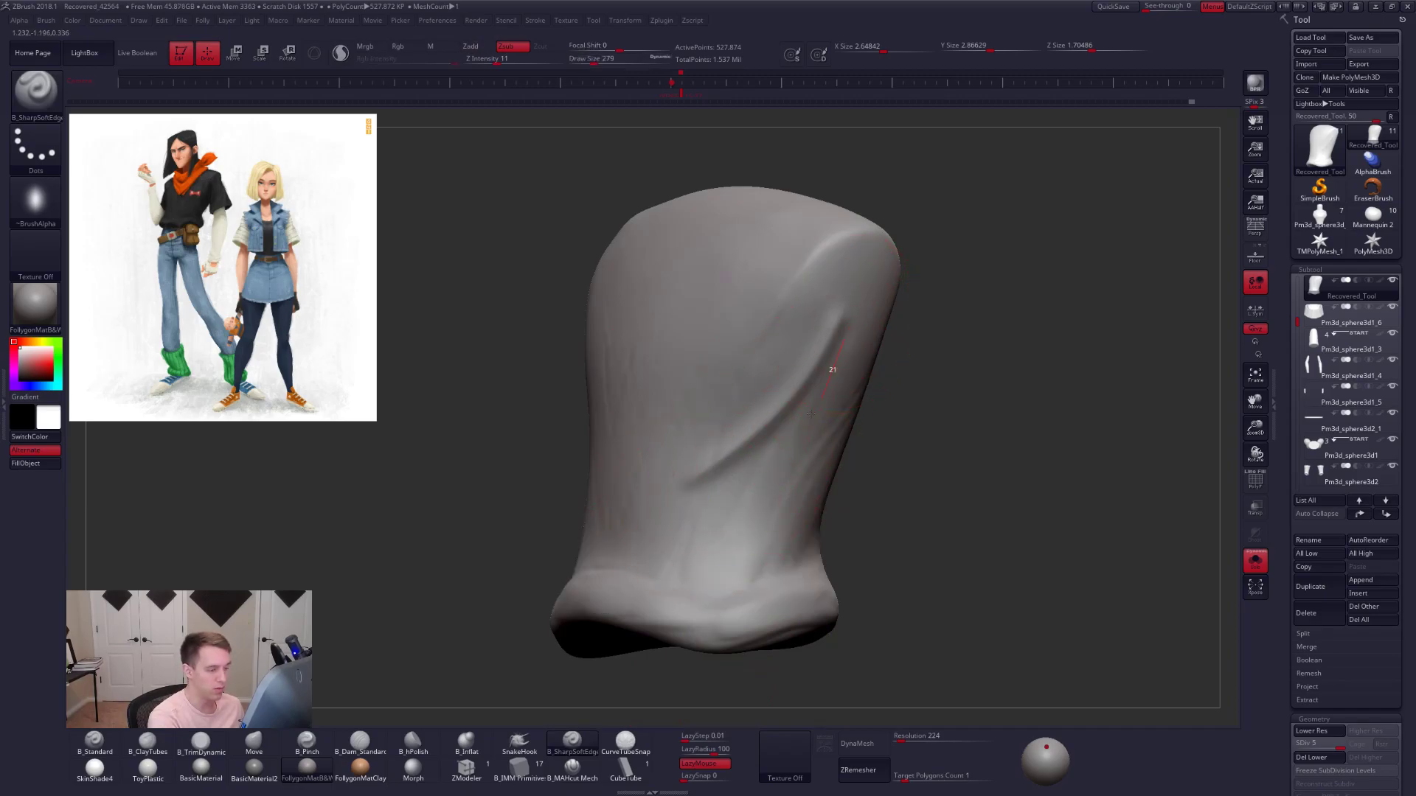
pyautogui.moveTo(814, 409); pyautogui.dragTo(658, 558)
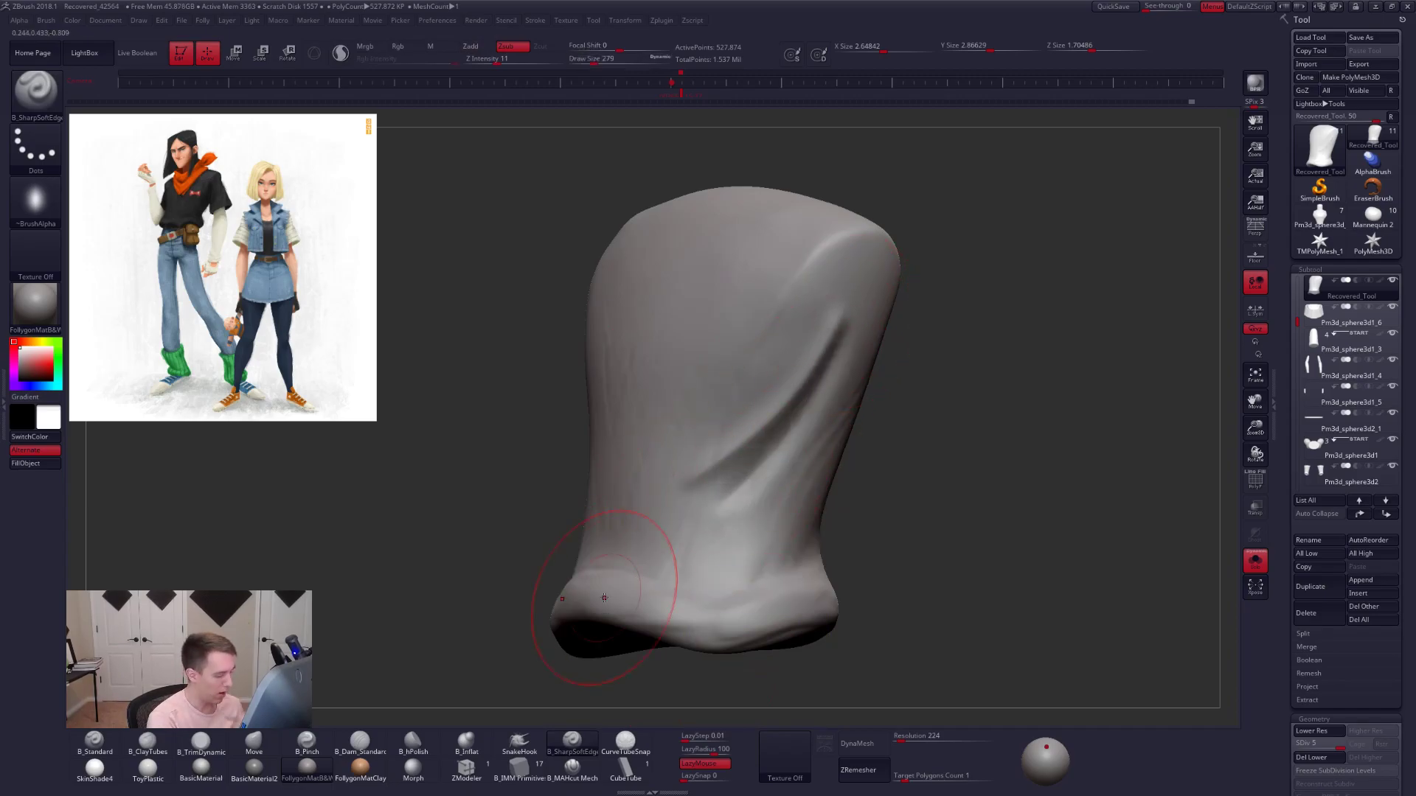
# - Deepen the diagonal fold on the shirt torso with the MAHcut Mech brush at draw size 215
pyautogui.click(569, 767)
pyautogui.press('space')
pyautogui.press('space')
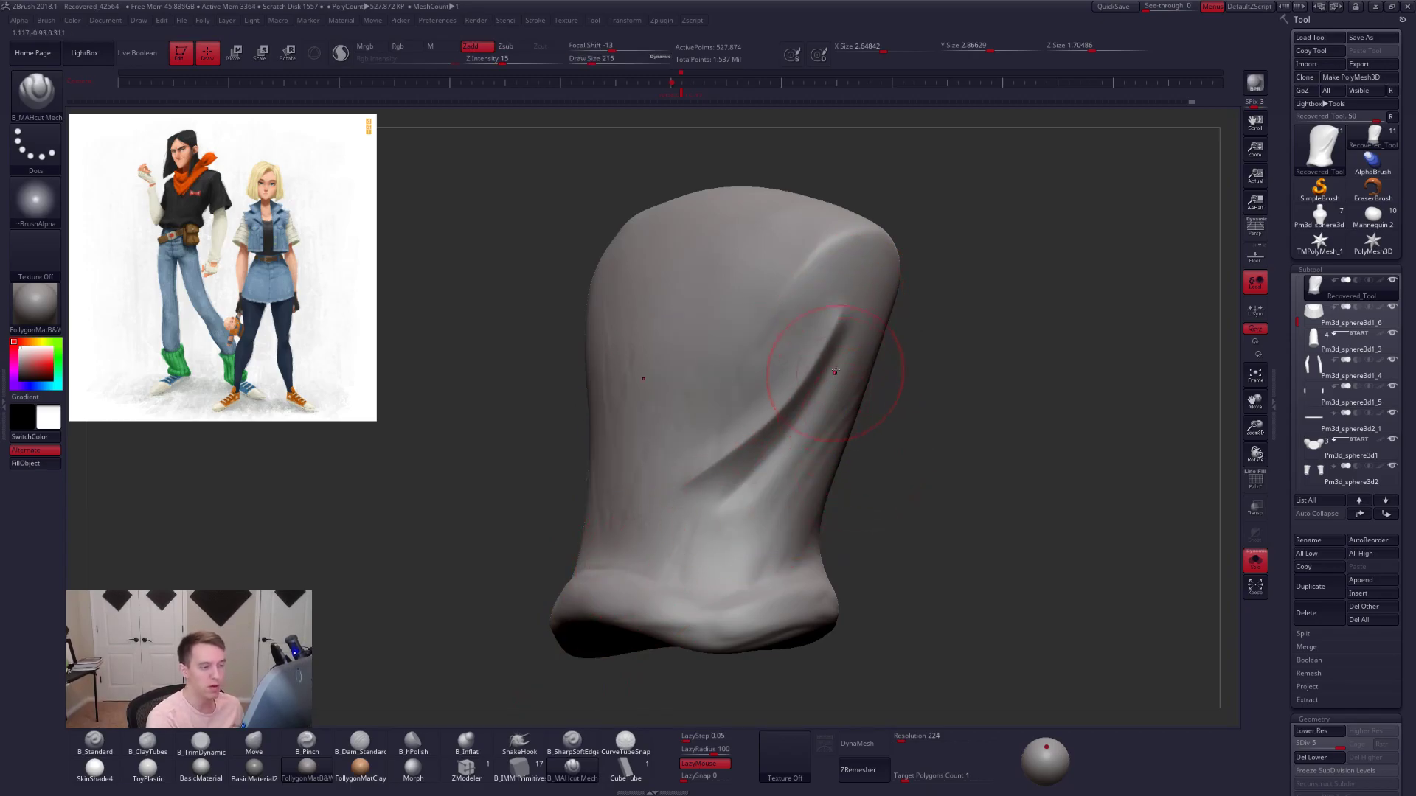
pyautogui.moveTo(816, 410); pyautogui.dragTo(659, 551)
# - Switch to the other figure's tool, view all of its subtools and return to the shirt torso's tool
pyautogui.click(1320, 216)
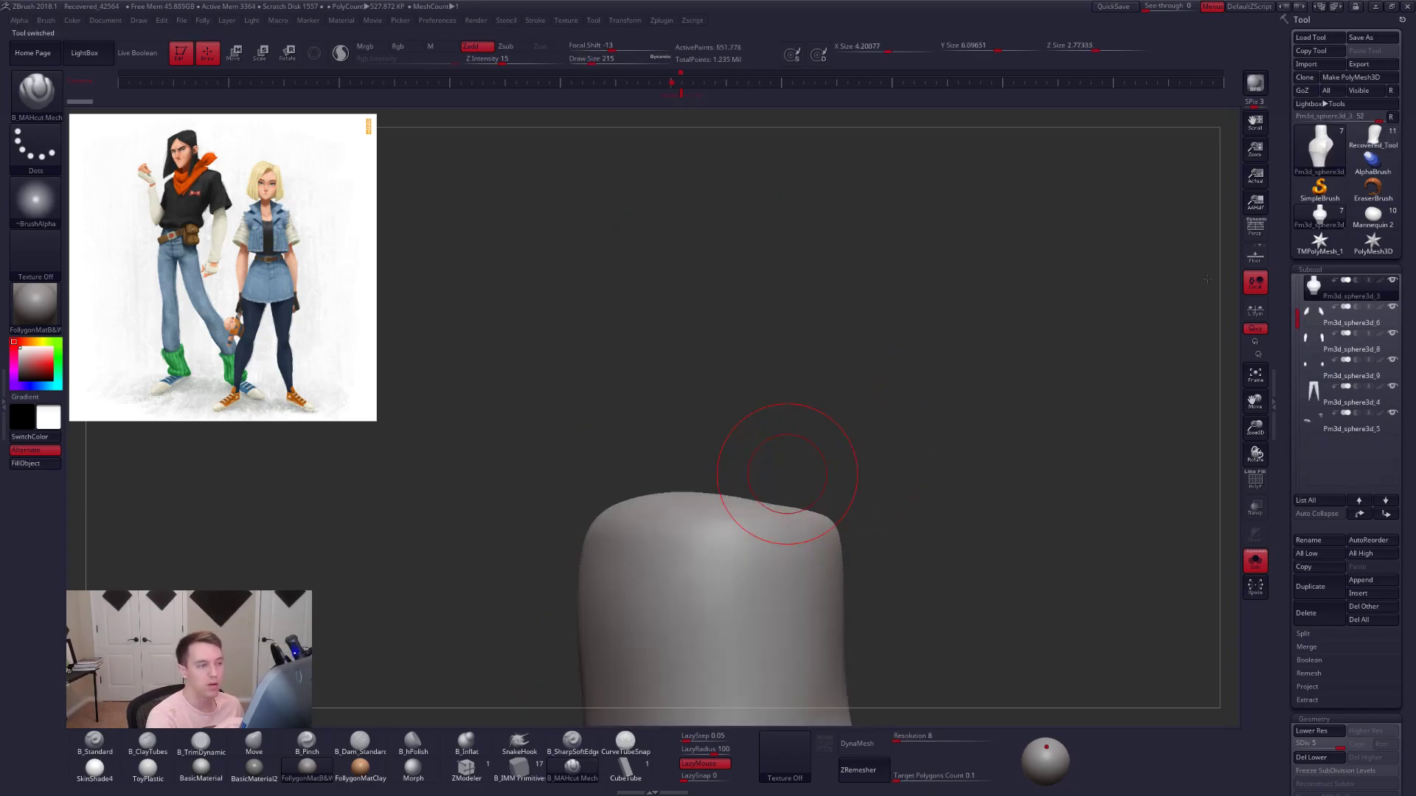
pyautogui.press('f')
pyautogui.hotkey('alt', 's')
pyautogui.press('f')
pyautogui.moveTo(903, 391); pyautogui.dragTo(957, 503)
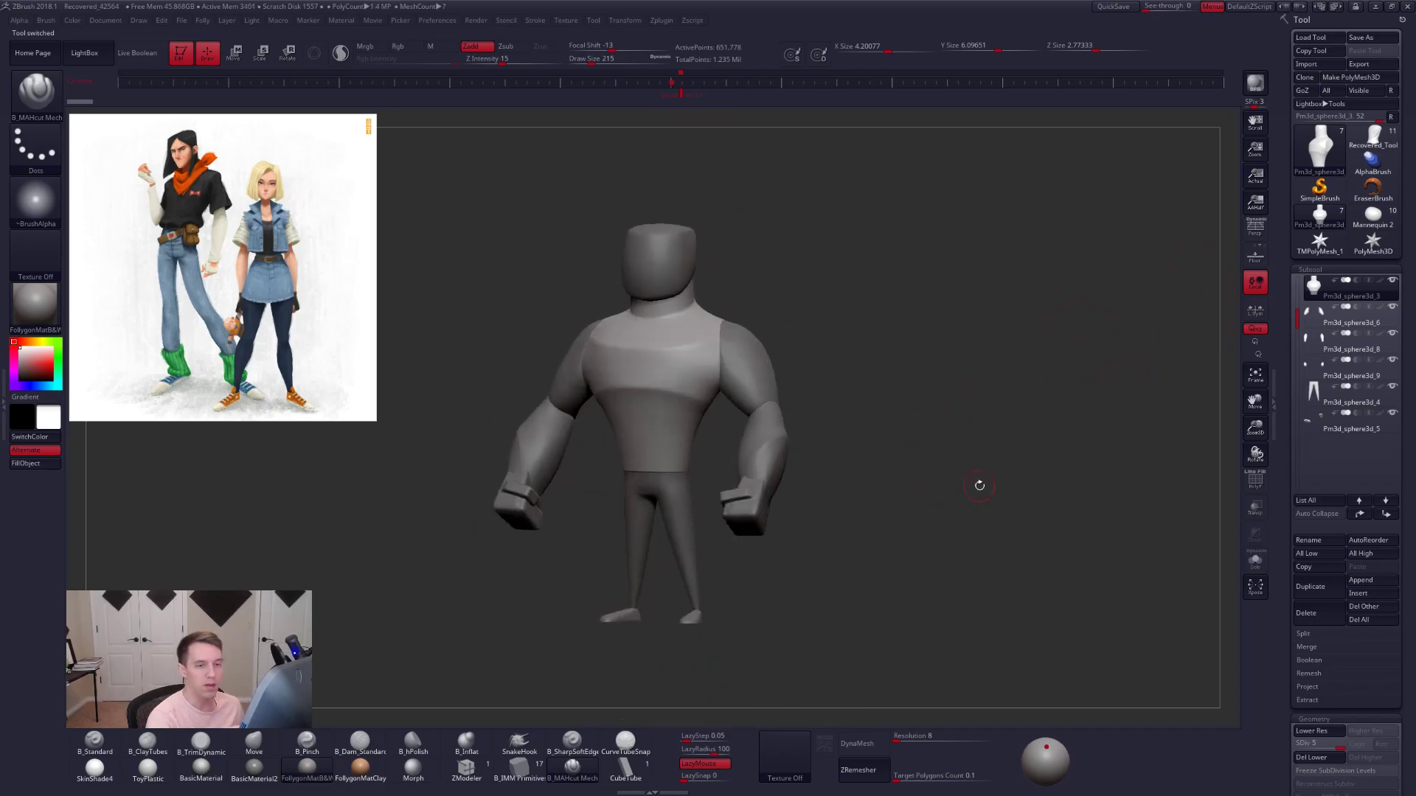
pyautogui.click(1371, 139)
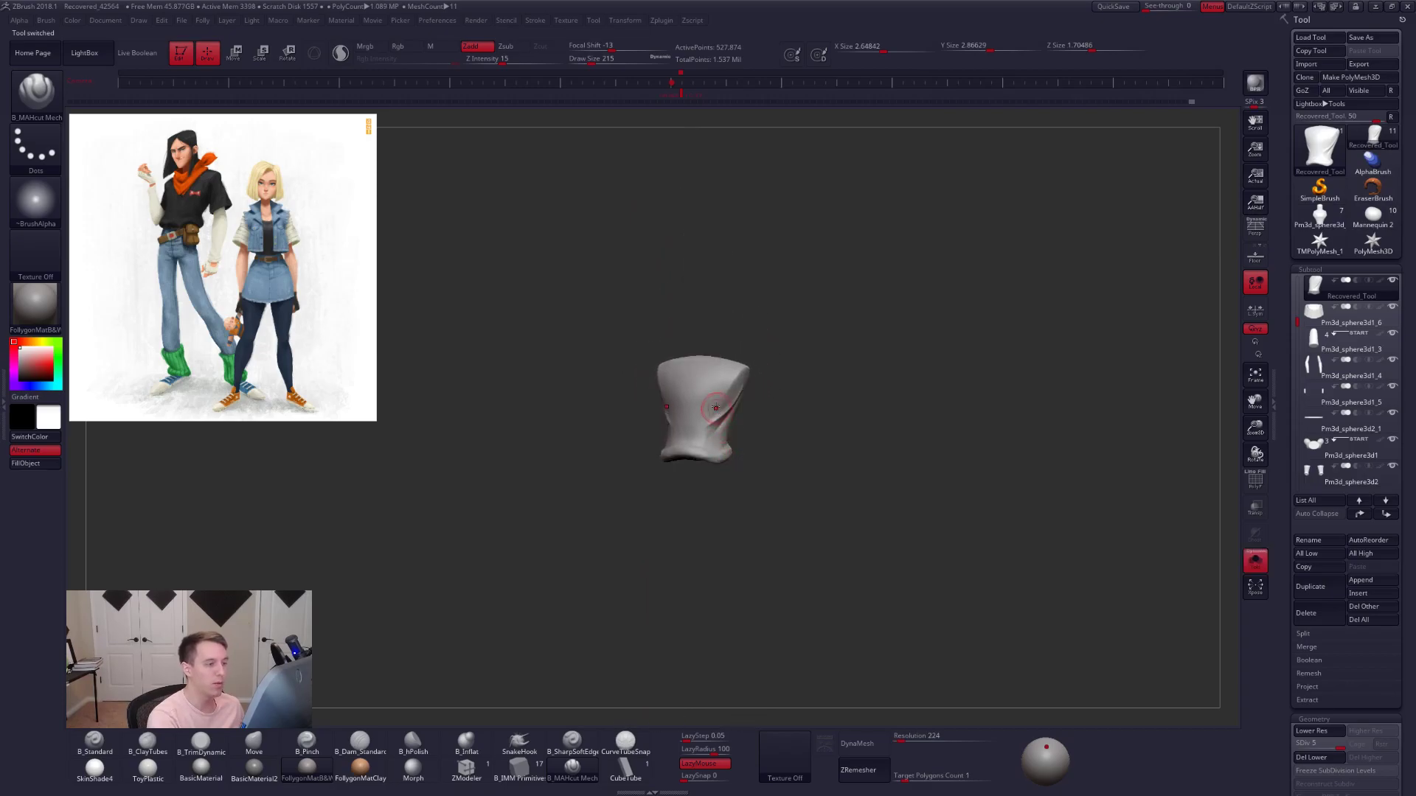
# - Try to build up the fabric along the torso's diagonal fold with the ClayTubes brush at draw sizes 130 and 192
pyautogui.moveTo(788, 500)
pyautogui.mouseDown()
pyautogui.moveTo(711, 479)
pyautogui.moveTo(793, 530)
pyautogui.mouseUp()
pyautogui.press('s')
pyautogui.moveTo(737, 426); pyautogui.dragTo(728, 427)
pyautogui.moveTo(804, 472)
pyautogui.mouseDown()
pyautogui.moveTo(870, 465)
pyautogui.moveTo(840, 501)
pyautogui.mouseUp()
pyautogui.press('2')
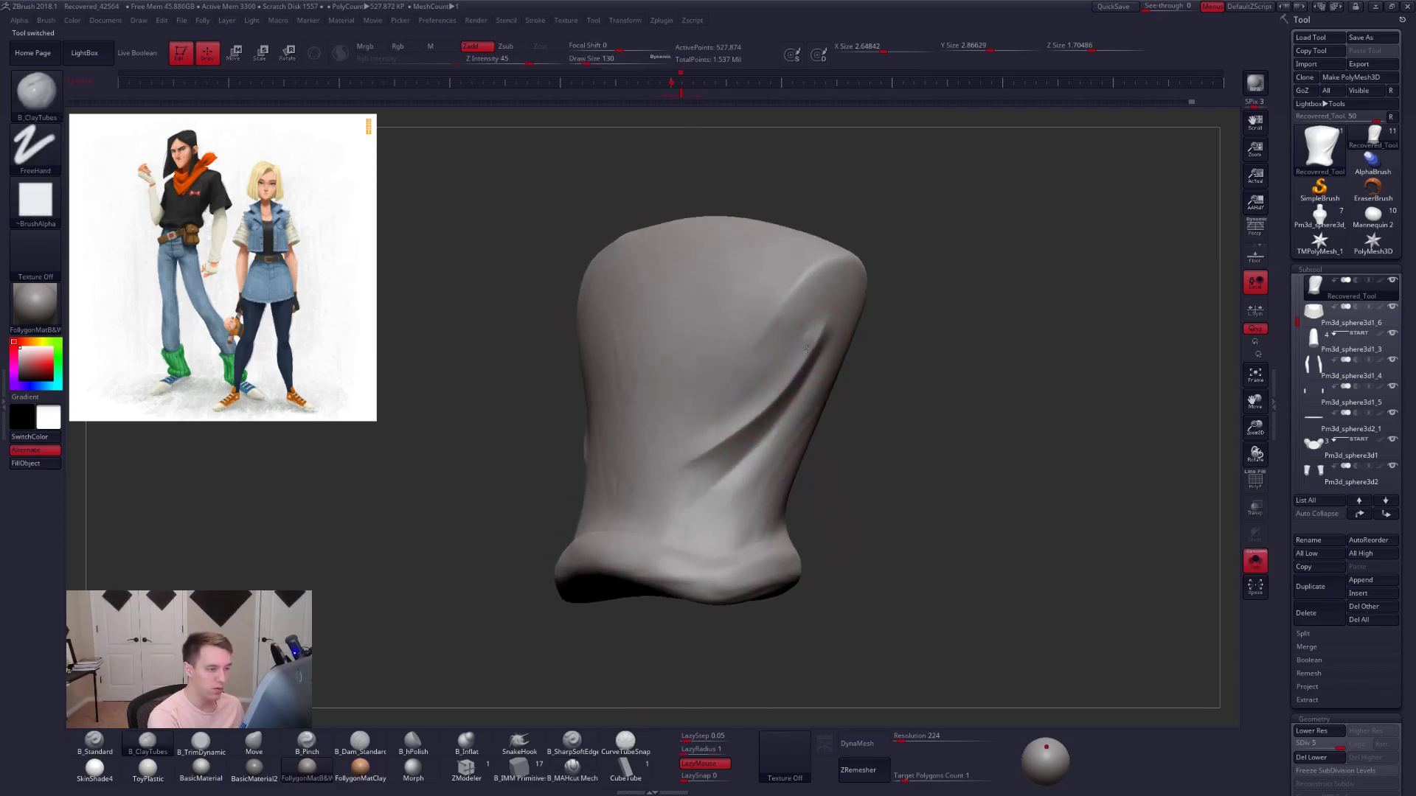
pyautogui.moveTo(718, 440); pyautogui.dragTo(693, 452)
pyautogui.press(']')
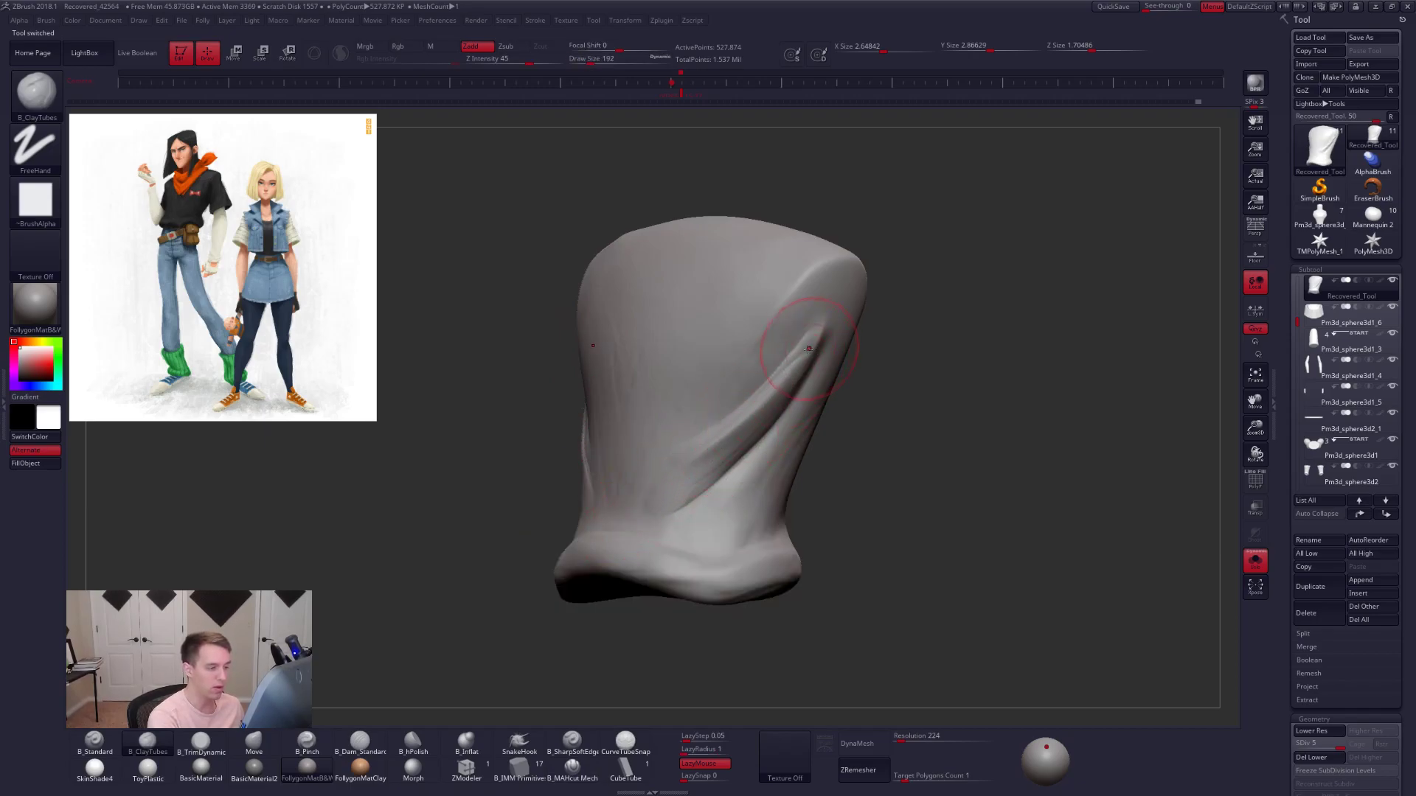
pyautogui.moveTo(878, 520); pyautogui.dragTo(764, 427)
# - Tighten the diagonal fold with the Pinch brush at draw size 121 and smooth around it at draw size 215
pyautogui.press('s')
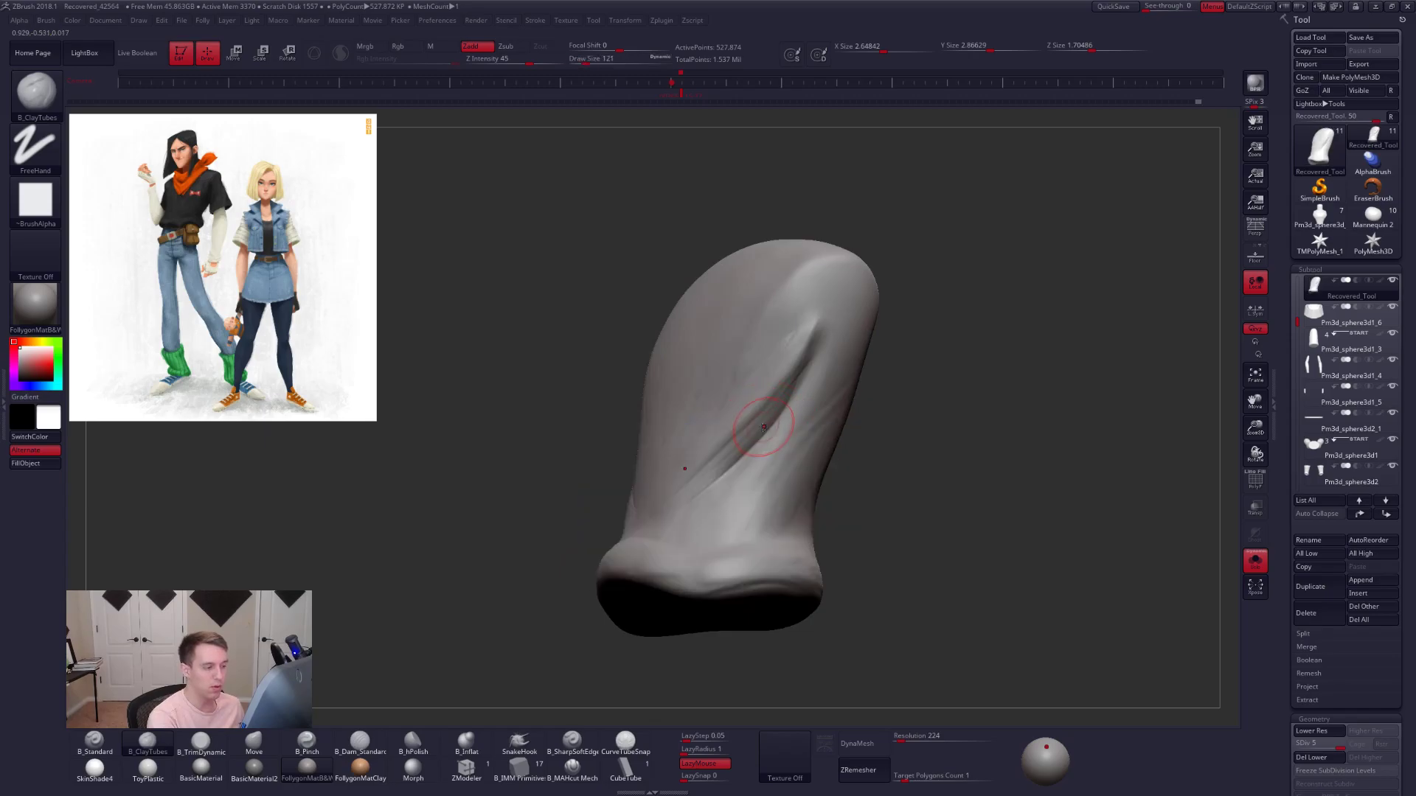
pyautogui.press('b')
pyautogui.press('p')
pyautogui.press('i')
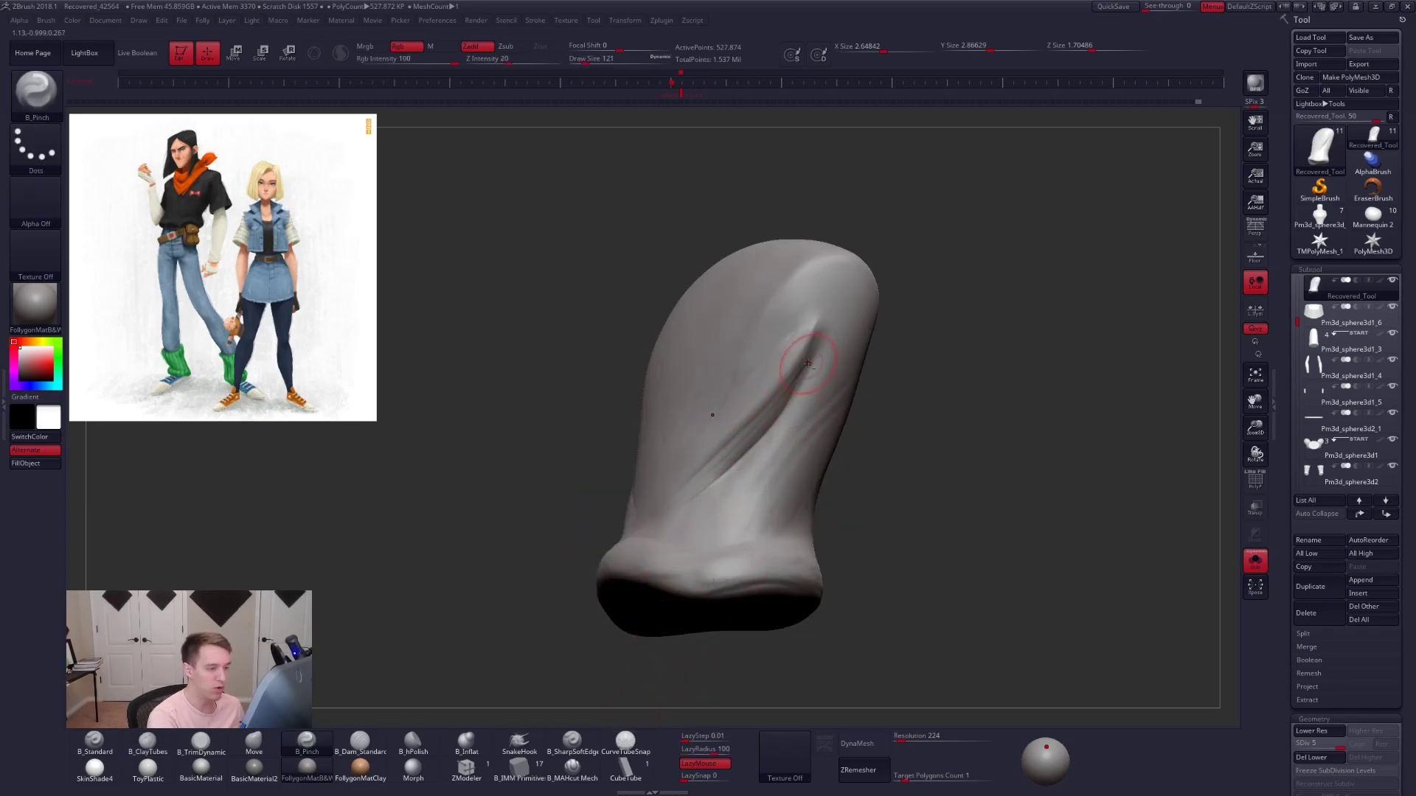
pyautogui.press('space')
pyautogui.press('space')
pyautogui.press('shift')
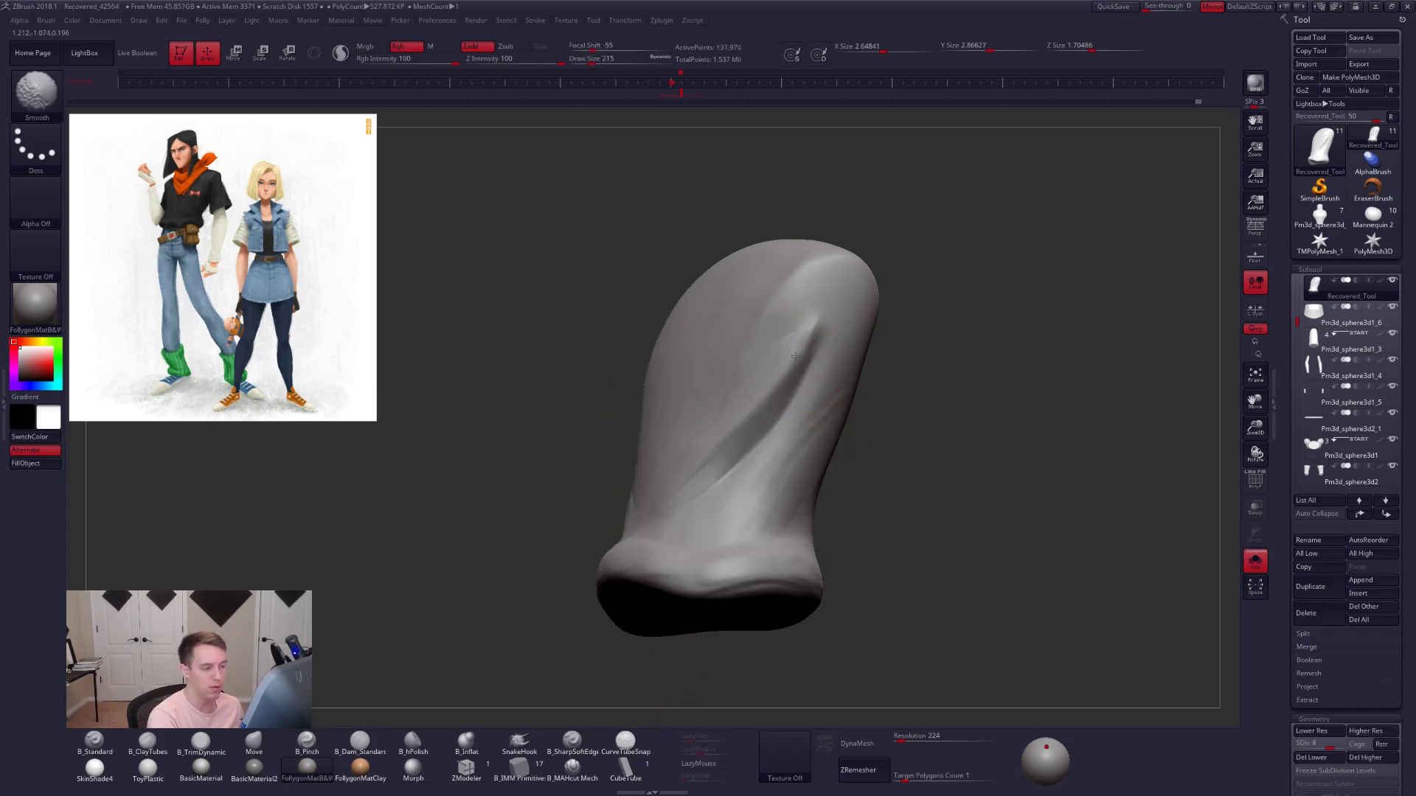
pyautogui.moveTo(763, 372)
pyautogui.mouseDown(button='right')
pyautogui.moveTo(832, 376)
pyautogui.moveTo(769, 381)
pyautogui.mouseUp(button='right')
pyautogui.press('d')
pyautogui.press('ctrl')
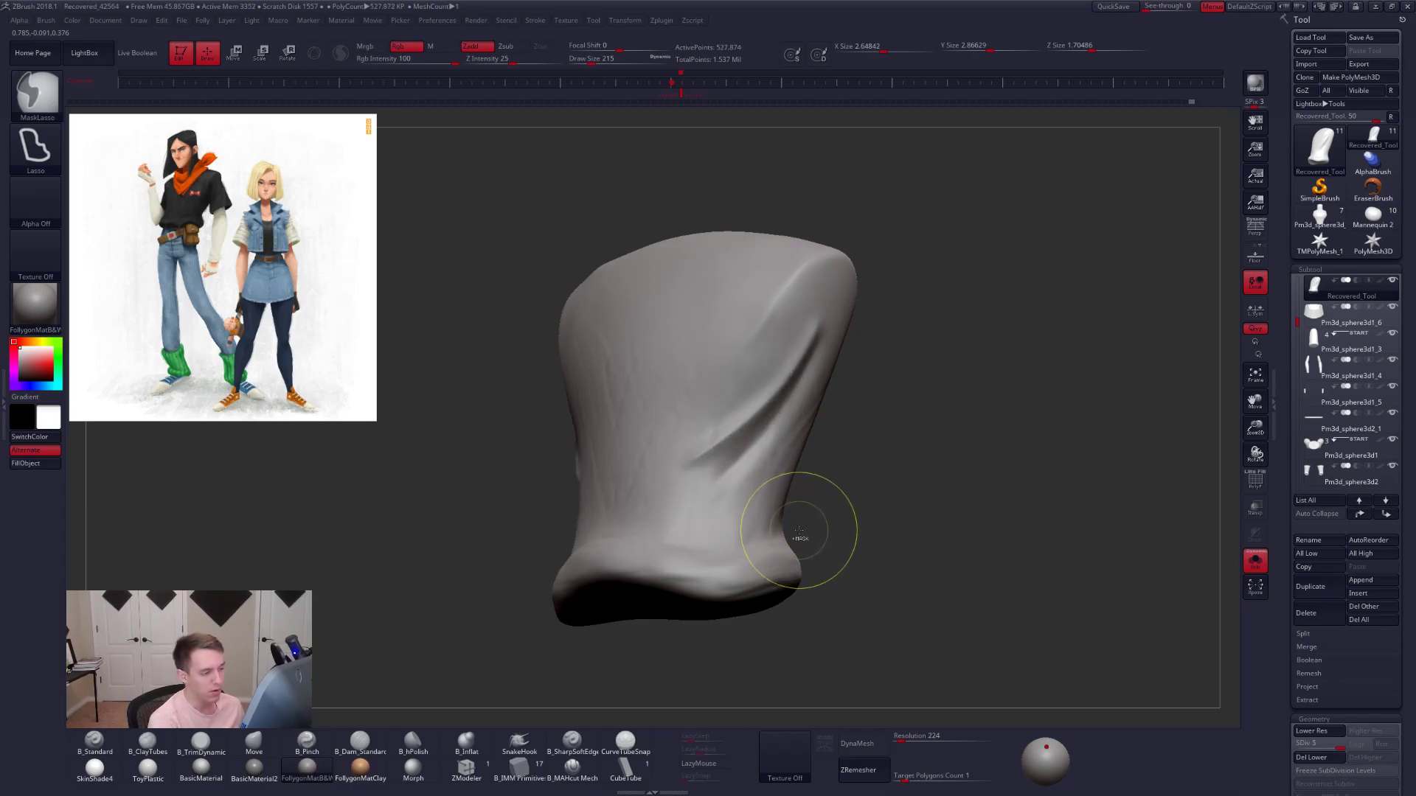
# - Undo the diagonal fold strokes on the shirt torso and show the full figure again
pyautogui.hotkey('ctrl', 'z')
pyautogui.hotkey('ctrl', 'z')
pyautogui.moveTo(798, 530)
pyautogui.mouseDown(button='right')
pyautogui.moveTo(767, 537)
pyautogui.moveTo(901, 555)
pyautogui.mouseUp(button='right')
pyautogui.hotkey('alt', 's')
pyautogui.press(']')
# - Flatten the front of the shirt torso with the TrimDynamic brush at draw size 252, working around to the side
pyautogui.press('3')
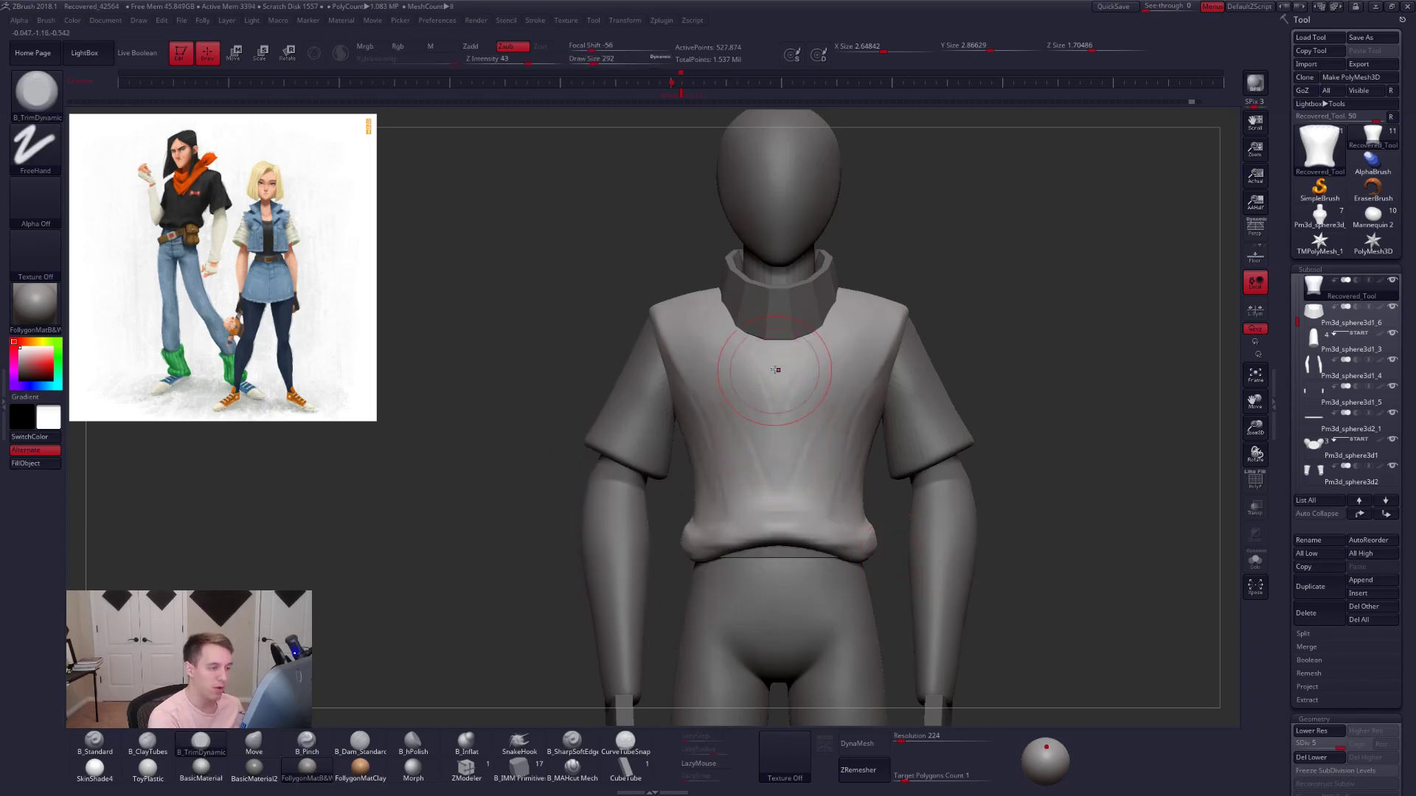
pyautogui.moveTo(740, 512)
pyautogui.mouseDown(button='right')
pyautogui.moveTo(768, 505)
pyautogui.moveTo(786, 469)
pyautogui.moveTo(743, 455)
pyautogui.mouseUp(button='right')
pyautogui.press('s')
pyautogui.moveTo(743, 453); pyautogui.dragTo(740, 453)
pyautogui.moveTo(721, 455)
pyautogui.keyDown('alt'); pyautogui.mouseDown(button='right')
pyautogui.moveTo(752, 482)
pyautogui.moveTo(731, 488)
pyautogui.mouseUp(button='right'); pyautogui.keyUp('alt')
pyautogui.press('space')
pyautogui.moveTo(731, 489); pyautogui.dragTo(737, 489)
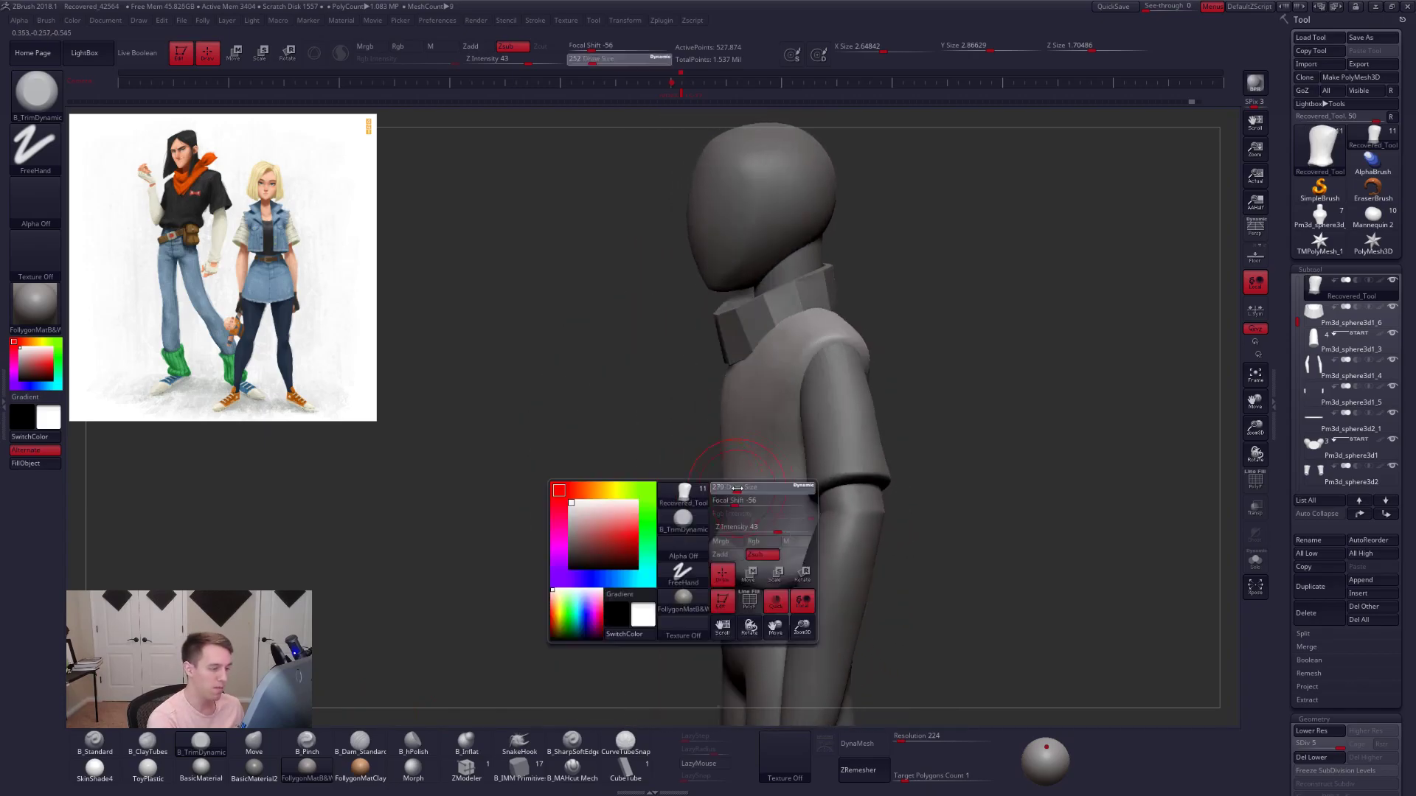
pyautogui.moveTo(732, 490)
pyautogui.mouseDown(button='right')
pyautogui.moveTo(707, 486)
pyautogui.moveTo(735, 496)
pyautogui.mouseUp(button='right')
pyautogui.press('space')
pyautogui.moveTo(737, 496); pyautogui.dragTo(730, 487)
# - Adjust the shirt torso's front profile with the Move brush at draw sizes 350 and 276
pyautogui.press('b')
pyautogui.press('m')
pyautogui.press('v')
pyautogui.press('space')
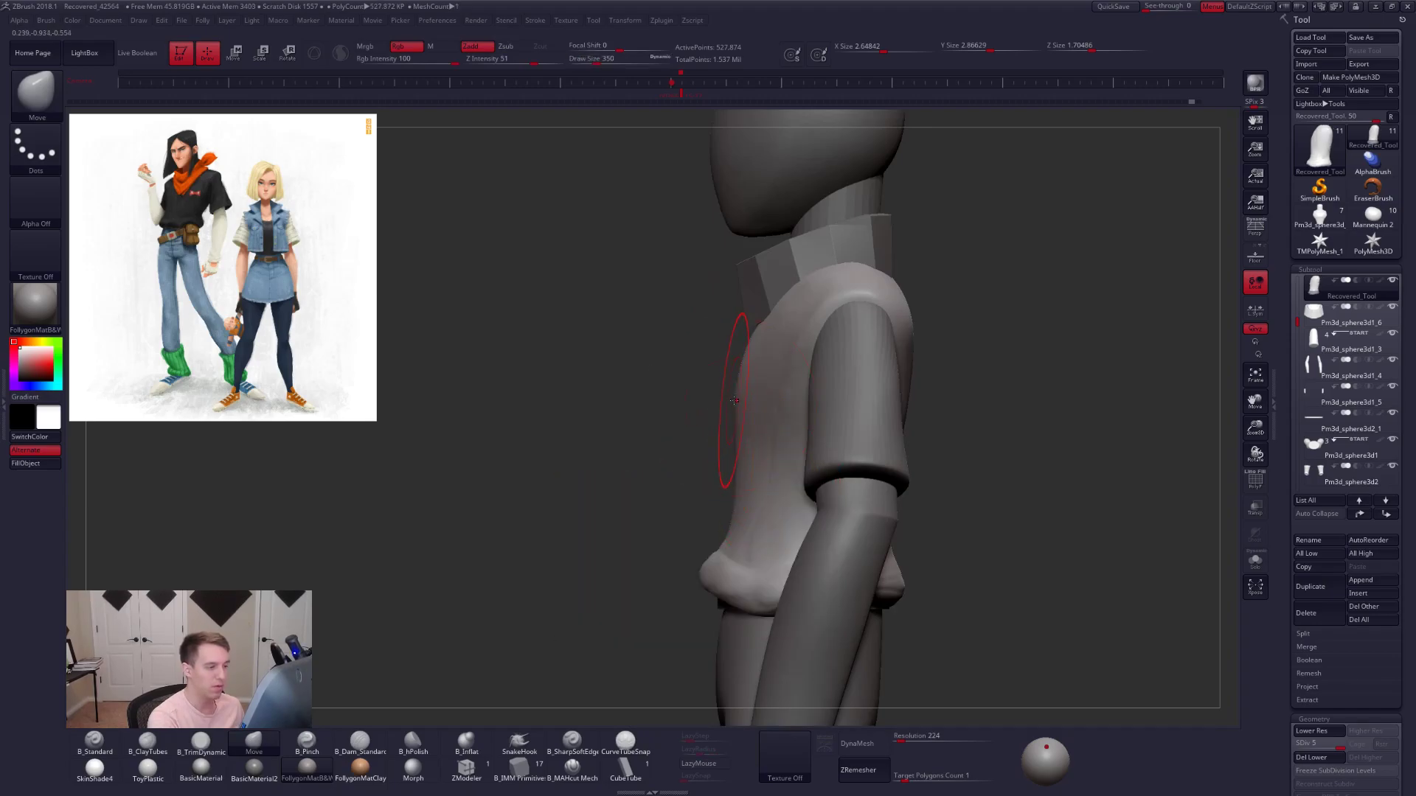
pyautogui.moveTo(732, 370)
pyautogui.keyDown('alt'); pyautogui.mouseDown(button='right')
pyautogui.moveTo(755, 427)
pyautogui.moveTo(782, 402)
pyautogui.mouseUp(button='right'); pyautogui.keyUp('alt')
pyautogui.press('space')
pyautogui.moveTo(782, 402); pyautogui.dragTo(772, 401)
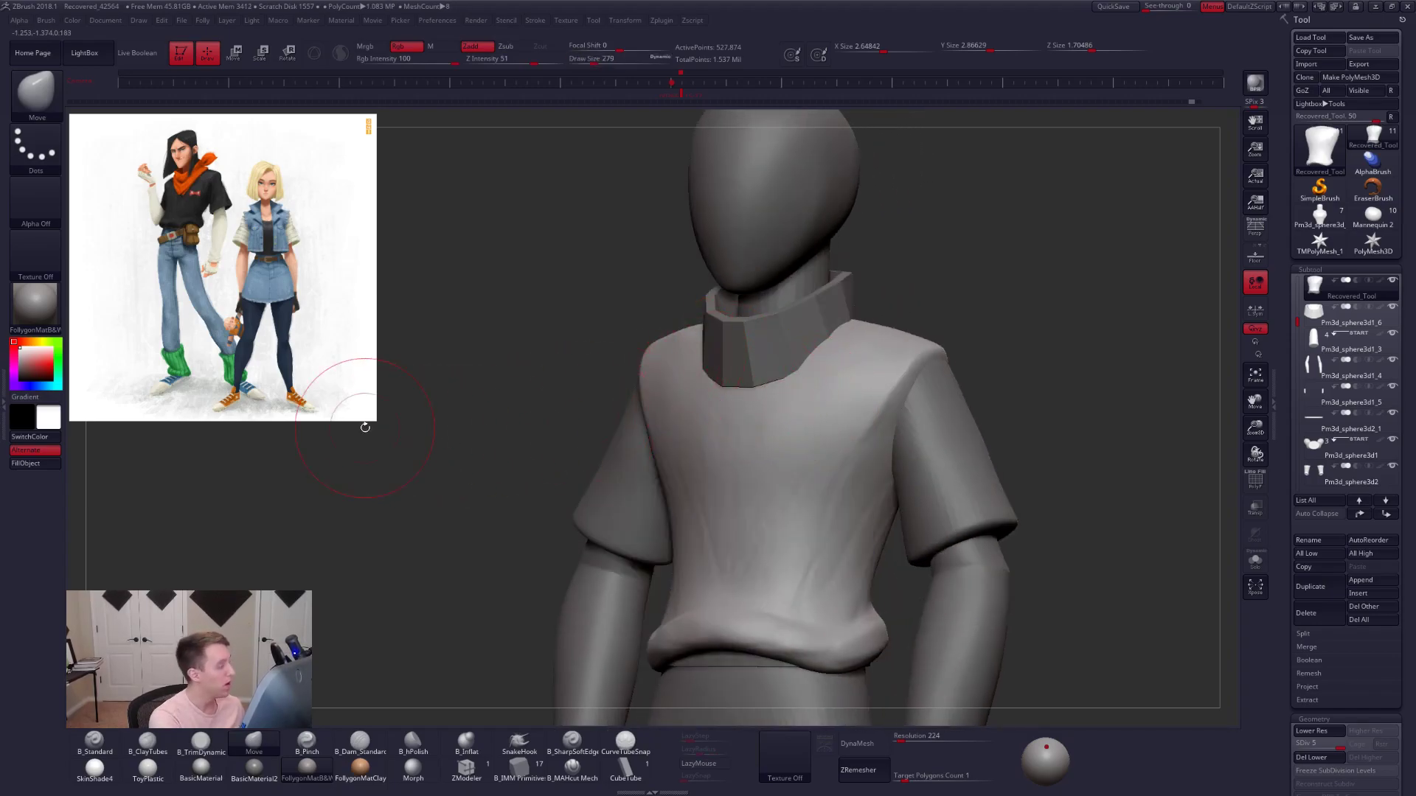
# - Isolate the torso and pinch a long diagonal edge from the armhole towards the hem, using the Pinch brush around draw size 200
pyautogui.keyDown('shift'); pyautogui.moveTo(778, 541); pyautogui.dragTo(814, 511, button='right'); pyautogui.keyUp('shift')
pyautogui.press('space')
pyautogui.moveTo(796, 495); pyautogui.dragTo(789, 494)
pyautogui.press('5')
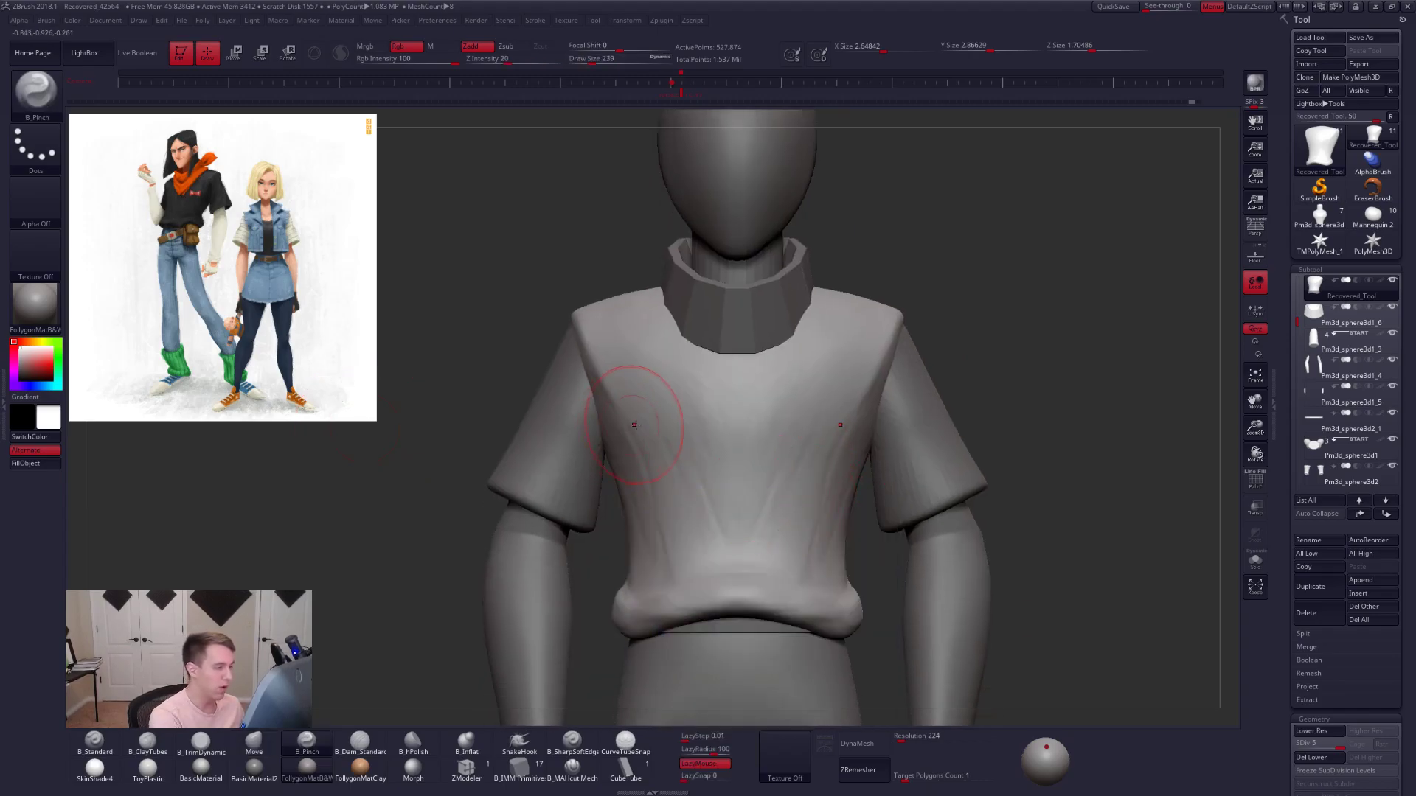
pyautogui.moveTo(631, 423); pyautogui.dragTo(600, 387, button='right')
pyautogui.hotkey('alt', 's')
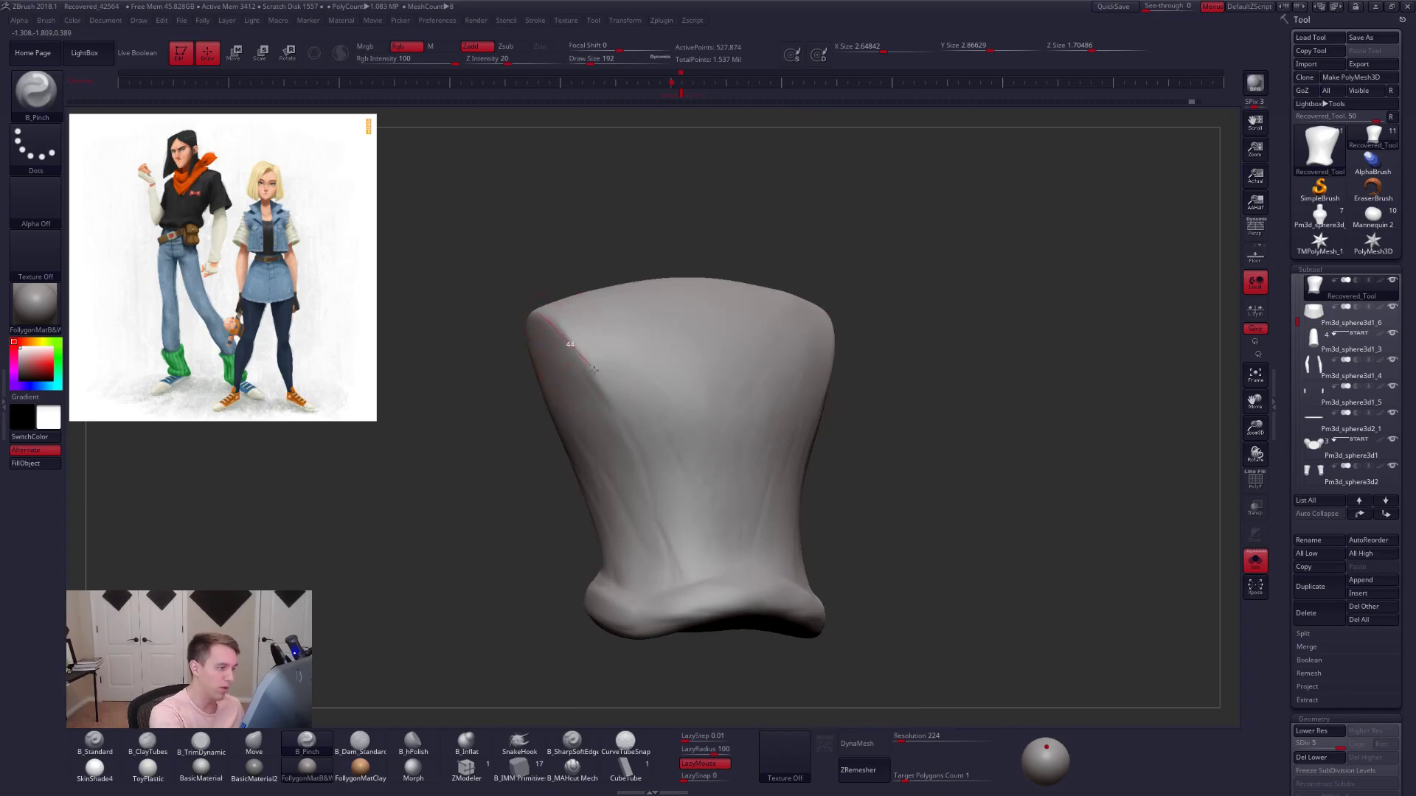
pyautogui.moveTo(658, 513)
pyautogui.mouseDown()
pyautogui.moveTo(674, 562)
pyautogui.moveTo(670, 543)
pyautogui.mouseUp()
pyautogui.press('space')
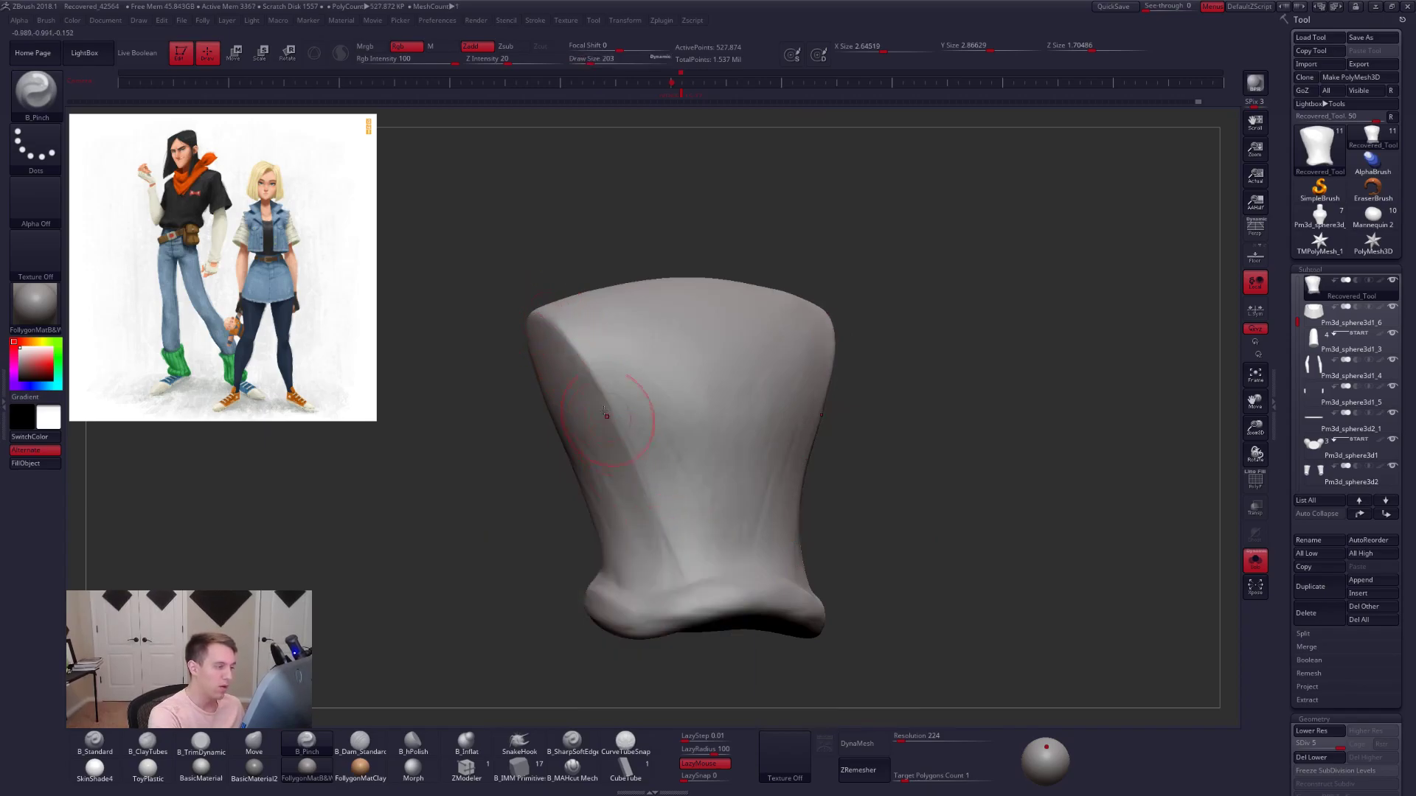
# - Flatten the side plane beside the diagonal edge with the TrimDynamic brush at draw sizes 252 and 279
pyautogui.moveTo(833, 517); pyautogui.dragTo(818, 512, button='right')
pyautogui.press('b')
pyautogui.press('t')
pyautogui.press('d')
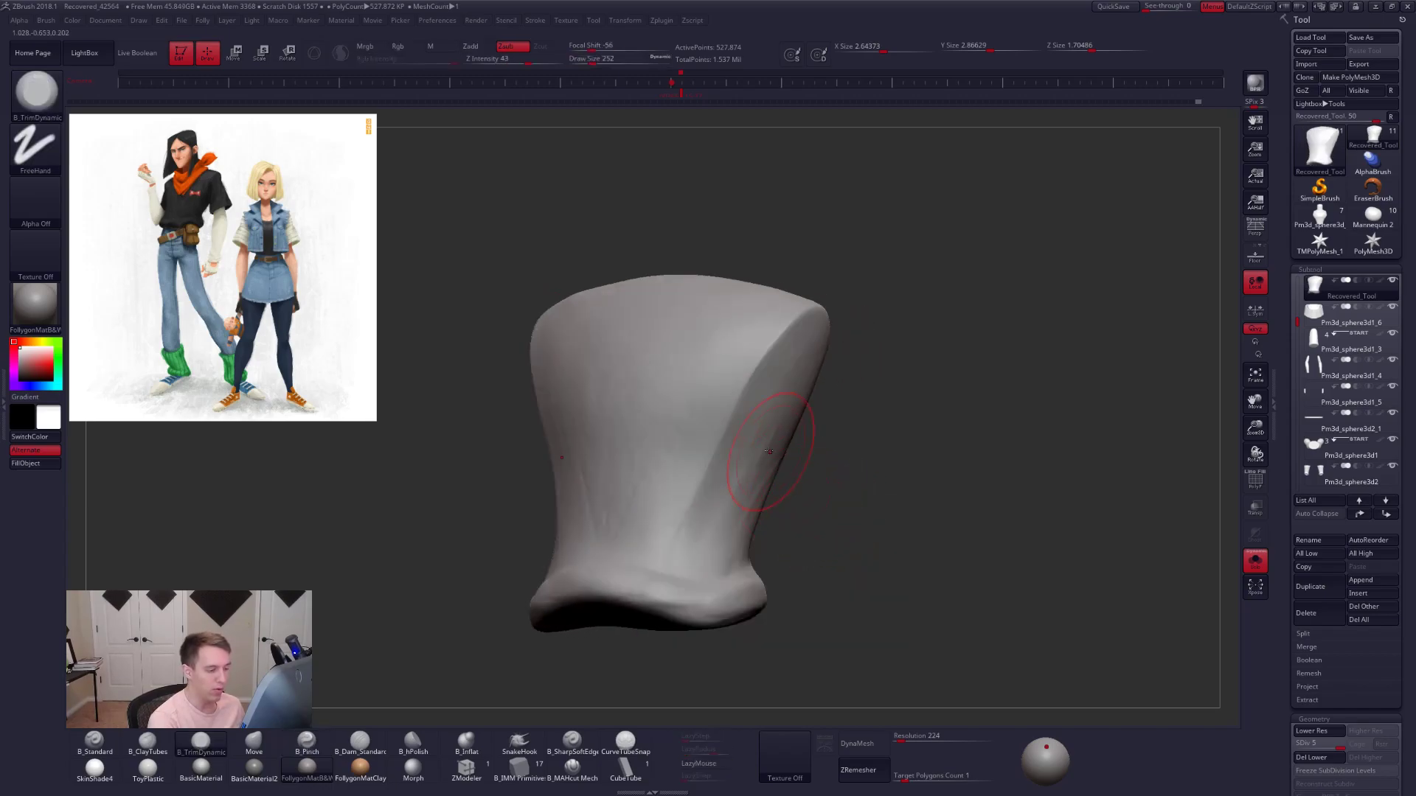
pyautogui.moveTo(722, 536); pyautogui.dragTo(759, 444)
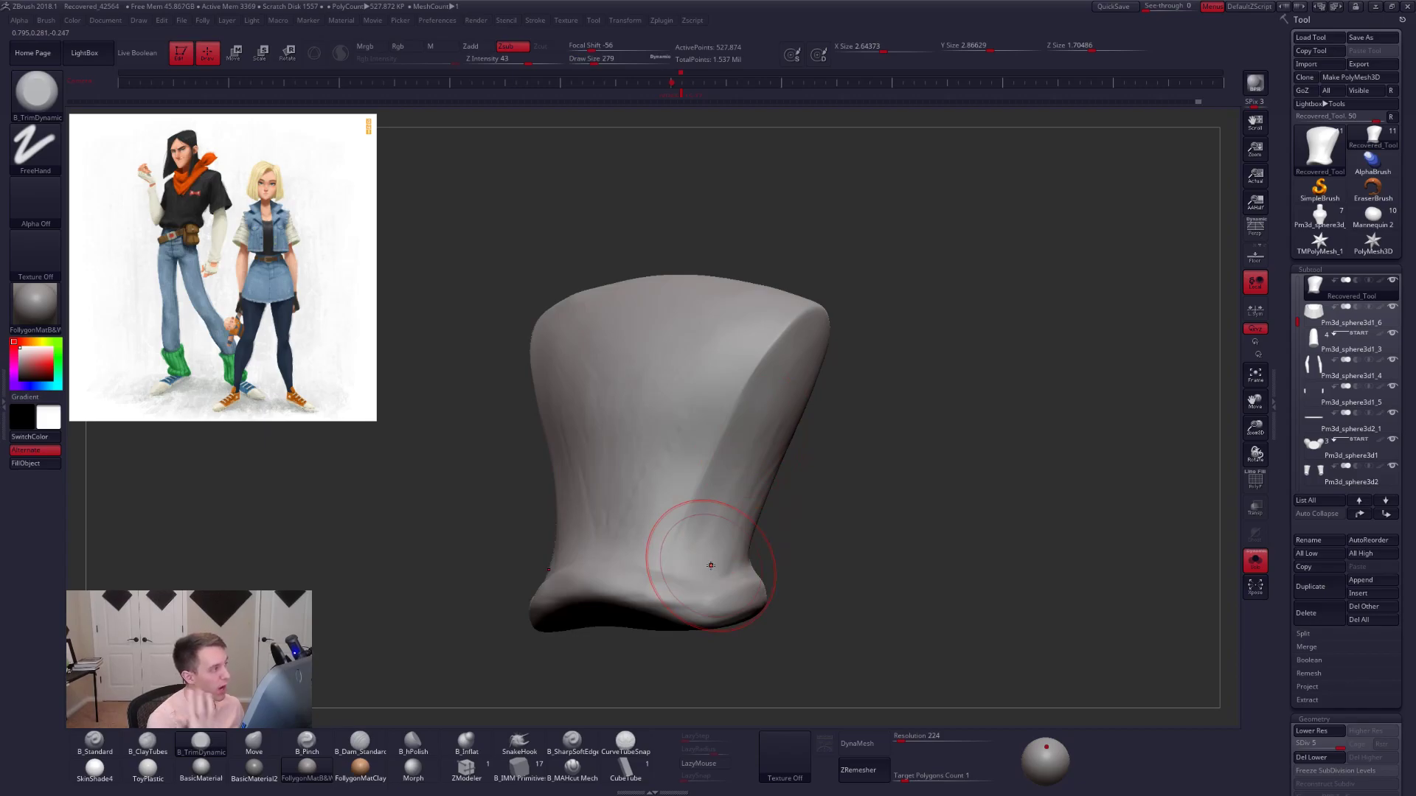
pyautogui.press('space')
pyautogui.moveTo(767, 484)
pyautogui.mouseDown(button='right')
pyautogui.moveTo(751, 474)
pyautogui.moveTo(772, 476)
pyautogui.mouseUp(button='right')
pyautogui.press('space')
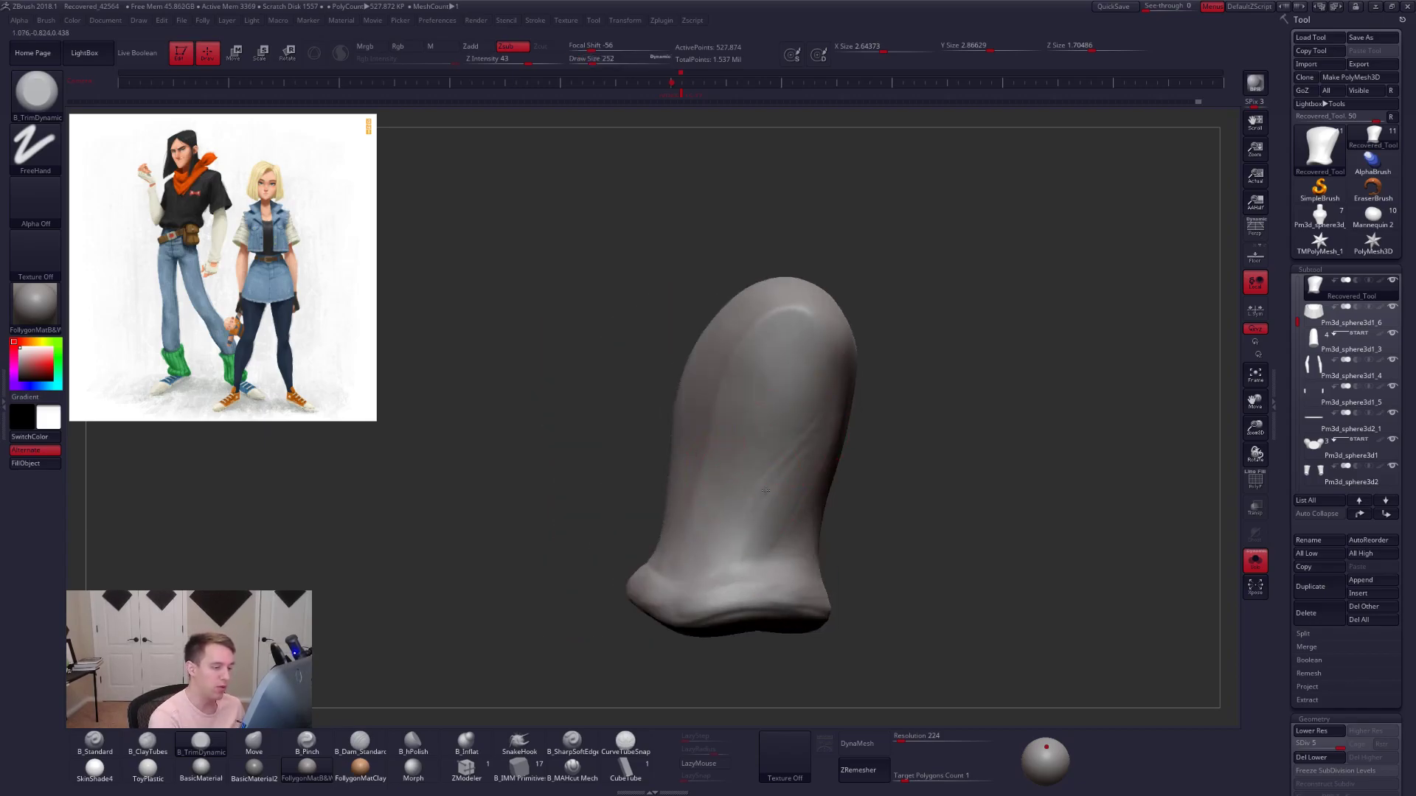
pyautogui.moveTo(756, 533)
pyautogui.mouseDown(button='right')
pyautogui.moveTo(744, 494)
pyautogui.moveTo(768, 525)
pyautogui.moveTo(797, 493)
pyautogui.moveTo(832, 509)
pyautogui.mouseUp(button='right')
# - Build up slanted folds above the hem on the torso's side with the ClayTubes brush at draw size 366
pyautogui.press('space')
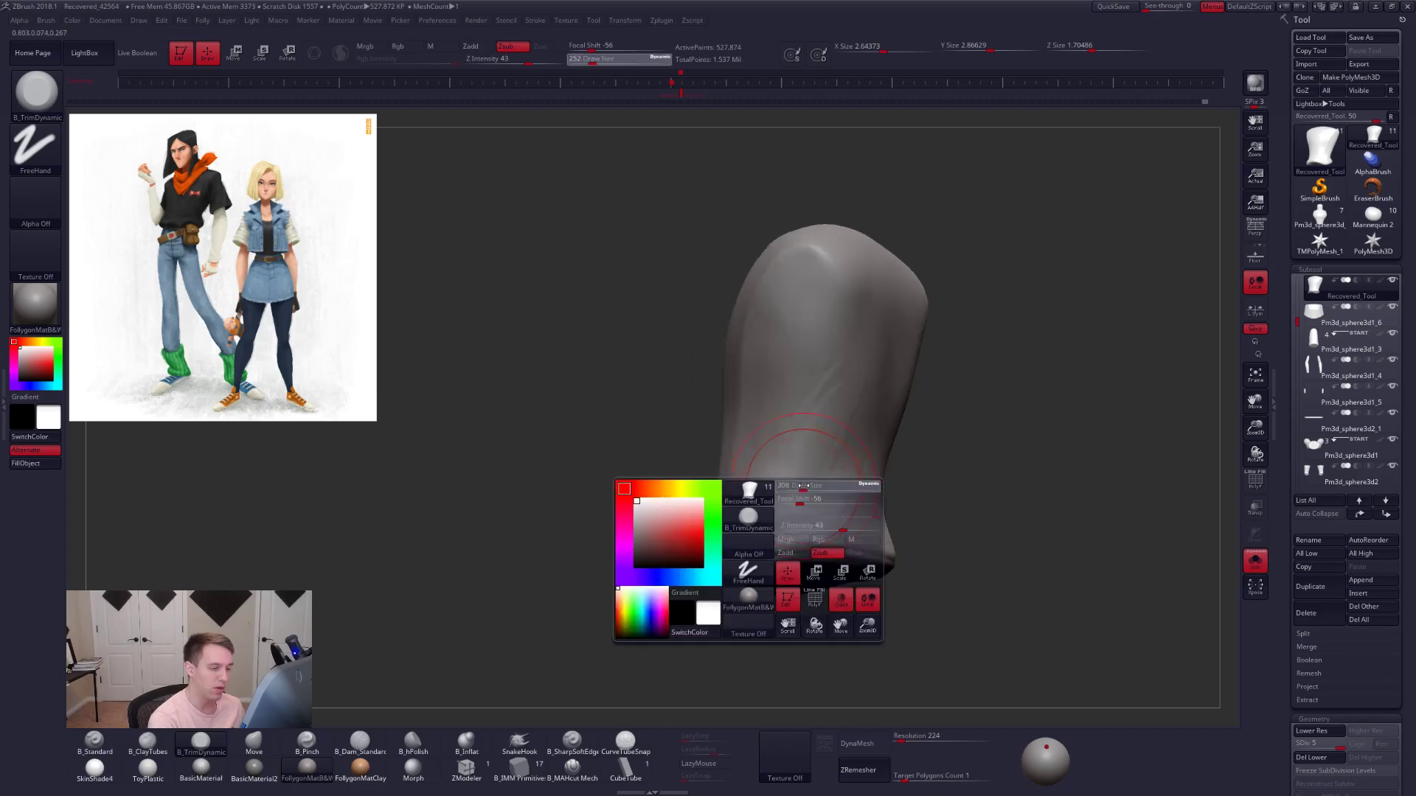
pyautogui.press('2')
pyautogui.press('space')
pyautogui.moveTo(800, 509)
pyautogui.mouseDown()
pyautogui.moveTo(833, 445)
pyautogui.moveTo(854, 446)
pyautogui.mouseUp()
pyautogui.moveTo(776, 514); pyautogui.dragTo(824, 455)
# - Smooth the torso's side and back at subdivision levels 3 and 2, with draw size 366
pyautogui.hotkey('shift', 'd')
pyautogui.hotkey('shift', 'd')
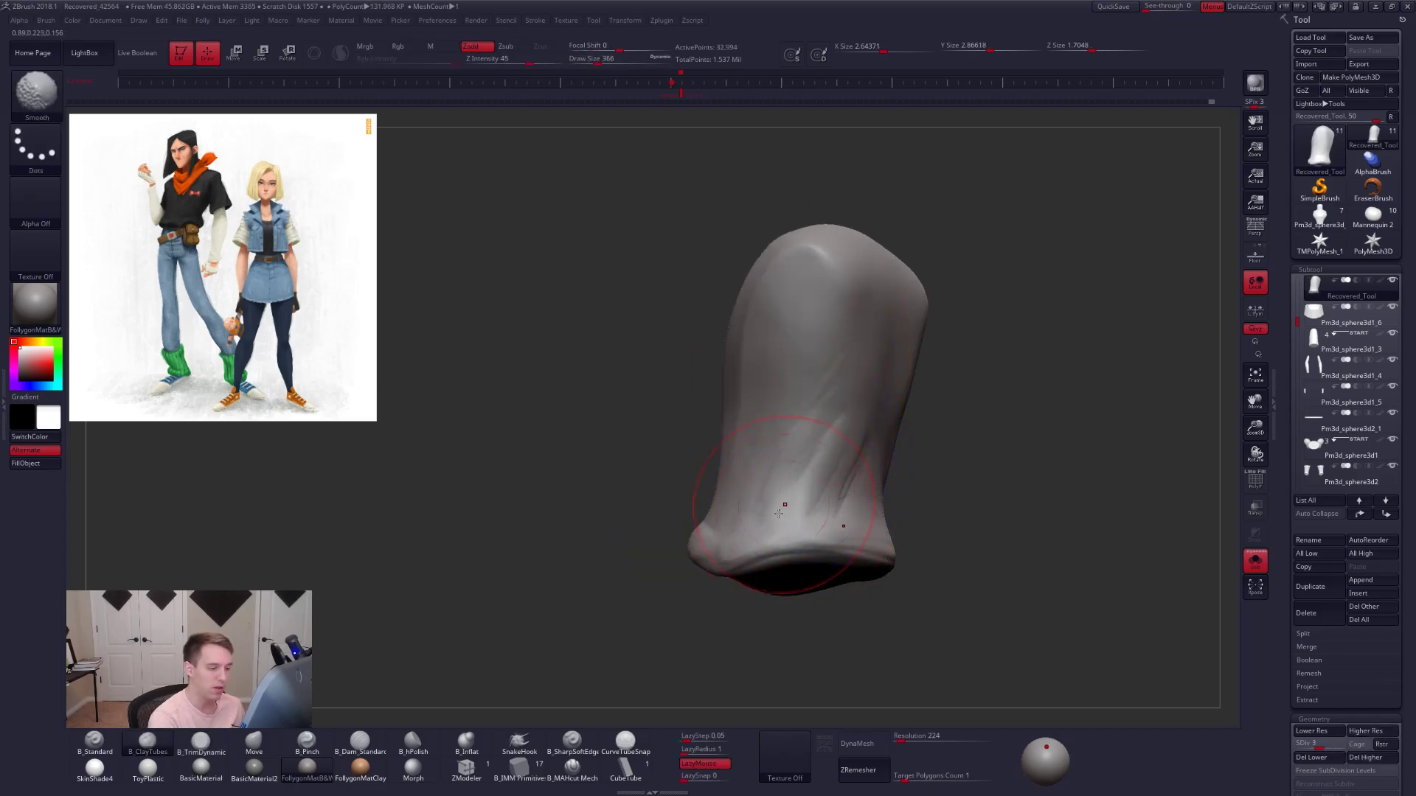
pyautogui.moveTo(828, 428); pyautogui.dragTo(865, 457, button='right')
pyautogui.keyDown('shift'); pyautogui.moveTo(864, 457); pyautogui.dragTo(840, 474); pyautogui.keyUp('shift')
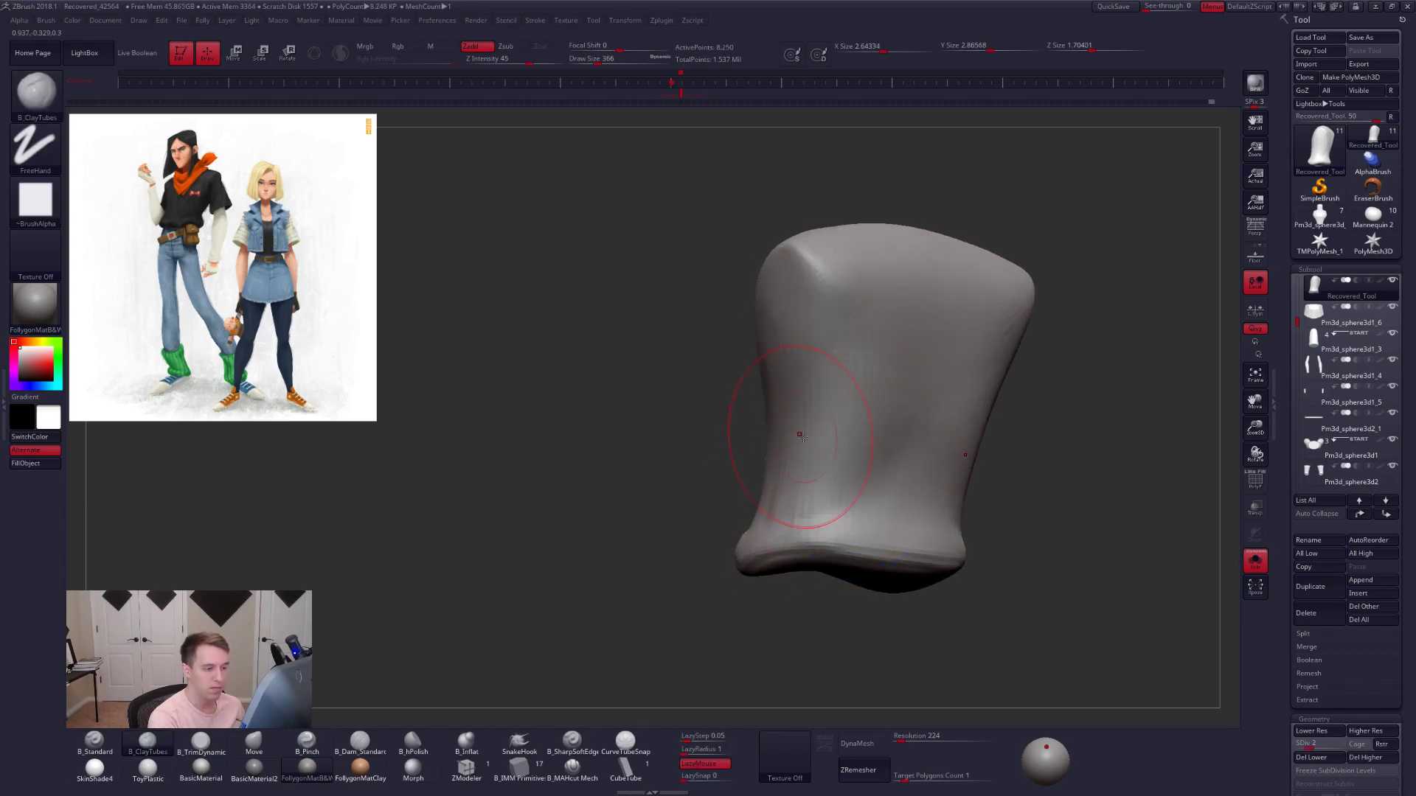
pyautogui.moveTo(799, 433); pyautogui.dragTo(853, 450, button='right')
pyautogui.hotkey('shift', 'd')
pyautogui.moveTo(757, 461); pyautogui.dragTo(851, 392, button='right')
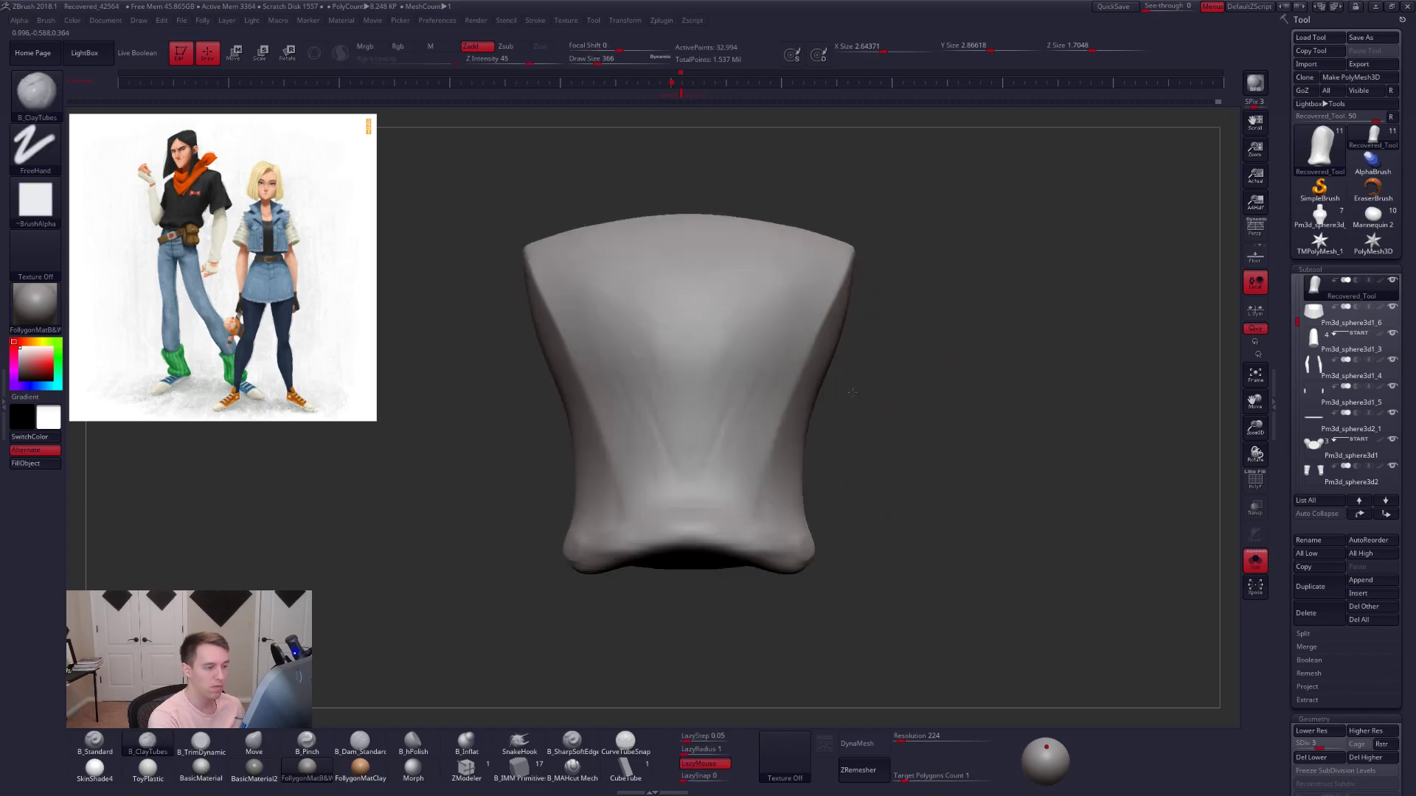
# - Show the full figure and adjust the shirt torso's front contour with the Move brush at draw size 321
pyautogui.hotkey('alt', 's')
pyautogui.moveTo(819, 512); pyautogui.dragTo(797, 508, button='right')
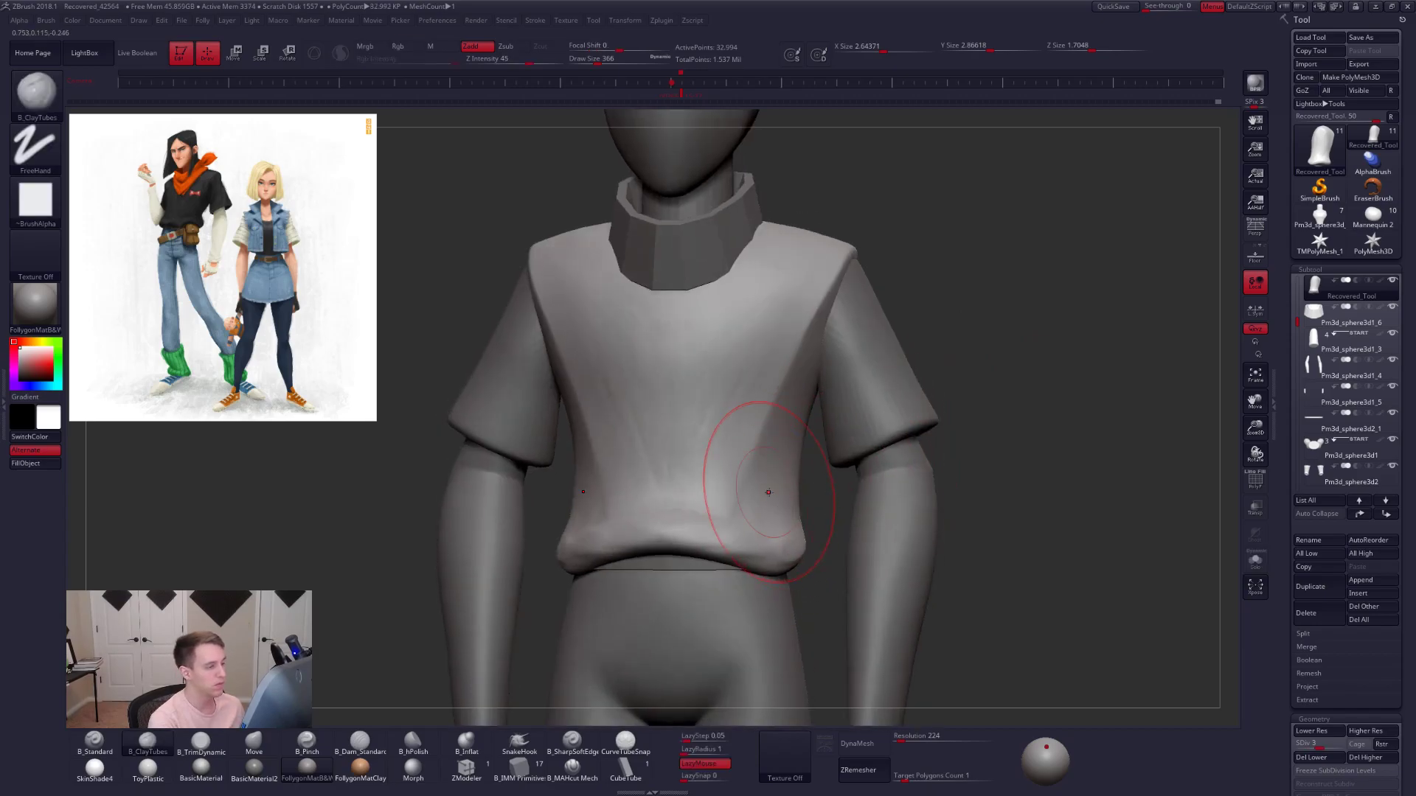
pyautogui.moveTo(767, 421); pyautogui.dragTo(702, 433, button='right')
pyautogui.press('space')
pyautogui.moveTo(685, 436); pyautogui.dragTo(678, 436)
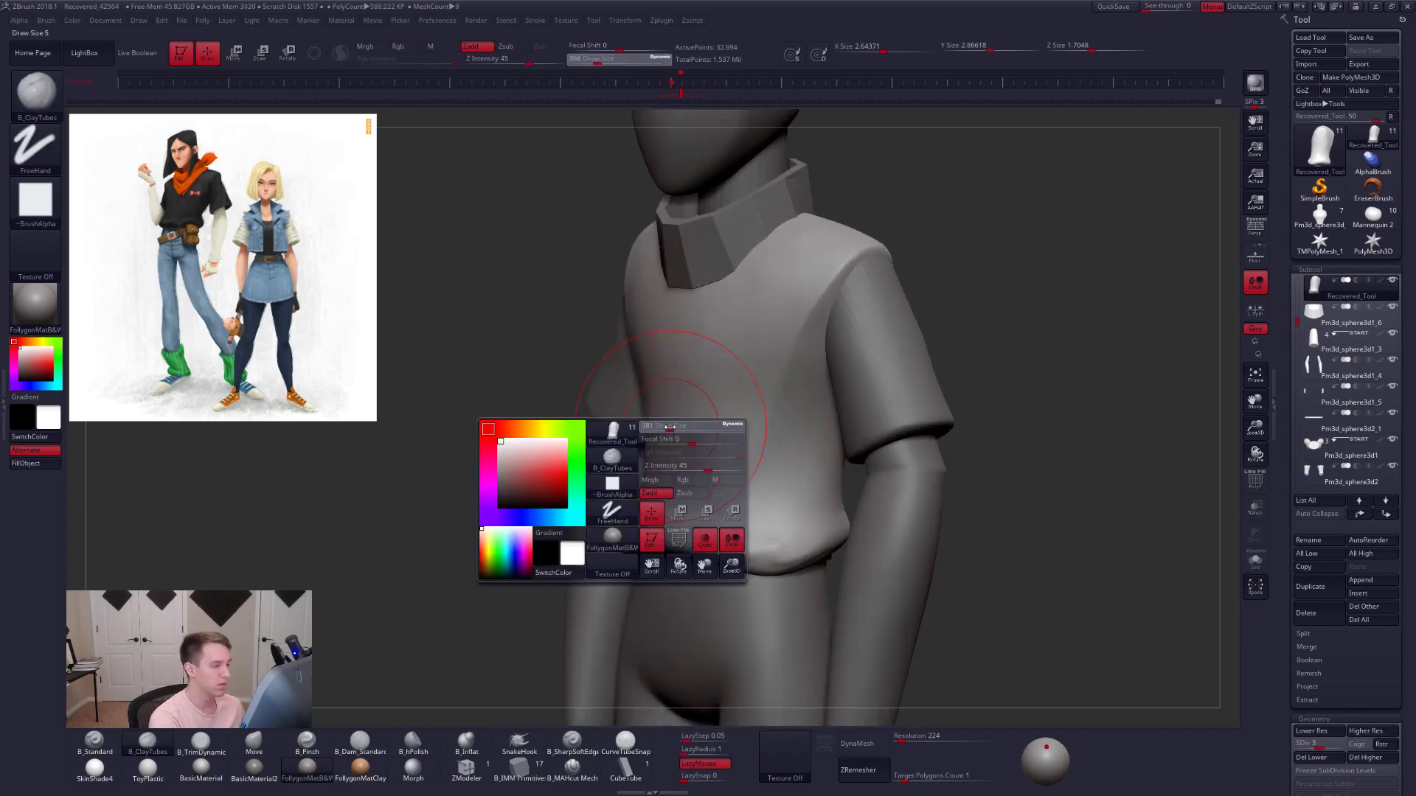
pyautogui.press('b')
pyautogui.press('m')
pyautogui.press('v')
pyautogui.keyDown('alt'); pyautogui.moveTo(647, 444); pyautogui.dragTo(694, 460, button='right'); pyautogui.keyUp('alt')
pyautogui.press('space')
pyautogui.moveTo(694, 458); pyautogui.dragTo(691, 455)
# - Isolate the torso and refine its waist contour from several sides with the Move brush at draw size 366
pyautogui.hotkey('alt', 's')
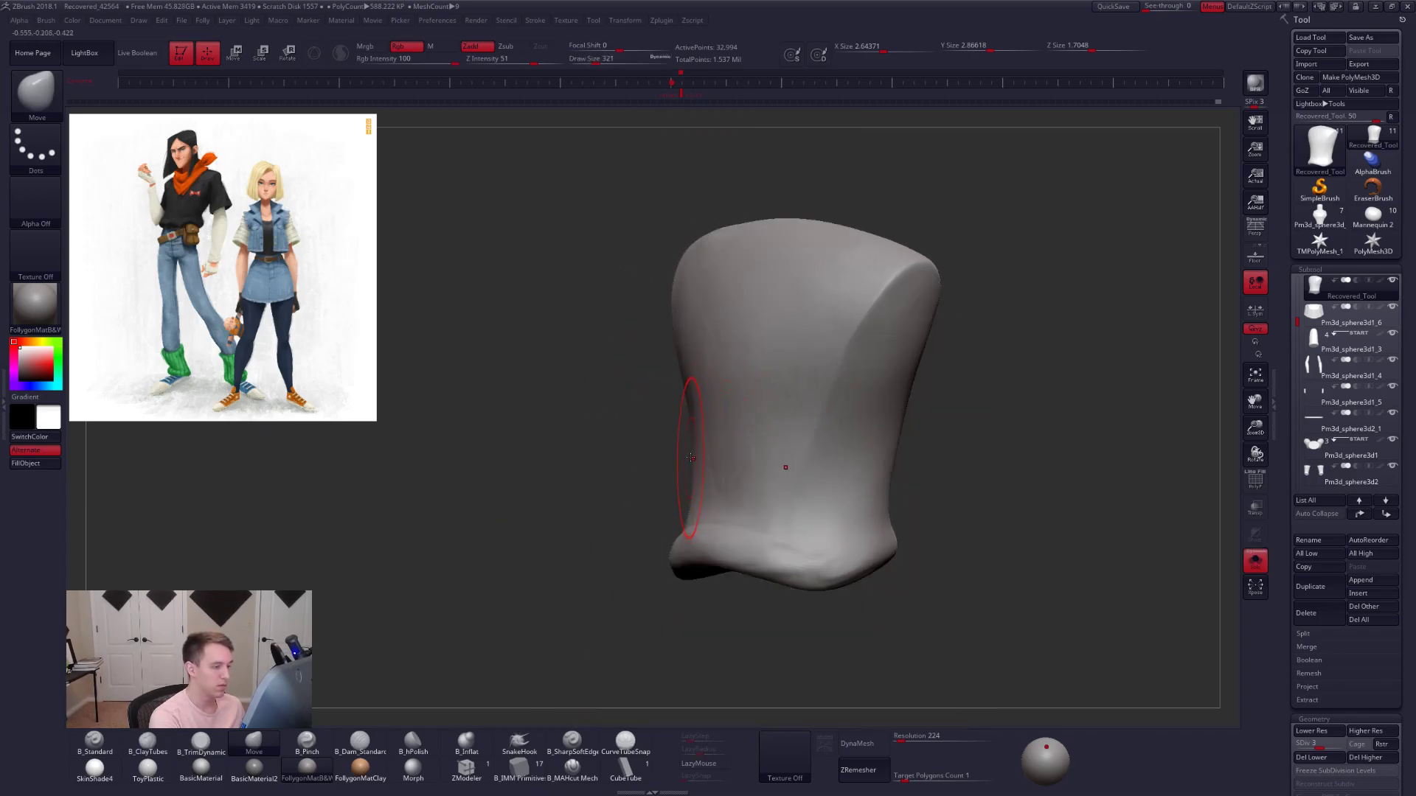
pyautogui.press('space')
pyautogui.moveTo(697, 460); pyautogui.dragTo(695, 462)
pyautogui.moveTo(747, 459); pyautogui.dragTo(686, 465)
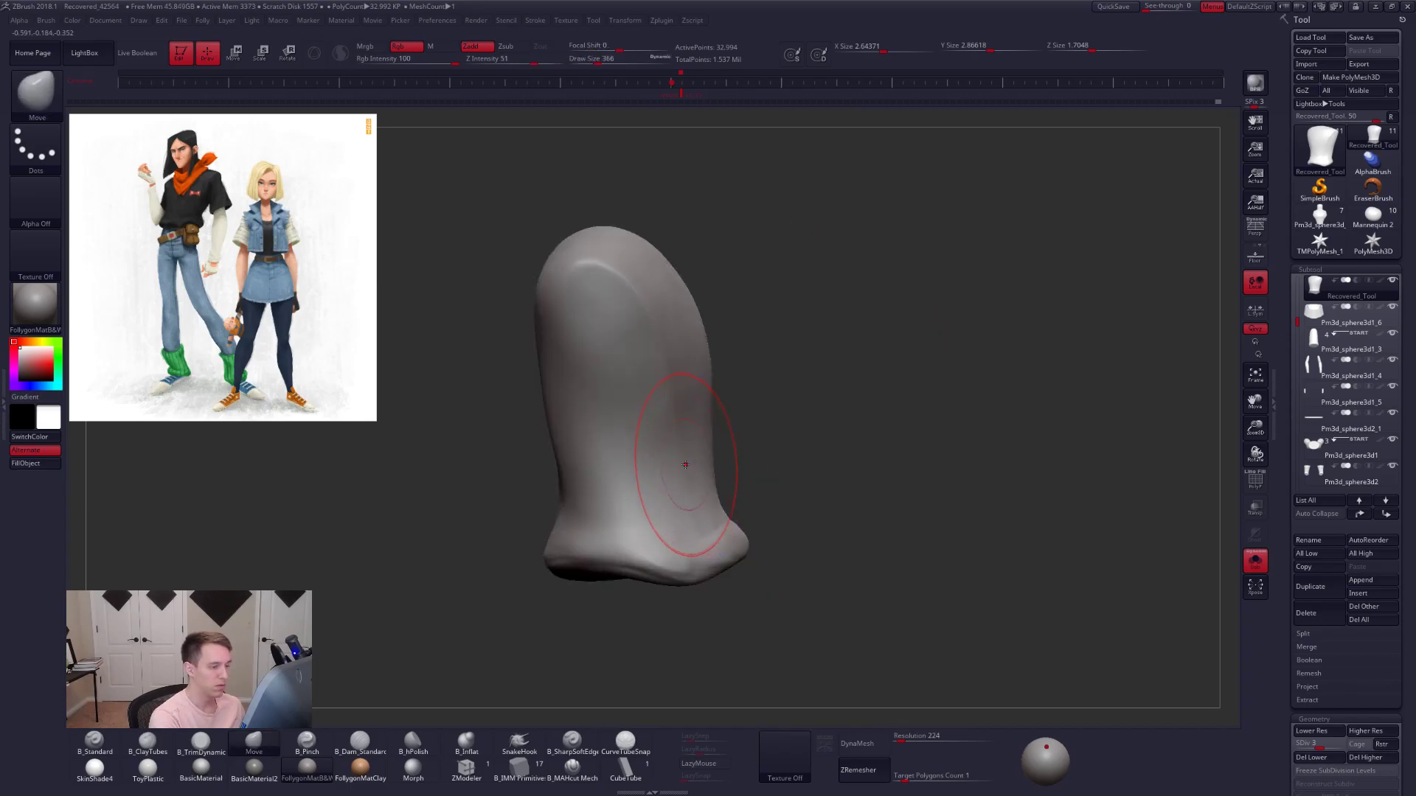
pyautogui.rightClick(716, 455)
pyautogui.moveTo(723, 458); pyautogui.dragTo(666, 467, button='right')
# - Lower the torso to subdivision level 2, pinch and smooth its diagonal side edge, and show the full figure
pyautogui.hotkey('shift', 'd')
pyautogui.press('5')
pyautogui.moveTo(590, 328); pyautogui.dragTo(615, 337)
pyautogui.moveTo(684, 531); pyautogui.dragTo(690, 544)
pyautogui.moveTo(664, 542)
pyautogui.keyDown('shift'); pyautogui.mouseDown()
pyautogui.moveTo(645, 401)
pyautogui.moveTo(603, 328)
pyautogui.mouseUp(); pyautogui.keyUp('shift')
pyautogui.hotkey('shift', 's')
pyautogui.moveTo(711, 468)
pyautogui.keyDown('shift'); pyautogui.mouseDown(button='right')
pyautogui.moveTo(808, 483)
pyautogui.moveTo(843, 472)
pyautogui.moveTo(785, 504)
pyautogui.moveTo(854, 499)
pyautogui.moveTo(781, 492)
pyautogui.moveTo(808, 505)
pyautogui.mouseUp(button='right'); pyautogui.keyUp('shift')
pyautogui.press('[')
pyautogui.press('[')
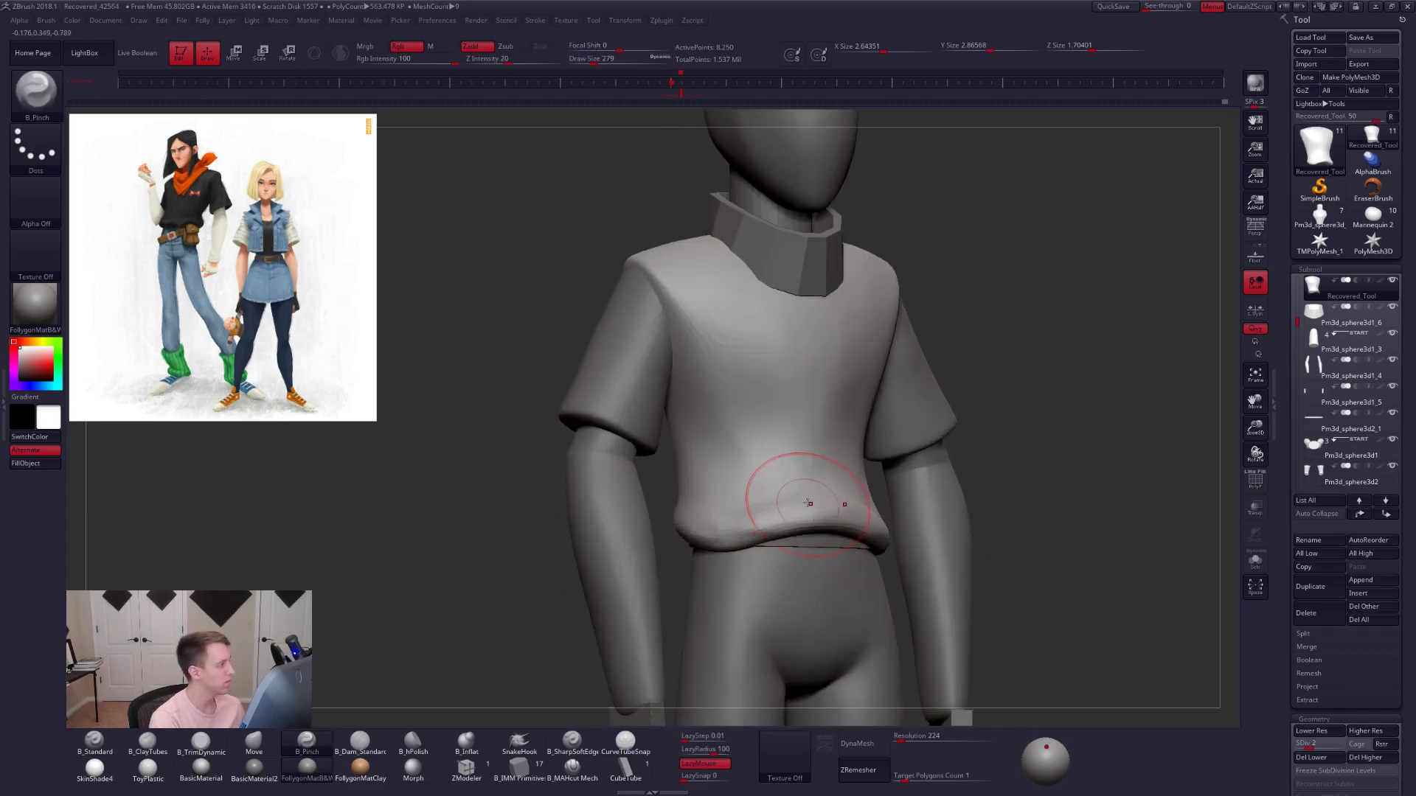
# - Isolate the torso and build up a hem band and the lower back with the ClayTubes brush at draw sizes 227 and 265
pyautogui.press('space')
pyautogui.moveTo(828, 492); pyautogui.dragTo(874, 511)
pyautogui.press('2')
pyautogui.moveTo(746, 529); pyautogui.dragTo(792, 509, button='right')
pyautogui.hotkey('alt', 's')
pyautogui.moveTo(793, 509); pyautogui.dragTo(696, 506)
pyautogui.moveTo(697, 502); pyautogui.dragTo(783, 489, button='right')
pyautogui.moveTo(780, 488); pyautogui.dragTo(664, 496)
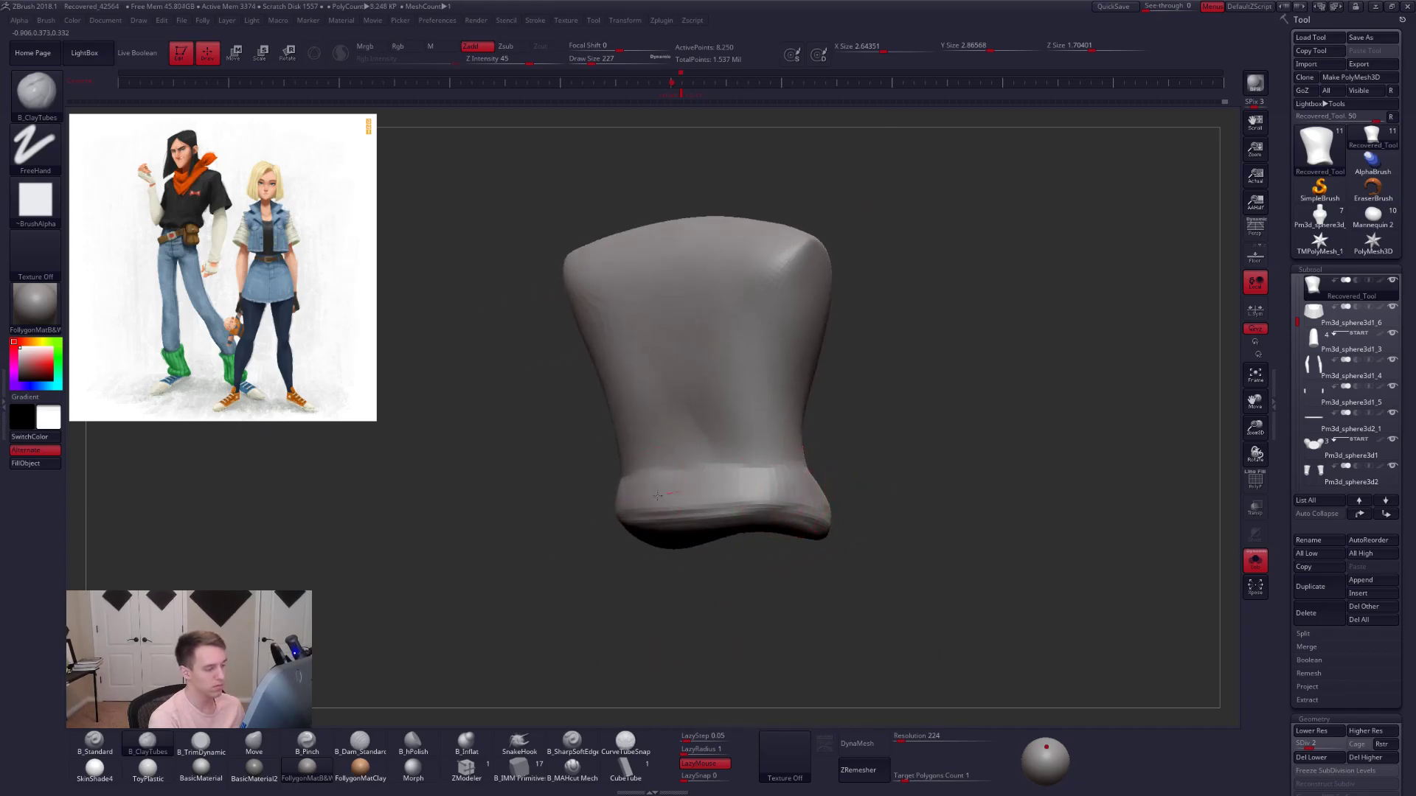
pyautogui.press('shift')
pyautogui.moveTo(676, 443)
pyautogui.mouseDown()
pyautogui.moveTo(682, 419)
pyautogui.moveTo(692, 425)
pyautogui.moveTo(664, 416)
pyautogui.moveTo(682, 371)
pyautogui.mouseUp()
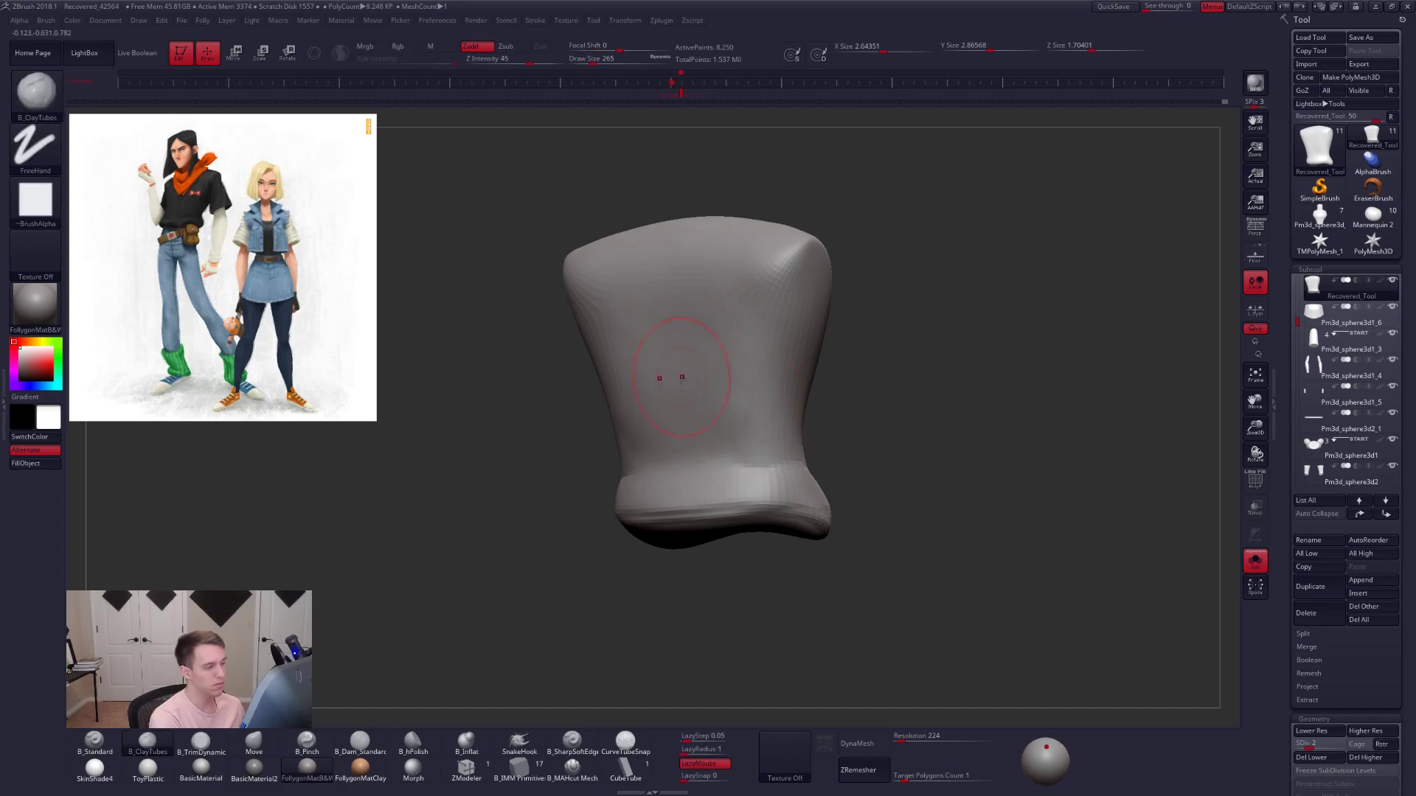
pyautogui.keyDown('shift'); pyautogui.moveTo(739, 427); pyautogui.dragTo(766, 440, button='right'); pyautogui.keyUp('shift')
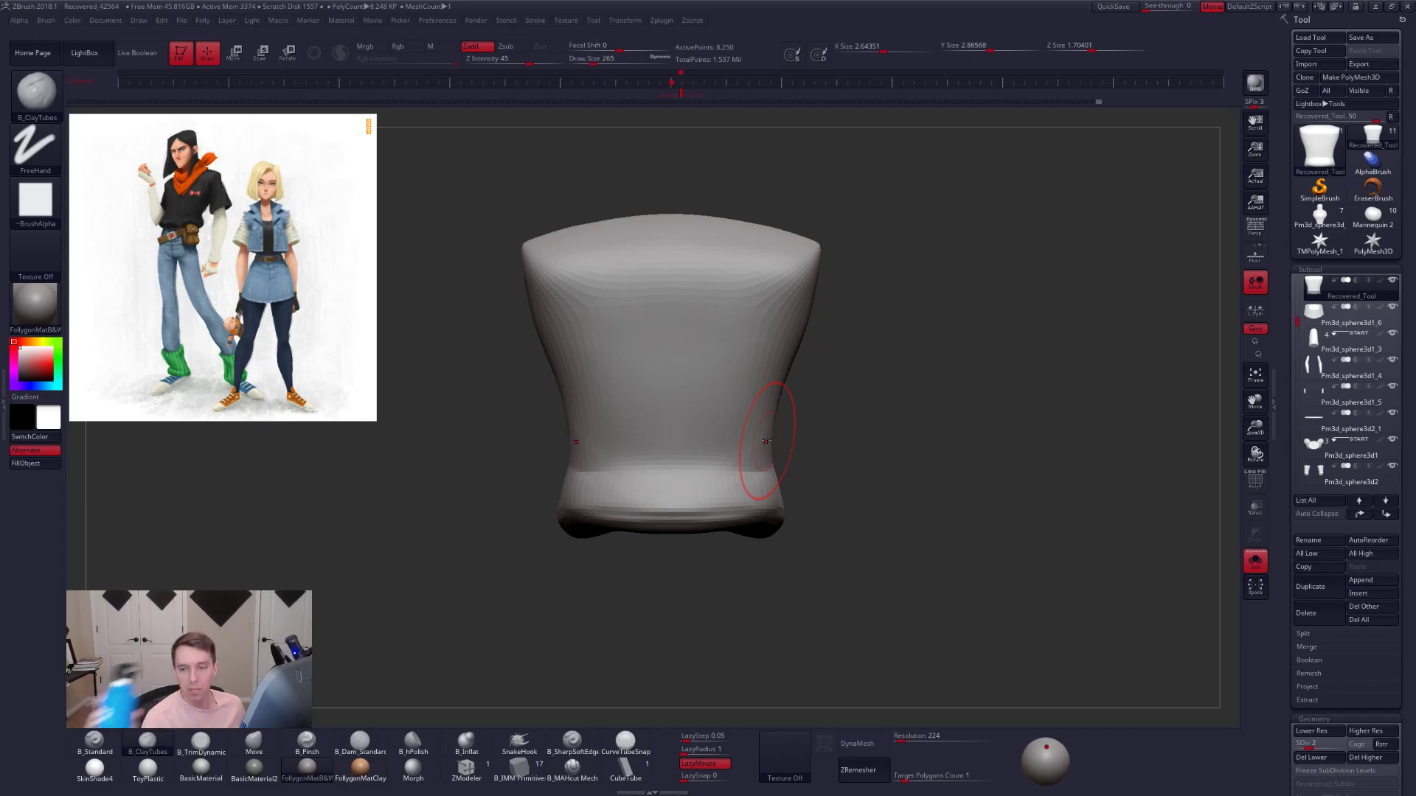
# - Raise the torso to subdivision level 3 and smooth the hem band around the back and side at draw size 265
pyautogui.press('d')
pyautogui.press('shift')
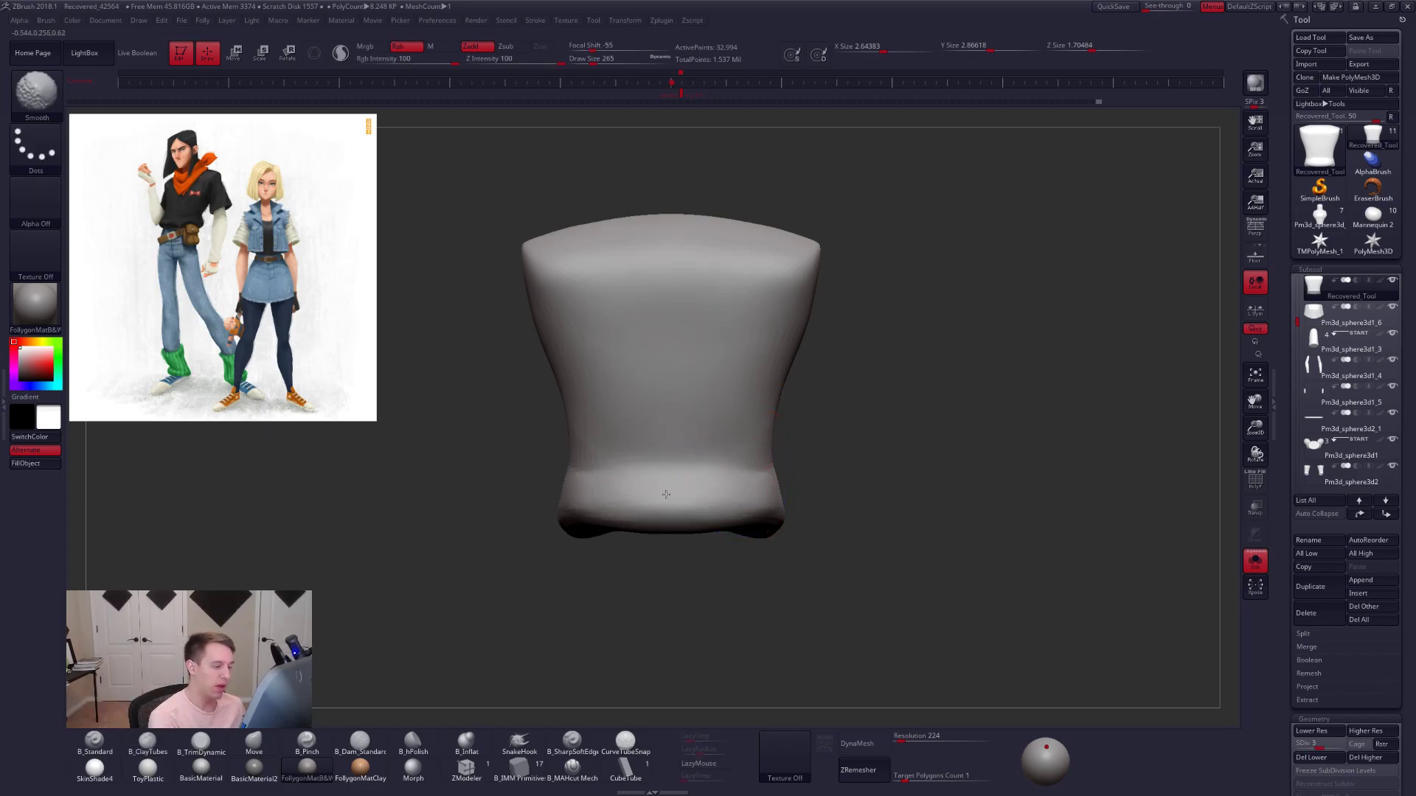
pyautogui.moveTo(767, 455); pyautogui.dragTo(696, 464, button='right')
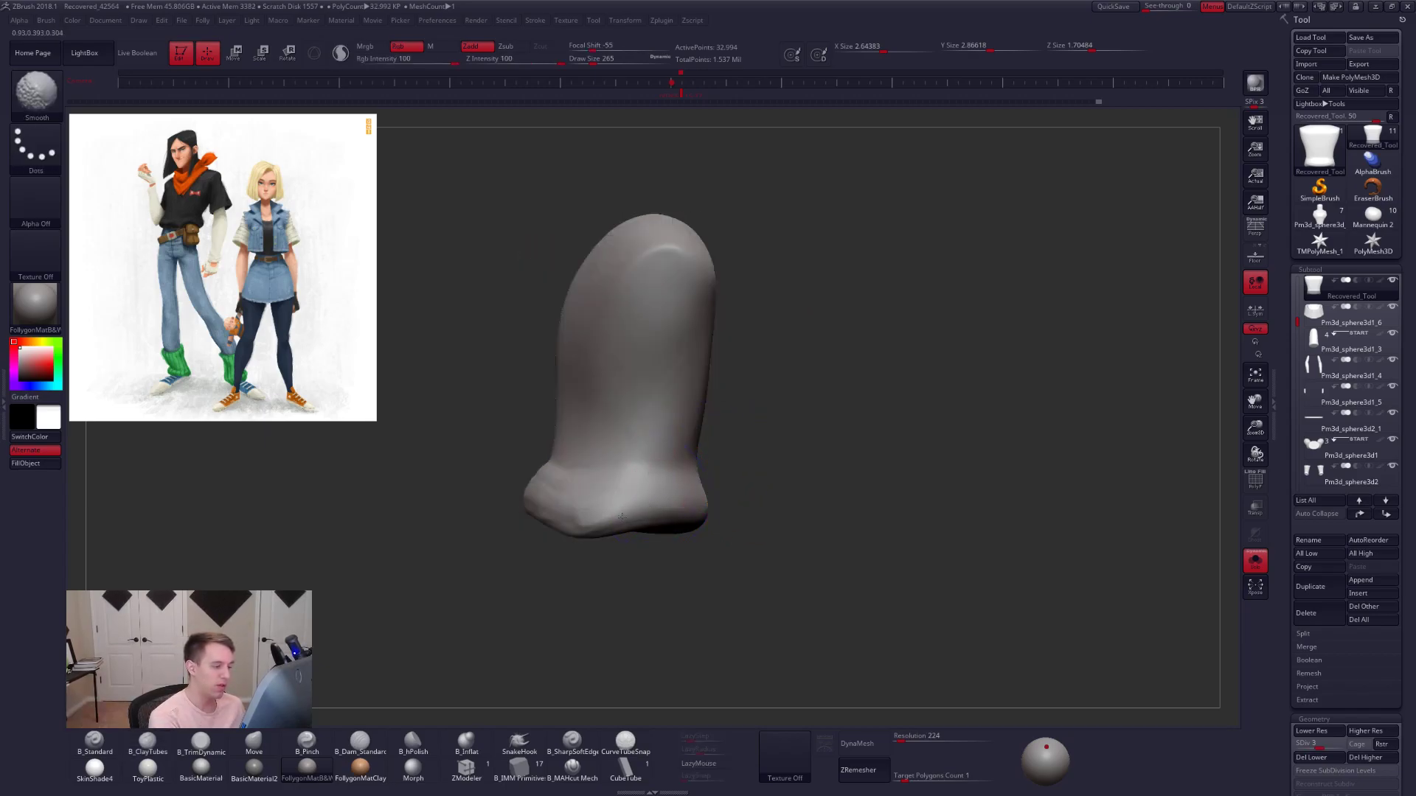
pyautogui.keyDown('shift'); pyautogui.moveTo(610, 484); pyautogui.dragTo(639, 472); pyautogui.keyUp('shift')
pyautogui.keyDown('alt'); pyautogui.moveTo(675, 428); pyautogui.dragTo(742, 463, button='right'); pyautogui.keyUp('alt')
pyautogui.keyDown('shift'); pyautogui.moveTo(737, 472); pyautogui.dragTo(704, 501); pyautogui.keyUp('shift')
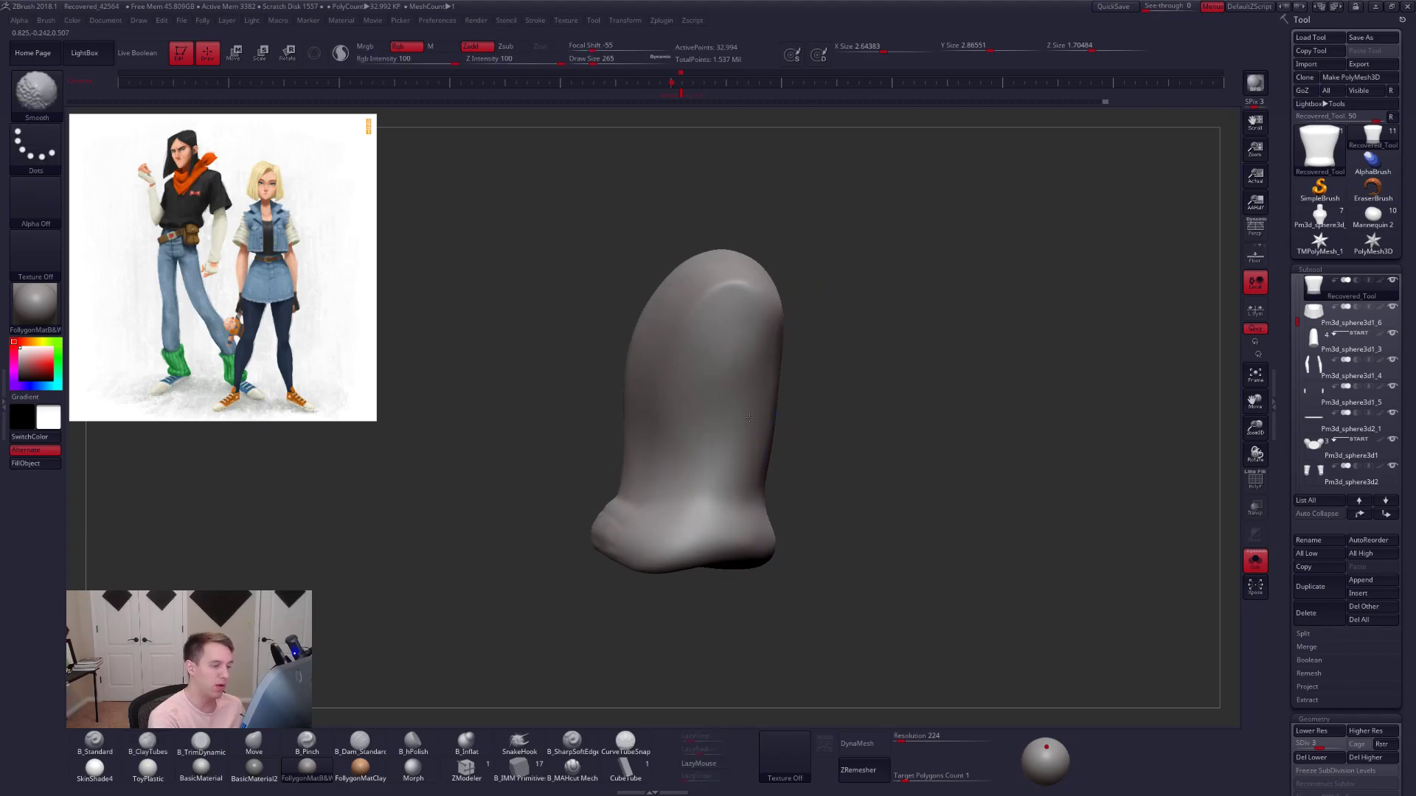
# - Smooth the torso's side surface above the hem at draw size 308
pyautogui.press('s')
pyautogui.press('shift')
pyautogui.moveTo(738, 391)
pyautogui.mouseDown(button='right')
pyautogui.moveTo(793, 395)
pyautogui.moveTo(730, 394)
pyautogui.mouseUp(button='right')
pyautogui.keyDown('shift'); pyautogui.moveTo(686, 384); pyautogui.dragTo(682, 454); pyautogui.keyUp('shift')
pyautogui.moveTo(634, 424); pyautogui.dragTo(685, 435, button='right')
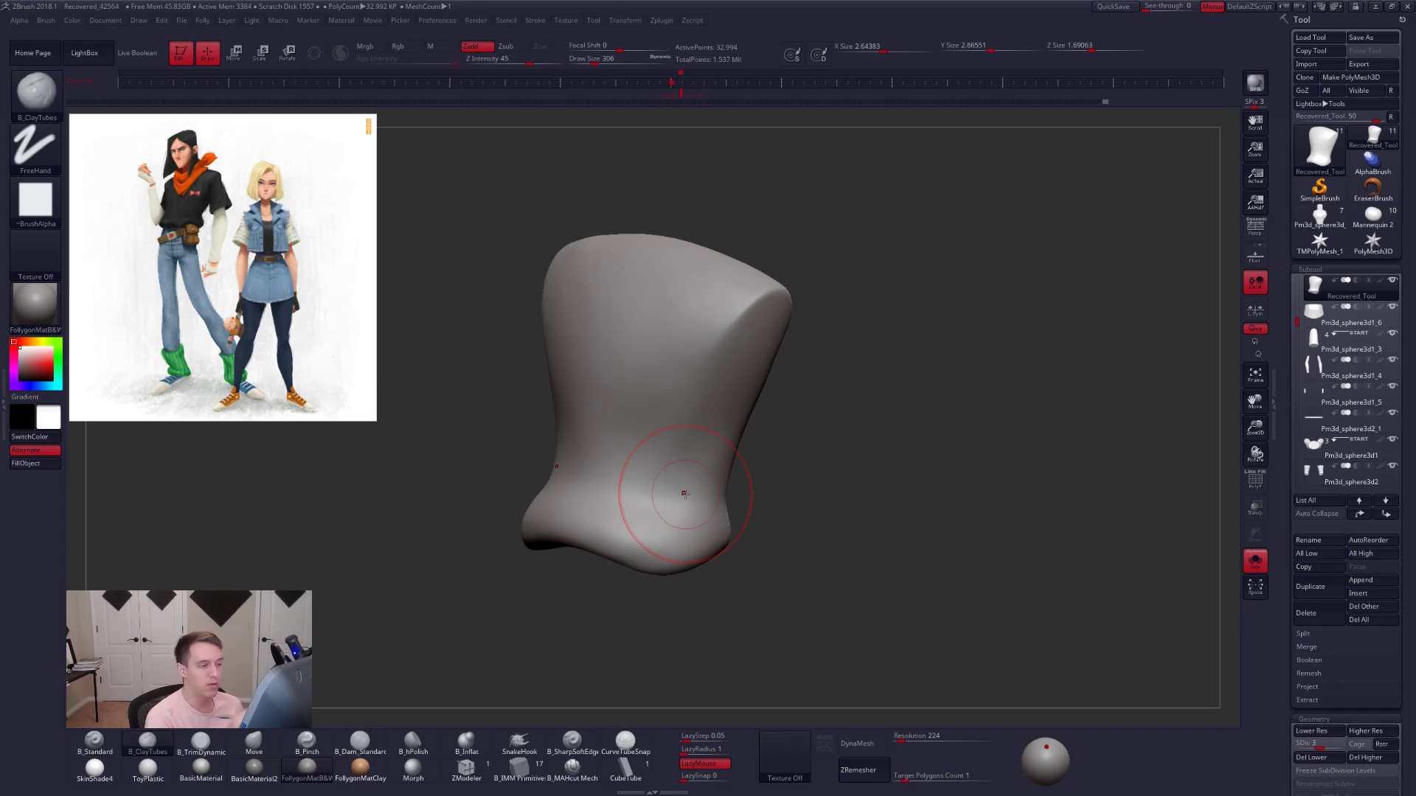
# - Smooth and soften the torso's front from the chest down to the hem
pyautogui.press('shift')
pyautogui.moveTo(656, 302)
pyautogui.keyDown('shift'); pyautogui.mouseDown(button='right')
pyautogui.moveTo(654, 339)
pyautogui.moveTo(751, 345)
pyautogui.mouseUp(button='right'); pyautogui.keyUp('shift')
pyautogui.press('shift')
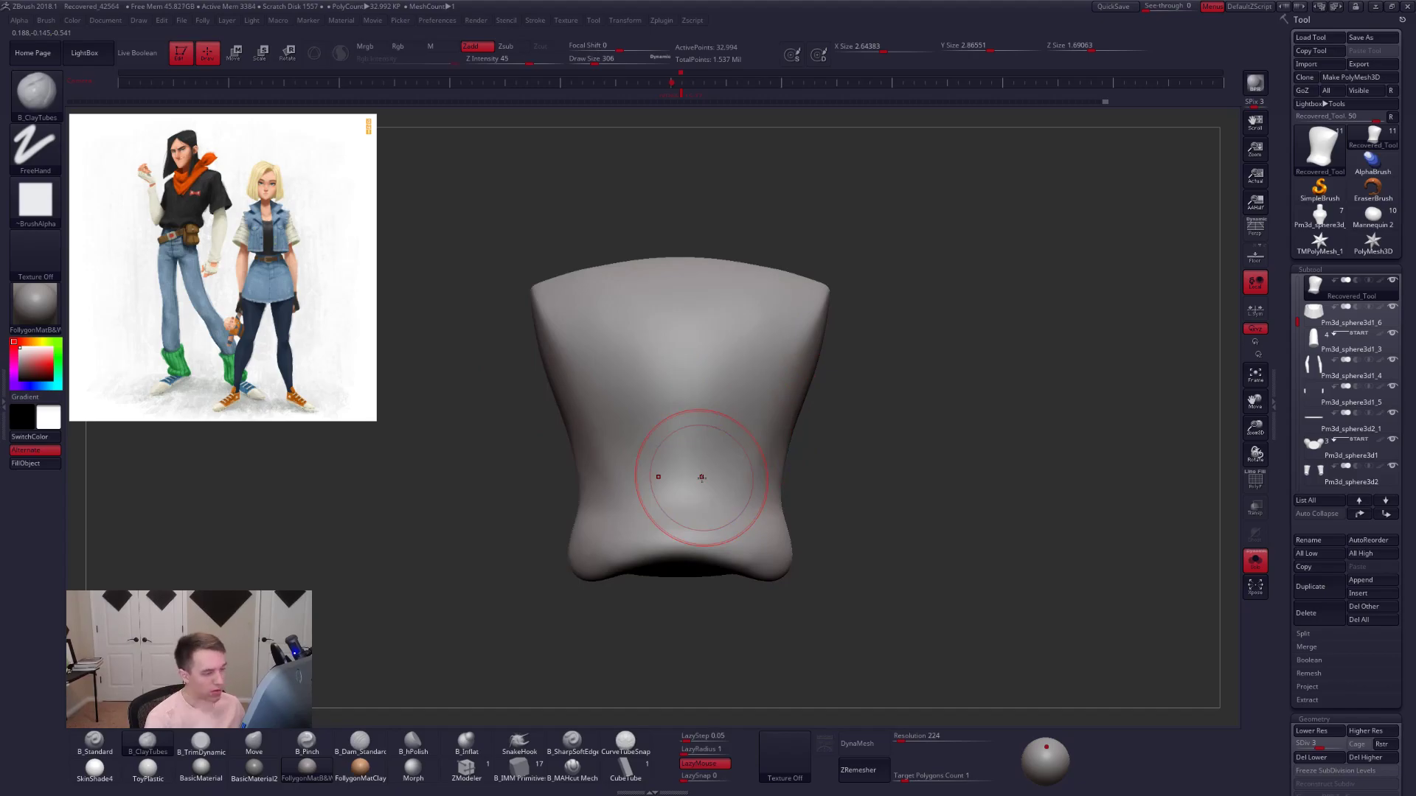
pyautogui.press('shift')
pyautogui.keyDown('shift'); pyautogui.moveTo(660, 446); pyautogui.dragTo(667, 472); pyautogui.keyUp('shift')
pyautogui.press('space')
pyautogui.moveTo(724, 490); pyautogui.dragTo(634, 550)
# - Show the full figure and pull the shirt's lower hem corners upward with the Move brush at draw size 430
pyautogui.keyDown('alt'); pyautogui.moveTo(723, 534); pyautogui.dragTo(770, 489, button='right'); pyautogui.keyUp('alt')
pyautogui.press('space')
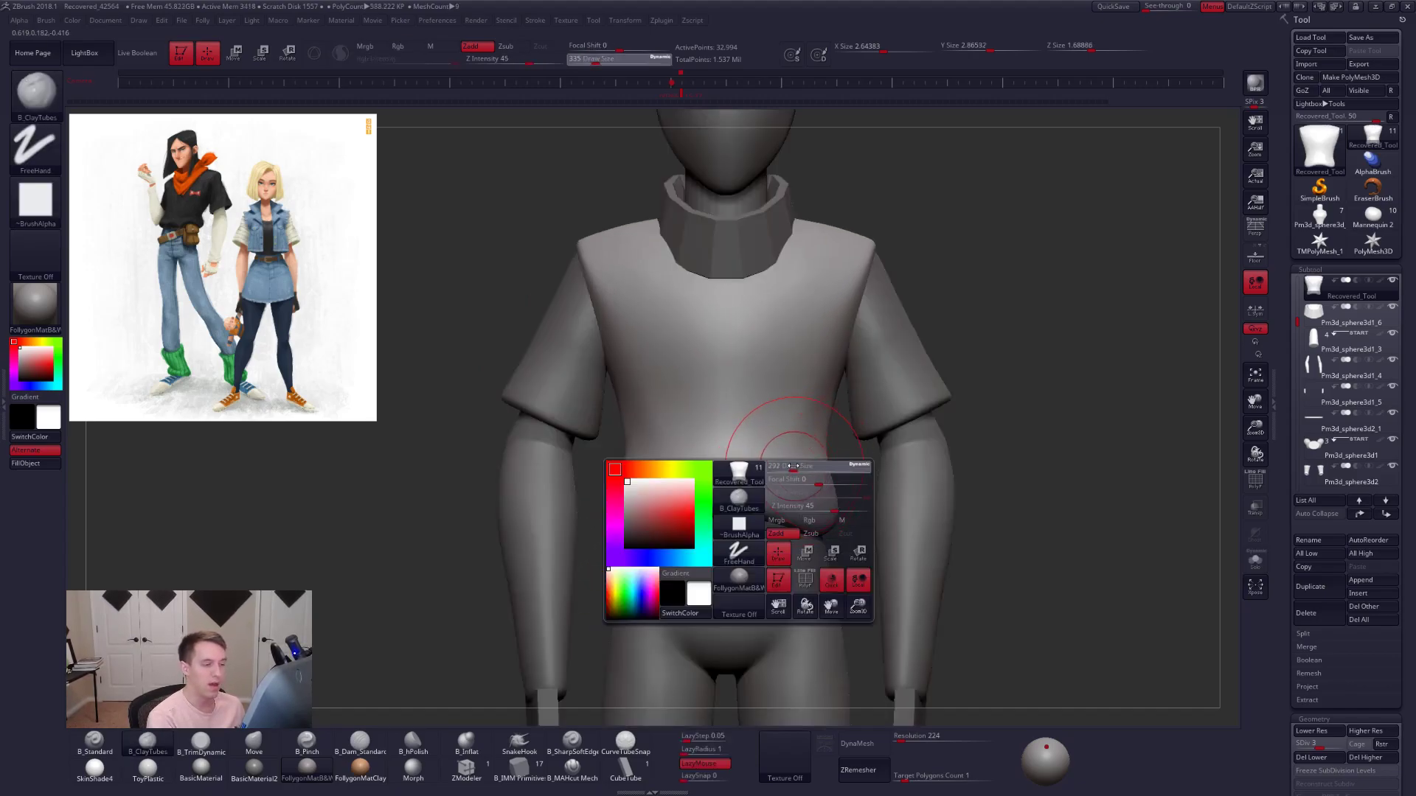
pyautogui.moveTo(795, 468); pyautogui.dragTo(791, 468)
pyautogui.press('space')
pyautogui.press('b')
pyautogui.press('m')
pyautogui.press('v')
pyautogui.moveTo(824, 536); pyautogui.dragTo(825, 526)
pyautogui.press('space')
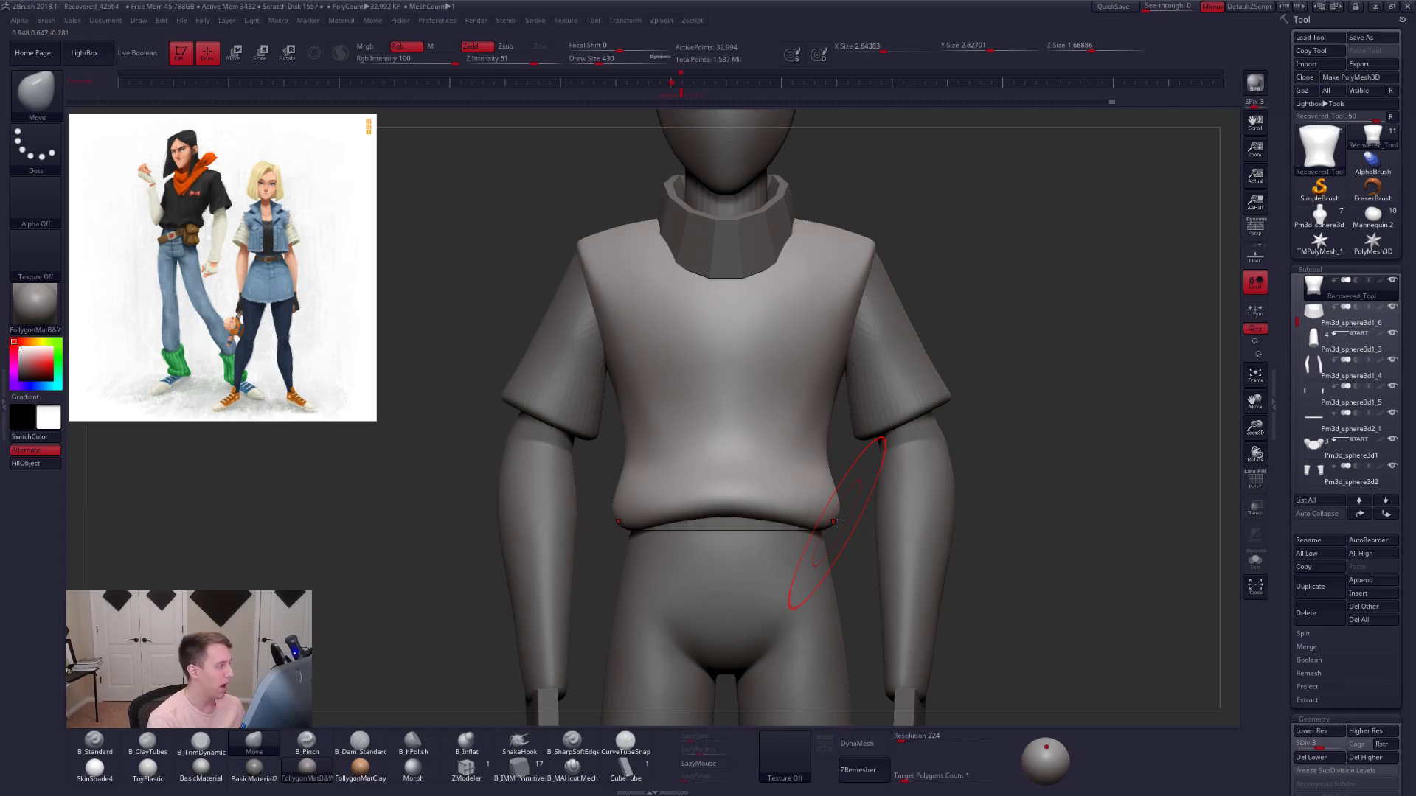
# - Isolate the torso, raise it to subdivision level 5, and sharpen the hem's edge with the B_Pinch brush at draw size 150
pyautogui.hotkey('alt', 's')
pyautogui.press('space')
pyautogui.moveTo(774, 496); pyautogui.dragTo(768, 496)
pyautogui.hotkey('ctrl', 'd')
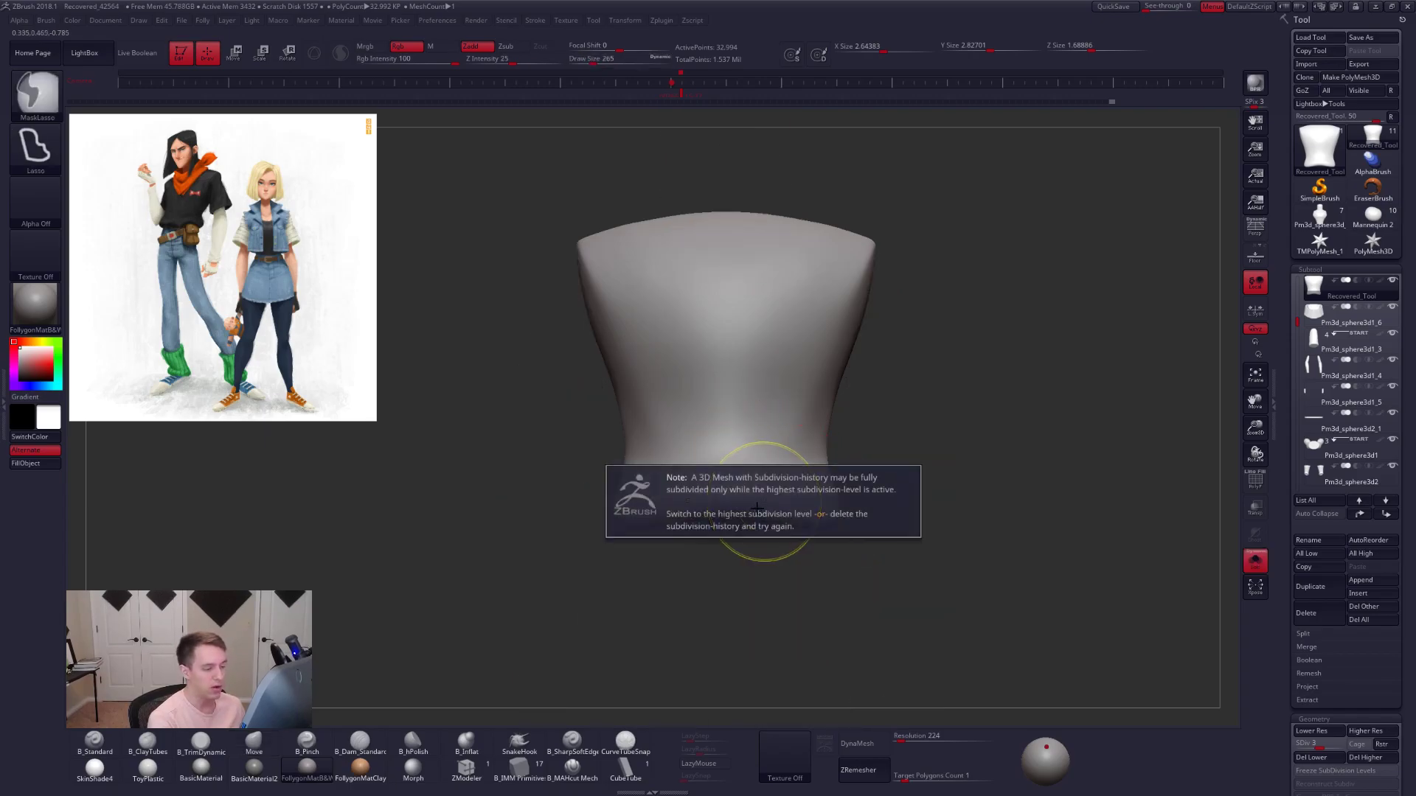
pyautogui.press('b')
pyautogui.press('p')
pyautogui.press('i')
pyautogui.rightClick(766, 494)
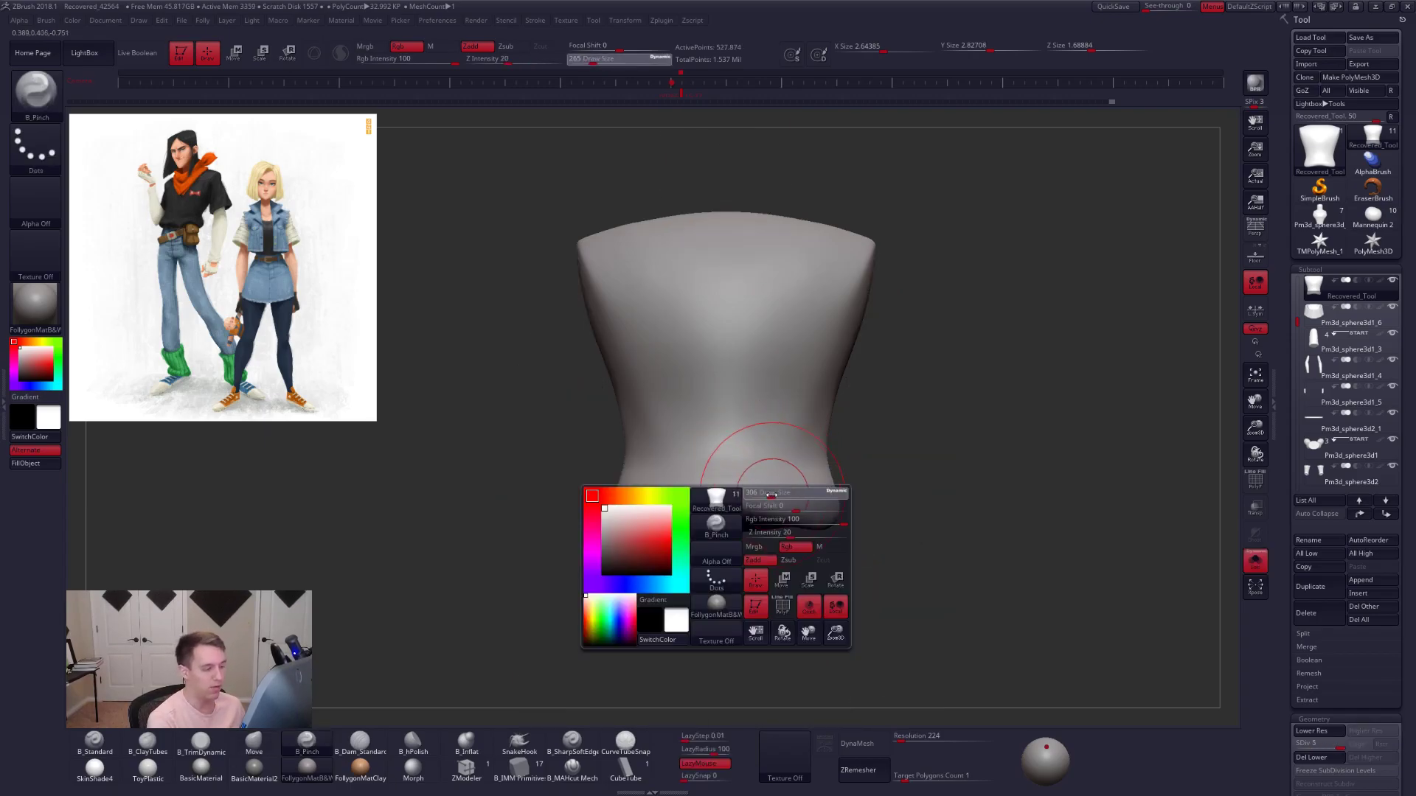
pyautogui.moveTo(737, 489)
pyautogui.mouseDown(button='right')
pyautogui.moveTo(772, 484)
pyautogui.moveTo(730, 487)
pyautogui.moveTo(708, 511)
pyautogui.mouseUp(button='right')
pyautogui.press('space')
pyautogui.moveTo(708, 510); pyautogui.dragTo(704, 511)
pyautogui.moveTo(704, 513); pyautogui.dragTo(665, 505, button='right')
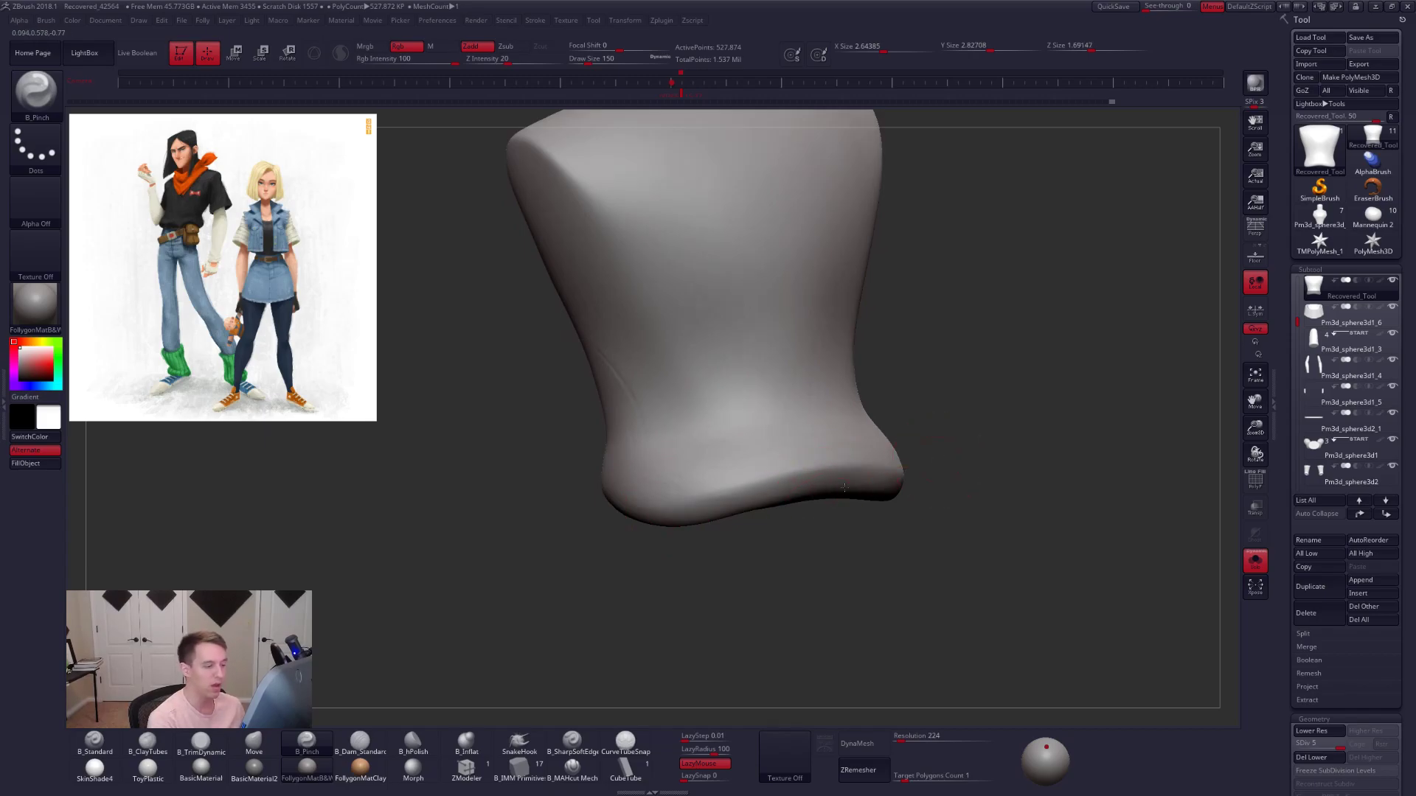
pyautogui.keyDown('alt'); pyautogui.moveTo(844, 488); pyautogui.dragTo(948, 463, button='right'); pyautogui.keyUp('alt')
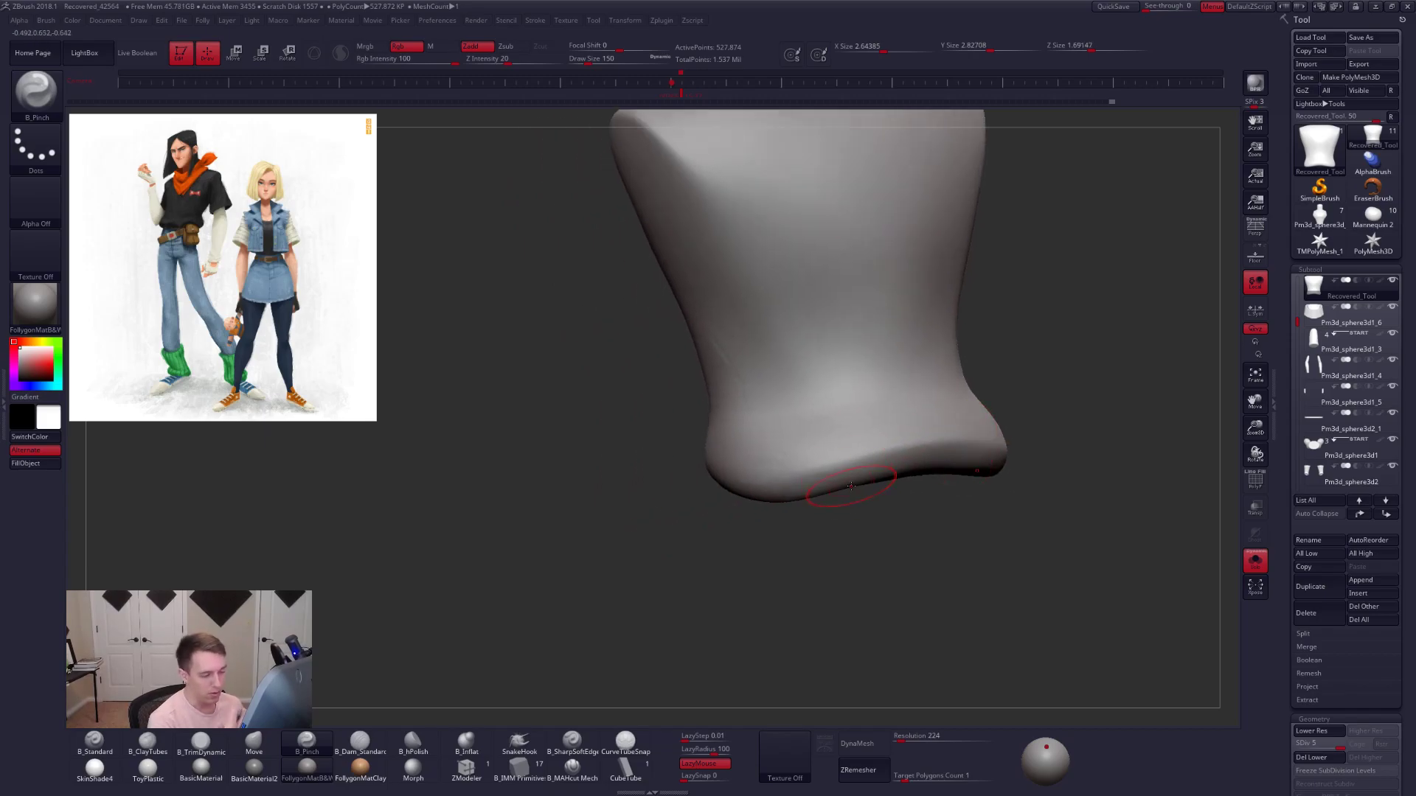
# - Pinch the hem's edge around the torso's sides and corners at draw size 170
pyautogui.moveTo(825, 503); pyautogui.dragTo(907, 422, button='right')
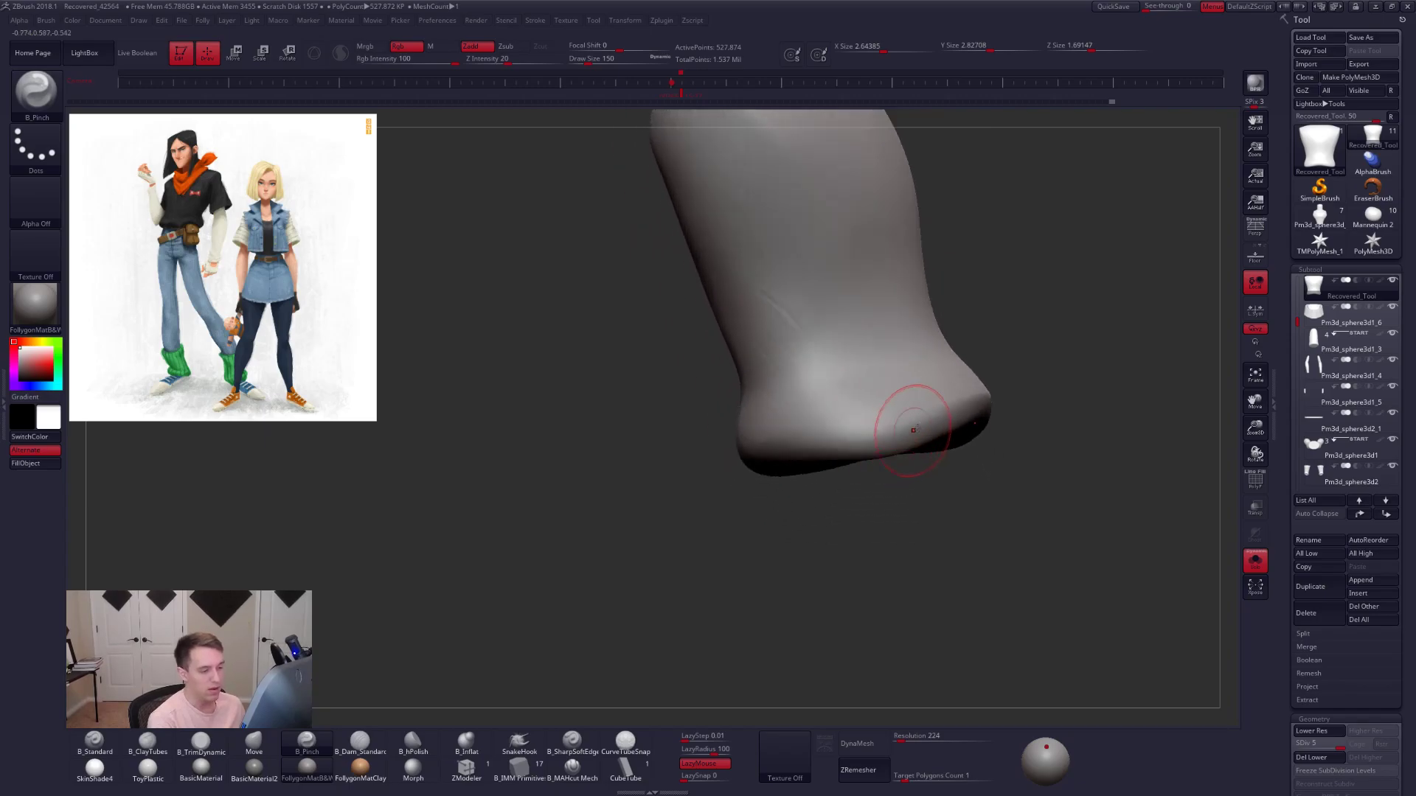
pyautogui.moveTo(756, 440)
pyautogui.mouseDown(button='right')
pyautogui.moveTo(828, 474)
pyautogui.moveTo(883, 442)
pyautogui.mouseUp(button='right')
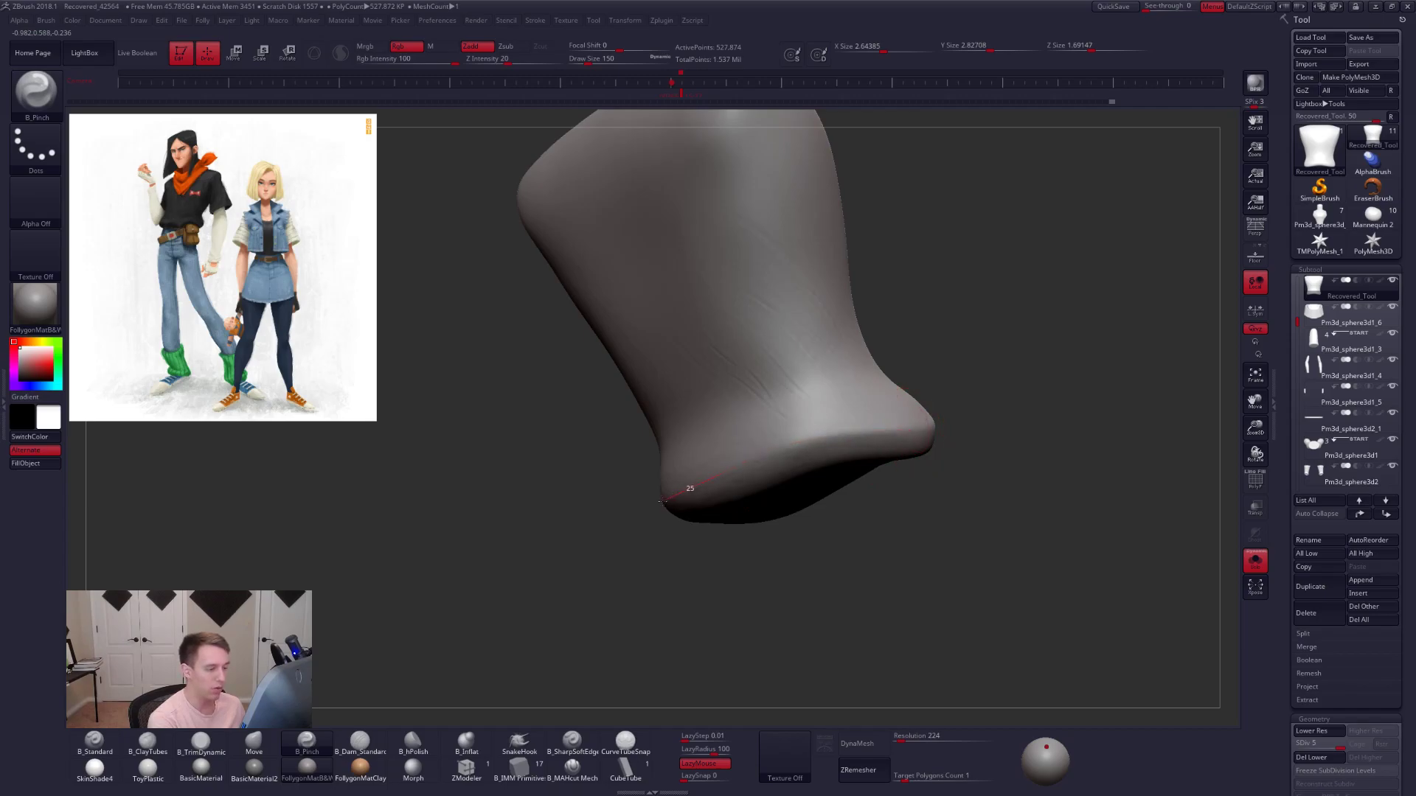
pyautogui.moveTo(658, 507); pyautogui.dragTo(686, 526, button='right')
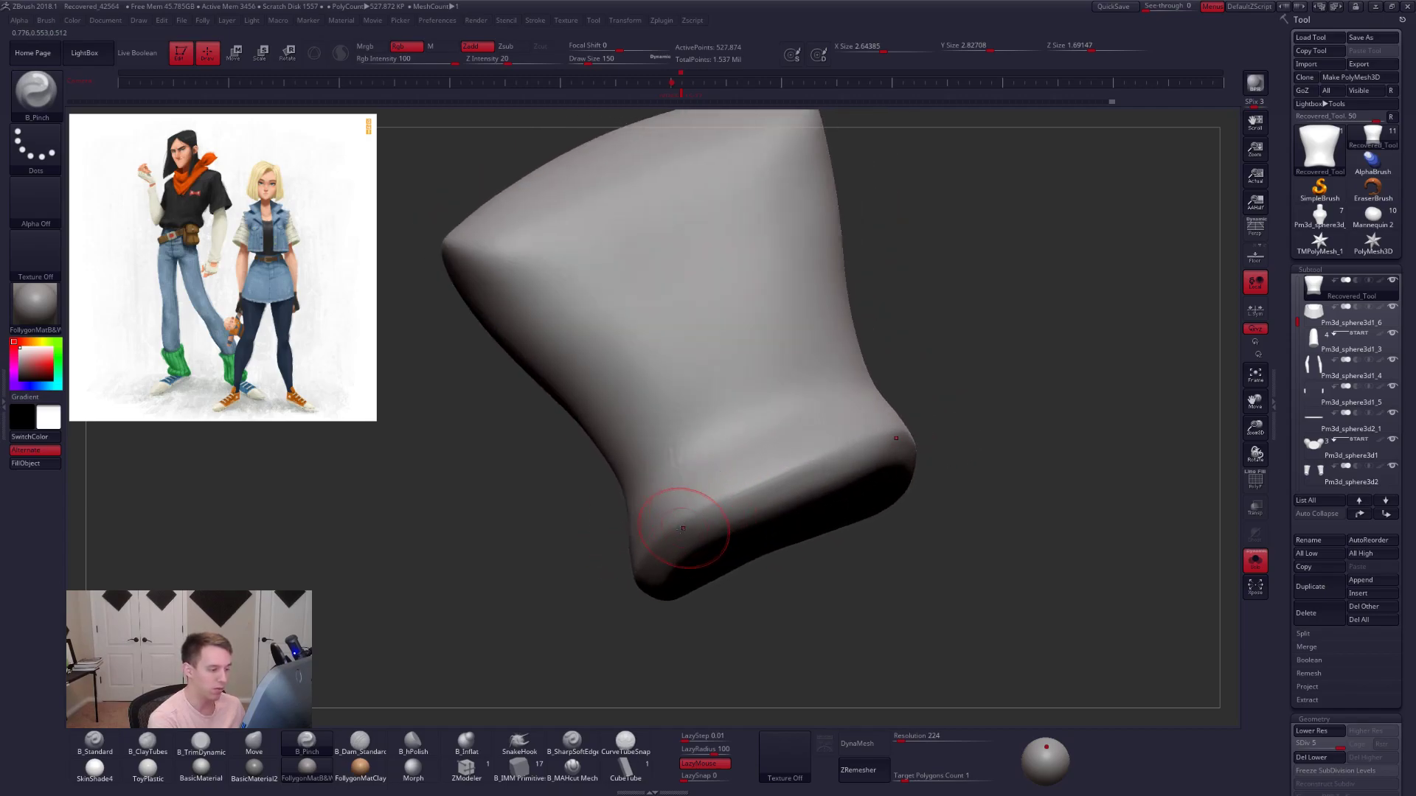
pyautogui.moveTo(828, 467)
pyautogui.mouseDown(button='right')
pyautogui.moveTo(789, 458)
pyautogui.moveTo(828, 467)
pyautogui.moveTo(856, 446)
pyautogui.mouseUp(button='right')
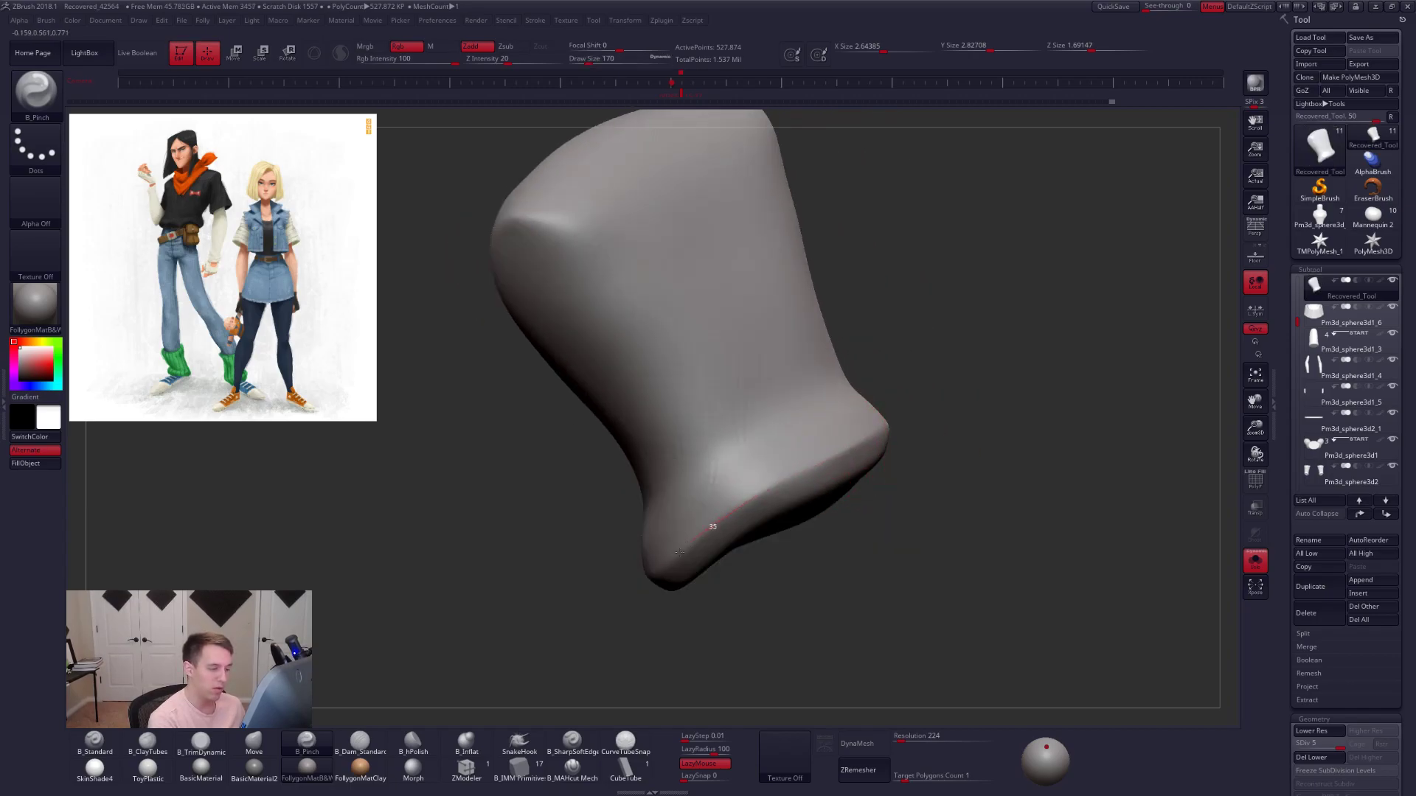
pyautogui.moveTo(691, 552); pyautogui.dragTo(784, 506, button='right')
# - Smooth the torso's surface just above the hem at draw size 279
pyautogui.press('shift')
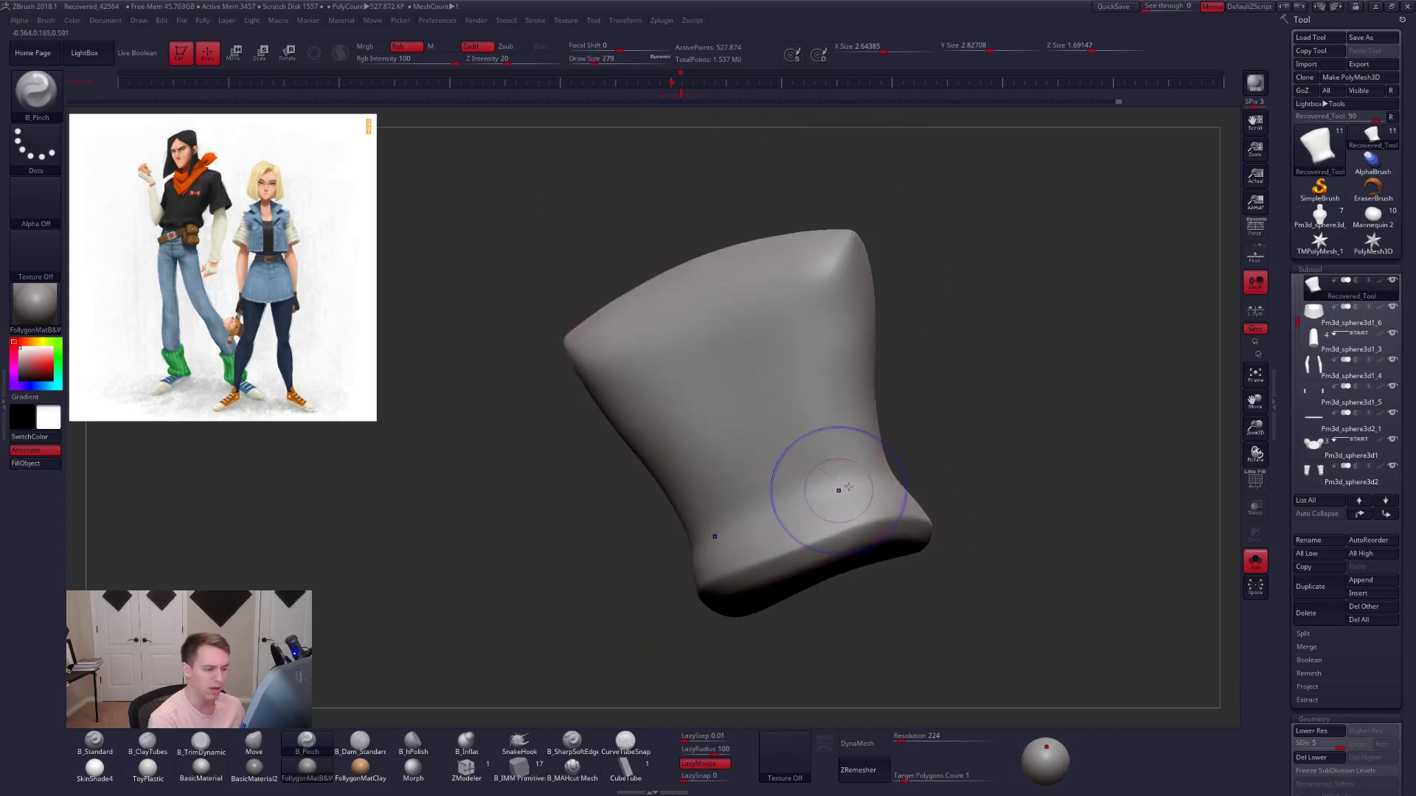
pyautogui.moveTo(837, 411)
pyautogui.mouseDown(button='right')
pyautogui.moveTo(834, 453)
pyautogui.moveTo(782, 416)
pyautogui.moveTo(710, 457)
pyautogui.mouseUp(button='right')
pyautogui.press('shift')
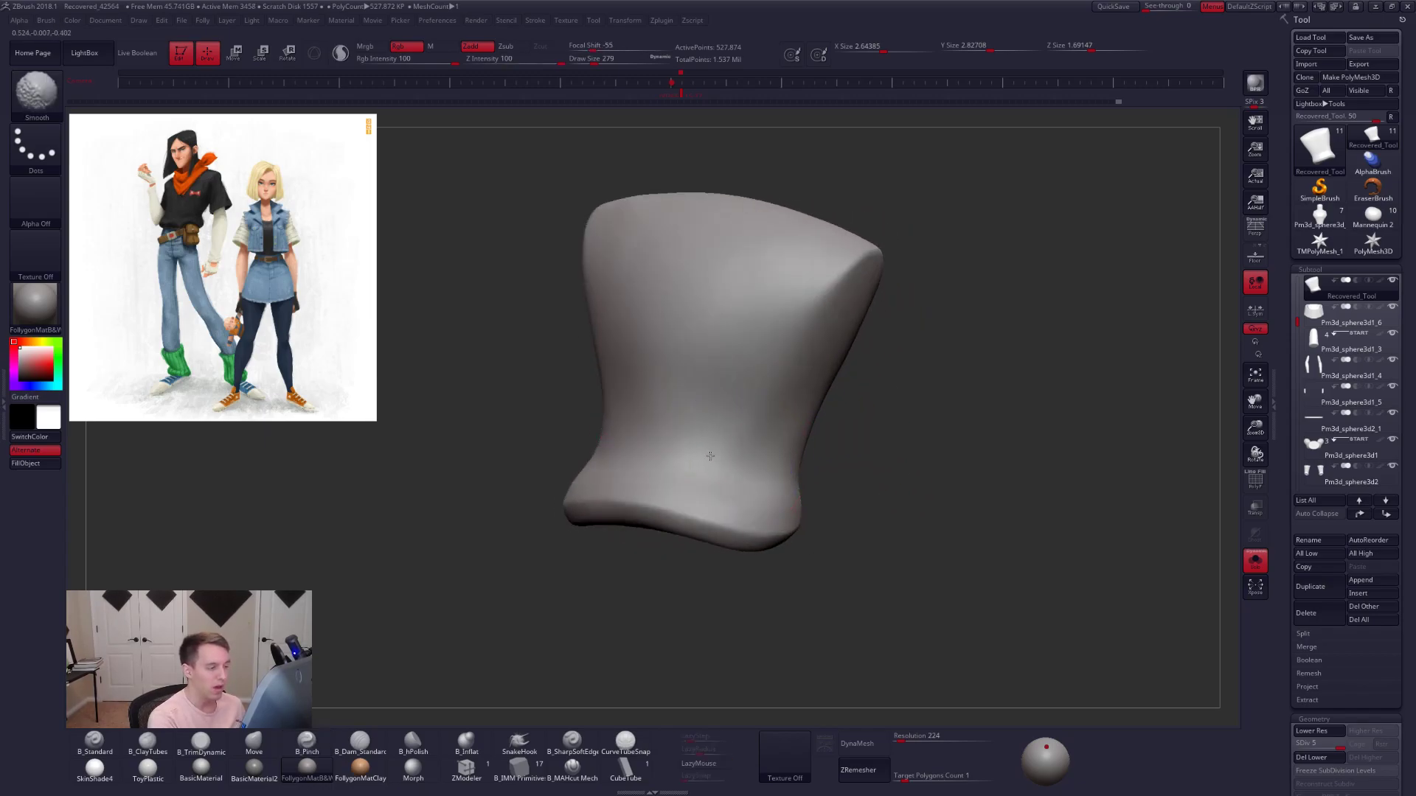
pyautogui.keyDown('shift'); pyautogui.moveTo(755, 472); pyautogui.dragTo(740, 510); pyautogui.keyUp('shift')
pyautogui.moveTo(646, 496)
pyautogui.mouseDown(button='right')
pyautogui.moveTo(768, 420)
pyautogui.moveTo(818, 416)
pyautogui.mouseUp(button='right')
# - Sharpen the wavy hem edge and its corners with the B_Pinch brush at draw size 113
pyautogui.press('space')
pyautogui.moveTo(818, 416)
pyautogui.keyDown('alt'); pyautogui.mouseDown(button='right')
pyautogui.moveTo(929, 402)
pyautogui.moveTo(870, 479)
pyautogui.mouseUp(button='right'); pyautogui.keyUp('alt')
pyautogui.press('space')
pyautogui.moveTo(805, 450); pyautogui.dragTo(797, 449)
pyautogui.keyDown('ctrl'); pyautogui.moveTo(811, 464); pyautogui.dragTo(800, 502, button='right'); pyautogui.keyUp('ctrl')
pyautogui.moveTo(637, 483); pyautogui.dragTo(653, 482)
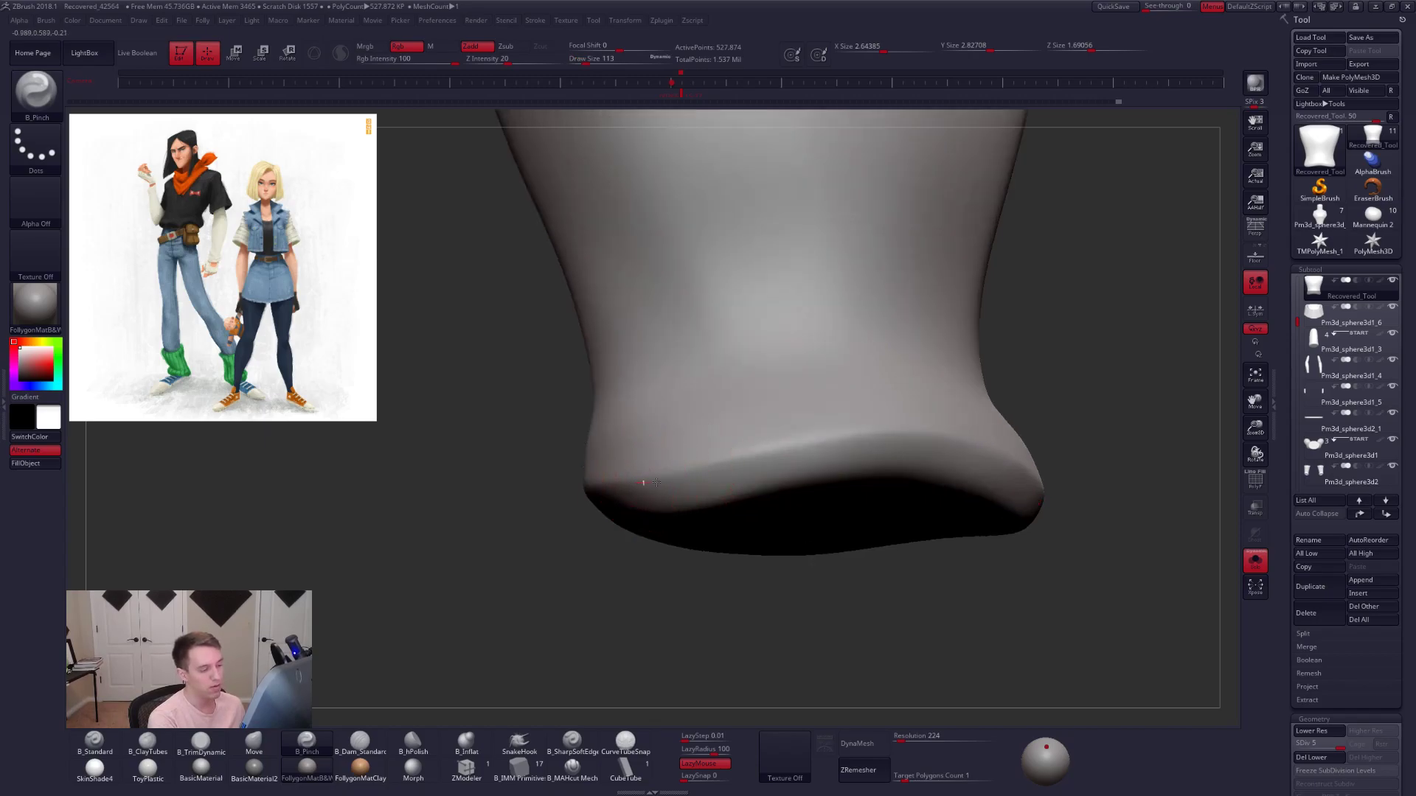
pyautogui.moveTo(900, 491)
pyautogui.mouseDown(button='right')
pyautogui.moveTo(948, 480)
pyautogui.moveTo(914, 457)
pyautogui.moveTo(809, 522)
pyautogui.mouseUp(button='right')
# - Pinch the lower rim of the hem around the side, using draw sizes 140 and 192
pyautogui.press('space')
pyautogui.moveTo(853, 444); pyautogui.dragTo(858, 444)
pyautogui.moveTo(846, 442)
pyautogui.keyDown('alt'); pyautogui.mouseDown(button='right')
pyautogui.moveTo(900, 433)
pyautogui.moveTo(934, 403)
pyautogui.mouseUp(button='right'); pyautogui.keyUp('alt')
pyautogui.moveTo(620, 530); pyautogui.dragTo(609, 540)
pyautogui.keyDown('alt'); pyautogui.moveTo(672, 544); pyautogui.dragTo(816, 436, button='right'); pyautogui.keyUp('alt')
pyautogui.moveTo(878, 402); pyautogui.dragTo(670, 510)
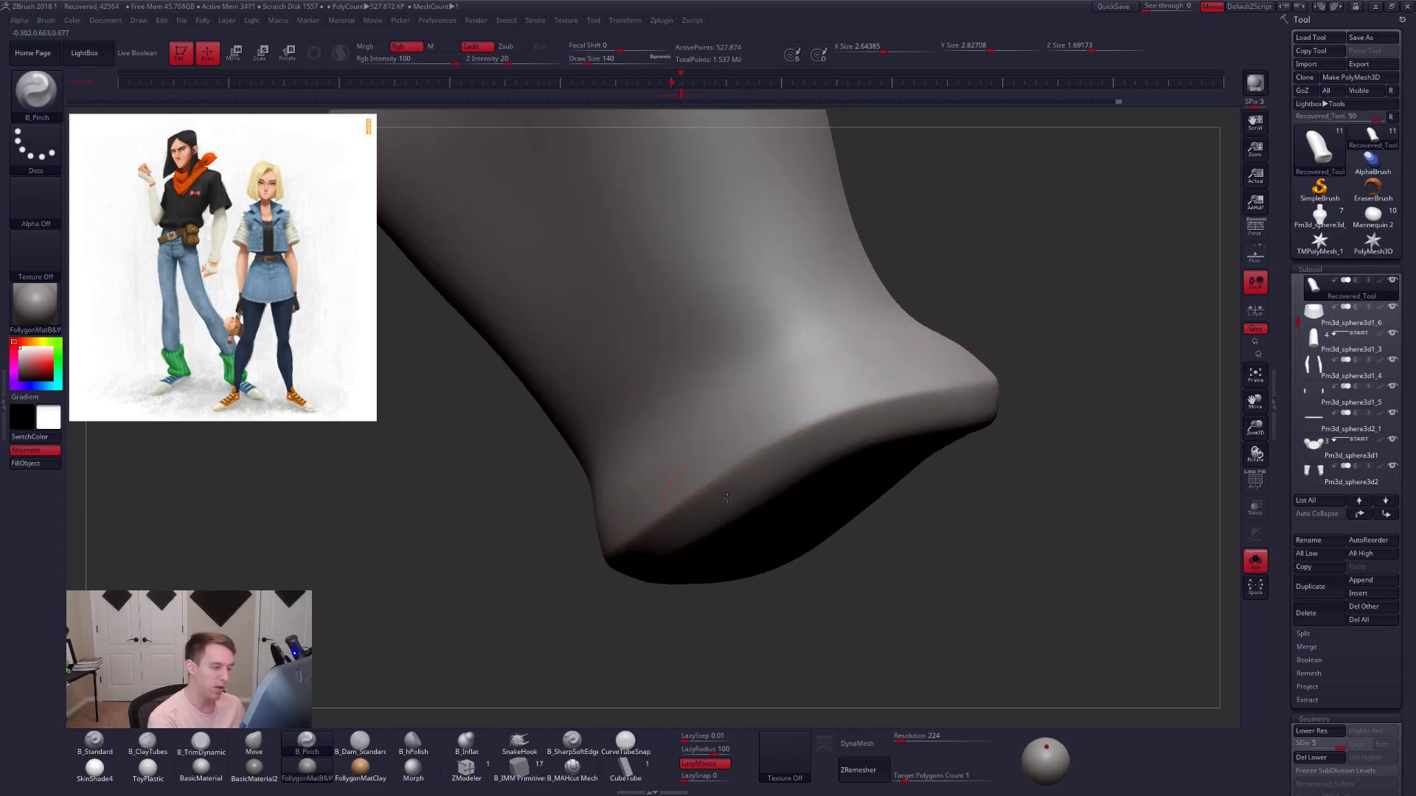
pyautogui.moveTo(727, 498); pyautogui.dragTo(758, 481, button='right')
pyautogui.press('space')
pyautogui.moveTo(758, 481); pyautogui.dragTo(766, 481)
pyautogui.moveTo(765, 481)
pyautogui.mouseDown(button='right')
pyautogui.moveTo(714, 461)
pyautogui.moveTo(793, 471)
pyautogui.mouseUp(button='right')
# - Lower the torso to subdivision level 3, then build up and smooth its side plane with B_ClayTubes at draw size 292
pyautogui.press('3')
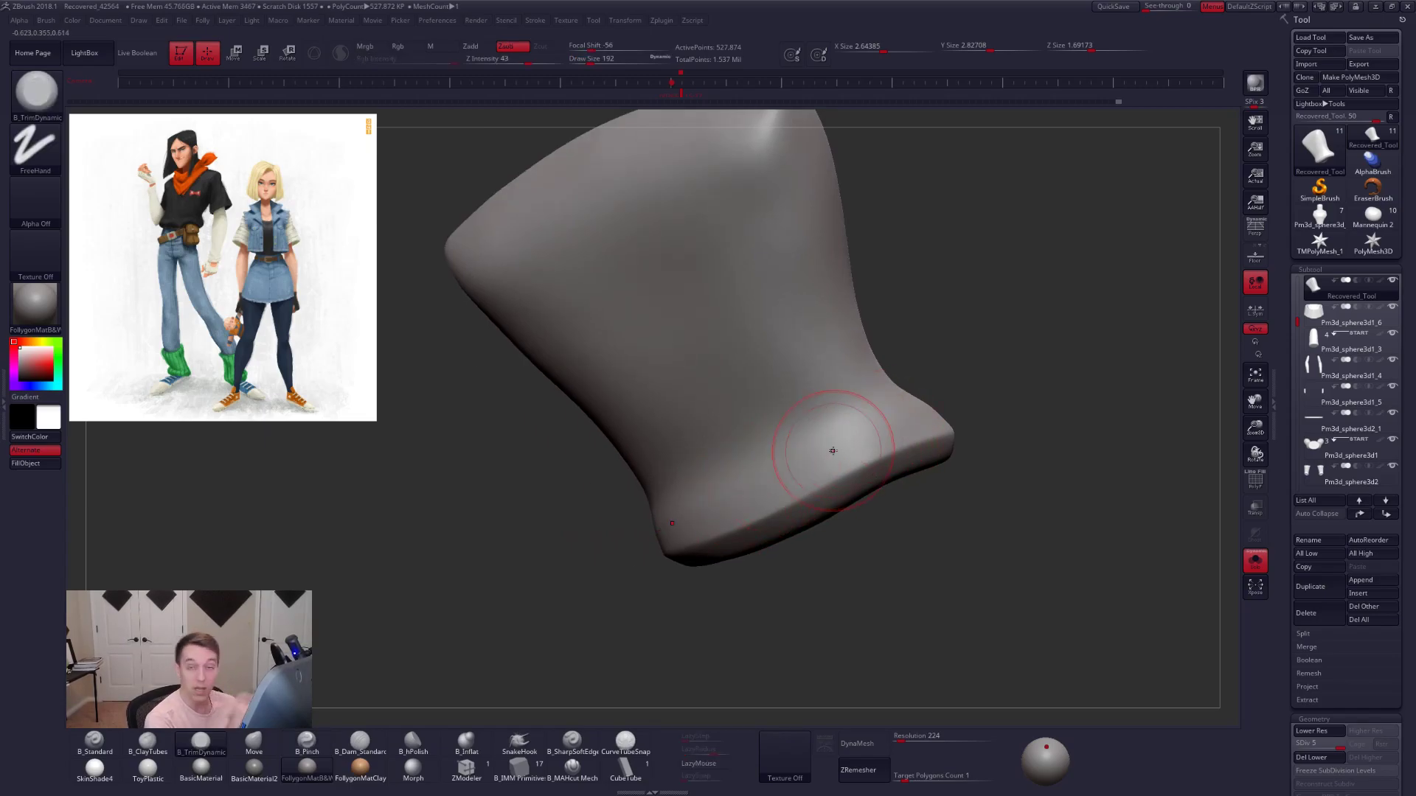
pyautogui.moveTo(833, 451)
pyautogui.keyDown('alt'); pyautogui.mouseDown(button='right')
pyautogui.moveTo(801, 460)
pyautogui.moveTo(793, 442)
pyautogui.mouseUp(button='right'); pyautogui.keyUp('alt')
pyautogui.press('space')
pyautogui.moveTo(842, 390); pyautogui.dragTo(851, 391)
pyautogui.moveTo(850, 376)
pyautogui.keyDown('alt'); pyautogui.mouseDown(button='right')
pyautogui.moveTo(855, 431)
pyautogui.moveTo(861, 383)
pyautogui.mouseUp(button='right'); pyautogui.keyUp('alt')
pyautogui.press('space')
pyautogui.moveTo(861, 384); pyautogui.dragTo(859, 384)
pyautogui.hotkey('shift', 'd')
pyautogui.hotkey('shift', 'd')
pyautogui.press('2')
pyautogui.moveTo(873, 310)
pyautogui.mouseDown()
pyautogui.moveTo(844, 393)
pyautogui.moveTo(883, 331)
pyautogui.moveTo(874, 390)
pyautogui.moveTo(825, 383)
pyautogui.mouseUp()
pyautogui.keyDown('shift'); pyautogui.moveTo(859, 346); pyautogui.dragTo(866, 378); pyautogui.keyUp('shift')
pyautogui.moveTo(828, 327)
pyautogui.keyDown('shift'); pyautogui.mouseDown(button='right')
pyautogui.moveTo(896, 347)
pyautogui.moveTo(872, 310)
pyautogui.mouseUp(button='right'); pyautogui.keyUp('shift')
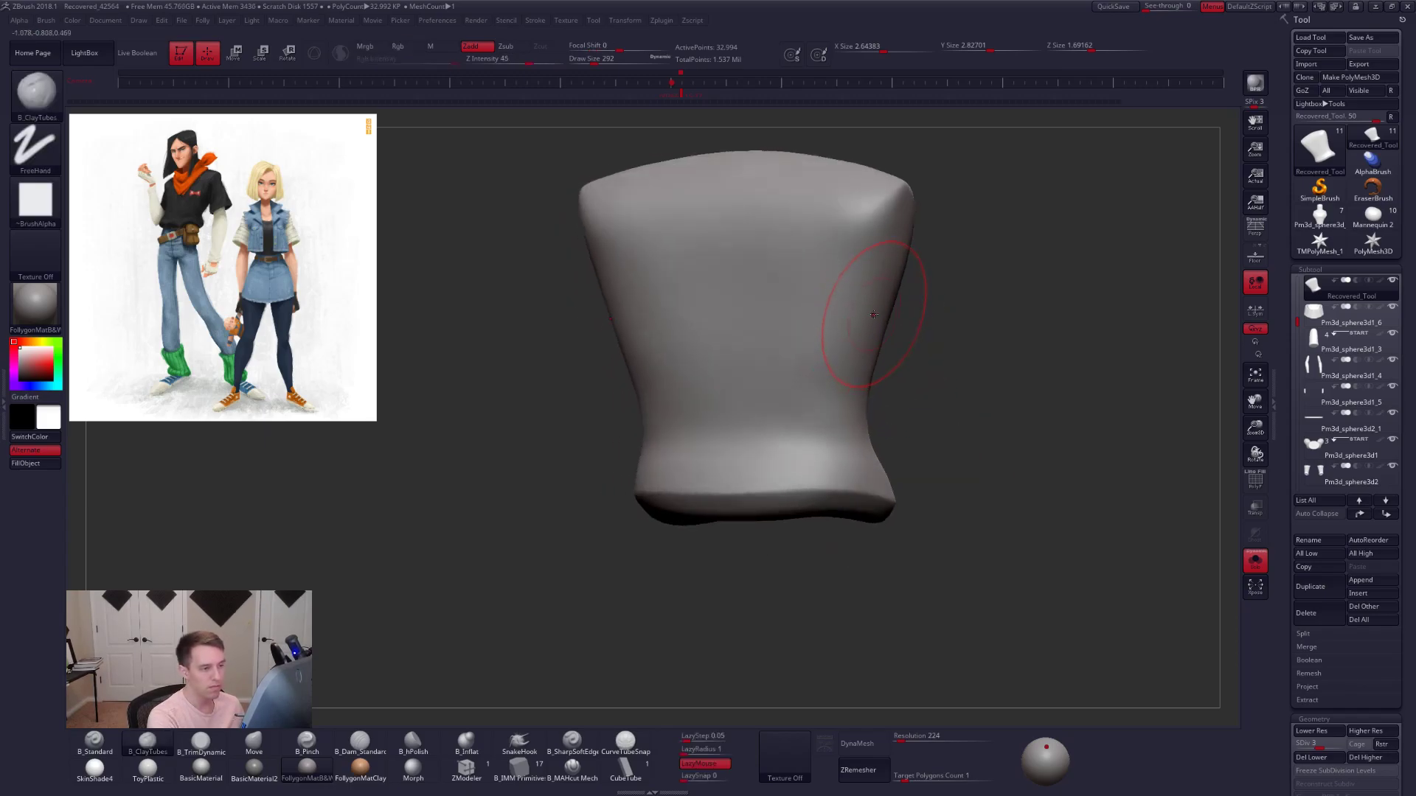
# - Lower the torso to subdivision level 2 and smooth its side at draw size 308
pyautogui.hotkey('shift', 'd')
pyautogui.press('space')
pyautogui.moveTo(873, 330); pyautogui.dragTo(876, 330)
pyautogui.moveTo(878, 332)
pyautogui.keyDown('shift'); pyautogui.mouseDown(button='right')
pyautogui.moveTo(848, 379)
pyautogui.moveTo(870, 389)
pyautogui.moveTo(801, 386)
pyautogui.mouseUp(button='right'); pyautogui.keyUp('shift')
# - Examine the shirt on the full figure from the front, three-quarter and side views, with and without perspective distortion
pyautogui.hotkey('shift', 's')
pyautogui.moveTo(861, 449); pyautogui.dragTo(870, 518, button='right')
pyautogui.keyDown('alt'); pyautogui.moveTo(870, 518); pyautogui.dragTo(875, 468, button='right'); pyautogui.keyUp('alt')
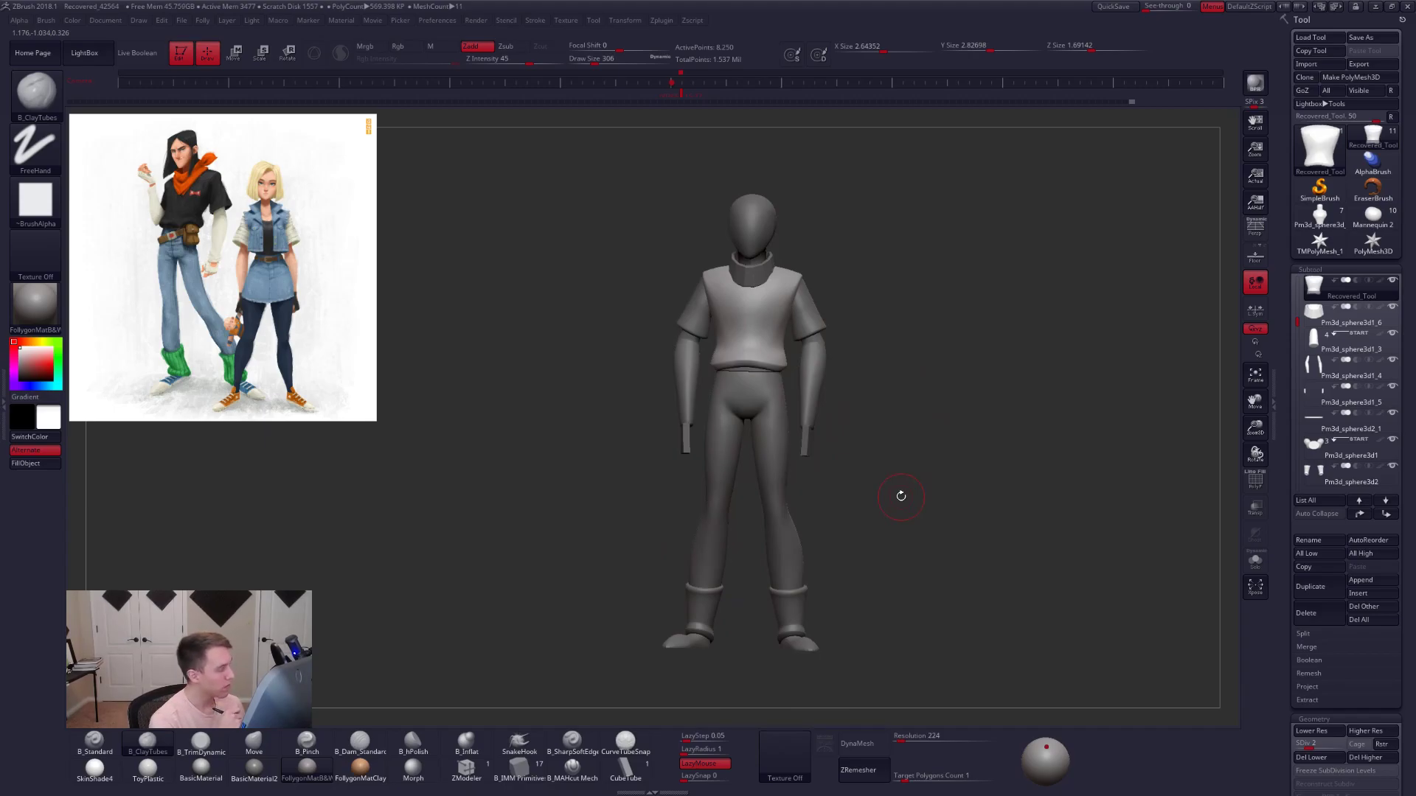
pyautogui.moveTo(888, 516); pyautogui.dragTo(874, 518)
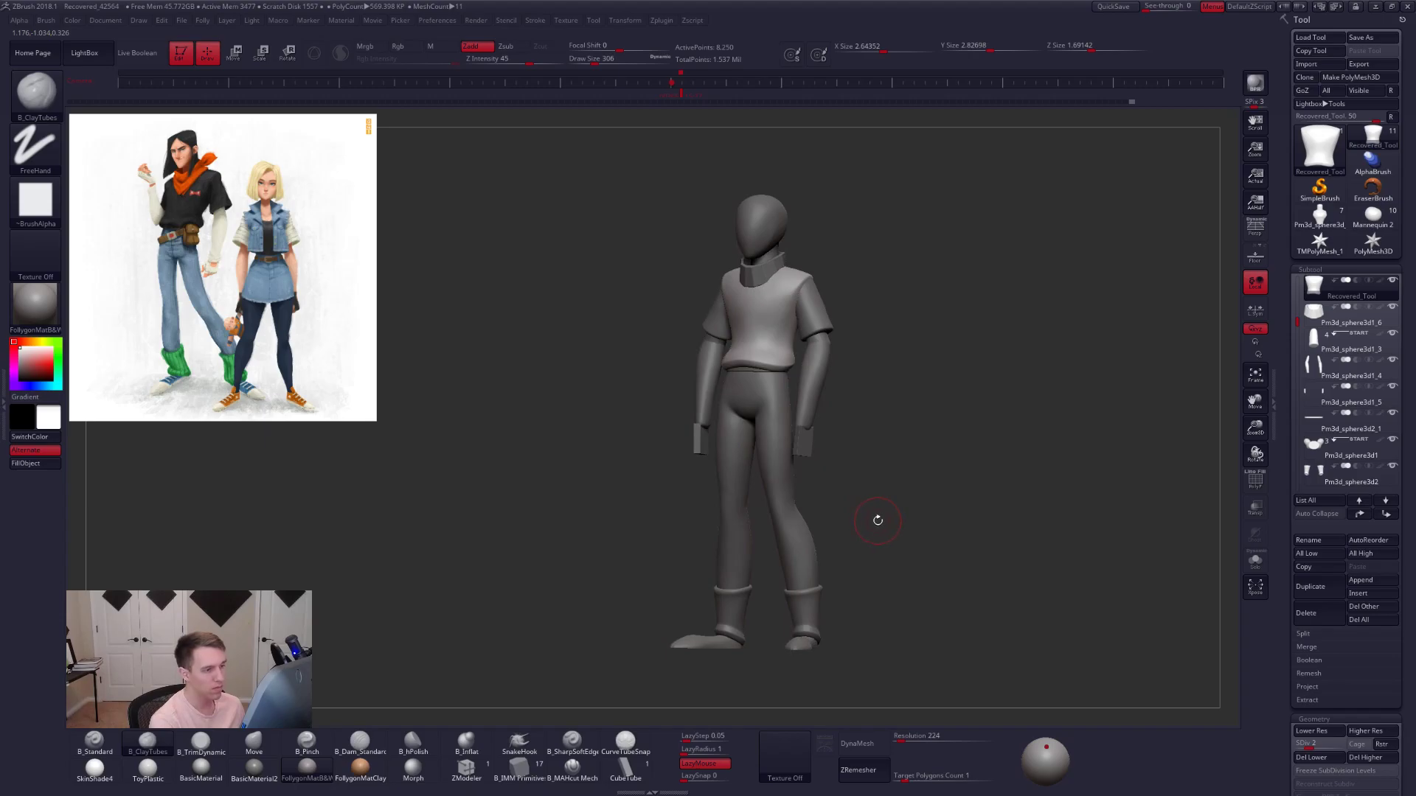
pyautogui.click(1261, 234)
pyautogui.hotkey('alt', 's')
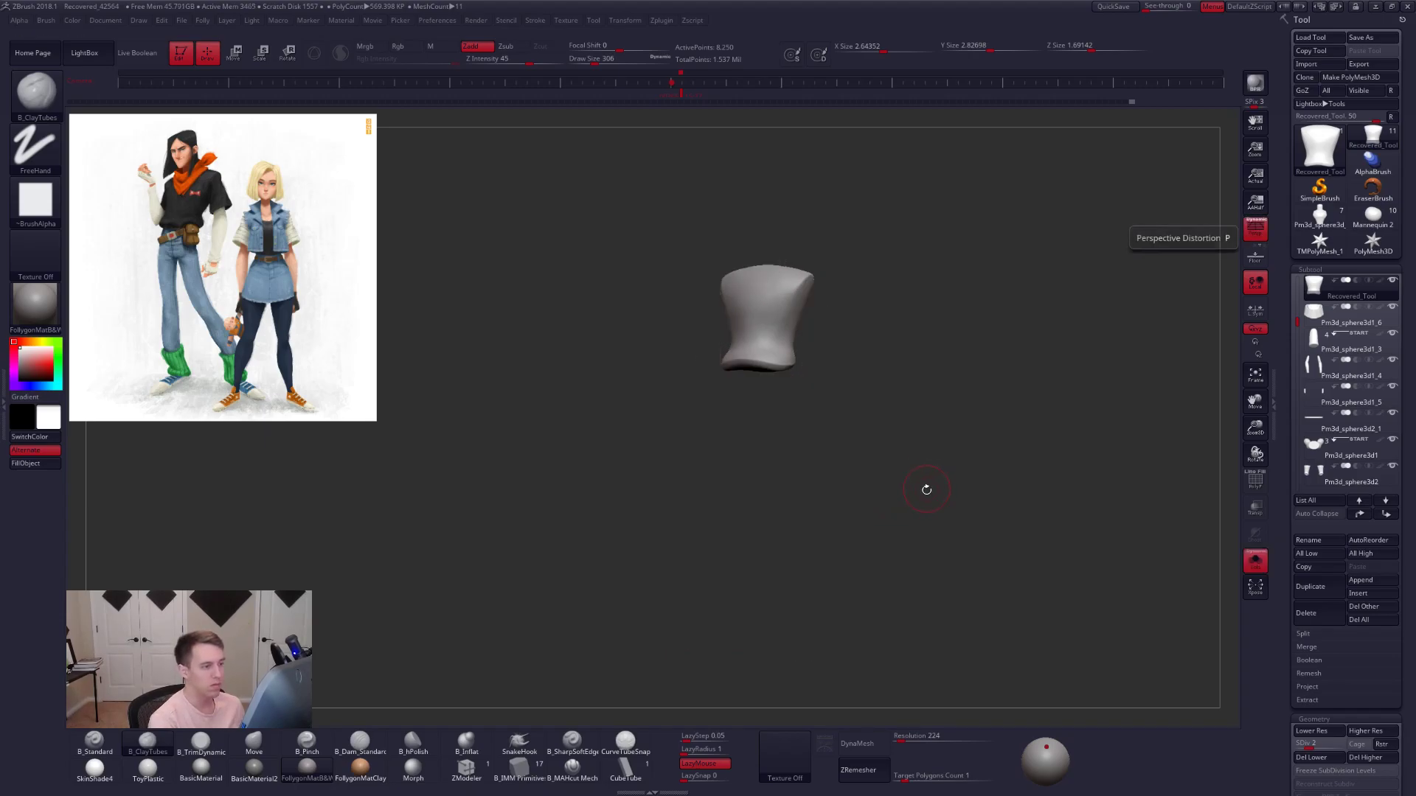
pyautogui.hotkey('shift', 's')
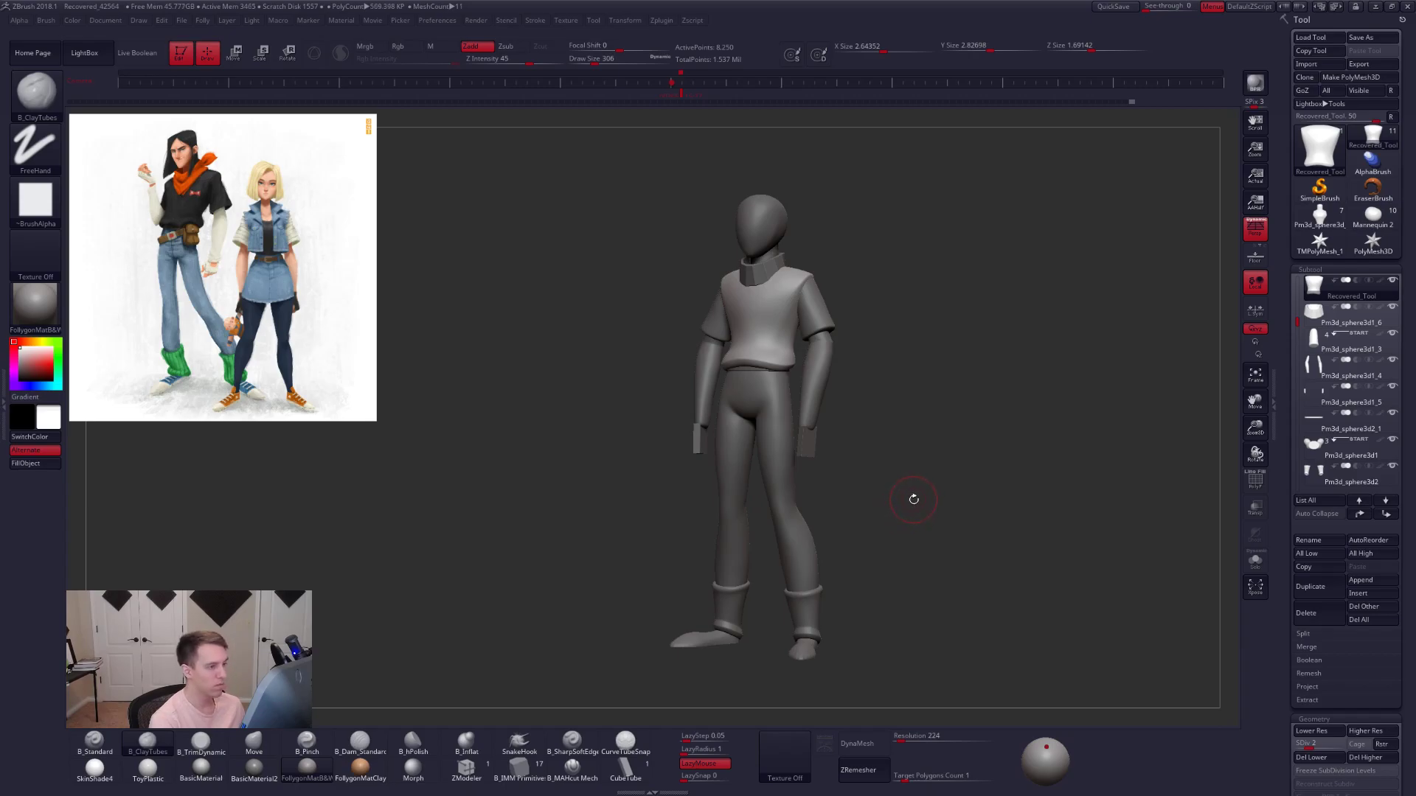
pyautogui.keyDown('shift'); pyautogui.moveTo(917, 502); pyautogui.dragTo(912, 489); pyautogui.keyUp('shift')
pyautogui.click(1254, 230)
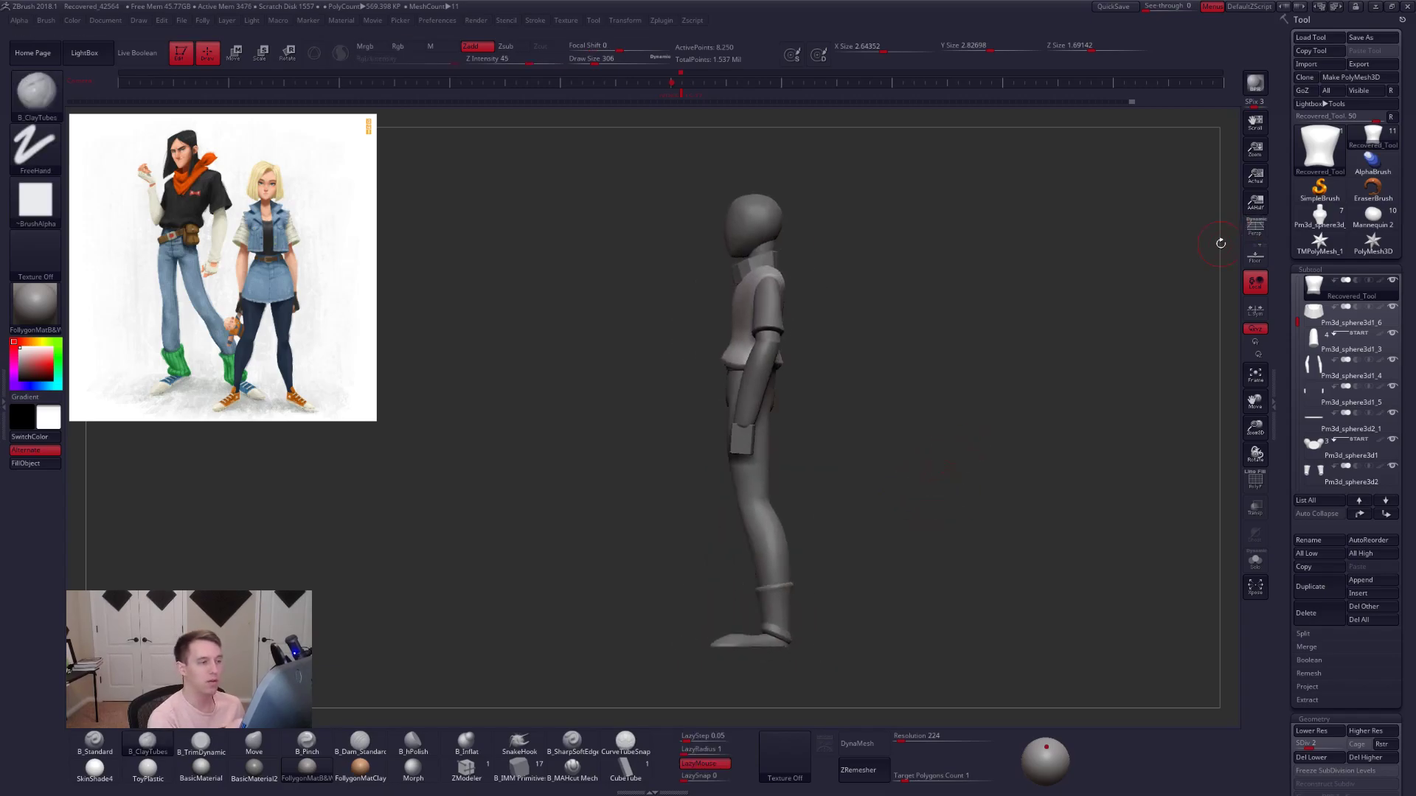
# - Create a combined posing mesh with TPoseMesh and mask everything except the forearms, blurring the mask's edge
pyautogui.hotkey('ctrl', 'shift', 'f')
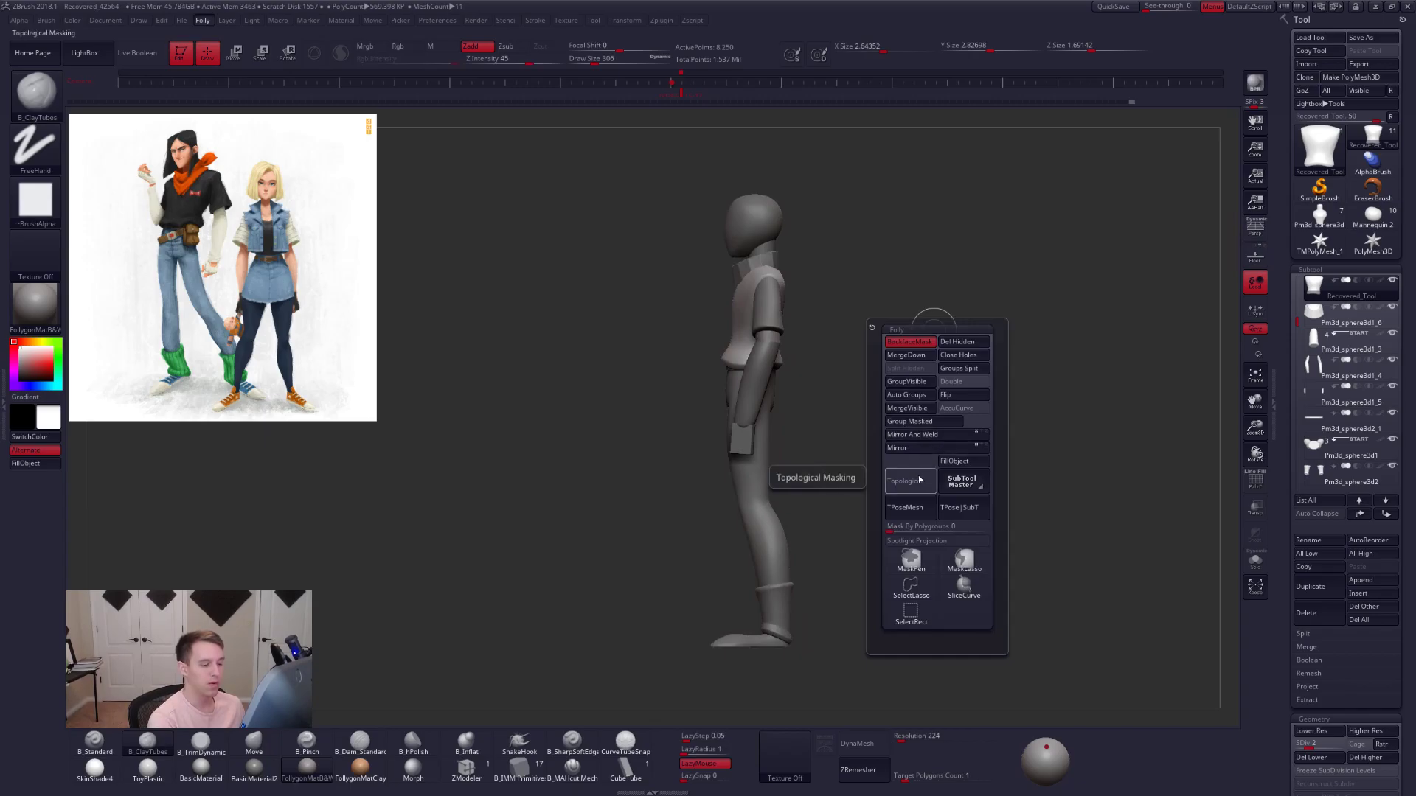
pyautogui.click(913, 506)
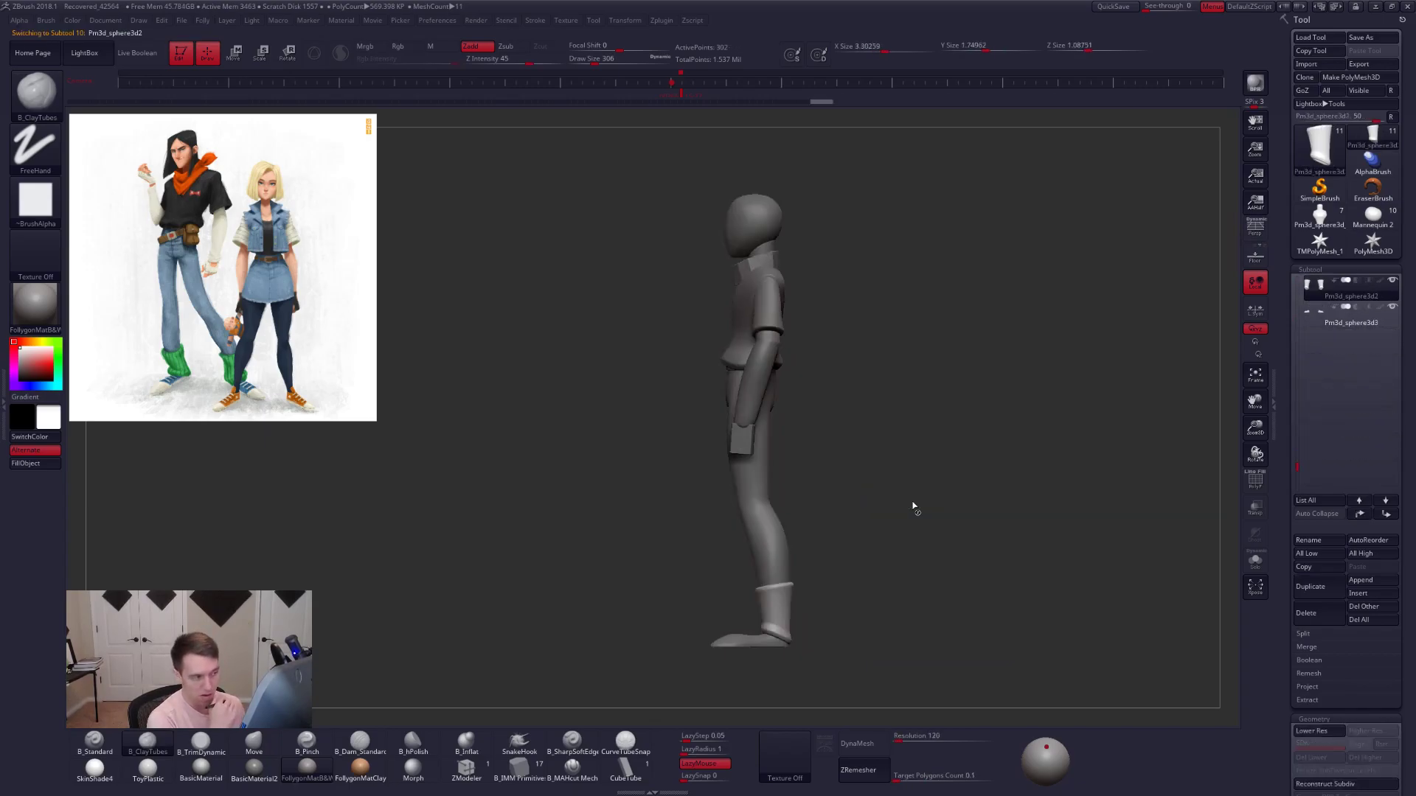
pyautogui.moveTo(752, 438); pyautogui.dragTo(878, 431, button='right')
pyautogui.keyDown('ctrl'); pyautogui.moveTo(708, 413); pyautogui.dragTo(662, 342, button='right'); pyautogui.keyUp('ctrl')
pyautogui.keyDown('ctrl'); pyautogui.moveTo(661, 328); pyautogui.dragTo(651, 360); pyautogui.keyUp('ctrl')
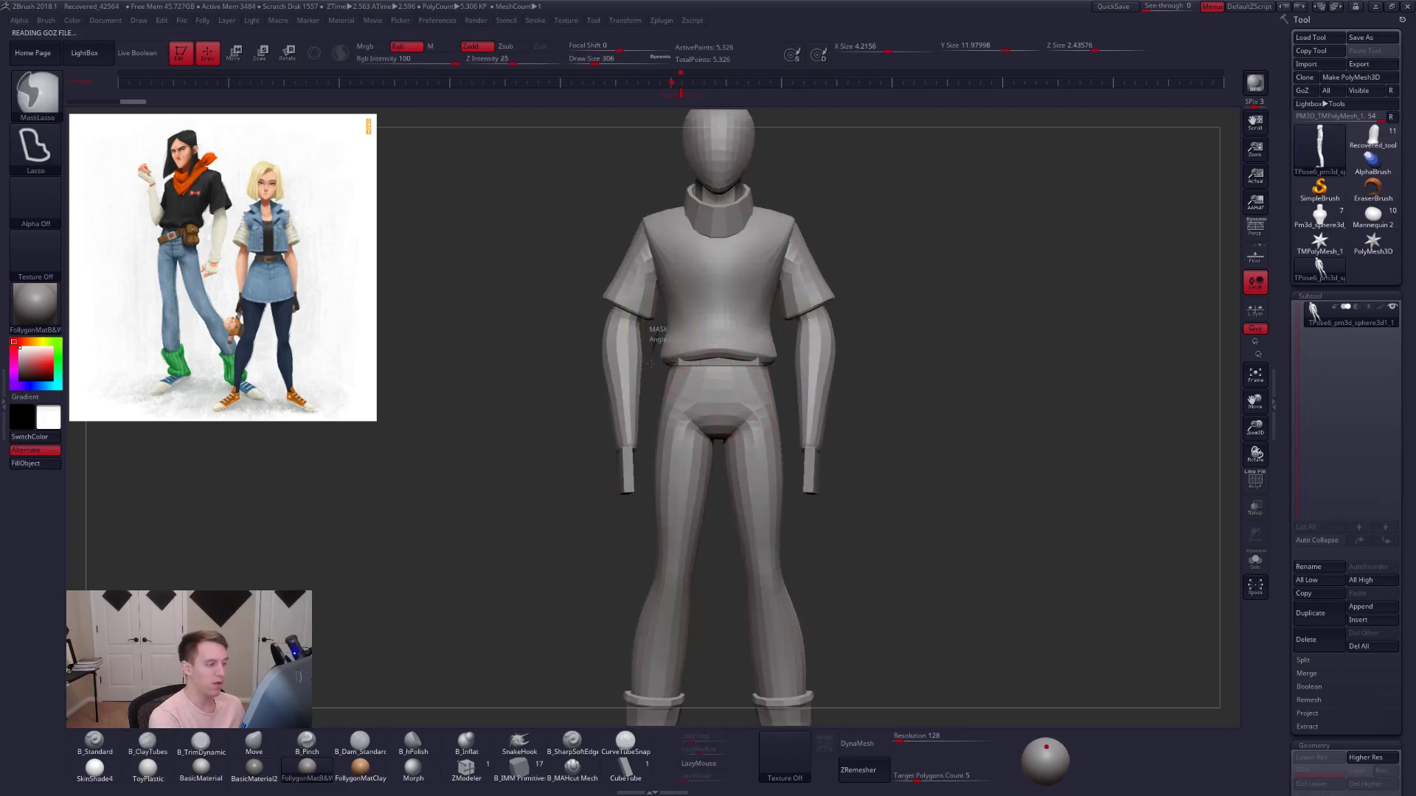
pyautogui.moveTo(649, 475)
pyautogui.keyDown('ctrl'); pyautogui.mouseDown()
pyautogui.moveTo(516, 343)
pyautogui.moveTo(675, 111)
pyautogui.moveTo(819, 140)
pyautogui.moveTo(850, 443)
pyautogui.moveTo(814, 507)
pyautogui.moveTo(787, 315)
pyautogui.mouseUp(); pyautogui.keyUp('ctrl')
pyautogui.keyDown('alt'); pyautogui.moveTo(796, 343); pyautogui.dragTo(779, 345, button='right'); pyautogui.keyUp('alt')
pyautogui.keyDown('ctrl'); pyautogui.click(774, 343); pyautogui.keyUp('ctrl')
pyautogui.keyDown('ctrl'); pyautogui.click(774, 343); pyautogui.keyUp('ctrl')
pyautogui.keyDown('ctrl'); pyautogui.click(773, 342); pyautogui.keyUp('ctrl')
pyautogui.hotkey('ctrl', 'i')
# - Bend the forearms forward around the elbows with Transpose Rotate in side view
pyautogui.moveTo(779, 349); pyautogui.dragTo(707, 369, button='right')
pyautogui.press('r')
pyautogui.moveTo(780, 361)
pyautogui.mouseDown()
pyautogui.moveTo(811, 278)
pyautogui.moveTo(869, 227)
pyautogui.moveTo(888, 241)
pyautogui.mouseUp()
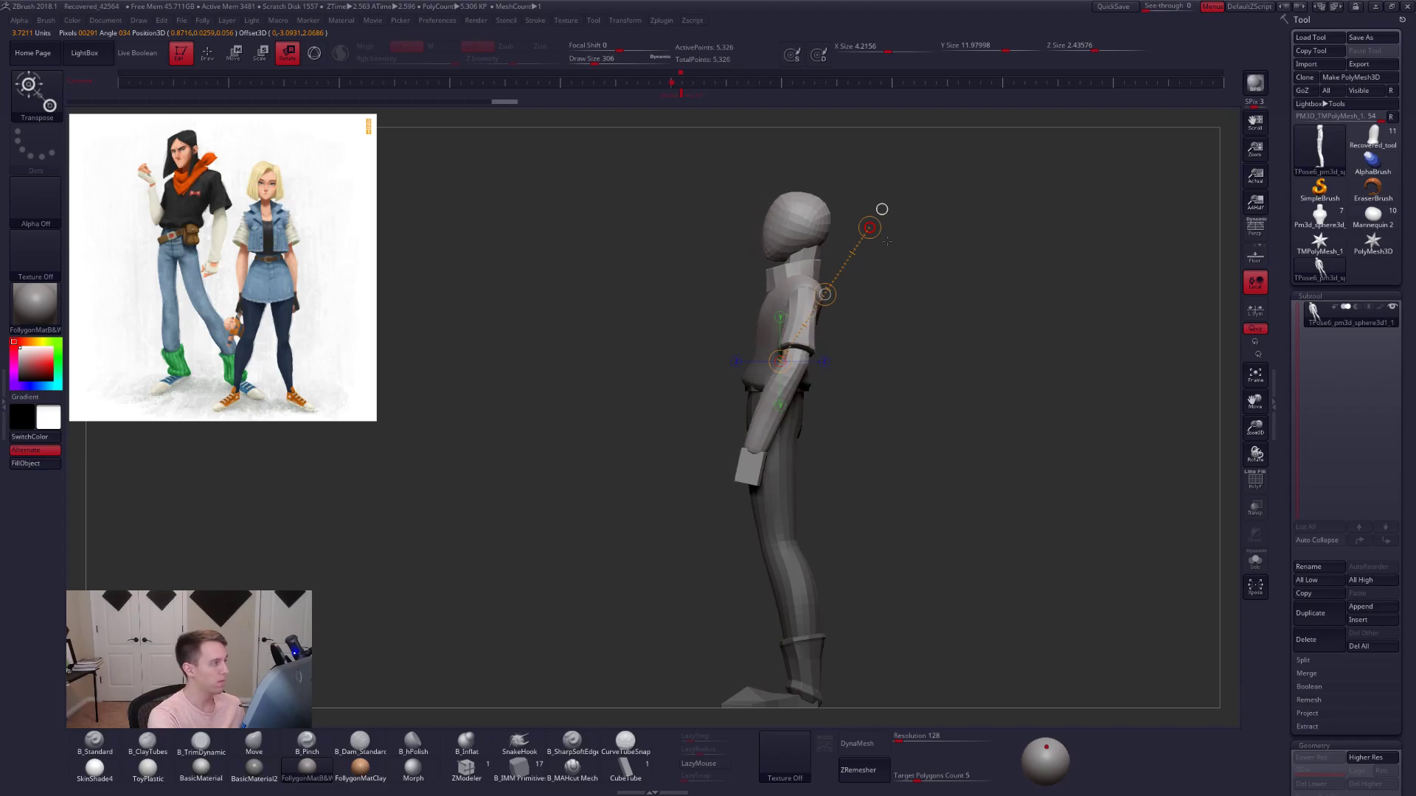
pyautogui.keyDown('alt'); pyautogui.moveTo(888, 241); pyautogui.dragTo(889, 295, button='right'); pyautogui.keyUp('alt')
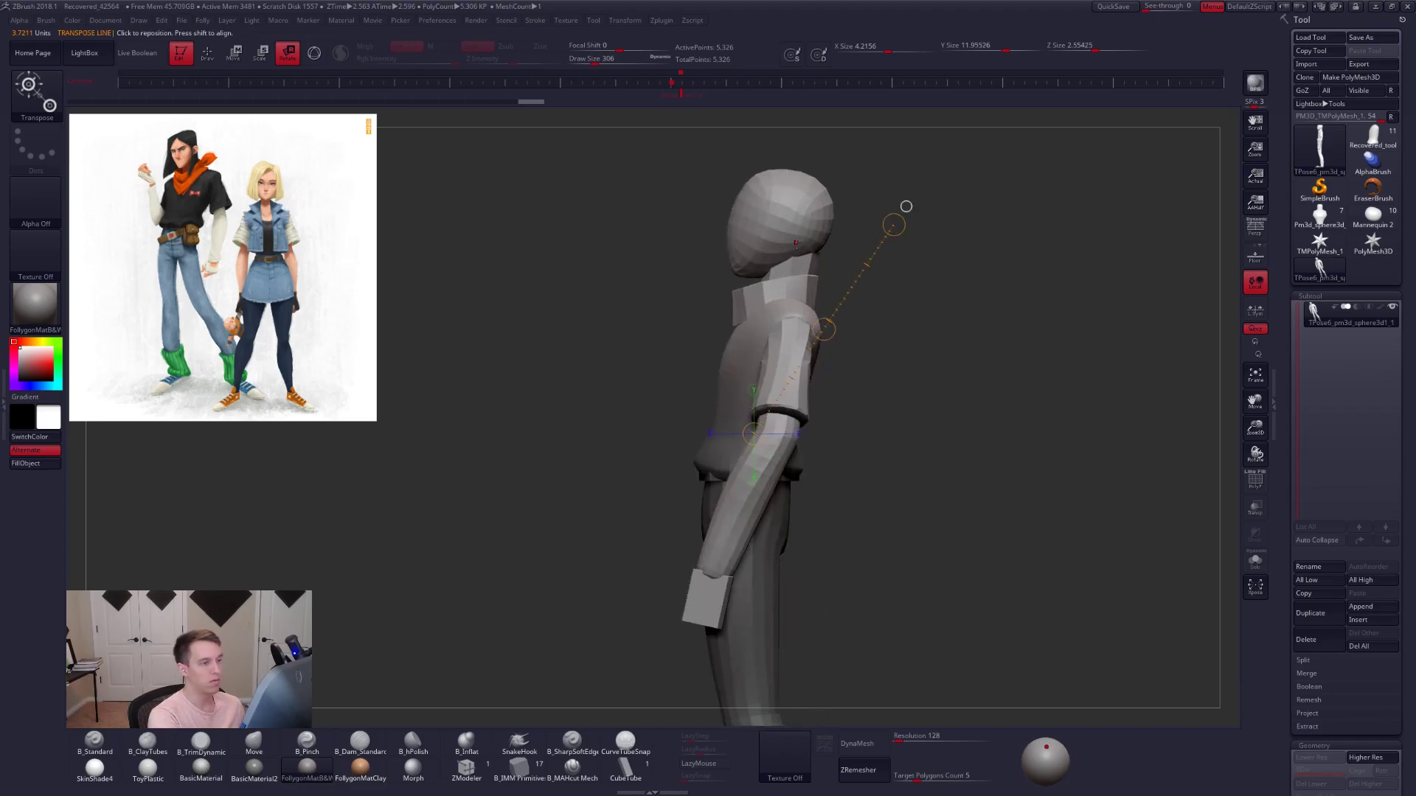
# - Clear the forearm mask, mask the body around the head, and shift the head forward with Transpose Move
pyautogui.keyDown('ctrl'); pyautogui.moveTo(846, 239); pyautogui.dragTo(857, 250); pyautogui.keyUp('ctrl')
pyautogui.press('q')
pyautogui.moveTo(849, 246)
pyautogui.keyDown('ctrl'); pyautogui.keyDown('shift'); pyautogui.mouseDown()
pyautogui.moveTo(843, 264)
pyautogui.moveTo(863, 242)
pyautogui.mouseUp(); pyautogui.keyUp('shift'); pyautogui.keyUp('ctrl')
pyautogui.keyDown('ctrl'); pyautogui.keyDown('shift'); pyautogui.click(799, 257); pyautogui.keyUp('shift'); pyautogui.keyUp('ctrl')
pyautogui.keyDown('ctrl'); pyautogui.click(843, 254); pyautogui.keyUp('ctrl')
pyautogui.keyDown('ctrl'); pyautogui.keyDown('shift'); pyautogui.click(841, 261); pyautogui.keyUp('shift'); pyautogui.keyUp('ctrl')
pyautogui.press('w')
pyautogui.moveTo(862, 243); pyautogui.dragTo(836, 243)
pyautogui.press('q')
# - Turn on perspective, mask all parts except the shirt torso, and reshape its lower side with the Move brush at draw size 465
pyautogui.moveTo(855, 472)
pyautogui.keyDown('alt'); pyautogui.mouseDown()
pyautogui.moveTo(822, 445)
pyautogui.moveTo(872, 461)
pyautogui.moveTo(875, 511)
pyautogui.moveTo(853, 524)
pyautogui.moveTo(858, 496)
pyautogui.moveTo(1032, 385)
pyautogui.mouseUp(); pyautogui.keyUp('alt')
pyautogui.click(1254, 234)
pyautogui.moveTo(961, 483); pyautogui.dragTo(965, 503)
pyautogui.press('w')
pyautogui.keyDown('ctrl'); pyautogui.click(781, 312); pyautogui.keyUp('ctrl')
pyautogui.moveTo(781, 312)
pyautogui.keyDown('ctrl'); pyautogui.mouseDown(button='right')
pyautogui.moveTo(803, 386)
pyautogui.moveTo(837, 385)
pyautogui.mouseUp(button='right'); pyautogui.keyUp('ctrl')
pyautogui.press('q')
pyautogui.press('space')
pyautogui.moveTo(742, 363); pyautogui.dragTo(746, 362)
pyautogui.moveTo(744, 364); pyautogui.dragTo(740, 349, button='right')
pyautogui.press('space')
pyautogui.moveTo(740, 349); pyautogui.dragTo(736, 345)
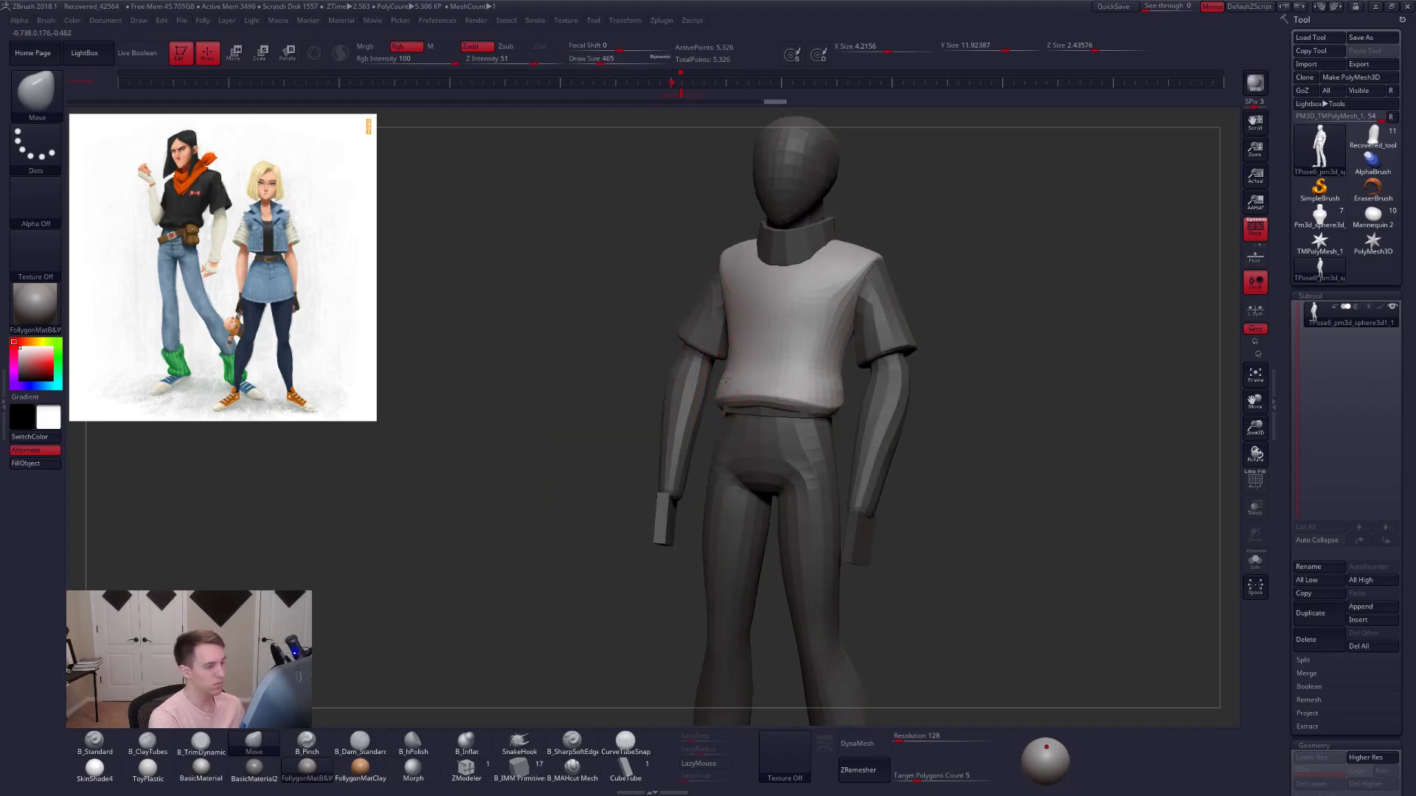
# - Adjust the shirt torso's upper side and chest contour with the Move brush at draw size 677
pyautogui.press('space')
pyautogui.moveTo(721, 306); pyautogui.dragTo(724, 306)
pyautogui.moveTo(728, 303)
pyautogui.mouseDown(button='right')
pyautogui.moveTo(782, 298)
pyautogui.moveTo(751, 294)
pyautogui.mouseUp(button='right')
pyautogui.press('space')
pyautogui.press('space')
pyautogui.moveTo(717, 295); pyautogui.dragTo(712, 287)
pyautogui.press('space')
pyautogui.keyDown('alt'); pyautogui.moveTo(712, 288); pyautogui.dragTo(696, 278, button='right'); pyautogui.keyUp('alt')
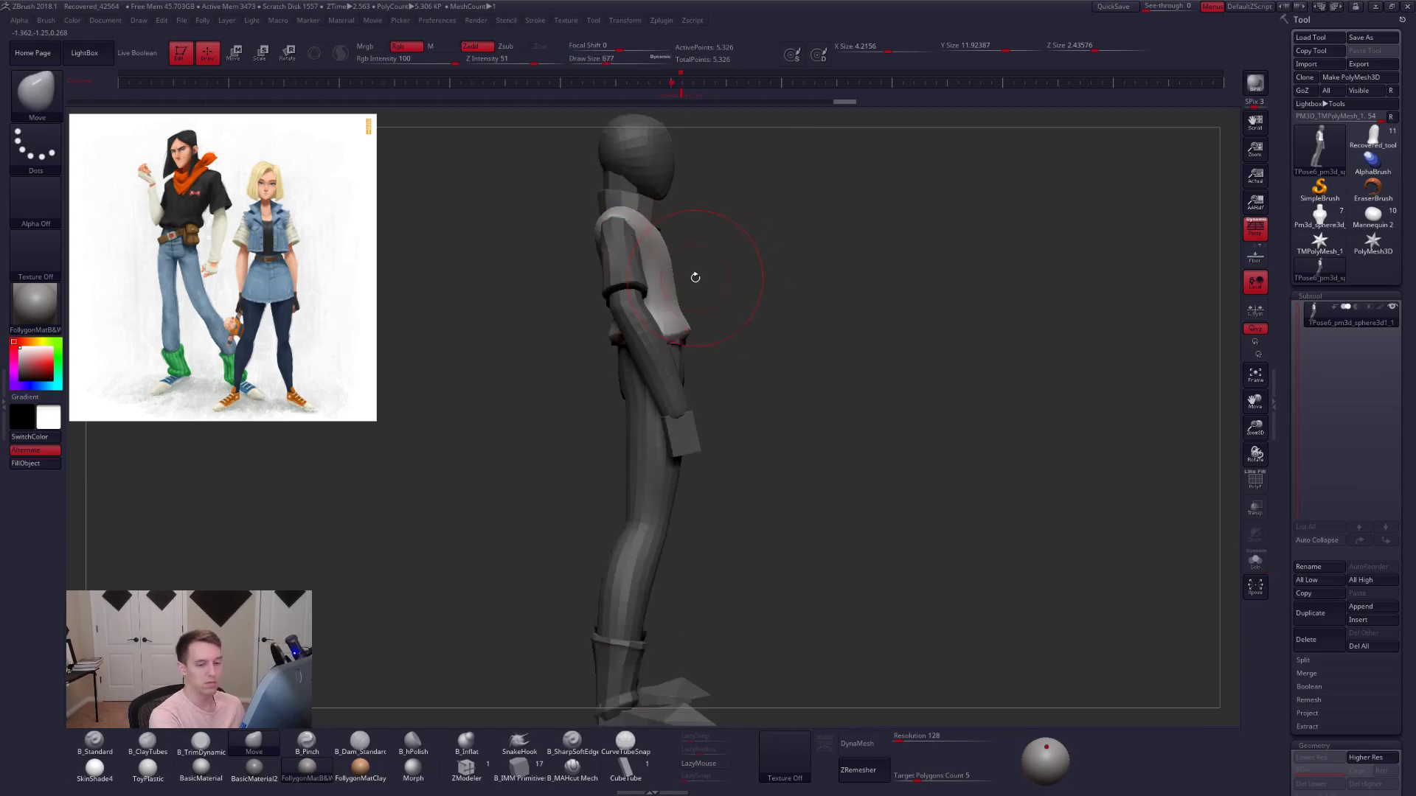
# - Isolate the shirt torso from the other body parts and turn it to show its back
pyautogui.keyDown('ctrl'); pyautogui.keyDown('shift'); pyautogui.click(631, 251); pyautogui.keyUp('shift'); pyautogui.keyUp('ctrl')
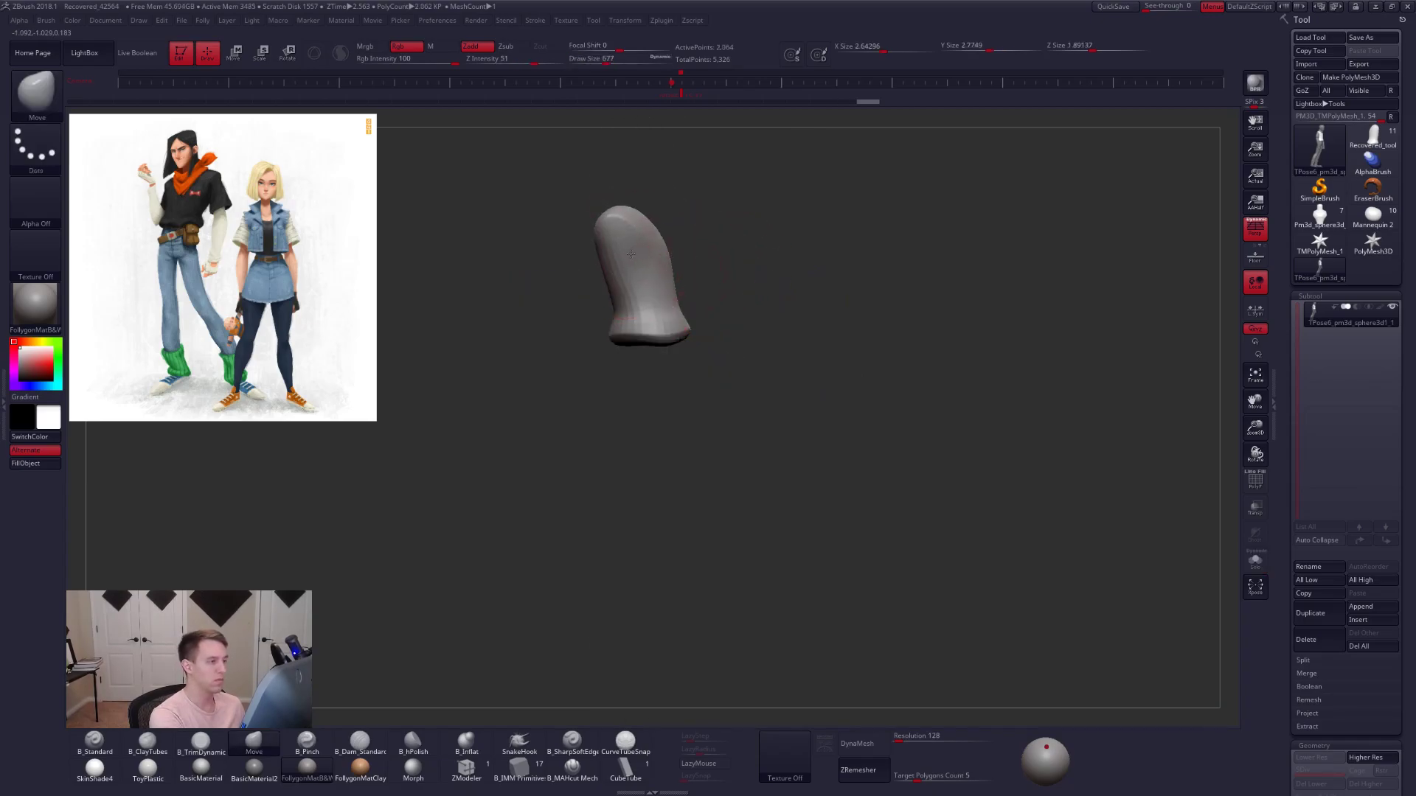
pyautogui.keyDown('ctrl'); pyautogui.keyDown('shift'); pyautogui.click(722, 276); pyautogui.keyUp('shift'); pyautogui.keyUp('ctrl')
pyautogui.moveTo(727, 278)
pyautogui.keyDown('shift'); pyautogui.mouseDown()
pyautogui.moveTo(640, 284)
pyautogui.moveTo(744, 313)
pyautogui.moveTo(685, 310)
pyautogui.mouseUp(); pyautogui.keyUp('shift')
pyautogui.keyDown('ctrl'); pyautogui.keyDown('shift'); pyautogui.click(682, 312); pyautogui.keyUp('shift'); pyautogui.keyUp('ctrl')
pyautogui.keyDown('ctrl'); pyautogui.keyDown('shift'); pyautogui.rightClick(776, 301); pyautogui.keyUp('shift'); pyautogui.keyUp('ctrl')
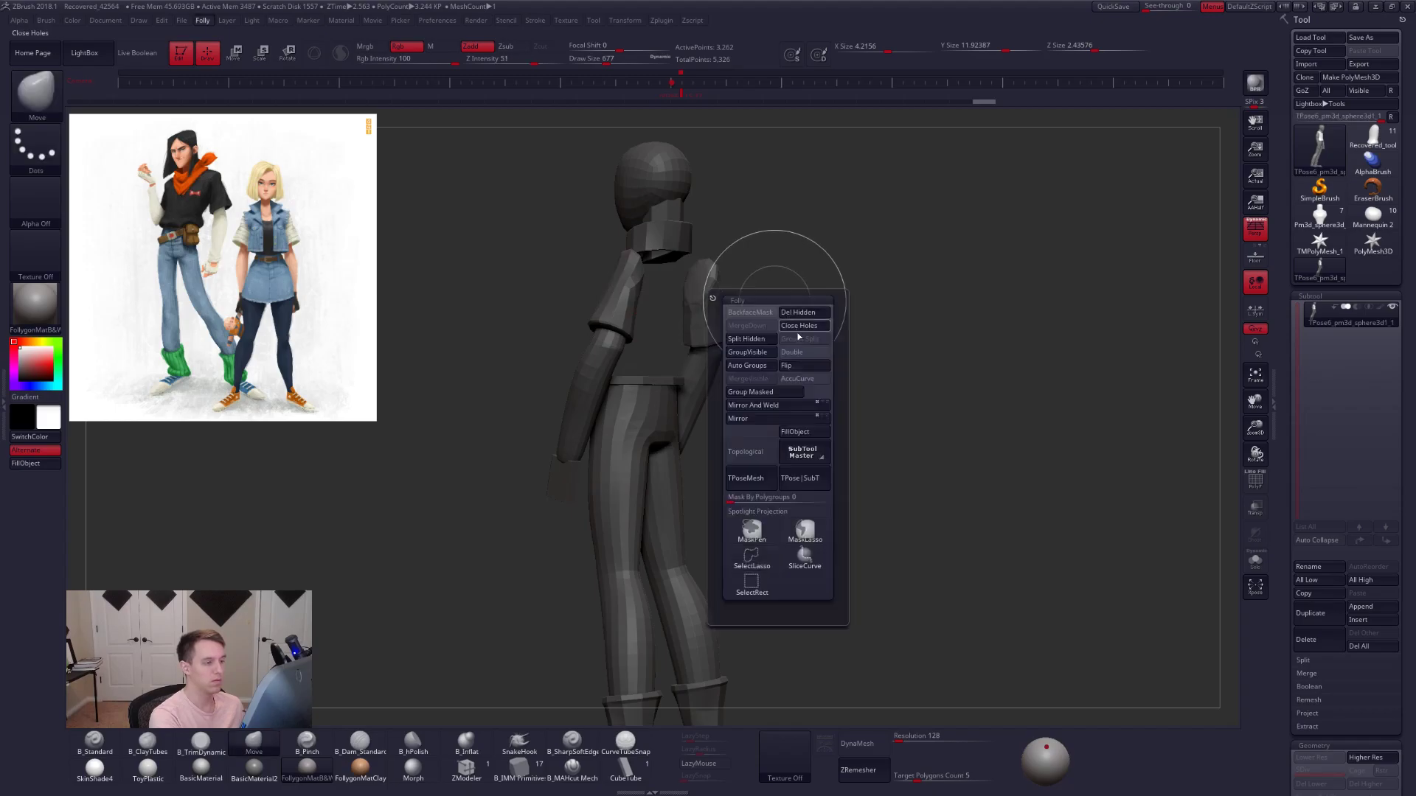
pyautogui.keyDown('ctrl'); pyautogui.keyDown('shift'); pyautogui.moveTo(858, 267); pyautogui.dragTo(847, 253); pyautogui.keyUp('shift'); pyautogui.keyUp('ctrl')
pyautogui.moveTo(609, 387)
pyautogui.keyDown('alt'); pyautogui.mouseDown()
pyautogui.moveTo(685, 406)
pyautogui.moveTo(746, 397)
pyautogui.mouseUp(); pyautogui.keyUp('alt')
pyautogui.press('space')
pyautogui.keyDown('alt'); pyautogui.moveTo(818, 368); pyautogui.dragTo(820, 402); pyautogui.keyUp('alt')
# - Build up the shirt's upper back with the B_ClayTubes brush at draw size 447
pyautogui.press('2')
pyautogui.moveTo(701, 380); pyautogui.dragTo(663, 378, button='right')
pyautogui.moveTo(764, 289); pyautogui.dragTo(765, 384)
pyautogui.moveTo(764, 369); pyautogui.dragTo(816, 359, button='right')
pyautogui.moveTo(815, 359); pyautogui.dragTo(777, 333)
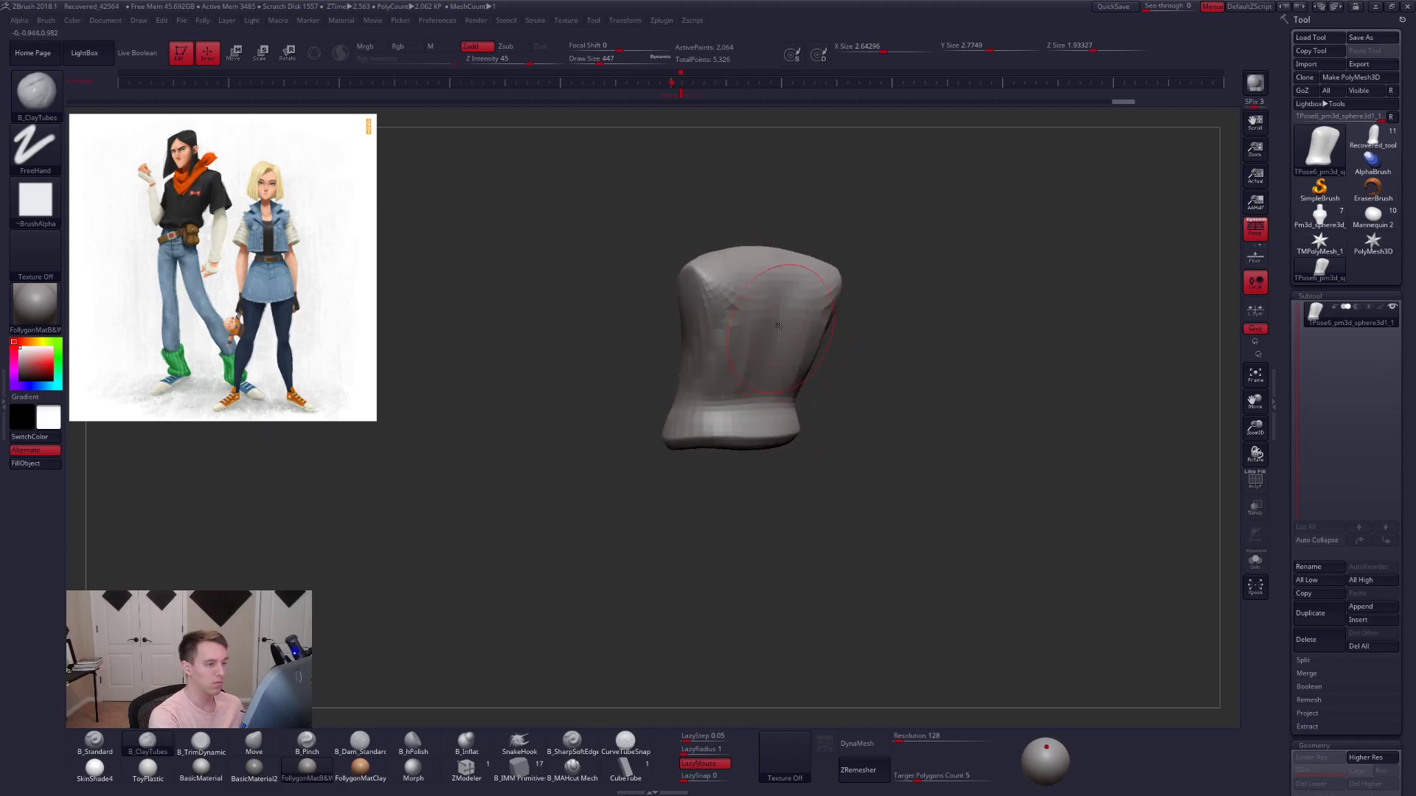
pyautogui.moveTo(764, 391); pyautogui.dragTo(760, 309)
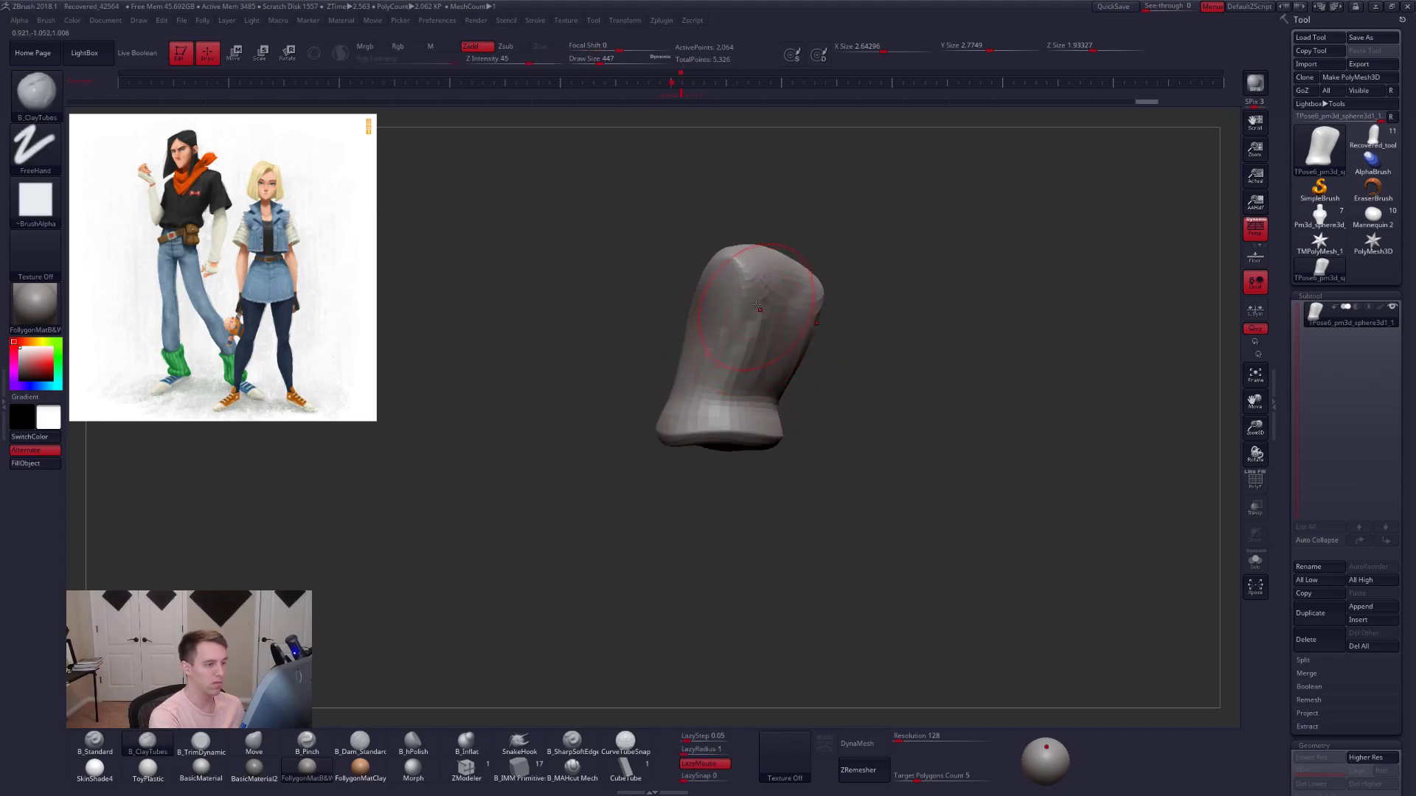
# - Refine the volume of the shirt's back and shoulder area with B_ClayTubes, then show the whole figure again
pyautogui.moveTo(740, 384); pyautogui.dragTo(780, 322, button='right')
pyautogui.moveTo(780, 321); pyautogui.dragTo(770, 391)
pyautogui.moveTo(770, 391)
pyautogui.mouseDown(button='right')
pyautogui.moveTo(782, 378)
pyautogui.moveTo(822, 403)
pyautogui.moveTo(760, 376)
pyautogui.mouseUp(button='right')
pyautogui.moveTo(748, 303)
pyautogui.mouseDown()
pyautogui.moveTo(750, 334)
pyautogui.moveTo(809, 367)
pyautogui.mouseUp()
pyautogui.hotkey('ctrl', 'shift')
pyautogui.keyDown('ctrl'); pyautogui.keyDown('shift'); pyautogui.click(831, 371); pyautogui.keyUp('shift'); pyautogui.keyUp('ctrl')
pyautogui.moveTo(859, 449)
pyautogui.mouseDown()
pyautogui.moveTo(876, 499)
pyautogui.moveTo(902, 520)
pyautogui.mouseUp()
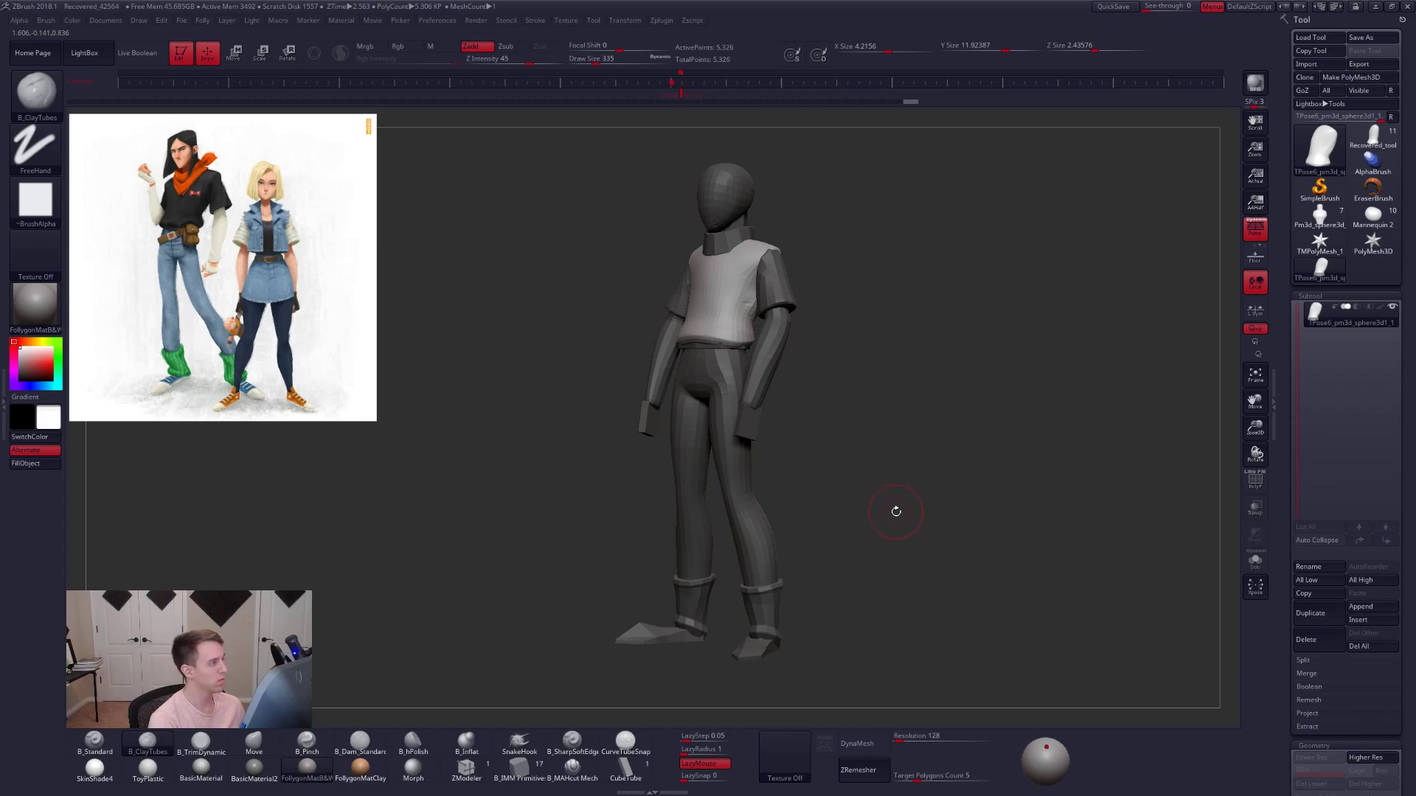
# - Mask everything except the head and neck and raise them slightly with Transpose Move
pyautogui.moveTo(728, 187)
pyautogui.keyDown('shift'); pyautogui.mouseDown()
pyautogui.moveTo(697, 184)
pyautogui.moveTo(834, 200)
pyautogui.moveTo(778, 230)
pyautogui.mouseUp(); pyautogui.keyUp('shift')
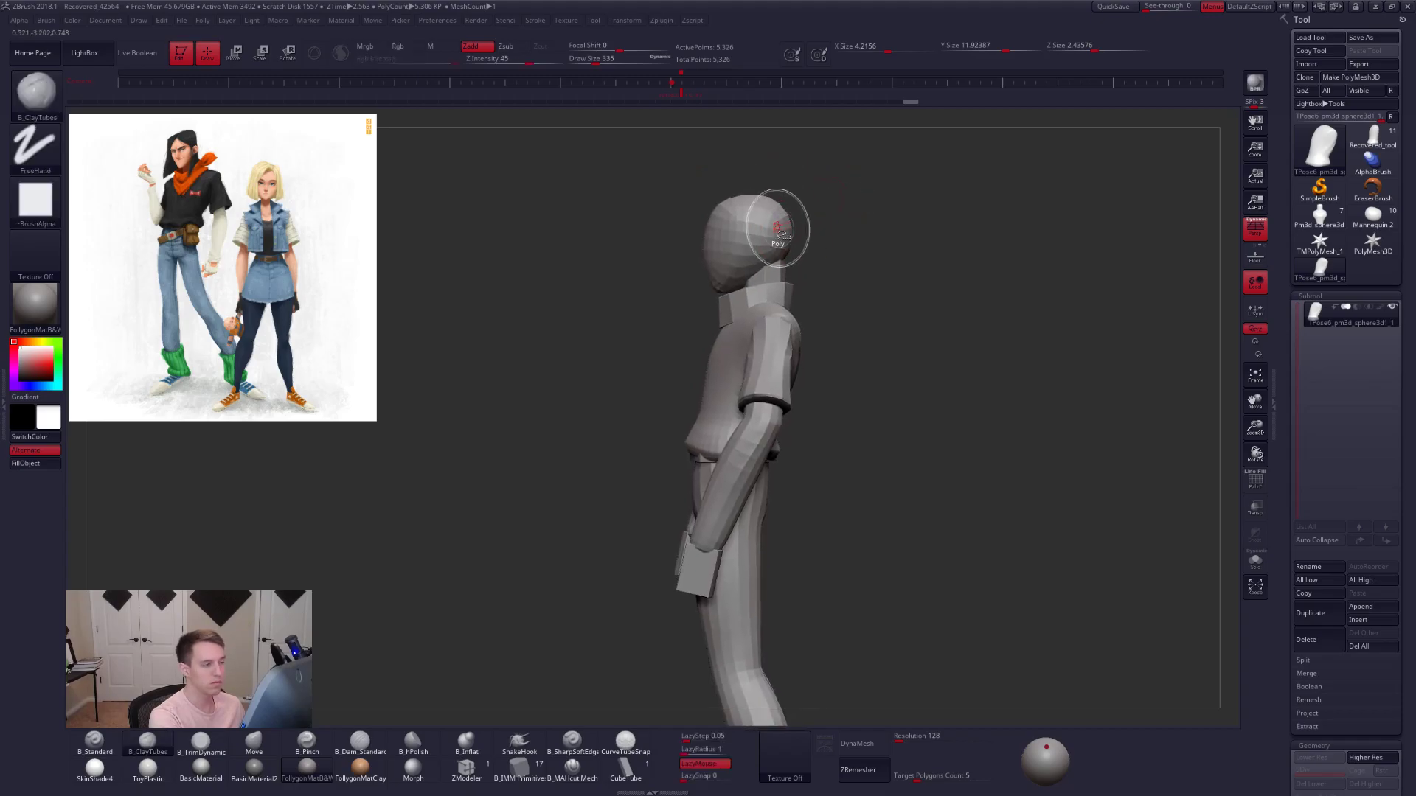
pyautogui.keyDown('ctrl'); pyautogui.keyDown('shift'); pyautogui.click(780, 233); pyautogui.keyUp('shift'); pyautogui.keyUp('ctrl')
pyautogui.keyDown('ctrl'); pyautogui.keyDown('shift'); pyautogui.click(764, 233); pyautogui.keyUp('shift'); pyautogui.keyUp('ctrl')
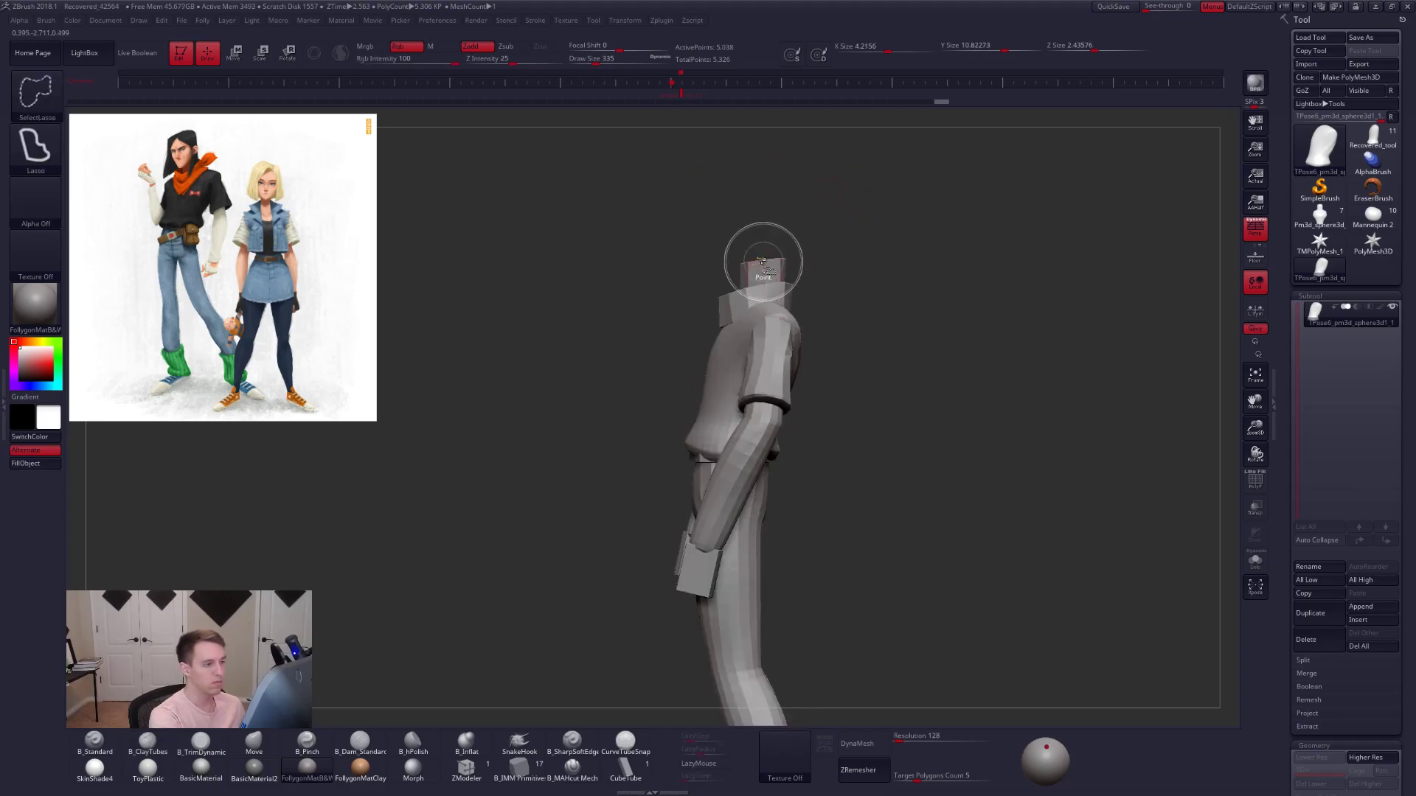
pyautogui.keyDown('ctrl'); pyautogui.keyDown('shift'); pyautogui.click(824, 258); pyautogui.keyUp('shift'); pyautogui.keyUp('ctrl')
pyautogui.press('w')
pyautogui.moveTo(760, 302); pyautogui.dragTo(762, 396)
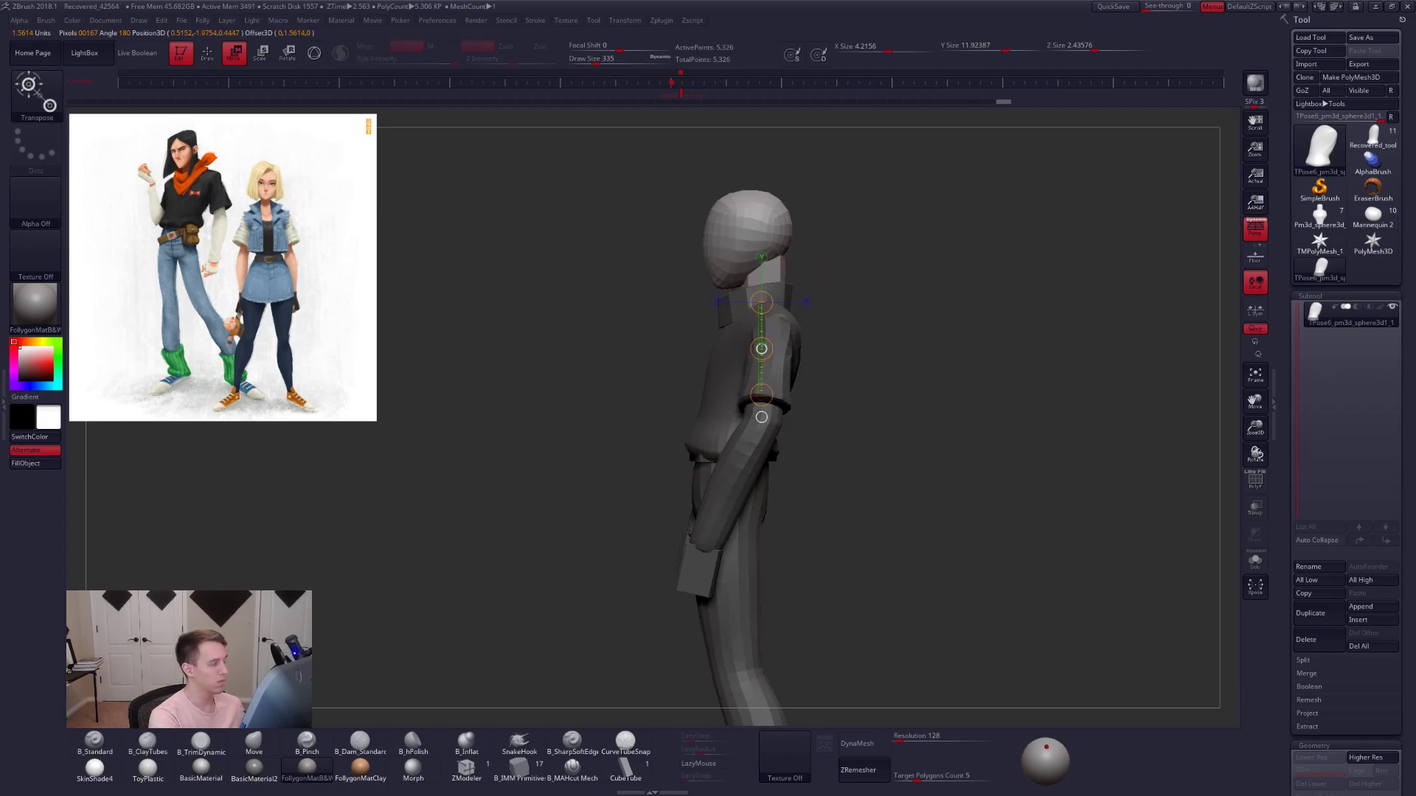
pyautogui.moveTo(762, 348); pyautogui.dragTo(762, 342)
pyautogui.moveTo(859, 487)
pyautogui.keyDown('alt'); pyautogui.mouseDown()
pyautogui.moveTo(859, 412)
pyautogui.moveTo(870, 483)
pyautogui.moveTo(903, 486)
pyautogui.moveTo(888, 494)
pyautogui.moveTo(904, 480)
pyautogui.moveTo(870, 443)
pyautogui.mouseUp(); pyautogui.keyUp('alt')
pyautogui.press('q')
pyautogui.press('w')
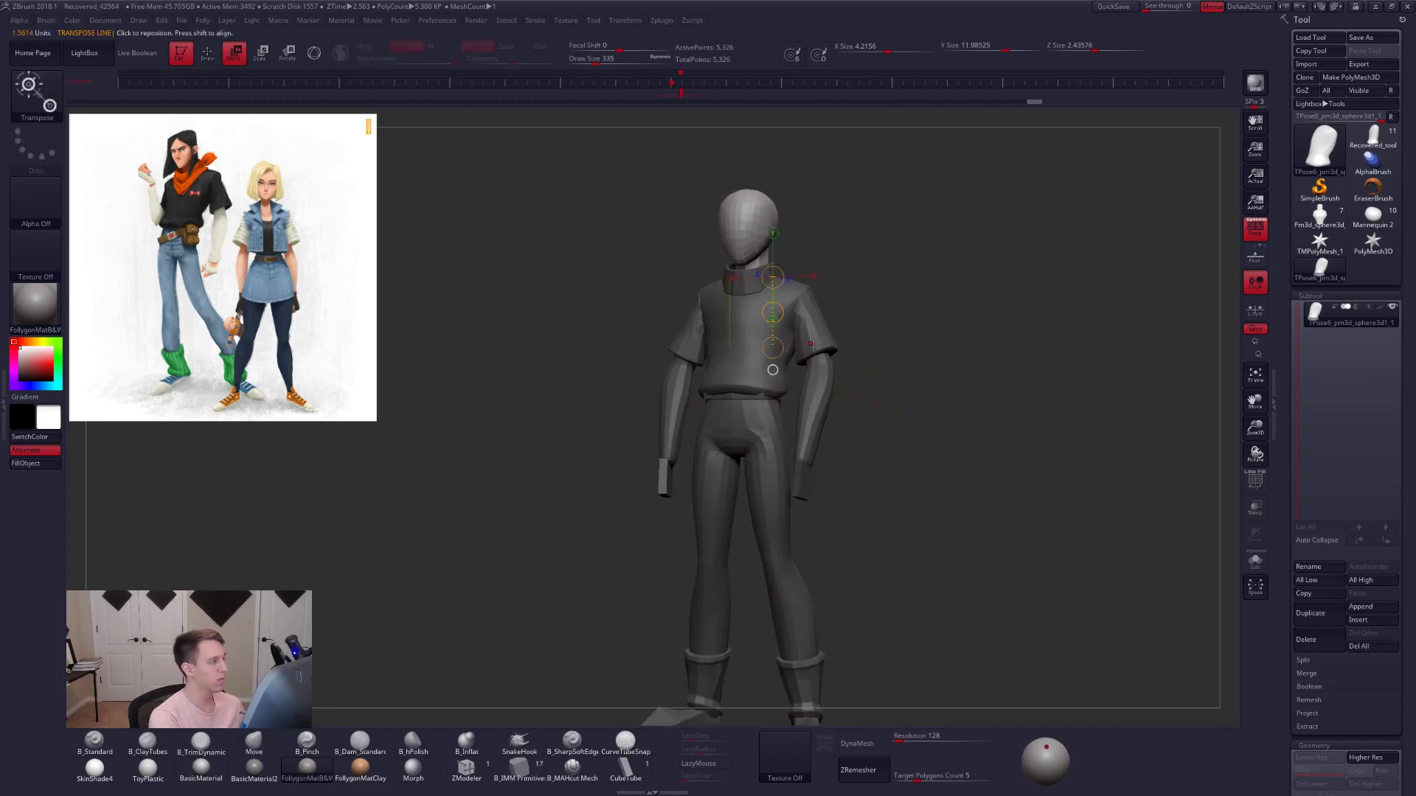
# - Clear the mask and transfer the raised head and neck pose from the TPoseMesh back to the subtools
pyautogui.press('q')
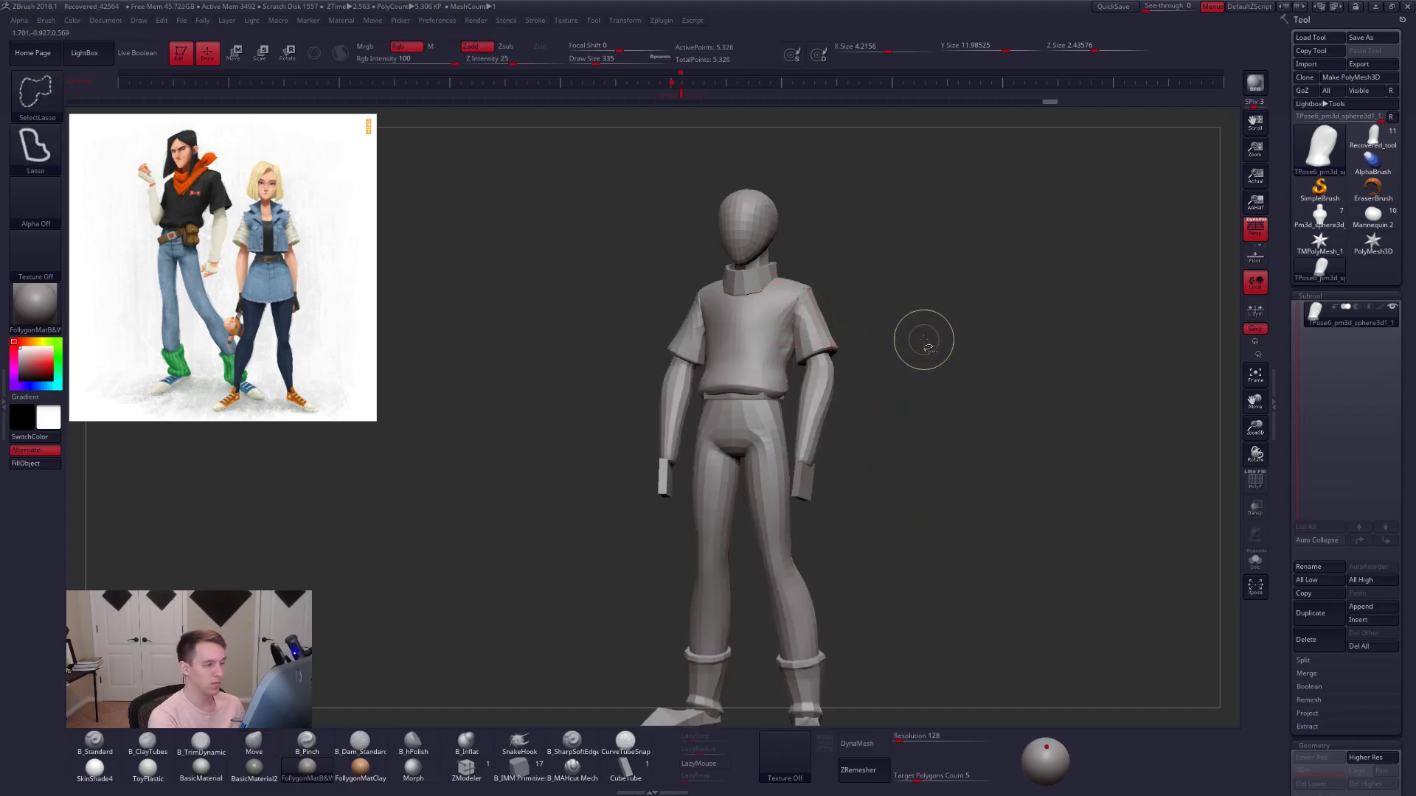
pyautogui.hotkey('ctrl', 'shift', 'a')
pyautogui.click(958, 511)
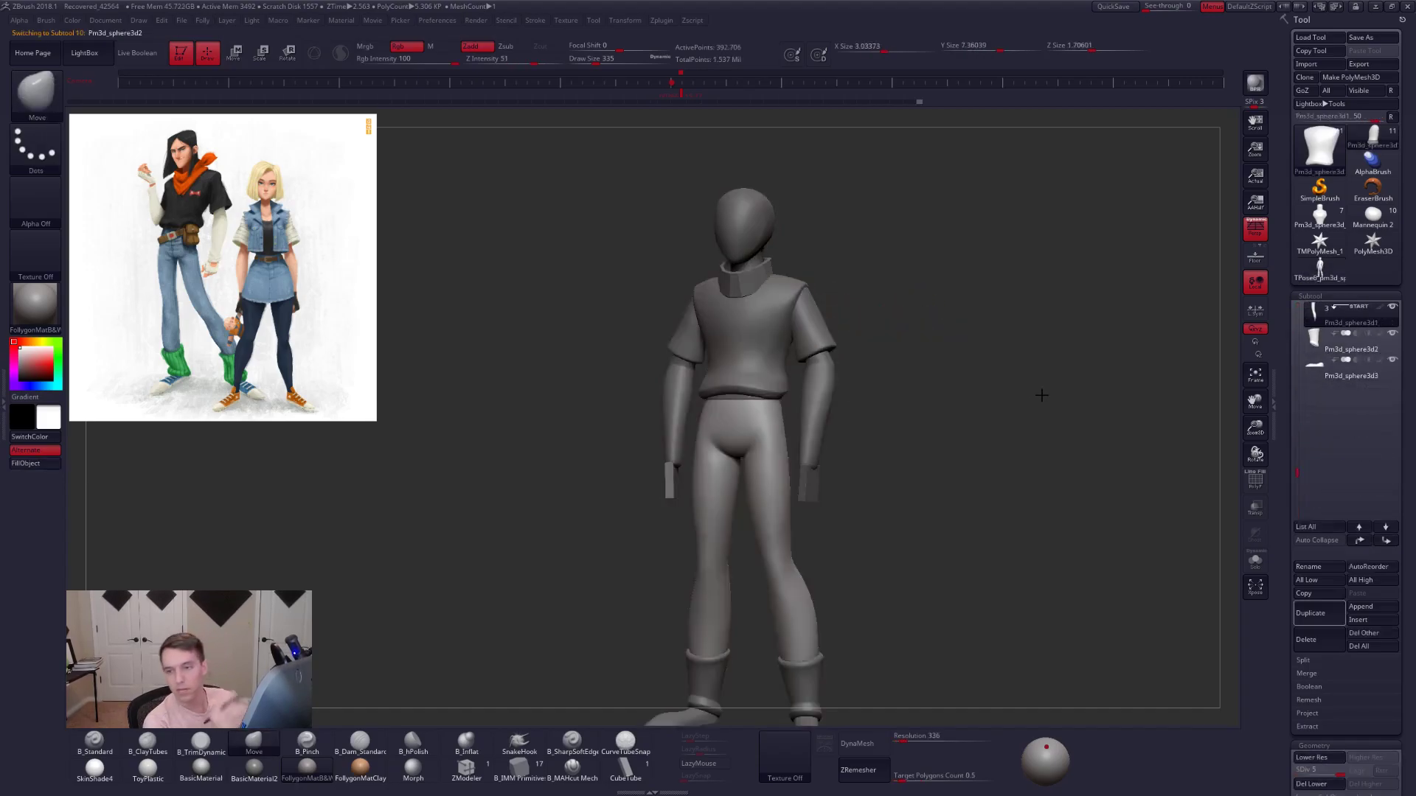
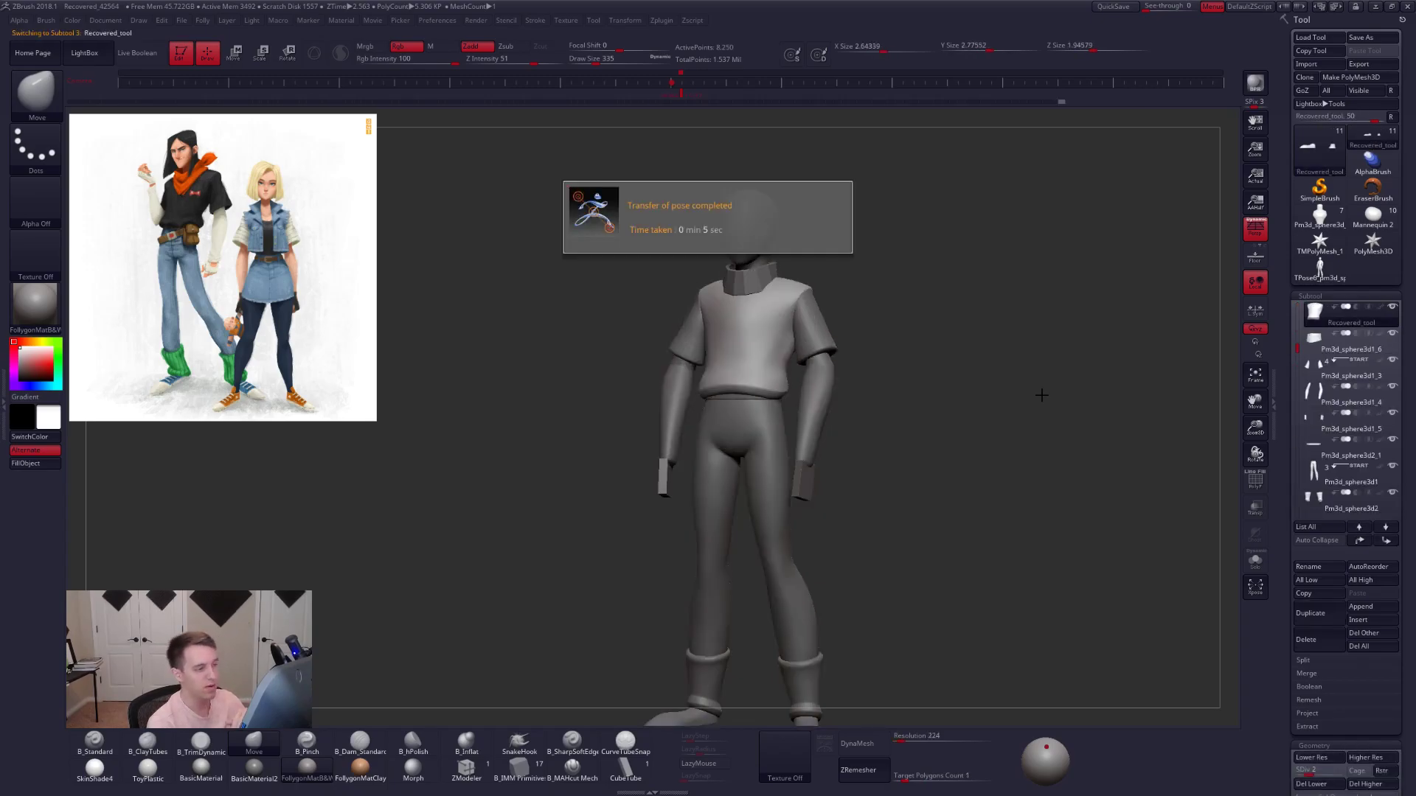
# - Isolate the shirt torso and build up its shoulder and back surface with the B_ClayTubes brush, smoothing it
pyautogui.hotkey('ctrl', 'shift', 's')
pyautogui.moveTo(786, 345)
pyautogui.mouseDown(button='right')
pyautogui.moveTo(745, 369)
pyautogui.moveTo(760, 421)
pyautogui.mouseUp(button='right')
pyautogui.press('space')
pyautogui.click(814, 344)
pyautogui.moveTo(818, 367)
pyautogui.keyDown('alt'); pyautogui.mouseDown(button='right')
pyautogui.moveTo(750, 379)
pyautogui.moveTo(733, 355)
pyautogui.mouseUp(button='right'); pyautogui.keyUp('alt')
pyautogui.press('2')
pyautogui.moveTo(736, 342); pyautogui.dragTo(737, 366)
pyautogui.moveTo(663, 390)
pyautogui.mouseDown(button='right')
pyautogui.moveTo(730, 376)
pyautogui.moveTo(758, 332)
pyautogui.mouseUp(button='right')
pyautogui.press('shift')
pyautogui.moveTo(741, 333); pyautogui.dragTo(774, 304)
# - Lower the shirt torso's subdivision level and refine its side with B_ClayTubes at draw size 279
pyautogui.moveTo(782, 323)
pyautogui.mouseDown(button='right')
pyautogui.moveTo(761, 337)
pyautogui.moveTo(811, 365)
pyautogui.moveTo(862, 333)
pyautogui.mouseUp(button='right')
pyautogui.hotkey('shift', 'd')
pyautogui.rightClick(863, 383)
pyautogui.moveTo(849, 386)
pyautogui.mouseDown(button='right')
pyautogui.moveTo(863, 382)
pyautogui.moveTo(822, 416)
pyautogui.mouseUp(button='right')
pyautogui.moveTo(800, 364)
pyautogui.mouseDown()
pyautogui.moveTo(745, 401)
pyautogui.moveTo(805, 352)
pyautogui.mouseUp()
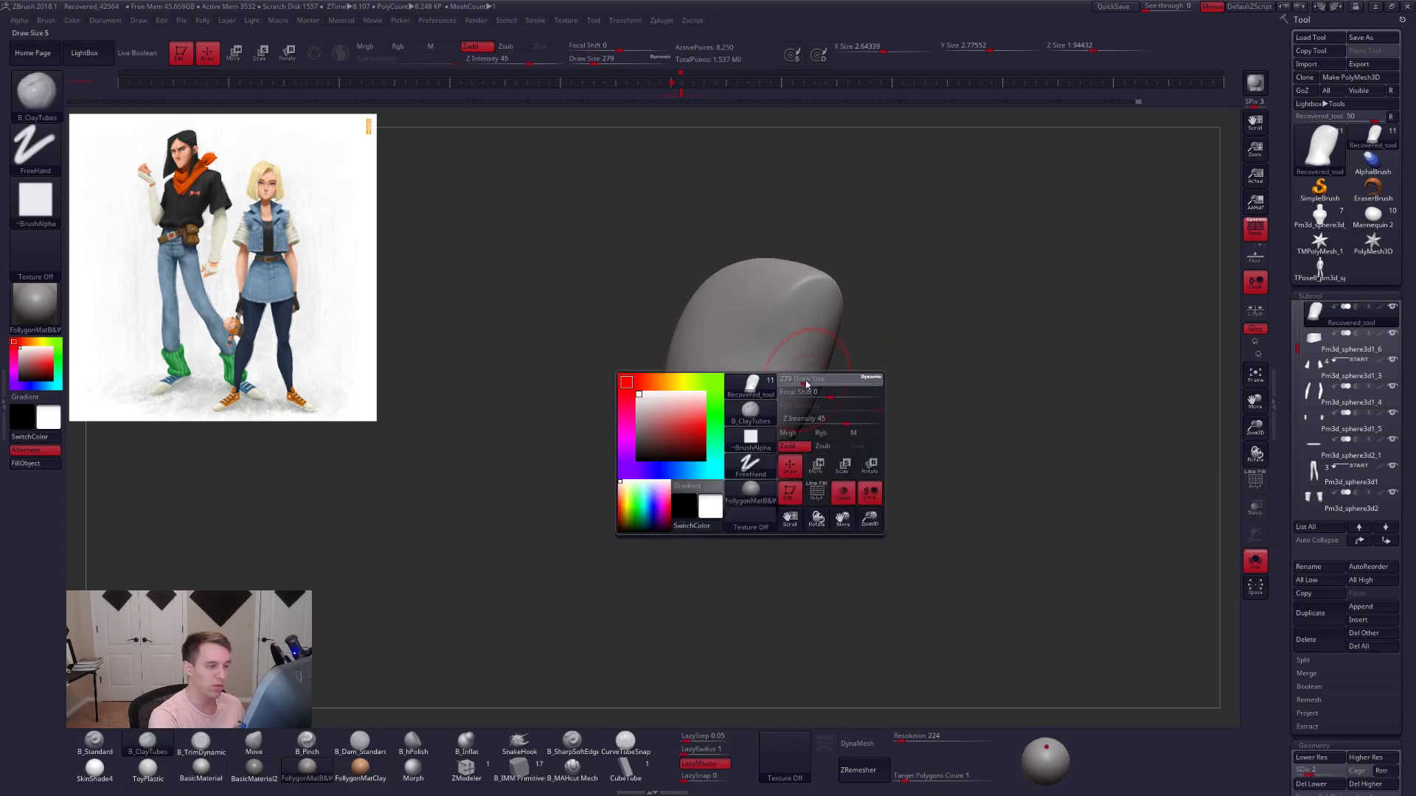
pyautogui.press('shift')
pyautogui.keyDown('shift'); pyautogui.moveTo(787, 357); pyautogui.dragTo(838, 387, button='right'); pyautogui.keyUp('shift')
# - Reshape the shirt torso's silhouette with the Move brush, ending at draw size 381 on the front hem
pyautogui.press('4')
pyautogui.press('space')
pyautogui.moveTo(852, 383); pyautogui.dragTo(858, 382)
pyautogui.moveTo(858, 382); pyautogui.dragTo(810, 391, button='right')
pyautogui.press('space')
pyautogui.moveTo(811, 392); pyautogui.dragTo(806, 391)
pyautogui.moveTo(762, 398)
pyautogui.keyDown('shift'); pyautogui.mouseDown(button='right')
pyautogui.moveTo(750, 399)
pyautogui.moveTo(759, 413)
pyautogui.moveTo(848, 459)
pyautogui.moveTo(826, 485)
pyautogui.moveTo(752, 451)
pyautogui.moveTo(800, 436)
pyautogui.moveTo(753, 447)
pyautogui.mouseUp(button='right'); pyautogui.keyUp('shift')
pyautogui.press('space')
pyautogui.moveTo(772, 432); pyautogui.dragTo(778, 429)
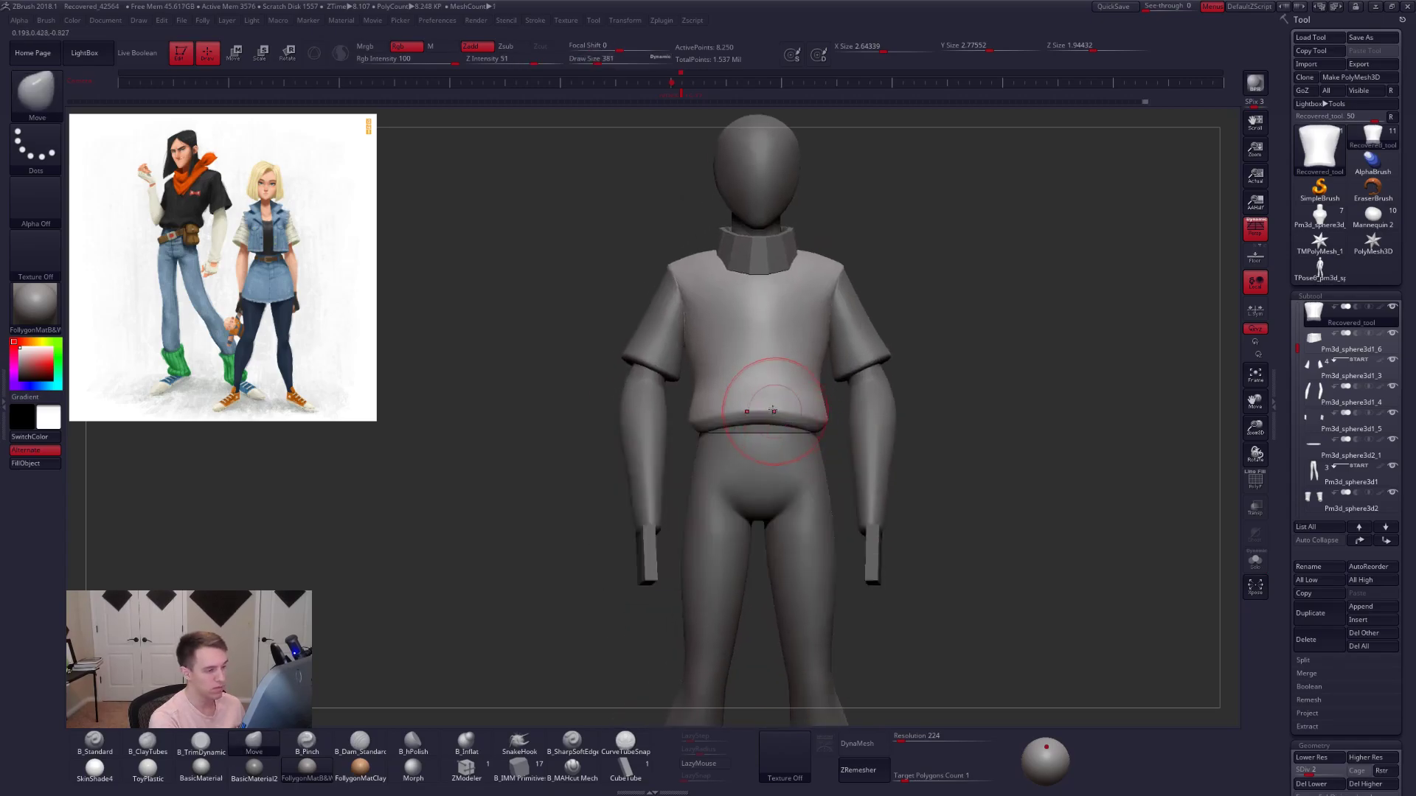
# - Isolate the shirt torso, raise it three subdivision levels and set the draw size to 181
pyautogui.hotkey('alt', 's')
pyautogui.keyDown('ctrl'); pyautogui.moveTo(760, 390); pyautogui.dragTo(811, 423, button='right'); pyautogui.keyUp('ctrl')
pyautogui.press('d')
pyautogui.press('d')
pyautogui.press('d')
pyautogui.press('space')
pyautogui.moveTo(780, 399); pyautogui.dragTo(772, 398)
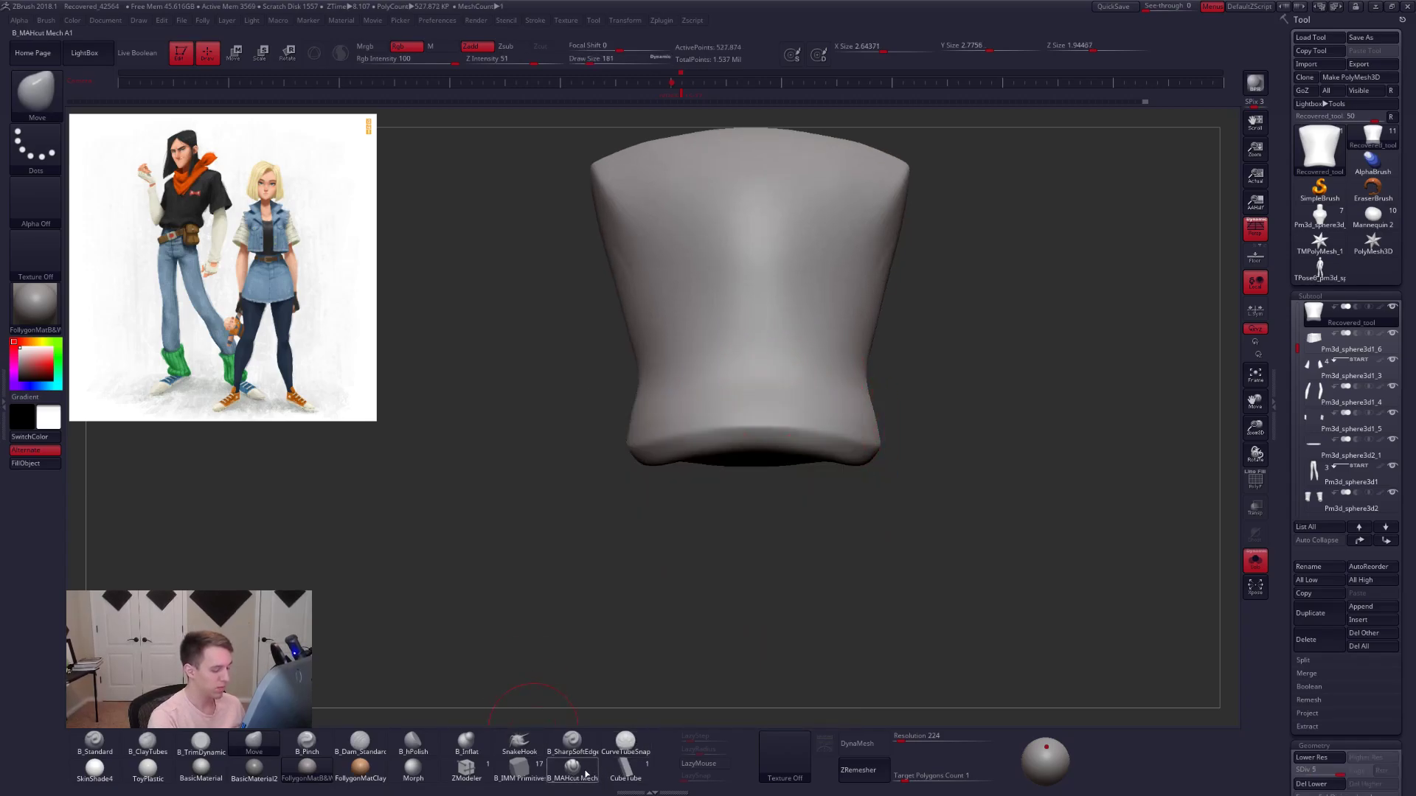
# - Carve a crease around the shirt torso just above the hem with the B_MAHcut Mech brush
pyautogui.click(586, 775)
pyautogui.moveTo(726, 391); pyautogui.dragTo(760, 438, button='right')
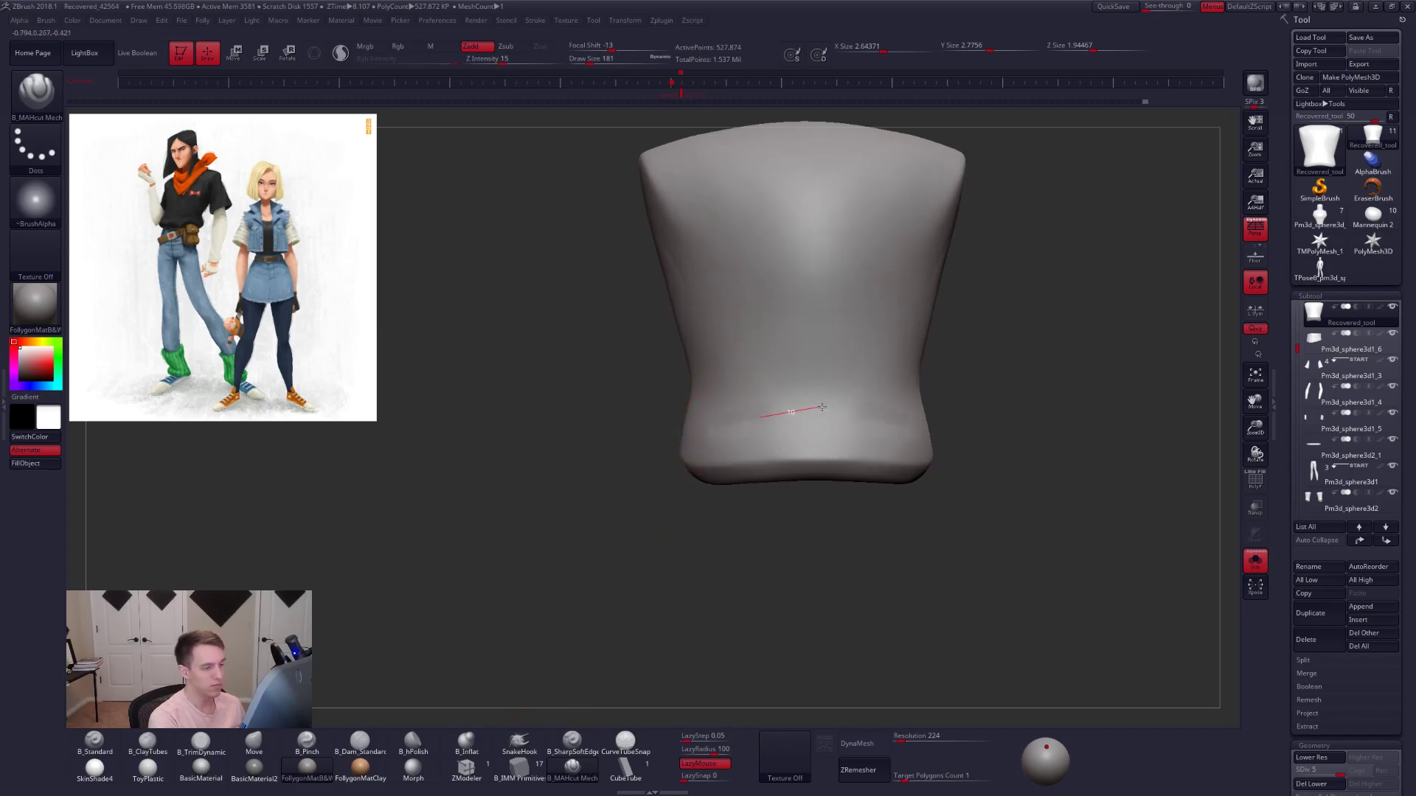
pyautogui.moveTo(966, 438)
pyautogui.mouseDown(button='right')
pyautogui.moveTo(816, 436)
pyautogui.moveTo(781, 468)
pyautogui.moveTo(790, 427)
pyautogui.moveTo(697, 438)
pyautogui.mouseUp(button='right')
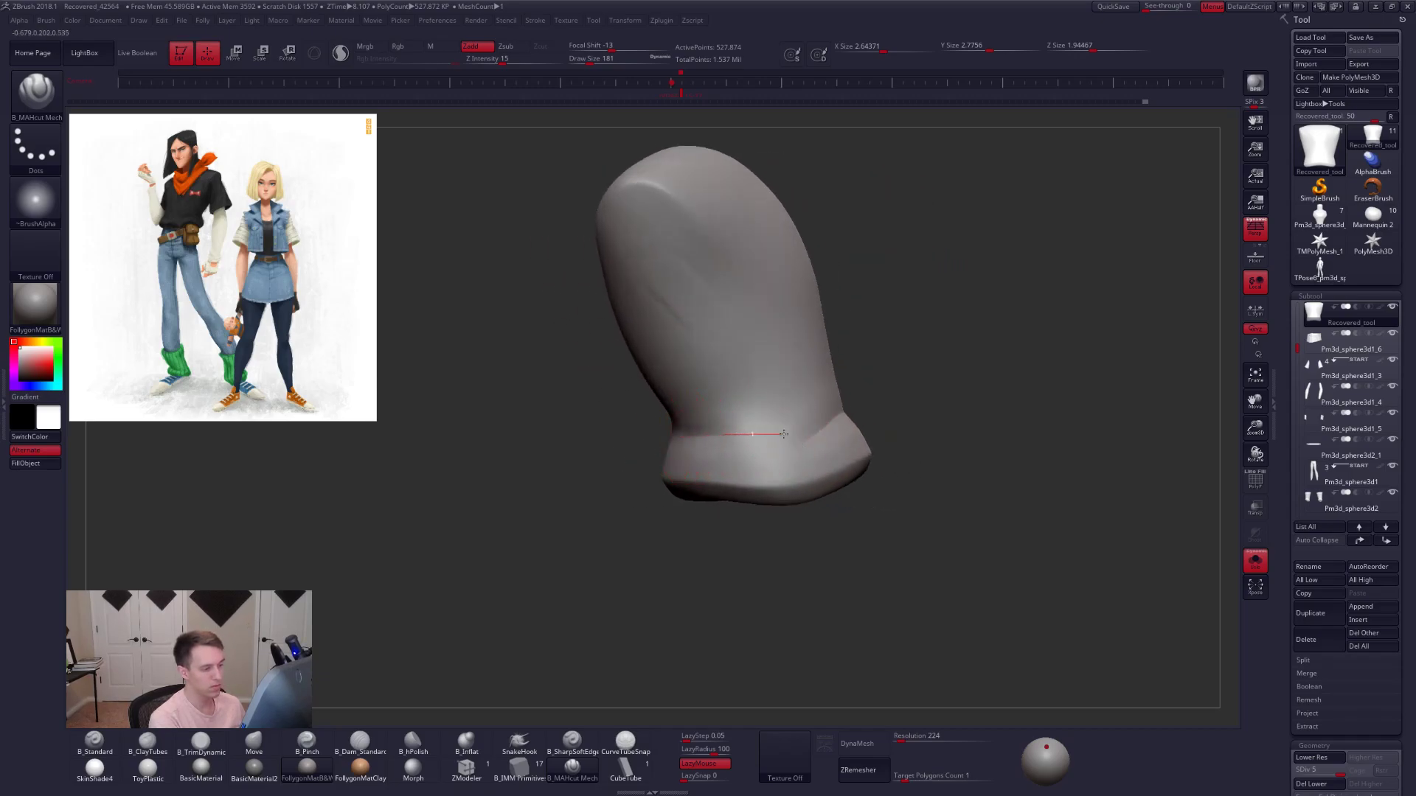
pyautogui.moveTo(833, 438); pyautogui.dragTo(520, 469, button='right')
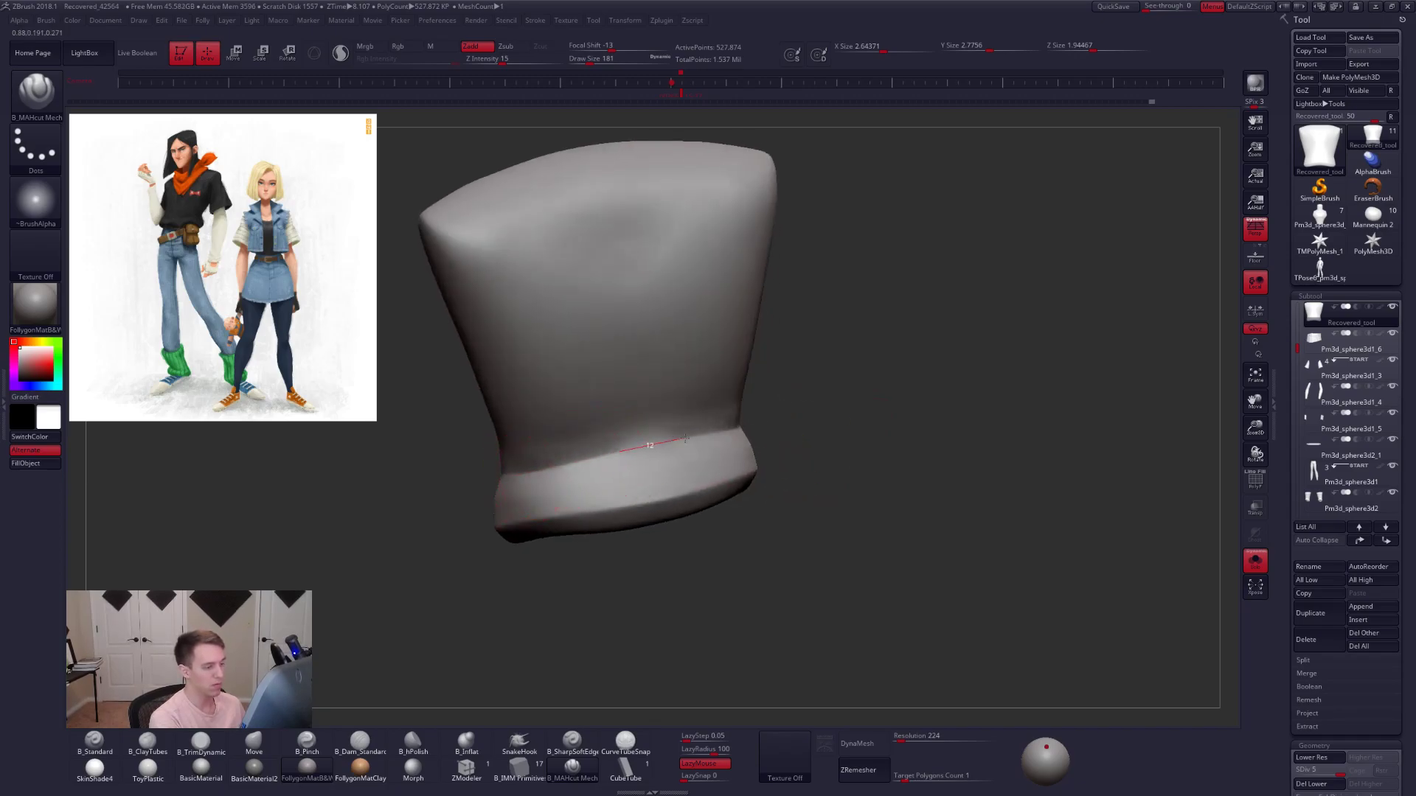
pyautogui.moveTo(736, 420)
pyautogui.mouseDown(button='right')
pyautogui.moveTo(863, 439)
pyautogui.moveTo(784, 467)
pyautogui.moveTo(747, 440)
pyautogui.moveTo(796, 445)
pyautogui.moveTo(782, 487)
pyautogui.mouseUp(button='right')
# - Flatten and smooth the shirt's hem band with the B_TrimDynamic brush
pyautogui.press('3')
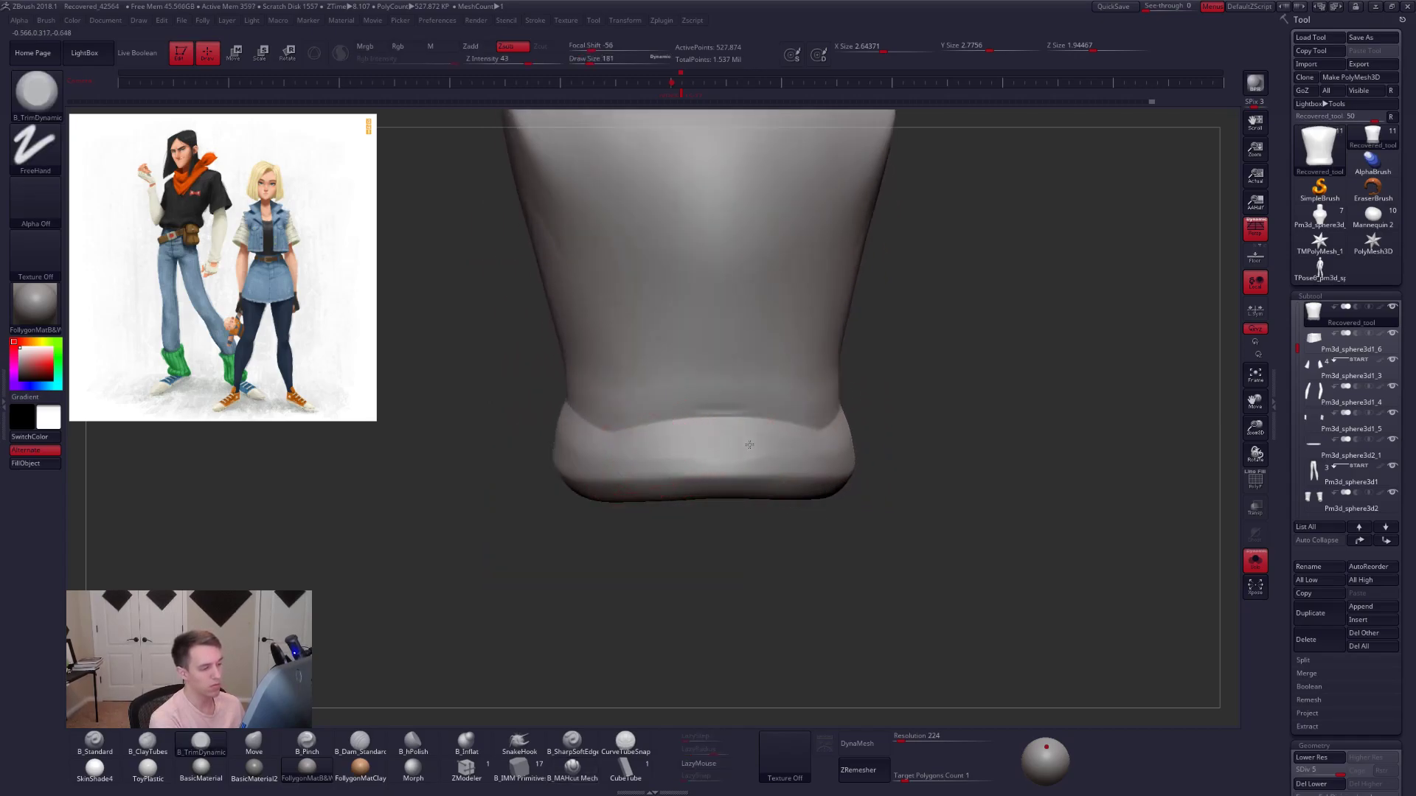
pyautogui.press('shift')
pyautogui.moveTo(833, 446)
pyautogui.mouseDown(button='right')
pyautogui.moveTo(768, 428)
pyautogui.moveTo(711, 462)
pyautogui.mouseUp(button='right')
pyautogui.moveTo(863, 460)
pyautogui.mouseDown(button='right')
pyautogui.moveTo(713, 479)
pyautogui.moveTo(809, 456)
pyautogui.moveTo(725, 504)
pyautogui.mouseUp(button='right')
pyautogui.moveTo(829, 435); pyautogui.dragTo(755, 486, button='right')
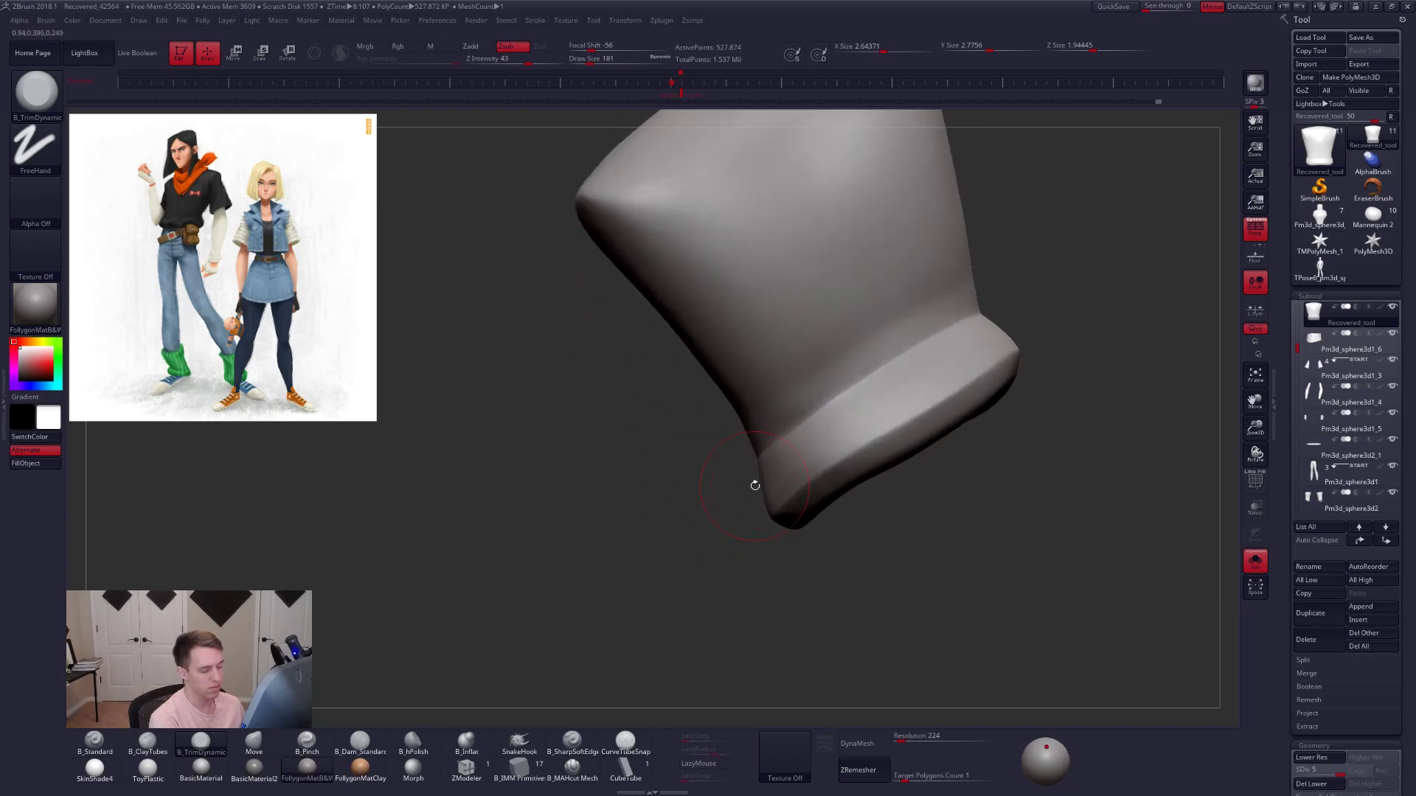
# - Sharpen the crease above the hem along the shirt's side with the B_MAHcut Mech brush
pyautogui.moveTo(842, 428)
pyautogui.mouseDown(button='right')
pyautogui.moveTo(759, 501)
pyautogui.moveTo(709, 470)
pyautogui.mouseUp(button='right')
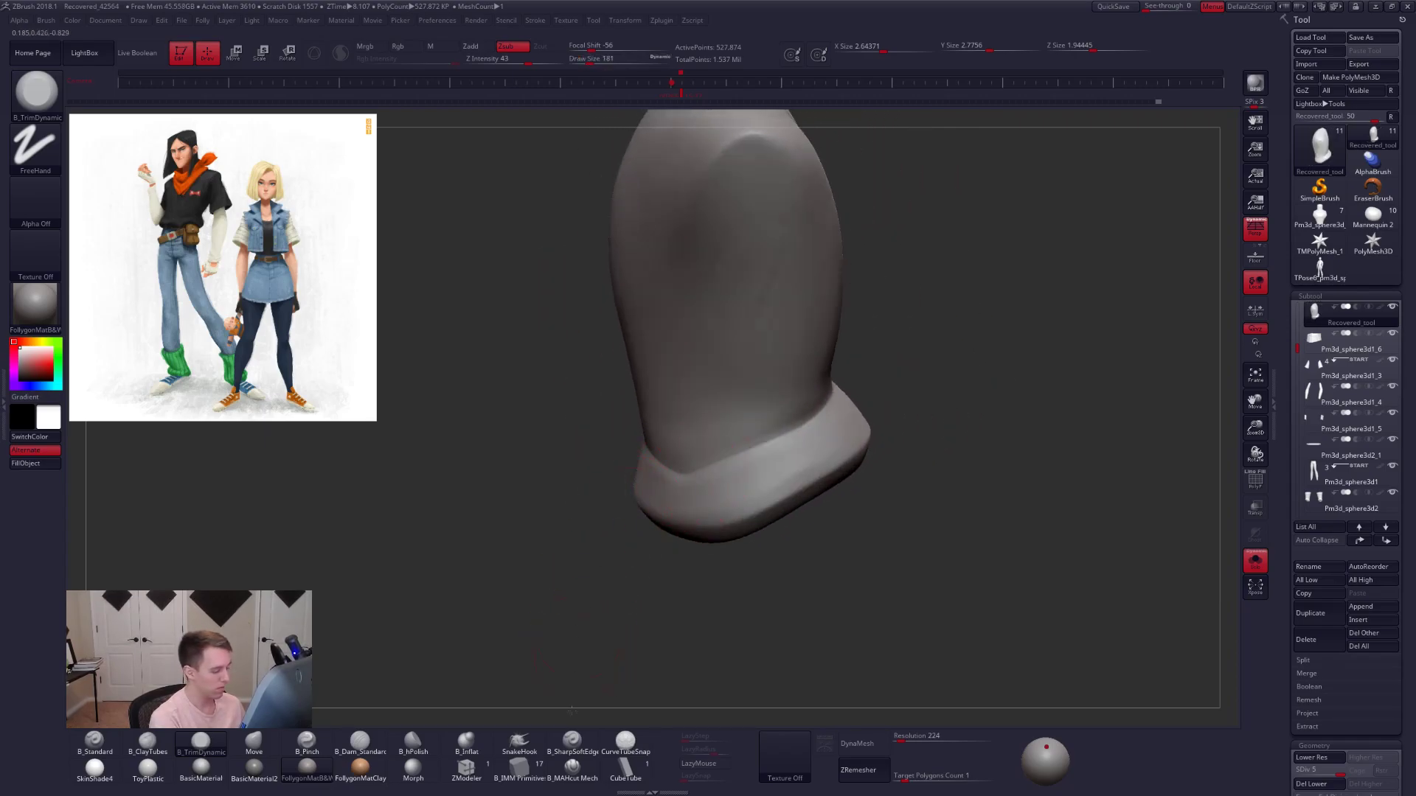
pyautogui.moveTo(618, 524); pyautogui.dragTo(616, 544, button='right')
pyautogui.click(572, 768)
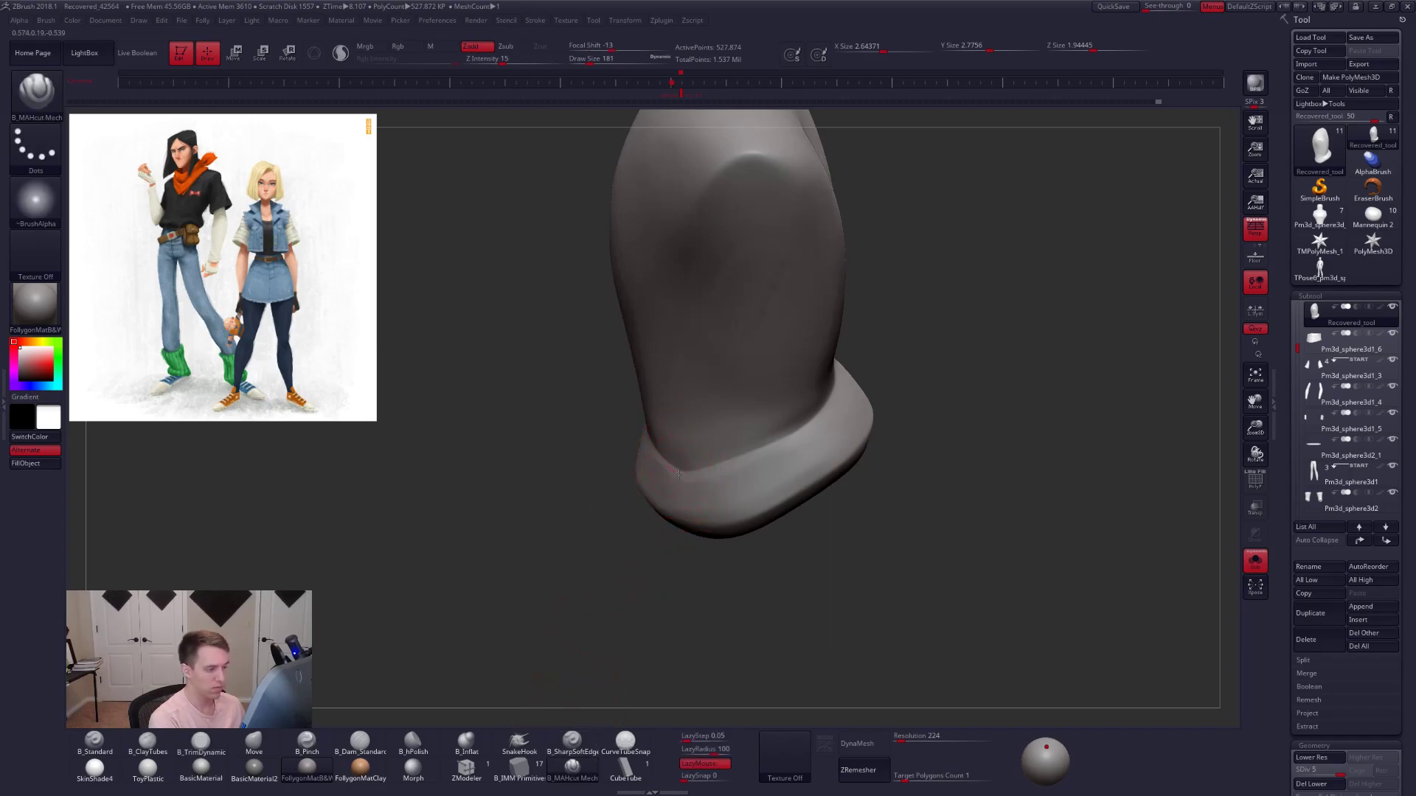
pyautogui.moveTo(838, 389); pyautogui.dragTo(770, 440, button='right')
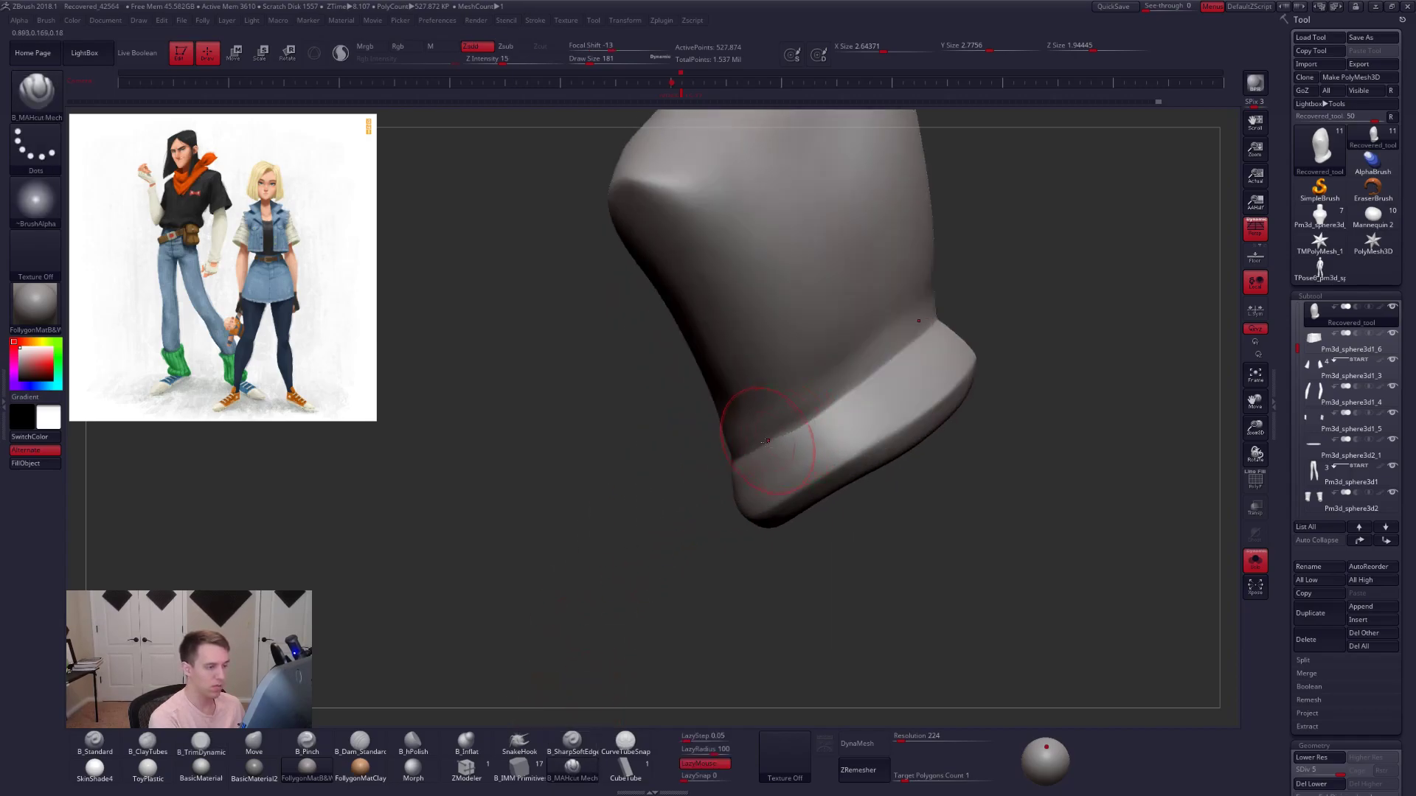
# - Lower the shirt torso two subdivision levels and even out the surface above the hem with B_TrimDynamic at draw size 203
pyautogui.press('3')
pyautogui.rightClick(835, 423)
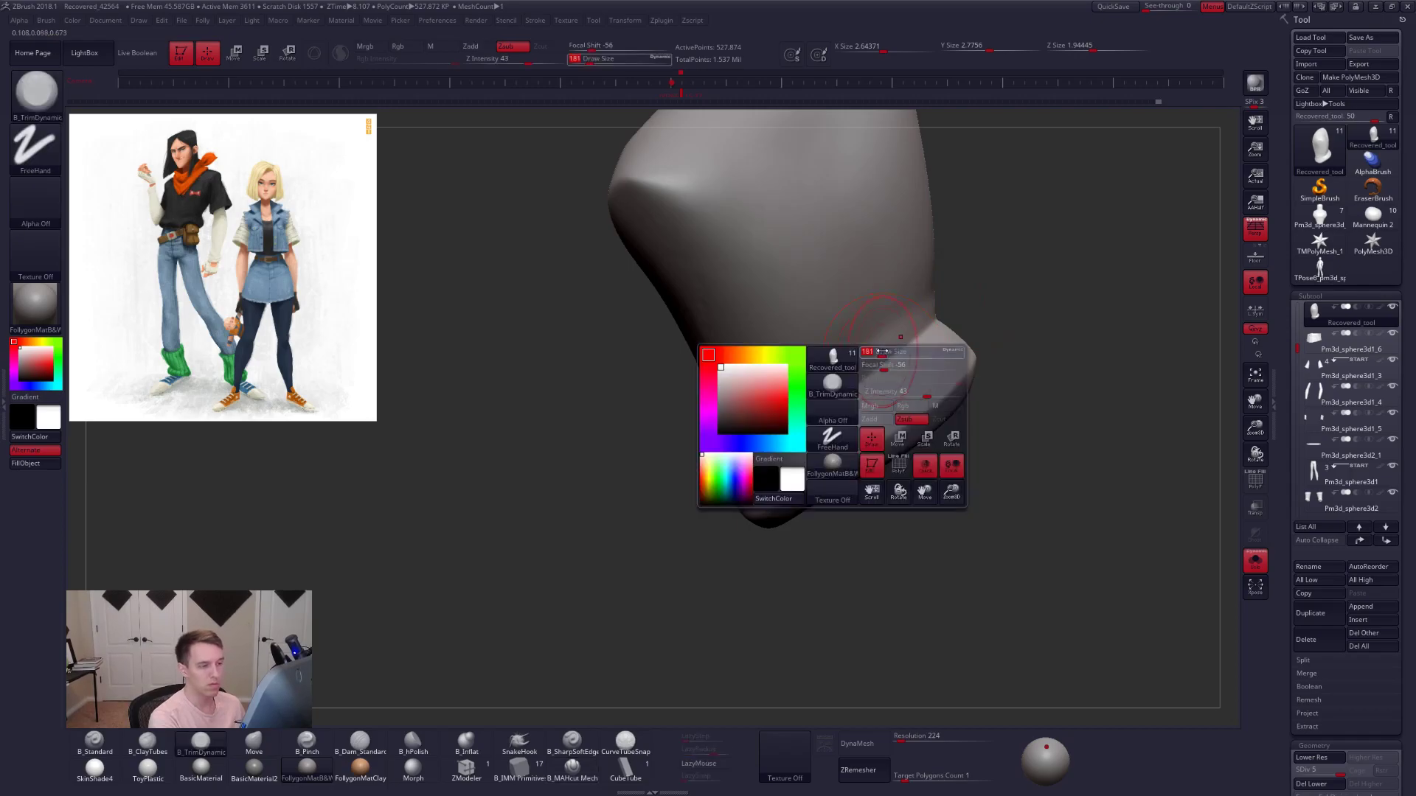
pyautogui.moveTo(839, 379); pyautogui.dragTo(828, 365, button='right')
pyautogui.hotkey('shift', 'd')
pyautogui.hotkey('shift', 'd')
pyautogui.press('space')
pyautogui.moveTo(835, 383); pyautogui.dragTo(839, 383)
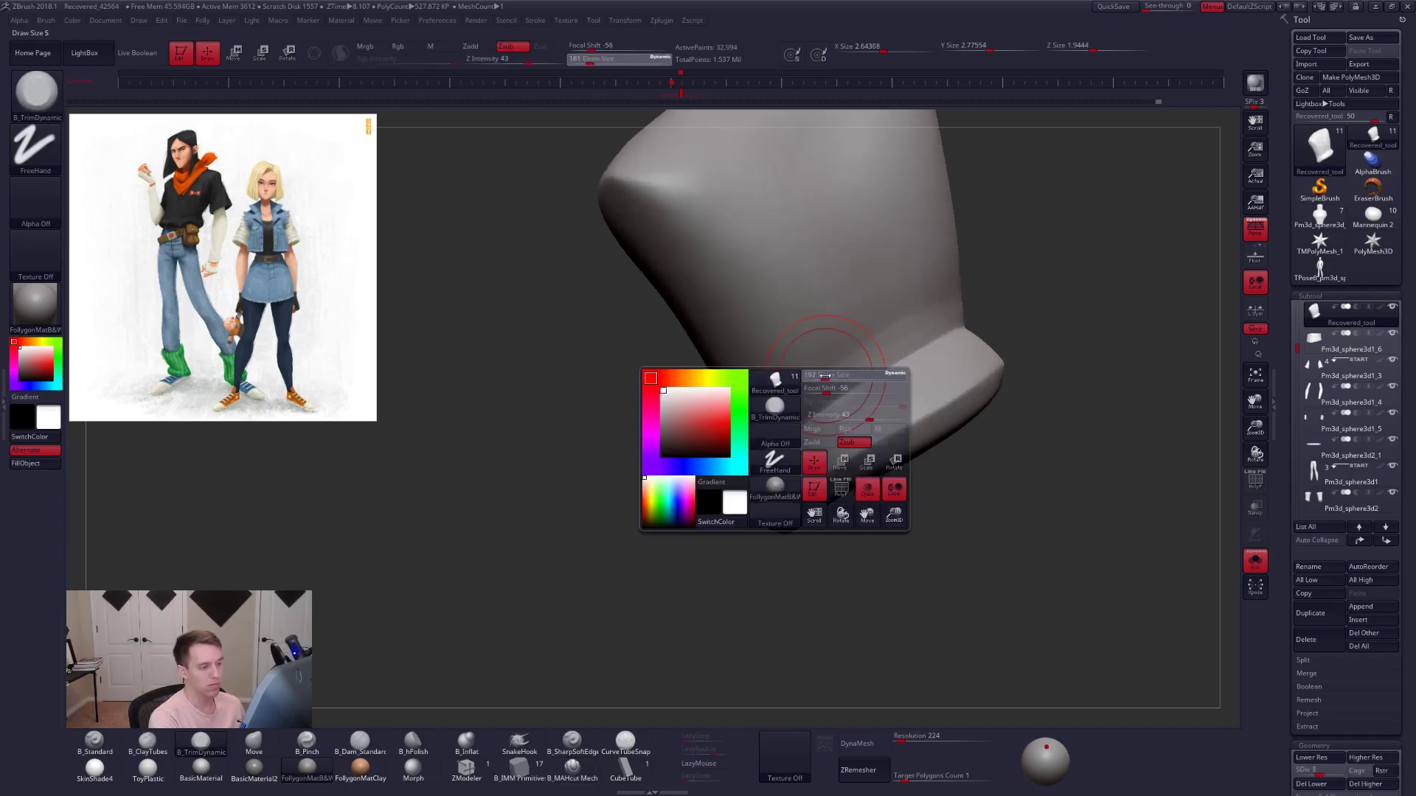
pyautogui.press('2')
pyautogui.press('1')
pyautogui.moveTo(860, 357); pyautogui.dragTo(802, 364, button='right')
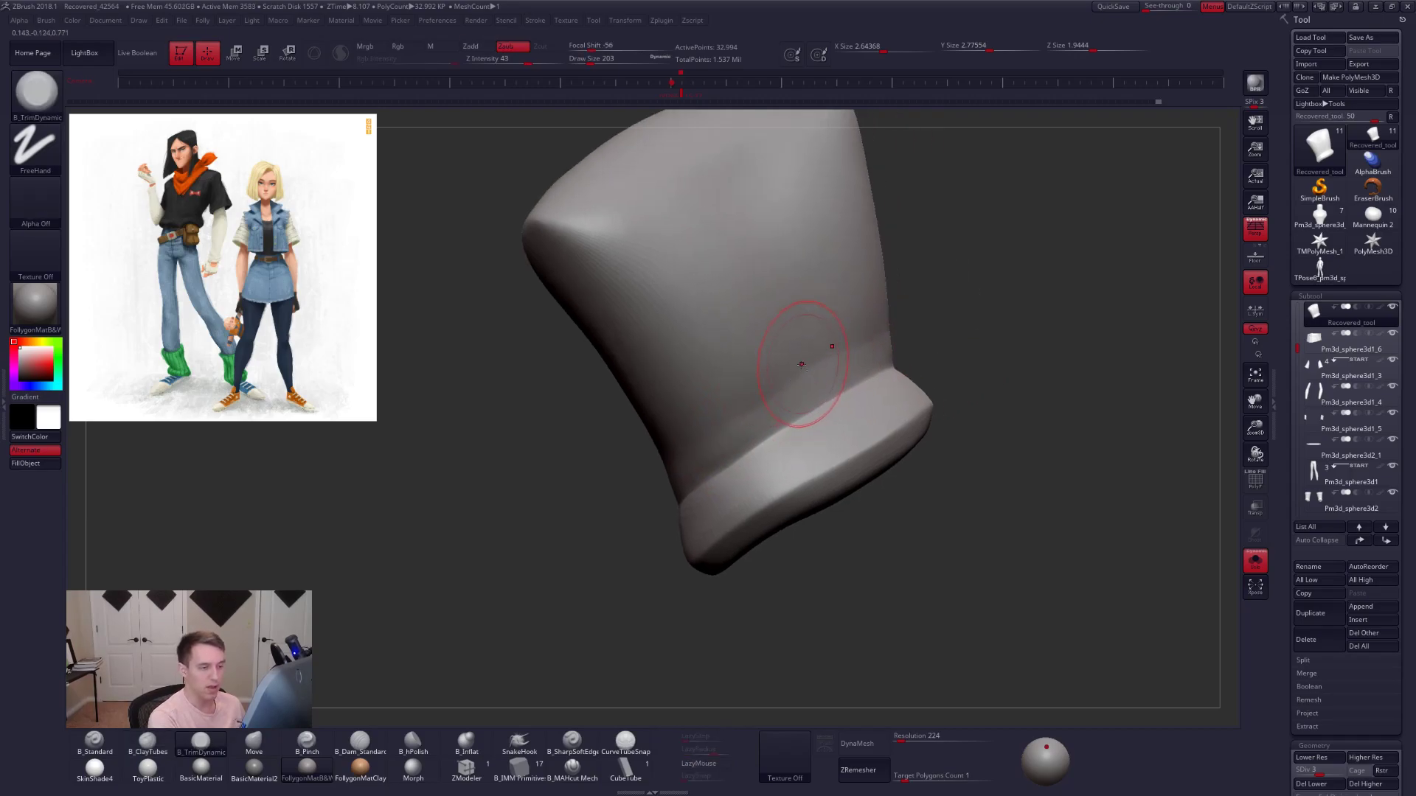
# - Trim and smooth the rest of the hem band around the torso with B_TrimDynamic at draw size 227
pyautogui.press('space')
pyautogui.moveTo(802, 388); pyautogui.dragTo(798, 388)
pyautogui.press('space')
pyautogui.press('space')
pyautogui.press('shift')
pyautogui.moveTo(686, 387); pyautogui.dragTo(798, 463, button='right')
pyautogui.press('shift')
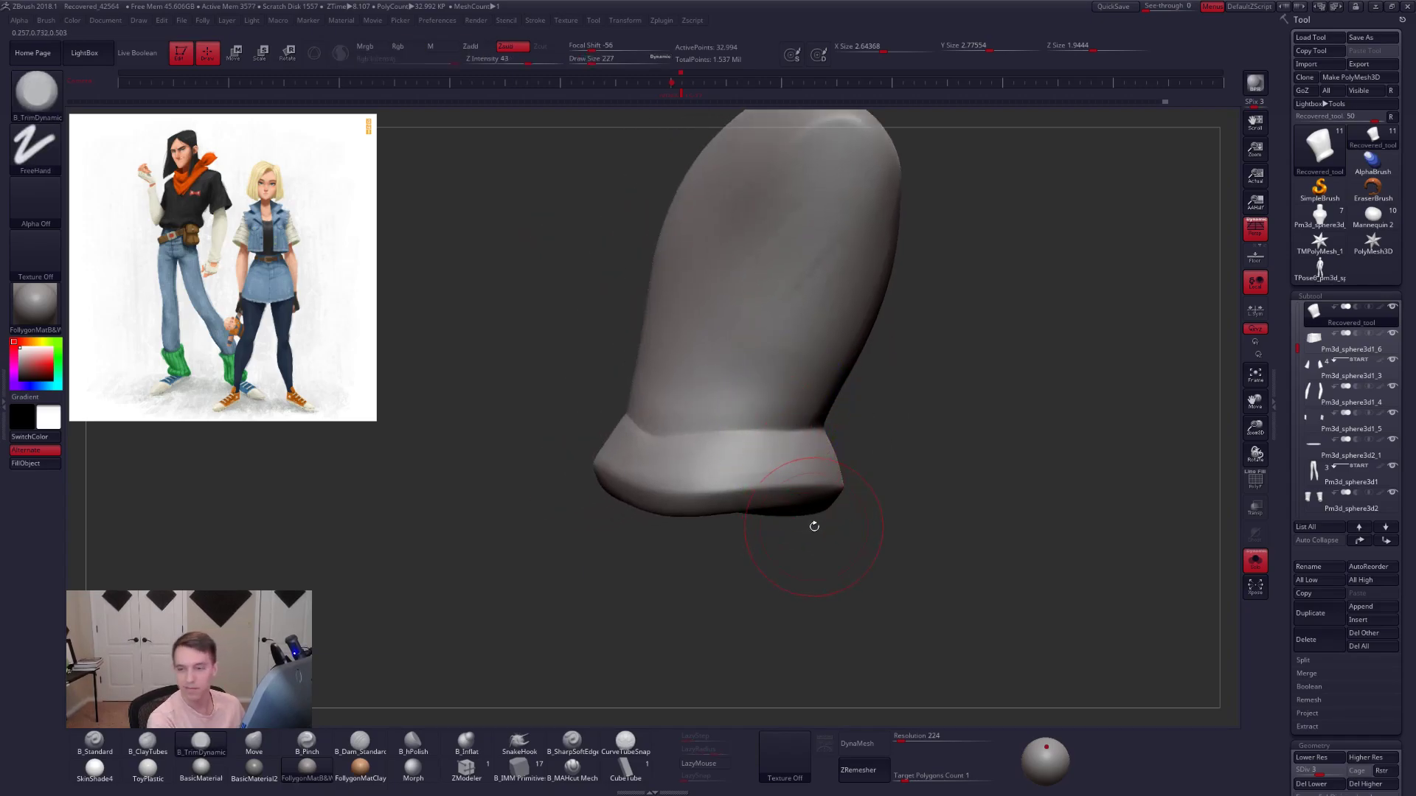
pyautogui.moveTo(833, 504); pyautogui.dragTo(850, 496, button='right')
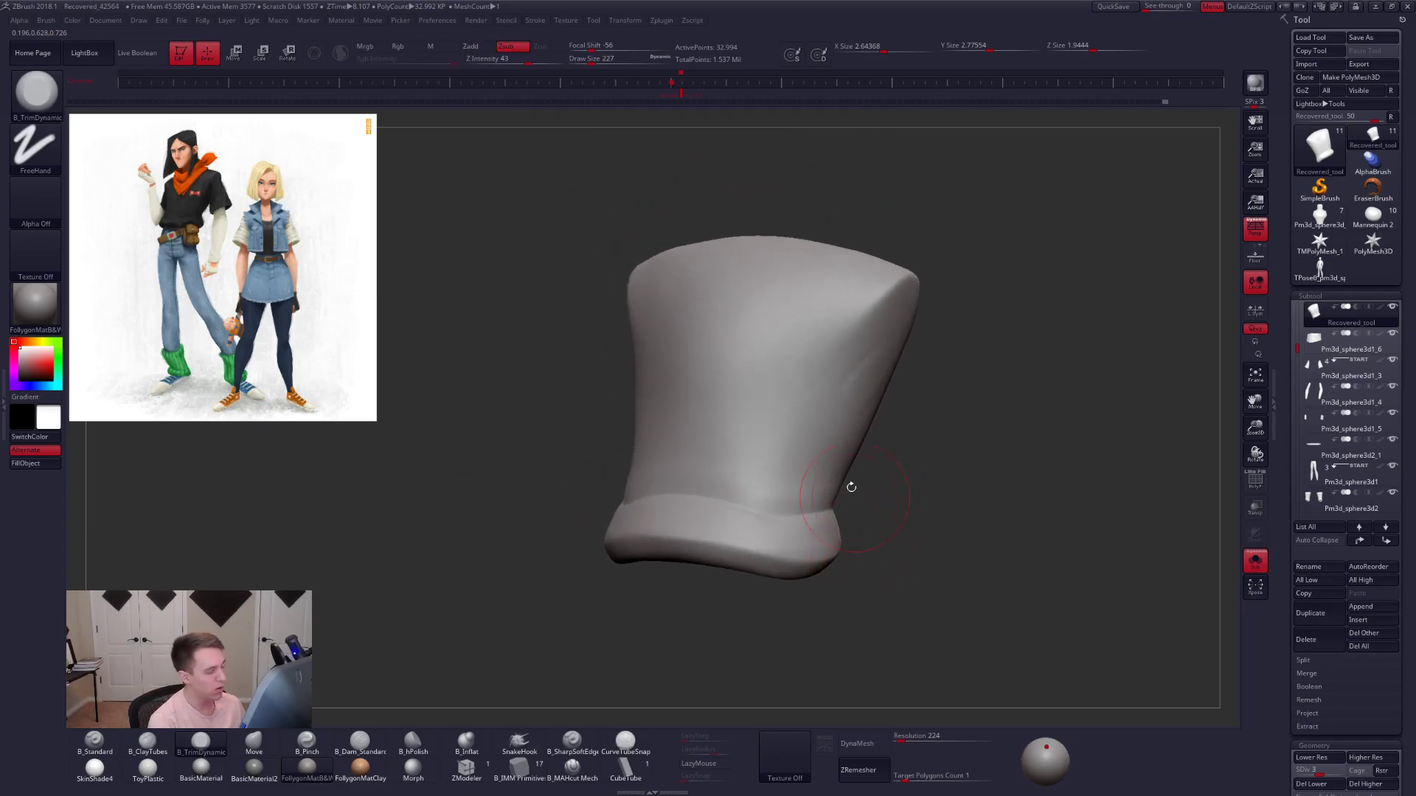
# - Adjust the shirt torso's outline with the Move brush at draw size 239, and show the whole figure again
pyautogui.press('shift')
pyautogui.press('s')
pyautogui.press('b')
pyautogui.press('m')
pyautogui.press('v')
pyautogui.press('s')
pyautogui.moveTo(853, 471); pyautogui.dragTo(856, 470)
pyautogui.moveTo(859, 452)
pyautogui.keyDown('alt'); pyautogui.mouseDown(button='right')
pyautogui.moveTo(881, 417)
pyautogui.moveTo(885, 360)
pyautogui.moveTo(951, 435)
pyautogui.moveTo(967, 478)
pyautogui.moveTo(900, 474)
pyautogui.moveTo(907, 500)
pyautogui.moveTo(971, 528)
pyautogui.mouseUp(button='right'); pyautogui.keyUp('alt')
pyautogui.hotkey('alt', 's')
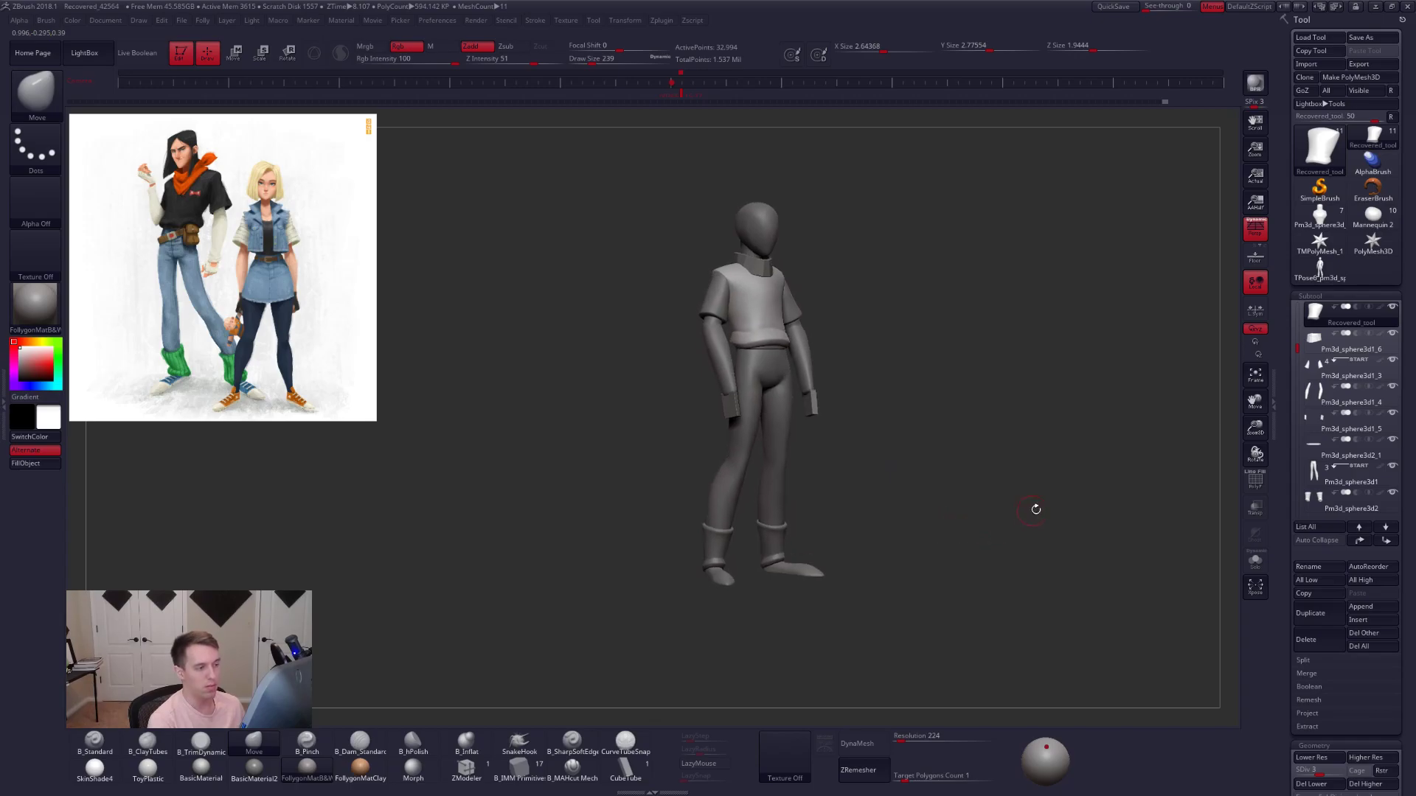
pyautogui.keyDown('shift'); pyautogui.moveTo(1071, 501); pyautogui.dragTo(988, 551, button='right'); pyautogui.keyUp('shift')
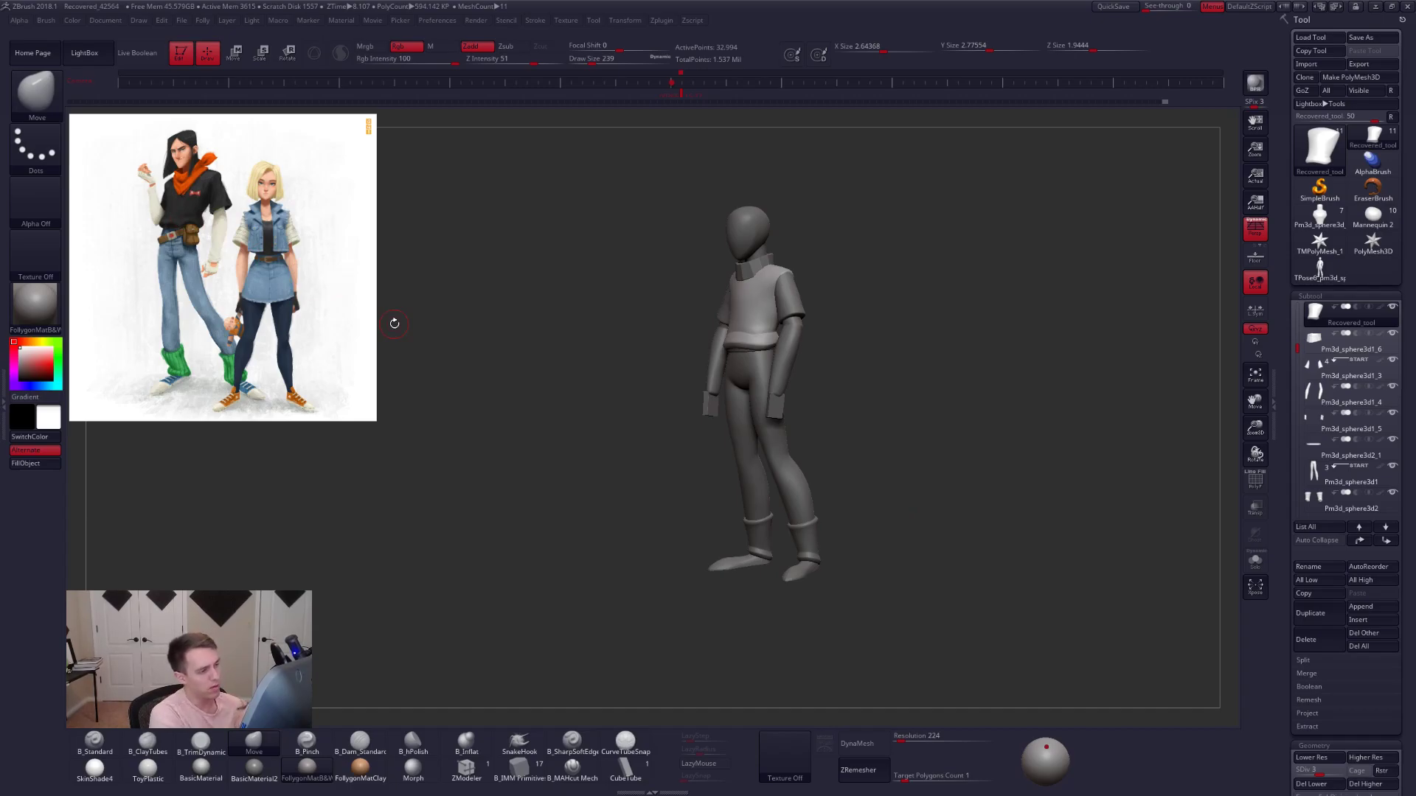
# - Isolate the shirt torso and adjust its upper side with the Move brush, starting at draw size 292
pyautogui.hotkey('shift', 's')
pyautogui.moveTo(760, 317)
pyautogui.keyDown('alt'); pyautogui.mouseDown(button='right')
pyautogui.moveTo(775, 346)
pyautogui.moveTo(747, 408)
pyautogui.mouseUp(button='right'); pyautogui.keyUp('alt')
pyautogui.press('space')
pyautogui.moveTo(814, 334); pyautogui.dragTo(819, 335)
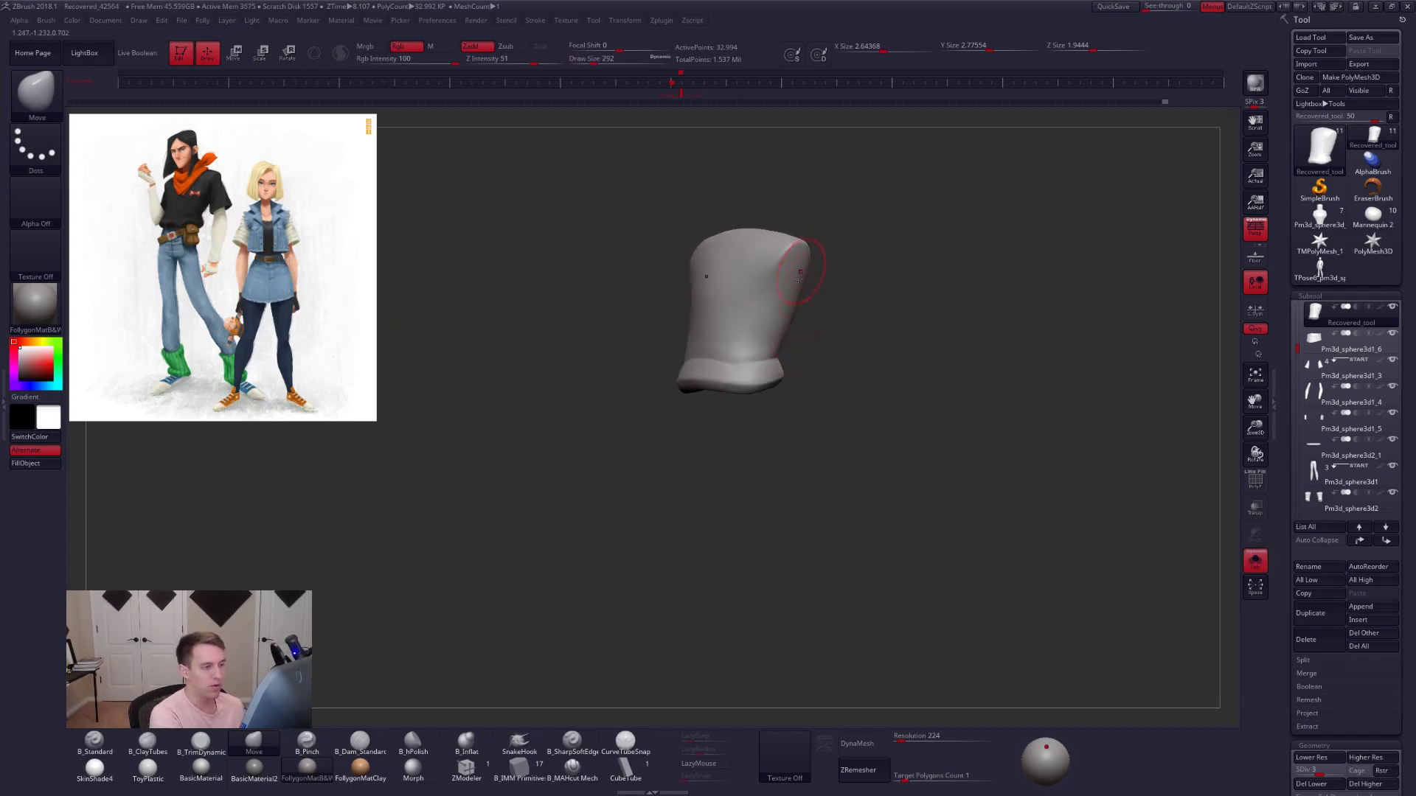
pyautogui.keyDown('ctrl'); pyautogui.moveTo(801, 274); pyautogui.dragTo(809, 328, button='right'); pyautogui.keyUp('ctrl')
pyautogui.press('space')
pyautogui.moveTo(784, 311); pyautogui.dragTo(791, 312)
# - Show the whole figure from the side and select the shirt sleeves, with the Move brush at draw size 742
pyautogui.hotkey('shift', 's')
pyautogui.moveTo(833, 319); pyautogui.dragTo(786, 309, button='right')
pyautogui.press(']')
pyautogui.press('space')
pyautogui.moveTo(797, 293); pyautogui.dragTo(804, 245)
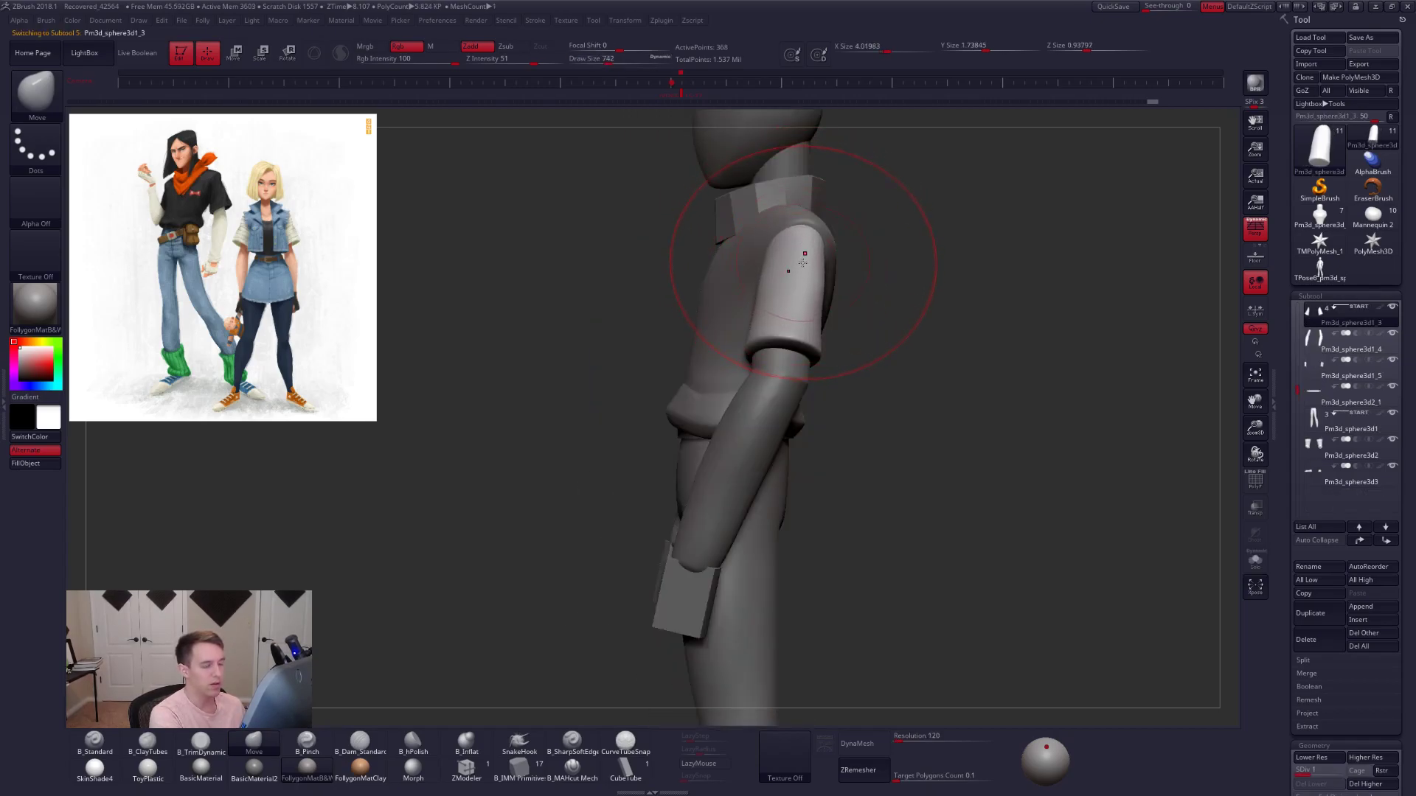
pyautogui.press('r')
pyautogui.press('q')
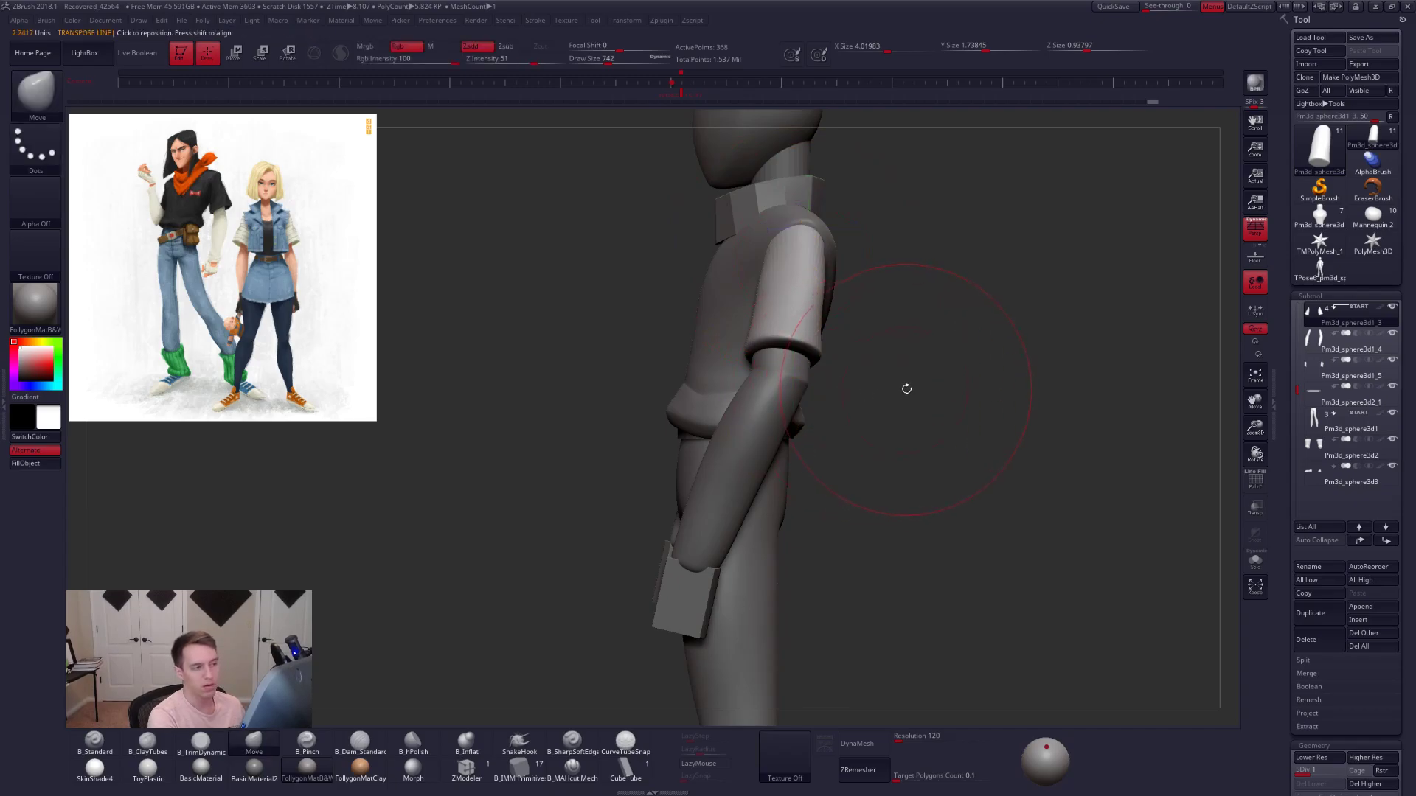
# - Delete the old TPoseMesh tool and switch back to the multi-part character tool
pyautogui.click(1322, 267)
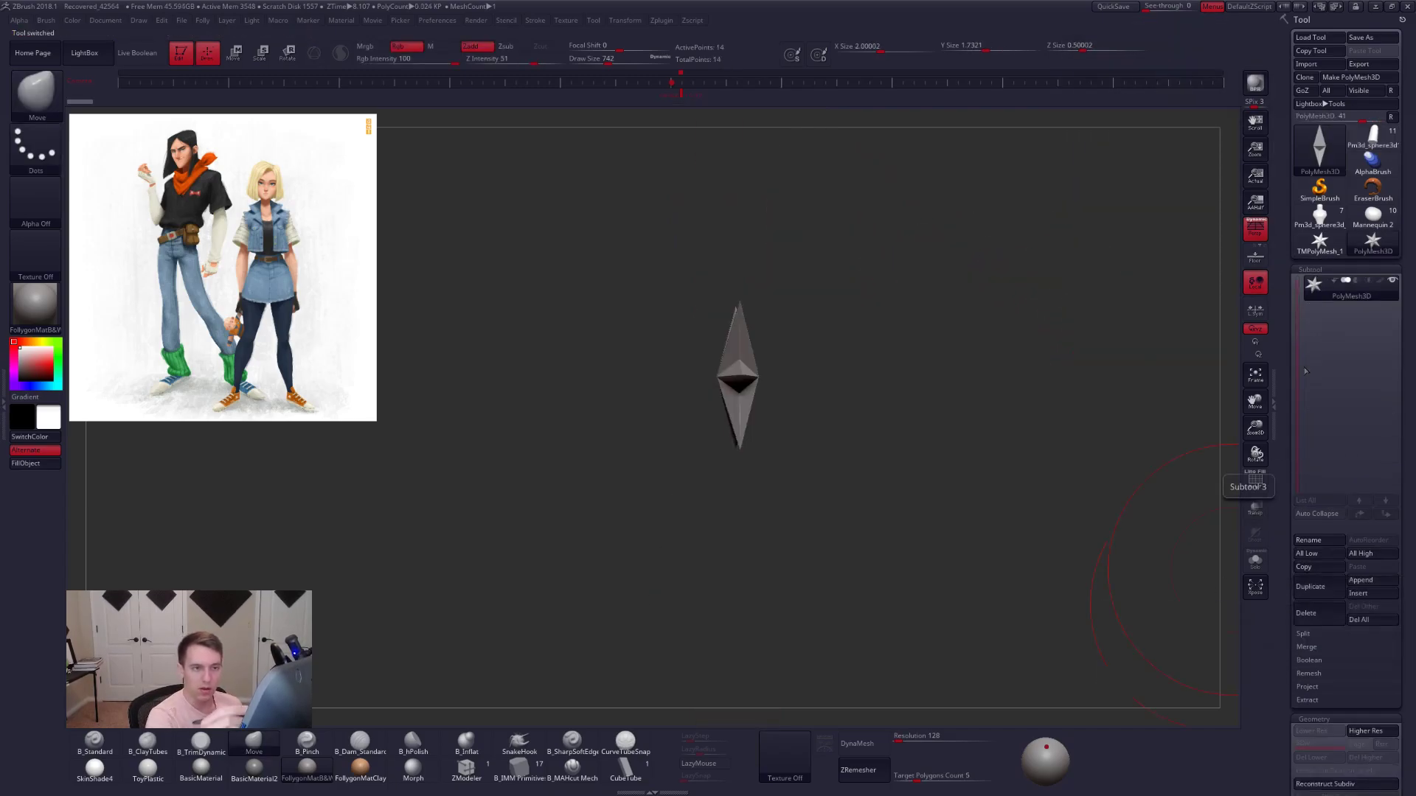
pyautogui.click(1372, 137)
pyautogui.keyDown('alt'); pyautogui.moveTo(1135, 246); pyautogui.dragTo(894, 308); pyautogui.keyUp('alt')
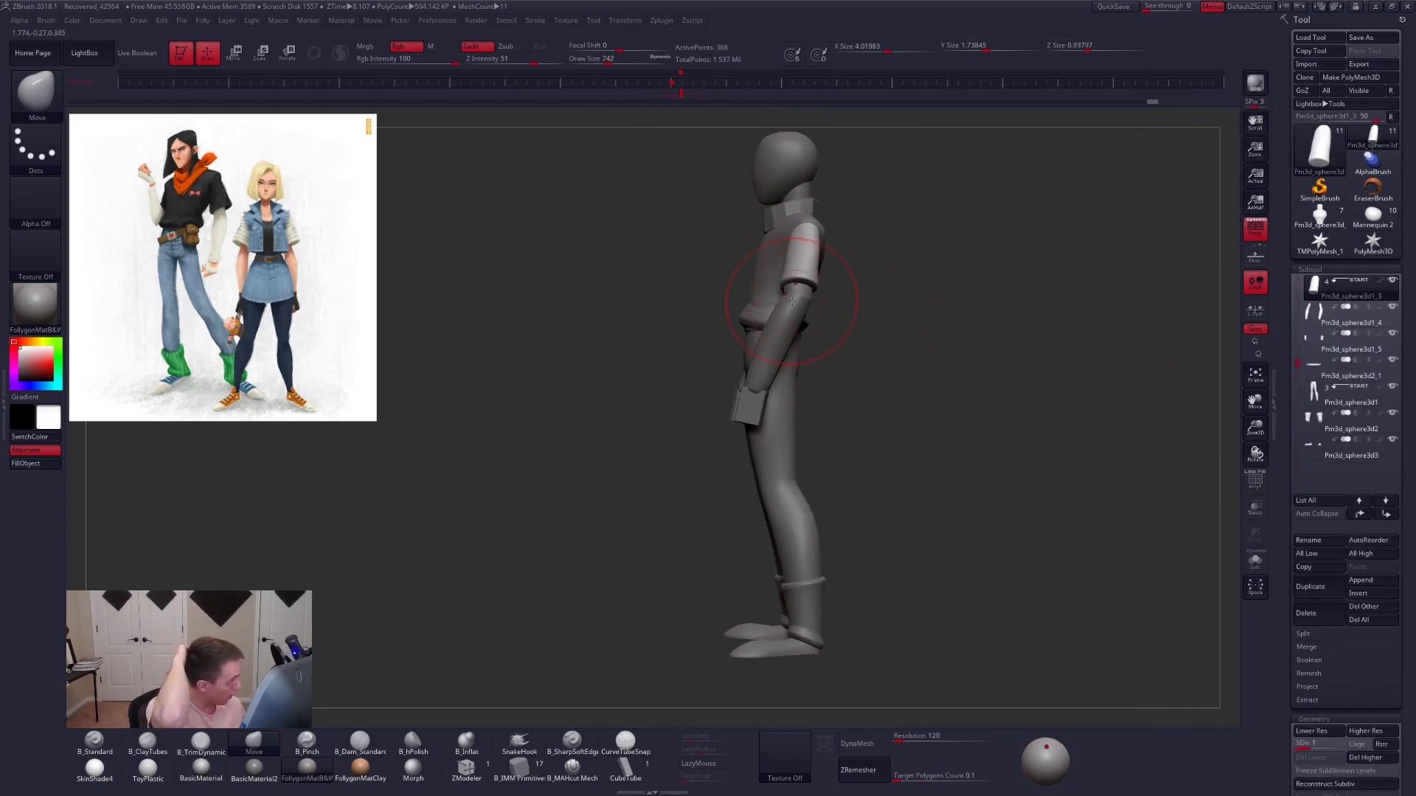
# - Set the draw size to 556 and create a new TPoseMesh of the whole character
pyautogui.press('space')
pyautogui.moveTo(820, 277); pyautogui.dragTo(811, 277)
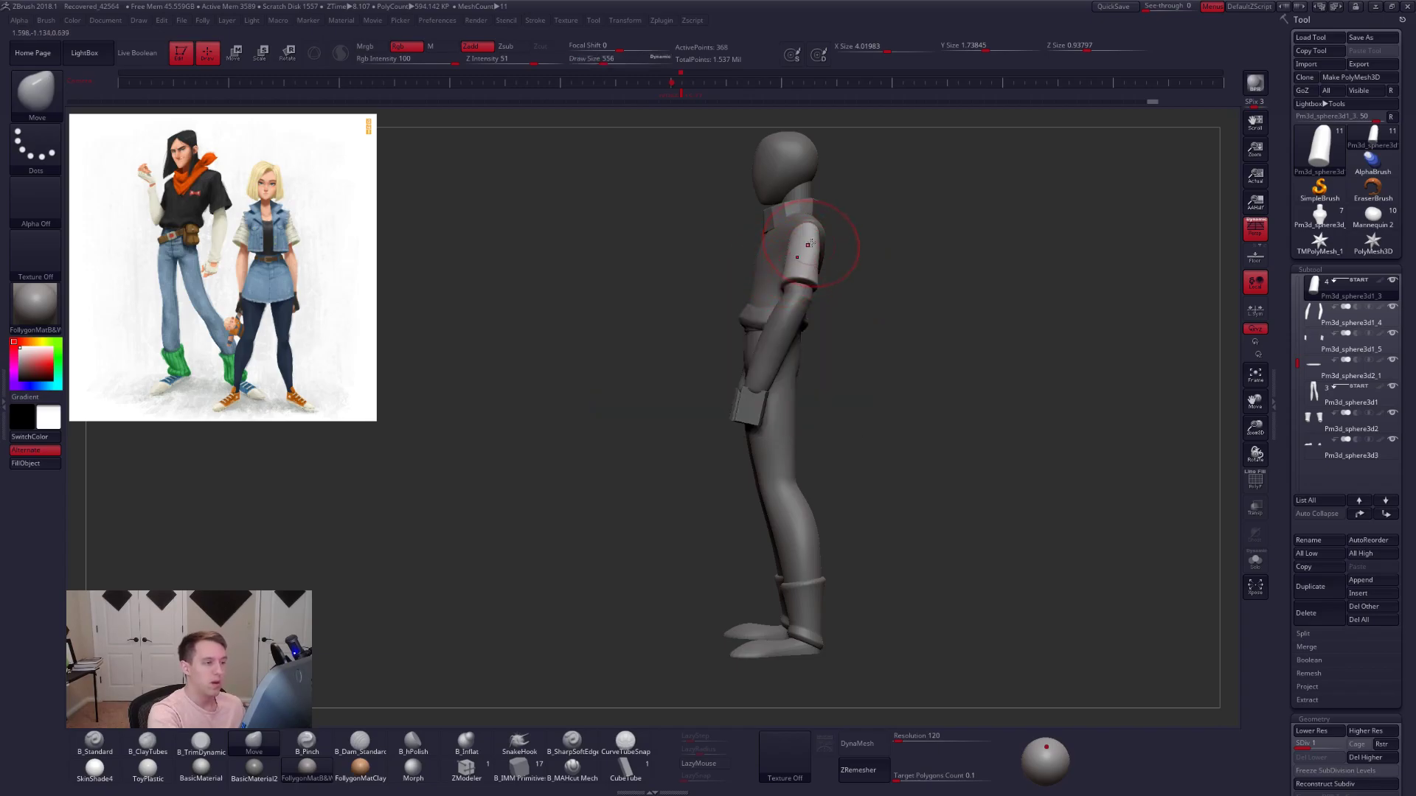
pyautogui.hotkey('ctrl', 'f')
pyautogui.click(828, 419)
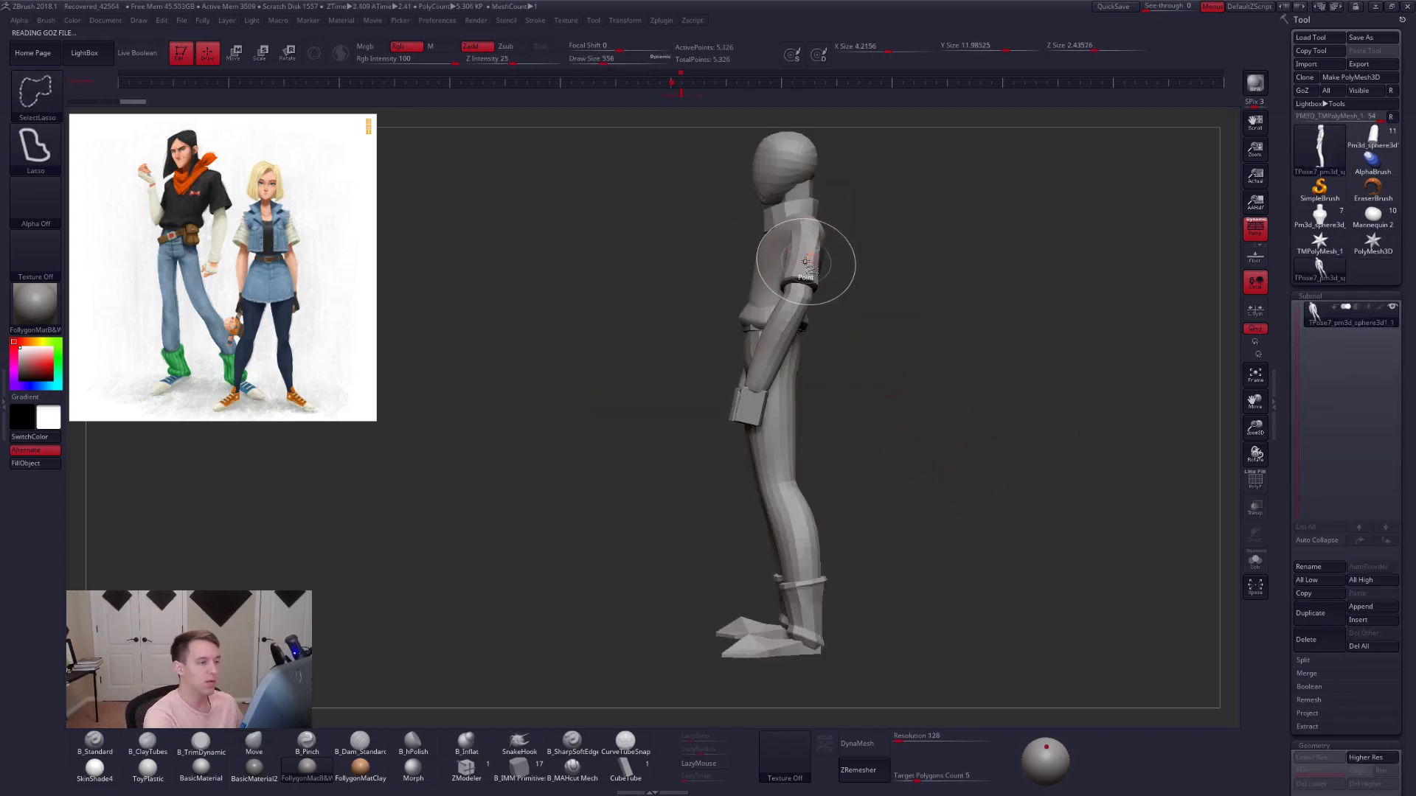
# - Hide the sleeves, forearms and hands, mask the remaining body, and show all parts again
pyautogui.hotkey('ctrl', 'f')
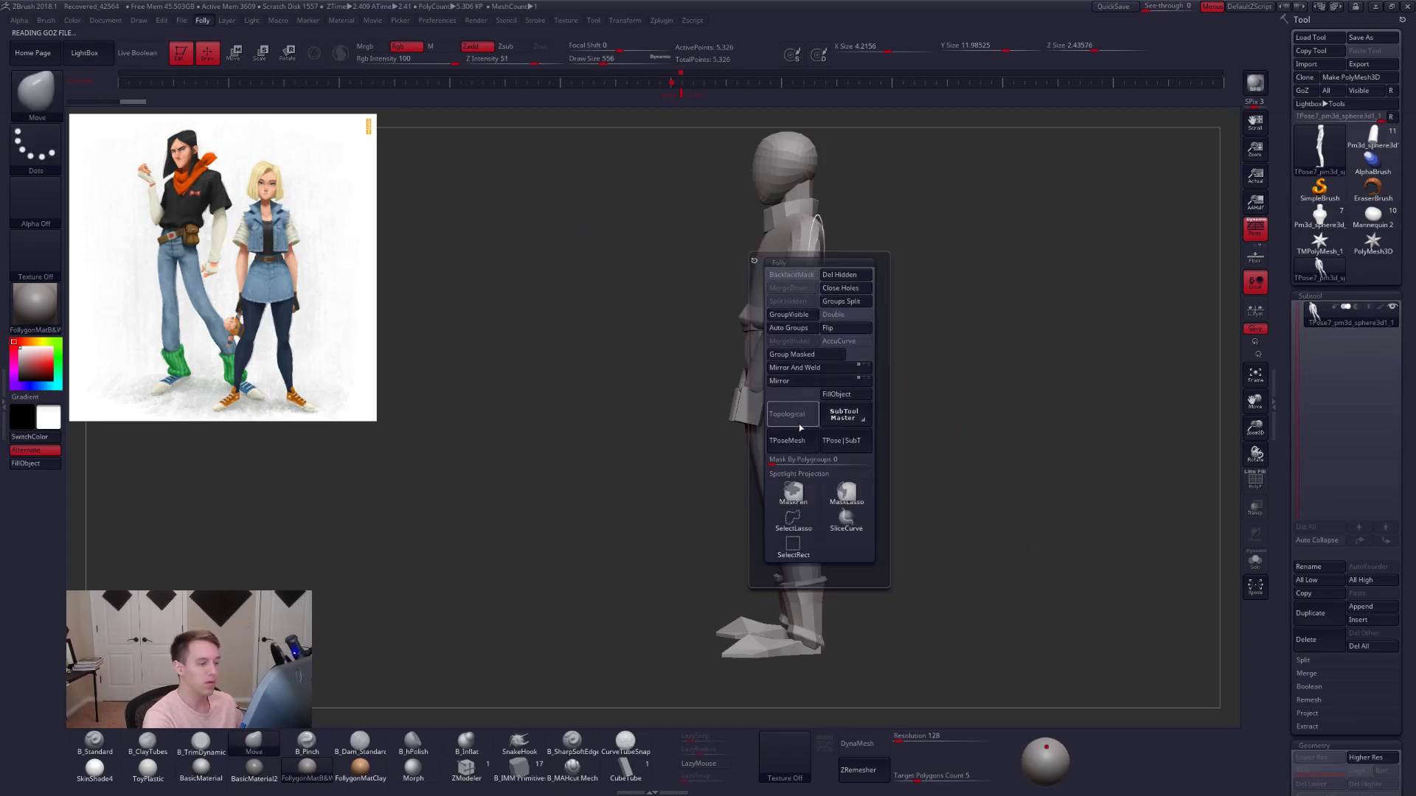
pyautogui.moveTo(893, 189)
pyautogui.mouseDown()
pyautogui.moveTo(958, 194)
pyautogui.moveTo(905, 193)
pyautogui.mouseUp()
pyautogui.keyDown('ctrl'); pyautogui.keyDown('shift'); pyautogui.click(803, 251); pyautogui.keyUp('shift'); pyautogui.keyUp('ctrl')
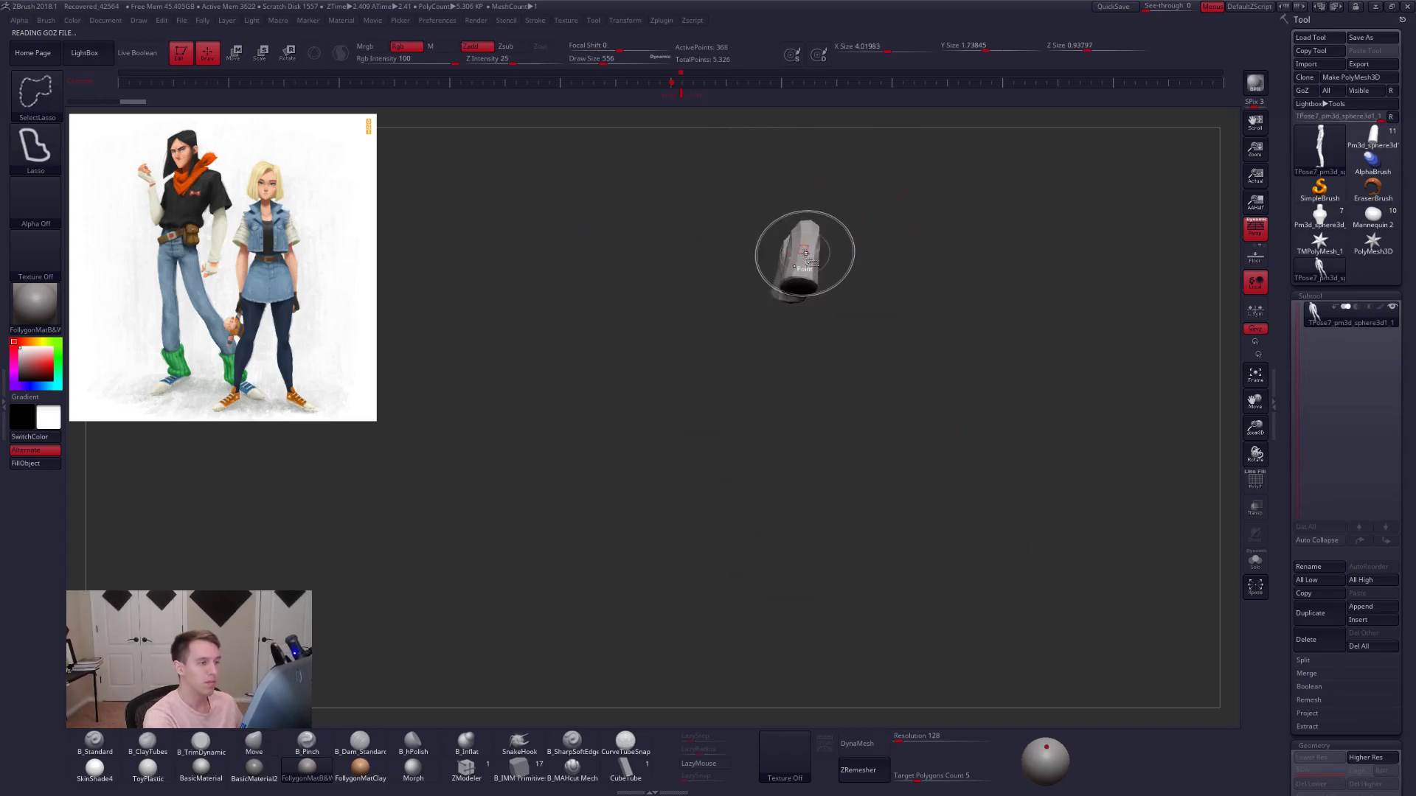
pyautogui.keyDown('ctrl'); pyautogui.keyDown('shift'); pyautogui.click(933, 402); pyautogui.keyUp('shift'); pyautogui.keyUp('ctrl')
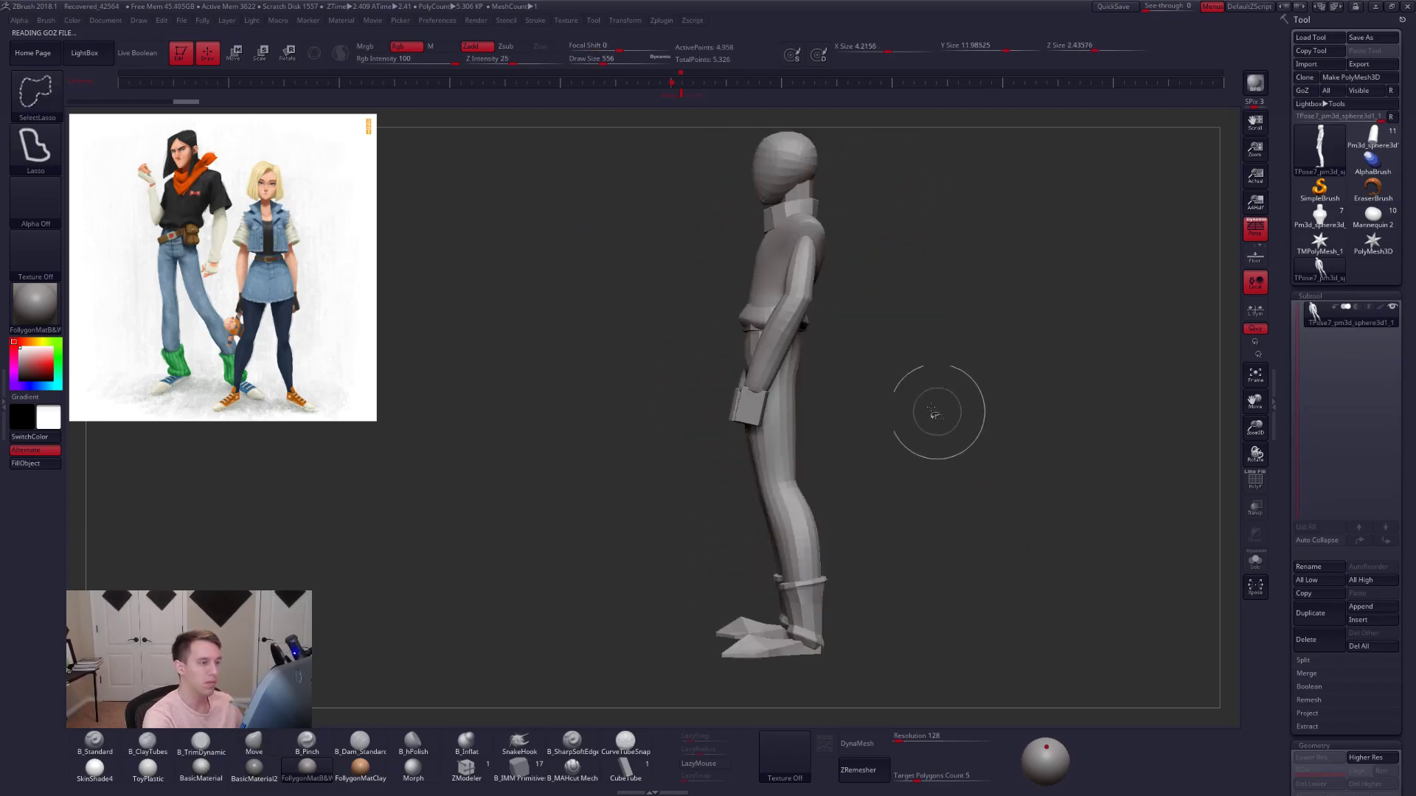
pyautogui.keyDown('ctrl'); pyautogui.keyDown('alt'); pyautogui.keyDown('shift'); pyautogui.click(782, 359); pyautogui.keyUp('shift'); pyautogui.keyUp('alt'); pyautogui.keyUp('ctrl')
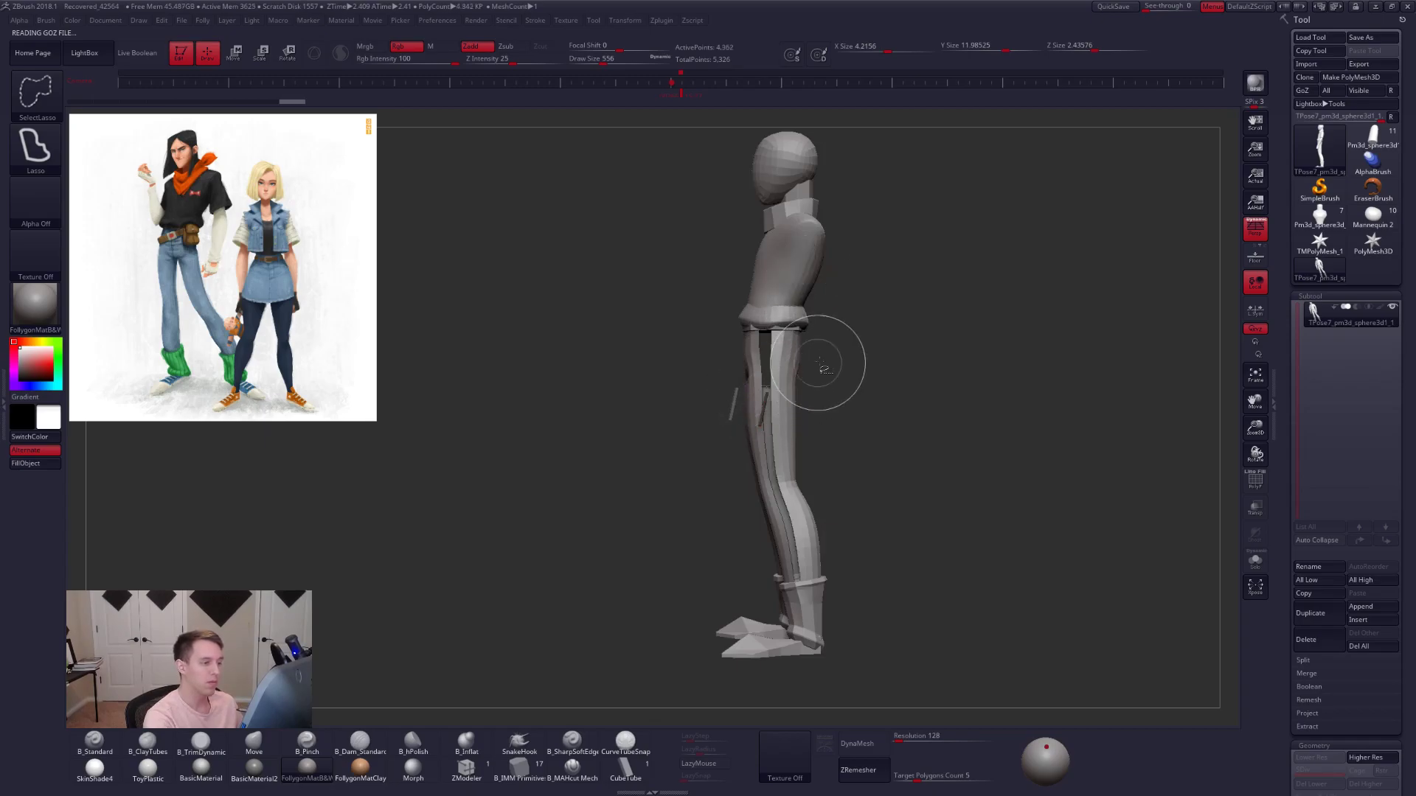
pyautogui.hotkey('ctrl', 'z')
pyautogui.moveTo(764, 393); pyautogui.dragTo(779, 402, button='right')
pyautogui.keyDown('ctrl'); pyautogui.keyDown('shift'); pyautogui.click(759, 393); pyautogui.keyUp('shift'); pyautogui.keyUp('ctrl')
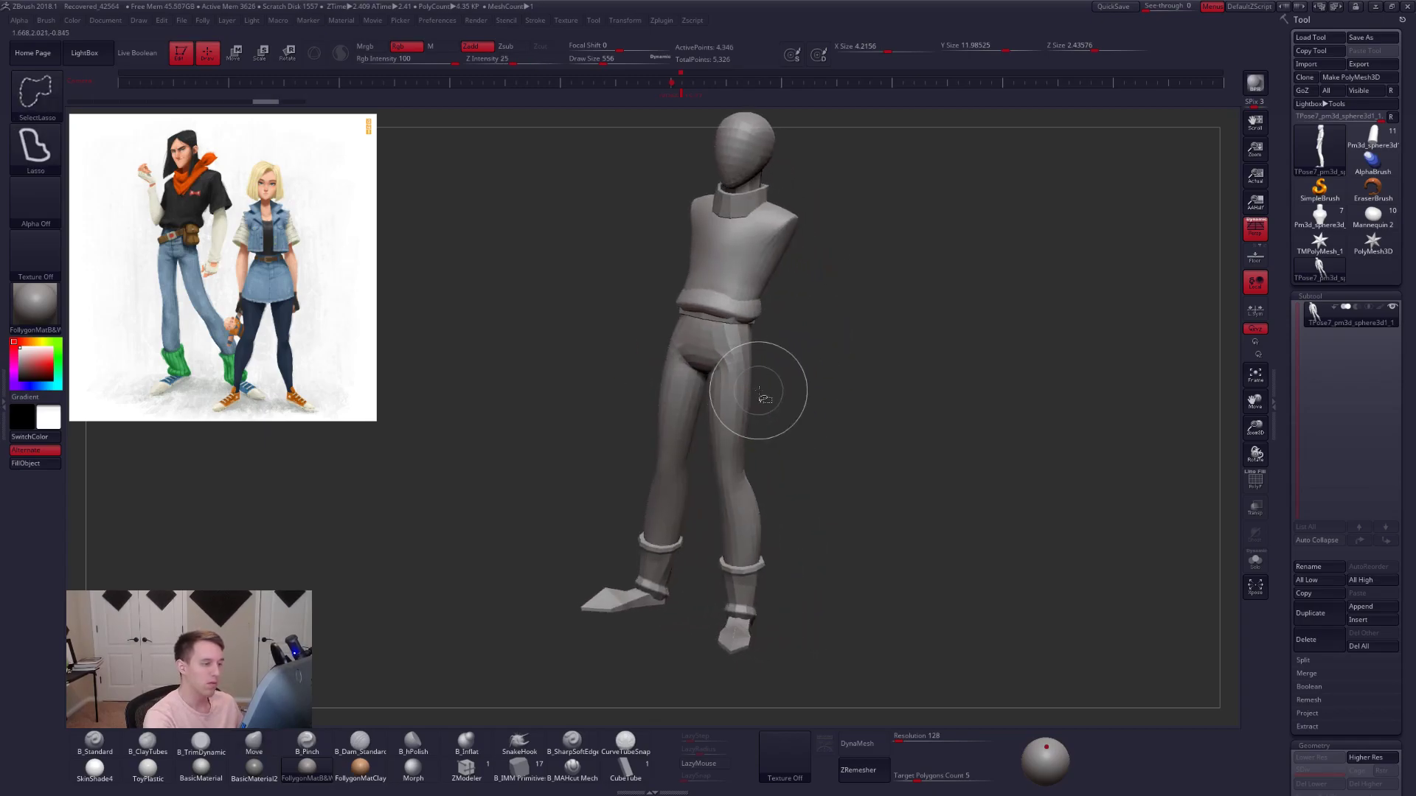
pyautogui.keyDown('ctrl'); pyautogui.click(796, 370); pyautogui.keyUp('ctrl')
pyautogui.keyDown('ctrl'); pyautogui.keyDown('shift'); pyautogui.click(811, 337); pyautogui.keyUp('shift'); pyautogui.keyUp('ctrl')
# - Rotate the unmasked arms backward about the shoulders with Transpose Rotate in the side view
pyautogui.keyDown('shift'); pyautogui.moveTo(812, 337); pyautogui.dragTo(775, 331, button='right'); pyautogui.keyUp('shift')
pyautogui.press('r')
pyautogui.keyDown('shift'); pyautogui.moveTo(828, 227); pyautogui.dragTo(828, 326); pyautogui.keyUp('shift')
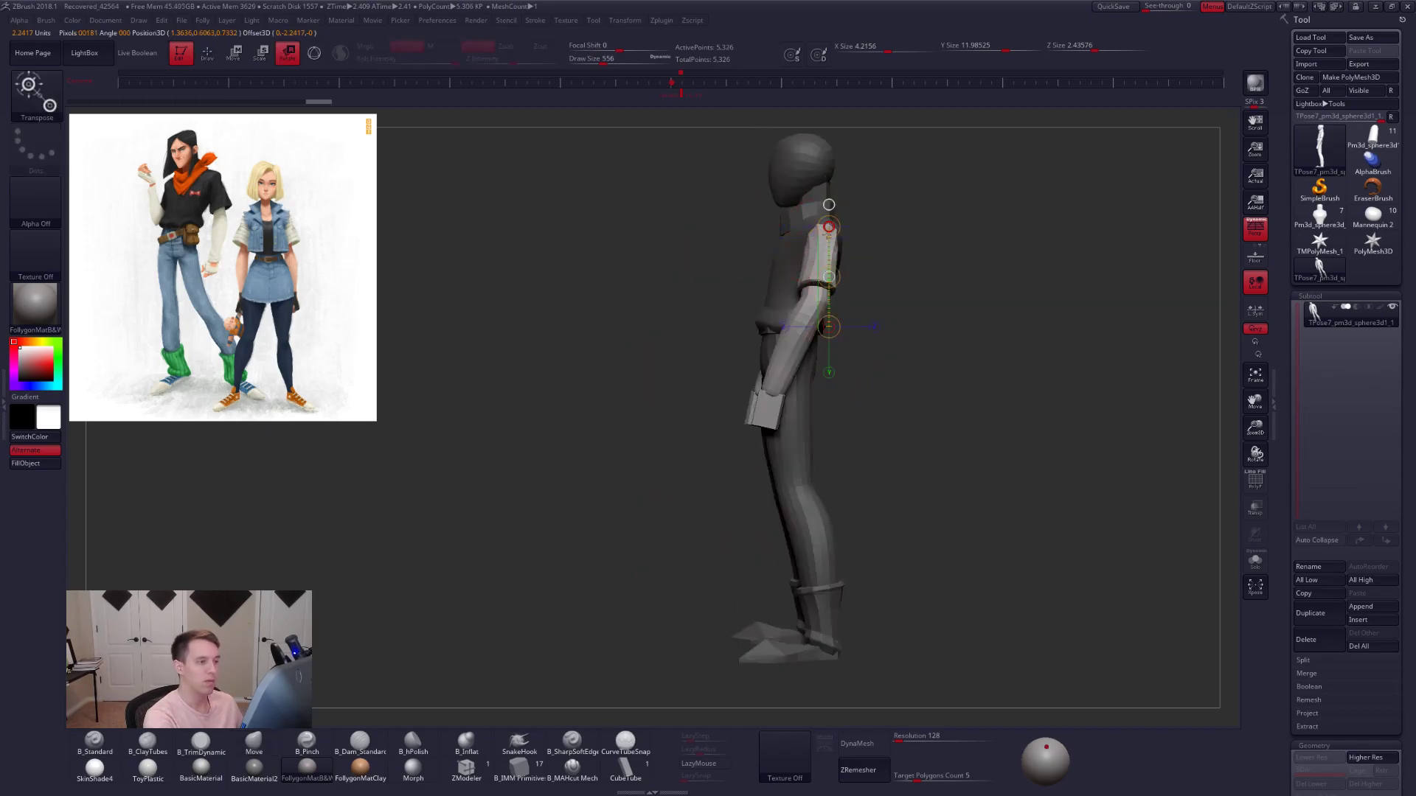
pyautogui.rightClick(828, 227)
pyautogui.keyDown('shift'); pyautogui.moveTo(818, 384); pyautogui.dragTo(822, 475); pyautogui.keyUp('shift')
pyautogui.hotkey('ctrl', 'z')
pyautogui.moveTo(822, 225)
pyautogui.mouseDown()
pyautogui.moveTo(858, 557)
pyautogui.moveTo(909, 600)
pyautogui.moveTo(969, 603)
pyautogui.mouseUp()
pyautogui.keyDown('shift'); pyautogui.moveTo(965, 499); pyautogui.dragTo(985, 522); pyautogui.keyUp('shift')
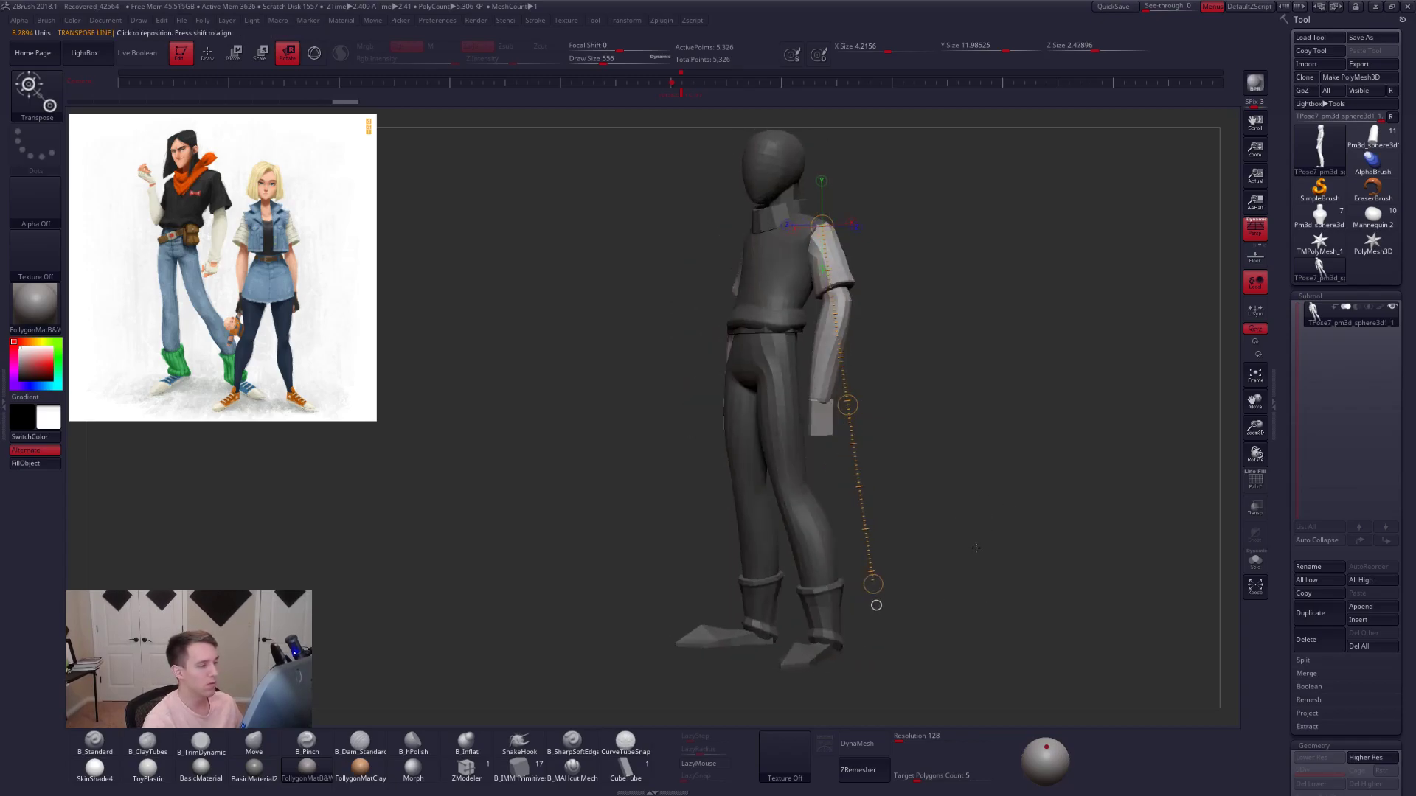
# - Isolate and unmask the shirt torso so it can move along with the arms, and show all parts again
pyautogui.moveTo(997, 520)
pyautogui.mouseDown()
pyautogui.moveTo(977, 520)
pyautogui.moveTo(1081, 524)
pyautogui.mouseUp()
pyautogui.press('q')
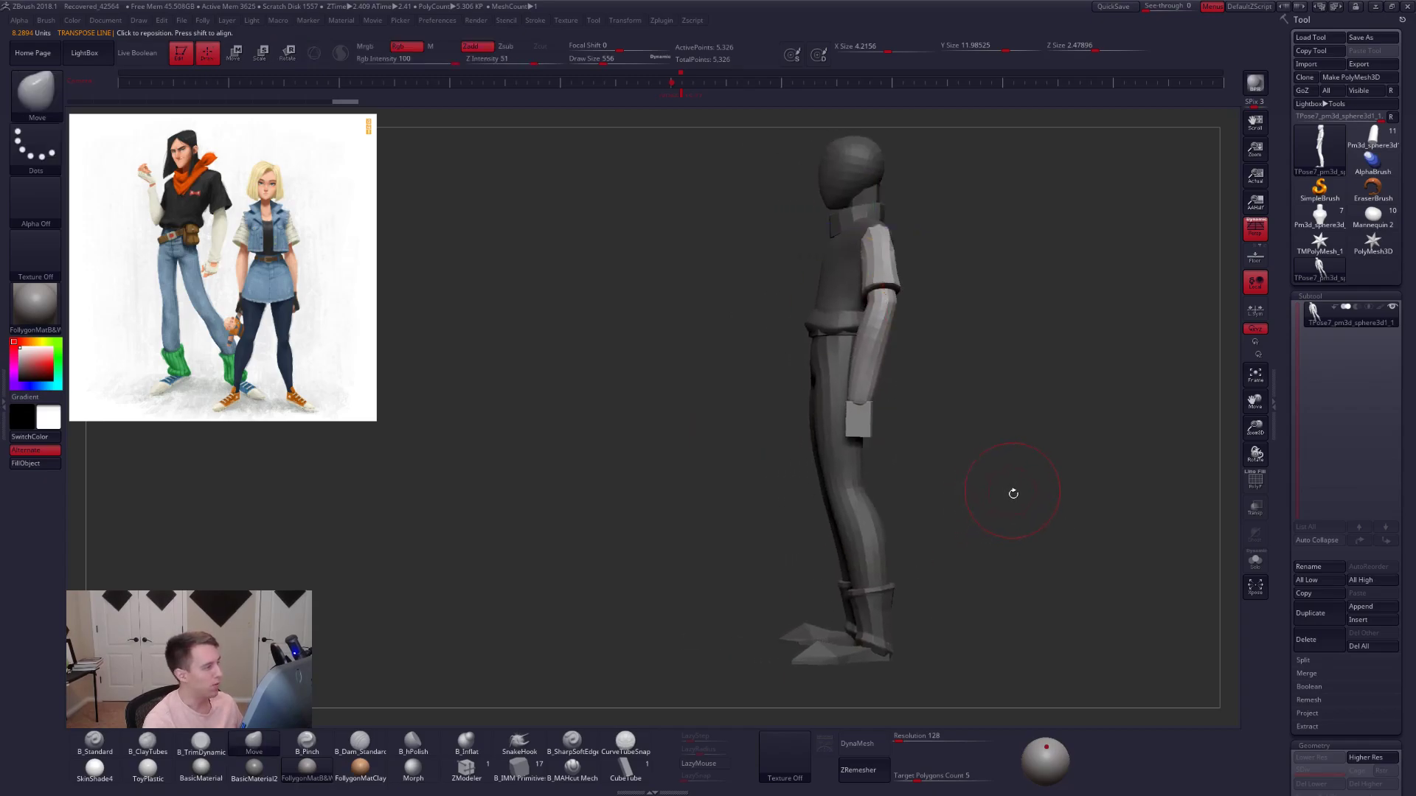
pyautogui.moveTo(1012, 491); pyautogui.dragTo(957, 490)
pyautogui.moveTo(878, 293); pyautogui.dragTo(901, 305)
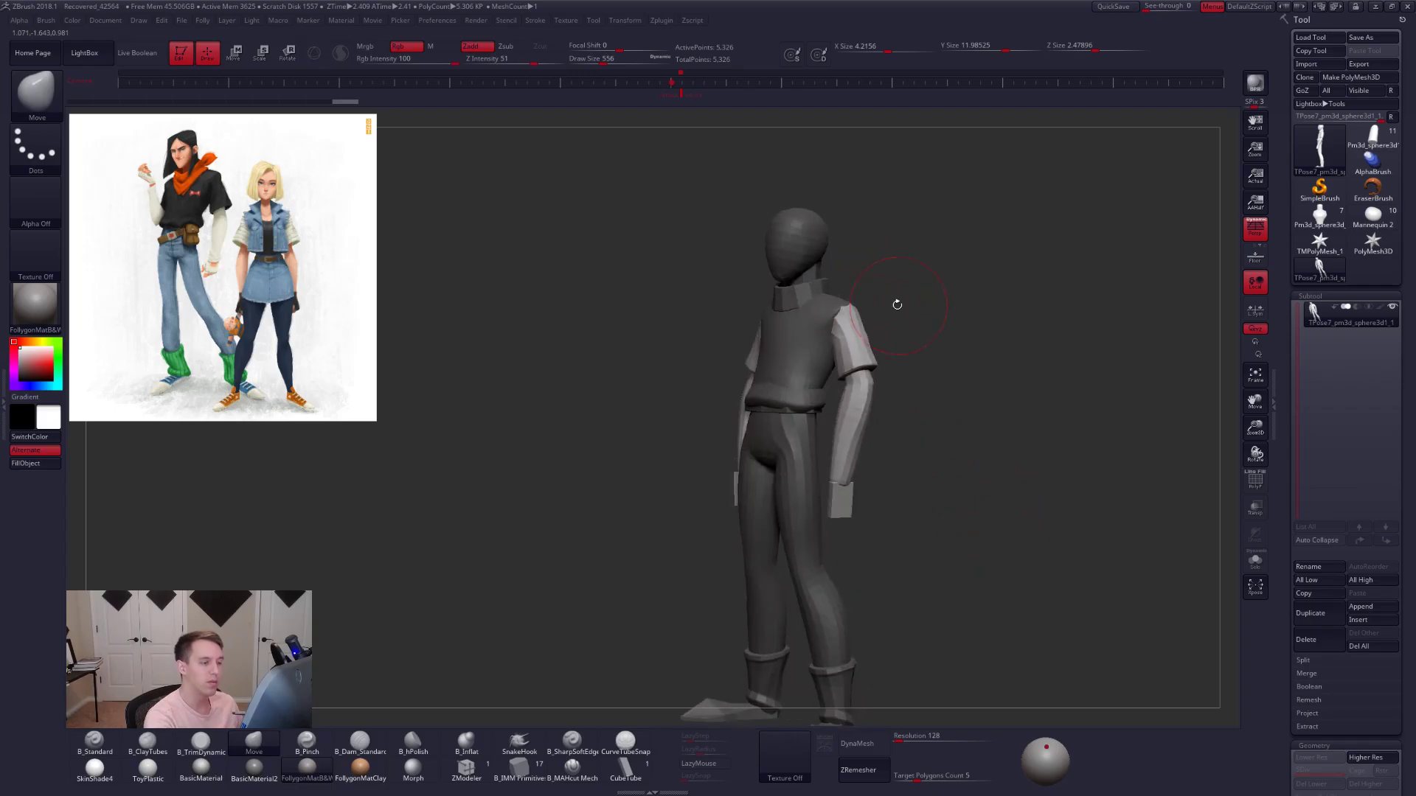
pyautogui.keyDown('ctrl'); pyautogui.keyDown('shift'); pyautogui.click(812, 339); pyautogui.keyUp('shift'); pyautogui.keyUp('ctrl')
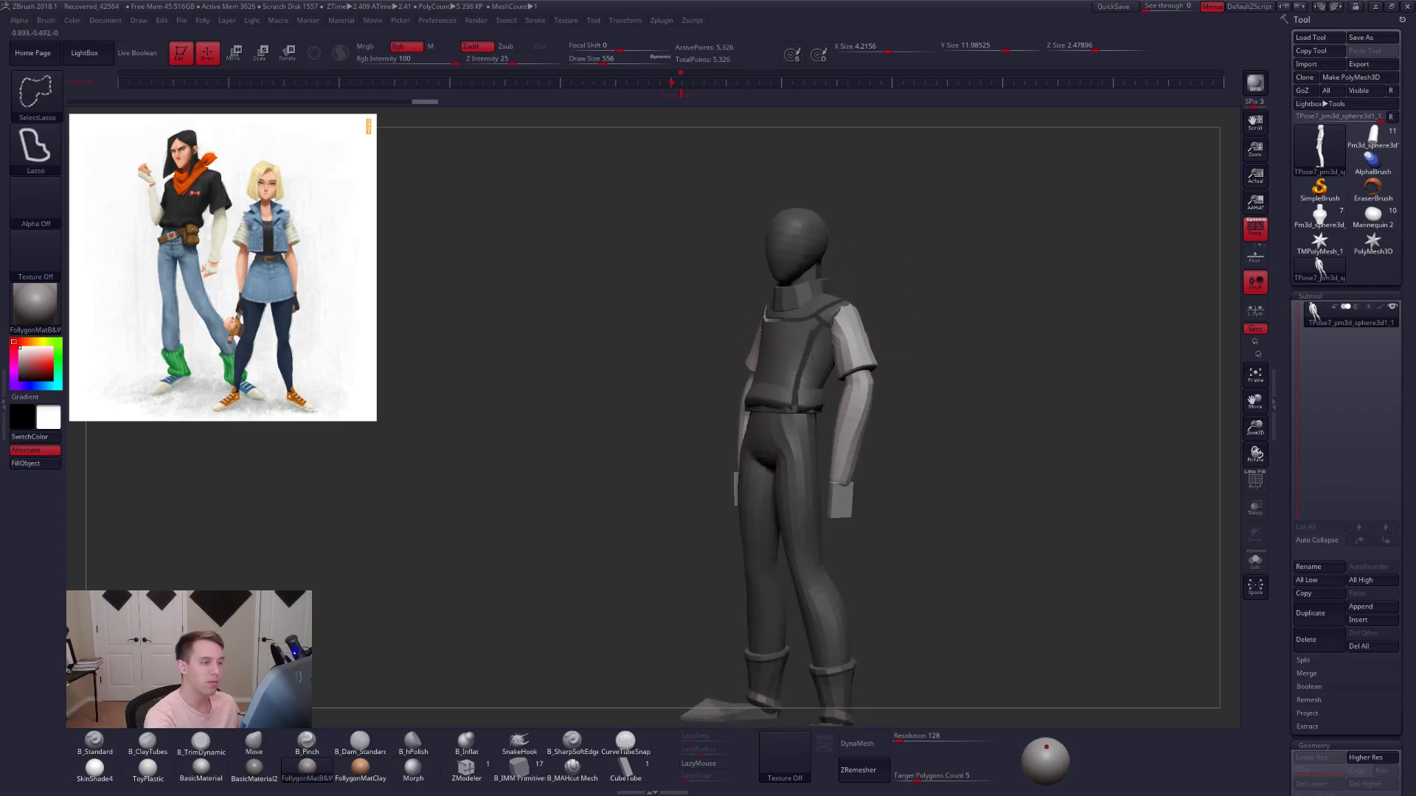
pyautogui.keyDown('ctrl'); pyautogui.keyDown('shift'); pyautogui.click(804, 381); pyautogui.keyUp('shift'); pyautogui.keyUp('ctrl')
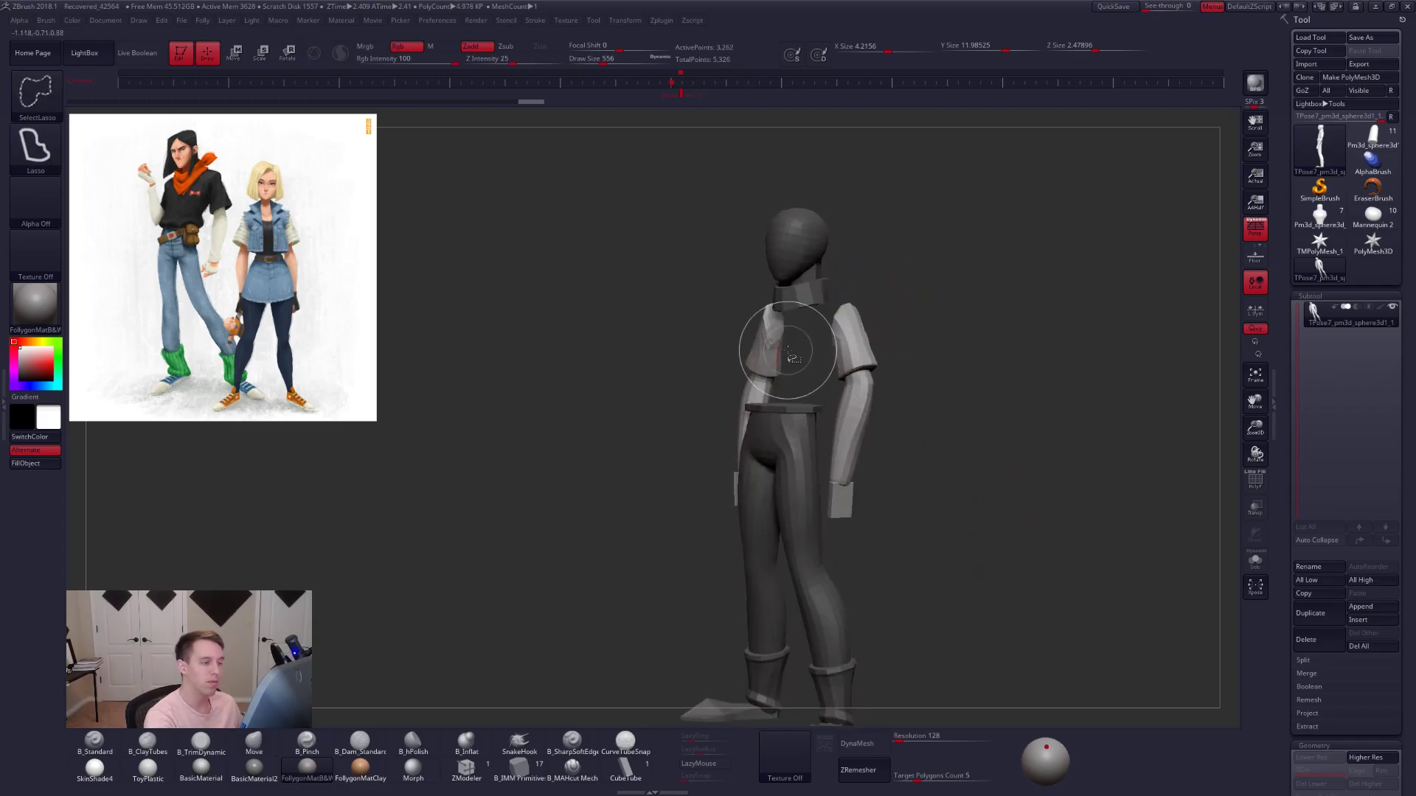
pyautogui.keyDown('ctrl'); pyautogui.keyDown('shift'); pyautogui.click(896, 253); pyautogui.keyUp('shift'); pyautogui.keyUp('ctrl')
pyautogui.moveTo(798, 245)
pyautogui.keyDown('ctrl'); pyautogui.keyDown('alt'); pyautogui.mouseDown()
pyautogui.moveTo(766, 468)
pyautogui.moveTo(947, 271)
pyautogui.moveTo(896, 325)
pyautogui.moveTo(855, 305)
pyautogui.mouseUp(); pyautogui.keyUp('alt'); pyautogui.keyUp('ctrl')
pyautogui.keyDown('ctrl'); pyautogui.keyDown('shift'); pyautogui.click(947, 274); pyautogui.keyUp('shift'); pyautogui.keyUp('ctrl')
# - Adjust the side profile of the upper back and shoulders with the Move brush, using a draw size of about 700
pyautogui.press('1')
pyautogui.click(999, 329)
pyautogui.press('space')
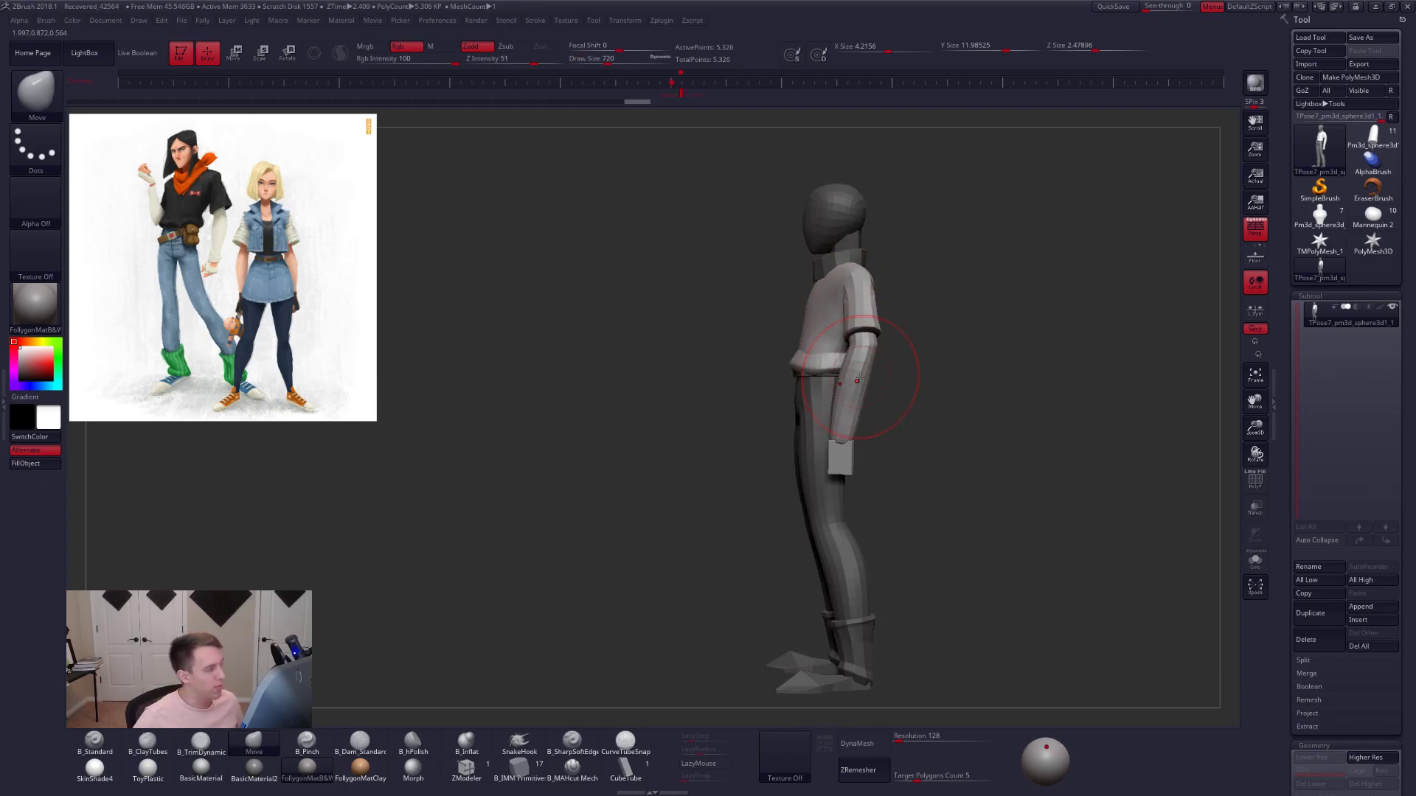
pyautogui.moveTo(857, 270); pyautogui.dragTo(852, 313, button='right')
pyautogui.press(']')
pyautogui.moveTo(867, 238); pyautogui.dragTo(861, 289, button='right')
pyautogui.press('space')
pyautogui.moveTo(857, 291); pyautogui.dragTo(853, 291)
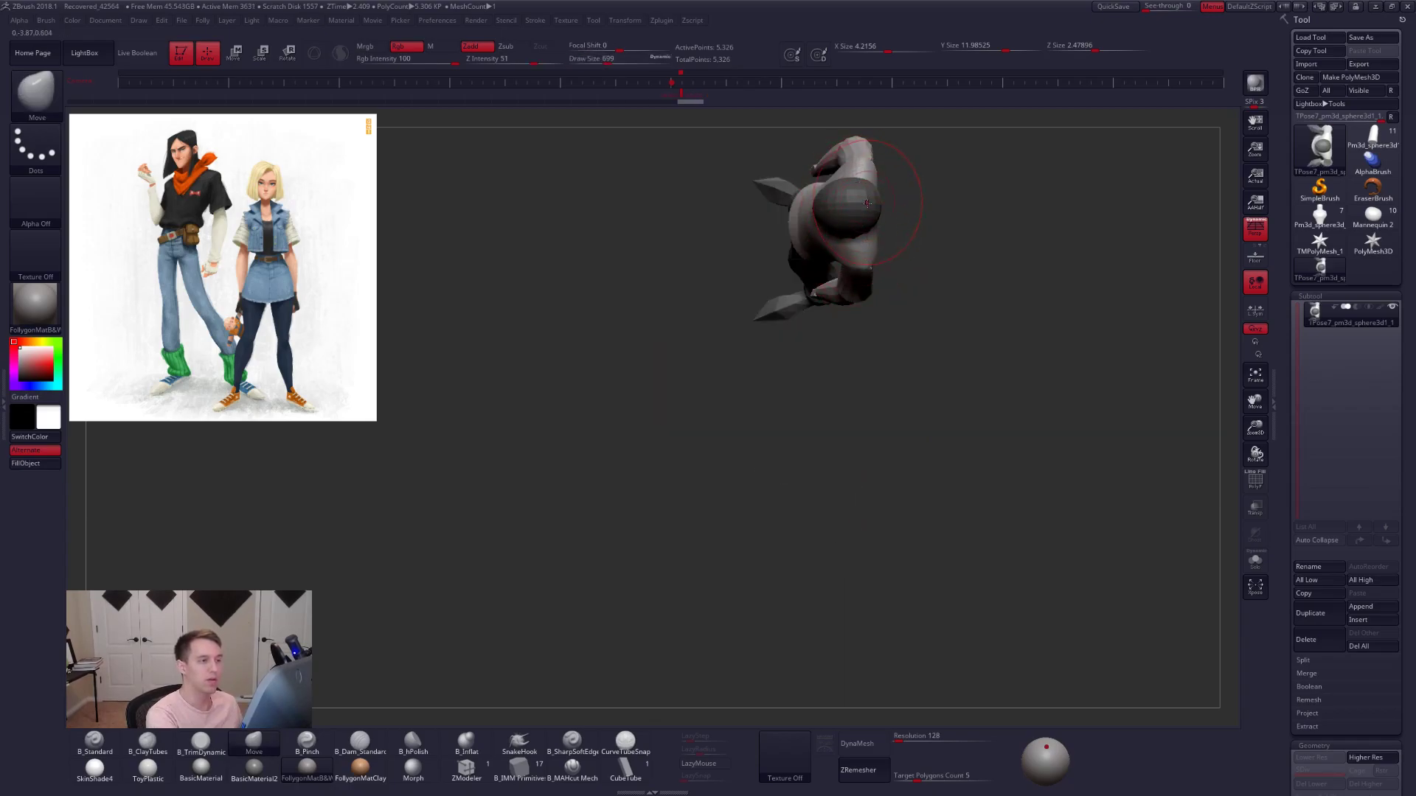
# - Hide the head, neck and collar, reshape the shoulders from above with the Move brush, and show all parts again
pyautogui.moveTo(868, 223); pyautogui.dragTo(868, 292, button='right')
pyautogui.keyDown('ctrl'); pyautogui.keyDown('shift'); pyautogui.click(866, 288); pyautogui.keyUp('shift'); pyautogui.keyUp('ctrl')
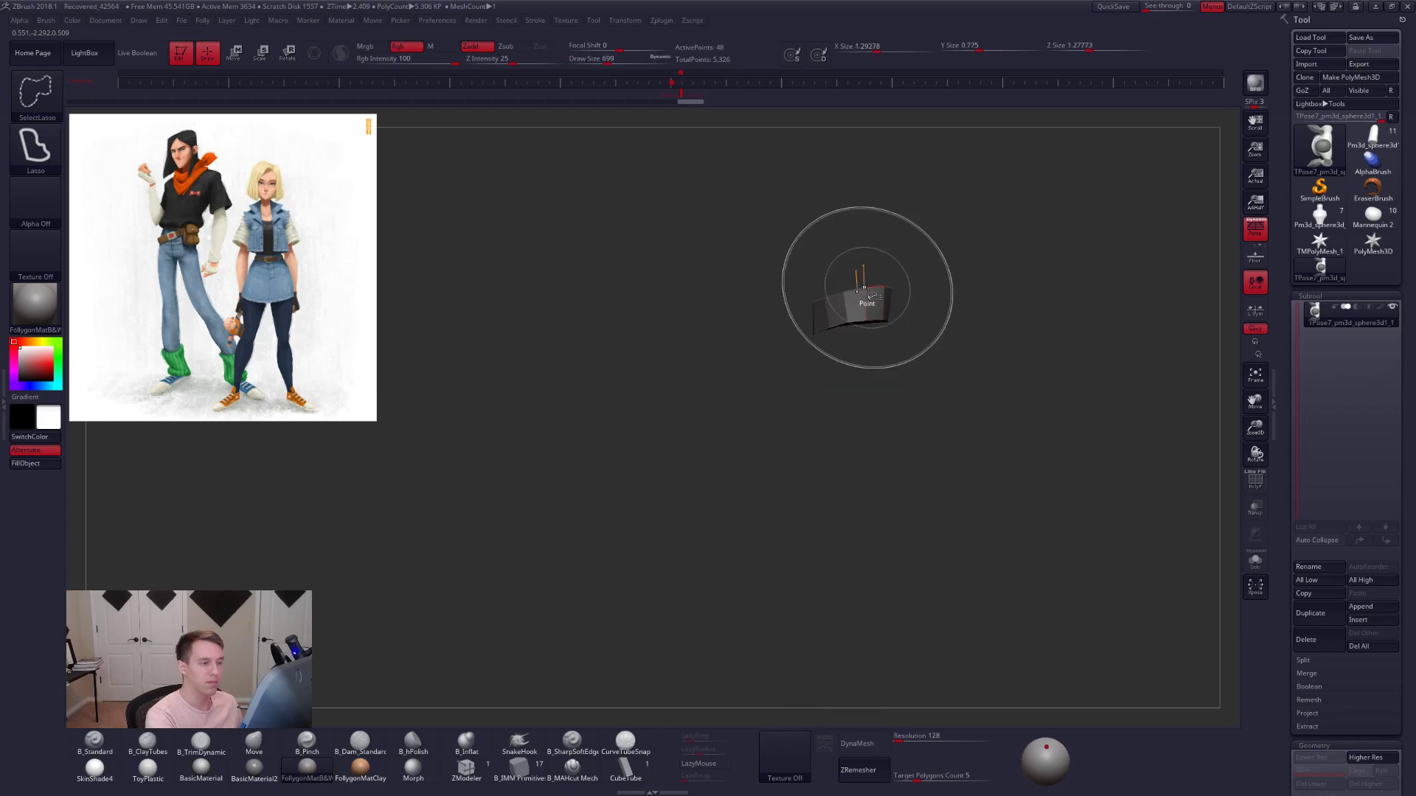
pyautogui.keyDown('ctrl'); pyautogui.keyDown('shift'); pyautogui.moveTo(947, 236); pyautogui.dragTo(955, 241); pyautogui.keyUp('shift'); pyautogui.keyUp('ctrl')
pyautogui.keyDown('ctrl'); pyautogui.keyDown('shift'); pyautogui.click(862, 255); pyautogui.keyUp('shift'); pyautogui.keyUp('ctrl')
pyautogui.keyDown('ctrl'); pyautogui.keyDown('shift'); pyautogui.click(862, 260); pyautogui.keyUp('shift'); pyautogui.keyUp('ctrl')
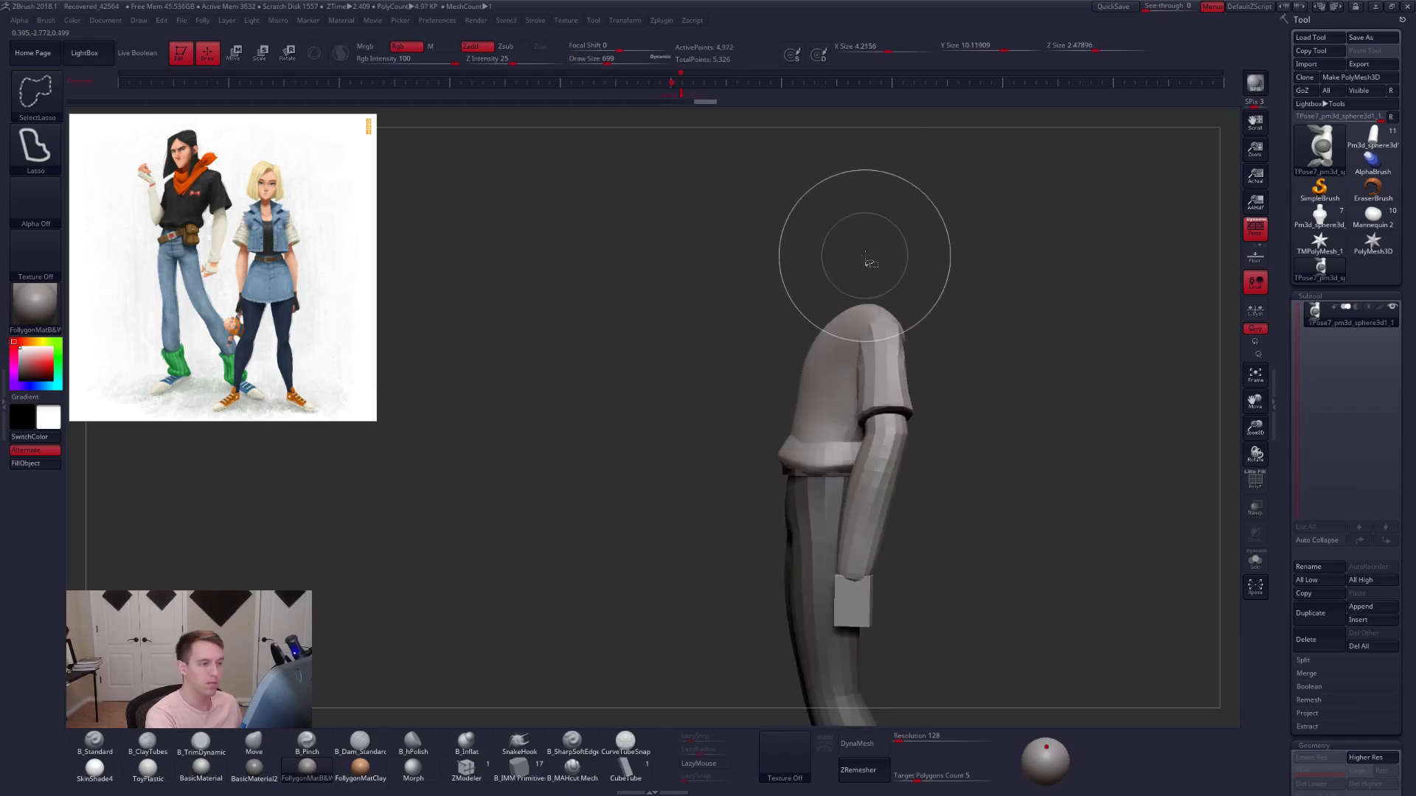
pyautogui.moveTo(864, 261); pyautogui.dragTo(871, 370, button='right')
pyautogui.moveTo(872, 371); pyautogui.dragTo(873, 245)
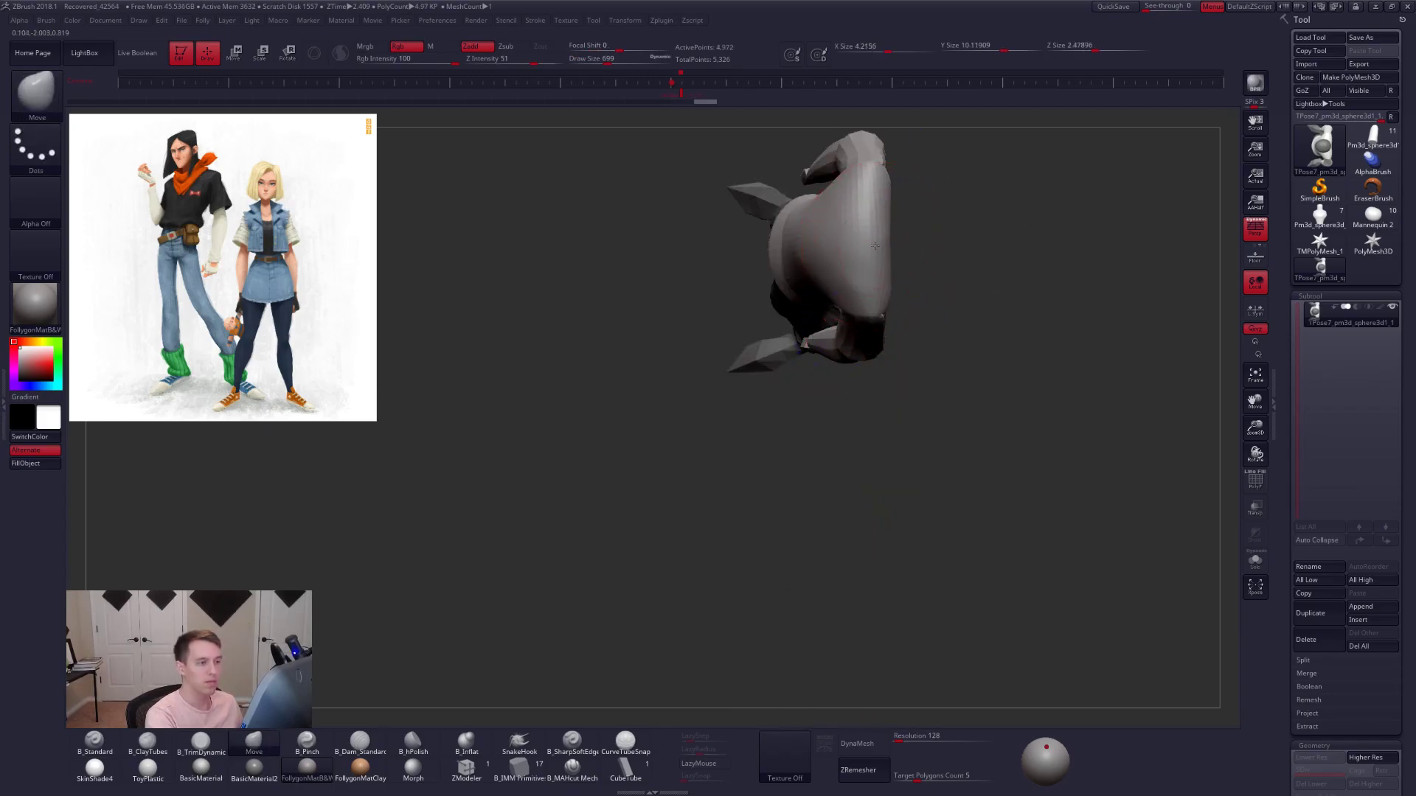
pyautogui.moveTo(871, 314); pyautogui.dragTo(940, 321, button='right')
pyautogui.keyDown('ctrl'); pyautogui.keyDown('shift'); pyautogui.click(920, 327); pyautogui.keyUp('shift'); pyautogui.keyUp('ctrl')
pyautogui.moveTo(925, 333); pyautogui.dragTo(892, 336)
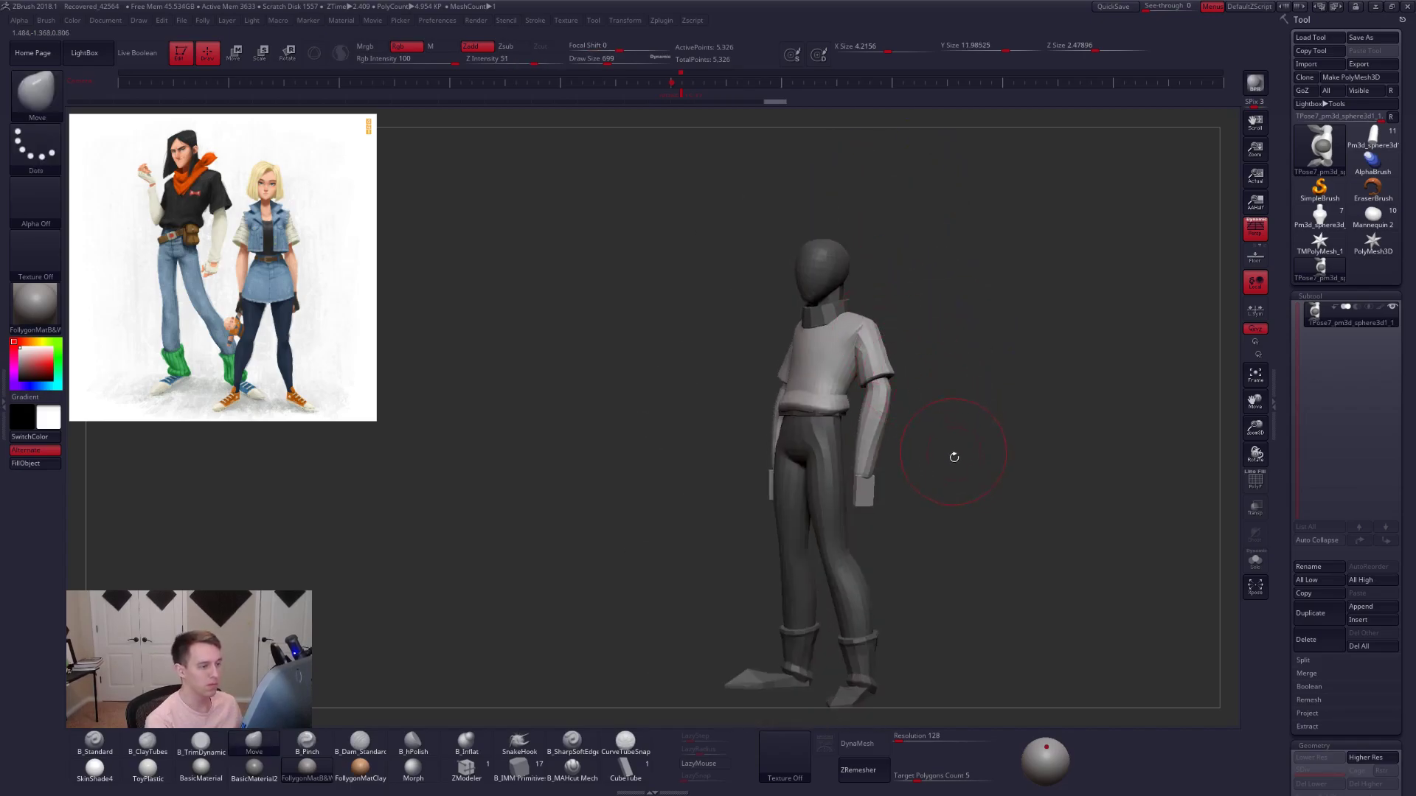
# - Clear the mask and transfer the adjusted pose to the separate character parts with TPose|SubT
pyautogui.moveTo(976, 487)
pyautogui.mouseDown()
pyautogui.moveTo(989, 509)
pyautogui.moveTo(936, 467)
pyautogui.moveTo(963, 590)
pyautogui.mouseUp()
pyautogui.press('space')
pyautogui.moveTo(842, 374); pyautogui.dragTo(902, 389)
pyautogui.hotkey('ctrl', 'z')
pyautogui.keyDown('alt'); pyautogui.moveTo(889, 476); pyautogui.dragTo(998, 388); pyautogui.keyUp('alt')
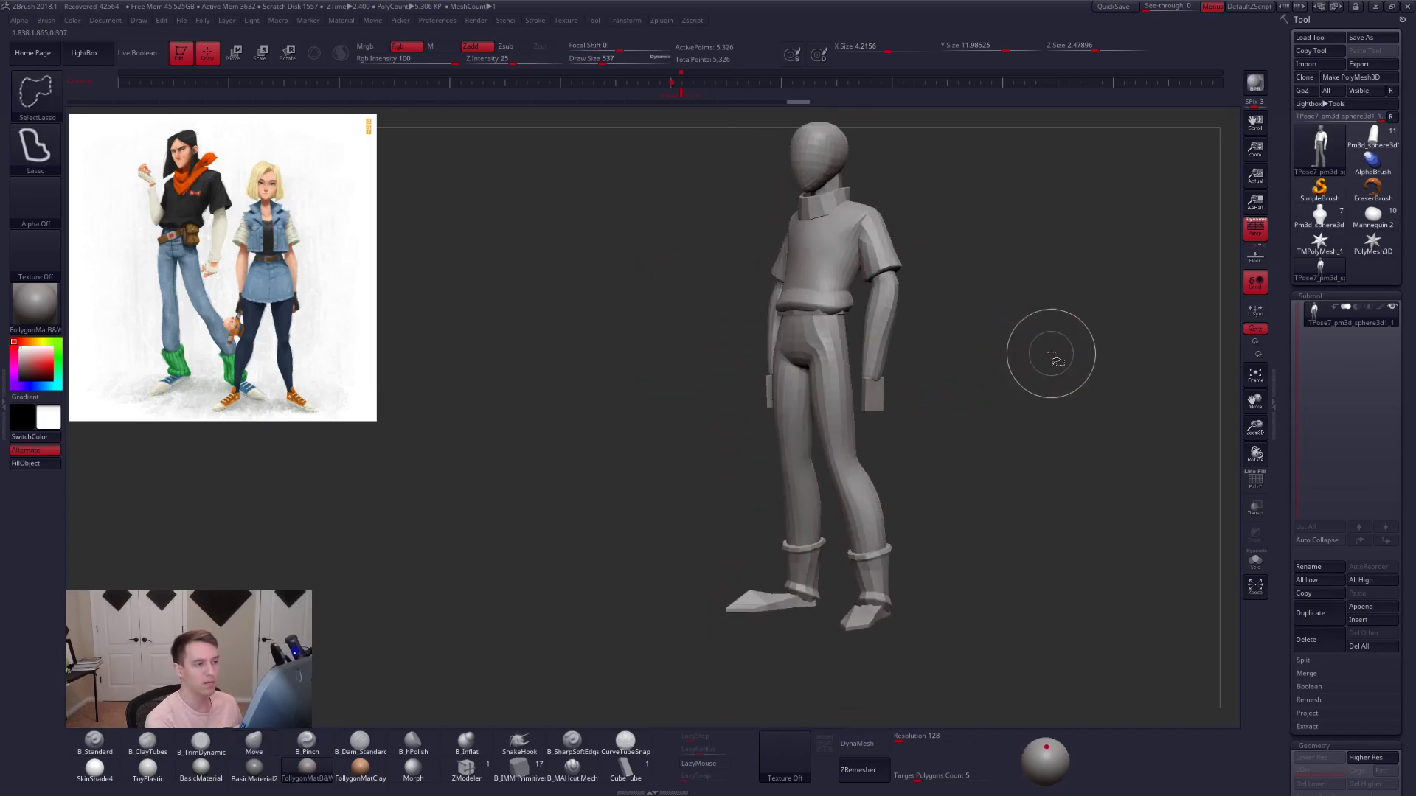
pyautogui.hotkey('ctrl', 'f')
pyautogui.click(1082, 528)
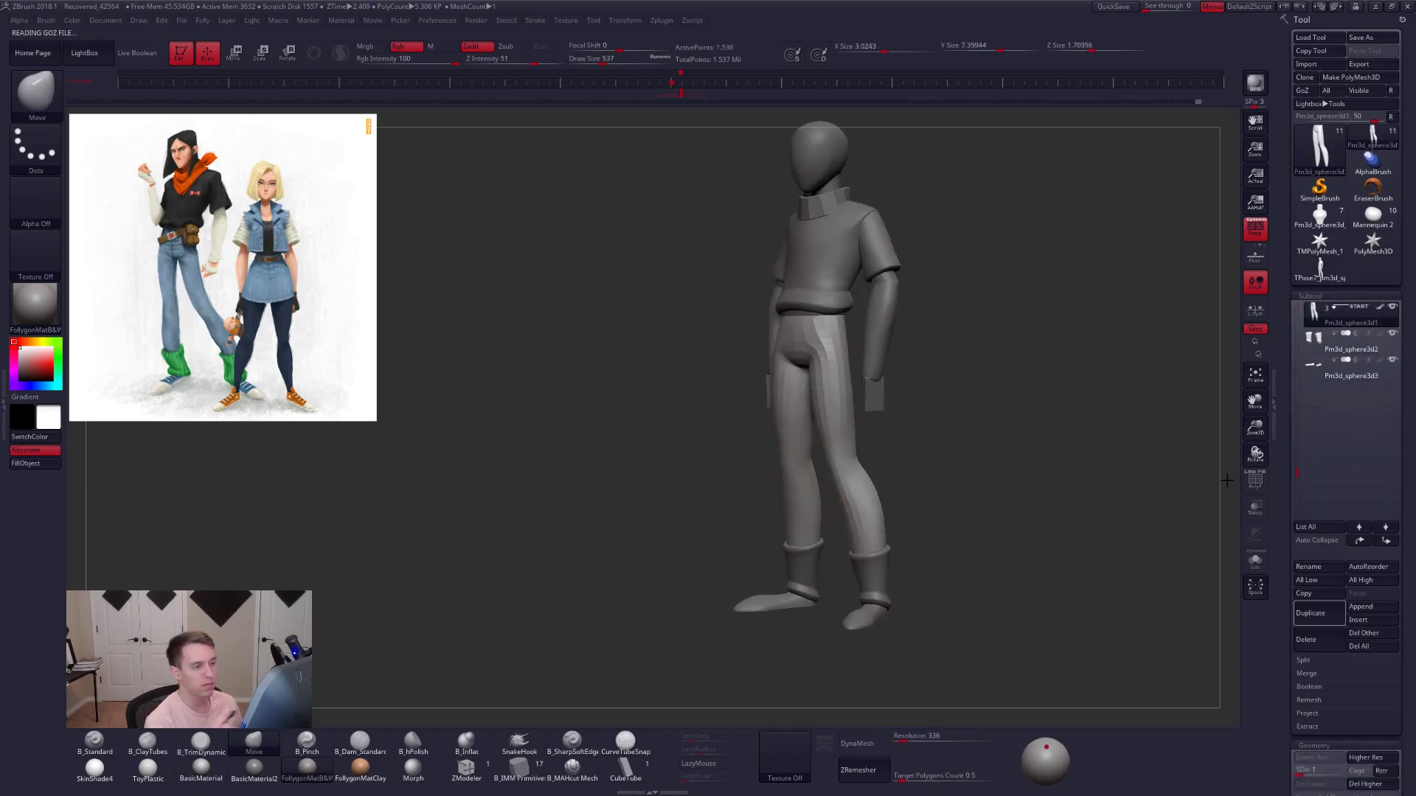
pyautogui.moveTo(1030, 489); pyautogui.dragTo(1038, 456)
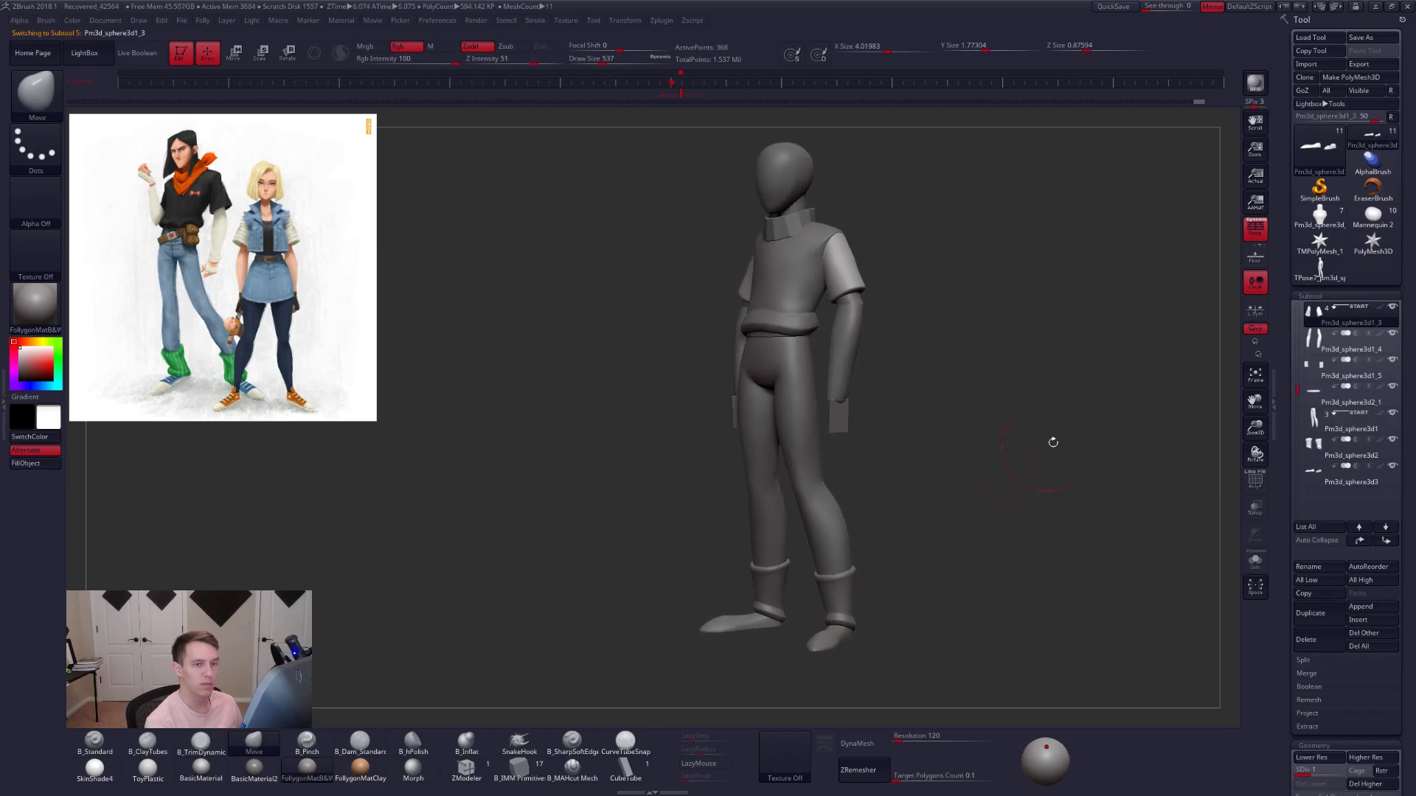
# - Delete the finished TPoseMesh tool and return to the multi-part character tool
pyautogui.click(1316, 271)
pyautogui.click(1309, 640)
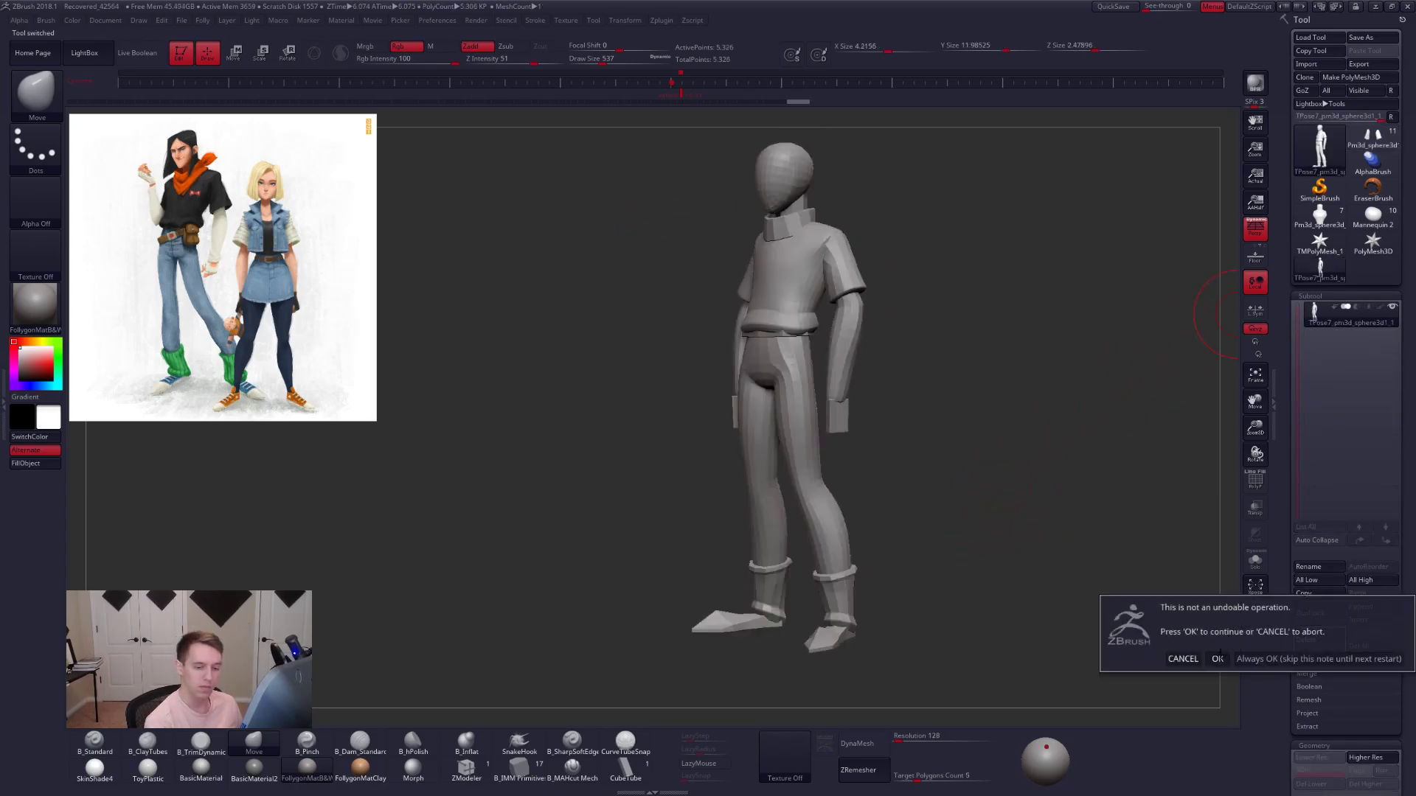
pyautogui.click(1216, 660)
pyautogui.click(1373, 138)
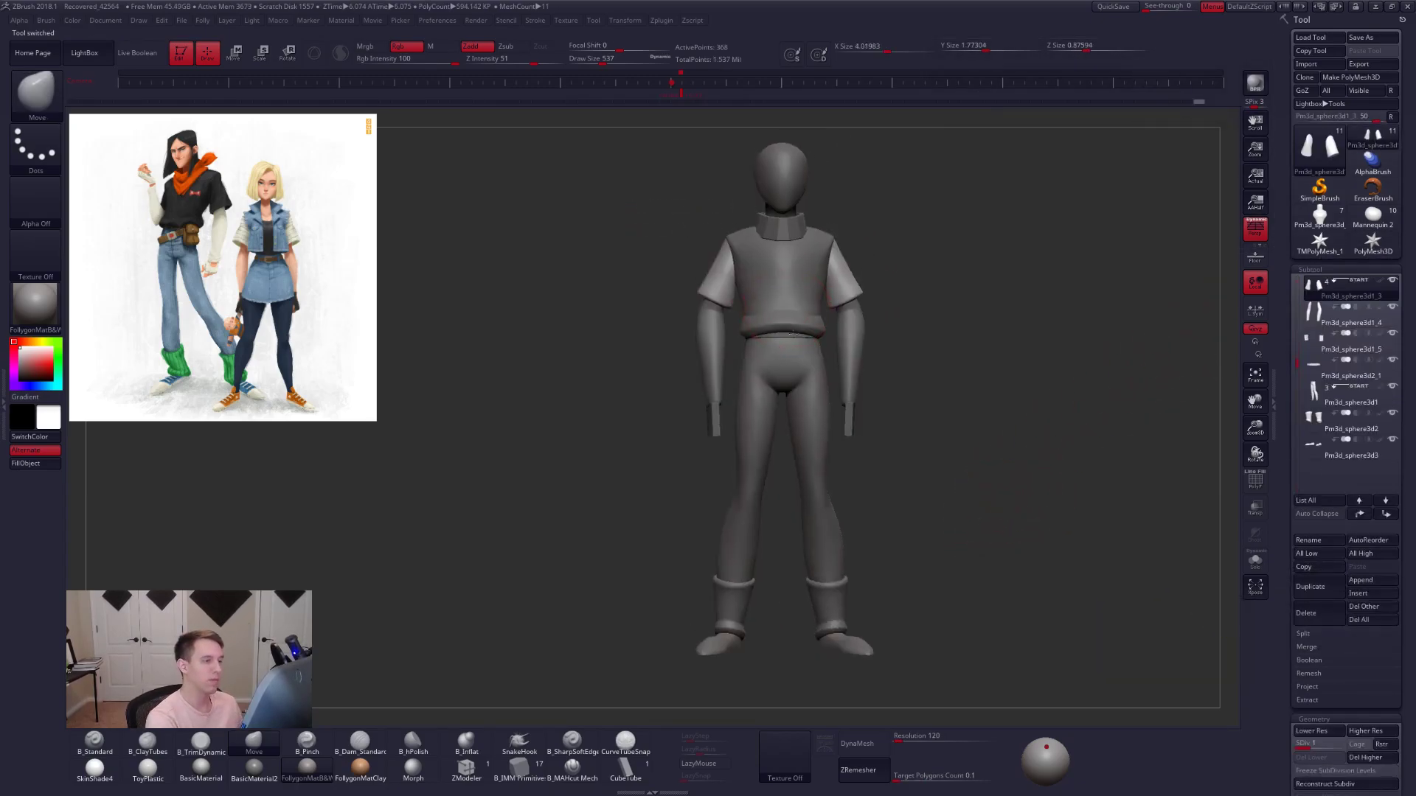
# - Select the collar at its base subdivision shape and apply Mirror And Weld to it
pyautogui.moveTo(807, 335); pyautogui.dragTo(781, 349, button='right')
pyautogui.keyDown('alt'); pyautogui.click(779, 307); pyautogui.keyUp('alt')
pyautogui.press('d')
pyautogui.hotkey('shift', 'd')
pyautogui.hotkey('ctrl', 'shift', 'f')
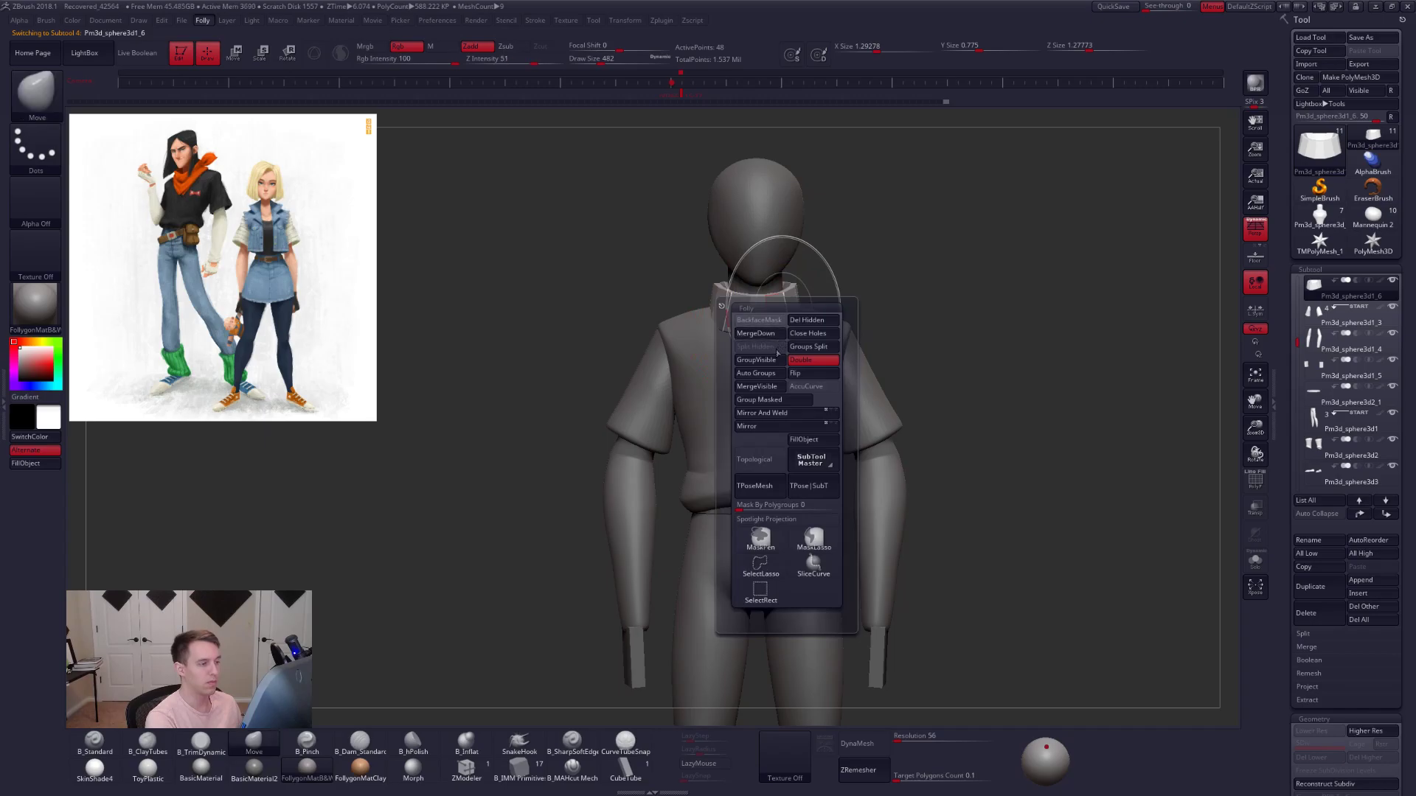
pyautogui.click(780, 412)
# - Isolate the collar and examine its topology from below with the wireframe shown, with and without dynamic subdivision
pyautogui.hotkey('alt', 's')
pyautogui.press('d')
pyautogui.moveTo(780, 310)
pyautogui.keyDown('alt'); pyautogui.mouseDown()
pyautogui.moveTo(817, 342)
pyautogui.moveTo(803, 344)
pyautogui.mouseUp(); pyautogui.keyUp('alt')
pyautogui.press('space')
pyautogui.moveTo(800, 398); pyautogui.dragTo(799, 295)
pyautogui.hotkey('shift', 'd')
pyautogui.hotkey('shift', 'f')
pyautogui.moveTo(786, 431)
pyautogui.mouseDown()
pyautogui.moveTo(780, 363)
pyautogui.moveTo(818, 317)
pyautogui.moveTo(784, 412)
pyautogui.mouseUp()
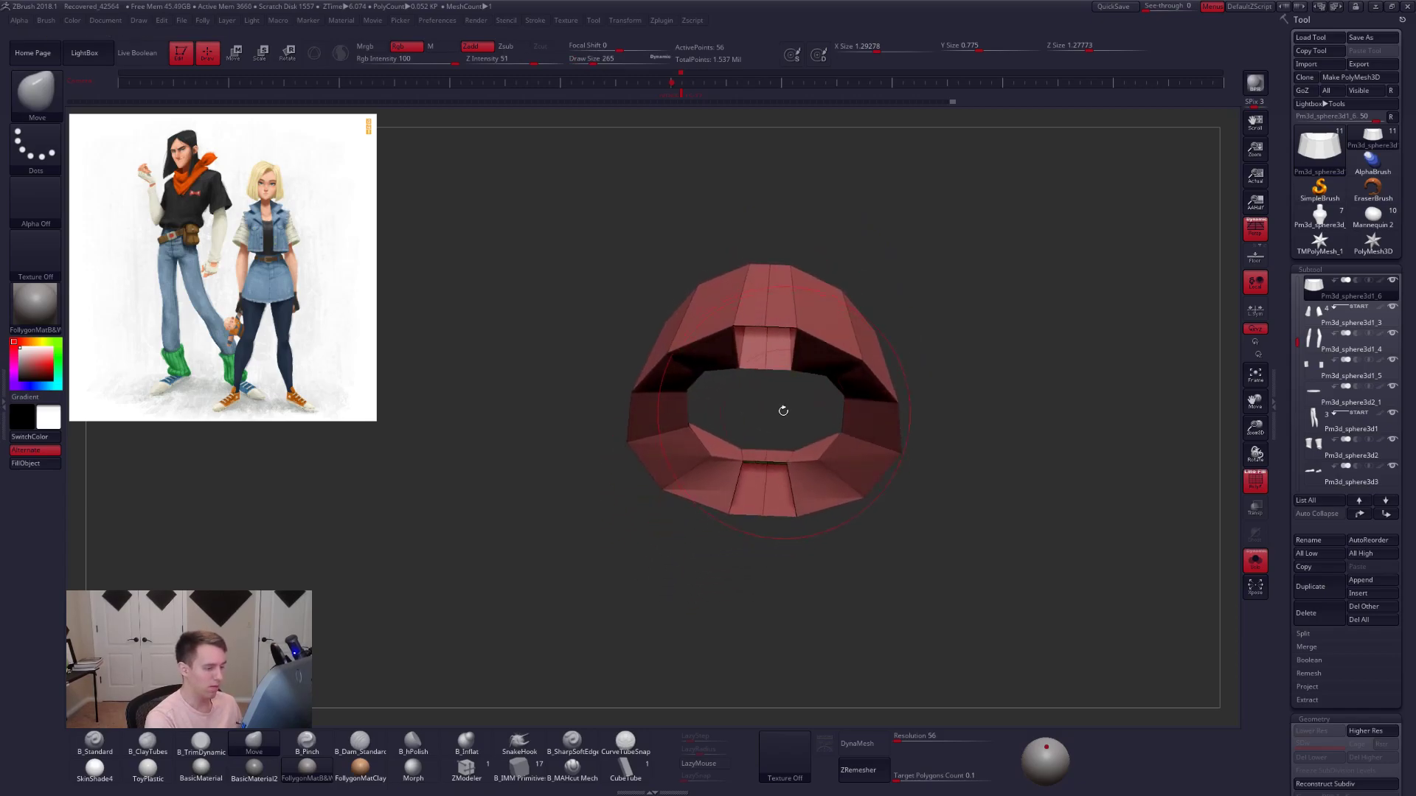
# - Remove the stray centre polygons bridging the collar's open lower rim with ZModeler and compare the smoothed shape
pyautogui.click(468, 778)
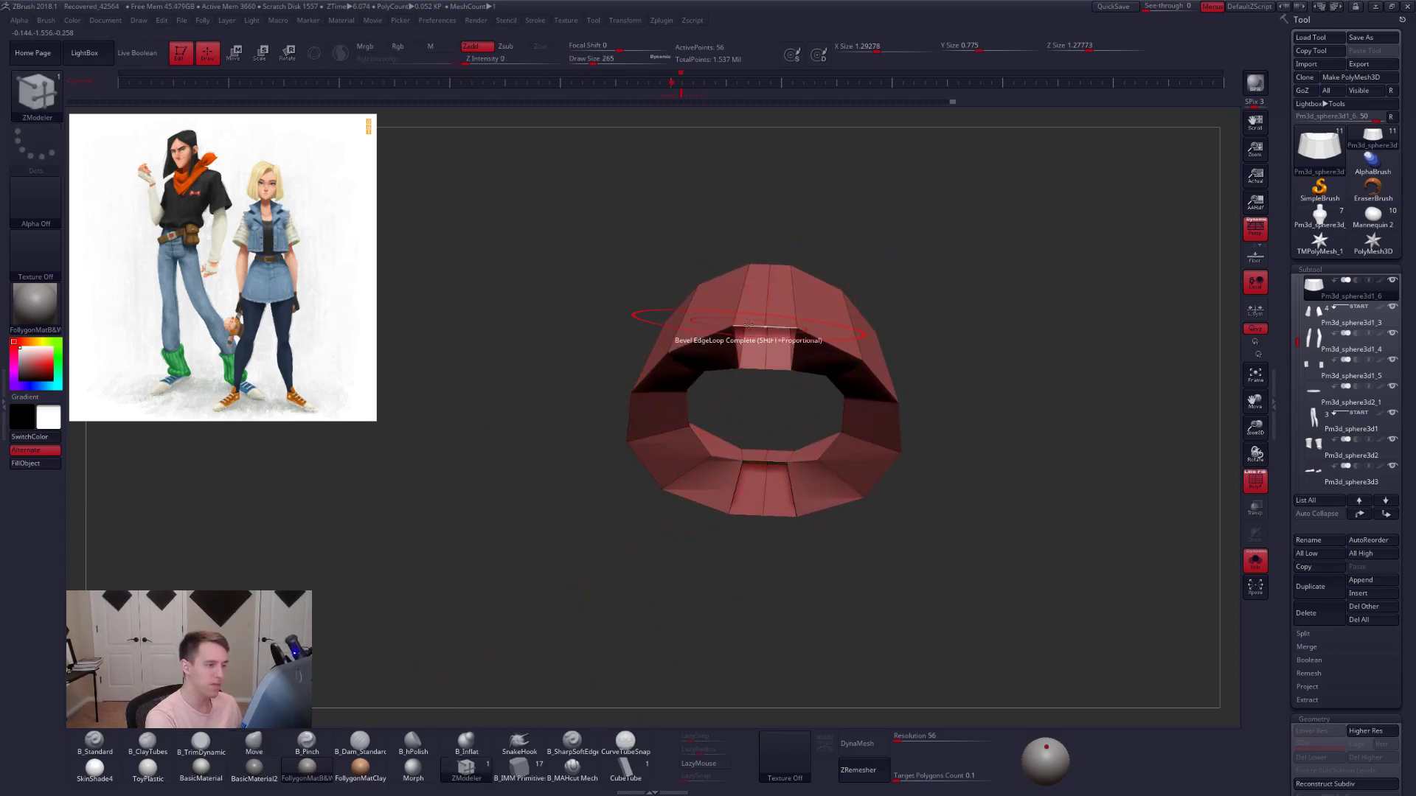
pyautogui.press('space')
pyautogui.click(689, 361)
pyautogui.click(750, 366)
pyautogui.press('d')
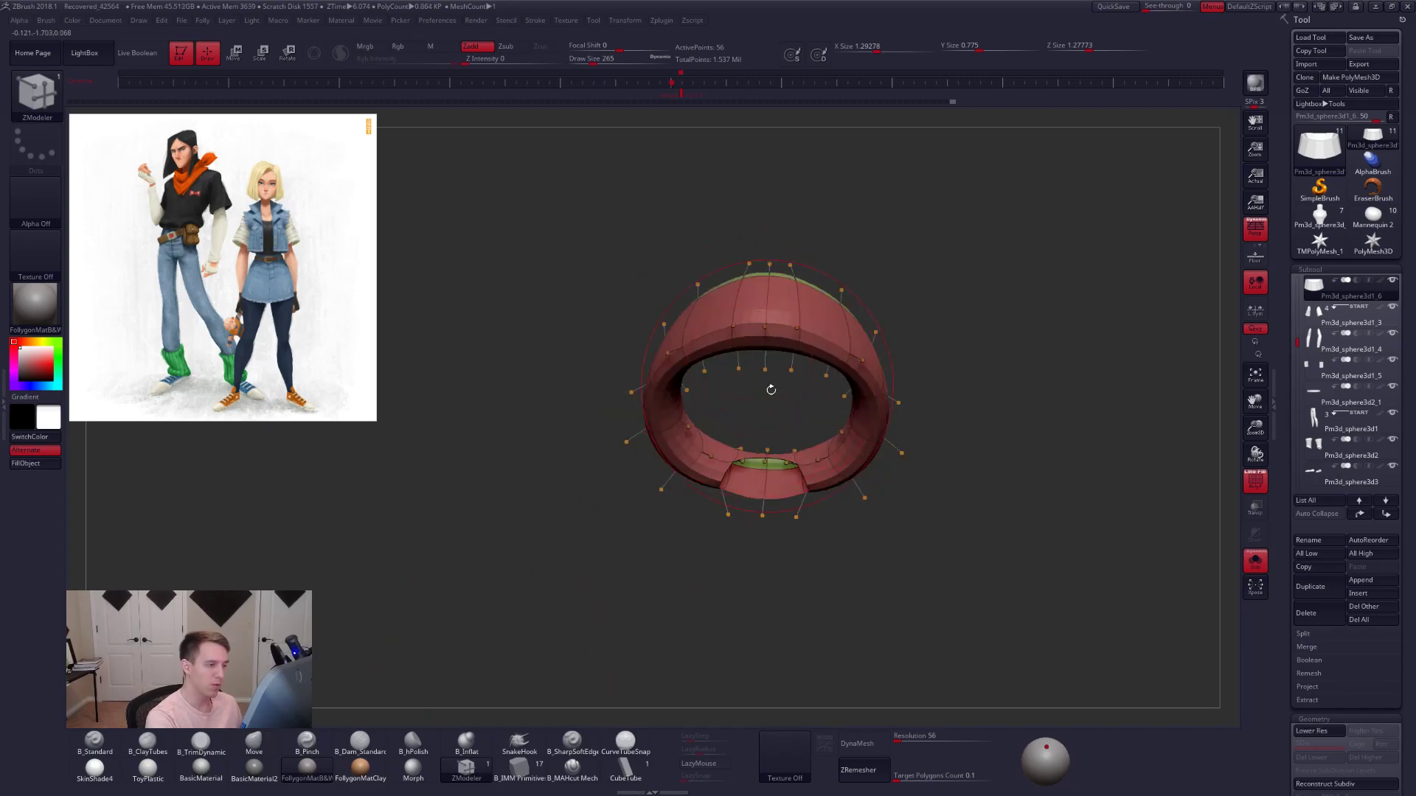
pyautogui.moveTo(768, 385); pyautogui.dragTo(762, 402)
pyautogui.hotkey('shift', 'd')
pyautogui.click(750, 516)
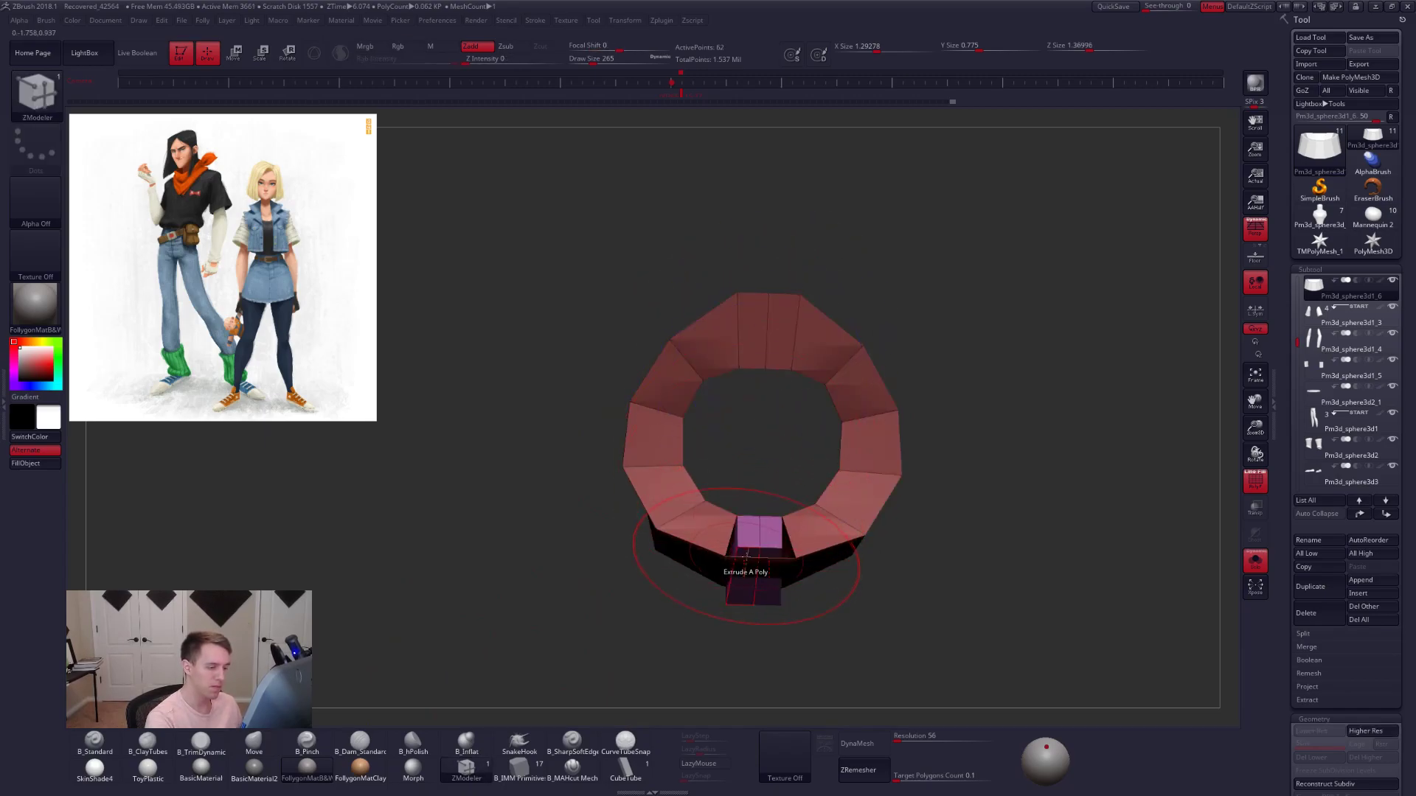
pyautogui.moveTo(752, 515); pyautogui.dragTo(762, 608, button='right')
pyautogui.press('d')
pyautogui.hotkey('shift', 'd')
# - Set the Move brush to draw size 68 and show the smoothed collar together with the whole character
pyautogui.press('b')
pyautogui.press('m')
pyautogui.press('v')
pyautogui.press('space')
pyautogui.moveTo(796, 458); pyautogui.dragTo(786, 458)
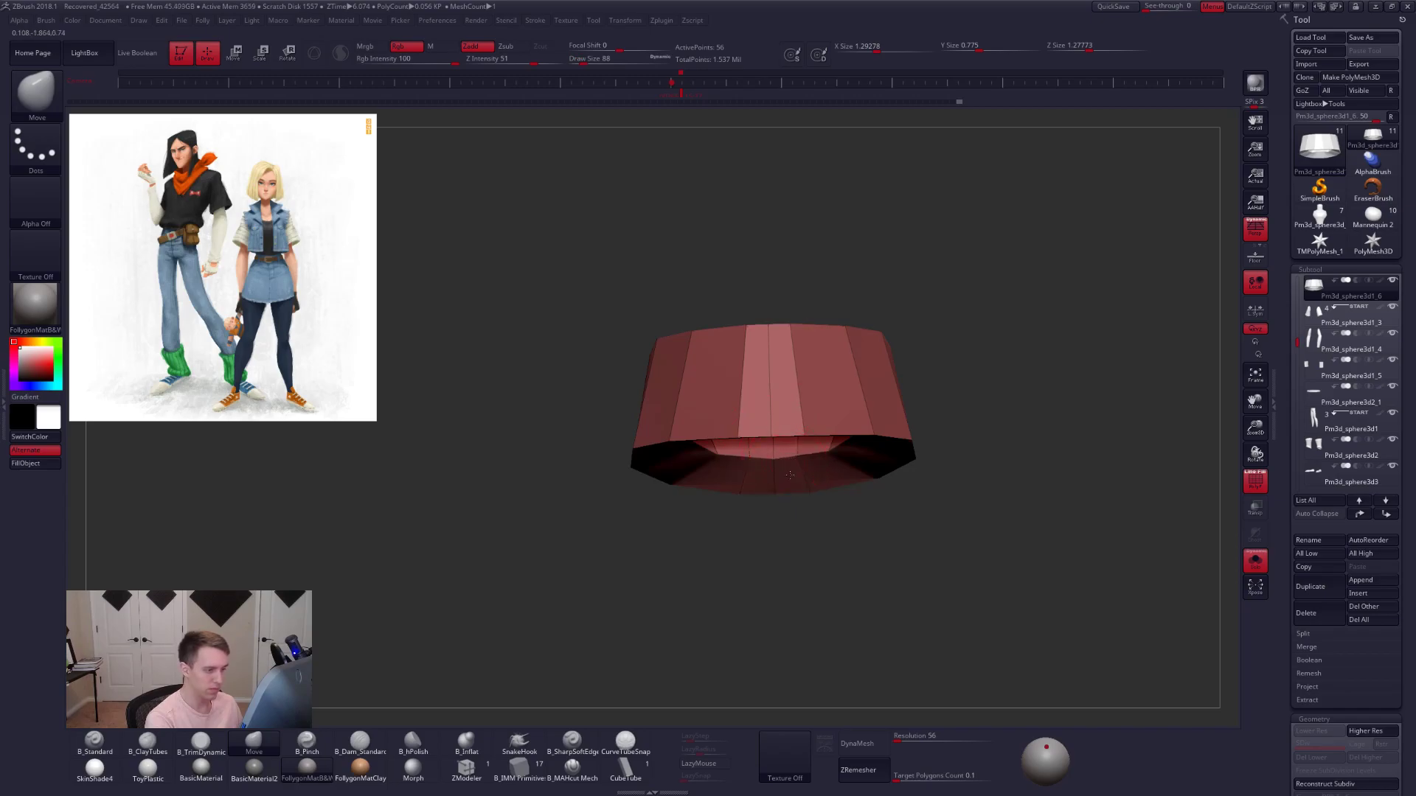
pyautogui.moveTo(789, 469); pyautogui.dragTo(800, 557, button='right')
pyautogui.press('d')
pyautogui.hotkey('shift', 'f')
pyautogui.hotkey('alt', 's')
pyautogui.keyDown('ctrl'); pyautogui.moveTo(967, 521); pyautogui.dragTo(853, 518, button='right'); pyautogui.keyUp('ctrl')
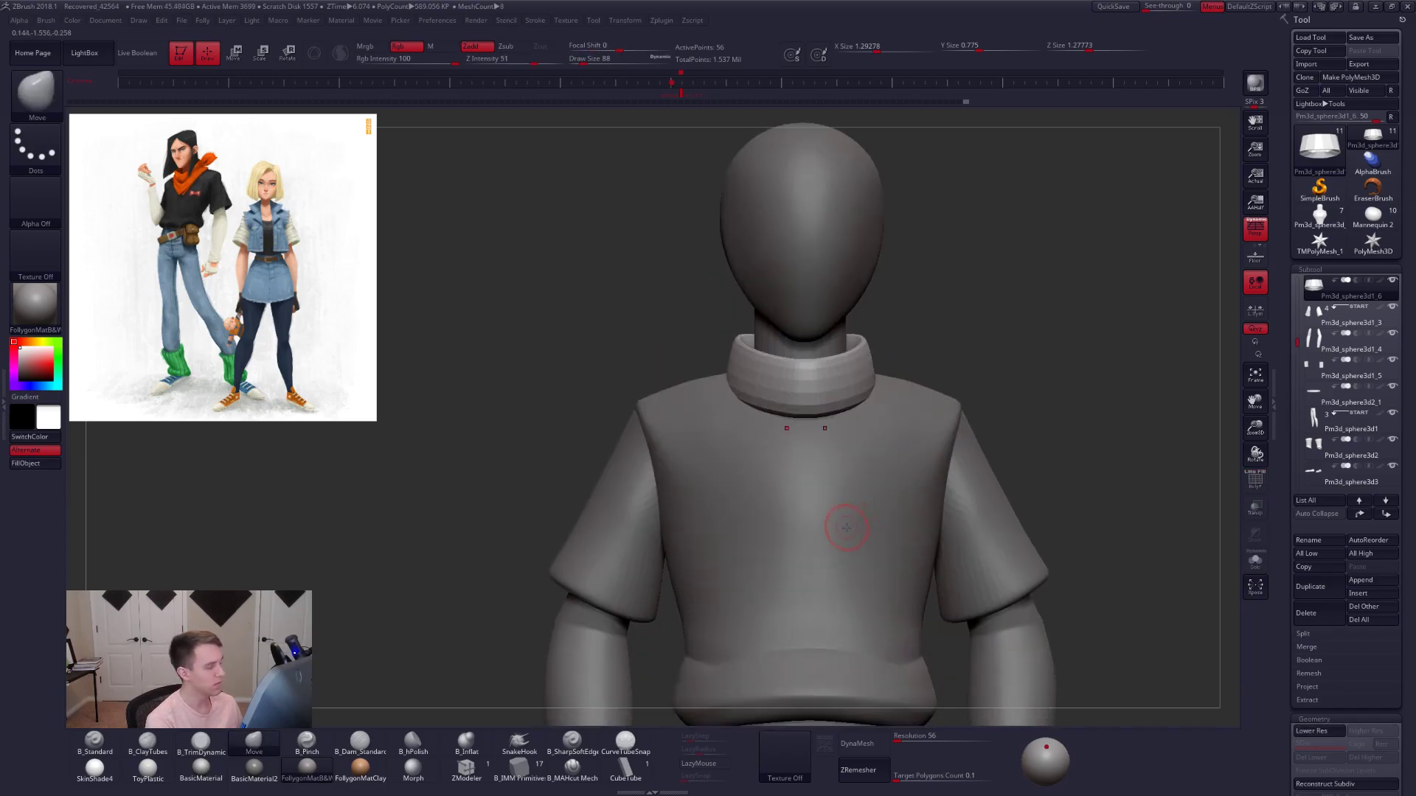
# - Isolate the collar, mask all but the front centre of its upper rim, and move that point down into a V-shaped notch
pyautogui.hotkey('shift', 'd')
pyautogui.hotkey('shift', 'f')
pyautogui.keyDown('alt'); pyautogui.moveTo(840, 442); pyautogui.dragTo(747, 472, button='right'); pyautogui.keyUp('alt')
pyautogui.hotkey('alt', 's')
pyautogui.hotkey('ctrl', 'a')
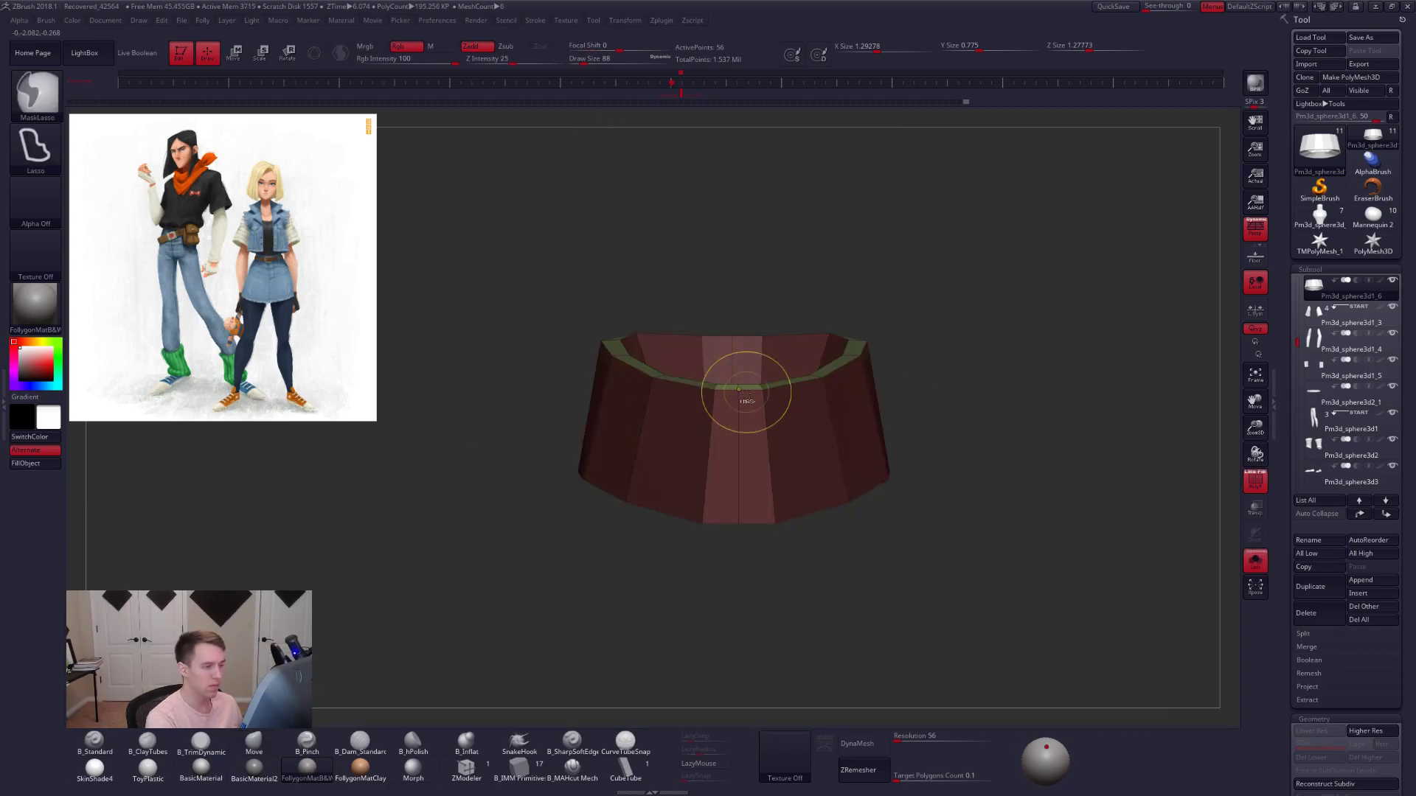
pyautogui.press('w')
pyautogui.keyDown('shift'); pyautogui.moveTo(738, 389); pyautogui.dragTo(739, 488); pyautogui.keyUp('shift')
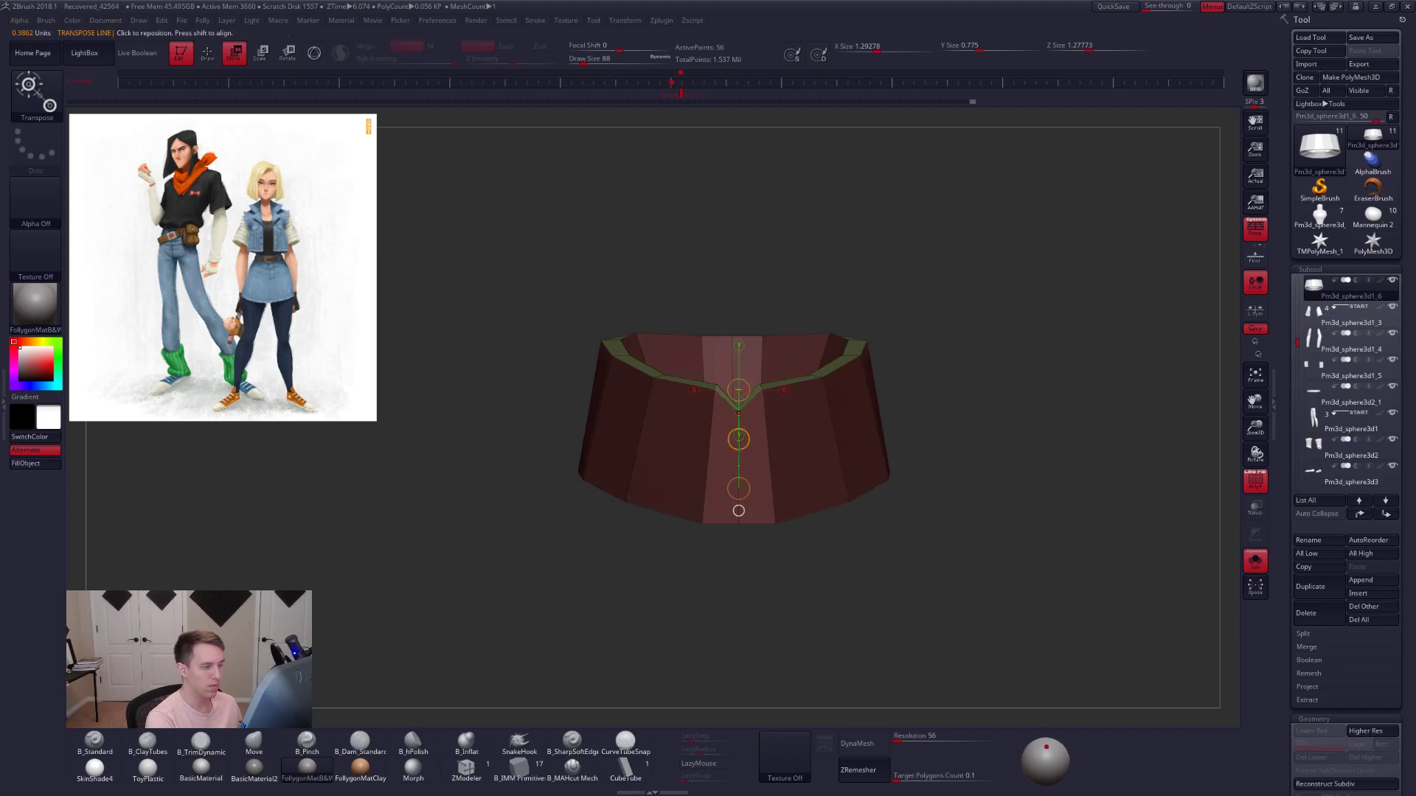
pyautogui.hotkey('ctrl', 'd')
pyautogui.press('q')
pyautogui.press('b')
pyautogui.press('m')
pyautogui.press('v')
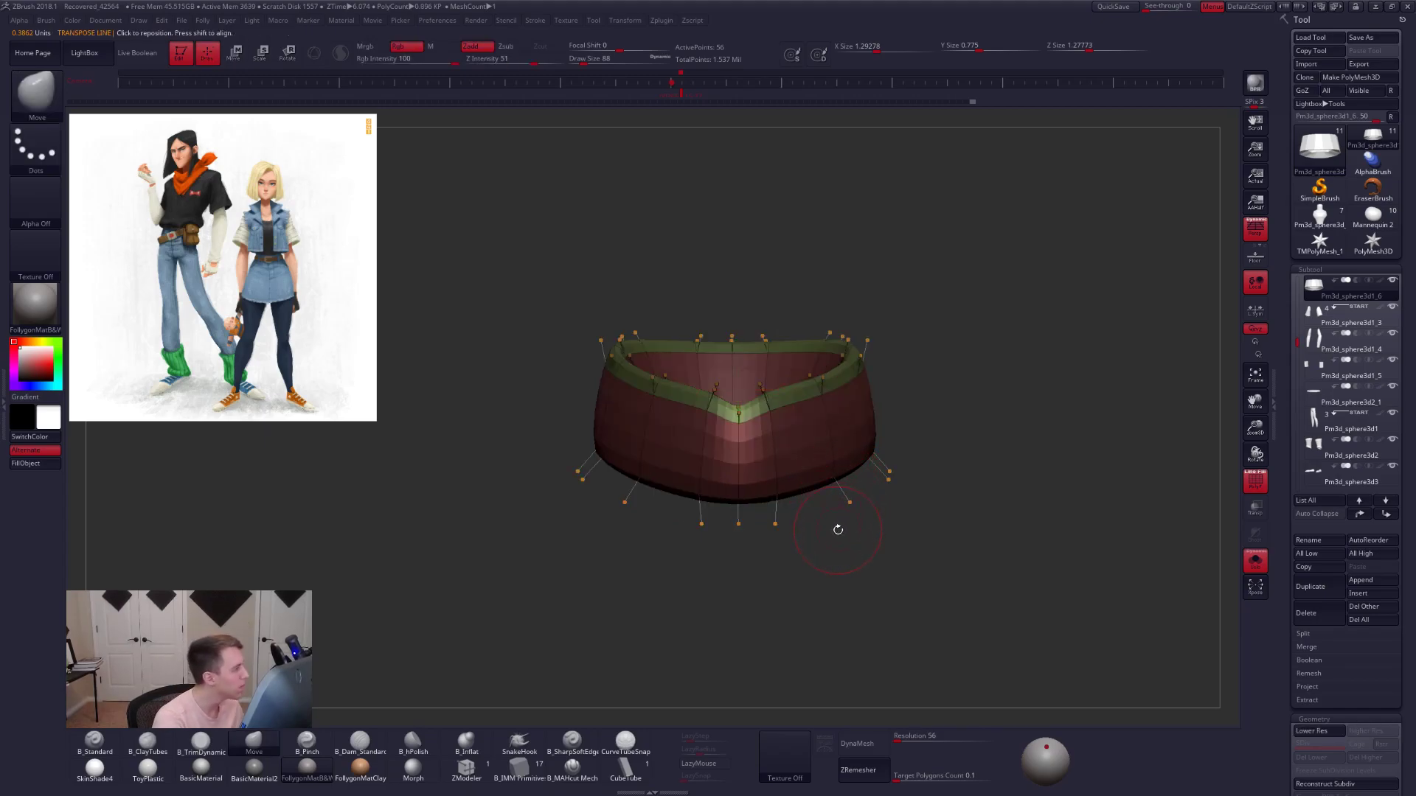
# - Lower the rim points beside the notch to straighten the V, and clear the mask
pyautogui.hotkey('shift', 'd')
pyautogui.hotkey('ctrl', 'i')
pyautogui.press('w')
pyautogui.keyDown('ctrl'); pyautogui.keyDown('shift'); pyautogui.click(758, 376); pyautogui.keyUp('shift'); pyautogui.keyUp('ctrl')
pyautogui.hotkey('ctrl', 'd')
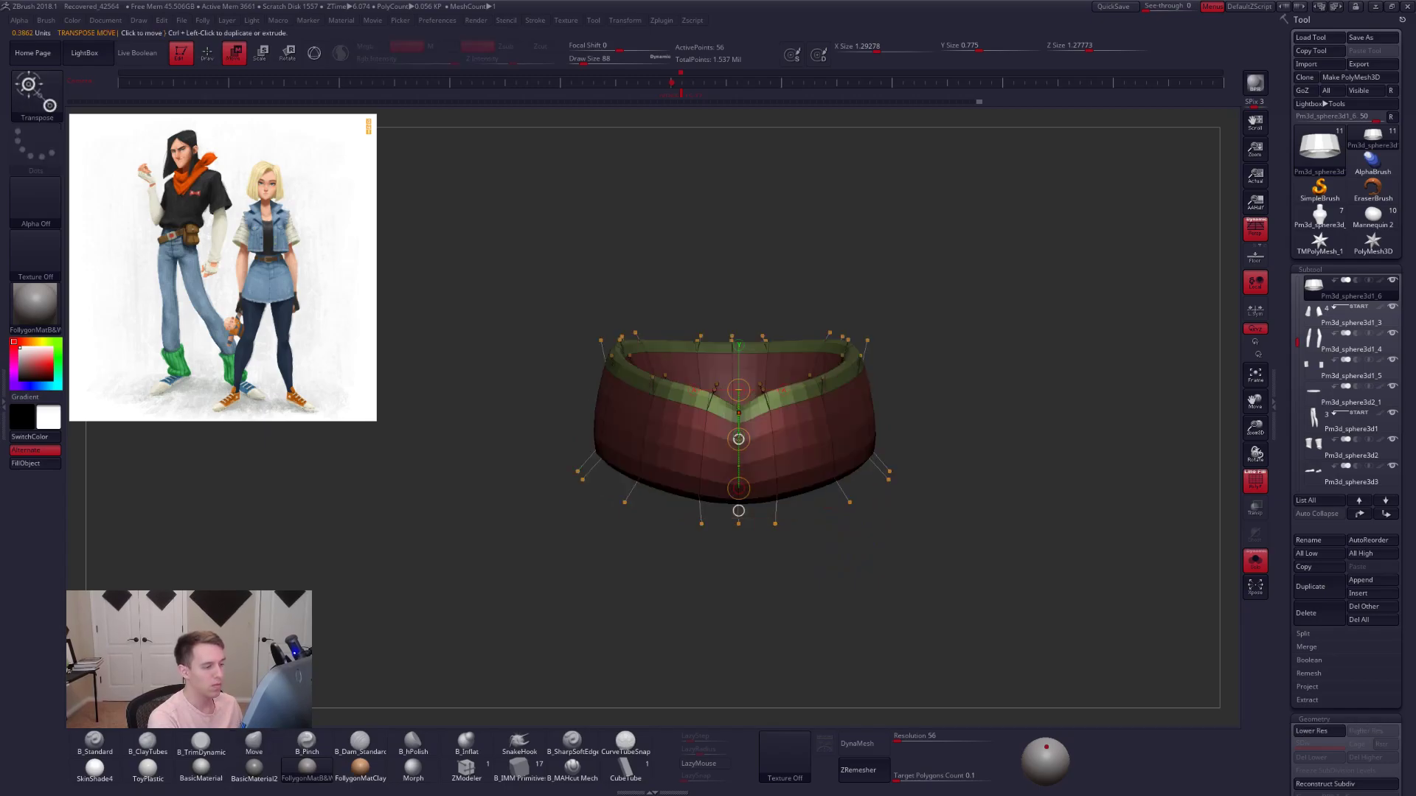
pyautogui.press('q')
pyautogui.moveTo(867, 412)
pyautogui.mouseDown()
pyautogui.moveTo(772, 466)
pyautogui.moveTo(870, 373)
pyautogui.mouseUp()
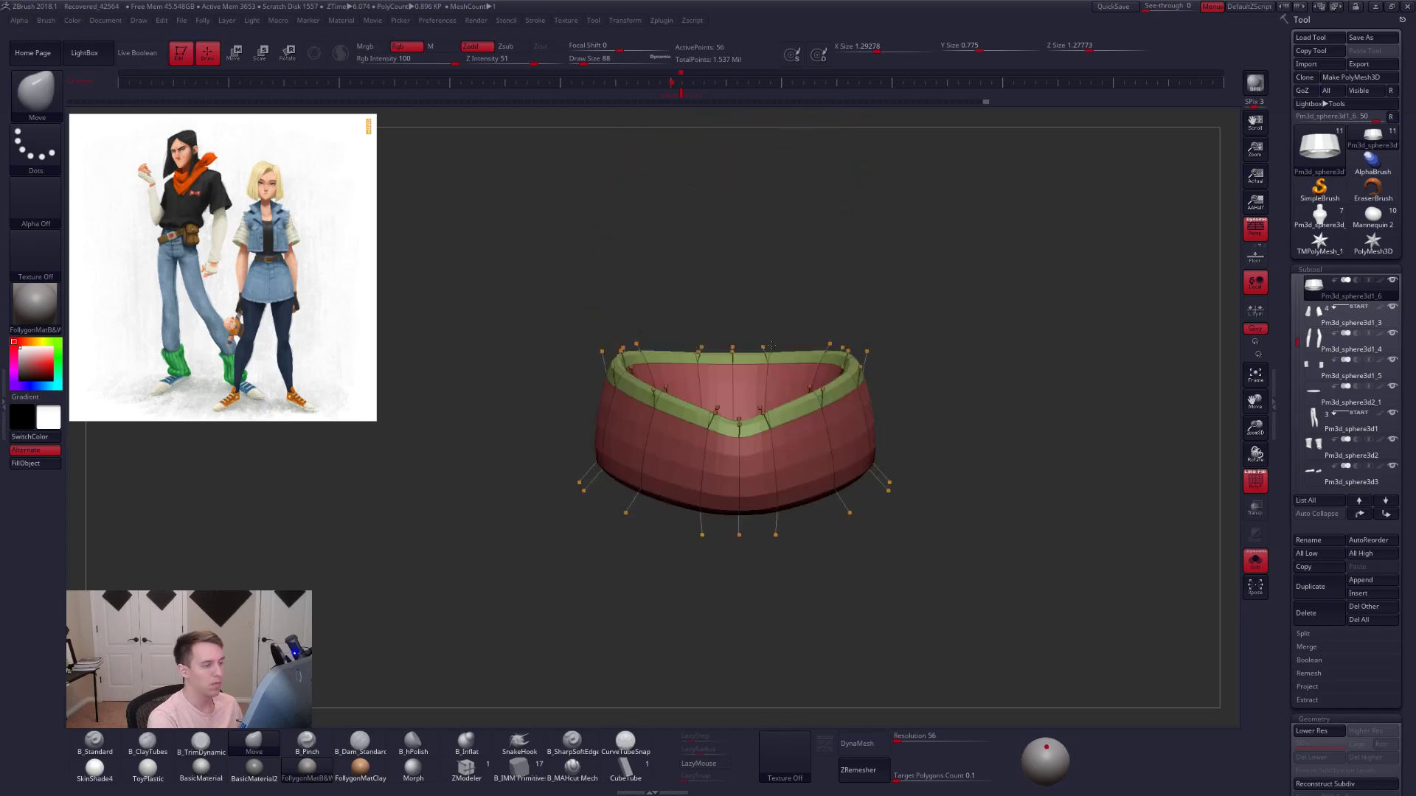
pyautogui.hotkey('shift', 'd')
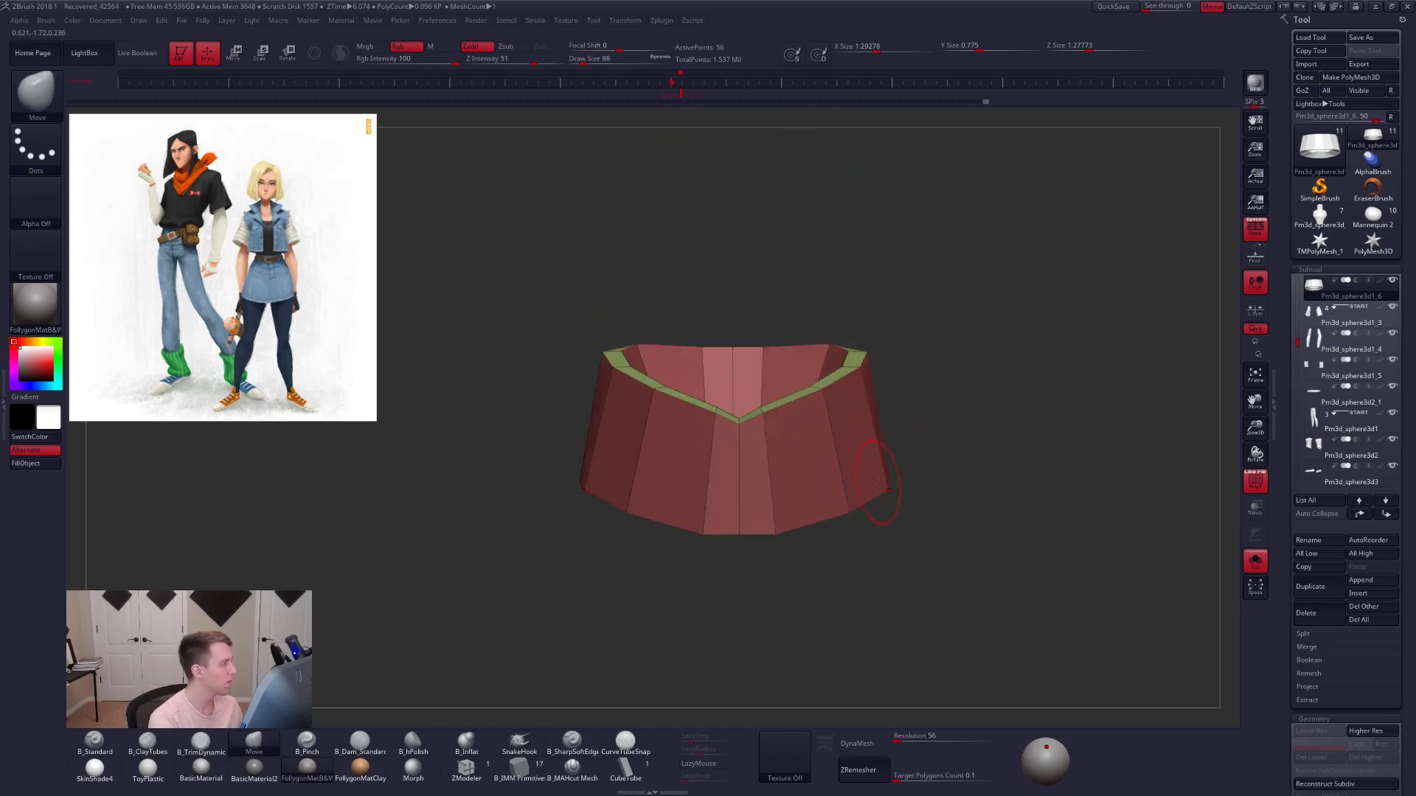
# - Mask the collar's upper part and rotate its lower rim in the side view so the front drops toward the chest
pyautogui.hotkey('alt', 's')
pyautogui.keyDown('alt'); pyautogui.moveTo(948, 489); pyautogui.dragTo(911, 457); pyautogui.keyUp('alt')
pyautogui.keyDown('shift'); pyautogui.moveTo(837, 491); pyautogui.dragTo(912, 502); pyautogui.keyUp('shift')
pyautogui.moveTo(912, 501)
pyautogui.mouseDown(button='right')
pyautogui.moveTo(951, 509)
pyautogui.moveTo(875, 475)
pyautogui.mouseUp(button='right')
pyautogui.moveTo(876, 459)
pyautogui.keyDown('ctrl'); pyautogui.mouseDown()
pyautogui.moveTo(685, 549)
pyautogui.moveTo(926, 487)
pyautogui.mouseUp(); pyautogui.keyUp('ctrl')
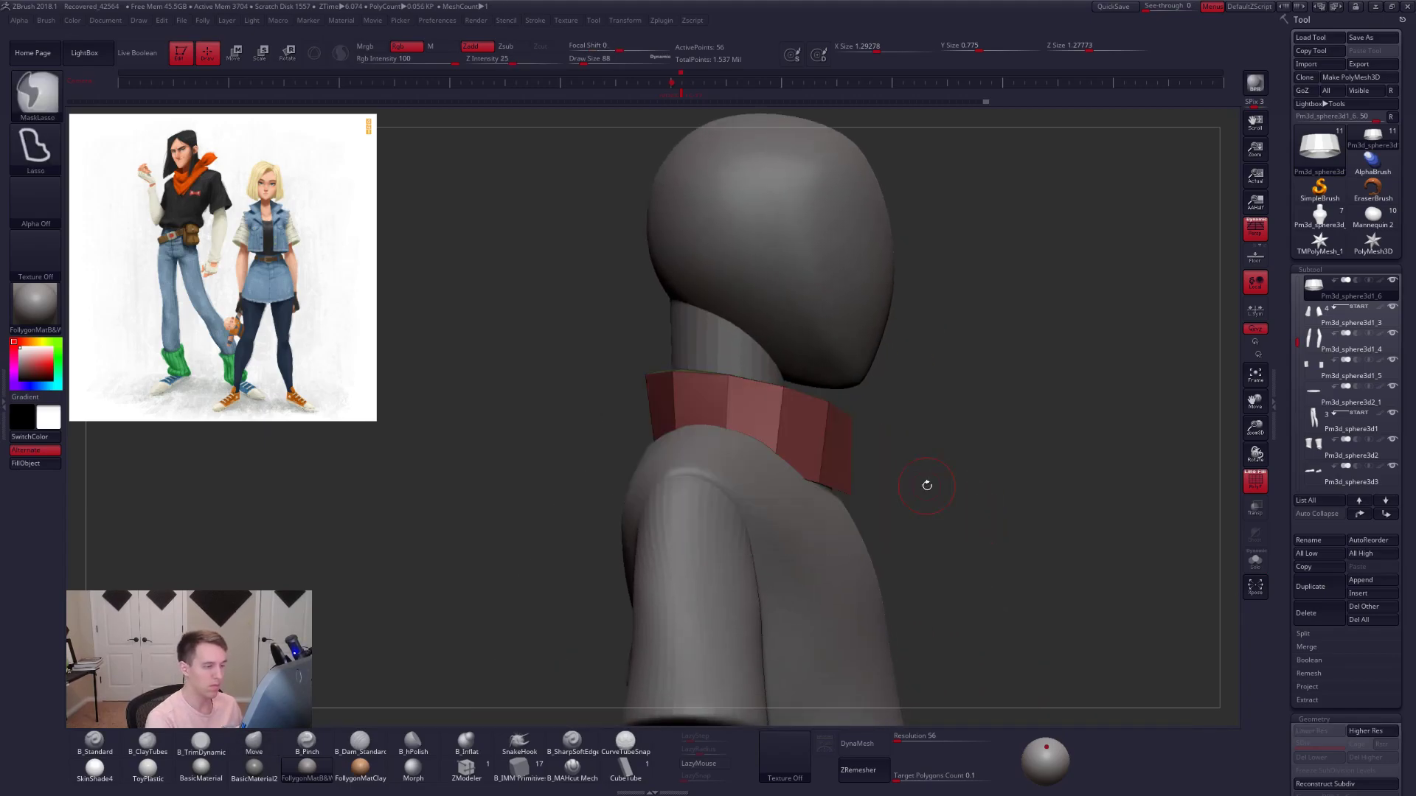
pyautogui.press('r')
pyautogui.hotkey('alt', 's')
pyautogui.moveTo(657, 463); pyautogui.dragTo(929, 515)
pyautogui.hotkey('shift', 'ctrl', 's')
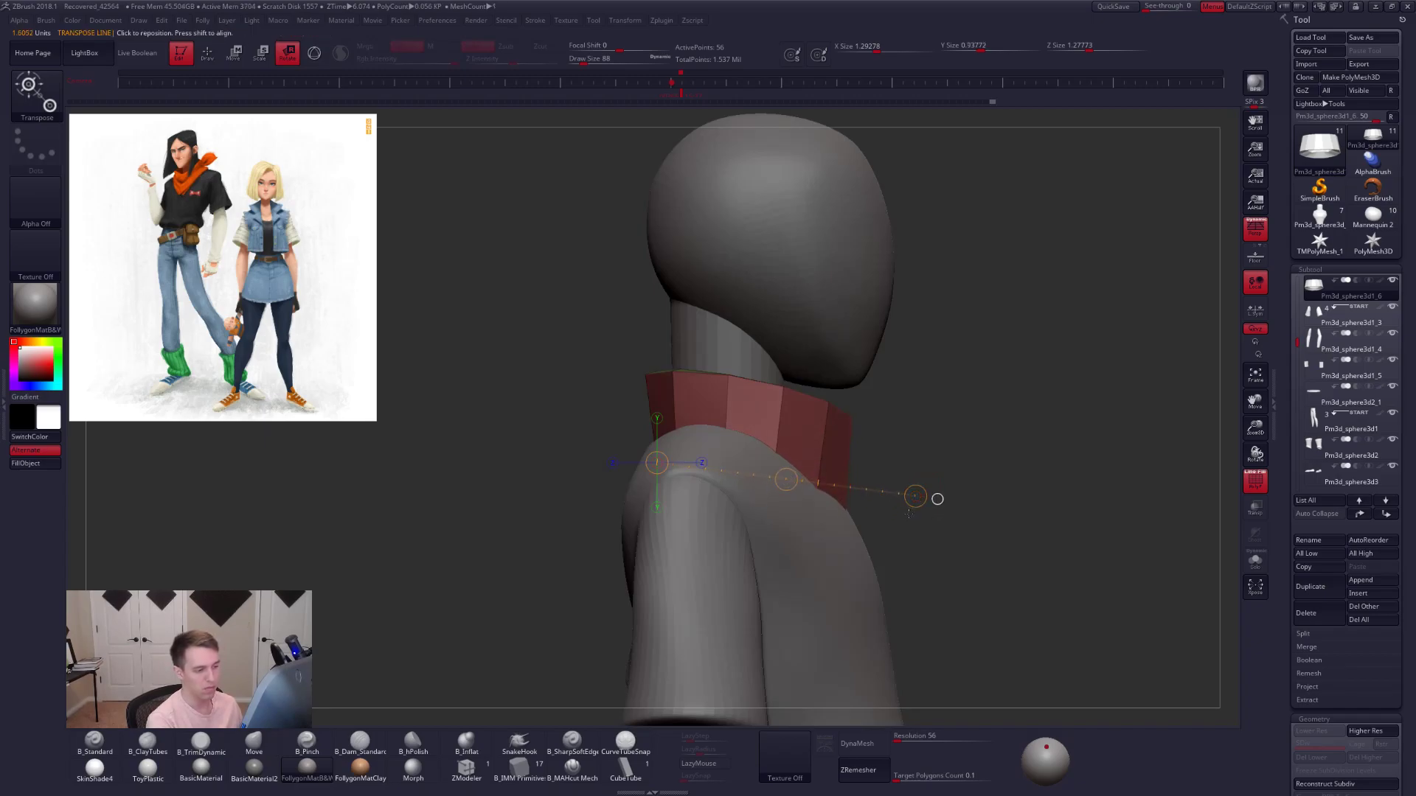
pyautogui.hotkey('ctrl', 'd')
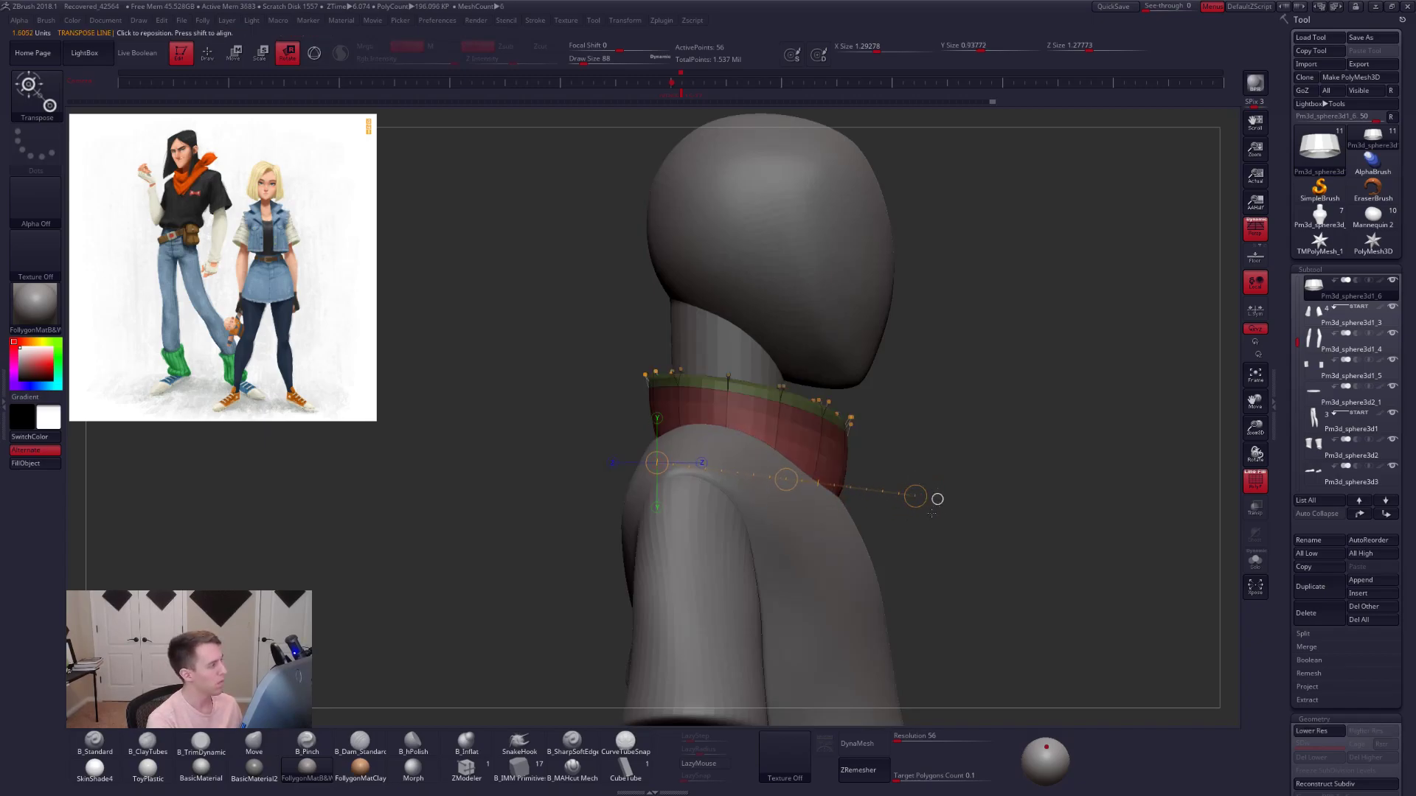
# - Clear the collar's mask, turn on its dynamic subdivision and hide the wireframe
pyautogui.hotkey('shift', 'd')
pyautogui.press('q')
pyautogui.keyDown('ctrl'); pyautogui.moveTo(947, 484); pyautogui.dragTo(950, 494); pyautogui.keyUp('ctrl')
pyautogui.press('w')
pyautogui.moveTo(949, 509)
pyautogui.keyDown('alt'); pyautogui.mouseDown()
pyautogui.moveTo(936, 492)
pyautogui.moveTo(878, 527)
pyautogui.moveTo(892, 470)
pyautogui.mouseUp(); pyautogui.keyUp('alt')
pyautogui.press('q')
pyautogui.press('d')
pyautogui.hotkey('shift', 'f')
# - Mask the lower part of the collar and rotate its upper rim upward at the back with Transpose Rotate
pyautogui.keyDown('ctrl'); pyautogui.moveTo(817, 387); pyautogui.dragTo(829, 418, button='right'); pyautogui.keyUp('ctrl')
pyautogui.press('space')
pyautogui.moveTo(854, 373)
pyautogui.mouseDown()
pyautogui.moveTo(729, 361)
pyautogui.moveTo(735, 350)
pyautogui.mouseUp()
pyautogui.press('space')
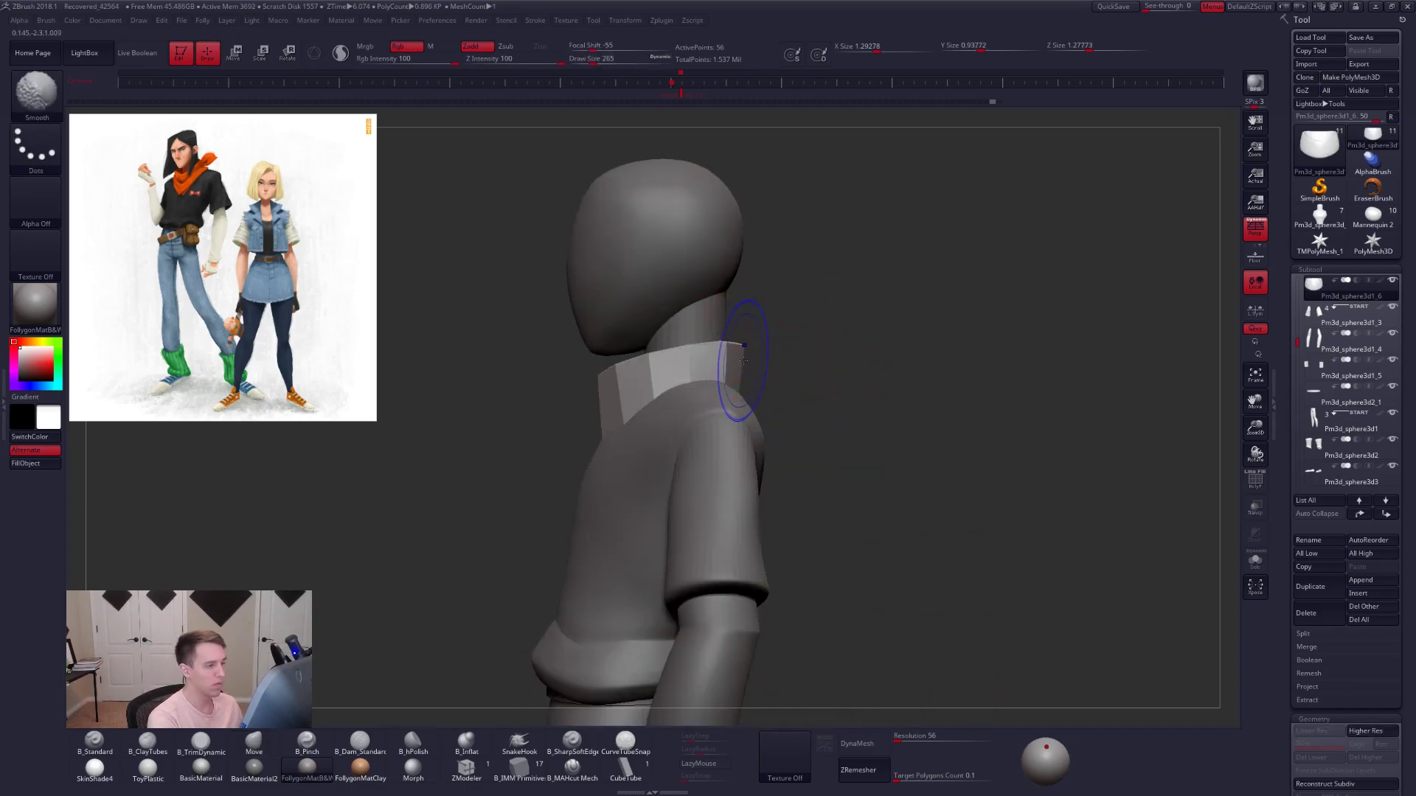
pyautogui.moveTo(758, 357)
pyautogui.keyDown('ctrl'); pyautogui.mouseDown()
pyautogui.moveTo(612, 329)
pyautogui.moveTo(901, 353)
pyautogui.mouseUp(); pyautogui.keyUp('ctrl')
pyautogui.keyDown('ctrl'); pyautogui.click(901, 353); pyautogui.keyUp('ctrl')
pyautogui.press('r')
pyautogui.moveTo(597, 376); pyautogui.dragTo(803, 354)
pyautogui.press('d')
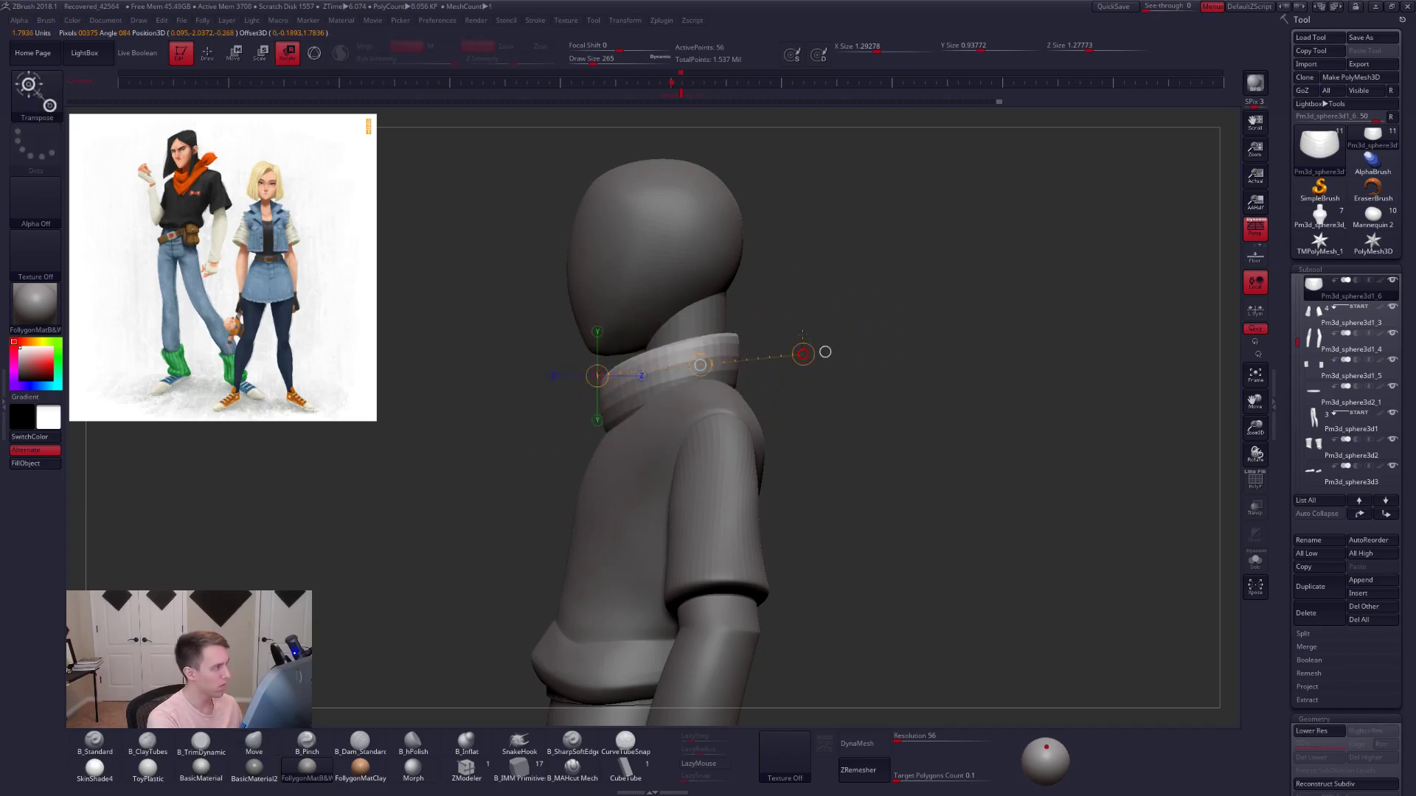
pyautogui.press('w')
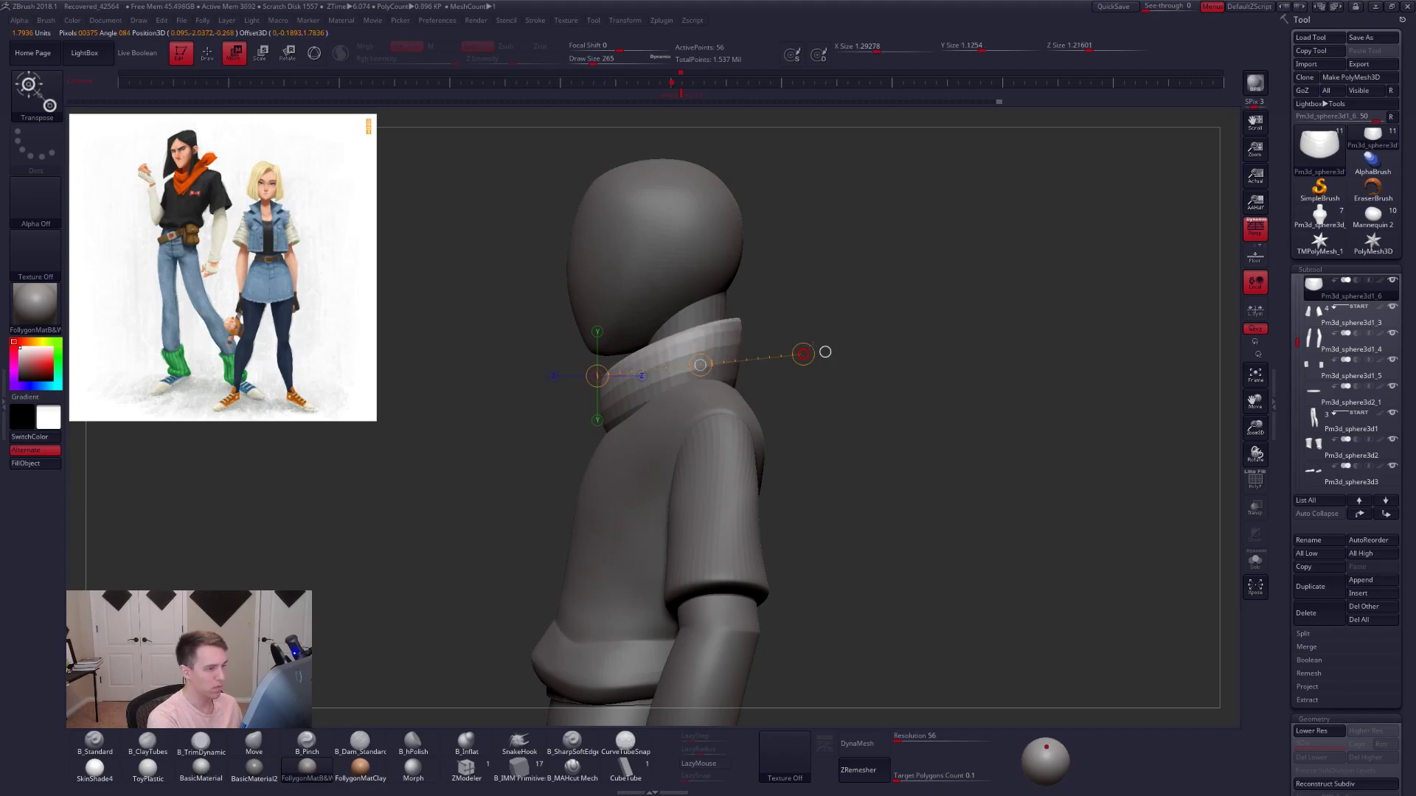
# - Refine the collar's height and depth around the neck with the Move brush at draw size 252
pyautogui.press('q')
pyautogui.moveTo(546, 353)
pyautogui.mouseDown()
pyautogui.moveTo(814, 352)
pyautogui.moveTo(815, 337)
pyautogui.moveTo(864, 361)
pyautogui.moveTo(825, 381)
pyautogui.moveTo(816, 467)
pyautogui.mouseUp()
pyautogui.press('space')
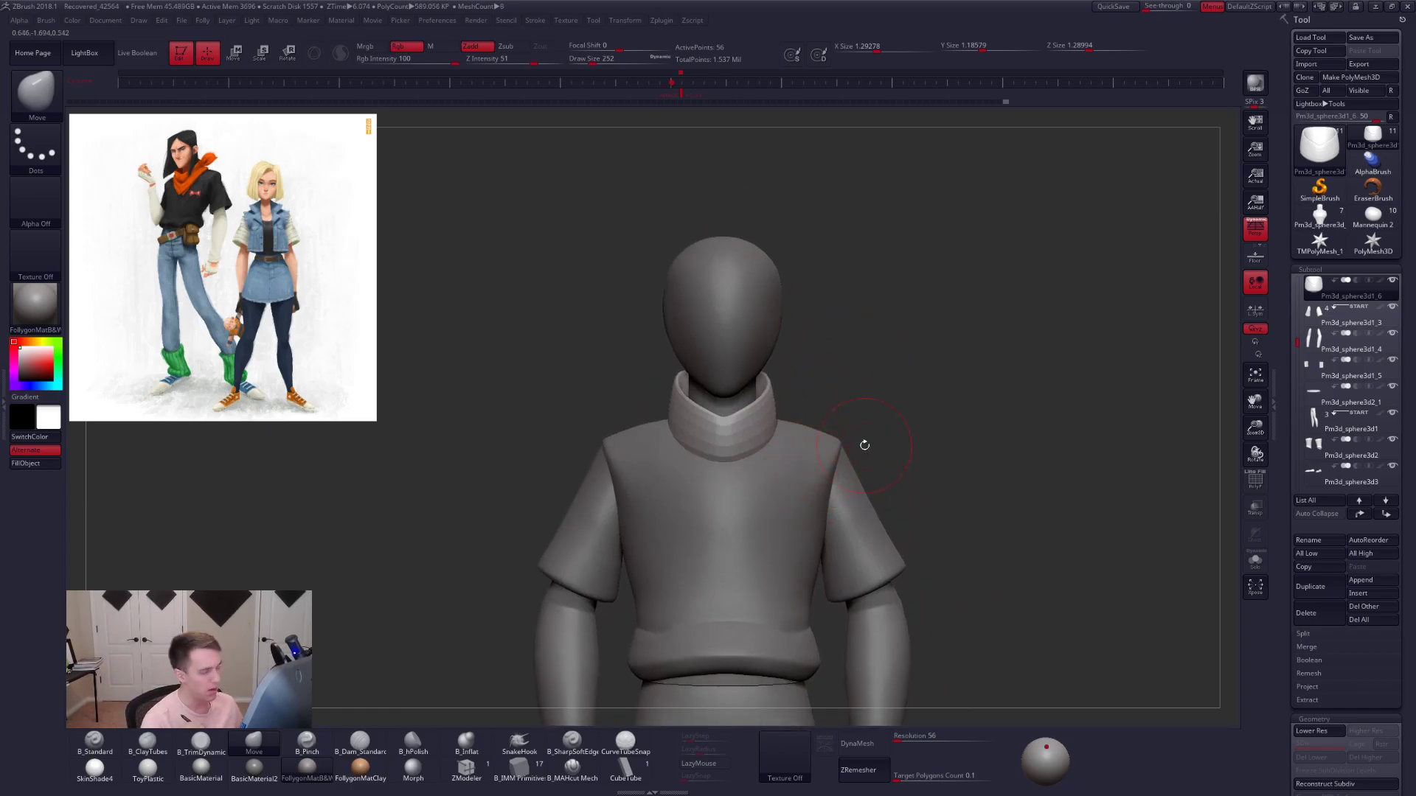
# - Select the shirt's torso subtool and raise it to subdivision level 5
pyautogui.moveTo(1295, 302); pyautogui.dragTo(1305, 283)
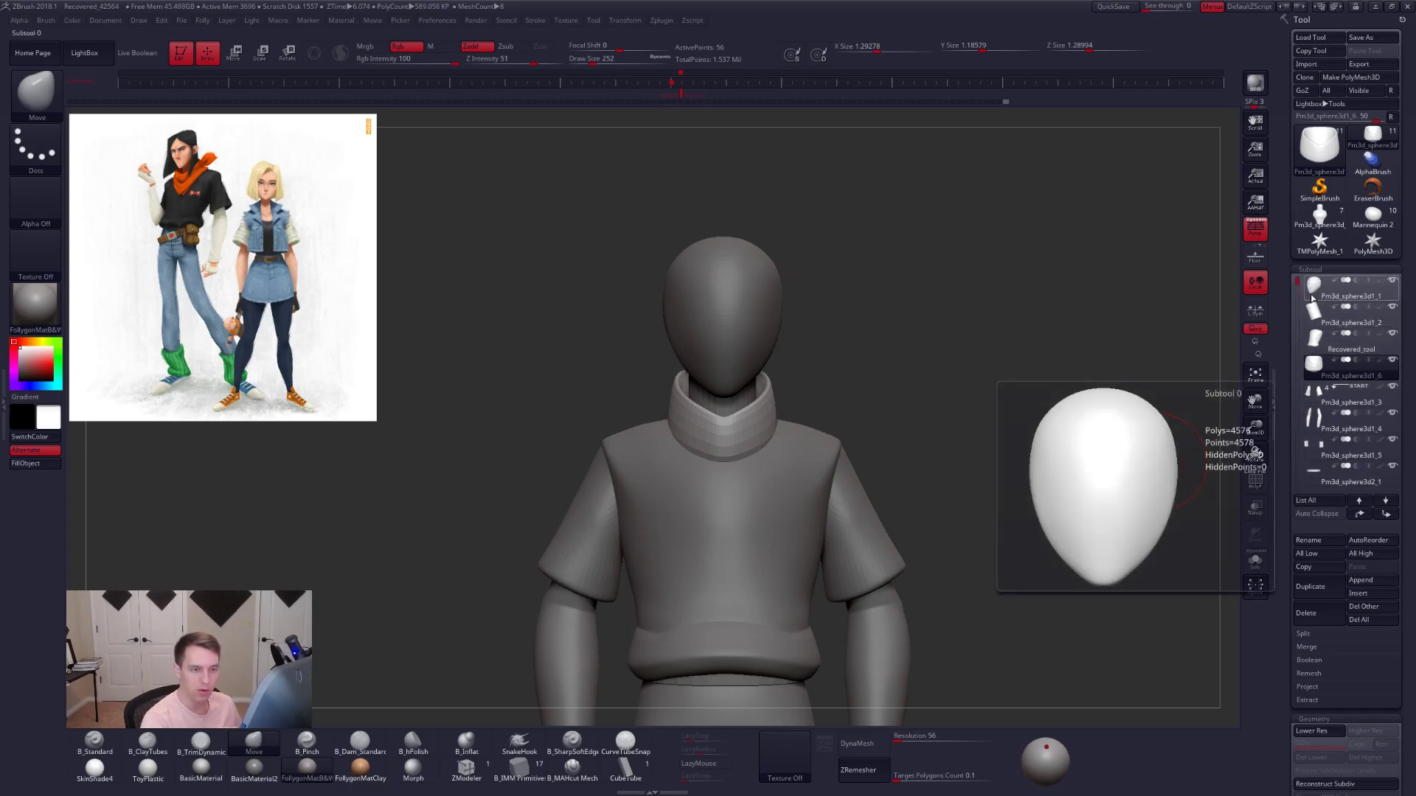
pyautogui.click(1314, 352)
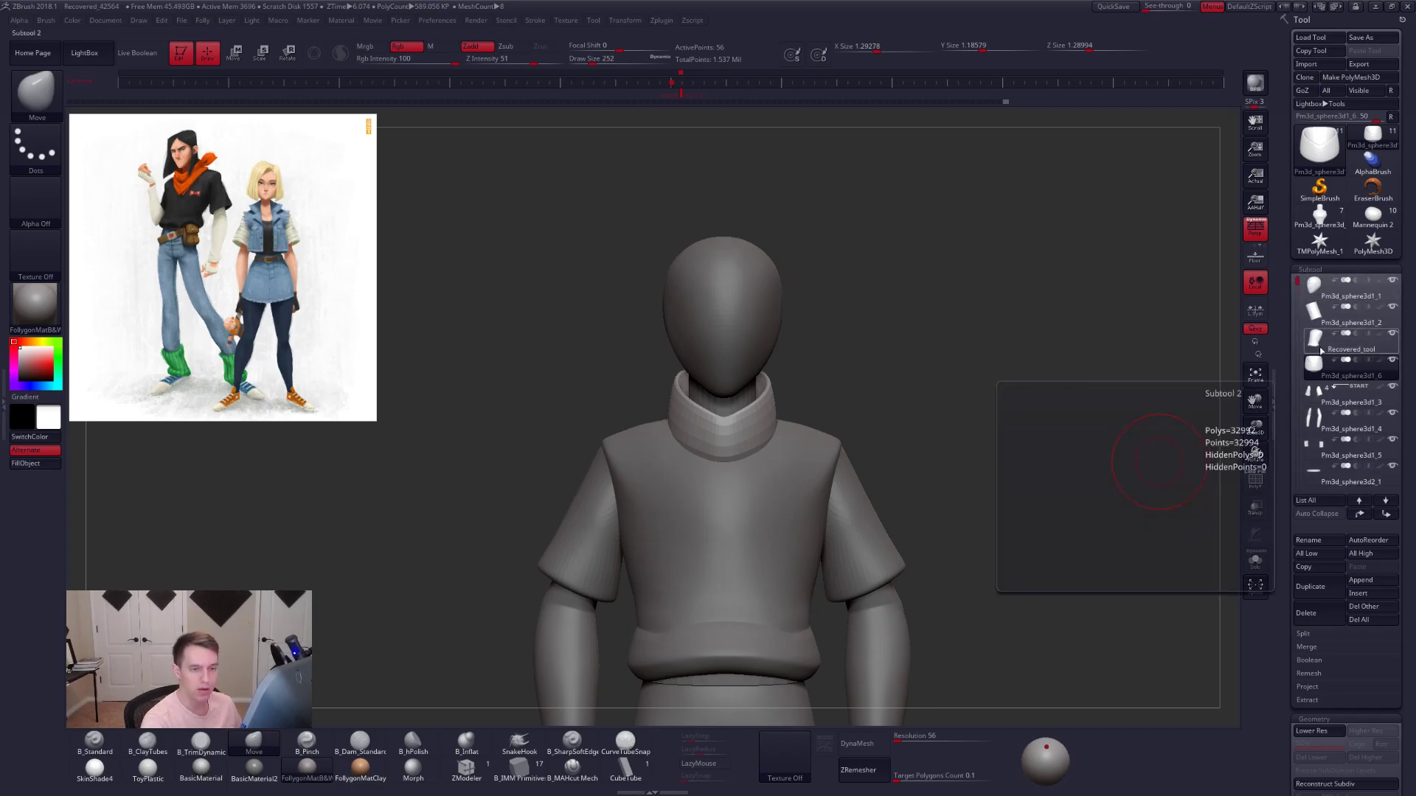
pyautogui.press('space')
pyautogui.moveTo(972, 416); pyautogui.dragTo(976, 410)
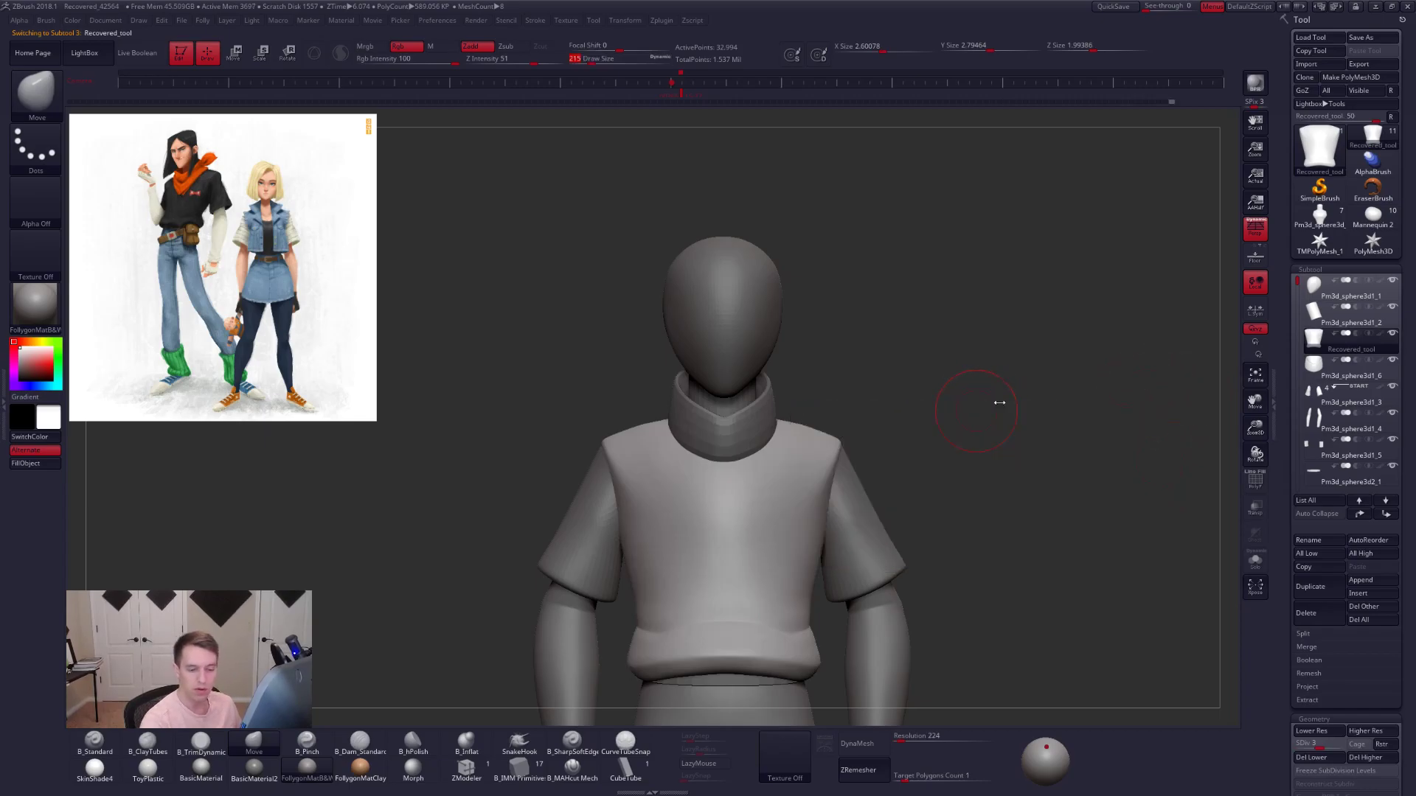
pyautogui.click(1342, 747)
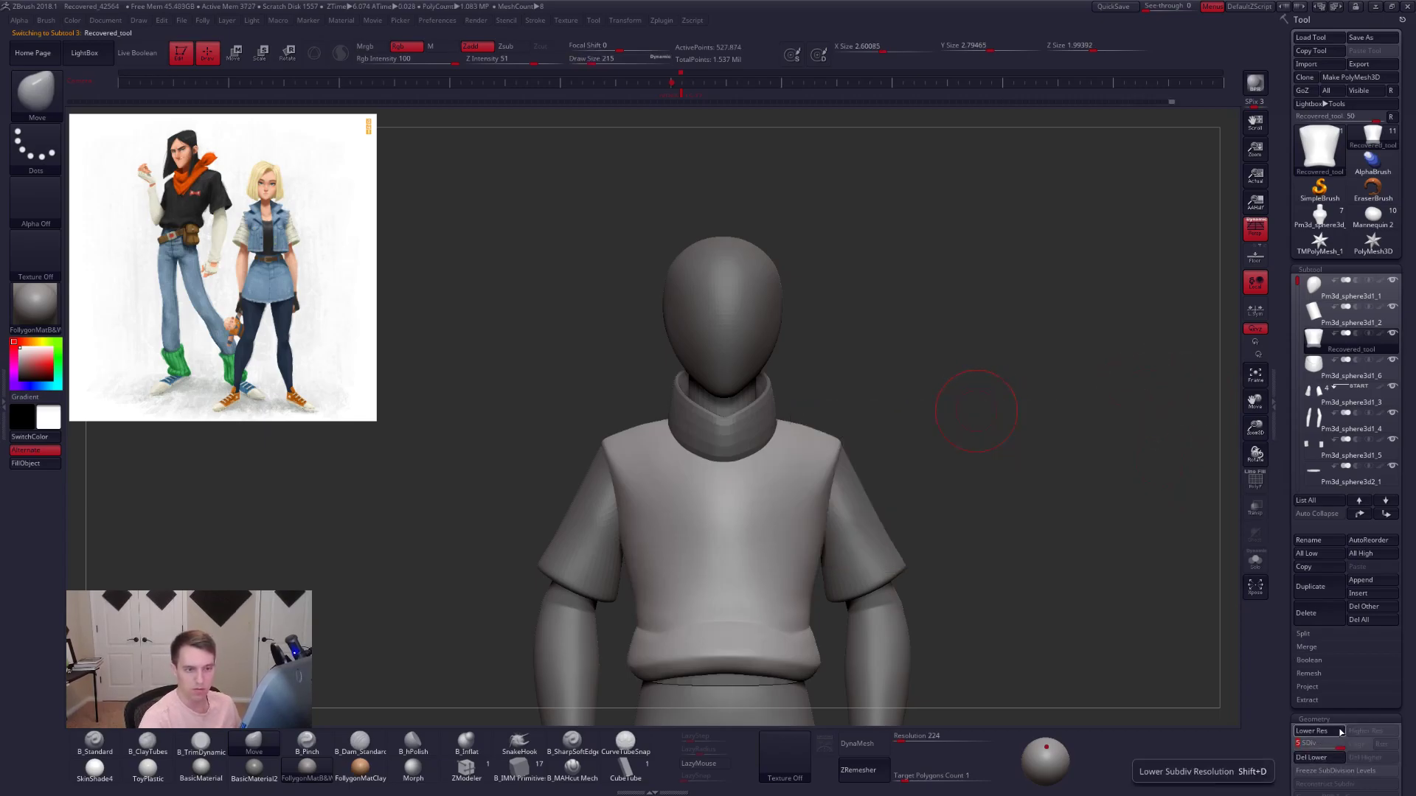
# - Mask a V-shaped area on the shirt's chest below the collar with the MaskLasso brush and refine its edges
pyautogui.hotkey('shift', 's')
pyautogui.press('space')
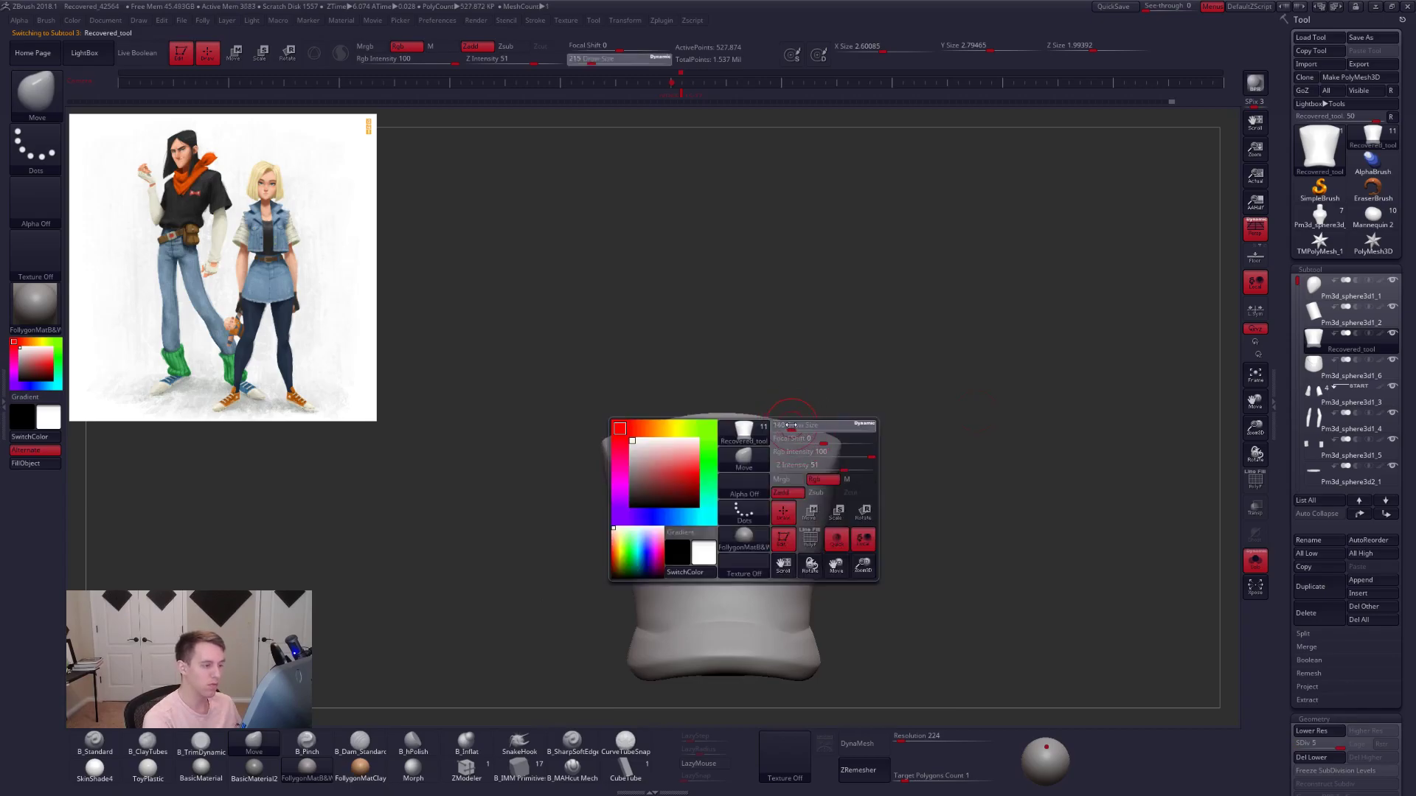
pyautogui.hotkey('ctrl', 'space')
pyautogui.keyDown('ctrl'); pyautogui.click(778, 653); pyautogui.keyUp('ctrl')
pyautogui.hotkey('ctrl', 'space')
pyautogui.keyDown('ctrl'); pyautogui.click(792, 619); pyautogui.keyUp('ctrl')
pyautogui.keyDown('alt'); pyautogui.moveTo(834, 364); pyautogui.dragTo(763, 392); pyautogui.keyUp('alt')
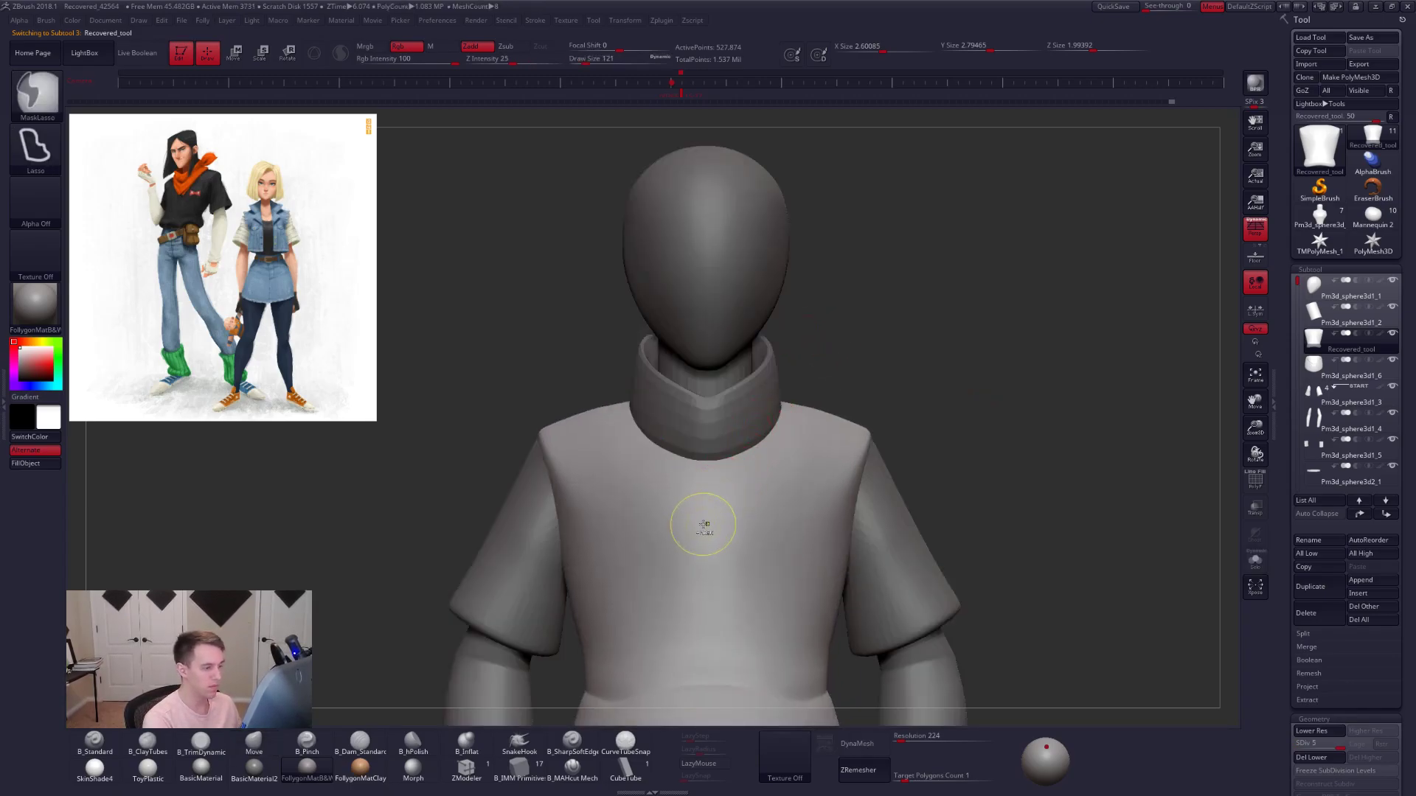
pyautogui.moveTo(707, 535)
pyautogui.keyDown('ctrl'); pyautogui.mouseDown()
pyautogui.moveTo(800, 410)
pyautogui.moveTo(620, 269)
pyautogui.mouseUp(); pyautogui.keyUp('ctrl')
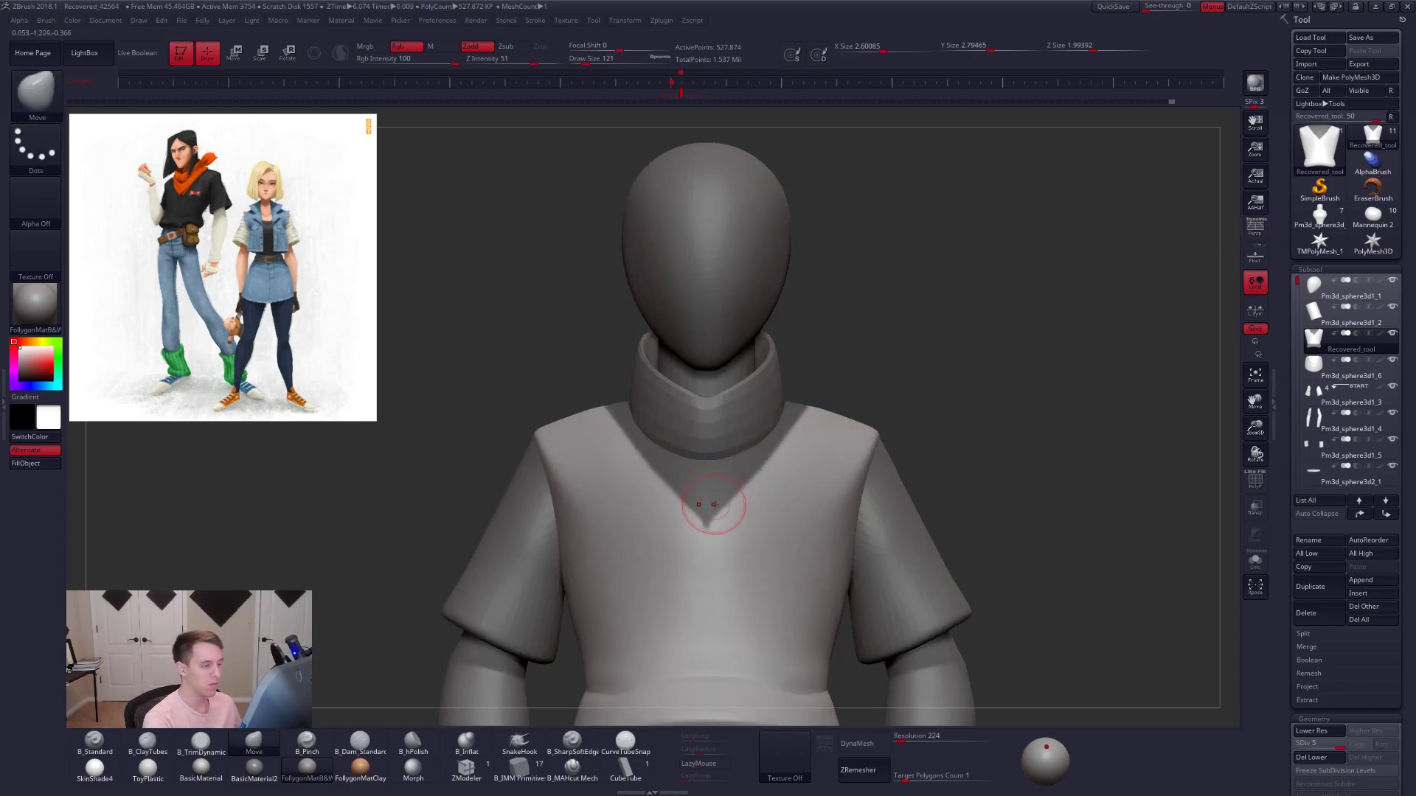
pyautogui.moveTo(704, 523)
pyautogui.keyDown('ctrl'); pyautogui.keyDown('alt'); pyautogui.mouseDown()
pyautogui.moveTo(727, 570)
pyautogui.moveTo(742, 565)
pyautogui.moveTo(710, 523)
pyautogui.moveTo(771, 474)
pyautogui.moveTo(810, 335)
pyautogui.moveTo(793, 317)
pyautogui.mouseUp(); pyautogui.keyUp('alt'); pyautogui.keyUp('ctrl')
pyautogui.press('ctrl')
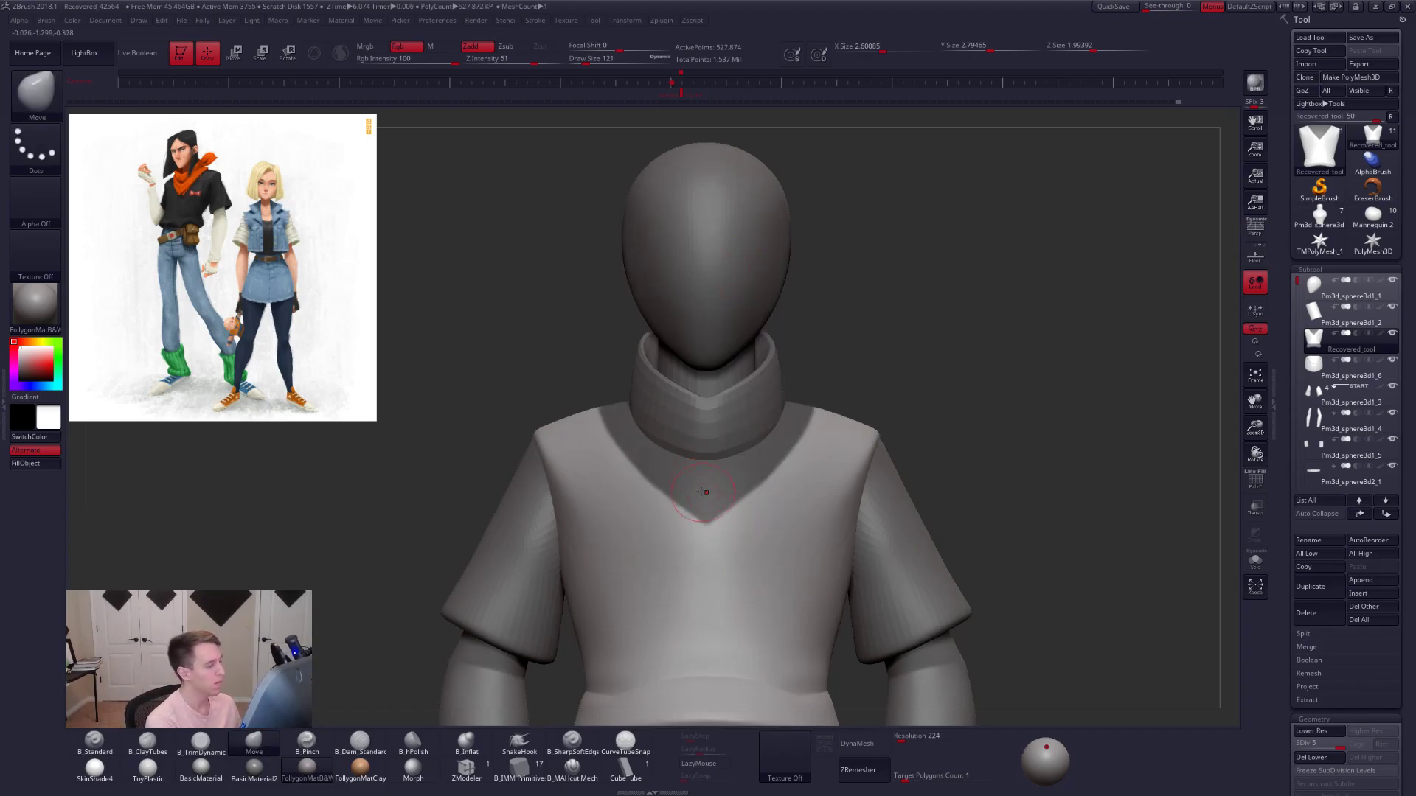
# - Extend the lasso mask over the shoulder and around the back of the shirt below the collar
pyautogui.moveTo(705, 501)
pyautogui.mouseDown(button='right')
pyautogui.moveTo(689, 492)
pyautogui.moveTo(790, 465)
pyautogui.mouseUp(button='right')
pyautogui.moveTo(695, 451)
pyautogui.keyDown('shift'); pyautogui.mouseDown(button='right')
pyautogui.moveTo(655, 454)
pyautogui.moveTo(660, 417)
pyautogui.mouseUp(button='right'); pyautogui.keyUp('shift')
pyautogui.moveTo(641, 413)
pyautogui.keyDown('ctrl'); pyautogui.mouseDown()
pyautogui.moveTo(737, 406)
pyautogui.moveTo(708, 560)
pyautogui.moveTo(689, 559)
pyautogui.mouseUp(); pyautogui.keyUp('ctrl')
pyautogui.moveTo(781, 458); pyautogui.dragTo(724, 463, button='right')
# - Invert the shirt's mask, clean up its edge around the shoulders and back with the MaskPen brush, and invert it back
pyautogui.hotkey('ctrl', 'f')
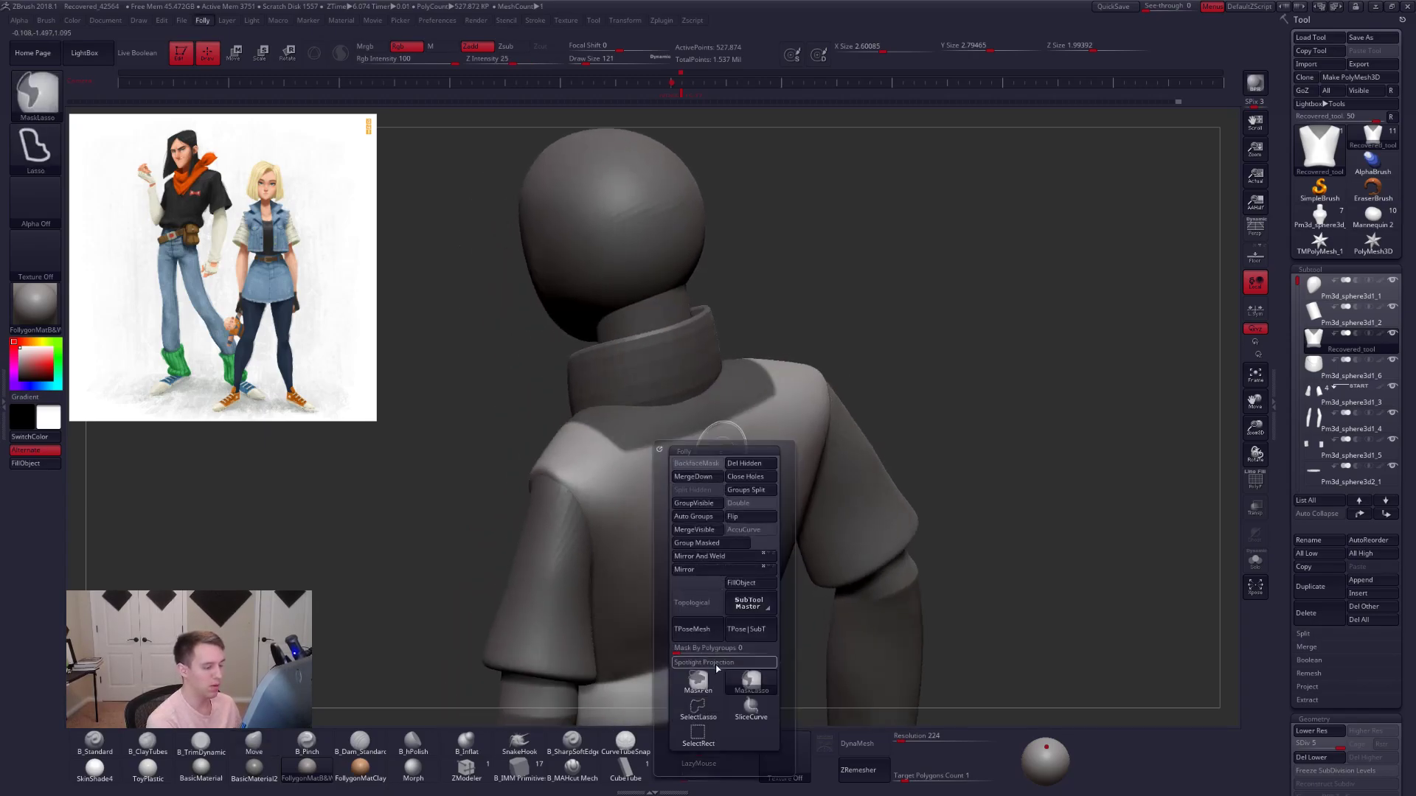
pyautogui.click(698, 682)
pyautogui.moveTo(738, 332); pyautogui.dragTo(807, 311, button='right')
pyautogui.keyDown('ctrl'); pyautogui.click(809, 310); pyautogui.keyUp('ctrl')
pyautogui.press('space')
pyautogui.click(801, 326)
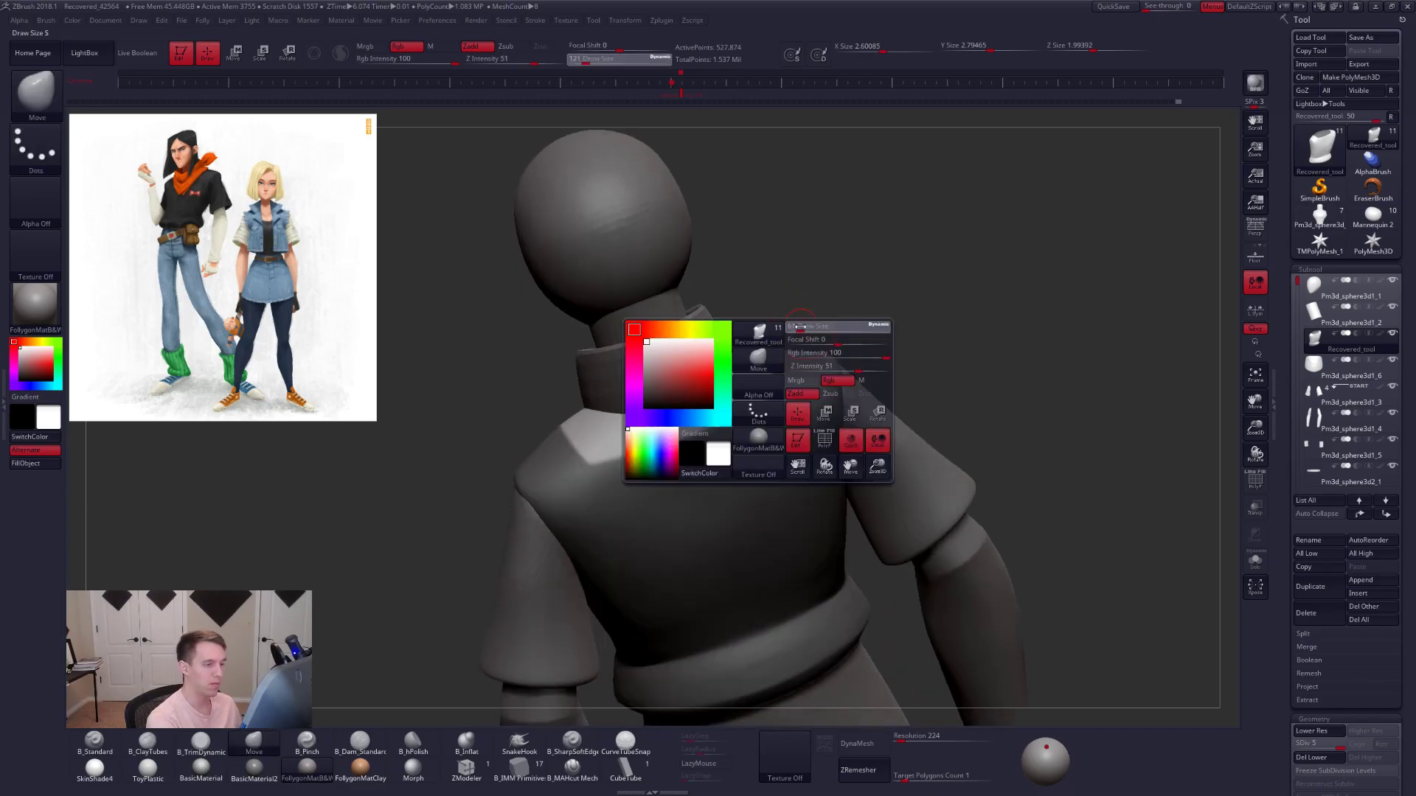
pyautogui.moveTo(800, 326); pyautogui.dragTo(798, 326)
pyautogui.moveTo(724, 435)
pyautogui.keyDown('ctrl'); pyautogui.mouseDown()
pyautogui.moveTo(771, 372)
pyautogui.moveTo(753, 411)
pyautogui.moveTo(704, 449)
pyautogui.mouseUp(); pyautogui.keyUp('ctrl')
pyautogui.moveTo(704, 449); pyautogui.dragTo(664, 489, button='right')
pyautogui.moveTo(657, 457)
pyautogui.keyDown('ctrl'); pyautogui.mouseDown()
pyautogui.moveTo(746, 413)
pyautogui.moveTo(772, 354)
pyautogui.mouseUp(); pyautogui.keyUp('ctrl')
pyautogui.moveTo(740, 487)
pyautogui.mouseDown(button='right')
pyautogui.moveTo(723, 435)
pyautogui.moveTo(884, 426)
pyautogui.moveTo(932, 442)
pyautogui.mouseUp(button='right')
pyautogui.keyDown('ctrl'); pyautogui.moveTo(932, 442); pyautogui.dragTo(953, 382, button='right'); pyautogui.keyUp('ctrl')
pyautogui.keyDown('ctrl'); pyautogui.click(969, 396); pyautogui.keyUp('ctrl')
# - Extract the masked neckline area as a separate subtool with smoothness 5 and thickness 0.02, and accept it
pyautogui.hotkey('ctrl', 'f')
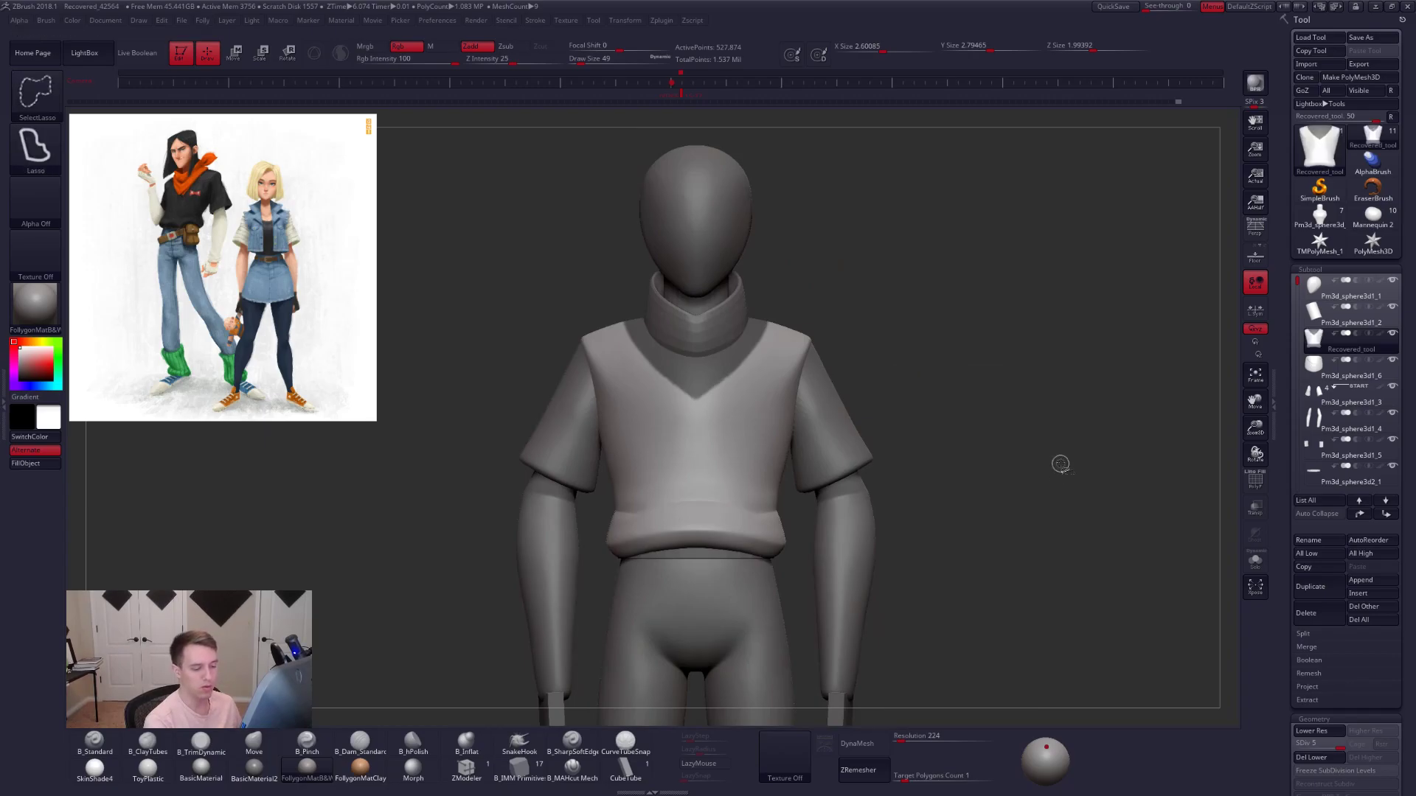
pyautogui.scroll(-5, 1298, 541)
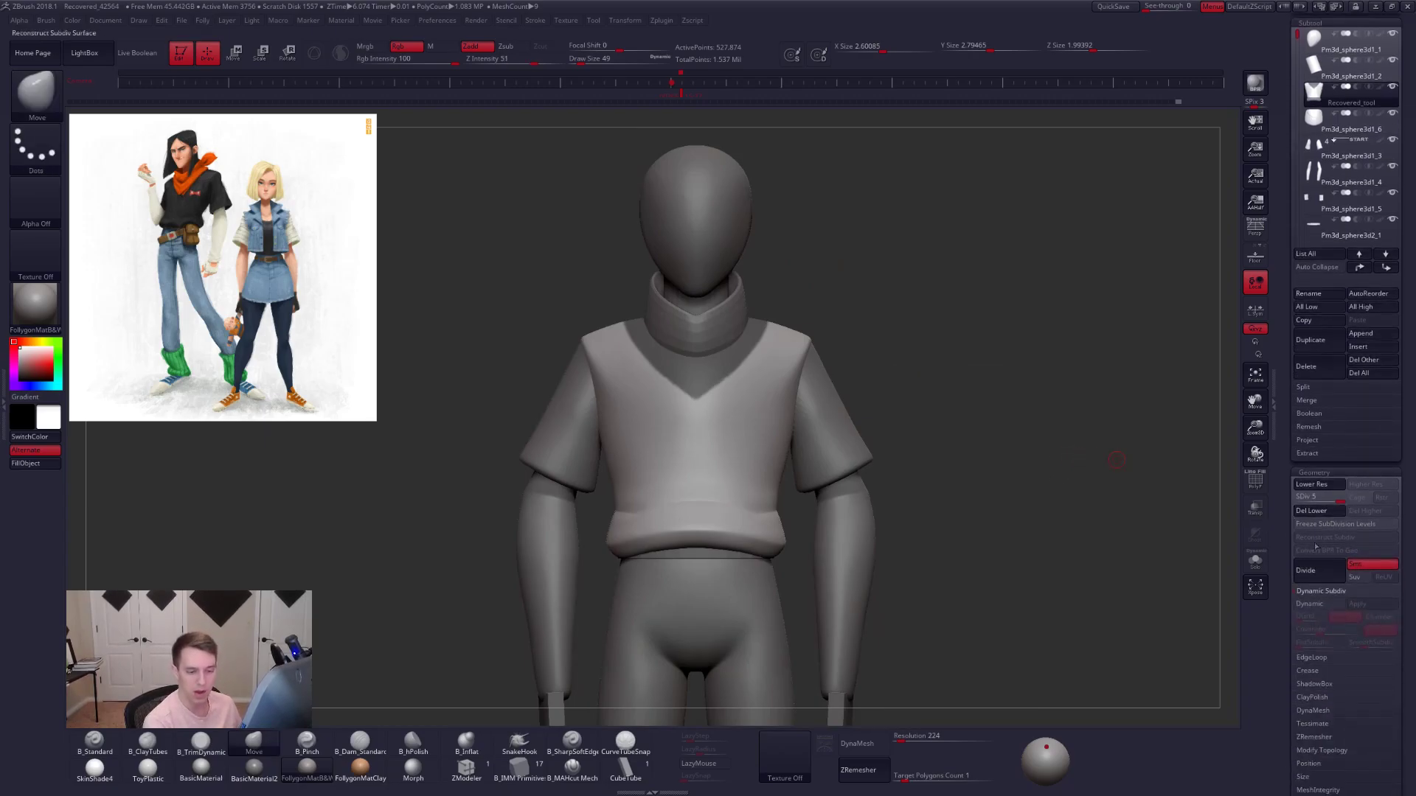
pyautogui.click(1307, 453)
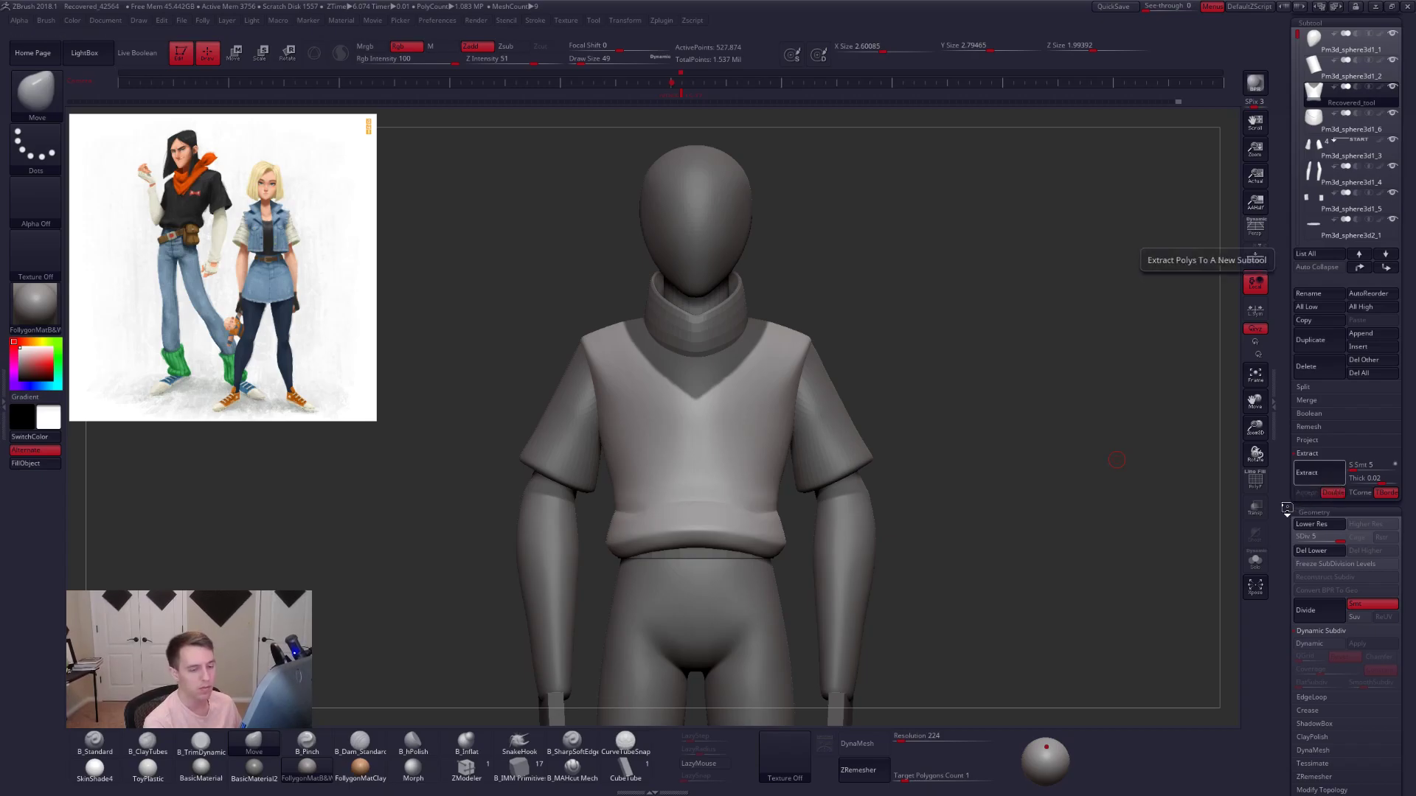
pyautogui.click(1307, 472)
pyautogui.click(1305, 492)
pyautogui.moveTo(1293, 191); pyautogui.dragTo(1294, 438)
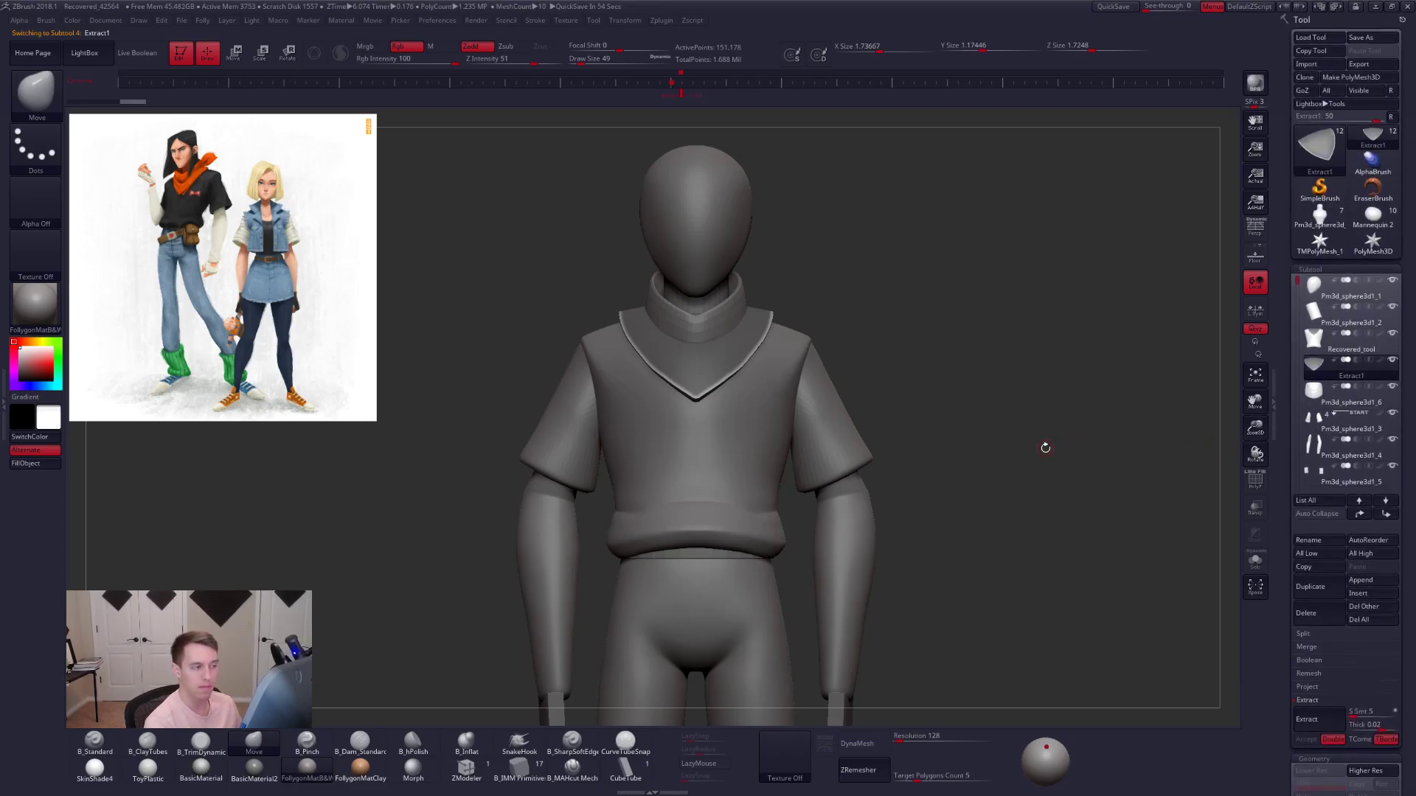
# - Move the extracted neckerchief piece one place down in the subtool order, below the collar, keeping it selected
pyautogui.moveTo(1054, 462); pyautogui.dragTo(1049, 472)
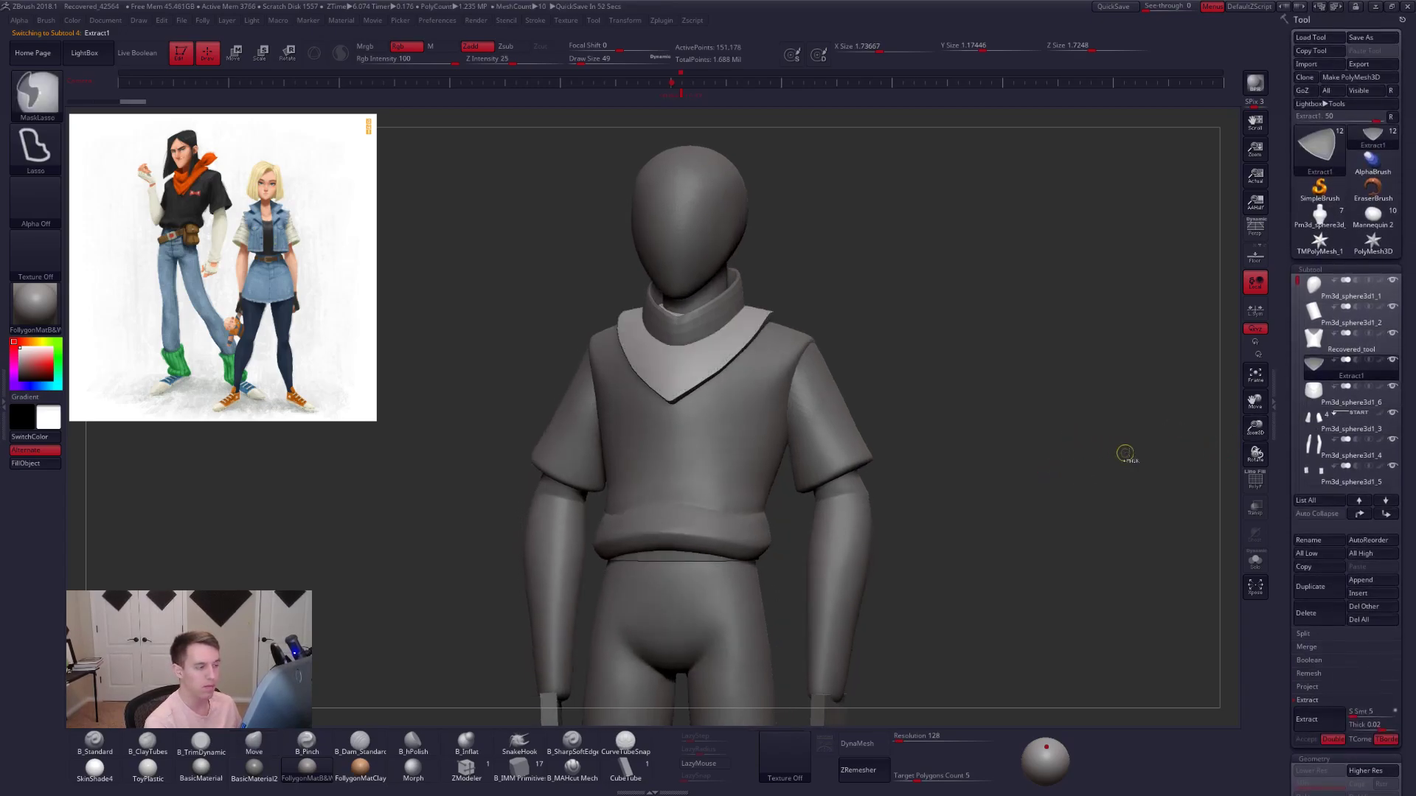
pyautogui.click(1385, 500)
pyautogui.click(1349, 342)
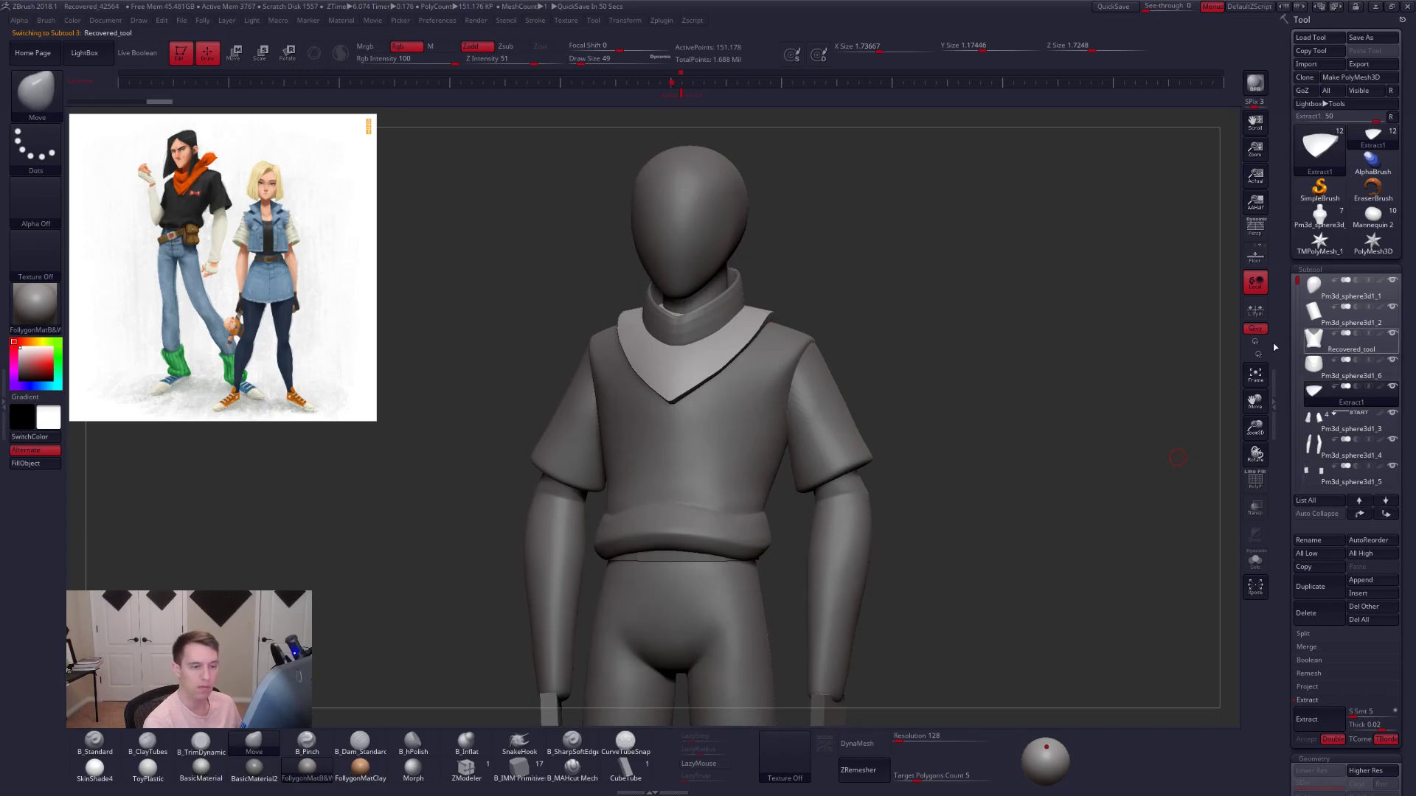
pyautogui.click(1351, 396)
# - Isolate the extracted piece with its wireframe shown and ZRemesh it at a target polygon count of 0.1
pyautogui.hotkey('shift', 'f')
pyautogui.hotkey('shift', 's')
pyautogui.moveTo(801, 387)
pyautogui.mouseDown()
pyautogui.moveTo(798, 332)
pyautogui.moveTo(770, 325)
pyautogui.moveTo(745, 383)
pyautogui.moveTo(731, 369)
pyautogui.mouseUp()
pyautogui.scroll(-5, 1278, 368)
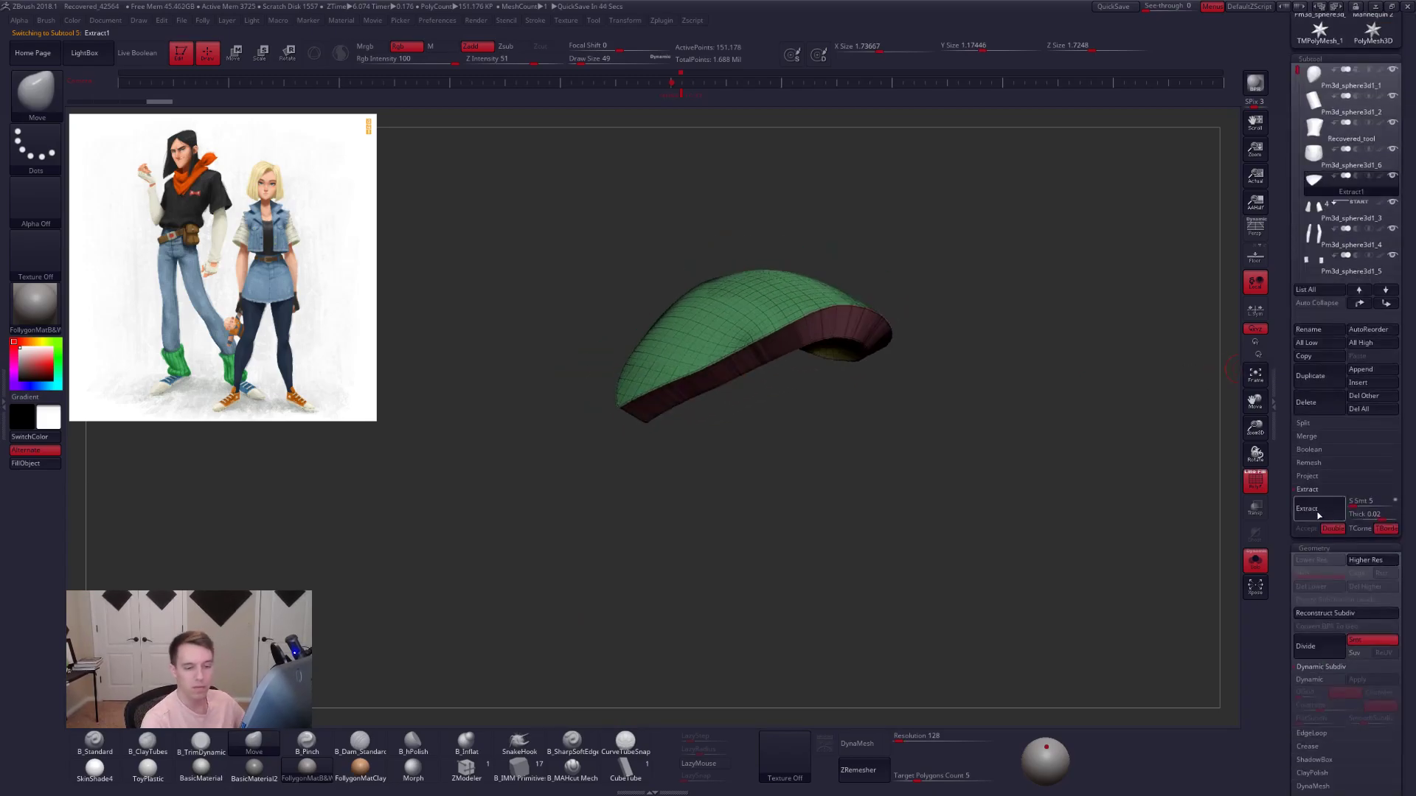
pyautogui.scroll(-3, 1318, 467)
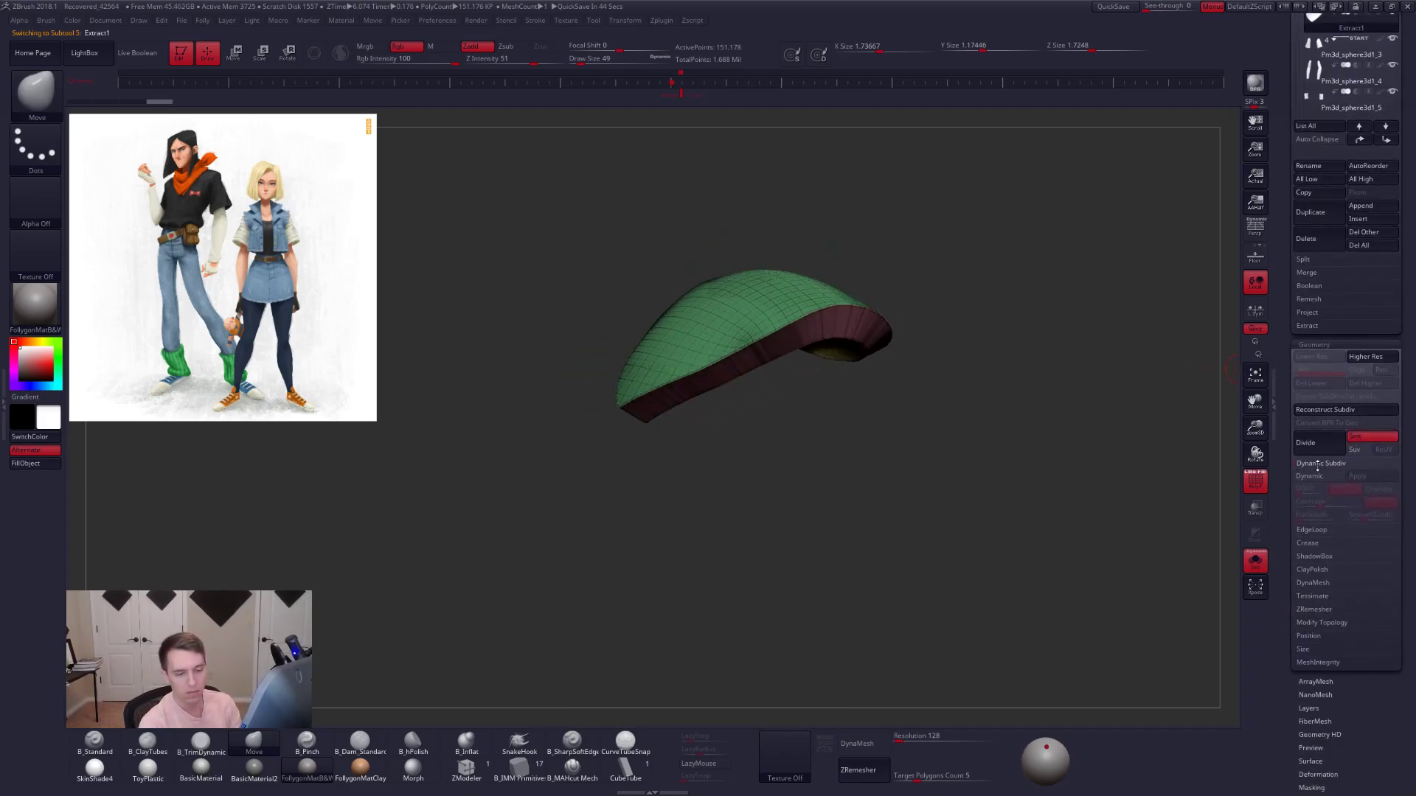
pyautogui.click(1315, 608)
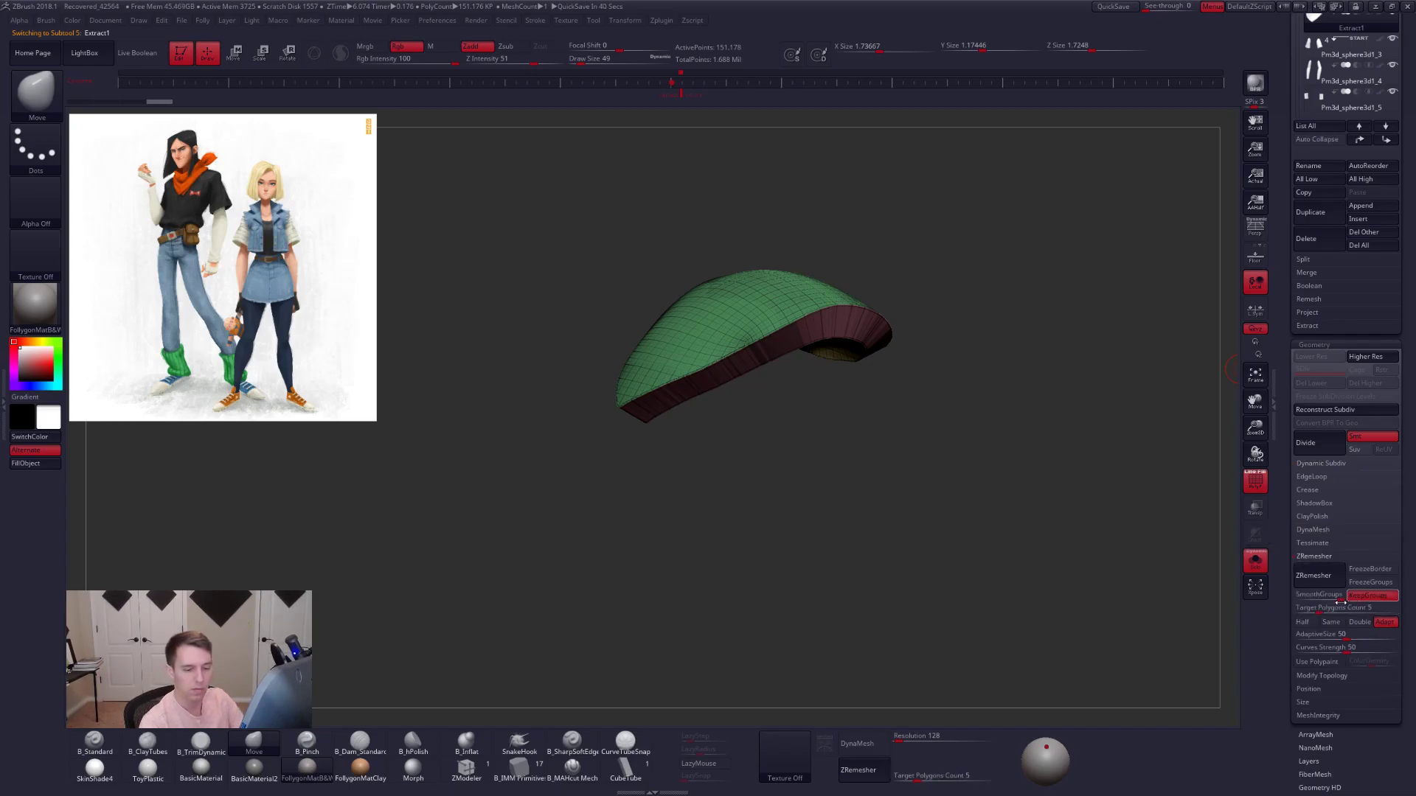
pyautogui.click(1305, 623)
pyautogui.click(1302, 623)
pyautogui.click(1315, 581)
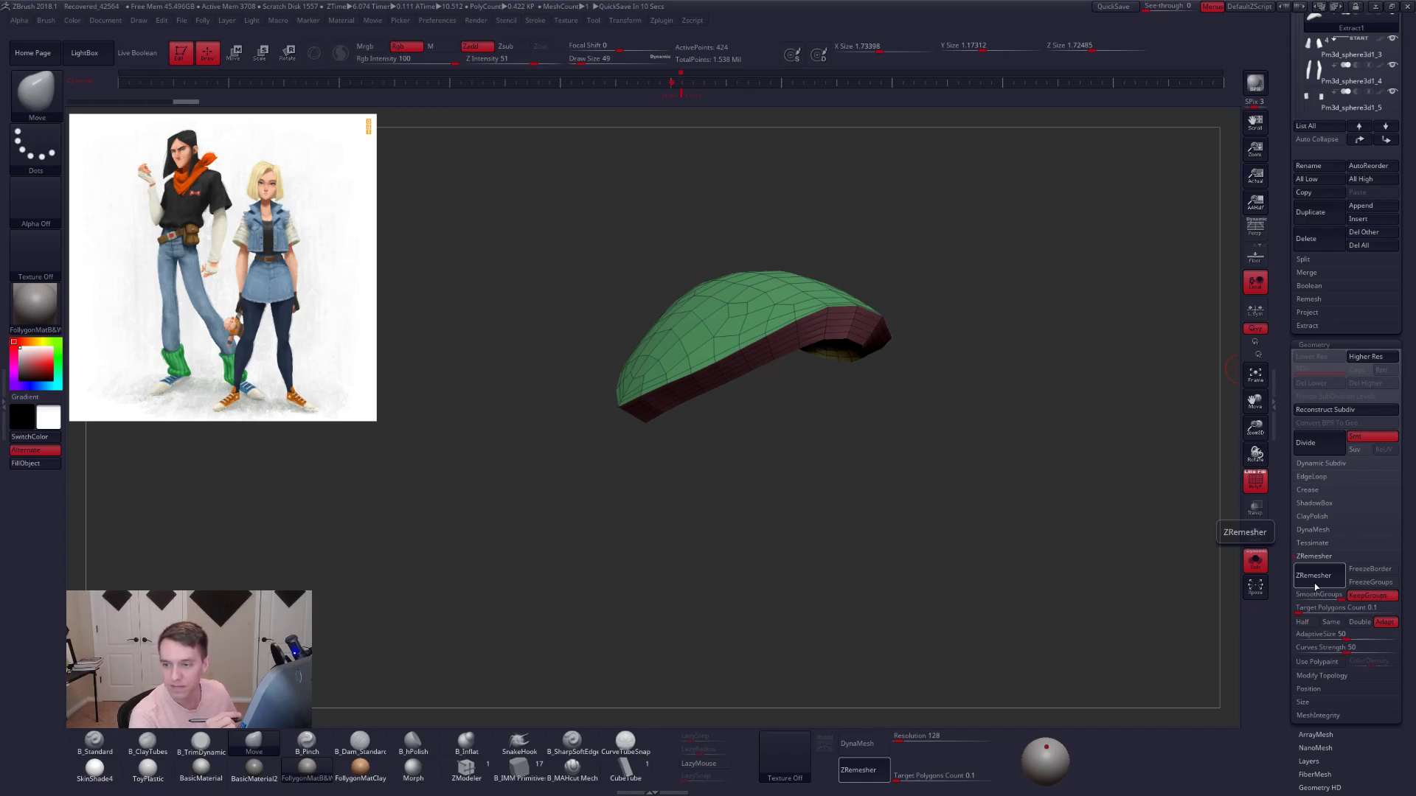
# - Examine the remeshed neckerchief piece on the full figure from the front, with and without its wireframe
pyautogui.moveTo(750, 442); pyautogui.dragTo(854, 406)
pyautogui.hotkey('alt', 's')
pyautogui.hotkey('shift', 'f')
pyautogui.moveTo(854, 407)
pyautogui.keyDown('shift'); pyautogui.mouseDown(button='right')
pyautogui.moveTo(860, 354)
pyautogui.moveTo(872, 382)
pyautogui.moveTo(851, 355)
pyautogui.moveTo(877, 402)
pyautogui.mouseUp(button='right'); pyautogui.keyUp('shift')
pyautogui.hotkey('shift', 'f')
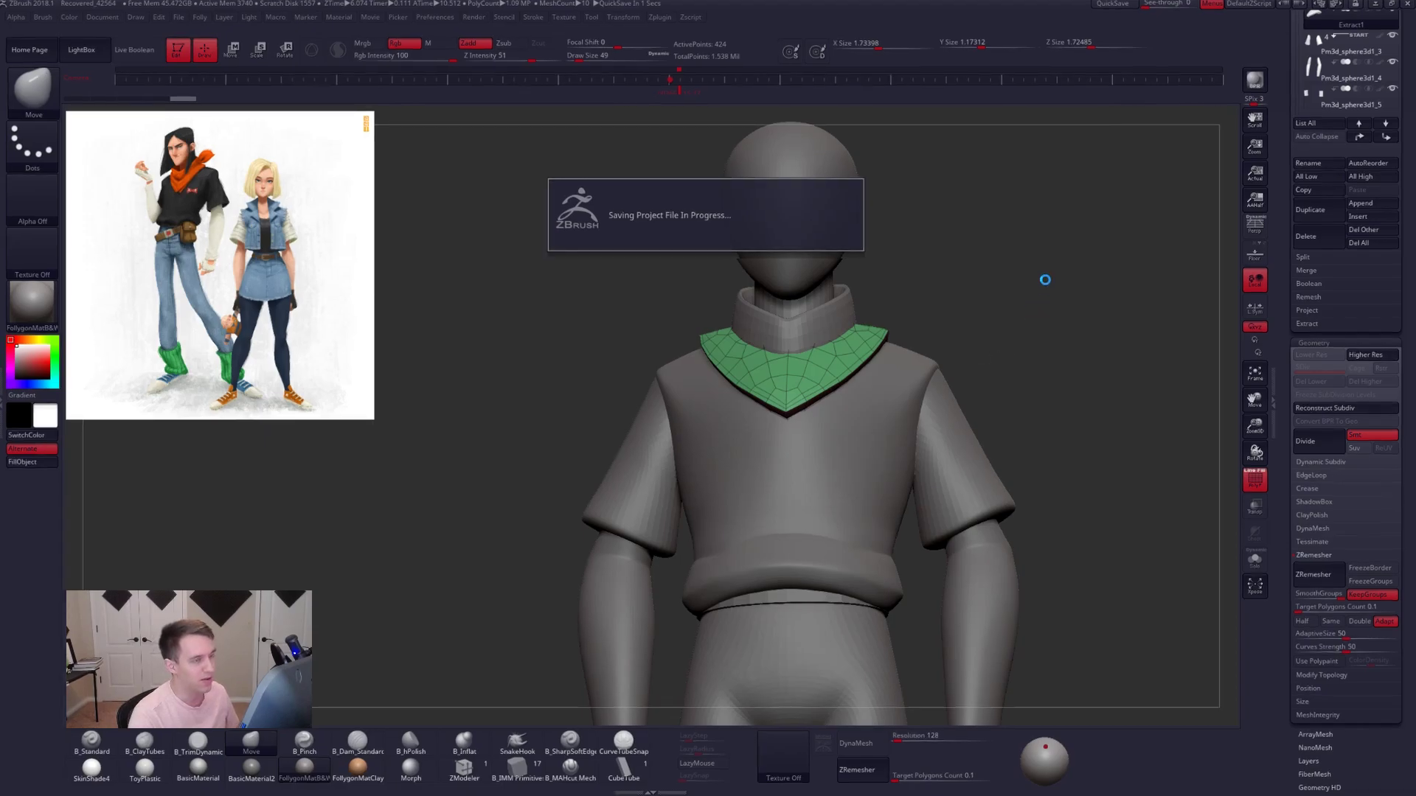
pyautogui.keyDown('alt'); pyautogui.moveTo(1045, 288); pyautogui.dragTo(919, 265); pyautogui.keyUp('alt')
pyautogui.hotkey('shift', 'f')
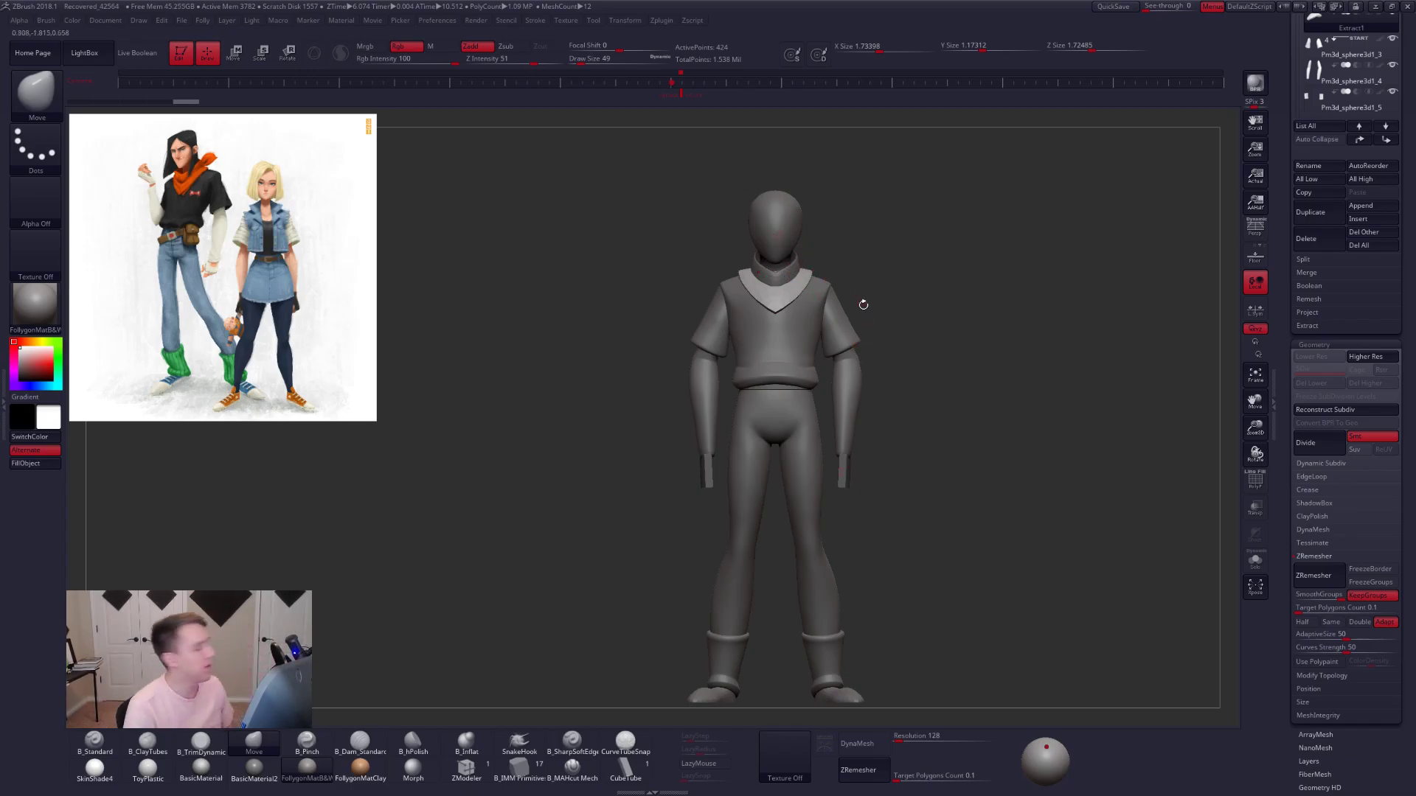
pyautogui.rightClick(943, 307)
pyautogui.keyDown('alt'); pyautogui.moveTo(937, 323); pyautogui.dragTo(930, 291); pyautogui.keyUp('alt')
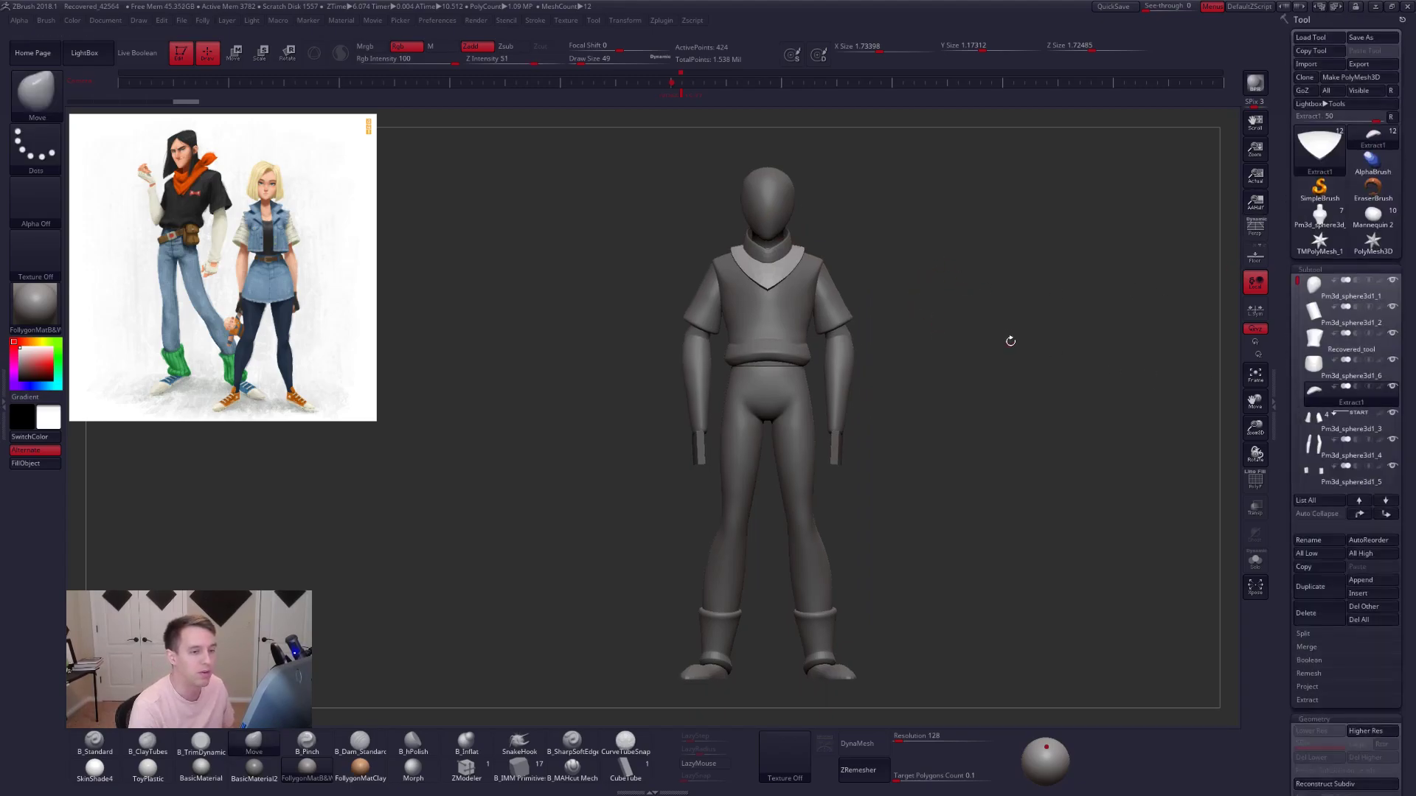
# - Switch to the browser and view the ArtStation portfolio, the Gumroad store's Curve Brushes product and the Follygon YouTube channel
pyautogui.hotkey('alt', 'Tab')
pyautogui.click(995, 251)
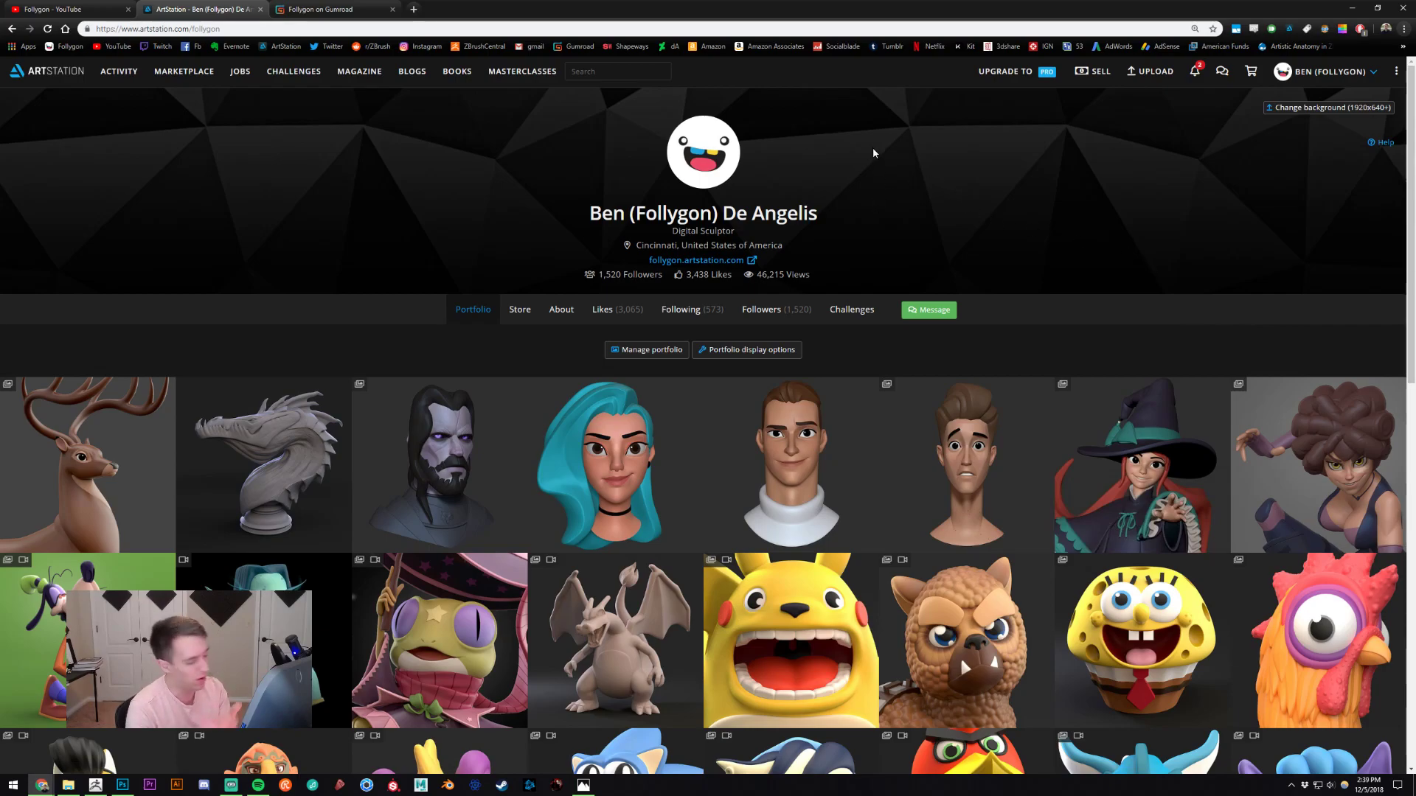
pyautogui.click(332, 9)
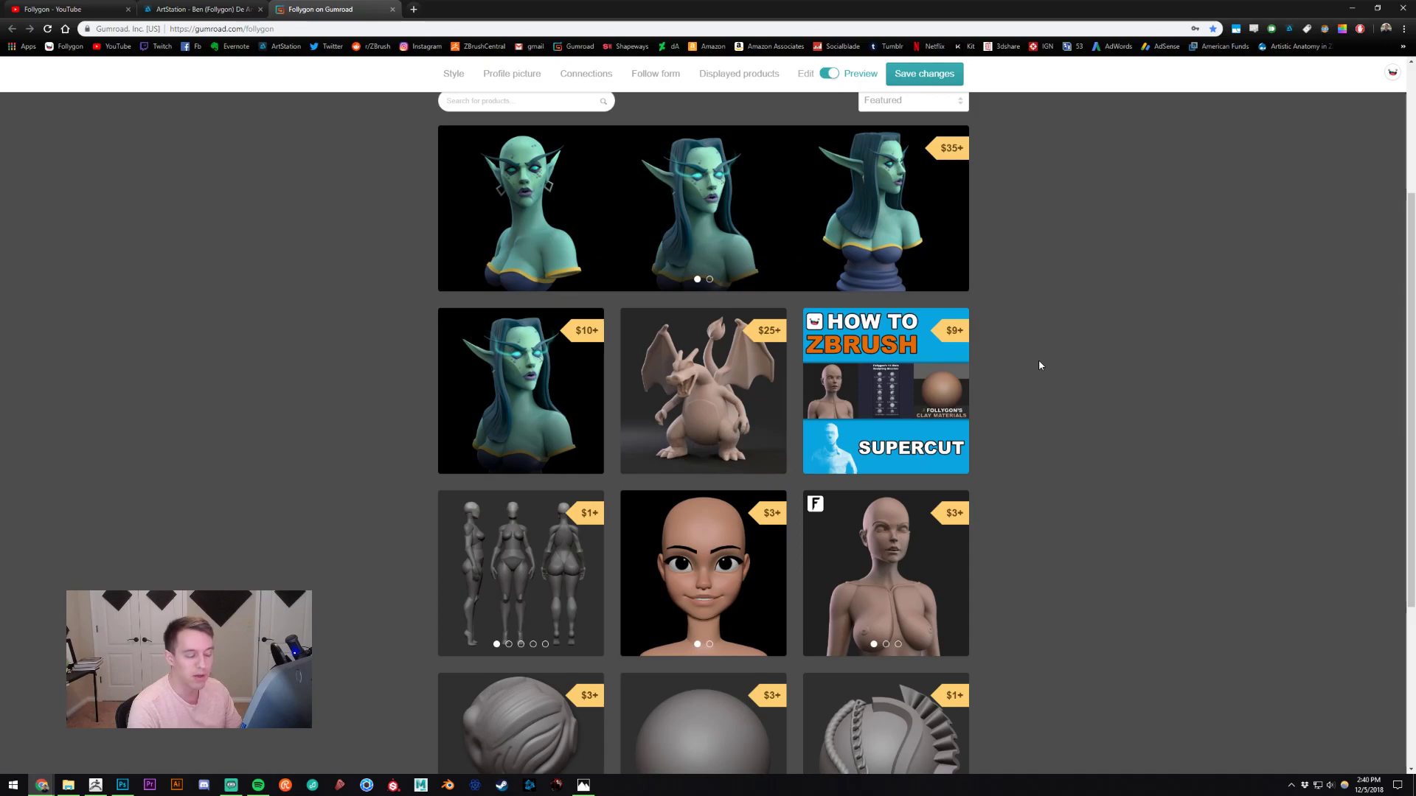
pyautogui.scroll(-3, 1038, 360)
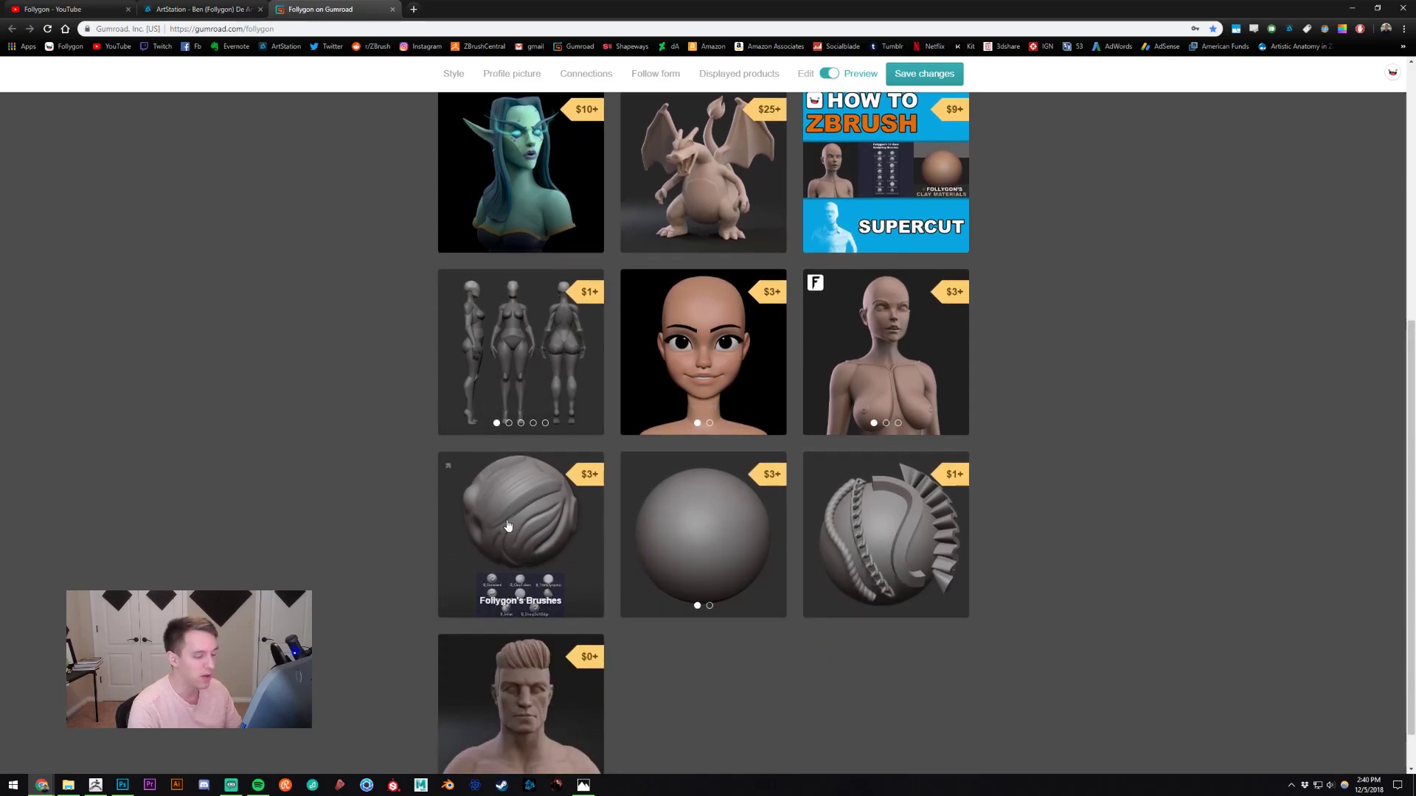
pyautogui.scroll(-1, 930, 460)
pyautogui.click(930, 461)
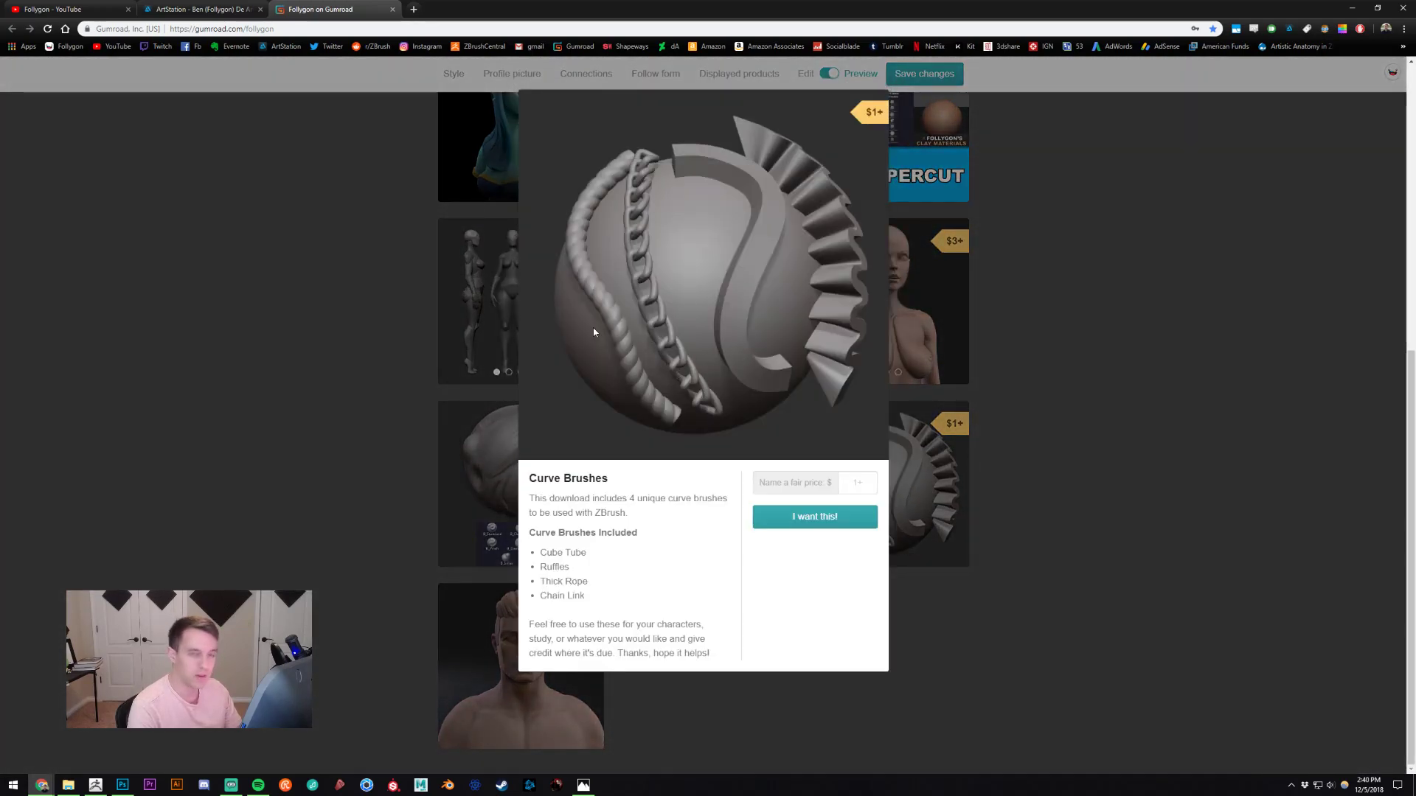
pyautogui.click(341, 284)
pyautogui.scroll(3, 346, 331)
pyautogui.scroll(2, 350, 365)
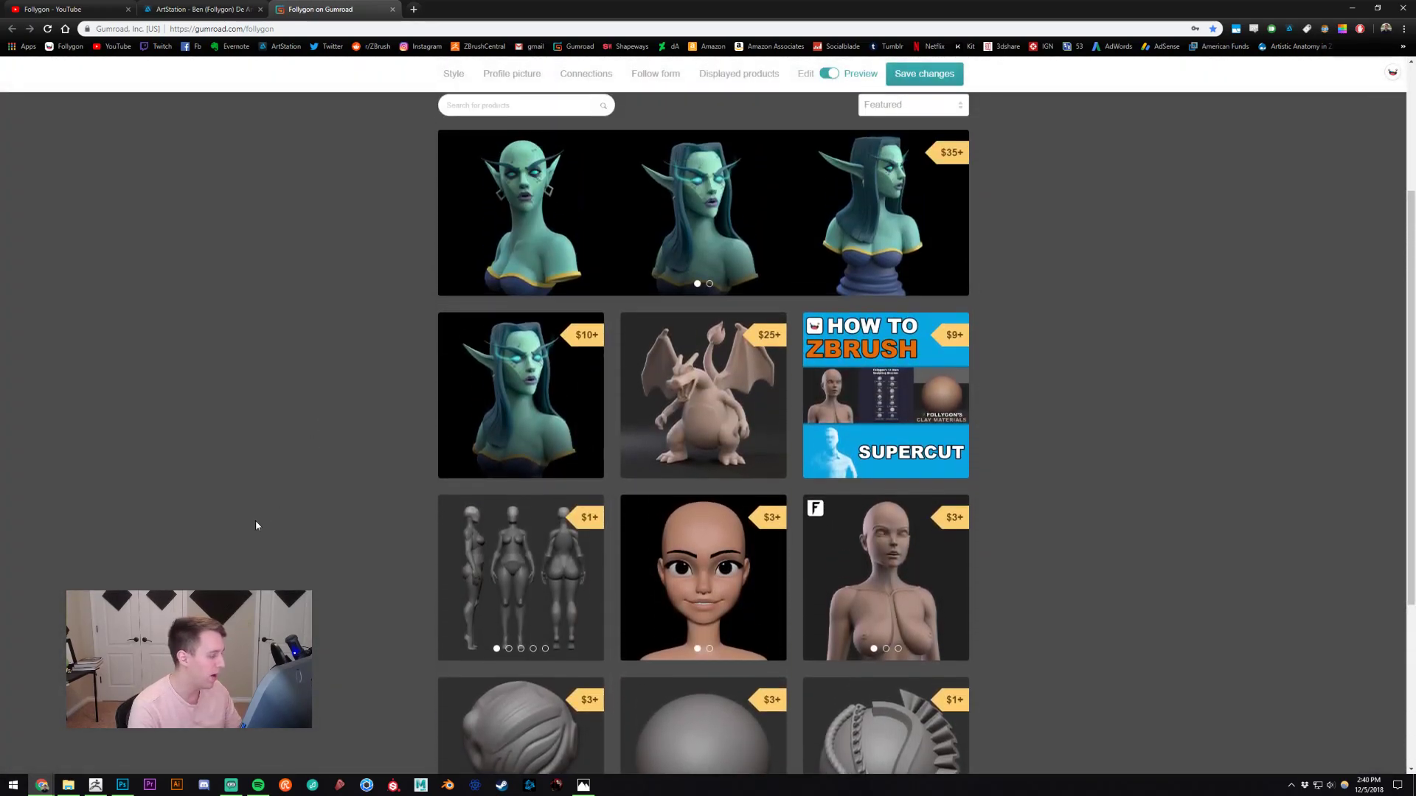
pyautogui.click(52, 9)
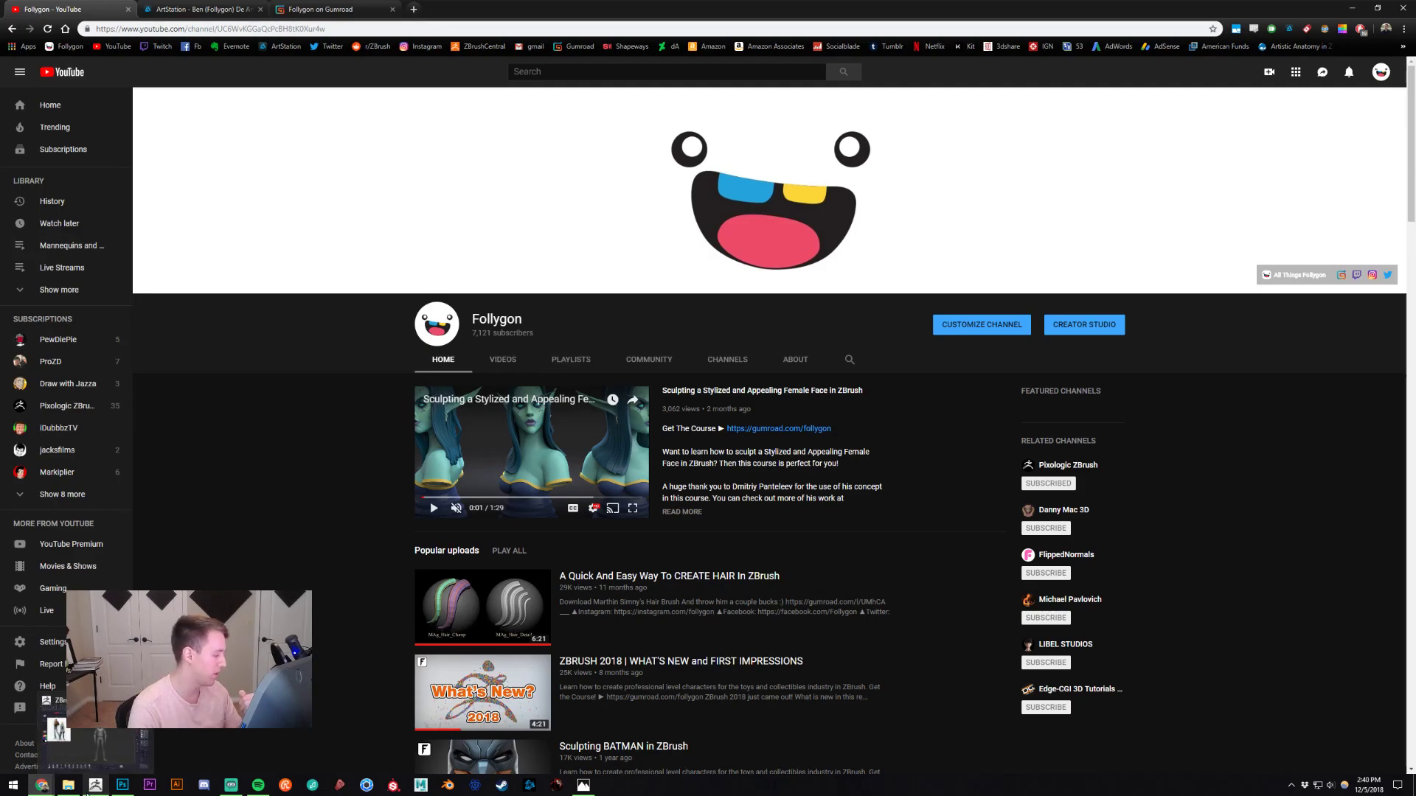
# - Switch back to ZBrush and examine the neckerchief piece up close around the collar, with and without its wireframe
pyautogui.click(87, 792)
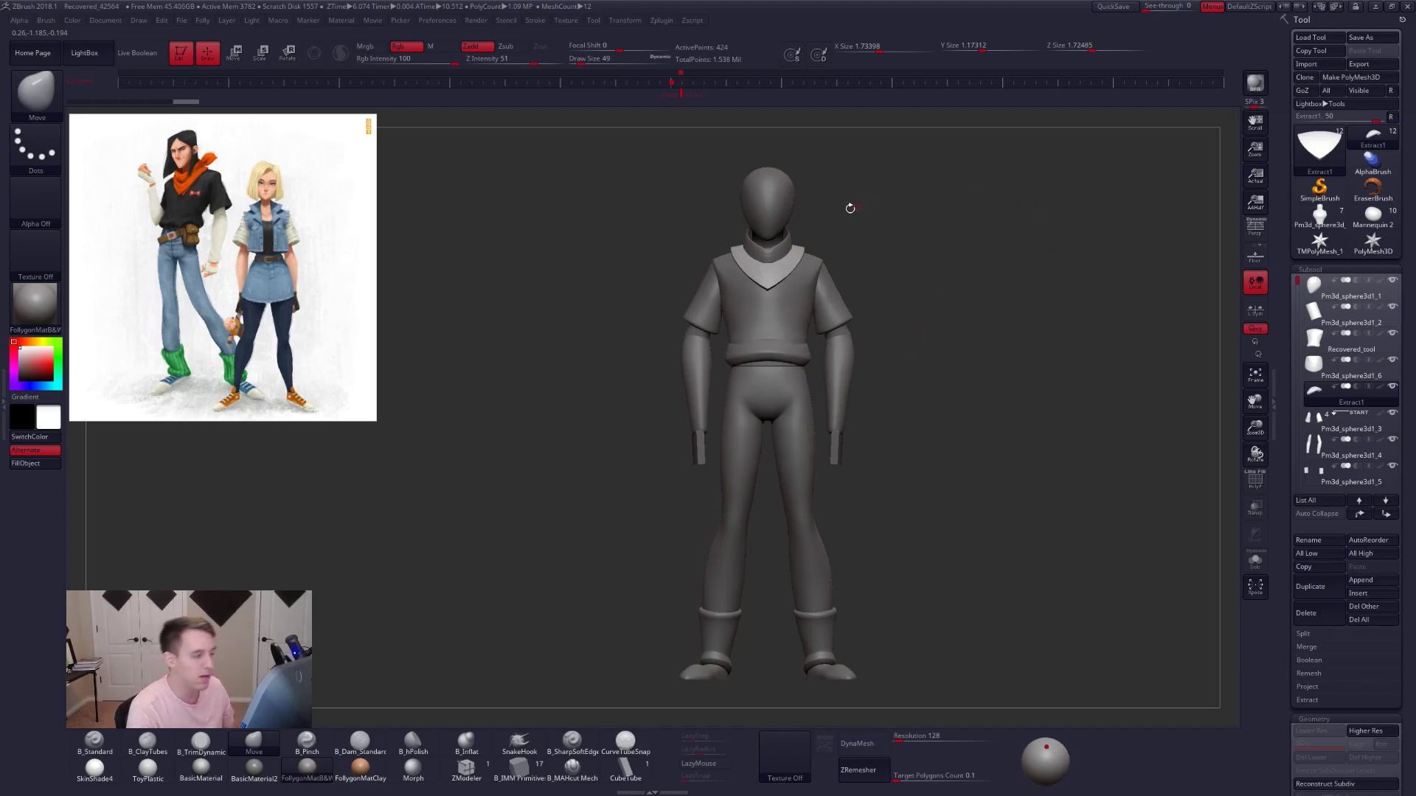
pyautogui.keyDown('ctrl'); pyautogui.moveTo(789, 255); pyautogui.dragTo(866, 354, button='right'); pyautogui.keyUp('ctrl')
pyautogui.hotkey('shift', 'f')
pyautogui.hotkey('shift', 'f')
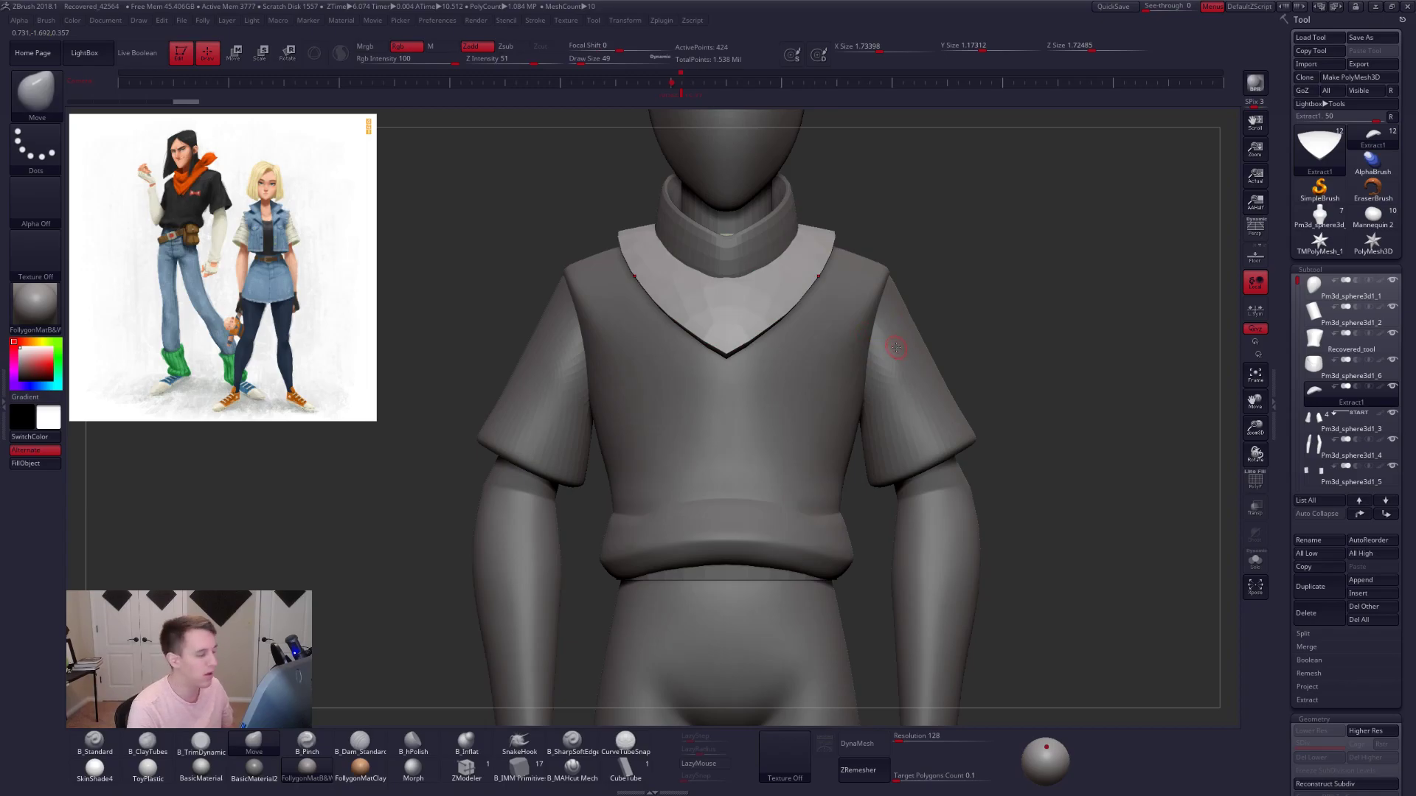
pyautogui.press('space')
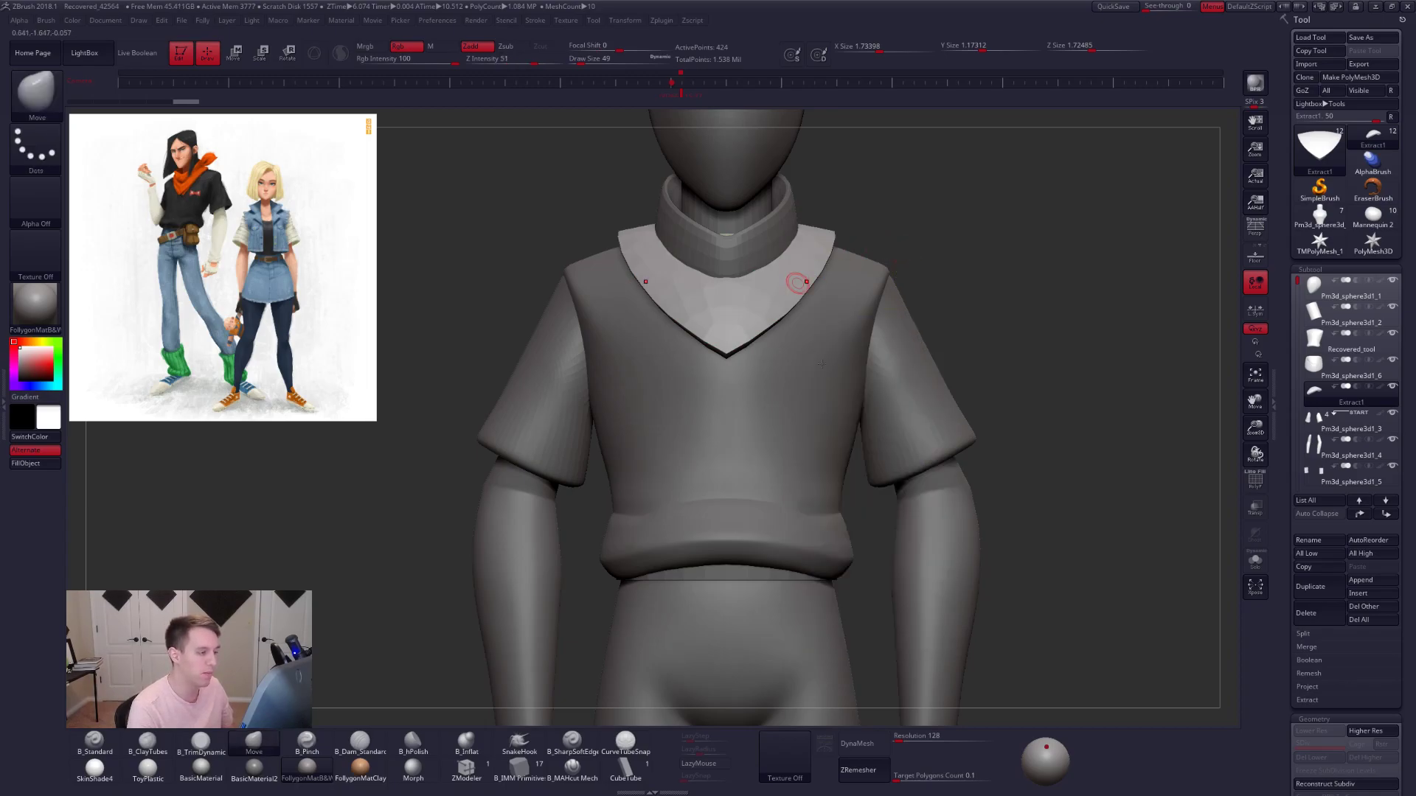
pyautogui.moveTo(796, 277); pyautogui.dragTo(825, 367, button='right')
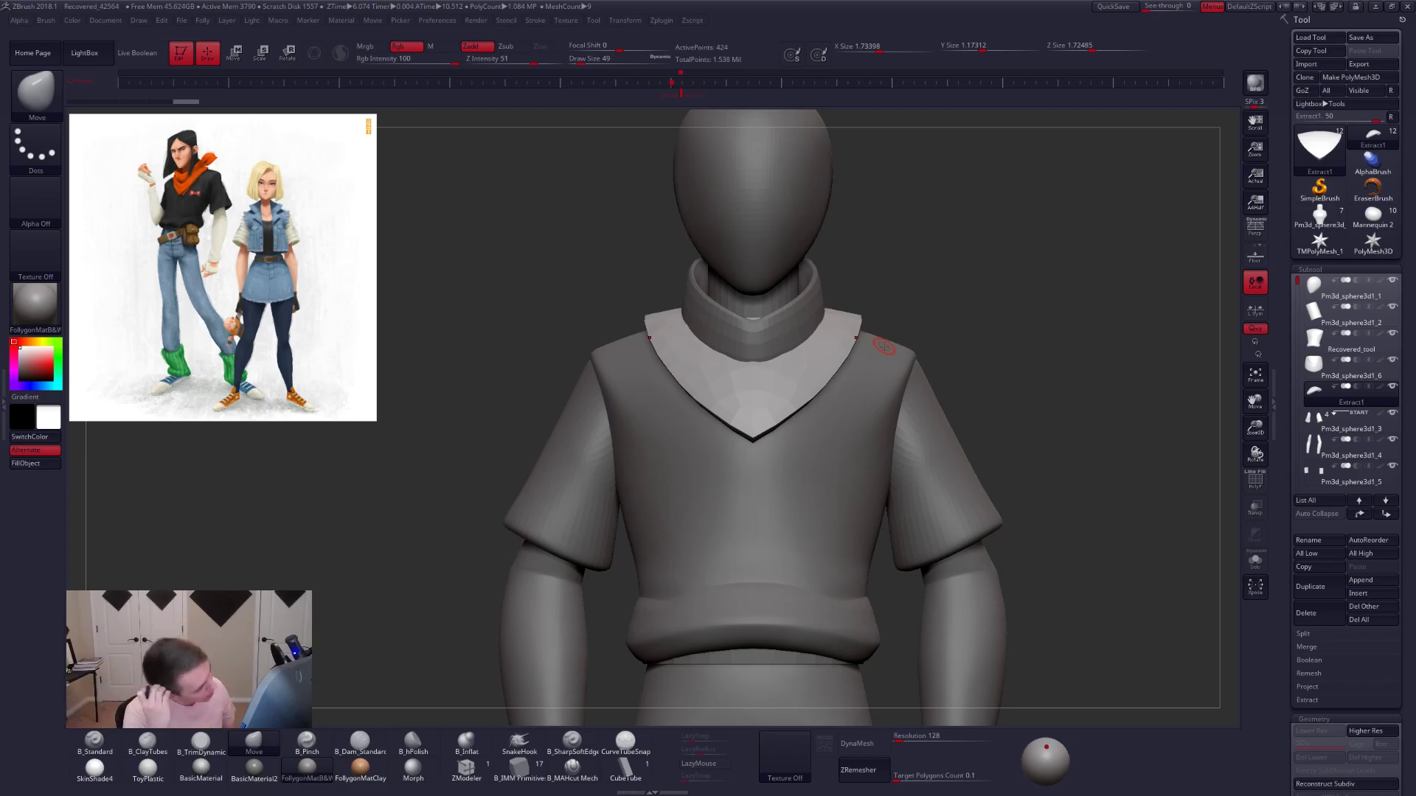
pyautogui.hotkey('shift', 'f')
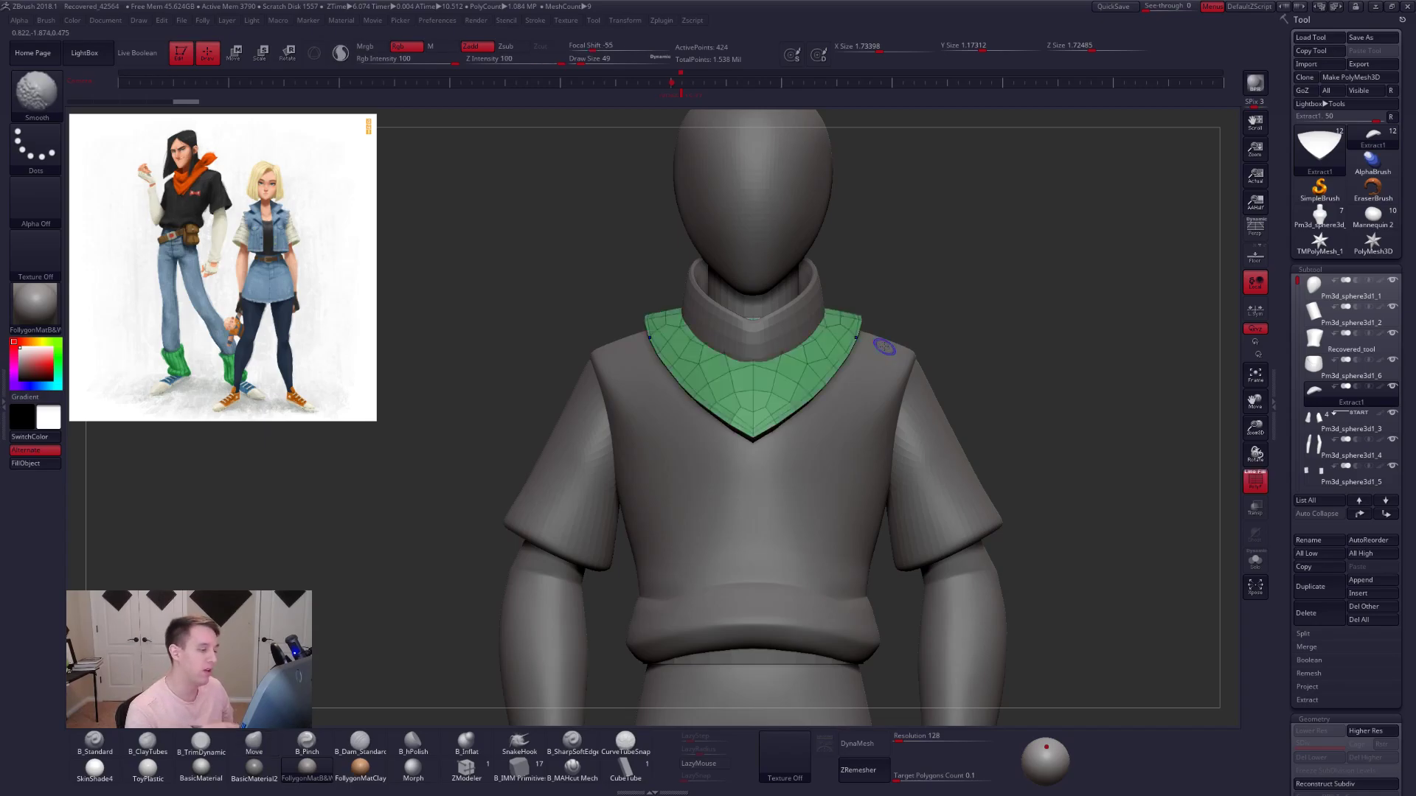
# - Isolate the neckerchief piece and delete the extra edge loops running along its thickness with ZModeler
pyautogui.hotkey('alt', 's')
pyautogui.moveTo(884, 347)
pyautogui.mouseDown()
pyautogui.moveTo(824, 324)
pyautogui.moveTo(848, 383)
pyautogui.moveTo(695, 529)
pyautogui.moveTo(628, 516)
pyautogui.moveTo(629, 582)
pyautogui.moveTo(642, 543)
pyautogui.mouseUp()
pyautogui.click(468, 769)
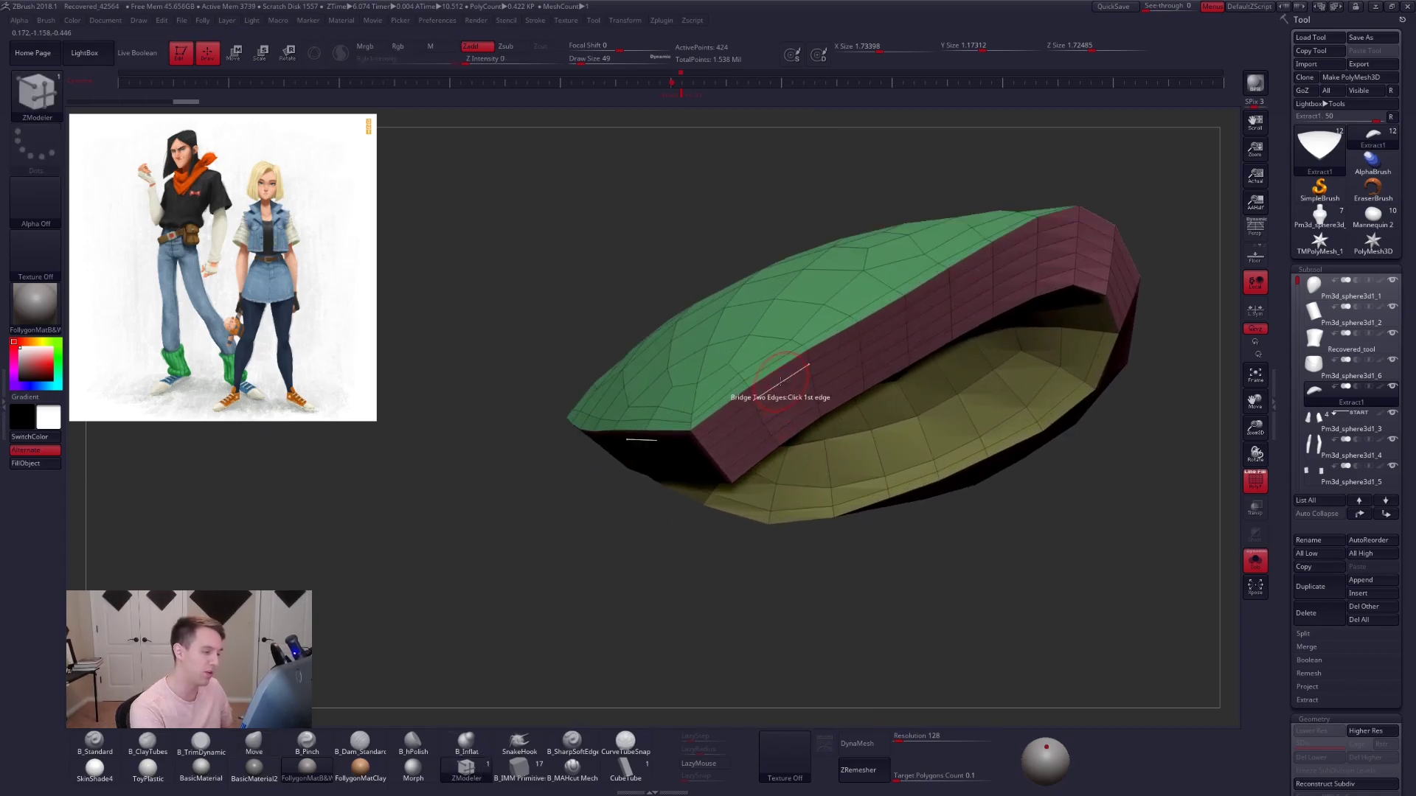
pyautogui.press('space')
pyautogui.click(725, 480)
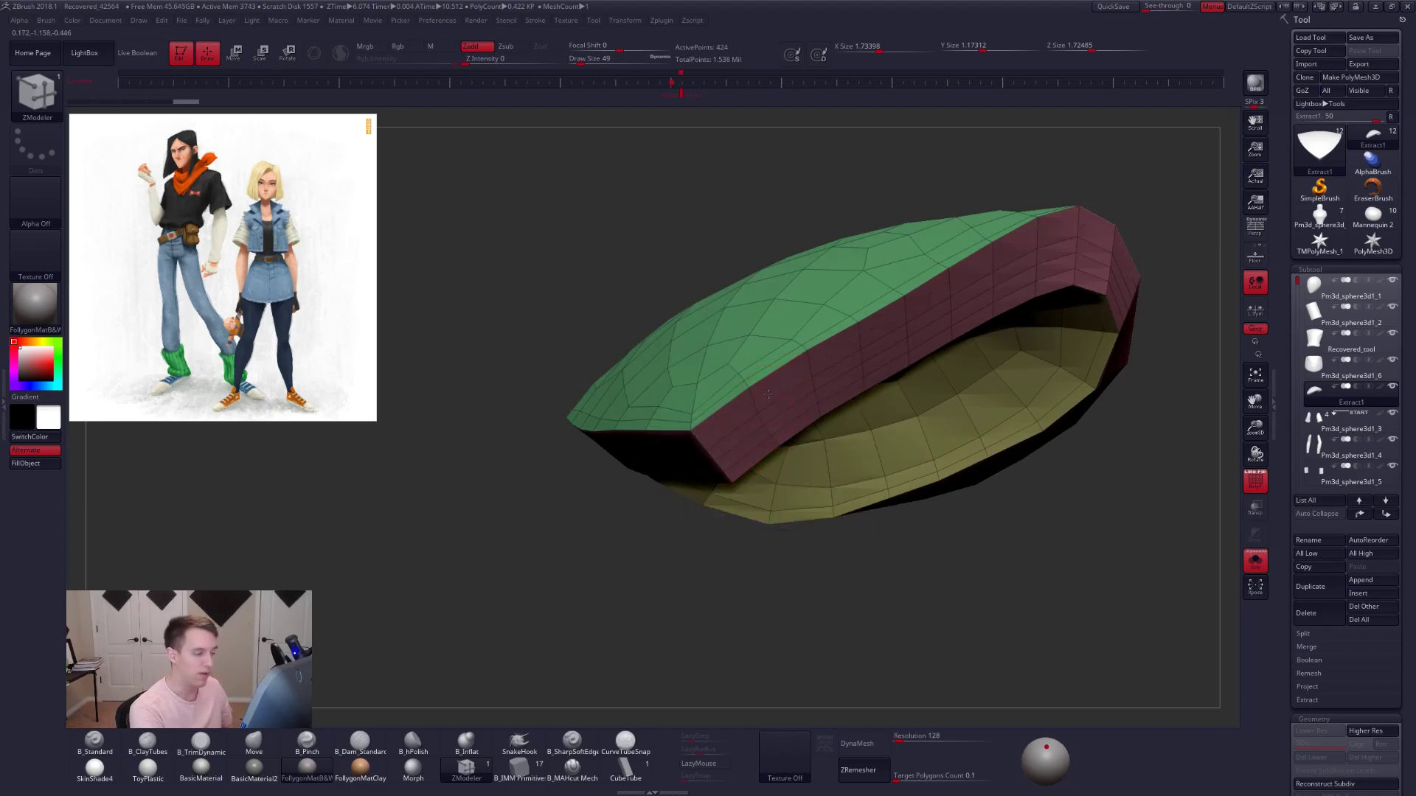
pyautogui.click(783, 430)
pyautogui.click(782, 414)
pyautogui.press('ctrl')
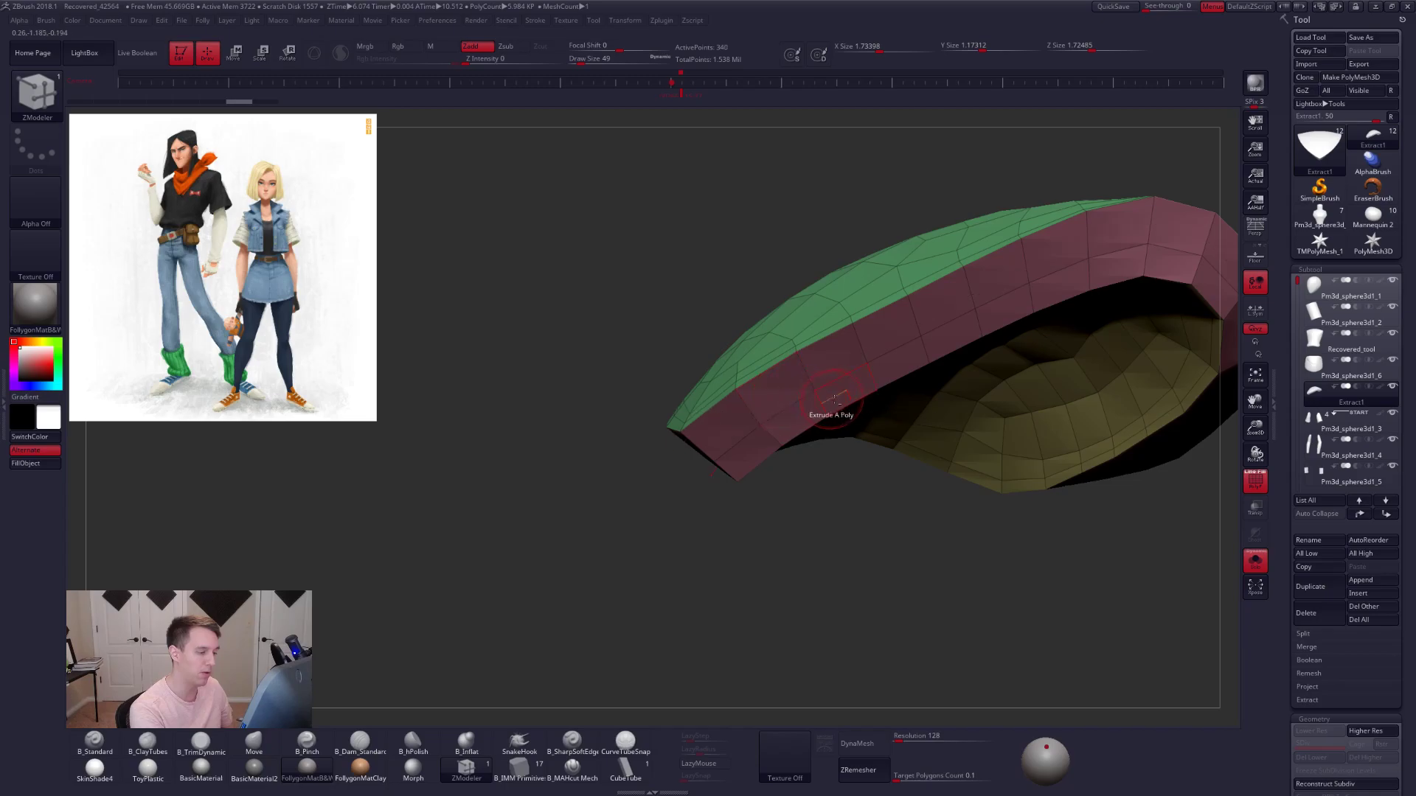
pyautogui.click(817, 410)
# - Preview the isolated neckerchief with dynamic subdivision on and off and examine its rim from several sides
pyautogui.moveTo(849, 402); pyautogui.dragTo(775, 439, button='right')
pyautogui.hotkey('shift', 'd')
pyautogui.keyDown('alt'); pyautogui.click(834, 403); pyautogui.keyUp('alt')
pyautogui.keyDown('ctrl'); pyautogui.moveTo(835, 403); pyautogui.dragTo(813, 326, button='right'); pyautogui.keyUp('ctrl')
pyautogui.moveTo(841, 435); pyautogui.dragTo(874, 353, button='right')
pyautogui.keyDown('alt'); pyautogui.click(894, 429); pyautogui.keyUp('alt')
pyautogui.press('d')
pyautogui.moveTo(878, 413)
pyautogui.keyDown('shift'); pyautogui.mouseDown(button='right')
pyautogui.moveTo(903, 538)
pyautogui.moveTo(839, 445)
pyautogui.moveTo(863, 466)
pyautogui.moveTo(855, 482)
pyautogui.moveTo(848, 461)
pyautogui.moveTo(897, 468)
pyautogui.moveTo(811, 469)
pyautogui.moveTo(840, 428)
pyautogui.moveTo(804, 444)
pyautogui.mouseUp(button='right'); pyautogui.keyUp('shift')
# - Keep only the outer green polygroup of the neckerchief, delete the hidden geometry and bring the rest of the figure back into view
pyautogui.hotkey('shift', 's')
pyautogui.press('b')
pyautogui.press('m')
pyautogui.press('v')
pyautogui.hotkey('shift', 's')
pyautogui.keyDown('ctrl'); pyautogui.keyDown('shift'); pyautogui.click(785, 430); pyautogui.keyUp('shift'); pyautogui.keyUp('ctrl')
pyautogui.press('space')
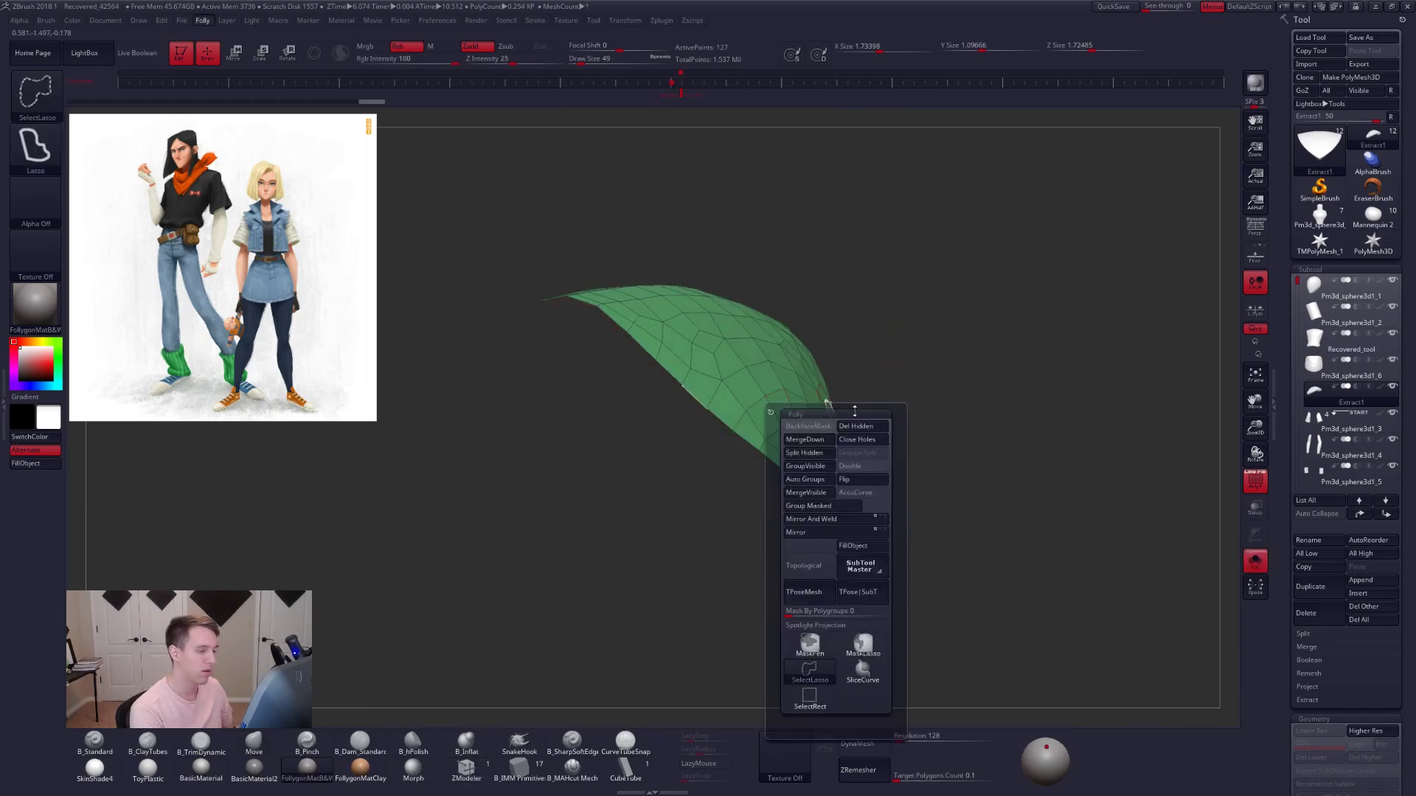
pyautogui.click(867, 496)
pyautogui.hotkey('shift', 's')
pyautogui.moveTo(785, 407)
pyautogui.mouseDown(button='right')
pyautogui.moveTo(775, 341)
pyautogui.moveTo(775, 456)
pyautogui.moveTo(811, 265)
pyautogui.moveTo(793, 318)
pyautogui.mouseUp(button='right')
pyautogui.hotkey('shift', 's')
pyautogui.hotkey('ctrl', 'shift', 'f')
pyautogui.hotkey('shift', 's')
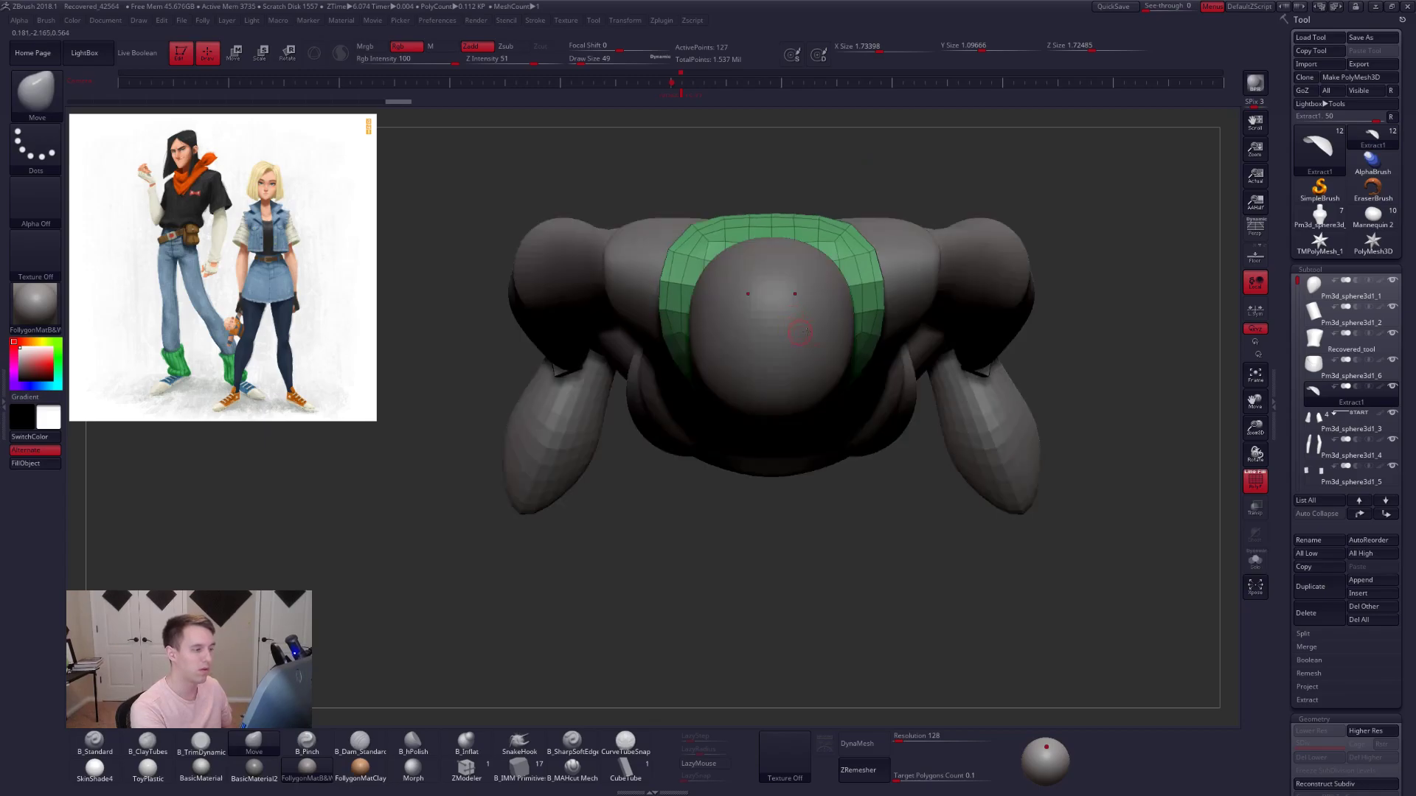
# - Show only the collar and neckerchief, lasso-hide the neckerchief polygons inside the collar opening and delete them
pyautogui.keyDown('shift'); pyautogui.click(1392, 387); pyautogui.keyUp('shift')
pyautogui.click(1324, 366)
pyautogui.click(1322, 391)
pyautogui.moveTo(835, 360)
pyautogui.mouseDown(button='right')
pyautogui.moveTo(821, 338)
pyautogui.moveTo(826, 349)
pyautogui.mouseUp(button='right')
pyautogui.keyDown('ctrl'); pyautogui.moveTo(826, 349); pyautogui.dragTo(815, 383, button='right'); pyautogui.keyUp('ctrl')
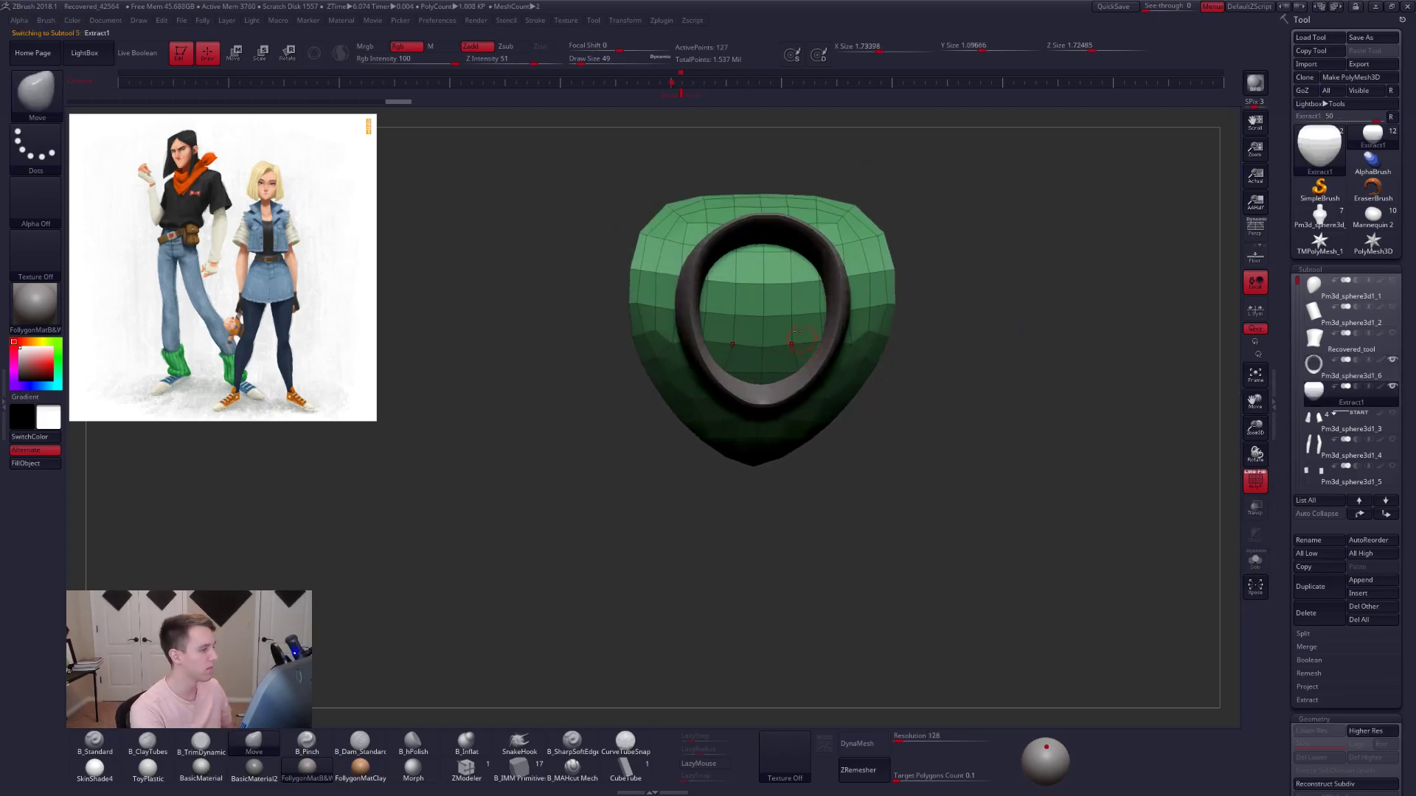
pyautogui.moveTo(779, 267)
pyautogui.keyDown('ctrl'); pyautogui.keyDown('alt'); pyautogui.keyDown('shift'); pyautogui.mouseDown()
pyautogui.moveTo(714, 338)
pyautogui.moveTo(782, 358)
pyautogui.moveTo(799, 345)
pyautogui.mouseUp(); pyautogui.keyUp('shift'); pyautogui.keyUp('alt'); pyautogui.keyUp('ctrl')
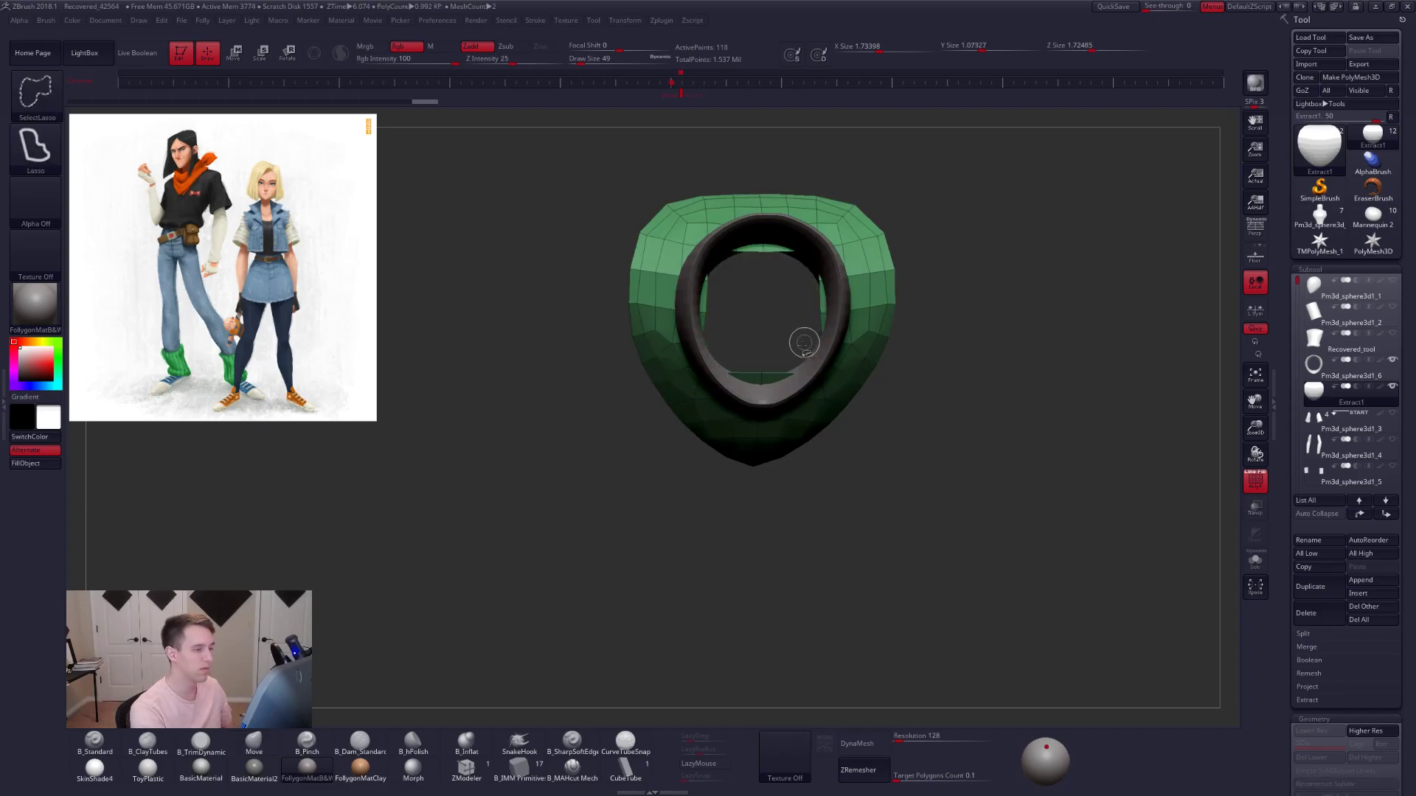
pyautogui.press('1')
# - Reshape and smooth the border of the neckerchief's neck opening with the Move and Smooth brushes
pyautogui.click(833, 311)
pyautogui.press('space')
pyautogui.moveTo(764, 251); pyautogui.dragTo(764, 245)
pyautogui.hotkey('ctrl', 'shift', 's')
pyautogui.press('space')
pyautogui.moveTo(704, 296); pyautogui.dragTo(711, 297)
pyautogui.moveTo(709, 290); pyautogui.dragTo(737, 245)
pyautogui.keyDown('shift'); pyautogui.moveTo(768, 368); pyautogui.dragTo(766, 370); pyautogui.keyUp('shift')
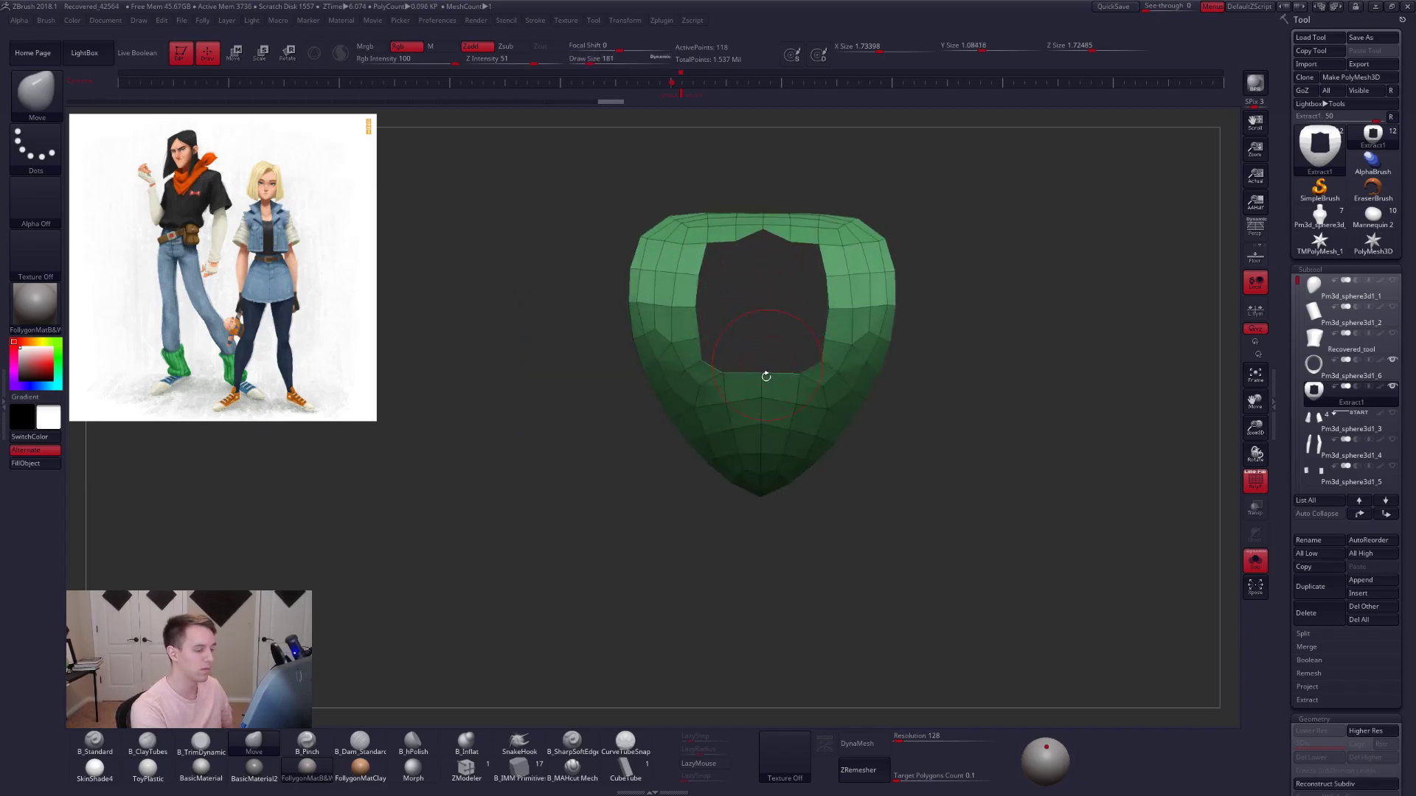
pyautogui.hotkey('ctrl', 'shift', 's')
pyautogui.hotkey('ctrl', 'shift', 's')
pyautogui.moveTo(762, 392); pyautogui.dragTo(759, 406, button='right')
pyautogui.moveTo(798, 365)
pyautogui.mouseDown()
pyautogui.moveTo(791, 268)
pyautogui.moveTo(812, 220)
pyautogui.mouseUp()
pyautogui.press('space')
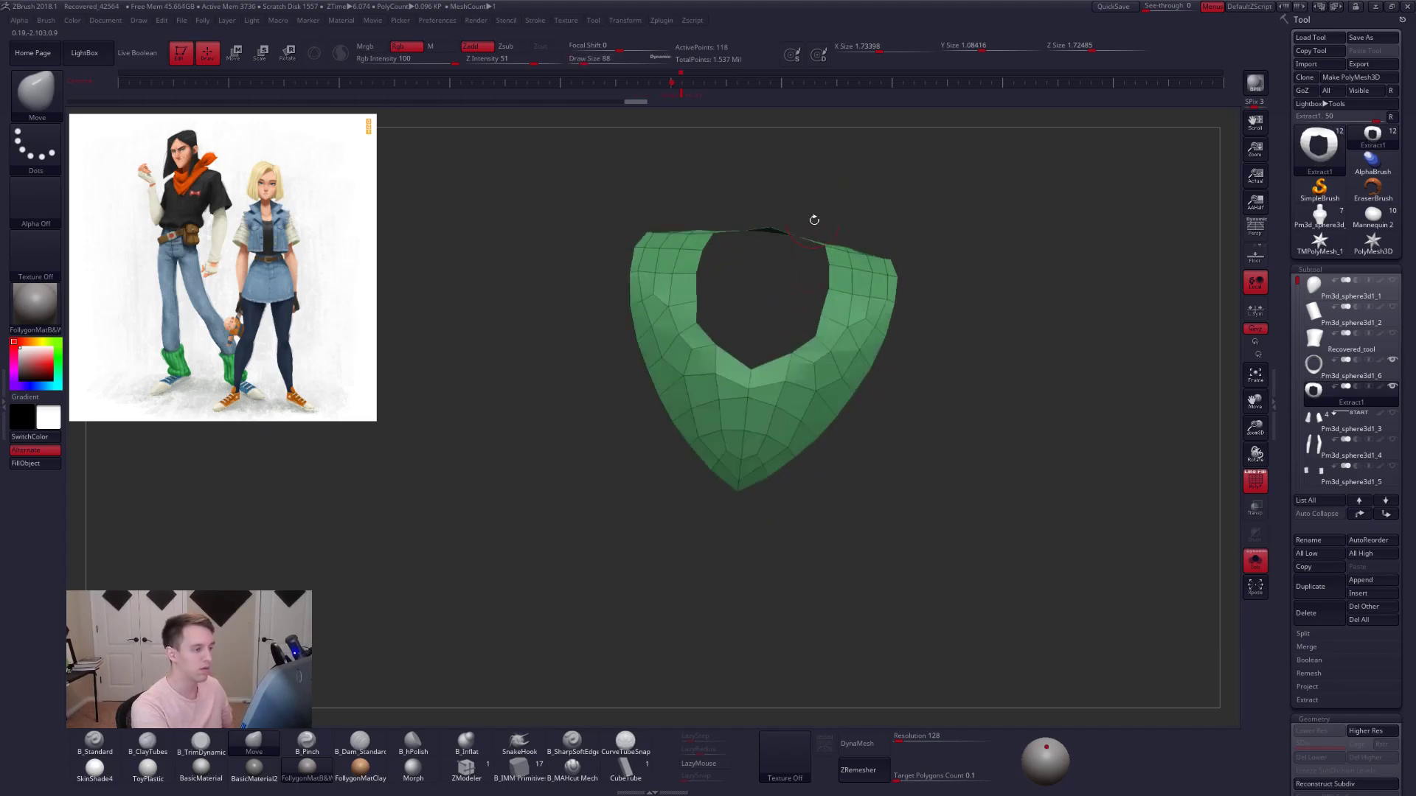
# - ZRemesh the single-layer neckerchief at a target polygon count of 0.1
pyautogui.click(1313, 719)
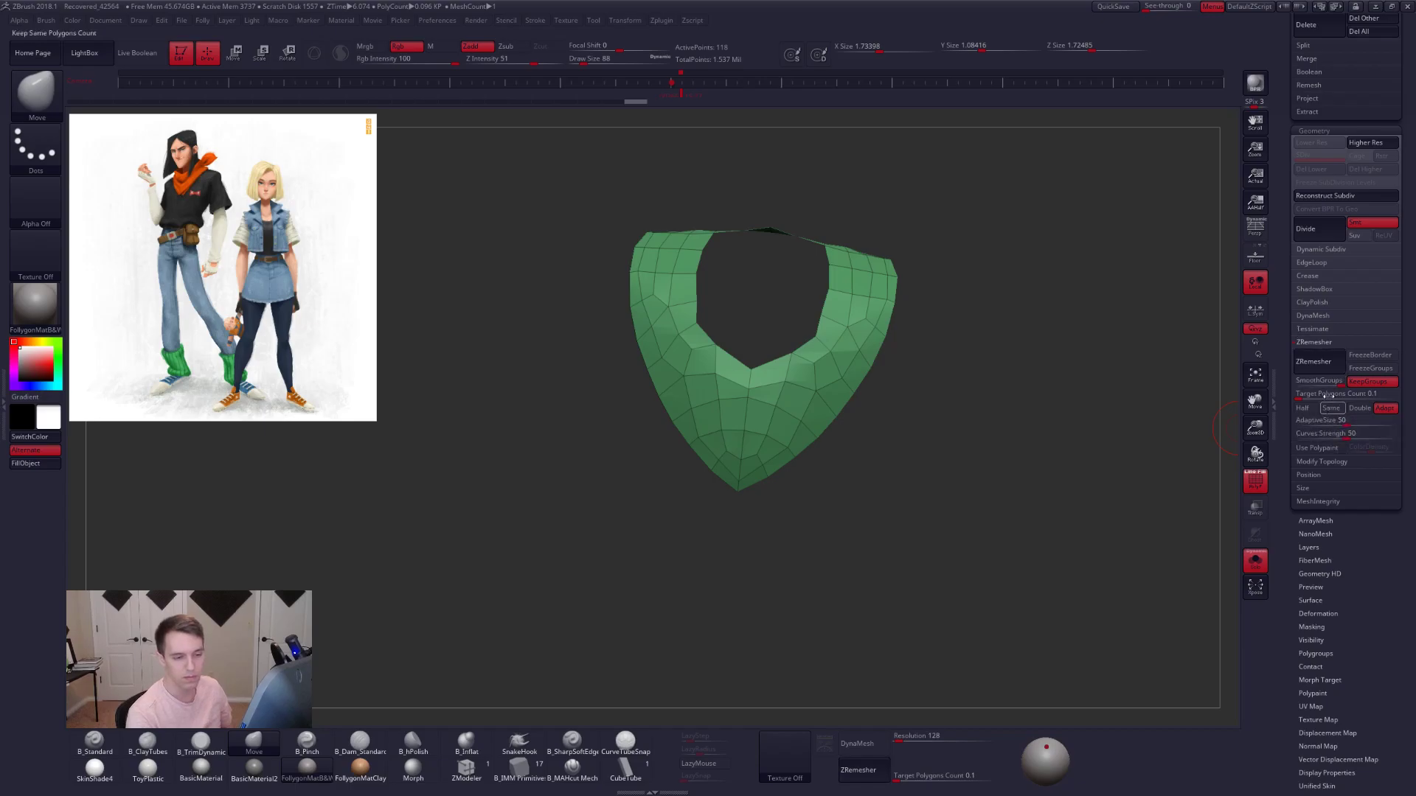
pyautogui.click(1318, 365)
pyautogui.moveTo(968, 498)
pyautogui.mouseDown()
pyautogui.moveTo(962, 532)
pyautogui.moveTo(972, 509)
pyautogui.mouseUp()
pyautogui.keyDown('ctrl'); pyautogui.moveTo(795, 367); pyautogui.dragTo(803, 388, button='right'); pyautogui.keyUp('ctrl')
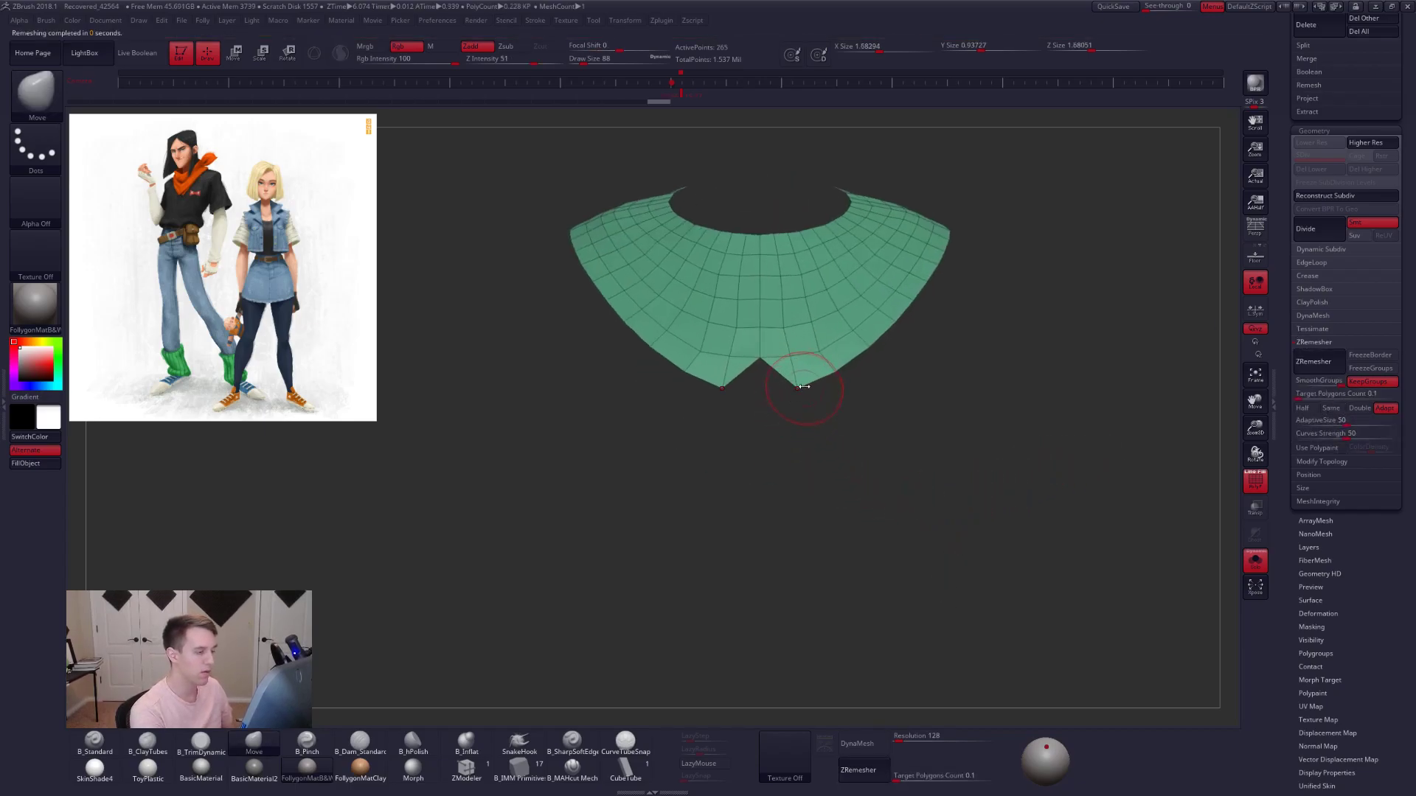
pyautogui.moveTo(783, 367); pyautogui.dragTo(775, 382)
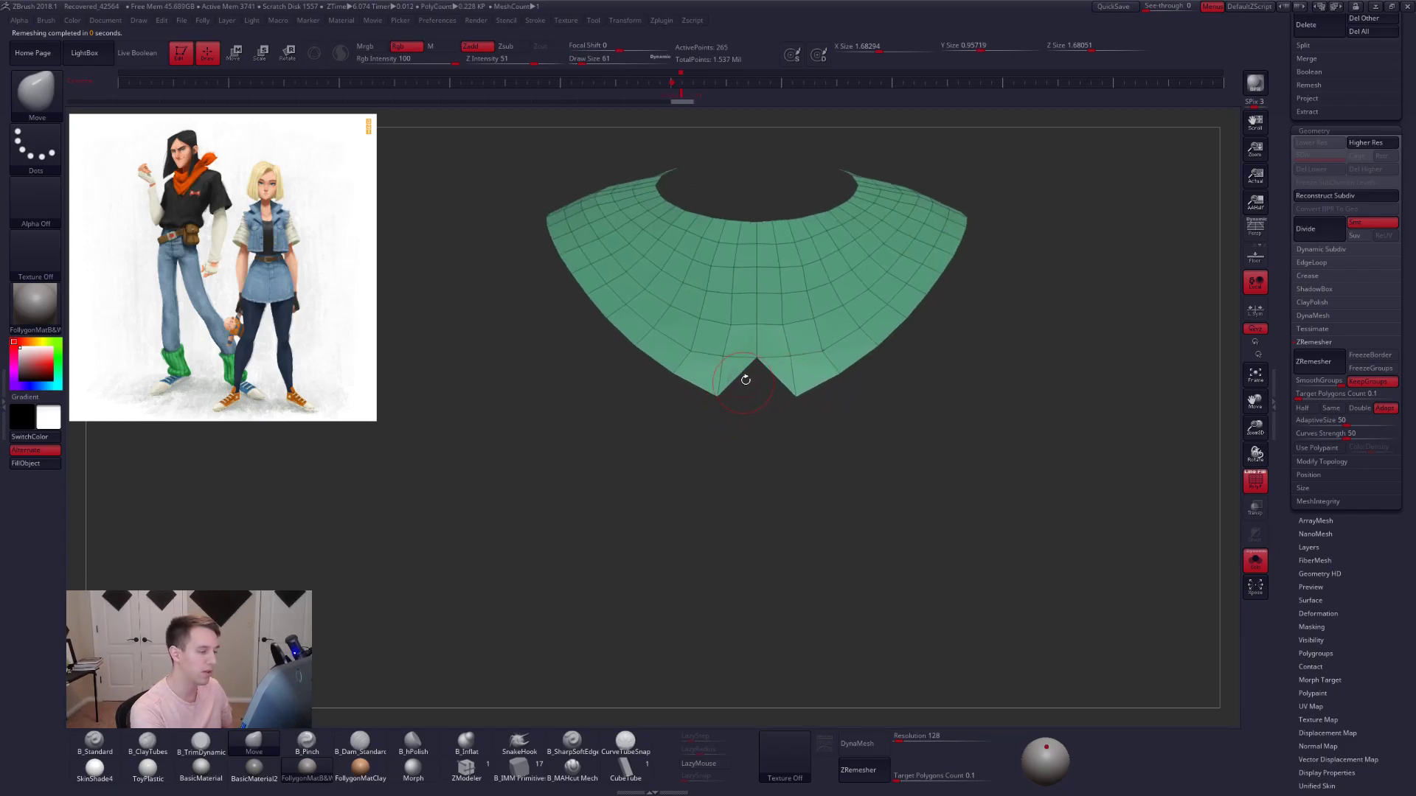
# - Bridge the two border edges of the notch at the neckerchief's front tip using ZModeler's Bridge edge action
pyautogui.click(466, 768)
pyautogui.keyDown('alt'); pyautogui.moveTo(684, 434); pyautogui.dragTo(715, 458); pyautogui.keyUp('alt')
pyautogui.moveTo(788, 388); pyautogui.dragTo(794, 380)
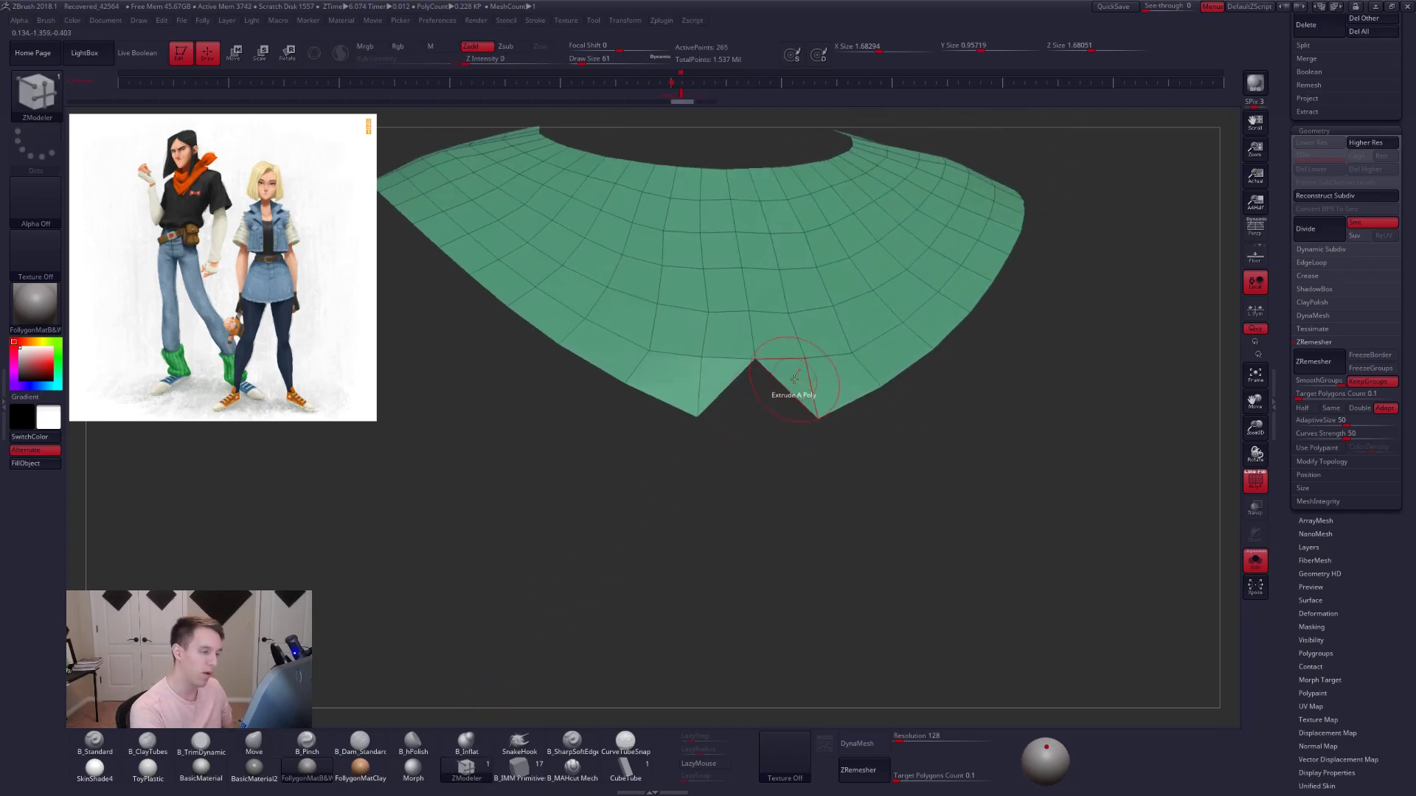
pyautogui.moveTo(804, 388); pyautogui.dragTo(864, 464, button='right')
pyautogui.hotkey('ctrl', 'z')
pyautogui.moveTo(947, 530); pyautogui.dragTo(818, 400, button='right')
pyautogui.hotkey('ctrl', 'shift', 'f')
pyautogui.click(1016, 437)
pyautogui.press('space')
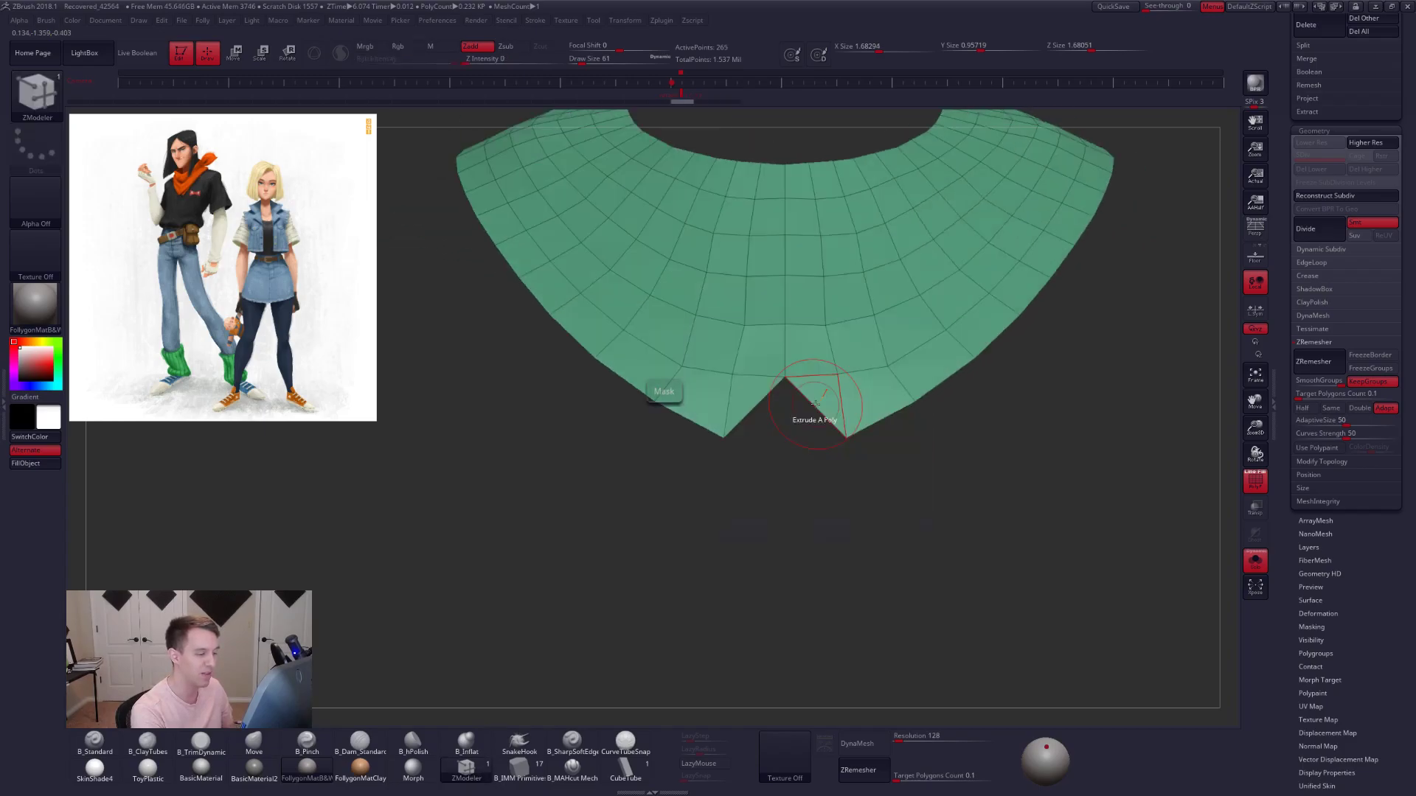
pyautogui.press('space')
pyautogui.press('space')
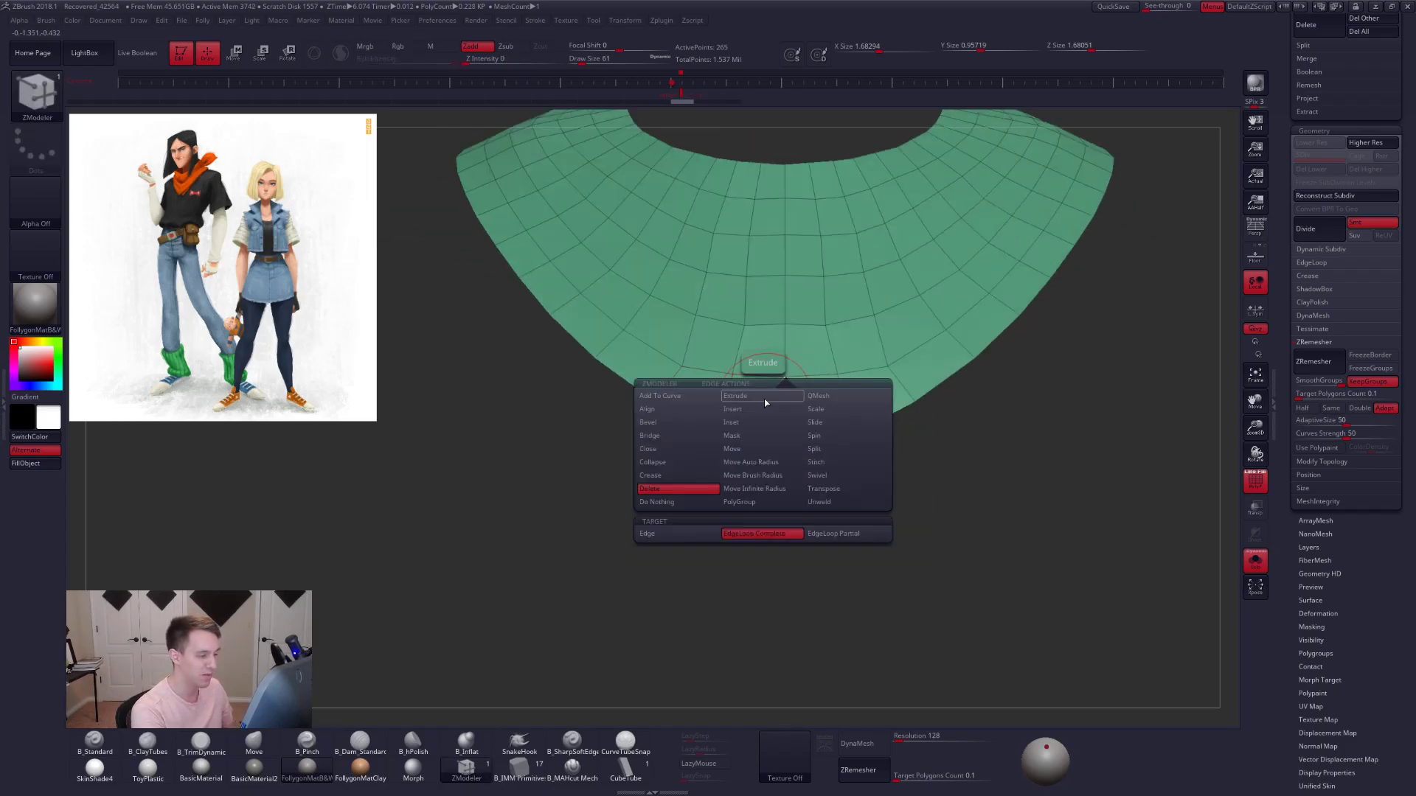
pyautogui.click(705, 435)
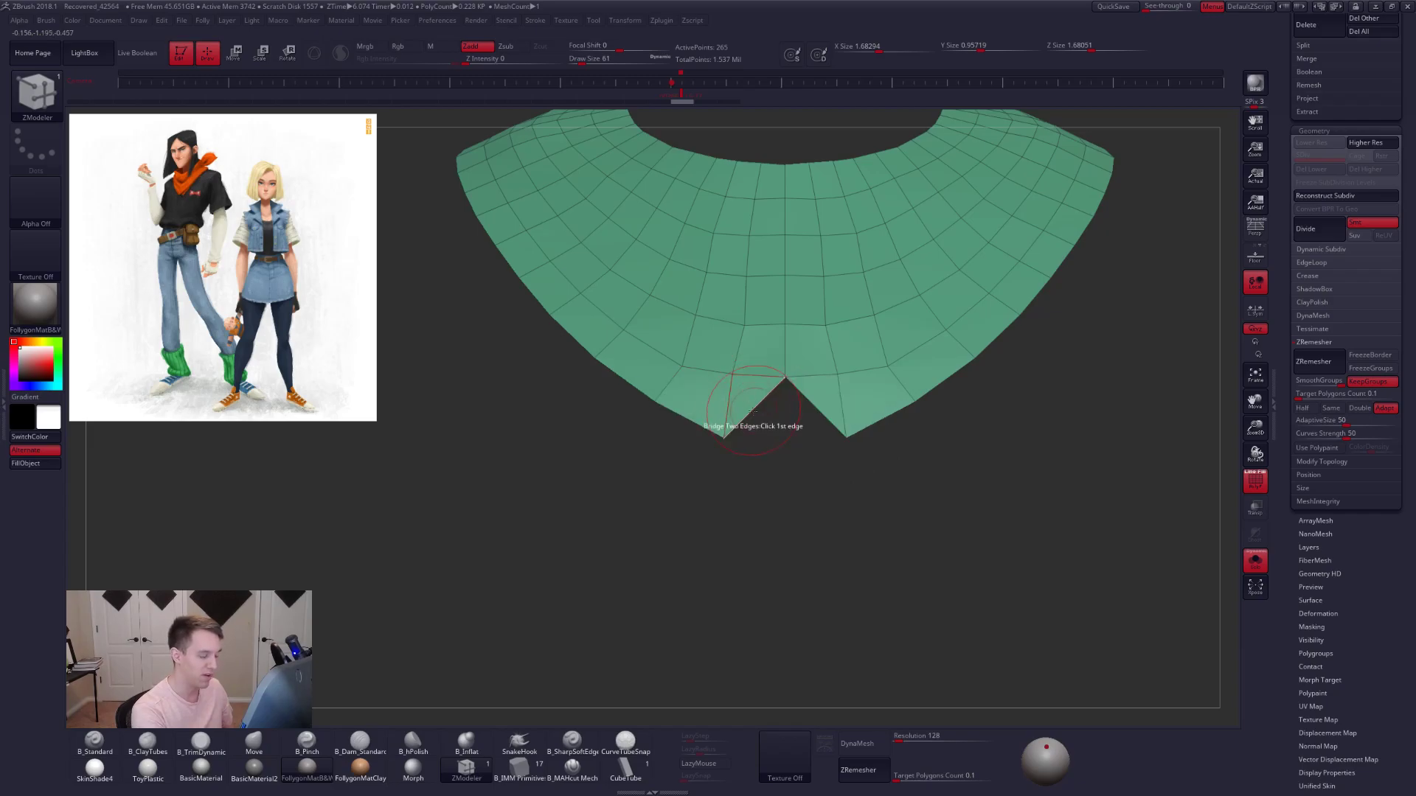
pyautogui.click(808, 401)
# - Mirror and weld the neckerchief mesh, and pull the center point of its front tip downward with the Move brush
pyautogui.hotkey('ctrl', 'f')
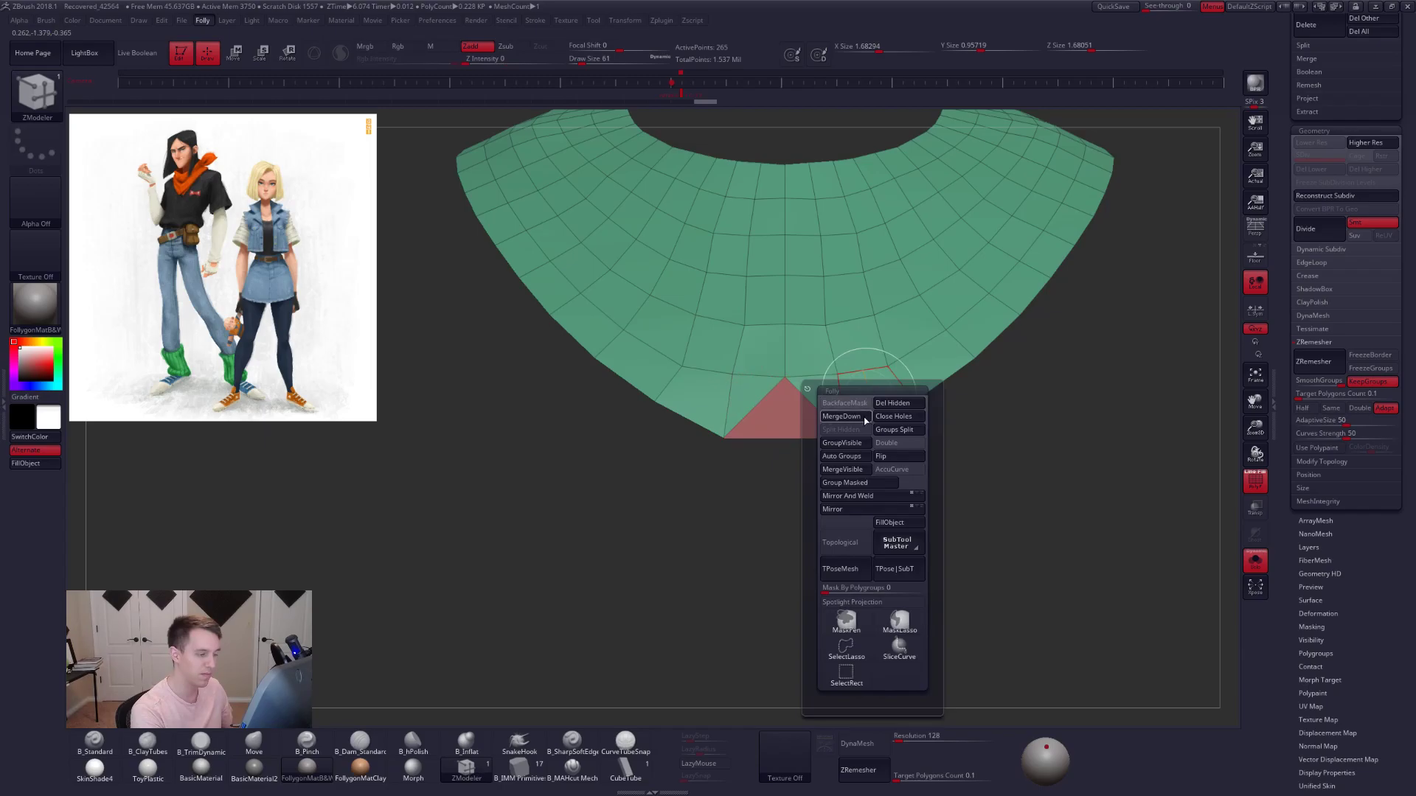
pyautogui.click(864, 497)
pyautogui.press('b')
pyautogui.press('m')
pyautogui.press('v')
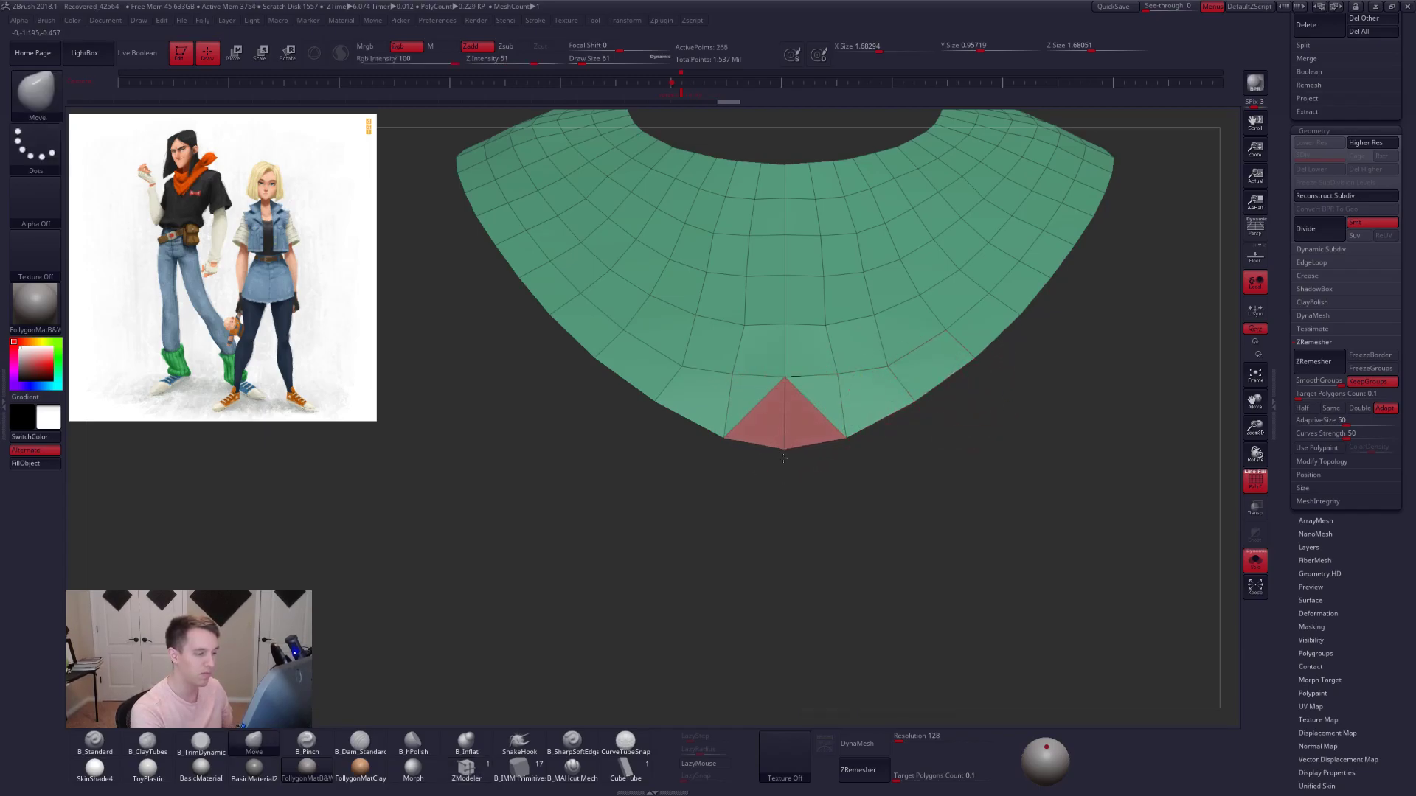
pyautogui.moveTo(792, 494); pyautogui.dragTo(790, 456)
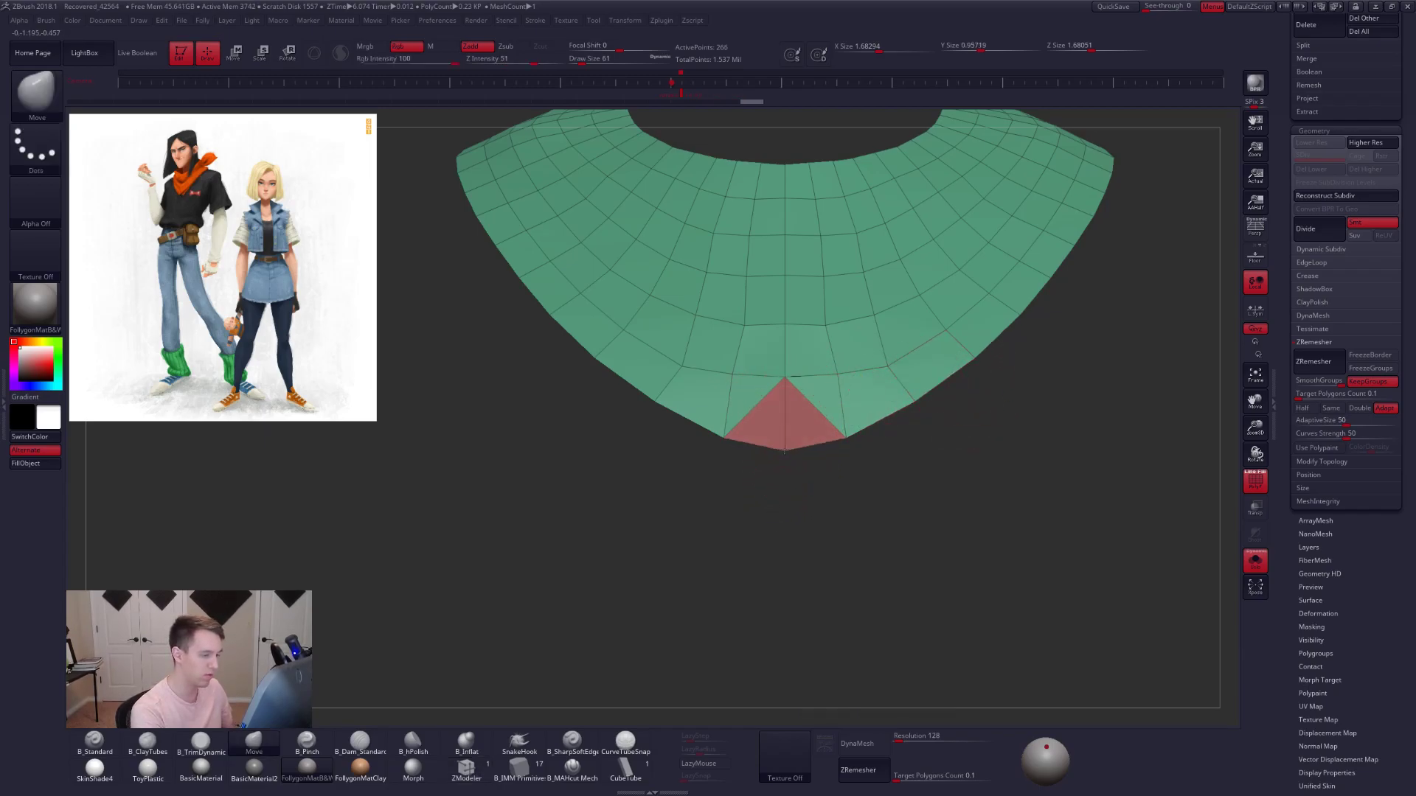
# - Merge the neckerchief into one polygroup and delete the diagonal edges at its front tip with ZModeler
pyautogui.hotkey('ctrl', 'w')
pyautogui.moveTo(869, 436)
pyautogui.mouseDown()
pyautogui.moveTo(844, 438)
pyautogui.moveTo(853, 445)
pyautogui.moveTo(809, 409)
pyautogui.mouseUp()
pyautogui.click(466, 768)
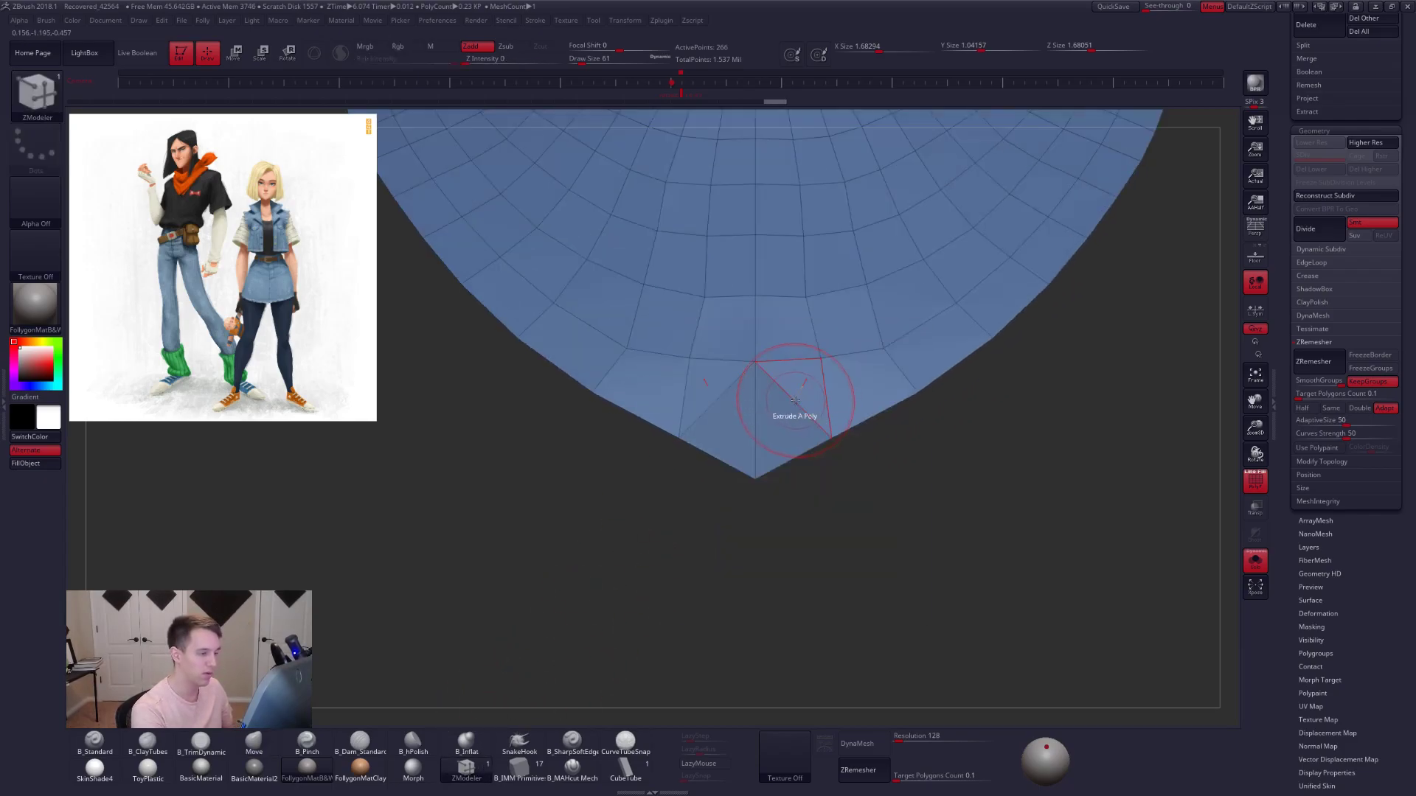
pyautogui.press('space')
pyautogui.click(741, 478)
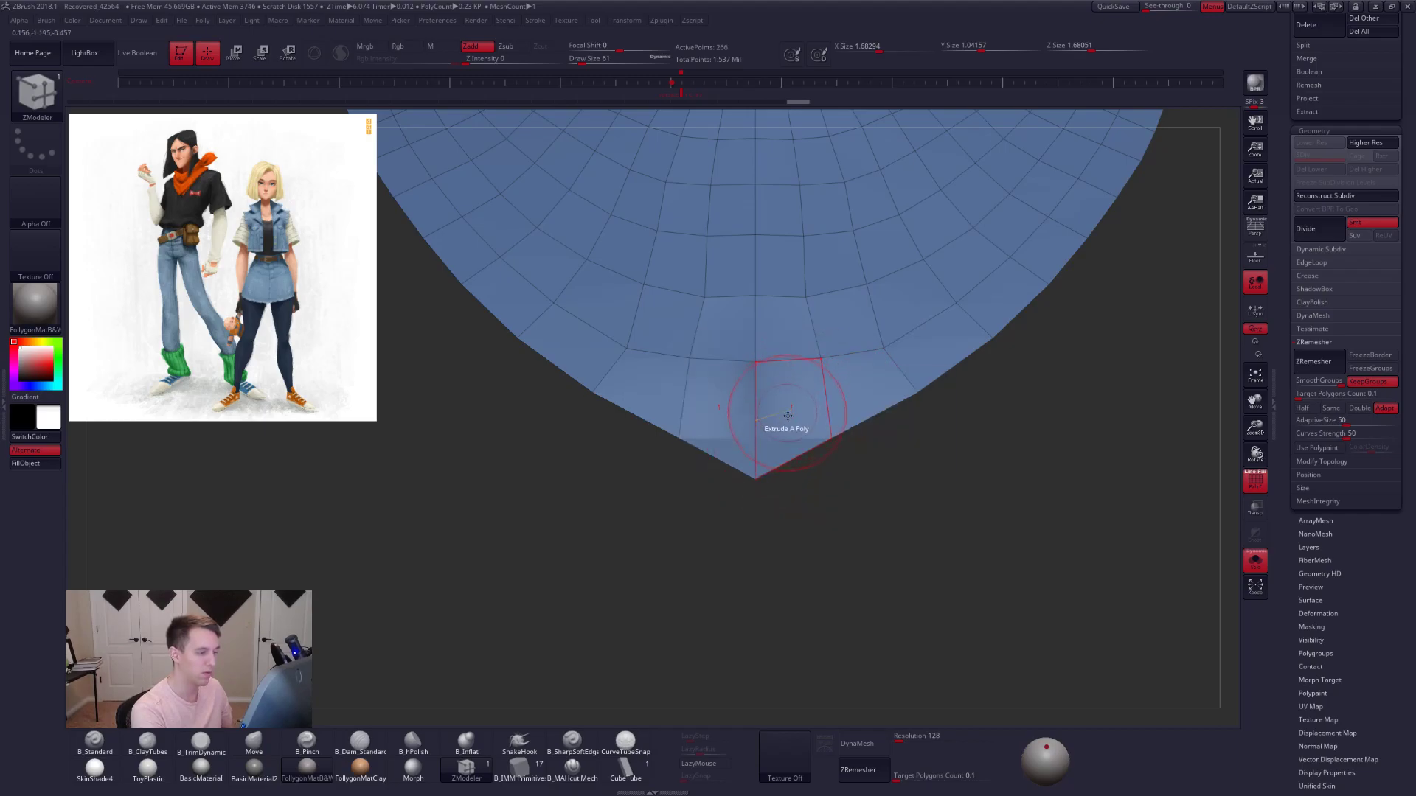
# - Preview the neckerchief with dynamic subdivision and examine how it sits on the full figure from the side
pyautogui.press('d')
pyautogui.hotkey('shift', 'd')
pyautogui.keyDown('ctrl'); pyautogui.moveTo(846, 489); pyautogui.dragTo(926, 373, button='right'); pyautogui.keyUp('ctrl')
pyautogui.press('space')
pyautogui.click(892, 397)
pyautogui.hotkey('alt', 's')
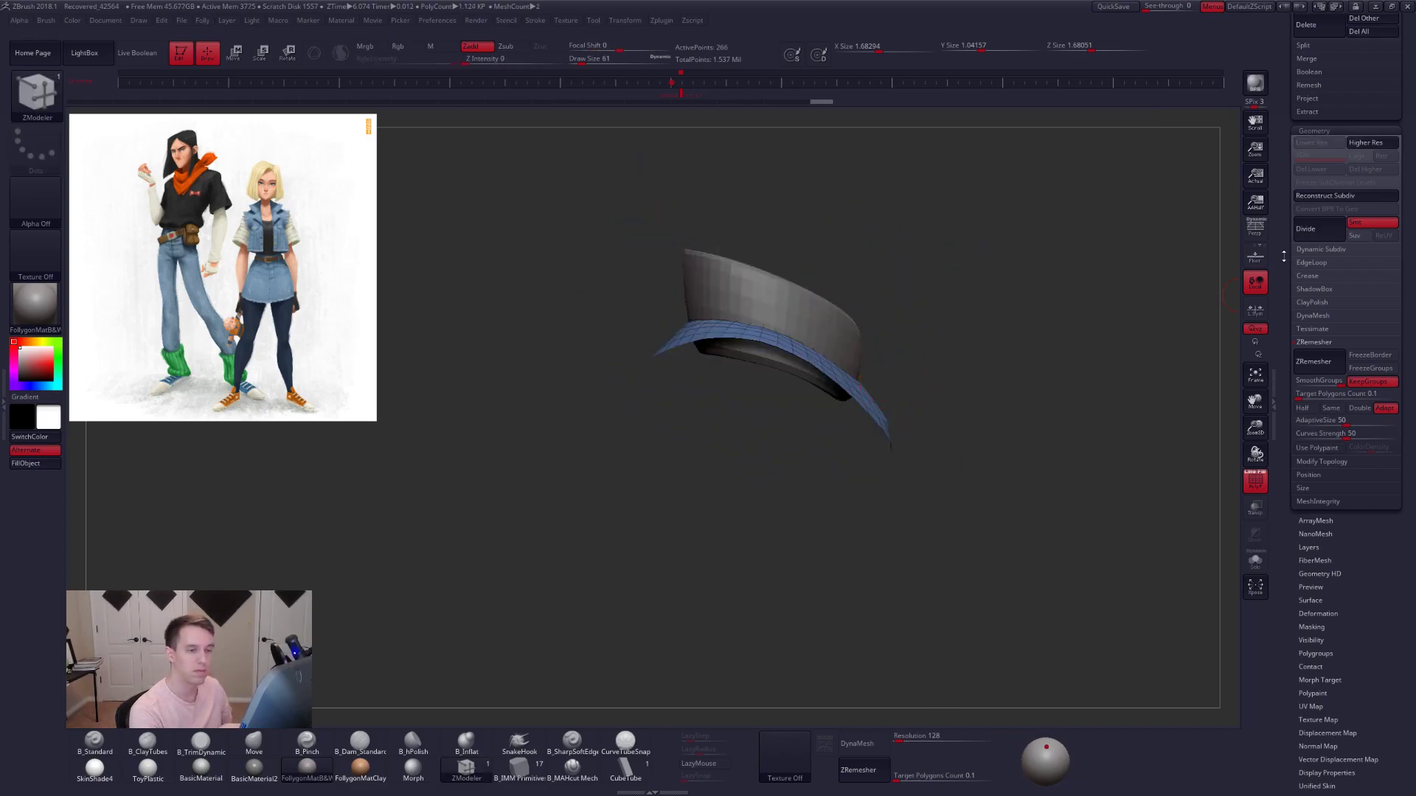
pyautogui.moveTo(1284, 256); pyautogui.dragTo(1294, 452)
pyautogui.click(1392, 387)
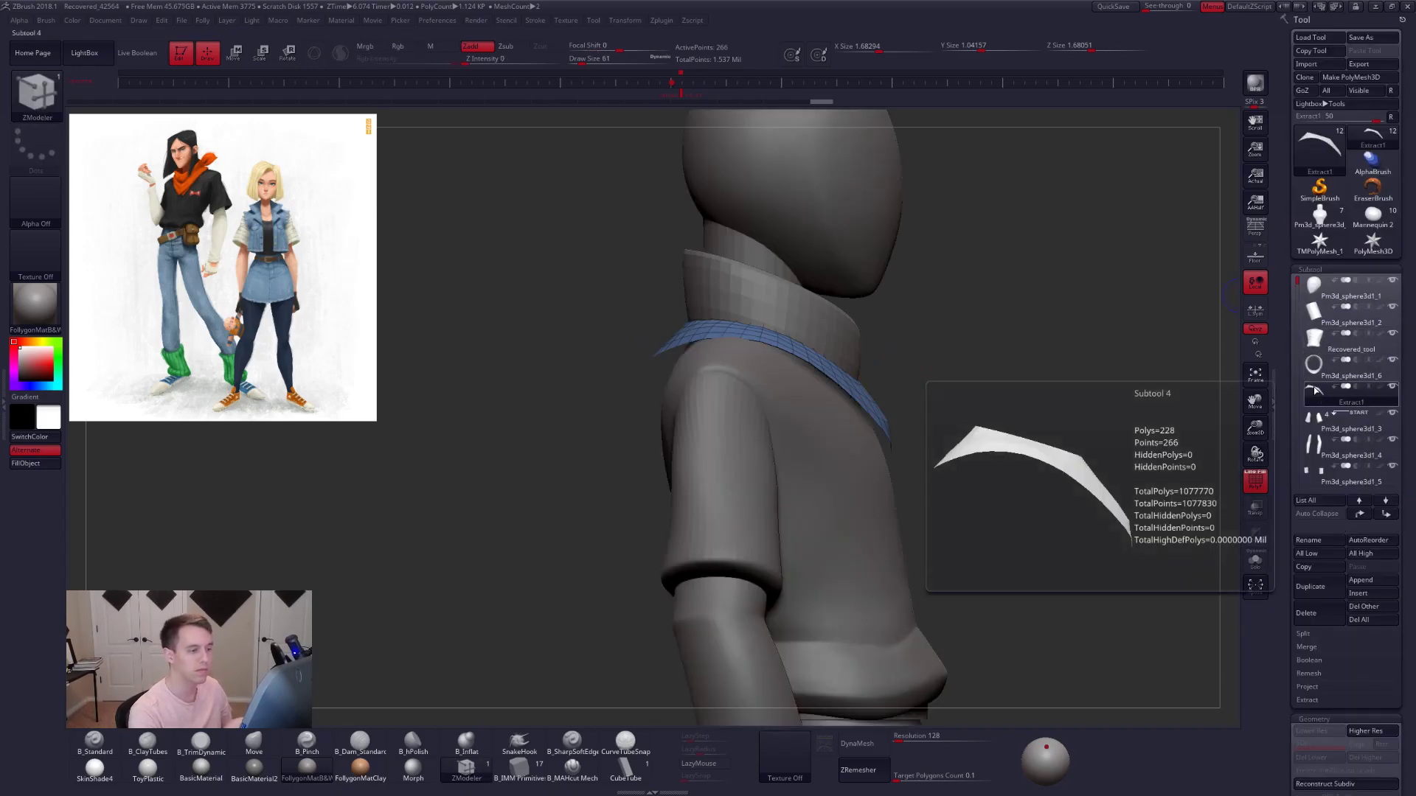
pyautogui.moveTo(890, 390); pyautogui.dragTo(796, 427, button='right')
pyautogui.hotkey('alt', 's')
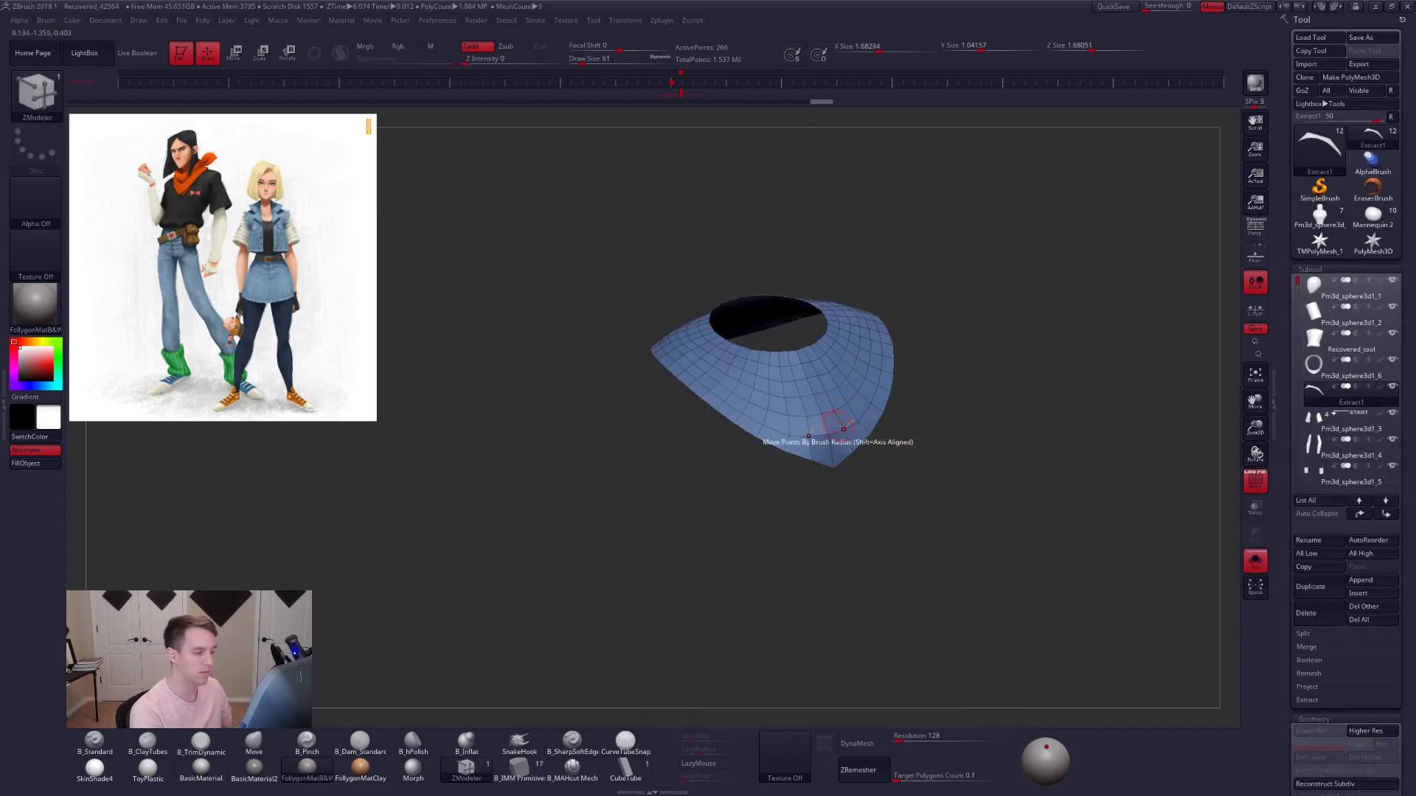
# - Delete the surplus concentric edge loops of the neckerchief with ZModeler's complete edge loop deletion and check it on the figure
pyautogui.moveTo(643, 547); pyautogui.dragTo(811, 460, button='right')
pyautogui.press('space')
pyautogui.press('space')
pyautogui.click(831, 444)
pyautogui.click(900, 409)
pyautogui.keyDown('alt'); pyautogui.click(892, 384); pyautogui.keyUp('alt')
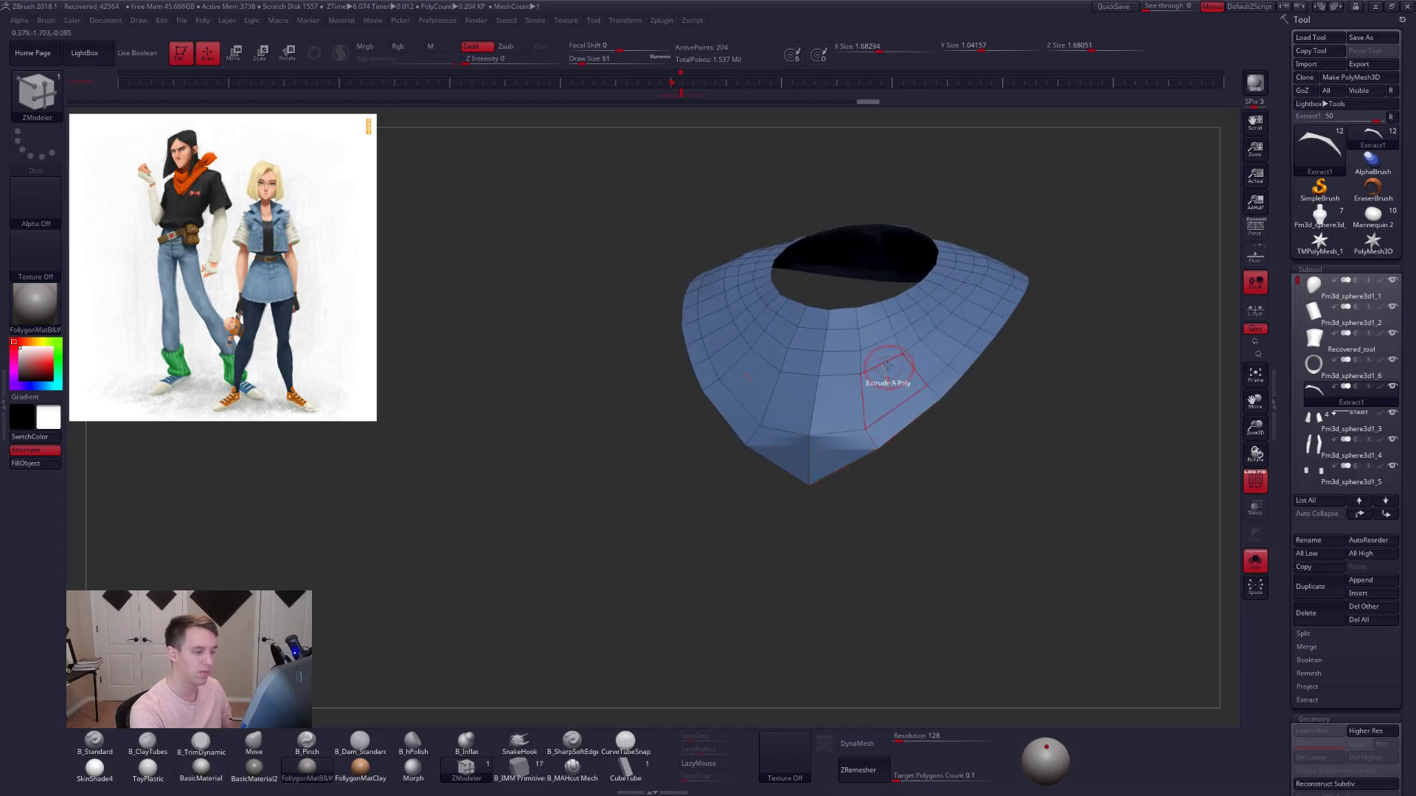
pyautogui.keyDown('alt'); pyautogui.click(875, 322); pyautogui.keyUp('alt')
pyautogui.click(880, 358)
pyautogui.press('d')
pyautogui.hotkey('shift', 'd')
pyautogui.keyDown('shift'); pyautogui.moveTo(954, 414); pyautogui.dragTo(888, 402, button='right'); pyautogui.keyUp('shift')
pyautogui.hotkey('shift', 's')
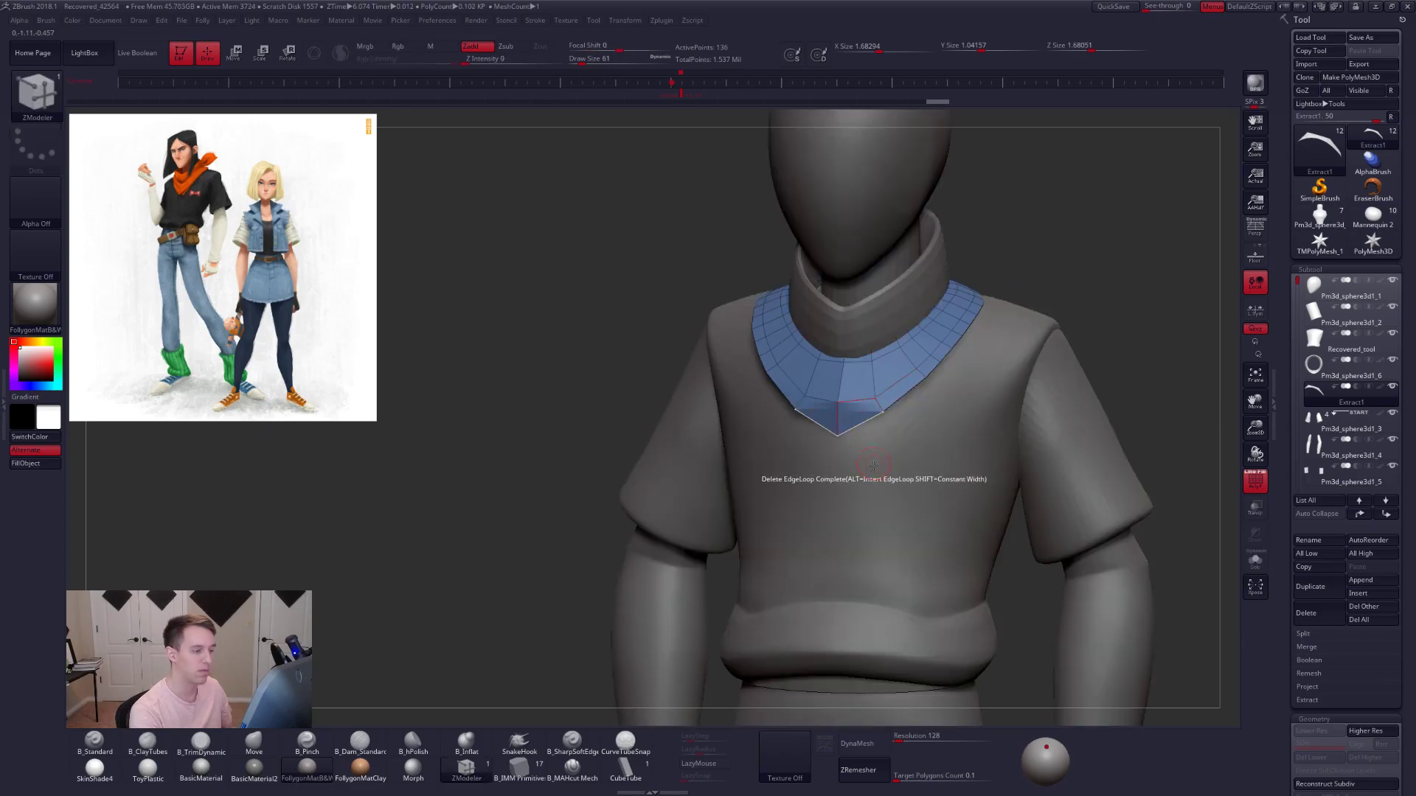
# - Delete surplus radial edge loops around the neckerchief, including across the back, to make its mesh coarser
pyautogui.hotkey('shift', 's')
pyautogui.keyDown('alt'); pyautogui.click(934, 358); pyautogui.keyUp('alt')
pyautogui.moveTo(926, 347)
pyautogui.keyDown('alt'); pyautogui.mouseDown(button='right')
pyautogui.moveTo(892, 417)
pyautogui.moveTo(917, 402)
pyautogui.moveTo(923, 373)
pyautogui.mouseUp(button='right'); pyautogui.keyUp('alt')
pyautogui.keyDown('alt'); pyautogui.click(921, 380); pyautogui.keyUp('alt')
pyautogui.keyDown('alt'); pyautogui.click(923, 373); pyautogui.keyUp('alt')
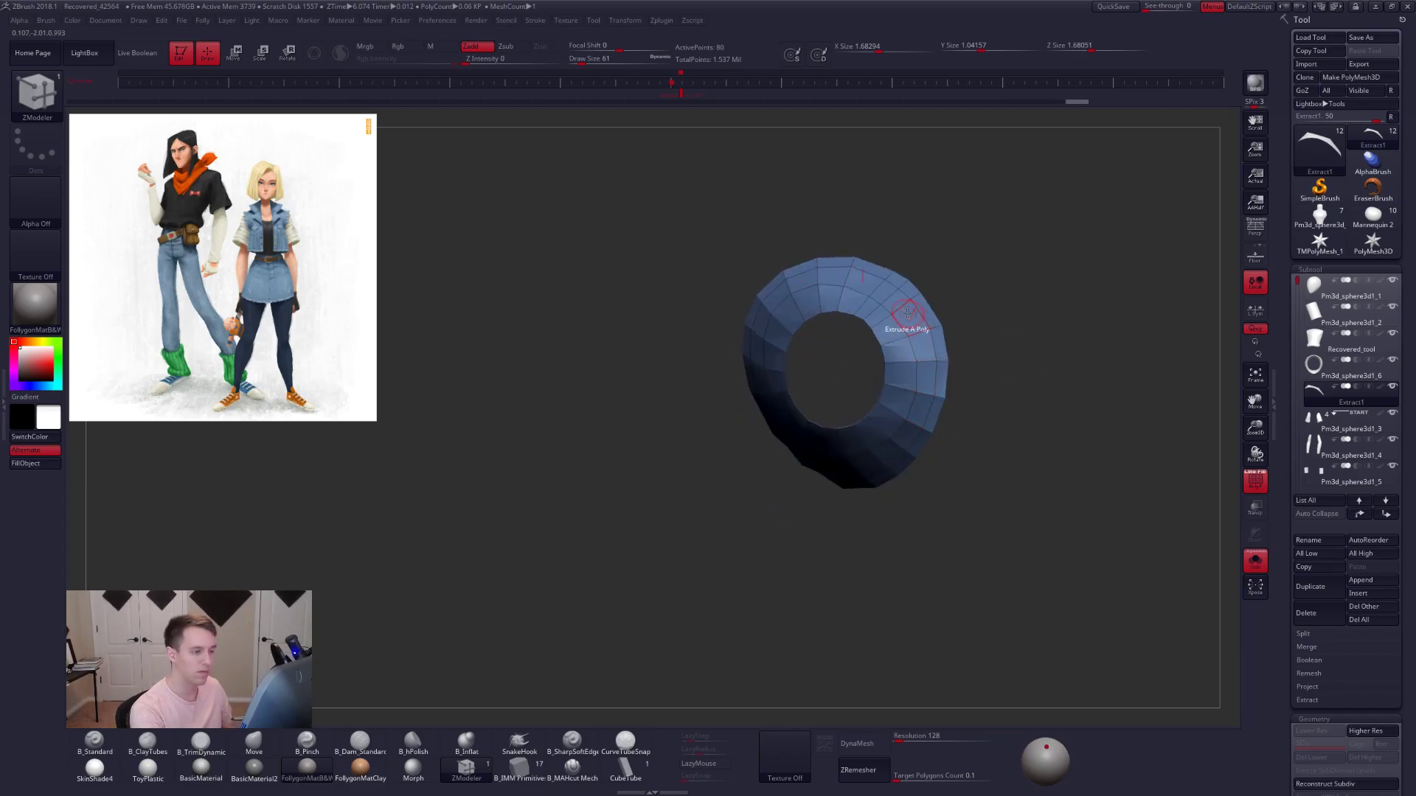
pyautogui.moveTo(894, 316); pyautogui.dragTo(906, 399, button='right')
pyautogui.hotkey('alt', 's')
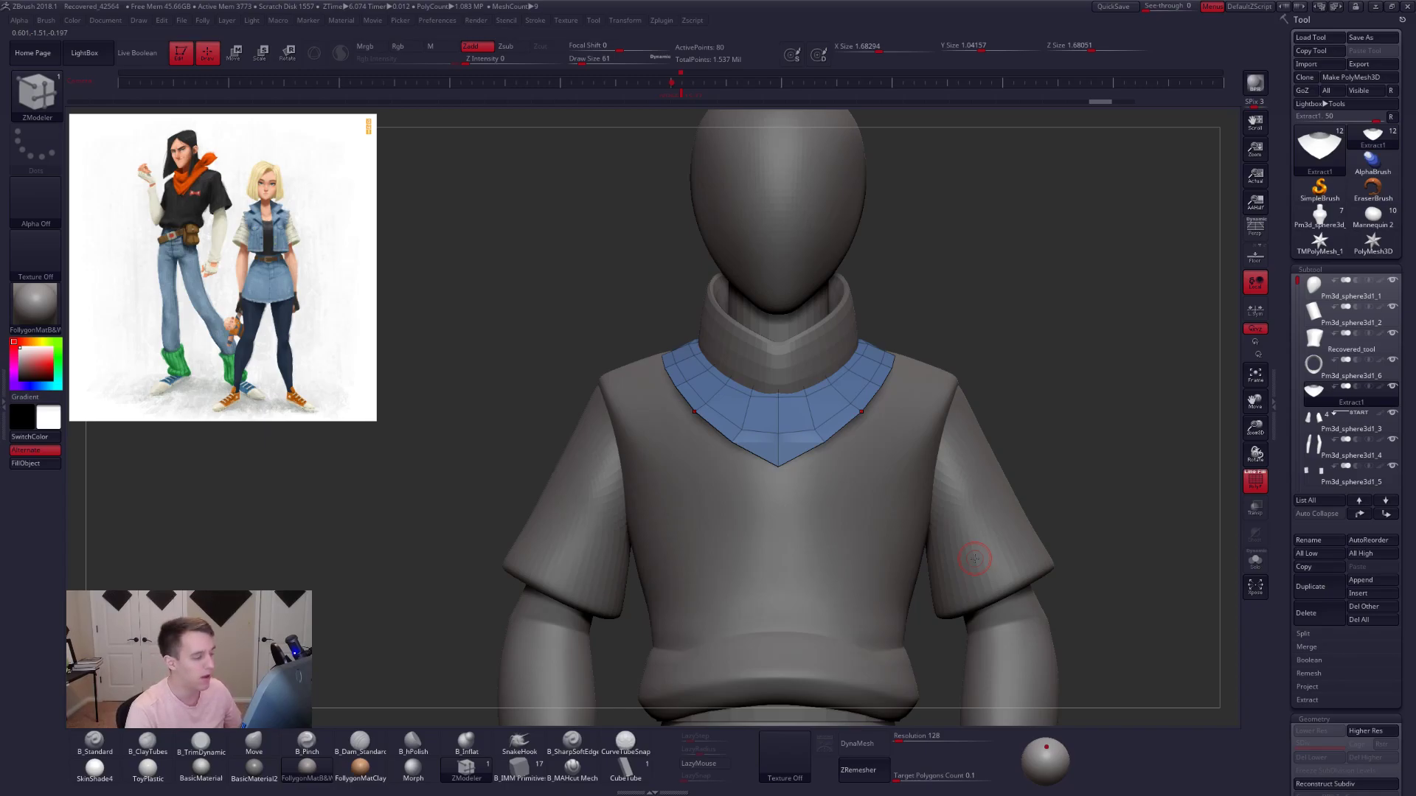
# - Lengthen the neckerchief's front tip down the chest with the Move brush
pyautogui.press('b')
pyautogui.press('m')
pyautogui.press('v')
pyautogui.press('space')
pyautogui.moveTo(818, 368); pyautogui.dragTo(827, 368)
pyautogui.press('space')
pyautogui.moveTo(790, 457)
pyautogui.mouseDown()
pyautogui.moveTo(817, 444)
pyautogui.moveTo(834, 455)
pyautogui.mouseUp()
pyautogui.press('space')
pyautogui.press('space')
pyautogui.moveTo(815, 426); pyautogui.dragTo(776, 442, button='right')
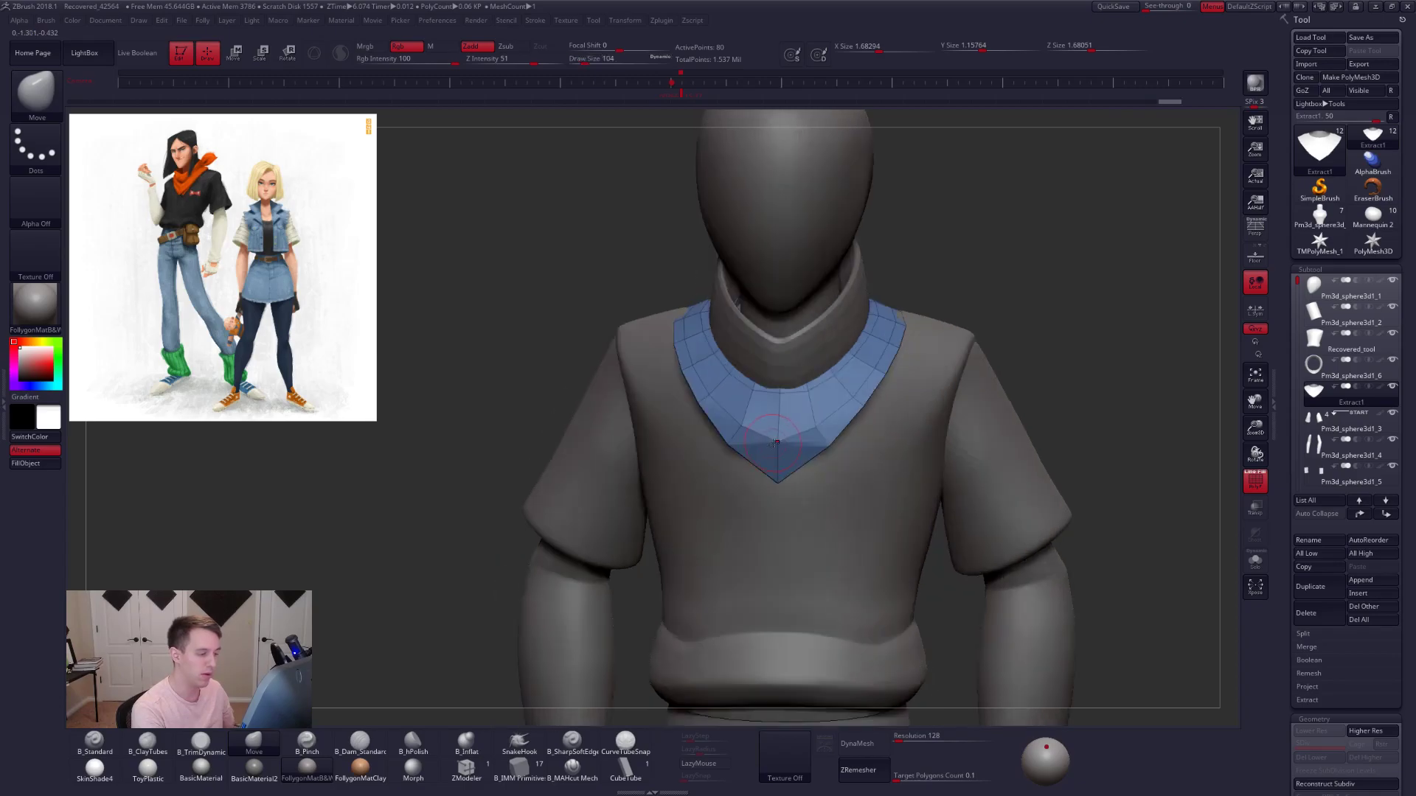
# - Fit the neckerchief closer around the shoulders and the back of the collar with a large Move brush
pyautogui.press('space')
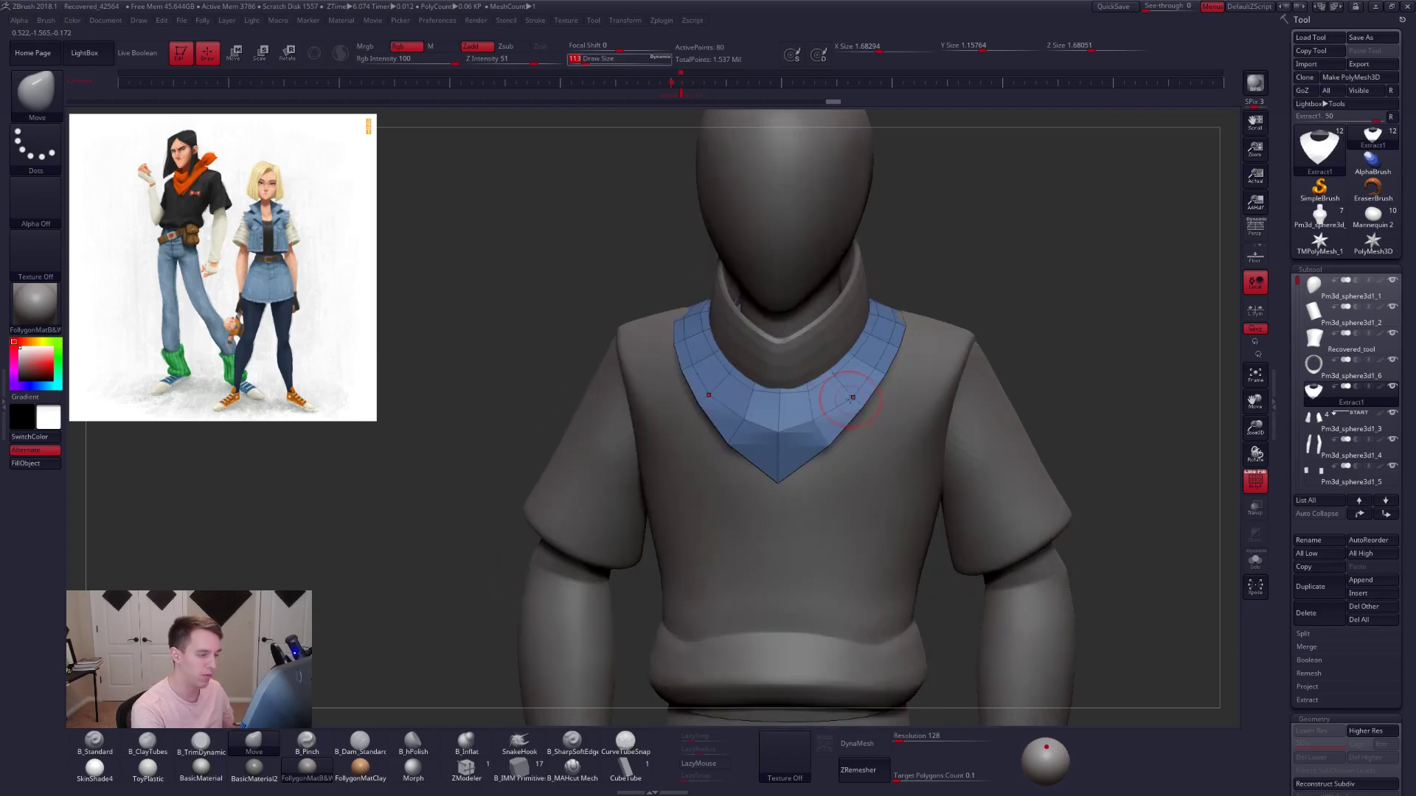
pyautogui.moveTo(850, 408); pyautogui.dragTo(867, 401, button='right')
pyautogui.press('space')
pyautogui.press('space')
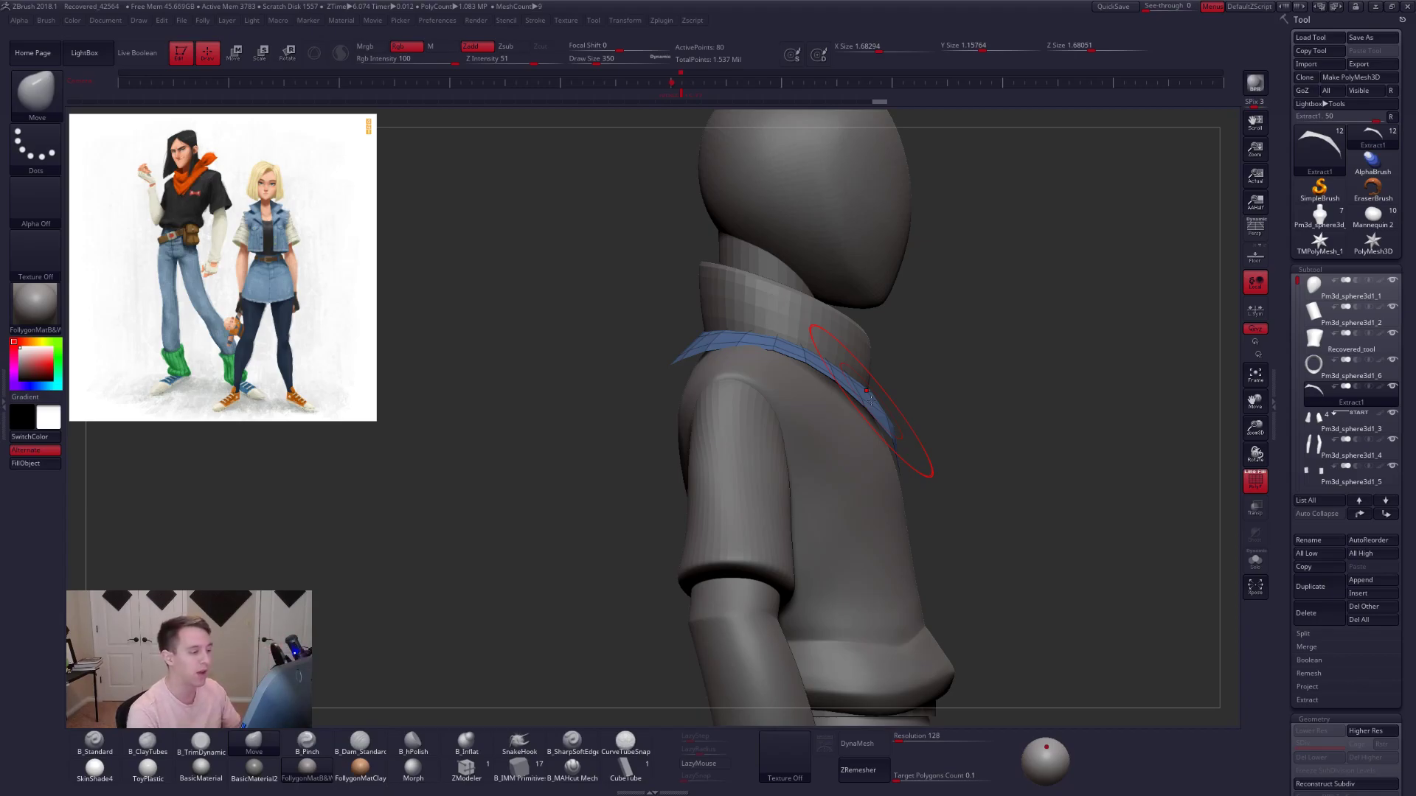
pyautogui.press('space')
pyautogui.moveTo(757, 346); pyautogui.dragTo(756, 337)
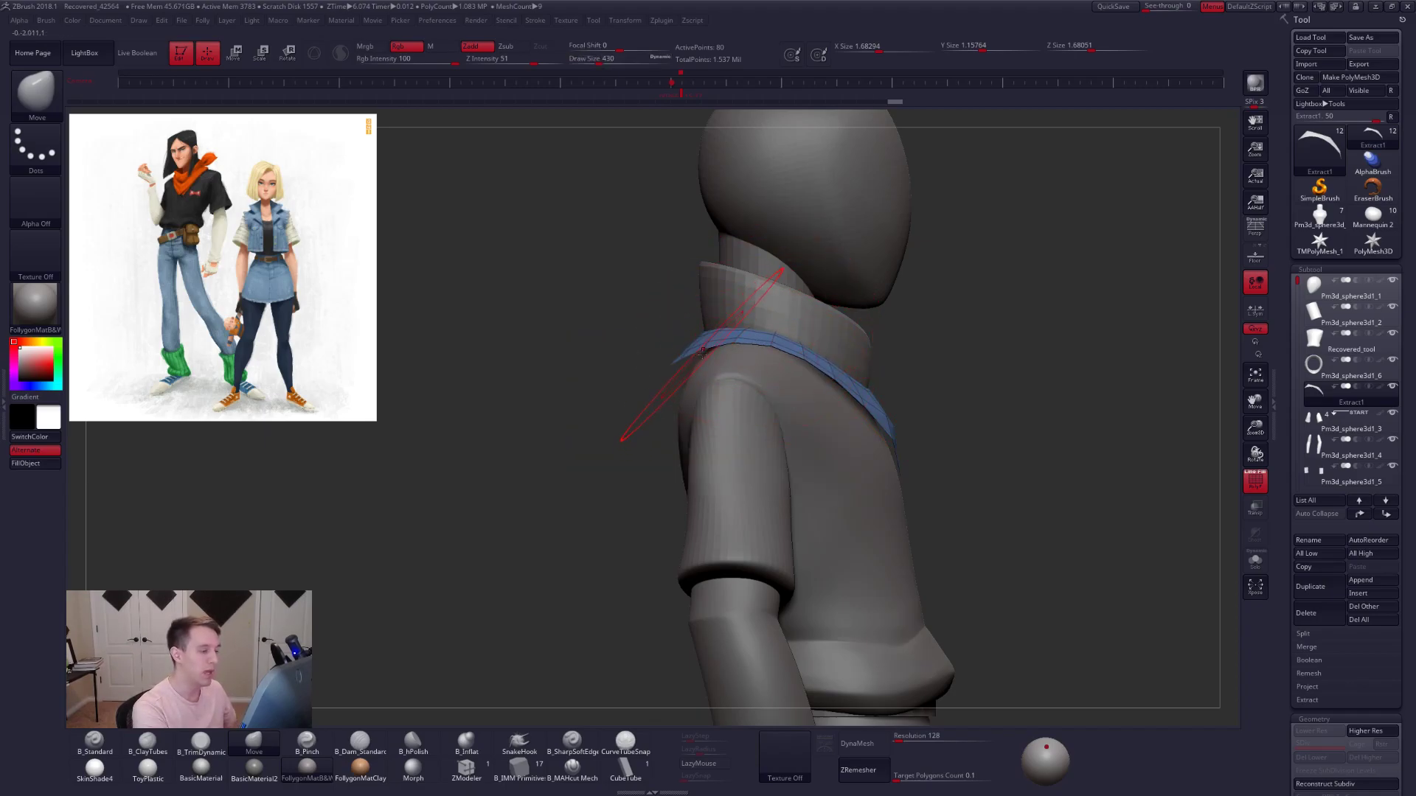
pyautogui.keyDown('alt'); pyautogui.moveTo(703, 354); pyautogui.dragTo(772, 353, button='right'); pyautogui.keyUp('alt')
pyautogui.press('space')
pyautogui.press('space')
pyautogui.moveTo(757, 359); pyautogui.dragTo(767, 358)
pyautogui.moveTo(764, 363)
pyautogui.mouseDown(button='right')
pyautogui.moveTo(894, 358)
pyautogui.moveTo(855, 324)
pyautogui.mouseUp(button='right')
pyautogui.press('space')
pyautogui.moveTo(841, 362); pyautogui.dragTo(847, 363)
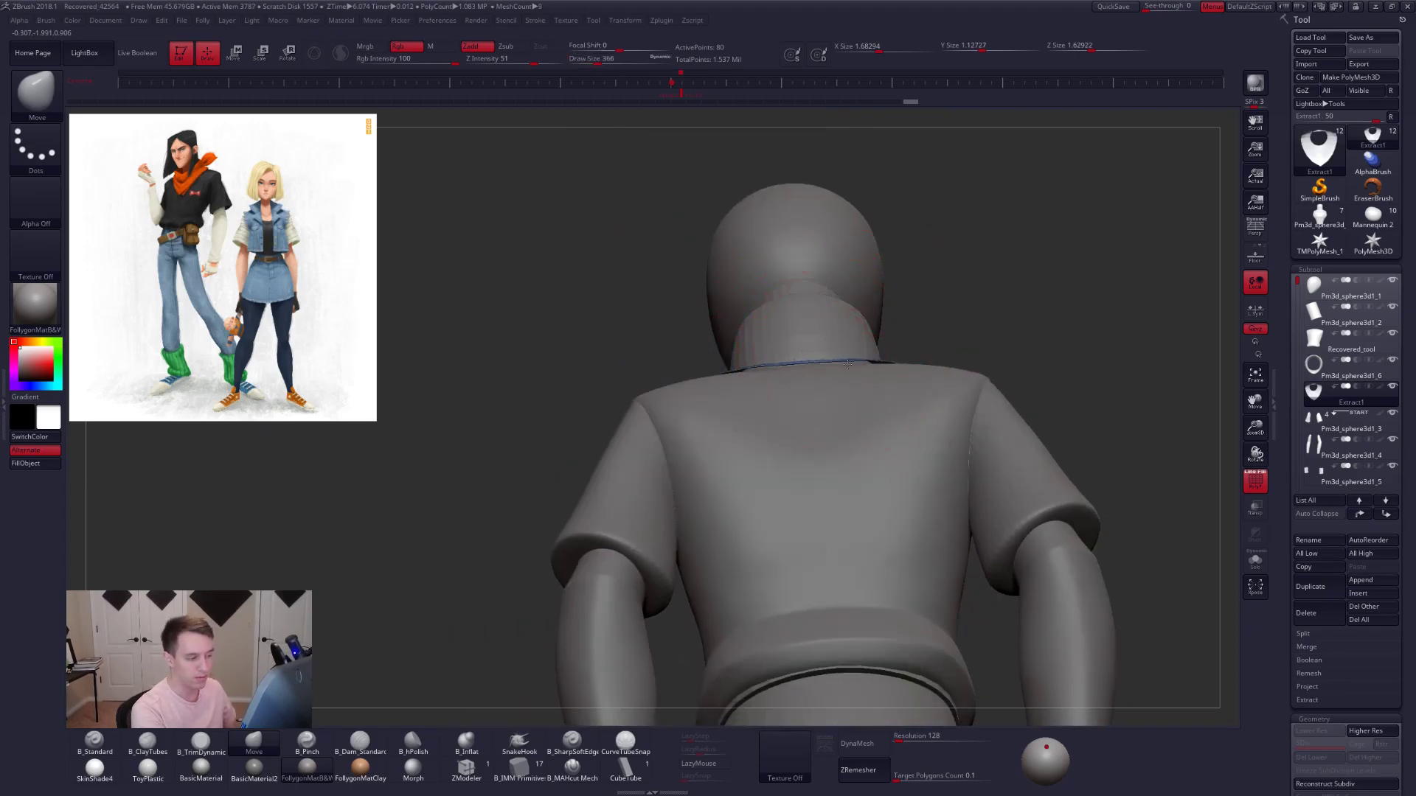
# - Adjust the neckerchief's rear edge and its front slope along the chest with the Move brush in side view
pyautogui.moveTo(848, 365); pyautogui.dragTo(833, 362, button='right')
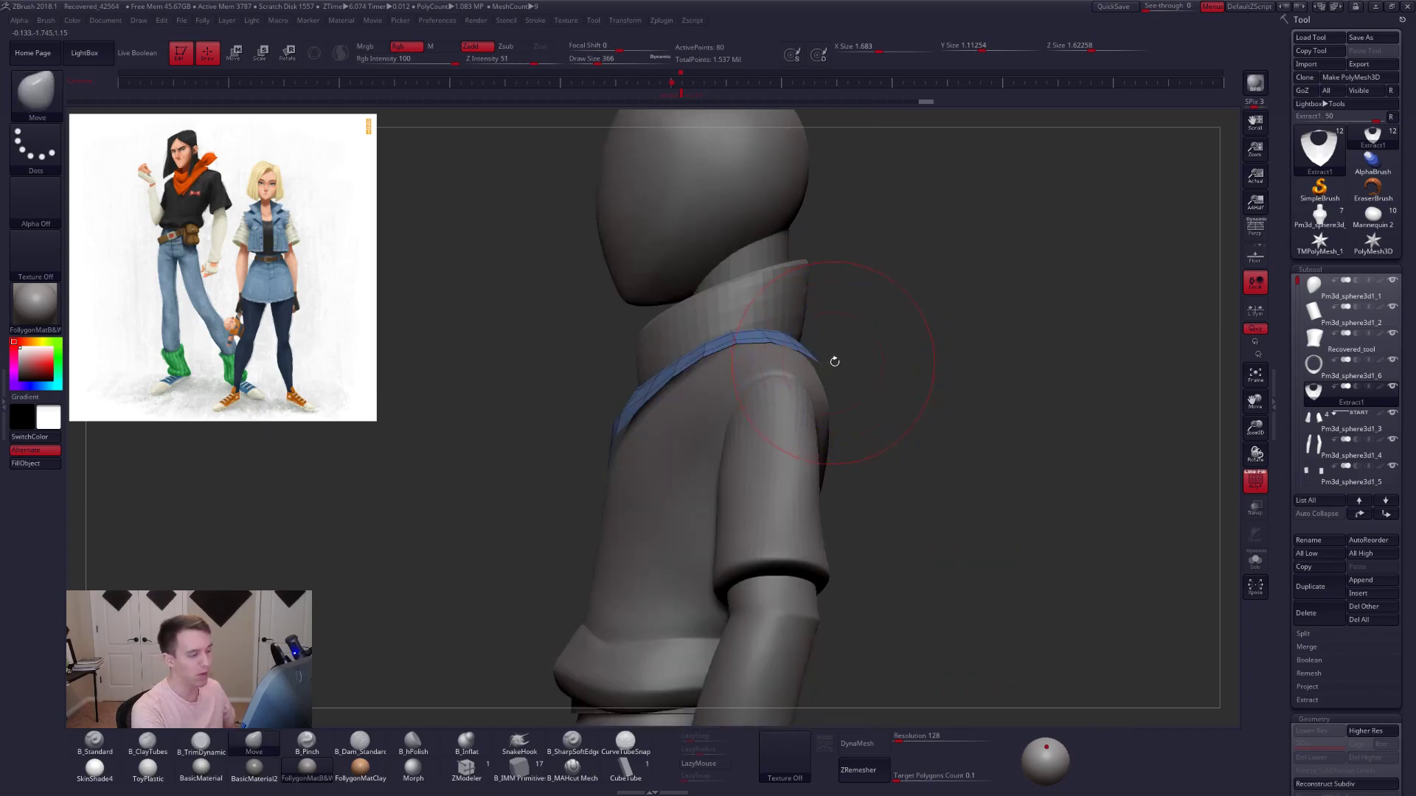
pyautogui.press('space')
pyautogui.moveTo(834, 364); pyautogui.dragTo(818, 363)
pyautogui.keyDown('alt'); pyautogui.moveTo(822, 364); pyautogui.dragTo(918, 349, button='right'); pyautogui.keyUp('alt')
pyautogui.press('space')
pyautogui.moveTo(723, 401); pyautogui.dragTo(732, 400)
pyautogui.moveTo(712, 407); pyautogui.dragTo(728, 398, button='right')
pyautogui.press('space')
pyautogui.moveTo(728, 398); pyautogui.dragTo(750, 403)
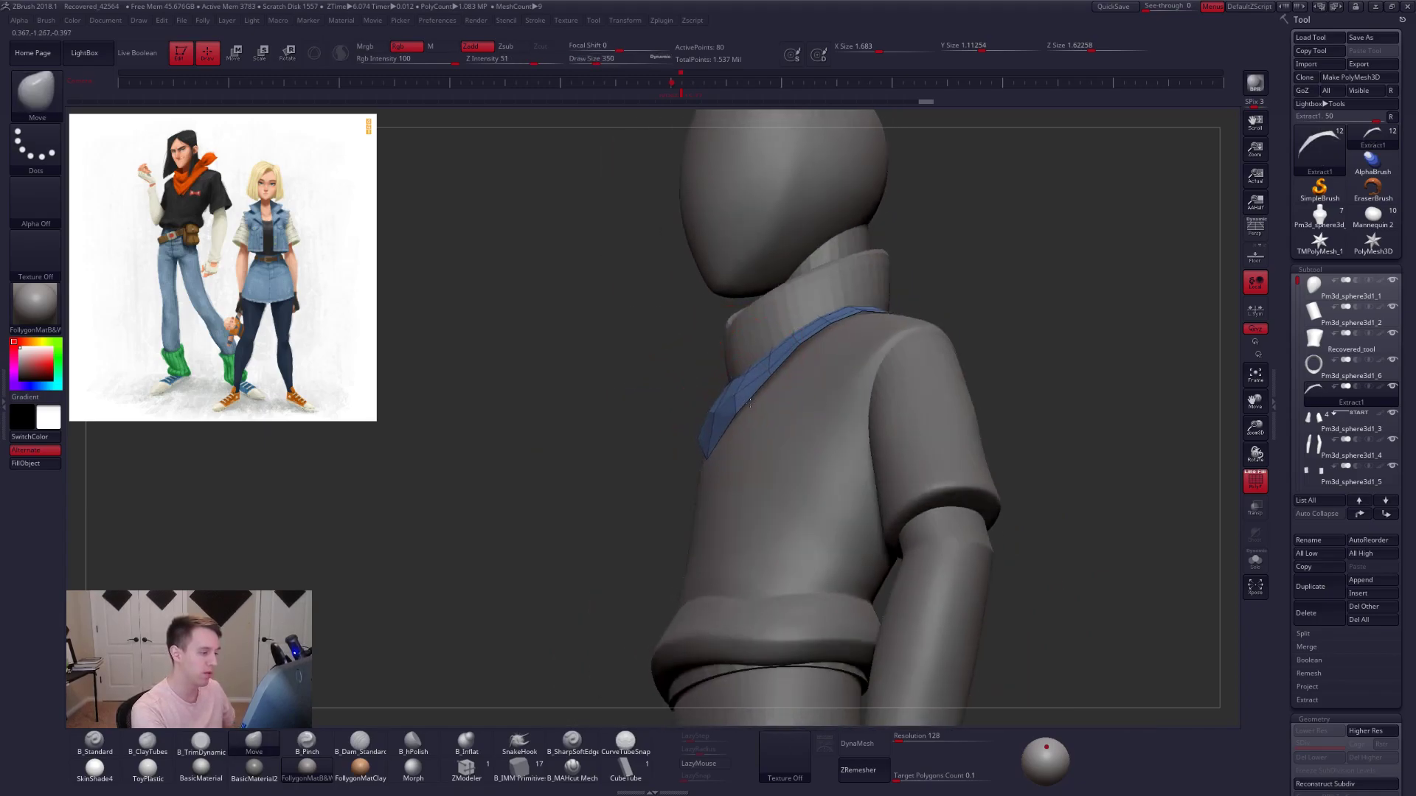
# - Refine the neckerchief's outline where it passes over the shoulders, using smaller Move brush strokes
pyautogui.moveTo(768, 416); pyautogui.dragTo(737, 409, button='right')
pyautogui.press('space')
pyautogui.moveTo(829, 352); pyautogui.dragTo(824, 346)
pyautogui.moveTo(824, 347); pyautogui.dragTo(821, 318, button='right')
pyautogui.press('space')
pyautogui.moveTo(847, 329); pyautogui.dragTo(856, 329)
pyautogui.moveTo(841, 333); pyautogui.dragTo(870, 330, button='right')
pyautogui.press('space')
pyautogui.moveTo(870, 328); pyautogui.dragTo(859, 329)
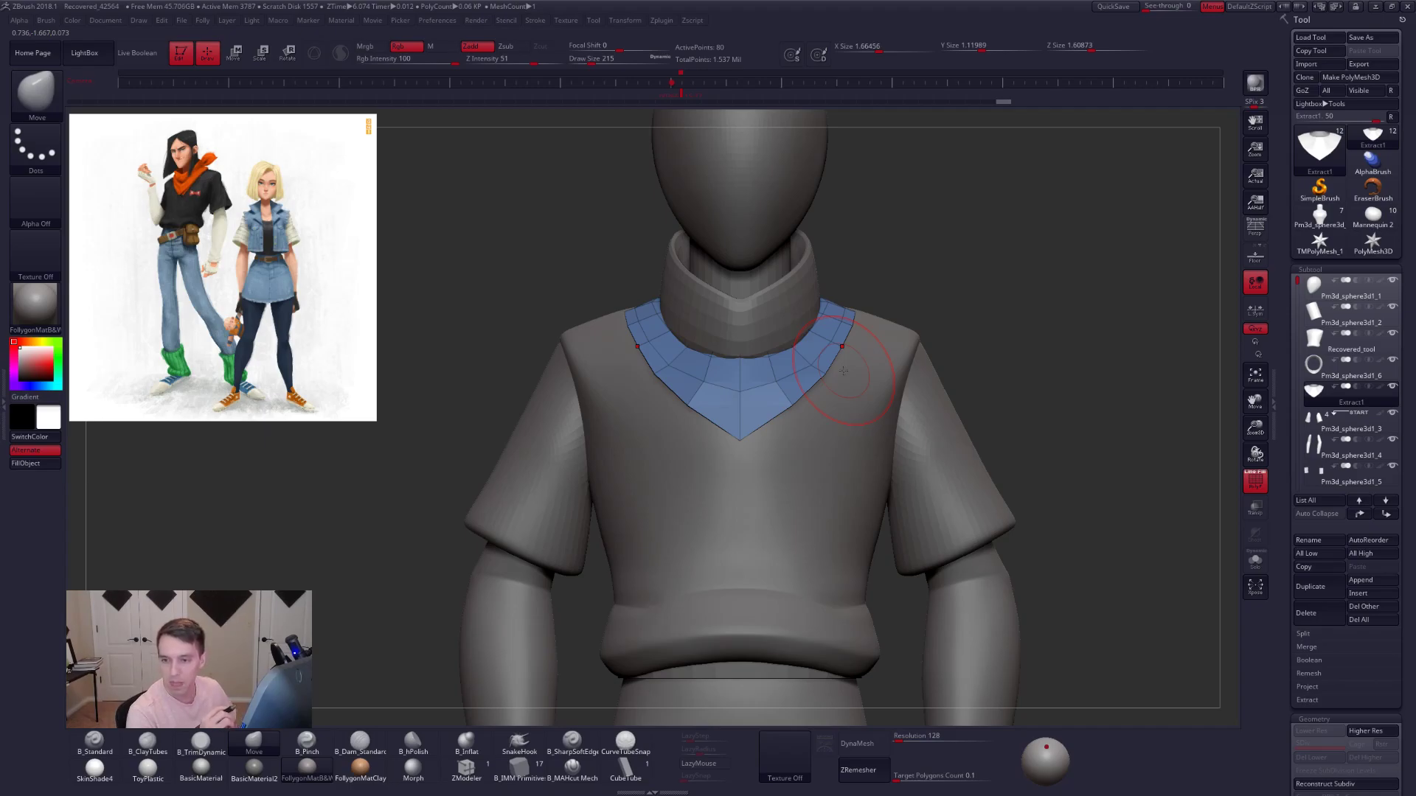
pyautogui.press('space')
pyautogui.moveTo(848, 352); pyautogui.dragTo(837, 352)
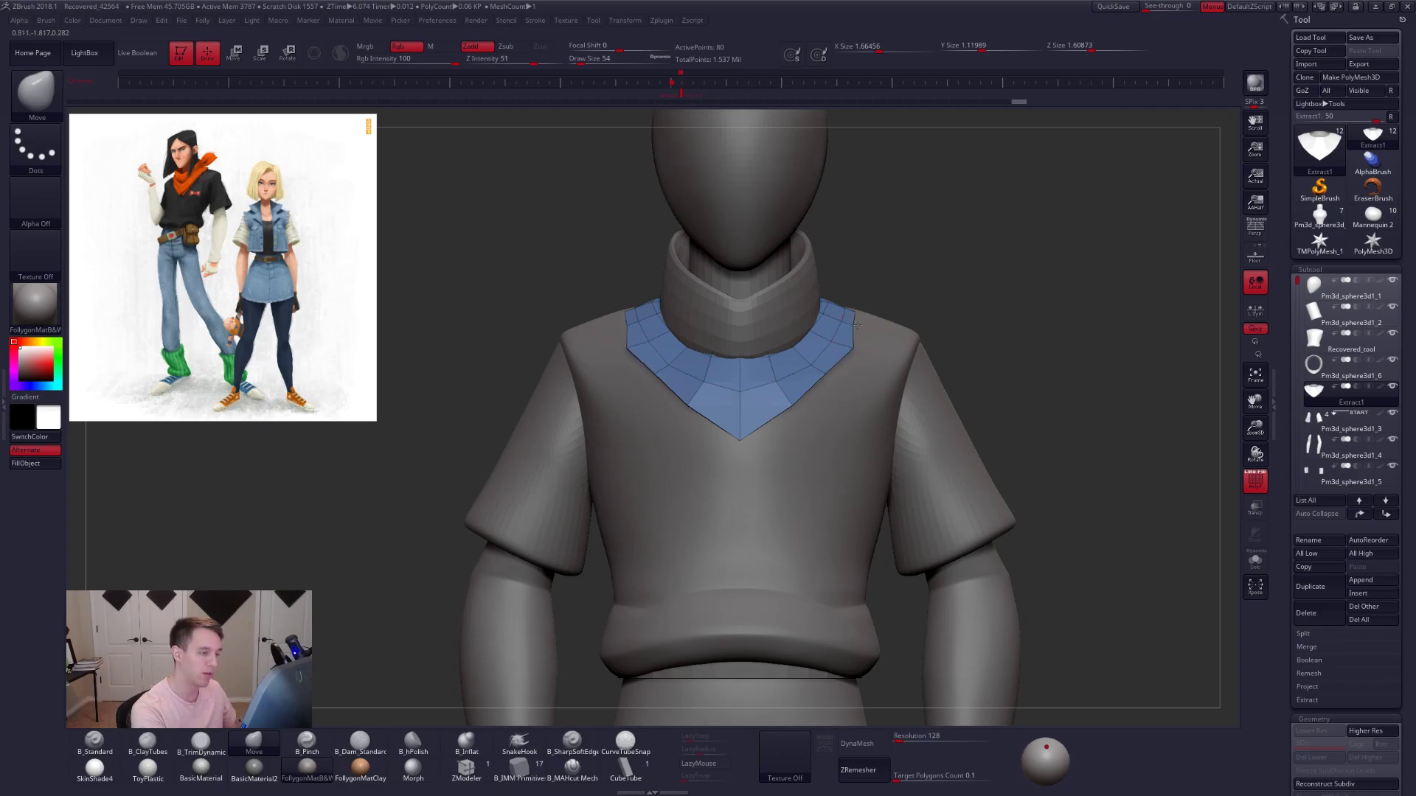
# - Widen the neckerchief's outer edge across the tops of the shoulders with the Move brush
pyautogui.moveTo(900, 328); pyautogui.dragTo(825, 380, button='right')
pyautogui.press('space')
pyautogui.moveTo(863, 303); pyautogui.dragTo(875, 303)
pyautogui.moveTo(874, 310); pyautogui.dragTo(896, 301, button='right')
pyautogui.moveTo(874, 300); pyautogui.dragTo(892, 305)
pyautogui.press('space')
pyautogui.click(868, 295)
pyautogui.moveTo(878, 278); pyautogui.dragTo(909, 231, button='right')
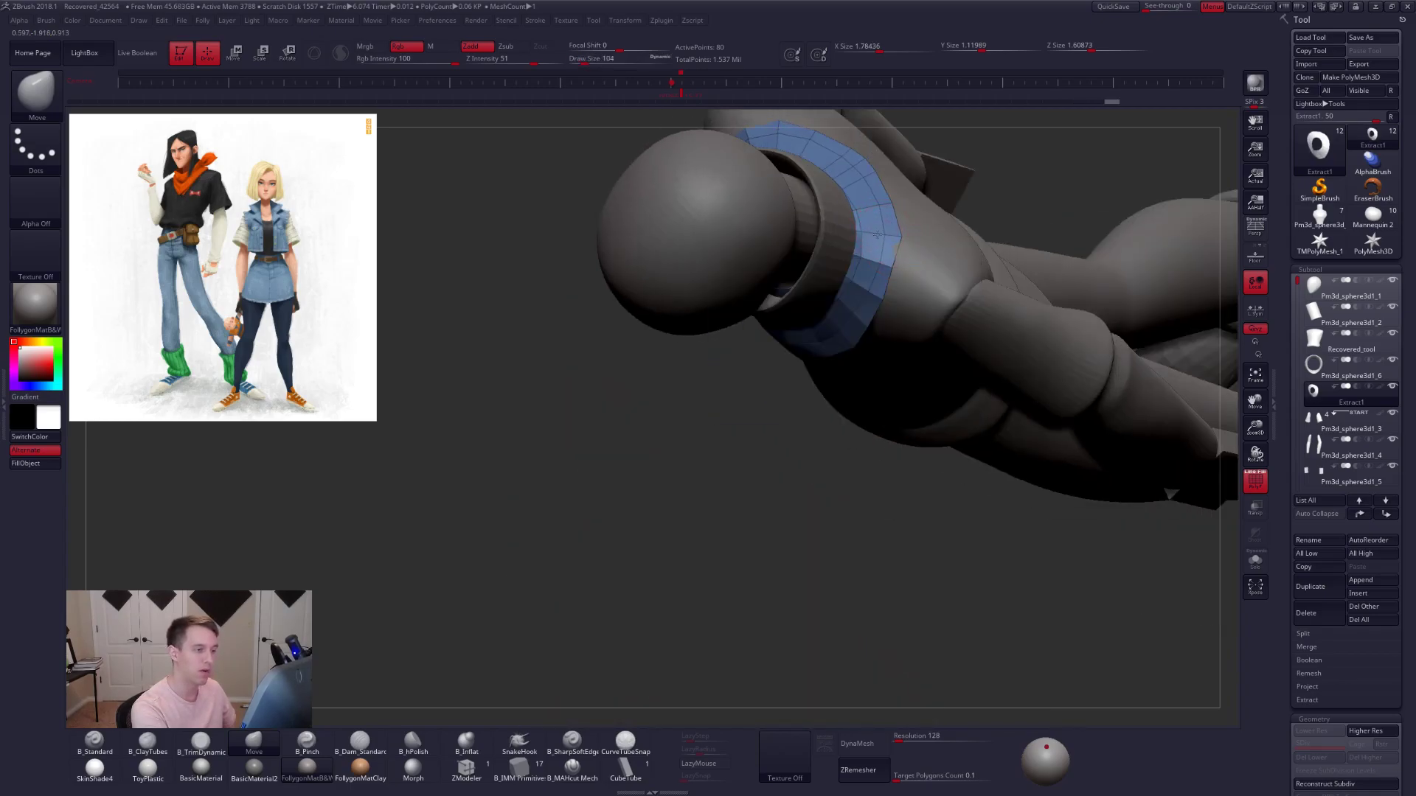
pyautogui.moveTo(894, 210); pyautogui.dragTo(896, 213)
pyautogui.keyDown('ctrl'); pyautogui.moveTo(926, 331); pyautogui.dragTo(899, 277, button='right'); pyautogui.keyUp('ctrl')
pyautogui.moveTo(916, 363); pyautogui.dragTo(935, 354, button='right')
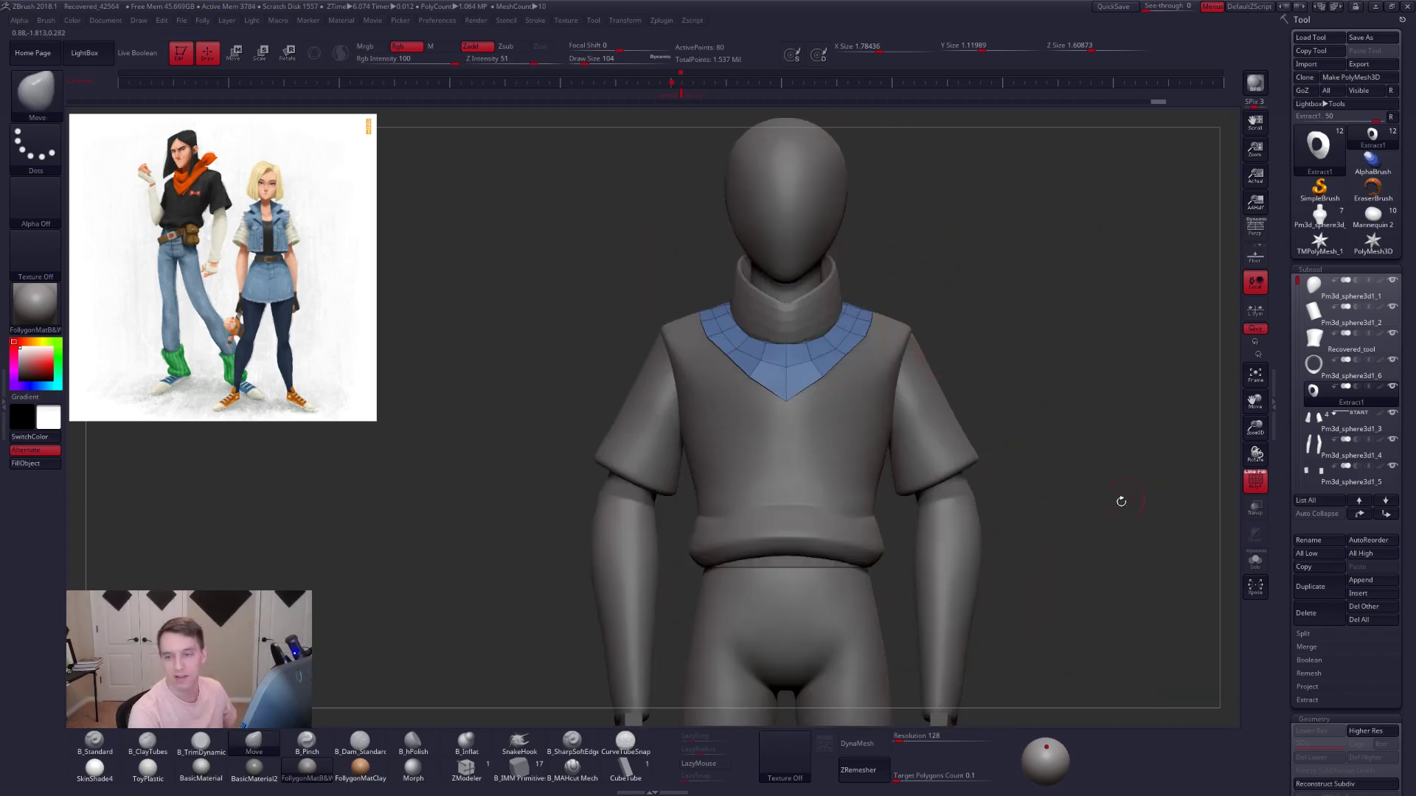
pyautogui.keyDown('ctrl'); pyautogui.moveTo(866, 317); pyautogui.dragTo(848, 365, button='right'); pyautogui.keyUp('ctrl')
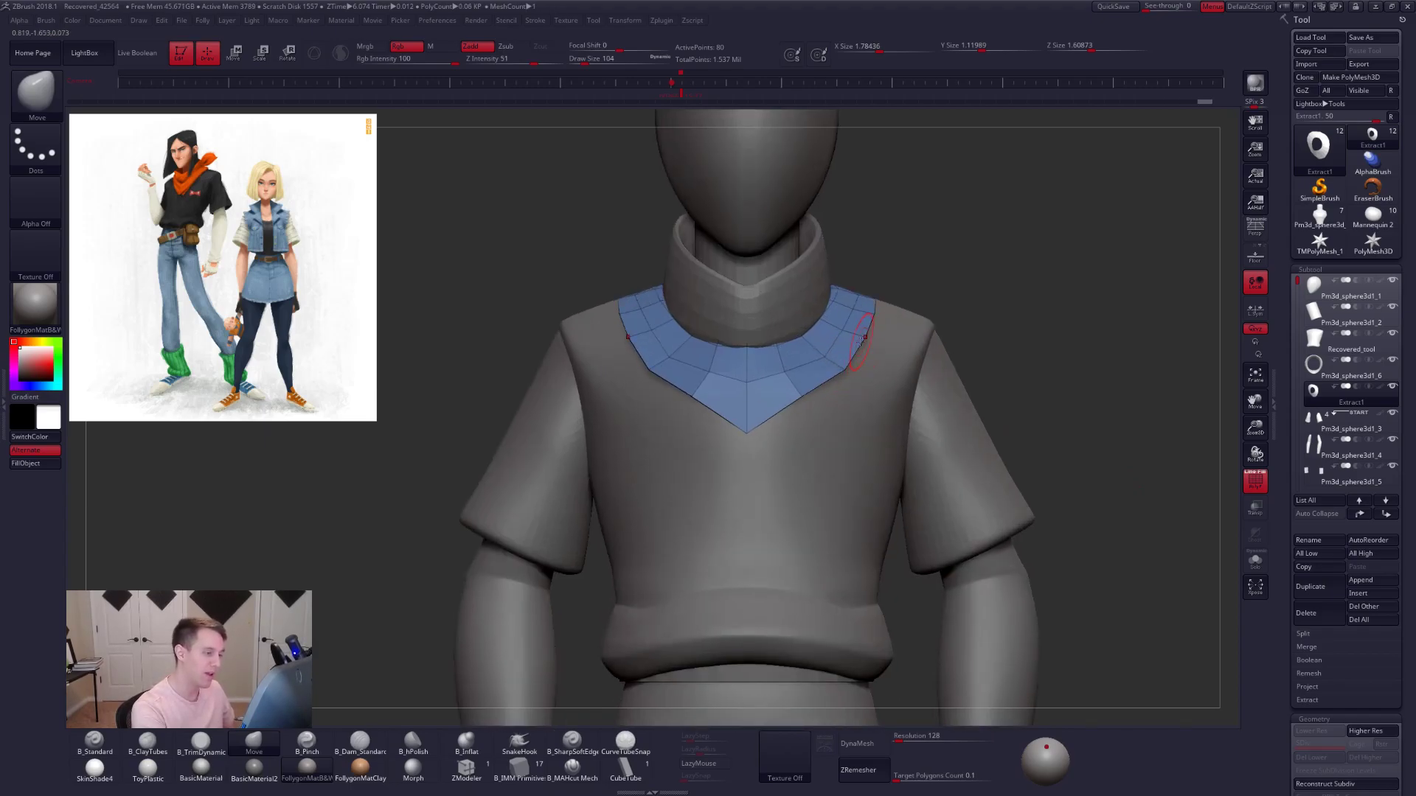
# - Straighten the neckerchief's lower front edges beside the tip with small Move brush strokes
pyautogui.moveTo(824, 352); pyautogui.dragTo(634, 356, button='right')
pyautogui.press('space')
pyautogui.moveTo(806, 356); pyautogui.dragTo(809, 355)
pyautogui.moveTo(809, 355)
pyautogui.mouseDown(button='right')
pyautogui.moveTo(786, 359)
pyautogui.moveTo(826, 377)
pyautogui.mouseUp(button='right')
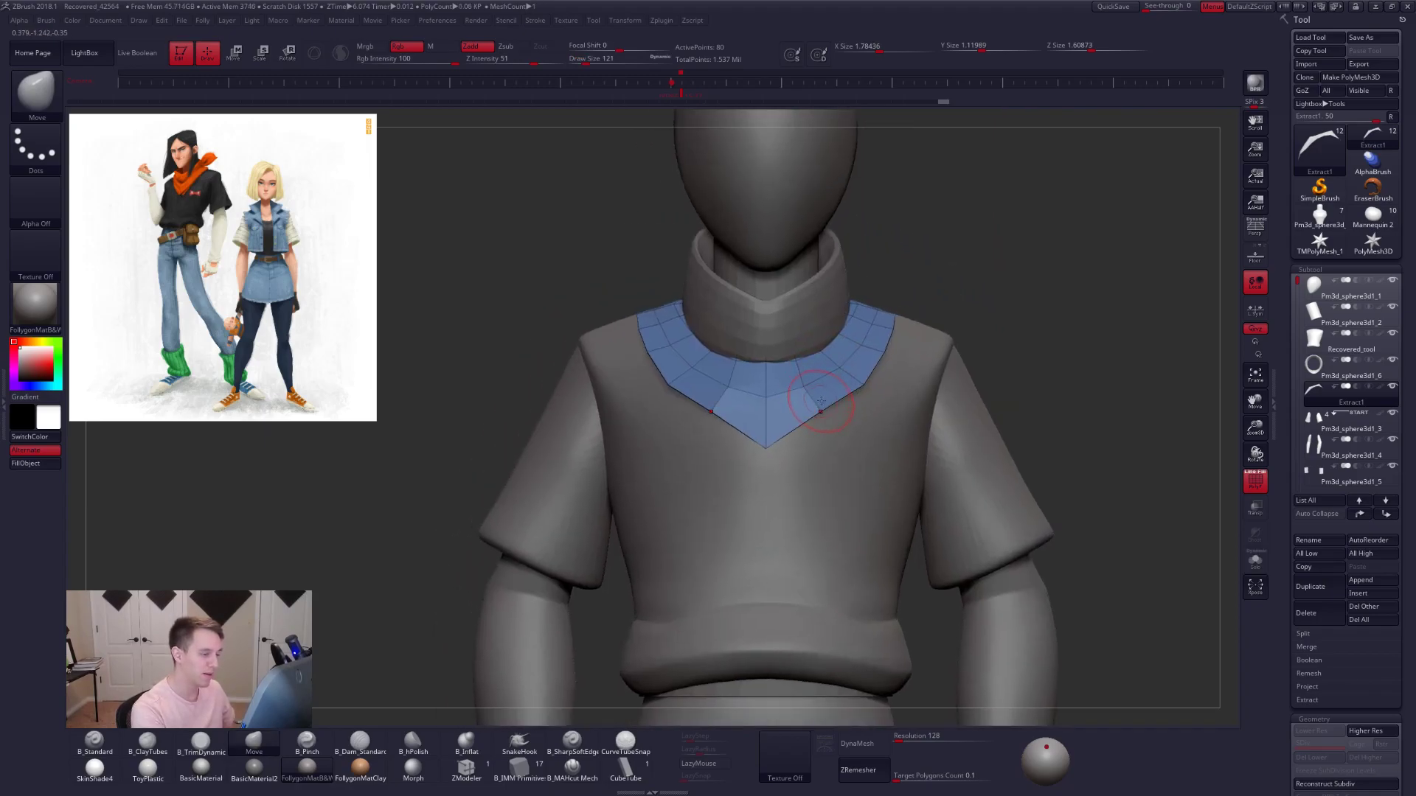
pyautogui.moveTo(815, 383); pyautogui.dragTo(815, 387)
pyautogui.keyDown('alt'); pyautogui.moveTo(789, 387); pyautogui.dragTo(822, 384, button='right'); pyautogui.keyUp('alt')
pyautogui.moveTo(805, 411); pyautogui.dragTo(805, 406)
pyautogui.moveTo(787, 383)
pyautogui.mouseDown(button='right')
pyautogui.moveTo(822, 355)
pyautogui.moveTo(918, 410)
pyautogui.mouseUp(button='right')
# - Nudge the neckerchief's side edges with the Move brush so they follow the chest and shoulder
pyautogui.press('space')
pyautogui.moveTo(820, 383); pyautogui.dragTo(826, 383)
pyautogui.press('space')
pyautogui.moveTo(759, 352); pyautogui.dragTo(772, 352)
pyautogui.moveTo(772, 351); pyautogui.dragTo(917, 346, button='right')
pyautogui.keyDown('alt'); pyautogui.moveTo(719, 383); pyautogui.dragTo(815, 381, button='right'); pyautogui.keyUp('alt')
pyautogui.moveTo(775, 369); pyautogui.dragTo(757, 361)
pyautogui.press('space')
# - Isolate the neckerchief and delete a surplus edge loop at its back with ZModeler
pyautogui.hotkey('alt', 's')
pyautogui.keyDown('alt'); pyautogui.moveTo(775, 348); pyautogui.dragTo(785, 435, button='right'); pyautogui.keyUp('alt')
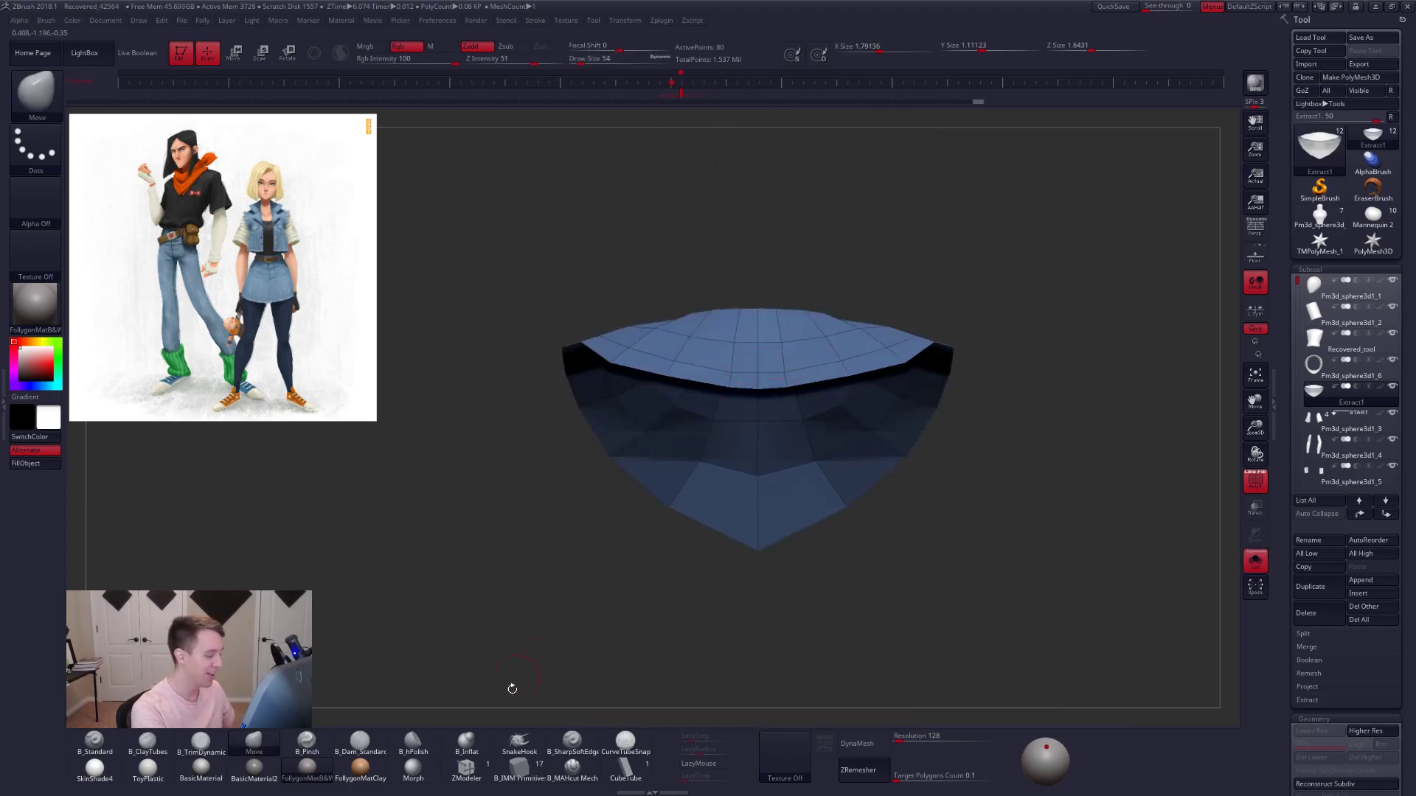
pyautogui.click(466, 769)
pyautogui.moveTo(794, 355); pyautogui.dragTo(783, 314, button='right')
pyautogui.click(767, 375)
# - Pull the center back of the neckerchief down into a point with the Move brush and even out its rear edge
pyautogui.press('b')
pyautogui.press('m')
pyautogui.press('v')
pyautogui.moveTo(770, 376); pyautogui.dragTo(760, 426, button='right')
pyautogui.moveTo(756, 416); pyautogui.dragTo(756, 438)
pyautogui.moveTo(907, 364); pyautogui.dragTo(911, 371)
pyautogui.moveTo(940, 326); pyautogui.dragTo(947, 334)
pyautogui.hotkey('alt', 's')
pyautogui.keyDown('shift'); pyautogui.moveTo(864, 391); pyautogui.dragTo(860, 340, button='right'); pyautogui.keyUp('shift')
# - Refine the neckerchief's back point and shoulder edges against the full figure with the Move brush
pyautogui.press('space')
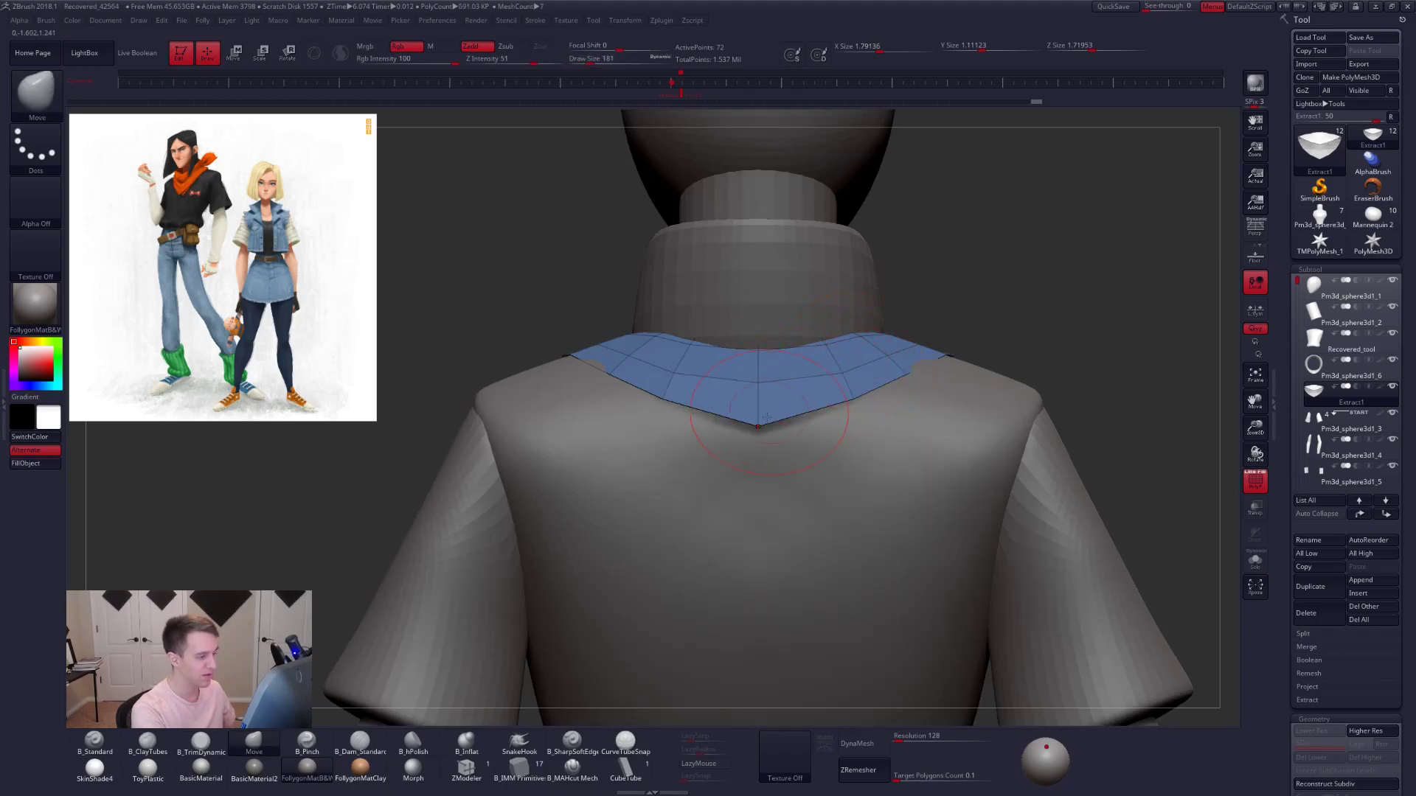
pyautogui.moveTo(764, 411); pyautogui.dragTo(765, 410)
pyautogui.moveTo(765, 410); pyautogui.dragTo(896, 410, button='right')
pyautogui.moveTo(622, 377); pyautogui.dragTo(620, 369)
pyautogui.moveTo(798, 389)
pyautogui.keyDown('alt'); pyautogui.mouseDown(button='right')
pyautogui.moveTo(1084, 393)
pyautogui.moveTo(1032, 324)
pyautogui.mouseUp(button='right'); pyautogui.keyUp('alt')
pyautogui.moveTo(826, 383)
pyautogui.mouseDown(button='right')
pyautogui.moveTo(973, 389)
pyautogui.moveTo(866, 389)
pyautogui.moveTo(880, 444)
pyautogui.moveTo(819, 384)
pyautogui.mouseUp(button='right')
pyautogui.press('space')
pyautogui.moveTo(785, 506); pyautogui.dragTo(784, 478)
# - Isolate the neckerchief and remove its innermost ring of polygons to open up the neck hole
pyautogui.hotkey('alt', 's')
pyautogui.press('space')
pyautogui.moveTo(785, 469); pyautogui.dragTo(806, 516, button='right')
pyautogui.hotkey('alt', 's')
pyautogui.hotkey('shift', 'ctrl', 's')
pyautogui.moveTo(792, 383); pyautogui.dragTo(801, 360, button='right')
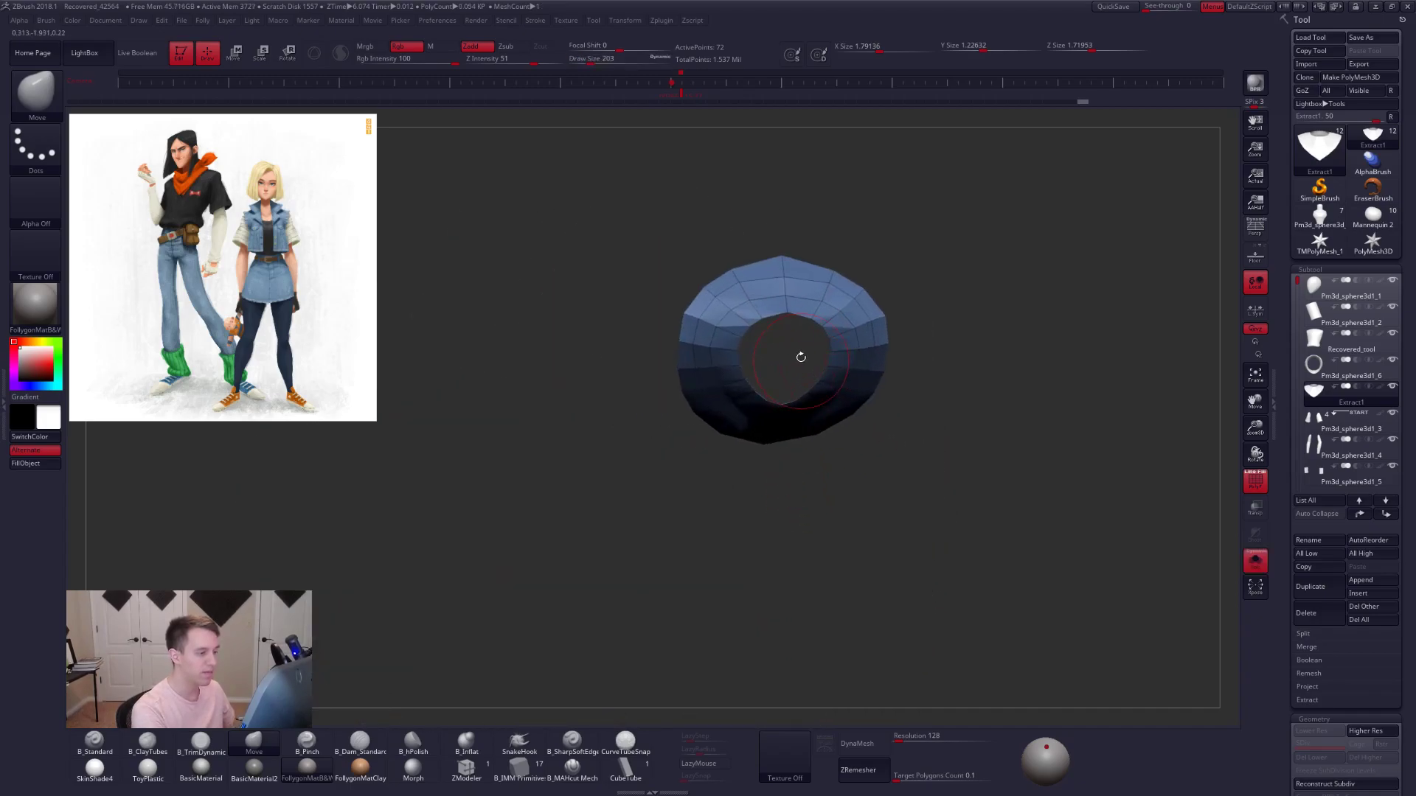
pyautogui.moveTo(808, 308)
pyautogui.keyDown('ctrl'); pyautogui.keyDown('shift'); pyautogui.mouseDown()
pyautogui.moveTo(744, 387)
pyautogui.moveTo(799, 398)
pyautogui.moveTo(820, 322)
pyautogui.mouseUp(); pyautogui.keyUp('shift'); pyautogui.keyUp('ctrl')
pyautogui.moveTo(870, 516); pyautogui.dragTo(896, 457, button='right')
pyautogui.hotkey('alt', 's')
pyautogui.moveTo(916, 504); pyautogui.dragTo(910, 575, button='right')
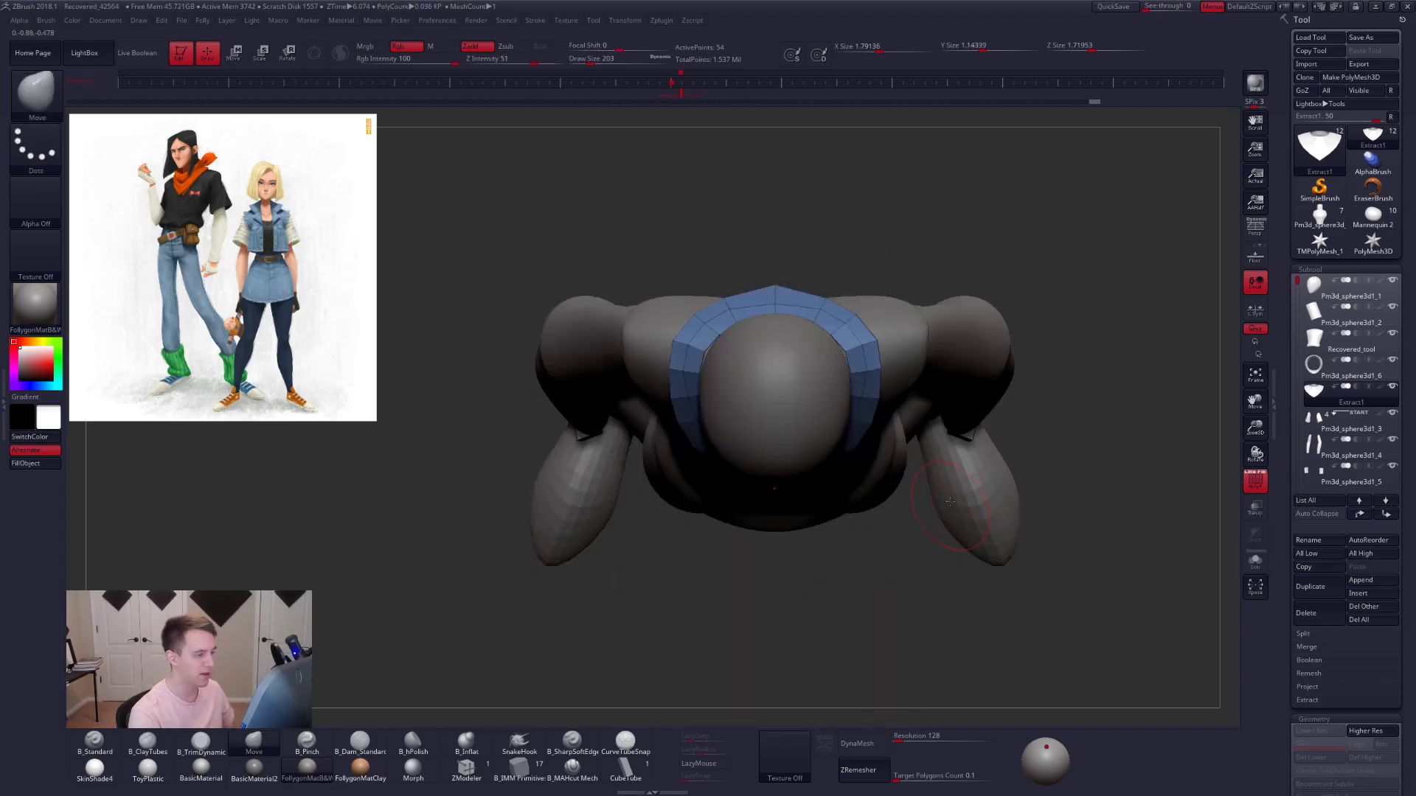
# - Reshape the neckerchief's remaining inner edge around the collar with the Move brush
pyautogui.hotkey('alt', 'f')
pyautogui.click(913, 384)
pyautogui.hotkey('ctrl', 'shift', 'f')
pyautogui.click(868, 356)
pyautogui.press('space')
pyautogui.moveTo(856, 328); pyautogui.dragTo(727, 369, button='right')
pyautogui.press('space')
pyautogui.moveTo(829, 334); pyautogui.dragTo(812, 330)
pyautogui.moveTo(845, 362); pyautogui.dragTo(821, 457, button='right')
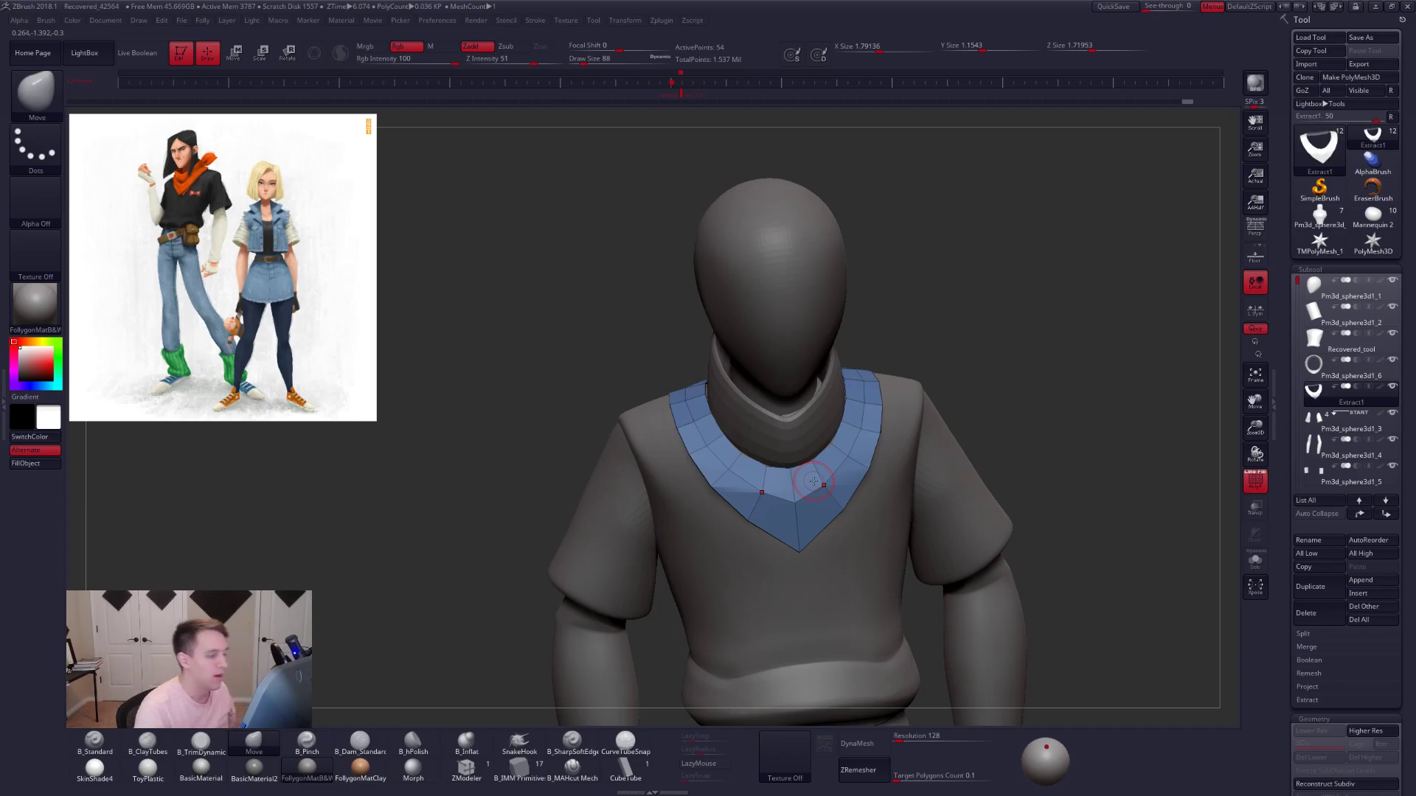
# - Mask the neckerchief's outer edge and move its unmasked inner edge upward with the Transpose line
pyautogui.moveTo(818, 441); pyautogui.dragTo(782, 441, button='right')
pyautogui.hotkey('shift', 's')
pyautogui.moveTo(831, 382); pyautogui.dragTo(803, 366, button='right')
pyautogui.moveTo(804, 367)
pyautogui.keyDown('ctrl'); pyautogui.mouseDown()
pyautogui.moveTo(725, 430)
pyautogui.moveTo(753, 519)
pyautogui.moveTo(809, 528)
pyautogui.mouseUp(); pyautogui.keyUp('ctrl')
pyautogui.keyDown('shift'); pyautogui.moveTo(806, 487); pyautogui.dragTo(792, 360, button='right'); pyautogui.keyUp('shift')
pyautogui.hotkey('shift', 's')
pyautogui.press('w')
pyautogui.moveTo(820, 367)
pyautogui.keyDown('shift'); pyautogui.mouseDown()
pyautogui.moveTo(819, 432)
pyautogui.moveTo(821, 389)
pyautogui.mouseUp(); pyautogui.keyUp('shift')
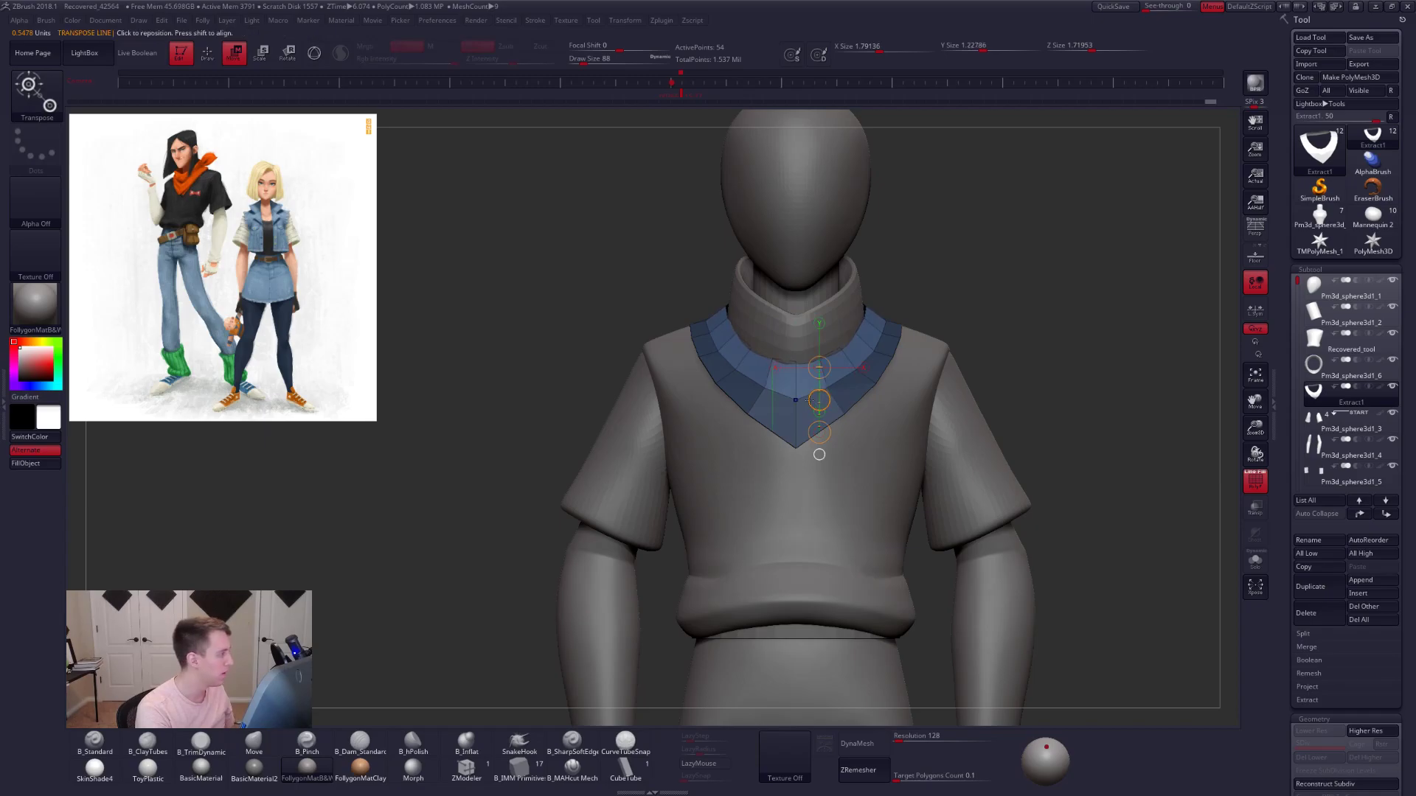
pyautogui.moveTo(840, 372)
pyautogui.keyDown('alt'); pyautogui.mouseDown(button='right')
pyautogui.moveTo(801, 405)
pyautogui.moveTo(884, 391)
pyautogui.moveTo(903, 355)
pyautogui.mouseUp(button='right'); pyautogui.keyUp('alt')
pyautogui.press('q')
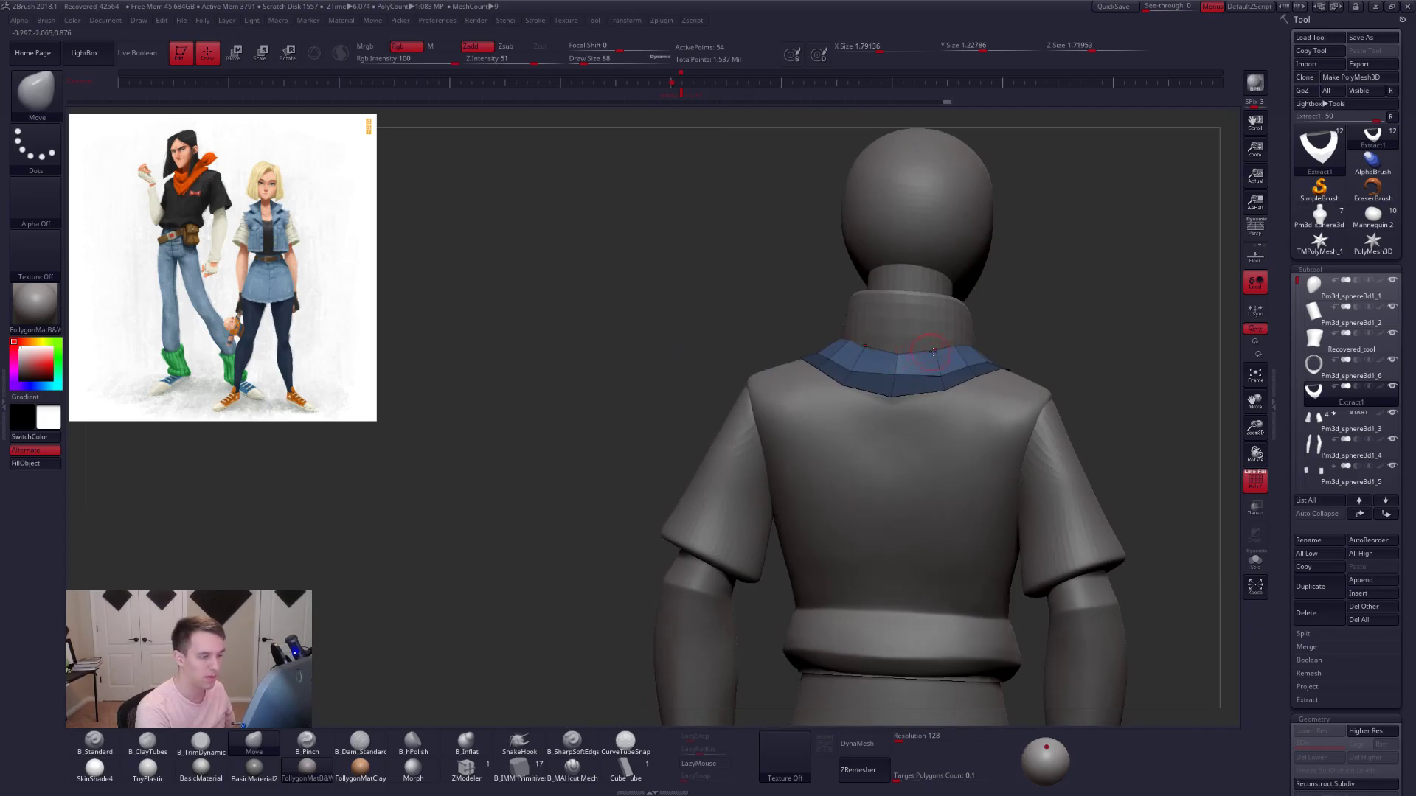
# - Nudge the neckerchief's inner edge near the shoulder with the Move brush and clear the mask
pyautogui.moveTo(870, 346); pyautogui.dragTo(841, 398, button='right')
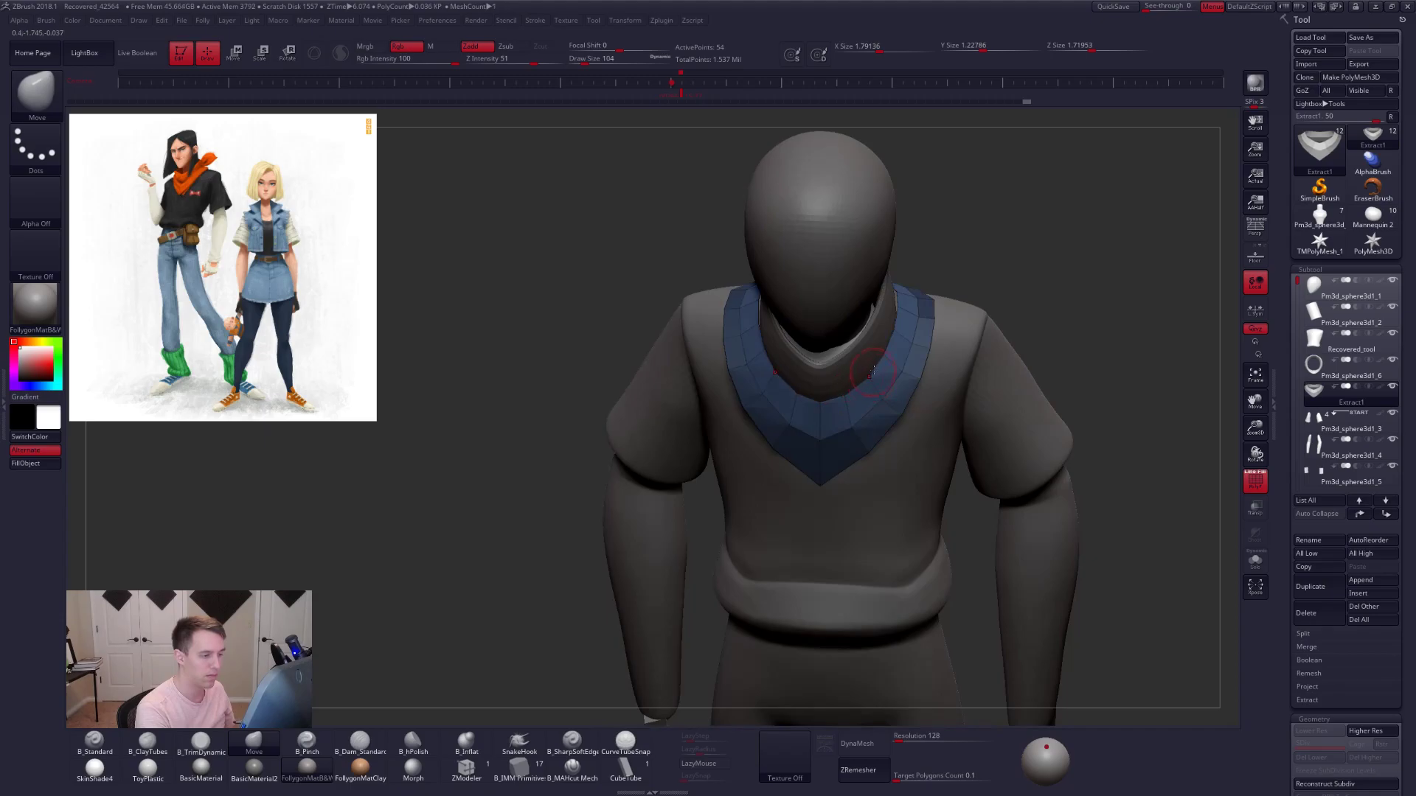
pyautogui.moveTo(895, 297); pyautogui.dragTo(895, 294)
pyautogui.moveTo(914, 346)
pyautogui.mouseDown(button='right')
pyautogui.moveTo(931, 284)
pyautogui.moveTo(917, 279)
pyautogui.mouseUp(button='right')
pyautogui.keyDown('ctrl'); pyautogui.moveTo(936, 291); pyautogui.dragTo(957, 275); pyautogui.keyUp('ctrl')
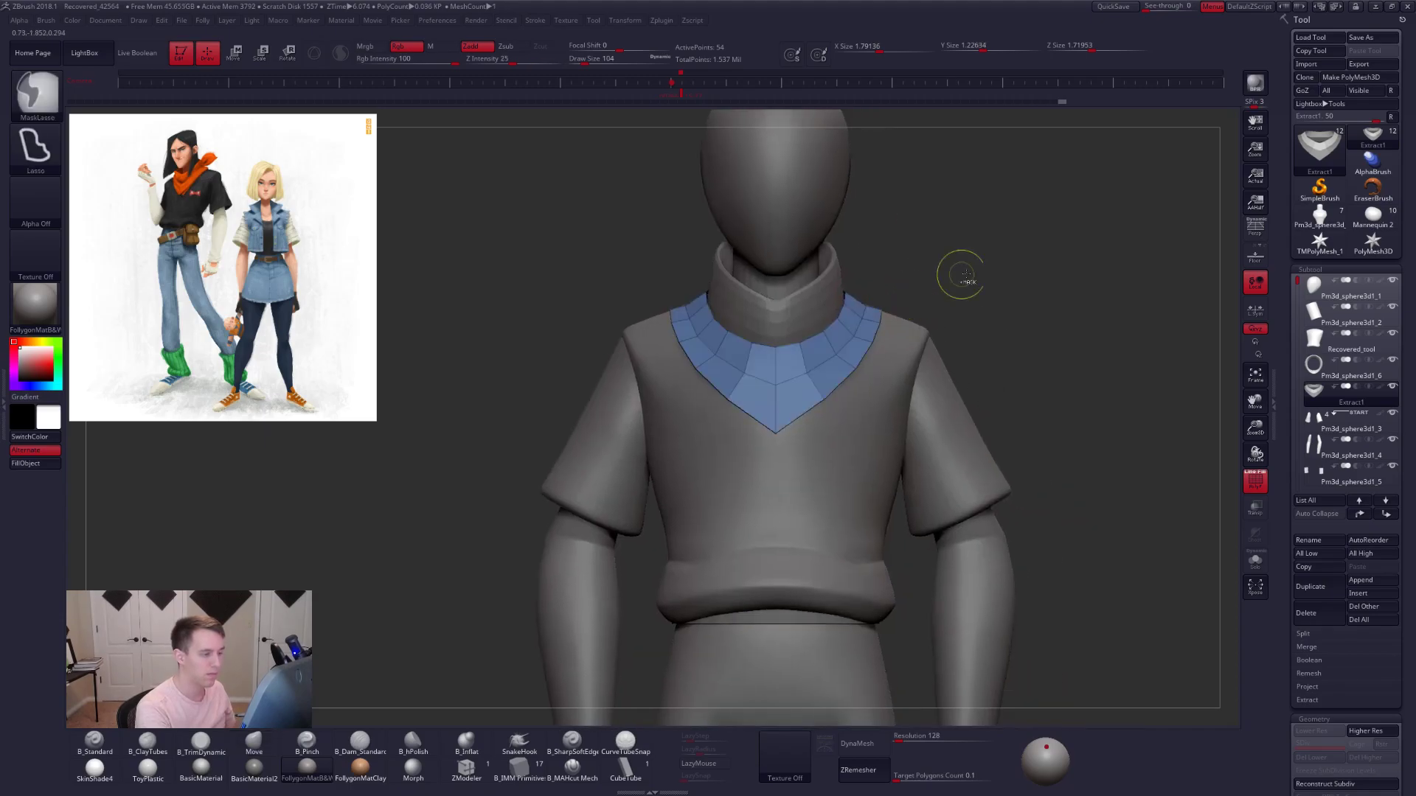
# - Isolate the neckerchief, set ZModeler's polygon action to Extrude with All Polygons as target, and quick-save the project
pyautogui.click(466, 770)
pyautogui.hotkey('alt', 's')
pyautogui.moveTo(657, 545); pyautogui.dragTo(744, 567, button='right')
pyautogui.keyDown('ctrl'); pyautogui.moveTo(781, 472); pyautogui.dragTo(800, 516, button='right'); pyautogui.keyUp('ctrl')
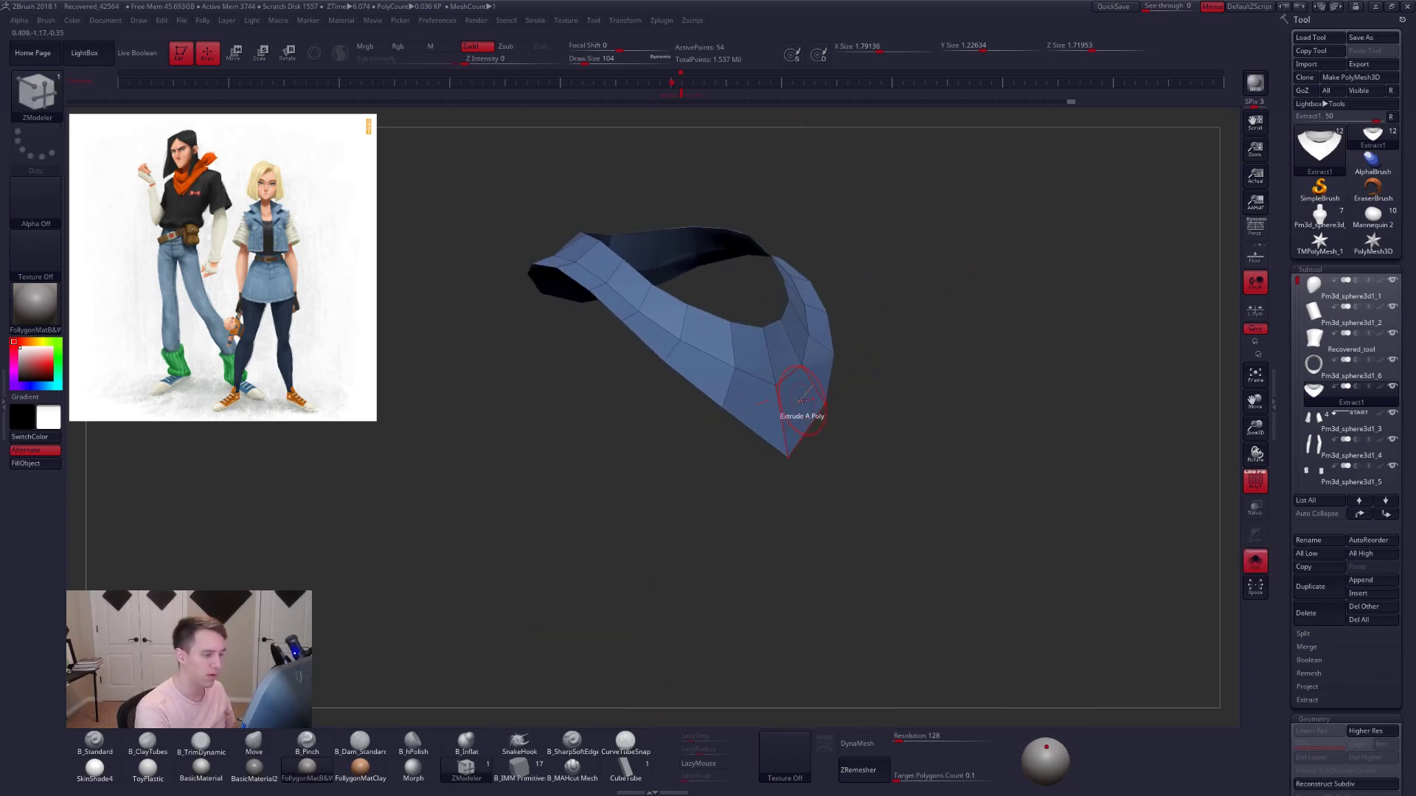
pyautogui.press('space')
pyautogui.click(718, 492)
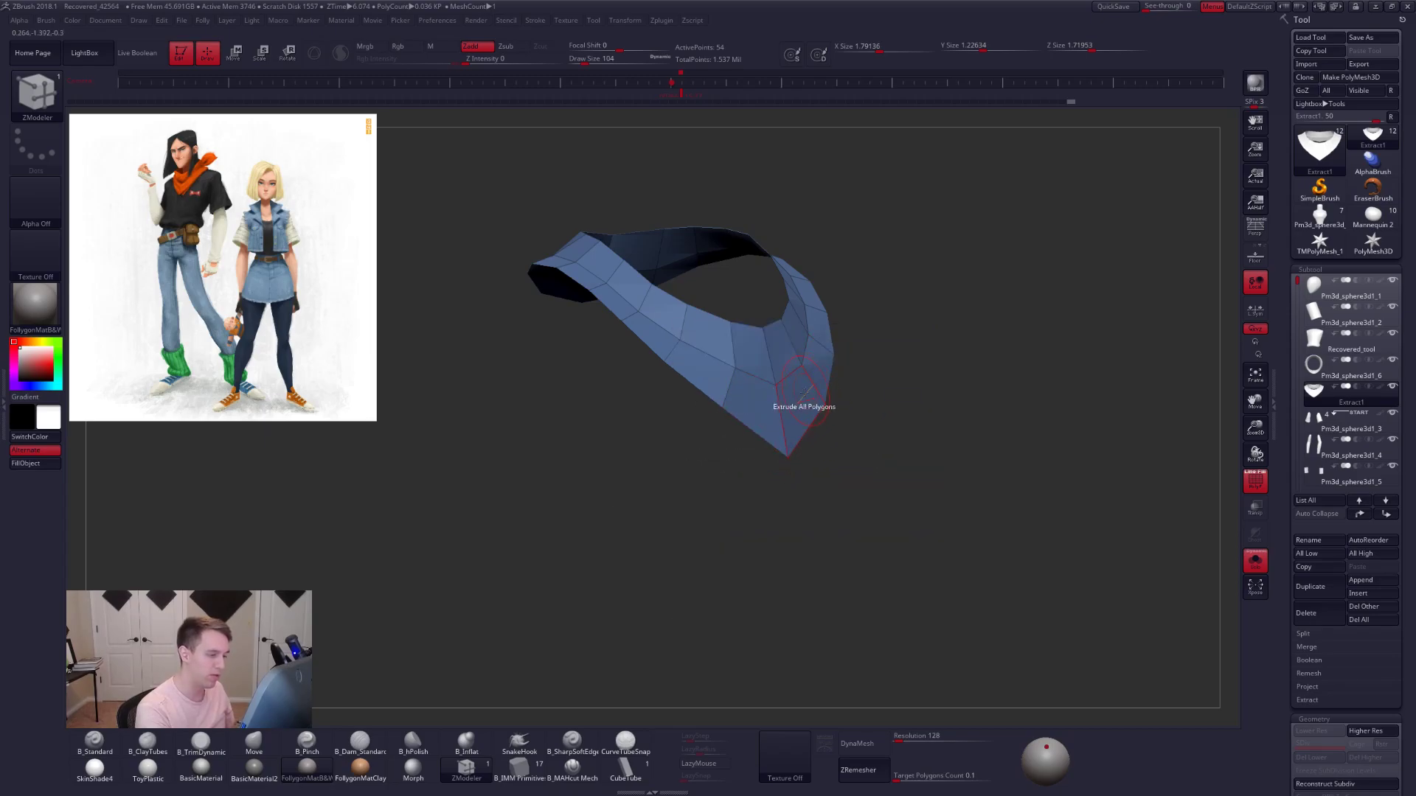
pyautogui.click(1115, 6)
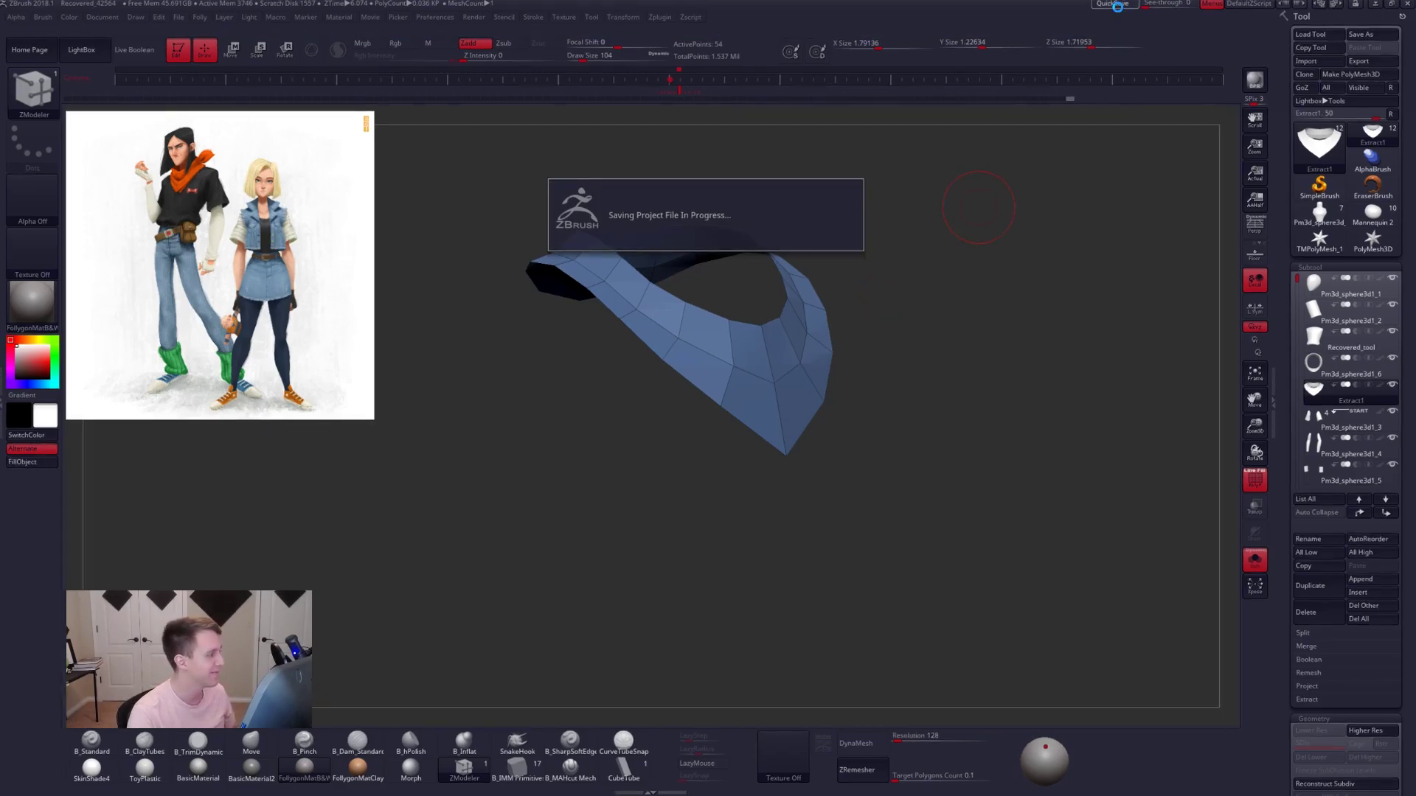
# - Extrude all polygons of the neckerchief with ZModeler to give it a thin thickness
pyautogui.keyDown('alt'); pyautogui.moveTo(983, 218); pyautogui.dragTo(1029, 192); pyautogui.keyUp('alt')
pyautogui.moveTo(845, 372); pyautogui.dragTo(838, 372)
pyautogui.press('1')
pyautogui.click(881, 403)
pyautogui.click(876, 417)
pyautogui.click(876, 401)
# - Show the full figure, hide the polygon wireframe, and preview the thickened neckerchief with dynamic subdivision
pyautogui.hotkey('alt', 's')
pyautogui.moveTo(913, 322); pyautogui.dragTo(877, 324)
pyautogui.hotkey('shift', 'f')
pyautogui.press('d')
pyautogui.keyDown('alt'); pyautogui.moveTo(915, 357); pyautogui.dragTo(859, 354, button='right'); pyautogui.keyUp('alt')
# - Adjust the thickened neckerchief's fit over the chest and shoulder with the Move brush
pyautogui.press('b')
pyautogui.press('m')
pyautogui.press('v')
pyautogui.press('space')
pyautogui.moveTo(851, 360)
pyautogui.mouseDown()
pyautogui.moveTo(870, 360)
pyautogui.moveTo(859, 380)
pyautogui.mouseUp()
pyautogui.keyDown('alt'); pyautogui.moveTo(885, 310); pyautogui.dragTo(866, 373, button='right'); pyautogui.keyUp('alt')
pyautogui.press('space')
pyautogui.moveTo(881, 371); pyautogui.dragTo(864, 360)
# - Turn off the subdivision preview, isolate the neckerchief, and reshape its side profile over the shoulder using a mask and the Move brush
pyautogui.hotkey('shift', 'd')
pyautogui.press('space')
pyautogui.hotkey('alt', 's')
pyautogui.moveTo(866, 359); pyautogui.dragTo(836, 365, button='right')
pyautogui.moveTo(787, 409)
pyautogui.mouseDown(button='right')
pyautogui.moveTo(831, 378)
pyautogui.moveTo(869, 379)
pyautogui.mouseUp(button='right')
pyautogui.moveTo(730, 306)
pyautogui.keyDown('ctrl'); pyautogui.mouseDown()
pyautogui.moveTo(682, 310)
pyautogui.moveTo(546, 216)
pyautogui.moveTo(1017, 251)
pyautogui.mouseUp(); pyautogui.keyUp('ctrl')
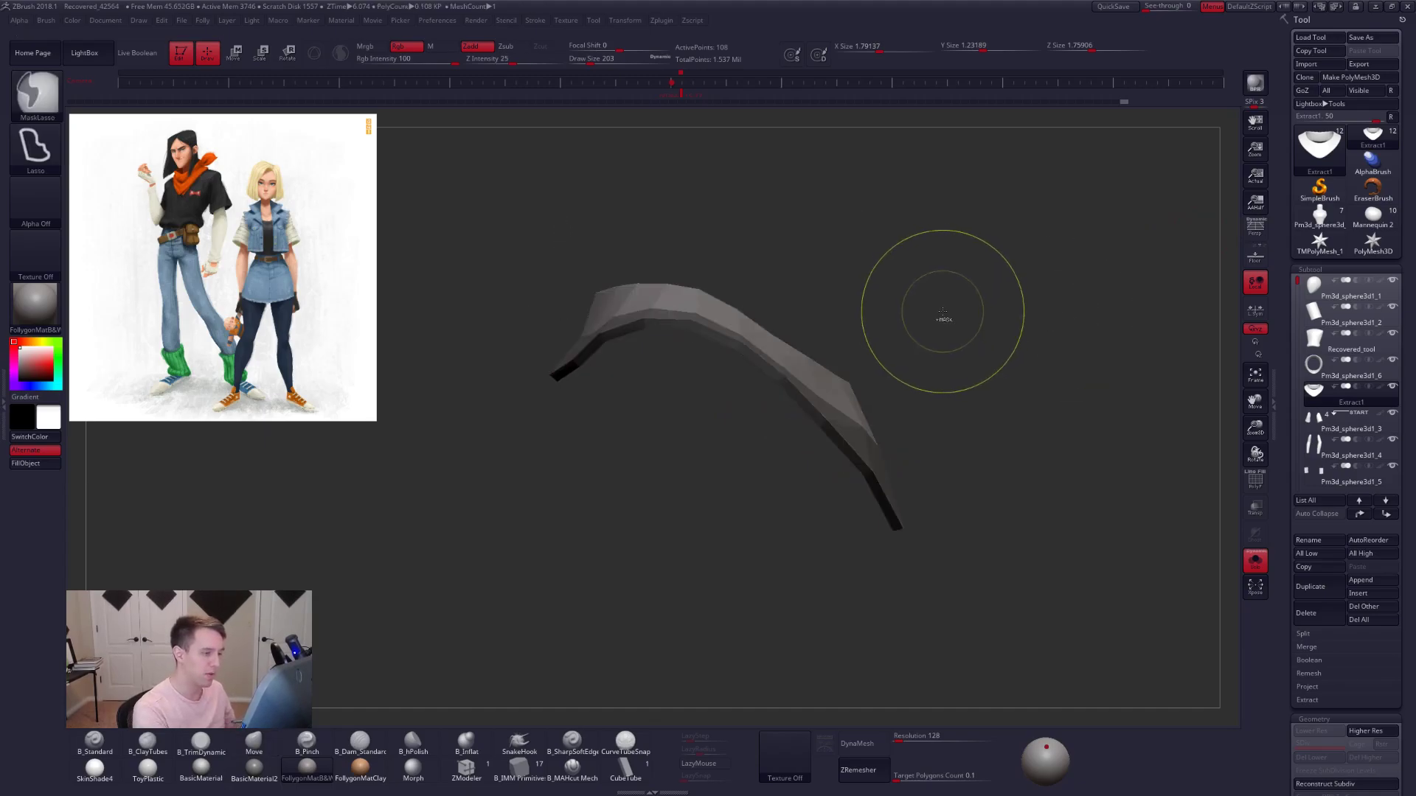
pyautogui.rightClick(861, 322)
pyautogui.moveTo(861, 322)
pyautogui.mouseDown(button='right')
pyautogui.moveTo(752, 363)
pyautogui.moveTo(749, 254)
pyautogui.mouseUp(button='right')
pyautogui.hotkey('alt', 's')
pyautogui.moveTo(911, 378); pyautogui.dragTo(818, 385)
pyautogui.keyDown('alt'); pyautogui.moveTo(893, 419); pyautogui.dragTo(862, 280, button='right'); pyautogui.keyUp('alt')
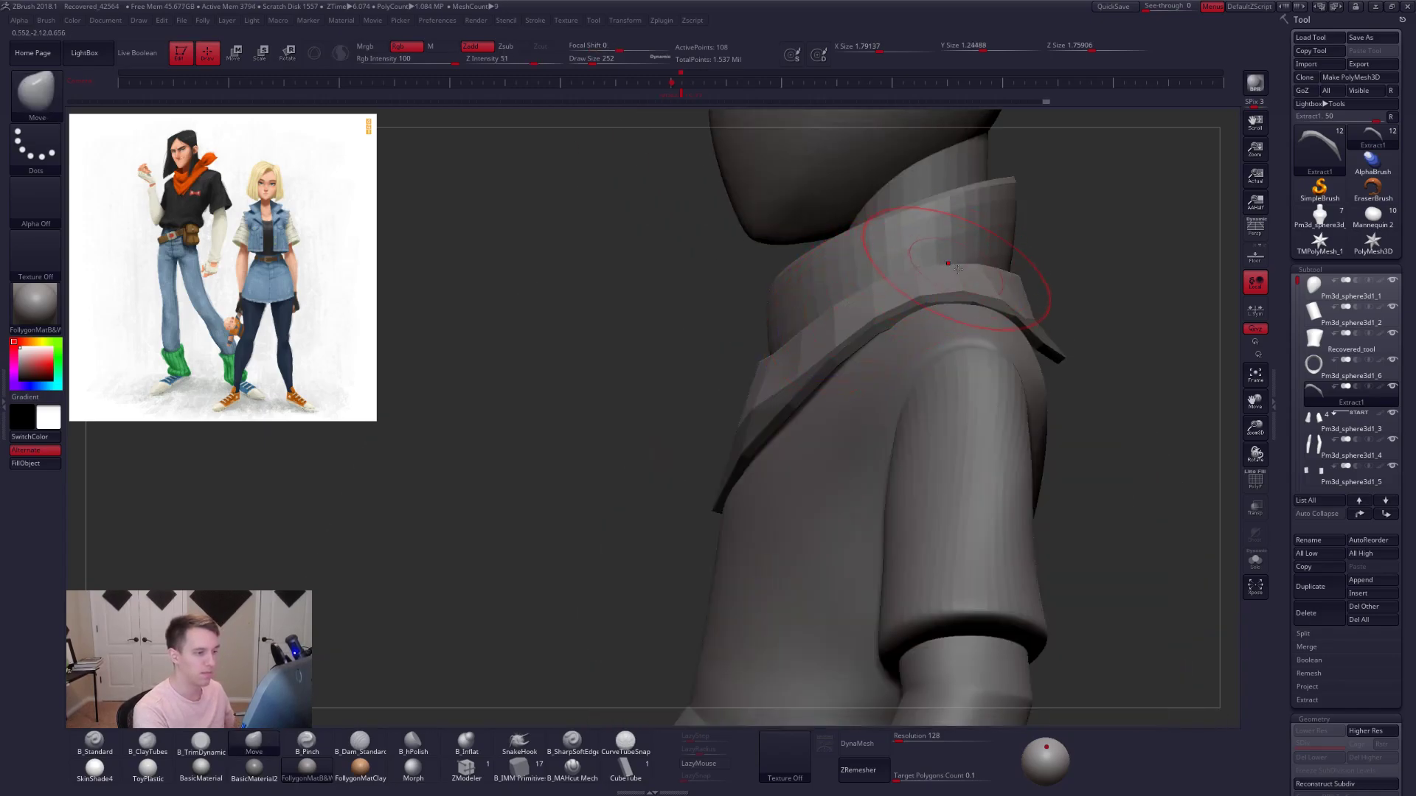
# - Refine the neckerchief's fit across the shoulder and upper back with masking and the Move brush
pyautogui.moveTo(953, 268)
pyautogui.mouseDown(button='right')
pyautogui.moveTo(870, 318)
pyautogui.moveTo(922, 310)
pyautogui.mouseUp(button='right')
pyautogui.keyDown('ctrl'); pyautogui.moveTo(949, 332); pyautogui.dragTo(919, 410); pyautogui.keyUp('ctrl')
pyautogui.press('space')
pyautogui.hotkey('ctrl', 'z')
pyautogui.press('space')
pyautogui.keyDown('ctrl'); pyautogui.moveTo(966, 350); pyautogui.dragTo(954, 363); pyautogui.keyUp('ctrl')
pyautogui.moveTo(956, 354)
pyautogui.mouseDown(button='right')
pyautogui.moveTo(951, 406)
pyautogui.moveTo(904, 347)
pyautogui.moveTo(934, 413)
pyautogui.mouseUp(button='right')
pyautogui.hotkey('alt', 's')
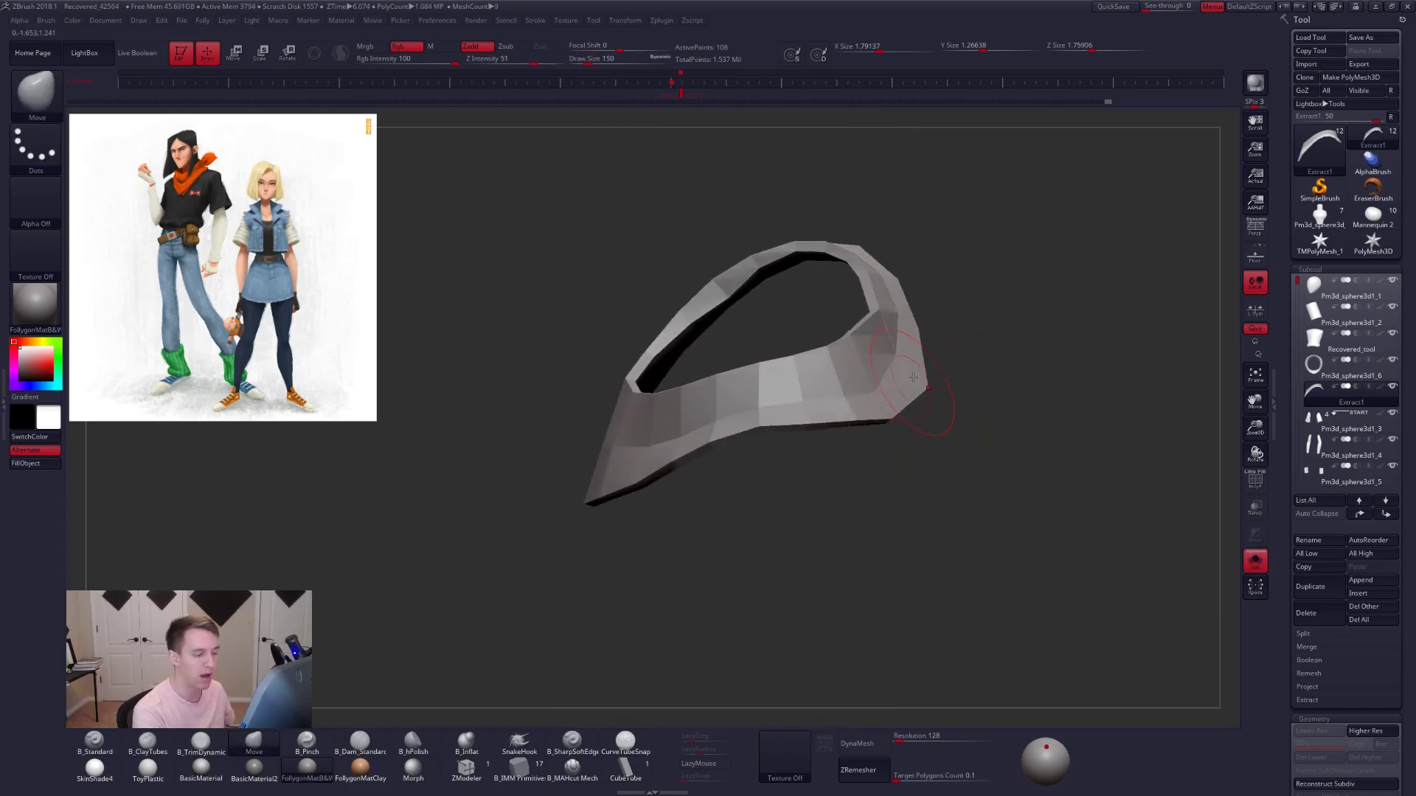
# - Mask everything except the neckerchief's lower shoulder and back rim, and pull that rim closer to the body with the Move brush
pyautogui.keyDown('ctrl'); pyautogui.moveTo(734, 427); pyautogui.dragTo(941, 516); pyautogui.keyUp('ctrl')
pyautogui.moveTo(954, 395); pyautogui.dragTo(961, 373, button='right')
pyautogui.keyDown('ctrl'); pyautogui.click(959, 374); pyautogui.keyUp('ctrl')
pyautogui.press('space')
pyautogui.moveTo(937, 377); pyautogui.dragTo(953, 378)
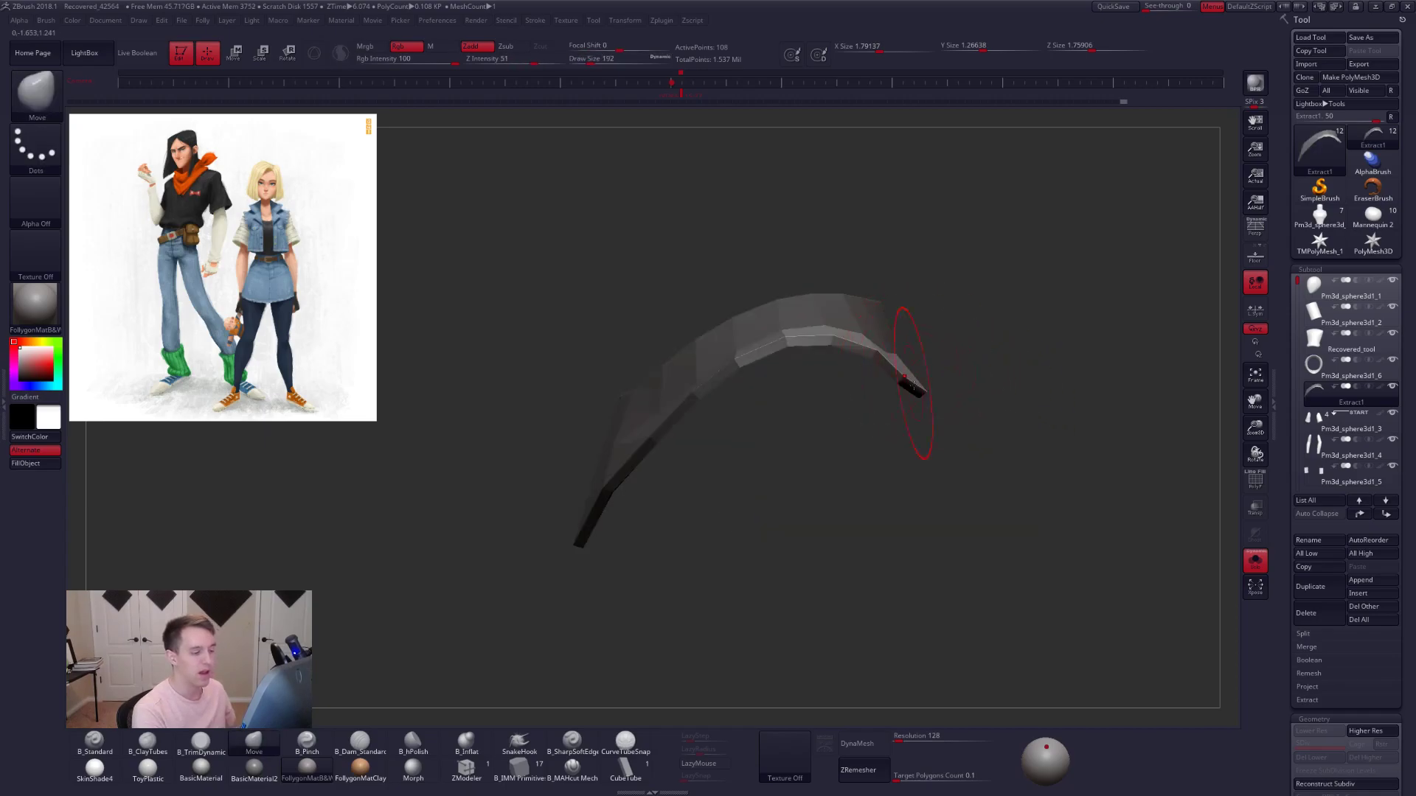
pyautogui.hotkey('alt', 's')
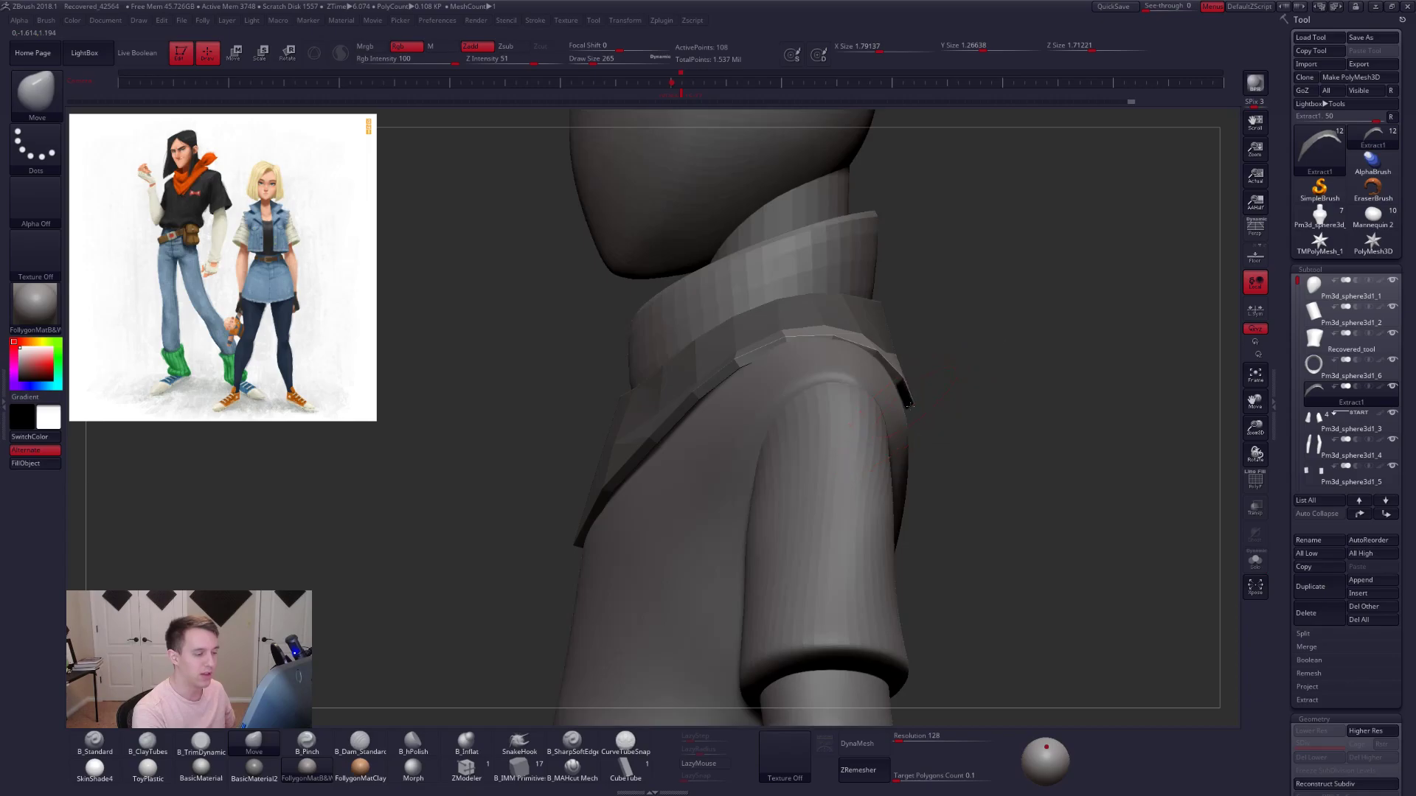
pyautogui.press('space')
pyautogui.moveTo(893, 375); pyautogui.dragTo(882, 373)
pyautogui.press('space')
pyautogui.moveTo(922, 373); pyautogui.dragTo(873, 351)
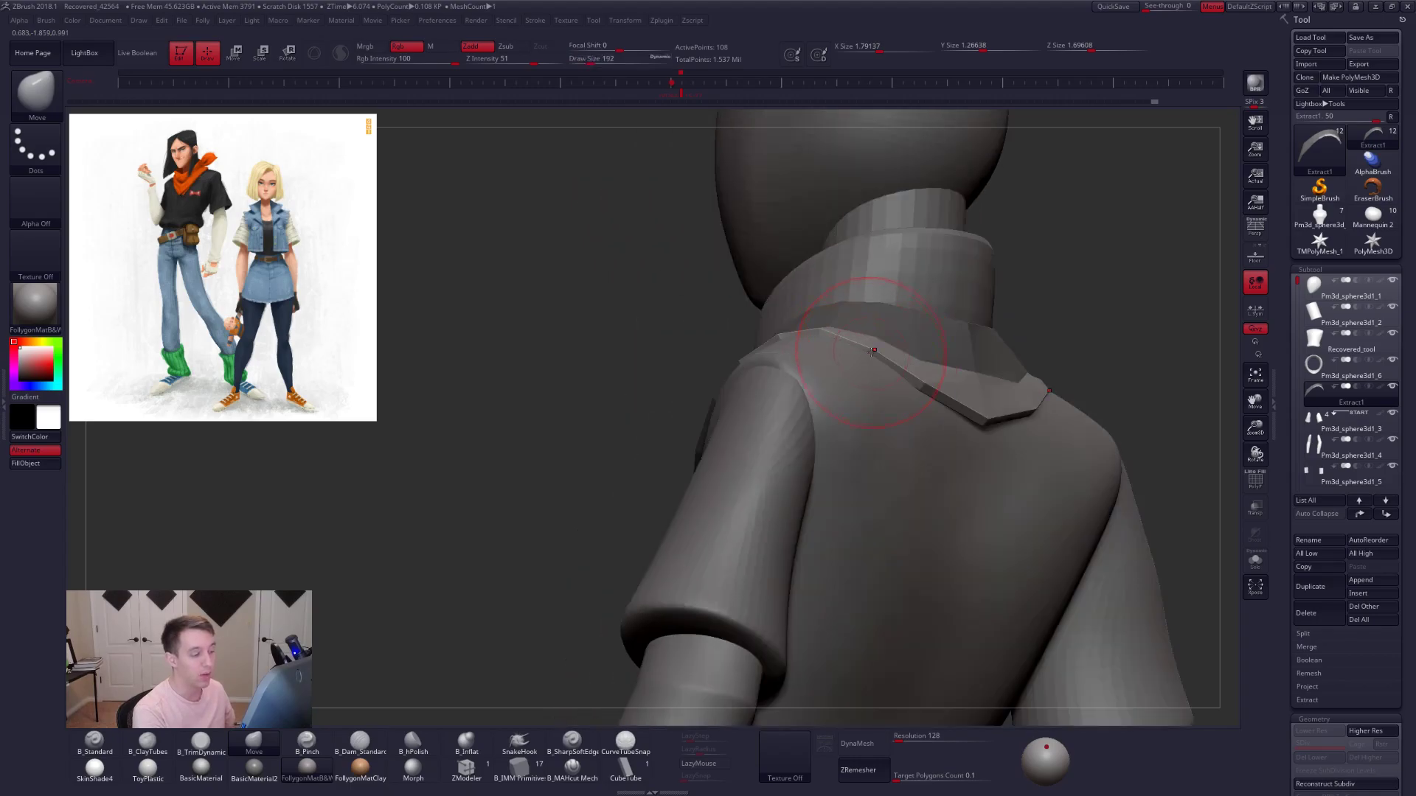
# - Tuck the neckerchief's rear edge against the upper back with the Move brush
pyautogui.moveTo(1139, 354)
pyautogui.mouseDown()
pyautogui.moveTo(1042, 380)
pyautogui.moveTo(1084, 332)
pyautogui.moveTo(1031, 332)
pyautogui.mouseUp()
pyautogui.moveTo(838, 430); pyautogui.dragTo(824, 354, button='right')
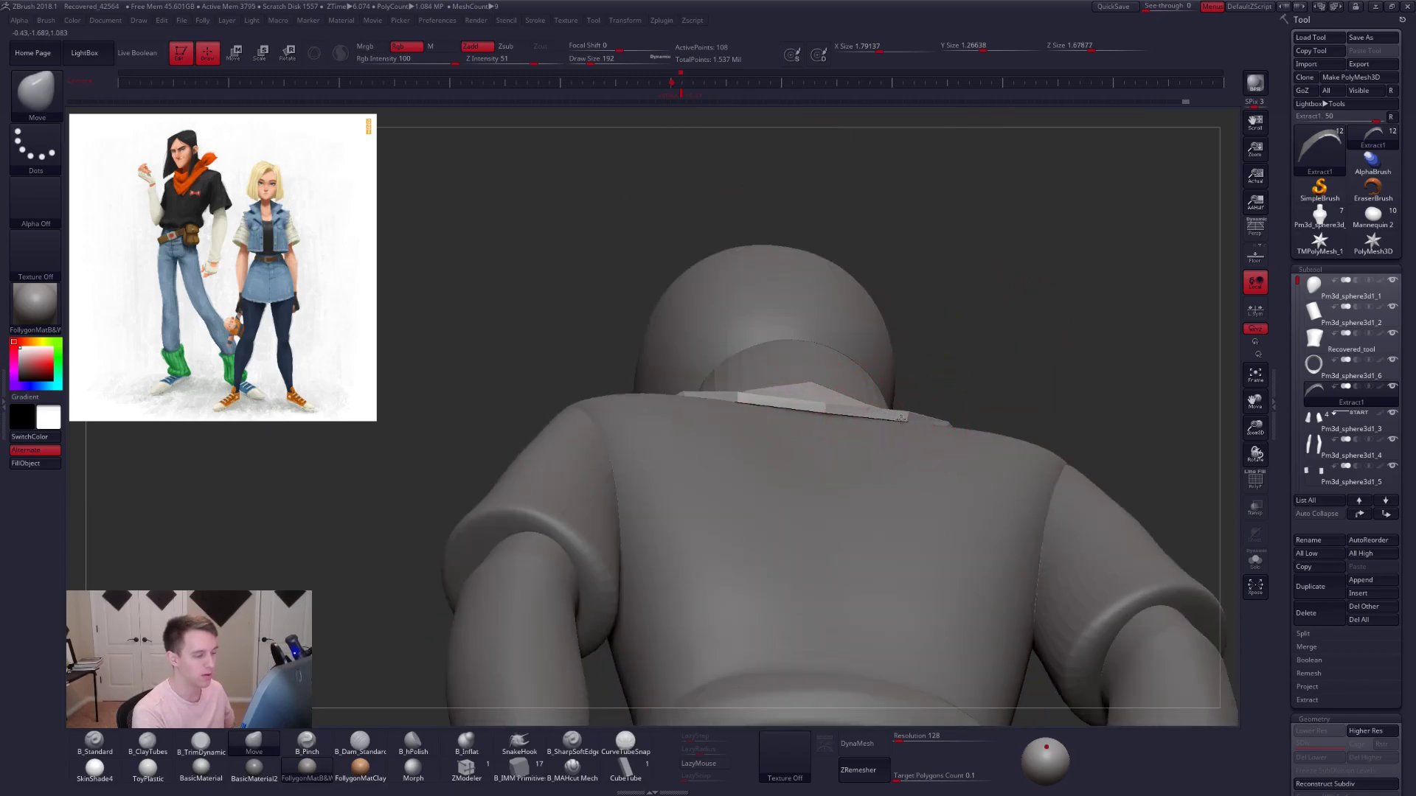
pyautogui.moveTo(838, 455)
pyautogui.mouseDown(button='right')
pyautogui.moveTo(848, 486)
pyautogui.moveTo(771, 417)
pyautogui.moveTo(884, 425)
pyautogui.mouseUp(button='right')
pyautogui.press('d')
pyautogui.press('space')
pyautogui.moveTo(877, 414); pyautogui.dragTo(842, 387)
pyautogui.press('space')
pyautogui.moveTo(845, 386)
pyautogui.mouseDown(button='right')
pyautogui.moveTo(907, 391)
pyautogui.moveTo(821, 427)
pyautogui.moveTo(835, 373)
pyautogui.moveTo(867, 380)
pyautogui.mouseUp(button='right')
# - Bevel the neckerchief's front centre edge loop with ZModeler into a narrow strip running down to the tip
pyautogui.hotkey('shift', 'd')
pyautogui.hotkey('shift', 'f')
pyautogui.hotkey('shift', 's')
pyautogui.keyDown('alt'); pyautogui.moveTo(720, 405); pyautogui.dragTo(575, 670, button='right'); pyautogui.keyUp('alt')
pyautogui.click(480, 768)
pyautogui.keyDown('ctrl'); pyautogui.moveTo(804, 472); pyautogui.dragTo(789, 443, button='right'); pyautogui.keyUp('ctrl')
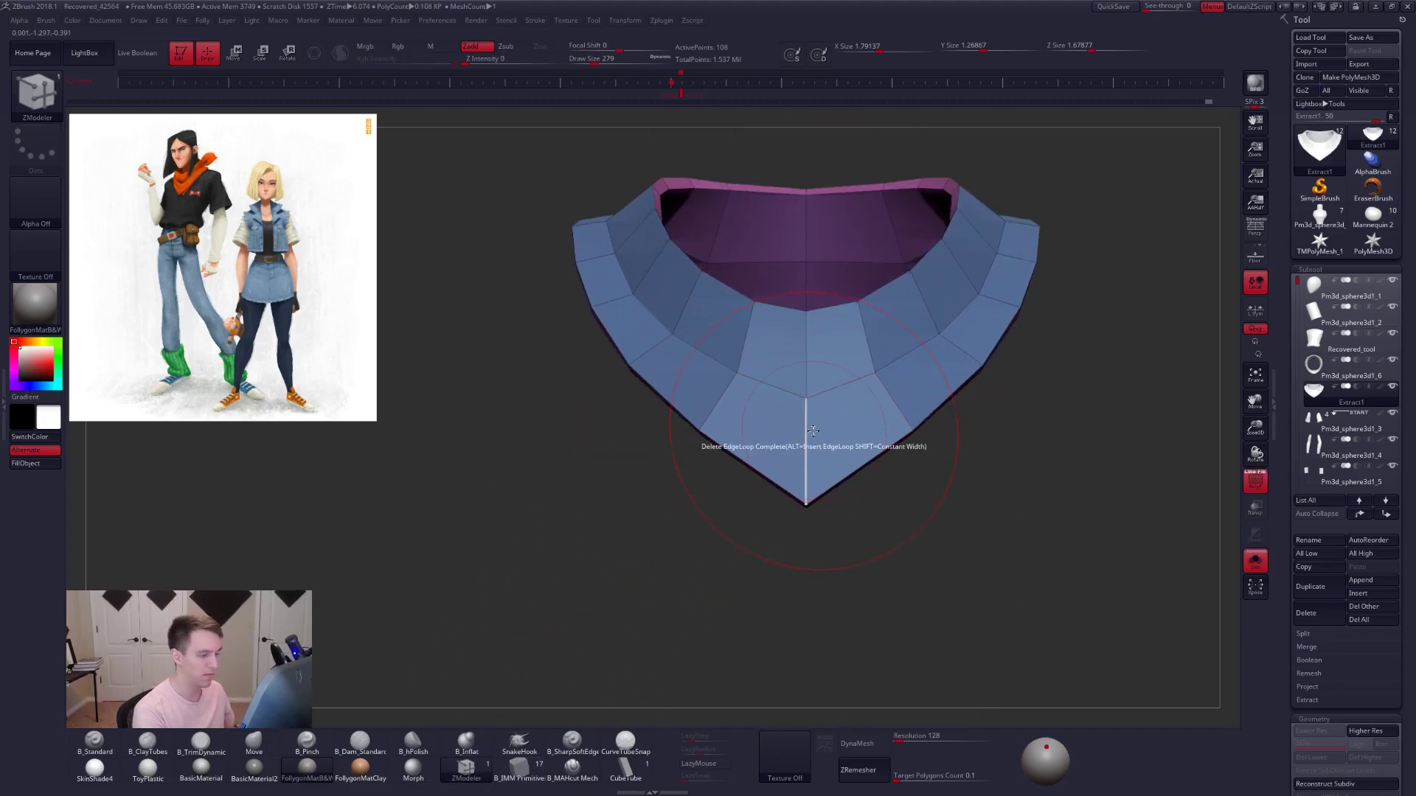
pyautogui.press('space')
pyautogui.click(724, 456)
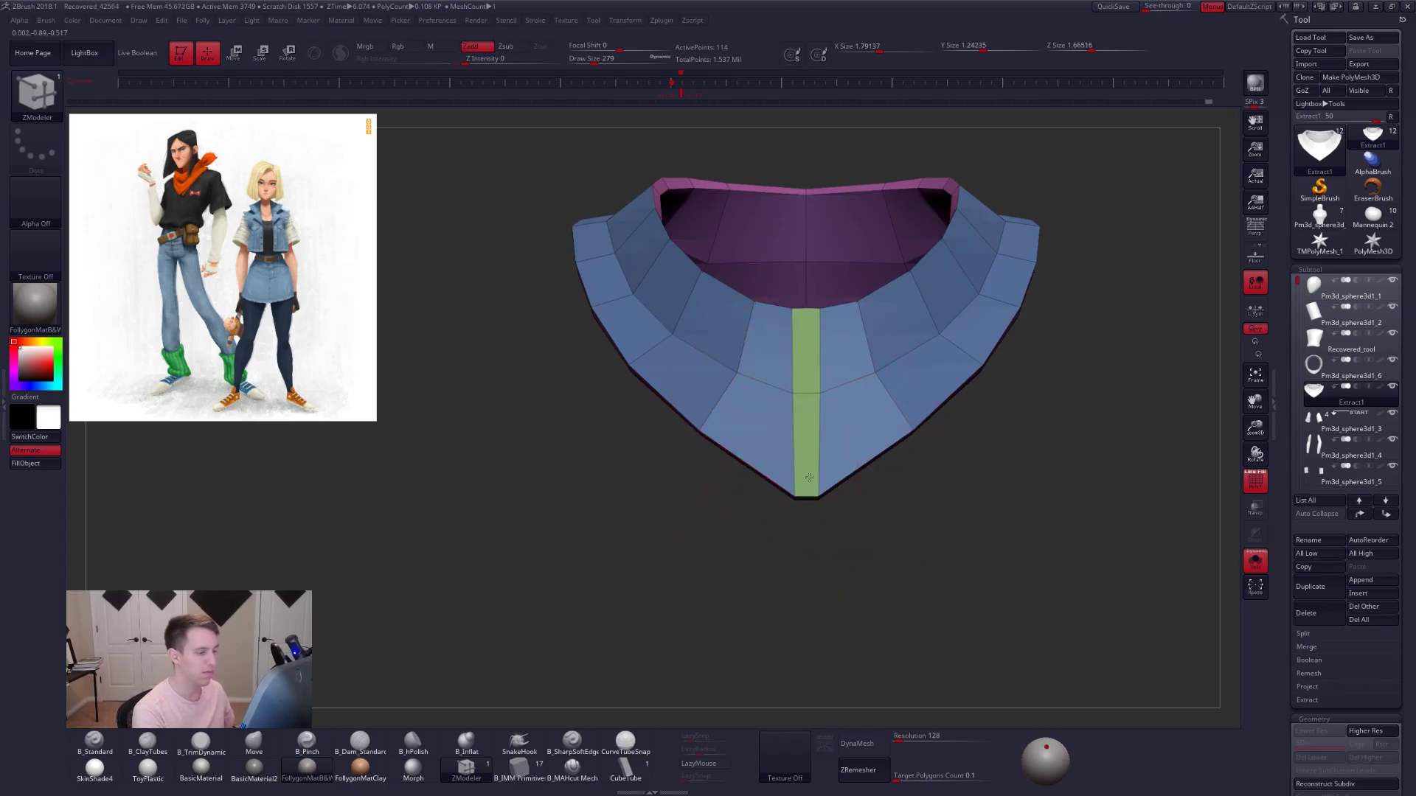
# - Add a centre edge along the narrow front strip, mask all but the neckerchief's tip, and pull the tip downward with Transpose Move
pyautogui.hotkey('ctrl', 'f')
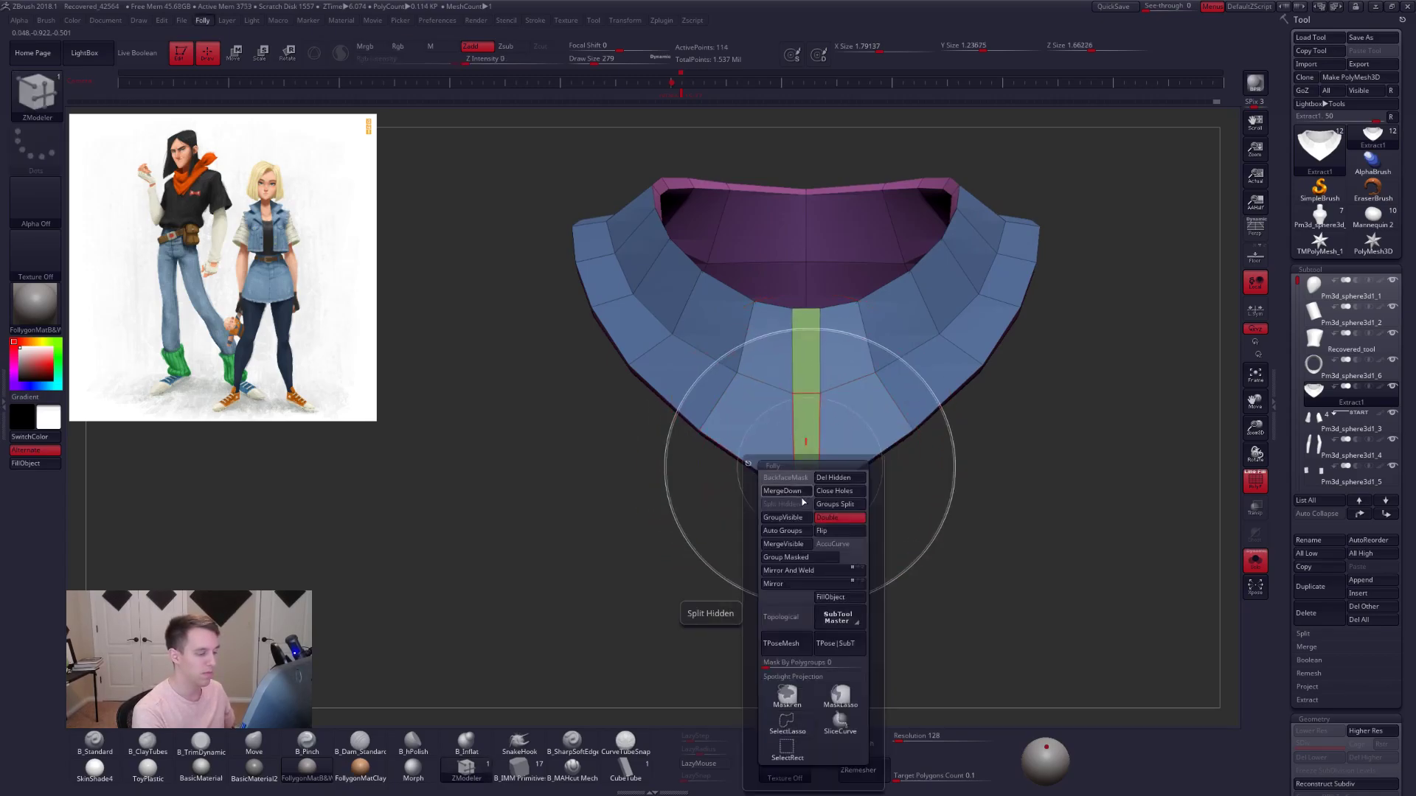
pyautogui.click(841, 697)
pyautogui.moveTo(812, 518)
pyautogui.keyDown('ctrl'); pyautogui.mouseDown()
pyautogui.moveTo(809, 468)
pyautogui.moveTo(804, 508)
pyautogui.mouseUp(); pyautogui.keyUp('ctrl')
pyautogui.keyDown('ctrl'); pyautogui.click(814, 528); pyautogui.keyUp('ctrl')
pyautogui.press('w')
pyautogui.keyDown('shift'); pyautogui.moveTo(796, 420); pyautogui.dragTo(796, 481); pyautogui.keyUp('shift')
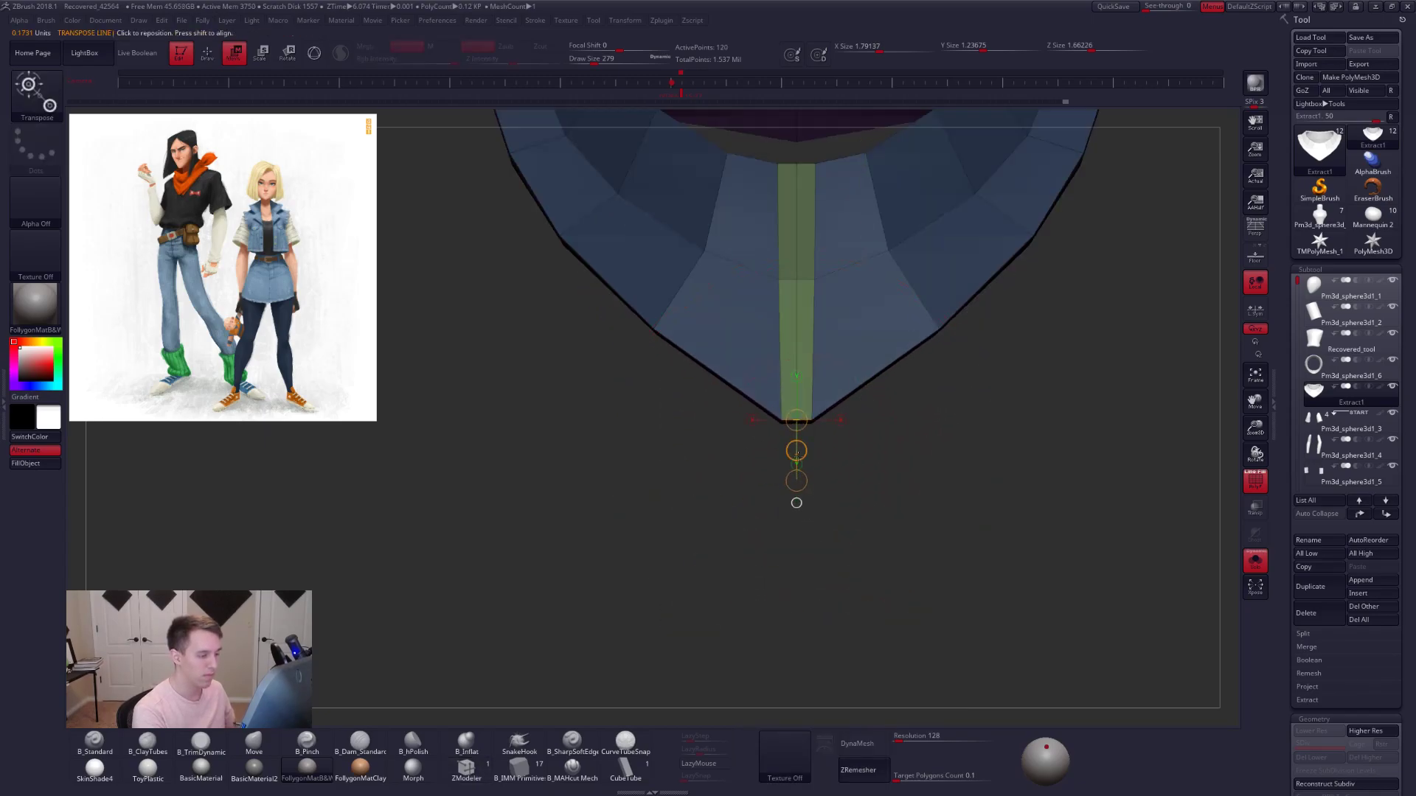
# - Clear the mask and refine the neckerchief's pointed tip with a small Move brush
pyautogui.press('d')
pyautogui.press('q')
pyautogui.moveTo(942, 418)
pyautogui.keyDown('ctrl'); pyautogui.mouseDown()
pyautogui.moveTo(903, 439)
pyautogui.moveTo(818, 347)
pyautogui.mouseUp(); pyautogui.keyUp('ctrl')
pyautogui.hotkey('shift', 'd')
pyautogui.press('space')
pyautogui.moveTo(895, 413); pyautogui.dragTo(875, 413)
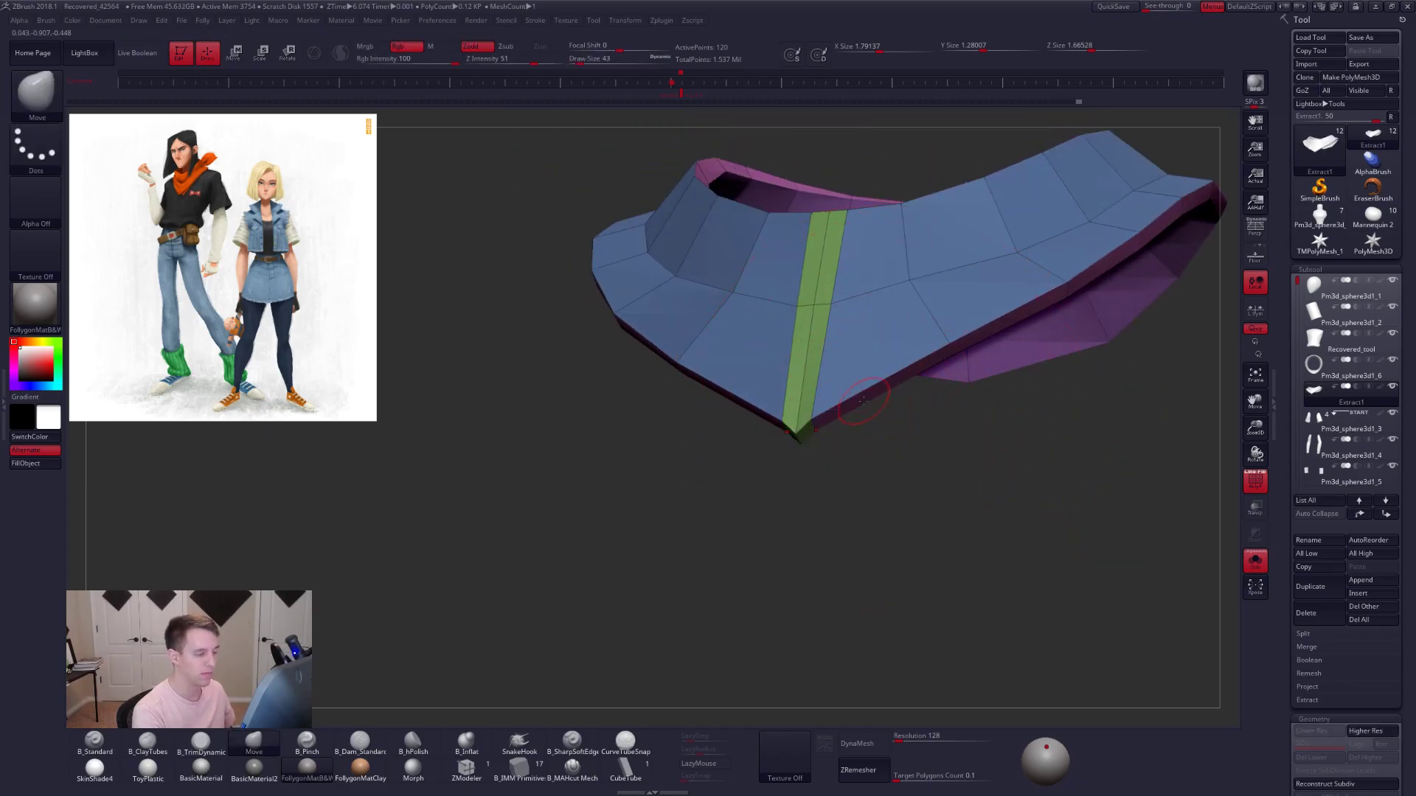
# - Check ZModeler's edge actions and examine the neckerchief on the full figure with and without dynamic subdivision
pyautogui.click(466, 769)
pyautogui.press('space')
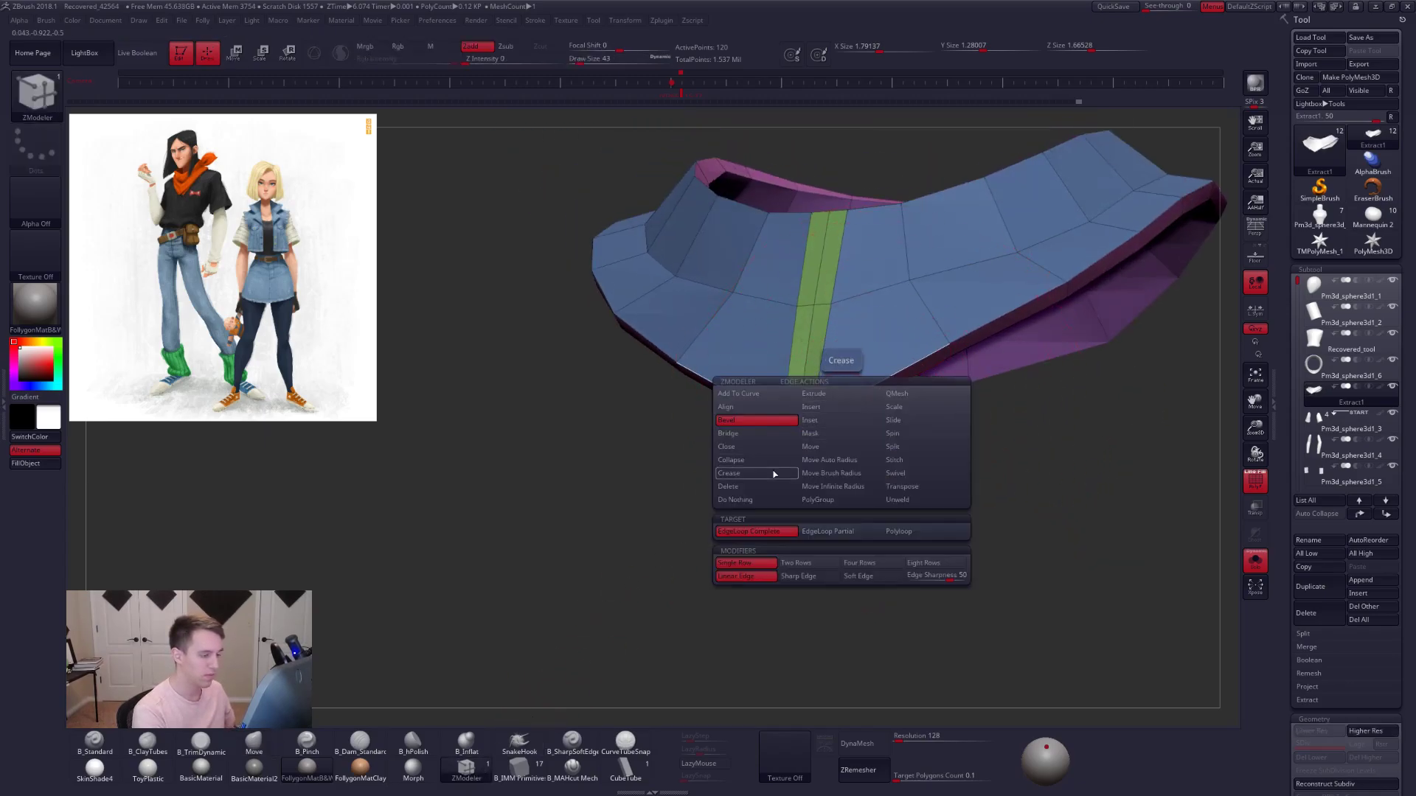
pyautogui.moveTo(873, 435); pyautogui.dragTo(858, 388)
pyautogui.press('d')
pyautogui.moveTo(861, 391)
pyautogui.mouseDown(button='right')
pyautogui.moveTo(864, 460)
pyautogui.moveTo(864, 415)
pyautogui.mouseUp(button='right')
pyautogui.hotkey('shift', 'f')
pyautogui.hotkey('alt', 's')
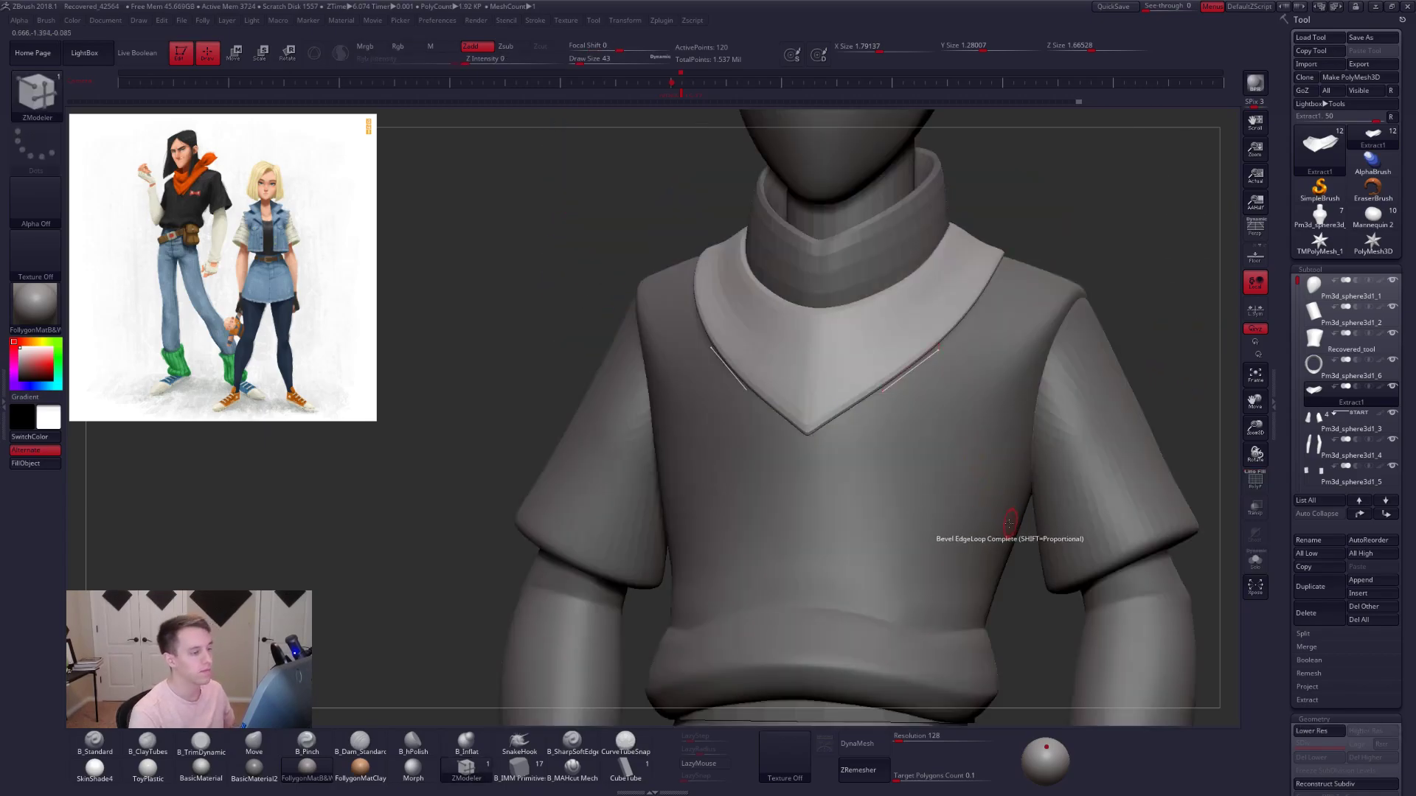
pyautogui.moveTo(1016, 531); pyautogui.dragTo(922, 472, button='right')
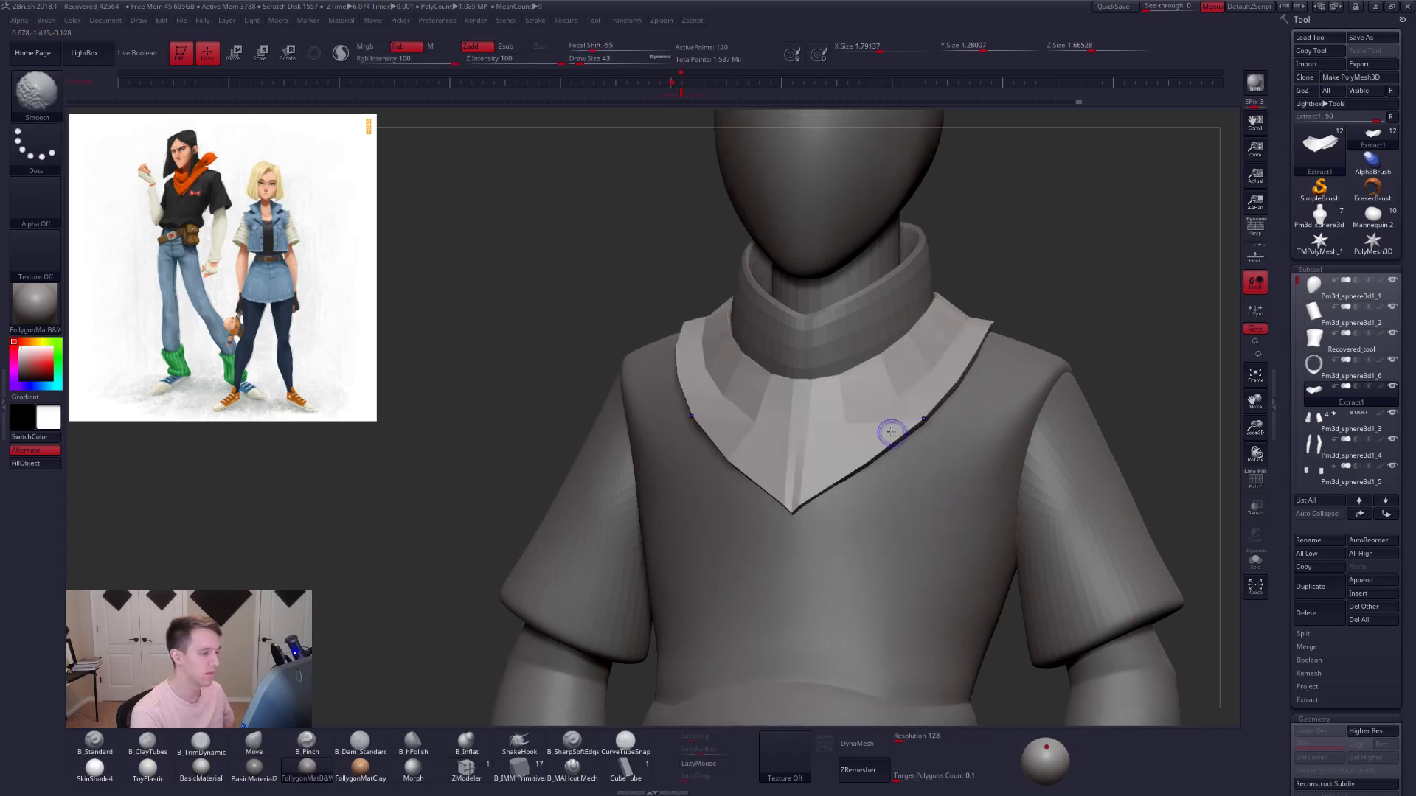
# - Insert a polyloop along the neckerchief's inner band around the collar with ZModeler's Insert Polyloops action
pyautogui.hotkey('shift', 'f')
pyautogui.keyDown('ctrl'); pyautogui.moveTo(854, 420); pyautogui.dragTo(837, 430, button='right'); pyautogui.keyUp('ctrl')
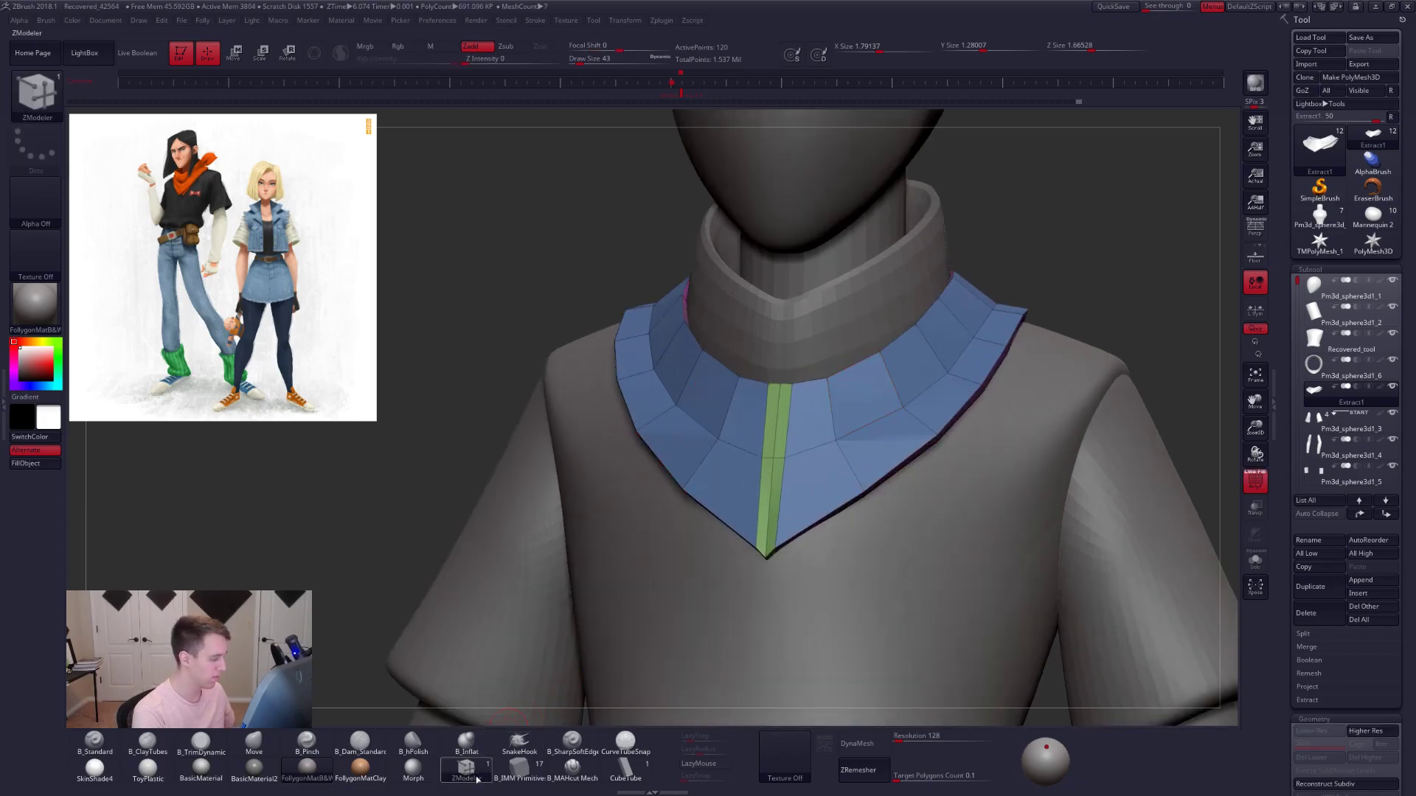
pyautogui.press('space')
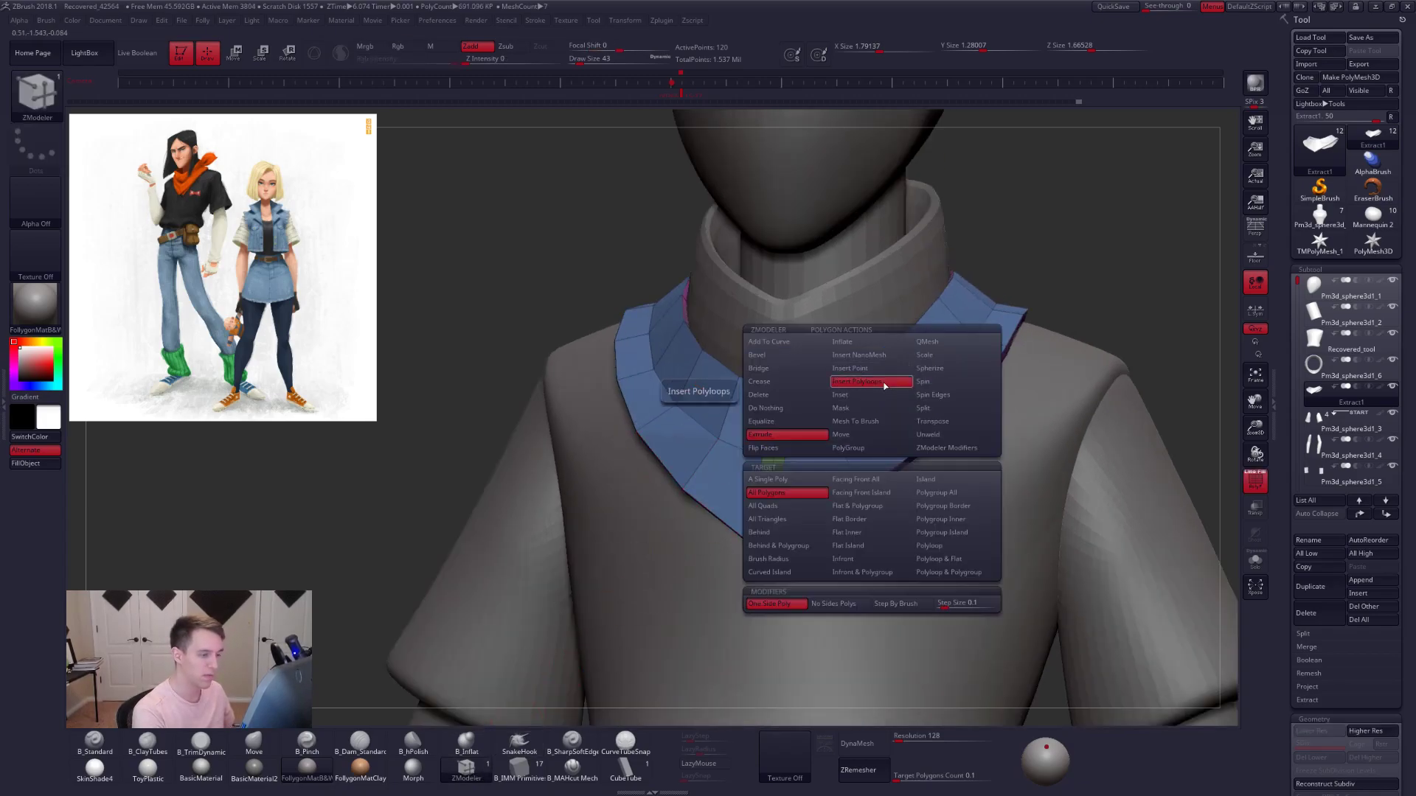
pyautogui.click(884, 384)
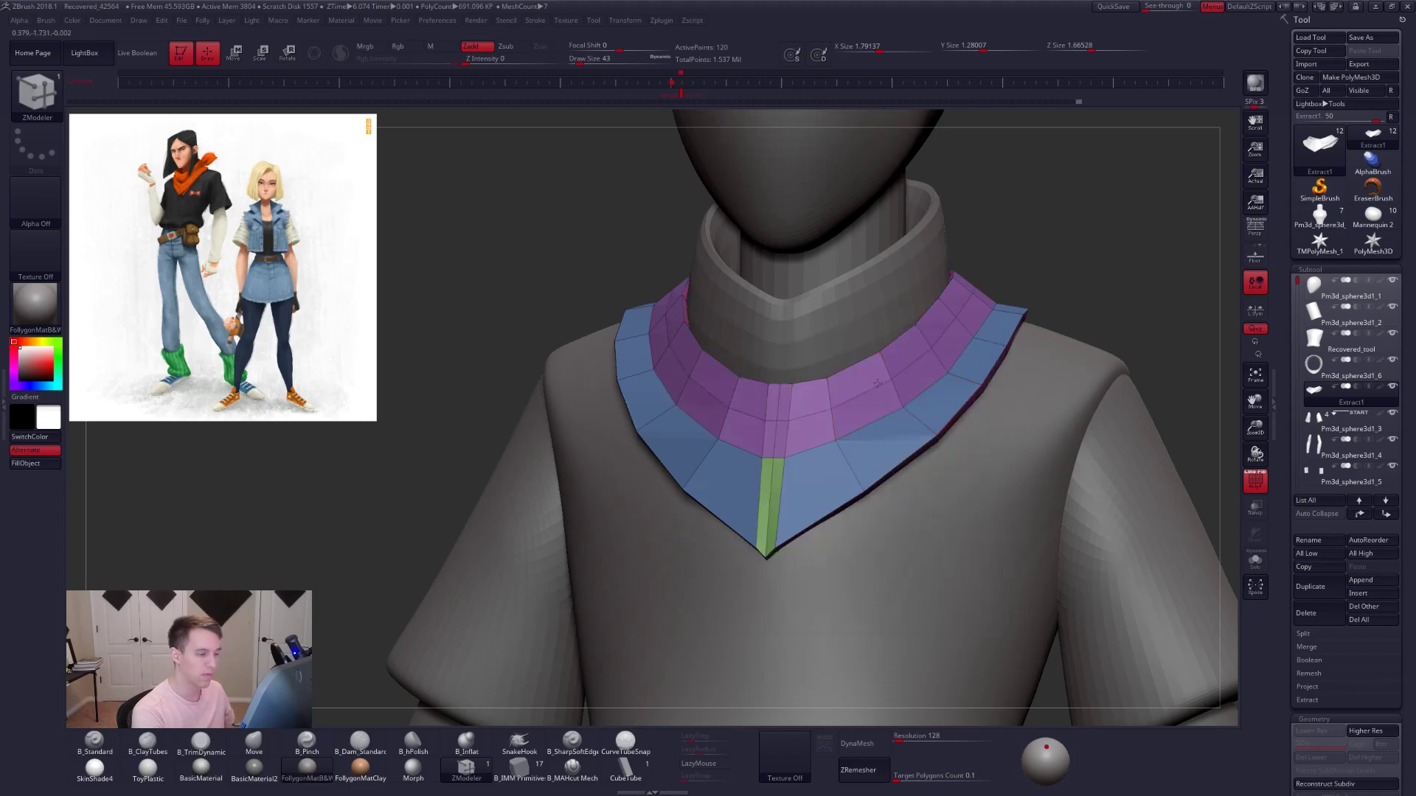
pyautogui.moveTo(874, 387); pyautogui.dragTo(744, 439, button='right')
# - Isolate the neckerchief, mask all but the new inner loop, and scale that loop with Transpose
pyautogui.hotkey('alt', 's')
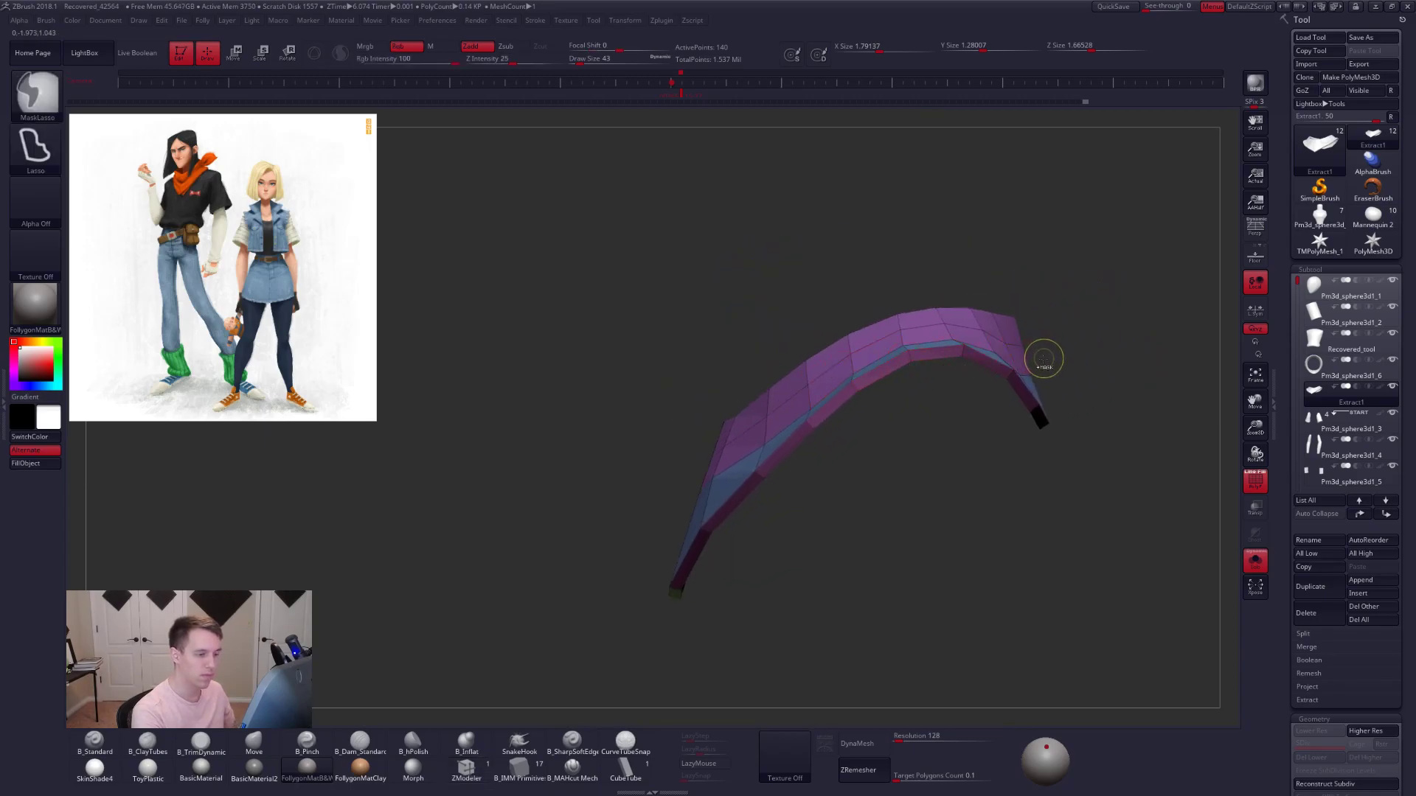
pyautogui.moveTo(969, 339)
pyautogui.keyDown('ctrl'); pyautogui.mouseDown()
pyautogui.moveTo(860, 356)
pyautogui.moveTo(716, 463)
pyautogui.moveTo(692, 443)
pyautogui.moveTo(789, 388)
pyautogui.moveTo(1025, 358)
pyautogui.moveTo(922, 321)
pyautogui.mouseUp(); pyautogui.keyUp('ctrl')
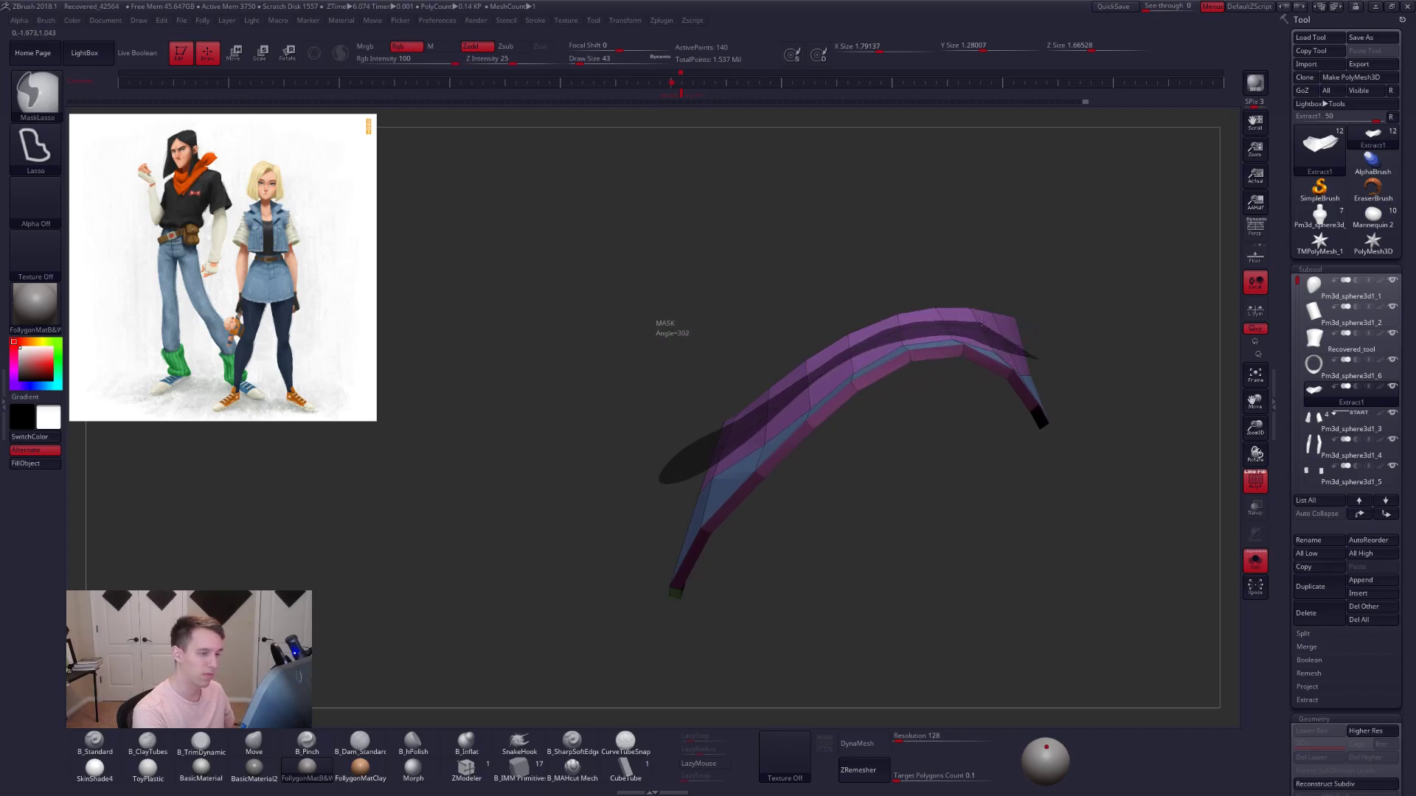
pyautogui.keyDown('ctrl'); pyautogui.moveTo(1023, 331); pyautogui.dragTo(1058, 356); pyautogui.keyUp('ctrl')
pyautogui.moveTo(855, 291)
pyautogui.mouseDown(button='right')
pyautogui.moveTo(984, 336)
pyautogui.moveTo(942, 333)
pyautogui.mouseUp(button='right')
pyautogui.keyDown('ctrl'); pyautogui.click(910, 331); pyautogui.keyUp('ctrl')
pyautogui.moveTo(844, 365)
pyautogui.mouseDown(button='right')
pyautogui.moveTo(875, 366)
pyautogui.moveTo(885, 335)
pyautogui.mouseUp(button='right')
pyautogui.press('e')
pyautogui.keyDown('shift'); pyautogui.moveTo(893, 337); pyautogui.dragTo(979, 339); pyautogui.keyUp('shift')
pyautogui.click(1001, 337)
pyautogui.moveTo(793, 376); pyautogui.dragTo(875, 377)
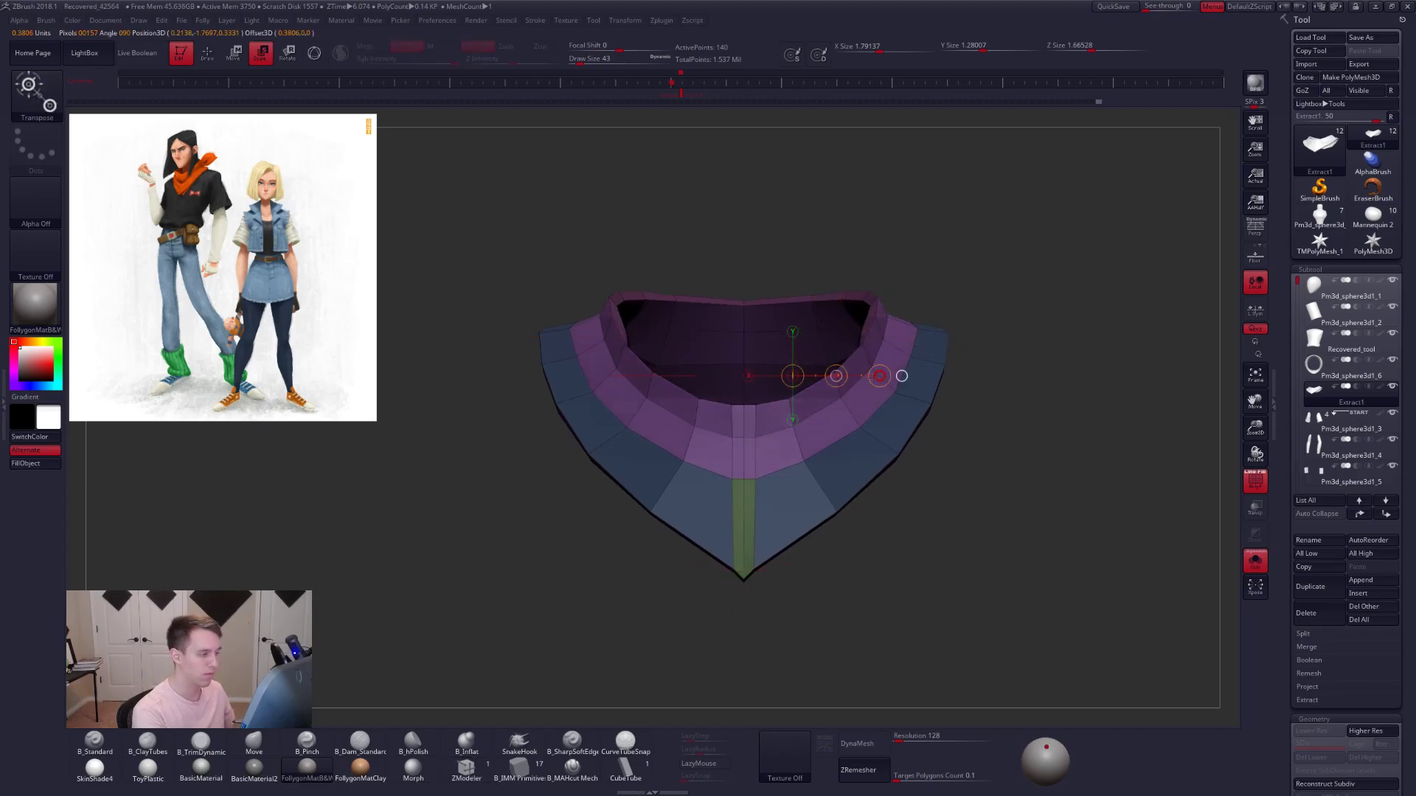
# - Preview the scaled loop with dynamic subdivision and refine the neckerchief's inner rim with the Move brush
pyautogui.hotkey('ctrl', 'd')
pyautogui.hotkey('ctrl', 'd')
pyautogui.hotkey('shift', 'd')
pyautogui.hotkey('shift', 'd')
pyautogui.moveTo(789, 433)
pyautogui.mouseDown(button='right')
pyautogui.moveTo(846, 429)
pyautogui.moveTo(848, 472)
pyautogui.mouseUp(button='right')
pyautogui.hotkey('alt', 's')
pyautogui.hotkey('alt', 's')
pyautogui.press('q')
pyautogui.moveTo(846, 408)
pyautogui.mouseDown(button='right')
pyautogui.moveTo(826, 417)
pyautogui.moveTo(844, 395)
pyautogui.mouseUp(button='right')
pyautogui.moveTo(827, 327)
pyautogui.mouseDown(button='right')
pyautogui.moveTo(792, 318)
pyautogui.moveTo(828, 321)
pyautogui.mouseUp(button='right')
pyautogui.keyDown('ctrl'); pyautogui.click(793, 318); pyautogui.keyUp('ctrl')
pyautogui.moveTo(827, 322); pyautogui.dragTo(801, 345)
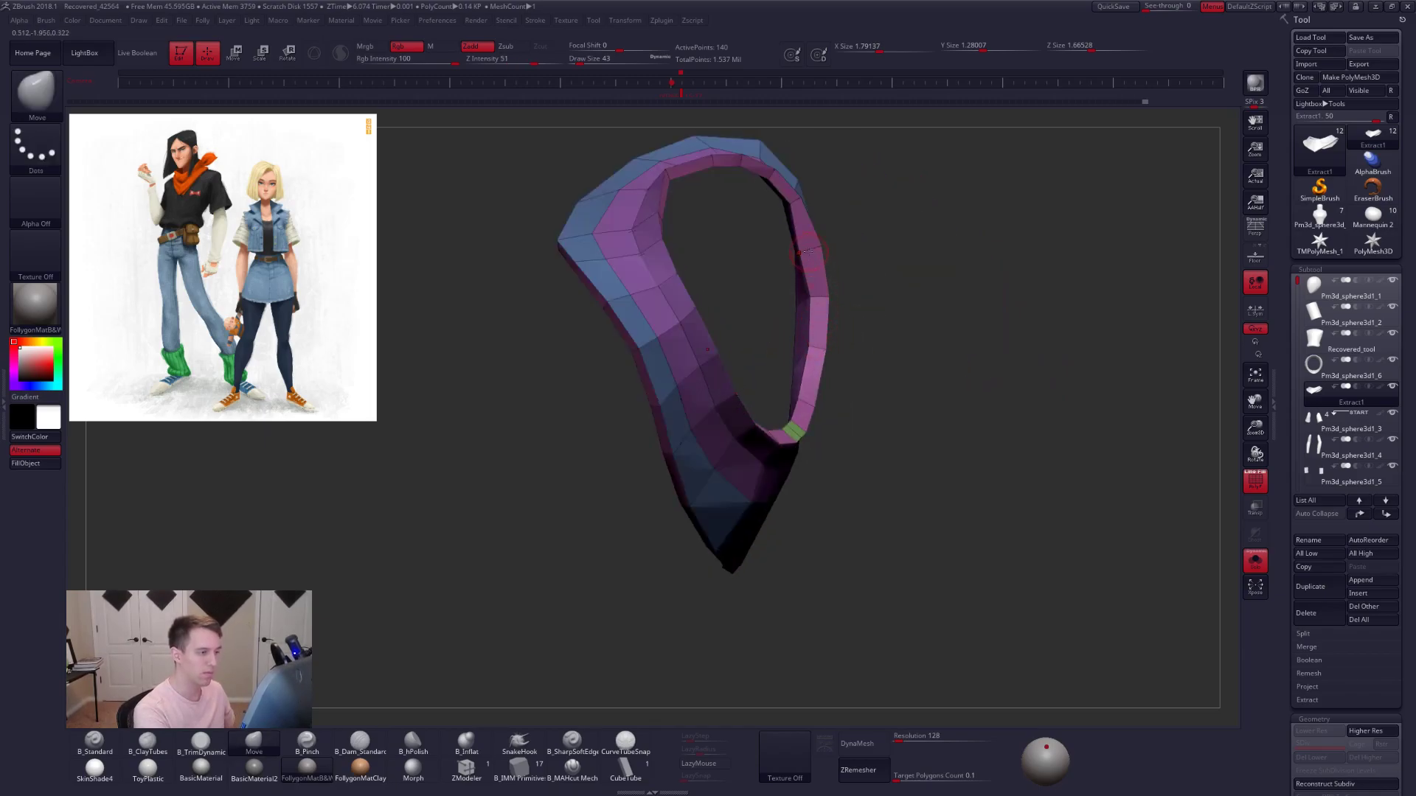
pyautogui.moveTo(922, 385); pyautogui.dragTo(932, 483)
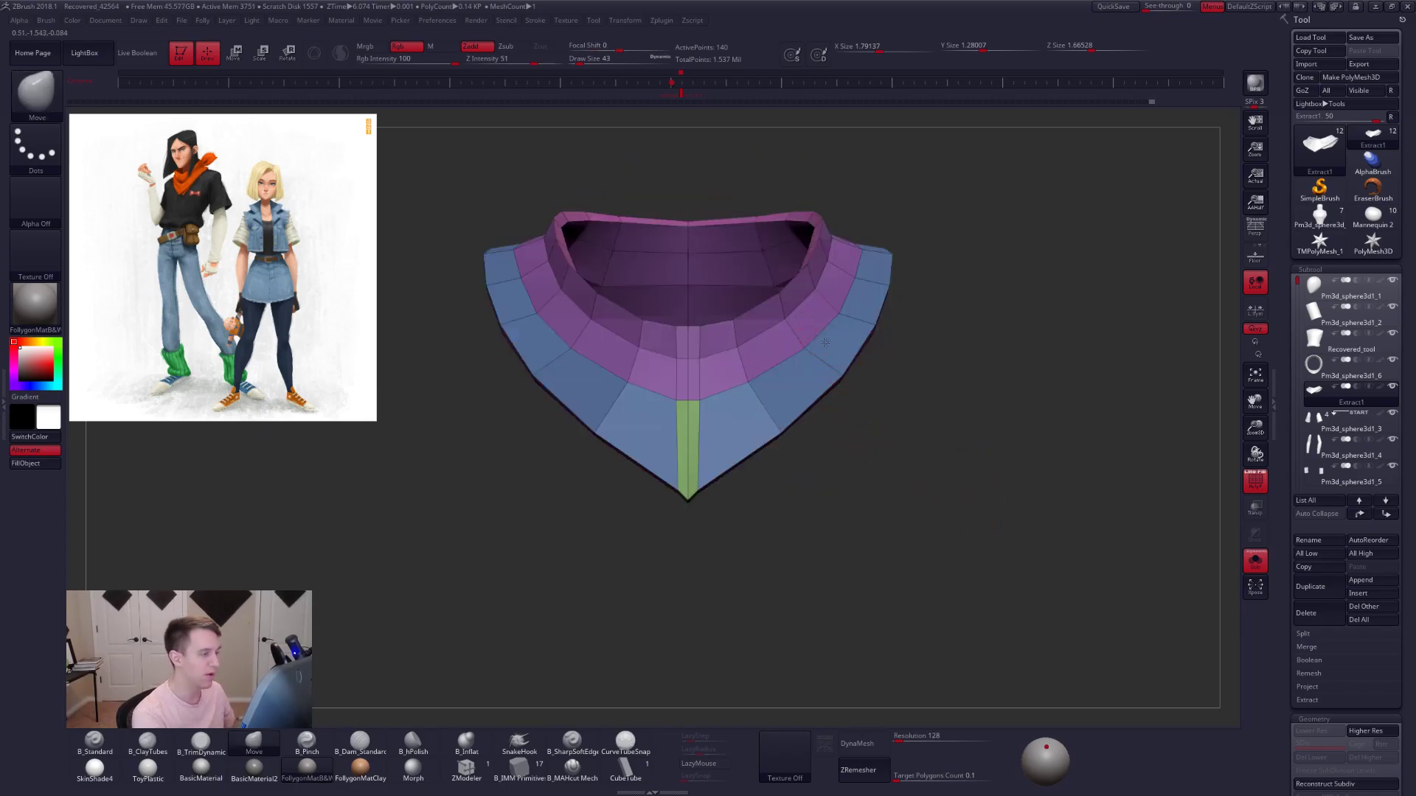
# - Show the full figure with the smoothed neckerchief and fine-tune its fit around the collar with the Move brush
pyautogui.press('f')
pyautogui.moveTo(753, 315)
pyautogui.mouseDown(button='right')
pyautogui.moveTo(792, 313)
pyautogui.moveTo(745, 297)
pyautogui.moveTo(728, 301)
pyautogui.moveTo(791, 307)
pyautogui.moveTo(745, 299)
pyautogui.moveTo(738, 321)
pyautogui.moveTo(704, 334)
pyautogui.moveTo(714, 371)
pyautogui.moveTo(764, 382)
pyautogui.moveTo(736, 445)
pyautogui.moveTo(798, 388)
pyautogui.moveTo(286, 306)
pyautogui.mouseUp(button='right')
pyautogui.hotkey('shift', 's')
pyautogui.keyDown('ctrl'); pyautogui.moveTo(1108, 507); pyautogui.dragTo(974, 522, button='right'); pyautogui.keyUp('ctrl')
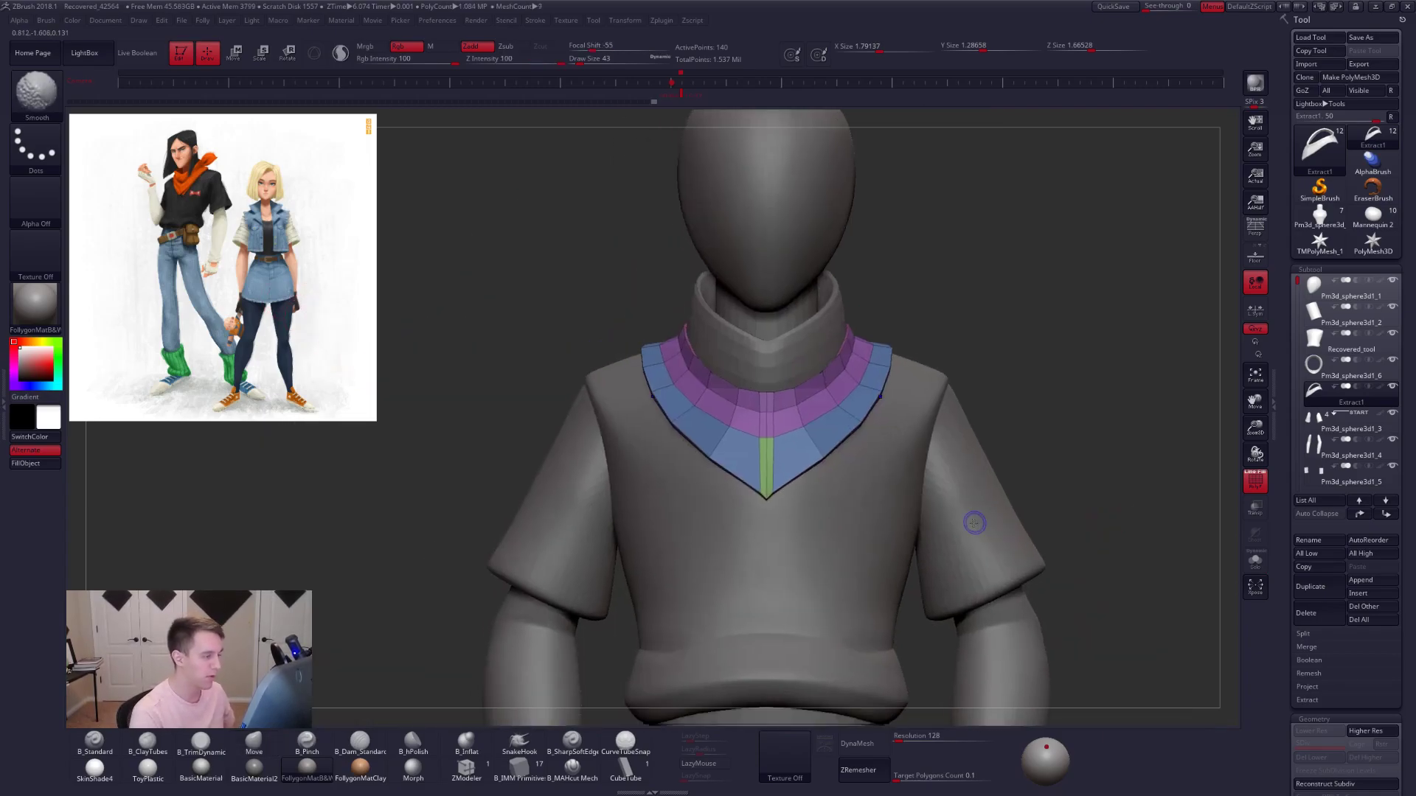
pyautogui.hotkey('shift', 'f')
pyautogui.keyDown('ctrl'); pyautogui.moveTo(853, 355); pyautogui.dragTo(870, 384, button='right'); pyautogui.keyUp('ctrl')
pyautogui.press('space')
pyautogui.moveTo(842, 433); pyautogui.dragTo(855, 433)
pyautogui.moveTo(862, 400); pyautogui.dragTo(887, 432, button='right')
pyautogui.press(']')
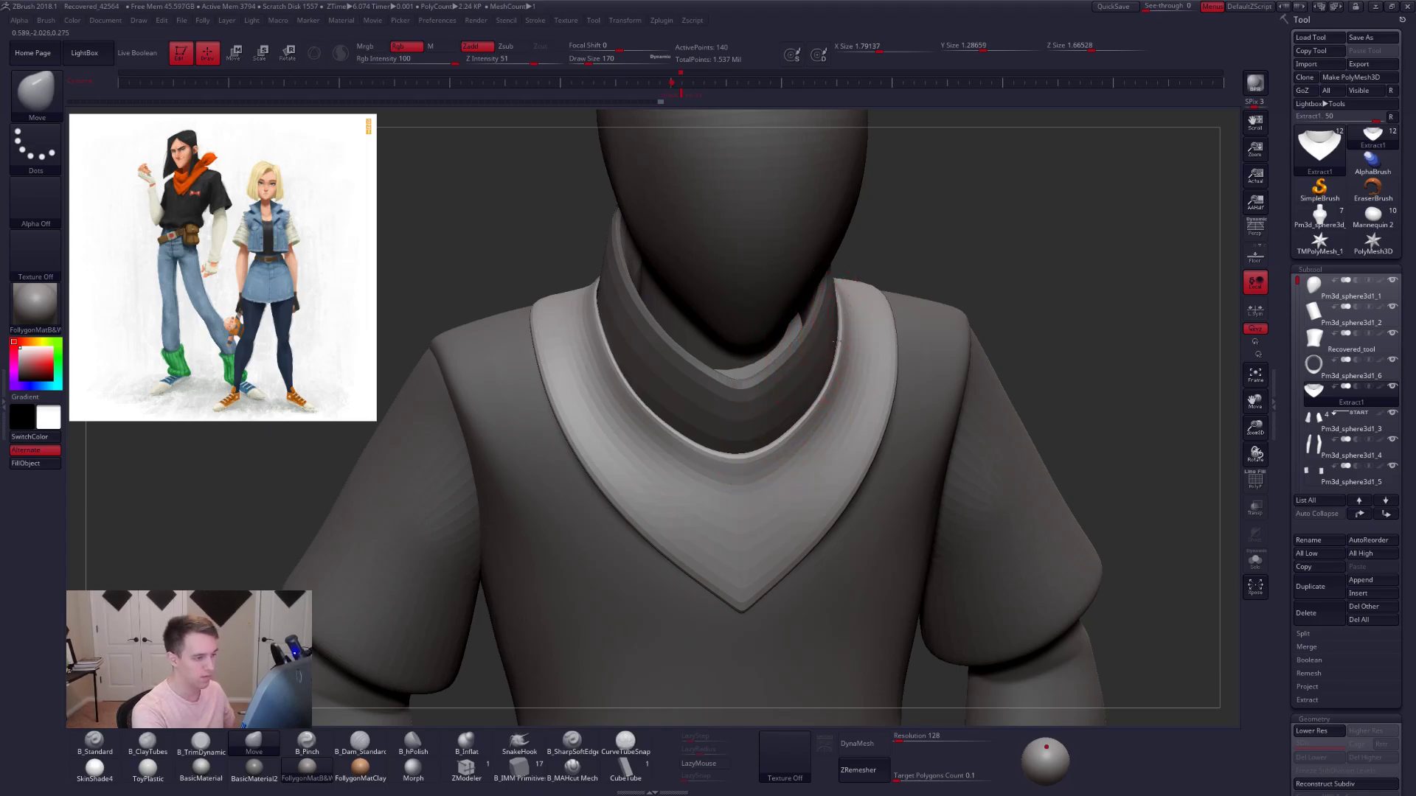
pyautogui.moveTo(836, 340)
pyautogui.mouseDown(button='right')
pyautogui.moveTo(875, 254)
pyautogui.moveTo(845, 362)
pyautogui.mouseUp(button='right')
pyautogui.moveTo(869, 309)
pyautogui.mouseDown(button='right')
pyautogui.moveTo(863, 371)
pyautogui.moveTo(870, 348)
pyautogui.moveTo(895, 341)
pyautogui.moveTo(821, 358)
pyautogui.moveTo(873, 379)
pyautogui.moveTo(850, 386)
pyautogui.moveTo(866, 396)
pyautogui.moveTo(844, 380)
pyautogui.mouseUp(button='right')
# - Select the collar, turn off its subdivision preview, and cut a new edge loop around its lower half with SliceCurve
pyautogui.keyDown('alt'); pyautogui.click(849, 384); pyautogui.keyUp('alt')
pyautogui.hotkey('shift', 'd')
pyautogui.hotkey('shift', 'f')
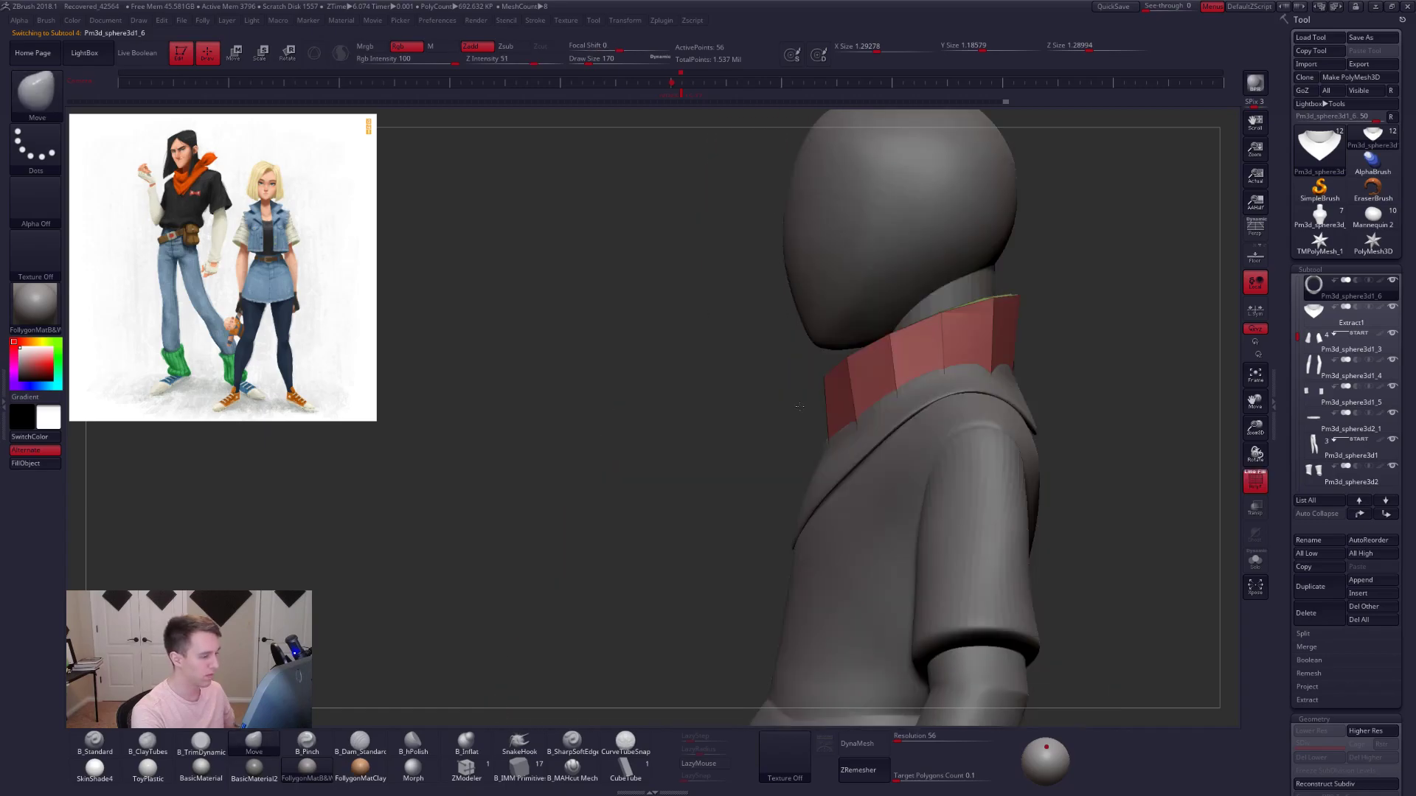
pyautogui.hotkey('ctrl', 'shift', 'f')
pyautogui.click(873, 628)
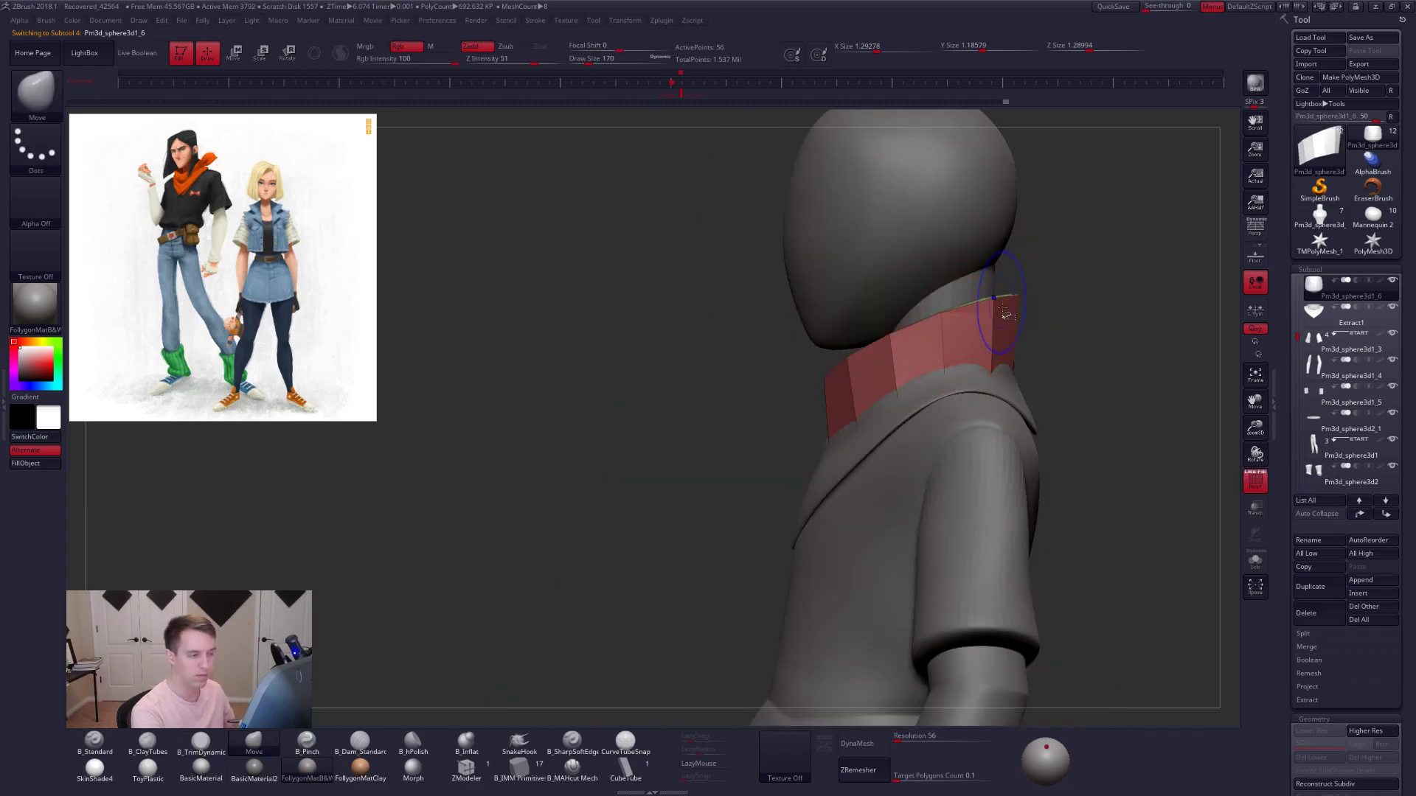
pyautogui.moveTo(1038, 324)
pyautogui.keyDown('ctrl'); pyautogui.keyDown('shift'); pyautogui.mouseDown()
pyautogui.moveTo(721, 433)
pyautogui.moveTo(868, 391)
pyautogui.mouseUp(); pyautogui.keyUp('shift'); pyautogui.keyUp('ctrl')
# - Isolate the collar, mask all but the new middle loop, scale it inward with Transpose, and preview it on the smoothed figure
pyautogui.hotkey('alt', 's')
pyautogui.moveTo(869, 391); pyautogui.dragTo(853, 420, button='right')
pyautogui.moveTo(853, 429)
pyautogui.keyDown('ctrl'); pyautogui.mouseDown()
pyautogui.moveTo(644, 367)
pyautogui.moveTo(800, 385)
pyautogui.moveTo(858, 408)
pyautogui.moveTo(825, 378)
pyautogui.mouseUp(); pyautogui.keyUp('ctrl')
pyautogui.press('d')
pyautogui.press('d')
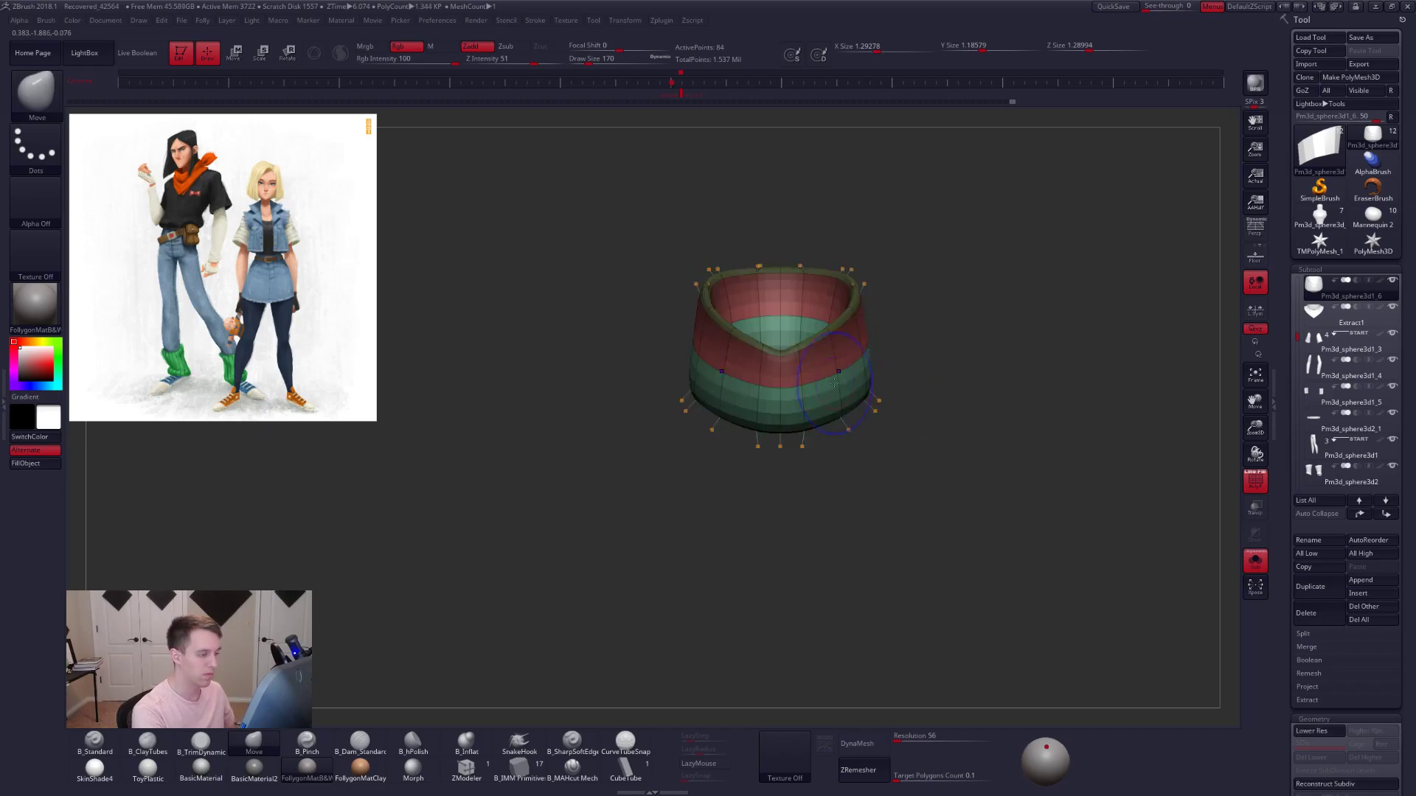
pyautogui.hotkey('shift', 'd')
pyautogui.press('e')
pyautogui.click(871, 344)
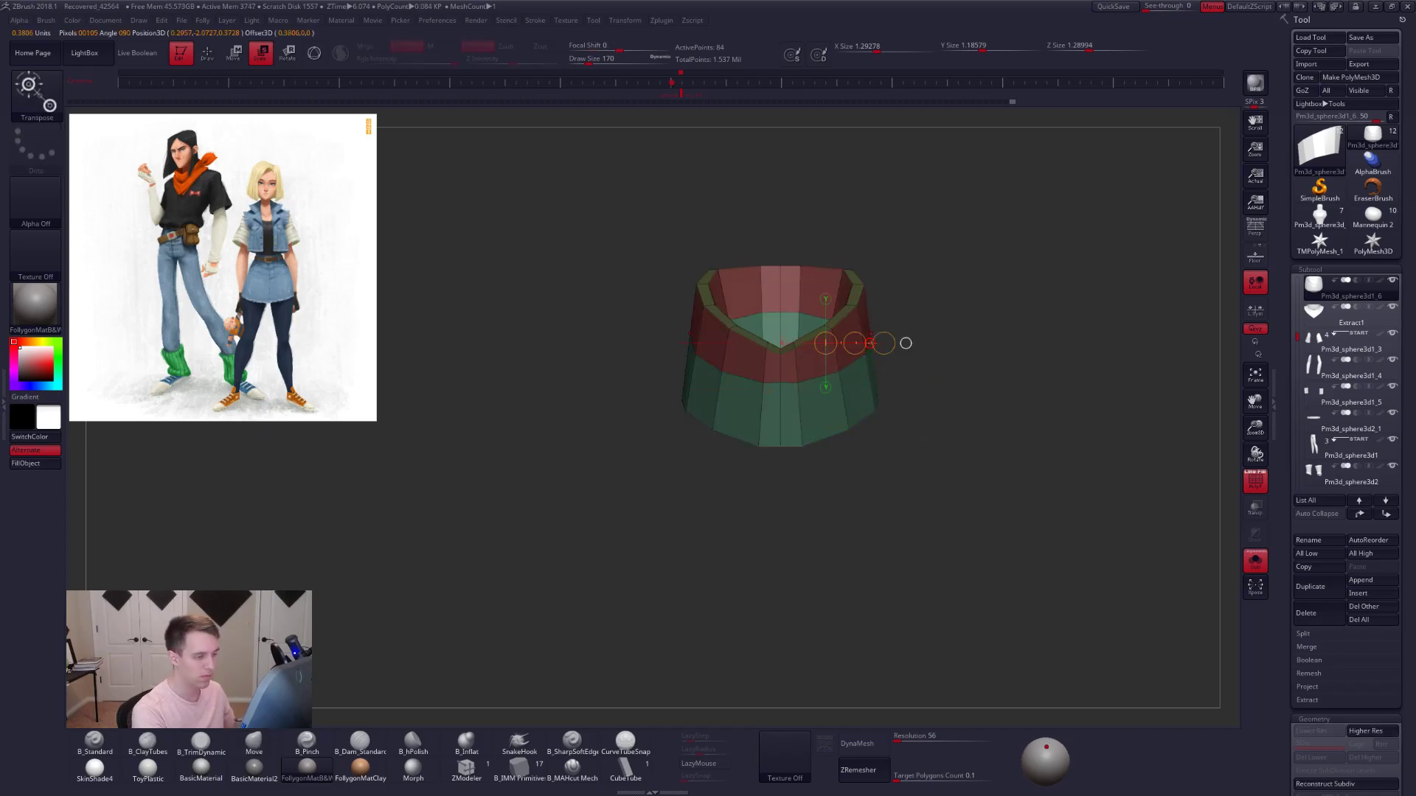
pyautogui.press('d')
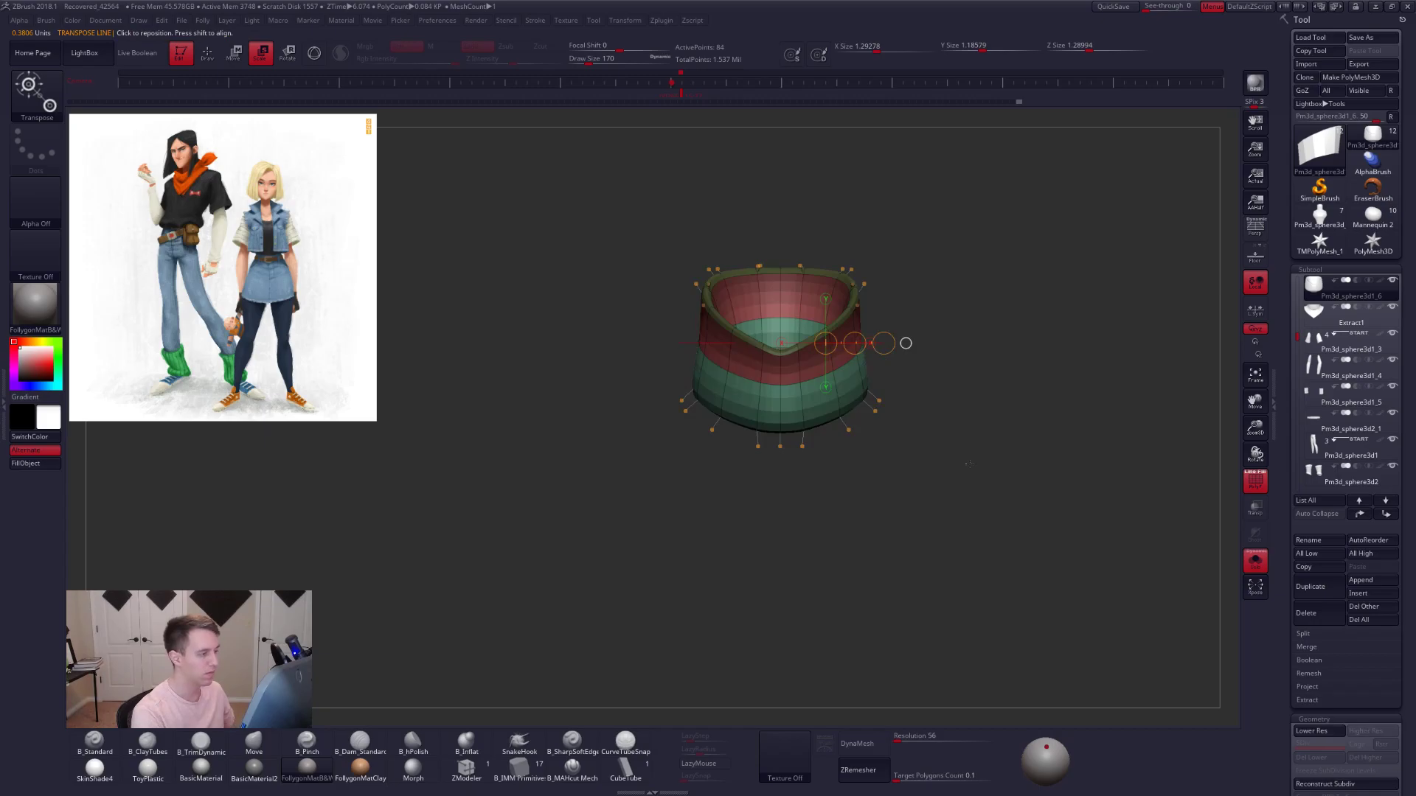
pyautogui.hotkey('alt', 's')
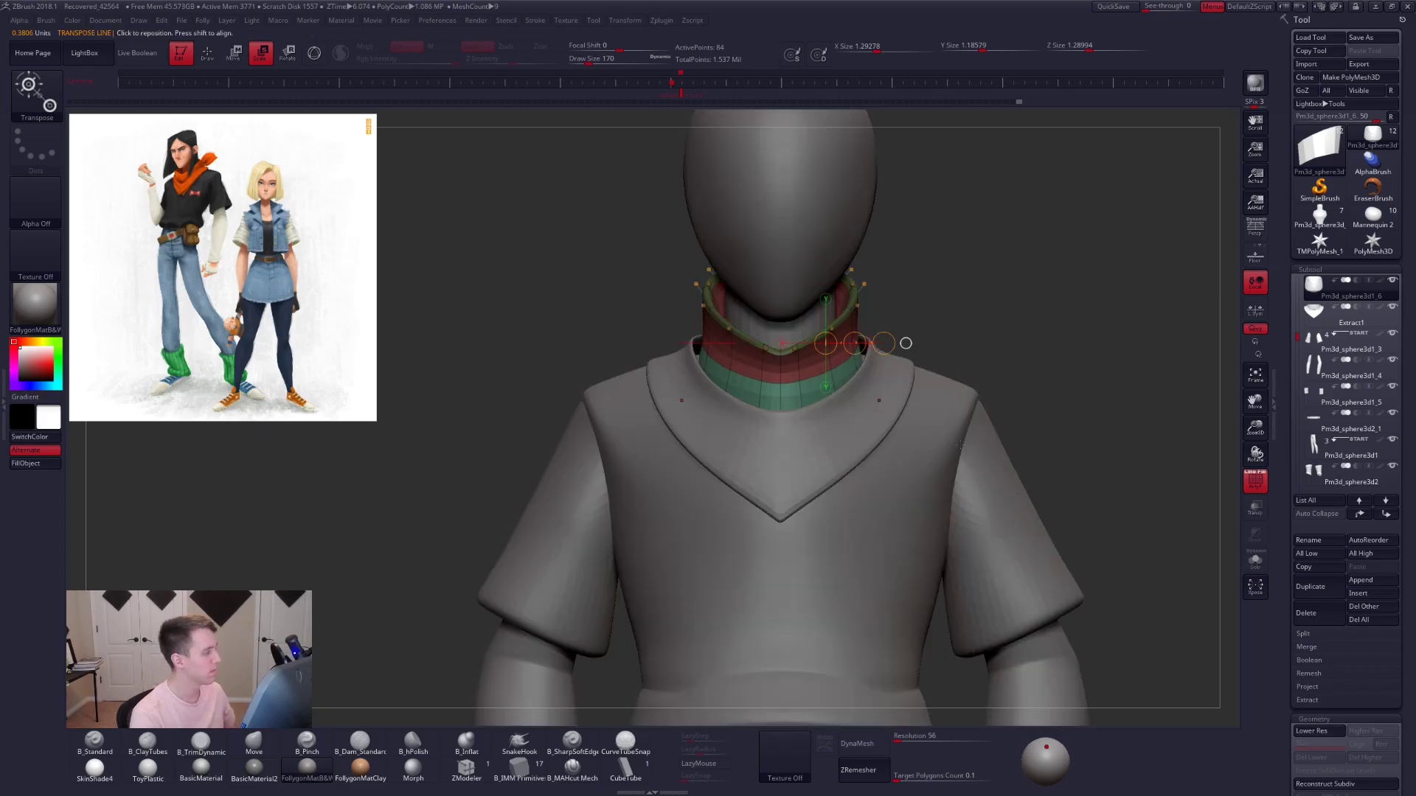
# - Mask all but the collar's top rim, flare the rim outward with Transpose Scale, and compare it with and without subdivision
pyautogui.press('q')
pyautogui.moveTo(907, 333)
pyautogui.keyDown('ctrl'); pyautogui.mouseDown()
pyautogui.moveTo(921, 314)
pyautogui.moveTo(804, 336)
pyautogui.moveTo(760, 325)
pyautogui.mouseUp(); pyautogui.keyUp('ctrl')
pyautogui.hotkey('shift', 'd')
pyautogui.hotkey('alt', 's')
pyautogui.moveTo(761, 376)
pyautogui.keyDown('ctrl'); pyautogui.mouseDown()
pyautogui.moveTo(997, 231)
pyautogui.moveTo(708, 351)
pyautogui.moveTo(868, 341)
pyautogui.mouseUp(); pyautogui.keyUp('ctrl')
pyautogui.press('e')
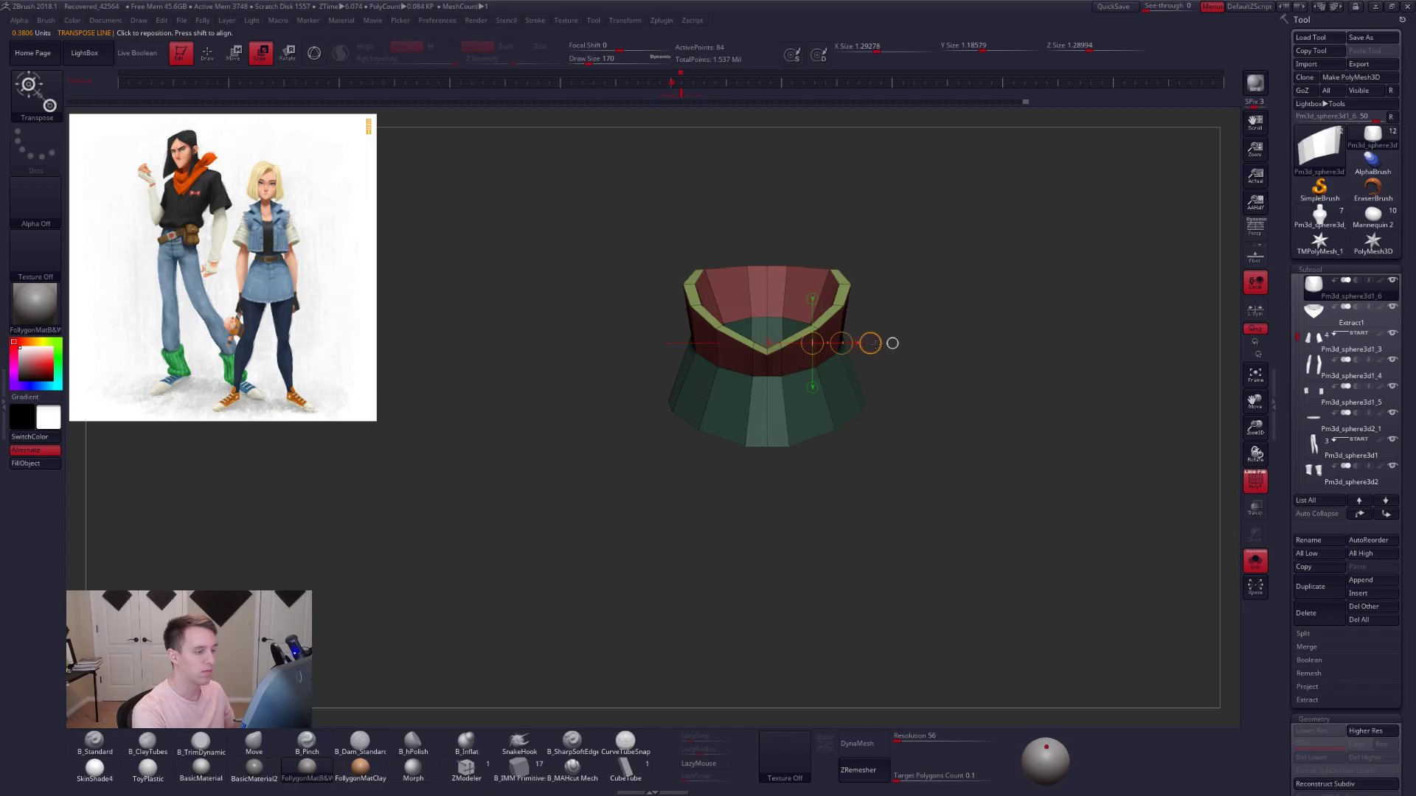
pyautogui.hotkey('shift', 's')
pyautogui.hotkey('ctrl', 'd')
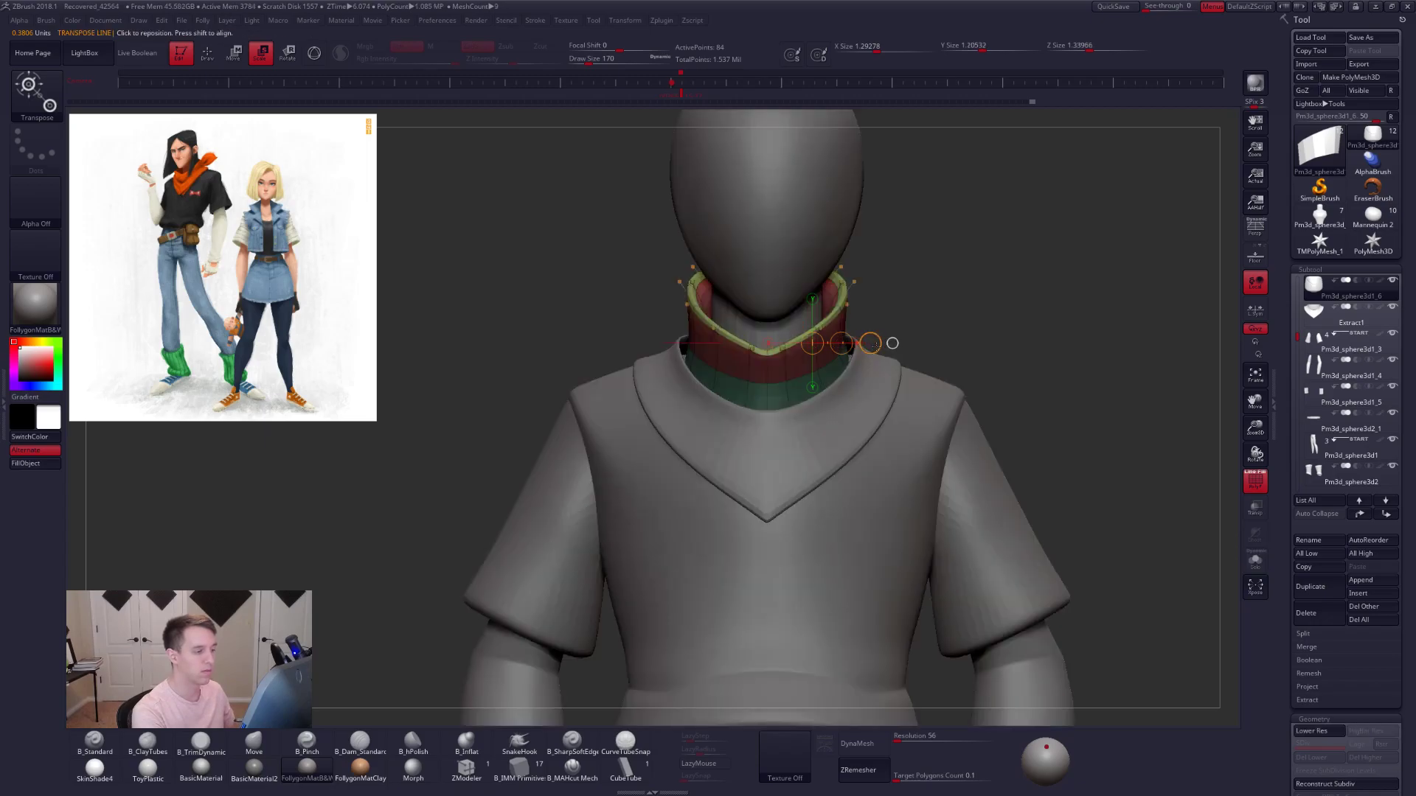
pyautogui.hotkey('shift', 'd')
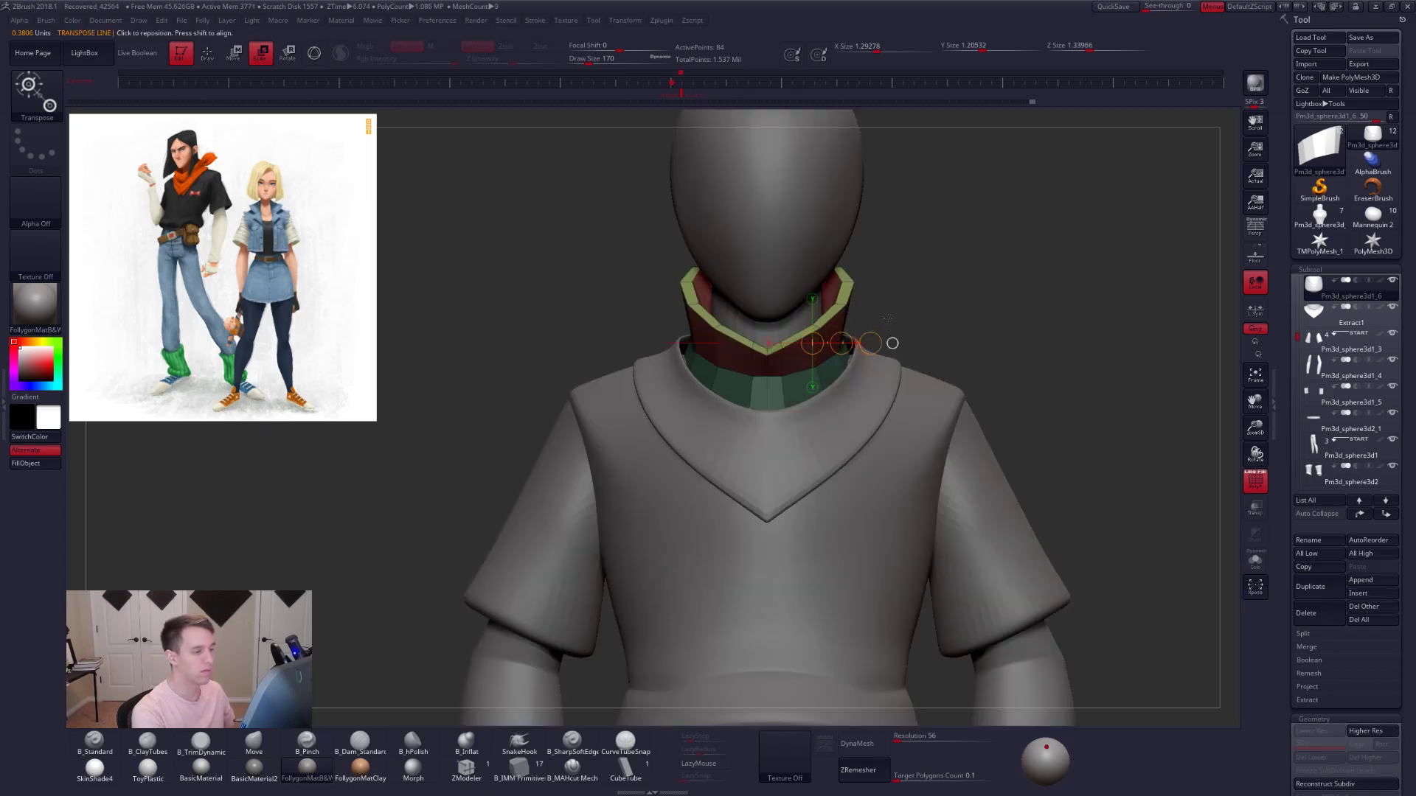
# - Isolate the collar, mask all but its lower section, scale the bottom ring inward with Transpose, and subdivide the collar among the full figure
pyautogui.press('q')
pyautogui.hotkey('shift', 's')
pyautogui.moveTo(890, 341)
pyautogui.keyDown('ctrl'); pyautogui.mouseDown()
pyautogui.moveTo(910, 368)
pyautogui.moveTo(749, 411)
pyautogui.moveTo(710, 356)
pyautogui.moveTo(664, 458)
pyautogui.moveTo(855, 386)
pyautogui.mouseUp(); pyautogui.keyUp('ctrl')
pyautogui.press('r')
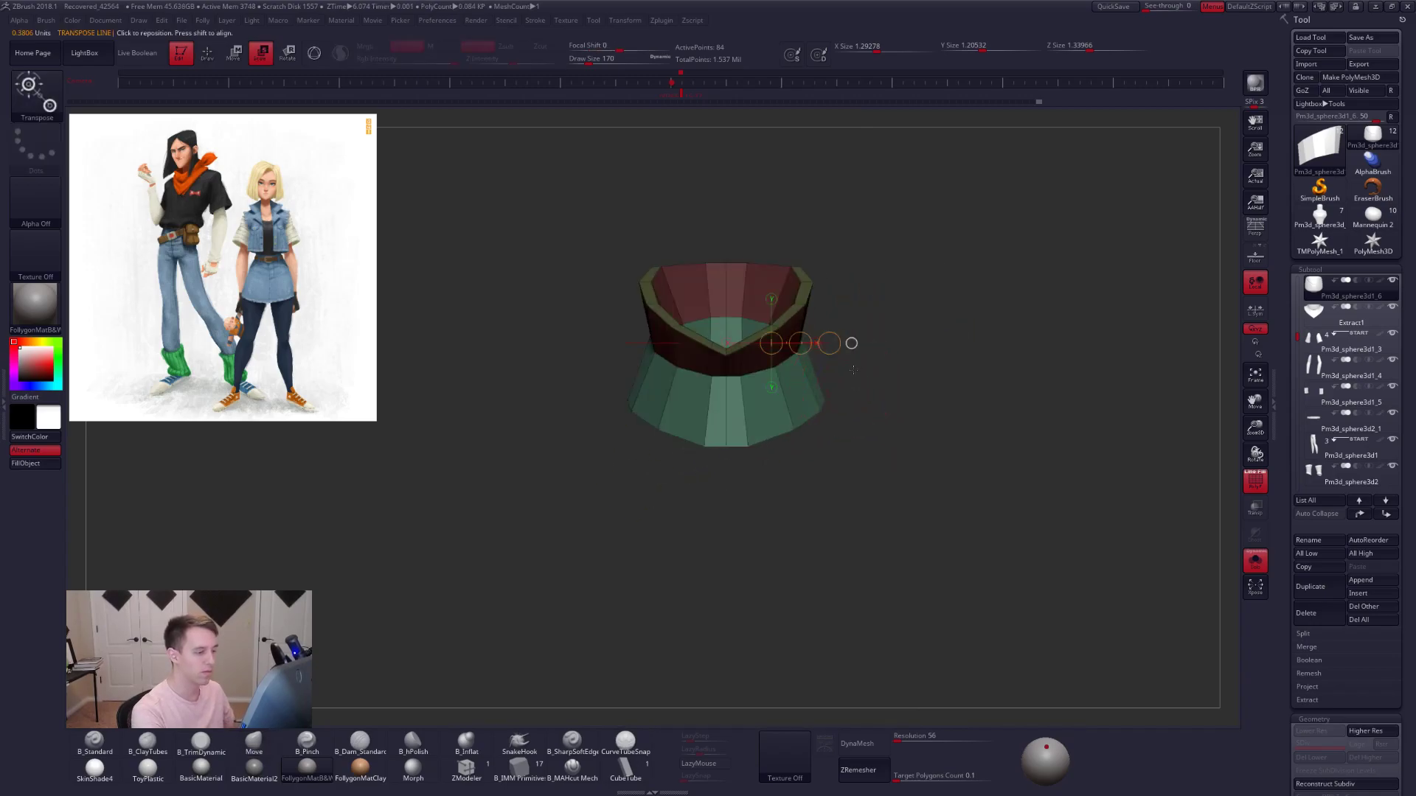
pyautogui.click(775, 410)
pyautogui.click(820, 411)
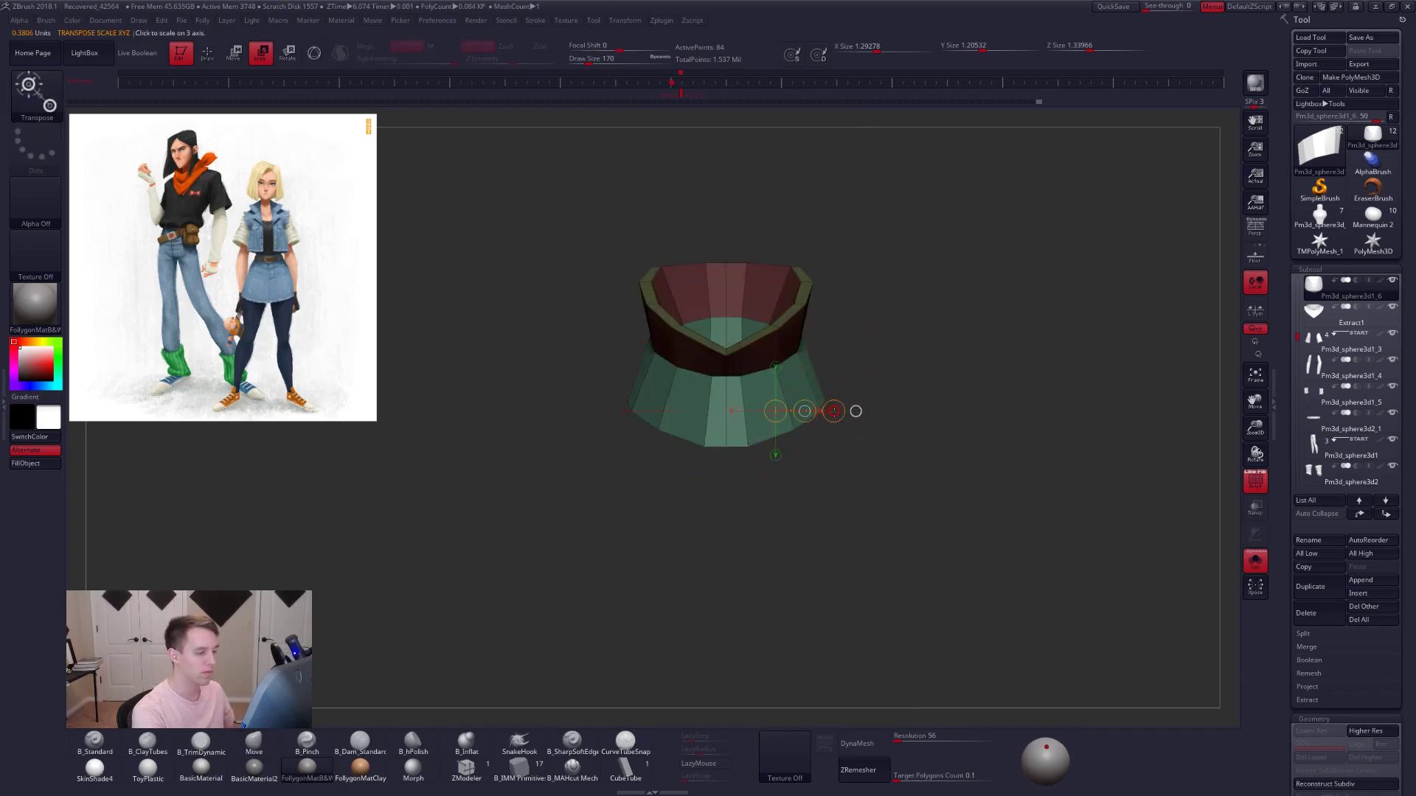
pyautogui.hotkey('ctrl', 'd')
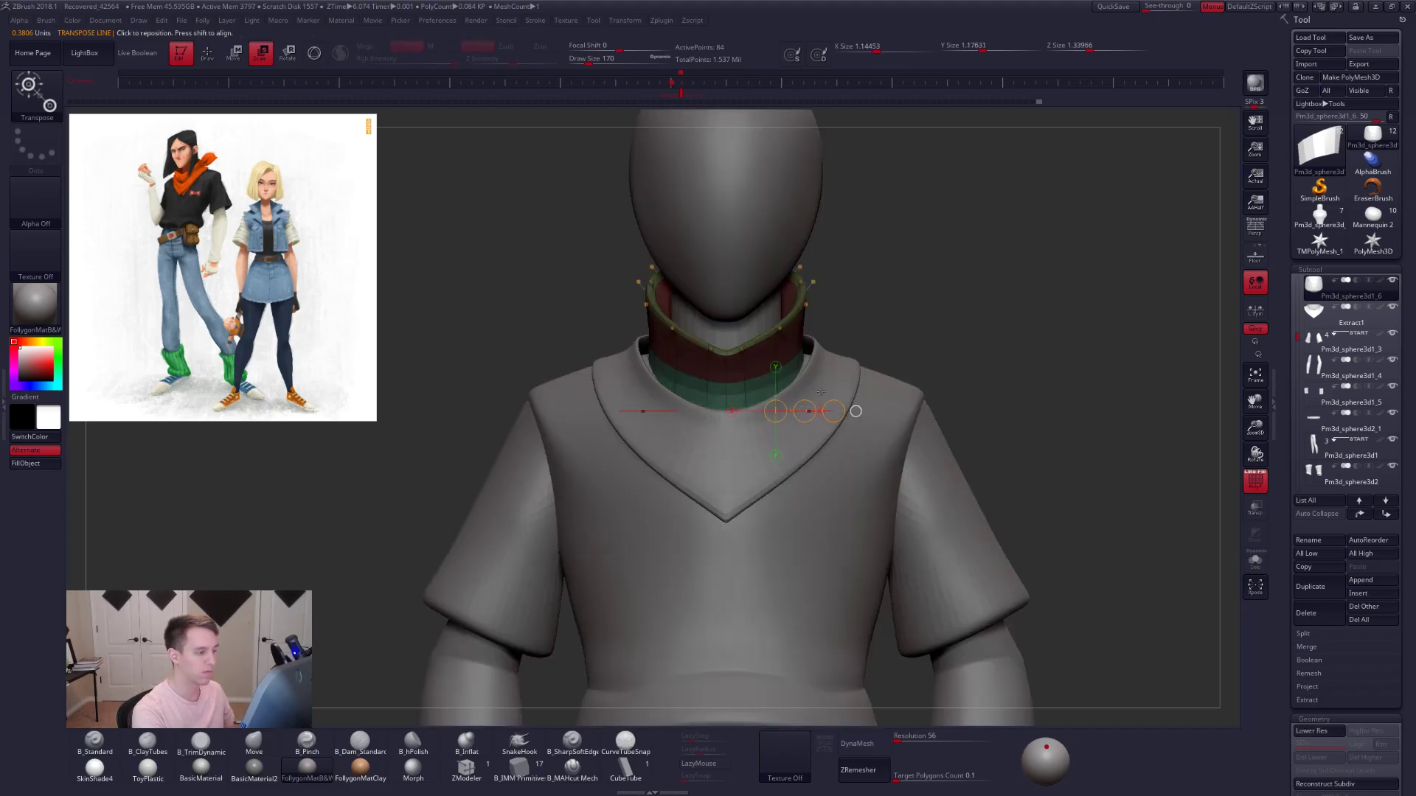
# - Return to the Move brush, hide the collar's wireframe, and preview the collar smoothed on the figure
pyautogui.moveTo(884, 362)
pyautogui.keyDown('alt'); pyautogui.mouseDown()
pyautogui.moveTo(869, 332)
pyautogui.moveTo(896, 342)
pyautogui.moveTo(901, 421)
pyautogui.mouseUp(); pyautogui.keyUp('alt')
pyautogui.press('q')
pyautogui.hotkey('shift', 'd')
pyautogui.hotkey('shift', 'f')
pyautogui.press('d')
pyautogui.moveTo(900, 353)
pyautogui.mouseDown()
pyautogui.moveTo(981, 362)
pyautogui.moveTo(874, 357)
pyautogui.mouseUp()
pyautogui.press('Left')
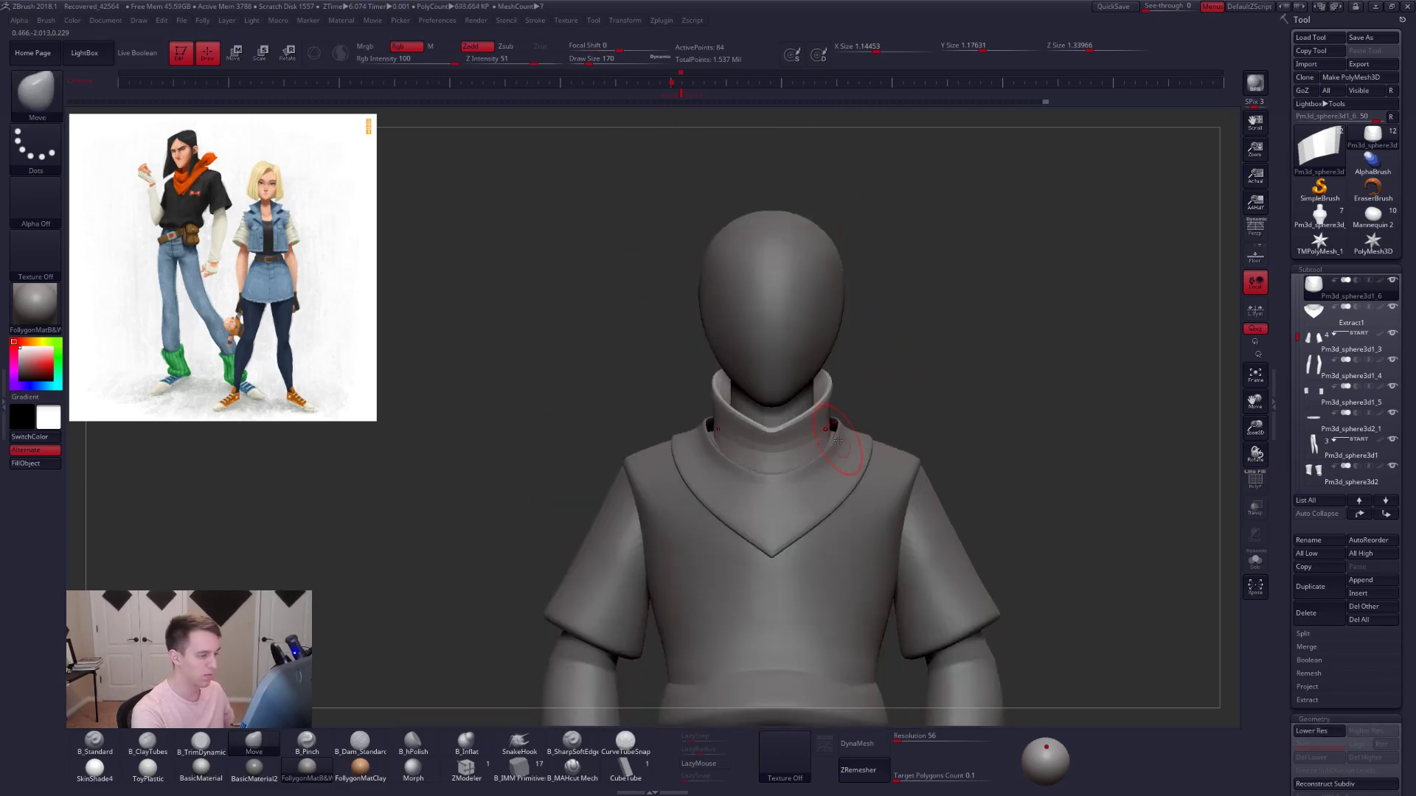
# - Select the neckerchief and pull its shoulder areas over the shirt's neckline with a larger Move brush
pyautogui.keyDown('alt'); pyautogui.click(817, 472); pyautogui.keyUp('alt')
pyautogui.press('w')
pyautogui.moveTo(772, 472)
pyautogui.keyDown('shift'); pyautogui.mouseDown()
pyautogui.moveTo(954, 459)
pyautogui.moveTo(935, 468)
pyautogui.mouseUp(); pyautogui.keyUp('shift')
pyautogui.press('q')
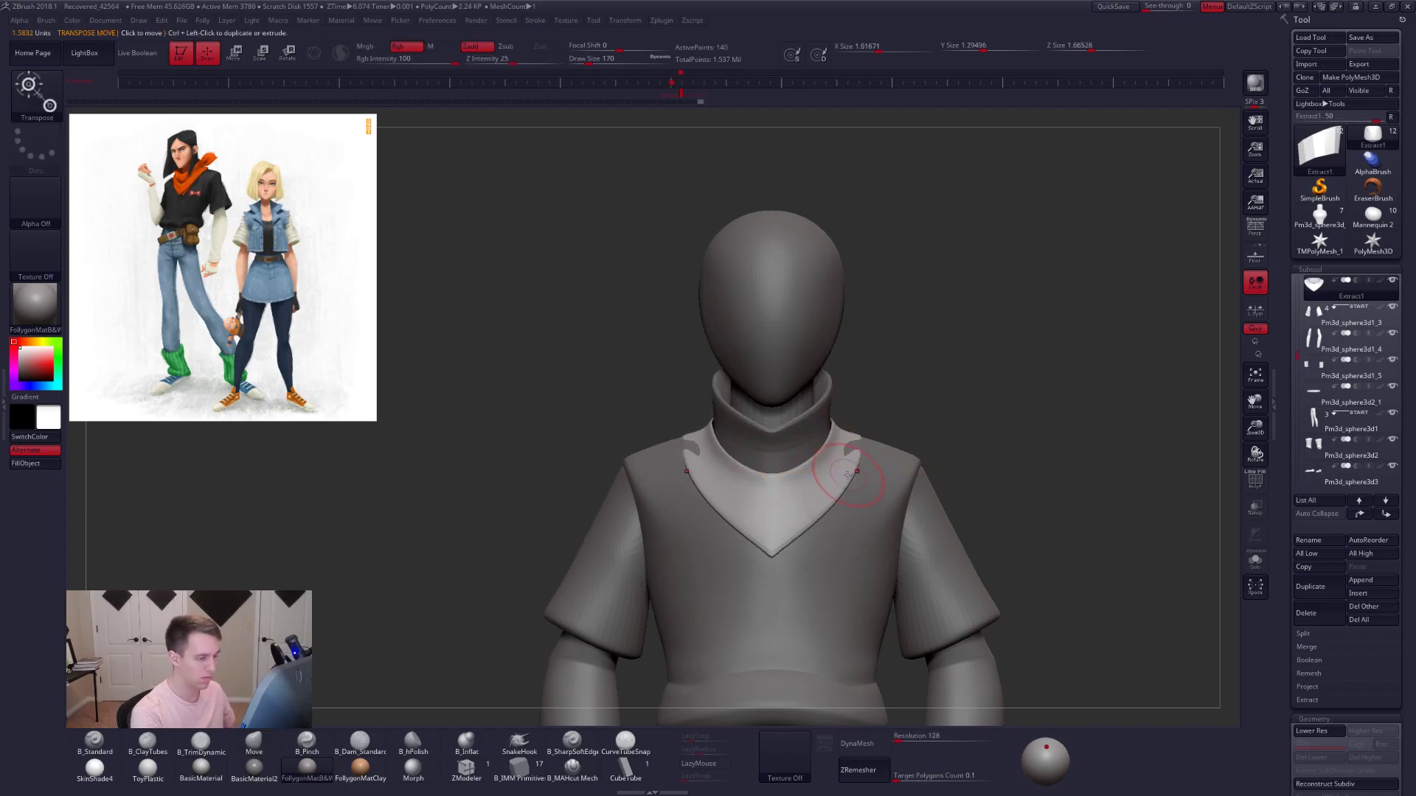
pyautogui.press('space')
pyautogui.moveTo(873, 453); pyautogui.dragTo(877, 448)
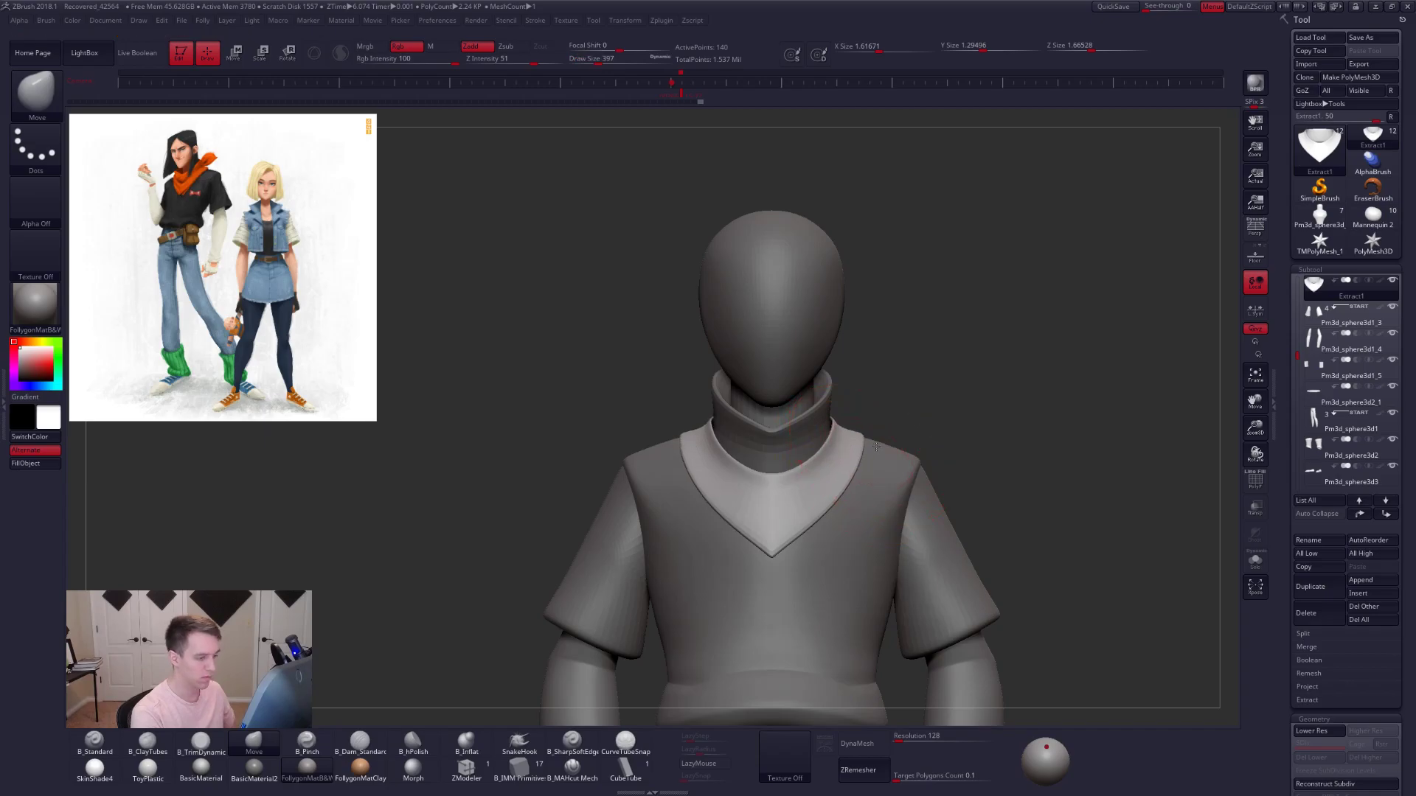
# - Refine the neckerchief's fit around the collar from several angles with the Move brush, varying the brush size
pyautogui.moveTo(840, 451); pyautogui.dragTo(876, 460, button='right')
pyautogui.moveTo(746, 419); pyautogui.dragTo(777, 420)
pyautogui.press('space')
pyautogui.press('space')
pyautogui.moveTo(774, 436); pyautogui.dragTo(805, 436)
pyautogui.press('space')
pyautogui.moveTo(1010, 466)
pyautogui.mouseDown(button='right')
pyautogui.moveTo(961, 462)
pyautogui.moveTo(964, 413)
pyautogui.moveTo(958, 424)
pyautogui.mouseUp(button='right')
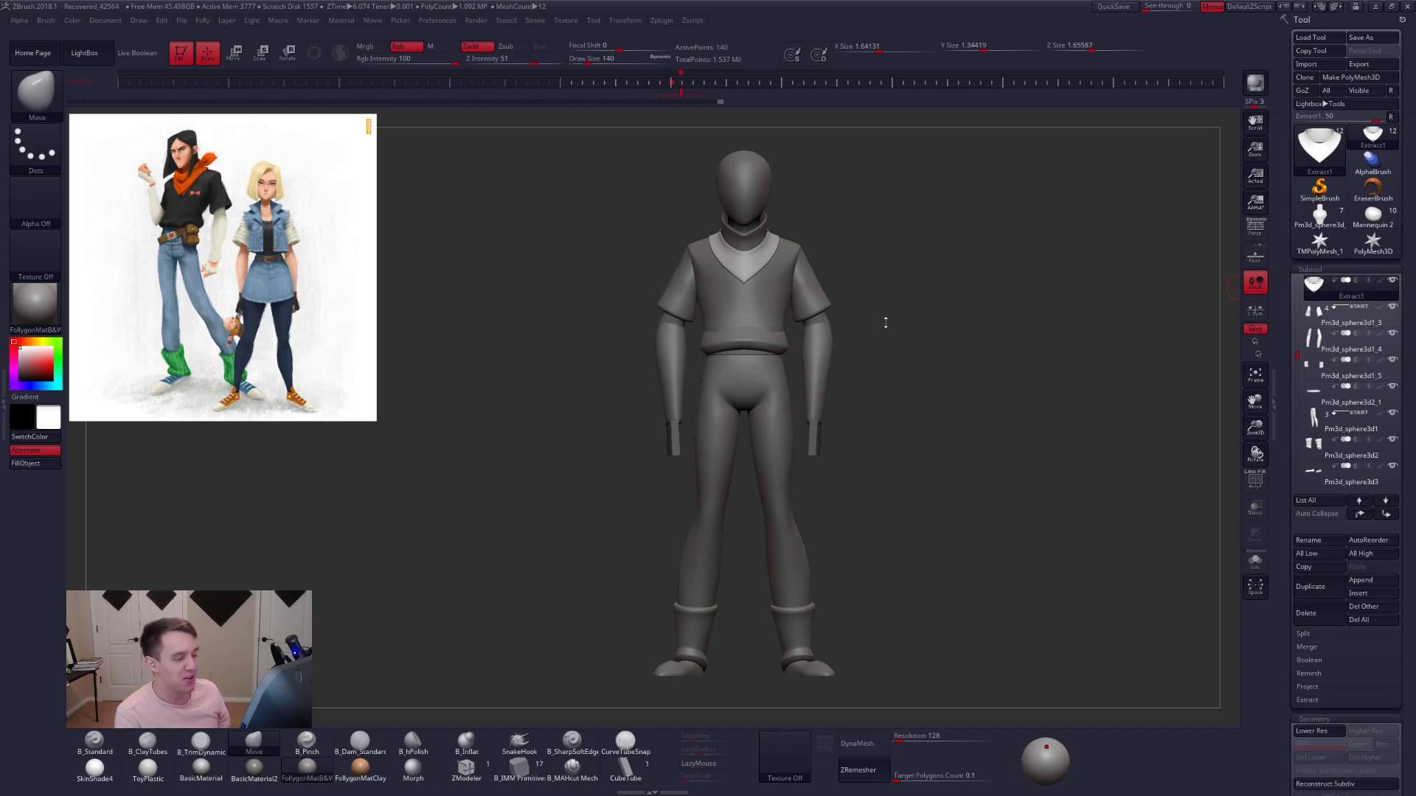
# - Adjust the neckerchief's edge over the shoulder in side view with an enlarged Move brush
pyautogui.keyDown('ctrl'); pyautogui.moveTo(809, 278); pyautogui.dragTo(915, 419, button='right'); pyautogui.keyUp('ctrl')
pyautogui.moveTo(841, 355); pyautogui.dragTo(656, 346, button='right')
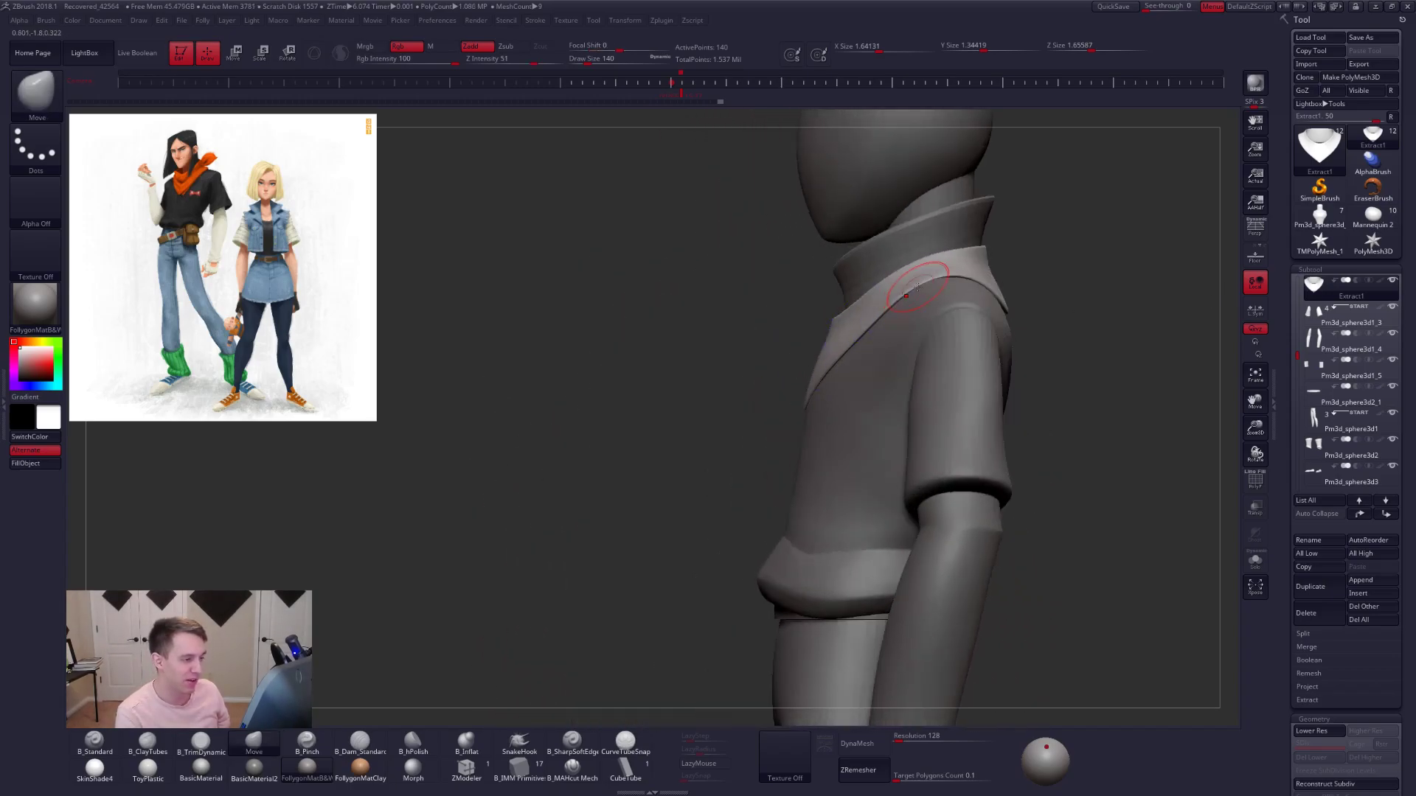
pyautogui.moveTo(917, 286); pyautogui.dragTo(927, 292, button='right')
pyautogui.press('s')
pyautogui.moveTo(933, 294); pyautogui.dragTo(940, 294)
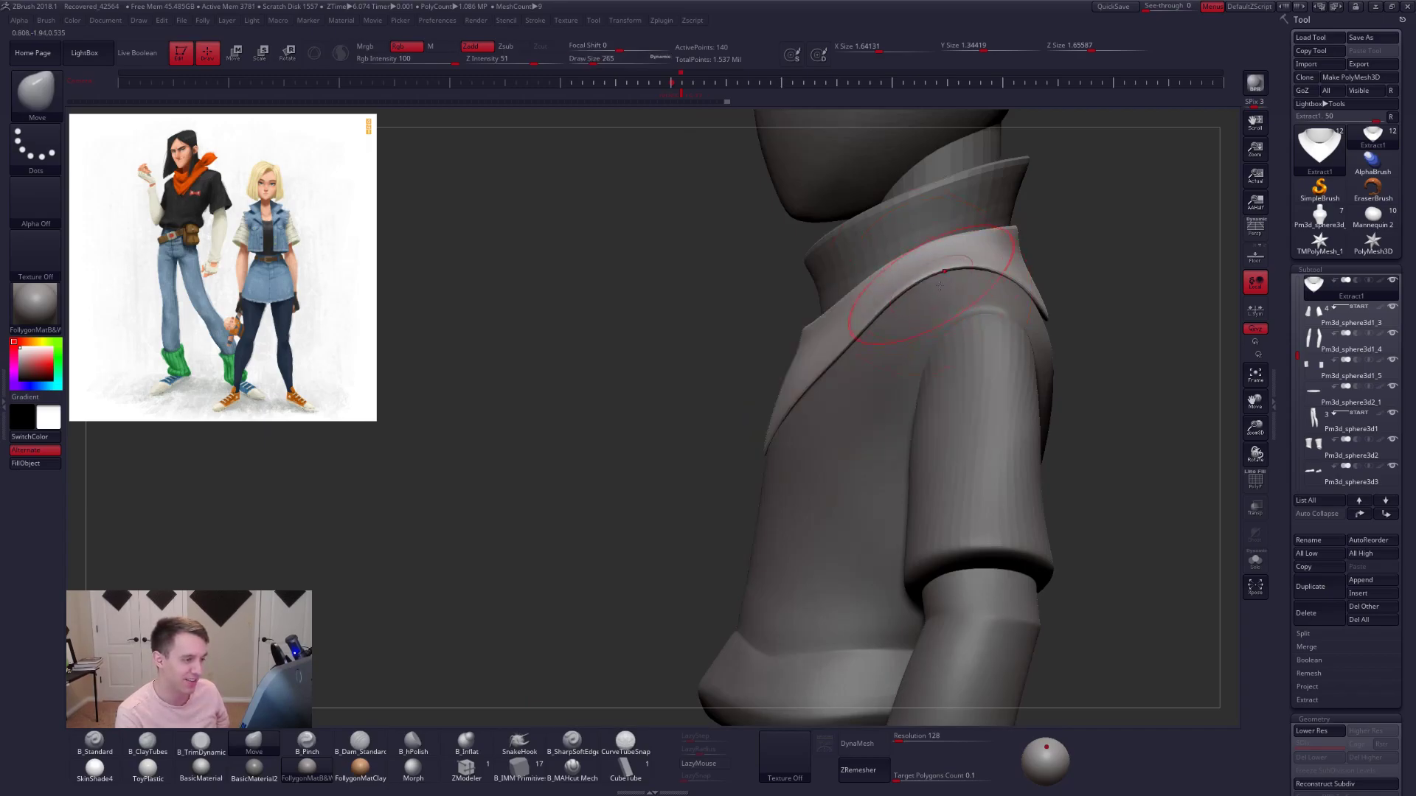
pyautogui.moveTo(1032, 314); pyautogui.dragTo(1044, 314, button='right')
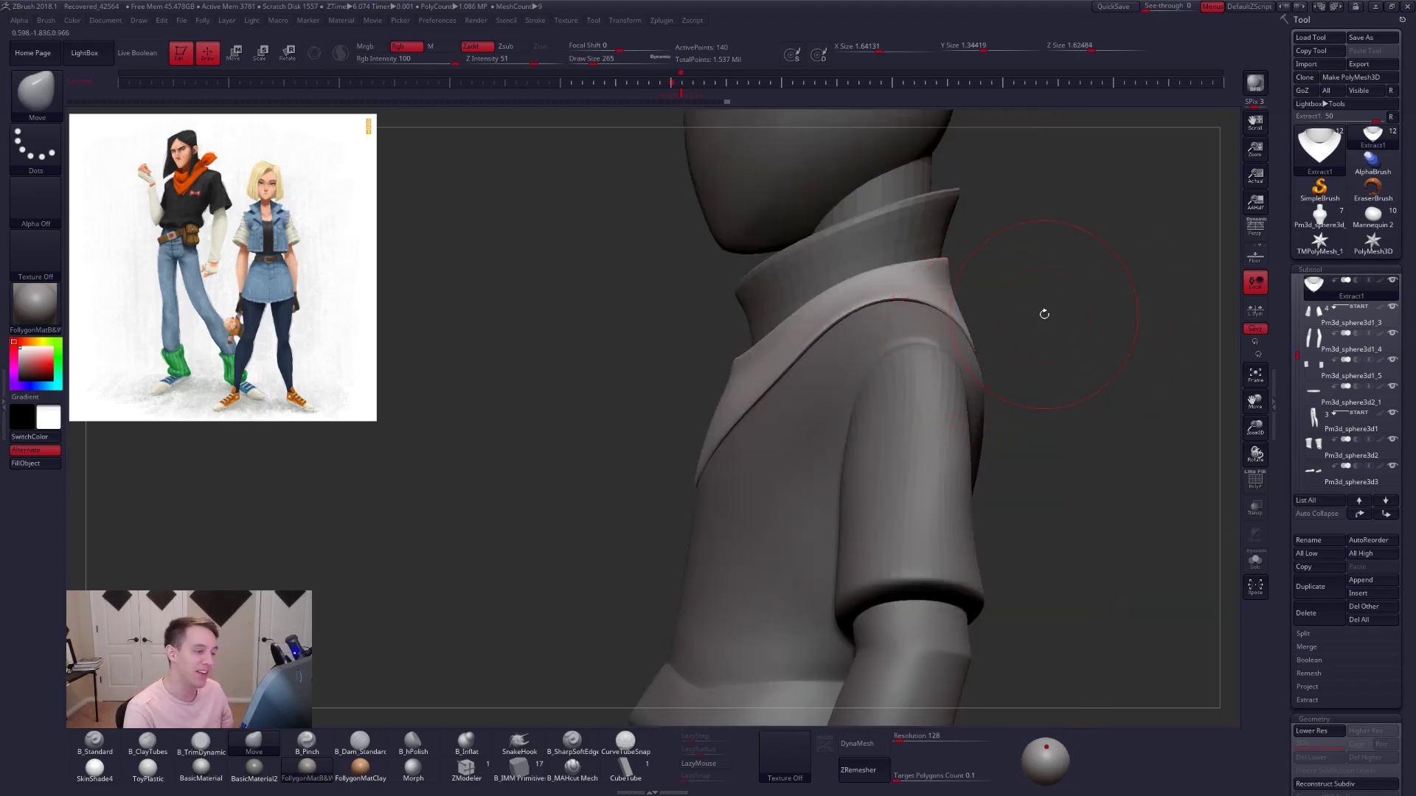
# - Shape the back of the neckerchief behind the shoulder with the Move brush at draw size 292
pyautogui.press('space')
pyautogui.press('space')
pyautogui.moveTo(958, 326); pyautogui.dragTo(960, 327)
pyautogui.moveTo(1035, 317)
pyautogui.mouseDown(button='right')
pyautogui.moveTo(1131, 343)
pyautogui.moveTo(1055, 293)
pyautogui.mouseUp(button='right')
pyautogui.moveTo(1041, 302); pyautogui.dragTo(1034, 299)
pyautogui.moveTo(1113, 323)
pyautogui.keyDown('alt'); pyautogui.mouseDown(button='right')
pyautogui.moveTo(995, 284)
pyautogui.moveTo(973, 303)
pyautogui.moveTo(986, 320)
pyautogui.moveTo(906, 364)
pyautogui.moveTo(914, 387)
pyautogui.moveTo(904, 353)
pyautogui.mouseUp(button='right'); pyautogui.keyUp('alt')
pyautogui.keyDown('alt'); pyautogui.moveTo(904, 352); pyautogui.dragTo(900, 339, button='right'); pyautogui.keyUp('alt')
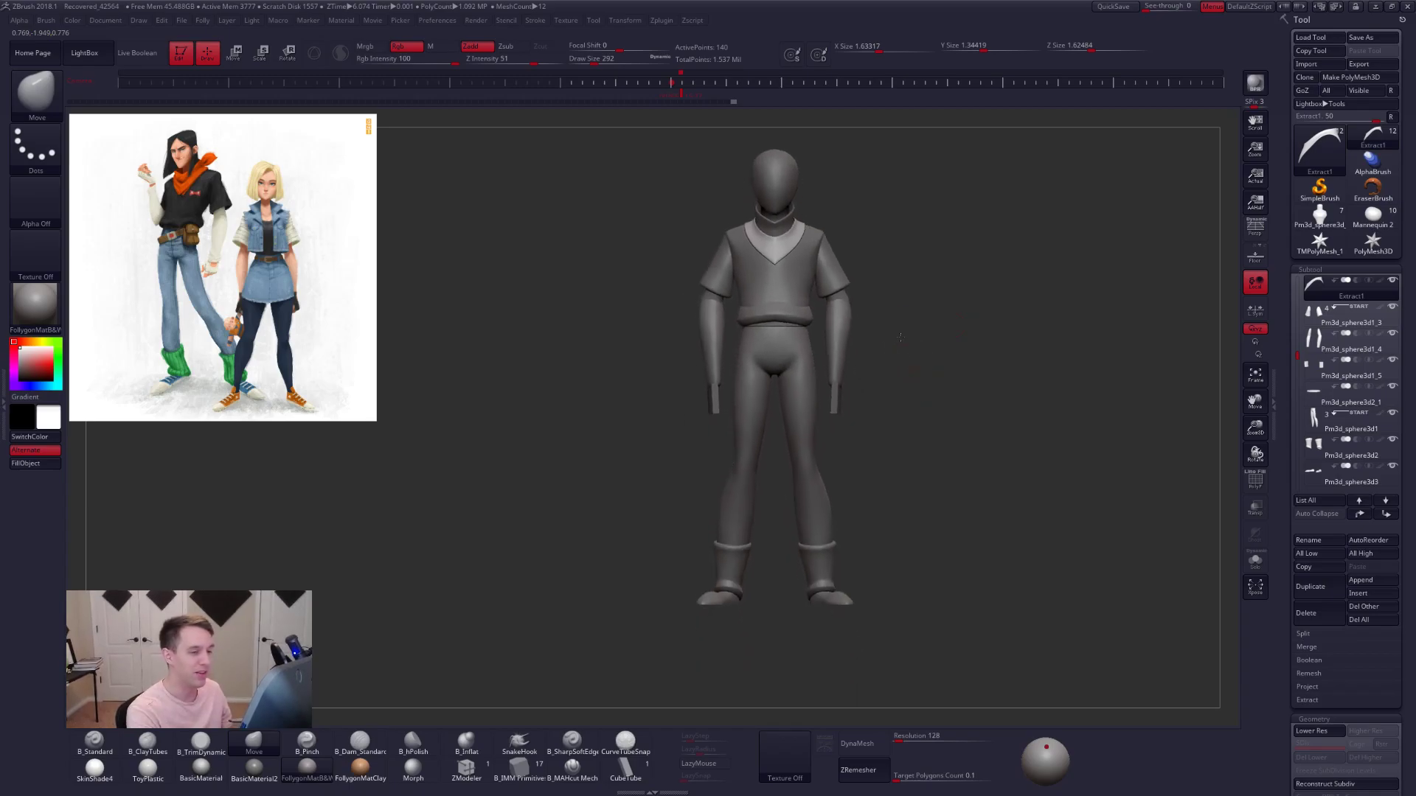
# - Turn on perspective and check the proportions of the whole figure from the front
pyautogui.click(1257, 232)
pyautogui.moveTo(1044, 344)
pyautogui.keyDown('alt'); pyautogui.mouseDown(button='right')
pyautogui.moveTo(1058, 361)
pyautogui.moveTo(1034, 343)
pyautogui.mouseUp(button='right'); pyautogui.keyUp('alt')
pyautogui.keyDown('ctrl'); pyautogui.keyDown('shift'); pyautogui.rightClick(1045, 327); pyautogui.keyUp('shift'); pyautogui.keyUp('ctrl')
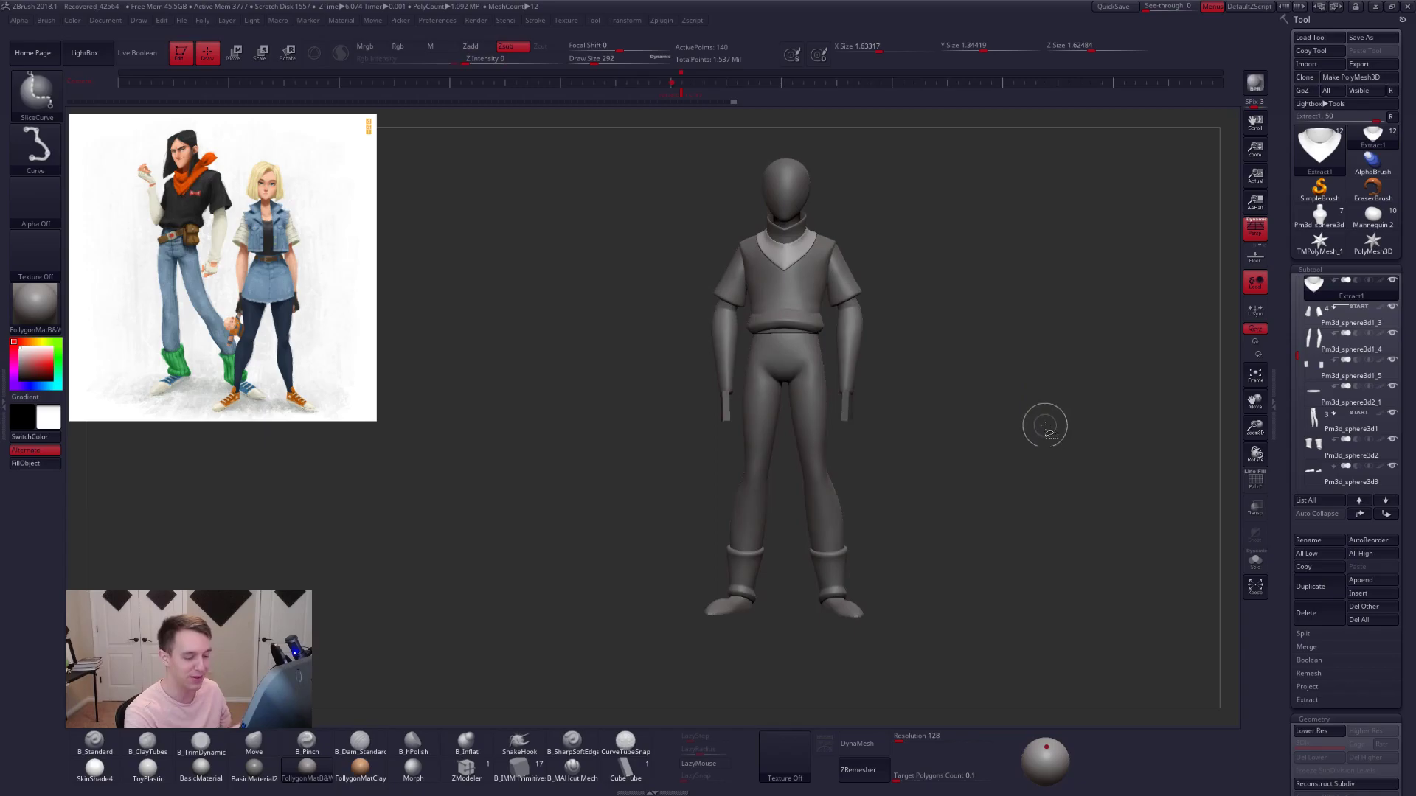
pyautogui.keyDown('ctrl'); pyautogui.keyDown('shift'); pyautogui.rightClick(1064, 413); pyautogui.keyUp('shift'); pyautogui.keyUp('ctrl')
pyautogui.keyDown('ctrl'); pyautogui.keyDown('shift'); pyautogui.click(1047, 665); pyautogui.keyUp('shift'); pyautogui.keyUp('ctrl')
pyautogui.keyDown('alt'); pyautogui.moveTo(968, 321); pyautogui.dragTo(955, 341, button='right'); pyautogui.keyUp('alt')
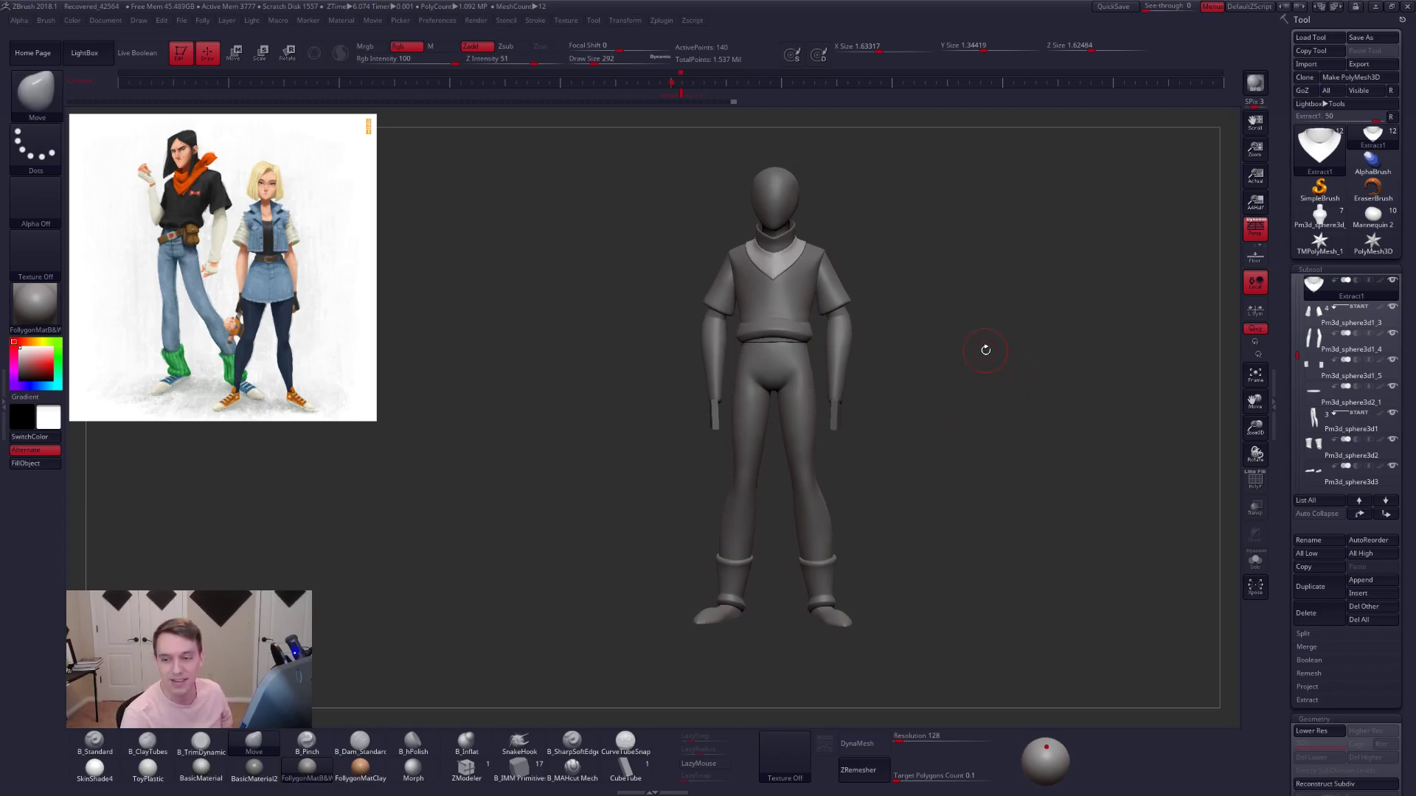
pyautogui.moveTo(911, 342)
pyautogui.keyDown('alt'); pyautogui.mouseDown()
pyautogui.moveTo(932, 348)
pyautogui.moveTo(913, 332)
pyautogui.mouseUp(); pyautogui.keyUp('alt')
pyautogui.keyDown('alt'); pyautogui.moveTo(955, 323); pyautogui.dragTo(923, 263); pyautogui.keyUp('alt')
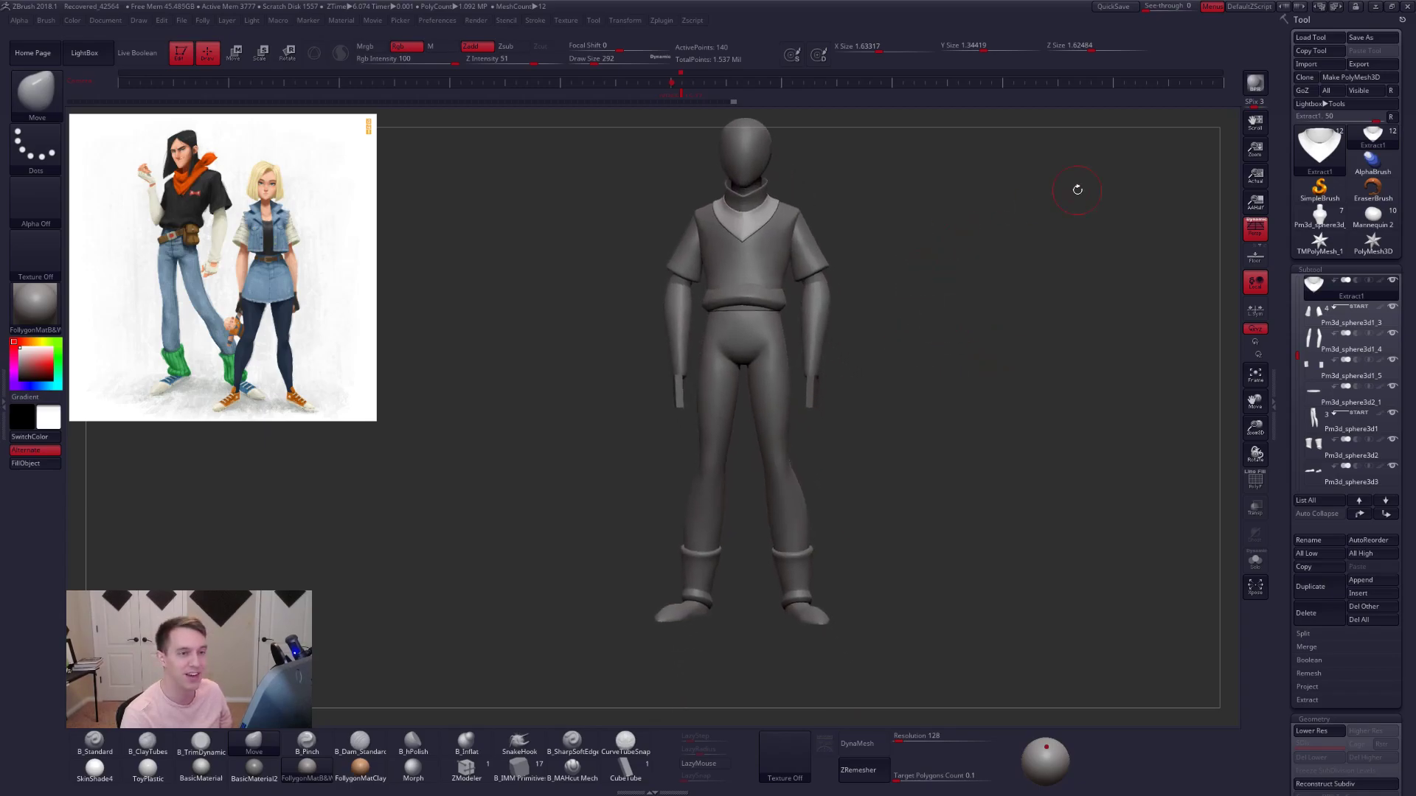
pyautogui.keyDown('alt'); pyautogui.moveTo(1077, 189); pyautogui.dragTo(1074, 207); pyautogui.keyUp('alt')
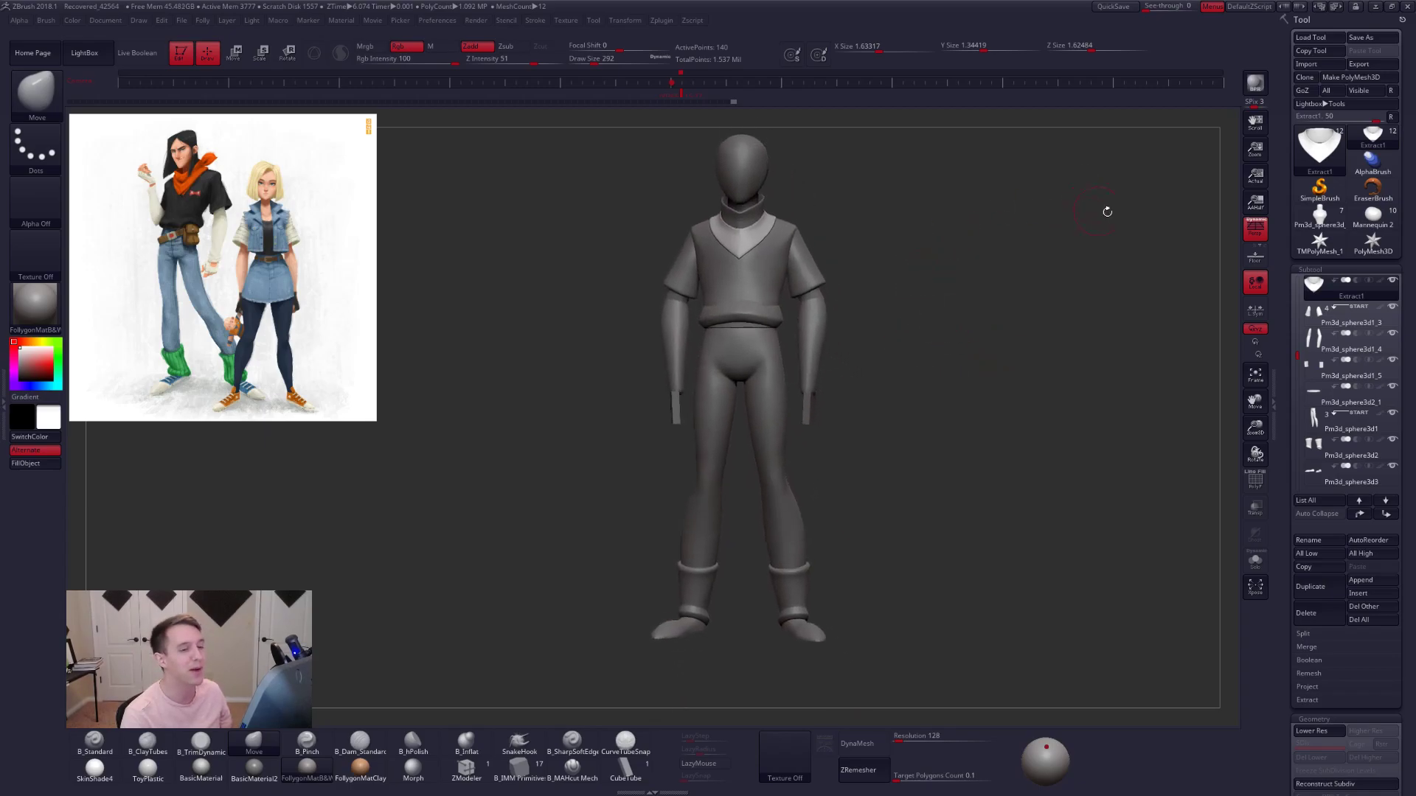
# - Switch to the muscular mannequin tool, select its head, and delete all of its subtools
pyautogui.click(1320, 215)
pyautogui.keyDown('alt'); pyautogui.moveTo(953, 263); pyautogui.dragTo(948, 202); pyautogui.keyUp('alt')
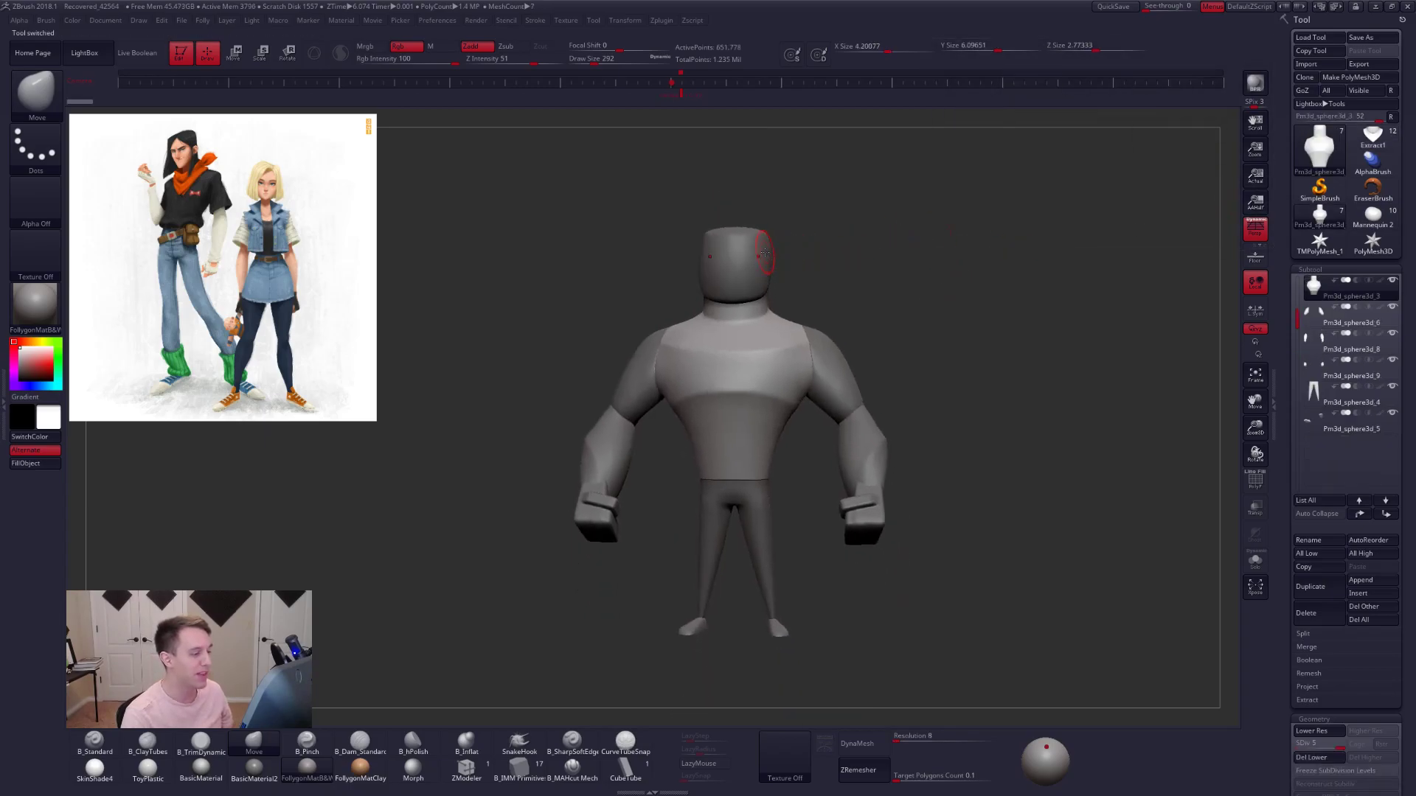
pyautogui.keyDown('alt'); pyautogui.click(752, 254); pyautogui.keyUp('alt')
pyautogui.keyDown('alt'); pyautogui.moveTo(879, 331); pyautogui.dragTo(732, 225); pyautogui.keyUp('alt')
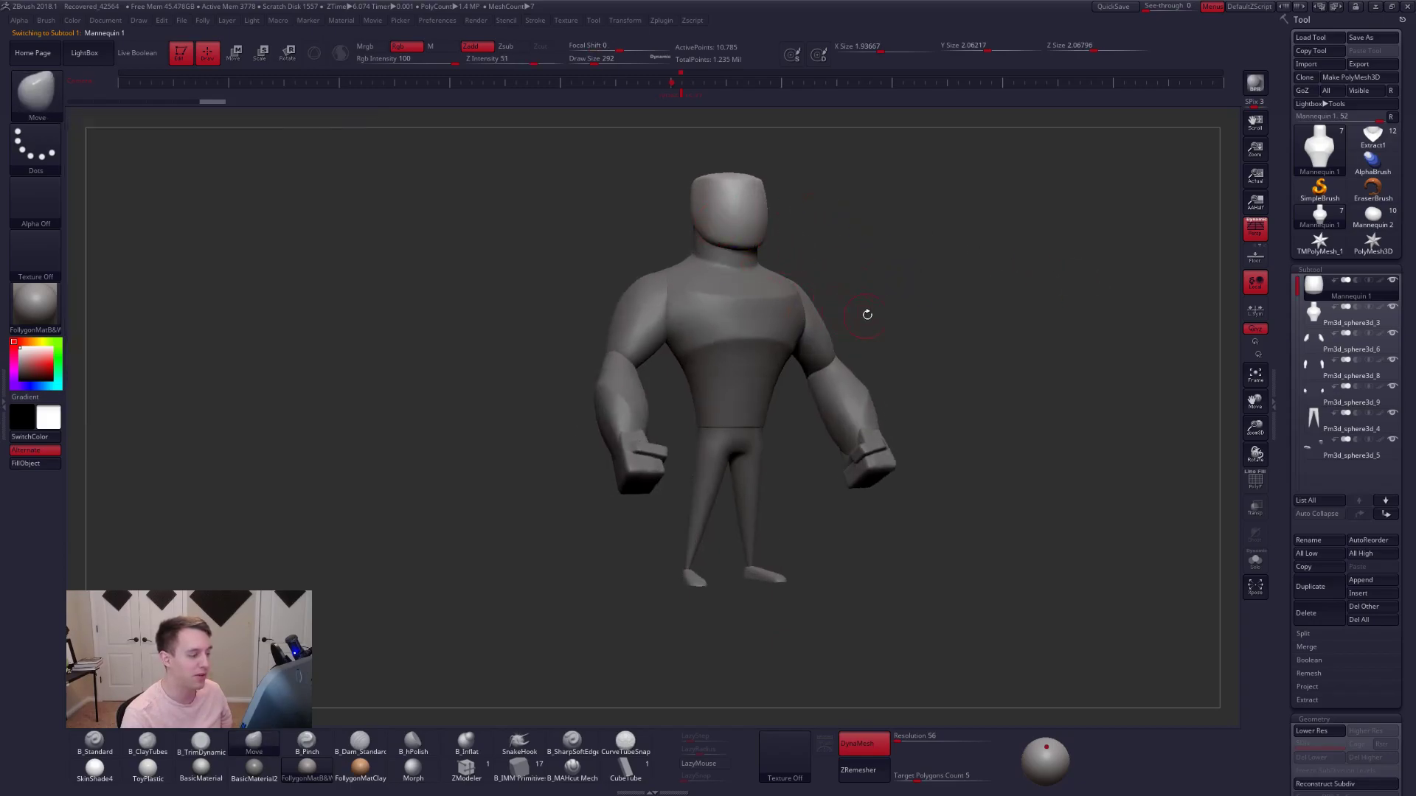
pyautogui.click(1358, 619)
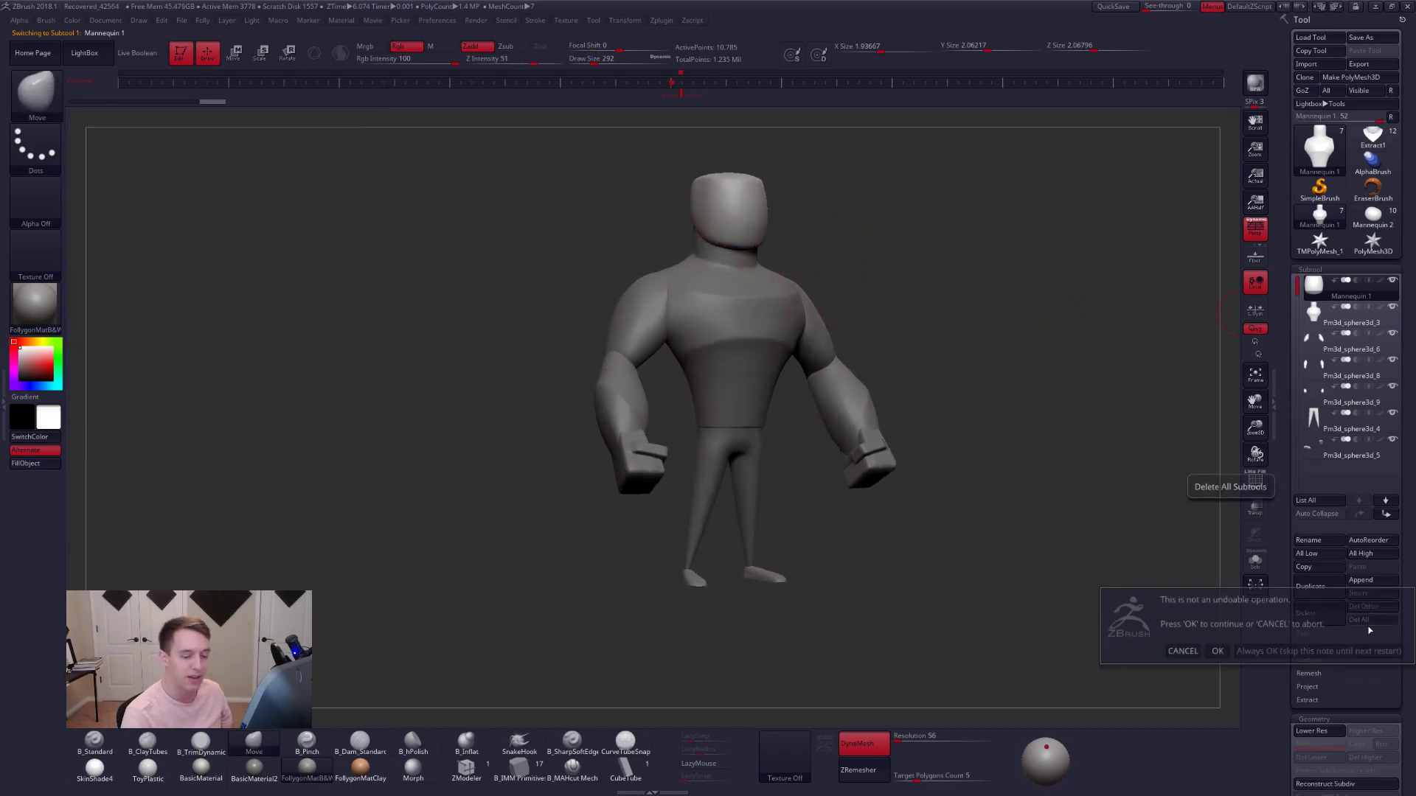
pyautogui.click(1286, 654)
# - Switch to the heavyset Mannequin 2 tool and delete all of its subtools
pyautogui.click(1319, 217)
pyautogui.moveTo(816, 301); pyautogui.dragTo(531, 309)
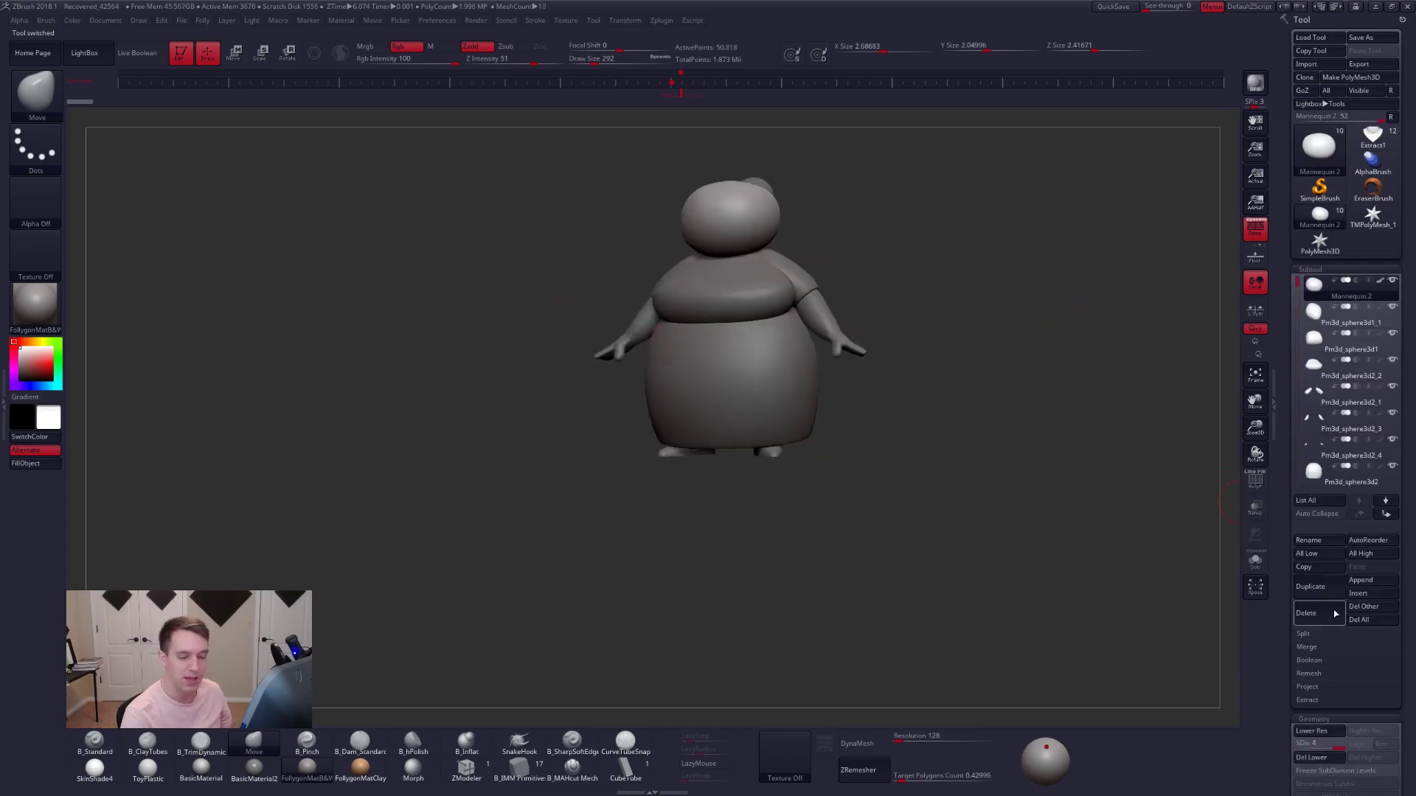
pyautogui.click(1359, 620)
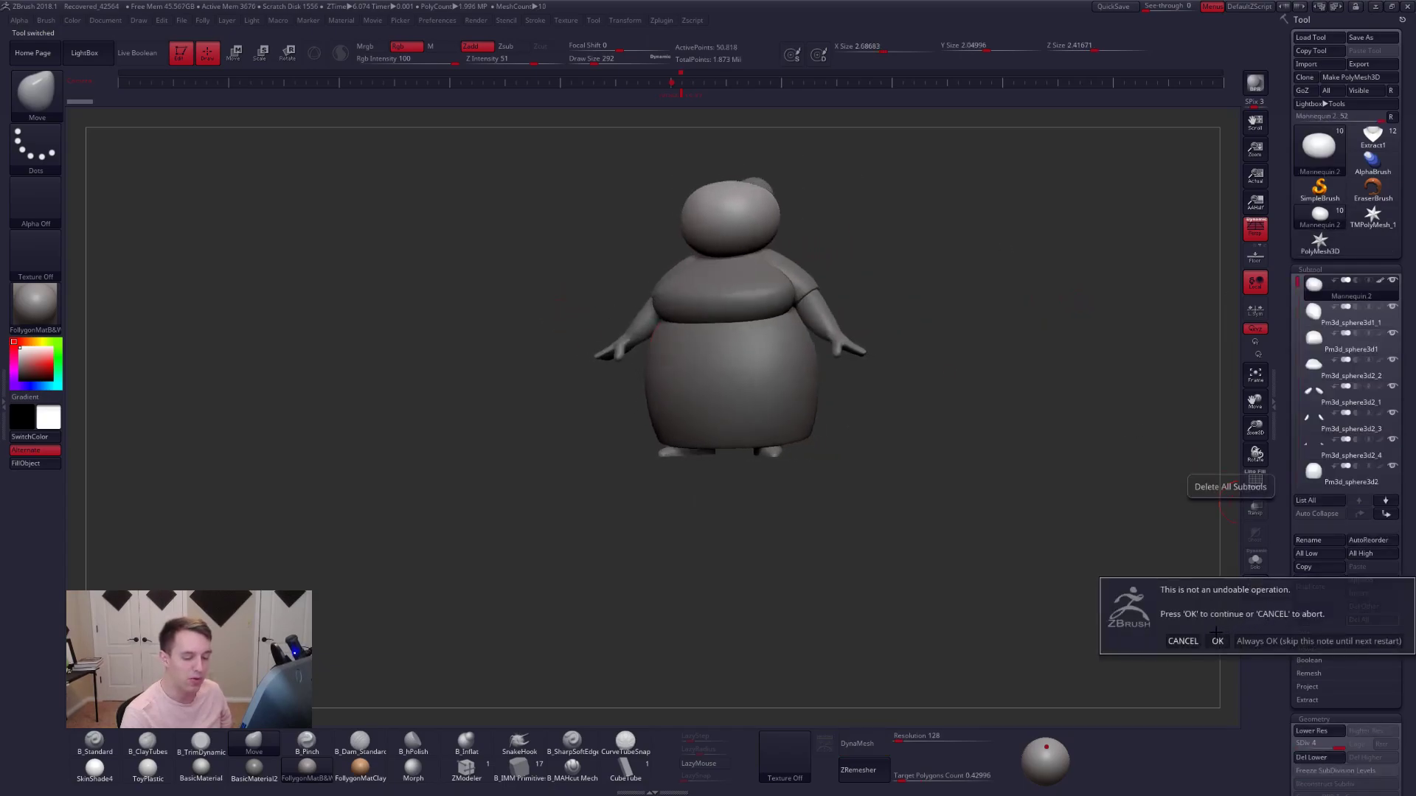
pyautogui.click(1217, 641)
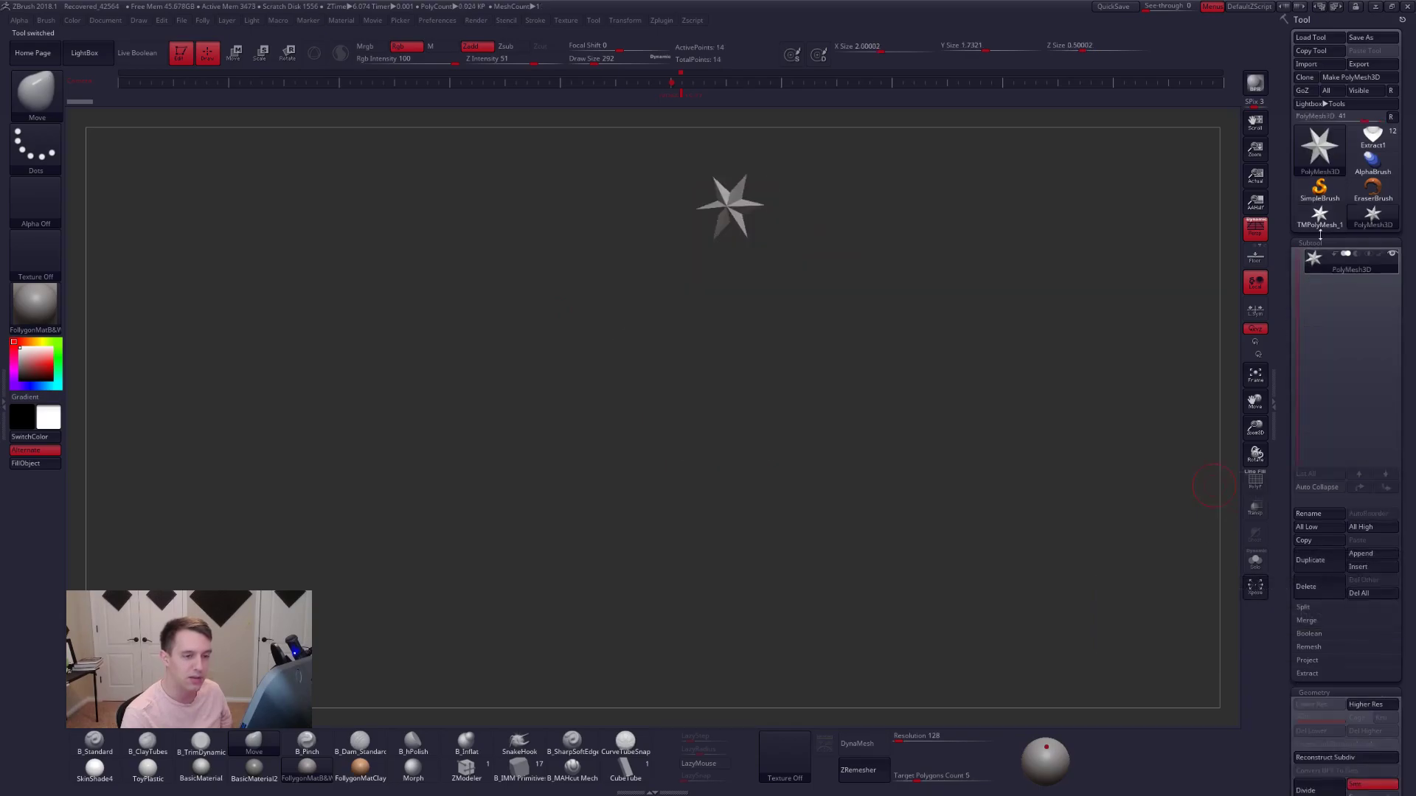
# - Make the Extract1 character tool active again and show the full figure from the front
pyautogui.click(1372, 136)
pyautogui.click(1390, 116)
pyautogui.keyDown('alt'); pyautogui.moveTo(829, 262); pyautogui.dragTo(1056, 361); pyautogui.keyUp('alt')
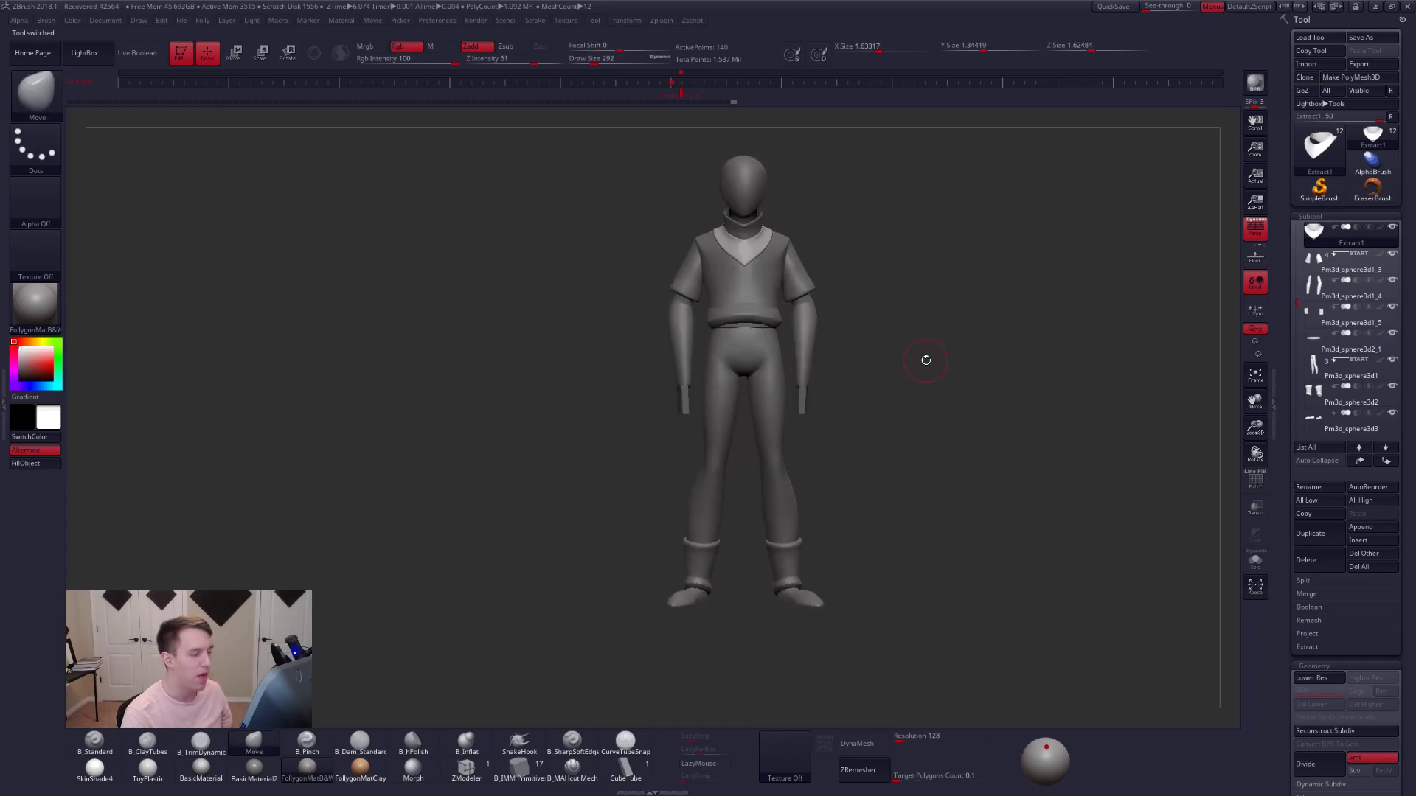
pyautogui.keyDown('alt'); pyautogui.moveTo(919, 360); pyautogui.dragTo(901, 358); pyautogui.keyUp('alt')
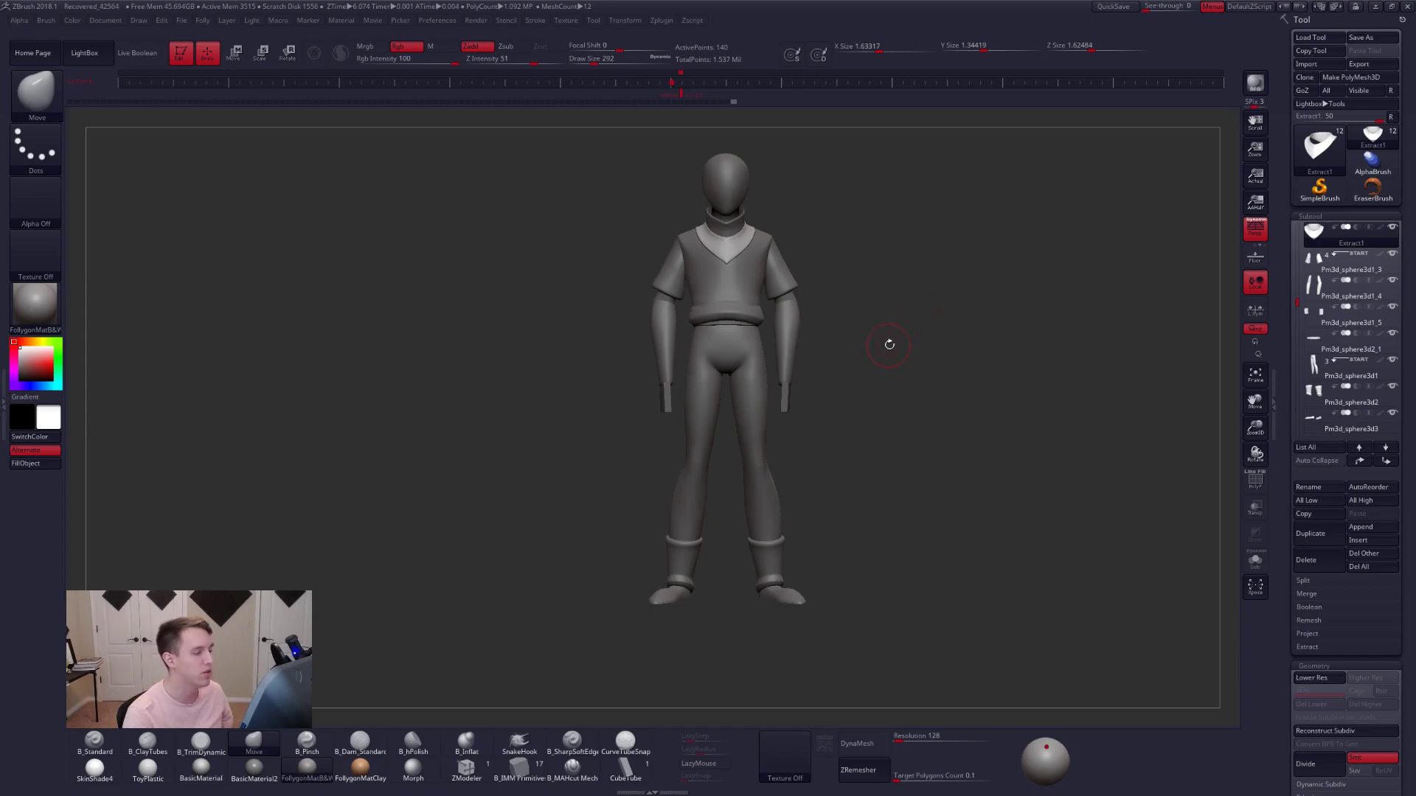
# - Switch to Chrome and look through the products on the Follygon Gumroad page and the Follygon YouTube channel
pyautogui.hotkey('alt', 'Tab')
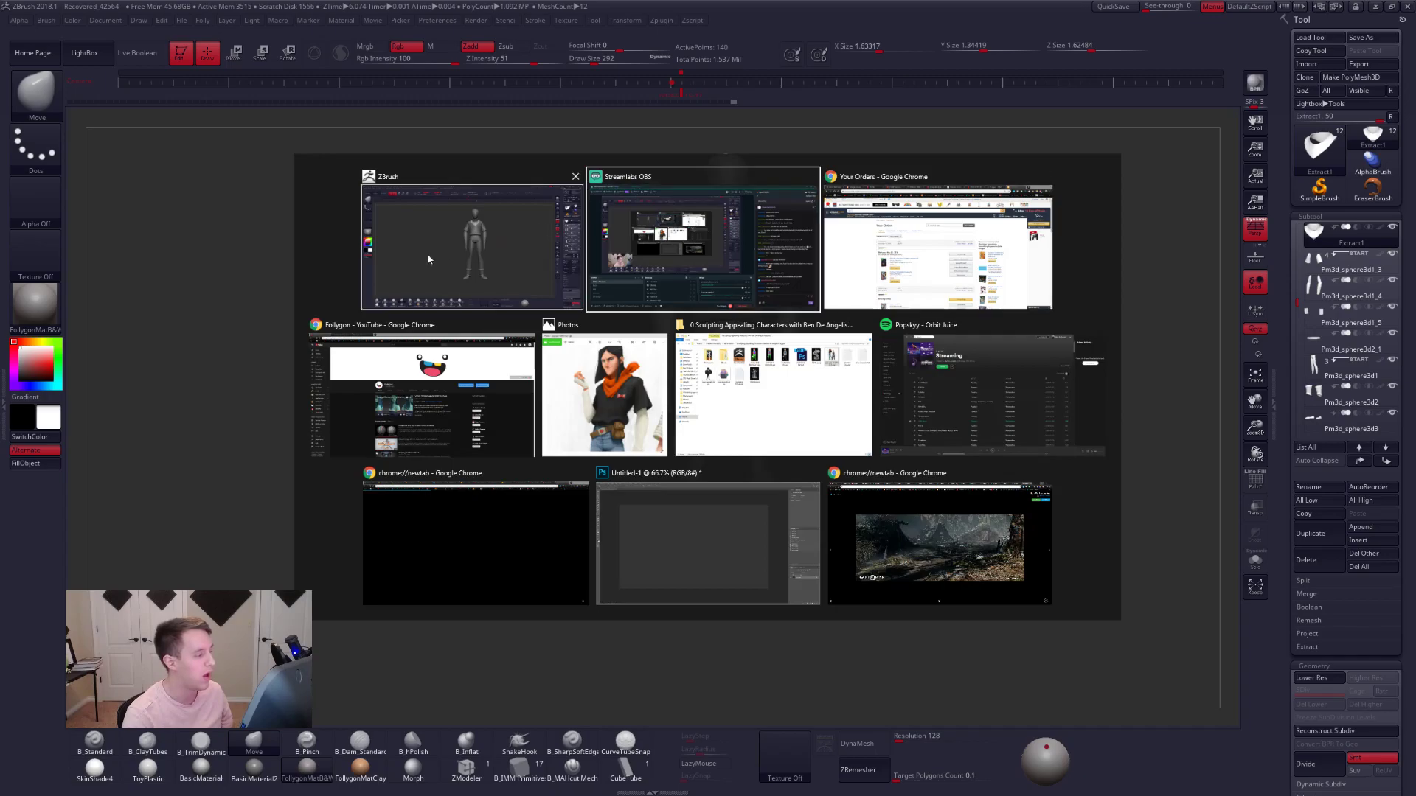
pyautogui.click(475, 366)
pyautogui.click(318, 10)
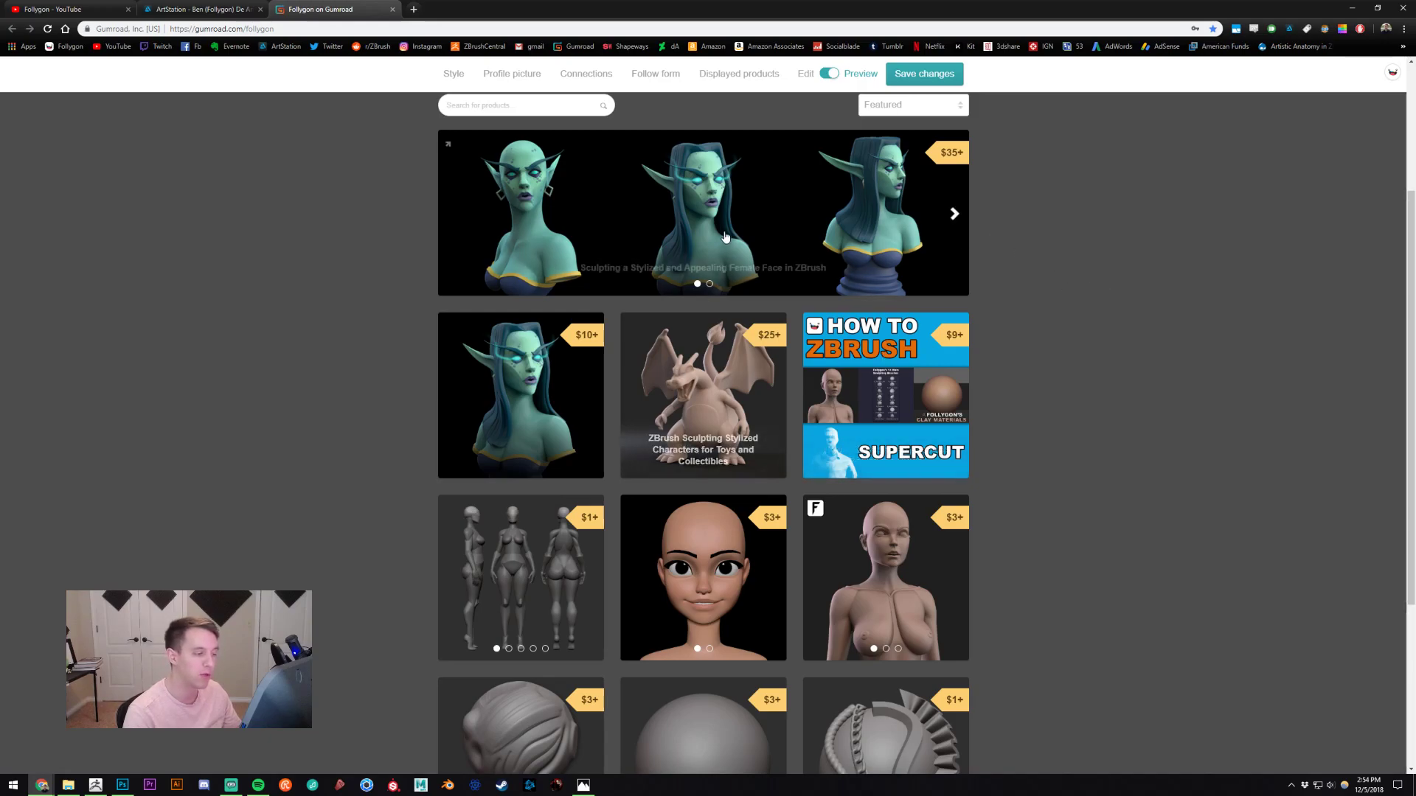
pyautogui.scroll(-2, 725, 237)
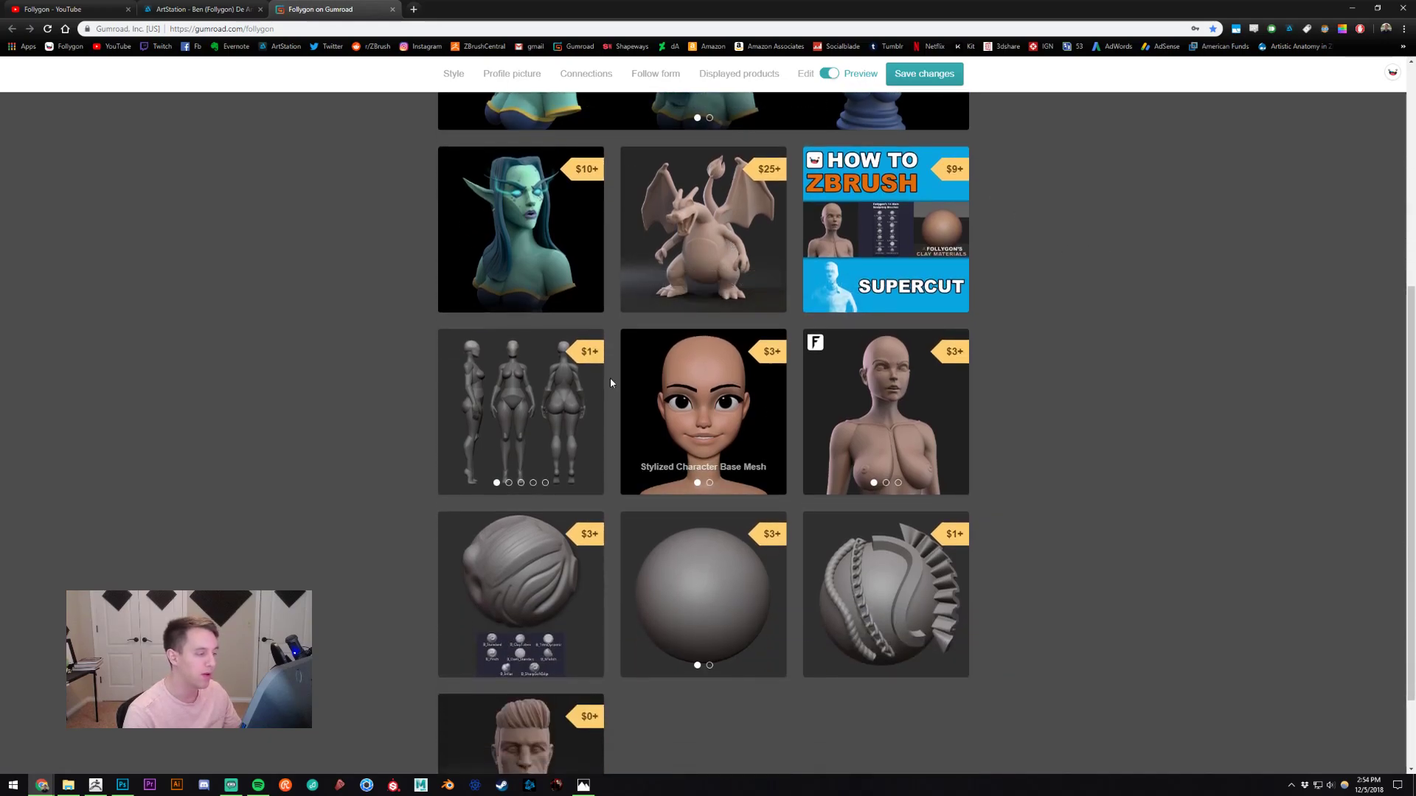
pyautogui.scroll(-1, 611, 380)
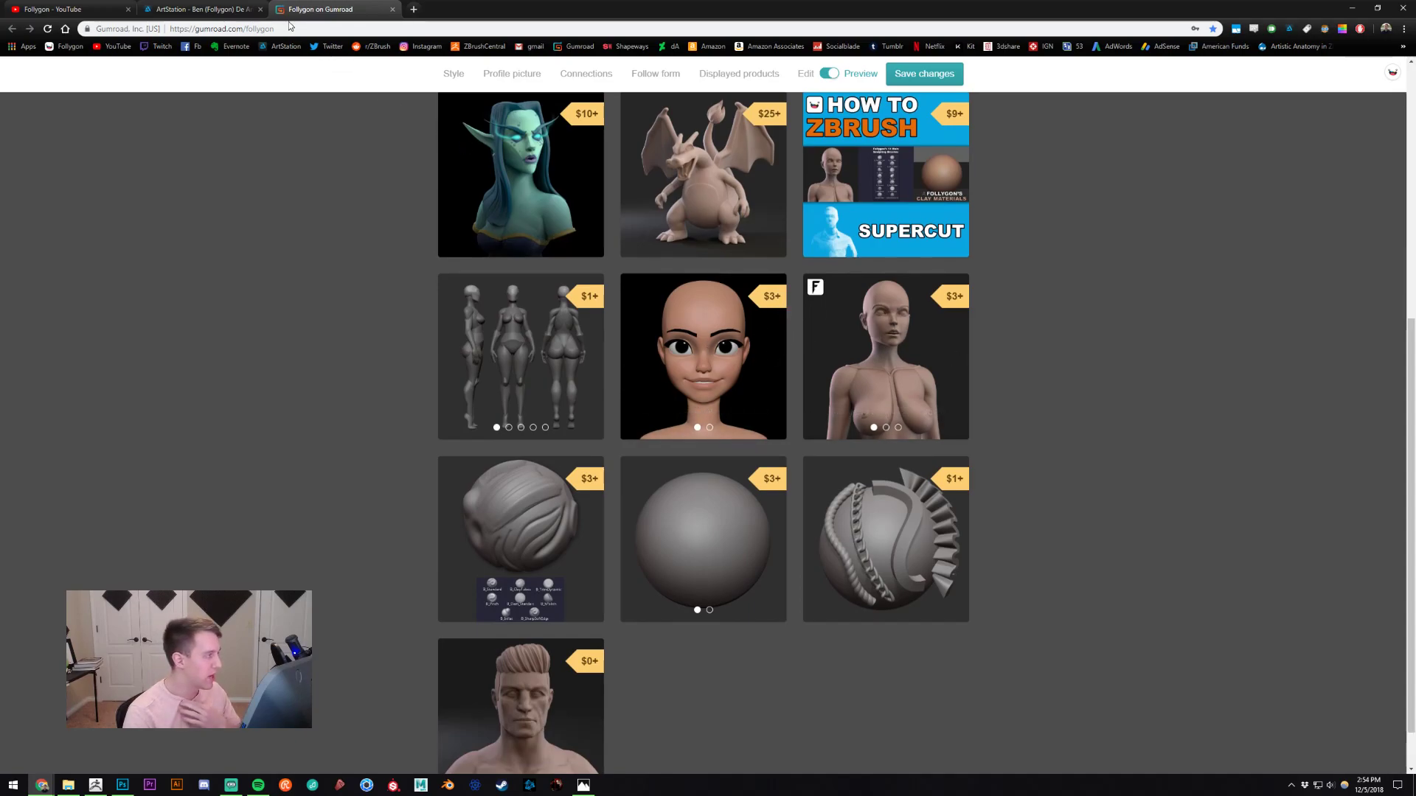
pyautogui.scroll(3, 356, 231)
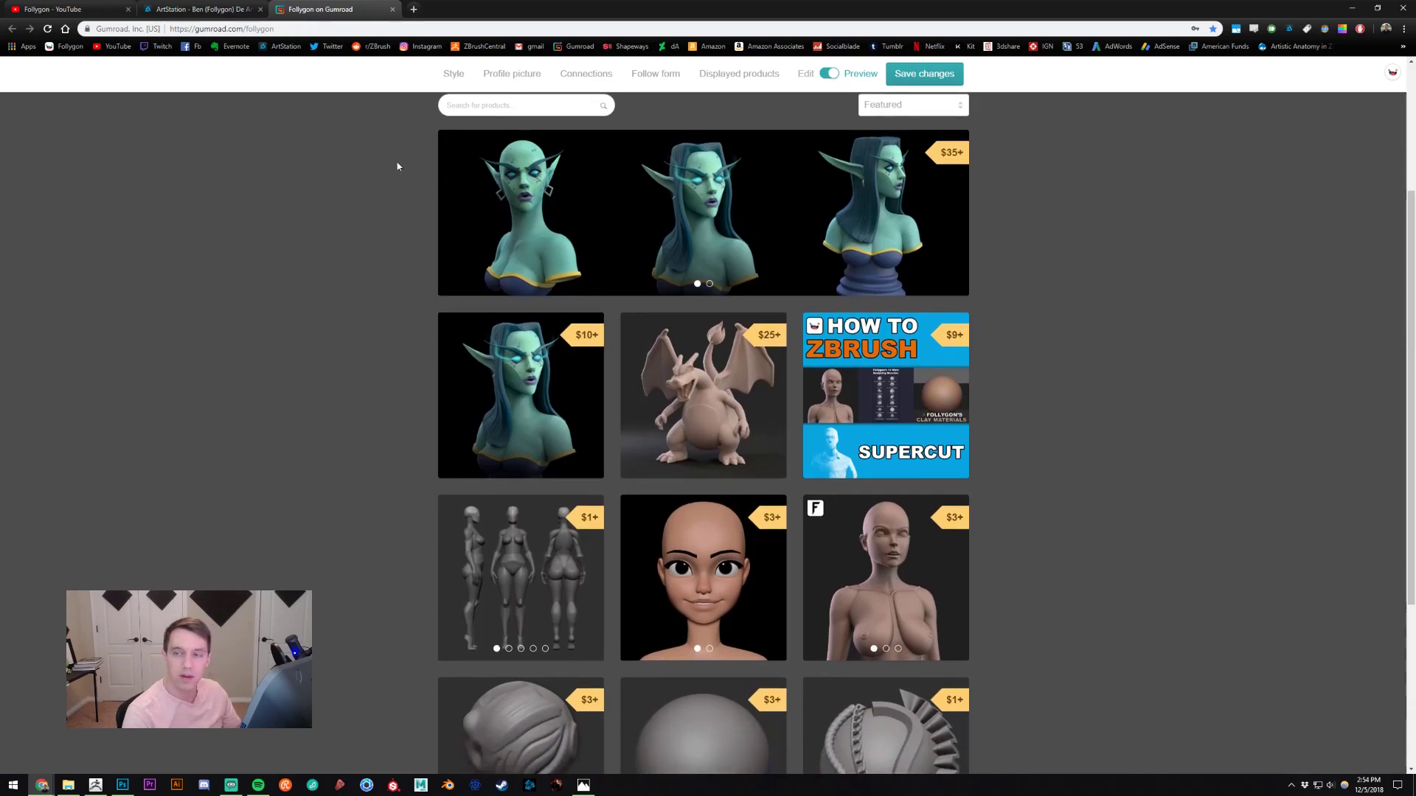
pyautogui.click(52, 9)
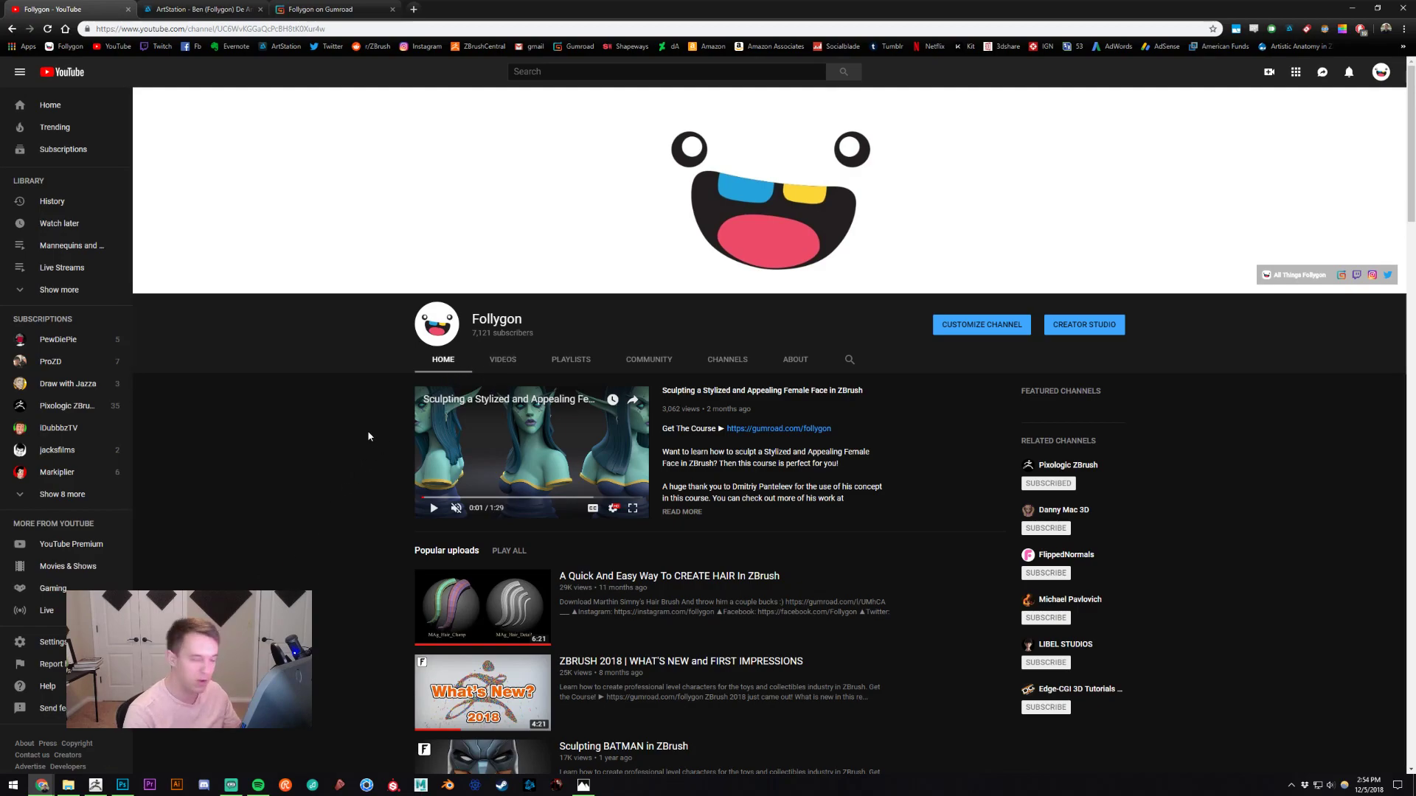
# - Return to ZBrush, reposition the full figure, and bring up the custom Folly command set
pyautogui.click(96, 786)
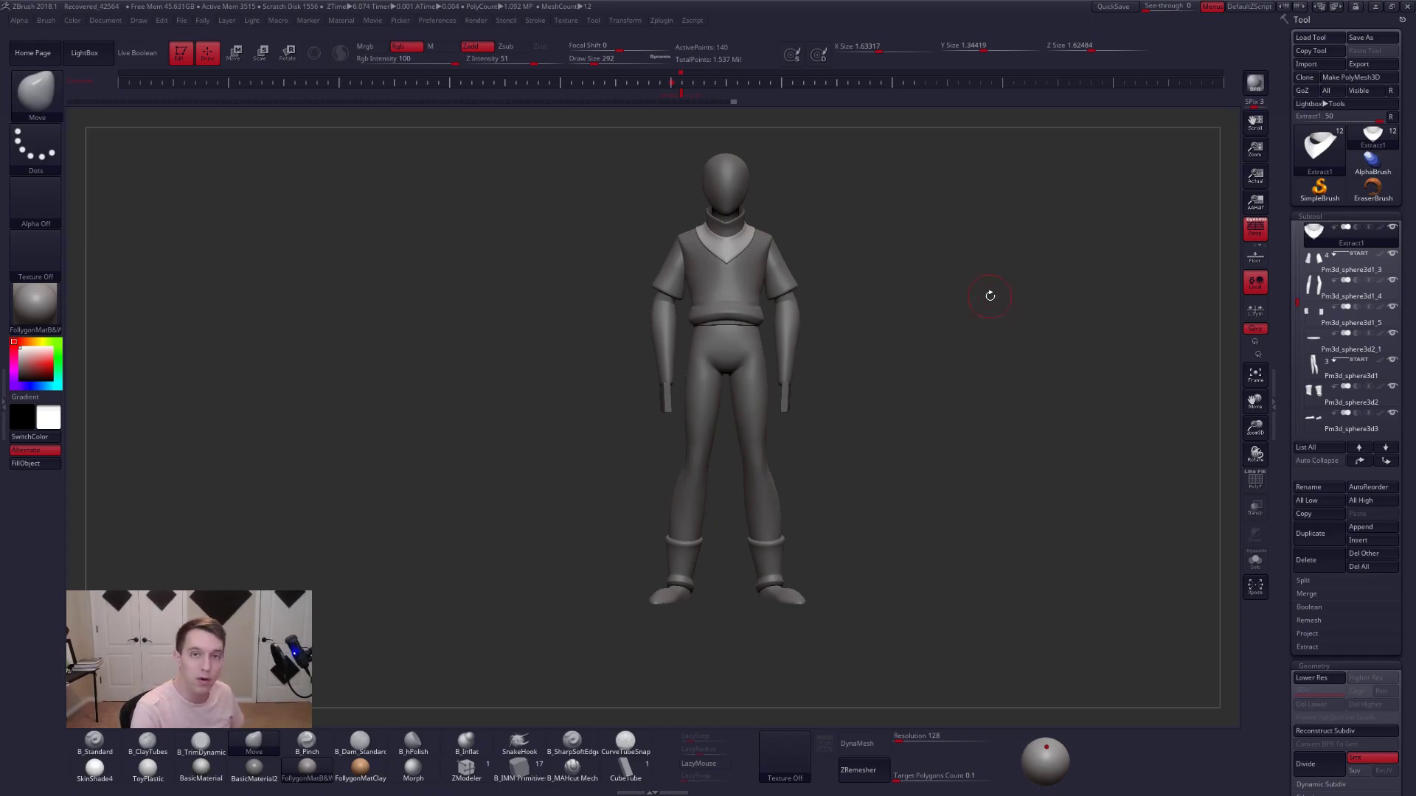
pyautogui.moveTo(976, 290); pyautogui.dragTo(940, 300)
pyautogui.hotkey('ctrl', 'shift', 'f')
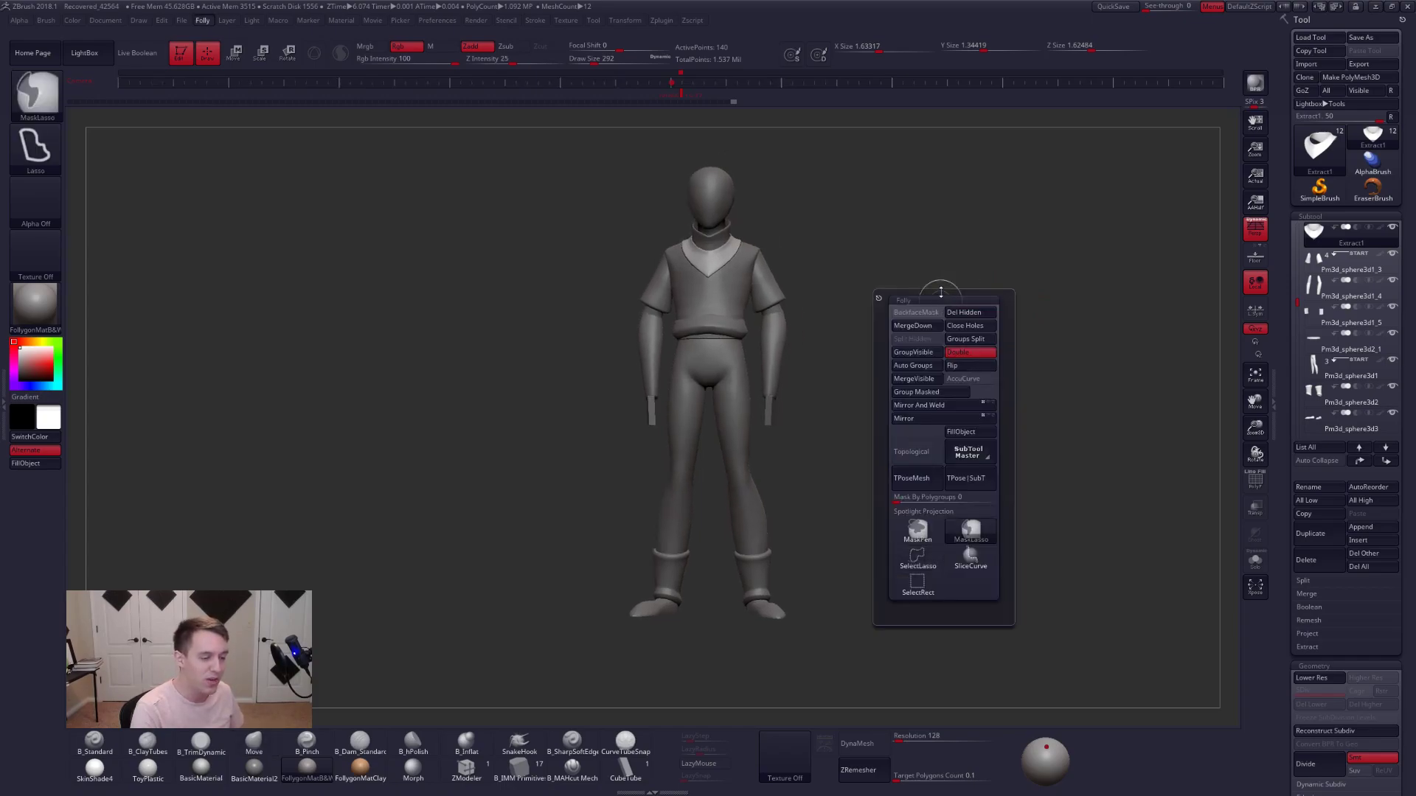